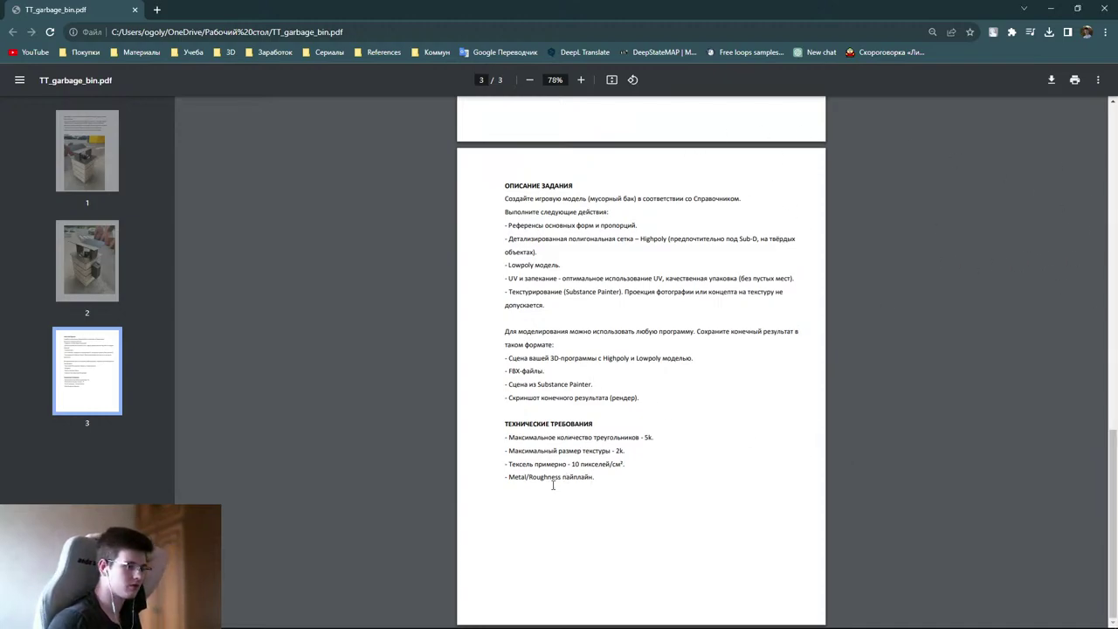
- Review the Metal/Roughness pipeline line in the brief's technical requirements and close TT_garbage_bin.pdf
{"action": "left_click_drag", "start_coordinate": [519, 478], "coordinate": [622, 487]}
{"action": "left_click", "coordinate": [614, 489]}
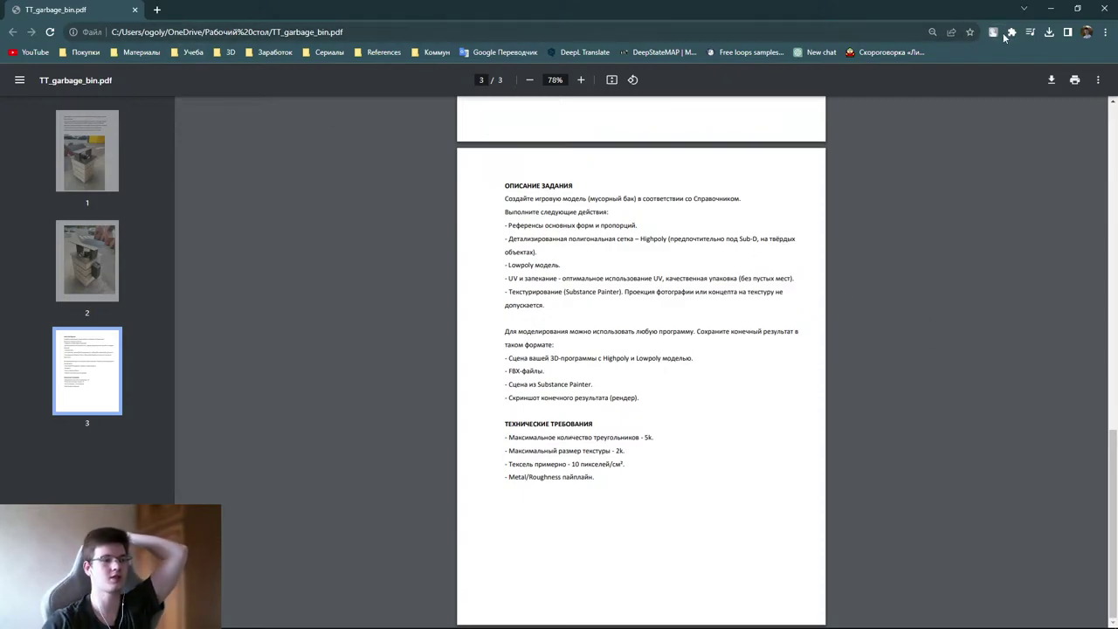
{"action": "left_click", "coordinate": [1104, 8]}
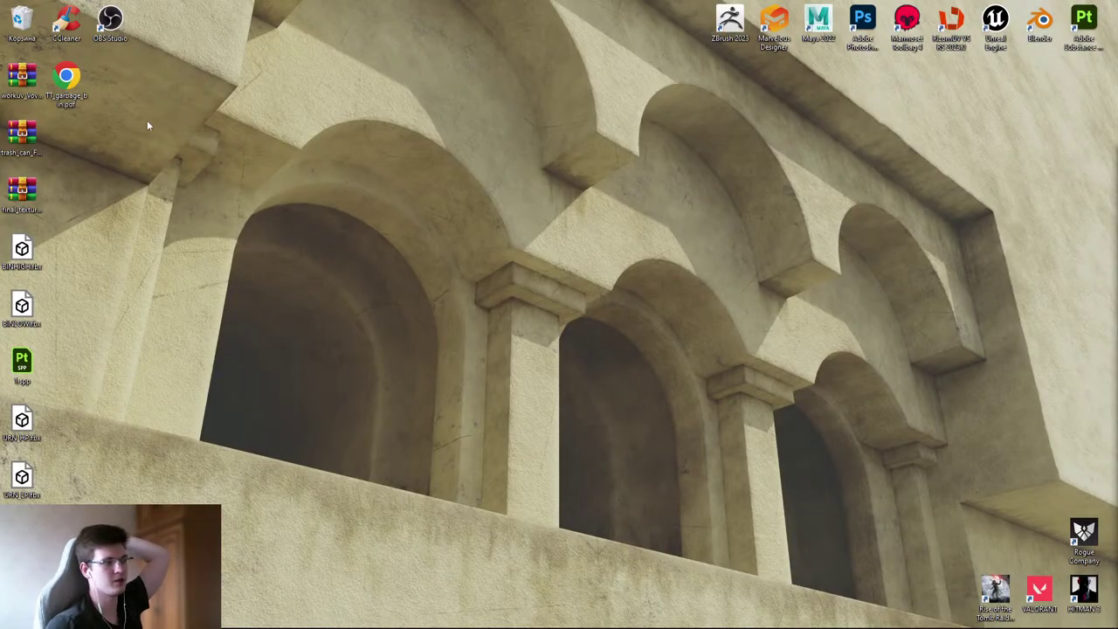
- Spread out the TrashCanFinal archive, TT_garbage_bin.pdf and the workuv archive along the second row of desktop icons
{"action": "mouse_move", "coordinate": [317, 618]}
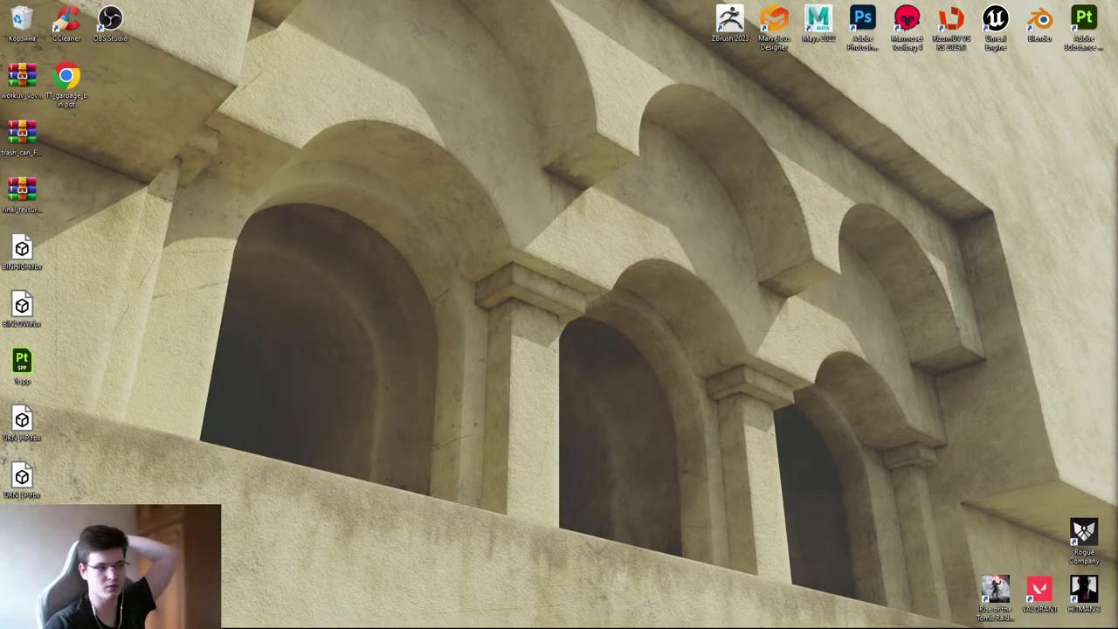
{"action": "left_click_drag", "start_coordinate": [2, 384], "coordinate": [111, 143]}
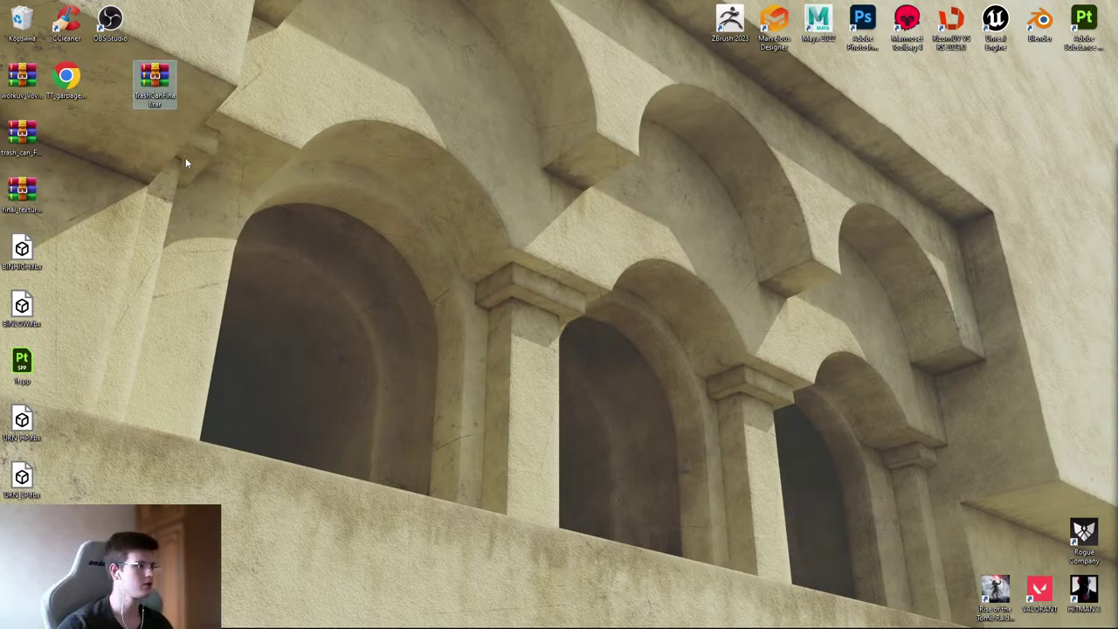
{"action": "left_click_drag", "start_coordinate": [66, 83], "coordinate": [379, 94]}
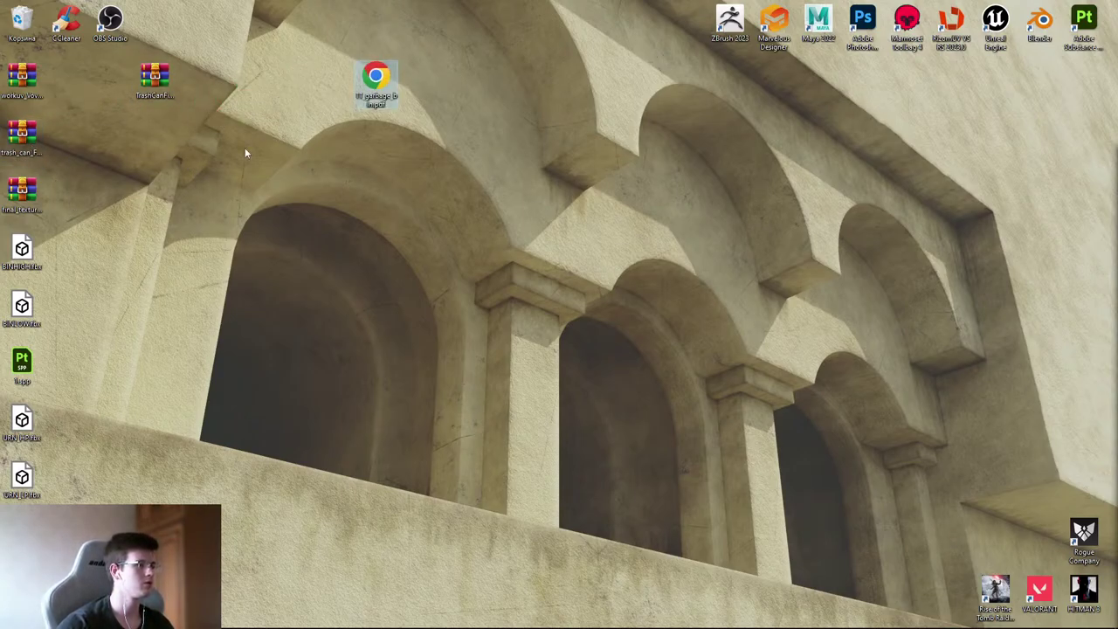
{"action": "left_click_drag", "start_coordinate": [37, 78], "coordinate": [476, 88]}
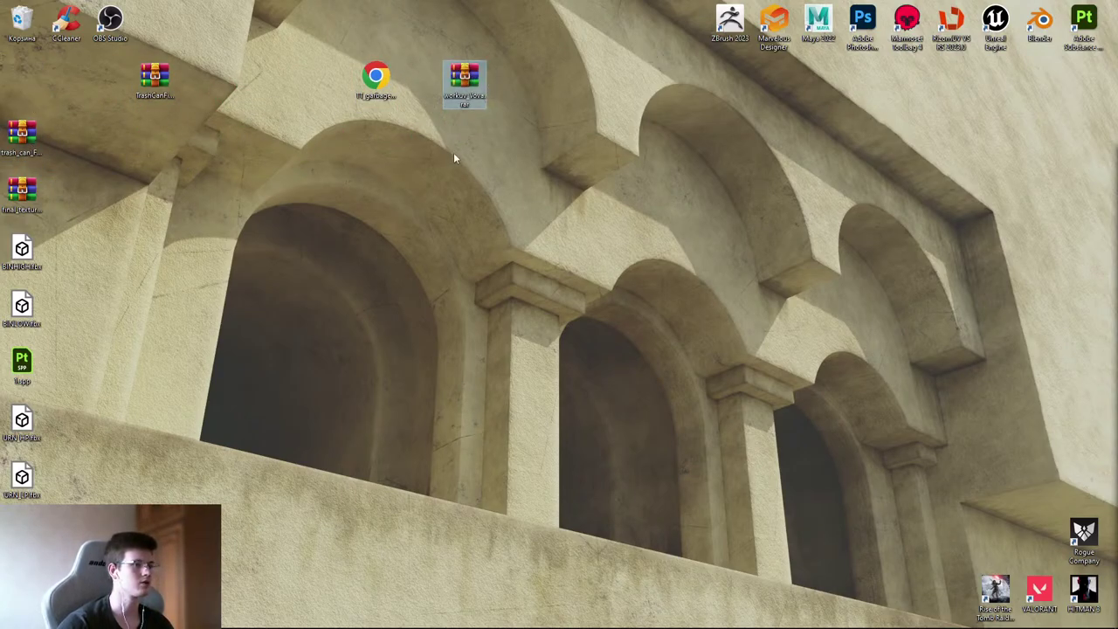
- Move trash_can_Final.rar and the final texture archive up into the free slots of the first desktop icon column
{"action": "left_click", "coordinate": [25, 138]}
{"action": "left_click_drag", "start_coordinate": [31, 150], "coordinate": [30, 91]}
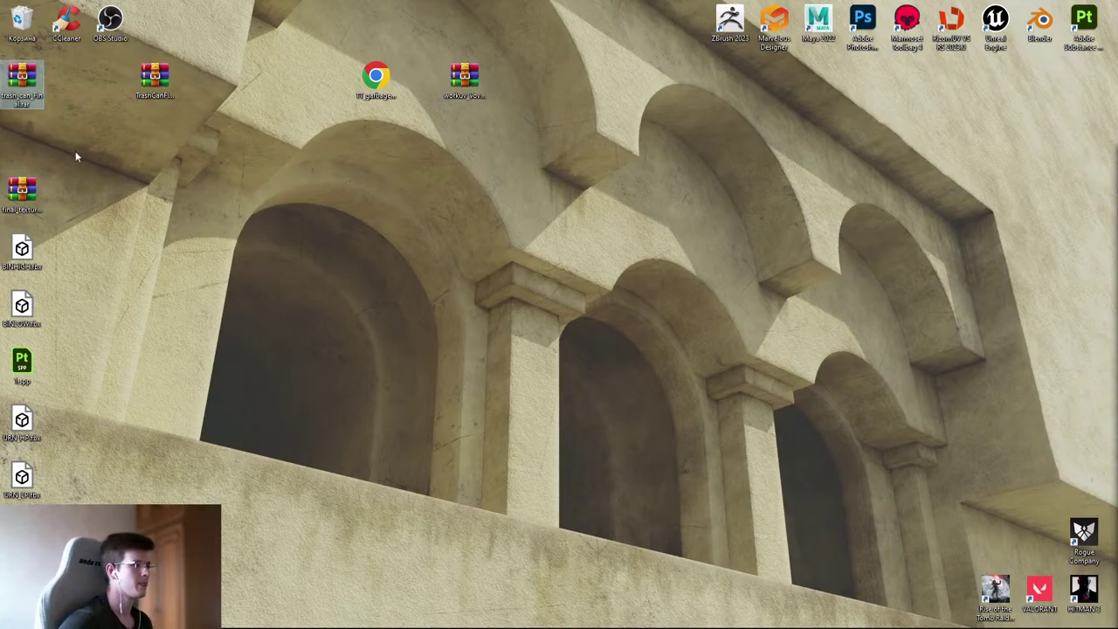
{"action": "left_click_drag", "start_coordinate": [35, 179], "coordinate": [24, 80]}
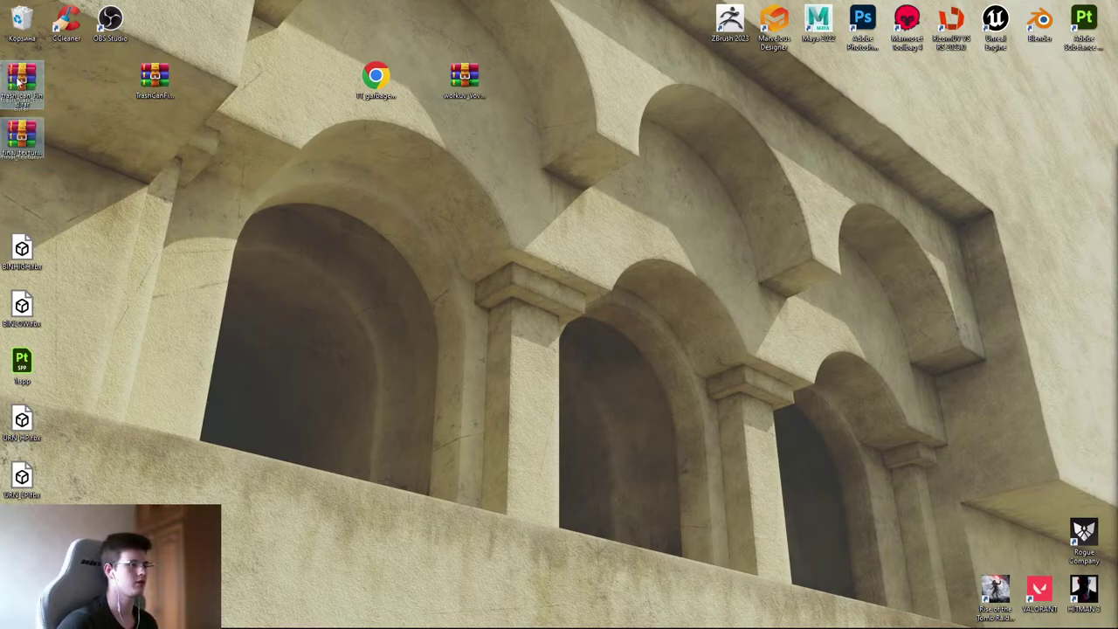
{"action": "left_click", "coordinate": [24, 80]}
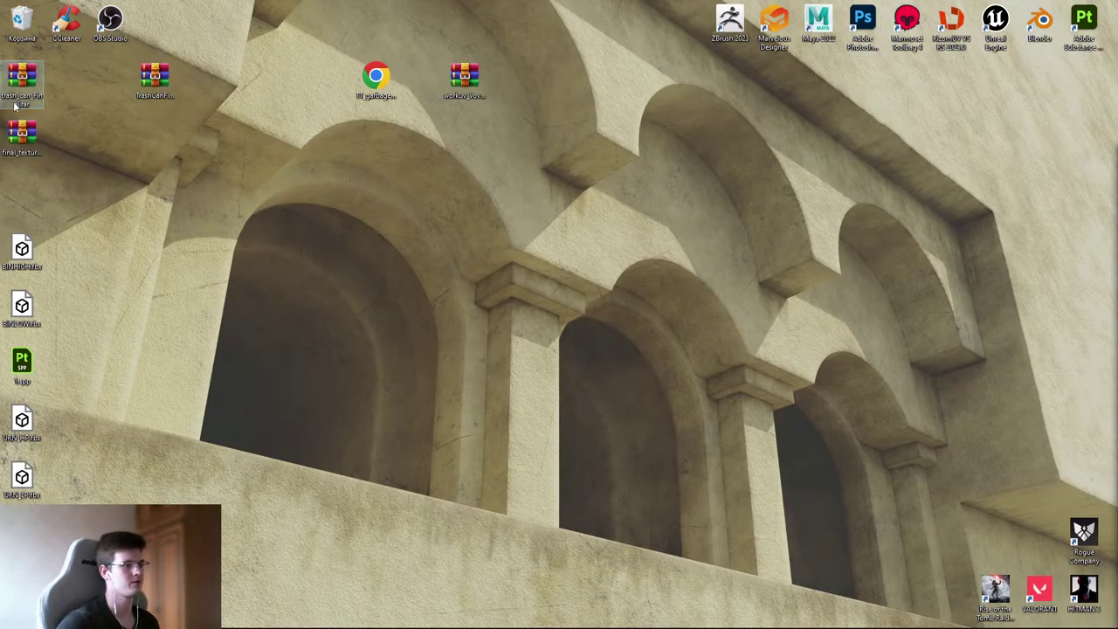
- Open the trash_can_Final.rar archive, accepting the security prompt, and view the render tbrender_FullQuality.png
{"action": "double_click", "coordinate": [35, 94]}
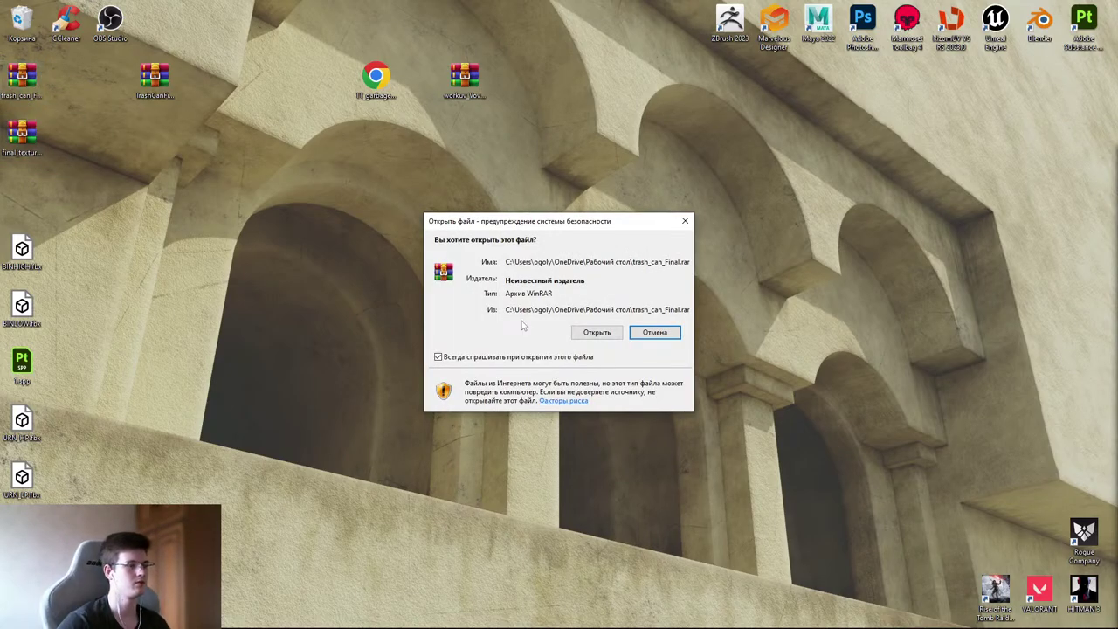
{"action": "left_click", "coordinate": [596, 333]}
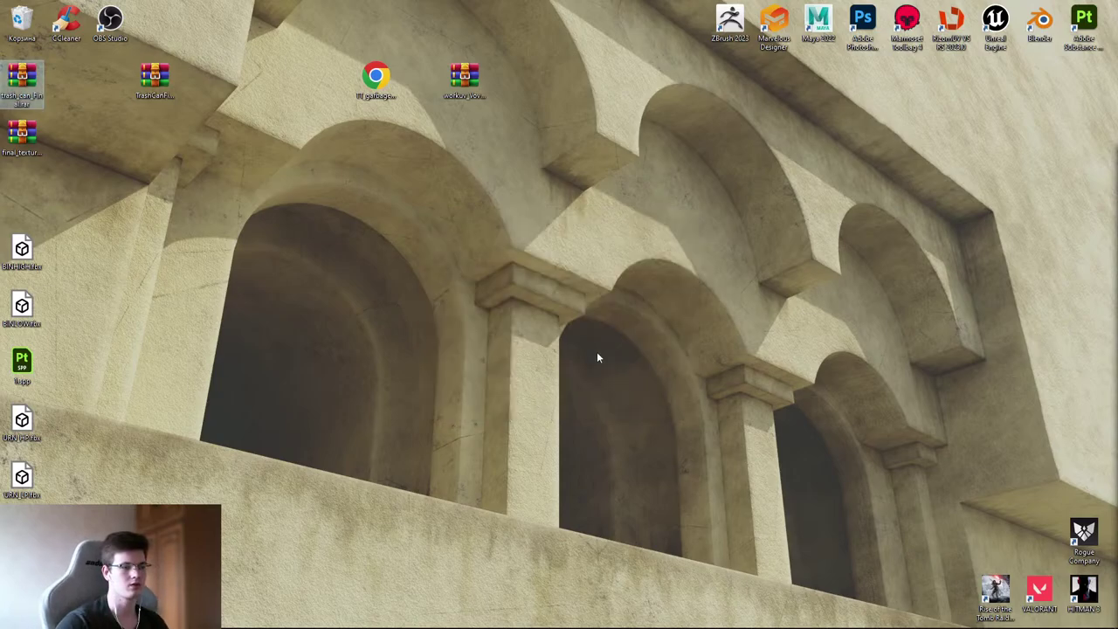
{"action": "left_click_drag", "start_coordinate": [475, 321], "coordinate": [594, 239]}
{"action": "left_click_drag", "start_coordinate": [399, 457], "coordinate": [367, 336]}
{"action": "left_click_drag", "start_coordinate": [504, 239], "coordinate": [530, 185]}
{"action": "double_click", "coordinate": [372, 288]}
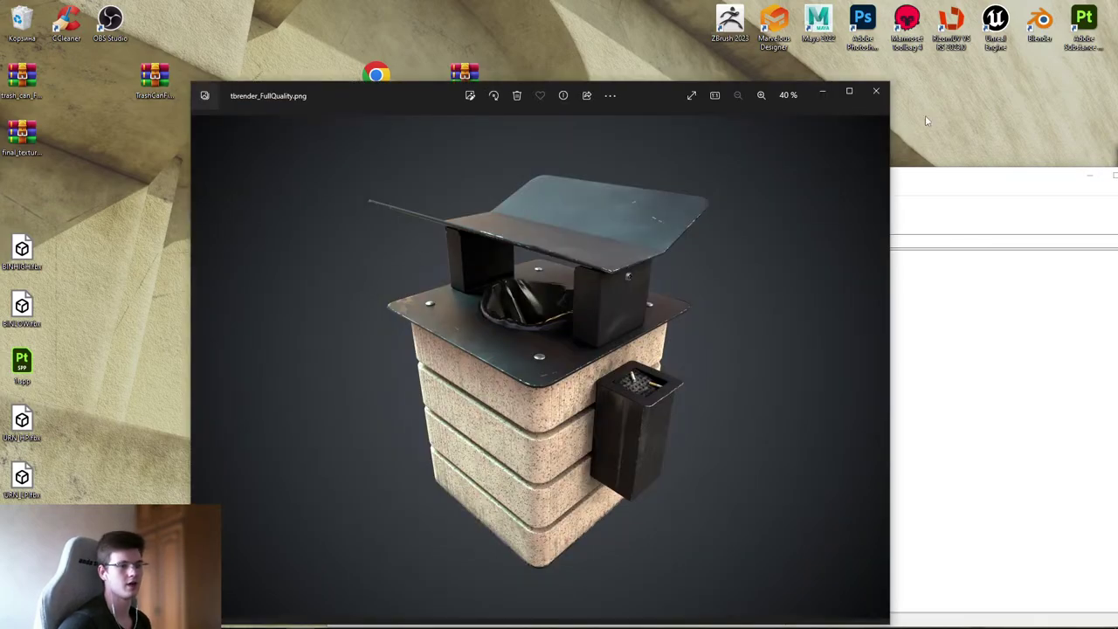
- Close the render, reposition the archive window, and reopen tbrender_FullQuality.png in a maximised image window
{"action": "left_click", "coordinate": [877, 93]}
{"action": "left_click_drag", "start_coordinate": [524, 176], "coordinate": [519, 148]}
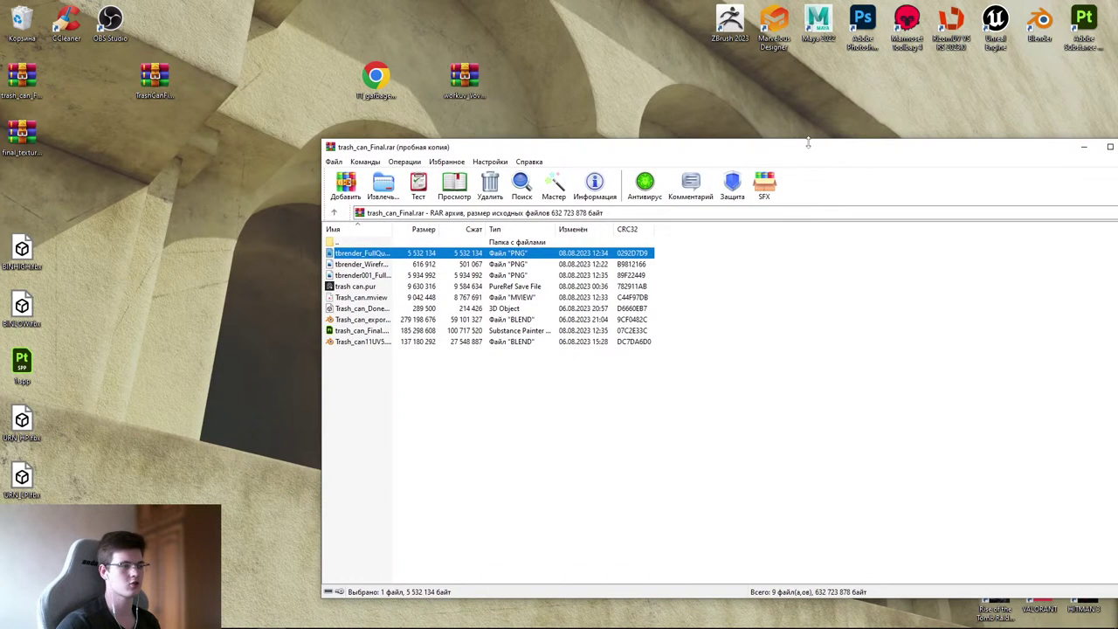
{"action": "double_click", "coordinate": [403, 254]}
{"action": "left_click", "coordinate": [848, 92]}
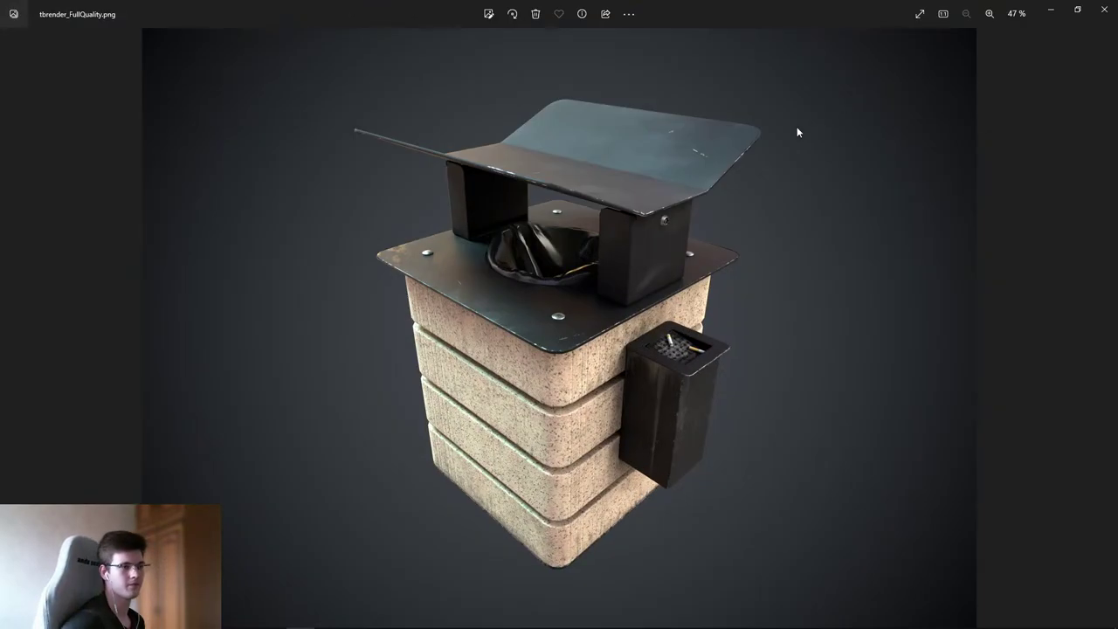
- Examine the upper part of the trash can render up close: the bent metal lid, supports, bag opening and bolted plate
{"action": "scroll", "coordinate": [644, 289], "scroll_direction": "down", "scroll_amount": 3}
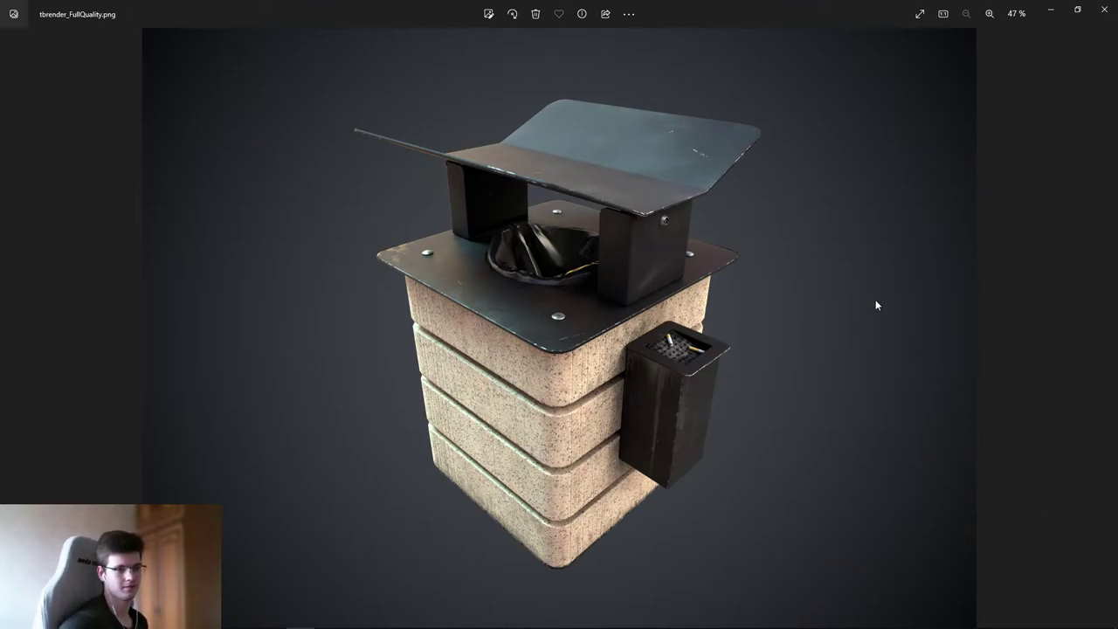
{"action": "scroll", "coordinate": [695, 279], "scroll_direction": "up", "scroll_amount": 3}
{"action": "left_click_drag", "start_coordinate": [583, 223], "coordinate": [566, 269]}
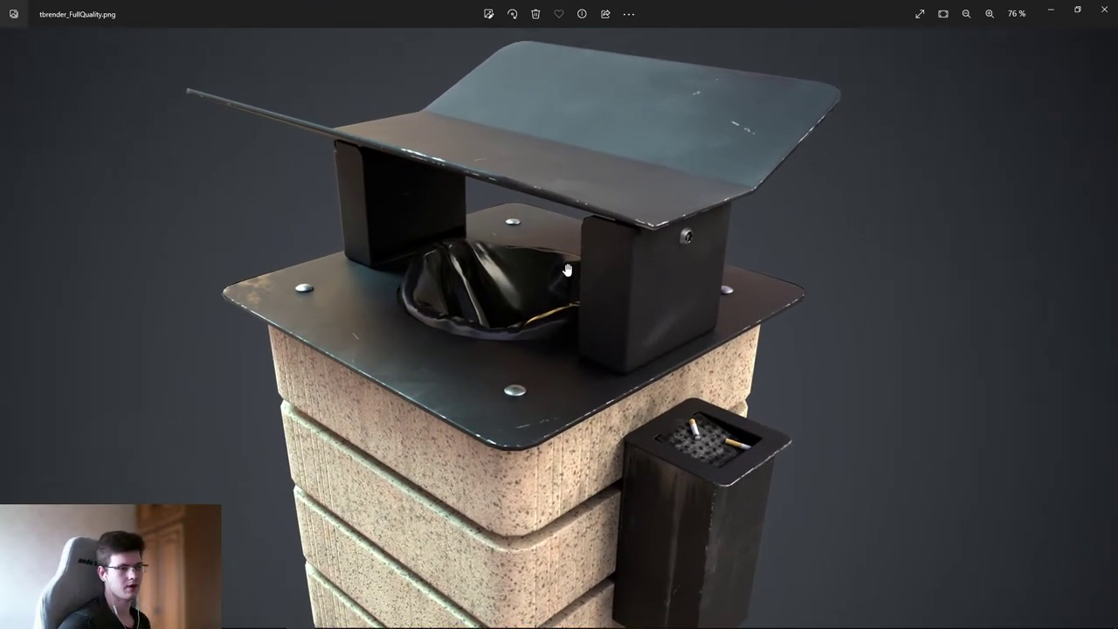
{"action": "scroll", "coordinate": [566, 270], "scroll_direction": "down", "scroll_amount": 3}
{"action": "scroll", "coordinate": [591, 303], "scroll_direction": "up", "scroll_amount": 4}
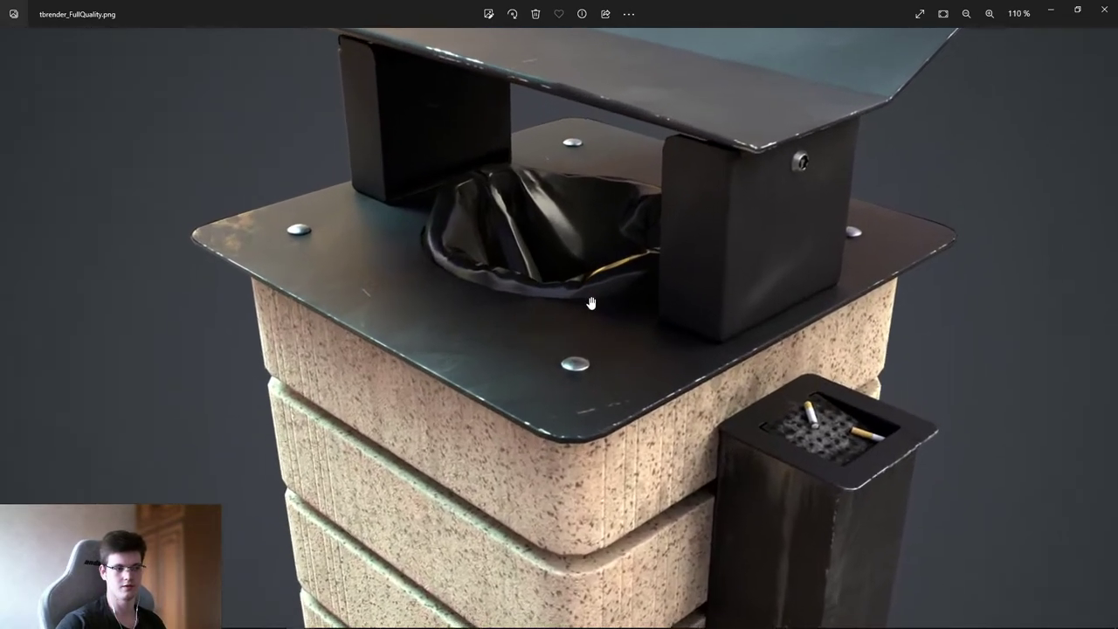
{"action": "scroll", "coordinate": [590, 302], "scroll_direction": "up", "scroll_amount": 1}
{"action": "scroll", "coordinate": [584, 295], "scroll_direction": "down", "scroll_amount": 3}
{"action": "scroll", "coordinate": [611, 348], "scroll_direction": "up", "scroll_amount": 1}
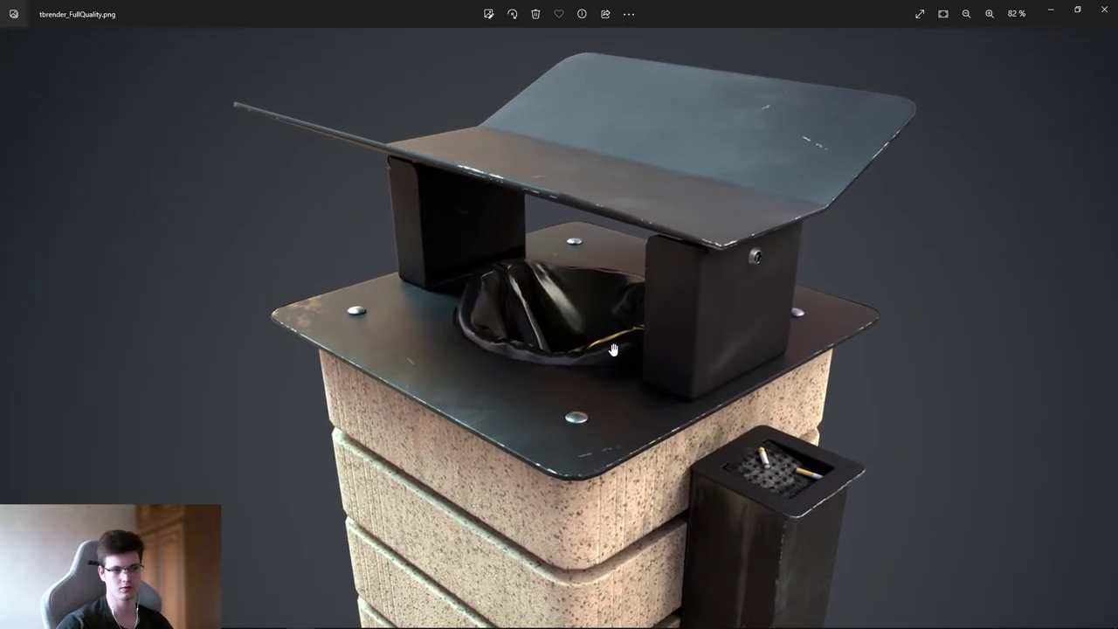
{"action": "left_click_drag", "start_coordinate": [657, 297], "coordinate": [626, 354]}
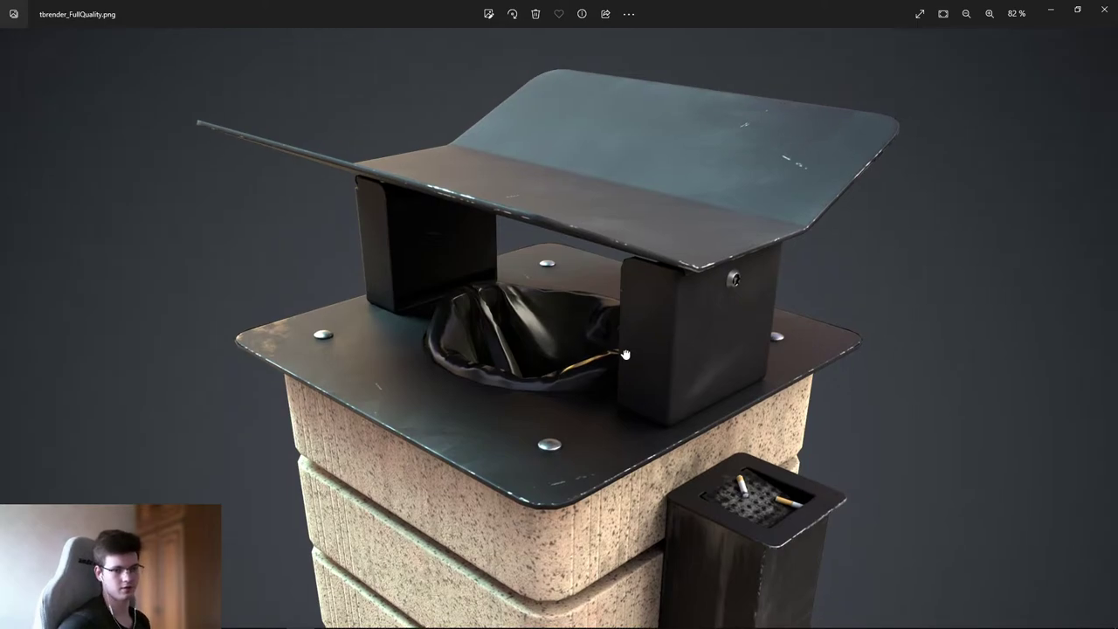
{"action": "scroll", "coordinate": [664, 354], "scroll_direction": "down", "scroll_amount": 2}
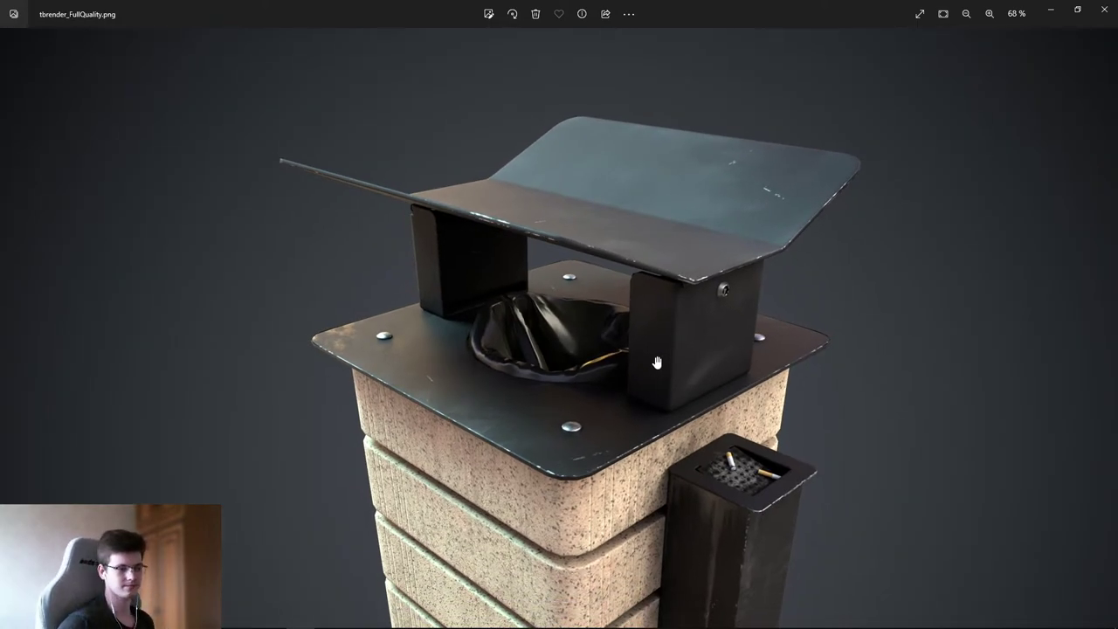
- Inspect the side ashtray with its cigarette butts and the stone body's material, comparing them with the metal top
{"action": "left_click_drag", "start_coordinate": [657, 363], "coordinate": [616, 196]}
{"action": "scroll", "coordinate": [682, 352], "scroll_direction": "up", "scroll_amount": 2}
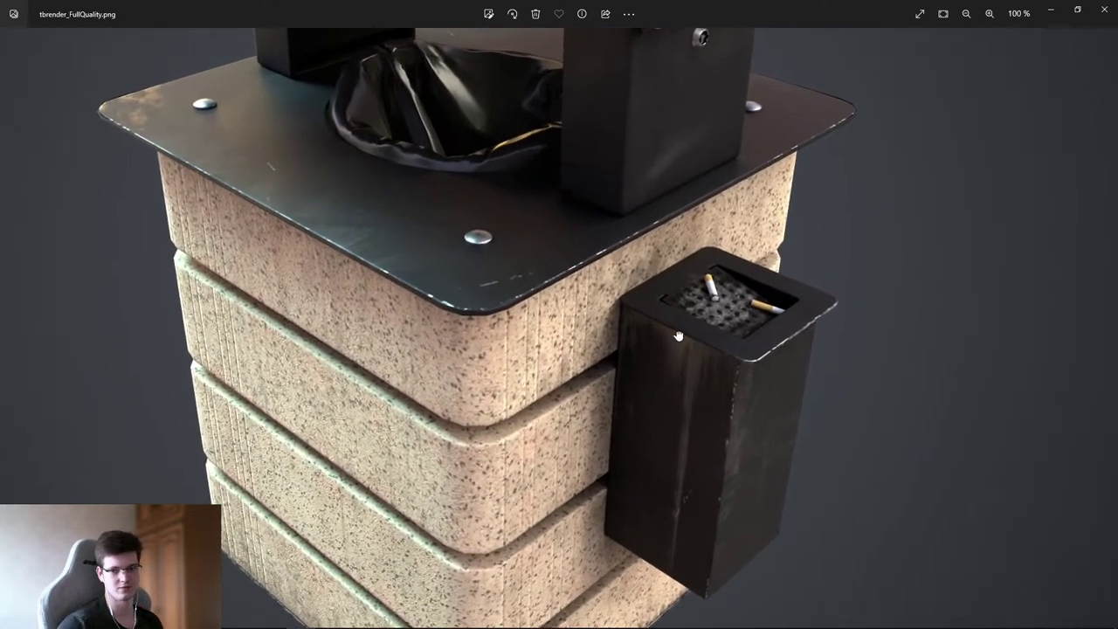
{"action": "scroll", "coordinate": [682, 352], "scroll_direction": "down", "scroll_amount": 3}
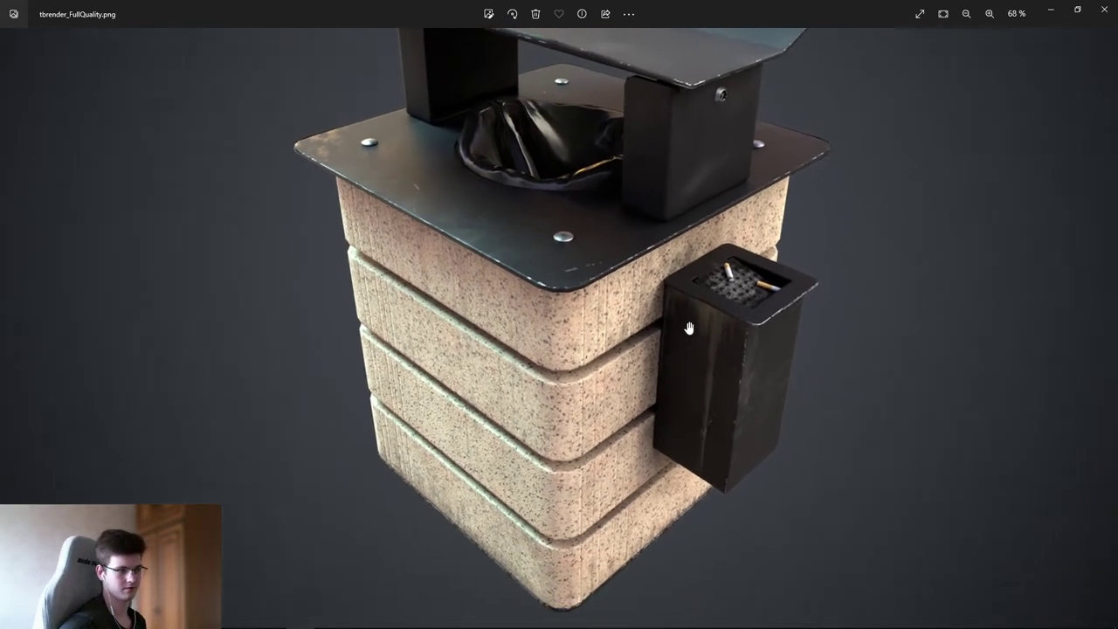
{"action": "left_click_drag", "start_coordinate": [654, 334], "coordinate": [654, 411]}
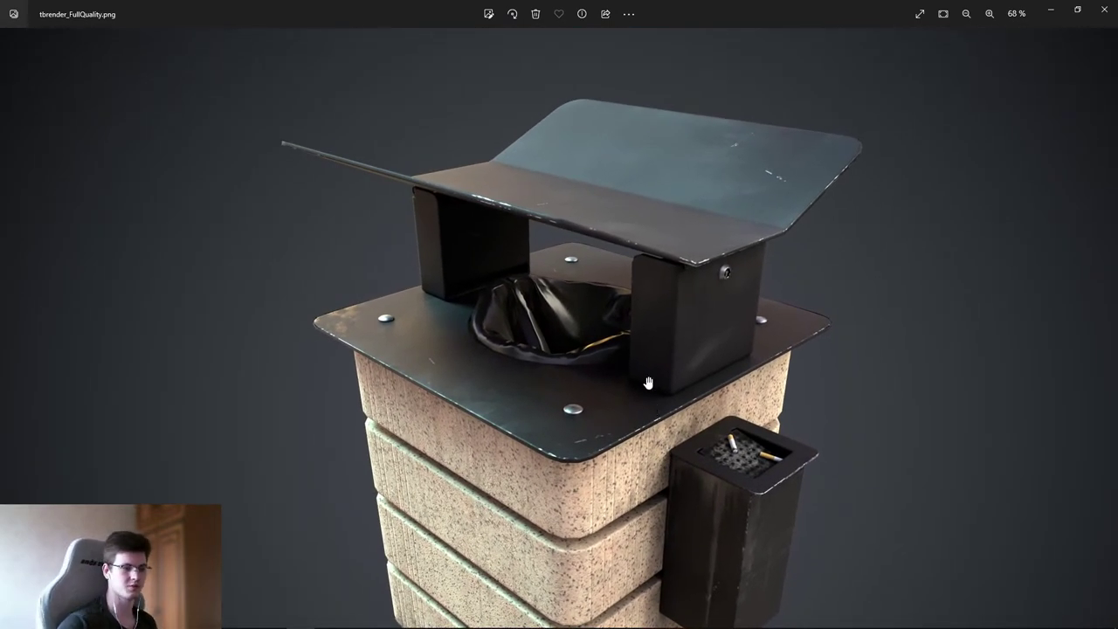
{"action": "scroll", "coordinate": [645, 347], "scroll_direction": "up", "scroll_amount": 2}
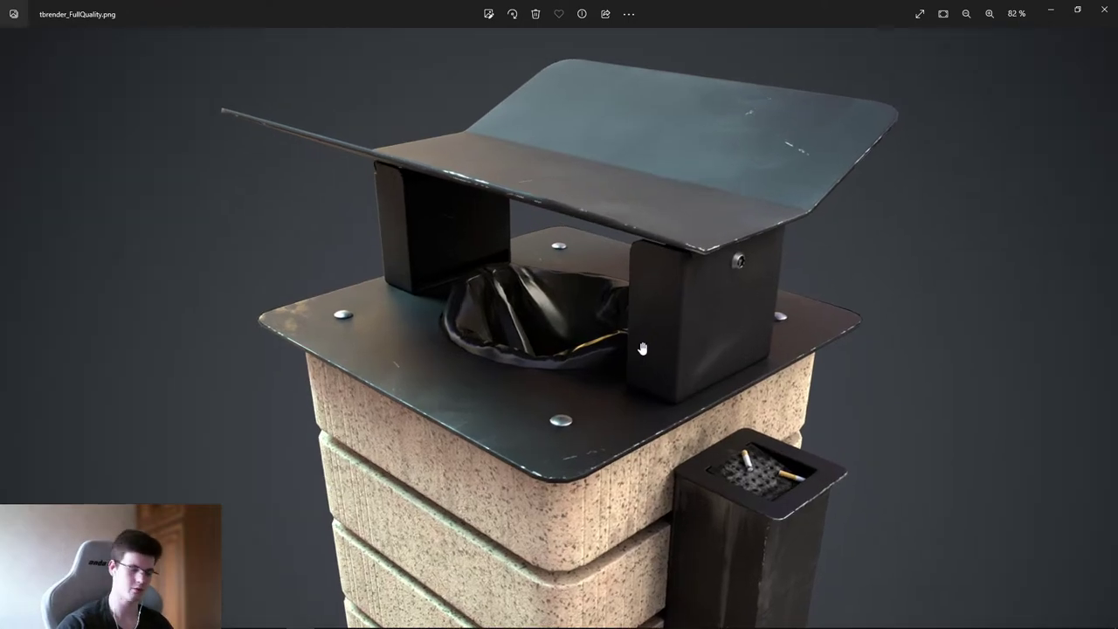
{"action": "left_click_drag", "start_coordinate": [629, 397], "coordinate": [632, 223]}
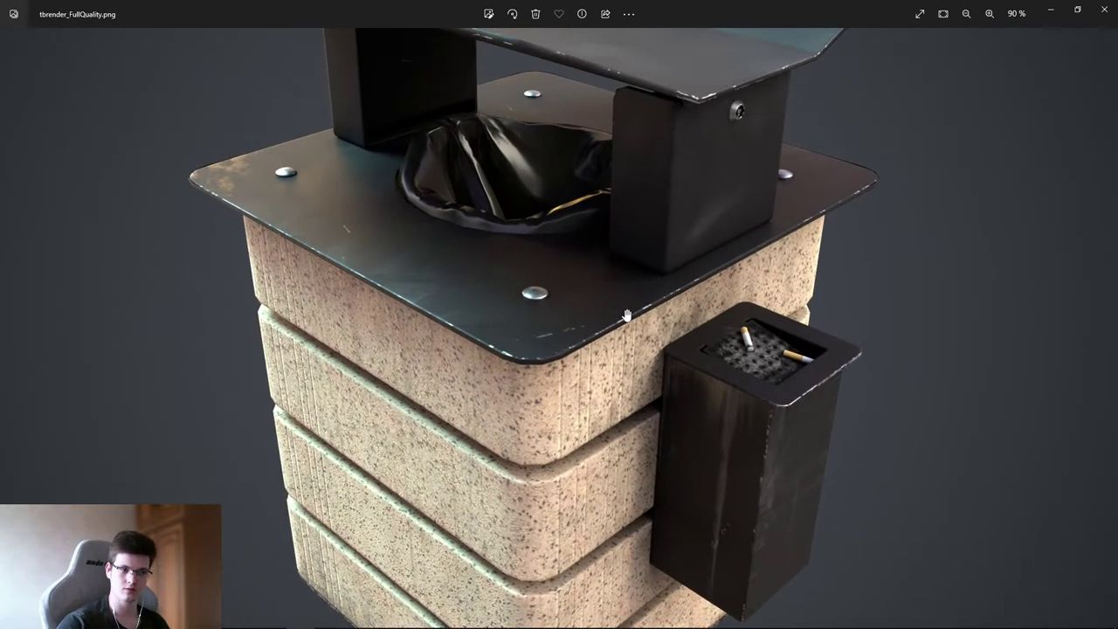
{"action": "scroll", "coordinate": [626, 316], "scroll_direction": "down", "scroll_amount": 2}
{"action": "scroll", "coordinate": [625, 316], "scroll_direction": "down", "scroll_amount": 2}
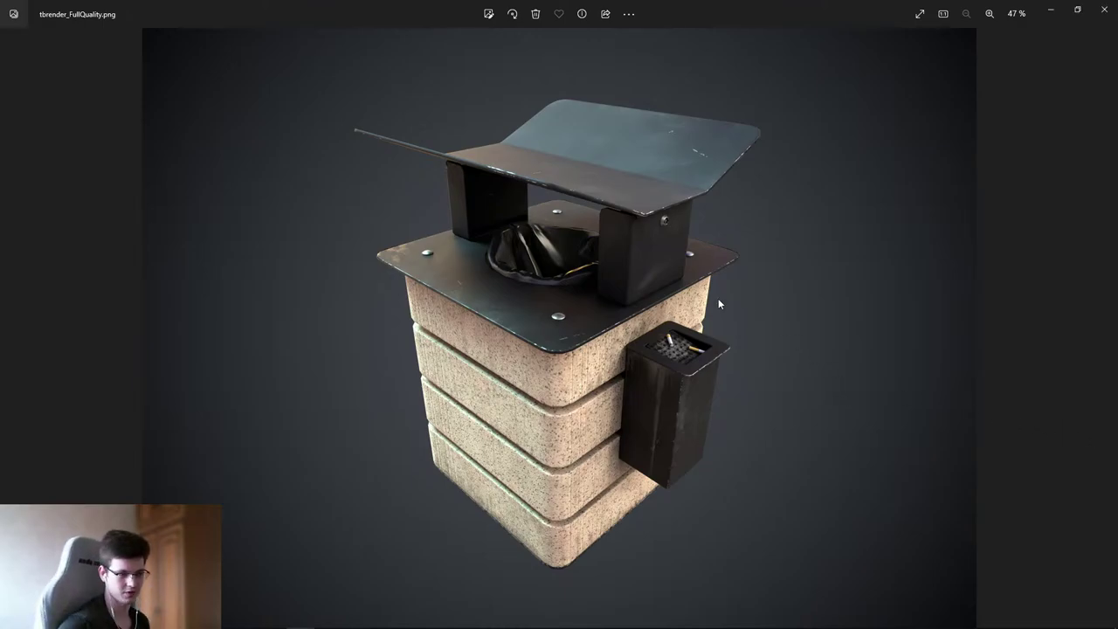
- Study the trash can render again as a whole and in detail, from the metal lid down to the ashtray and lower stone blocks
{"action": "scroll", "coordinate": [598, 308], "scroll_direction": "up", "scroll_amount": 3}
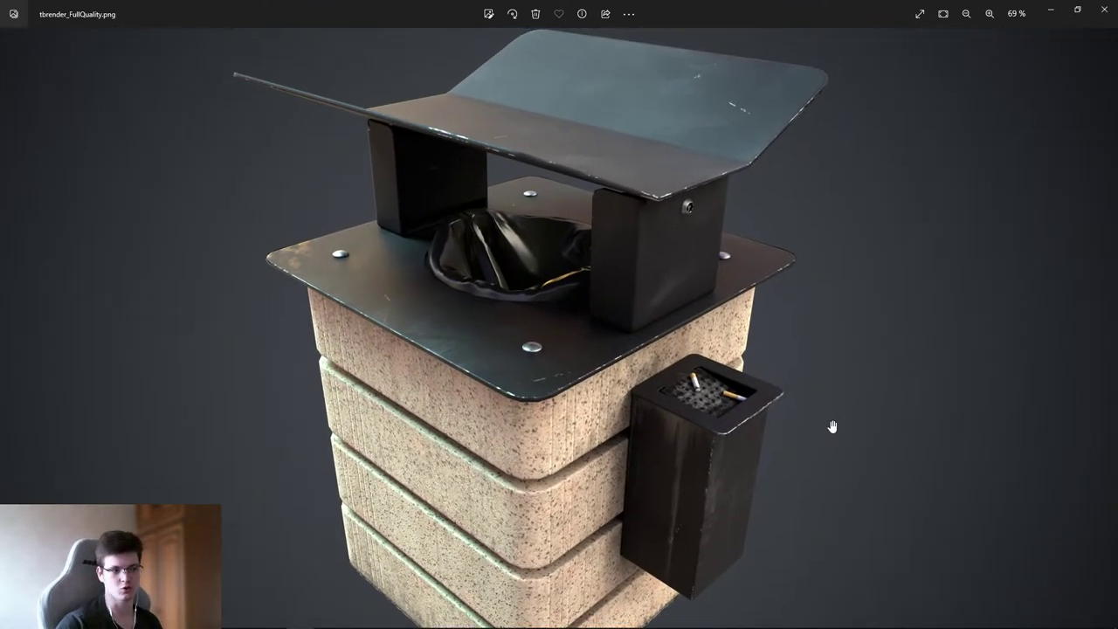
{"action": "scroll", "coordinate": [651, 378], "scroll_direction": "down", "scroll_amount": 3}
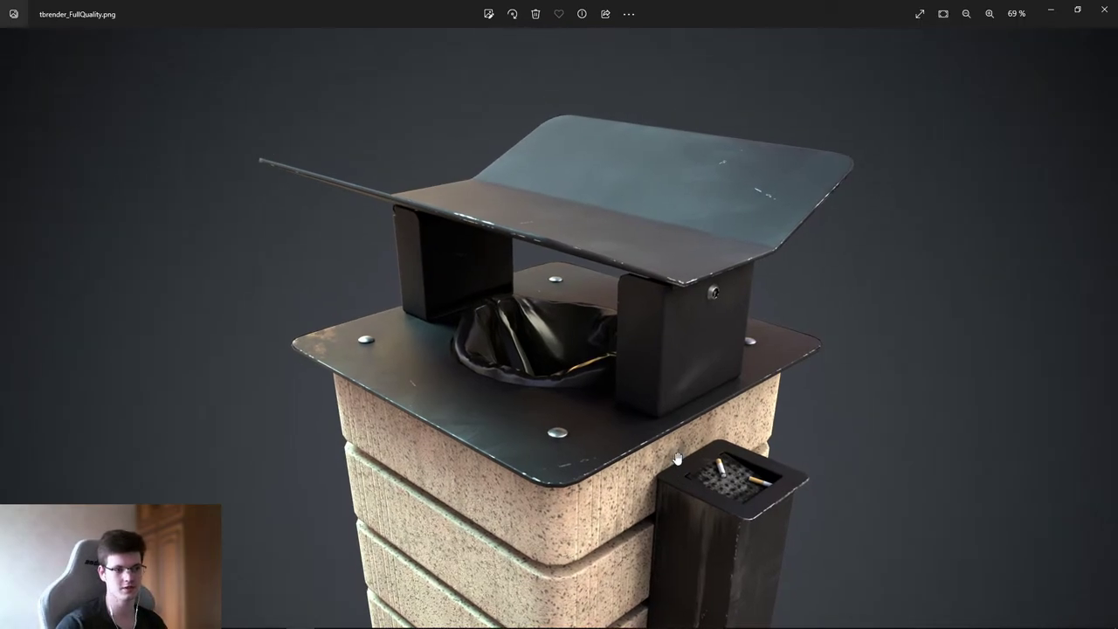
{"action": "scroll", "coordinate": [663, 371], "scroll_direction": "down", "scroll_amount": 1}
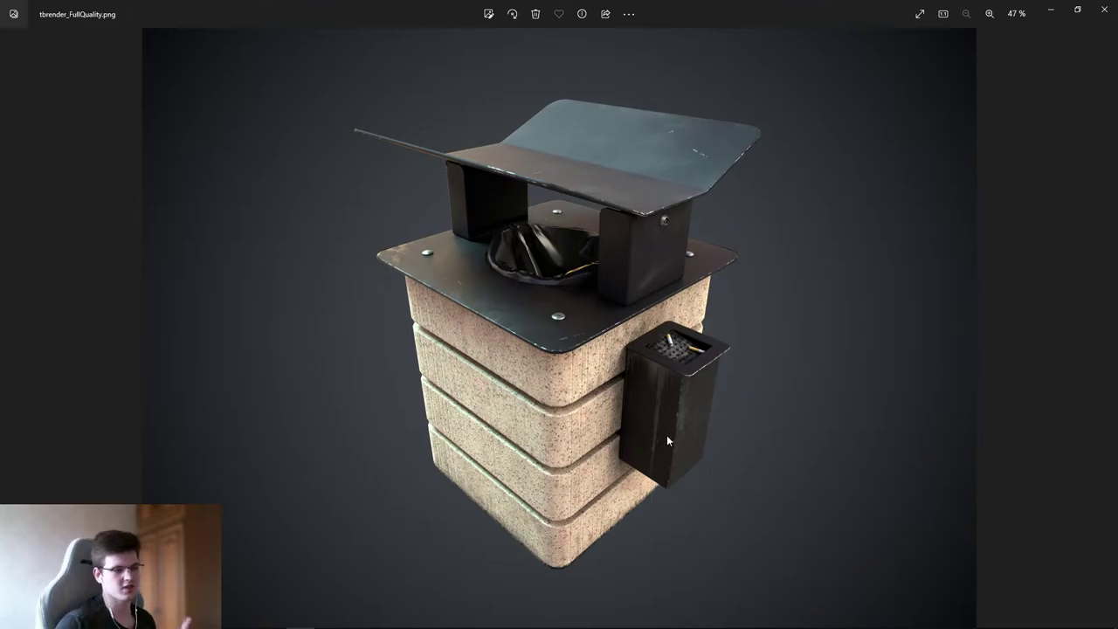
{"action": "scroll", "coordinate": [622, 396], "scroll_direction": "up", "scroll_amount": 3}
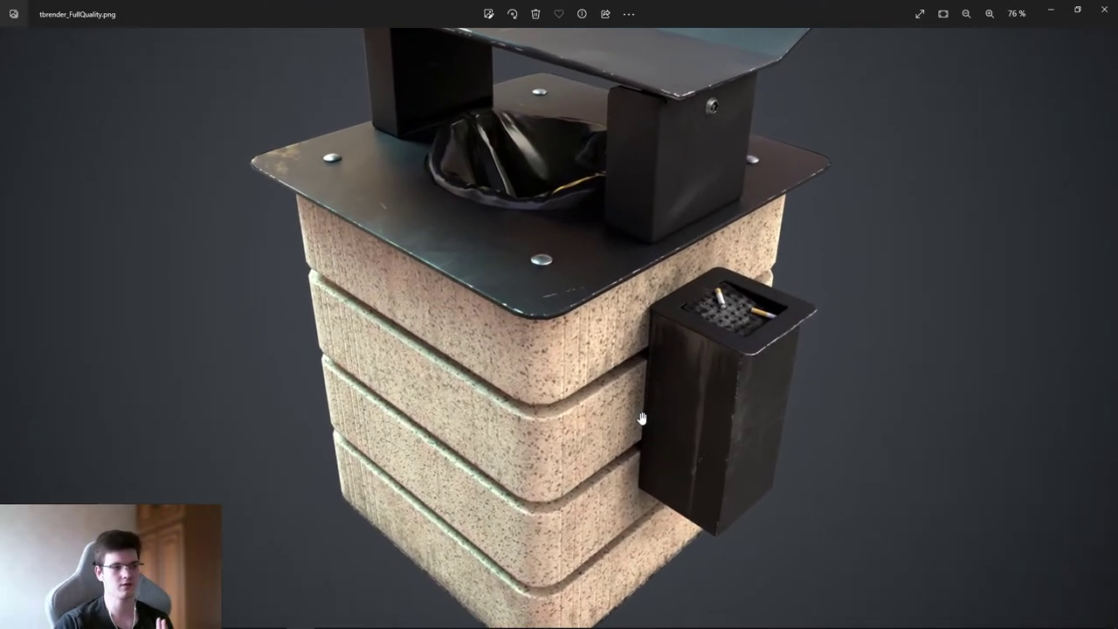
{"action": "left_click_drag", "start_coordinate": [568, 332], "coordinate": [580, 447]}
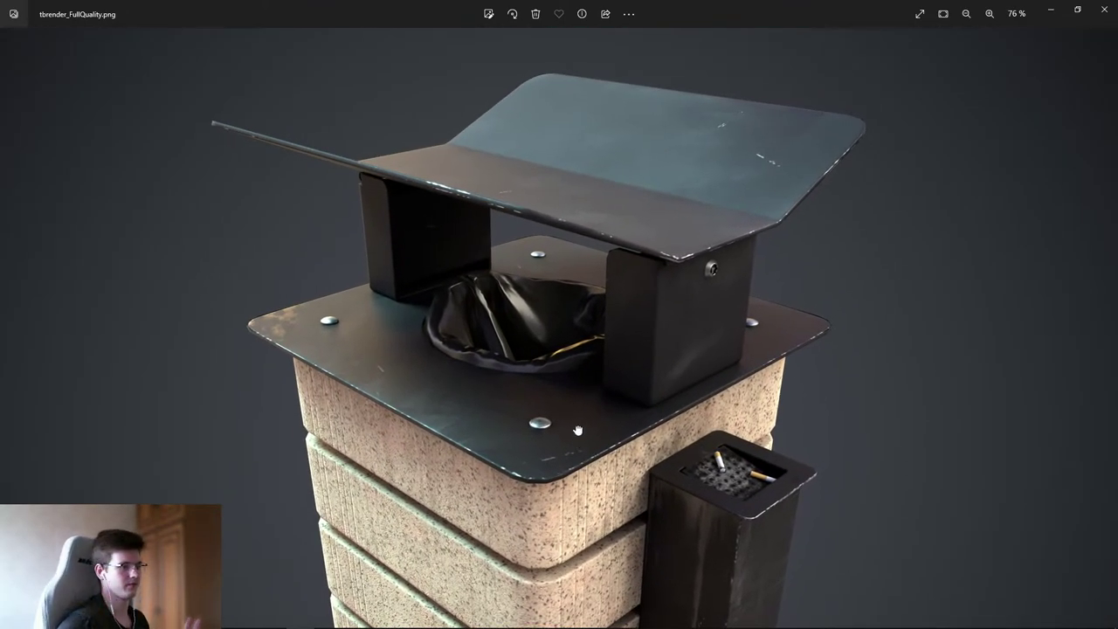
{"action": "scroll", "coordinate": [673, 410], "scroll_direction": "down", "scroll_amount": 3}
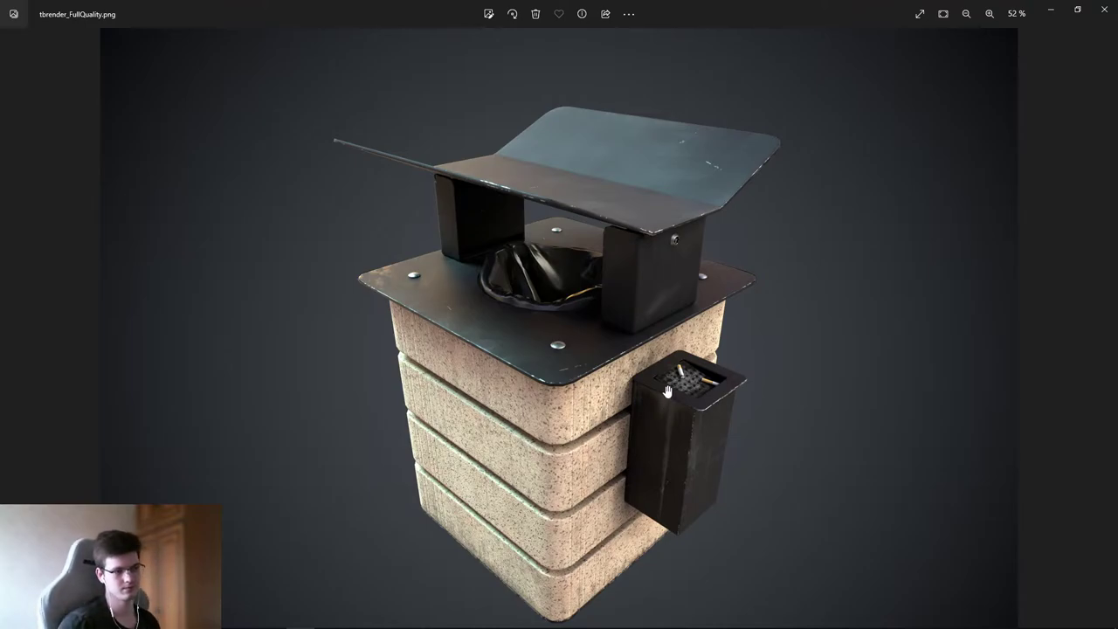
{"action": "left_click_drag", "start_coordinate": [588, 330], "coordinate": [503, 286]}
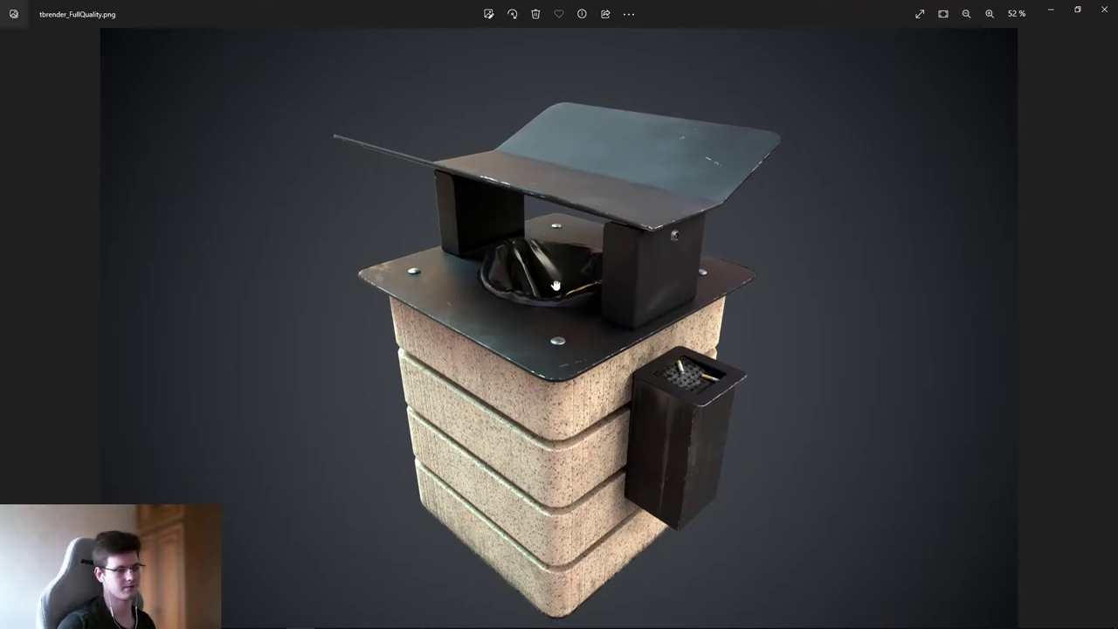
{"action": "scroll", "coordinate": [543, 418], "scroll_direction": "up", "scroll_amount": 2}
{"action": "scroll", "coordinate": [550, 393], "scroll_direction": "down", "scroll_amount": 1}
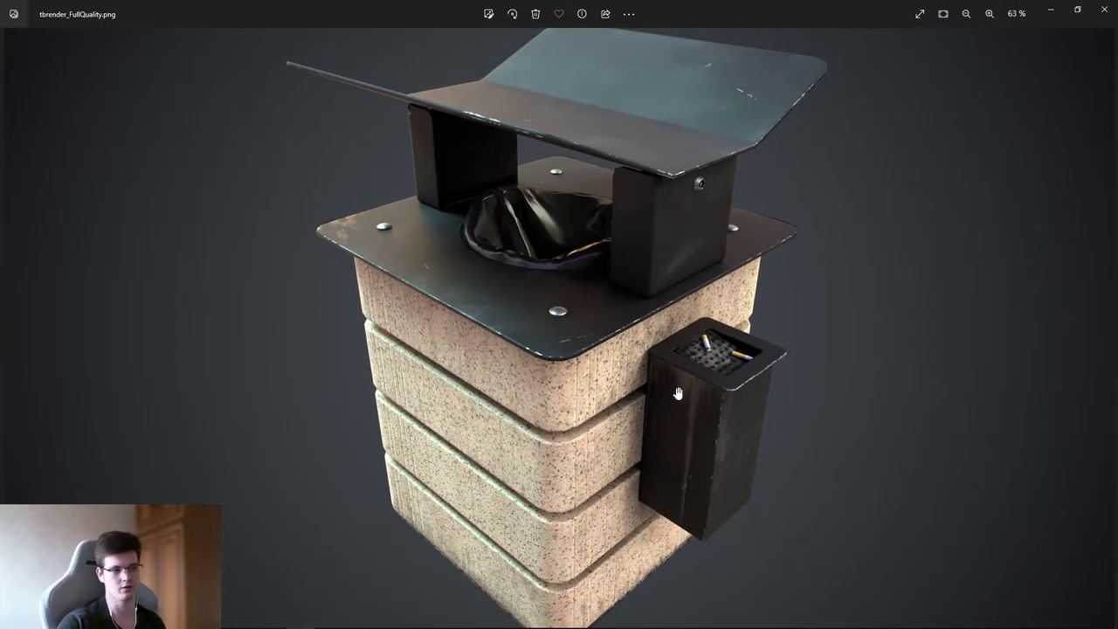
{"action": "scroll", "coordinate": [663, 379], "scroll_direction": "up", "scroll_amount": 2}
{"action": "left_click_drag", "start_coordinate": [662, 440], "coordinate": [667, 295]}
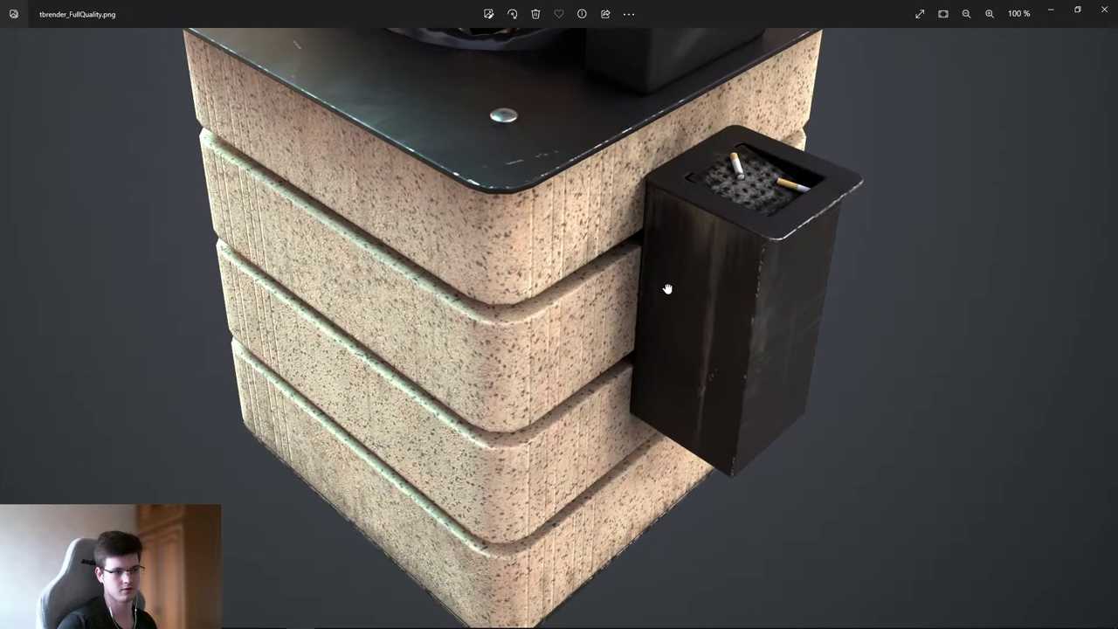
- Examine the joint between the bent metal lid and its support in the trash can render at high magnification
{"action": "scroll", "coordinate": [652, 337], "scroll_direction": "down", "scroll_amount": 3}
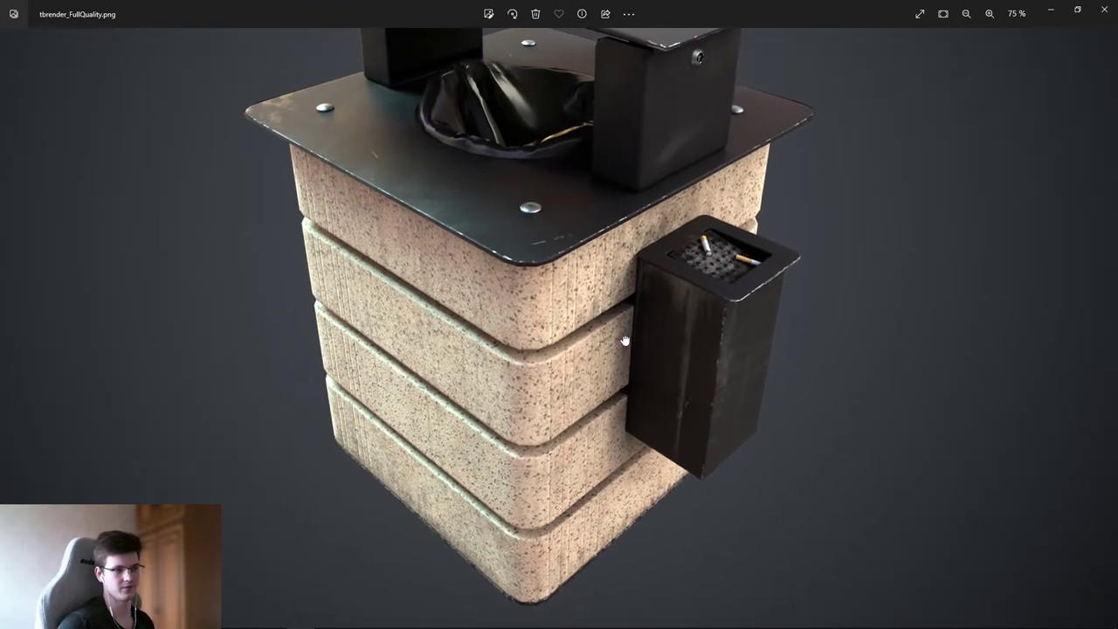
{"action": "scroll", "coordinate": [633, 319], "scroll_direction": "up", "scroll_amount": 3}
{"action": "scroll", "coordinate": [628, 309], "scroll_direction": "down", "scroll_amount": 2}
{"action": "scroll", "coordinate": [628, 309], "scroll_direction": "down", "scroll_amount": 2}
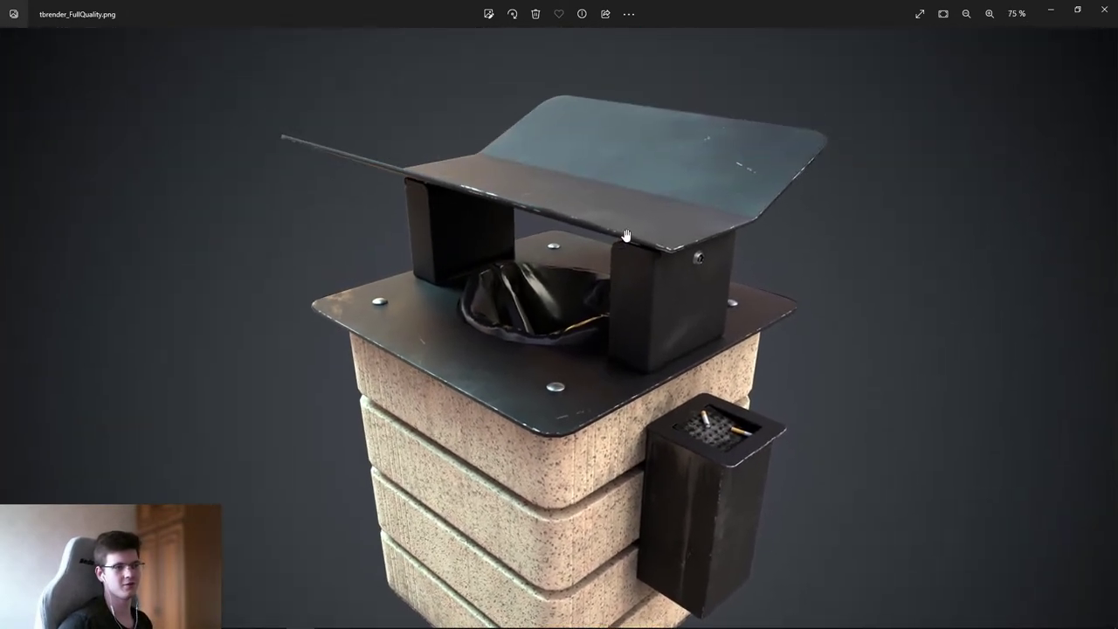
{"action": "scroll", "coordinate": [638, 259], "scroll_direction": "up", "scroll_amount": 6}
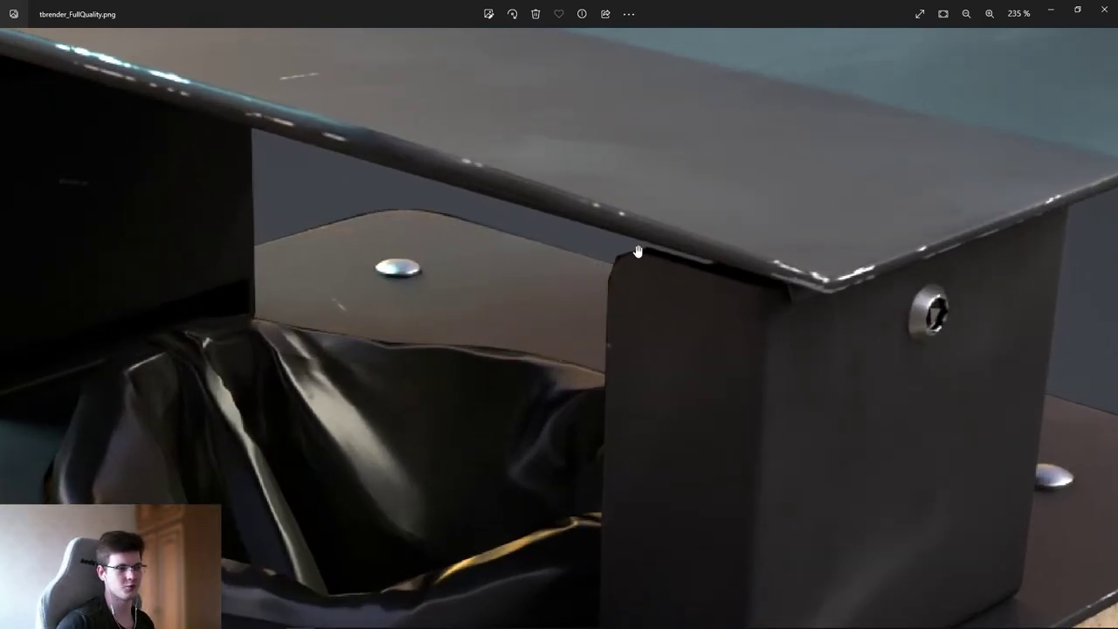
{"action": "scroll", "coordinate": [636, 255], "scroll_direction": "up", "scroll_amount": 3}
{"action": "scroll", "coordinate": [610, 246], "scroll_direction": "down", "scroll_amount": 5}
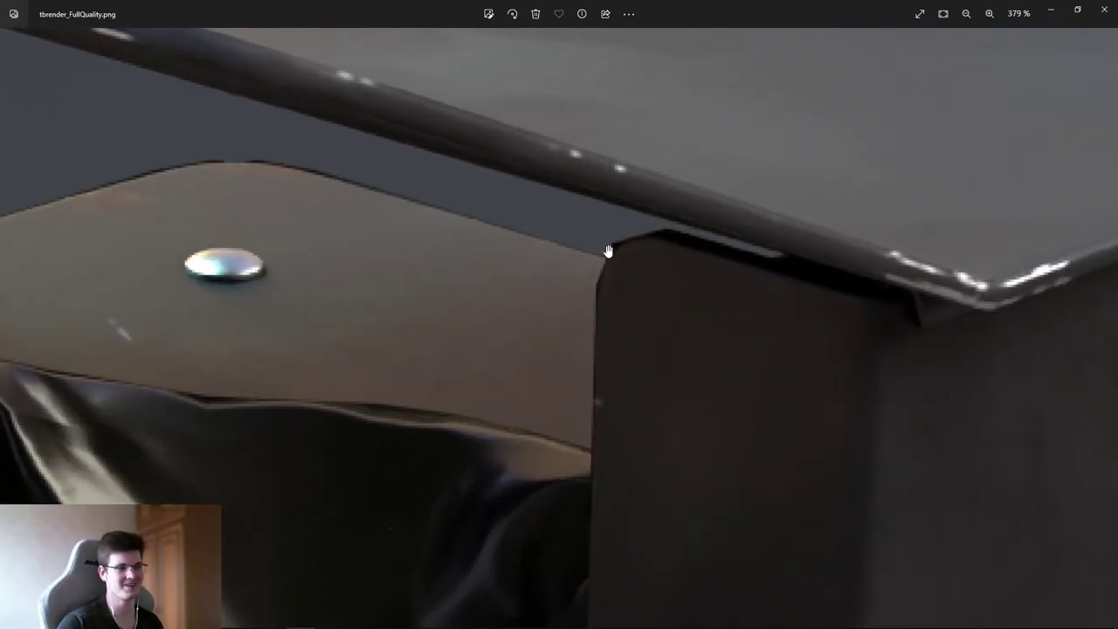
{"action": "scroll", "coordinate": [614, 266], "scroll_direction": "down", "scroll_amount": 3}
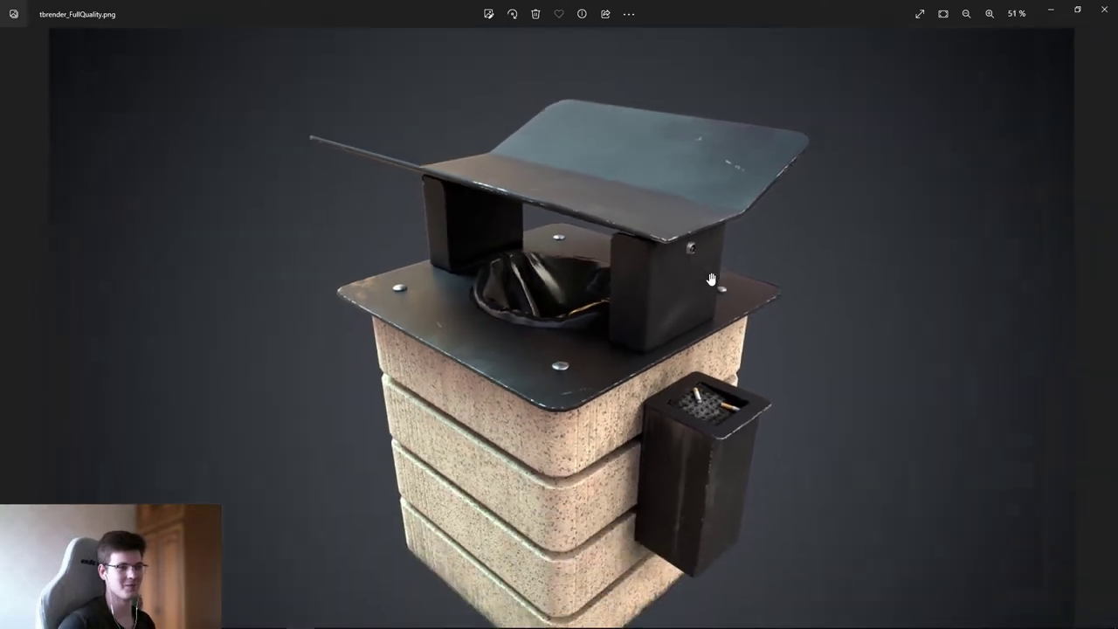
- Inspect the stone blocks and side ashtray box in the render, comparing them with the trash can as a whole
{"action": "key", "text": "Right"}
{"action": "key", "text": "Right"}
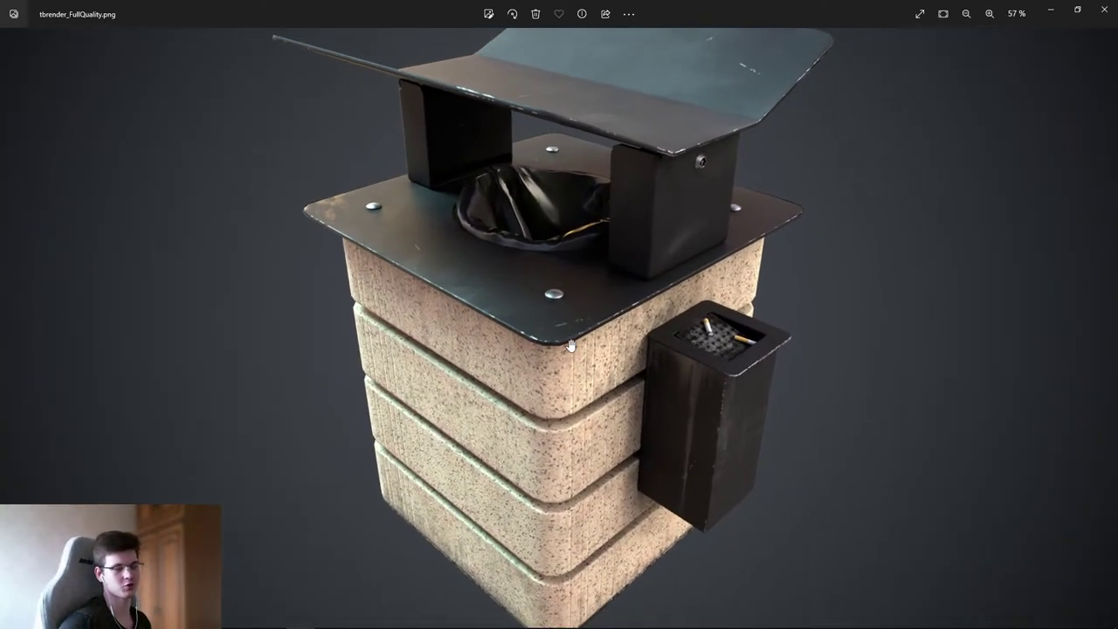
{"action": "left_click_drag", "start_coordinate": [565, 344], "coordinate": [577, 414]}
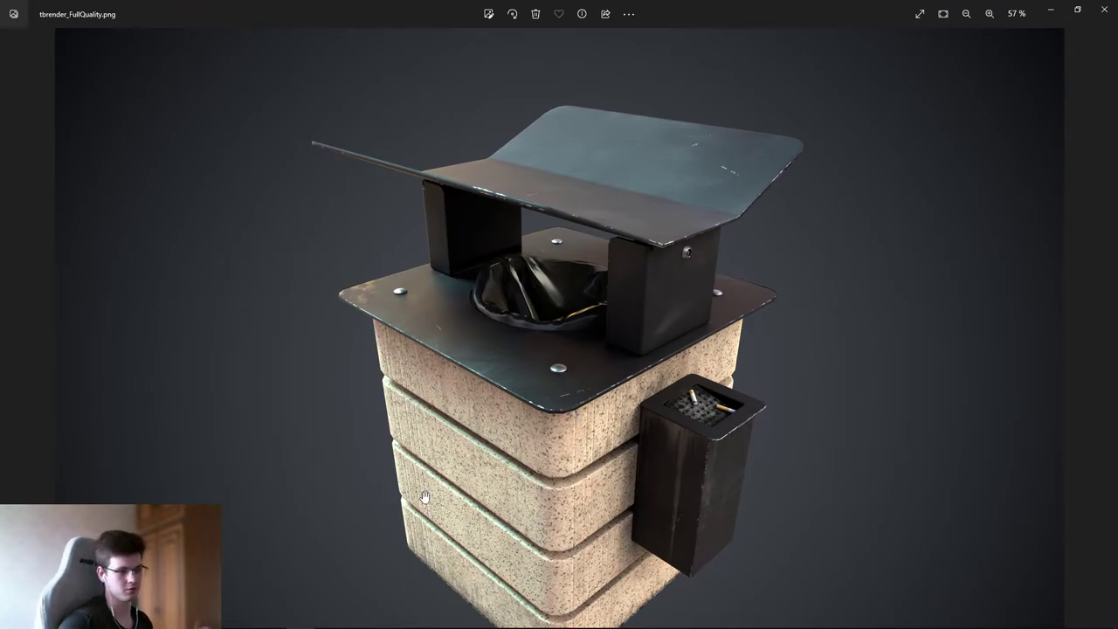
{"action": "scroll", "coordinate": [747, 456], "scroll_direction": "up", "scroll_amount": 3}
{"action": "scroll", "coordinate": [730, 432], "scroll_direction": "down", "scroll_amount": 4}
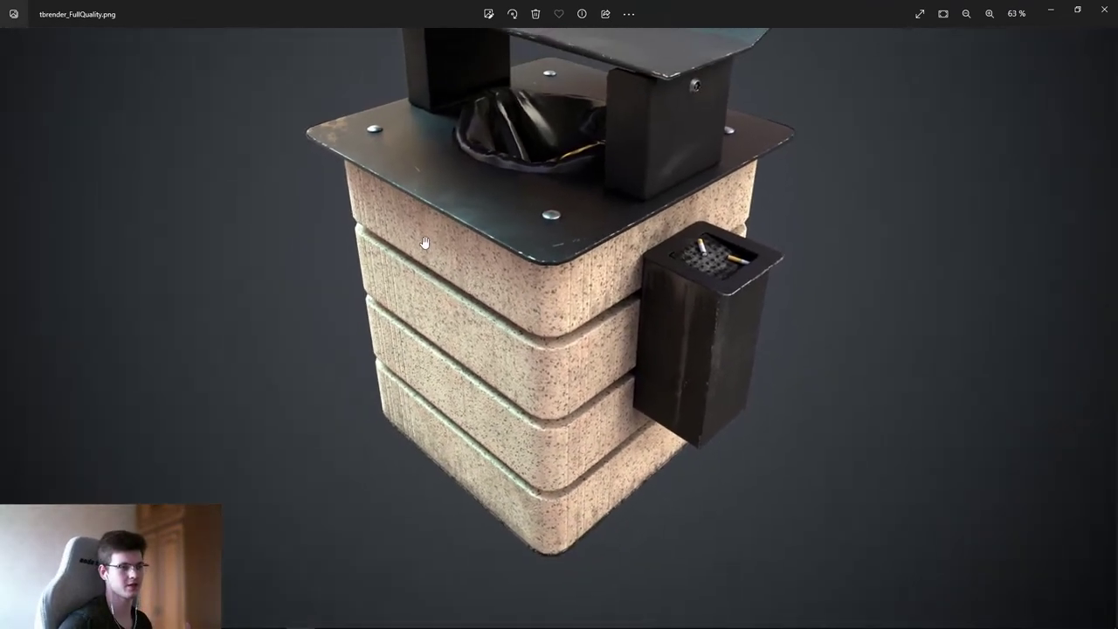
{"action": "scroll", "coordinate": [712, 408], "scroll_direction": "up", "scroll_amount": 3}
{"action": "left_click_drag", "start_coordinate": [712, 407], "coordinate": [601, 287]}
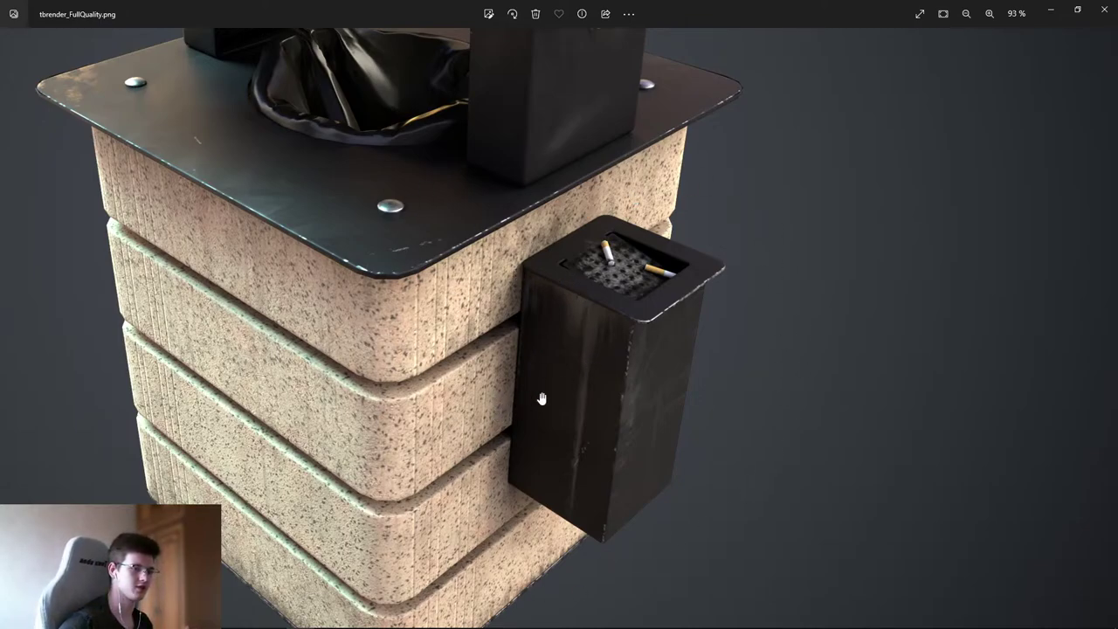
{"action": "scroll", "coordinate": [577, 463], "scroll_direction": "down", "scroll_amount": 2}
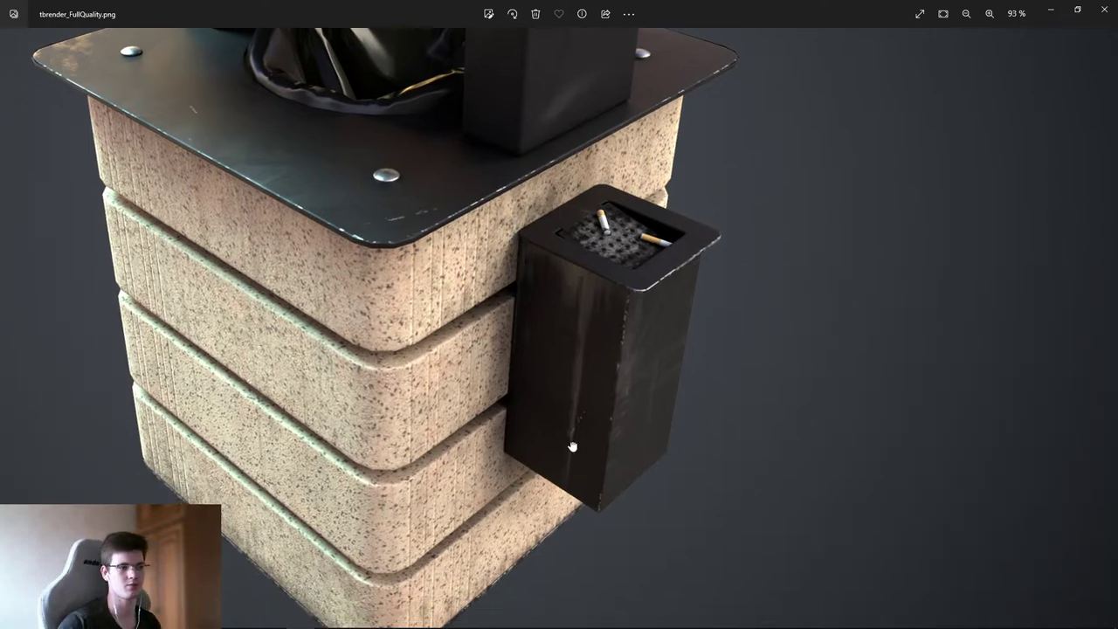
{"action": "scroll", "coordinate": [573, 448], "scroll_direction": "down", "scroll_amount": 2}
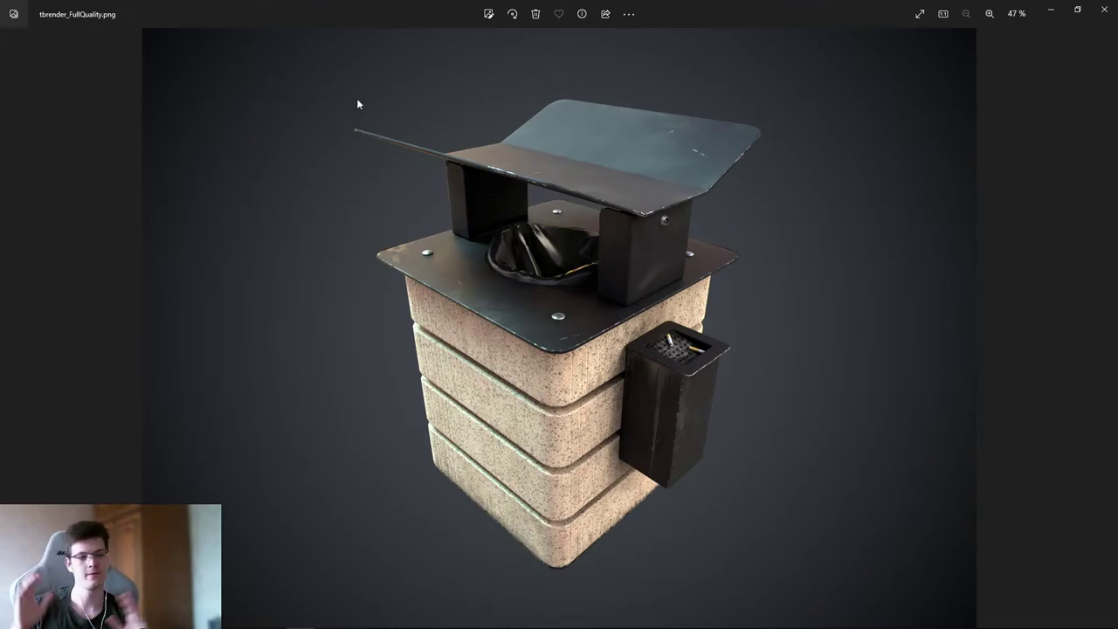
- Close the render and open trash can.pur from the archive as a maximised reference board
{"action": "left_click", "coordinate": [1104, 10]}
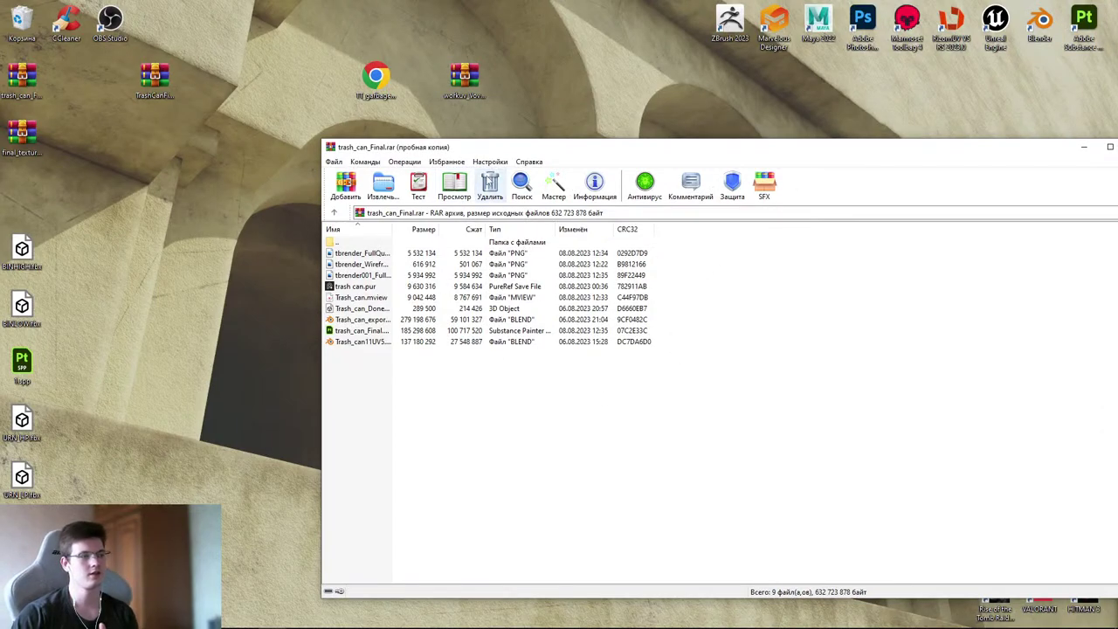
{"action": "left_click_drag", "start_coordinate": [501, 151], "coordinate": [468, 147]}
{"action": "left_click", "coordinate": [330, 284]}
{"action": "double_click", "coordinate": [330, 284]}
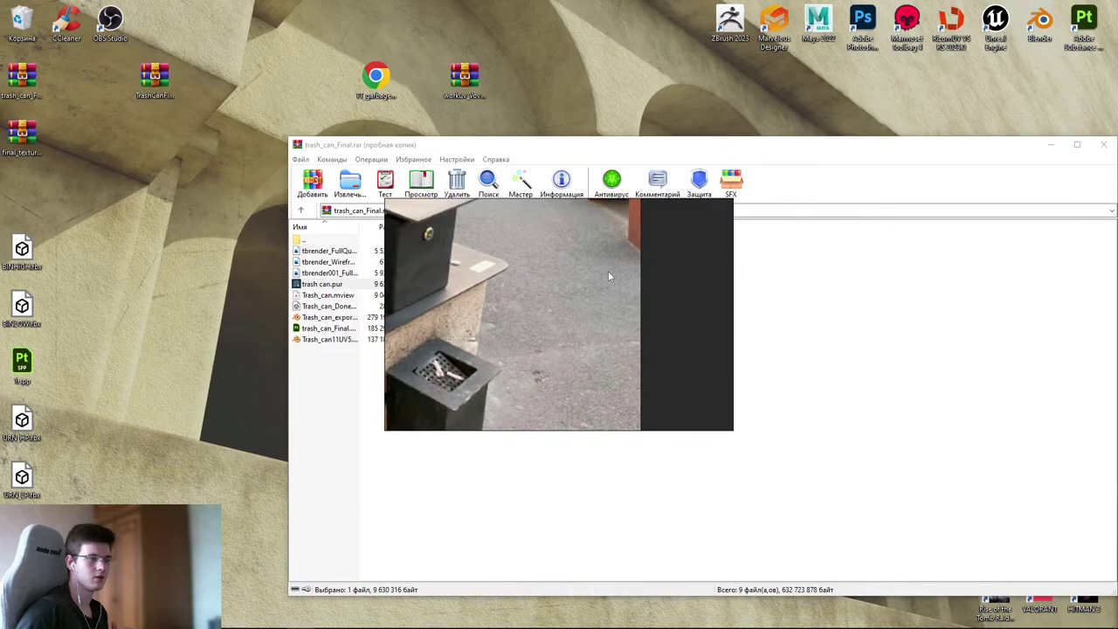
{"action": "key", "text": "ctrl+f"}
{"action": "scroll", "coordinate": [663, 284], "scroll_direction": "down", "scroll_amount": 5}
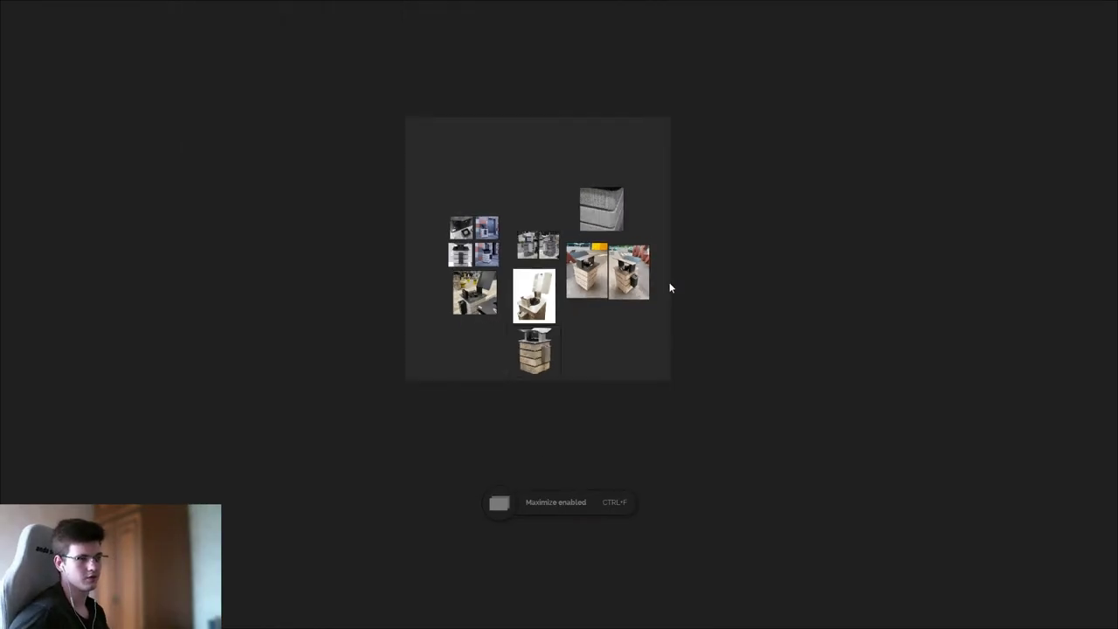
- Look over the reference board's trash can photos, from the open-lid shots to the grey stone versions and the block texture close-up
{"action": "scroll", "coordinate": [629, 267], "scroll_direction": "up", "scroll_amount": 5}
{"action": "scroll", "coordinate": [599, 251], "scroll_direction": "down", "scroll_amount": 2}
{"action": "scroll", "coordinate": [530, 290], "scroll_direction": "up", "scroll_amount": 5}
{"action": "scroll", "coordinate": [531, 290], "scroll_direction": "down", "scroll_amount": 5}
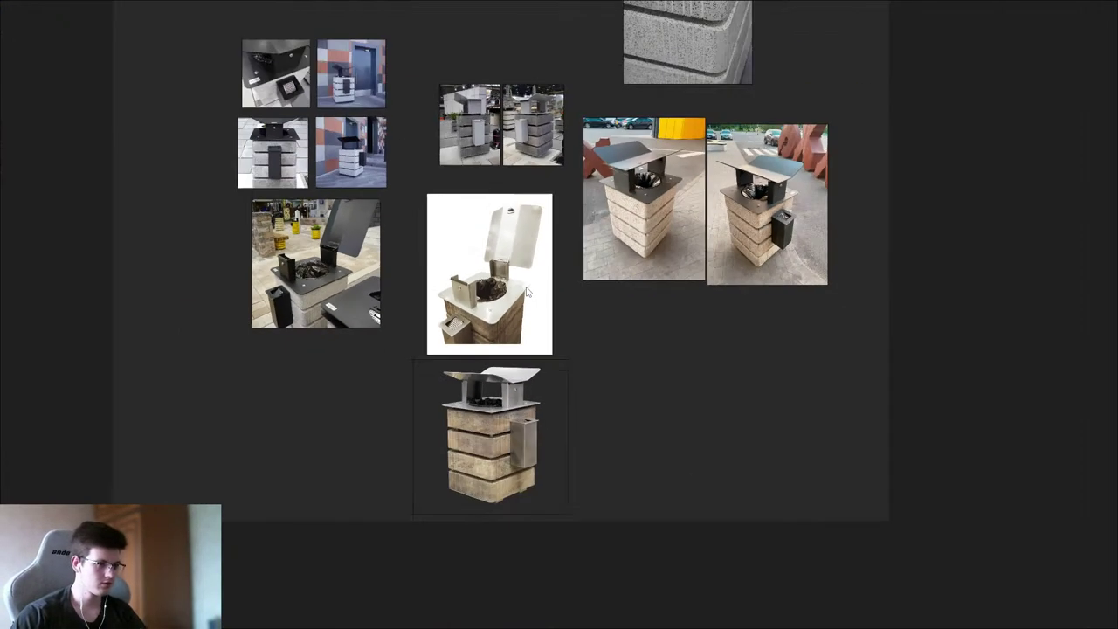
{"action": "scroll", "coordinate": [393, 288], "scroll_direction": "up", "scroll_amount": 5}
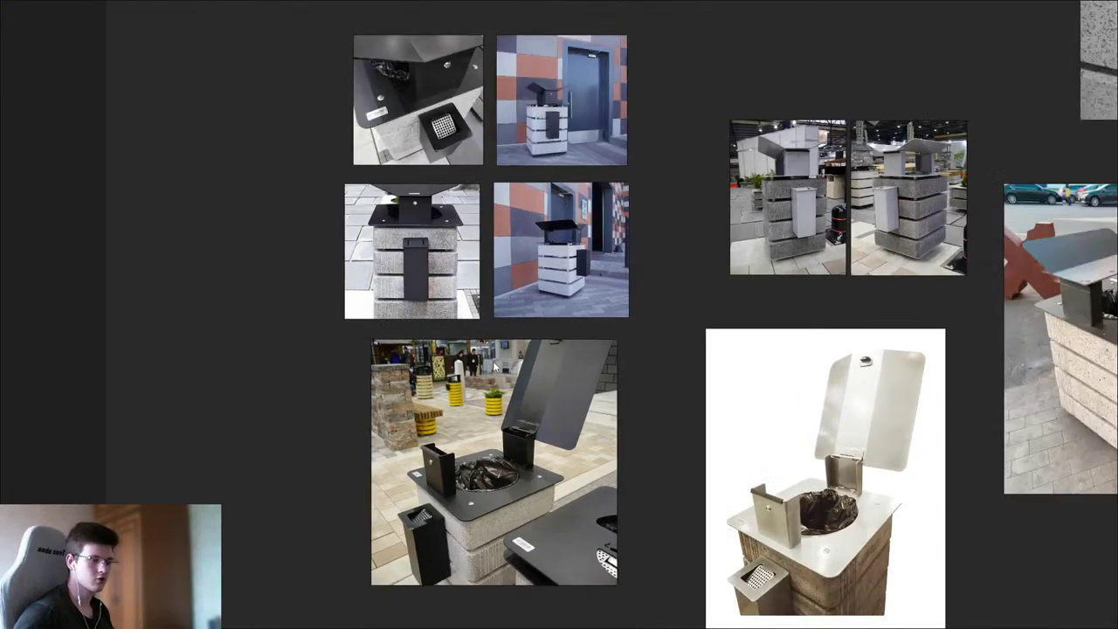
{"action": "middle_click_drag", "start_coordinate": [493, 361], "coordinate": [495, 253]}
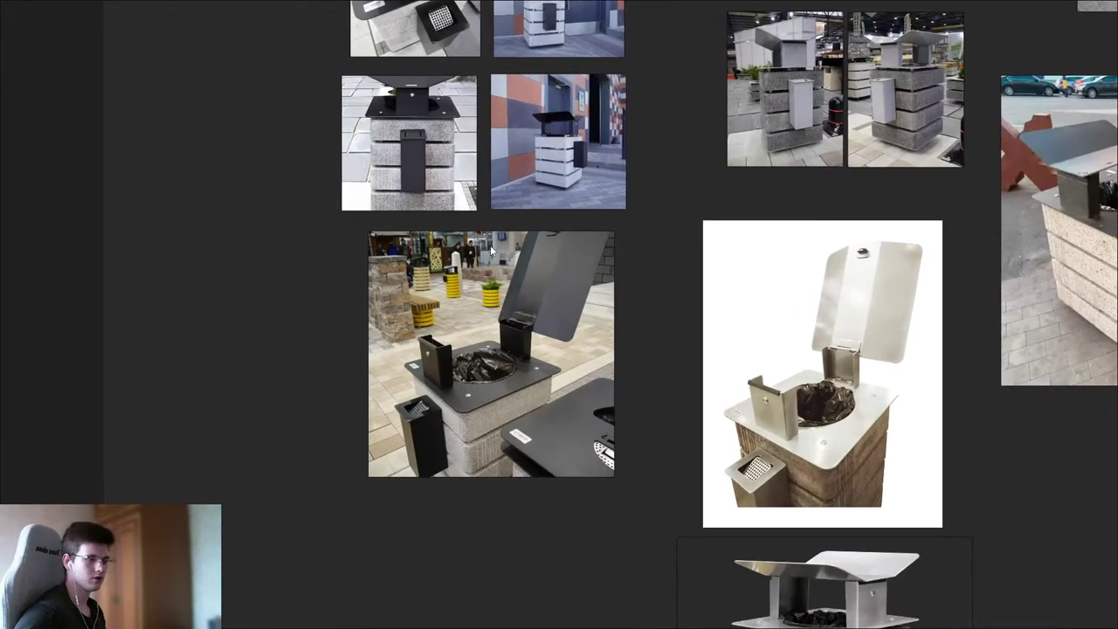
{"action": "scroll", "coordinate": [515, 318], "scroll_direction": "down", "scroll_amount": 5}
{"action": "scroll", "coordinate": [516, 318], "scroll_direction": "up", "scroll_amount": 5}
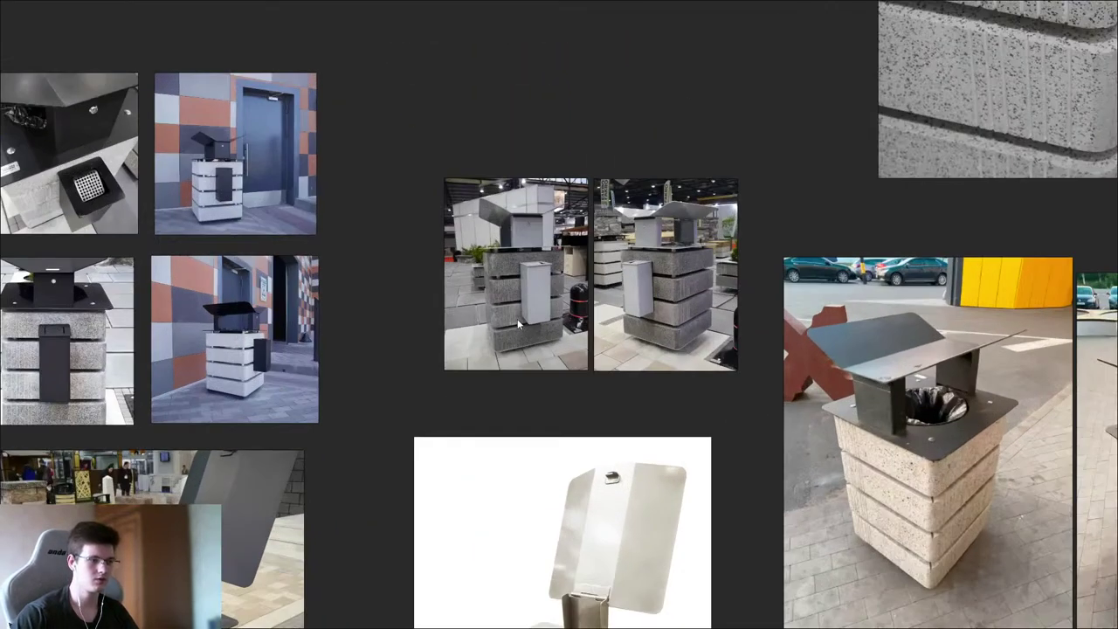
{"action": "scroll", "coordinate": [515, 318], "scroll_direction": "up", "scroll_amount": 3}
{"action": "scroll", "coordinate": [540, 369], "scroll_direction": "down", "scroll_amount": 5}
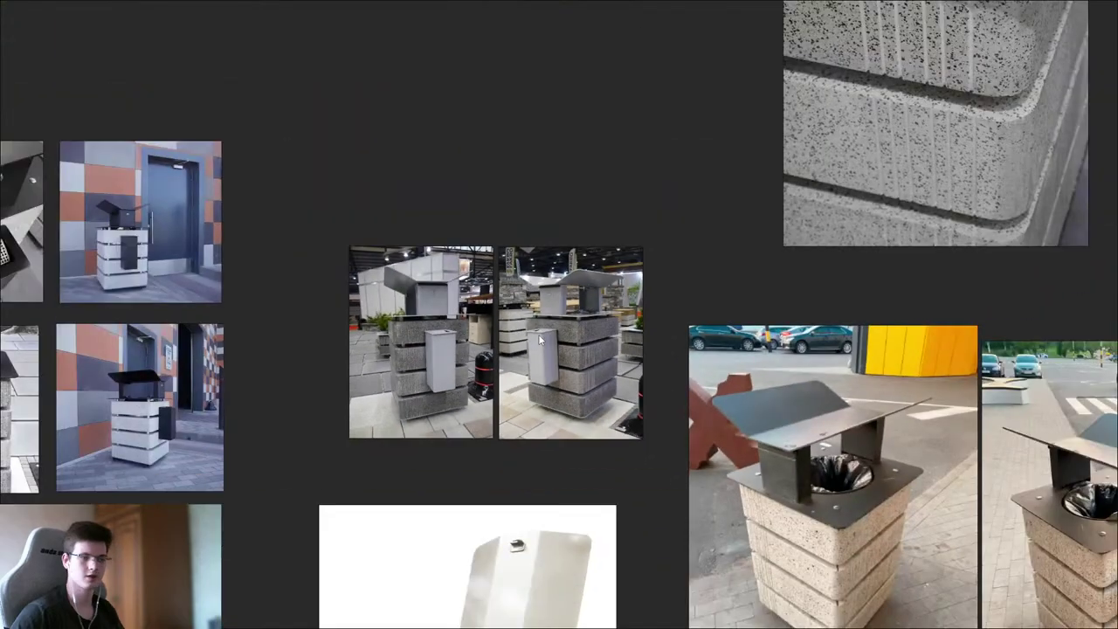
{"action": "scroll", "coordinate": [571, 258], "scroll_direction": "up", "scroll_amount": 4}
- Compare the cut-out photo of the brown stone trash can with the two outdoor photos of the beige one
{"action": "middle_click_drag", "start_coordinate": [571, 258], "coordinate": [773, 13]}
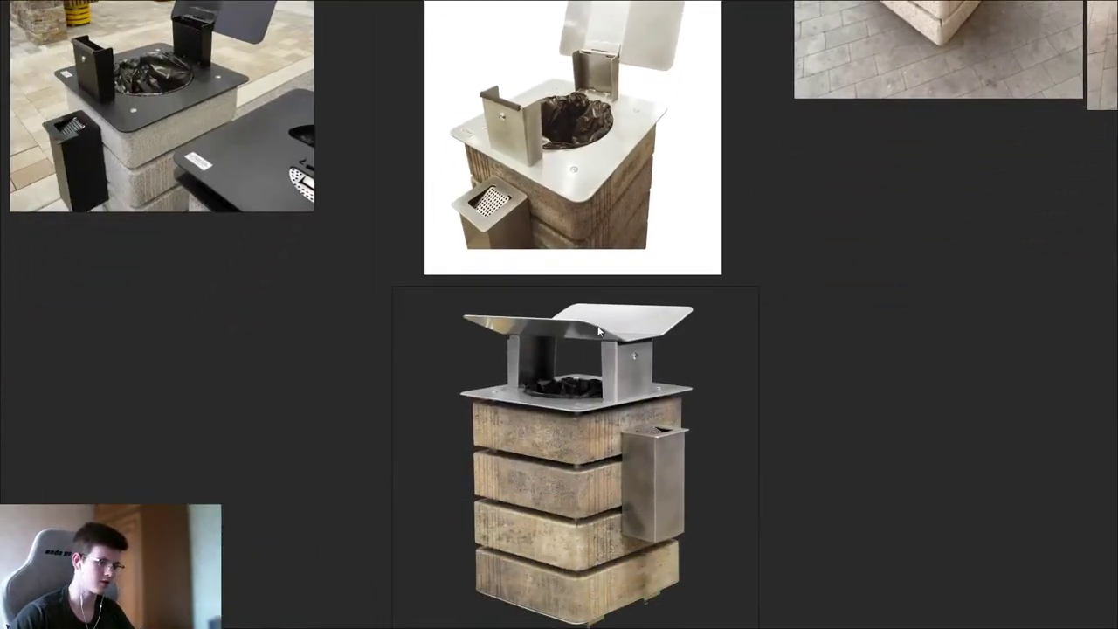
{"action": "scroll", "coordinate": [603, 262], "scroll_direction": "up", "scroll_amount": 3}
{"action": "scroll", "coordinate": [606, 264], "scroll_direction": "down", "scroll_amount": 4}
{"action": "scroll", "coordinate": [579, 301], "scroll_direction": "down", "scroll_amount": 5}
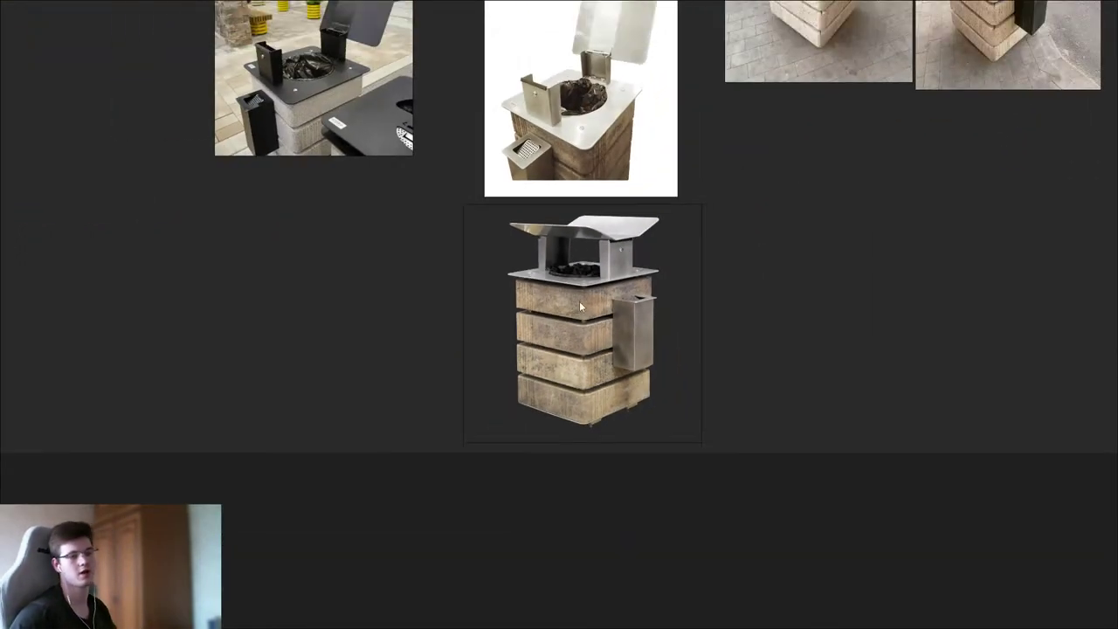
{"action": "scroll", "coordinate": [644, 287], "scroll_direction": "up", "scroll_amount": 5}
{"action": "middle_click_drag", "start_coordinate": [462, 44], "coordinate": [506, 141]}
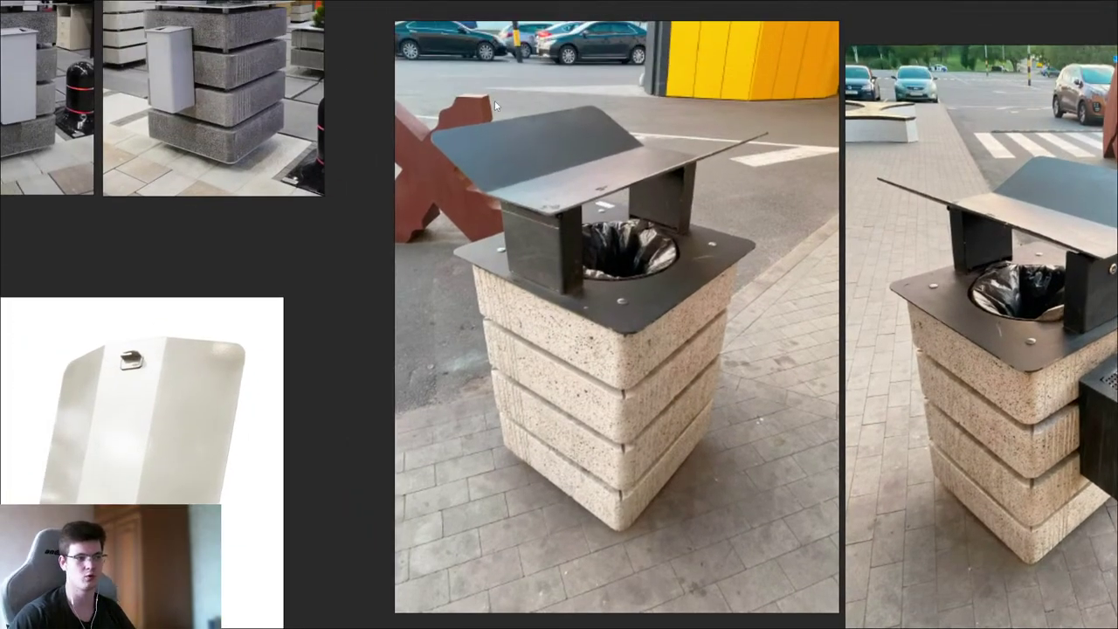
{"action": "scroll", "coordinate": [671, 297], "scroll_direction": "down", "scroll_amount": 5}
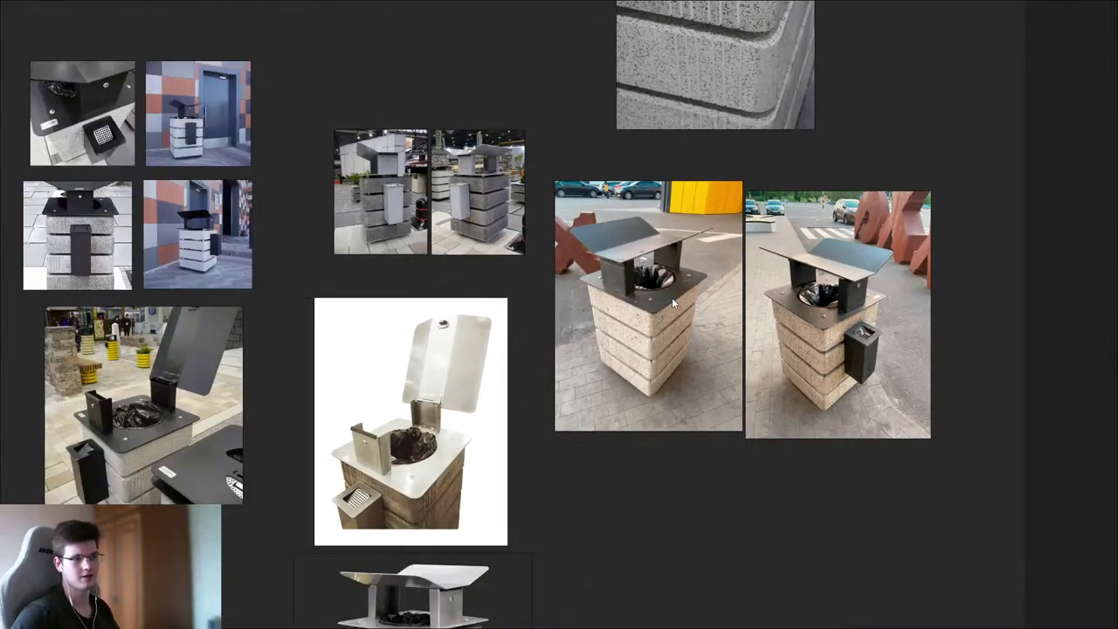
- Examine the reference photos of the black-topped trash can, focusing on the ashtray grille, bolted plate and front stone blocks
{"action": "scroll", "coordinate": [661, 294], "scroll_direction": "up", "scroll_amount": 5}
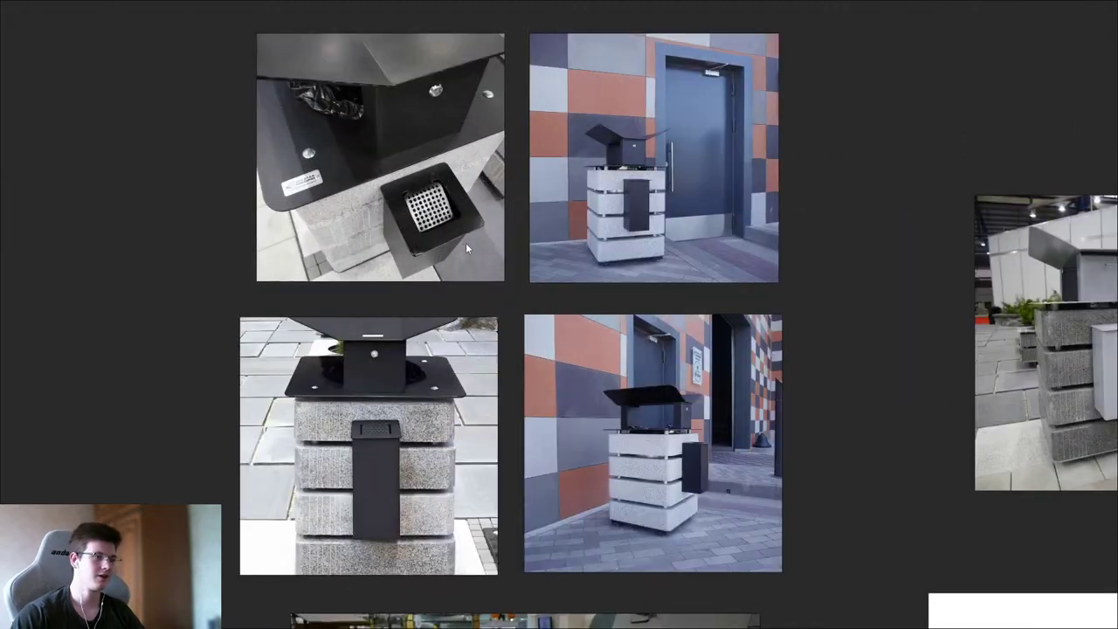
{"action": "scroll", "coordinate": [607, 201], "scroll_direction": "up", "scroll_amount": 5}
{"action": "scroll", "coordinate": [607, 201], "scroll_direction": "down", "scroll_amount": 6}
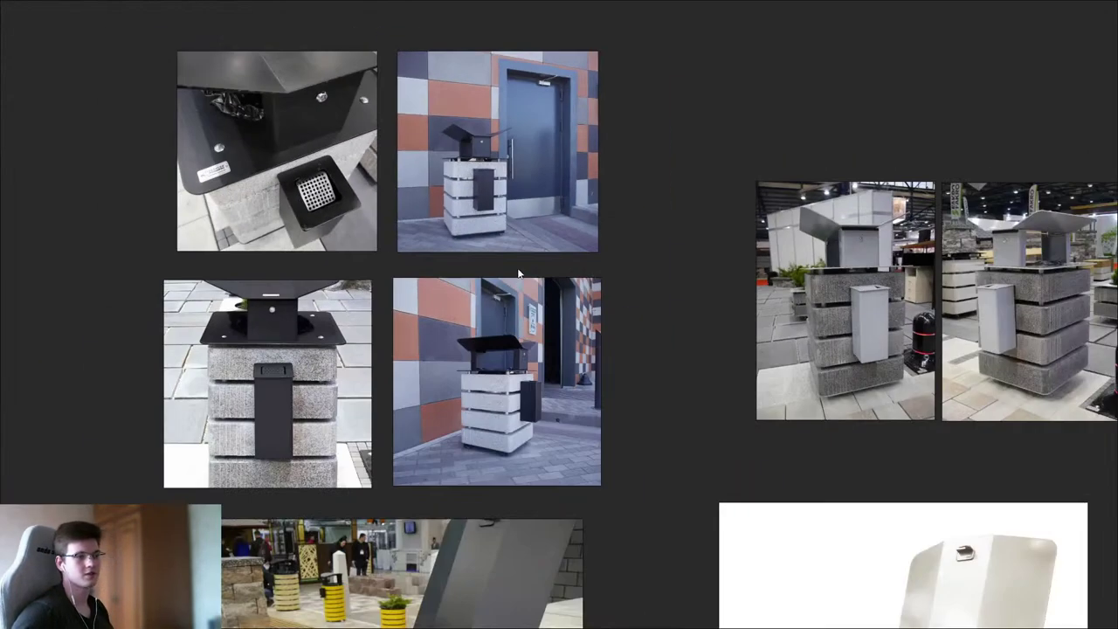
{"action": "scroll", "coordinate": [514, 286], "scroll_direction": "up", "scroll_amount": 6}
{"action": "scroll", "coordinate": [601, 232], "scroll_direction": "up", "scroll_amount": 3}
{"action": "scroll", "coordinate": [477, 229], "scroll_direction": "down", "scroll_amount": 5}
{"action": "scroll", "coordinate": [478, 255], "scroll_direction": "up", "scroll_amount": 6}
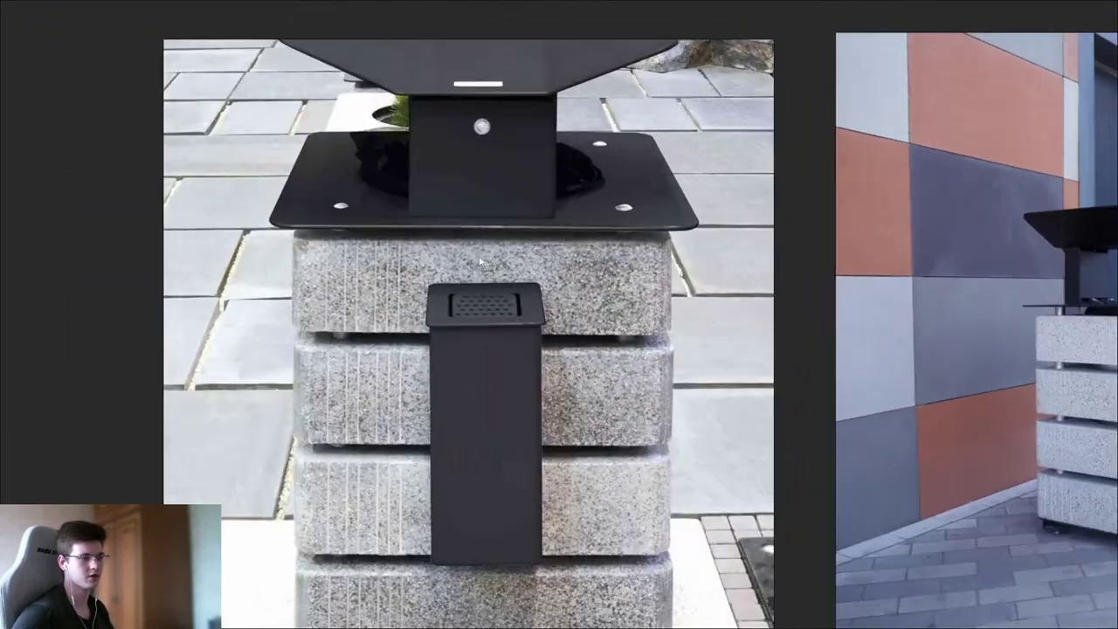
{"action": "scroll", "coordinate": [512, 357], "scroll_direction": "down", "scroll_amount": 6}
- Study the open-lid reference photo on the white background, checking the lid supports, bag opening and ashtray
{"action": "middle_click_drag", "start_coordinate": [513, 356], "coordinate": [348, 225]}
{"action": "scroll", "coordinate": [567, 220], "scroll_direction": "up", "scroll_amount": 5}
{"action": "scroll", "coordinate": [568, 226], "scroll_direction": "down", "scroll_amount": 2}
{"action": "scroll", "coordinate": [348, 226], "scroll_direction": "down", "scroll_amount": 4}
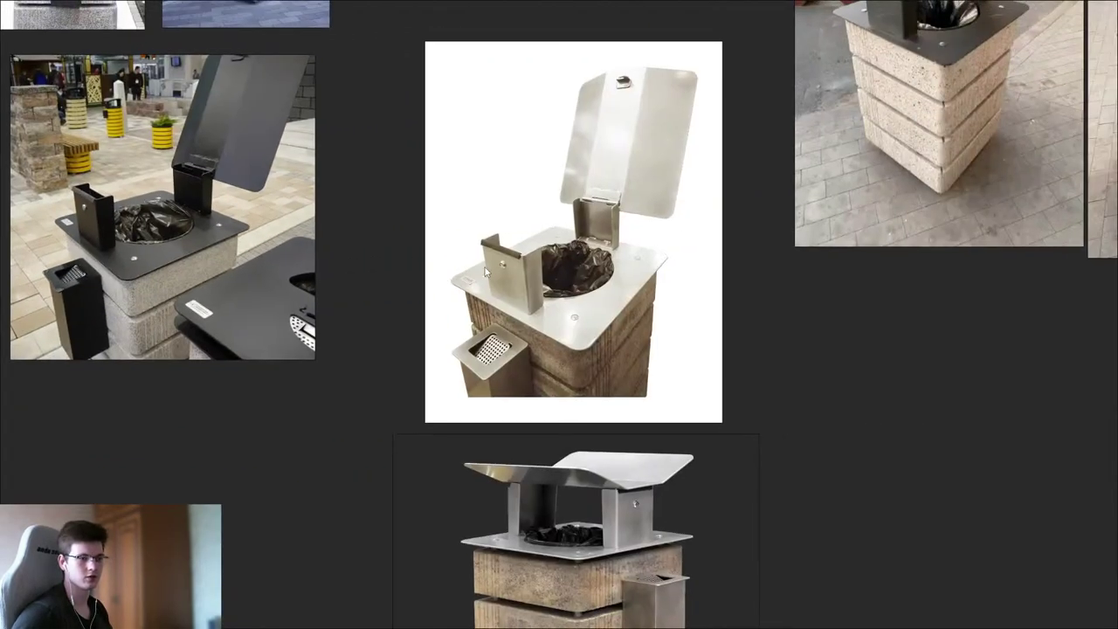
{"action": "scroll", "coordinate": [559, 227], "scroll_direction": "up", "scroll_amount": 4}
{"action": "scroll", "coordinate": [547, 288], "scroll_direction": "down", "scroll_amount": 2}
{"action": "scroll", "coordinate": [547, 282], "scroll_direction": "down", "scroll_amount": 5}
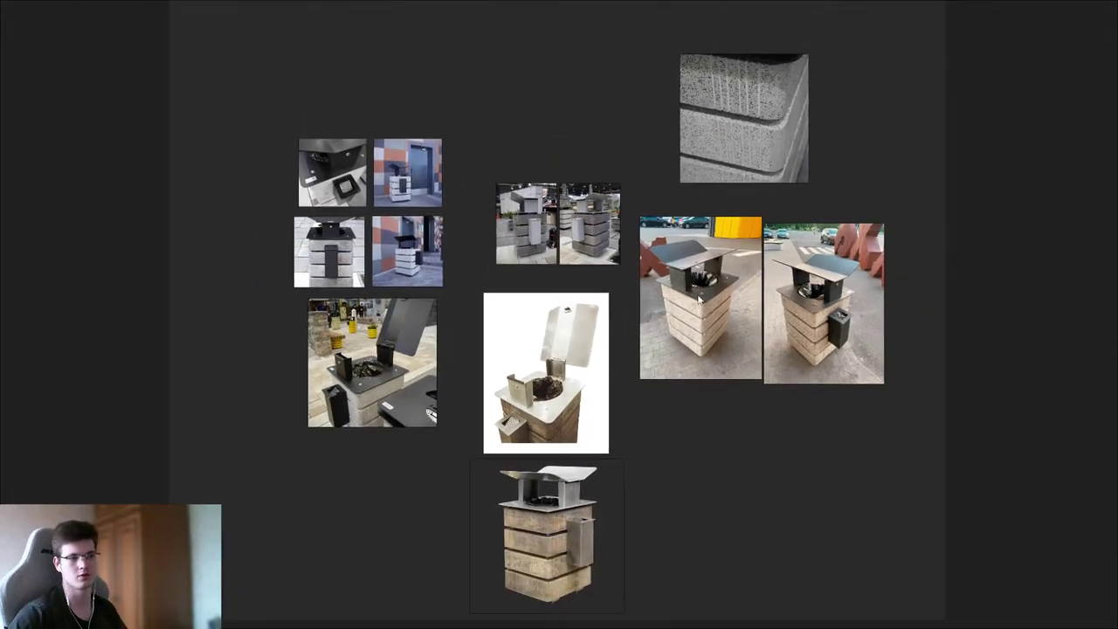
- Inspect the two outdoor photos of the beige stone trash can, including its lid, bag opening and stone layers
{"action": "scroll", "coordinate": [694, 300], "scroll_direction": "up", "scroll_amount": 5}
{"action": "middle_click_drag", "start_coordinate": [652, 328], "coordinate": [648, 307]}
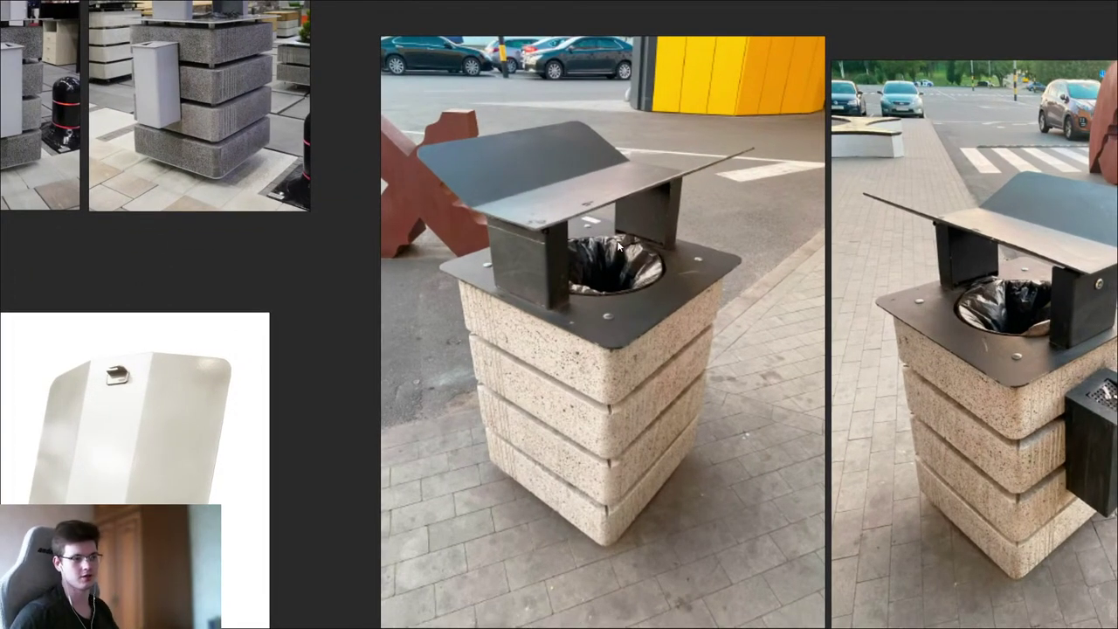
{"action": "scroll", "coordinate": [578, 178], "scroll_direction": "down", "scroll_amount": 3}
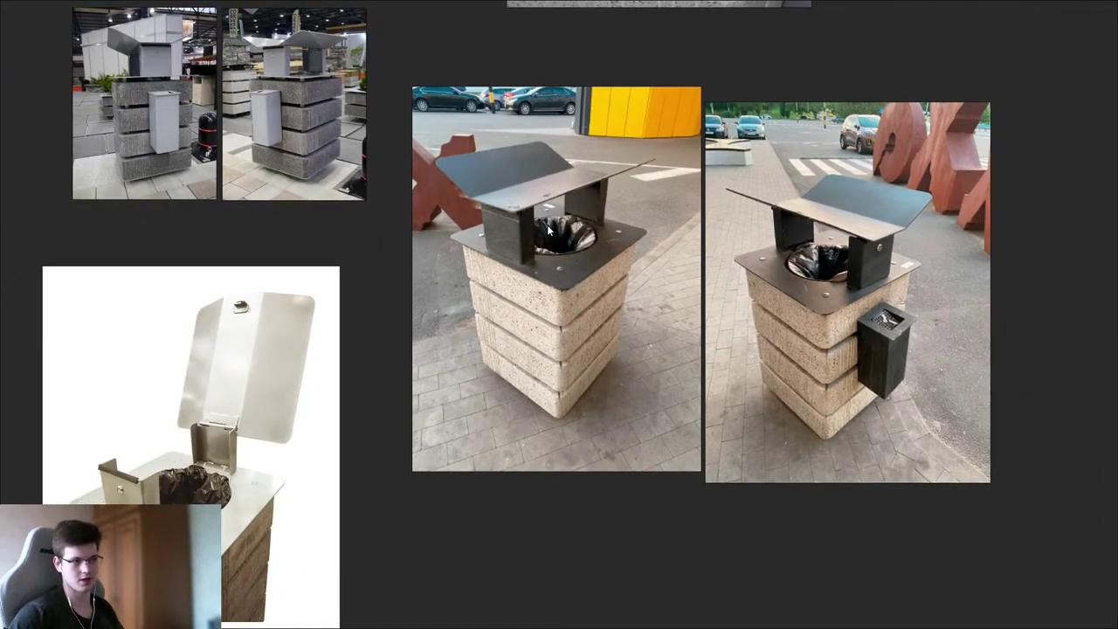
{"action": "scroll", "coordinate": [548, 228], "scroll_direction": "down", "scroll_amount": 3}
{"action": "scroll", "coordinate": [550, 231], "scroll_direction": "up", "scroll_amount": 2}
{"action": "scroll", "coordinate": [356, 224], "scroll_direction": "up", "scroll_amount": 2}
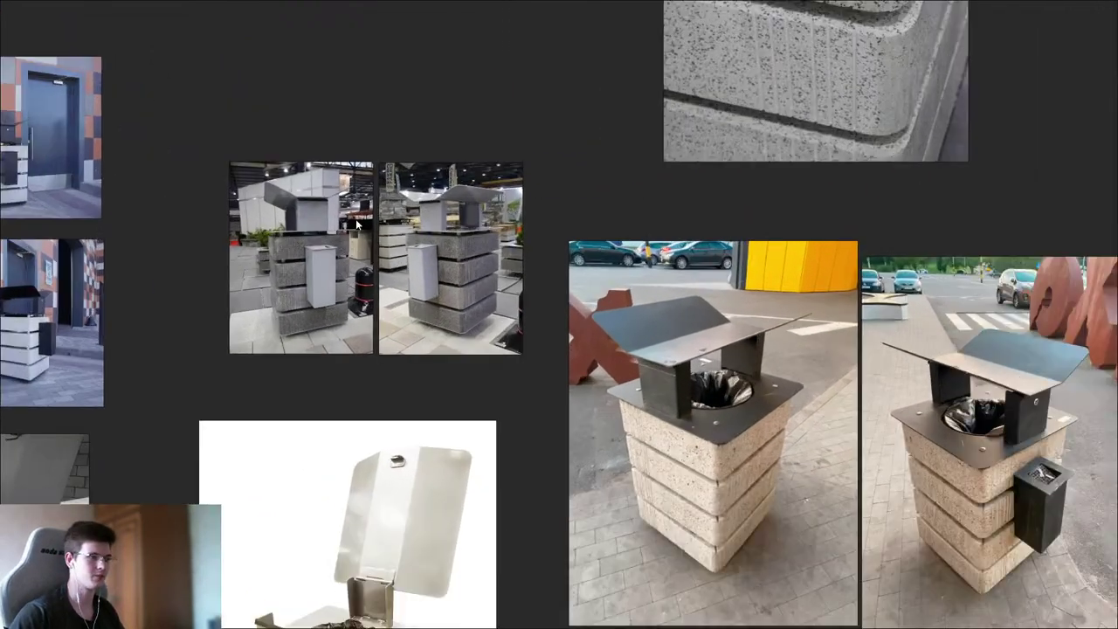
- Examine the gaps and metal spacers between the stone blocks in both photos of the grey trash can
{"action": "scroll", "coordinate": [356, 224], "scroll_direction": "up", "scroll_amount": 6}
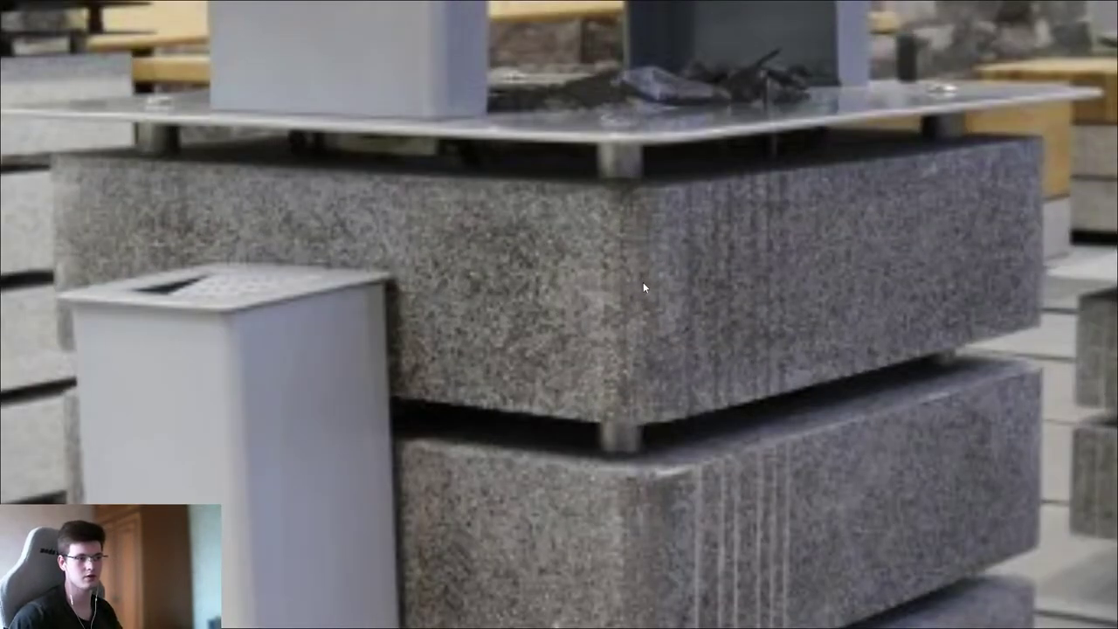
{"action": "scroll", "coordinate": [643, 282], "scroll_direction": "down", "scroll_amount": 3}
{"action": "scroll", "coordinate": [620, 198], "scroll_direction": "up", "scroll_amount": 4}
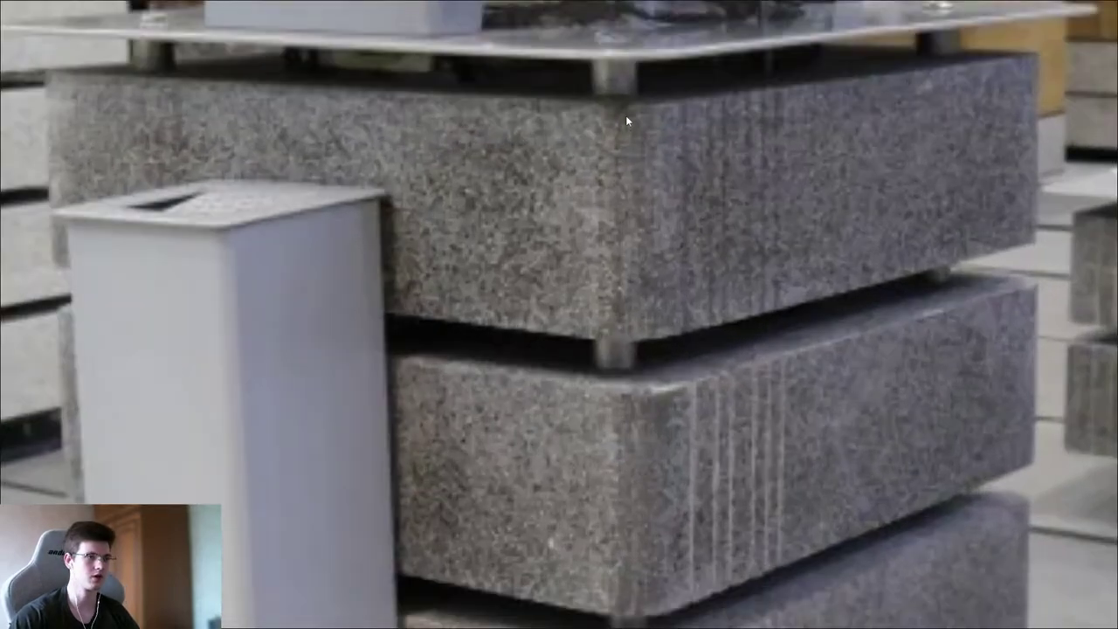
{"action": "scroll", "coordinate": [620, 90], "scroll_direction": "down", "scroll_amount": 2}
{"action": "middle_click_drag", "start_coordinate": [621, 90], "coordinate": [657, 202]}
{"action": "scroll", "coordinate": [611, 210], "scroll_direction": "down", "scroll_amount": 2}
{"action": "middle_click_drag", "start_coordinate": [350, 253], "coordinate": [626, 171]}
{"action": "scroll", "coordinate": [614, 180], "scroll_direction": "down", "scroll_amount": 2}
{"action": "scroll", "coordinate": [537, 198], "scroll_direction": "up", "scroll_amount": 5}
{"action": "middle_click_drag", "start_coordinate": [537, 198], "coordinate": [507, 311]}
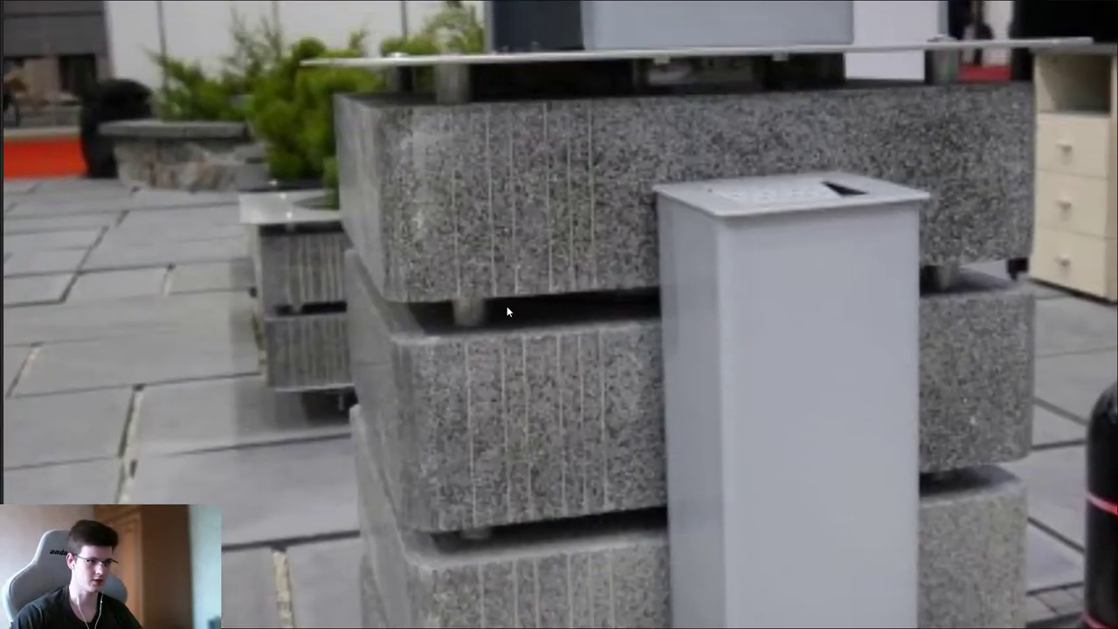
{"action": "scroll", "coordinate": [507, 312], "scroll_direction": "down", "scroll_amount": 6}
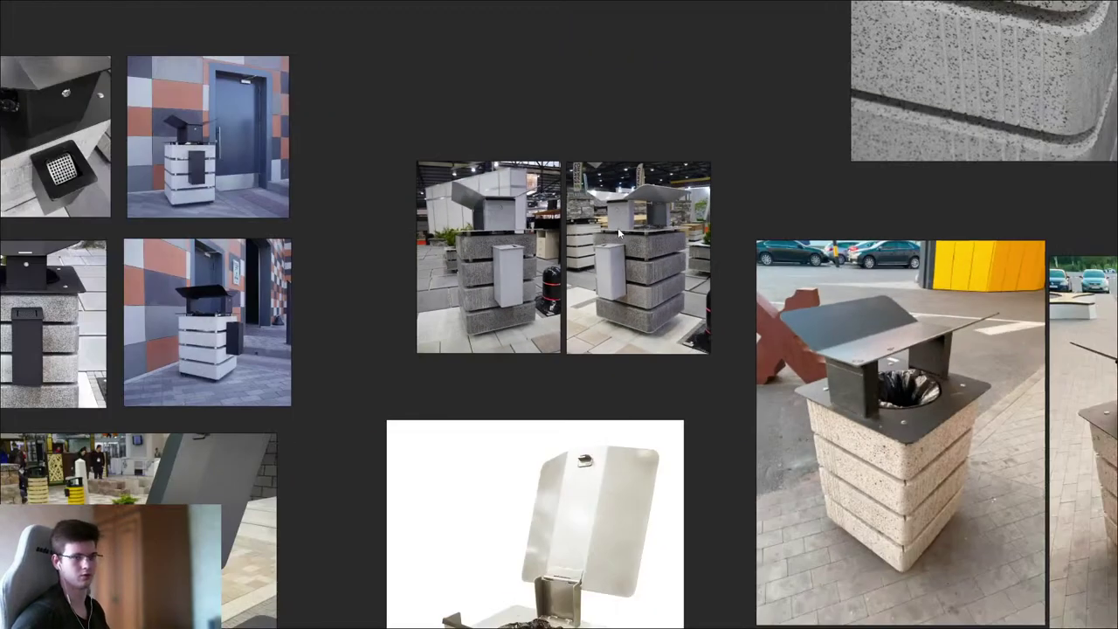
- Examine the close-up reference photo of the speckled stone blocks, checking the vertical grooves, rounded corners and seams
{"action": "scroll", "coordinate": [646, 244], "scroll_direction": "down", "scroll_amount": 1}
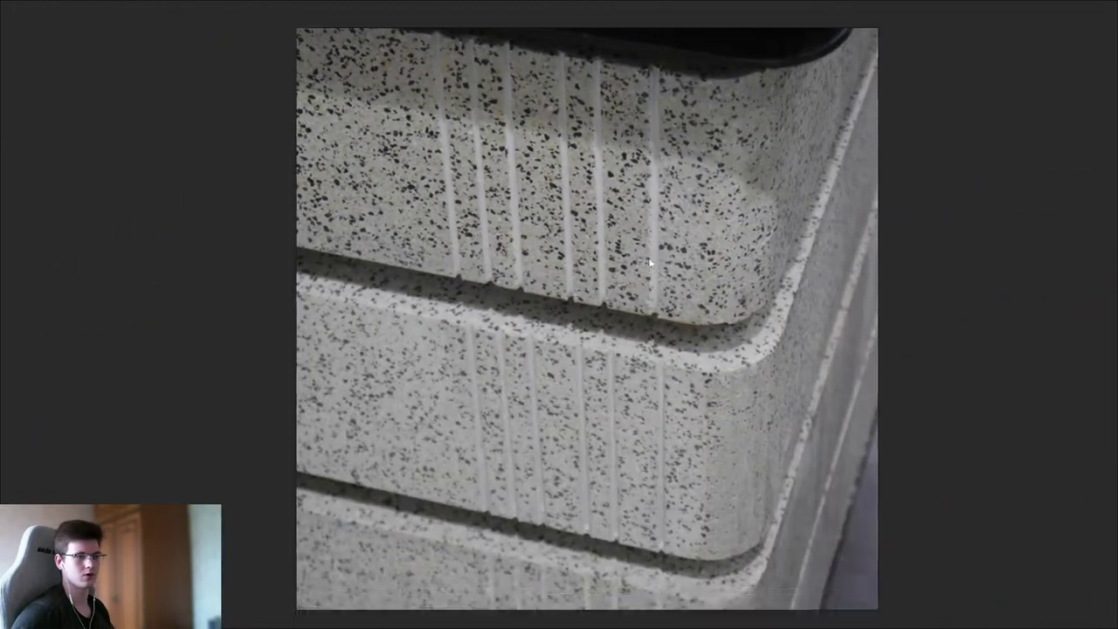
{"action": "scroll", "coordinate": [631, 291], "scroll_direction": "up", "scroll_amount": 2}
{"action": "scroll", "coordinate": [630, 292], "scroll_direction": "down", "scroll_amount": 7}
{"action": "scroll", "coordinate": [690, 271], "scroll_direction": "down", "scroll_amount": 3}
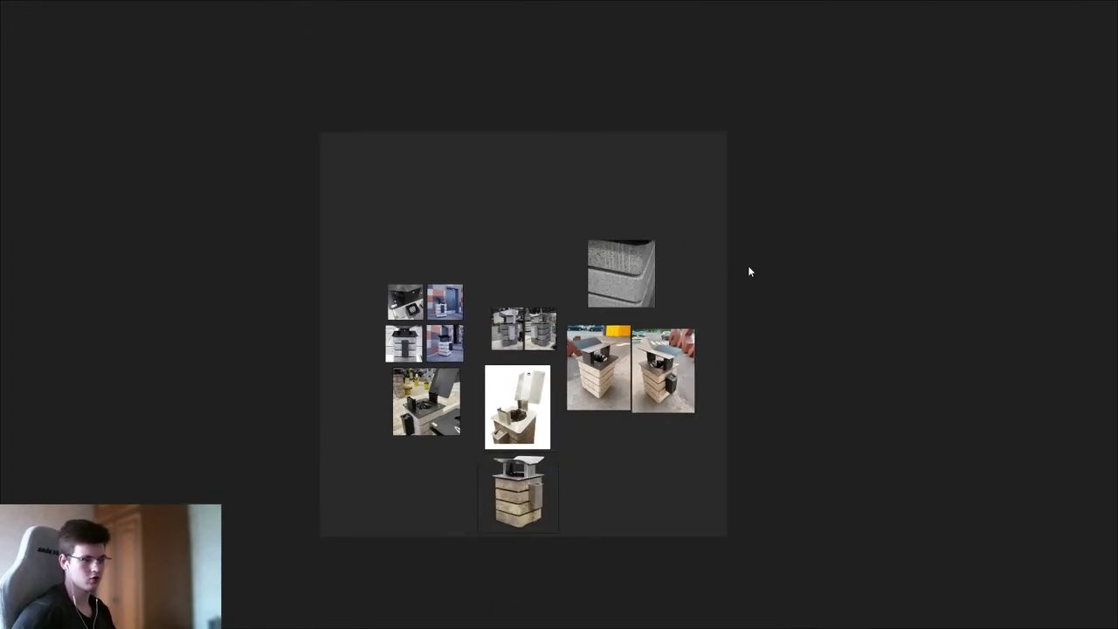
- Take the reference board out of maximized mode and move it off the trash_can_Final.rar archive window
{"action": "key", "text": "ctrl+f"}
{"action": "left_click_drag", "start_coordinate": [916, 305], "coordinate": [789, 300]}
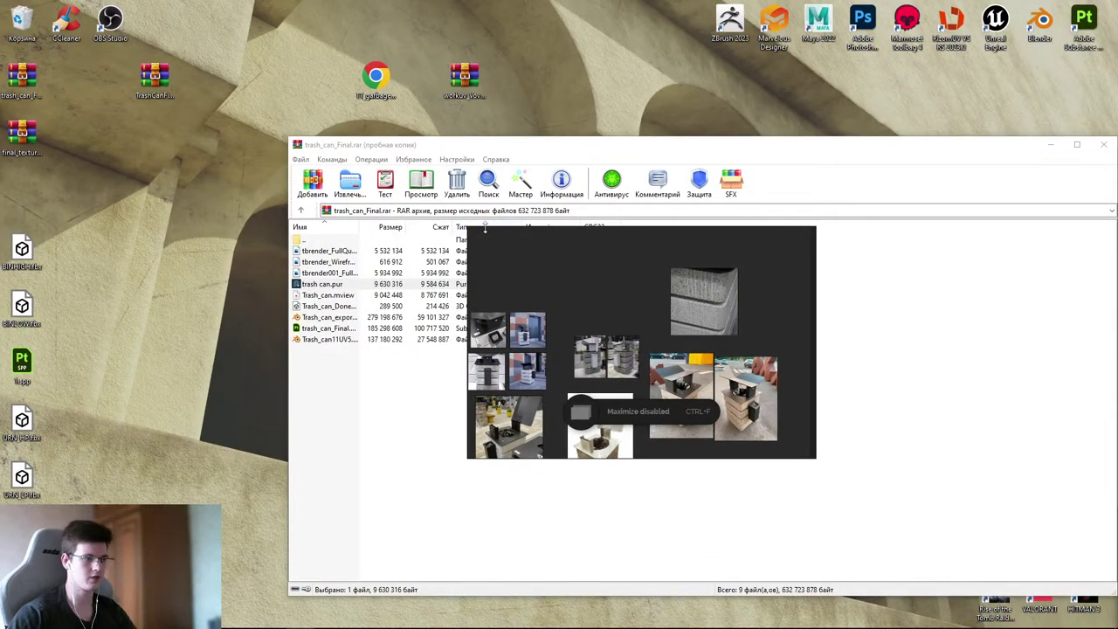
{"action": "left_click_drag", "start_coordinate": [485, 228], "coordinate": [494, 118]}
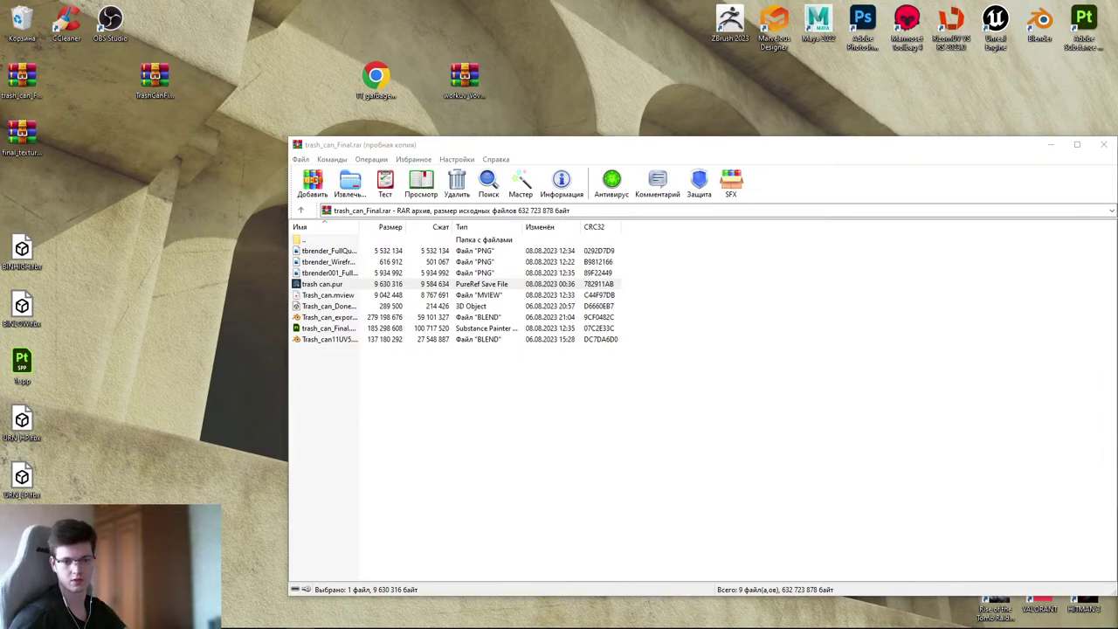
{"action": "left_click", "coordinate": [830, 475]}
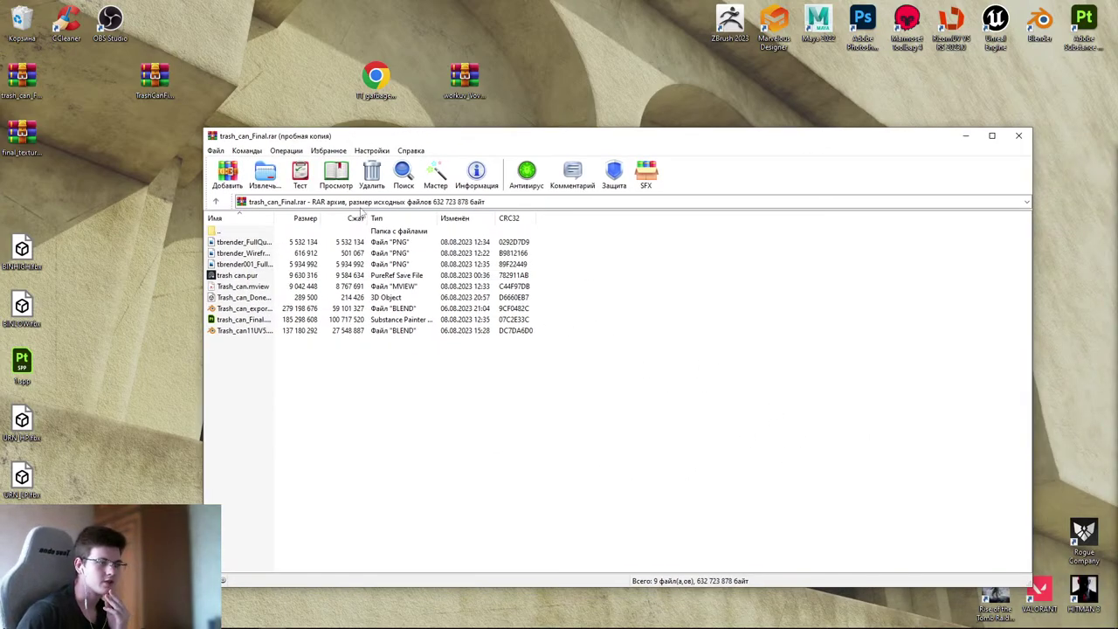
- Widen the archive's file name column and view tbrender_Wireframe.png and tbrender001_FullQuality.png
{"action": "left_click_drag", "start_coordinate": [274, 217], "coordinate": [414, 218]}
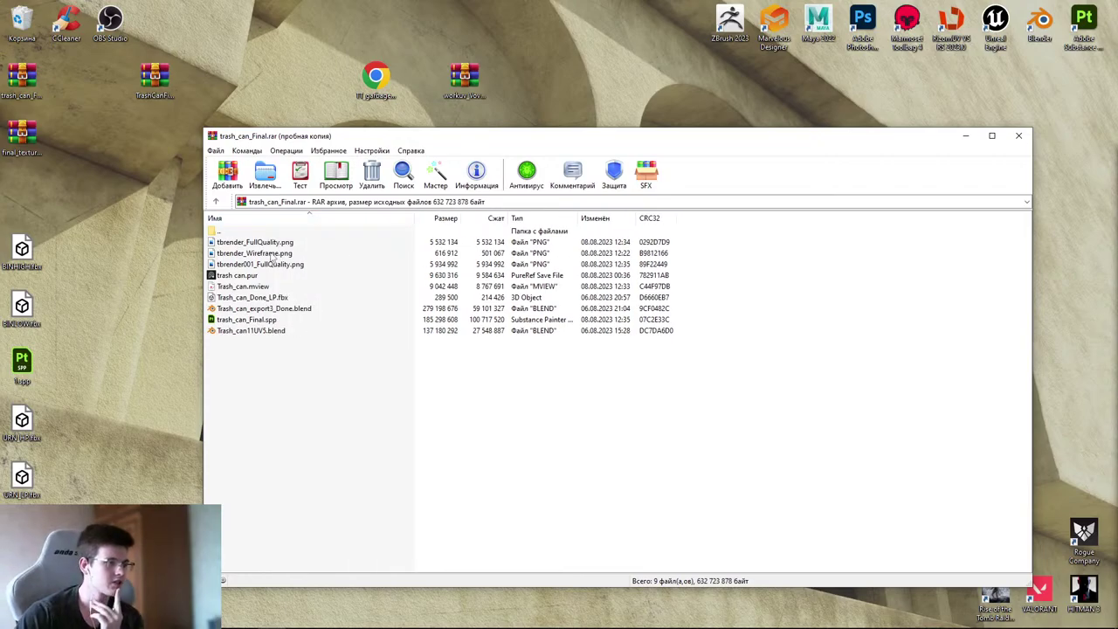
{"action": "double_click", "coordinate": [271, 253]}
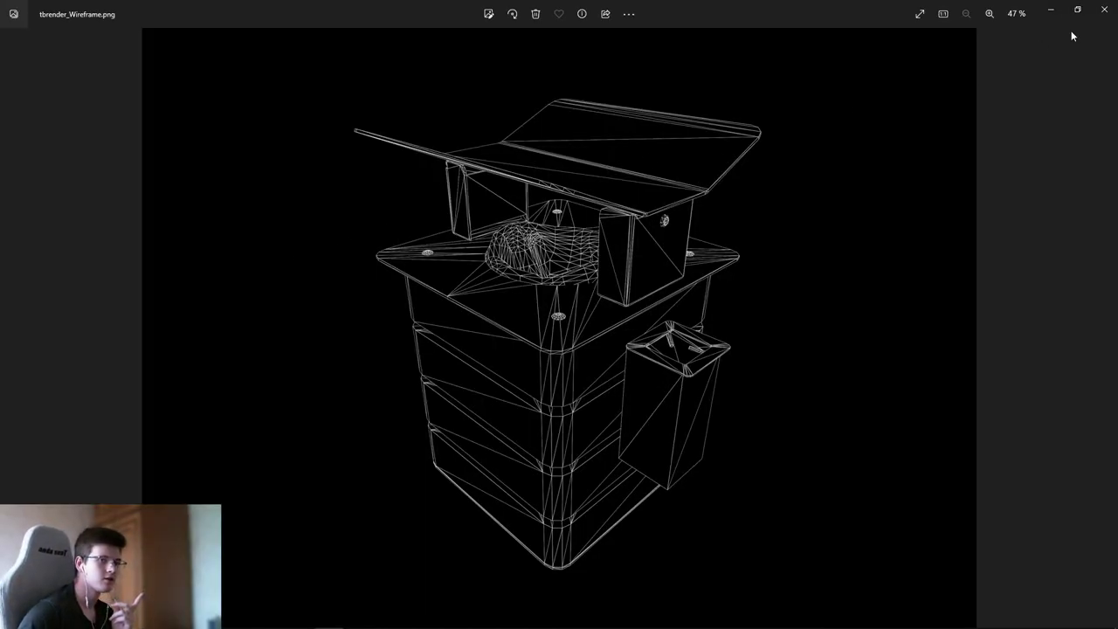
{"action": "left_click", "coordinate": [1104, 9]}
{"action": "double_click", "coordinate": [275, 265]}
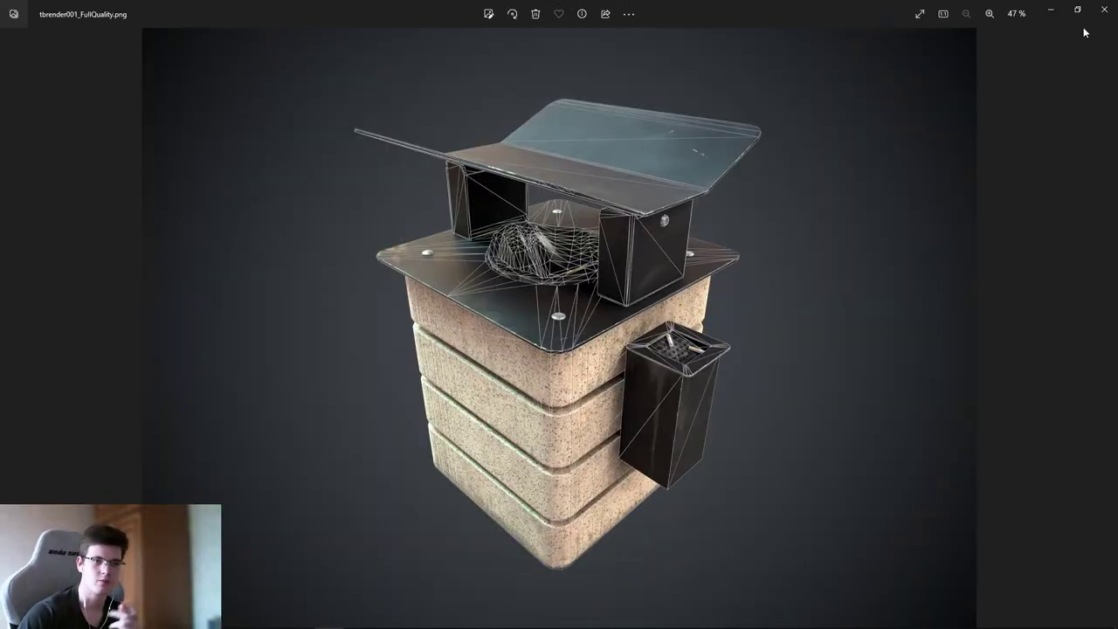
{"action": "left_click", "coordinate": [1105, 9]}
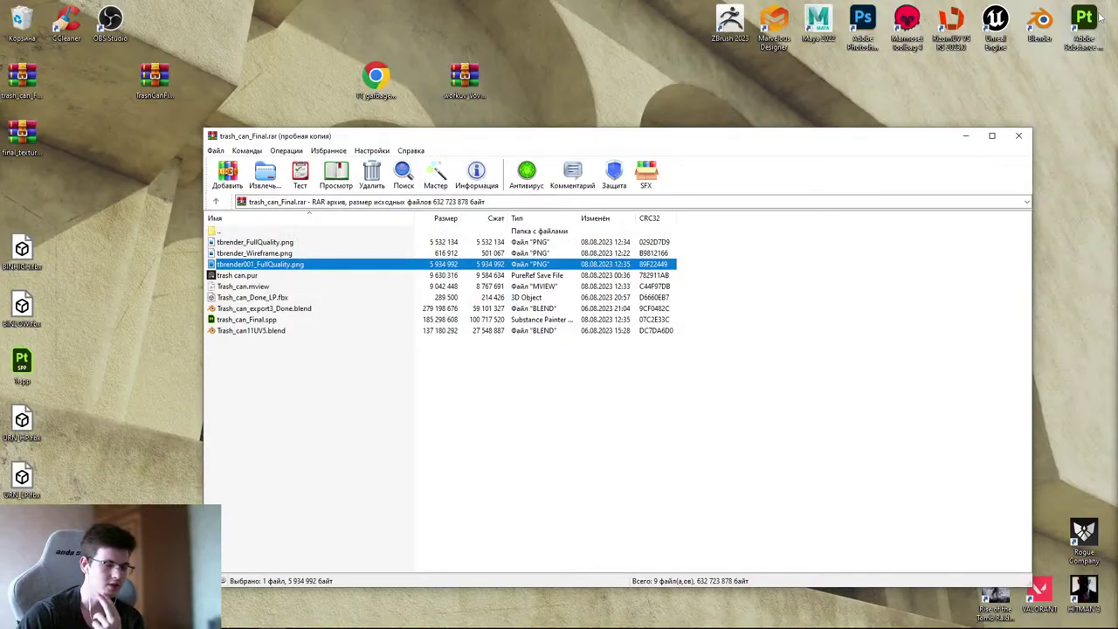
- Review the archive's model files and extract Trash_can_export3_Done.blend to the desktop
{"action": "left_click", "coordinate": [272, 287]}
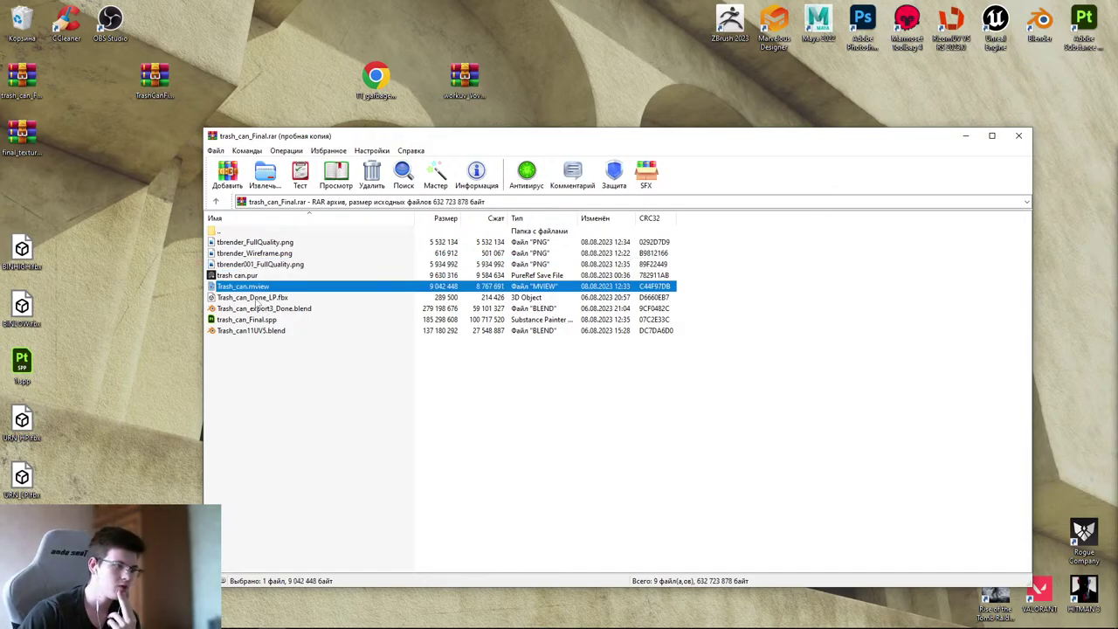
{"action": "left_click", "coordinate": [254, 297]}
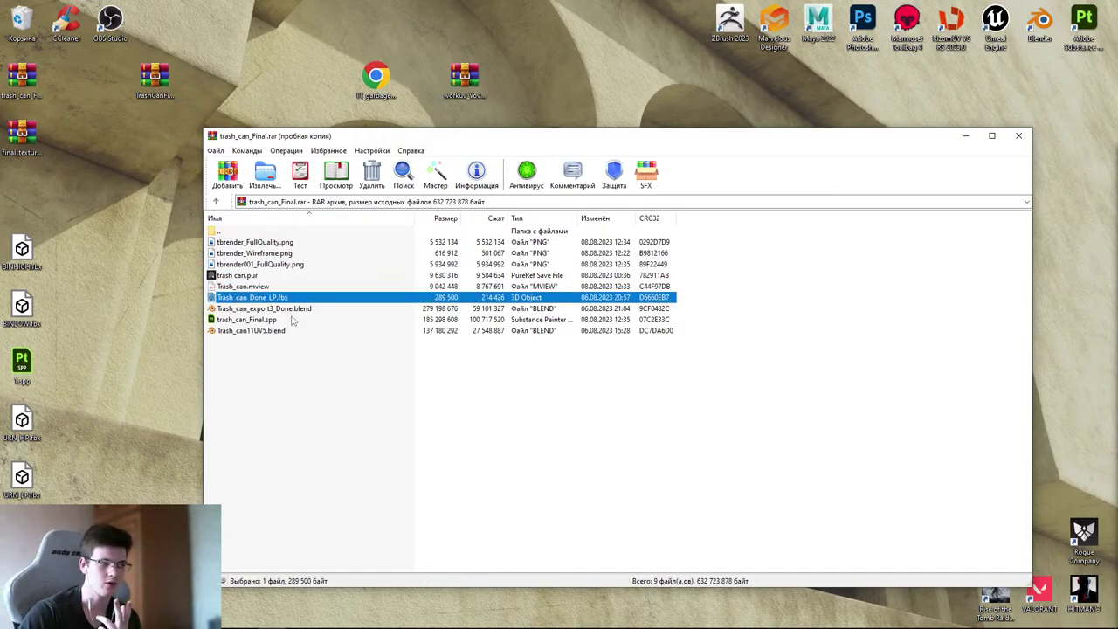
{"action": "left_click", "coordinate": [259, 332]}
{"action": "left_click", "coordinate": [245, 310]}
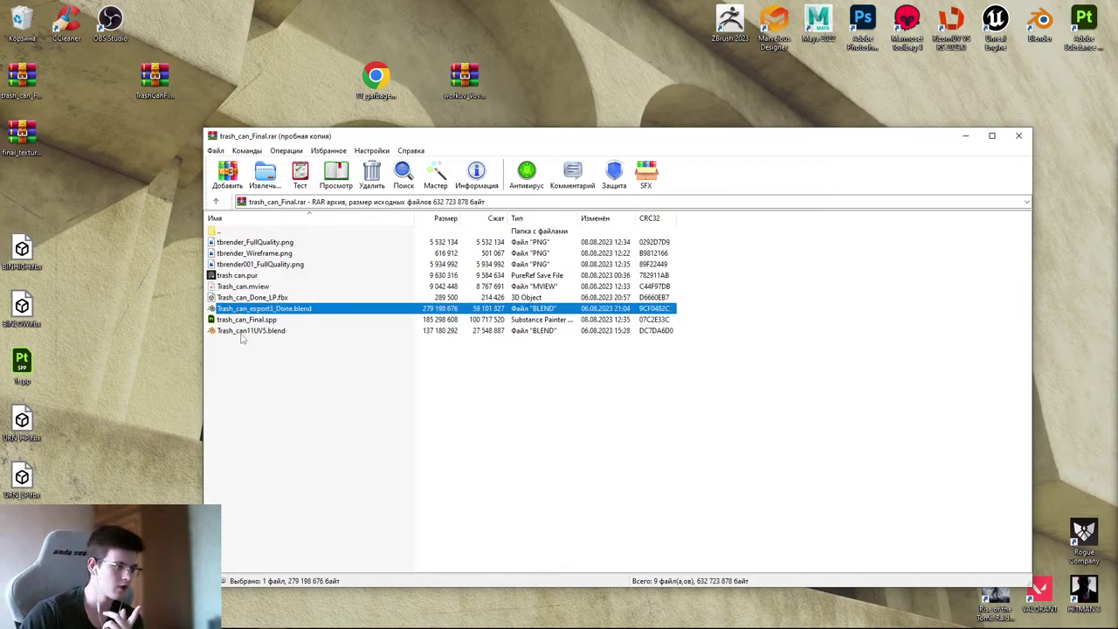
{"action": "left_click", "coordinate": [241, 332]}
{"action": "left_click", "coordinate": [243, 309]}
{"action": "left_click", "coordinate": [244, 332]}
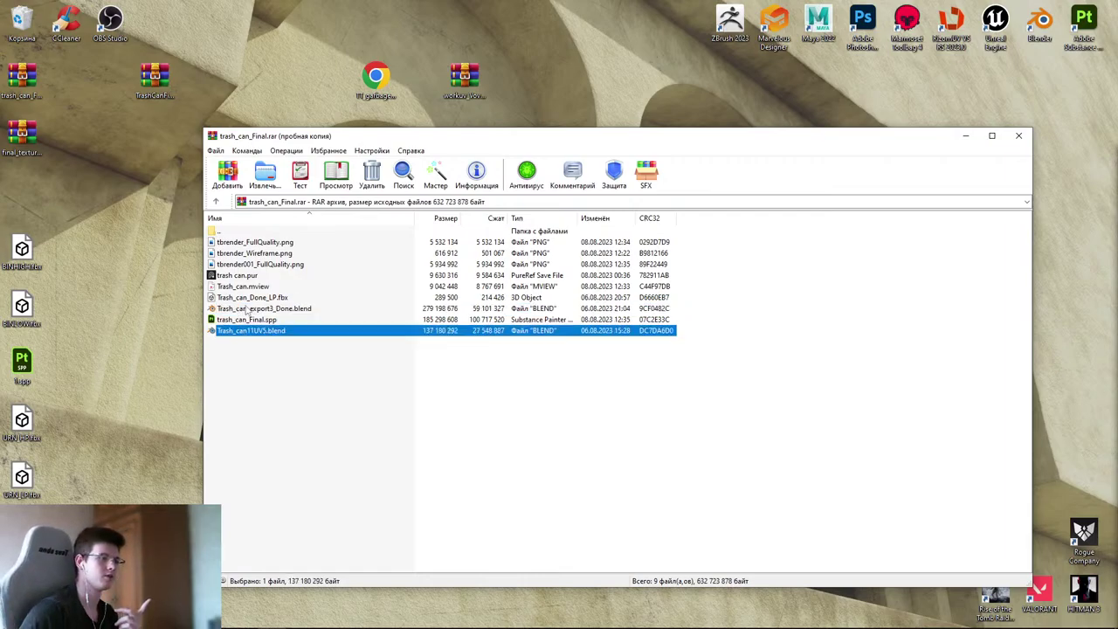
{"action": "left_click", "coordinate": [247, 309]}
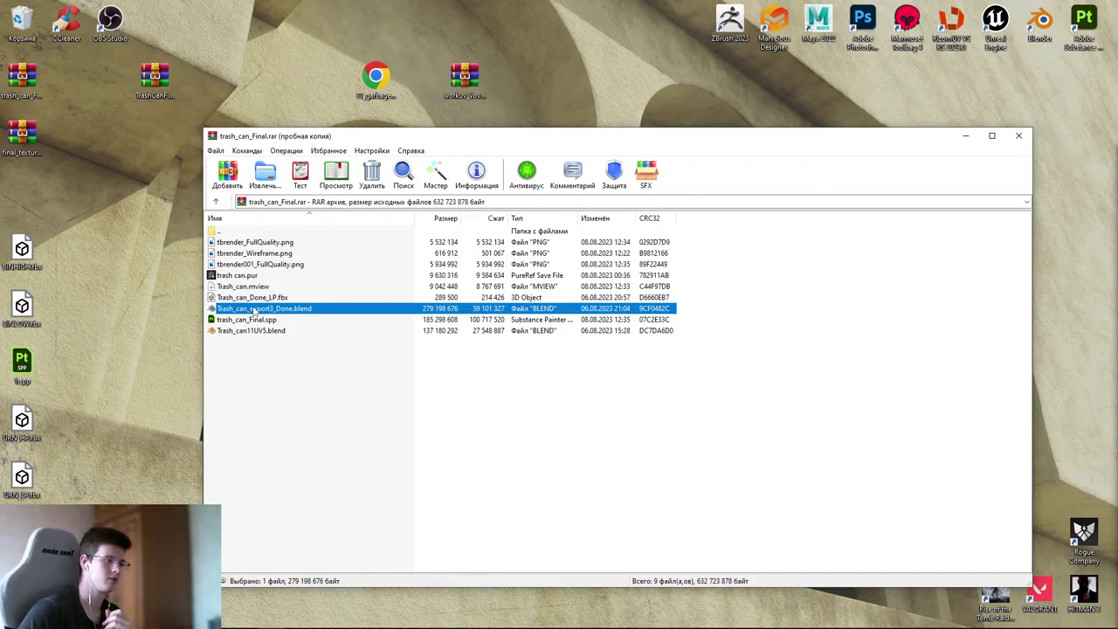
{"action": "left_click_drag", "start_coordinate": [253, 311], "coordinate": [148, 277]}
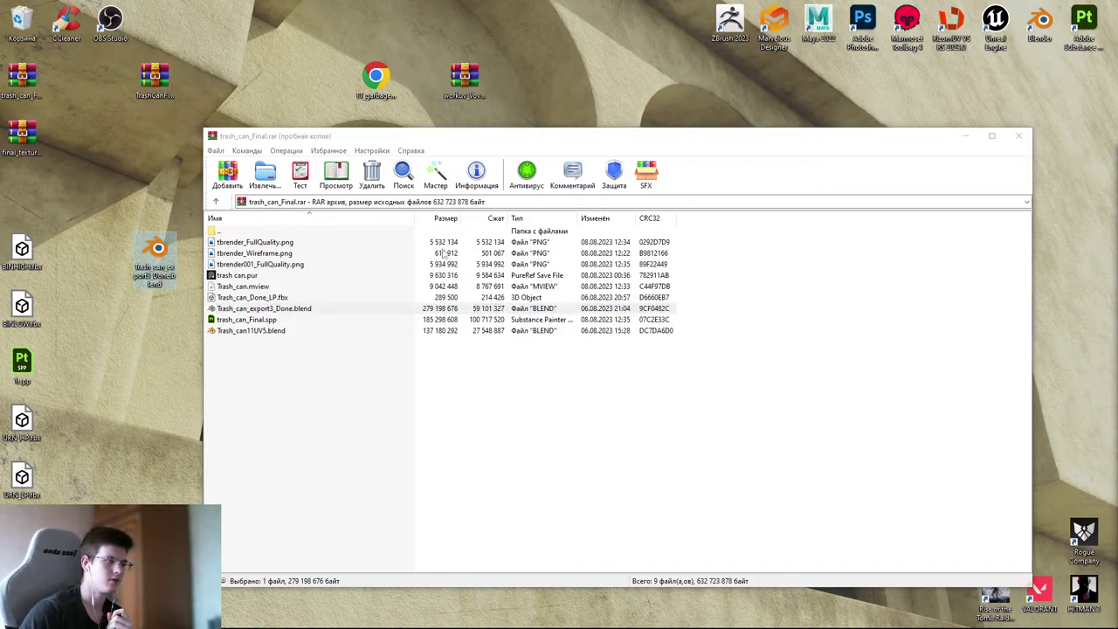
- Launch Blender and append the scene from Trash_can_export3_Done.blend on the desktop
{"action": "left_click", "coordinate": [1038, 30]}
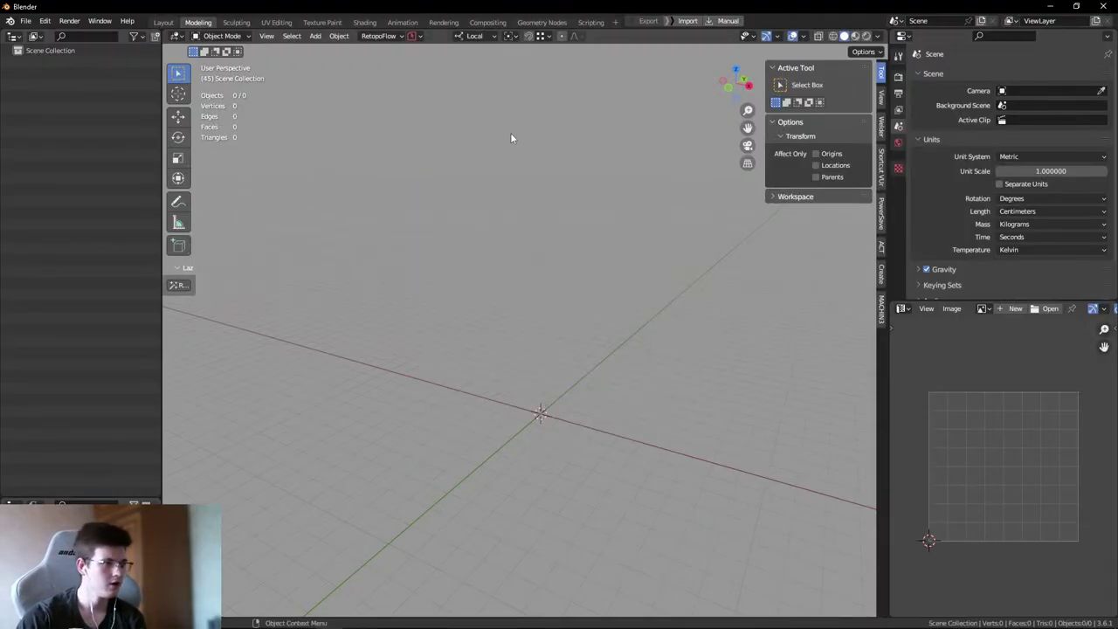
{"action": "left_click_drag", "start_coordinate": [507, 6], "coordinate": [709, 47]}
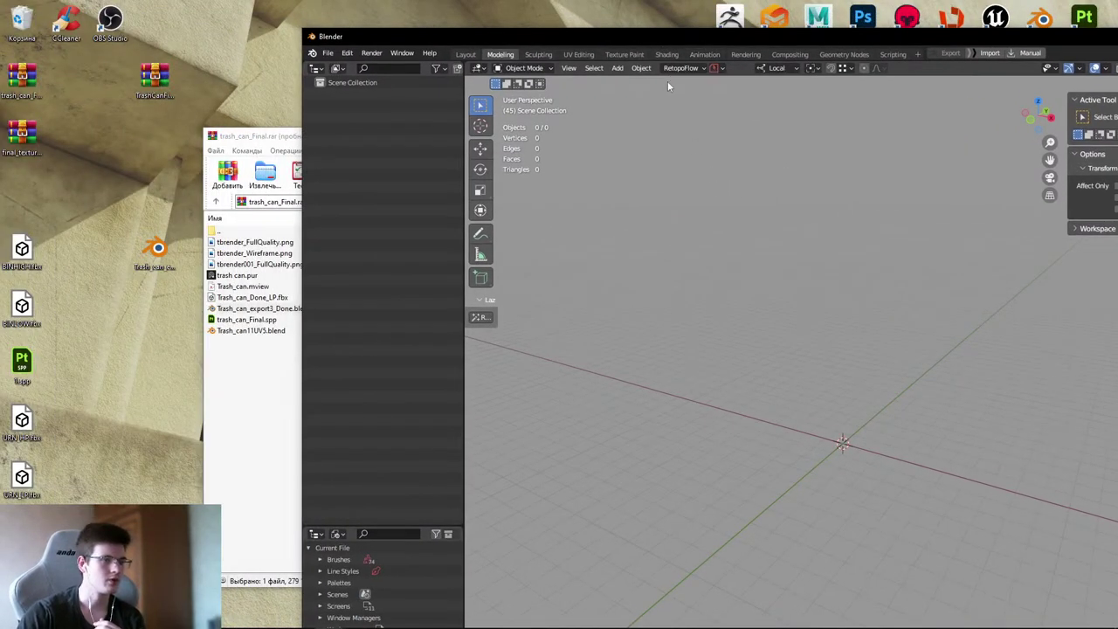
{"action": "left_click", "coordinate": [625, 127]}
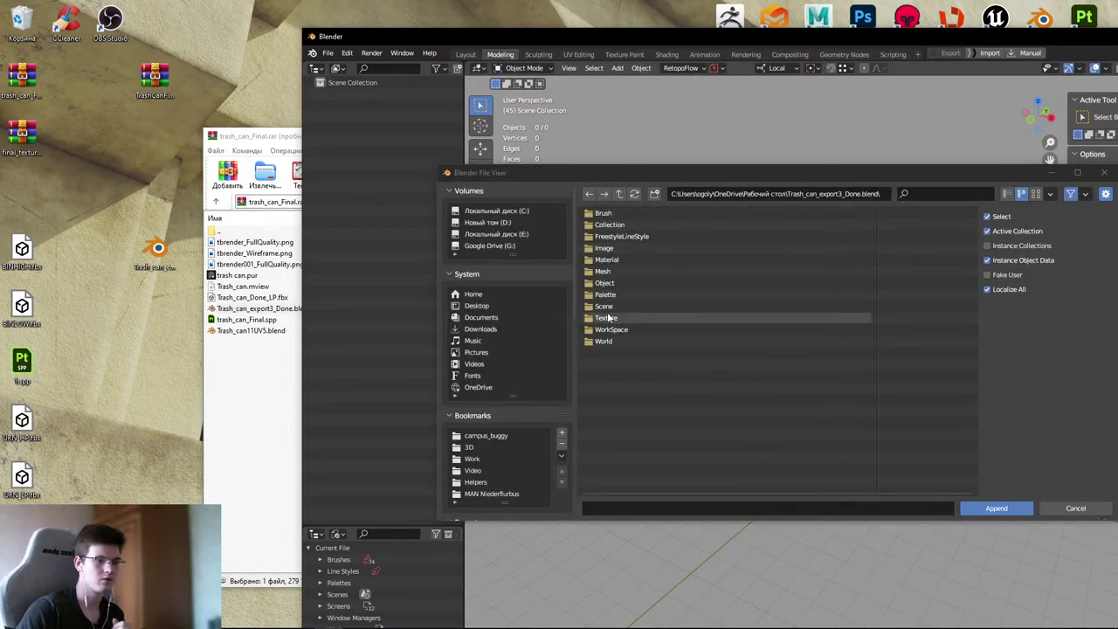
{"action": "double_click", "coordinate": [604, 306]}
{"action": "left_click", "coordinate": [614, 212]}
{"action": "left_click_drag", "start_coordinate": [619, 173], "coordinate": [486, 152]}
{"action": "left_click", "coordinate": [865, 488]}
- Maximize the Blender window and switch to the appended Scene.001
{"action": "left_click_drag", "start_coordinate": [738, 36], "coordinate": [602, 61]}
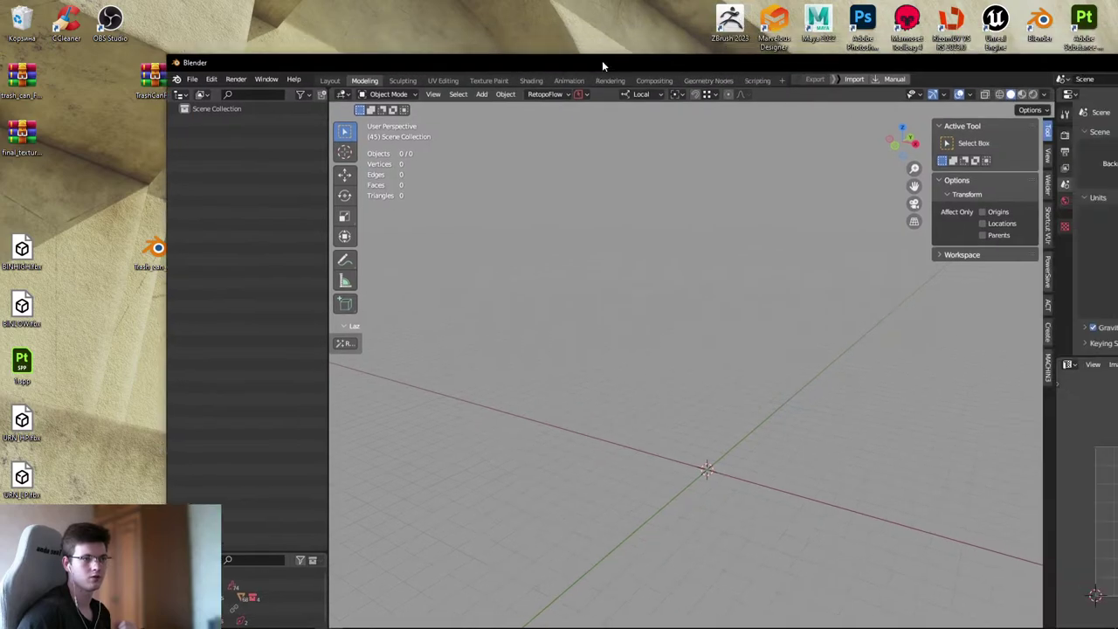
{"action": "double_click", "coordinate": [602, 62]}
{"action": "left_click", "coordinate": [895, 20]}
{"action": "left_click", "coordinate": [926, 50]}
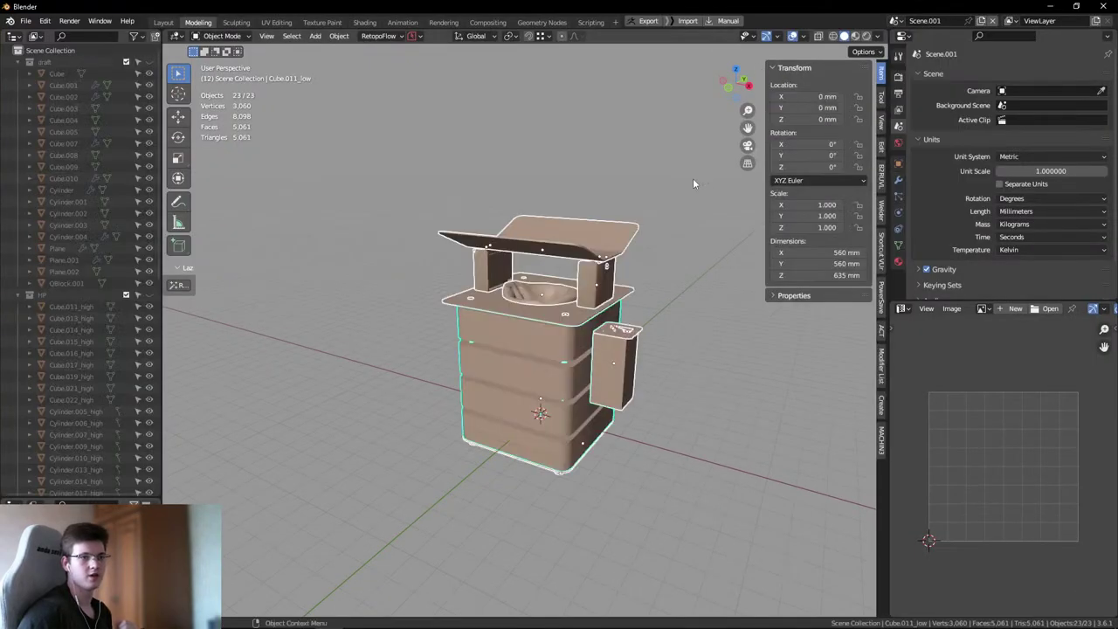
- Deselect all objects, collapse the draft, HP, LP and Cutters collections, and briefly check the Cutters objects
{"action": "left_click", "coordinate": [523, 188]}
{"action": "scroll", "coordinate": [523, 188], "scroll_direction": "down", "scroll_amount": 3}
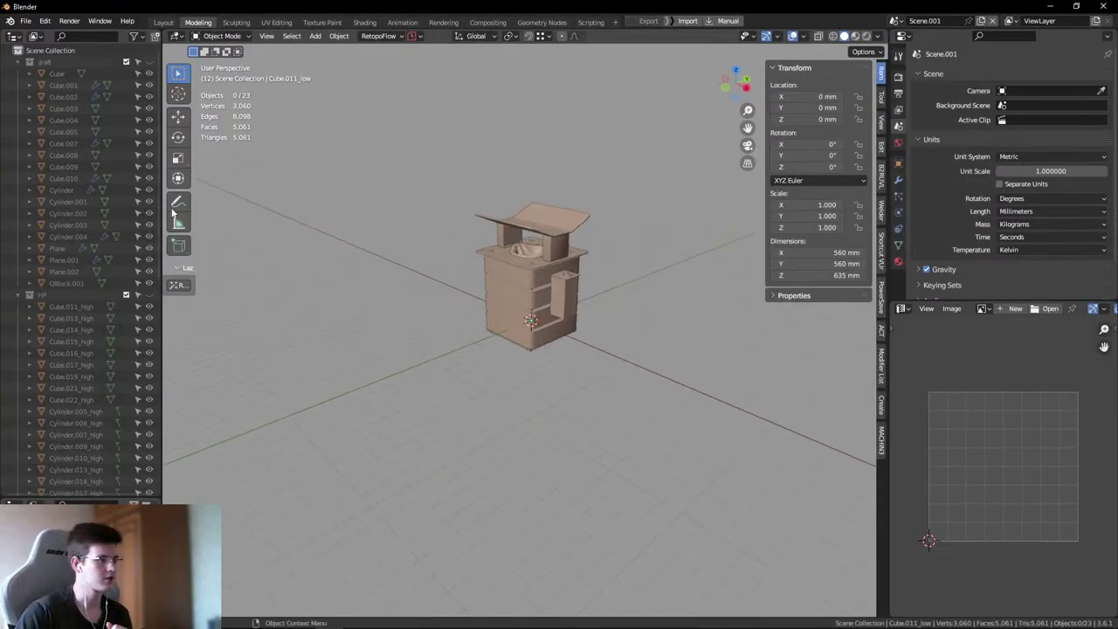
{"action": "left_click", "coordinate": [29, 62]}
{"action": "left_click", "coordinate": [18, 74]}
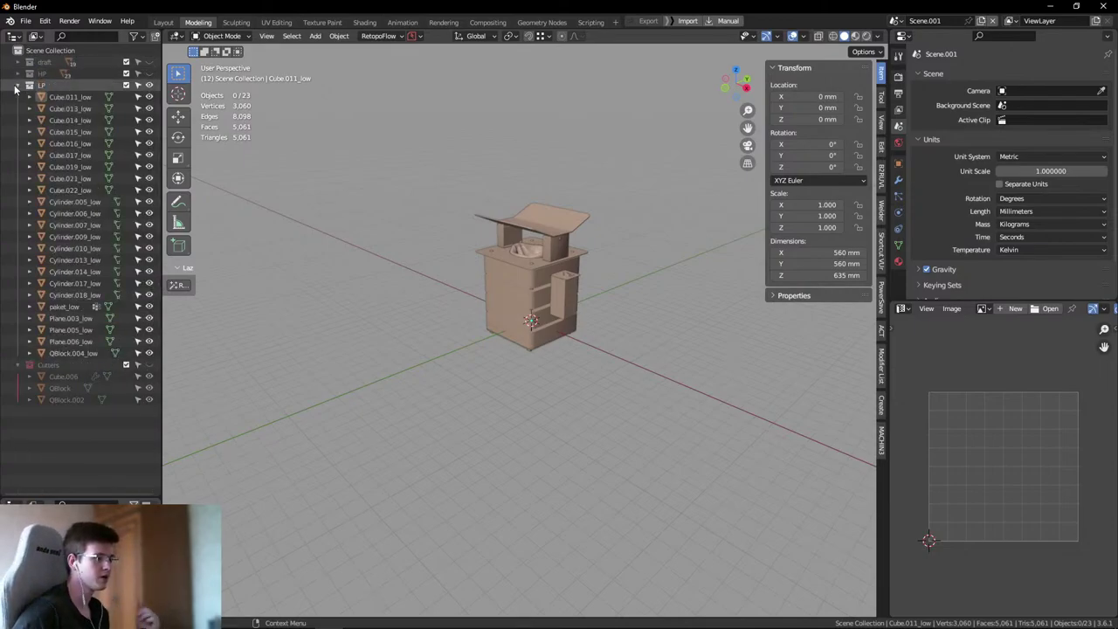
{"action": "left_click", "coordinate": [18, 85]}
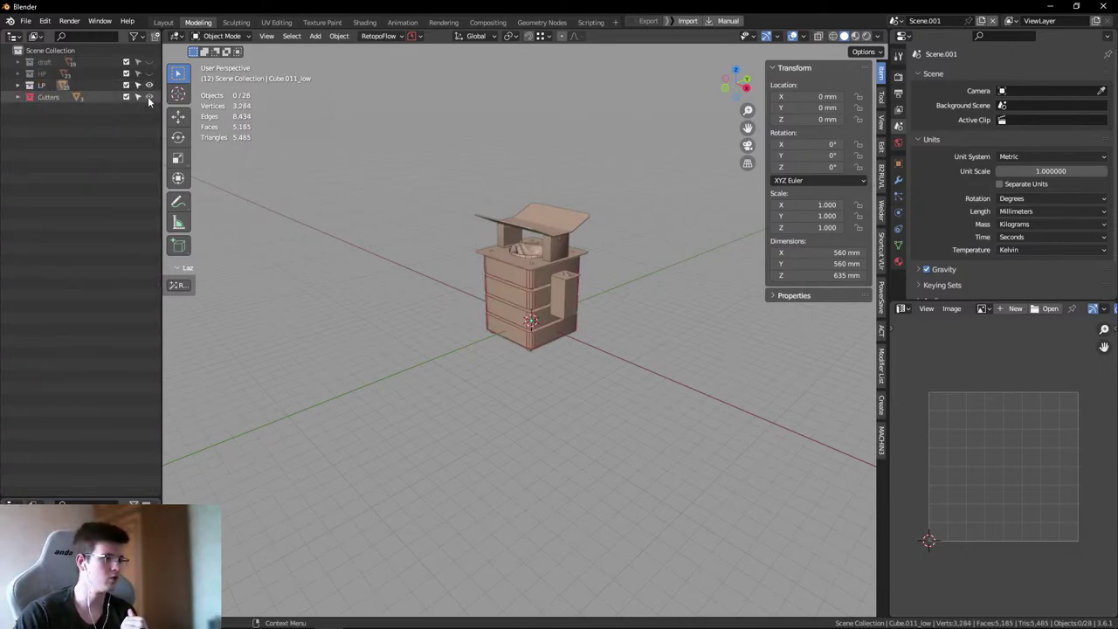
{"action": "left_click", "coordinate": [18, 96]}
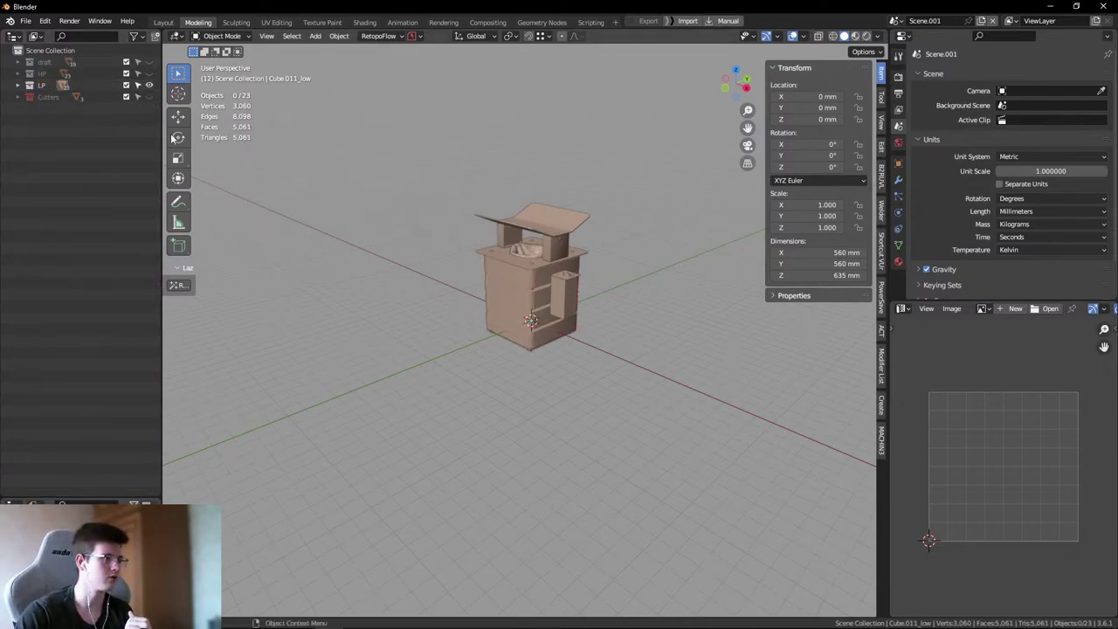
- Hide the LP collection, inspect the draft model, and leave only the HP collection visible
{"action": "left_click", "coordinate": [148, 84]}
{"action": "left_click", "coordinate": [150, 62]}
{"action": "scroll", "coordinate": [447, 244], "scroll_direction": "down", "scroll_amount": 1}
{"action": "middle_click_drag", "start_coordinate": [448, 243], "coordinate": [474, 219]}
{"action": "scroll", "coordinate": [474, 219], "scroll_direction": "up", "scroll_amount": 3}
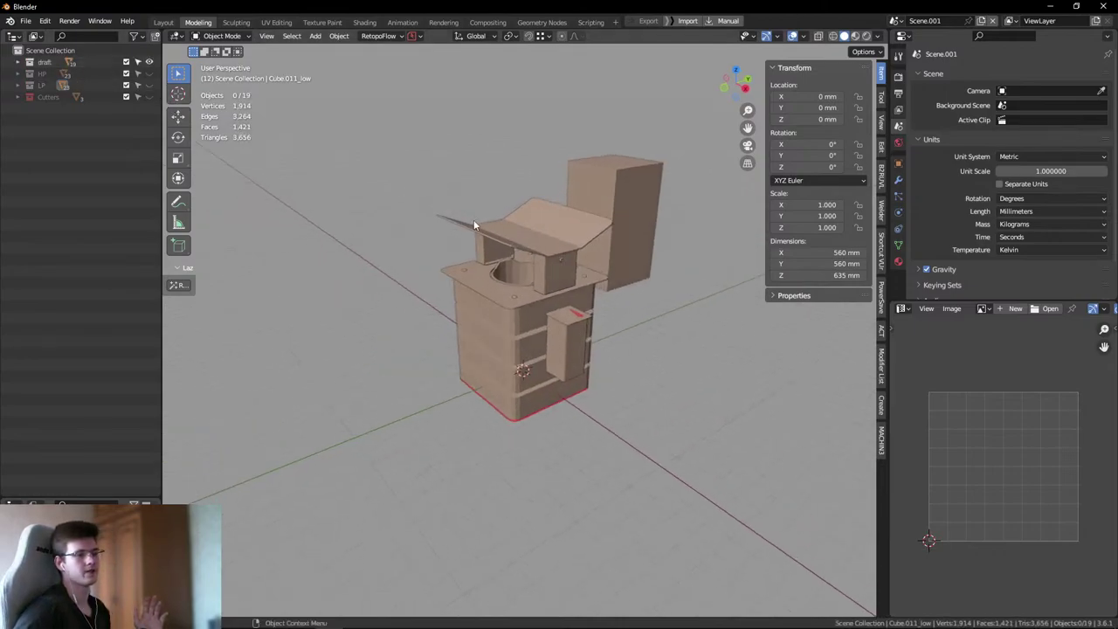
{"action": "left_click", "coordinate": [148, 74]}
{"action": "left_click", "coordinate": [148, 62]}
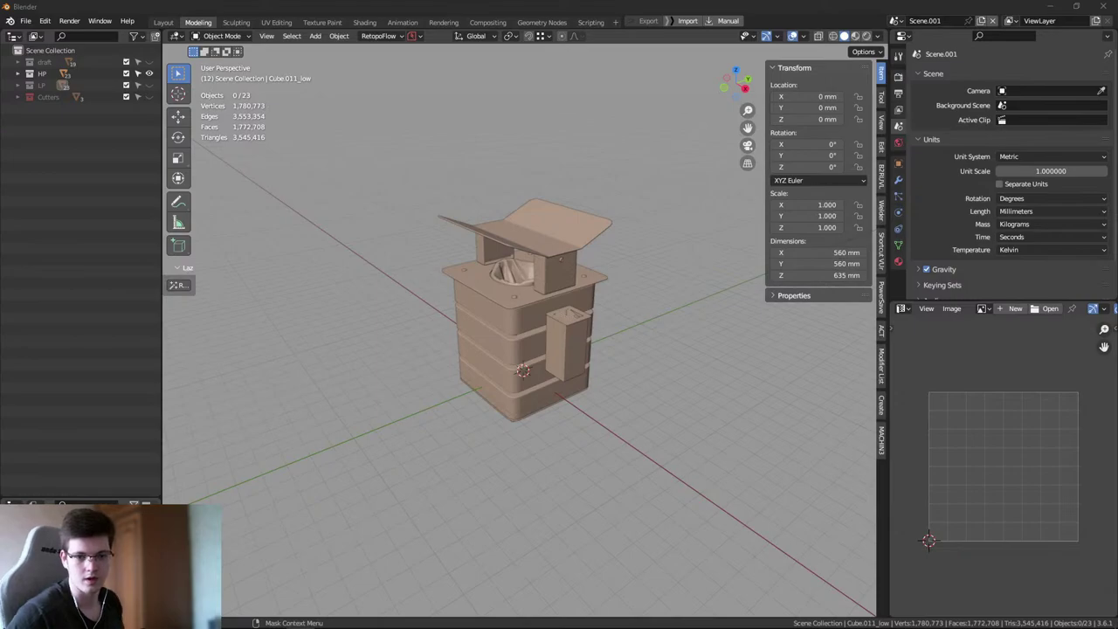
- Bring the PureRef reference board alongside the high-poly trash can and fit its photos in view
{"action": "left_click_drag", "start_coordinate": [1117, 310], "coordinate": [835, 310]}
{"action": "scroll", "coordinate": [834, 310], "scroll_direction": "down", "scroll_amount": 5}
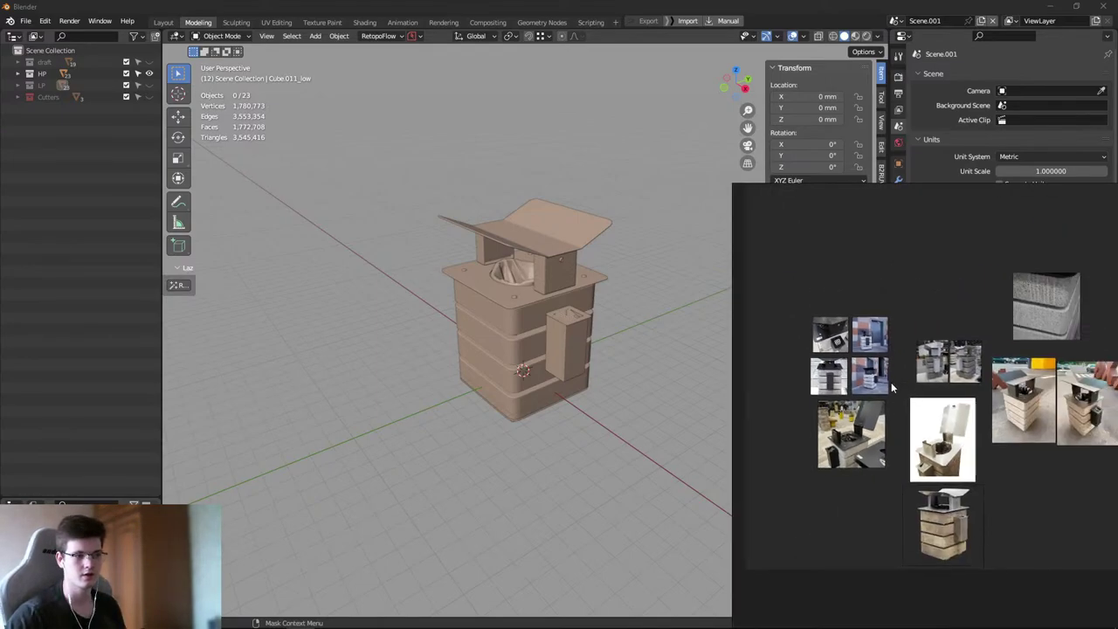
{"action": "scroll", "coordinate": [899, 391], "scroll_direction": "up", "scroll_amount": 5}
{"action": "scroll", "coordinate": [1003, 347], "scroll_direction": "down", "scroll_amount": 4}
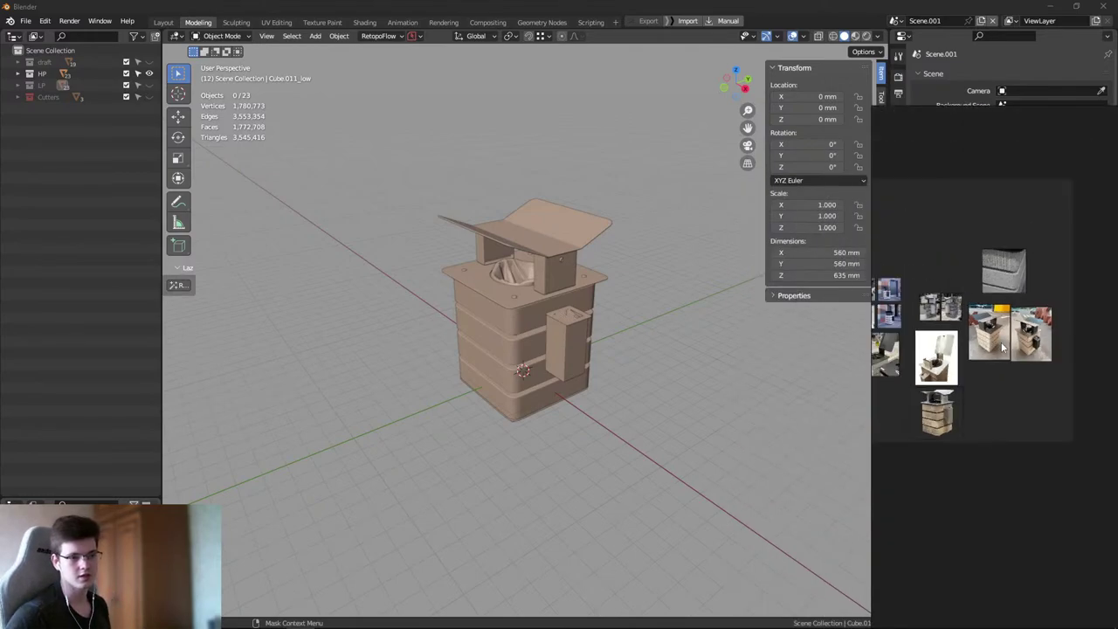
{"action": "left_click_drag", "start_coordinate": [1031, 367], "coordinate": [697, 328]}
{"action": "scroll", "coordinate": [812, 363], "scroll_direction": "up", "scroll_amount": 5}
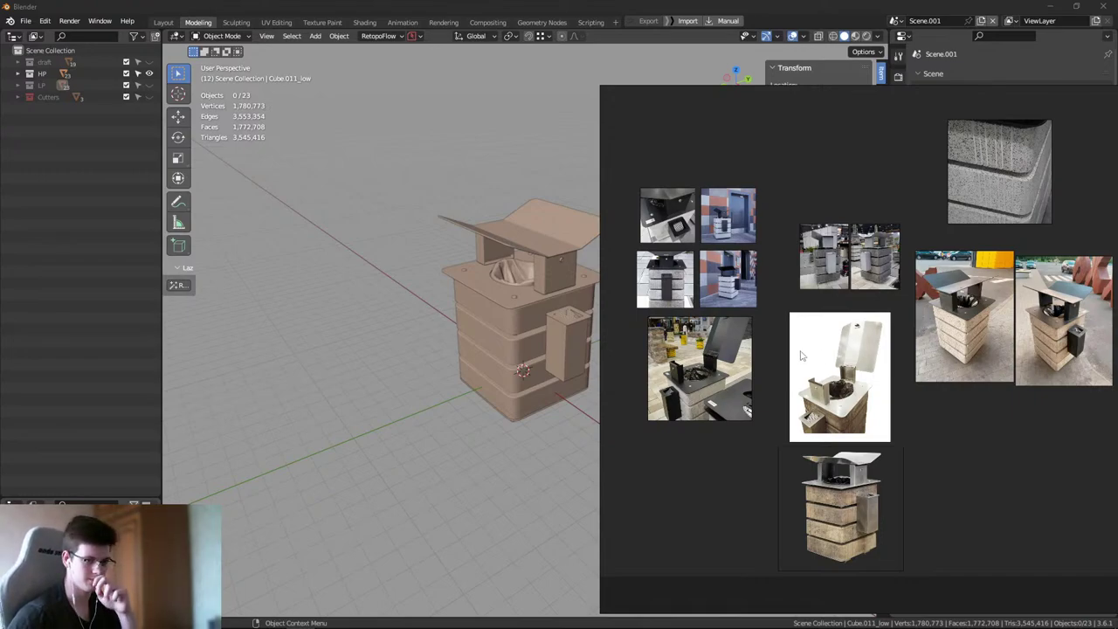
- Return to Blender and inspect the high-poly trash can's lid, bag opening, stone blocks and ashtray
{"action": "key", "text": "alt+Tab"}
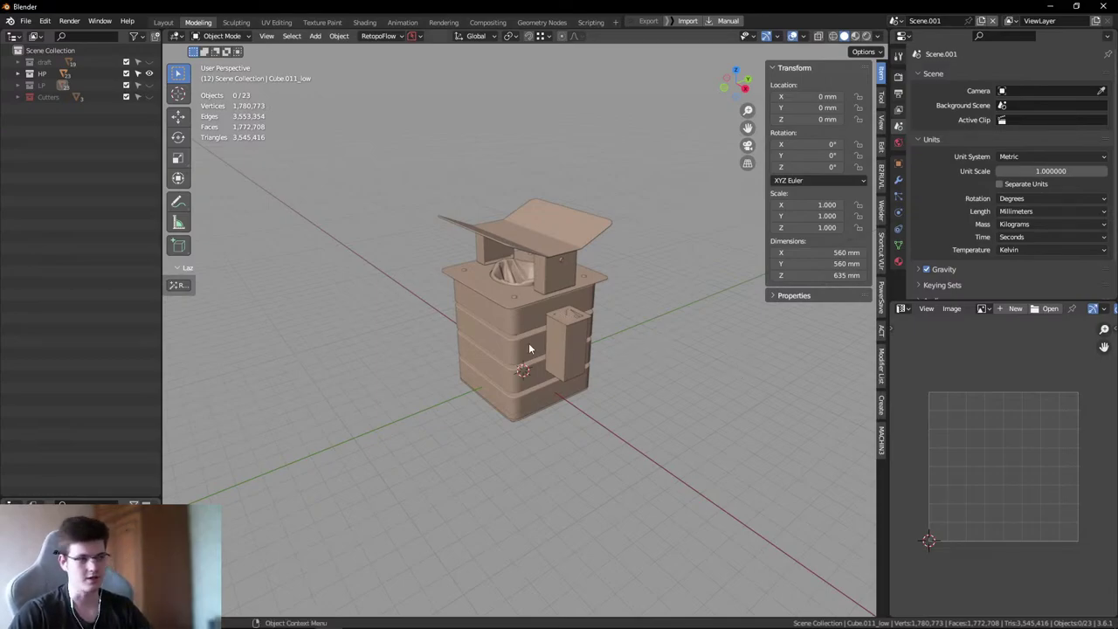
{"action": "scroll", "coordinate": [526, 305], "scroll_direction": "up", "scroll_amount": 4}
{"action": "scroll", "coordinate": [521, 328], "scroll_direction": "up", "scroll_amount": 3}
{"action": "scroll", "coordinate": [533, 302], "scroll_direction": "down", "scroll_amount": 3}
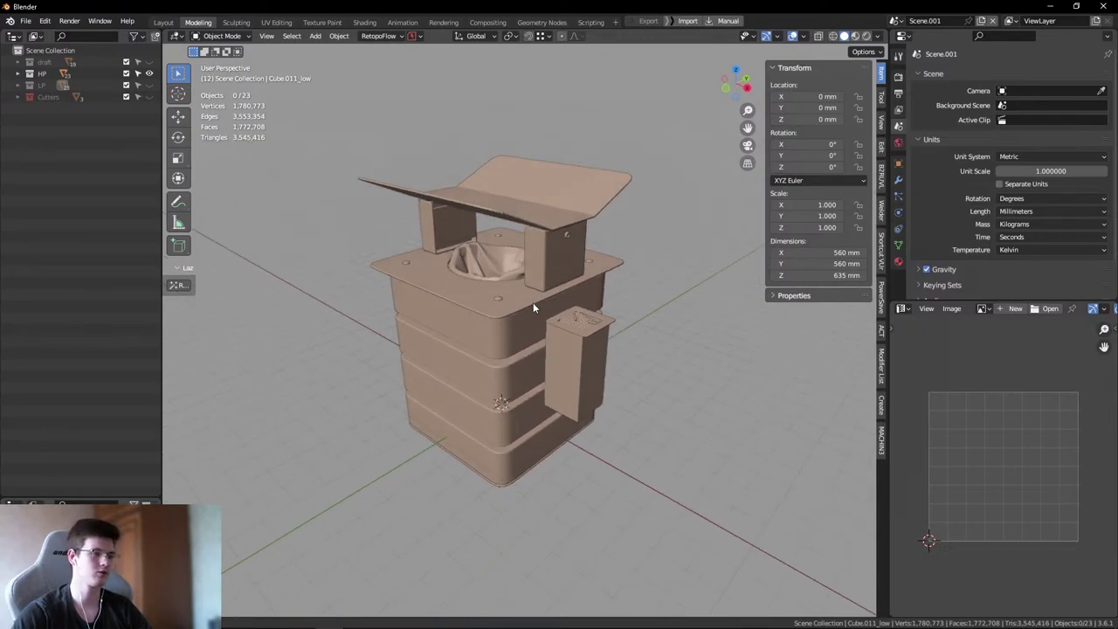
{"action": "mouse_move", "coordinate": [533, 303]}
{"action": "middle_mouse_down"}
{"action": "mouse_move", "coordinate": [522, 339]}
{"action": "mouse_move", "coordinate": [519, 318]}
{"action": "middle_mouse_up"}
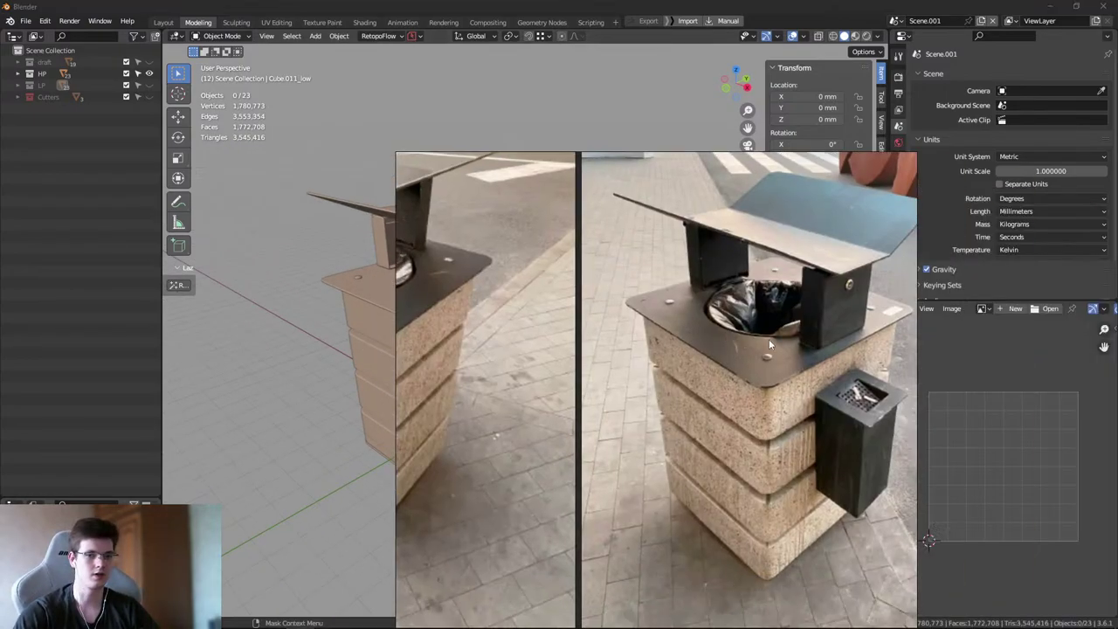
- Orient the trash can model like the reference photo and start a screen capture covering both
{"action": "scroll", "coordinate": [769, 339], "scroll_direction": "up", "scroll_amount": 2}
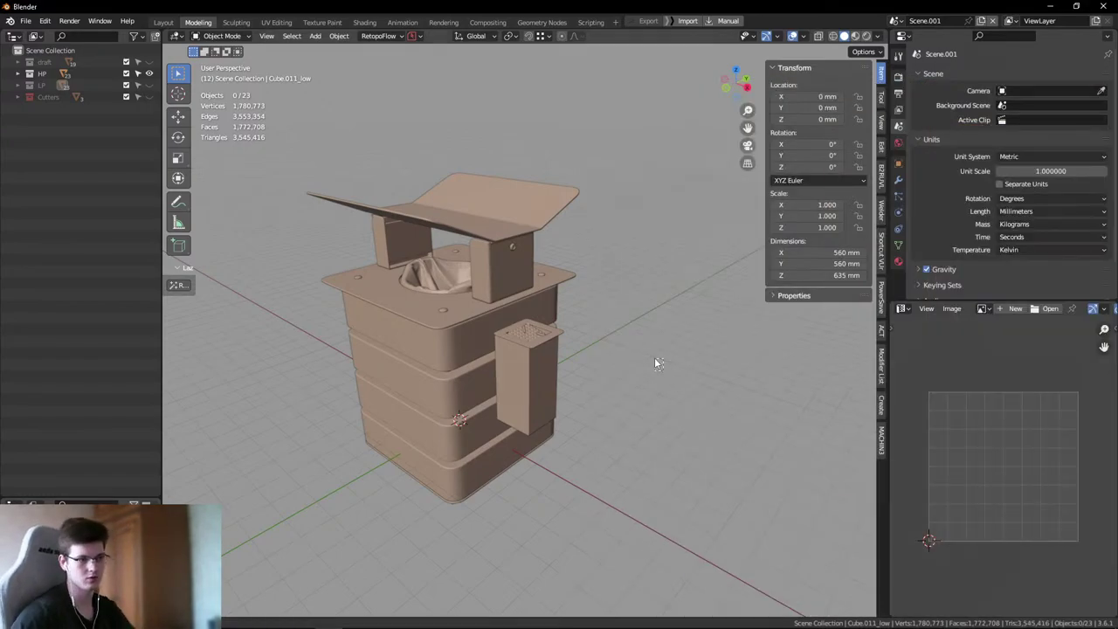
{"action": "middle_click_drag", "start_coordinate": [654, 357], "coordinate": [622, 292]}
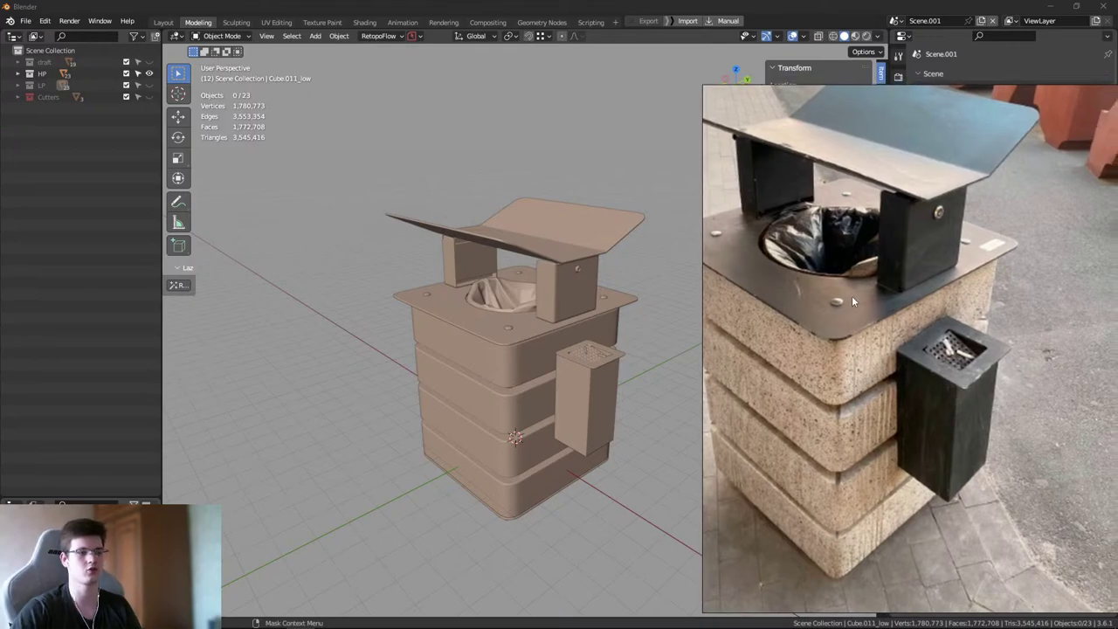
{"action": "key", "text": "ctrl+Print"}
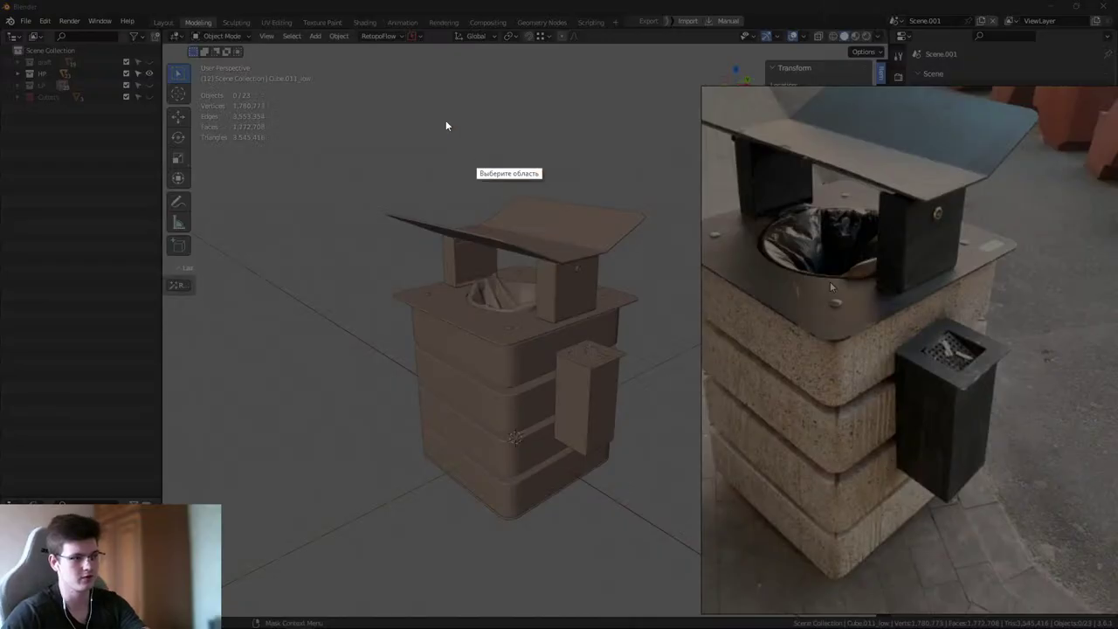
{"action": "left_click_drag", "start_coordinate": [366, 69], "coordinate": [1076, 601]}
{"action": "left_click_drag", "start_coordinate": [989, 522], "coordinate": [980, 516]}
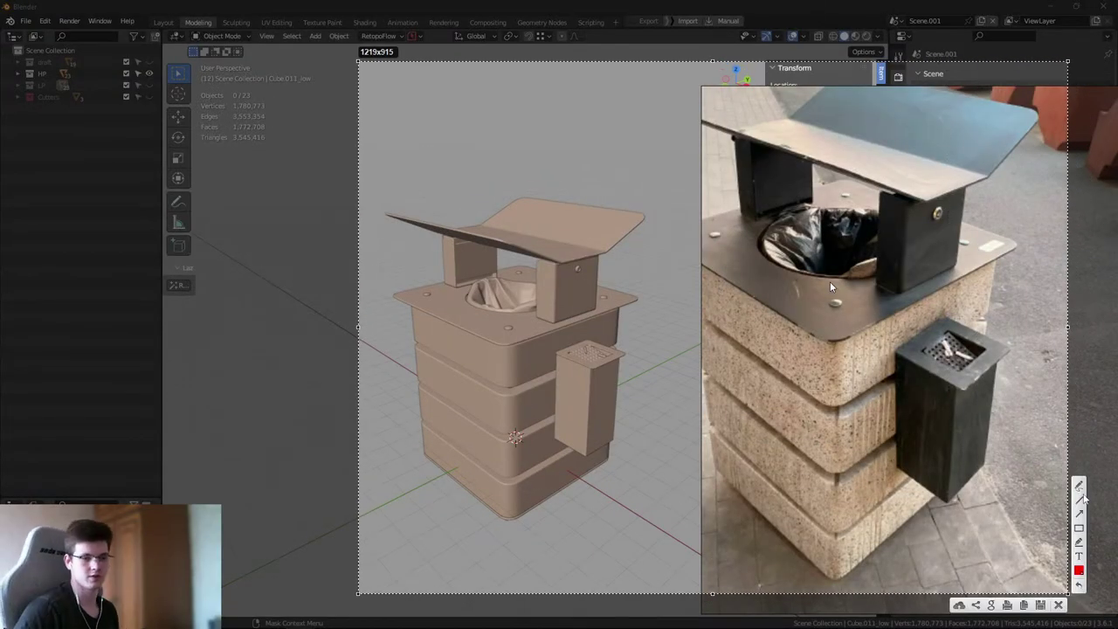
- Mark the lid support post's height, width and thickness with matching red lines on the photo and the model
{"action": "left_click_drag", "start_coordinate": [904, 201], "coordinate": [903, 294]}
{"action": "left_click_drag", "start_coordinate": [556, 263], "coordinate": [555, 321]}
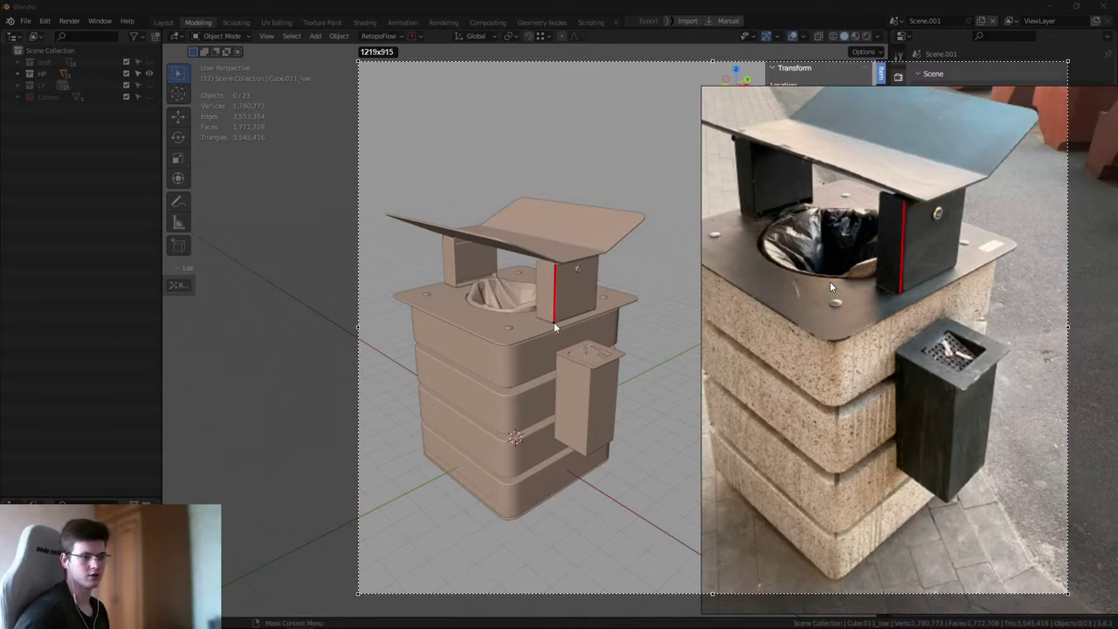
{"action": "left_click_drag", "start_coordinate": [903, 294], "coordinate": [957, 267]}
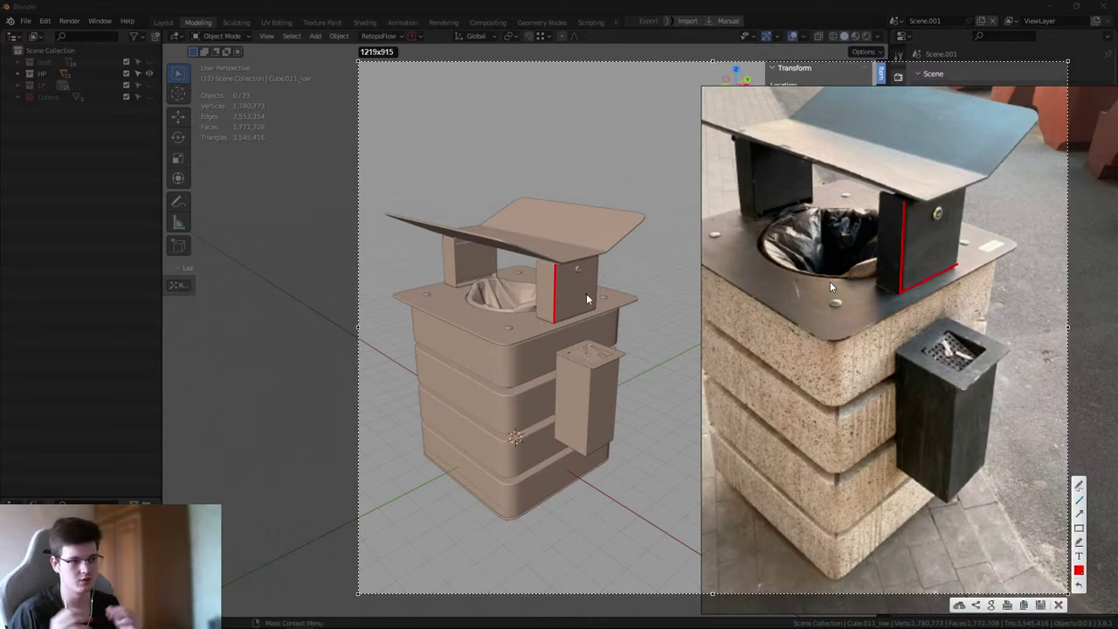
{"action": "left_click_drag", "start_coordinate": [555, 321], "coordinate": [598, 308]}
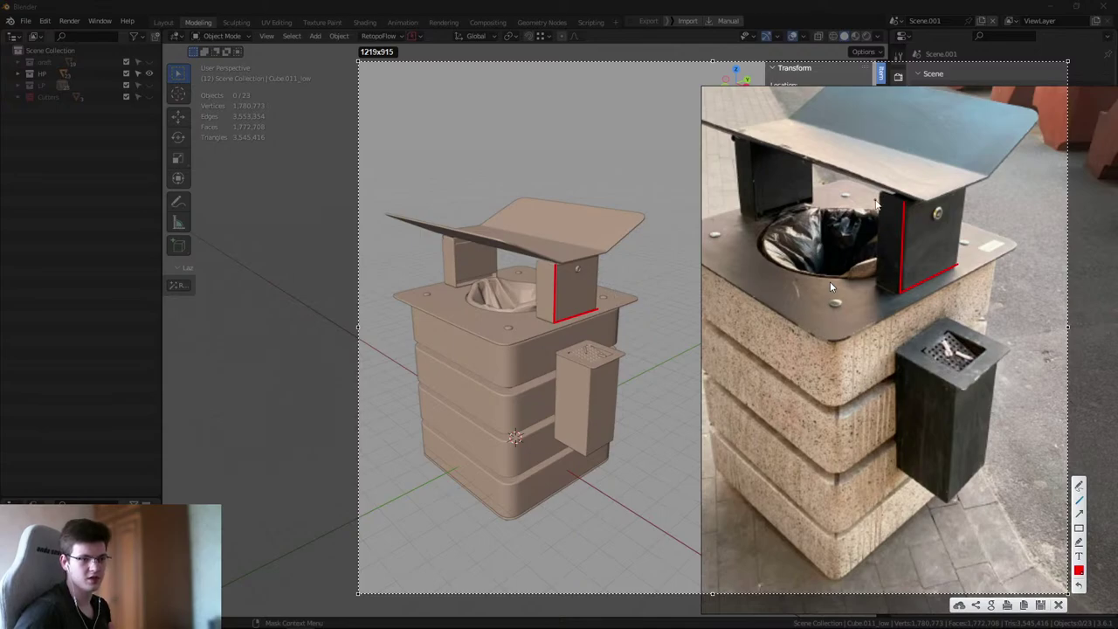
{"action": "left_click_drag", "start_coordinate": [879, 194], "coordinate": [905, 208]}
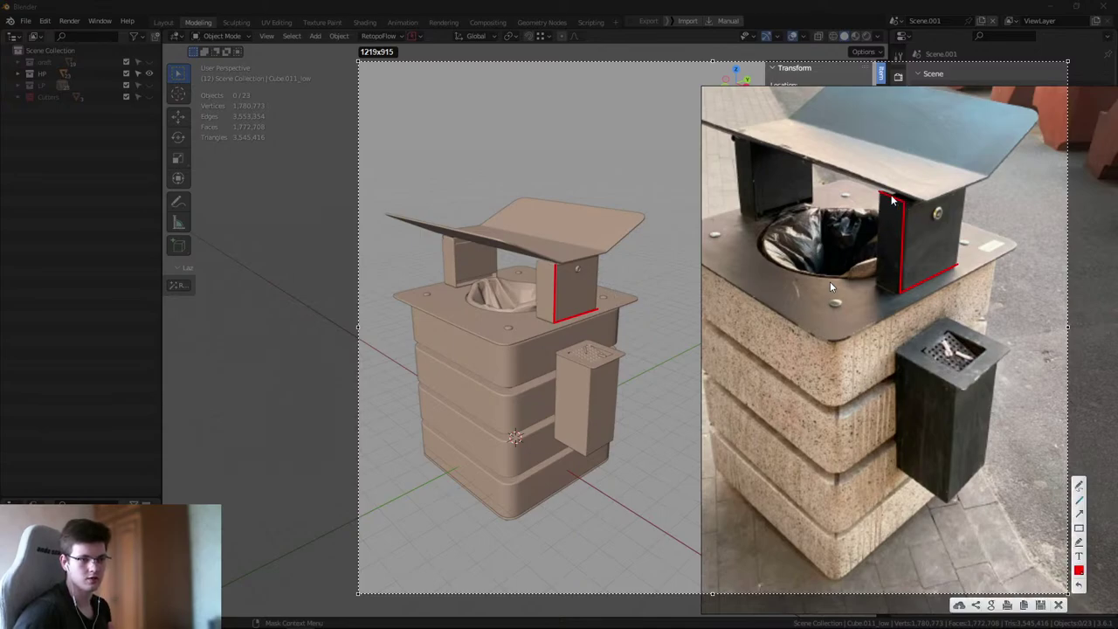
{"action": "left_click_drag", "start_coordinate": [553, 268], "coordinate": [535, 260]}
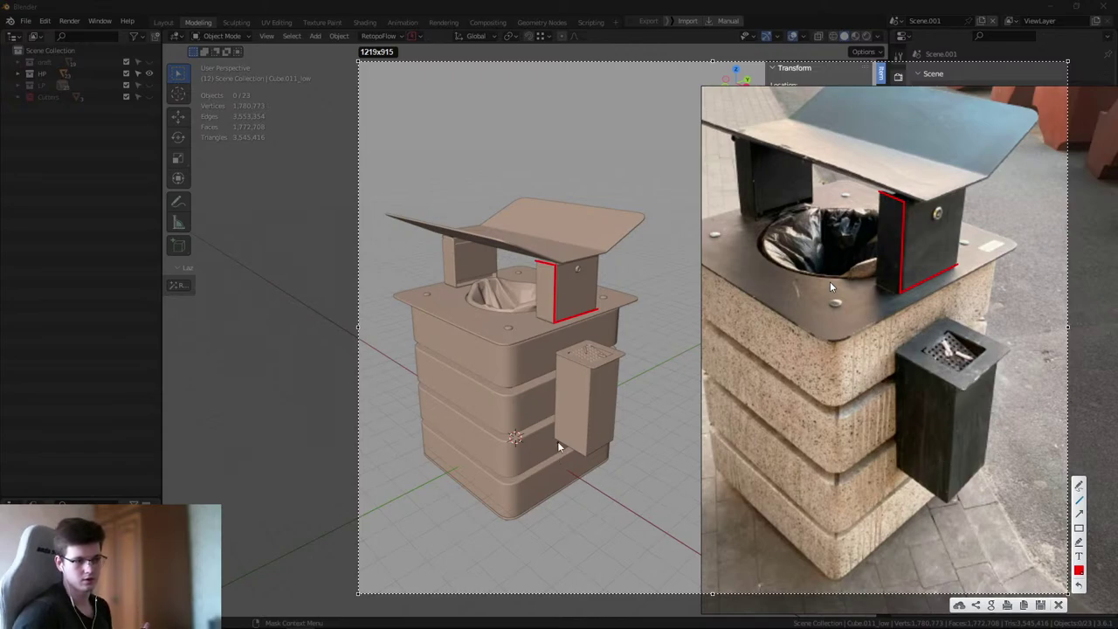
- Mark the stone block's horizontal and vertical edges with matching red lines on the model and the photo
{"action": "left_click_drag", "start_coordinate": [506, 459], "coordinate": [554, 434]}
{"action": "left_click_drag", "start_coordinate": [895, 471], "coordinate": [839, 517]}
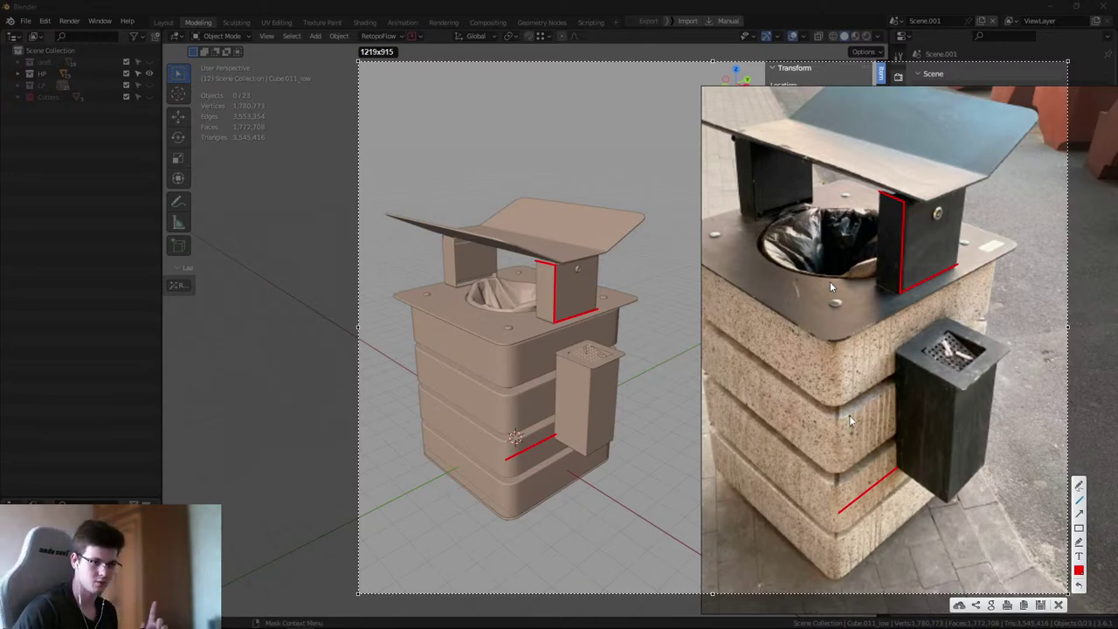
{"action": "left_click_drag", "start_coordinate": [849, 417], "coordinate": [849, 467]}
{"action": "left_click_drag", "start_coordinate": [519, 398], "coordinate": [518, 431]}
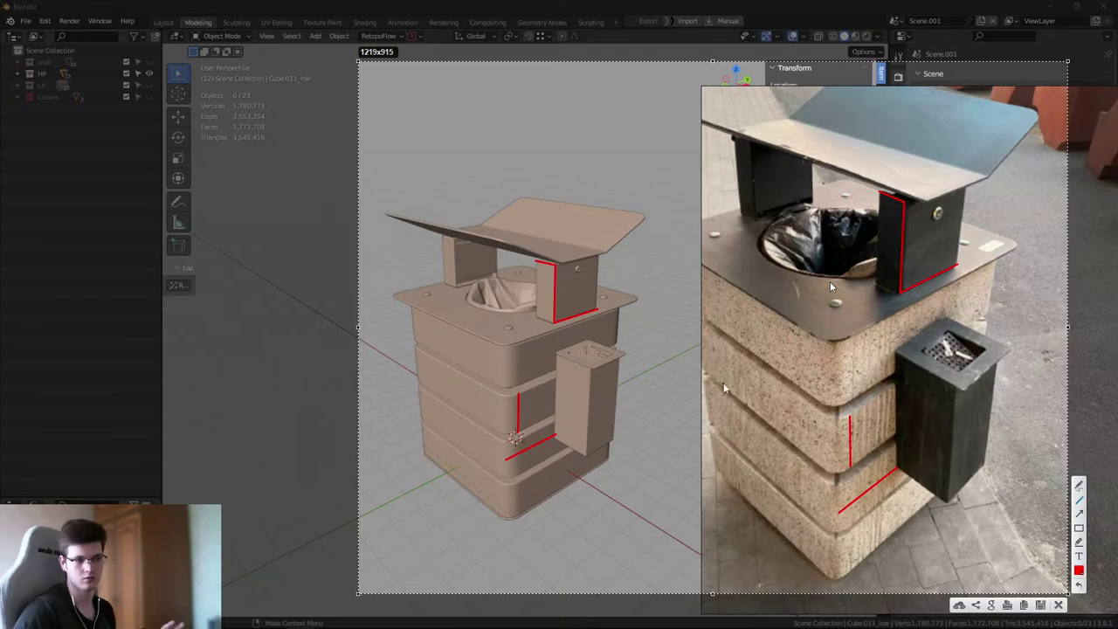
- Discard the annotated capture, return to Blender and maximize the 3D viewport facing the lid's support posts
{"action": "key", "text": "Escape"}
{"action": "key", "text": "alt+Tab"}
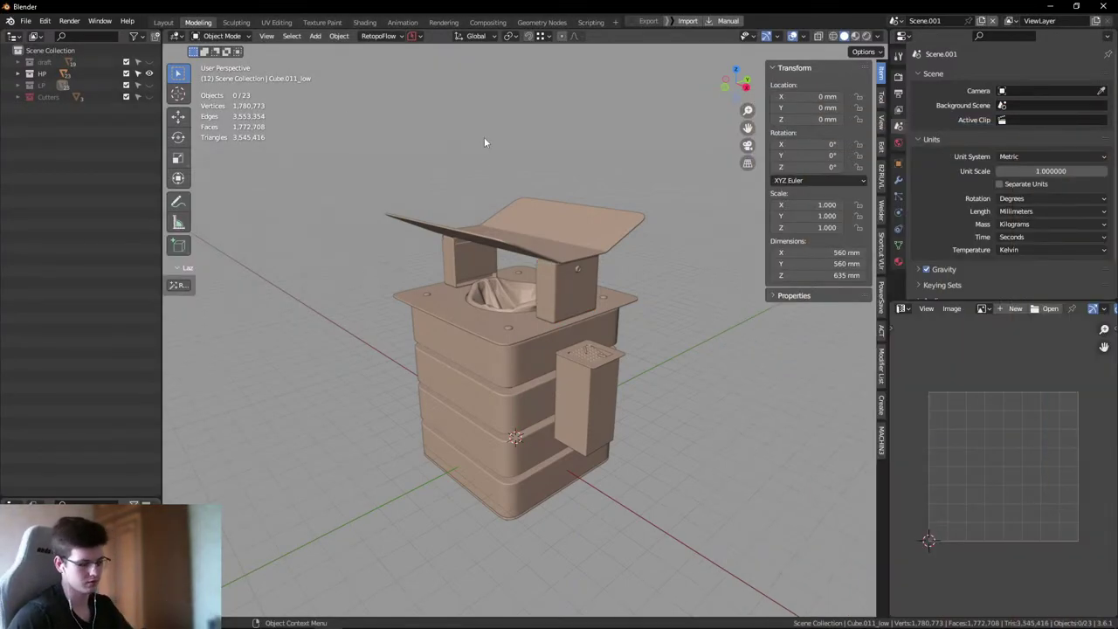
{"action": "middle_click_drag", "start_coordinate": [484, 136], "coordinate": [587, 268]}
{"action": "key", "text": "ctrl+space"}
- Try scaling the lid support post above the ashtray along the X axis
{"action": "left_click", "coordinate": [587, 269]}
{"action": "key", "text": "s"}
{"action": "key", "text": "x"}
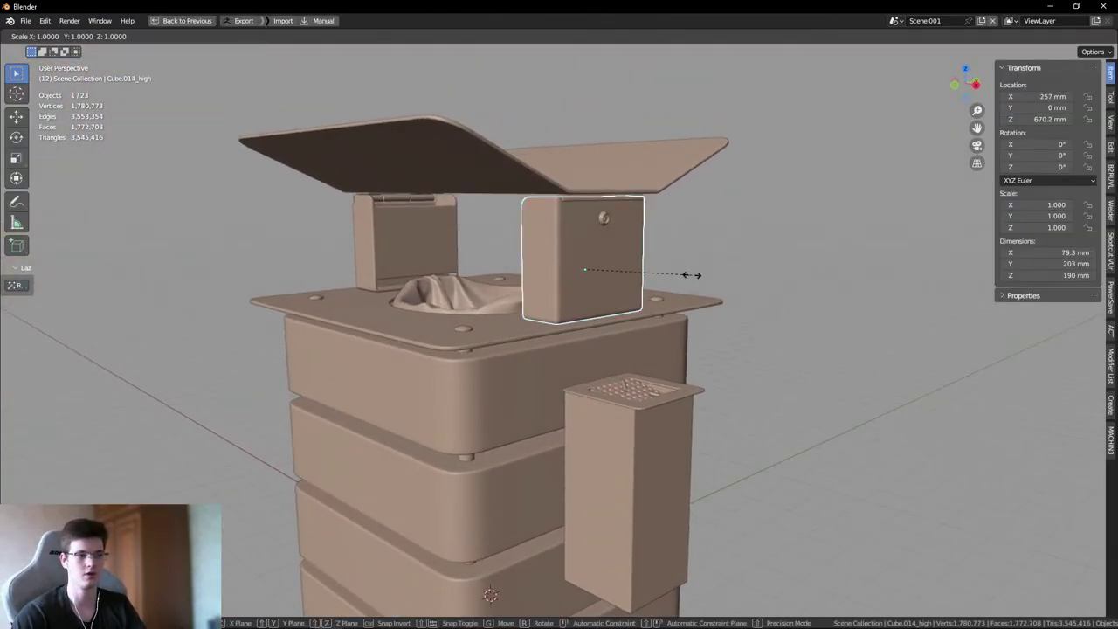
{"action": "left_click", "coordinate": [952, 310]}
{"action": "key", "text": "ctrl+z"}
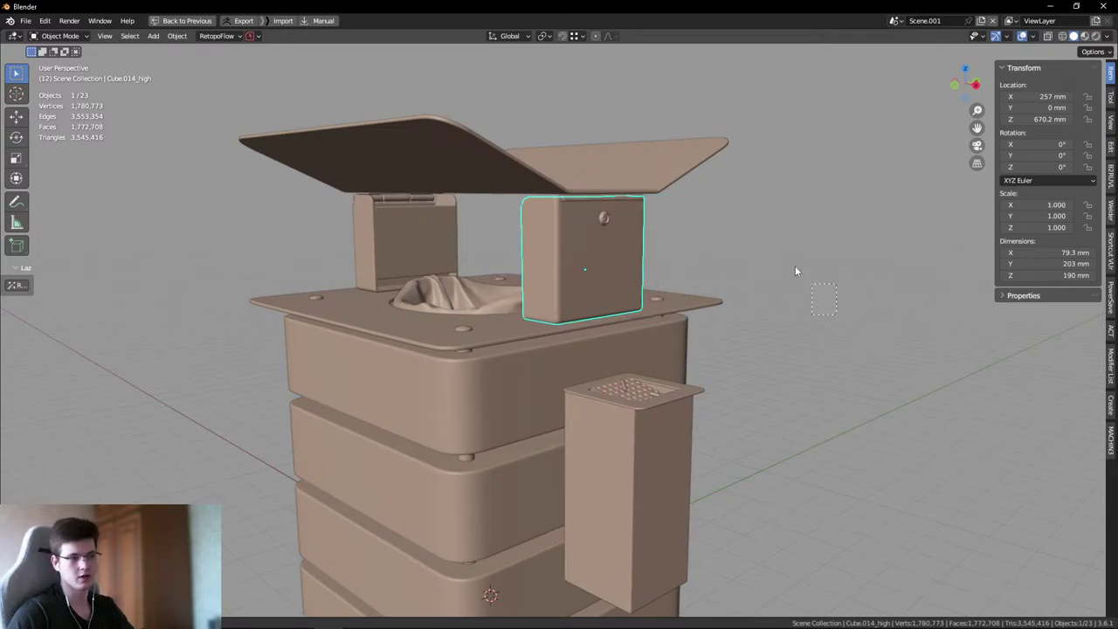
{"action": "left_click", "coordinate": [795, 265]}
- Inspect the whole high-poly trash can from above and from the ashtray side
{"action": "middle_click_drag", "start_coordinate": [795, 266], "coordinate": [667, 276]}
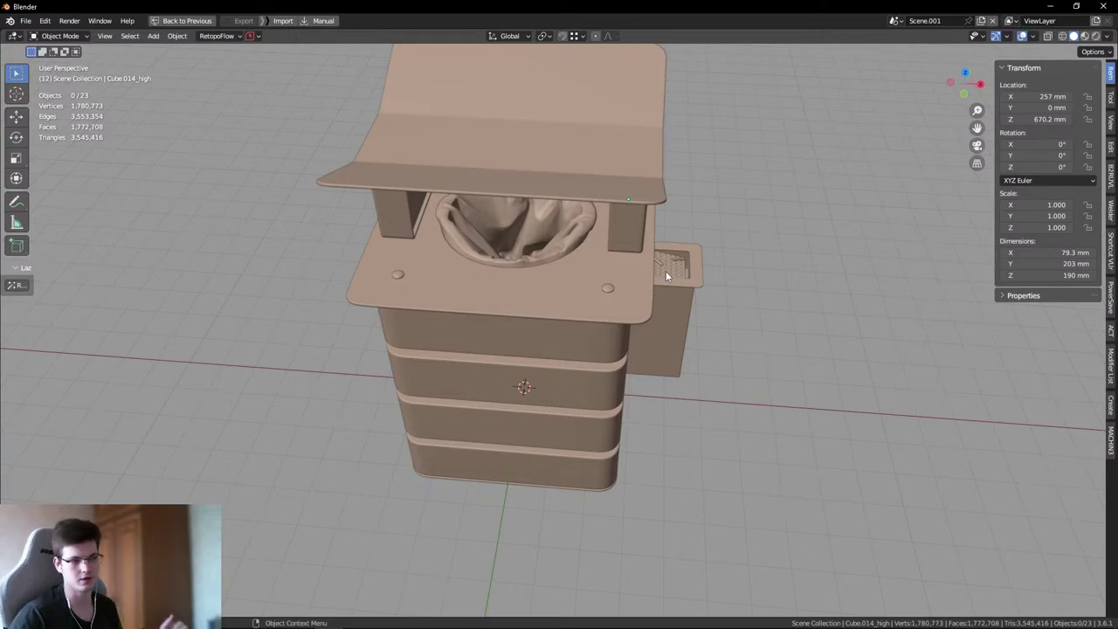
{"action": "middle_click_drag", "start_coordinate": [818, 308], "coordinate": [682, 313]}
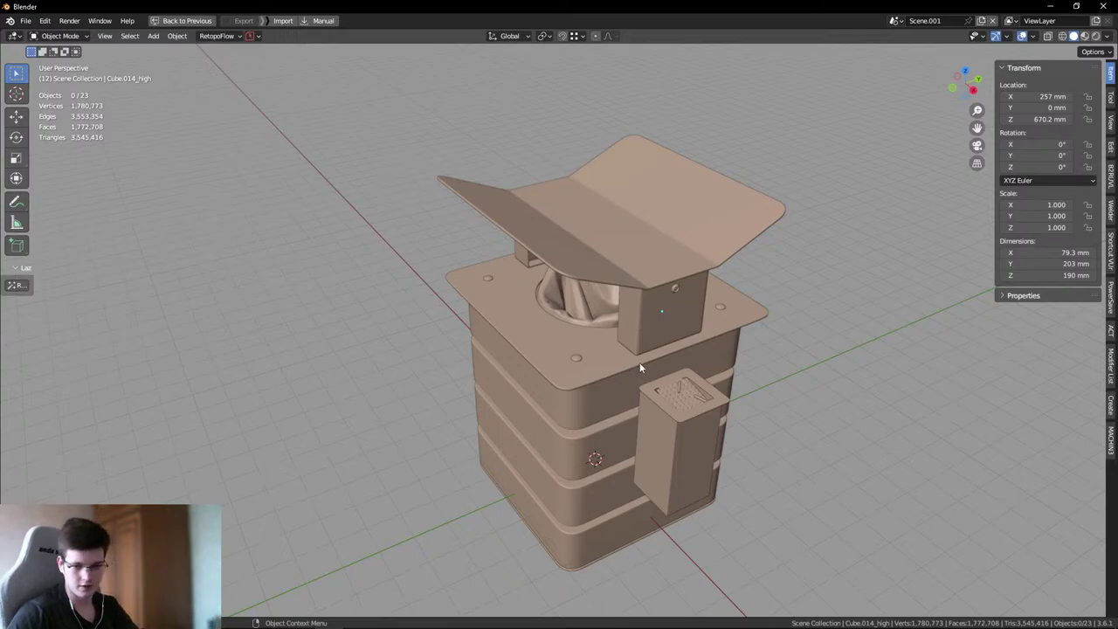
{"action": "middle_click_drag", "start_coordinate": [640, 362], "coordinate": [678, 308]}
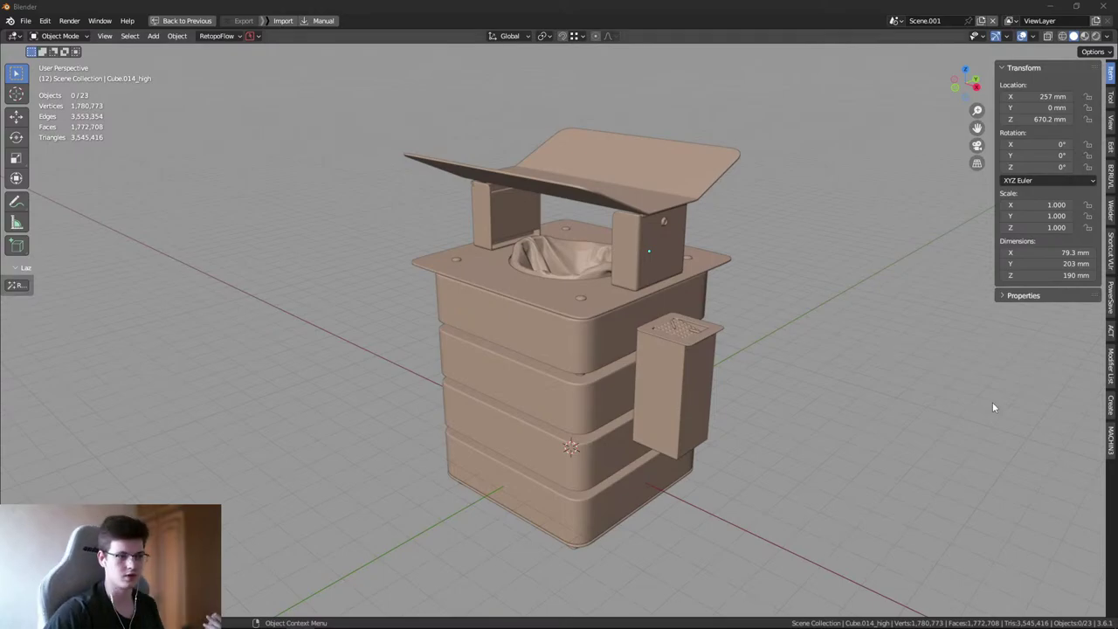
- Examine the ashtray's perforated plate and the cigarette butts lying on it up close
{"action": "scroll", "coordinate": [690, 303], "scroll_direction": "up", "scroll_amount": 3}
{"action": "scroll", "coordinate": [690, 300], "scroll_direction": "down", "scroll_amount": 3}
{"action": "mouse_move", "coordinate": [658, 299]}
{"action": "middle_mouse_down"}
{"action": "mouse_move", "coordinate": [633, 280]}
{"action": "mouse_move", "coordinate": [652, 321]}
{"action": "middle_mouse_up"}
{"action": "scroll", "coordinate": [611, 330], "scroll_direction": "up", "scroll_amount": 2}
{"action": "scroll", "coordinate": [578, 343], "scroll_direction": "up", "scroll_amount": 4}
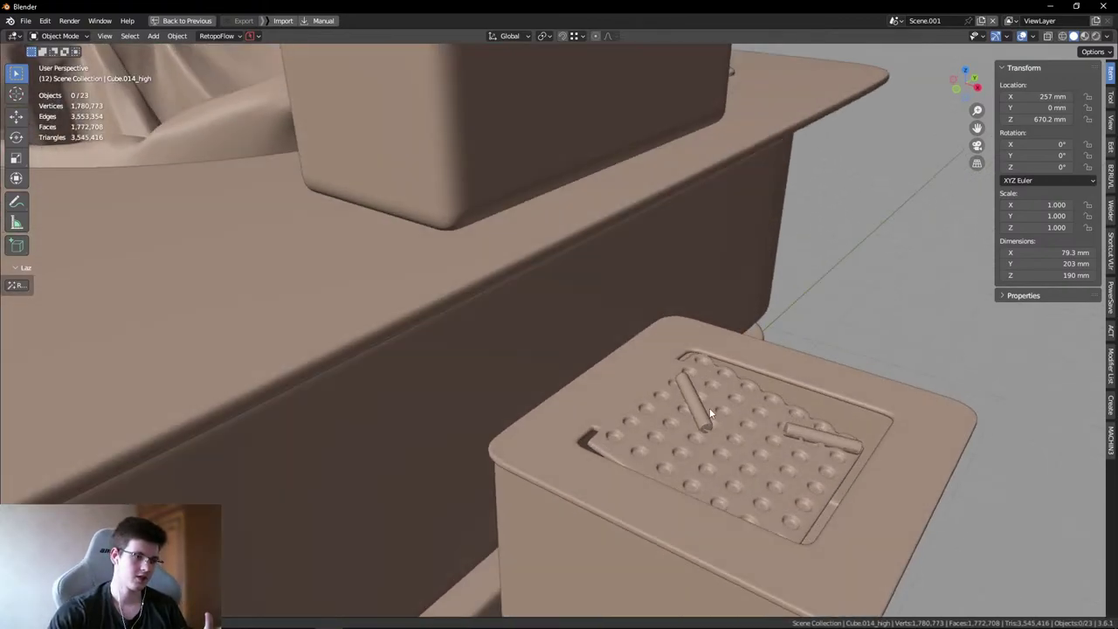
{"action": "middle_click_drag", "start_coordinate": [599, 355], "coordinate": [646, 364]}
{"action": "scroll", "coordinate": [647, 358], "scroll_direction": "down", "scroll_amount": 4}
{"action": "scroll", "coordinate": [690, 404], "scroll_direction": "up", "scroll_amount": 5}
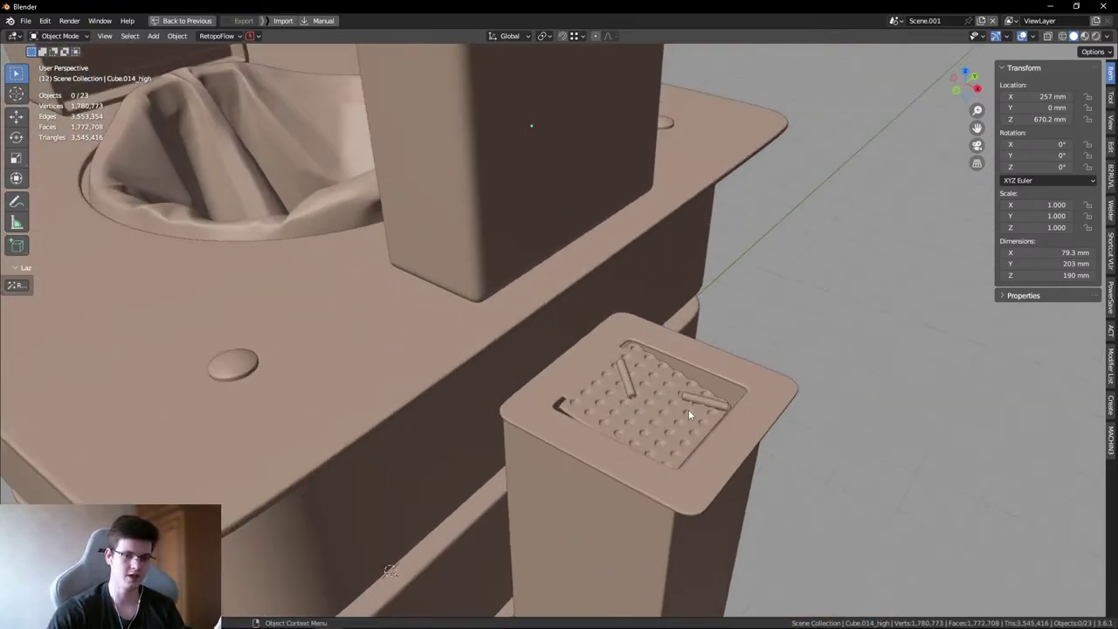
{"action": "scroll", "coordinate": [680, 416], "scroll_direction": "up", "scroll_amount": 2}
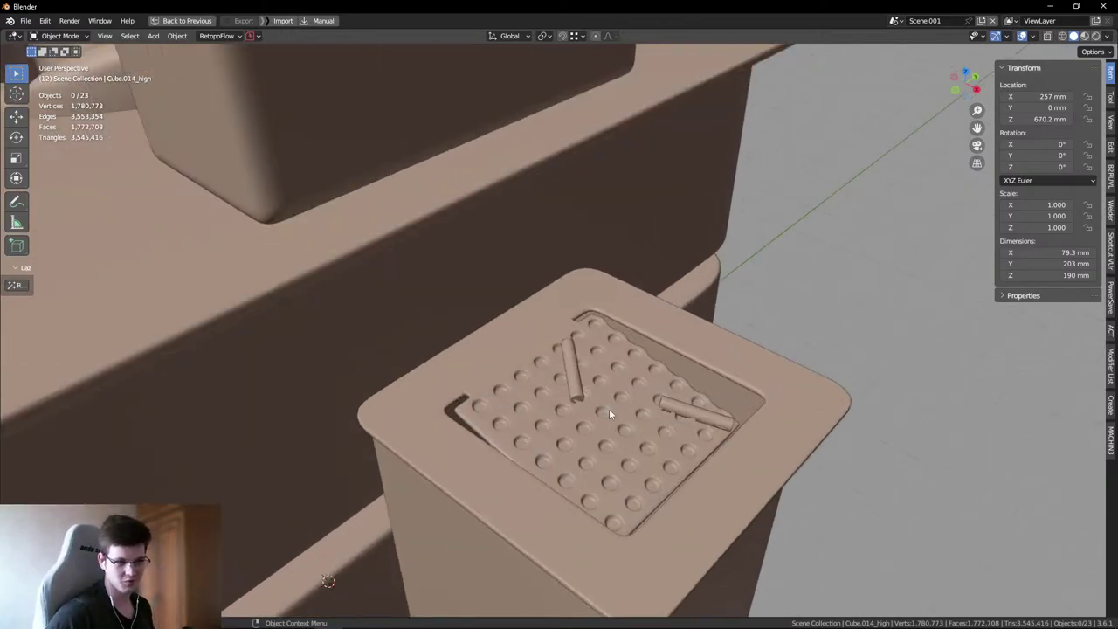
{"action": "left_click", "coordinate": [572, 374]}
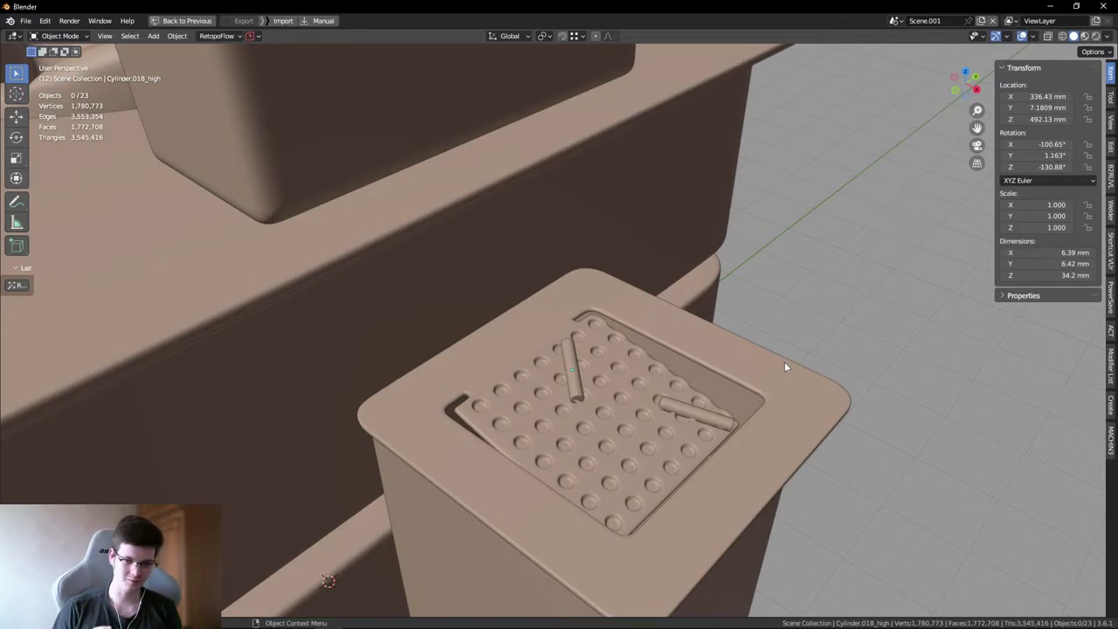
- Bring up the PureRef board and examine the bag opening and the ashtray in the reference photo
{"action": "key", "text": "alt+Tab"}
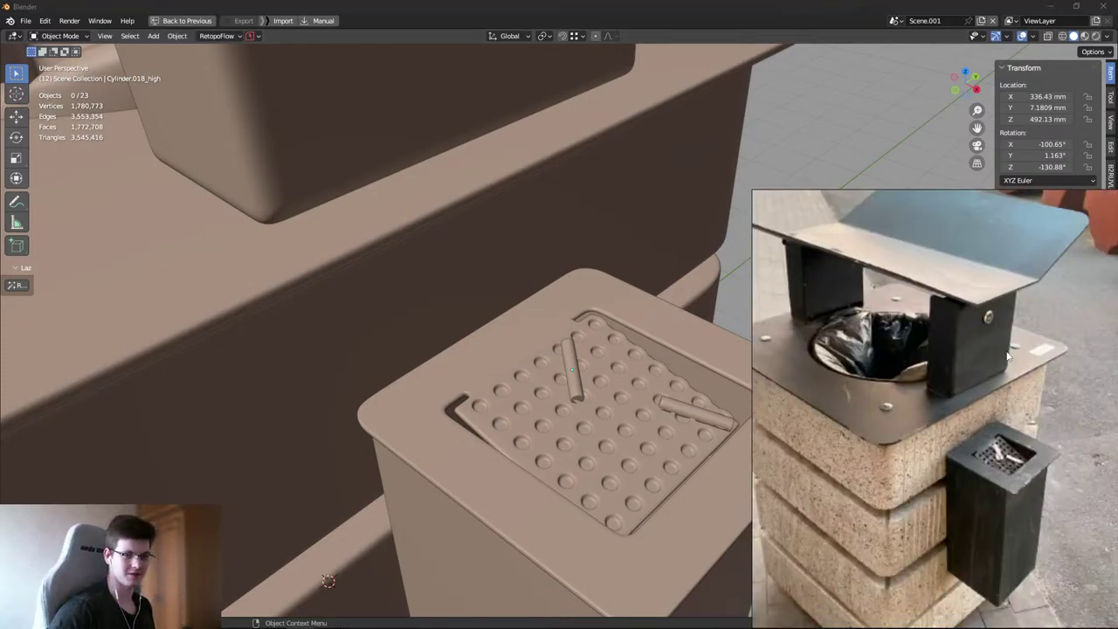
{"action": "scroll", "coordinate": [630, 325], "scroll_direction": "up", "scroll_amount": 3}
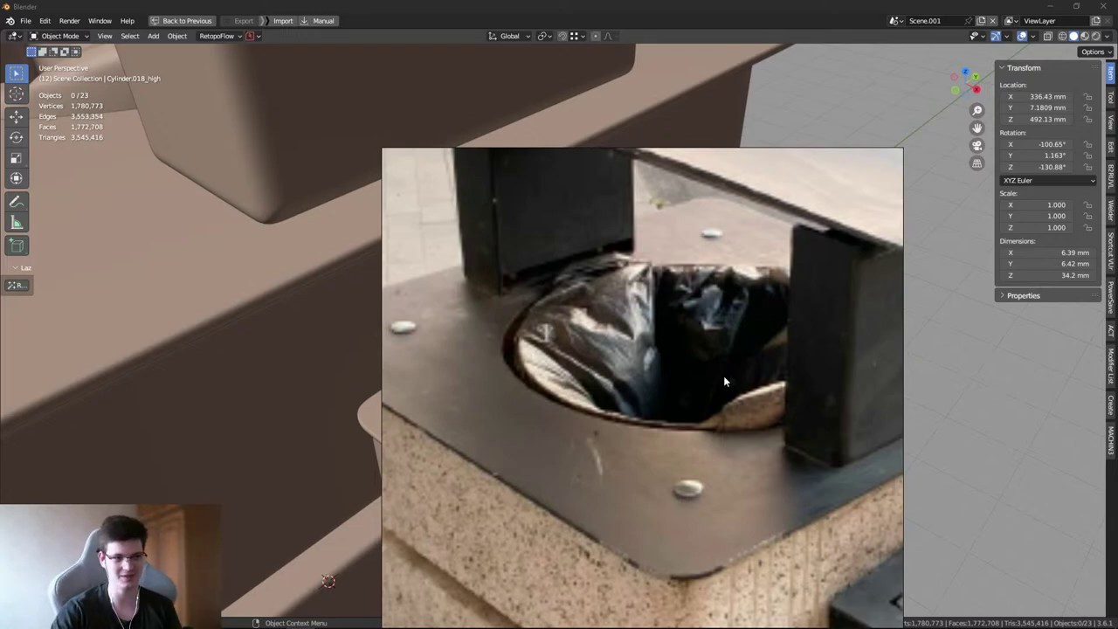
{"action": "scroll", "coordinate": [723, 382], "scroll_direction": "down", "scroll_amount": 5}
{"action": "left_click_drag", "start_coordinate": [673, 358], "coordinate": [883, 267]}
{"action": "scroll", "coordinate": [883, 266], "scroll_direction": "down", "scroll_amount": 2}
{"action": "scroll", "coordinate": [865, 311], "scroll_direction": "up", "scroll_amount": 6}
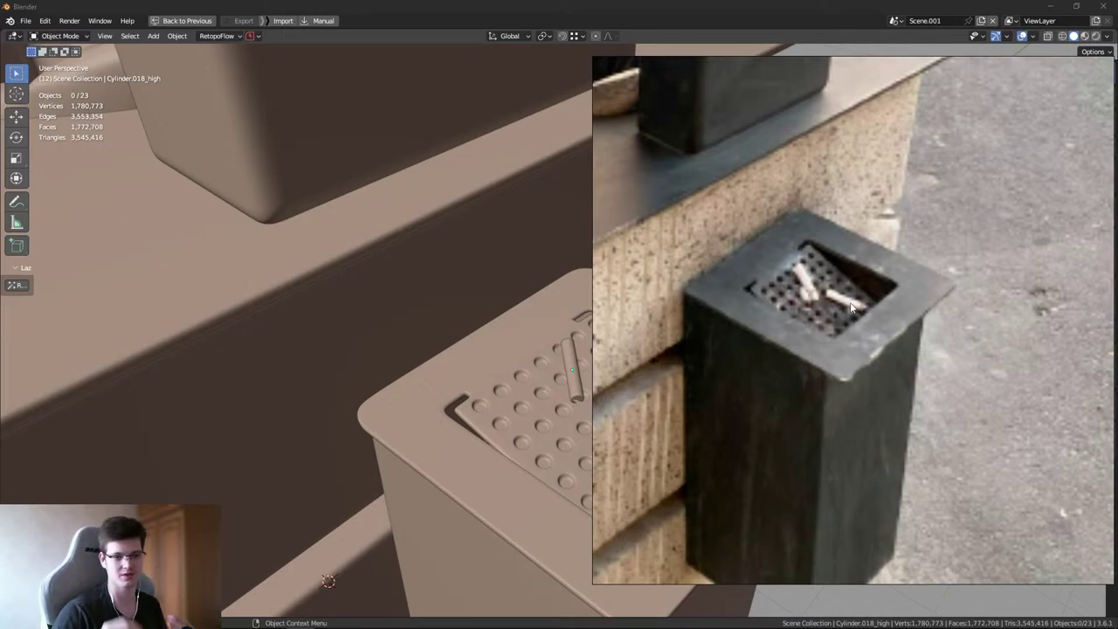
{"action": "scroll", "coordinate": [852, 305], "scroll_direction": "down", "scroll_amount": 2}
- Return to Blender, view the model from afar and pick out each cigarette butt in the ashtray
{"action": "scroll", "coordinate": [710, 277], "scroll_direction": "down", "scroll_amount": 5}
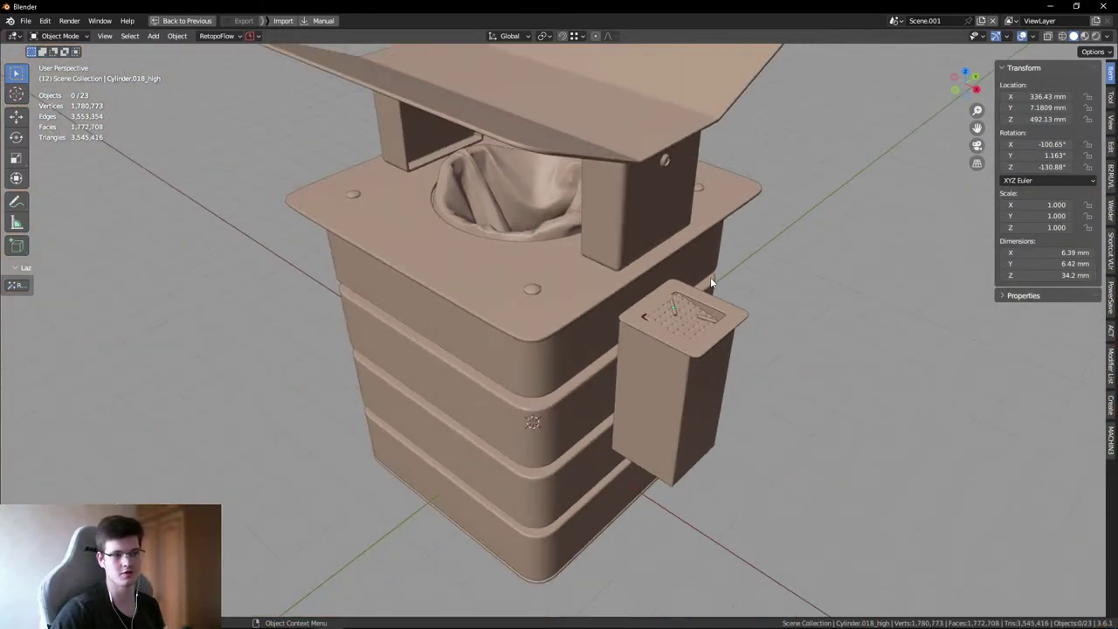
{"action": "scroll", "coordinate": [711, 277], "scroll_direction": "down", "scroll_amount": 4}
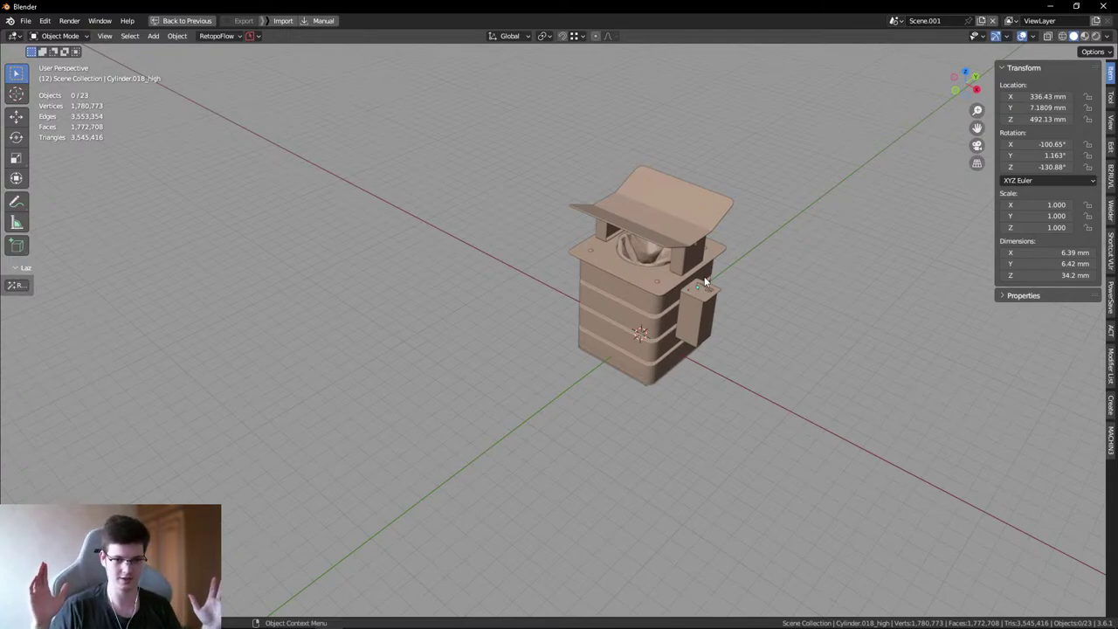
{"action": "scroll", "coordinate": [705, 281], "scroll_direction": "up", "scroll_amount": 12}
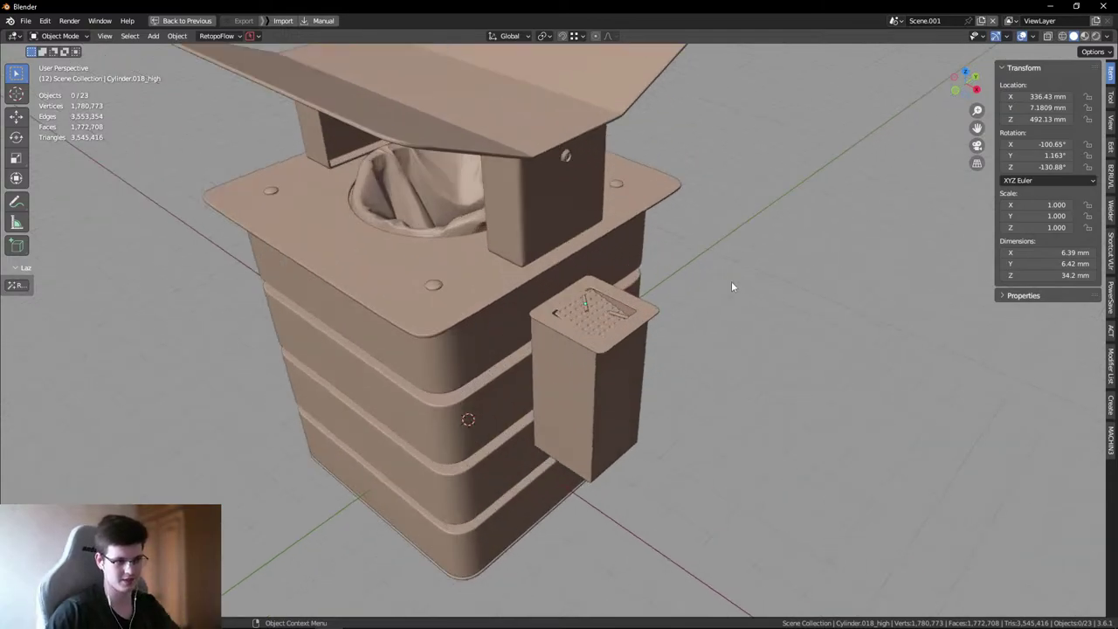
{"action": "left_click", "coordinate": [479, 306]}
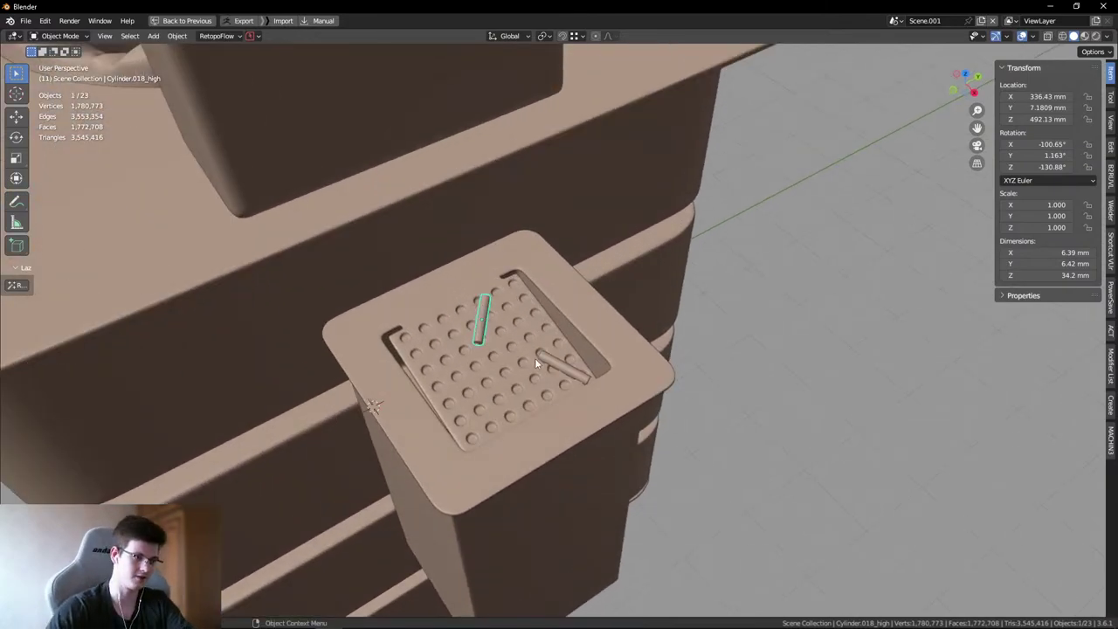
{"action": "left_click", "coordinate": [559, 367]}
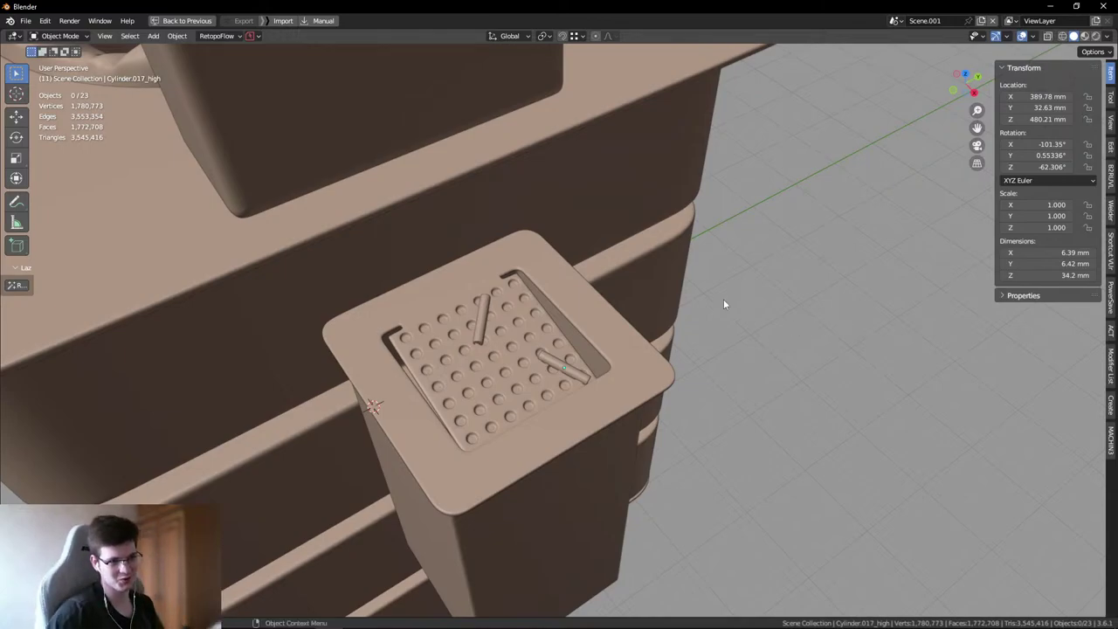
- Inspect the support post's edges, the bag opening, and how the cigarette butts rest on the ashtray plate
{"action": "scroll", "coordinate": [792, 275], "scroll_direction": "down", "scroll_amount": 5}
{"action": "middle_click_drag", "start_coordinate": [630, 273], "coordinate": [589, 193]}
{"action": "scroll", "coordinate": [594, 260], "scroll_direction": "up", "scroll_amount": 5}
{"action": "scroll", "coordinate": [589, 193], "scroll_direction": "up", "scroll_amount": 4}
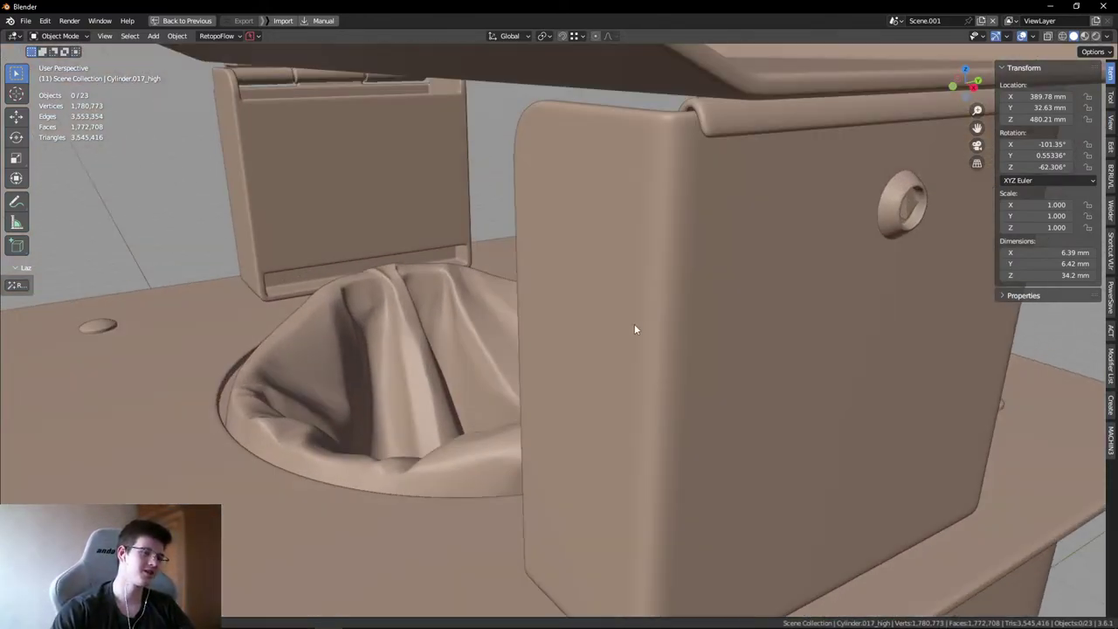
{"action": "scroll", "coordinate": [635, 327], "scroll_direction": "down", "scroll_amount": 2}
{"action": "scroll", "coordinate": [652, 390], "scroll_direction": "up", "scroll_amount": 3}
{"action": "scroll", "coordinate": [621, 419], "scroll_direction": "up", "scroll_amount": 2}
{"action": "middle_click_drag", "start_coordinate": [621, 420], "coordinate": [606, 399]}
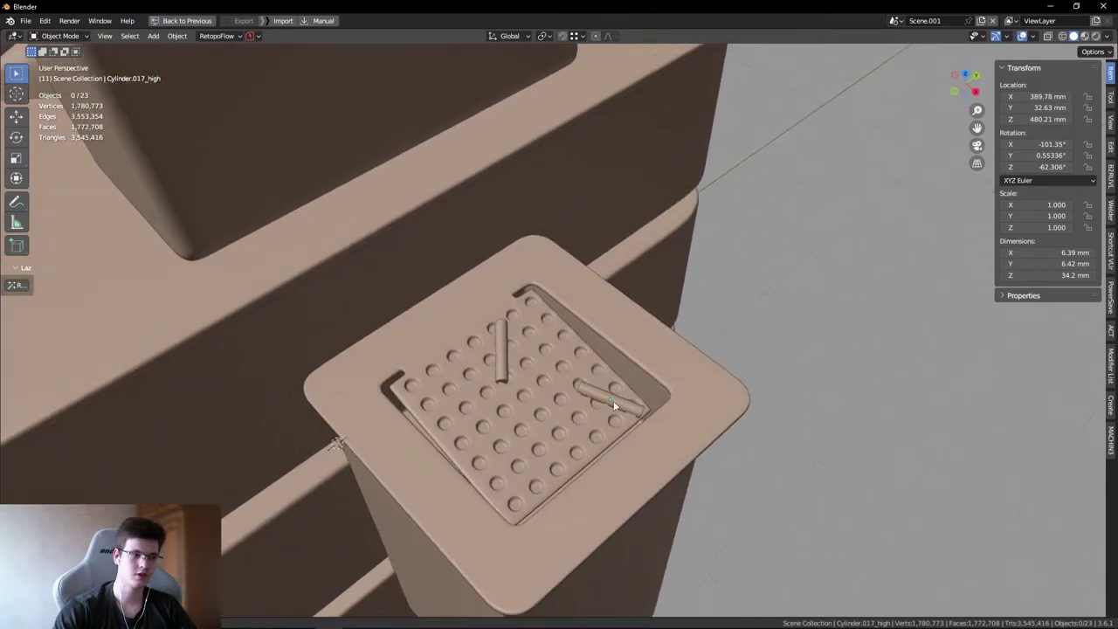
{"action": "scroll", "coordinate": [598, 357], "scroll_direction": "up", "scroll_amount": 2}
{"action": "middle_click_drag", "start_coordinate": [598, 351], "coordinate": [664, 367]}
- Examine the holes in the ashtray's perforated plate at a low angle and from above
{"action": "left_click", "coordinate": [791, 258]}
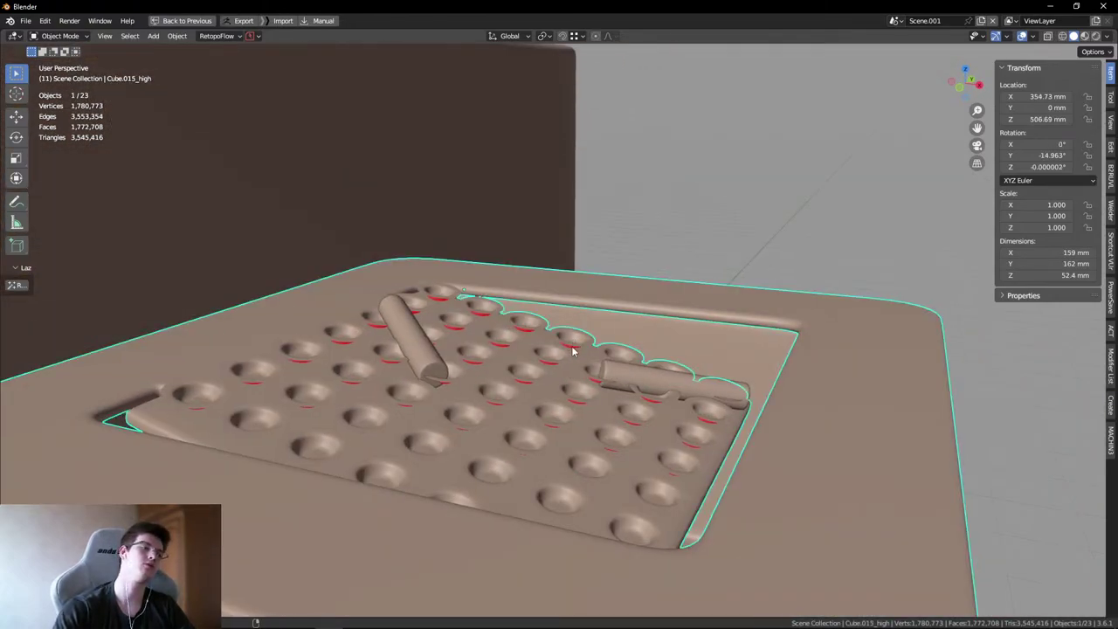
{"action": "scroll", "coordinate": [804, 240], "scroll_direction": "up", "scroll_amount": 3}
{"action": "left_click", "coordinate": [804, 245]}
{"action": "scroll", "coordinate": [579, 339], "scroll_direction": "up", "scroll_amount": 3}
{"action": "middle_click_drag", "start_coordinate": [578, 340], "coordinate": [550, 355]}
{"action": "scroll", "coordinate": [569, 378], "scroll_direction": "down", "scroll_amount": 4}
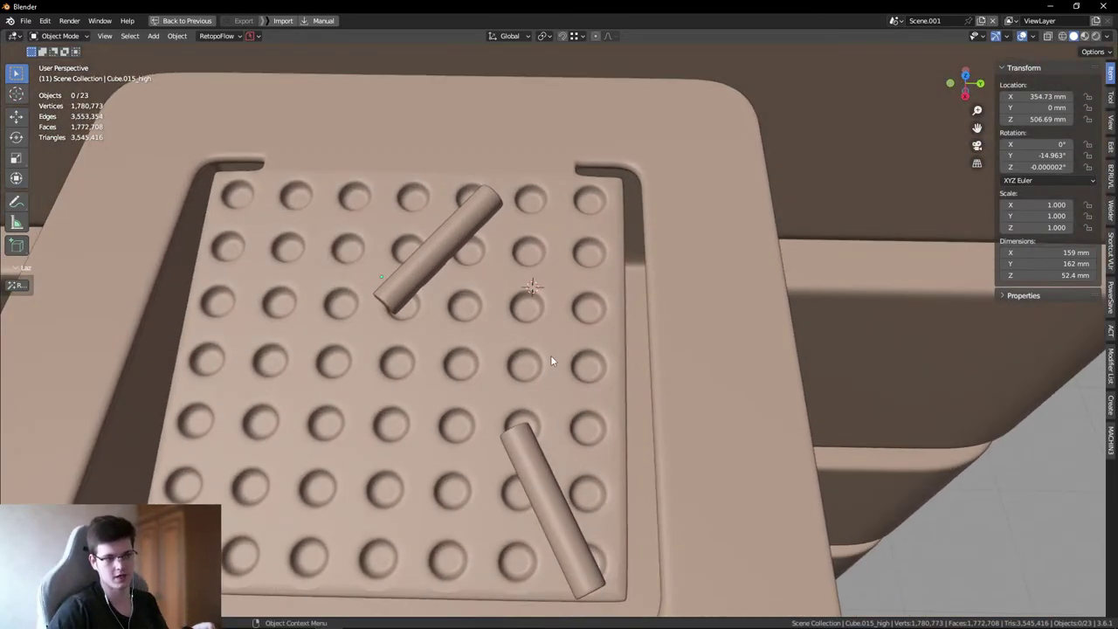
{"action": "scroll", "coordinate": [550, 360], "scroll_direction": "down", "scroll_amount": 2}
{"action": "middle_click_drag", "start_coordinate": [640, 372], "coordinate": [770, 338]}
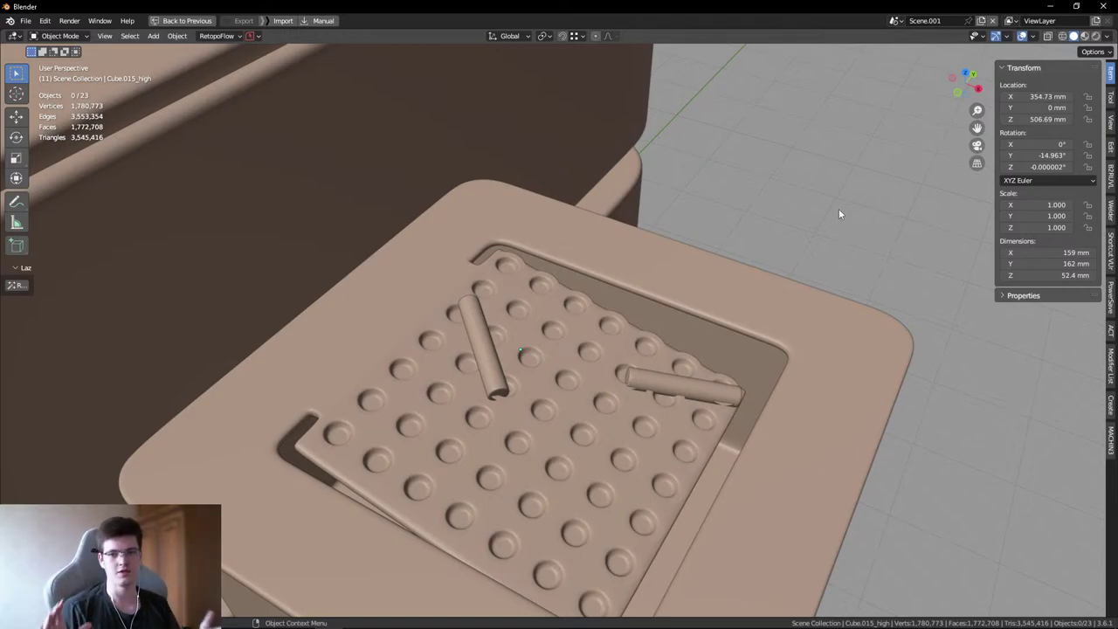
- Select the ashtray's perforated top and try moving it
{"action": "left_click", "coordinate": [419, 363]}
{"action": "middle_click_drag", "start_coordinate": [435, 371], "coordinate": [524, 376]}
{"action": "key", "text": "g"}
{"action": "right_click", "coordinate": [577, 334]}
{"action": "middle_click_drag", "start_coordinate": [576, 334], "coordinate": [629, 280]}
{"action": "scroll", "coordinate": [681, 260], "scroll_direction": "down", "scroll_amount": 3}
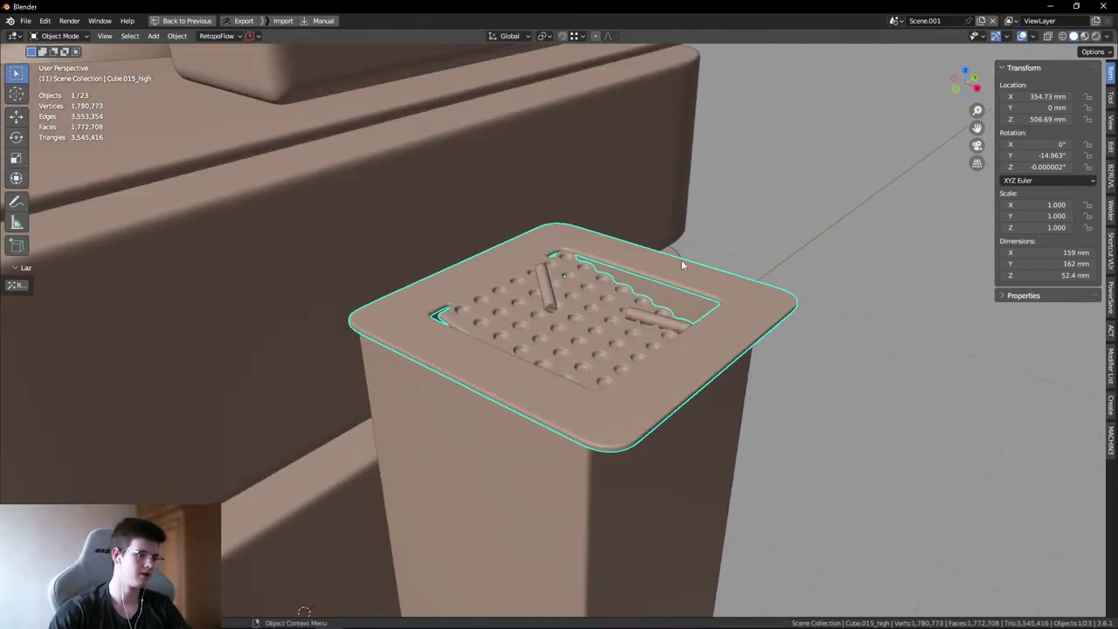
- Deselect the ashtray's top plate and view its perforated surface up close and from above
{"action": "left_click", "coordinate": [681, 259]}
{"action": "middle_click_drag", "start_coordinate": [714, 194], "coordinate": [691, 290]}
{"action": "scroll", "coordinate": [574, 287], "scroll_direction": "up", "scroll_amount": 5}
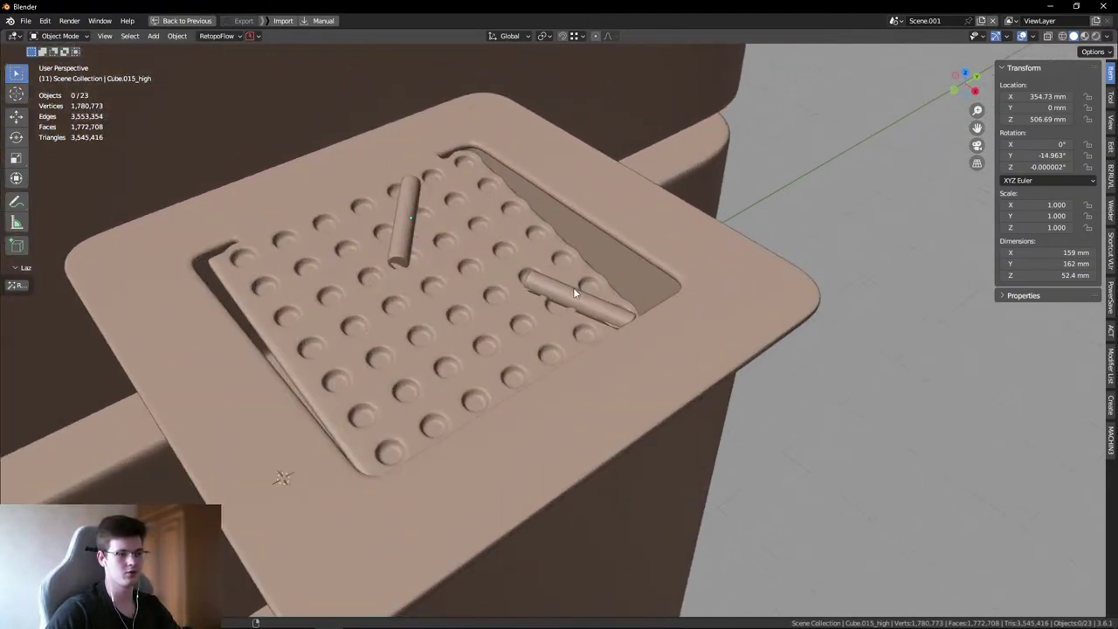
{"action": "middle_click_drag", "start_coordinate": [573, 287], "coordinate": [574, 278]}
{"action": "scroll", "coordinate": [602, 236], "scroll_direction": "down", "scroll_amount": 4}
{"action": "middle_click_drag", "start_coordinate": [602, 236], "coordinate": [585, 253]}
{"action": "scroll", "coordinate": [761, 234], "scroll_direction": "down", "scroll_amount": 3}
{"action": "scroll", "coordinate": [529, 368], "scroll_direction": "up", "scroll_amount": 5}
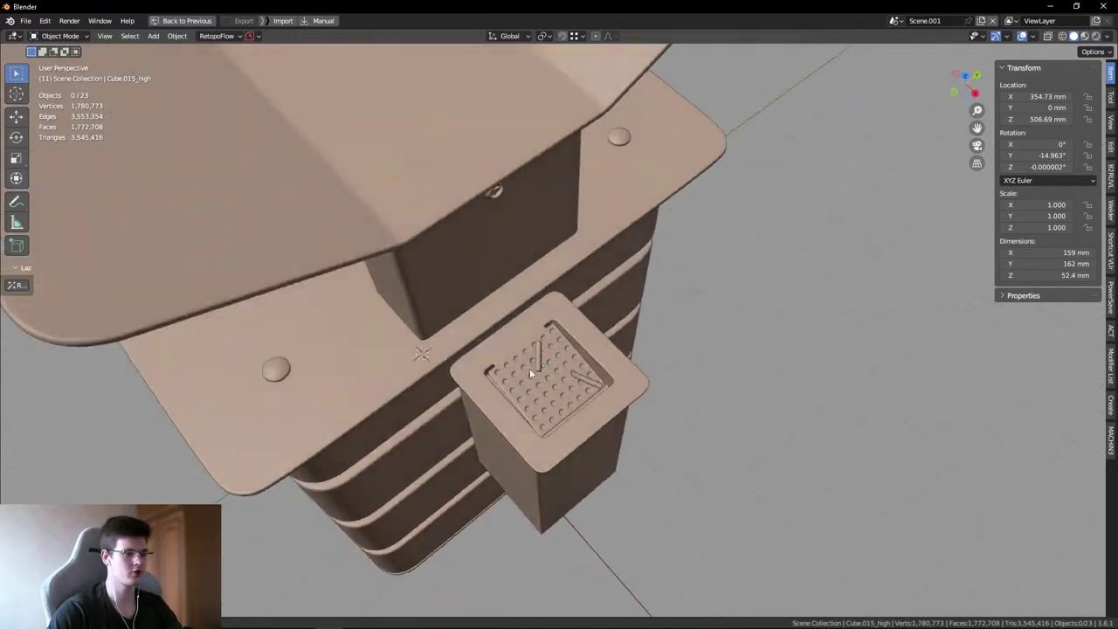
- Examine how the tilted perforated plate sits inside the ashtray's square frame
{"action": "scroll", "coordinate": [559, 355], "scroll_direction": "down", "scroll_amount": 1}
{"action": "middle_click_drag", "start_coordinate": [559, 355], "coordinate": [613, 263], "text": "shift"}
{"action": "scroll", "coordinate": [554, 294], "scroll_direction": "up", "scroll_amount": 2}
{"action": "scroll", "coordinate": [554, 295], "scroll_direction": "up", "scroll_amount": 3}
{"action": "scroll", "coordinate": [605, 283], "scroll_direction": "down", "scroll_amount": 1}
{"action": "scroll", "coordinate": [601, 342], "scroll_direction": "up", "scroll_amount": 1}
{"action": "scroll", "coordinate": [611, 261], "scroll_direction": "up", "scroll_amount": 6}
{"action": "middle_click_drag", "start_coordinate": [600, 329], "coordinate": [595, 365]}
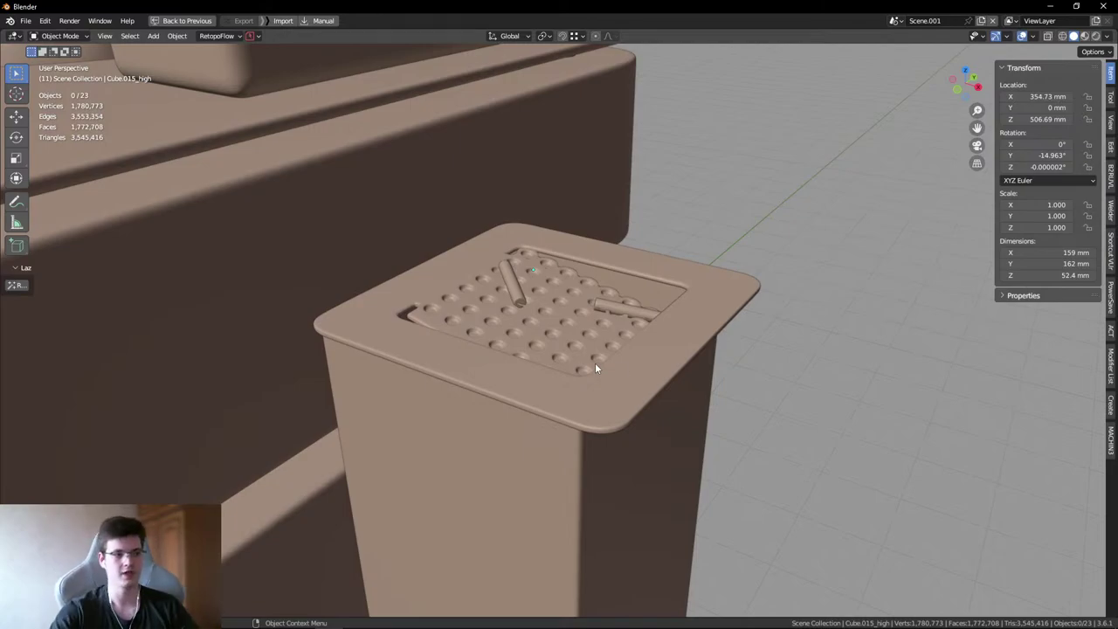
- Inspect the opening beside the perforated plate and the corner slots, and compare them with the full trash can
{"action": "middle_click_drag", "start_coordinate": [595, 363], "coordinate": [662, 299]}
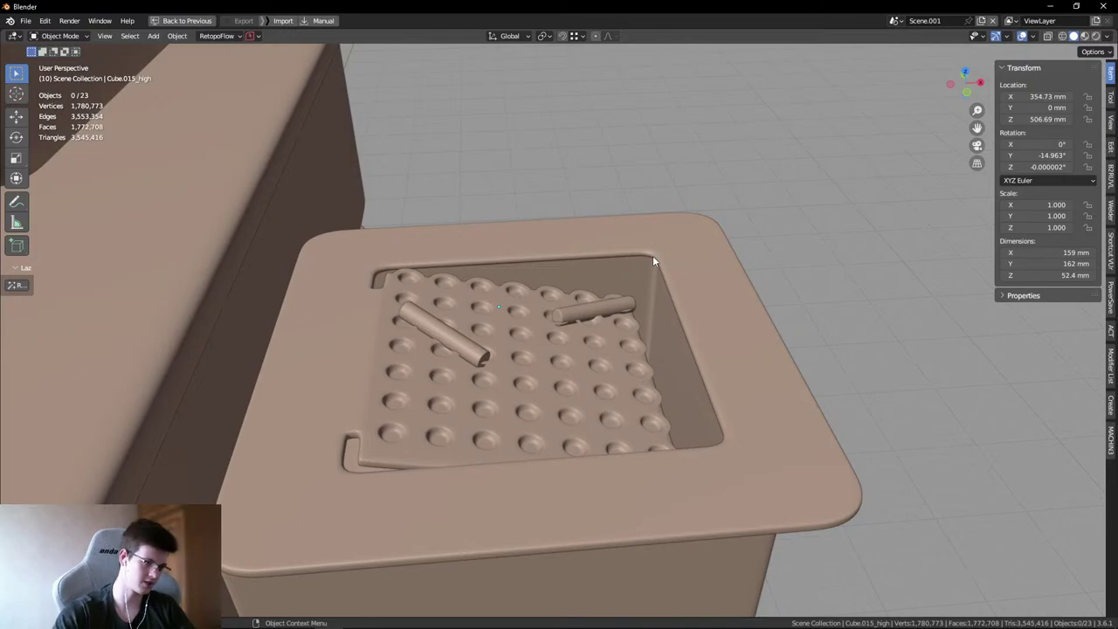
{"action": "mouse_move", "coordinate": [639, 306]}
{"action": "middle_mouse_down"}
{"action": "mouse_move", "coordinate": [642, 327]}
{"action": "mouse_move", "coordinate": [627, 295]}
{"action": "mouse_move", "coordinate": [643, 294]}
{"action": "middle_mouse_up"}
{"action": "middle_click_drag", "start_coordinate": [649, 352], "coordinate": [601, 372]}
{"action": "scroll", "coordinate": [628, 369], "scroll_direction": "up", "scroll_amount": 8}
{"action": "scroll", "coordinate": [634, 398], "scroll_direction": "down", "scroll_amount": 8}
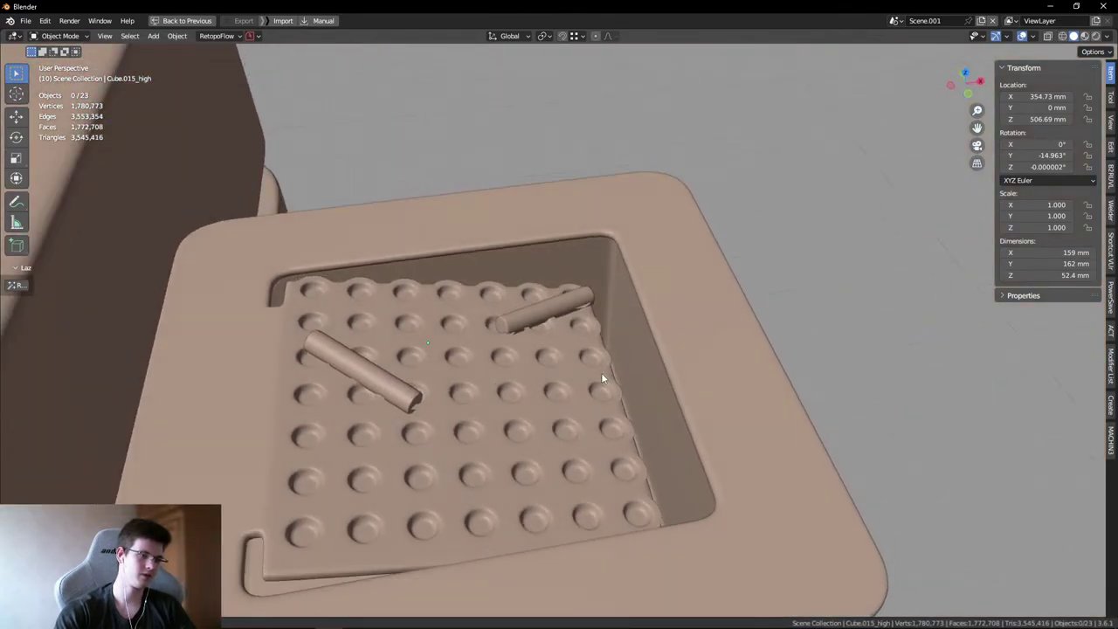
{"action": "scroll", "coordinate": [601, 372], "scroll_direction": "down", "scroll_amount": 6}
{"action": "scroll", "coordinate": [553, 350], "scroll_direction": "down", "scroll_amount": 10}
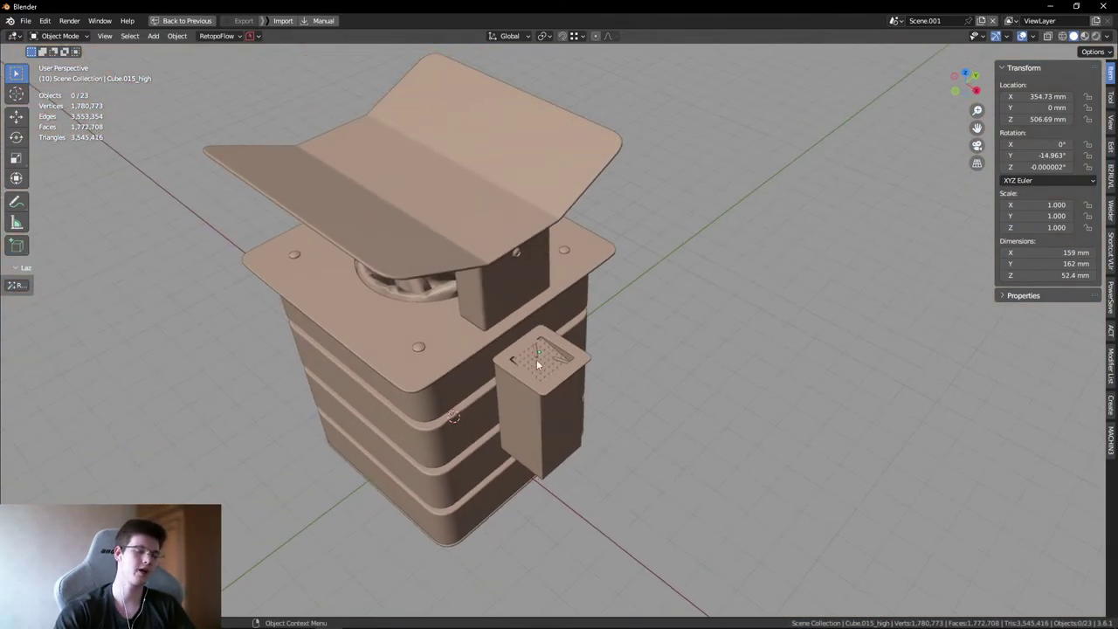
- Examine the narrow gap and ledge between the perforated plate's edge and the ashtray frame
{"action": "middle_click_drag", "start_coordinate": [539, 365], "coordinate": [635, 400]}
{"action": "scroll", "coordinate": [579, 320], "scroll_direction": "down", "scroll_amount": 6}
{"action": "scroll", "coordinate": [589, 349], "scroll_direction": "up", "scroll_amount": 2}
{"action": "scroll", "coordinate": [586, 356], "scroll_direction": "up", "scroll_amount": 3}
{"action": "scroll", "coordinate": [586, 356], "scroll_direction": "down", "scroll_amount": 2}
{"action": "scroll", "coordinate": [612, 371], "scroll_direction": "up", "scroll_amount": 8}
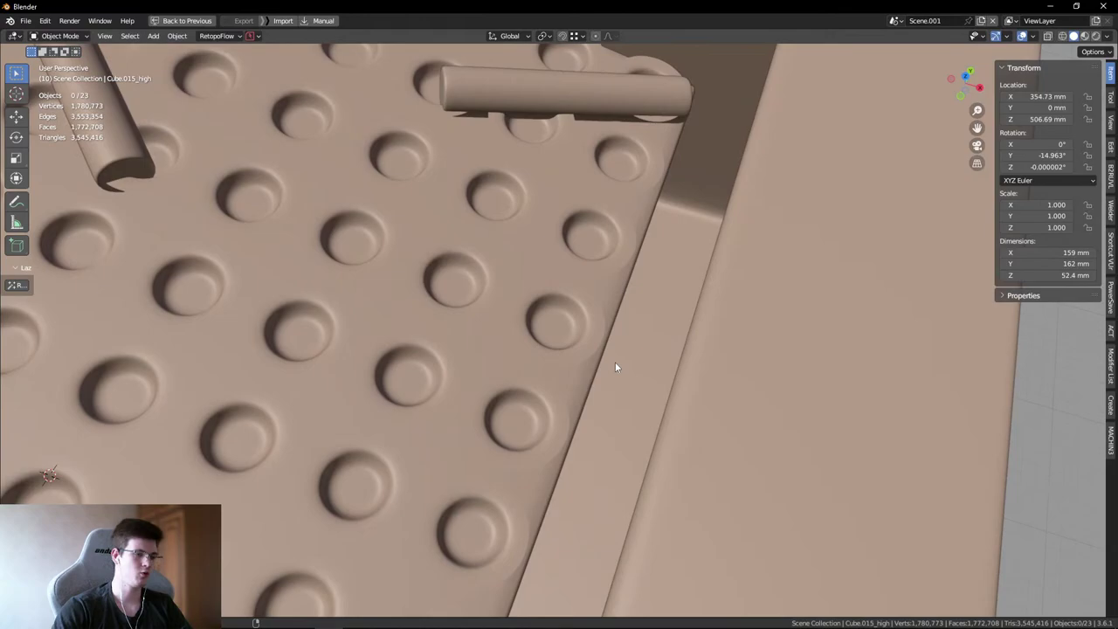
{"action": "scroll", "coordinate": [615, 362], "scroll_direction": "up", "scroll_amount": 4}
{"action": "middle_click_drag", "start_coordinate": [552, 322], "coordinate": [573, 312]}
{"action": "scroll", "coordinate": [572, 312], "scroll_direction": "down", "scroll_amount": 6}
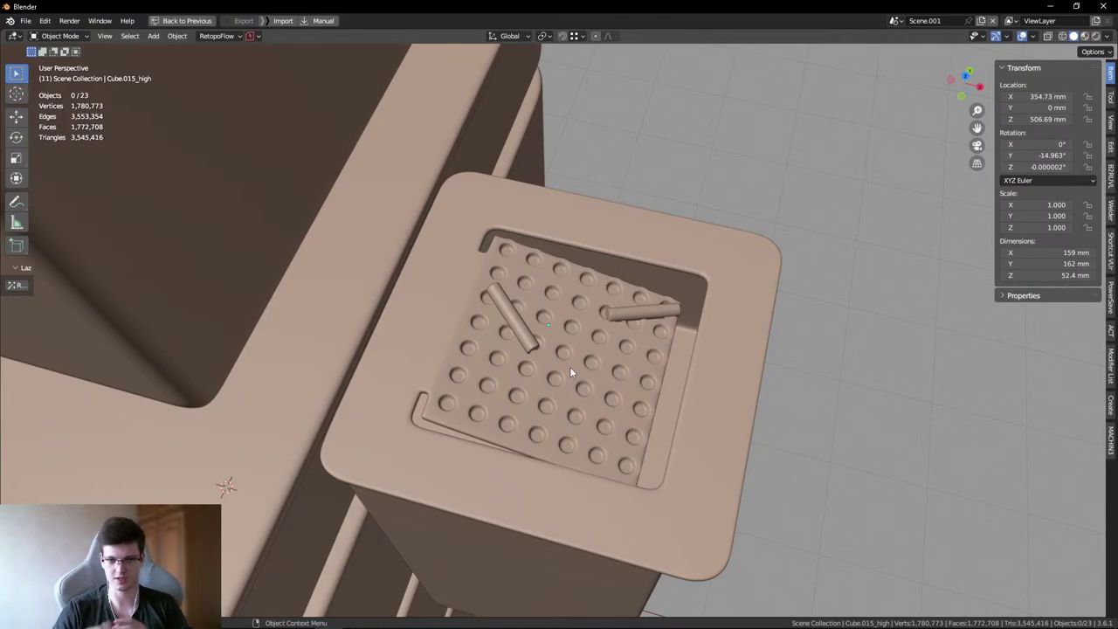
- Check the ashtray's plate opening in the PureRef reference photo and return to Blender
{"action": "key", "text": "alt+Tab"}
{"action": "scroll", "coordinate": [929, 343], "scroll_direction": "up", "scroll_amount": 2}
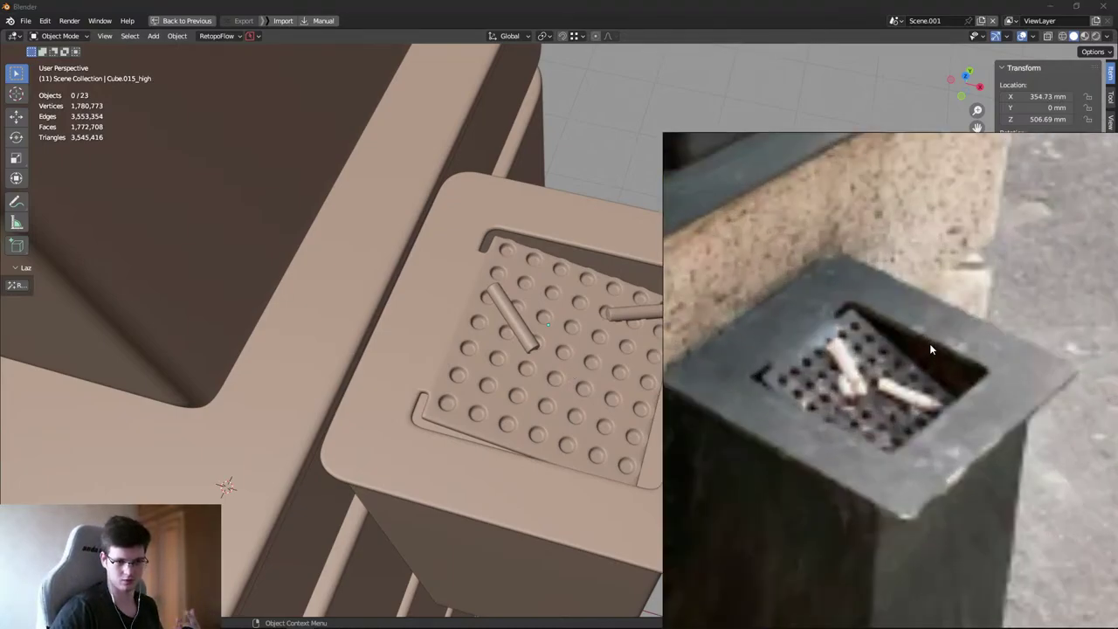
{"action": "scroll", "coordinate": [876, 369], "scroll_direction": "down", "scroll_amount": 2}
{"action": "key", "text": "alt+Tab"}
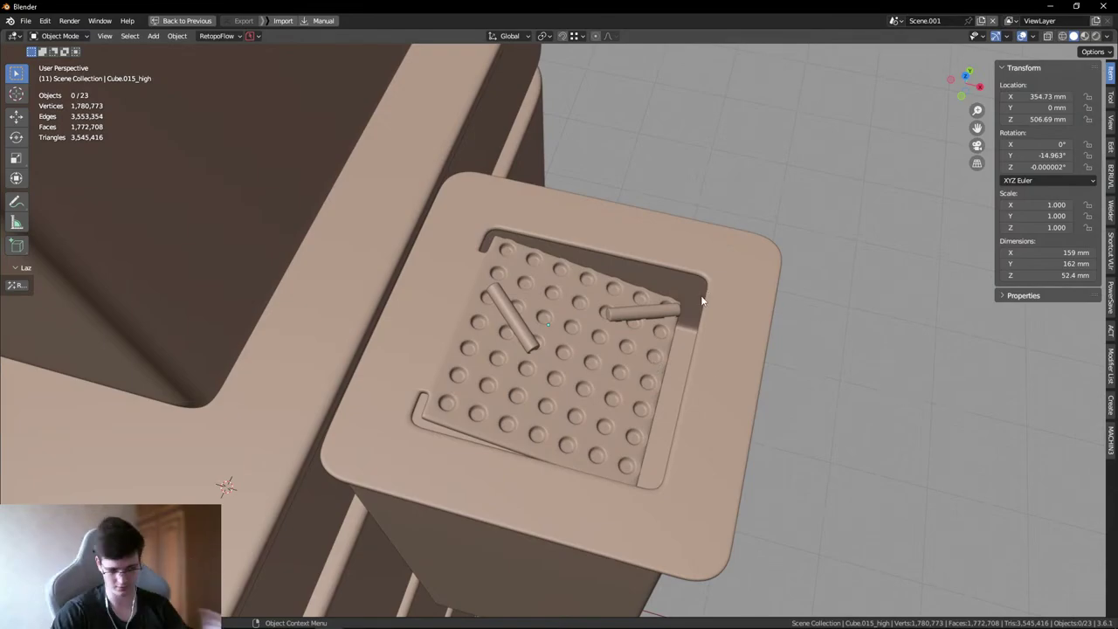
- Mark the perforated plate's bumpy edge and the opening's inner side wall with annotation strokes, and erase the strokes
{"action": "middle_click_drag", "start_coordinate": [923, 353], "coordinate": [444, 155]}
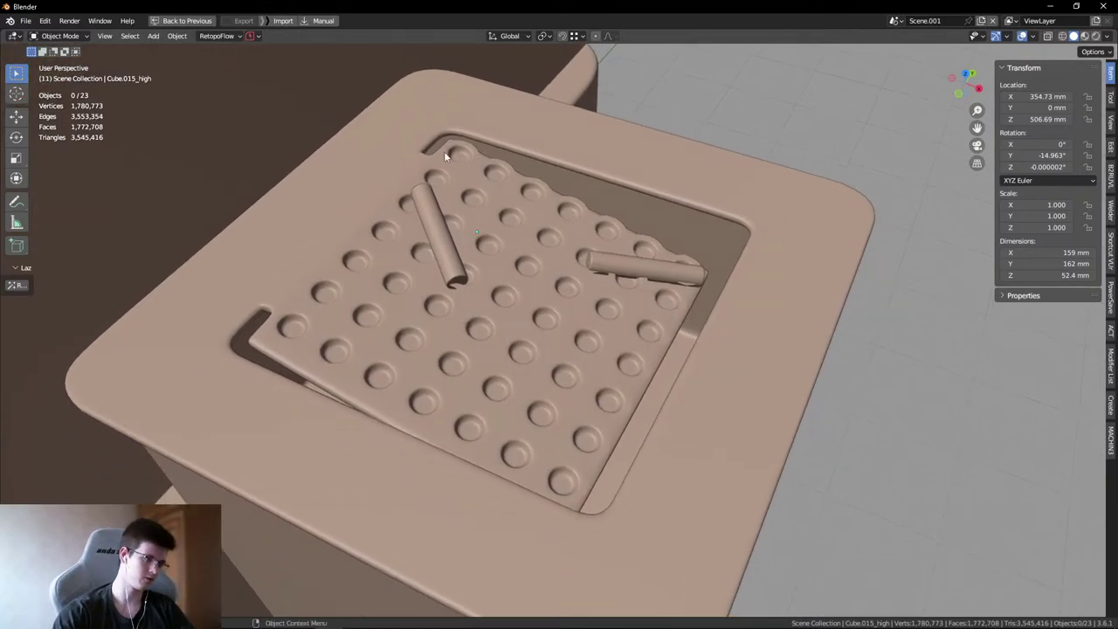
{"action": "left_click_drag", "start_coordinate": [444, 137], "coordinate": [710, 263]}
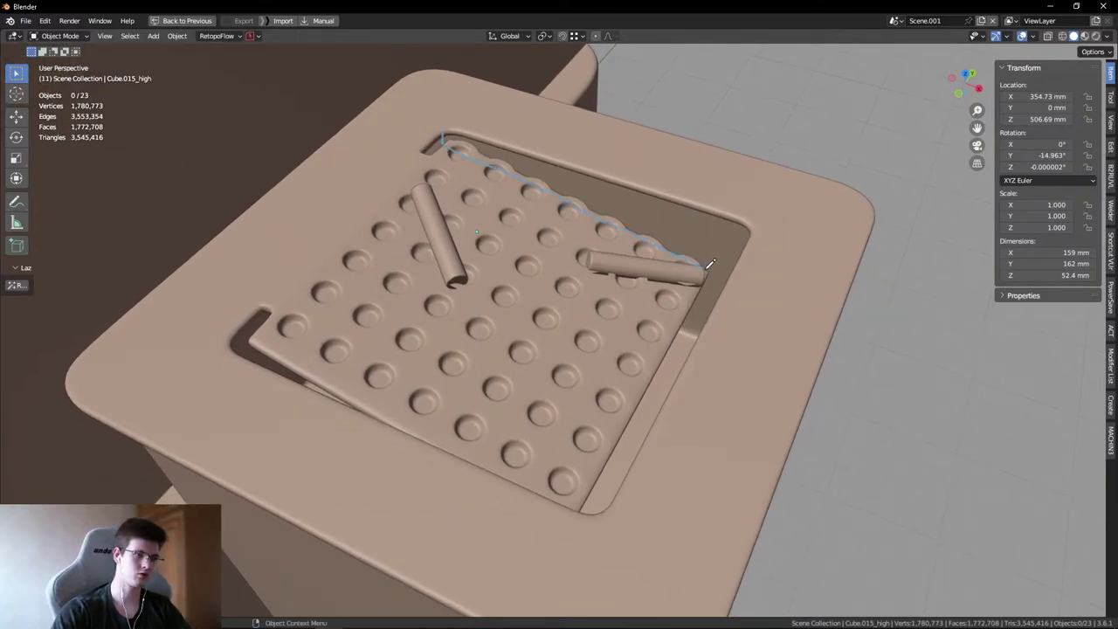
{"action": "middle_click_drag", "start_coordinate": [727, 278], "coordinate": [738, 262]}
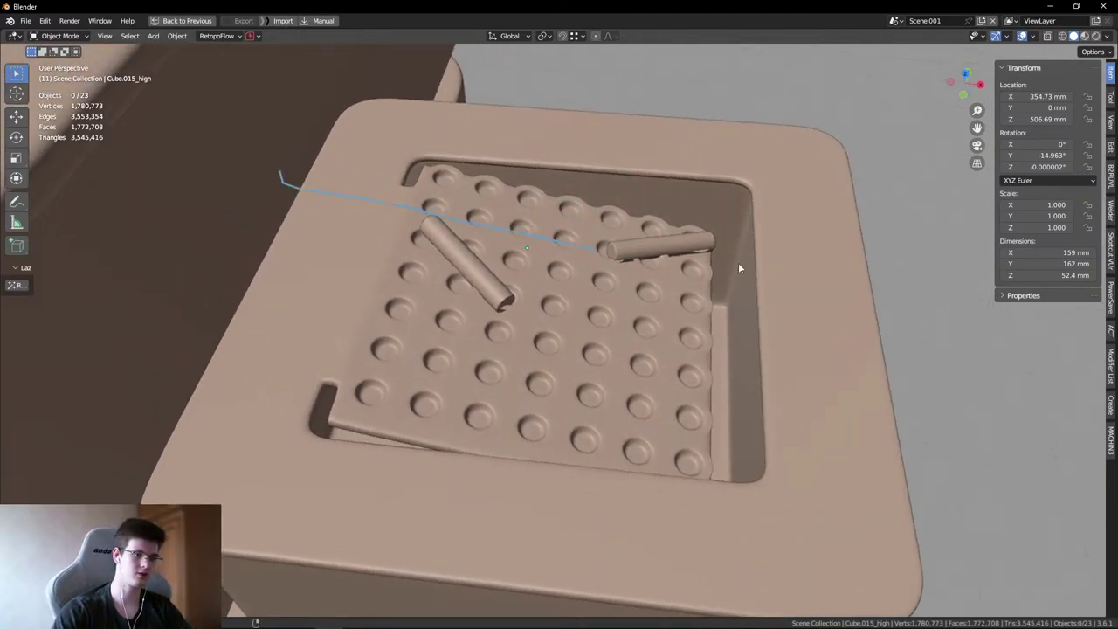
{"action": "left_click_drag", "start_coordinate": [745, 194], "coordinate": [730, 432]}
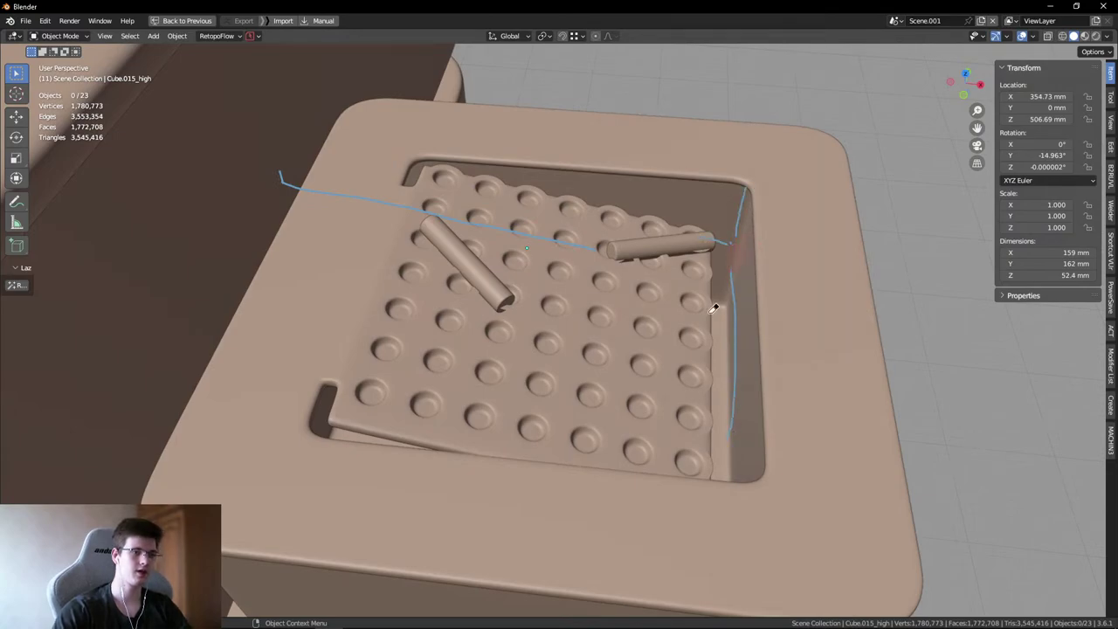
{"action": "left_click_drag", "start_coordinate": [748, 192], "coordinate": [730, 411], "text": "ctrl"}
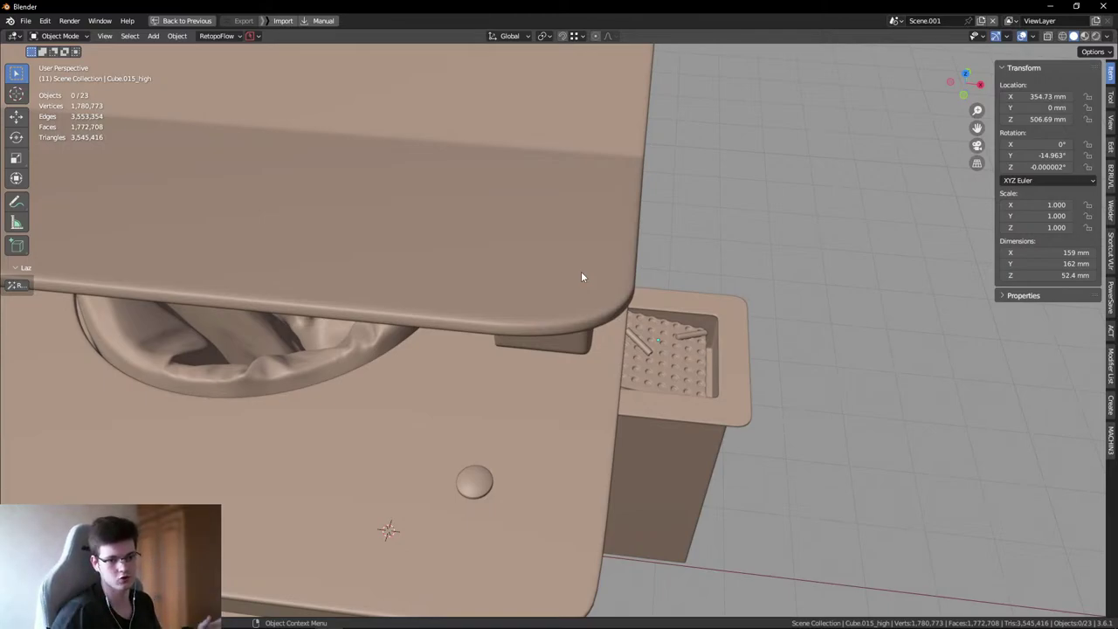
- View the ashtray at a low angle and the complete trash can from a distance
{"action": "key", "text": "alt+Tab"}
{"action": "key", "text": "alt+Tab"}
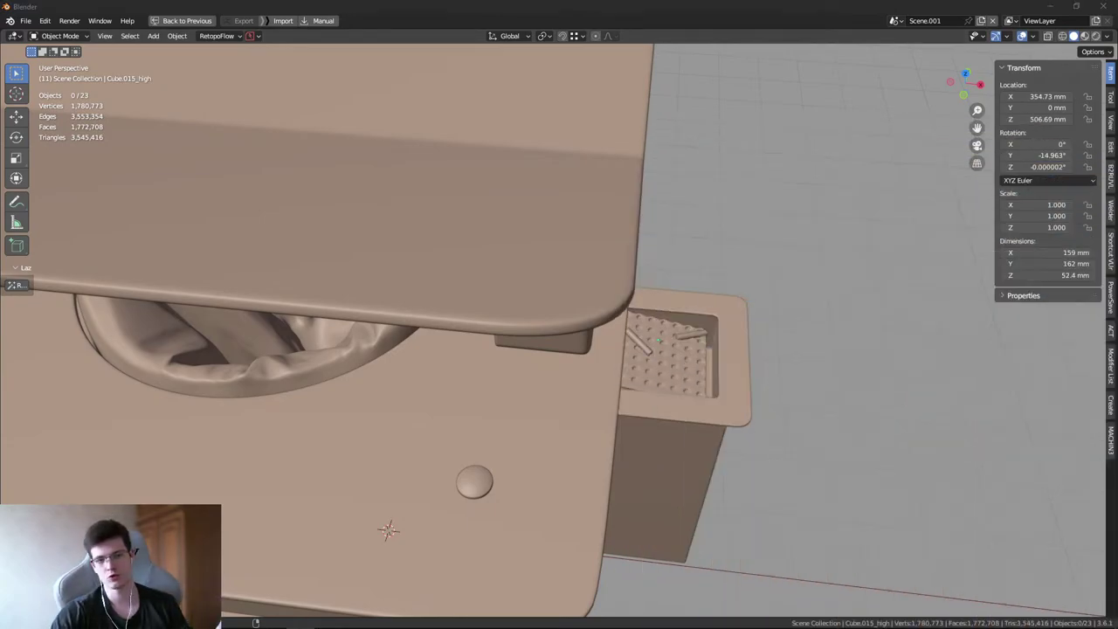
{"action": "middle_click_drag", "start_coordinate": [794, 187], "coordinate": [625, 306]}
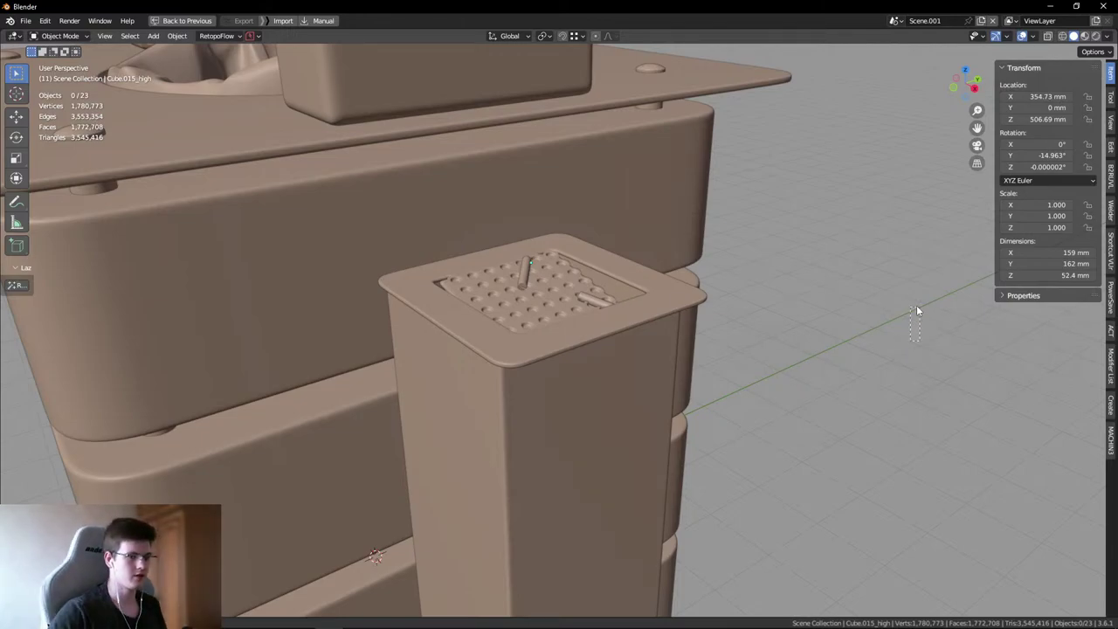
{"action": "scroll", "coordinate": [917, 310], "scroll_direction": "down", "scroll_amount": 4}
{"action": "middle_click_drag", "start_coordinate": [917, 310], "coordinate": [676, 322]}
{"action": "scroll", "coordinate": [578, 316], "scroll_direction": "up", "scroll_amount": 5}
{"action": "scroll", "coordinate": [561, 326], "scroll_direction": "down", "scroll_amount": 4}
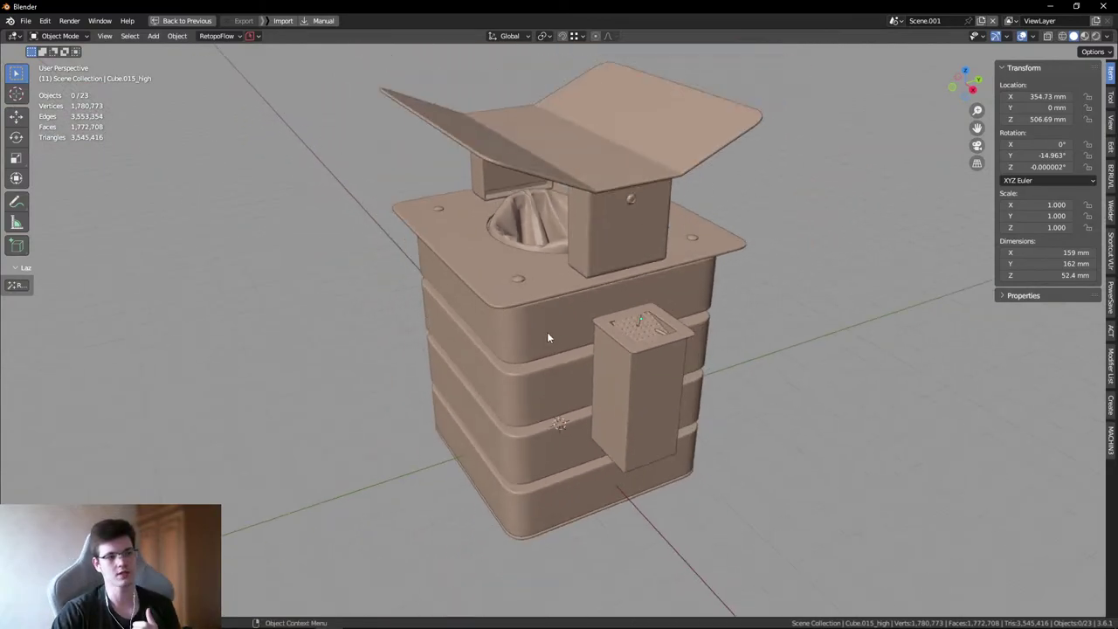
{"action": "right_click", "coordinate": [419, 350]}
{"action": "key", "text": "Escape"}
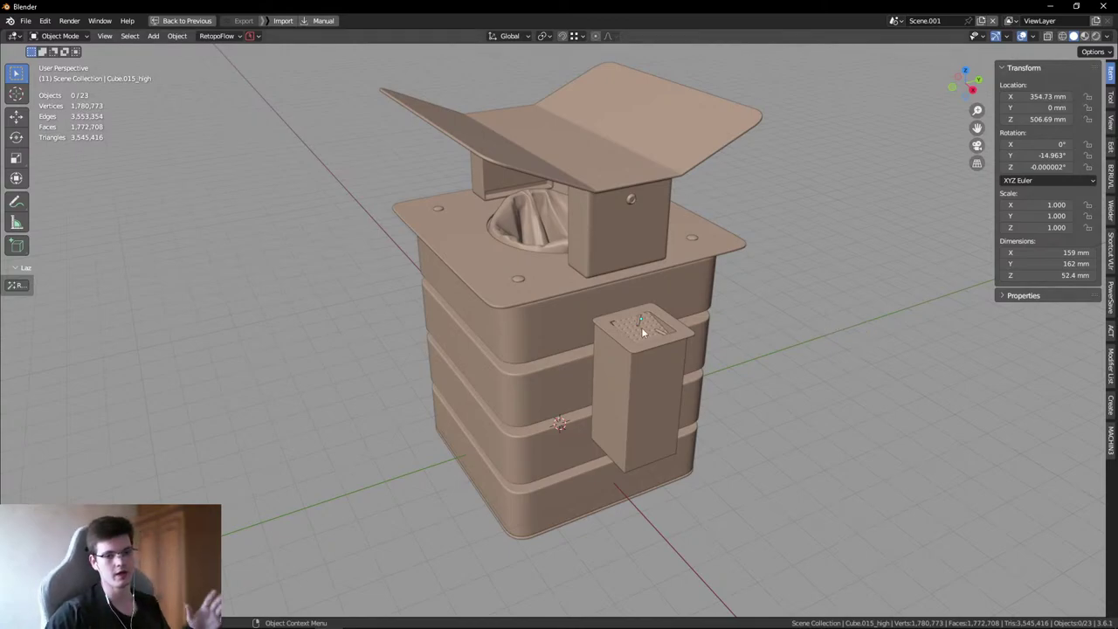
- Review the trash can's overall shape, pick out the ashtray box on its side, and clear the selection
{"action": "scroll", "coordinate": [553, 336], "scroll_direction": "up", "scroll_amount": 4}
{"action": "scroll", "coordinate": [512, 300], "scroll_direction": "down", "scroll_amount": 6}
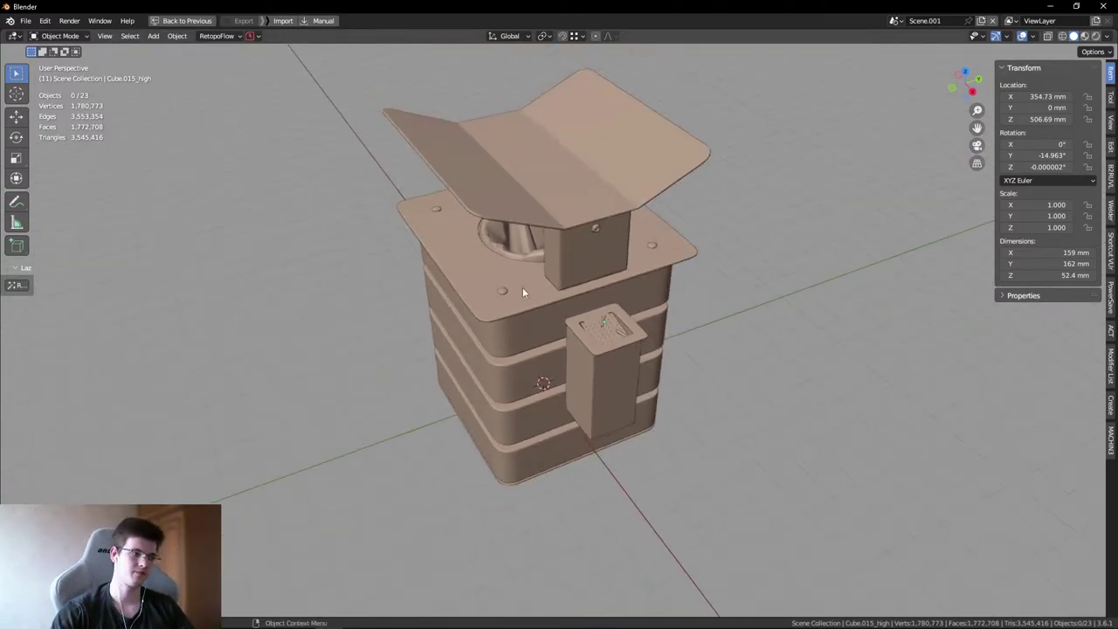
{"action": "scroll", "coordinate": [524, 289], "scroll_direction": "up", "scroll_amount": 3}
{"action": "middle_click_drag", "start_coordinate": [516, 328], "coordinate": [470, 439]}
{"action": "left_click", "coordinate": [478, 428]}
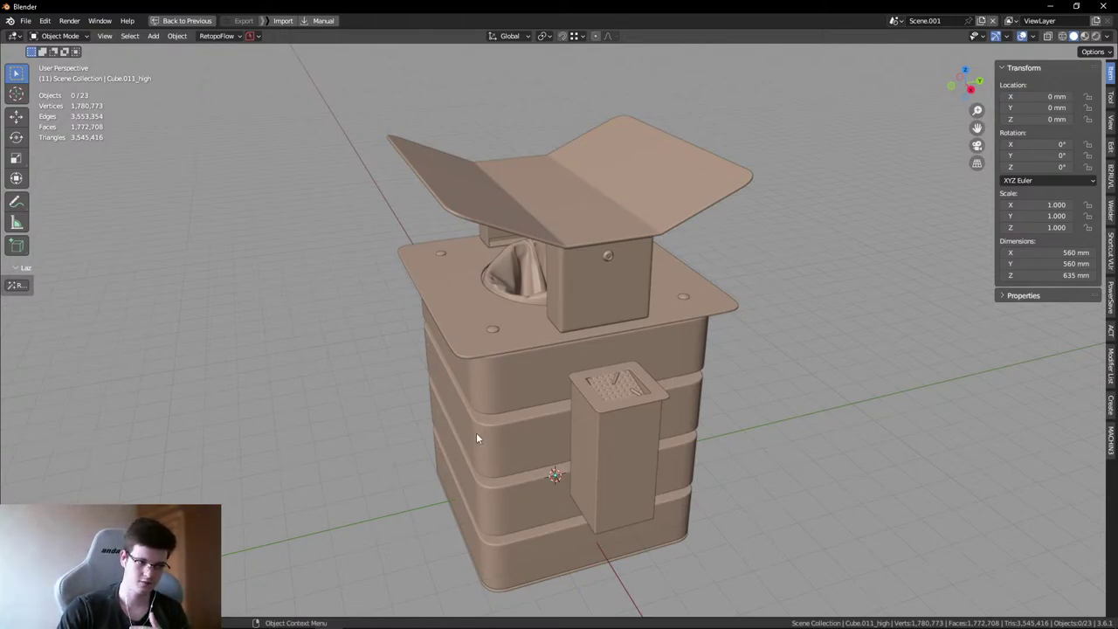
{"action": "middle_click_drag", "start_coordinate": [476, 433], "coordinate": [498, 435]}
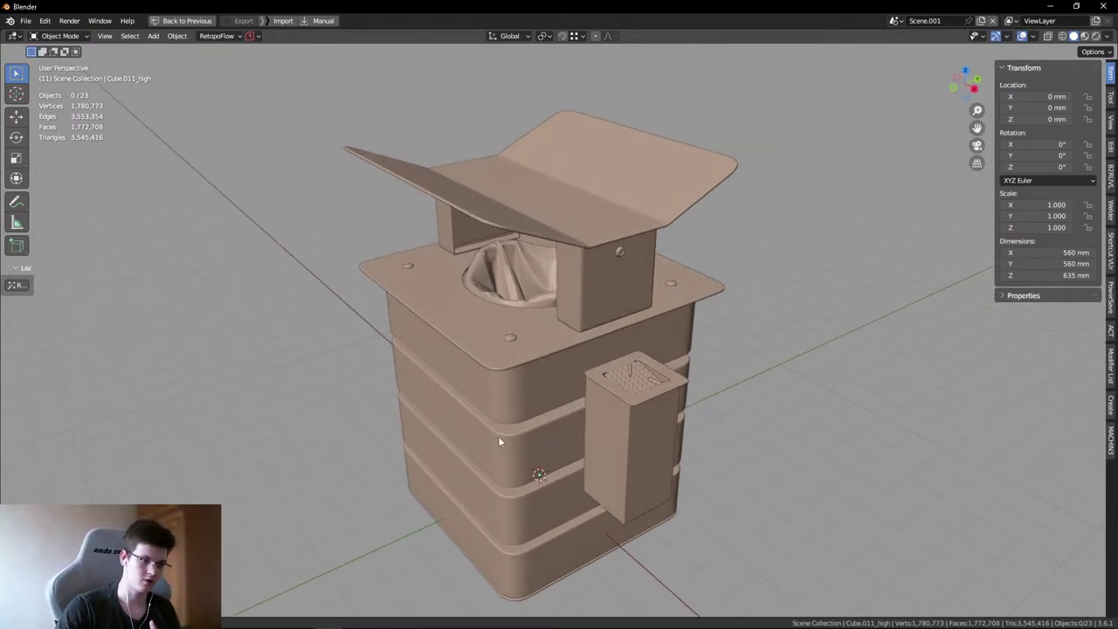
{"action": "left_click", "coordinate": [643, 440]}
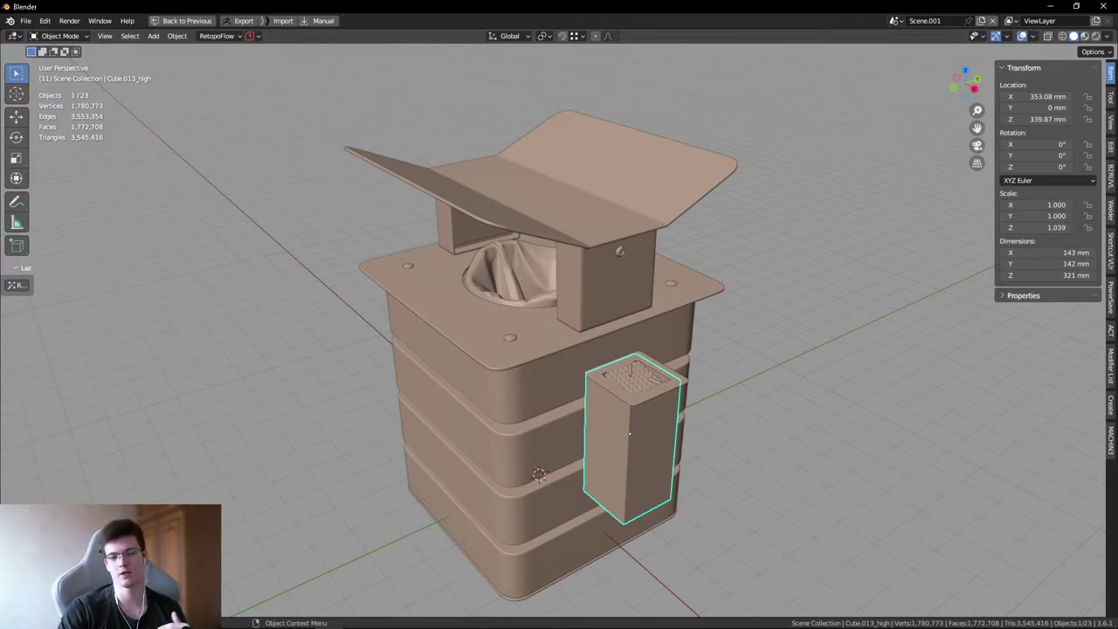
{"action": "key", "text": "alt+a"}
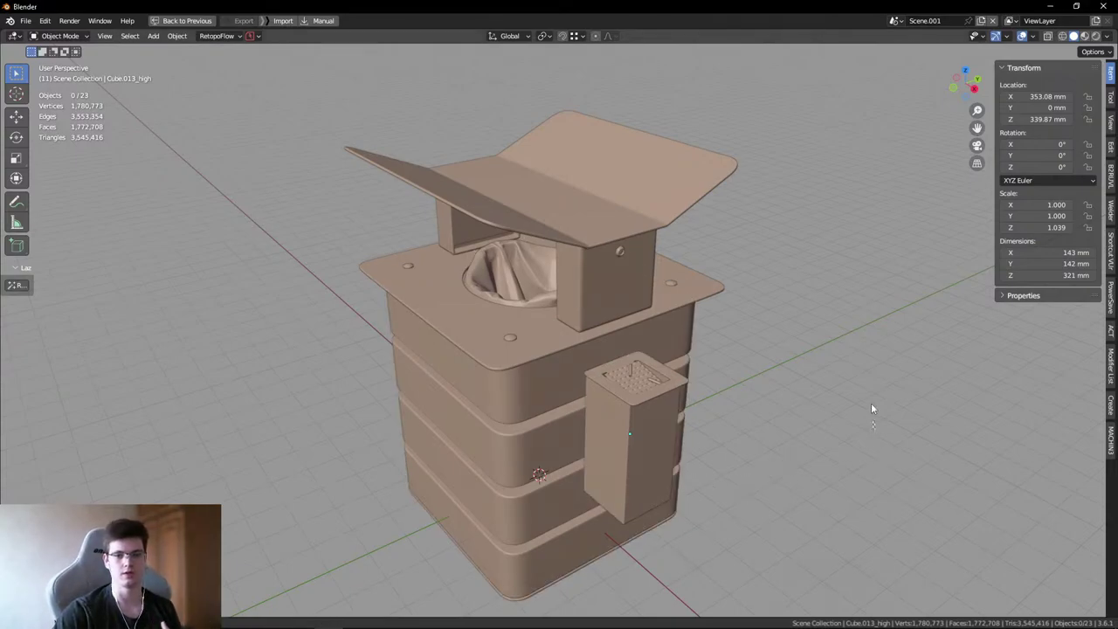
- Inspect the ashtray box's mesh density in Edit Mode, return to Object Mode and clear the selection
{"action": "scroll", "coordinate": [647, 461], "scroll_direction": "up", "scroll_amount": 5}
{"action": "middle_click_drag", "start_coordinate": [641, 461], "coordinate": [594, 352]}
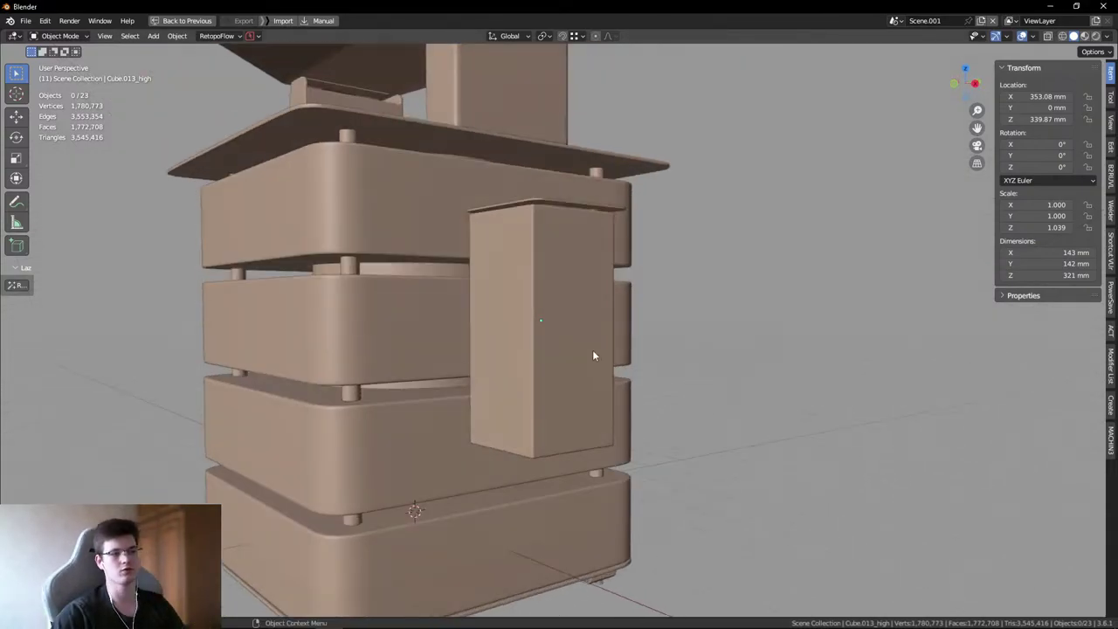
{"action": "left_click", "coordinate": [591, 418]}
{"action": "key", "text": "Tab"}
{"action": "left_click", "coordinate": [588, 512]}
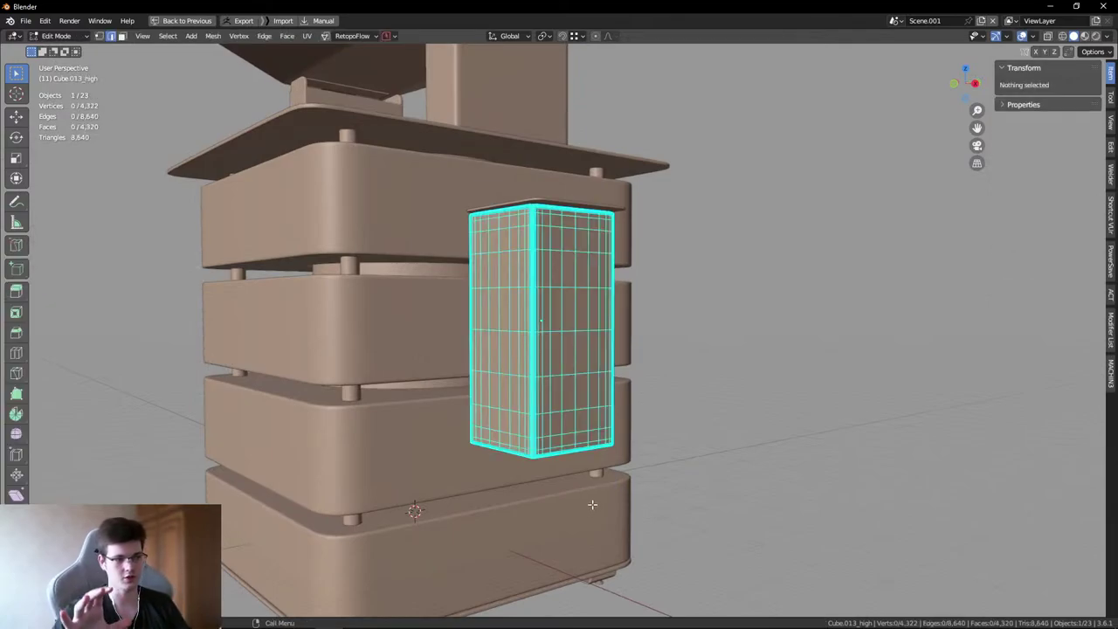
{"action": "scroll", "coordinate": [593, 504], "scroll_direction": "up", "scroll_amount": 8}
{"action": "mouse_move", "coordinate": [506, 297]}
{"action": "middle_mouse_down"}
{"action": "mouse_move", "coordinate": [507, 212]}
{"action": "mouse_move", "coordinate": [587, 264]}
{"action": "mouse_move", "coordinate": [567, 288]}
{"action": "mouse_move", "coordinate": [598, 259]}
{"action": "mouse_move", "coordinate": [720, 306]}
{"action": "mouse_move", "coordinate": [775, 281]}
{"action": "mouse_move", "coordinate": [600, 373]}
{"action": "middle_mouse_up"}
{"action": "scroll", "coordinate": [586, 275], "scroll_direction": "down", "scroll_amount": 5}
{"action": "scroll", "coordinate": [568, 288], "scroll_direction": "up", "scroll_amount": 6}
{"action": "scroll", "coordinate": [599, 259], "scroll_direction": "up", "scroll_amount": 3}
{"action": "key", "text": "Tab"}
{"action": "scroll", "coordinate": [599, 259], "scroll_direction": "down", "scroll_amount": 3}
{"action": "key", "text": "alt+a"}
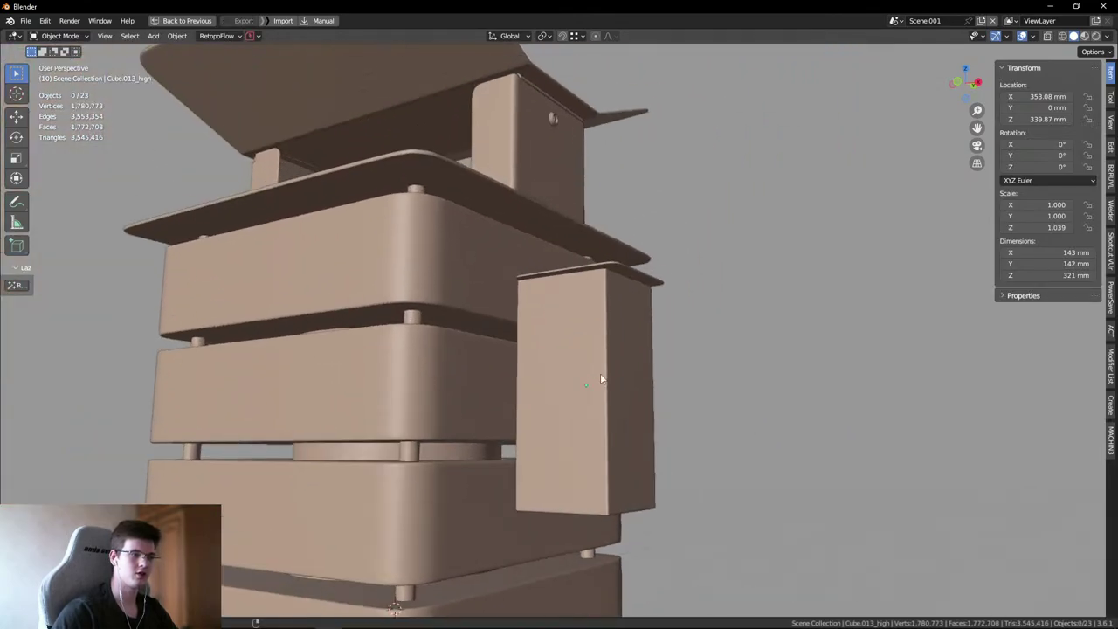
- Examine the edge loops at the ashtray box's upper corner in Edit Mode and check its modifier list
{"action": "scroll", "coordinate": [596, 326], "scroll_direction": "up", "scroll_amount": 4}
{"action": "scroll", "coordinate": [596, 326], "scroll_direction": "down", "scroll_amount": 3}
{"action": "middle_click_drag", "start_coordinate": [595, 327], "coordinate": [588, 305]}
{"action": "left_click", "coordinate": [589, 305]}
{"action": "key", "text": "Tab"}
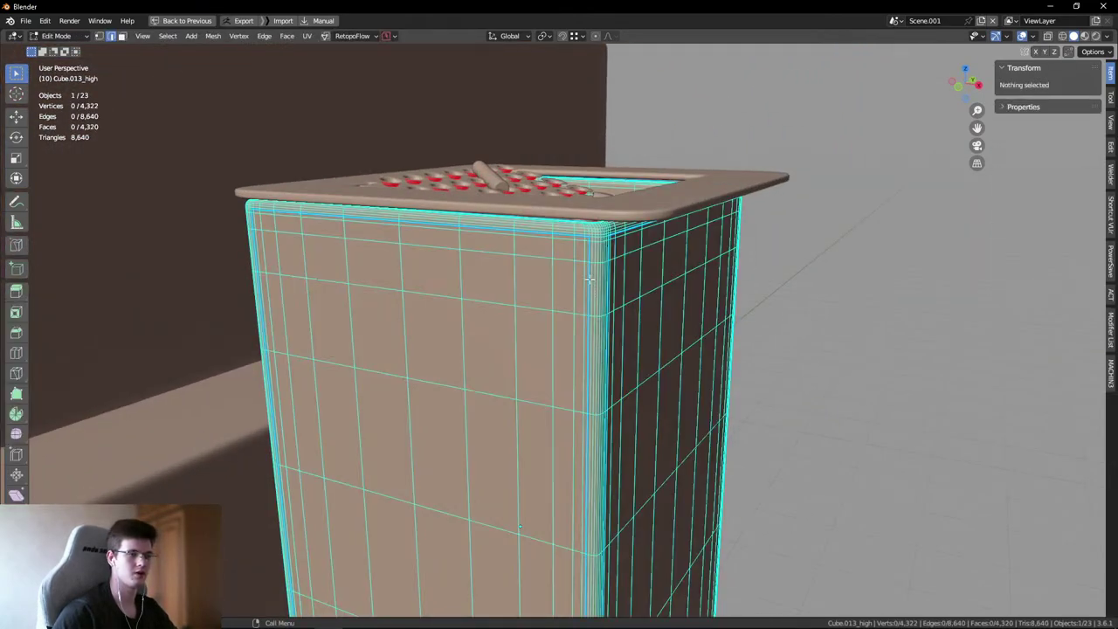
{"action": "scroll", "coordinate": [597, 260], "scroll_direction": "up", "scroll_amount": 3}
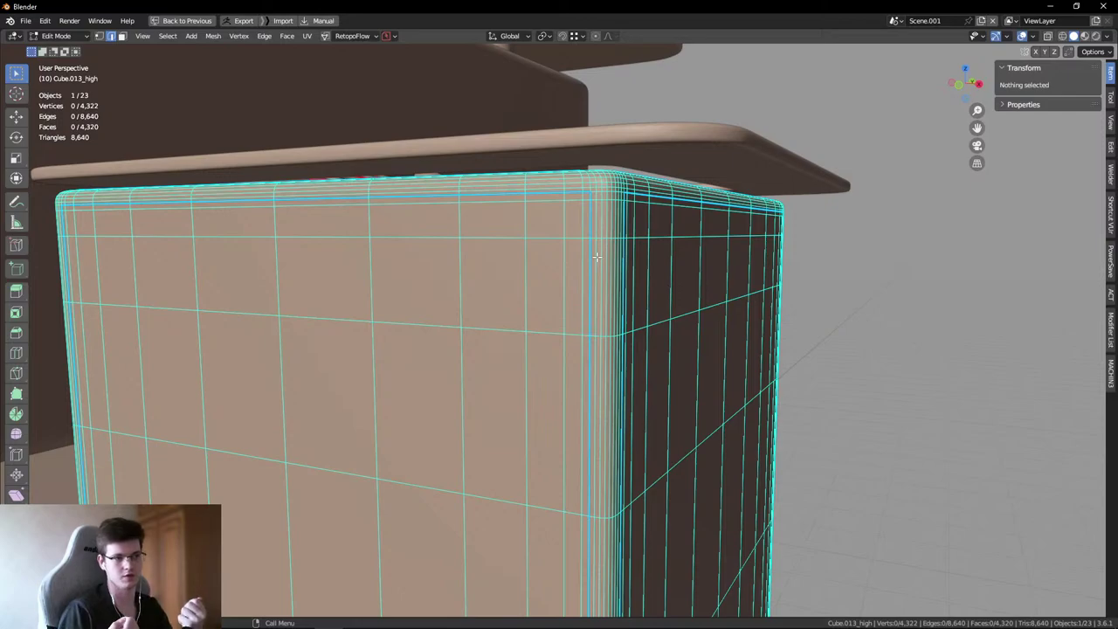
{"action": "scroll", "coordinate": [658, 245], "scroll_direction": "down", "scroll_amount": 3}
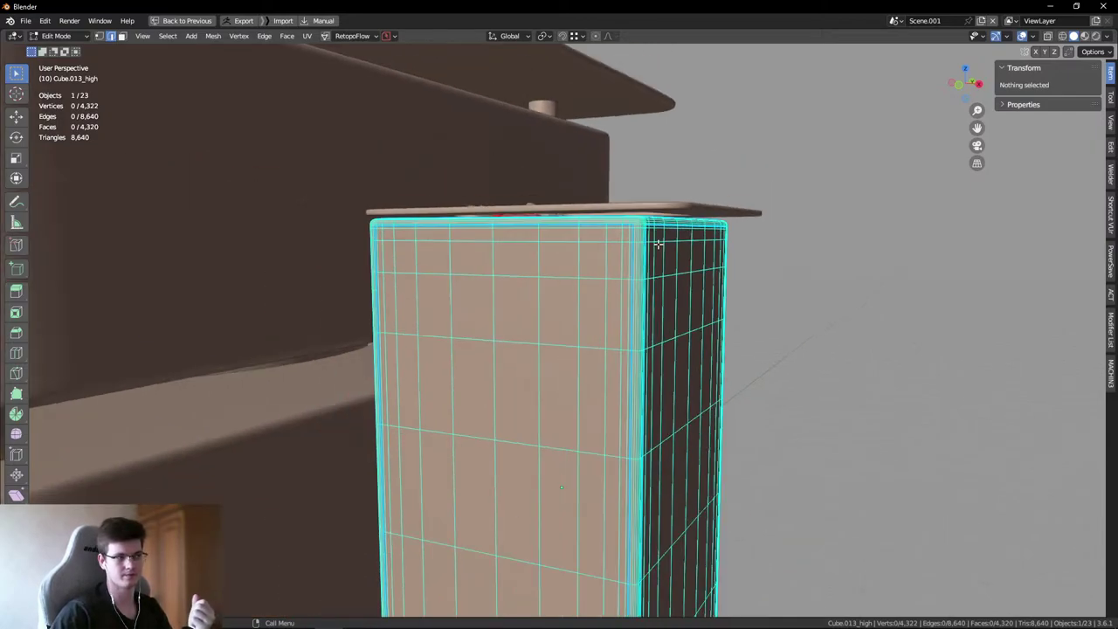
{"action": "key", "text": "alt+space"}
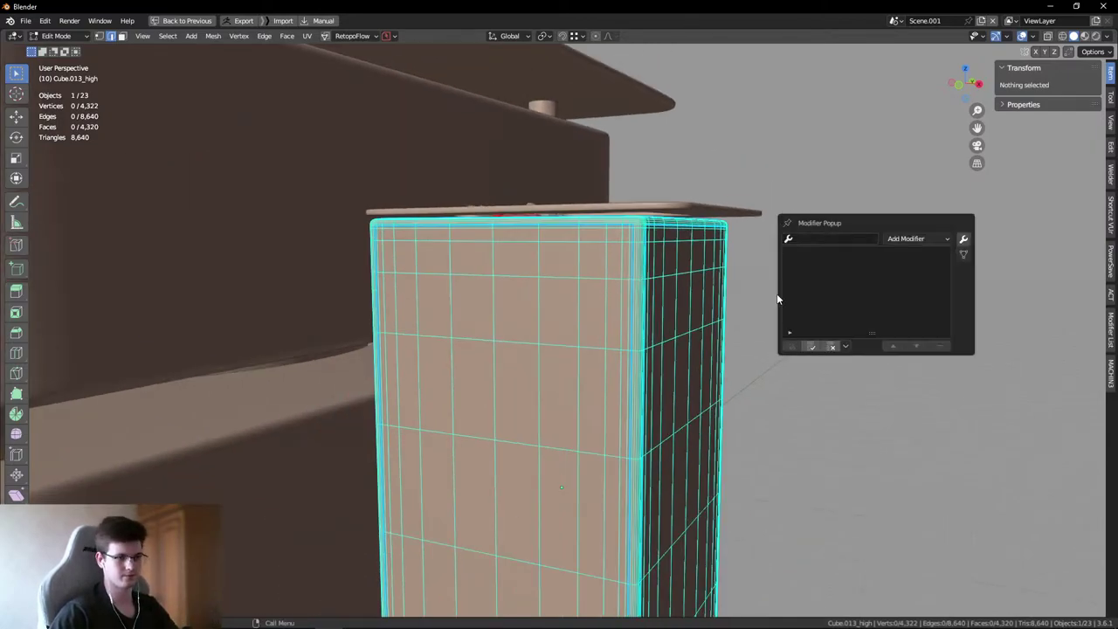
- Inspect the trash can body's rounded-corner mesh in Edit Mode, and view the stacked sections in Object Mode
{"action": "middle_click_drag", "start_coordinate": [779, 299], "coordinate": [492, 305]}
{"action": "key", "text": "Tab"}
{"action": "left_click", "coordinate": [492, 305]}
{"action": "key", "text": "Tab"}
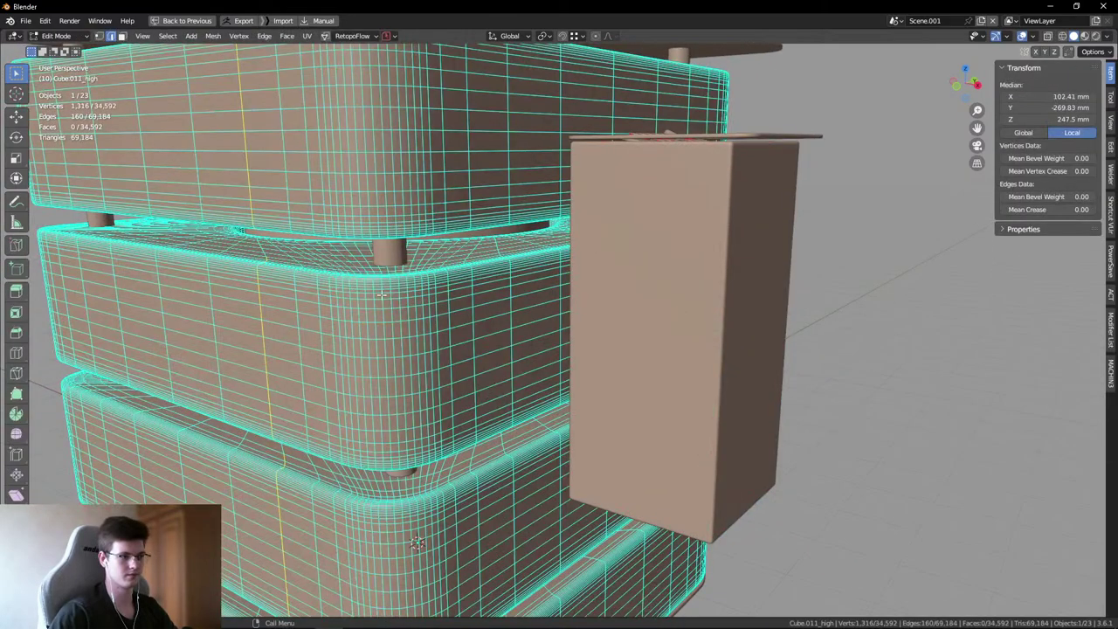
{"action": "scroll", "coordinate": [515, 309], "scroll_direction": "up", "scroll_amount": 6}
{"action": "middle_click_drag", "start_coordinate": [609, 305], "coordinate": [629, 305]}
{"action": "key", "text": "ctrl+Tab"}
{"action": "left_click", "coordinate": [645, 239]}
{"action": "scroll", "coordinate": [691, 254], "scroll_direction": "down", "scroll_amount": 8}
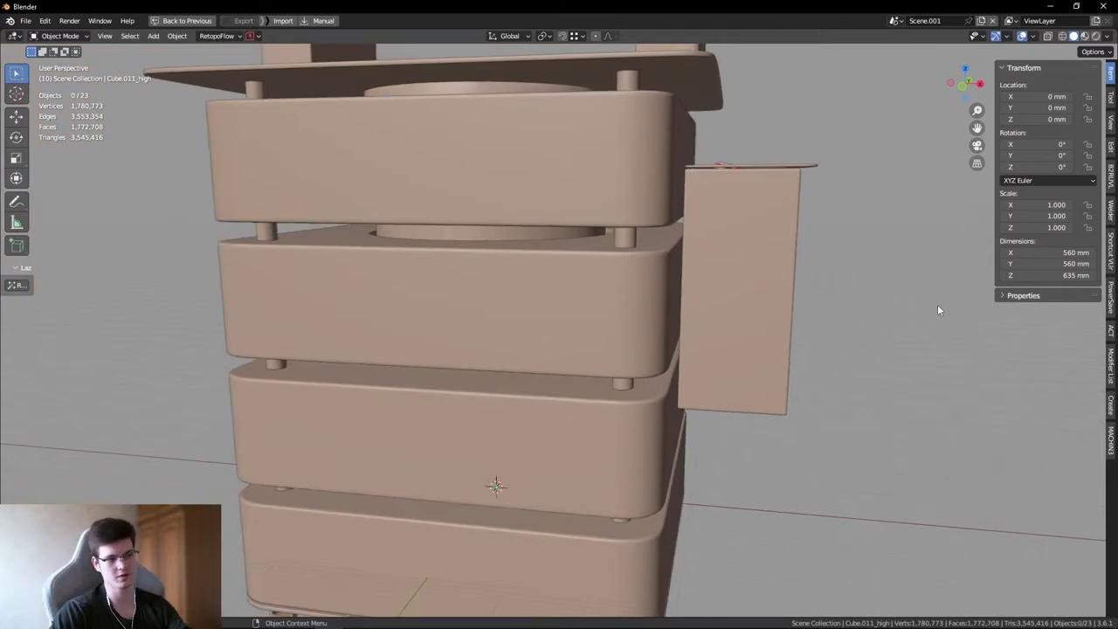
{"action": "scroll", "coordinate": [718, 323], "scroll_direction": "down", "scroll_amount": 6}
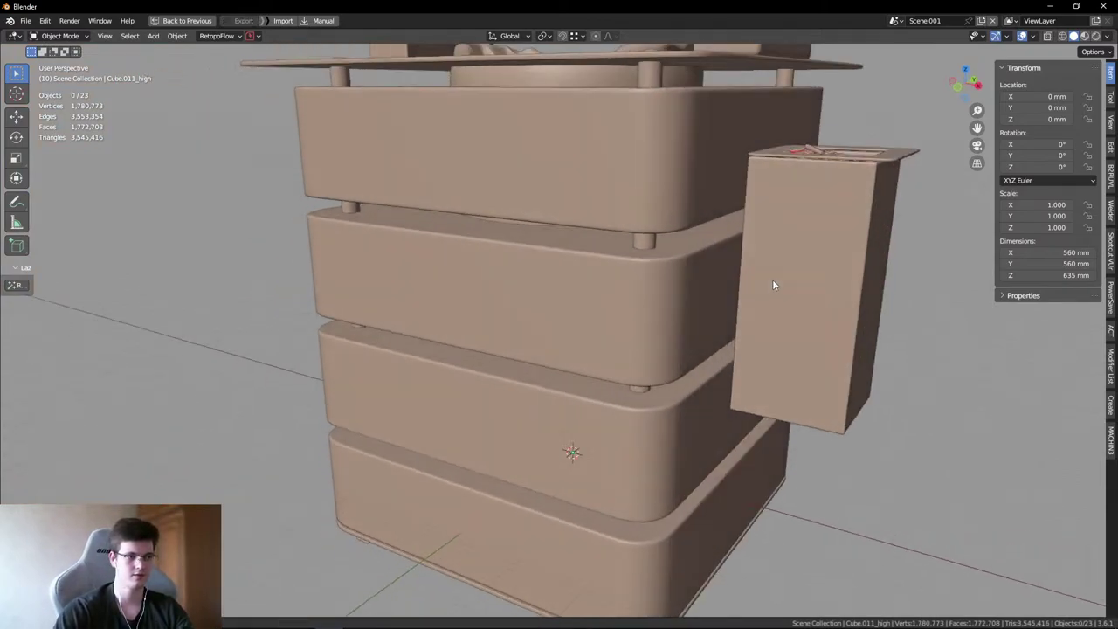
- Inspect the ashtray box's upper-corner mesh in Edit Mode and pick out one of its beveled top edges
{"action": "scroll", "coordinate": [565, 300], "scroll_direction": "up", "scroll_amount": 8}
{"action": "left_click", "coordinate": [440, 297]}
{"action": "scroll", "coordinate": [454, 284], "scroll_direction": "up", "scroll_amount": 4}
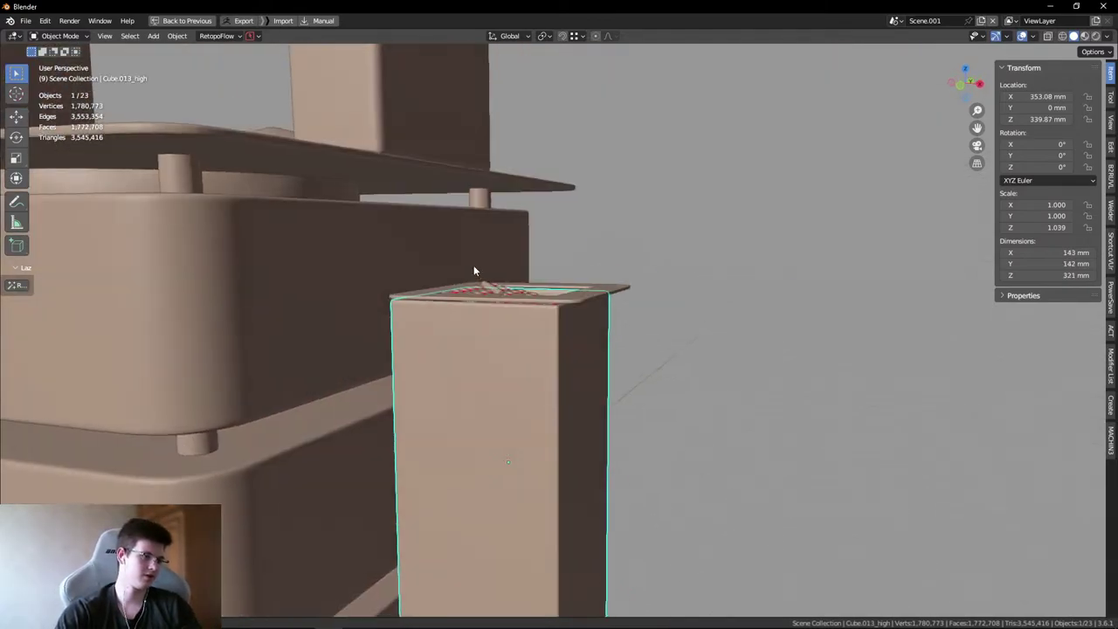
{"action": "key", "text": "Tab"}
{"action": "scroll", "coordinate": [524, 314], "scroll_direction": "up", "scroll_amount": 3}
{"action": "scroll", "coordinate": [537, 326], "scroll_direction": "up", "scroll_amount": 3}
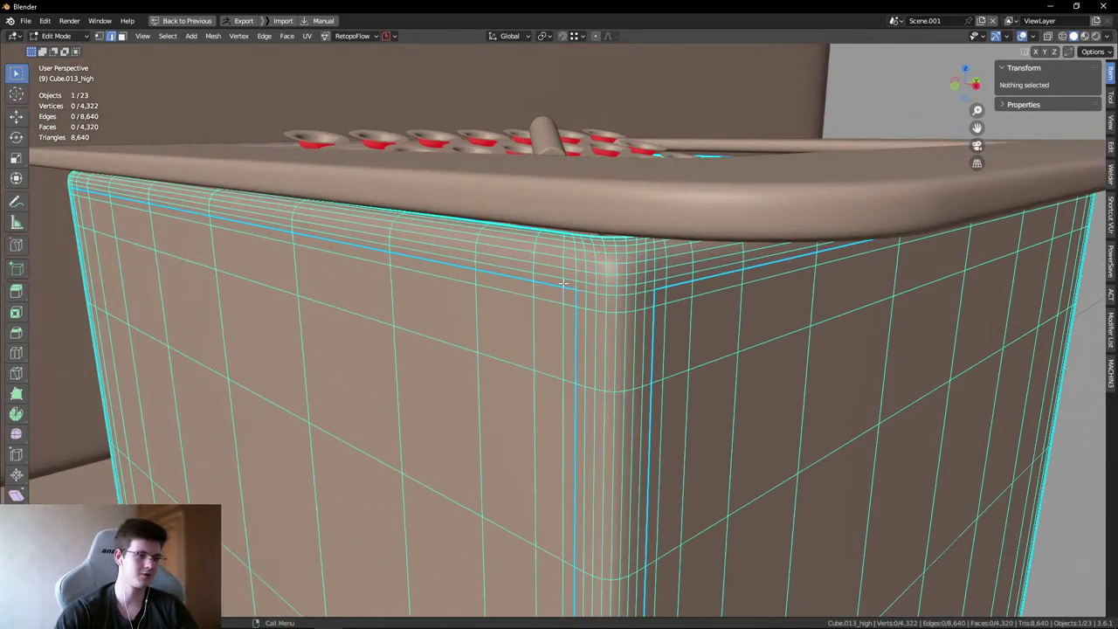
{"action": "left_click", "coordinate": [895, 234]}
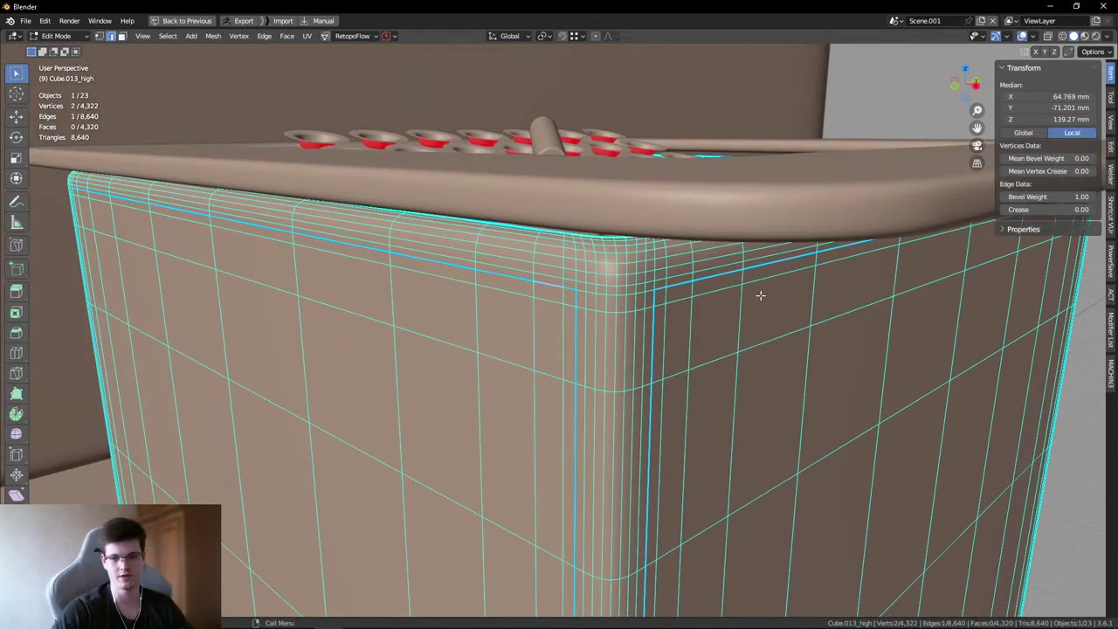
{"action": "scroll", "coordinate": [556, 295], "scroll_direction": "down", "scroll_amount": 3}
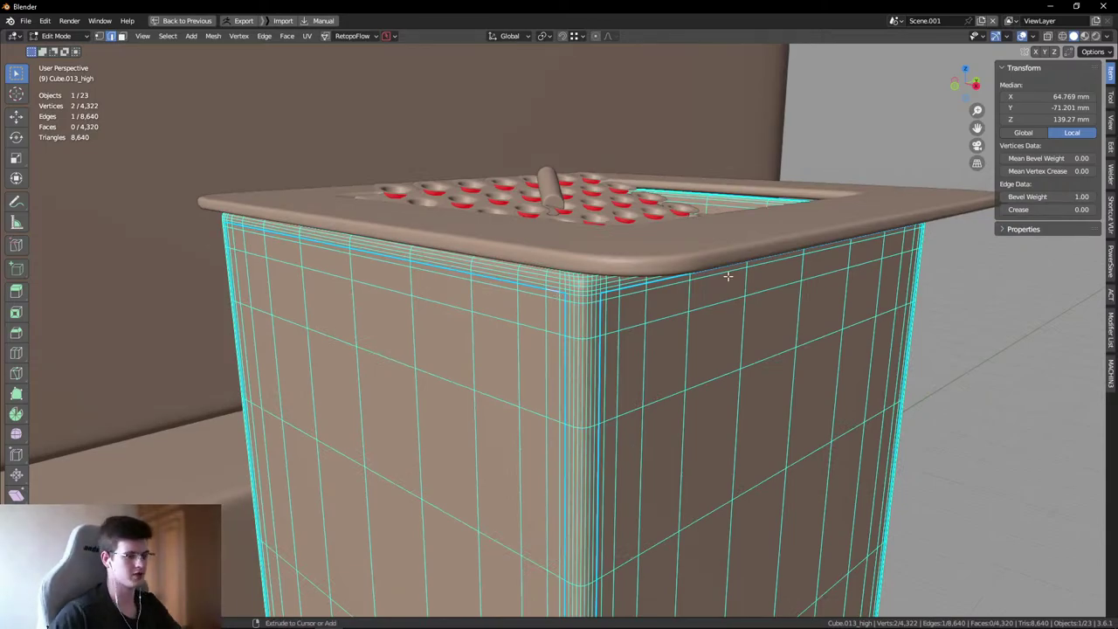
{"action": "key", "text": "ctrl+space"}
{"action": "key", "text": "ctrl+space"}
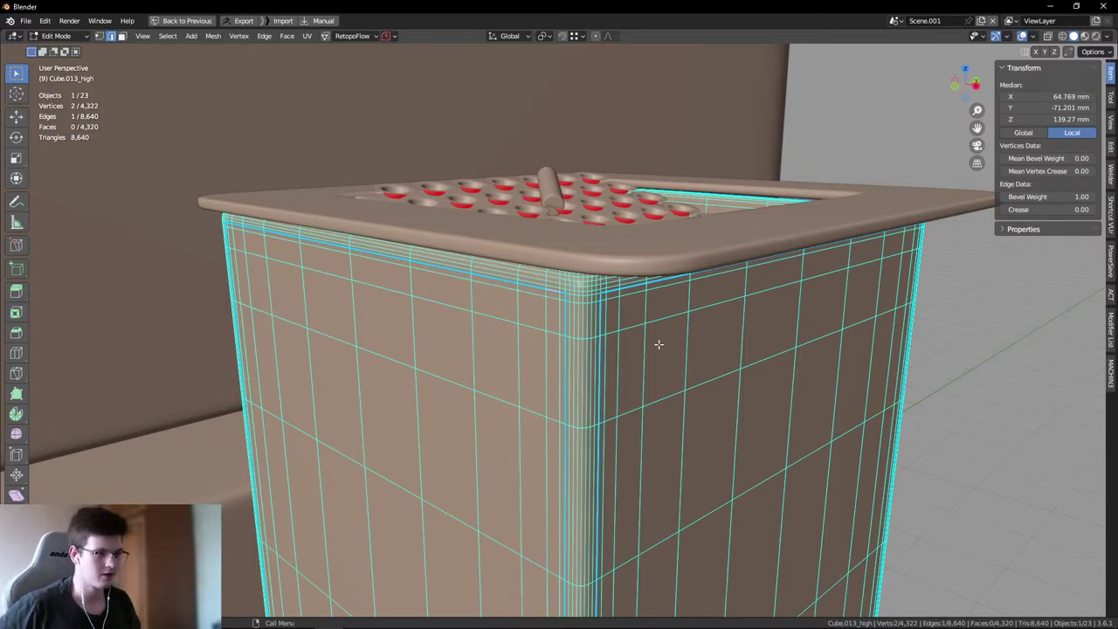
- Inspect the ashtray lid's dense mesh in edge Edit Mode, return to Object Mode and clear the selection
{"action": "key", "text": "Tab"}
{"action": "left_click", "coordinate": [675, 261]}
{"action": "left_click", "coordinate": [674, 259]}
{"action": "key", "text": "Tab"}
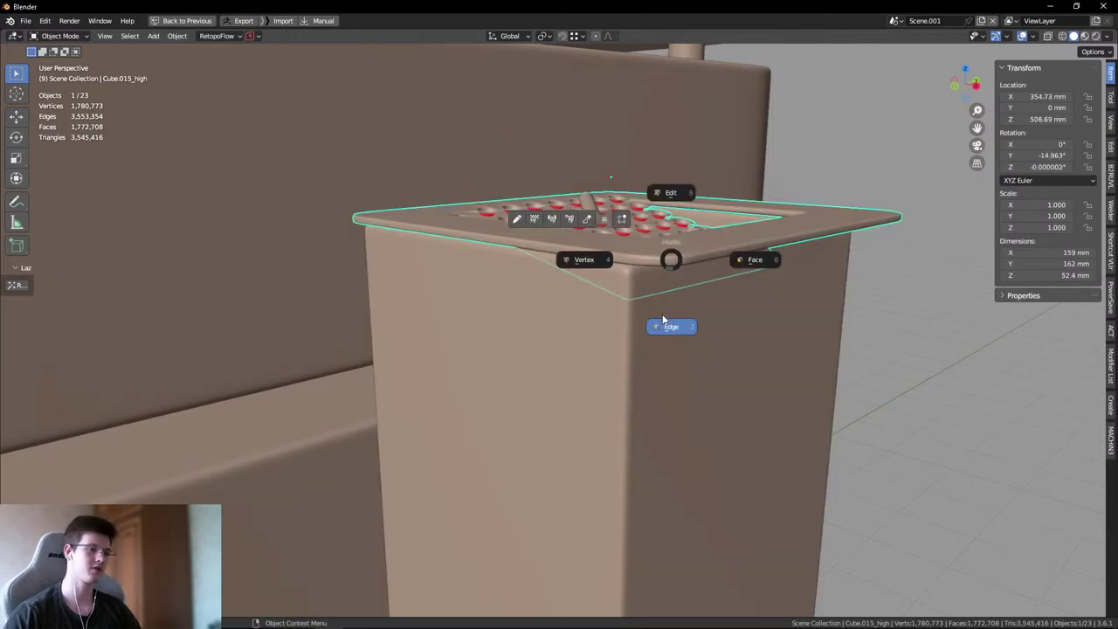
{"action": "left_click", "coordinate": [671, 326]}
{"action": "scroll", "coordinate": [669, 300], "scroll_direction": "up", "scroll_amount": 3}
{"action": "key", "text": "Tab"}
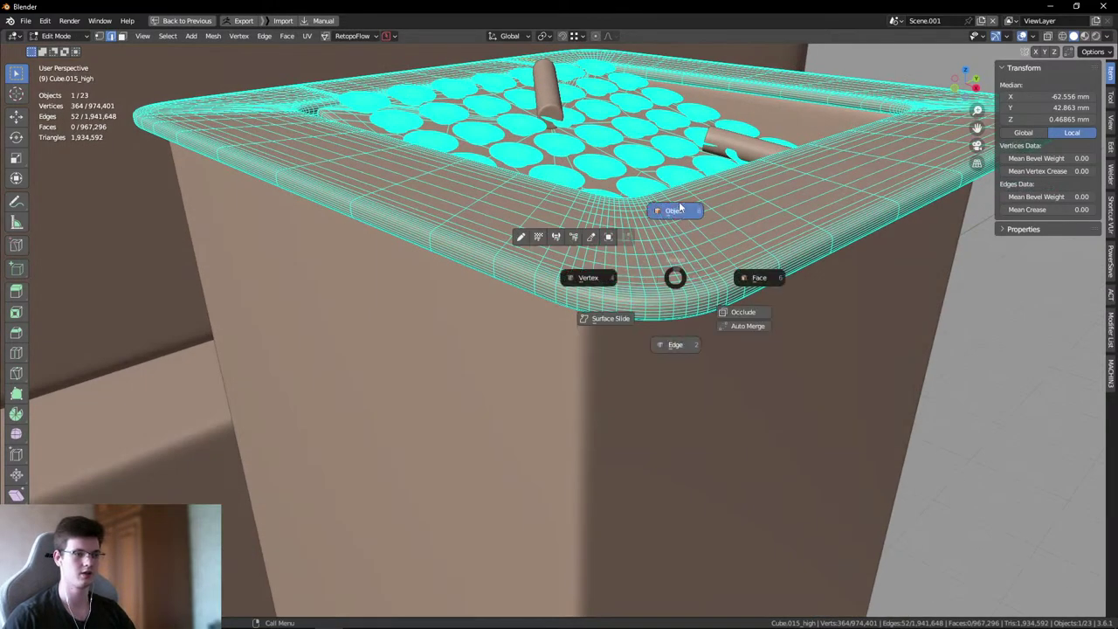
{"action": "left_click", "coordinate": [670, 194]}
{"action": "middle_click_drag", "start_coordinate": [406, 166], "coordinate": [926, 315]}
{"action": "key", "text": "alt+a"}
- Examine the trash can's top plate and the ashtray lid's perforated tray from several angles
{"action": "scroll", "coordinate": [652, 317], "scroll_direction": "down", "scroll_amount": 4}
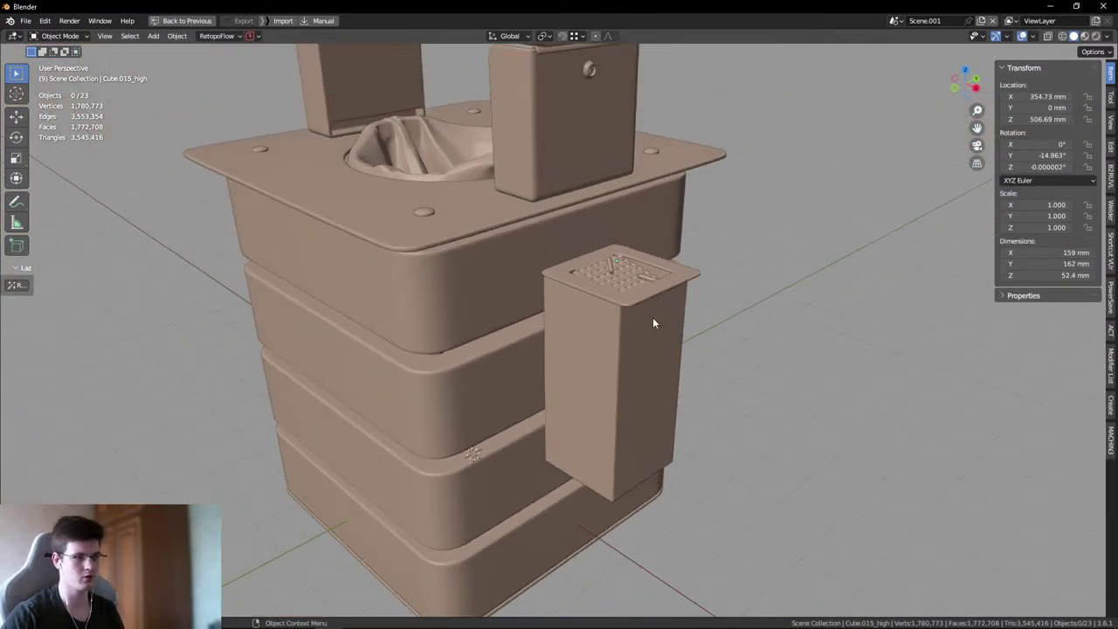
{"action": "scroll", "coordinate": [528, 262], "scroll_direction": "up", "scroll_amount": 3}
{"action": "middle_click_drag", "start_coordinate": [529, 264], "coordinate": [527, 290]}
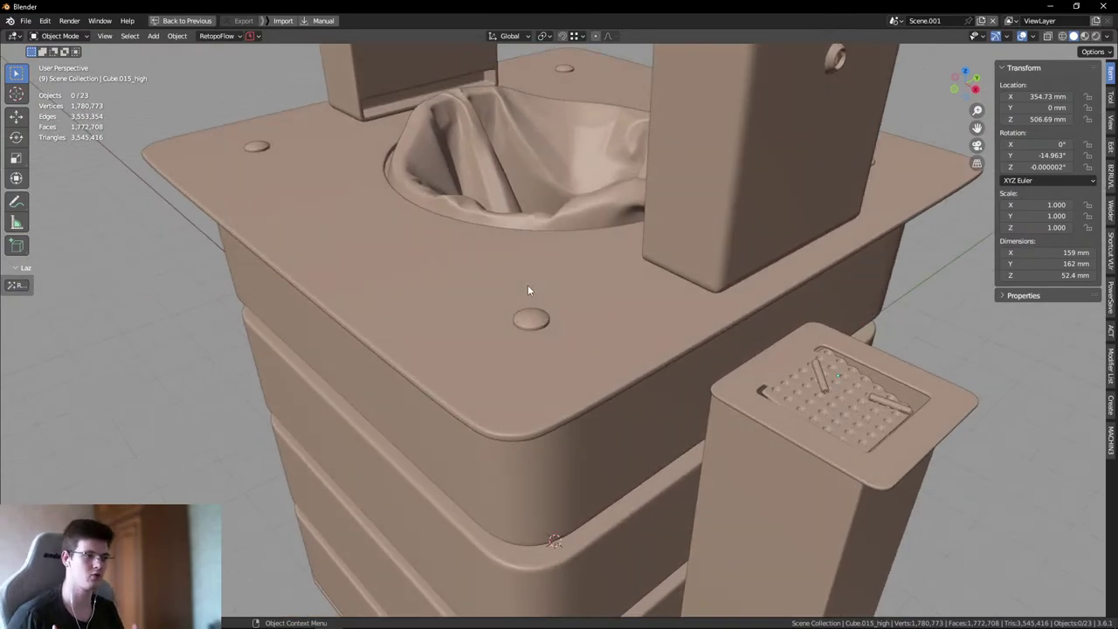
{"action": "scroll", "coordinate": [528, 290], "scroll_direction": "down", "scroll_amount": 4}
{"action": "scroll", "coordinate": [725, 407], "scroll_direction": "up", "scroll_amount": 6}
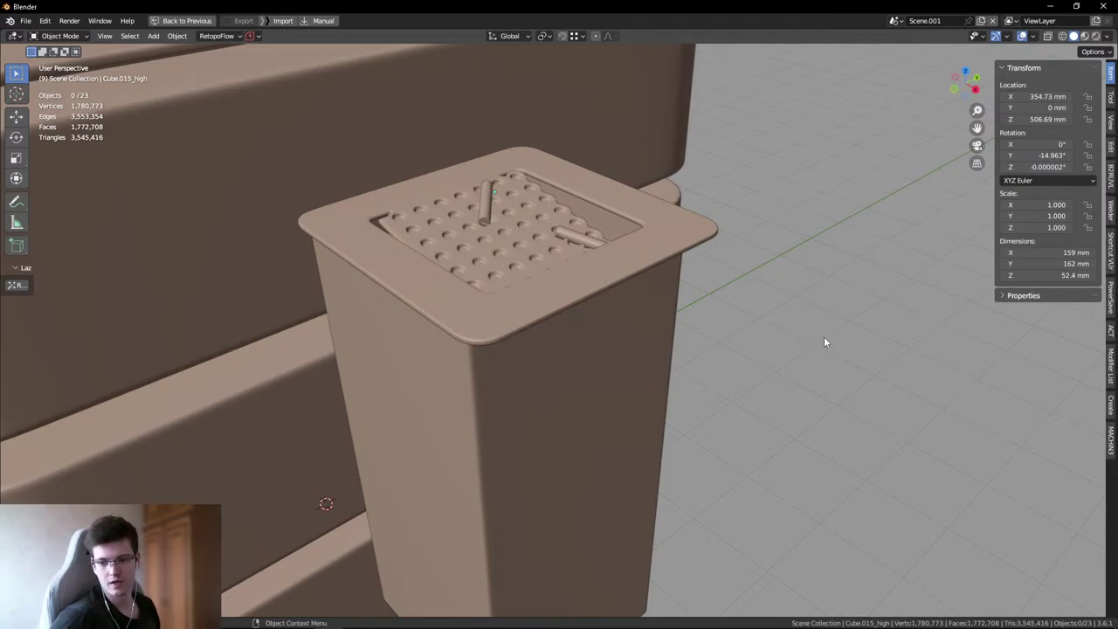
{"action": "middle_click_drag", "start_coordinate": [824, 339], "coordinate": [698, 297]}
{"action": "scroll", "coordinate": [734, 269], "scroll_direction": "down", "scroll_amount": 2}
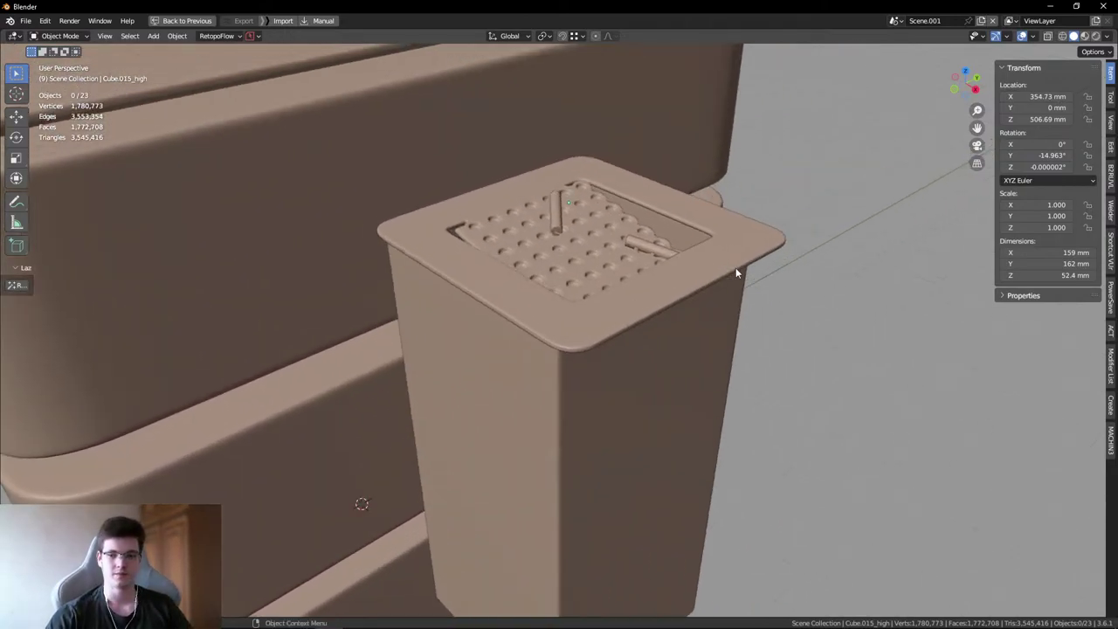
{"action": "scroll", "coordinate": [599, 357], "scroll_direction": "down", "scroll_amount": 3}
{"action": "scroll", "coordinate": [590, 371], "scroll_direction": "up", "scroll_amount": 4}
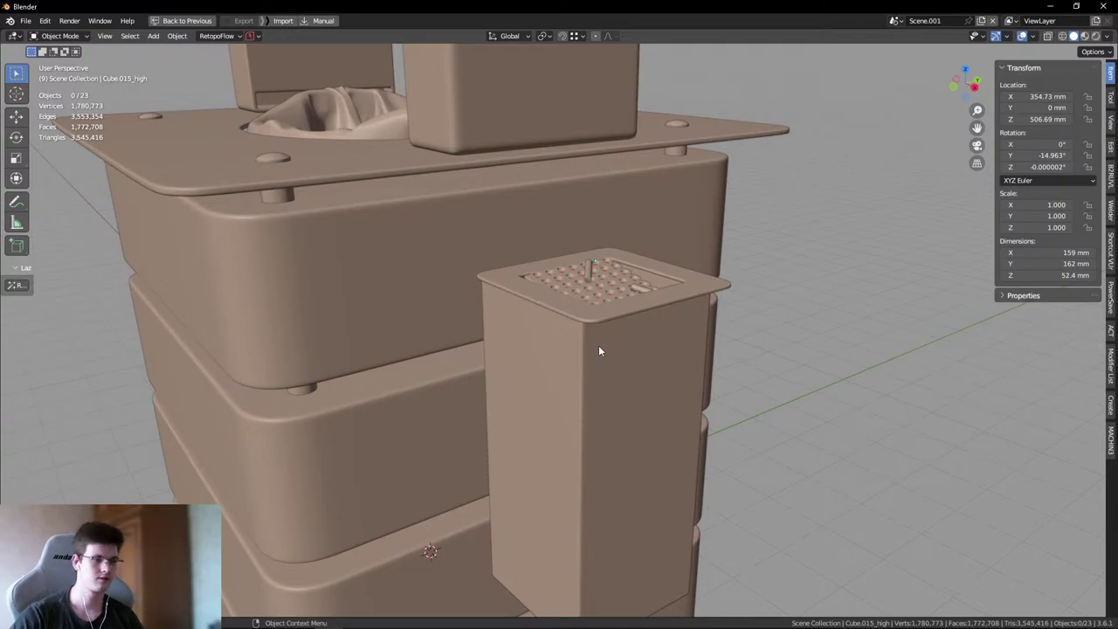
- Check the blend files in the trash_can_Final.rar archive, pick out Trash_can11UV5.blend, and return to Blender
{"action": "left_click", "coordinate": [271, 618]}
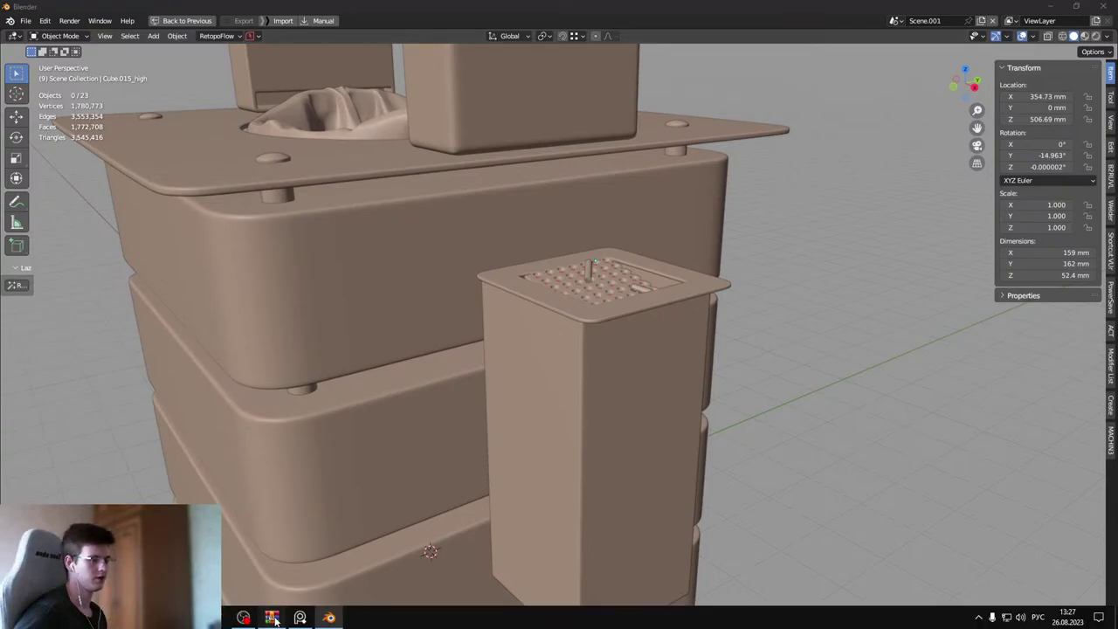
{"action": "left_click", "coordinate": [260, 332]}
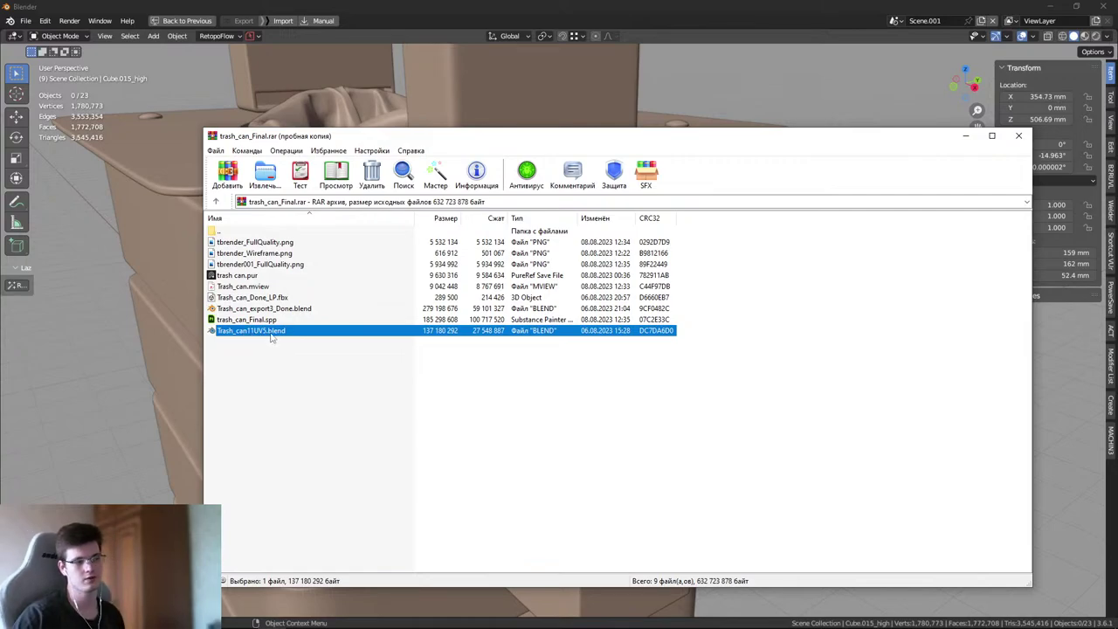
{"action": "left_click", "coordinate": [965, 136]}
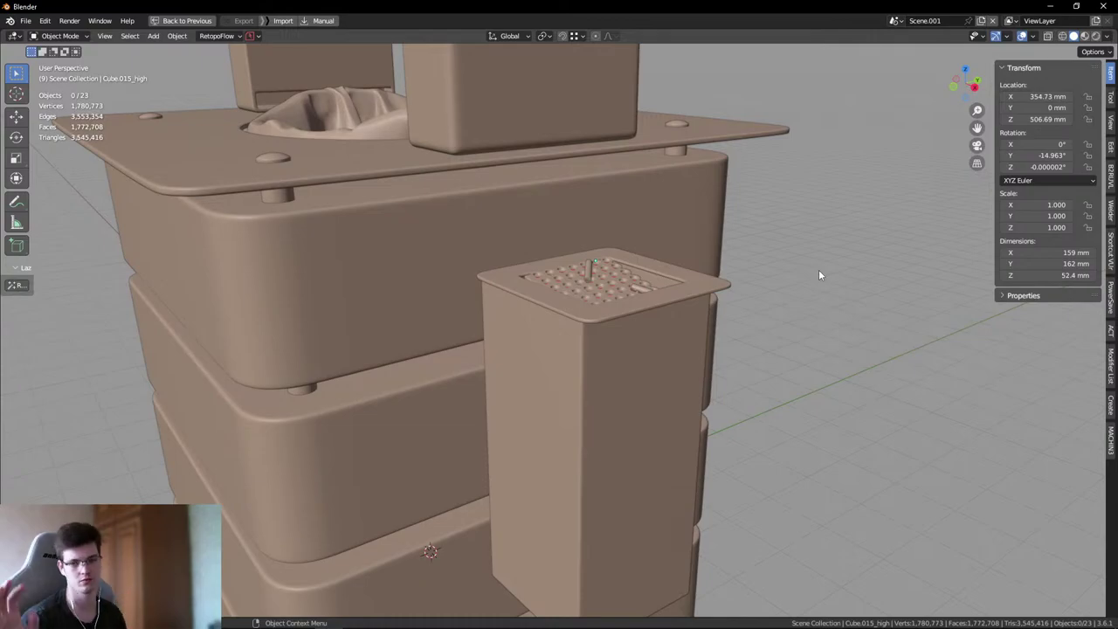
- Compare the ashtray with the whole trash can, pick out the can's top plate and clear the selection
{"action": "middle_click_drag", "start_coordinate": [736, 231], "coordinate": [571, 287]}
{"action": "scroll", "coordinate": [601, 311], "scroll_direction": "up", "scroll_amount": 5}
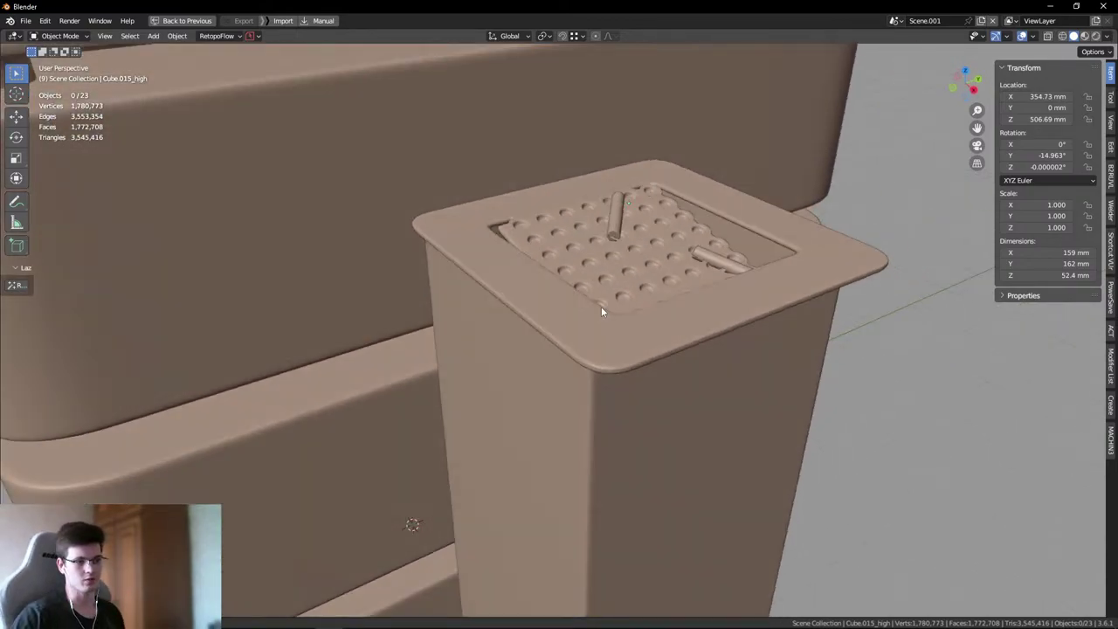
{"action": "scroll", "coordinate": [601, 311], "scroll_direction": "down", "scroll_amount": 6}
{"action": "scroll", "coordinate": [588, 371], "scroll_direction": "up", "scroll_amount": 3}
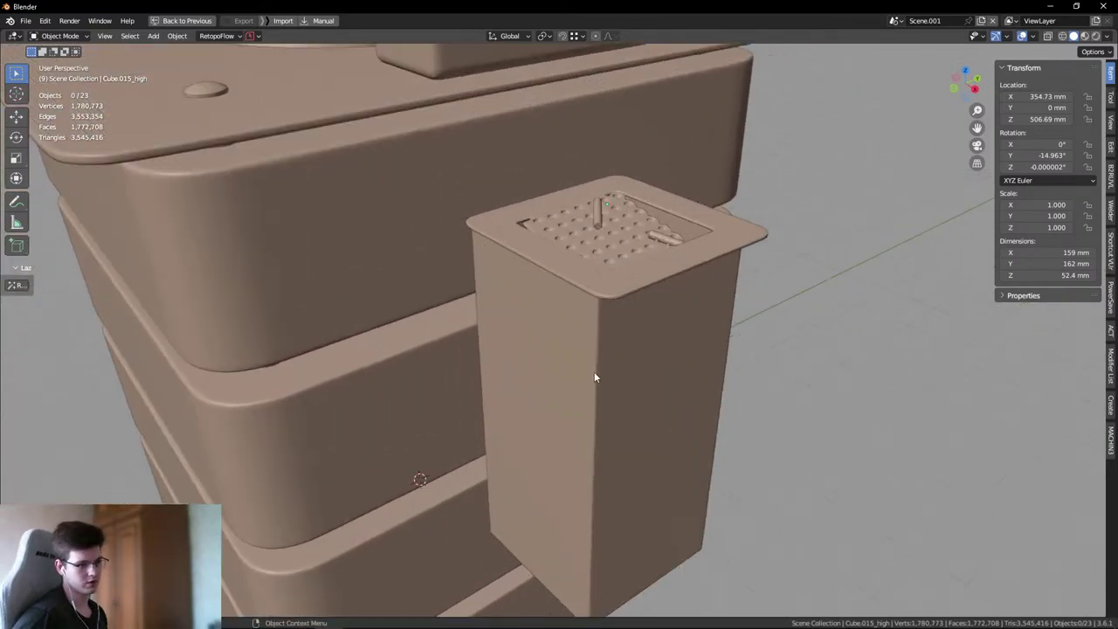
{"action": "scroll", "coordinate": [595, 367], "scroll_direction": "down", "scroll_amount": 6}
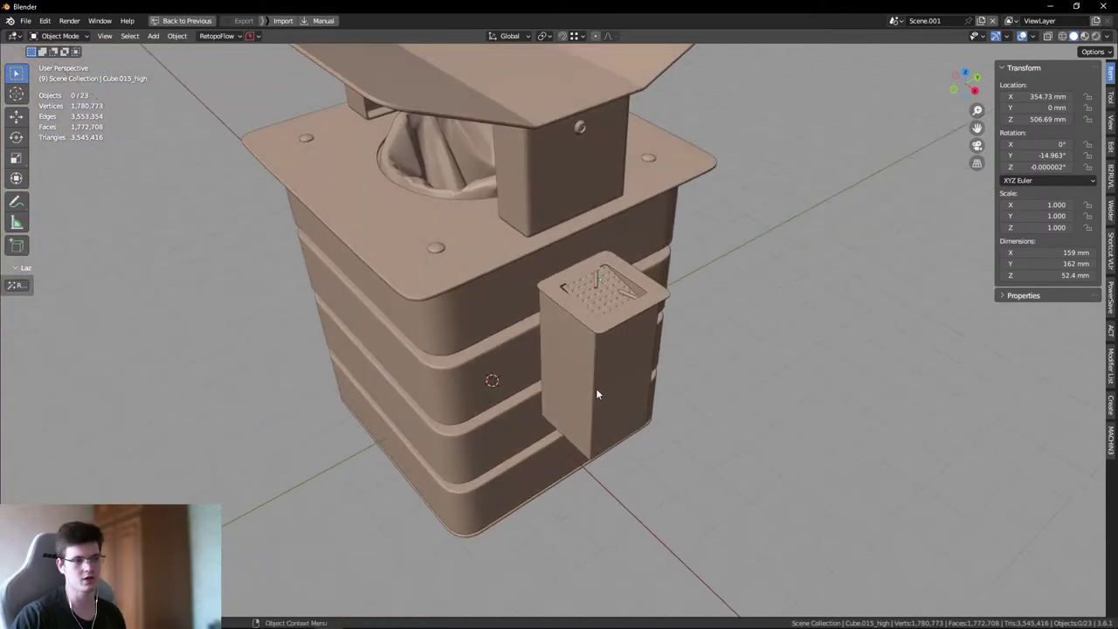
{"action": "middle_click_drag", "start_coordinate": [595, 388], "coordinate": [536, 334]}
{"action": "scroll", "coordinate": [518, 362], "scroll_direction": "up", "scroll_amount": 4}
{"action": "scroll", "coordinate": [598, 391], "scroll_direction": "up", "scroll_amount": 1}
{"action": "scroll", "coordinate": [488, 318], "scroll_direction": "down", "scroll_amount": 6}
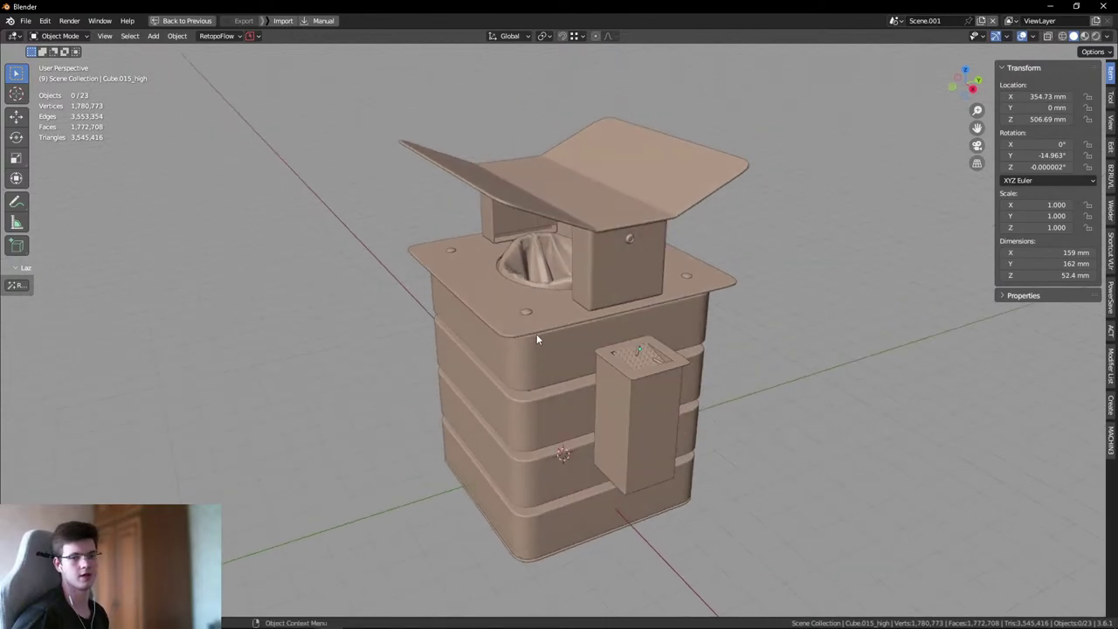
{"action": "scroll", "coordinate": [524, 324], "scroll_direction": "up", "scroll_amount": 5}
{"action": "left_click", "coordinate": [509, 306]}
{"action": "key", "text": "alt+a"}
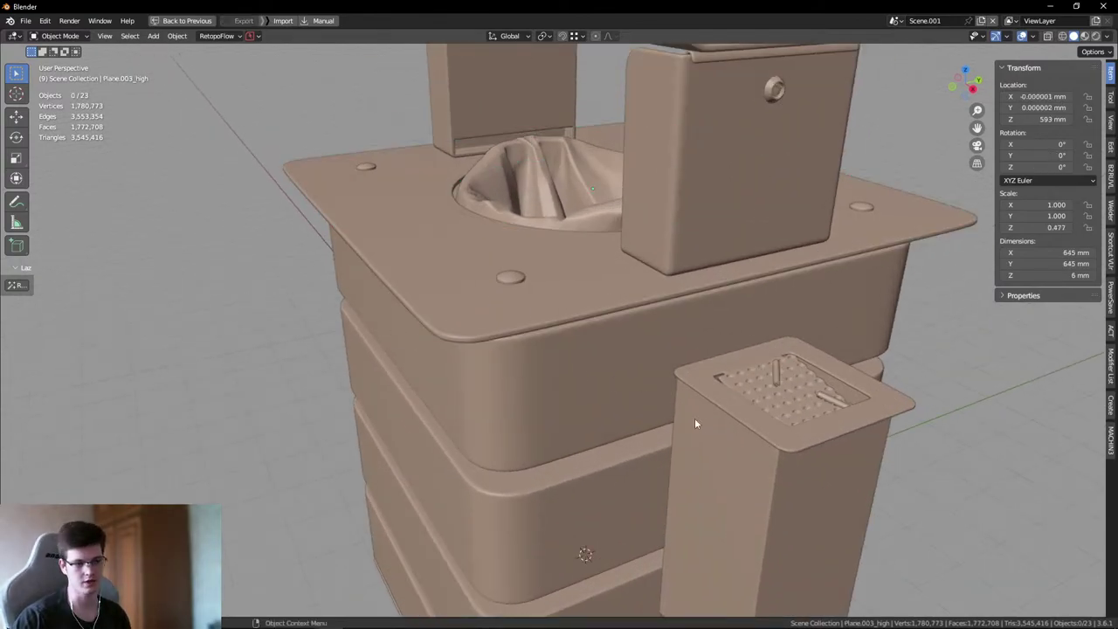
- View the ashtray in front orthographic view, pick out its lid and clear the selection
{"action": "middle_click_drag", "start_coordinate": [694, 418], "coordinate": [815, 418]}
{"action": "scroll", "coordinate": [815, 418], "scroll_direction": "down", "scroll_amount": 5}
{"action": "scroll", "coordinate": [816, 412], "scroll_direction": "up", "scroll_amount": 2}
{"action": "key", "text": "KP_1"}
{"action": "scroll", "coordinate": [654, 374], "scroll_direction": "up", "scroll_amount": 8}
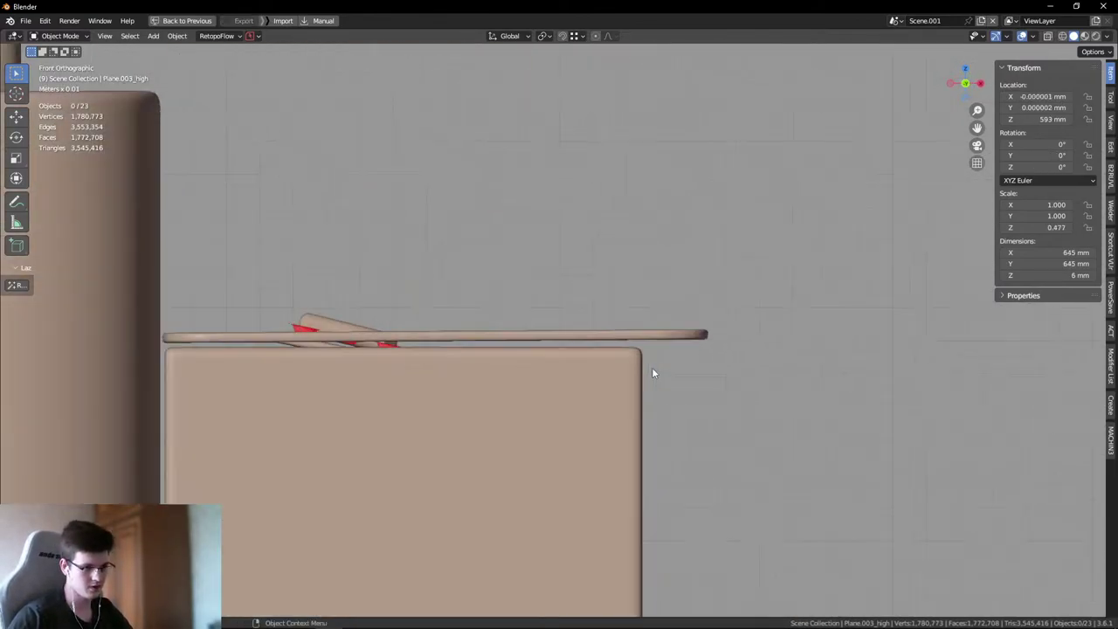
{"action": "left_click", "coordinate": [604, 305]}
{"action": "scroll", "coordinate": [611, 300], "scroll_direction": "down", "scroll_amount": 2}
{"action": "key", "text": "alt+a"}
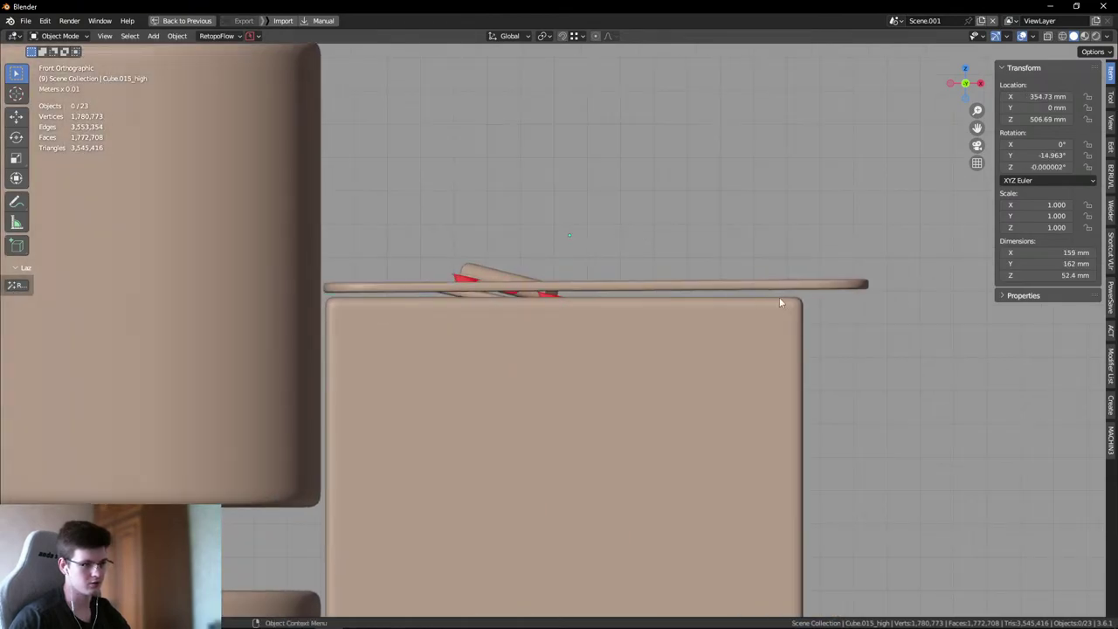
- Examine the gap between the ashtray lid and the box's upper edge along both ends
{"action": "scroll", "coordinate": [708, 285], "scroll_direction": "up", "scroll_amount": 4}
{"action": "left_click_drag", "start_coordinate": [661, 270], "coordinate": [720, 322]}
{"action": "scroll", "coordinate": [720, 322], "scroll_direction": "down", "scroll_amount": 3}
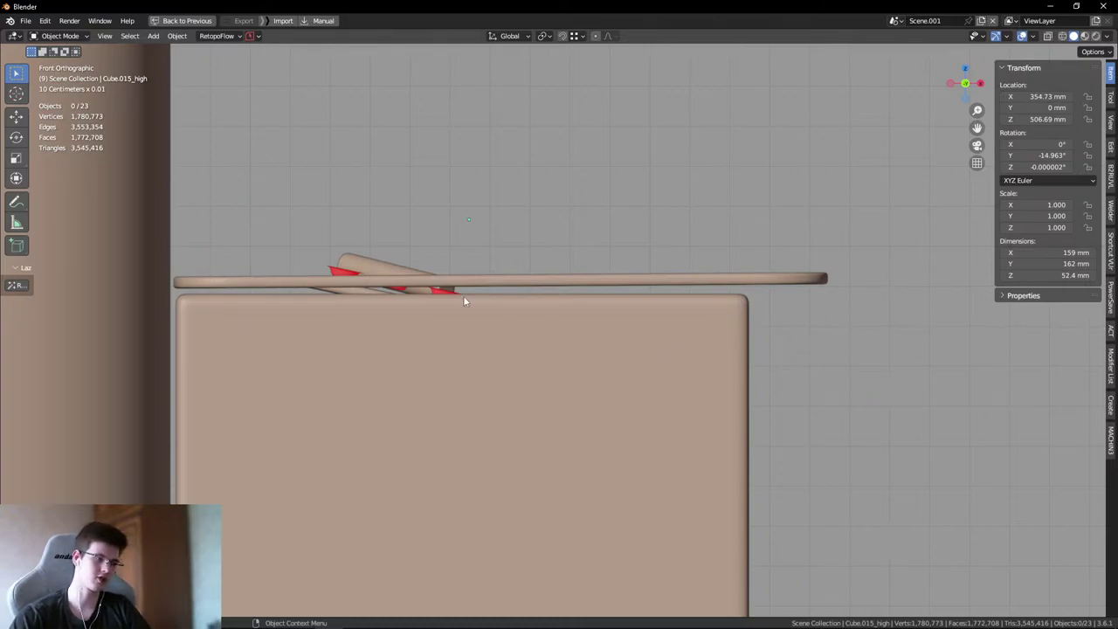
{"action": "scroll", "coordinate": [387, 262], "scroll_direction": "up", "scroll_amount": 5}
{"action": "left_click_drag", "start_coordinate": [219, 208], "coordinate": [236, 274]}
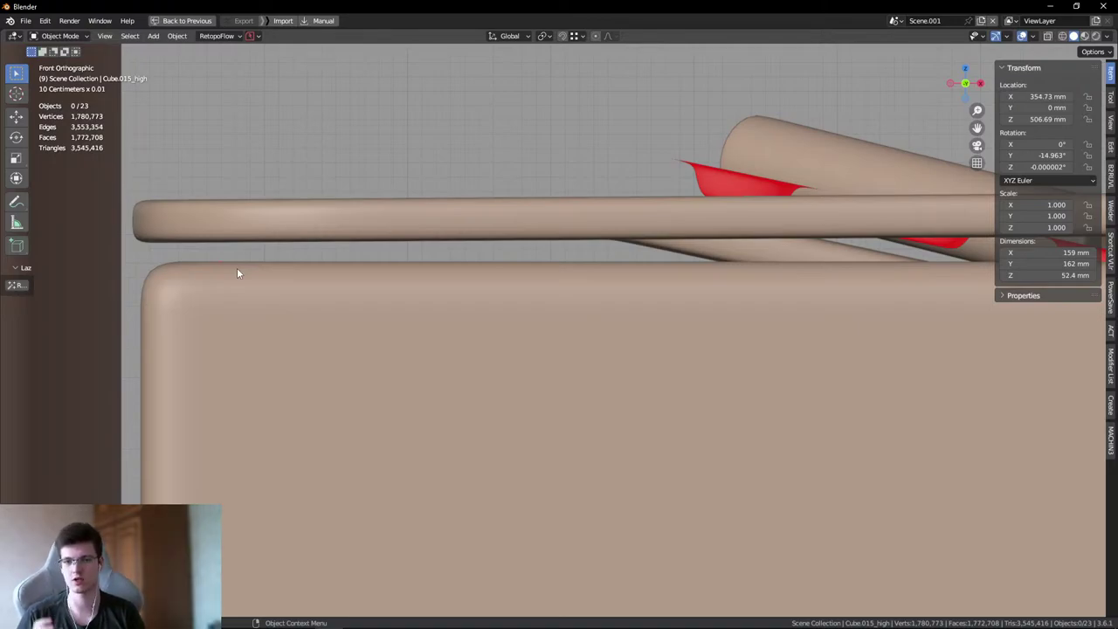
- Move the ashtray lid 2.327 mm down along global Z onto the box and clear the selection
{"action": "scroll", "coordinate": [357, 186], "scroll_direction": "down", "scroll_amount": 3}
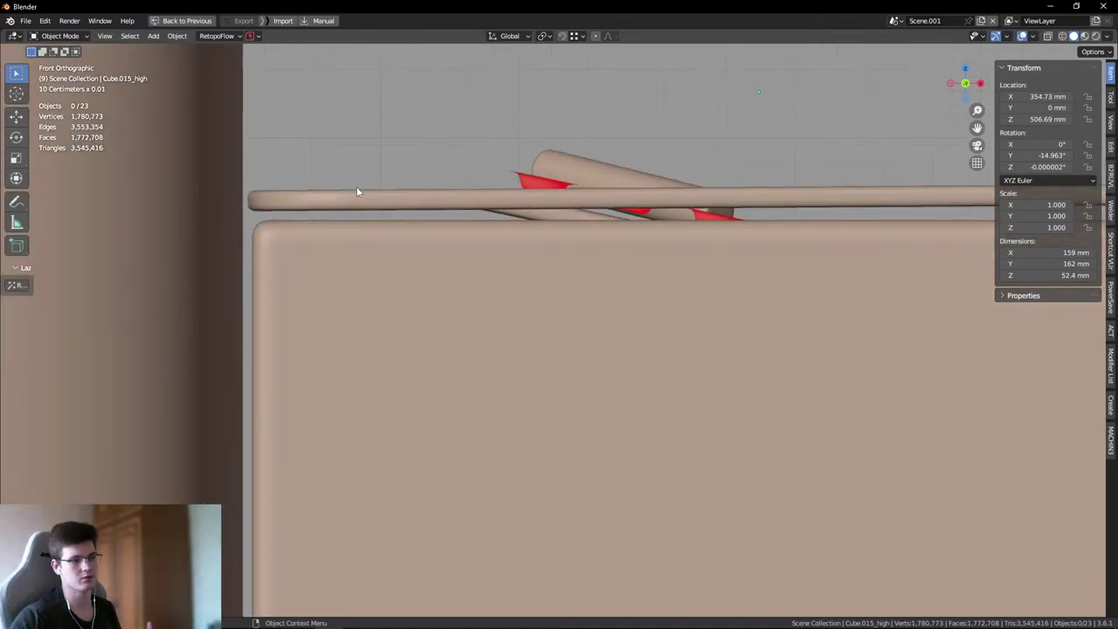
{"action": "scroll", "coordinate": [603, 230], "scroll_direction": "down", "scroll_amount": 1}
{"action": "scroll", "coordinate": [749, 226], "scroll_direction": "up", "scroll_amount": 2}
{"action": "left_click", "coordinate": [711, 212]}
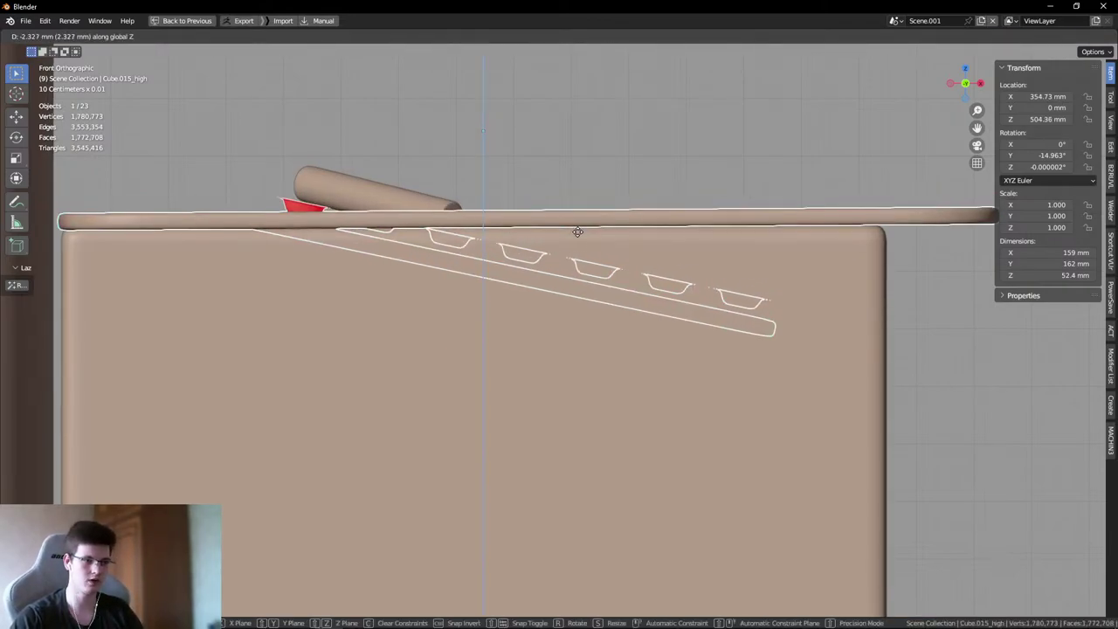
{"action": "key", "text": "alt+a"}
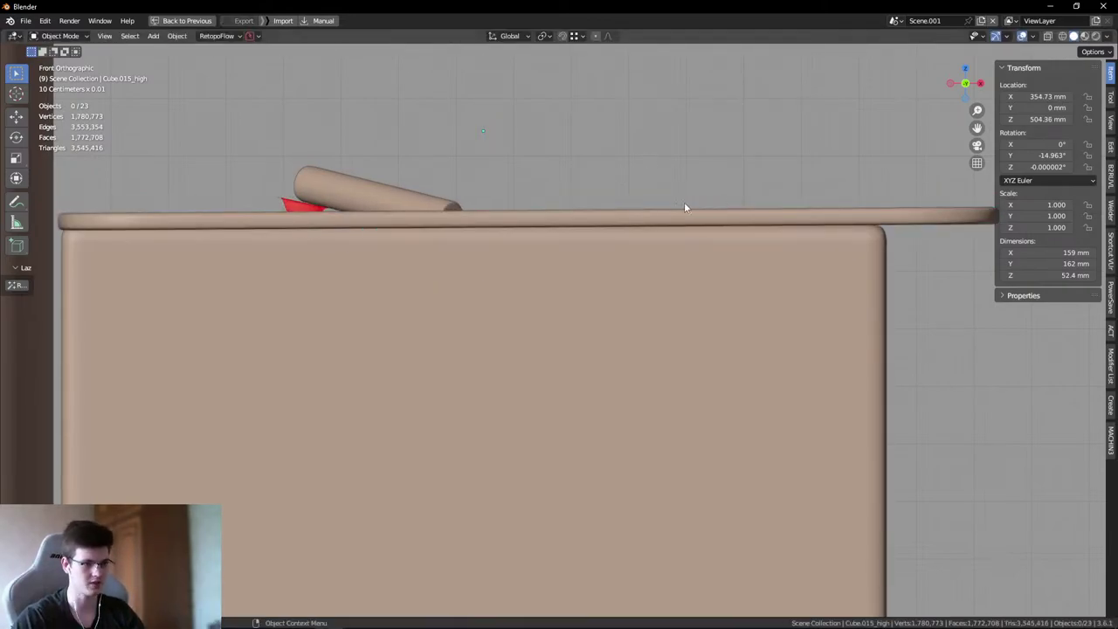
- Check with X-ray how the lowered ashtray lid meets both upper corners of the box
{"action": "scroll", "coordinate": [322, 198], "scroll_direction": "down", "scroll_amount": 3, "text": "ctrl"}
{"action": "scroll", "coordinate": [322, 198], "scroll_direction": "up", "scroll_amount": 8}
{"action": "key", "text": "alt+z"}
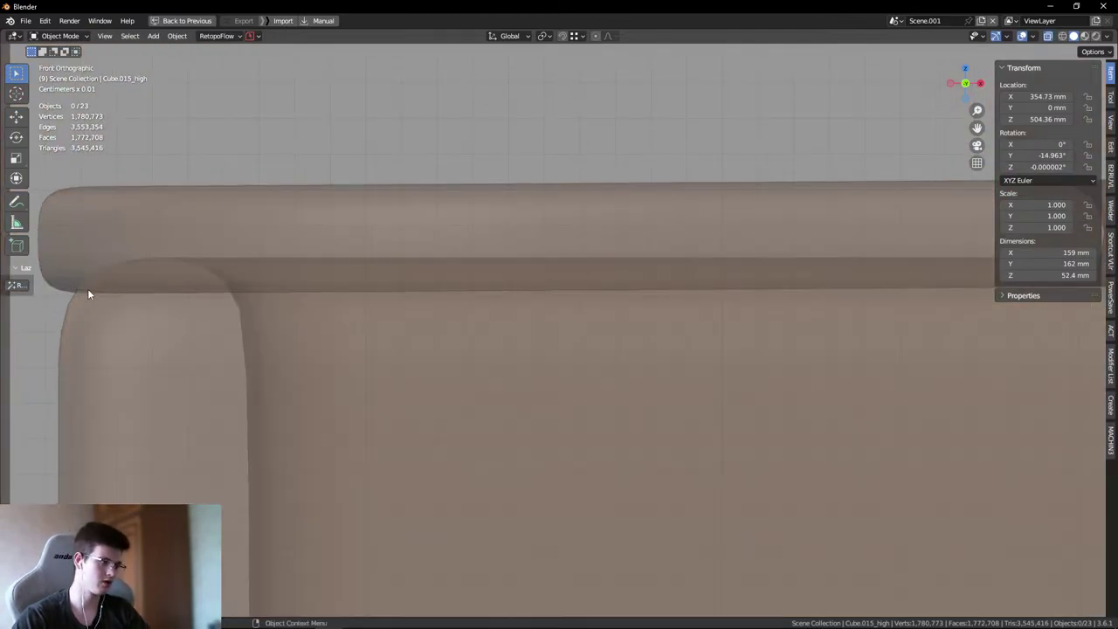
{"action": "key", "text": "alt+z"}
{"action": "left_click", "coordinate": [240, 267]}
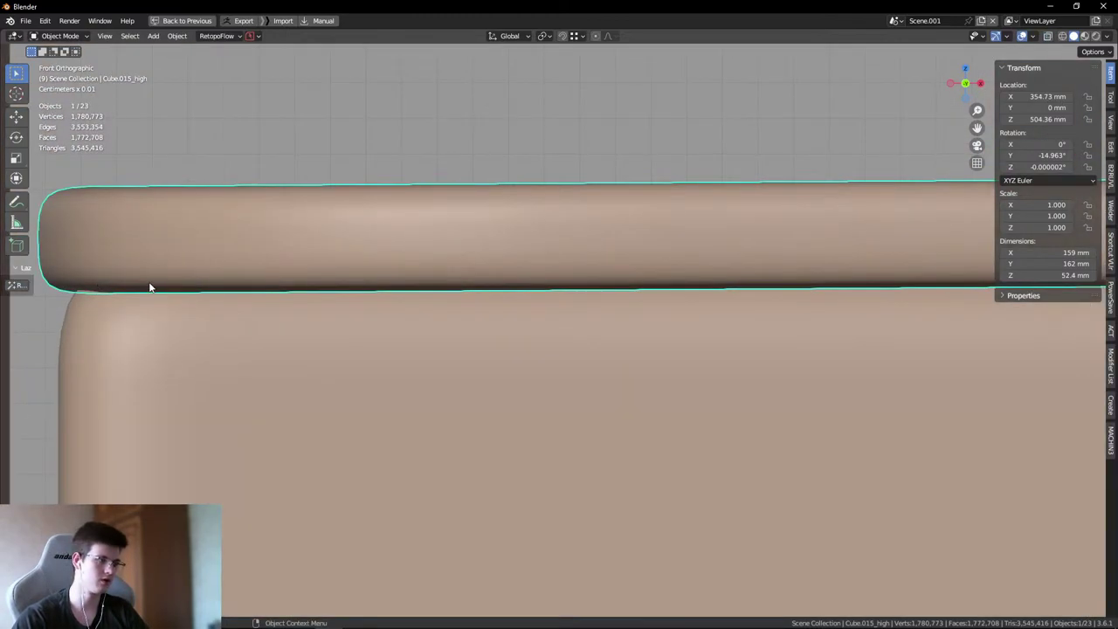
{"action": "key", "text": "alt+z"}
{"action": "scroll", "coordinate": [356, 272], "scroll_direction": "down", "scroll_amount": 8}
{"action": "scroll", "coordinate": [323, 260], "scroll_direction": "down", "scroll_amount": 2}
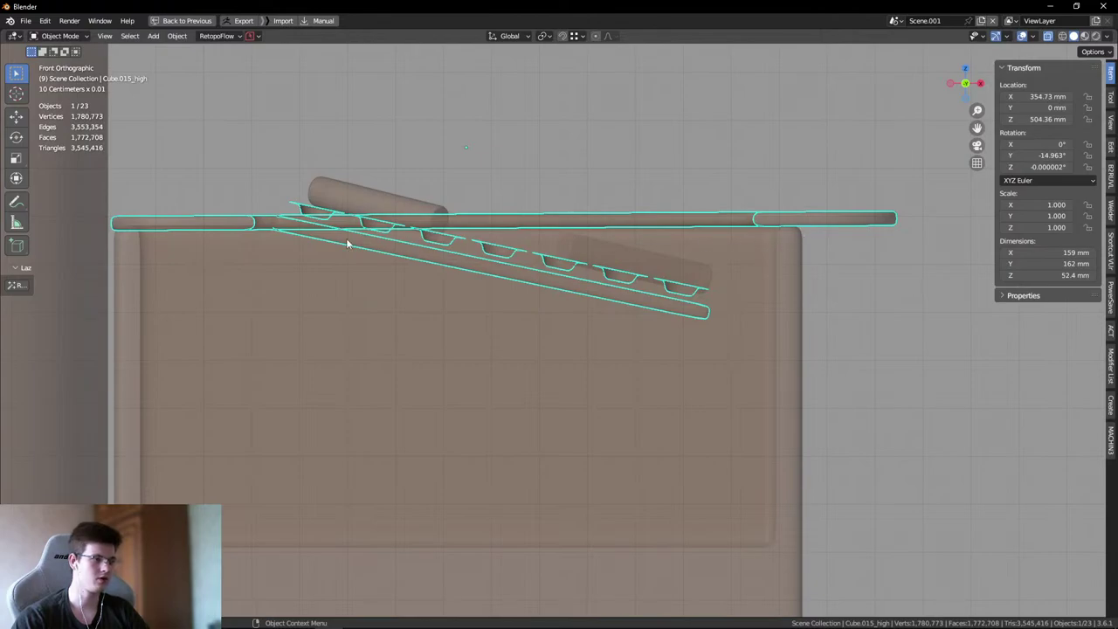
{"action": "scroll", "coordinate": [749, 229], "scroll_direction": "up", "scroll_amount": 10}
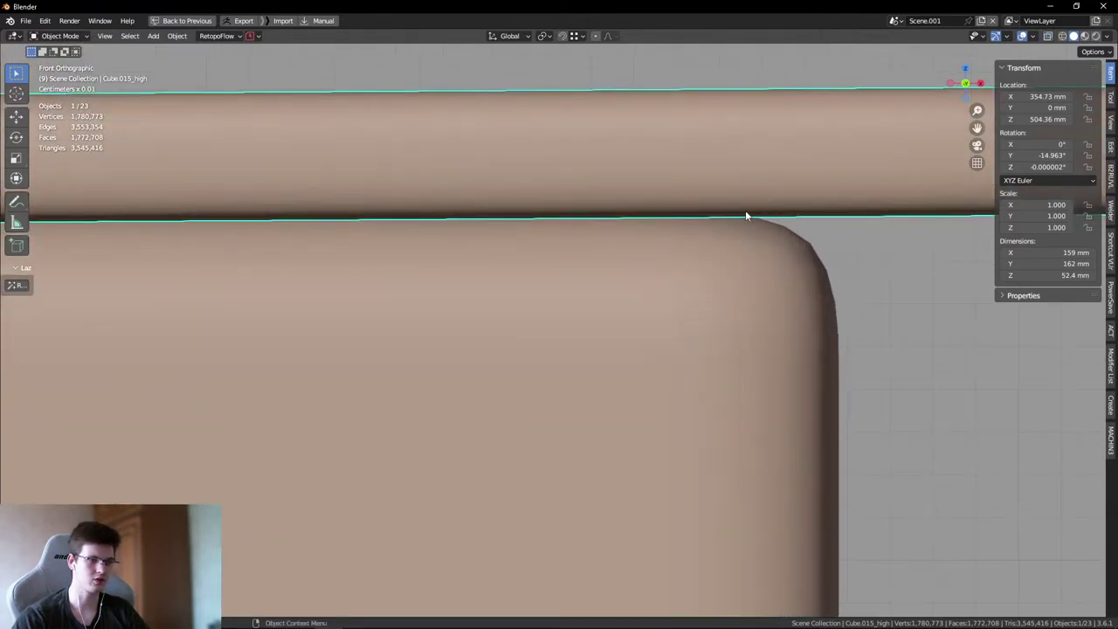
{"action": "scroll", "coordinate": [796, 230], "scroll_direction": "down", "scroll_amount": 10}
{"action": "scroll", "coordinate": [352, 252], "scroll_direction": "up", "scroll_amount": 4}
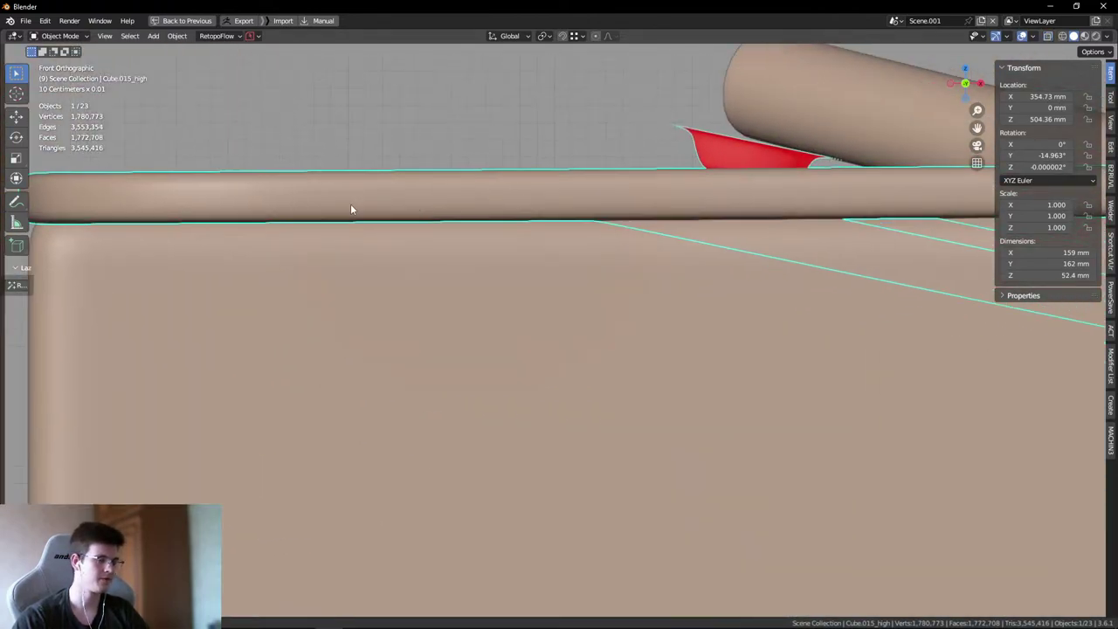
- Centre the ashtray lid's origin on its geometry and rotate the lid level, to a Y rotation of -14.509°
{"action": "key", "text": "shift+s"}
{"action": "left_click", "coordinate": [474, 290]}
{"action": "scroll", "coordinate": [474, 277], "scroll_direction": "down", "scroll_amount": 4}
{"action": "scroll", "coordinate": [474, 283], "scroll_direction": "down", "scroll_amount": 2}
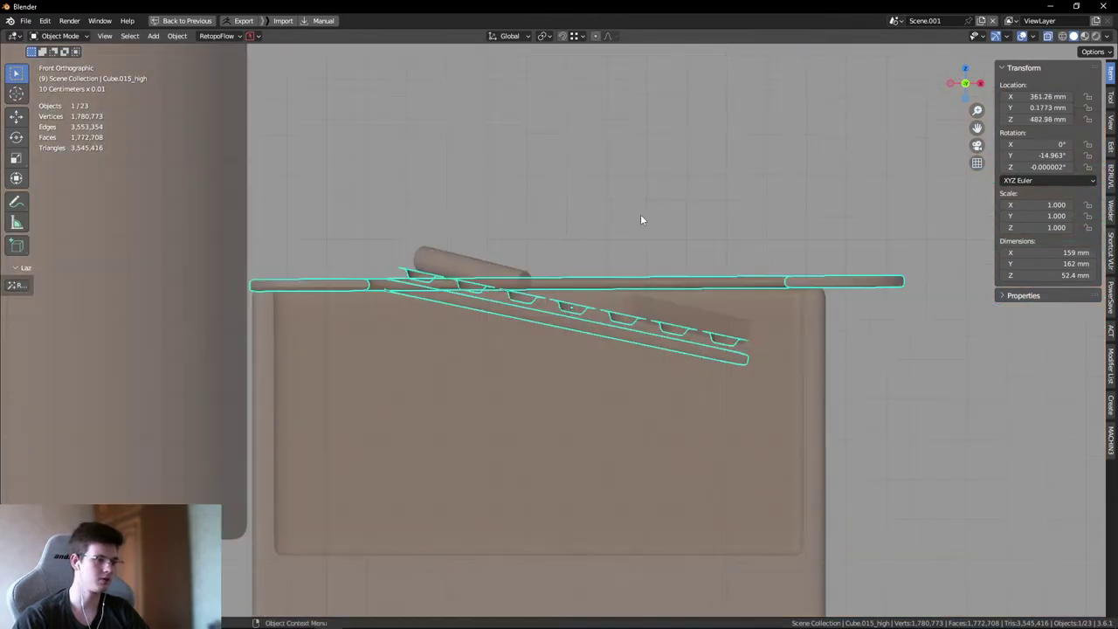
{"action": "key", "text": "r"}
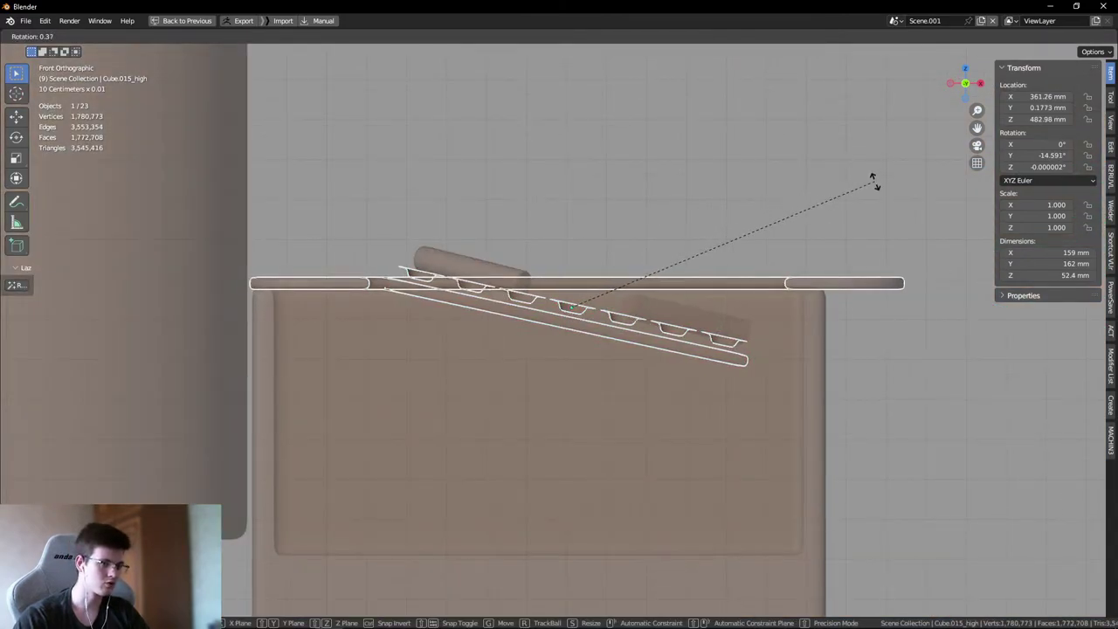
{"action": "left_click", "coordinate": [885, 192]}
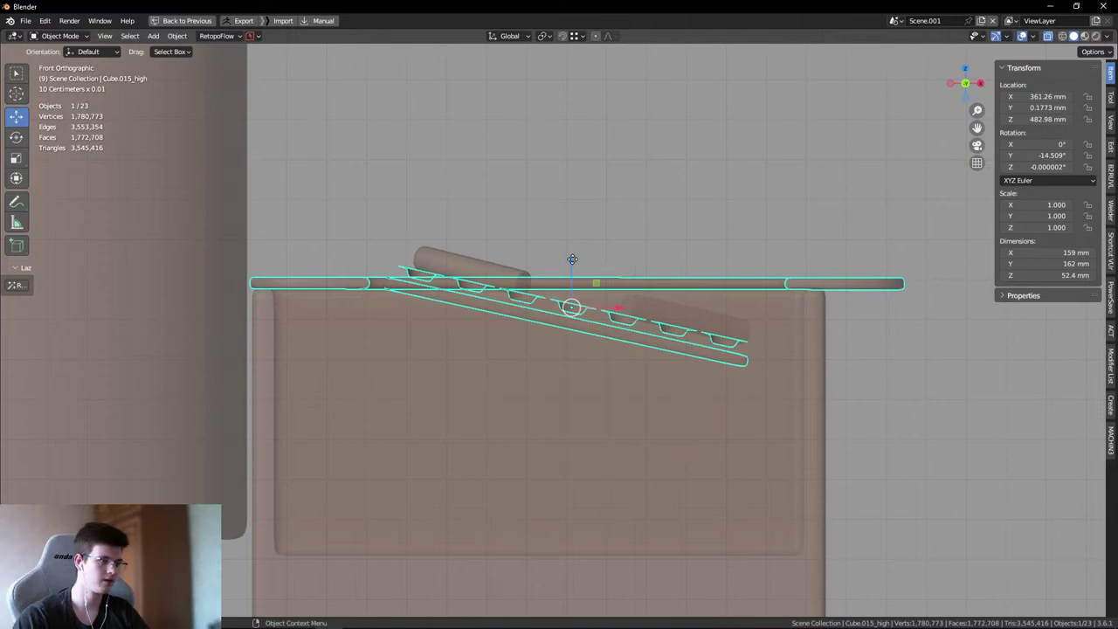
- Raise the ashtray lid along global Z to a Z location of 483.32 mm and clear the selection
{"action": "key", "text": "g"}
{"action": "left_click", "coordinate": [712, 198]}
{"action": "scroll", "coordinate": [533, 249], "scroll_direction": "down", "scroll_amount": 3}
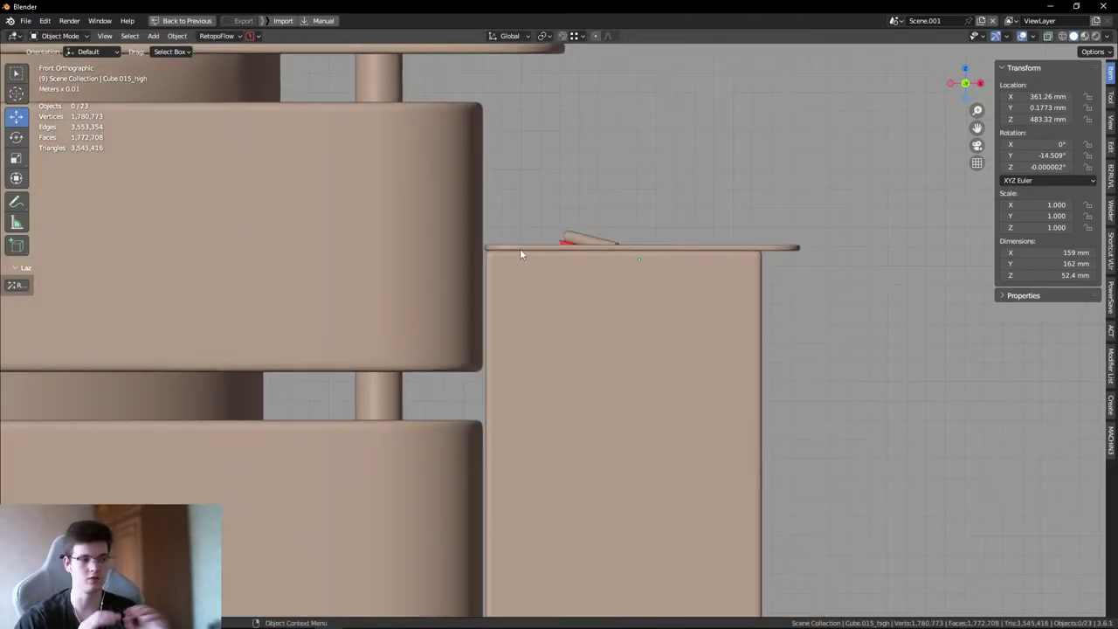
- Examine the lid's seating on the ashtray box and the narrow gap between the box and the concrete blocks
{"action": "scroll", "coordinate": [525, 248], "scroll_direction": "up", "scroll_amount": 4}
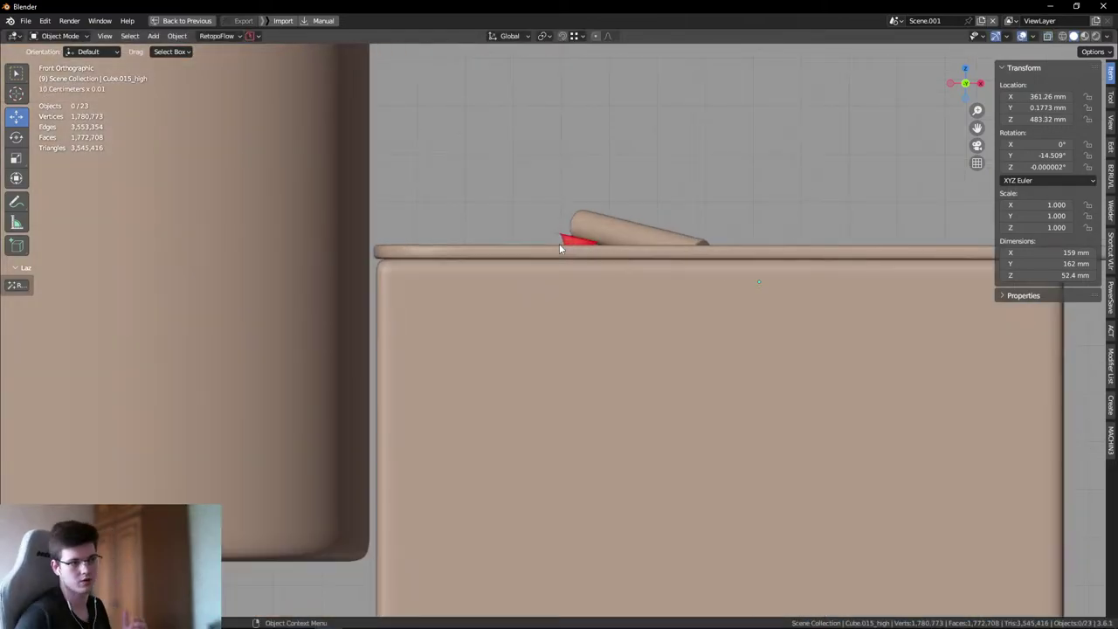
{"action": "scroll", "coordinate": [443, 350], "scroll_direction": "down", "scroll_amount": 5}
{"action": "scroll", "coordinate": [456, 330], "scroll_direction": "up", "scroll_amount": 1}
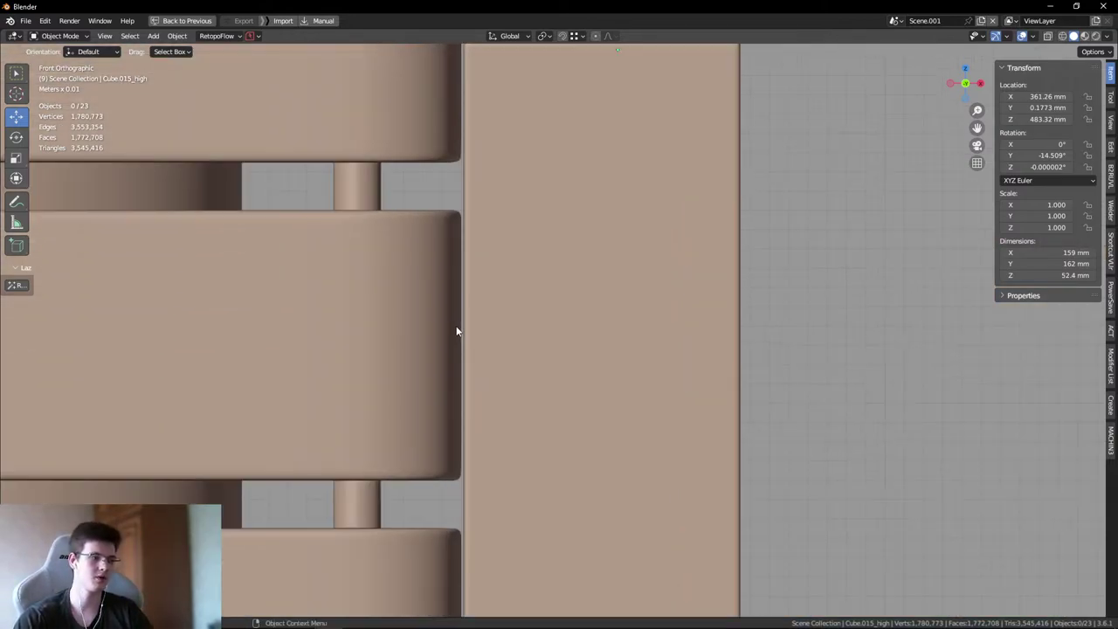
{"action": "scroll", "coordinate": [456, 330], "scroll_direction": "up", "scroll_amount": 4}
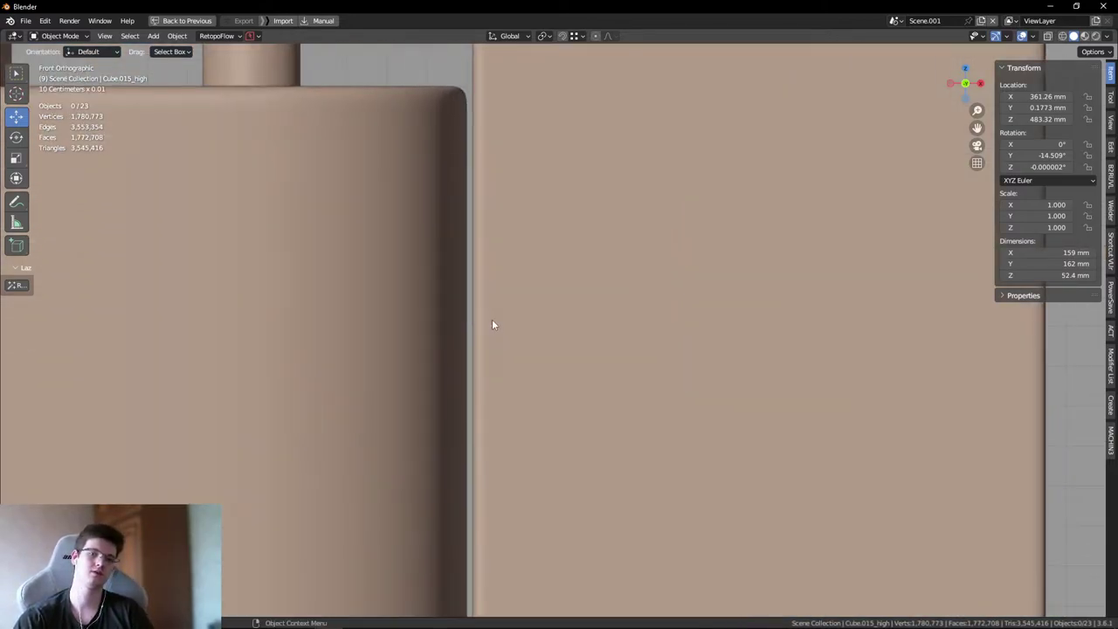
{"action": "scroll", "coordinate": [494, 322], "scroll_direction": "down", "scroll_amount": 2}
{"action": "scroll", "coordinate": [459, 277], "scroll_direction": "down", "scroll_amount": 2}
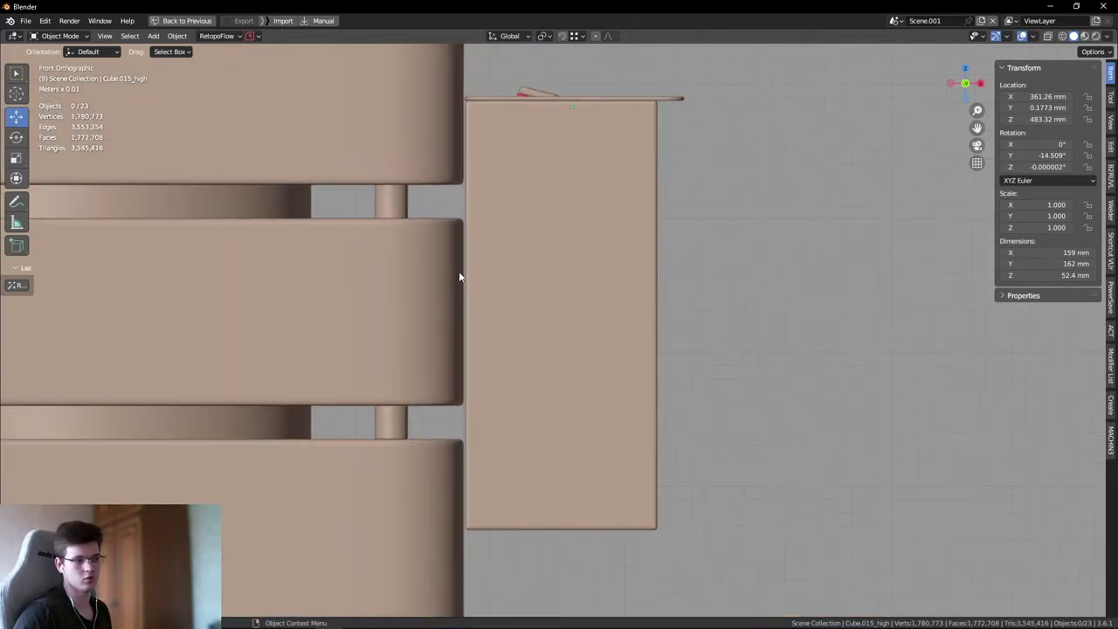
- Check the reference image board for how closely the ashtray box sits against the stacked concrete blocks
{"action": "key", "text": "alt+Tab"}
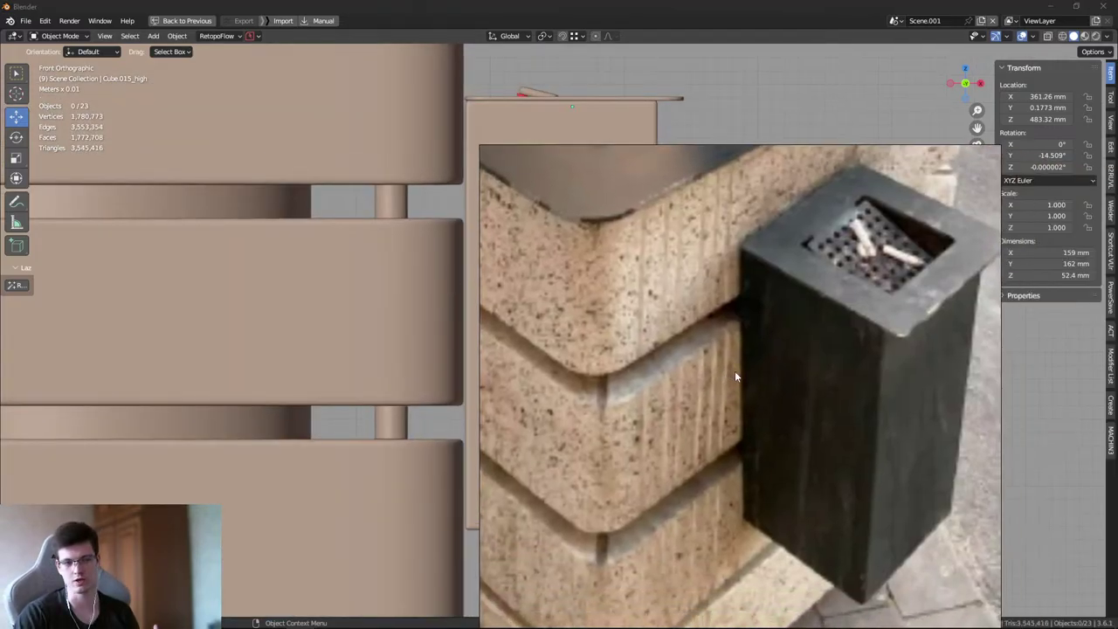
{"action": "scroll", "coordinate": [735, 371], "scroll_direction": "down", "scroll_amount": 6}
{"action": "scroll", "coordinate": [579, 555], "scroll_direction": "up", "scroll_amount": 4}
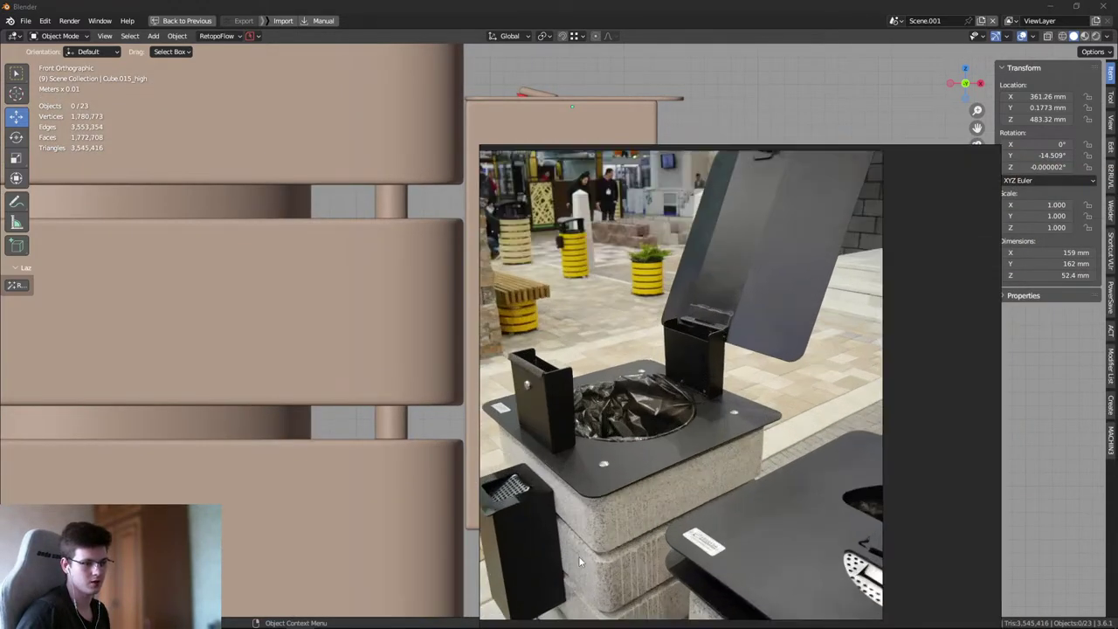
{"action": "scroll", "coordinate": [549, 561], "scroll_direction": "up", "scroll_amount": 2}
{"action": "scroll", "coordinate": [548, 561], "scroll_direction": "down", "scroll_amount": 6}
{"action": "scroll", "coordinate": [583, 384], "scroll_direction": "up", "scroll_amount": 2}
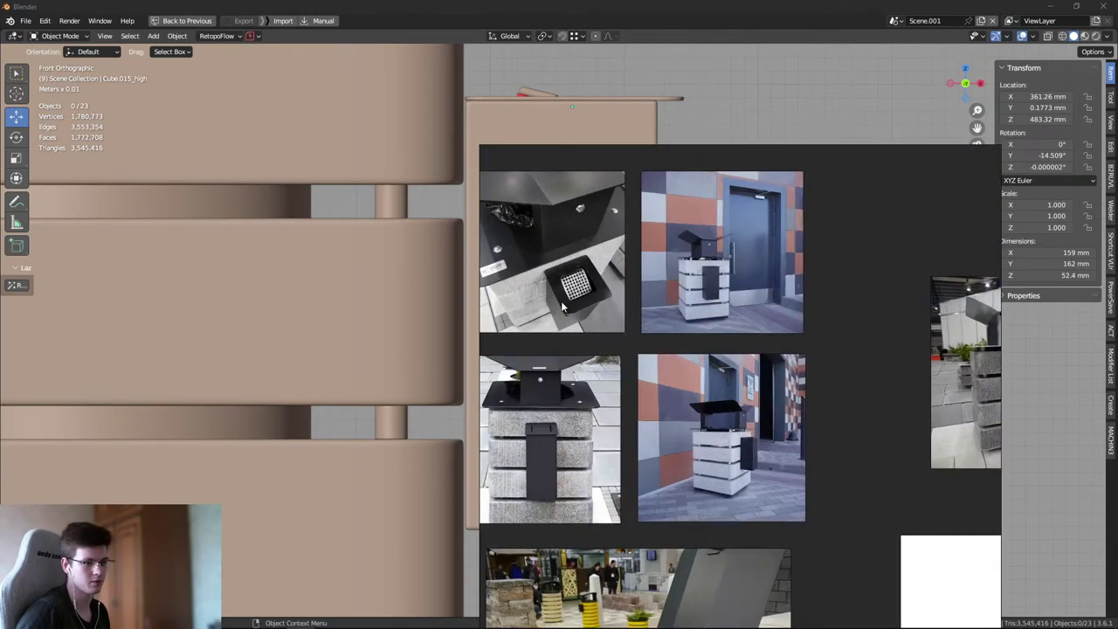
{"action": "scroll", "coordinate": [723, 467], "scroll_direction": "up", "scroll_amount": 5}
{"action": "scroll", "coordinate": [787, 424], "scroll_direction": "up", "scroll_amount": 5}
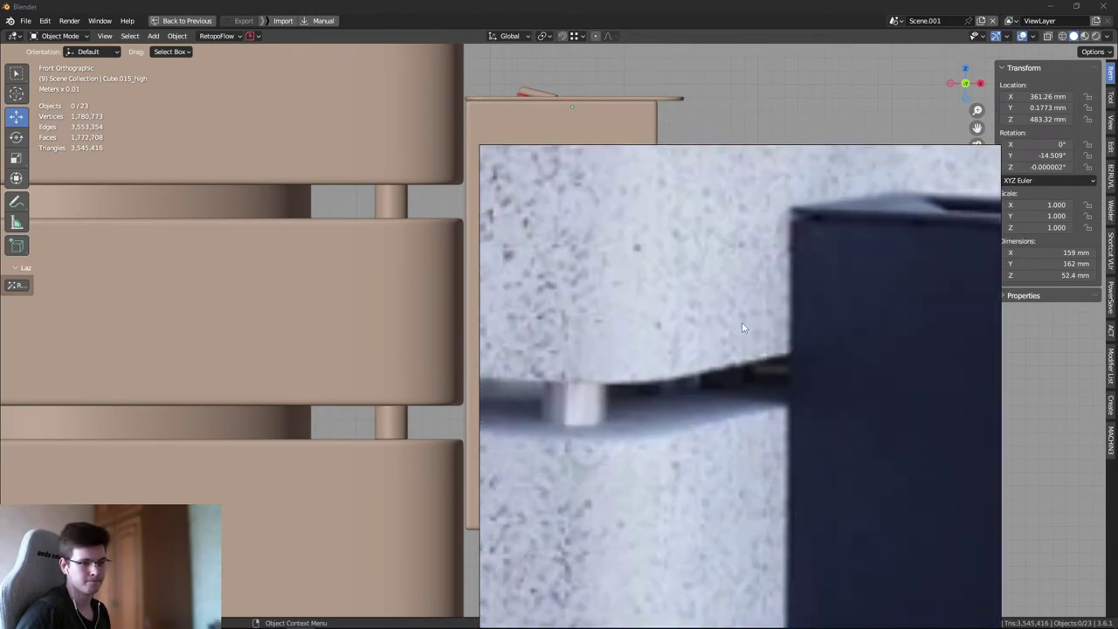
{"action": "scroll", "coordinate": [747, 366], "scroll_direction": "down", "scroll_amount": 2}
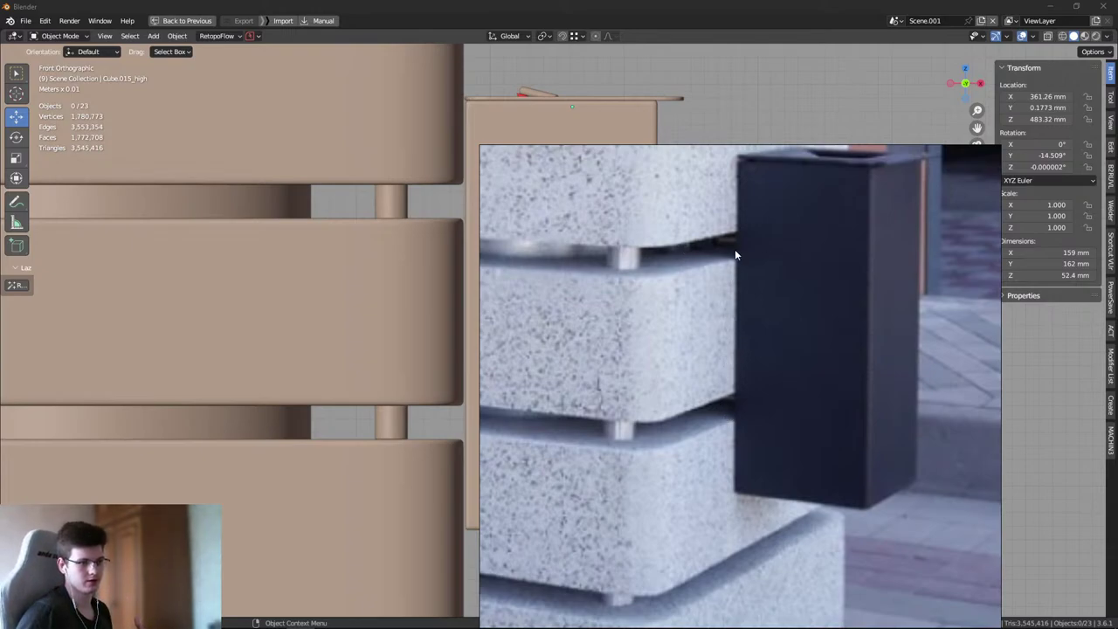
{"action": "scroll", "coordinate": [710, 246], "scroll_direction": "down", "scroll_amount": 6}
{"action": "scroll", "coordinate": [704, 251], "scroll_direction": "up", "scroll_amount": 9}
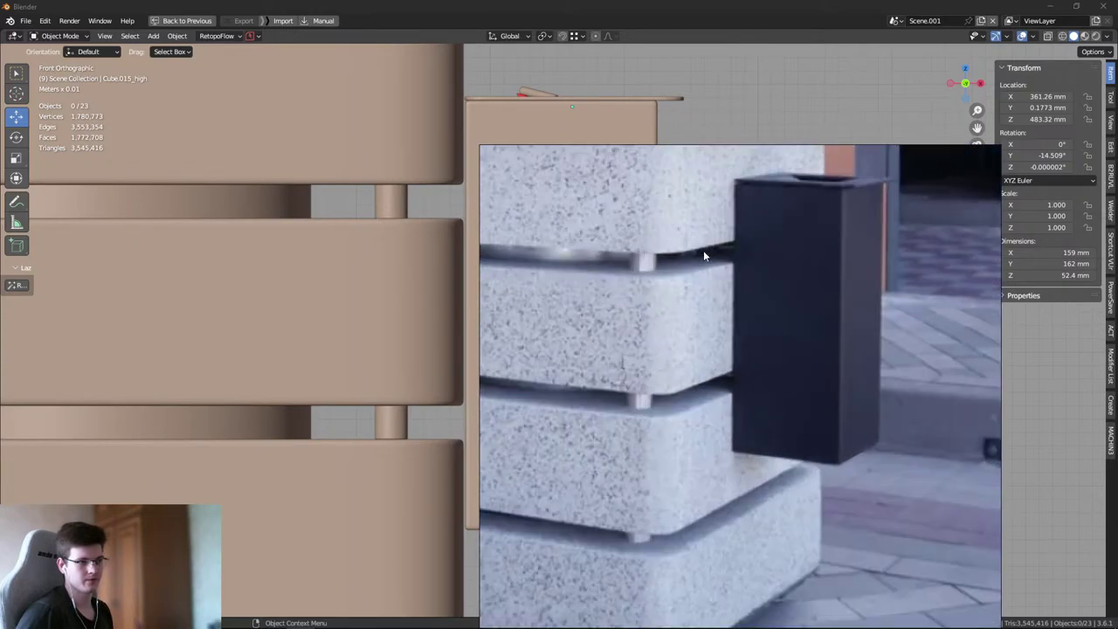
{"action": "scroll", "coordinate": [759, 547], "scroll_direction": "down", "scroll_amount": 5}
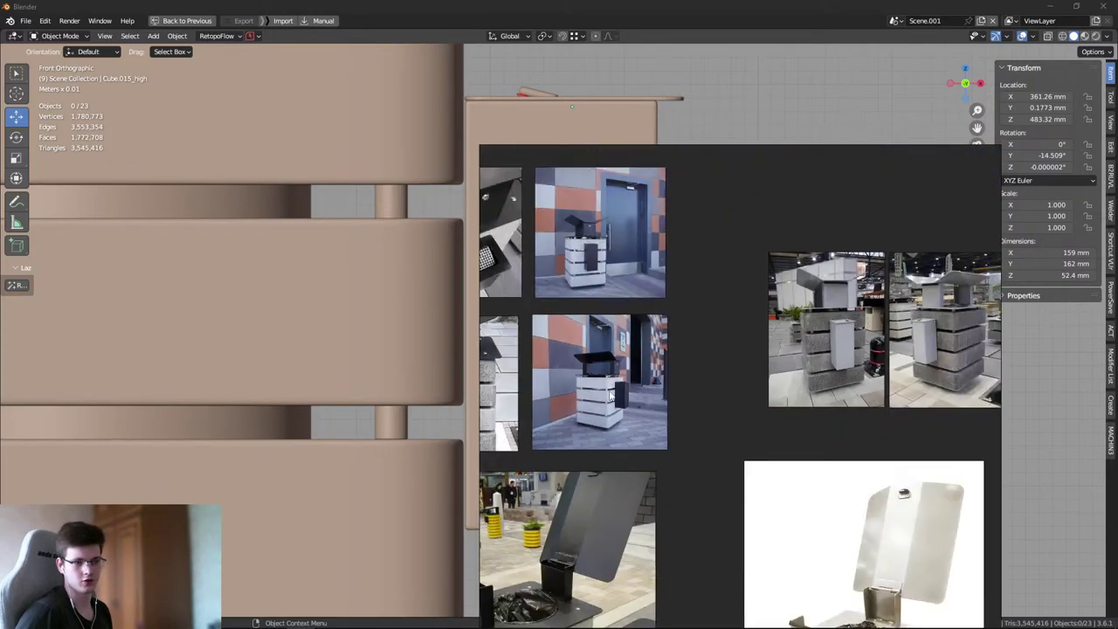
- Examine the spacing between the ashtray box and the blocks in perspective, ending in the front view
{"action": "middle_click_drag", "start_coordinate": [936, 446], "coordinate": [509, 279]}
{"action": "scroll", "coordinate": [548, 303], "scroll_direction": "down", "scroll_amount": 3}
{"action": "scroll", "coordinate": [548, 299], "scroll_direction": "up", "scroll_amount": 8}
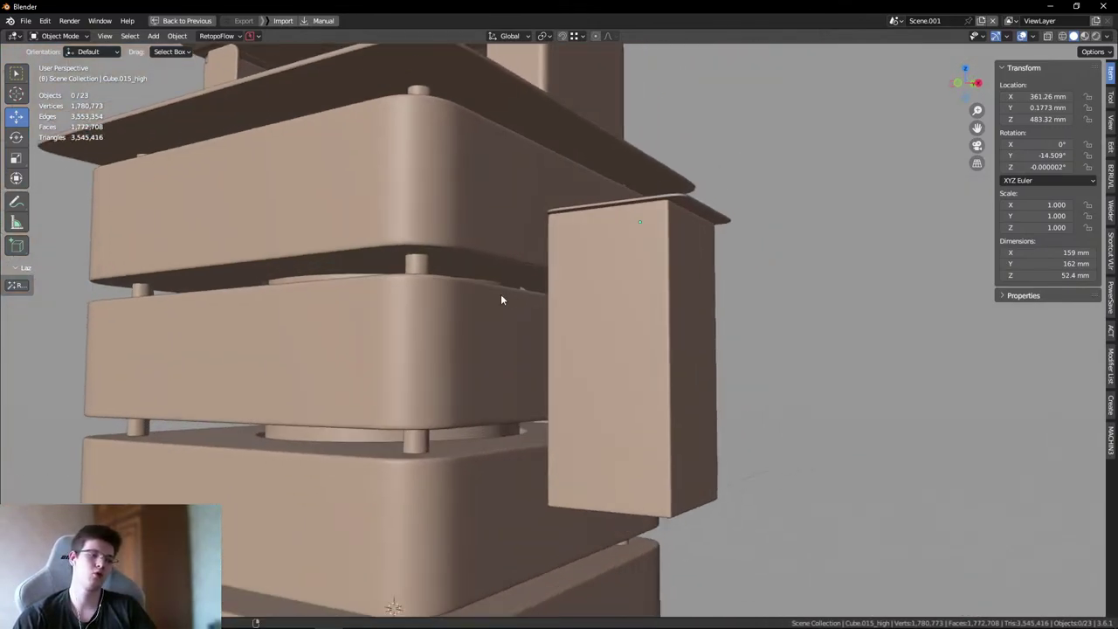
{"action": "scroll", "coordinate": [520, 316], "scroll_direction": "up", "scroll_amount": 8}
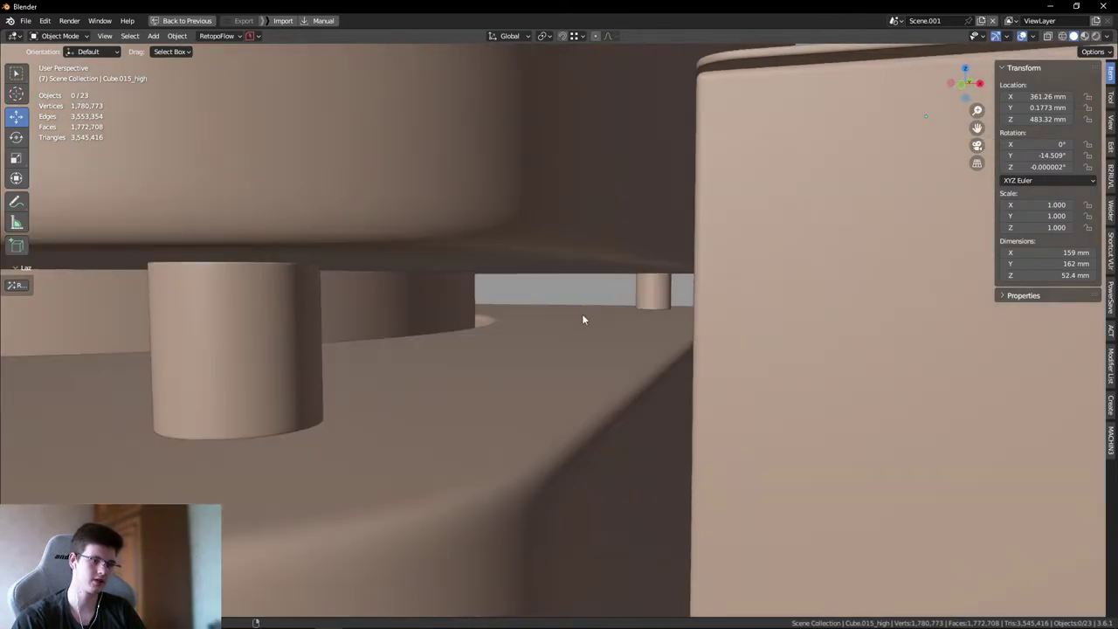
{"action": "scroll", "coordinate": [551, 294], "scroll_direction": "down", "scroll_amount": 3}
{"action": "middle_click_drag", "start_coordinate": [550, 295], "coordinate": [571, 304]}
{"action": "key", "text": "KP_1"}
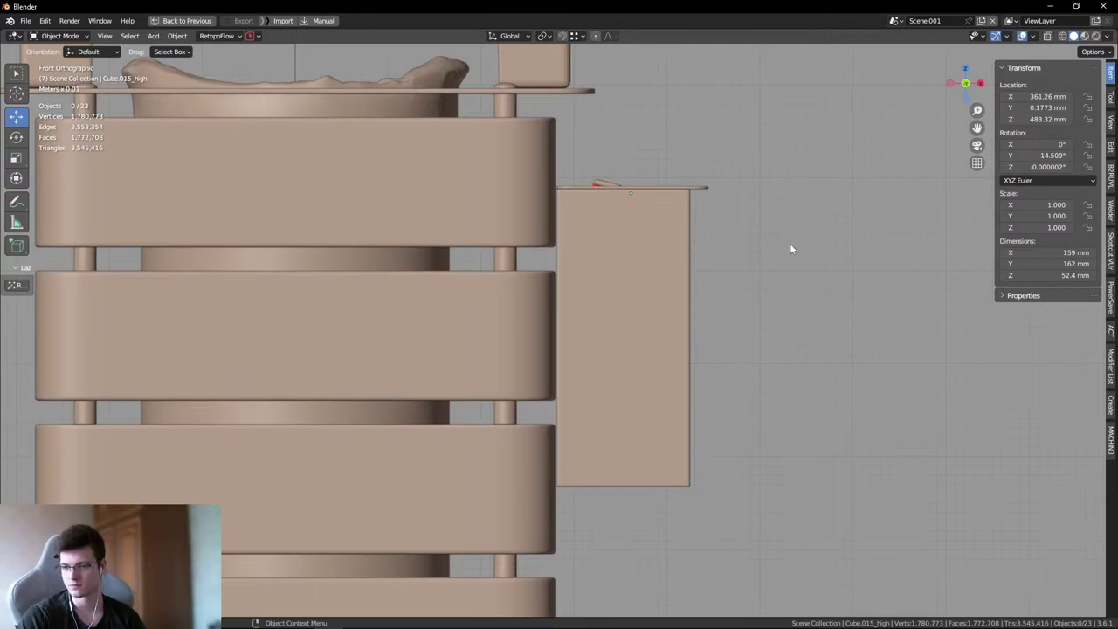
- Compare the ashtray box's attachment and the block spacing with the trash can photos on the reference board
{"action": "key", "text": "alt+Tab"}
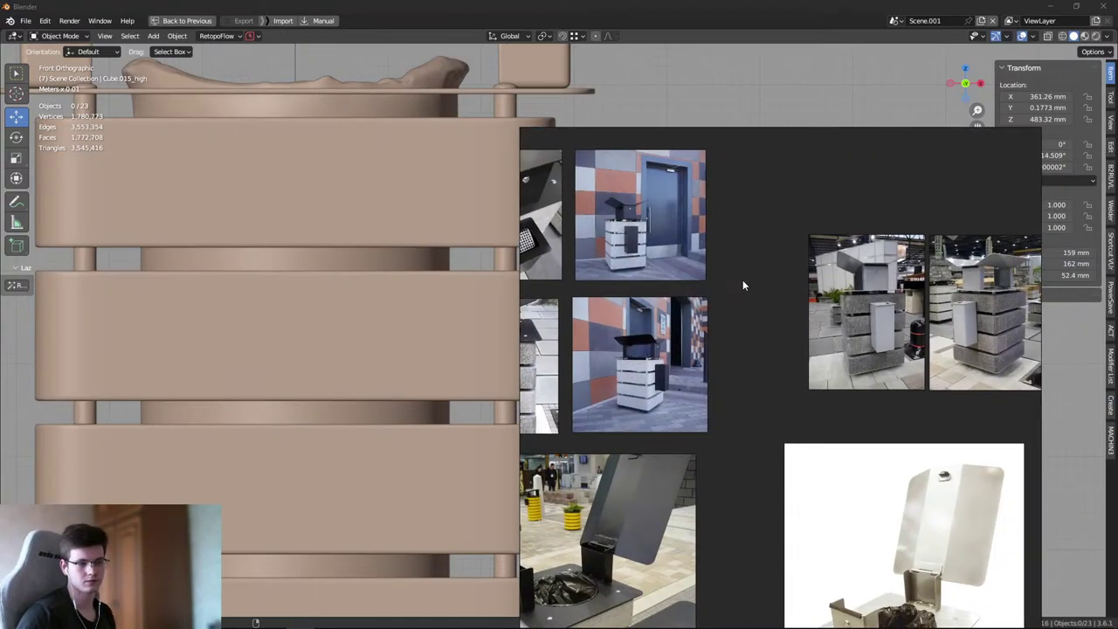
{"action": "scroll", "coordinate": [684, 323], "scroll_direction": "up", "scroll_amount": 3}
{"action": "scroll", "coordinate": [686, 328], "scroll_direction": "up", "scroll_amount": 4}
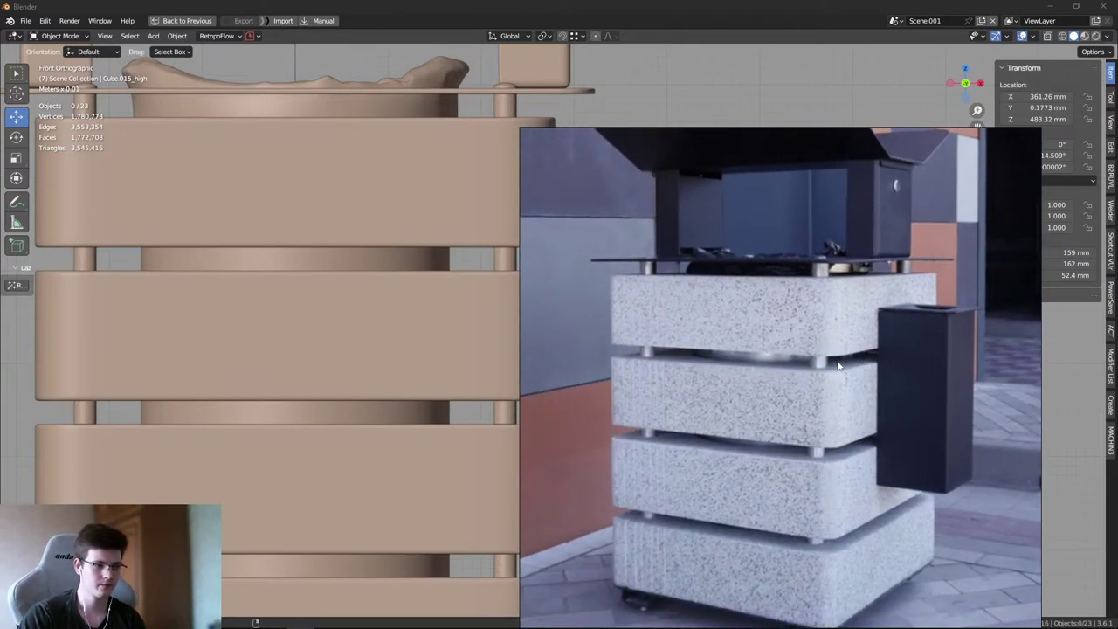
{"action": "scroll", "coordinate": [842, 362], "scroll_direction": "up", "scroll_amount": 4}
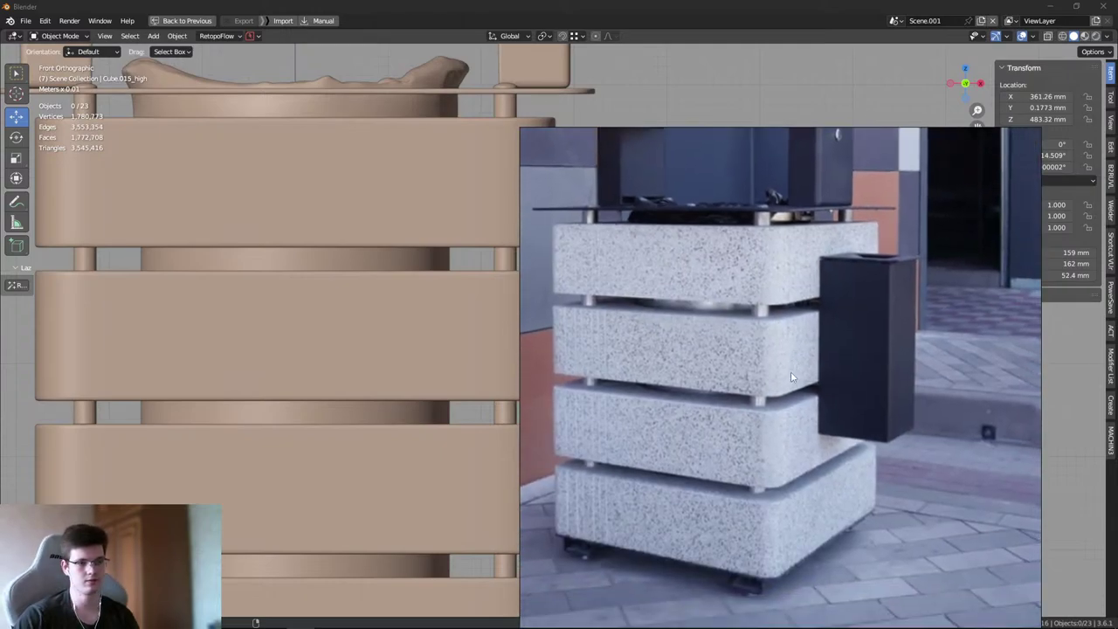
{"action": "left_click_drag", "start_coordinate": [791, 371], "coordinate": [774, 308]}
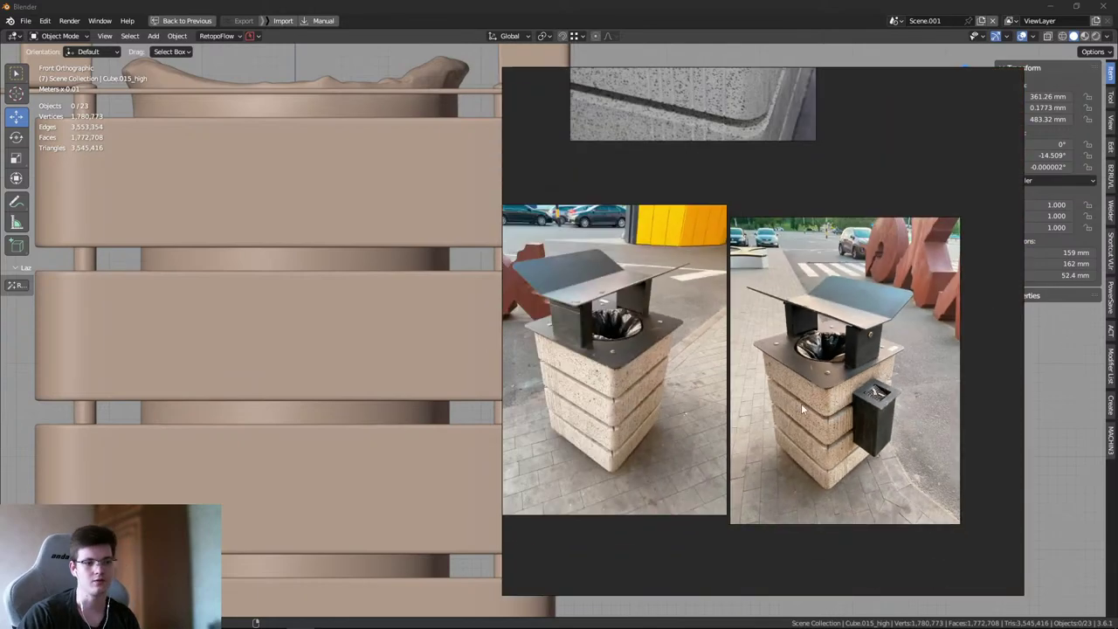
- Select the ashtray box and its lid and try to shift them along global X toward the concrete blocks
{"action": "scroll", "coordinate": [566, 240], "scroll_direction": "up", "scroll_amount": 8}
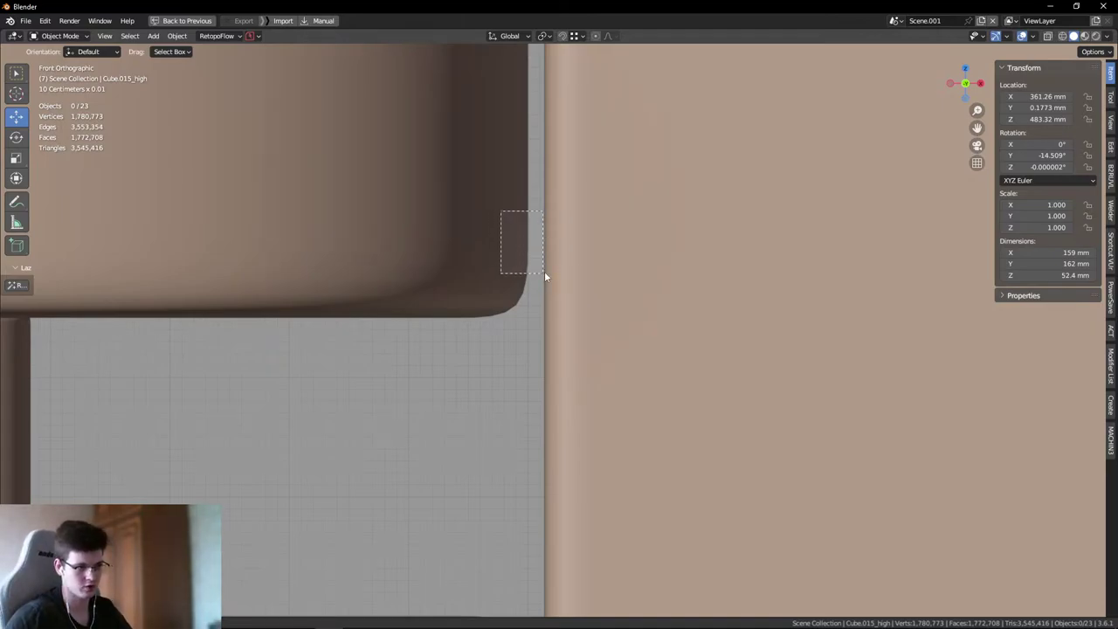
{"action": "scroll", "coordinate": [551, 268], "scroll_direction": "down", "scroll_amount": 5}
{"action": "left_click", "coordinate": [591, 227]}
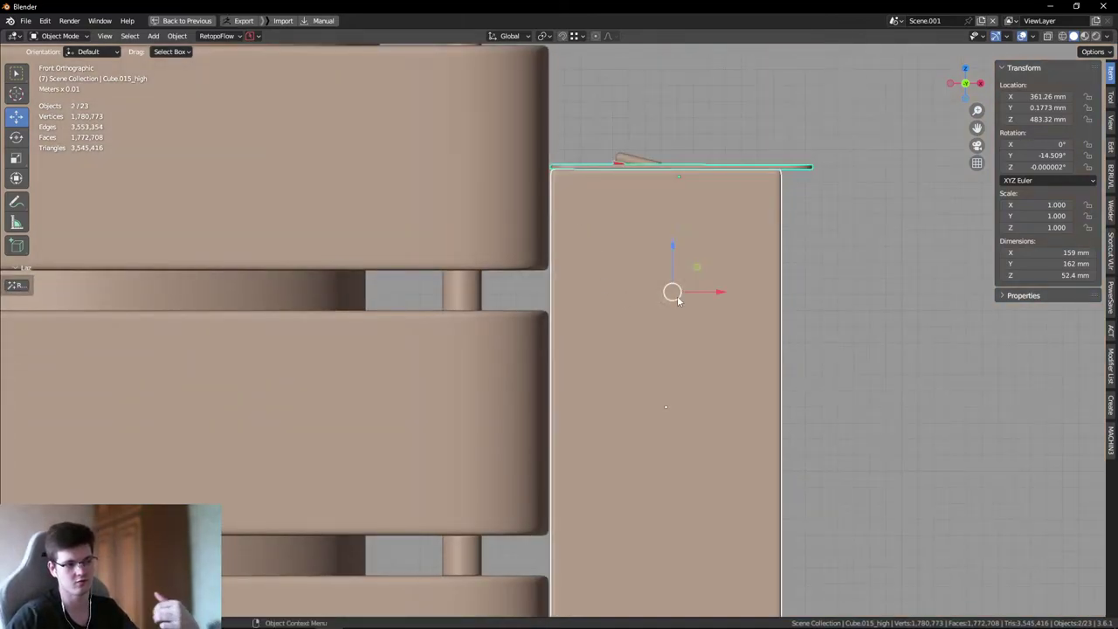
{"action": "left_click_drag", "start_coordinate": [709, 290], "coordinate": [706, 289]}
{"action": "right_click", "coordinate": [706, 289]}
{"action": "key", "text": "alt+a"}
- Inspect the adjustable feet under the base plate and compare them with the feet in the reference photo
{"action": "scroll", "coordinate": [533, 240], "scroll_direction": "down", "scroll_amount": 6}
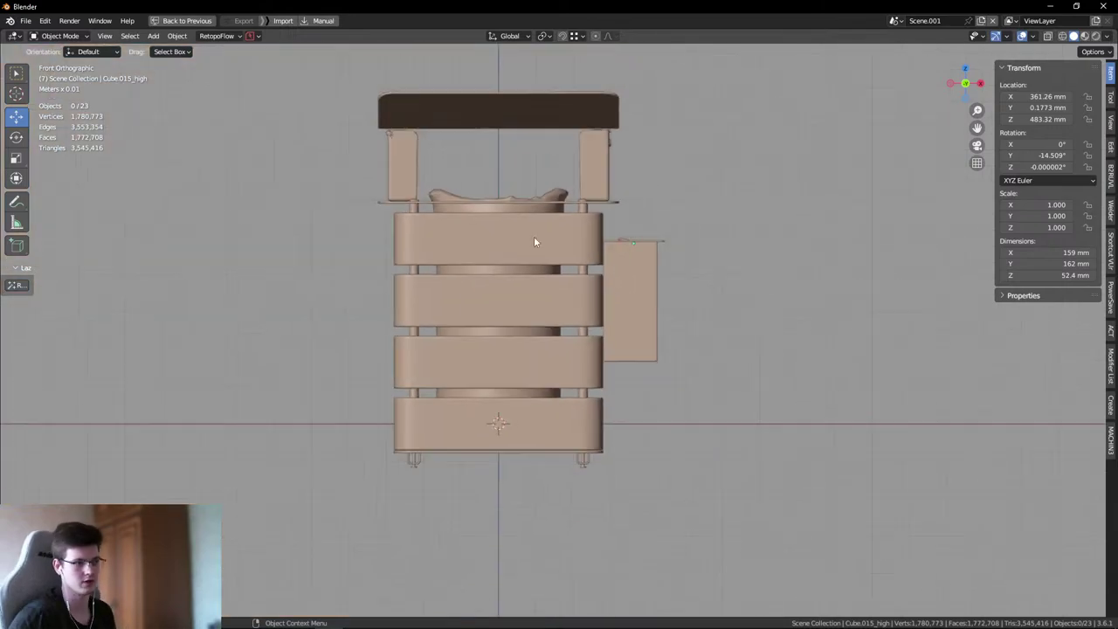
{"action": "middle_click_drag", "start_coordinate": [534, 240], "coordinate": [780, 312]}
{"action": "scroll", "coordinate": [779, 312], "scroll_direction": "down", "scroll_amount": 4}
{"action": "scroll", "coordinate": [601, 413], "scroll_direction": "up", "scroll_amount": 10}
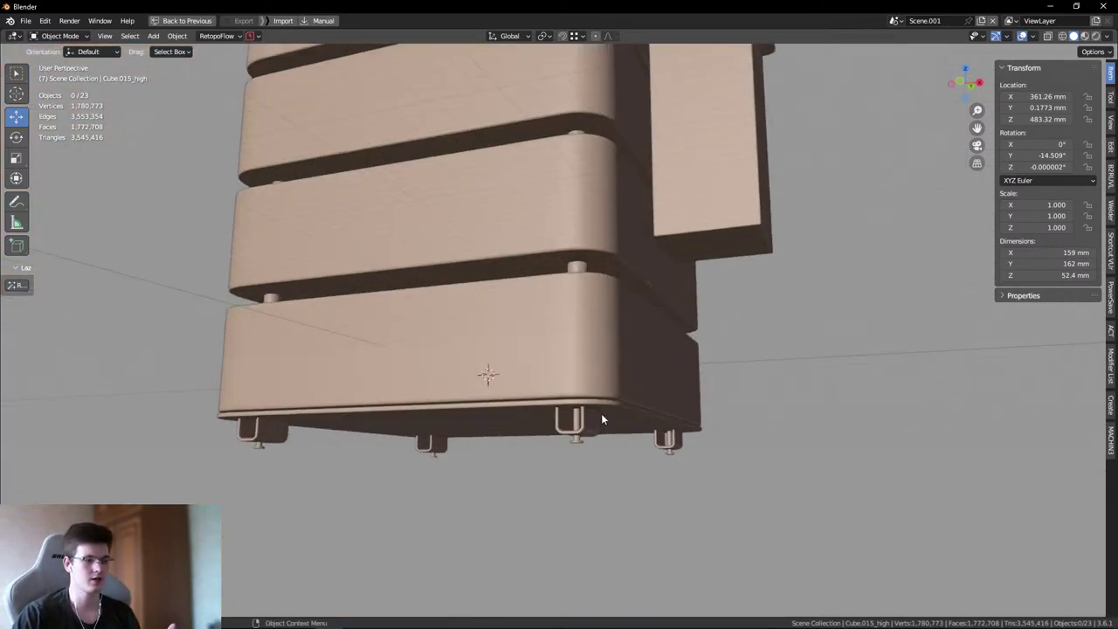
{"action": "key", "text": "KP_1"}
{"action": "scroll", "coordinate": [628, 412], "scroll_direction": "up", "scroll_amount": 3}
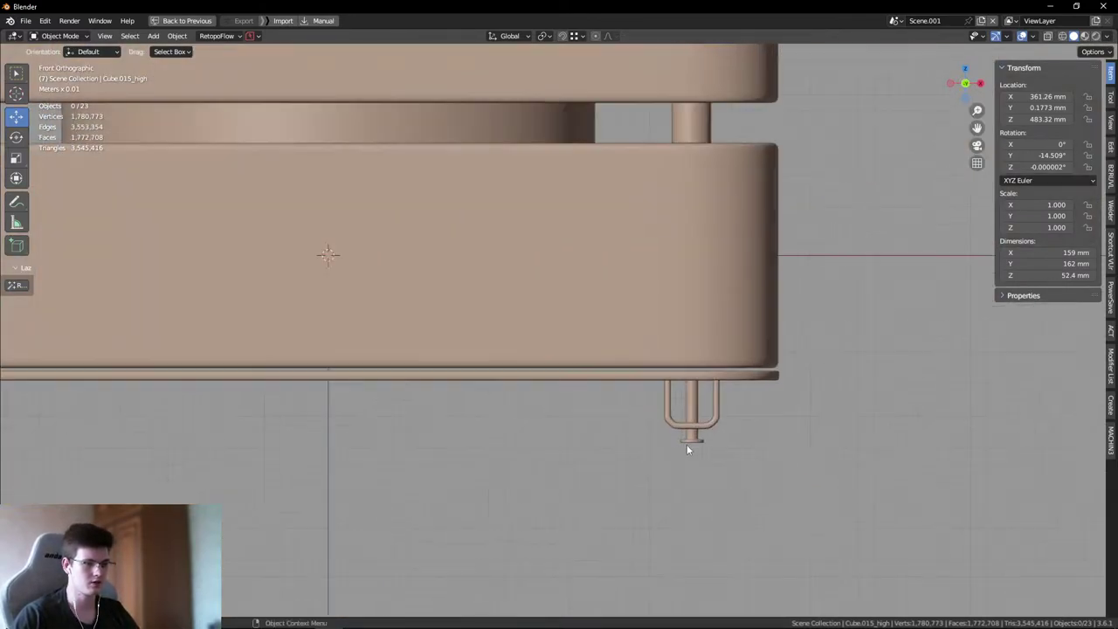
{"action": "left_click", "coordinate": [689, 437]}
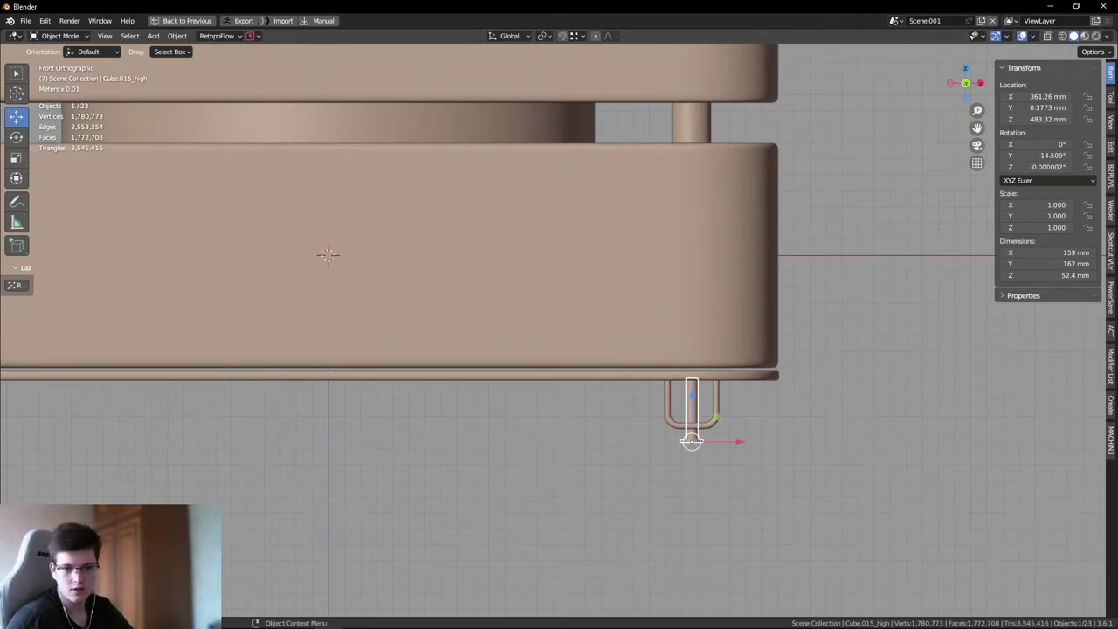
{"action": "key", "text": "alt+Tab"}
{"action": "scroll", "coordinate": [813, 491], "scroll_direction": "up", "scroll_amount": 5}
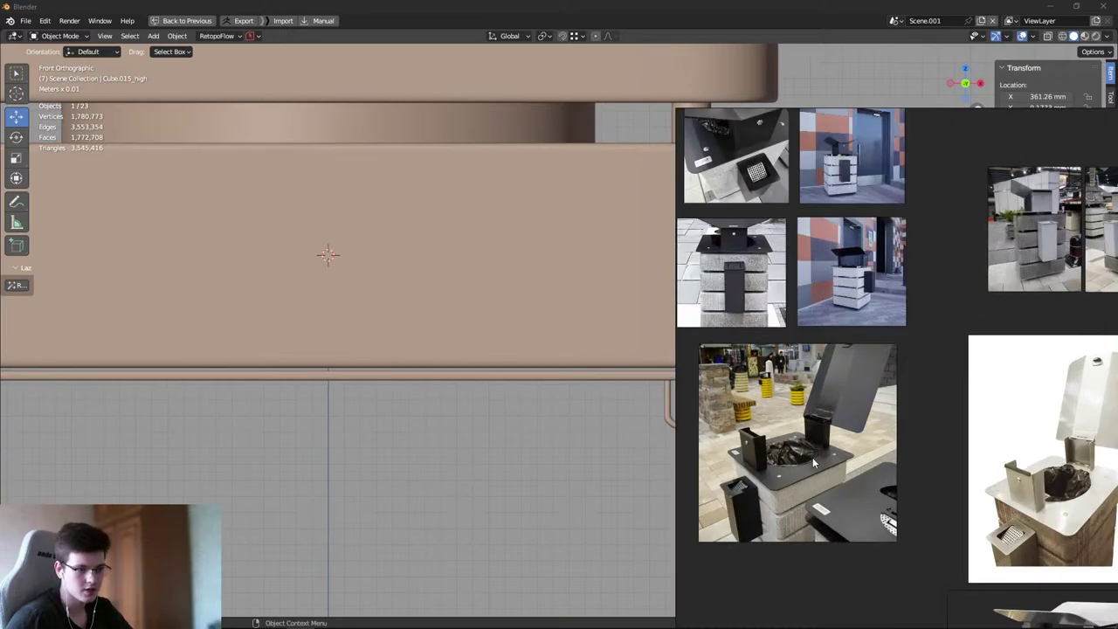
{"action": "scroll", "coordinate": [813, 491], "scroll_direction": "up", "scroll_amount": 10}
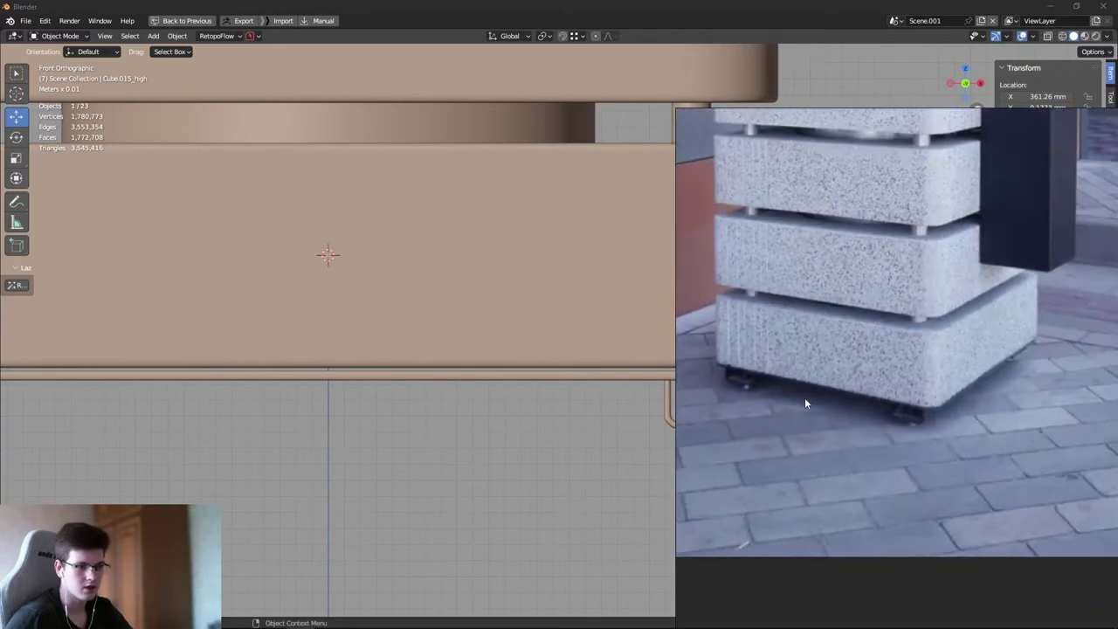
{"action": "key", "text": "alt+Tab"}
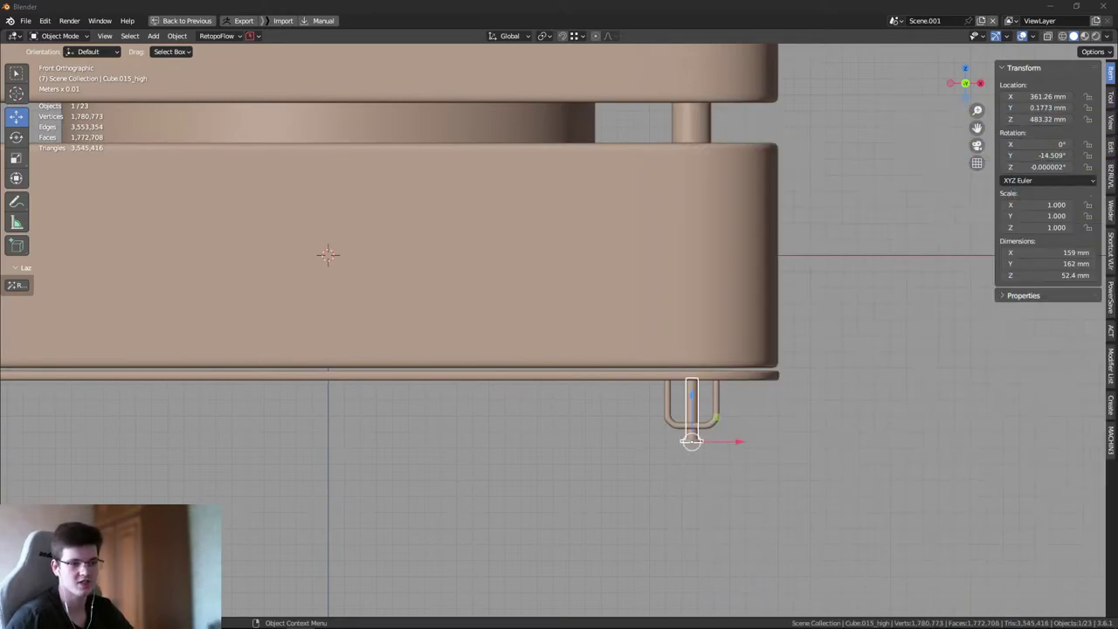
- Examine a foot up close beneath the base plate, the whole trash can in perspective, and the feet from the front
{"action": "left_click", "coordinate": [768, 391]}
{"action": "scroll", "coordinate": [768, 392], "scroll_direction": "up", "scroll_amount": 6}
{"action": "left_click_drag", "start_coordinate": [630, 384], "coordinate": [718, 365]}
{"action": "scroll", "coordinate": [562, 374], "scroll_direction": "down", "scroll_amount": 6}
{"action": "scroll", "coordinate": [671, 332], "scroll_direction": "down", "scroll_amount": 3}
{"action": "middle_click_drag", "start_coordinate": [671, 332], "coordinate": [599, 381]}
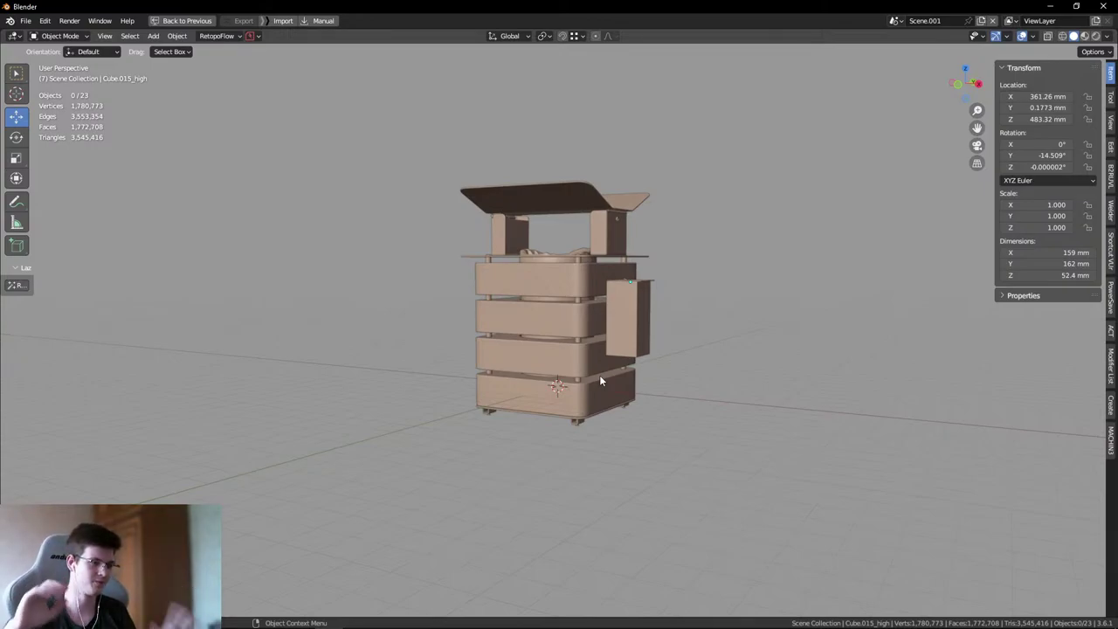
{"action": "scroll", "coordinate": [574, 352], "scroll_direction": "up", "scroll_amount": 4}
{"action": "middle_click_drag", "start_coordinate": [593, 298], "coordinate": [576, 316]}
{"action": "left_click_drag", "start_coordinate": [243, 522], "coordinate": [687, 486]}
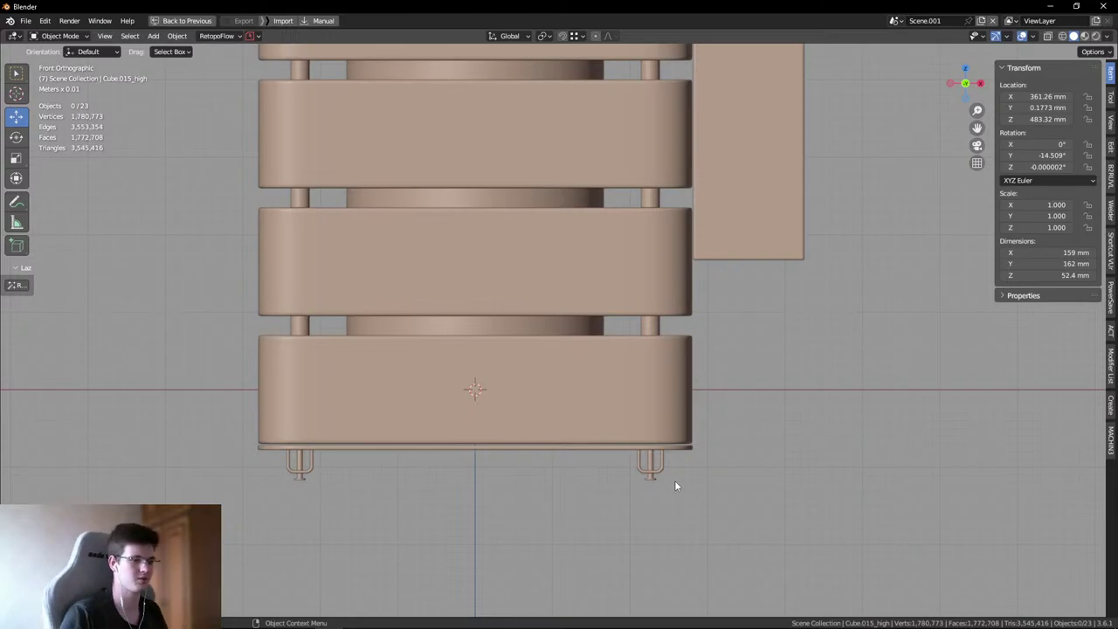
{"action": "scroll", "coordinate": [675, 480], "scroll_direction": "up", "scroll_amount": 1}
{"action": "scroll", "coordinate": [655, 472], "scroll_direction": "down", "scroll_amount": 6}
- Select the entire trash can and try to raise it 112.2 mm along global Z so its feet meet the ground line
{"action": "left_click_drag", "start_coordinate": [862, 536], "coordinate": [432, 201]}
{"action": "key", "text": "g"}
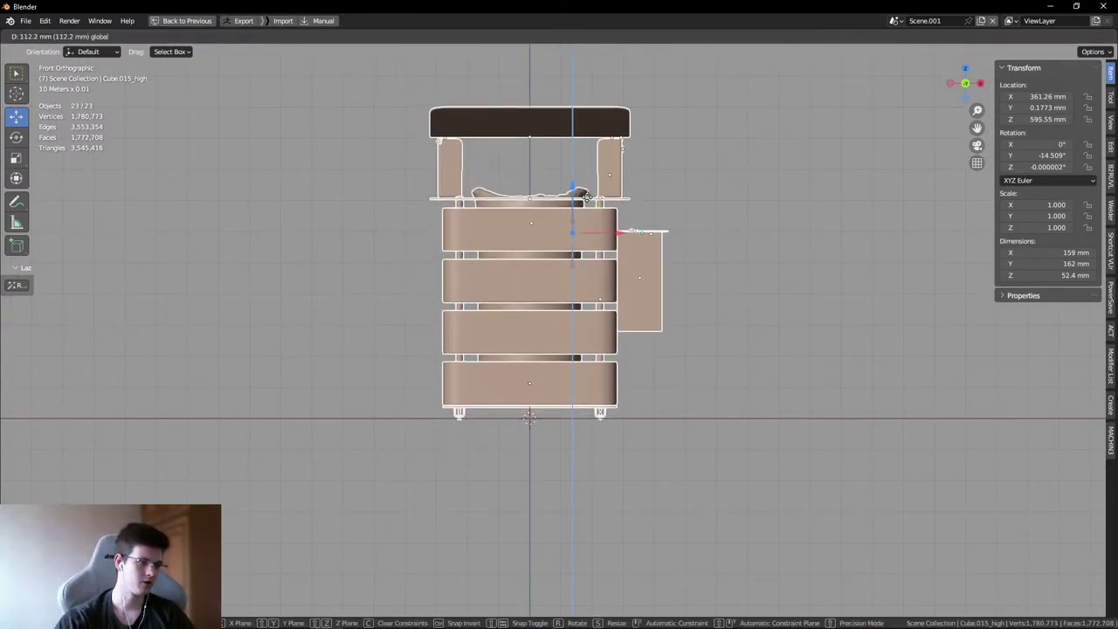
{"action": "key", "text": "Escape"}
{"action": "key", "text": "alt+a"}
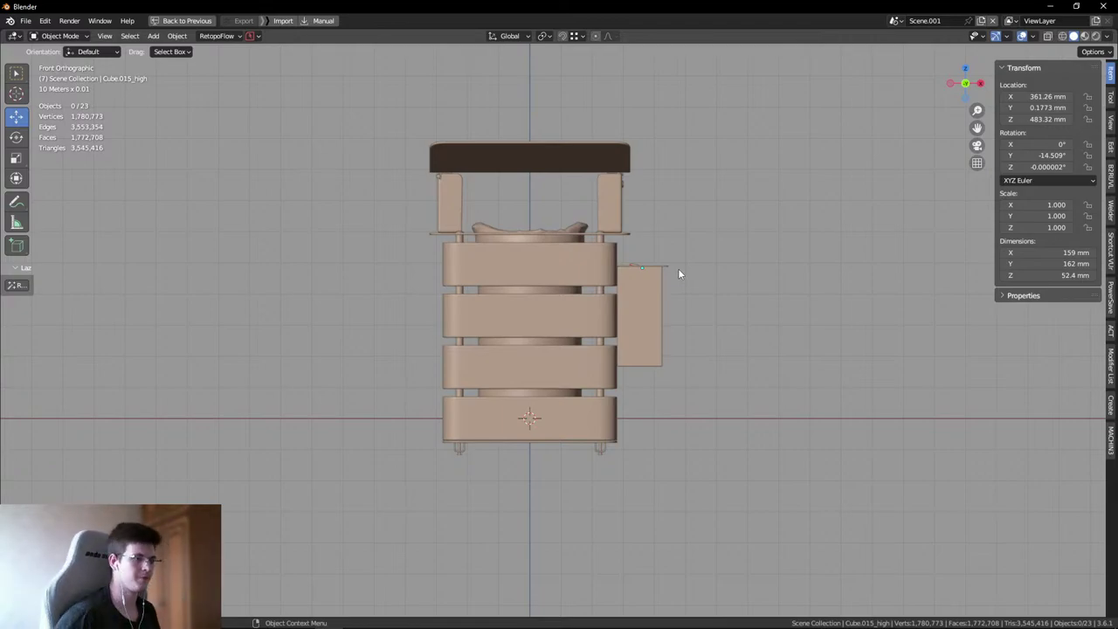
- Check the whole trash can's placement in the front view and how its base and feet sit relative to the ground line
{"action": "left_click_drag", "start_coordinate": [297, 114], "coordinate": [769, 524]}
{"action": "right_click", "coordinate": [723, 489]}
{"action": "left_click", "coordinate": [624, 508]}
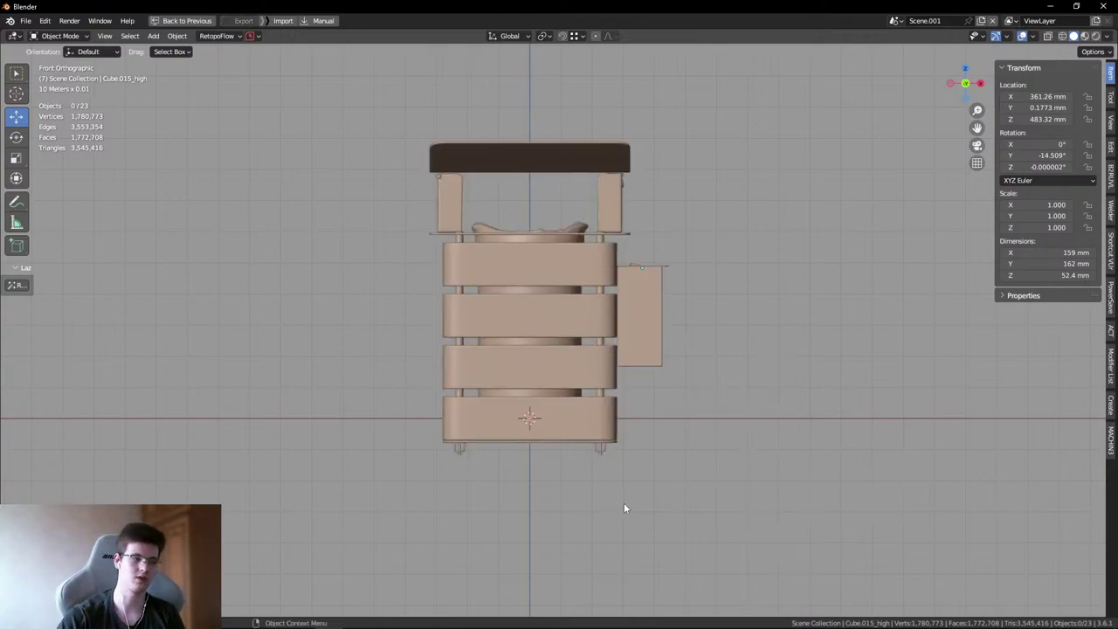
{"action": "scroll", "coordinate": [624, 502], "scroll_direction": "up", "scroll_amount": 6}
{"action": "left_click_drag", "start_coordinate": [200, 454], "coordinate": [743, 389]}
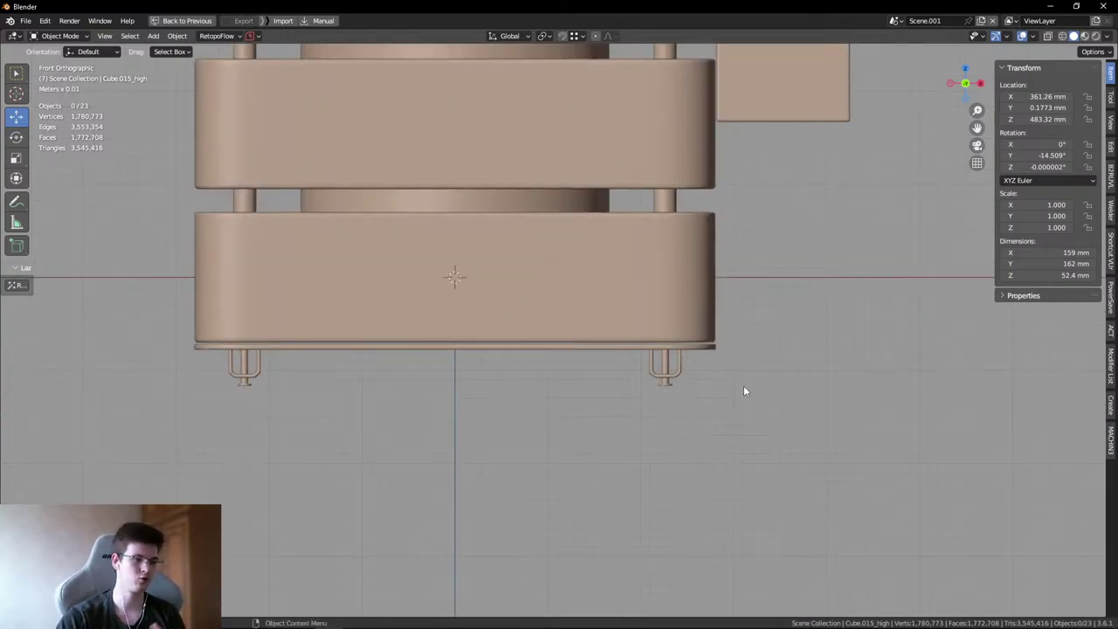
{"action": "scroll", "coordinate": [676, 400], "scroll_direction": "down", "scroll_amount": 4}
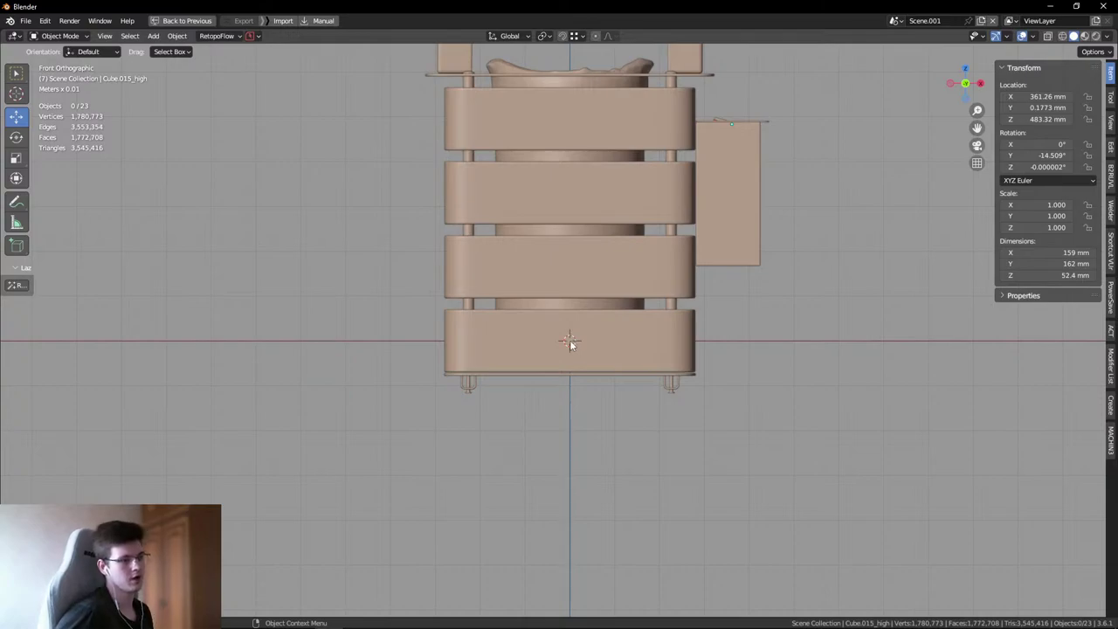
{"action": "scroll", "coordinate": [569, 340], "scroll_direction": "down", "scroll_amount": 5}
{"action": "key", "text": "a"}
{"action": "scroll", "coordinate": [601, 225], "scroll_direction": "up", "scroll_amount": 2}
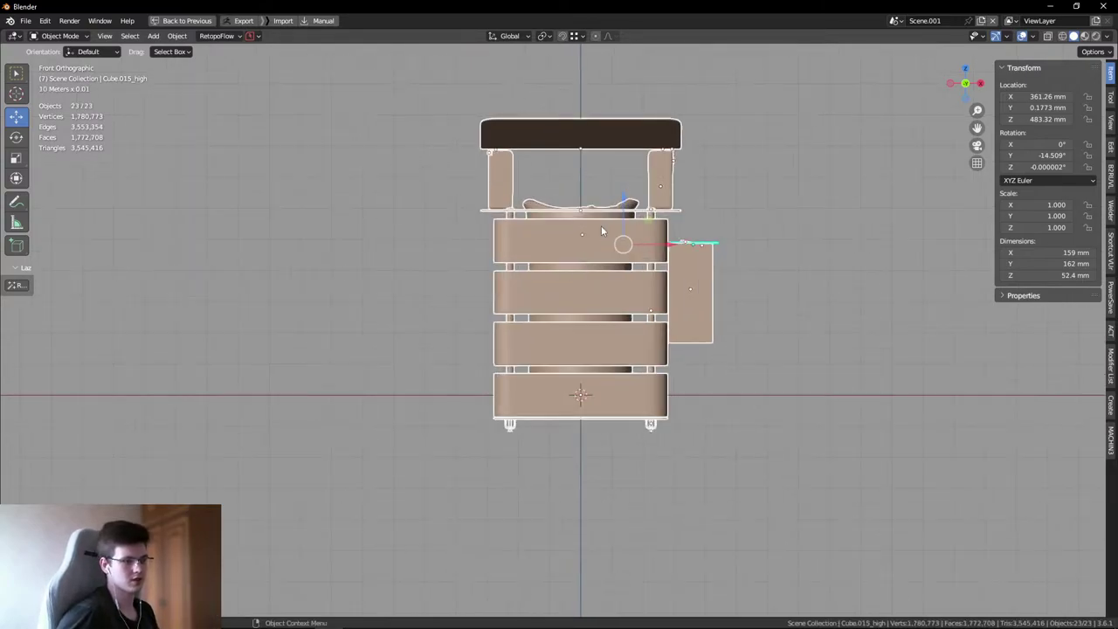
{"action": "key", "text": "g"}
{"action": "key", "text": "z"}
{"action": "right_click", "coordinate": [628, 181]}
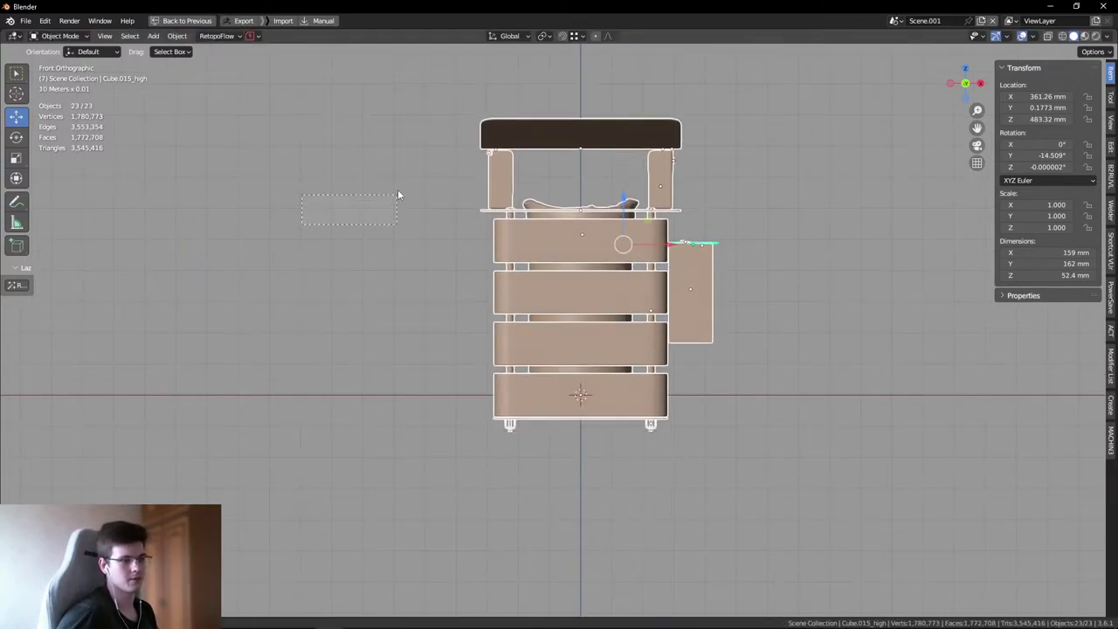
{"action": "left_click", "coordinate": [399, 192]}
- Examine the whole trash can in perspective, from the lid and ashtray down to where its base meets the ground grid
{"action": "middle_click_drag", "start_coordinate": [729, 192], "coordinate": [522, 299]}
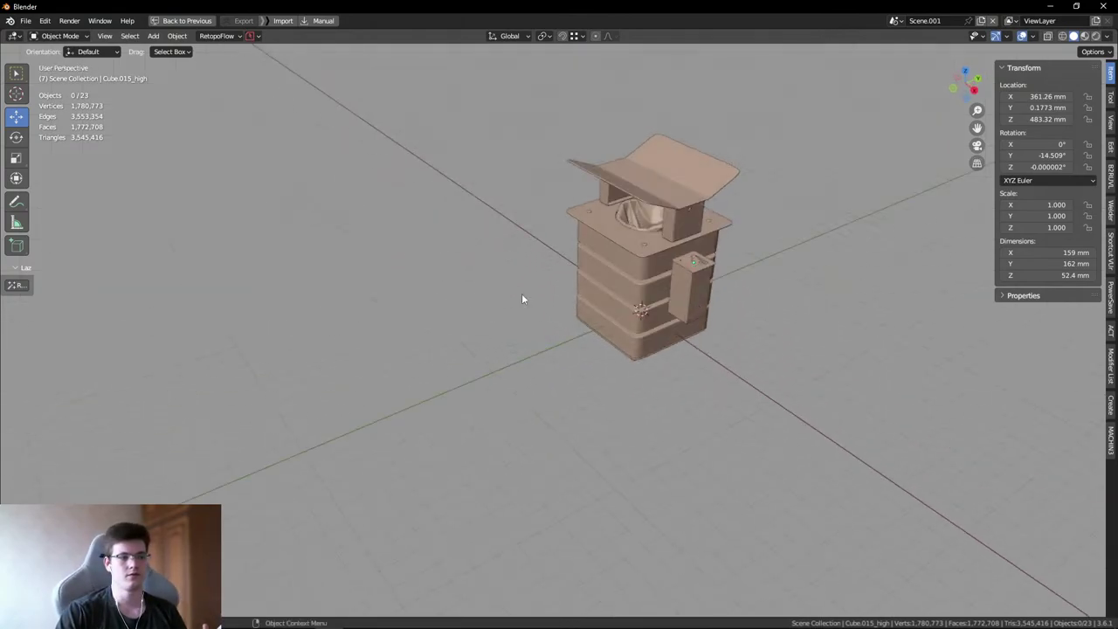
{"action": "middle_click_drag", "start_coordinate": [790, 329], "coordinate": [622, 307]}
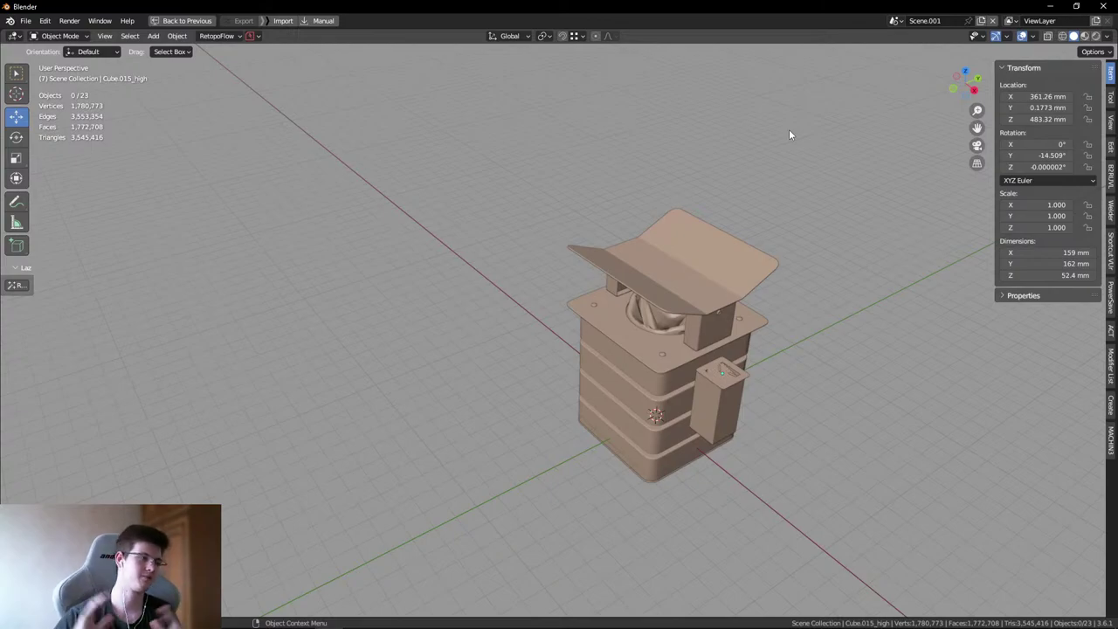
{"action": "middle_click_drag", "start_coordinate": [789, 133], "coordinate": [739, 285]}
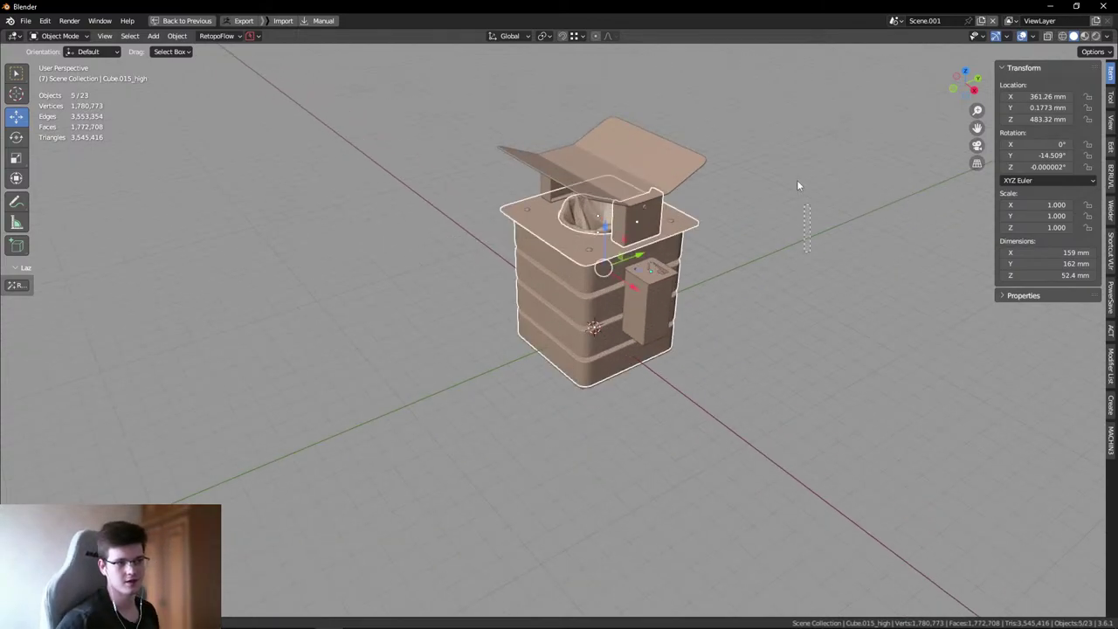
{"action": "middle_click_drag", "start_coordinate": [786, 225], "coordinate": [786, 309]}
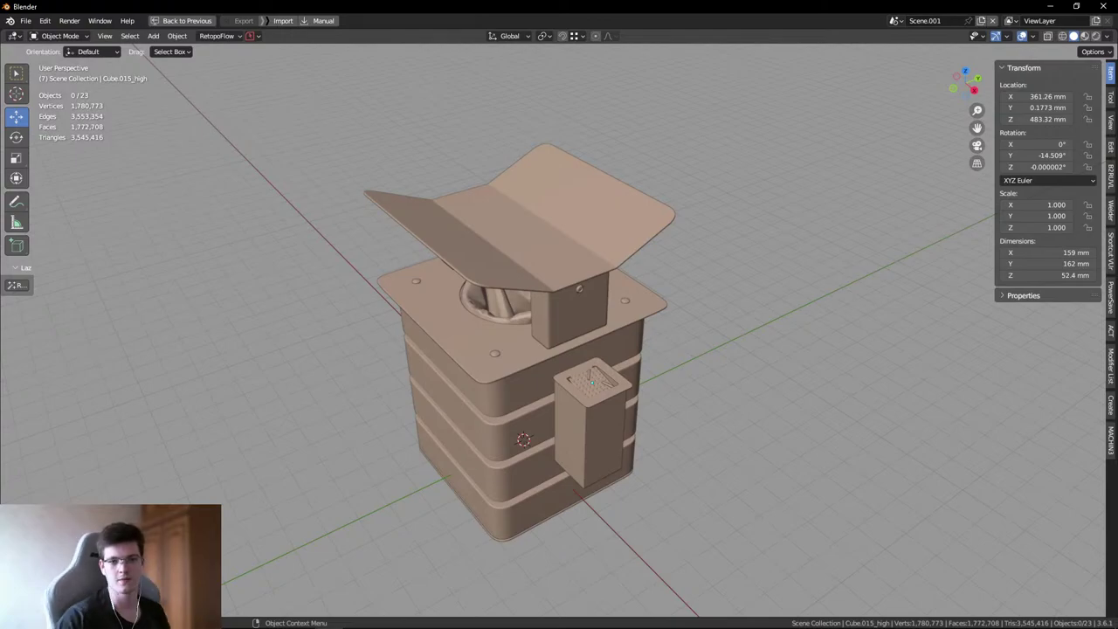
{"action": "middle_click_drag", "start_coordinate": [587, 369], "coordinate": [626, 454]}
- Inspect a foot and the base plate up close from the front, comparing the perspective and orthographic projections
{"action": "key", "text": "KP_1"}
{"action": "scroll", "coordinate": [667, 407], "scroll_direction": "up", "scroll_amount": 4}
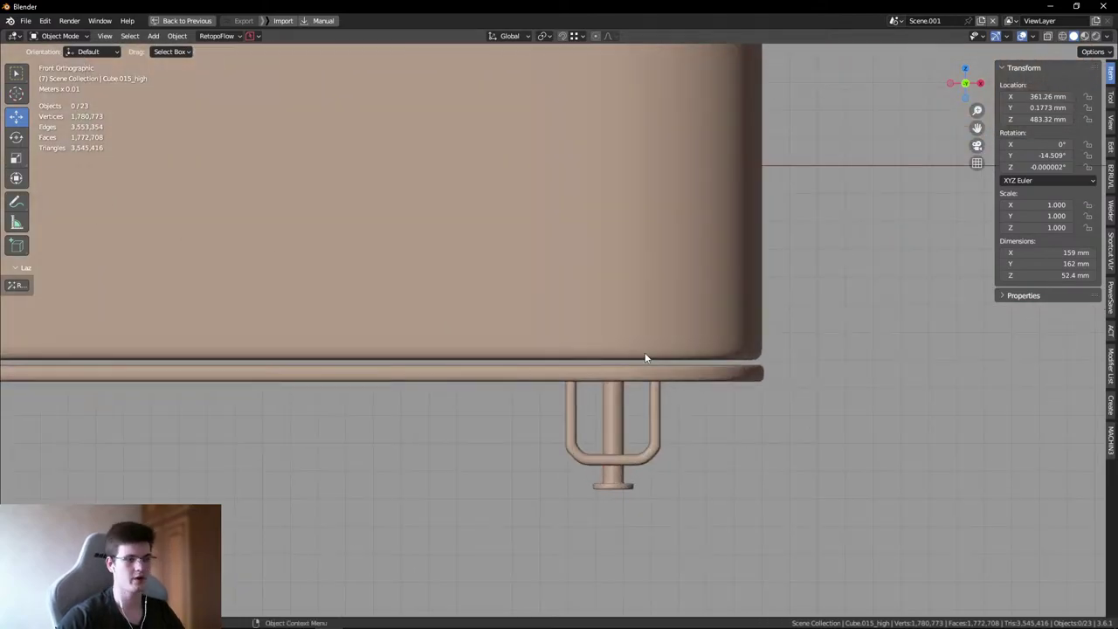
{"action": "key", "text": "KP_5"}
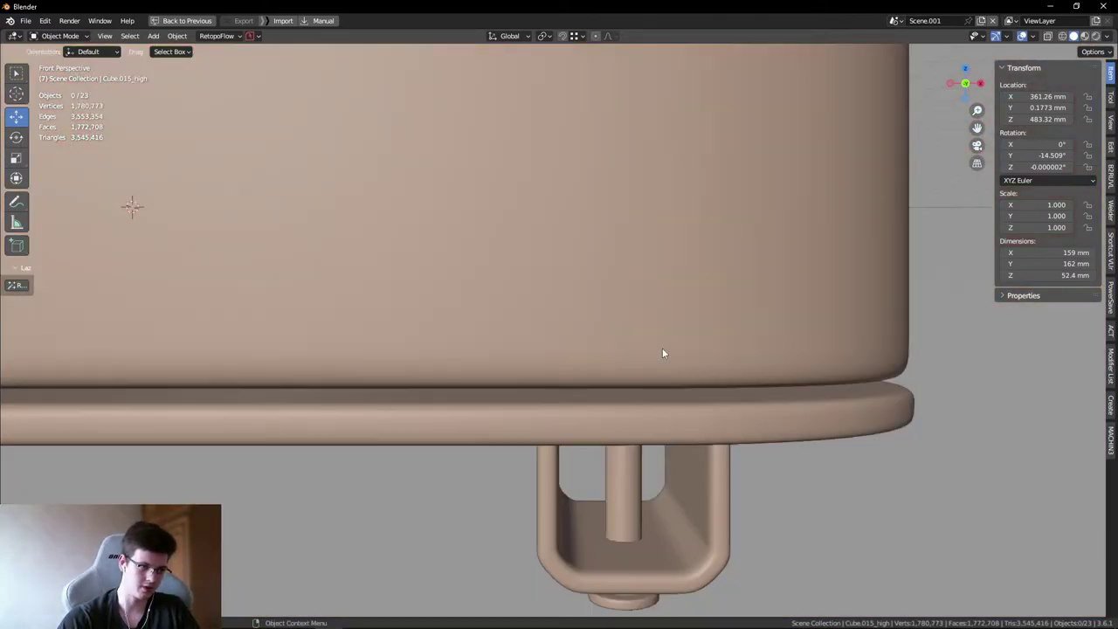
{"action": "key", "text": "KP_5"}
{"action": "scroll", "coordinate": [665, 352], "scroll_direction": "up", "scroll_amount": 3}
{"action": "scroll", "coordinate": [694, 362], "scroll_direction": "down", "scroll_amount": 2}
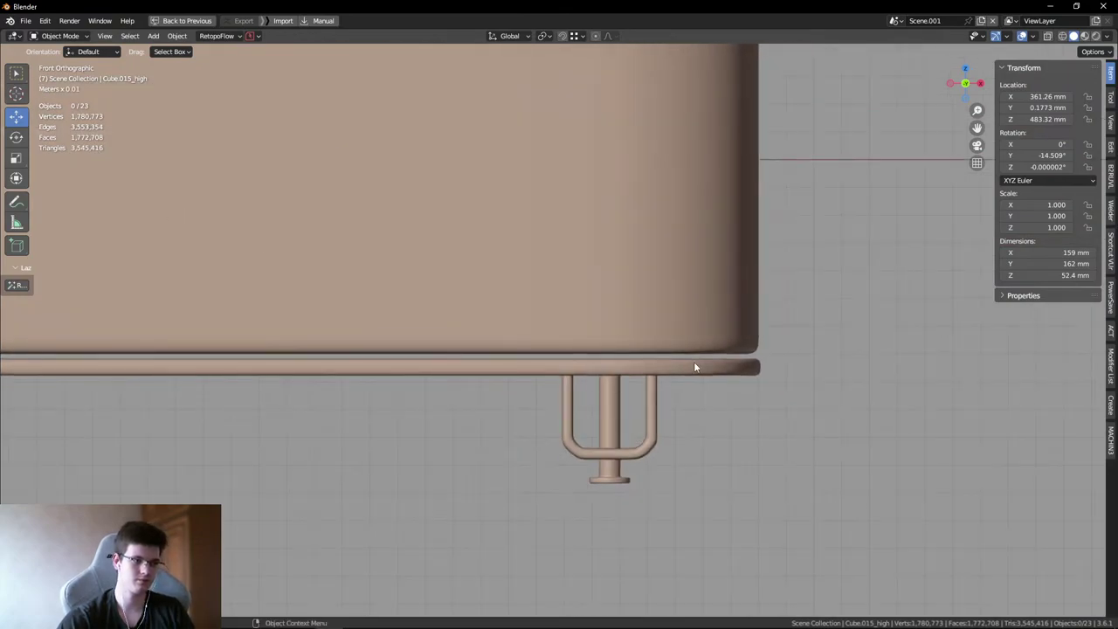
- Select the base plate with its feet to check the gap below the lowest tier, and review the can's body from outside
{"action": "scroll", "coordinate": [695, 367], "scroll_direction": "down", "scroll_amount": 1}
{"action": "scroll", "coordinate": [690, 437], "scroll_direction": "down", "scroll_amount": 3}
{"action": "left_click_drag", "start_coordinate": [686, 498], "coordinate": [4, 356]}
{"action": "scroll", "coordinate": [458, 350], "scroll_direction": "up", "scroll_amount": 7}
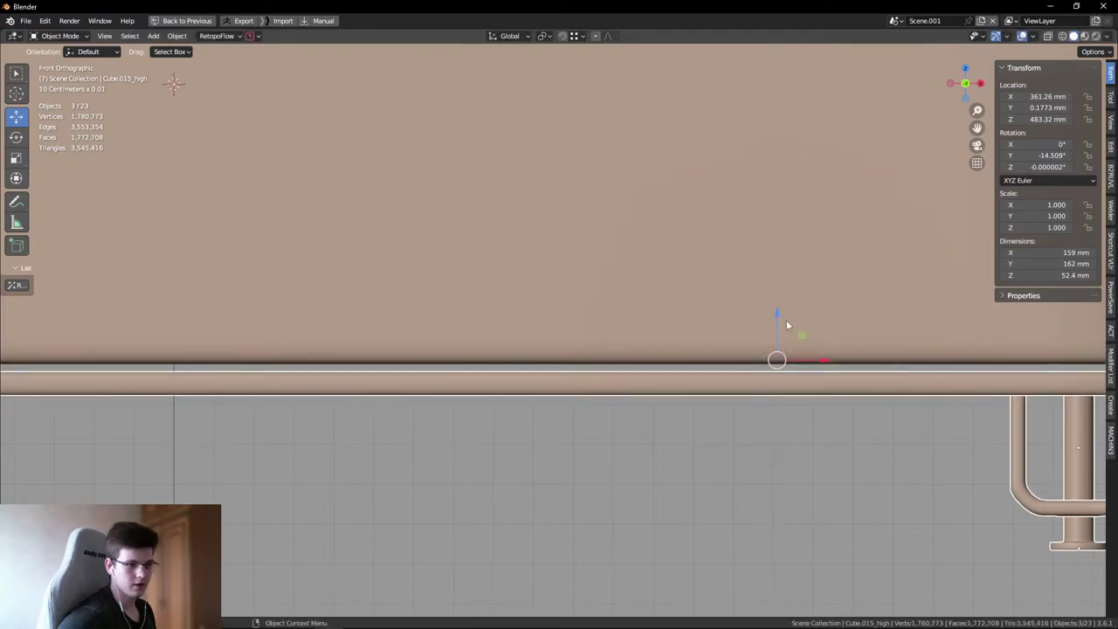
{"action": "key", "text": "alt+a"}
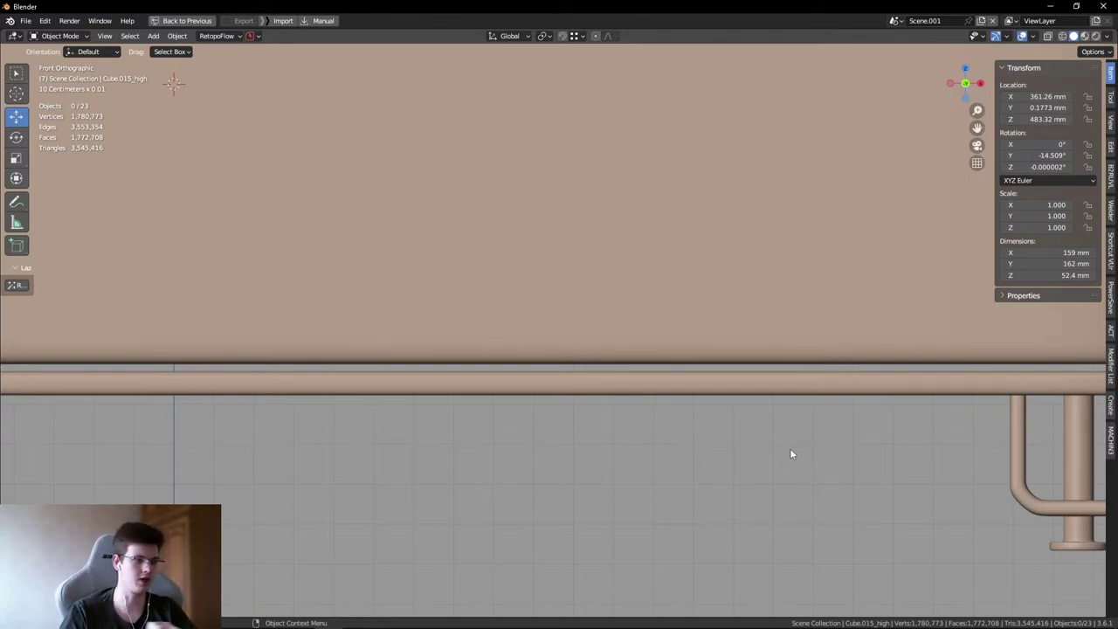
{"action": "scroll", "coordinate": [481, 420], "scroll_direction": "down", "scroll_amount": 6}
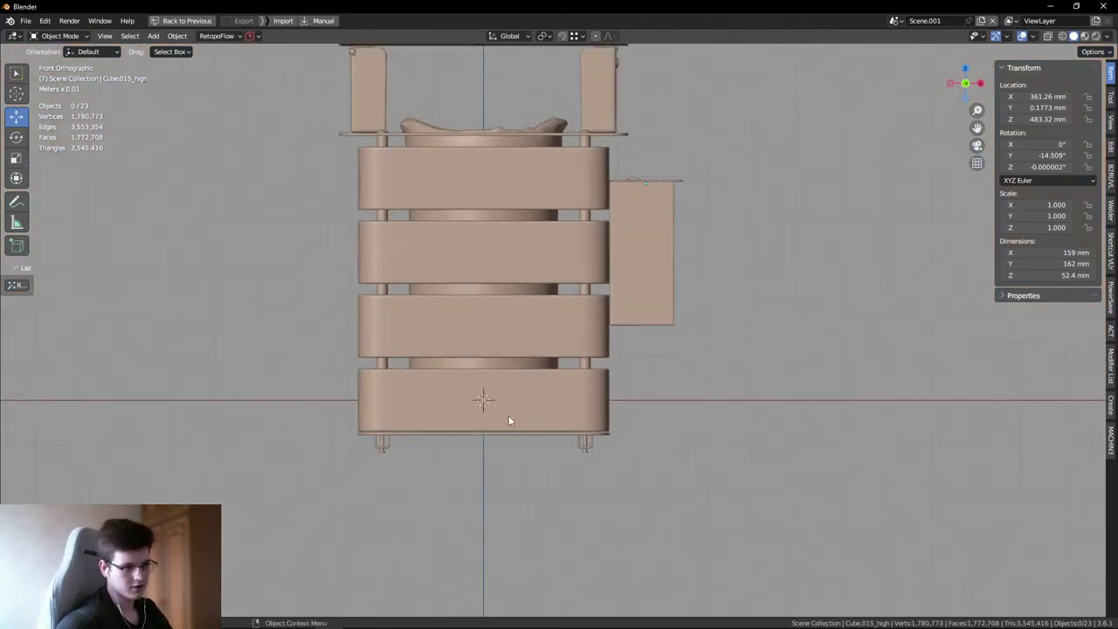
{"action": "middle_click_drag", "start_coordinate": [509, 421], "coordinate": [622, 360]}
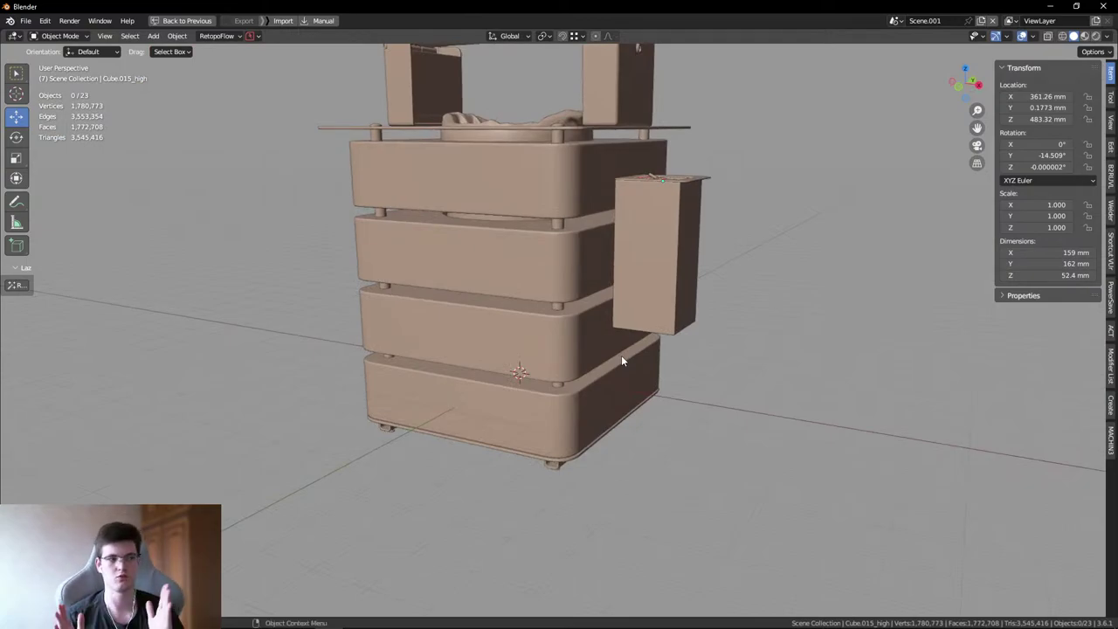
{"action": "key", "text": "KP_1"}
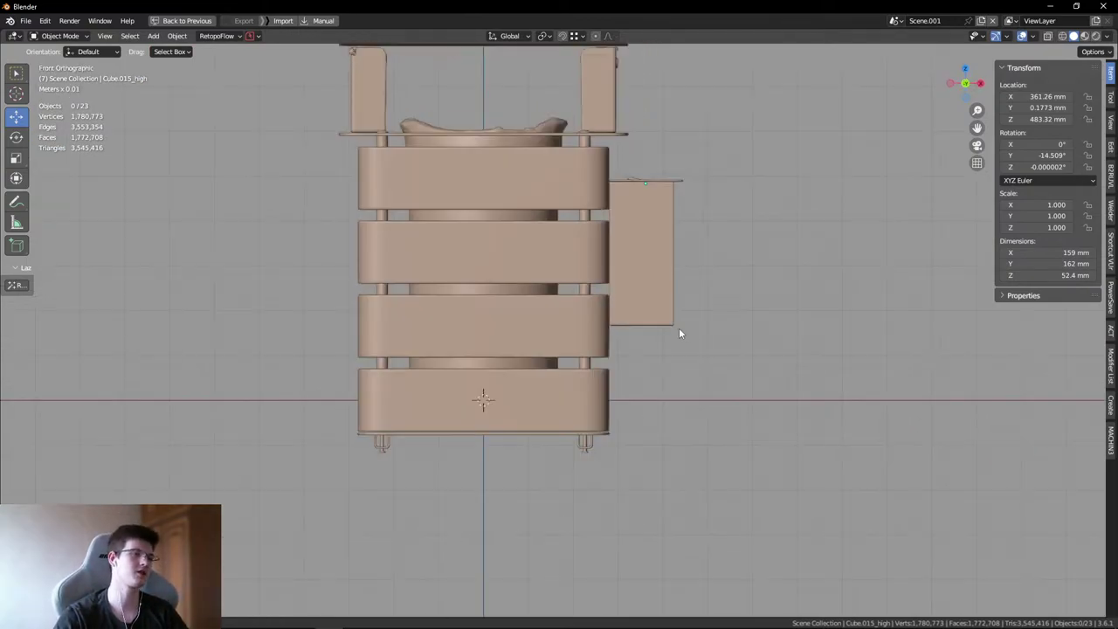
- Inspect how the lid support sits on the top plate, from the front and in perspective
{"action": "scroll", "coordinate": [578, 315], "scroll_direction": "up", "scroll_amount": 5, "text": "shift"}
{"action": "scroll", "coordinate": [673, 332], "scroll_direction": "up", "scroll_amount": 3}
{"action": "left_click", "coordinate": [669, 451]}
{"action": "scroll", "coordinate": [677, 394], "scroll_direction": "down", "scroll_amount": 5, "text": "shift"}
{"action": "scroll", "coordinate": [681, 350], "scroll_direction": "up", "scroll_amount": 4}
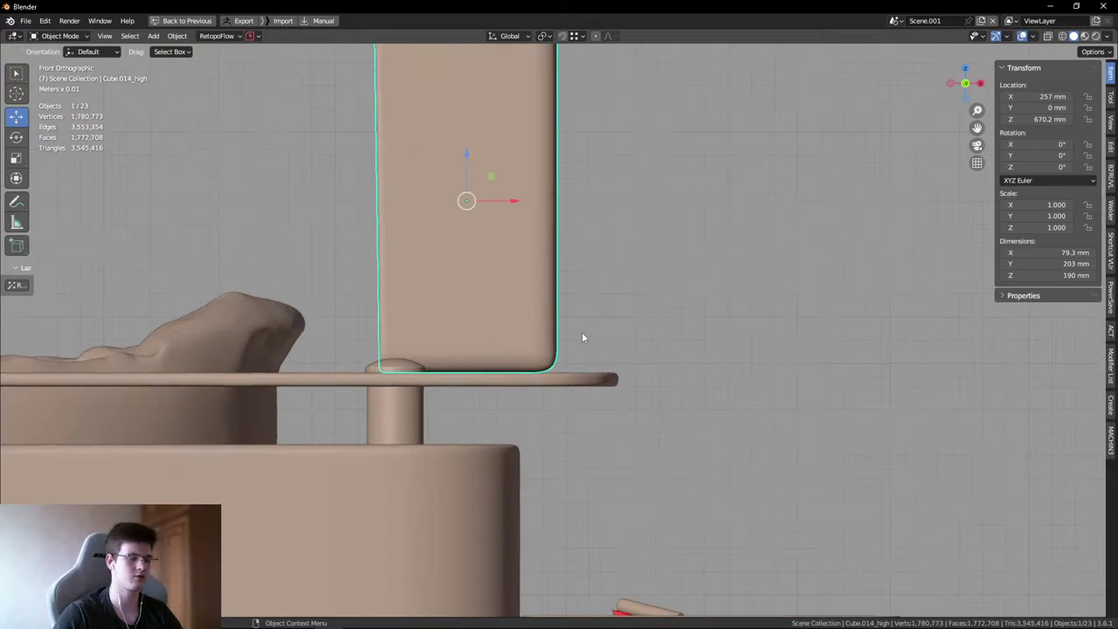
{"action": "scroll", "coordinate": [542, 335], "scroll_direction": "up", "scroll_amount": 1}
{"action": "left_click", "coordinate": [554, 367]}
{"action": "key", "text": "alt+a"}
{"action": "middle_click_drag", "start_coordinate": [519, 324], "coordinate": [255, 339]}
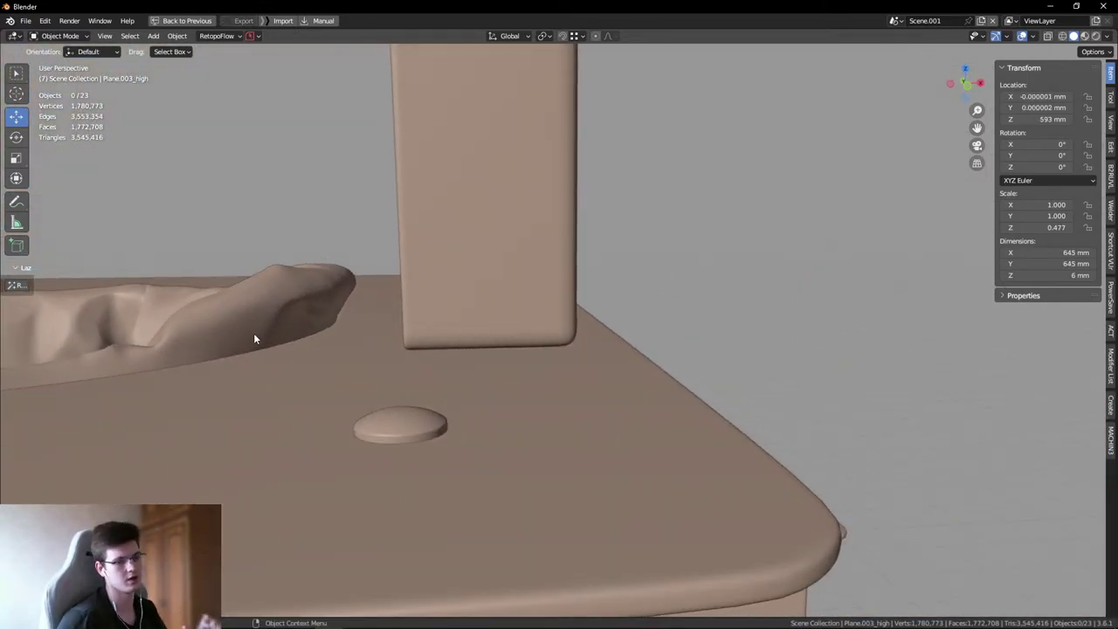
{"action": "key", "text": "KP_1"}
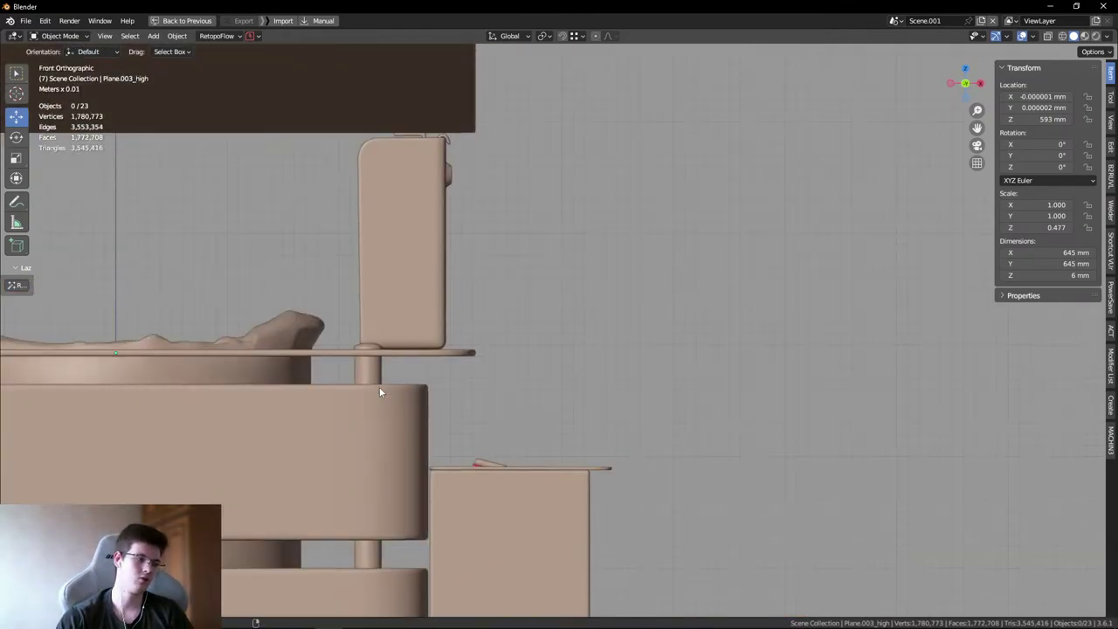
- Examine the gap between the lowest tier and the base plate in the front view
{"action": "middle_click_drag", "start_coordinate": [422, 379], "coordinate": [425, 278], "text": "shift"}
{"action": "scroll", "coordinate": [425, 277], "scroll_direction": "up", "scroll_amount": 5}
{"action": "left_click_drag", "start_coordinate": [150, 292], "coordinate": [799, 322]}
{"action": "left_click", "coordinate": [799, 322]}
{"action": "scroll", "coordinate": [726, 294], "scroll_direction": "up", "scroll_amount": 4}
{"action": "scroll", "coordinate": [727, 294], "scroll_direction": "down", "scroll_amount": 3}
{"action": "scroll", "coordinate": [428, 316], "scroll_direction": "up", "scroll_amount": 6}
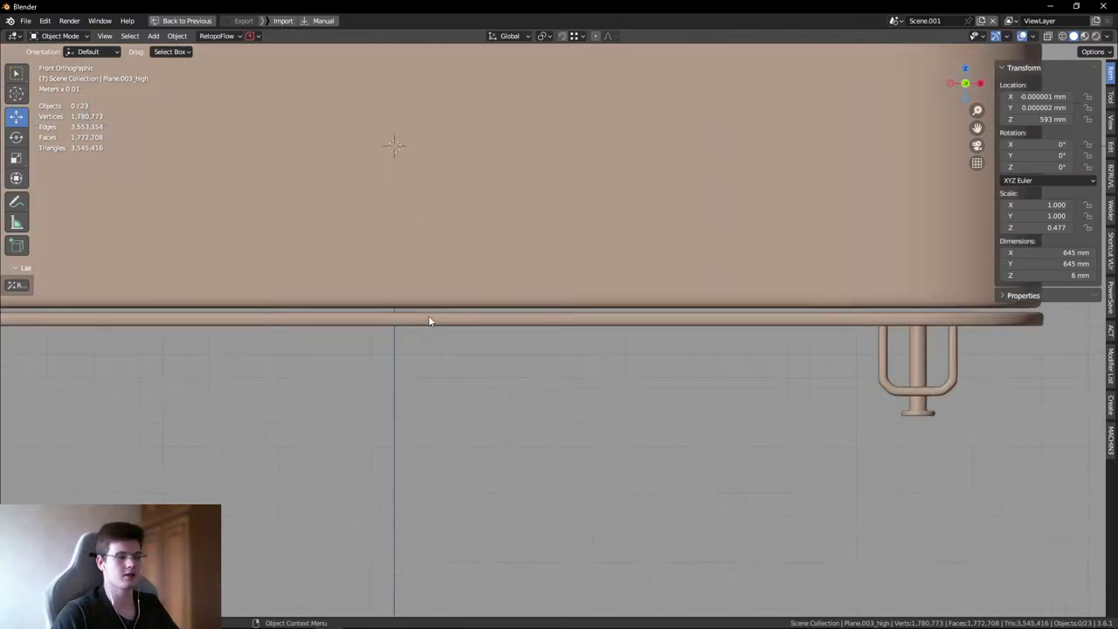
{"action": "scroll", "coordinate": [441, 314], "scroll_direction": "down", "scroll_amount": 5}
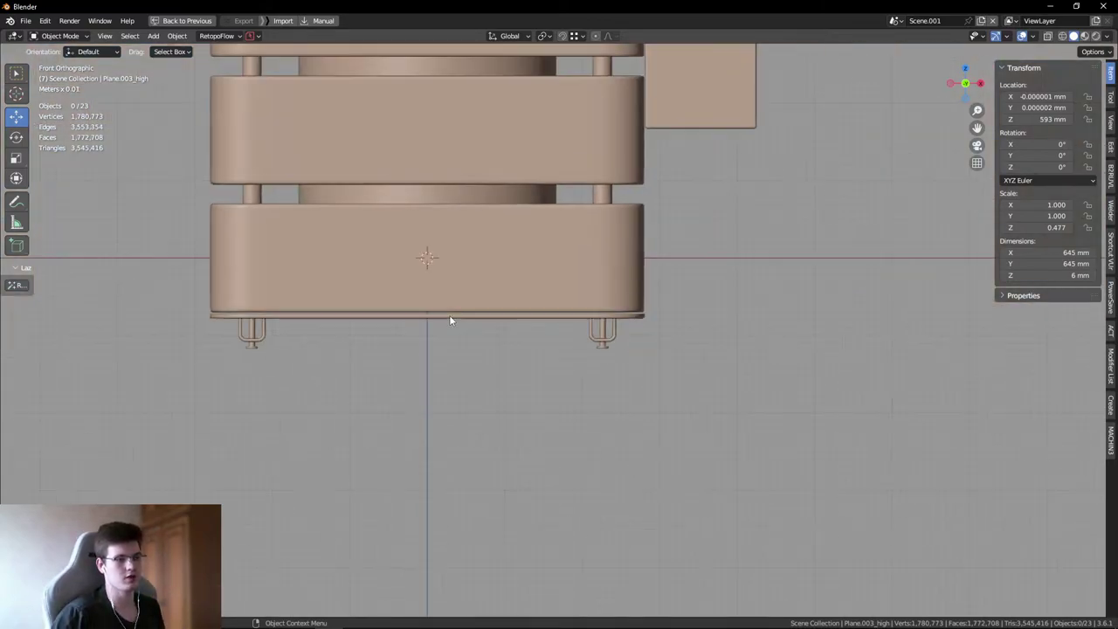
- Raise the base plate together with its feet along Z to close the gap under the lowest tier
{"action": "scroll", "coordinate": [568, 326], "scroll_direction": "up", "scroll_amount": 4}
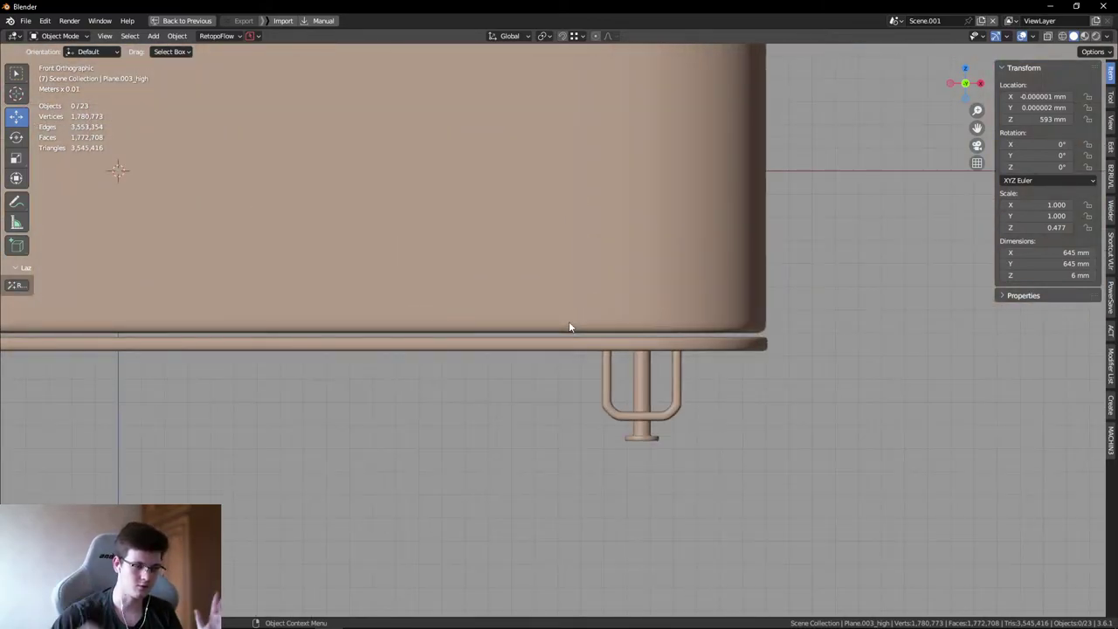
{"action": "scroll", "coordinate": [685, 332], "scroll_direction": "up", "scroll_amount": 5}
{"action": "left_click_drag", "start_coordinate": [690, 421], "coordinate": [407, 354]}
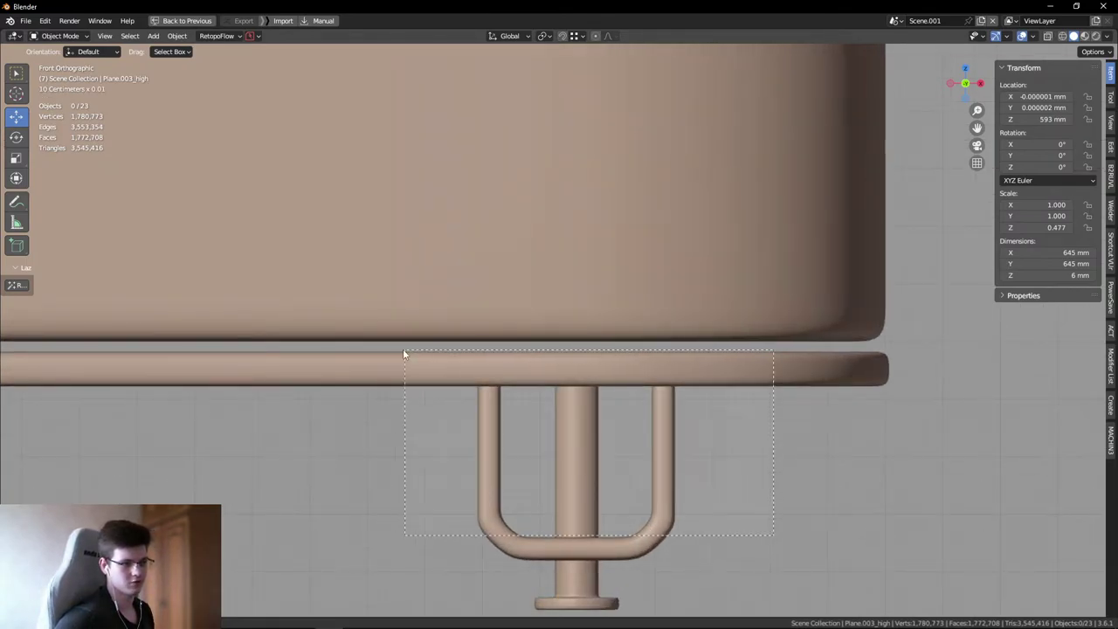
{"action": "left_click_drag", "start_coordinate": [142, 289], "coordinate": [144, 278]}
{"action": "left_click", "coordinate": [466, 392]}
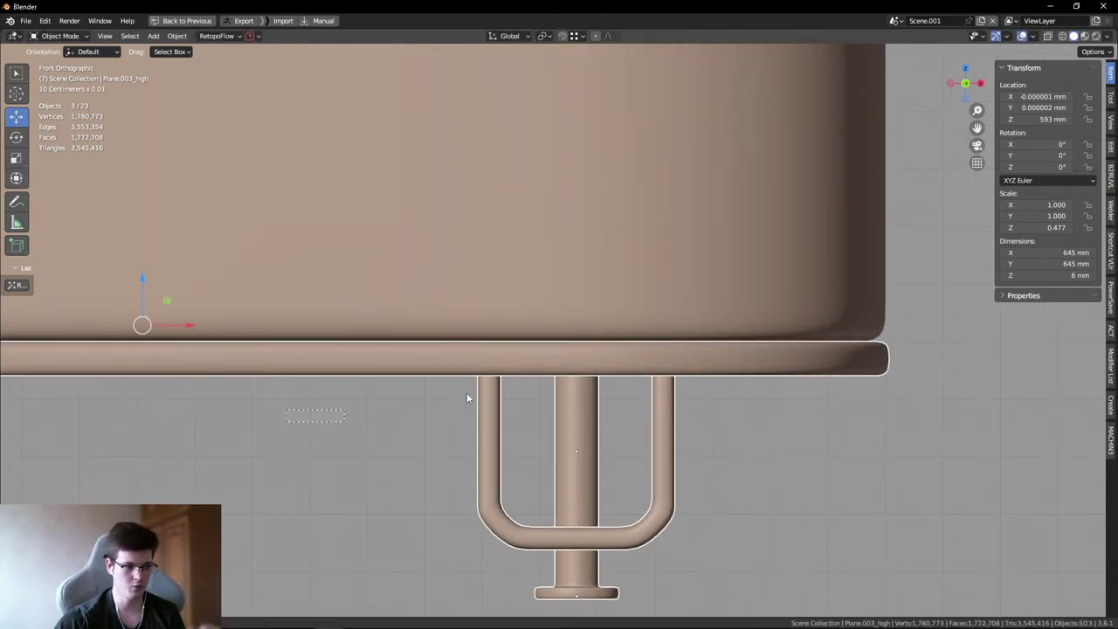
{"action": "scroll", "coordinate": [743, 411], "scroll_direction": "up", "scroll_amount": 4}
{"action": "scroll", "coordinate": [777, 400], "scroll_direction": "down", "scroll_amount": 5}
{"action": "scroll", "coordinate": [774, 363], "scroll_direction": "down", "scroll_amount": 3}
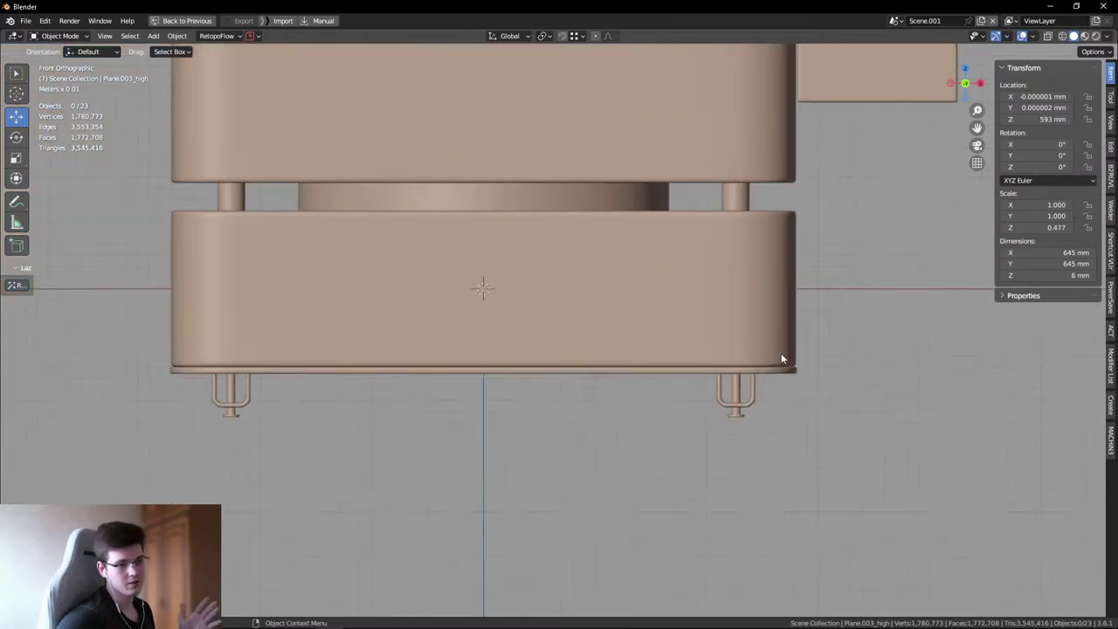
- Inspect the base plate and feet in perspective from low angles around the lowest tier
{"action": "middle_click_drag", "start_coordinate": [781, 355], "coordinate": [758, 237]}
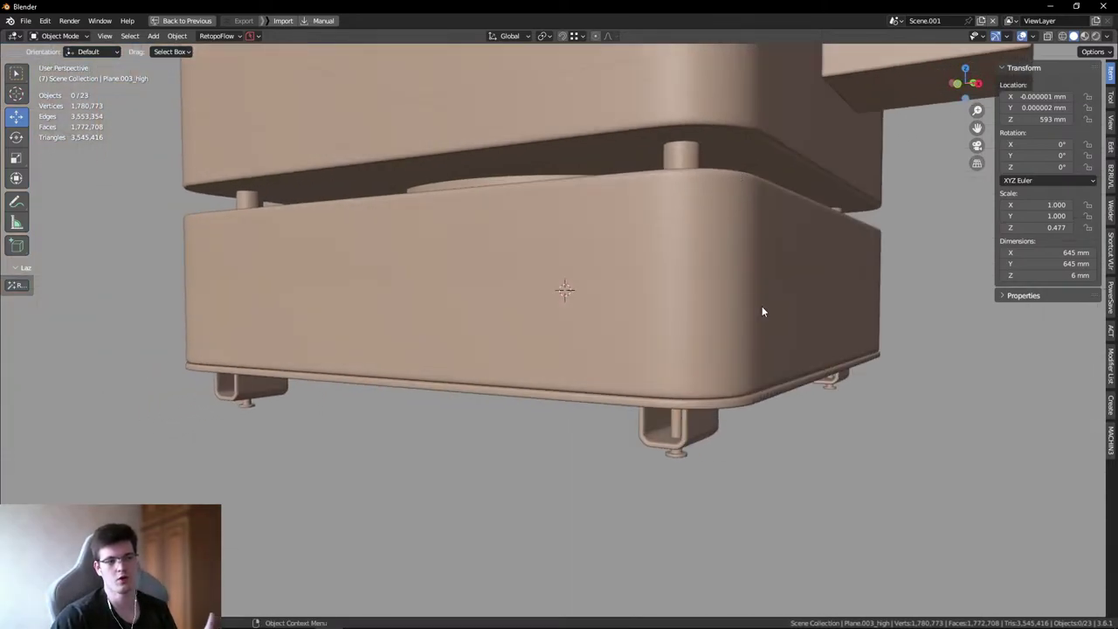
{"action": "scroll", "coordinate": [674, 406], "scroll_direction": "up", "scroll_amount": 4}
{"action": "scroll", "coordinate": [674, 401], "scroll_direction": "down", "scroll_amount": 3}
{"action": "middle_click_drag", "start_coordinate": [675, 401], "coordinate": [619, 316]}
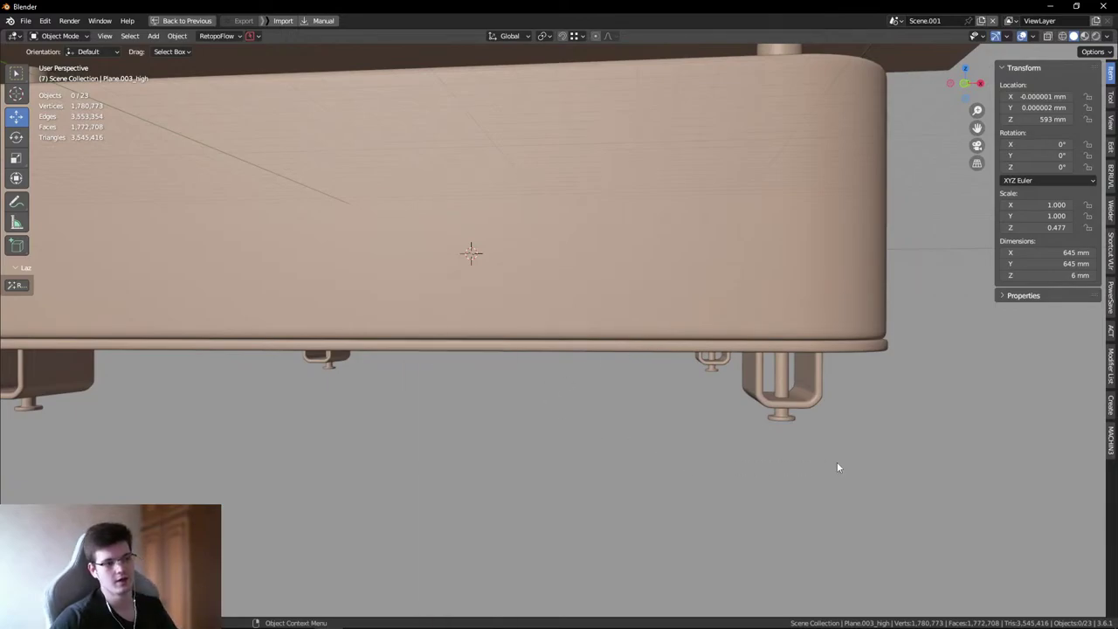
{"action": "scroll", "coordinate": [698, 450], "scroll_direction": "down", "scroll_amount": 5}
{"action": "middle_click_drag", "start_coordinate": [666, 442], "coordinate": [627, 451]}
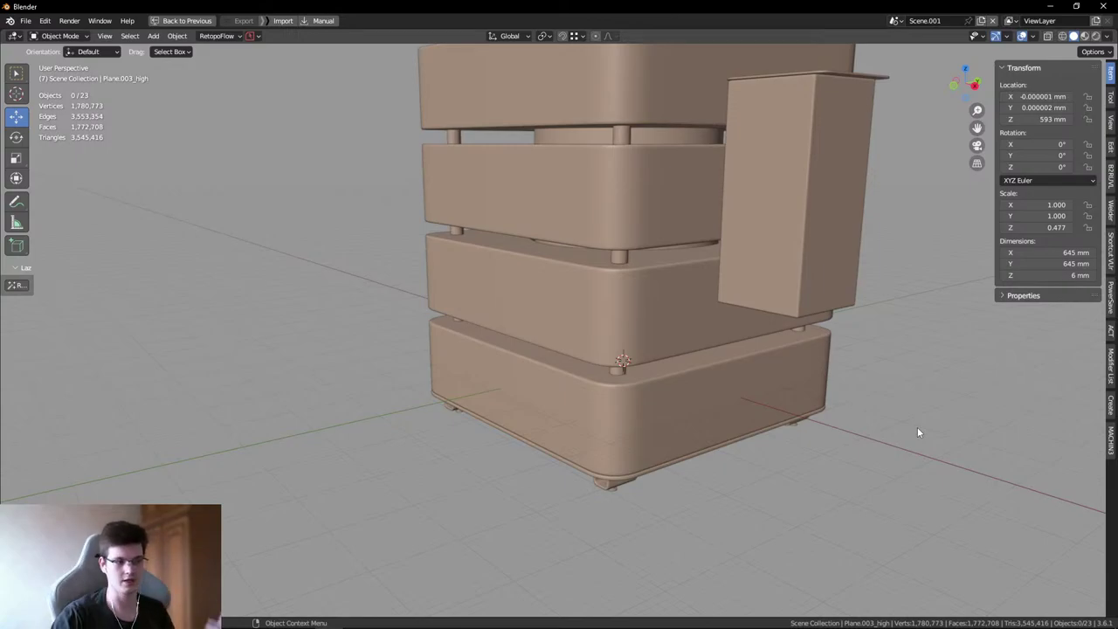
- Try to draw a small shape on the side of the second tier from the top
{"action": "scroll", "coordinate": [852, 383], "scroll_direction": "down", "scroll_amount": 5}
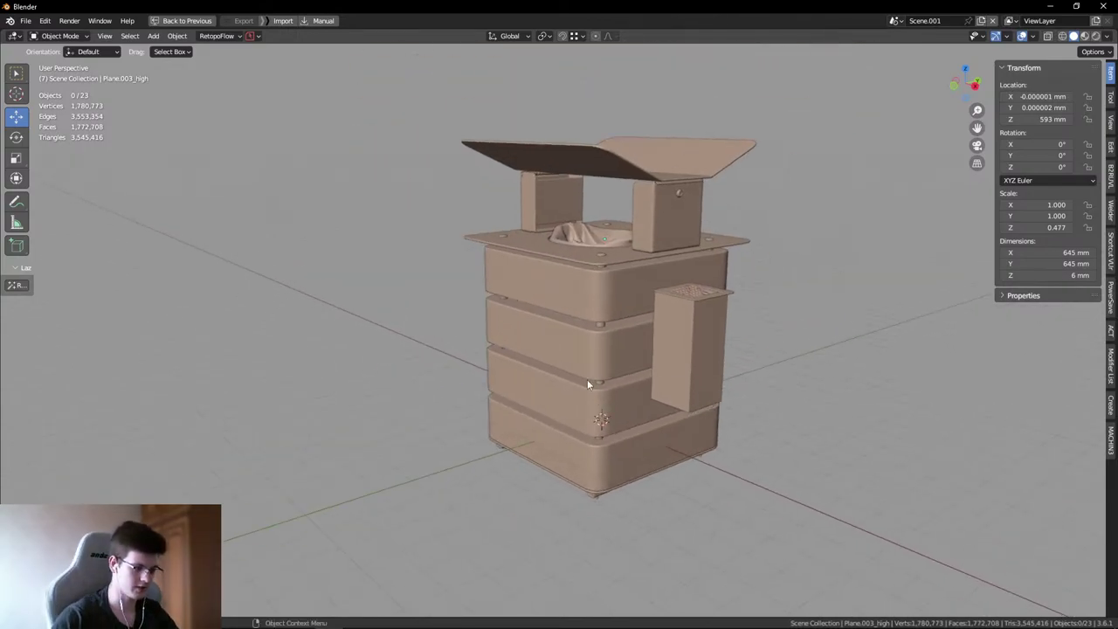
{"action": "key", "text": "w"}
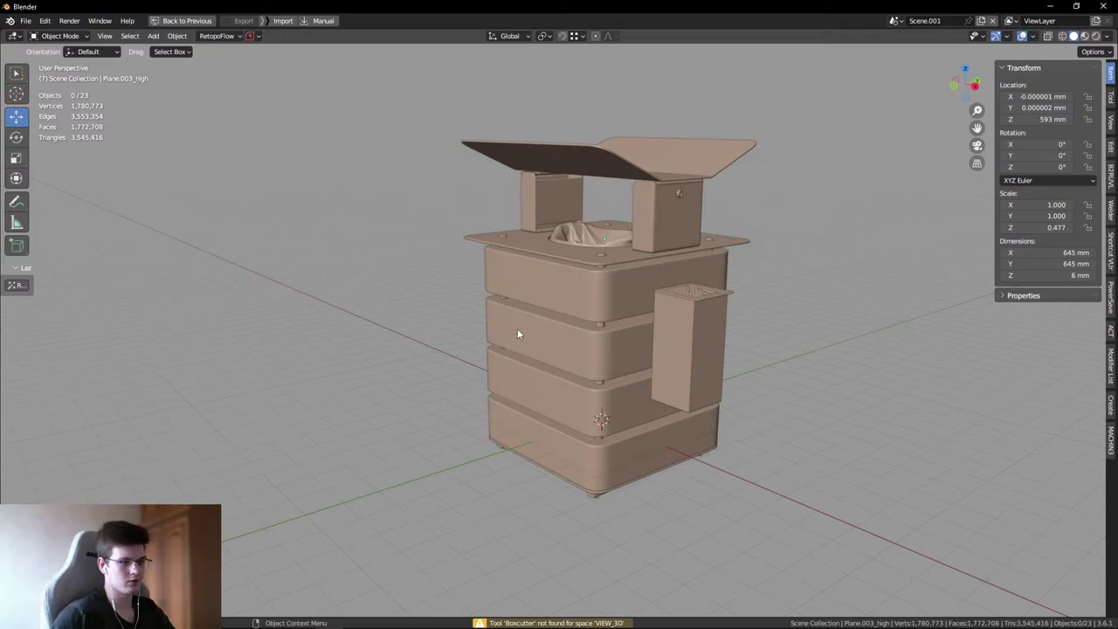
{"action": "mouse_move", "coordinate": [517, 330]}
{"action": "left_mouse_down"}
{"action": "mouse_move", "coordinate": [546, 351]}
{"action": "mouse_move", "coordinate": [520, 344]}
{"action": "left_mouse_up"}
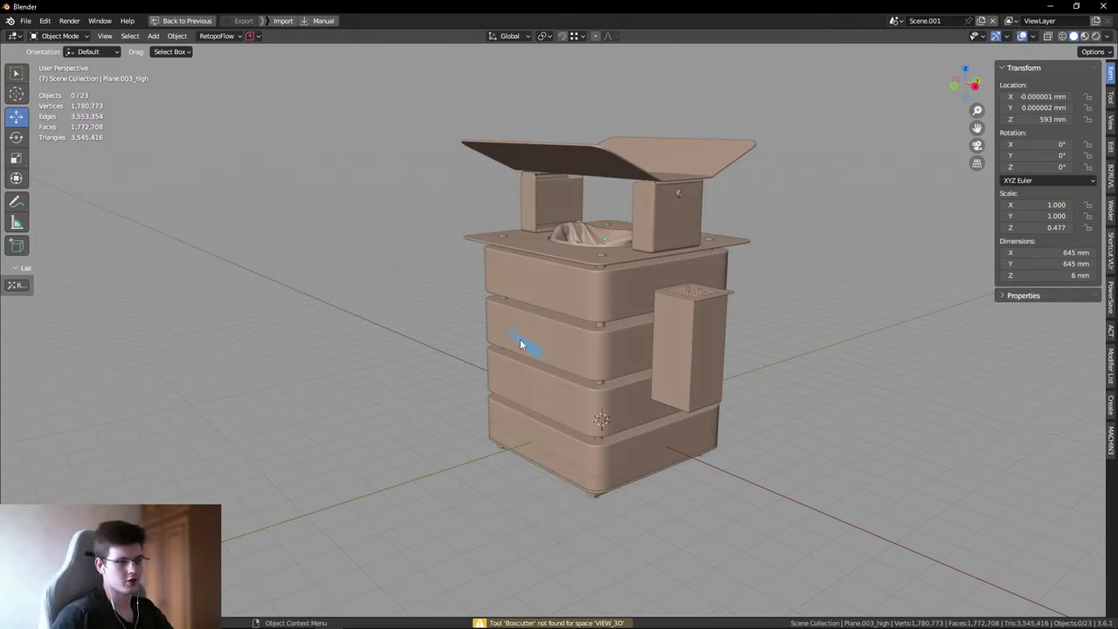
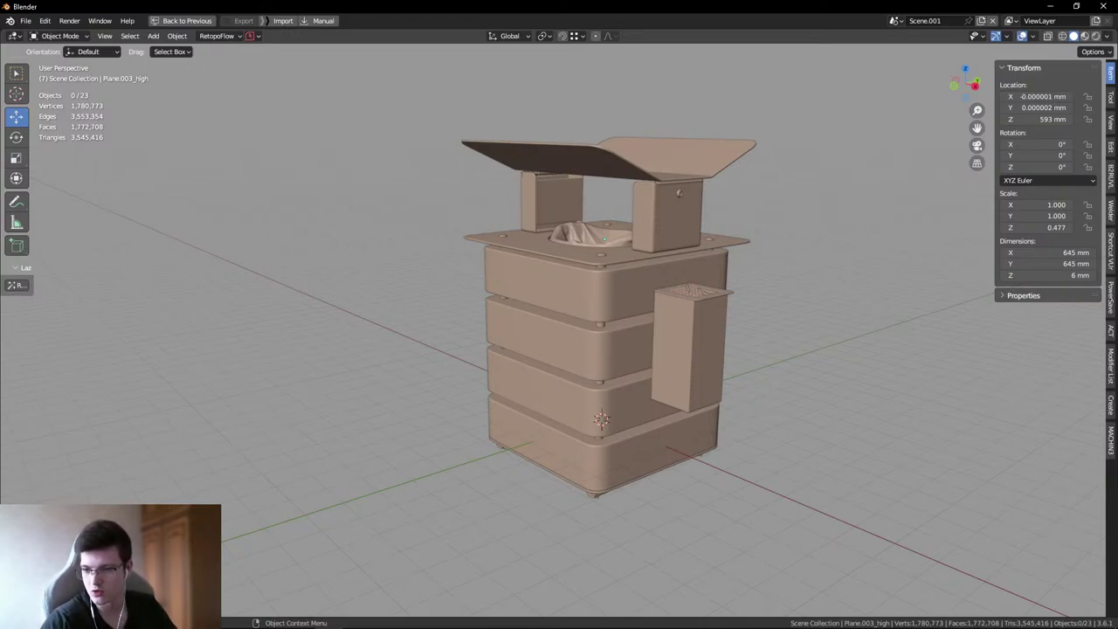
- Switch to the reference board and examine the tier gaps and connecting rods in the trash can photo up close
{"action": "key", "text": "alt+Tab"}
{"action": "scroll", "coordinate": [786, 294], "scroll_direction": "down", "scroll_amount": 3}
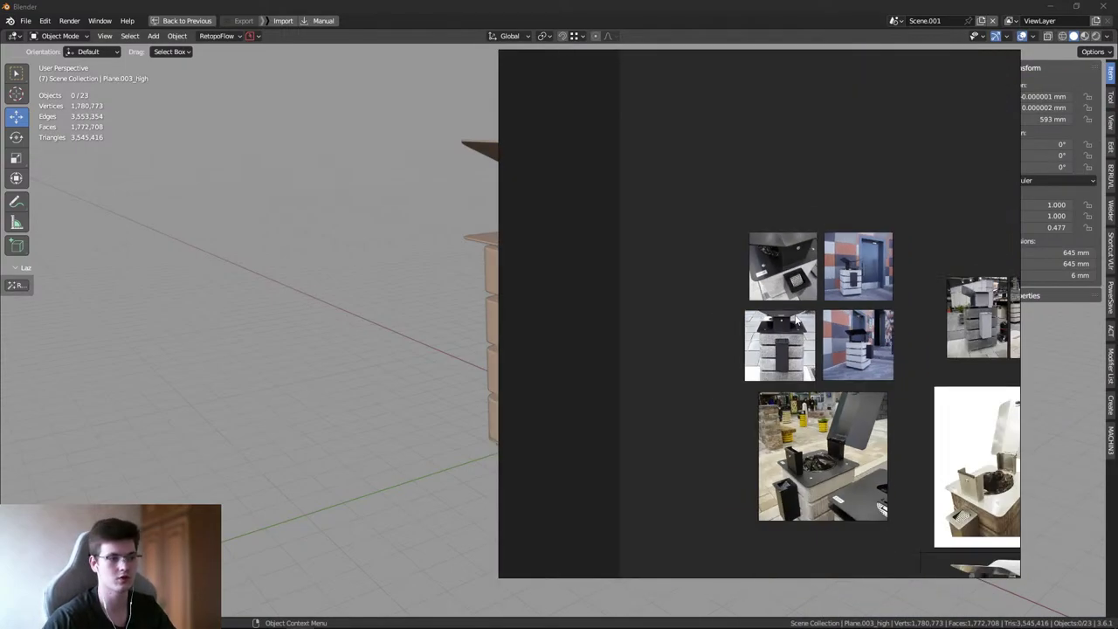
{"action": "scroll", "coordinate": [813, 370], "scroll_direction": "up", "scroll_amount": 3}
{"action": "scroll", "coordinate": [772, 352], "scroll_direction": "up", "scroll_amount": 8}
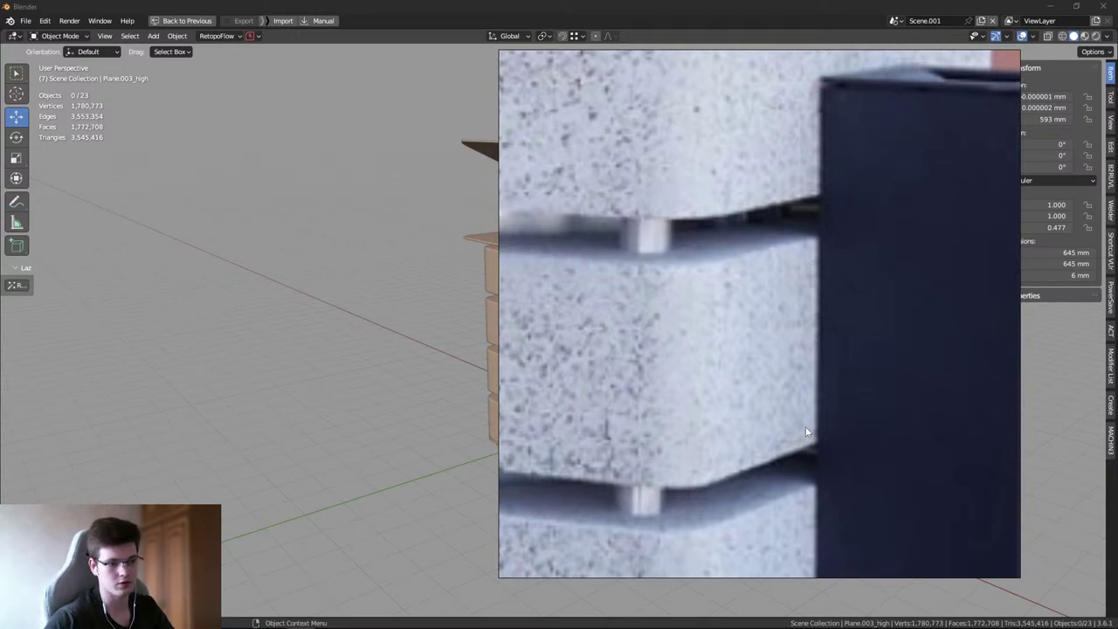
{"action": "scroll", "coordinate": [806, 426], "scroll_direction": "down", "scroll_amount": 6}
{"action": "scroll", "coordinate": [794, 399], "scroll_direction": "down", "scroll_amount": 4}
{"action": "key", "text": "alt+Tab"}
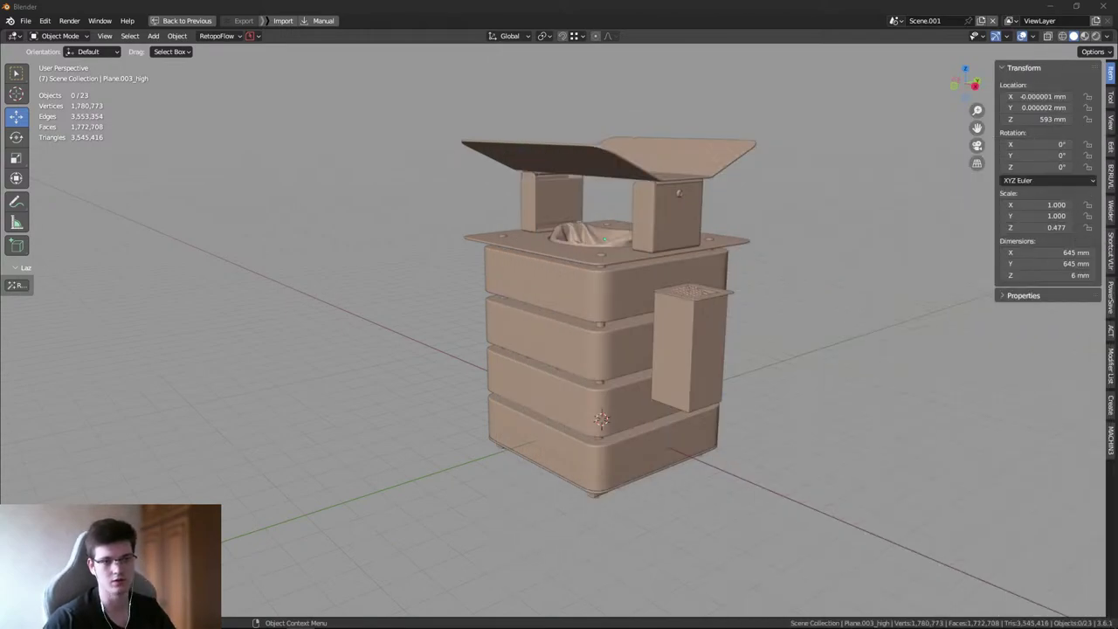
- Inspect the model's lid supports, top plate and bag opening in perspective
{"action": "middle_click_drag", "start_coordinate": [821, 311], "coordinate": [748, 337]}
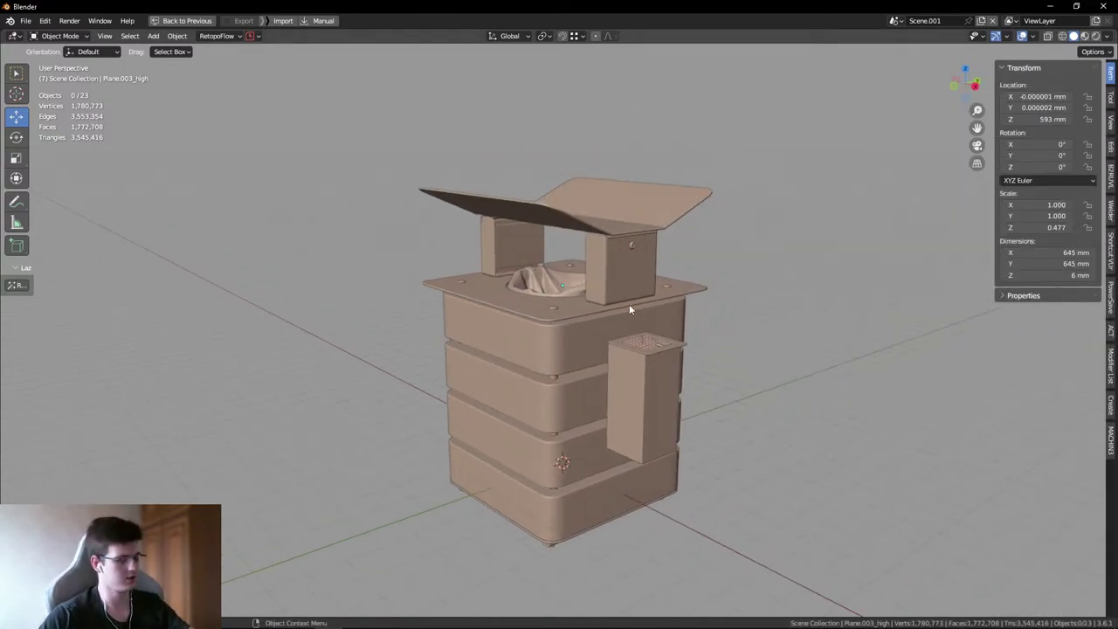
{"action": "middle_click_drag", "start_coordinate": [582, 308], "coordinate": [559, 290]}
{"action": "scroll", "coordinate": [559, 290], "scroll_direction": "up", "scroll_amount": 4}
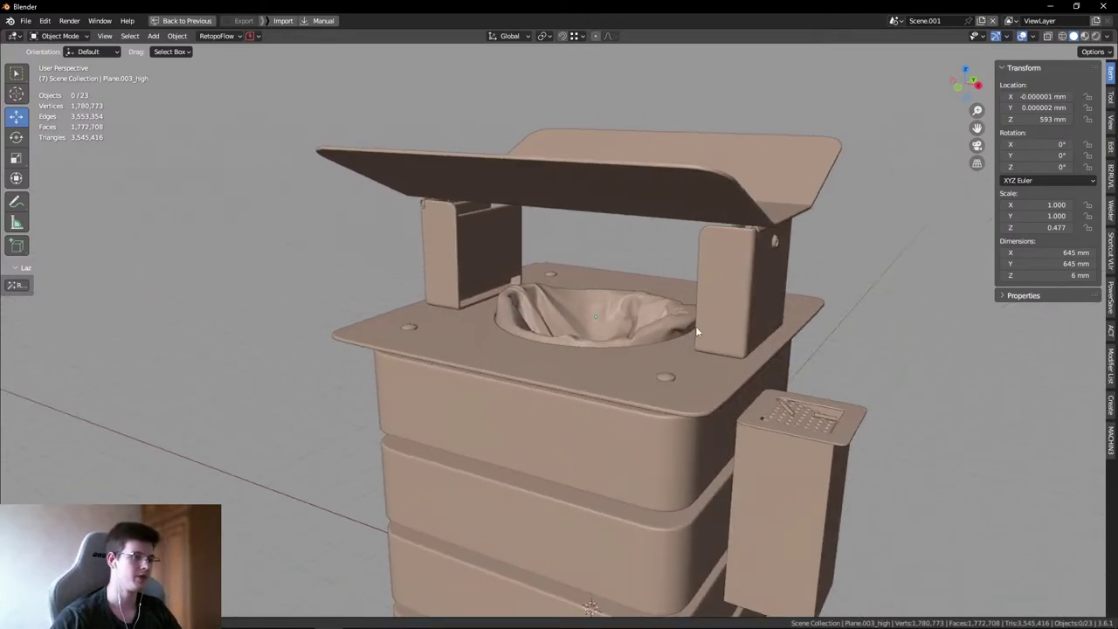
- Select the bag in the bin's round opening to inspect it from above, and clear the selection
{"action": "middle_click_drag", "start_coordinate": [696, 326], "coordinate": [592, 372]}
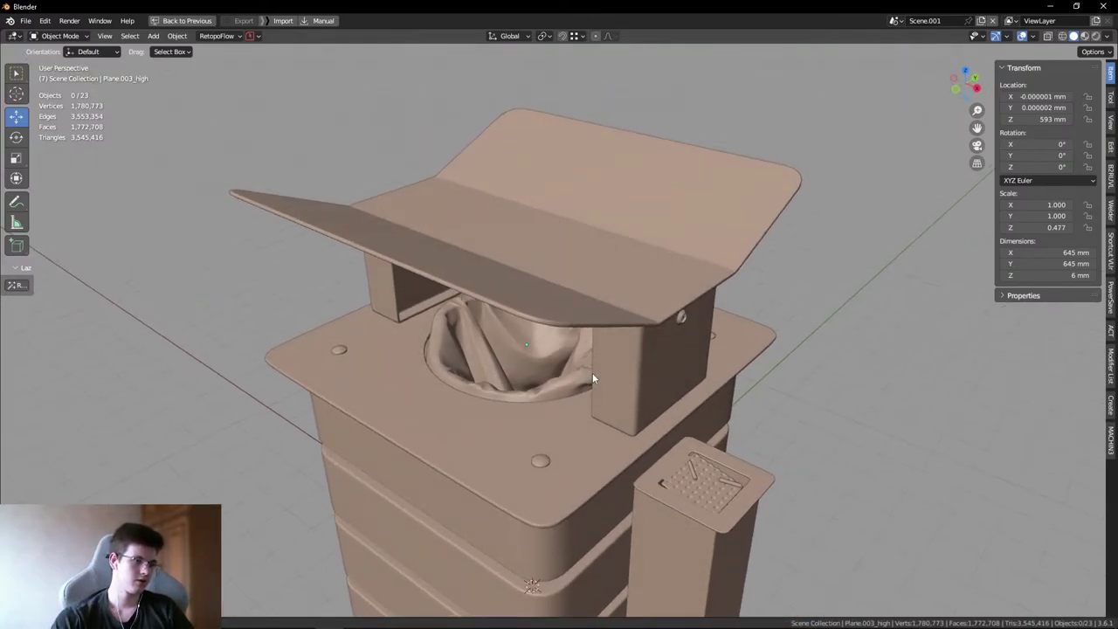
{"action": "left_click", "coordinate": [524, 373]}
{"action": "left_click", "coordinate": [863, 387]}
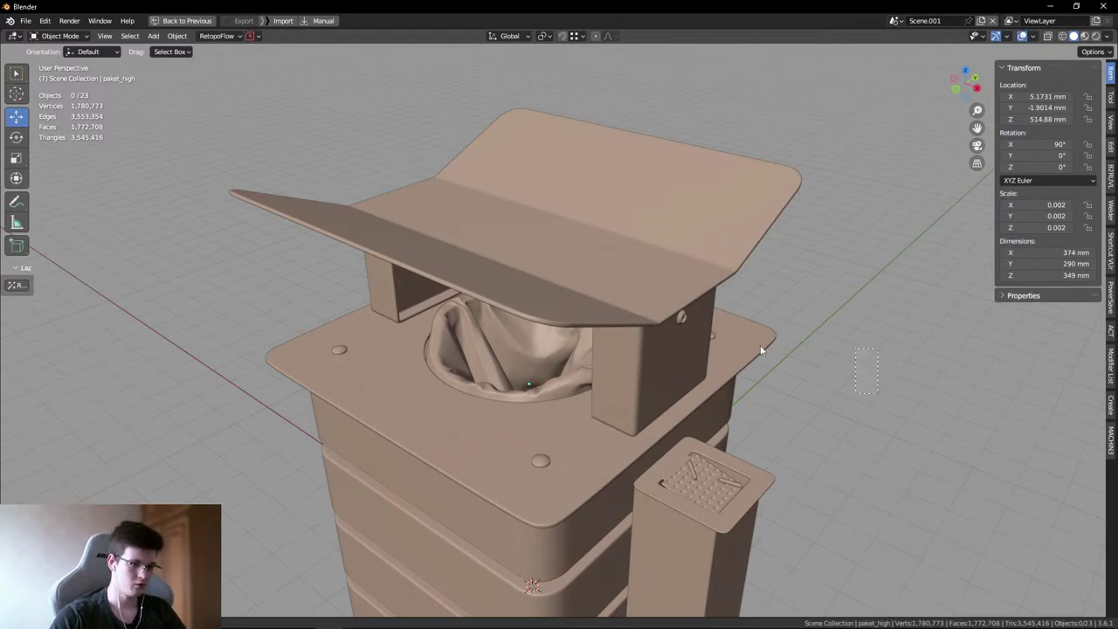
{"action": "left_click_drag", "start_coordinate": [772, 432], "coordinate": [804, 408]}
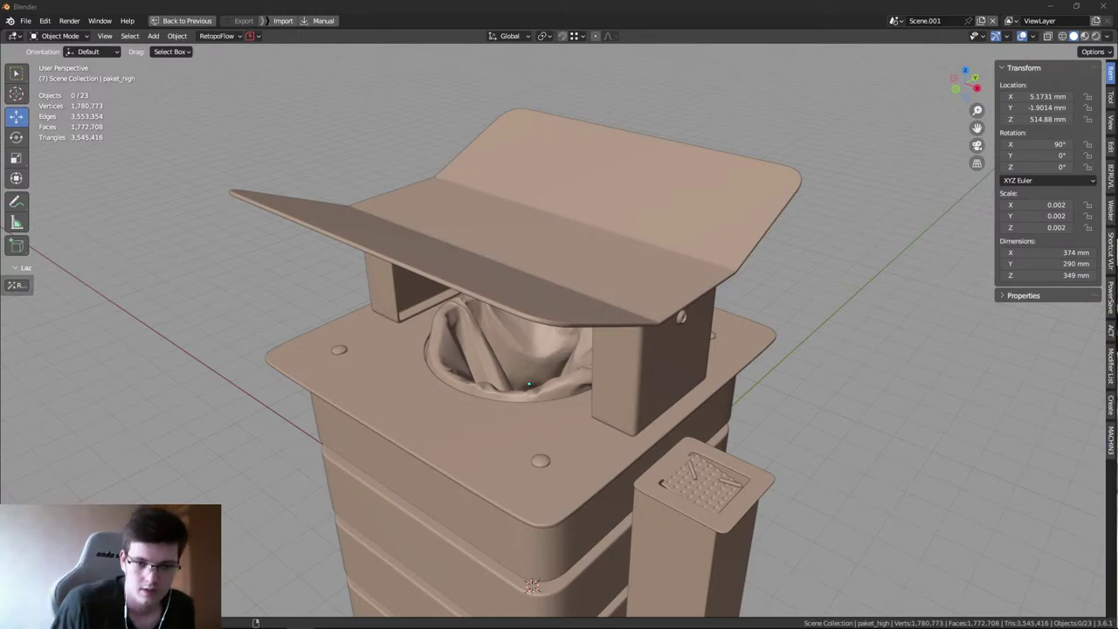
- Switch to the reference board and examine the bag, top plate and lid supports in the dark open-lid photo
{"action": "key", "text": "alt+Tab"}
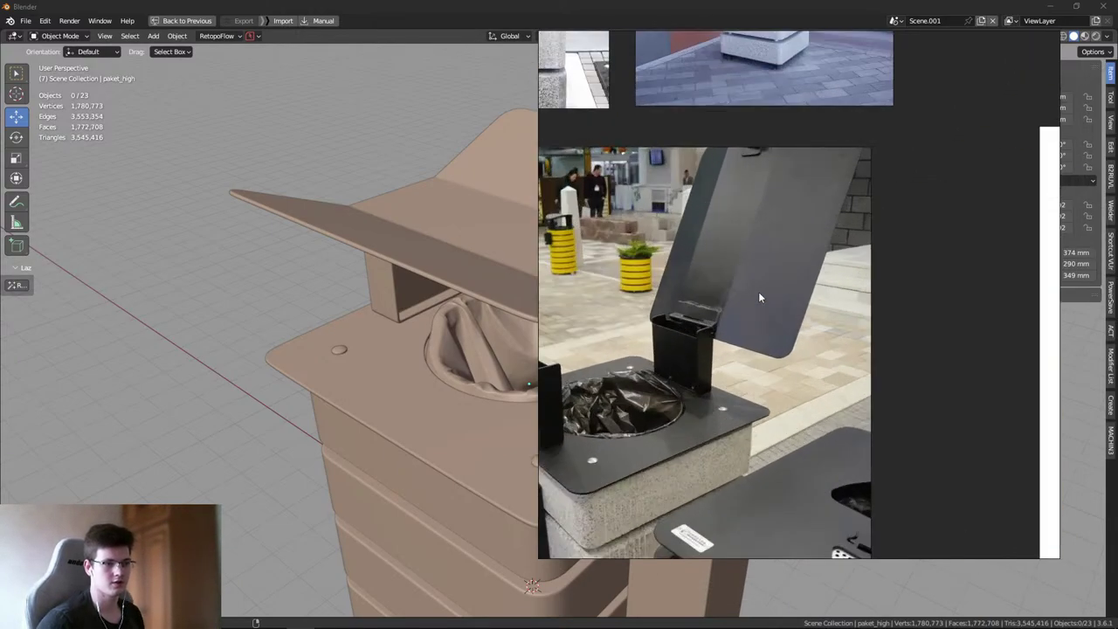
{"action": "scroll", "coordinate": [758, 292], "scroll_direction": "down", "scroll_amount": 3}
{"action": "scroll", "coordinate": [769, 287], "scroll_direction": "up", "scroll_amount": 5}
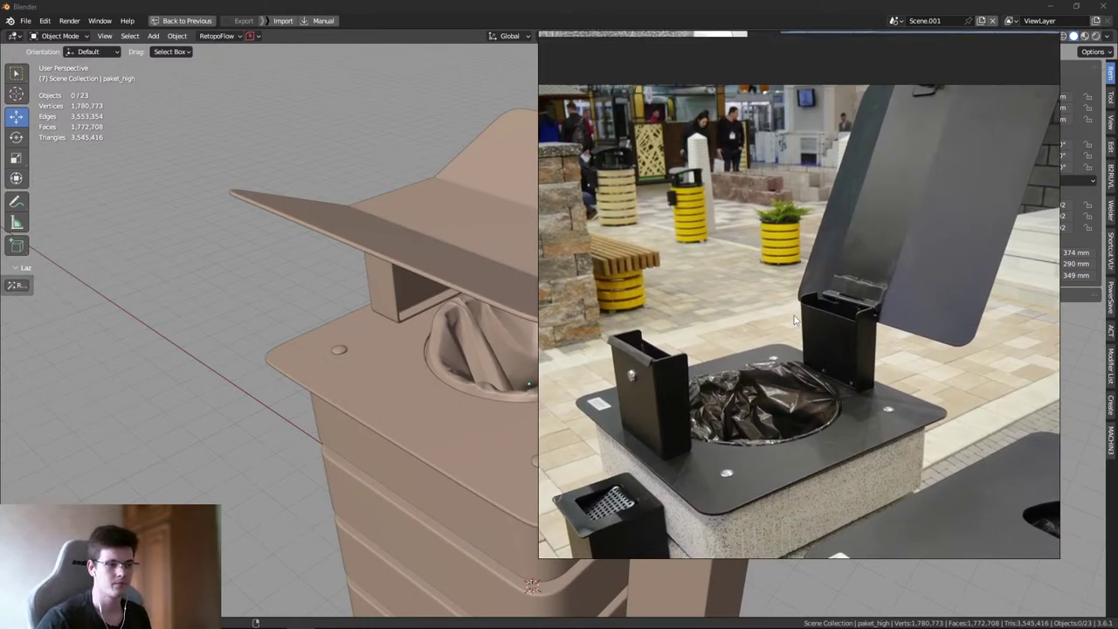
{"action": "scroll", "coordinate": [795, 320], "scroll_direction": "down", "scroll_amount": 3}
{"action": "scroll", "coordinate": [690, 338], "scroll_direction": "up", "scroll_amount": 5}
{"action": "scroll", "coordinate": [746, 273], "scroll_direction": "down", "scroll_amount": 2}
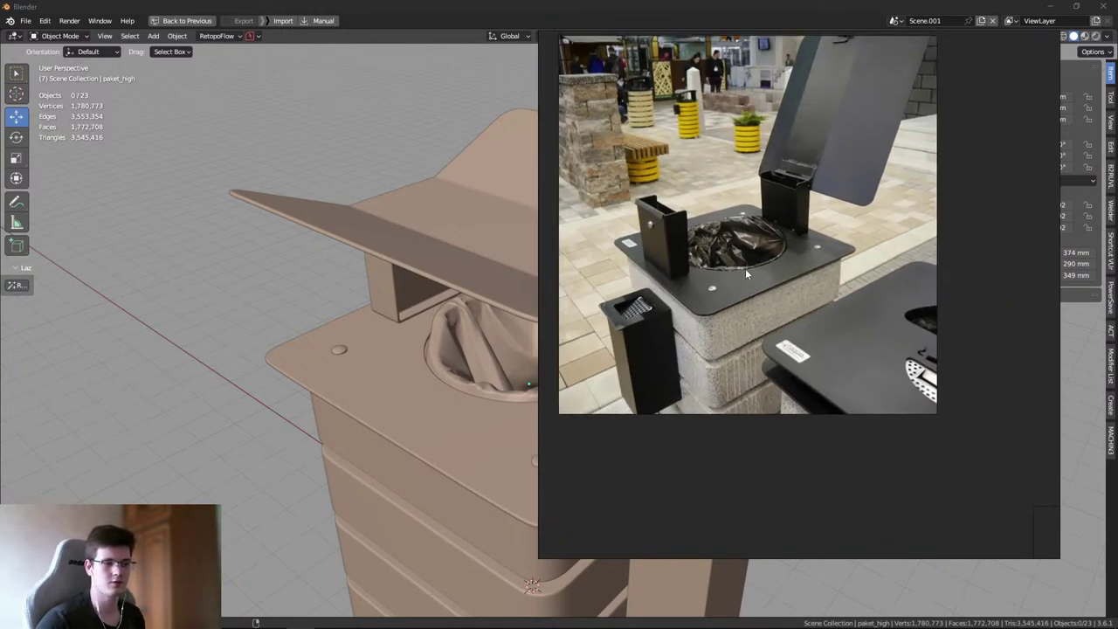
{"action": "scroll", "coordinate": [748, 341], "scroll_direction": "up", "scroll_amount": 4}
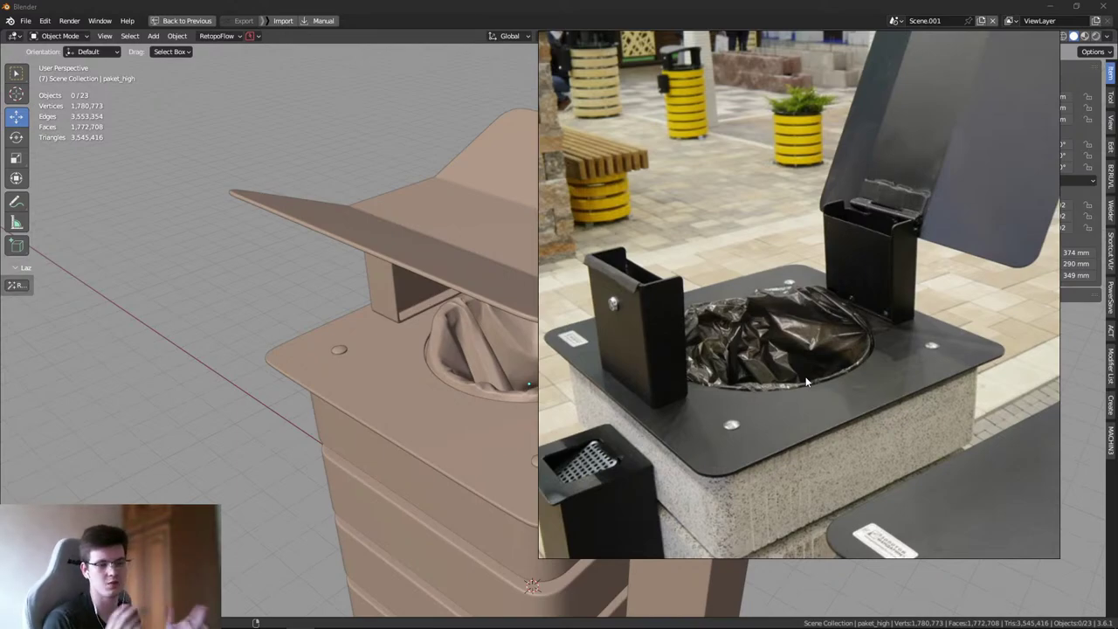
{"action": "scroll", "coordinate": [806, 381], "scroll_direction": "down", "scroll_amount": 4}
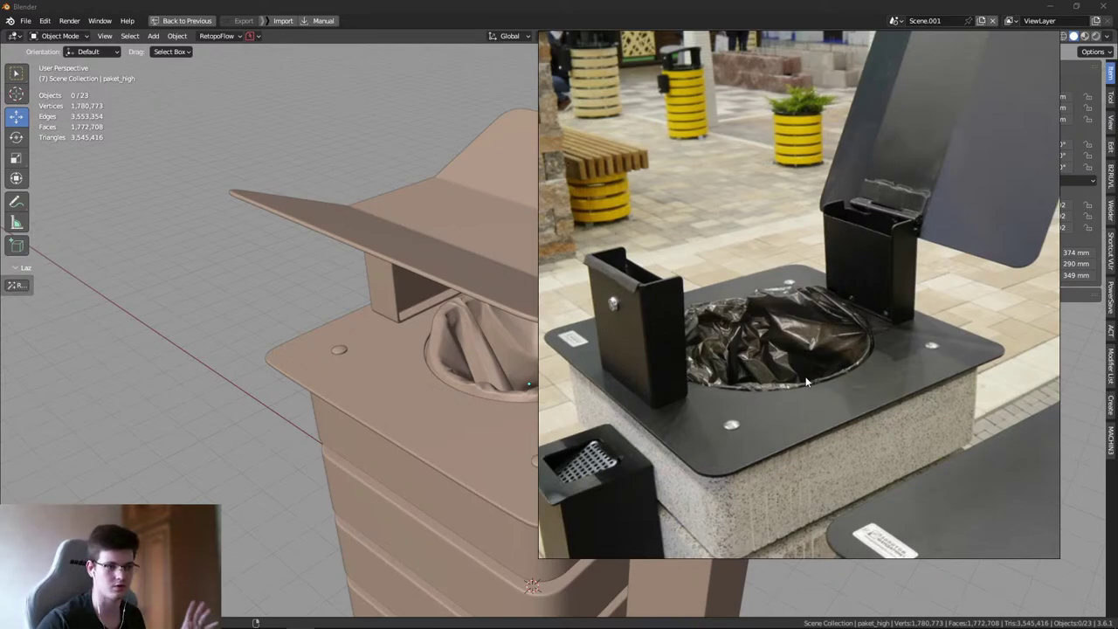
- Examine the bag folds and the open lid supports in the light steel bin photo and its neighbouring references
{"action": "scroll", "coordinate": [627, 266], "scroll_direction": "down", "scroll_amount": 2}
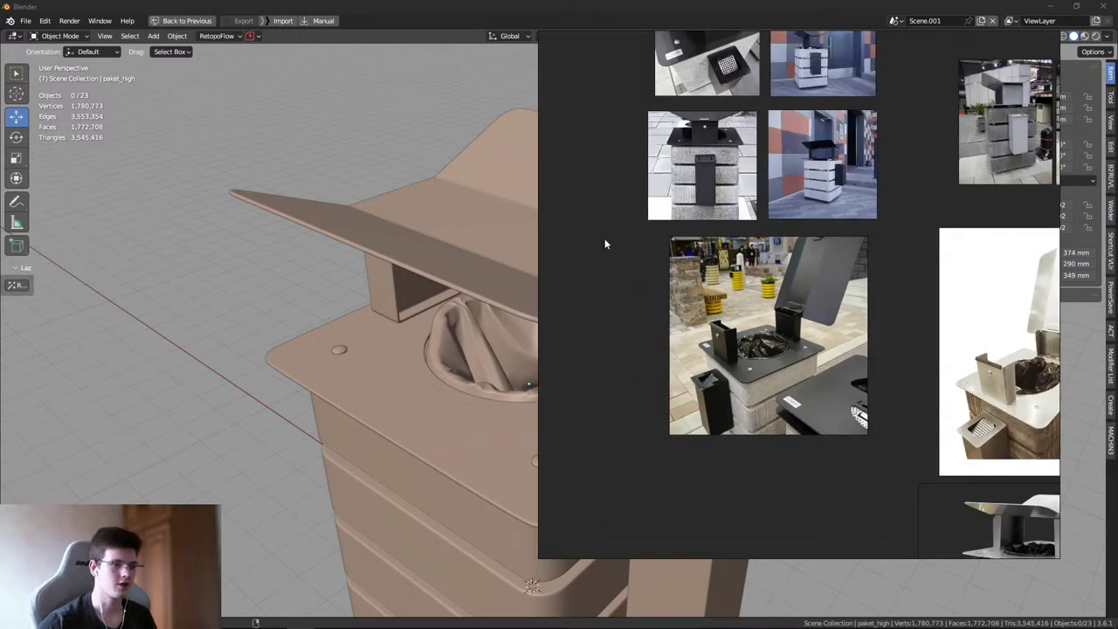
{"action": "scroll", "coordinate": [868, 354], "scroll_direction": "down", "scroll_amount": 2}
{"action": "scroll", "coordinate": [869, 355], "scroll_direction": "up", "scroll_amount": 6}
{"action": "scroll", "coordinate": [810, 254], "scroll_direction": "down", "scroll_amount": 4}
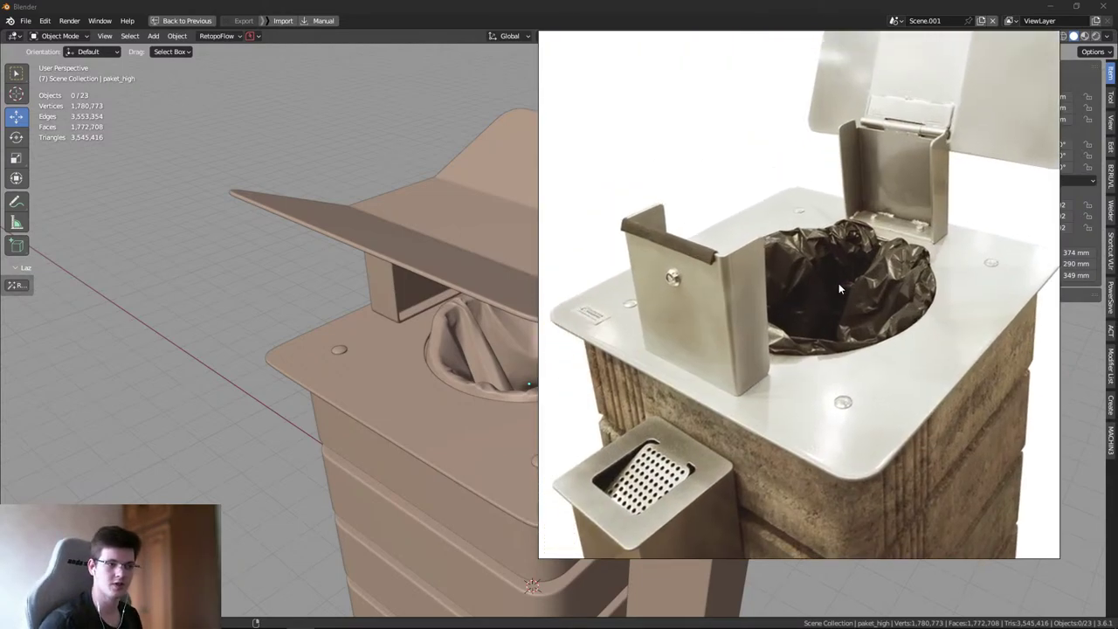
{"action": "key", "text": "alt+Tab"}
{"action": "key", "text": "alt+Tab"}
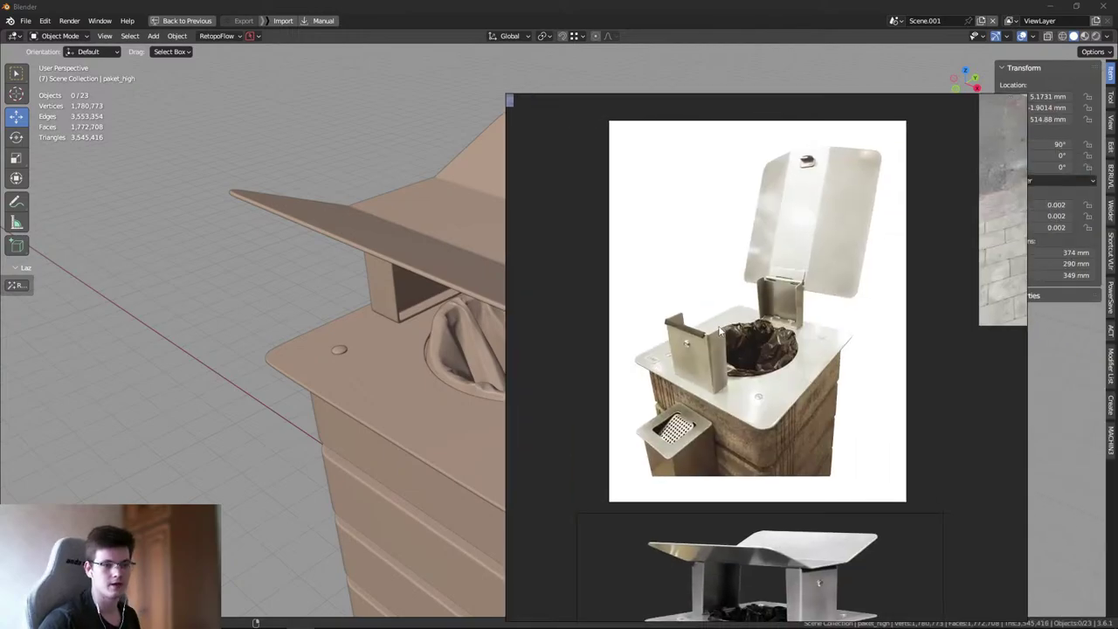
{"action": "scroll", "coordinate": [749, 362], "scroll_direction": "up", "scroll_amount": 4}
{"action": "scroll", "coordinate": [655, 404], "scroll_direction": "down", "scroll_amount": 2}
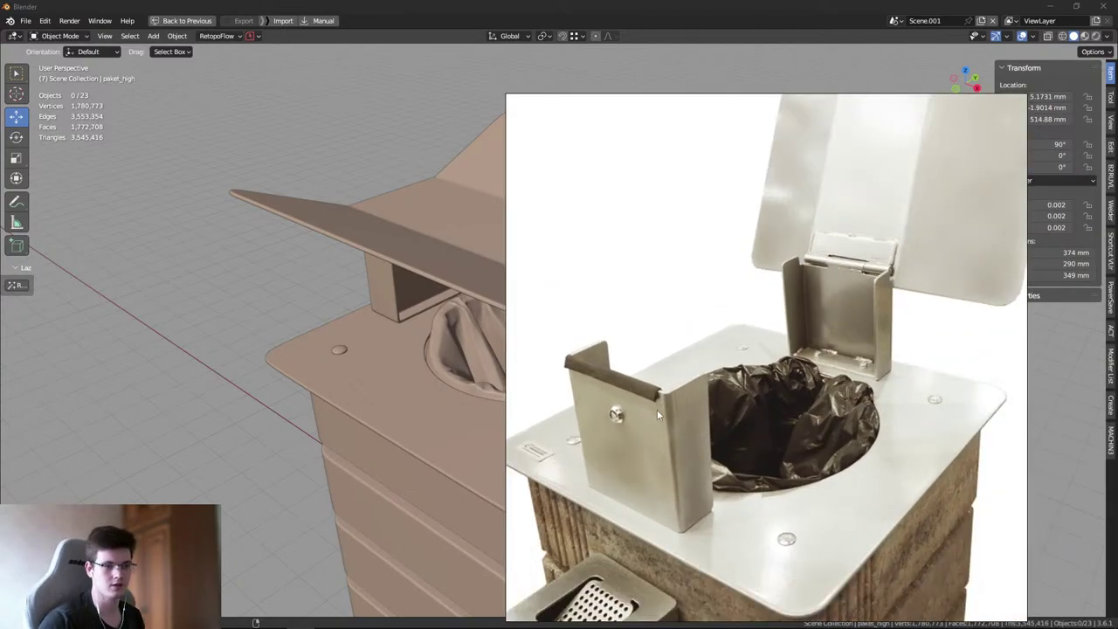
{"action": "scroll", "coordinate": [657, 409], "scroll_direction": "up", "scroll_amount": 2}
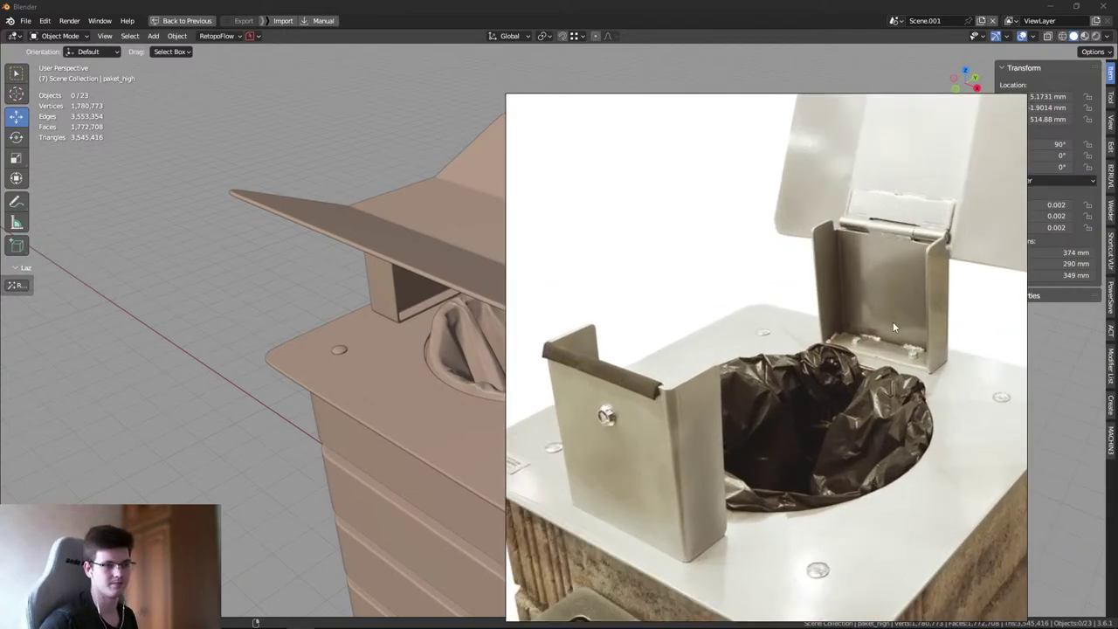
{"action": "scroll", "coordinate": [893, 322], "scroll_direction": "down", "scroll_amount": 5}
{"action": "scroll", "coordinate": [842, 374], "scroll_direction": "up", "scroll_amount": 4}
{"action": "scroll", "coordinate": [841, 374], "scroll_direction": "down", "scroll_amount": 2}
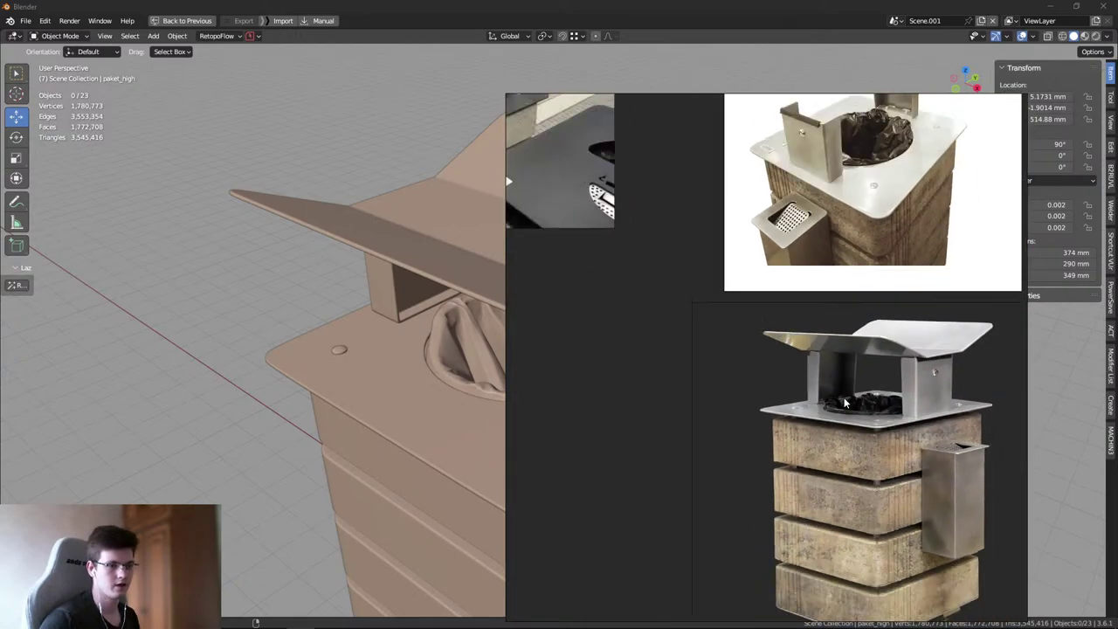
{"action": "scroll", "coordinate": [701, 249], "scroll_direction": "up", "scroll_amount": 5}
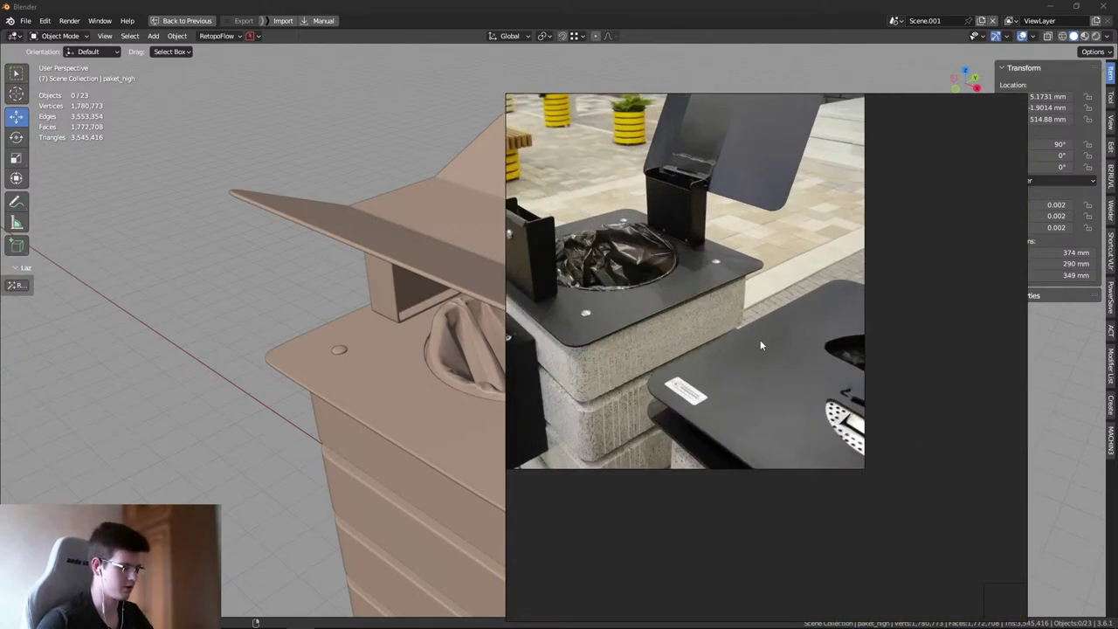
- Enable always on top for the reference board and bring the steel open-lid photo into view
{"action": "key", "text": "ctrl+shift+a"}
{"action": "scroll", "coordinate": [746, 356], "scroll_direction": "down", "scroll_amount": 3}
{"action": "scroll", "coordinate": [812, 291], "scroll_direction": "up", "scroll_amount": 4}
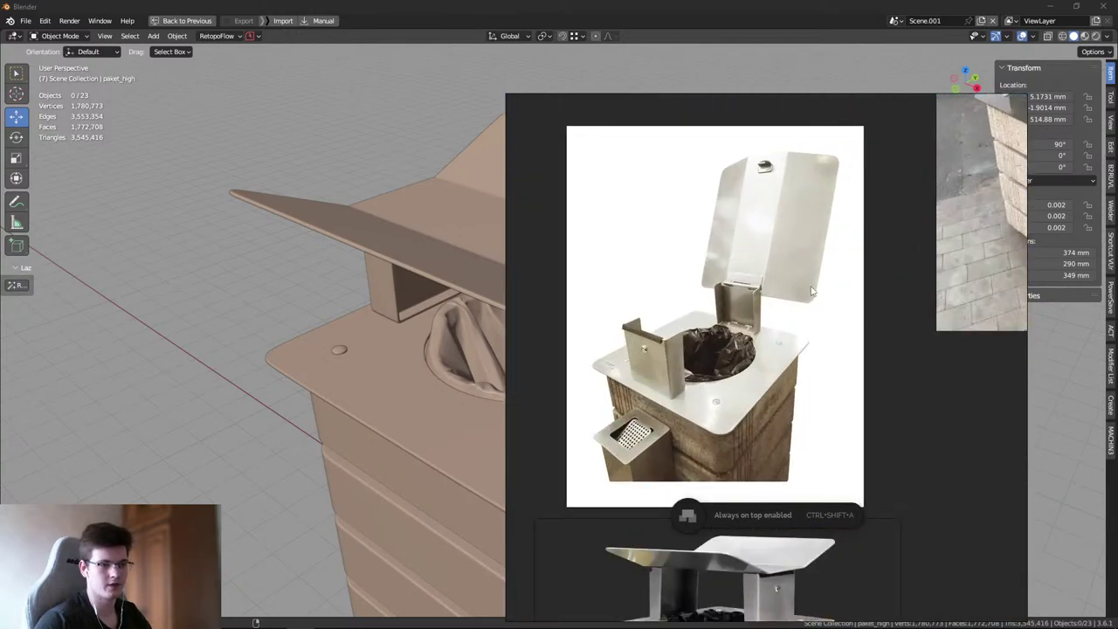
- Examine the hinge, inner bolts and weld seams of the steel lid support in the photo up close
{"action": "scroll", "coordinate": [708, 317], "scroll_direction": "up", "scroll_amount": 5}
{"action": "key", "text": "Print"}
{"action": "left_click_drag", "start_coordinate": [586, 182], "coordinate": [968, 530]}
{"action": "key", "text": "ctrl+c"}
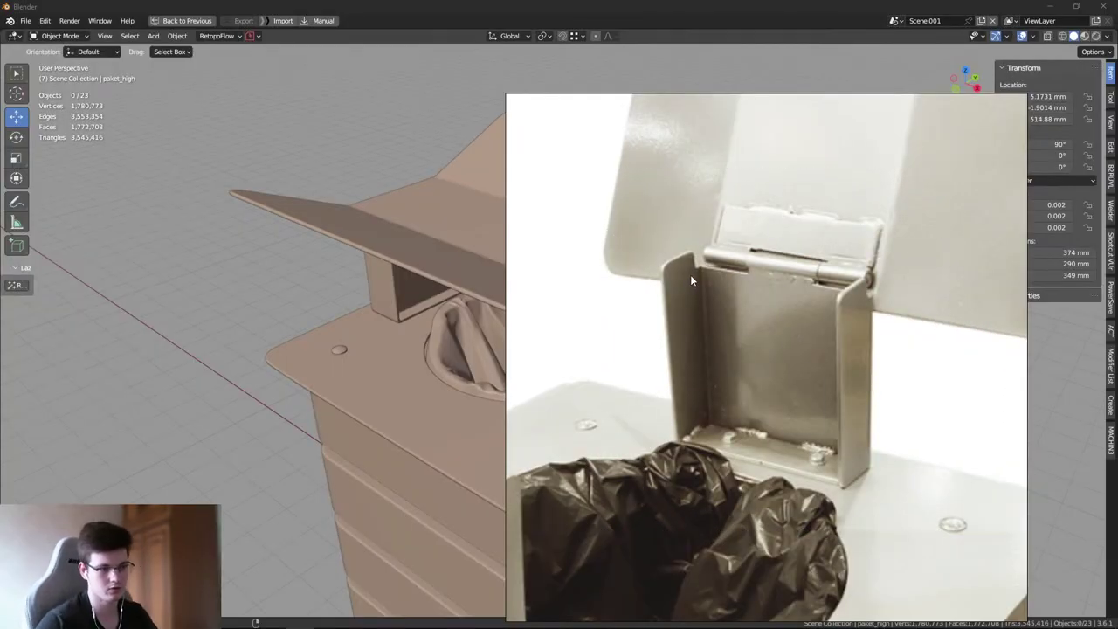
{"action": "scroll", "coordinate": [730, 396], "scroll_direction": "up", "scroll_amount": 3}
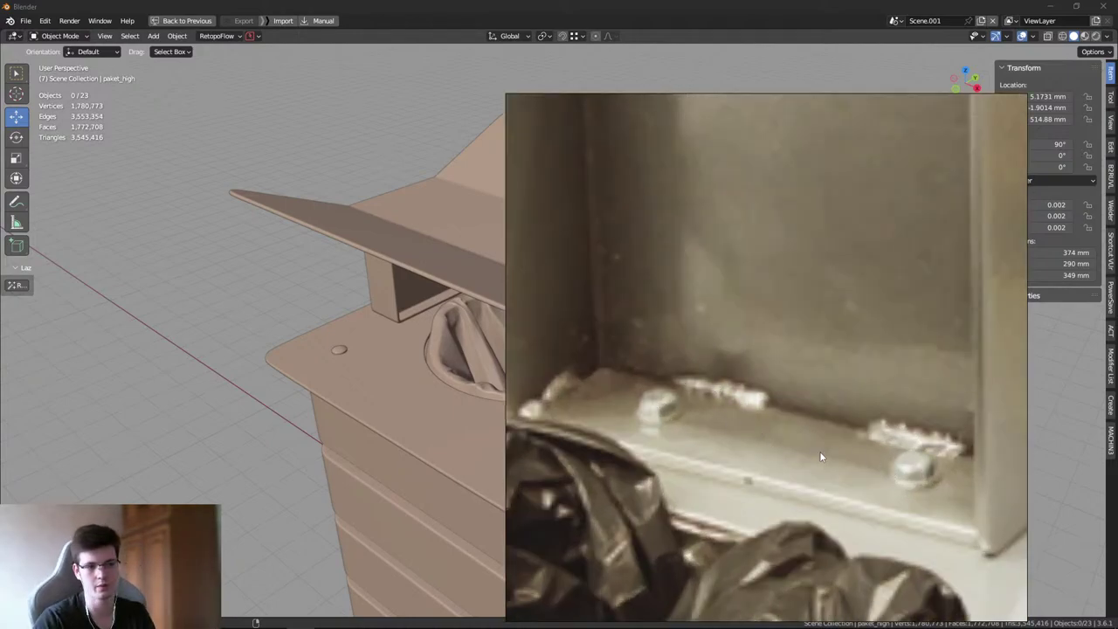
{"action": "scroll", "coordinate": [819, 452], "scroll_direction": "down", "scroll_amount": 4}
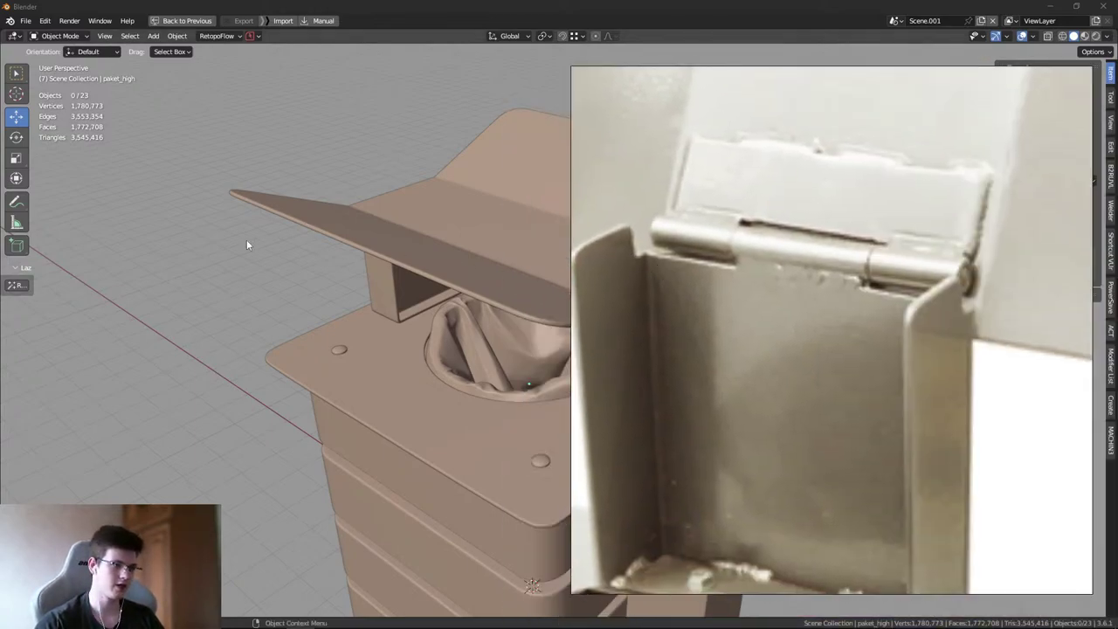
- Compare the recess at the bottom of the model's lid support with the bolted base flange in the photo
{"action": "middle_click_drag", "start_coordinate": [250, 242], "coordinate": [324, 287]}
{"action": "scroll", "coordinate": [375, 315], "scroll_direction": "up", "scroll_amount": 5}
{"action": "middle_click_drag", "start_coordinate": [429, 344], "coordinate": [254, 371]}
{"action": "scroll", "coordinate": [738, 432], "scroll_direction": "down", "scroll_amount": 5}
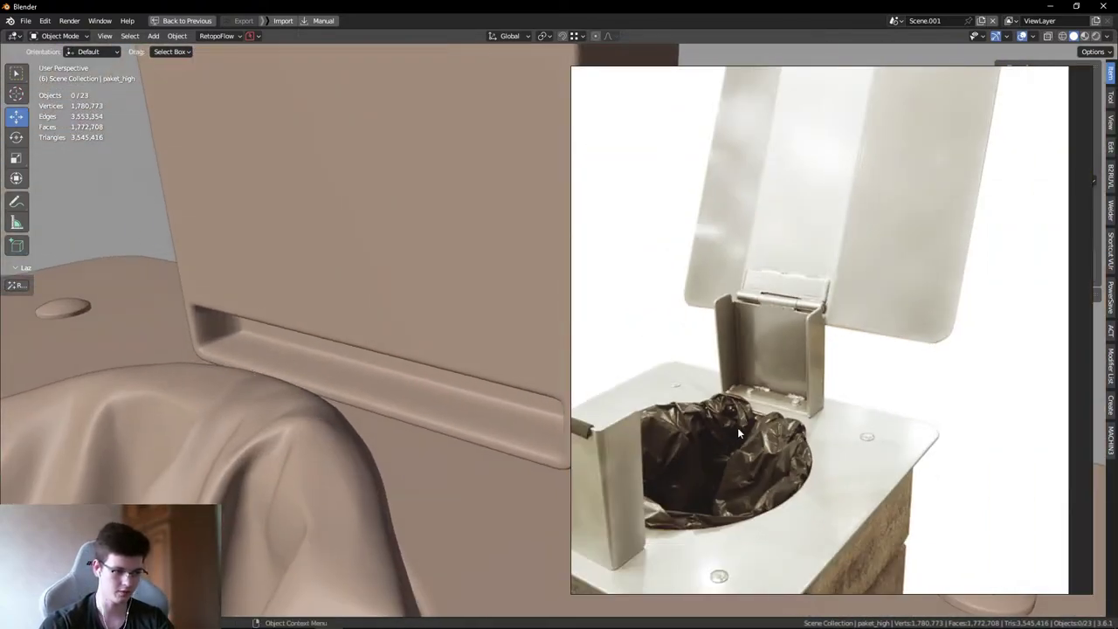
{"action": "scroll", "coordinate": [738, 432], "scroll_direction": "up", "scroll_amount": 5}
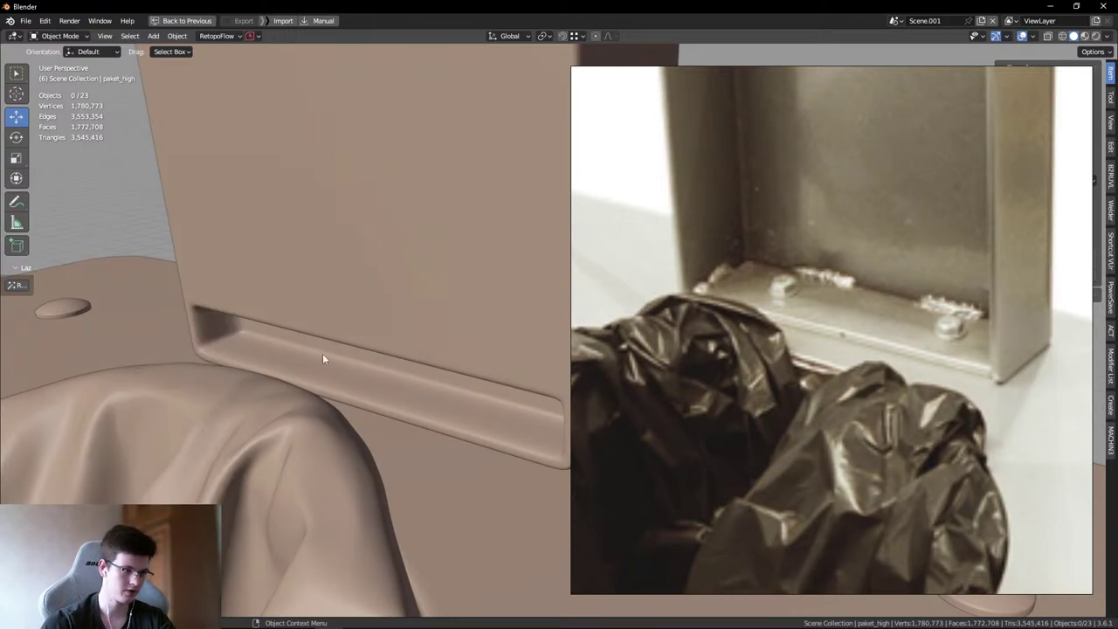
- Inspect the inside faces and corners of the lid support's bottom recess on the model
{"action": "middle_click_drag", "start_coordinate": [322, 358], "coordinate": [292, 372]}
{"action": "middle_click_drag", "start_coordinate": [458, 302], "coordinate": [512, 268]}
{"action": "scroll", "coordinate": [367, 209], "scroll_direction": "up", "scroll_amount": 8}
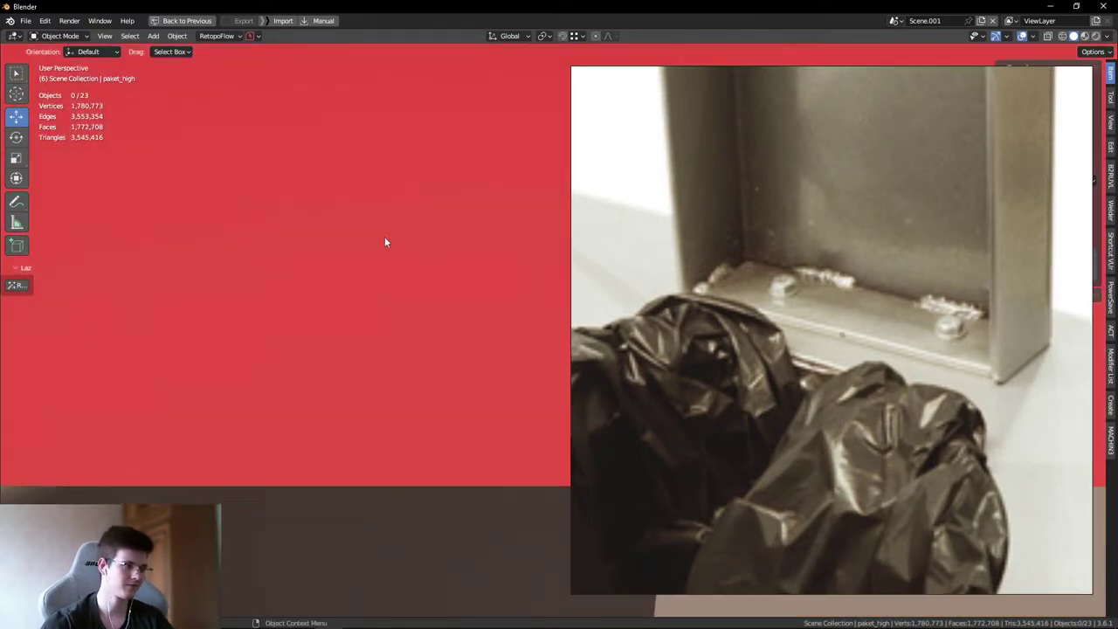
{"action": "scroll", "coordinate": [410, 262], "scroll_direction": "down", "scroll_amount": 5}
{"action": "middle_click_drag", "start_coordinate": [439, 294], "coordinate": [437, 379]}
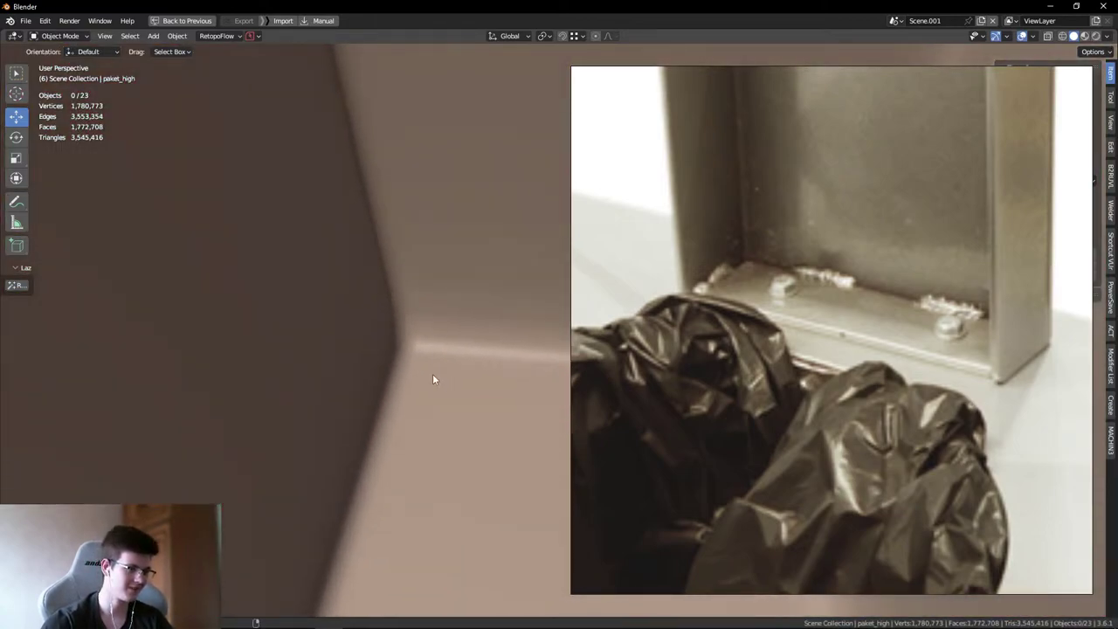
{"action": "scroll", "coordinate": [402, 350], "scroll_direction": "down", "scroll_amount": 5}
{"action": "middle_click_drag", "start_coordinate": [369, 332], "coordinate": [220, 287]}
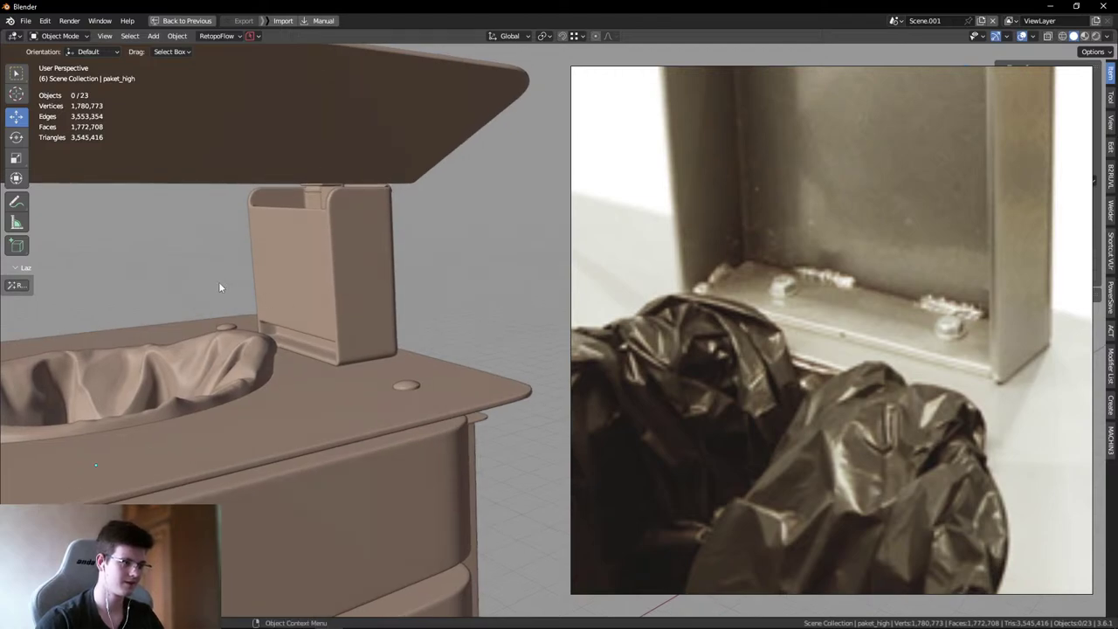
- Inspect the whole lid support between the top plate and the raised lid from several sides
{"action": "middle_click_drag", "start_coordinate": [414, 259], "coordinate": [359, 325]}
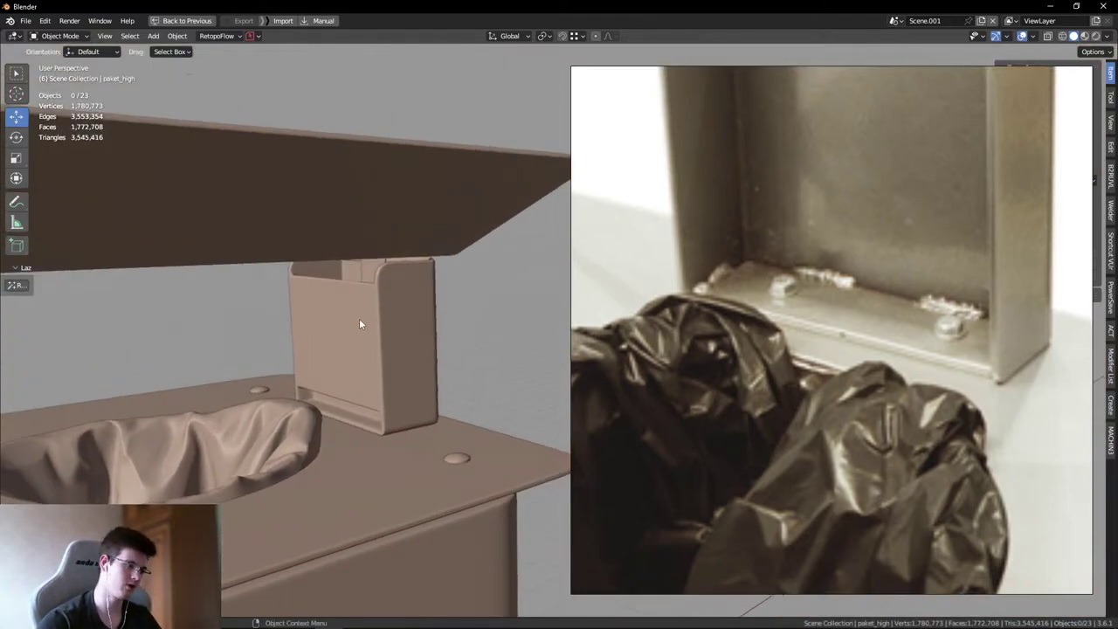
{"action": "middle_click_drag", "start_coordinate": [359, 278], "coordinate": [229, 311]}
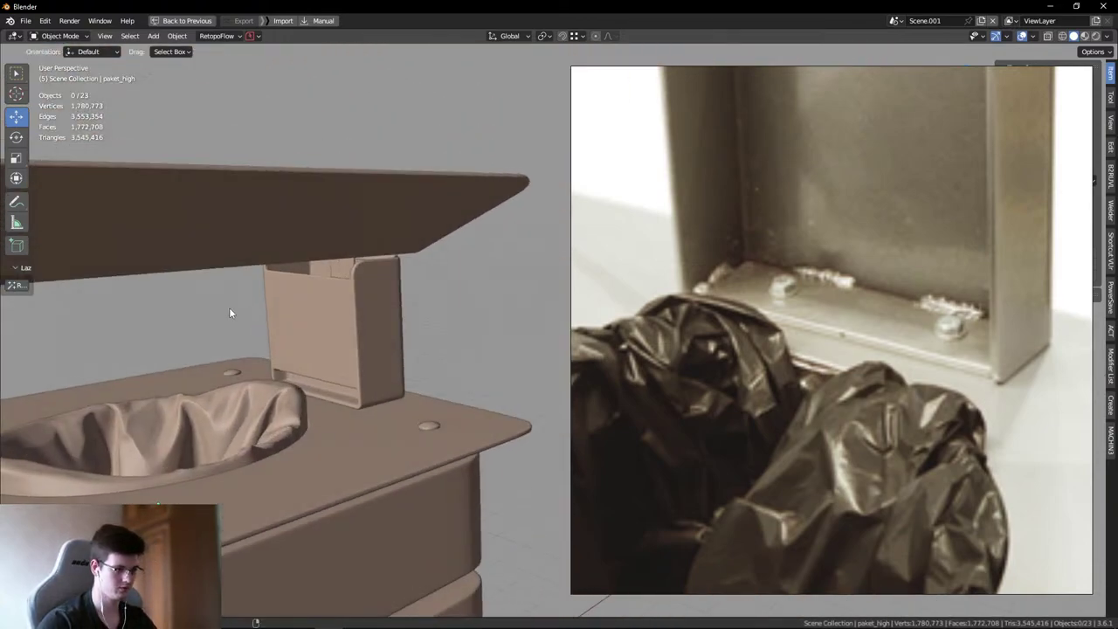
{"action": "right_click", "coordinate": [230, 310]}
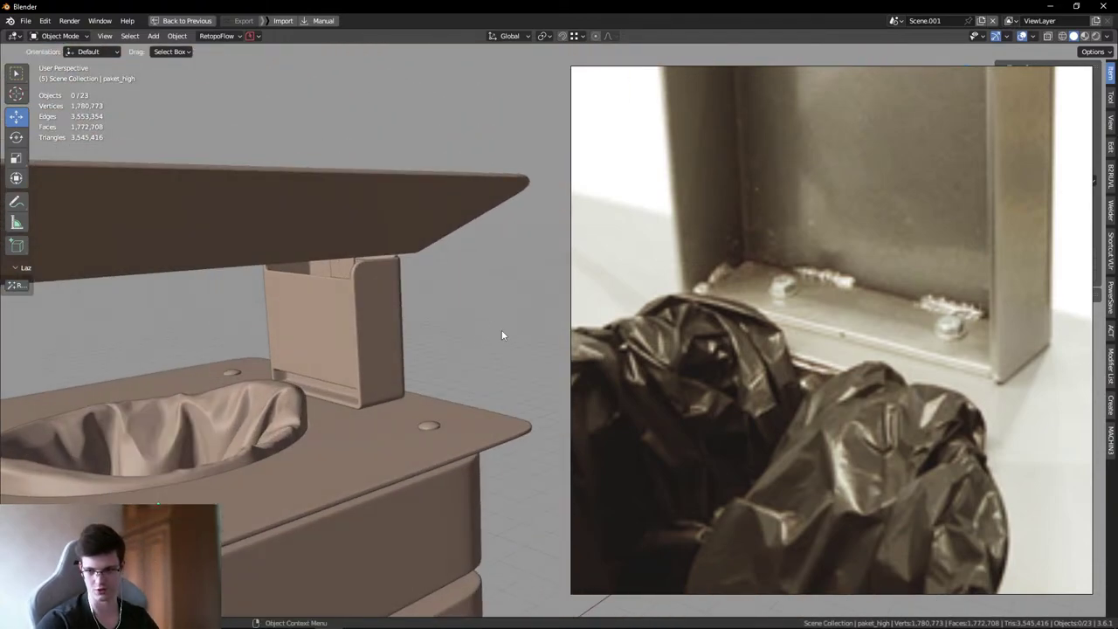
{"action": "middle_click_drag", "start_coordinate": [499, 332], "coordinate": [291, 269]}
{"action": "middle_click_drag", "start_coordinate": [304, 260], "coordinate": [524, 360]}
- Compare the rounded upper edges of the model's lid support with the support and hinge in the photo
{"action": "key", "text": "Right"}
{"action": "scroll", "coordinate": [859, 332], "scroll_direction": "up", "scroll_amount": 3}
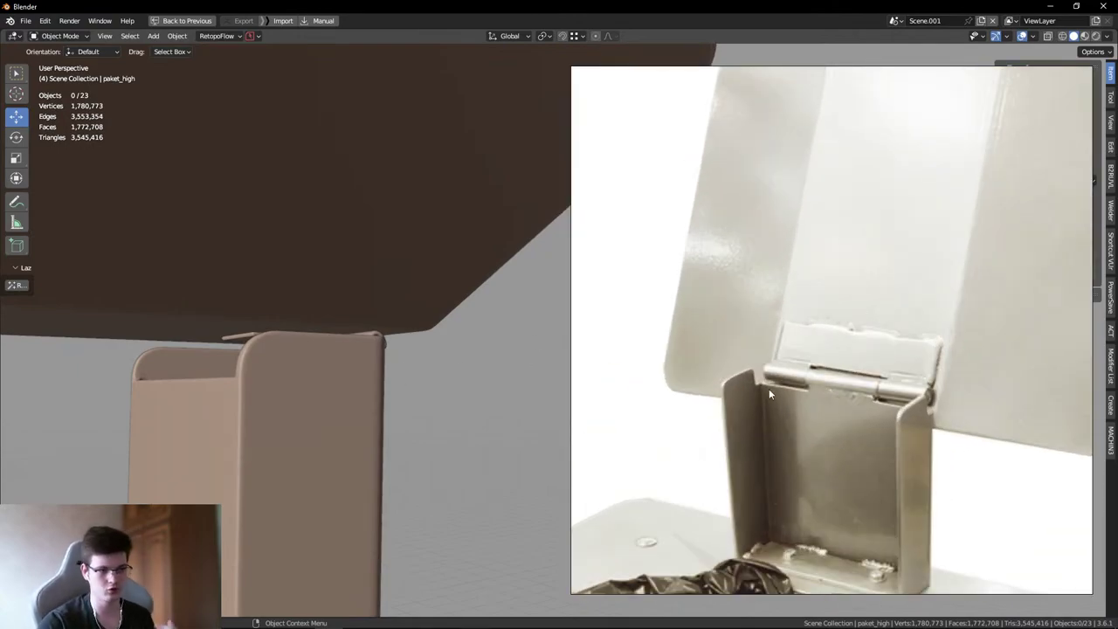
{"action": "middle_click_drag", "start_coordinate": [324, 351], "coordinate": [526, 365]}
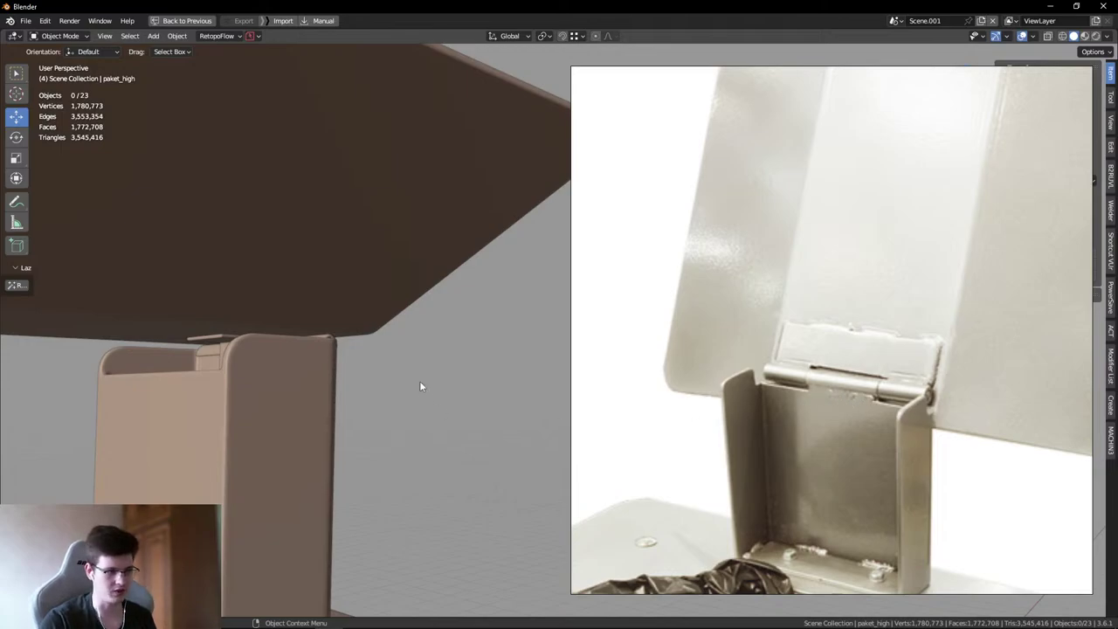
{"action": "middle_click_drag", "start_coordinate": [420, 386], "coordinate": [267, 358]}
{"action": "scroll", "coordinate": [267, 359], "scroll_direction": "up", "scroll_amount": 4}
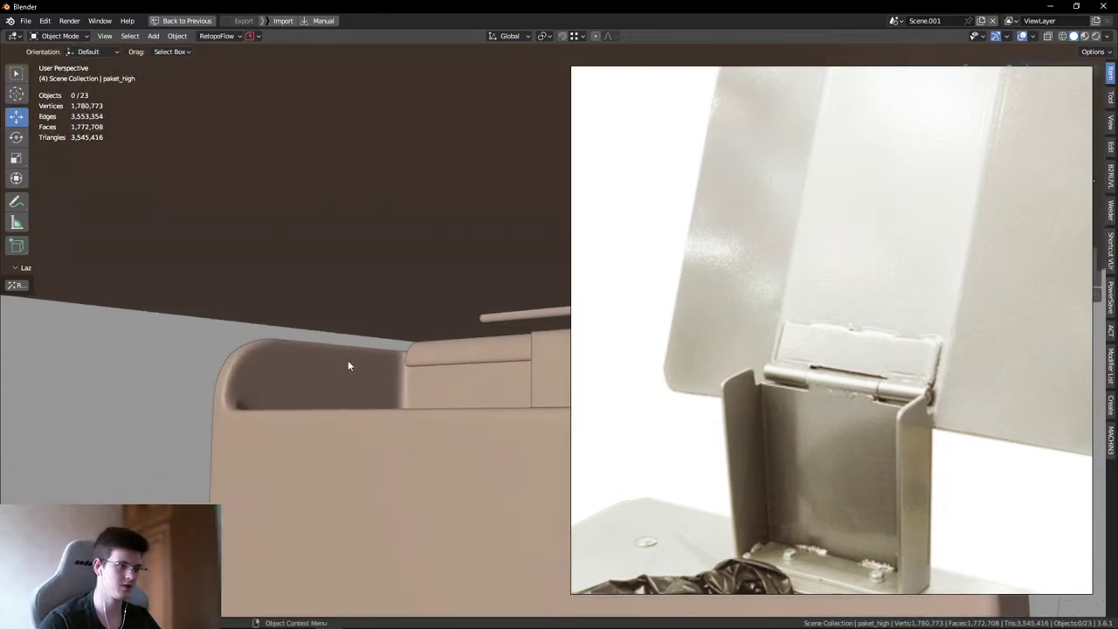
{"action": "middle_click_drag", "start_coordinate": [160, 315], "coordinate": [463, 360], "text": "alt"}
- Compare the gaps and bevels between the model's hinge barrel segments with the hinge in the photo up close
{"action": "scroll", "coordinate": [445, 352], "scroll_direction": "up", "scroll_amount": 3}
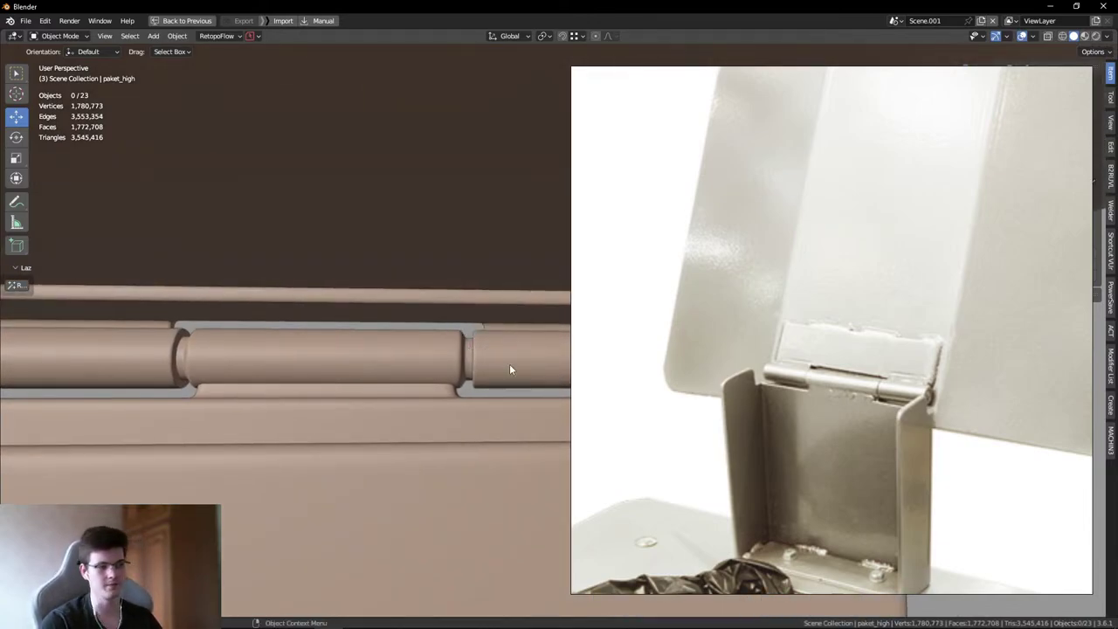
{"action": "scroll", "coordinate": [457, 320], "scroll_direction": "up", "scroll_amount": 5}
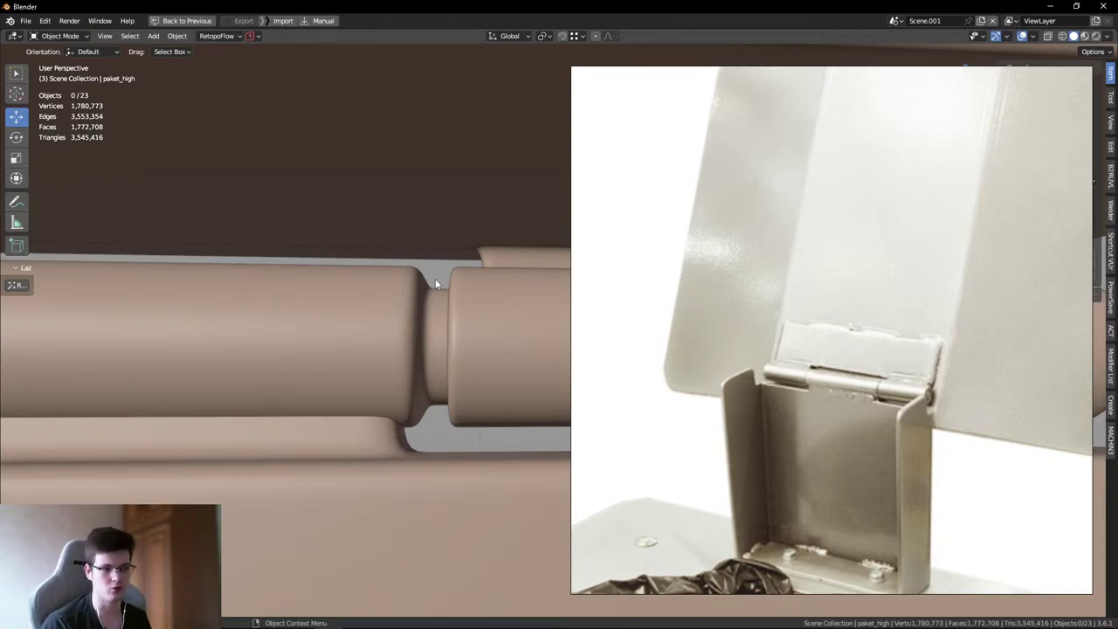
{"action": "scroll", "coordinate": [434, 316], "scroll_direction": "down", "scroll_amount": 5}
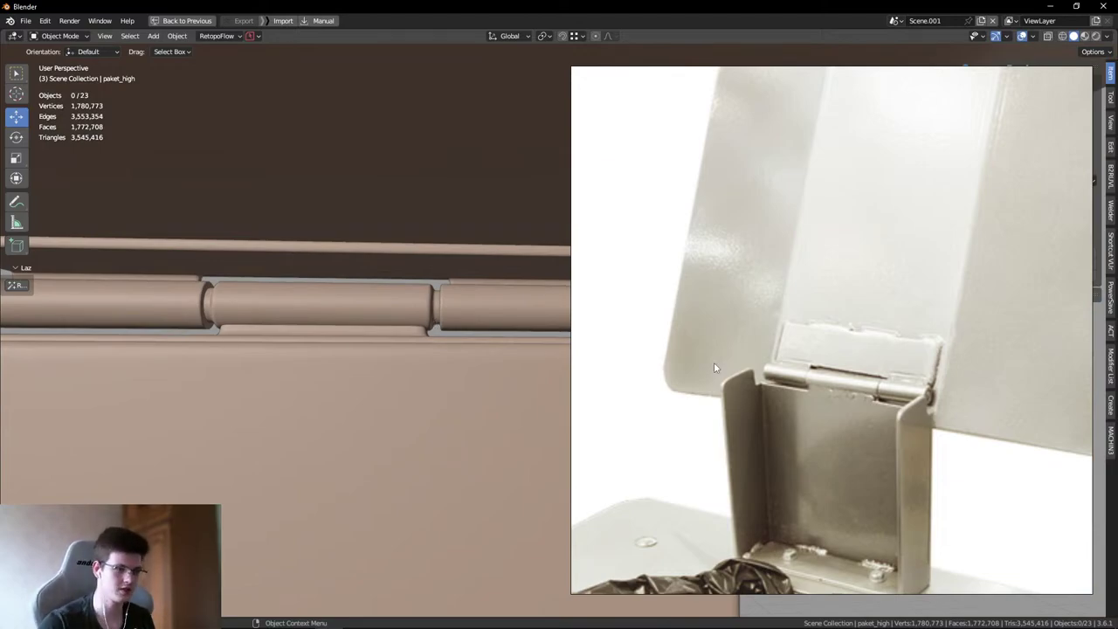
{"action": "scroll", "coordinate": [859, 369], "scroll_direction": "up", "scroll_amount": 4}
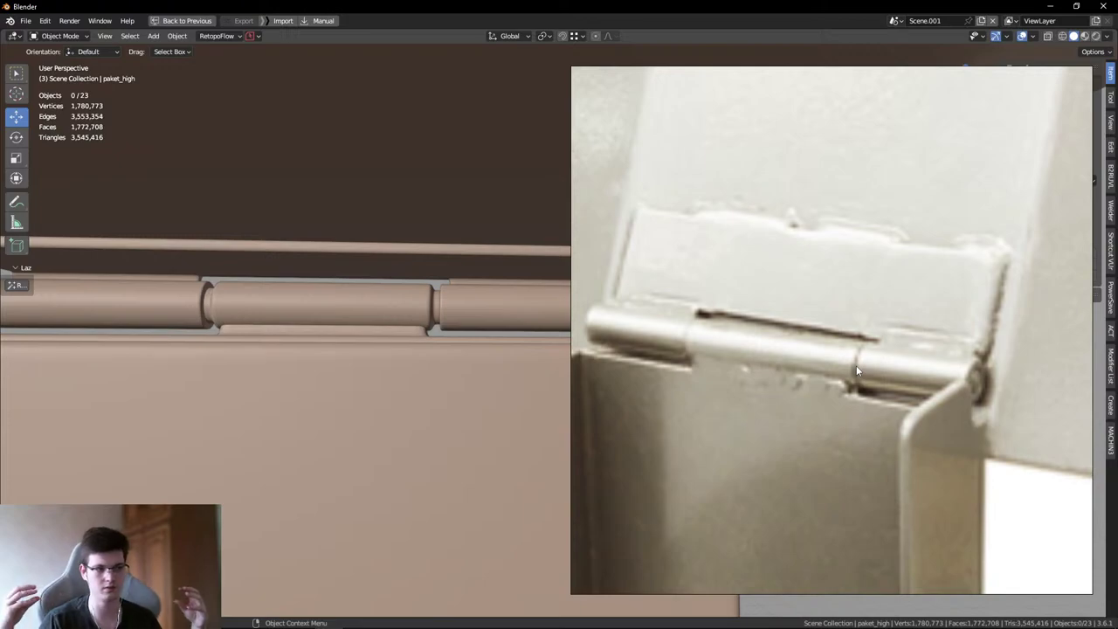
{"action": "scroll", "coordinate": [456, 308], "scroll_direction": "up", "scroll_amount": 3}
{"action": "middle_click_drag", "start_coordinate": [456, 307], "coordinate": [387, 299]}
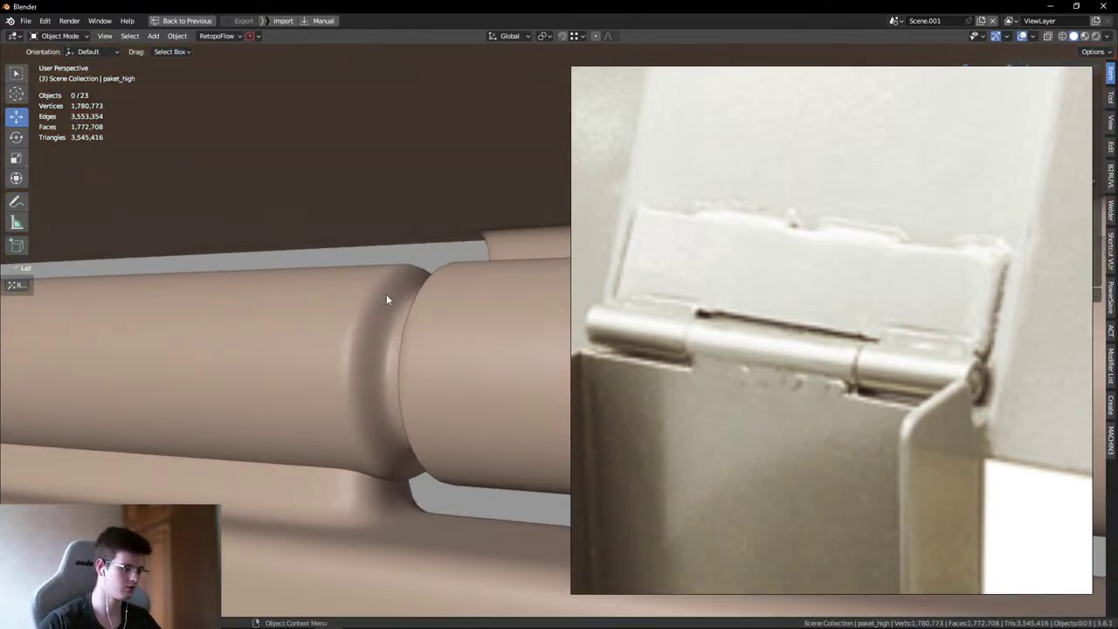
- Compare the hinge's overall shape and position between the lid and support with the reference photo
{"action": "key", "text": "alt+w"}
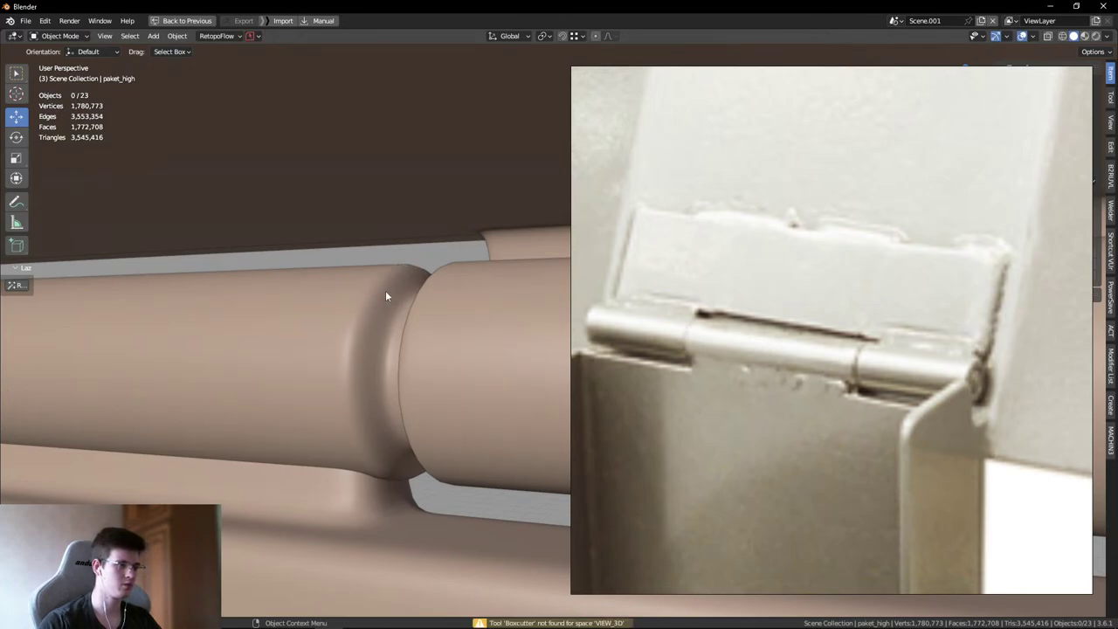
{"action": "scroll", "coordinate": [368, 362], "scroll_direction": "down", "scroll_amount": 10}
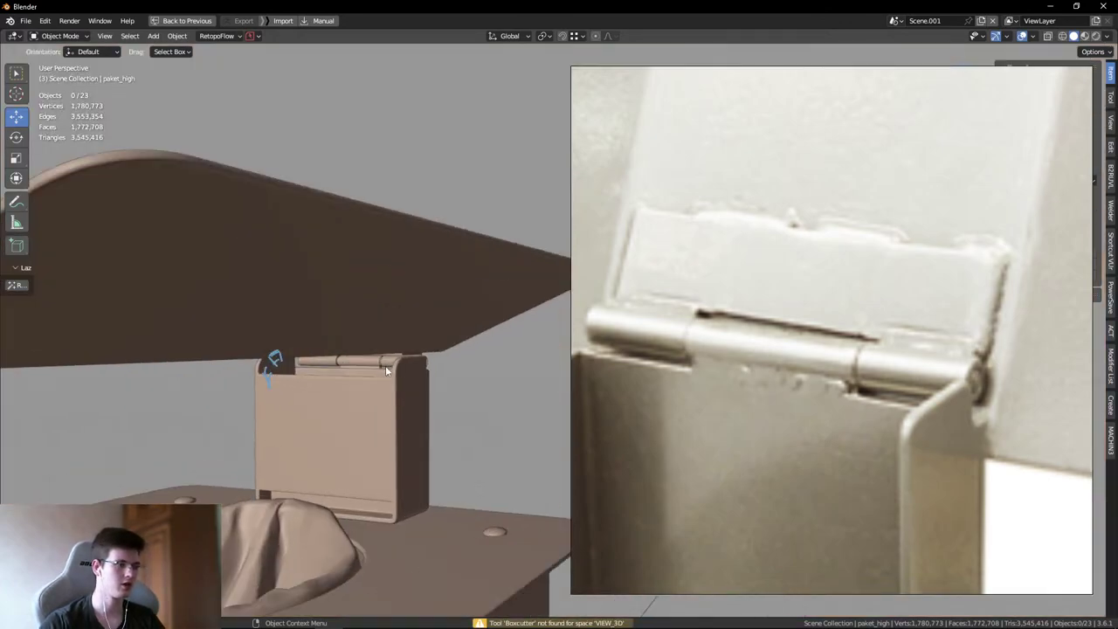
{"action": "scroll", "coordinate": [417, 367], "scroll_direction": "up", "scroll_amount": 5}
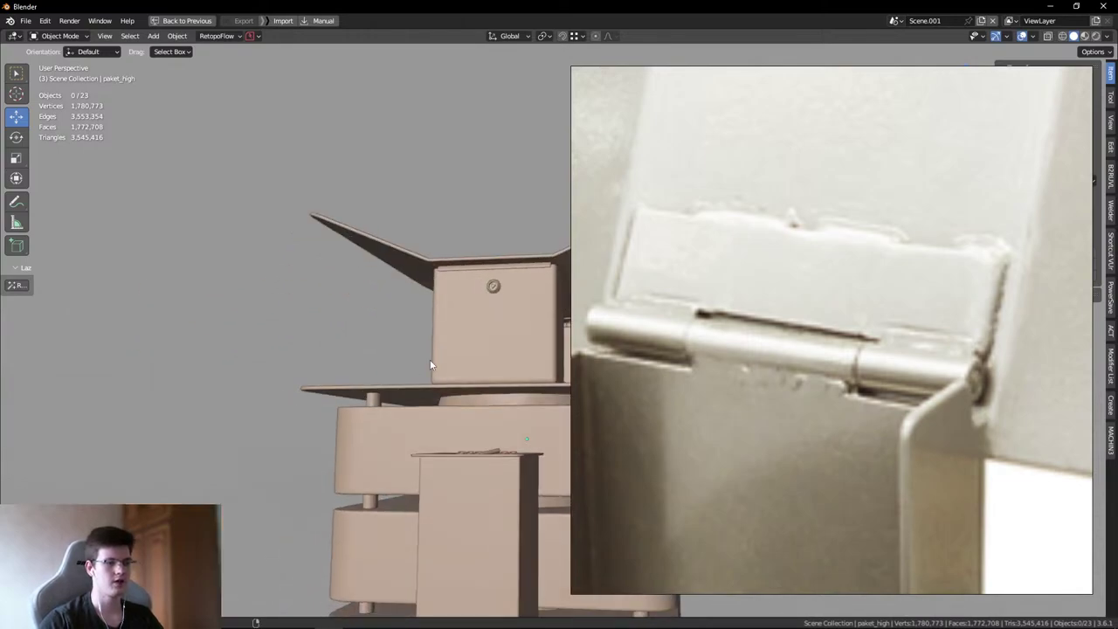
{"action": "middle_click_drag", "start_coordinate": [430, 359], "coordinate": [361, 334]}
{"action": "scroll", "coordinate": [399, 328], "scroll_direction": "up", "scroll_amount": 10}
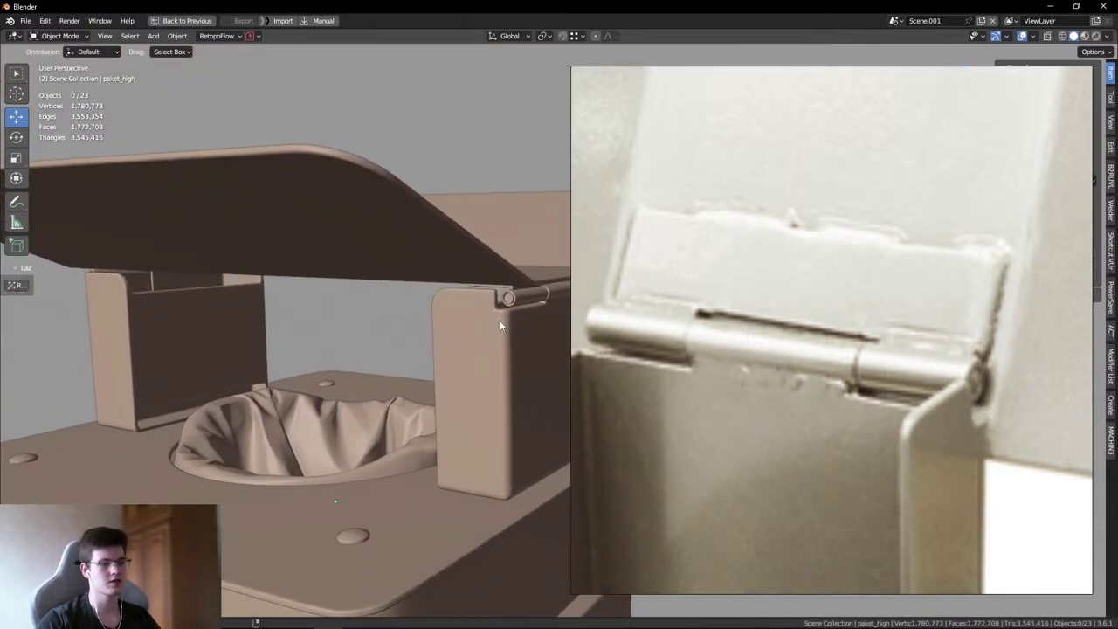
{"action": "scroll", "coordinate": [743, 335], "scroll_direction": "down", "scroll_amount": 3}
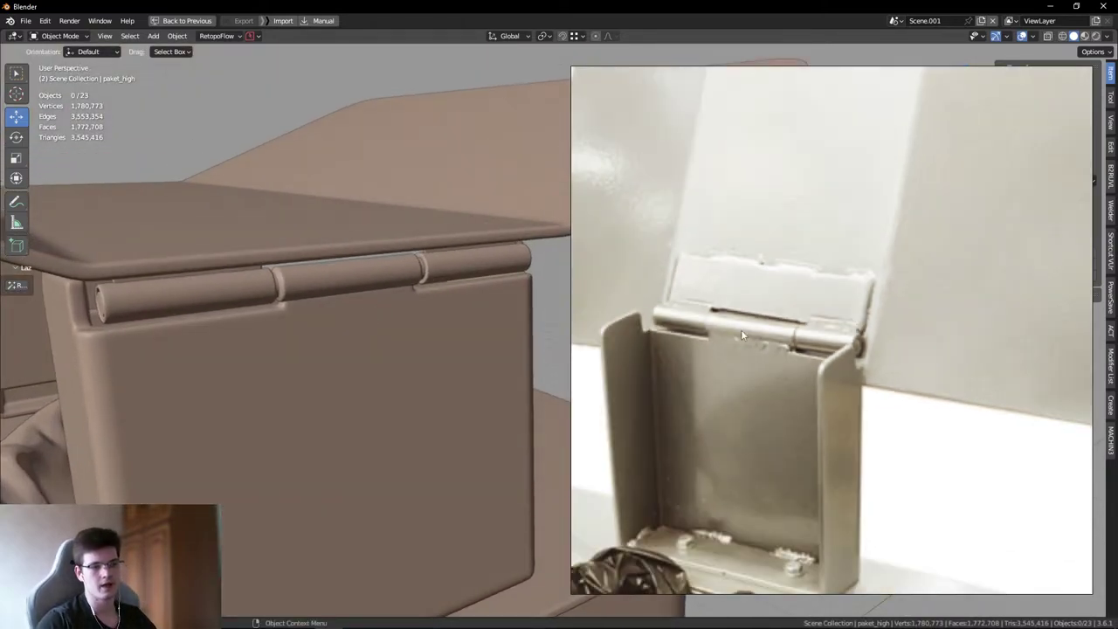
- Inspect the open end of the hinge, checking the pin, the barrel and the plate attached to it
{"action": "right_click", "coordinate": [367, 297]}
{"action": "middle_click_drag", "start_coordinate": [367, 297], "coordinate": [196, 258]}
{"action": "scroll", "coordinate": [198, 254], "scroll_direction": "up", "scroll_amount": 1}
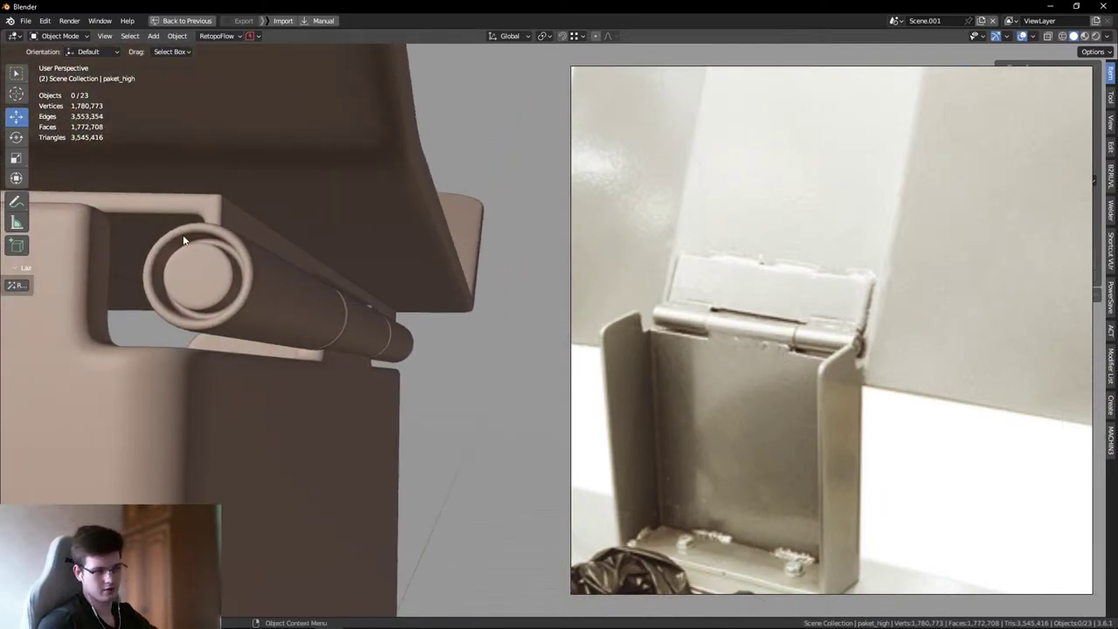
{"action": "left_click_drag", "start_coordinate": [175, 230], "coordinate": [210, 266]}
{"action": "scroll", "coordinate": [210, 265], "scroll_direction": "down", "scroll_amount": 4}
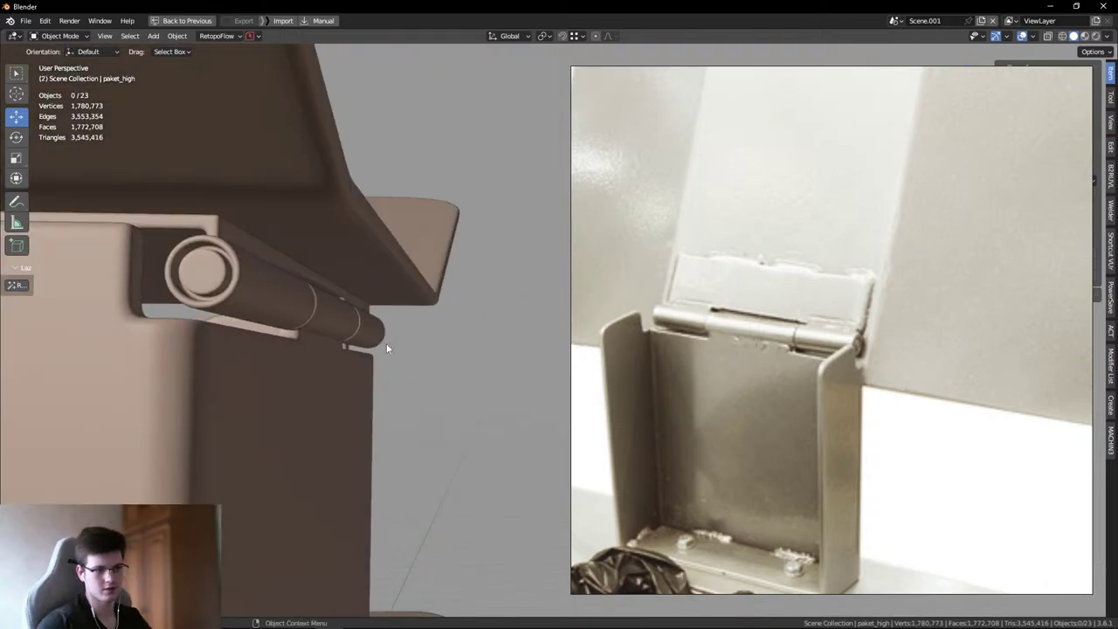
{"action": "middle_click_drag", "start_coordinate": [386, 342], "coordinate": [346, 358]}
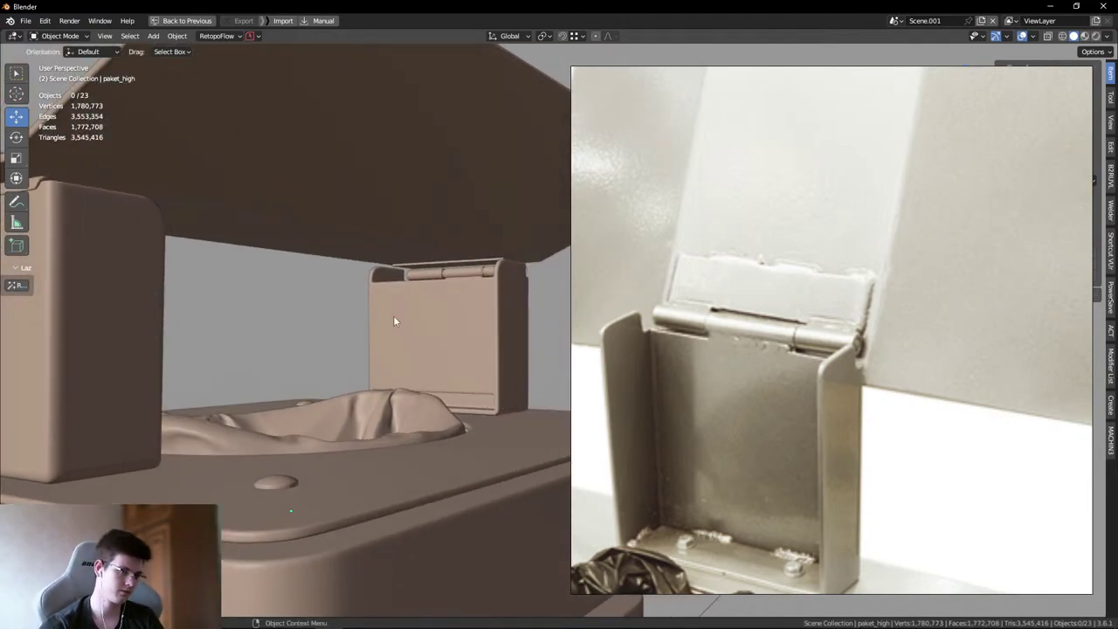
- Compare the model's lid, supports, top plate and bag as a whole with the open-lid photo
{"action": "middle_click_drag", "start_coordinate": [342, 293], "coordinate": [309, 314]}
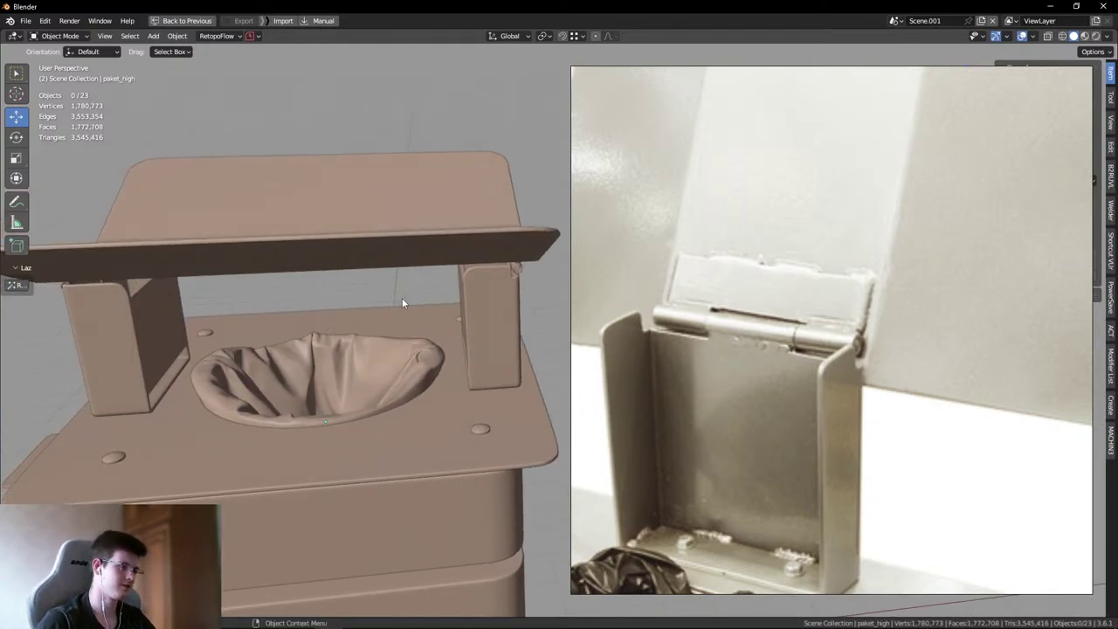
{"action": "scroll", "coordinate": [761, 329], "scroll_direction": "down", "scroll_amount": 2}
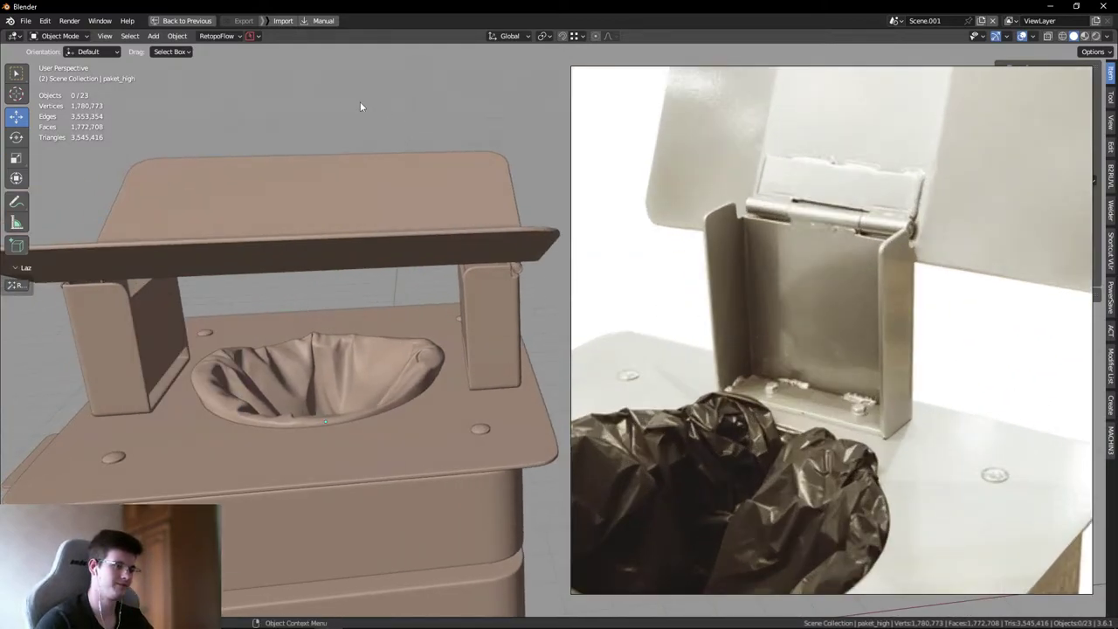
{"action": "middle_click_drag", "start_coordinate": [360, 103], "coordinate": [364, 158]}
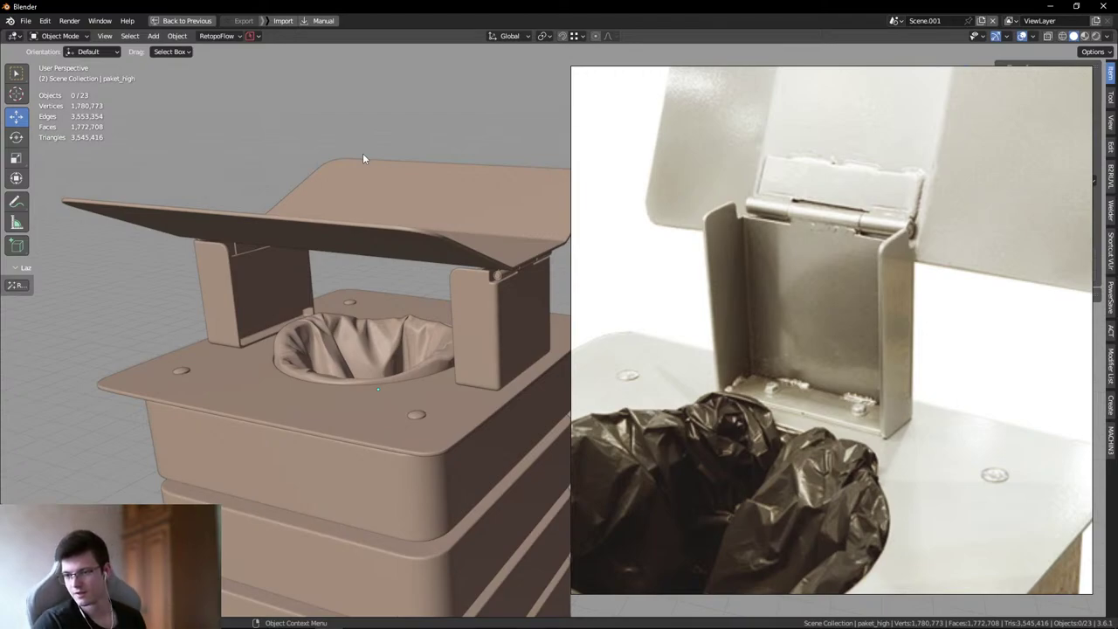
{"action": "scroll", "coordinate": [290, 283], "scroll_direction": "up", "scroll_amount": 3}
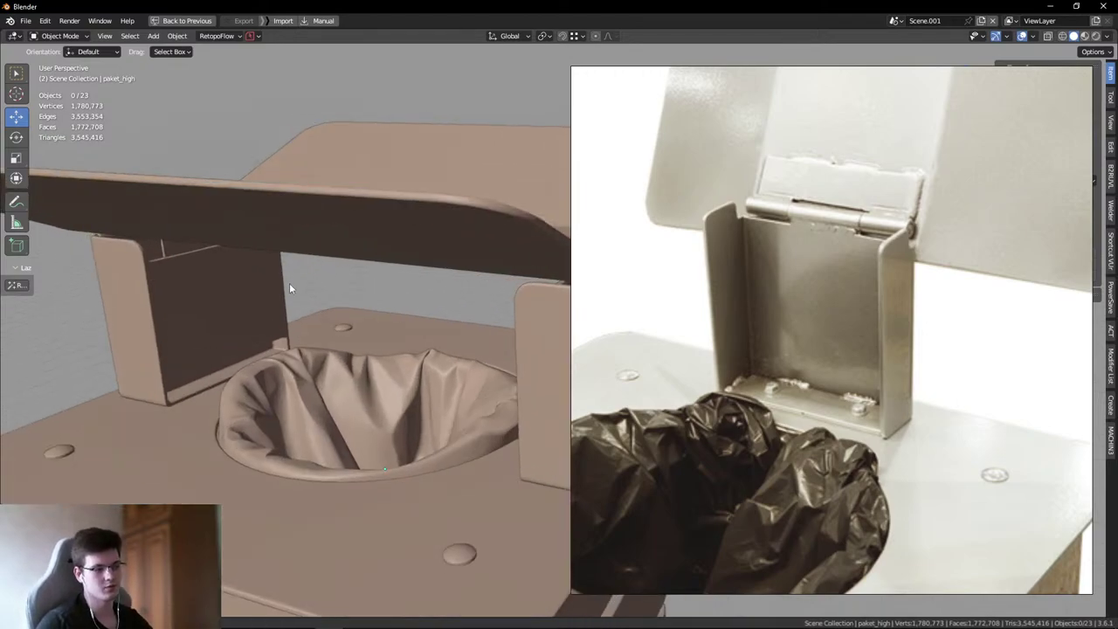
{"action": "left_click", "coordinate": [253, 295]}
{"action": "left_click", "coordinate": [276, 146]}
{"action": "scroll", "coordinate": [356, 231], "scroll_direction": "down", "scroll_amount": 5}
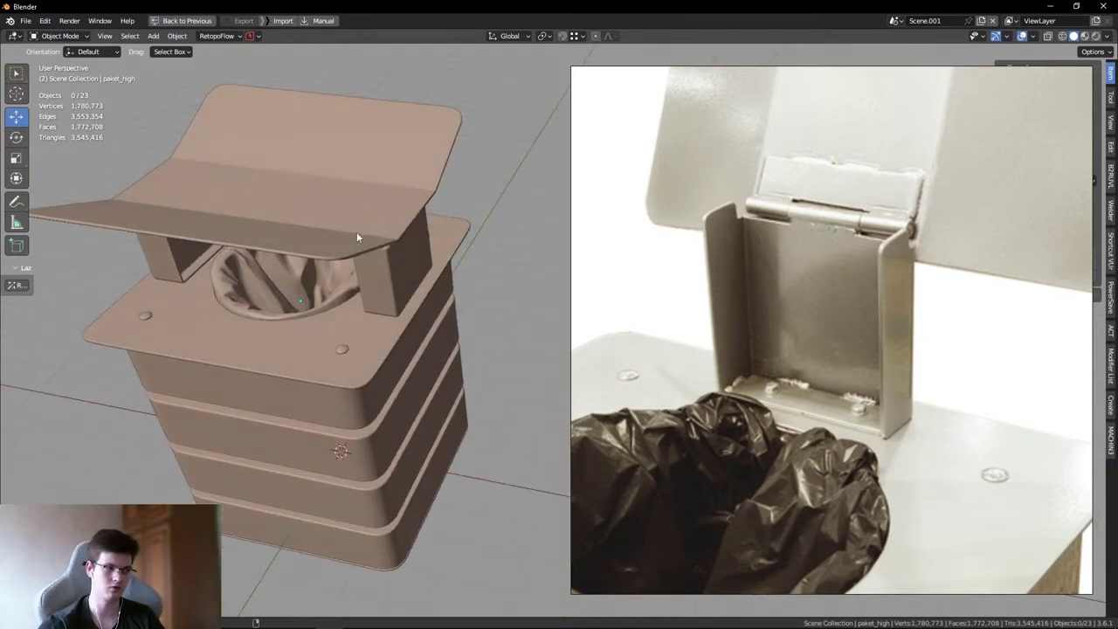
{"action": "middle_click_drag", "start_coordinate": [357, 232], "coordinate": [411, 264]}
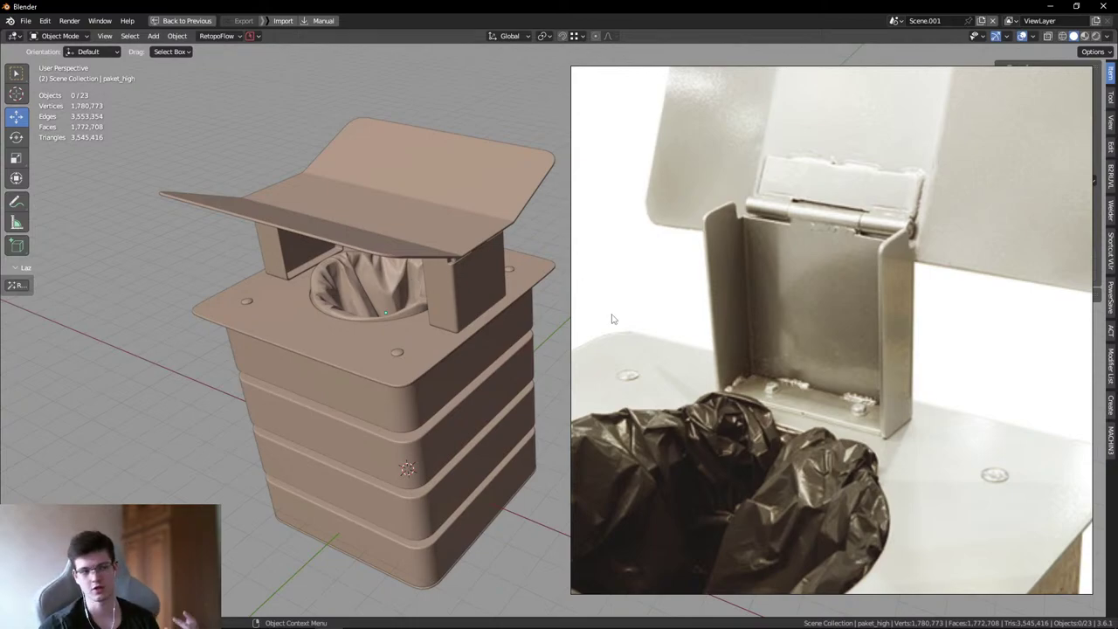
- Compare the underside of the model's lid with the latch bracket on the raised lid in the photo
{"action": "key", "text": "alt+Tab"}
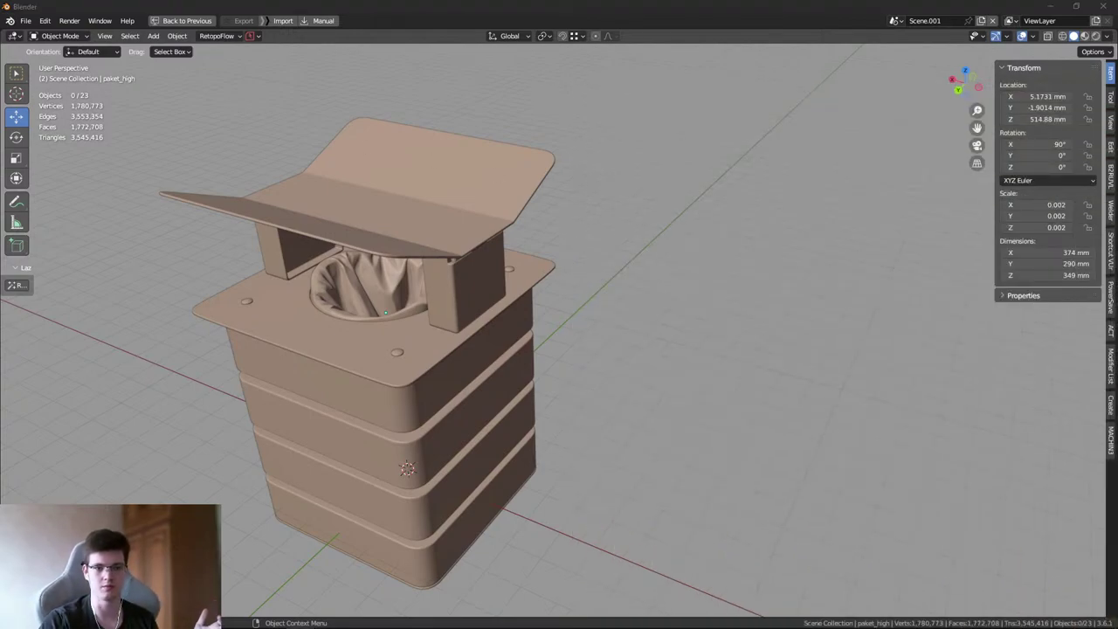
{"action": "left_click", "coordinate": [400, 276]}
{"action": "left_click", "coordinate": [724, 299]}
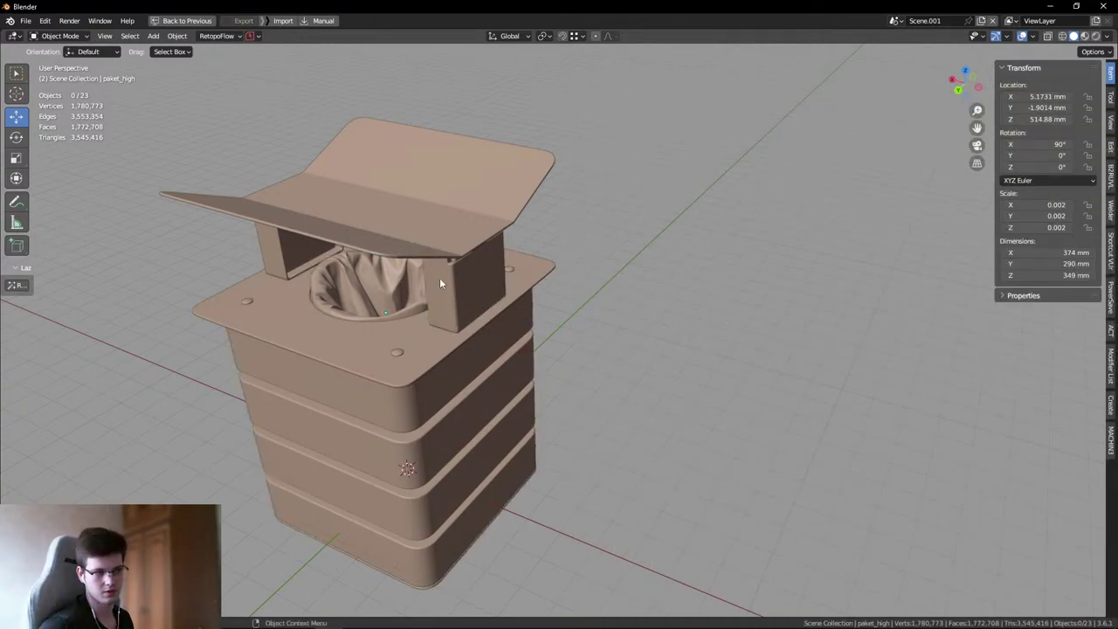
{"action": "scroll", "coordinate": [484, 279], "scroll_direction": "up", "scroll_amount": 6}
{"action": "middle_click_drag", "start_coordinate": [524, 291], "coordinate": [577, 288]}
{"action": "key", "text": "alt+Tab"}
{"action": "scroll", "coordinate": [817, 288], "scroll_direction": "up", "scroll_amount": 6}
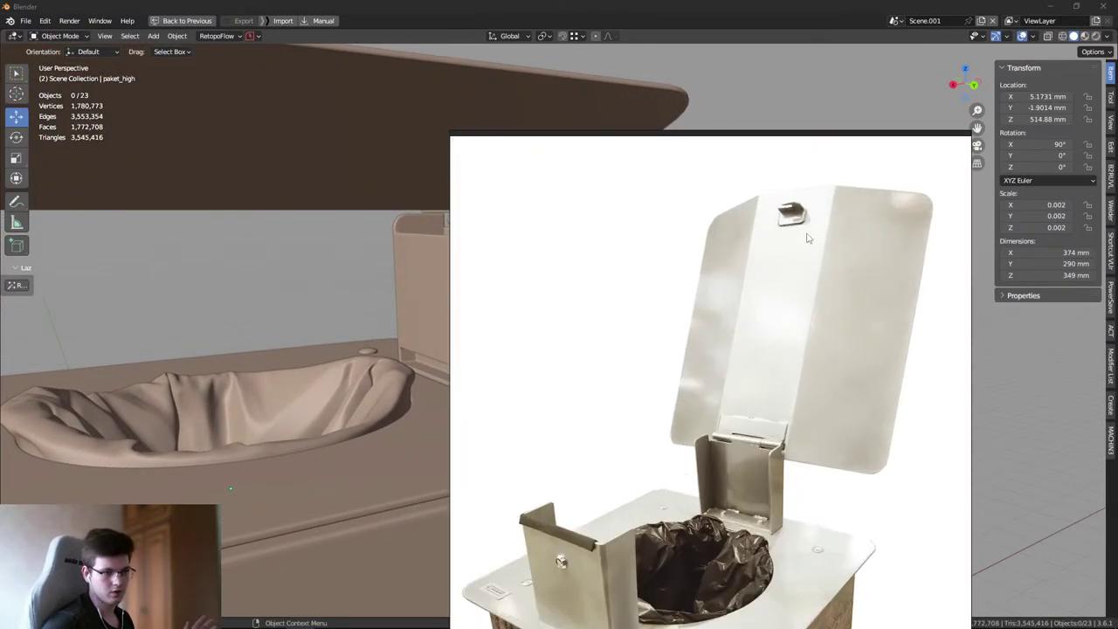
{"action": "scroll", "coordinate": [800, 210], "scroll_direction": "down", "scroll_amount": 2}
{"action": "scroll", "coordinate": [785, 197], "scroll_direction": "up", "scroll_amount": 2}
{"action": "key", "text": "alt+Tab"}
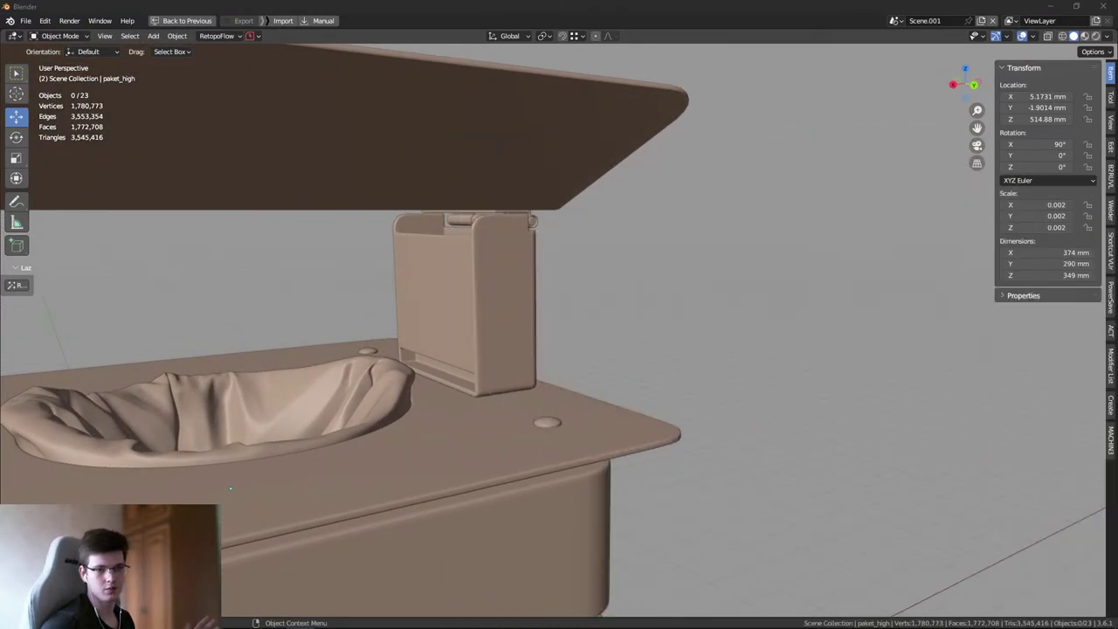
- Inspect the angled bracket beneath the model's lid up close against the latch bracket in the photo
{"action": "scroll", "coordinate": [674, 223], "scroll_direction": "down", "scroll_amount": 5}
{"action": "middle_click_drag", "start_coordinate": [675, 223], "coordinate": [566, 329]}
{"action": "scroll", "coordinate": [531, 259], "scroll_direction": "up", "scroll_amount": 4}
{"action": "scroll", "coordinate": [531, 259], "scroll_direction": "up", "scroll_amount": 5}
{"action": "key", "text": "alt+Tab"}
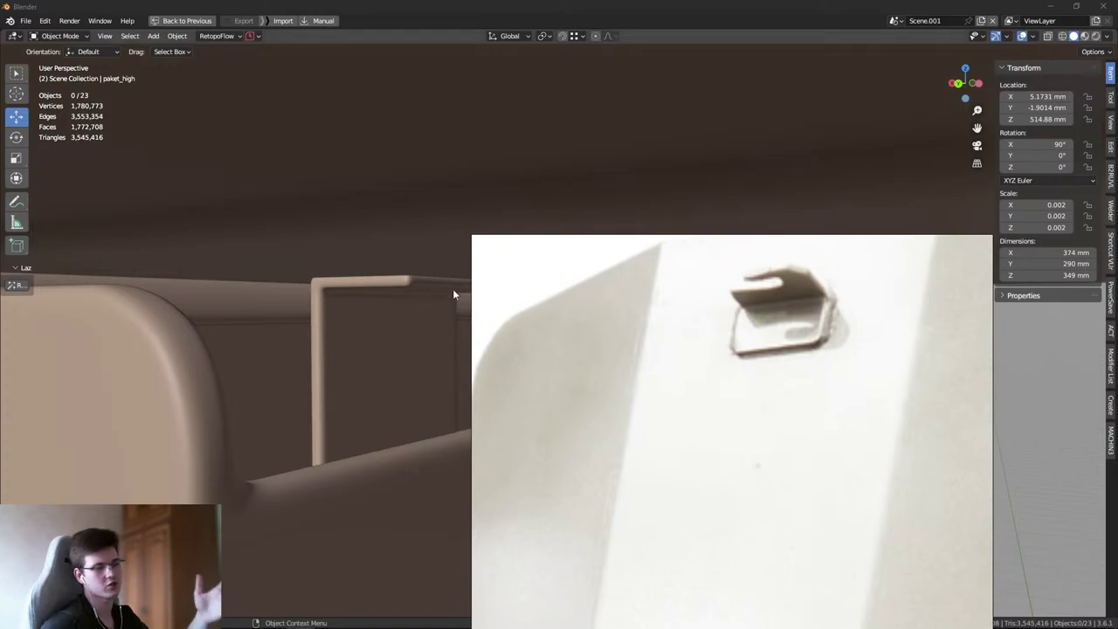
{"action": "key", "text": "alt+Tab"}
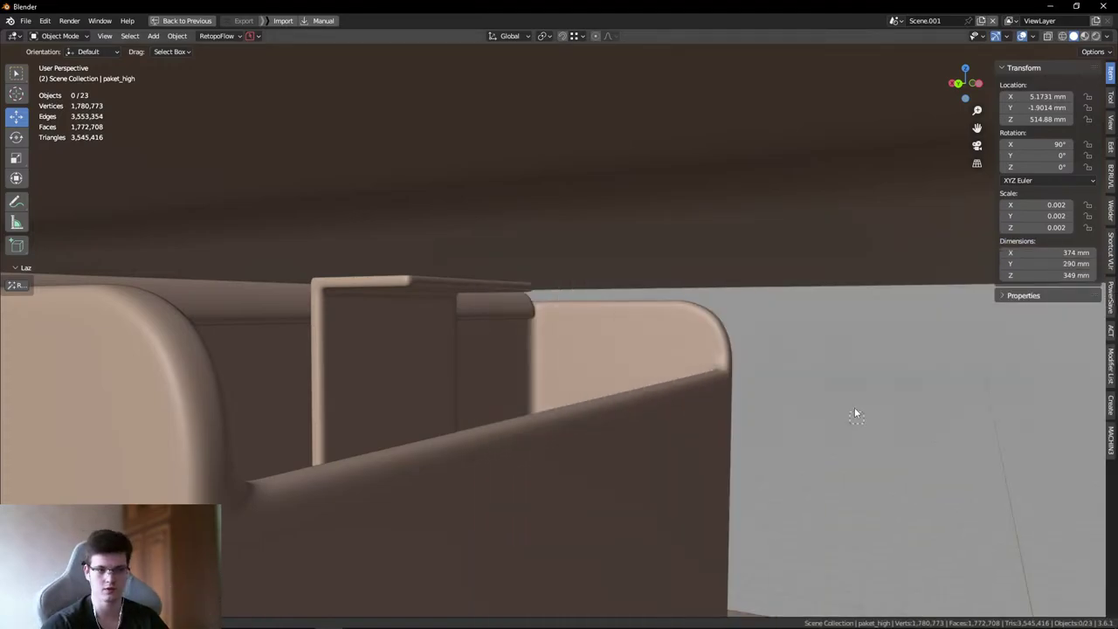
{"action": "scroll", "coordinate": [425, 315], "scroll_direction": "down", "scroll_amount": 8}
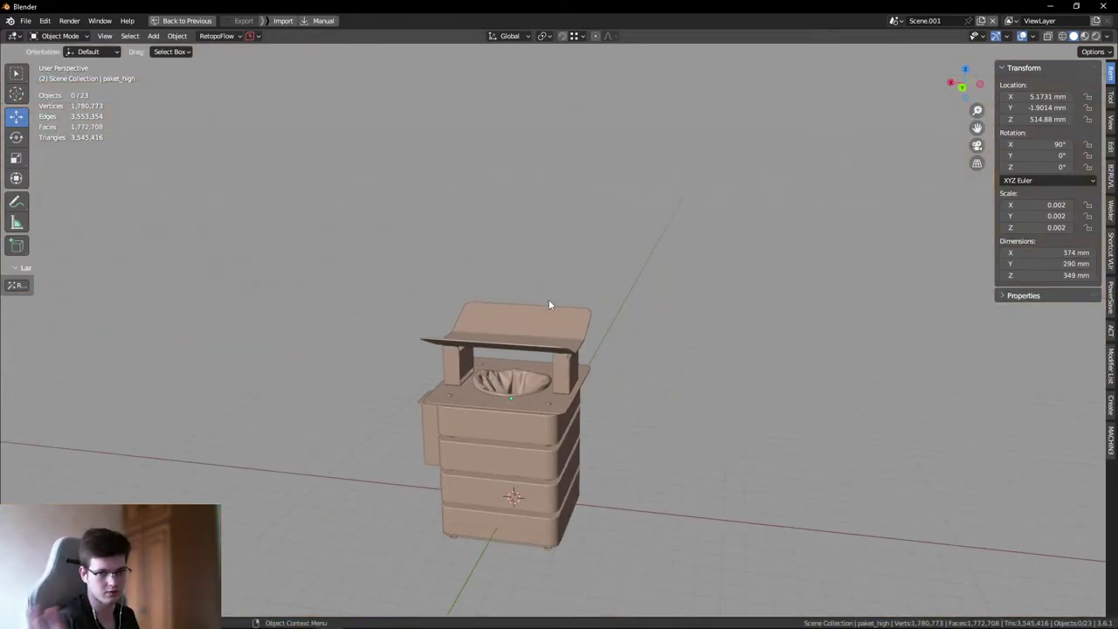
- Compare the model's block corners with the vertical grooves in the concrete blocks of the open-lid photo
{"action": "key", "text": "alt+Tab"}
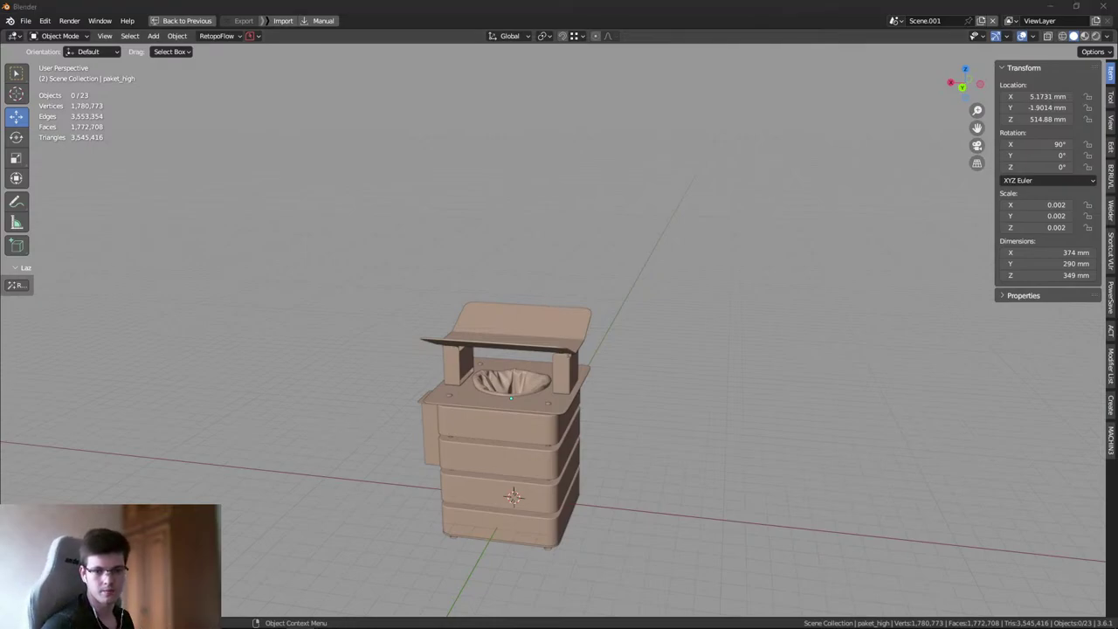
{"action": "key", "text": "alt+Tab"}
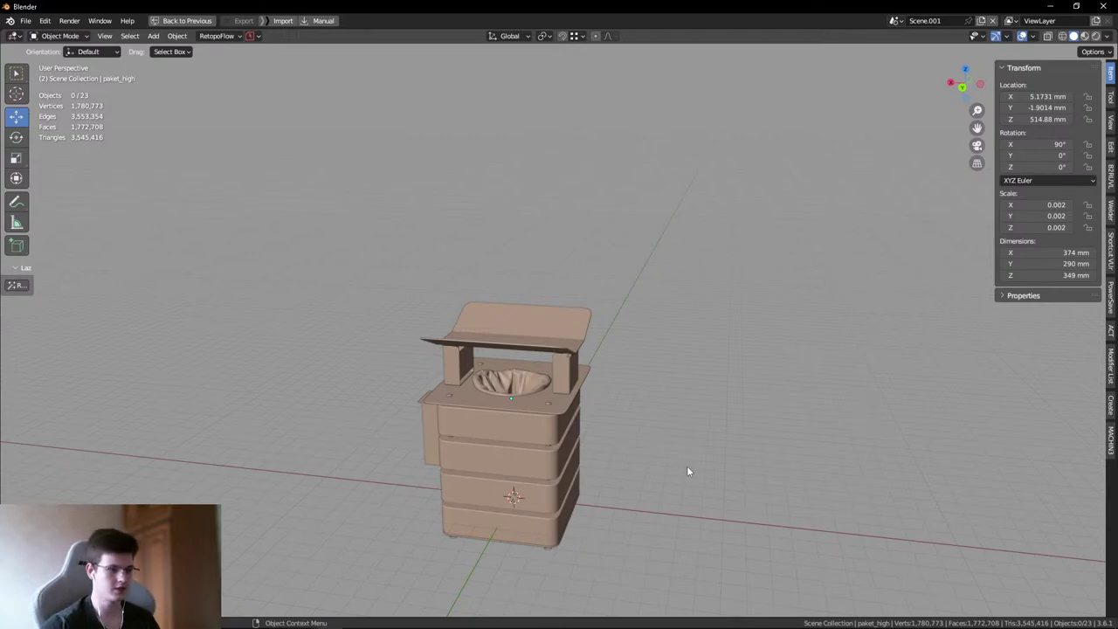
{"action": "middle_click_drag", "start_coordinate": [686, 466], "coordinate": [500, 411]}
{"action": "scroll", "coordinate": [503, 402], "scroll_direction": "up", "scroll_amount": 4}
{"action": "key", "text": "alt+Tab"}
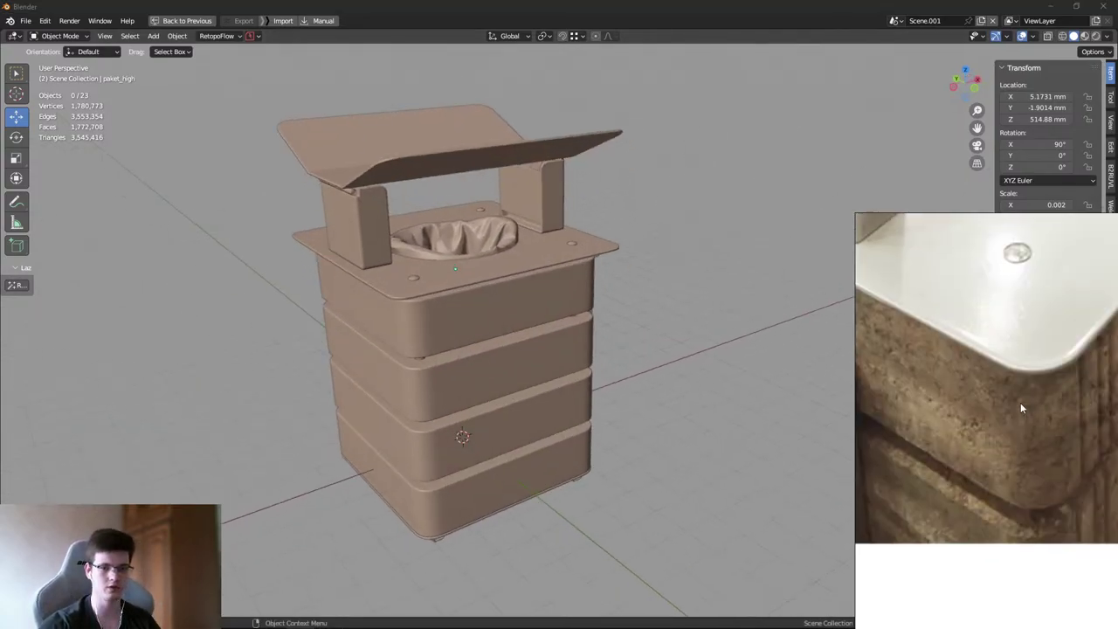
{"action": "scroll", "coordinate": [759, 343], "scroll_direction": "up", "scroll_amount": 5}
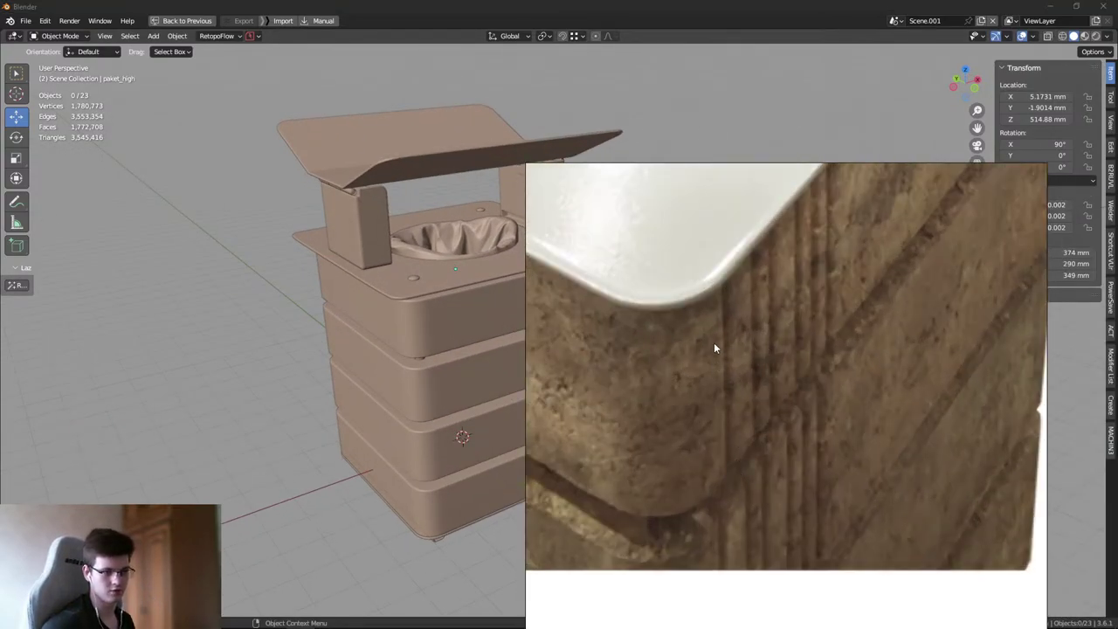
{"action": "scroll", "coordinate": [782, 340], "scroll_direction": "down", "scroll_amount": 8}
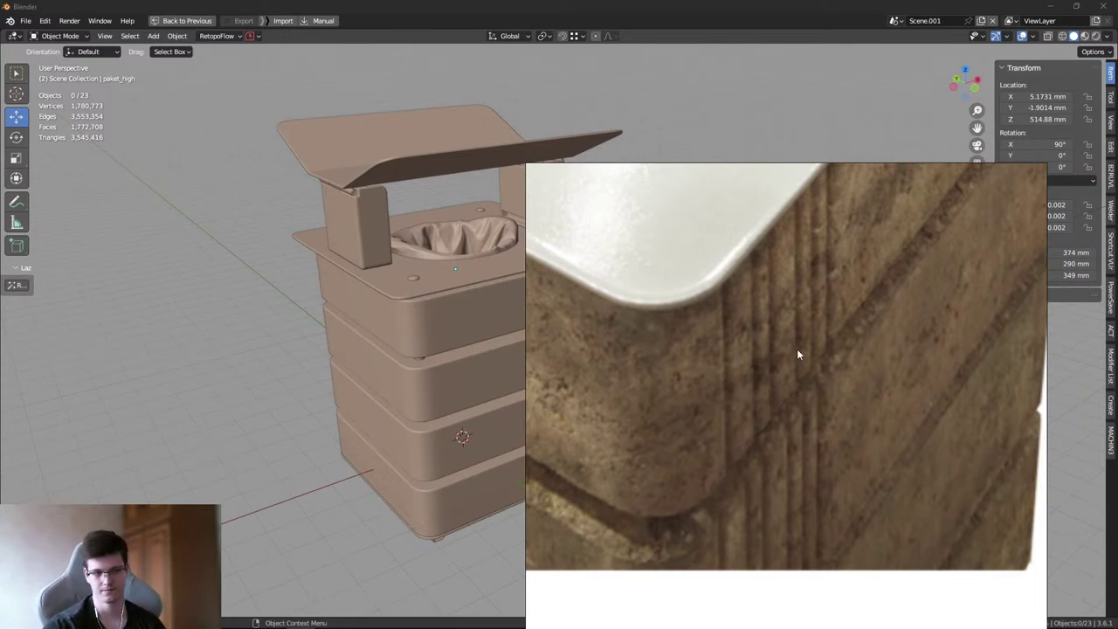
- Examine the vertical grooves and rough edges of the stacked concrete blocks in the closed-lid reference image
{"action": "scroll", "coordinate": [793, 453], "scroll_direction": "up", "scroll_amount": 6}
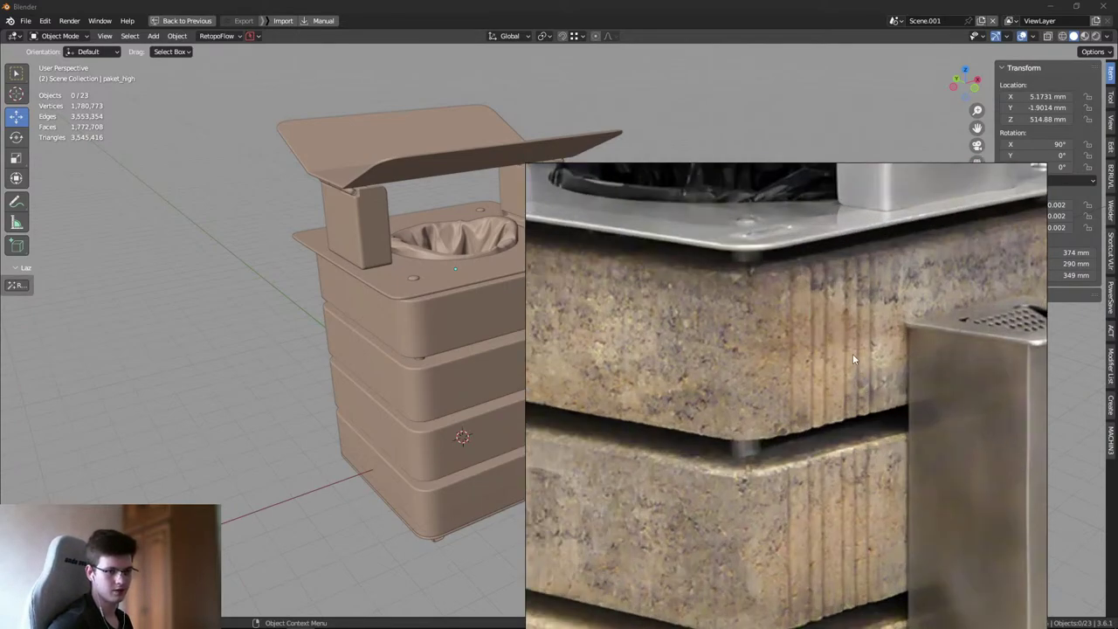
{"action": "scroll", "coordinate": [738, 391], "scroll_direction": "down", "scroll_amount": 6}
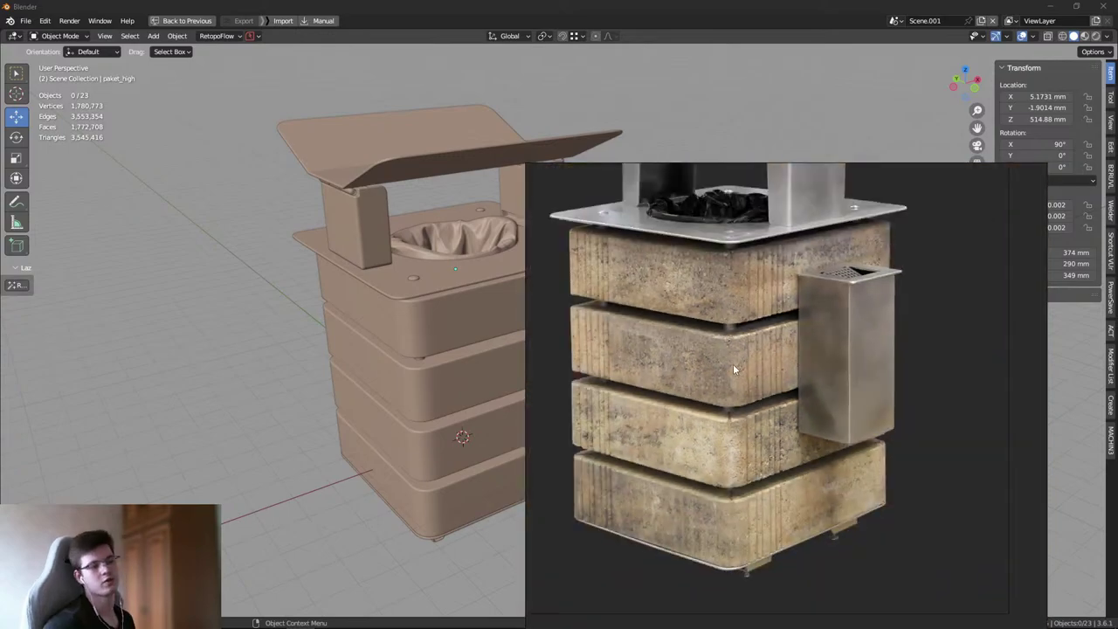
{"action": "scroll", "coordinate": [734, 367], "scroll_direction": "up", "scroll_amount": 6}
{"action": "scroll", "coordinate": [739, 375], "scroll_direction": "down", "scroll_amount": 7}
{"action": "scroll", "coordinate": [729, 388], "scroll_direction": "down", "scroll_amount": 3}
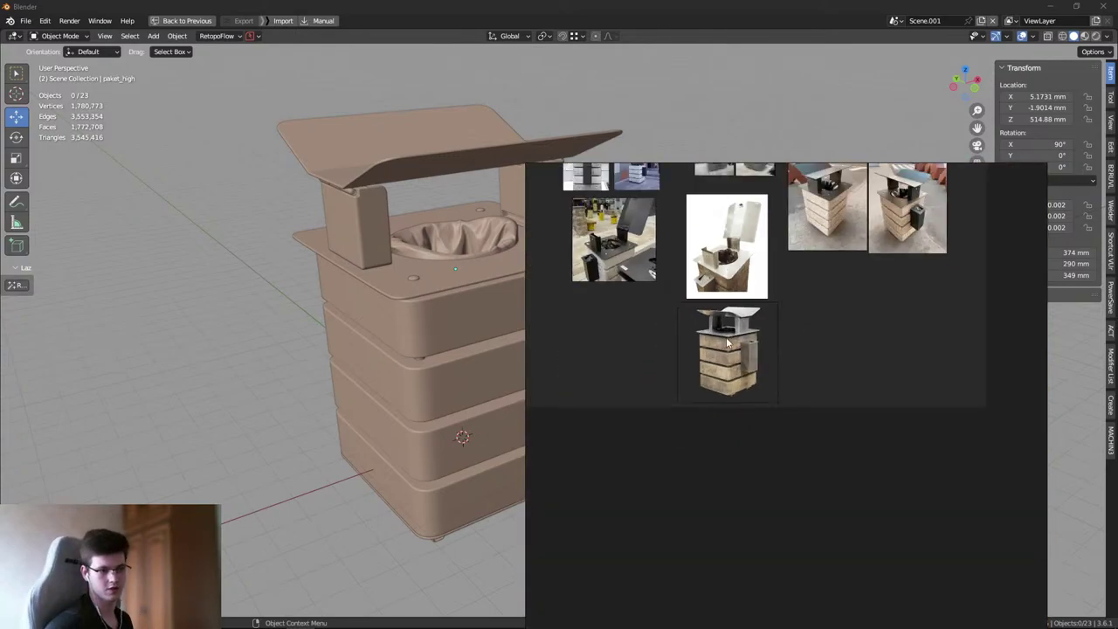
{"action": "scroll", "coordinate": [725, 337], "scroll_direction": "up", "scroll_amount": 5}
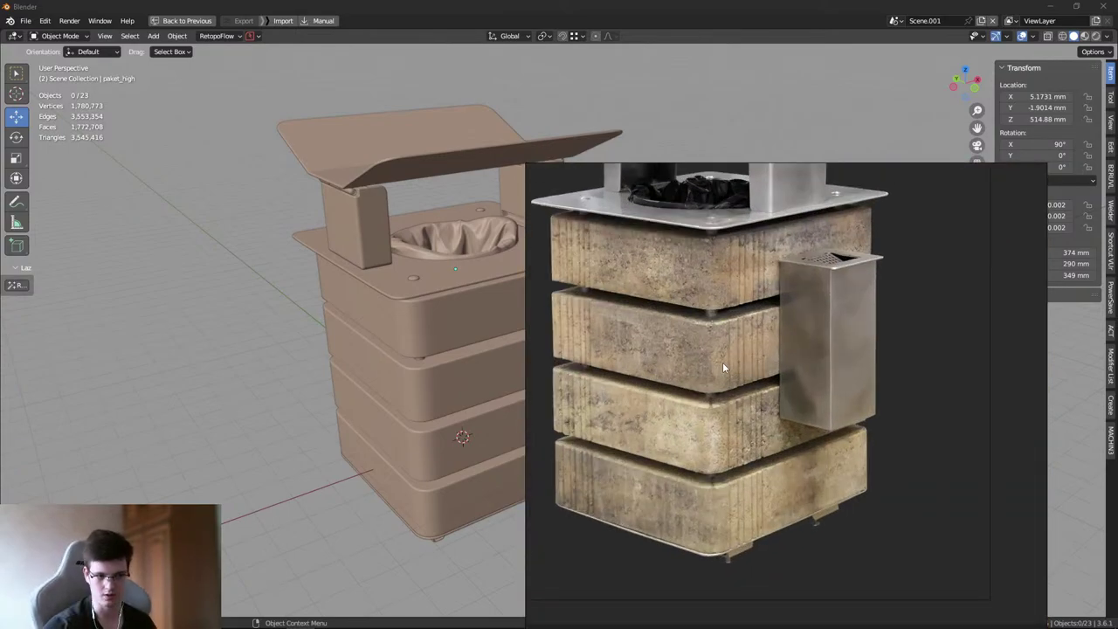
{"action": "scroll", "coordinate": [708, 370], "scroll_direction": "down", "scroll_amount": 4}
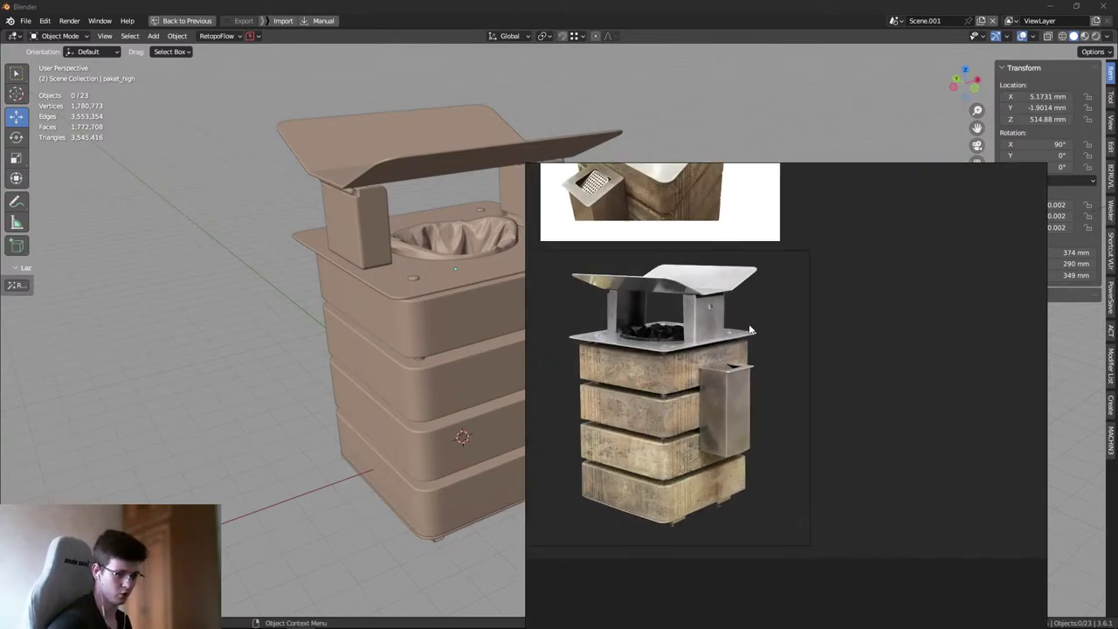
- Compare the full closed-lid reference image, from the lid and supports down to the grooved blocks, with the model
{"action": "scroll", "coordinate": [739, 411], "scroll_direction": "up", "scroll_amount": 5}
{"action": "scroll", "coordinate": [882, 440], "scroll_direction": "down", "scroll_amount": 4}
{"action": "scroll", "coordinate": [883, 440], "scroll_direction": "down", "scroll_amount": 2}
{"action": "scroll", "coordinate": [765, 429], "scroll_direction": "up", "scroll_amount": 4}
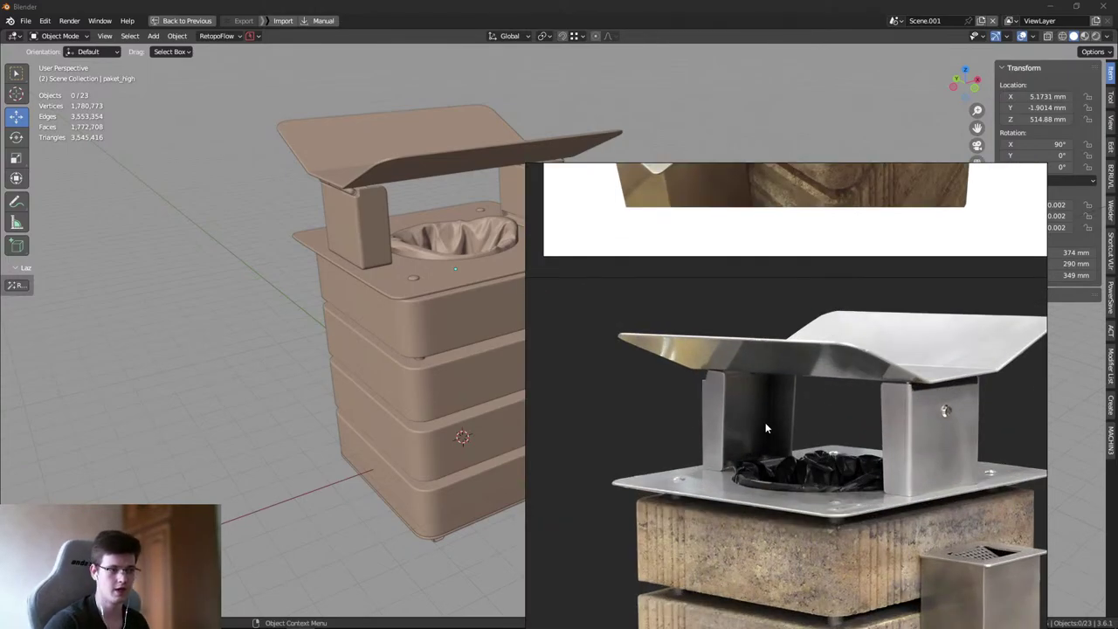
{"action": "scroll", "coordinate": [773, 433], "scroll_direction": "down", "scroll_amount": 2}
{"action": "right_click", "coordinate": [710, 457]}
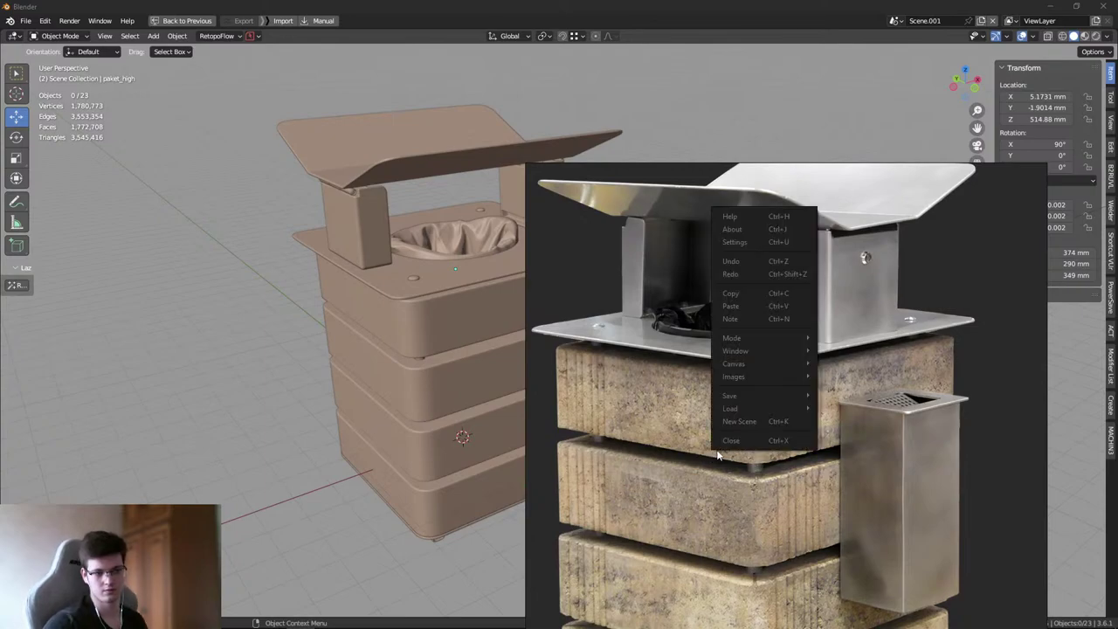
{"action": "left_click", "coordinate": [650, 455]}
{"action": "scroll", "coordinate": [672, 460], "scroll_direction": "down", "scroll_amount": 2}
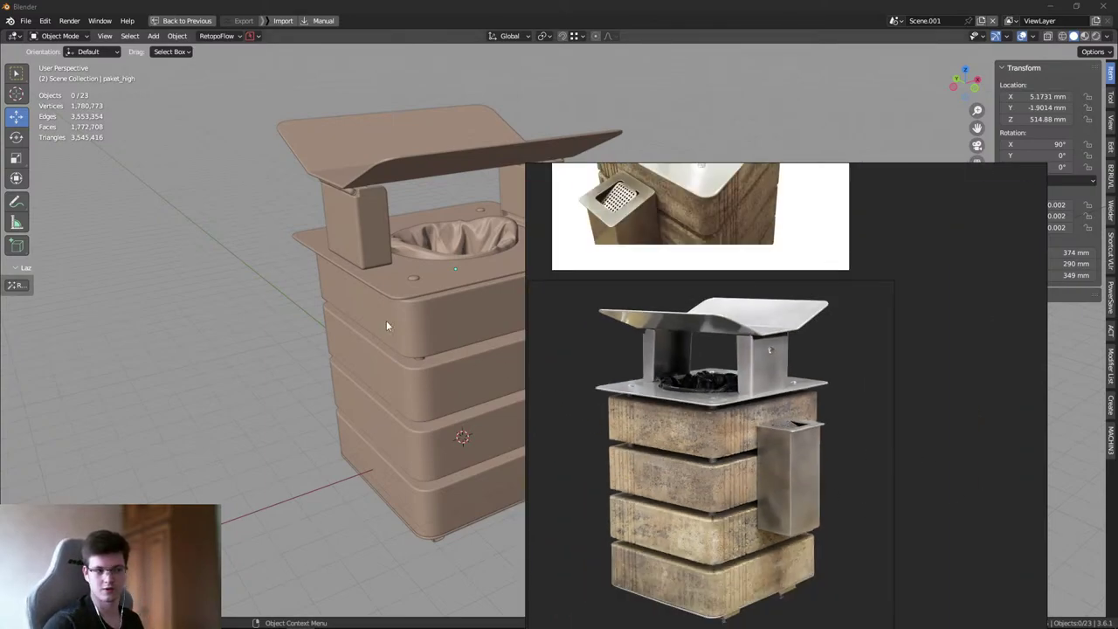
{"action": "scroll", "coordinate": [741, 425], "scroll_direction": "up", "scroll_amount": 5}
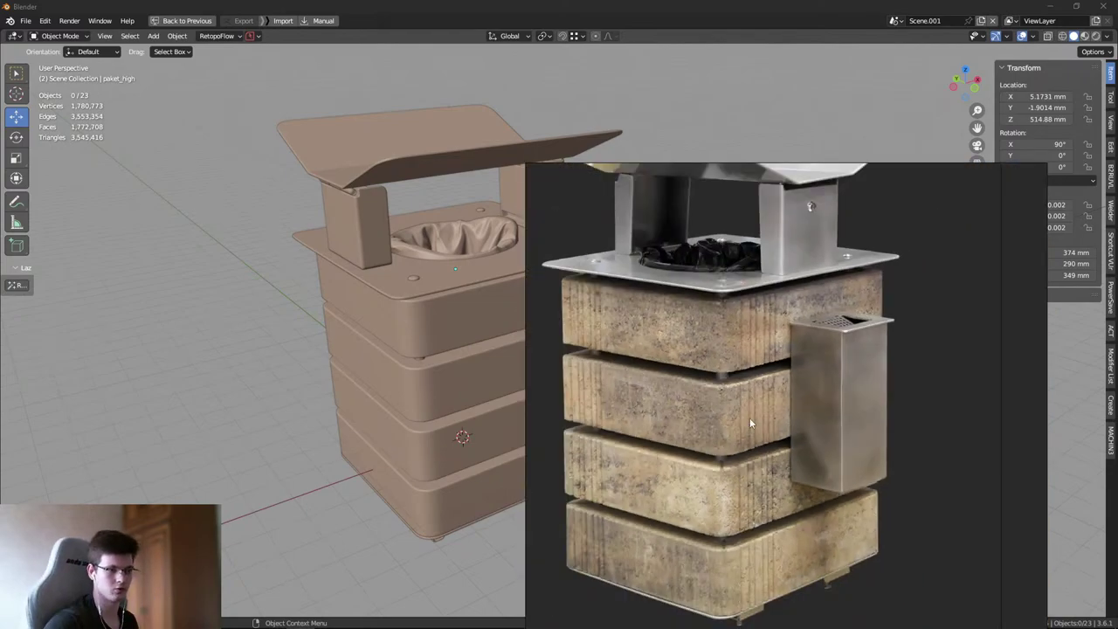
- Examine the grooves and speckled surface of the concrete blocks in the paved-street photo on the reference board, then return to the model
{"action": "scroll", "coordinate": [750, 423], "scroll_direction": "down", "scroll_amount": 5}
{"action": "scroll", "coordinate": [830, 352], "scroll_direction": "down", "scroll_amount": 2}
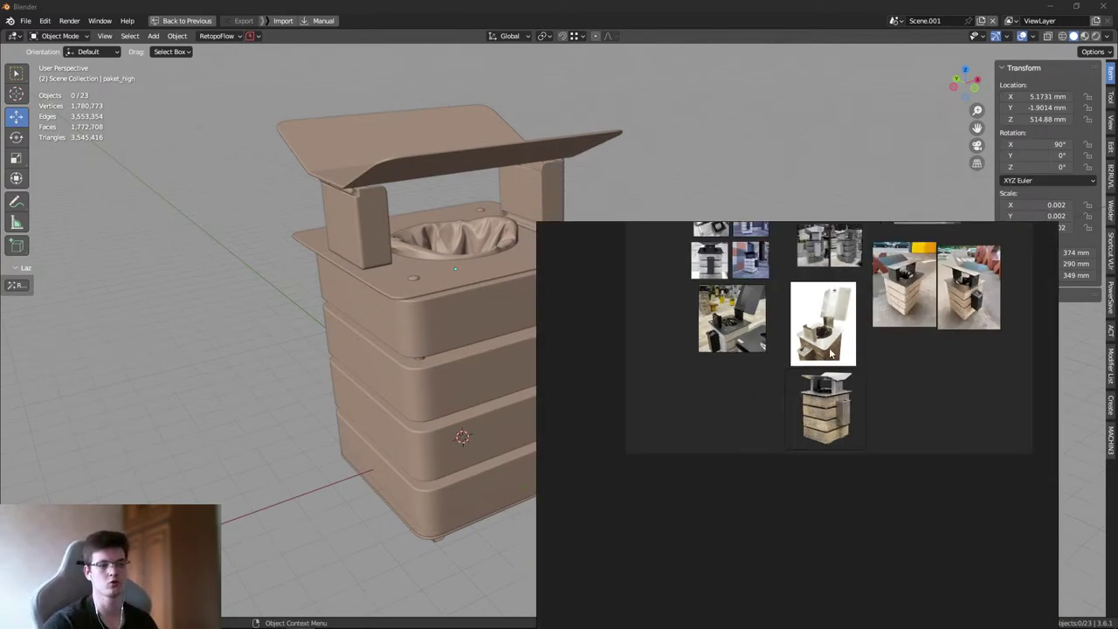
{"action": "scroll", "coordinate": [831, 352], "scroll_direction": "up", "scroll_amount": 6}
{"action": "scroll", "coordinate": [829, 405], "scroll_direction": "down", "scroll_amount": 5}
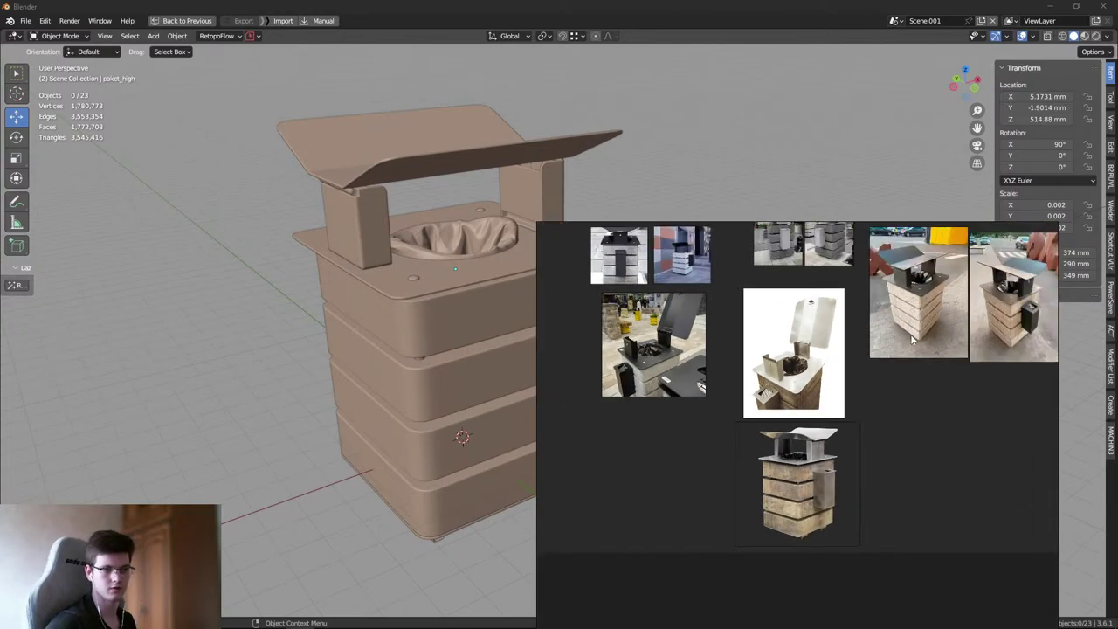
{"action": "scroll", "coordinate": [911, 339], "scroll_direction": "up", "scroll_amount": 8}
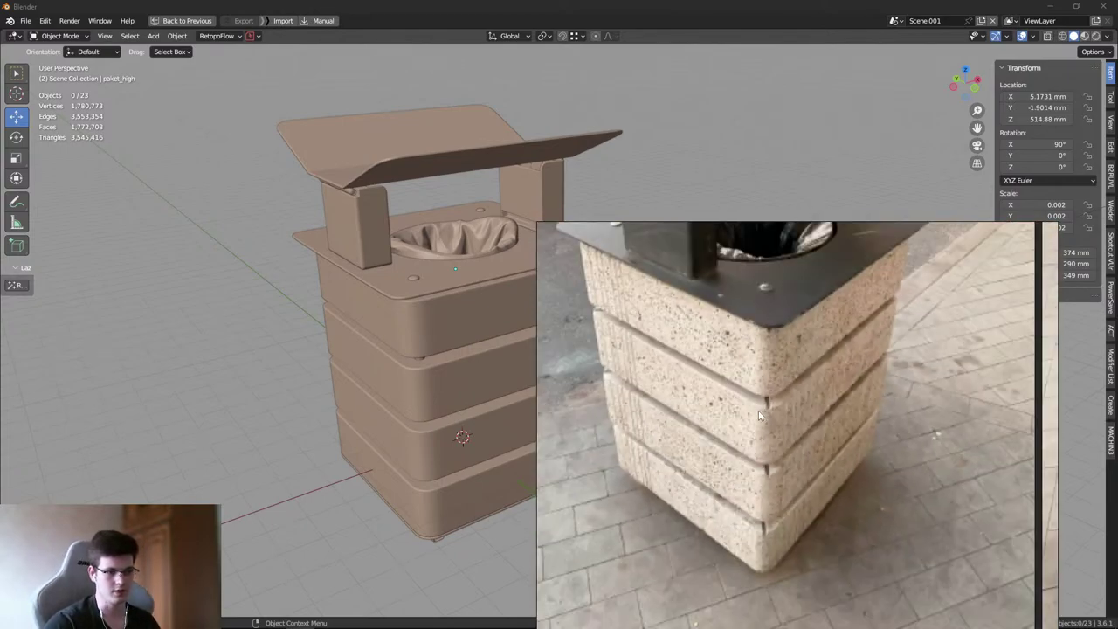
{"action": "scroll", "coordinate": [759, 416], "scroll_direction": "down", "scroll_amount": 5}
{"action": "key", "text": "alt+Tab"}
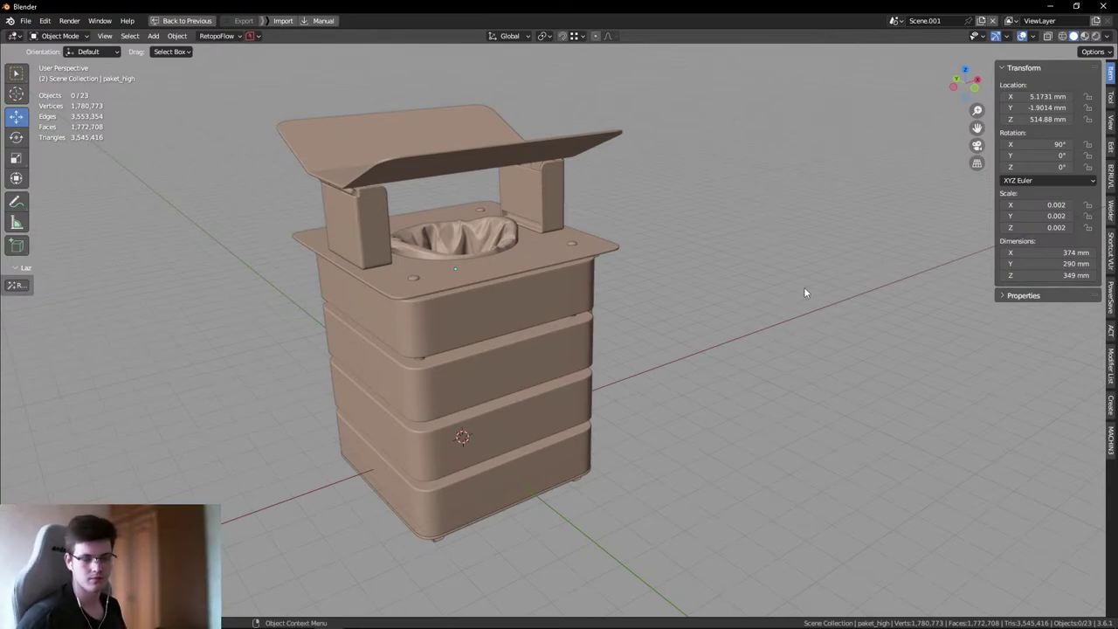
- Inspect the high-poly model's lid, supports and top plate from above and from the opposite side
{"action": "scroll", "coordinate": [779, 402], "scroll_direction": "up", "scroll_amount": 3}
{"action": "middle_click_drag", "start_coordinate": [780, 402], "coordinate": [428, 335]}
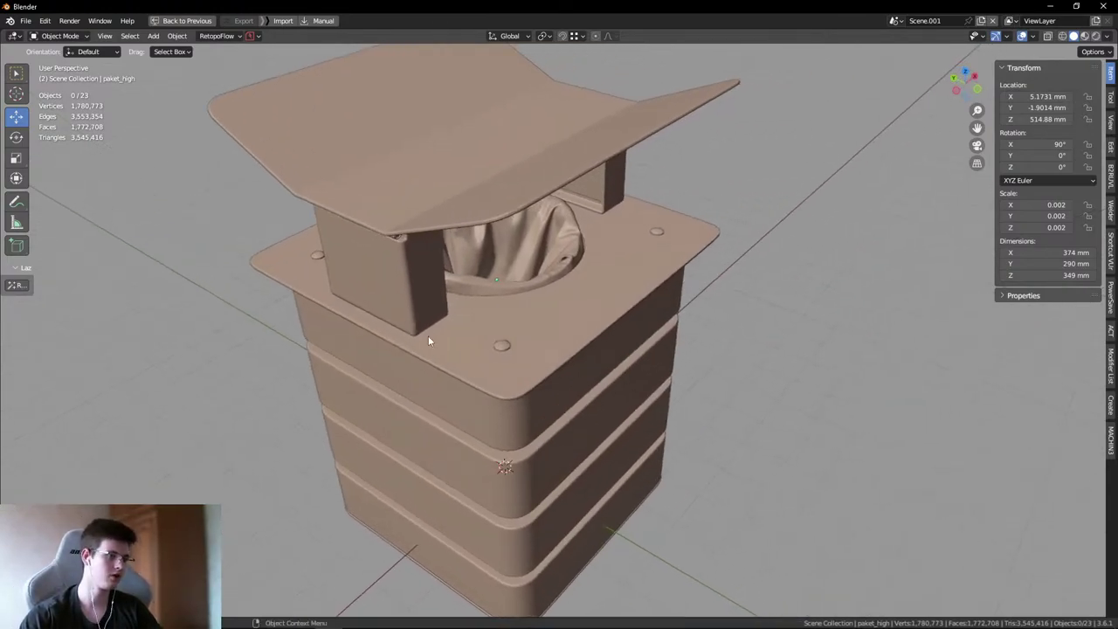
{"action": "middle_click_drag", "start_coordinate": [750, 411], "coordinate": [714, 395]}
{"action": "scroll", "coordinate": [517, 363], "scroll_direction": "up", "scroll_amount": 4}
{"action": "middle_click_drag", "start_coordinate": [517, 362], "coordinate": [591, 375]}
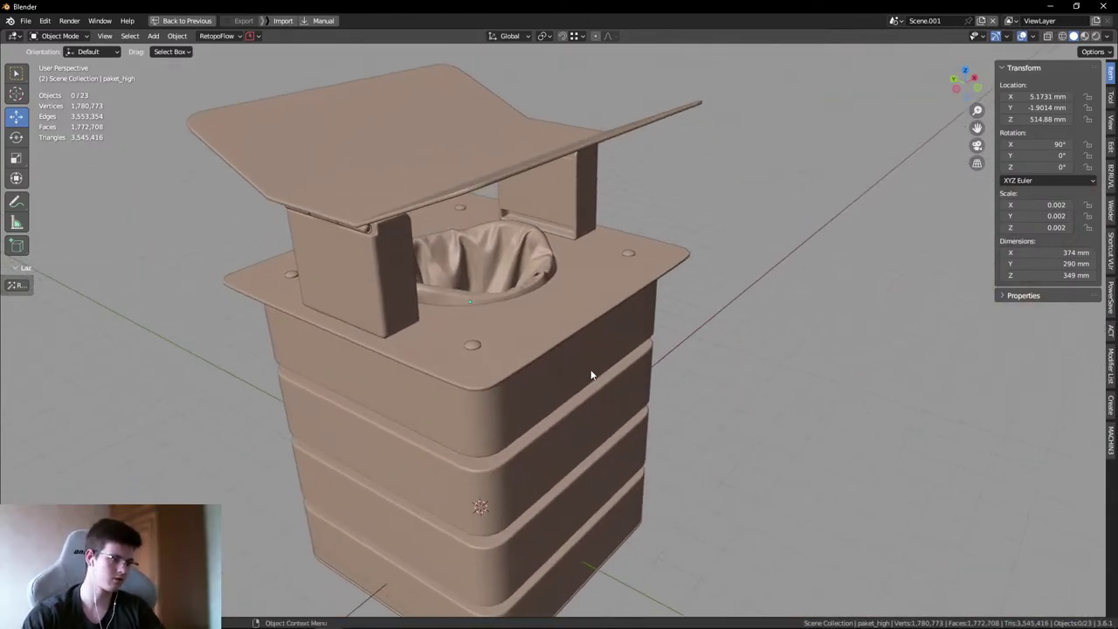
{"action": "scroll", "coordinate": [547, 335], "scroll_direction": "down", "scroll_amount": 4}
{"action": "middle_click_drag", "start_coordinate": [545, 338], "coordinate": [525, 320]}
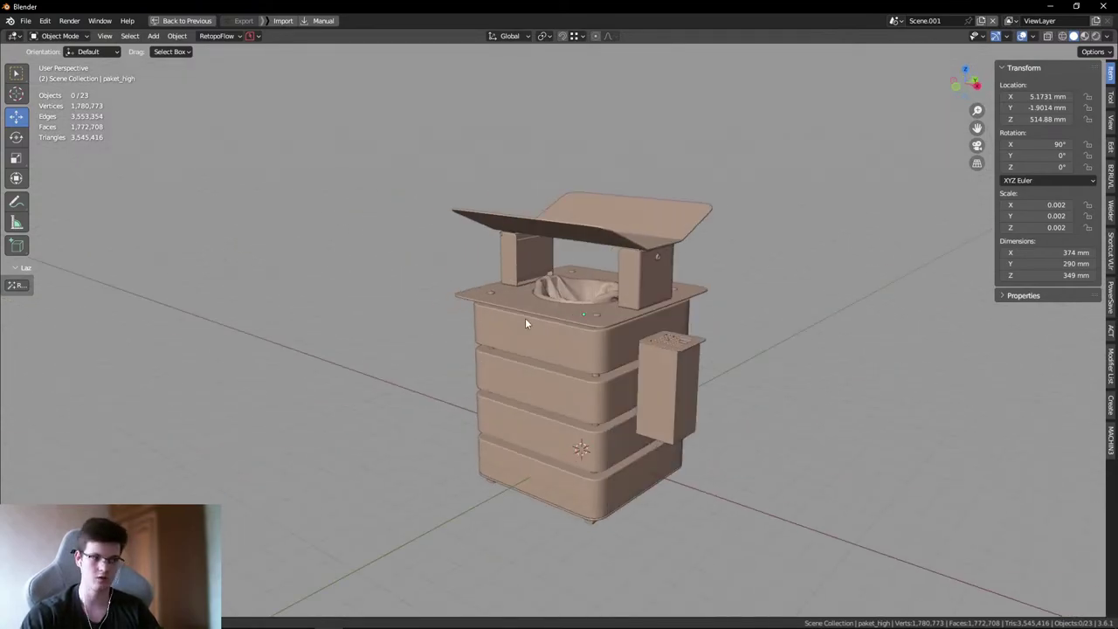
- Inspect the trash bag in the top plate's opening and the ashtray side of the model up close
{"action": "scroll", "coordinate": [618, 346], "scroll_direction": "up", "scroll_amount": 3}
{"action": "middle_click_drag", "start_coordinate": [618, 347], "coordinate": [432, 352]}
{"action": "right_click", "coordinate": [432, 352]}
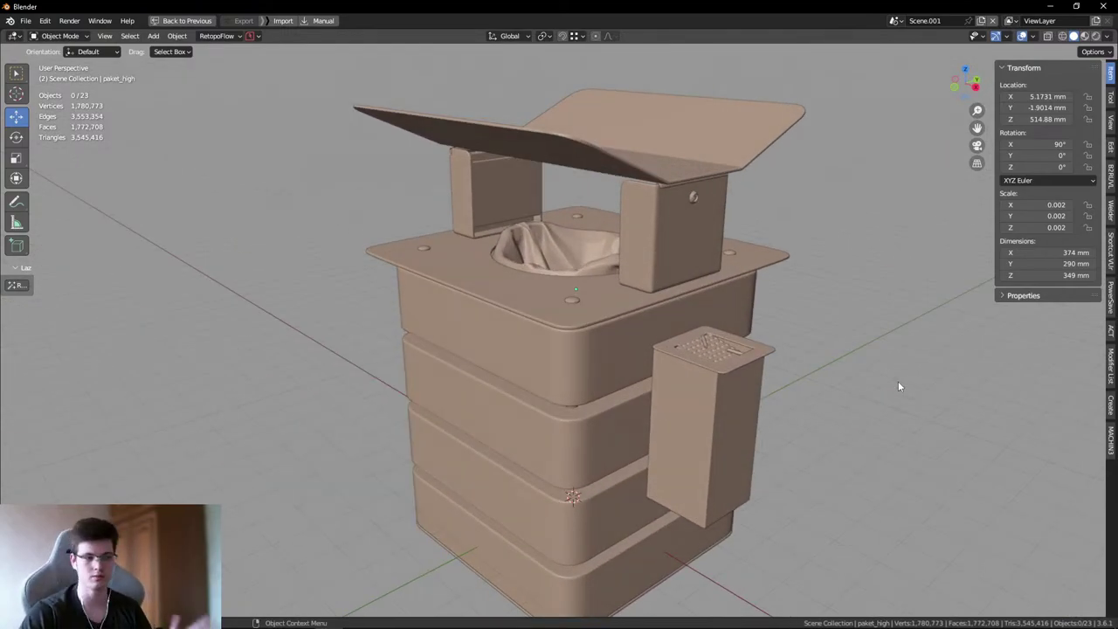
{"action": "scroll", "coordinate": [697, 326], "scroll_direction": "up", "scroll_amount": 2}
{"action": "scroll", "coordinate": [696, 326], "scroll_direction": "up", "scroll_amount": 3}
{"action": "left_click", "coordinate": [501, 253]}
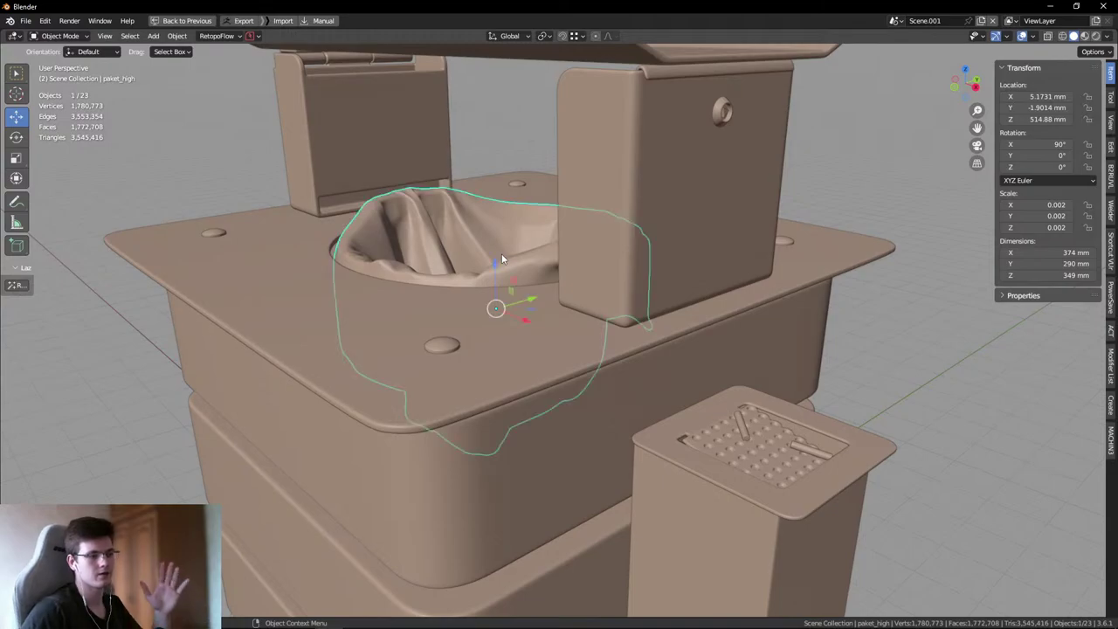
{"action": "right_click", "coordinate": [961, 422]}
{"action": "left_click", "coordinate": [792, 340]}
{"action": "scroll", "coordinate": [760, 349], "scroll_direction": "down", "scroll_amount": 5}
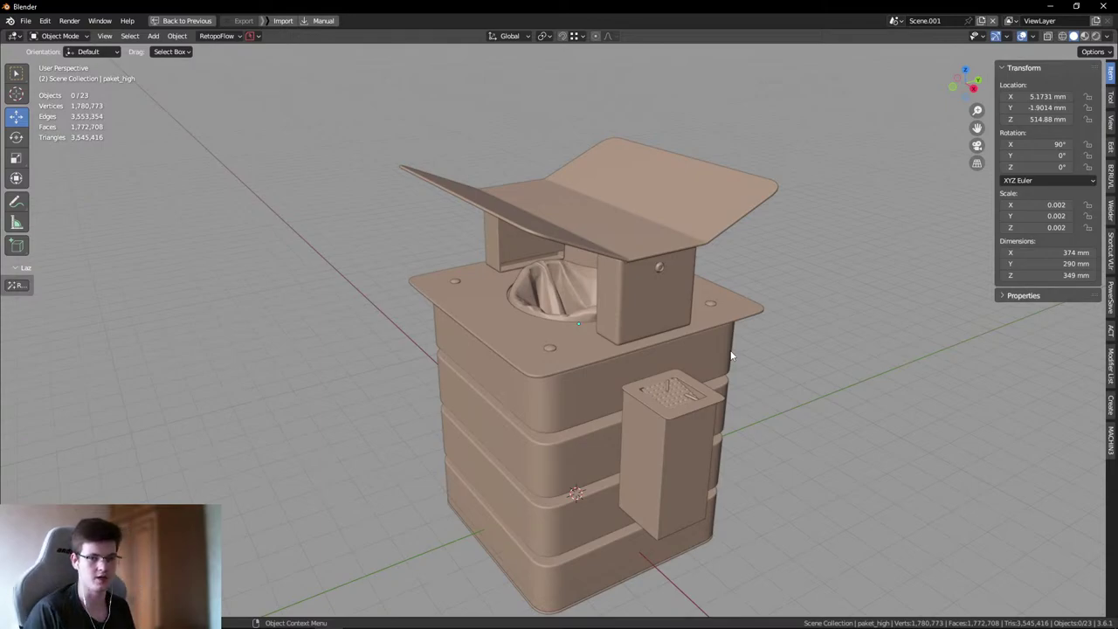
- Isolate the trash bag mesh in local view and look down into it with nothing selected
{"action": "left_click", "coordinate": [563, 311]}
{"action": "key", "text": "KP_Divide"}
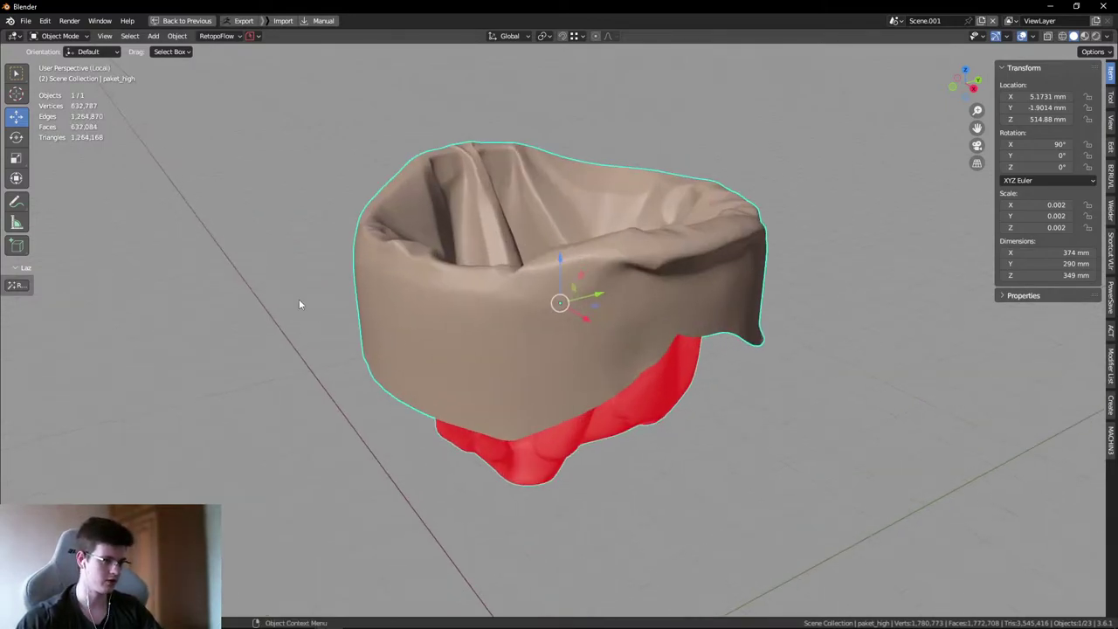
{"action": "key", "text": "alt+a"}
{"action": "middle_click_drag", "start_coordinate": [795, 468], "coordinate": [784, 517]}
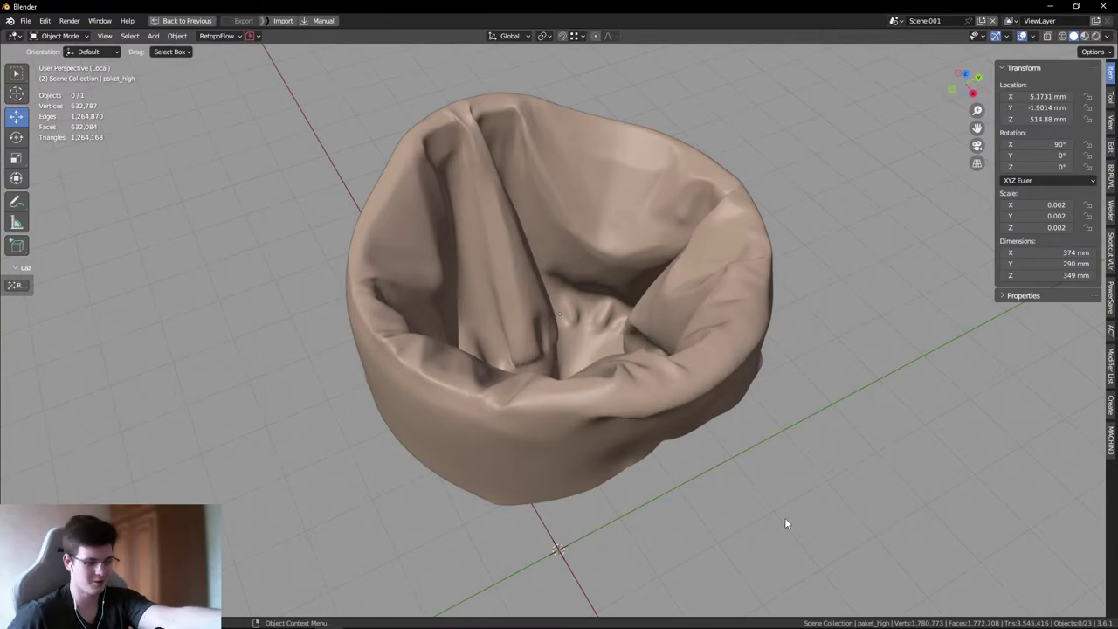
- Examine the small wrinkles at the bottom of the bag and the folds around its rim
{"action": "scroll", "coordinate": [645, 391], "scroll_direction": "up", "scroll_amount": 5}
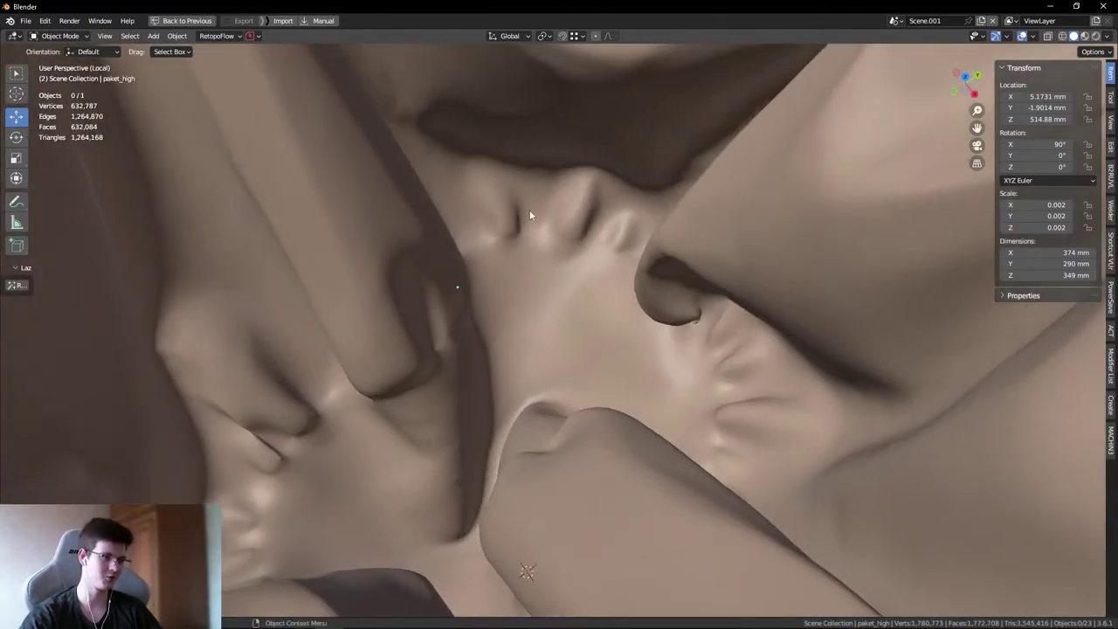
{"action": "scroll", "coordinate": [350, 331], "scroll_direction": "down", "scroll_amount": 2}
{"action": "scroll", "coordinate": [350, 331], "scroll_direction": "down", "scroll_amount": 1}
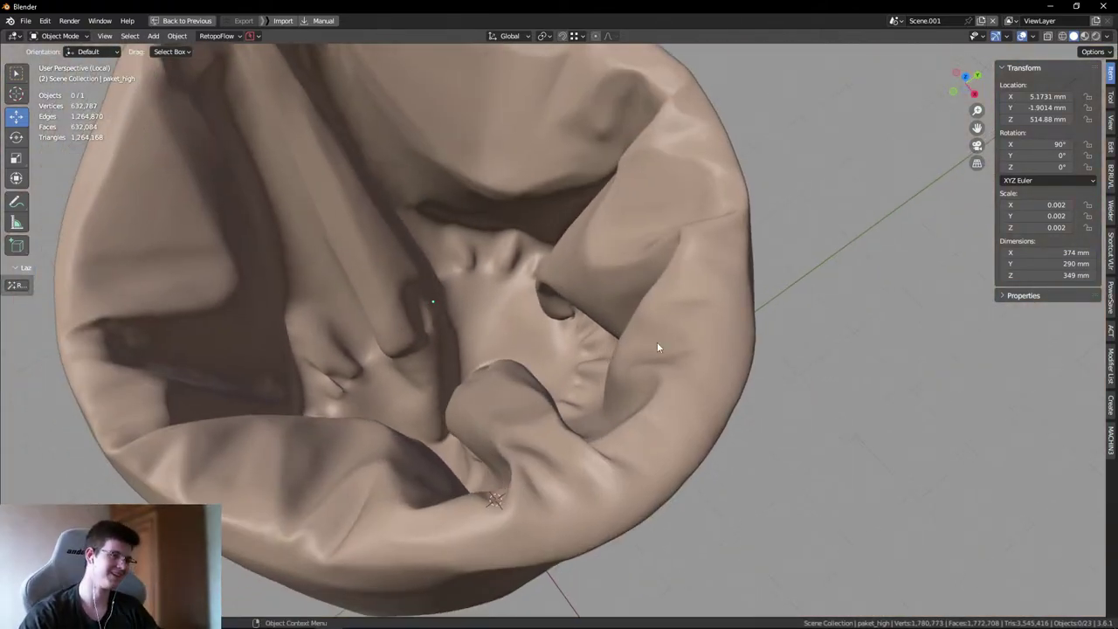
{"action": "scroll", "coordinate": [612, 350], "scroll_direction": "down", "scroll_amount": 3}
{"action": "scroll", "coordinate": [584, 354], "scroll_direction": "up", "scroll_amount": 4}
{"action": "middle_click_drag", "start_coordinate": [599, 324], "coordinate": [617, 354]}
{"action": "scroll", "coordinate": [716, 350], "scroll_direction": "down", "scroll_amount": 2}
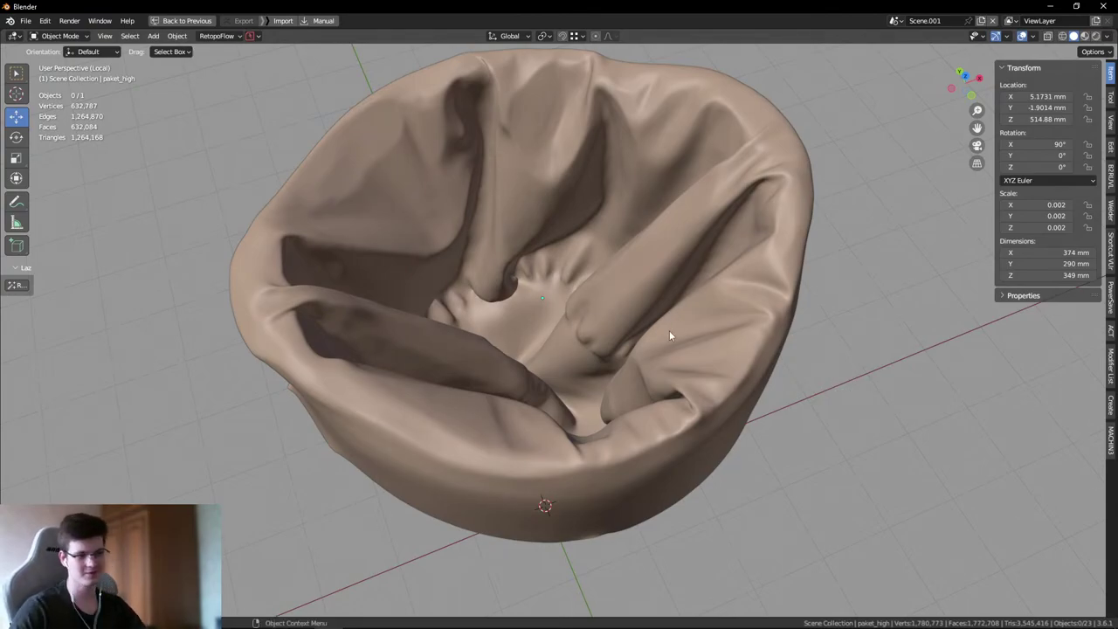
{"action": "scroll", "coordinate": [690, 341], "scroll_direction": "down", "scroll_amount": 2}
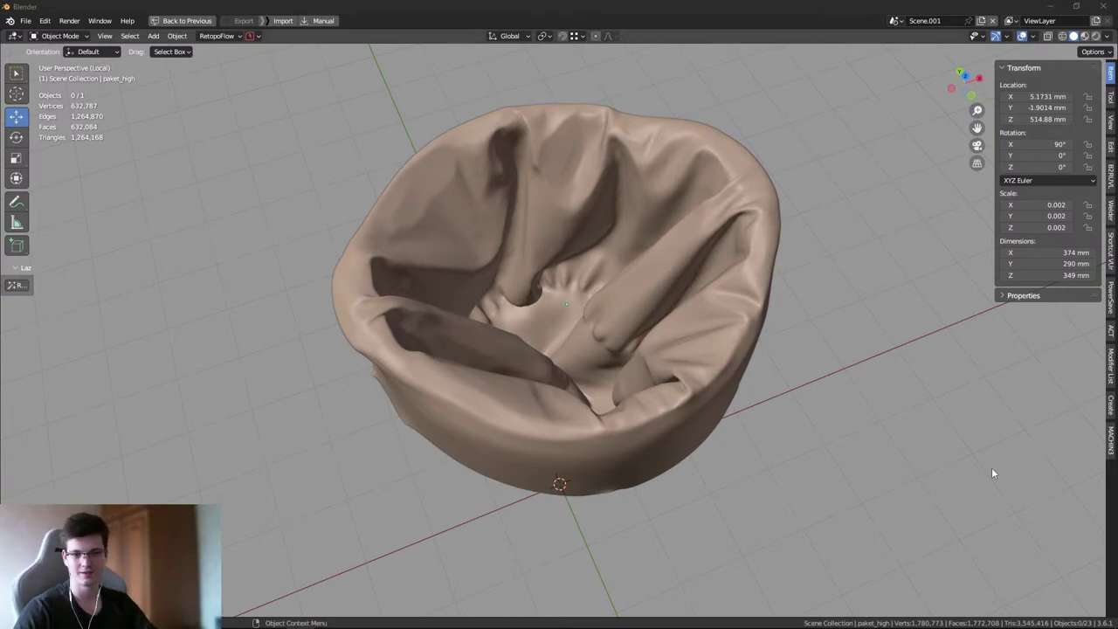
- Inspect the thick folds hanging inside the bag and where they meet its floor
{"action": "middle_click_drag", "start_coordinate": [584, 393], "coordinate": [639, 399]}
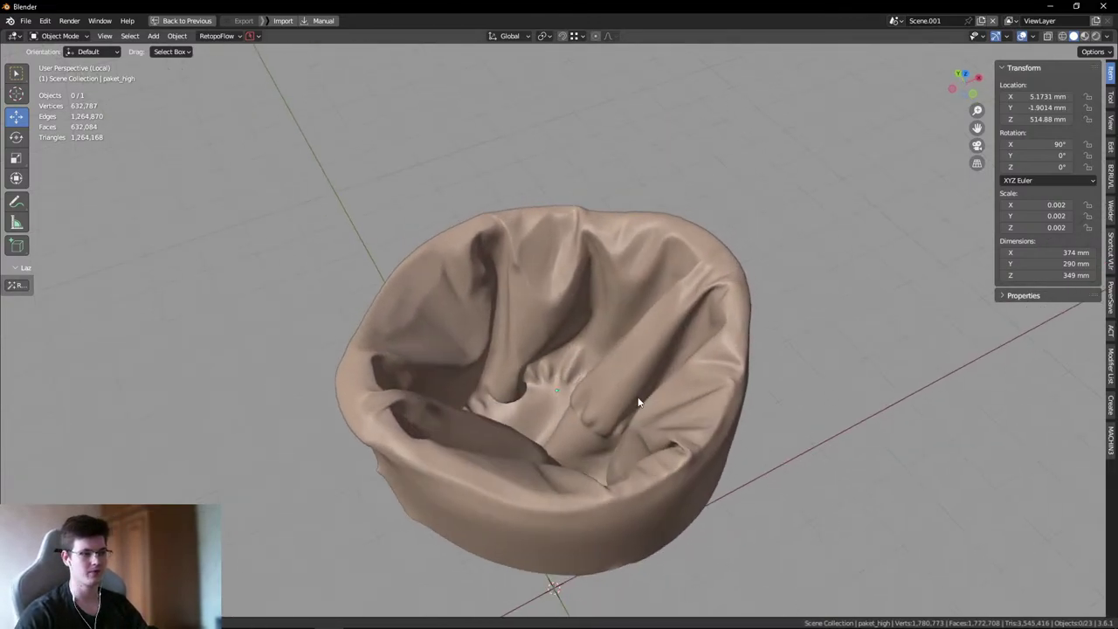
{"action": "scroll", "coordinate": [594, 400], "scroll_direction": "up", "scroll_amount": 4}
{"action": "scroll", "coordinate": [563, 403], "scroll_direction": "down", "scroll_amount": 2}
{"action": "middle_click_drag", "start_coordinate": [570, 403], "coordinate": [564, 404]}
{"action": "scroll", "coordinate": [555, 395], "scroll_direction": "up", "scroll_amount": 5}
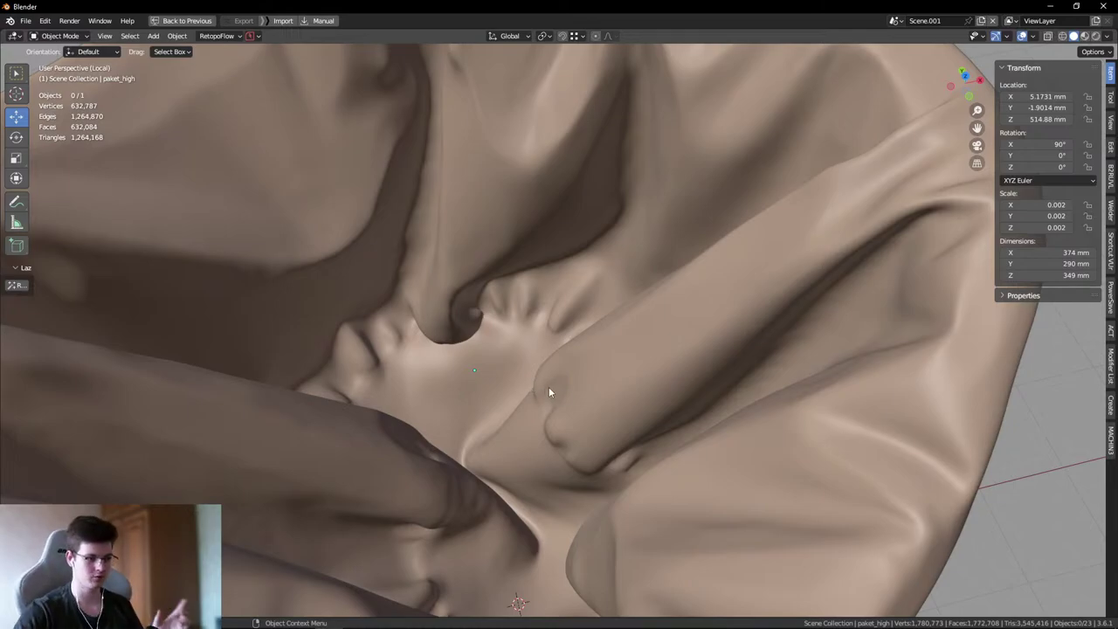
{"action": "scroll", "coordinate": [524, 385], "scroll_direction": "down", "scroll_amount": 2}
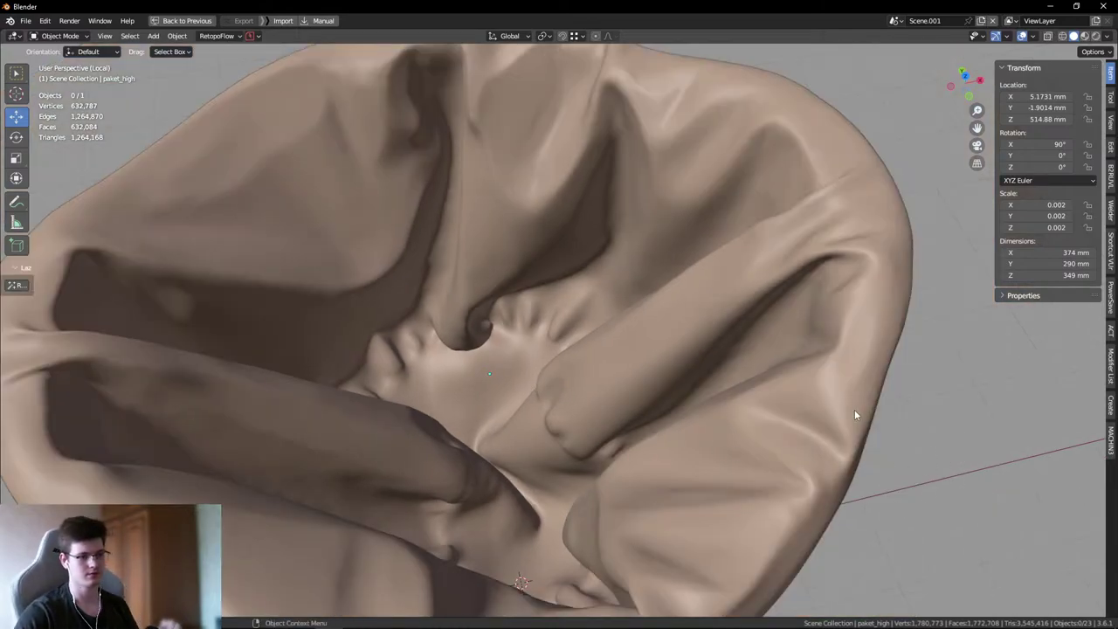
{"action": "key", "text": "Home"}
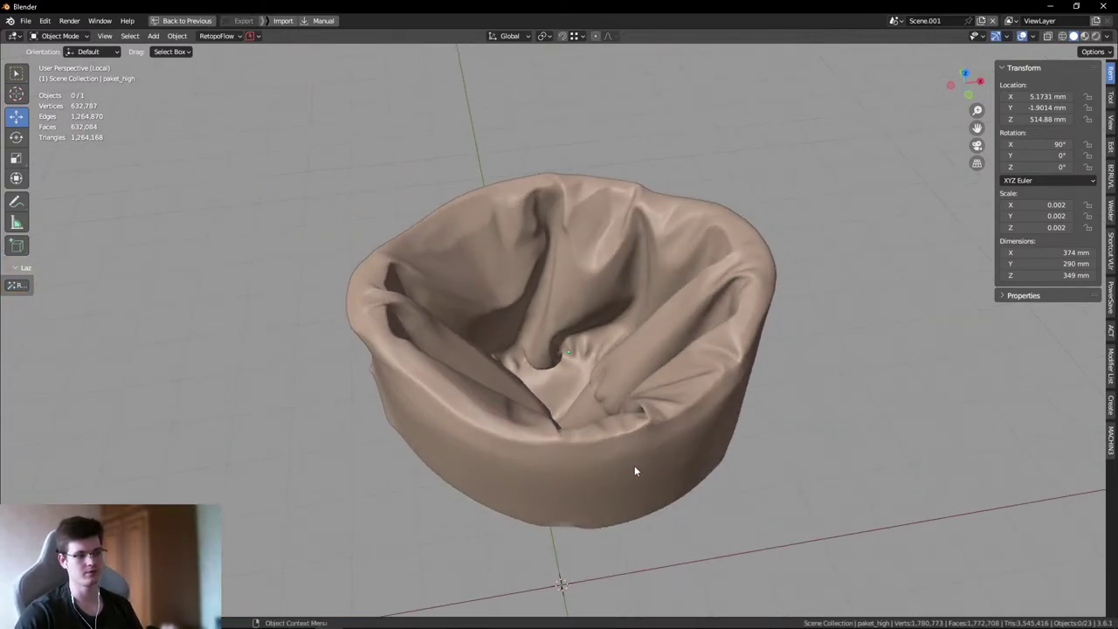
- Check the curled fold end, the surrounding creases and the inner bag wall up close
{"action": "mouse_move", "coordinate": [682, 498]}
{"action": "middle_mouse_down"}
{"action": "mouse_move", "coordinate": [609, 465]}
{"action": "mouse_move", "coordinate": [414, 441]}
{"action": "mouse_move", "coordinate": [274, 474]}
{"action": "mouse_move", "coordinate": [467, 464]}
{"action": "mouse_move", "coordinate": [673, 481]}
{"action": "mouse_move", "coordinate": [683, 497]}
{"action": "middle_mouse_up"}
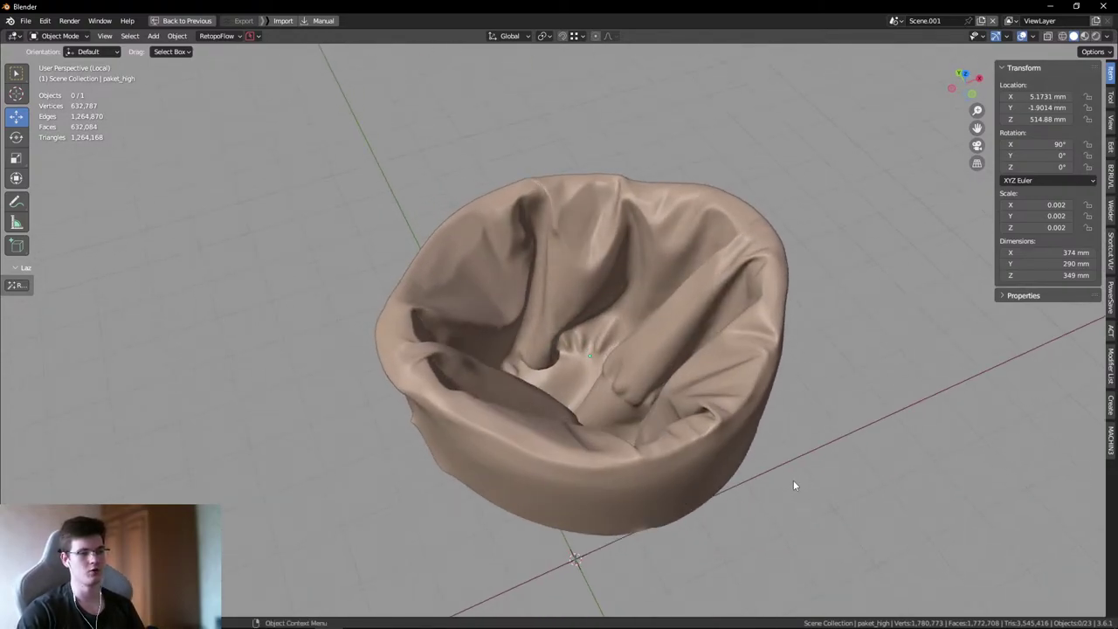
{"action": "middle_click_drag", "start_coordinate": [794, 484], "coordinate": [776, 484]}
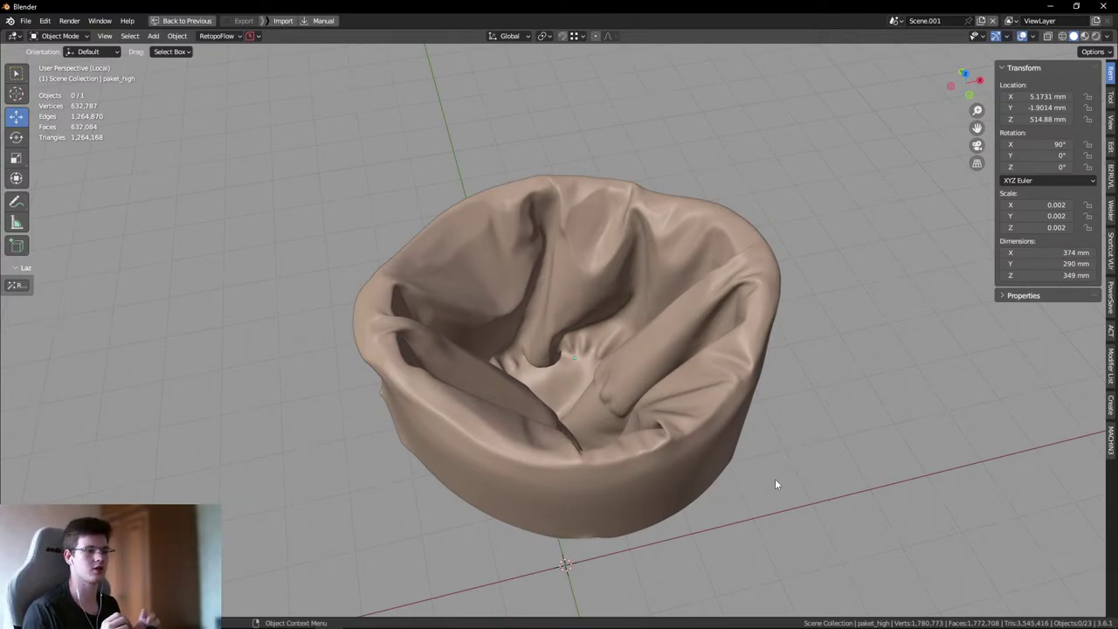
{"action": "scroll", "coordinate": [562, 364], "scroll_direction": "up", "scroll_amount": 10}
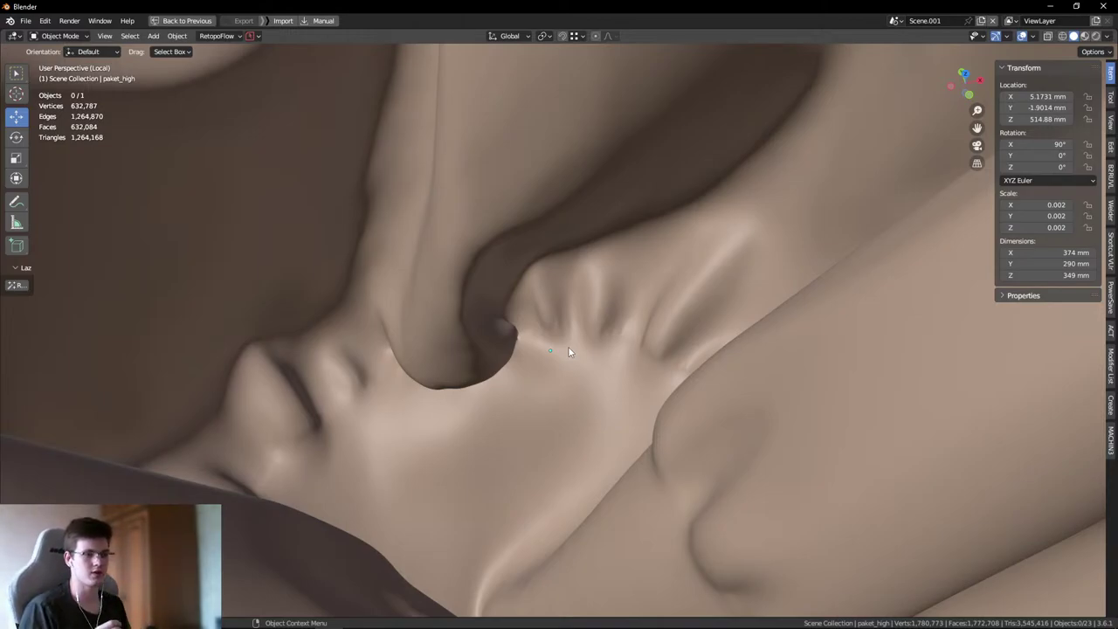
{"action": "scroll", "coordinate": [568, 346], "scroll_direction": "down", "scroll_amount": 15}
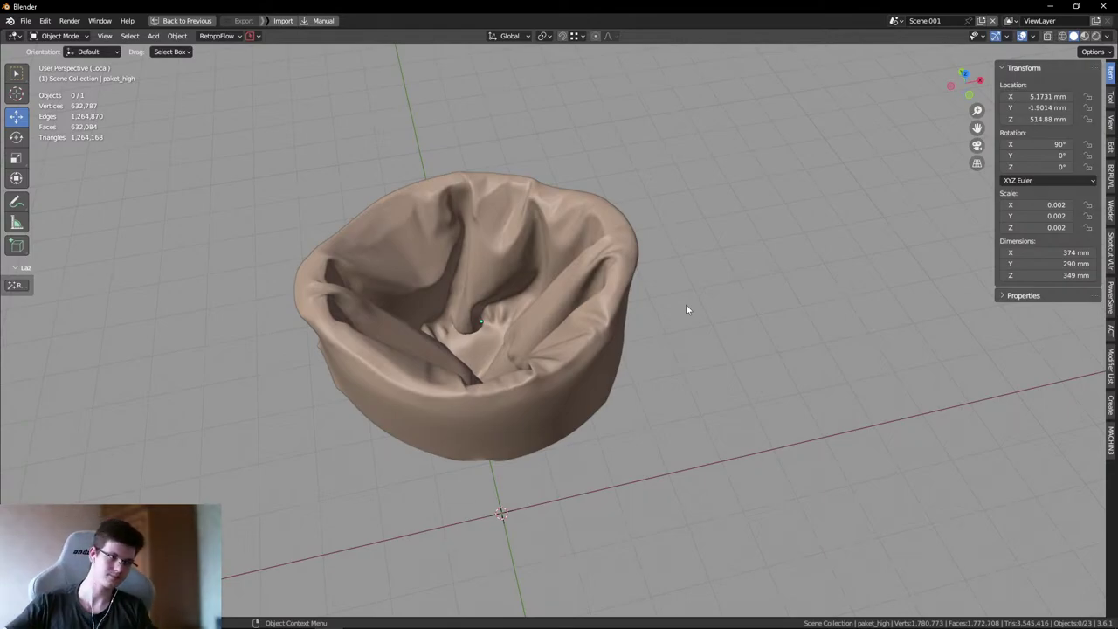
{"action": "scroll", "coordinate": [504, 277], "scroll_direction": "up", "scroll_amount": 6}
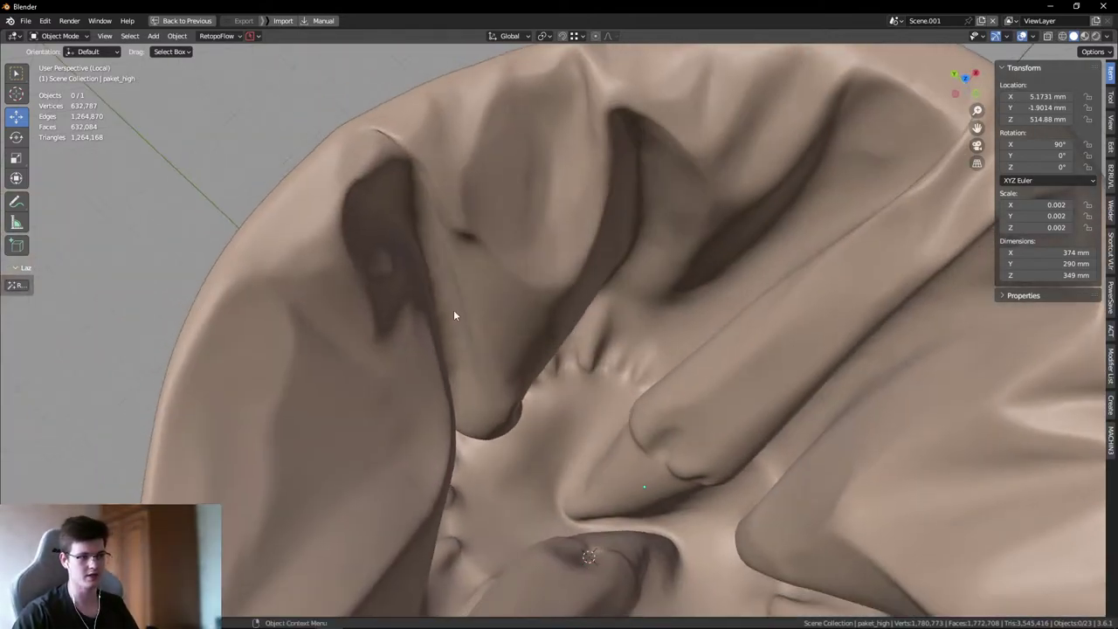
{"action": "scroll", "coordinate": [502, 259], "scroll_direction": "down", "scroll_amount": 3}
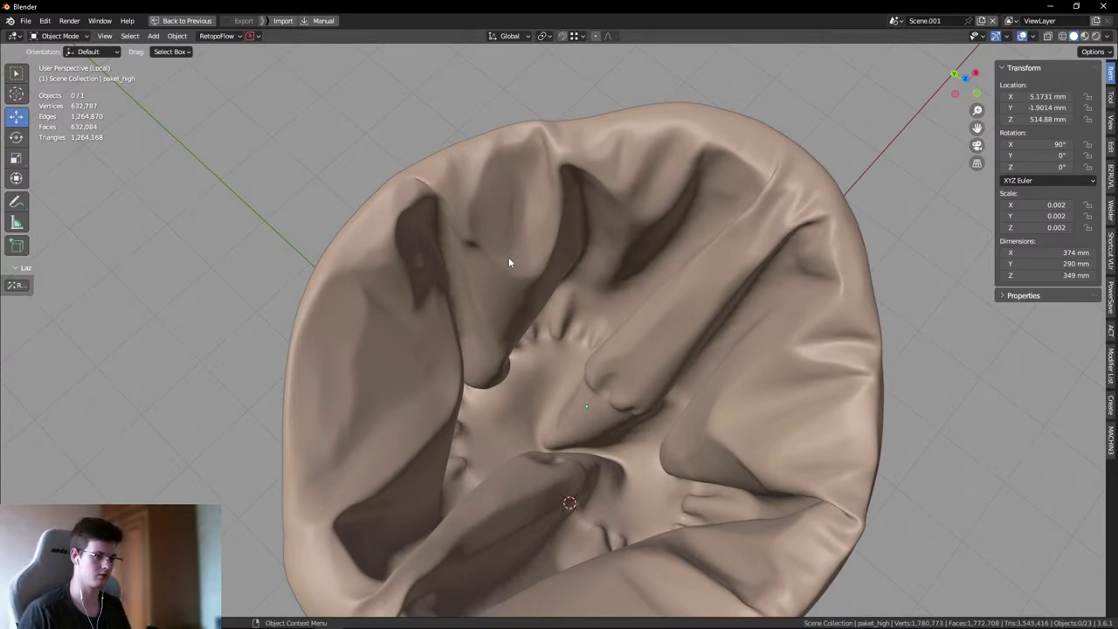
- Put the trash bag into Sculpt Mode and set the Grab brush's radius to 191 px
{"action": "mouse_move", "coordinate": [510, 262]}
{"action": "middle_mouse_down"}
{"action": "mouse_move", "coordinate": [953, 309]}
{"action": "mouse_move", "coordinate": [722, 362]}
{"action": "mouse_move", "coordinate": [568, 324]}
{"action": "middle_mouse_up"}
{"action": "scroll", "coordinate": [569, 324], "scroll_direction": "down", "scroll_amount": 5}
{"action": "left_click", "coordinate": [534, 324]}
{"action": "key", "text": "Tab"}
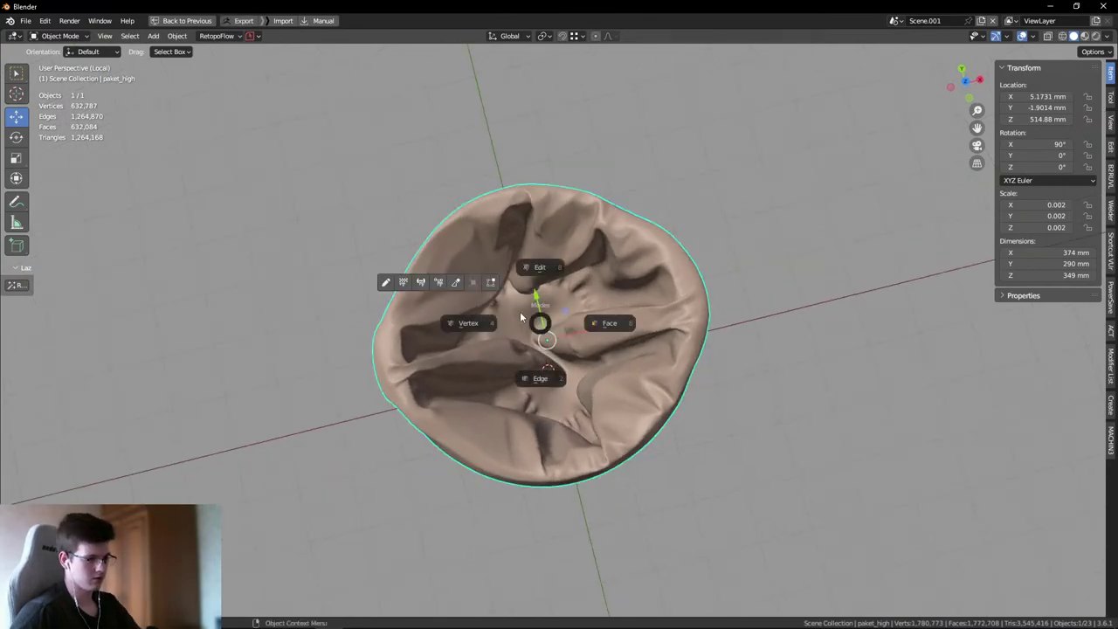
{"action": "left_click", "coordinate": [455, 282]}
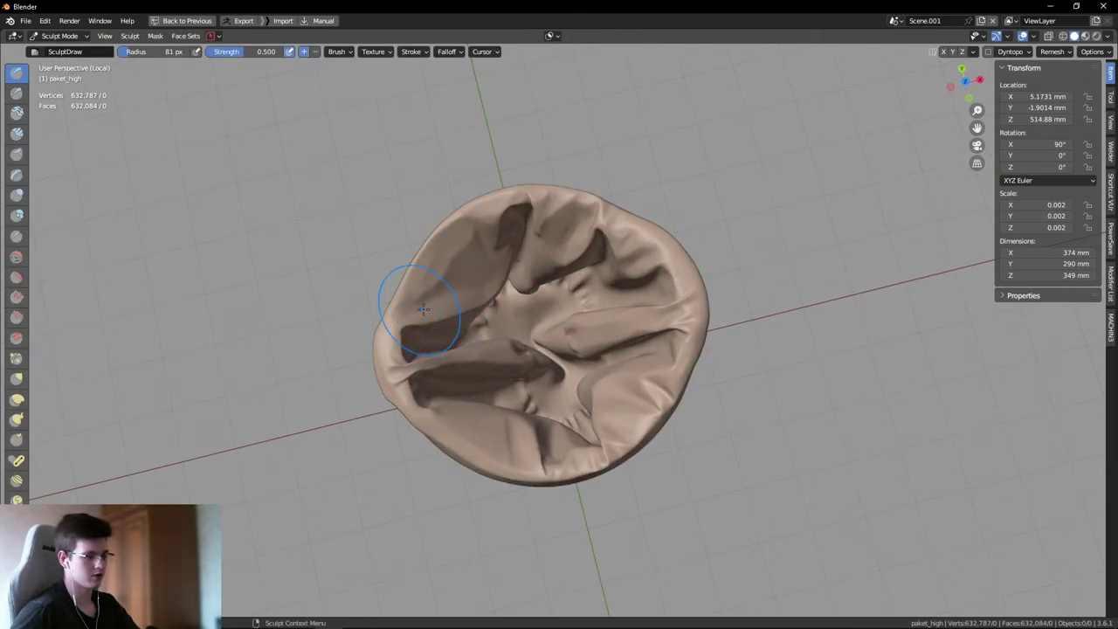
{"action": "key", "text": "g"}
{"action": "key", "text": "f"}
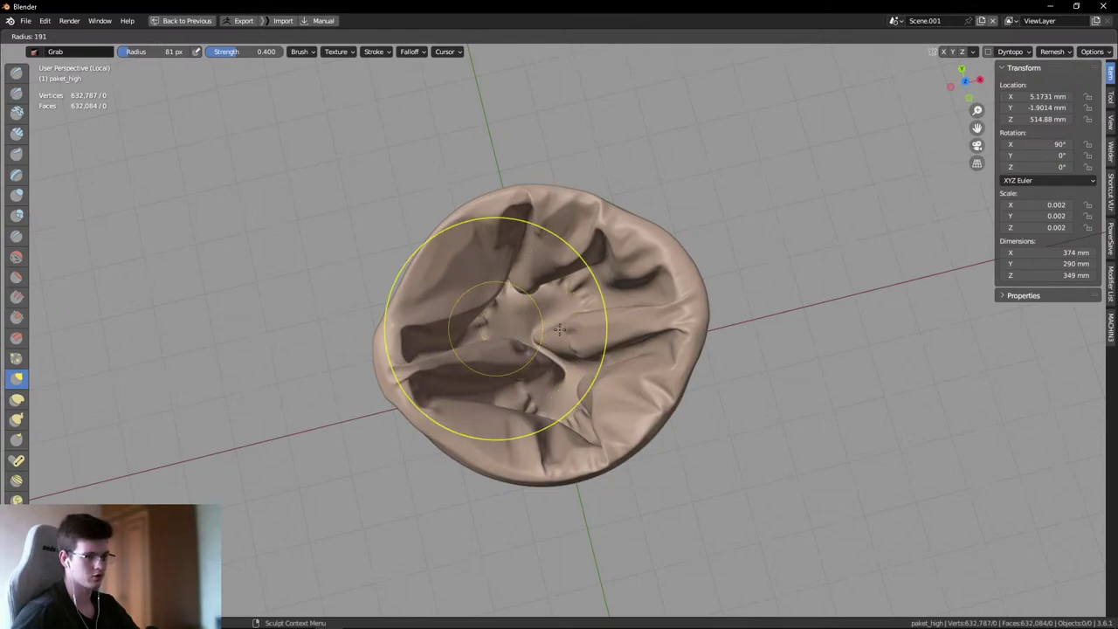
{"action": "left_click", "coordinate": [653, 316]}
- Reshape the inner folds with the Grab brush, pulling them toward the bag's walls to open up its floor
{"action": "mouse_move", "coordinate": [508, 354]}
{"action": "left_mouse_down"}
{"action": "mouse_move", "coordinate": [485, 376]}
{"action": "mouse_move", "coordinate": [474, 324]}
{"action": "left_mouse_up"}
{"action": "left_click_drag", "start_coordinate": [568, 324], "coordinate": [487, 375]}
{"action": "mouse_move", "coordinate": [487, 374]}
{"action": "middle_mouse_down"}
{"action": "mouse_move", "coordinate": [560, 319]}
{"action": "mouse_move", "coordinate": [554, 283]}
{"action": "middle_mouse_up"}
{"action": "scroll", "coordinate": [554, 282], "scroll_direction": "up", "scroll_amount": 3}
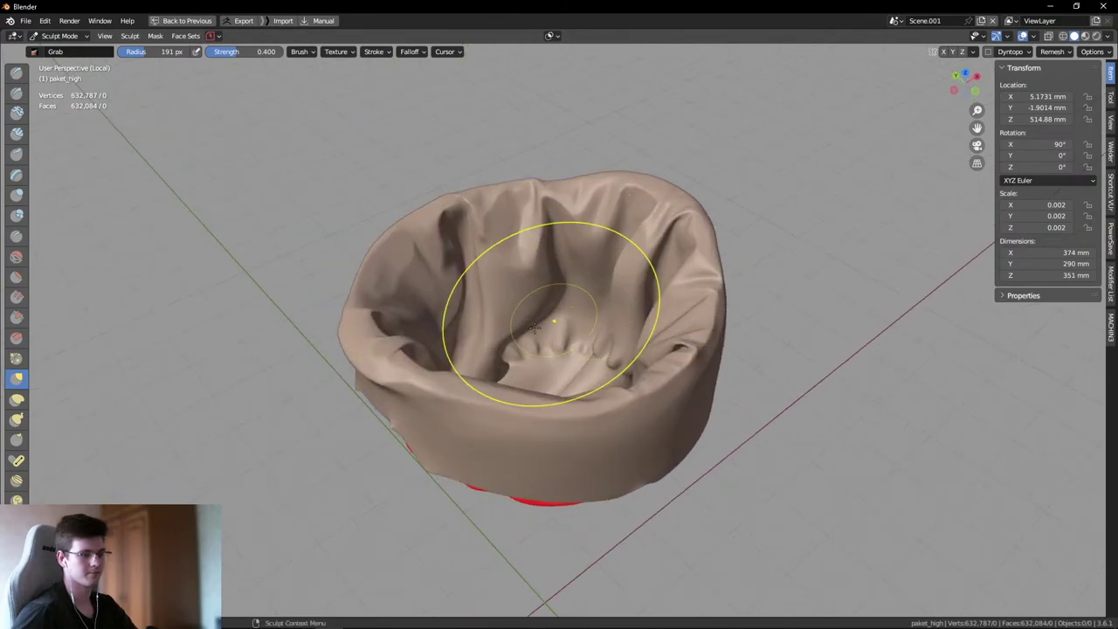
{"action": "middle_click_drag", "start_coordinate": [554, 332], "coordinate": [512, 396]}
{"action": "mouse_move", "coordinate": [590, 367]}
{"action": "left_mouse_down"}
{"action": "mouse_move", "coordinate": [487, 349]}
{"action": "mouse_move", "coordinate": [494, 483]}
{"action": "mouse_move", "coordinate": [559, 419]}
{"action": "mouse_move", "coordinate": [600, 350]}
{"action": "left_mouse_up"}
{"action": "middle_click_drag", "start_coordinate": [566, 373], "coordinate": [652, 397]}
{"action": "scroll", "coordinate": [798, 314], "scroll_direction": "up", "scroll_amount": 2}
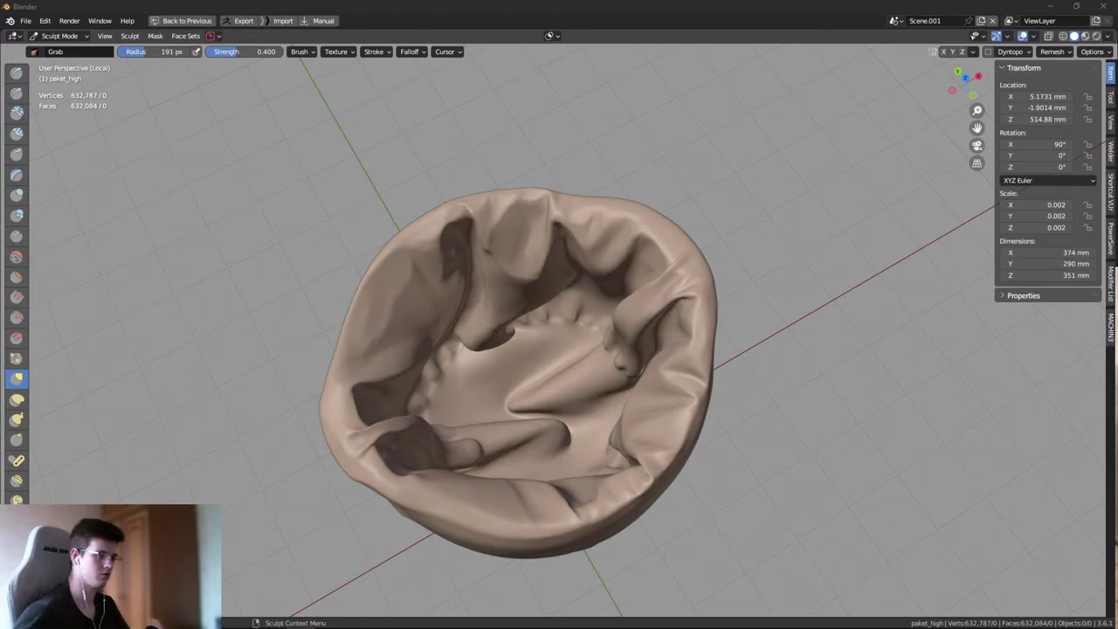
- Grab the long fold across the bag's floor and push it back toward the wall
{"action": "mouse_move", "coordinate": [479, 424]}
{"action": "left_mouse_down"}
{"action": "mouse_move", "coordinate": [512, 369]}
{"action": "mouse_move", "coordinate": [541, 455]}
{"action": "left_mouse_up"}
{"action": "mouse_move", "coordinate": [542, 454]}
{"action": "middle_mouse_down"}
{"action": "mouse_move", "coordinate": [541, 420]}
{"action": "mouse_move", "coordinate": [491, 350]}
{"action": "mouse_move", "coordinate": [491, 267]}
{"action": "middle_mouse_up"}
{"action": "scroll", "coordinate": [482, 344], "scroll_direction": "up", "scroll_amount": 6}
{"action": "mouse_move", "coordinate": [482, 344]}
{"action": "middle_mouse_down"}
{"action": "mouse_move", "coordinate": [465, 387]}
{"action": "mouse_move", "coordinate": [577, 280]}
{"action": "middle_mouse_up"}
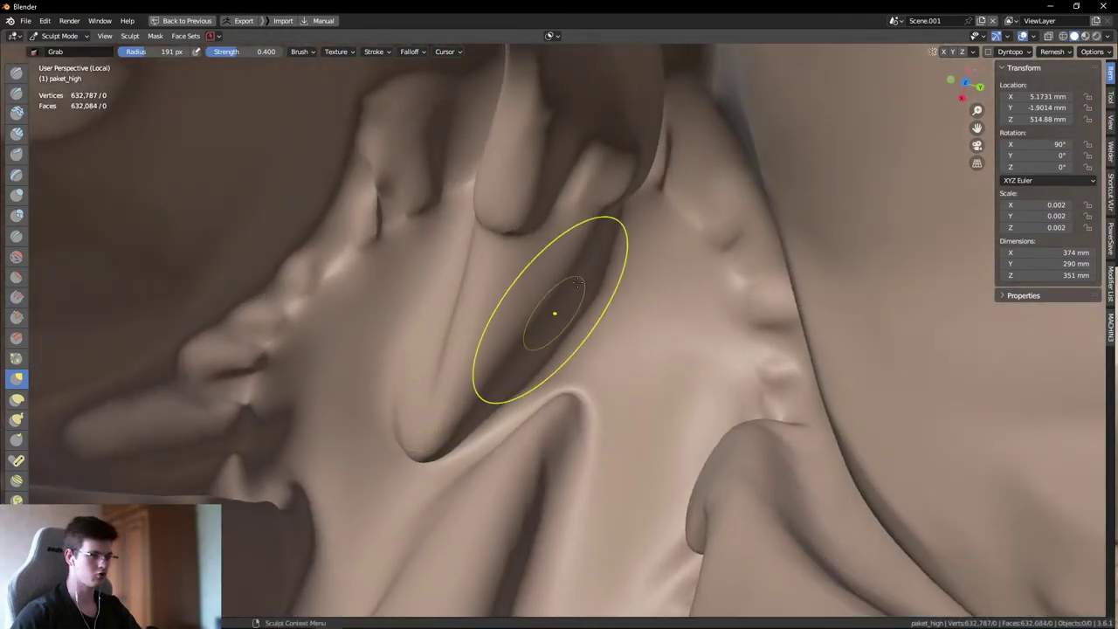
{"action": "mouse_move", "coordinate": [577, 279]}
{"action": "left_mouse_down"}
{"action": "mouse_move", "coordinate": [546, 249]}
{"action": "mouse_move", "coordinate": [524, 179]}
{"action": "left_mouse_up"}
{"action": "scroll", "coordinate": [536, 236], "scroll_direction": "down", "scroll_amount": 5}
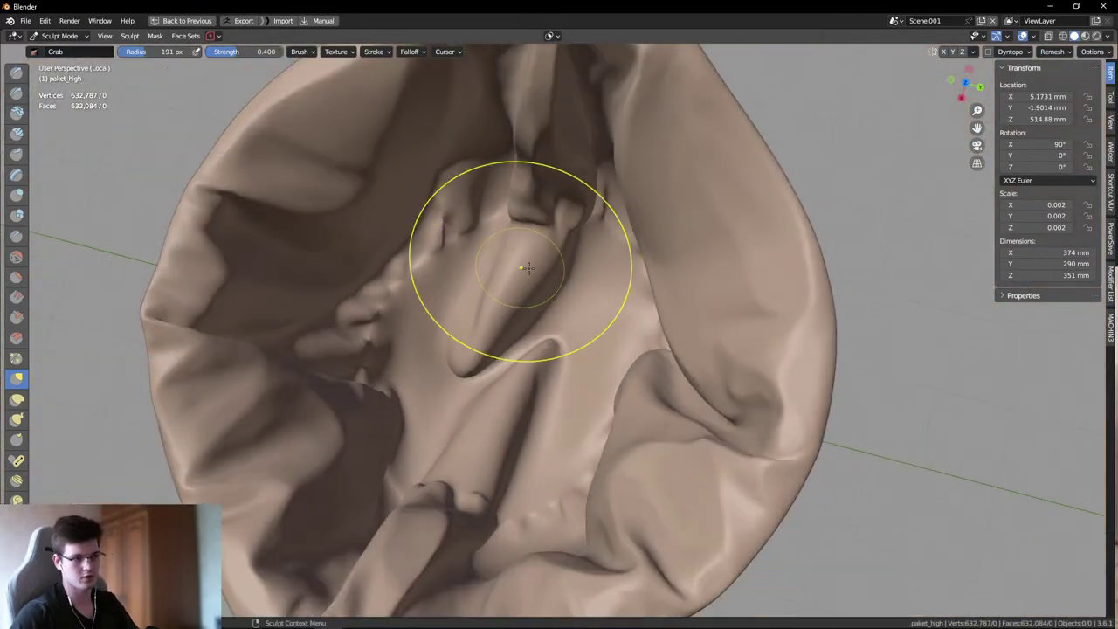
- Move another fold near the bag's bottom with the Grab brush, checking the floor wrinkles up close
{"action": "mouse_move", "coordinate": [524, 266]}
{"action": "middle_mouse_down"}
{"action": "mouse_move", "coordinate": [549, 295]}
{"action": "mouse_move", "coordinate": [513, 327]}
{"action": "mouse_move", "coordinate": [504, 364]}
{"action": "mouse_move", "coordinate": [586, 280]}
{"action": "mouse_move", "coordinate": [582, 411]}
{"action": "mouse_move", "coordinate": [519, 387]}
{"action": "mouse_move", "coordinate": [463, 393]}
{"action": "mouse_move", "coordinate": [445, 374]}
{"action": "middle_mouse_up"}
{"action": "scroll", "coordinate": [548, 294], "scroll_direction": "up", "scroll_amount": 5}
{"action": "scroll", "coordinate": [504, 363], "scroll_direction": "down", "scroll_amount": 6}
{"action": "scroll", "coordinate": [582, 412], "scroll_direction": "up", "scroll_amount": 3}
{"action": "scroll", "coordinate": [531, 395], "scroll_direction": "up", "scroll_amount": 5}
{"action": "scroll", "coordinate": [463, 394], "scroll_direction": "down", "scroll_amount": 5}
{"action": "mouse_move", "coordinate": [445, 375]}
{"action": "left_mouse_down"}
{"action": "mouse_move", "coordinate": [494, 369]}
{"action": "mouse_move", "coordinate": [423, 376]}
{"action": "mouse_move", "coordinate": [511, 354]}
{"action": "left_mouse_up"}
{"action": "mouse_move", "coordinate": [512, 354]}
{"action": "middle_mouse_down"}
{"action": "mouse_move", "coordinate": [533, 385]}
{"action": "mouse_move", "coordinate": [425, 322]}
{"action": "mouse_move", "coordinate": [544, 375]}
{"action": "middle_mouse_up"}
- Return the bag to Object Mode, deselect it and leave local view to show the whole trash can
{"action": "key", "text": "ctrl+Tab"}
{"action": "left_click", "coordinate": [482, 350]}
{"action": "scroll", "coordinate": [482, 349], "scroll_direction": "down", "scroll_amount": 4}
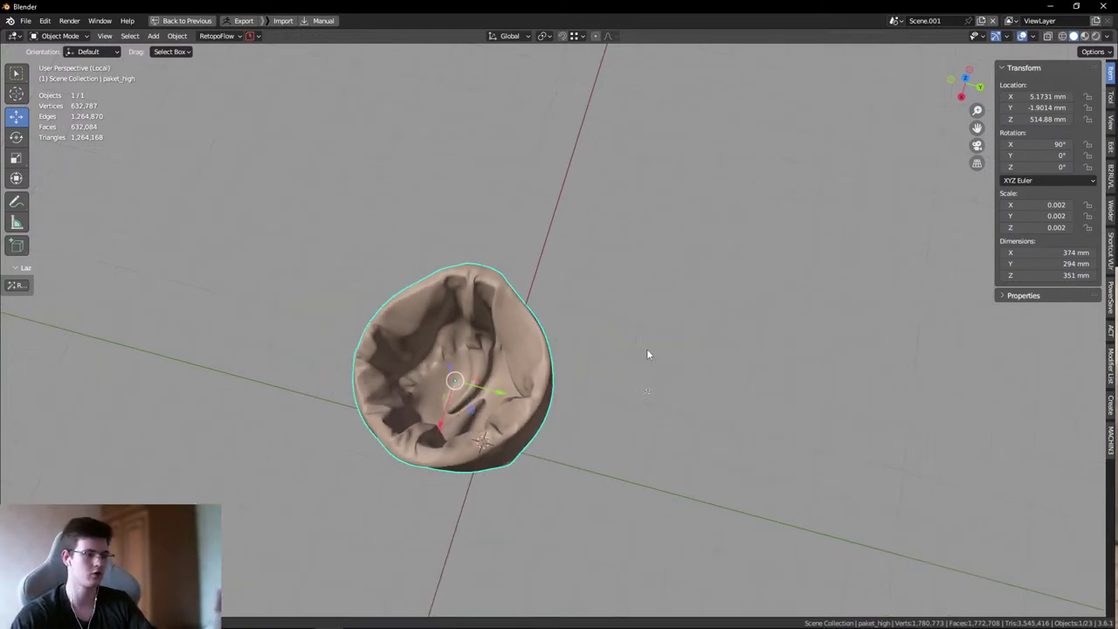
{"action": "left_click", "coordinate": [647, 354]}
{"action": "key", "text": "KP_Divide"}
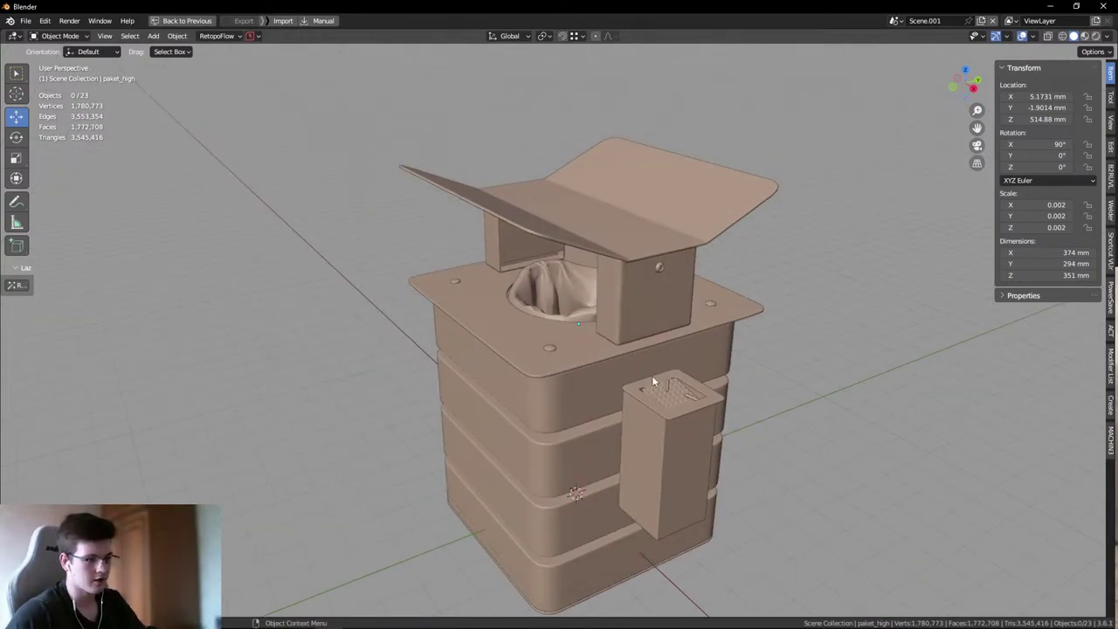
{"action": "middle_click_drag", "start_coordinate": [652, 375], "coordinate": [649, 330]}
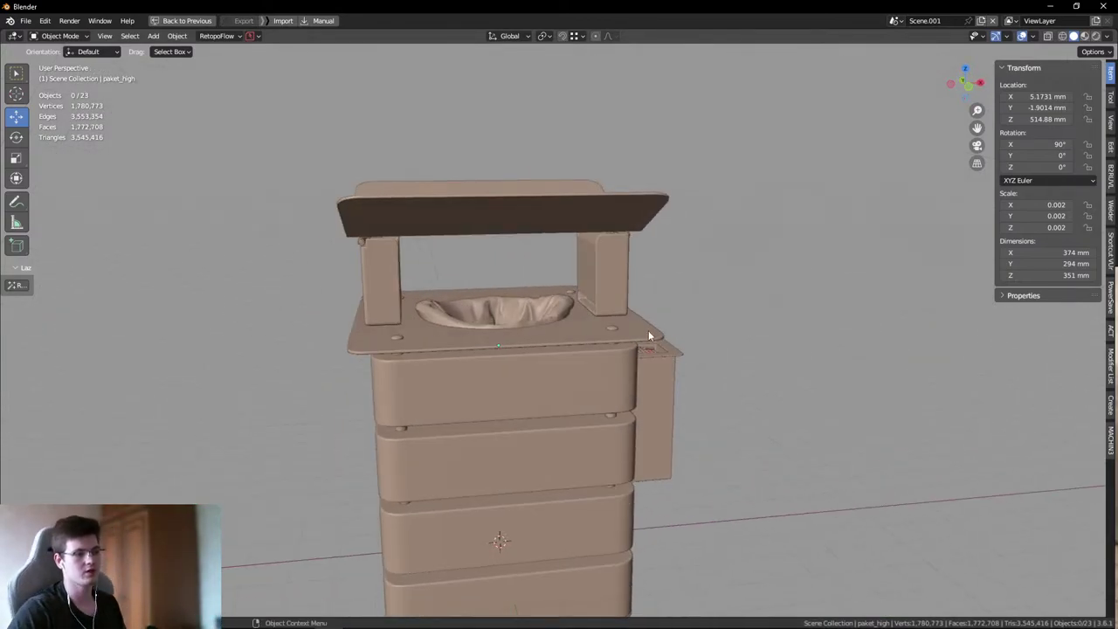
{"action": "mouse_move", "coordinate": [535, 320]}
{"action": "middle_mouse_down"}
{"action": "mouse_move", "coordinate": [539, 330]}
{"action": "mouse_move", "coordinate": [526, 319]}
{"action": "middle_mouse_up"}
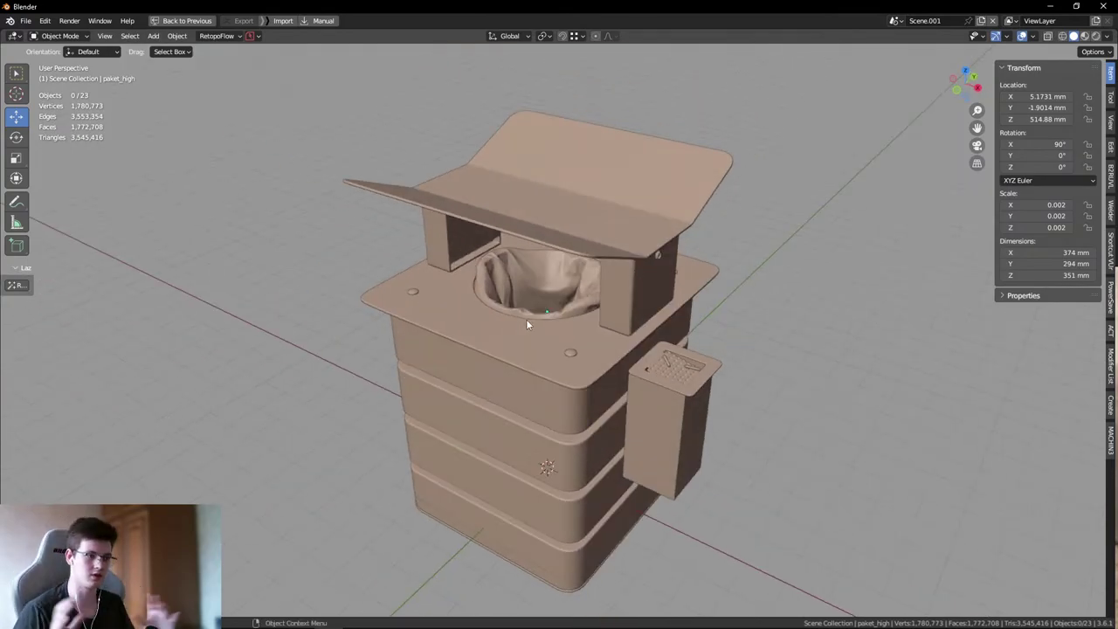
{"action": "right_click", "coordinate": [346, 341]}
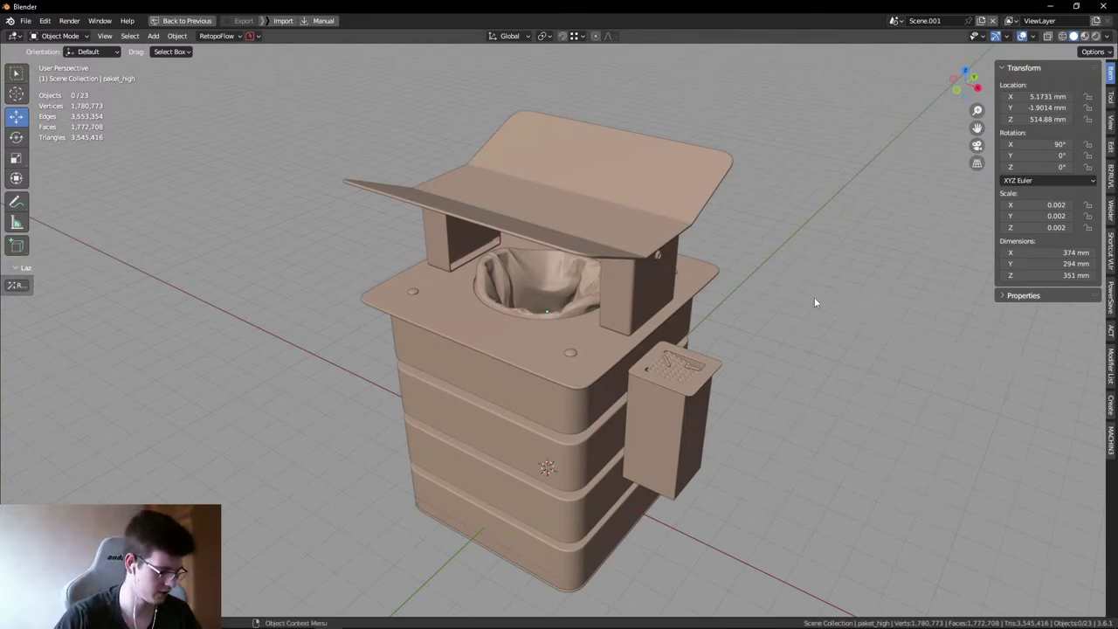
{"action": "middle_click_drag", "start_coordinate": [786, 327], "coordinate": [761, 300]}
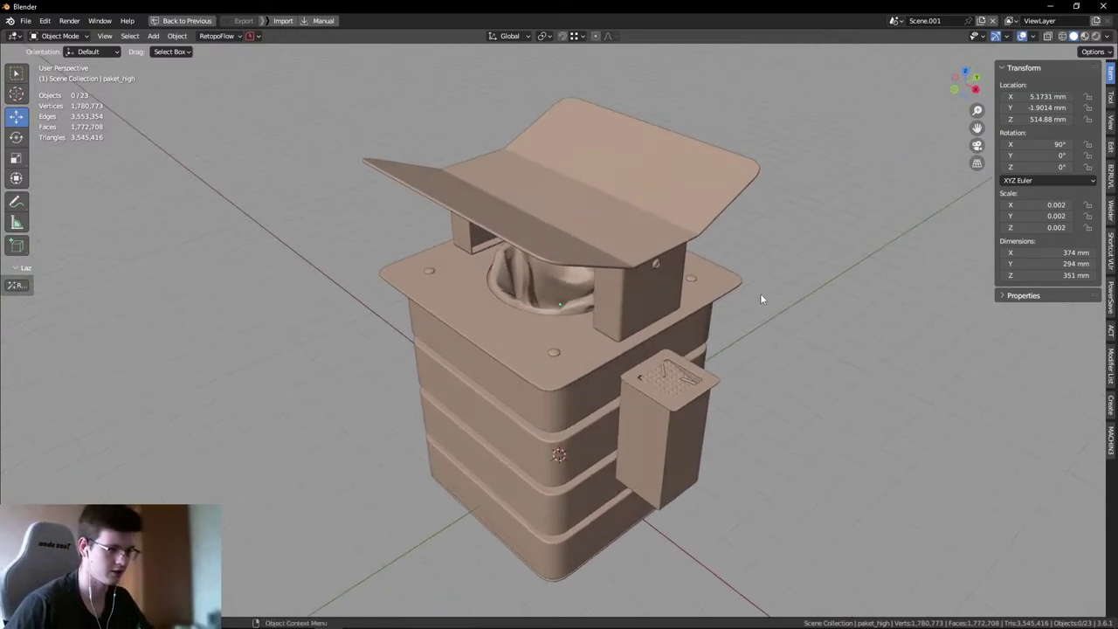
- Restore the full workspace layout from the maximized viewport and show the material settings of the trash can's bent roof plate
{"action": "key", "text": "ctrl+space"}
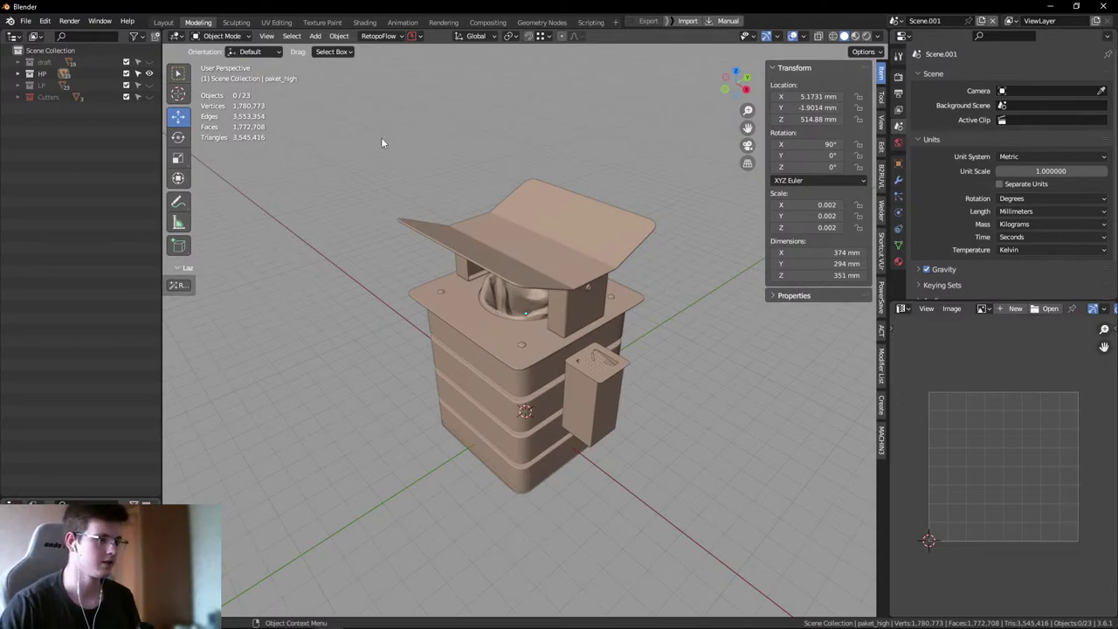
{"action": "left_click", "coordinate": [601, 271]}
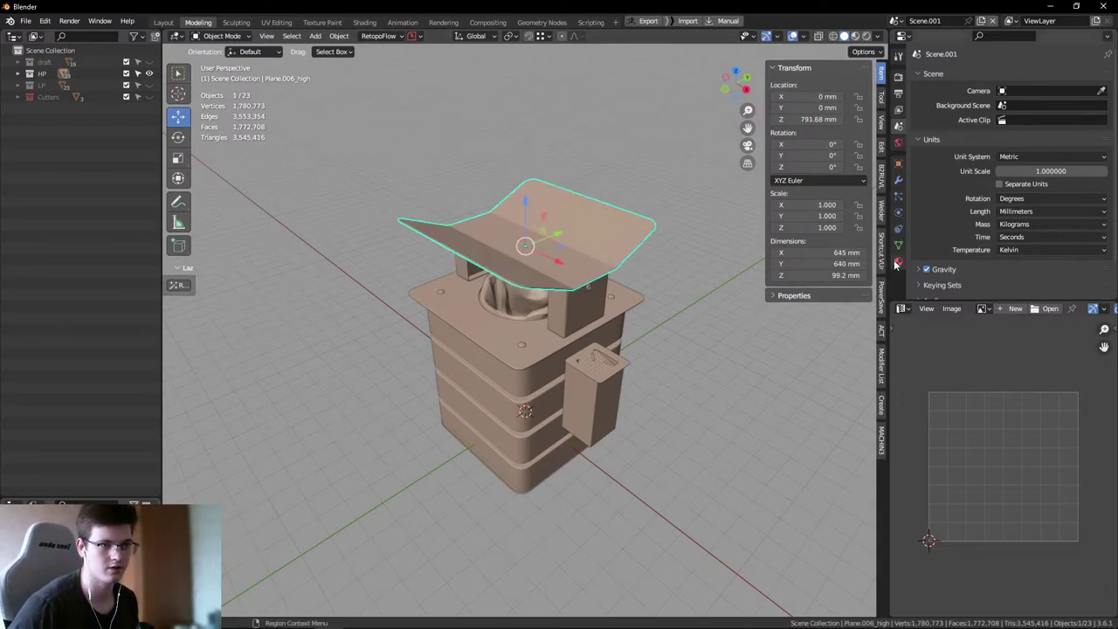
{"action": "left_click", "coordinate": [601, 183]}
- Set the solid viewport shading color to Material and view the whole trash can with its material colors
{"action": "left_click", "coordinate": [877, 36]}
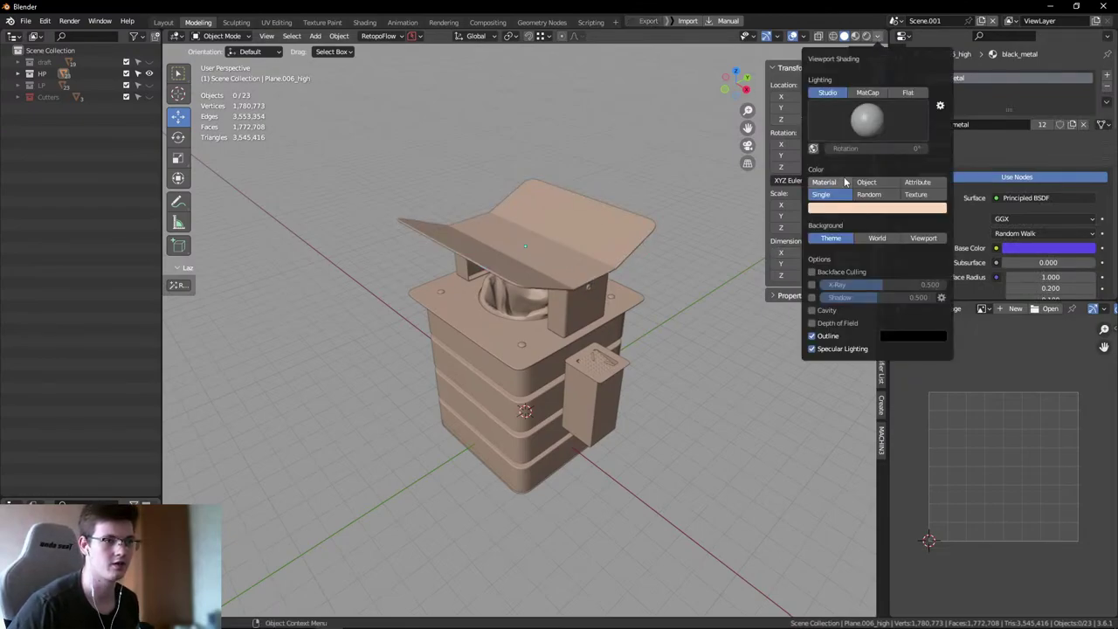
{"action": "left_click", "coordinate": [825, 182]}
{"action": "mouse_move", "coordinate": [538, 273]}
{"action": "middle_mouse_down"}
{"action": "mouse_move", "coordinate": [418, 235]}
{"action": "mouse_move", "coordinate": [531, 230]}
{"action": "mouse_move", "coordinate": [608, 264]}
{"action": "mouse_move", "coordinate": [591, 273]}
{"action": "mouse_move", "coordinate": [434, 215]}
{"action": "mouse_move", "coordinate": [664, 145]}
{"action": "middle_mouse_up"}
{"action": "scroll", "coordinate": [634, 175], "scroll_direction": "down", "scroll_amount": 4}
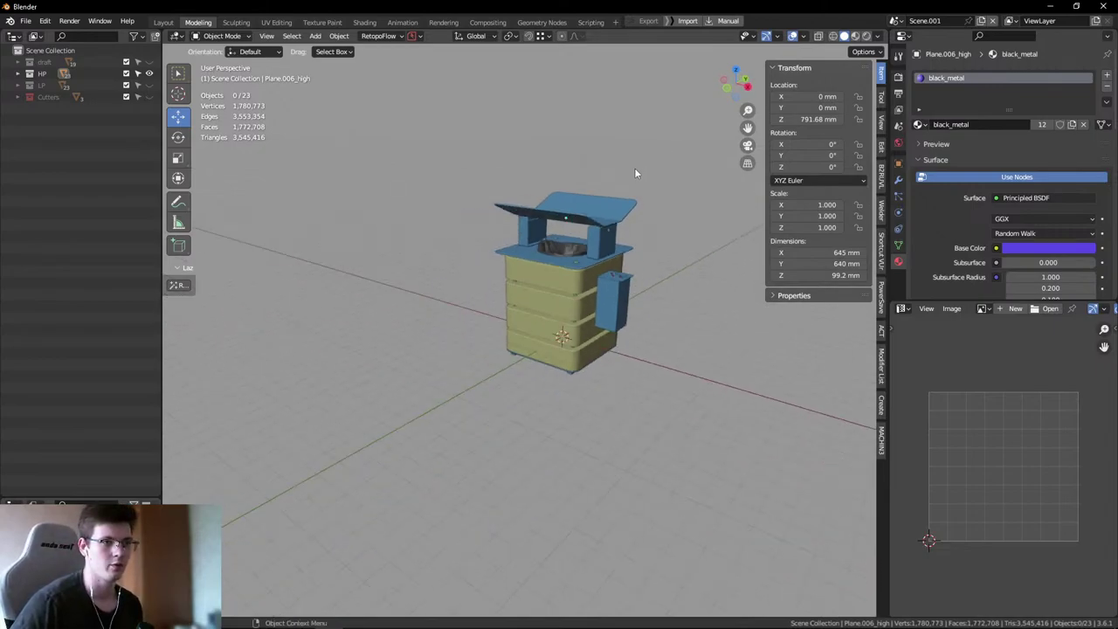
- Review the black_metal surface settings and examine the colour-coded parts of the high-poly bin
{"action": "scroll", "coordinate": [981, 170], "scroll_direction": "down", "scroll_amount": 3}
{"action": "scroll", "coordinate": [981, 171], "scroll_direction": "up", "scroll_amount": 1}
{"action": "scroll", "coordinate": [979, 174], "scroll_direction": "down", "scroll_amount": 10}
{"action": "scroll", "coordinate": [982, 185], "scroll_direction": "up", "scroll_amount": 12}
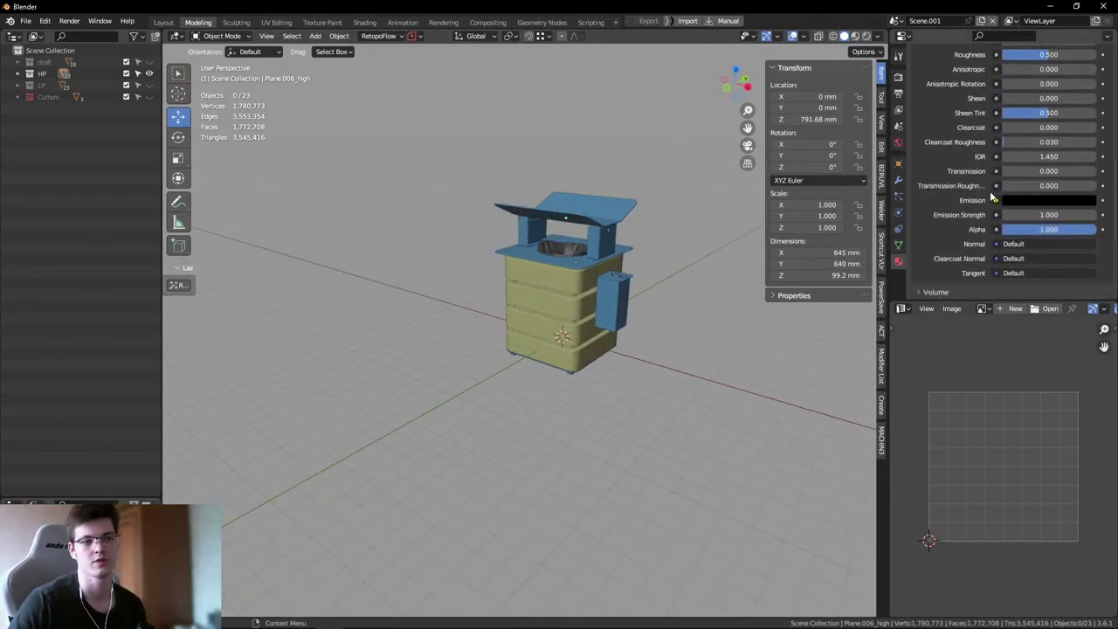
{"action": "scroll", "coordinate": [968, 193], "scroll_direction": "up", "scroll_amount": 2}
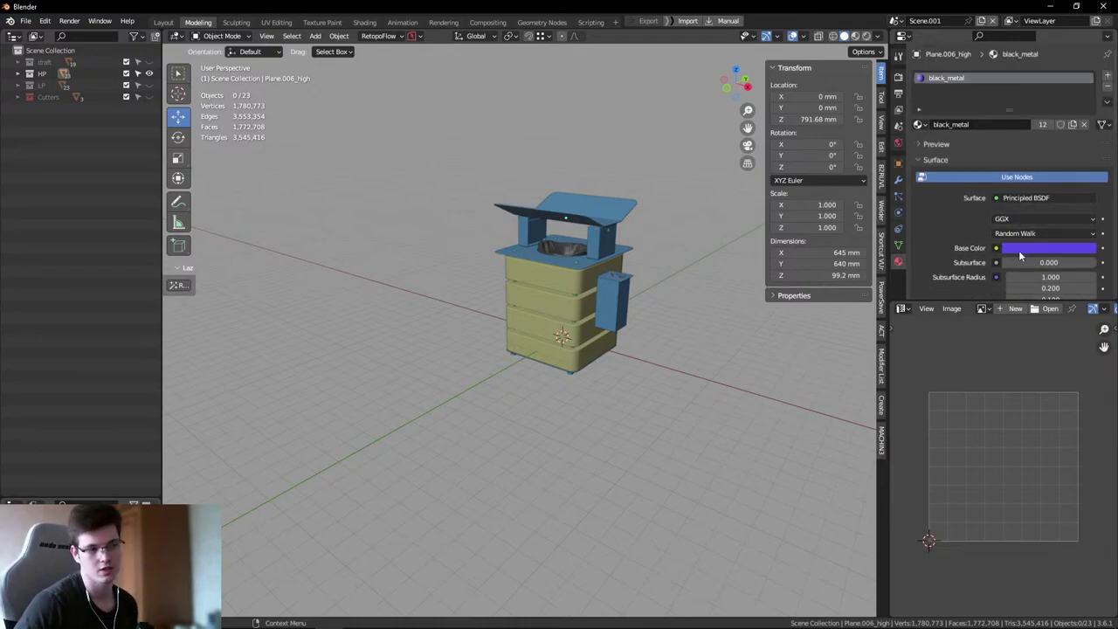
{"action": "scroll", "coordinate": [622, 182], "scroll_direction": "up", "scroll_amount": 4}
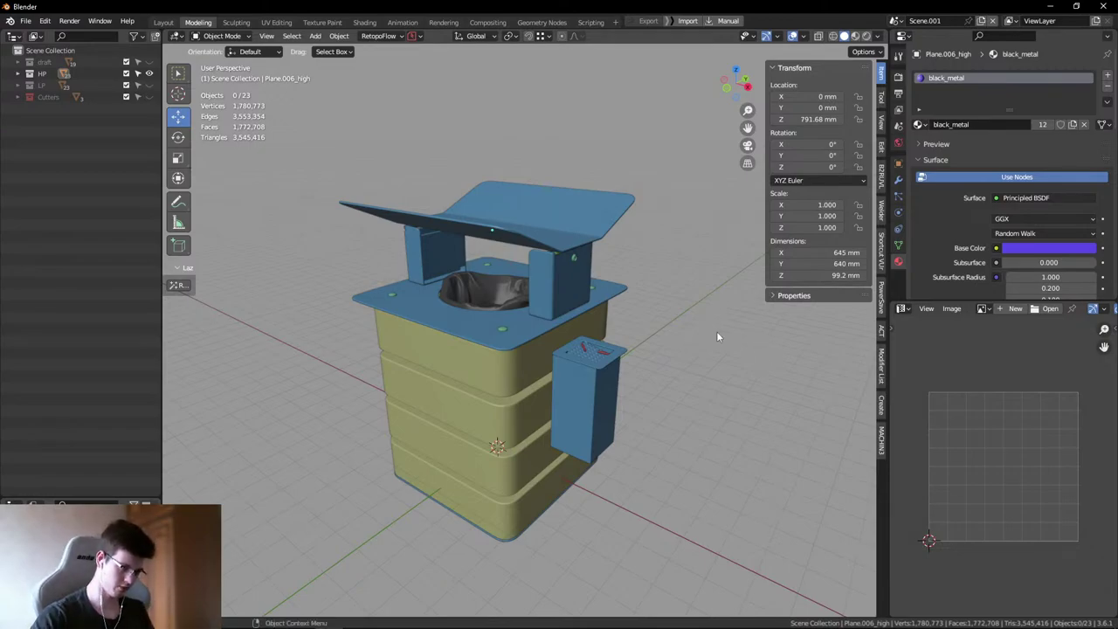
{"action": "scroll", "coordinate": [569, 312], "scroll_direction": "up", "scroll_amount": 2}
{"action": "middle_click_drag", "start_coordinate": [570, 311], "coordinate": [518, 279]}
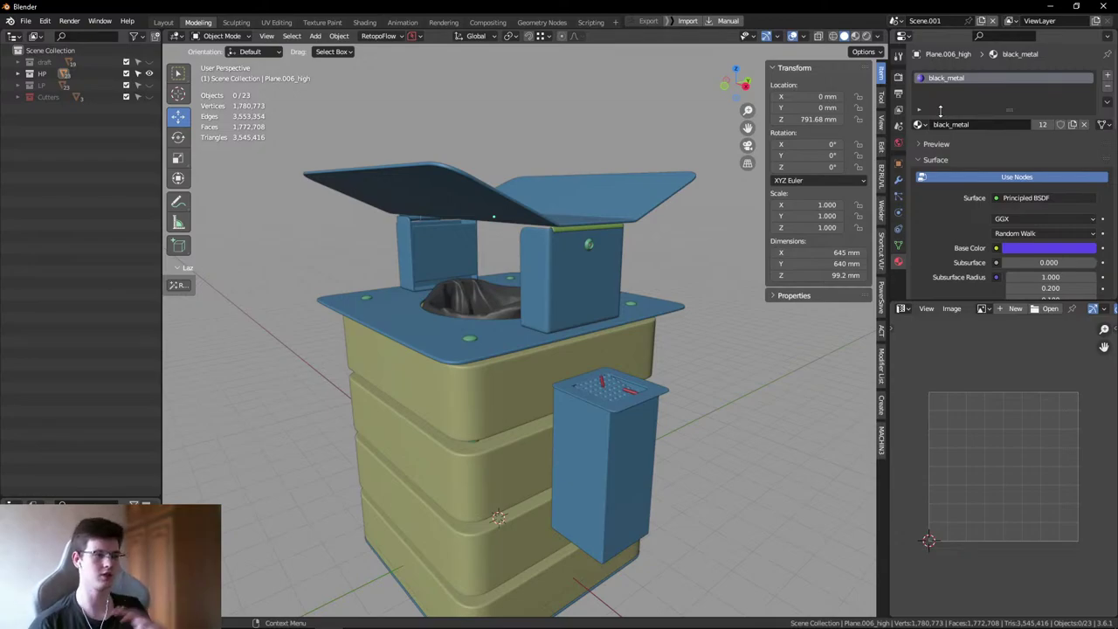
{"action": "right_click", "coordinate": [546, 120]}
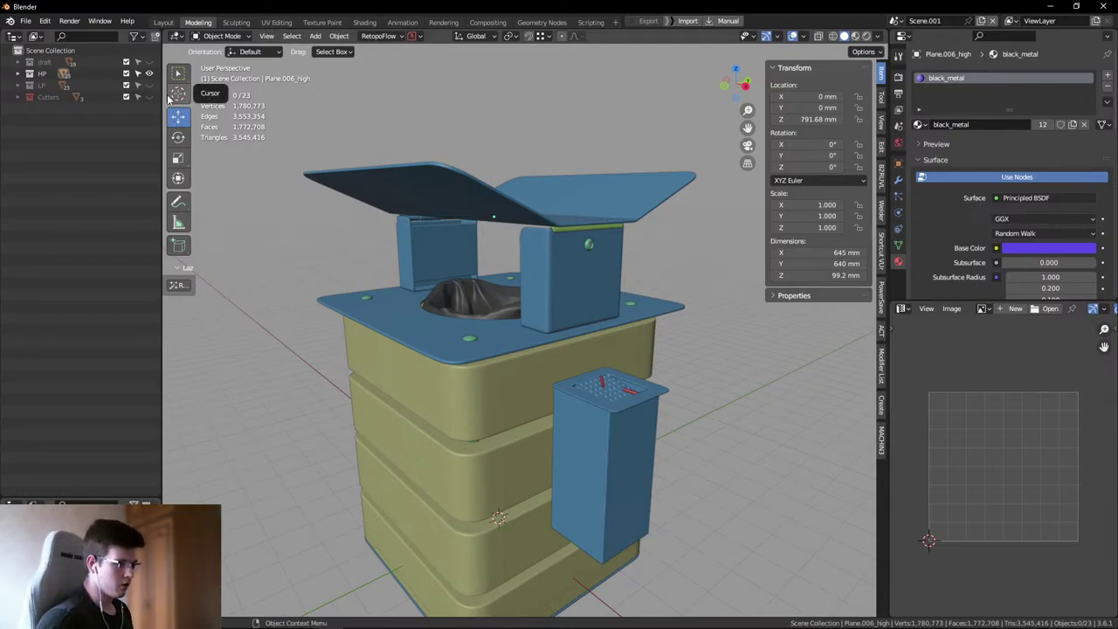
- Show the LP collection instead of the HP collection, viewed close up at a bolt on the bin's top plate
{"action": "middle_click_drag", "start_coordinate": [472, 203], "coordinate": [311, 249]}
{"action": "scroll", "coordinate": [531, 412], "scroll_direction": "up", "scroll_amount": 5}
{"action": "scroll", "coordinate": [311, 249], "scroll_direction": "down", "scroll_amount": 5}
{"action": "scroll", "coordinate": [488, 384], "scroll_direction": "up", "scroll_amount": 5}
{"action": "middle_click_drag", "start_coordinate": [472, 367], "coordinate": [487, 385]}
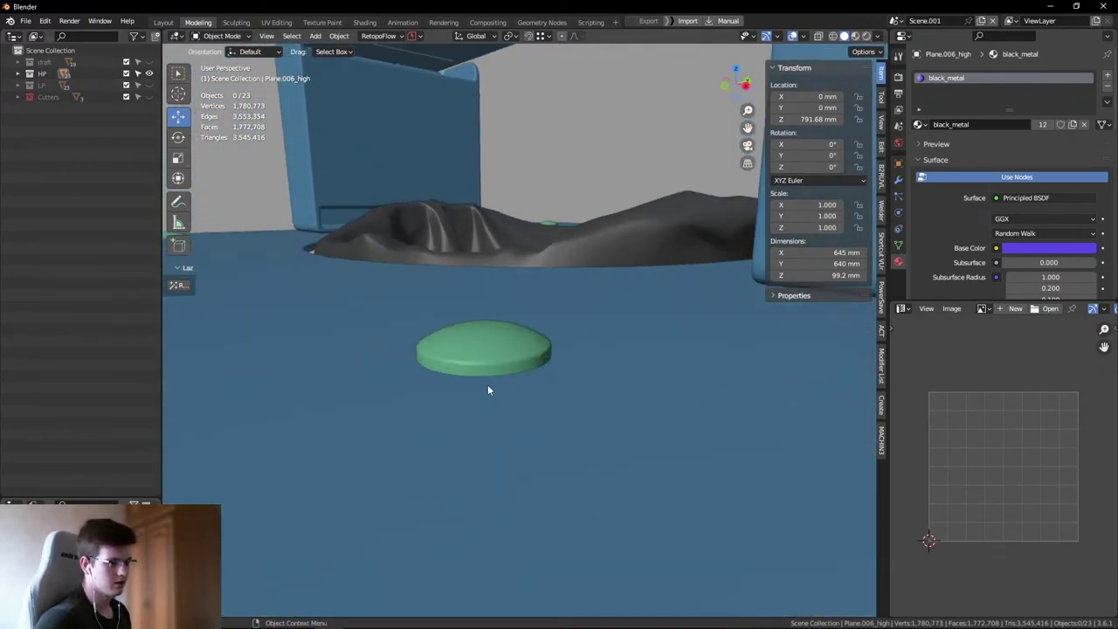
{"action": "left_click", "coordinate": [148, 85]}
{"action": "left_click", "coordinate": [149, 73]}
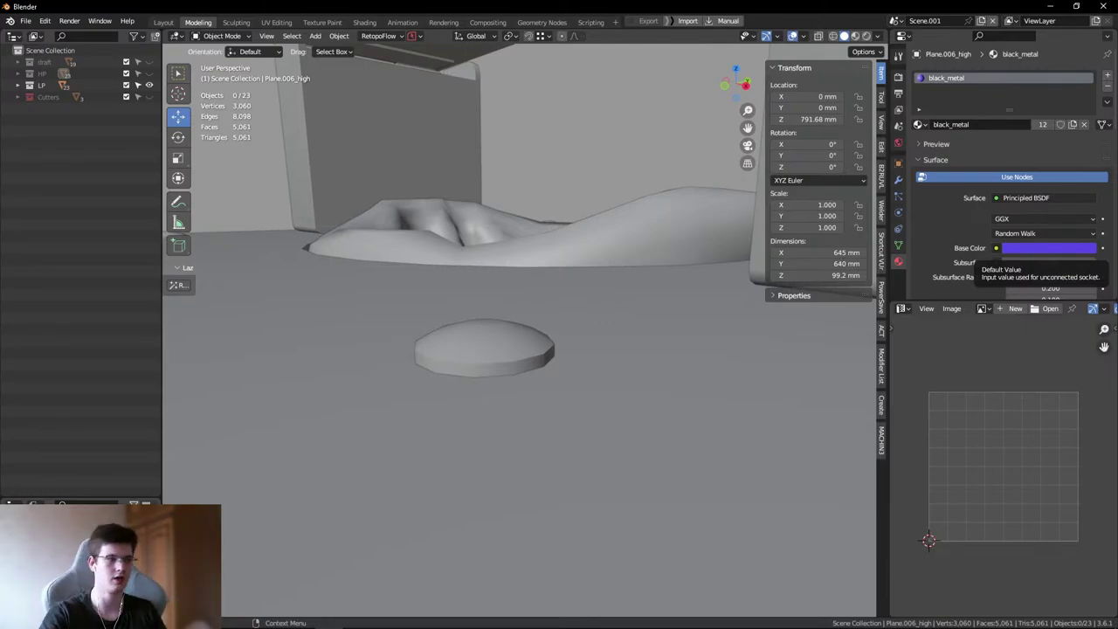
- Sketch two large freehand island outlines on the UV grid in the UV Editing workspace and erase them
{"action": "left_click", "coordinate": [287, 24]}
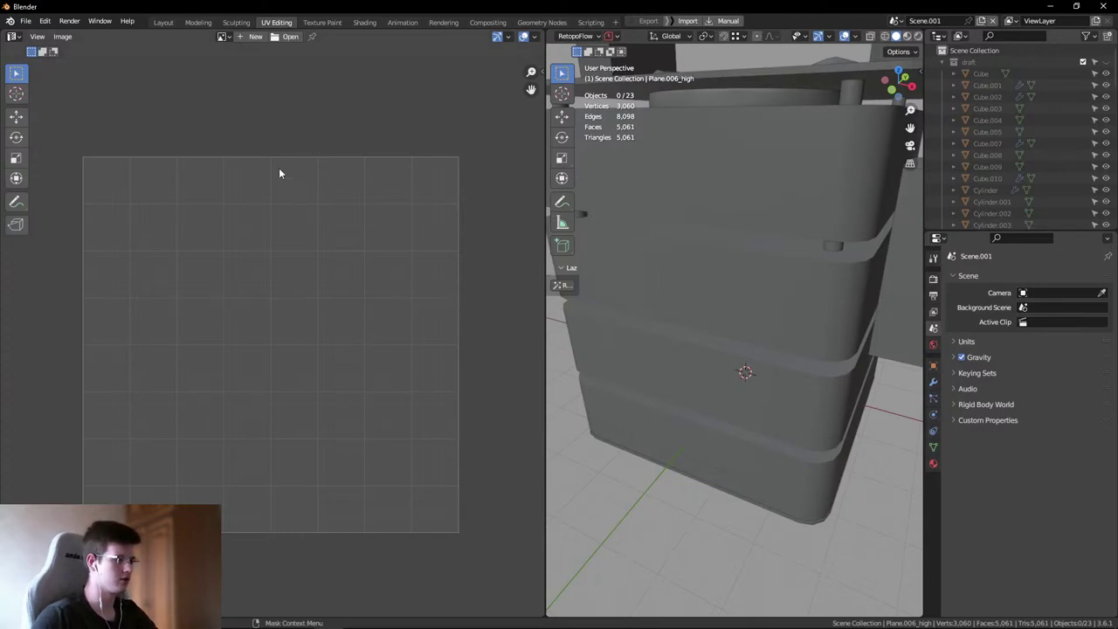
{"action": "mouse_move", "coordinate": [129, 171]}
{"action": "left_mouse_down"}
{"action": "mouse_move", "coordinate": [113, 263]}
{"action": "mouse_move", "coordinate": [135, 323]}
{"action": "mouse_move", "coordinate": [178, 298]}
{"action": "mouse_move", "coordinate": [119, 176]}
{"action": "left_mouse_up"}
{"action": "mouse_move", "coordinate": [207, 180]}
{"action": "left_mouse_down"}
{"action": "mouse_move", "coordinate": [237, 247]}
{"action": "mouse_move", "coordinate": [198, 172]}
{"action": "left_mouse_up"}
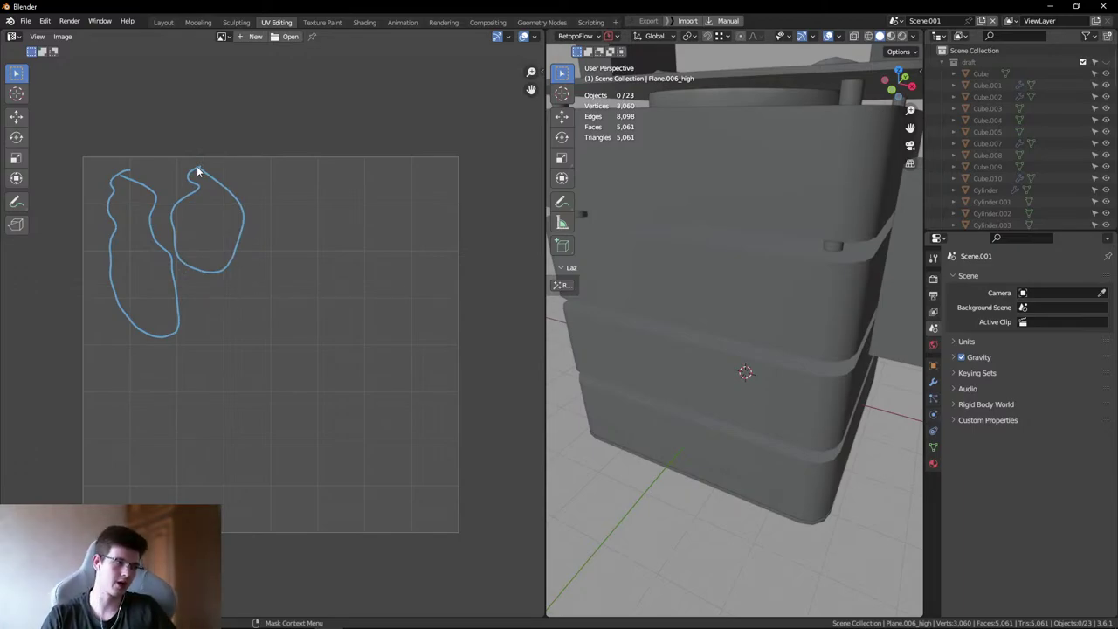
{"action": "scroll", "coordinate": [149, 182], "scroll_direction": "up", "scroll_amount": 4}
{"action": "mouse_move", "coordinate": [203, 138]}
{"action": "left_mouse_down"}
{"action": "mouse_move", "coordinate": [172, 166]}
{"action": "mouse_move", "coordinate": [214, 174]}
{"action": "mouse_move", "coordinate": [189, 253]}
{"action": "left_mouse_up"}
{"action": "mouse_move", "coordinate": [192, 171]}
{"action": "left_mouse_down", "text": "ctrl"}
{"action": "mouse_move", "coordinate": [167, 137]}
{"action": "mouse_move", "coordinate": [211, 147]}
{"action": "mouse_move", "coordinate": [192, 242]}
{"action": "mouse_move", "coordinate": [242, 212]}
{"action": "left_mouse_up", "text": "ctrl"}
{"action": "scroll", "coordinate": [183, 205], "scroll_direction": "down", "scroll_amount": 4}
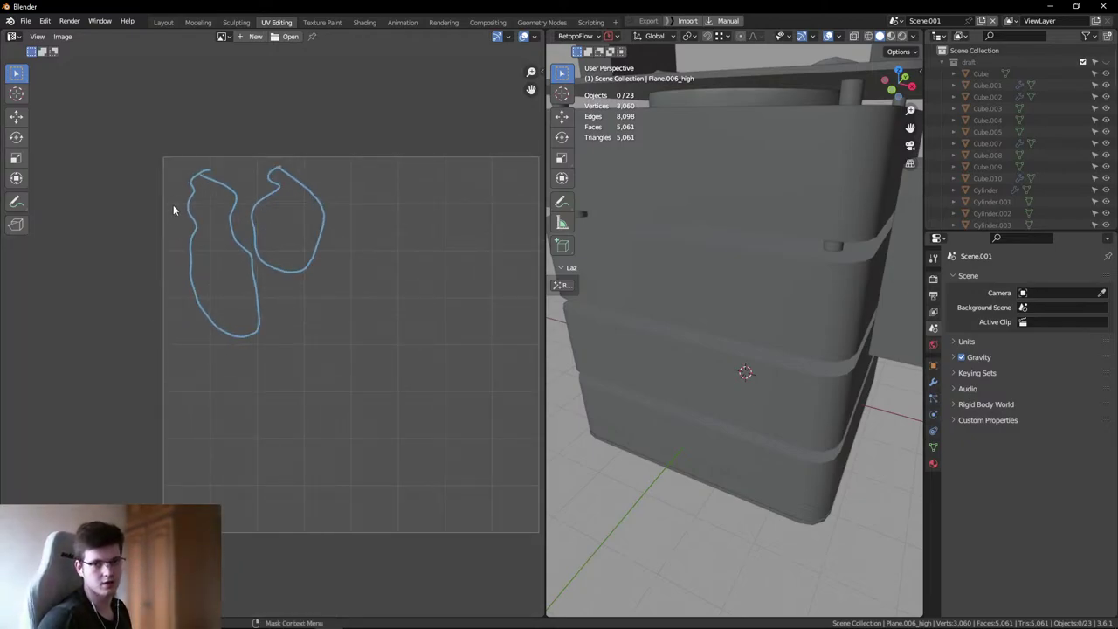
{"action": "scroll", "coordinate": [185, 236], "scroll_direction": "down", "scroll_amount": 2}
{"action": "mouse_move", "coordinate": [186, 250]}
{"action": "left_mouse_down", "text": "ctrl"}
{"action": "mouse_move", "coordinate": [259, 204]}
{"action": "mouse_move", "coordinate": [172, 276]}
{"action": "mouse_move", "coordinate": [200, 300]}
{"action": "left_mouse_up", "text": "ctrl"}
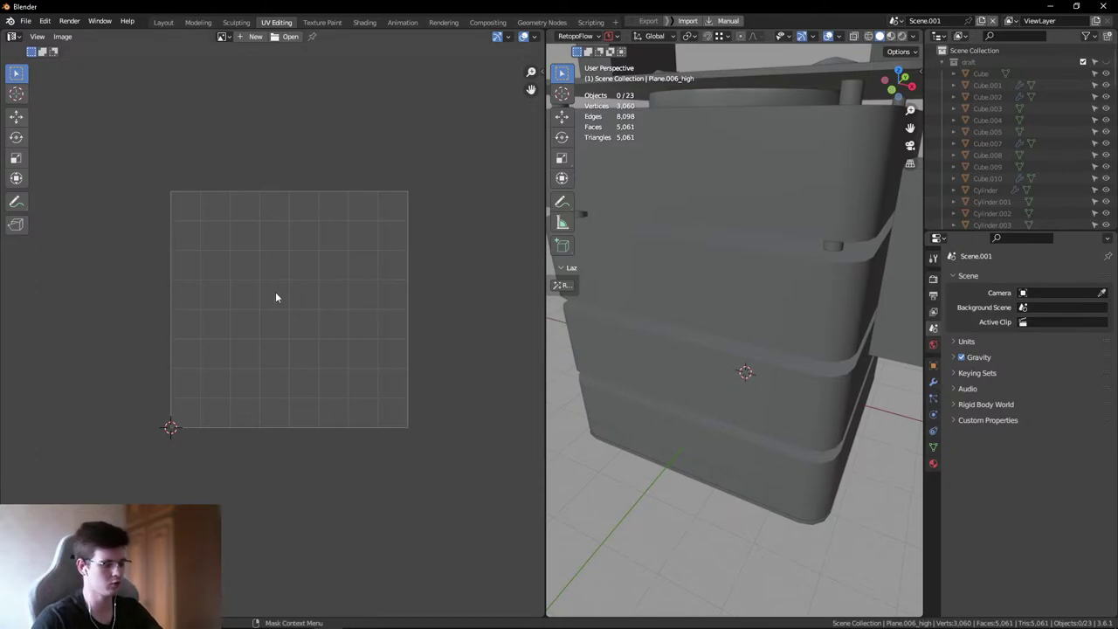
- Sketch small example island outlines along the UV grid's upper edge and middle, and erase the middle one
{"action": "scroll", "coordinate": [190, 224], "scroll_direction": "up", "scroll_amount": 3}
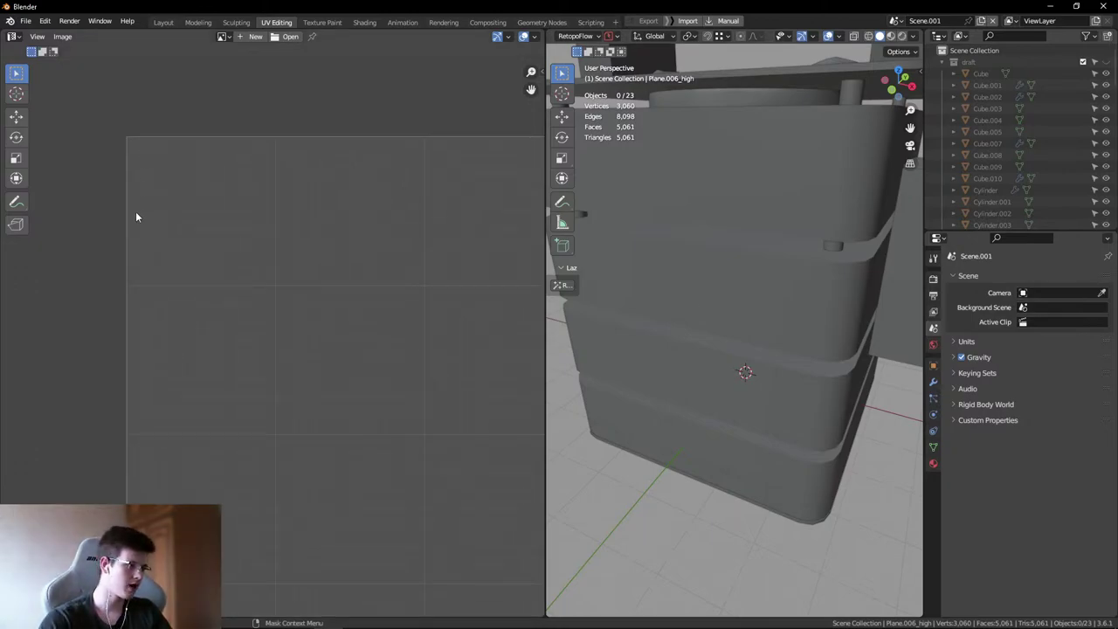
{"action": "mouse_move", "coordinate": [137, 154]}
{"action": "left_mouse_down"}
{"action": "mouse_move", "coordinate": [138, 211]}
{"action": "mouse_move", "coordinate": [150, 175]}
{"action": "mouse_move", "coordinate": [140, 157]}
{"action": "left_mouse_up"}
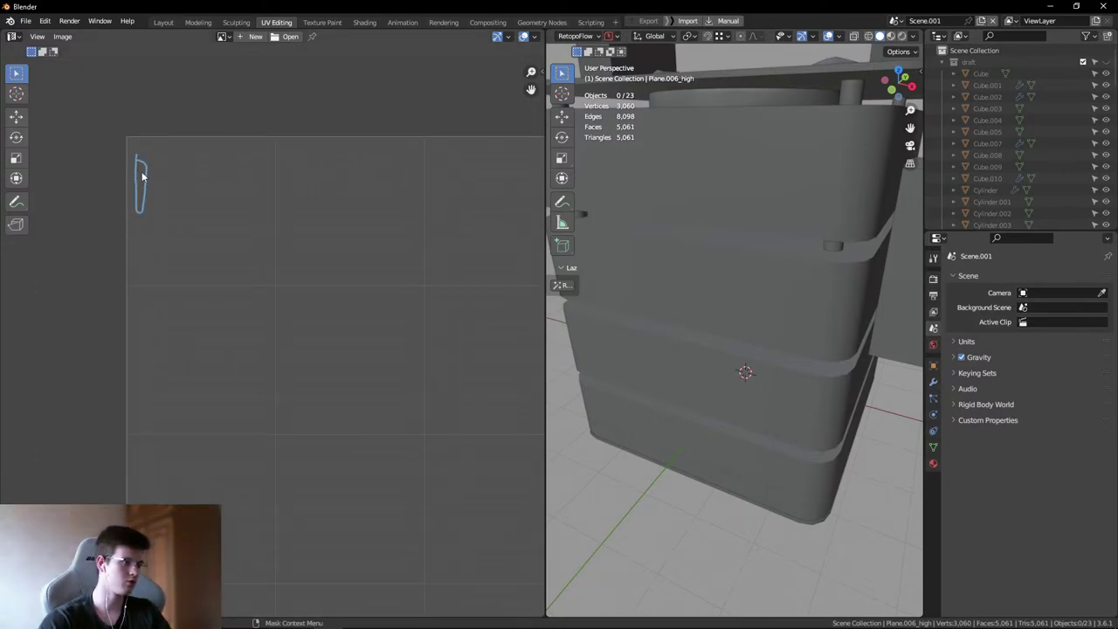
{"action": "scroll", "coordinate": [138, 173], "scroll_direction": "down", "scroll_amount": 4}
{"action": "left_click", "coordinate": [224, 158]}
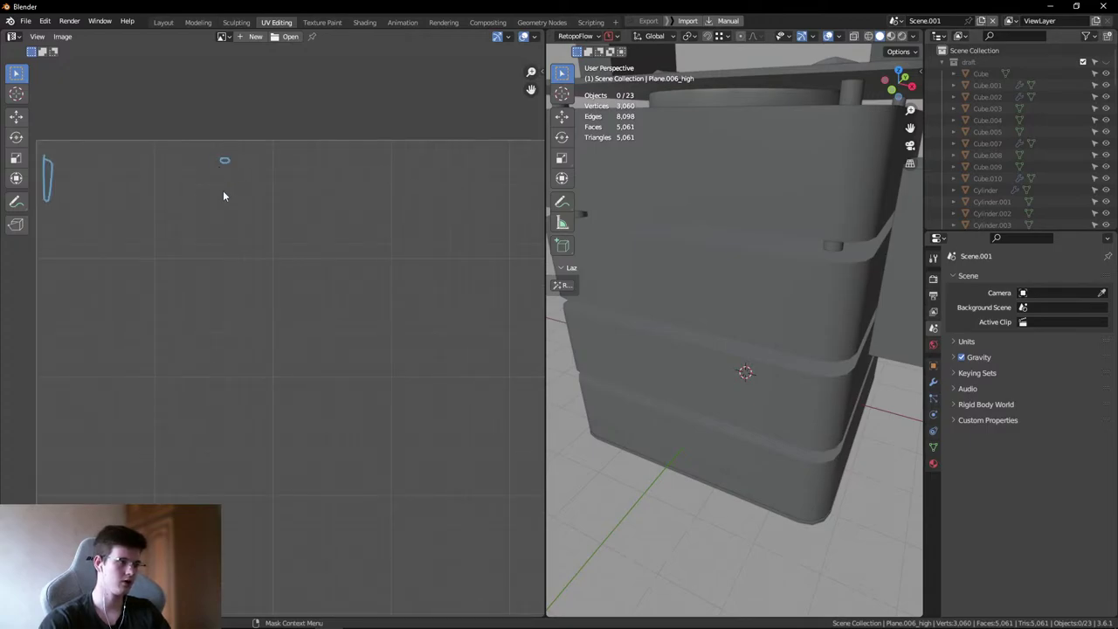
{"action": "scroll", "coordinate": [232, 188], "scroll_direction": "down", "scroll_amount": 2}
{"action": "scroll", "coordinate": [260, 224], "scroll_direction": "up", "scroll_amount": 4}
{"action": "left_click", "coordinate": [289, 173]}
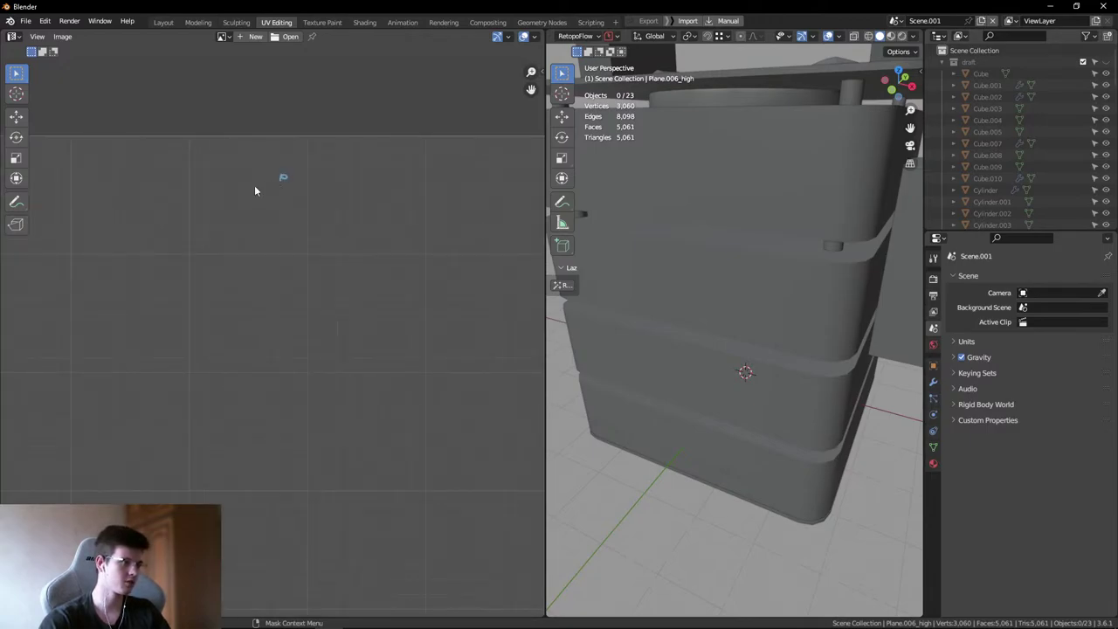
{"action": "scroll", "coordinate": [256, 186], "scroll_direction": "down", "scroll_amount": 5}
{"action": "mouse_move", "coordinate": [269, 249]}
{"action": "left_mouse_down"}
{"action": "mouse_move", "coordinate": [271, 267]}
{"action": "mouse_move", "coordinate": [278, 248]}
{"action": "left_mouse_up"}
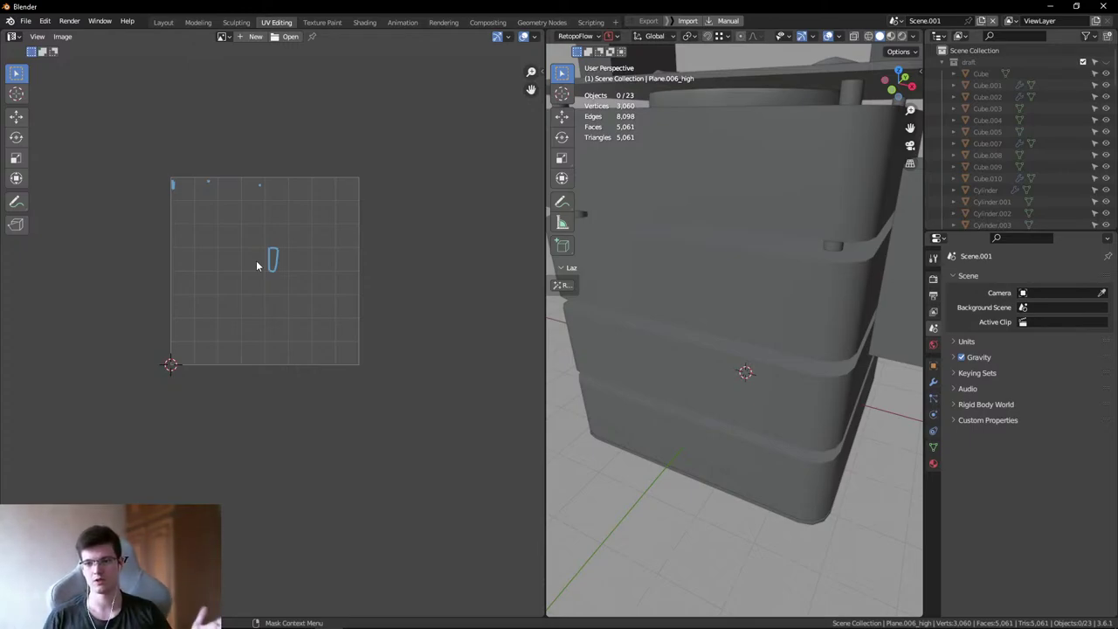
{"action": "scroll", "coordinate": [255, 259], "scroll_direction": "down", "scroll_amount": 3}
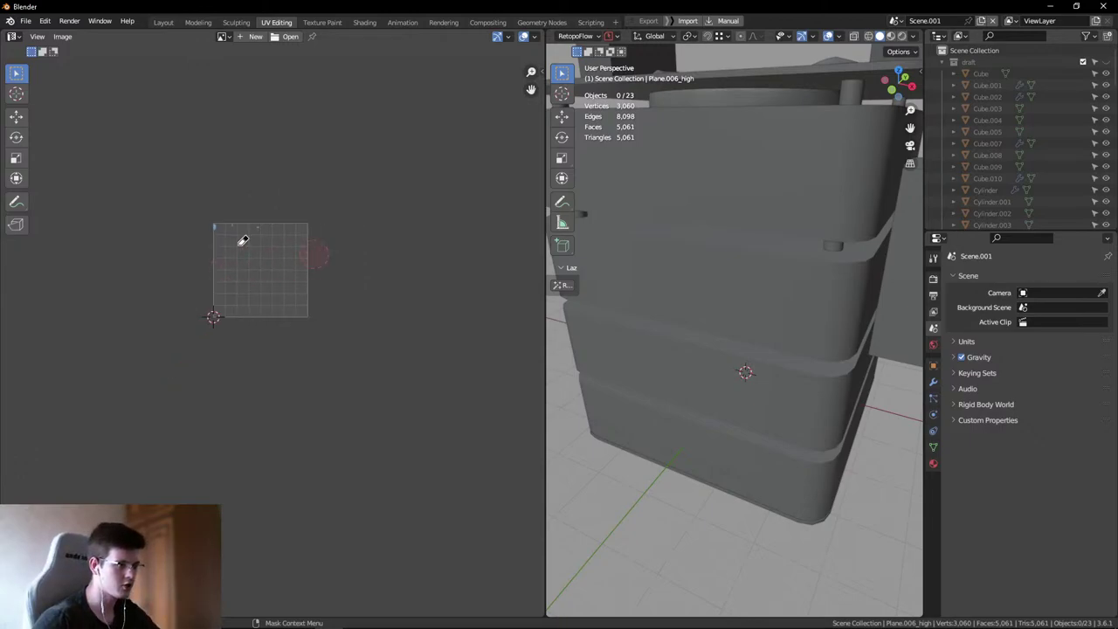
- Return to the Modeling workspace and examine the whole low-poly bin from the back, front and side
{"action": "left_click", "coordinate": [198, 22]}
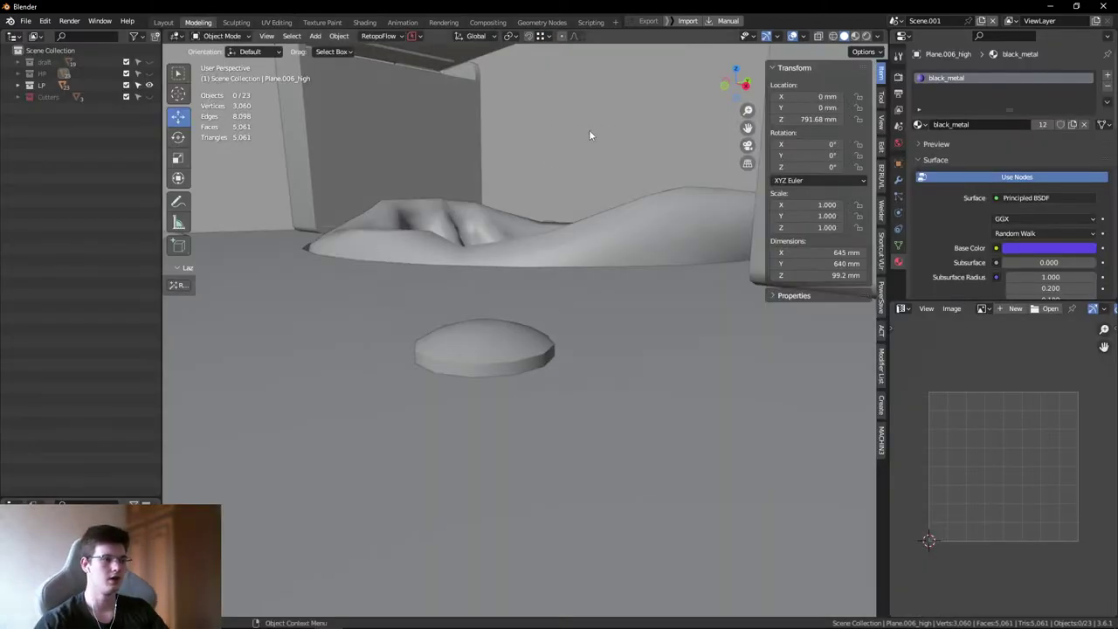
{"action": "middle_click_drag", "start_coordinate": [589, 136], "coordinate": [374, 318]}
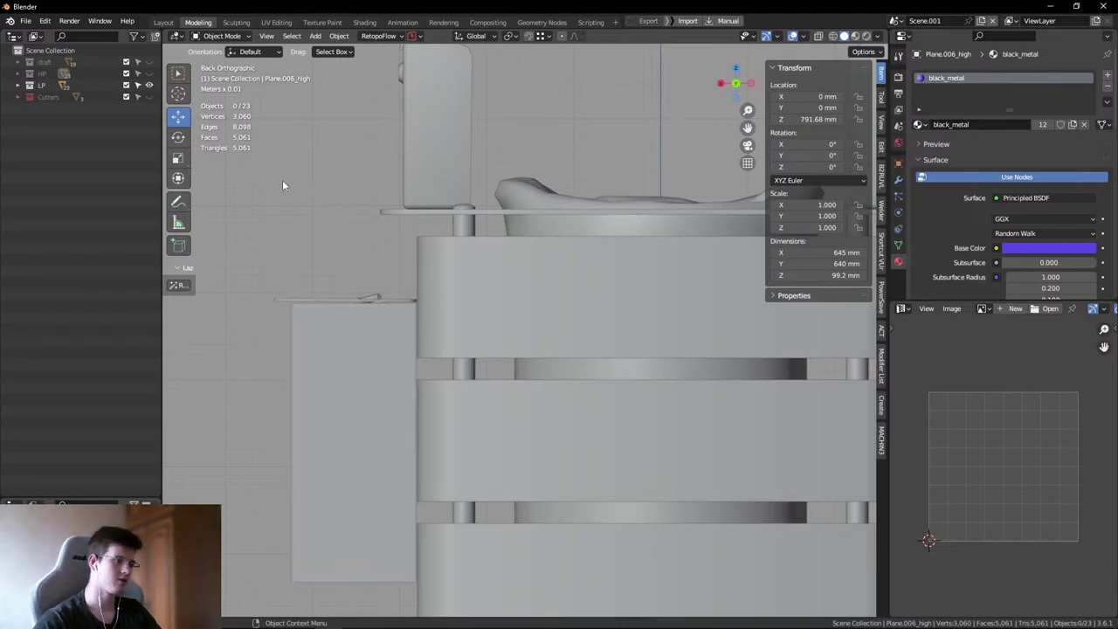
{"action": "middle_click_drag", "start_coordinate": [485, 151], "coordinate": [349, 256]}
{"action": "right_click", "coordinate": [349, 256]}
{"action": "middle_click_drag", "start_coordinate": [650, 288], "coordinate": [575, 325]}
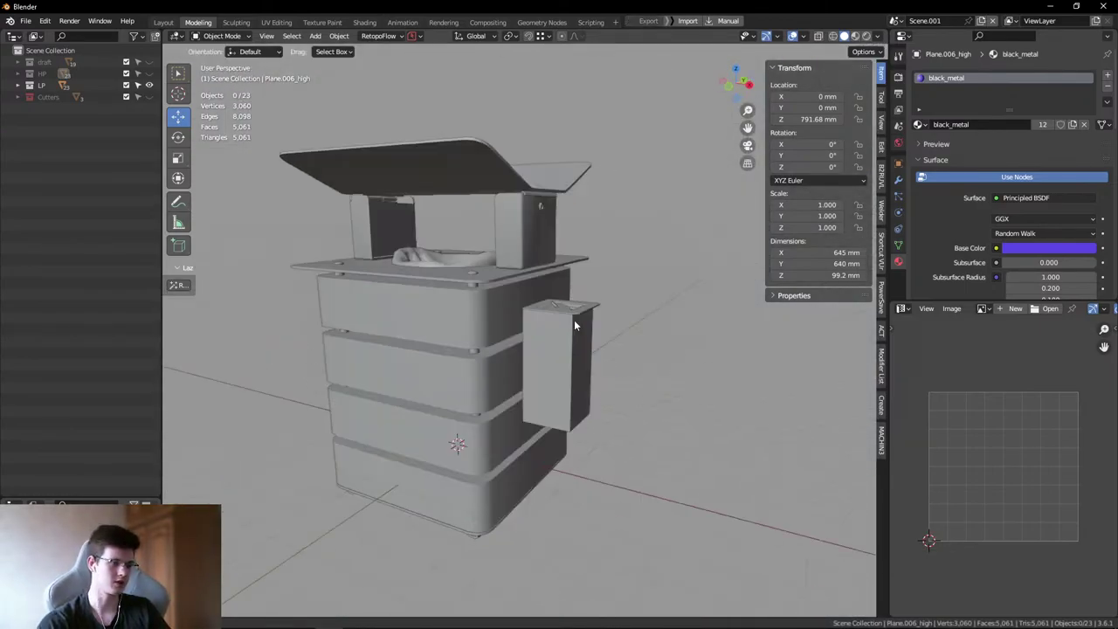
{"action": "middle_click_drag", "start_coordinate": [514, 383], "coordinate": [521, 330]}
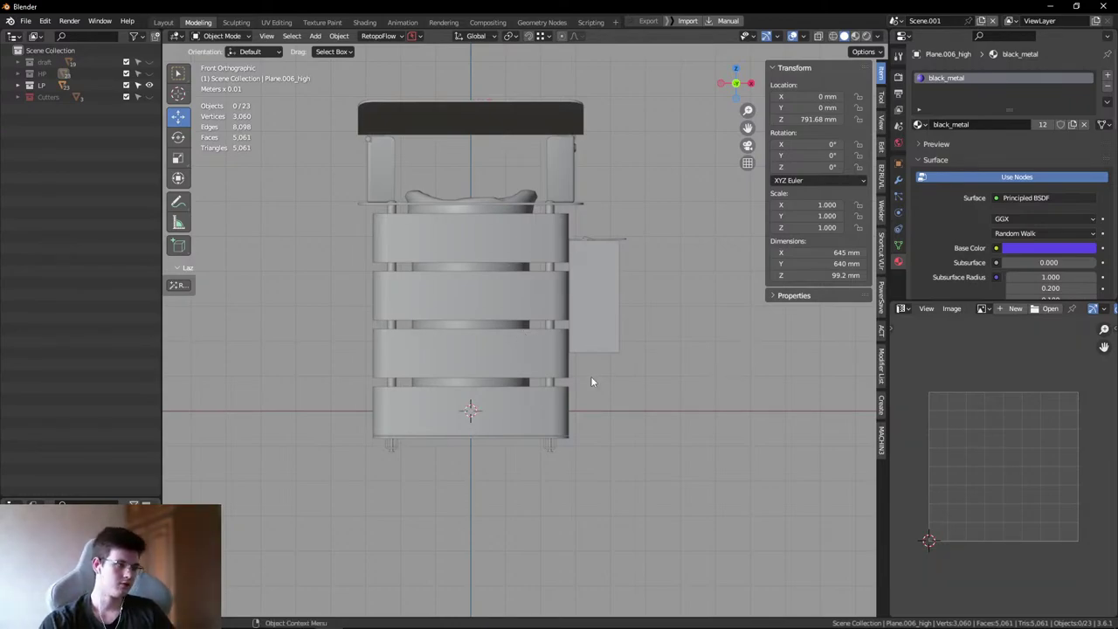
{"action": "middle_click_drag", "start_coordinate": [590, 381], "coordinate": [494, 390]}
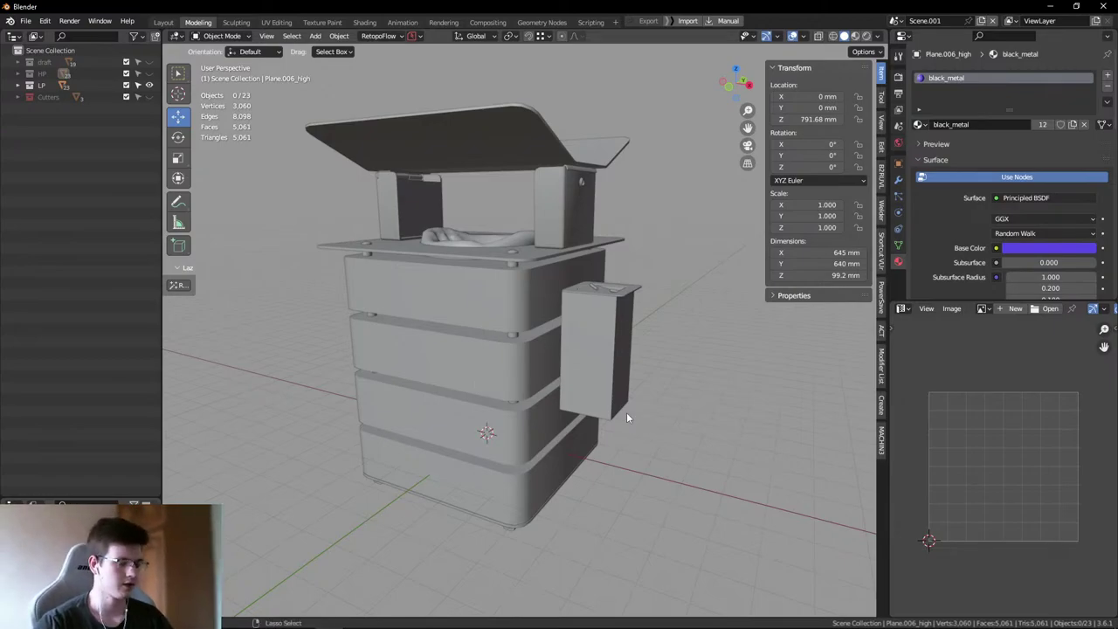
- Maximize the 3D viewport and enable the wireframe overlay for the low-poly bin
{"action": "key", "text": "ctrl+space"}
{"action": "key", "text": "q"}
{"action": "key", "text": "q"}
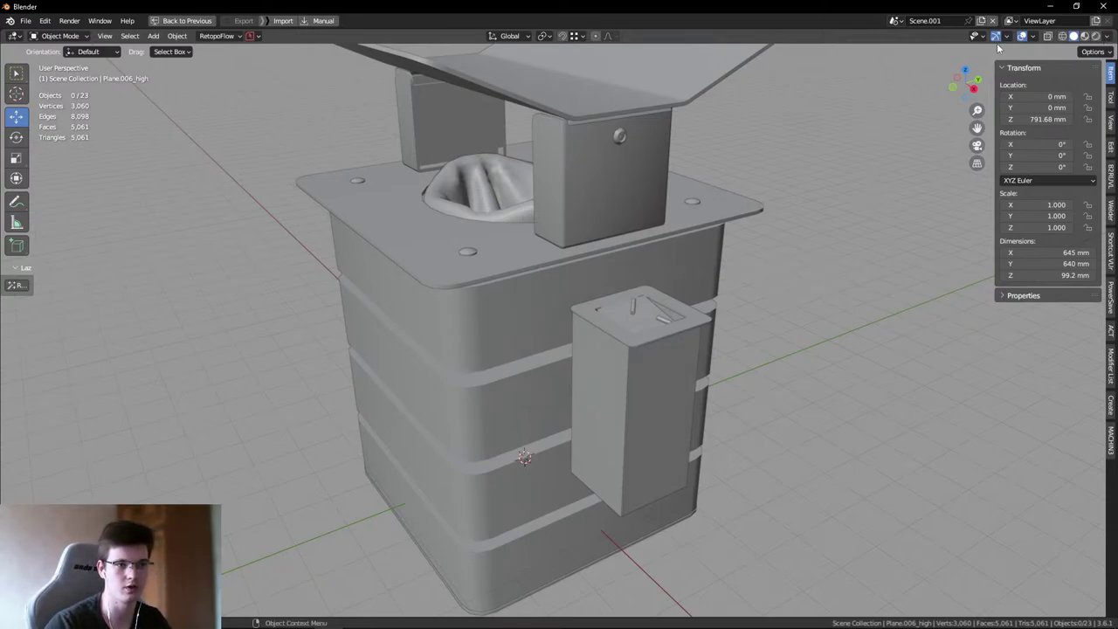
{"action": "left_click", "coordinate": [1023, 36]}
{"action": "left_click", "coordinate": [1023, 36]}
{"action": "left_click", "coordinate": [1032, 36]}
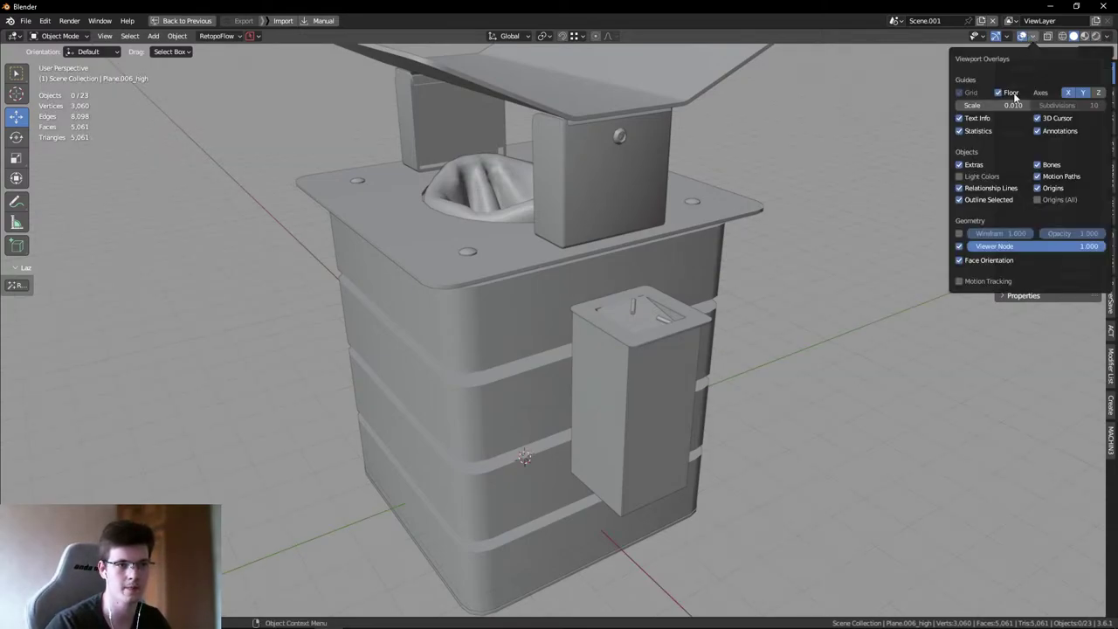
{"action": "left_click", "coordinate": [962, 233]}
- Frame the side container and examine the triangulated wireframe of the whole low-poly bin
{"action": "middle_click_drag", "start_coordinate": [788, 219], "coordinate": [716, 260]}
{"action": "scroll", "coordinate": [664, 245], "scroll_direction": "up", "scroll_amount": 5}
{"action": "left_click", "coordinate": [513, 246]}
{"action": "key", "text": "KP_Decimal"}
{"action": "left_click", "coordinate": [693, 250]}
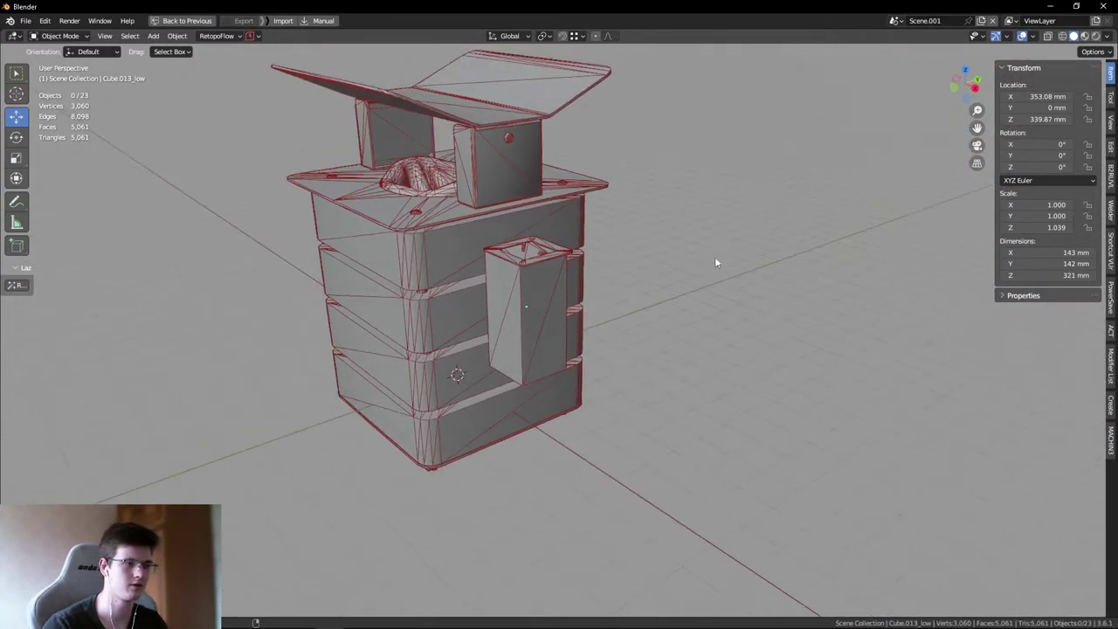
{"action": "key", "text": "ctrl+s"}
{"action": "key", "text": "Escape"}
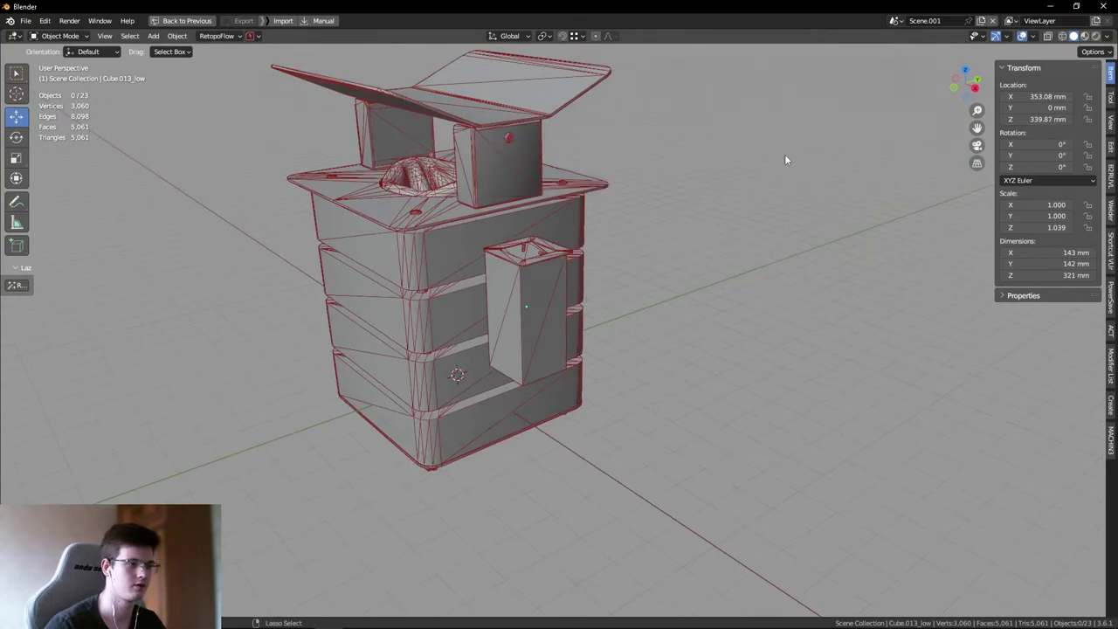
{"action": "left_click", "coordinate": [480, 173]}
{"action": "left_click", "coordinate": [723, 201]}
{"action": "middle_click_drag", "start_coordinate": [631, 193], "coordinate": [717, 207]}
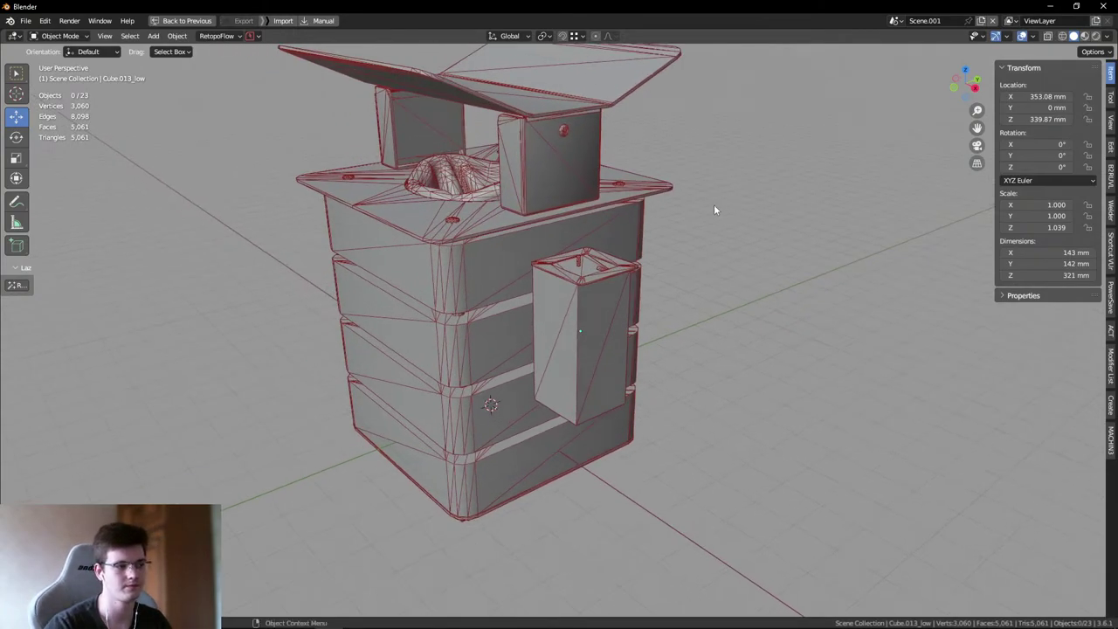
- Open the small triangular prism inside the lid support's bolt head for mesh editing and select one of its vertices
{"action": "middle_click_drag", "start_coordinate": [629, 283], "coordinate": [620, 191]}
{"action": "scroll", "coordinate": [544, 290], "scroll_direction": "up", "scroll_amount": 10}
{"action": "scroll", "coordinate": [557, 349], "scroll_direction": "up", "scroll_amount": 5}
{"action": "middle_click_drag", "start_coordinate": [556, 349], "coordinate": [615, 395]}
{"action": "left_click", "coordinate": [628, 378]}
{"action": "key", "text": "Tab"}
{"action": "scroll", "coordinate": [616, 395], "scroll_direction": "up", "scroll_amount": 3}
{"action": "left_click", "coordinate": [630, 437]}
{"action": "middle_click_drag", "start_coordinate": [630, 437], "coordinate": [612, 345]}
{"action": "scroll", "coordinate": [579, 367], "scroll_direction": "down", "scroll_amount": 4}
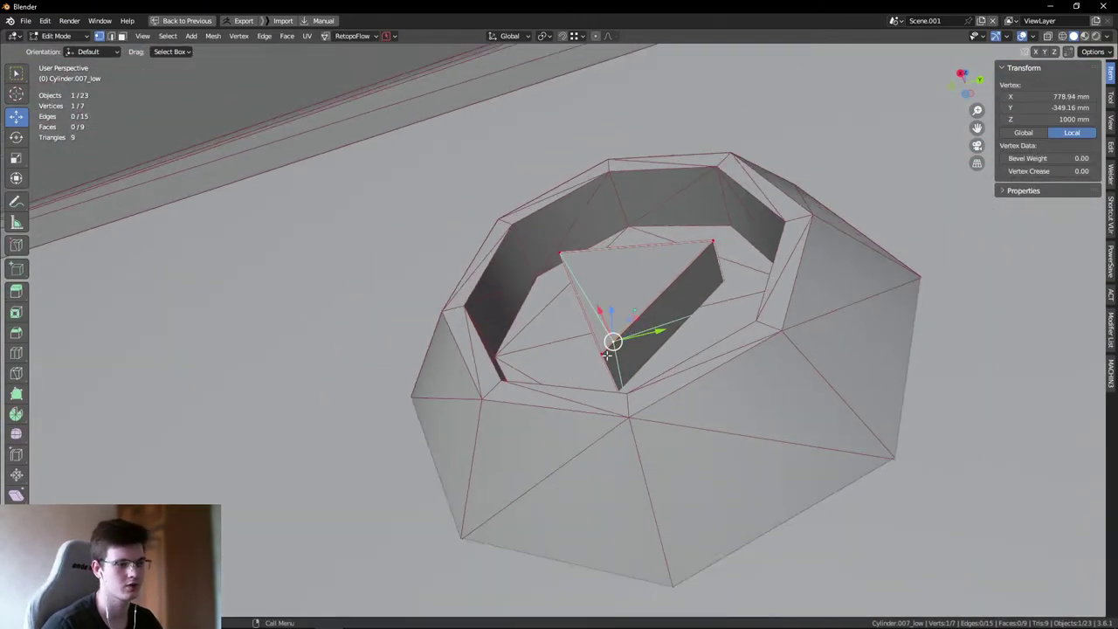
- Try to reduce the triangular prism by merging a selected chain of its edges
{"action": "key", "text": "2"}
{"action": "left_click", "coordinate": [627, 341], "text": "alt"}
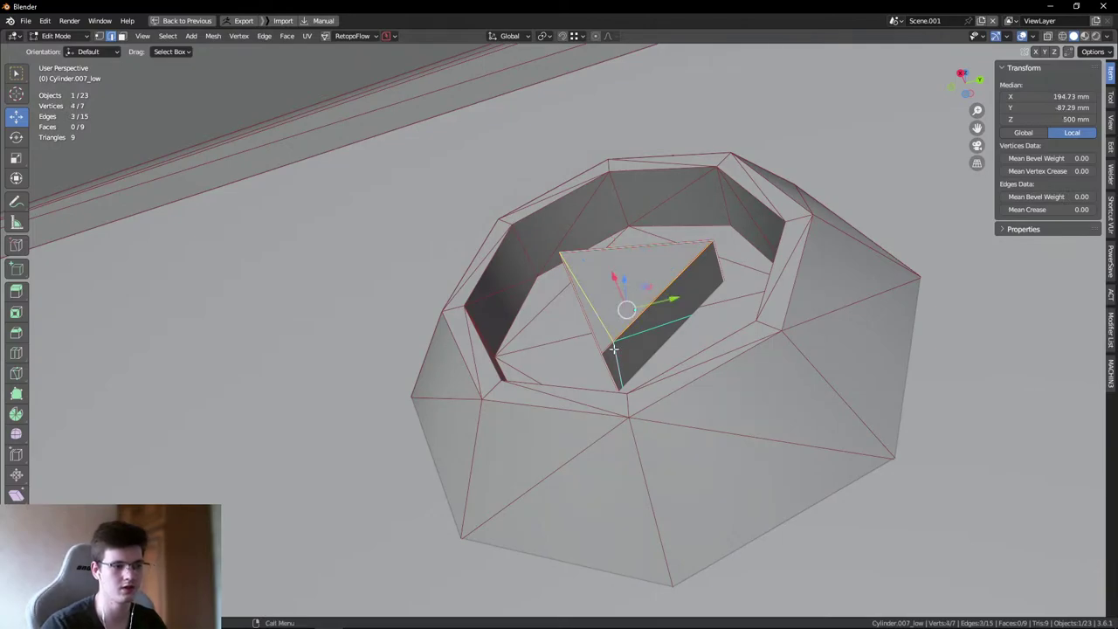
{"action": "key", "text": "m"}
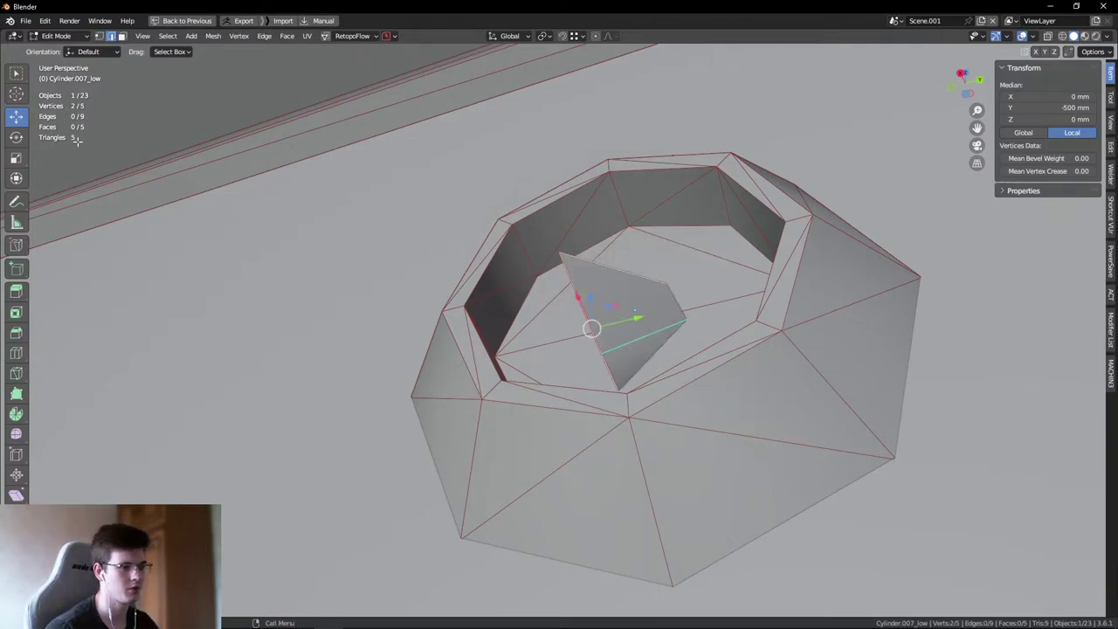
- Undo the merges made to the triangular prism inside the bolt head
{"action": "key", "text": "ctrl+z"}
{"action": "key", "text": "ctrl+z"}
{"action": "key", "text": "ctrl+z"}
{"action": "key", "text": "ctrl+z"}
{"action": "key", "text": "ctrl+z"}
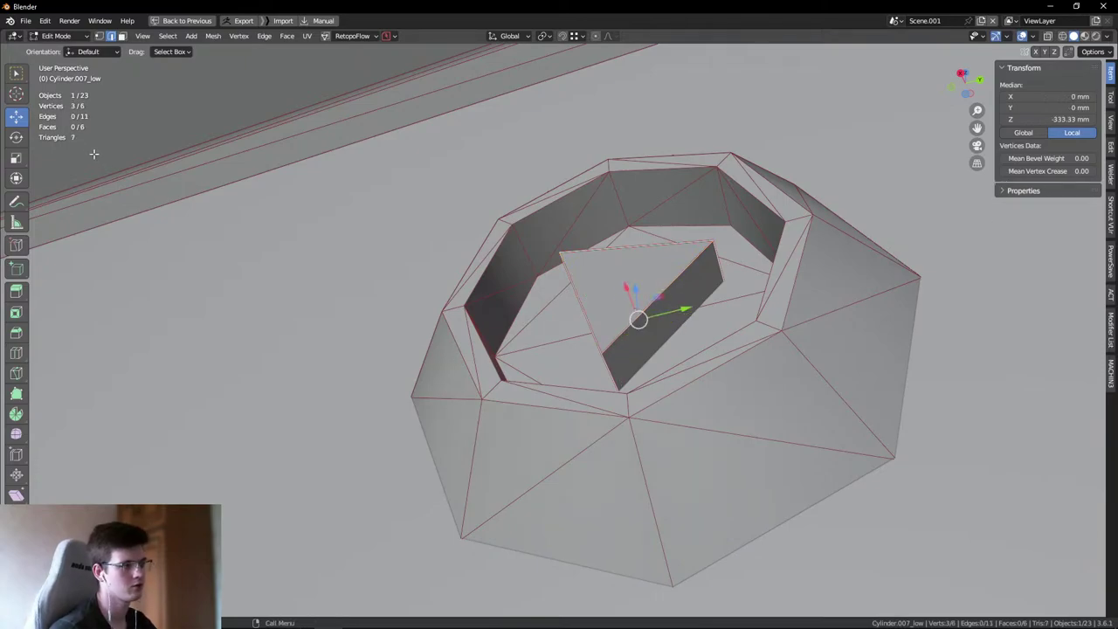
- Return to Object Mode with nothing selected and examine the triangulation of the lid supports and their bolt
{"action": "scroll", "coordinate": [399, 288], "scroll_direction": "down", "scroll_amount": 5}
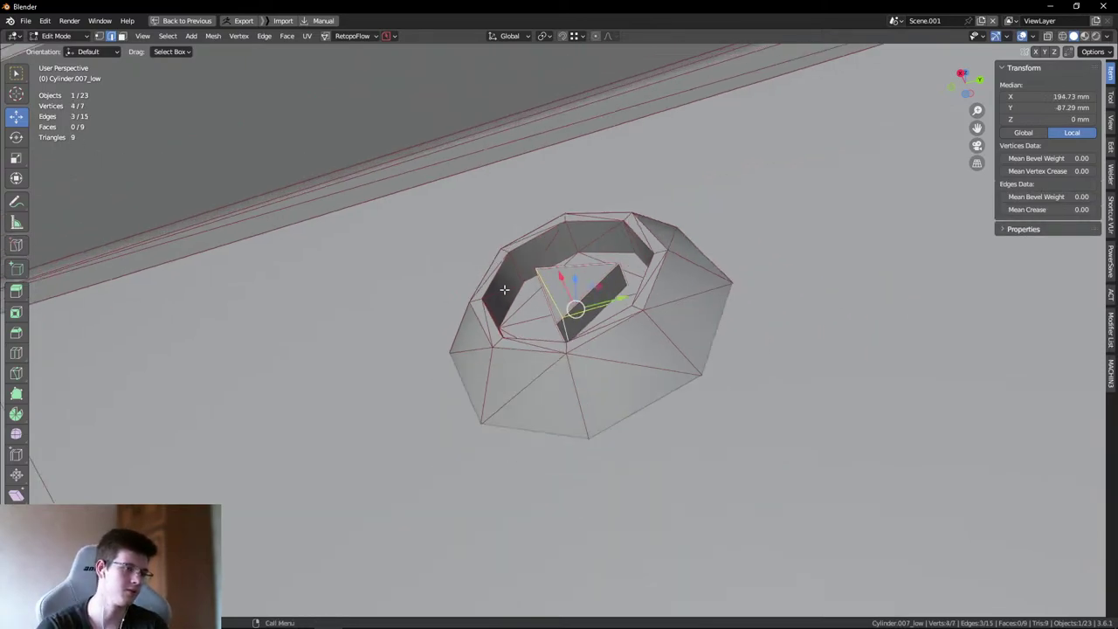
{"action": "key", "text": "ctrl+Tab"}
{"action": "left_click", "coordinate": [466, 323]}
{"action": "middle_click_drag", "start_coordinate": [538, 257], "coordinate": [595, 135]}
{"action": "key", "text": "alt+a"}
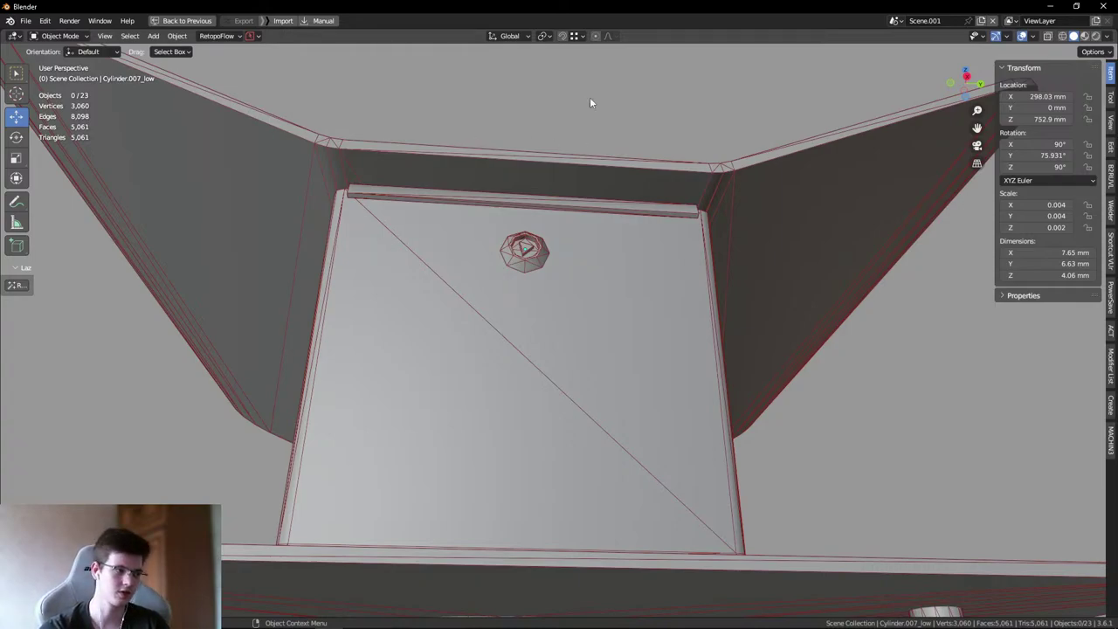
{"action": "middle_click_drag", "start_coordinate": [590, 103], "coordinate": [431, 168]}
{"action": "scroll", "coordinate": [431, 168], "scroll_direction": "up", "scroll_amount": 2}
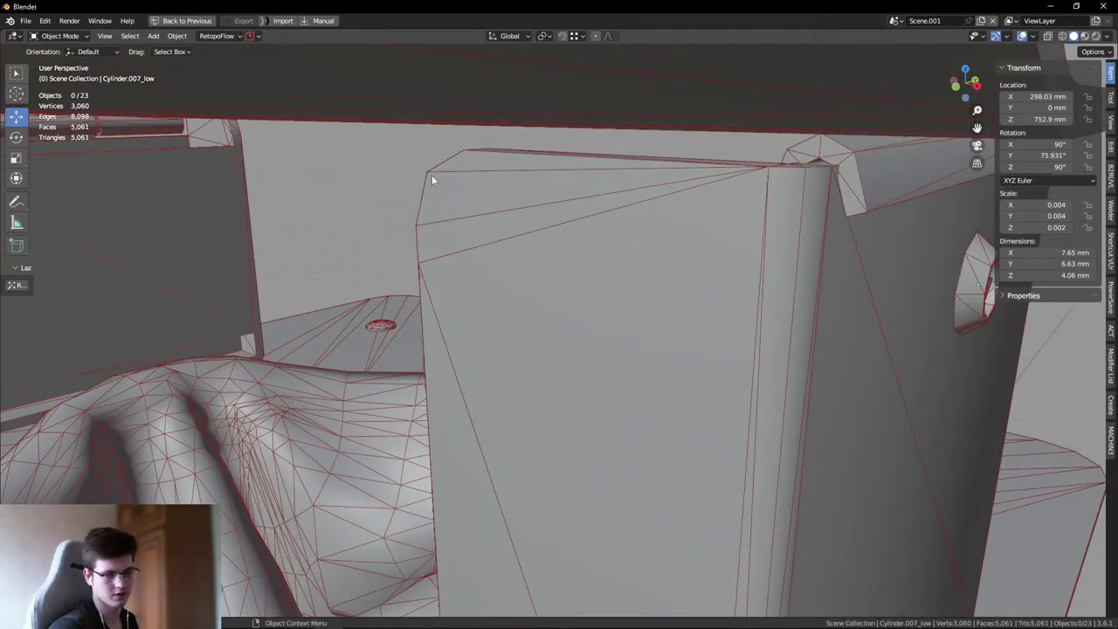
{"action": "scroll", "coordinate": [432, 175], "scroll_direction": "down", "scroll_amount": 8}
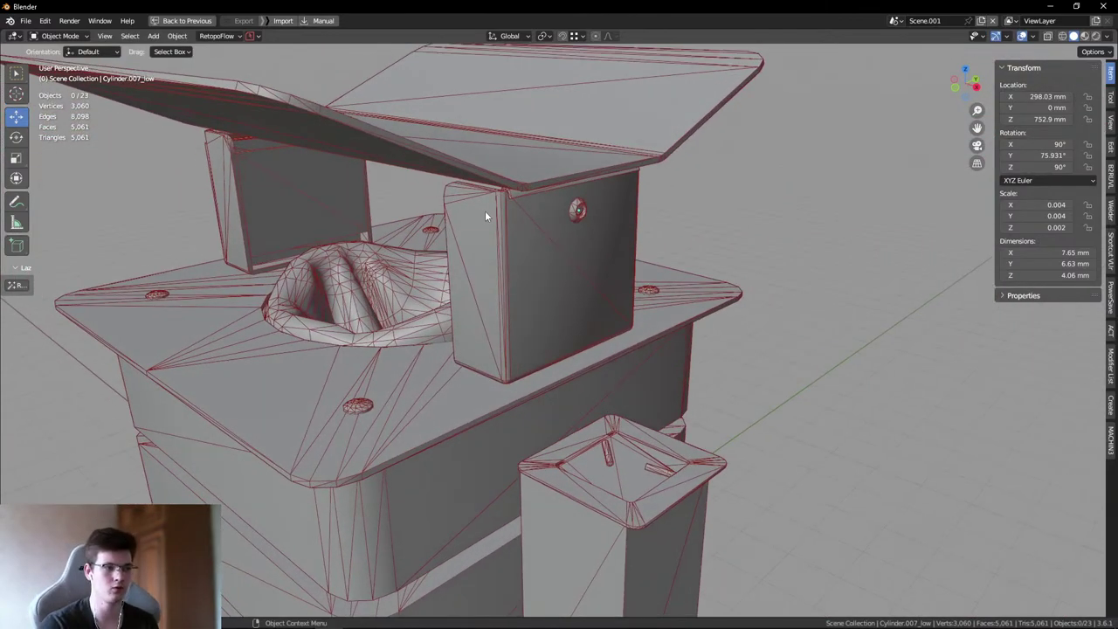
- Hide the viewport overlays and examine the silhouette of the lid's rounded corners up close
{"action": "middle_click_drag", "start_coordinate": [485, 217], "coordinate": [345, 194]}
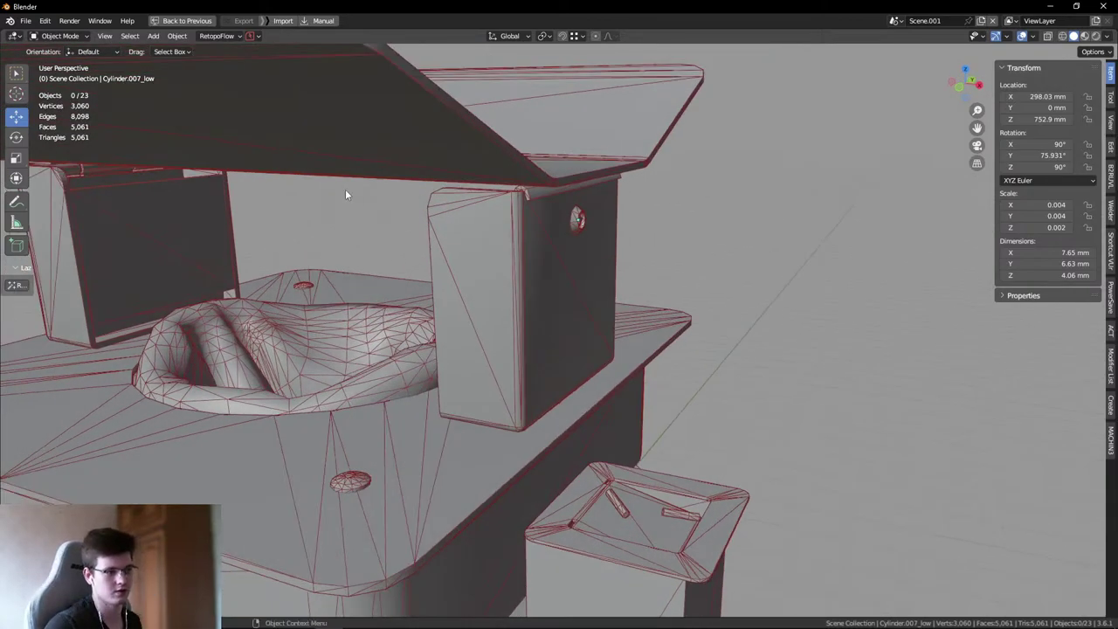
{"action": "scroll", "coordinate": [703, 226], "scroll_direction": "down", "scroll_amount": 5}
{"action": "key", "text": "shift+alt+z"}
{"action": "scroll", "coordinate": [683, 230], "scroll_direction": "down", "scroll_amount": 2}
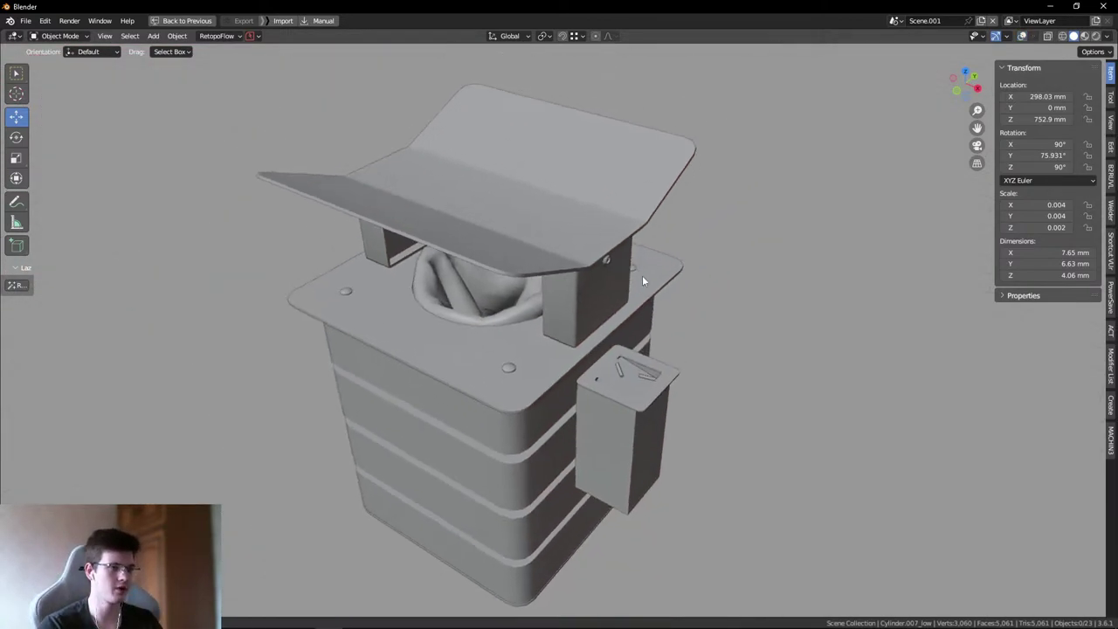
{"action": "scroll", "coordinate": [642, 275], "scroll_direction": "up", "scroll_amount": 8}
{"action": "scroll", "coordinate": [641, 174], "scroll_direction": "up", "scroll_amount": 4}
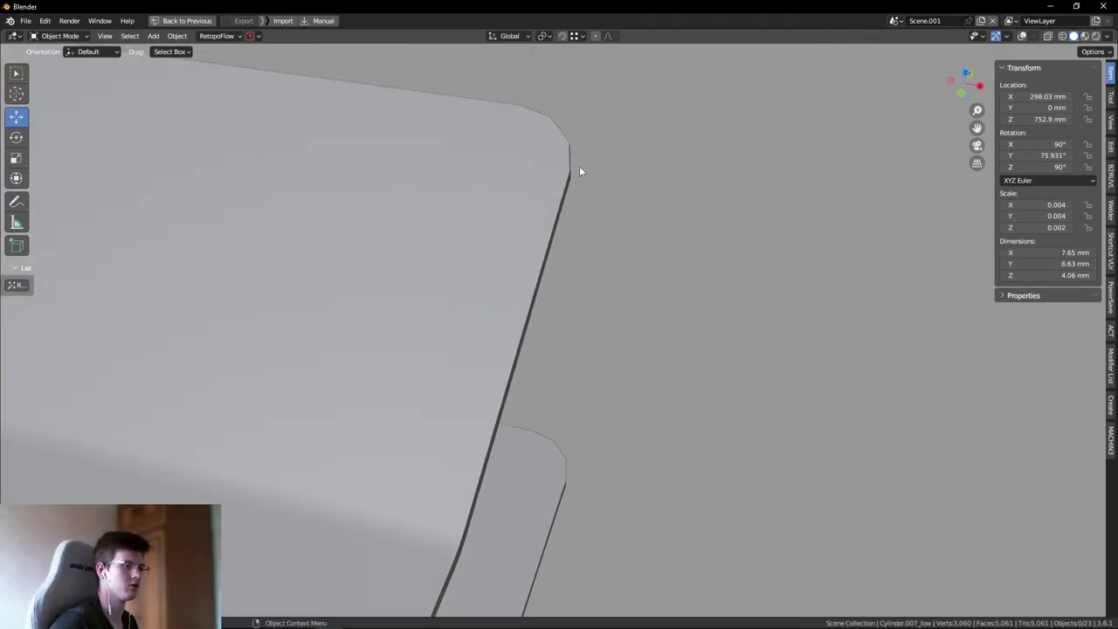
{"action": "middle_click_drag", "start_coordinate": [579, 171], "coordinate": [455, 192]}
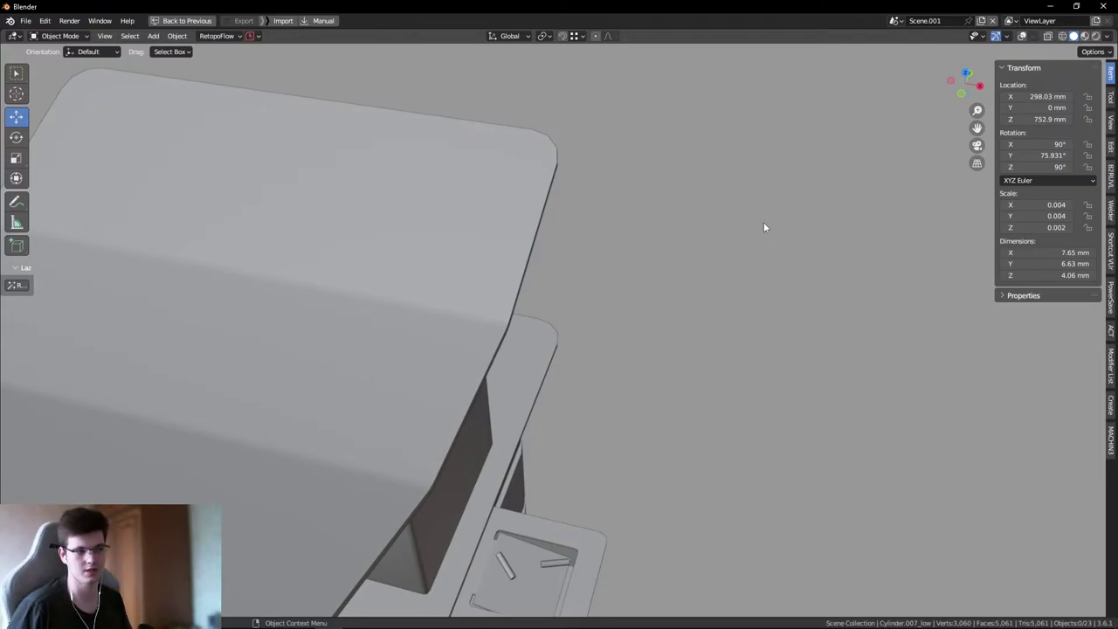
- Open the lid for mesh editing, subdivide its whole mesh twice and examine the denser triangulation with nothing selected
{"action": "left_click", "coordinate": [466, 184]}
{"action": "key", "text": "Tab"}
{"action": "middle_click_drag", "start_coordinate": [462, 295], "coordinate": [622, 255]}
{"action": "right_click", "coordinate": [622, 255]}
{"action": "left_click", "coordinate": [619, 234]}
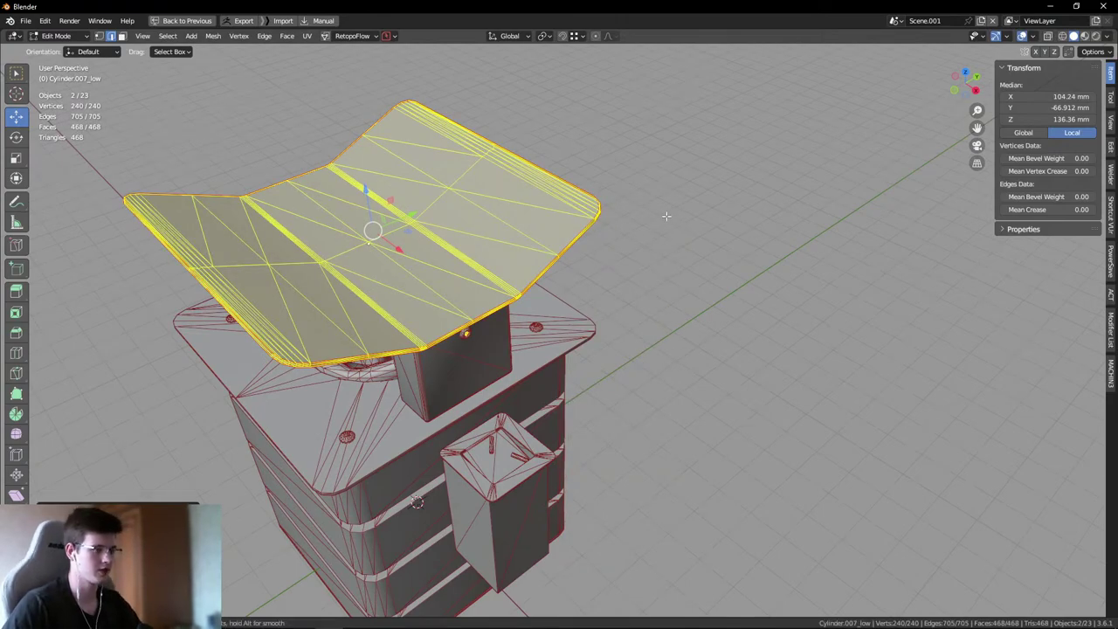
{"action": "right_click", "coordinate": [610, 245]}
{"action": "left_click", "coordinate": [610, 240]}
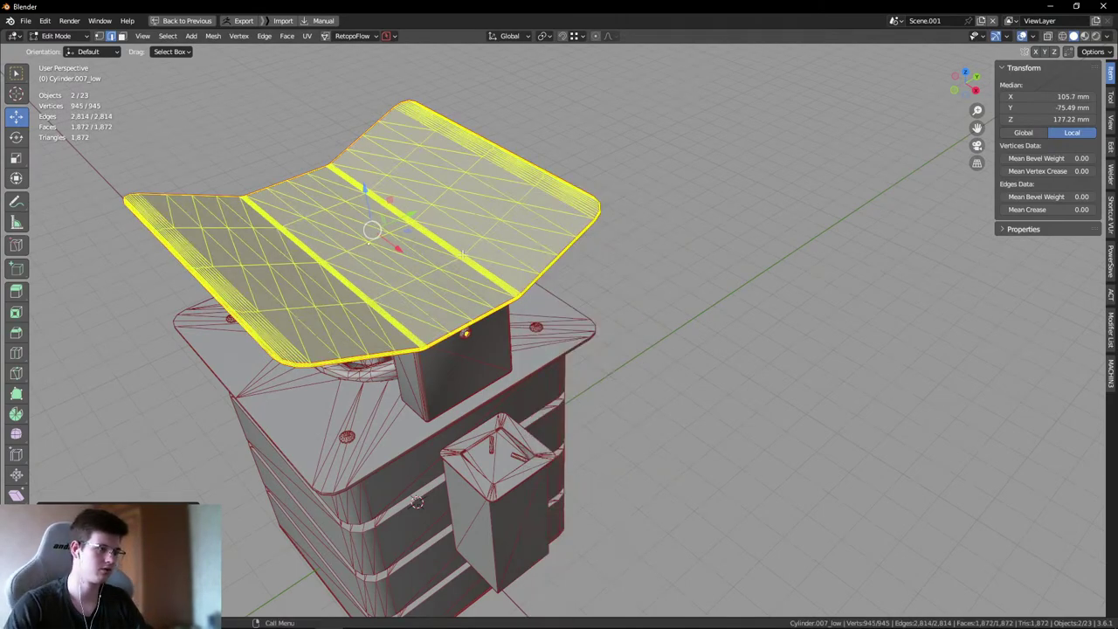
{"action": "key", "text": "alt+a"}
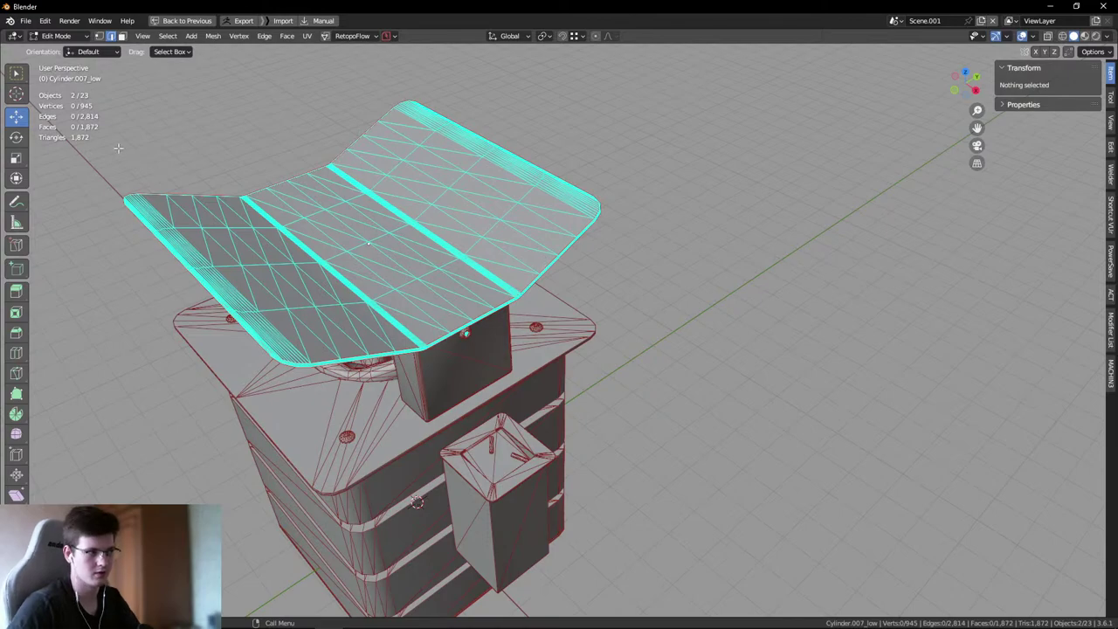
{"action": "middle_click_drag", "start_coordinate": [440, 262], "coordinate": [507, 249]}
{"action": "scroll", "coordinate": [528, 242], "scroll_direction": "up", "scroll_amount": 5}
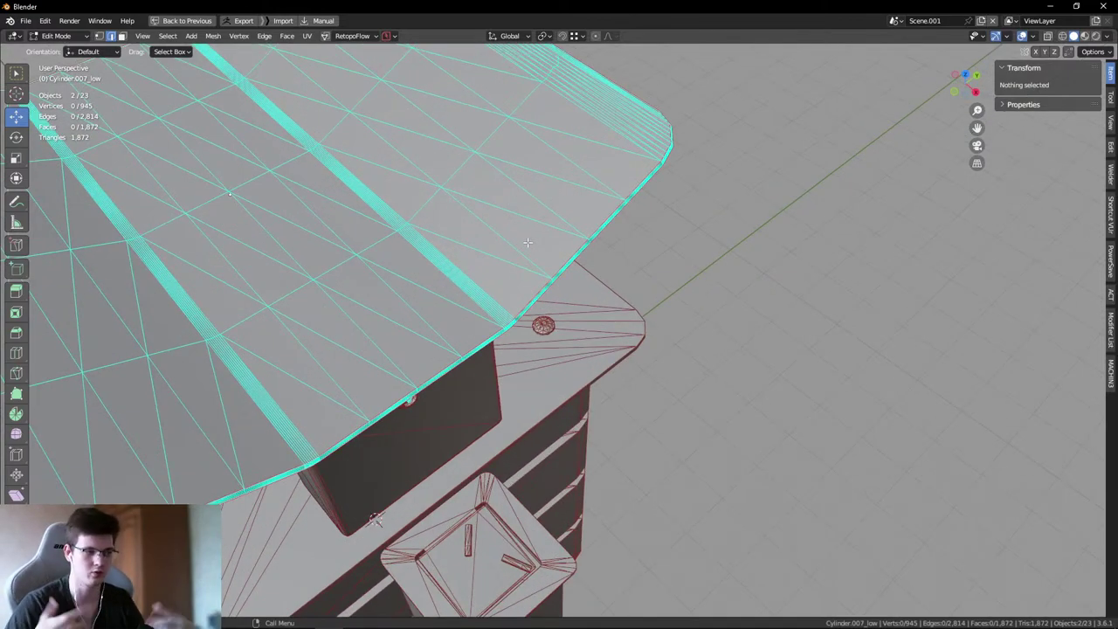
- Undo the deselection and both subdivisions of the lid mesh
{"action": "scroll", "coordinate": [528, 242], "scroll_direction": "down", "scroll_amount": 2}
{"action": "key", "text": "ctrl+z"}
{"action": "key", "text": "ctrl+z"}
{"action": "key", "text": "ctrl+z"}
{"action": "scroll", "coordinate": [527, 242], "scroll_direction": "down", "scroll_amount": 4}
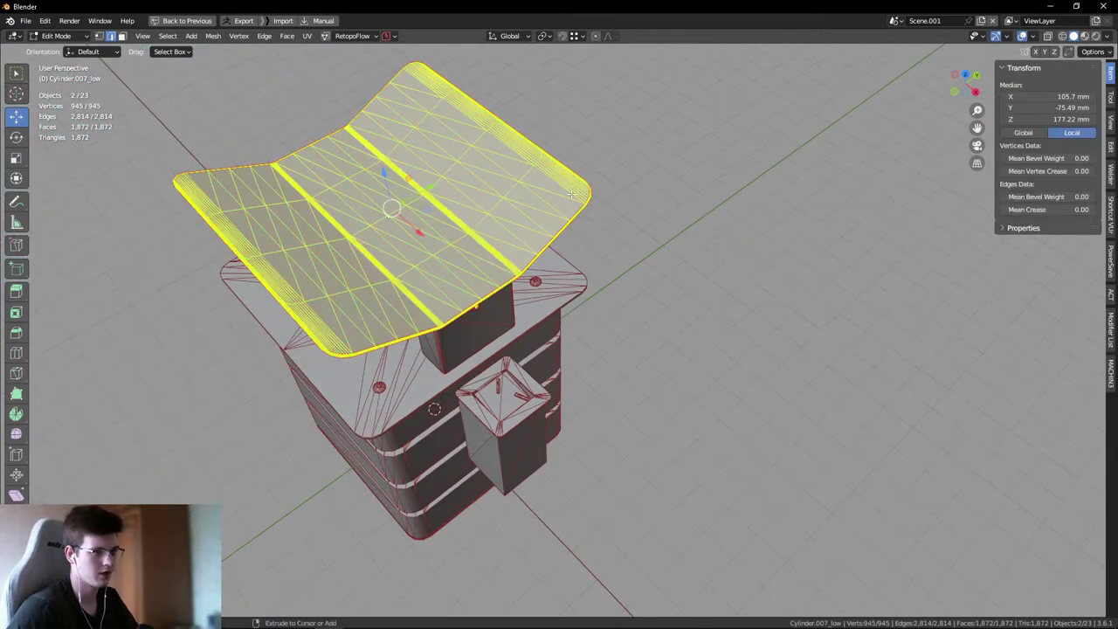
{"action": "scroll", "coordinate": [584, 205], "scroll_direction": "up", "scroll_amount": 2}
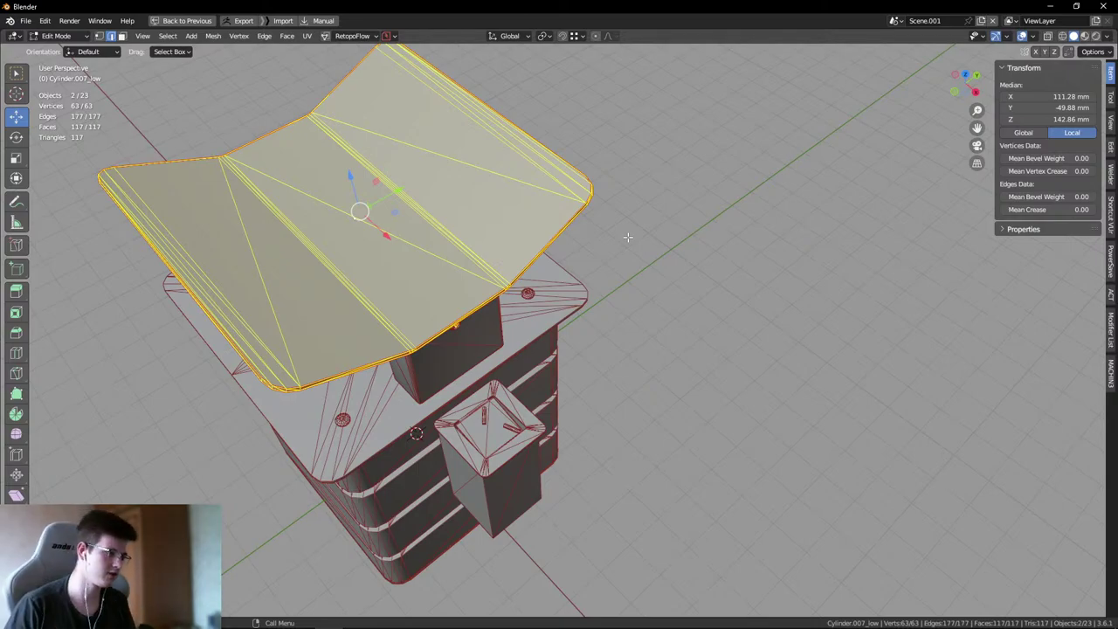
- Return to Object Mode, clear the selection and examine the lid's corner silhouette with the overlays hidden
{"action": "key", "text": "Tab"}
{"action": "scroll", "coordinate": [629, 249], "scroll_direction": "up", "scroll_amount": 4}
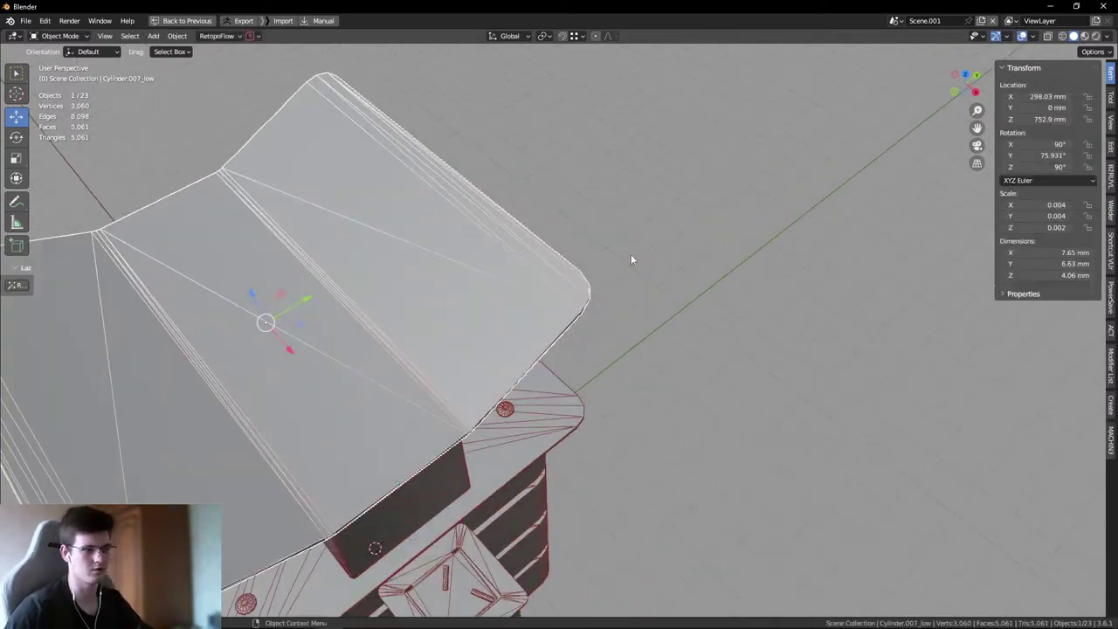
{"action": "left_click", "coordinate": [631, 259]}
{"action": "middle_click_drag", "start_coordinate": [631, 260], "coordinate": [544, 275]}
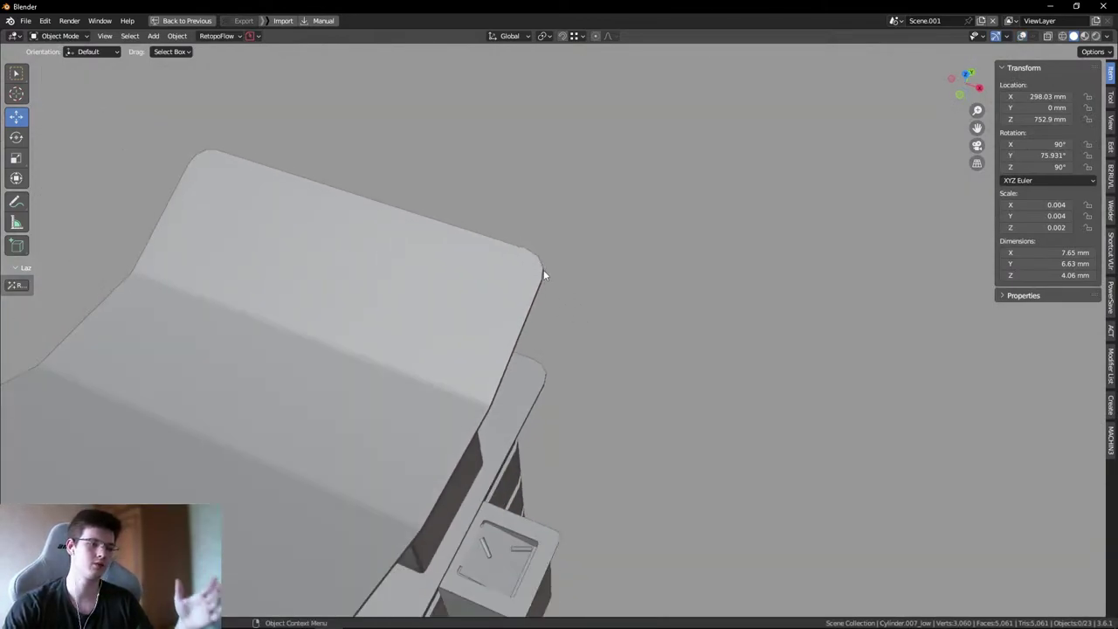
{"action": "scroll", "coordinate": [537, 314], "scroll_direction": "down", "scroll_amount": 5}
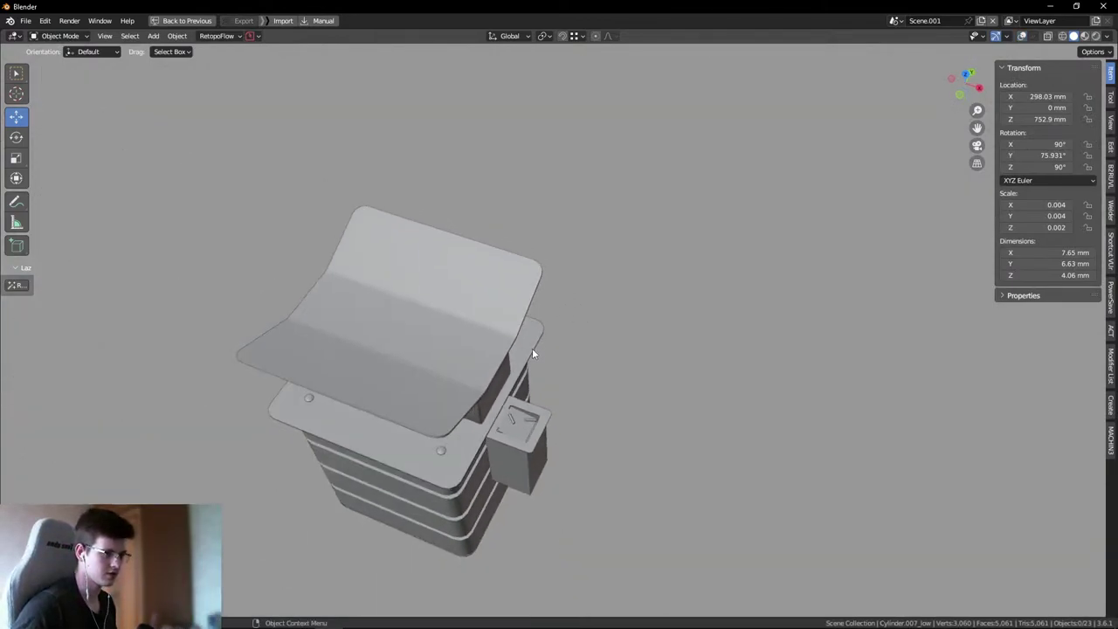
{"action": "scroll", "coordinate": [532, 352], "scroll_direction": "up", "scroll_amount": 6}
{"action": "scroll", "coordinate": [559, 294], "scroll_direction": "down", "scroll_amount": 4}
{"action": "scroll", "coordinate": [539, 483], "scroll_direction": "up", "scroll_amount": 2}
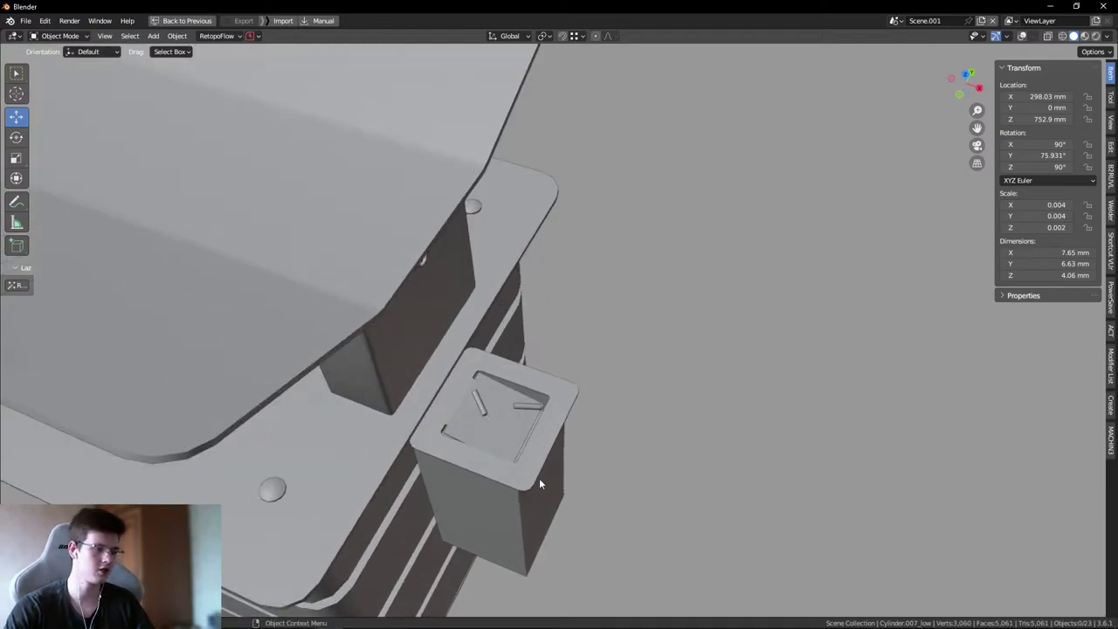
- Examine the side ashtray's rounded rim corner, checking its triangulation in Edit Mode before returning to Object Mode
{"action": "scroll", "coordinate": [524, 488], "scroll_direction": "up", "scroll_amount": 2}
{"action": "middle_click_drag", "start_coordinate": [493, 494], "coordinate": [562, 364]}
{"action": "scroll", "coordinate": [563, 367], "scroll_direction": "down", "scroll_amount": 4}
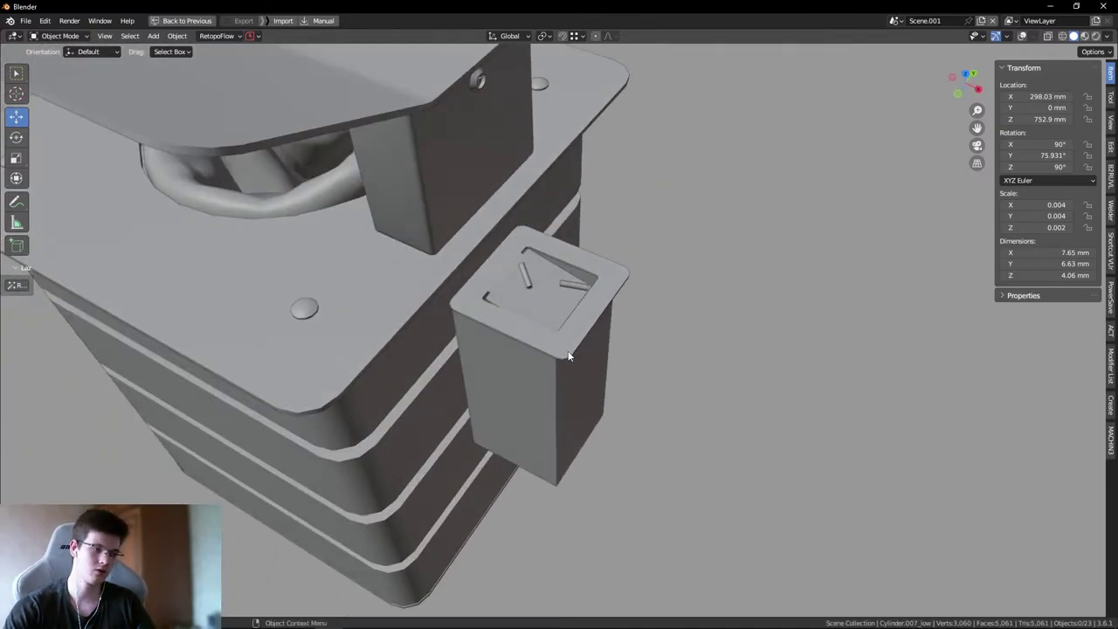
{"action": "scroll", "coordinate": [568, 355], "scroll_direction": "up", "scroll_amount": 3}
{"action": "left_click", "coordinate": [569, 358]}
{"action": "key", "text": "Tab"}
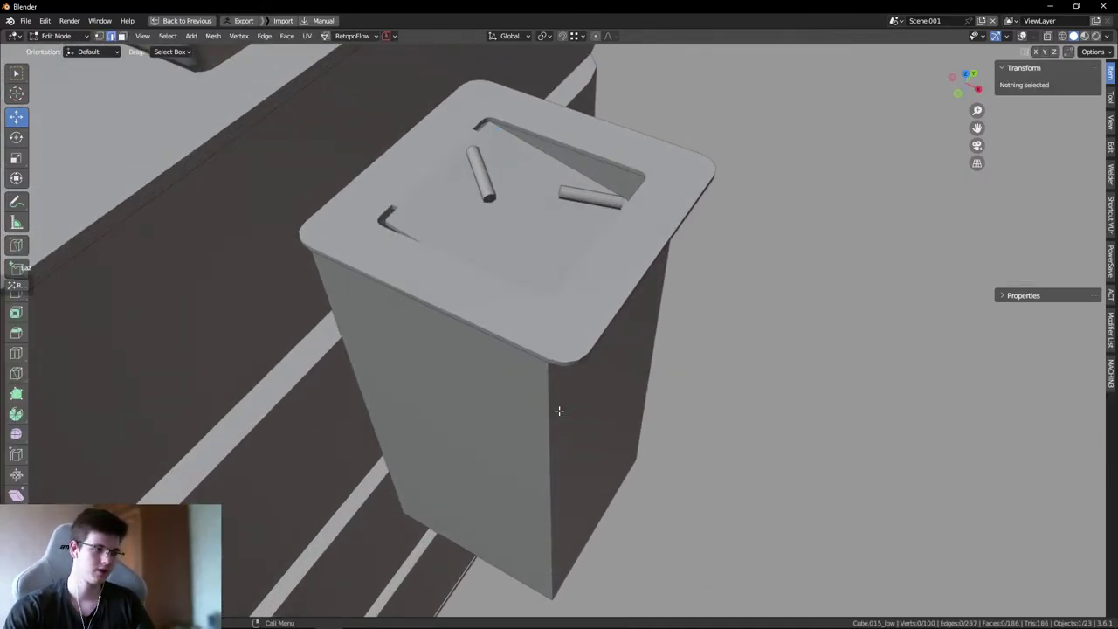
{"action": "scroll", "coordinate": [564, 384], "scroll_direction": "up", "scroll_amount": 5}
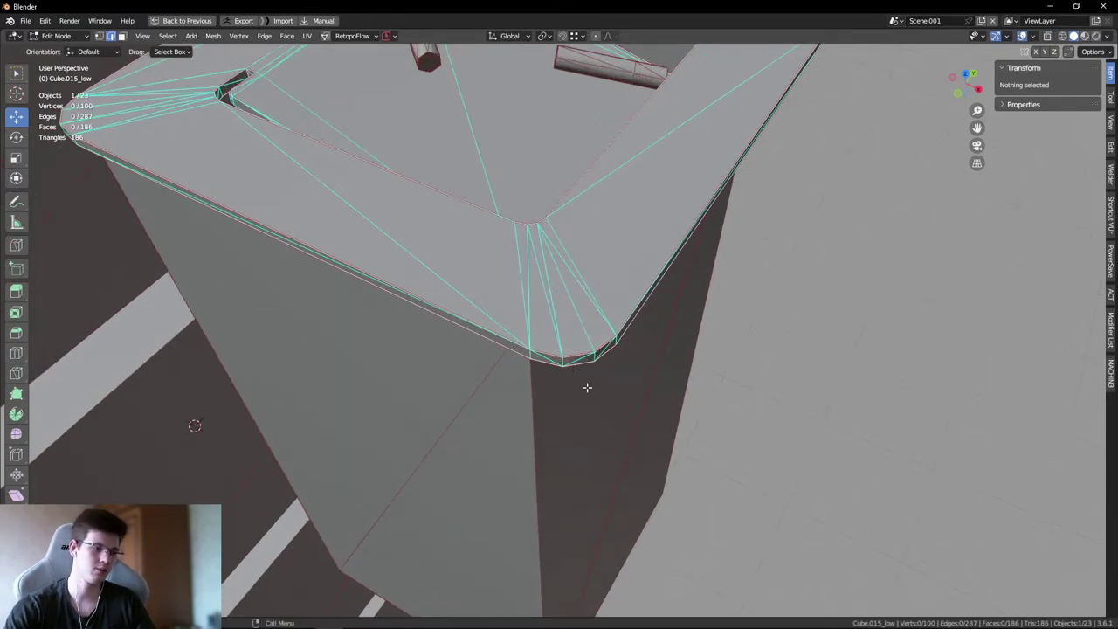
{"action": "left_click", "coordinate": [583, 395]}
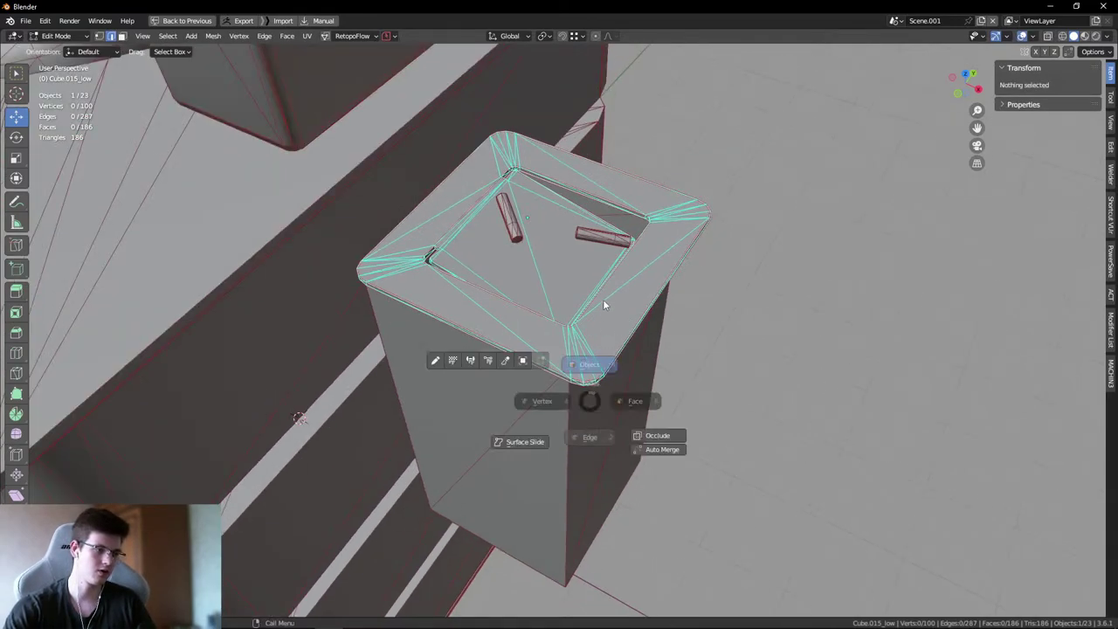
{"action": "key", "text": "Tab"}
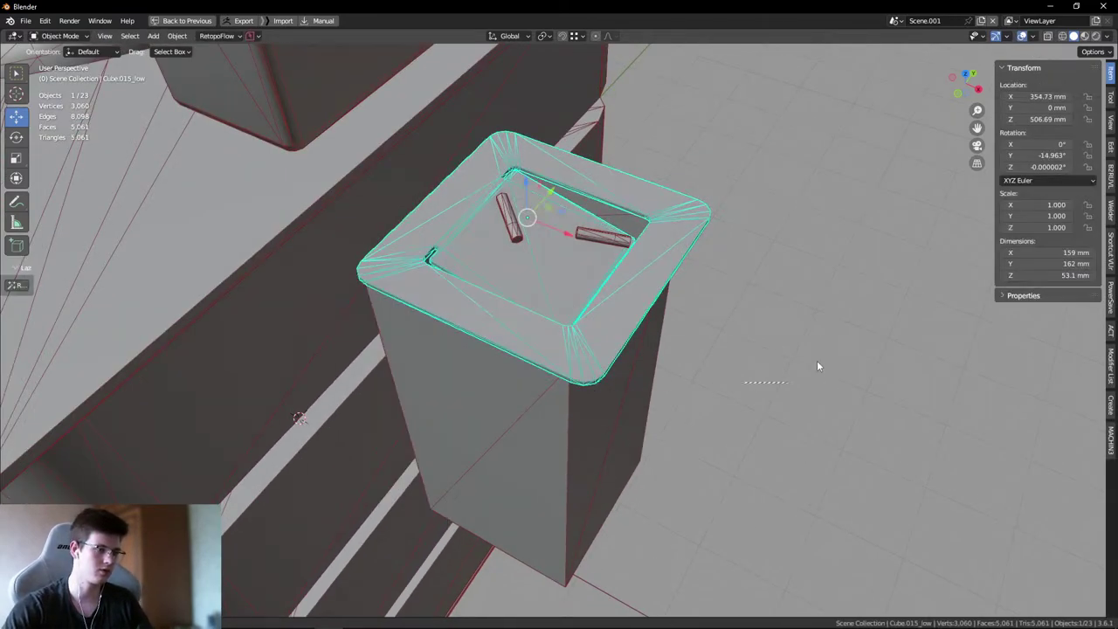
- Select the bolt heads on the top plate, inspect their roundness and triangulation, and review the whole bin without overlays
{"action": "scroll", "coordinate": [680, 239], "scroll_direction": "down", "scroll_amount": 5}
{"action": "scroll", "coordinate": [585, 292], "scroll_direction": "up", "scroll_amount": 1}
{"action": "left_click", "coordinate": [495, 277]}
{"action": "key", "text": "KP_Decimal"}
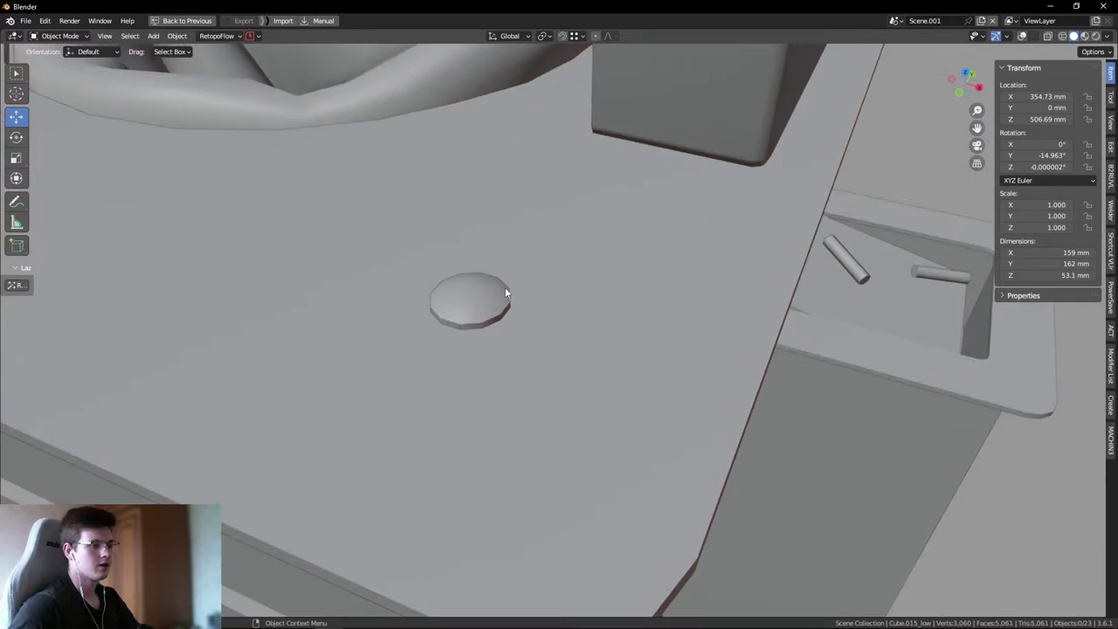
{"action": "scroll", "coordinate": [505, 286], "scroll_direction": "down", "scroll_amount": 6}
{"action": "scroll", "coordinate": [467, 357], "scroll_direction": "up", "scroll_amount": 6}
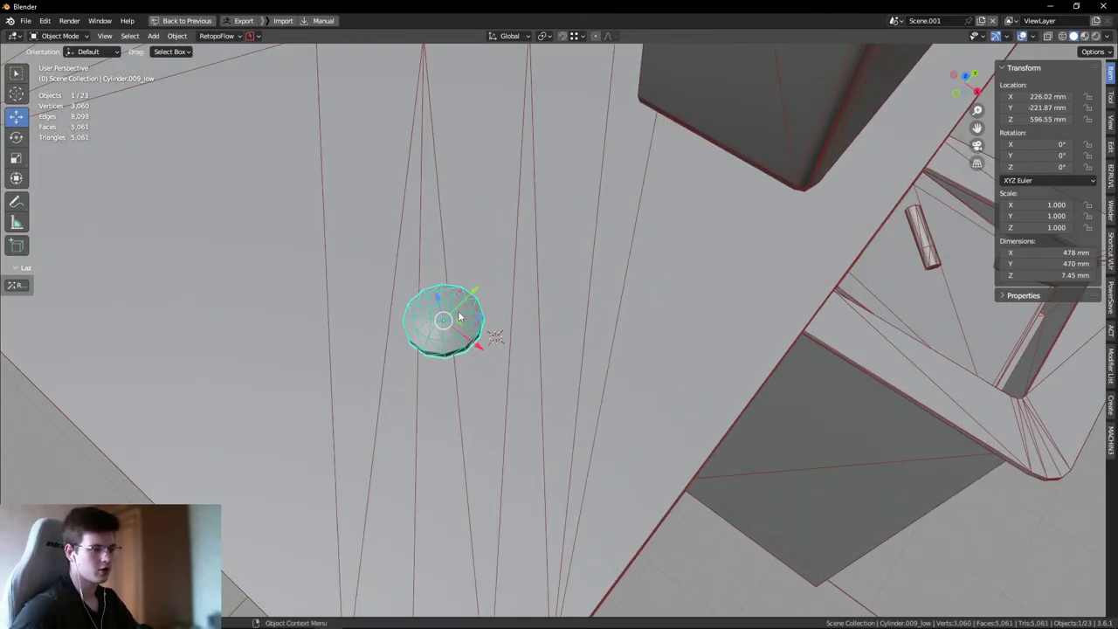
{"action": "scroll", "coordinate": [878, 381], "scroll_direction": "down", "scroll_amount": 6}
{"action": "middle_click_drag", "start_coordinate": [878, 381], "coordinate": [670, 334]}
{"action": "scroll", "coordinate": [669, 334], "scroll_direction": "down", "scroll_amount": 5}
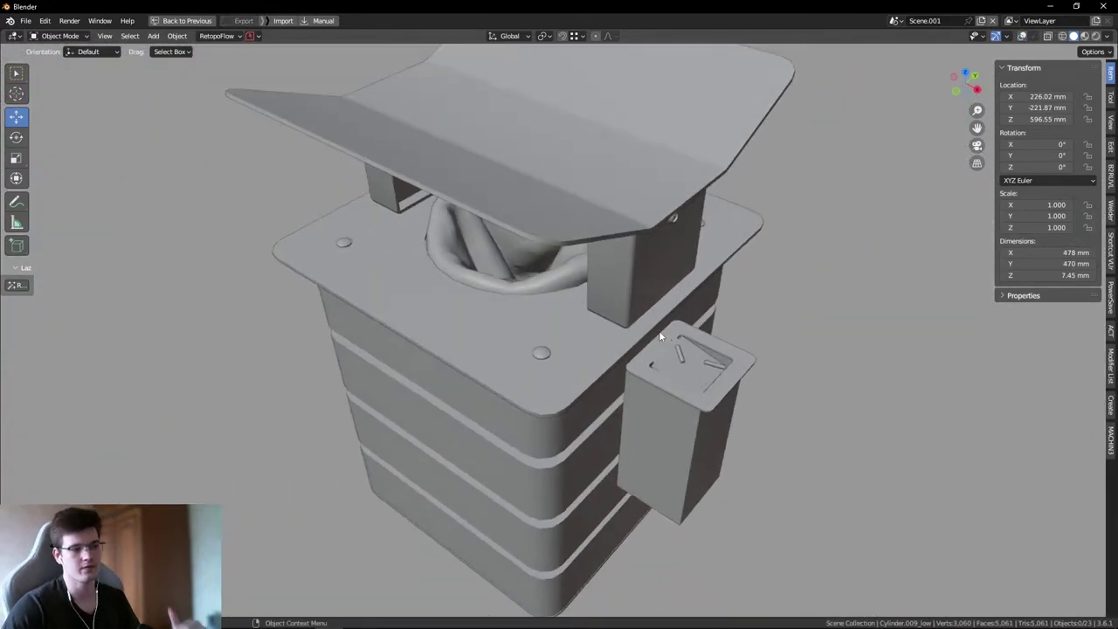
{"action": "scroll", "coordinate": [644, 328], "scroll_direction": "up", "scroll_amount": 3}
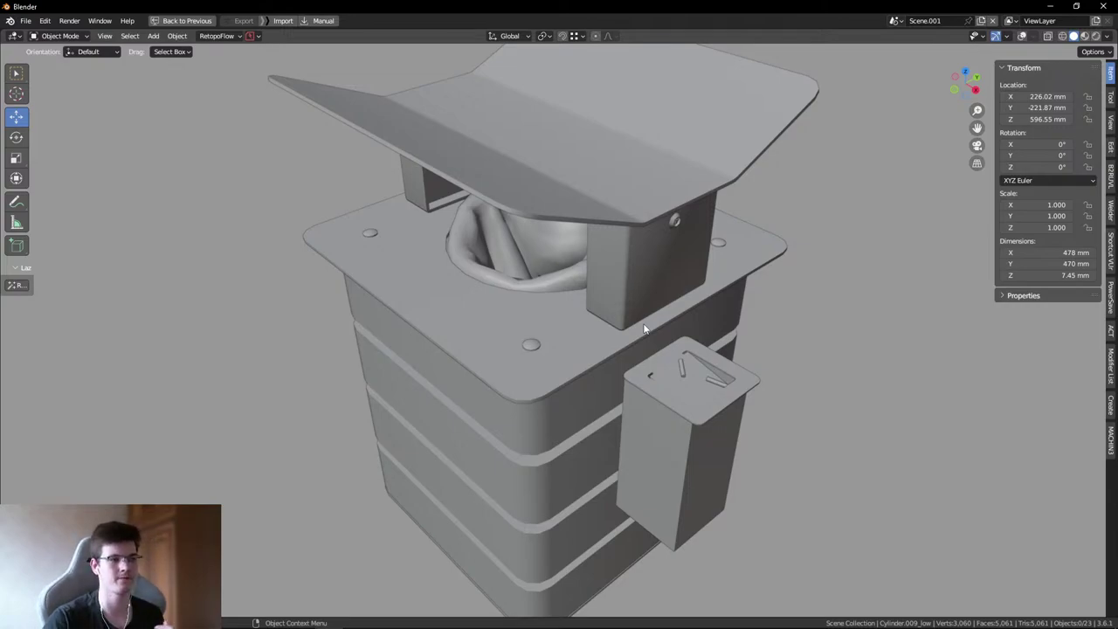
- Examine the silhouette of the trash bag's rim around the bin opening with the overlays hidden
{"action": "scroll", "coordinate": [448, 247], "scroll_direction": "up", "scroll_amount": 2}
{"action": "scroll", "coordinate": [444, 245], "scroll_direction": "up", "scroll_amount": 2}
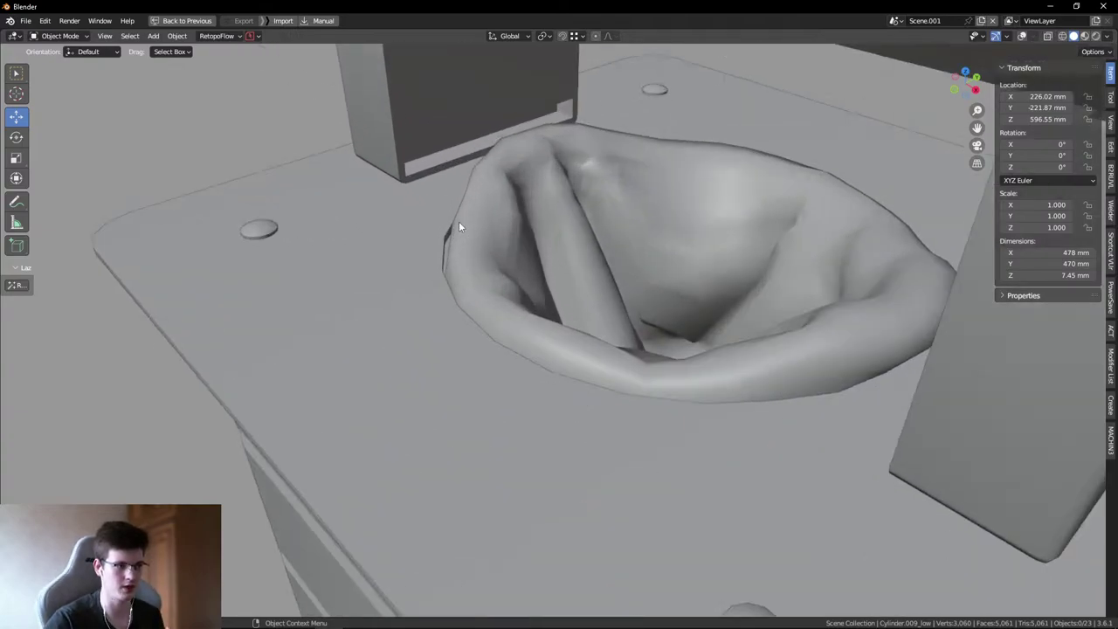
{"action": "scroll", "coordinate": [458, 219], "scroll_direction": "down", "scroll_amount": 3}
{"action": "middle_click_drag", "start_coordinate": [457, 219], "coordinate": [465, 250]}
{"action": "scroll", "coordinate": [465, 249], "scroll_direction": "up", "scroll_amount": 5}
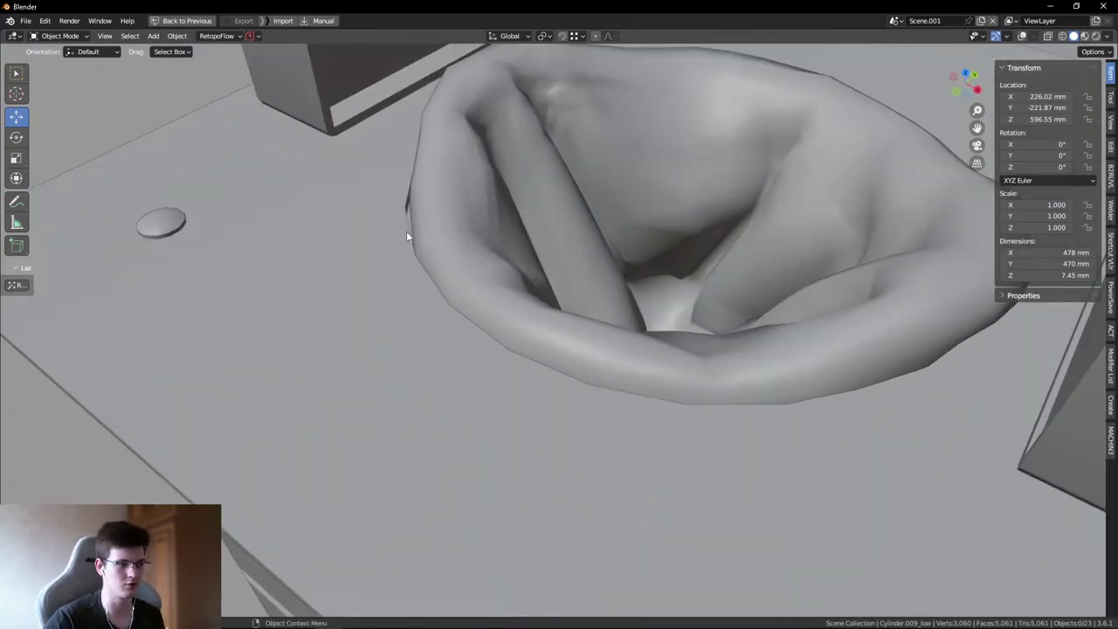
{"action": "scroll", "coordinate": [641, 403], "scroll_direction": "down", "scroll_amount": 2}
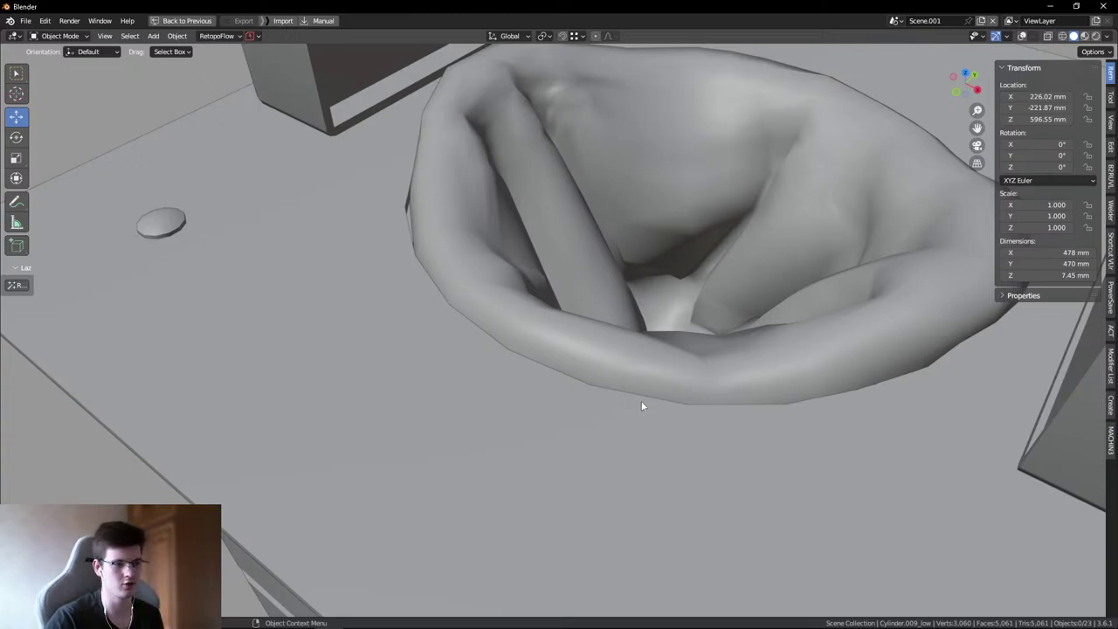
{"action": "middle_click_drag", "start_coordinate": [641, 403], "coordinate": [263, 391]}
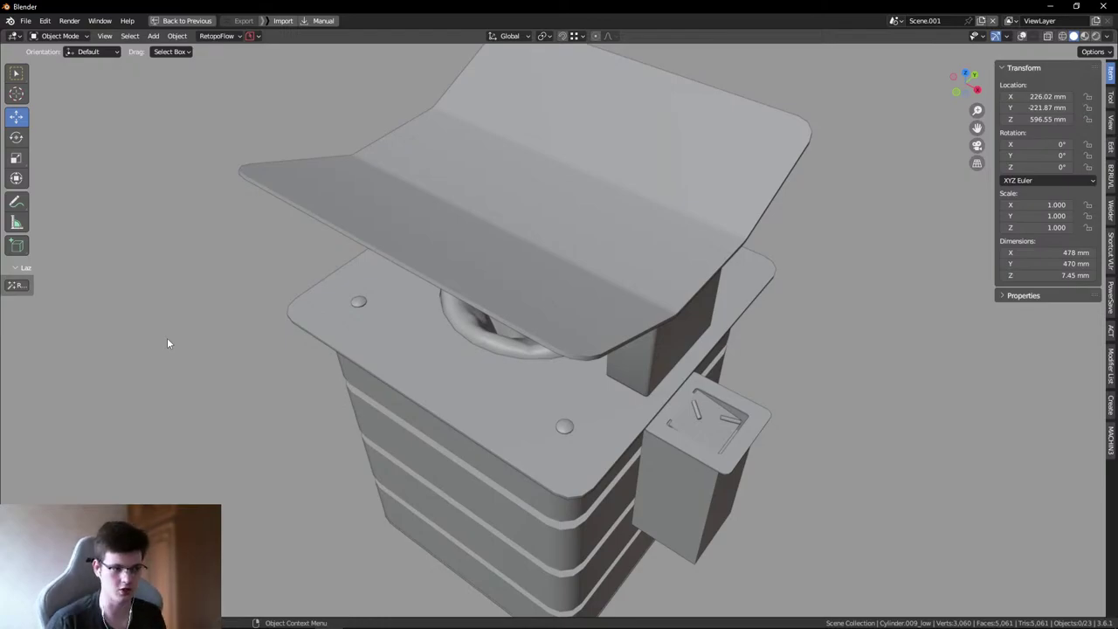
{"action": "scroll", "coordinate": [466, 384], "scroll_direction": "up", "scroll_amount": 3}
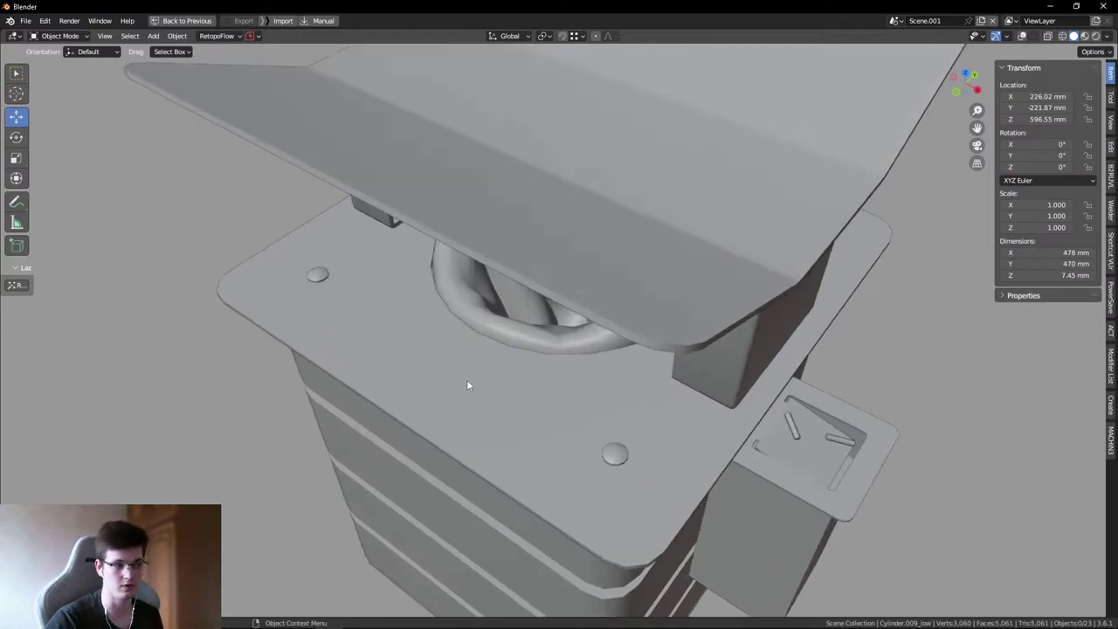
- Open the top plate for mesh editing and inspect its round opening in X-ray, selecting a face on the opening's inner wall
{"action": "middle_click_drag", "start_coordinate": [466, 384], "coordinate": [489, 382]}
{"action": "left_click", "coordinate": [498, 345]}
{"action": "key", "text": "Tab"}
{"action": "left_click", "coordinate": [478, 350]}
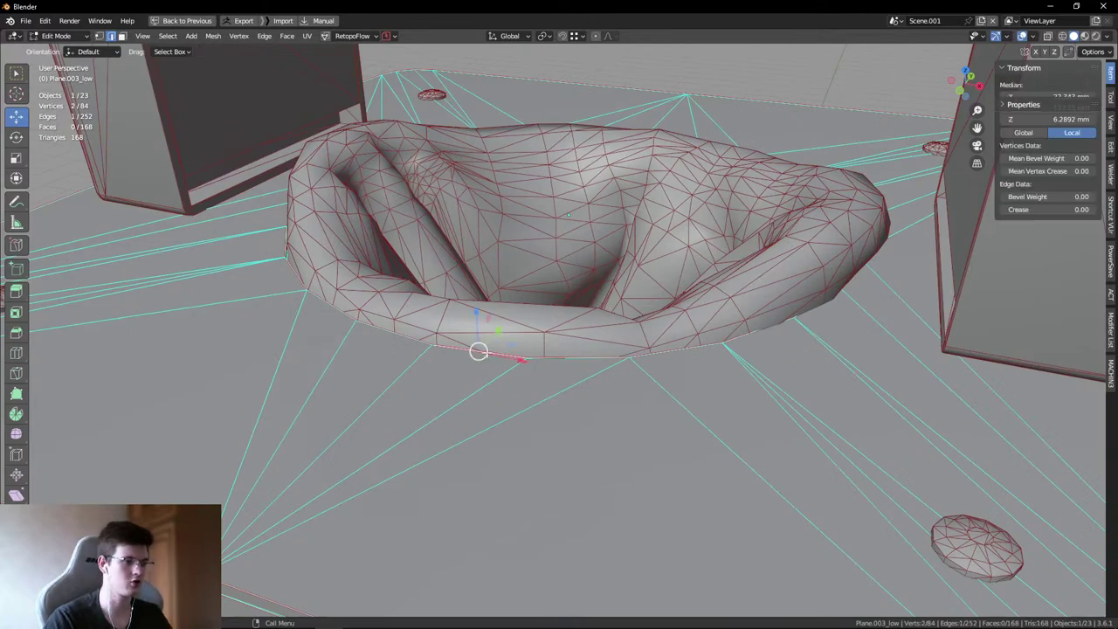
{"action": "key", "text": "alt+z"}
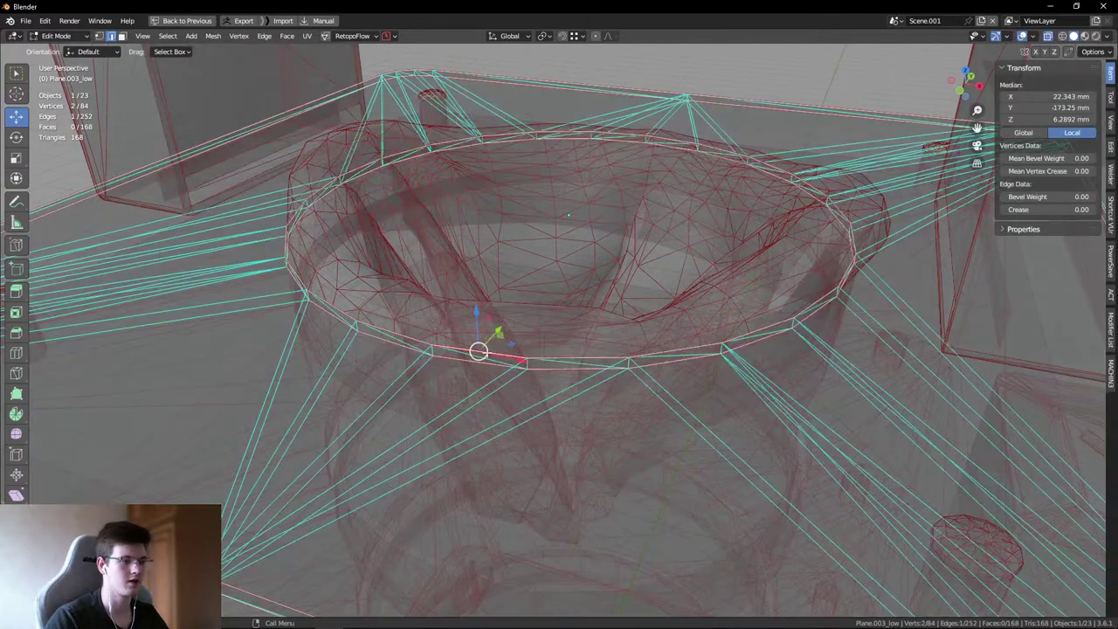
{"action": "left_click", "coordinate": [535, 135]}
{"action": "scroll", "coordinate": [534, 140], "scroll_direction": "up", "scroll_amount": 3}
{"action": "key", "text": "ctrl+3"}
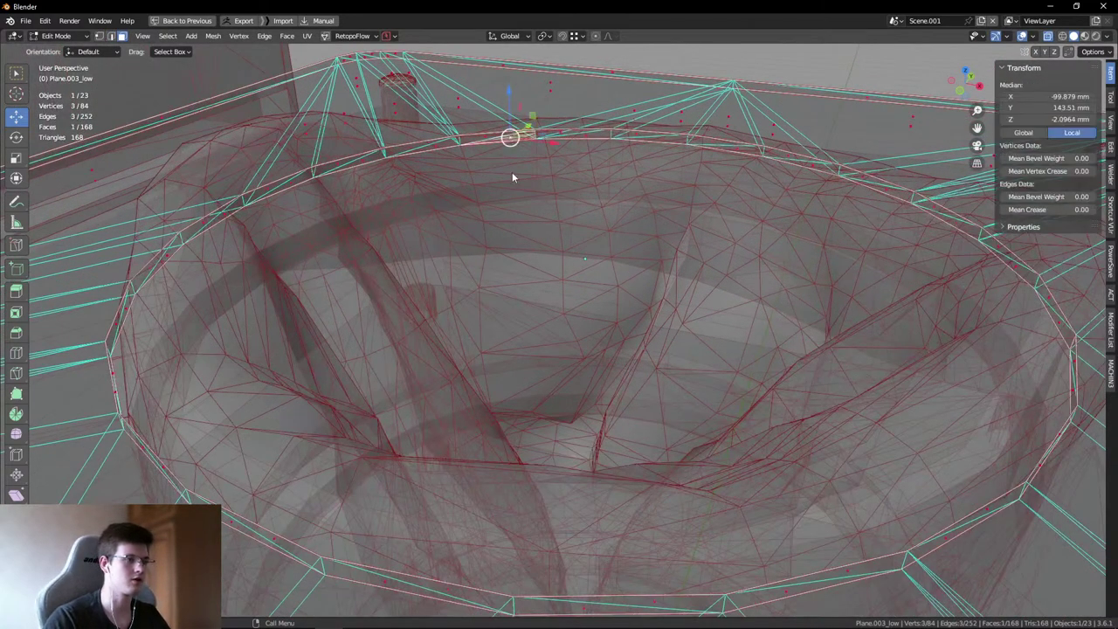
- Return to Object Mode with nothing selected and examine the triangulation of the top plate around the trash bag
{"action": "scroll", "coordinate": [559, 149], "scroll_direction": "down", "scroll_amount": 10}
{"action": "key", "text": "Tab"}
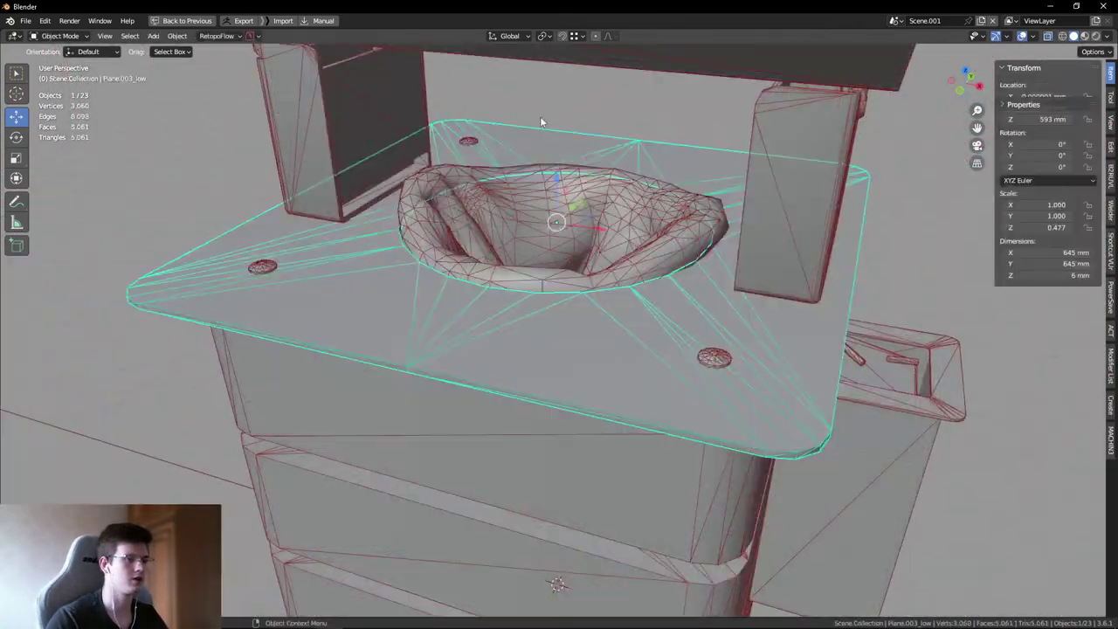
{"action": "scroll", "coordinate": [613, 157], "scroll_direction": "up", "scroll_amount": 3}
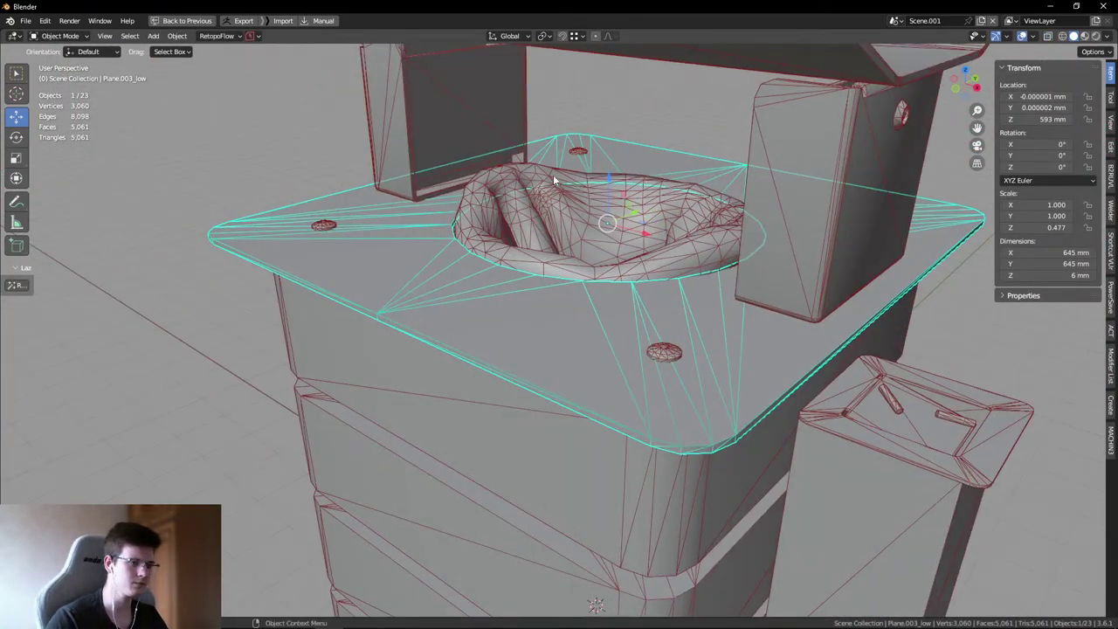
{"action": "middle_click_drag", "start_coordinate": [553, 174], "coordinate": [212, 120]}
{"action": "key", "text": "alt+a"}
{"action": "scroll", "coordinate": [528, 206], "scroll_direction": "up", "scroll_amount": 3}
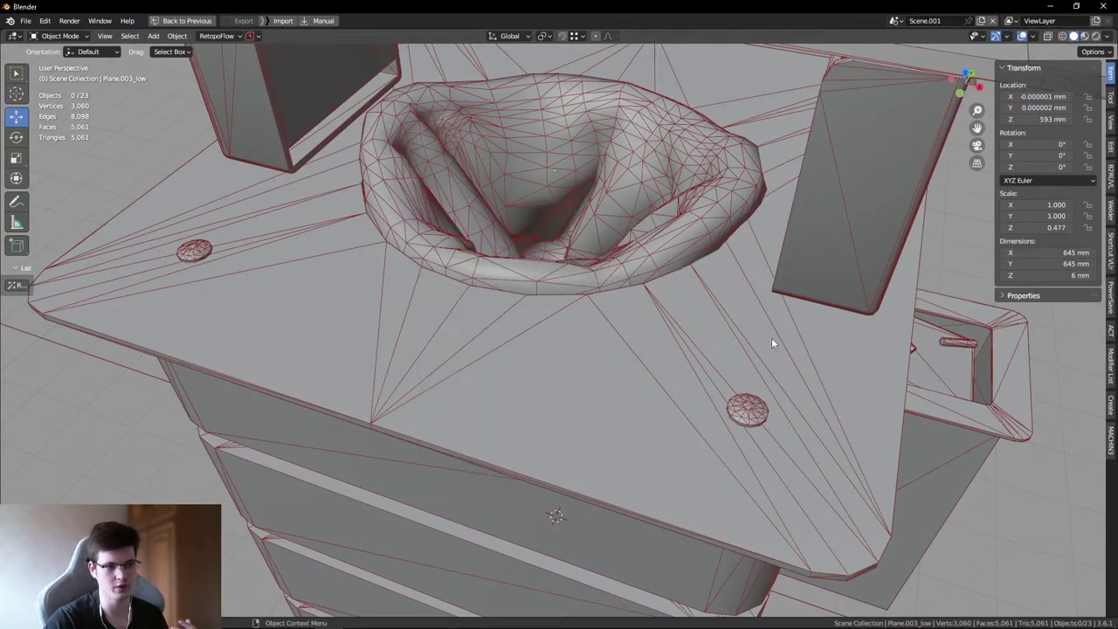
{"action": "scroll", "coordinate": [787, 376], "scroll_direction": "down", "scroll_amount": 6}
{"action": "scroll", "coordinate": [651, 390], "scroll_direction": "up", "scroll_amount": 3}
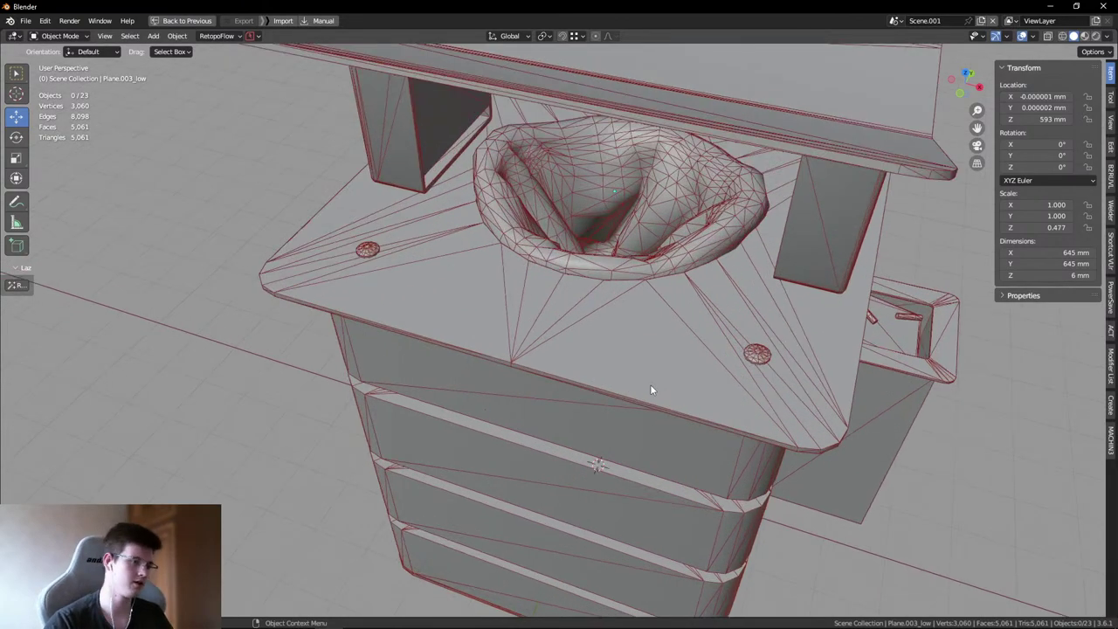
- Open the top plate for mesh editing and select the edges meeting at the extra vertex midway along its outer rim
{"action": "middle_click_drag", "start_coordinate": [650, 390], "coordinate": [602, 347]}
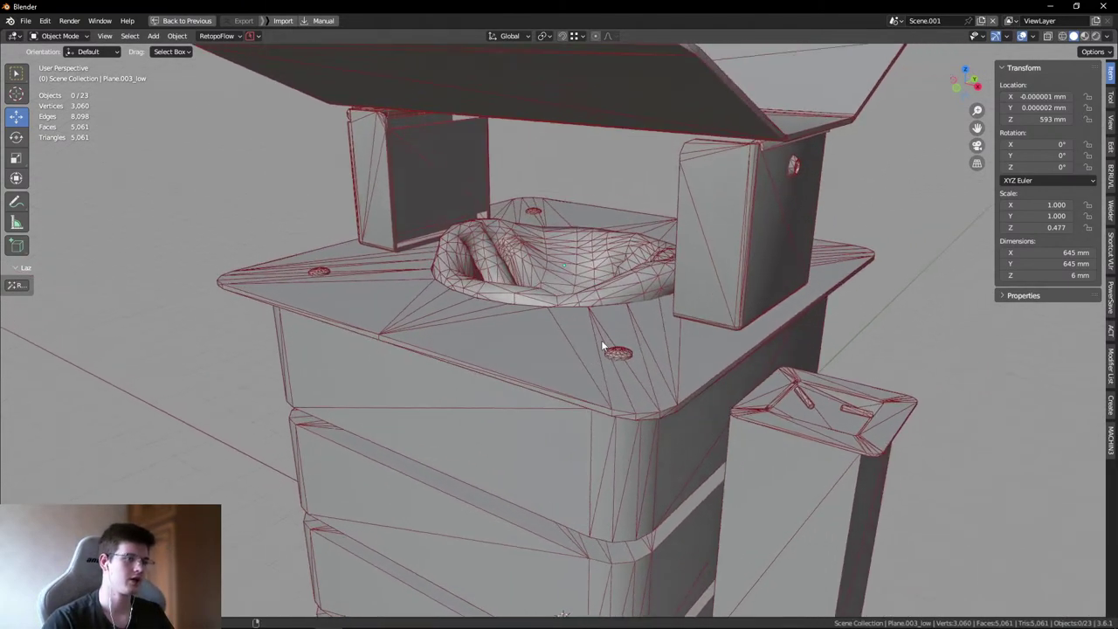
{"action": "left_click", "coordinate": [508, 325]}
{"action": "key", "text": "Tab"}
{"action": "key", "text": "alt+z"}
{"action": "scroll", "coordinate": [411, 332], "scroll_direction": "up", "scroll_amount": 3}
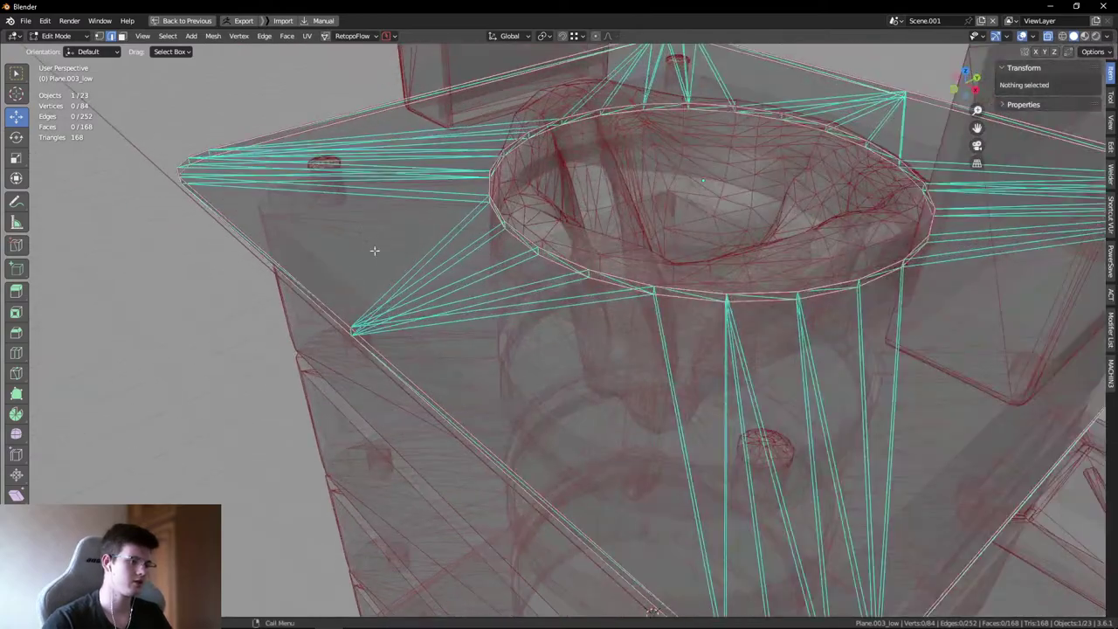
{"action": "key", "text": "alt+z"}
{"action": "middle_click_drag", "start_coordinate": [412, 356], "coordinate": [410, 317]}
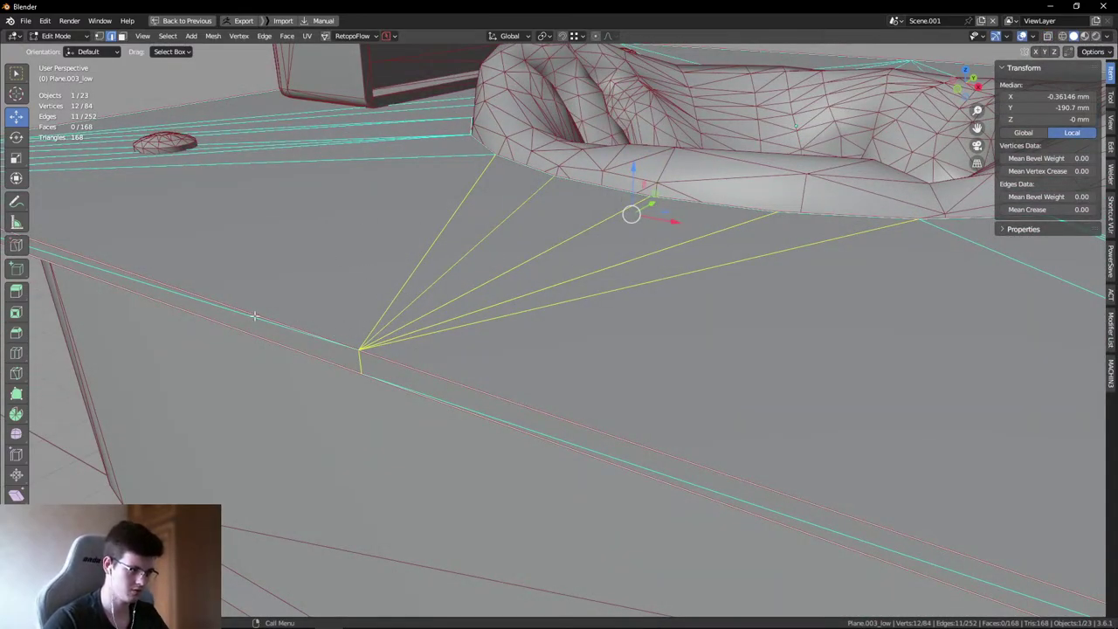
{"action": "left_click", "coordinate": [240, 315], "text": "shift"}
{"action": "left_click", "coordinate": [436, 391], "text": "shift"}
{"action": "middle_click_drag", "start_coordinate": [437, 391], "coordinate": [475, 315]}
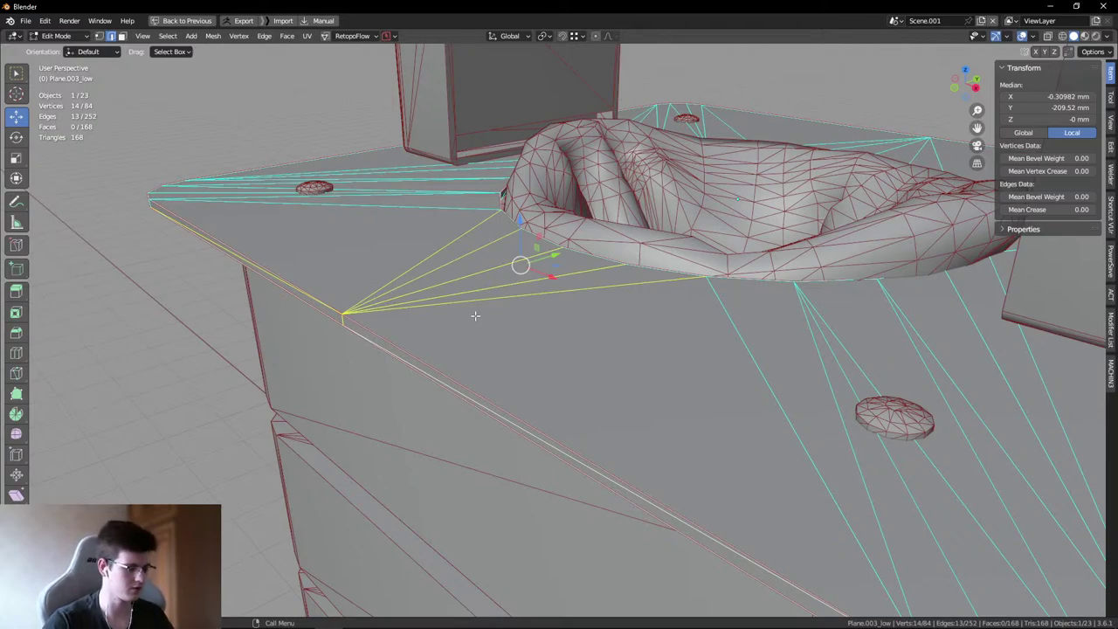
- Try to dissolve the selected edges around the top plate's mid-rim vertex, undoing the change to compare both states
{"action": "key", "text": "x"}
{"action": "left_click", "coordinate": [475, 315]}
{"action": "right_click", "coordinate": [476, 315], "text": "ctrl"}
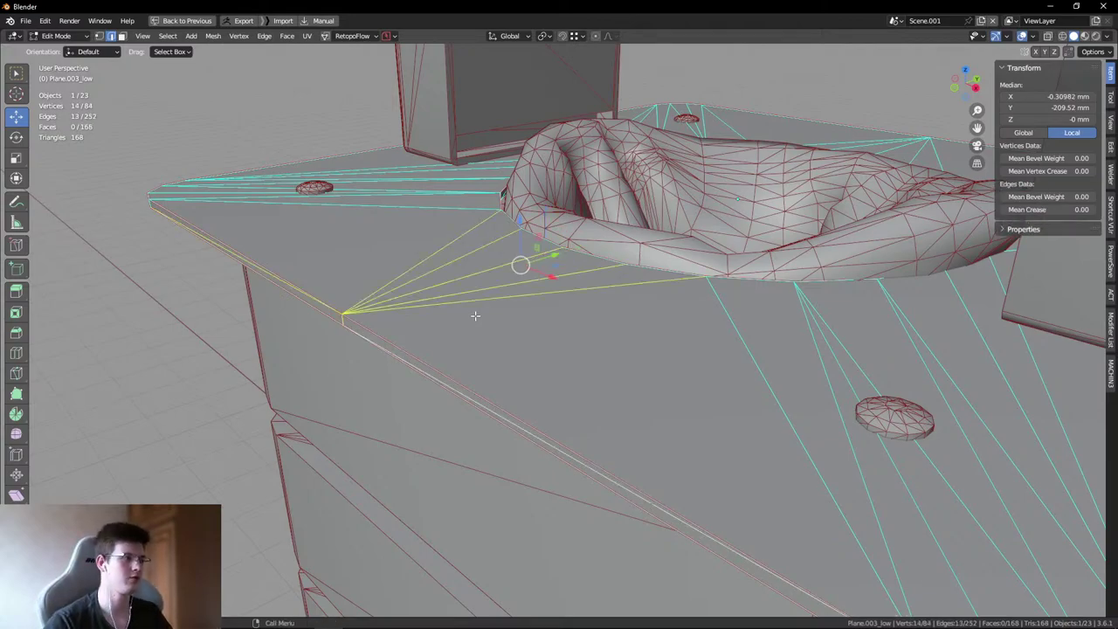
{"action": "key", "text": "ctrl+z"}
{"action": "right_click", "coordinate": [475, 316], "text": "ctrl"}
{"action": "key", "text": "ctrl+z"}
{"action": "right_click", "coordinate": [476, 315], "text": "ctrl"}
{"action": "key", "text": "ctrl+z"}
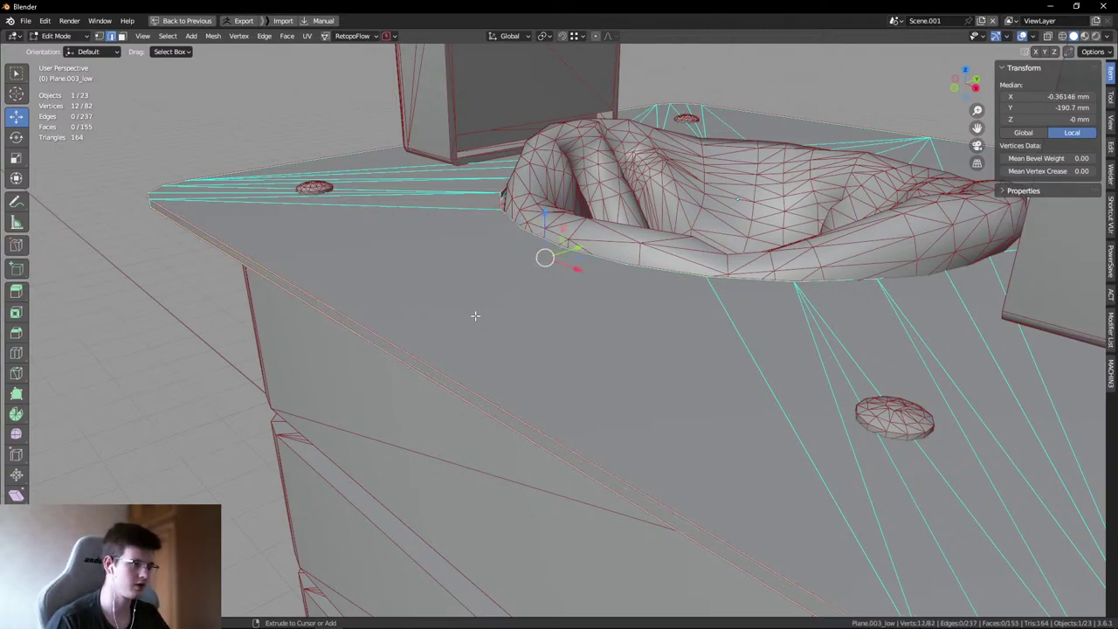
{"action": "right_click", "coordinate": [476, 315], "text": "ctrl"}
- Inspect the top plate's triangulation around the round opening in X-ray, and return to Object Mode with nothing selected
{"action": "middle_click_drag", "start_coordinate": [475, 316], "coordinate": [623, 194]}
{"action": "key", "text": "alt+z"}
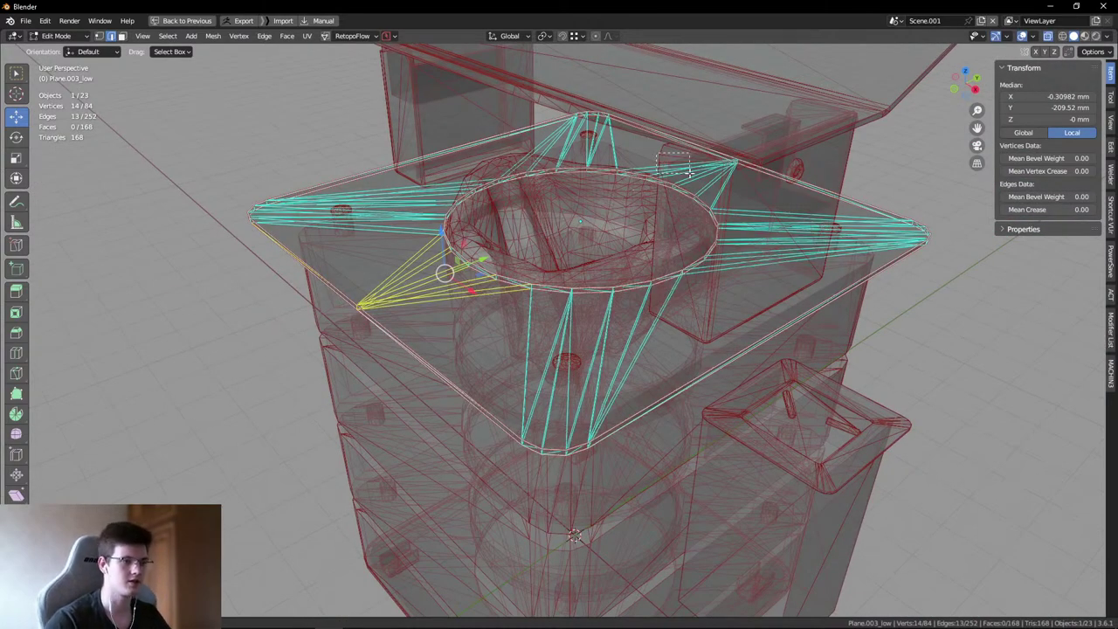
{"action": "key", "text": "alt+z"}
{"action": "key", "text": "Tab"}
{"action": "left_click", "coordinate": [929, 342]}
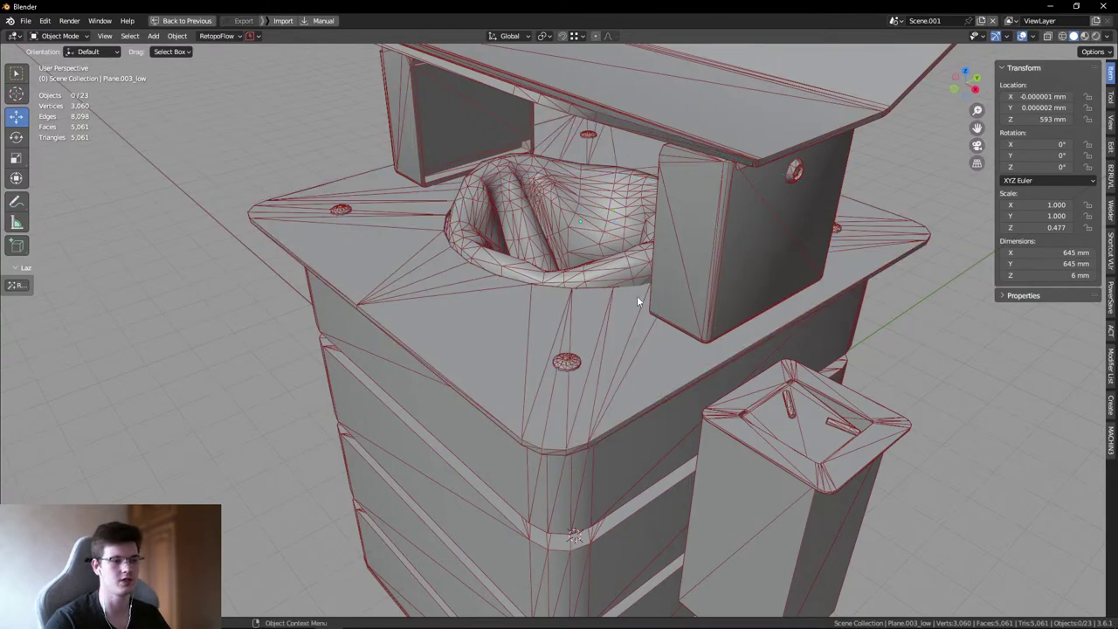
- Examine the whole bin's triangulation, focusing on the folded lid and the rounded corners of the side support below it
{"action": "middle_click_drag", "start_coordinate": [636, 297], "coordinate": [560, 385]}
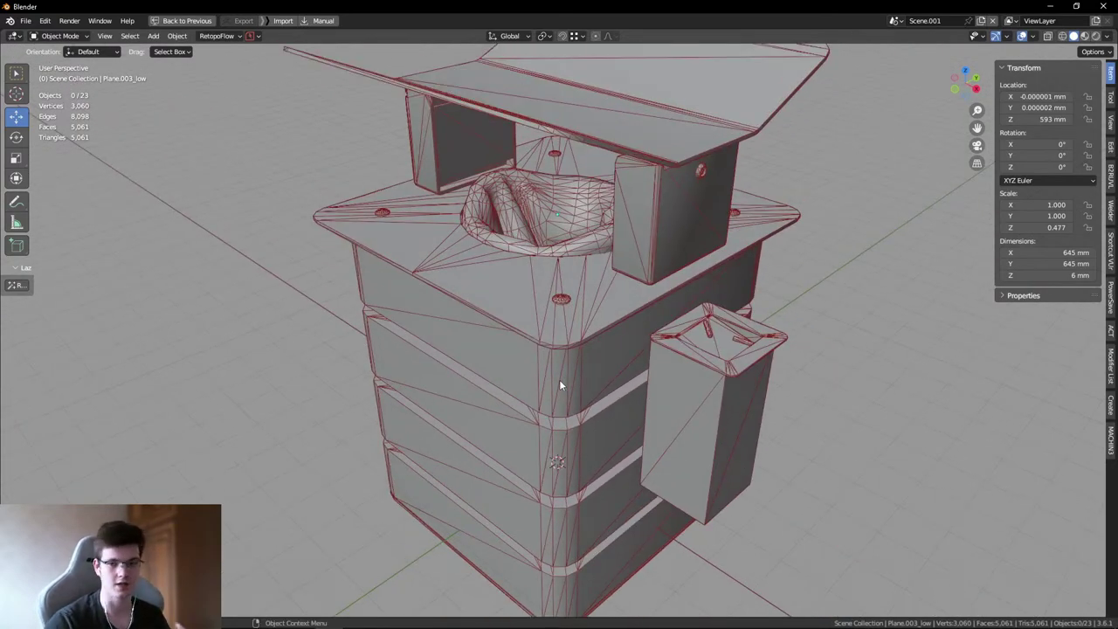
{"action": "scroll", "coordinate": [559, 380], "scroll_direction": "down", "scroll_amount": 1}
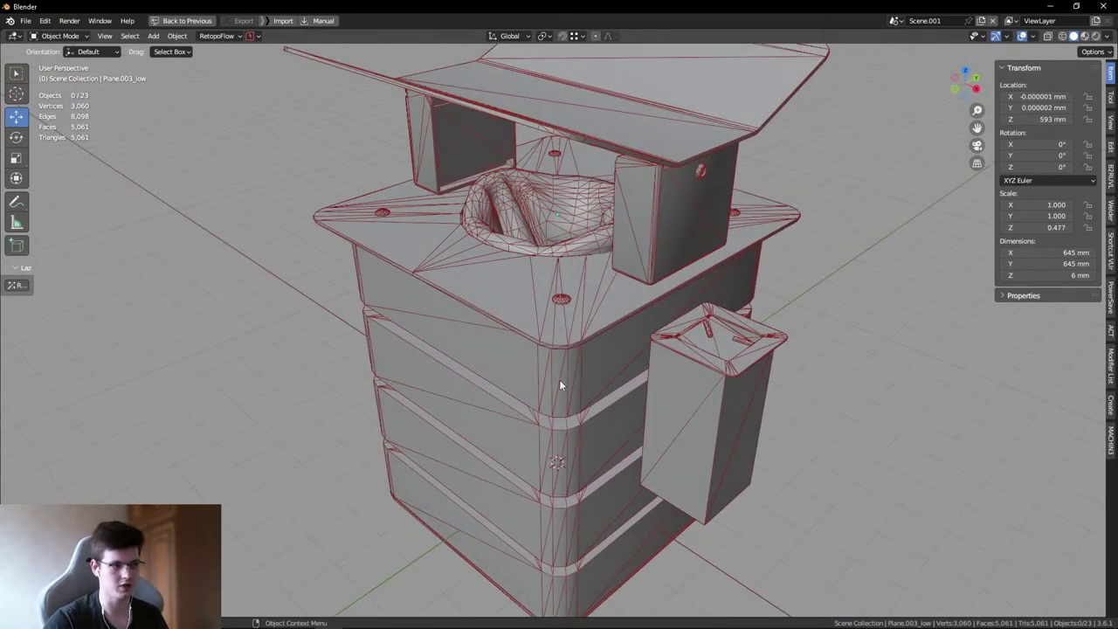
{"action": "scroll", "coordinate": [492, 294], "scroll_direction": "up", "scroll_amount": 4}
{"action": "scroll", "coordinate": [480, 229], "scroll_direction": "down", "scroll_amount": 3}
{"action": "scroll", "coordinate": [545, 210], "scroll_direction": "up", "scroll_amount": 2}
{"action": "scroll", "coordinate": [546, 216], "scroll_direction": "down", "scroll_amount": 3}
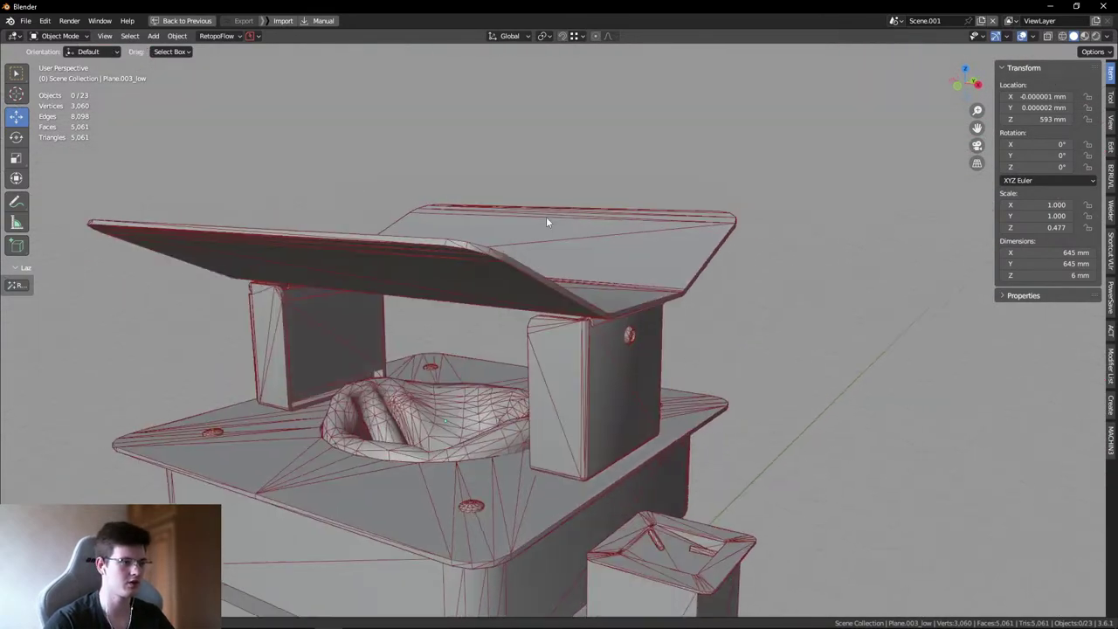
{"action": "scroll", "coordinate": [543, 296], "scroll_direction": "up", "scroll_amount": 5}
{"action": "scroll", "coordinate": [507, 229], "scroll_direction": "up", "scroll_amount": 2}
{"action": "left_click_drag", "start_coordinate": [437, 253], "coordinate": [552, 311]}
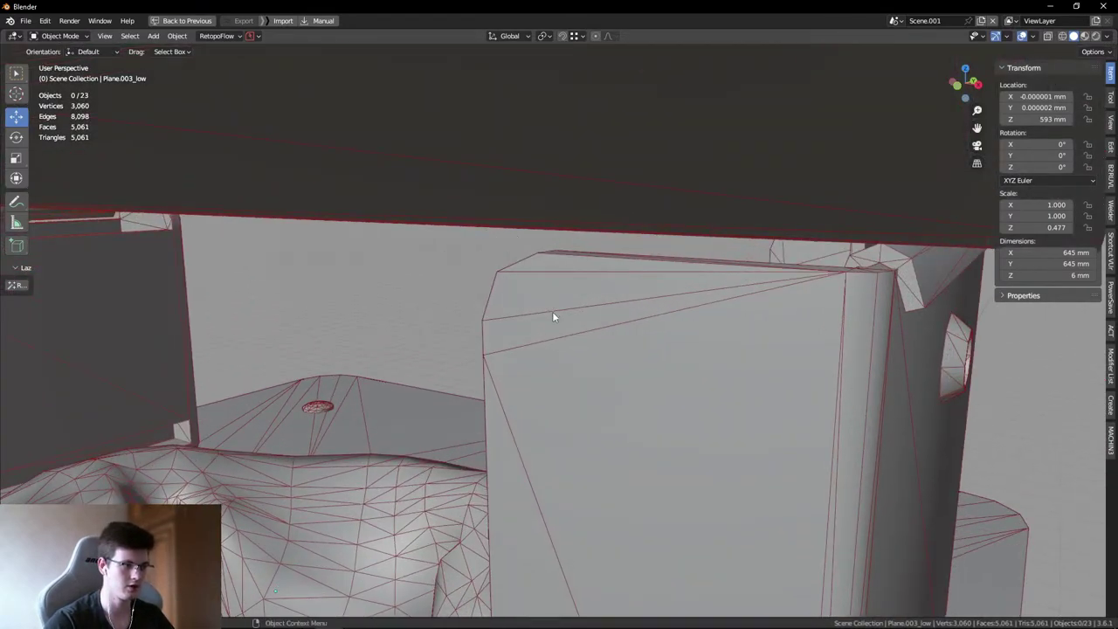
{"action": "scroll", "coordinate": [411, 275], "scroll_direction": "down", "scroll_amount": 3}
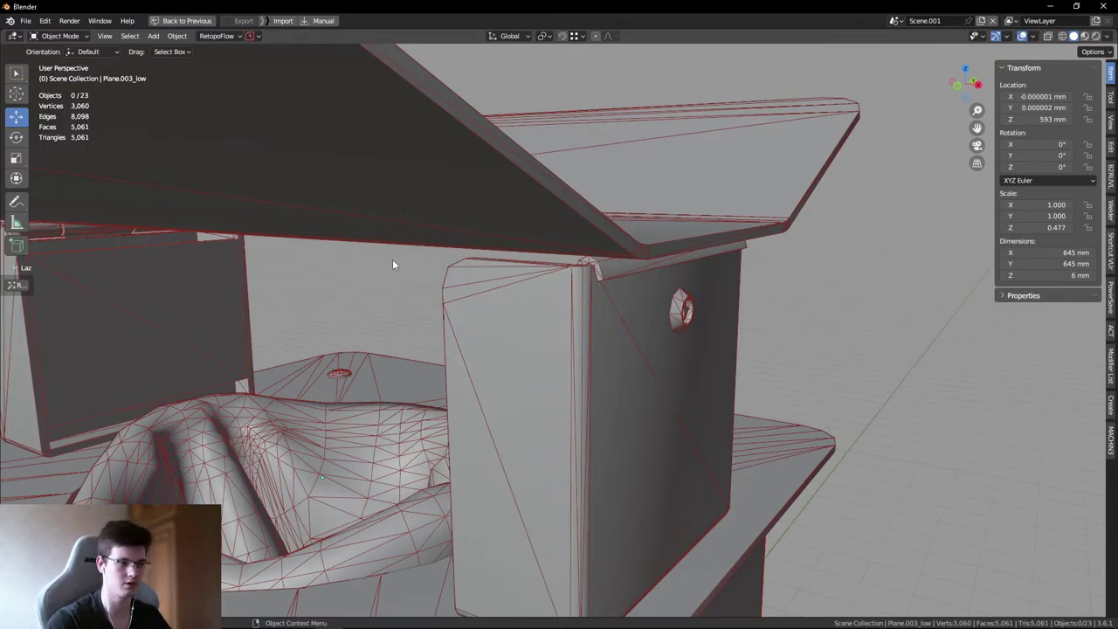
{"action": "scroll", "coordinate": [745, 346], "scroll_direction": "down", "scroll_amount": 4}
{"action": "scroll", "coordinate": [773, 312], "scroll_direction": "up", "scroll_amount": 6}
- Inspect the bolt head and its small inner piece on the side support, trial-moving each part and cancelling the moves
{"action": "left_click", "coordinate": [759, 287]}
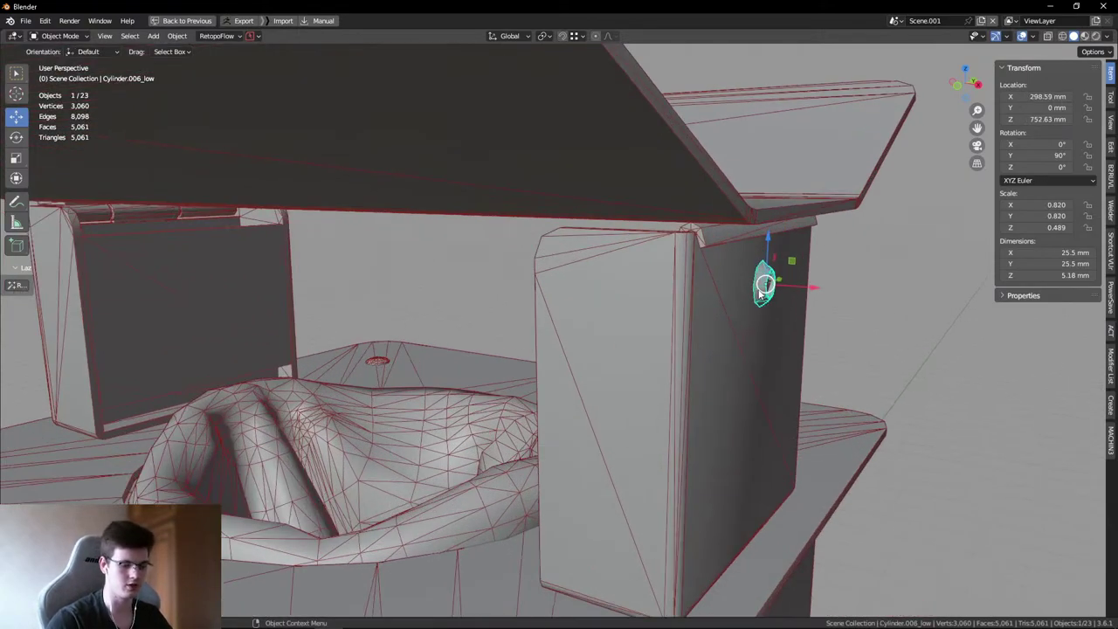
{"action": "key", "text": "KP_Decimal"}
{"action": "key", "text": "g"}
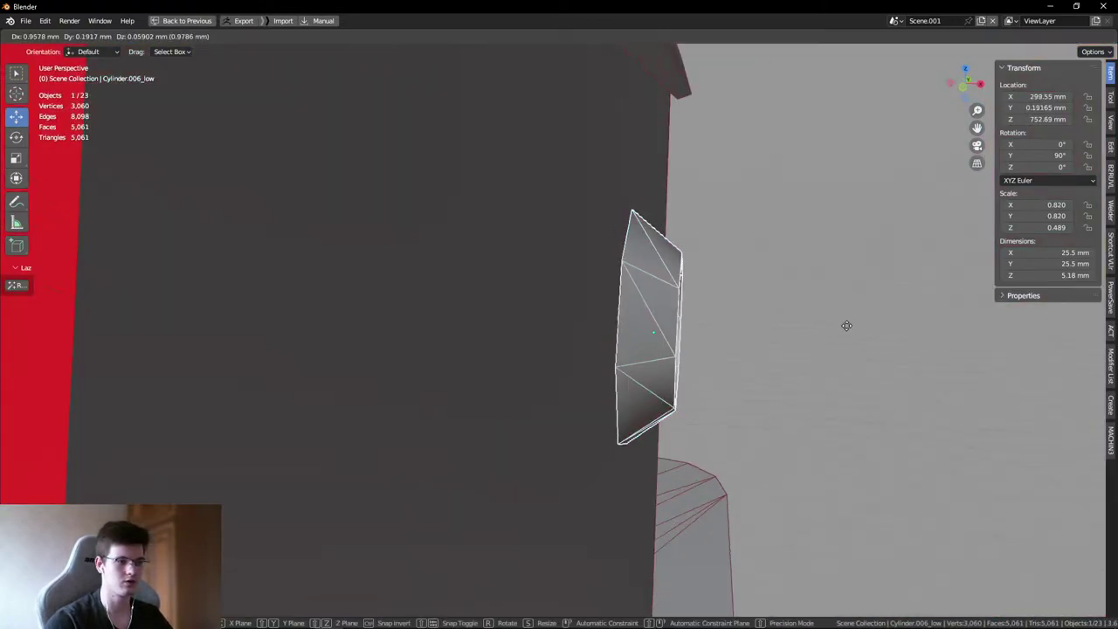
{"action": "key", "text": "Escape"}
{"action": "left_click", "coordinate": [647, 323]}
{"action": "key", "text": "KP_Decimal"}
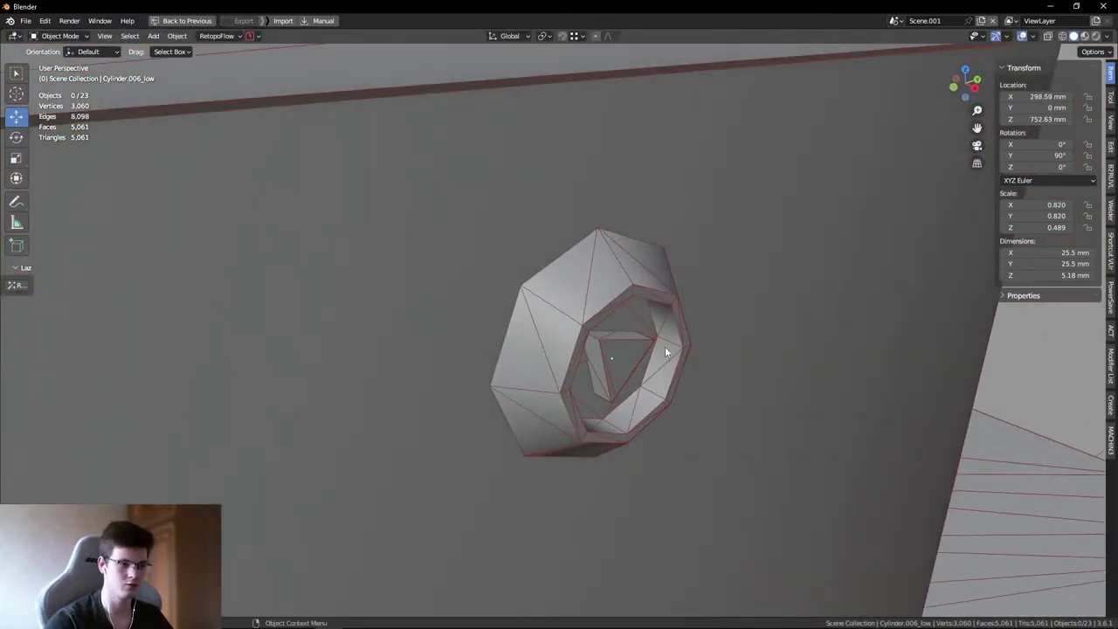
{"action": "middle_click_drag", "start_coordinate": [689, 382], "coordinate": [689, 347]}
{"action": "key", "text": "g"}
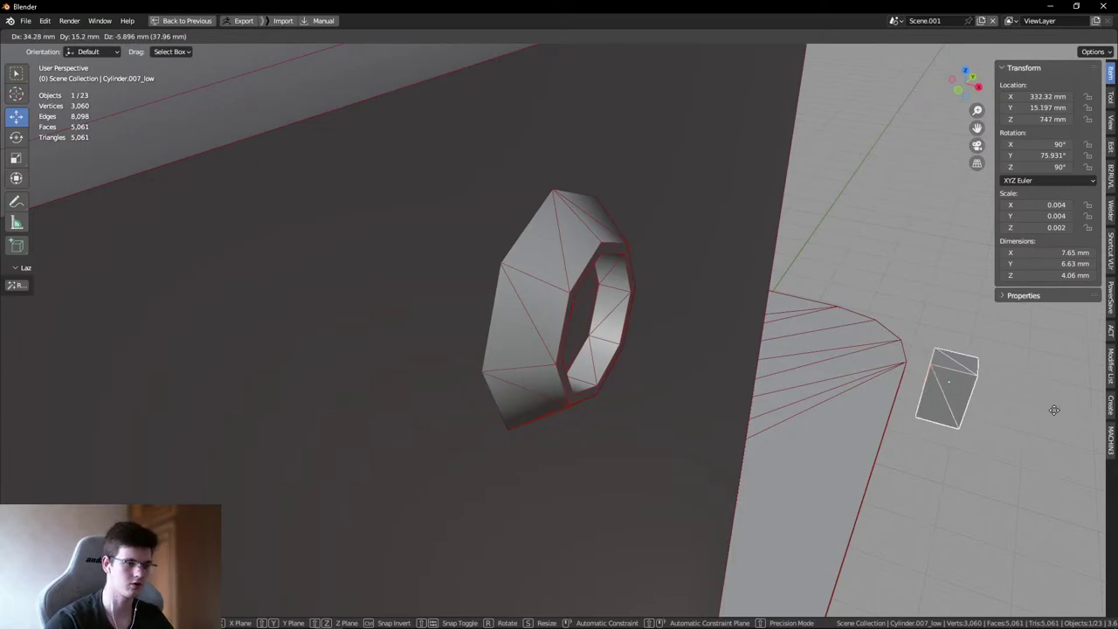
{"action": "key", "text": "Escape"}
{"action": "scroll", "coordinate": [250, 374], "scroll_direction": "down", "scroll_amount": 5}
- Inspect the side support's bottom edge vertices in Edit Mode from the front, and return to Object Mode with nothing selected
{"action": "middle_click_drag", "start_coordinate": [524, 332], "coordinate": [499, 425]}
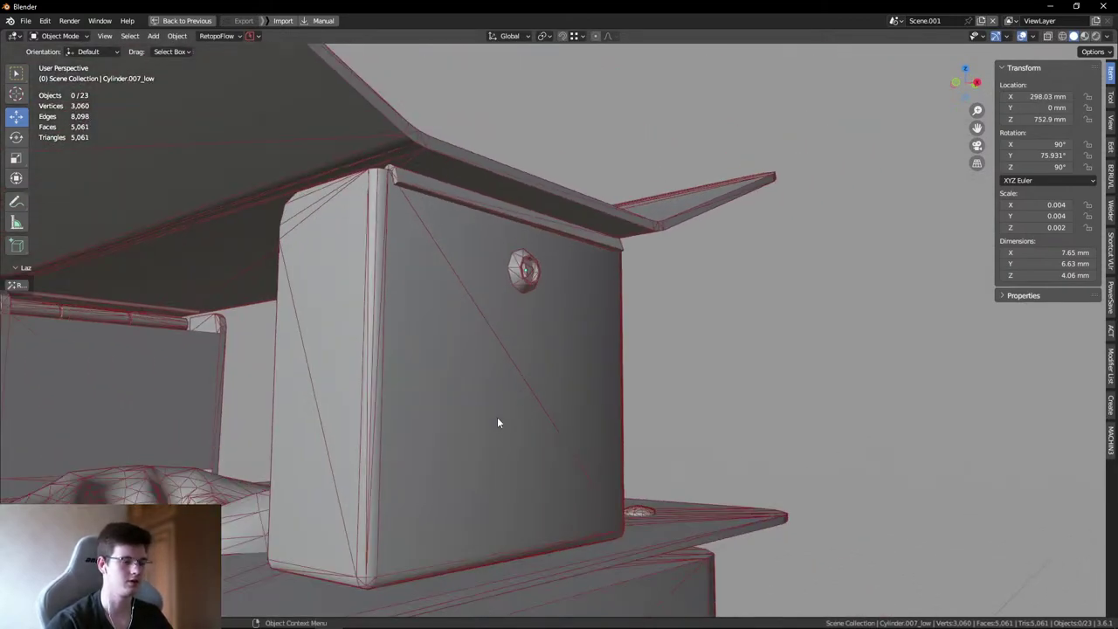
{"action": "left_click", "coordinate": [376, 438], "text": "shift"}
{"action": "key", "text": "Tab"}
{"action": "key", "text": "KP_1"}
{"action": "scroll", "coordinate": [472, 454], "scroll_direction": "up", "scroll_amount": 5}
{"action": "left_click_drag", "start_coordinate": [461, 441], "coordinate": [500, 470]}
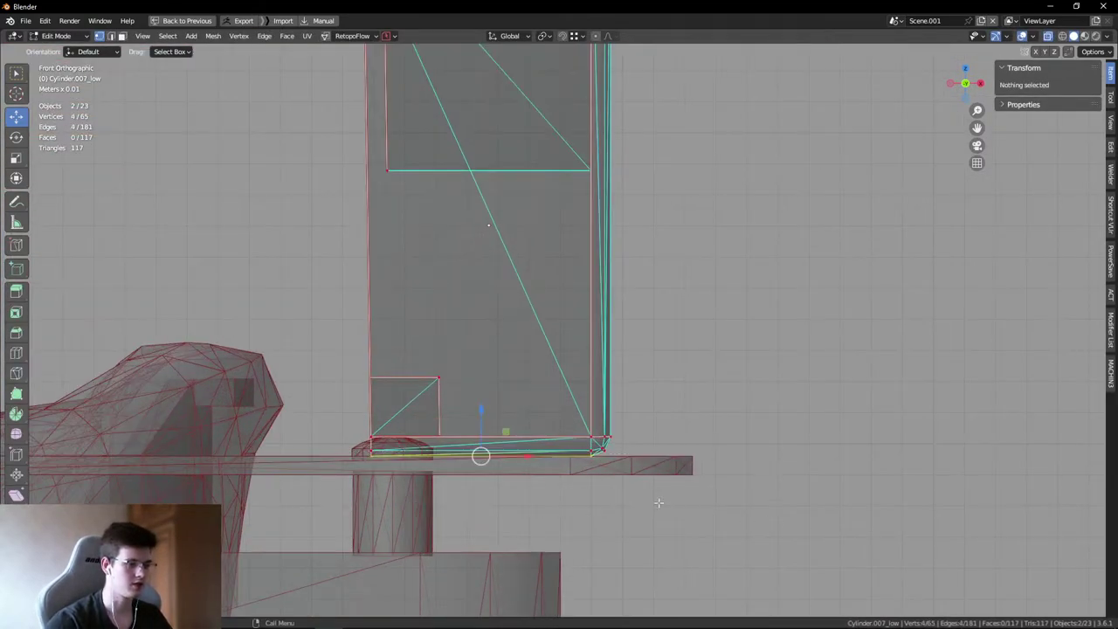
{"action": "middle_click_drag", "start_coordinate": [489, 463], "coordinate": [512, 424]}
{"action": "key", "text": "KP_Divide"}
{"action": "key", "text": "KP_Divide"}
{"action": "key", "text": "Tab"}
{"action": "key", "text": "alt+a"}
- Open the small hexagonal cylinder on the side box's top for mesh editing and turn X-ray off
{"action": "middle_click_drag", "start_coordinate": [485, 348], "coordinate": [460, 260]}
{"action": "scroll", "coordinate": [543, 297], "scroll_direction": "up", "scroll_amount": 6}
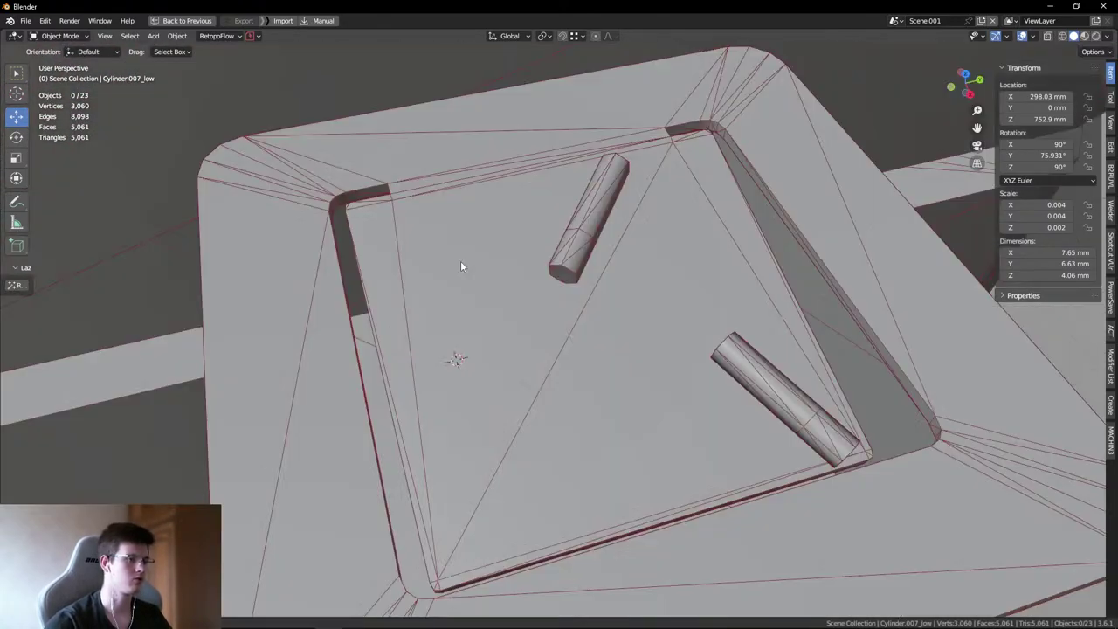
{"action": "left_click", "coordinate": [624, 280]}
{"action": "middle_click_drag", "start_coordinate": [625, 279], "coordinate": [637, 276]}
{"action": "key", "text": "alt+z"}
{"action": "key", "text": "Tab"}
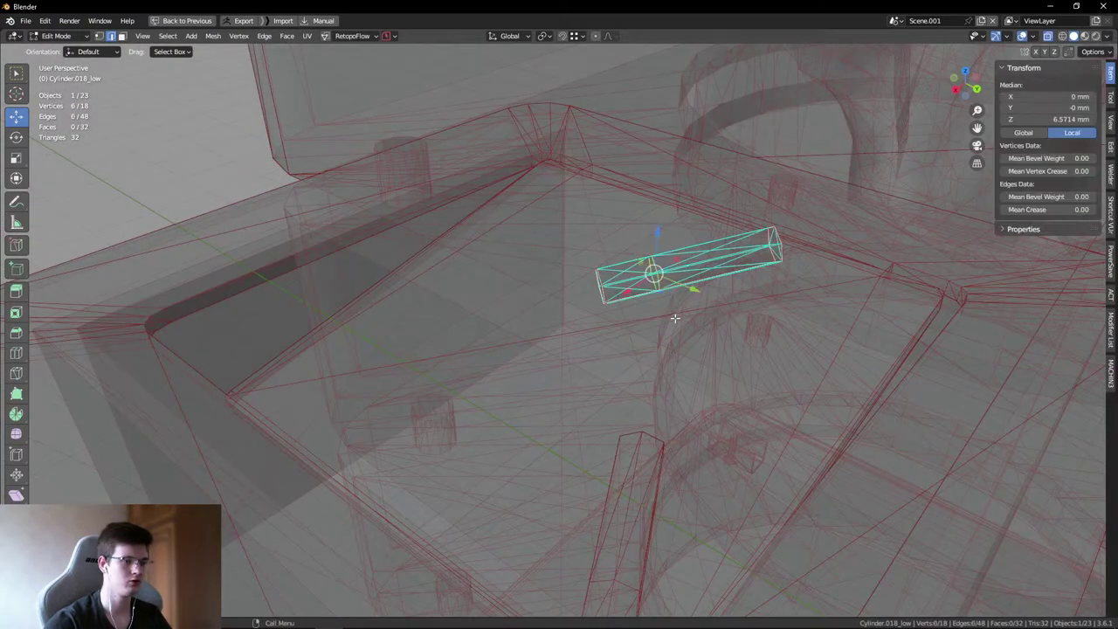
{"action": "key", "text": "alt+z"}
{"action": "scroll", "coordinate": [638, 276], "scroll_direction": "up", "scroll_amount": 3}
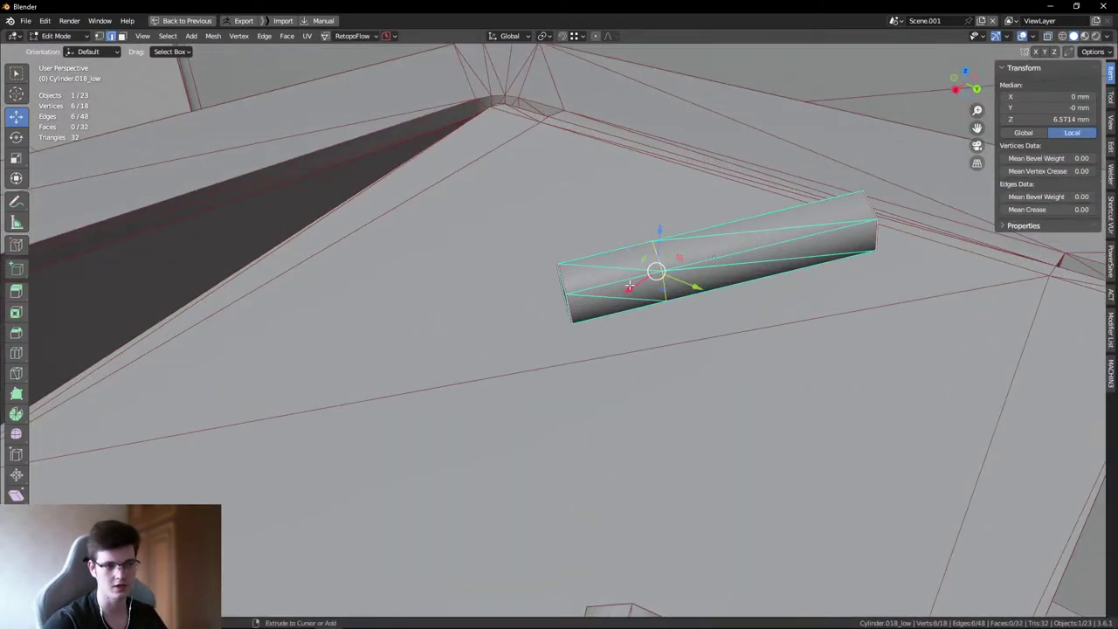
{"action": "middle_click_drag", "start_coordinate": [611, 282], "coordinate": [620, 347]}
{"action": "scroll", "coordinate": [620, 347], "scroll_direction": "up", "scroll_amount": 3}
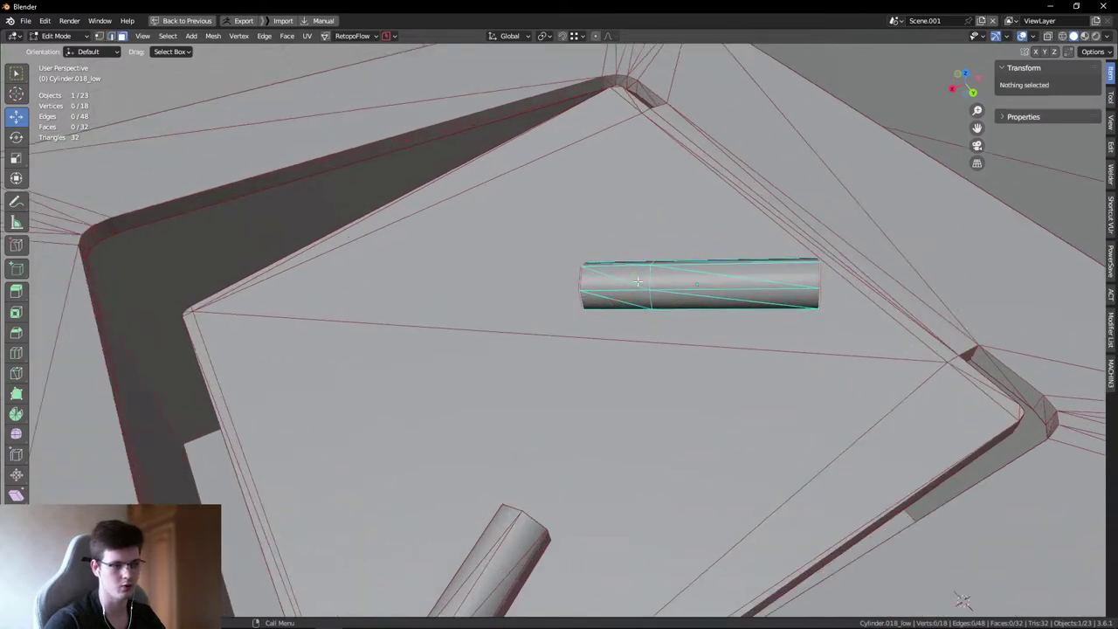
- Select the ring of vertices around the small cylinder's middle edge loop using X-ray, and return to Object Mode
{"action": "key", "text": "3"}
{"action": "key", "text": "alt+a"}
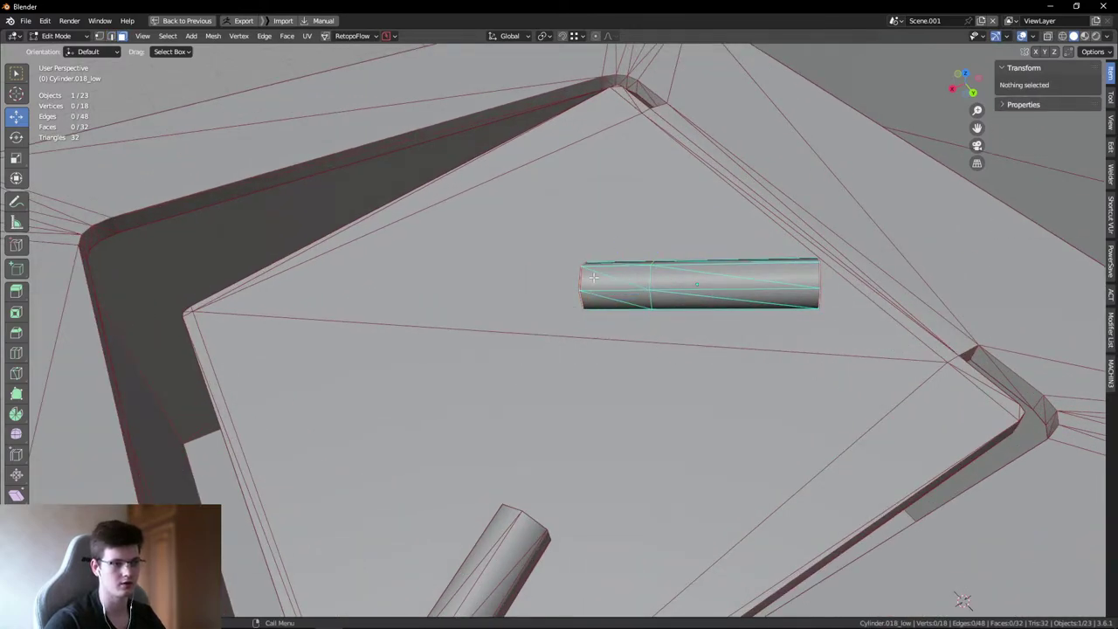
{"action": "key", "text": "alt+z"}
{"action": "middle_click_drag", "start_coordinate": [619, 358], "coordinate": [685, 332]}
{"action": "left_click_drag", "start_coordinate": [685, 332], "coordinate": [676, 299]}
{"action": "key", "text": "alt+z"}
{"action": "middle_click_drag", "start_coordinate": [602, 350], "coordinate": [599, 360]}
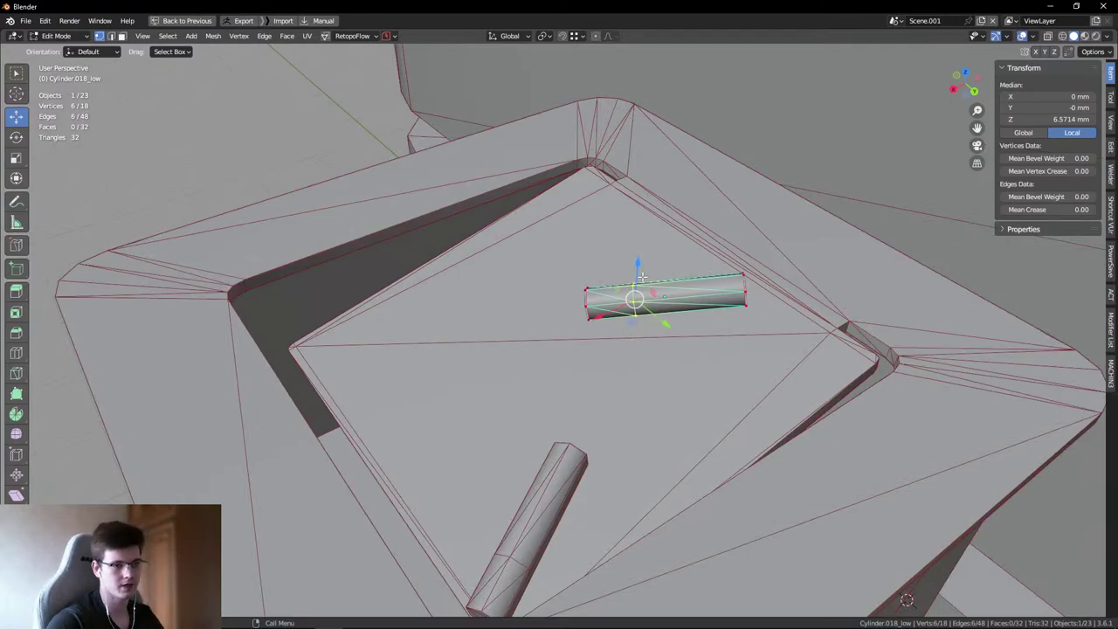
{"action": "key", "text": "Tab"}
{"action": "scroll", "coordinate": [594, 312], "scroll_direction": "up", "scroll_amount": 3}
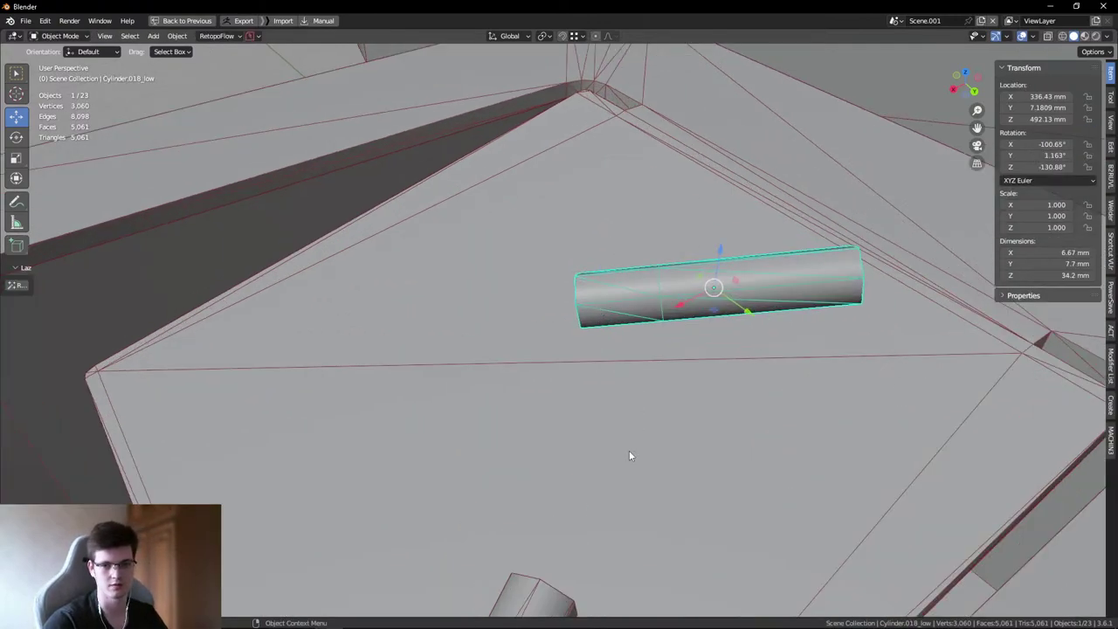
- Dissolve the small cylinder's middle edge loop and diagonal edges, leaving a plain six-sided cylinder, and leave Edit Mode
{"action": "key", "text": "Tab"}
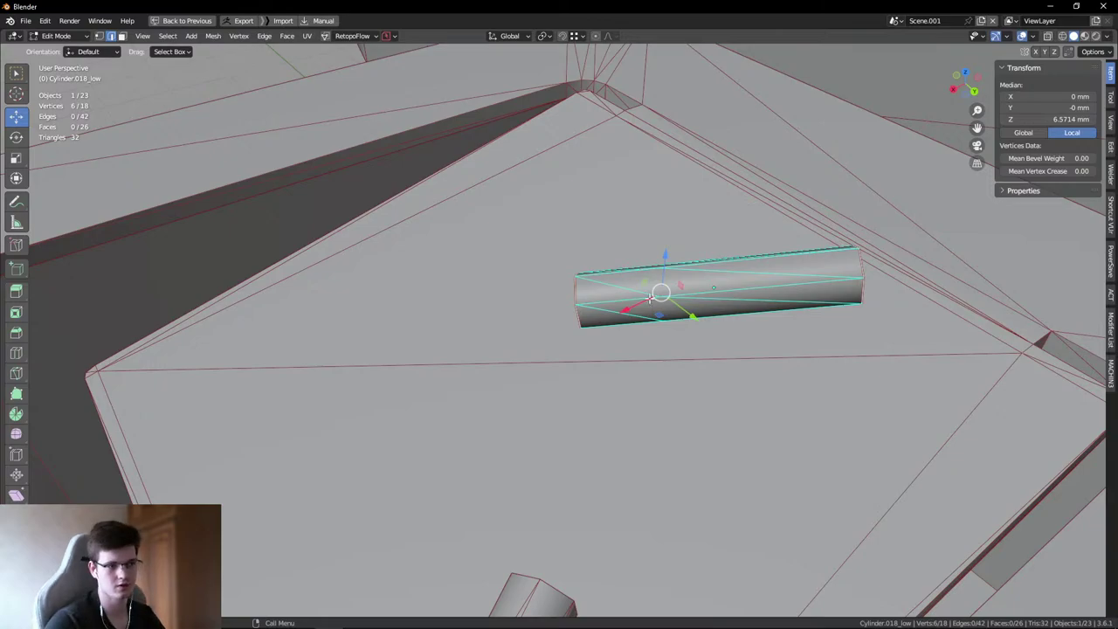
{"action": "key", "text": "a"}
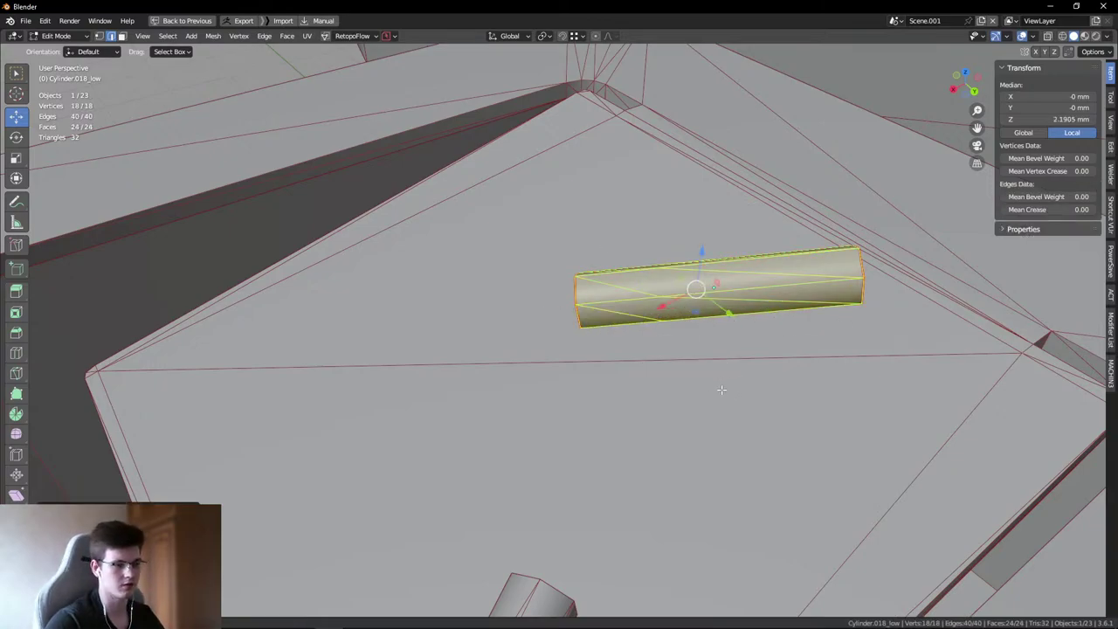
{"action": "left_click", "coordinate": [559, 293]}
{"action": "middle_click_drag", "start_coordinate": [559, 294], "coordinate": [786, 531]}
{"action": "key", "text": "alt+a"}
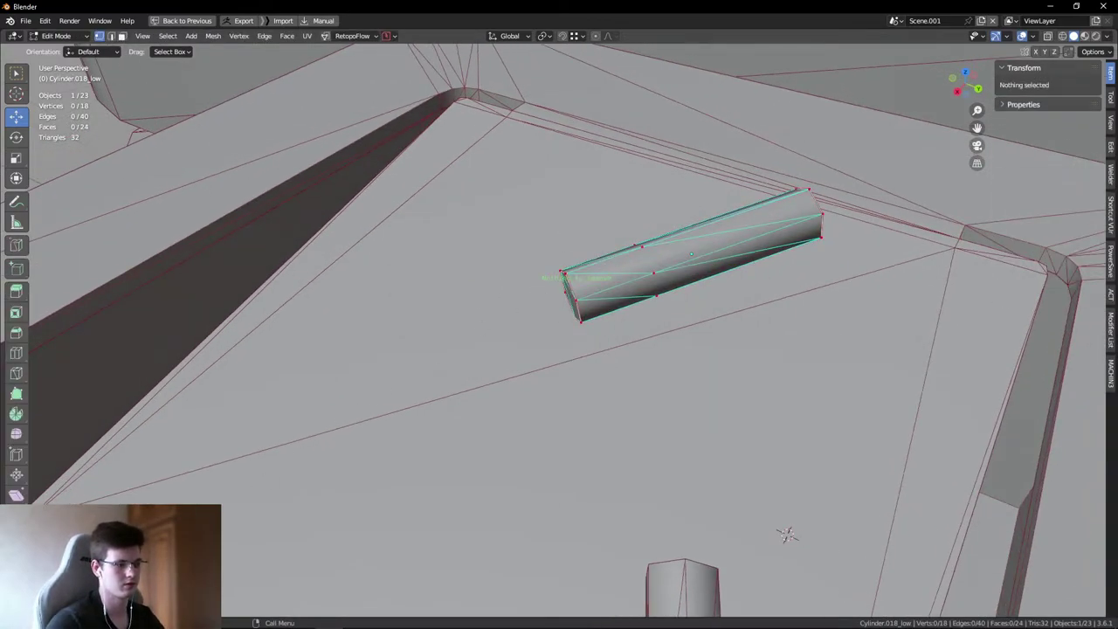
{"action": "key", "text": "alt+x"}
{"action": "middle_click_drag", "start_coordinate": [599, 417], "coordinate": [679, 292]}
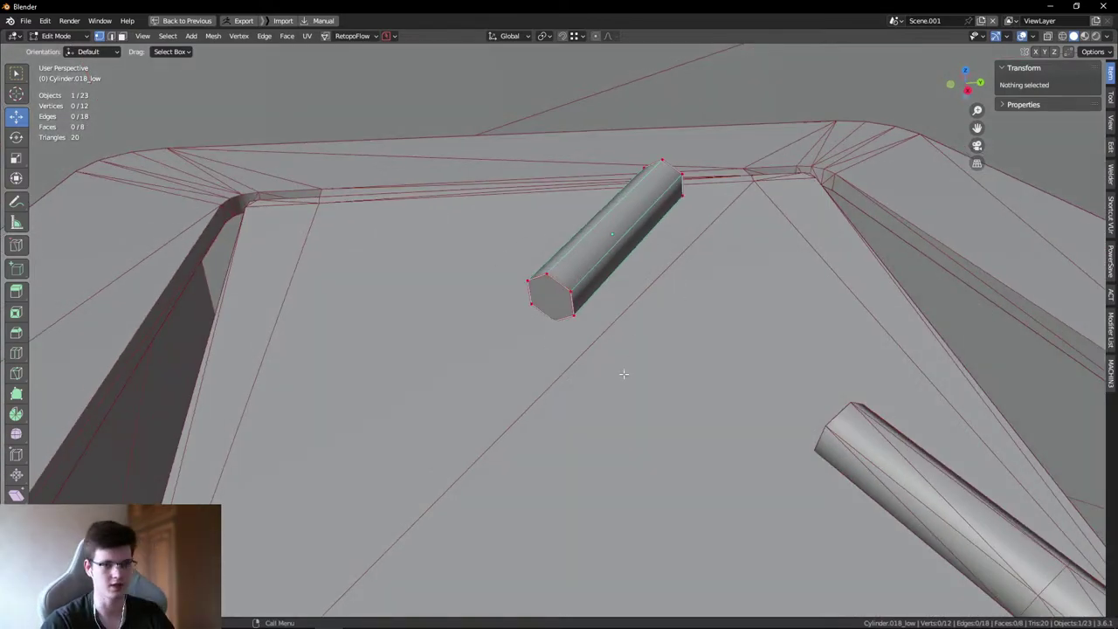
{"action": "right_click", "coordinate": [430, 391]}
{"action": "key", "text": "Tab"}
- Select the second small cylinder on the side box's top, and clear the selection
{"action": "scroll", "coordinate": [517, 310], "scroll_direction": "down", "scroll_amount": 6}
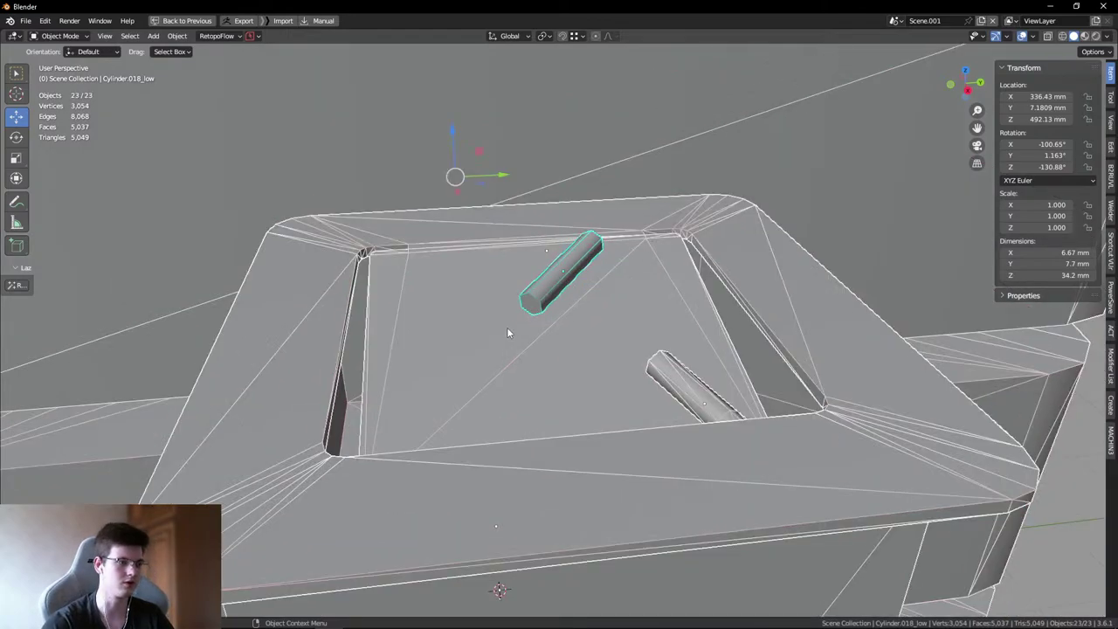
{"action": "scroll", "coordinate": [569, 374], "scroll_direction": "up", "scroll_amount": 3}
{"action": "left_click", "coordinate": [570, 297]}
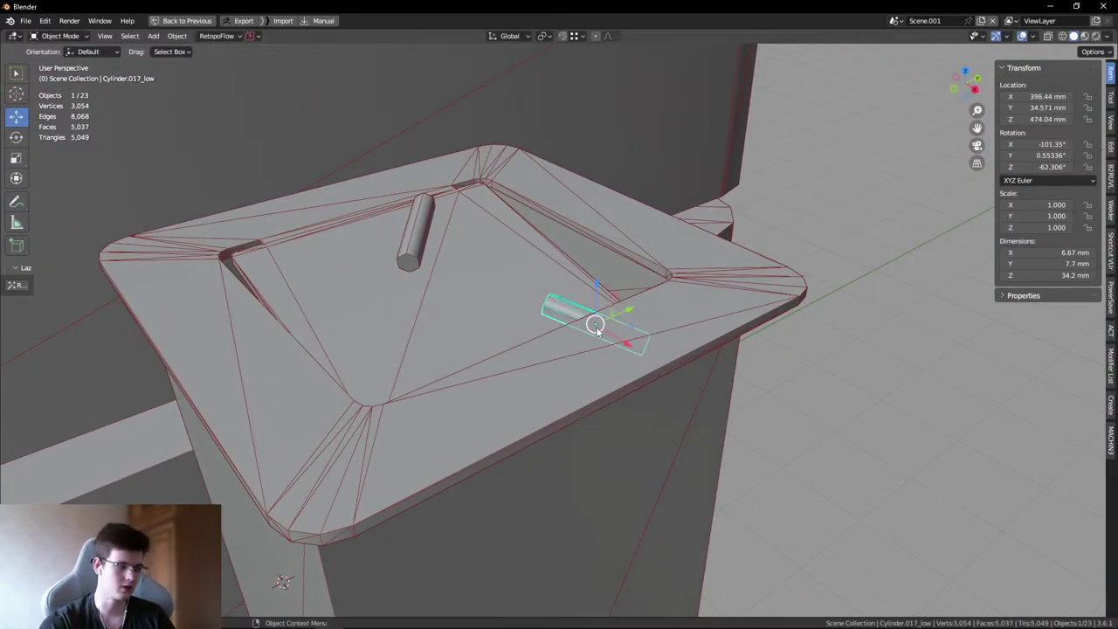
{"action": "left_click", "coordinate": [984, 361]}
{"action": "middle_click_drag", "start_coordinate": [984, 361], "coordinate": [551, 264]}
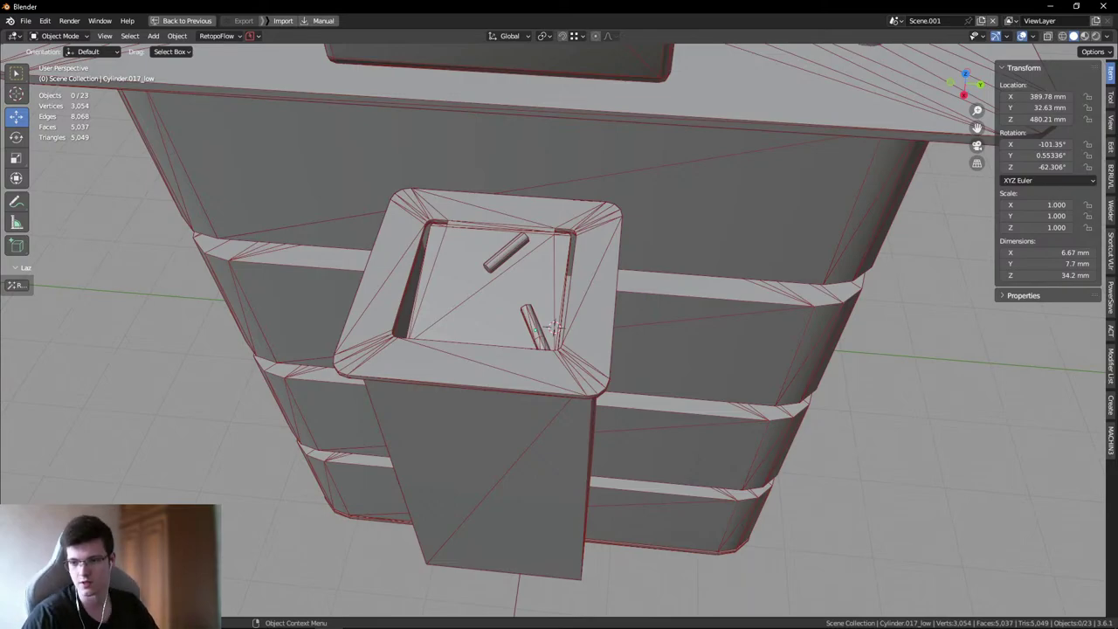
- Examine the triangulation and rounded corners of the side box's top frame next to the bin body
{"action": "scroll", "coordinate": [931, 447], "scroll_direction": "down", "scroll_amount": 2}
{"action": "middle_click_drag", "start_coordinate": [932, 447], "coordinate": [444, 399]}
{"action": "scroll", "coordinate": [444, 399], "scroll_direction": "up", "scroll_amount": 4}
{"action": "scroll", "coordinate": [505, 463], "scroll_direction": "down", "scroll_amount": 4}
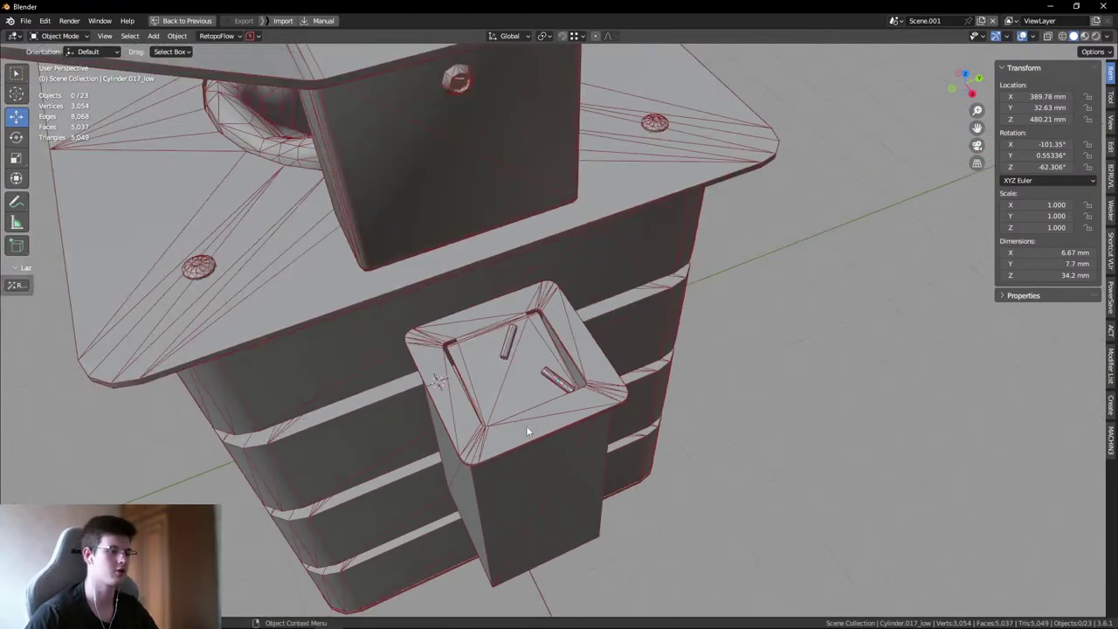
{"action": "scroll", "coordinate": [525, 425], "scroll_direction": "up", "scroll_amount": 3}
{"action": "scroll", "coordinate": [336, 442], "scroll_direction": "down", "scroll_amount": 3}
{"action": "scroll", "coordinate": [641, 494], "scroll_direction": "up", "scroll_amount": 5}
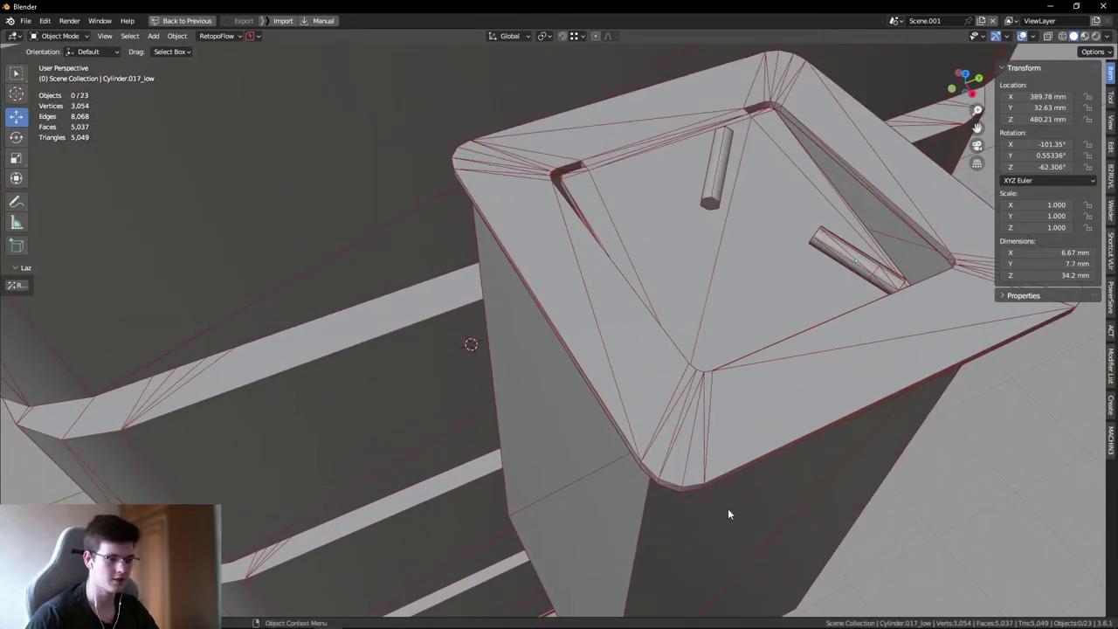
- Examine the side box and the top plate beside it, selecting the box's top frame and clearing the selection
{"action": "scroll", "coordinate": [729, 514], "scroll_direction": "down", "scroll_amount": 5}
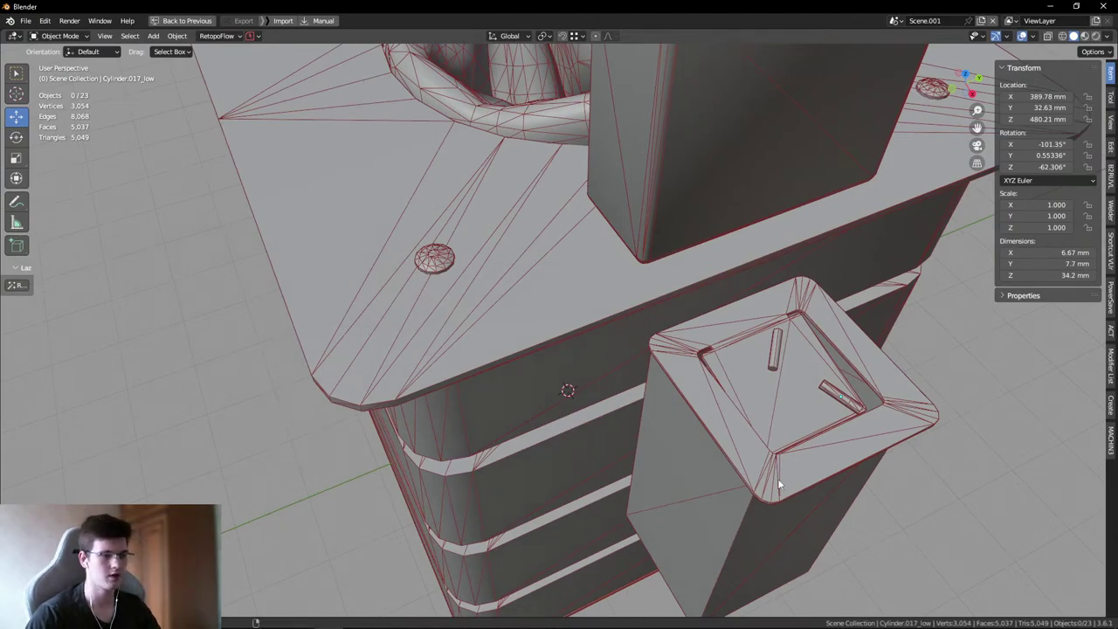
{"action": "middle_click_drag", "start_coordinate": [780, 486], "coordinate": [451, 407], "text": "shift"}
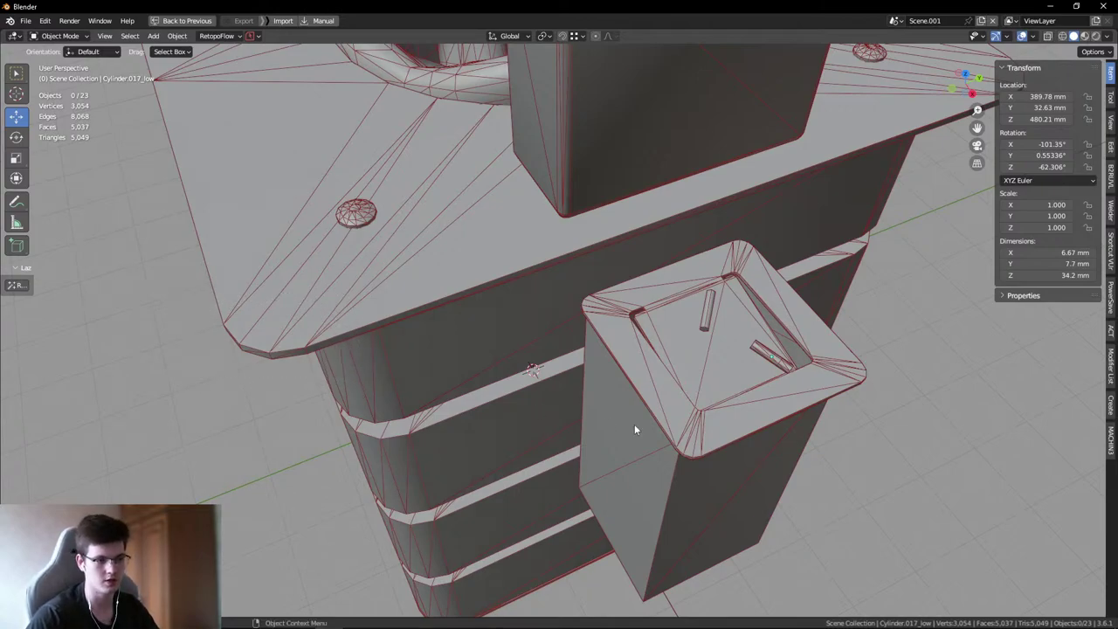
{"action": "middle_click_drag", "start_coordinate": [677, 397], "coordinate": [445, 392], "text": "shift"}
{"action": "middle_click_drag", "start_coordinate": [427, 334], "coordinate": [465, 391]}
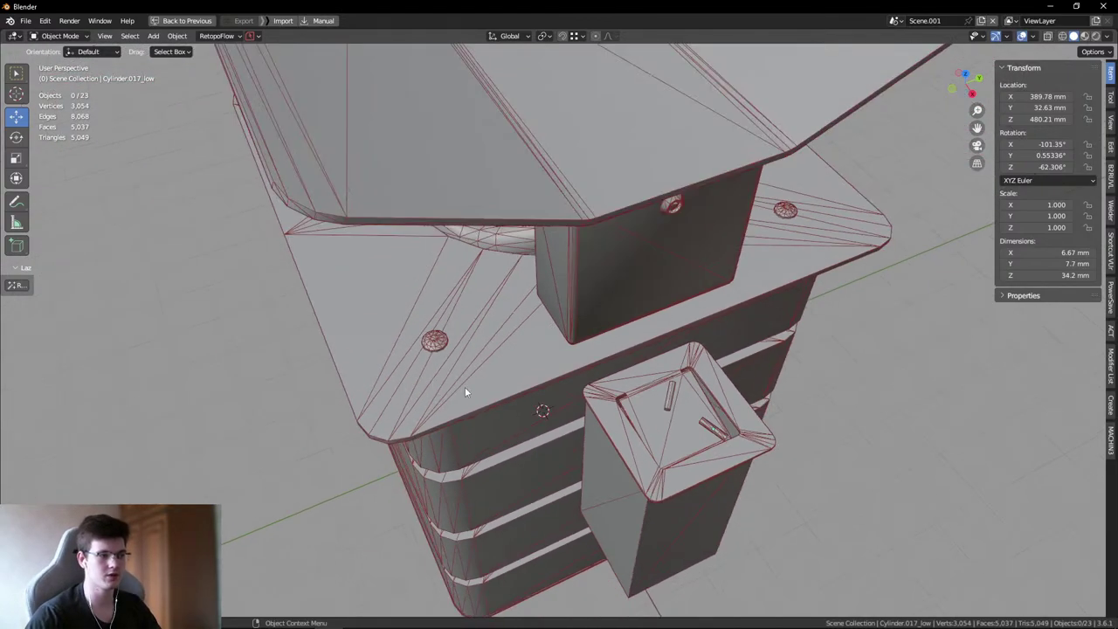
{"action": "middle_click_drag", "start_coordinate": [589, 454], "coordinate": [658, 448]}
{"action": "left_click", "coordinate": [603, 420]}
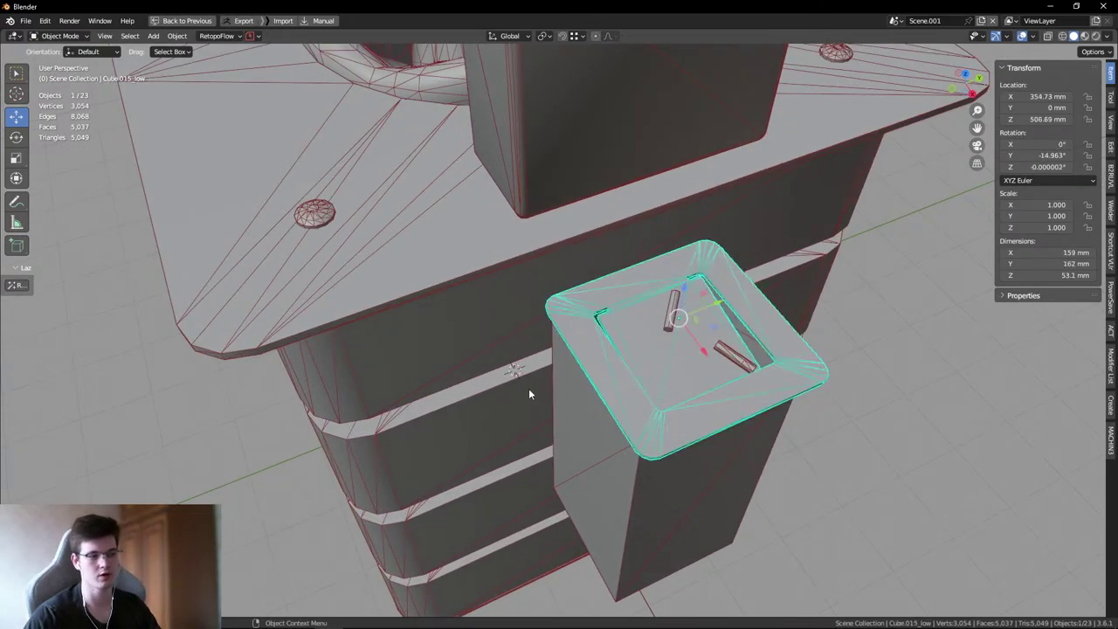
{"action": "left_click", "coordinate": [926, 400]}
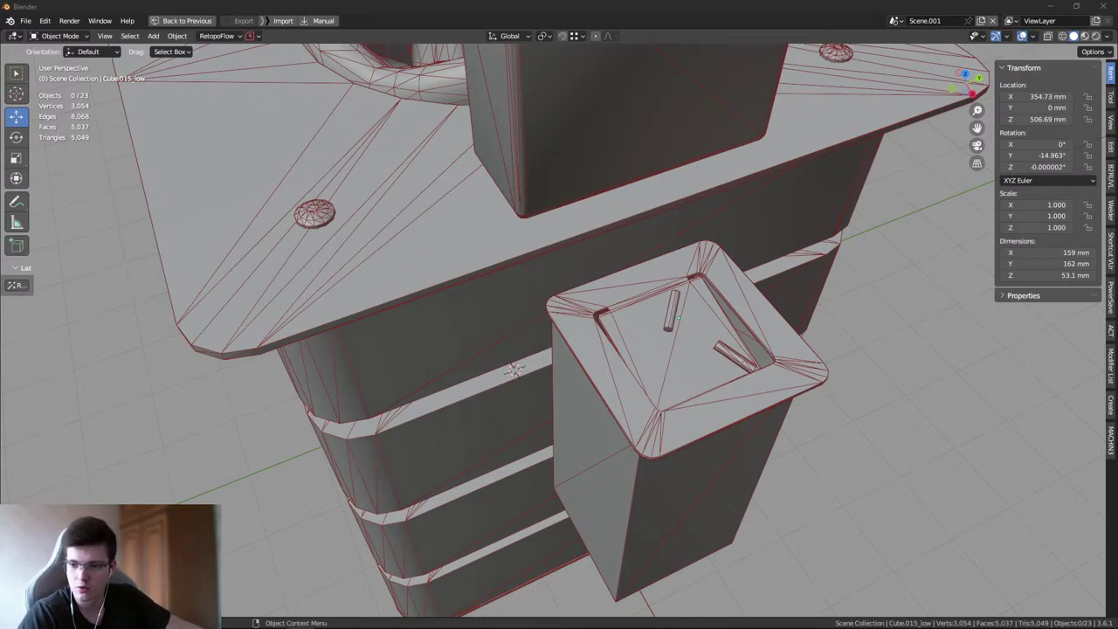
- Dissolve the fan of edges running from the top plate's side midpoint to the round opening, and turn off X-ray
{"action": "middle_click_drag", "start_coordinate": [887, 439], "coordinate": [341, 230]}
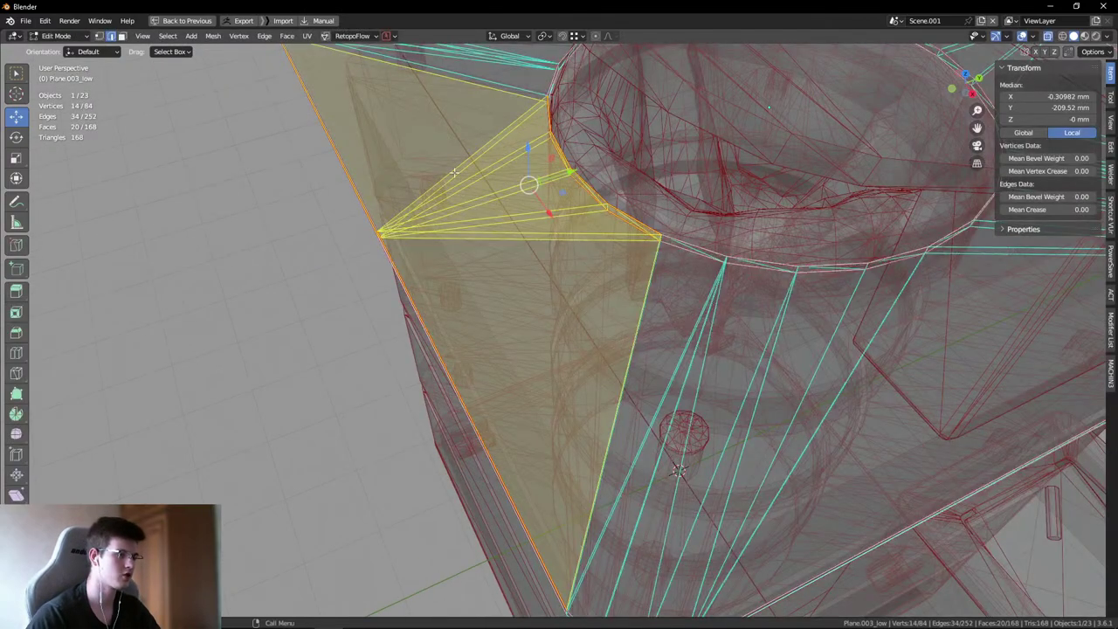
{"action": "key", "text": "alt+j"}
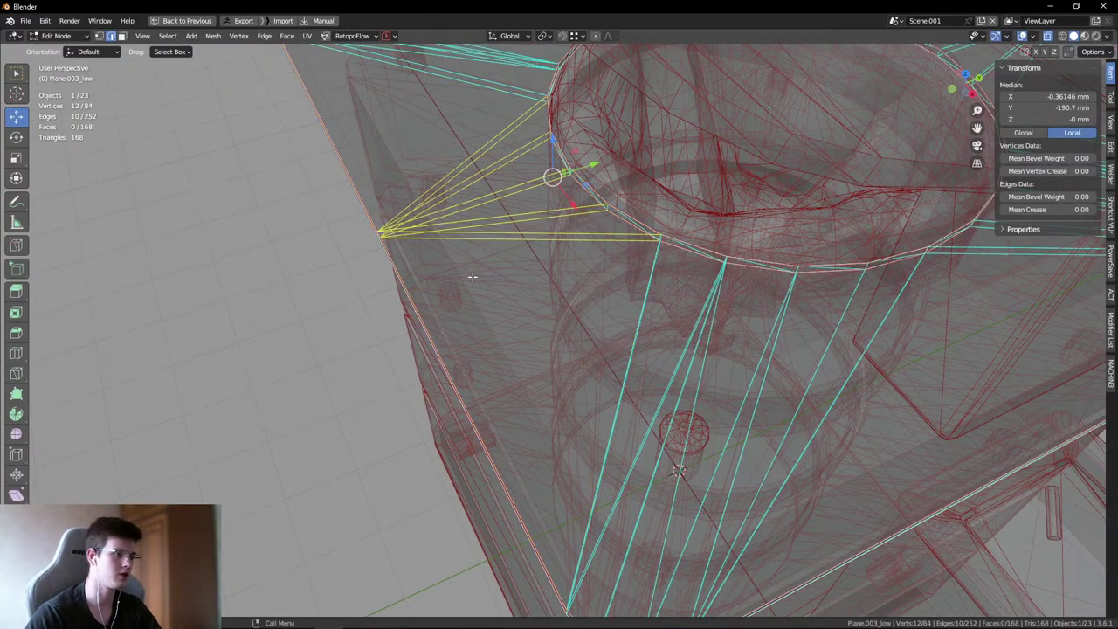
{"action": "key", "text": "alt+z"}
{"action": "middle_click_drag", "start_coordinate": [480, 279], "coordinate": [374, 327]}
{"action": "scroll", "coordinate": [374, 327], "scroll_direction": "up", "scroll_amount": 3}
{"action": "scroll", "coordinate": [516, 326], "scroll_direction": "up", "scroll_amount": 3}
- Dissolve the two leftover midpoint vertices on the top plate's thin side edge
{"action": "left_click", "coordinate": [499, 329]}
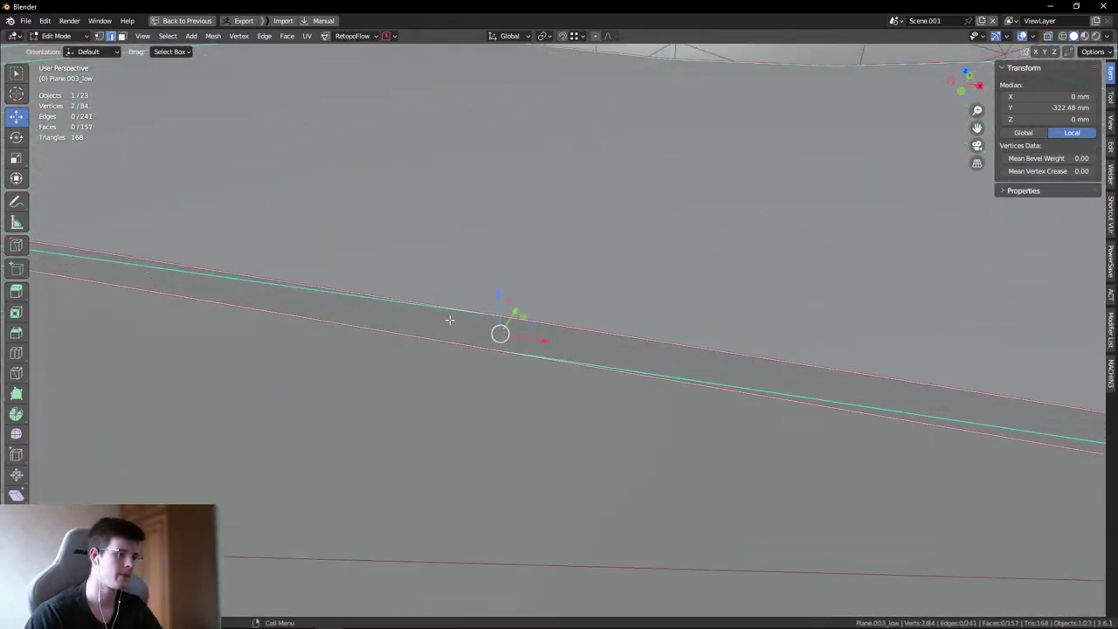
{"action": "key", "text": "g"}
{"action": "left_click", "coordinate": [580, 352]}
{"action": "scroll", "coordinate": [467, 346], "scroll_direction": "down", "scroll_amount": 3}
- Try triangulating the plate's merged top and underside faces, and undo both triangulations
{"action": "left_click", "coordinate": [466, 346]}
{"action": "middle_click_drag", "start_coordinate": [466, 346], "coordinate": [535, 436]}
{"action": "key", "text": "alt+a"}
{"action": "middle_click_drag", "start_coordinate": [576, 363], "coordinate": [504, 305]}
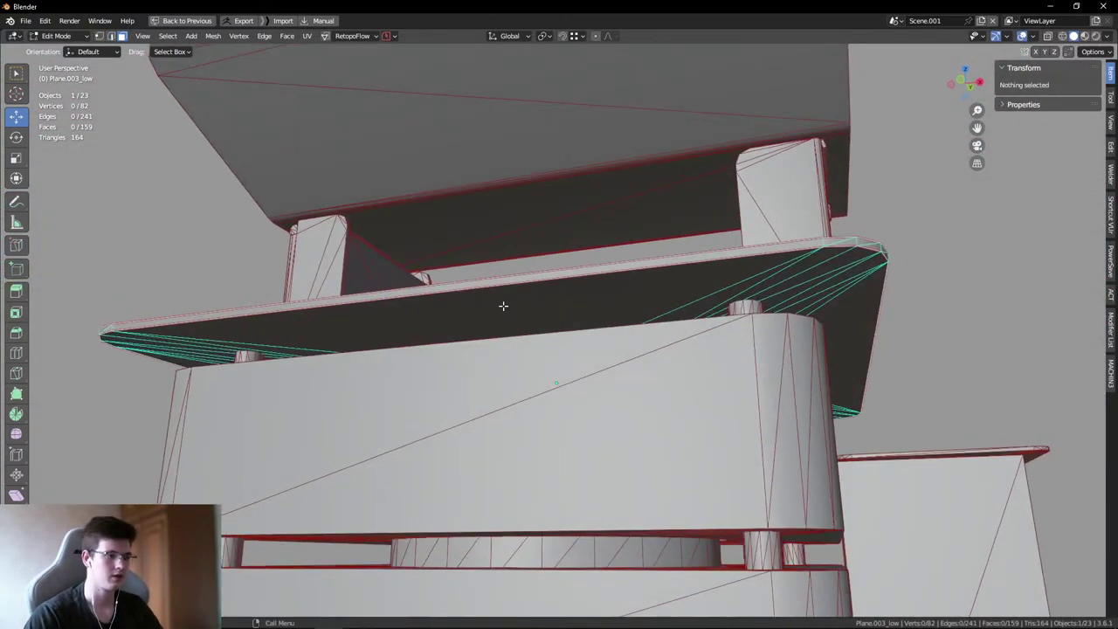
{"action": "left_click", "coordinate": [504, 304]}
{"action": "key", "text": "ctrl+t"}
{"action": "key", "text": "alt+a"}
{"action": "middle_click_drag", "start_coordinate": [204, 214], "coordinate": [449, 284]}
{"action": "key", "text": "ctrl+z"}
{"action": "key", "text": "ctrl+z"}
{"action": "key", "text": "ctrl+z"}
{"action": "key", "text": "ctrl+z"}
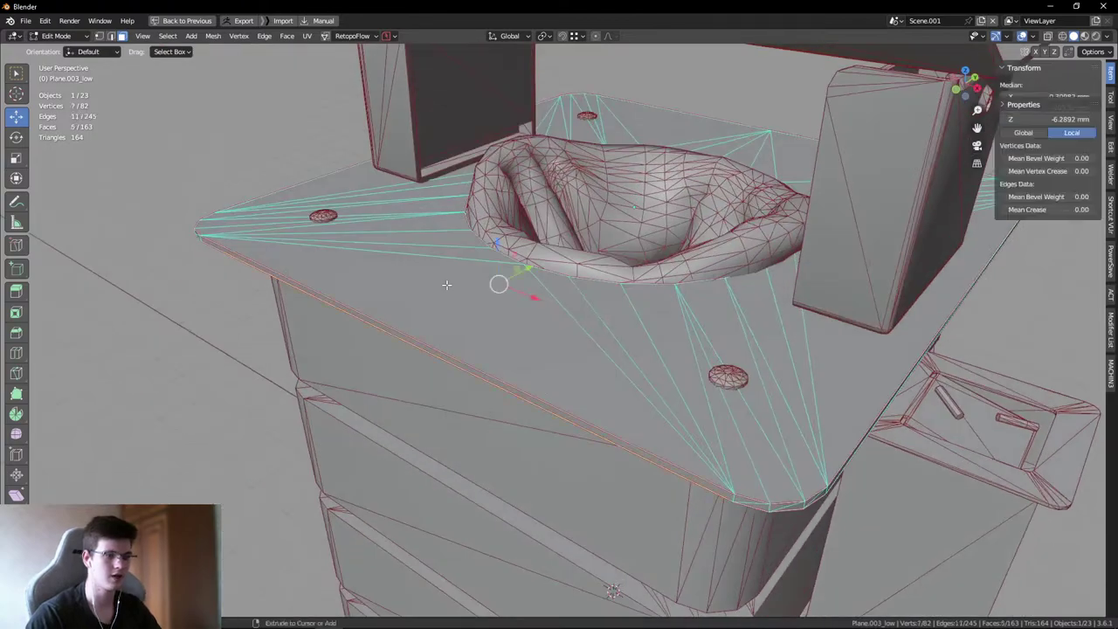
- Leave Edit Mode and review the FBX export's geometry options, including Triangulate Faces, with BINHIGH.fbx picked on the Desktop, without exporting
{"action": "key", "text": "Tab"}
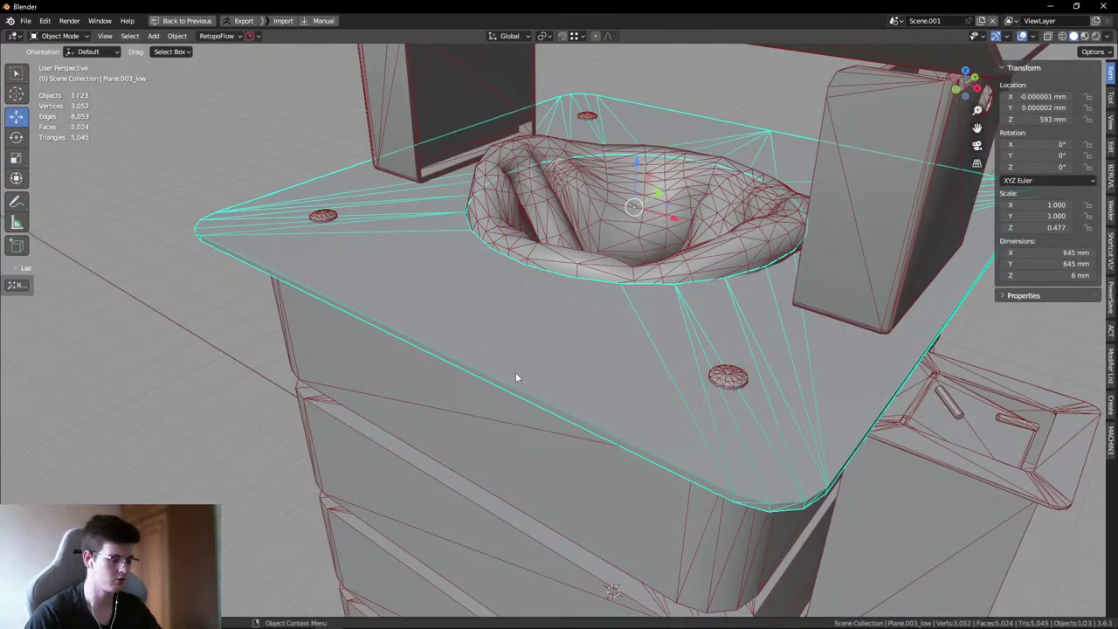
{"action": "middle_click_drag", "start_coordinate": [617, 259], "coordinate": [622, 280]}
{"action": "key", "text": "ctrl+e"}
{"action": "left_click", "coordinate": [750, 206]}
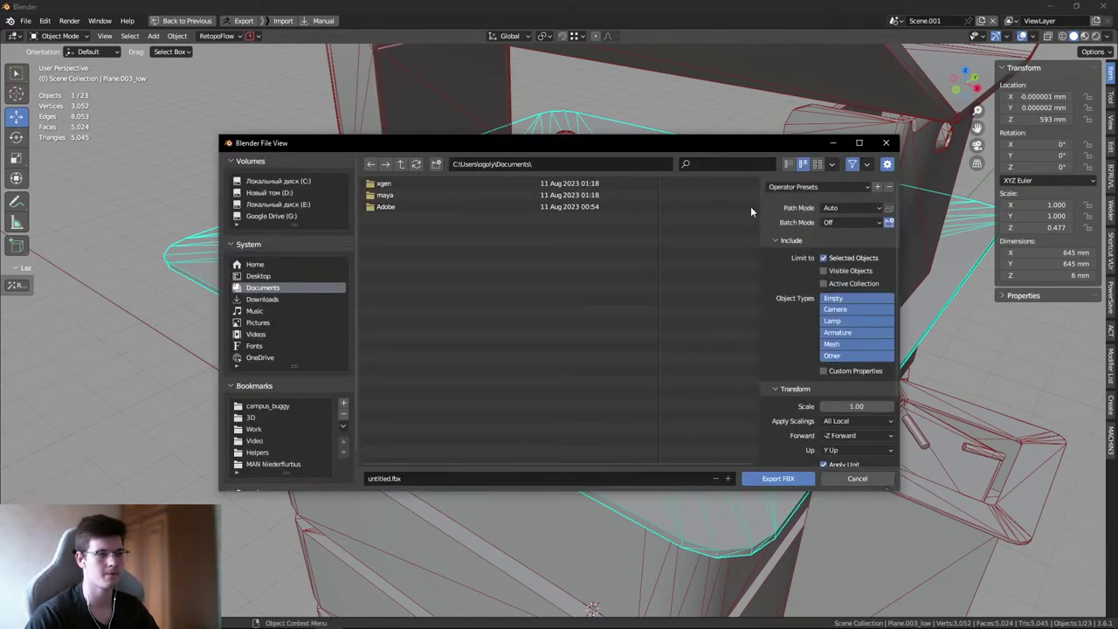
{"action": "left_click", "coordinate": [297, 276]}
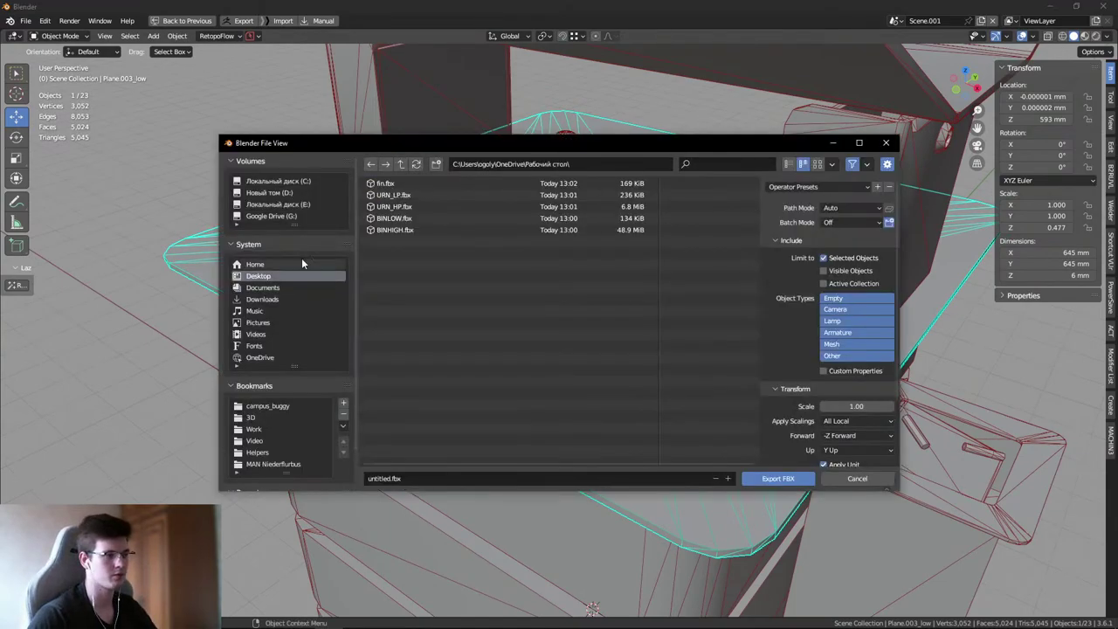
{"action": "left_click", "coordinate": [498, 229]}
{"action": "scroll", "coordinate": [844, 358], "scroll_direction": "down", "scroll_amount": 3}
{"action": "left_click", "coordinate": [787, 437]}
{"action": "scroll", "coordinate": [783, 402], "scroll_direction": "down", "scroll_amount": 4}
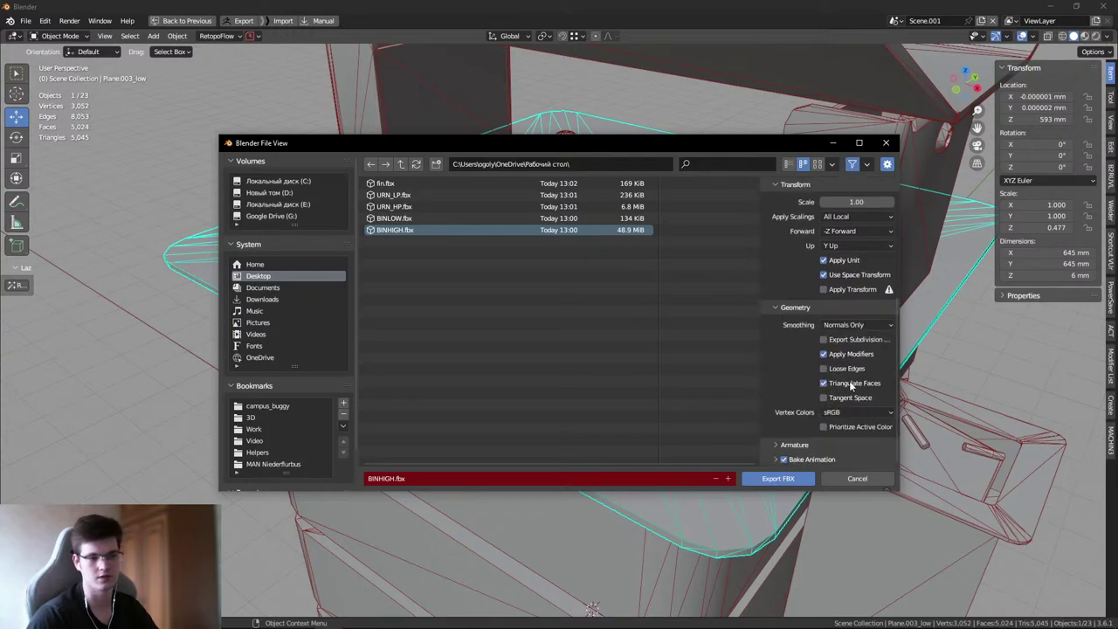
{"action": "left_click", "coordinate": [896, 143]}
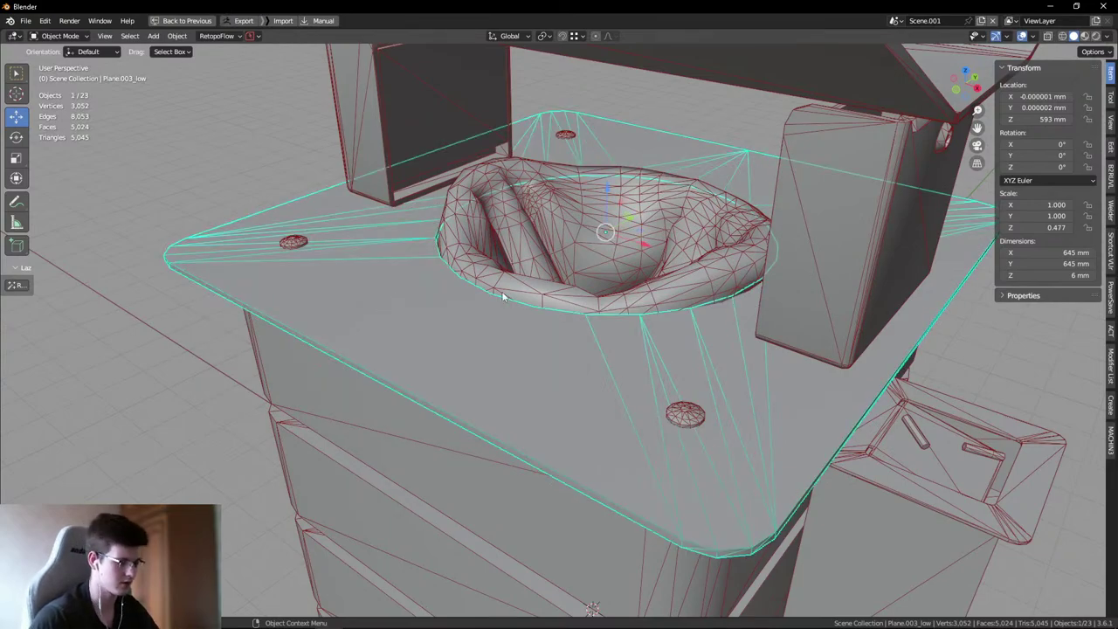
- Triangulate the selected top plate in Object Mode, and clear the selection
{"action": "key", "text": "q"}
{"action": "left_click", "coordinate": [593, 437]}
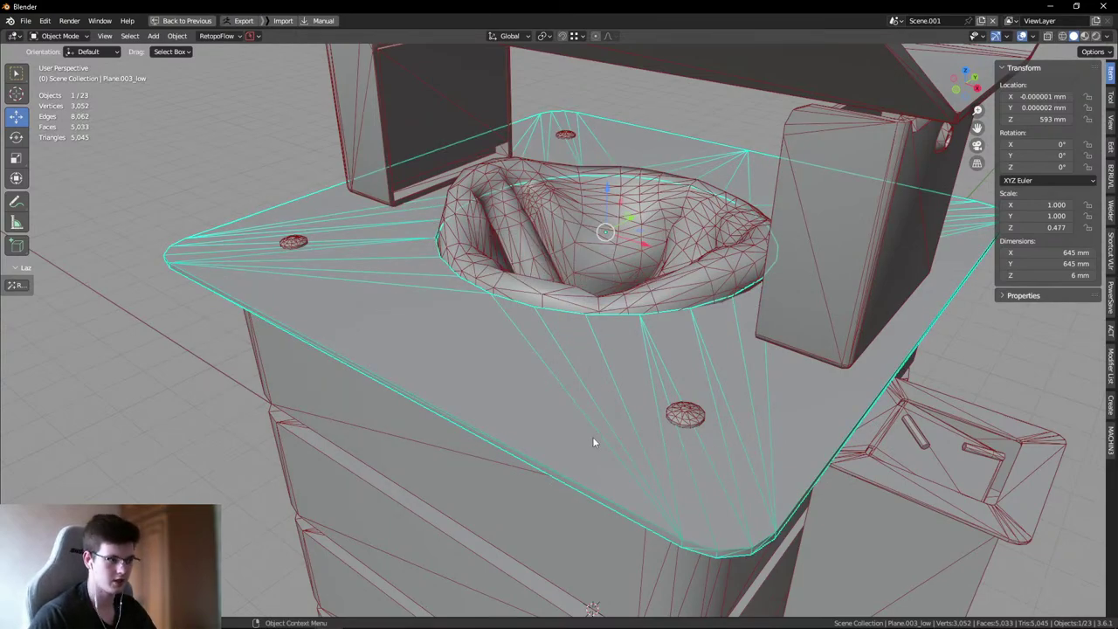
{"action": "key", "text": "q"}
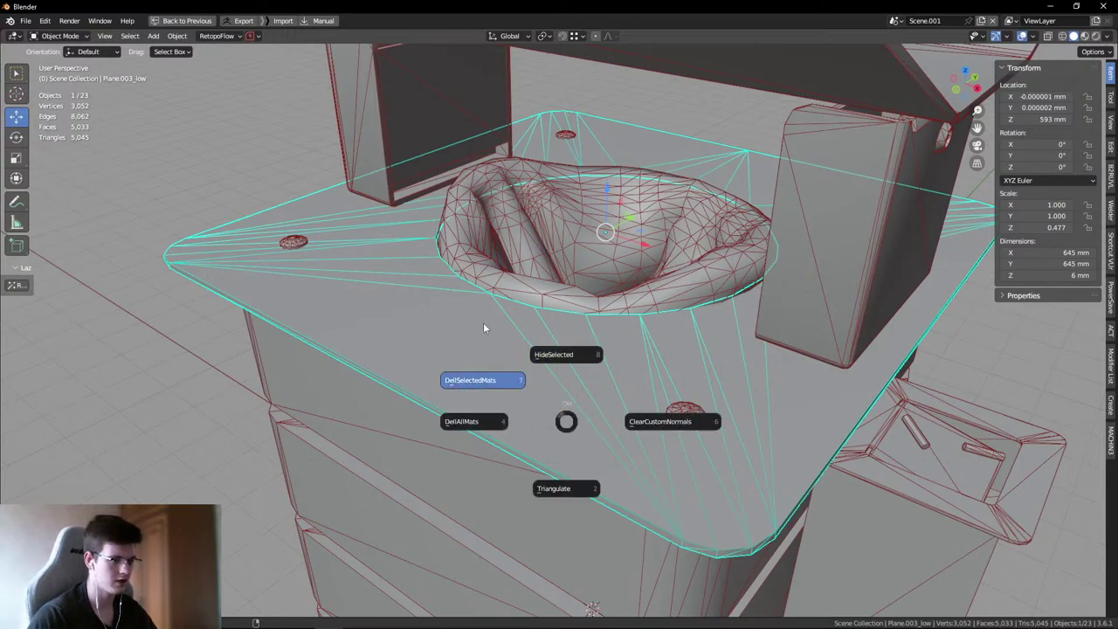
{"action": "left_click", "coordinate": [600, 328]}
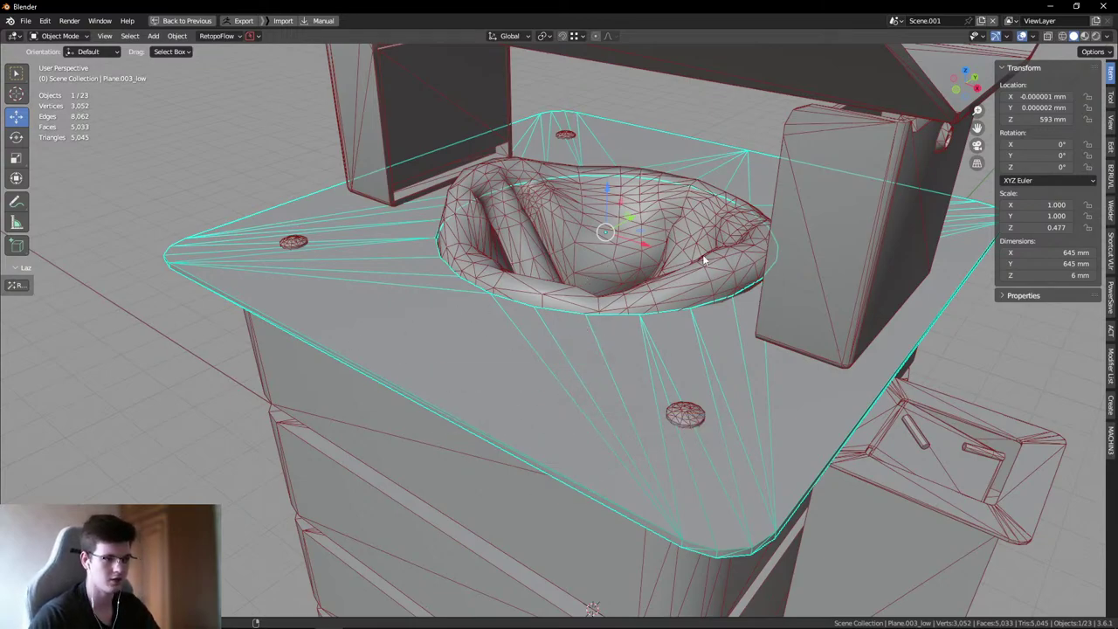
{"action": "key", "text": "alt+space"}
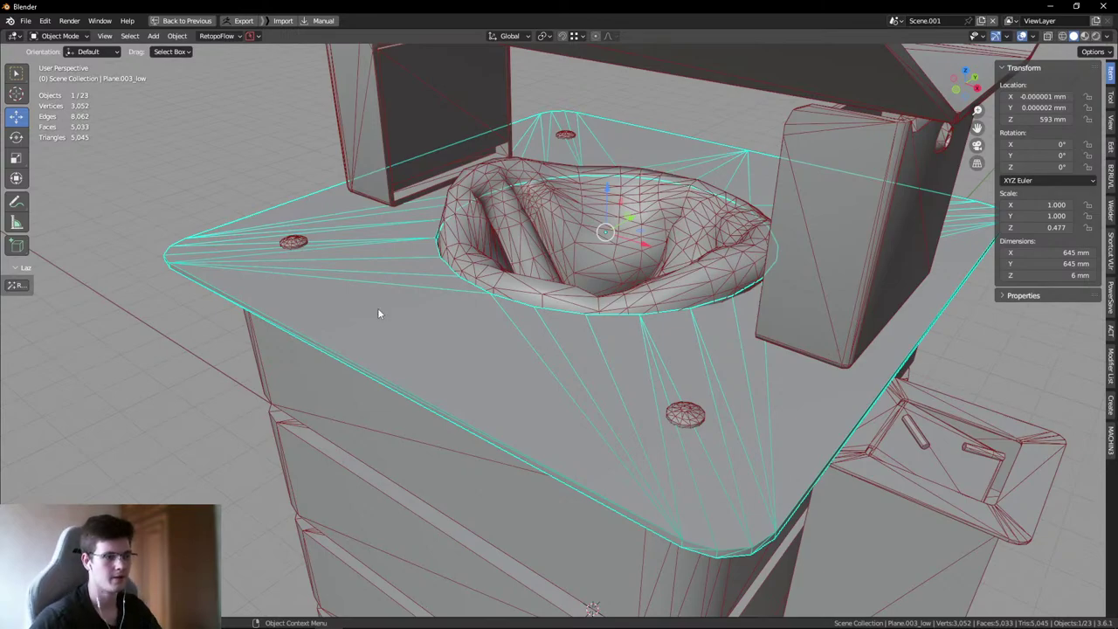
{"action": "left_click", "coordinate": [978, 352]}
- Select the bin's layered body and isolate it in Local View, looking into its round opening
{"action": "middle_click_drag", "start_coordinate": [978, 352], "coordinate": [761, 331]}
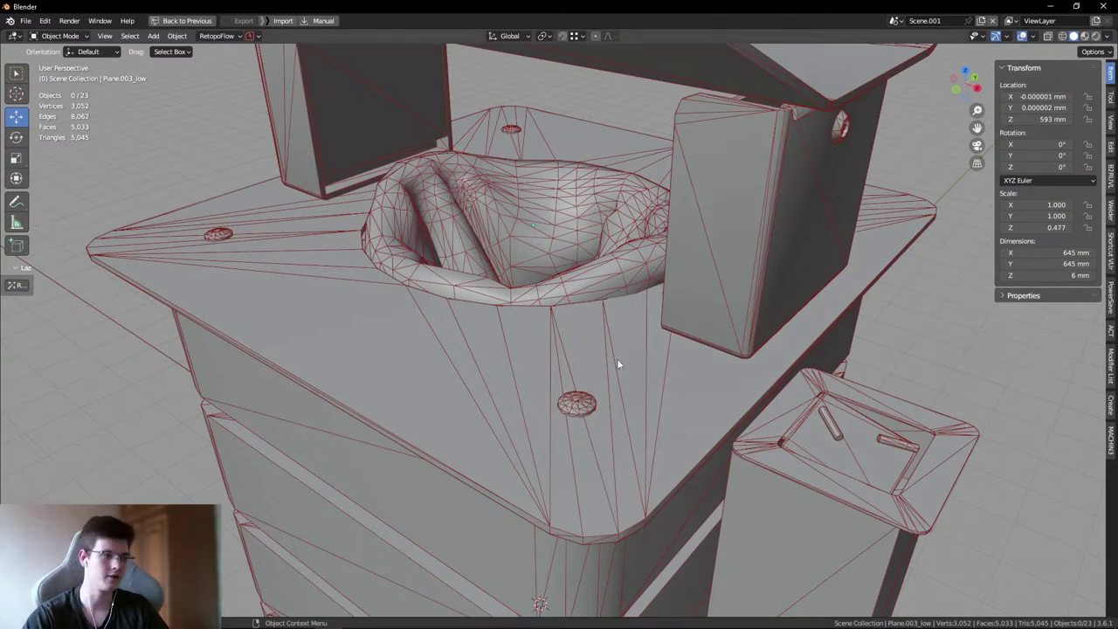
{"action": "scroll", "coordinate": [528, 347], "scroll_direction": "down", "scroll_amount": 5}
{"action": "middle_click_drag", "start_coordinate": [527, 347], "coordinate": [562, 297], "text": "shift"}
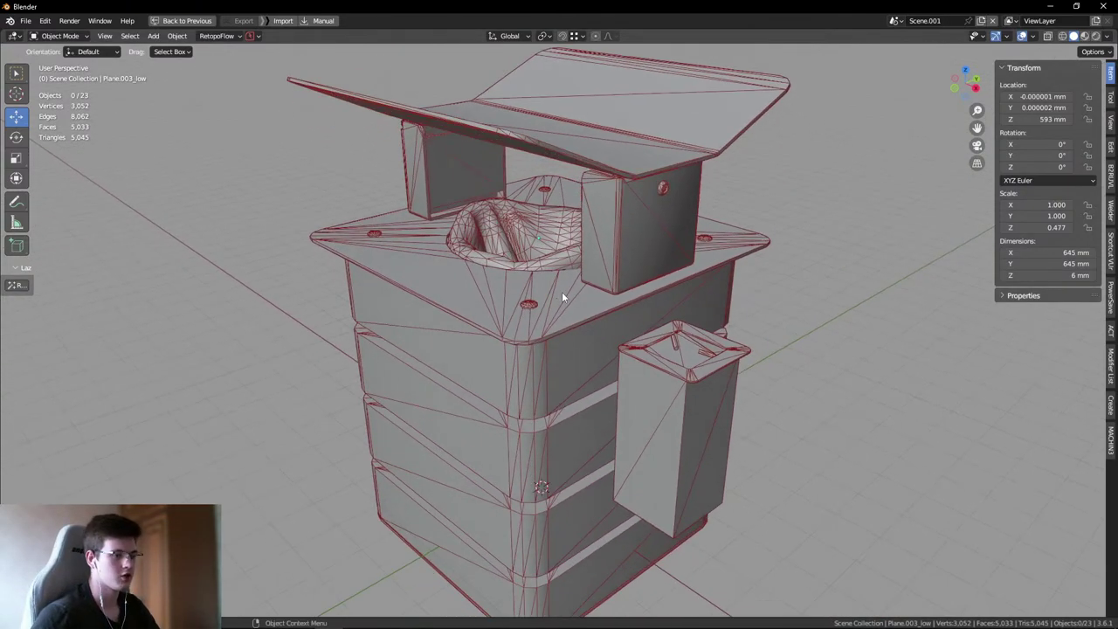
{"action": "scroll", "coordinate": [580, 368], "scroll_direction": "up", "scroll_amount": 8}
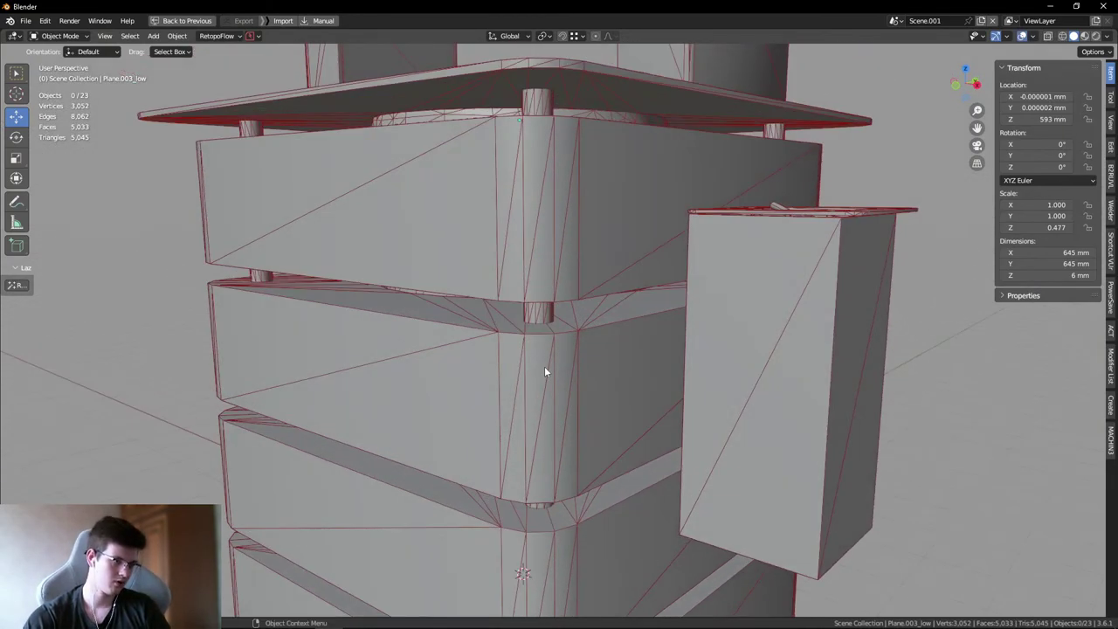
{"action": "left_click", "coordinate": [544, 372]}
{"action": "middle_click_drag", "start_coordinate": [552, 364], "coordinate": [553, 423]}
{"action": "key", "text": "KP_Divide"}
{"action": "middle_click_drag", "start_coordinate": [534, 383], "coordinate": [567, 365]}
- Select all of the bin body's faces in Edit Mode and convert its triangles to quads
{"action": "key", "text": "Tab"}
{"action": "scroll", "coordinate": [568, 365], "scroll_direction": "up", "scroll_amount": 3}
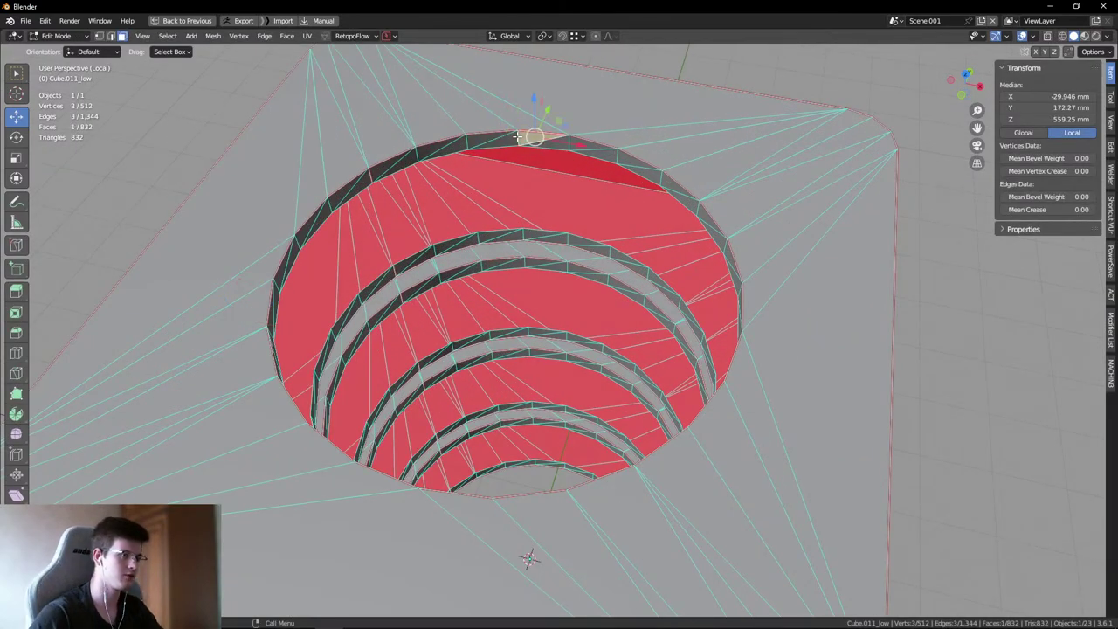
{"action": "key", "text": "a"}
- Select the five uppermost rings of faces lining the body's circular openings
{"action": "left_click", "coordinate": [517, 137], "text": "alt"}
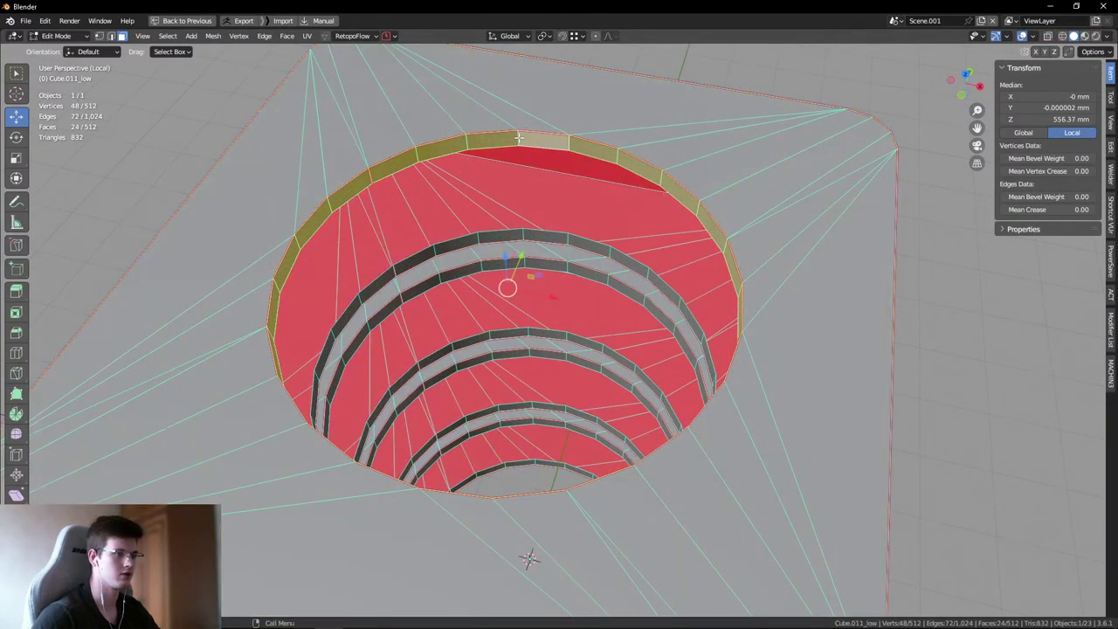
{"action": "middle_click_drag", "start_coordinate": [517, 137], "coordinate": [553, 238]}
{"action": "left_click", "coordinate": [551, 240], "text": "alt+shift"}
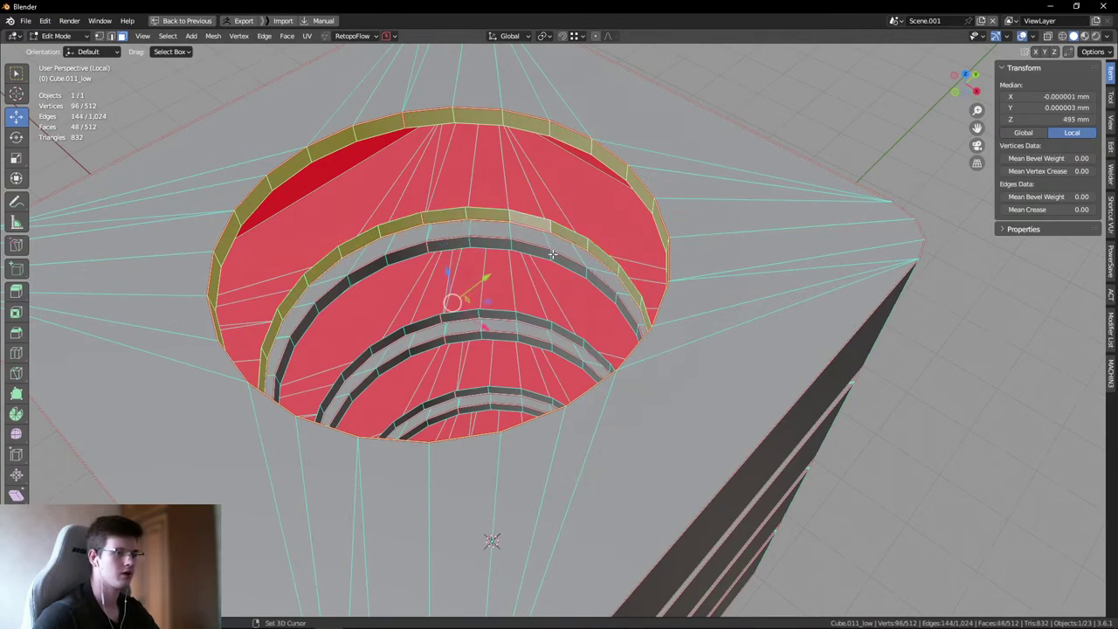
{"action": "left_click", "coordinate": [548, 347], "text": "alt+shift"}
{"action": "left_click", "coordinate": [551, 330], "text": "alt+shift"}
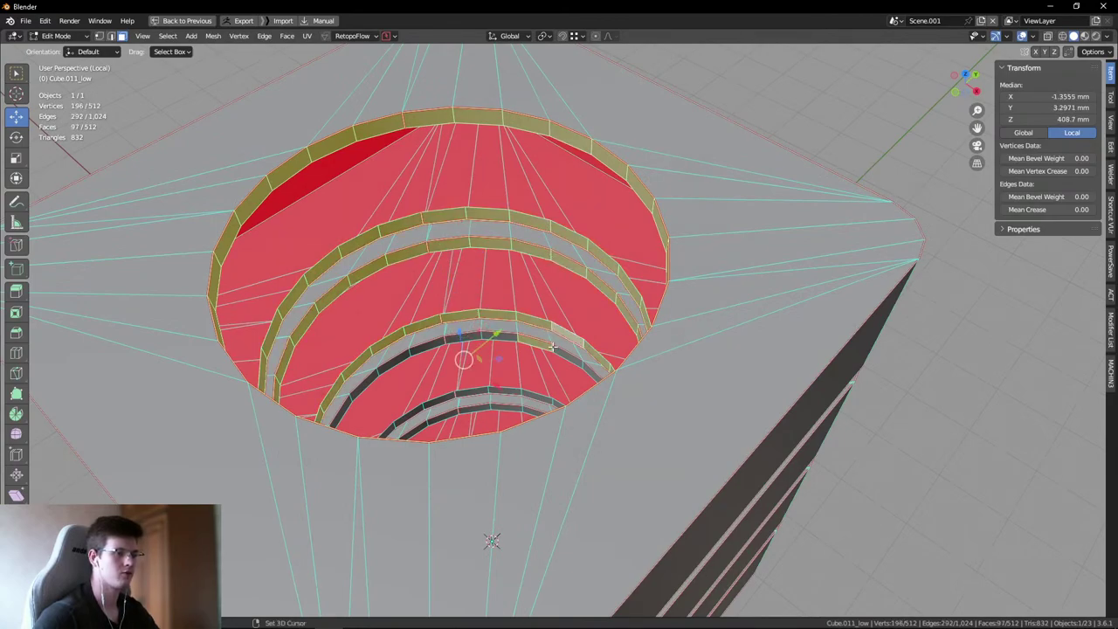
{"action": "left_click", "coordinate": [550, 346], "text": "alt+shift"}
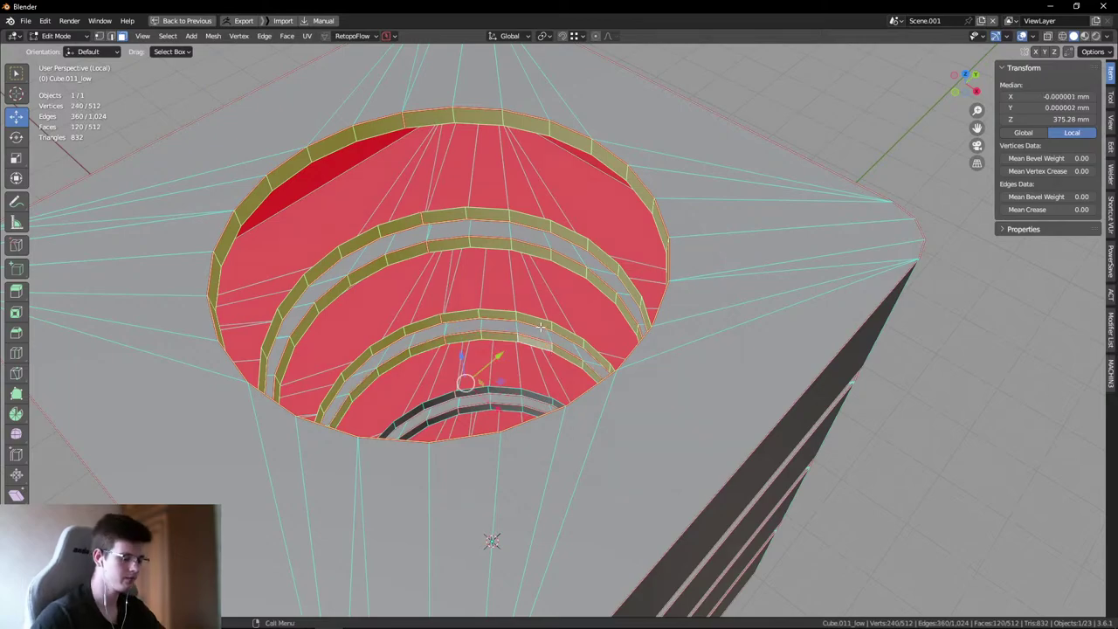
- Leave Local View to inspect the gap between the body's layers around the inner cylinder, and isolate the body again
{"action": "key", "text": "KP_Divide"}
{"action": "middle_click_drag", "start_coordinate": [540, 319], "coordinate": [480, 324]}
{"action": "scroll", "coordinate": [480, 324], "scroll_direction": "up", "scroll_amount": 5}
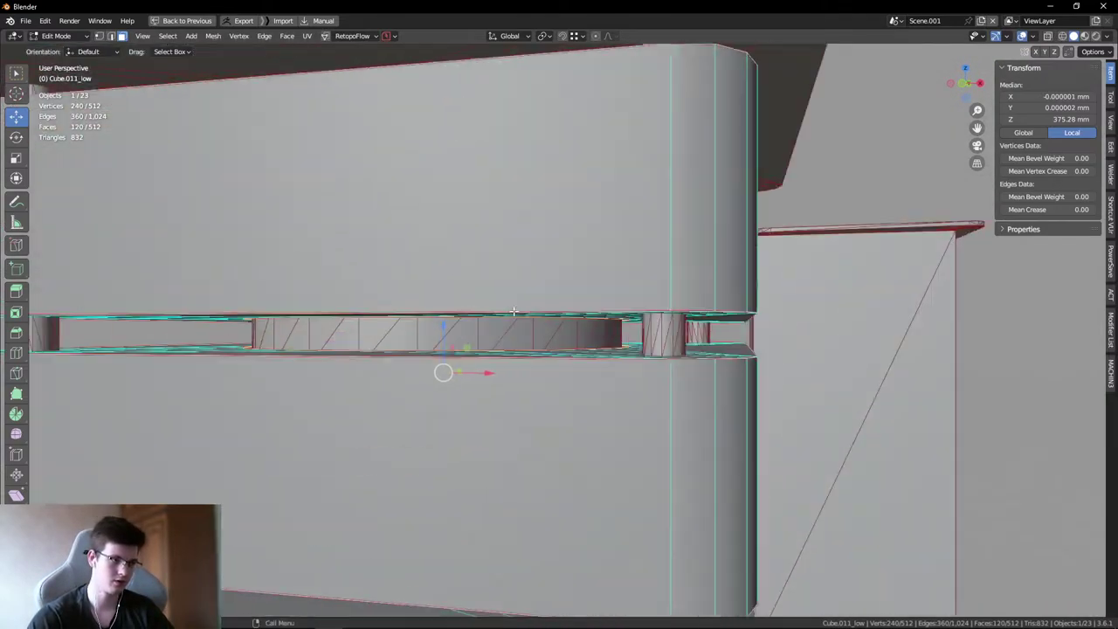
{"action": "key", "text": "KP_Divide"}
{"action": "middle_click_drag", "start_coordinate": [559, 247], "coordinate": [489, 340]}
- Try deleting the selected ring faces twice, and undo each deletion
{"action": "key", "text": "x"}
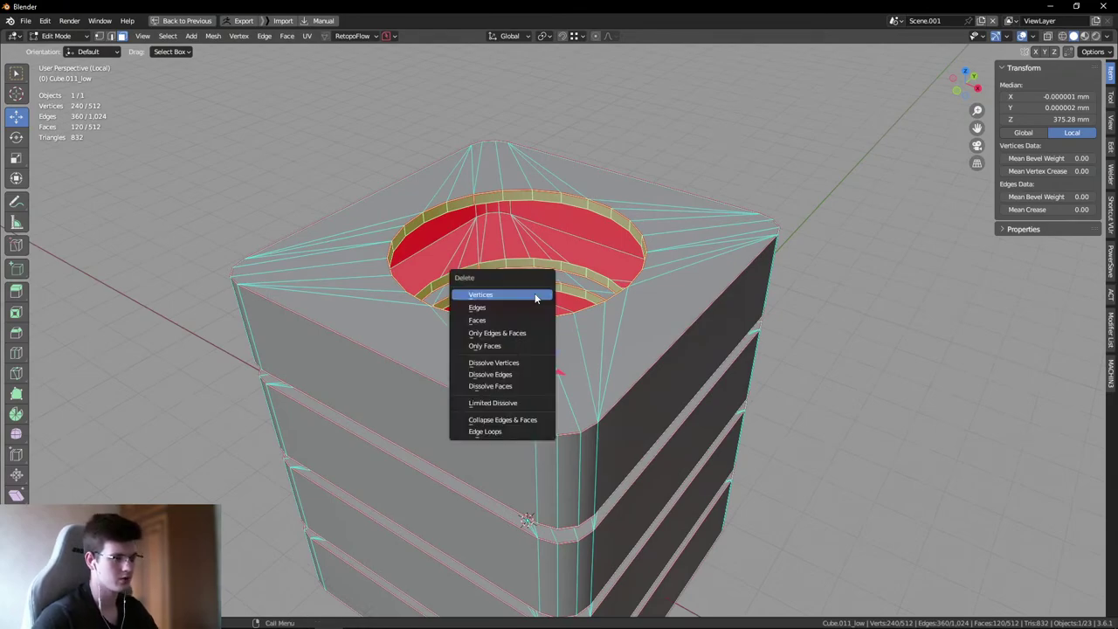
{"action": "left_click", "coordinate": [494, 319]}
{"action": "key", "text": "ctrl+z"}
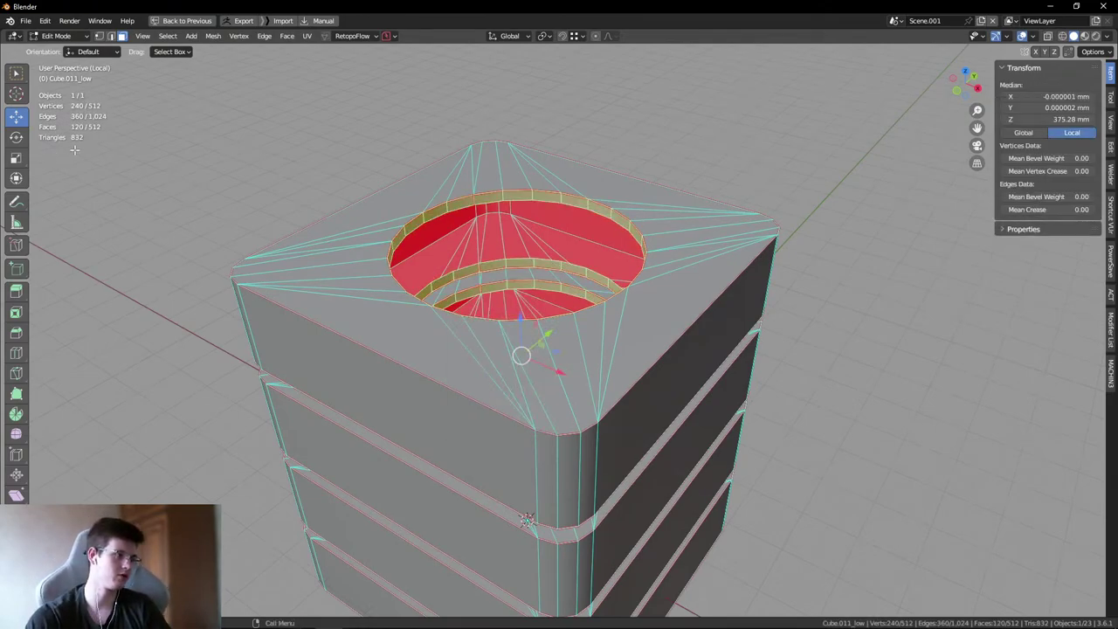
{"action": "key", "text": "x"}
{"action": "left_click", "coordinate": [485, 320]}
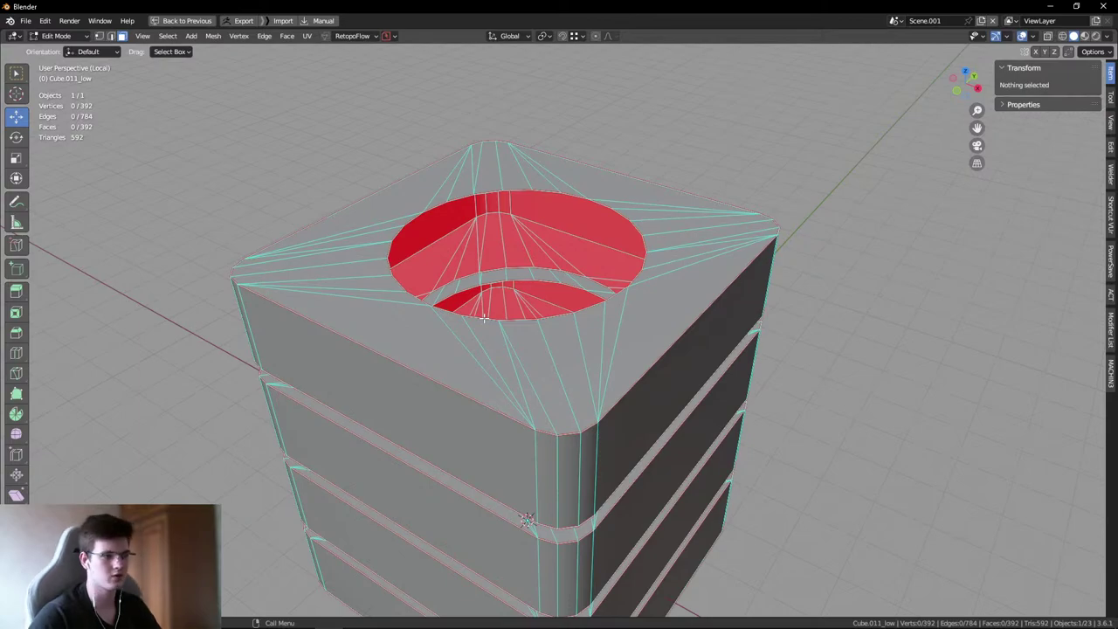
{"action": "middle_click_drag", "start_coordinate": [485, 320], "coordinate": [523, 347]}
{"action": "key", "text": "ctrl+z"}
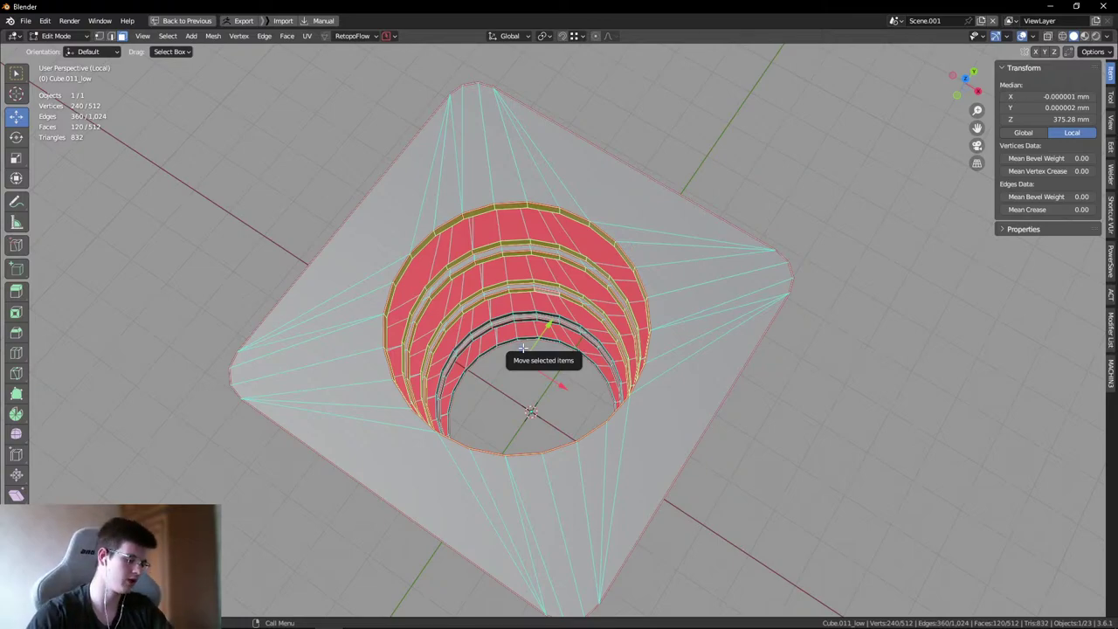
- Leave Local View and examine up close the selected ring faces behind the inner cylinder, between the body's layers
{"action": "key", "text": "KP_Divide"}
{"action": "scroll", "coordinate": [532, 347], "scroll_direction": "up", "scroll_amount": 10}
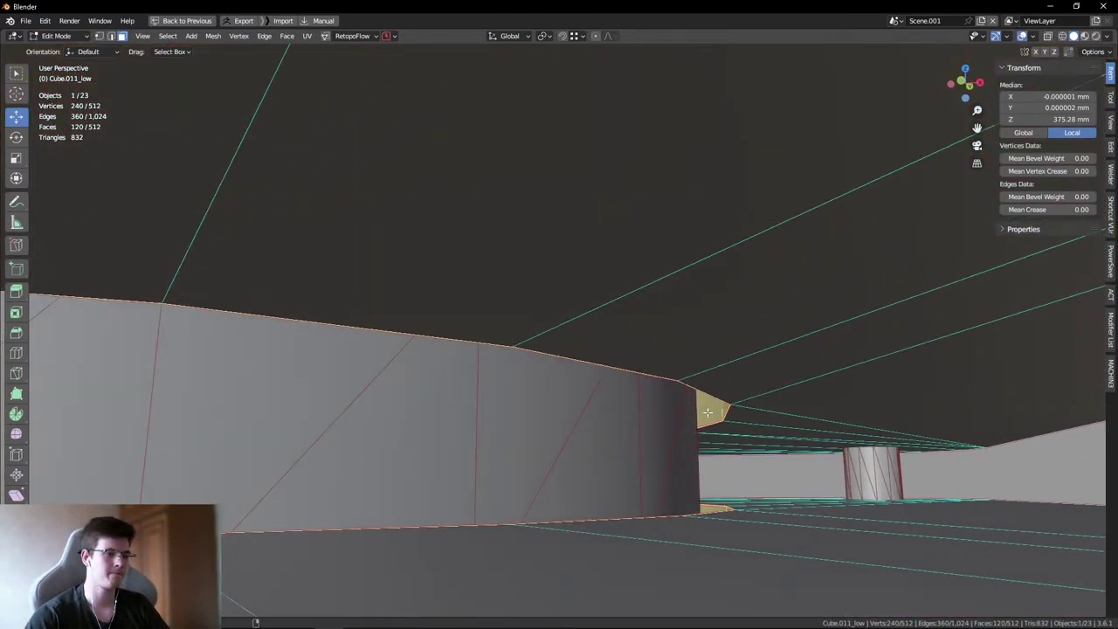
{"action": "right_click", "coordinate": [708, 412]}
{"action": "key", "text": "Escape"}
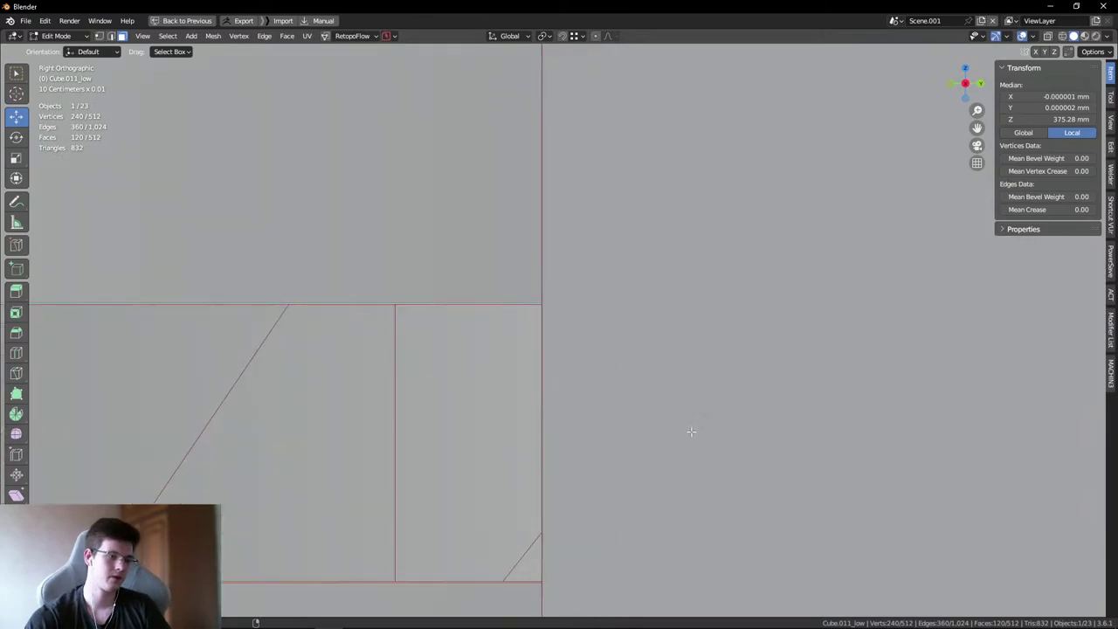
{"action": "scroll", "coordinate": [749, 424], "scroll_direction": "down", "scroll_amount": 8}
{"action": "scroll", "coordinate": [723, 427], "scroll_direction": "up", "scroll_amount": 8}
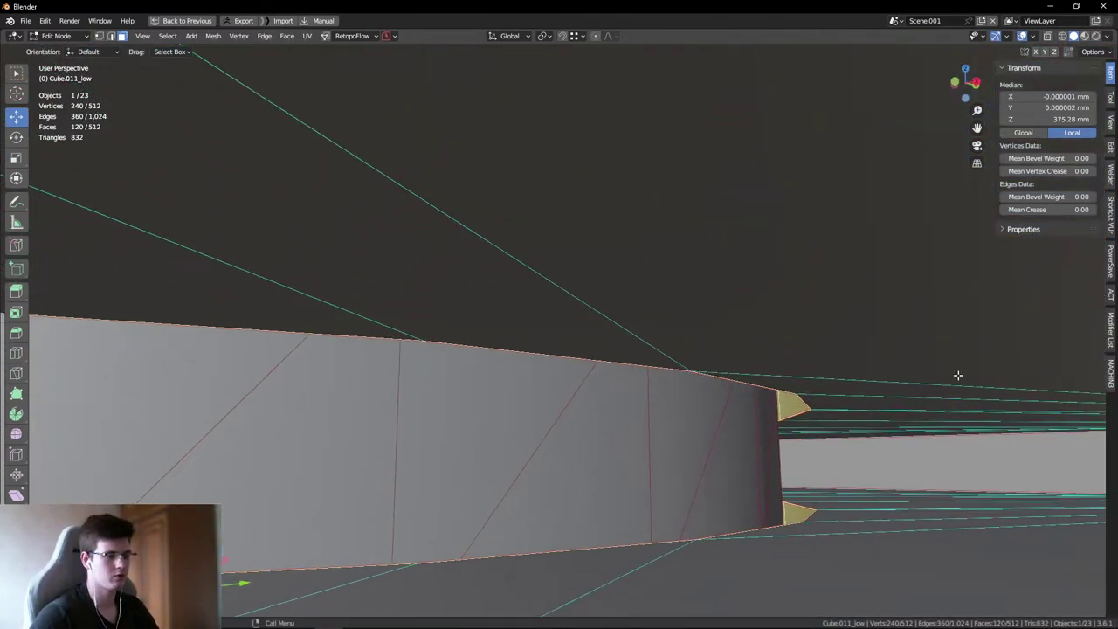
- Scale the selected ring faces down slightly along X and Y only, beside the inner cylinder, and leave Edit Mode with nothing selected
{"action": "middle_click_drag", "start_coordinate": [970, 374], "coordinate": [713, 420]}
{"action": "scroll", "coordinate": [713, 421], "scroll_direction": "up", "scroll_amount": 6}
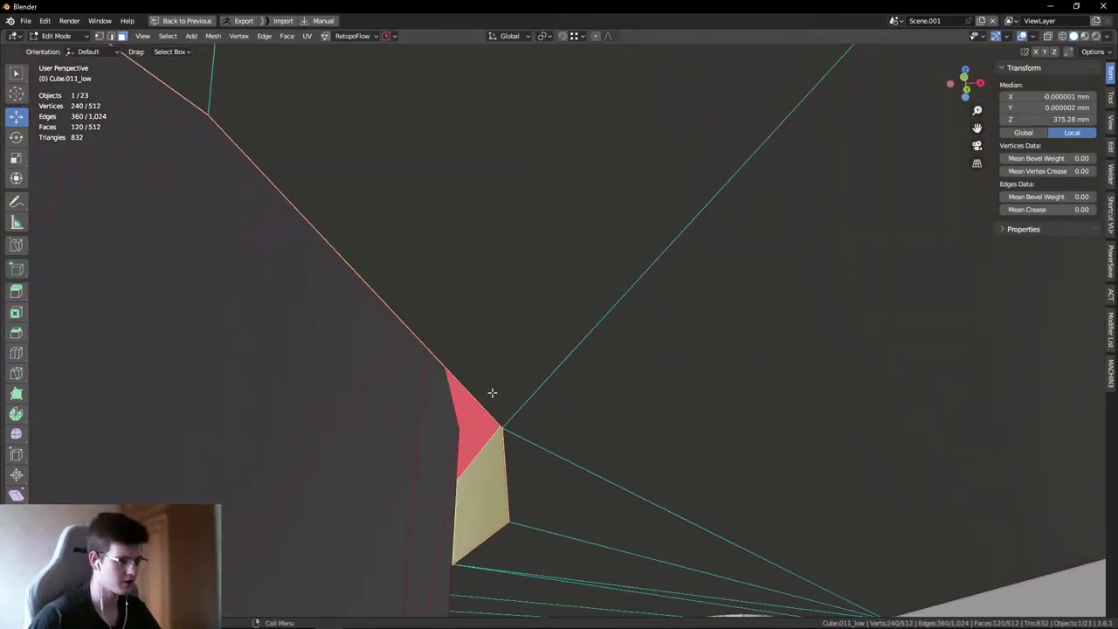
{"action": "scroll", "coordinate": [541, 396], "scroll_direction": "down", "scroll_amount": 4}
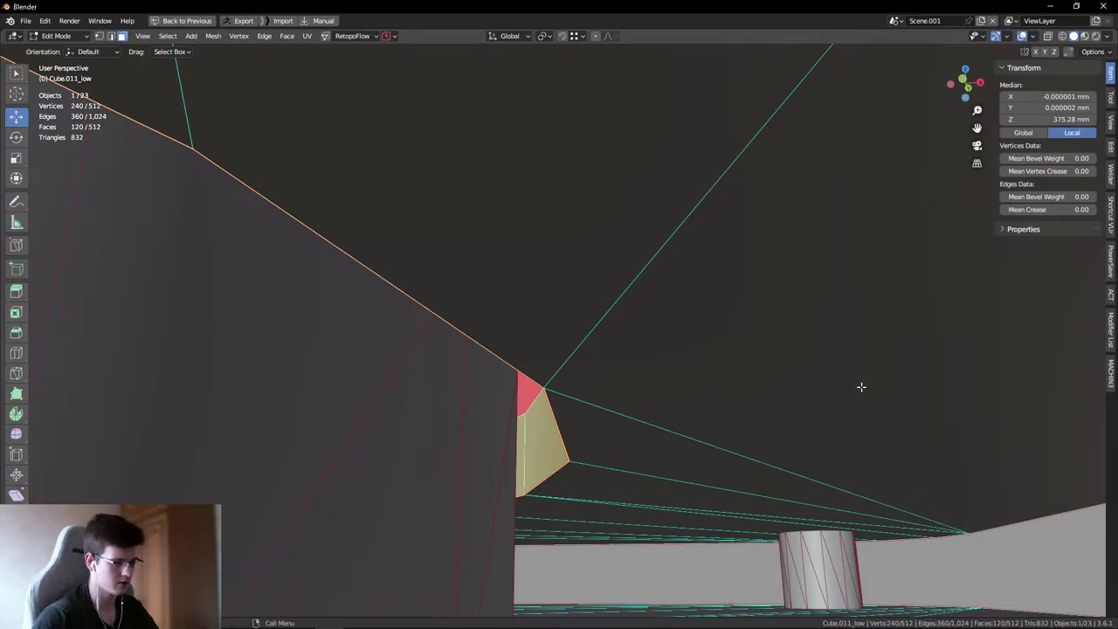
{"action": "middle_click_drag", "start_coordinate": [530, 389], "coordinate": [781, 387]}
{"action": "key", "text": "s"}
{"action": "key", "text": "shift+z"}
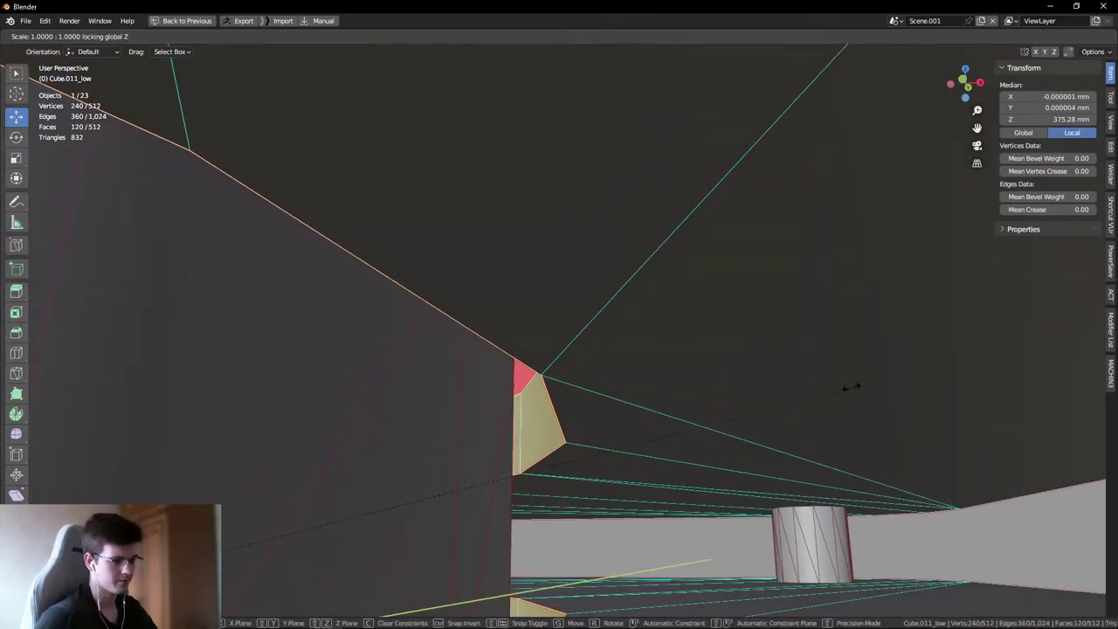
{"action": "left_click", "coordinate": [753, 389]}
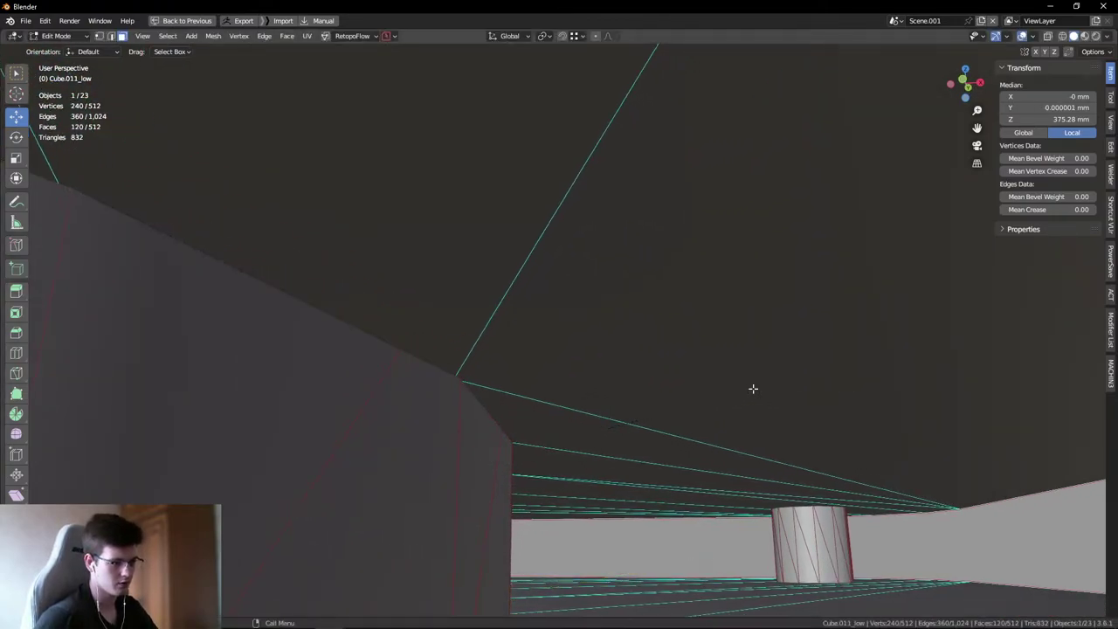
{"action": "middle_click_drag", "start_coordinate": [753, 389], "coordinate": [568, 358]}
{"action": "key", "text": "Tab"}
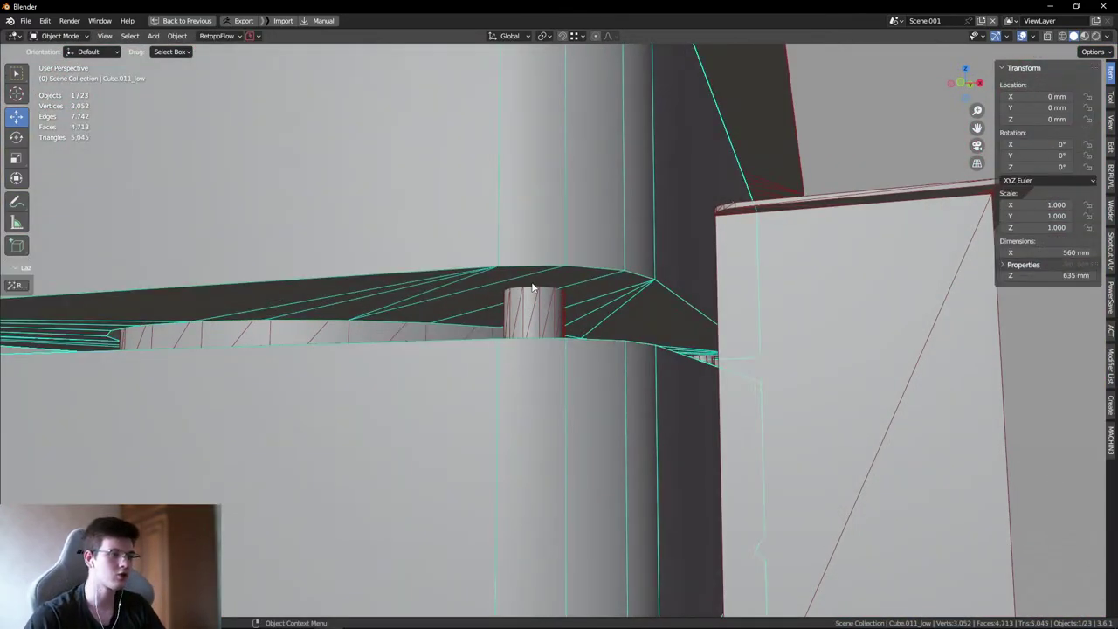
{"action": "scroll", "coordinate": [449, 326], "scroll_direction": "down", "scroll_amount": 10}
{"action": "left_click", "coordinate": [791, 209]}
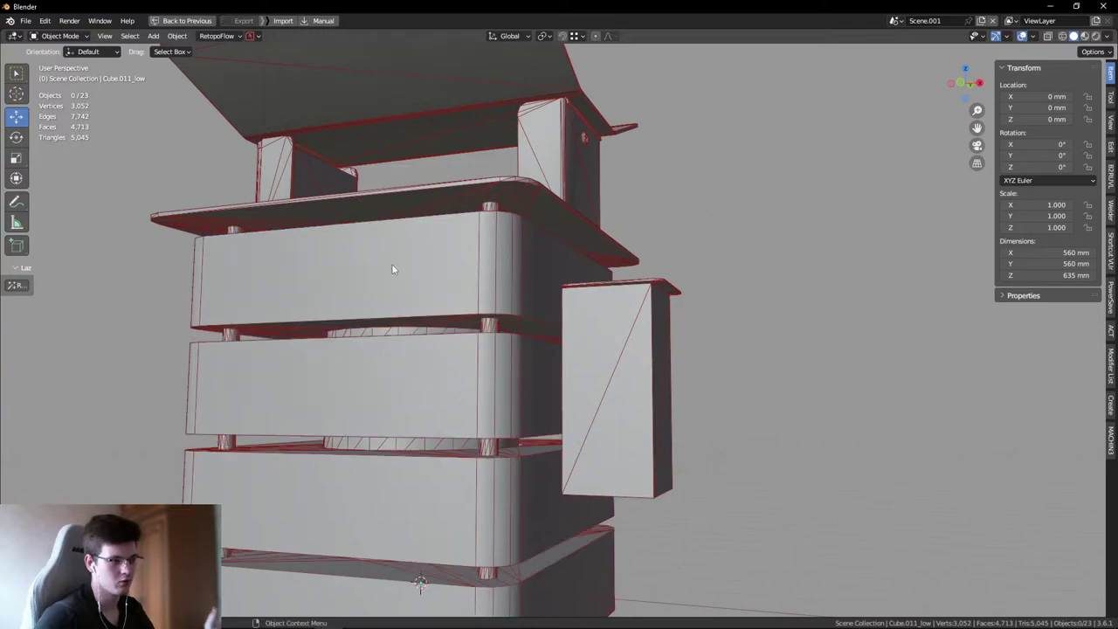
- Select the short connector cylinders between the body's layers and select all their geometry in Edit Mode
{"action": "middle_click_drag", "start_coordinate": [482, 252], "coordinate": [584, 256]}
{"action": "scroll", "coordinate": [470, 332], "scroll_direction": "up", "scroll_amount": 5}
{"action": "left_click", "coordinate": [527, 155]}
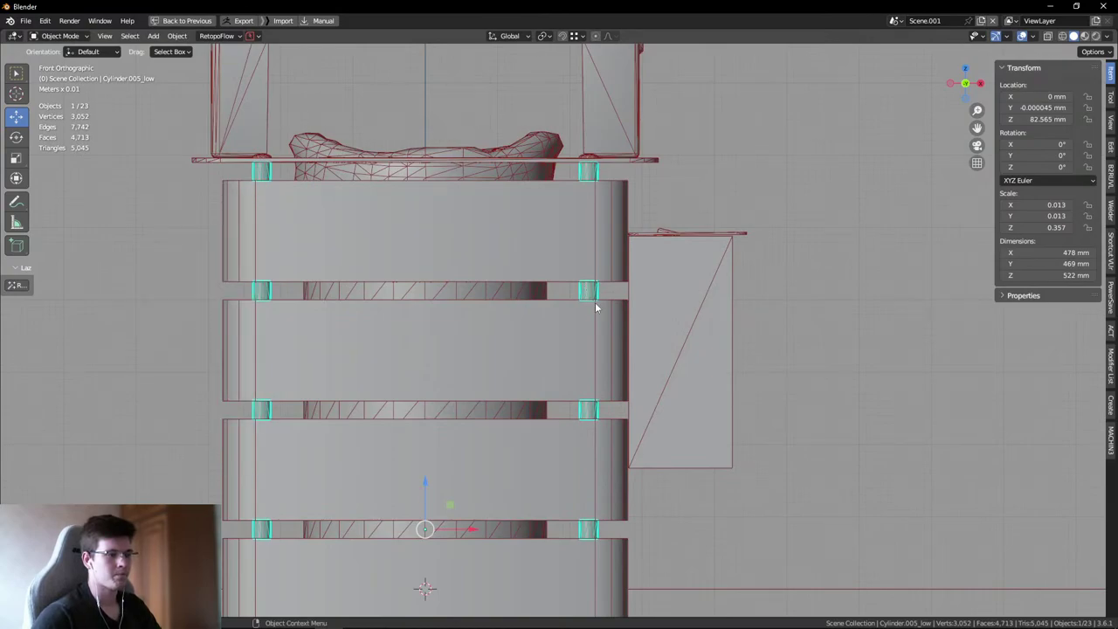
{"action": "middle_click_drag", "start_coordinate": [595, 302], "coordinate": [565, 272], "text": "shift"}
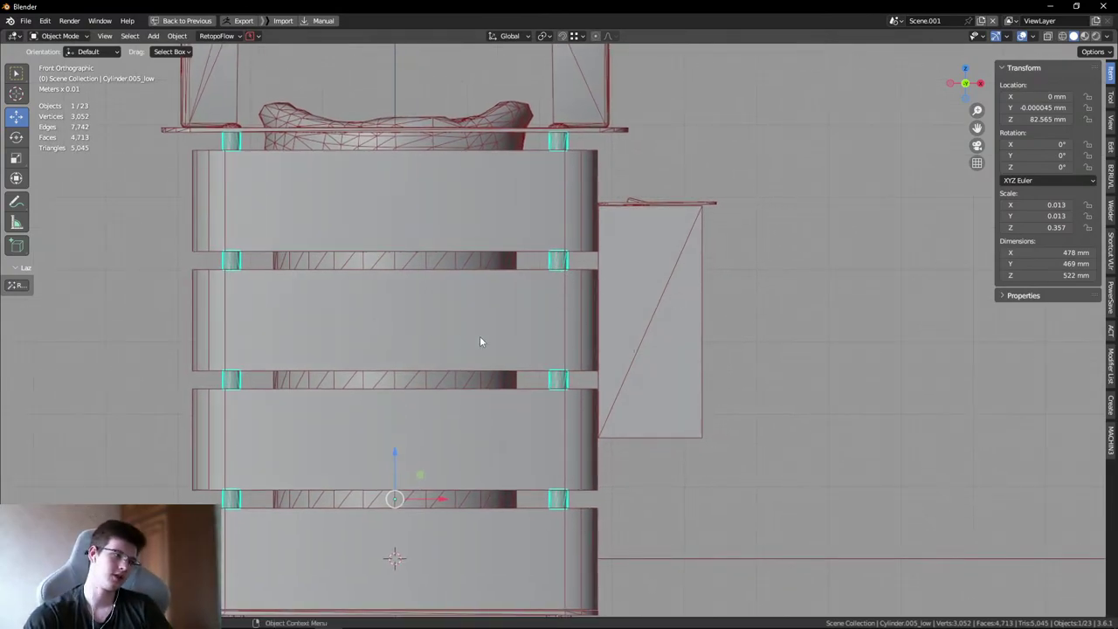
{"action": "scroll", "coordinate": [466, 273], "scroll_direction": "down", "scroll_amount": 2}
{"action": "key", "text": "a"}
{"action": "middle_click_drag", "start_coordinate": [341, 311], "coordinate": [418, 302]}
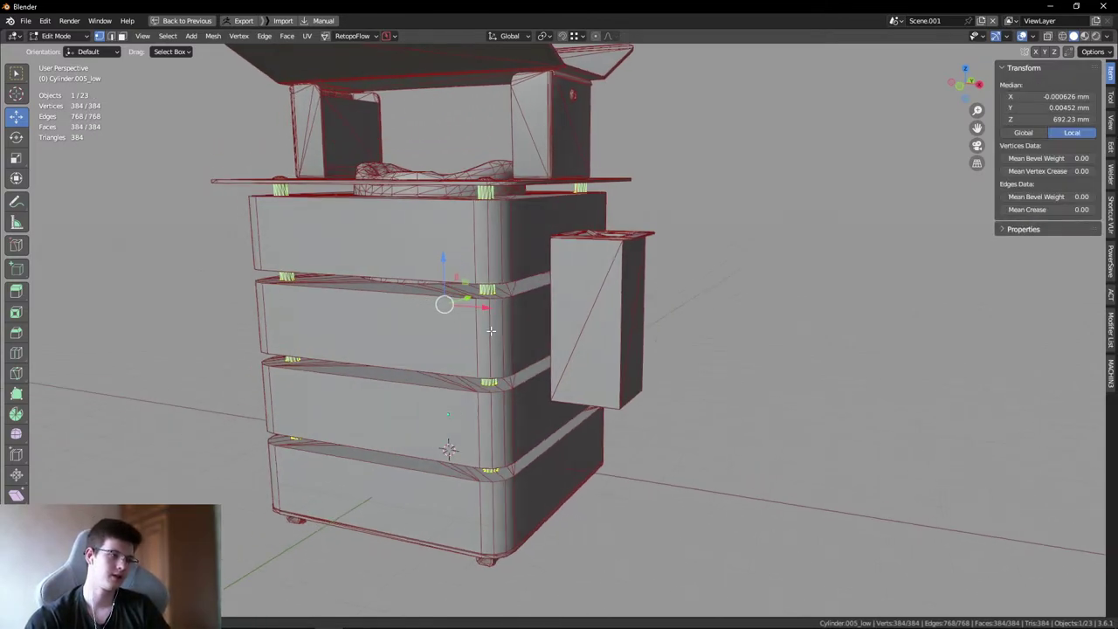
- Delete the connector cylinders in the three lower gaps in X-ray view, keeping only the uppermost set of four
{"action": "middle_click_drag", "start_coordinate": [505, 330], "coordinate": [516, 325]}
{"action": "key", "text": "alt+z"}
{"action": "left_click_drag", "start_coordinate": [399, 233], "coordinate": [699, 568]}
{"action": "key", "text": "x"}
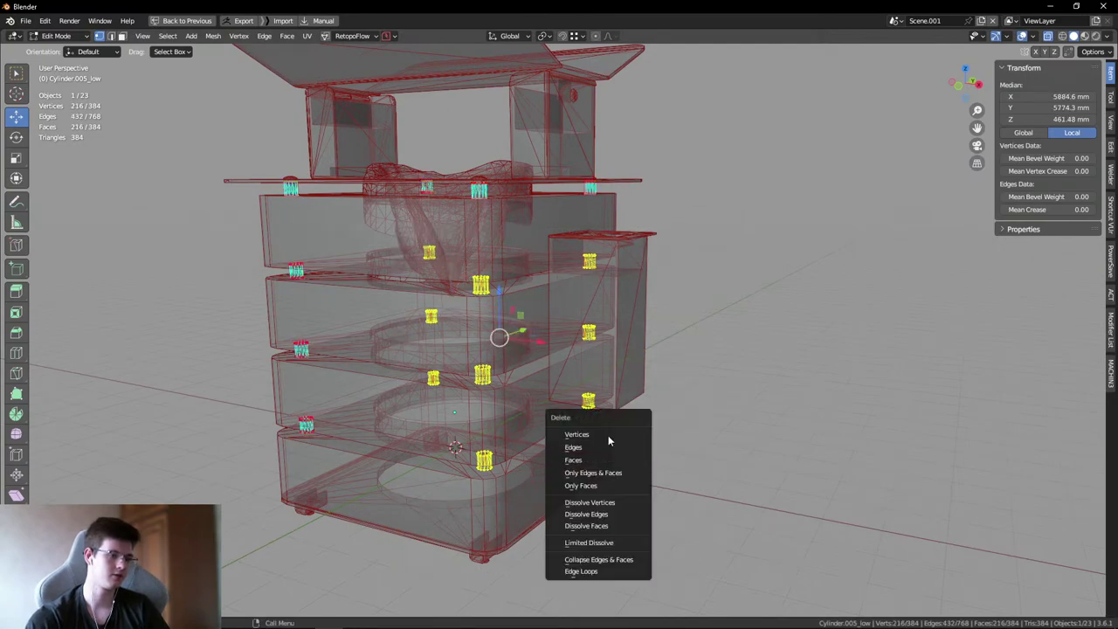
{"action": "left_click", "coordinate": [607, 439]}
{"action": "left_click_drag", "start_coordinate": [253, 247], "coordinate": [450, 487]}
{"action": "key", "text": "x"}
{"action": "left_click", "coordinate": [449, 487]}
- Move the lower vertices of the remaining connector cylinders down along Z, from the front view, until they reach into the lowest body layer
{"action": "key", "text": "KP_1"}
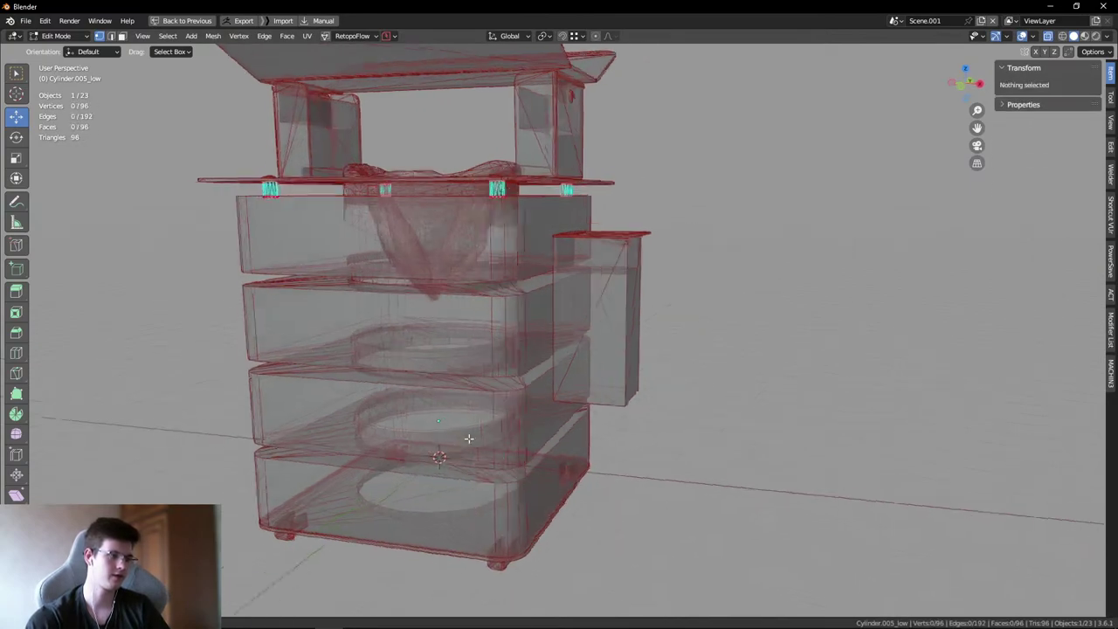
{"action": "left_click_drag", "start_coordinate": [214, 313], "coordinate": [641, 196]}
{"action": "key", "text": "g"}
{"action": "key", "text": "z"}
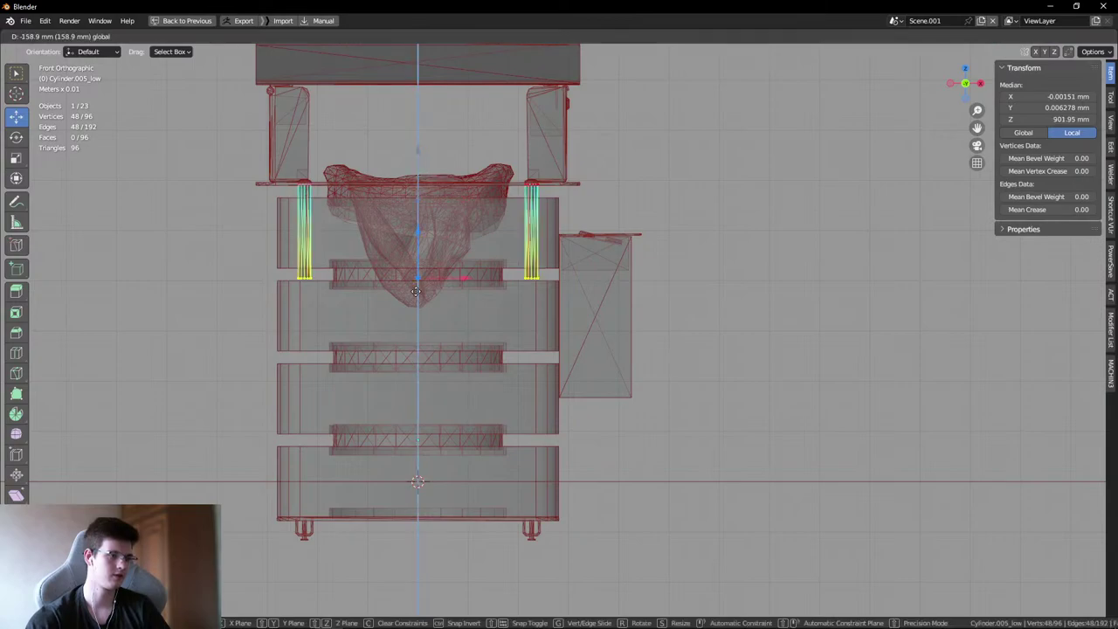
{"action": "left_click", "coordinate": [245, 342]}
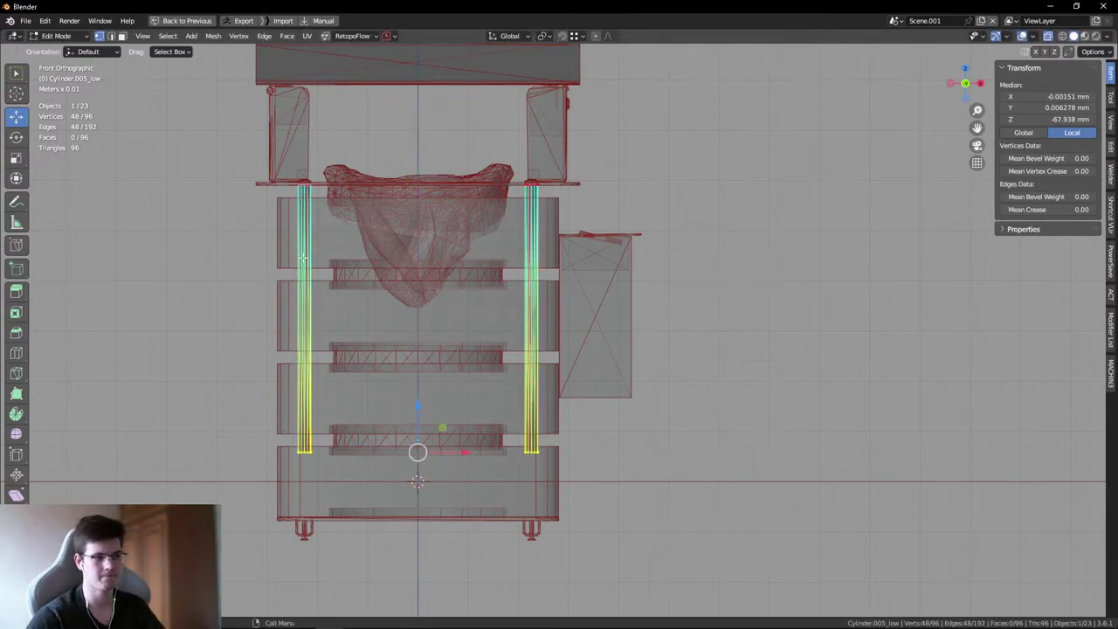
{"action": "key", "text": "alt+a"}
- Examine the lengthened connector cylinders in the front view with X-ray off and on, along with their UV islands in the UV editor
{"action": "middle_click_drag", "start_coordinate": [303, 258], "coordinate": [497, 247]}
{"action": "scroll", "coordinate": [497, 247], "scroll_direction": "up", "scroll_amount": 5}
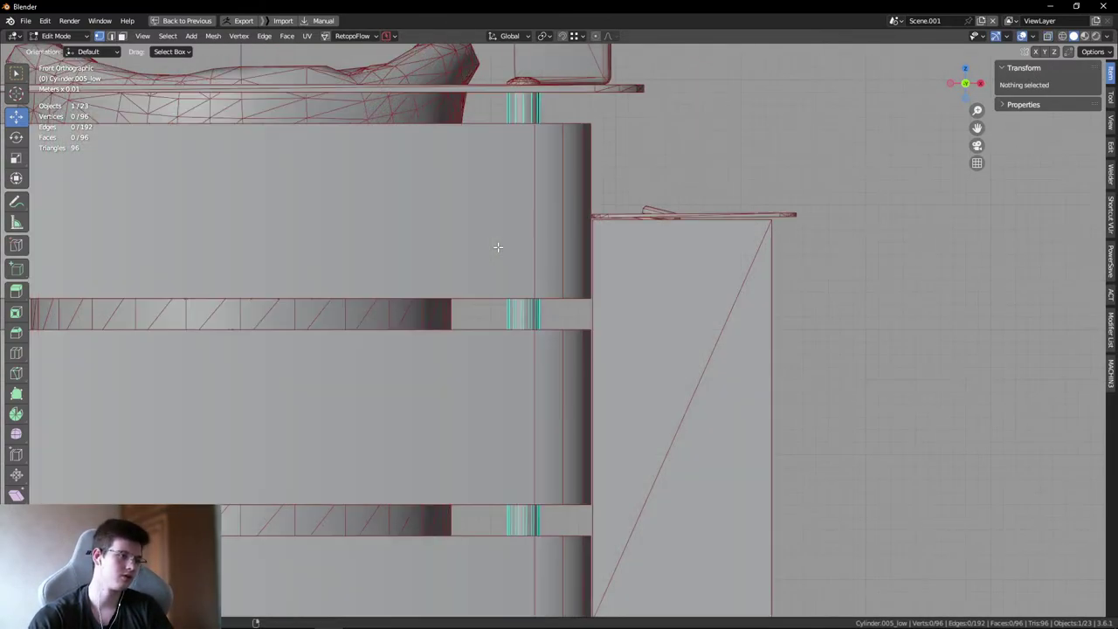
{"action": "scroll", "coordinate": [497, 248], "scroll_direction": "down", "scroll_amount": 6}
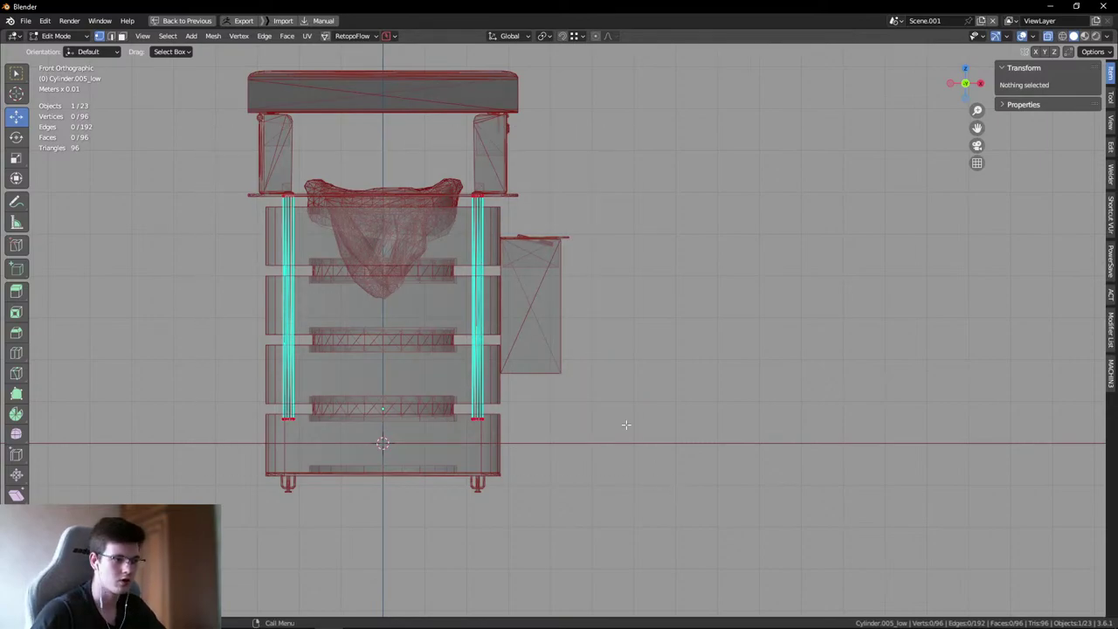
{"action": "scroll", "coordinate": [479, 229], "scroll_direction": "up", "scroll_amount": 4}
{"action": "scroll", "coordinate": [476, 218], "scroll_direction": "down", "scroll_amount": 2}
{"action": "scroll", "coordinate": [475, 206], "scroll_direction": "up", "scroll_amount": 3}
{"action": "key", "text": "ctrl+space"}
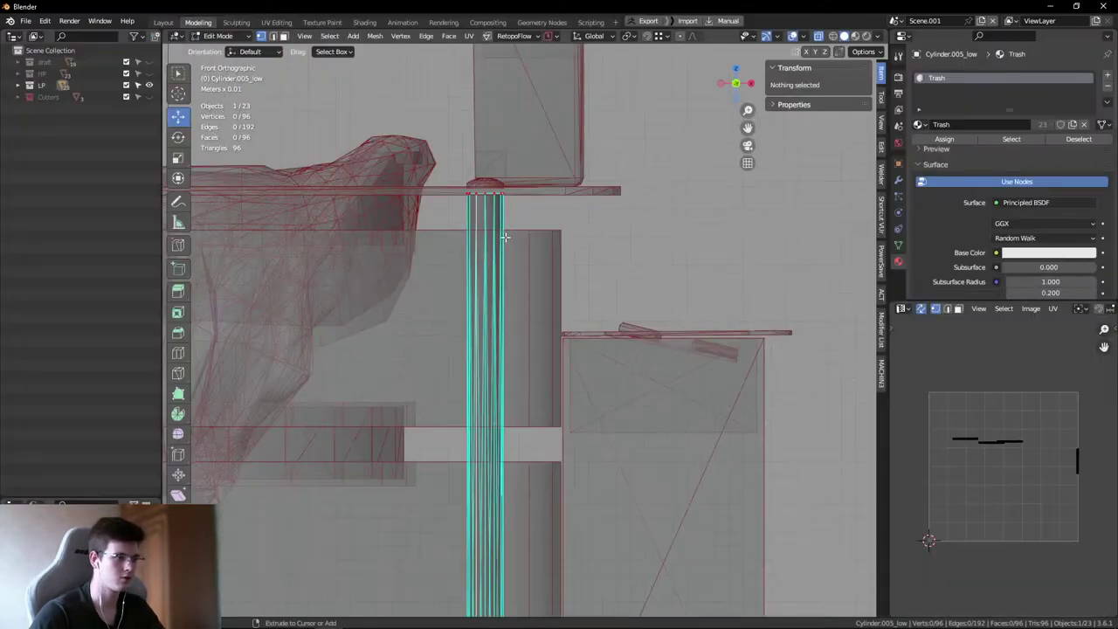
{"action": "scroll", "coordinate": [959, 435], "scroll_direction": "up", "scroll_amount": 4}
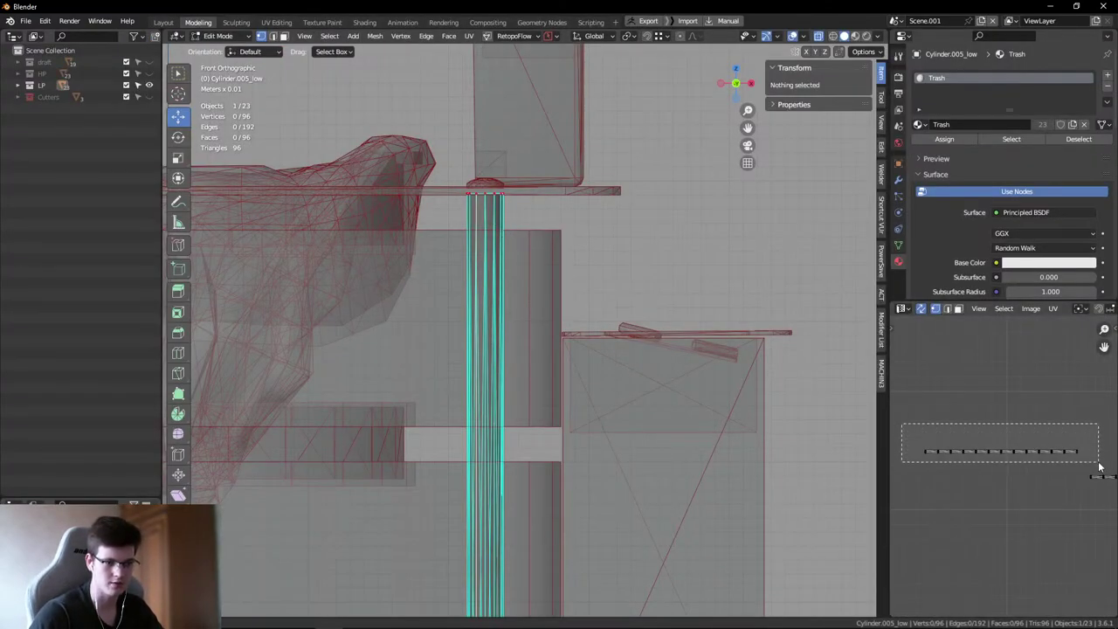
{"action": "left_click_drag", "start_coordinate": [443, 238], "coordinate": [530, 409]}
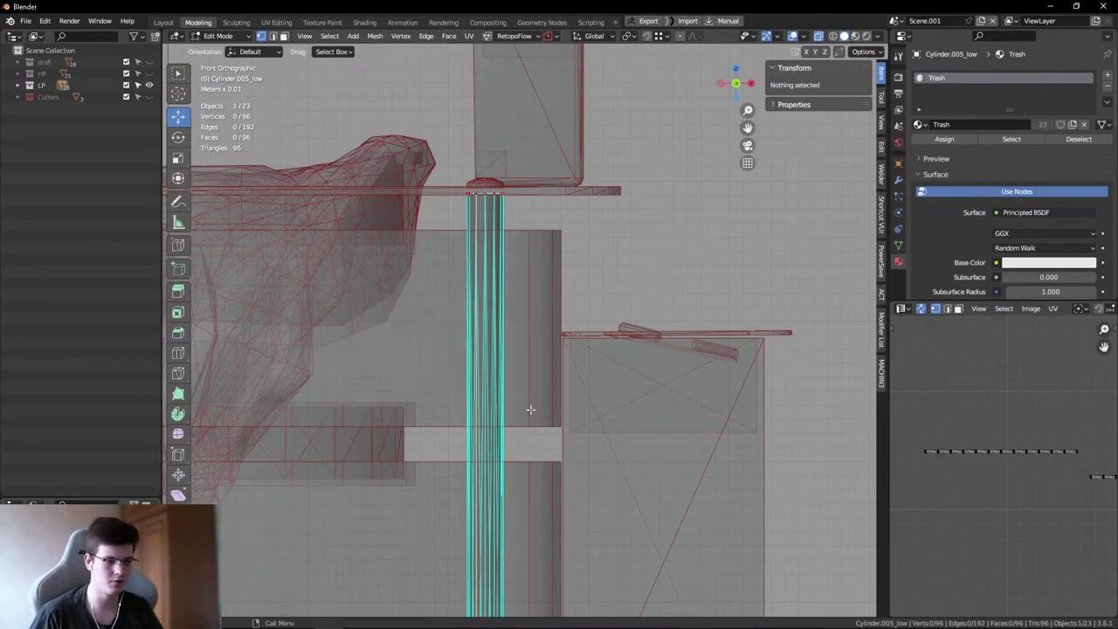
{"action": "scroll", "coordinate": [531, 408], "scroll_direction": "down", "scroll_amount": 4}
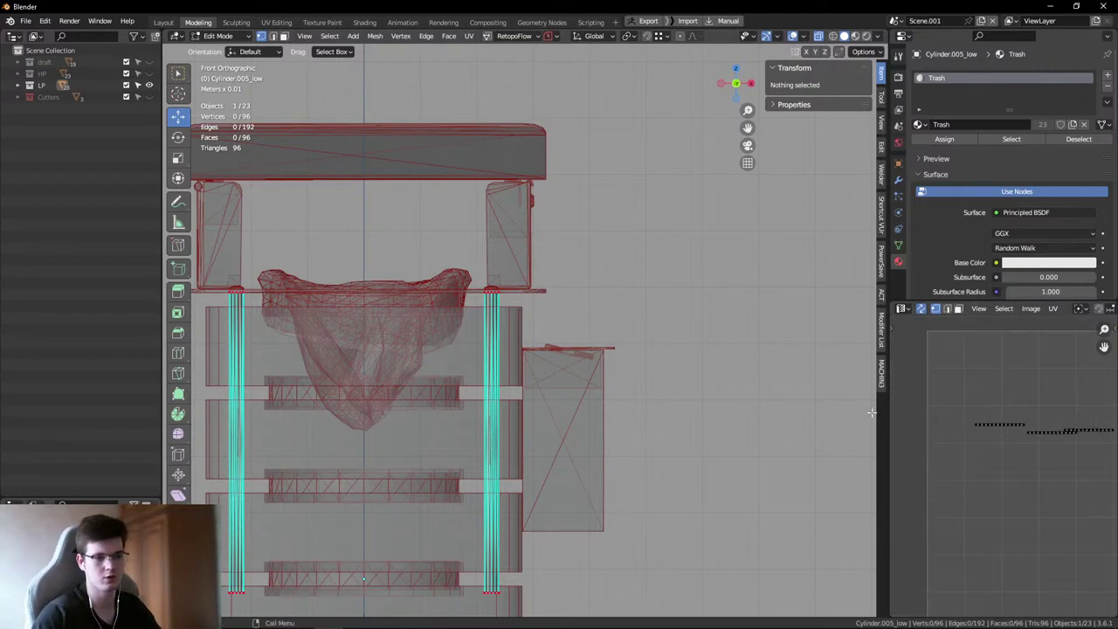
- Return to Object Mode with X-ray off and review the whole bin's mesh from several angles
{"action": "key", "text": "Tab"}
{"action": "middle_click_drag", "start_coordinate": [524, 332], "coordinate": [492, 370]}
{"action": "right_click", "coordinate": [396, 320]}
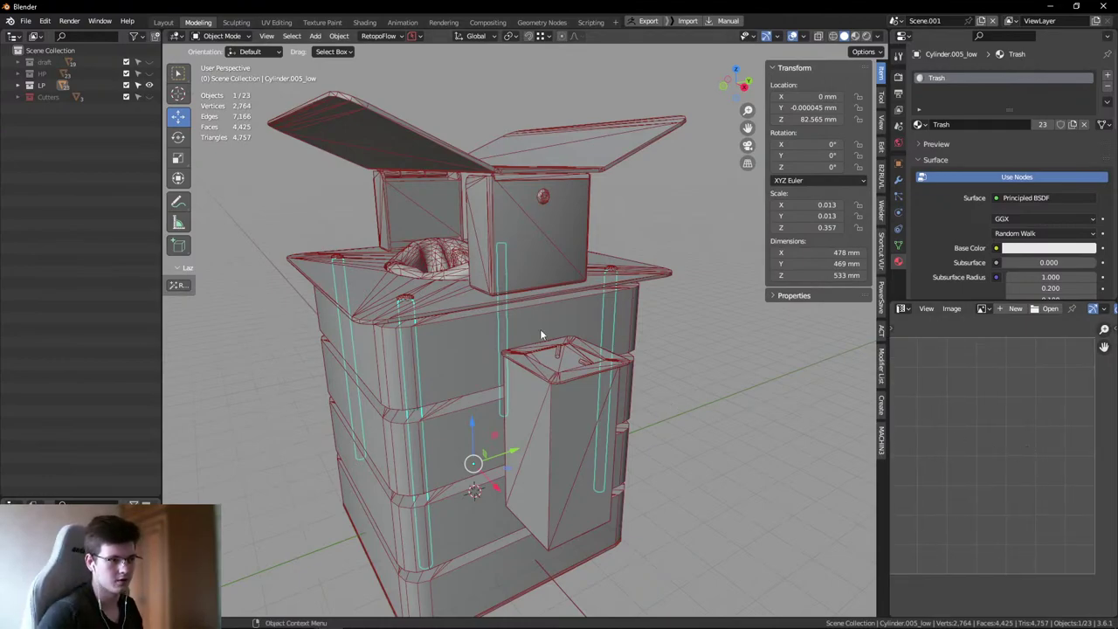
{"action": "middle_click_drag", "start_coordinate": [258, 250], "coordinate": [353, 305]}
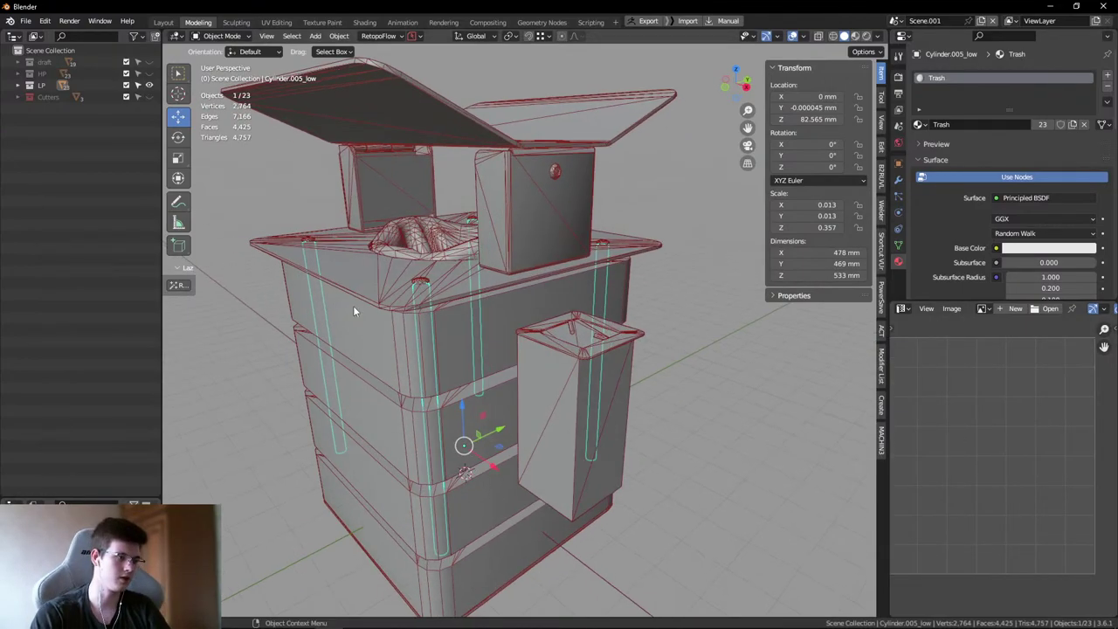
{"action": "key", "text": "Tab"}
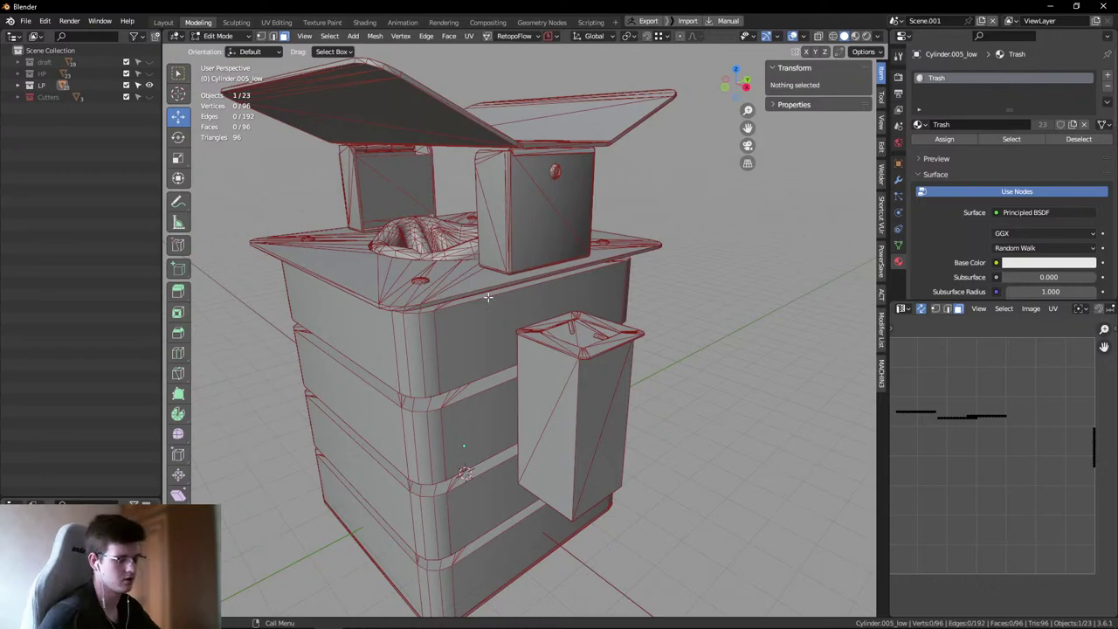
{"action": "key", "text": "Tab"}
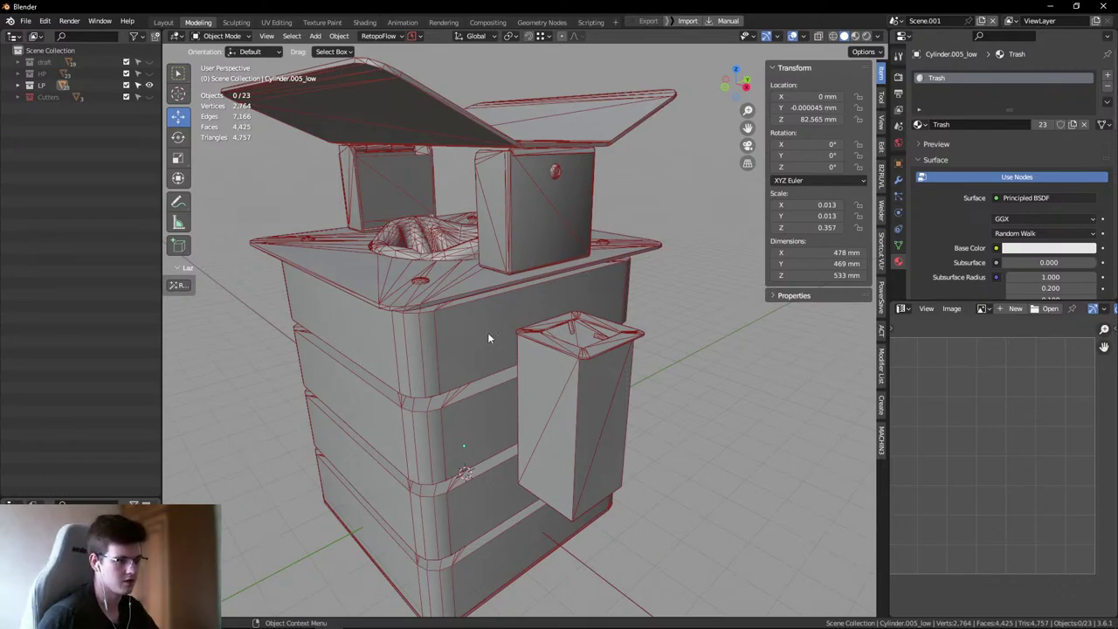
{"action": "middle_click_drag", "start_coordinate": [487, 332], "coordinate": [690, 327]}
{"action": "middle_click_drag", "start_coordinate": [576, 350], "coordinate": [530, 340]}
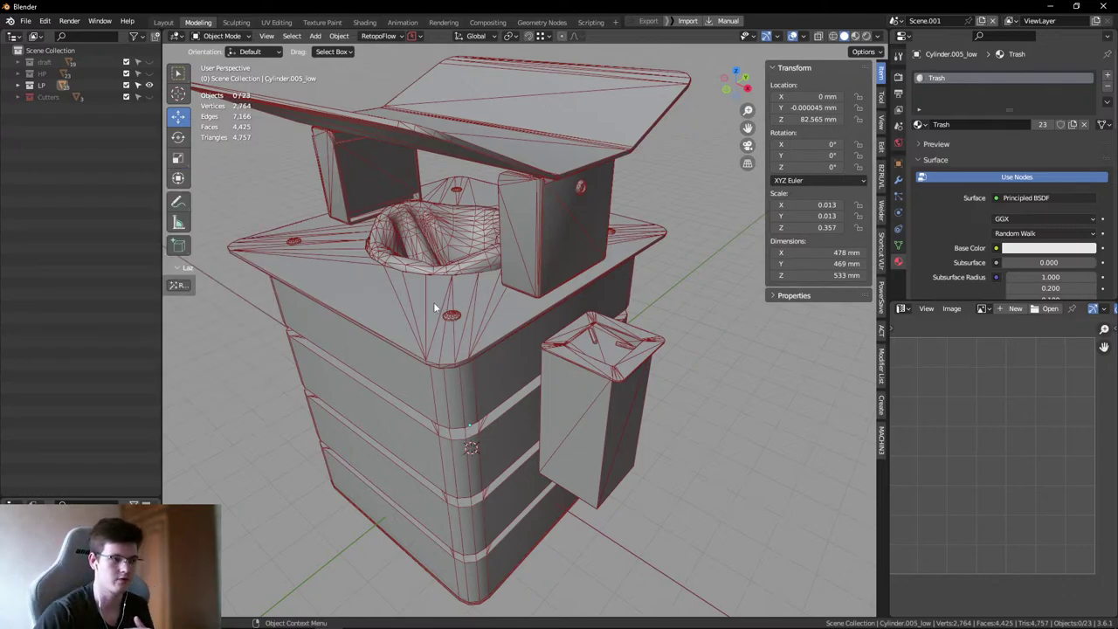
{"action": "middle_click_drag", "start_coordinate": [434, 308], "coordinate": [371, 284]}
{"action": "middle_click_drag", "start_coordinate": [741, 331], "coordinate": [450, 357]}
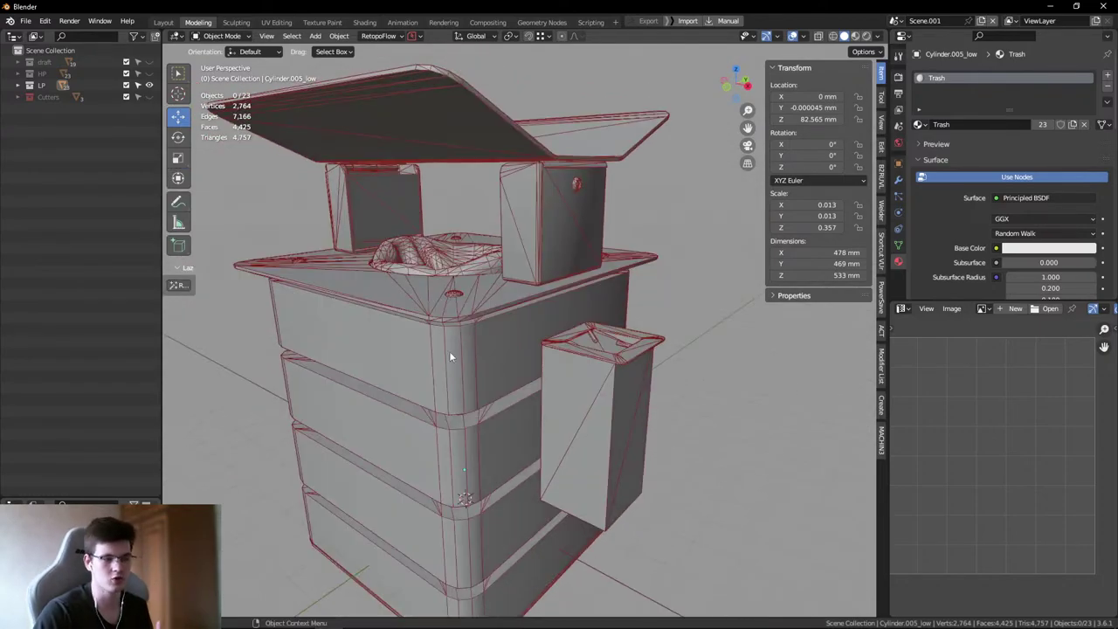
- Inspect a connector cylinder inside the body up close, and view the bin from above in a maximized viewport
{"action": "scroll", "coordinate": [647, 380], "scroll_direction": "up", "scroll_amount": 10}
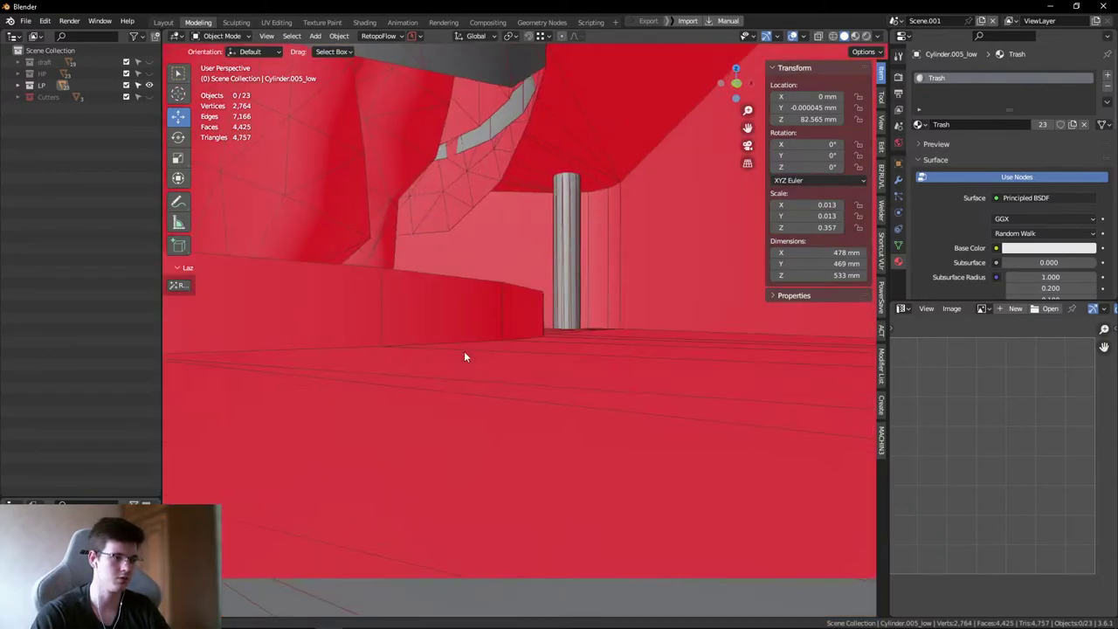
{"action": "middle_click_drag", "start_coordinate": [502, 367], "coordinate": [532, 392]}
{"action": "scroll", "coordinate": [532, 391], "scroll_direction": "down", "scroll_amount": 10}
{"action": "key", "text": "ctrl+space"}
{"action": "right_click", "coordinate": [328, 330]}
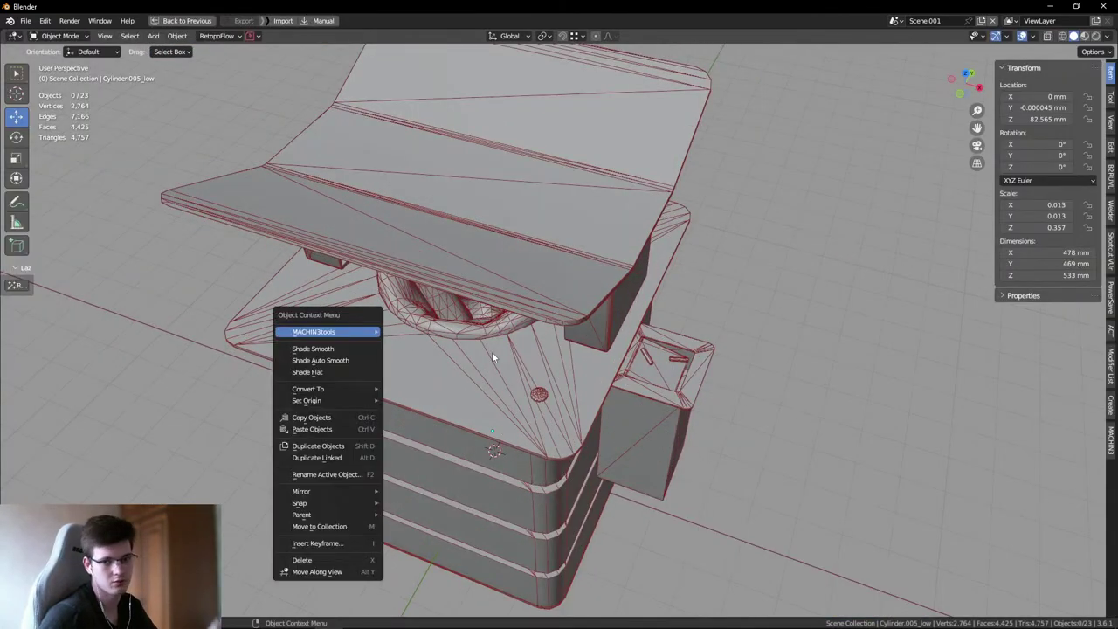
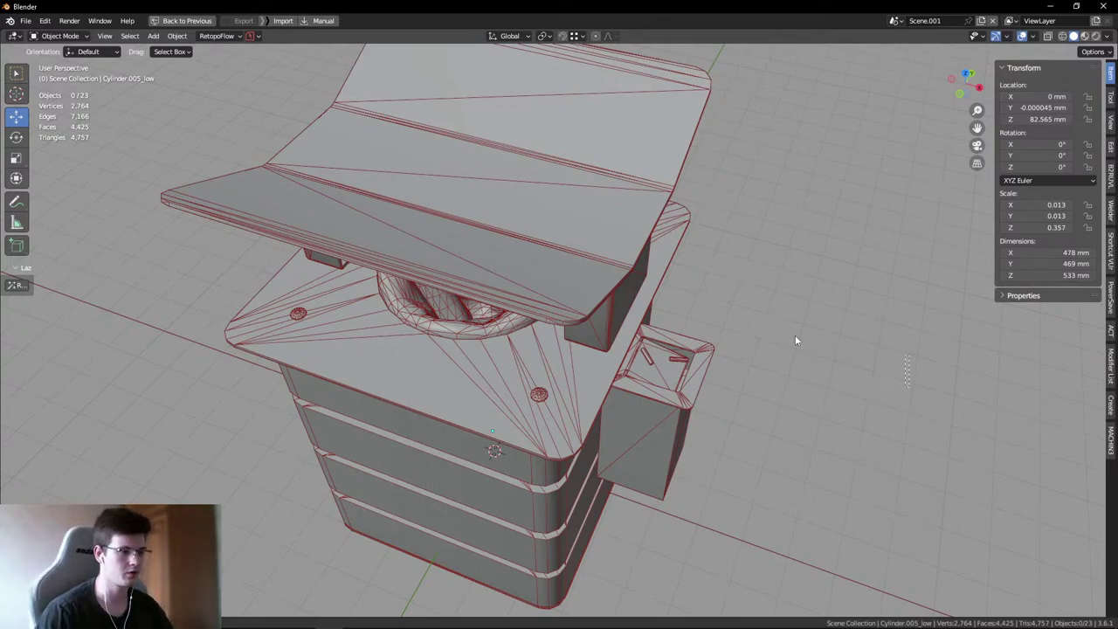
{"action": "key", "text": "alt+Tab"}
{"action": "left_click_drag", "start_coordinate": [1044, 411], "coordinate": [891, 273]}
{"action": "key", "text": "alt+Tab"}
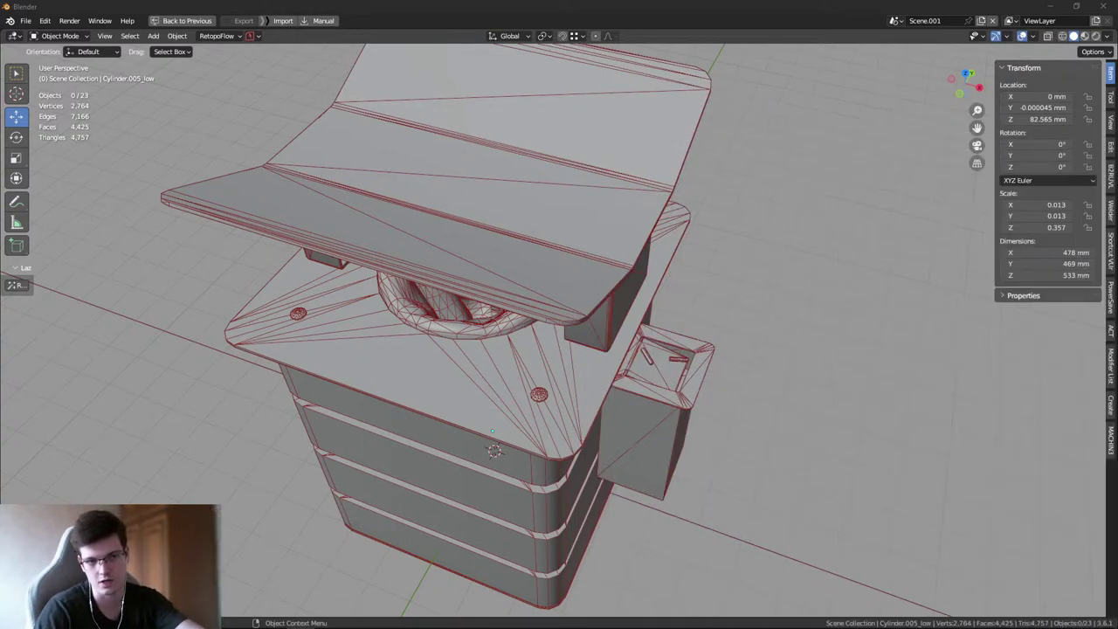
- Examine the trash bag's mesh in the opening, and select the connector cylinders to inspect how they run through the body's layers
{"action": "scroll", "coordinate": [638, 387], "scroll_direction": "up", "scroll_amount": 10}
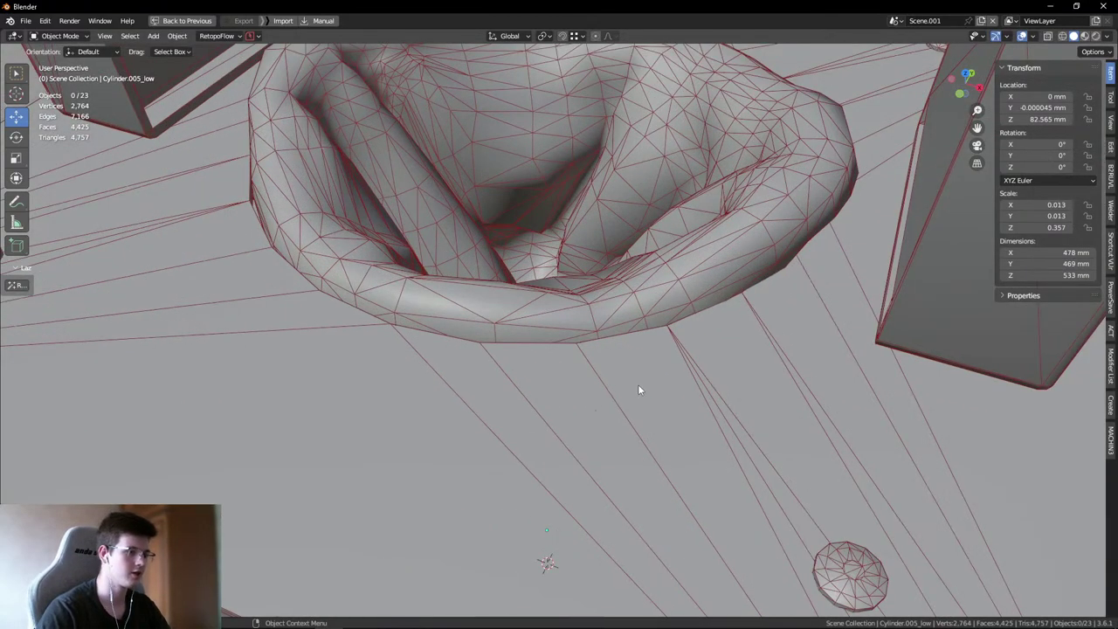
{"action": "scroll", "coordinate": [446, 216], "scroll_direction": "up", "scroll_amount": 5}
{"action": "scroll", "coordinate": [534, 270], "scroll_direction": "down", "scroll_amount": 5}
{"action": "middle_click_drag", "start_coordinate": [533, 270], "coordinate": [424, 259]}
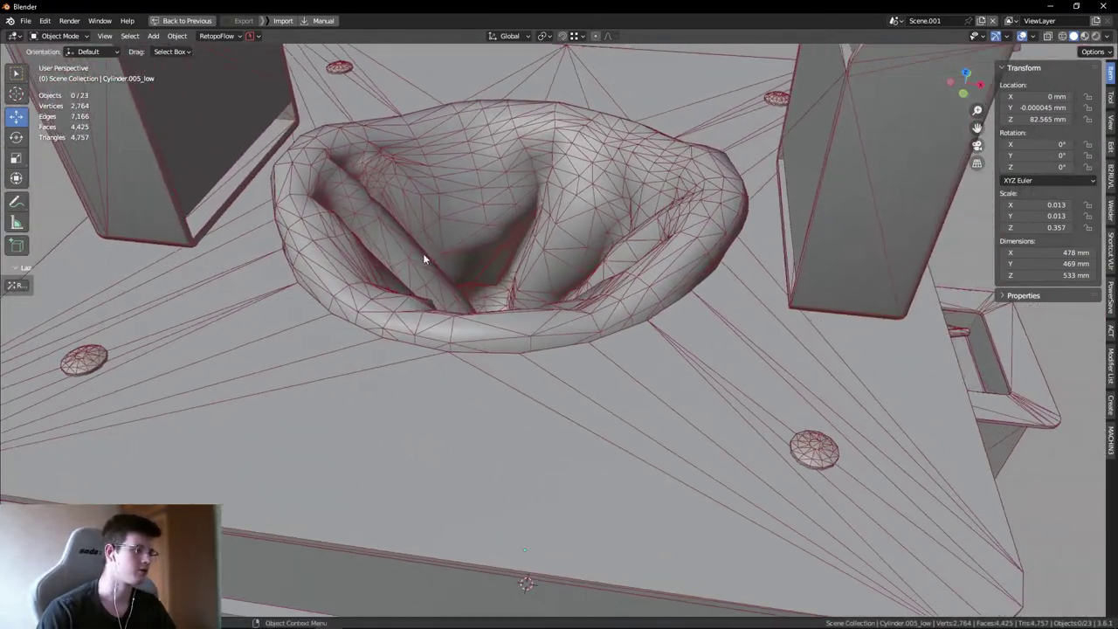
{"action": "scroll", "coordinate": [579, 296], "scroll_direction": "up", "scroll_amount": 5}
{"action": "middle_click_drag", "start_coordinate": [579, 296], "coordinate": [594, 279]}
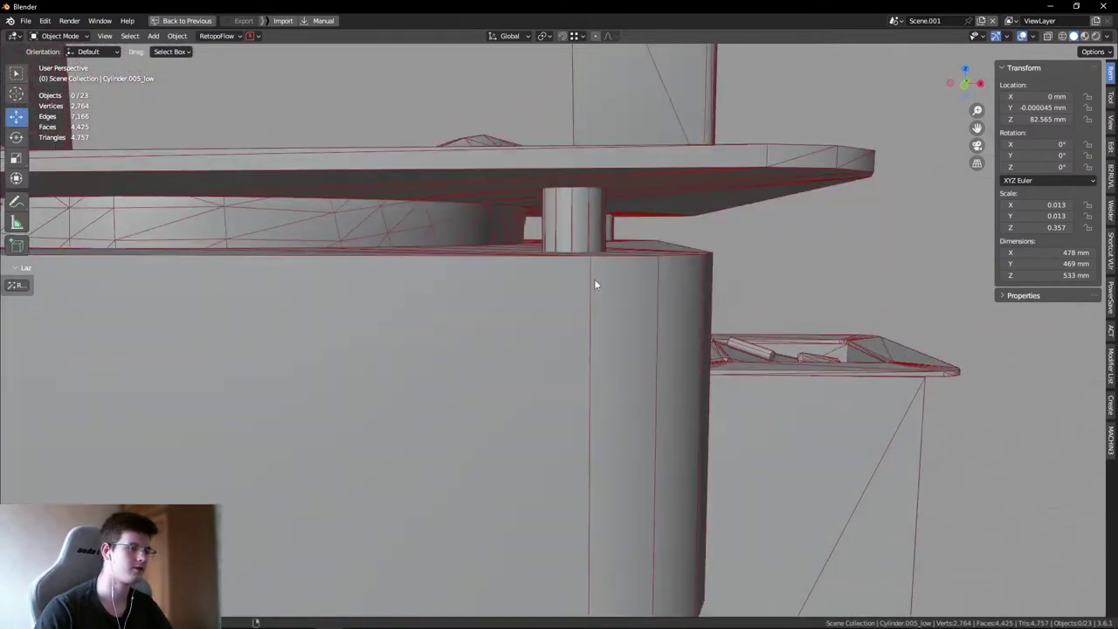
{"action": "scroll", "coordinate": [575, 185], "scroll_direction": "up", "scroll_amount": 3}
{"action": "left_click", "coordinate": [526, 224]}
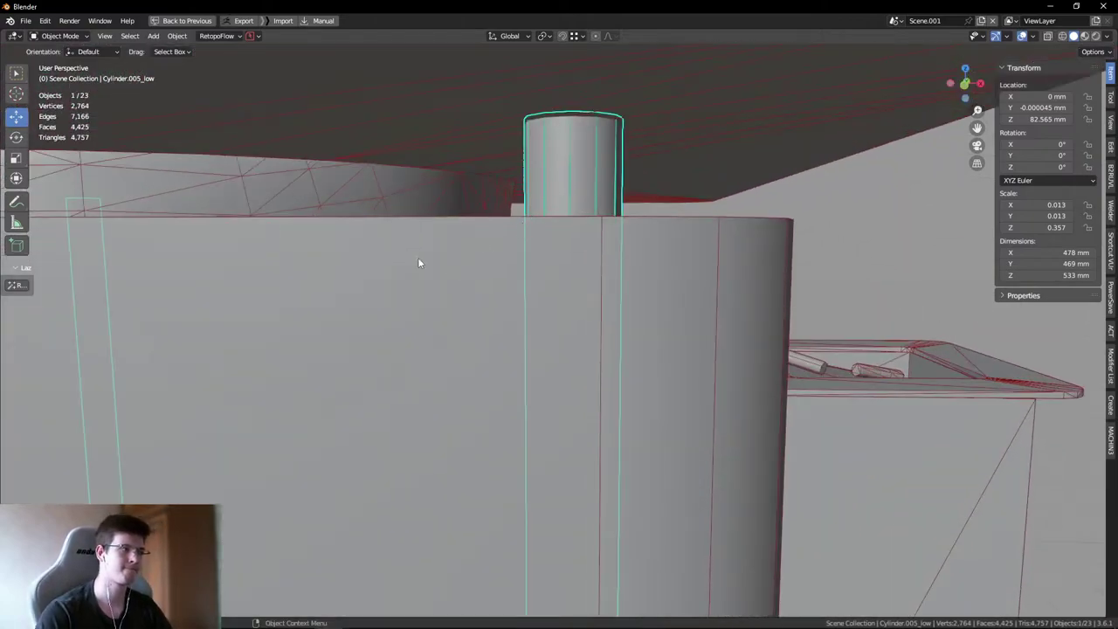
{"action": "scroll", "coordinate": [424, 265], "scroll_direction": "down", "scroll_amount": 3}
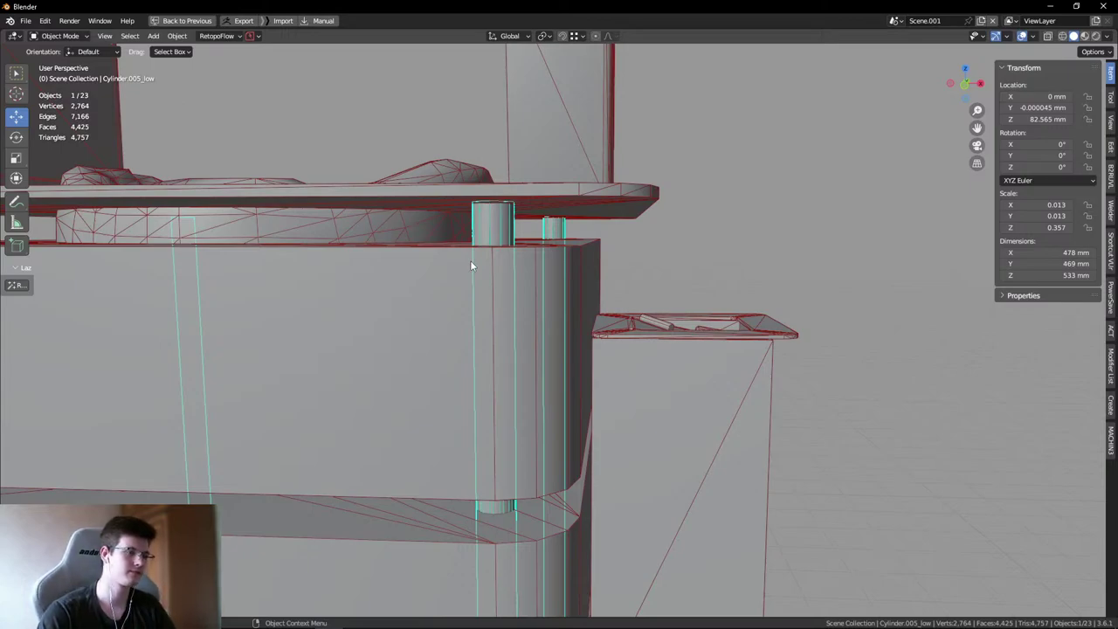
{"action": "scroll", "coordinate": [470, 260], "scroll_direction": "down", "scroll_amount": 5}
{"action": "middle_click_drag", "start_coordinate": [462, 260], "coordinate": [447, 274]}
{"action": "scroll", "coordinate": [448, 274], "scroll_direction": "up", "scroll_amount": 1}
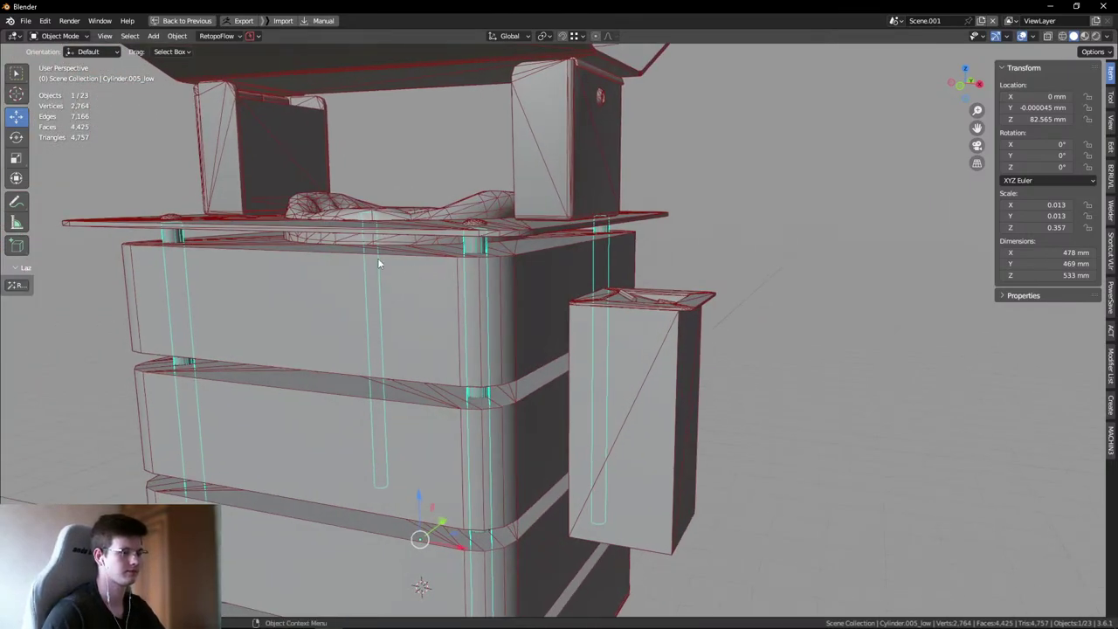
- Examine the selected connector cylinders where they pass through the top plate, viewing the bin from above
{"action": "left_click", "coordinate": [538, 298]}
{"action": "left_click", "coordinate": [468, 252]}
{"action": "scroll", "coordinate": [801, 339], "scroll_direction": "down", "scroll_amount": 2}
{"action": "middle_click_drag", "start_coordinate": [800, 339], "coordinate": [745, 396]}
{"action": "scroll", "coordinate": [524, 336], "scroll_direction": "up", "scroll_amount": 2}
{"action": "scroll", "coordinate": [525, 335], "scroll_direction": "up", "scroll_amount": 4}
{"action": "scroll", "coordinate": [458, 335], "scroll_direction": "down", "scroll_amount": 3}
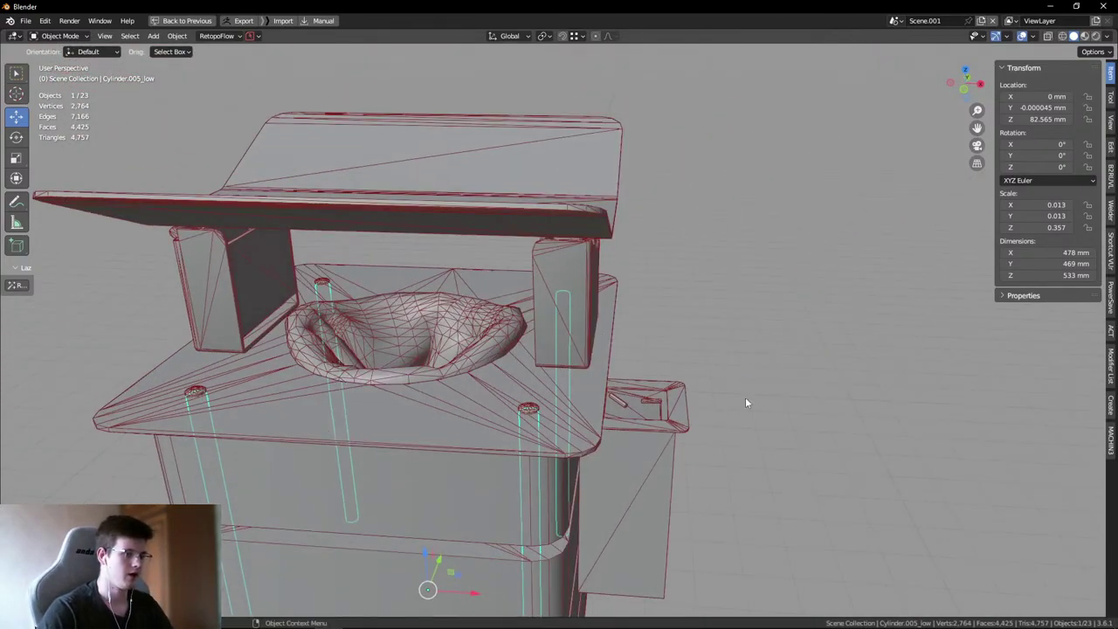
- Clear the selection and inspect the bin's underside, including the mesh of the foot brackets and bolts at the corners
{"action": "left_click", "coordinate": [745, 397]}
{"action": "middle_click_drag", "start_coordinate": [721, 309], "coordinate": [611, 497]}
{"action": "scroll", "coordinate": [393, 325], "scroll_direction": "up", "scroll_amount": 3}
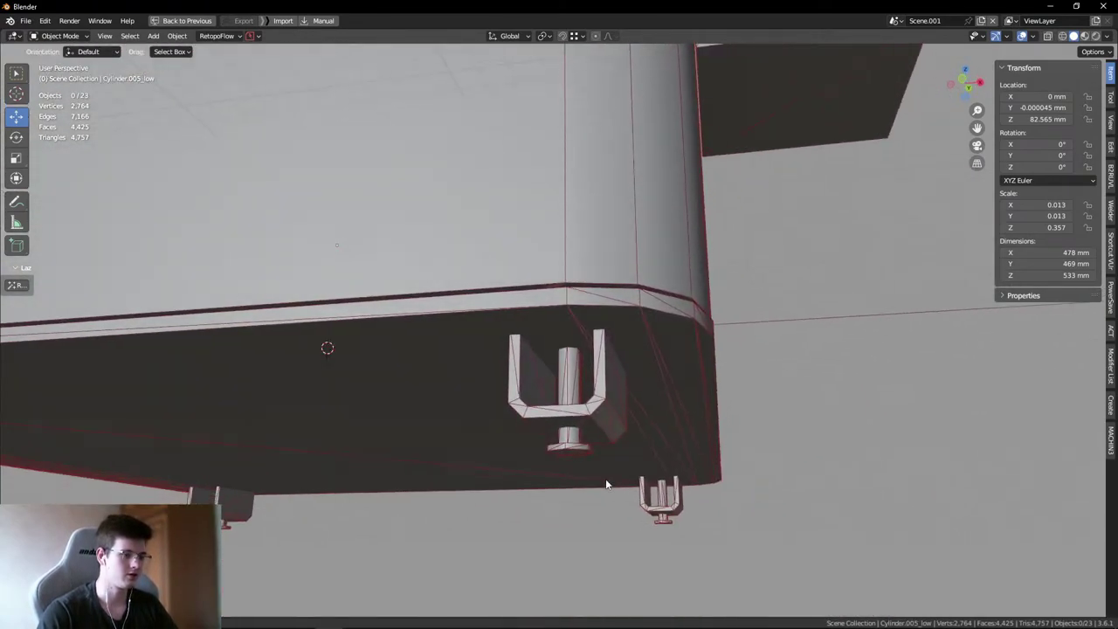
{"action": "scroll", "coordinate": [611, 498], "scroll_direction": "down", "scroll_amount": 2}
{"action": "scroll", "coordinate": [590, 364], "scroll_direction": "up", "scroll_amount": 2}
{"action": "mouse_move", "coordinate": [590, 365]}
{"action": "middle_mouse_down"}
{"action": "mouse_move", "coordinate": [571, 369]}
{"action": "mouse_move", "coordinate": [579, 355]}
{"action": "middle_mouse_up"}
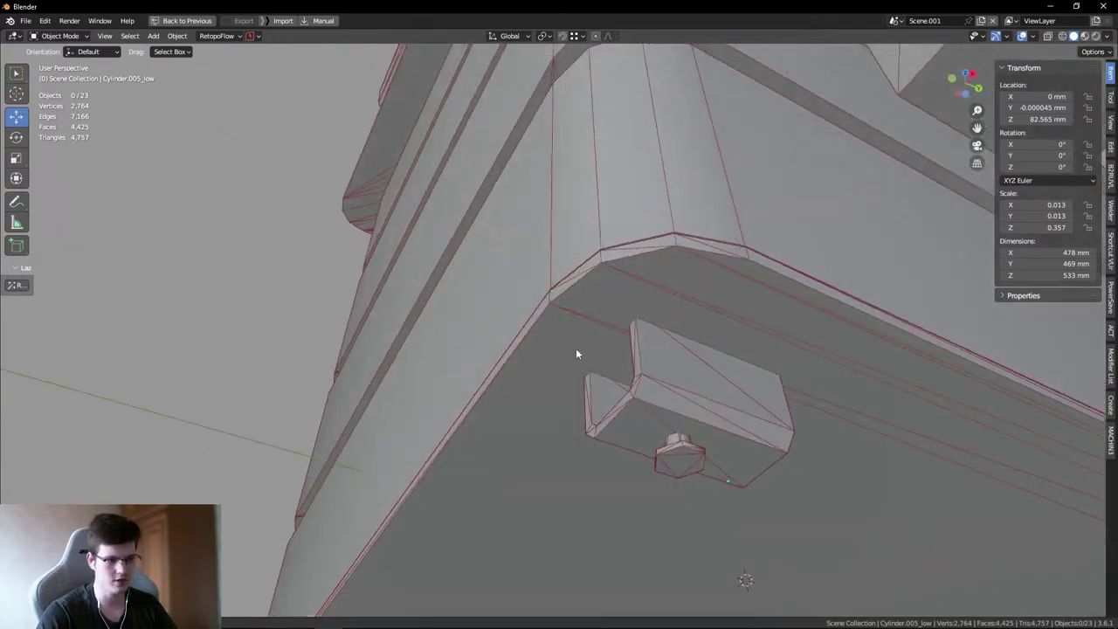
{"action": "scroll", "coordinate": [664, 480], "scroll_direction": "up", "scroll_amount": 4}
{"action": "middle_click_drag", "start_coordinate": [650, 487], "coordinate": [602, 452]}
{"action": "scroll", "coordinate": [634, 460], "scroll_direction": "down", "scroll_amount": 4}
{"action": "scroll", "coordinate": [640, 450], "scroll_direction": "up", "scroll_amount": 3}
{"action": "scroll", "coordinate": [609, 426], "scroll_direction": "down", "scroll_amount": 2}
{"action": "scroll", "coordinate": [629, 394], "scroll_direction": "down", "scroll_amount": 2}
{"action": "scroll", "coordinate": [603, 339], "scroll_direction": "up", "scroll_amount": 3}
- Isolate the trash bag to inspect its mesh, and check how much of it shows in the gap beneath the top plate
{"action": "left_click", "coordinate": [603, 339]}
{"action": "key", "text": "shift+alt+z"}
{"action": "key", "text": "KP_Divide"}
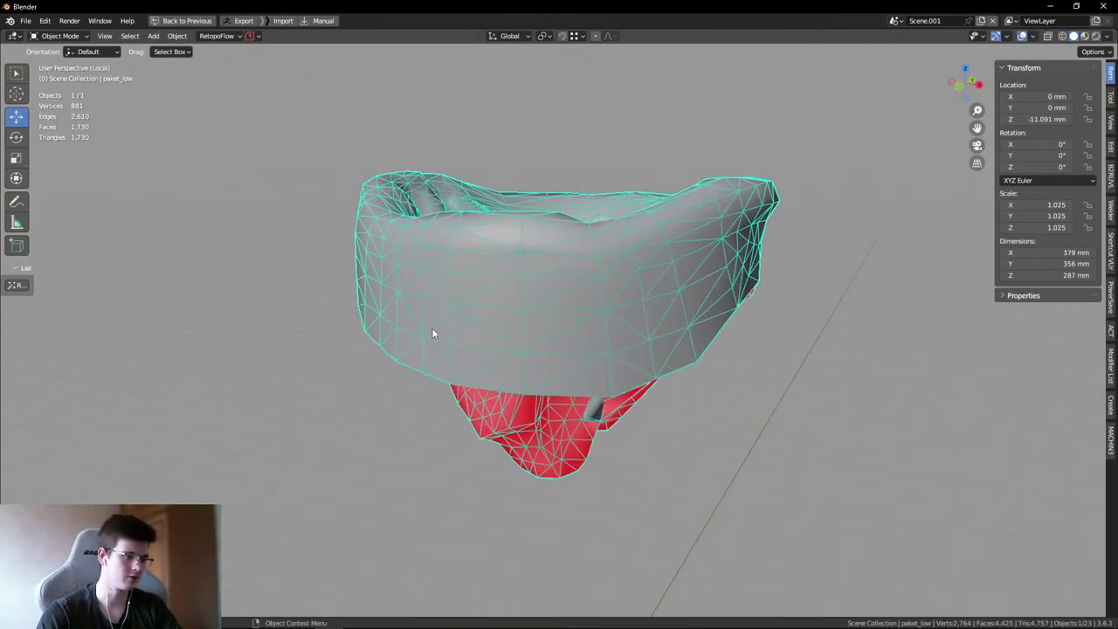
{"action": "left_click", "coordinate": [767, 430]}
{"action": "middle_click_drag", "start_coordinate": [542, 438], "coordinate": [601, 403]}
{"action": "left_click", "coordinate": [623, 401]}
{"action": "key", "text": "KP_Divide"}
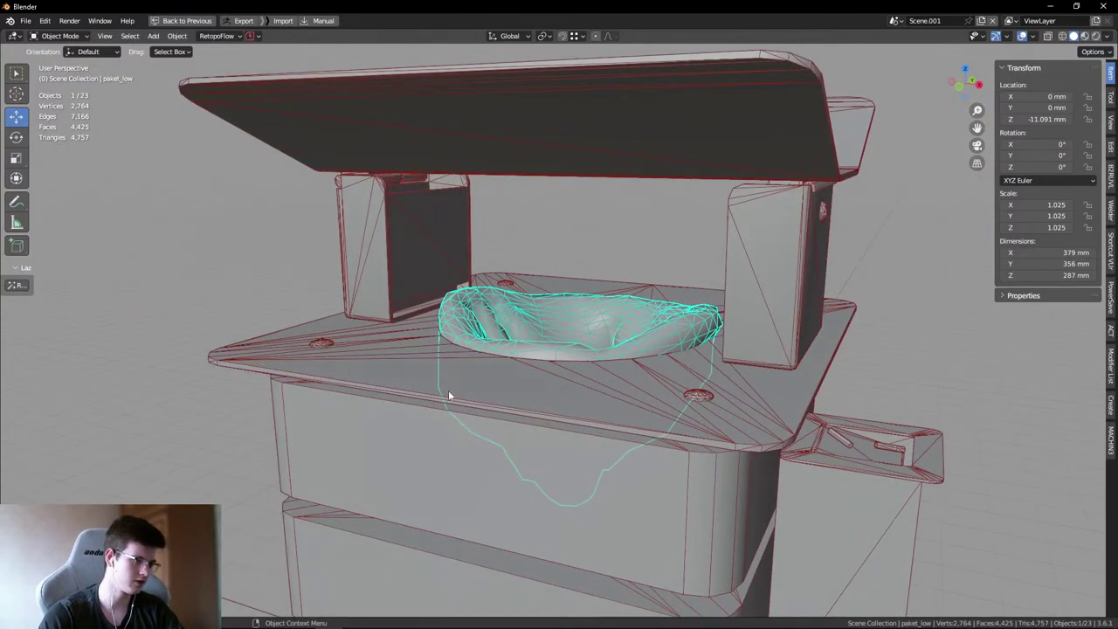
{"action": "middle_click_drag", "start_coordinate": [448, 390], "coordinate": [594, 412]}
{"action": "scroll", "coordinate": [594, 411], "scroll_direction": "up", "scroll_amount": 8}
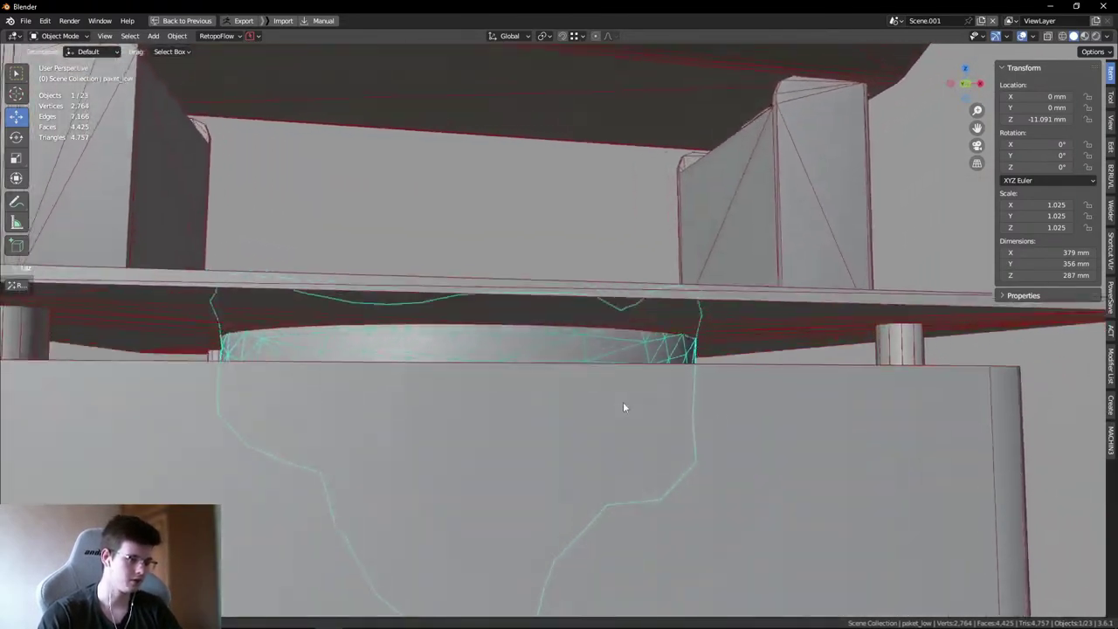
{"action": "key", "text": "Tab"}
{"action": "key", "text": "Tab"}
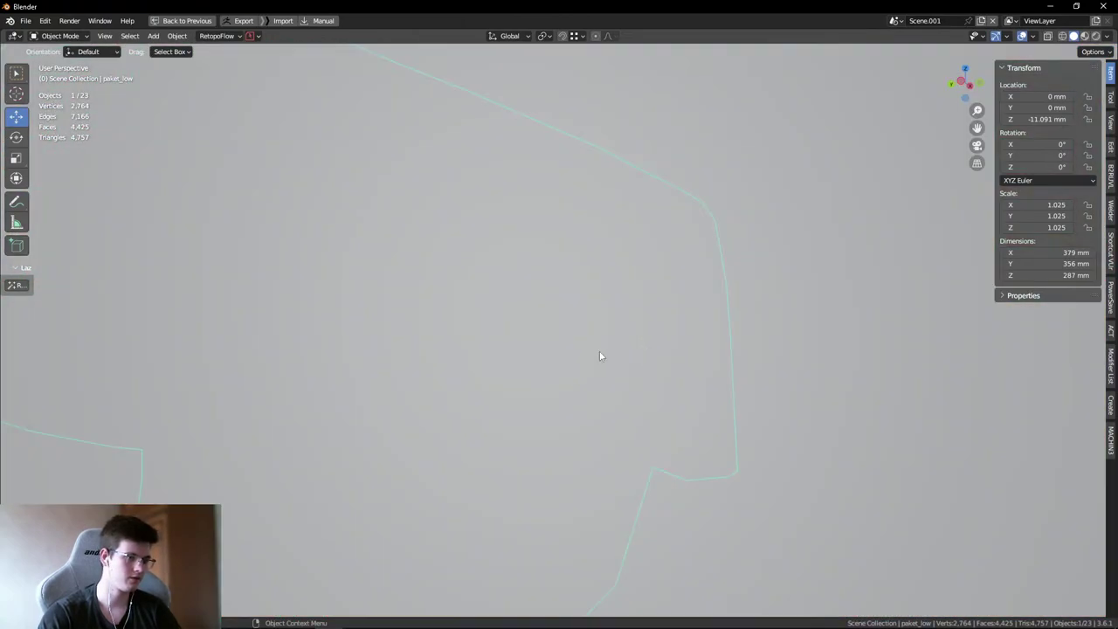
- Select the hidden faces on the lower edge of the bag's outer collar inside the body, and delete them, comparing before and after
{"action": "key", "text": "Tab"}
{"action": "key", "text": "l"}
{"action": "middle_click_drag", "start_coordinate": [620, 285], "coordinate": [739, 434]}
{"action": "scroll", "coordinate": [745, 444], "scroll_direction": "up", "scroll_amount": 4}
{"action": "scroll", "coordinate": [744, 445], "scroll_direction": "up", "scroll_amount": 3}
{"action": "scroll", "coordinate": [571, 393], "scroll_direction": "down", "scroll_amount": 5}
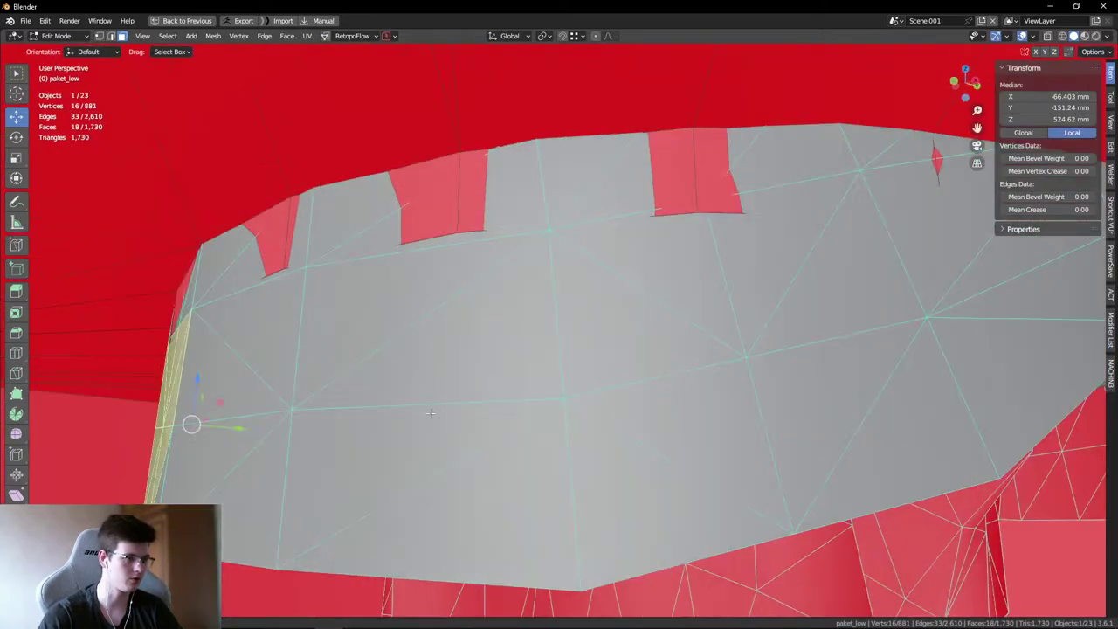
{"action": "middle_click_drag", "start_coordinate": [571, 393], "coordinate": [675, 450]}
{"action": "key", "text": "l"}
{"action": "scroll", "coordinate": [711, 352], "scroll_direction": "up", "scroll_amount": 3}
{"action": "scroll", "coordinate": [711, 352], "scroll_direction": "down", "scroll_amount": 3}
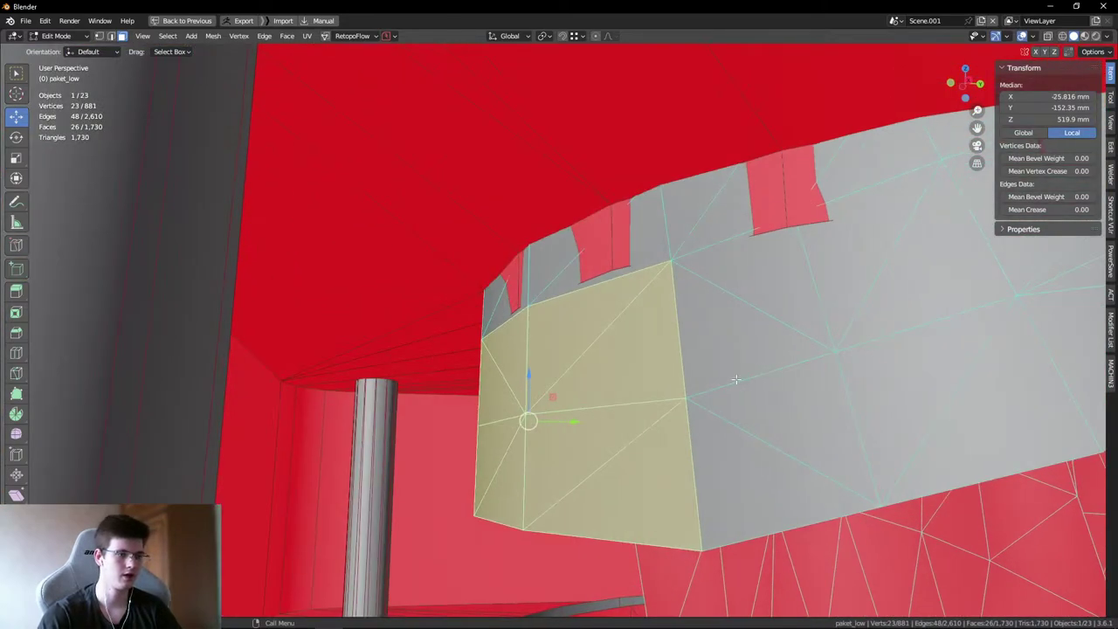
{"action": "key", "text": "l"}
{"action": "scroll", "coordinate": [558, 407], "scroll_direction": "up", "scroll_amount": 4}
{"action": "scroll", "coordinate": [557, 408], "scroll_direction": "down", "scroll_amount": 6}
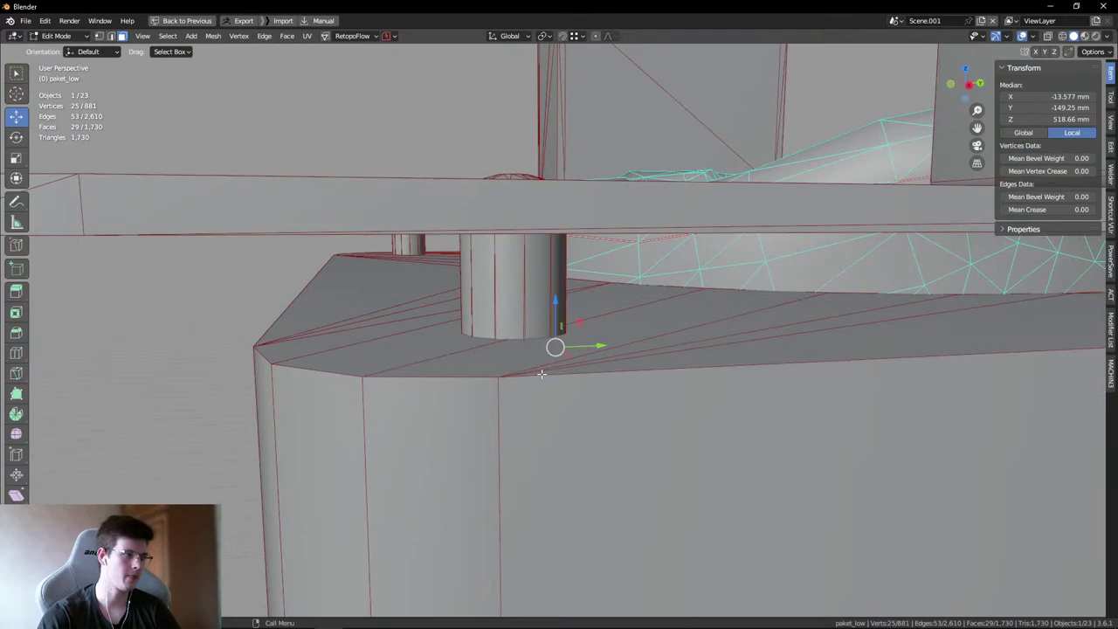
{"action": "key", "text": "x"}
{"action": "left_click", "coordinate": [504, 399]}
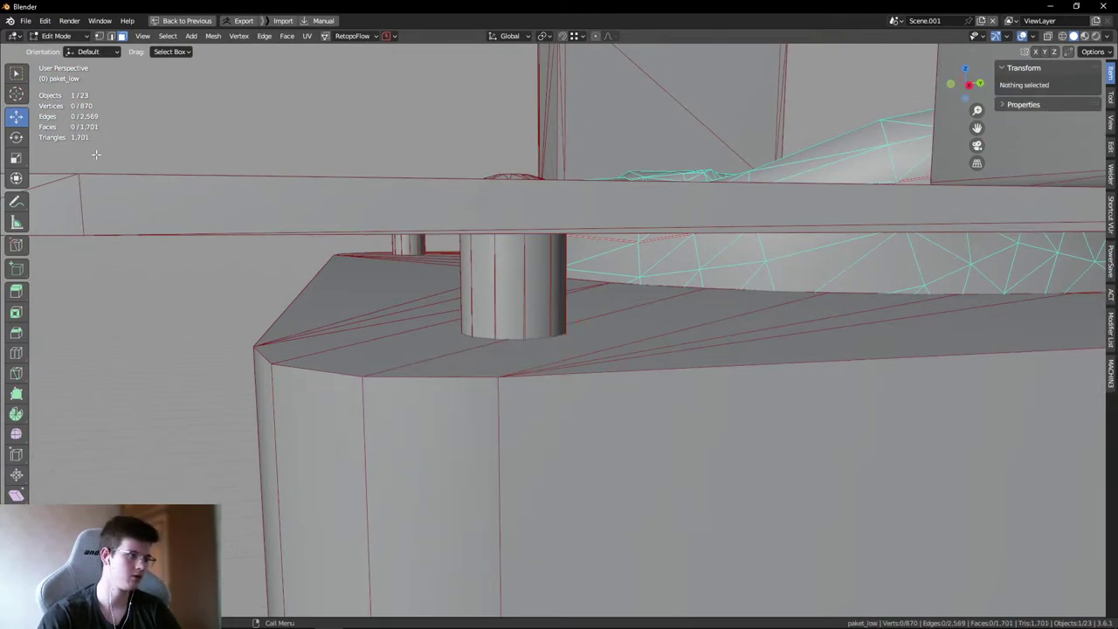
{"action": "key", "text": "ctrl+z"}
{"action": "key", "text": "ctrl+shift+z"}
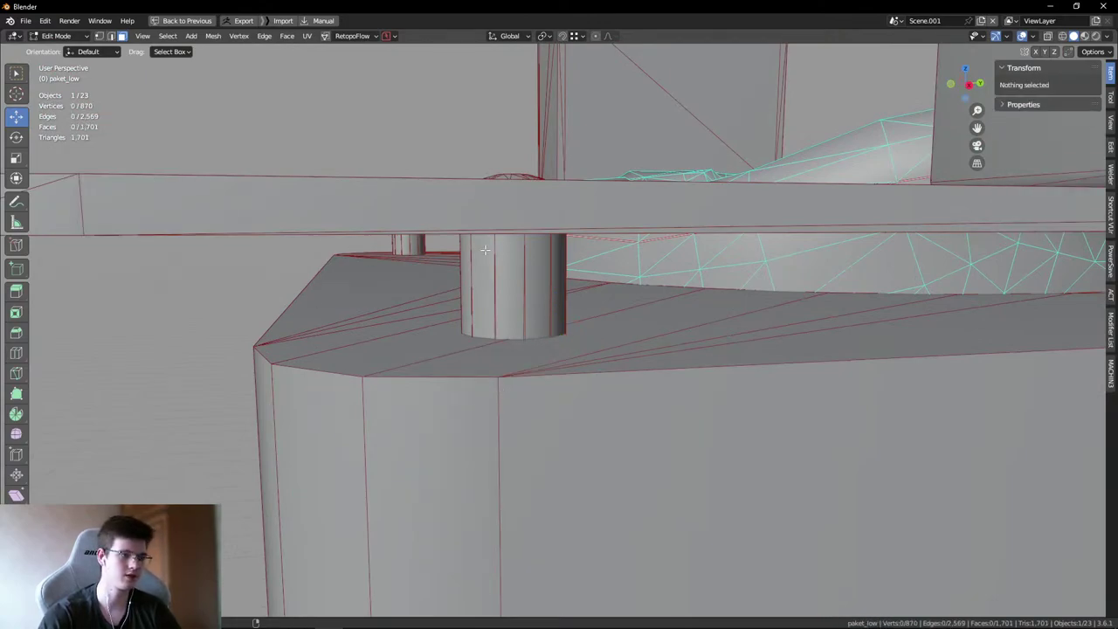
- Isolate the trash bag in Object Mode and examine its folds and interior with overlays off and on
{"action": "middle_click_drag", "start_coordinate": [486, 250], "coordinate": [402, 463]}
{"action": "key", "text": "KP_Divide"}
{"action": "key", "text": "Tab"}
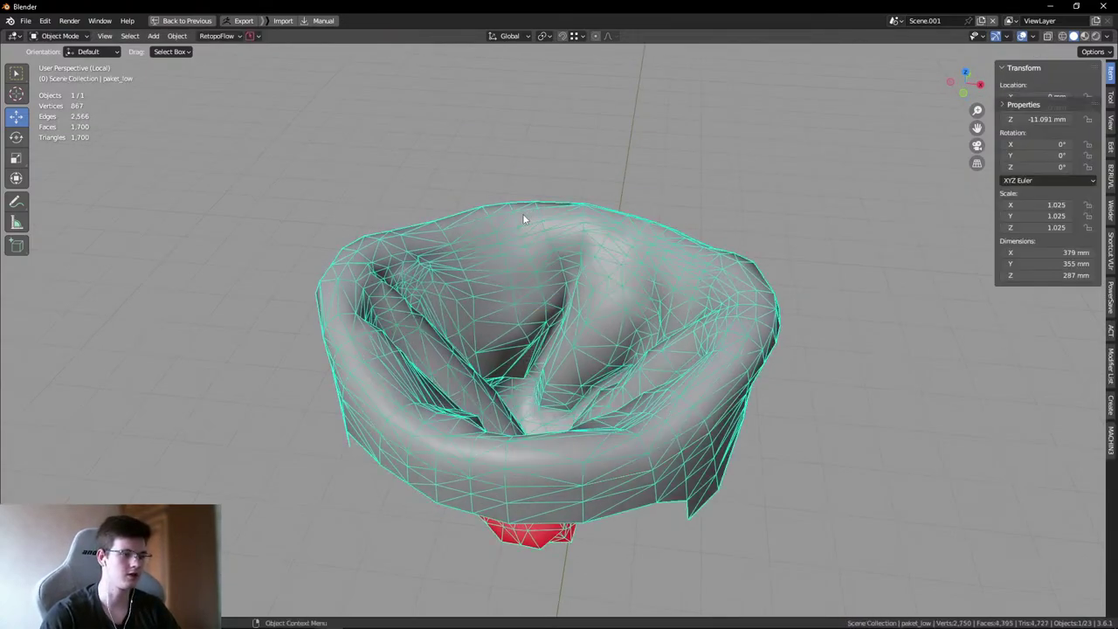
{"action": "left_click", "coordinate": [734, 166]}
{"action": "key", "text": "shift+alt+z"}
{"action": "middle_click_drag", "start_coordinate": [734, 166], "coordinate": [766, 306]}
{"action": "scroll", "coordinate": [766, 306], "scroll_direction": "down", "scroll_amount": 3}
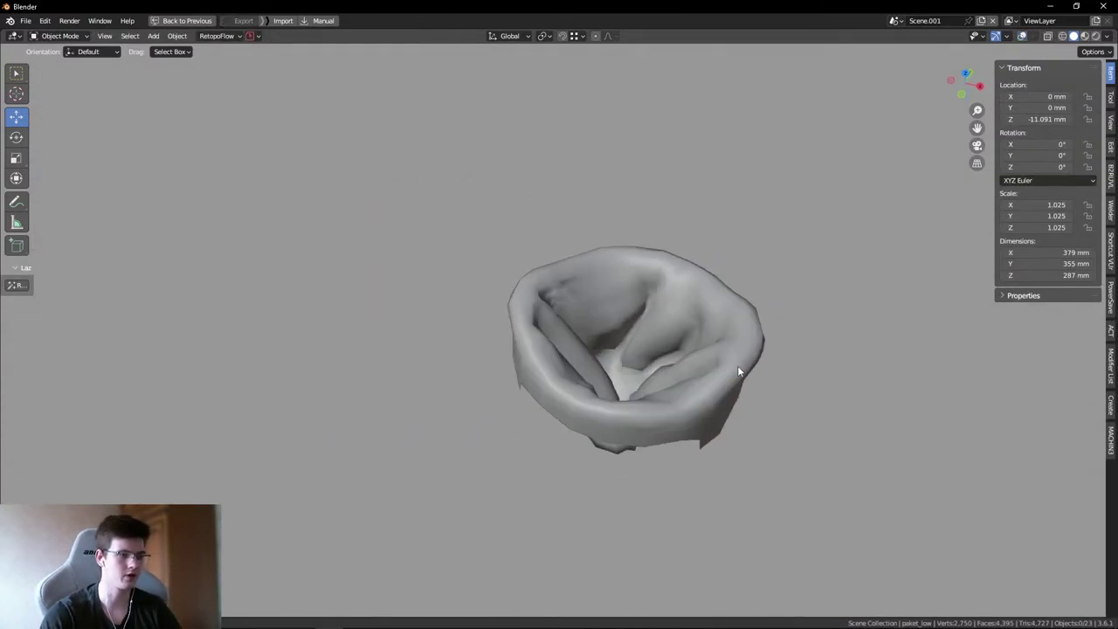
{"action": "scroll", "coordinate": [739, 370], "scroll_direction": "up", "scroll_amount": 5}
{"action": "key", "text": "shift+alt+z"}
{"action": "scroll", "coordinate": [437, 292], "scroll_direction": "up", "scroll_amount": 8}
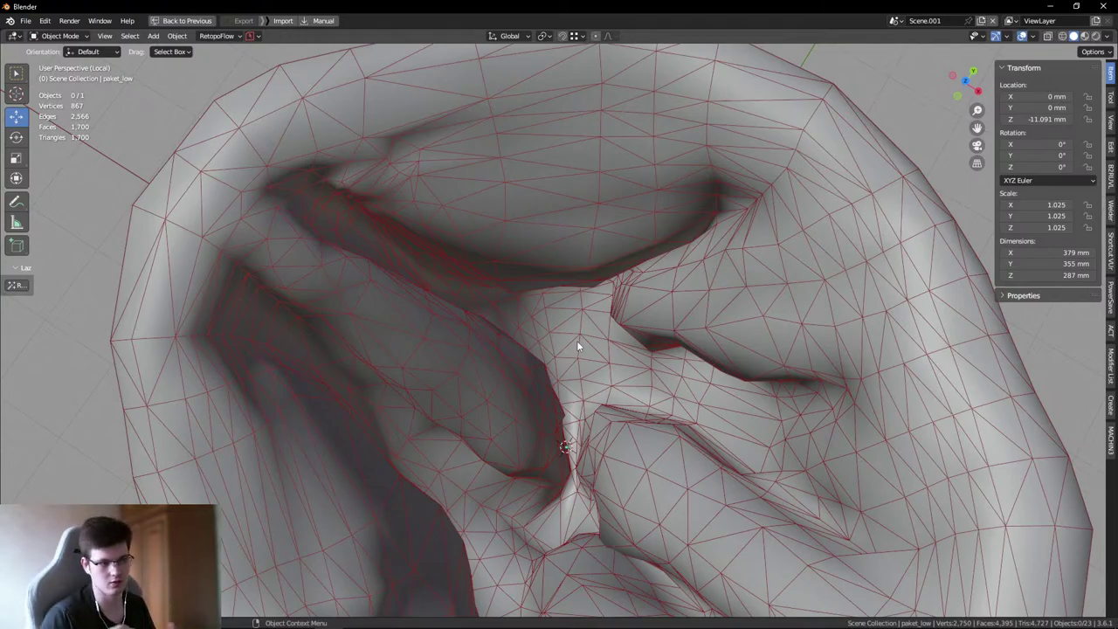
- Merge the redundant vertices beside the seam at the bottom of the bag's interior into neighbouring vertices, and return to Object Mode
{"action": "scroll", "coordinate": [577, 347], "scroll_direction": "up", "scroll_amount": 3}
{"action": "key", "text": "Tab"}
{"action": "scroll", "coordinate": [580, 349], "scroll_direction": "up", "scroll_amount": 6}
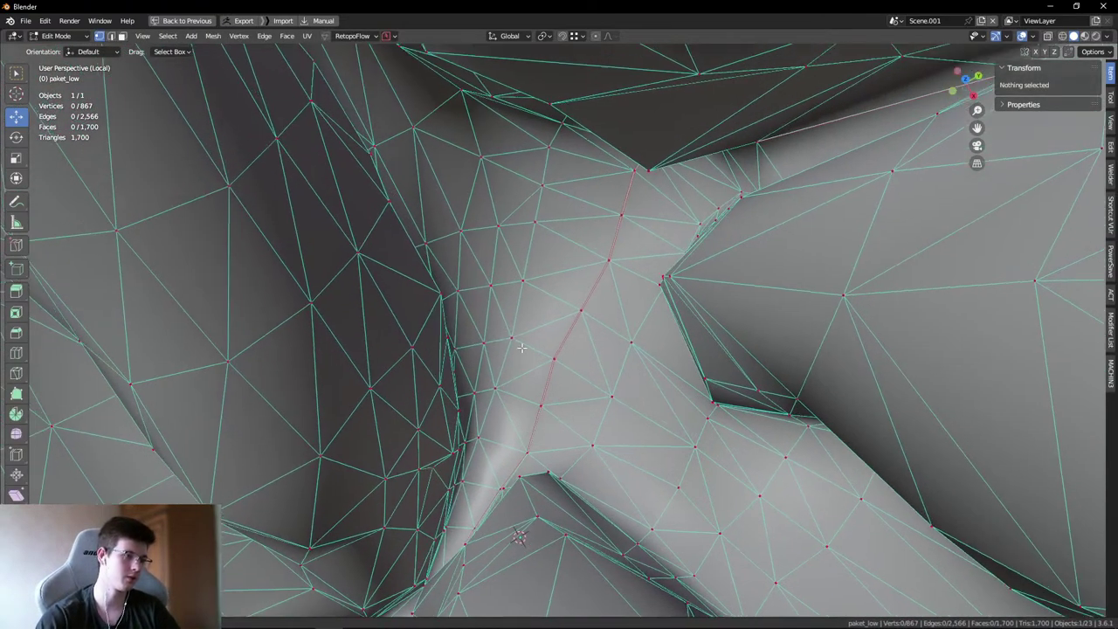
{"action": "scroll", "coordinate": [522, 347], "scroll_direction": "up", "scroll_amount": 3}
{"action": "left_click", "coordinate": [510, 357]}
{"action": "scroll", "coordinate": [509, 354], "scroll_direction": "up", "scroll_amount": 3}
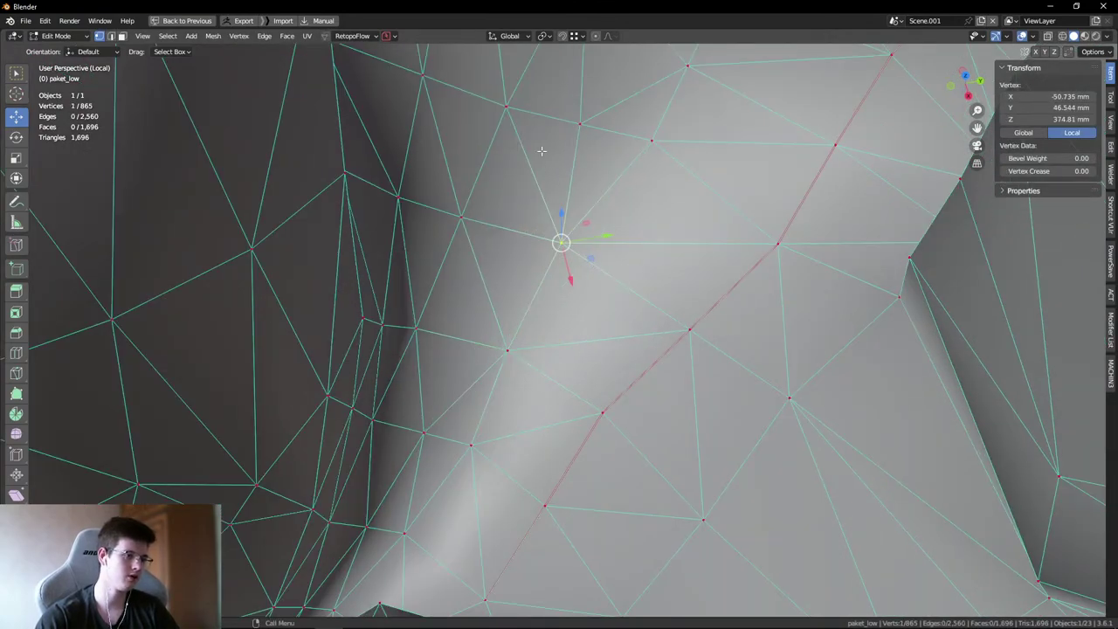
{"action": "left_click_drag", "start_coordinate": [561, 242], "coordinate": [580, 123]}
{"action": "left_click", "coordinate": [445, 437]}
{"action": "left_click_drag", "start_coordinate": [446, 437], "coordinate": [505, 351]}
{"action": "scroll", "coordinate": [564, 386], "scroll_direction": "down", "scroll_amount": 4}
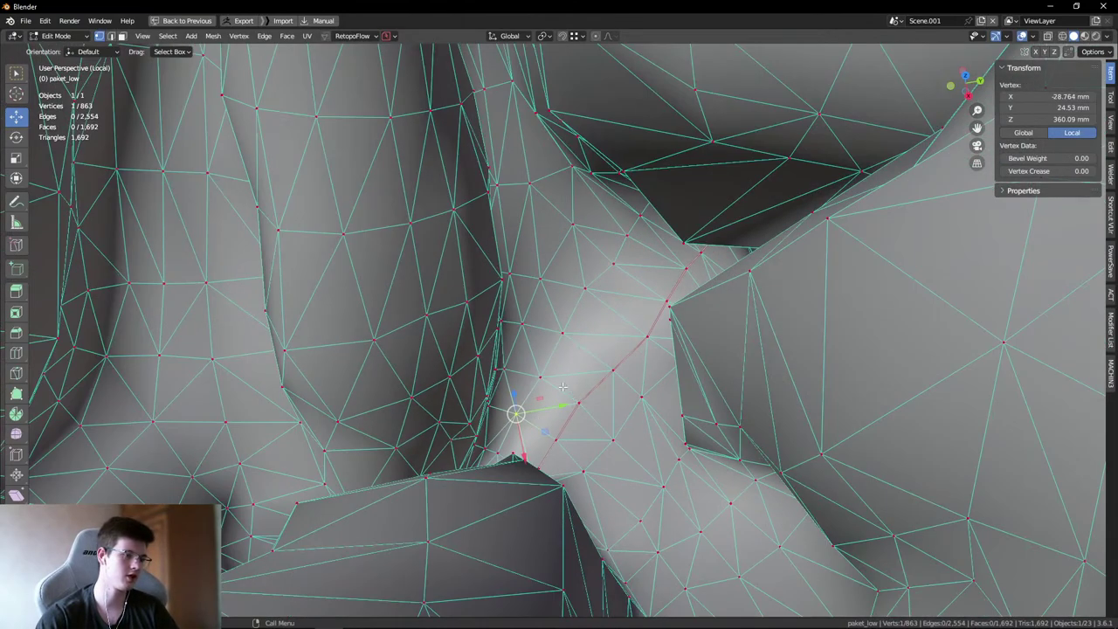
{"action": "left_click_drag", "start_coordinate": [543, 273], "coordinate": [545, 327]}
{"action": "middle_click_drag", "start_coordinate": [544, 326], "coordinate": [564, 267]}
{"action": "left_click_drag", "start_coordinate": [617, 300], "coordinate": [601, 281]}
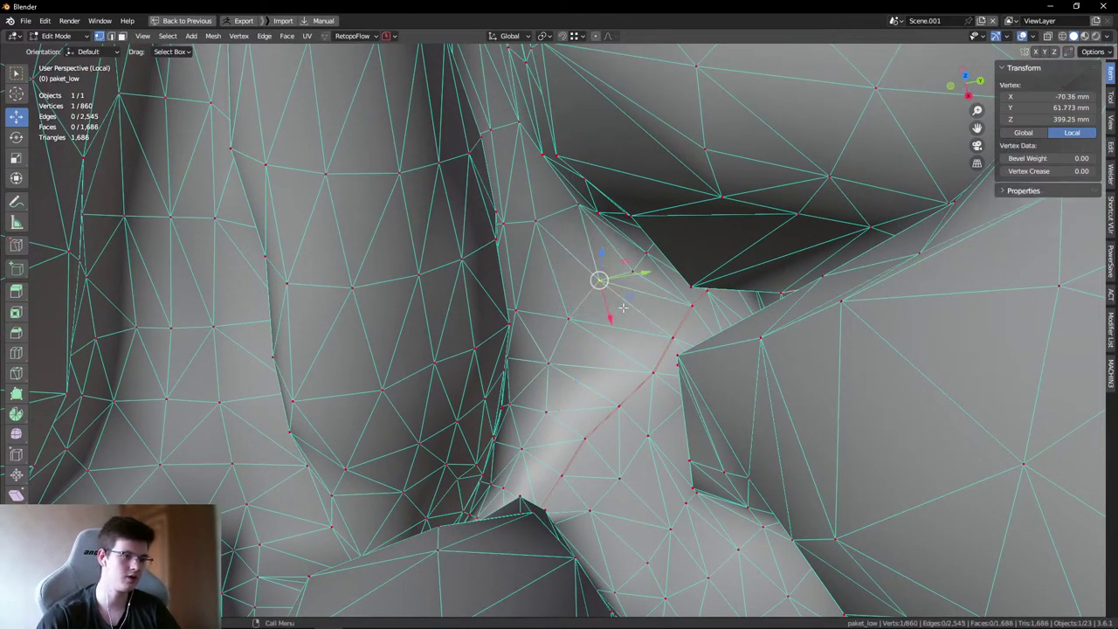
{"action": "scroll", "coordinate": [508, 308], "scroll_direction": "down", "scroll_amount": 8}
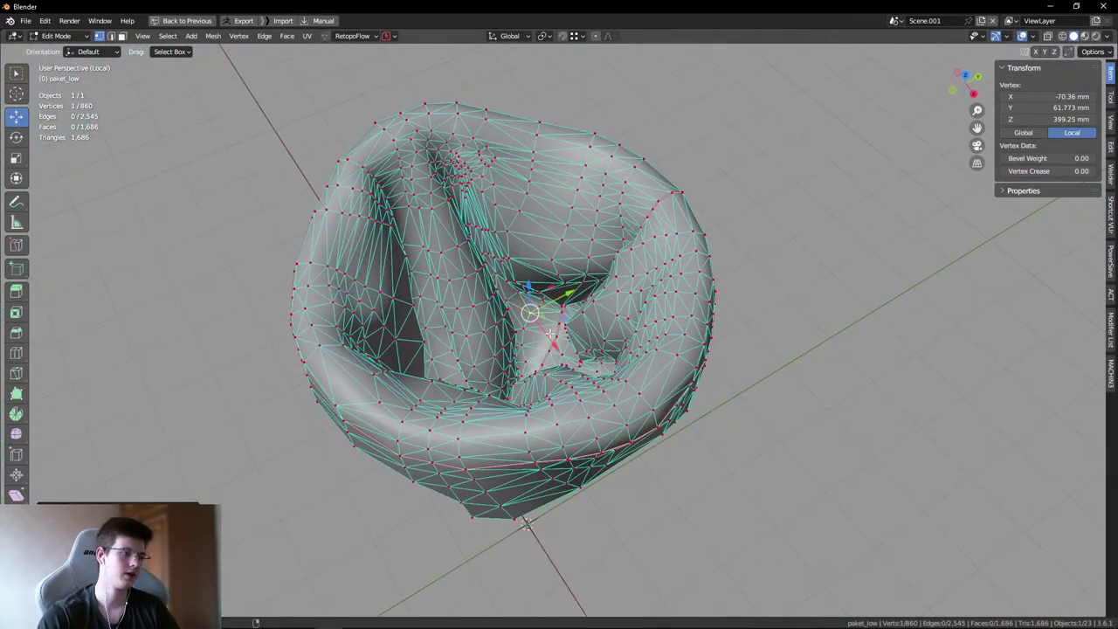
{"action": "key", "text": "Tab"}
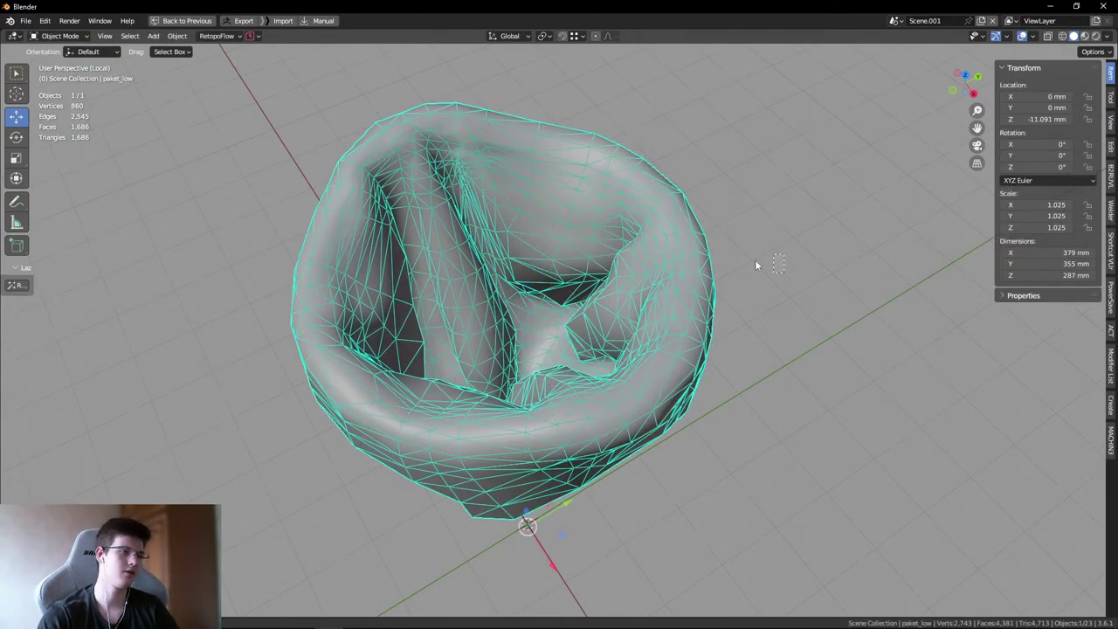
- Review the bag rim's silhouette with overlays off and on, marking a corner on its far side with an annotation stroke
{"action": "middle_click_drag", "start_coordinate": [754, 259], "coordinate": [574, 217]}
{"action": "key", "text": "h"}
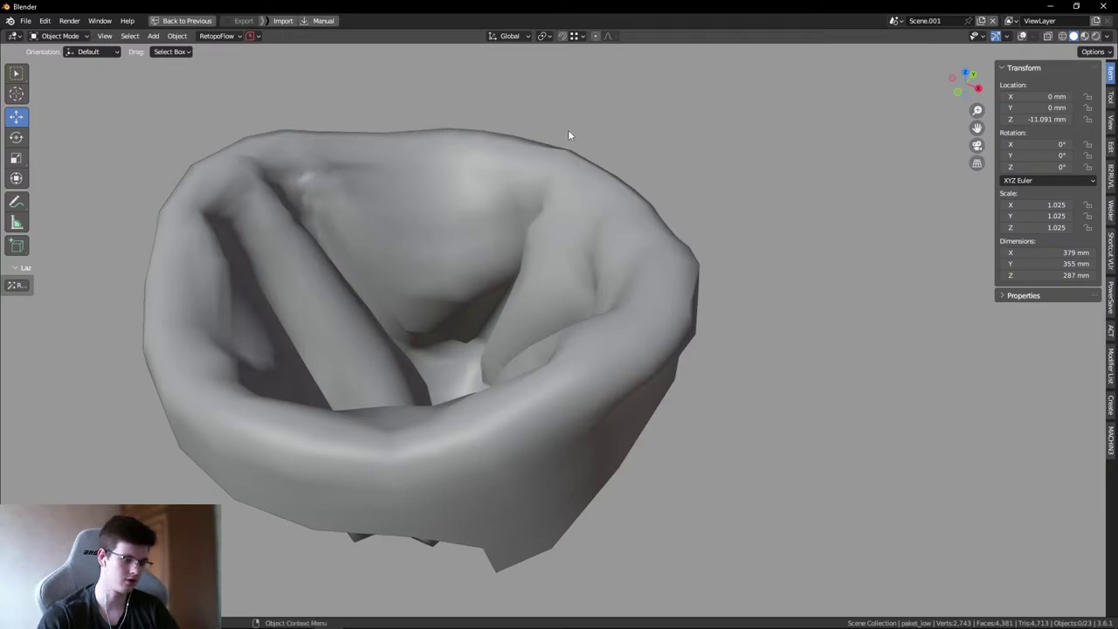
{"action": "key", "text": "shift+alt+z"}
{"action": "left_click_drag", "start_coordinate": [622, 112], "coordinate": [566, 148]}
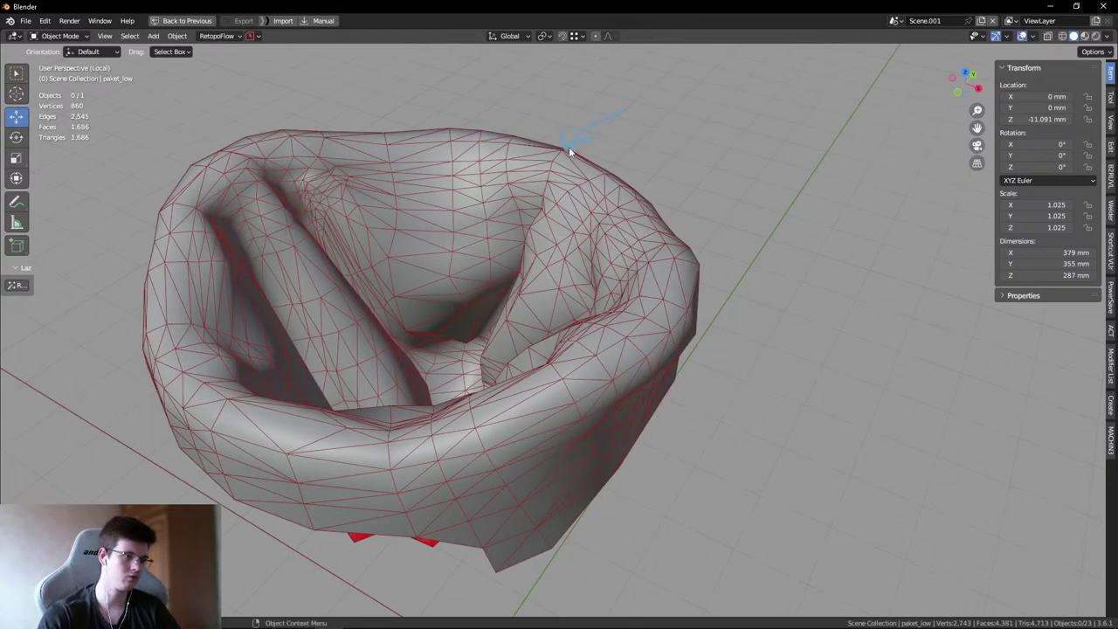
{"action": "key", "text": "shift+alt+z"}
{"action": "middle_click_drag", "start_coordinate": [706, 174], "coordinate": [210, 183]}
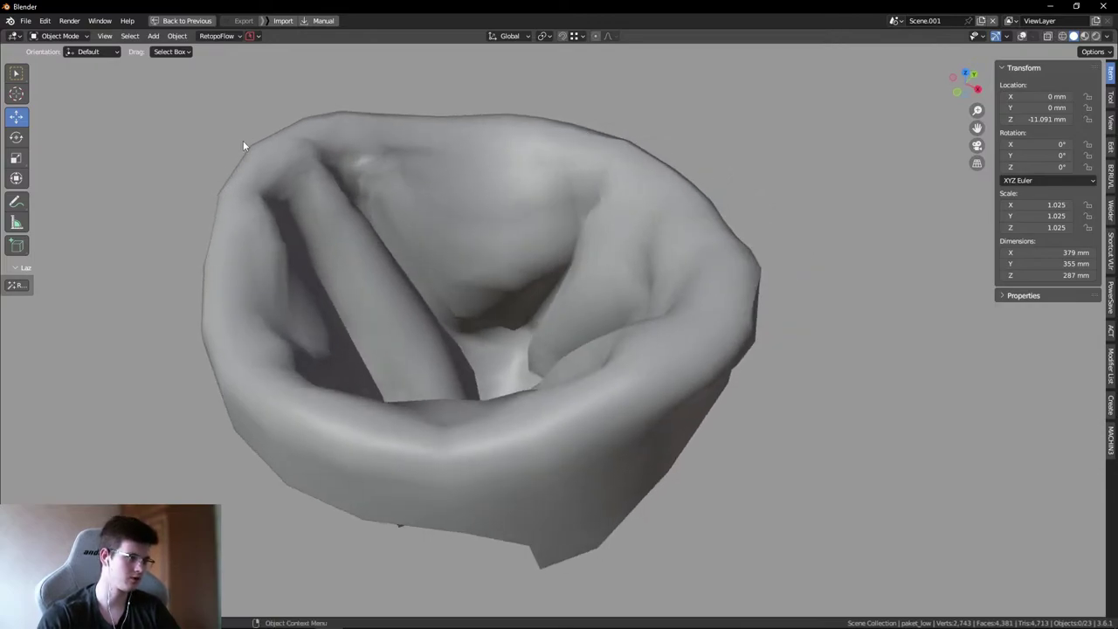
- Examine the shaded bag from several angles, looking closely at the jagged fold edge at the bottom of its interior
{"action": "middle_click_drag", "start_coordinate": [399, 279], "coordinate": [415, 280]}
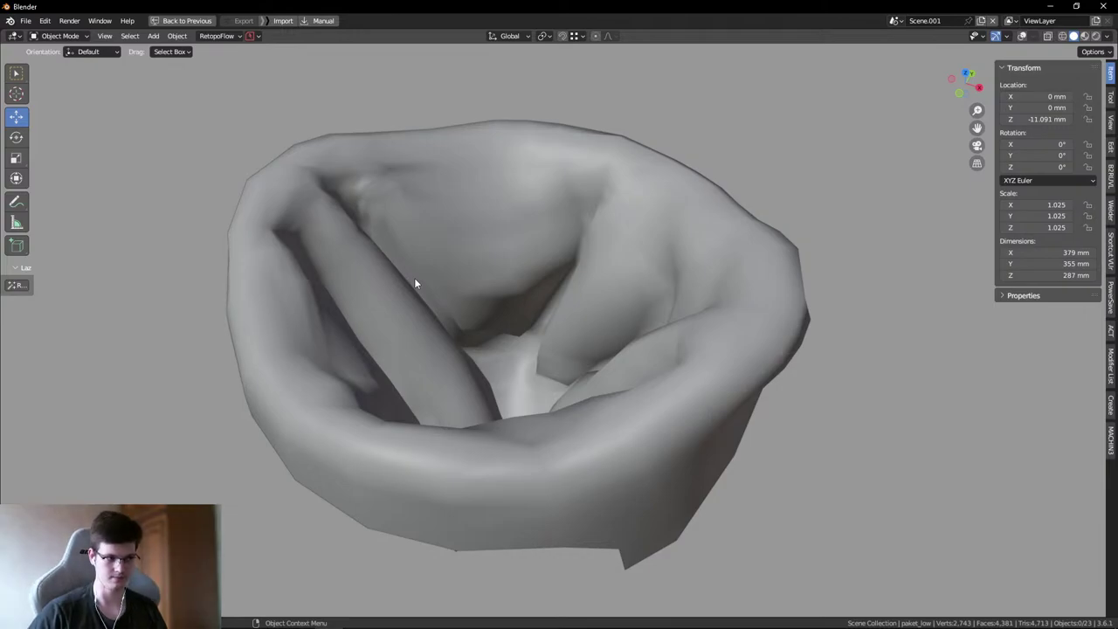
{"action": "middle_click_drag", "start_coordinate": [584, 287], "coordinate": [391, 285]}
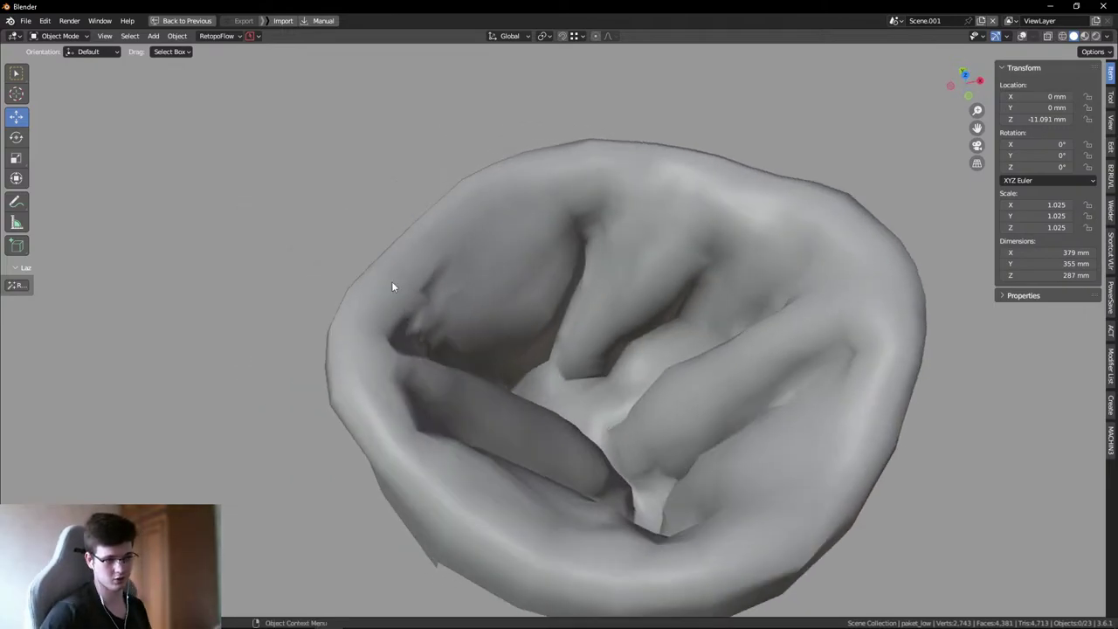
{"action": "middle_click_drag", "start_coordinate": [365, 187], "coordinate": [388, 242]}
{"action": "scroll", "coordinate": [513, 330], "scroll_direction": "up", "scroll_amount": 5}
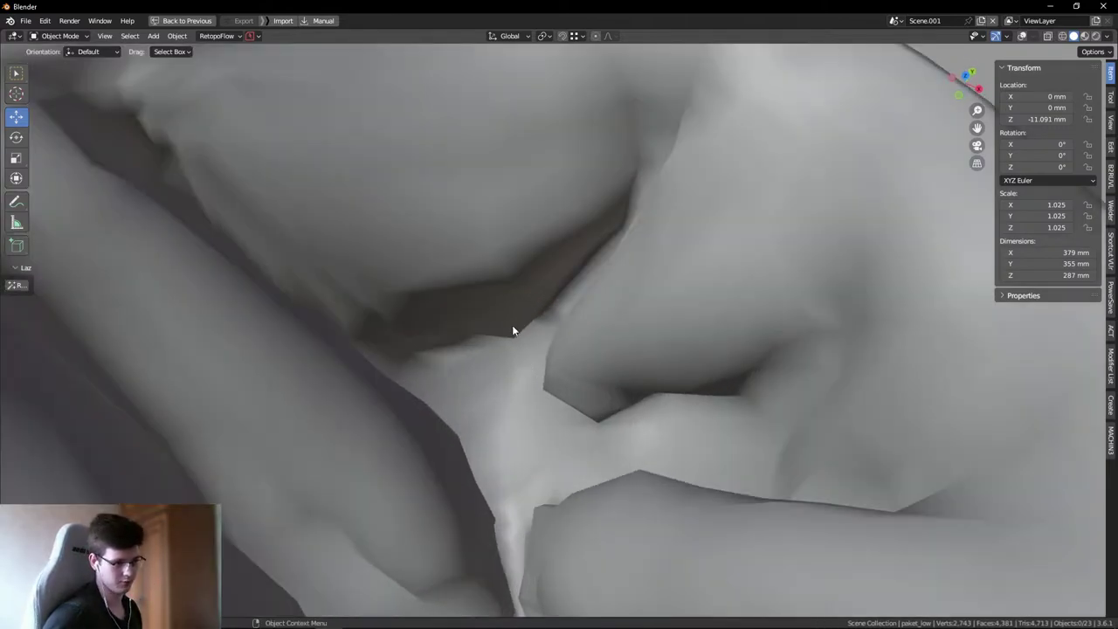
{"action": "scroll", "coordinate": [507, 338], "scroll_direction": "up", "scroll_amount": 3}
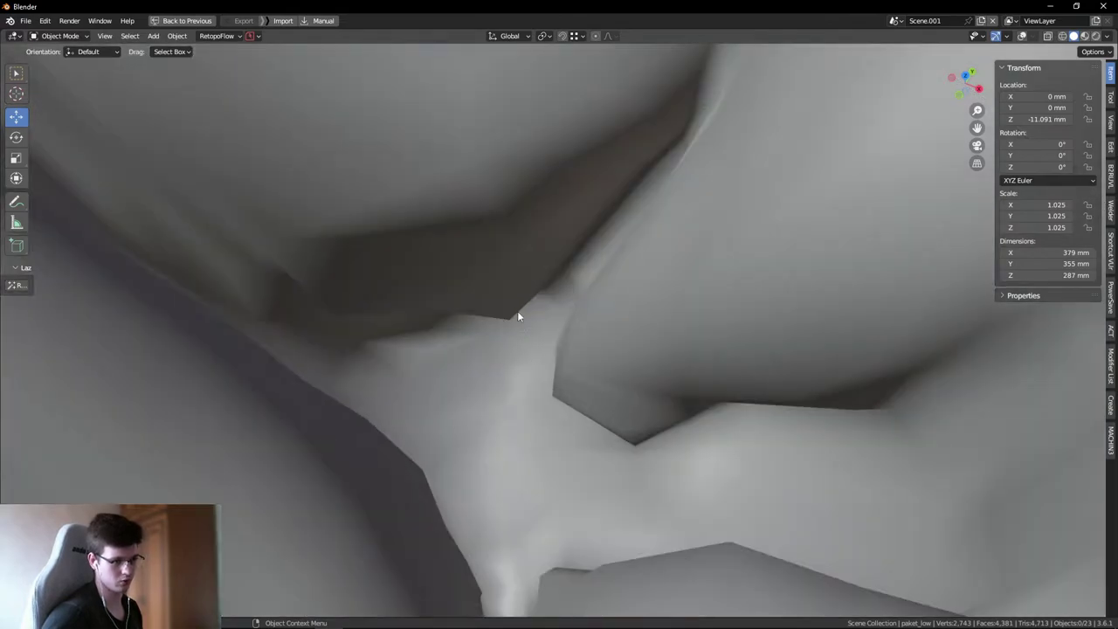
{"action": "scroll", "coordinate": [513, 322], "scroll_direction": "down", "scroll_amount": 6}
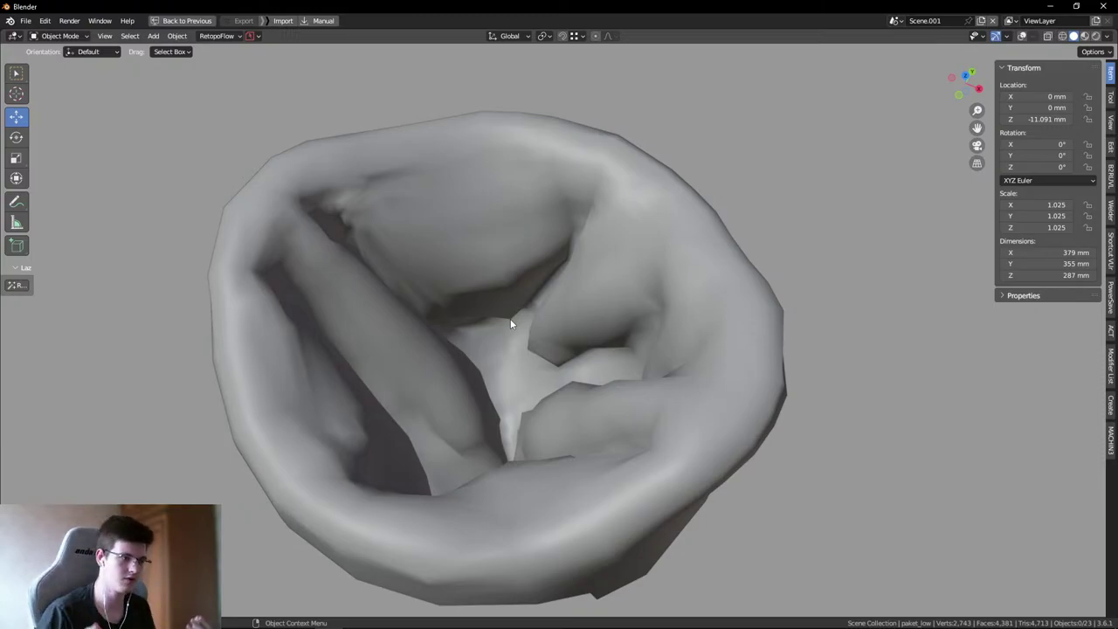
- Move the corner vertex on the fold edge deep inside the bag, and check the shaded silhouette with overlays off
{"action": "key", "text": "Tab"}
{"action": "scroll", "coordinate": [524, 328], "scroll_direction": "up", "scroll_amount": 8}
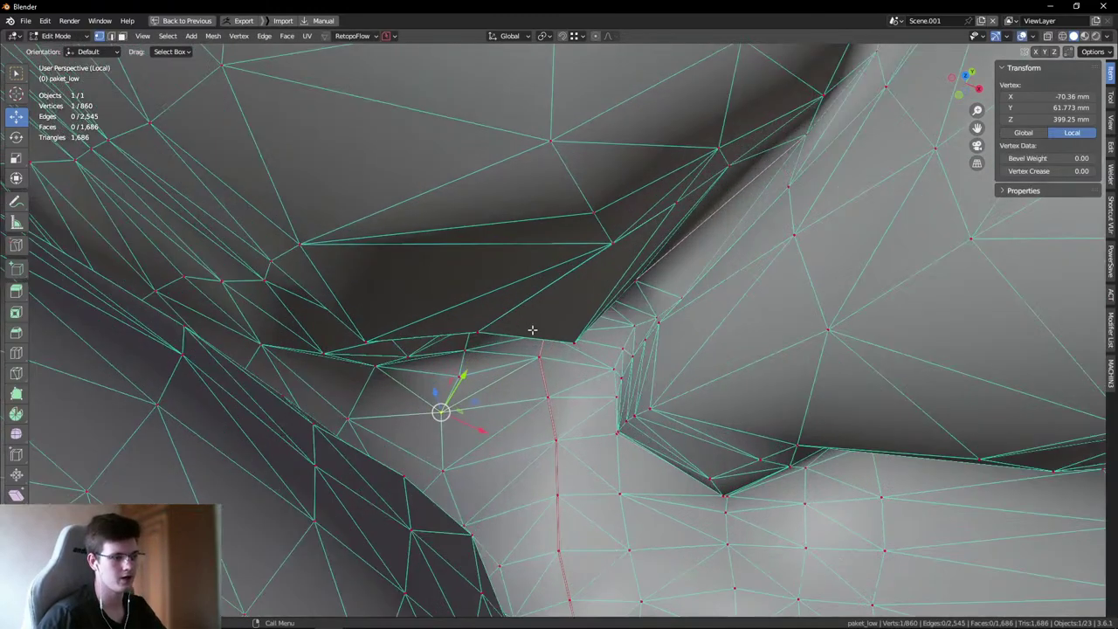
{"action": "left_click", "coordinate": [586, 349]}
{"action": "key", "text": "g"}
{"action": "left_click", "coordinate": [621, 350]}
{"action": "key", "text": "shift+alt+z"}
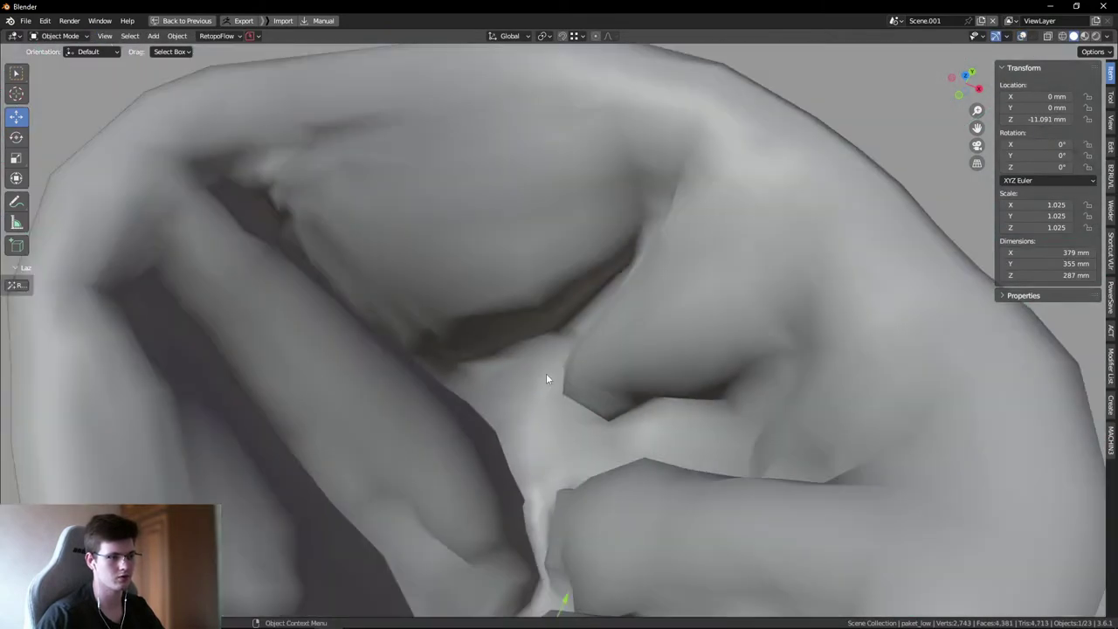
{"action": "middle_click_drag", "start_coordinate": [559, 380], "coordinate": [563, 305]}
{"action": "key", "text": "shift+alt+z"}
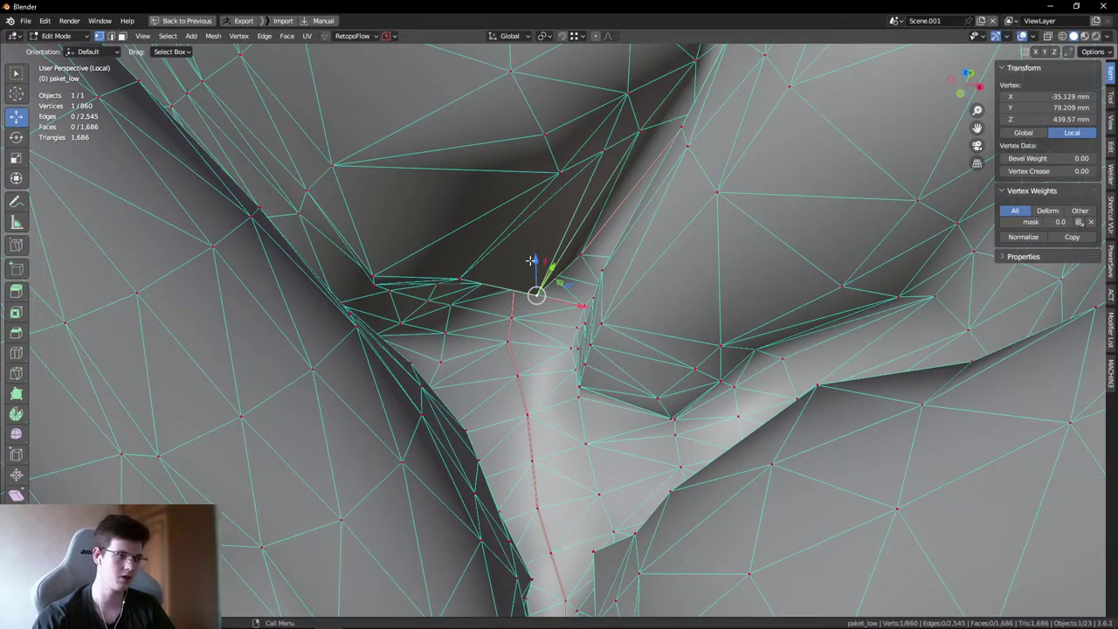
- Bevel the fold edge's corner vertex by about 12 mm with one segment, and review the softened corner in Object Mode
{"action": "middle_click_drag", "start_coordinate": [531, 260], "coordinate": [619, 297]}
{"action": "key", "text": "f"}
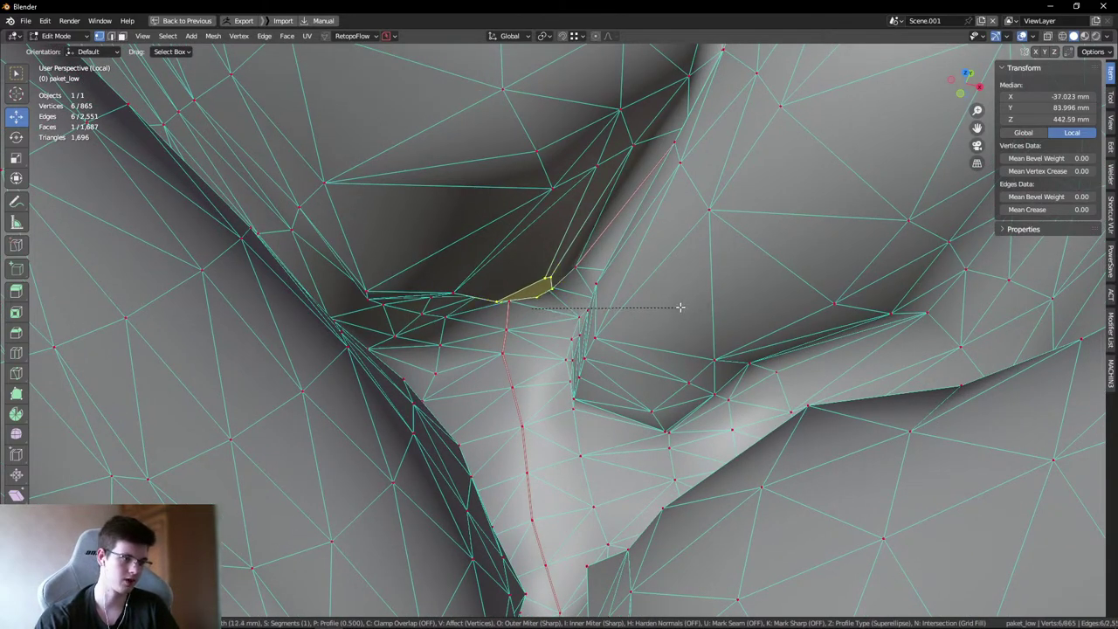
{"action": "left_click", "coordinate": [533, 277]}
{"action": "key", "text": "Tab"}
{"action": "key", "text": "shift+alt+z"}
{"action": "key", "text": "shift+alt+z"}
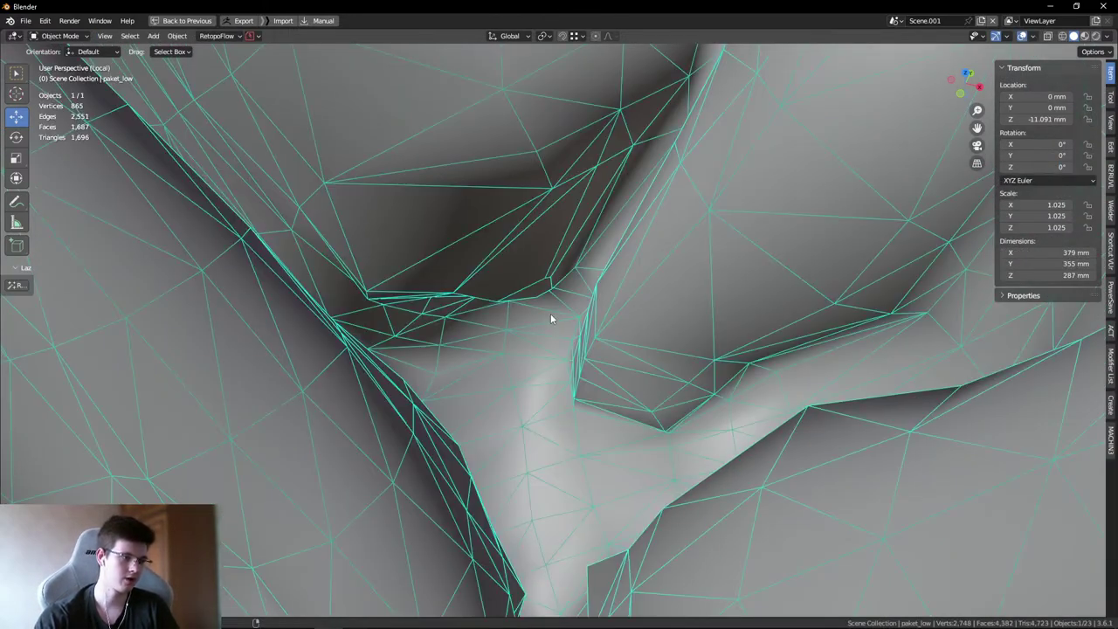
{"action": "middle_click_drag", "start_coordinate": [552, 317], "coordinate": [548, 282]}
{"action": "key", "text": "Tab"}
{"action": "key", "text": "Tab"}
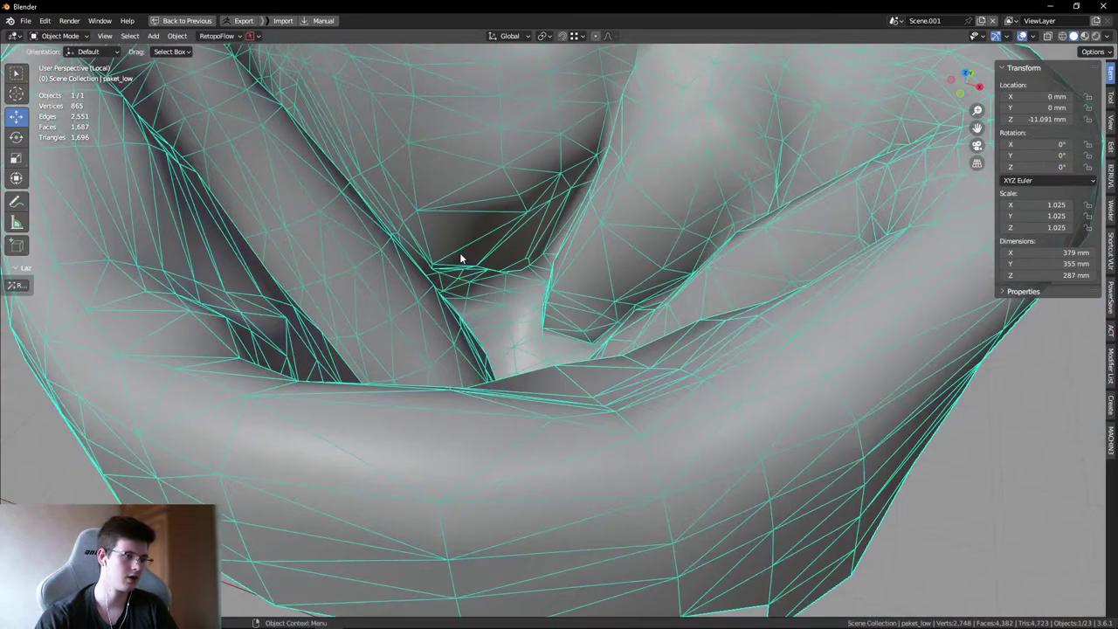
- Review the shaded trash bag with overlays off, checking the softened fold corner and interior folds up close and from farther away
{"action": "scroll", "coordinate": [459, 252], "scroll_direction": "down", "scroll_amount": 8}
{"action": "key", "text": "h"}
{"action": "middle_click_drag", "start_coordinate": [784, 339], "coordinate": [706, 342]}
{"action": "key", "text": "shift+alt+z"}
{"action": "scroll", "coordinate": [591, 275], "scroll_direction": "up", "scroll_amount": 5}
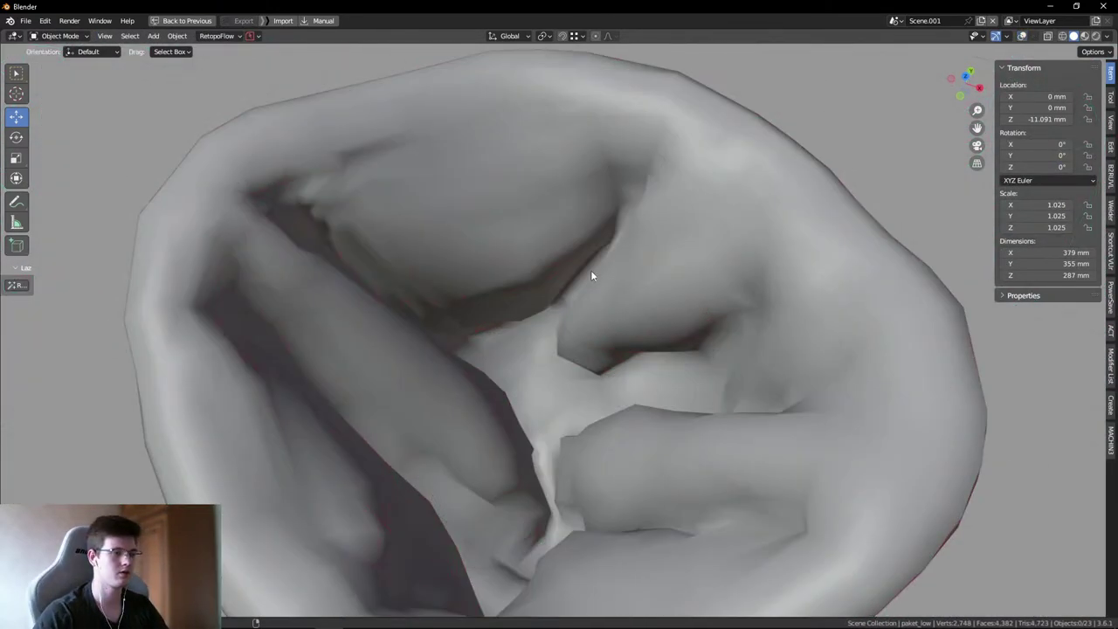
{"action": "scroll", "coordinate": [544, 270], "scroll_direction": "down", "scroll_amount": 2}
{"action": "scroll", "coordinate": [537, 297], "scroll_direction": "up", "scroll_amount": 2}
{"action": "scroll", "coordinate": [538, 297], "scroll_direction": "down", "scroll_amount": 4}
{"action": "middle_click_drag", "start_coordinate": [537, 298], "coordinate": [585, 297]}
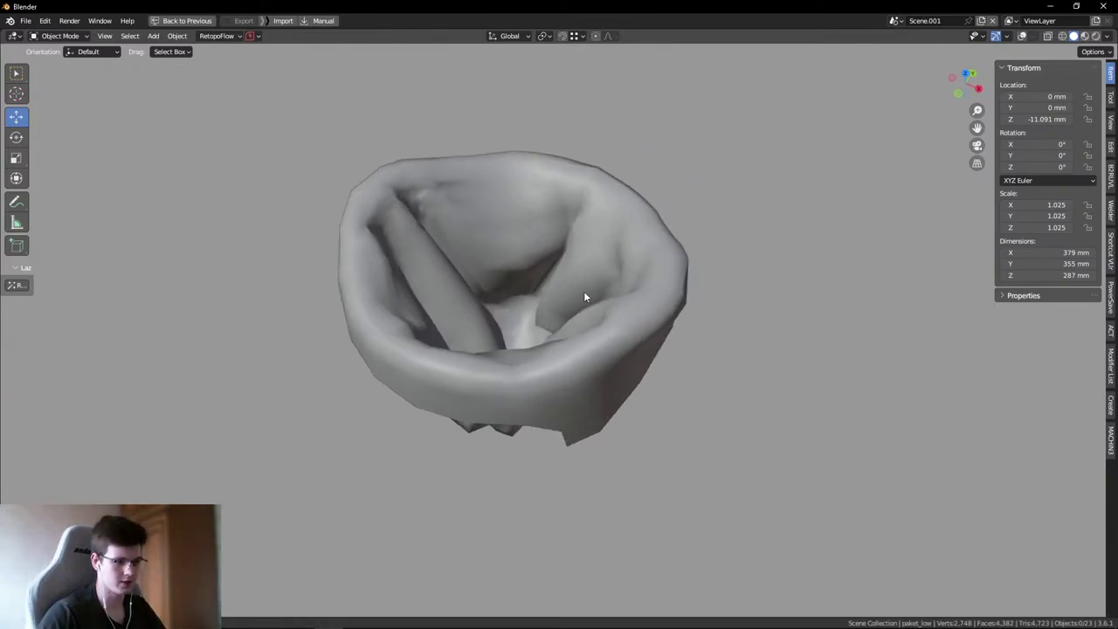
- Compare the bag's wireframe density with its shaded silhouette from above and around the rim, toggling the overlays
{"action": "key", "text": "shift+alt+z"}
{"action": "middle_click_drag", "start_coordinate": [583, 297], "coordinate": [533, 338]}
{"action": "key", "text": "c"}
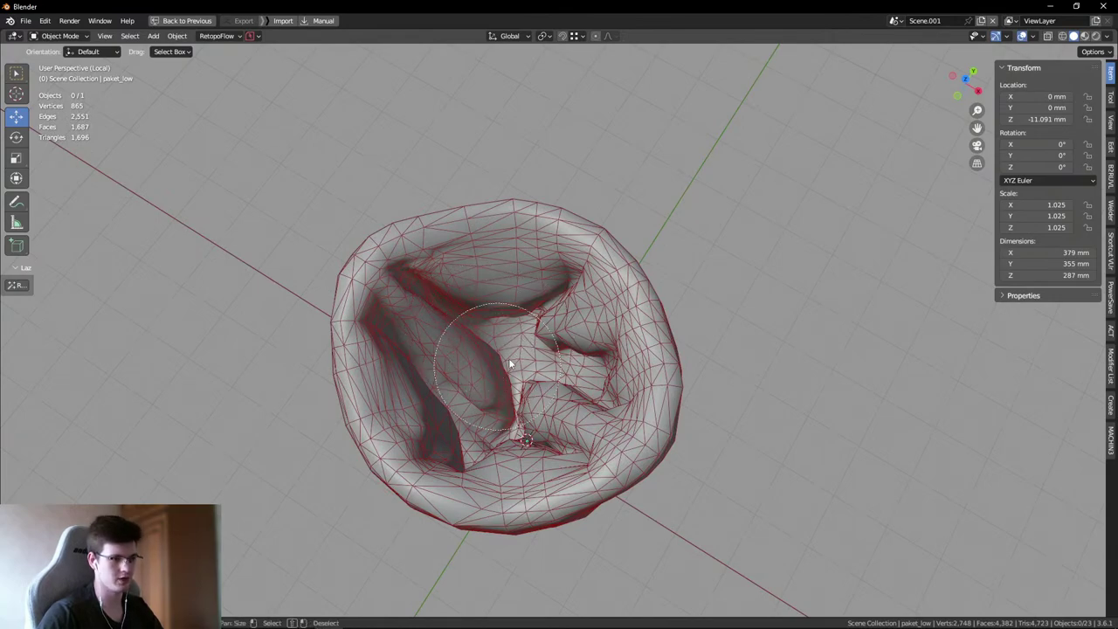
{"action": "left_click", "coordinate": [508, 359]}
{"action": "key", "text": "Escape"}
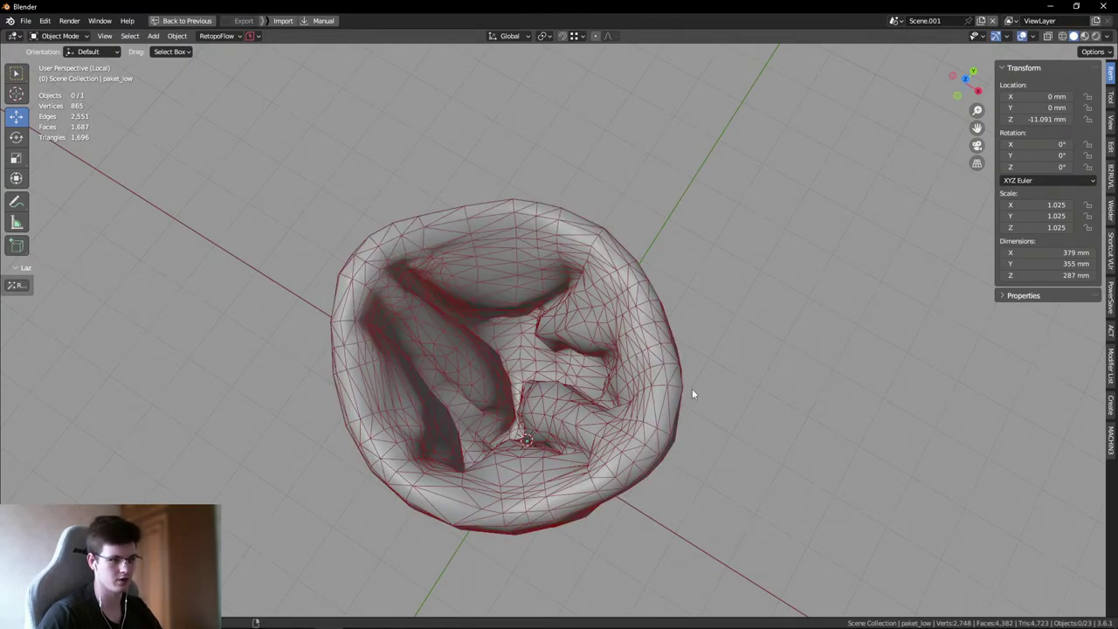
{"action": "middle_click_drag", "start_coordinate": [691, 390], "coordinate": [604, 339]}
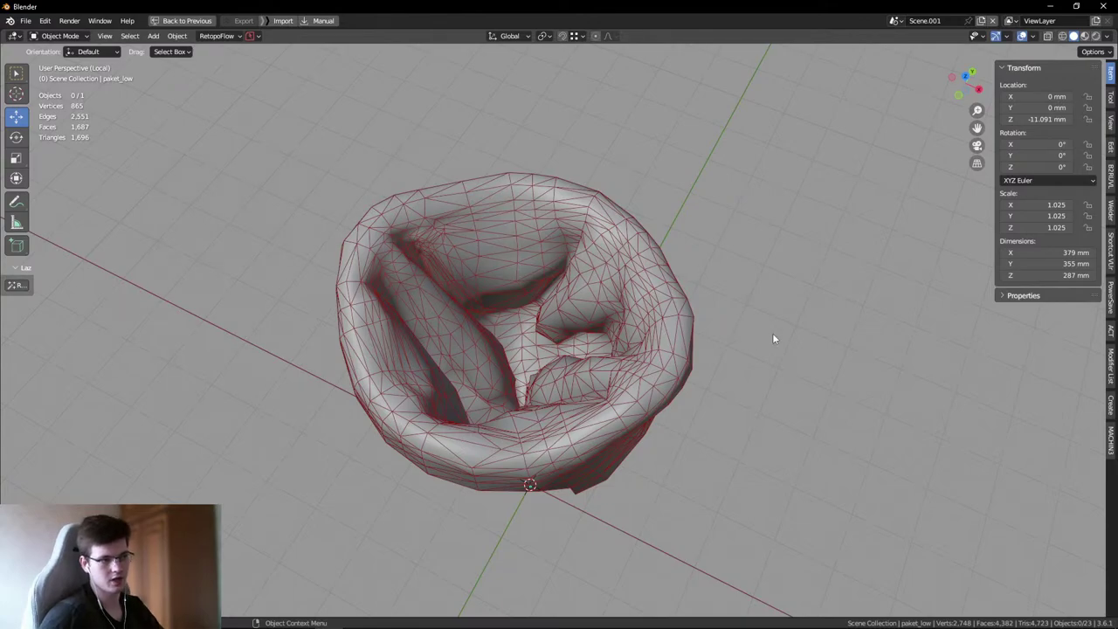
{"action": "key", "text": "shift+alt+z"}
{"action": "middle_click_drag", "start_coordinate": [629, 300], "coordinate": [439, 247]}
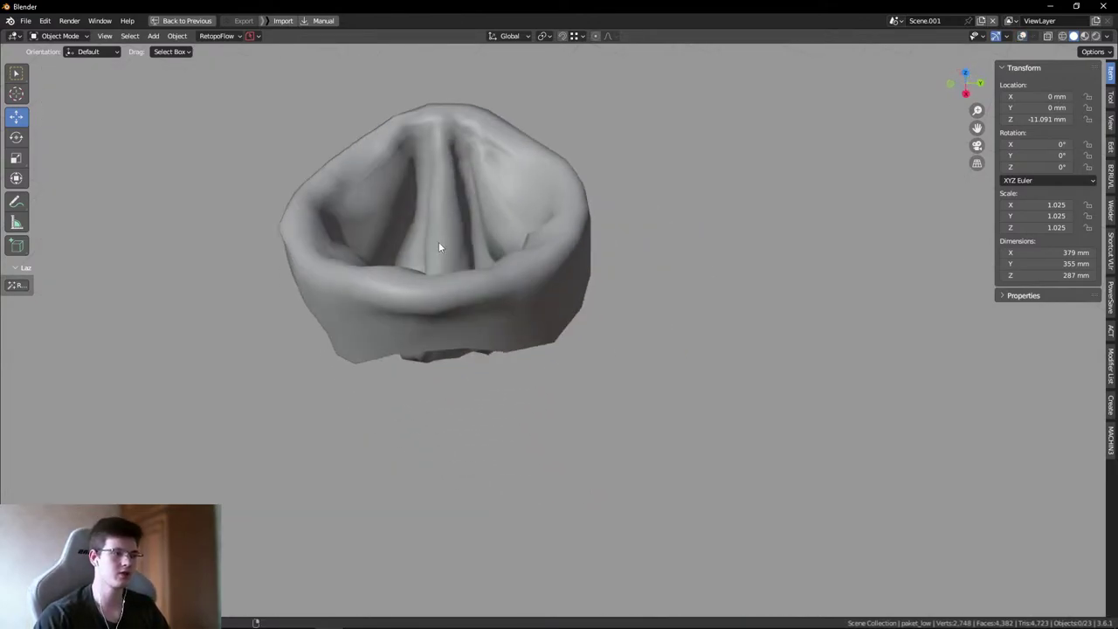
{"action": "middle_click_drag", "start_coordinate": [449, 100], "coordinate": [709, 220]}
{"action": "key", "text": "shift+alt+z"}
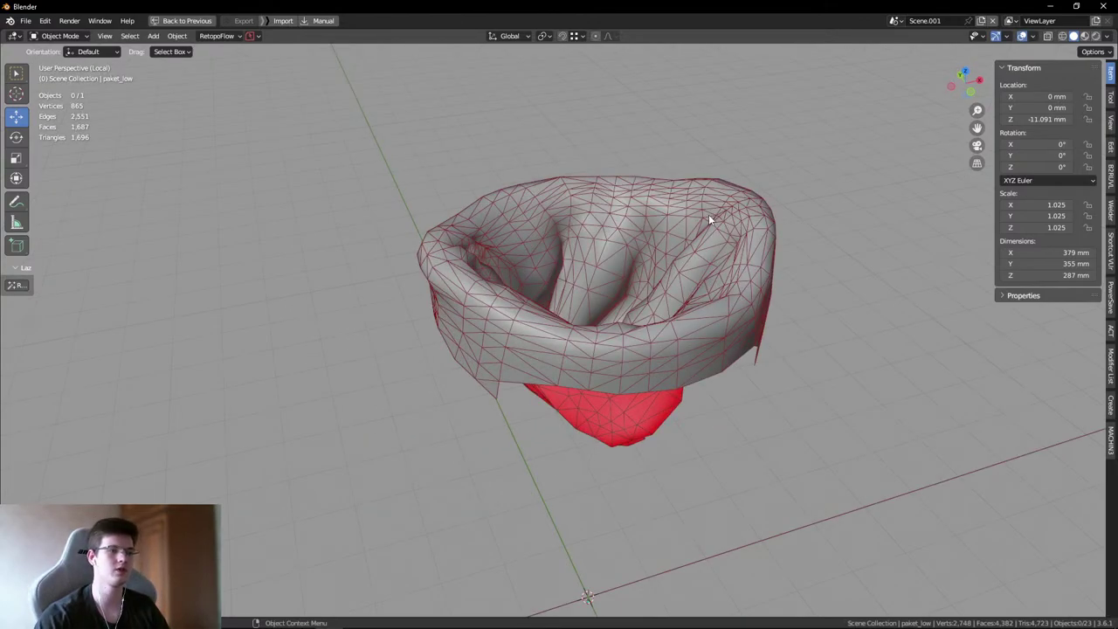
{"action": "middle_click_drag", "start_coordinate": [670, 262], "coordinate": [549, 319]}
- Remove redundant edges from the bag mesh near its rim in Edit Mode
{"action": "left_click", "coordinate": [529, 323]}
{"action": "key", "text": "Tab"}
{"action": "scroll", "coordinate": [373, 311], "scroll_direction": "up", "scroll_amount": 8}
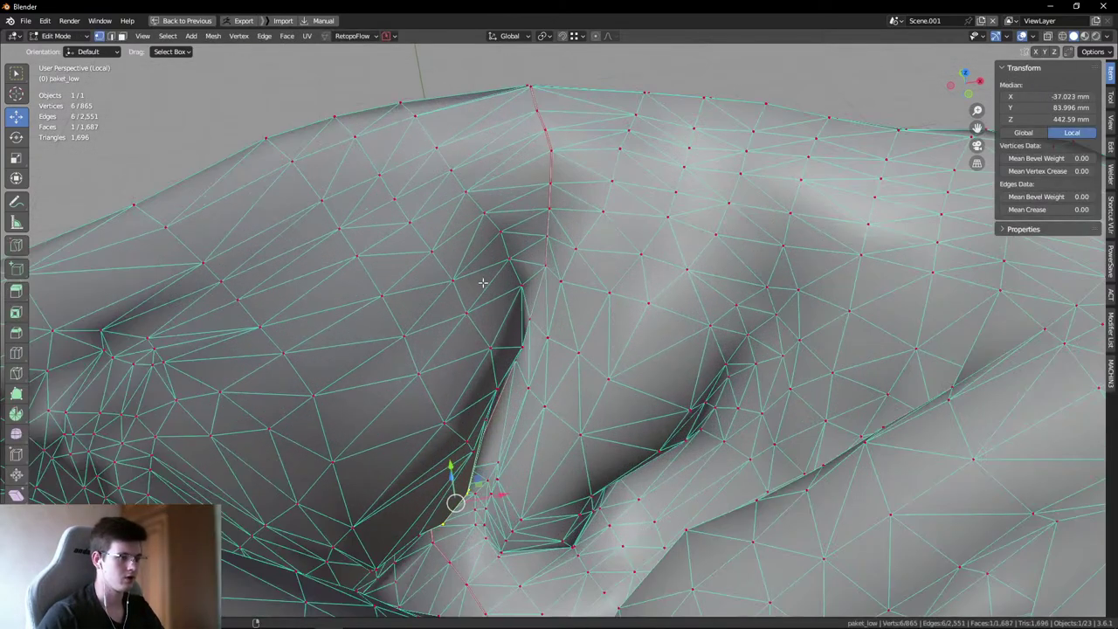
{"action": "middle_click_drag", "start_coordinate": [482, 282], "coordinate": [434, 305]}
{"action": "key", "text": "m"}
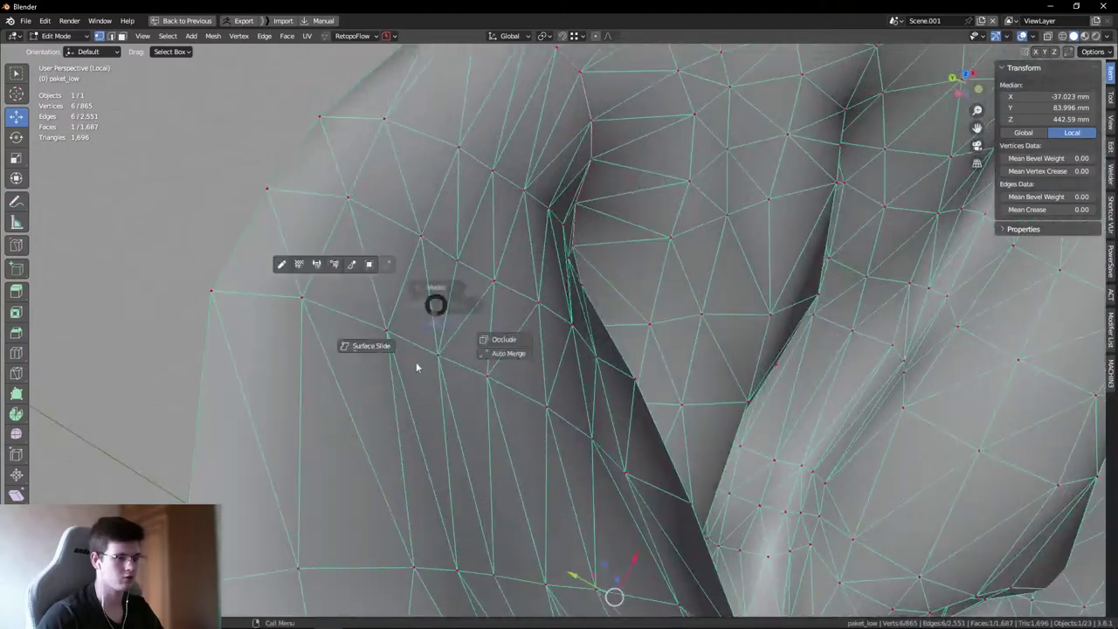
{"action": "left_click", "coordinate": [462, 300]}
{"action": "key", "text": "2"}
{"action": "left_click", "coordinate": [541, 345]}
{"action": "middle_click_drag", "start_coordinate": [542, 345], "coordinate": [378, 149]}
{"action": "key", "text": "ctrl+r"}
{"action": "left_click", "coordinate": [377, 151]}
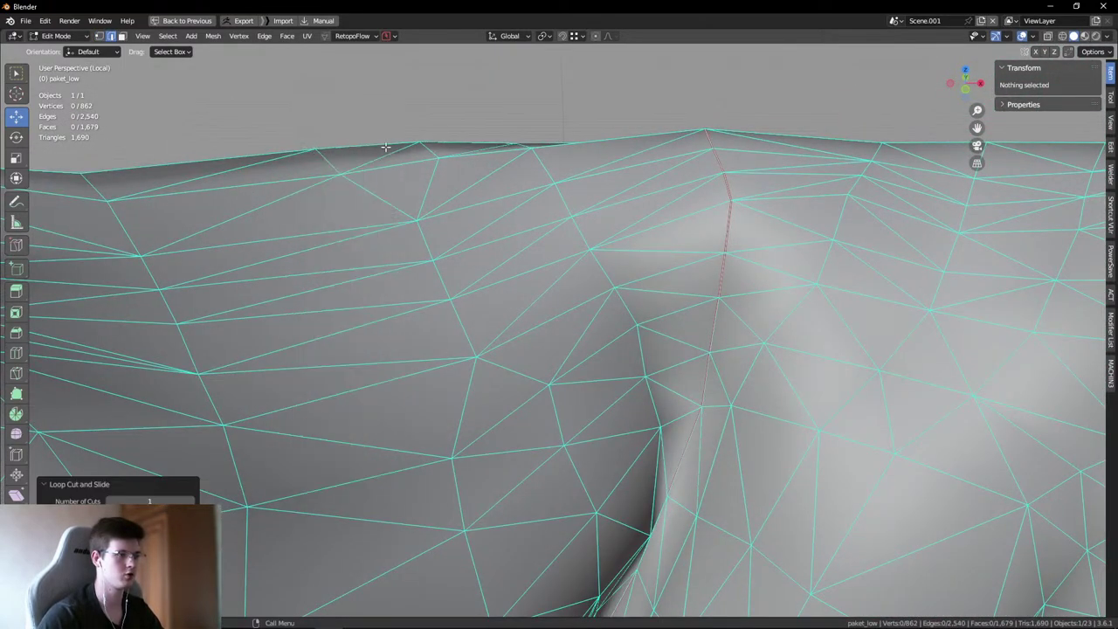
- Adjust the corner on the bag's far rim edge and check the rim's silhouette in Object Mode
{"action": "key", "text": "Tab"}
{"action": "left_click", "coordinate": [345, 138]}
{"action": "left_click", "coordinate": [403, 140]}
{"action": "key", "text": "Tab"}
{"action": "left_click", "coordinate": [425, 98]}
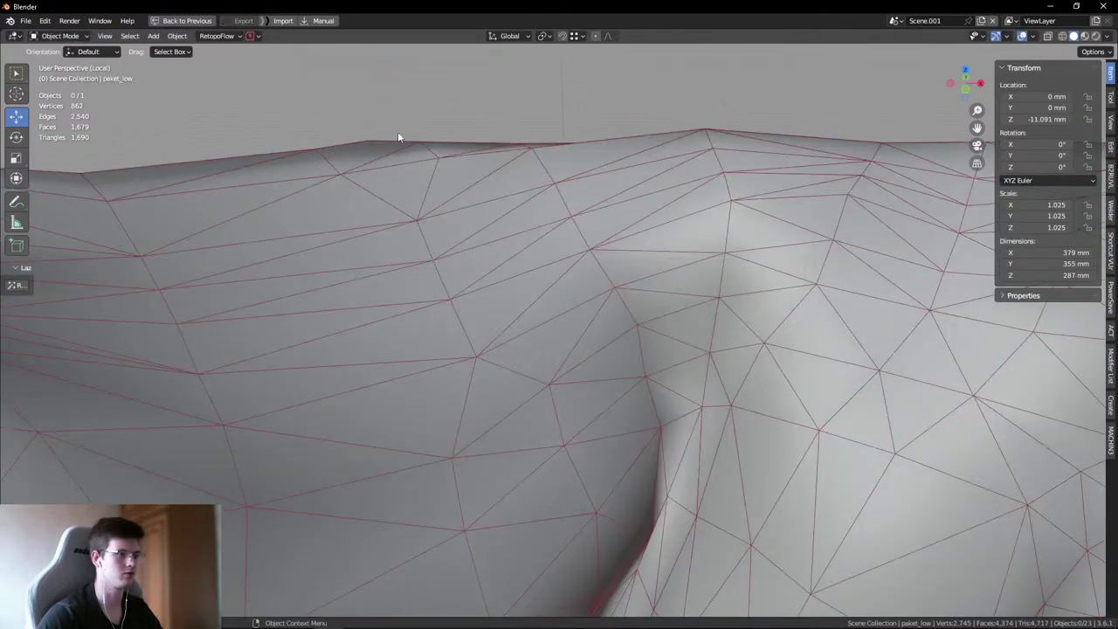
{"action": "scroll", "coordinate": [388, 145], "scroll_direction": "down", "scroll_amount": 10}
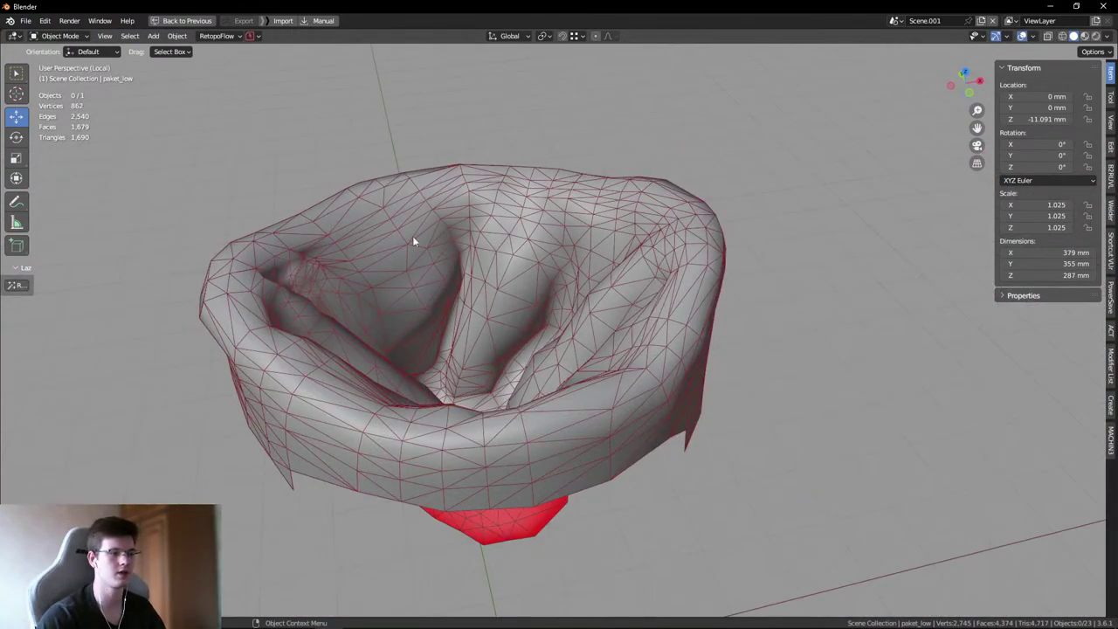
{"action": "left_click", "coordinate": [412, 236]}
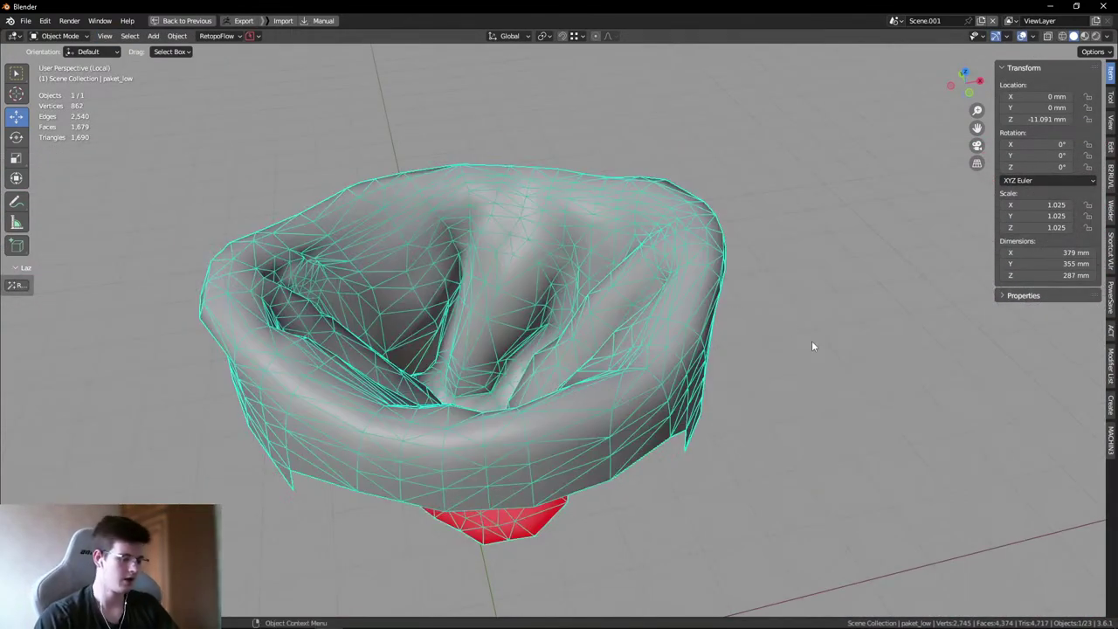
- Leave the bag's isolated view to show the whole trash bin, and restore the full editor layout
{"action": "key", "text": "KP_Divide"}
{"action": "scroll", "coordinate": [684, 332], "scroll_direction": "down", "scroll_amount": 8}
{"action": "left_click_drag", "start_coordinate": [792, 347], "coordinate": [847, 319]}
{"action": "middle_click_drag", "start_coordinate": [847, 318], "coordinate": [664, 304]}
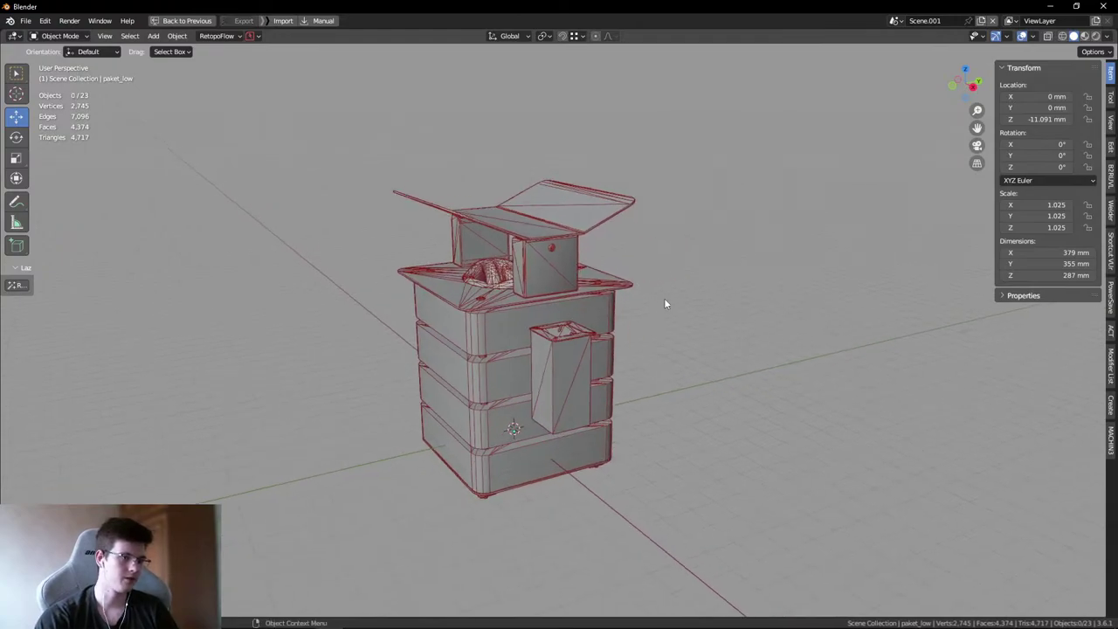
{"action": "key", "text": "ctrl+space"}
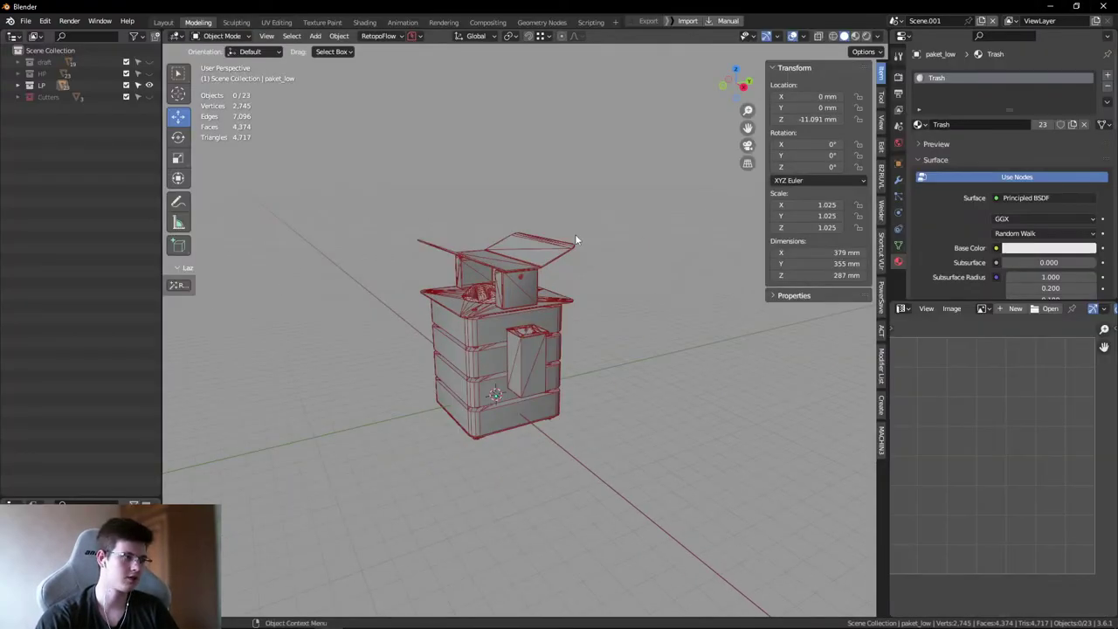
- Save the trash bin file and switch to a new empty scene
{"action": "key", "text": "ctrl+s"}
{"action": "left_click", "coordinate": [686, 137]}
{"action": "left_click", "coordinate": [712, 175]}
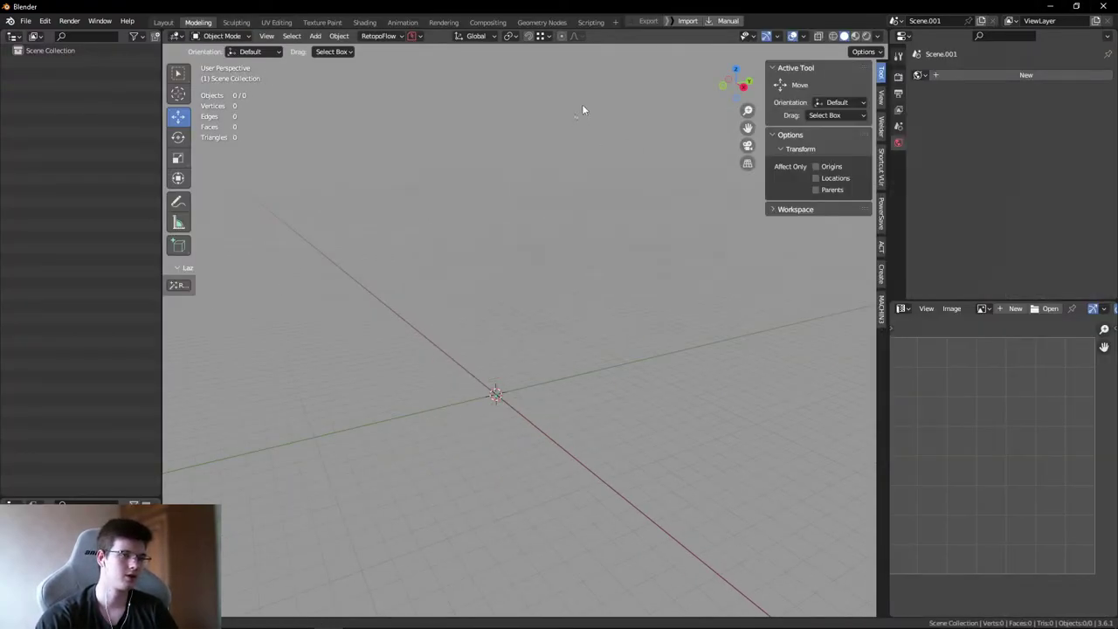
- Open Trash_can_Done_LP.fbx from the trash_can_Final.rar archive in RizomUV
{"action": "left_click", "coordinate": [1052, 7]}
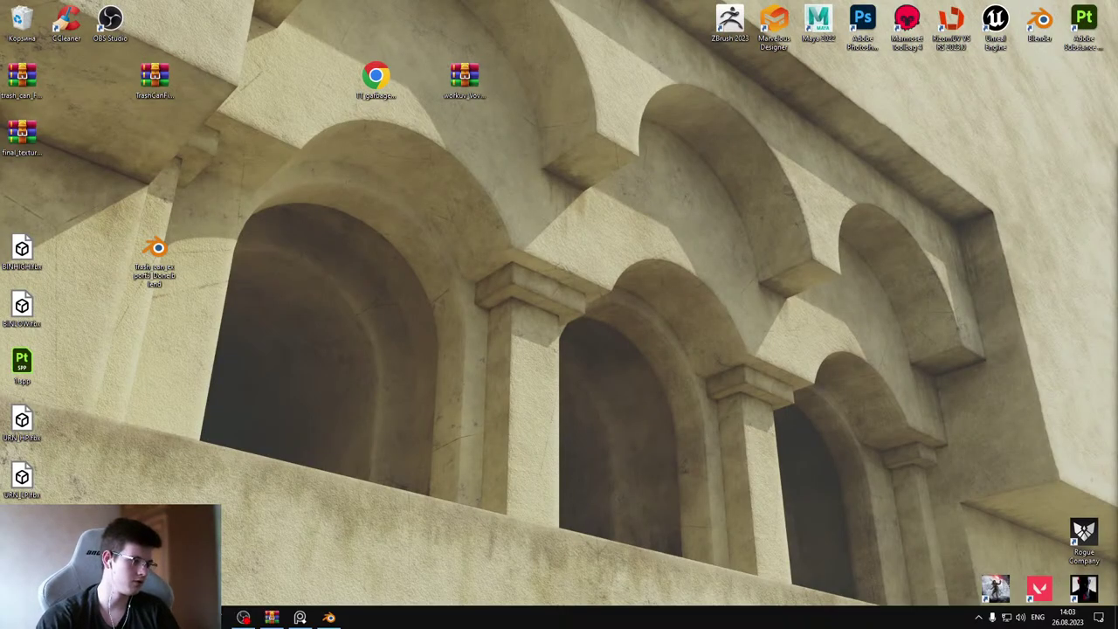
{"action": "left_click", "coordinate": [271, 617]}
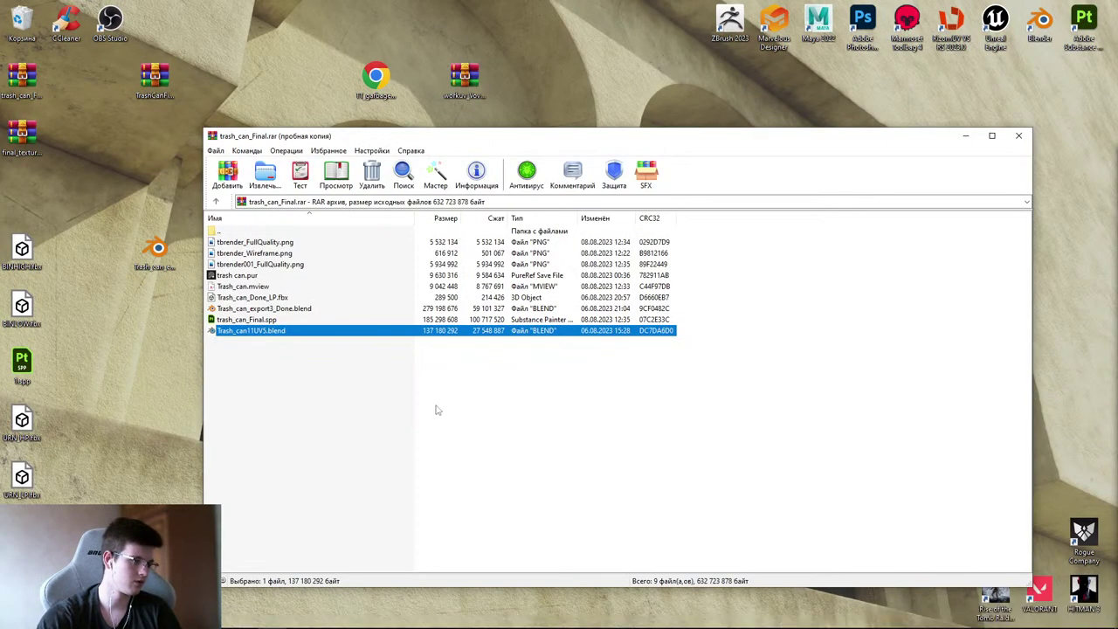
{"action": "left_click", "coordinate": [255, 297]}
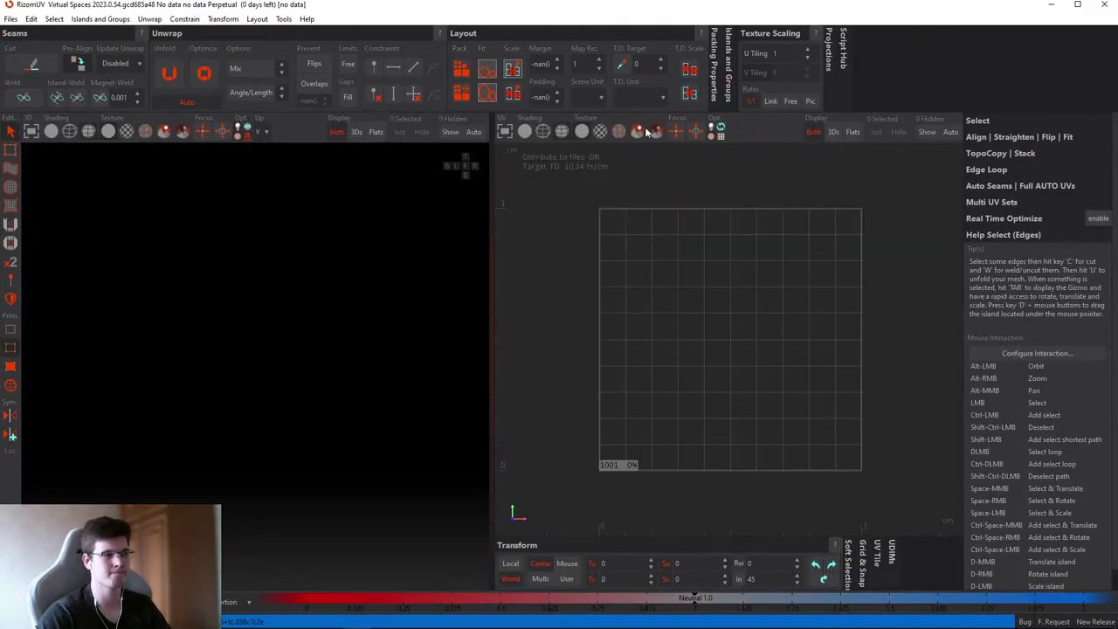
- Switch to island selection and use the texel density of a square panel island with a round cutout as the target
{"action": "key", "text": "F4"}
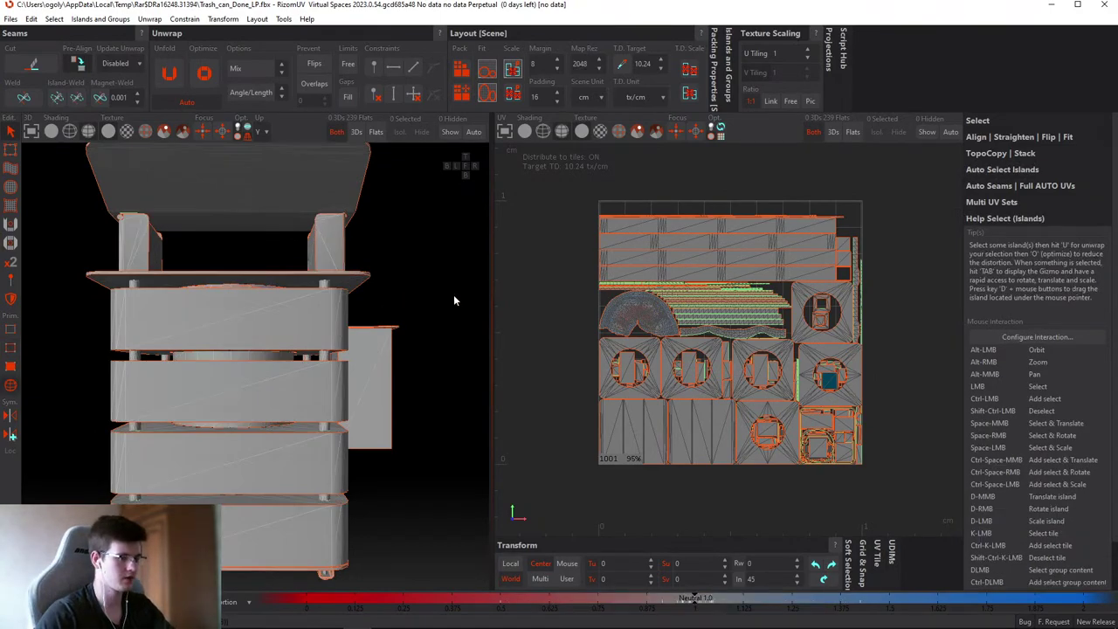
{"action": "left_click", "coordinate": [629, 367]}
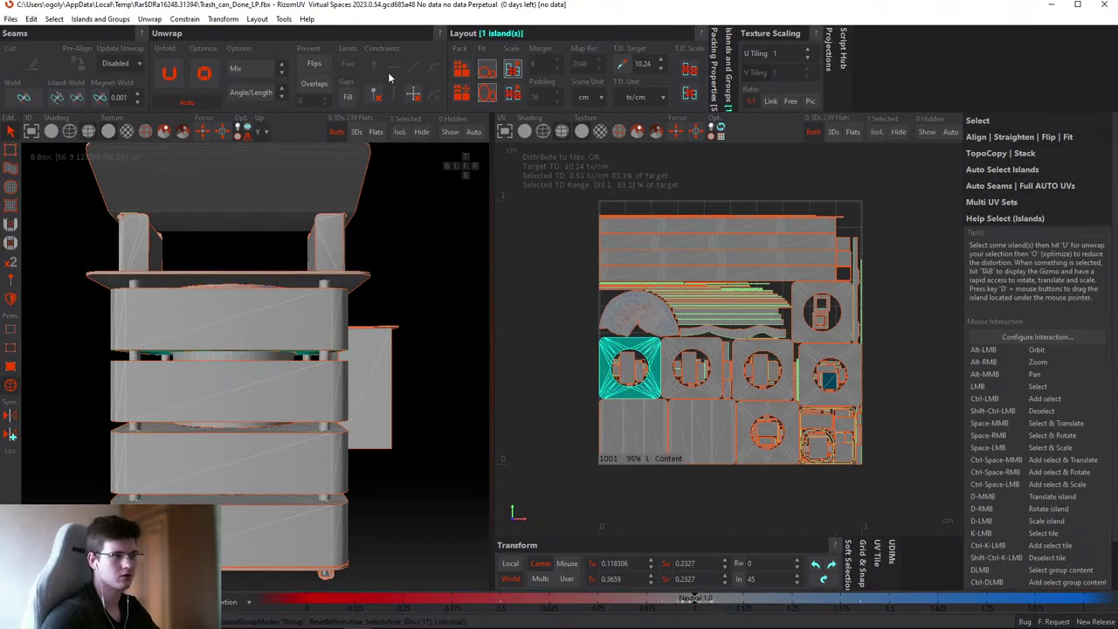
{"action": "left_click", "coordinate": [765, 178]}
{"action": "scroll", "coordinate": [776, 247], "scroll_direction": "up", "scroll_amount": 1}
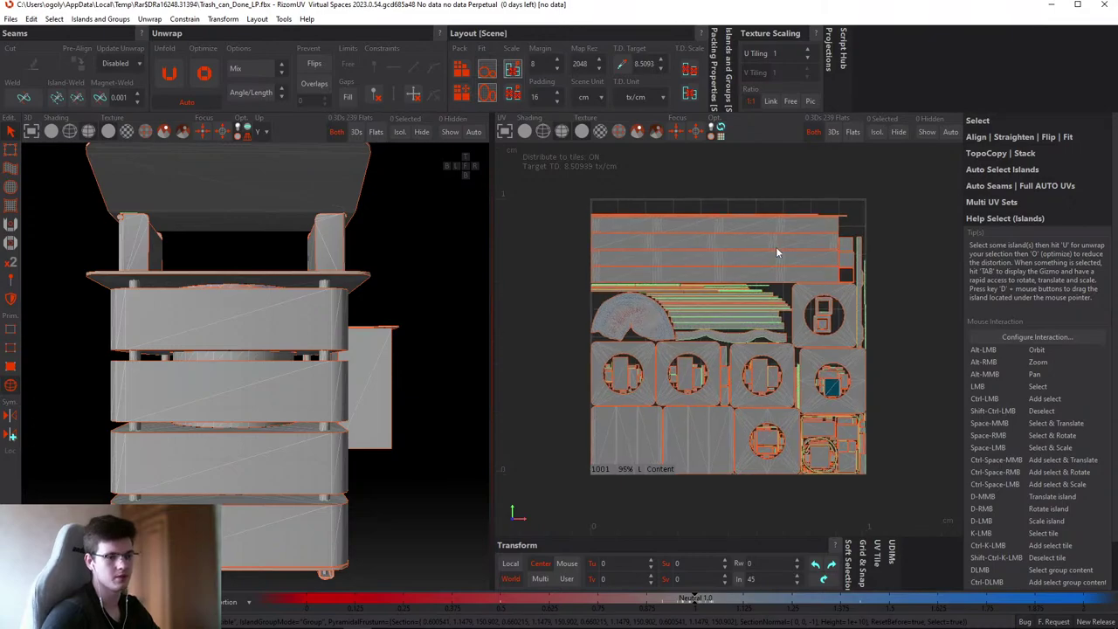
- Select the large flat island on the bin's underside and locate its scaled-down shell in the UV layout
{"action": "left_click_drag", "start_coordinate": [423, 307], "coordinate": [293, 317], "text": "alt"}
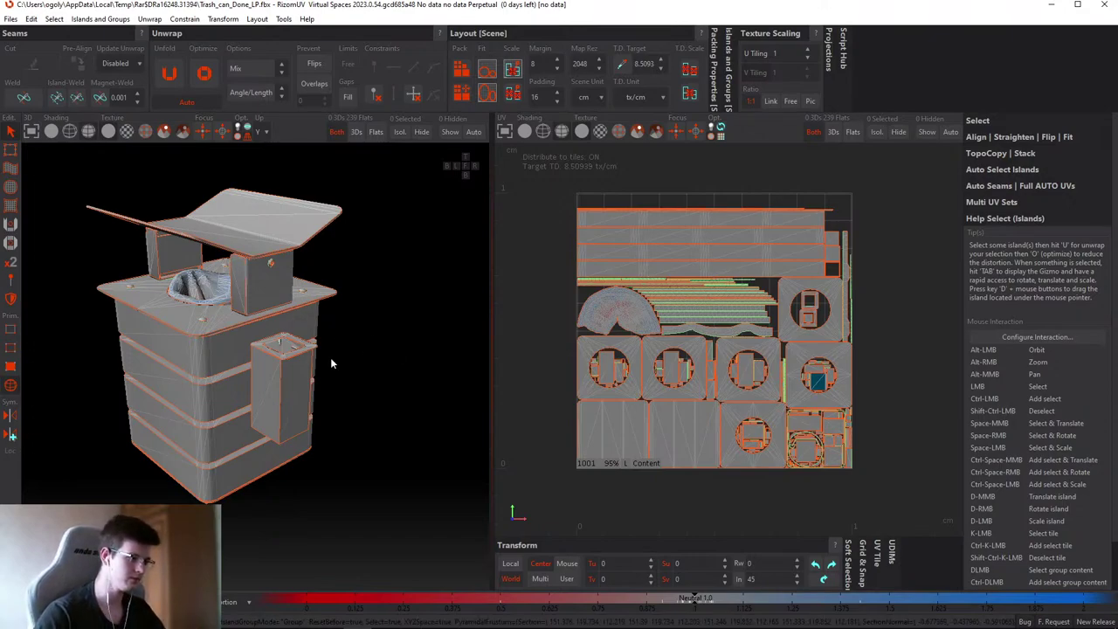
{"action": "mouse_move", "coordinate": [329, 361]}
{"action": "left_mouse_down", "text": "alt"}
{"action": "mouse_move", "coordinate": [365, 192]}
{"action": "mouse_move", "coordinate": [330, 410]}
{"action": "mouse_move", "coordinate": [311, 359]}
{"action": "left_mouse_up", "text": "alt"}
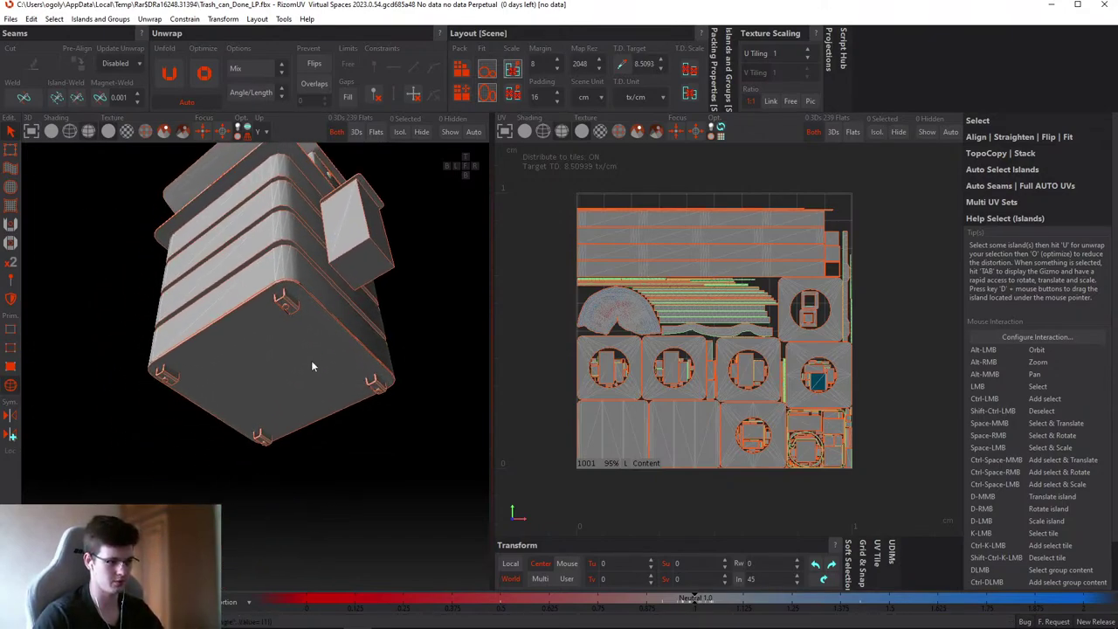
{"action": "left_click", "coordinate": [306, 362]}
{"action": "key", "text": "f"}
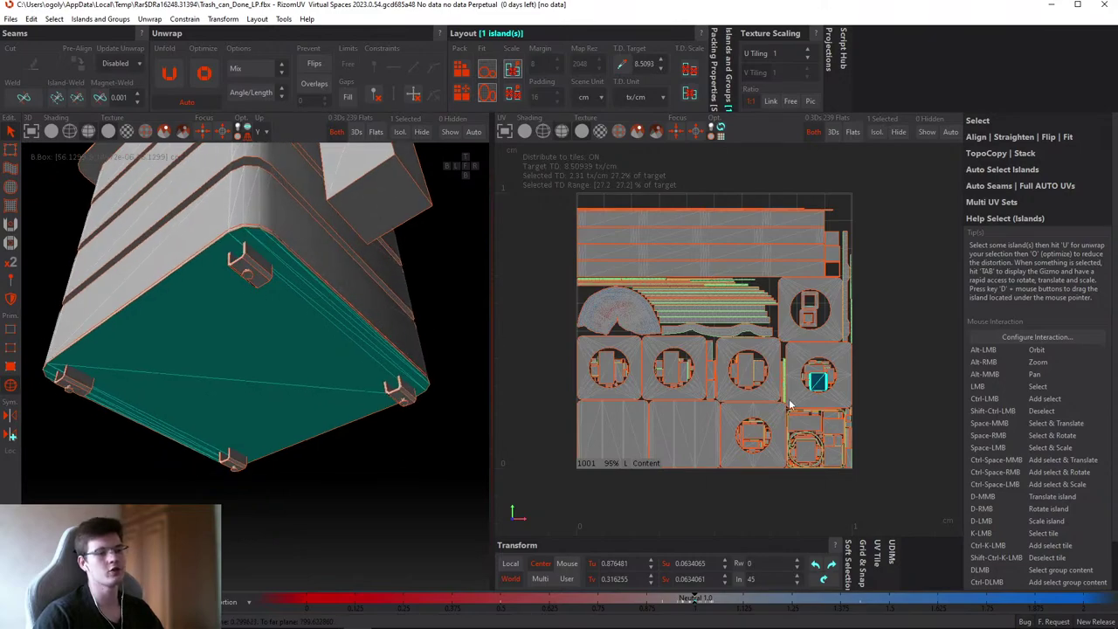
{"action": "key", "text": "f"}
{"action": "left_click_drag", "start_coordinate": [288, 279], "coordinate": [211, 316], "text": "alt"}
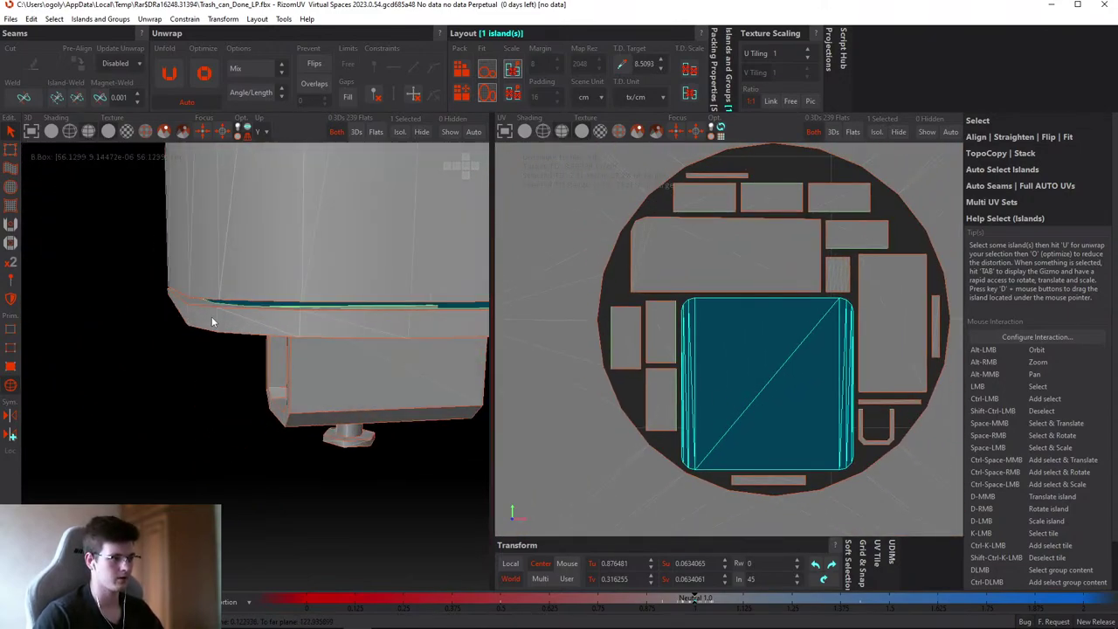
- Examine the narrow gap between the lowest body section and the bottom plate from several sides and corners
{"action": "left_click", "coordinate": [262, 304]}
{"action": "scroll", "coordinate": [230, 312], "scroll_direction": "up", "scroll_amount": 5}
{"action": "scroll", "coordinate": [210, 244], "scroll_direction": "down", "scroll_amount": 5}
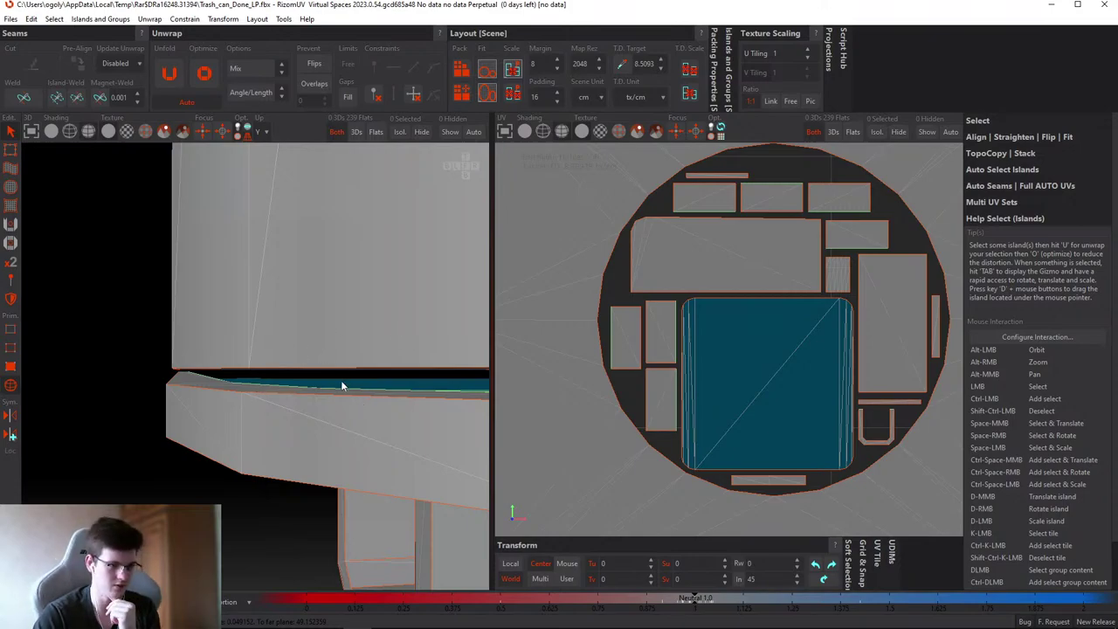
{"action": "left_click_drag", "start_coordinate": [323, 390], "coordinate": [293, 463], "text": "alt"}
{"action": "left_click_drag", "start_coordinate": [198, 410], "coordinate": [371, 393]}
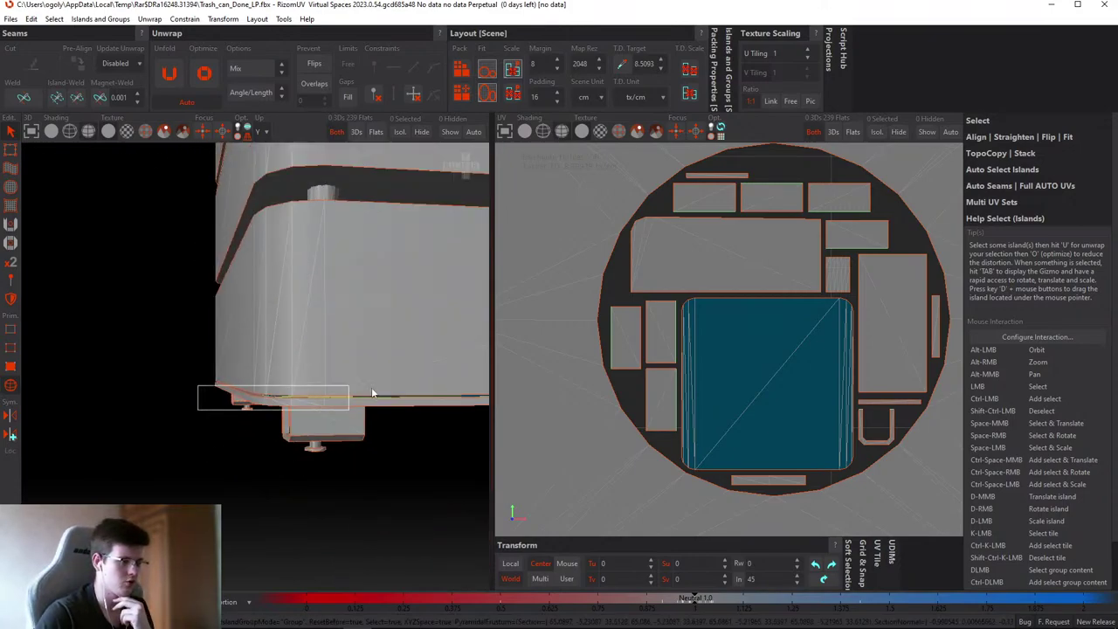
{"action": "scroll", "coordinate": [311, 408], "scroll_direction": "up", "scroll_amount": 5}
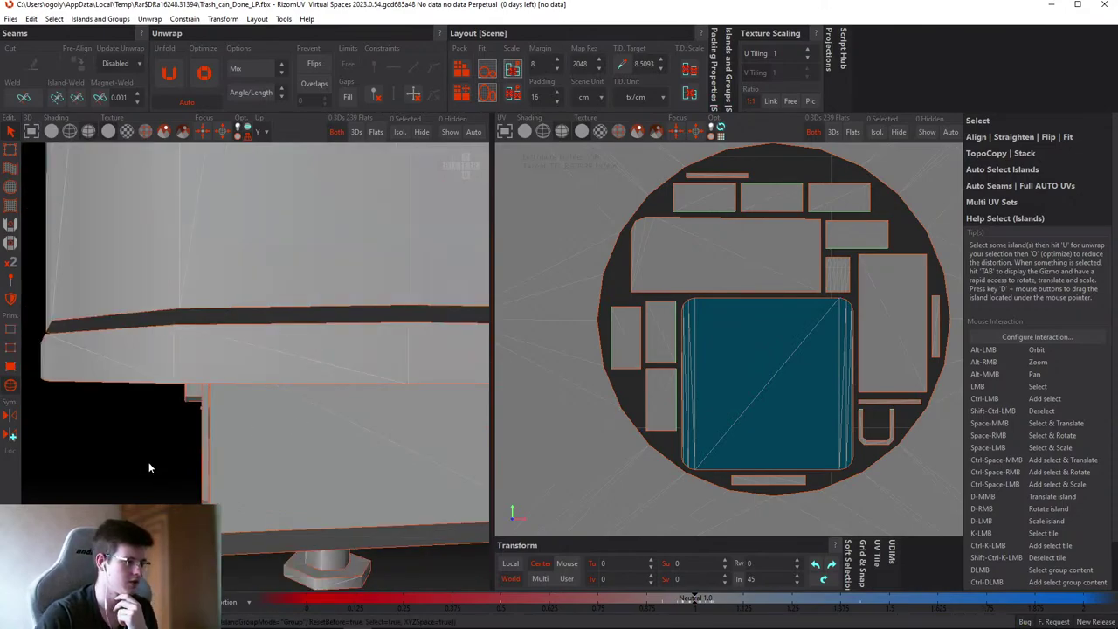
{"action": "left_click_drag", "start_coordinate": [215, 389], "coordinate": [240, 311], "text": "alt"}
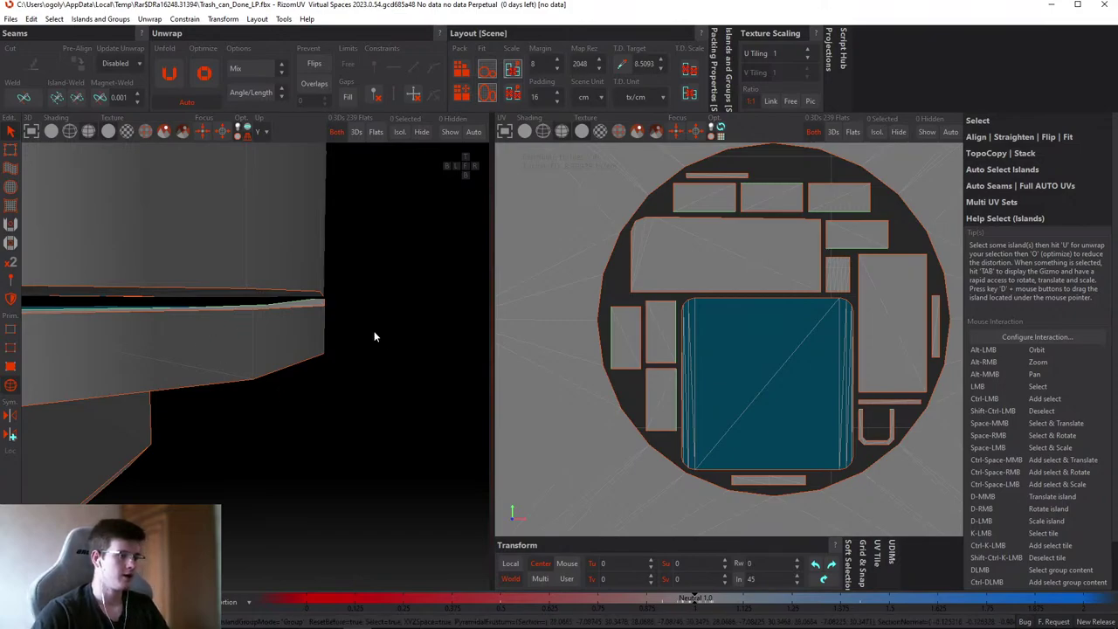
{"action": "left_click_drag", "start_coordinate": [374, 337], "coordinate": [288, 392], "text": "alt"}
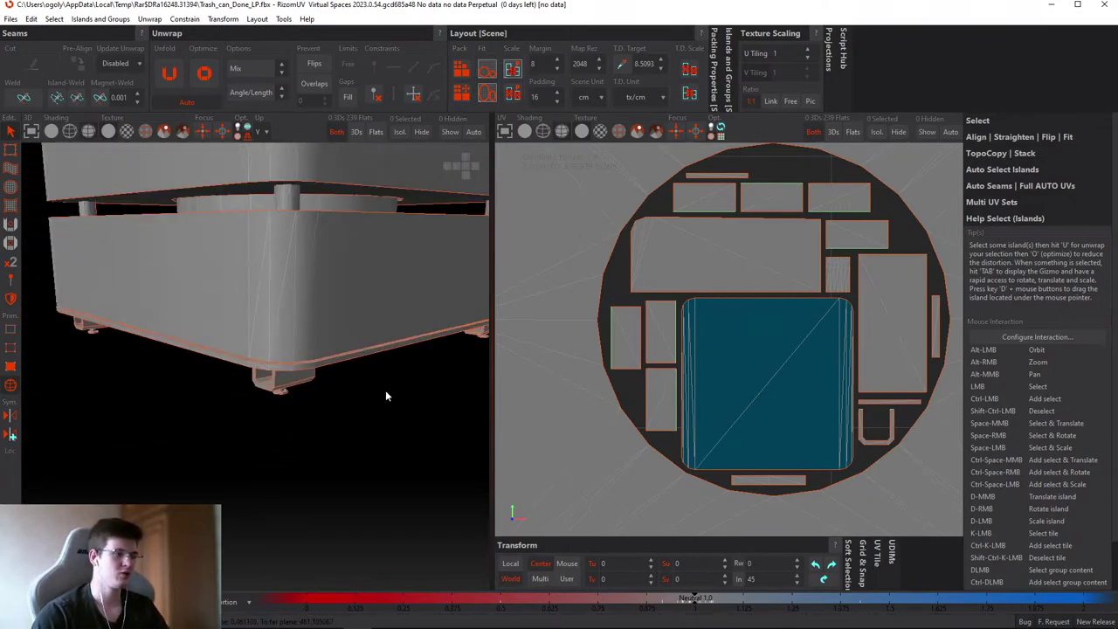
{"action": "left_click_drag", "start_coordinate": [386, 394], "coordinate": [364, 368], "text": "alt"}
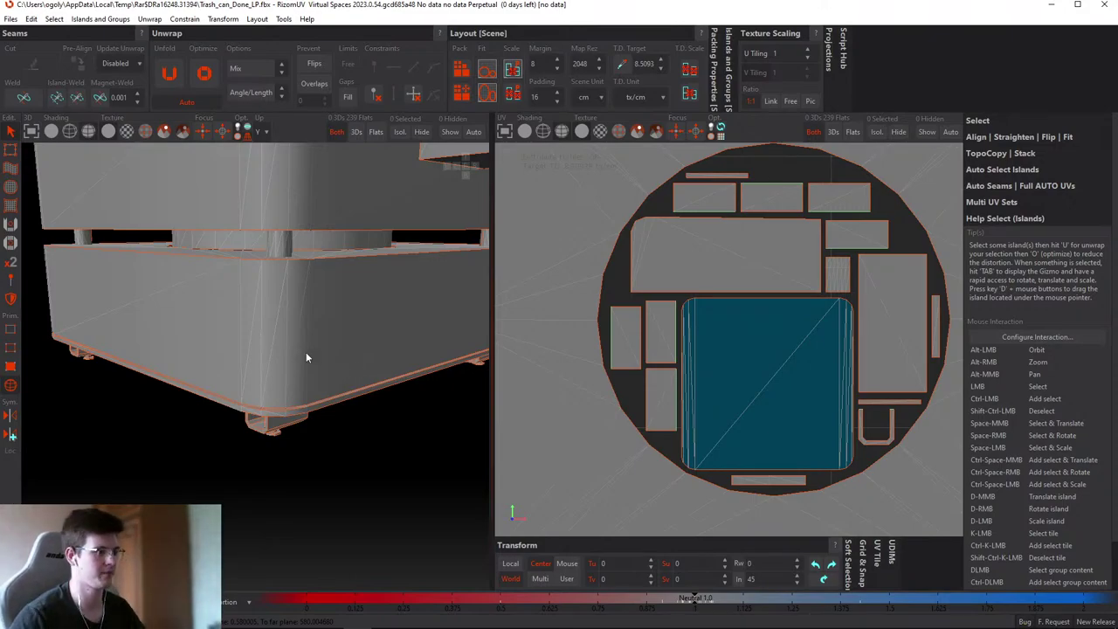
- Select the side face island of a foot bracket and locate it in the UV layout
{"action": "left_click_drag", "start_coordinate": [332, 502], "coordinate": [273, 297], "text": "alt"}
{"action": "left_click", "coordinate": [278, 355]}
{"action": "left_click", "coordinate": [272, 298]}
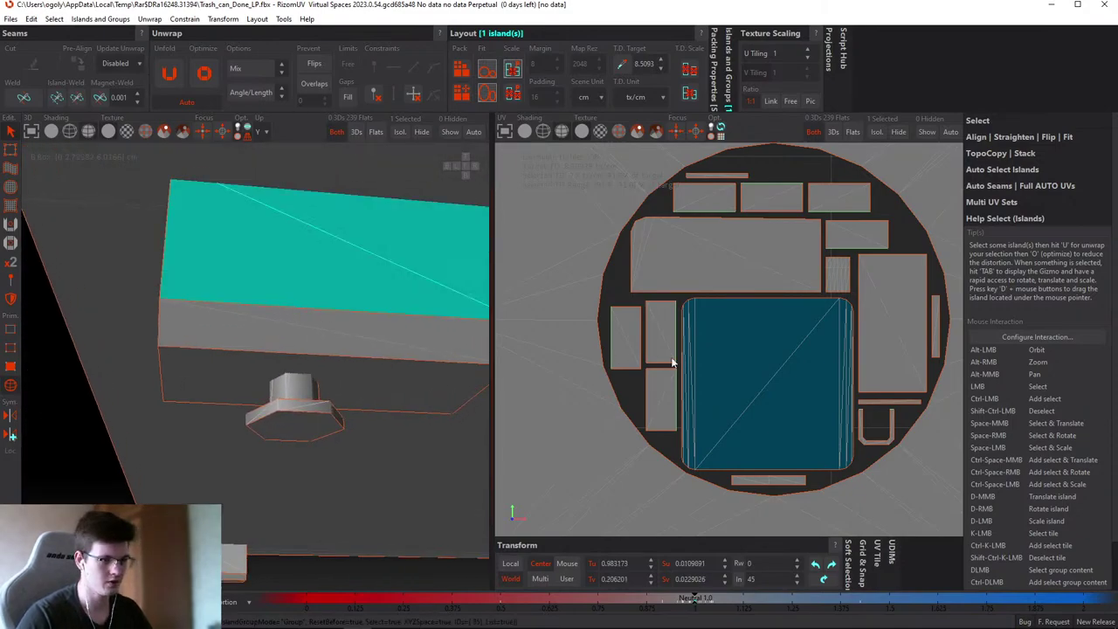
{"action": "key", "text": "f"}
- Examine the foot bracket around its bolt, selecting four islands on the bracket's inner and lower faces
{"action": "left_click_drag", "start_coordinate": [384, 366], "coordinate": [319, 407], "text": "alt"}
{"action": "left_click", "coordinate": [360, 404]}
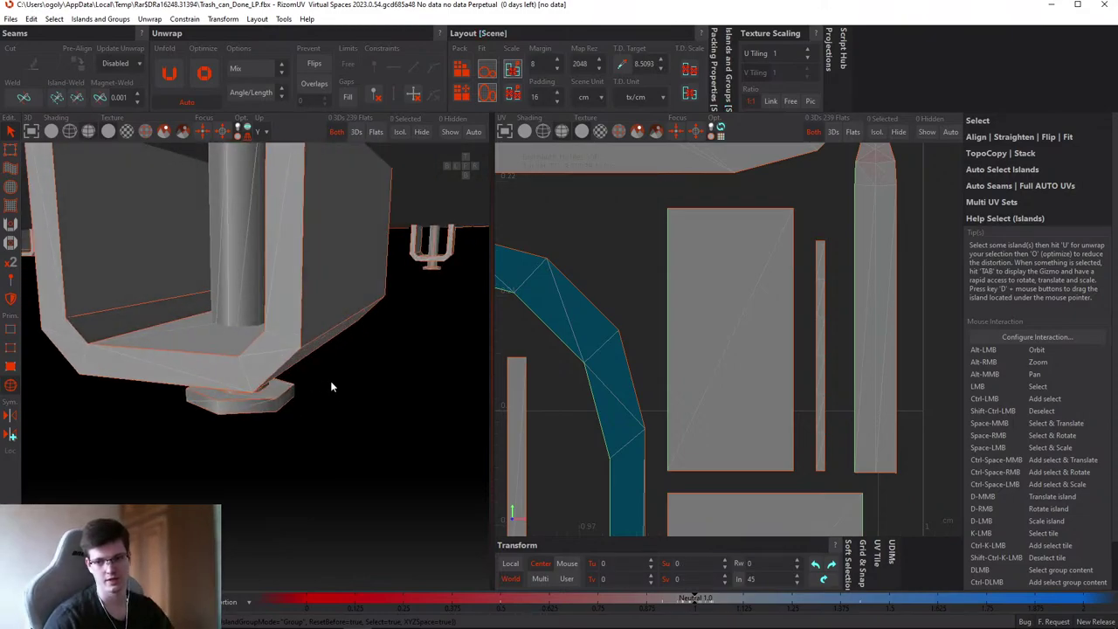
{"action": "left_click_drag", "start_coordinate": [331, 387], "coordinate": [298, 330], "text": "alt"}
{"action": "left_click_drag", "start_coordinate": [298, 330], "coordinate": [277, 352], "text": "alt"}
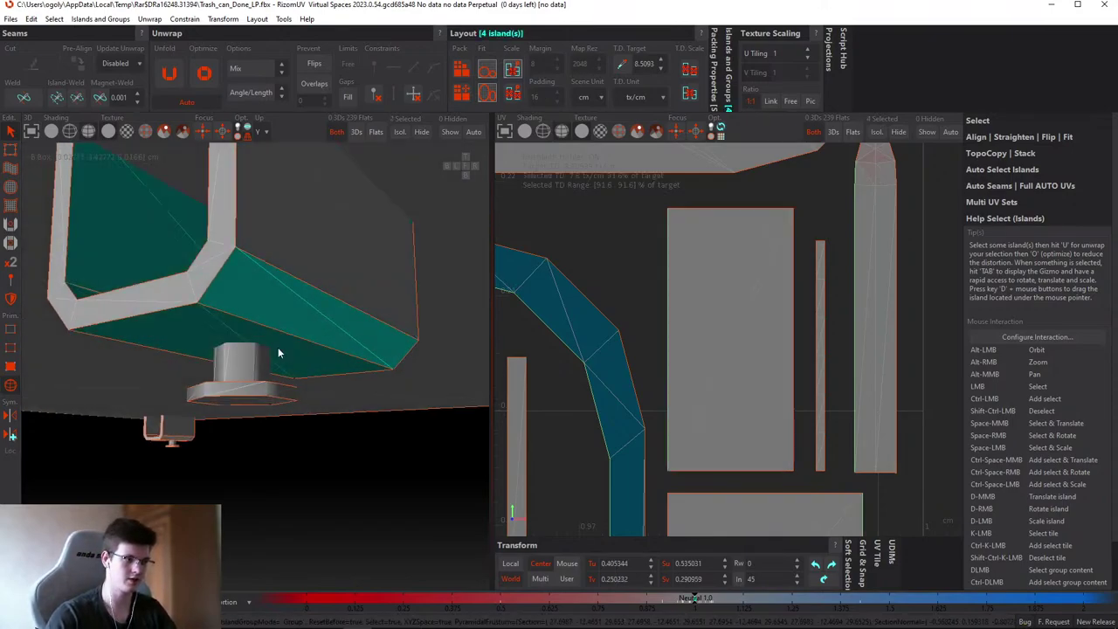
- Select the foot bracket's side face islands, compare them with the UV layout, and clear the selection
{"action": "left_click", "coordinate": [329, 294]}
{"action": "left_click", "coordinate": [306, 349]}
{"action": "scroll", "coordinate": [307, 348], "scroll_direction": "up", "scroll_amount": 3}
{"action": "scroll", "coordinate": [647, 316], "scroll_direction": "down", "scroll_amount": 3}
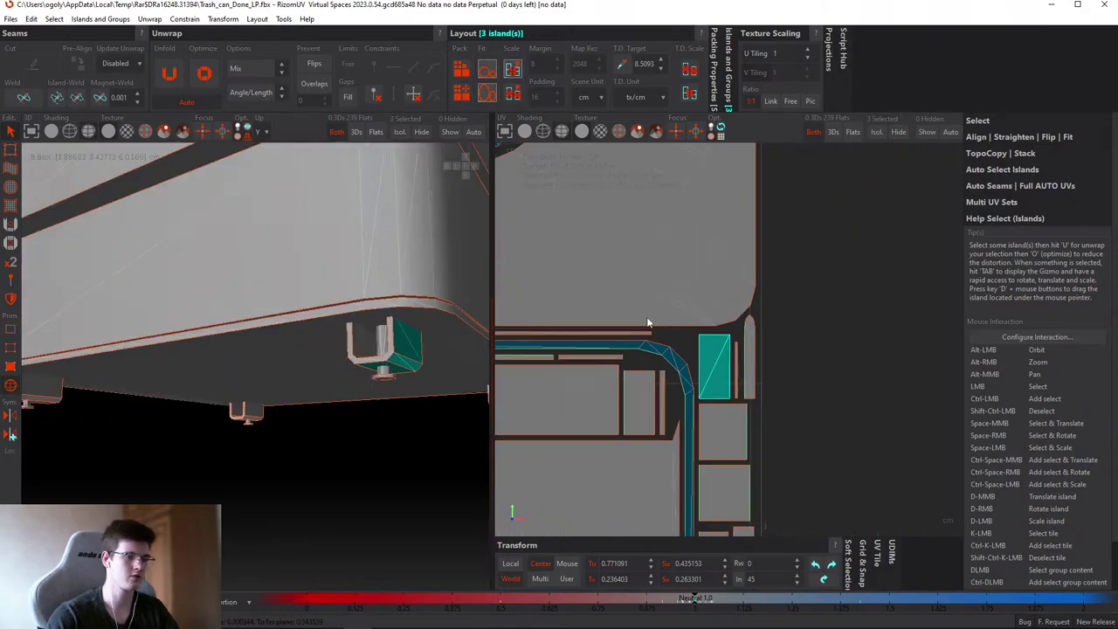
{"action": "scroll", "coordinate": [702, 369], "scroll_direction": "down", "scroll_amount": 3}
{"action": "left_click_drag", "start_coordinate": [380, 420], "coordinate": [303, 440], "text": "alt"}
{"action": "left_click", "coordinate": [379, 445]}
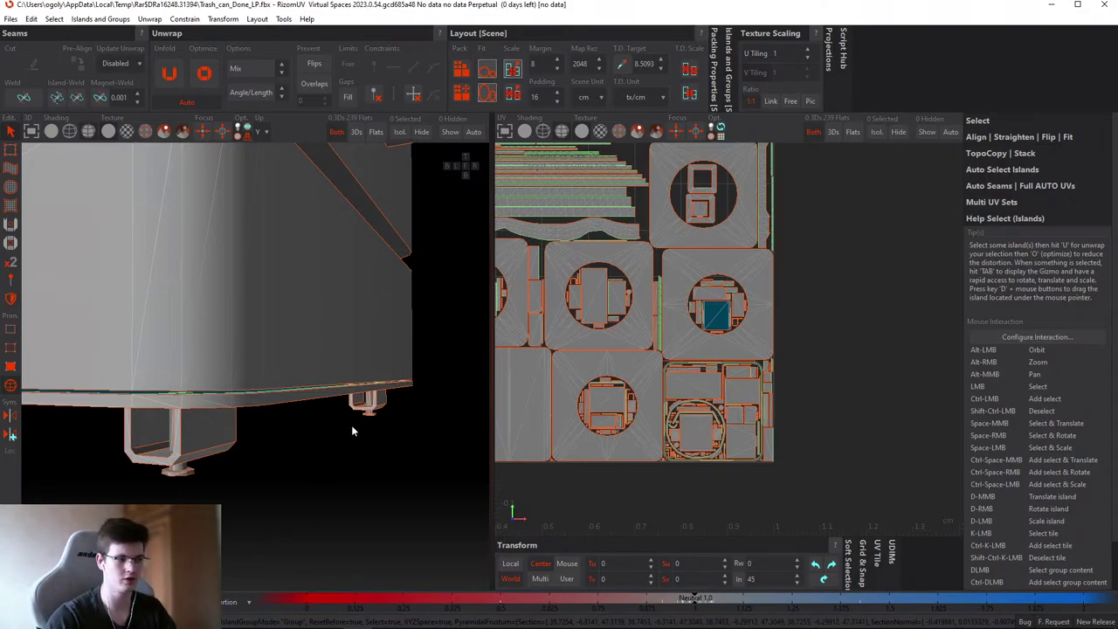
{"action": "left_click_drag", "start_coordinate": [350, 429], "coordinate": [362, 429], "text": "alt"}
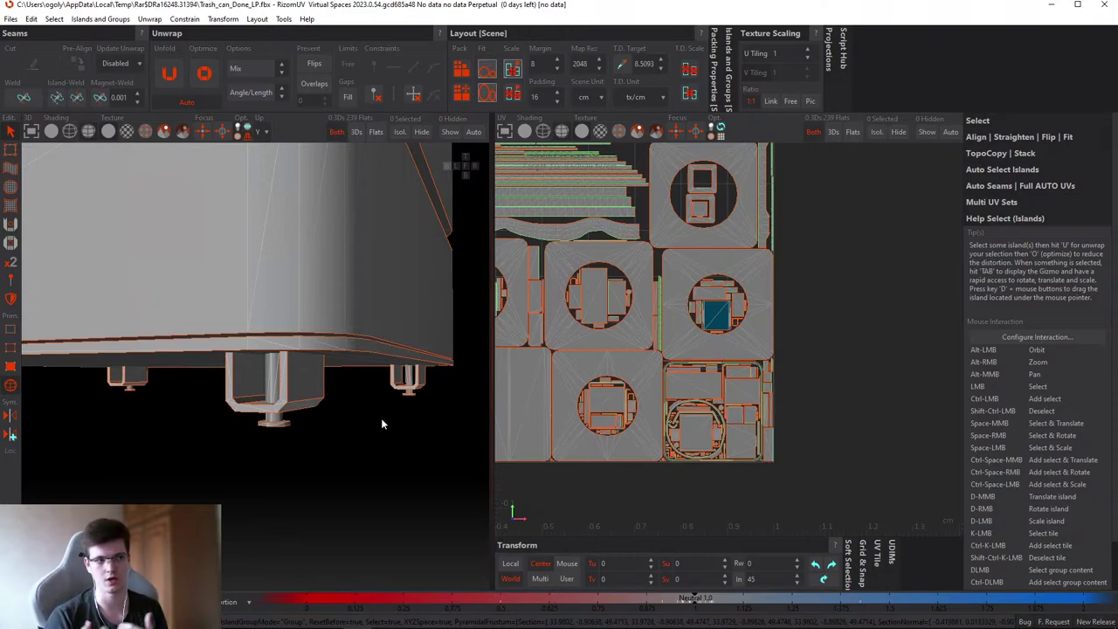
- Select the large flat island inside the circular cutout in the UV layout, deselect it, and return to the full layout
{"action": "left_click", "coordinate": [513, 70]}
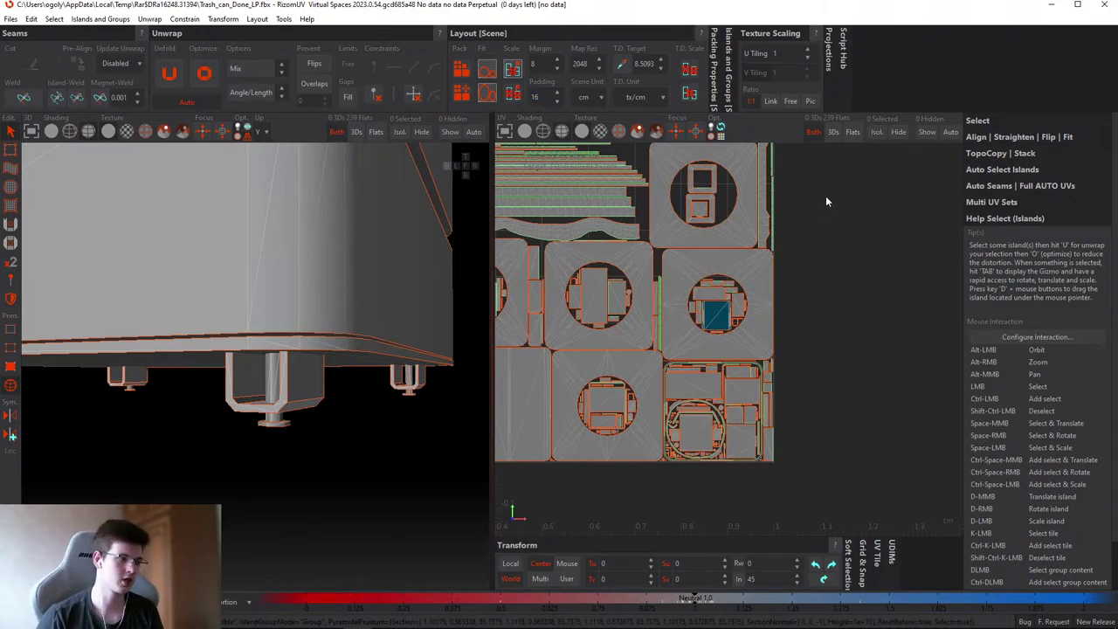
{"action": "scroll", "coordinate": [879, 281], "scroll_direction": "up", "scroll_amount": 6}
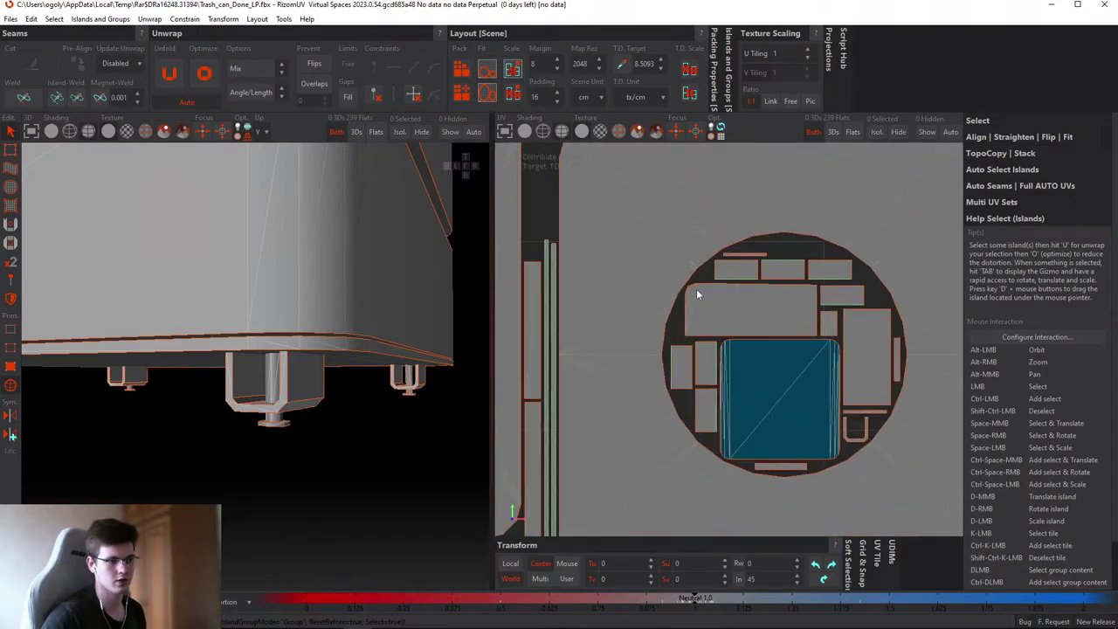
{"action": "left_click_drag", "start_coordinate": [837, 276], "coordinate": [806, 257]}
{"action": "left_click_drag", "start_coordinate": [746, 238], "coordinate": [904, 303]}
{"action": "left_click", "coordinate": [781, 246], "text": "ctrl+shift"}
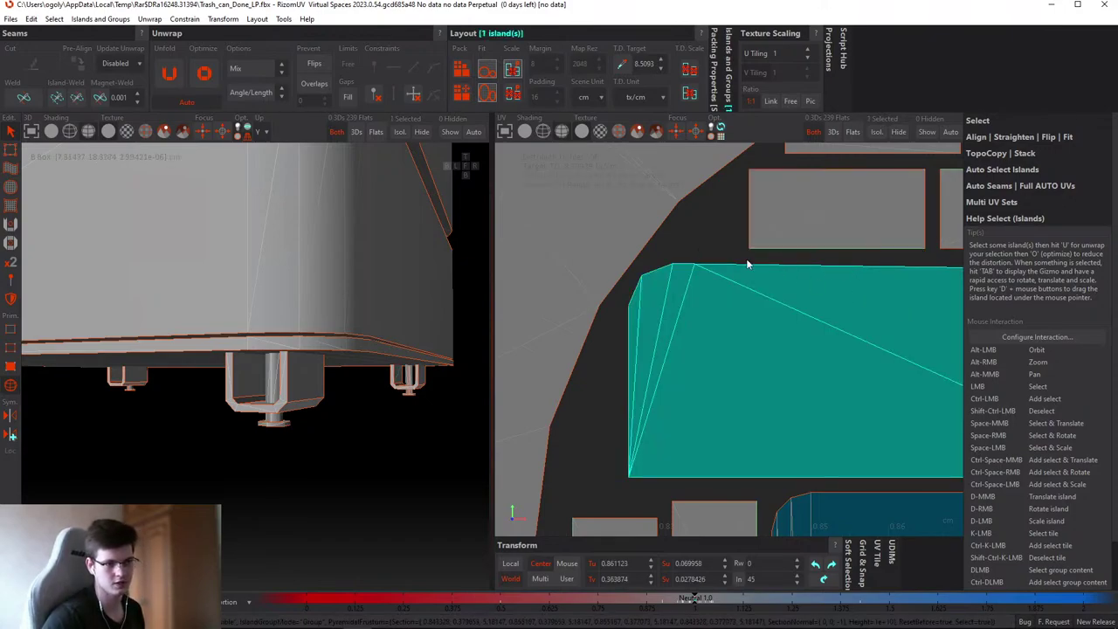
{"action": "left_click", "coordinate": [749, 266], "text": "ctrl+shift"}
{"action": "scroll", "coordinate": [742, 244], "scroll_direction": "down", "scroll_amount": 8}
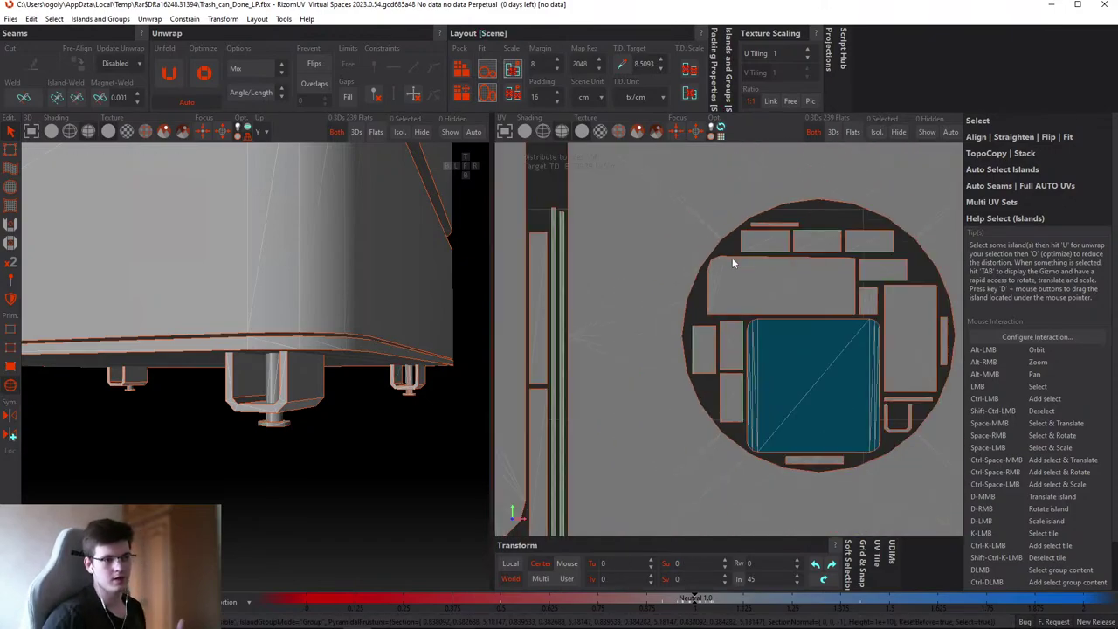
{"action": "key", "text": "f"}
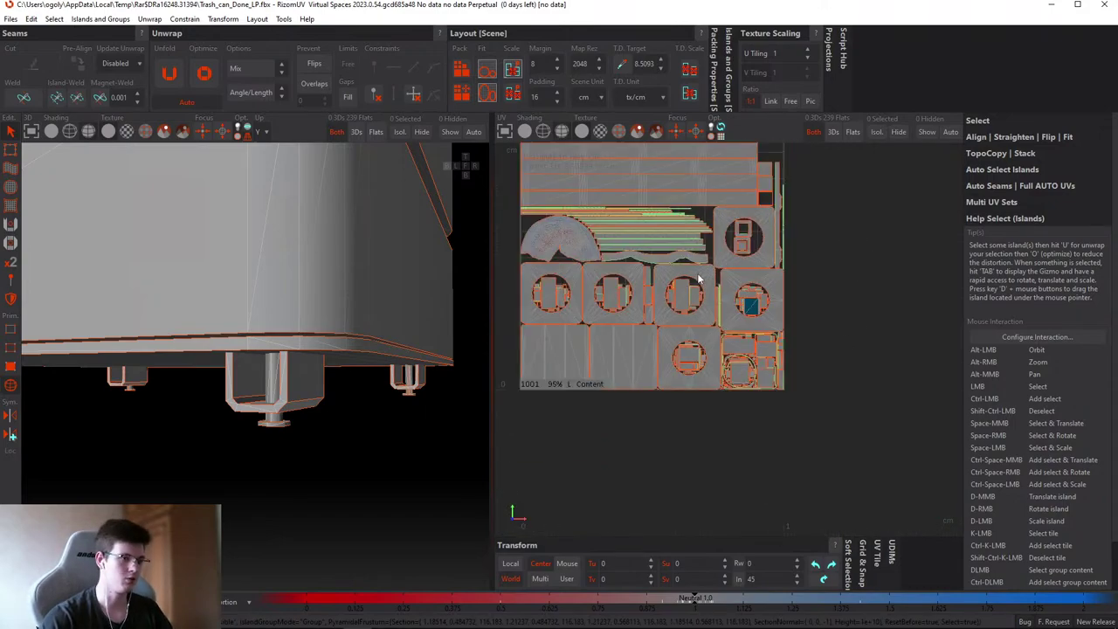
- Select side and lower face islands on several foot brackets to locate them in the UV layout, and clear the selection
{"action": "left_click_drag", "start_coordinate": [297, 280], "coordinate": [333, 370], "text": "alt"}
{"action": "left_click", "coordinate": [333, 371]}
{"action": "key", "text": "f"}
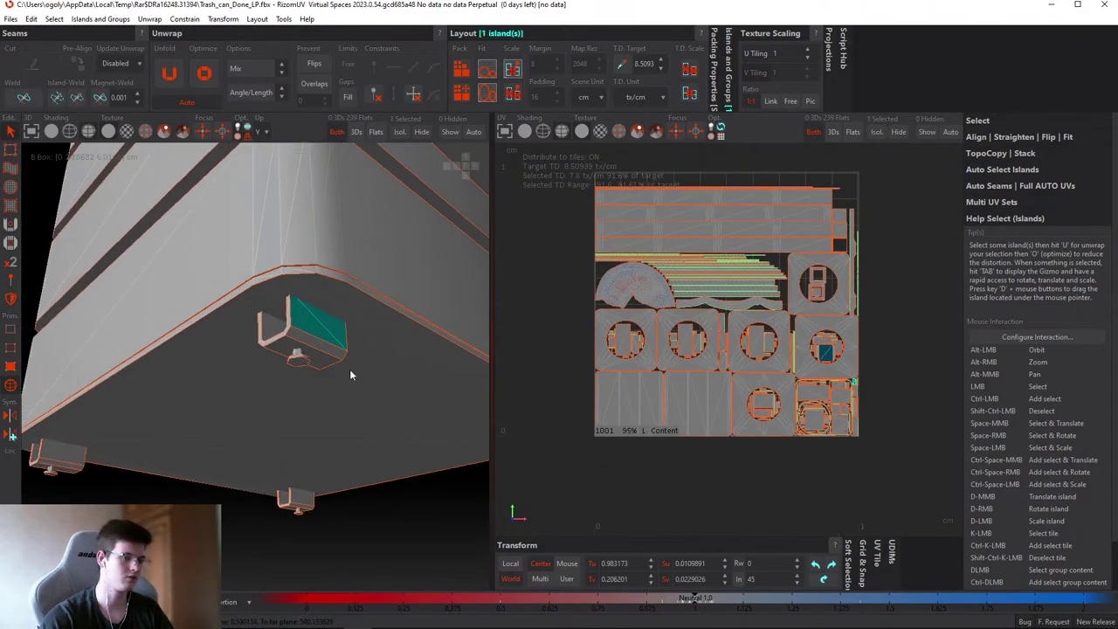
{"action": "left_click", "coordinate": [314, 366]}
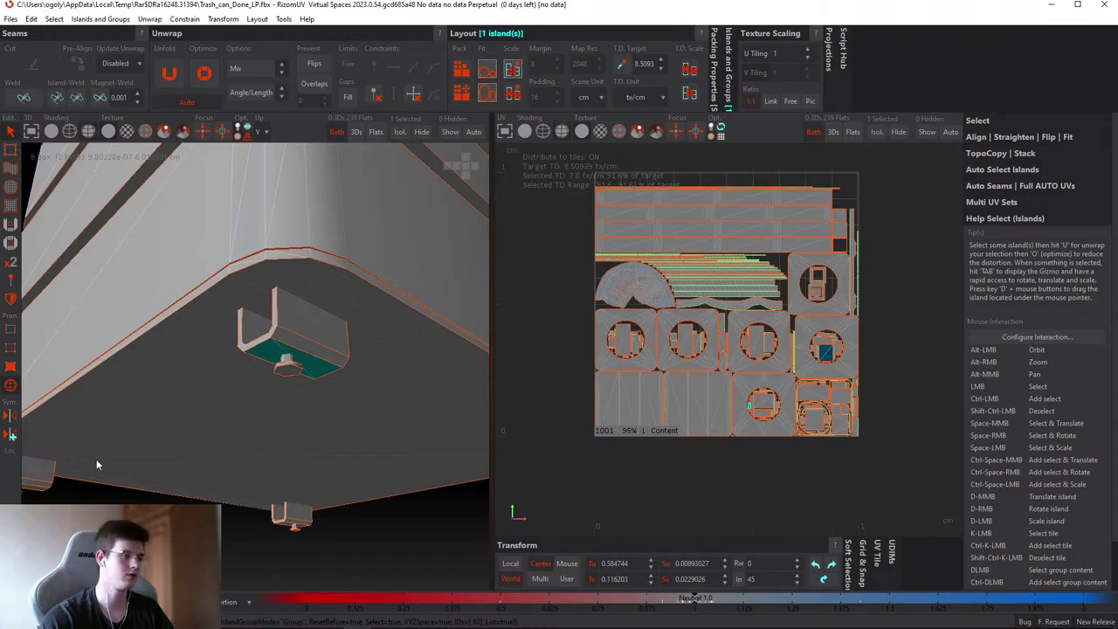
{"action": "left_click", "coordinate": [47, 468]}
{"action": "left_click", "coordinate": [288, 522]}
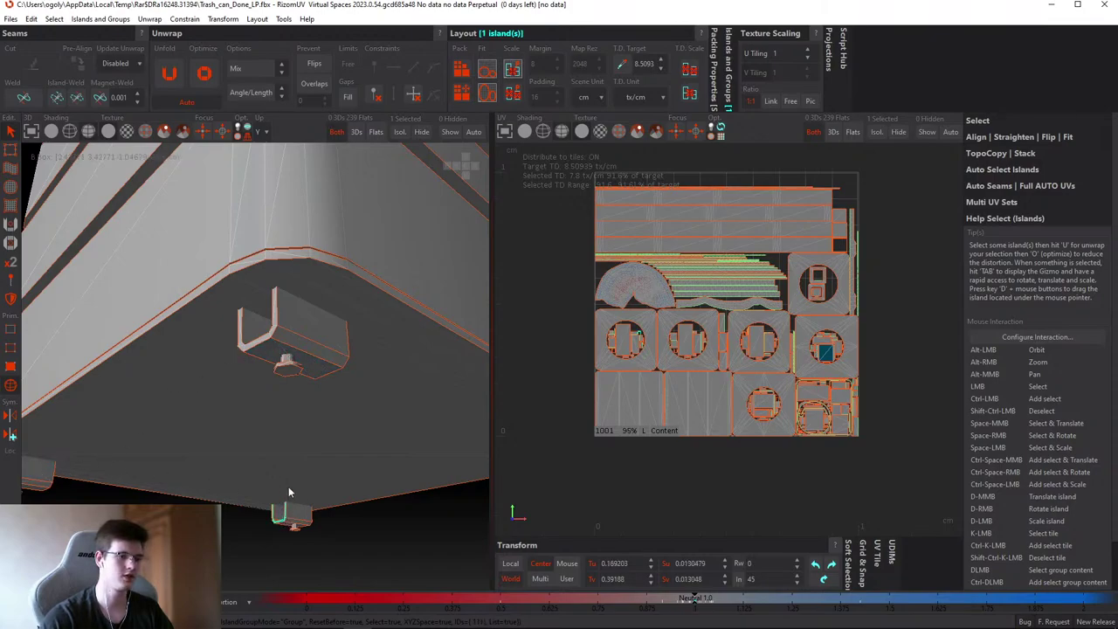
{"action": "left_click_drag", "start_coordinate": [288, 487], "coordinate": [199, 413], "text": "alt"}
{"action": "left_click", "coordinate": [364, 456]}
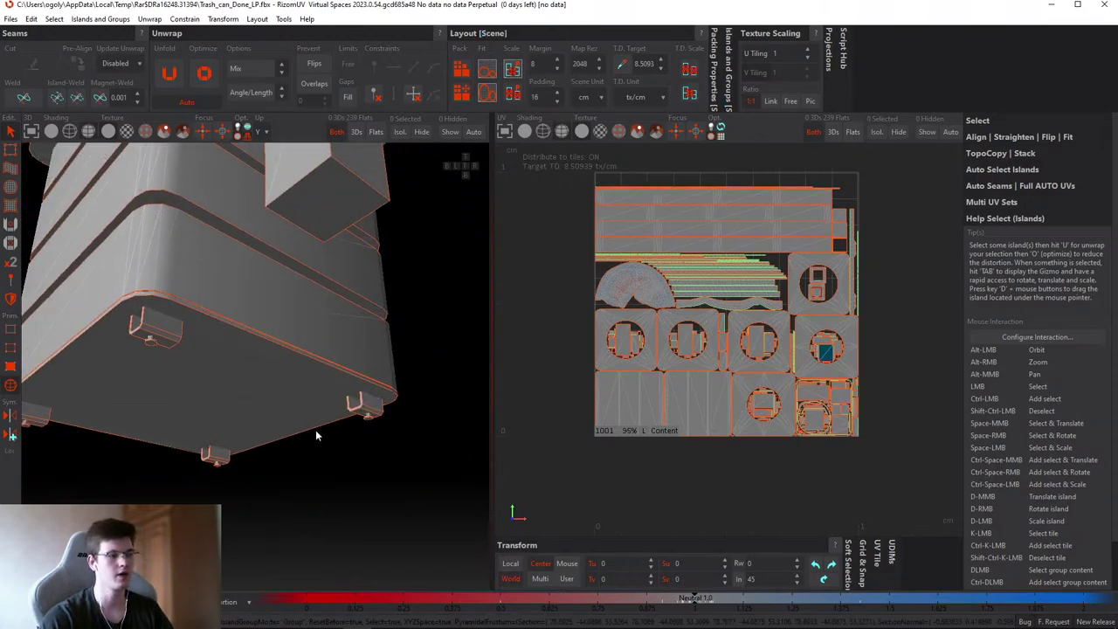
{"action": "left_click_drag", "start_coordinate": [315, 429], "coordinate": [257, 367], "text": "alt"}
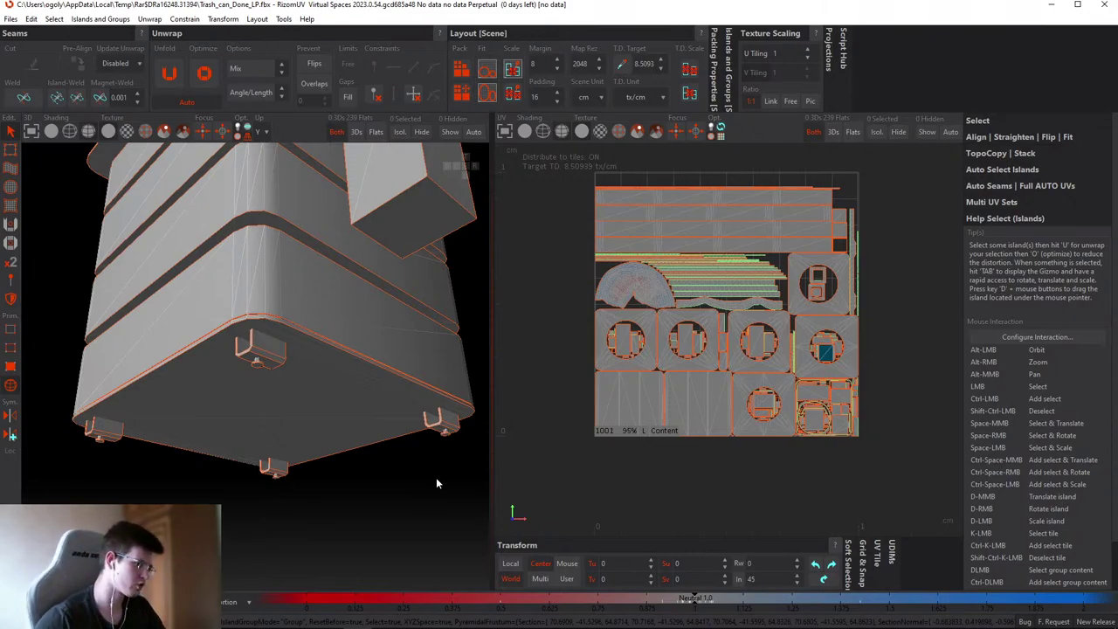
- Select a corner post between two body sections and the row of narrow strip islands in the UV layout
{"action": "left_click_drag", "start_coordinate": [436, 477], "coordinate": [373, 327], "text": "alt"}
{"action": "right_click_drag", "start_coordinate": [373, 331], "coordinate": [318, 410], "text": "alt"}
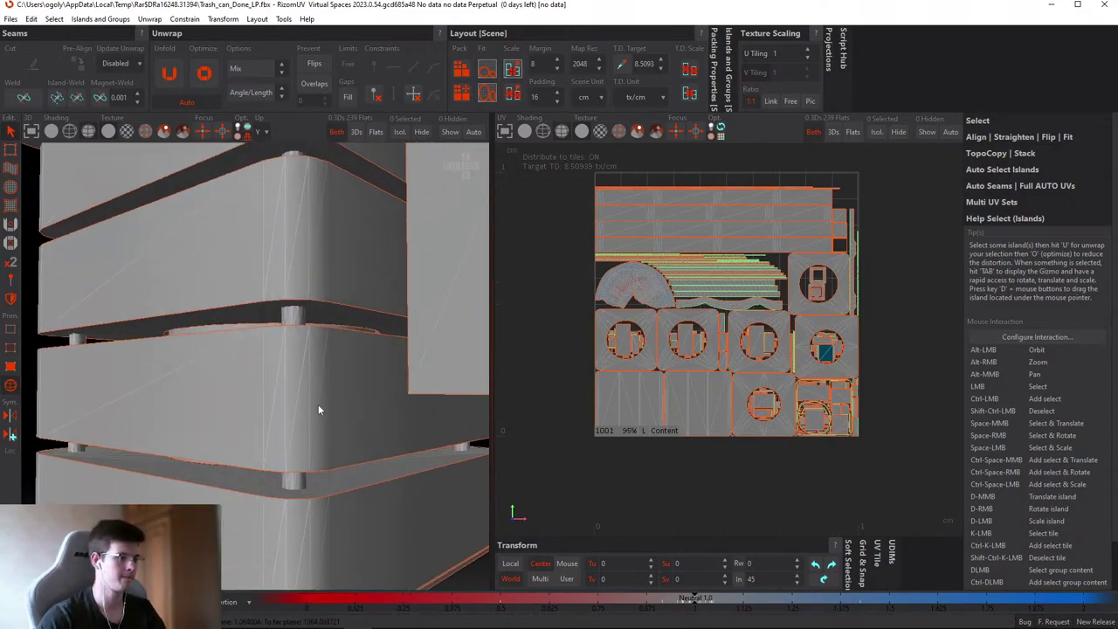
{"action": "left_click", "coordinate": [293, 319]}
{"action": "scroll", "coordinate": [279, 312], "scroll_direction": "up", "scroll_amount": 2}
{"action": "scroll", "coordinate": [302, 335], "scroll_direction": "up", "scroll_amount": 2}
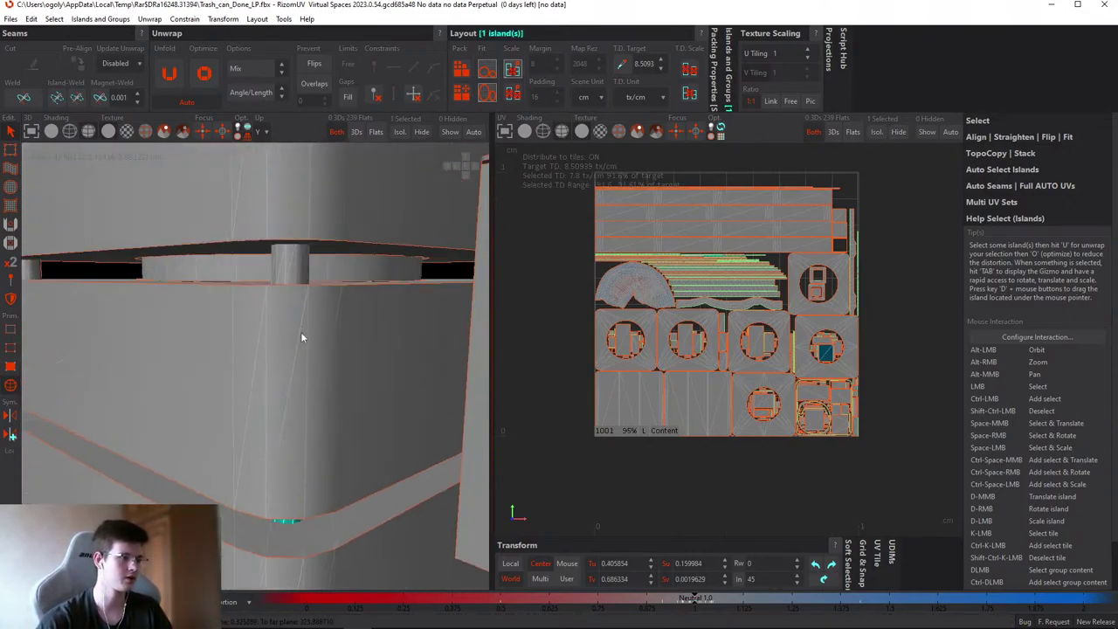
{"action": "left_click", "coordinate": [293, 264]}
{"action": "scroll", "coordinate": [347, 295], "scroll_direction": "down", "scroll_amount": 5}
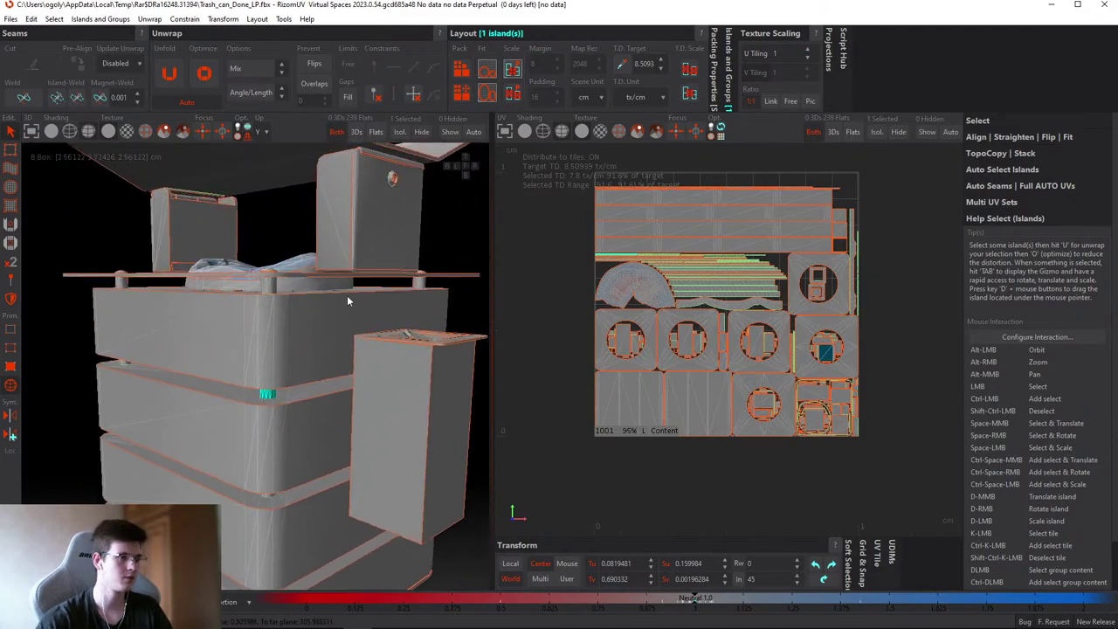
{"action": "scroll", "coordinate": [782, 312], "scroll_direction": "up", "scroll_amount": 3}
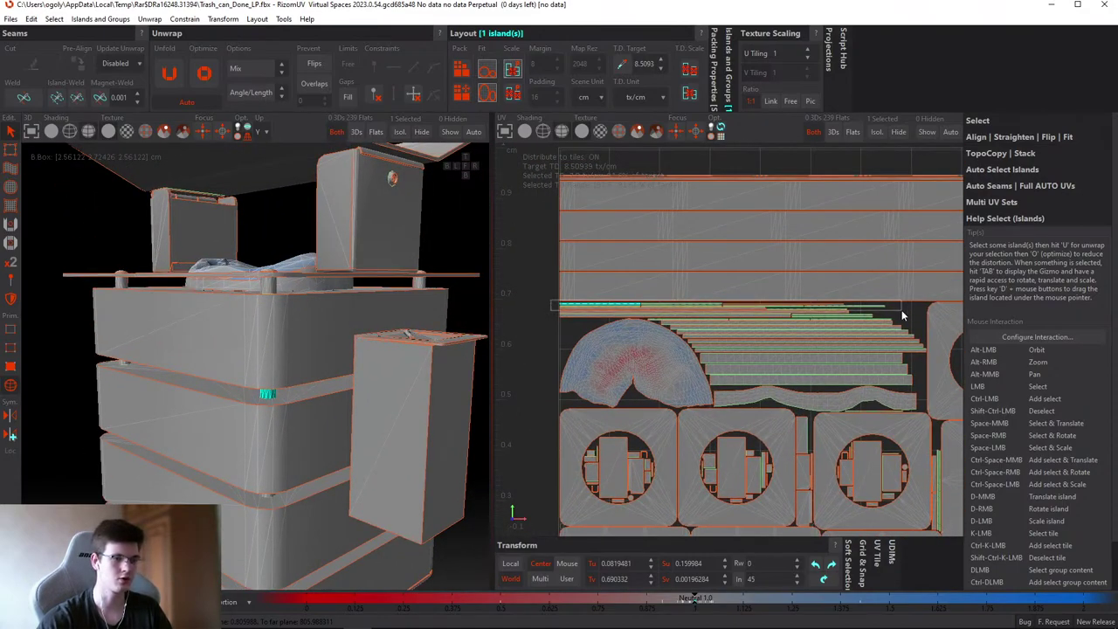
{"action": "left_click", "coordinate": [787, 321]}
{"action": "left_click", "coordinate": [561, 310]}
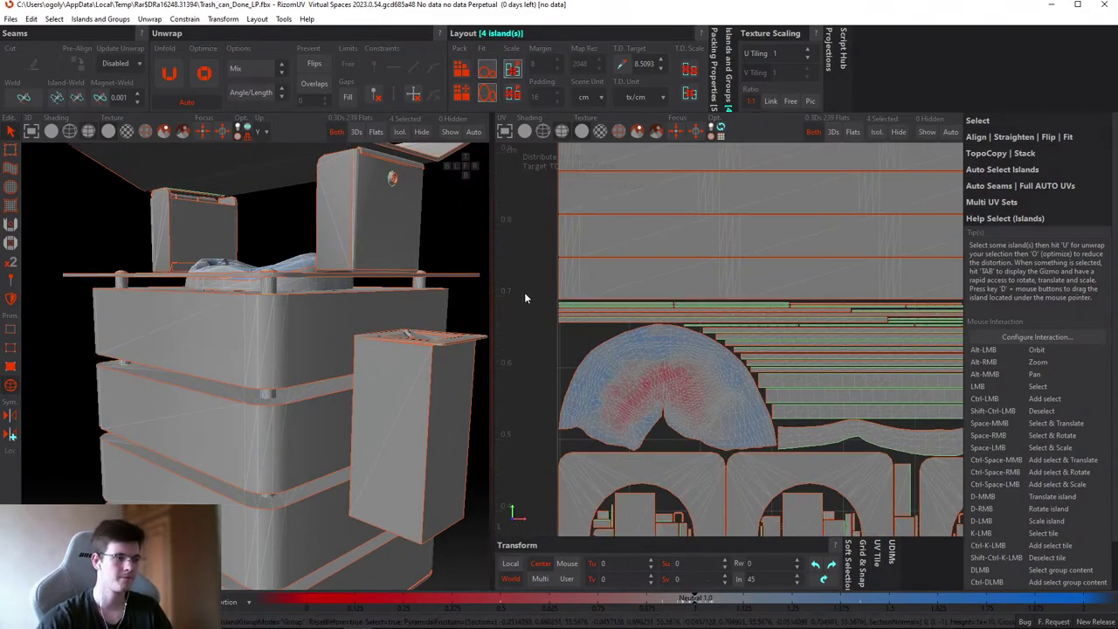
- Select the wavy strip island in the UV layout and examine where it lies under the bag's rim
{"action": "scroll", "coordinate": [603, 341], "scroll_direction": "down", "scroll_amount": 4}
{"action": "scroll", "coordinate": [681, 380], "scroll_direction": "up", "scroll_amount": 3}
{"action": "left_click", "coordinate": [719, 345]}
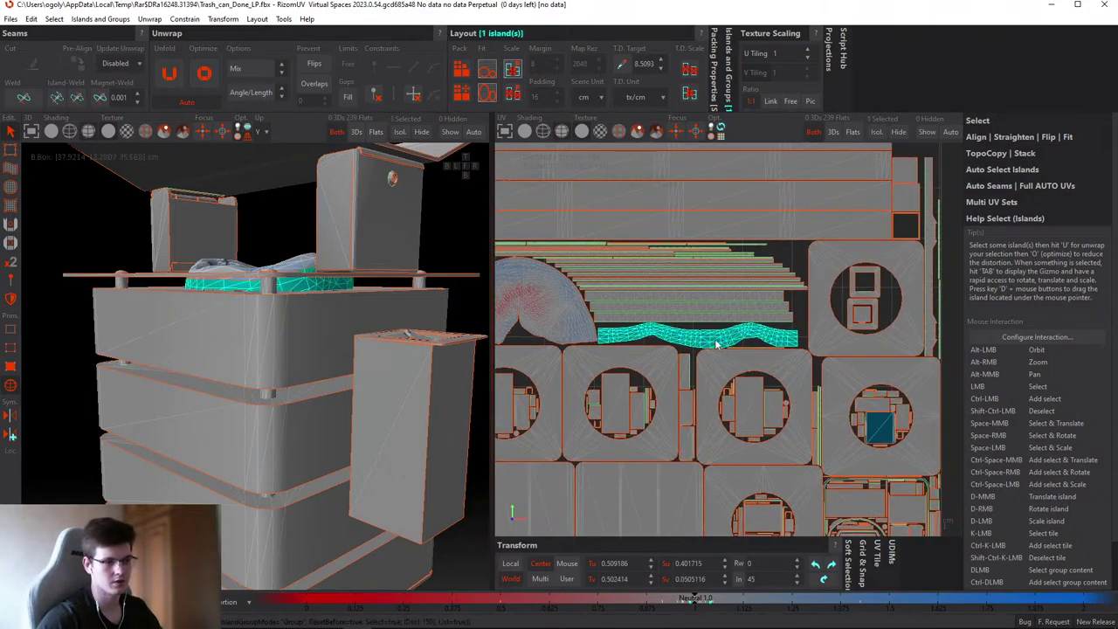
{"action": "scroll", "coordinate": [387, 353], "scroll_direction": "up", "scroll_amount": 5}
{"action": "scroll", "coordinate": [343, 330], "scroll_direction": "down", "scroll_amount": 2}
{"action": "scroll", "coordinate": [342, 331], "scroll_direction": "down", "scroll_amount": 1}
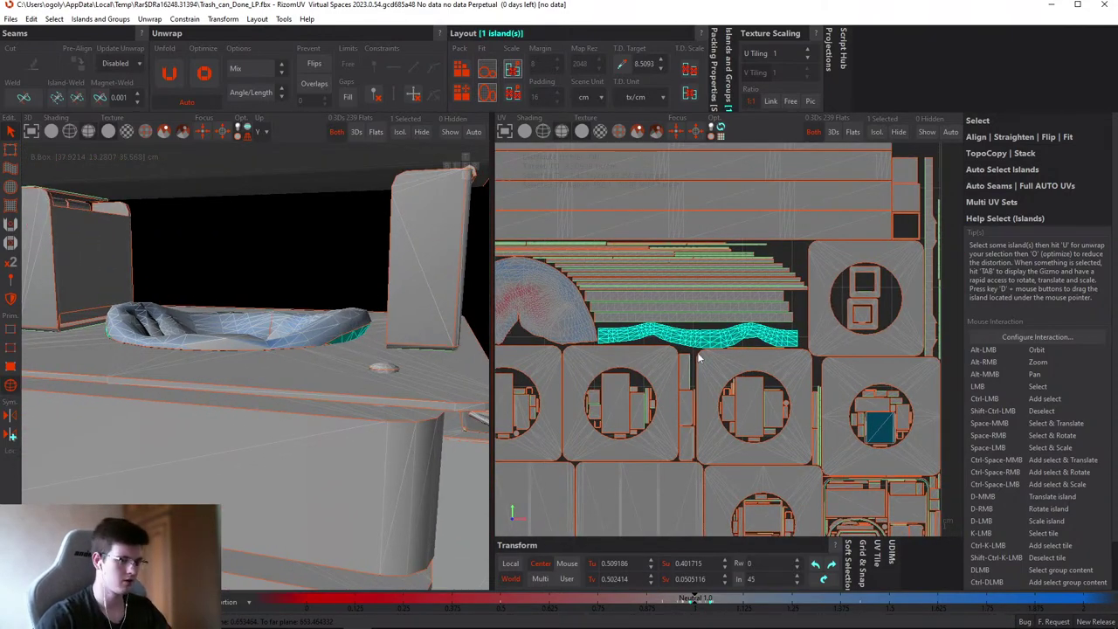
{"action": "left_click", "coordinate": [299, 242]}
{"action": "scroll", "coordinate": [306, 279], "scroll_direction": "up", "scroll_amount": 3}
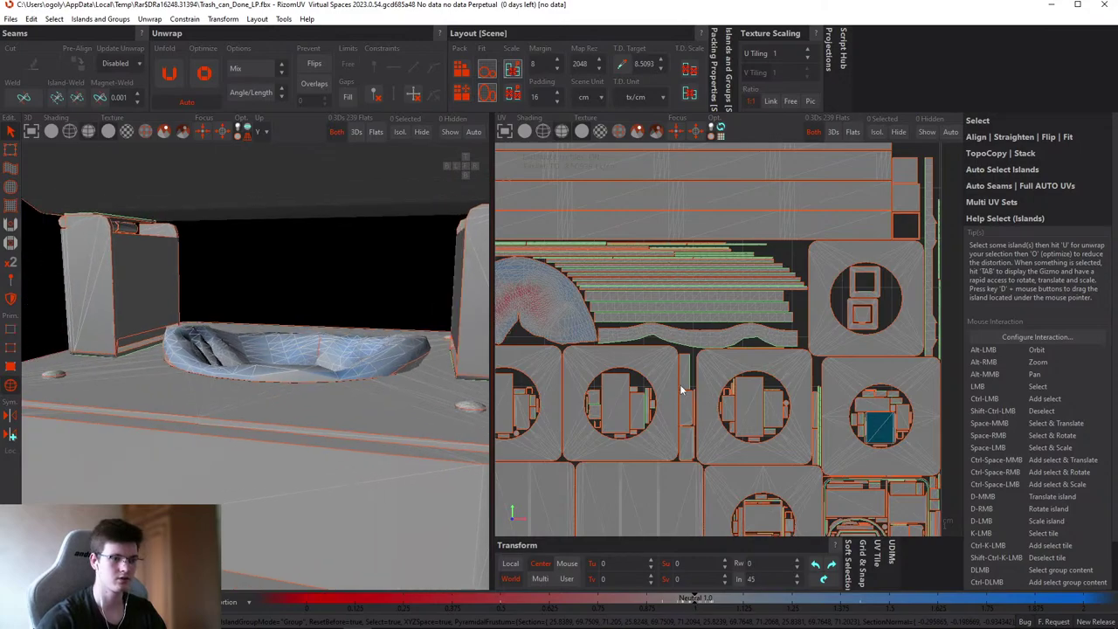
- Isolate the bag's large curved island and display the numbered checker texture on it with a U tiling of 10
{"action": "scroll", "coordinate": [682, 390], "scroll_direction": "down", "scroll_amount": 1}
{"action": "left_click", "coordinate": [508, 316]}
{"action": "scroll", "coordinate": [613, 313], "scroll_direction": "up", "scroll_amount": 5}
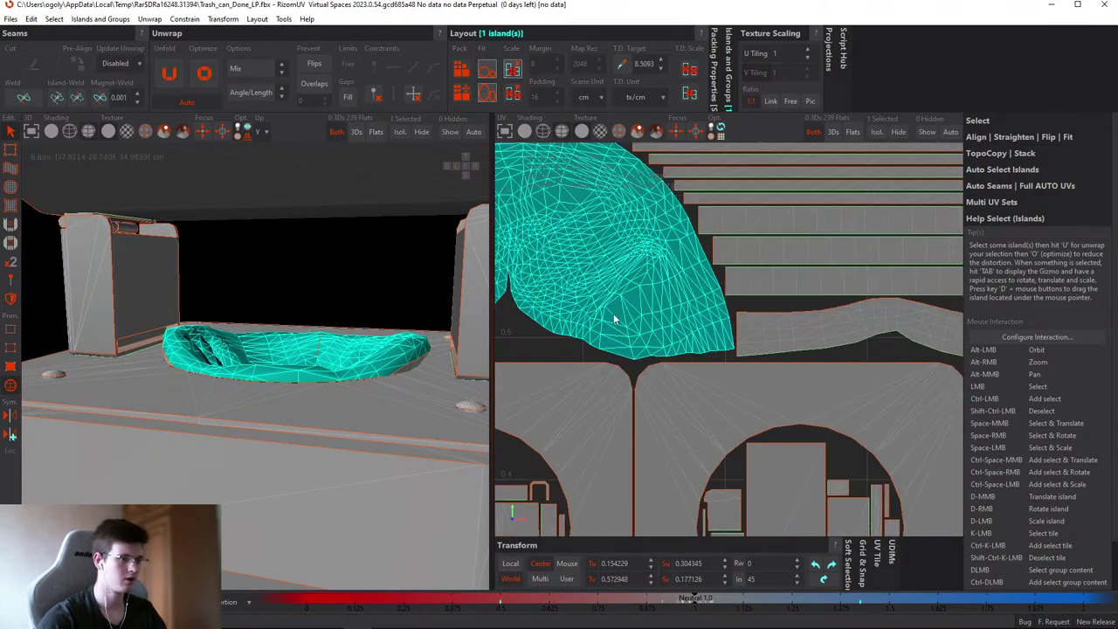
{"action": "key", "text": "i"}
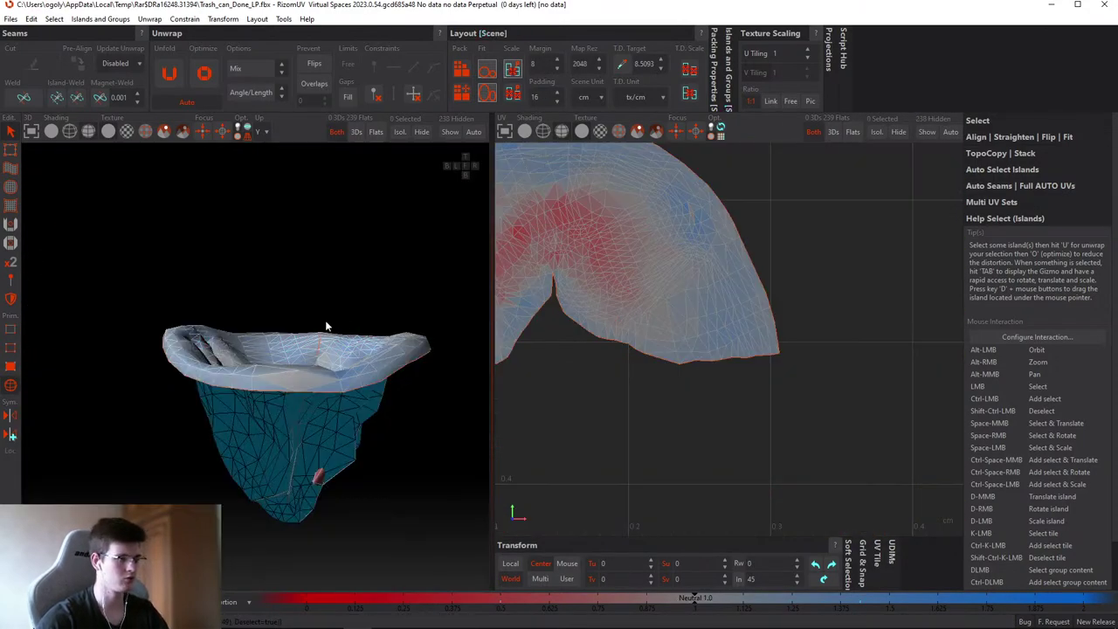
{"action": "left_click_drag", "start_coordinate": [325, 320], "coordinate": [332, 411], "text": "alt"}
{"action": "middle_click_drag", "start_coordinate": [657, 381], "coordinate": [723, 394], "text": "alt"}
{"action": "left_click", "coordinate": [152, 130]}
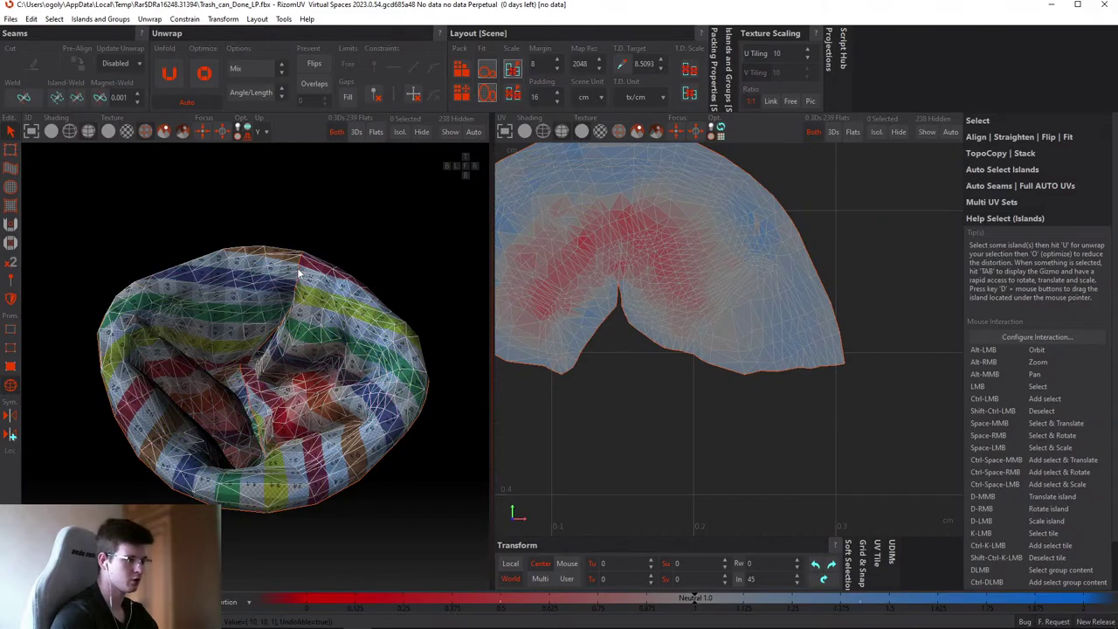
- Examine the checker texture's stretching in the folds inside the bag from several angles
{"action": "left_click_drag", "start_coordinate": [358, 199], "coordinate": [461, 167], "text": "alt"}
{"action": "scroll", "coordinate": [220, 250], "scroll_direction": "up", "scroll_amount": 6}
{"action": "left_click_drag", "start_coordinate": [219, 250], "coordinate": [280, 272], "text": "alt"}
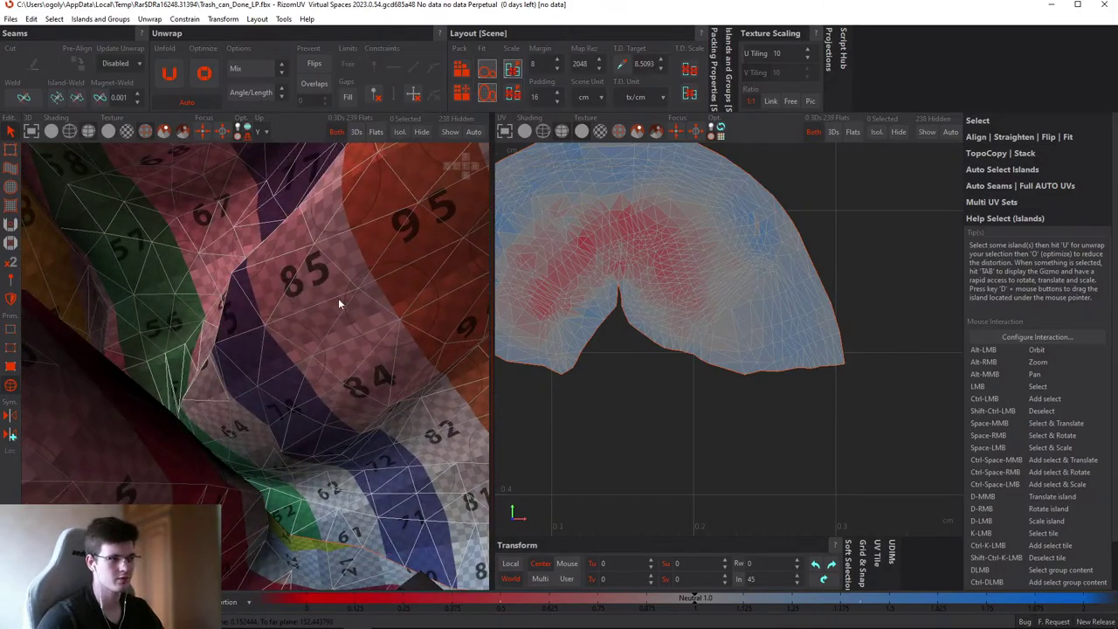
{"action": "mouse_move", "coordinate": [339, 304]}
{"action": "left_mouse_down", "text": "alt"}
{"action": "mouse_move", "coordinate": [225, 263]}
{"action": "mouse_move", "coordinate": [210, 369]}
{"action": "mouse_move", "coordinate": [299, 285]}
{"action": "mouse_move", "coordinate": [323, 349]}
{"action": "mouse_move", "coordinate": [345, 301]}
{"action": "left_mouse_up", "text": "alt"}
{"action": "key", "text": "f"}
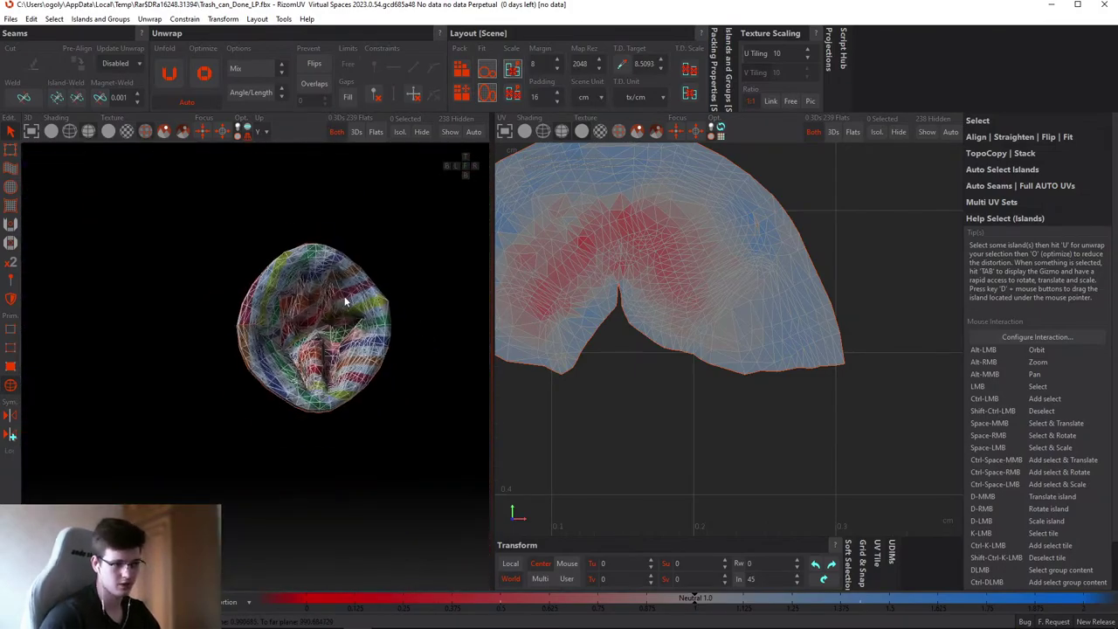
- Cut the bag island along an edge path from its inner notch to the outer border and unfold it
{"action": "key", "text": "u"}
{"action": "left_click", "coordinate": [676, 300]}
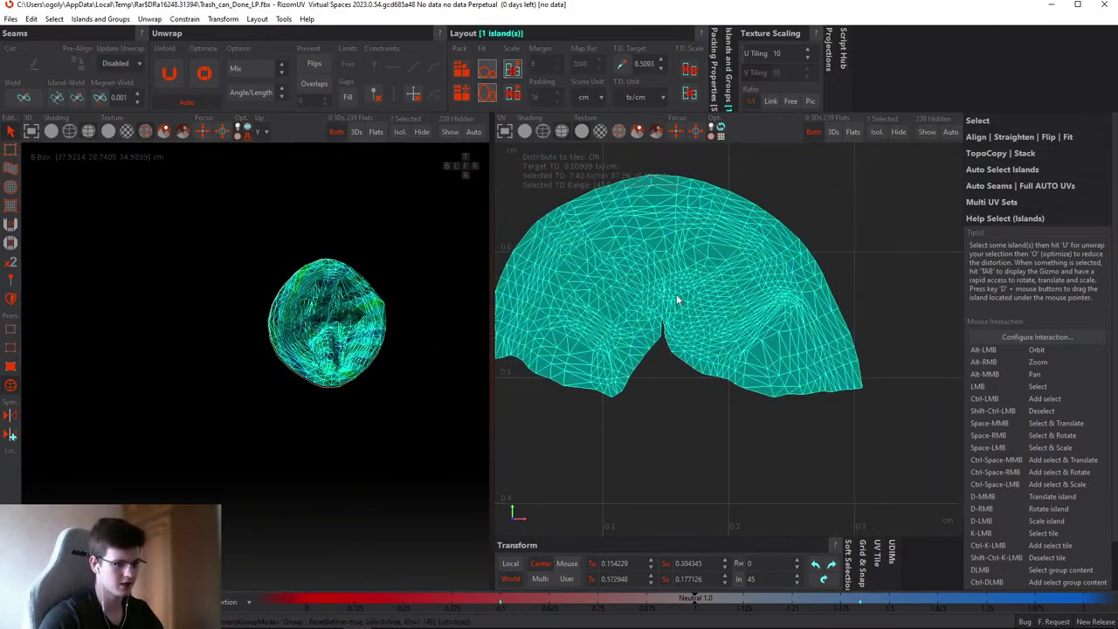
{"action": "key", "text": "F2"}
{"action": "scroll", "coordinate": [673, 342], "scroll_direction": "up", "scroll_amount": 8}
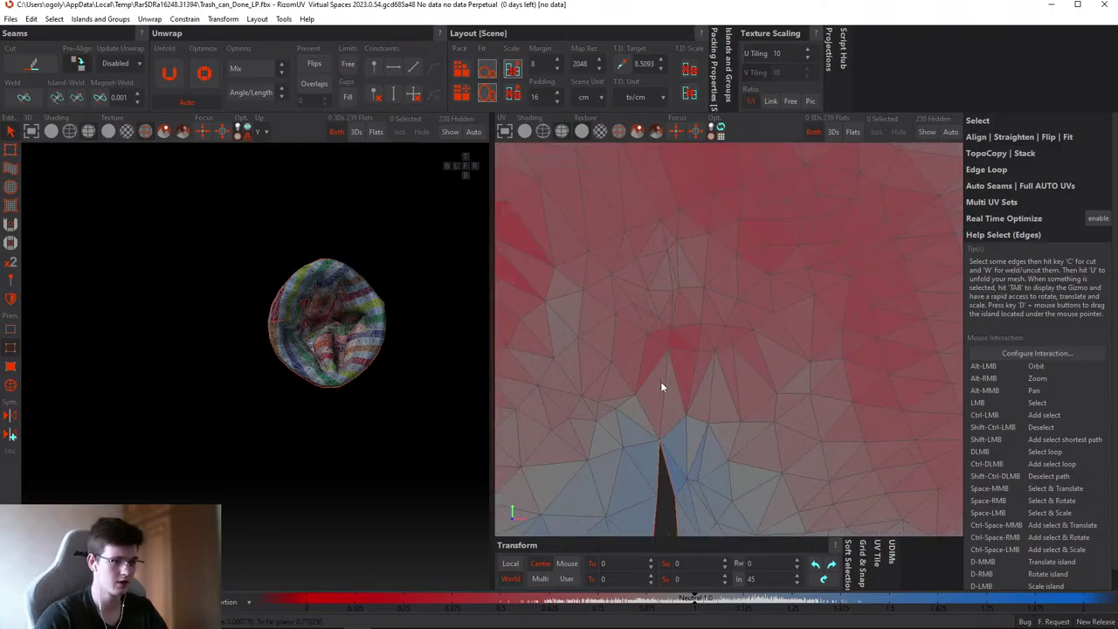
{"action": "scroll", "coordinate": [662, 387], "scroll_direction": "down", "scroll_amount": 5}
{"action": "double_click", "coordinate": [651, 273]}
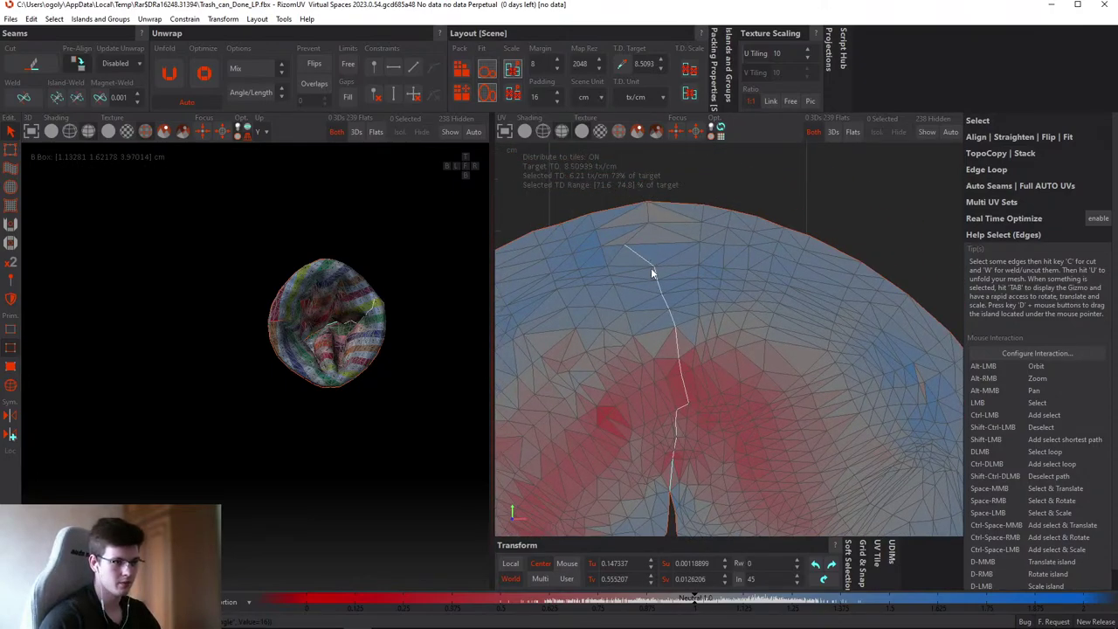
{"action": "left_click", "coordinate": [646, 217], "text": "shift"}
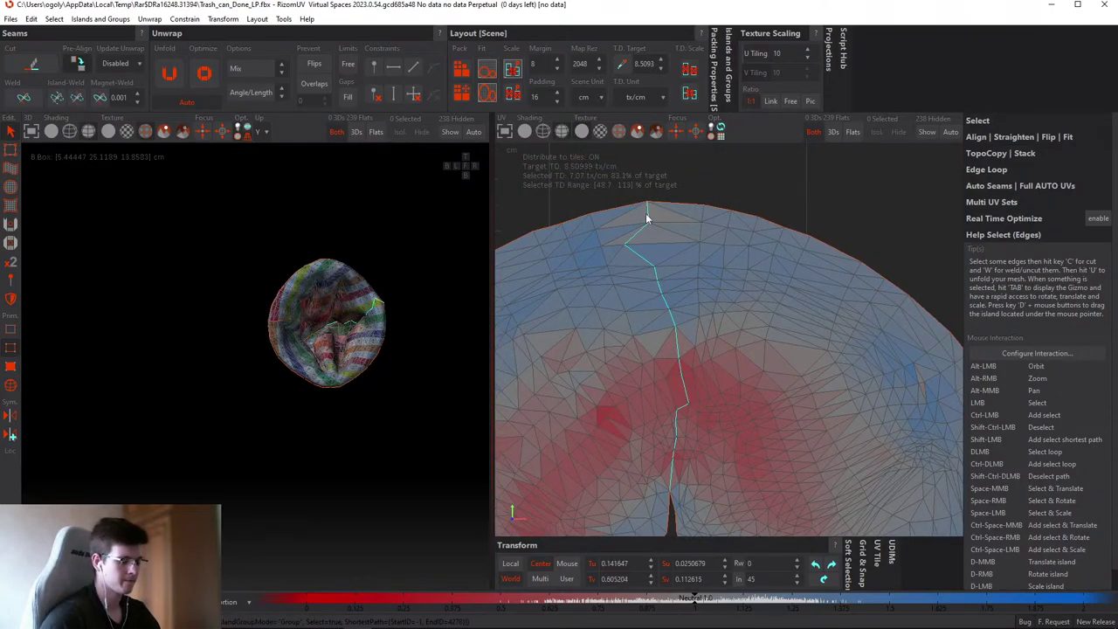
{"action": "key", "text": "c"}
{"action": "key", "text": "u"}
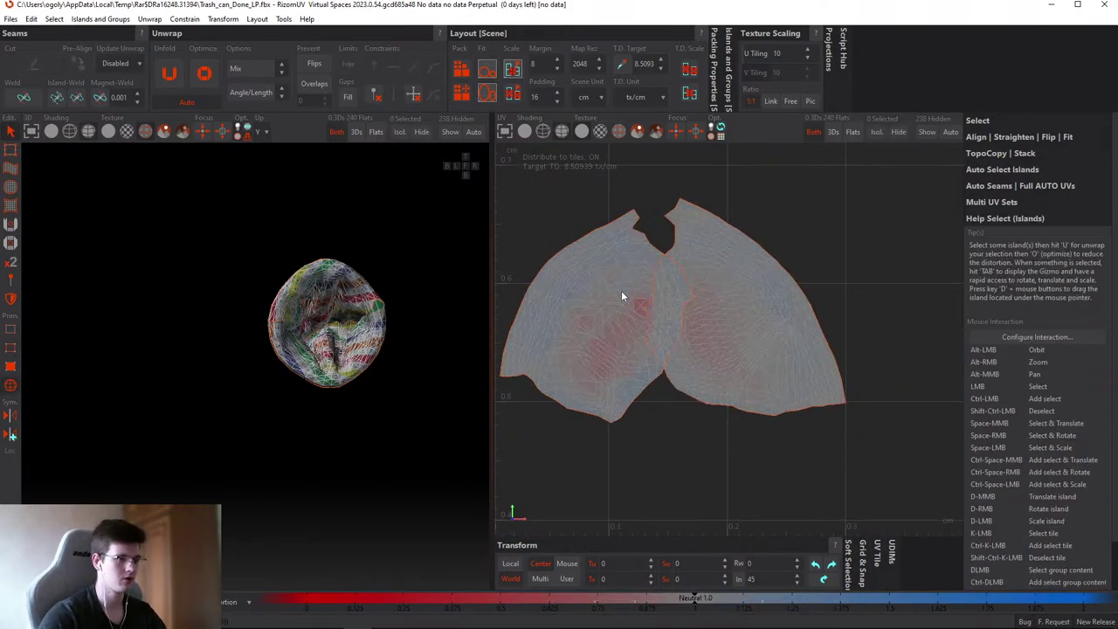
- Examine the checker pattern on the split bag, and undo the cut and unfold
{"action": "left_click_drag", "start_coordinate": [346, 286], "coordinate": [438, 230], "text": "alt"}
{"action": "scroll", "coordinate": [332, 319], "scroll_direction": "up", "scroll_amount": 5}
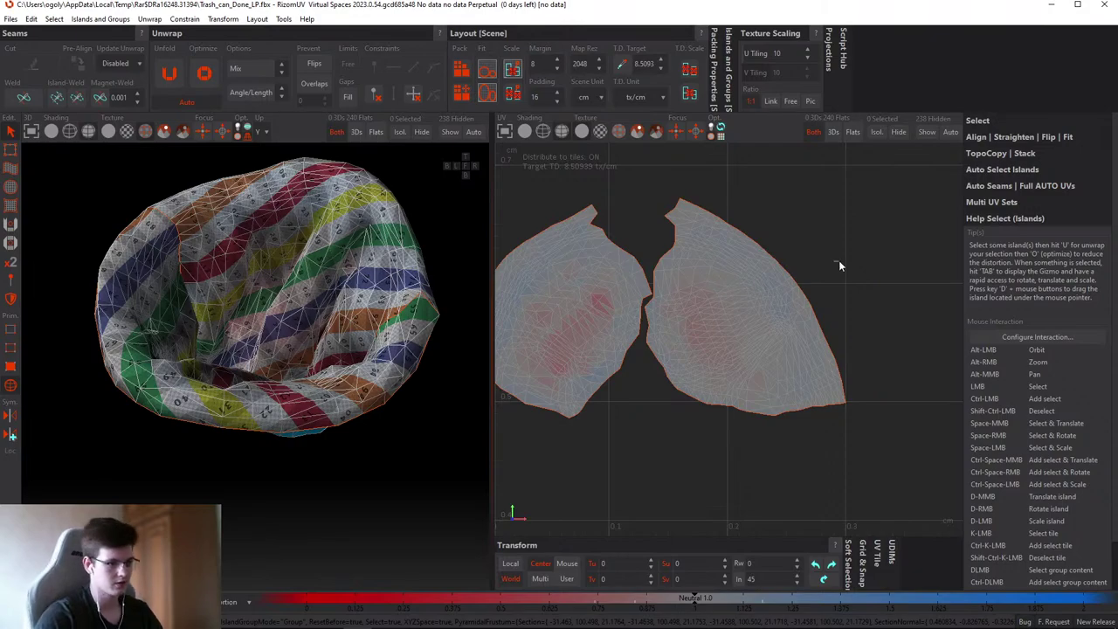
{"action": "key", "text": "ctrl+z"}
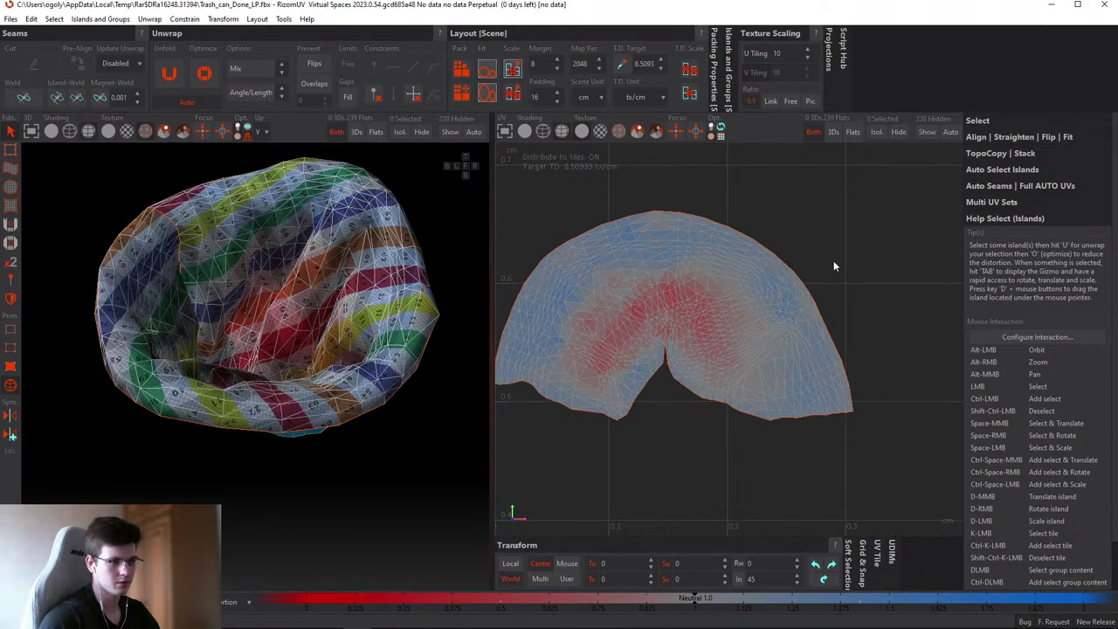
- Weld the open seam edges at the inner notch of the bag island
{"action": "key", "text": "F2"}
{"action": "scroll", "coordinate": [648, 359], "scroll_direction": "up", "scroll_amount": 4}
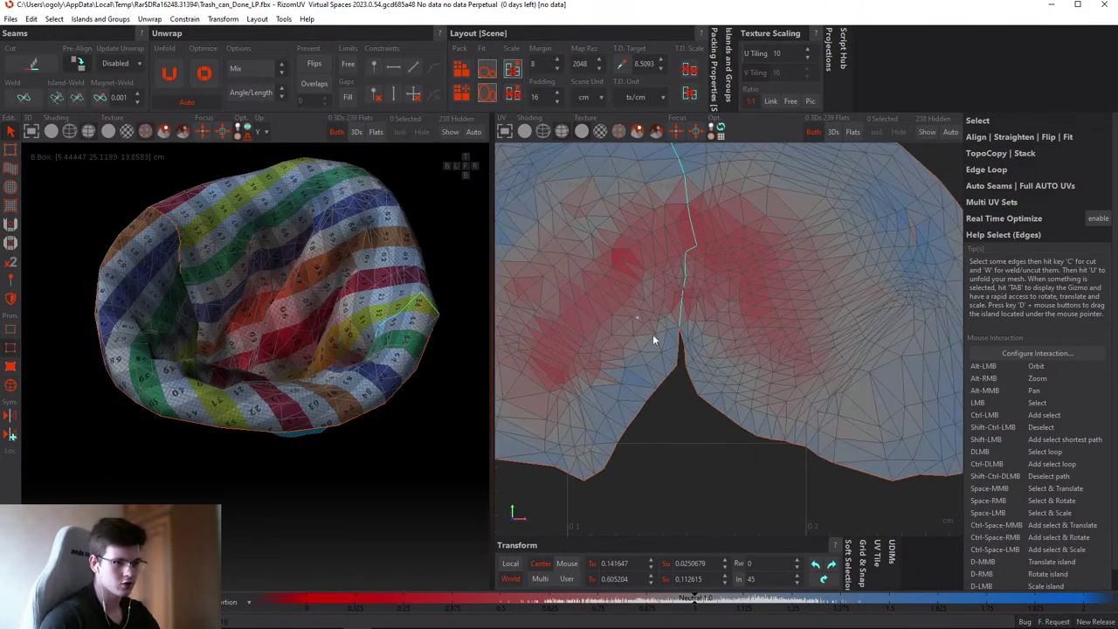
{"action": "left_click", "coordinate": [708, 439]}
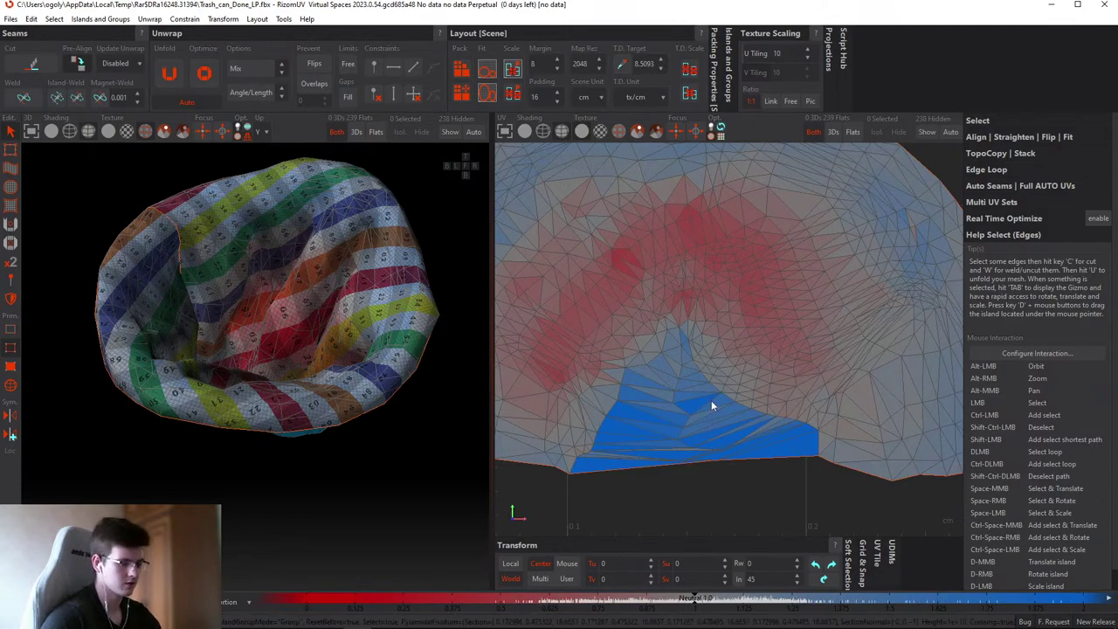
- Weld the remaining seam edges of the bag island and unfold it into one closed round piece
{"action": "scroll", "coordinate": [708, 399], "scroll_direction": "down", "scroll_amount": 4}
{"action": "key", "text": "w"}
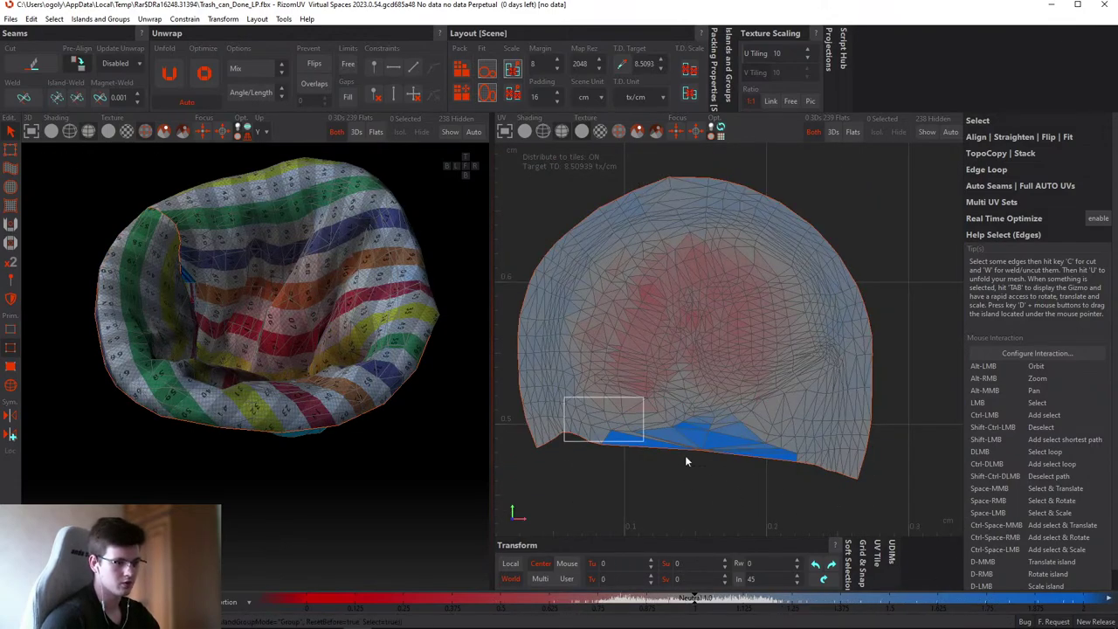
{"action": "key", "text": "u"}
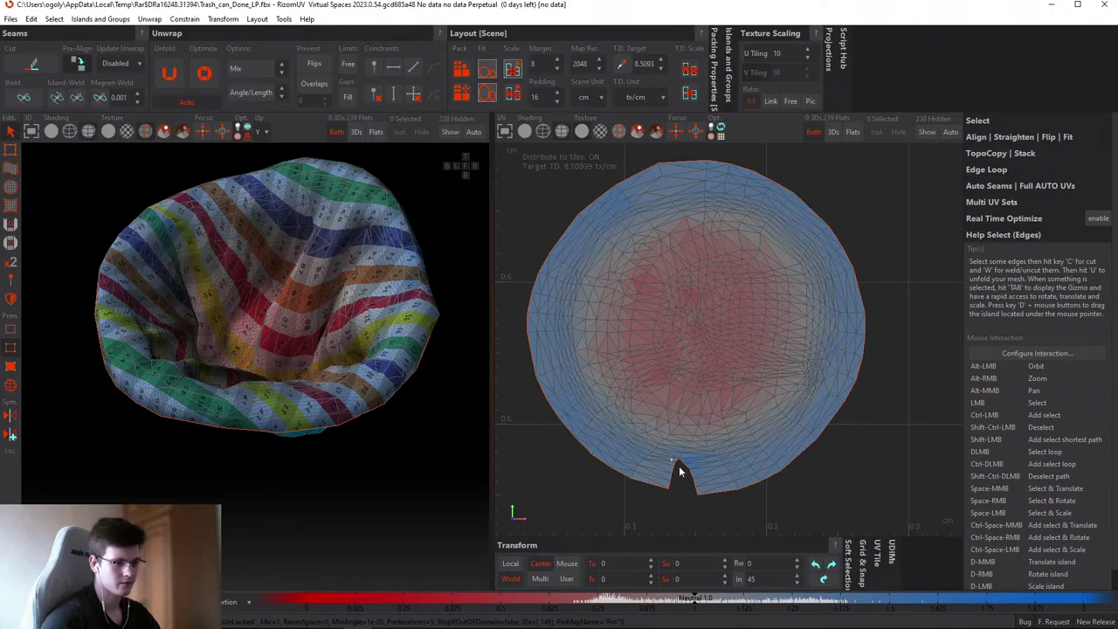
{"action": "key", "text": "ctrl+z"}
{"action": "key", "text": "ctrl+z"}
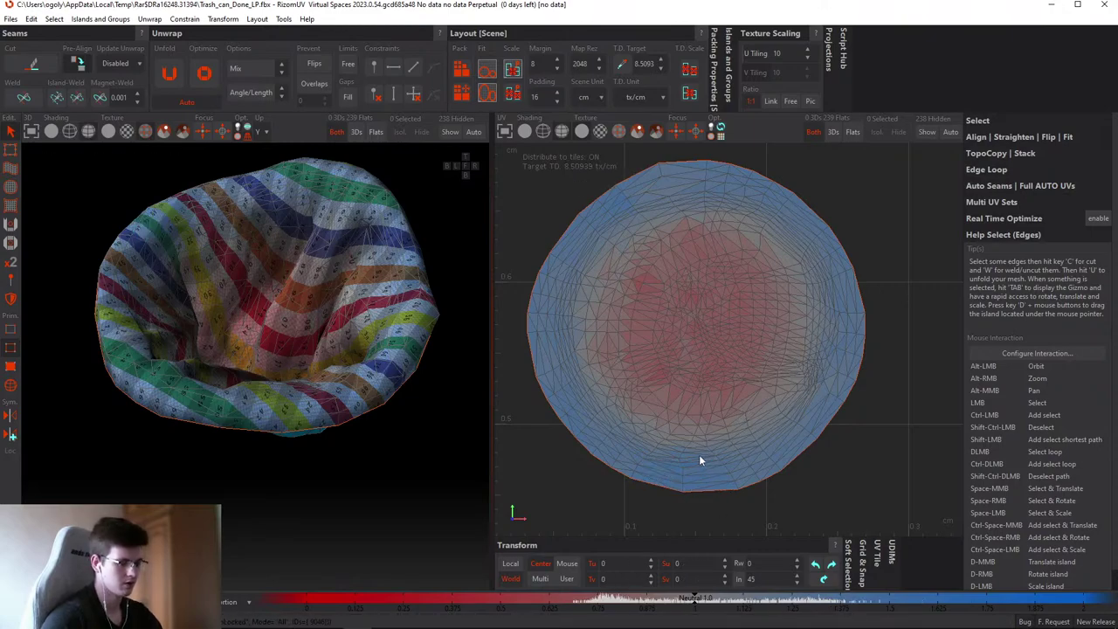
{"action": "mouse_move", "coordinate": [332, 262]}
{"action": "left_mouse_down", "text": "alt"}
{"action": "mouse_move", "coordinate": [351, 325]}
{"action": "mouse_move", "coordinate": [332, 315]}
{"action": "mouse_move", "coordinate": [376, 323]}
{"action": "mouse_move", "coordinate": [314, 285]}
{"action": "mouse_move", "coordinate": [298, 330]}
{"action": "mouse_move", "coordinate": [371, 372]}
{"action": "mouse_move", "coordinate": [256, 312]}
{"action": "mouse_move", "coordinate": [336, 368]}
{"action": "mouse_move", "coordinate": [333, 283]}
{"action": "left_mouse_up", "text": "alt"}
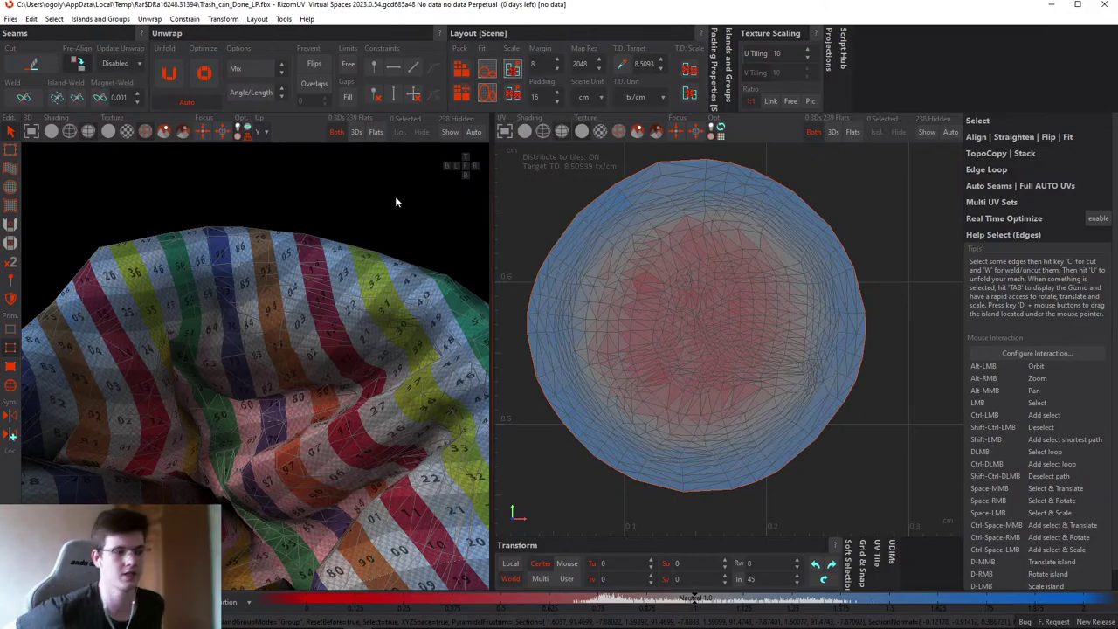
- Show all islands again and move the round bag island out past the left border of the UV tile
{"action": "scroll", "coordinate": [781, 265], "scroll_direction": "down", "scroll_amount": 3}
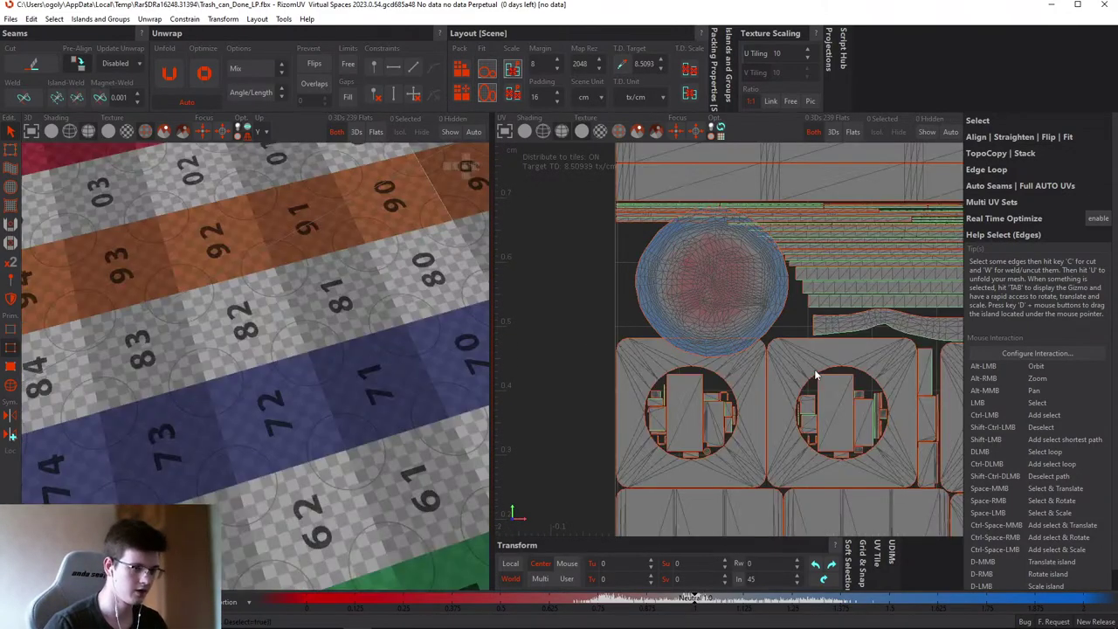
{"action": "scroll", "coordinate": [742, 352], "scroll_direction": "down", "scroll_amount": 3}
{"action": "middle_click_drag", "start_coordinate": [669, 308], "coordinate": [749, 299], "text": "alt"}
{"action": "key", "text": "F4"}
{"action": "left_click", "coordinate": [627, 334]}
{"action": "left_click_drag", "start_coordinate": [628, 333], "coordinate": [564, 330]}
- Examine which faces between the bin's tiers belong to the square islands with round holes
{"action": "left_click", "coordinate": [617, 390]}
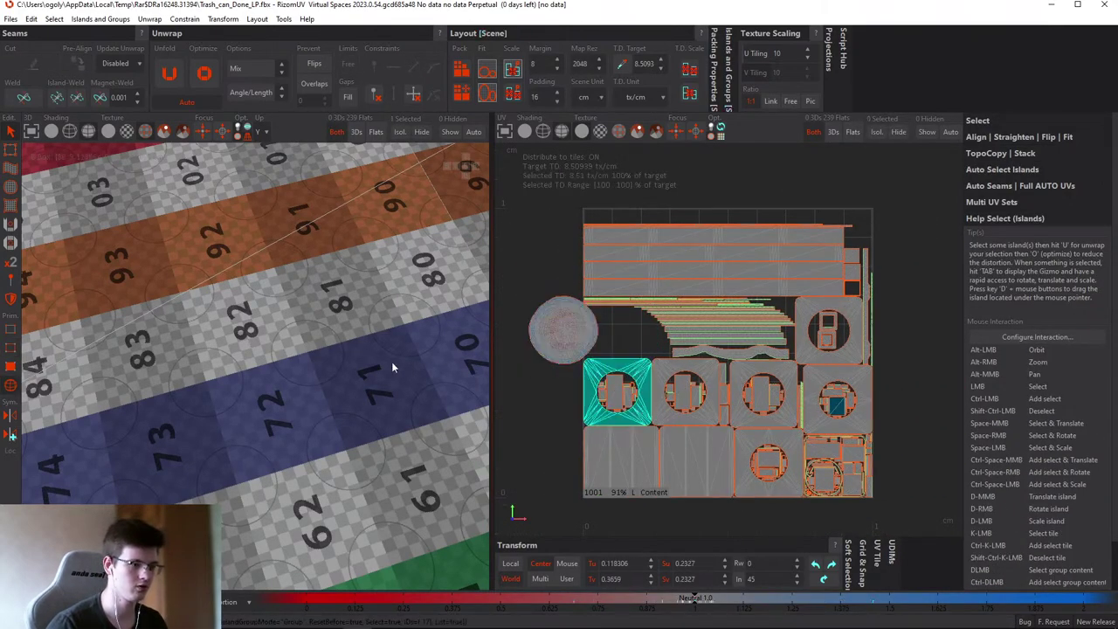
{"action": "key", "text": "f"}
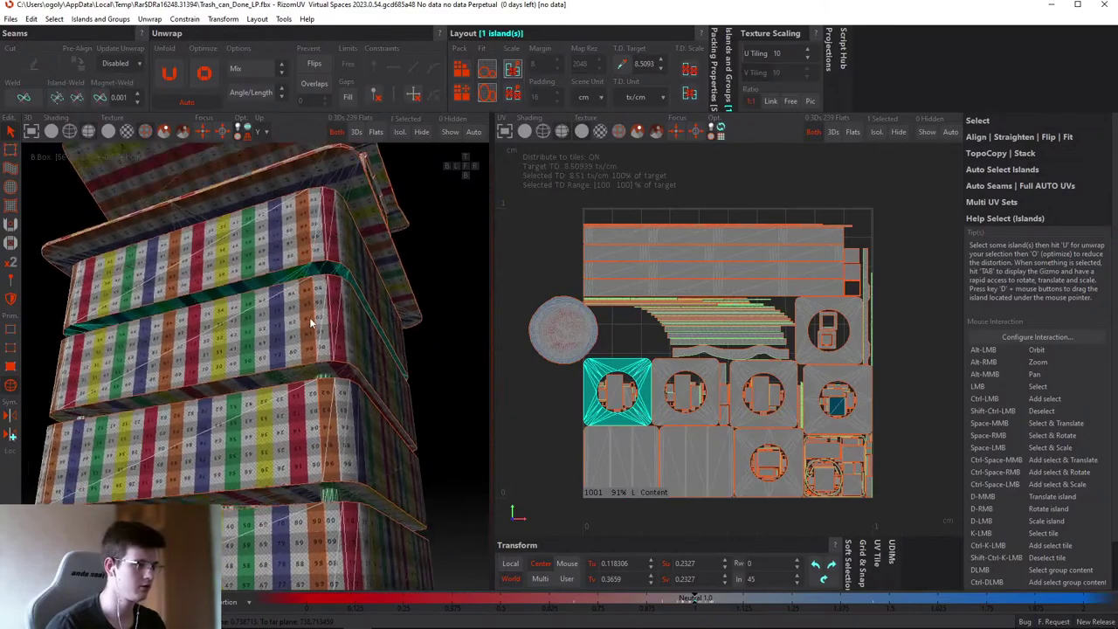
{"action": "left_click", "coordinate": [320, 365]}
{"action": "key", "text": "f"}
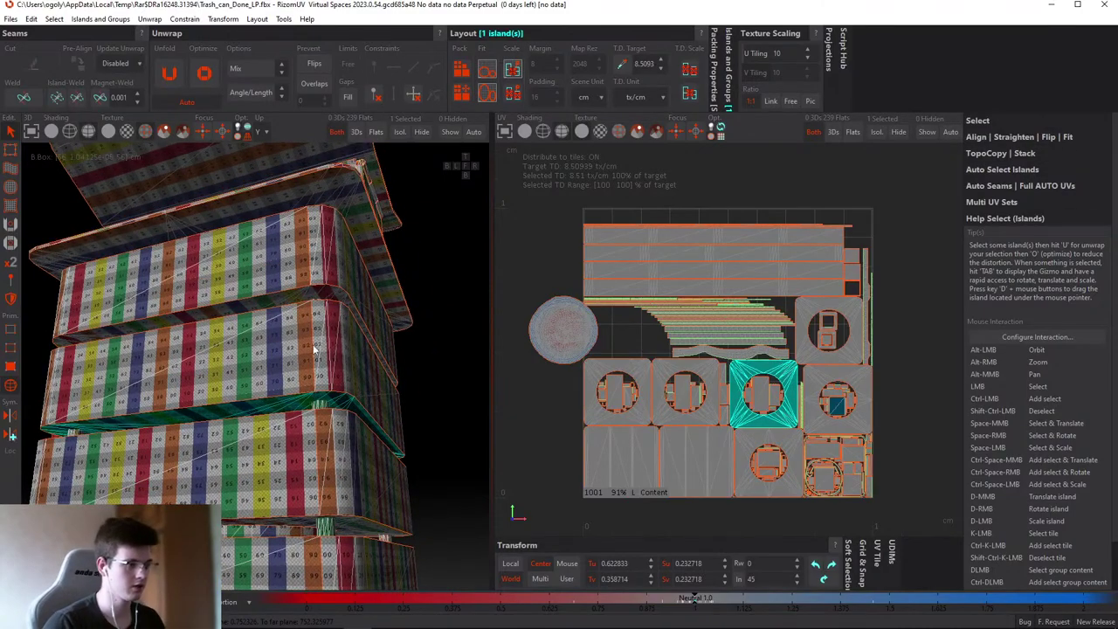
{"action": "left_click", "coordinate": [326, 299]}
{"action": "key", "text": "f"}
{"action": "left_click", "coordinate": [319, 397], "text": "ctrl"}
{"action": "key", "text": "f"}
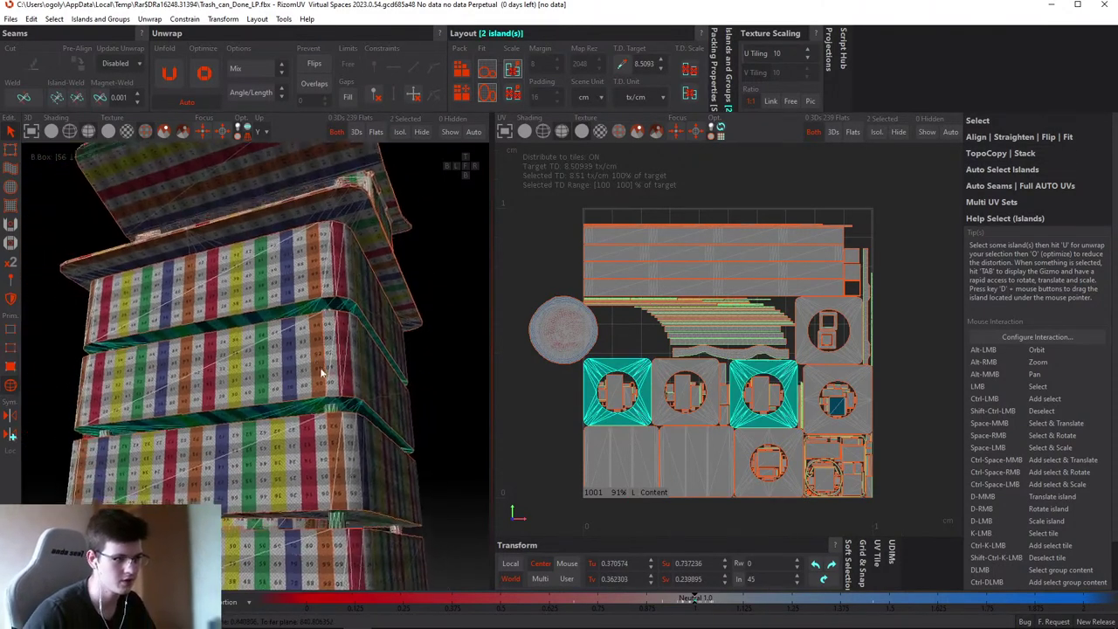
{"action": "left_click", "coordinate": [322, 374]}
{"action": "left_click", "coordinate": [297, 288]}
{"action": "left_click", "coordinate": [297, 289], "text": "ctrl+shift"}
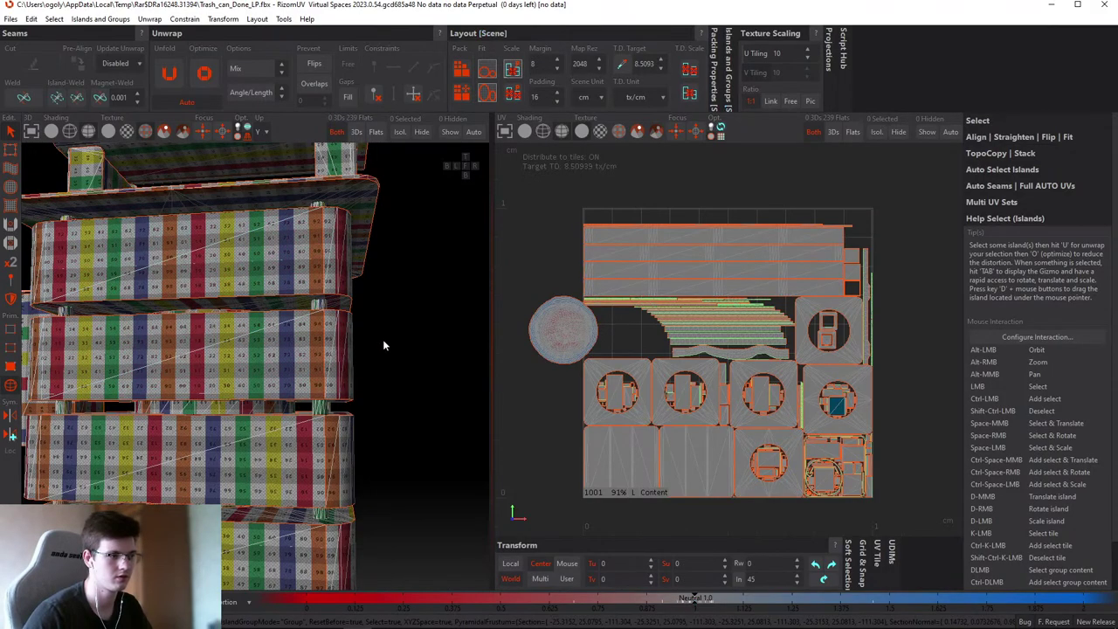
- Inspect the upper tier's side and the ledges between the lower tiers against their islands in the UV layout
{"action": "left_click", "coordinate": [287, 293]}
{"action": "key", "text": "f"}
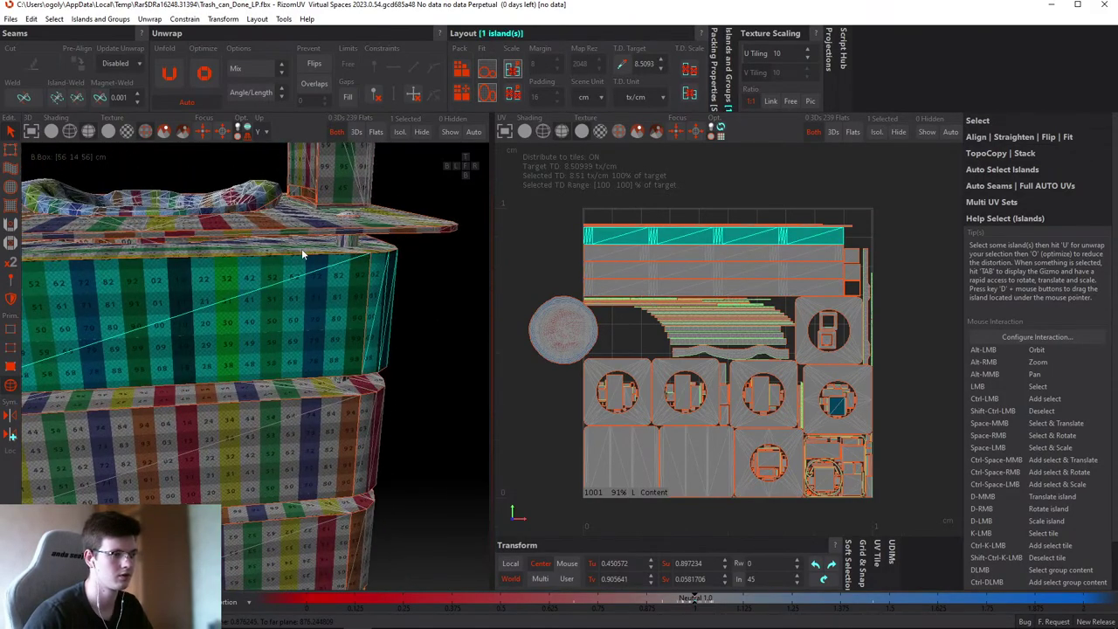
{"action": "left_click", "coordinate": [301, 248]}
{"action": "key", "text": "f"}
{"action": "left_click", "coordinate": [302, 287]}
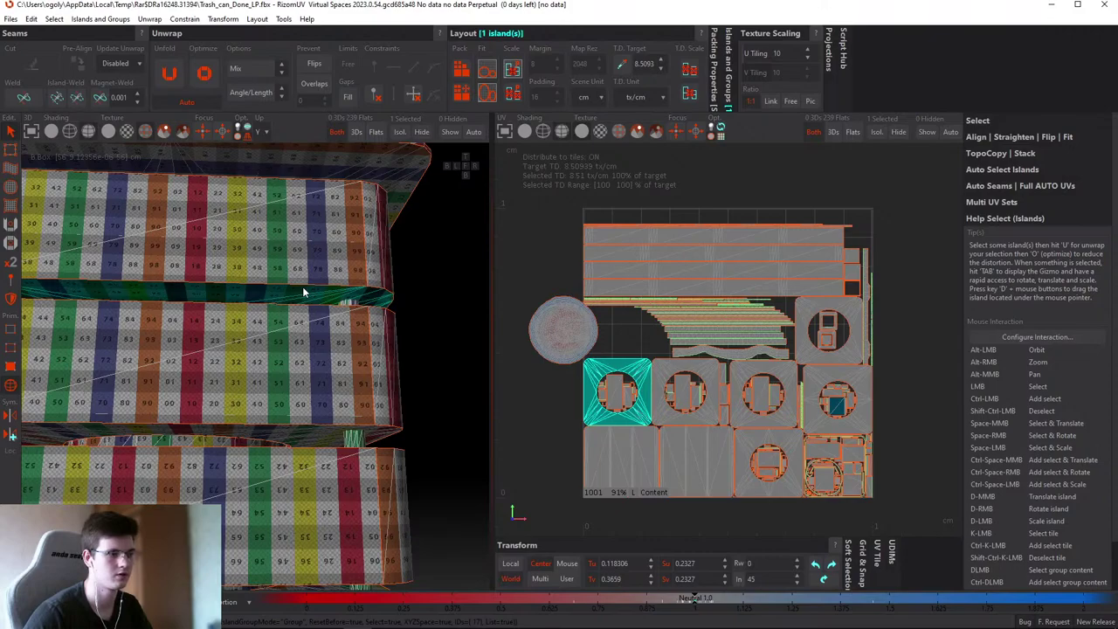
{"action": "left_click", "coordinate": [326, 424]}
{"action": "key", "text": "f"}
{"action": "left_click", "coordinate": [306, 296]}
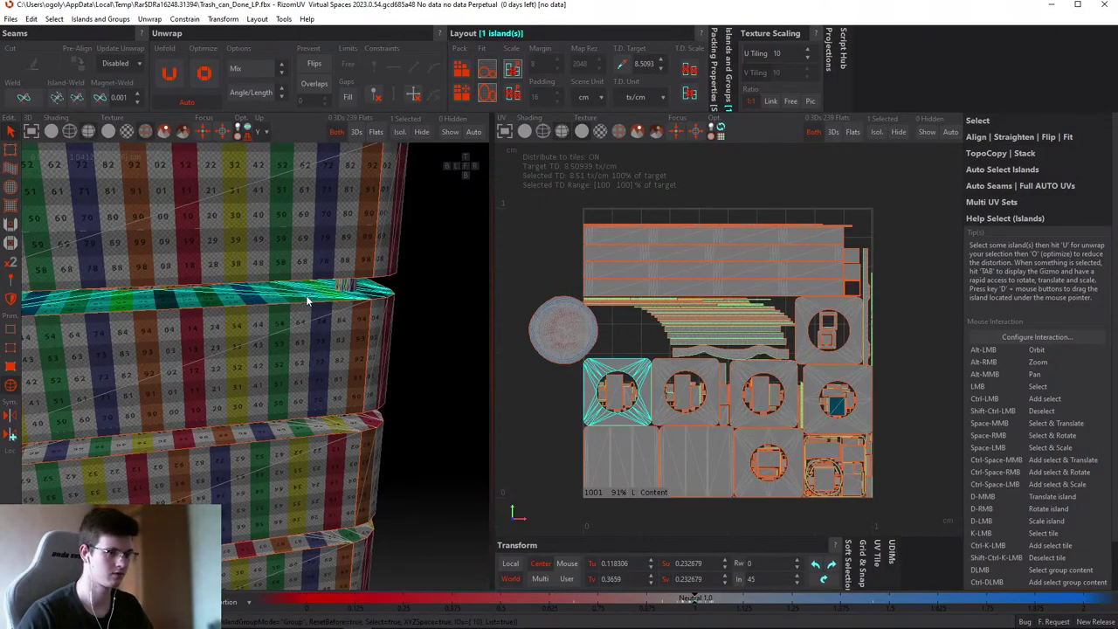
{"action": "scroll", "coordinate": [647, 366], "scroll_direction": "down", "scroll_amount": 3}
{"action": "scroll", "coordinate": [647, 367], "scroll_direction": "up", "scroll_amount": 3}
{"action": "scroll", "coordinate": [326, 277], "scroll_direction": "down", "scroll_amount": 1}
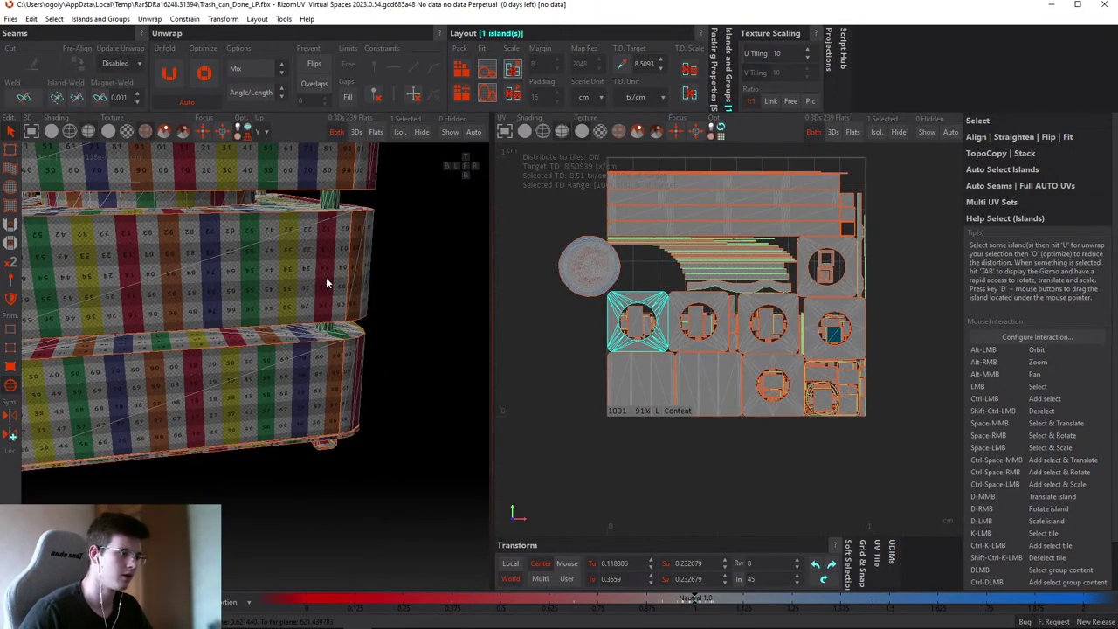
{"action": "left_click_drag", "start_coordinate": [299, 332], "coordinate": [299, 262], "text": "alt"}
{"action": "left_click", "coordinate": [436, 297]}
- Show the packing and island group settings, and create stacked groups for the similar islands in the layout
{"action": "scroll", "coordinate": [661, 319], "scroll_direction": "up", "scroll_amount": 4}
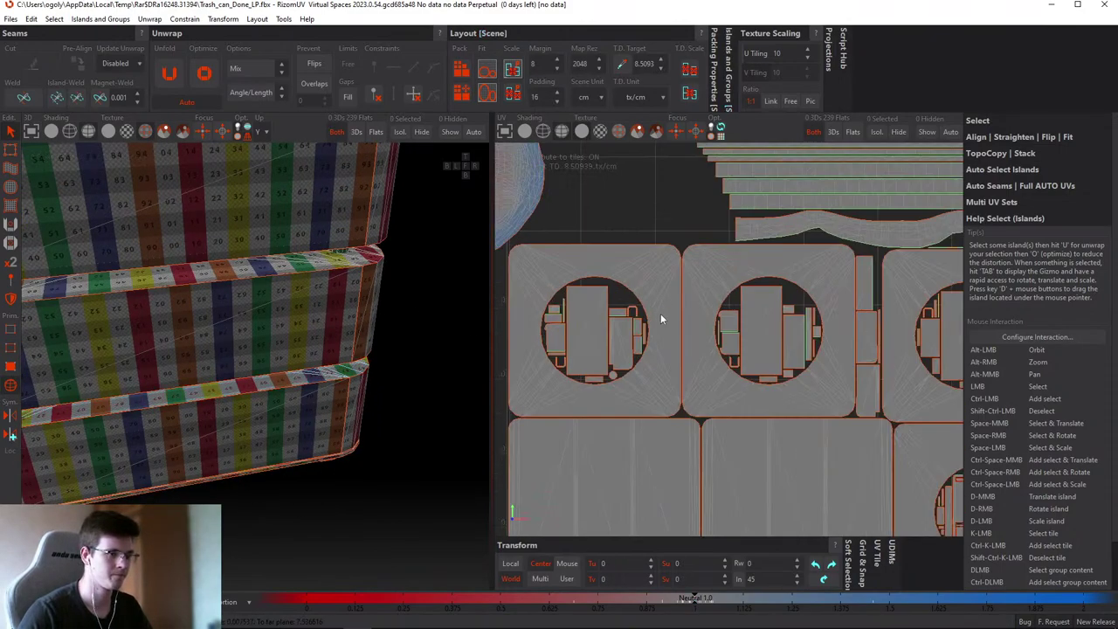
{"action": "scroll", "coordinate": [645, 219], "scroll_direction": "down", "scroll_amount": 1}
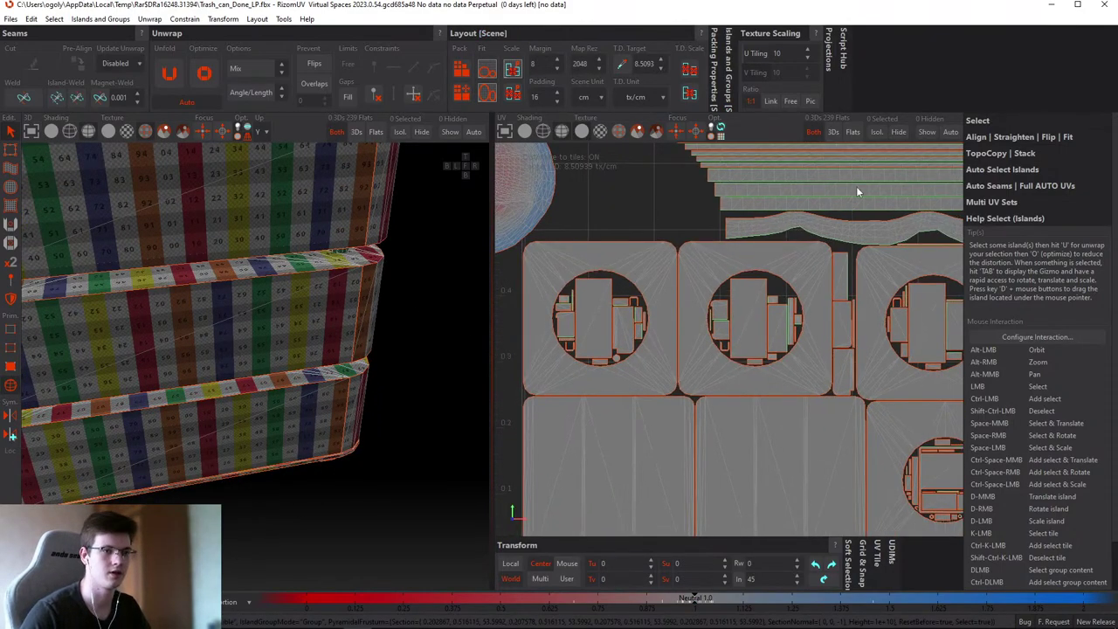
{"action": "scroll", "coordinate": [856, 190], "scroll_direction": "down", "scroll_amount": 3}
{"action": "left_click", "coordinate": [716, 52]}
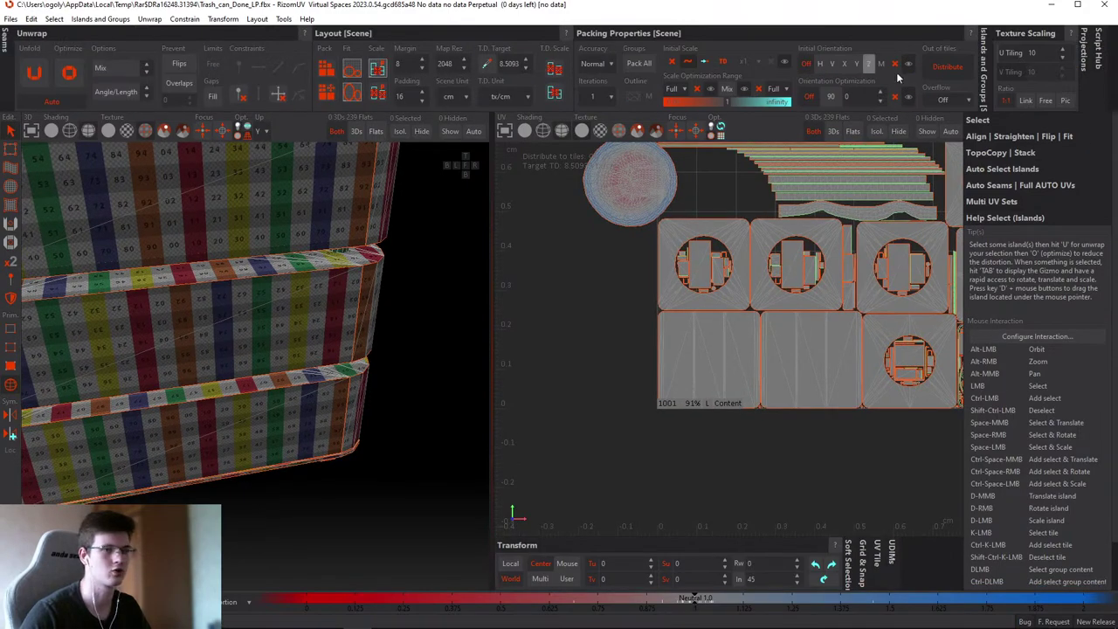
{"action": "left_click", "coordinate": [1014, 33]}
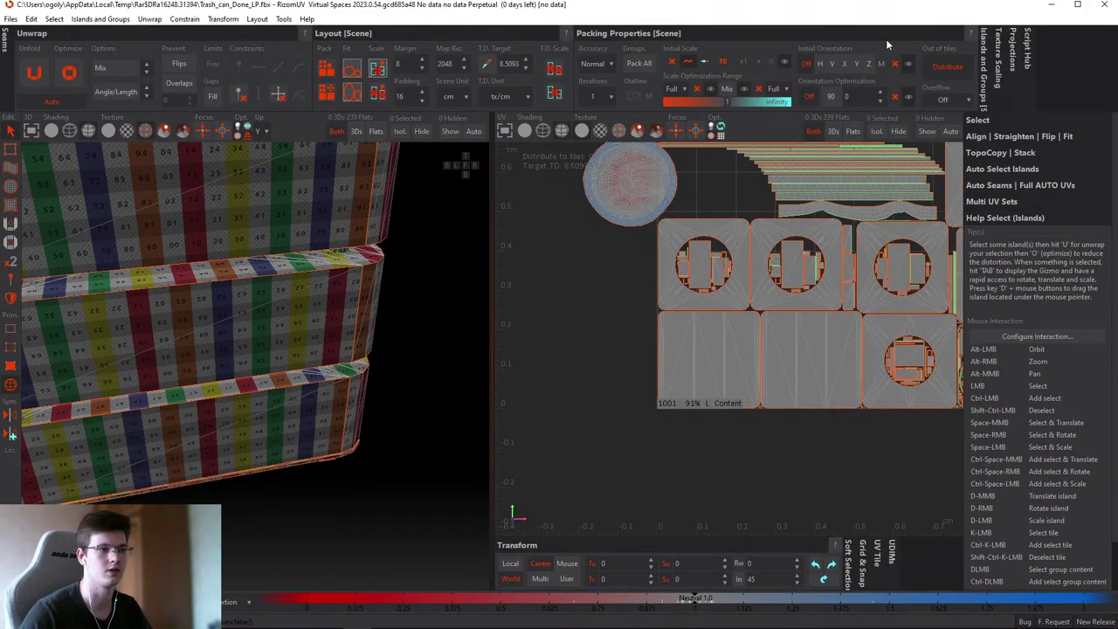
{"action": "left_click", "coordinate": [985, 88]}
{"action": "left_click", "coordinate": [1032, 94]}
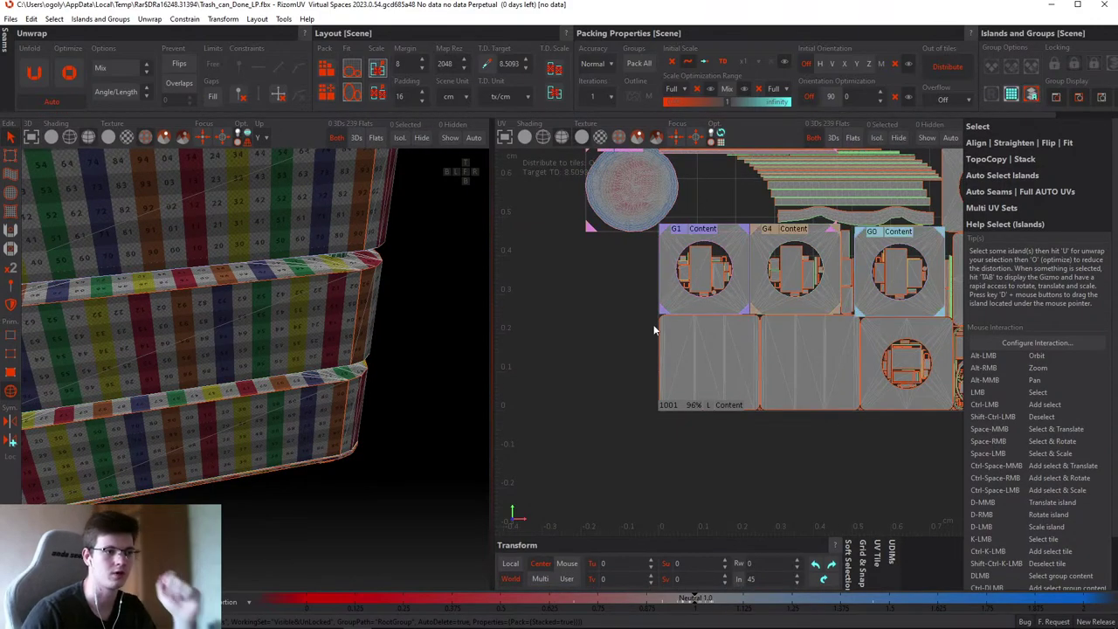
- Examine the grouped islands and locate the lower-left rectangular island on the bin model
{"action": "scroll", "coordinate": [748, 296], "scroll_direction": "up", "scroll_amount": 2}
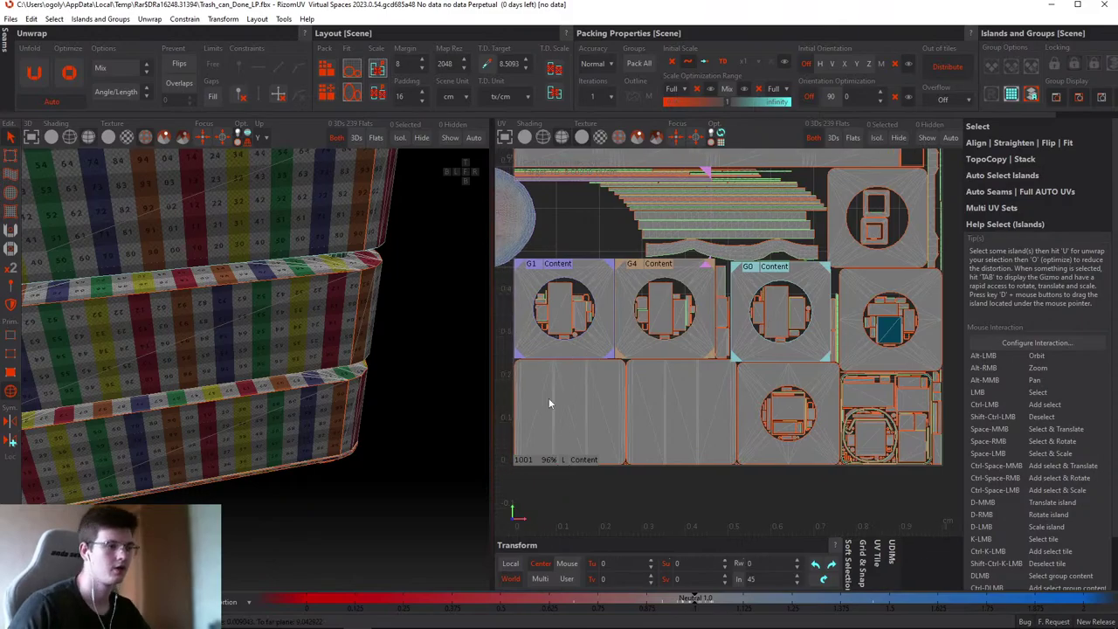
{"action": "scroll", "coordinate": [428, 349], "scroll_direction": "down", "scroll_amount": 5}
{"action": "left_click_drag", "start_coordinate": [416, 336], "coordinate": [480, 393], "text": "alt"}
{"action": "left_click", "coordinate": [551, 429]}
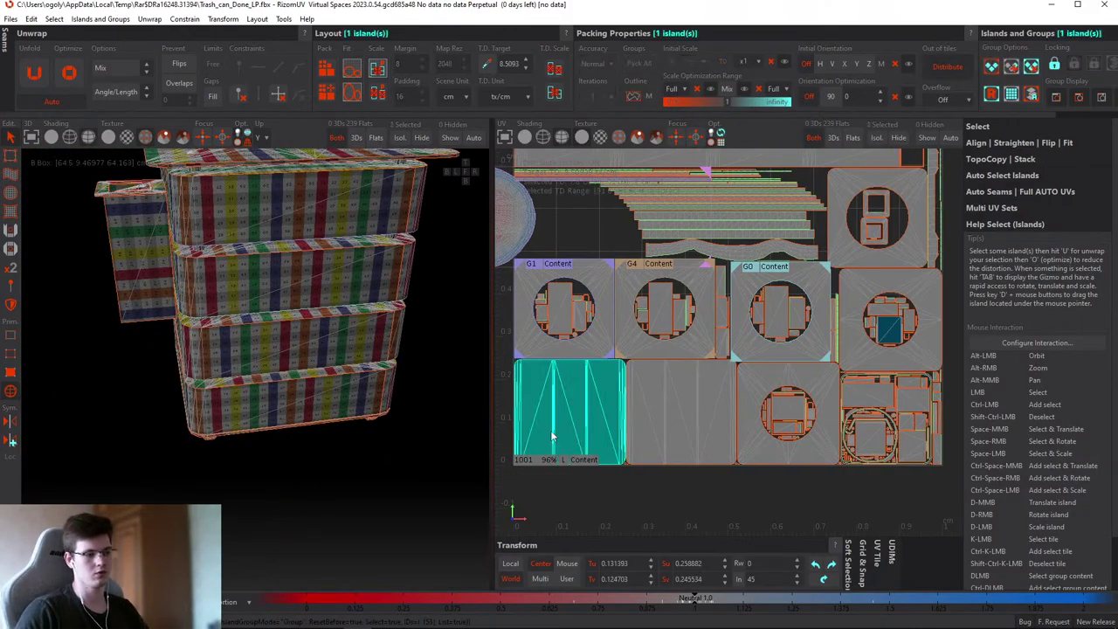
{"action": "left_click_drag", "start_coordinate": [367, 332], "coordinate": [411, 332], "text": "alt"}
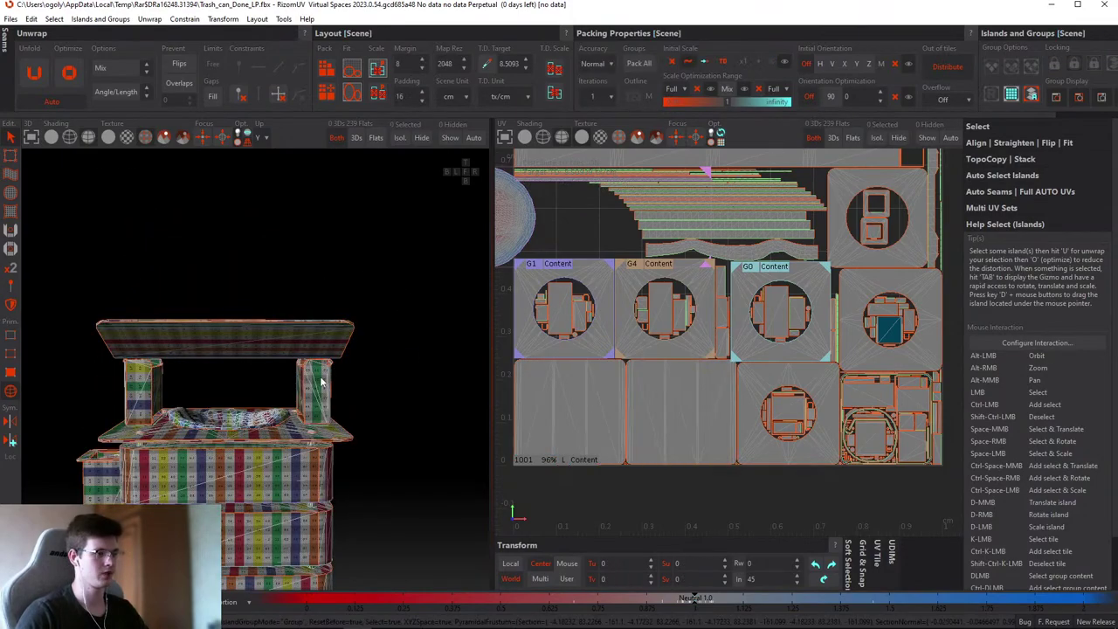
{"action": "left_click", "coordinate": [410, 332]}
{"action": "scroll", "coordinate": [323, 351], "scroll_direction": "up", "scroll_amount": 4}
{"action": "scroll", "coordinate": [586, 297], "scroll_direction": "up", "scroll_amount": 2}
- Stack the square ring island of group G1 onto the matching ring island of group G4
{"action": "left_click", "coordinate": [626, 279]}
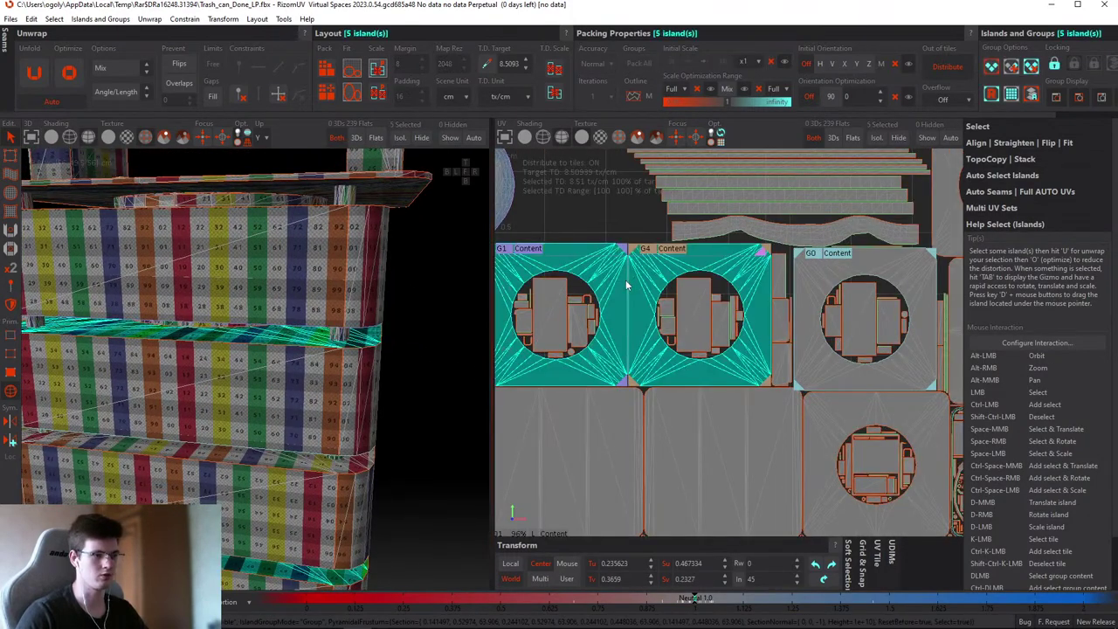
{"action": "left_click_drag", "start_coordinate": [569, 314], "coordinate": [784, 317]}
{"action": "left_click", "coordinate": [586, 366]}
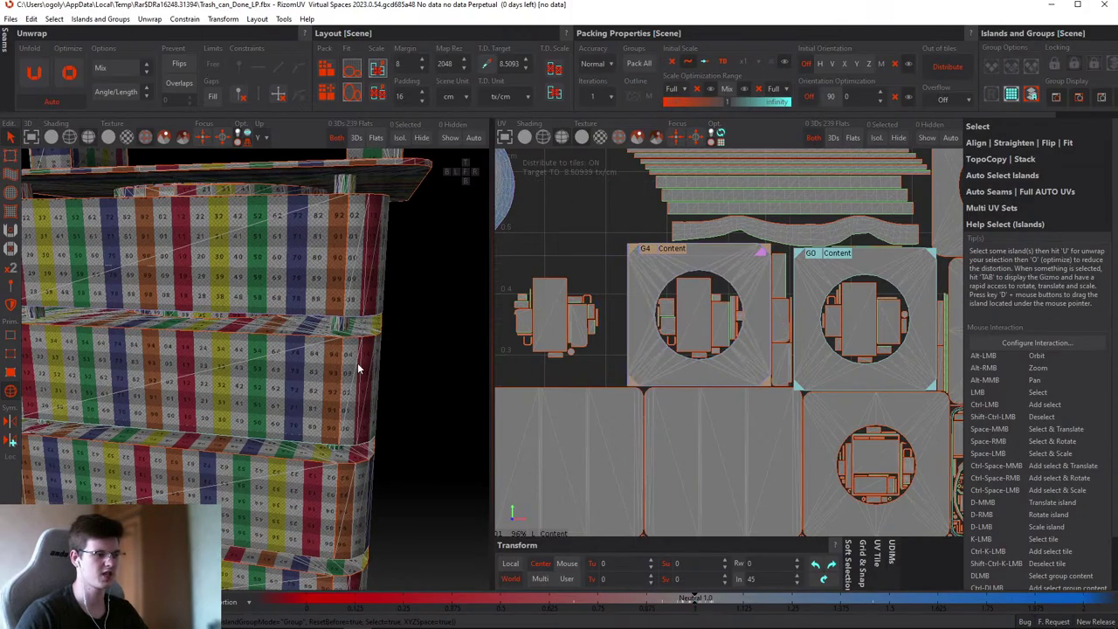
- Compare the side islands of the bin's tiers by selecting them one after another on the model
{"action": "scroll", "coordinate": [358, 368], "scroll_direction": "down", "scroll_amount": 4}
{"action": "left_click", "coordinate": [363, 284]}
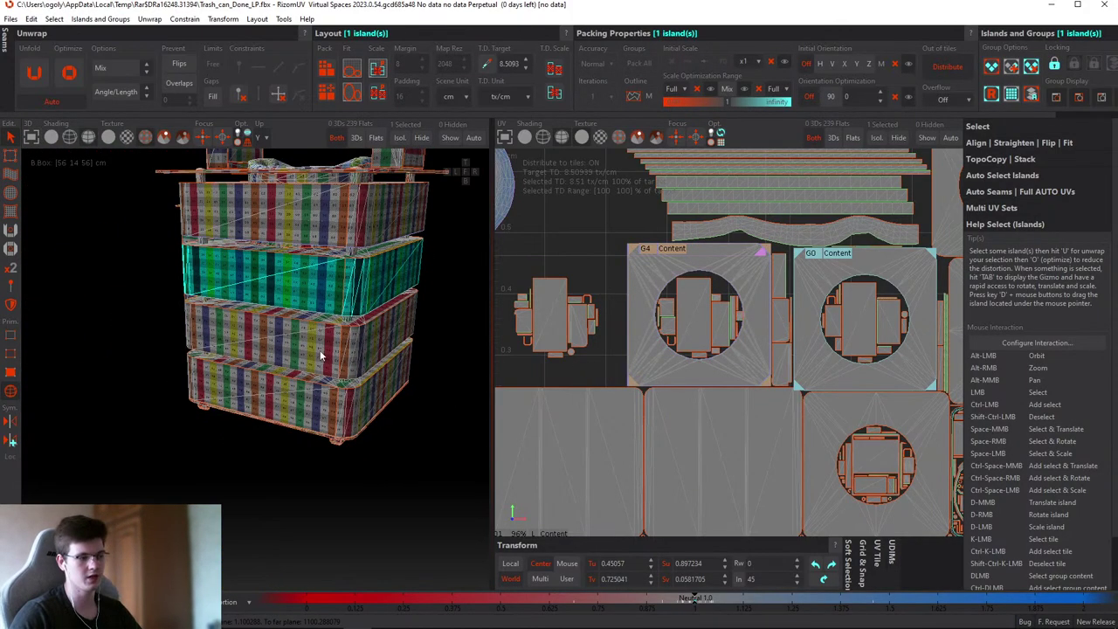
{"action": "left_click", "coordinate": [317, 400]}
{"action": "left_click", "coordinate": [312, 345]}
{"action": "left_click", "coordinate": [302, 397]}
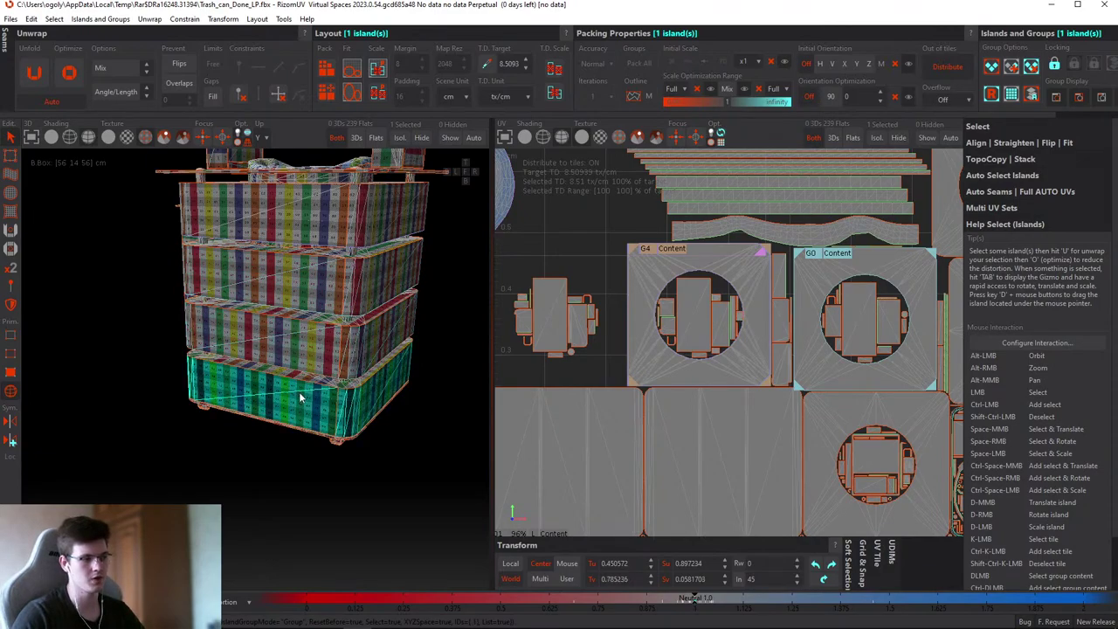
{"action": "left_click", "coordinate": [334, 341]}
{"action": "left_click_drag", "start_coordinate": [346, 287], "coordinate": [462, 329], "text": "alt"}
{"action": "left_click", "coordinate": [461, 170]}
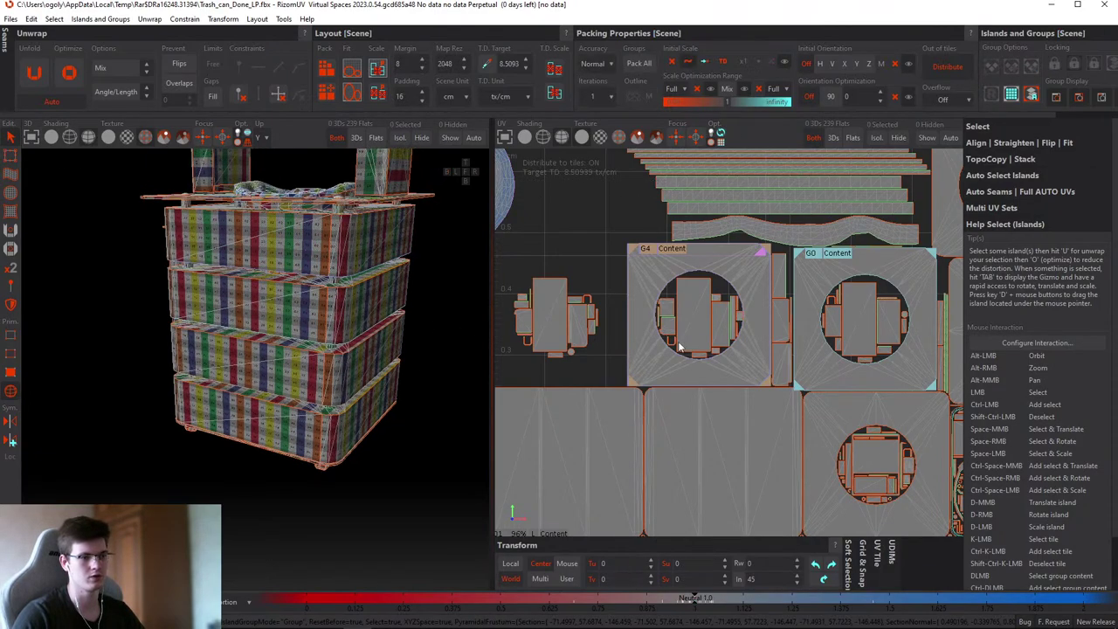
- Move the two upper tier-side strips down over the two matching strips below them
{"action": "scroll", "coordinate": [662, 310], "scroll_direction": "down", "scroll_amount": 3}
{"action": "left_click_drag", "start_coordinate": [572, 194], "coordinate": [640, 257]}
{"action": "left_click_drag", "start_coordinate": [566, 171], "coordinate": [872, 227]}
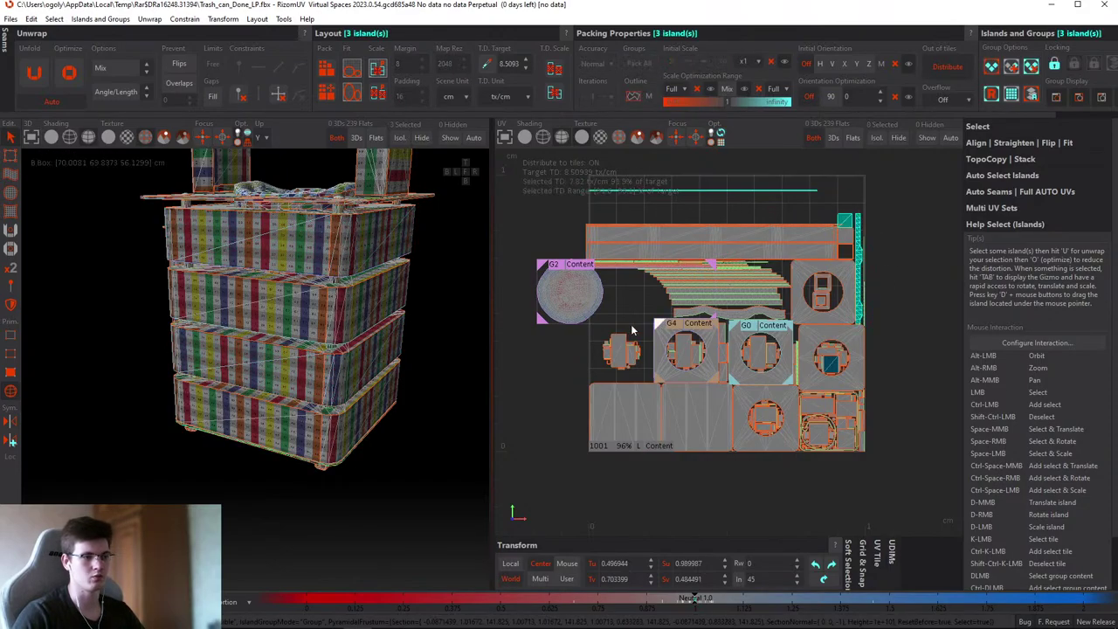
{"action": "left_click", "coordinate": [894, 262]}
- Examine the gaps left in the UV layout around the overlapped islands and select the round bag island
{"action": "middle_click_drag", "start_coordinate": [790, 281], "coordinate": [760, 289], "text": "alt"}
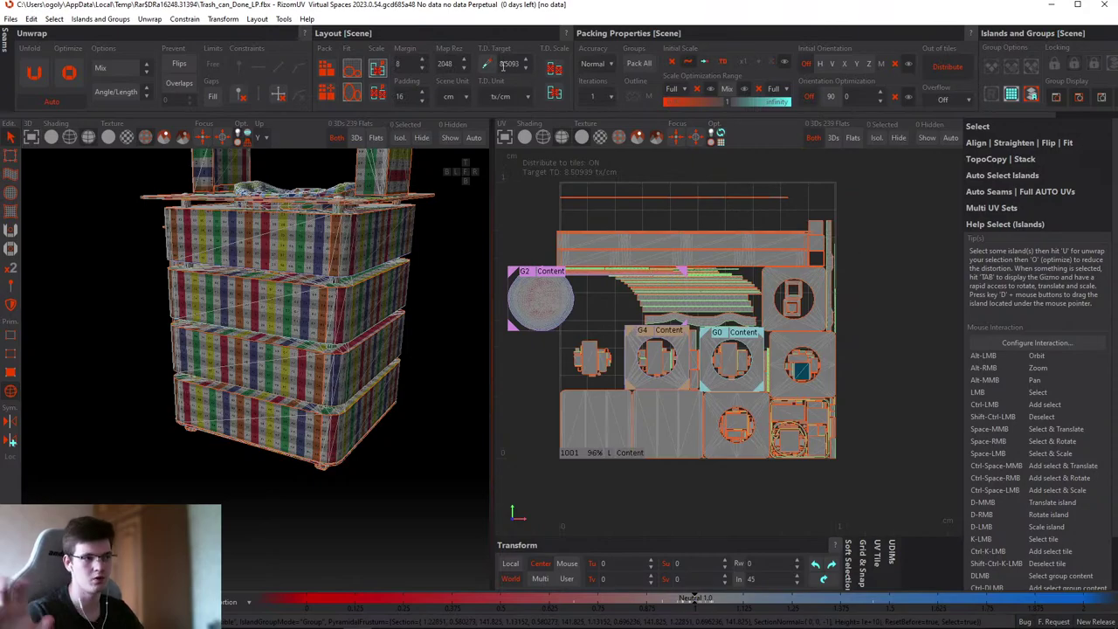
{"action": "key", "text": "f"}
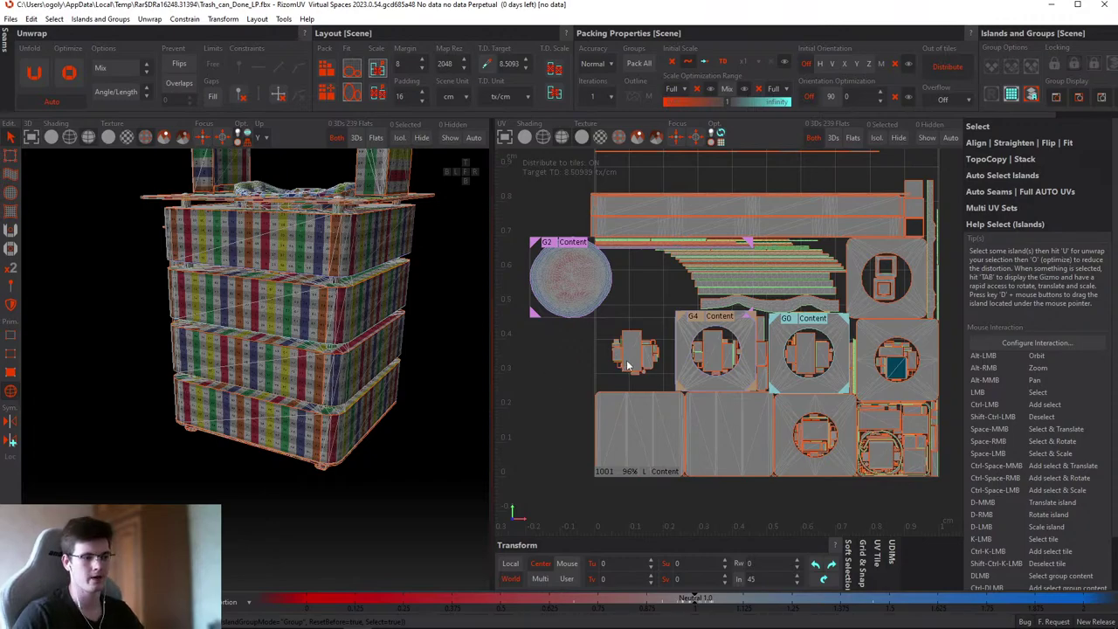
{"action": "scroll", "coordinate": [643, 367], "scroll_direction": "up", "scroll_amount": 3}
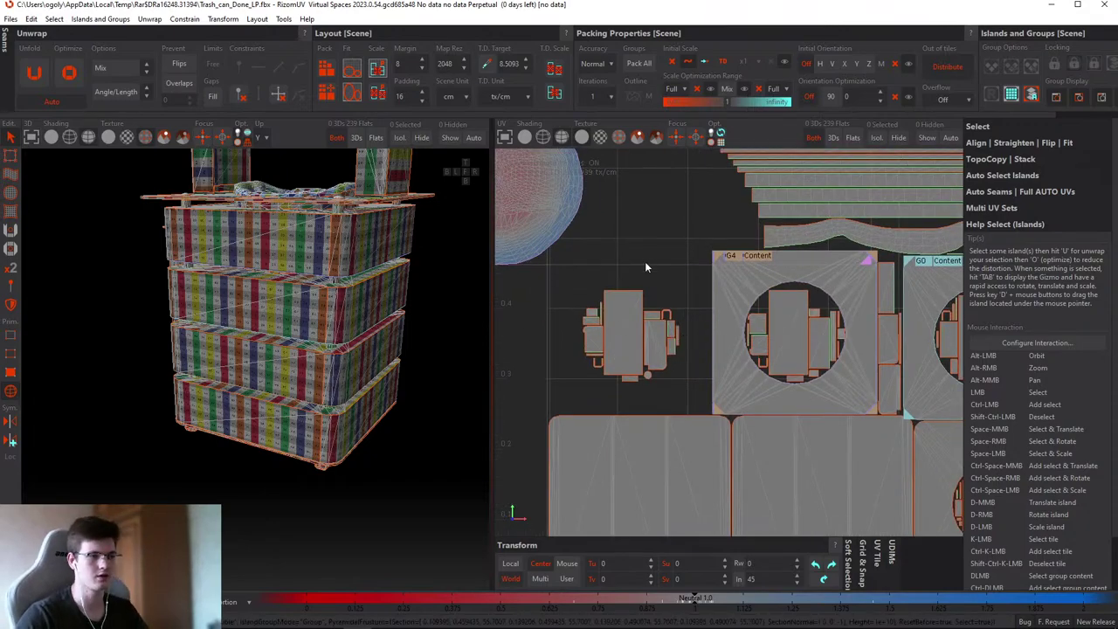
{"action": "scroll", "coordinate": [644, 233], "scroll_direction": "down", "scroll_amount": 5}
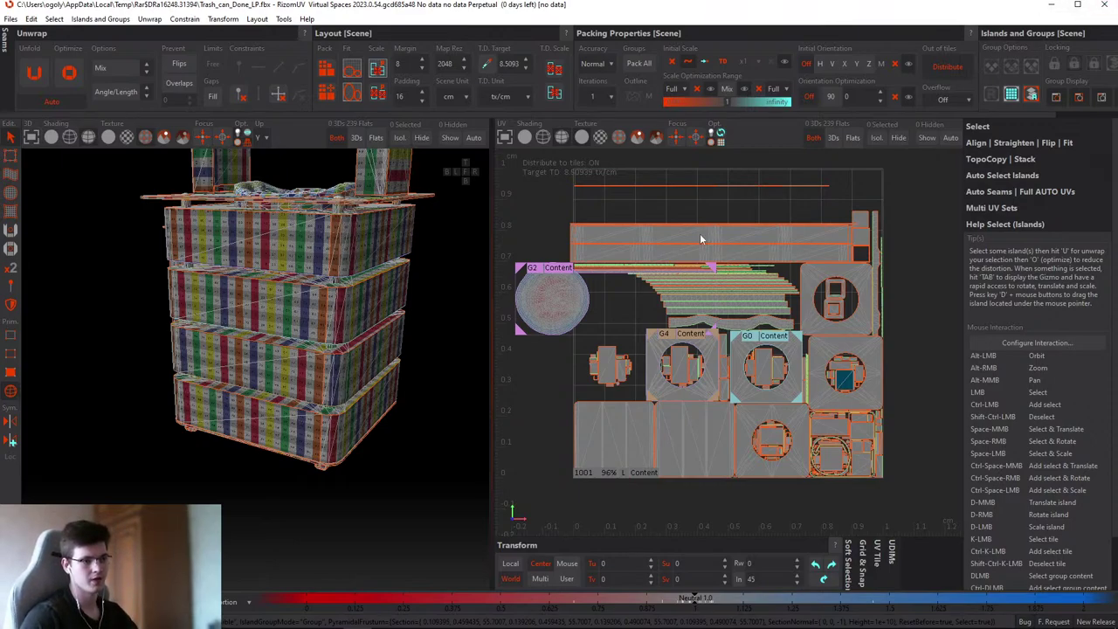
{"action": "scroll", "coordinate": [744, 255], "scroll_direction": "down", "scroll_amount": 2}
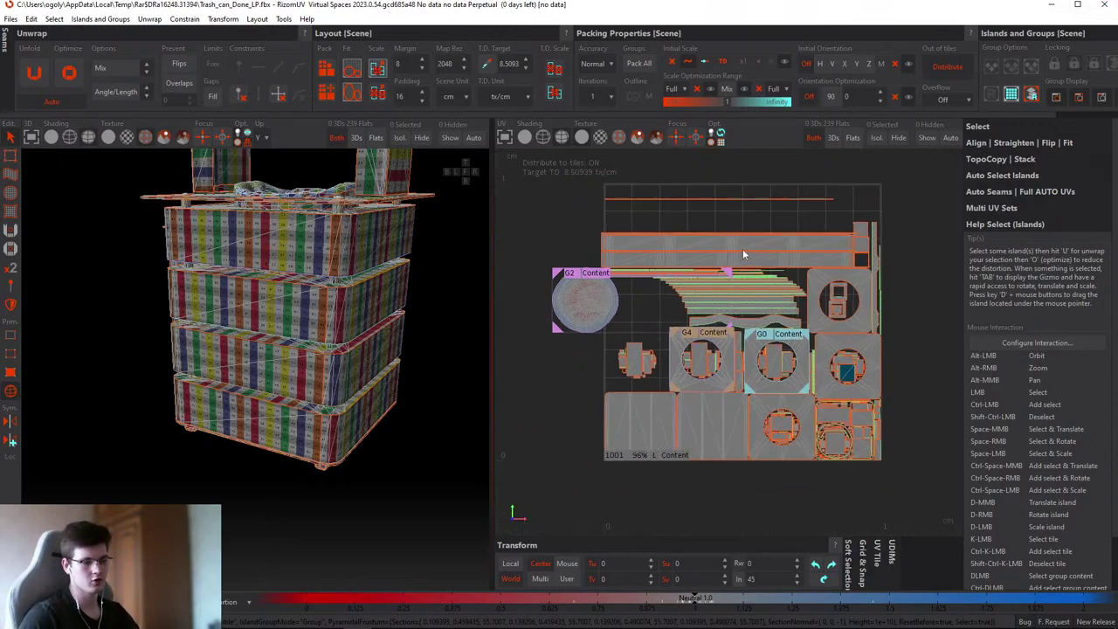
{"action": "left_click", "coordinate": [583, 599]}
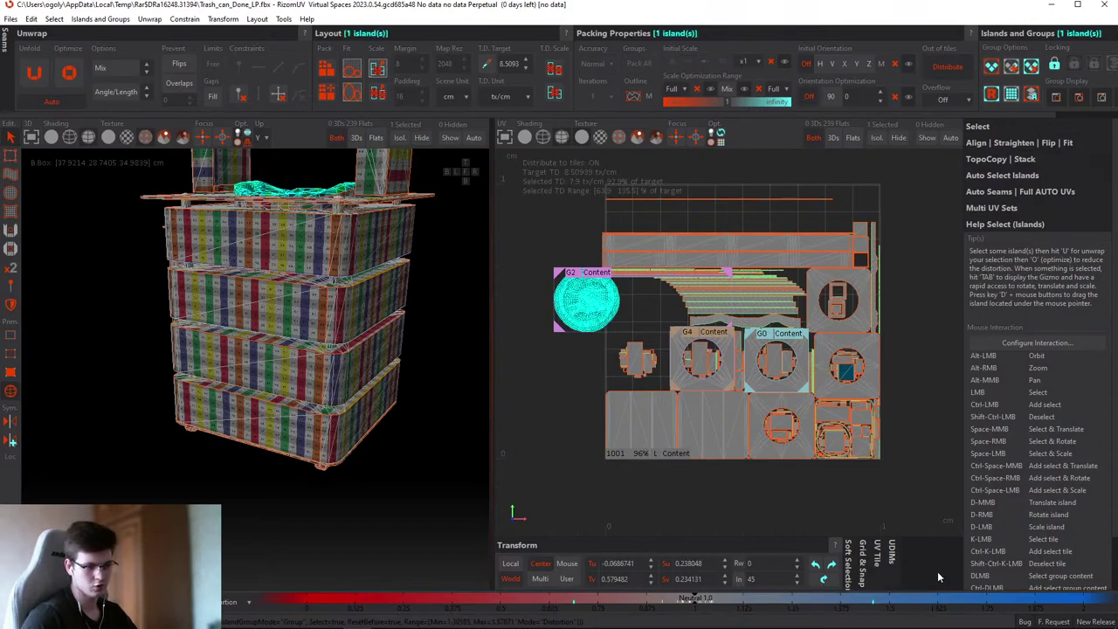
{"action": "left_click", "coordinate": [934, 475]}
{"action": "left_click", "coordinate": [572, 307]}
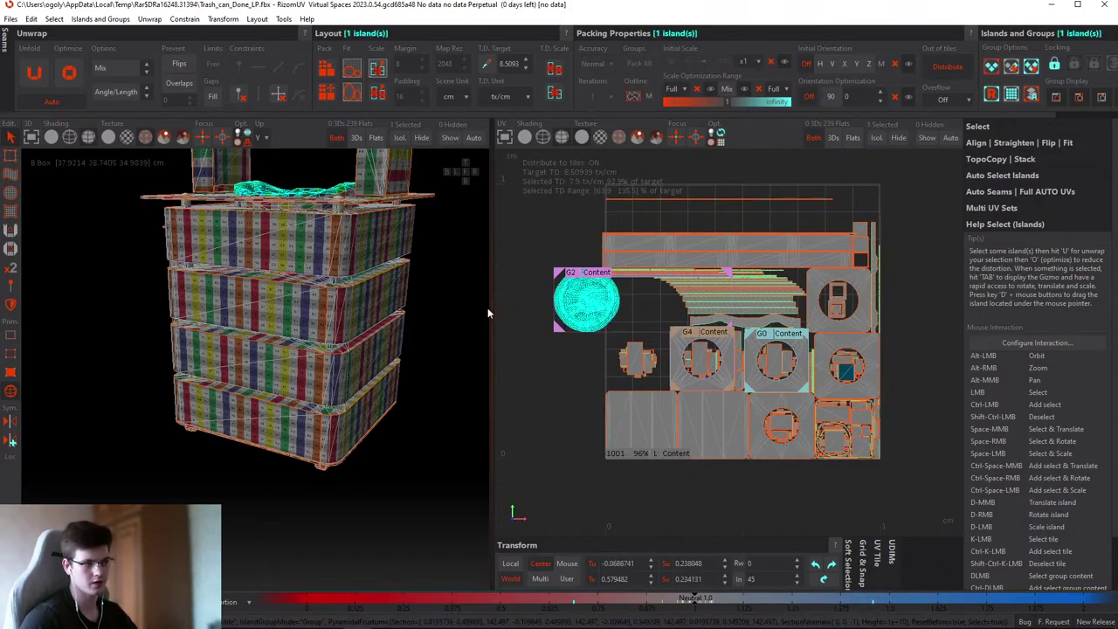
- Deselect the bag island, view the bin from above, and close RizomUV
{"action": "left_click_drag", "start_coordinate": [423, 308], "coordinate": [436, 396], "text": "alt"}
{"action": "left_click", "coordinate": [436, 397]}
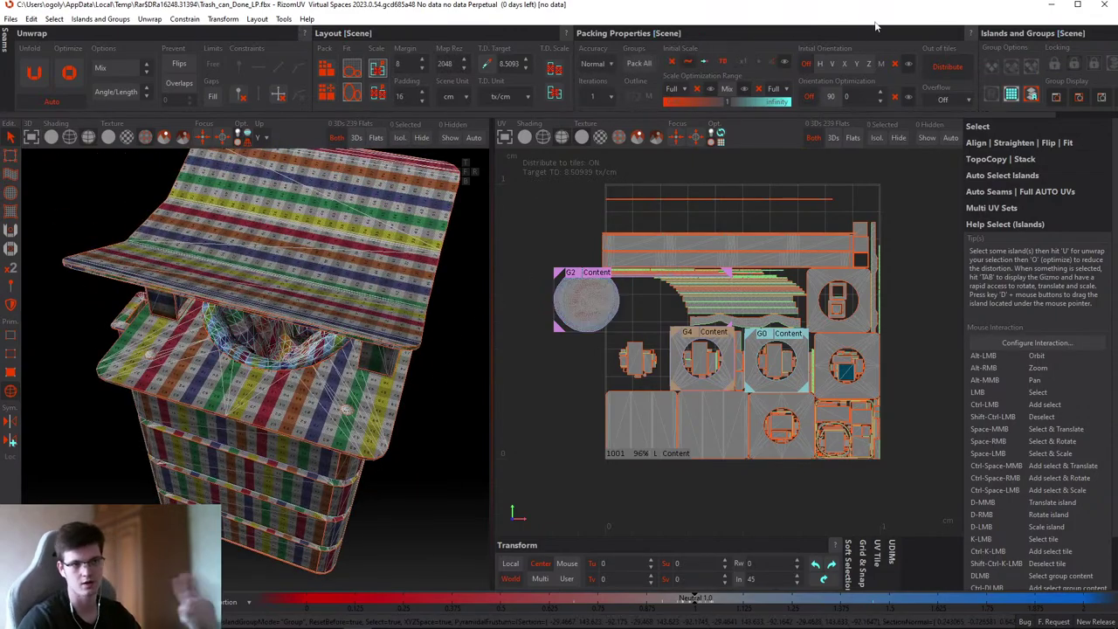
{"action": "left_click", "coordinate": [1103, 7]}
{"action": "left_click", "coordinate": [579, 318]}
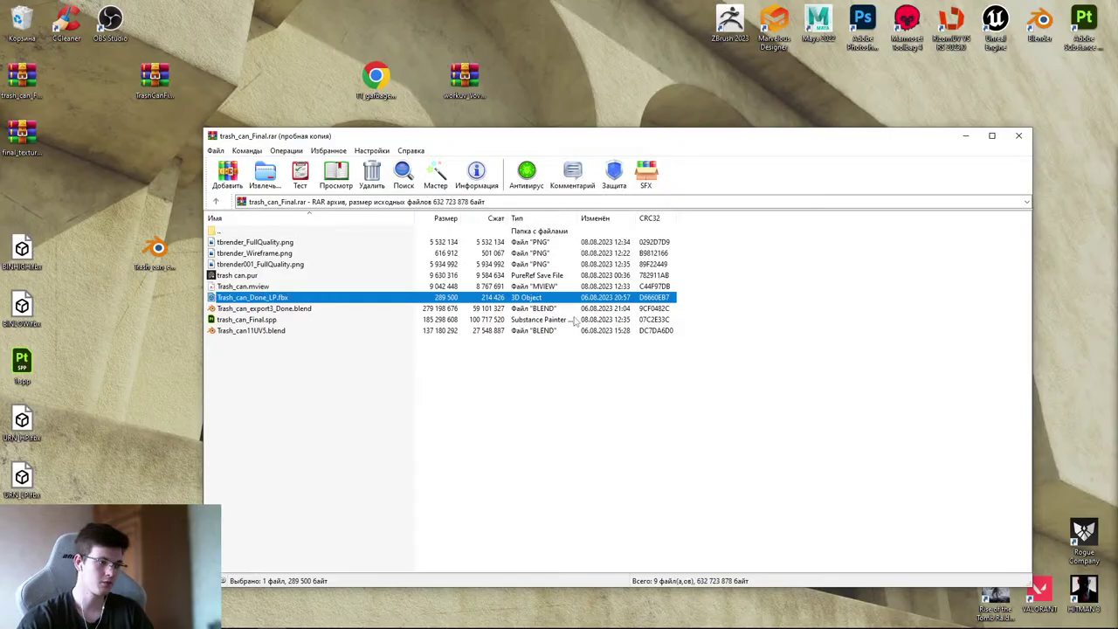
- Open trash_can_Final.spp from the archive in Substance 3D Painter, decline adding changed files to the archive, and minimise the archive window
{"action": "left_click_drag", "start_coordinate": [542, 360], "coordinate": [578, 366]}
{"action": "double_click", "coordinate": [259, 321]}
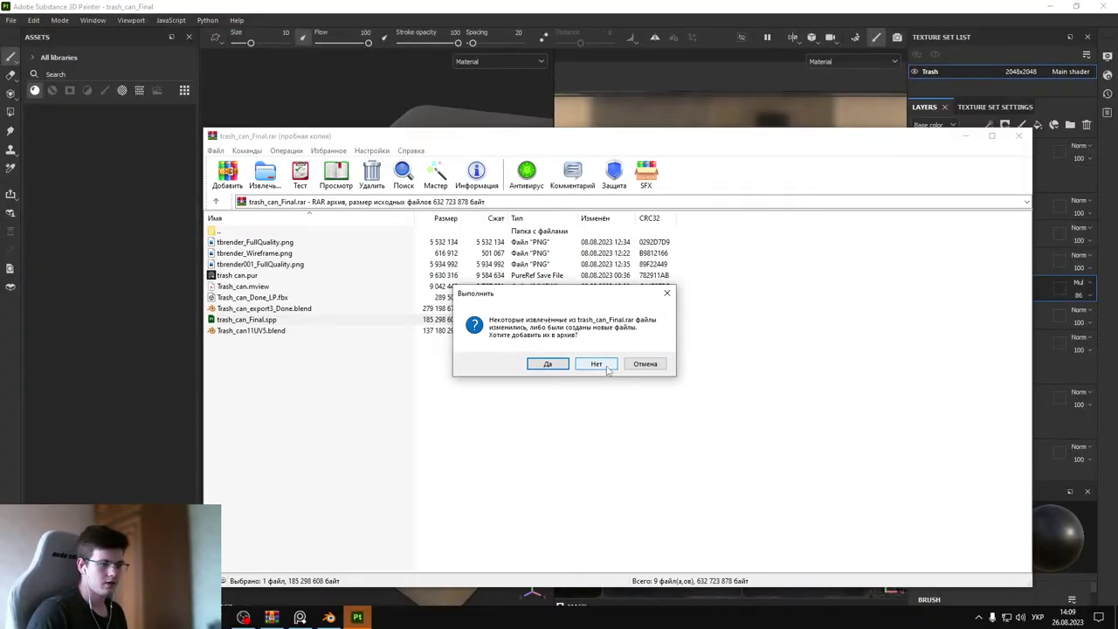
{"action": "left_click", "coordinate": [607, 367]}
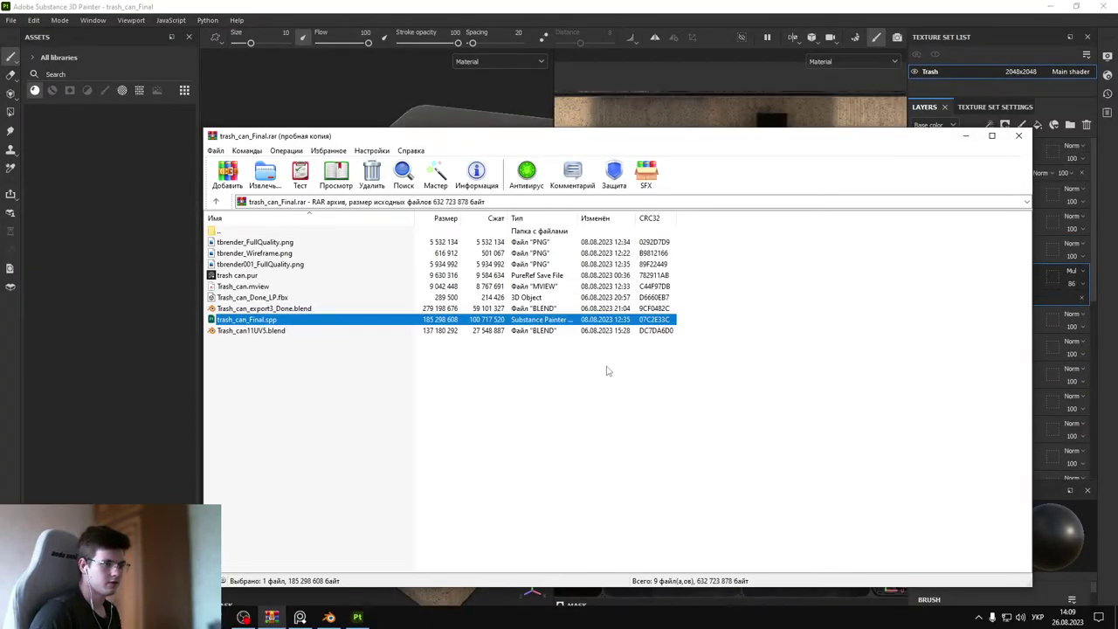
{"action": "left_click", "coordinate": [966, 138]}
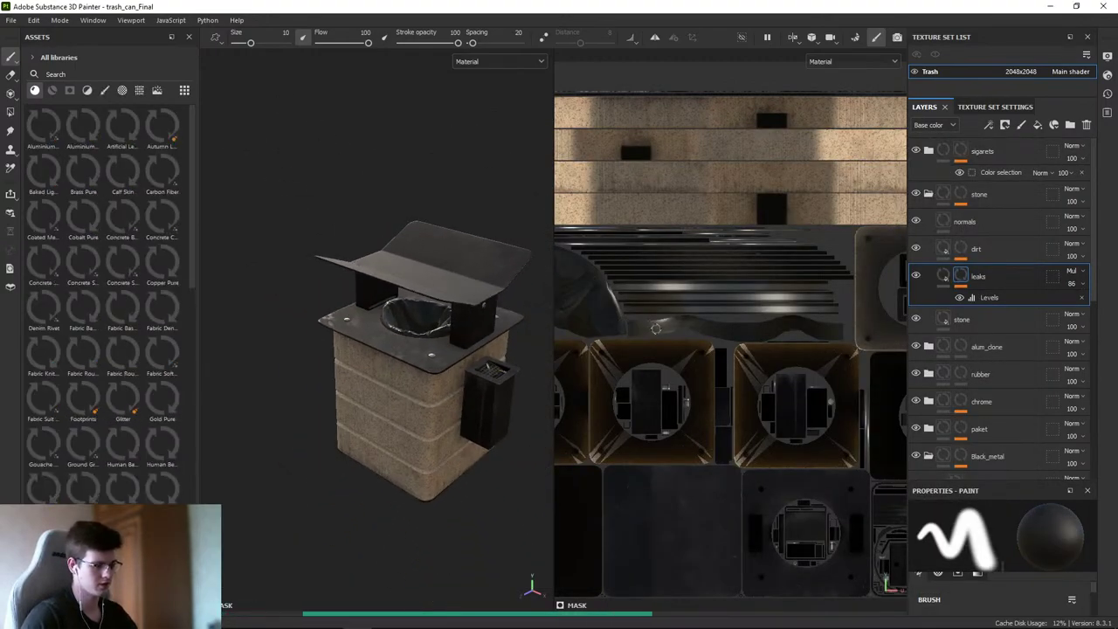
- Show only the 3D view of the trash bin and rotate the environment lighting around it
{"action": "key", "text": "F2"}
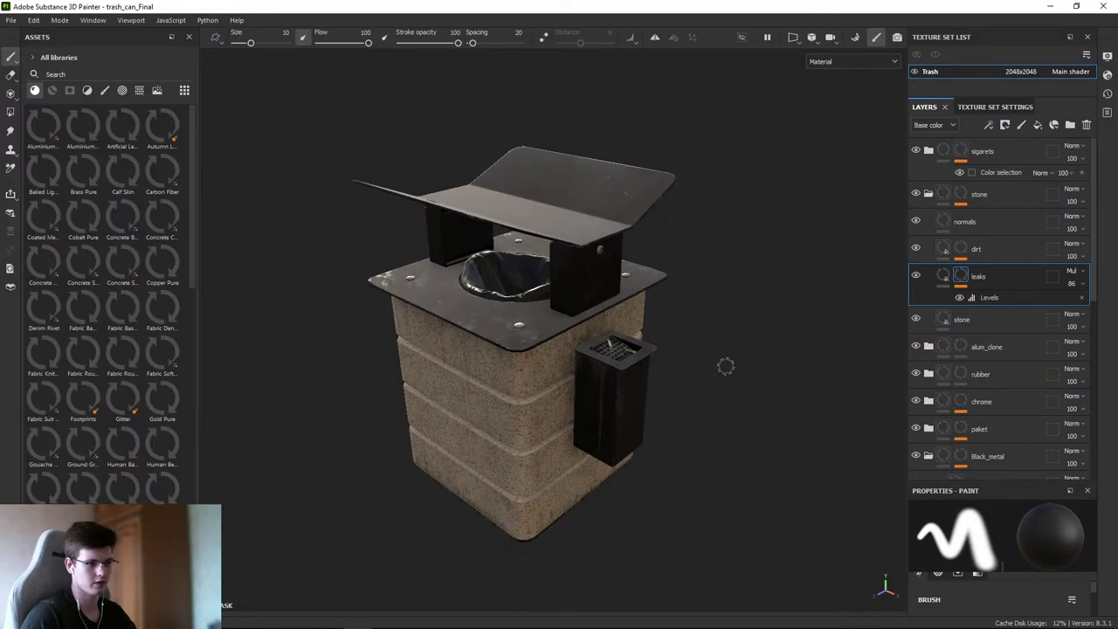
{"action": "right_click_drag", "start_coordinate": [719, 366], "coordinate": [884, 326], "text": "shift"}
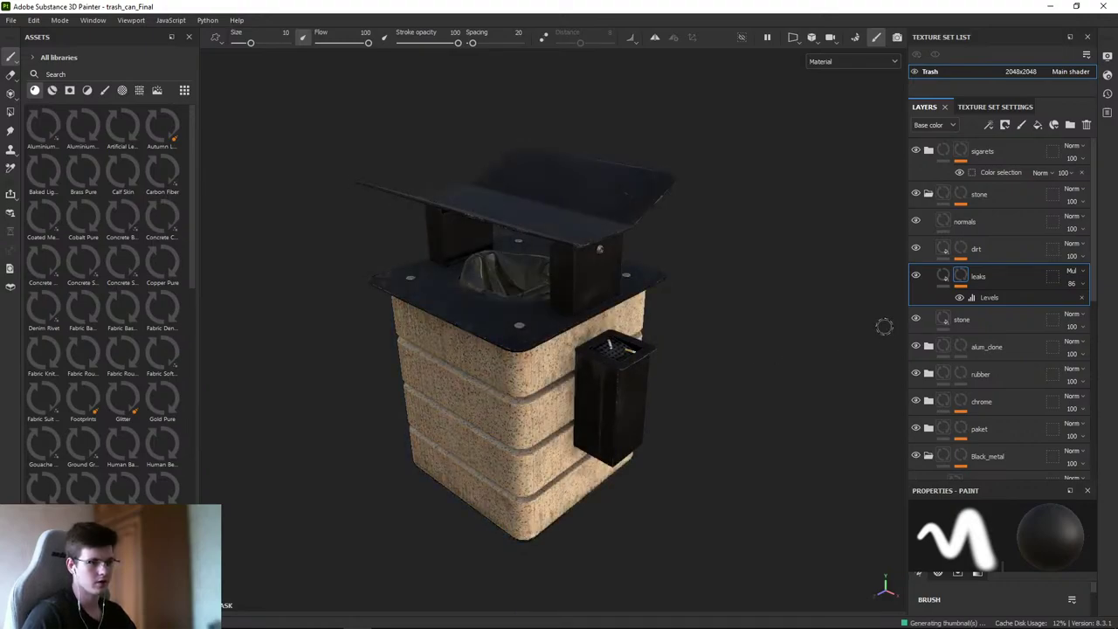
- Replace the panorama environment map with one of the Studio maps and adjust the lighting rotation on the bin
{"action": "left_click", "coordinate": [1108, 58]}
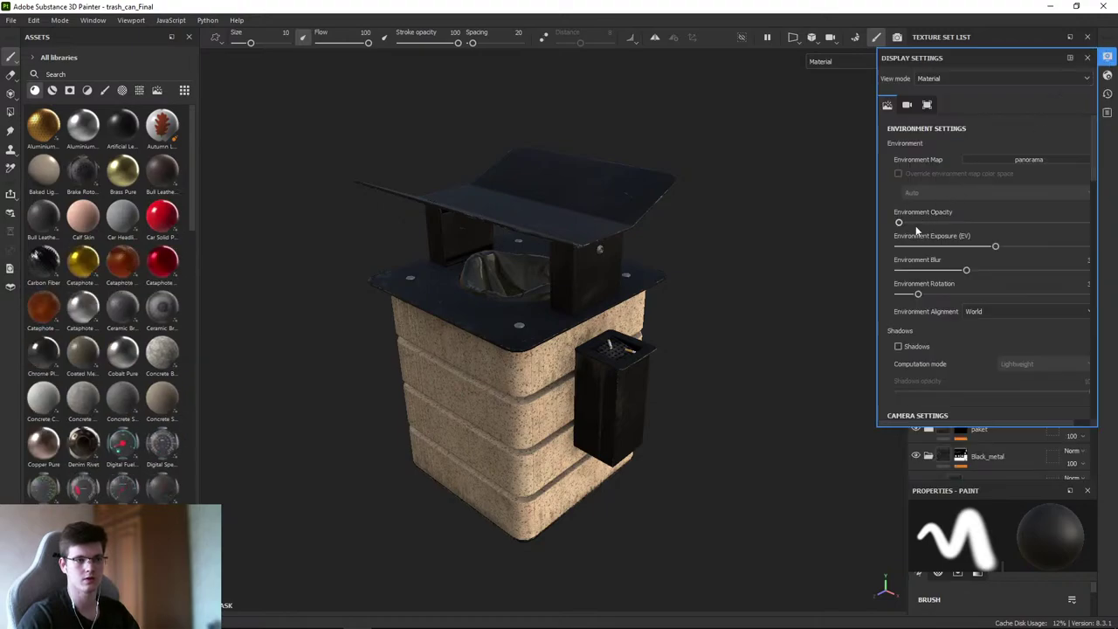
{"action": "scroll", "coordinate": [910, 330], "scroll_direction": "down", "scroll_amount": 1}
{"action": "right_click_drag", "start_coordinate": [712, 291], "coordinate": [790, 268], "text": "shift"}
{"action": "left_click", "coordinate": [1031, 125]}
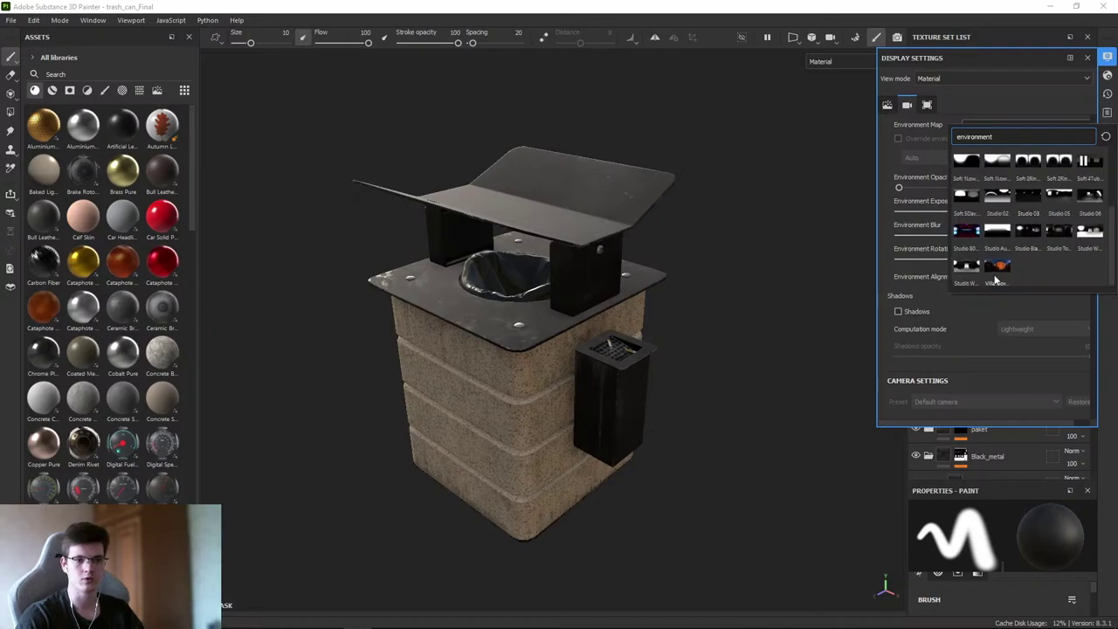
{"action": "left_click", "coordinate": [1057, 232]}
{"action": "mouse_move", "coordinate": [722, 239]}
{"action": "right_mouse_down", "text": "shift"}
{"action": "mouse_move", "coordinate": [772, 240]}
{"action": "mouse_move", "coordinate": [743, 240]}
{"action": "right_mouse_up", "text": "shift"}
{"action": "left_click", "coordinate": [1088, 57]}
- Examine the textured bin from above and look through its layer stack, previewing the rubber folder's mask
{"action": "left_click_drag", "start_coordinate": [541, 263], "coordinate": [576, 201], "text": "alt"}
{"action": "left_click", "coordinate": [1107, 6]}
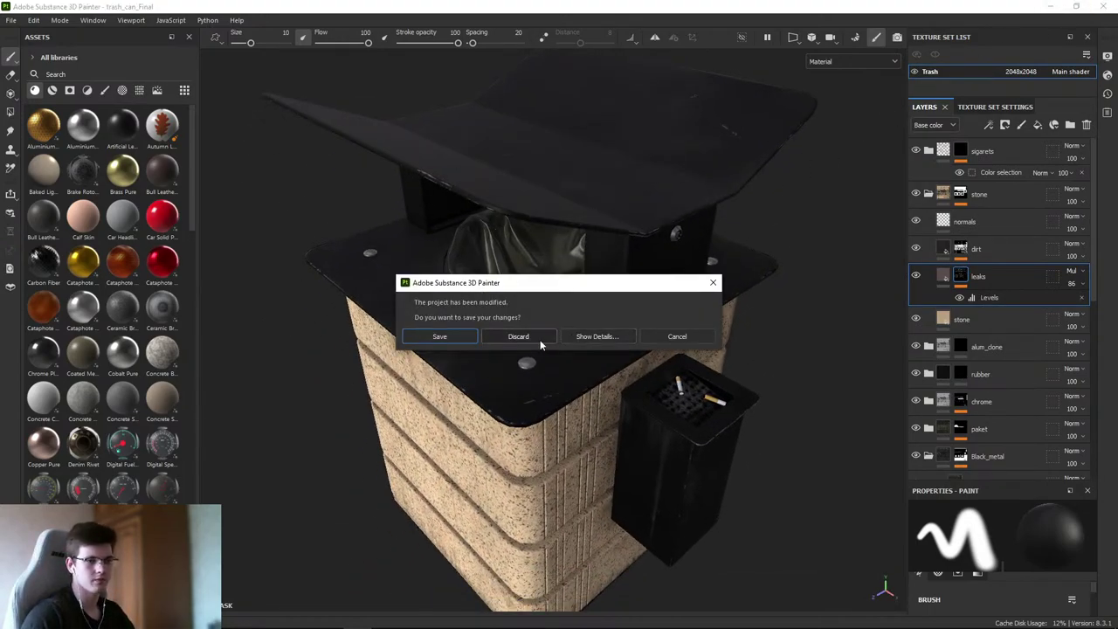
{"action": "left_click", "coordinate": [713, 282]}
{"action": "left_click_drag", "start_coordinate": [781, 284], "coordinate": [841, 219], "text": "alt"}
{"action": "scroll", "coordinate": [976, 350], "scroll_direction": "down", "scroll_amount": 5}
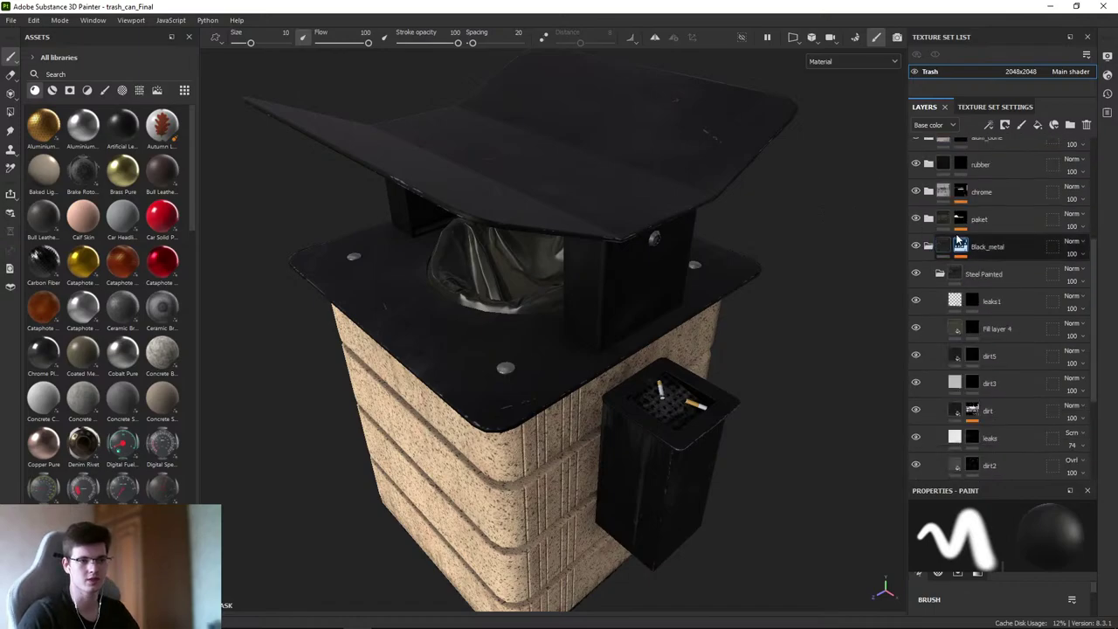
{"action": "scroll", "coordinate": [970, 372], "scroll_direction": "up", "scroll_amount": 3}
{"action": "mouse_move", "coordinate": [961, 382]}
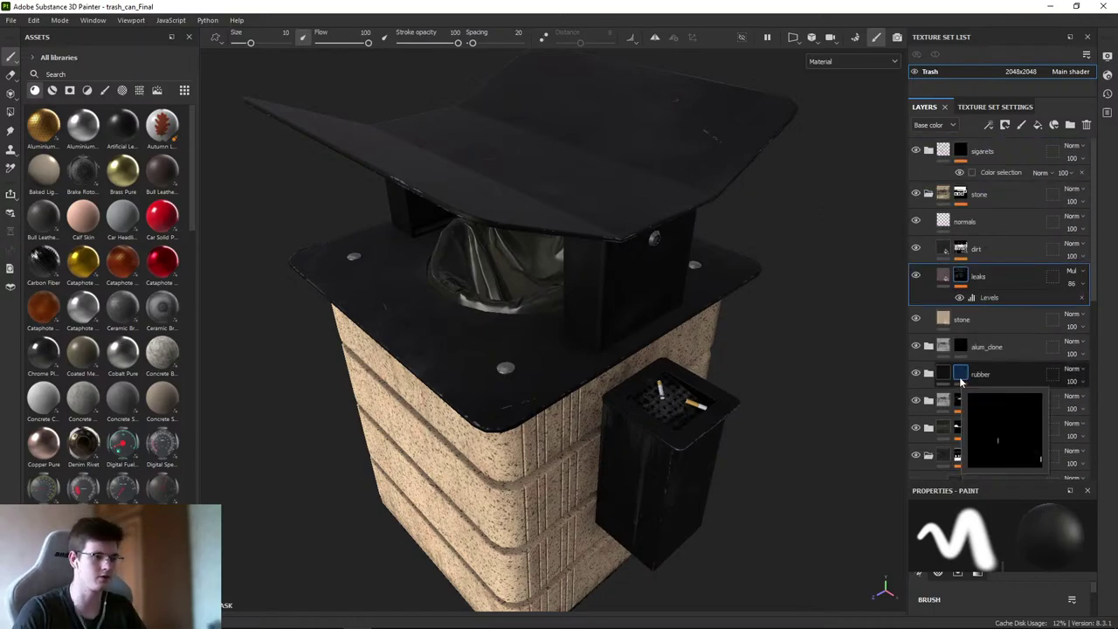
- Display only the base color channel and examine the streaks on the black ashtray box up close
{"action": "left_click_drag", "start_coordinate": [689, 382], "coordinate": [548, 249], "text": "alt"}
{"action": "key", "text": "c"}
{"action": "left_click_drag", "start_coordinate": [588, 343], "coordinate": [573, 242], "text": "alt"}
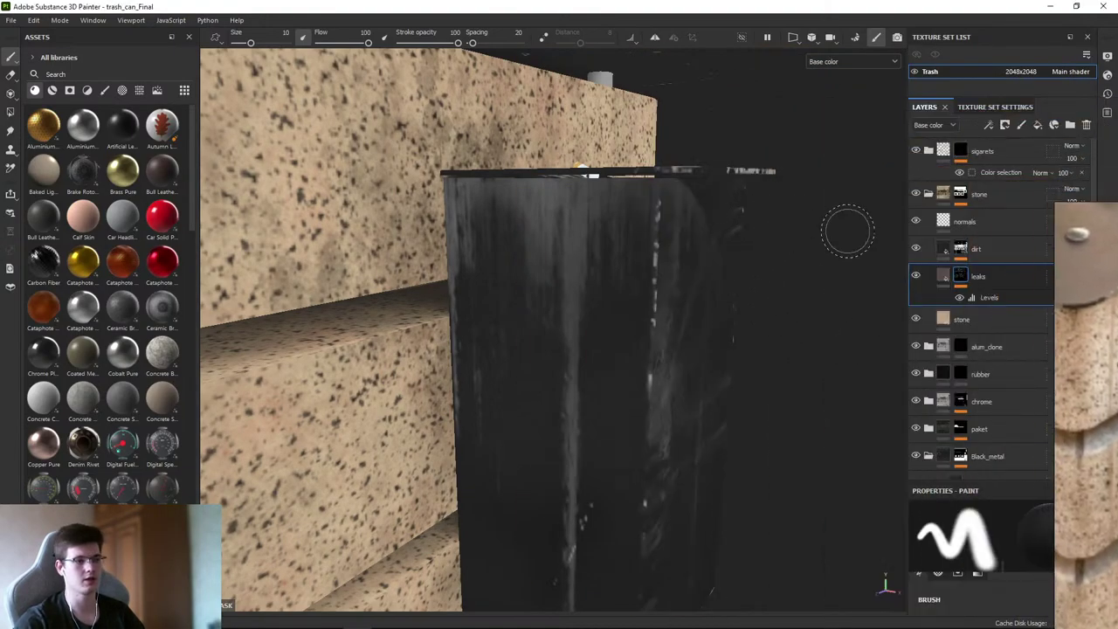
{"action": "mouse_move", "coordinate": [847, 232]}
{"action": "left_mouse_down", "text": "alt"}
{"action": "mouse_move", "coordinate": [761, 252]}
{"action": "mouse_move", "coordinate": [681, 242]}
{"action": "mouse_move", "coordinate": [702, 277]}
{"action": "mouse_move", "coordinate": [669, 274]}
{"action": "mouse_move", "coordinate": [652, 236]}
{"action": "mouse_move", "coordinate": [670, 215]}
{"action": "mouse_move", "coordinate": [651, 209]}
{"action": "mouse_move", "coordinate": [510, 233]}
{"action": "mouse_move", "coordinate": [358, 237]}
{"action": "mouse_move", "coordinate": [624, 242]}
{"action": "mouse_move", "coordinate": [617, 259]}
{"action": "mouse_move", "coordinate": [698, 267]}
{"action": "mouse_move", "coordinate": [654, 225]}
{"action": "mouse_move", "coordinate": [643, 195]}
{"action": "left_mouse_up", "text": "alt"}
- Capture a screenshot region around the ashtray box, and undo the red arrow drawn at its streaks
{"action": "key", "text": "Print"}
{"action": "left_click_drag", "start_coordinate": [321, 59], "coordinate": [917, 626]}
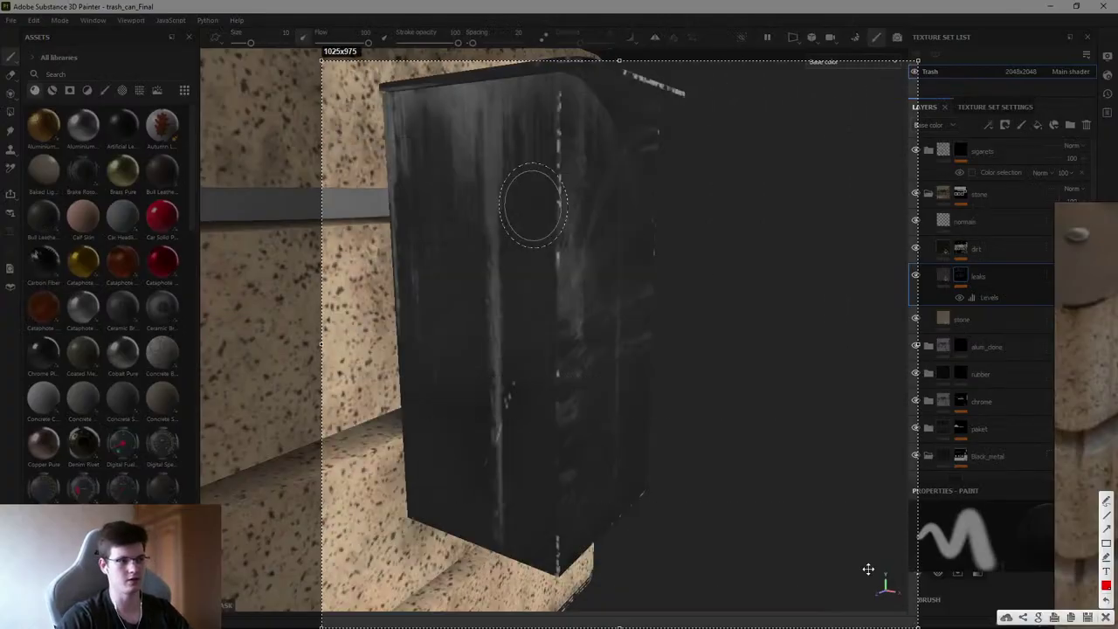
{"action": "left_click_drag", "start_coordinate": [869, 569], "coordinate": [835, 510]}
{"action": "left_click_drag", "start_coordinate": [765, 280], "coordinate": [512, 132]}
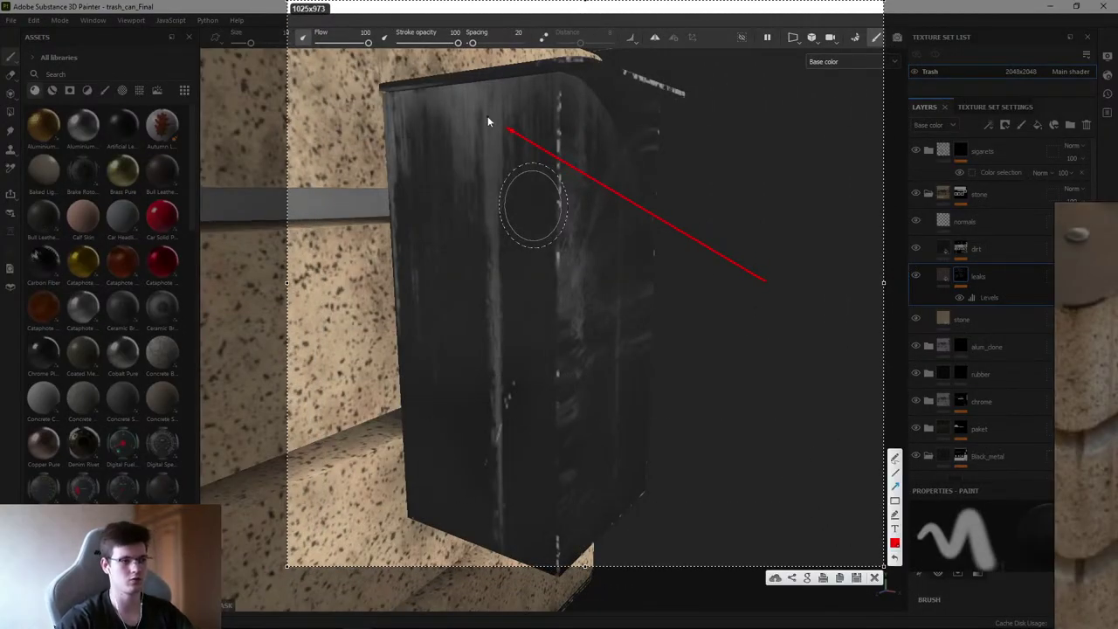
{"action": "key", "text": "ctrl+z"}
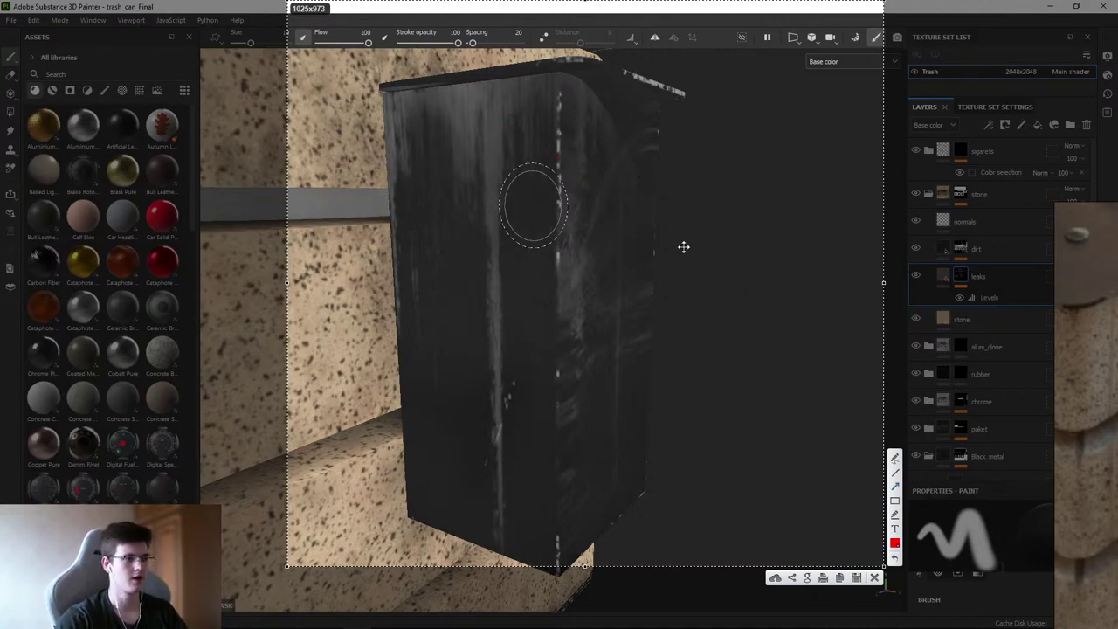
- Draw red arrows at the ashtray box's side face and vertical edge, and copy the annotated screenshot
{"action": "left_click", "coordinate": [896, 487]}
{"action": "left_click_drag", "start_coordinate": [776, 212], "coordinate": [623, 250]}
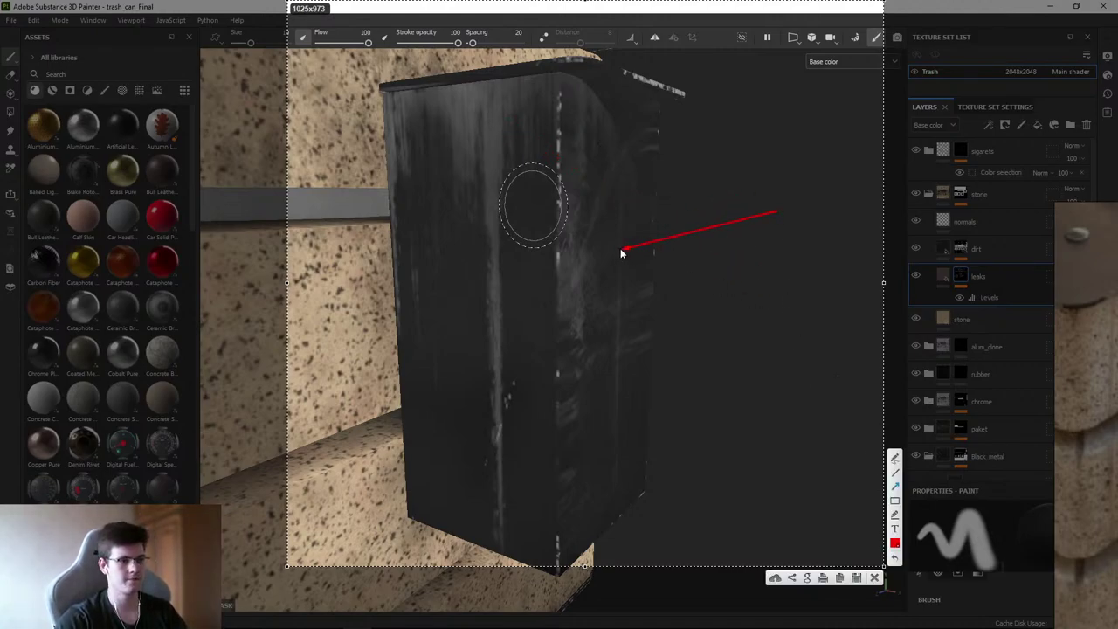
{"action": "mouse_move", "coordinate": [808, 436]}
{"action": "left_mouse_down"}
{"action": "mouse_move", "coordinate": [564, 402]}
{"action": "mouse_move", "coordinate": [550, 300]}
{"action": "left_mouse_up"}
{"action": "key", "text": "ctrl+c"}
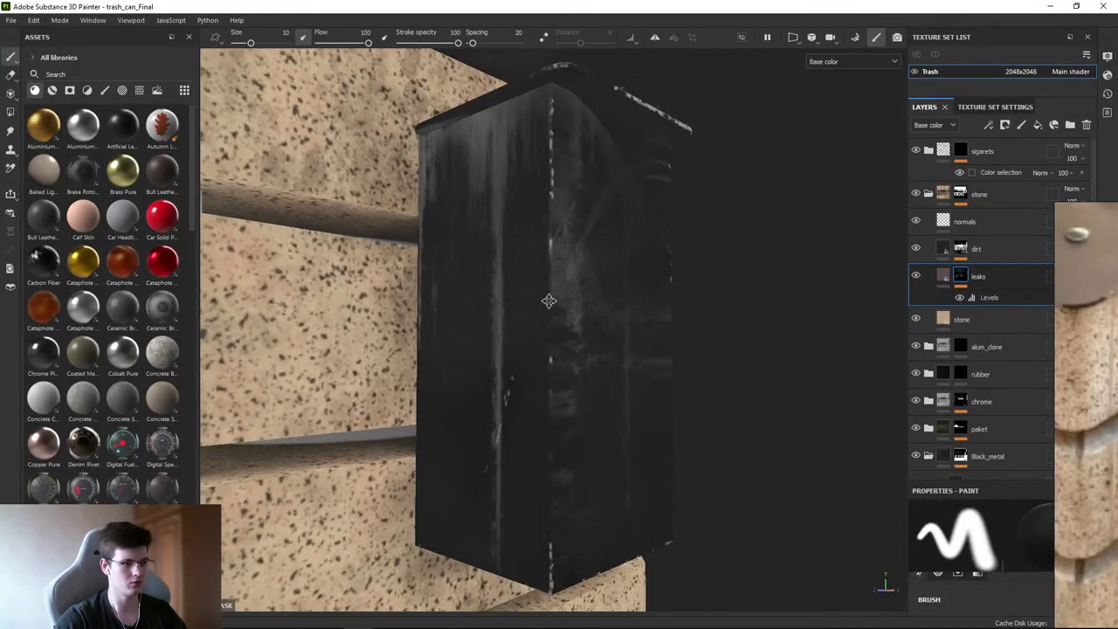
- Set the brush size to 2.82 and examine the leaks and scuffs on the ashtray box's side faces
{"action": "scroll", "coordinate": [562, 307], "scroll_direction": "up", "scroll_amount": 5}
{"action": "right_click_drag", "start_coordinate": [538, 385], "coordinate": [577, 380], "text": "ctrl"}
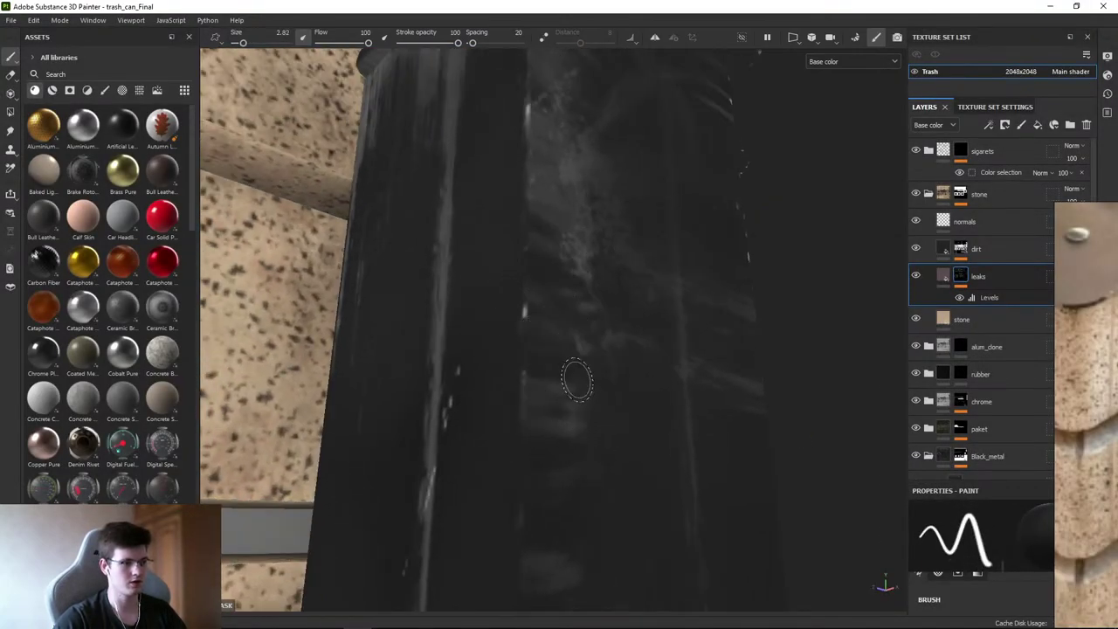
{"action": "left_click_drag", "start_coordinate": [584, 300], "coordinate": [527, 200], "text": "alt"}
{"action": "left_click_drag", "start_coordinate": [528, 390], "coordinate": [513, 313], "text": "alt"}
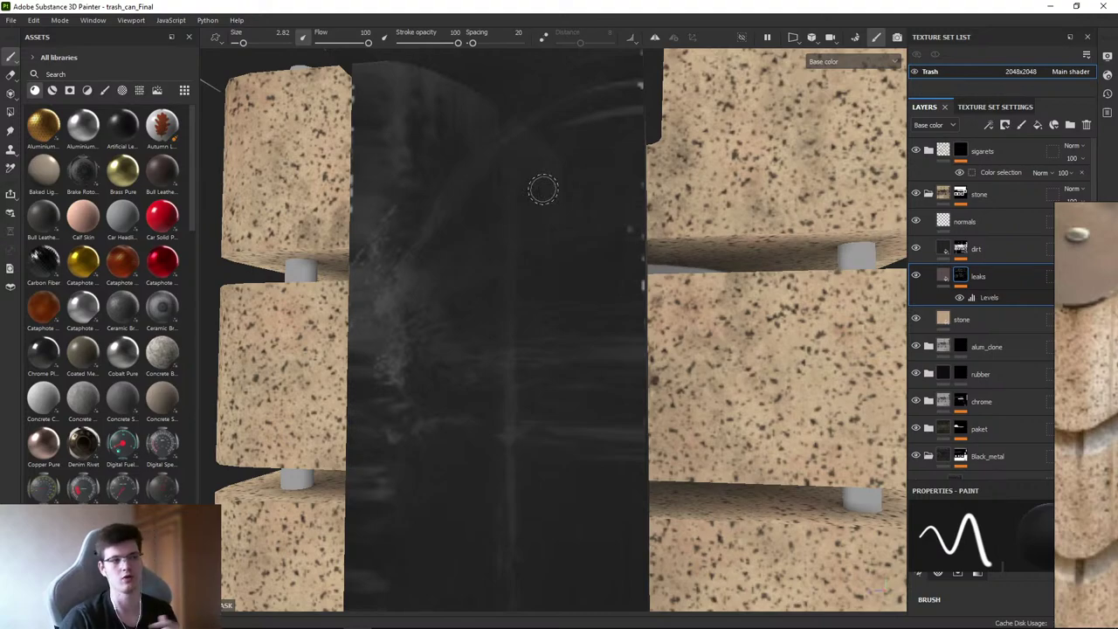
{"action": "left_click_drag", "start_coordinate": [542, 190], "coordinate": [440, 306], "text": "alt"}
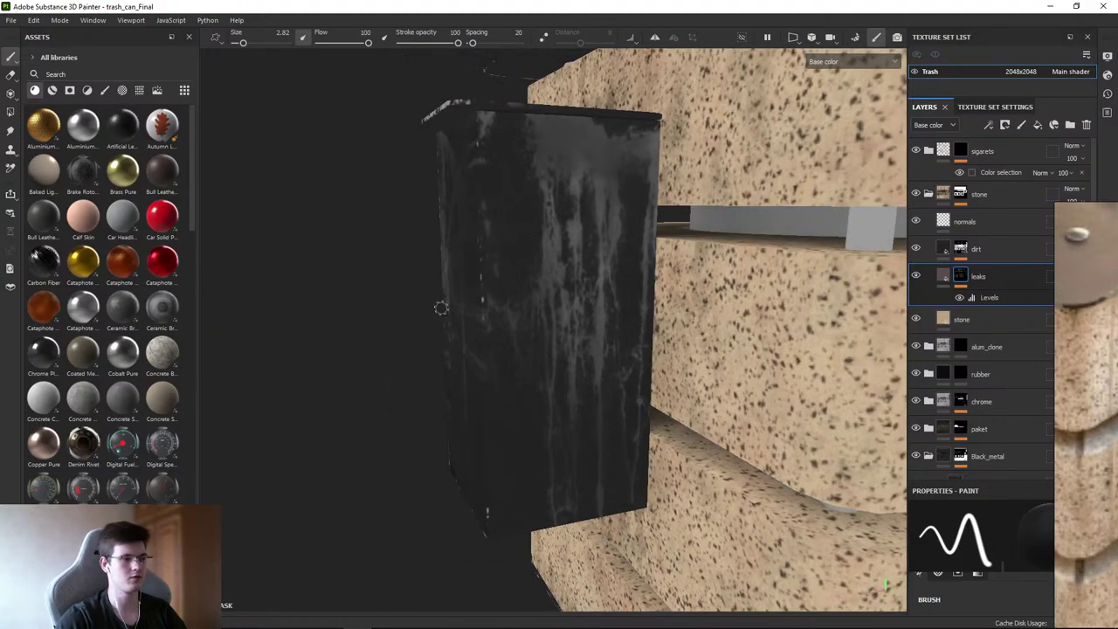
{"action": "right_click_drag", "start_coordinate": [439, 306], "coordinate": [456, 196], "text": "alt"}
{"action": "mouse_move", "coordinate": [456, 196]}
{"action": "left_mouse_down", "text": "alt"}
{"action": "mouse_move", "coordinate": [632, 320]}
{"action": "mouse_move", "coordinate": [626, 404]}
{"action": "mouse_move", "coordinate": [629, 363]}
{"action": "mouse_move", "coordinate": [602, 347]}
{"action": "mouse_move", "coordinate": [610, 319]}
{"action": "left_mouse_up", "text": "alt"}
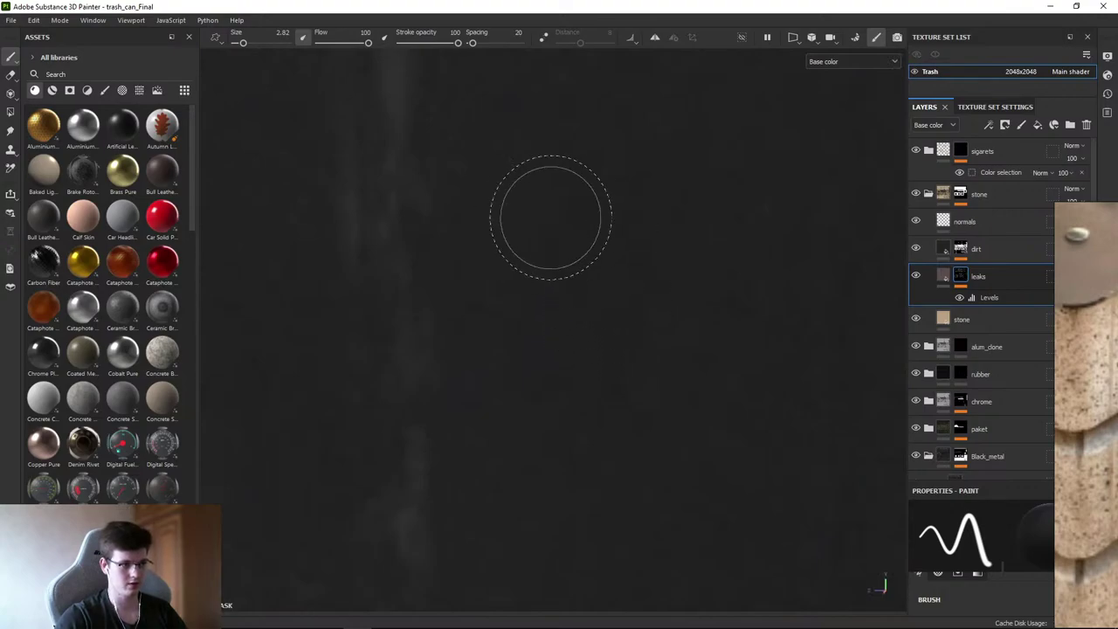
- Examine the worn lower edges and underside of the ashtray box, with the brush size reduced to 0.59
{"action": "scroll", "coordinate": [594, 284], "scroll_direction": "down", "scroll_amount": 6}
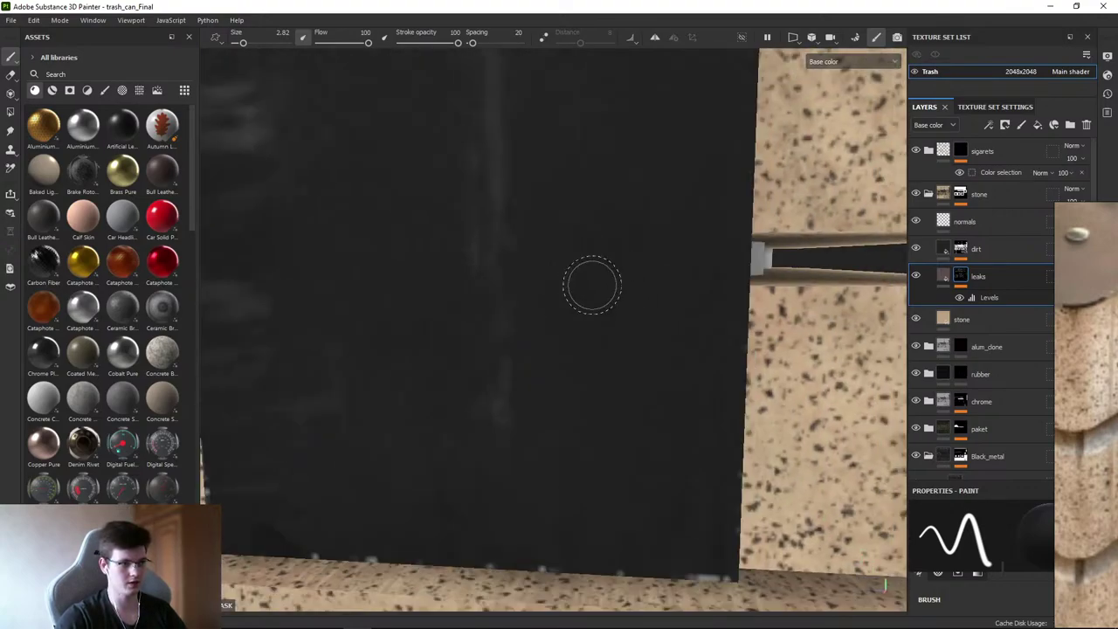
{"action": "left_click_drag", "start_coordinate": [599, 282], "coordinate": [693, 220], "text": "alt"}
{"action": "scroll", "coordinate": [548, 225], "scroll_direction": "up", "scroll_amount": 5}
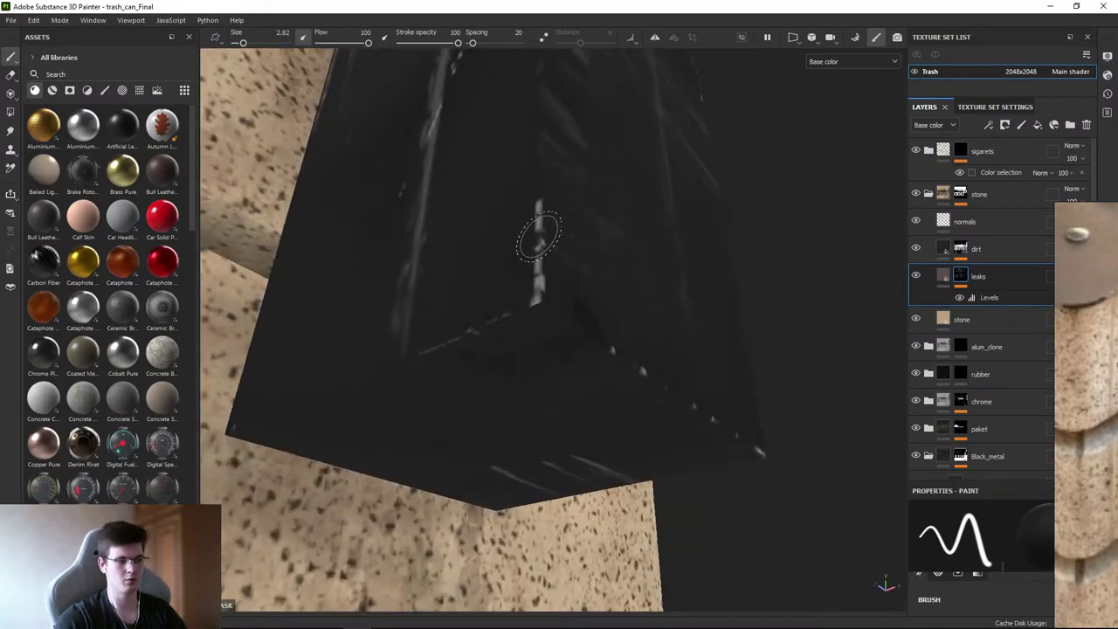
{"action": "mouse_move", "coordinate": [539, 236]}
{"action": "left_mouse_down", "text": "alt"}
{"action": "mouse_move", "coordinate": [509, 262]}
{"action": "mouse_move", "coordinate": [532, 305]}
{"action": "mouse_move", "coordinate": [524, 265]}
{"action": "mouse_move", "coordinate": [586, 263]}
{"action": "left_mouse_up", "text": "alt"}
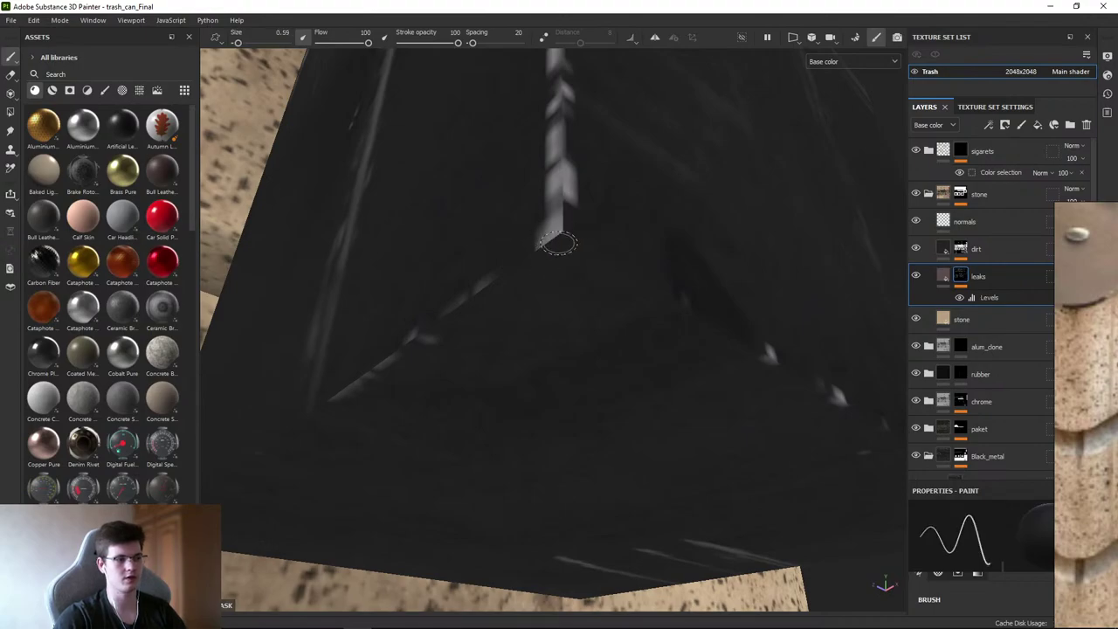
- Compare the bin's base with the edges and feet in the reference photos on the PureRef board
{"action": "mouse_move", "coordinate": [432, 301]}
{"action": "left_mouse_down", "text": "alt"}
{"action": "mouse_move", "coordinate": [537, 362]}
{"action": "mouse_move", "coordinate": [539, 149]}
{"action": "mouse_move", "coordinate": [589, 250]}
{"action": "mouse_move", "coordinate": [638, 265]}
{"action": "mouse_move", "coordinate": [572, 219]}
{"action": "mouse_move", "coordinate": [534, 277]}
{"action": "mouse_move", "coordinate": [545, 227]}
{"action": "mouse_move", "coordinate": [629, 258]}
{"action": "left_mouse_up", "text": "alt"}
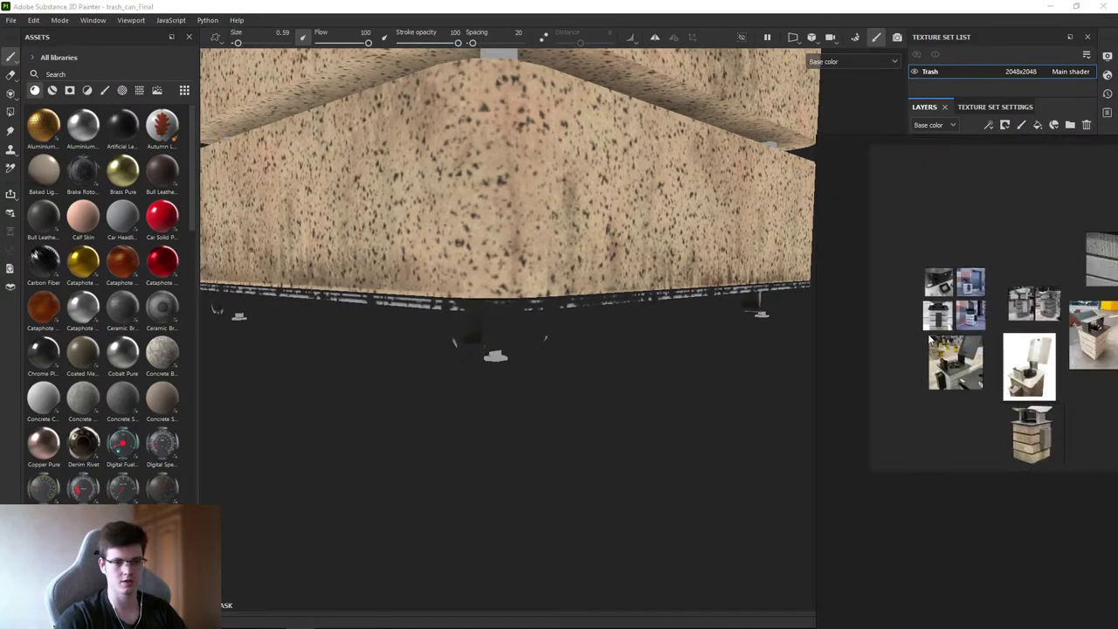
{"action": "scroll", "coordinate": [869, 357], "scroll_direction": "up", "scroll_amount": 6}
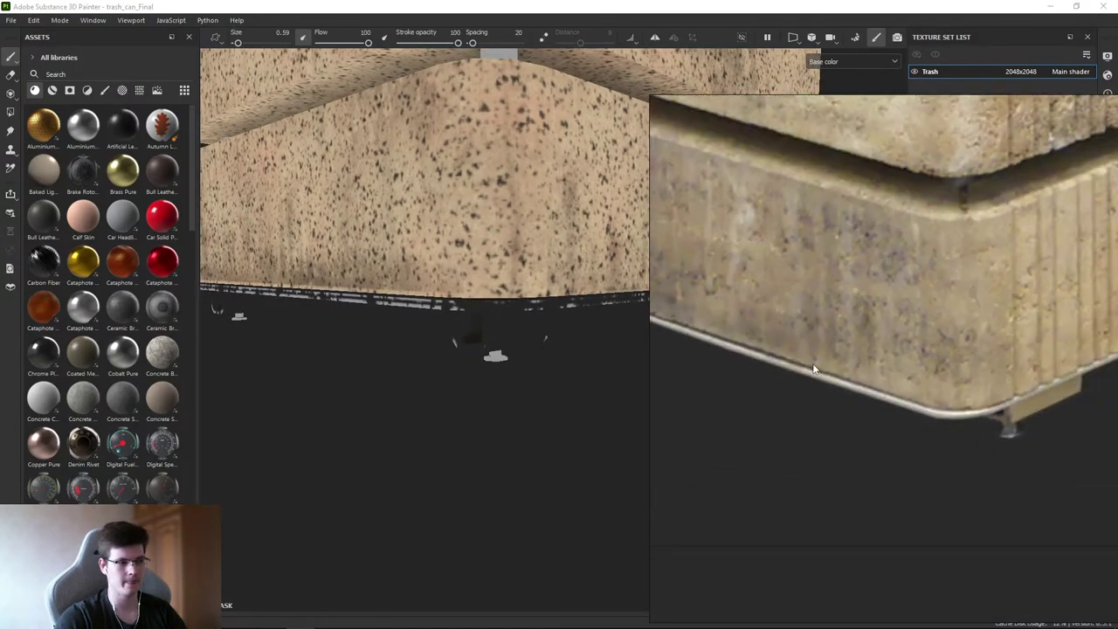
{"action": "scroll", "coordinate": [900, 398], "scroll_direction": "down", "scroll_amount": 6}
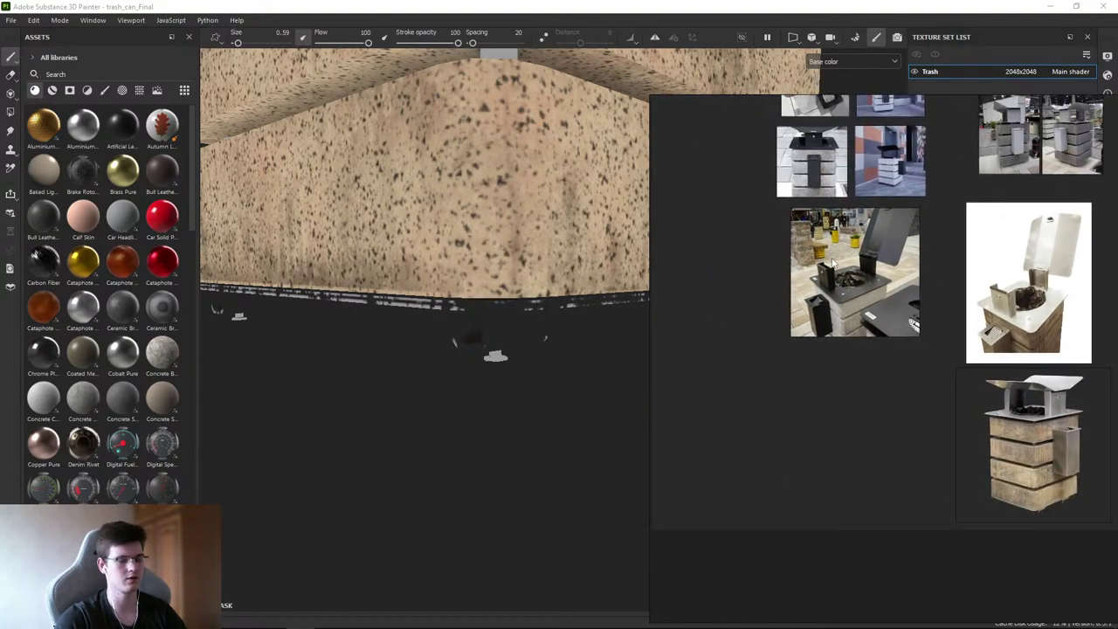
{"action": "scroll", "coordinate": [909, 367], "scroll_direction": "up", "scroll_amount": 6}
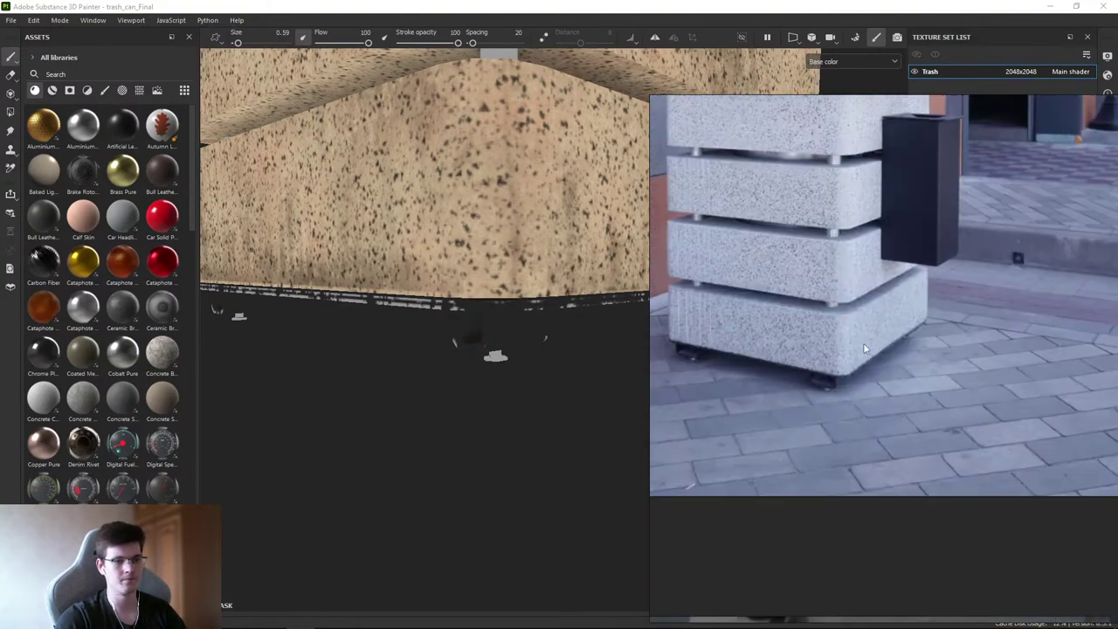
{"action": "key", "text": "alt+Tab"}
- Examine the worn paint along the black metal frame beneath the lowest stone tier
{"action": "mouse_move", "coordinate": [666, 381]}
{"action": "left_mouse_down", "text": "alt"}
{"action": "mouse_move", "coordinate": [646, 384]}
{"action": "mouse_move", "coordinate": [721, 54]}
{"action": "mouse_move", "coordinate": [672, 377]}
{"action": "left_mouse_up", "text": "alt"}
{"action": "left_click_drag", "start_coordinate": [482, 310], "coordinate": [403, 328], "text": "alt"}
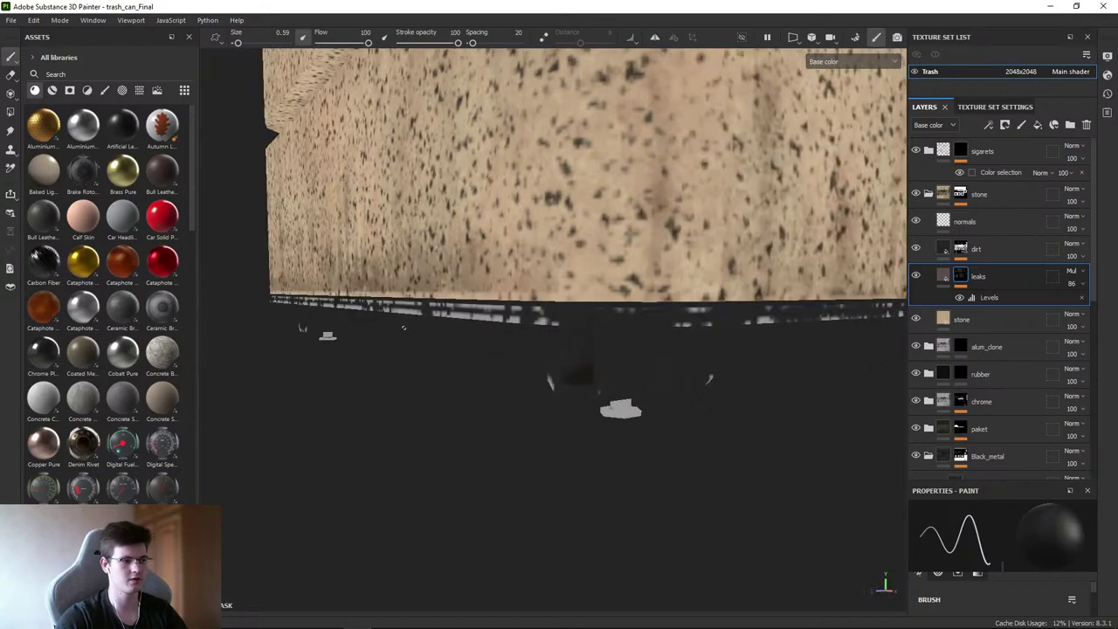
{"action": "left_click_drag", "start_coordinate": [470, 312], "coordinate": [647, 316], "text": "alt"}
{"action": "left_click_drag", "start_coordinate": [521, 330], "coordinate": [542, 328], "text": "alt"}
{"action": "scroll", "coordinate": [550, 327], "scroll_direction": "up", "scroll_amount": 6}
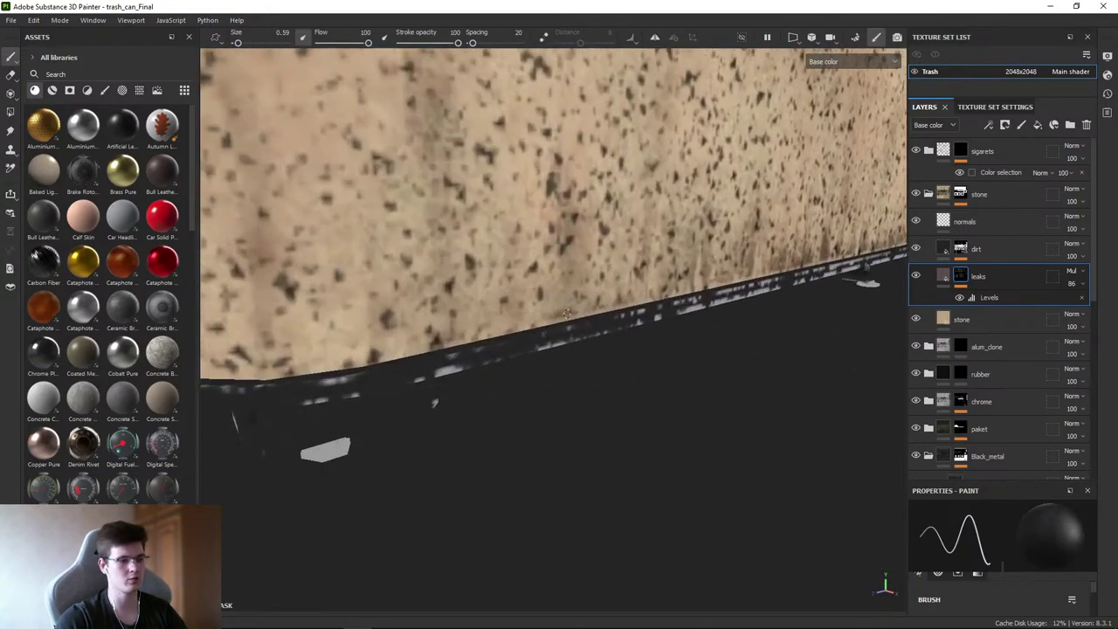
{"action": "scroll", "coordinate": [612, 333], "scroll_direction": "down", "scroll_amount": 2}
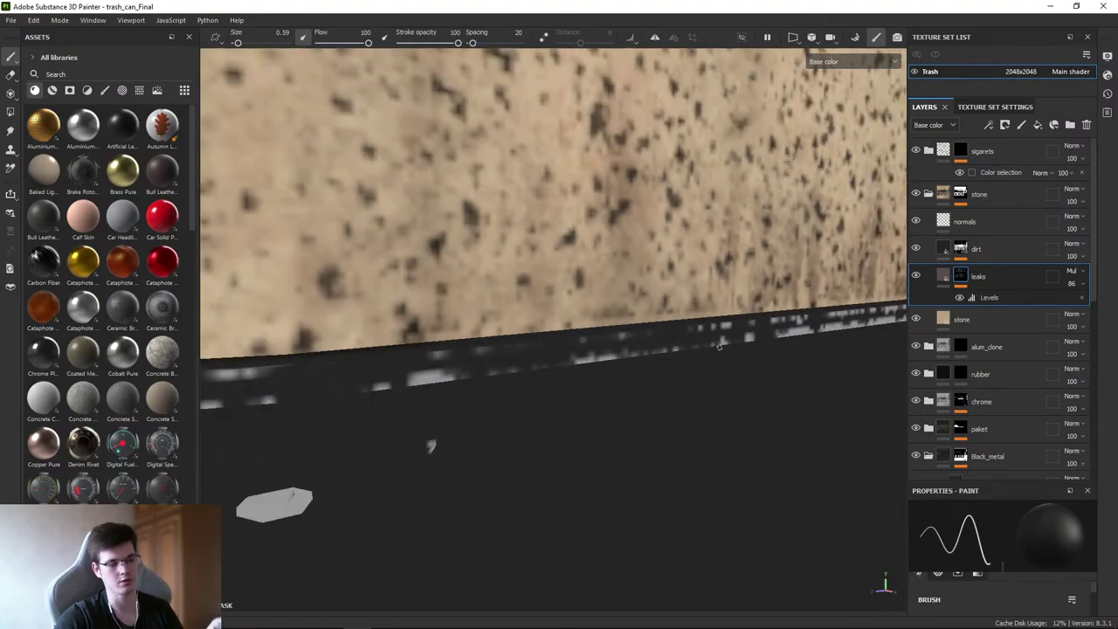
{"action": "scroll", "coordinate": [612, 349], "scroll_direction": "down", "scroll_amount": 5}
- Examine the lower stone tiers and frame from further away, and inspect the ashtray box's top grate and rim
{"action": "left_click_drag", "start_coordinate": [611, 350], "coordinate": [708, 345], "text": "alt"}
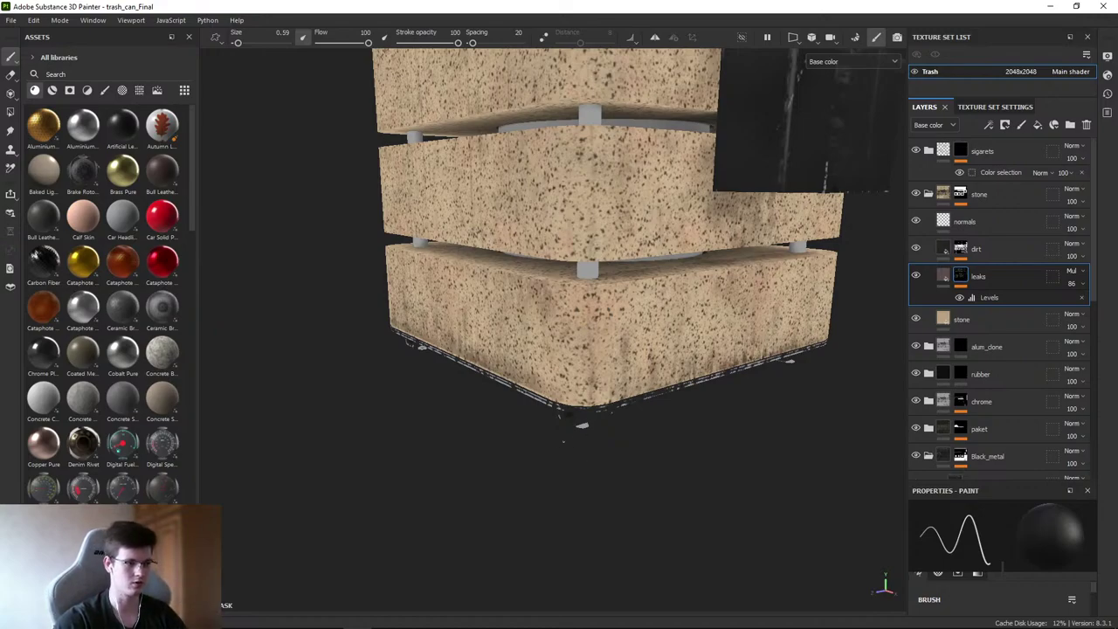
{"action": "left_click_drag", "start_coordinate": [582, 425], "coordinate": [573, 428], "text": "alt"}
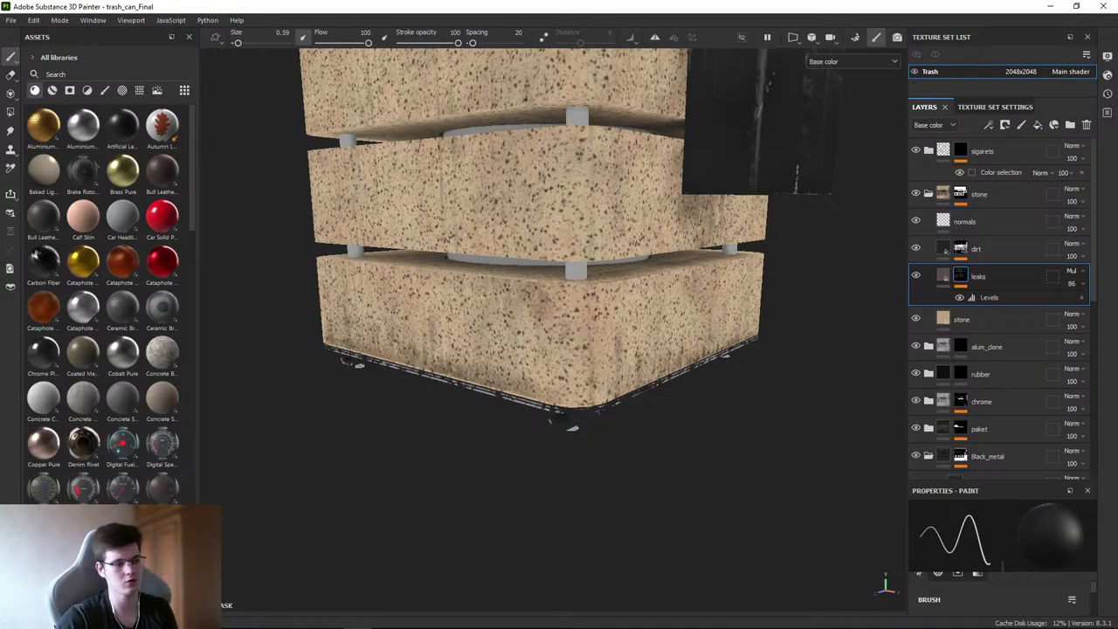
{"action": "left_click_drag", "start_coordinate": [573, 428], "coordinate": [664, 262], "text": "alt"}
{"action": "scroll", "coordinate": [568, 314], "scroll_direction": "up", "scroll_amount": 6}
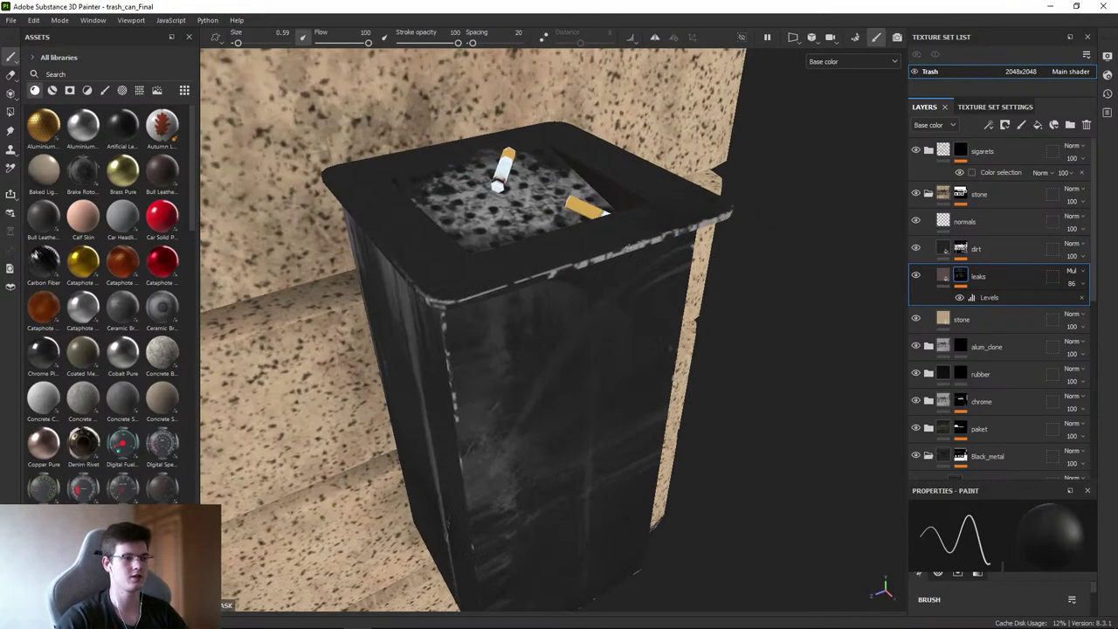
- Examine the black support post beneath the bin's lid, including its bolt and the worn lid edge above
{"action": "left_click_drag", "start_coordinate": [495, 267], "coordinate": [454, 230], "text": "alt"}
{"action": "mouse_move", "coordinate": [527, 283]}
{"action": "left_mouse_down", "text": "alt"}
{"action": "mouse_move", "coordinate": [526, 297]}
{"action": "mouse_move", "coordinate": [514, 269]}
{"action": "left_mouse_up", "text": "alt"}
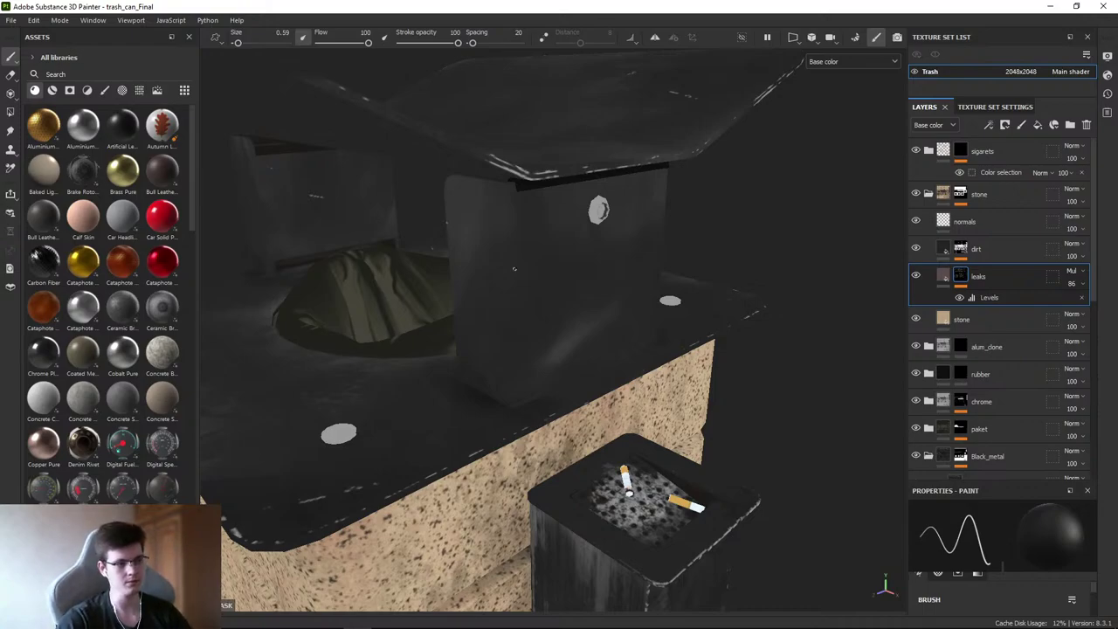
{"action": "left_click_drag", "start_coordinate": [514, 269], "coordinate": [446, 290], "text": "alt"}
{"action": "right_click_drag", "start_coordinate": [445, 290], "coordinate": [514, 160], "text": "alt"}
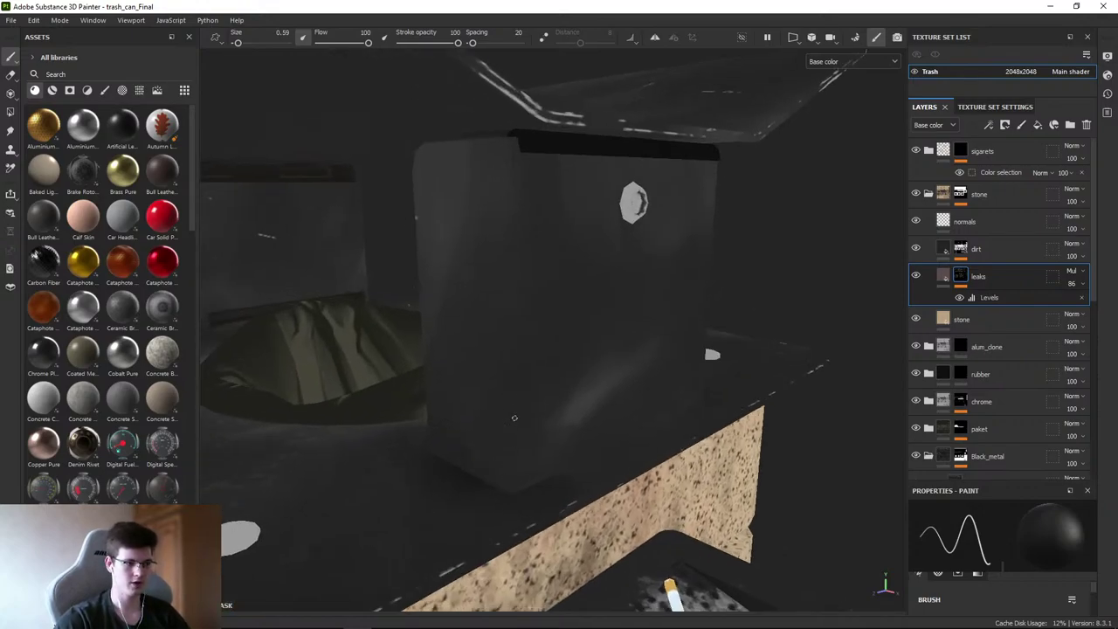
{"action": "left_click_drag", "start_coordinate": [525, 177], "coordinate": [544, 238], "text": "alt"}
- Hide the side panels and inspect the support post's paint and surrounding top plate from several angles
{"action": "key", "text": "Tab"}
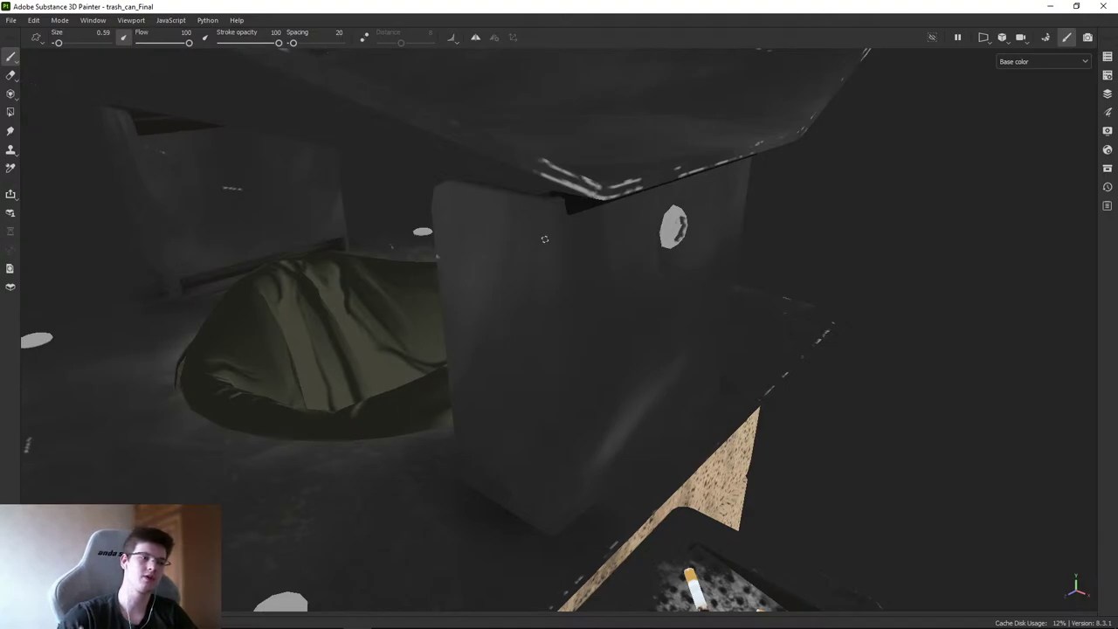
{"action": "left_click_drag", "start_coordinate": [544, 239], "coordinate": [528, 177], "text": "alt"}
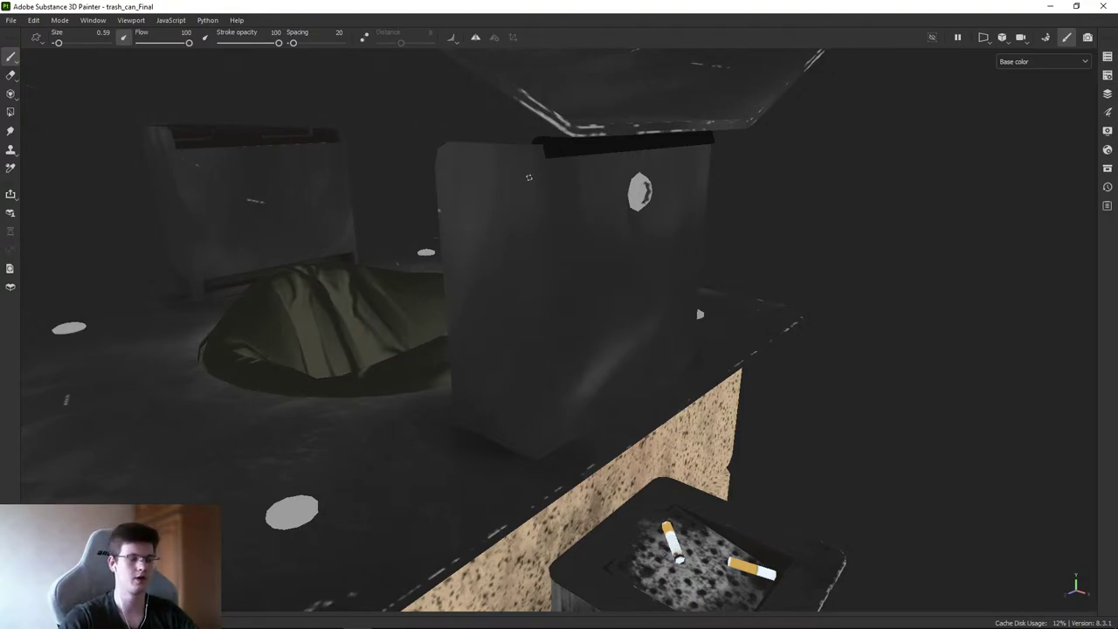
{"action": "mouse_move", "coordinate": [528, 178]}
{"action": "left_mouse_down", "text": "alt"}
{"action": "mouse_move", "coordinate": [524, 197]}
{"action": "mouse_move", "coordinate": [515, 188]}
{"action": "left_mouse_up", "text": "alt"}
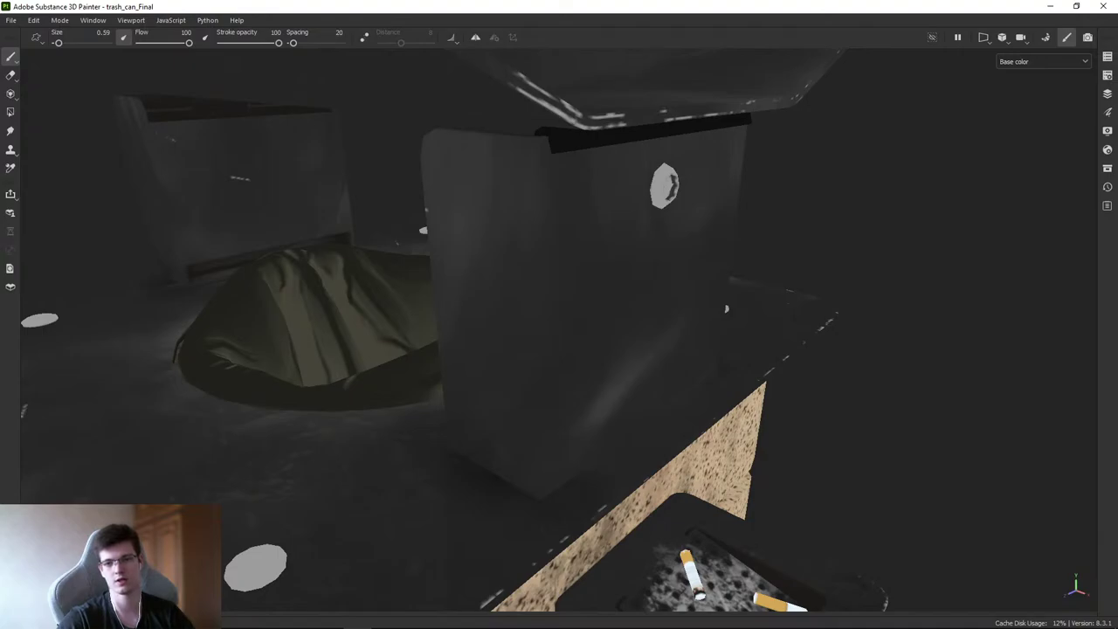
{"action": "left_click_drag", "start_coordinate": [726, 309], "coordinate": [703, 297], "text": "alt"}
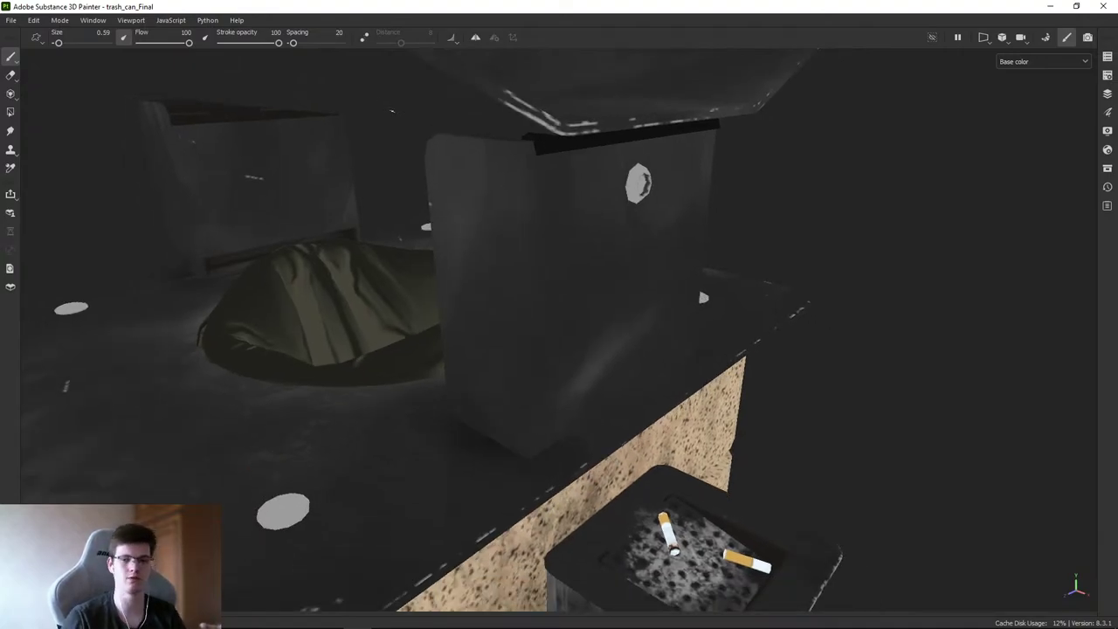
{"action": "left_click_drag", "start_coordinate": [698, 285], "coordinate": [614, 263], "text": "alt"}
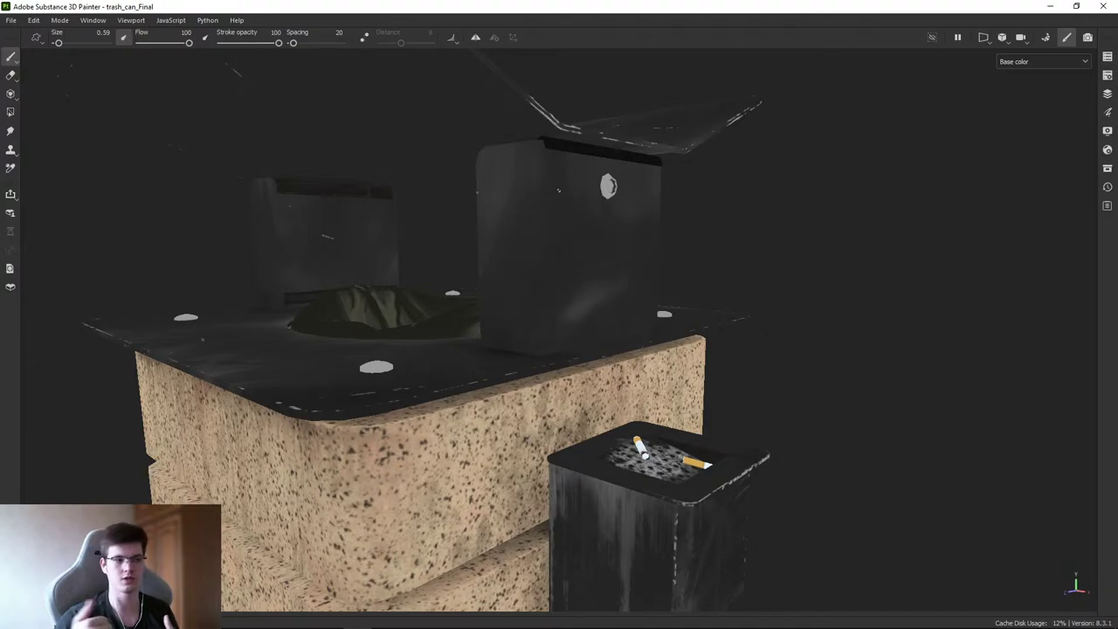
{"action": "left_click_drag", "start_coordinate": [558, 190], "coordinate": [786, 254], "text": "alt"}
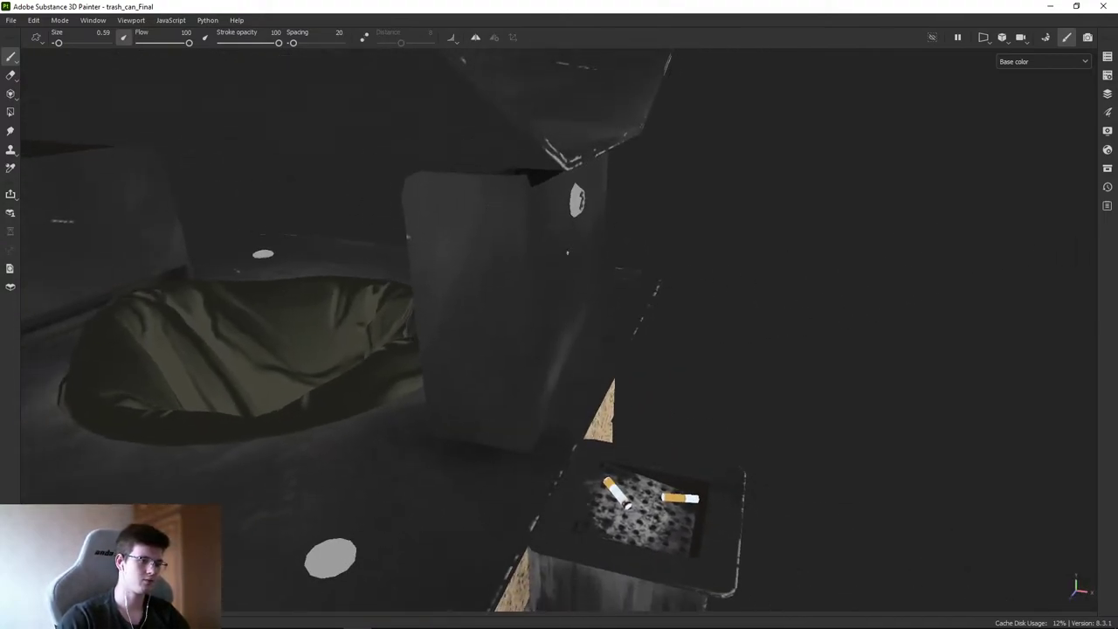
{"action": "mouse_move", "coordinate": [567, 253]}
{"action": "left_mouse_down", "text": "alt"}
{"action": "mouse_move", "coordinate": [626, 290]}
{"action": "mouse_move", "coordinate": [571, 242]}
{"action": "left_mouse_up", "text": "alt"}
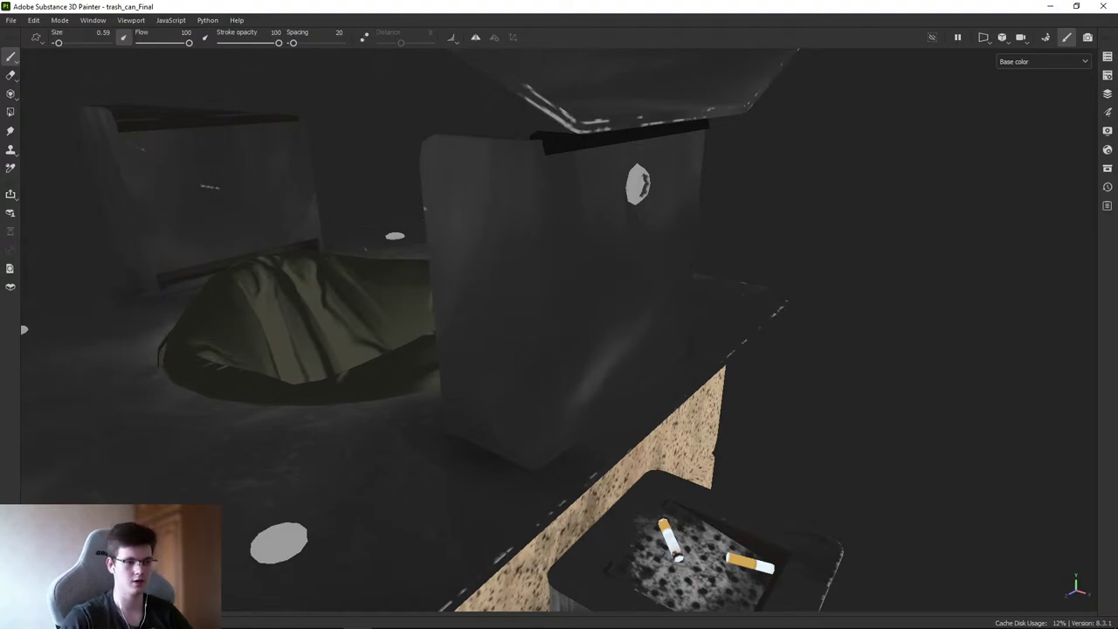
- Examine the streaked and scratched faces of the ashtray box, and view the whole bin from further away
{"action": "left_click_drag", "start_coordinate": [674, 357], "coordinate": [582, 324], "text": "alt"}
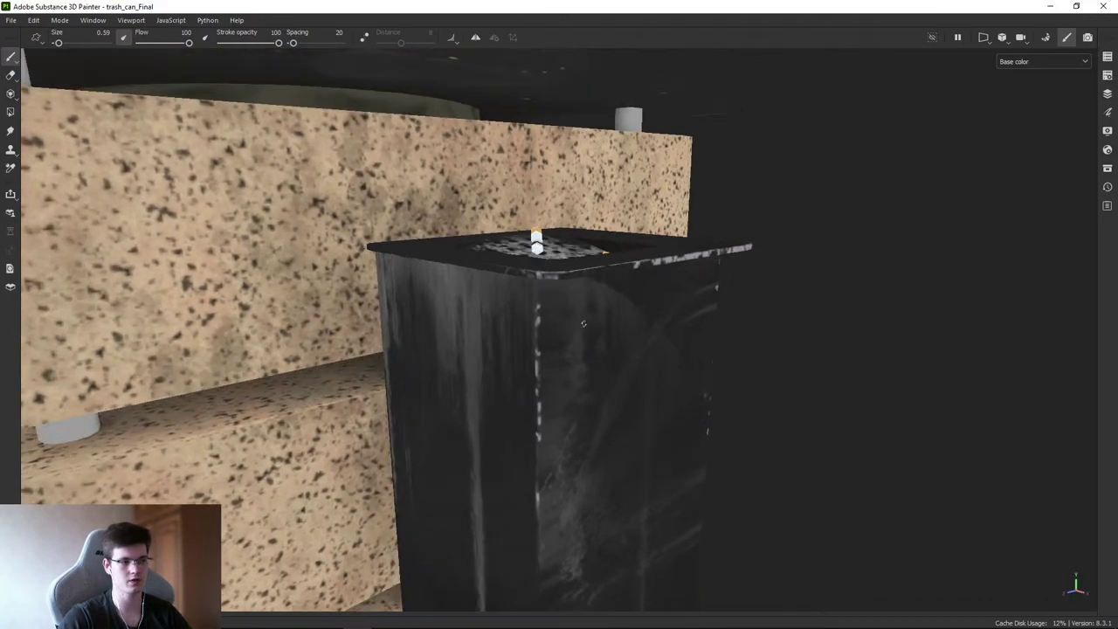
{"action": "left_click_drag", "start_coordinate": [526, 486], "coordinate": [528, 427], "text": "alt"}
{"action": "left_click_drag", "start_coordinate": [697, 240], "coordinate": [616, 258], "text": "alt"}
{"action": "scroll", "coordinate": [549, 230], "scroll_direction": "down", "scroll_amount": 5}
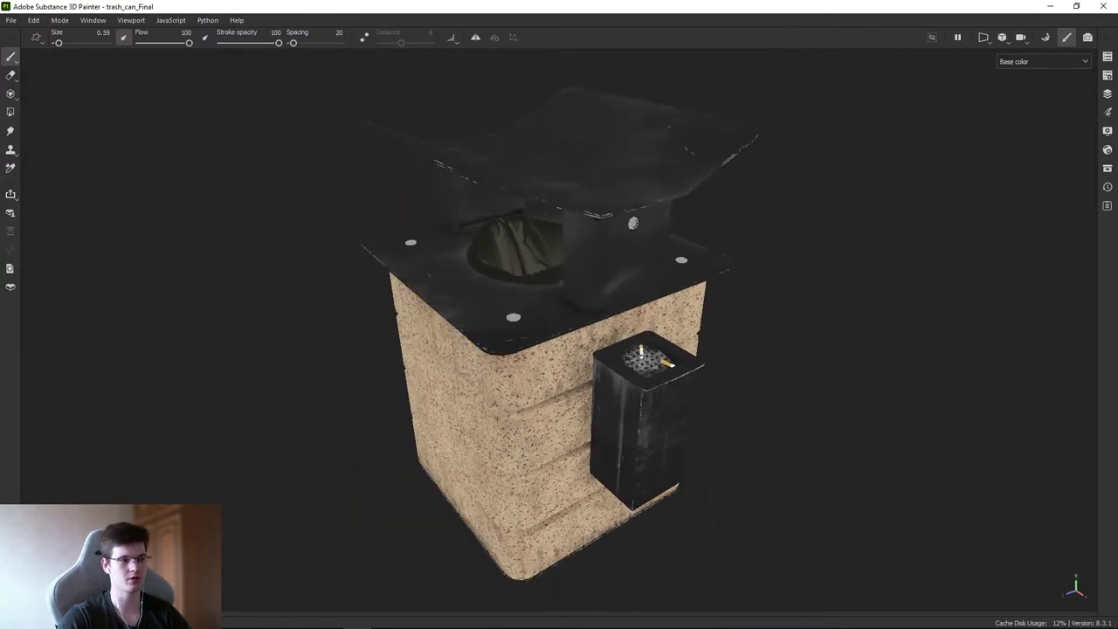
{"action": "scroll", "coordinate": [633, 224], "scroll_direction": "up", "scroll_amount": 6}
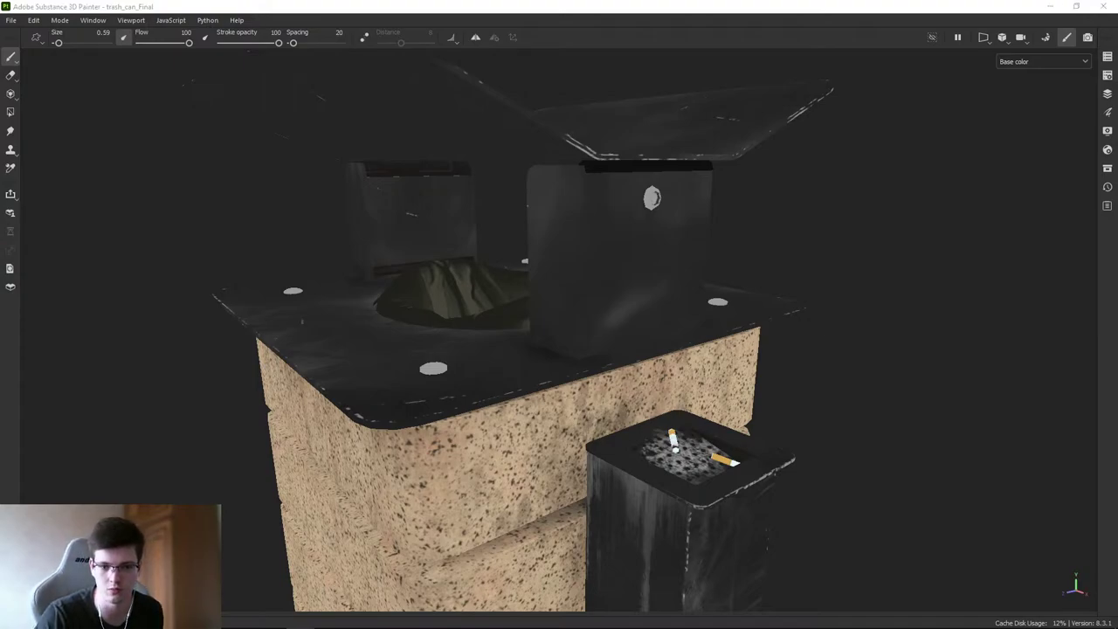
- Inspect the ashtray's perforated grate and cigarette butts up close, and show the side panels again
{"action": "left_click_drag", "start_coordinate": [559, 394], "coordinate": [566, 350], "text": "alt"}
{"action": "scroll", "coordinate": [576, 400], "scroll_direction": "up", "scroll_amount": 5}
{"action": "scroll", "coordinate": [566, 350], "scroll_direction": "up", "scroll_amount": 6}
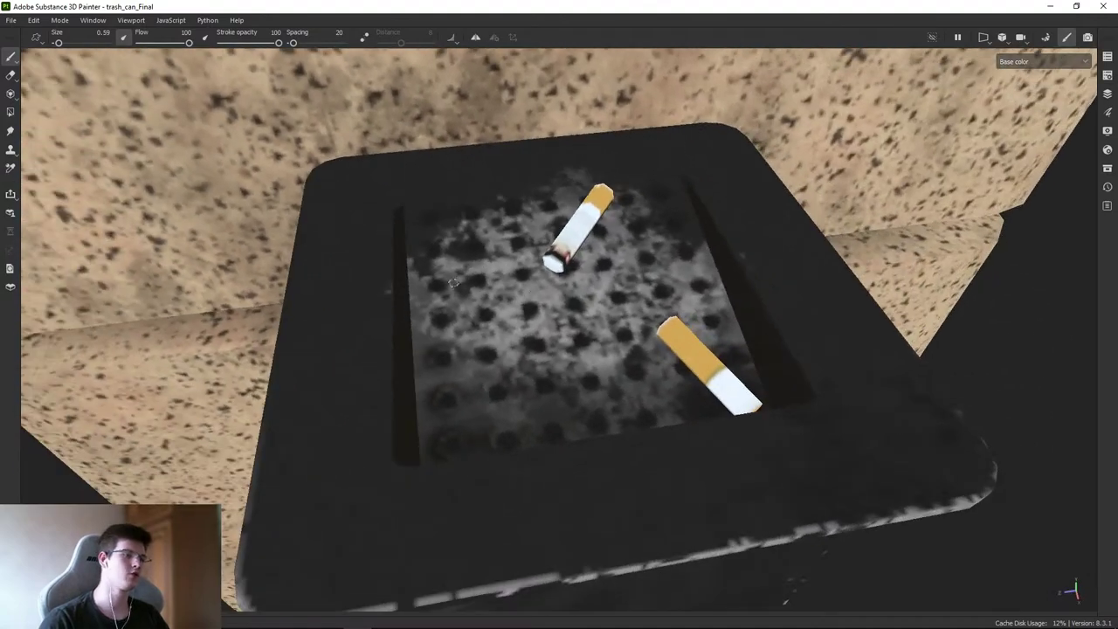
{"action": "key", "text": "Tab"}
{"action": "scroll", "coordinate": [555, 260], "scroll_direction": "down", "scroll_amount": 4}
{"action": "scroll", "coordinate": [577, 252], "scroll_direction": "up", "scroll_amount": 2}
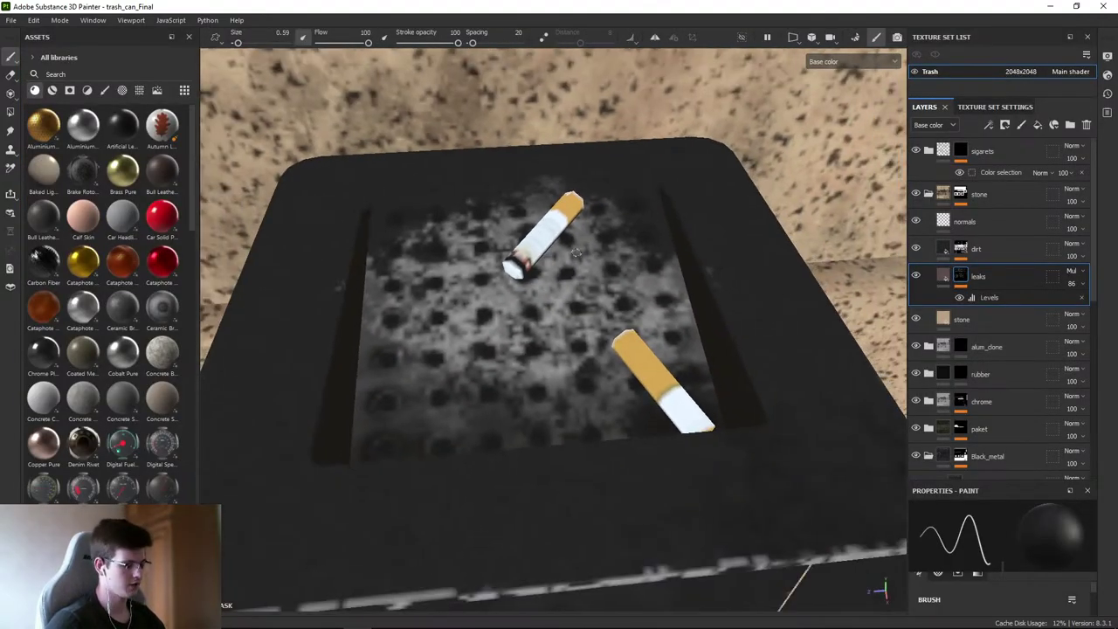
- Show the 3D and 2D views side by side and examine the cigarette's UV island in the texture
{"action": "key", "text": "F1"}
{"action": "scroll", "coordinate": [699, 350], "scroll_direction": "down", "scroll_amount": 2}
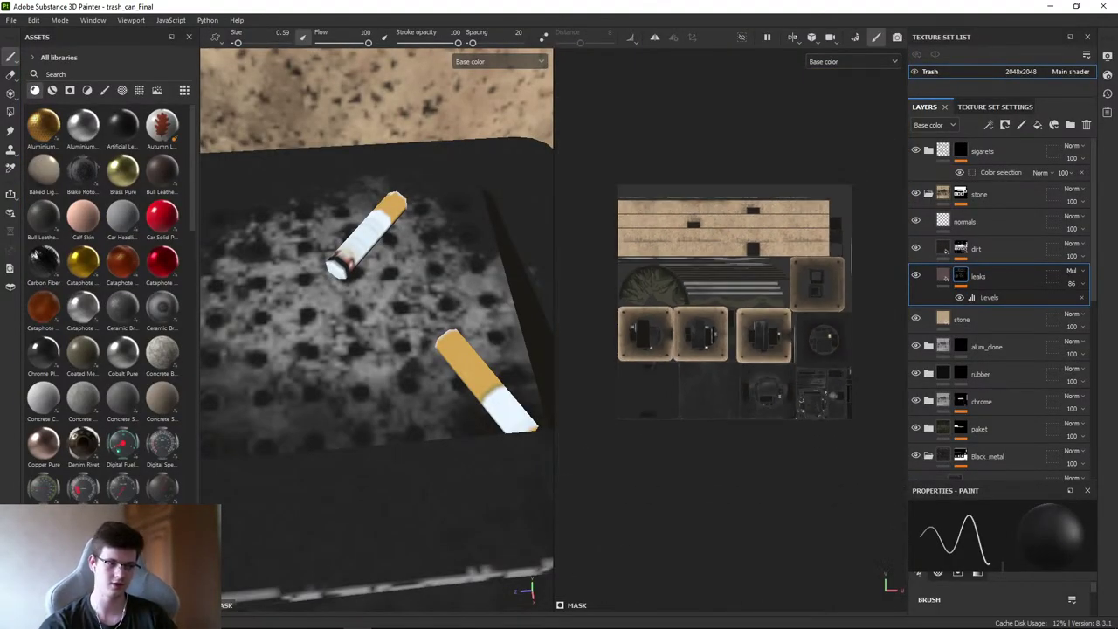
{"action": "scroll", "coordinate": [699, 350], "scroll_direction": "up", "scroll_amount": 8}
{"action": "scroll", "coordinate": [663, 316], "scroll_direction": "up", "scroll_amount": 5}
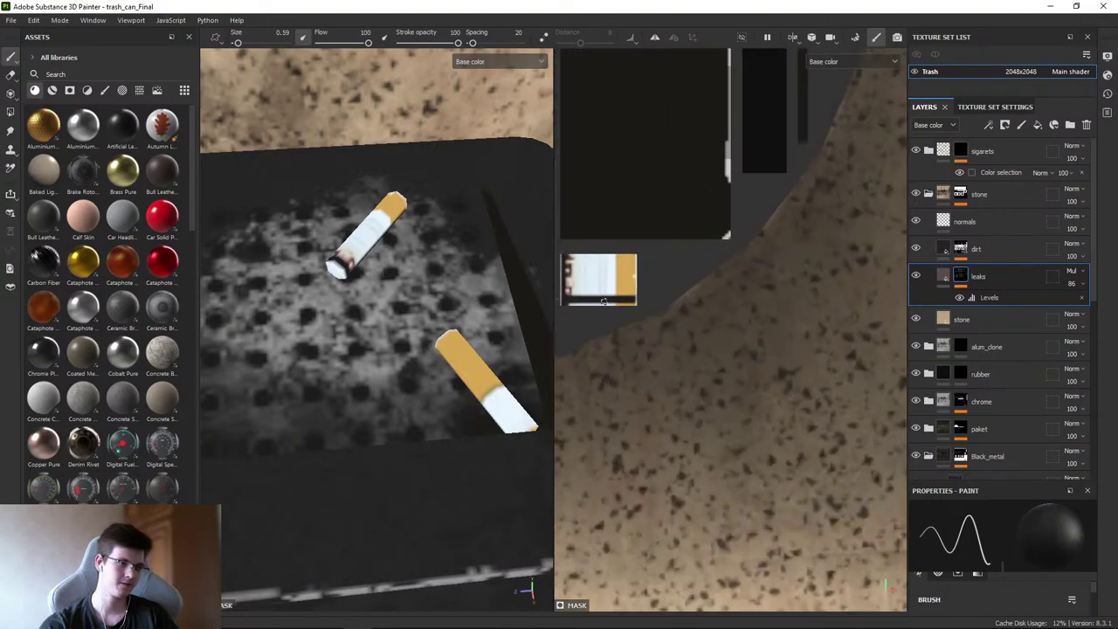
{"action": "scroll", "coordinate": [727, 322], "scroll_direction": "down", "scroll_amount": 1}
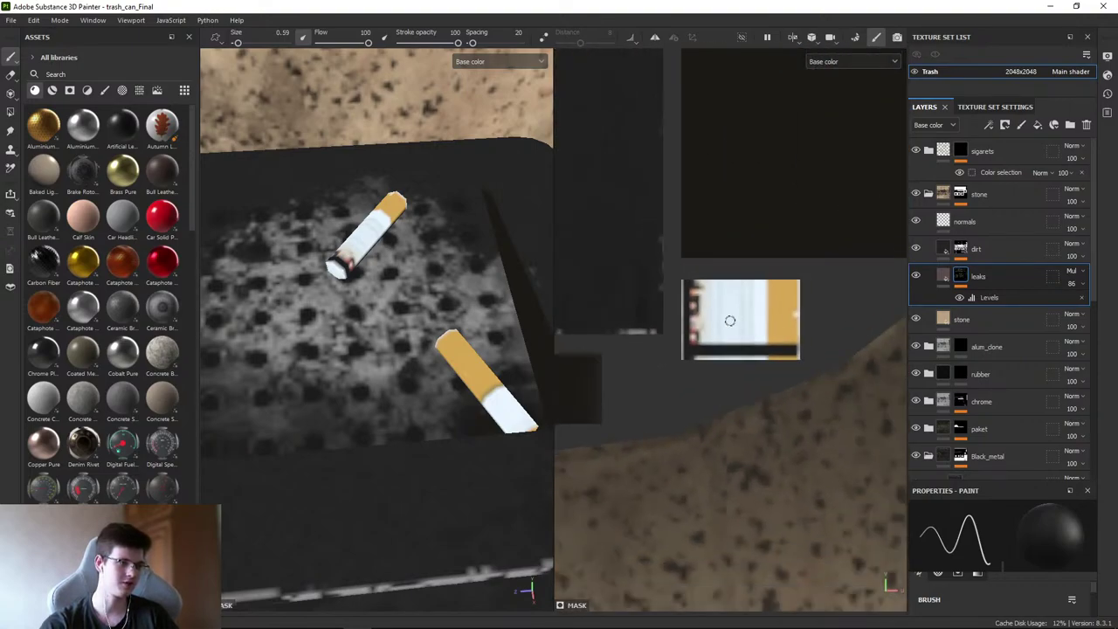
- Return to the 3D view alone and inspect the cigarette's burnt tip, end cap and filter
{"action": "key", "text": "F2"}
{"action": "left_click_drag", "start_coordinate": [711, 320], "coordinate": [589, 301], "text": "alt"}
{"action": "right_click_drag", "start_coordinate": [590, 303], "coordinate": [495, 234], "text": "alt"}
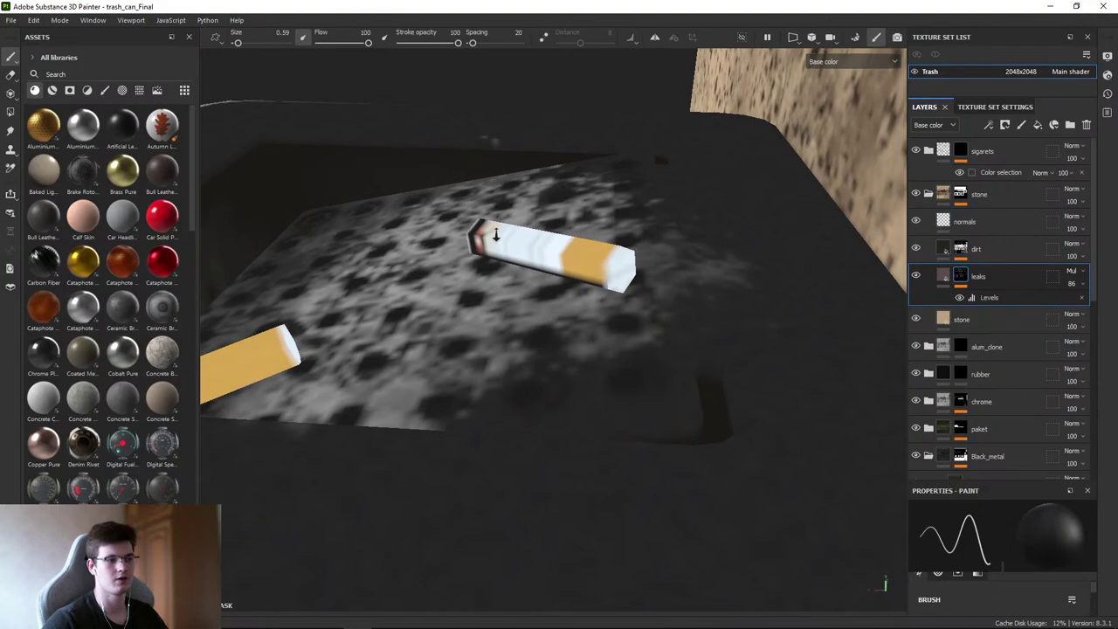
{"action": "left_click_drag", "start_coordinate": [495, 235], "coordinate": [602, 227], "text": "alt"}
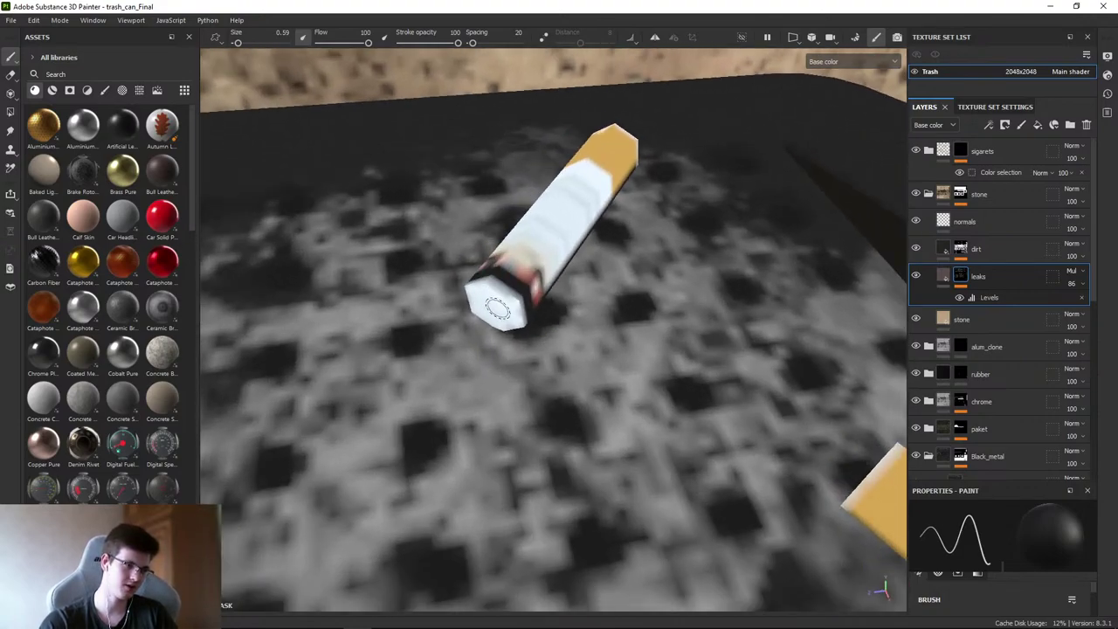
{"action": "left_click_drag", "start_coordinate": [498, 307], "coordinate": [535, 269], "text": "alt"}
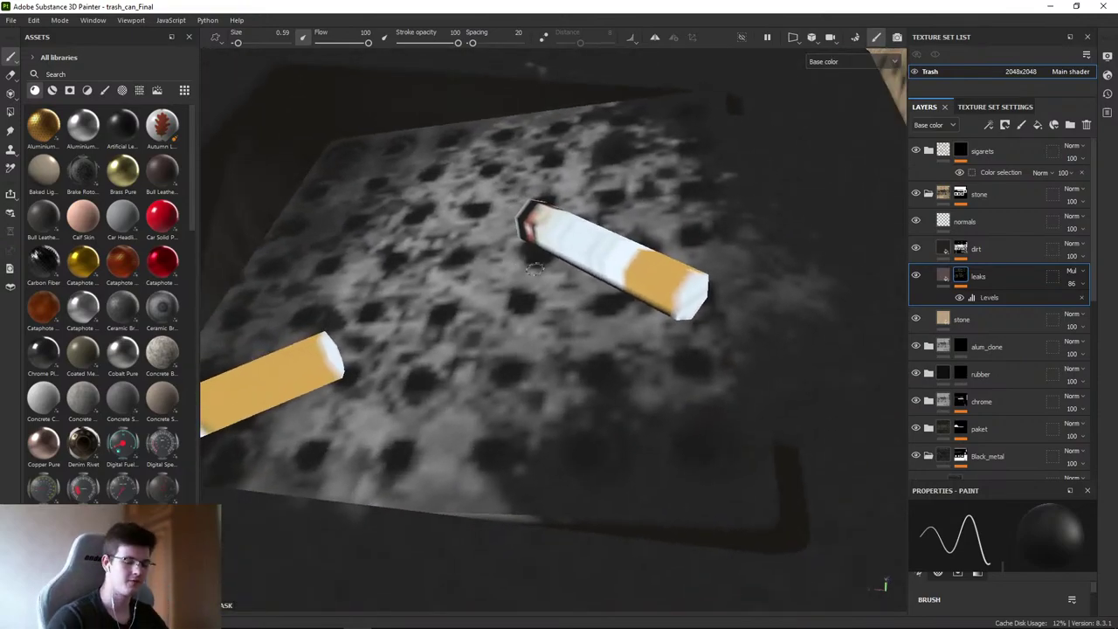
{"action": "scroll", "coordinate": [531, 258], "scroll_direction": "down", "scroll_amount": 8}
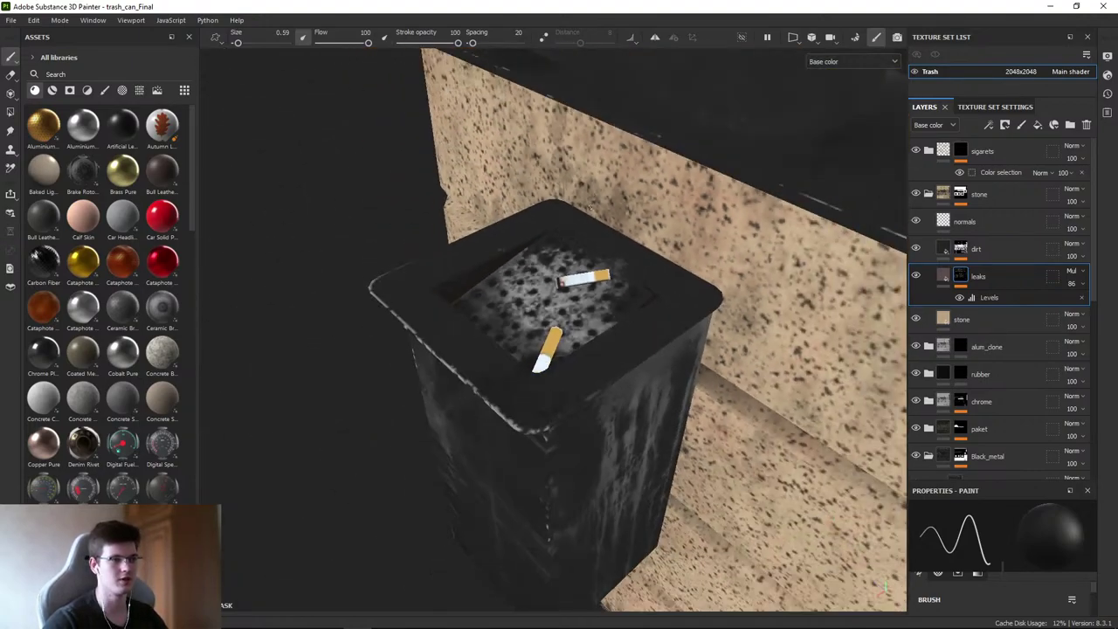
- Switch to the PureRef board, find the beige stone bin photo and place it beside the model's stone tiers
{"action": "left_click_drag", "start_coordinate": [531, 259], "coordinate": [808, 158], "text": "alt"}
{"action": "key", "text": "alt+Tab"}
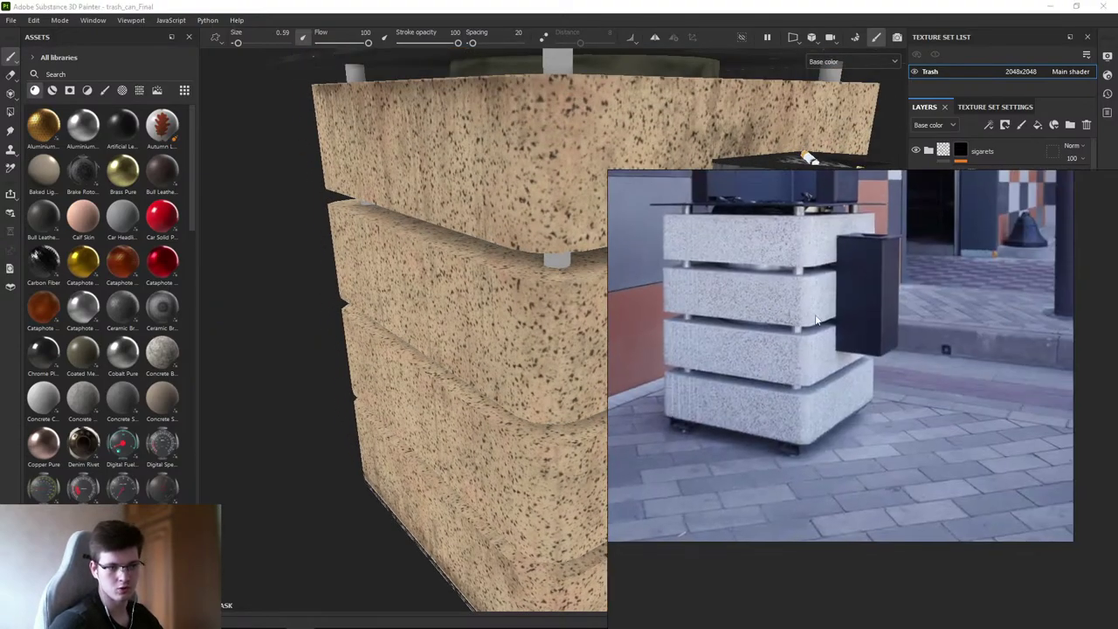
{"action": "scroll", "coordinate": [805, 398], "scroll_direction": "down", "scroll_amount": 1}
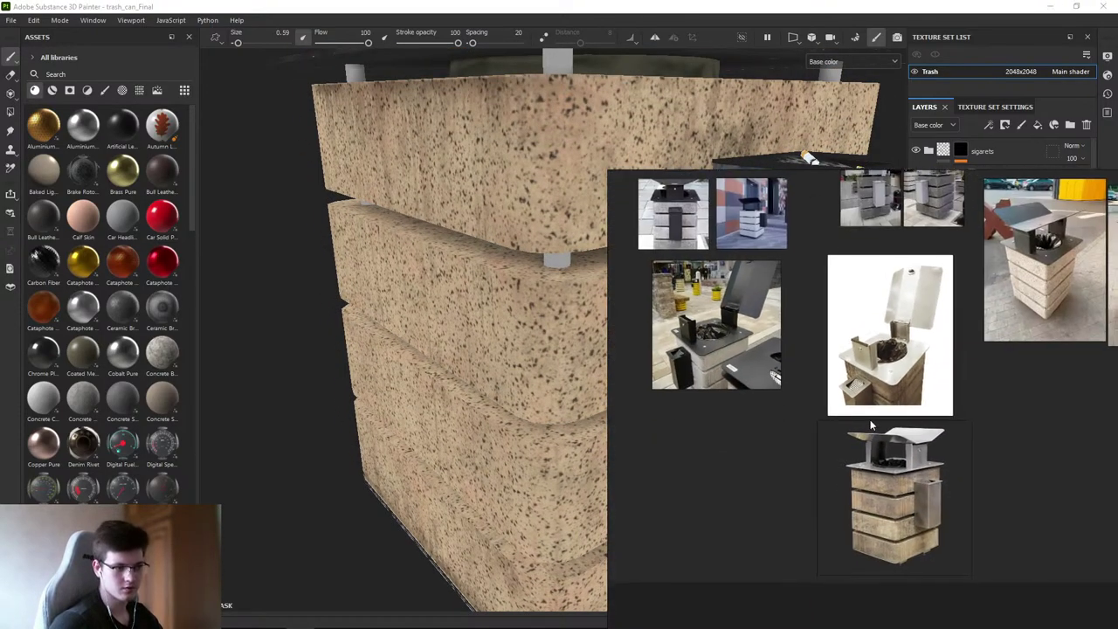
{"action": "scroll", "coordinate": [881, 469], "scroll_direction": "up", "scroll_amount": 4}
{"action": "scroll", "coordinate": [877, 444], "scroll_direction": "down", "scroll_amount": 4}
{"action": "scroll", "coordinate": [786, 437], "scroll_direction": "down", "scroll_amount": 2}
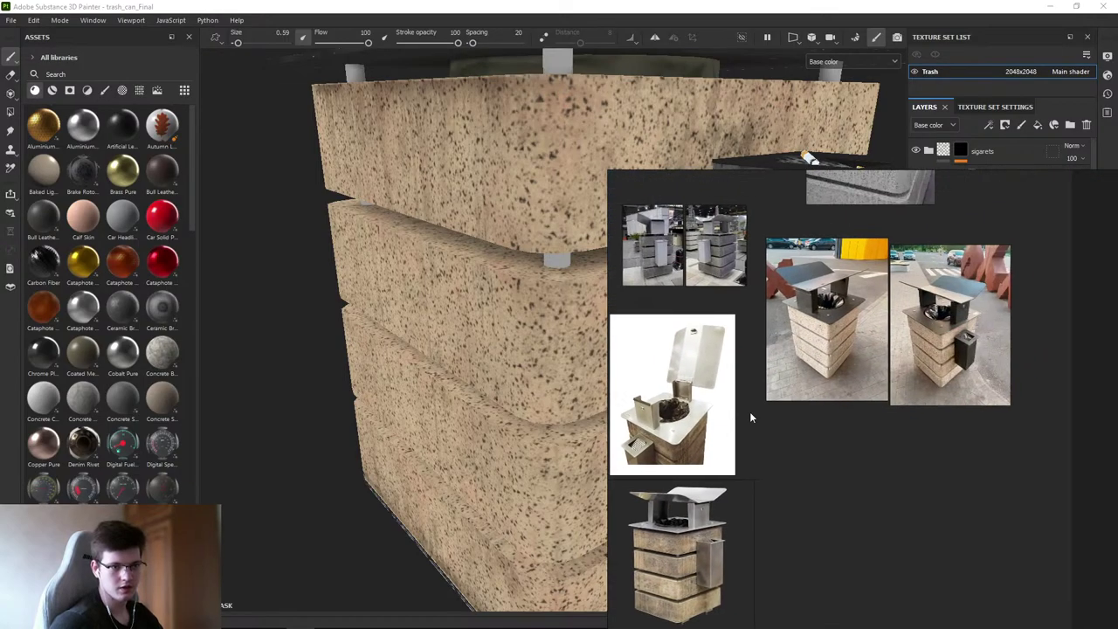
{"action": "scroll", "coordinate": [933, 360], "scroll_direction": "up", "scroll_amount": 8}
{"action": "scroll", "coordinate": [735, 335], "scroll_direction": "up", "scroll_amount": 3}
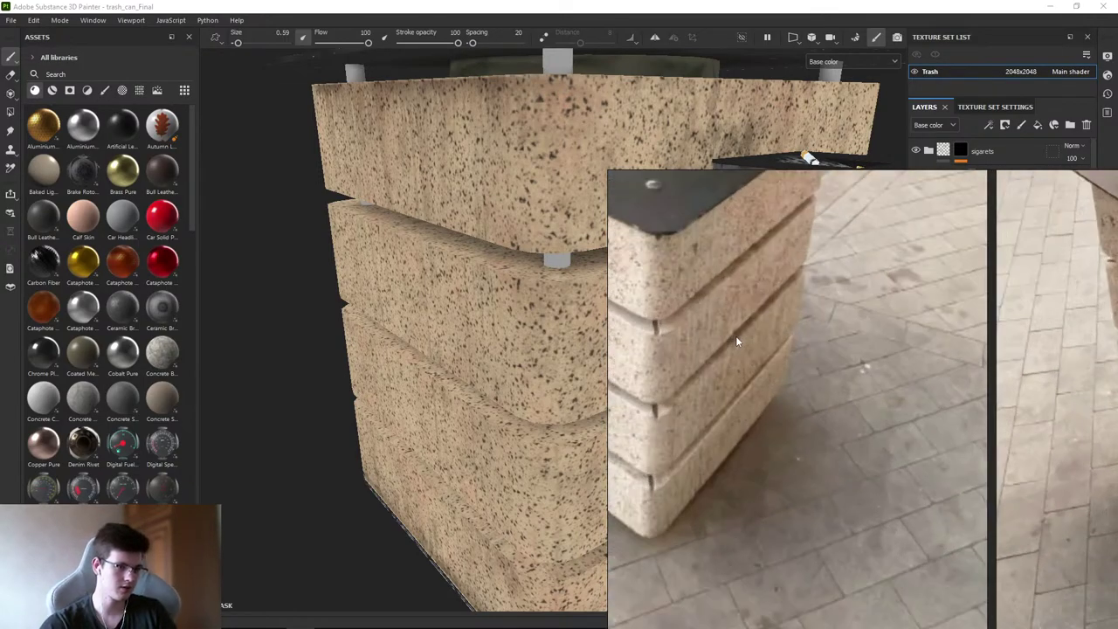
{"action": "left_click_drag", "start_coordinate": [746, 325], "coordinate": [877, 297]}
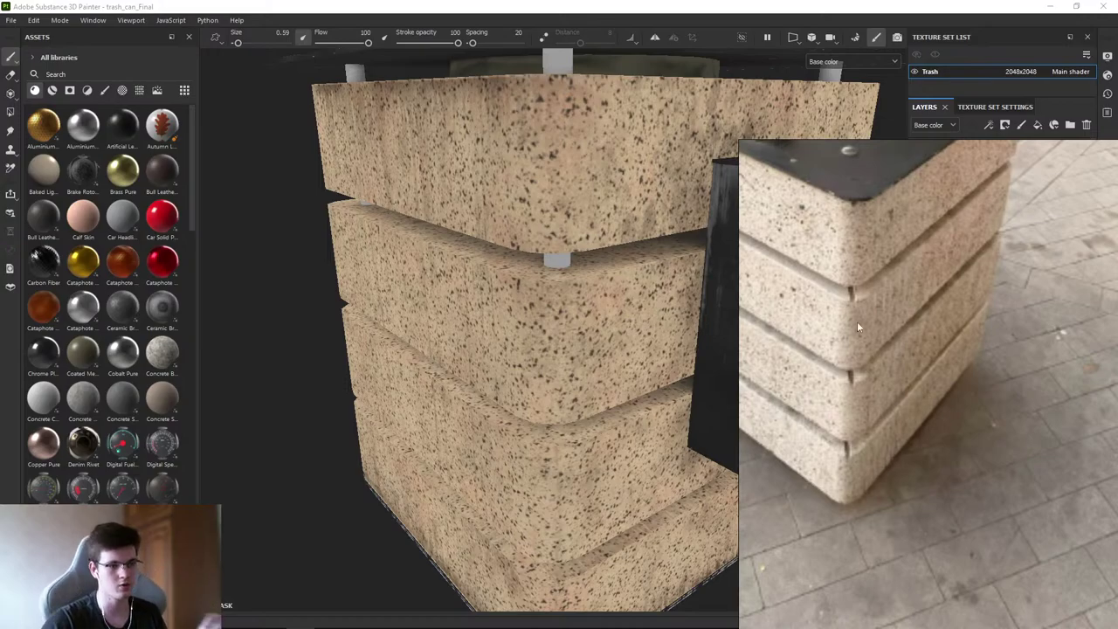
- Compare the speckles on the model's rounded stone corner with the close-up stone reference photos
{"action": "scroll", "coordinate": [690, 286], "scroll_direction": "up", "scroll_amount": 6}
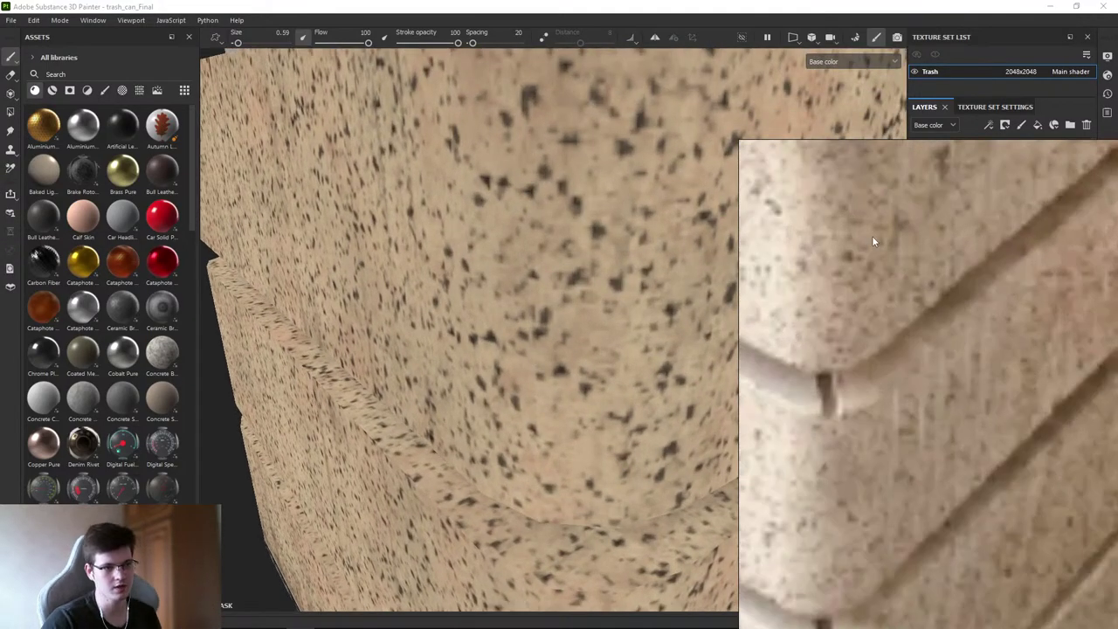
{"action": "scroll", "coordinate": [553, 329], "scroll_direction": "down", "scroll_amount": 5}
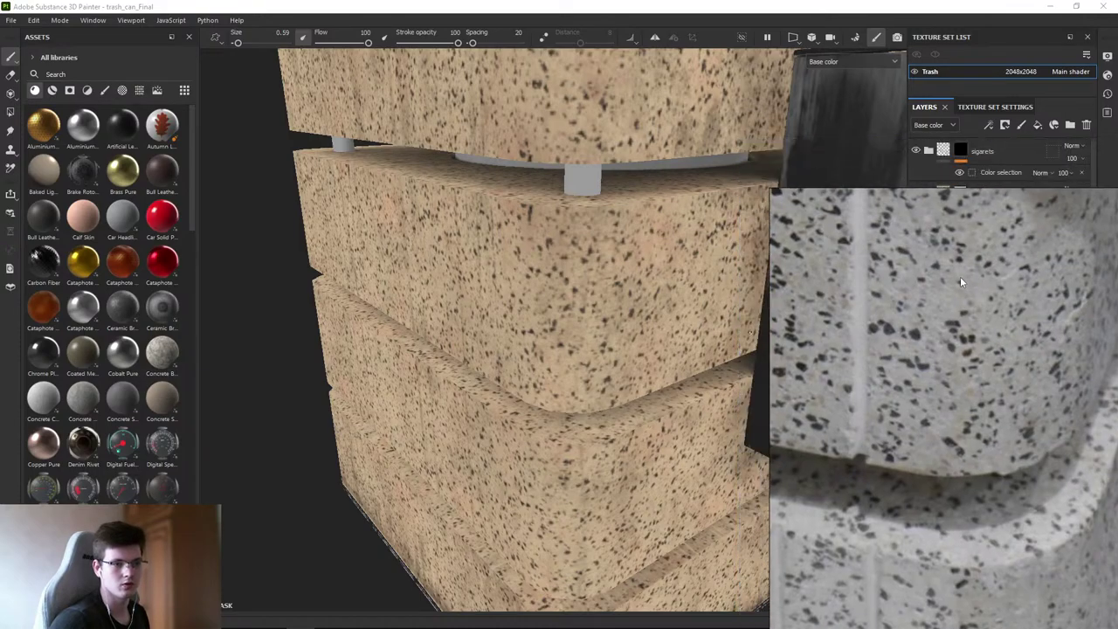
{"action": "scroll", "coordinate": [557, 294], "scroll_direction": "up", "scroll_amount": 6}
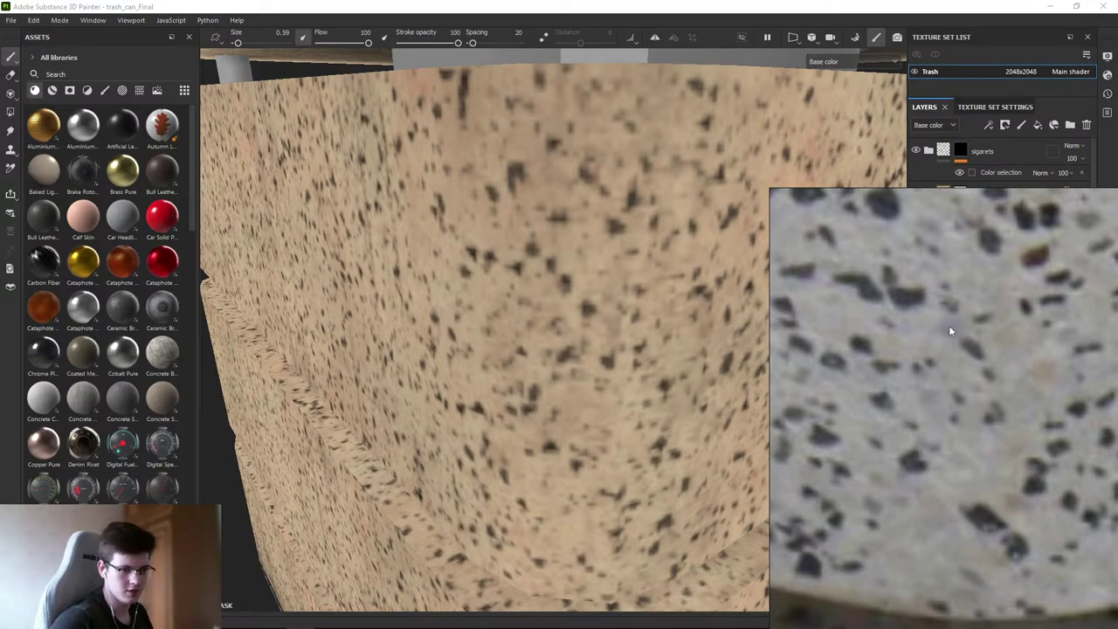
{"action": "left_click_drag", "start_coordinate": [1043, 372], "coordinate": [592, 231], "text": "alt"}
{"action": "scroll", "coordinate": [590, 246], "scroll_direction": "down", "scroll_amount": 2}
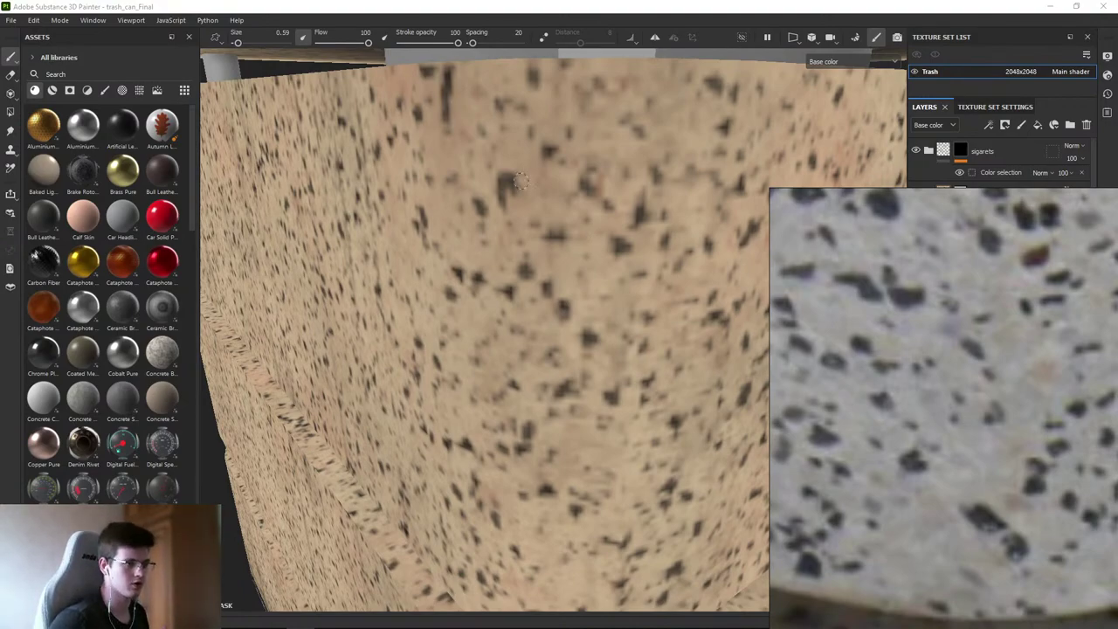
{"action": "scroll", "coordinate": [519, 181], "scroll_direction": "down", "scroll_amount": 10}
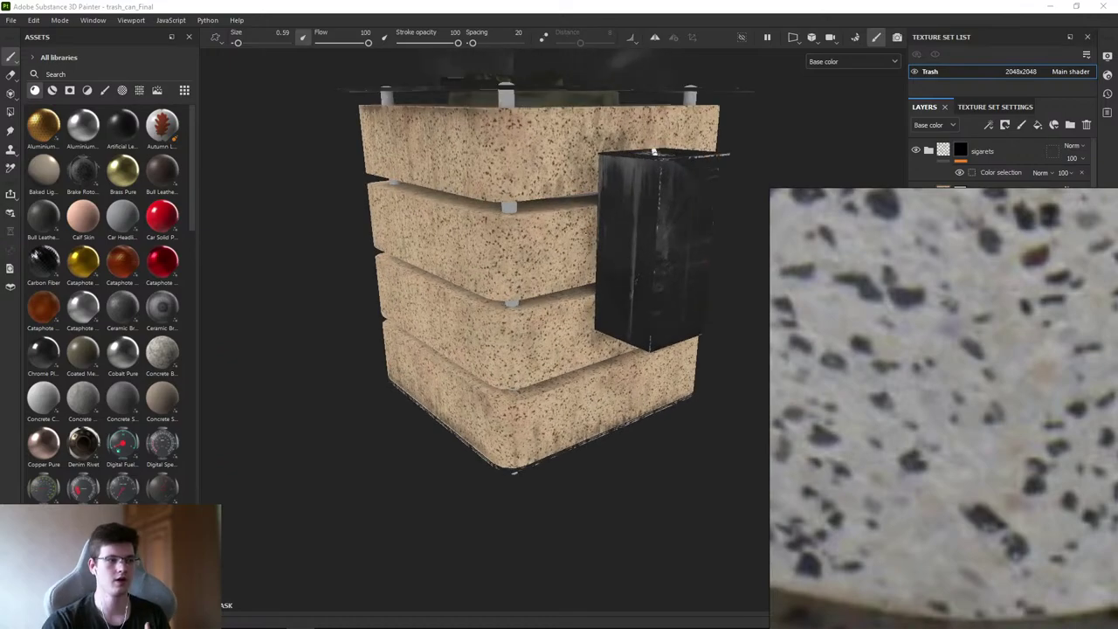
- View the full stone body from further away and find the weathered stone bin among the reference images
{"action": "scroll", "coordinate": [621, 66], "scroll_direction": "down", "scroll_amount": 3}
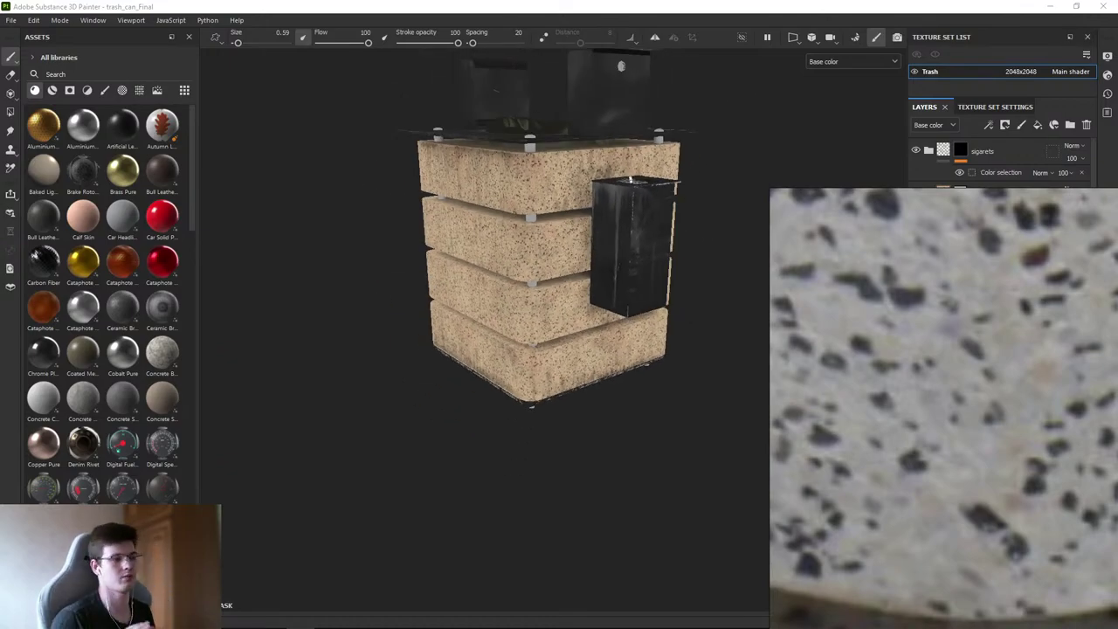
{"action": "scroll", "coordinate": [849, 463], "scroll_direction": "down", "scroll_amount": 6}
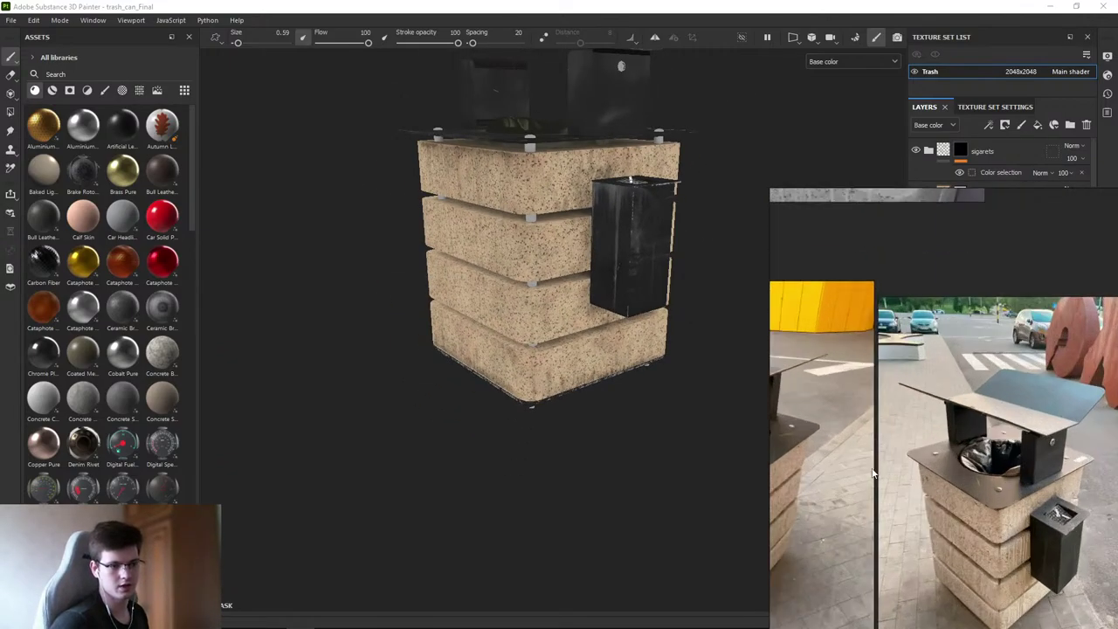
{"action": "scroll", "coordinate": [849, 463], "scroll_direction": "up", "scroll_amount": 5}
{"action": "scroll", "coordinate": [908, 411], "scroll_direction": "down", "scroll_amount": 3}
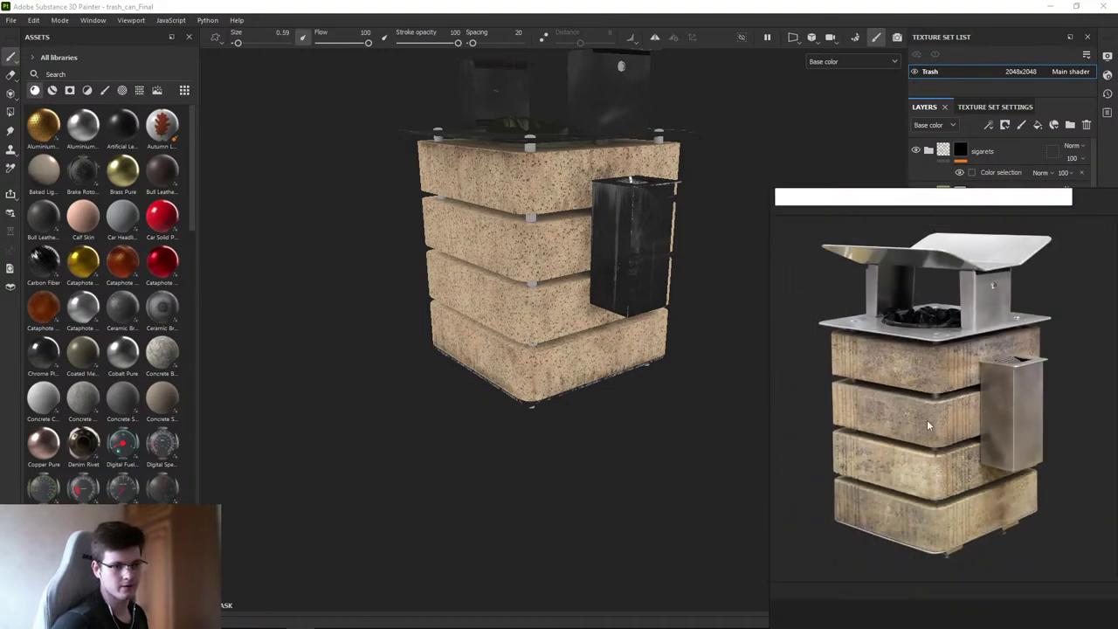
{"action": "scroll", "coordinate": [872, 350], "scroll_direction": "up", "scroll_amount": 3}
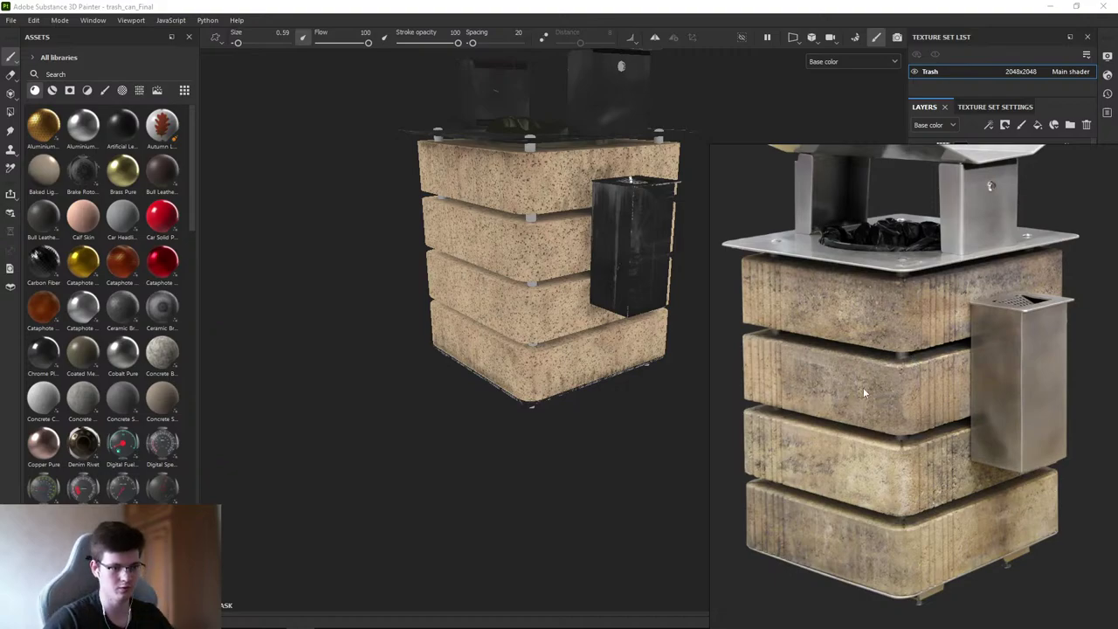
- Examine the dirt, color variation and vertical grooves on the weathered reference bin's stone tiers
{"action": "scroll", "coordinate": [881, 383], "scroll_direction": "up", "scroll_amount": 3}
{"action": "scroll", "coordinate": [926, 309], "scroll_direction": "down", "scroll_amount": 4}
{"action": "scroll", "coordinate": [918, 452], "scroll_direction": "up", "scroll_amount": 4}
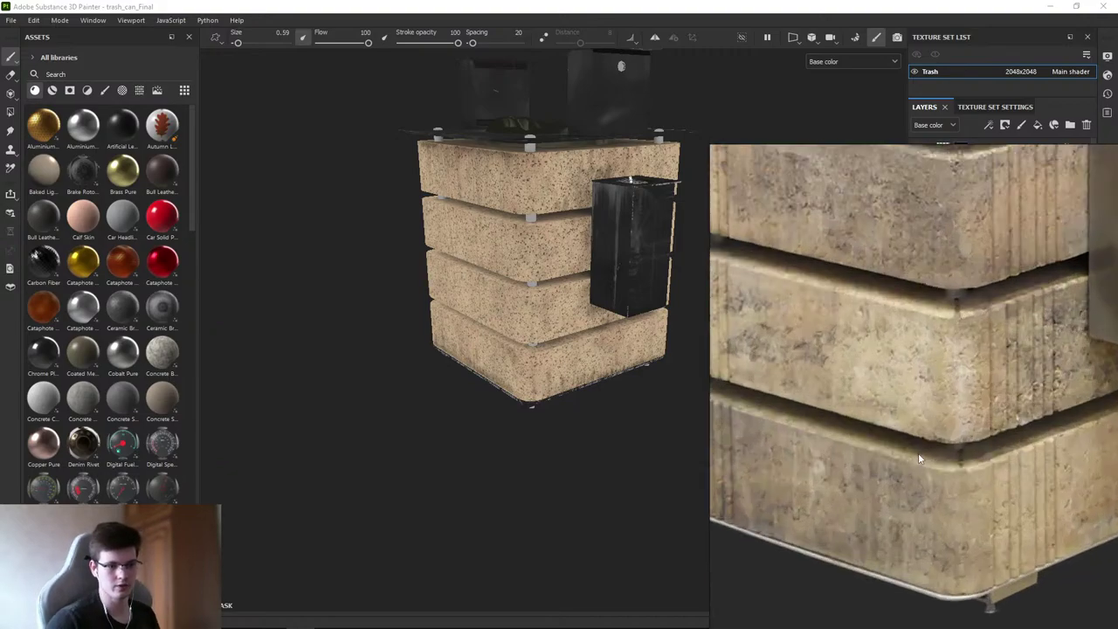
{"action": "scroll", "coordinate": [927, 381], "scroll_direction": "down", "scroll_amount": 1}
{"action": "scroll", "coordinate": [928, 385], "scroll_direction": "down", "scroll_amount": 2}
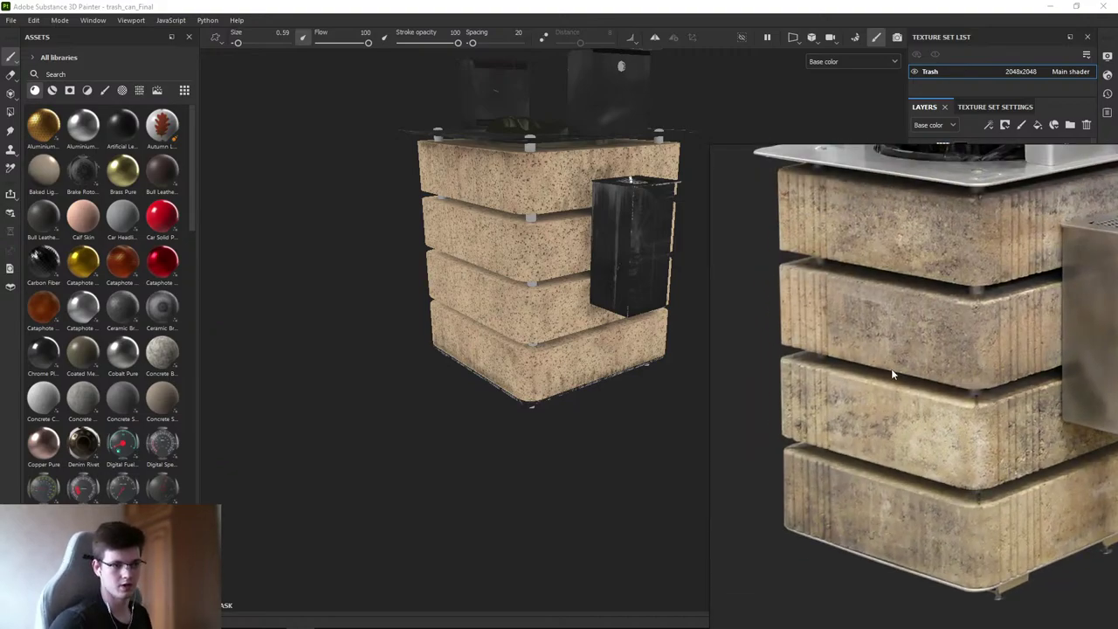
{"action": "scroll", "coordinate": [985, 321], "scroll_direction": "down", "scroll_amount": 3}
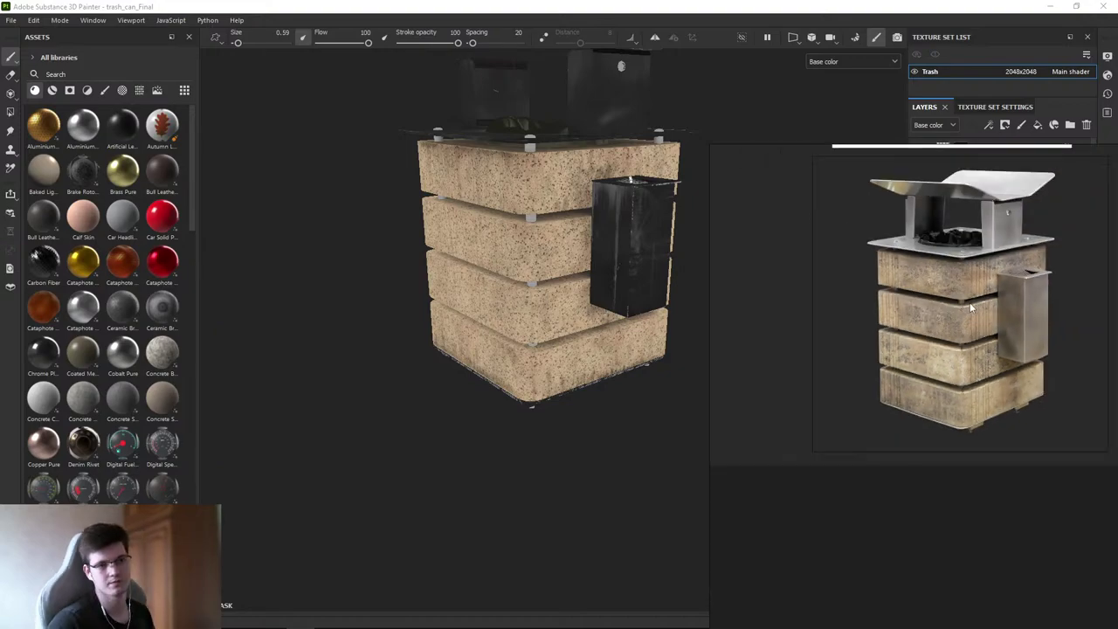
{"action": "scroll", "coordinate": [939, 306], "scroll_direction": "up", "scroll_amount": 4}
{"action": "scroll", "coordinate": [933, 302], "scroll_direction": "down", "scroll_amount": 4}
{"action": "scroll", "coordinate": [949, 364], "scroll_direction": "up", "scroll_amount": 6}
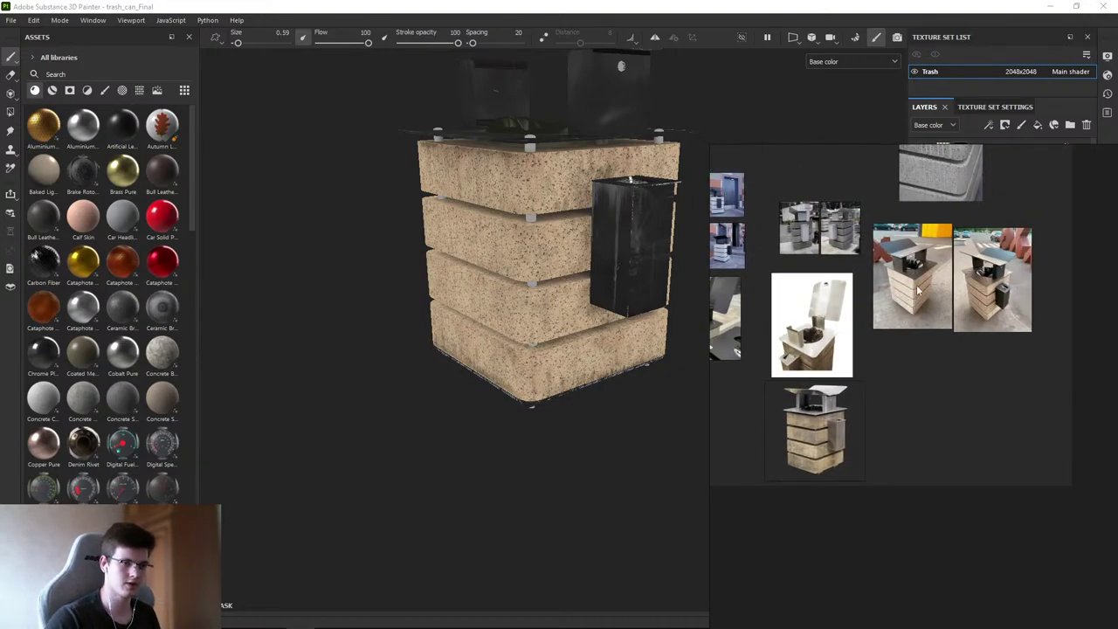
- Inspect the stone blocks up close in the reference photo of the trash can
{"action": "scroll", "coordinate": [952, 349], "scroll_direction": "up", "scroll_amount": 1}
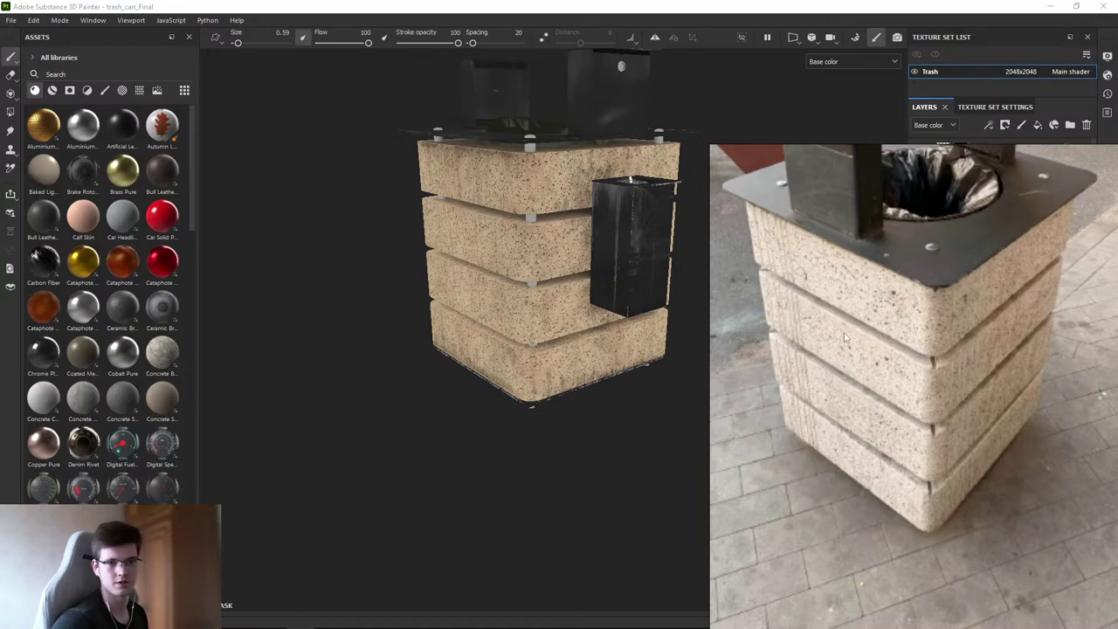
{"action": "key", "text": "alt+Tab"}
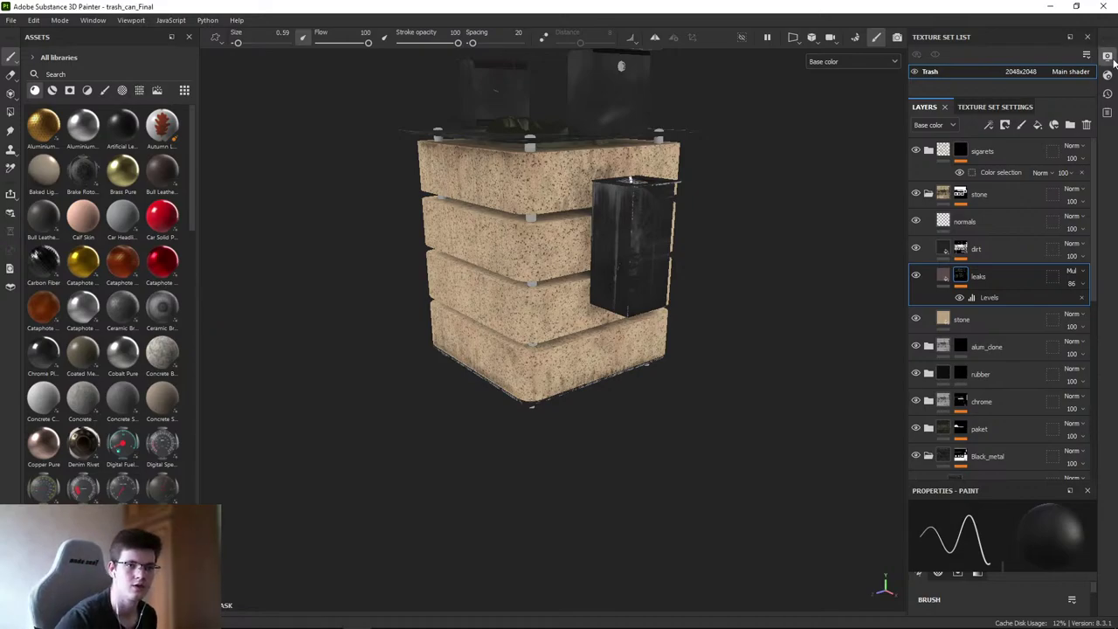
{"action": "mouse_move", "coordinate": [1108, 77]}
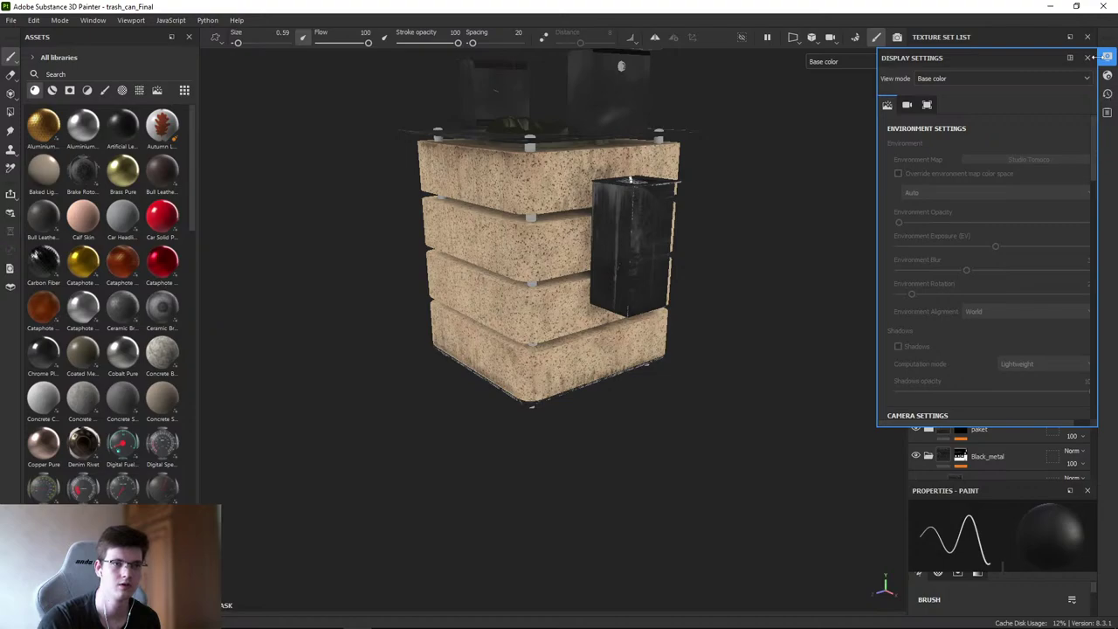
{"action": "left_click", "coordinate": [1070, 58]}
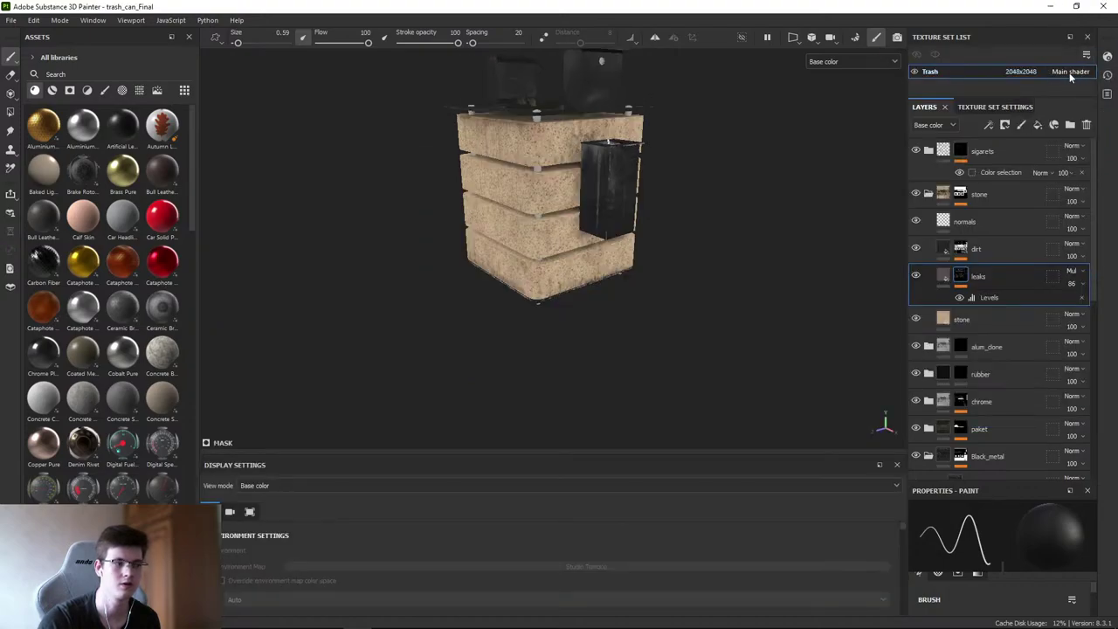
{"action": "left_click_drag", "start_coordinate": [225, 465], "coordinate": [1027, 186]}
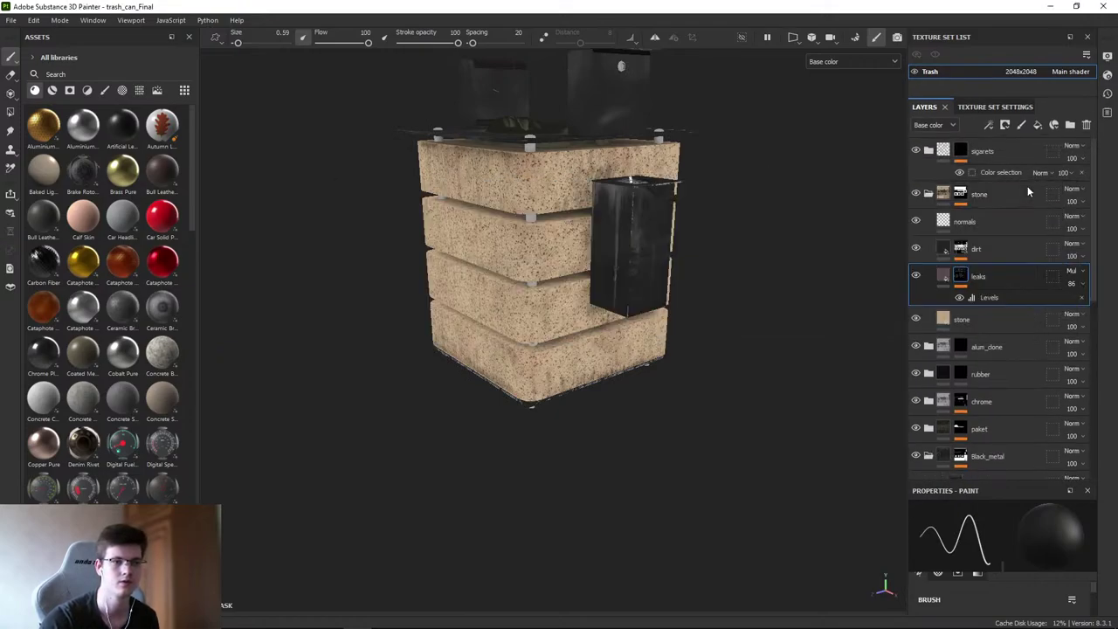
- Check the available size options for the Trash texture set without changing them, and return to the layer stack
{"action": "left_click", "coordinate": [996, 107]}
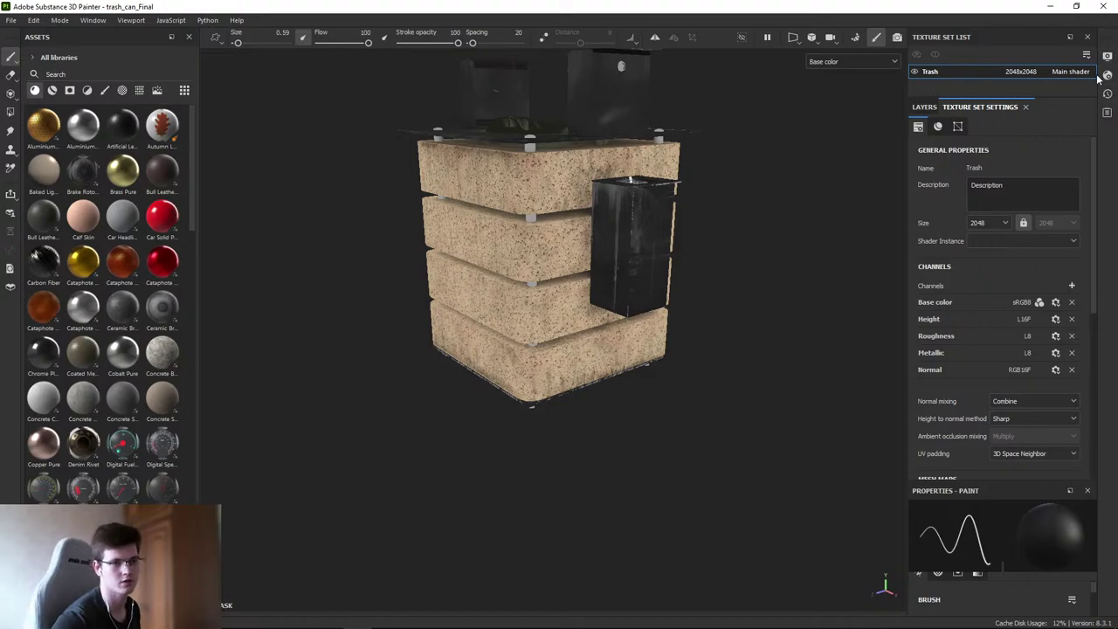
{"action": "left_click", "coordinate": [982, 225]}
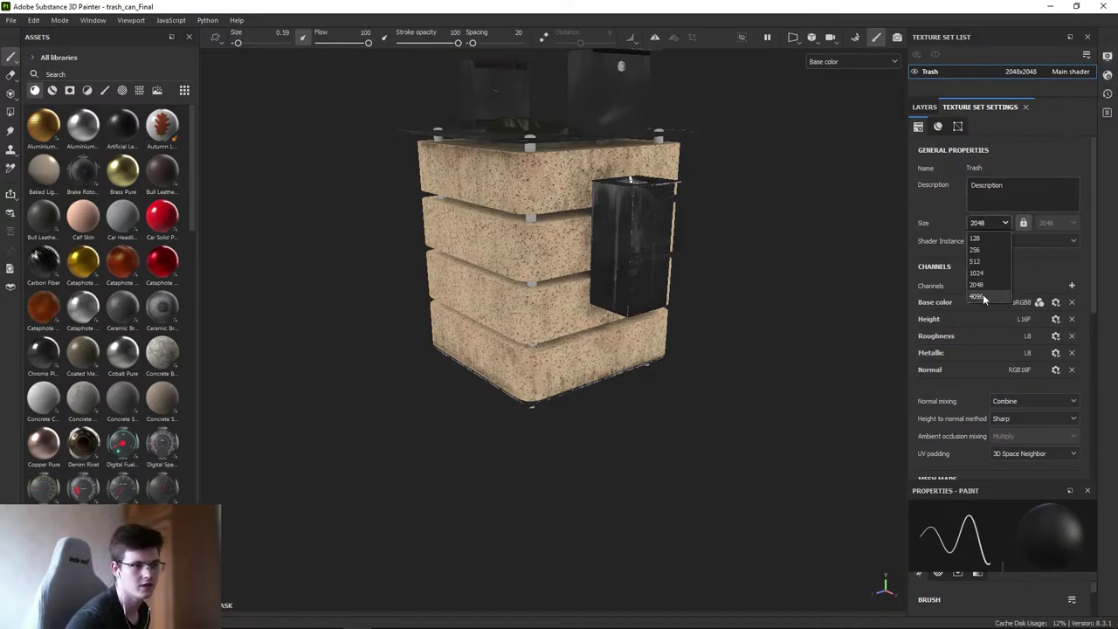
{"action": "left_click", "coordinate": [985, 225]}
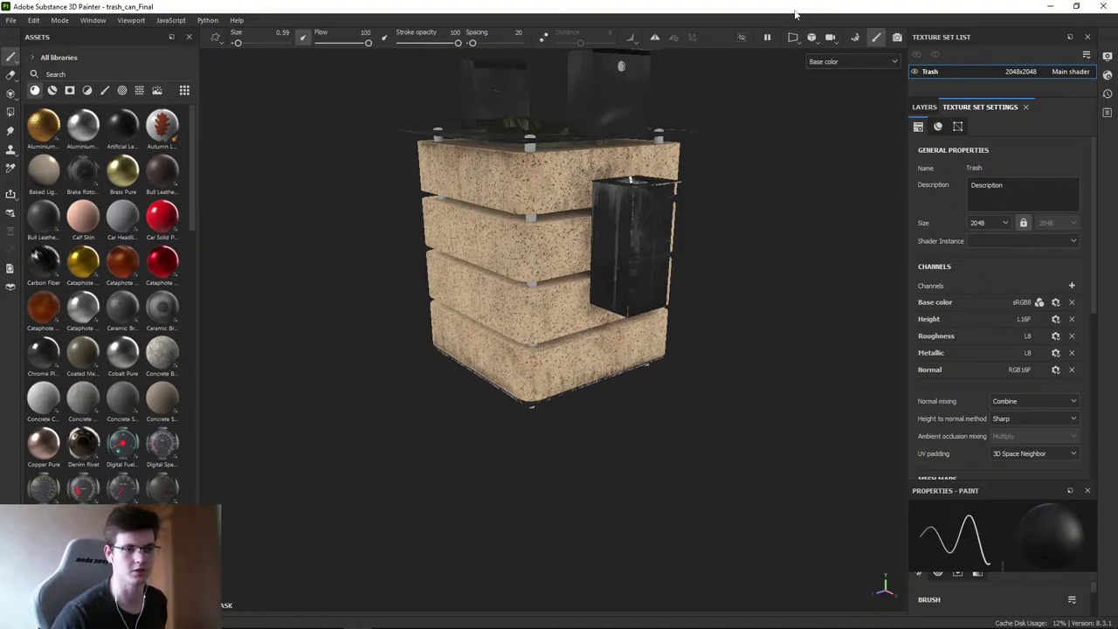
{"action": "left_click", "coordinate": [924, 106]}
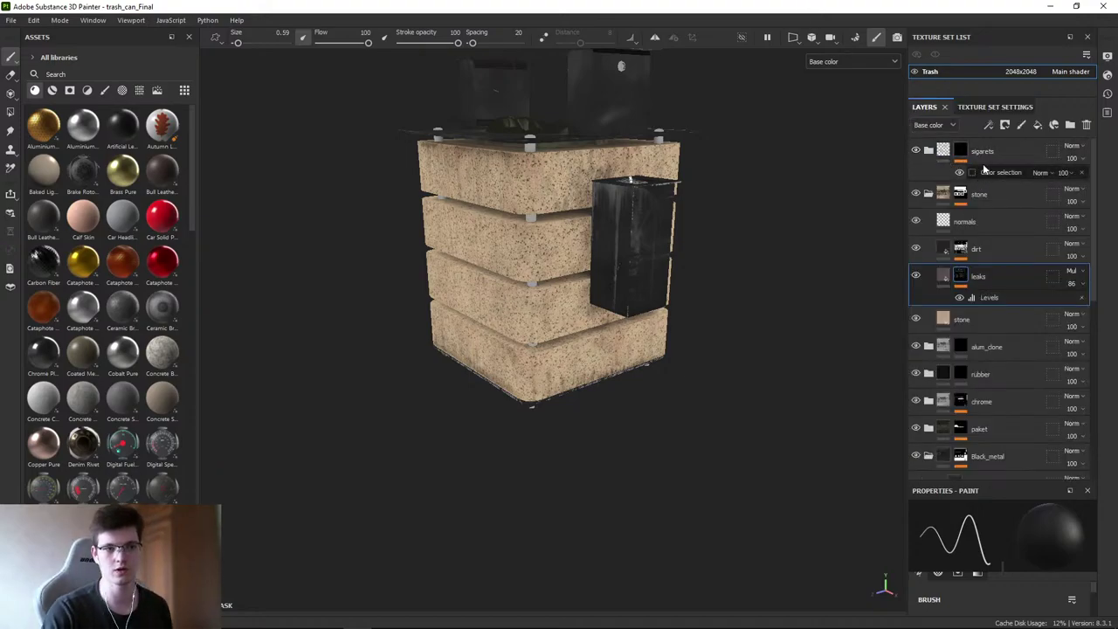
- Show the model in the material view and add a Sharpen filter above the sigarets folder
{"action": "left_click", "coordinate": [982, 165]}
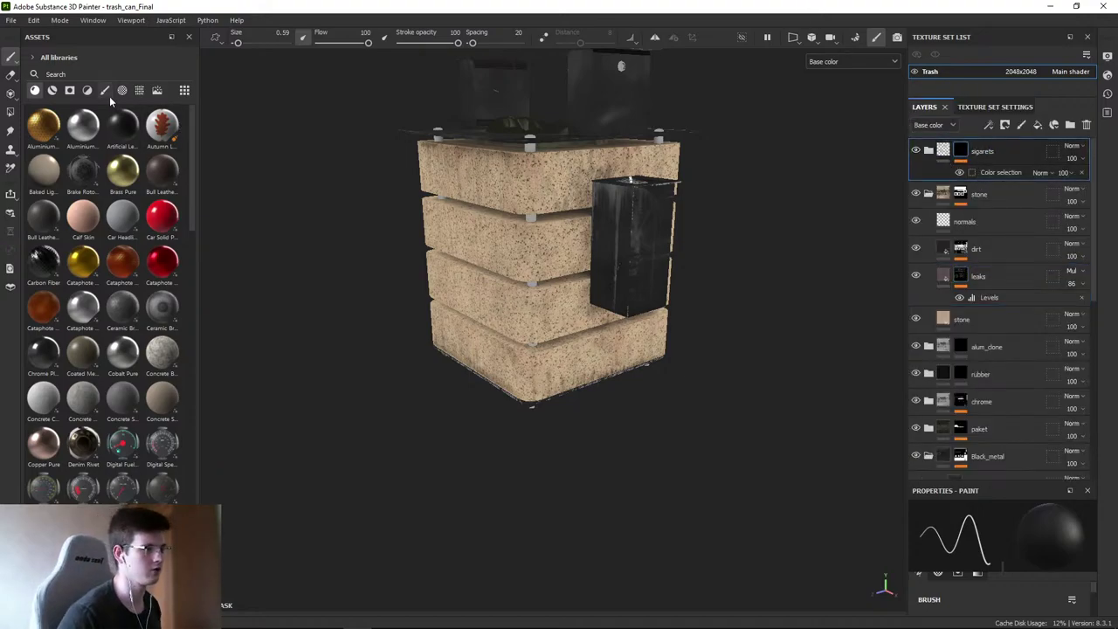
{"action": "left_click_drag", "start_coordinate": [699, 305], "coordinate": [224, 181], "text": "alt"}
{"action": "key", "text": "m"}
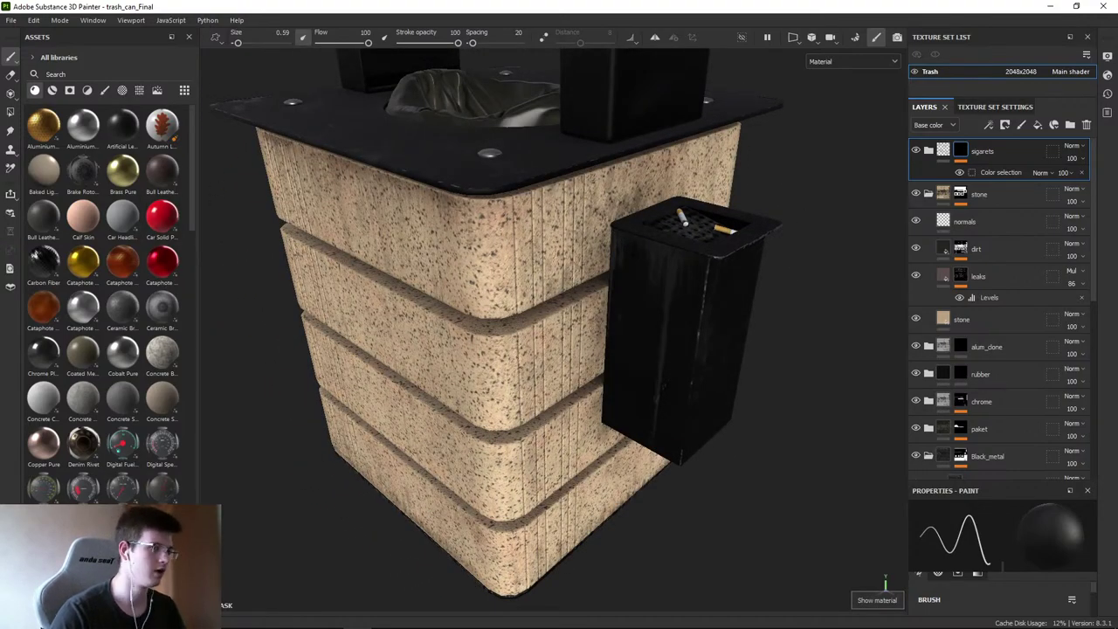
{"action": "left_click", "coordinate": [87, 90]}
{"action": "scroll", "coordinate": [132, 302], "scroll_direction": "down", "scroll_amount": 5}
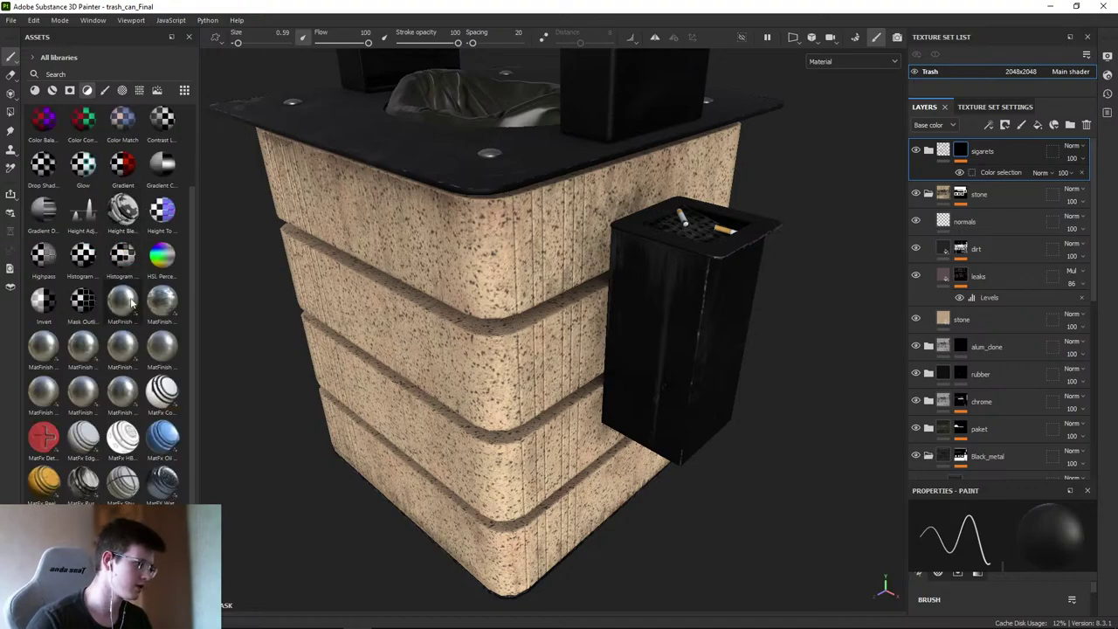
{"action": "left_click_drag", "start_coordinate": [122, 480], "coordinate": [983, 139]}
{"action": "scroll", "coordinate": [877, 211], "scroll_direction": "up", "scroll_amount": 2}
{"action": "scroll", "coordinate": [987, 436], "scroll_direction": "down", "scroll_amount": 3}
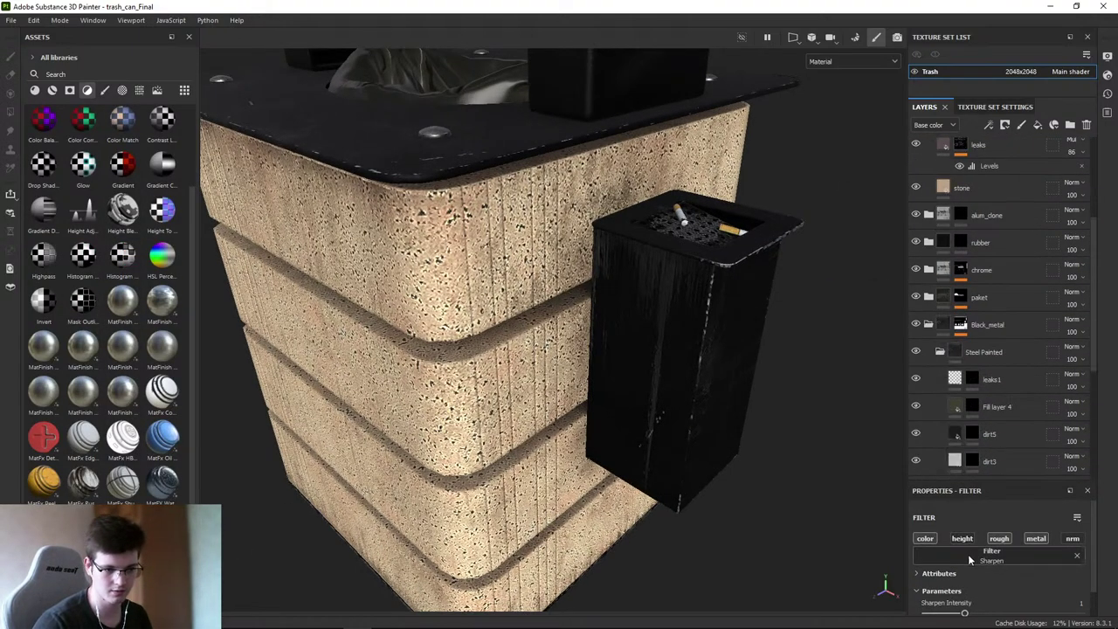
- Enlarge the filter properties area and tune the Sharpen Intensity, trying 0.42 and 0 and settling on 0.38
{"action": "left_click_drag", "start_coordinate": [990, 479], "coordinate": [990, 352]}
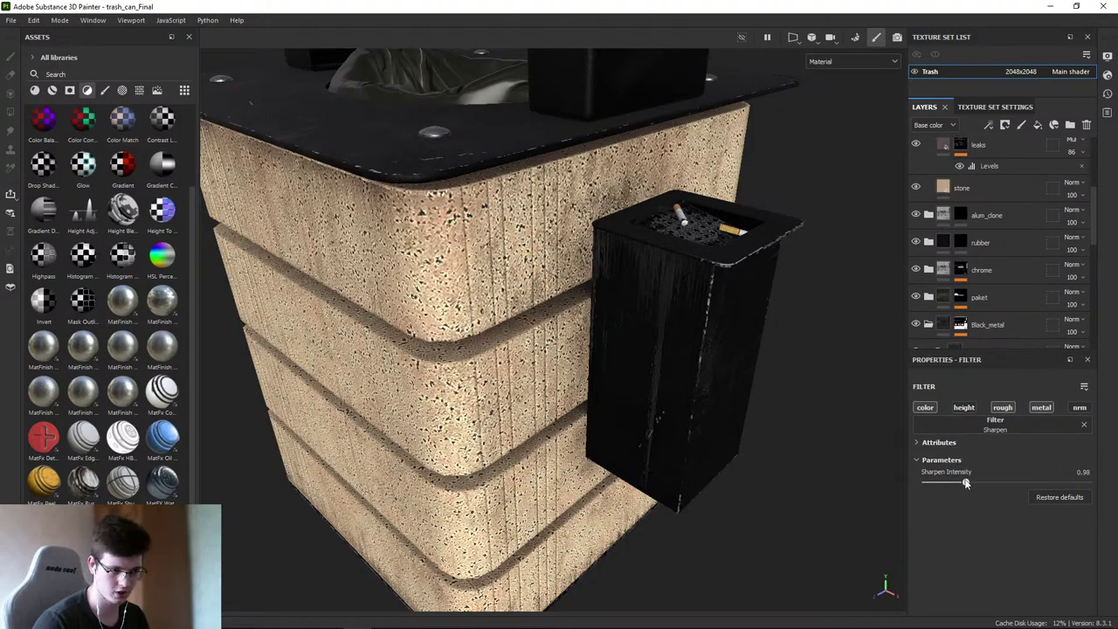
{"action": "mouse_move", "coordinate": [964, 482]}
{"action": "left_mouse_down"}
{"action": "mouse_move", "coordinate": [916, 484]}
{"action": "mouse_move", "coordinate": [943, 485]}
{"action": "left_mouse_up"}
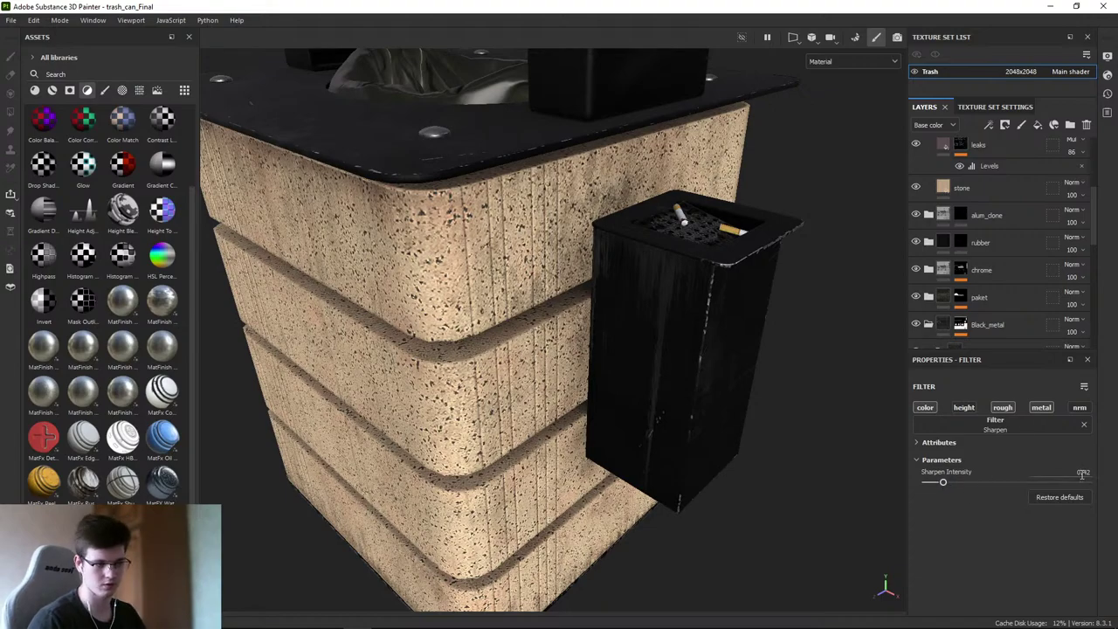
{"action": "scroll", "coordinate": [930, 174], "scroll_direction": "up", "scroll_amount": 4}
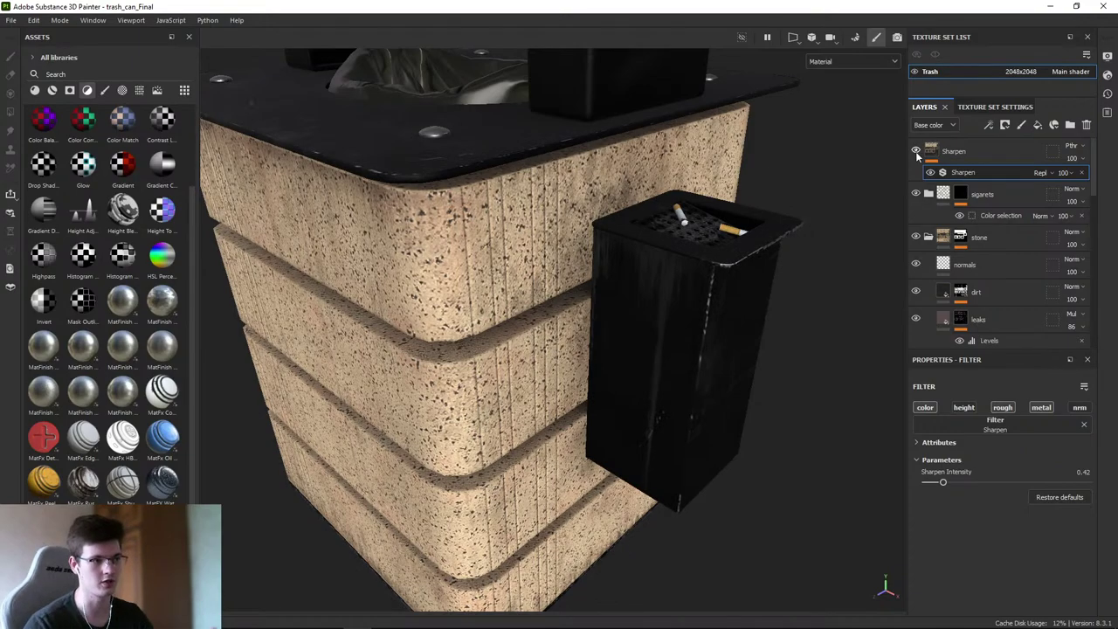
{"action": "scroll", "coordinate": [502, 122], "scroll_direction": "up", "scroll_amount": 3}
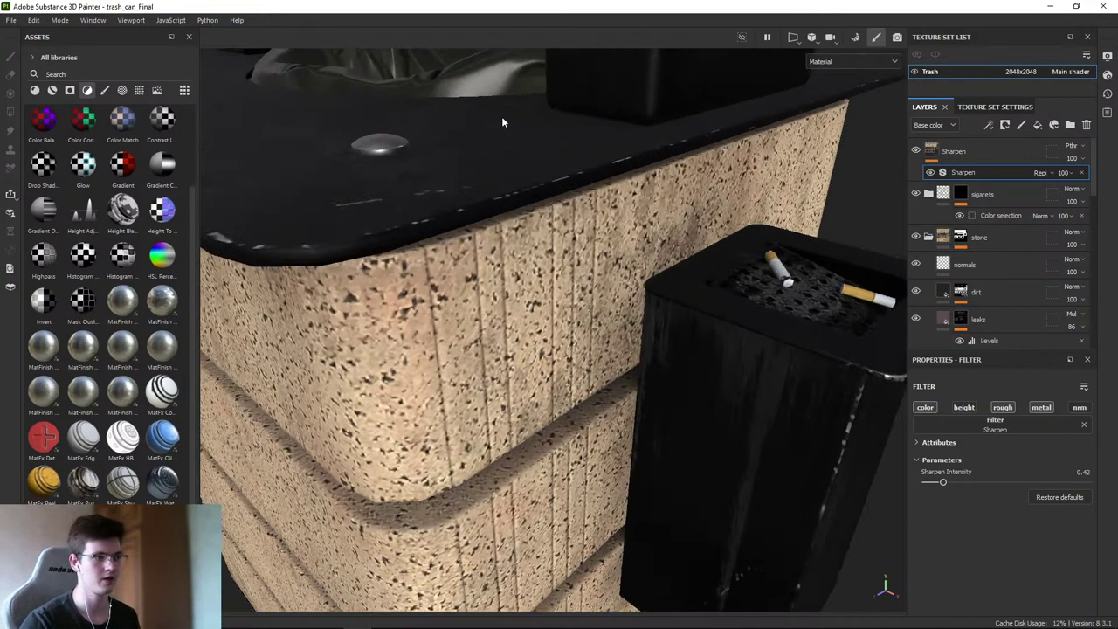
{"action": "scroll", "coordinate": [502, 122], "scroll_direction": "up", "scroll_amount": 2}
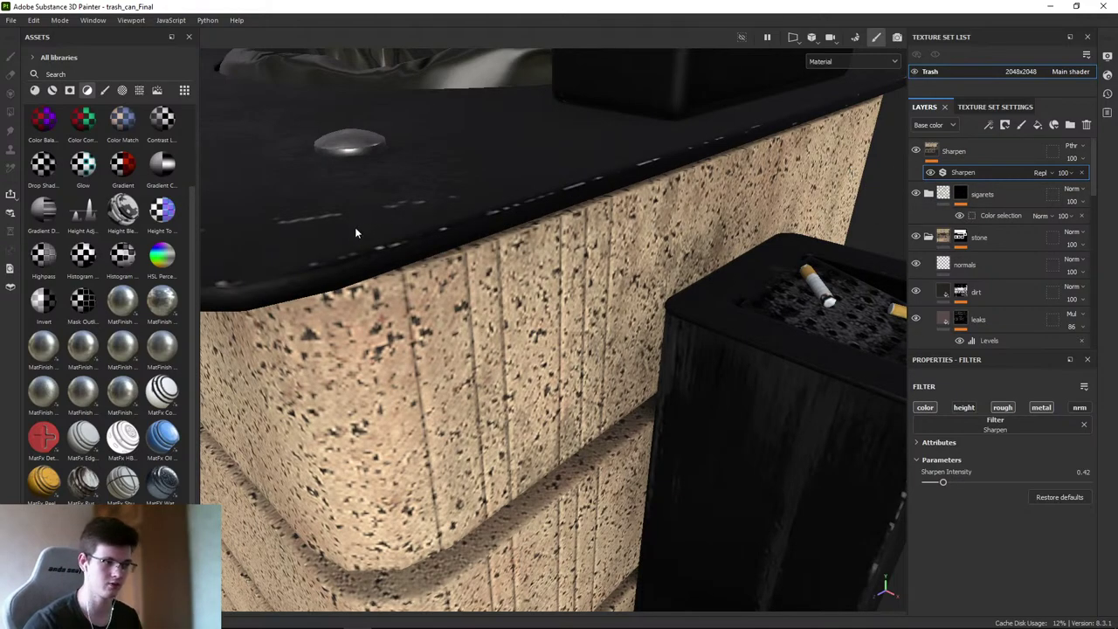
{"action": "left_click_drag", "start_coordinate": [355, 227], "coordinate": [469, 270], "text": "alt"}
{"action": "mouse_move", "coordinate": [942, 481]}
{"action": "left_mouse_down"}
{"action": "mouse_move", "coordinate": [1011, 479]}
{"action": "mouse_move", "coordinate": [924, 482]}
{"action": "left_mouse_up"}
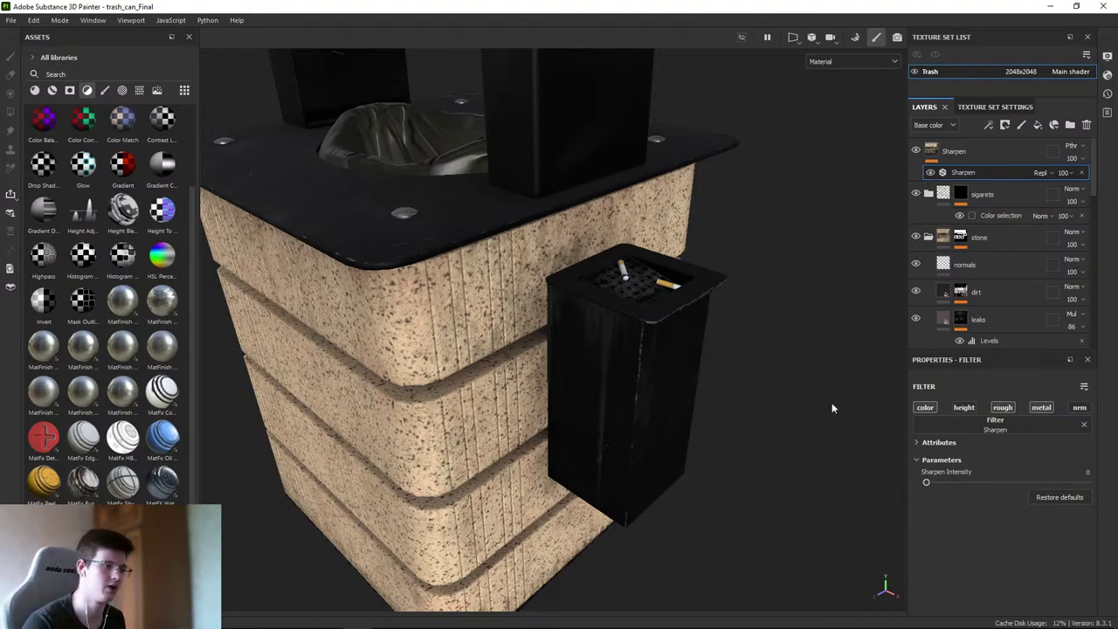
{"action": "left_click_drag", "start_coordinate": [929, 482], "coordinate": [942, 483]}
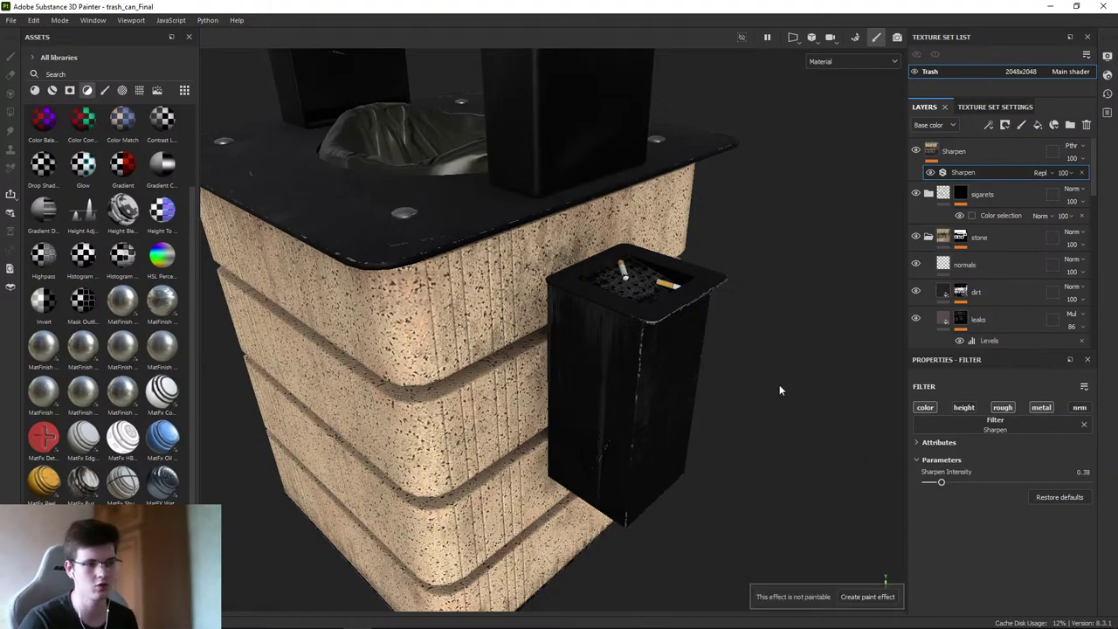
{"action": "scroll", "coordinate": [779, 389], "scroll_direction": "up", "scroll_amount": 2}
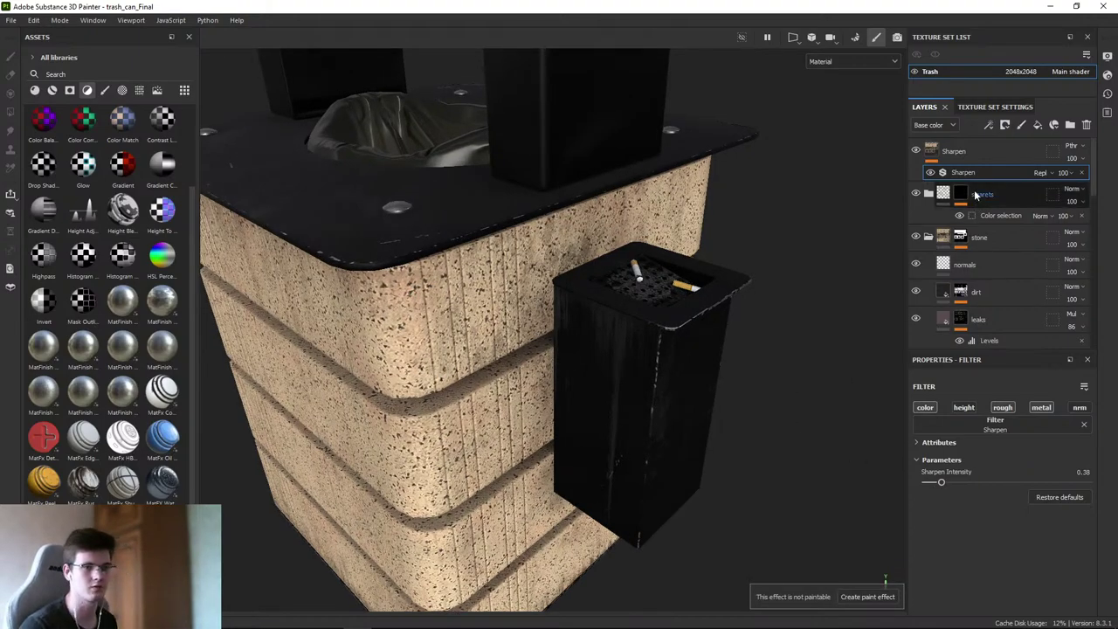
- Hide the Sharpen layer and view the bin bag in the base color channel
{"action": "left_click_drag", "start_coordinate": [820, 230], "coordinate": [835, 255], "text": "alt"}
{"action": "key", "text": "c"}
{"action": "scroll", "coordinate": [524, 297], "scroll_direction": "up", "scroll_amount": 5}
{"action": "scroll", "coordinate": [591, 316], "scroll_direction": "down", "scroll_amount": 5}
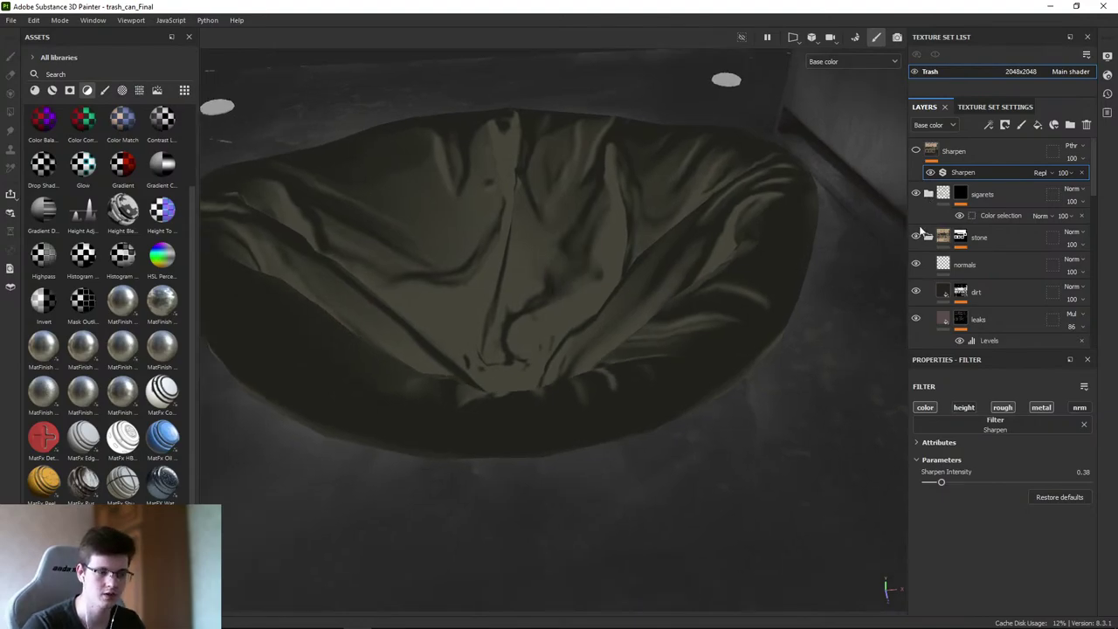
{"action": "left_click_drag", "start_coordinate": [752, 240], "coordinate": [569, 242], "text": "alt"}
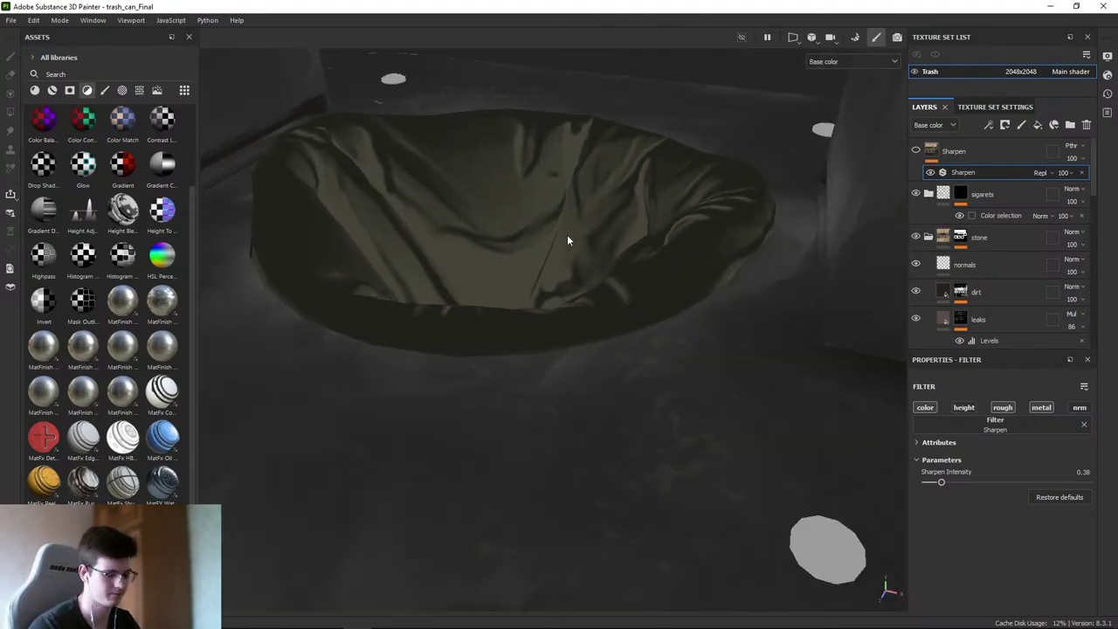
- Examine the bin bag's folds up close from several angles in the material and base color views
{"action": "key", "text": "m"}
{"action": "right_click_drag", "start_coordinate": [569, 242], "coordinate": [492, 262], "text": "shift"}
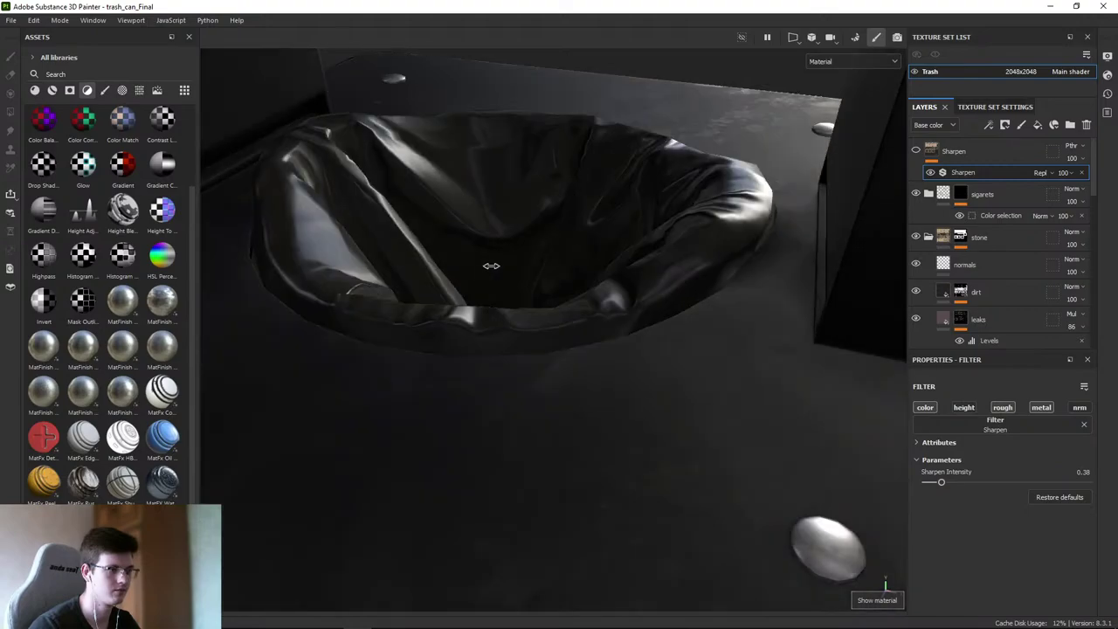
{"action": "left_click_drag", "start_coordinate": [492, 262], "coordinate": [534, 253], "text": "alt"}
{"action": "scroll", "coordinate": [442, 257], "scroll_direction": "up", "scroll_amount": 5}
{"action": "key", "text": "c"}
{"action": "scroll", "coordinate": [515, 236], "scroll_direction": "down", "scroll_amount": 5}
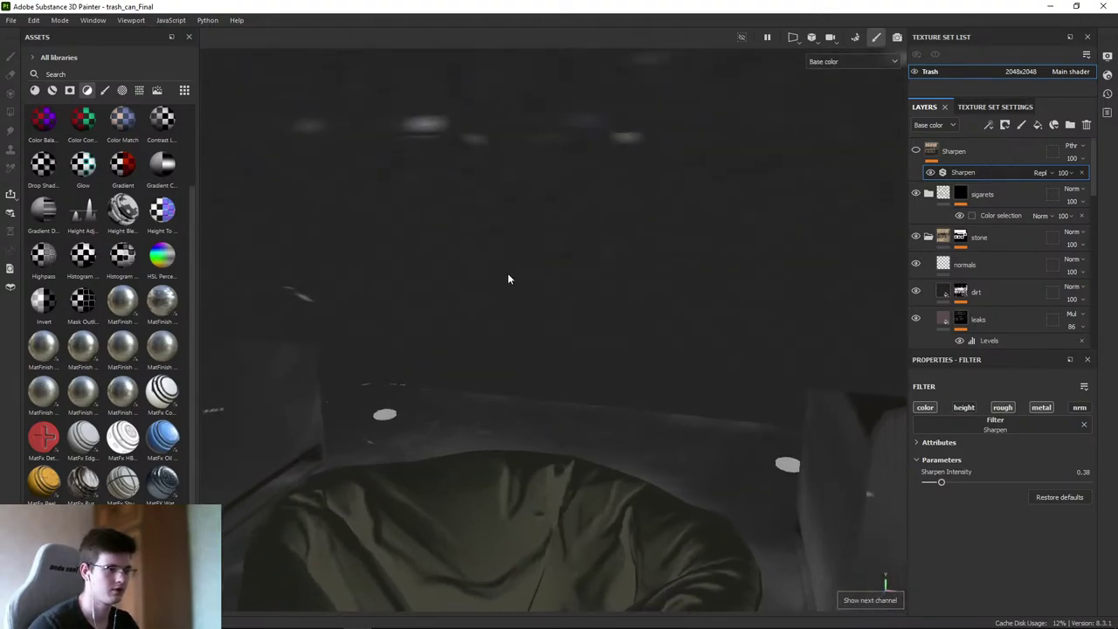
{"action": "left_click_drag", "start_coordinate": [502, 344], "coordinate": [614, 390], "text": "alt"}
{"action": "scroll", "coordinate": [600, 351], "scroll_direction": "up", "scroll_amount": 3}
{"action": "scroll", "coordinate": [600, 351], "scroll_direction": "down", "scroll_amount": 4}
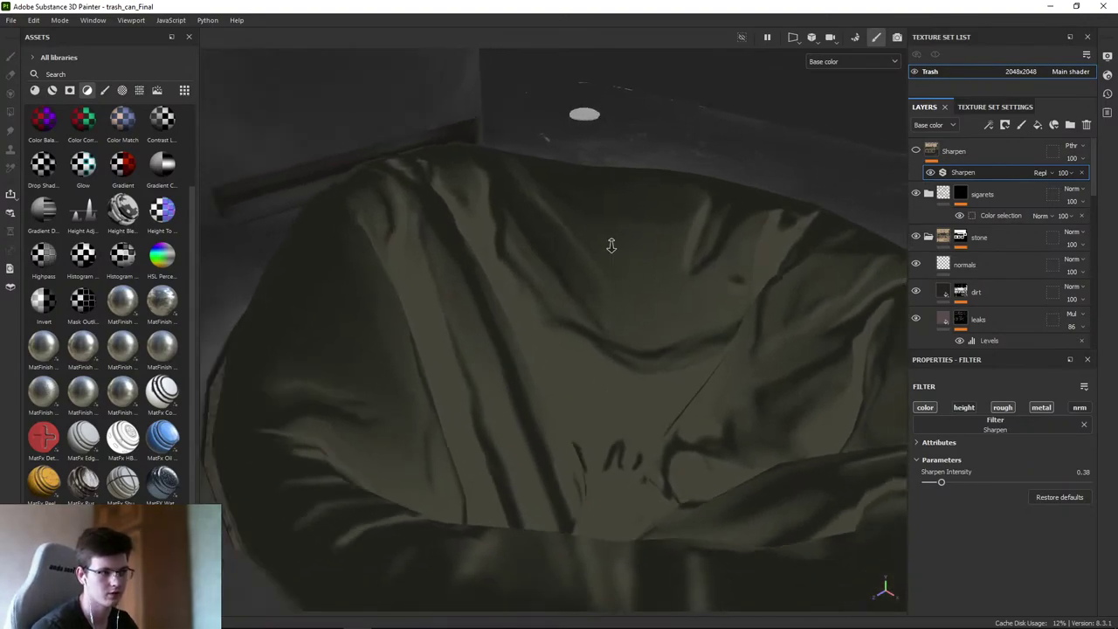
{"action": "left_click_drag", "start_coordinate": [611, 242], "coordinate": [391, 286], "text": "alt"}
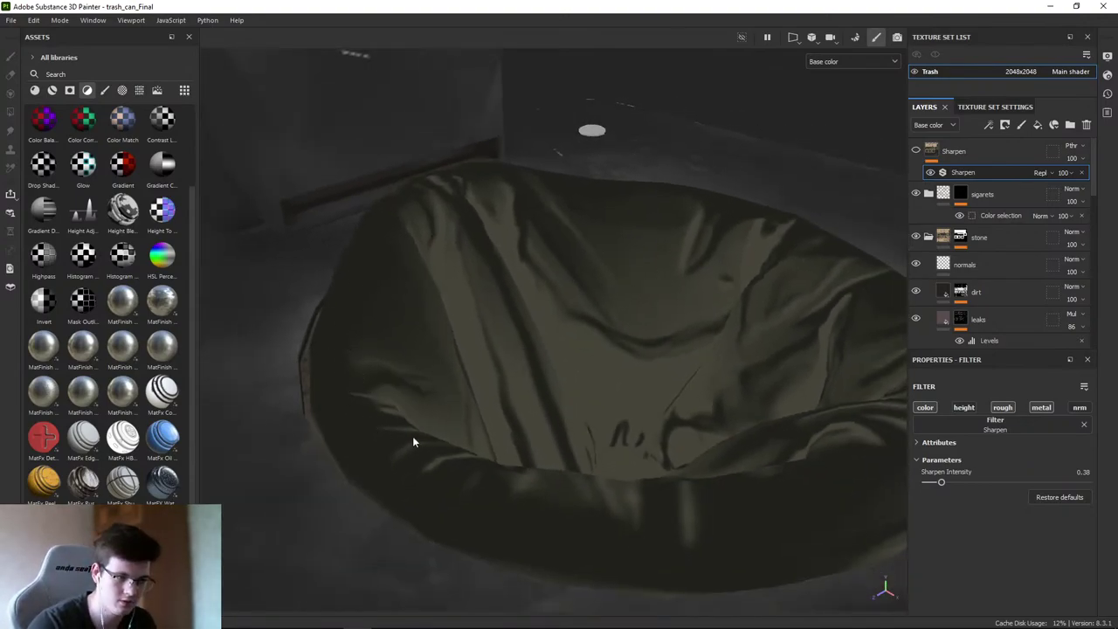
{"action": "left_click_drag", "start_coordinate": [416, 440], "coordinate": [504, 262], "text": "alt"}
{"action": "scroll", "coordinate": [599, 332], "scroll_direction": "down", "scroll_amount": 3}
- Examine a stone block's corner up close in the roughness channel and in the full material view
{"action": "key", "text": "c"}
{"action": "key", "text": "c"}
{"action": "key", "text": "f"}
{"action": "scroll", "coordinate": [492, 311], "scroll_direction": "up", "scroll_amount": 5}
{"action": "scroll", "coordinate": [429, 290], "scroll_direction": "down", "scroll_amount": 5}
{"action": "scroll", "coordinate": [493, 254], "scroll_direction": "up", "scroll_amount": 5}
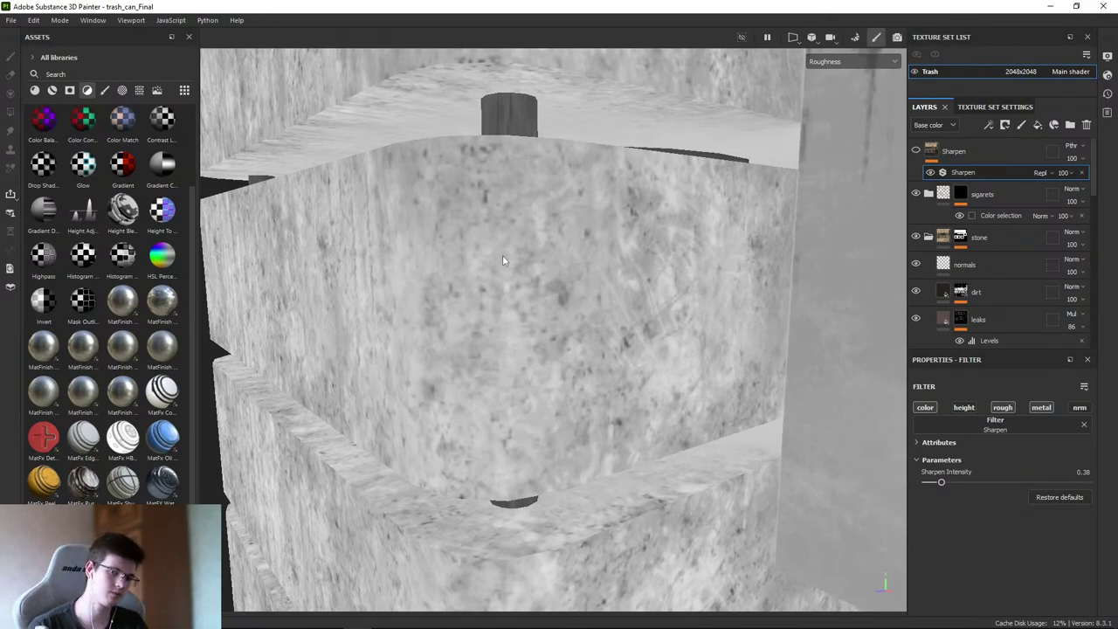
{"action": "key", "text": "m"}
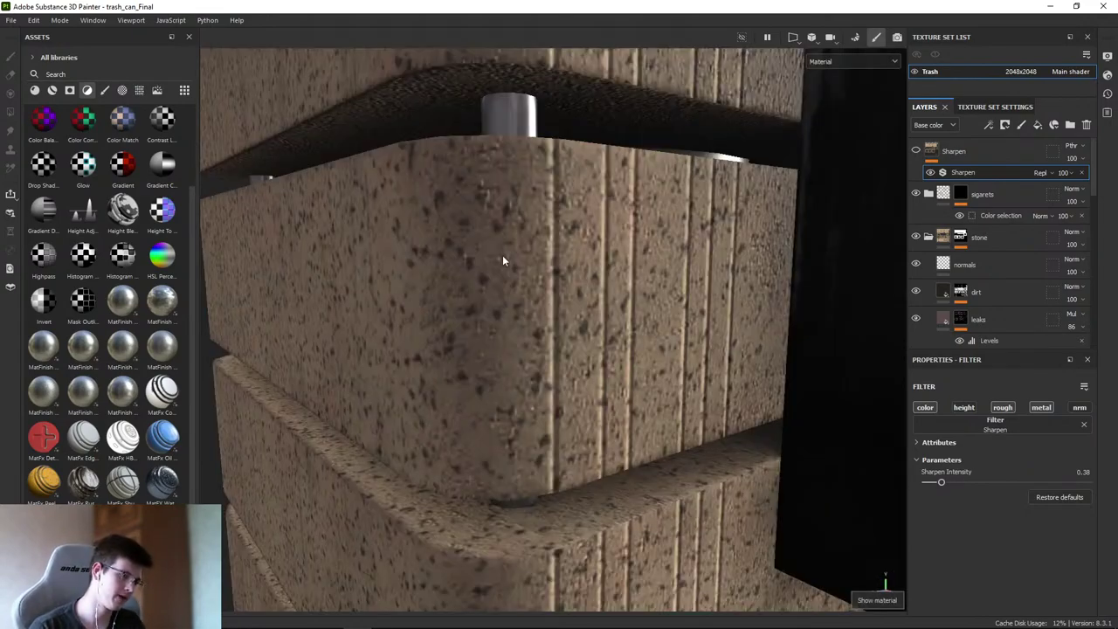
- Compare the stone block's base color speckles with its roughness detail up close, and review the whole bin's roughness
{"action": "key", "text": "c"}
{"action": "key", "text": "c"}
{"action": "key", "text": "c"}
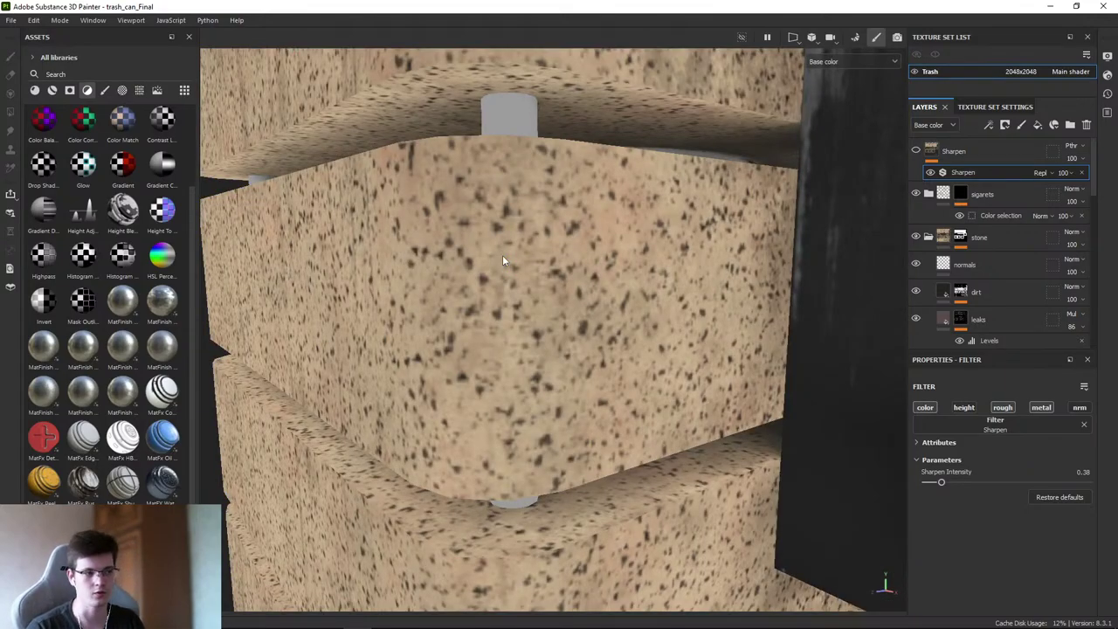
{"action": "scroll", "coordinate": [504, 249], "scroll_direction": "up", "scroll_amount": 3}
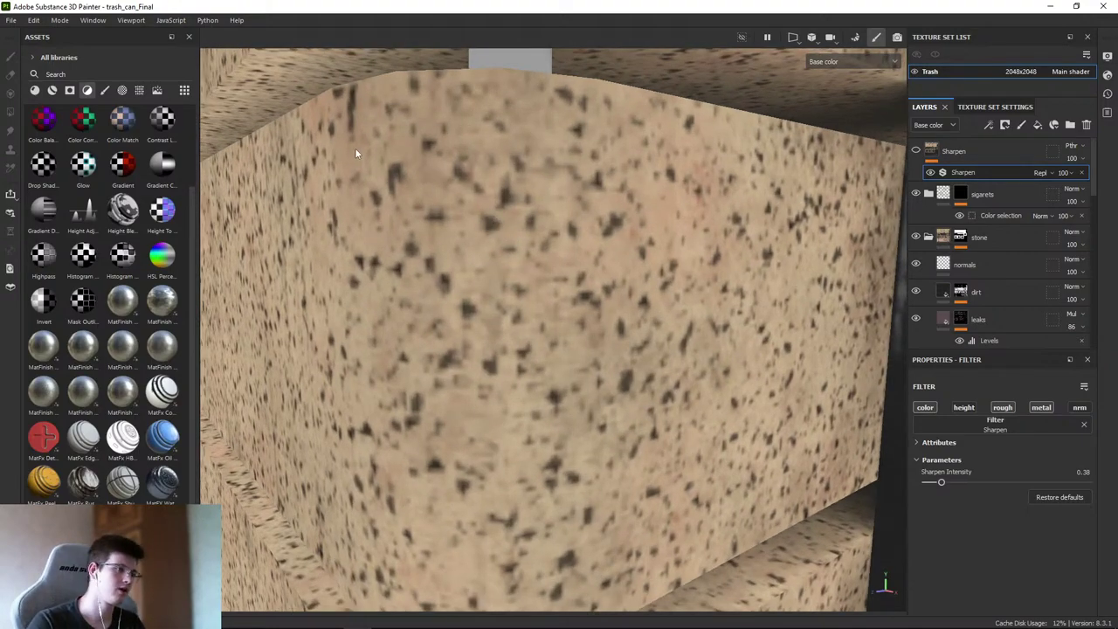
{"action": "key", "text": "c"}
{"action": "key", "text": "c"}
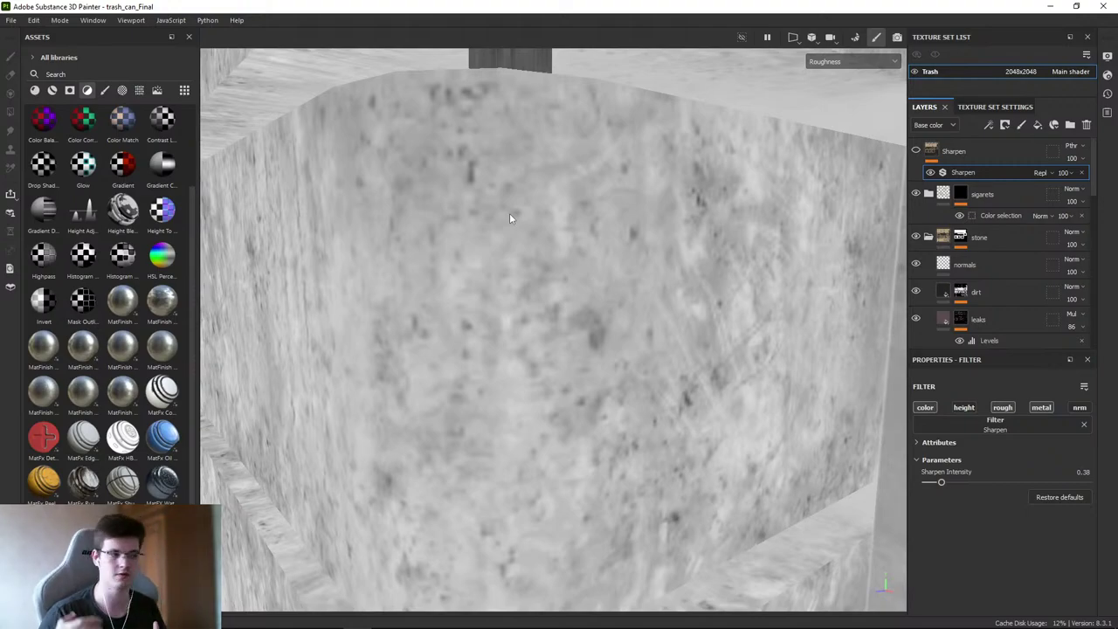
{"action": "scroll", "coordinate": [509, 213], "scroll_direction": "down", "scroll_amount": 10}
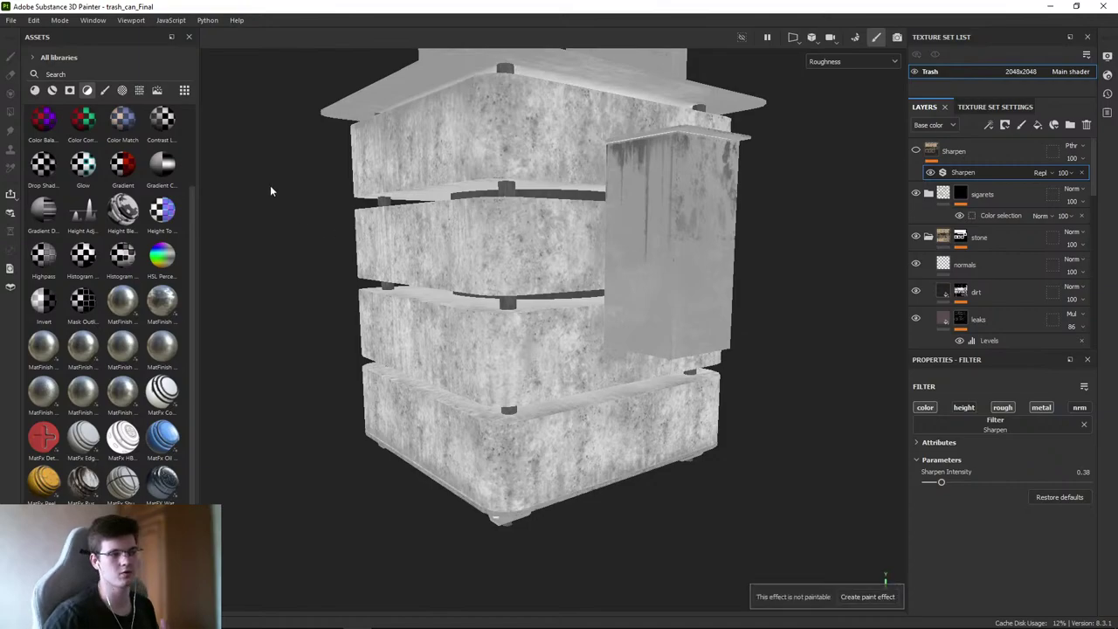
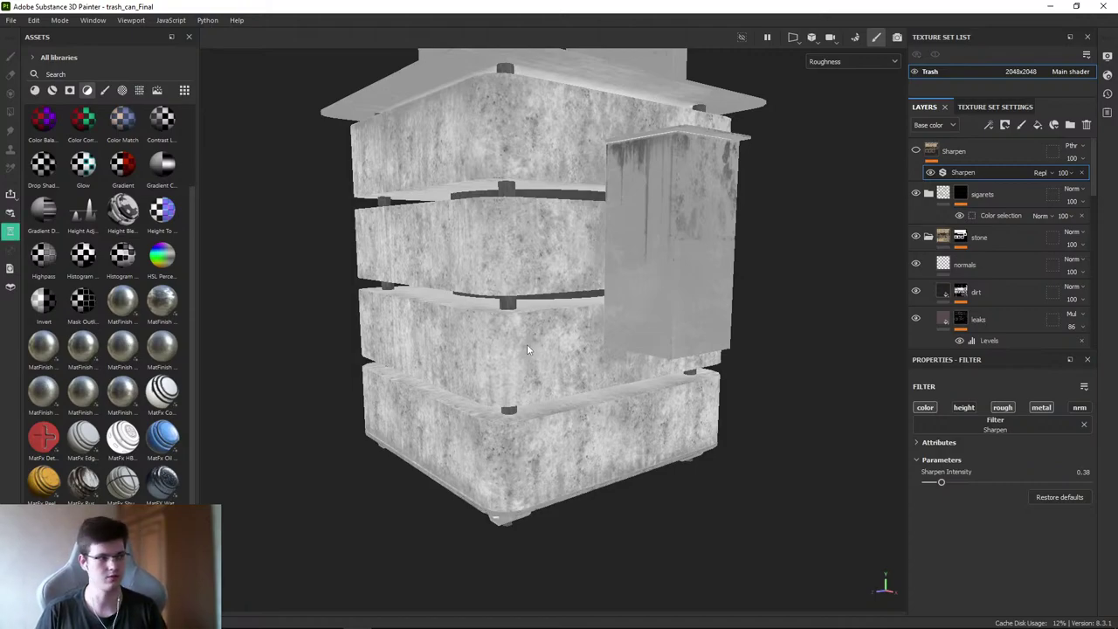
{"action": "left_click_drag", "start_coordinate": [768, 453], "coordinate": [636, 251], "text": "alt"}
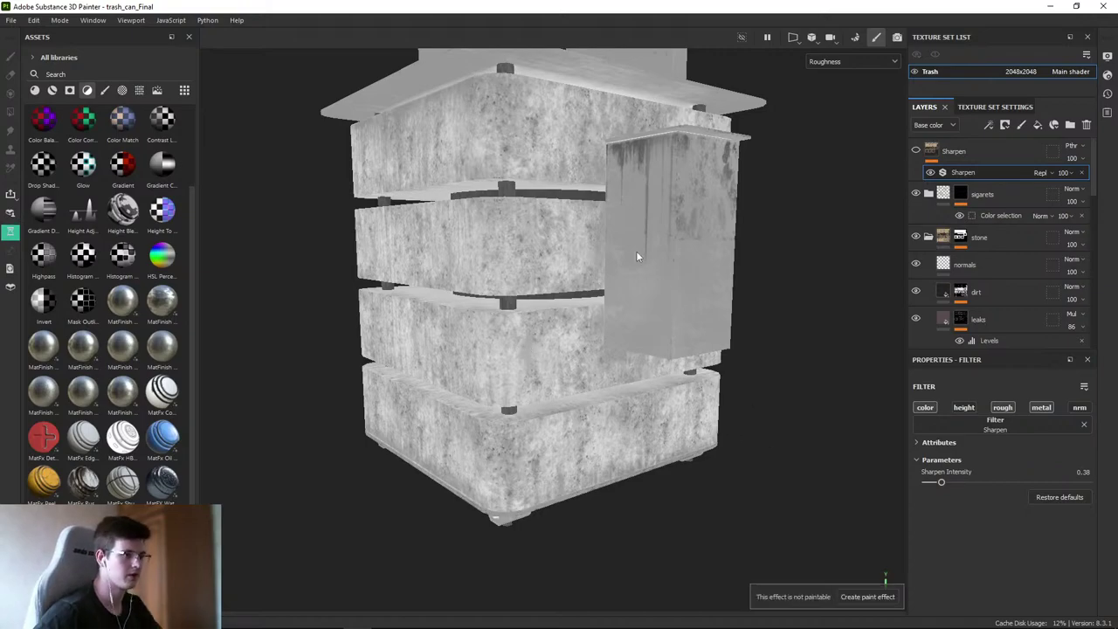
- Examine the roughness detail of the stone blocks beneath the metal top plate up close and from farther away
{"action": "scroll", "coordinate": [486, 236], "scroll_direction": "up", "scroll_amount": 6}
{"action": "mouse_move", "coordinate": [516, 288]}
{"action": "left_mouse_down", "text": "alt"}
{"action": "mouse_move", "coordinate": [537, 336]}
{"action": "mouse_move", "coordinate": [544, 307]}
{"action": "mouse_move", "coordinate": [604, 327]}
{"action": "mouse_move", "coordinate": [514, 251]}
{"action": "mouse_move", "coordinate": [488, 266]}
{"action": "mouse_move", "coordinate": [536, 250]}
{"action": "mouse_move", "coordinate": [495, 294]}
{"action": "mouse_move", "coordinate": [543, 283]}
{"action": "mouse_move", "coordinate": [463, 166]}
{"action": "mouse_move", "coordinate": [497, 191]}
{"action": "mouse_move", "coordinate": [474, 191]}
{"action": "mouse_move", "coordinate": [480, 292]}
{"action": "mouse_move", "coordinate": [456, 238]}
{"action": "left_mouse_up", "text": "alt"}
{"action": "scroll", "coordinate": [454, 250], "scroll_direction": "up", "scroll_amount": 3}
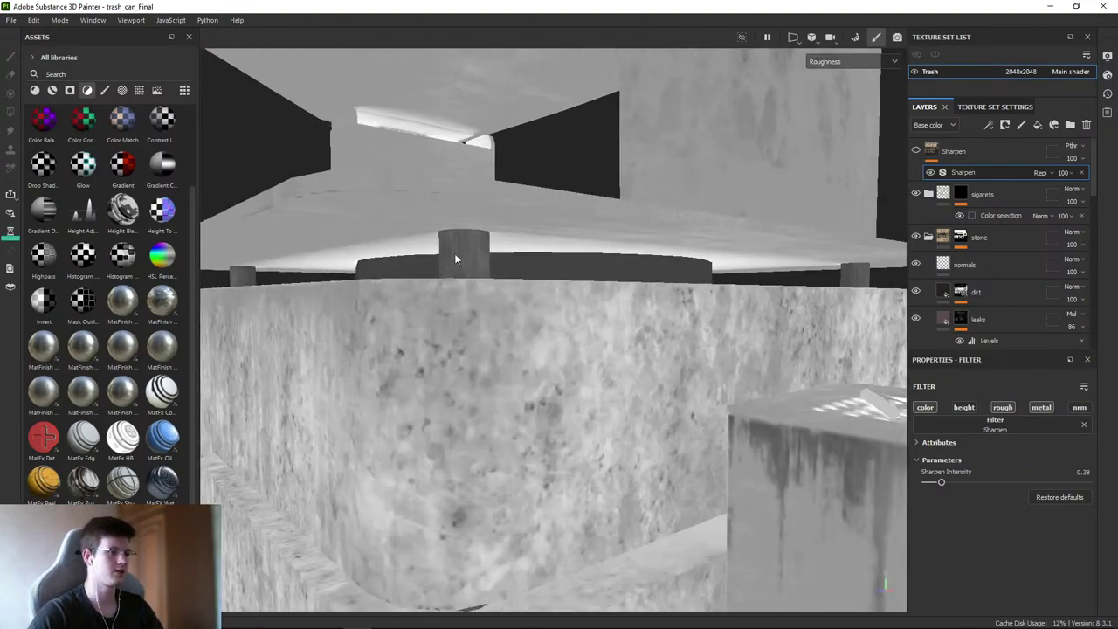
{"action": "scroll", "coordinate": [497, 252], "scroll_direction": "down", "scroll_amount": 6}
{"action": "scroll", "coordinate": [495, 252], "scroll_direction": "up", "scroll_amount": 5}
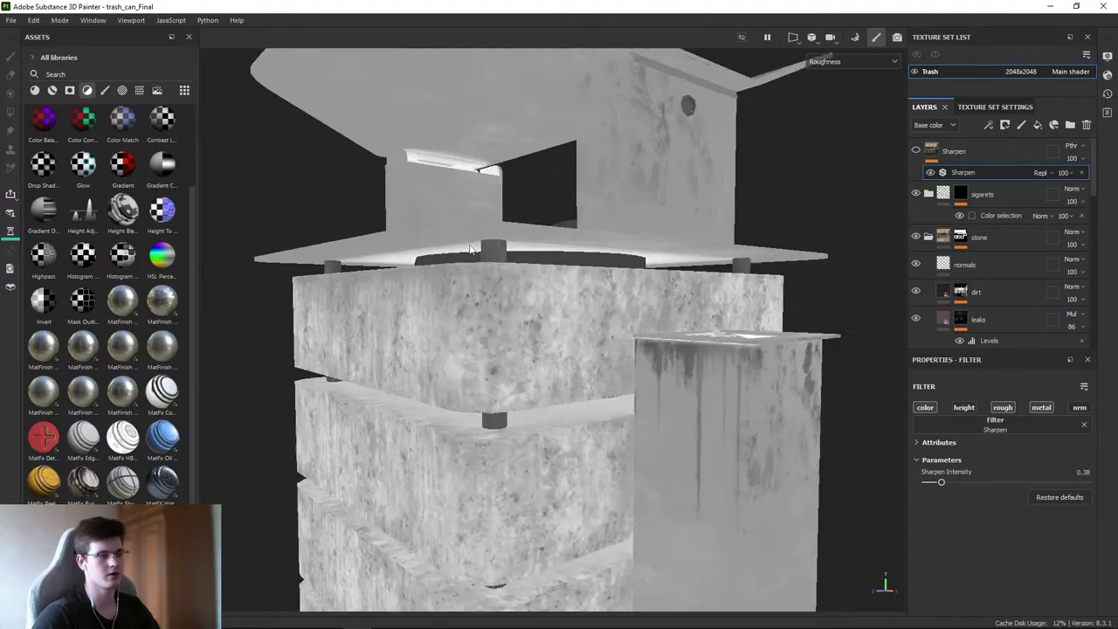
{"action": "scroll", "coordinate": [464, 250], "scroll_direction": "down", "scroll_amount": 2}
{"action": "left_click_drag", "start_coordinate": [464, 250], "coordinate": [551, 378], "text": "alt"}
- Expand the 3D view to the full workspace and examine the ashtray box's lower corner in the roughness channel
{"action": "key", "text": "Tab"}
{"action": "scroll", "coordinate": [545, 419], "scroll_direction": "up", "scroll_amount": 3}
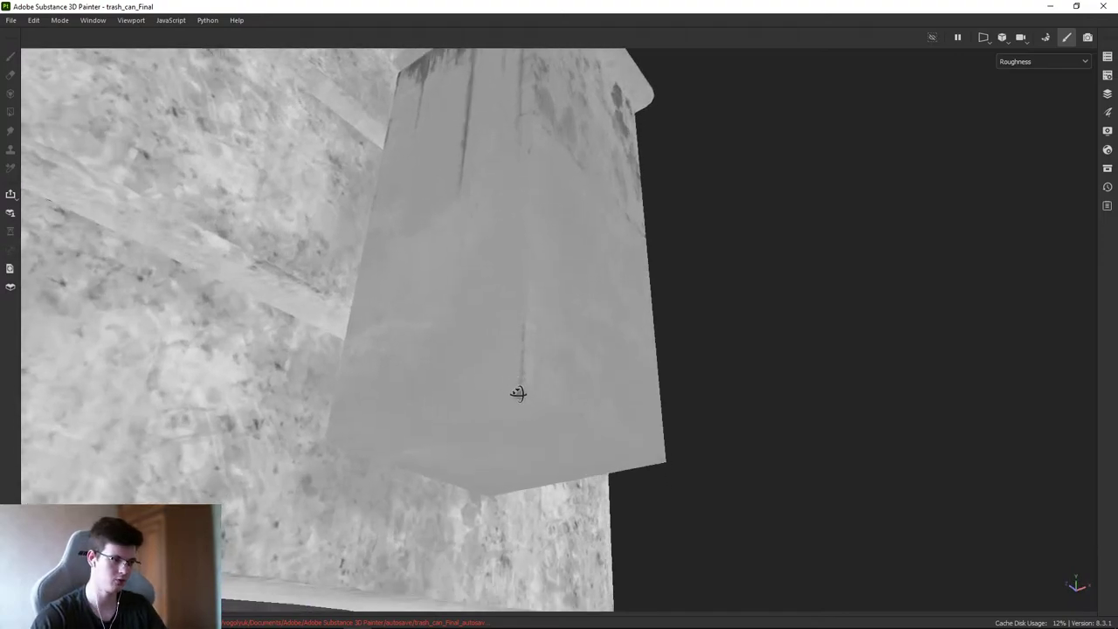
{"action": "middle_click_drag", "start_coordinate": [516, 392], "coordinate": [603, 292]}
{"action": "scroll", "coordinate": [603, 292], "scroll_direction": "down", "scroll_amount": 3}
{"action": "left_click_drag", "start_coordinate": [603, 292], "coordinate": [586, 276], "text": "alt"}
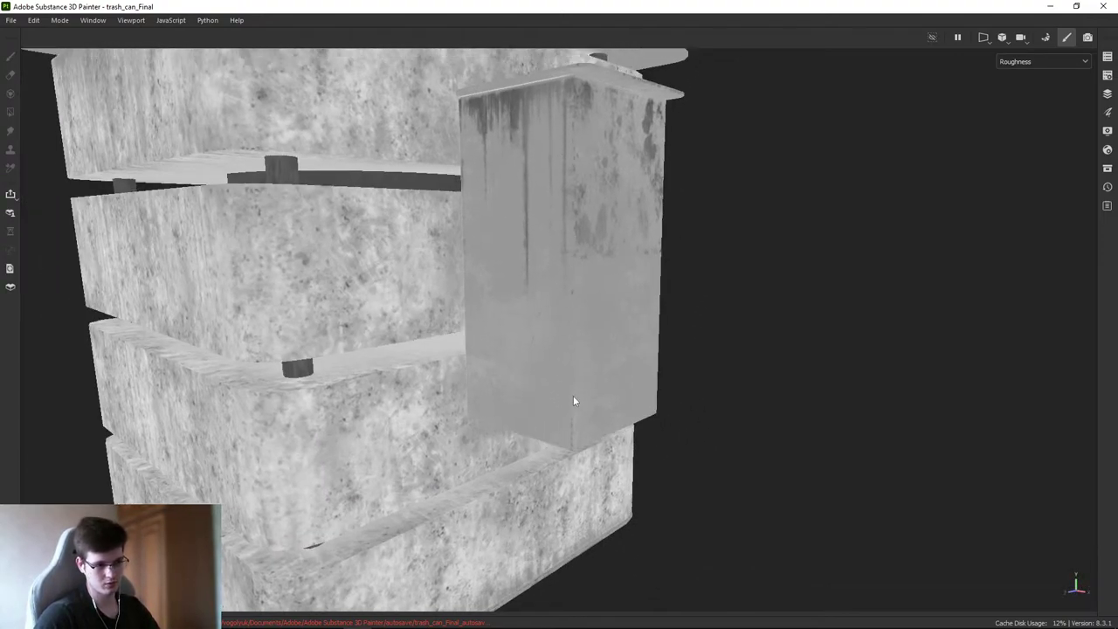
{"action": "scroll", "coordinate": [574, 401], "scroll_direction": "up", "scroll_amount": 5}
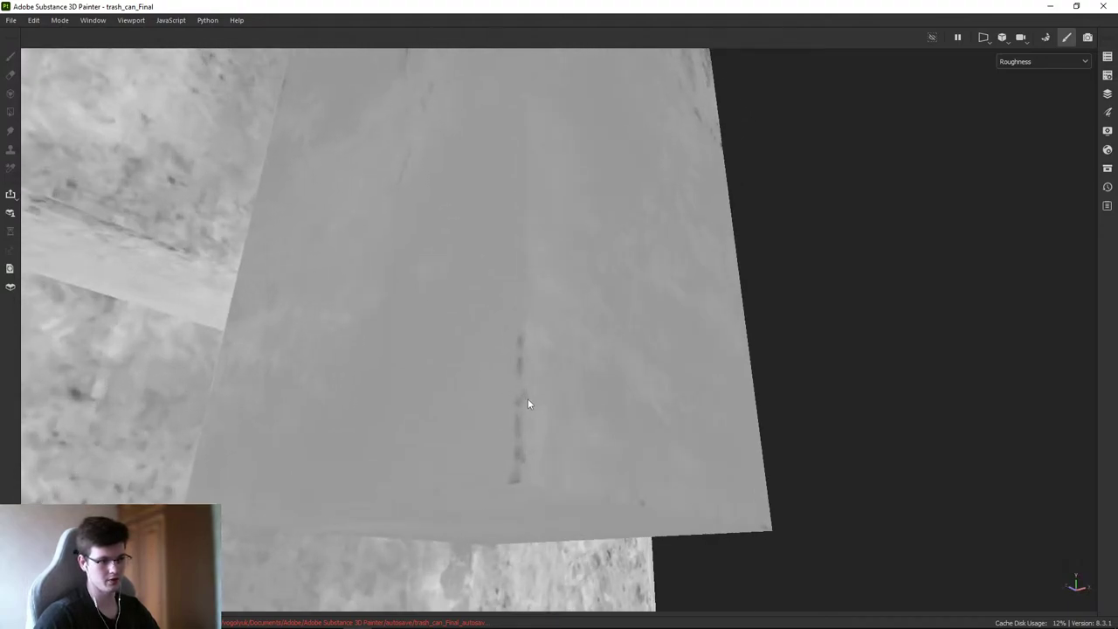
{"action": "scroll", "coordinate": [528, 404], "scroll_direction": "down", "scroll_amount": 5}
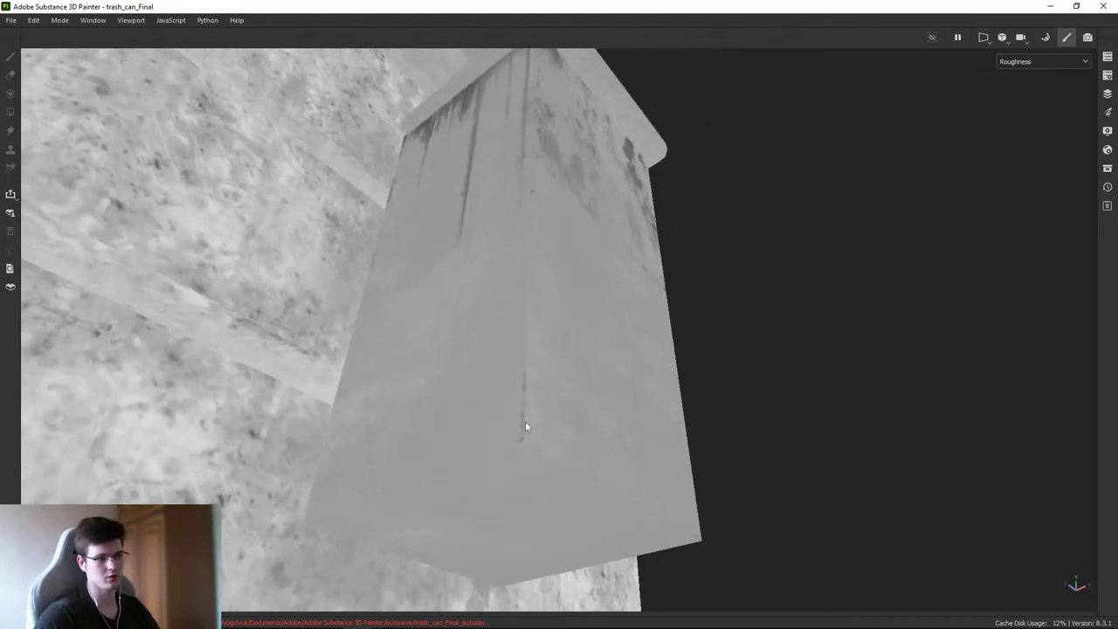
{"action": "left_click_drag", "start_coordinate": [526, 425], "coordinate": [669, 369], "text": "alt"}
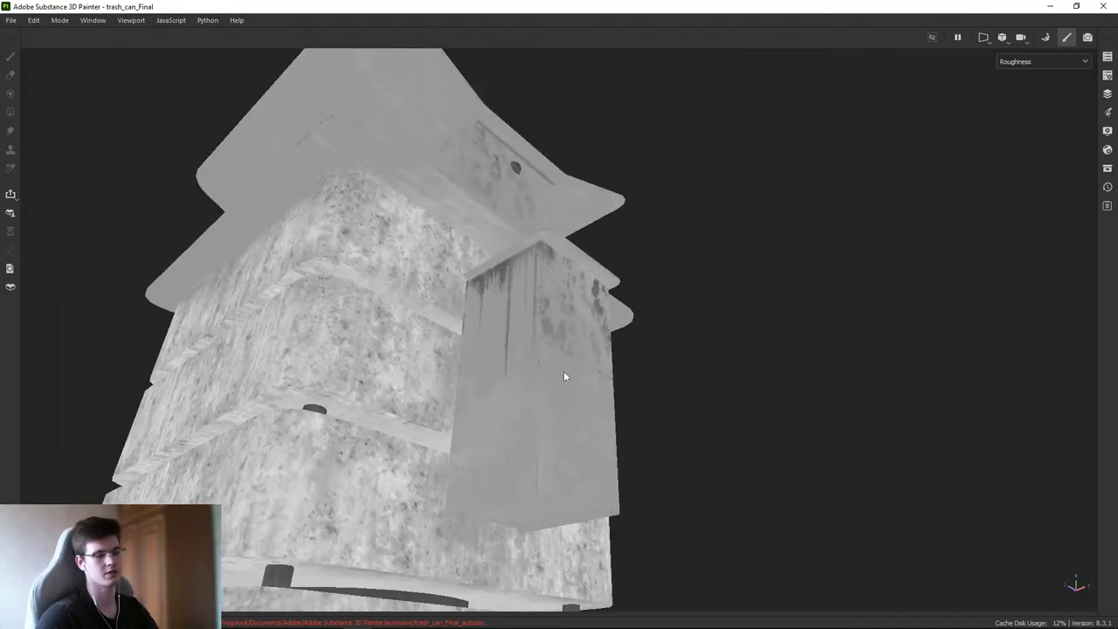
- Capture the screen area around the ashtray box and mark its lower edges and vertical corner with red arrows and lines
{"action": "key", "text": "Print"}
{"action": "left_click_drag", "start_coordinate": [319, 139], "coordinate": [751, 561]}
{"action": "left_click", "coordinate": [762, 482]}
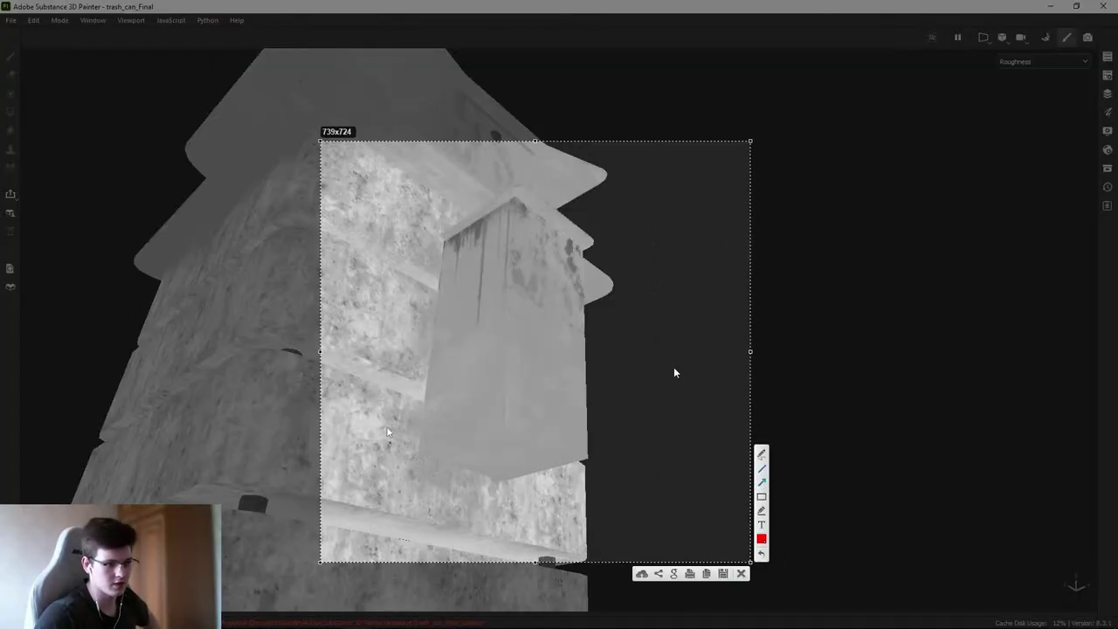
{"action": "left_click_drag", "start_coordinate": [381, 401], "coordinate": [441, 431]}
{"action": "mouse_move", "coordinate": [636, 420]}
{"action": "left_mouse_down"}
{"action": "mouse_move", "coordinate": [555, 439]}
{"action": "mouse_move", "coordinate": [504, 425]}
{"action": "mouse_move", "coordinate": [421, 452]}
{"action": "left_mouse_up"}
{"action": "left_click", "coordinate": [762, 468]}
{"action": "left_click_drag", "start_coordinate": [502, 424], "coordinate": [505, 225]}
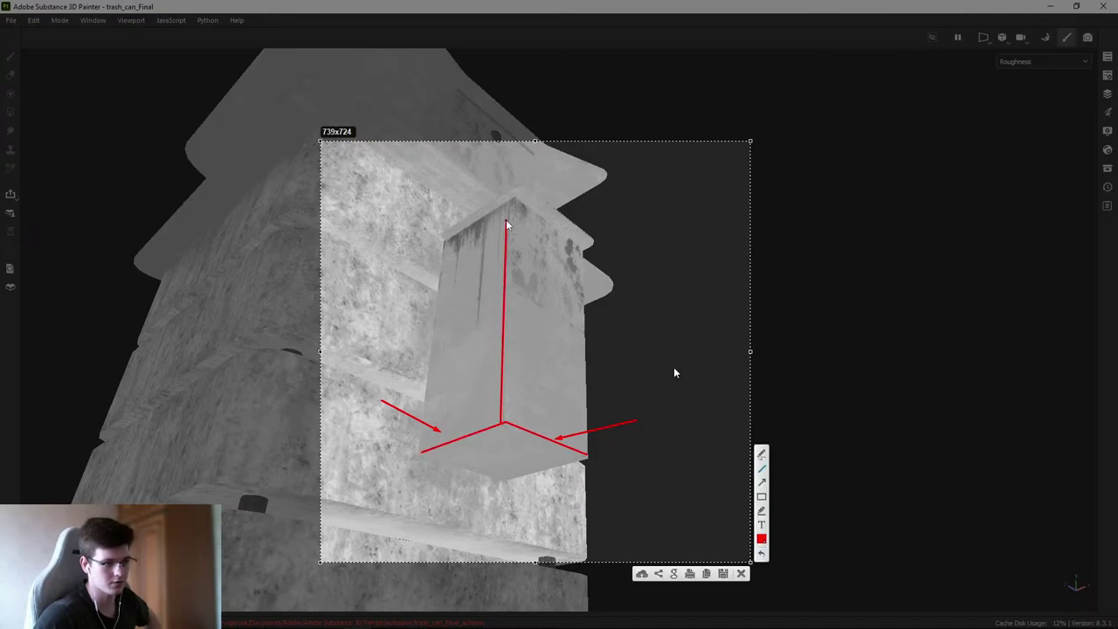
- Undo the red annotations and discard the screen capture
{"action": "key", "text": "ctrl+z"}
{"action": "key", "text": "ctrl+z"}
{"action": "key", "text": "ctrl+z"}
{"action": "key", "text": "ctrl+z"}
{"action": "key", "text": "ctrl+z"}
{"action": "key", "text": "Escape"}
- Compare the edge wear on the ashtray box's lower corner between the base color and roughness channels
{"action": "left_click_drag", "start_coordinate": [673, 373], "coordinate": [542, 472], "text": "alt"}
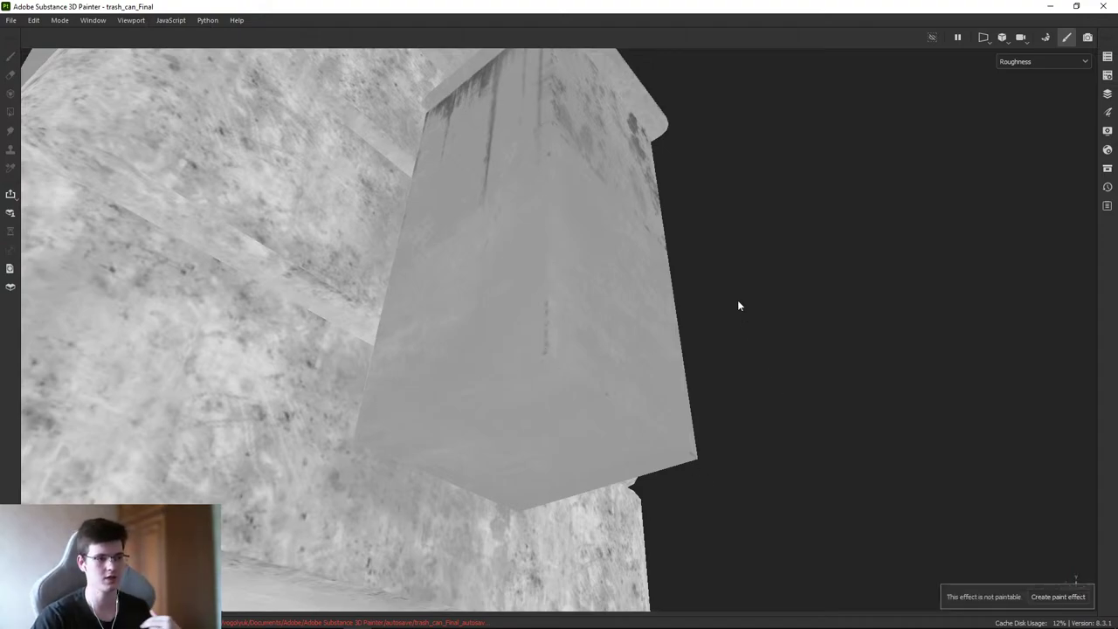
{"action": "mouse_move", "coordinate": [721, 310]}
{"action": "left_mouse_down", "text": "alt"}
{"action": "mouse_move", "coordinate": [724, 336]}
{"action": "mouse_move", "coordinate": [647, 347]}
{"action": "left_mouse_up", "text": "alt"}
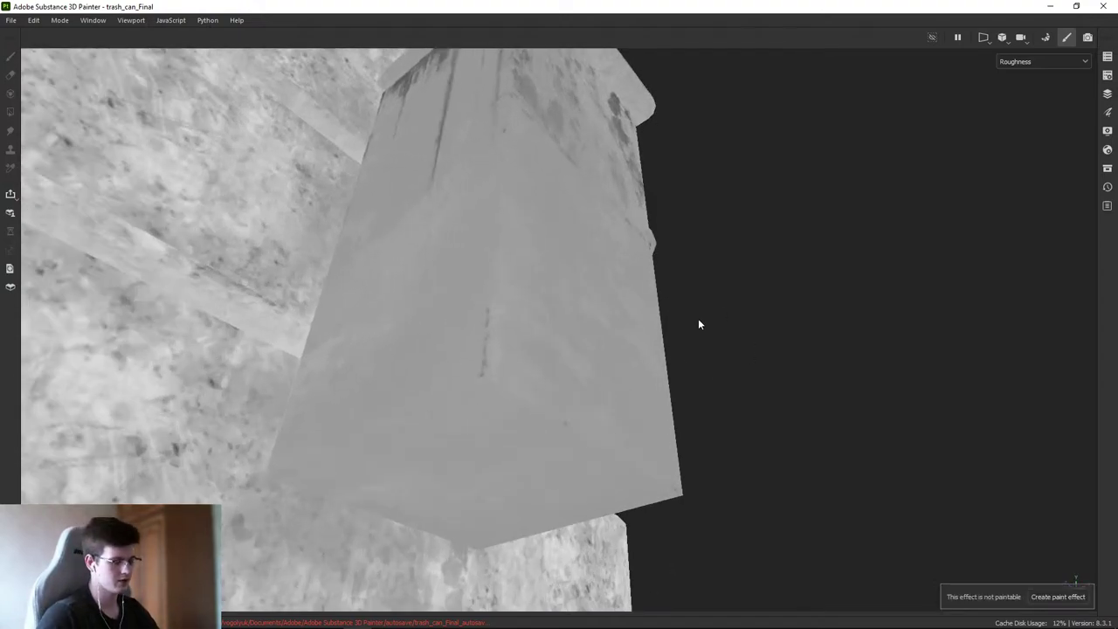
{"action": "key", "text": "c"}
{"action": "key", "text": "c"}
{"action": "key", "text": "c"}
{"action": "left_click_drag", "start_coordinate": [439, 384], "coordinate": [484, 354], "text": "alt"}
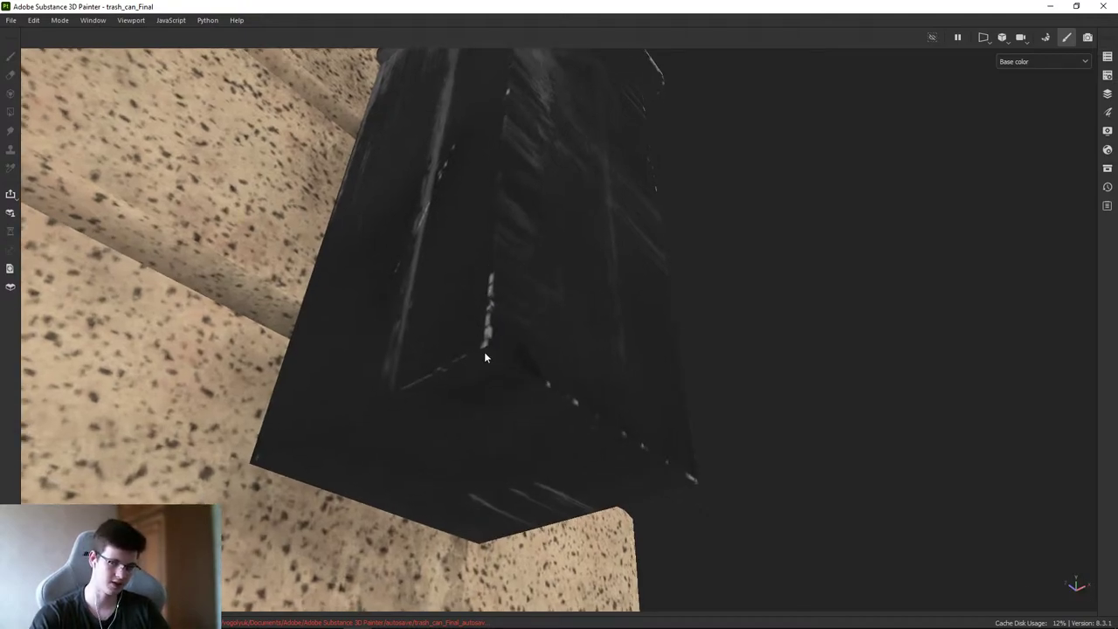
{"action": "key", "text": "c"}
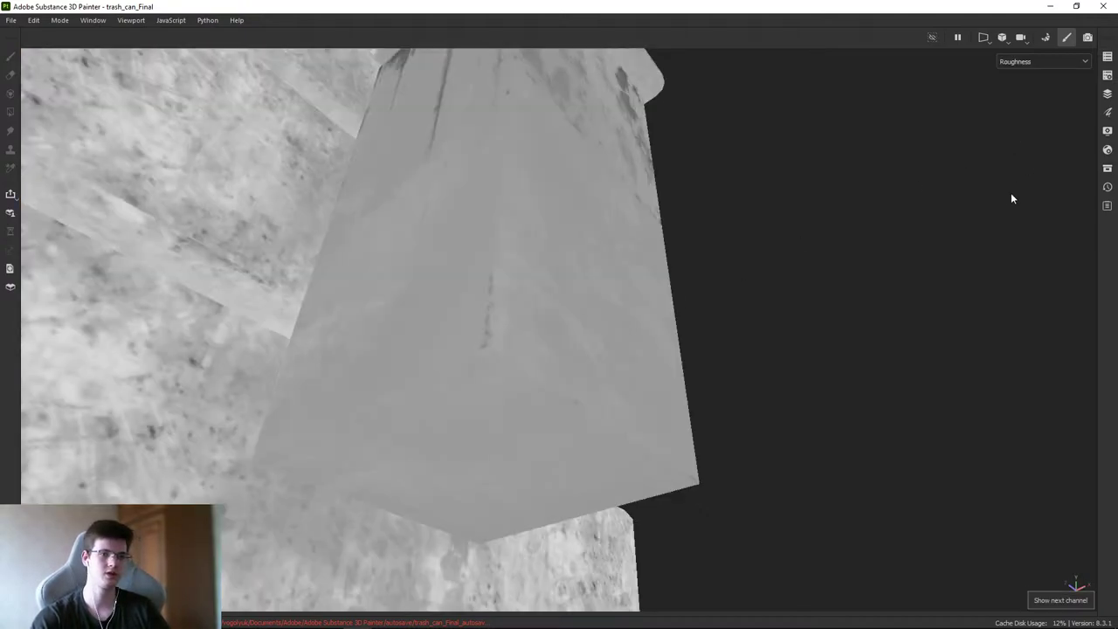
{"action": "left_click_drag", "start_coordinate": [501, 358], "coordinate": [314, 469], "text": "alt"}
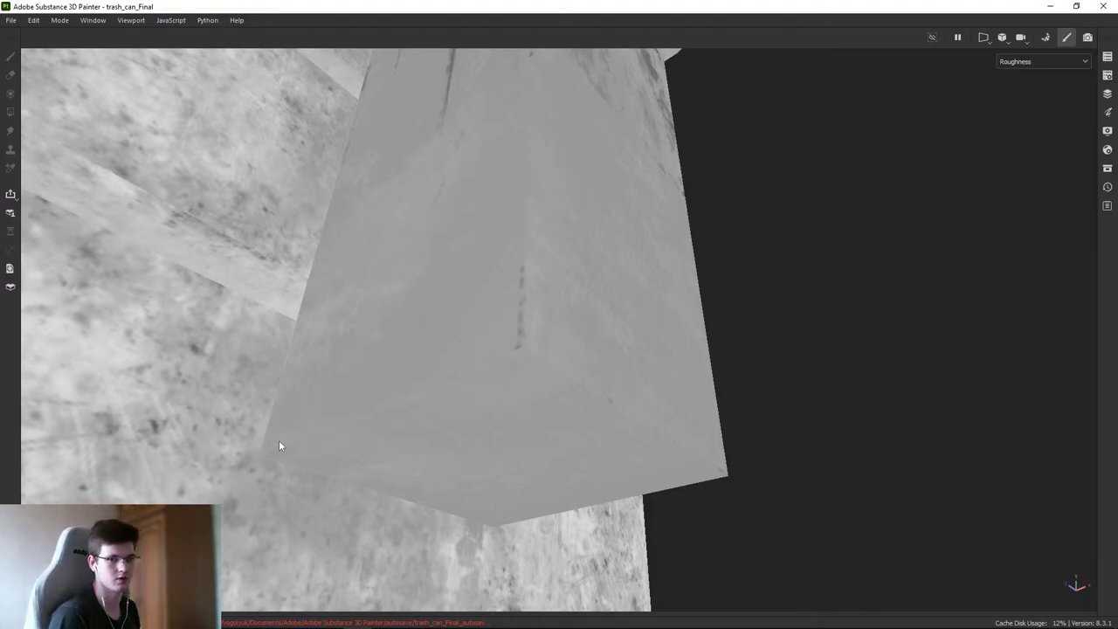
{"action": "left_click_drag", "start_coordinate": [789, 364], "coordinate": [719, 375], "text": "alt"}
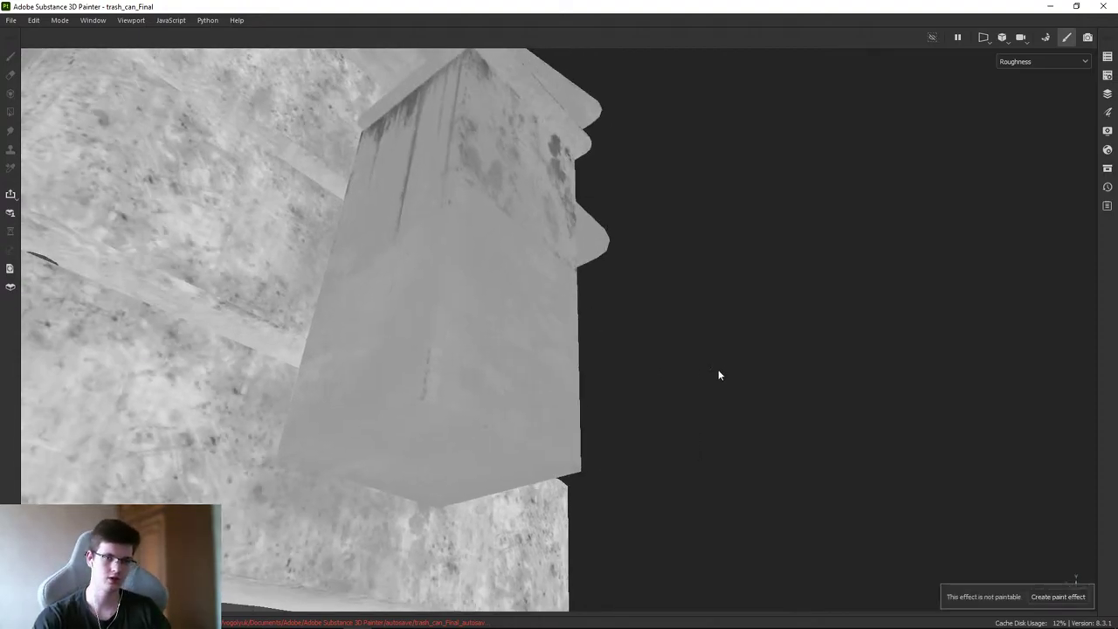
- Check the reference photo of the trash can's metal plate and stone blocks, and return to the model's roughness view
{"action": "scroll", "coordinate": [724, 360], "scroll_direction": "down", "scroll_amount": 1}
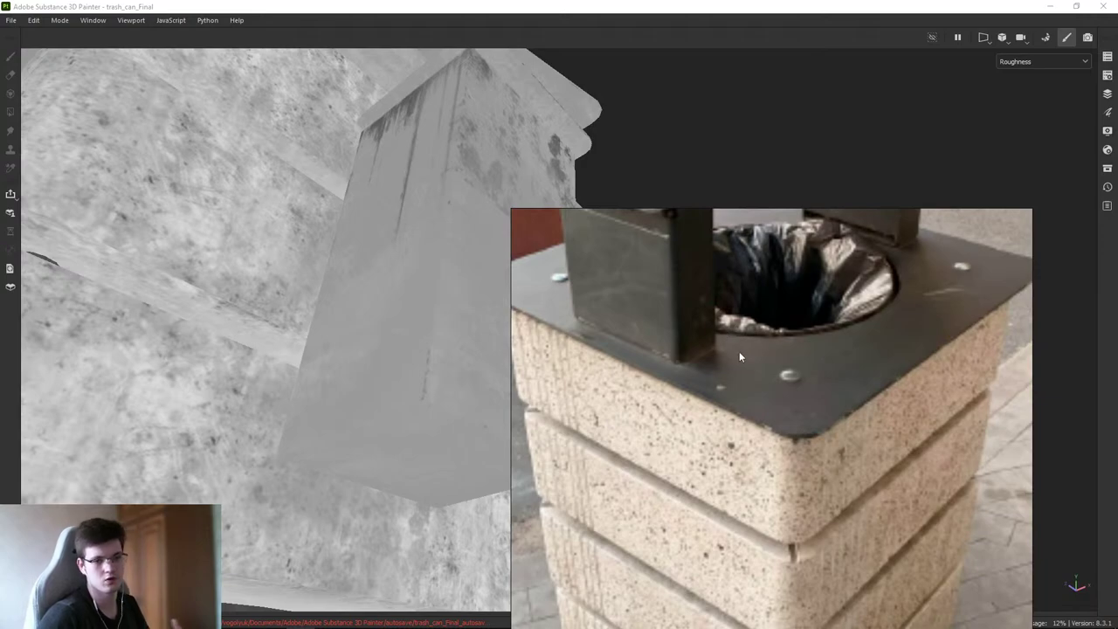
{"action": "scroll", "coordinate": [739, 352], "scroll_direction": "down", "scroll_amount": 1}
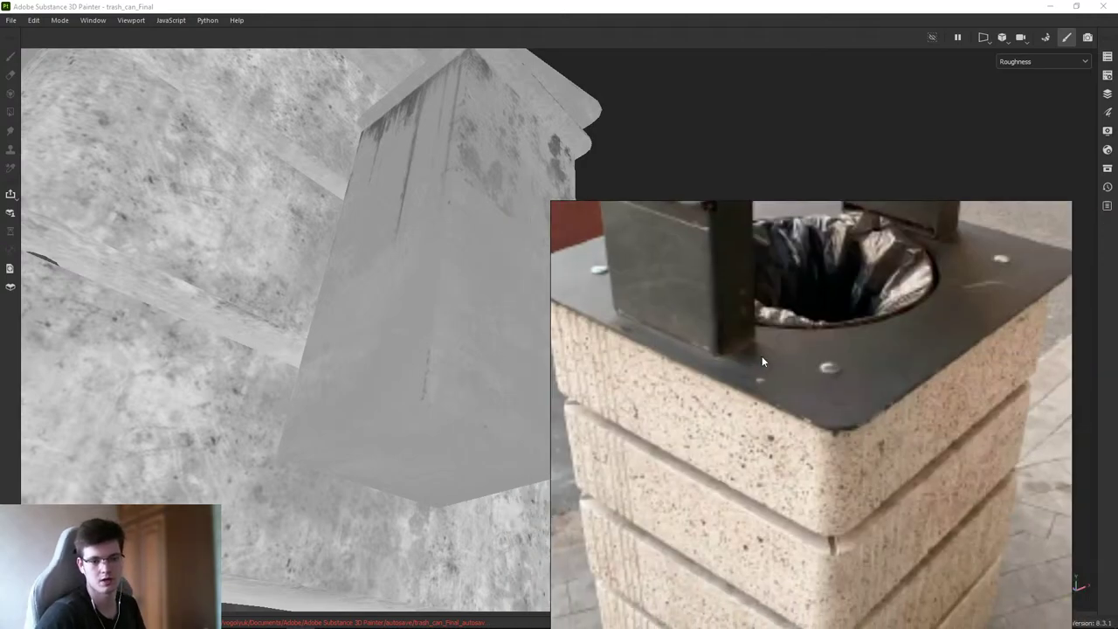
{"action": "key", "text": "Escape"}
{"action": "left_click_drag", "start_coordinate": [745, 362], "coordinate": [263, 282], "text": "alt"}
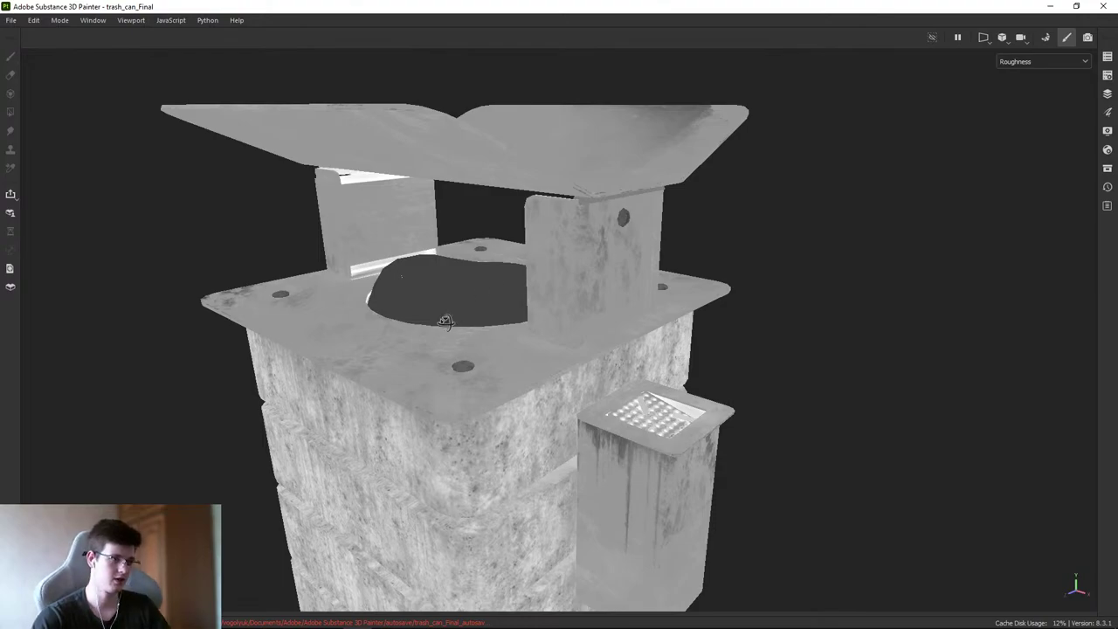
- Examine the roughness variation on the metal top plate, the whole bin and a stone block's corner
{"action": "left_click_drag", "start_coordinate": [446, 322], "coordinate": [489, 350], "text": "alt"}
{"action": "right_click_drag", "start_coordinate": [489, 349], "coordinate": [482, 387], "text": "alt"}
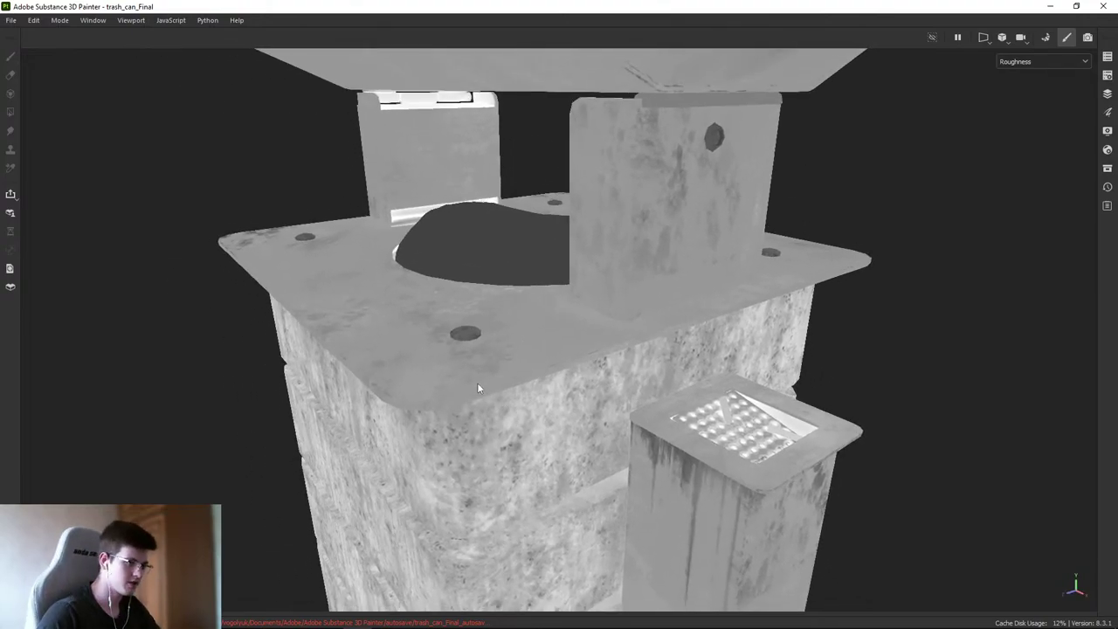
{"action": "left_click_drag", "start_coordinate": [482, 387], "coordinate": [581, 329], "text": "alt"}
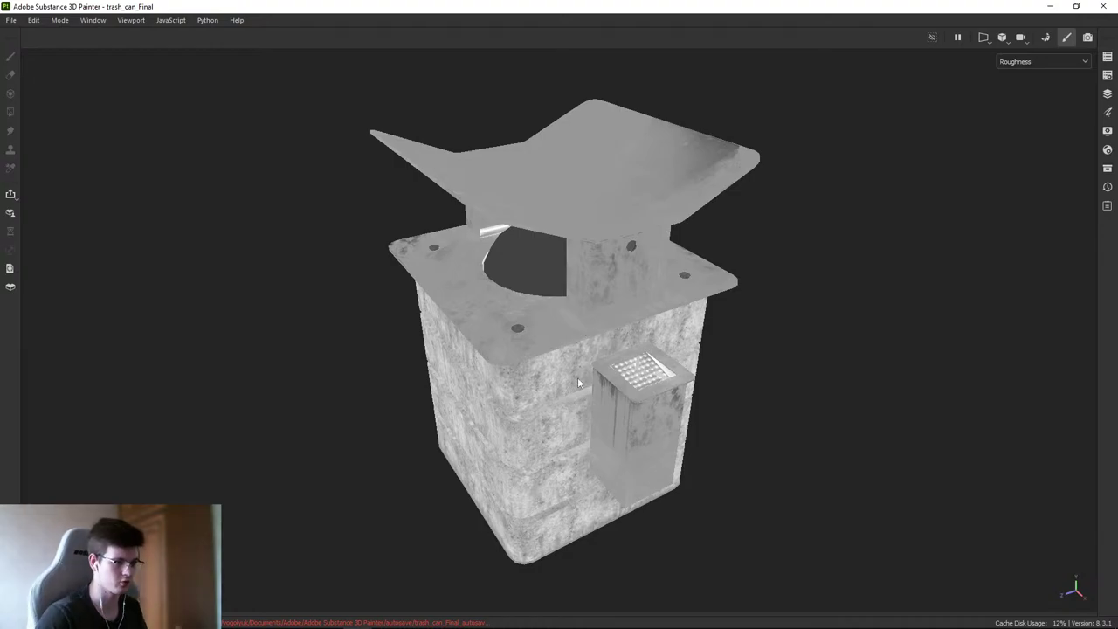
{"action": "right_click_drag", "start_coordinate": [577, 378], "coordinate": [851, 399], "text": "alt"}
{"action": "left_click_drag", "start_coordinate": [852, 398], "coordinate": [626, 278], "text": "alt"}
{"action": "scroll", "coordinate": [594, 382], "scroll_direction": "up", "scroll_amount": 5}
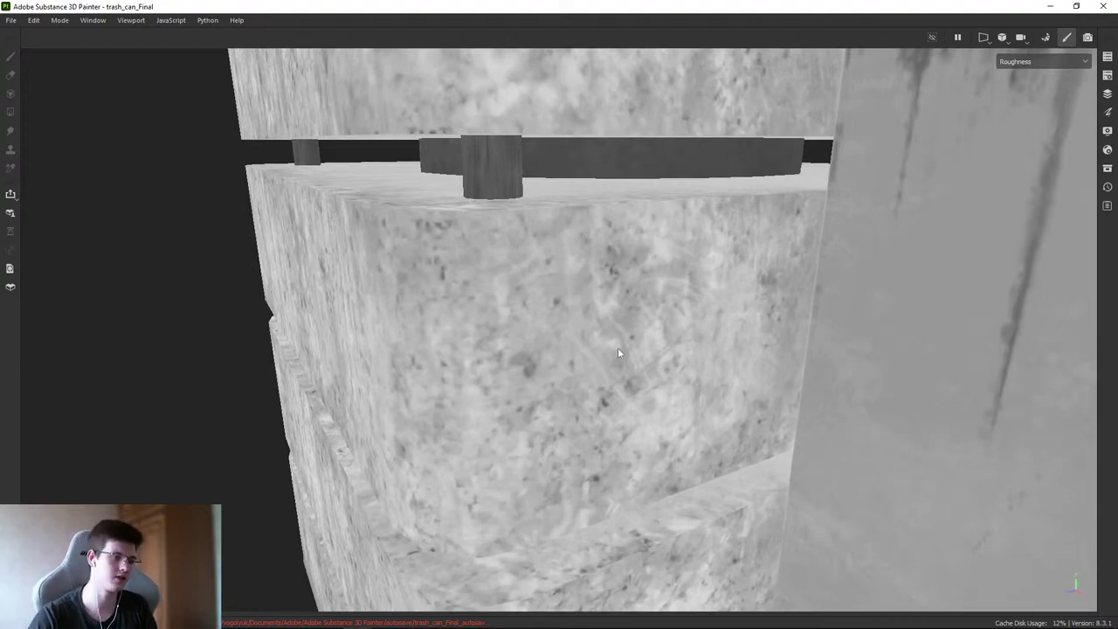
{"action": "scroll", "coordinate": [618, 352], "scroll_direction": "down", "scroll_amount": 6}
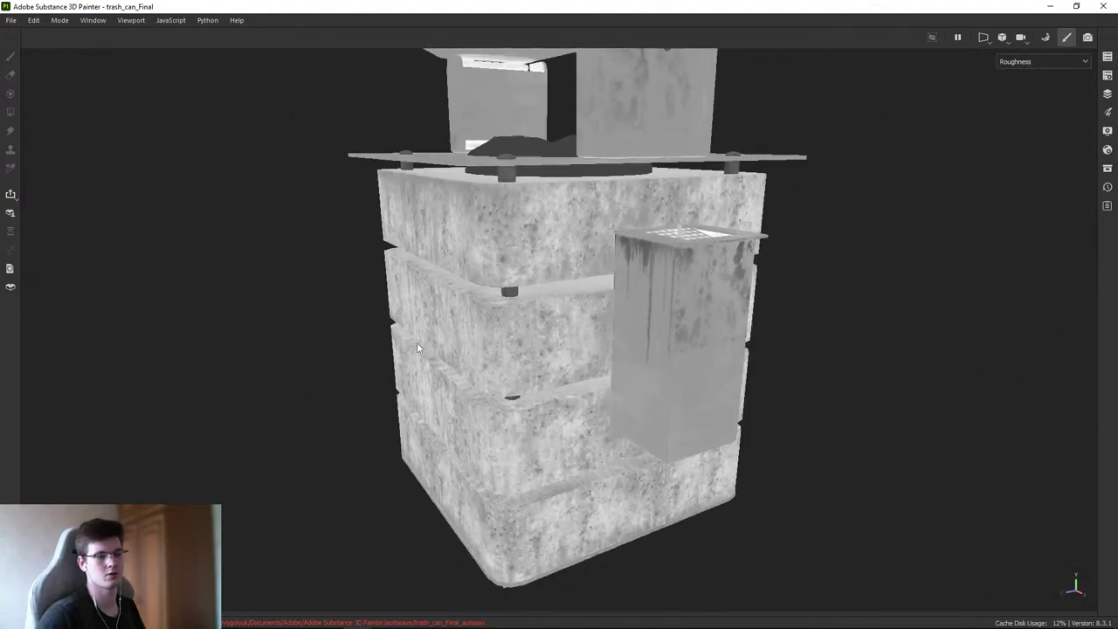
- Examine the roughness of the top plate's surface around the bin opening from above
{"action": "mouse_move", "coordinate": [272, 251]}
{"action": "left_mouse_down", "text": "alt"}
{"action": "mouse_move", "coordinate": [456, 237]}
{"action": "mouse_move", "coordinate": [489, 277]}
{"action": "mouse_move", "coordinate": [500, 234]}
{"action": "left_mouse_up", "text": "alt"}
{"action": "scroll", "coordinate": [489, 277], "scroll_direction": "up", "scroll_amount": 6}
{"action": "scroll", "coordinate": [500, 234], "scroll_direction": "down", "scroll_amount": 5}
{"action": "left_click_drag", "start_coordinate": [484, 305], "coordinate": [460, 292], "text": "alt"}
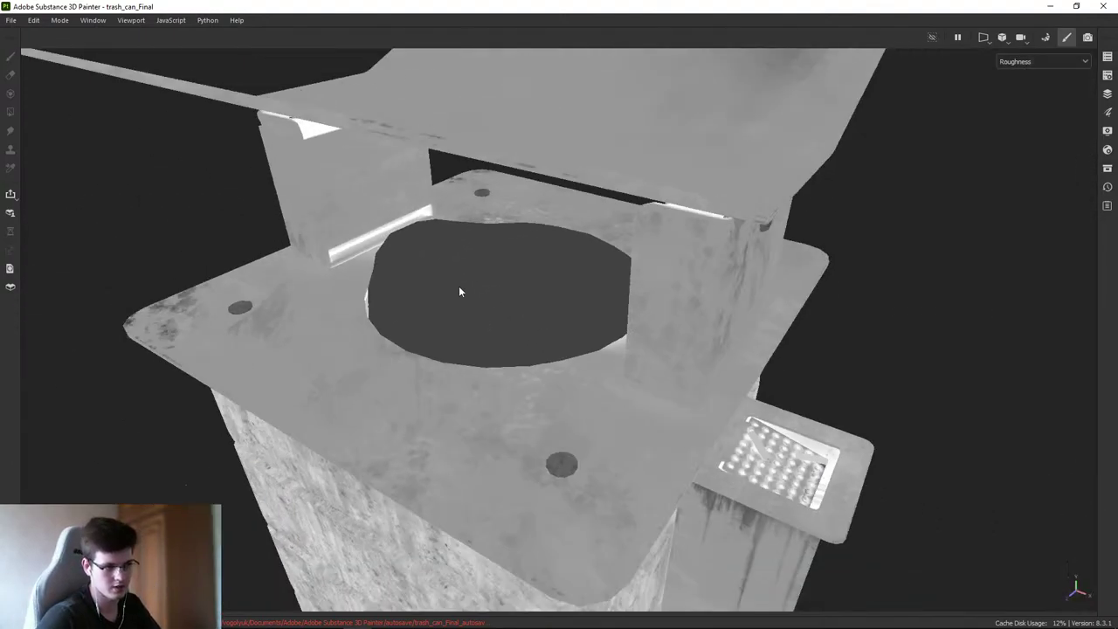
{"action": "scroll", "coordinate": [686, 359], "scroll_direction": "down", "scroll_amount": 5}
{"action": "scroll", "coordinate": [687, 383], "scroll_direction": "up", "scroll_amount": 3}
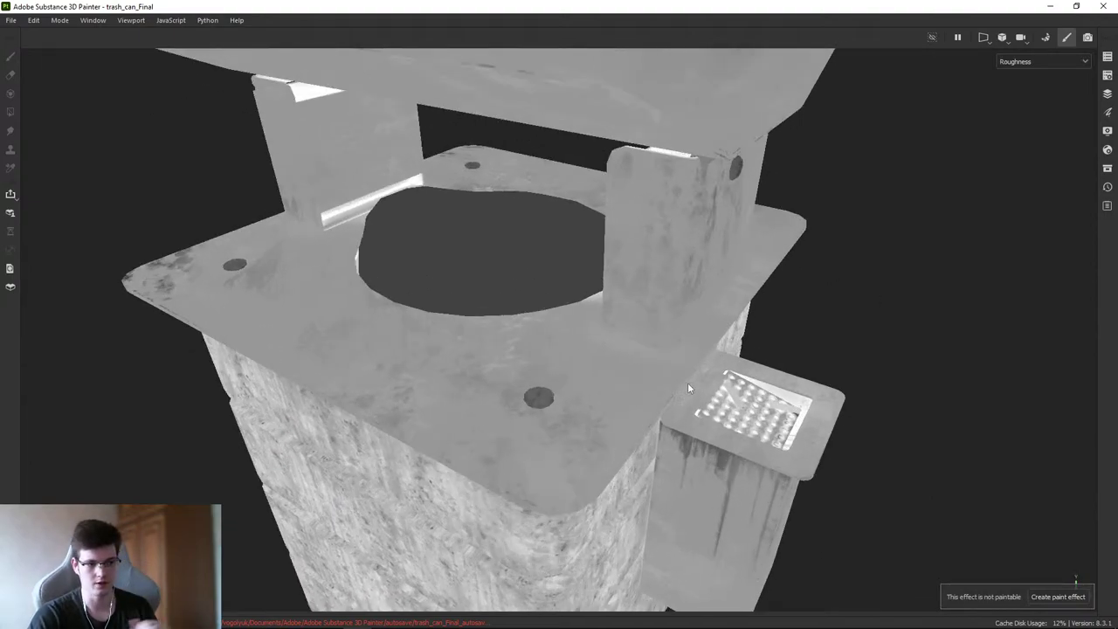
- Examine the roughness of the ashtray's leak stains and the upper surface of the bent metal roof
{"action": "scroll", "coordinate": [688, 382], "scroll_direction": "down", "scroll_amount": 3}
{"action": "scroll", "coordinate": [602, 388], "scroll_direction": "up", "scroll_amount": 6}
{"action": "left_click_drag", "start_coordinate": [602, 388], "coordinate": [650, 388], "text": "alt"}
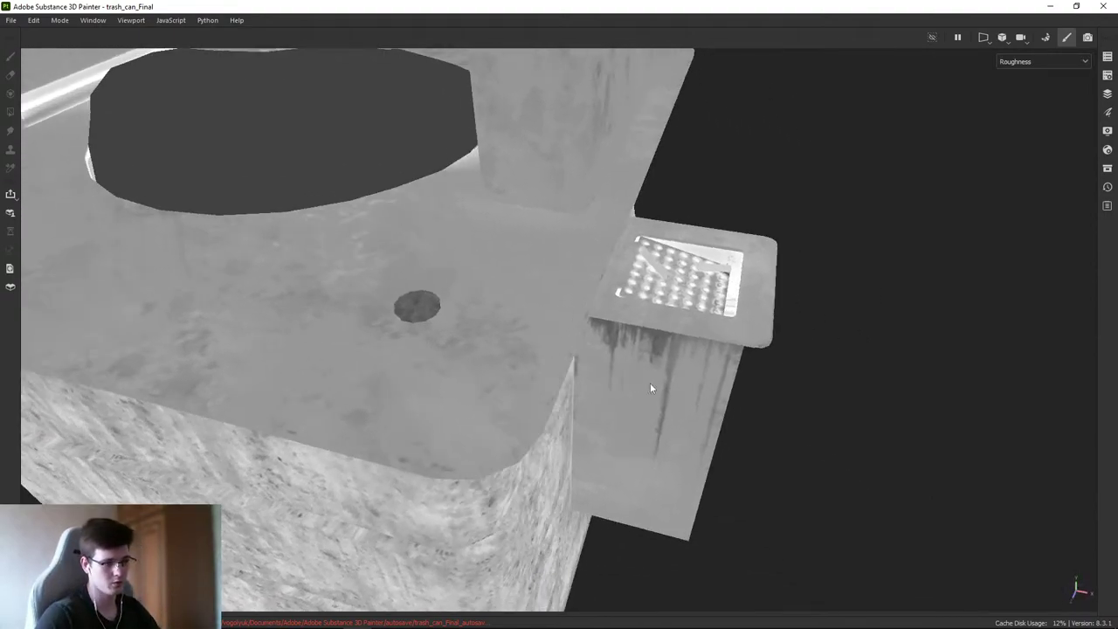
{"action": "left_click_drag", "start_coordinate": [512, 302], "coordinate": [529, 320], "text": "alt"}
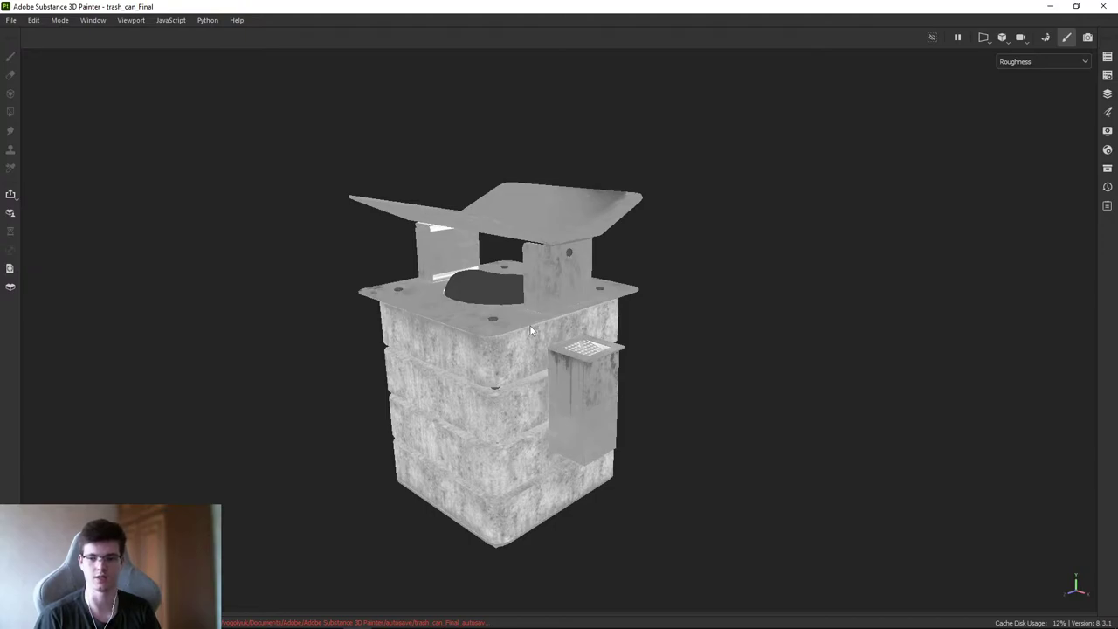
{"action": "mouse_move", "coordinate": [690, 321]}
{"action": "left_mouse_down", "text": "alt"}
{"action": "mouse_move", "coordinate": [592, 332]}
{"action": "mouse_move", "coordinate": [612, 282]}
{"action": "mouse_move", "coordinate": [501, 190]}
{"action": "left_mouse_up", "text": "alt"}
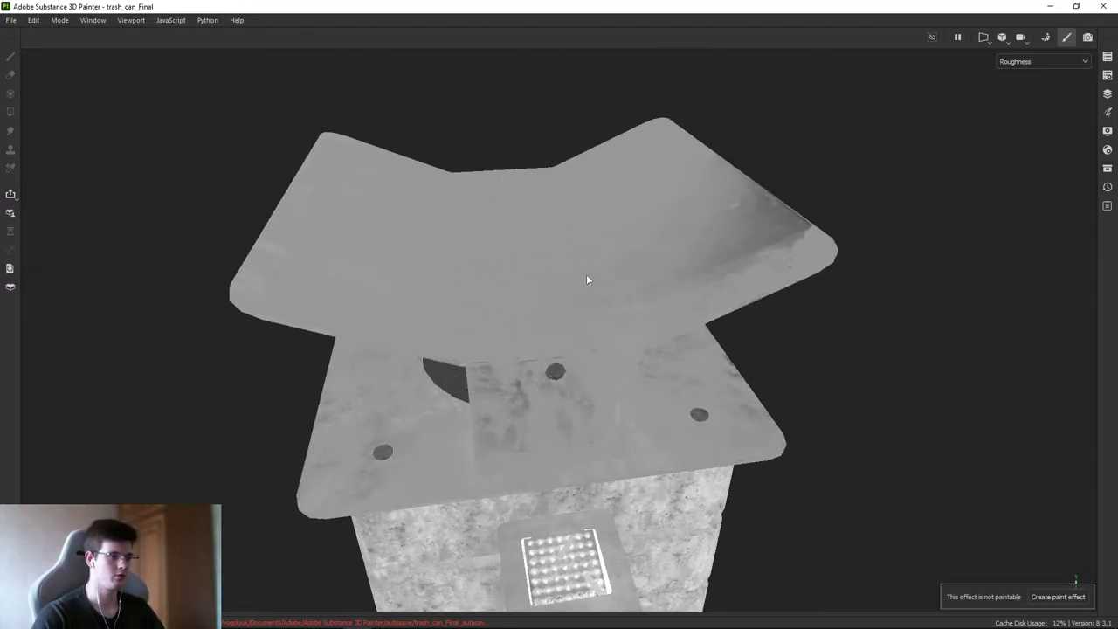
{"action": "left_click_drag", "start_coordinate": [587, 279], "coordinate": [527, 387], "text": "alt"}
- Display the metallic channel and inspect the metal parts, stone blocks, bin bag and cigarettes
{"action": "key", "text": "c"}
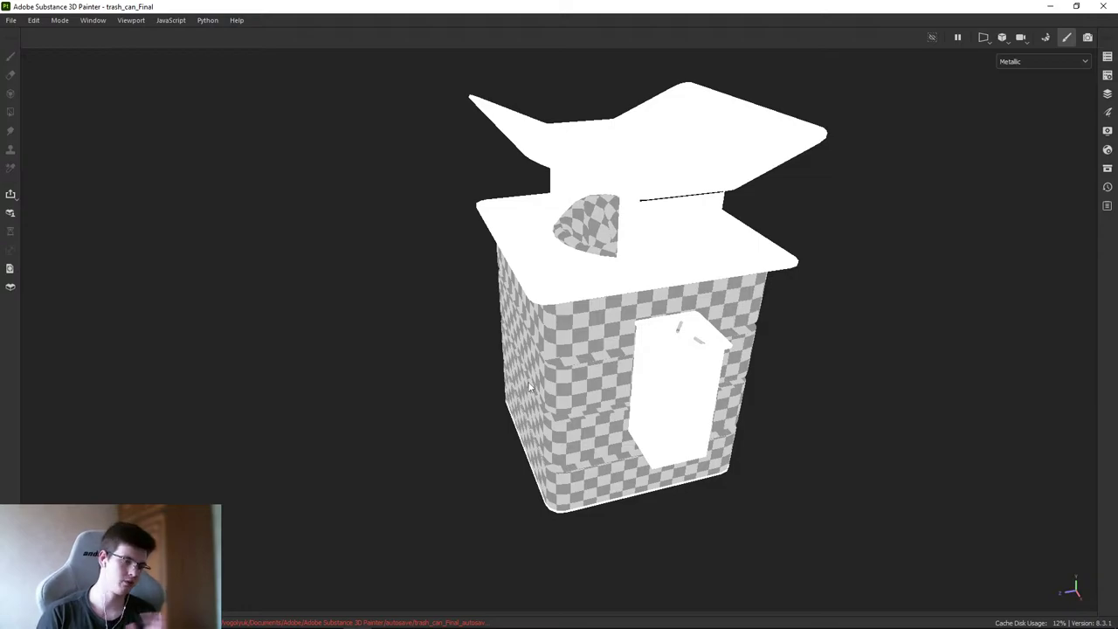
{"action": "scroll", "coordinate": [676, 374], "scroll_direction": "up", "scroll_amount": 5}
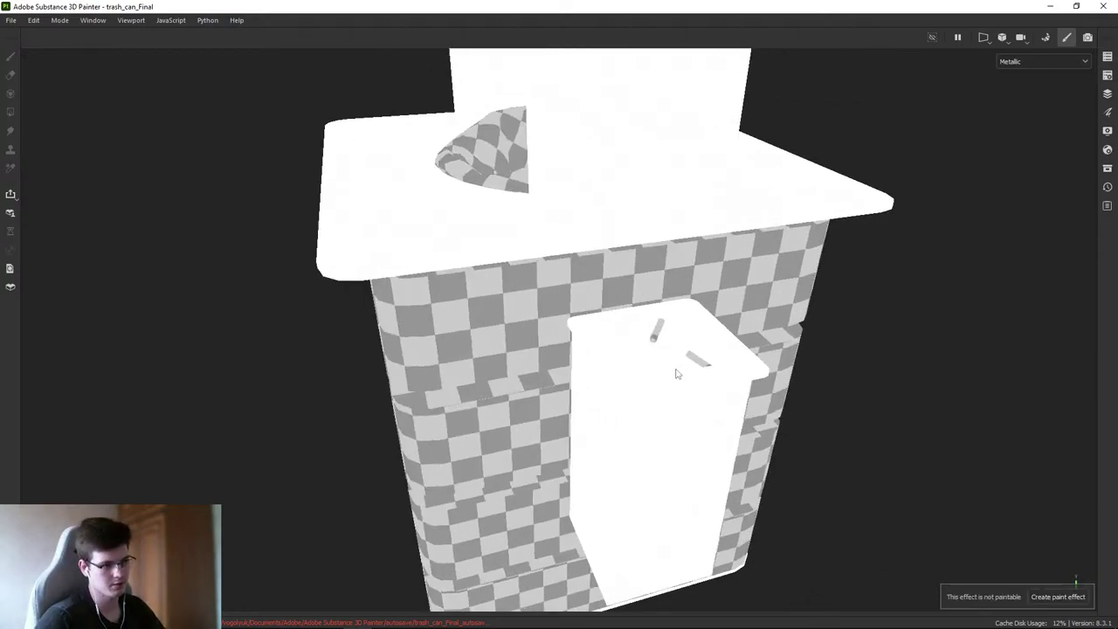
{"action": "scroll", "coordinate": [681, 363], "scroll_direction": "down", "scroll_amount": 1}
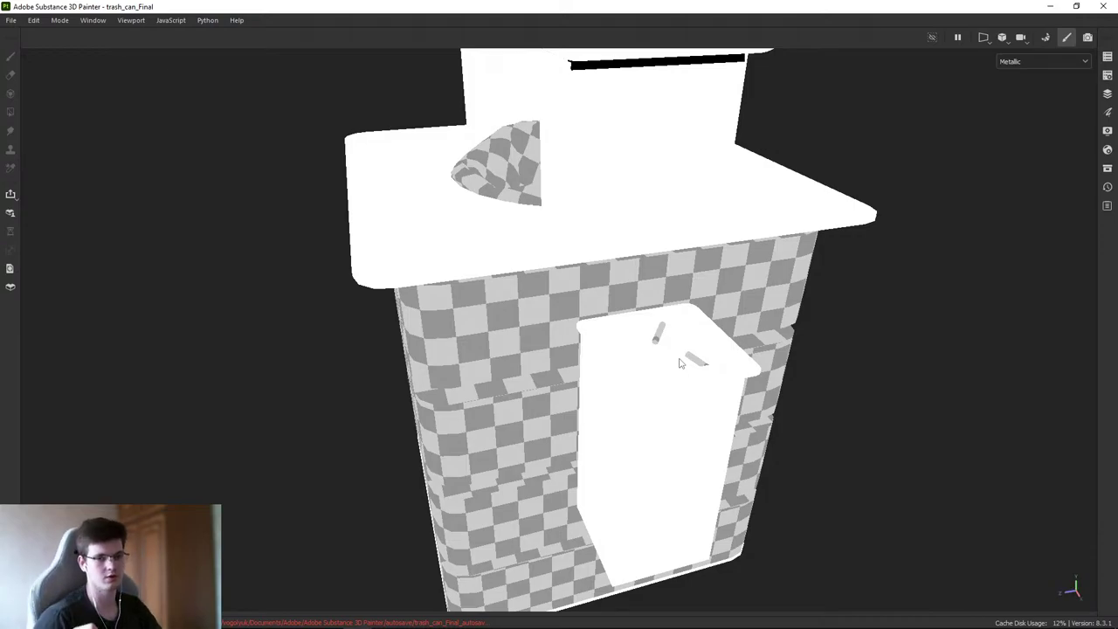
{"action": "left_click_drag", "start_coordinate": [680, 362], "coordinate": [777, 375], "text": "alt"}
{"action": "scroll", "coordinate": [518, 210], "scroll_direction": "down", "scroll_amount": 2}
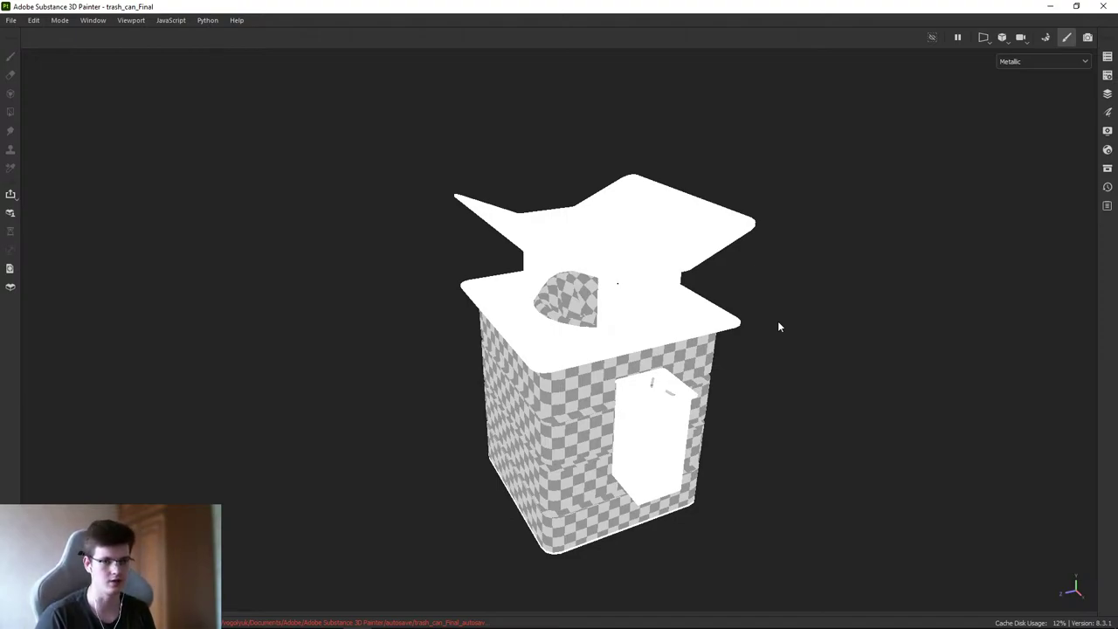
{"action": "scroll", "coordinate": [792, 299], "scroll_direction": "up", "scroll_amount": 2}
- Switch back to the full material view and rotate the environment lighting to brighten the metal surfaces
{"action": "key", "text": "m"}
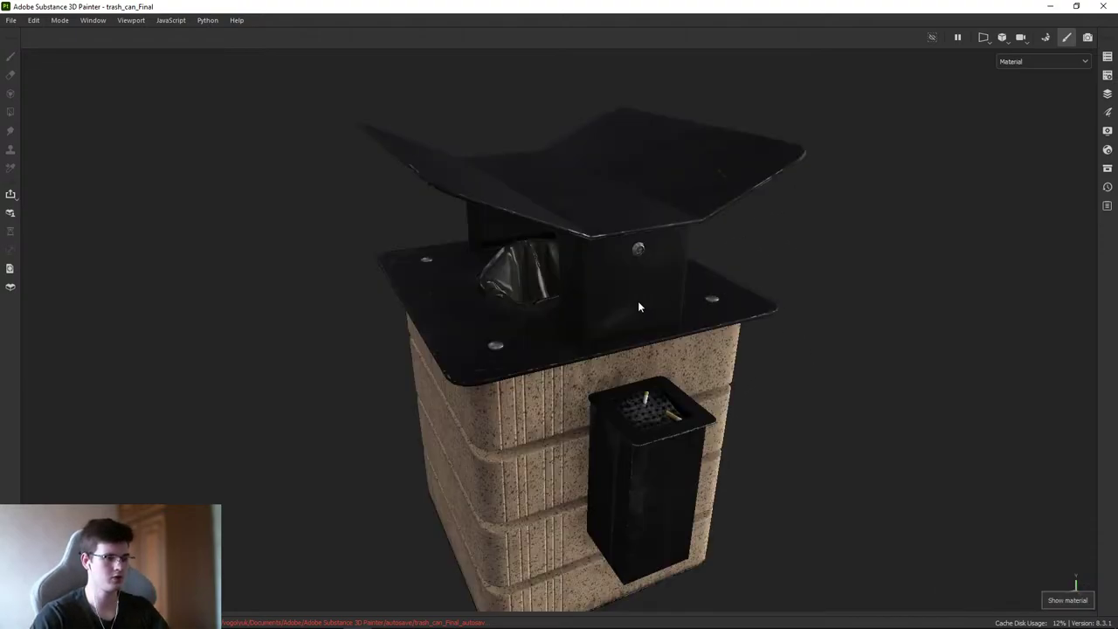
{"action": "scroll", "coordinate": [636, 371], "scroll_direction": "up", "scroll_amount": 5}
{"action": "right_click_drag", "start_coordinate": [636, 370], "coordinate": [915, 372], "text": "shift"}
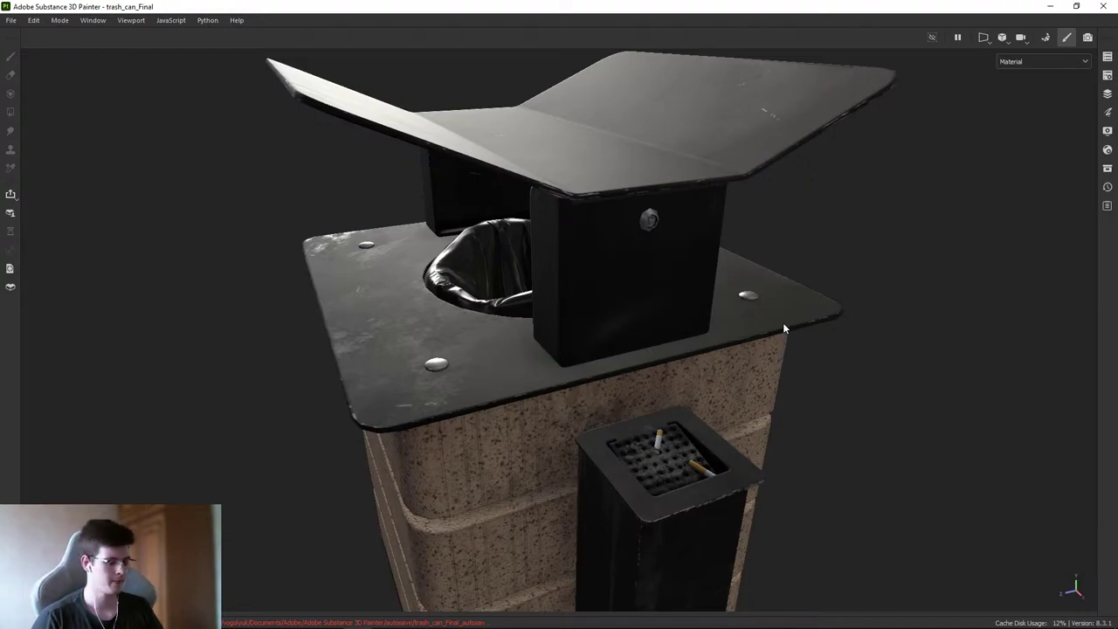
- Restore the side panels, add the PBR Validate (Metallic Roughness) filter above the Sharpen layer, and frame the whole bin
{"action": "key", "text": "Tab"}
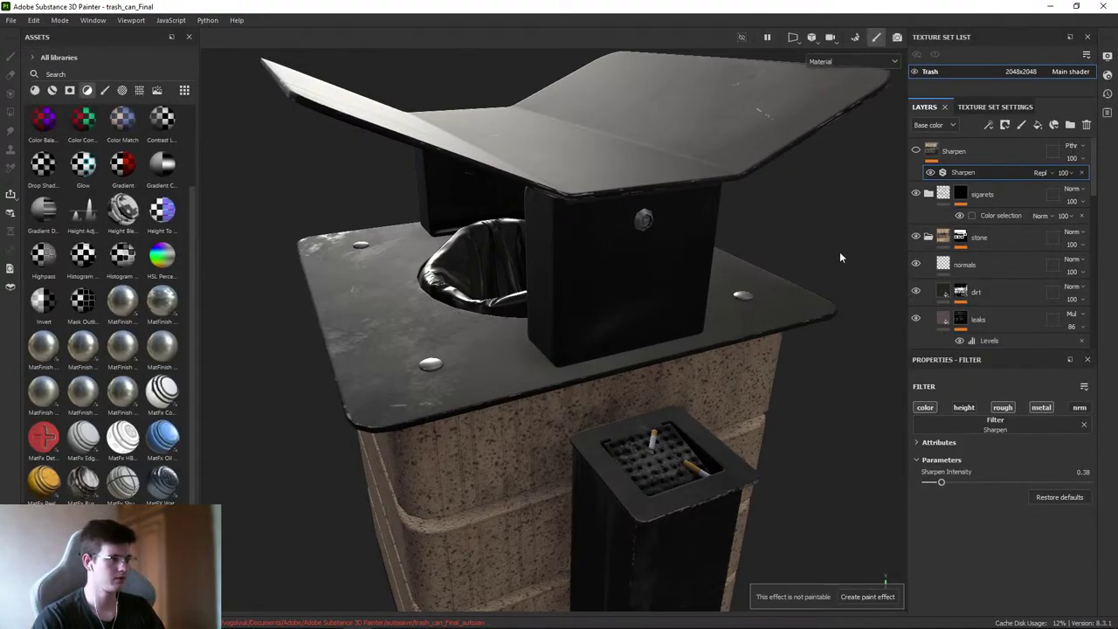
{"action": "left_click_drag", "start_coordinate": [122, 524], "coordinate": [996, 153]}
{"action": "key", "text": "f"}
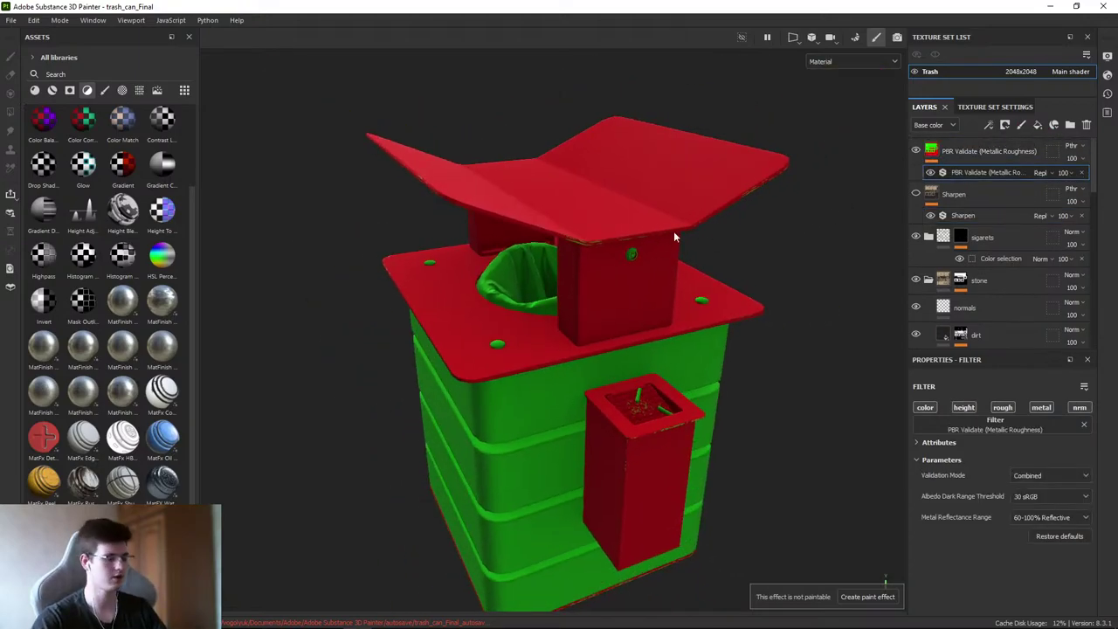
- Collapse the stone folder, then hide and restore the chrome folder to check its effect on the PBR validation colors
{"action": "left_click_drag", "start_coordinate": [674, 231], "coordinate": [622, 350], "text": "alt"}
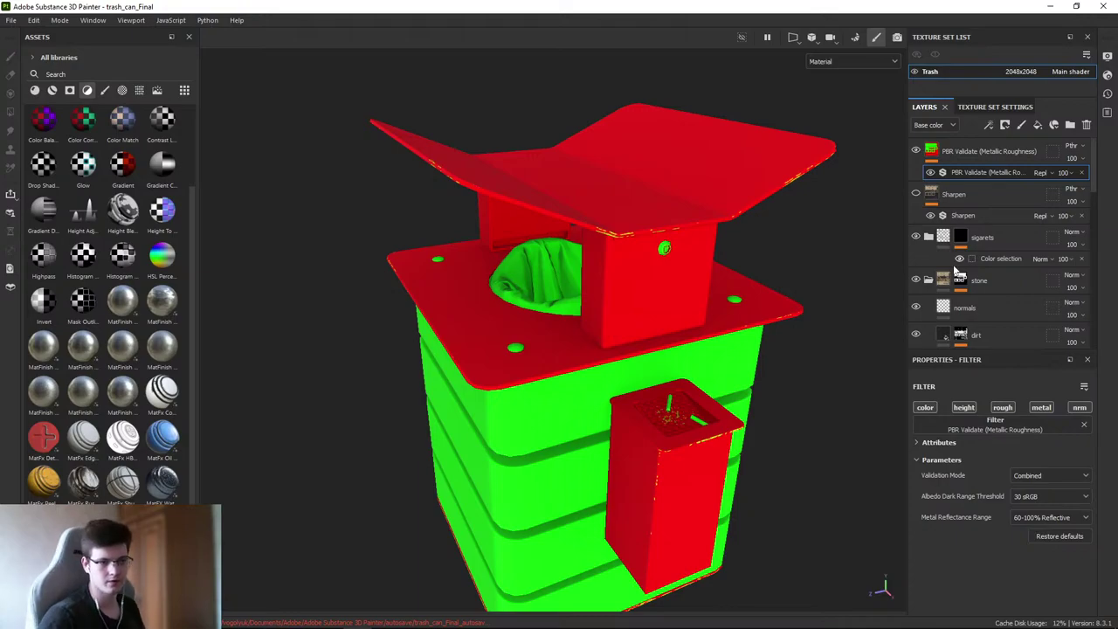
{"action": "scroll", "coordinate": [996, 262], "scroll_direction": "down", "scroll_amount": 3}
{"action": "left_click", "coordinate": [928, 176]}
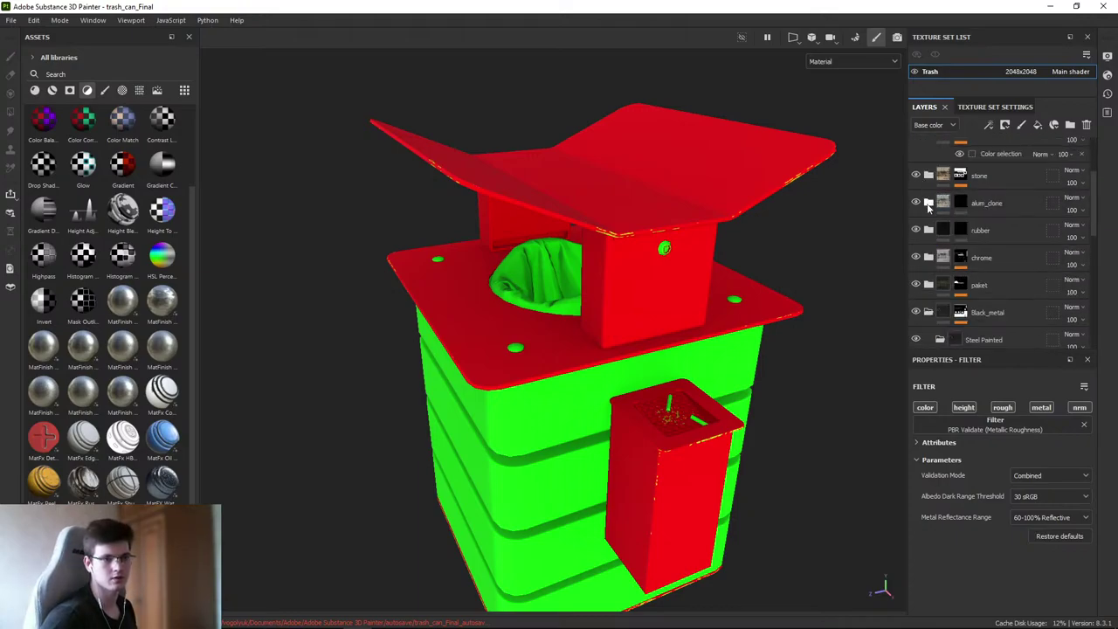
{"action": "left_click", "coordinate": [916, 259]}
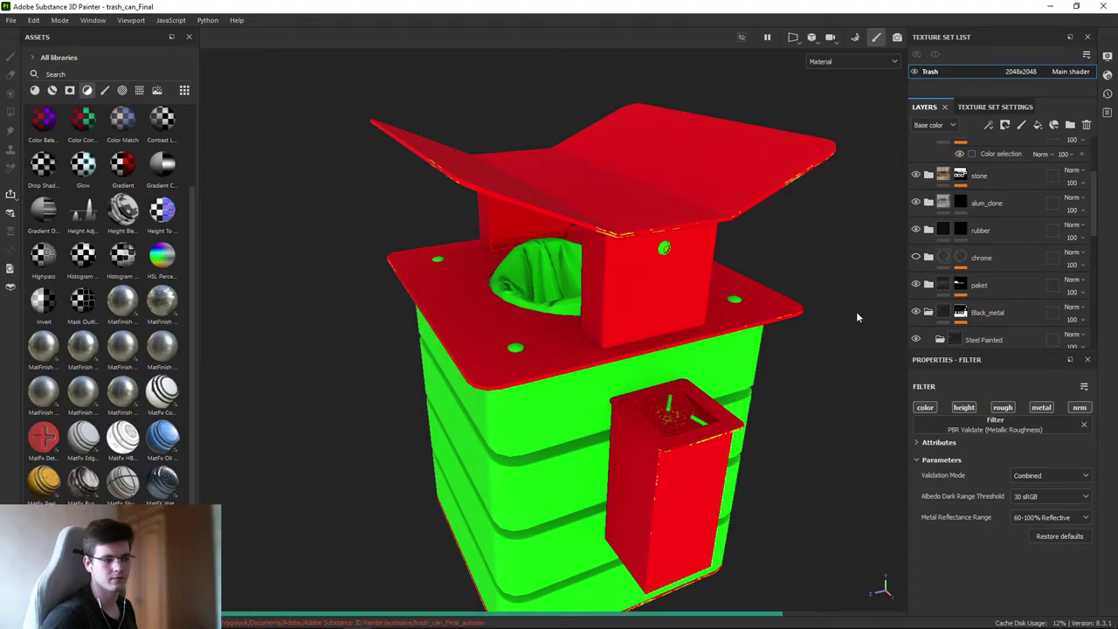
{"action": "scroll", "coordinate": [856, 311], "scroll_direction": "down", "scroll_amount": 3}
{"action": "scroll", "coordinate": [799, 290], "scroll_direction": "up", "scroll_amount": 4}
{"action": "left_click", "coordinate": [917, 257]}
{"action": "scroll", "coordinate": [961, 262], "scroll_direction": "down", "scroll_amount": 1}
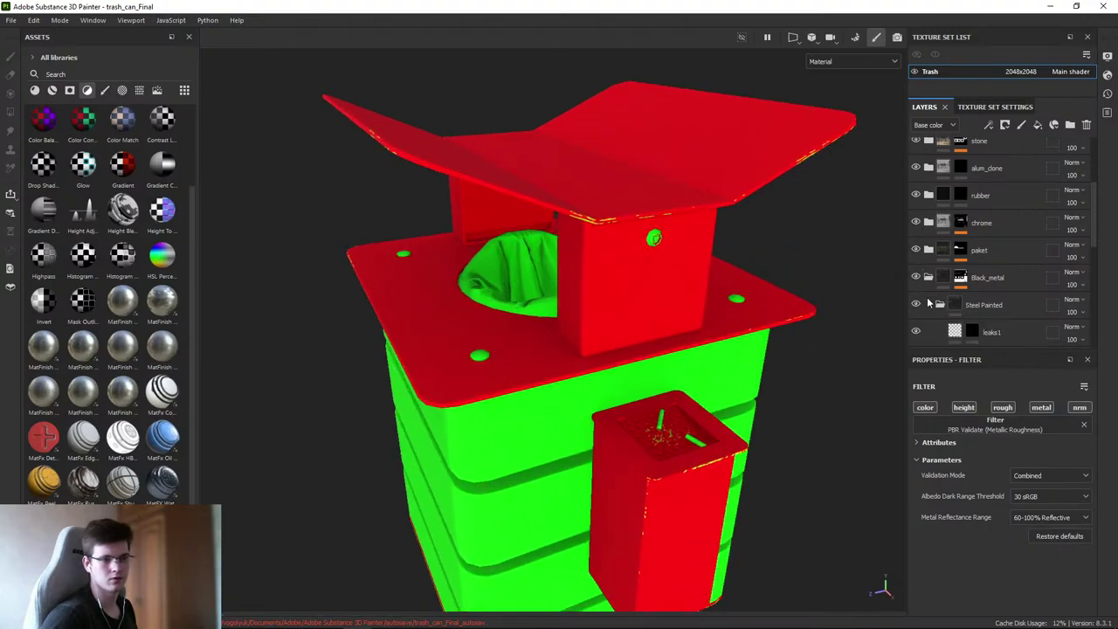
- Select the base color layer in the Steel Painted folder and switch its color channel off and on to compare the validation
{"action": "left_click", "coordinate": [940, 304]}
{"action": "scroll", "coordinate": [978, 262], "scroll_direction": "down", "scroll_amount": 2}
{"action": "scroll", "coordinate": [970, 262], "scroll_direction": "down", "scroll_amount": 4}
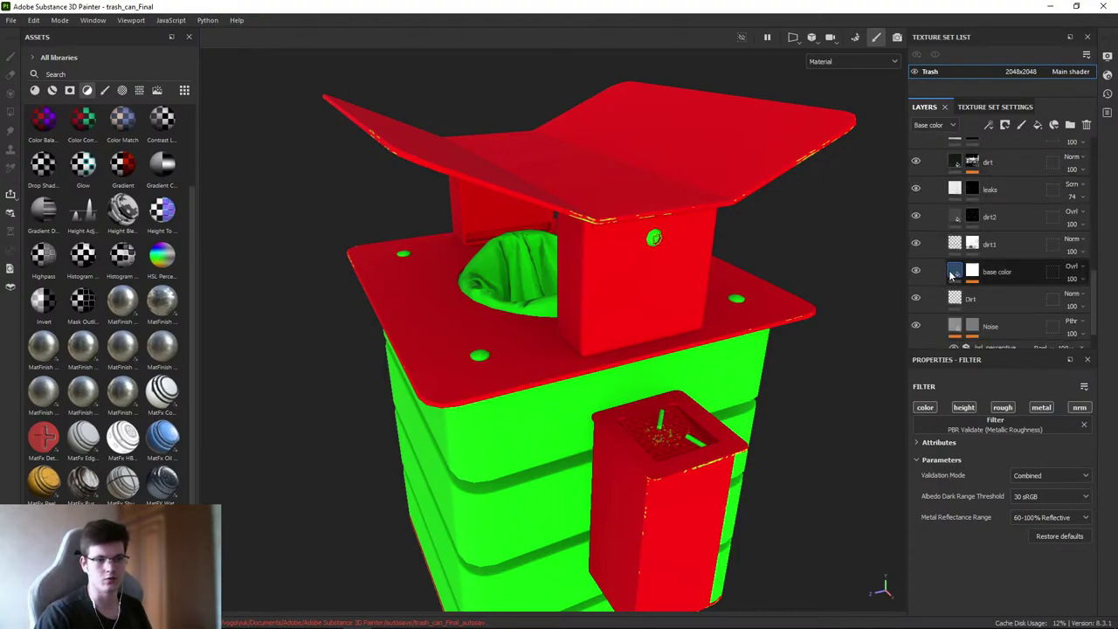
{"action": "left_click", "coordinate": [942, 261]}
{"action": "scroll", "coordinate": [940, 515], "scroll_direction": "down", "scroll_amount": 1}
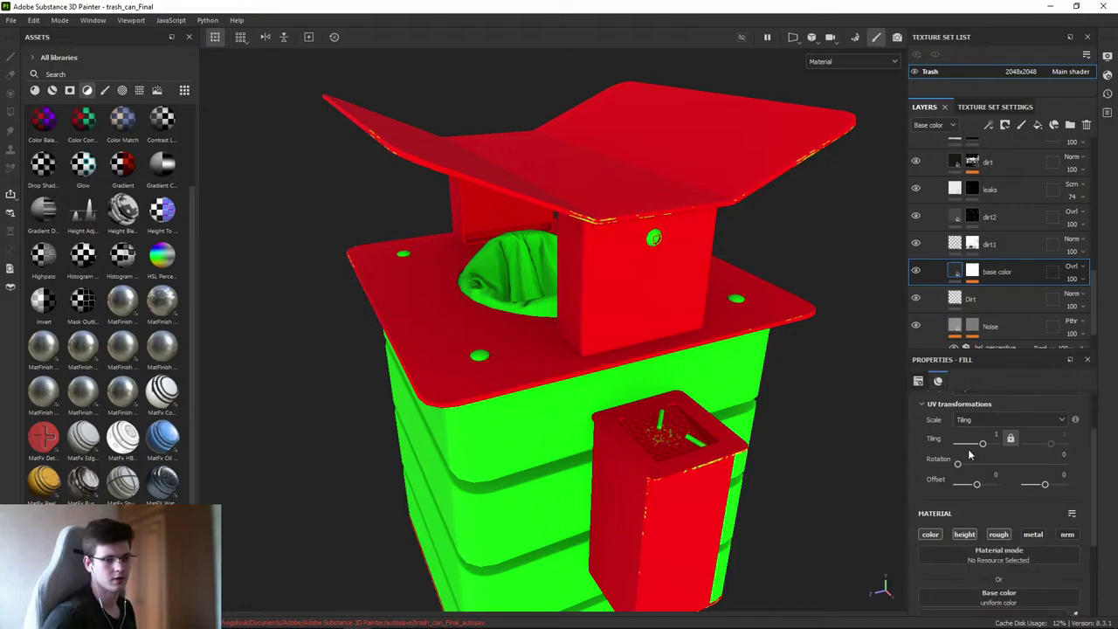
{"action": "left_click", "coordinate": [930, 534]}
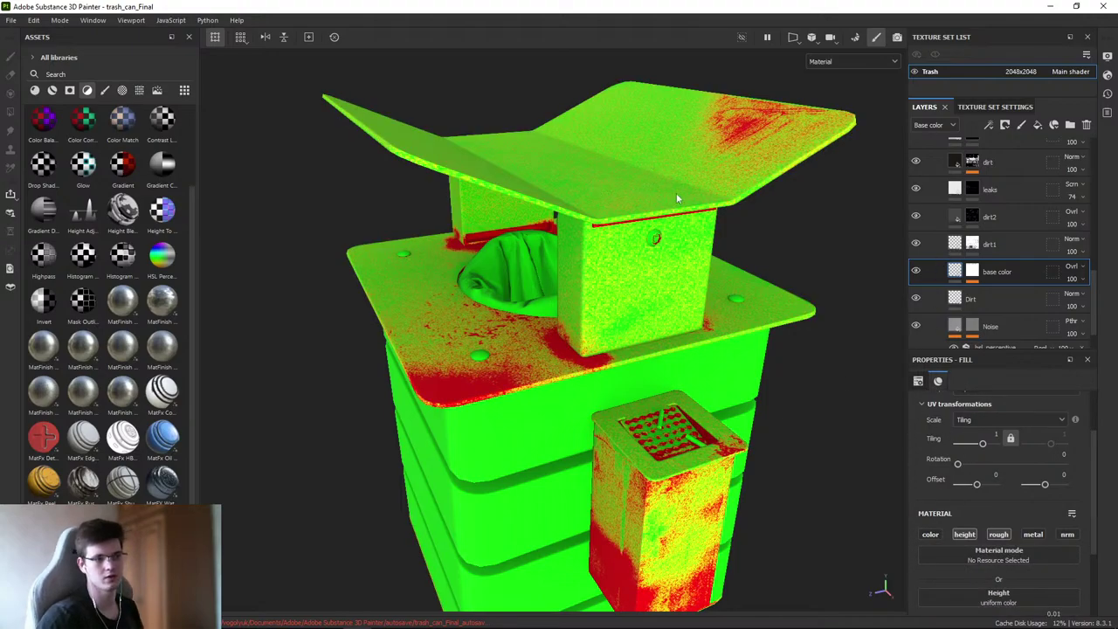
{"action": "scroll", "coordinate": [961, 288], "scroll_direction": "down", "scroll_amount": 1}
{"action": "left_click", "coordinate": [930, 533]}
{"action": "scroll", "coordinate": [978, 487], "scroll_direction": "down", "scroll_amount": 2}
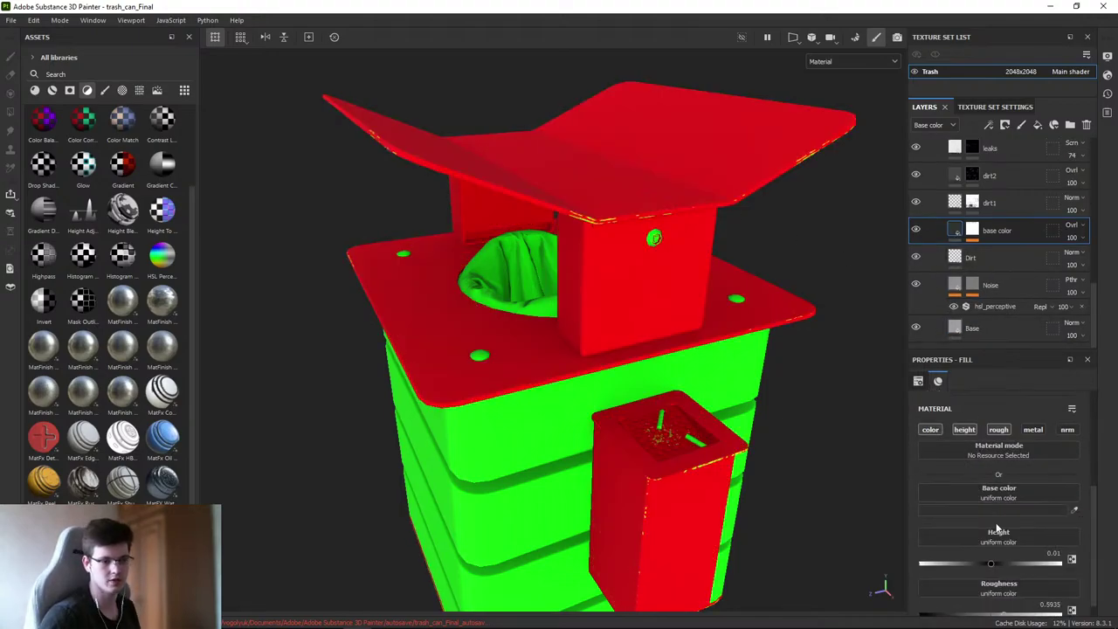
- Try lighter neutral greys between B1B1B1 and C1C1C1 on the painted steel's base color layer, ending at BBBBBB
{"action": "left_click", "coordinate": [978, 495]}
{"action": "left_click_drag", "start_coordinate": [884, 468], "coordinate": [870, 402]}
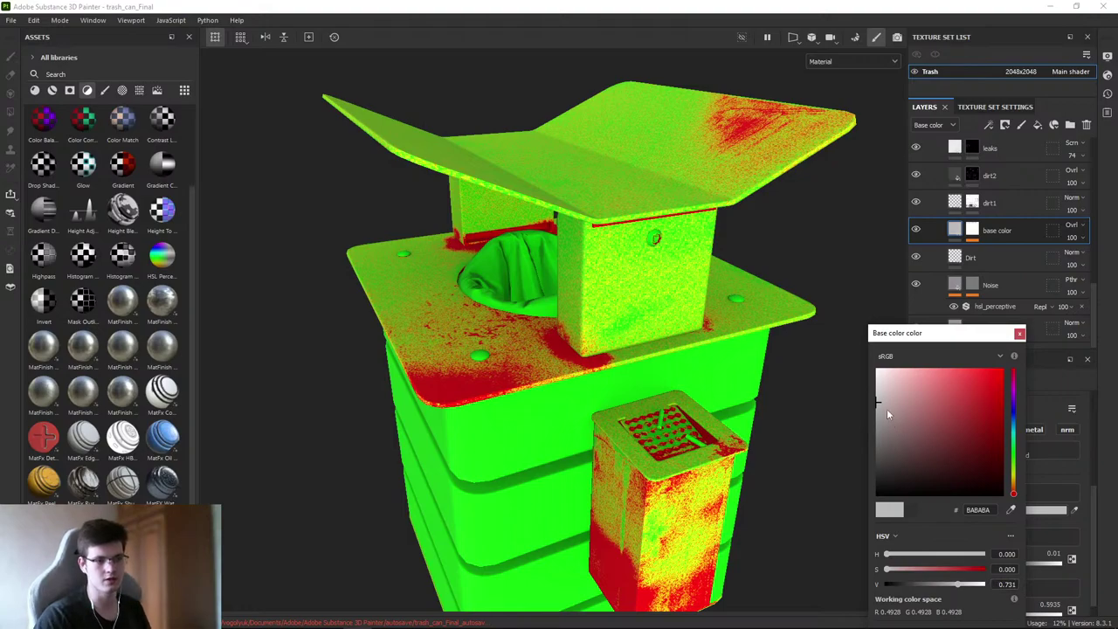
{"action": "left_click_drag", "start_coordinate": [878, 403], "coordinate": [859, 407]}
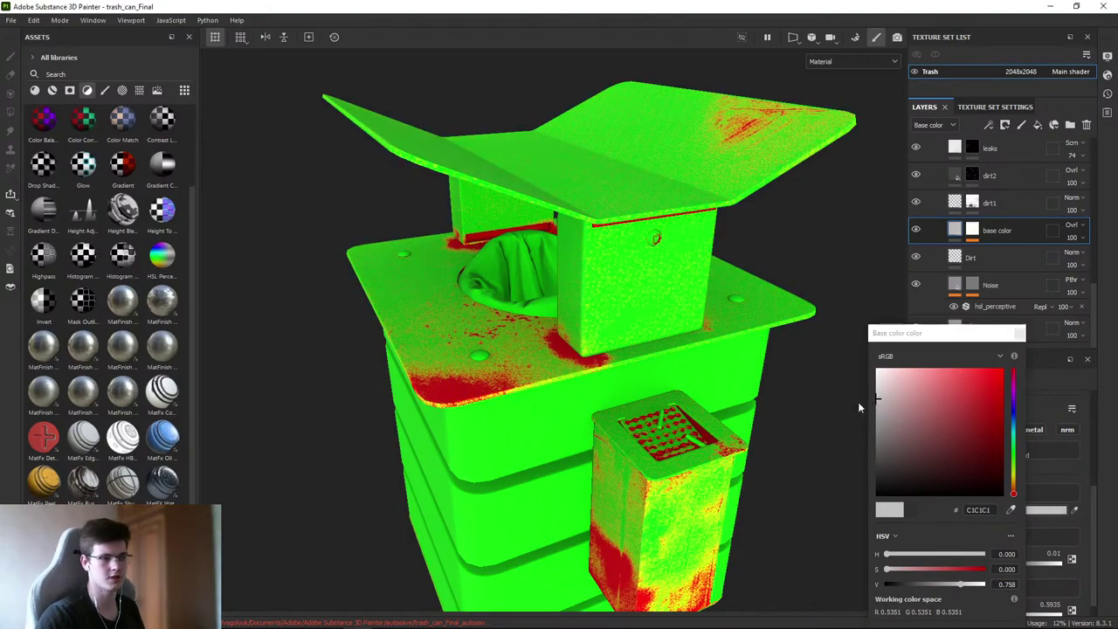
{"action": "left_click_drag", "start_coordinate": [984, 333], "coordinate": [957, 307]}
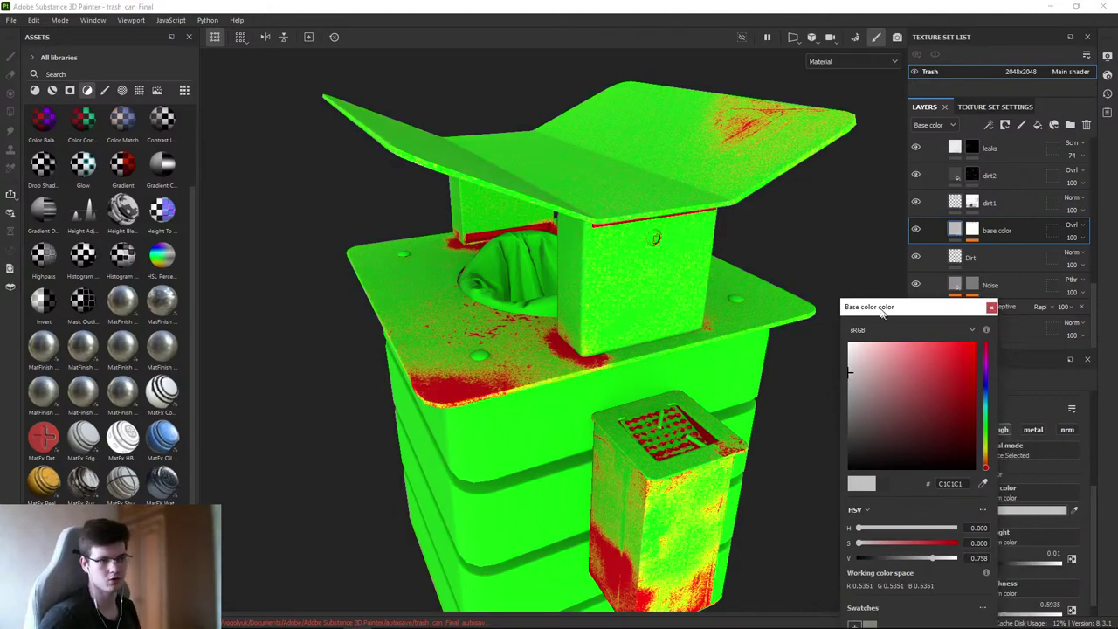
{"action": "left_click", "coordinate": [845, 379]}
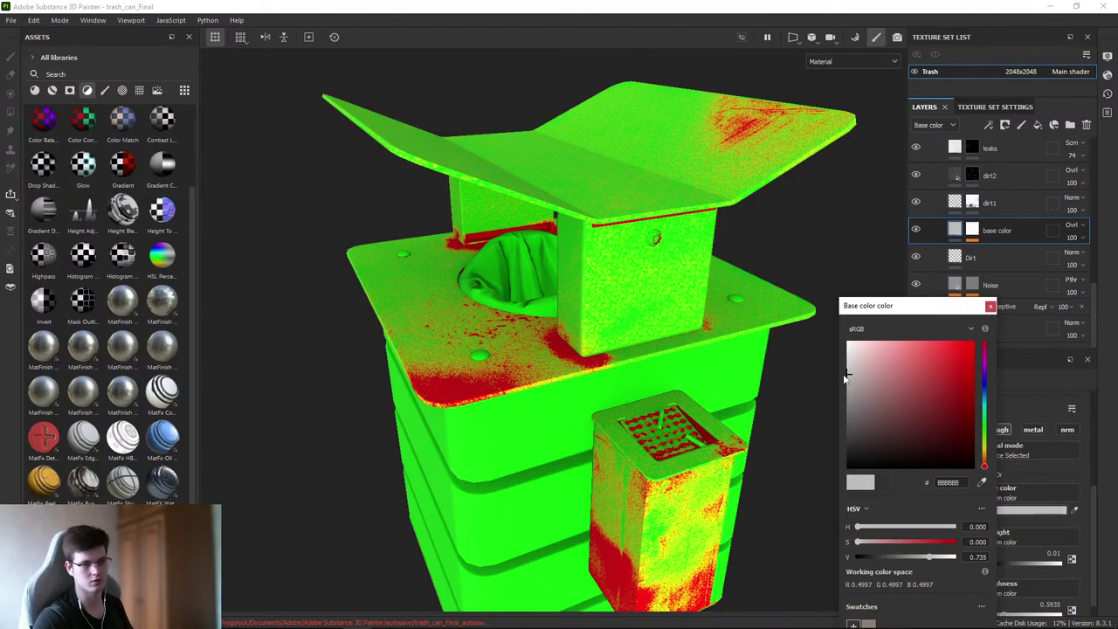
{"action": "left_click", "coordinate": [845, 383]}
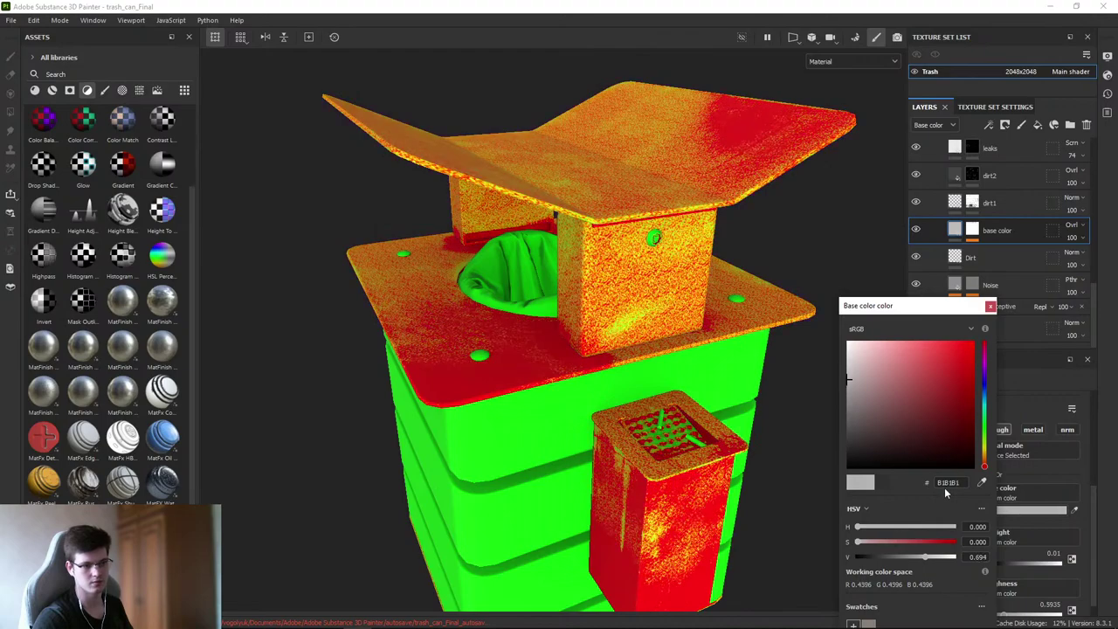
{"action": "left_click", "coordinate": [839, 378]}
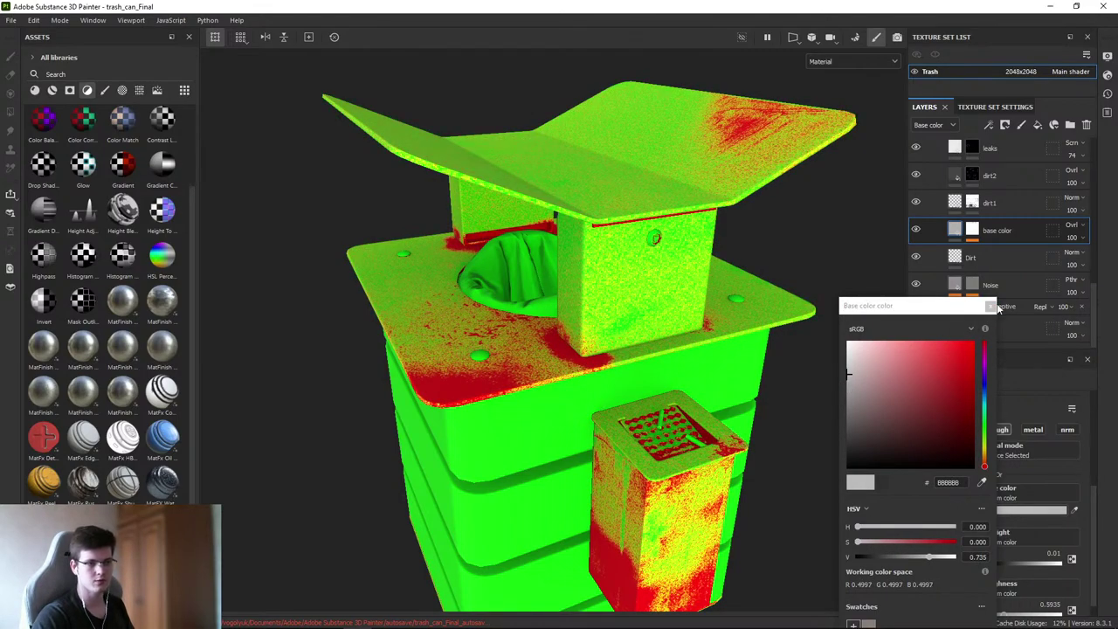
{"action": "left_click", "coordinate": [989, 306]}
- Hide the PBR Validate layer and compare the bin's metal color with the reference photos
{"action": "scroll", "coordinate": [979, 218], "scroll_direction": "up", "scroll_amount": 5}
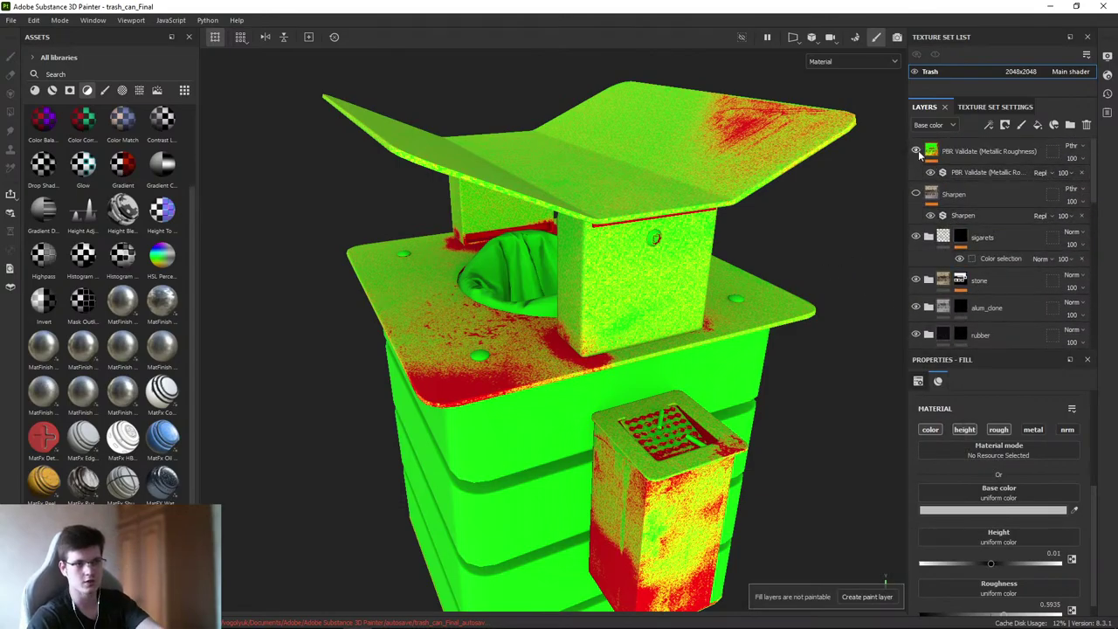
{"action": "left_click", "coordinate": [916, 150]}
{"action": "left_click_drag", "start_coordinate": [844, 226], "coordinate": [743, 279], "text": "alt"}
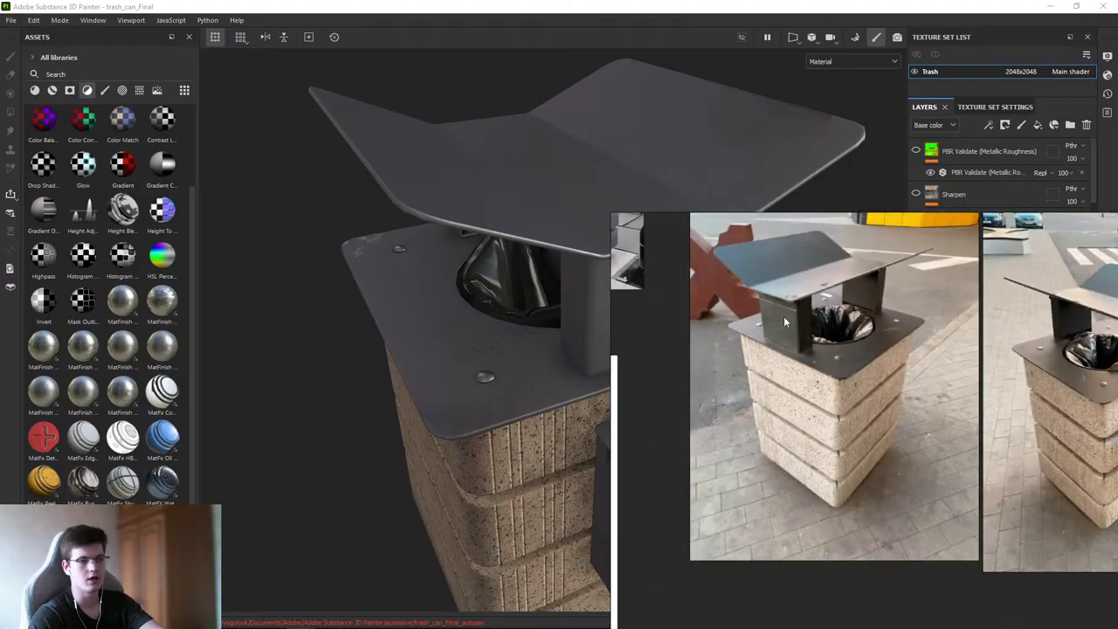
{"action": "mouse_move", "coordinate": [892, 290]}
{"action": "left_mouse_down", "text": "alt"}
{"action": "mouse_move", "coordinate": [762, 275]}
{"action": "mouse_move", "coordinate": [713, 288]}
{"action": "left_mouse_up", "text": "alt"}
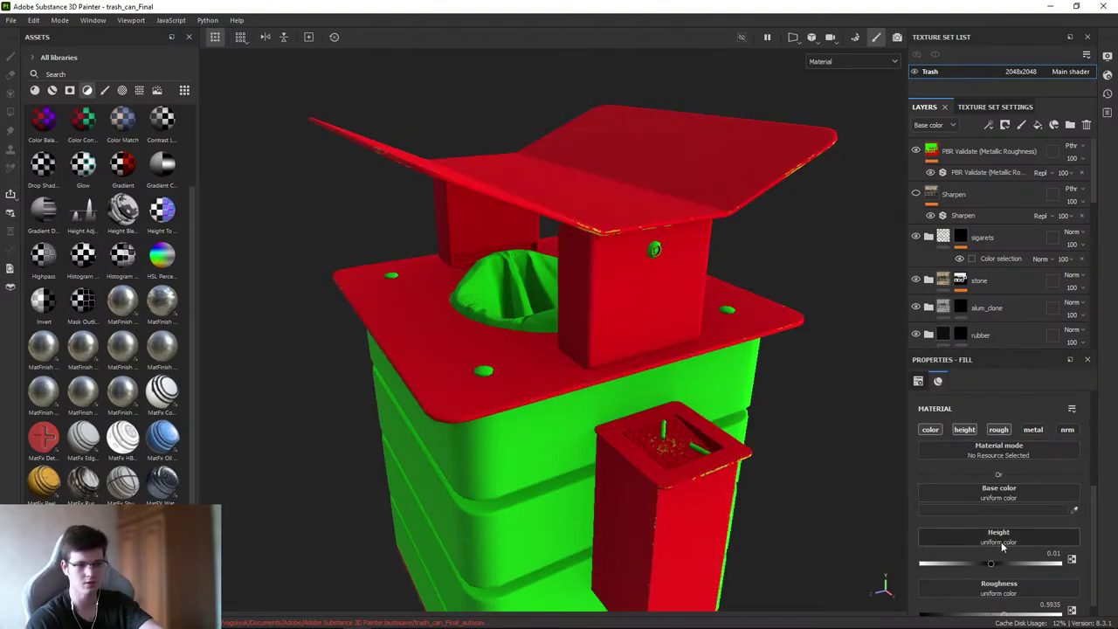
- Enable the metallic channel at 0 on the painted steel's base color layer and hide the PBR Validate layer
{"action": "scroll", "coordinate": [1006, 547], "scroll_direction": "down", "scroll_amount": 1}
{"action": "scroll", "coordinate": [985, 295], "scroll_direction": "down", "scroll_amount": 5}
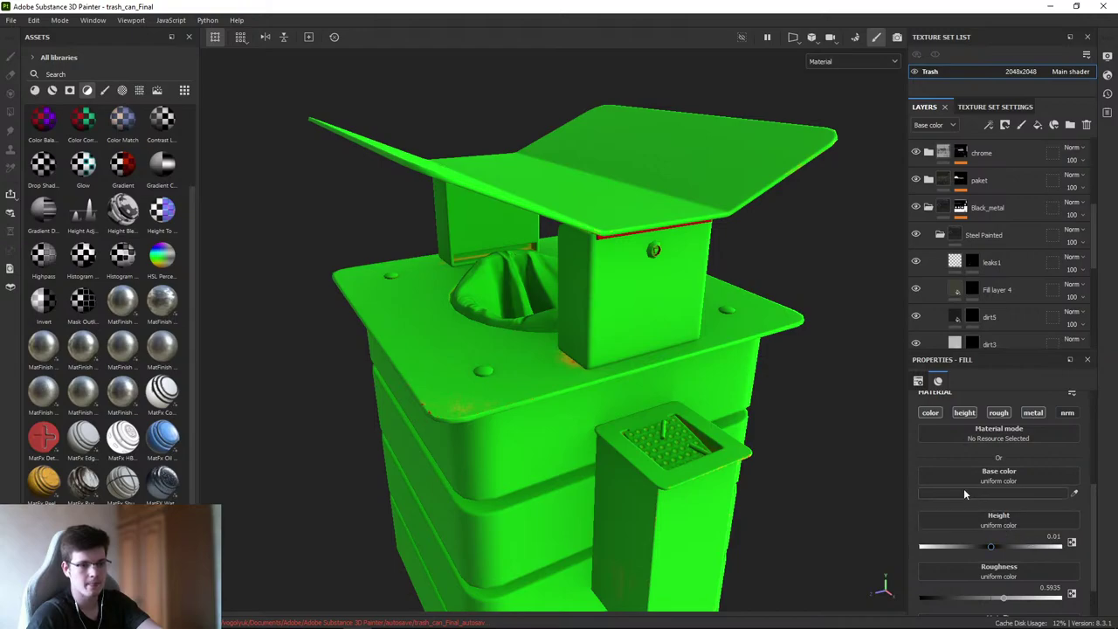
{"action": "left_click", "coordinate": [837, 355]}
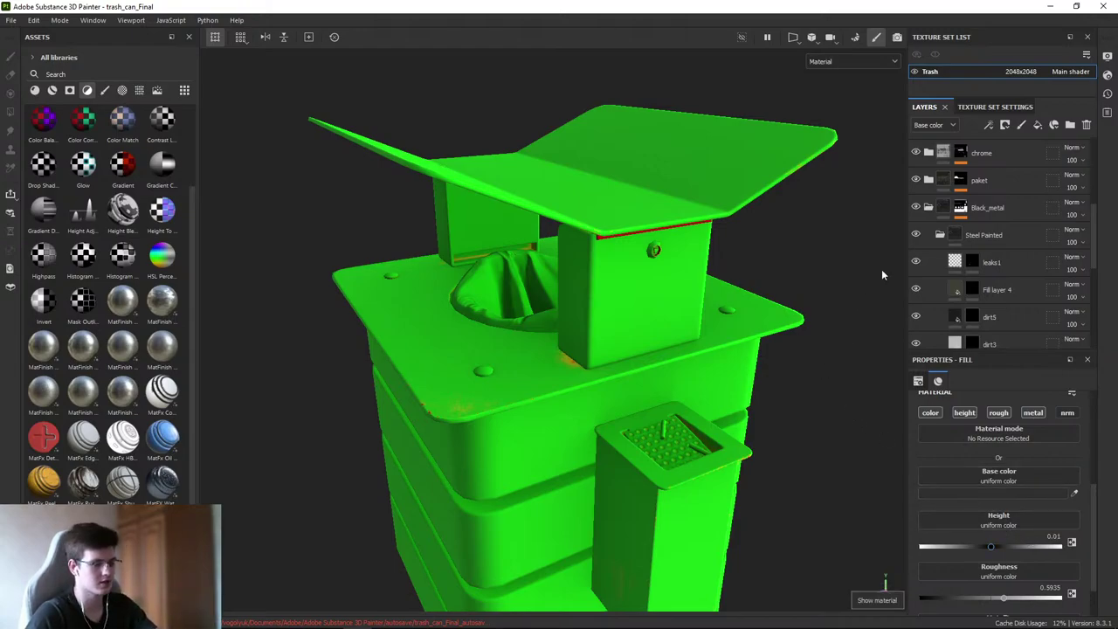
{"action": "scroll", "coordinate": [926, 227], "scroll_direction": "up", "scroll_amount": 5}
{"action": "left_click", "coordinate": [916, 151]}
- Rotate the environment lighting across the roof and set the base color layer's roughness to 0.4245
{"action": "mouse_move", "coordinate": [847, 259]}
{"action": "right_mouse_down", "text": "shift"}
{"action": "mouse_move", "coordinate": [708, 288]}
{"action": "mouse_move", "coordinate": [808, 246]}
{"action": "right_mouse_up", "text": "shift"}
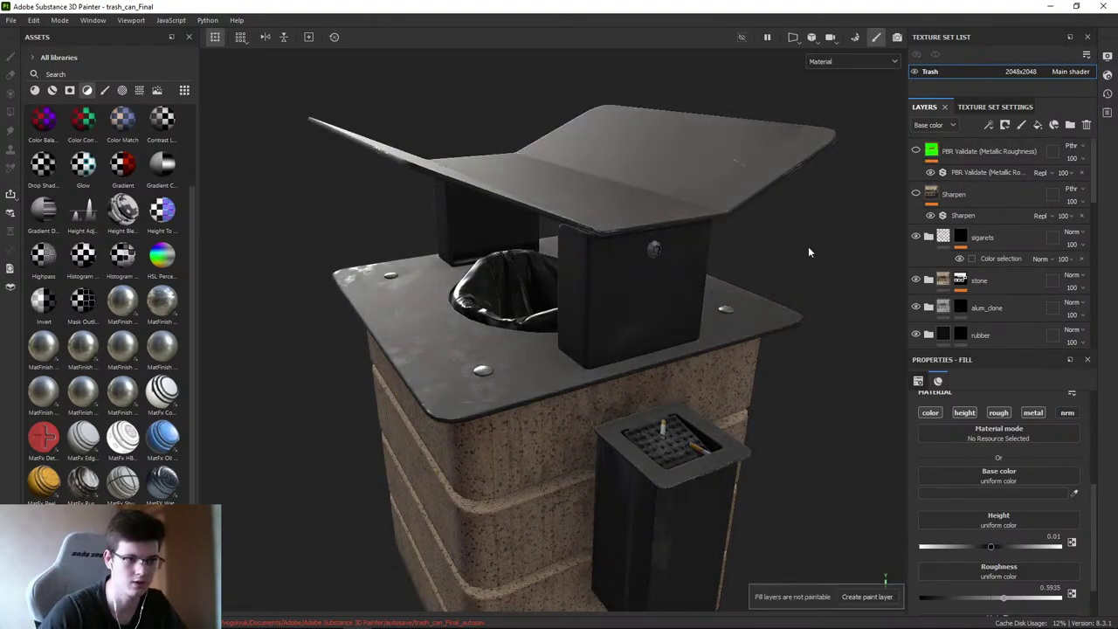
{"action": "left_click_drag", "start_coordinate": [808, 246], "coordinate": [874, 262], "text": "alt"}
{"action": "scroll", "coordinate": [1005, 560], "scroll_direction": "down", "scroll_amount": 2}
{"action": "left_click_drag", "start_coordinate": [1008, 565], "coordinate": [979, 562]}
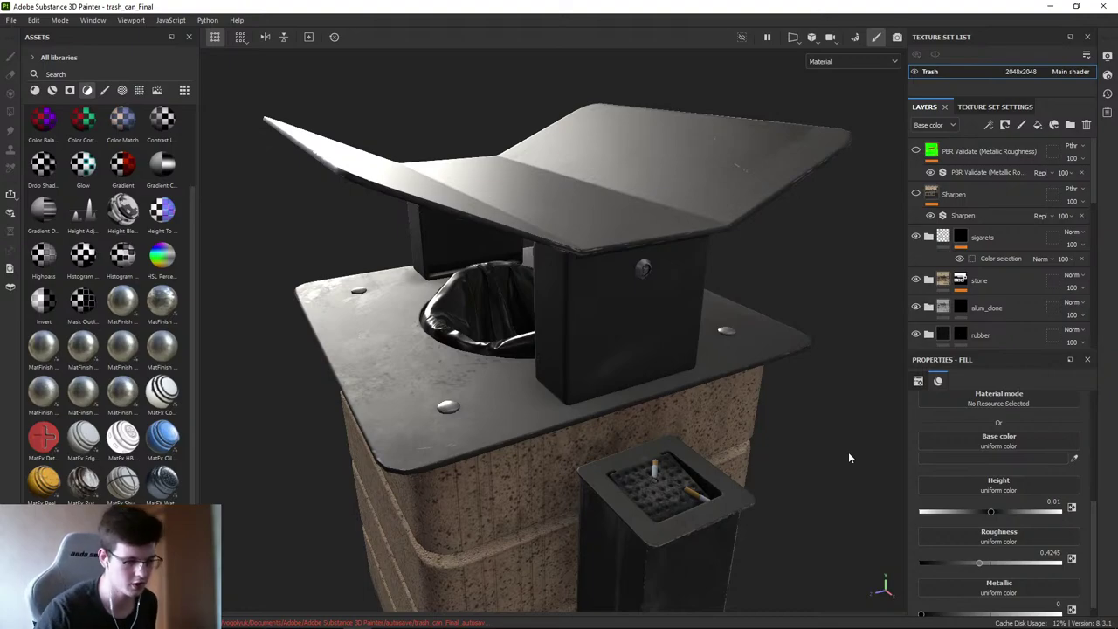
{"action": "left_click", "coordinate": [830, 414]}
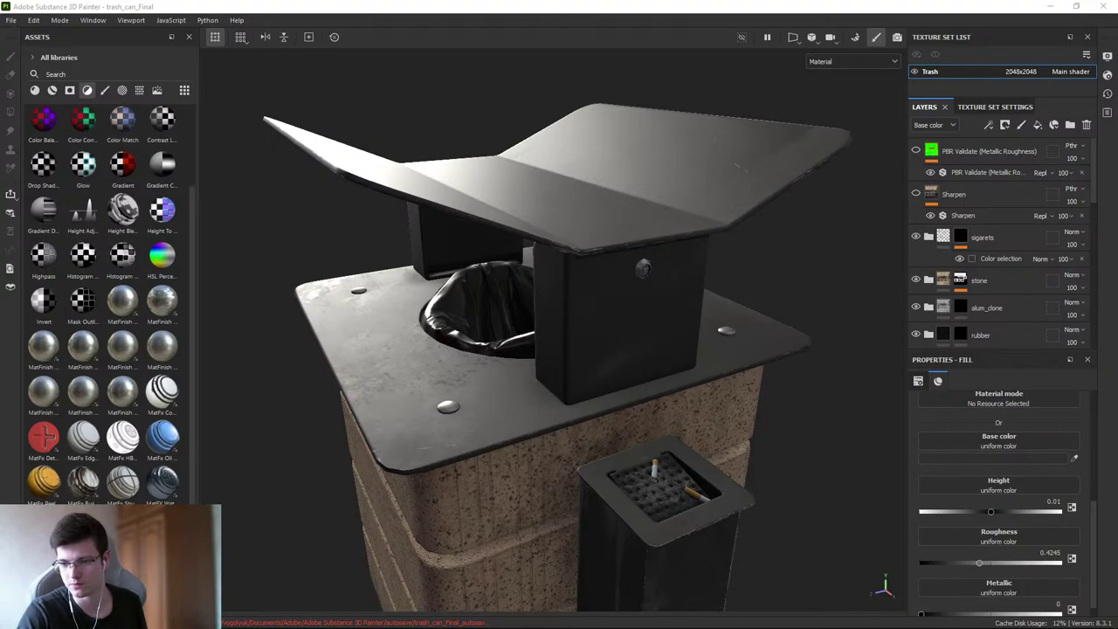
- Inspect the bin in the metallic, normal and base color channels, and return to the full material view
{"action": "left_click_drag", "start_coordinate": [911, 483], "coordinate": [760, 432], "text": "alt"}
{"action": "scroll", "coordinate": [835, 456], "scroll_direction": "down", "scroll_amount": 3}
{"action": "key", "text": "c"}
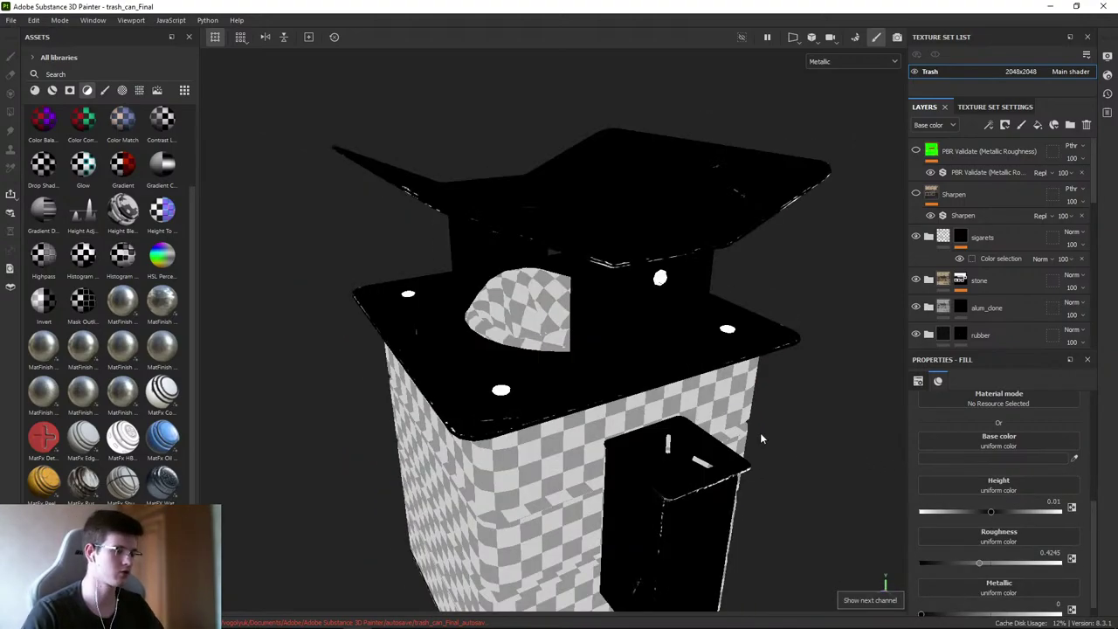
{"action": "scroll", "coordinate": [759, 424], "scroll_direction": "up", "scroll_amount": 2}
{"action": "key", "text": "c"}
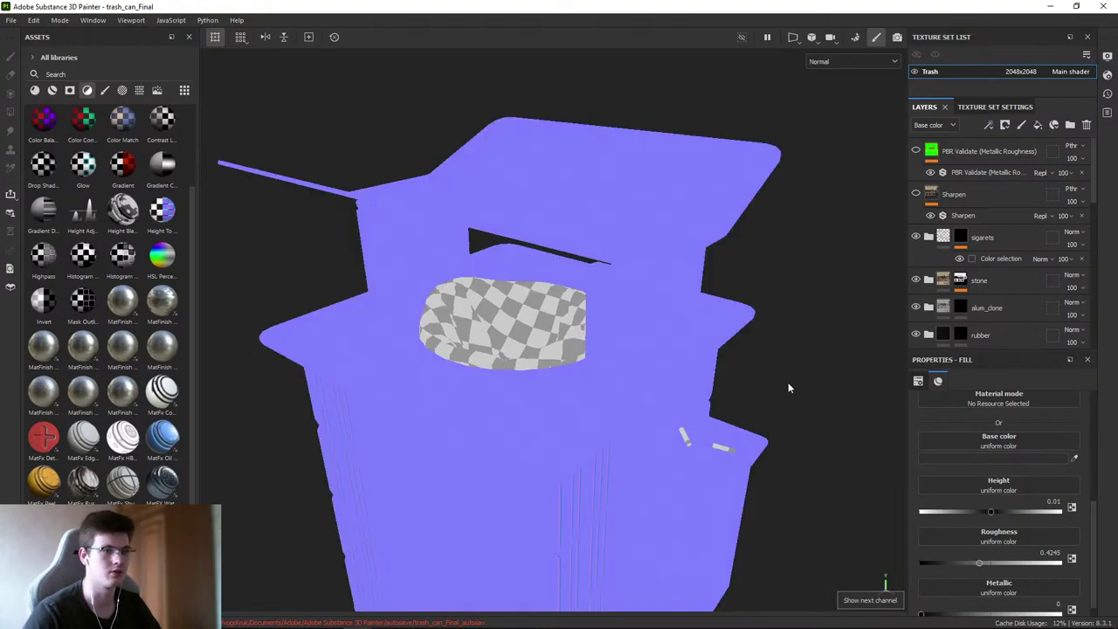
{"action": "key", "text": "c"}
{"action": "left_click_drag", "start_coordinate": [809, 397], "coordinate": [663, 301], "text": "alt"}
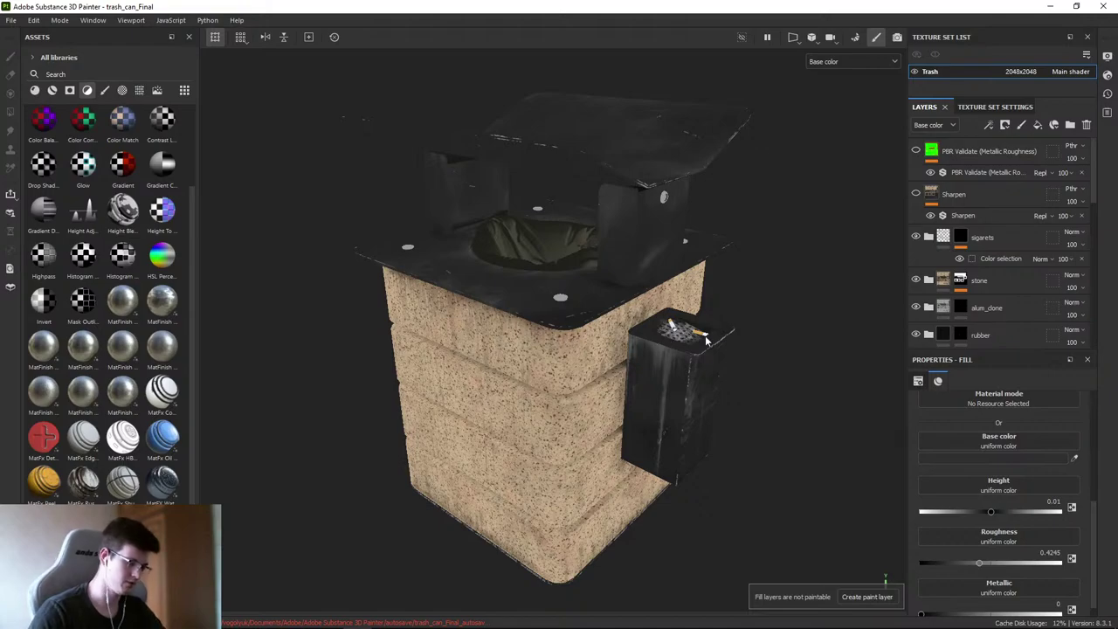
{"action": "key", "text": "m"}
- Try hue 0.470 and a lighter neutral grey, 8D8D8D, as the base color of the painted steel
{"action": "left_click", "coordinate": [978, 457]}
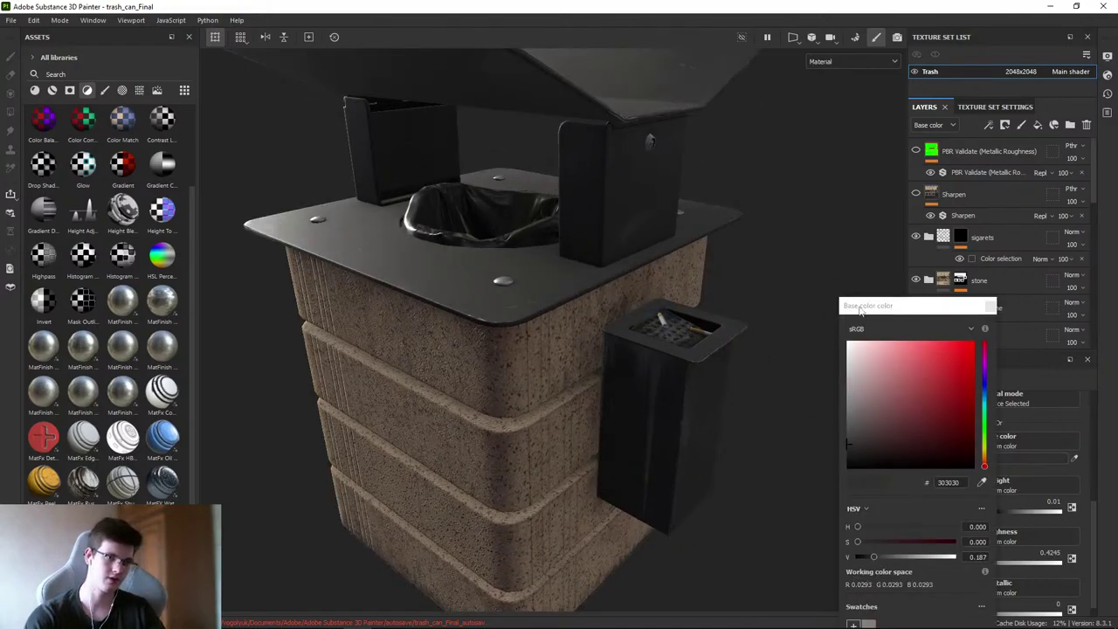
{"action": "left_click_drag", "start_coordinate": [860, 309], "coordinate": [793, 230]}
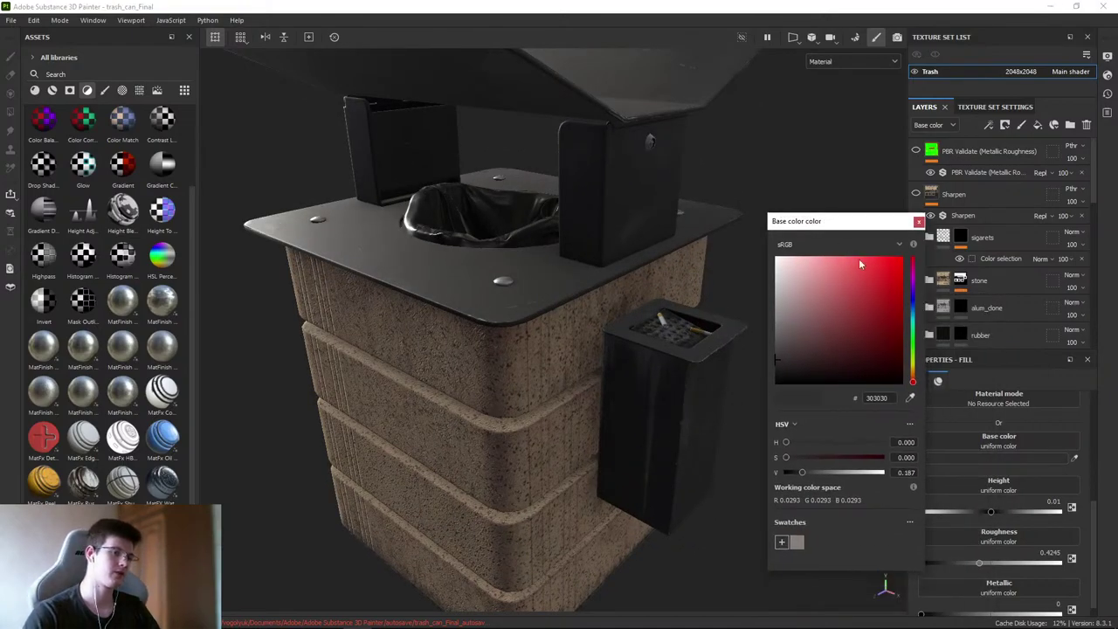
{"action": "mouse_move", "coordinate": [913, 297]}
{"action": "left_mouse_down"}
{"action": "mouse_move", "coordinate": [928, 325]}
{"action": "mouse_move", "coordinate": [917, 301]}
{"action": "left_mouse_up"}
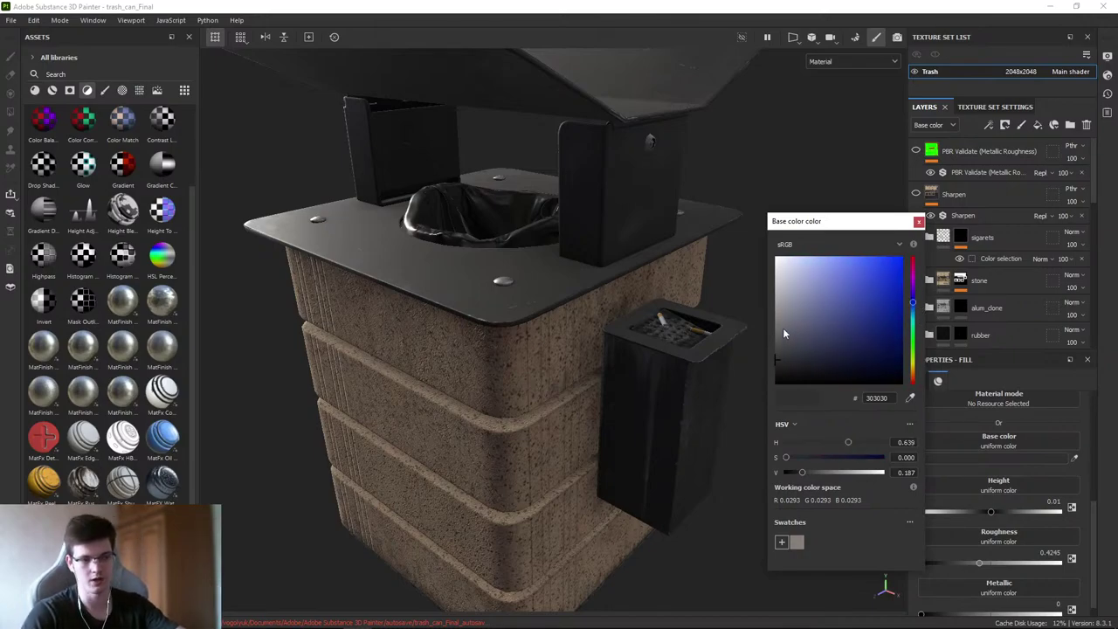
{"action": "left_click_drag", "start_coordinate": [911, 307], "coordinate": [912, 328]}
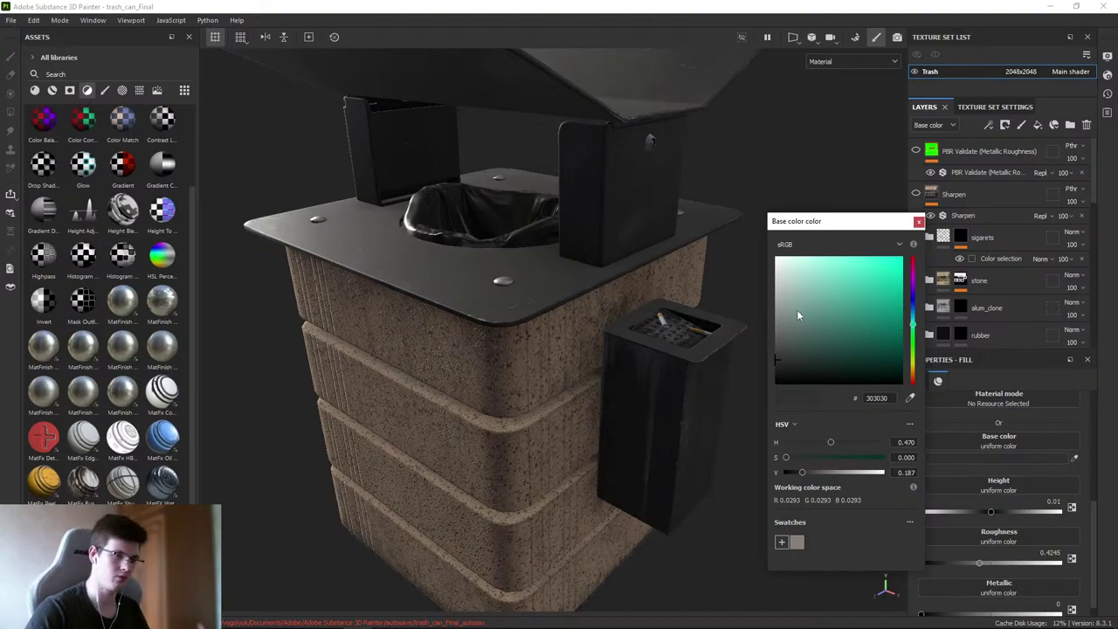
{"action": "left_click_drag", "start_coordinate": [790, 328], "coordinate": [774, 314]}
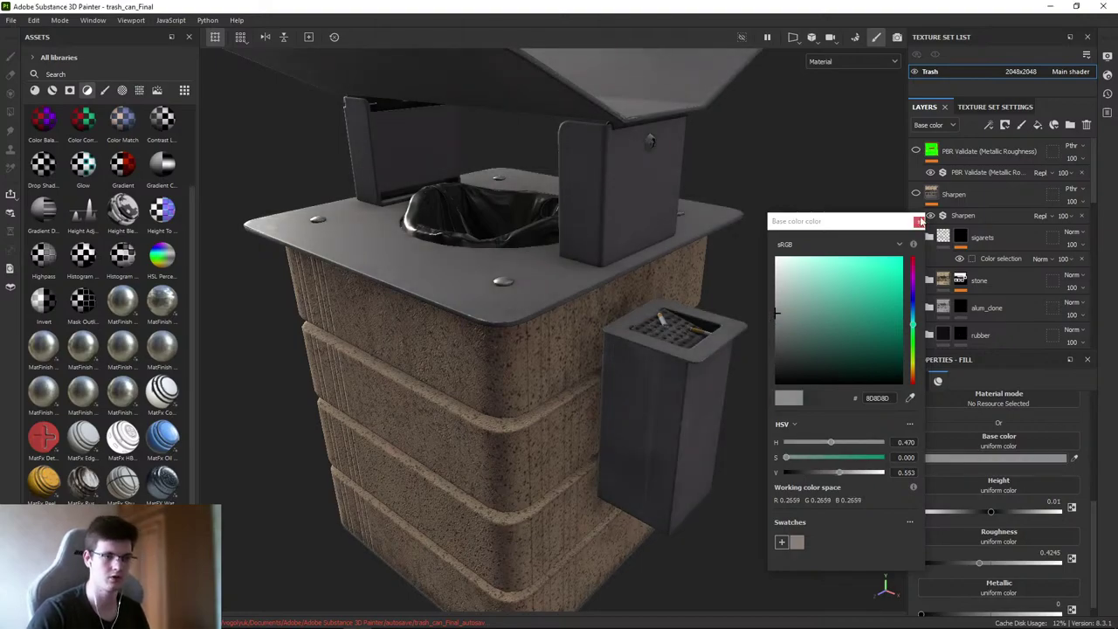
- Show the PBR Validate layer and darken the painted steel's base color to 626262 and further to 1F1F1F
{"action": "left_click", "coordinate": [917, 151]}
{"action": "left_click_drag", "start_coordinate": [756, 302], "coordinate": [746, 330]}
{"action": "left_click", "coordinate": [888, 217]}
{"action": "scroll", "coordinate": [968, 255], "scroll_direction": "down", "scroll_amount": 5}
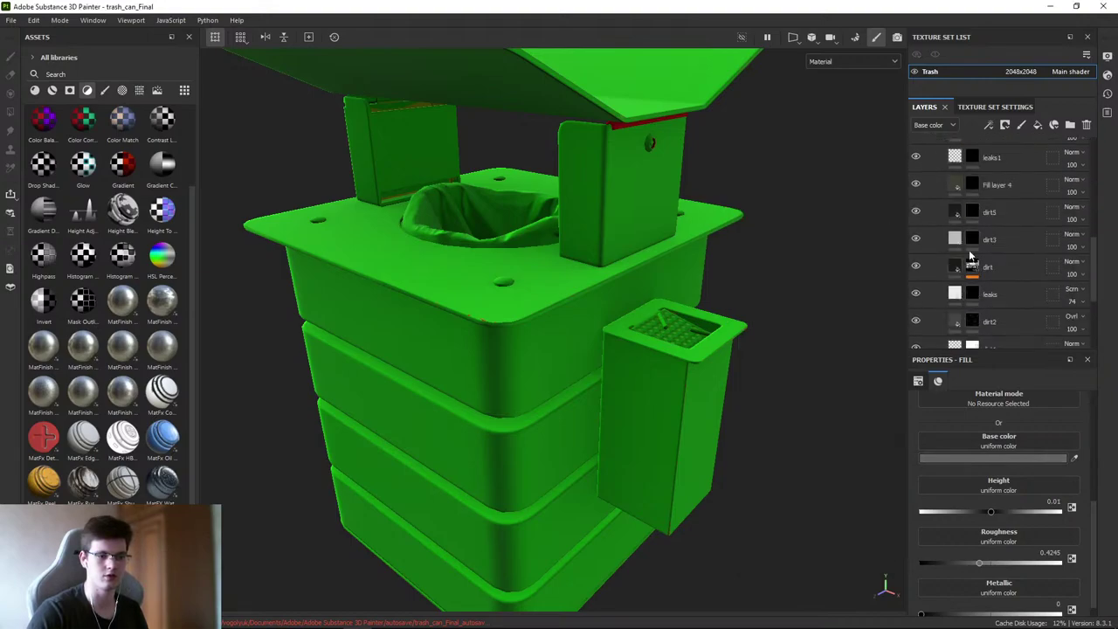
{"action": "left_click", "coordinate": [995, 458]}
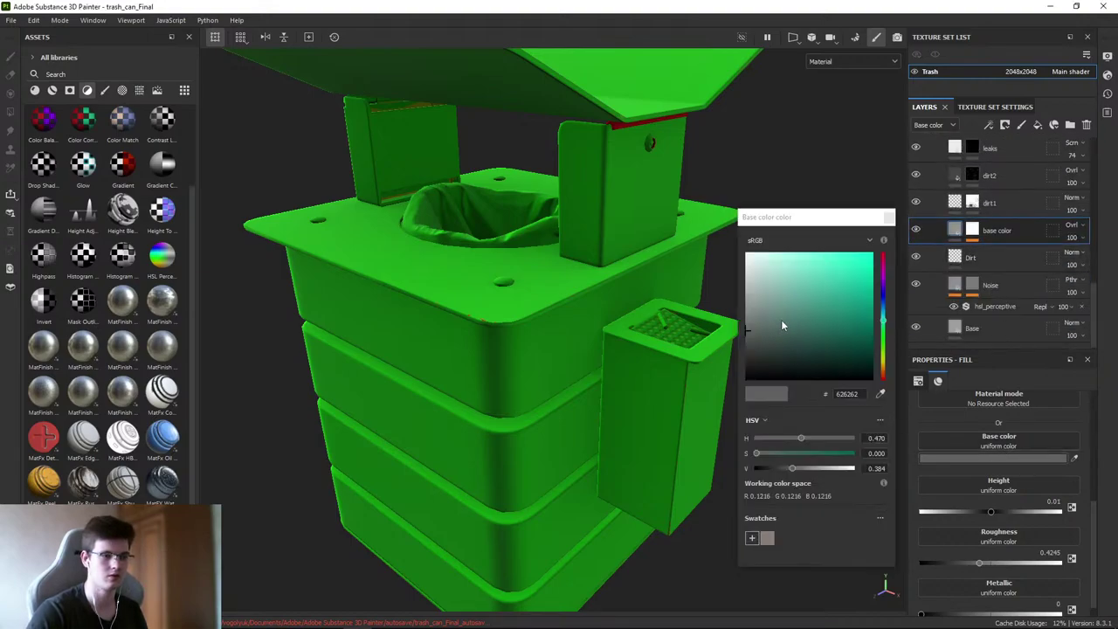
{"action": "left_click_drag", "start_coordinate": [782, 322], "coordinate": [746, 365]}
{"action": "scroll", "coordinate": [1029, 511], "scroll_direction": "down", "scroll_amount": 1}
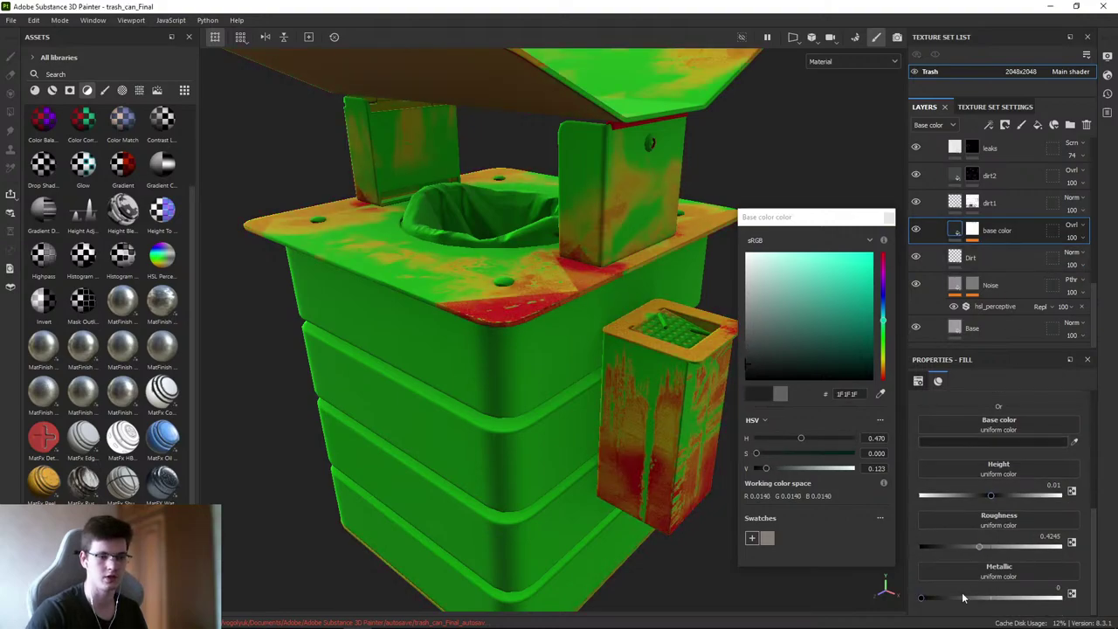
- Set the base color layer's metallic value to 1 and lighten its base color to grey D9D9D9 with hue 0.717
{"action": "left_click_drag", "start_coordinate": [963, 597], "coordinate": [1063, 598]}
{"action": "left_click_drag", "start_coordinate": [748, 358], "coordinate": [743, 280]}
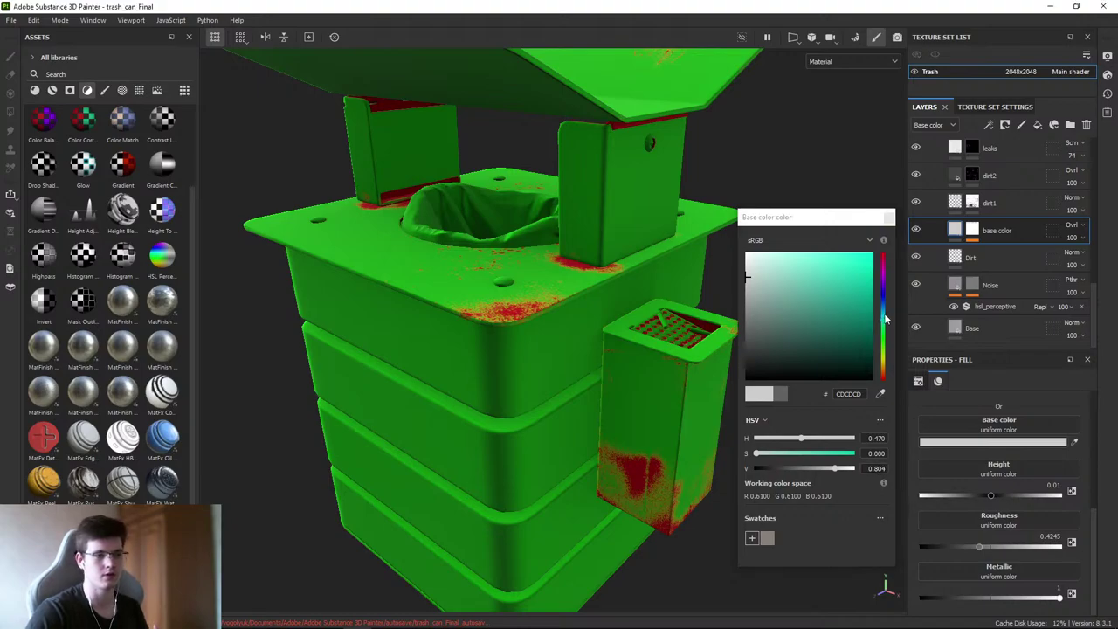
{"action": "left_click_drag", "start_coordinate": [884, 319], "coordinate": [884, 295]}
{"action": "left_click", "coordinate": [749, 281]}
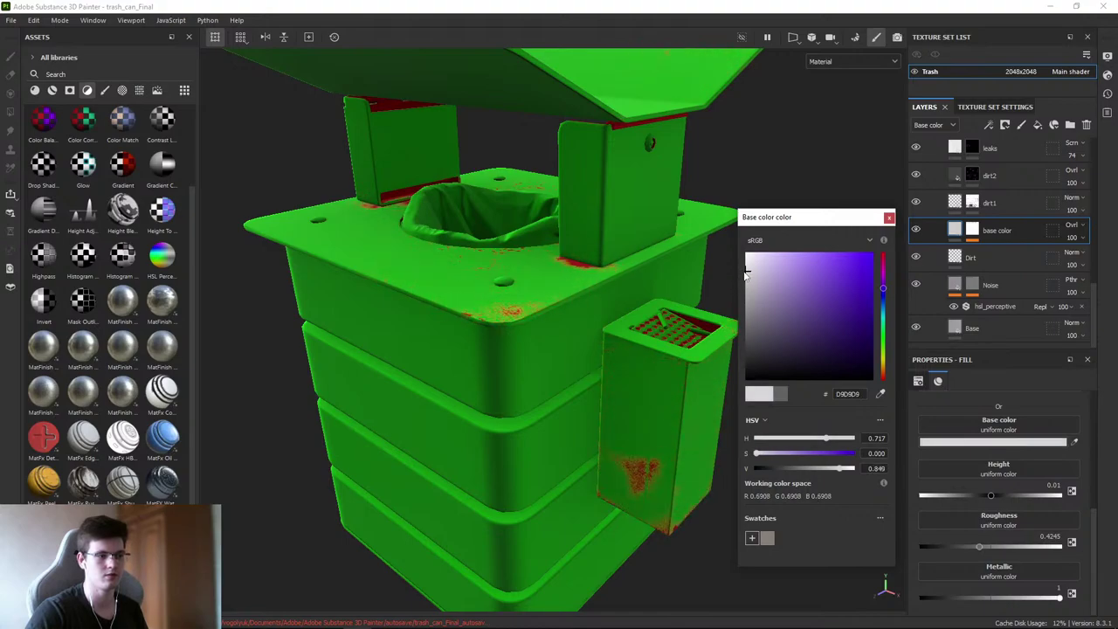
- Try a pale violet, C0B6D2, as the painted steel's base color, and shift it to pale teal B2D3CF with hue 0.484
{"action": "left_click", "coordinate": [757, 273]}
{"action": "left_click", "coordinate": [756, 275]}
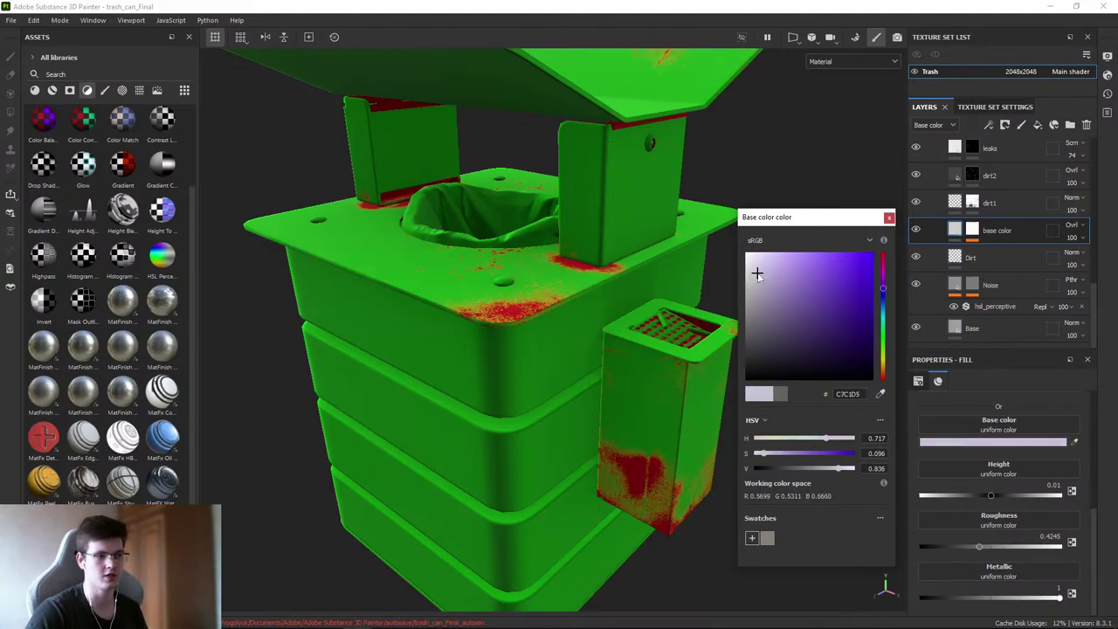
{"action": "left_click_drag", "start_coordinate": [830, 455], "coordinate": [765, 463]}
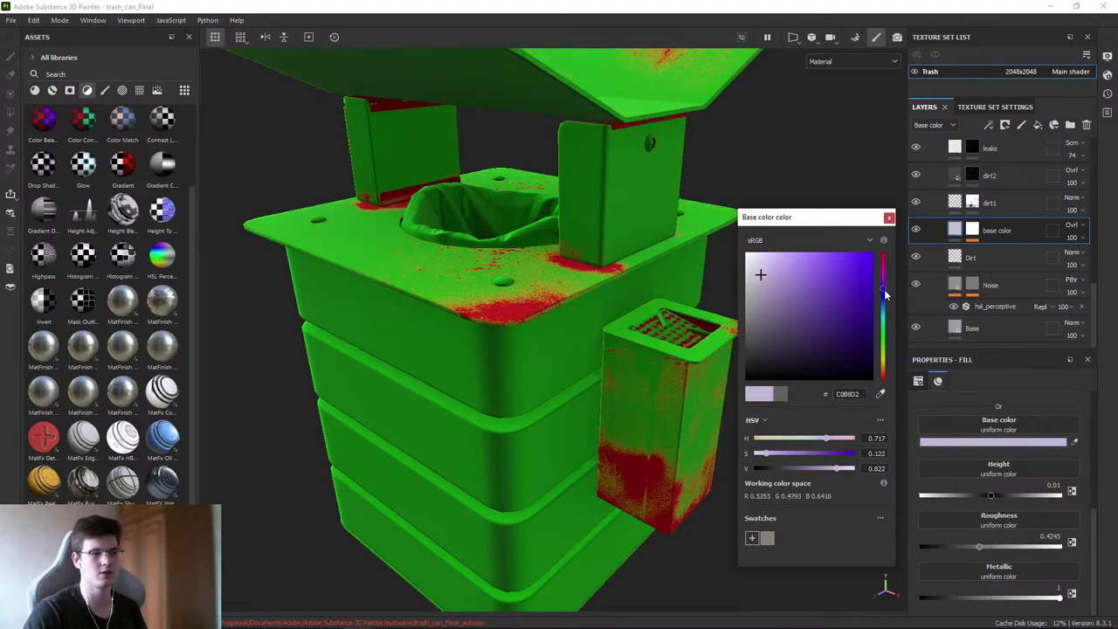
{"action": "left_click_drag", "start_coordinate": [884, 290], "coordinate": [891, 322]}
{"action": "left_click", "coordinate": [764, 276]}
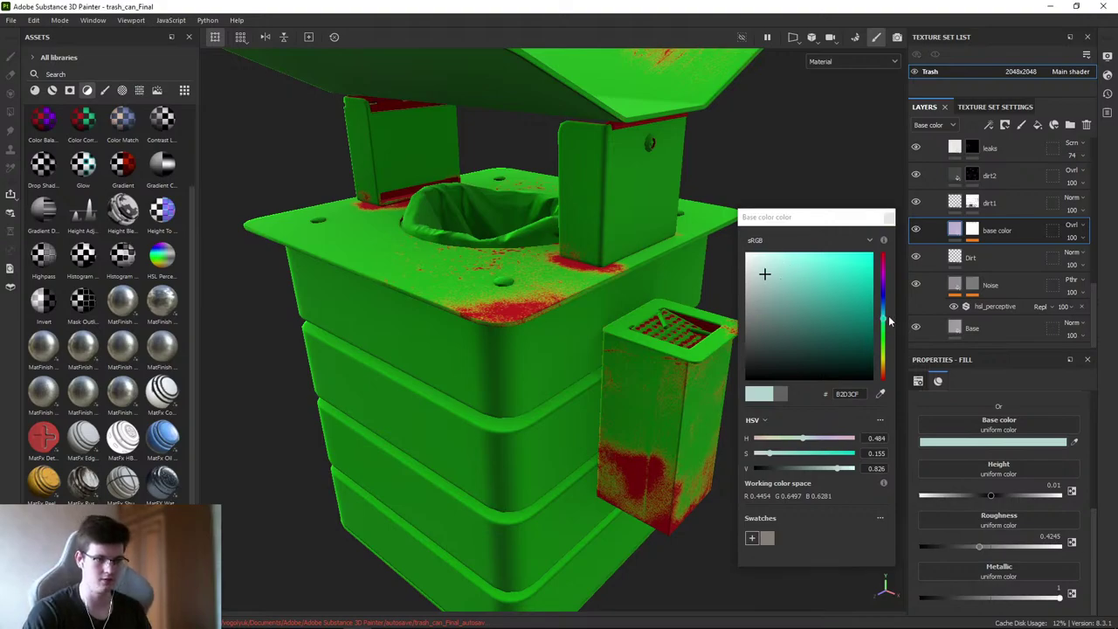
- Try hues 0.123, 0.703 and 1.000 for the painted steel's base color, and close the color picker
{"action": "left_click_drag", "start_coordinate": [890, 322], "coordinate": [885, 369]}
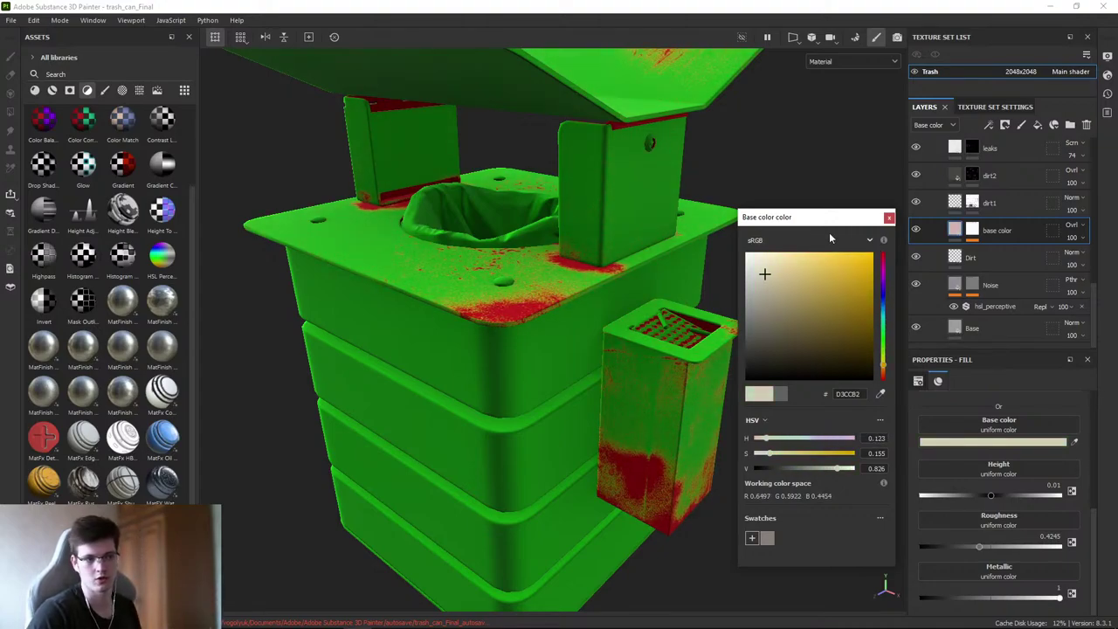
{"action": "left_click_drag", "start_coordinate": [811, 219], "coordinate": [829, 208]}
{"action": "left_click_drag", "start_coordinate": [904, 356], "coordinate": [902, 281]}
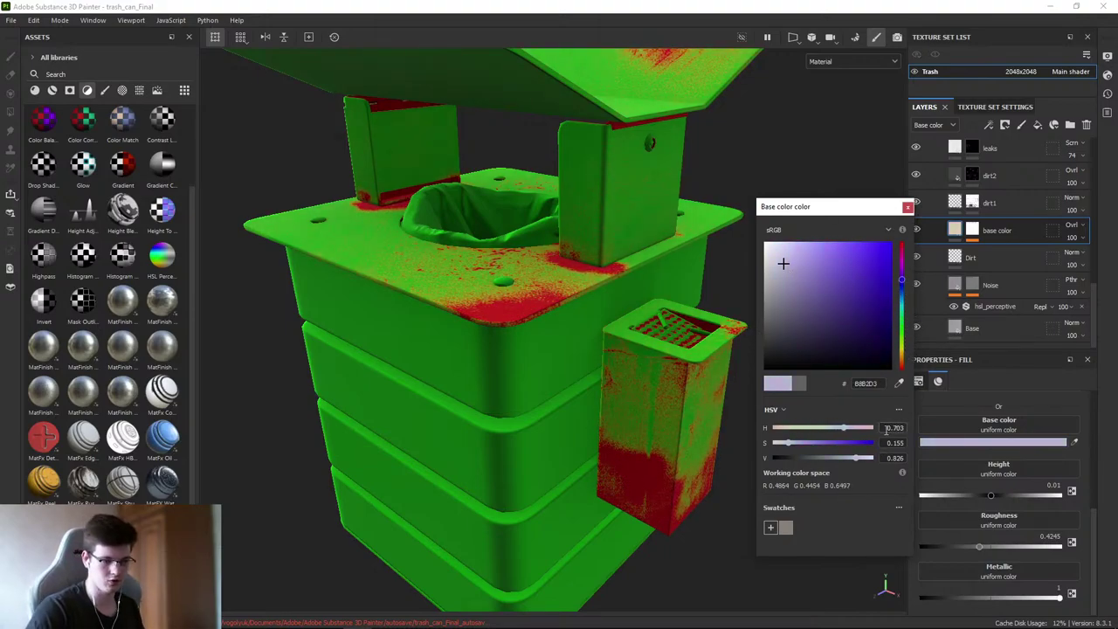
{"action": "left_click_drag", "start_coordinate": [903, 284], "coordinate": [921, 229]}
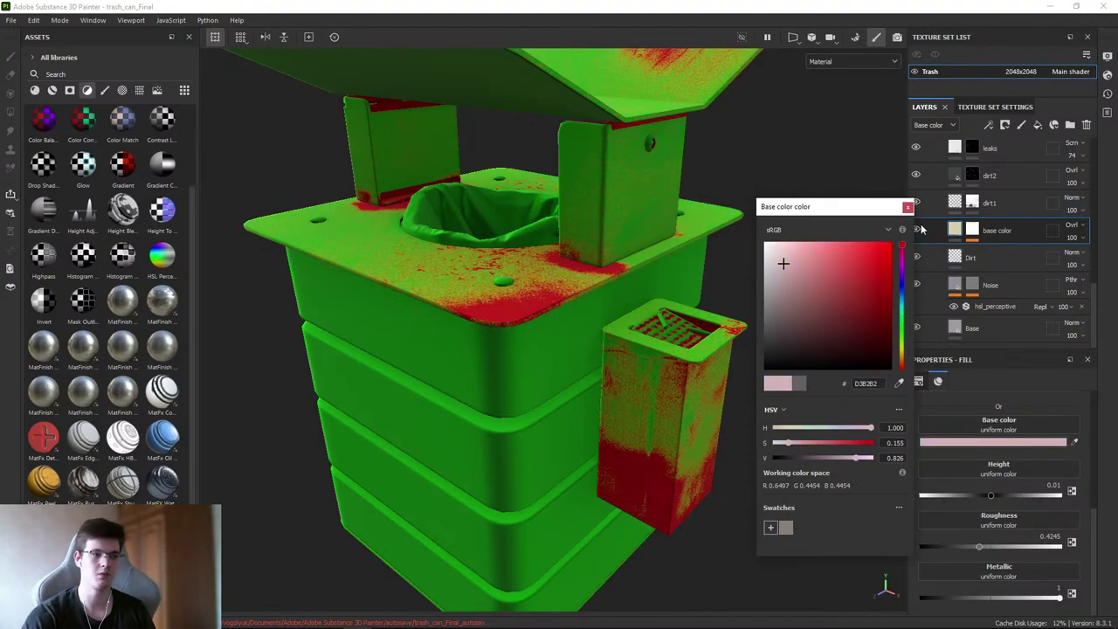
{"action": "left_click", "coordinate": [907, 206]}
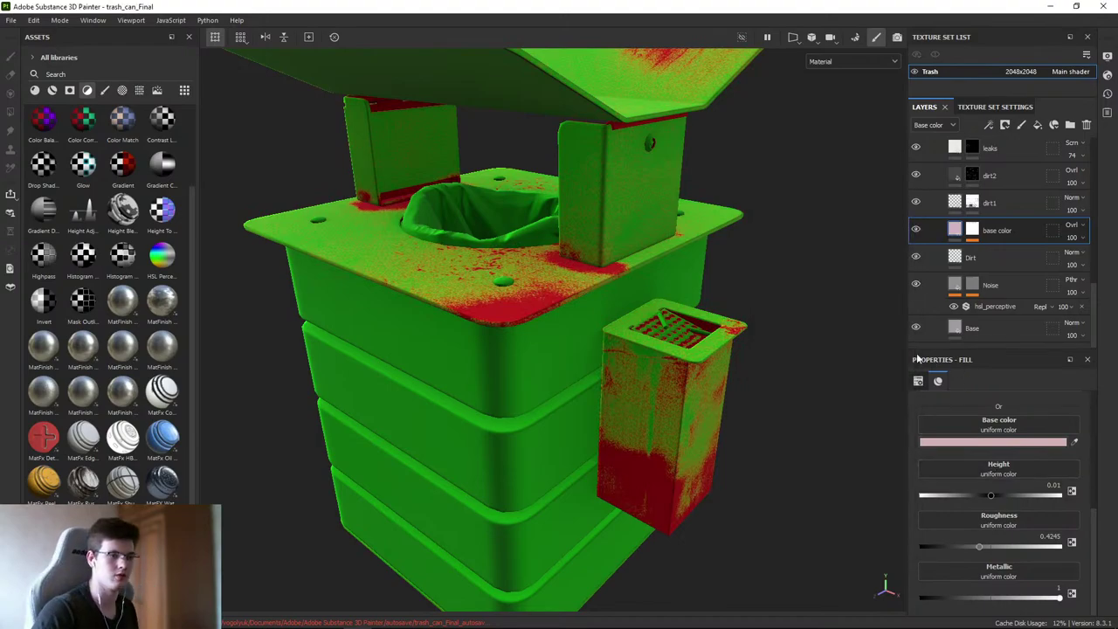
- Compare the whole bin with and without the PBR Validate layer, and leave that layer hidden
{"action": "scroll", "coordinate": [996, 236], "scroll_direction": "up", "scroll_amount": 2}
{"action": "scroll", "coordinate": [996, 234], "scroll_direction": "up", "scroll_amount": 5}
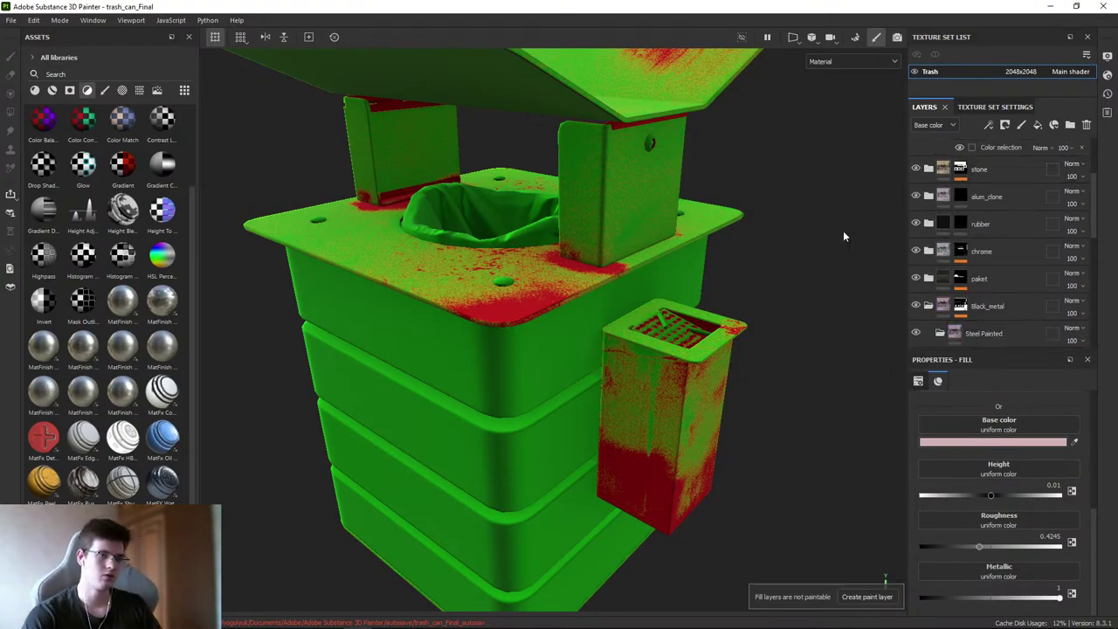
{"action": "key", "text": "f"}
{"action": "left_click", "coordinate": [915, 151]}
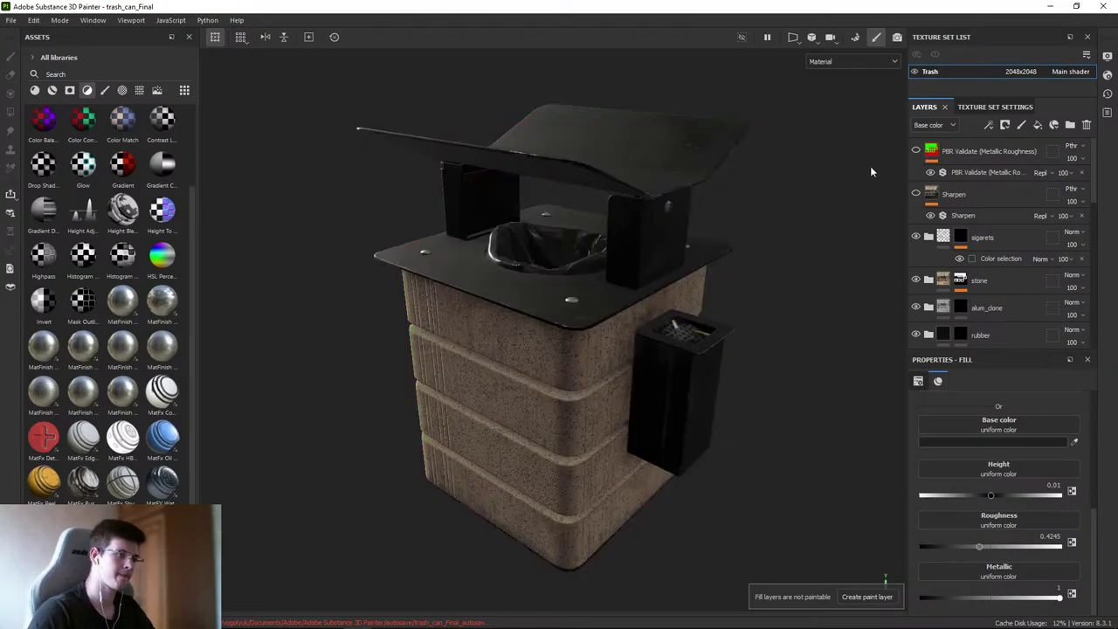
{"action": "left_click", "coordinate": [916, 151]}
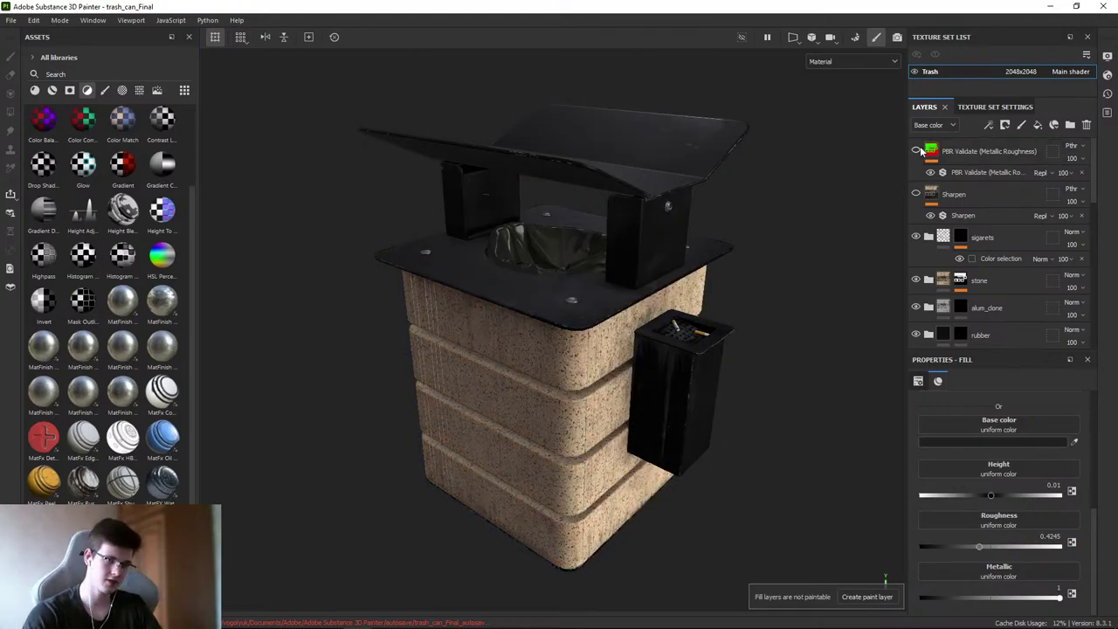
{"action": "left_click_drag", "start_coordinate": [839, 236], "coordinate": [706, 255], "text": "alt"}
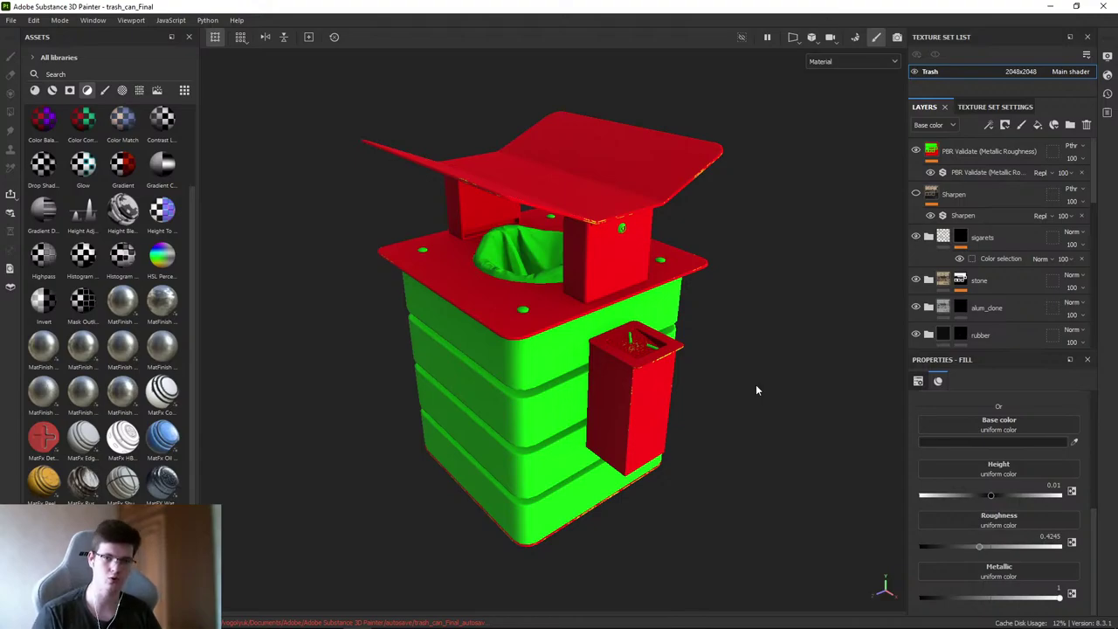
{"action": "left_click", "coordinate": [761, 356]}
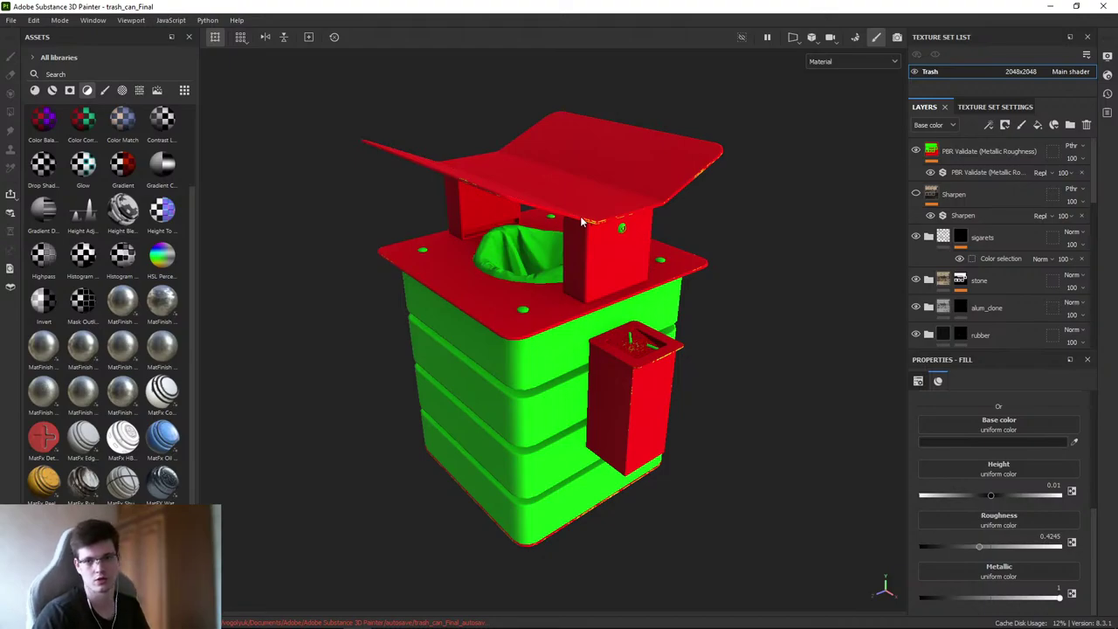
{"action": "left_click", "coordinate": [748, 249]}
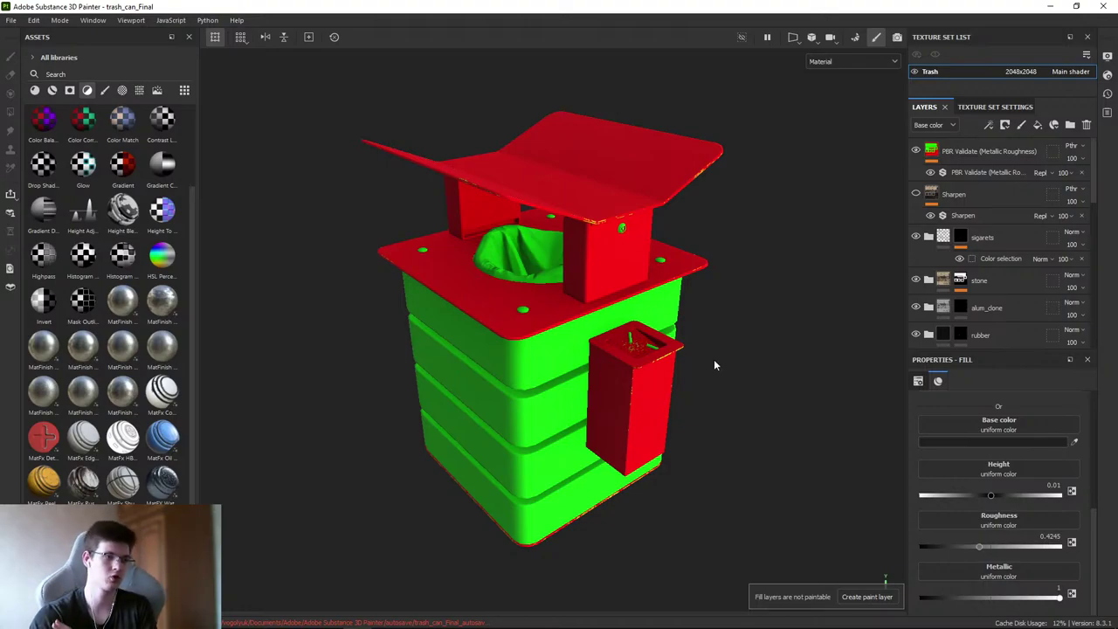
{"action": "left_click", "coordinate": [916, 152]}
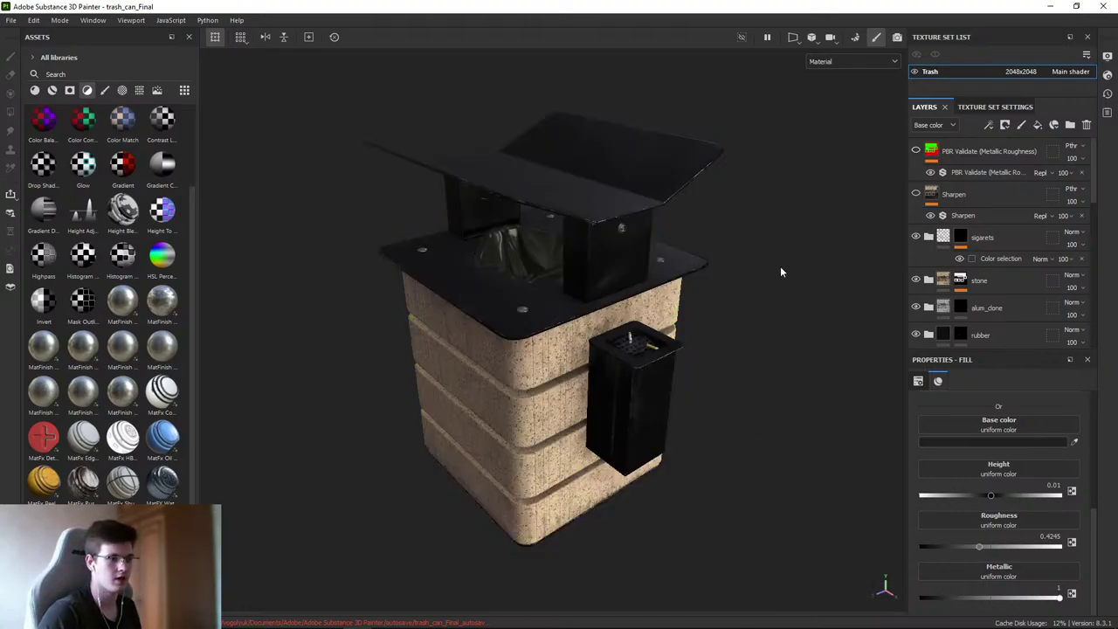
- Examine the bin's dark metal, bag and stone surfaces from several angles and under different lighting directions
{"action": "right_click", "coordinate": [755, 253]}
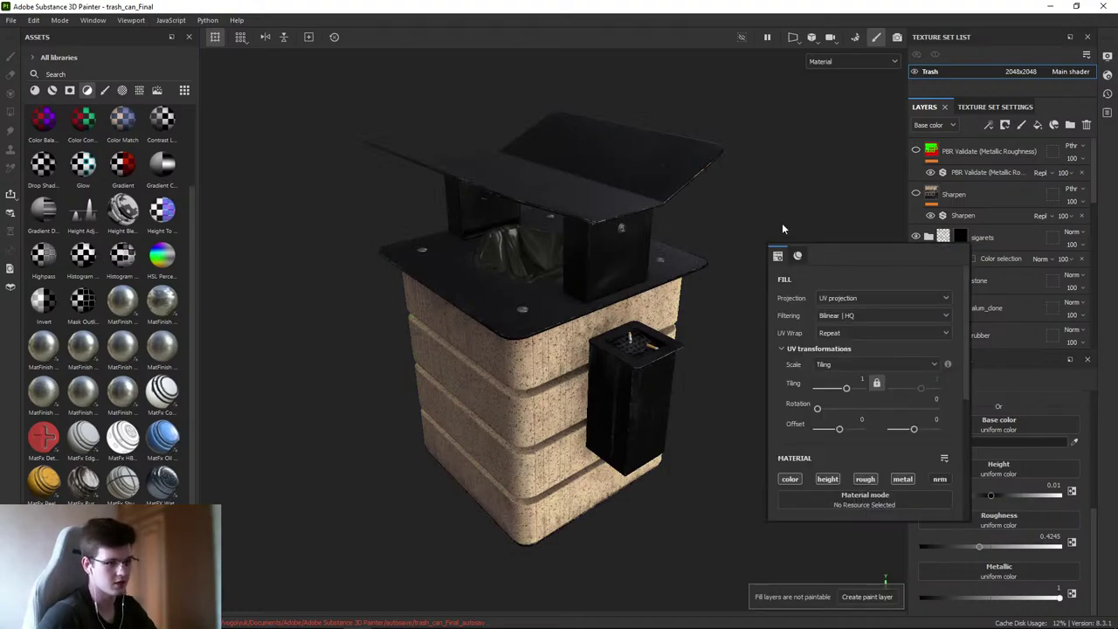
{"action": "right_click_drag", "start_coordinate": [782, 234], "coordinate": [708, 256], "text": "shift"}
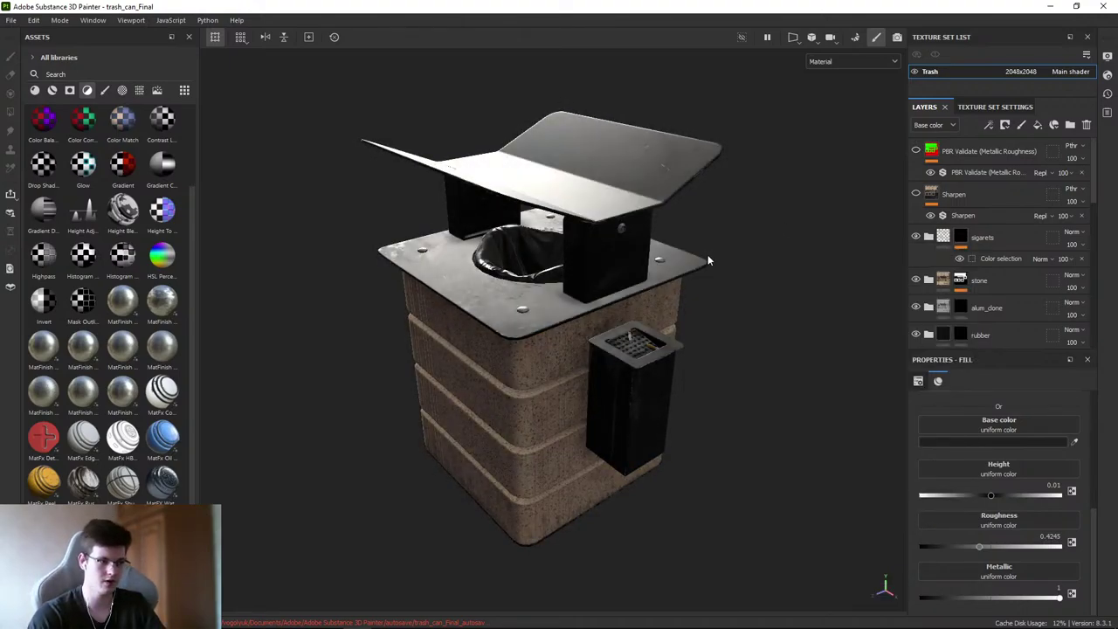
{"action": "mouse_move", "coordinate": [772, 317]}
{"action": "right_mouse_down", "text": "alt"}
{"action": "mouse_move", "coordinate": [611, 272]}
{"action": "mouse_move", "coordinate": [601, 374]}
{"action": "right_mouse_up", "text": "alt"}
{"action": "left_click_drag", "start_coordinate": [601, 374], "coordinate": [602, 402], "text": "alt"}
{"action": "scroll", "coordinate": [641, 323], "scroll_direction": "up", "scroll_amount": 5}
{"action": "left_click_drag", "start_coordinate": [642, 323], "coordinate": [764, 394], "text": "alt"}
{"action": "scroll", "coordinate": [763, 394], "scroll_direction": "down", "scroll_amount": 5}
{"action": "left_click_drag", "start_coordinate": [741, 431], "coordinate": [635, 324], "text": "alt"}
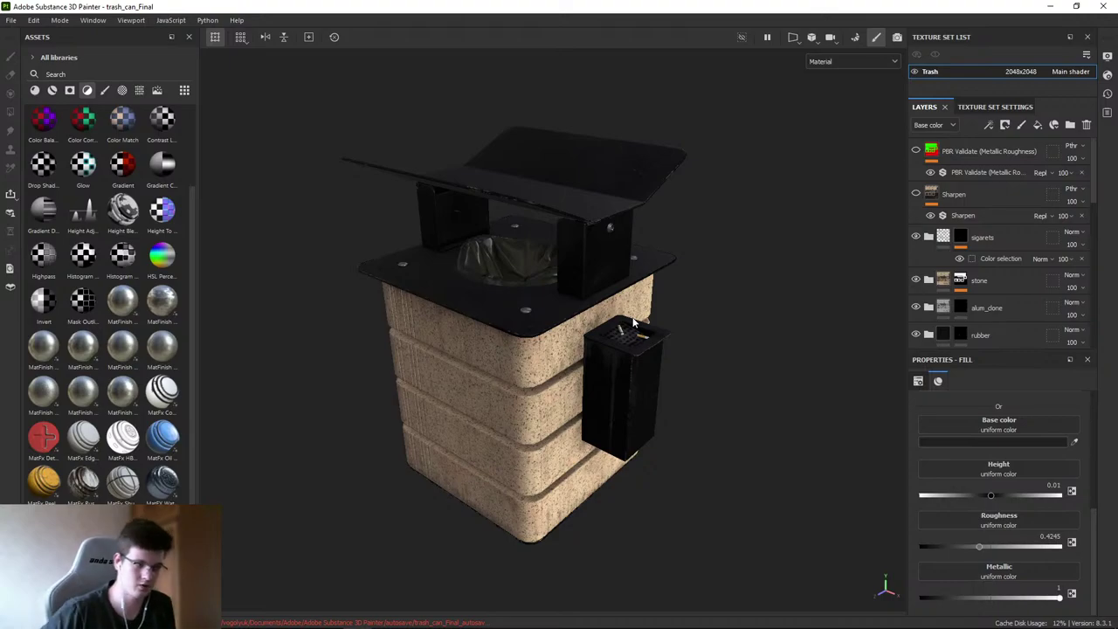
{"action": "left_click", "coordinate": [693, 342]}
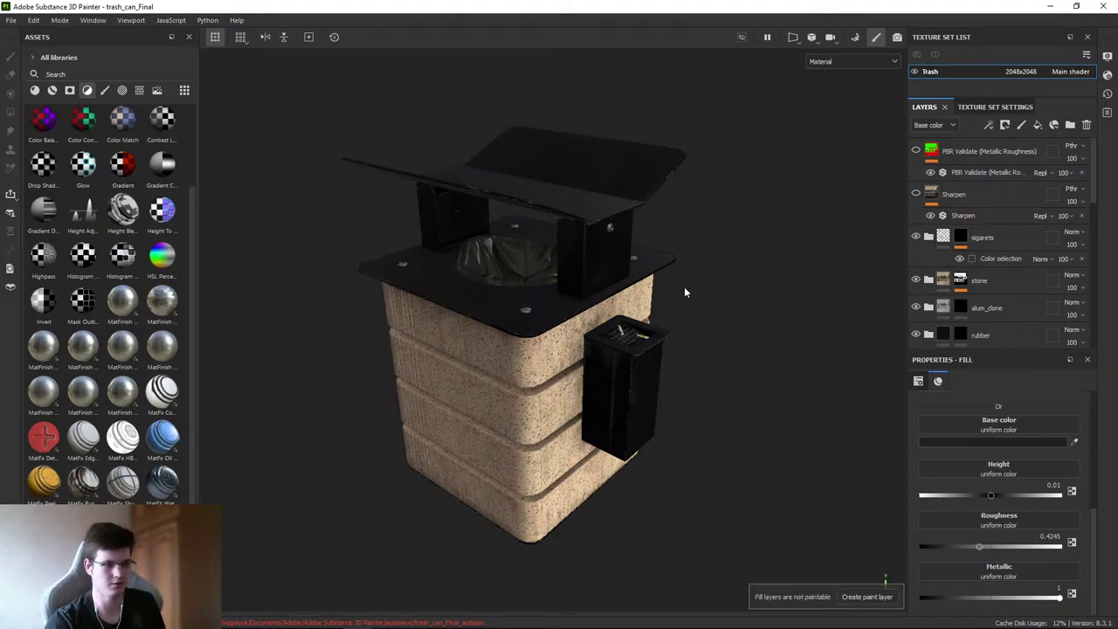
{"action": "key", "text": "super"}
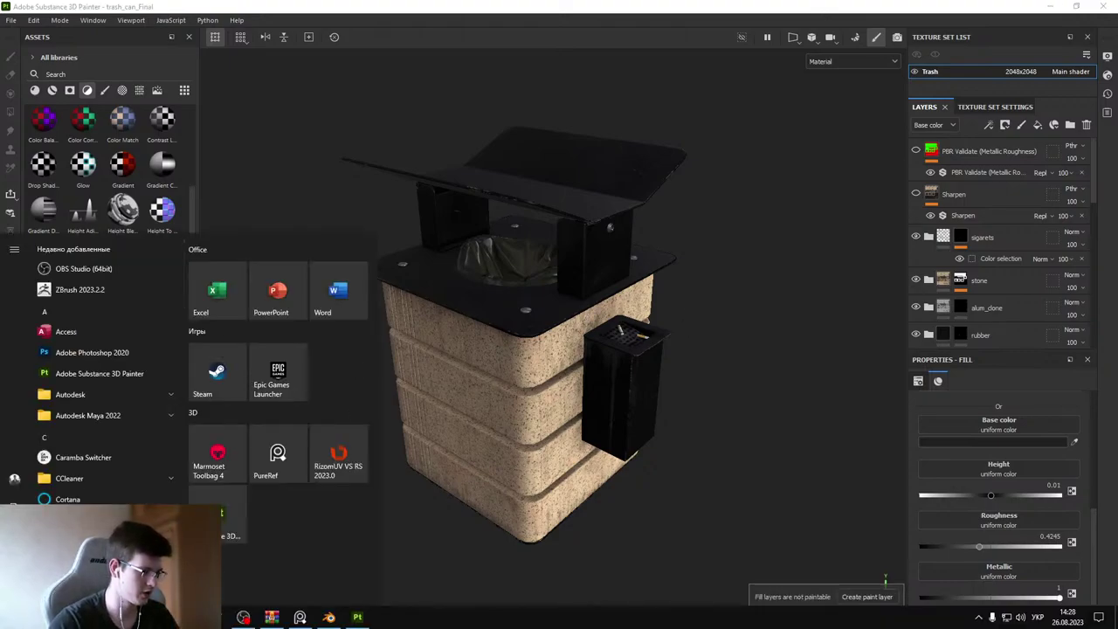
{"action": "key", "text": "Escape"}
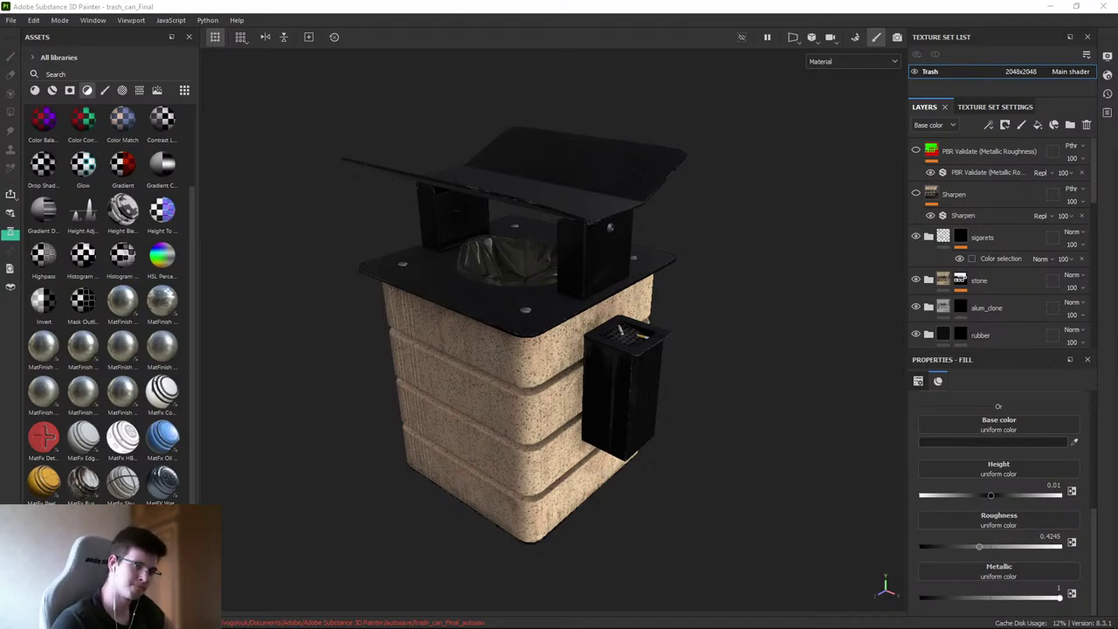
- Toggle the PBR Validate layer to recheck which of the bin's materials pass validation, leaving it shown
{"action": "left_click", "coordinate": [916, 154]}
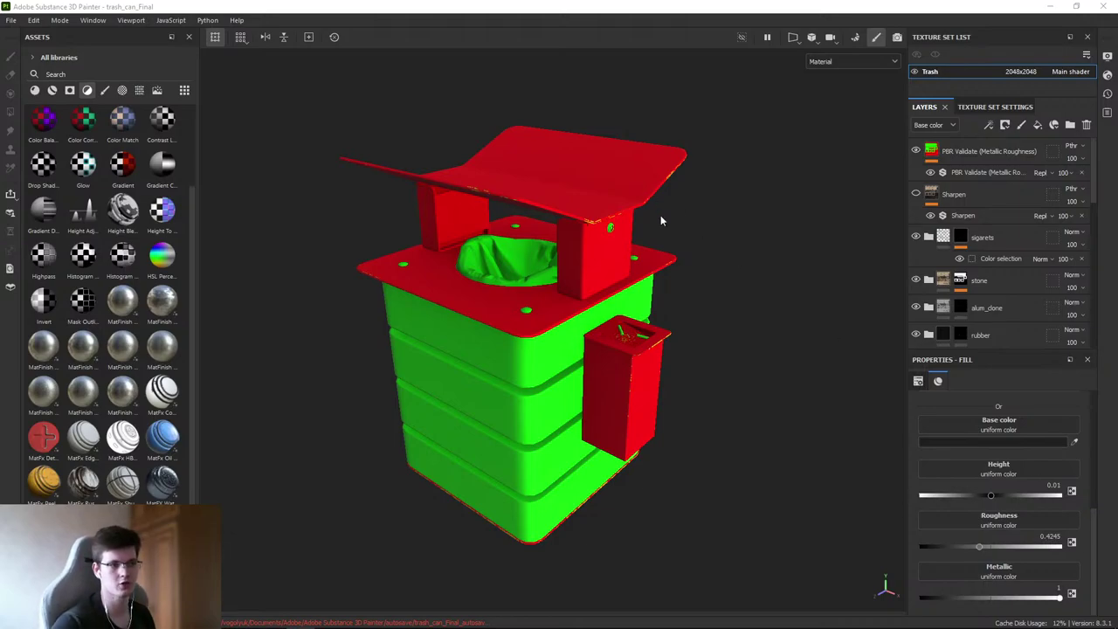
{"action": "left_click", "coordinate": [915, 150]}
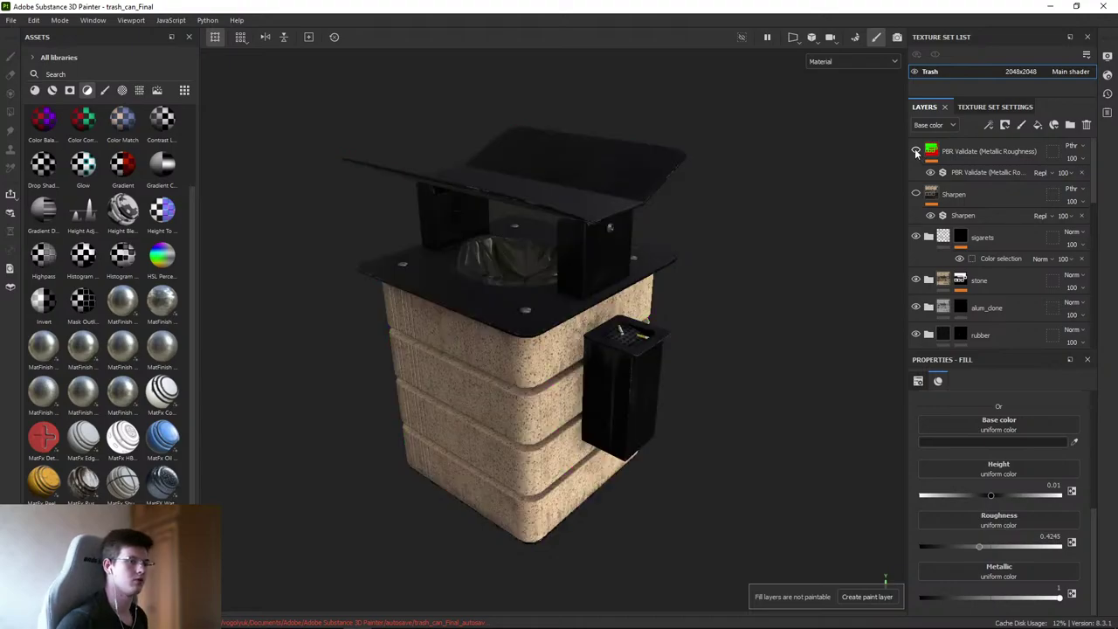
{"action": "left_click", "coordinate": [915, 151]}
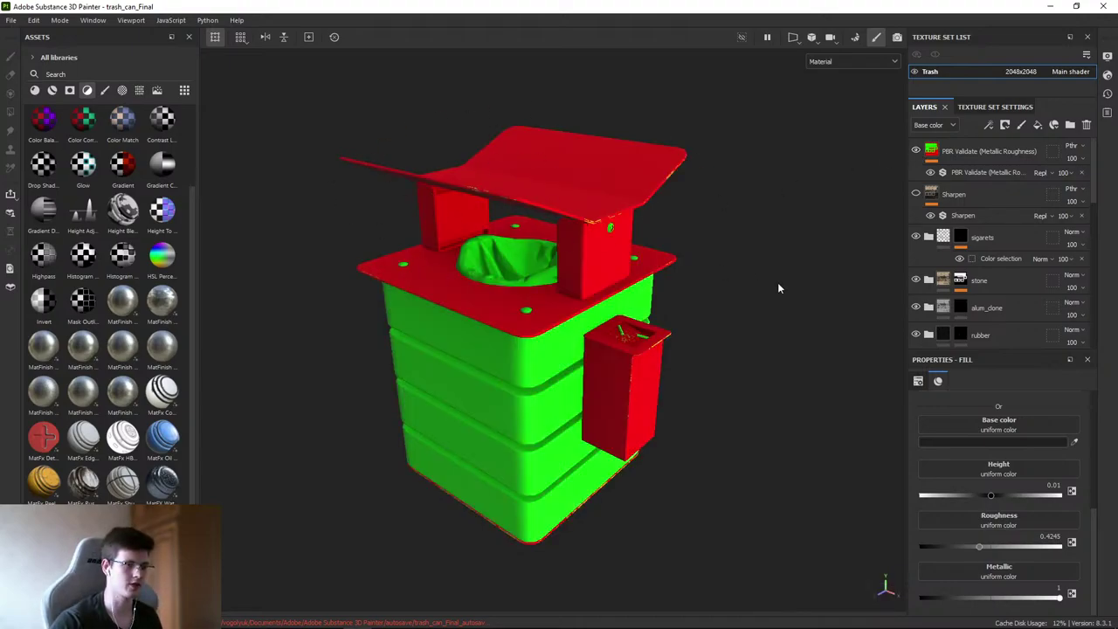
{"action": "scroll", "coordinate": [702, 265], "scroll_direction": "up", "scroll_amount": 5}
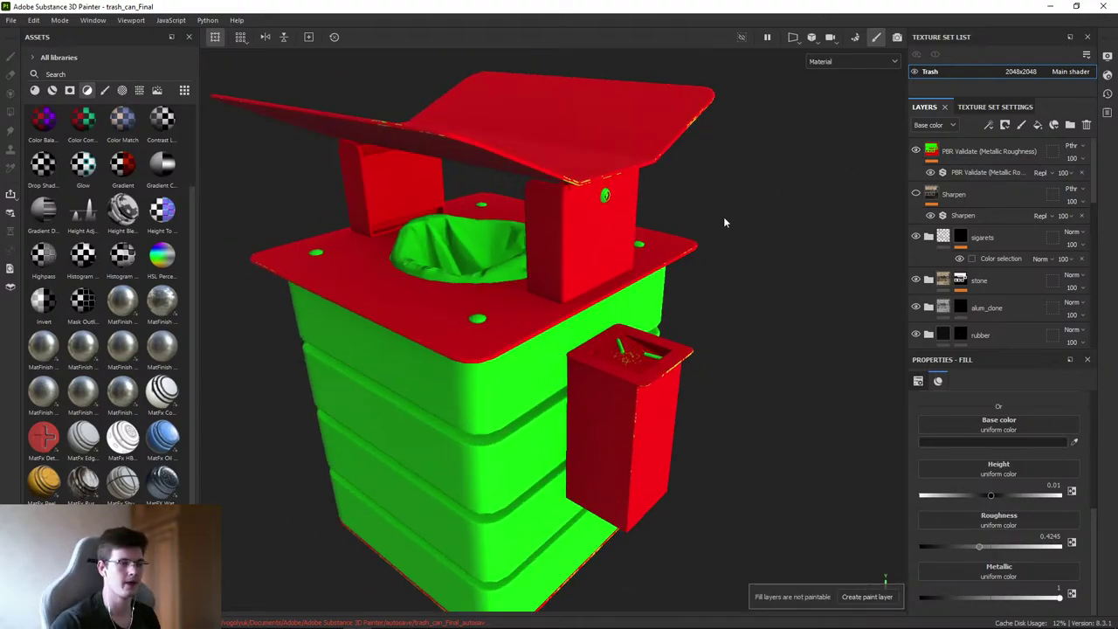
- Close the trash can project and the program, discarding the unsaved changes
{"action": "scroll", "coordinate": [723, 216], "scroll_direction": "down", "scroll_amount": 5}
{"action": "left_click", "coordinate": [1099, 6]}
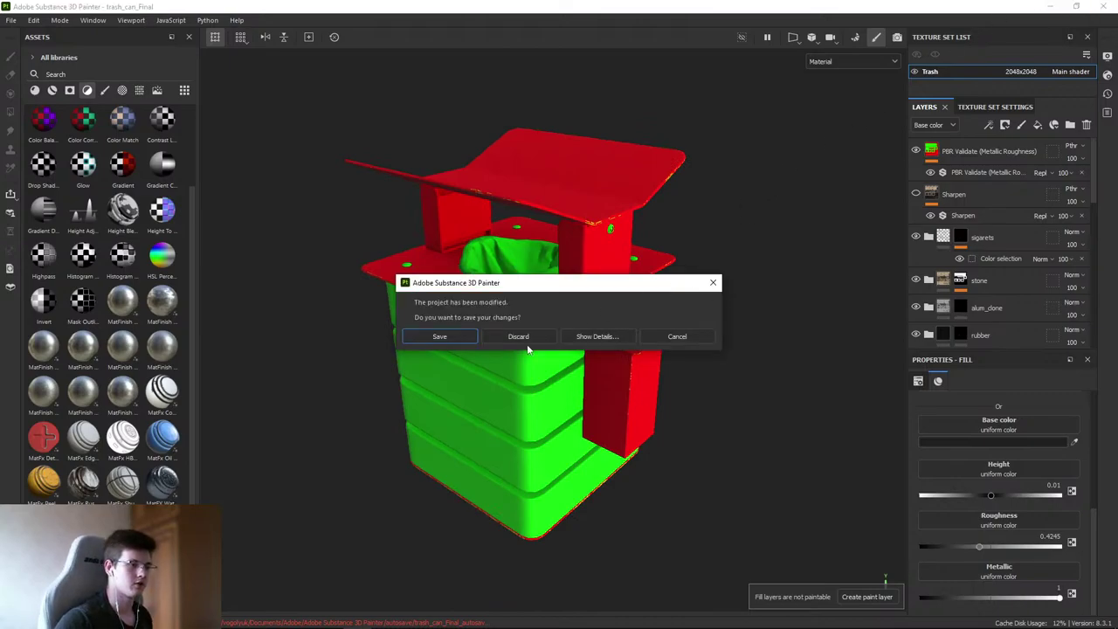
{"action": "left_click", "coordinate": [535, 334]}
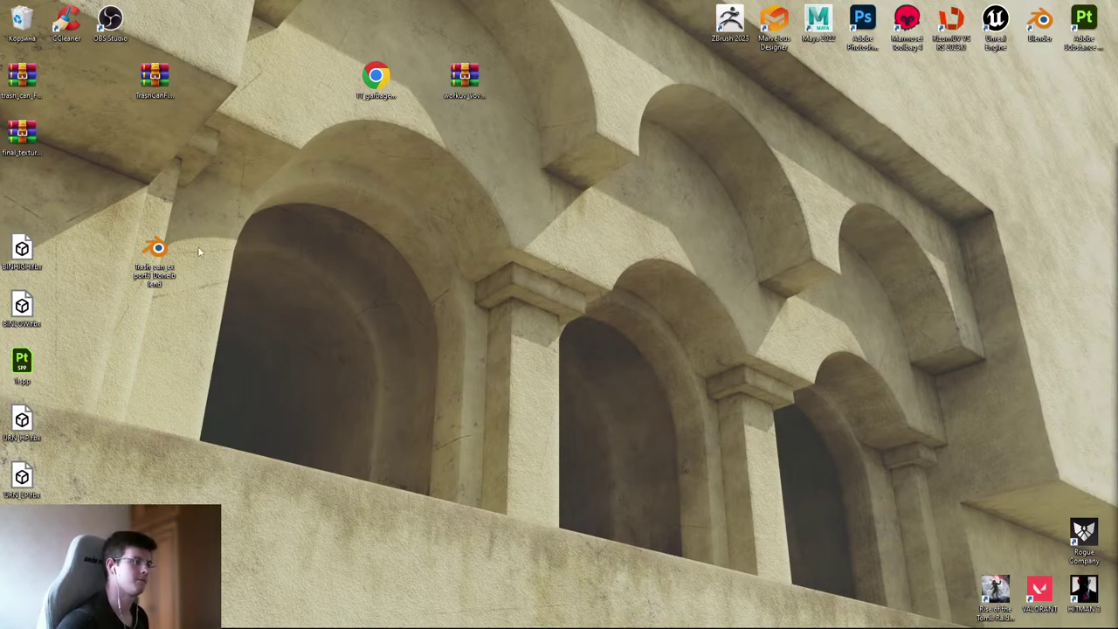
{"action": "left_click_drag", "start_coordinate": [155, 251], "coordinate": [469, 140]}
{"action": "left_click", "coordinate": [605, 240]}
{"action": "left_click_drag", "start_coordinate": [573, 269], "coordinate": [456, 58]}
{"action": "left_click_drag", "start_coordinate": [468, 140], "coordinate": [155, 258]}
- Close the open trash_can_Final.rar archive, and delete trash_can_Final.rar and final_texture_2k.rar from the desktop
{"action": "left_click", "coordinate": [272, 617]}
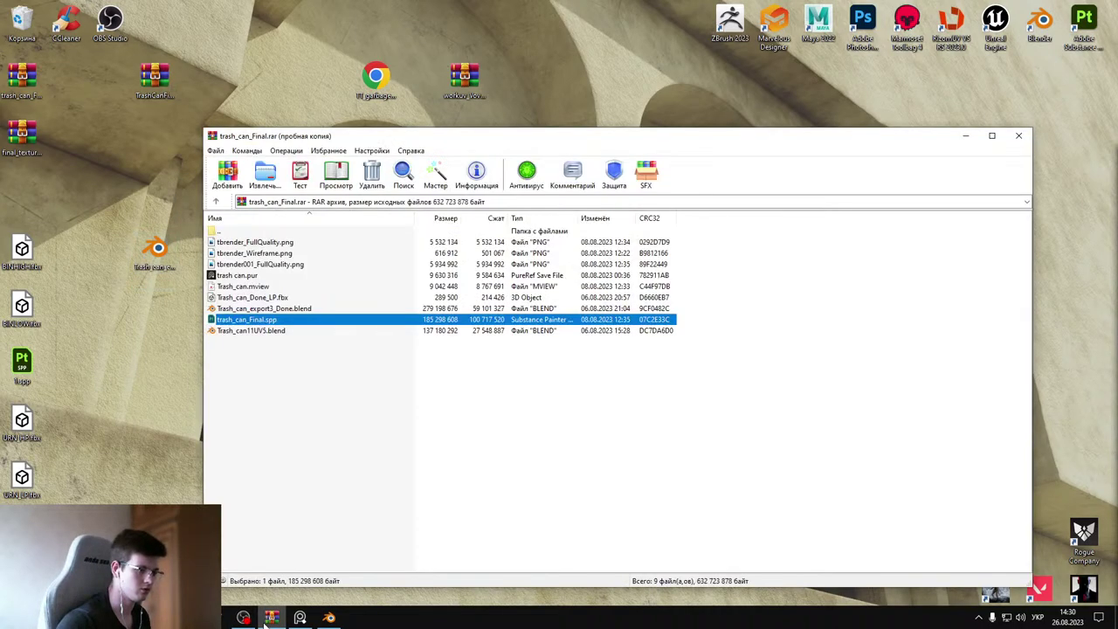
{"action": "left_click_drag", "start_coordinate": [487, 146], "coordinate": [607, 131]}
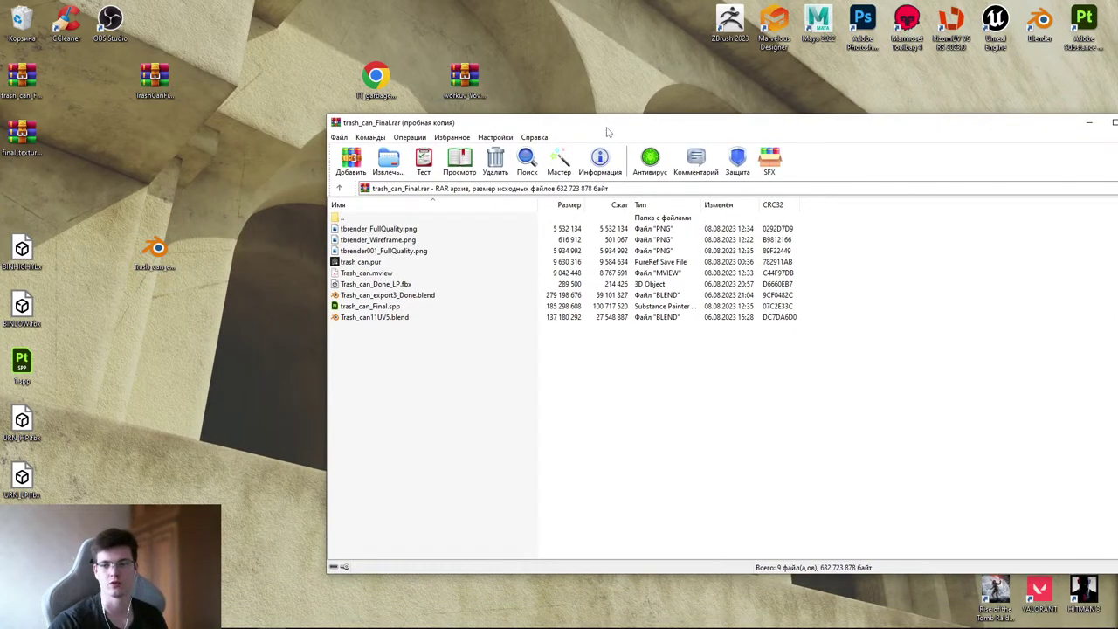
{"action": "left_click_drag", "start_coordinate": [986, 130], "coordinate": [910, 157]}
{"action": "left_click", "coordinate": [1051, 144]}
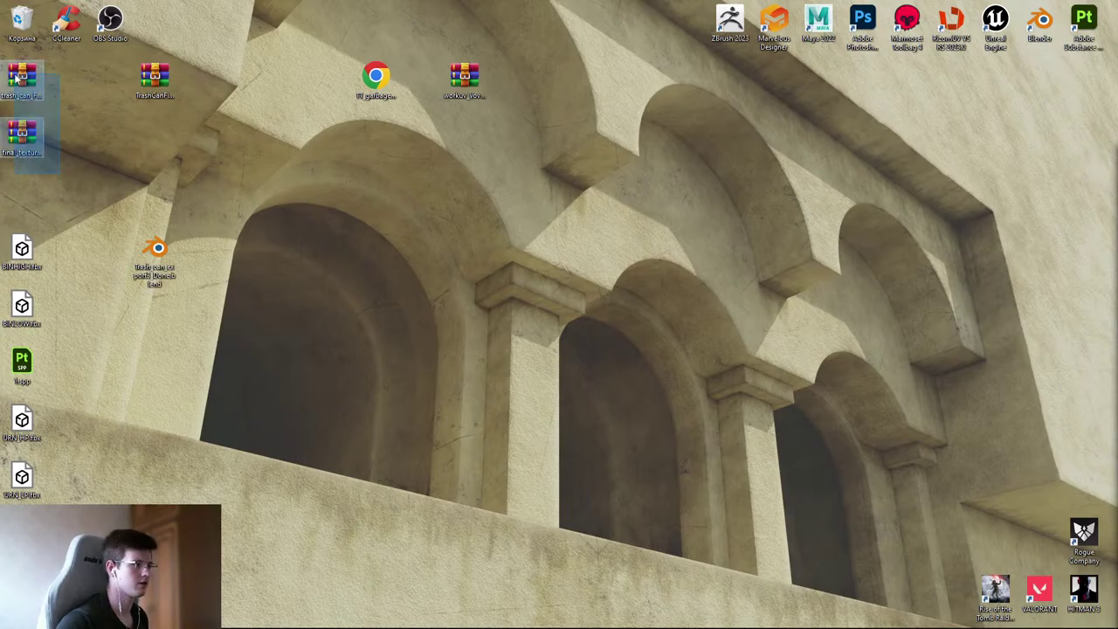
{"action": "key", "text": "Delete"}
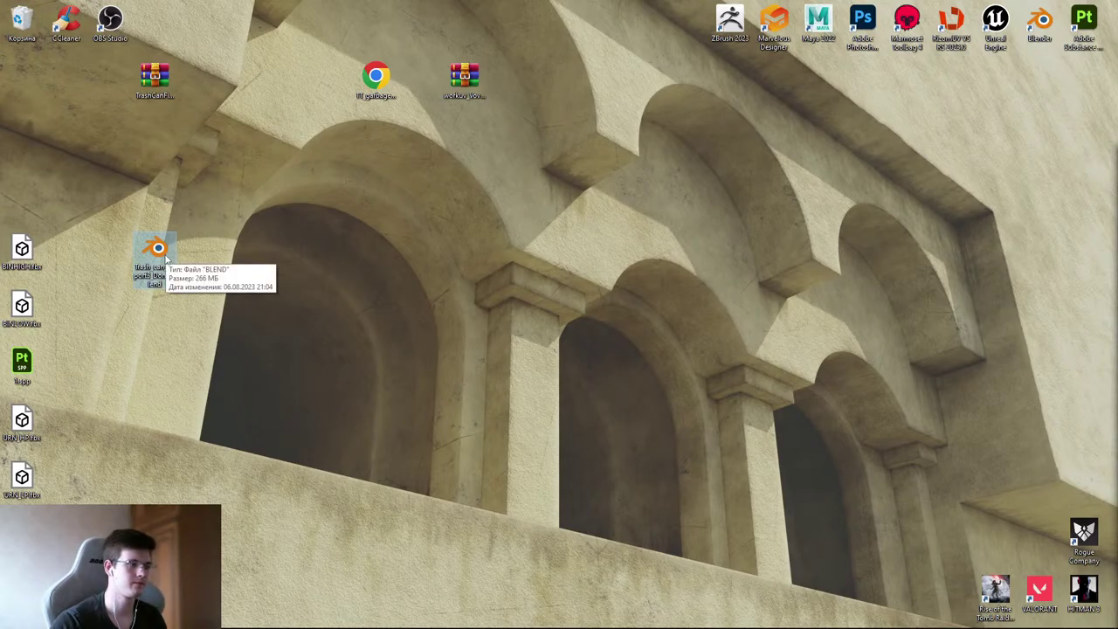
- Restore the deleted trash_can_Final.rar to the desktop from the Recycle Bin
{"action": "double_click", "coordinate": [42, 20]}
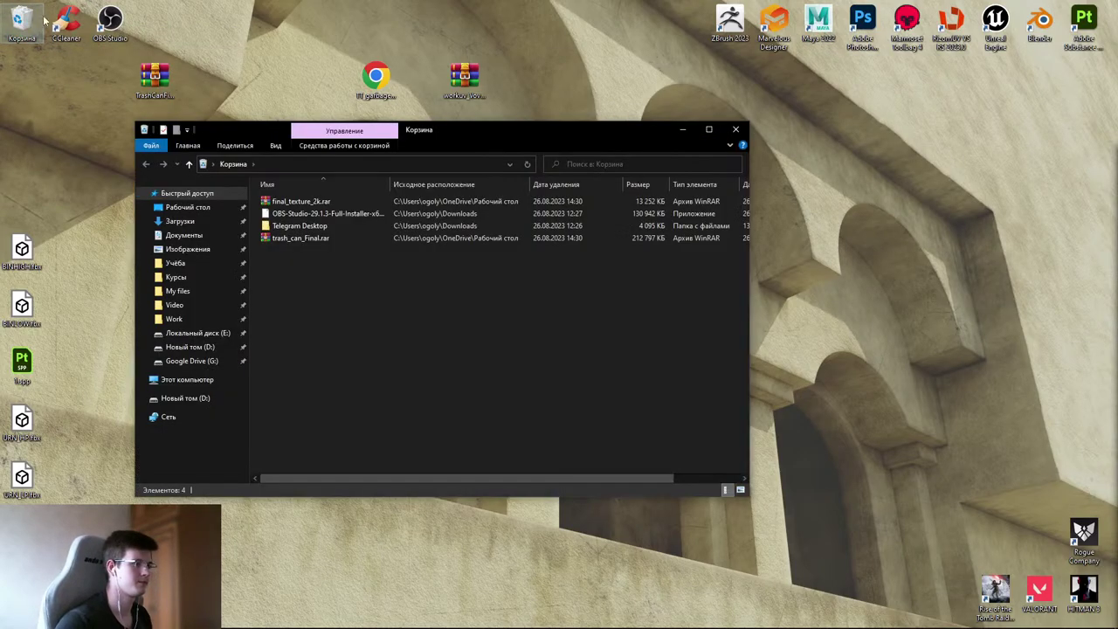
{"action": "left_click", "coordinate": [319, 240]}
{"action": "key", "text": "alt+Return"}
{"action": "left_click", "coordinate": [502, 465]}
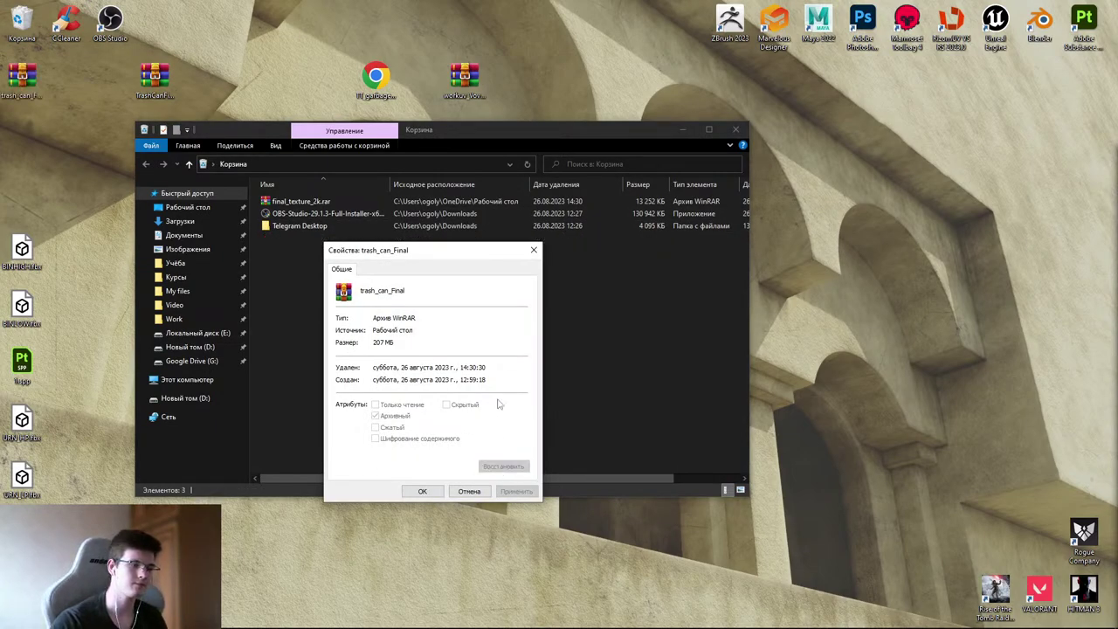
{"action": "left_click", "coordinate": [533, 250]}
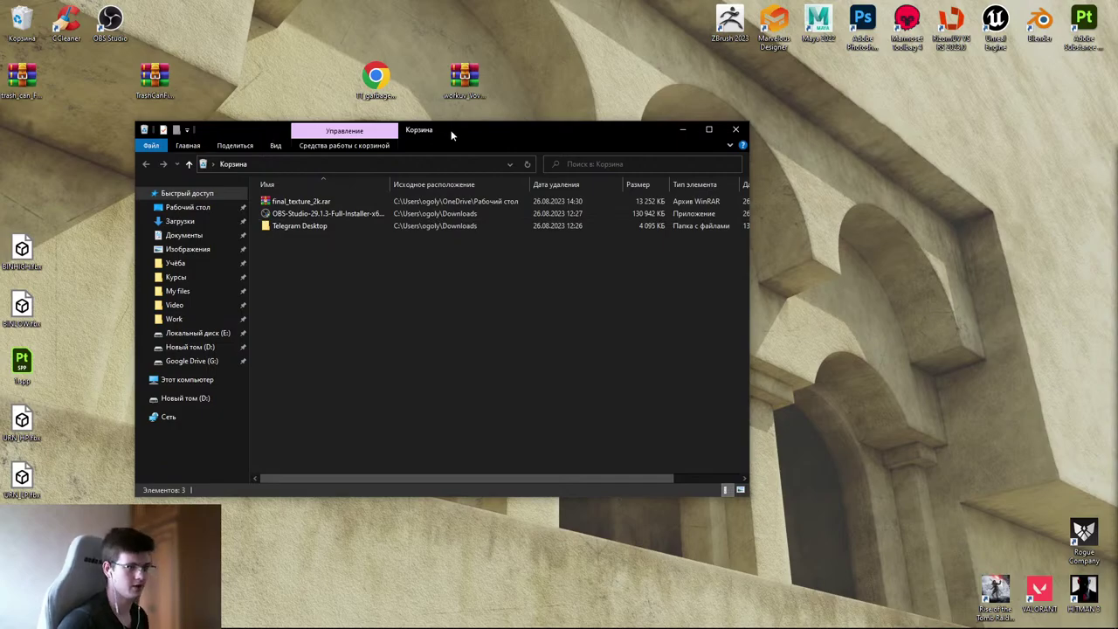
{"action": "left_click_drag", "start_coordinate": [454, 135], "coordinate": [736, 148]}
- Open the restored trash_can_Final.rar to check its contents, and close the open windows
{"action": "double_click", "coordinate": [27, 100]}
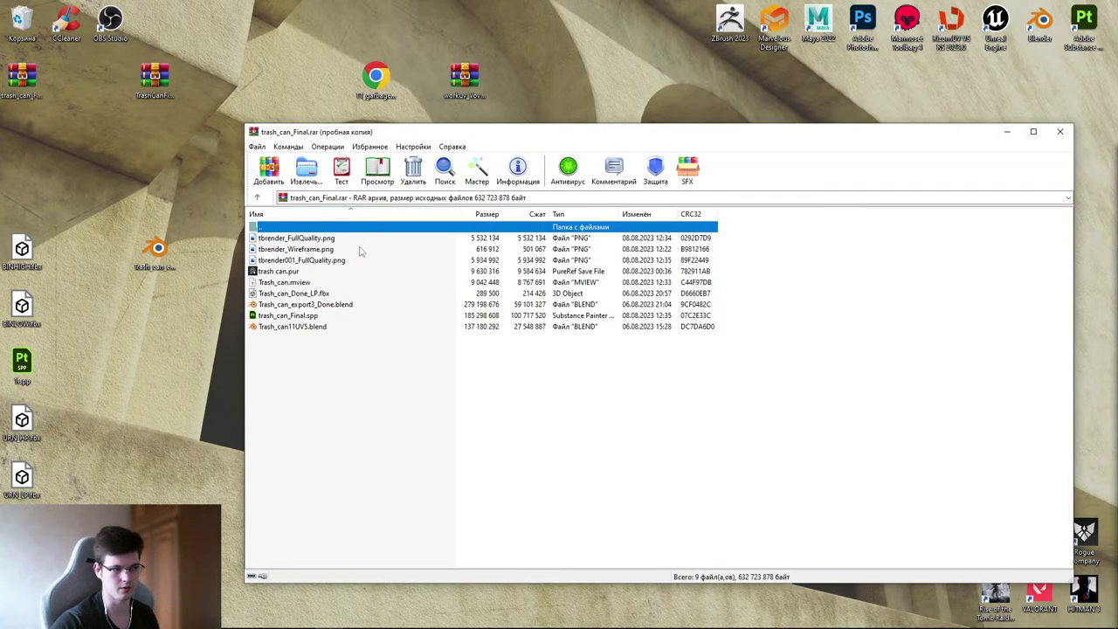
{"action": "left_click", "coordinate": [1060, 131]}
{"action": "left_click", "coordinate": [955, 153]}
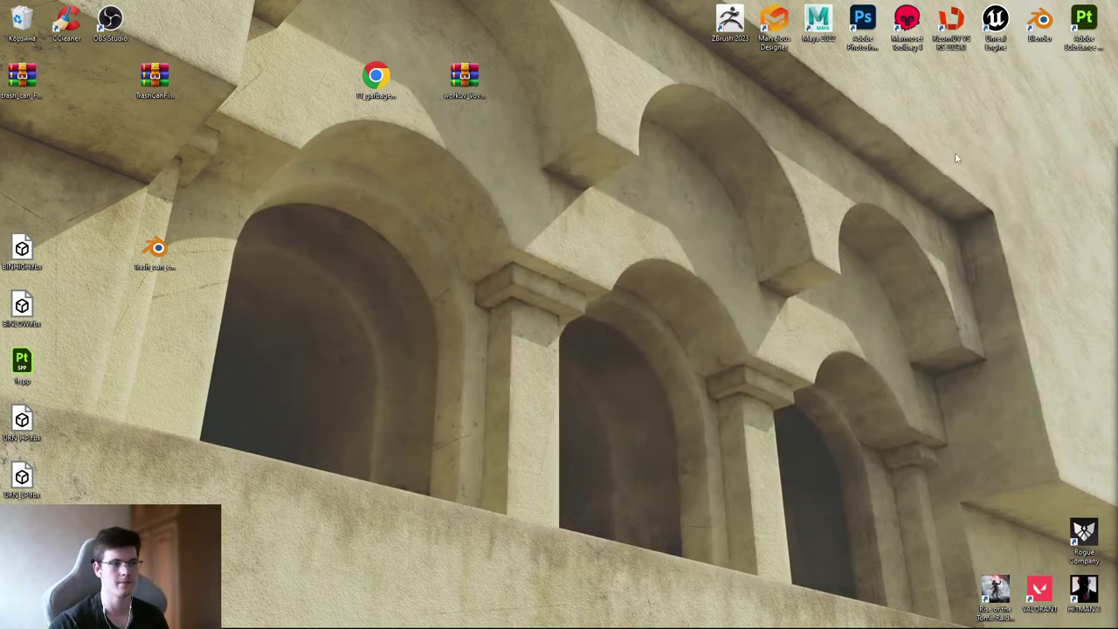
- Send trash_can_Final.rar and the trash can .blend file to the Recycle Bin, and empty the bin permanently
{"action": "left_click_drag", "start_coordinate": [157, 249], "coordinate": [33, 150]}
{"action": "left_click", "coordinate": [21, 79], "text": "ctrl"}
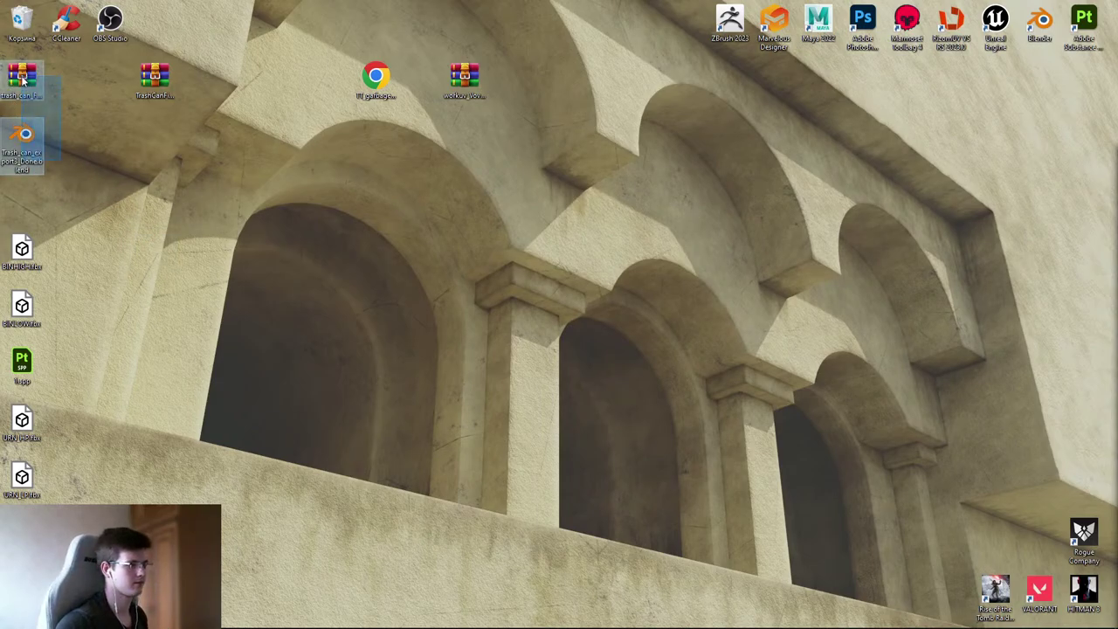
{"action": "left_click_drag", "start_coordinate": [22, 79], "coordinate": [22, 25]}
{"action": "right_click", "coordinate": [22, 27]}
{"action": "left_click", "coordinate": [75, 47]}
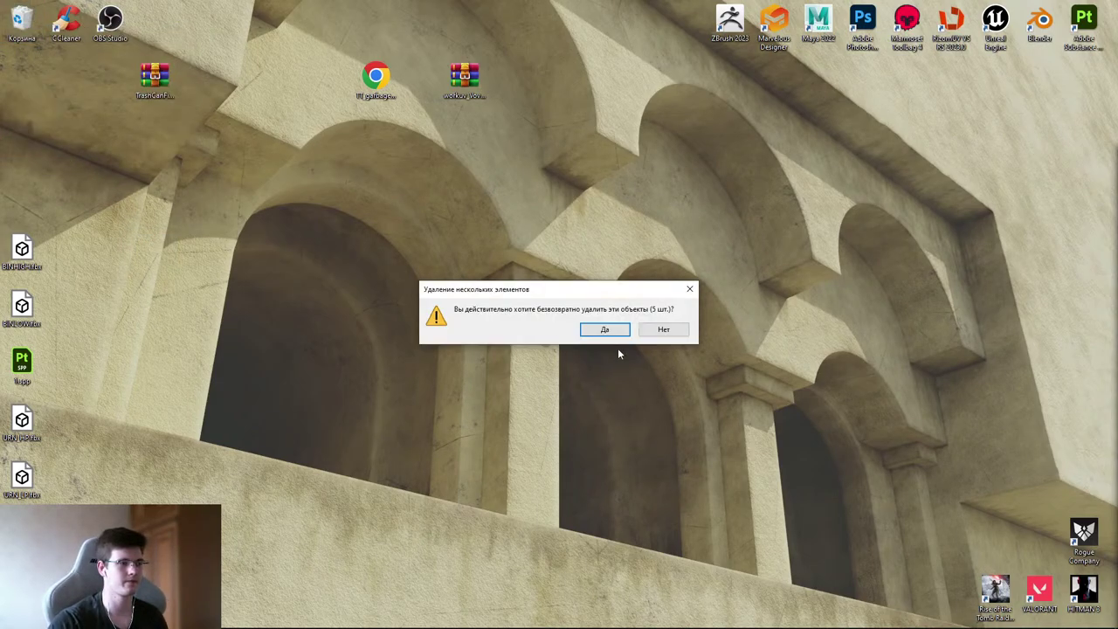
{"action": "left_click", "coordinate": [600, 327]}
- Move TT_garbage_bin.pdf to the first icon column on the desktop and the workuv archive beside TrashCanFinal.rar
{"action": "left_click_drag", "start_coordinate": [377, 81], "coordinate": [24, 80]}
{"action": "left_click_drag", "start_coordinate": [482, 94], "coordinate": [215, 82]}
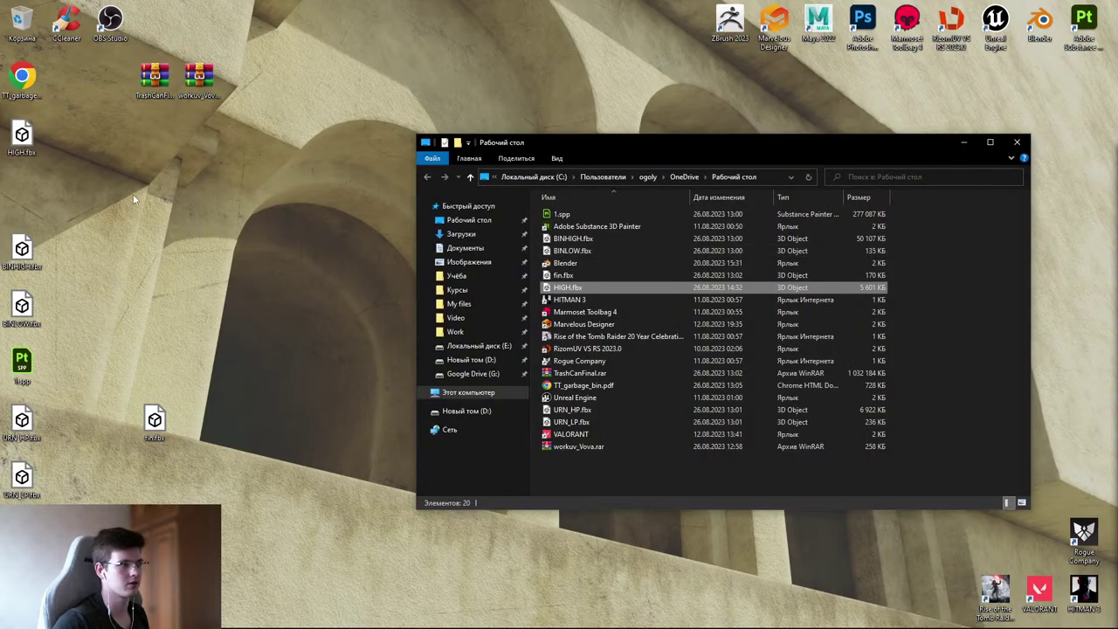
- Place HIGH.fbx directly below fin.fbx on the desktop and close the folder window
{"action": "left_click_drag", "start_coordinate": [568, 288], "coordinate": [154, 476]}
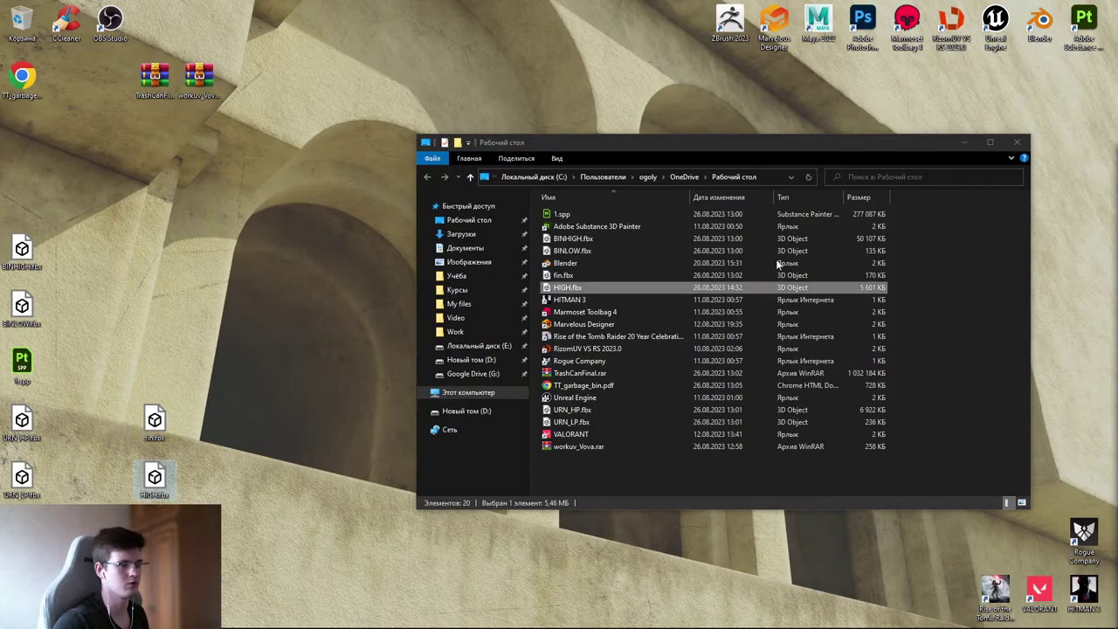
{"action": "left_click", "coordinate": [1016, 143]}
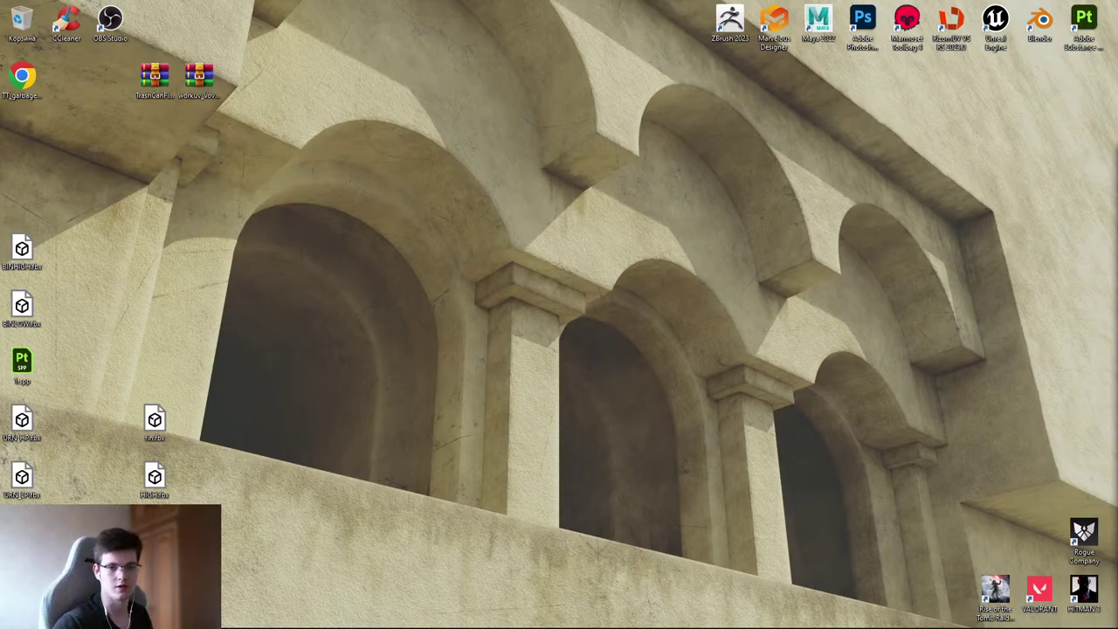
{"action": "key", "text": "Return"}
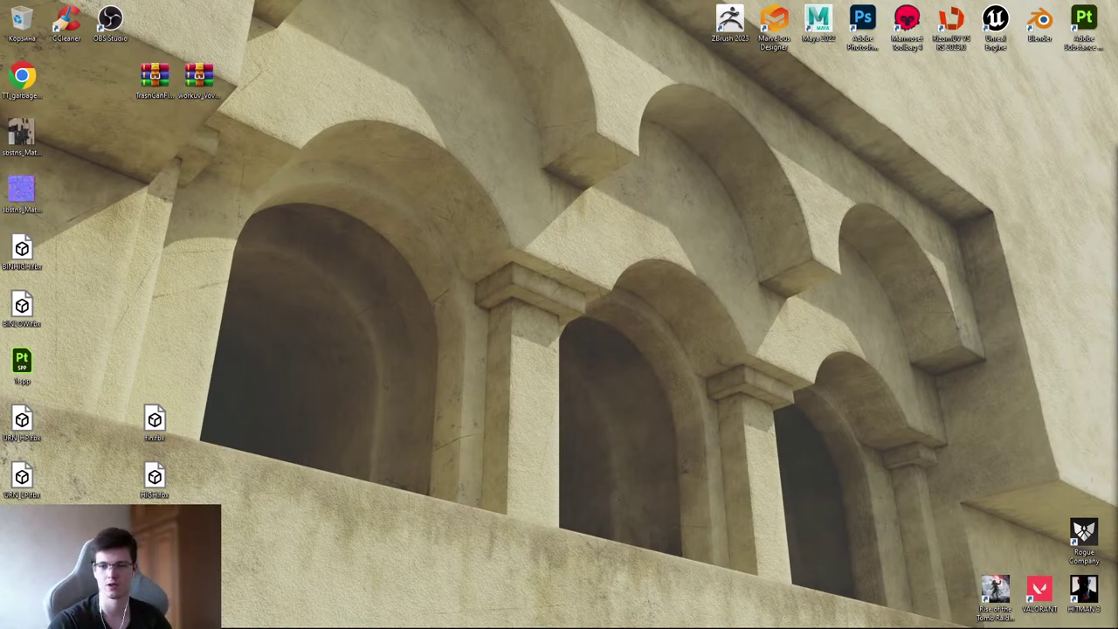
- Open sbstns_Material_Normal.png, examine the baked shells and the circular cutout at different magnifications, and close the image
{"action": "double_click", "coordinate": [22, 190]}
{"action": "scroll", "coordinate": [536, 329], "scroll_direction": "up", "scroll_amount": 5}
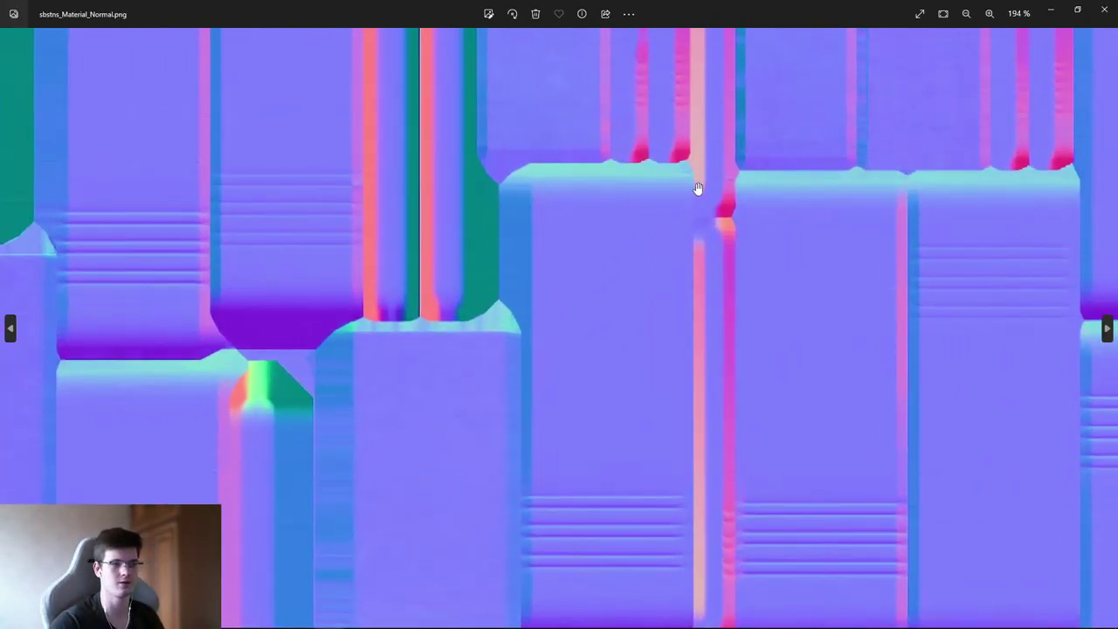
{"action": "scroll", "coordinate": [603, 212], "scroll_direction": "down", "scroll_amount": 3}
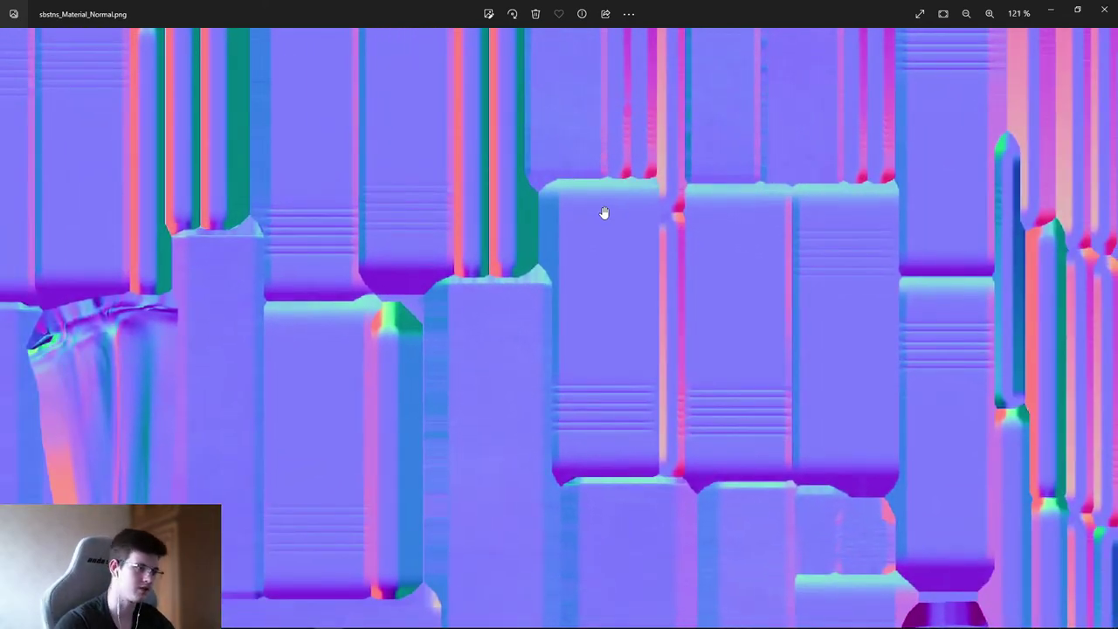
{"action": "scroll", "coordinate": [547, 215], "scroll_direction": "up", "scroll_amount": 1}
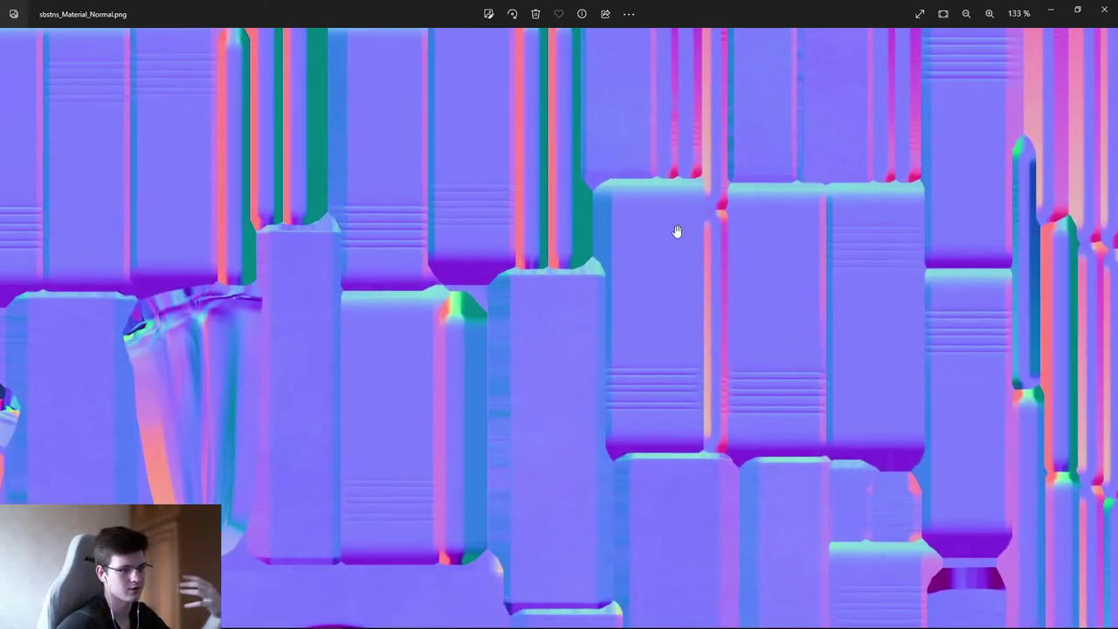
{"action": "scroll", "coordinate": [696, 263], "scroll_direction": "down", "scroll_amount": 4}
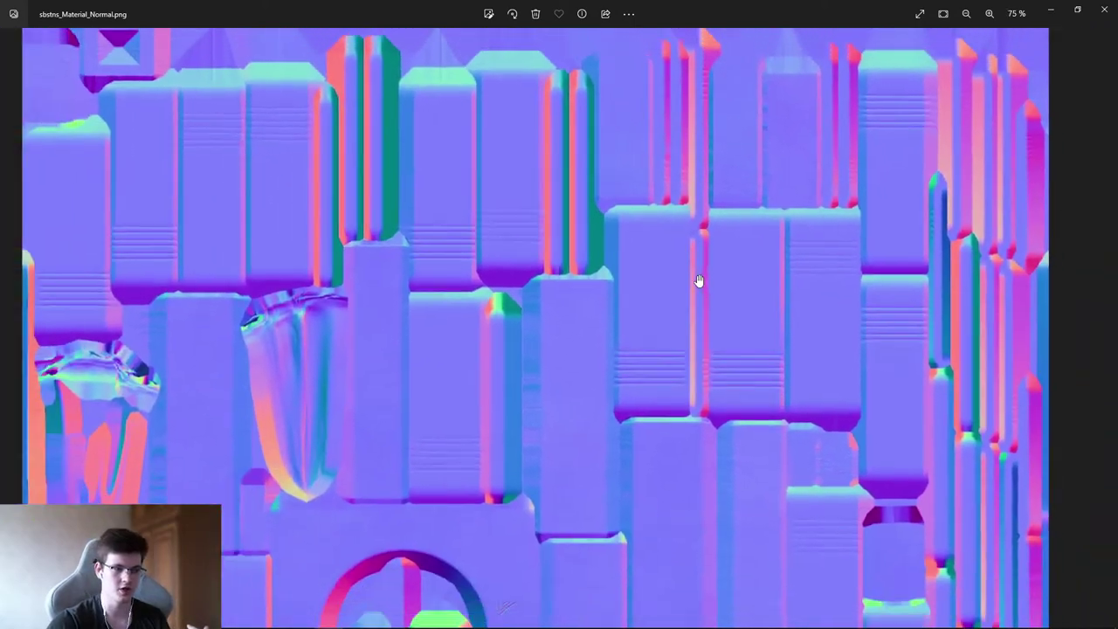
{"action": "scroll", "coordinate": [454, 372], "scroll_direction": "up", "scroll_amount": 5}
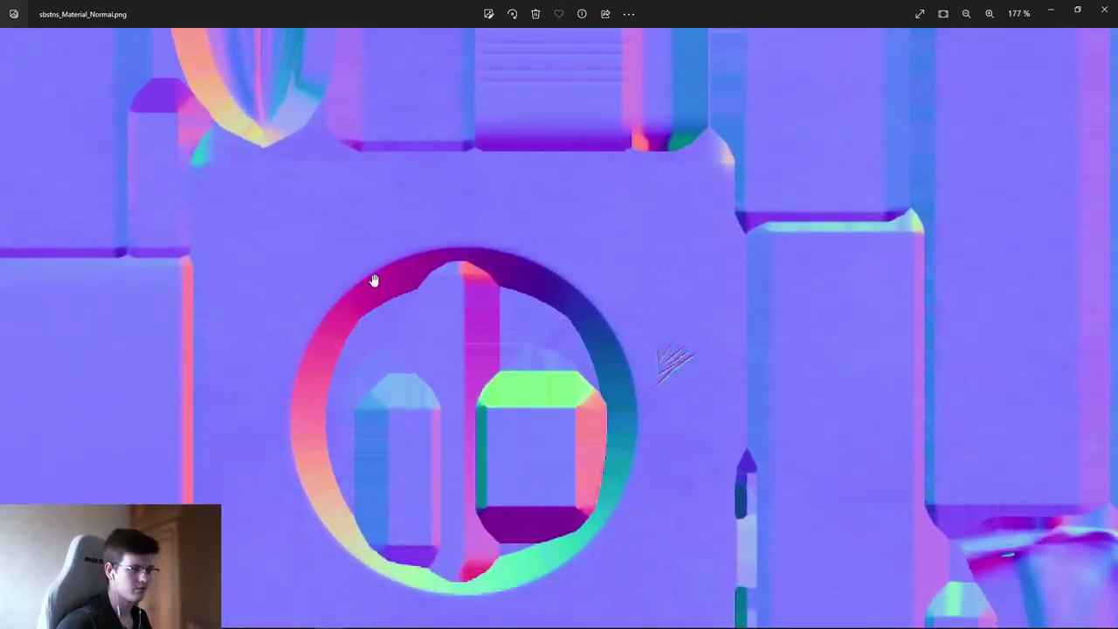
{"action": "scroll", "coordinate": [498, 300], "scroll_direction": "down", "scroll_amount": 5}
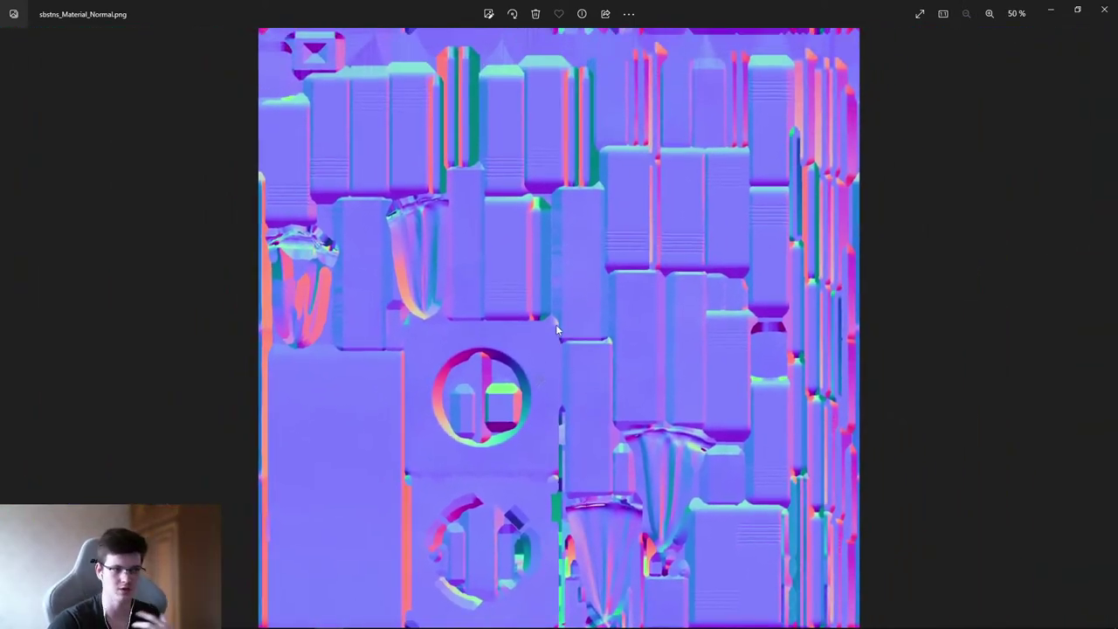
{"action": "left_click", "coordinate": [1105, 10]}
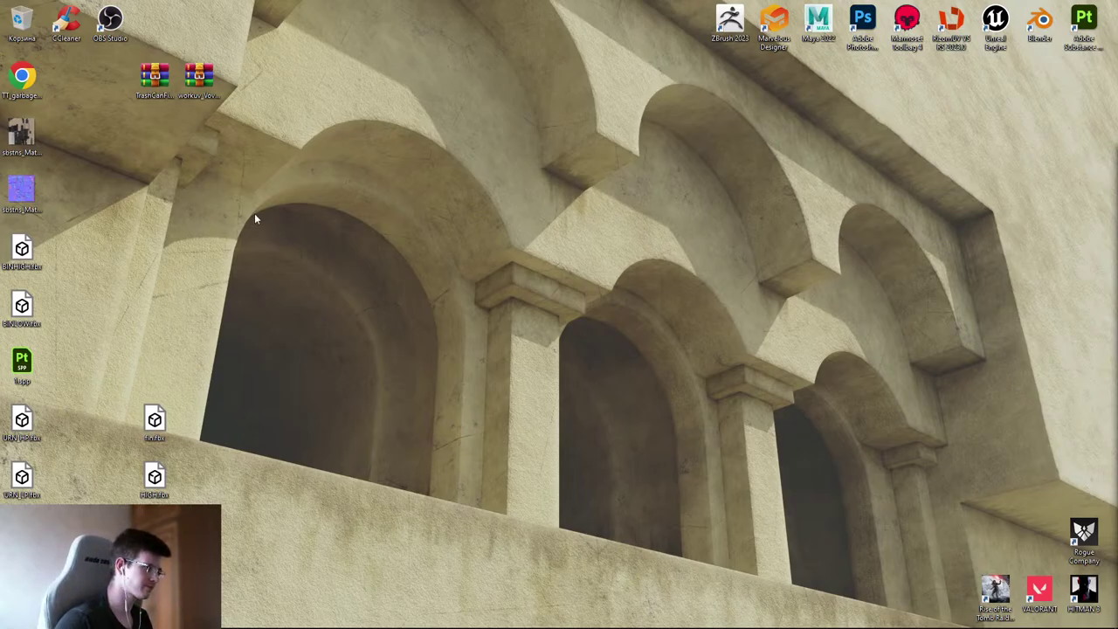
- Move the sbstns texture images and the fin.fbx and HIGH.fbx models together into a group on the free desktop area
{"action": "left_click", "coordinate": [22, 190]}
{"action": "left_click_drag", "start_coordinate": [21, 147], "coordinate": [241, 261]}
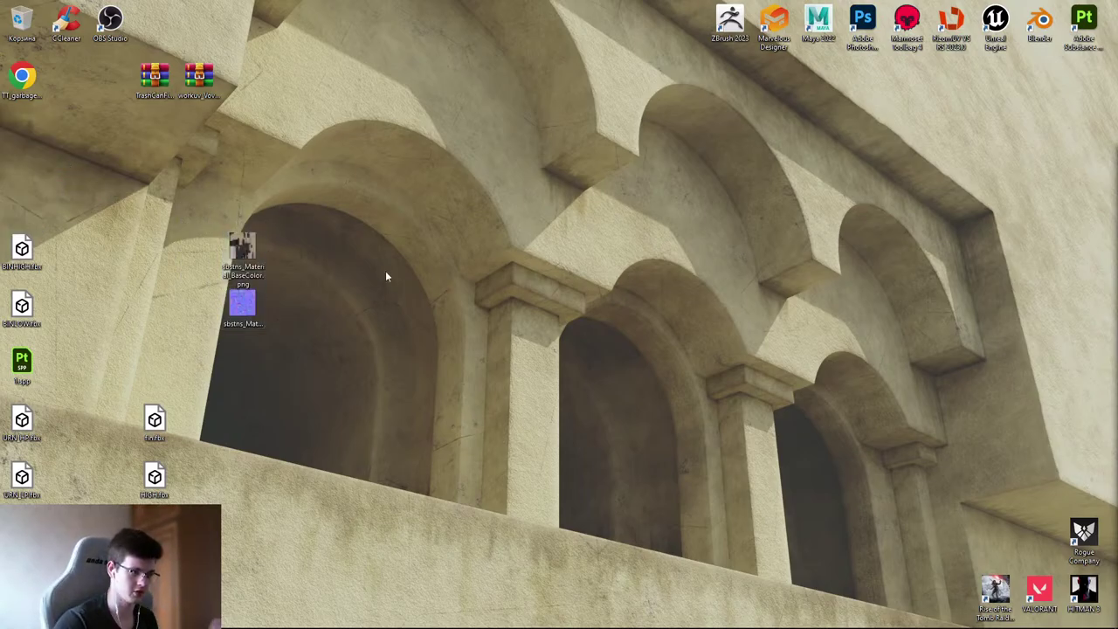
{"action": "mouse_move", "coordinate": [343, 452]}
{"action": "left_mouse_down"}
{"action": "mouse_move", "coordinate": [254, 300]}
{"action": "mouse_move", "coordinate": [237, 475]}
{"action": "mouse_move", "coordinate": [207, 420]}
{"action": "left_mouse_up"}
{"action": "left_click_drag", "start_coordinate": [257, 512], "coordinate": [167, 367]}
{"action": "left_click_drag", "start_coordinate": [201, 420], "coordinate": [293, 236]}
{"action": "left_click", "coordinate": [454, 223]}
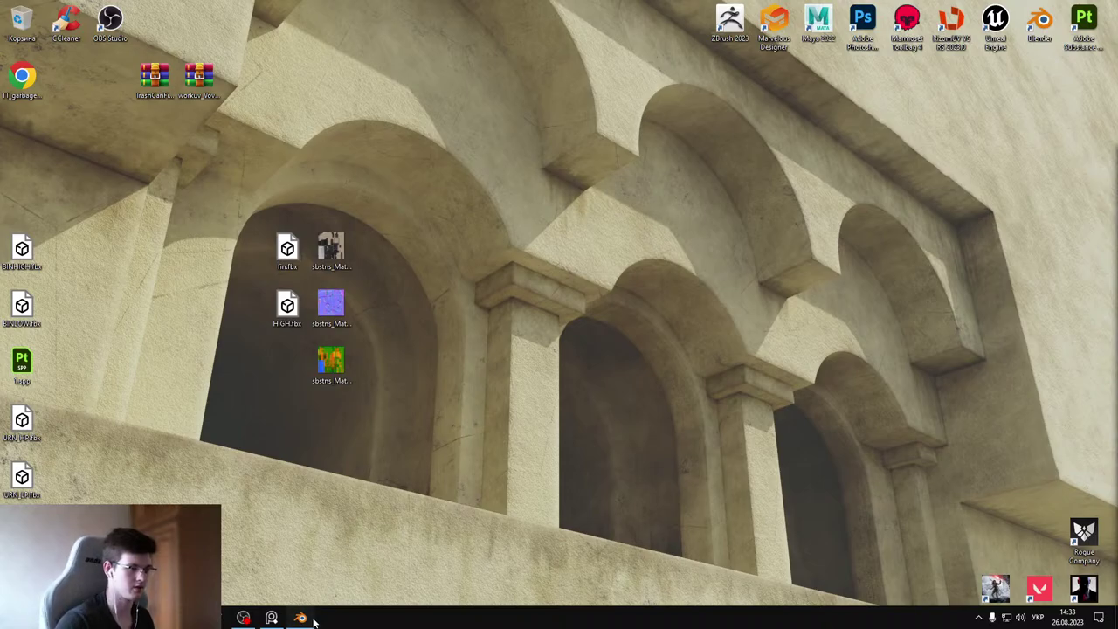
- Switch to Blender, uncover the desktop icons beside its window, and import HIGH.fbx into the empty scene
{"action": "left_click", "coordinate": [301, 617]}
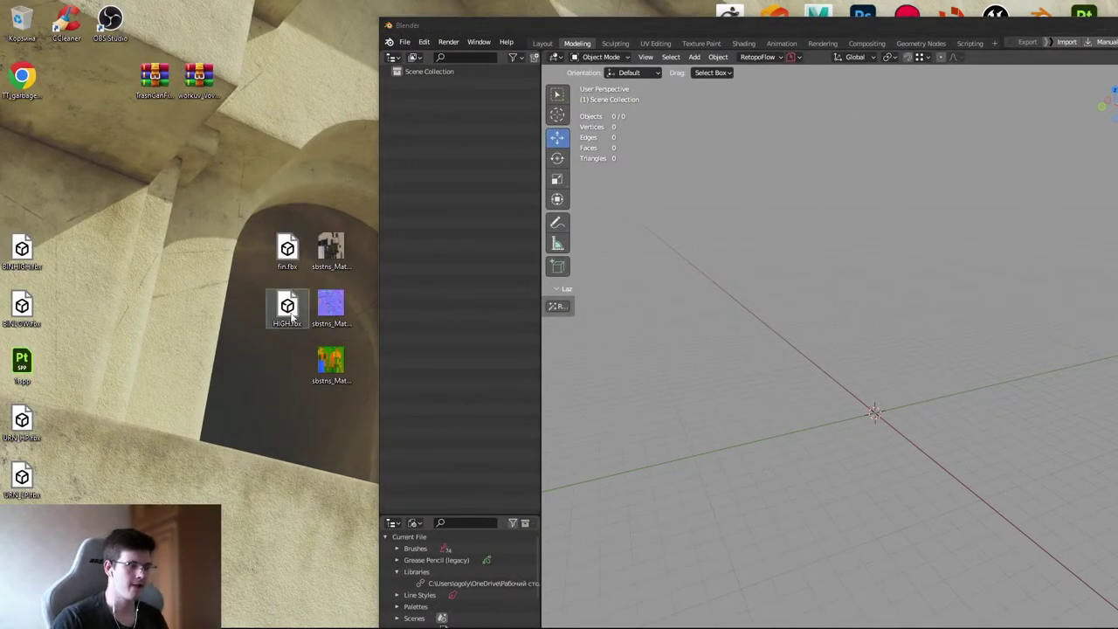
{"action": "mouse_move", "coordinate": [271, 622]}
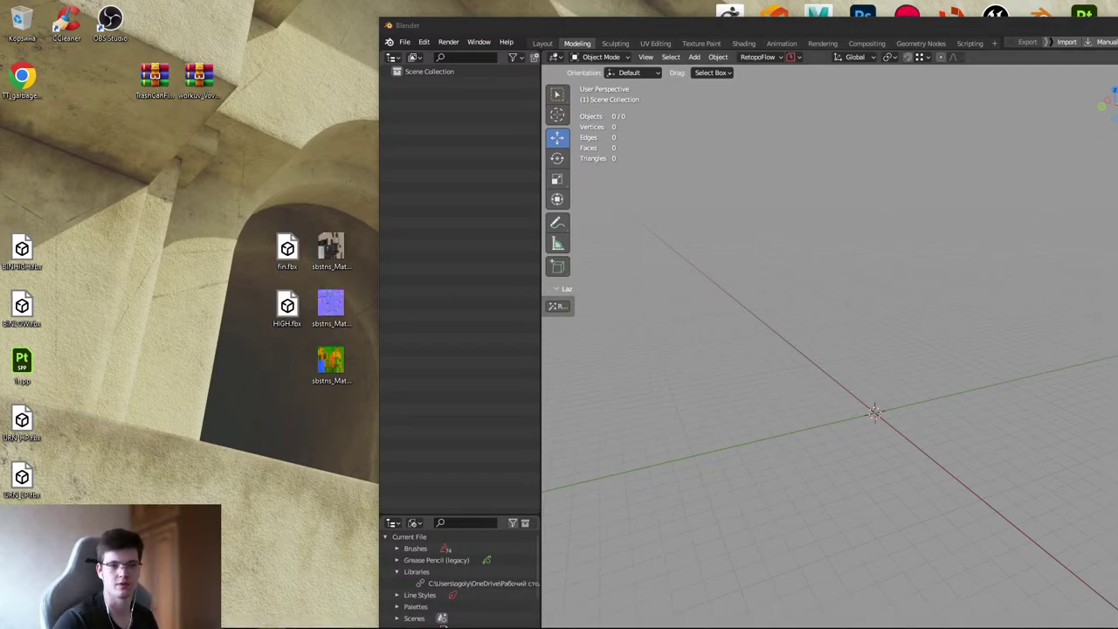
{"action": "left_click_drag", "start_coordinate": [659, 27], "coordinate": [672, 28]}
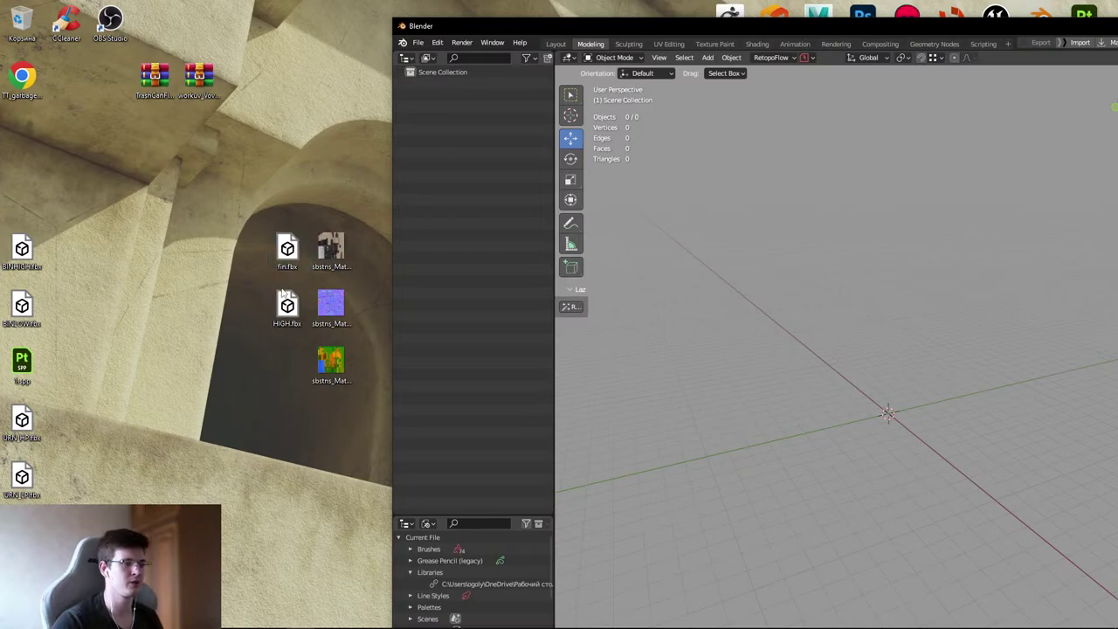
{"action": "left_click_drag", "start_coordinate": [287, 305], "coordinate": [494, 278]}
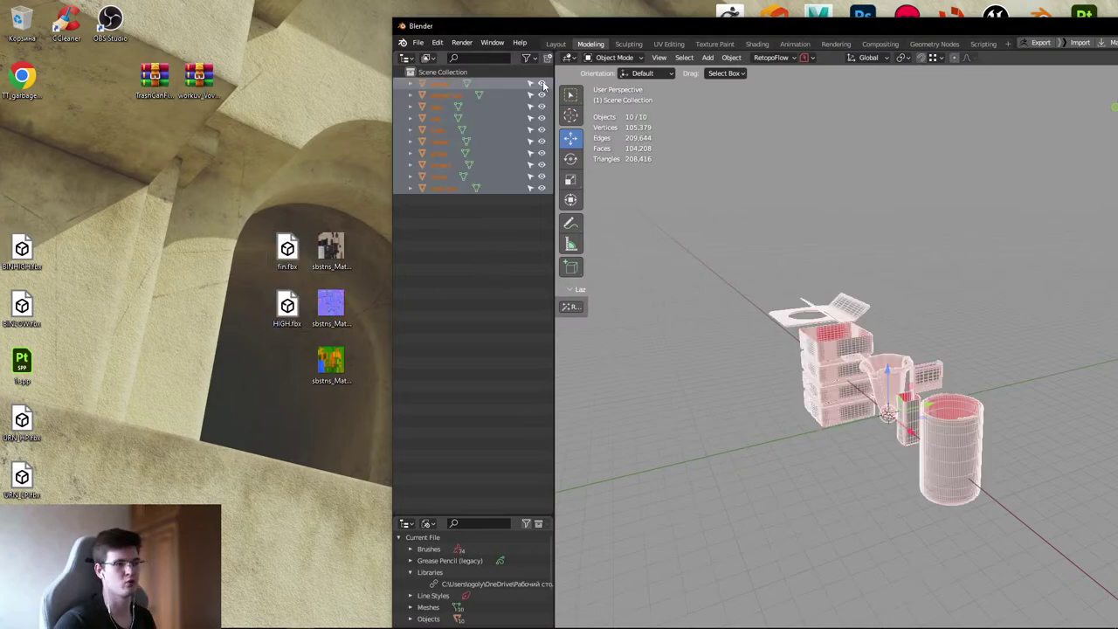
- Maximize Blender, inspect the imported high-poly trash can parts while toggling X-ray and overlays, and minimize the program
{"action": "double_click", "coordinate": [565, 28]}
{"action": "scroll", "coordinate": [486, 312], "scroll_direction": "up", "scroll_amount": 3}
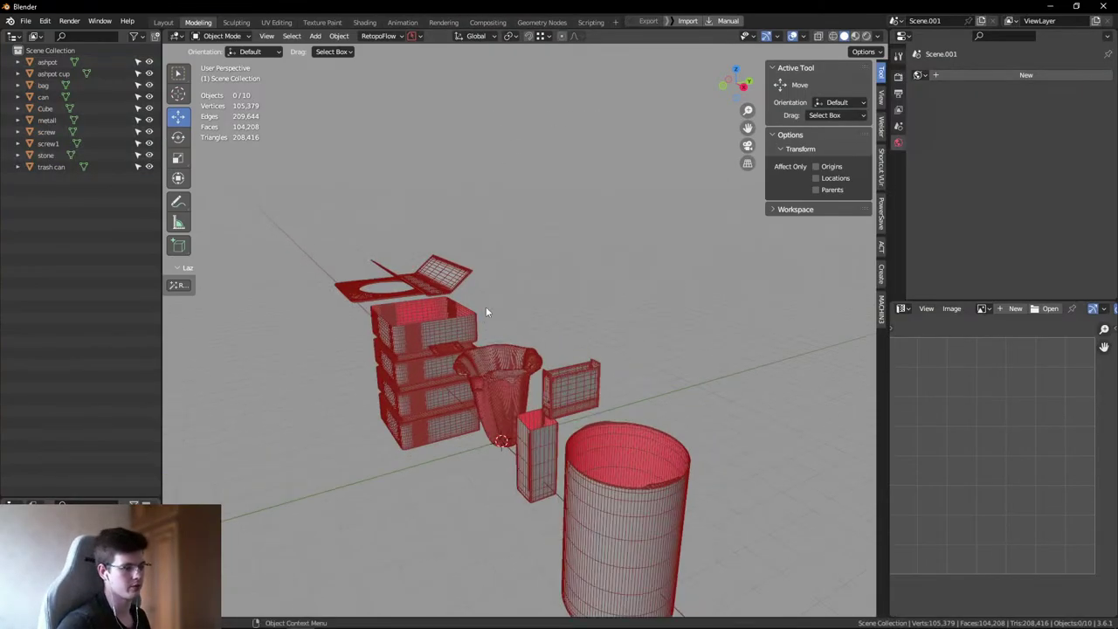
{"action": "key", "text": "alt+z"}
{"action": "middle_click_drag", "start_coordinate": [584, 289], "coordinate": [575, 219]}
{"action": "key", "text": "shift+alt+z"}
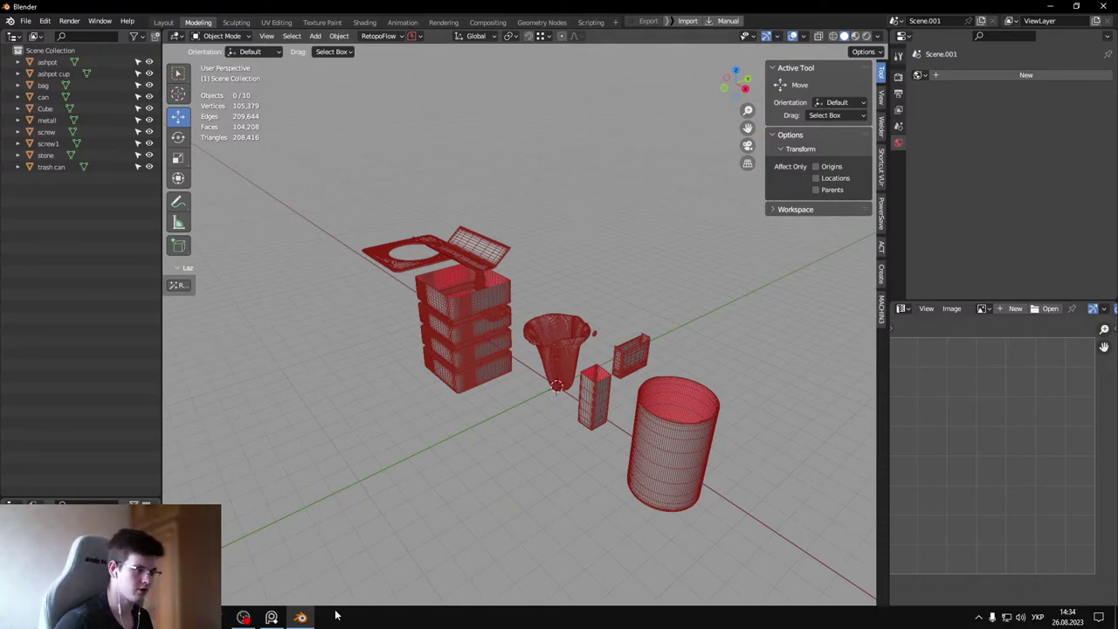
{"action": "left_click", "coordinate": [1052, 6]}
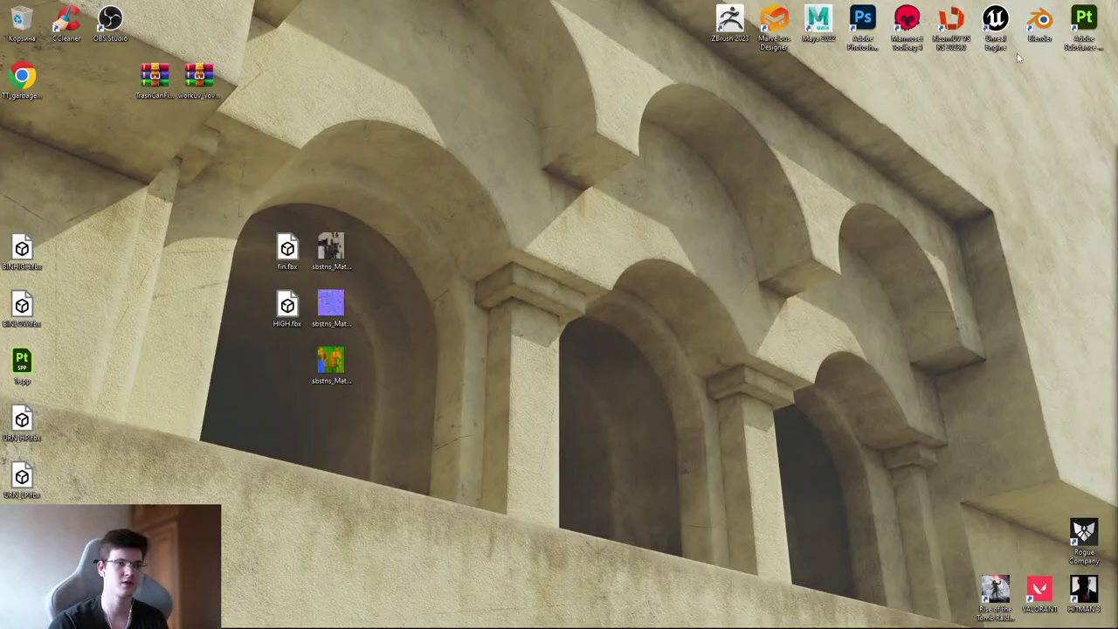
- Launch Adobe Substance 3D Painter and browse the filters in the asset library, including the MatFinish and MatFx ones
{"action": "double_click", "coordinate": [1086, 19]}
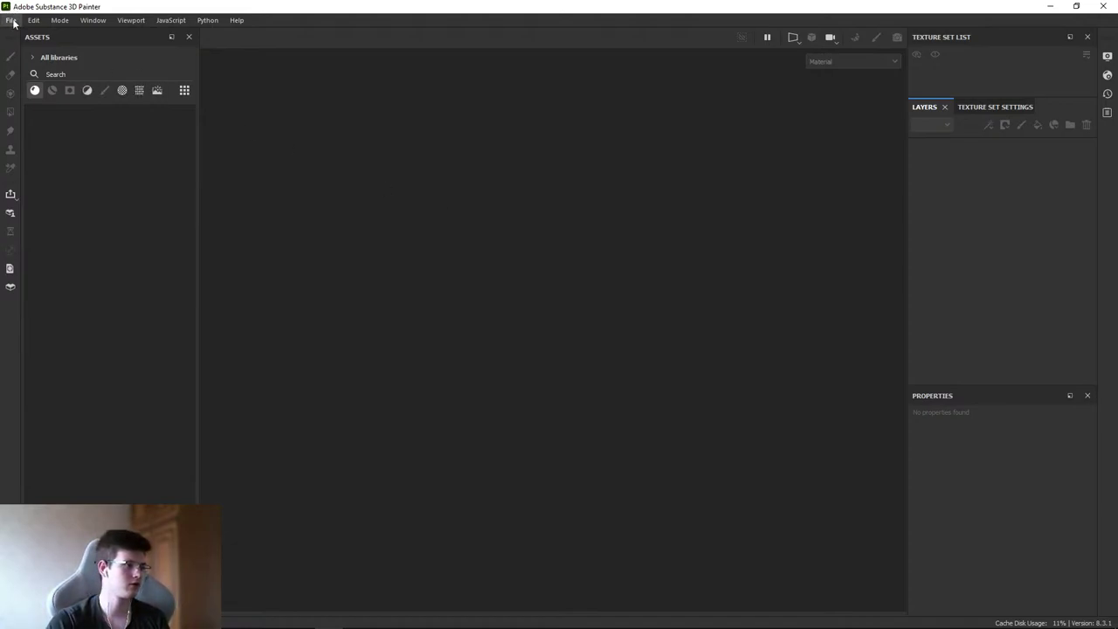
{"action": "left_click", "coordinate": [83, 95]}
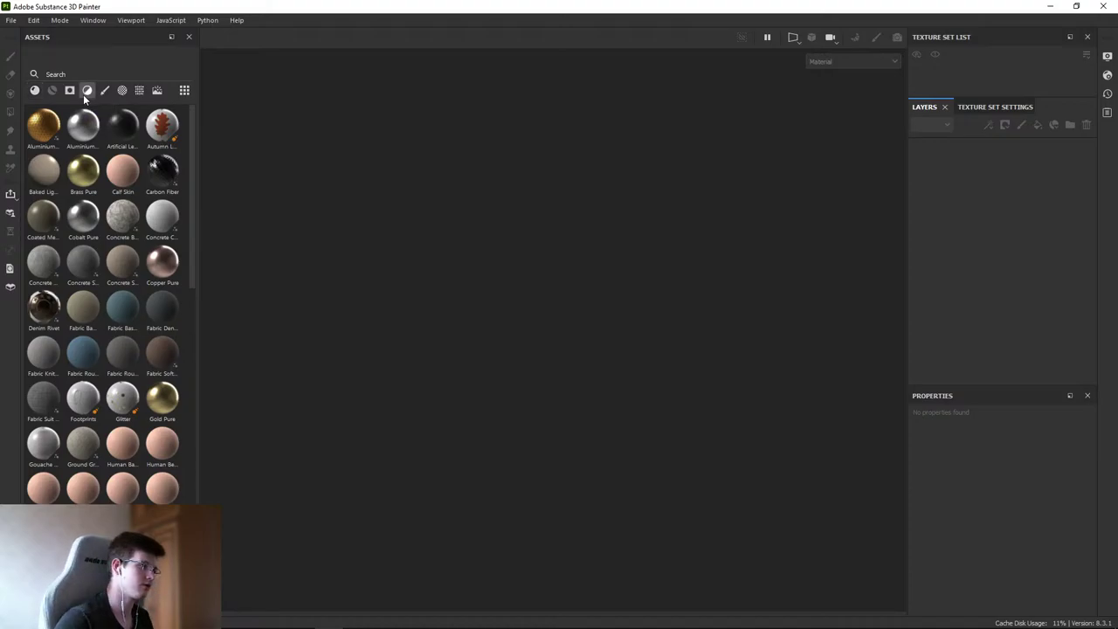
{"action": "scroll", "coordinate": [140, 273], "scroll_direction": "down", "scroll_amount": 2}
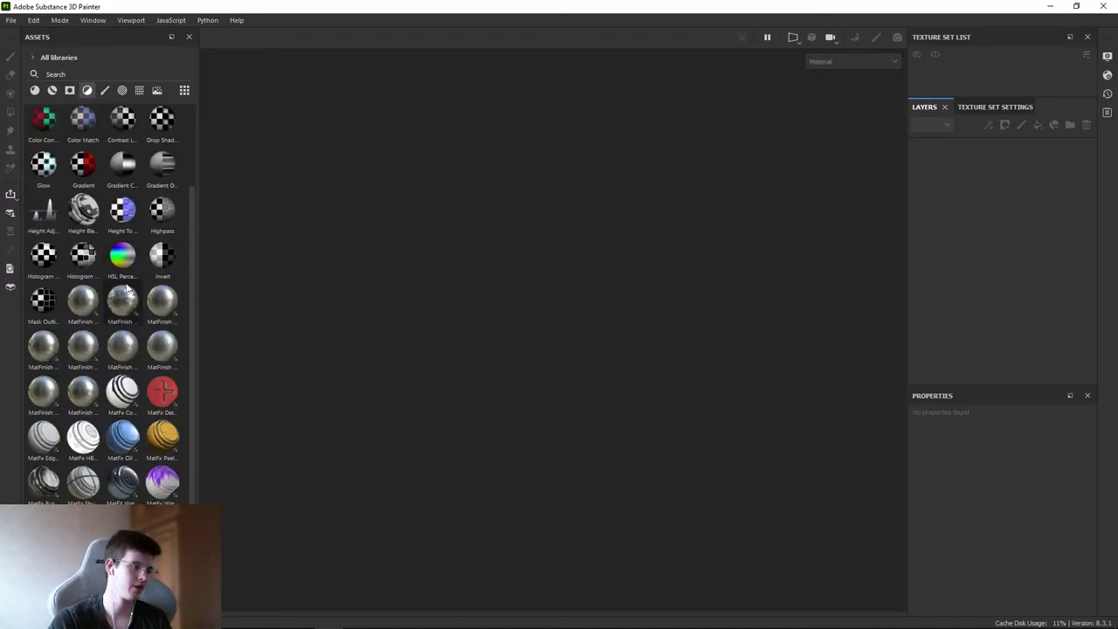
{"action": "mouse_move", "coordinate": [83, 434]}
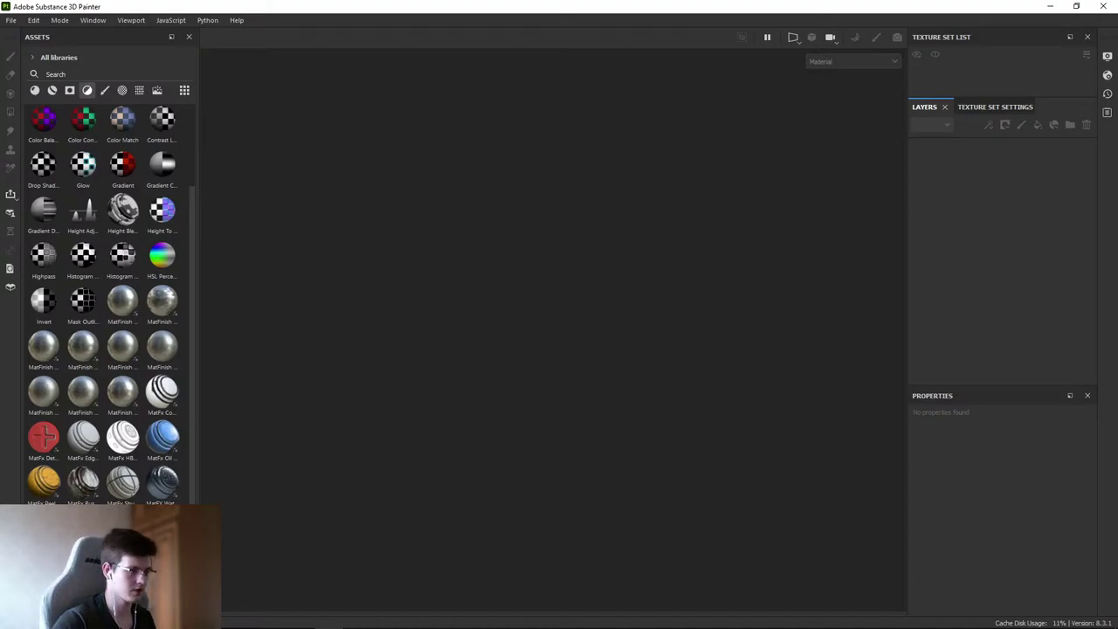
{"action": "left_click_drag", "start_coordinate": [131, 524], "coordinate": [964, 160]}
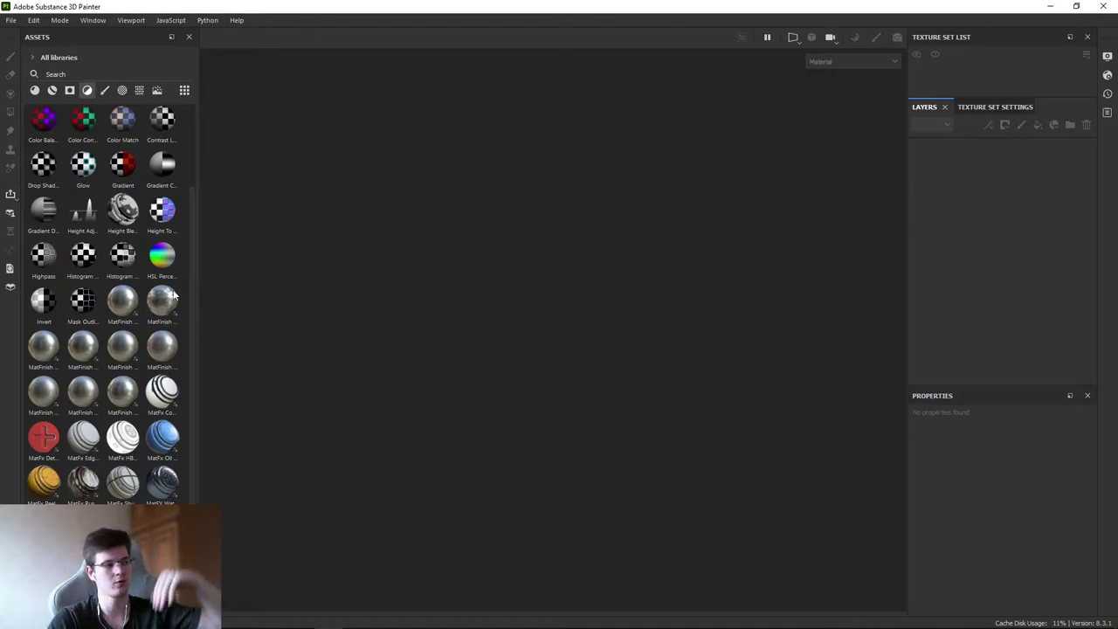
{"action": "scroll", "coordinate": [119, 301], "scroll_direction": "up", "scroll_amount": 2}
{"action": "scroll", "coordinate": [122, 254], "scroll_direction": "down", "scroll_amount": 2}
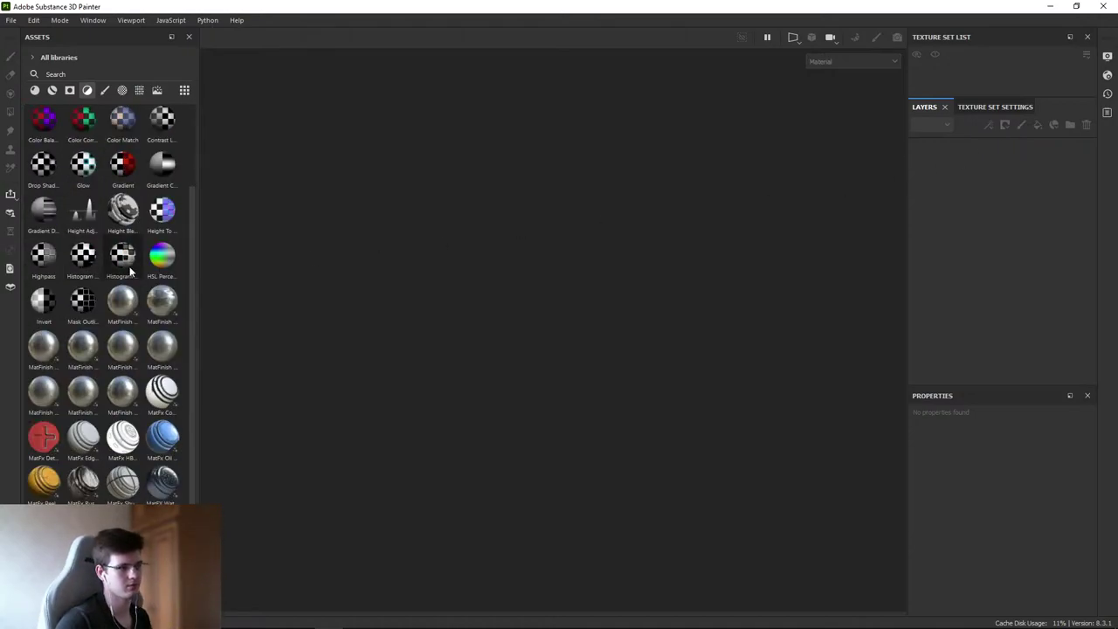
{"action": "scroll", "coordinate": [127, 276], "scroll_direction": "up", "scroll_amount": 2}
{"action": "scroll", "coordinate": [126, 278], "scroll_direction": "down", "scroll_amount": 2}
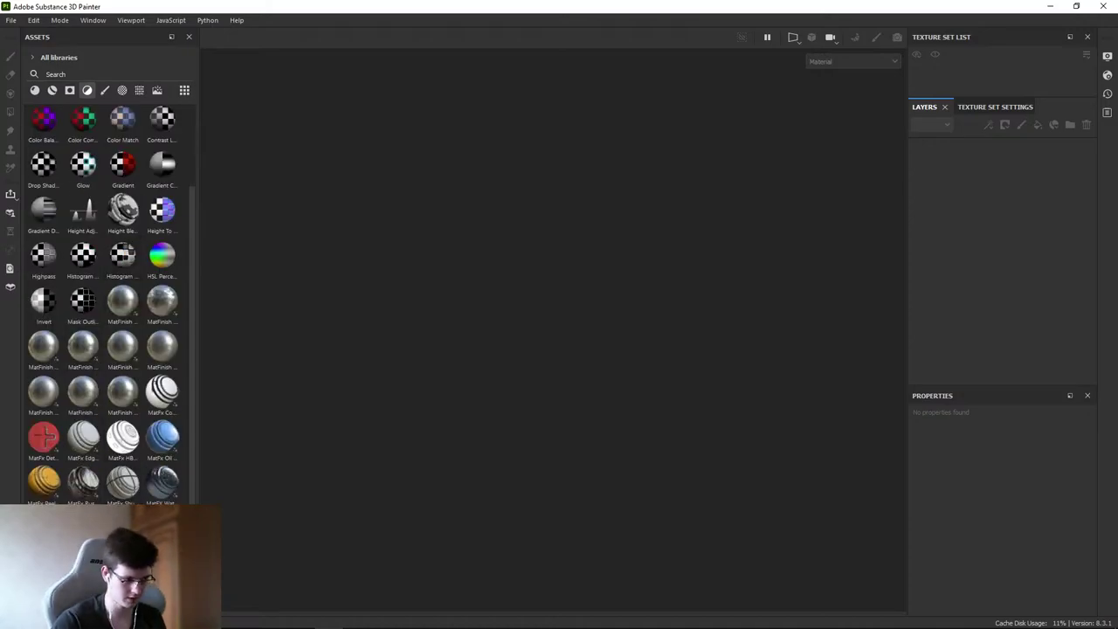
{"action": "scroll", "coordinate": [83, 471], "scroll_direction": "up", "scroll_amount": 2}
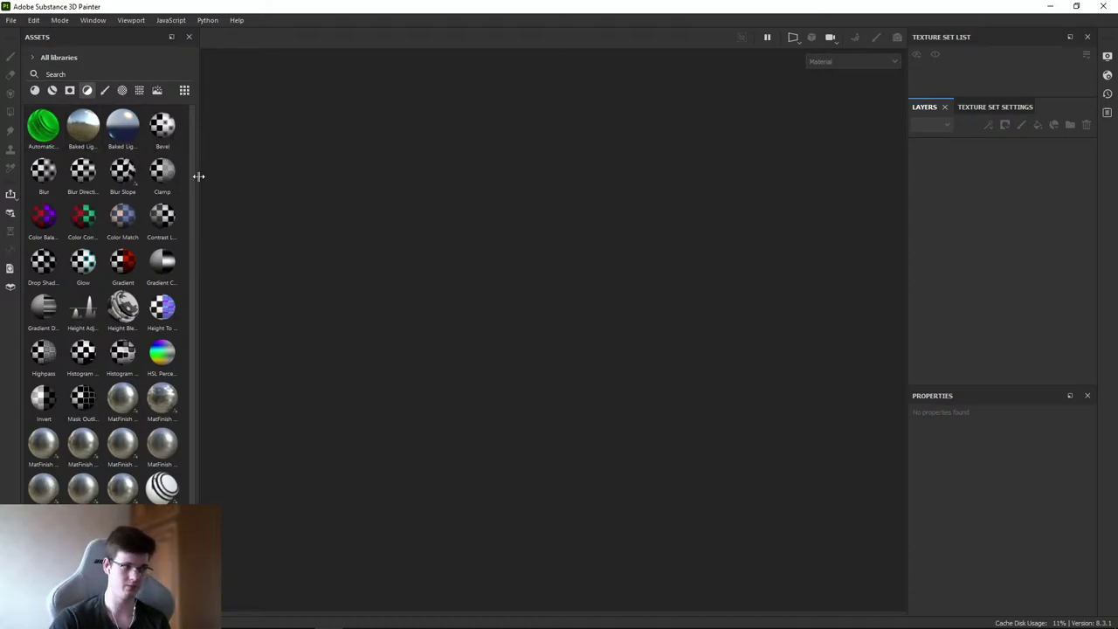
- Try to add the HSL Perceptive filter to the layer stack, and open the Discord notification about Hi11.fbx
{"action": "left_click_drag", "start_coordinate": [162, 352], "coordinate": [961, 155]}
{"action": "scroll", "coordinate": [156, 307], "scroll_direction": "down", "scroll_amount": 2}
{"action": "left_click_drag", "start_coordinate": [161, 254], "coordinate": [961, 144]}
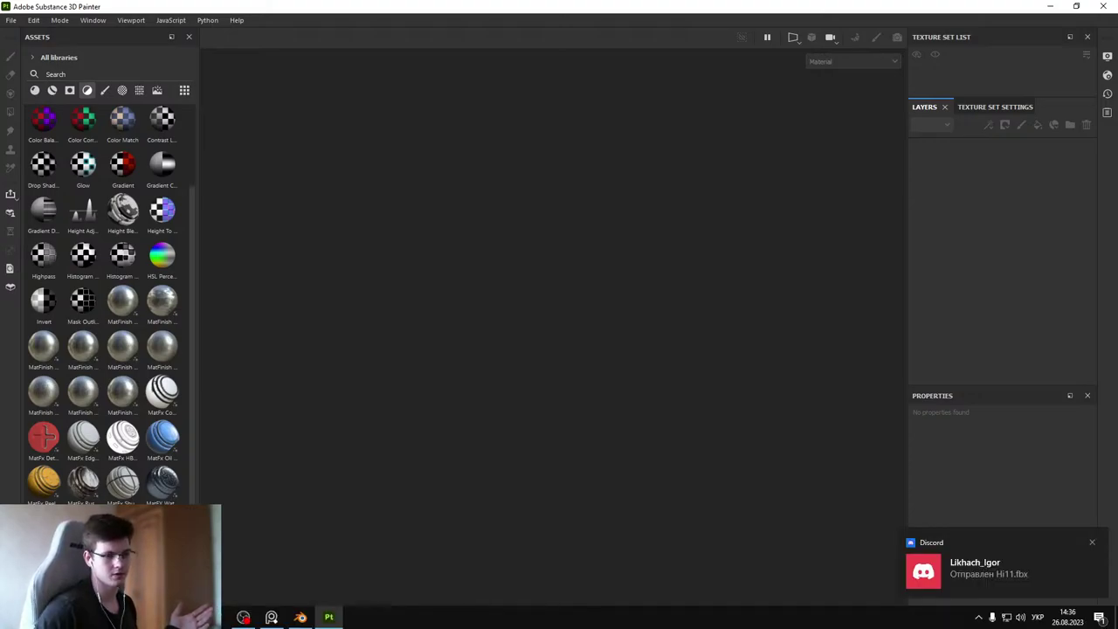
{"action": "left_click", "coordinate": [961, 577]}
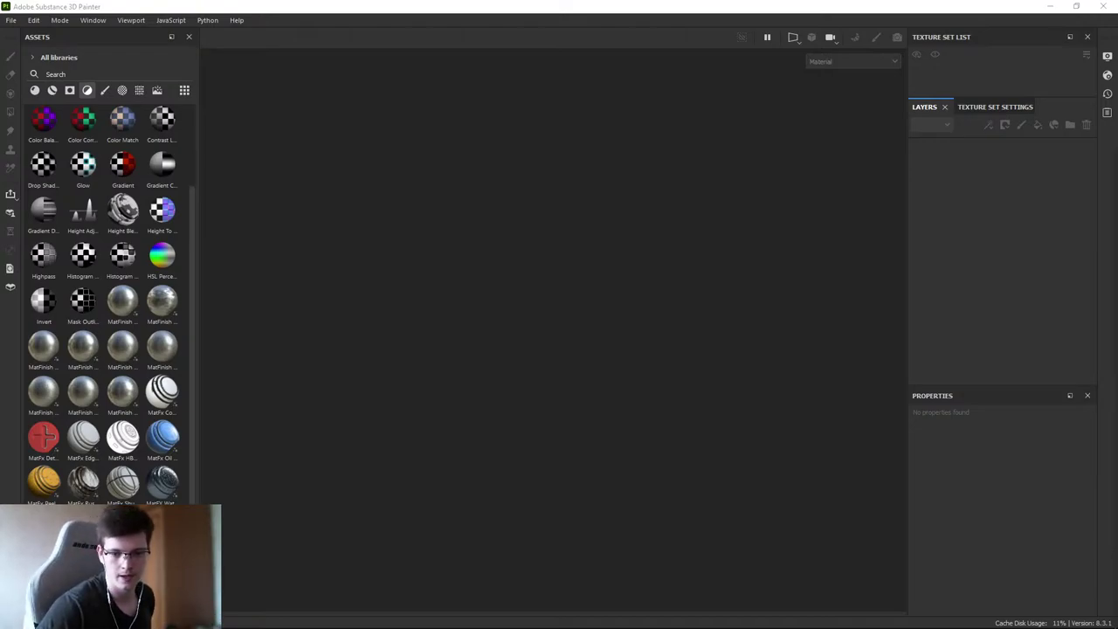
- Close Substance 3D Painter and delete HIGH.fbx from the desktop
{"action": "left_click", "coordinate": [1103, 7]}
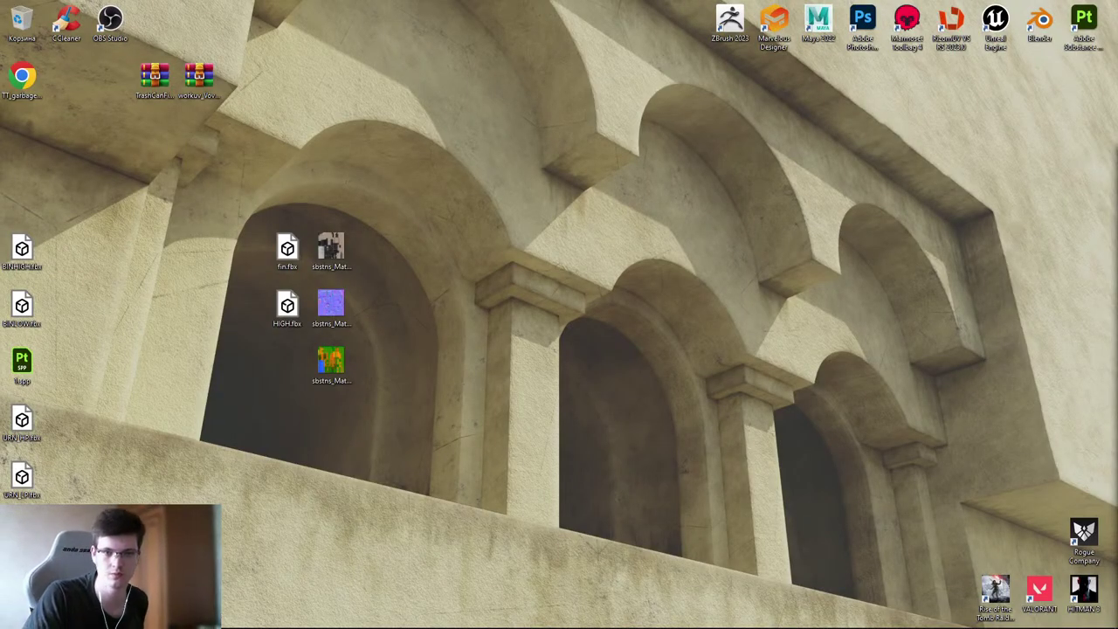
{"action": "left_click", "coordinate": [288, 306]}
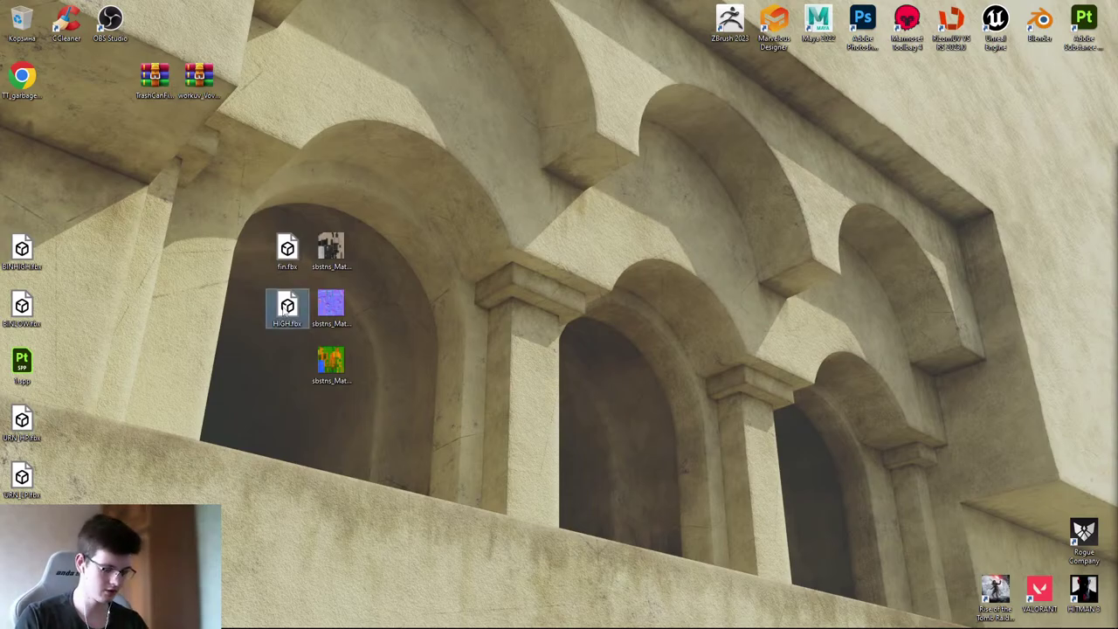
{"action": "key", "text": "Delete"}
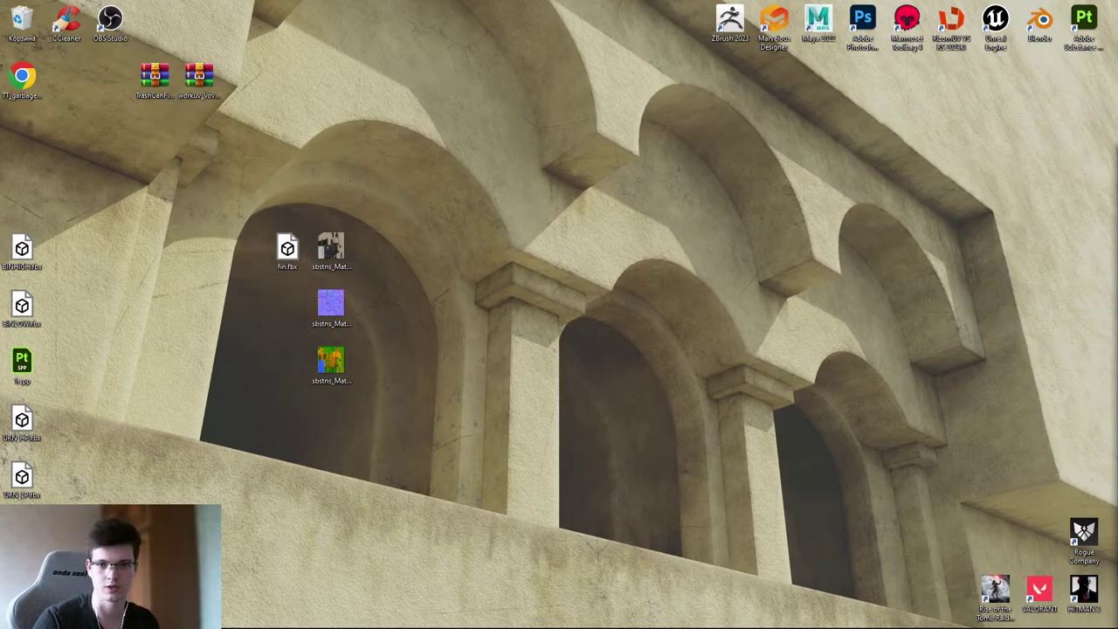
- Switch to Blender and clear the previously imported trash can parts from the scene
{"action": "left_click", "coordinate": [302, 618]}
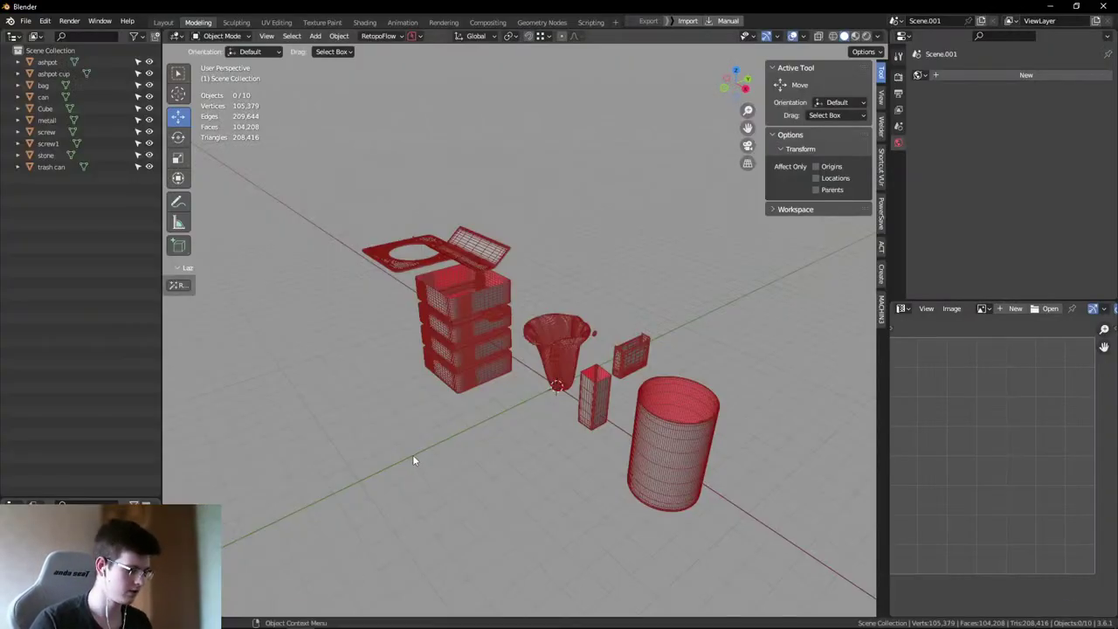
{"action": "key", "text": "ctrl+s"}
{"action": "left_click", "coordinate": [528, 351]}
{"action": "left_click", "coordinate": [572, 390]}
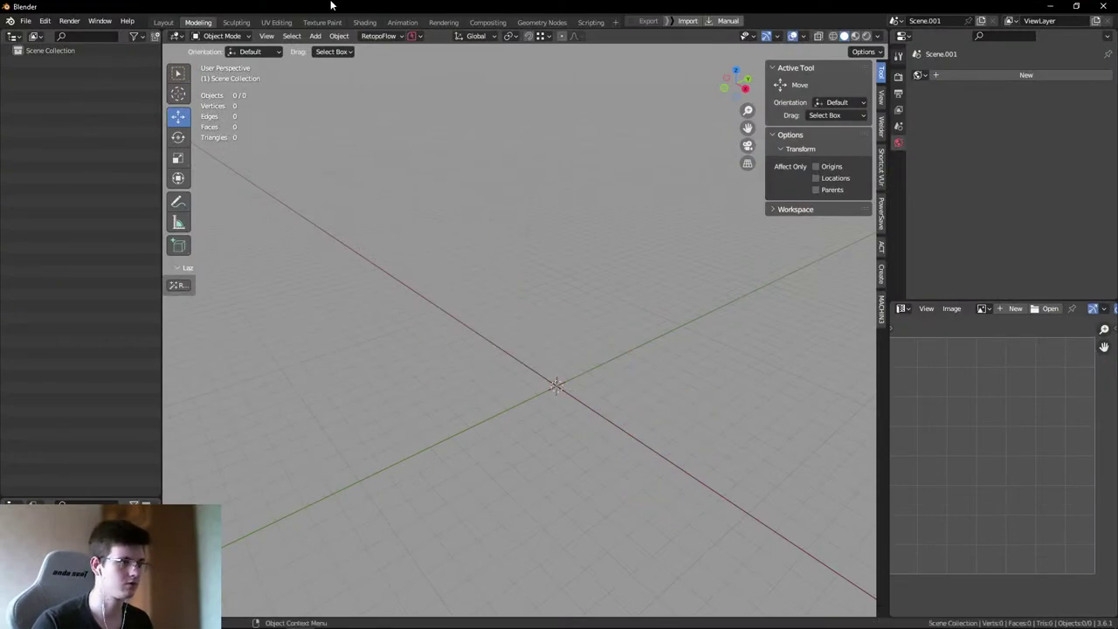
- Import Hi11.fbx from the desktop into the empty Blender scene, then maximize the window again
{"action": "key", "text": "super+Down"}
{"action": "left_click_drag", "start_coordinate": [22, 135], "coordinate": [242, 302]}
{"action": "left_click_drag", "start_coordinate": [428, 12], "coordinate": [552, 31]}
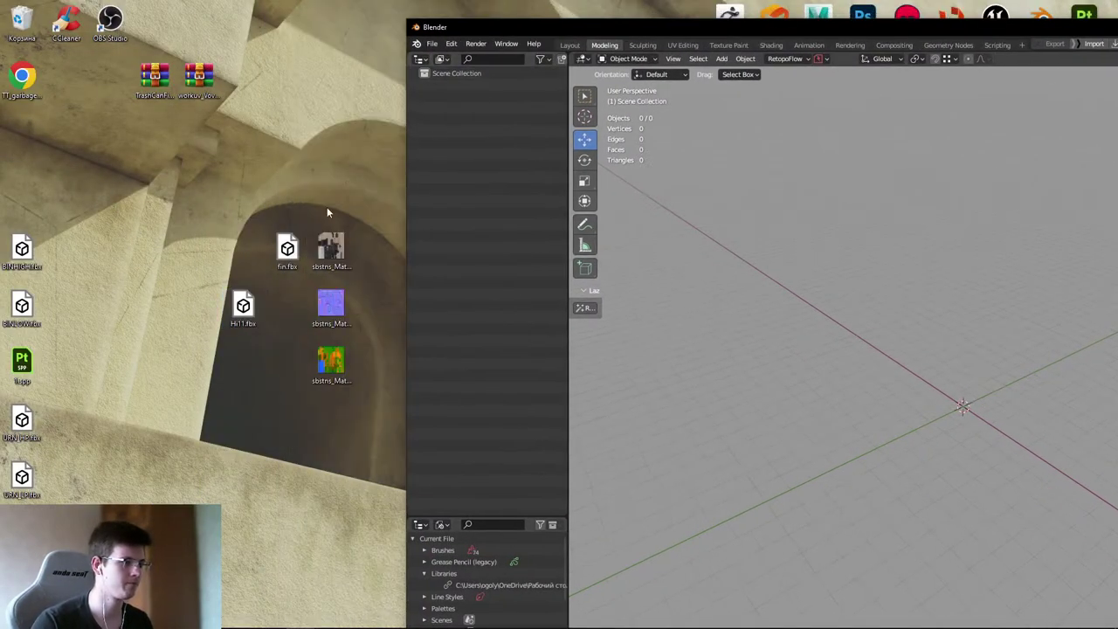
{"action": "left_click_drag", "start_coordinate": [247, 306], "coordinate": [727, 214]}
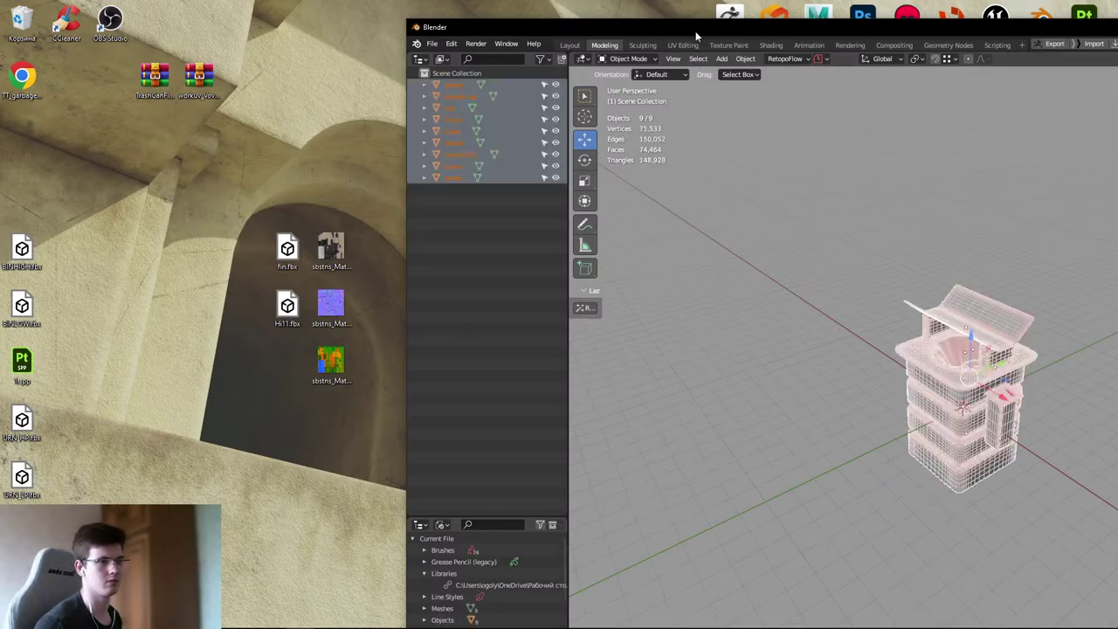
{"action": "key", "text": "super+Up"}
- Deselect all parts, hide the viewport overlays, and inspect the trash can's lid, top plate, bag and side ashtray
{"action": "key", "text": "alt+a"}
{"action": "key", "text": "shift+alt+z"}
{"action": "scroll", "coordinate": [525, 359], "scroll_direction": "up", "scroll_amount": 8}
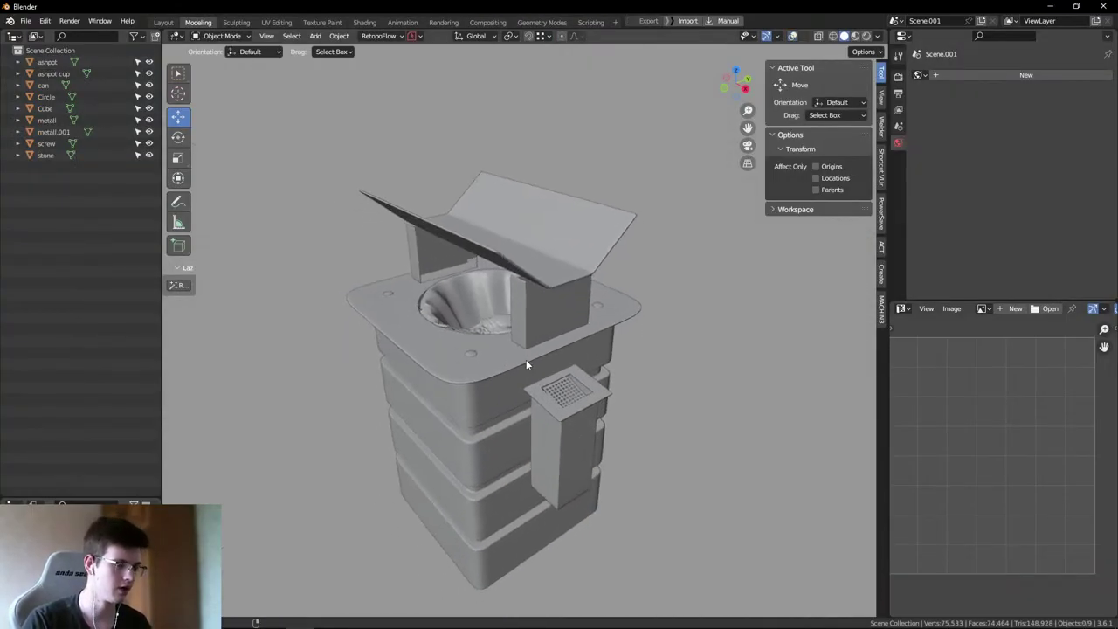
{"action": "middle_click_drag", "start_coordinate": [549, 382], "coordinate": [510, 403]}
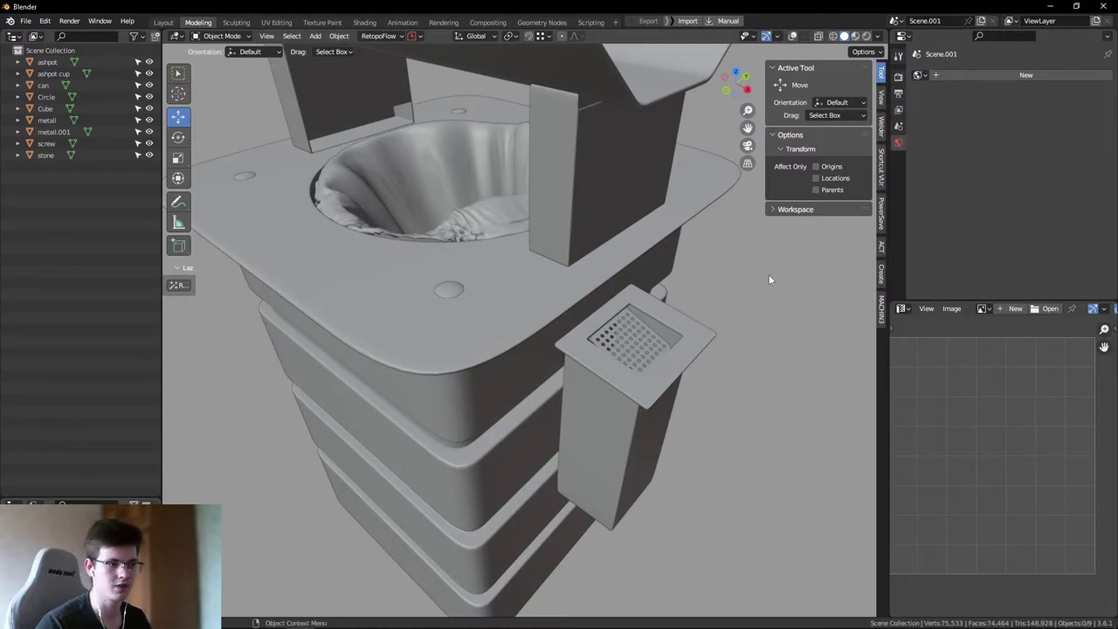
{"action": "scroll", "coordinate": [614, 282], "scroll_direction": "down", "scroll_amount": 3}
{"action": "scroll", "coordinate": [609, 325], "scroll_direction": "up", "scroll_amount": 2}
{"action": "scroll", "coordinate": [609, 325], "scroll_direction": "down", "scroll_amount": 2}
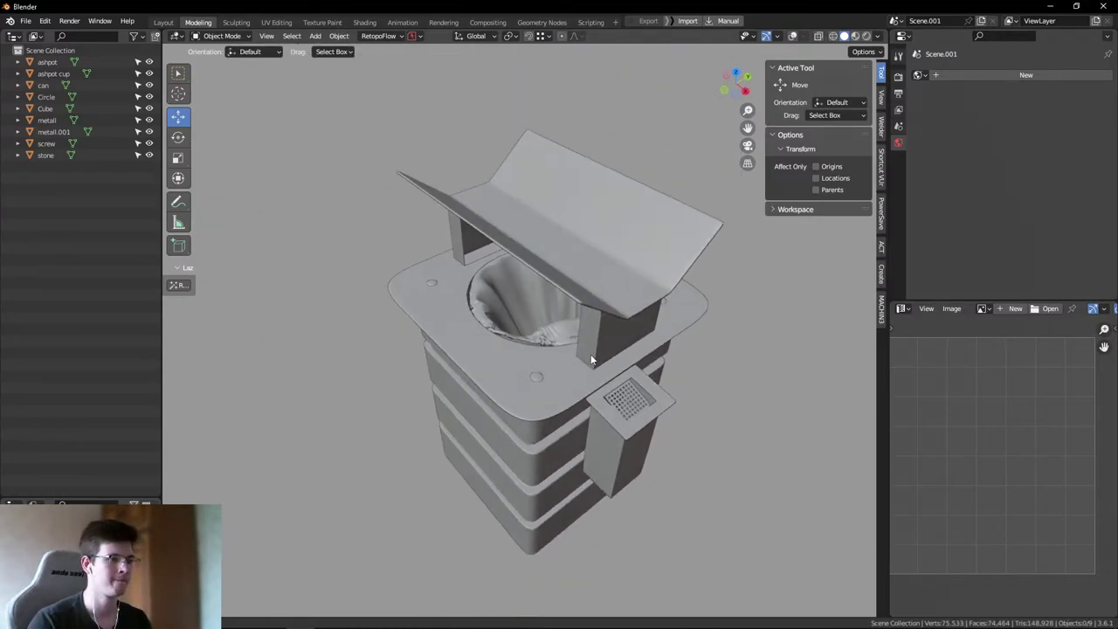
{"action": "middle_click_drag", "start_coordinate": [591, 354], "coordinate": [541, 328]}
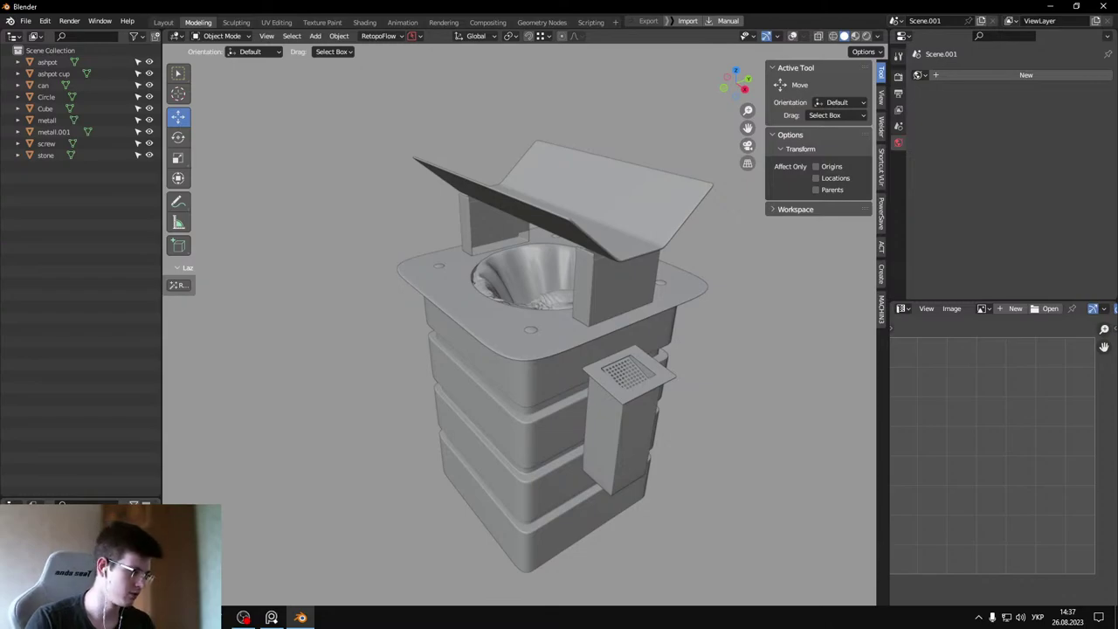
- Expand the 3D viewport over the whole workspace and examine the trash can from a lower front angle
{"action": "middle_click_drag", "start_coordinate": [334, 327], "coordinate": [375, 205]}
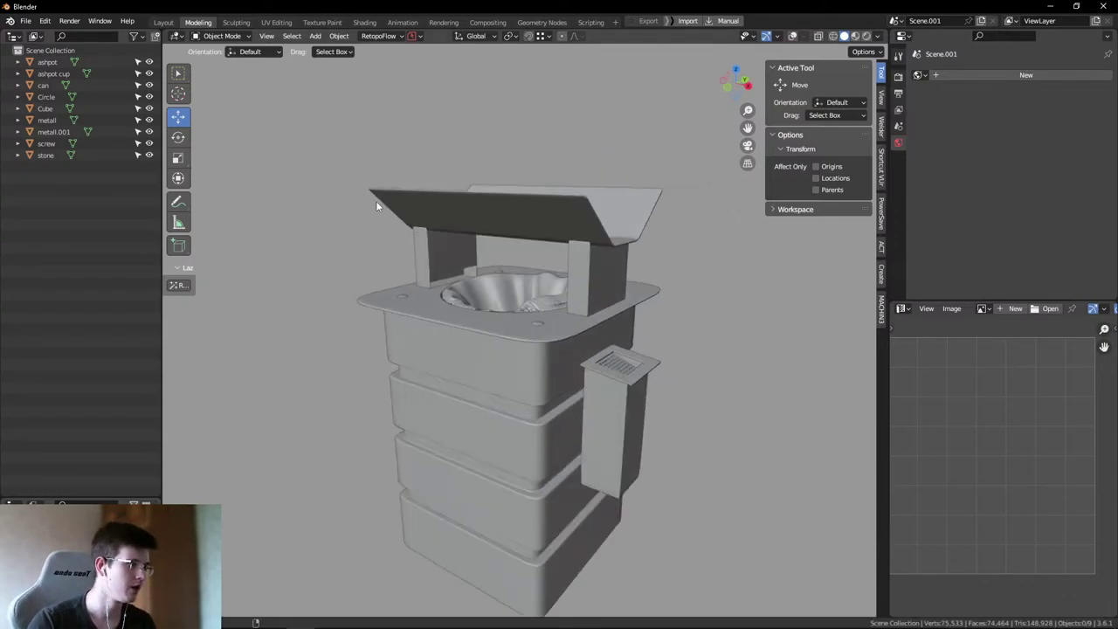
{"action": "scroll", "coordinate": [510, 317], "scroll_direction": "up", "scroll_amount": 5}
{"action": "key", "text": "ctrl+space"}
{"action": "scroll", "coordinate": [588, 260], "scroll_direction": "down", "scroll_amount": 3}
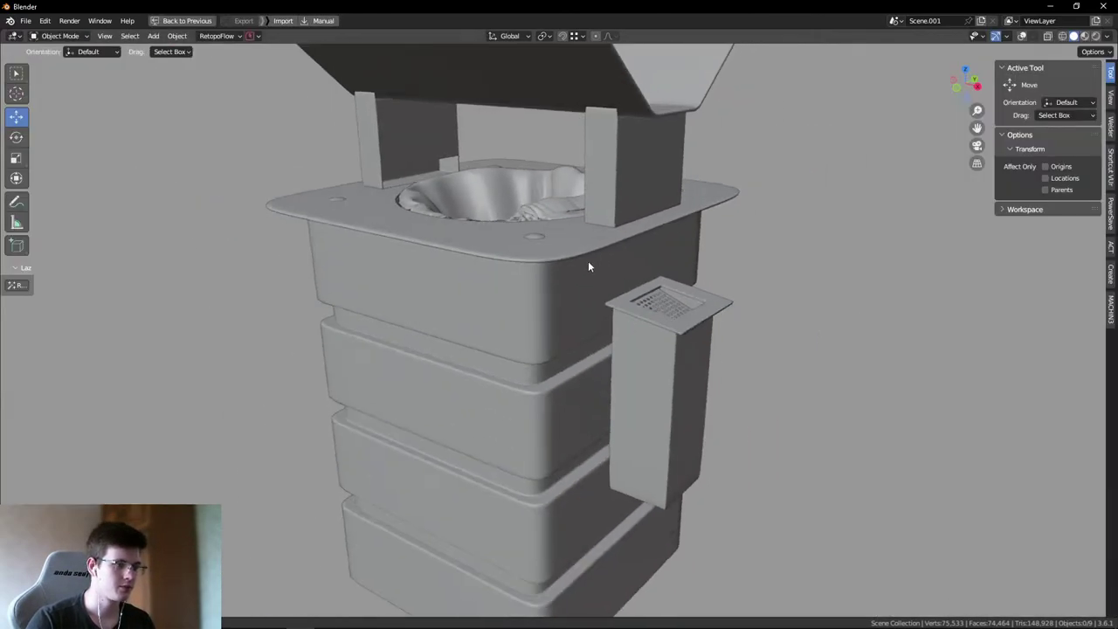
{"action": "middle_click_drag", "start_coordinate": [570, 278], "coordinate": [519, 291]}
- Bring up the PureRef reference board, keep it always on top, and position it beside the model
{"action": "key", "text": "super"}
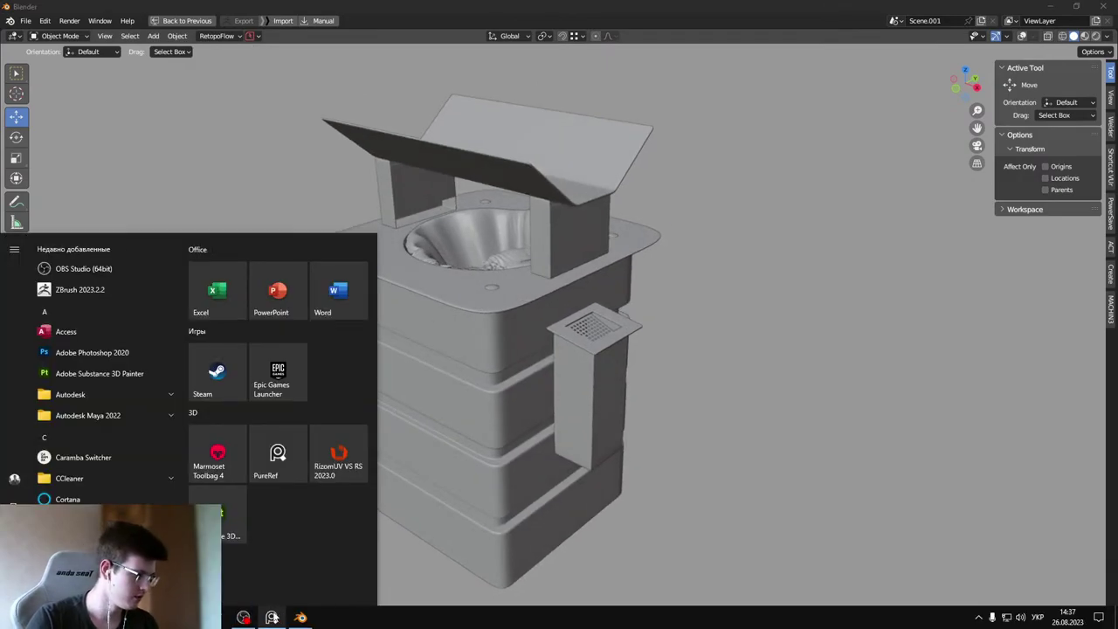
{"action": "left_click", "coordinate": [271, 618]}
{"action": "key", "text": "ctrl+shift+a"}
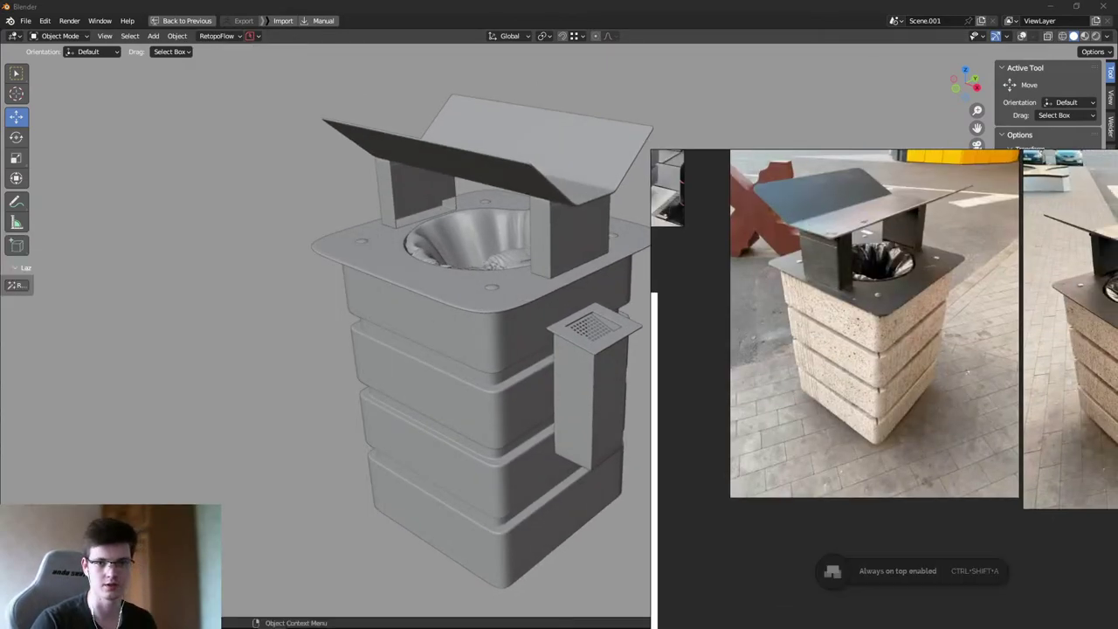
{"action": "left_click_drag", "start_coordinate": [903, 408], "coordinate": [889, 345]}
- Find the reference photo of the trash can with its side ashtray and orient the model to the same angle
{"action": "scroll", "coordinate": [886, 499], "scroll_direction": "down", "scroll_amount": 5}
{"action": "scroll", "coordinate": [856, 349], "scroll_direction": "up", "scroll_amount": 6}
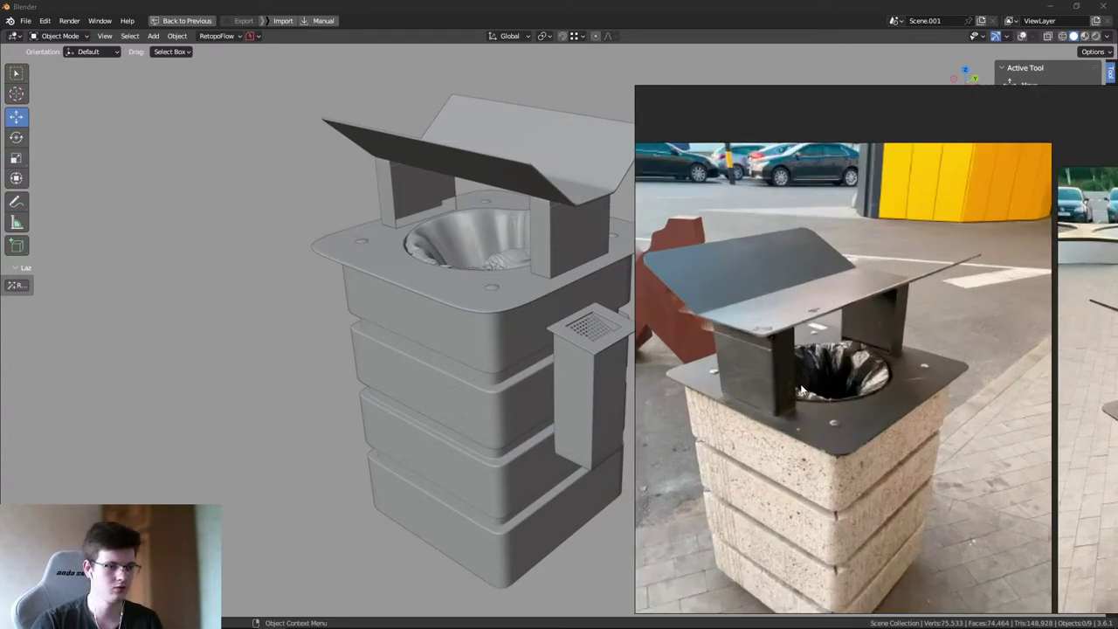
{"action": "scroll", "coordinate": [853, 340], "scroll_direction": "down", "scroll_amount": 1}
{"action": "scroll", "coordinate": [852, 339], "scroll_direction": "up", "scroll_amount": 2}
{"action": "scroll", "coordinate": [690, 343], "scroll_direction": "down", "scroll_amount": 5}
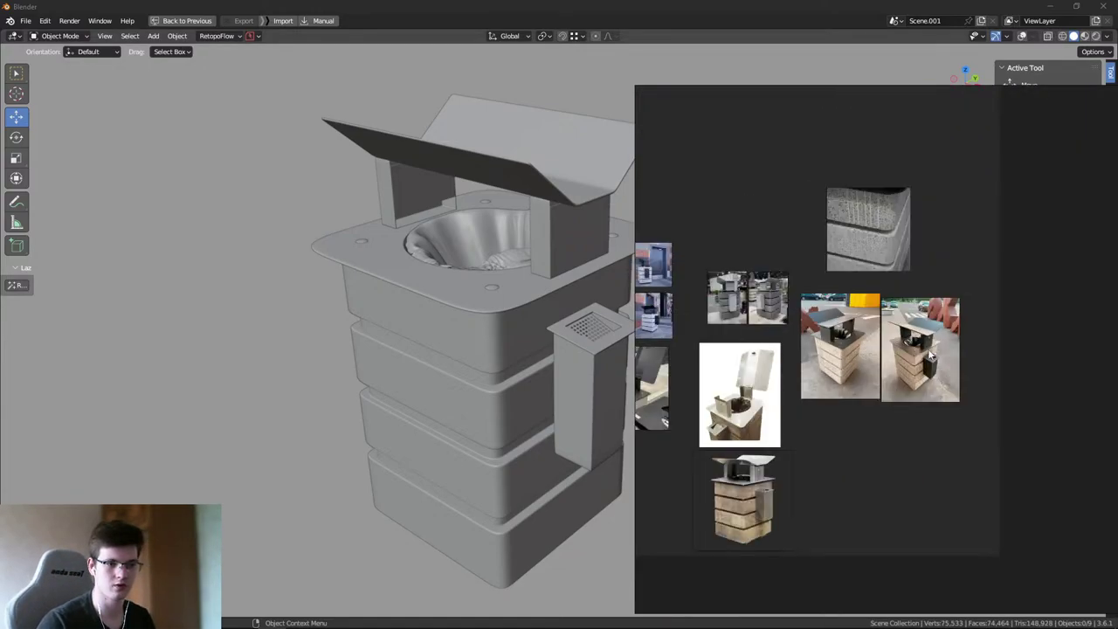
{"action": "scroll", "coordinate": [879, 330], "scroll_direction": "up", "scroll_amount": 5}
{"action": "middle_click_drag", "start_coordinate": [262, 219], "coordinate": [496, 257]}
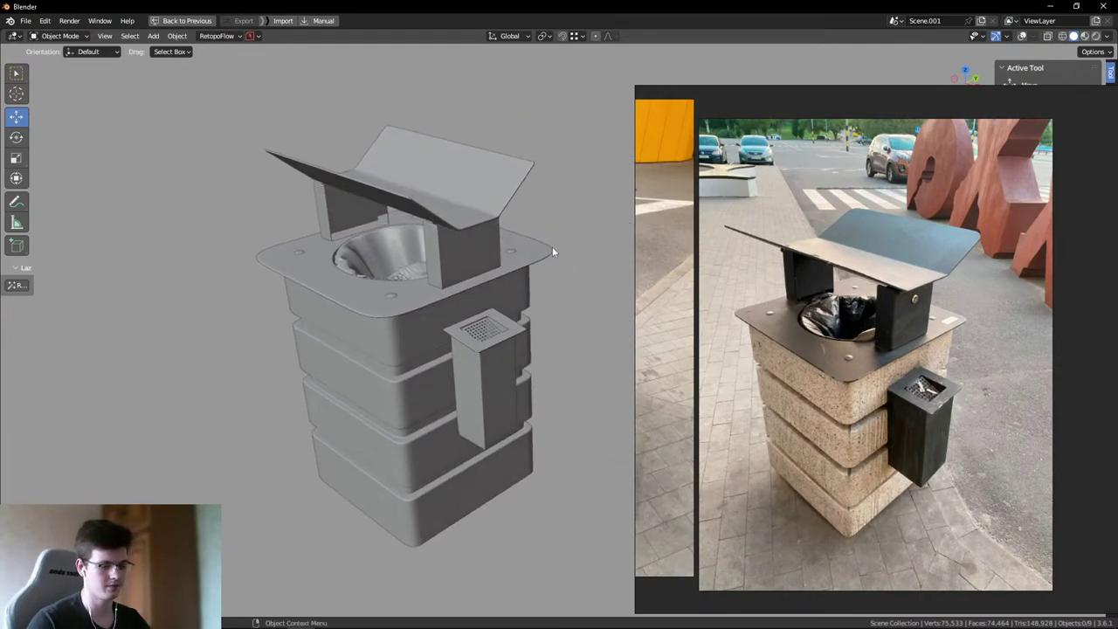
- Start a 1468x925 screen capture covering the model and reference photo, and circle the lid's raised outer corner in red on both
{"action": "key", "text": "Print"}
{"action": "left_click_drag", "start_coordinate": [215, 62], "coordinate": [1069, 600]}
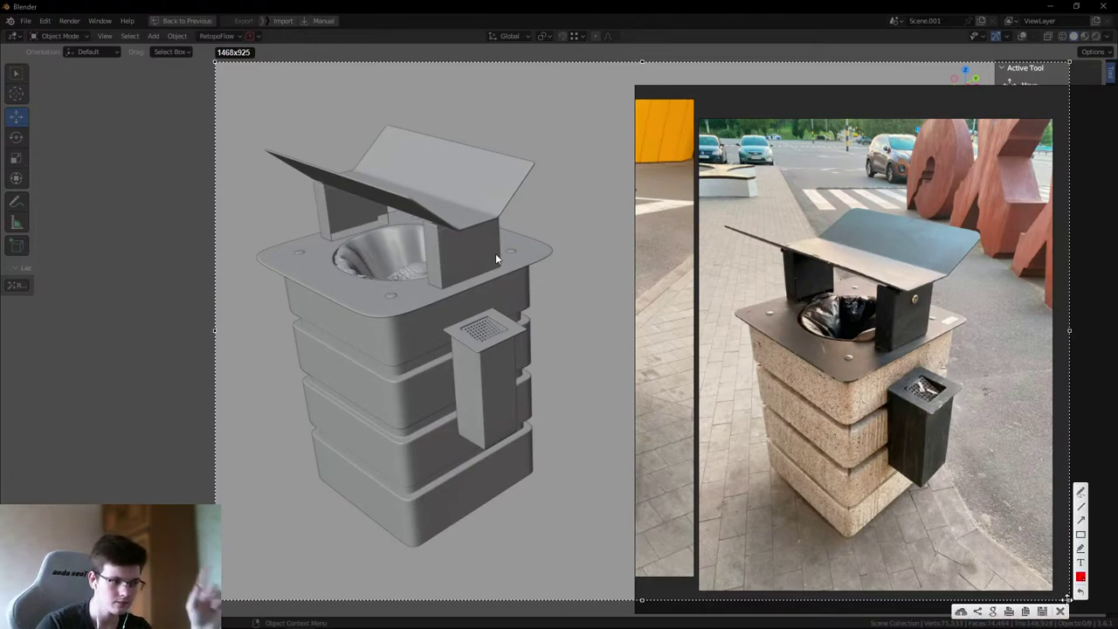
{"action": "left_click", "coordinate": [1083, 521]}
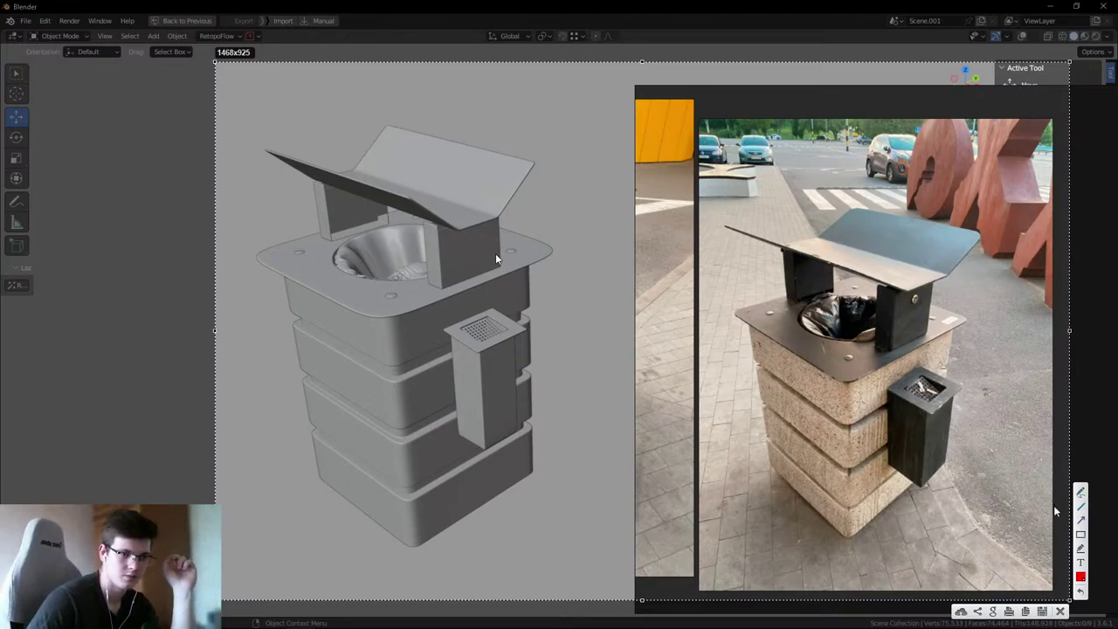
{"action": "left_click_drag", "start_coordinate": [982, 229], "coordinate": [970, 246]}
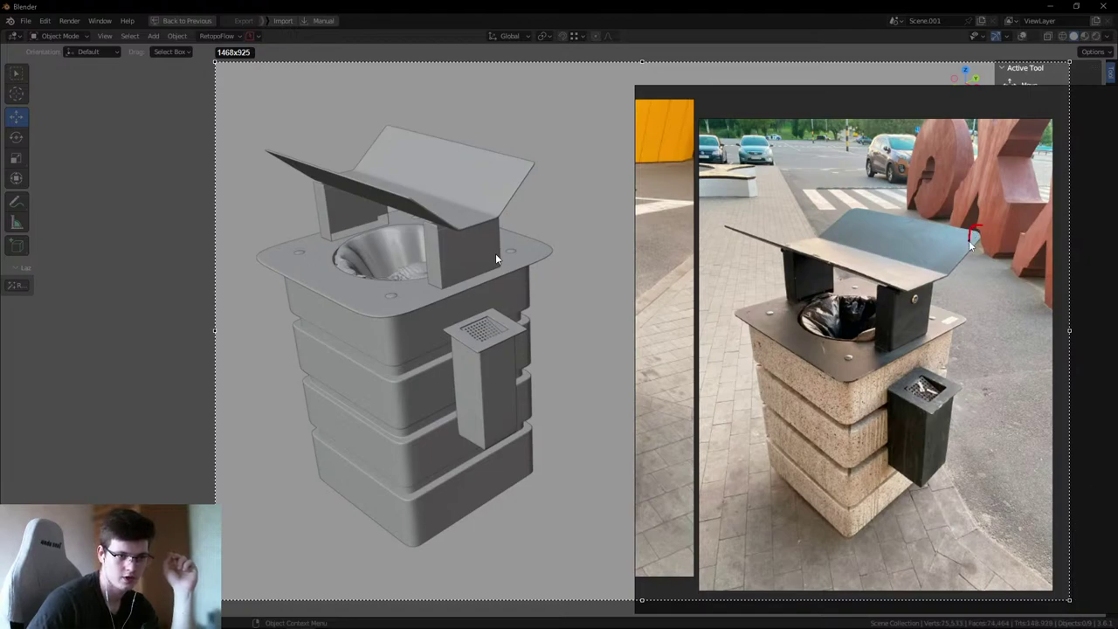
{"action": "mouse_move", "coordinate": [527, 159]}
{"action": "left_mouse_down"}
{"action": "mouse_move", "coordinate": [542, 166]}
{"action": "mouse_move", "coordinate": [529, 159]}
{"action": "left_mouse_up"}
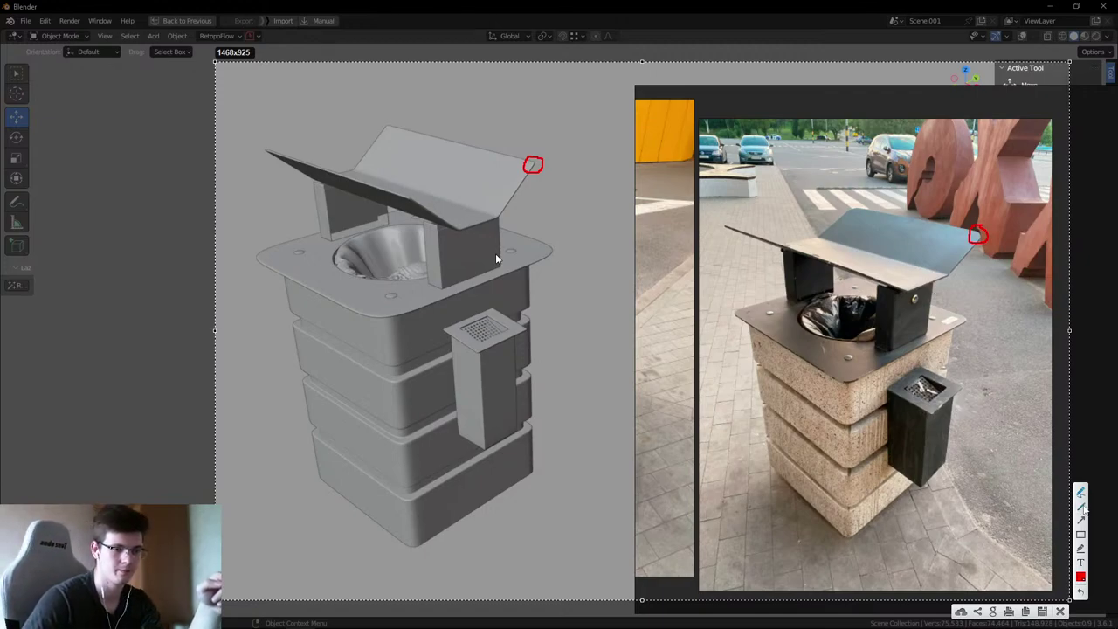
- Trace the lid's sloped side edge and its adjoining lower side edge with red lines on both the photo and the model
{"action": "left_click_drag", "start_coordinate": [949, 277], "coordinate": [981, 241]}
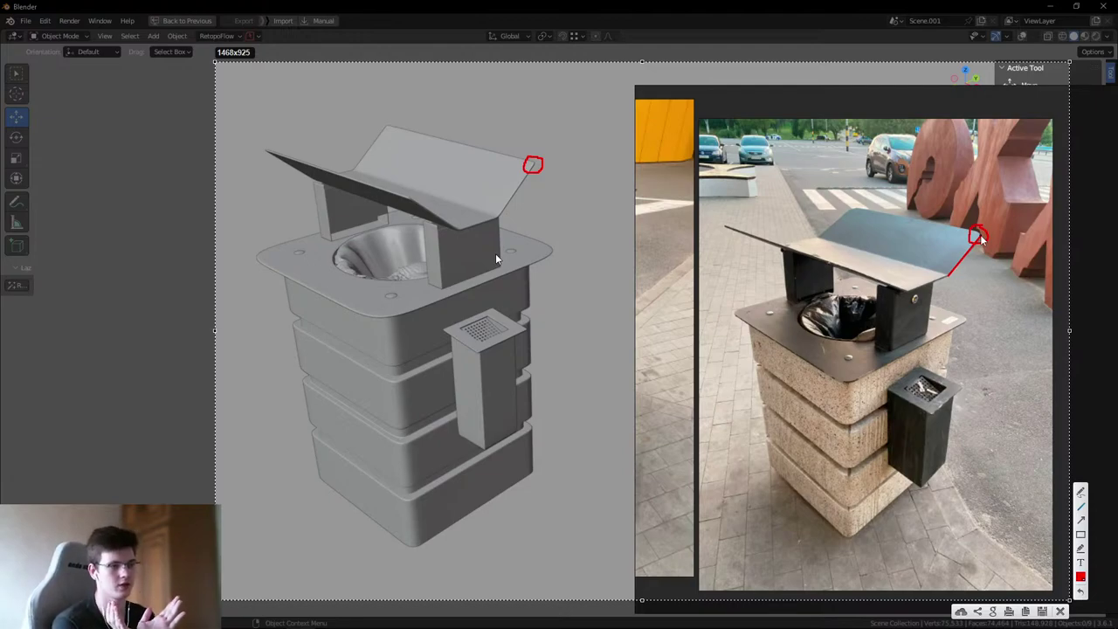
{"action": "left_click_drag", "start_coordinate": [499, 217], "coordinate": [532, 168]}
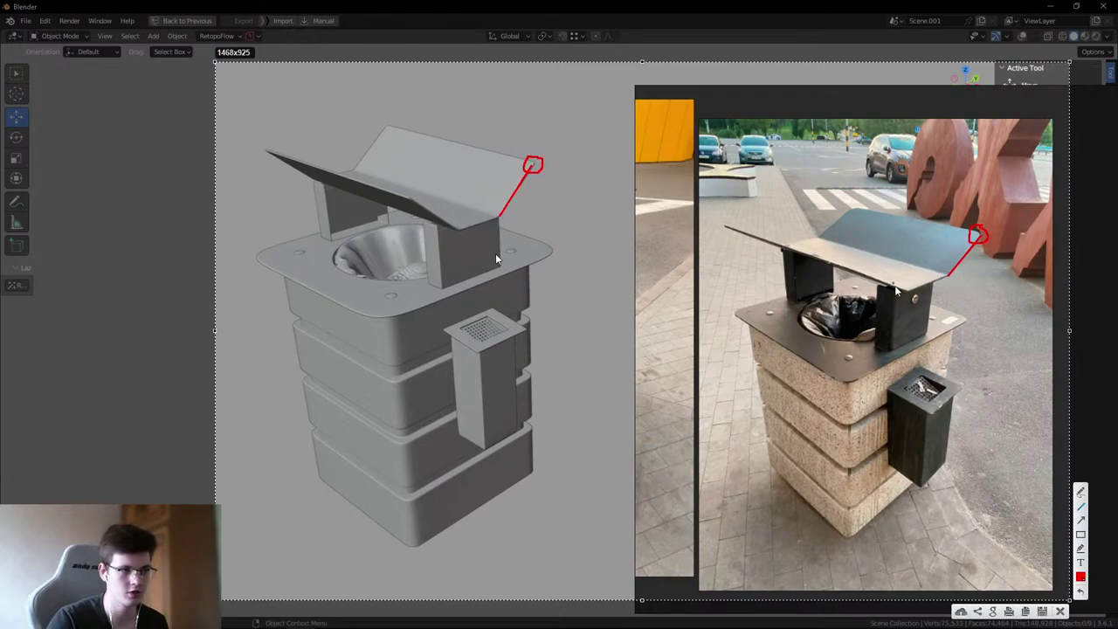
{"action": "left_click_drag", "start_coordinate": [949, 279], "coordinate": [915, 297]}
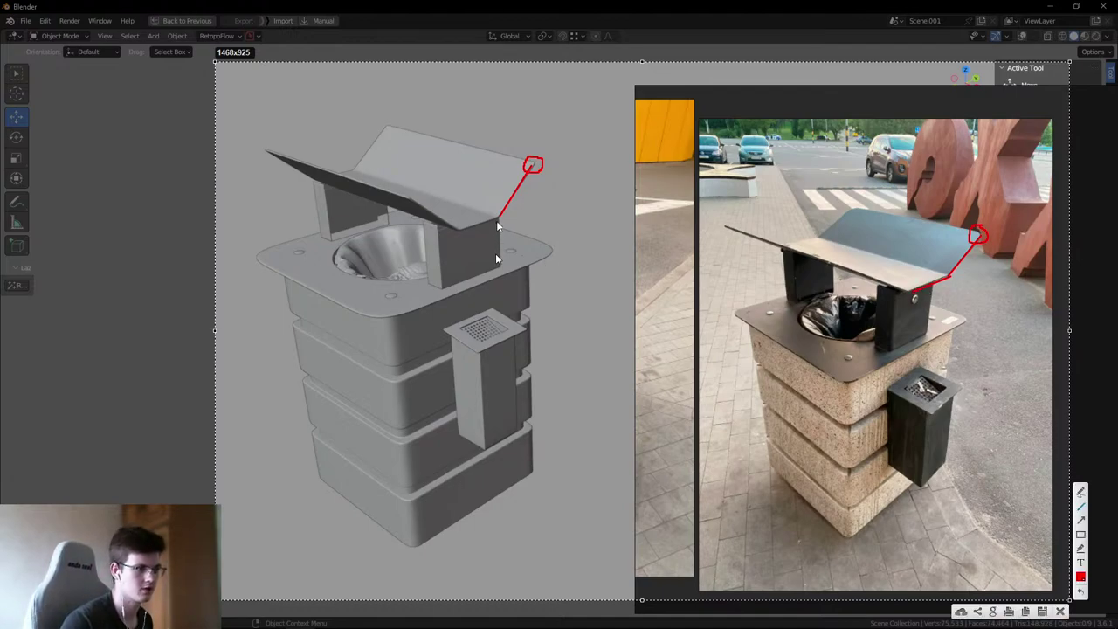
{"action": "left_click_drag", "start_coordinate": [498, 220], "coordinate": [466, 225]}
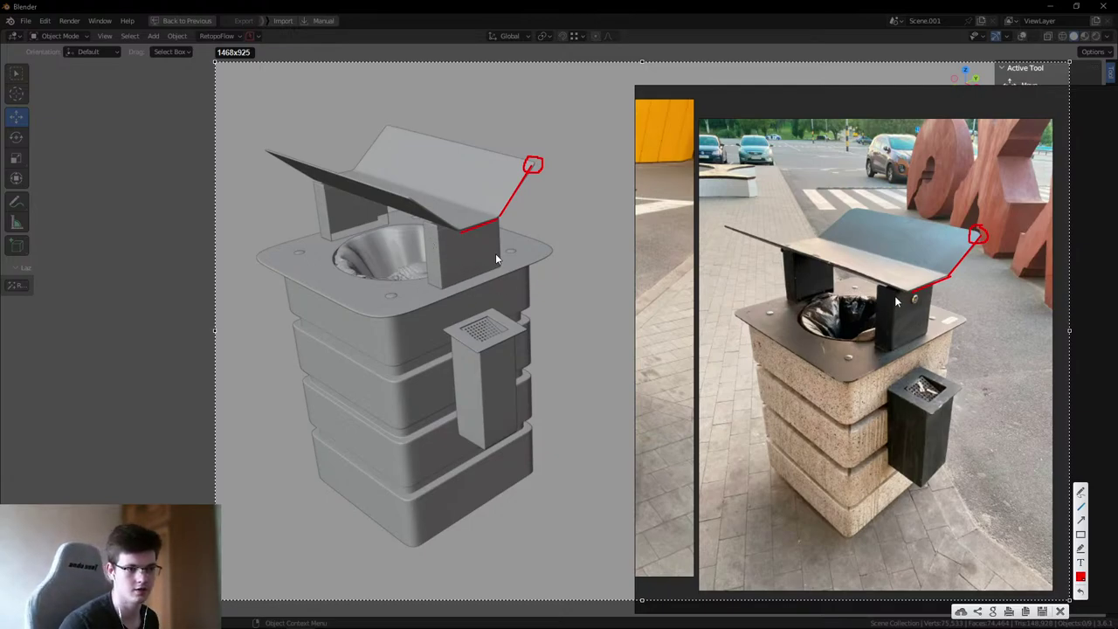
- Trace the vertical and bottom edges of the near lid support with red lines on both the photo and the model
{"action": "left_click_drag", "start_coordinate": [895, 294], "coordinate": [892, 350]}
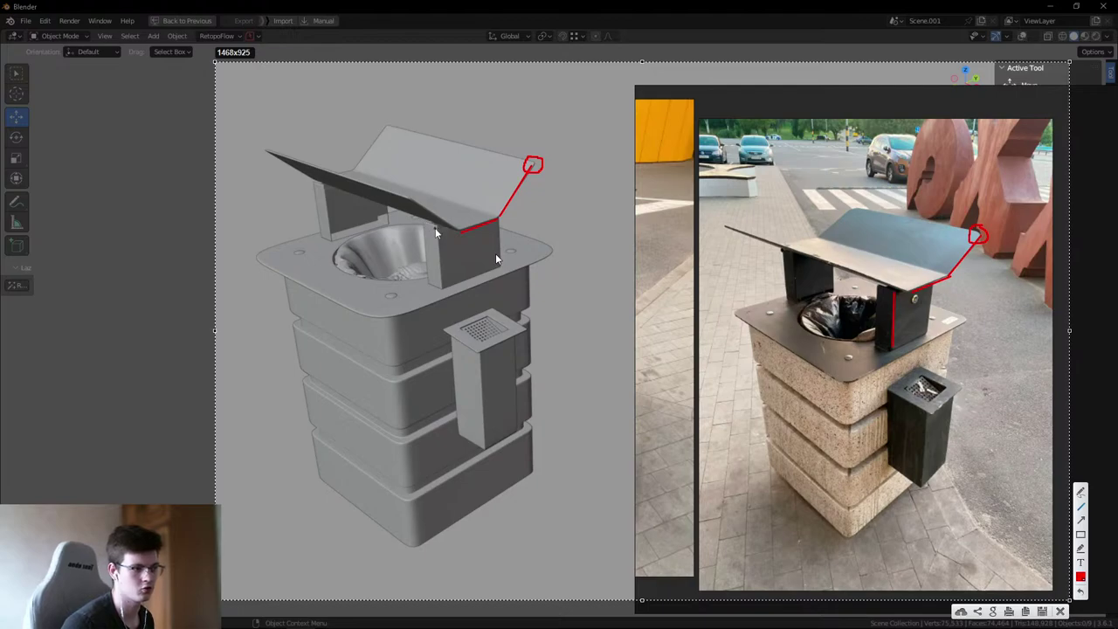
{"action": "left_click_drag", "start_coordinate": [445, 285], "coordinate": [500, 266]}
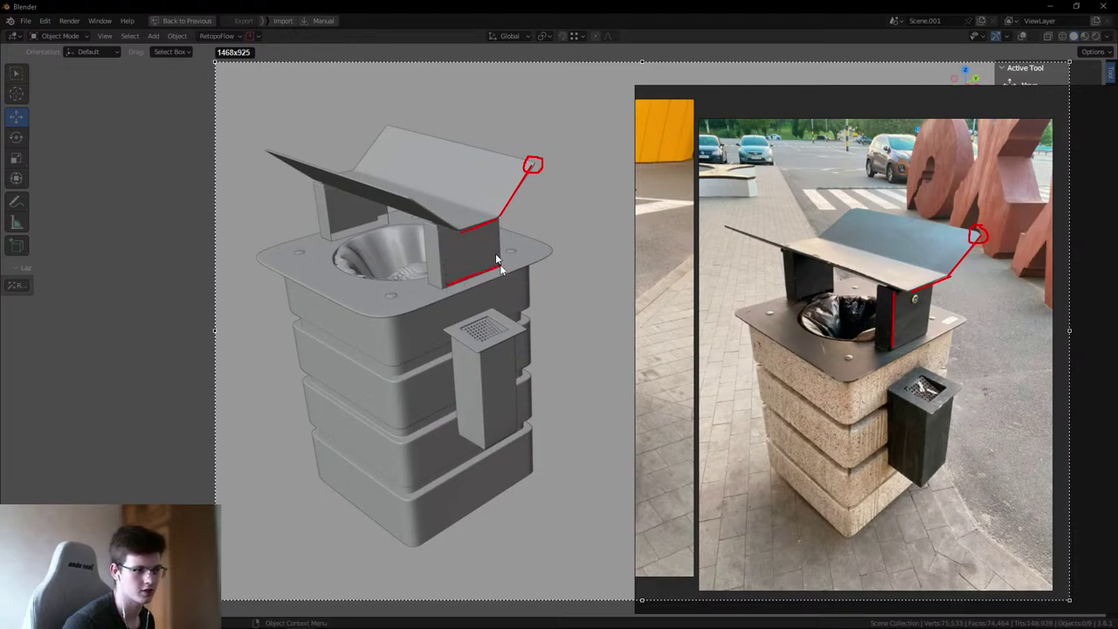
{"action": "left_click_drag", "start_coordinate": [893, 348], "coordinate": [924, 337]}
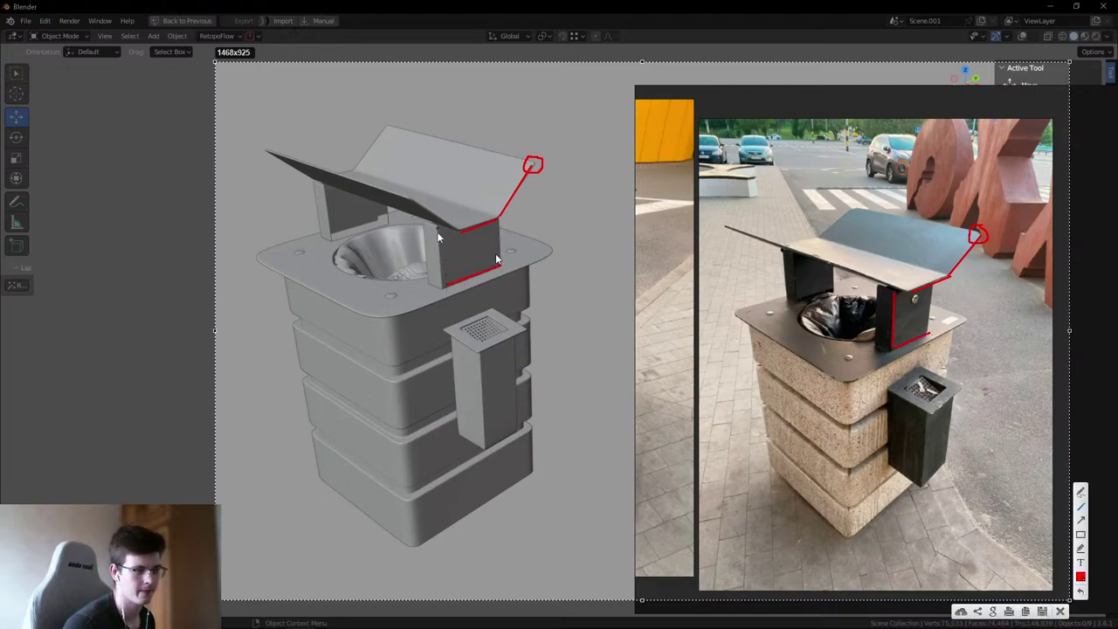
{"action": "left_click_drag", "start_coordinate": [435, 229], "coordinate": [440, 285]}
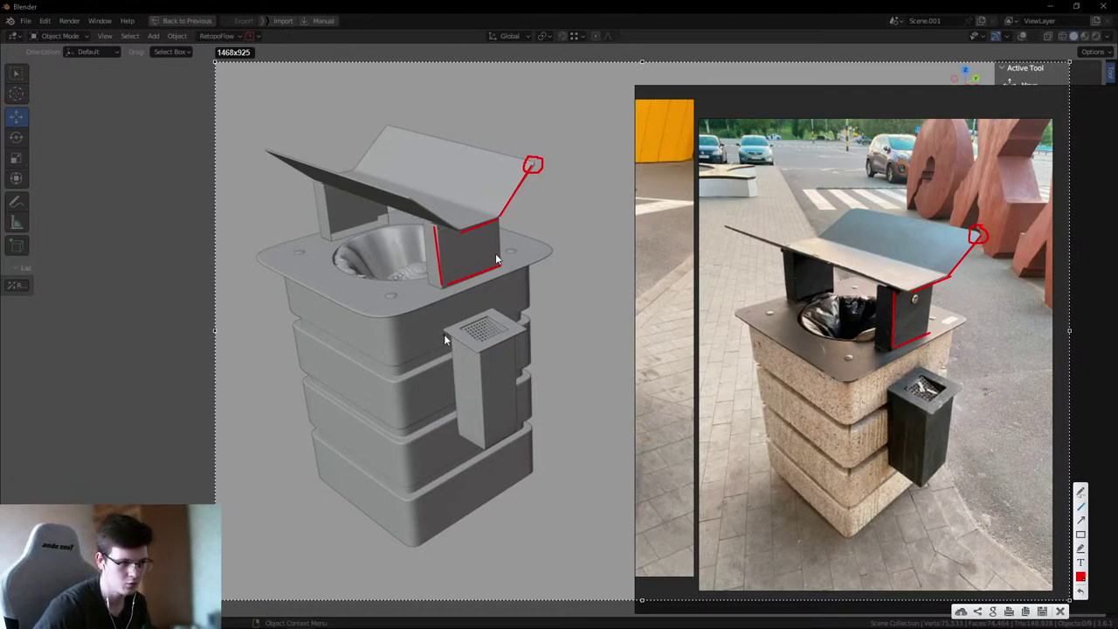
- Mark the side ashtray's top rim overhang and the long edge of its body in red on the model and the photo
{"action": "left_click_drag", "start_coordinate": [445, 335], "coordinate": [452, 333]}
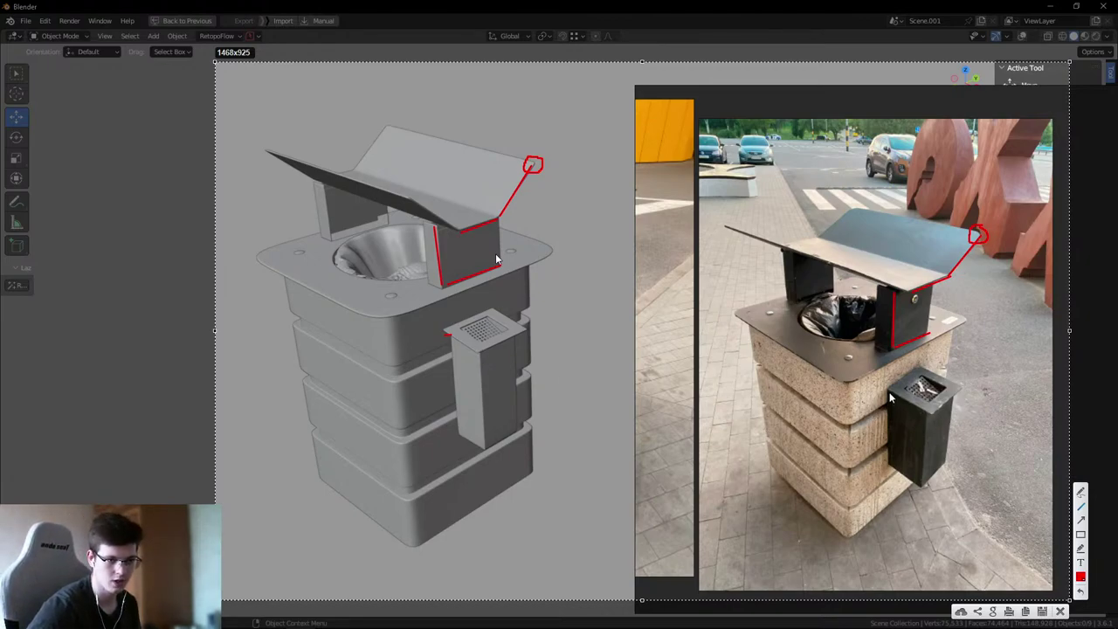
{"action": "left_click_drag", "start_coordinate": [890, 396], "coordinate": [887, 465]}
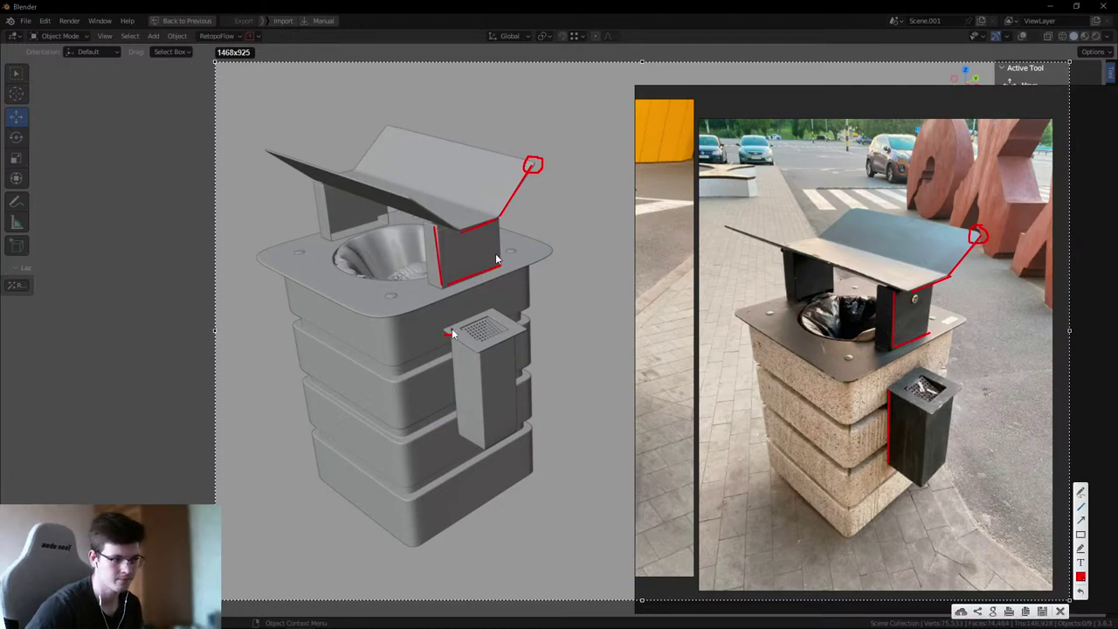
{"action": "left_click_drag", "start_coordinate": [451, 333], "coordinate": [454, 437]}
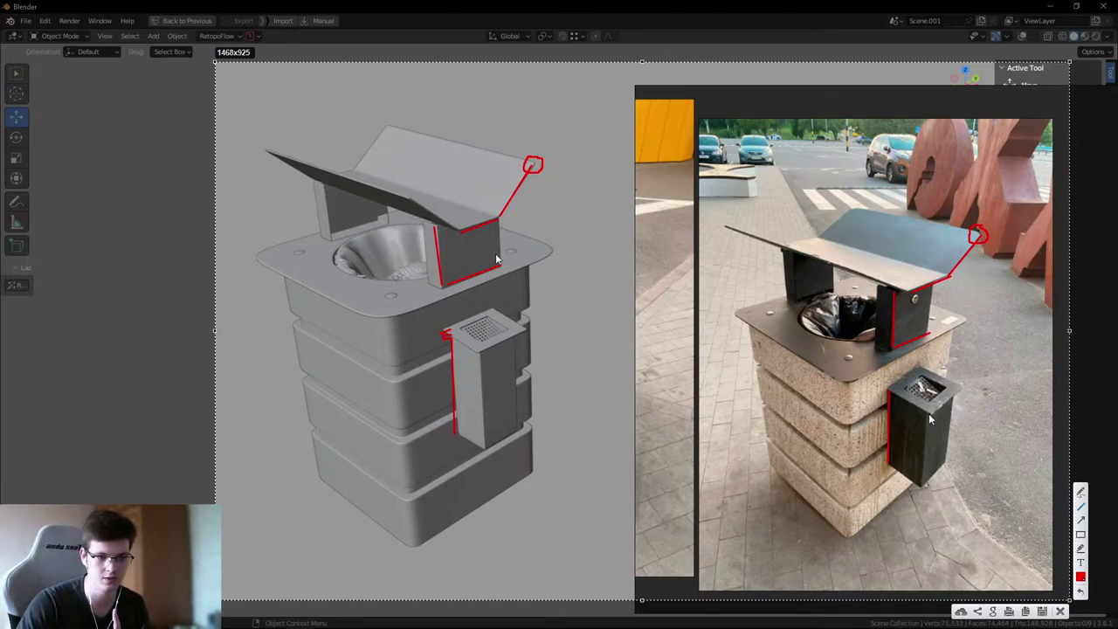
{"action": "left_click_drag", "start_coordinate": [928, 413], "coordinate": [931, 418]}
{"action": "left_click_drag", "start_coordinate": [477, 352], "coordinate": [485, 358]}
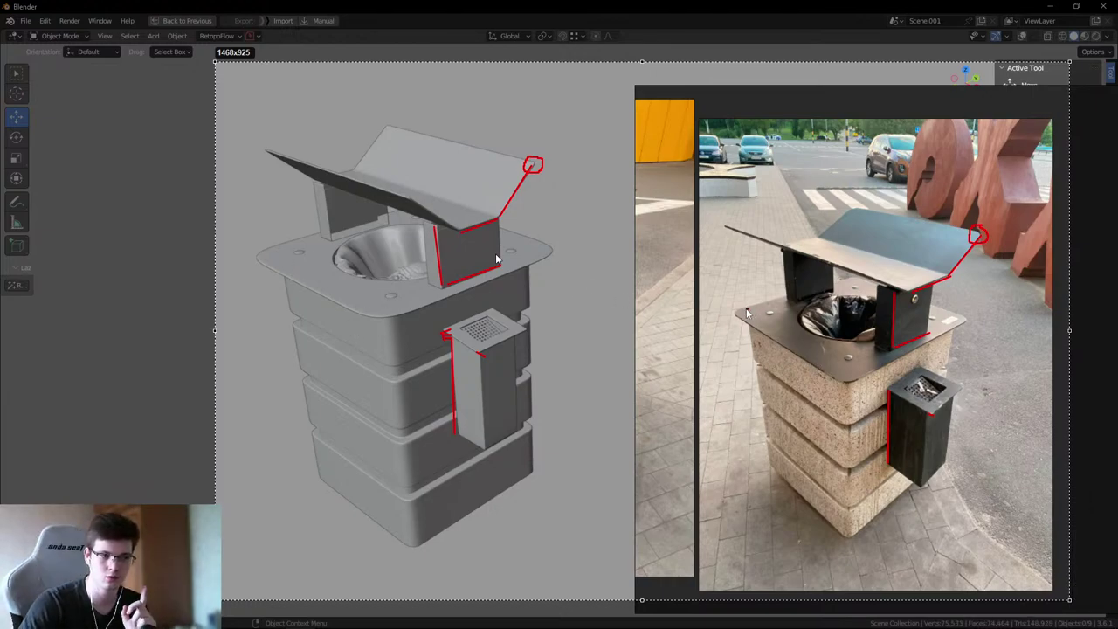
- Outline the top plate's rounded corners in red, one on the photo and two on the model
{"action": "left_click_drag", "start_coordinate": [748, 310], "coordinate": [739, 324]}
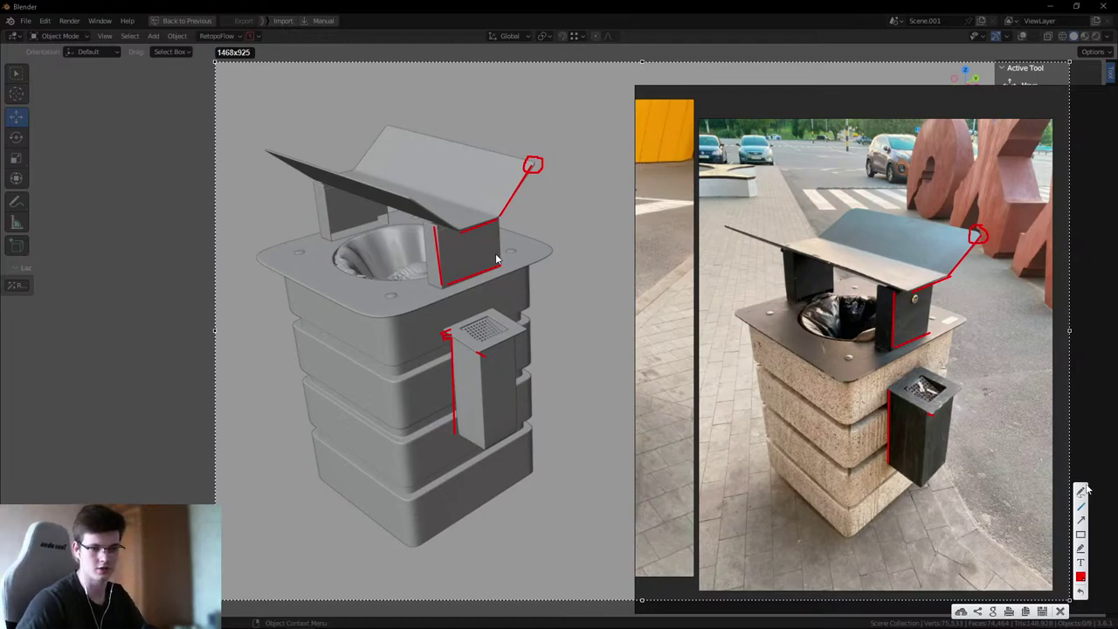
{"action": "left_click_drag", "start_coordinate": [742, 311], "coordinate": [743, 320]}
{"action": "key", "text": "ctrl+z"}
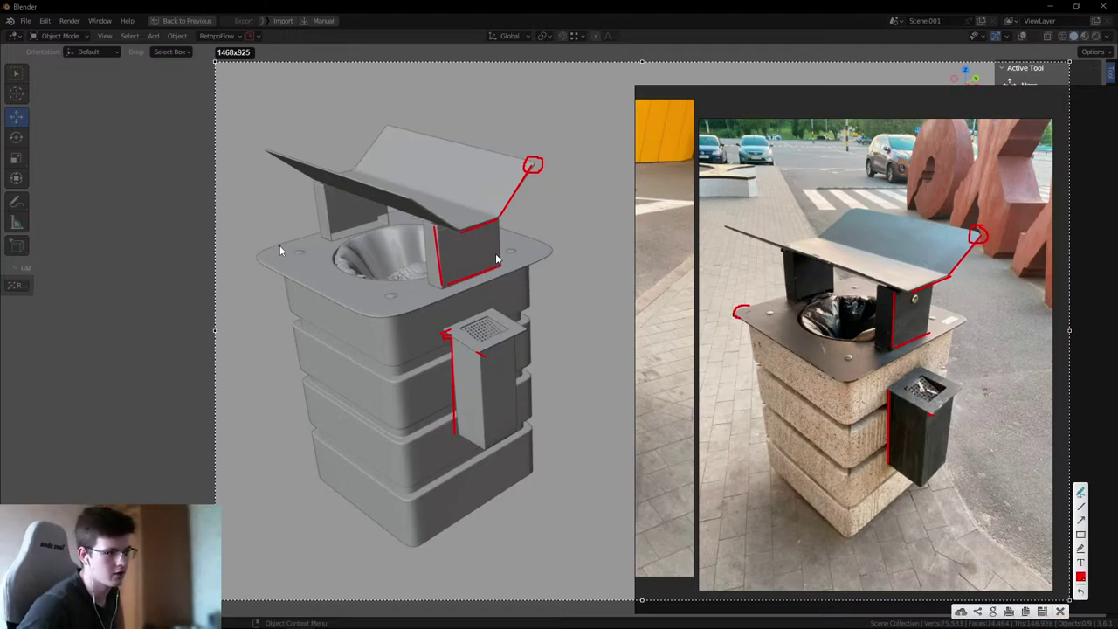
{"action": "mouse_move", "coordinate": [280, 250]}
{"action": "left_mouse_down"}
{"action": "mouse_move", "coordinate": [259, 257]}
{"action": "mouse_move", "coordinate": [270, 272]}
{"action": "left_mouse_up"}
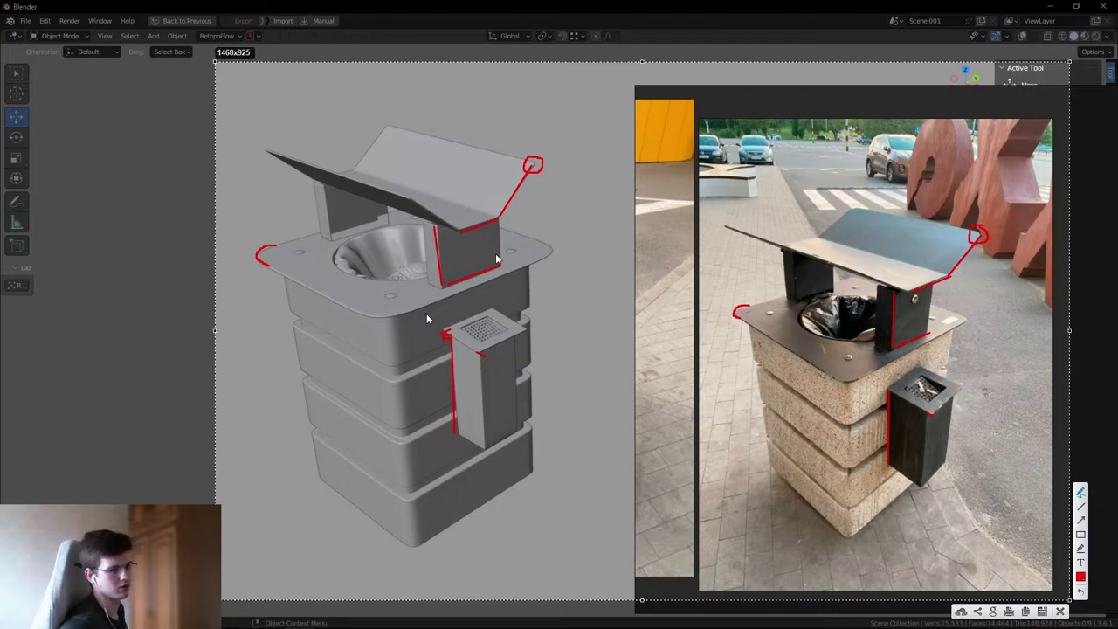
{"action": "mouse_move", "coordinate": [537, 239]}
{"action": "left_mouse_down"}
{"action": "mouse_move", "coordinate": [554, 249]}
{"action": "mouse_move", "coordinate": [547, 261]}
{"action": "left_mouse_up"}
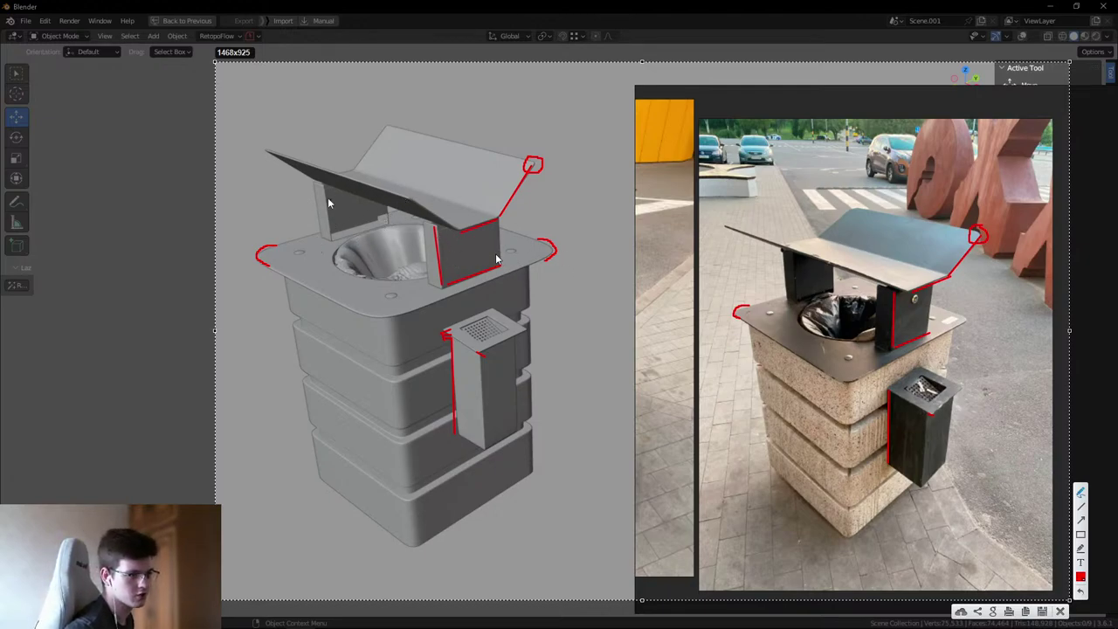
{"action": "mouse_move", "coordinate": [316, 180]}
{"action": "left_mouse_down"}
{"action": "mouse_move", "coordinate": [323, 234]}
{"action": "mouse_move", "coordinate": [393, 222]}
{"action": "mouse_move", "coordinate": [330, 189]}
{"action": "left_mouse_up"}
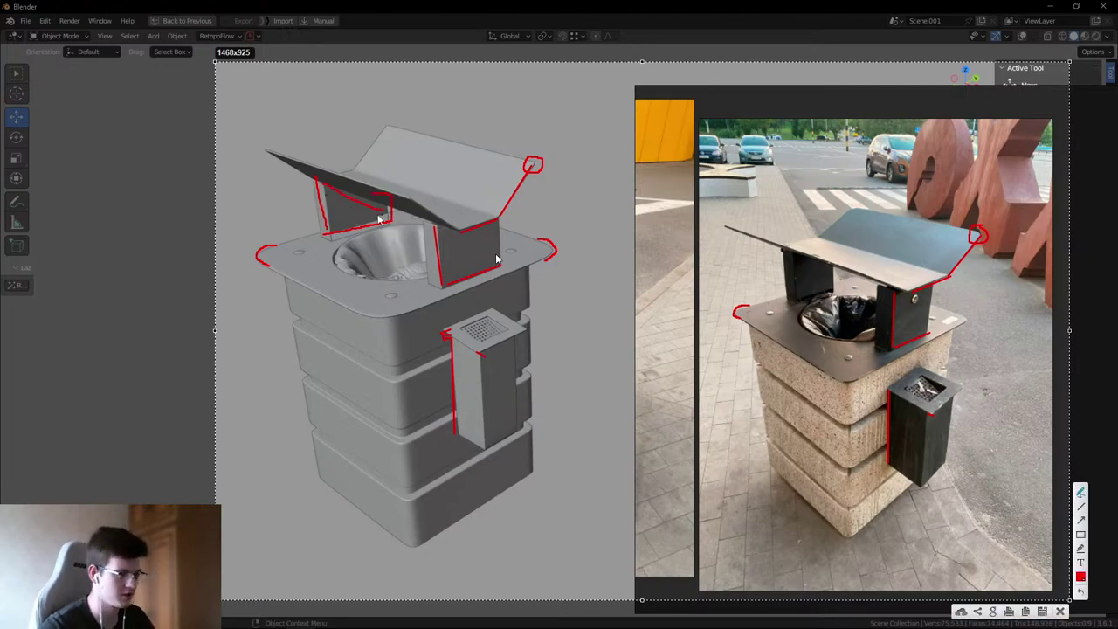
{"action": "key", "text": "ctrl+z"}
{"action": "key", "text": "ctrl+z"}
{"action": "key", "text": "ctrl+z"}
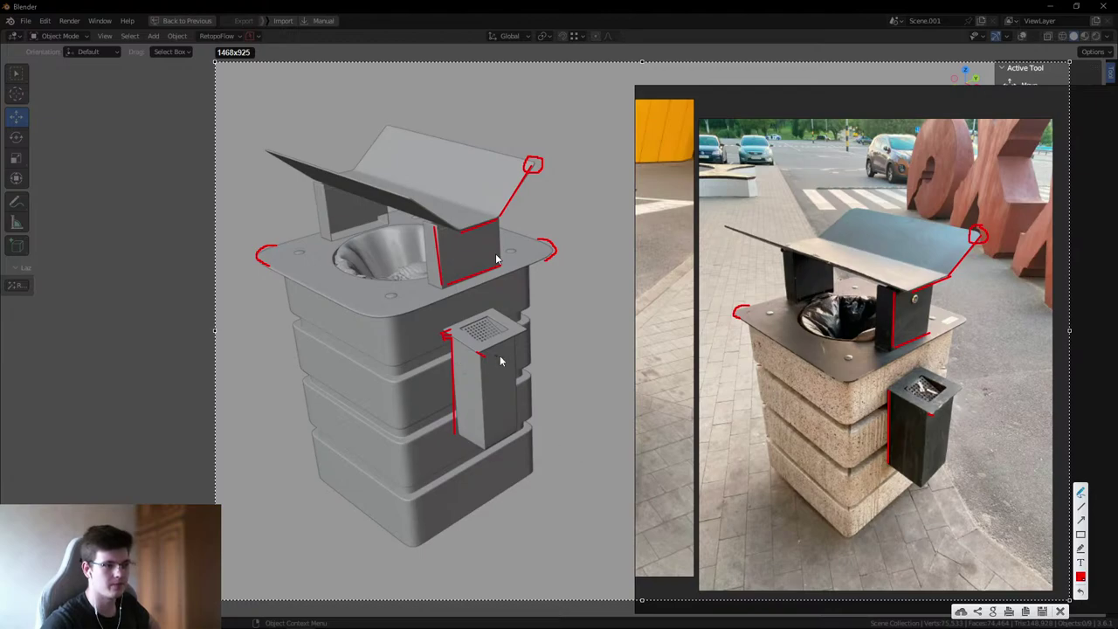
- Close the annotated screenshot and survey the reference board for photos showing the trash can's stacked body
{"action": "left_click", "coordinate": [1060, 611]}
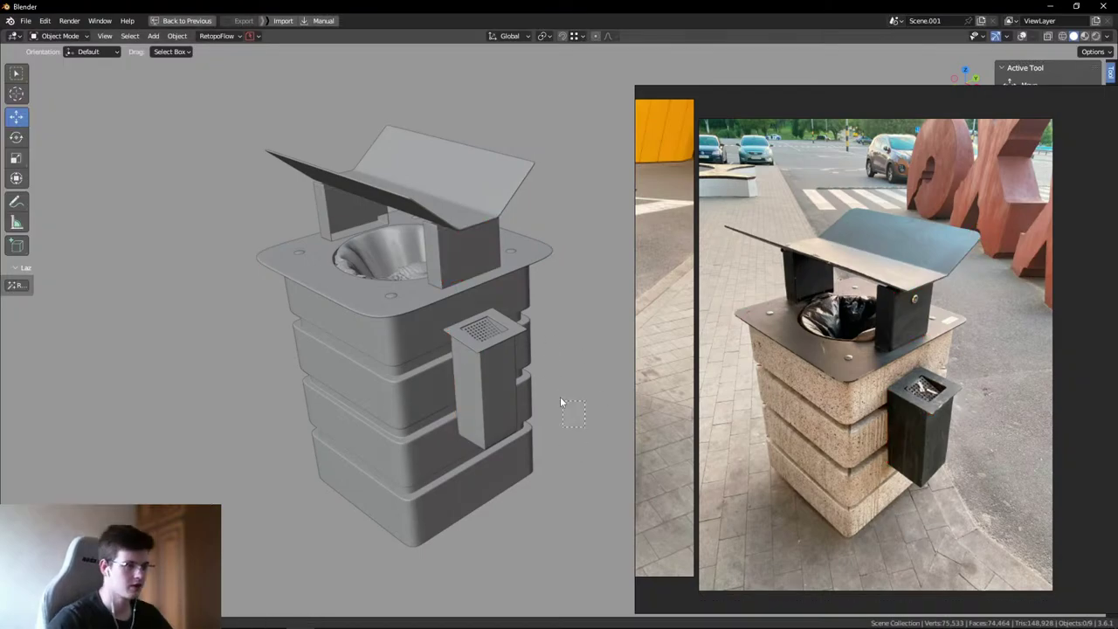
{"action": "scroll", "coordinate": [503, 425], "scroll_direction": "down", "scroll_amount": 3}
{"action": "mouse_move", "coordinate": [503, 425]}
{"action": "middle_mouse_down"}
{"action": "mouse_move", "coordinate": [454, 310]}
{"action": "mouse_move", "coordinate": [361, 319]}
{"action": "middle_mouse_up"}
{"action": "scroll", "coordinate": [454, 310], "scroll_direction": "up", "scroll_amount": 5}
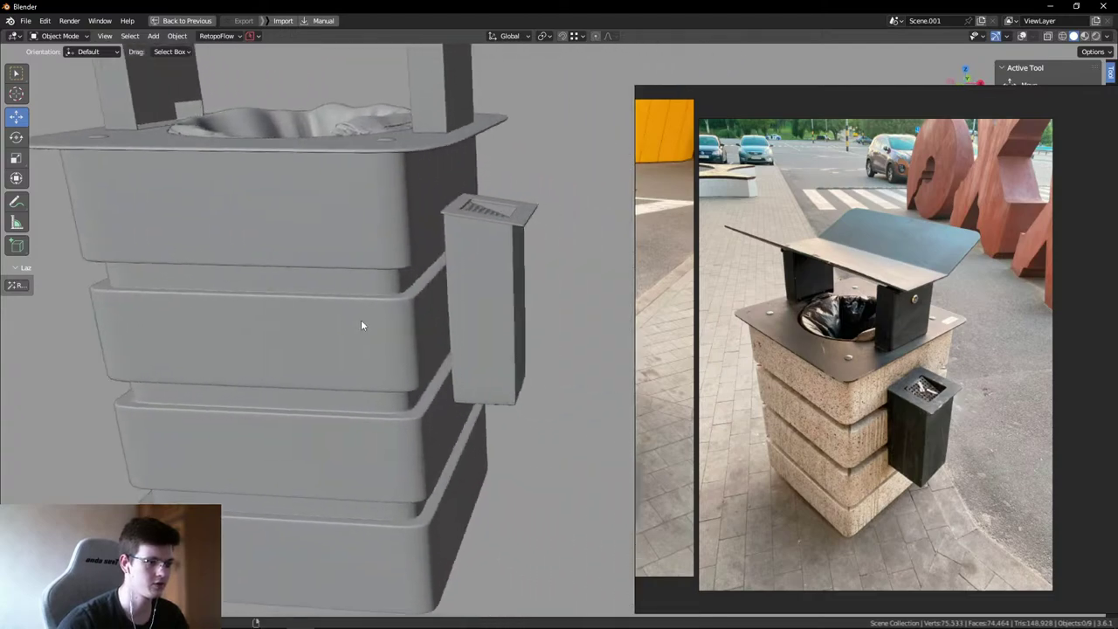
{"action": "scroll", "coordinate": [959, 392], "scroll_direction": "down", "scroll_amount": 3}
{"action": "middle_click_drag", "start_coordinate": [763, 373], "coordinate": [868, 365]}
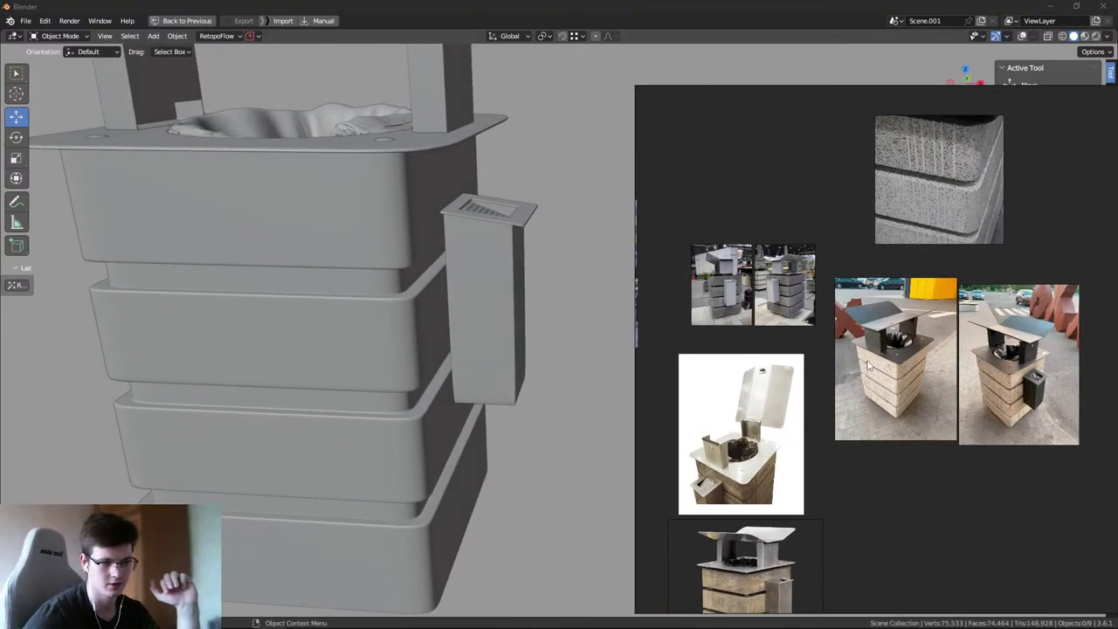
{"action": "scroll", "coordinate": [869, 365], "scroll_direction": "down", "scroll_amount": 3}
{"action": "middle_click_drag", "start_coordinate": [868, 365], "coordinate": [918, 371]}
{"action": "scroll", "coordinate": [918, 371], "scroll_direction": "up", "scroll_amount": 2}
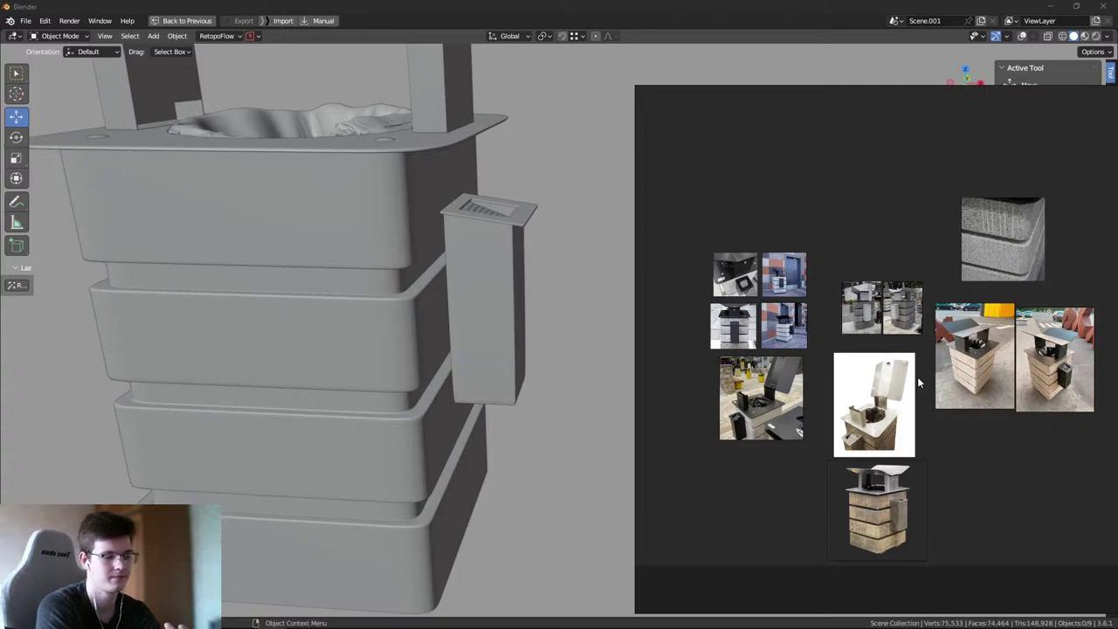
- Examine the gaps and spacer pins between the concrete tiers in the close-up reference photos
{"action": "scroll", "coordinate": [690, 318], "scroll_direction": "up", "scroll_amount": 5}
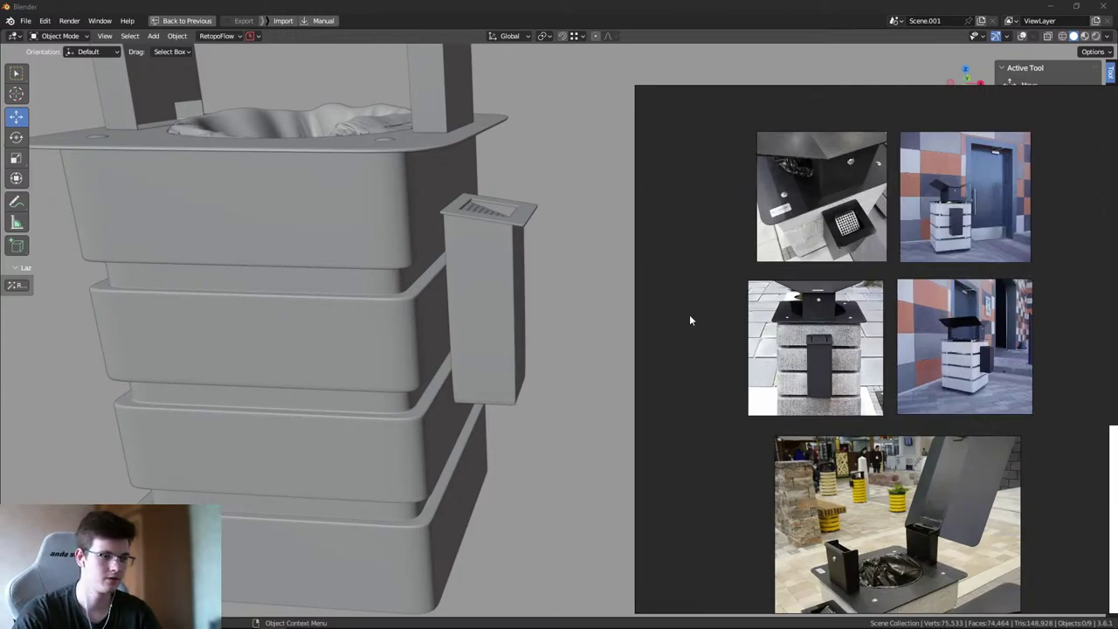
{"action": "scroll", "coordinate": [689, 319], "scroll_direction": "up", "scroll_amount": 10}
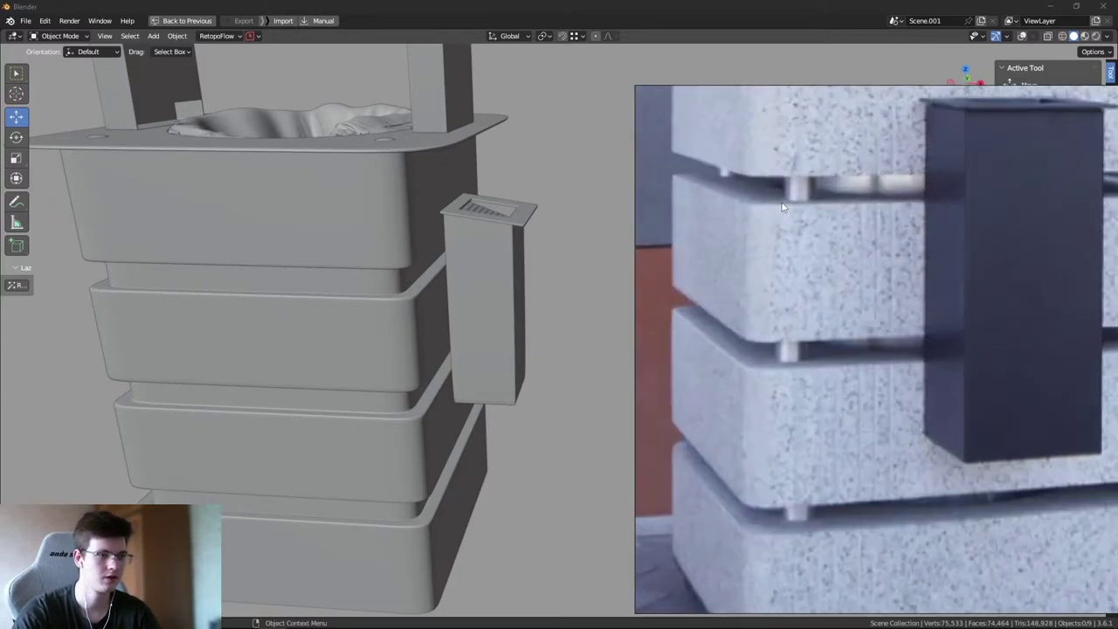
{"action": "scroll", "coordinate": [783, 206], "scroll_direction": "down", "scroll_amount": 8}
{"action": "scroll", "coordinate": [840, 202], "scroll_direction": "up", "scroll_amount": 4}
{"action": "scroll", "coordinate": [826, 203], "scroll_direction": "down", "scroll_amount": 4}
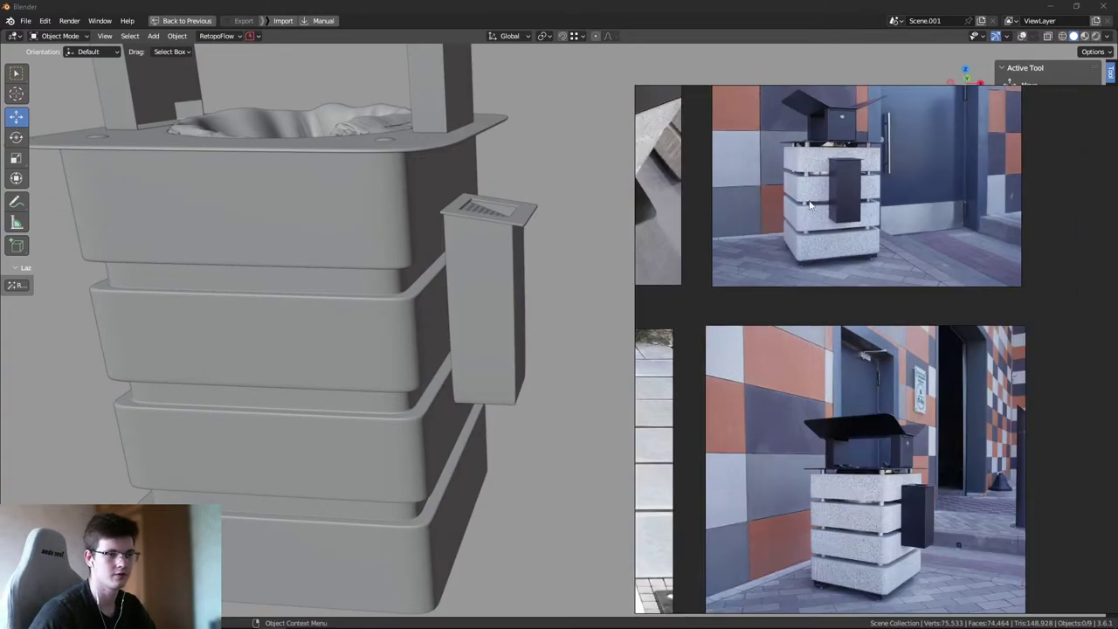
{"action": "scroll", "coordinate": [810, 205], "scroll_direction": "up", "scroll_amount": 3}
{"action": "scroll", "coordinate": [839, 262], "scroll_direction": "down", "scroll_amount": 3}
{"action": "scroll", "coordinate": [894, 346], "scroll_direction": "up", "scroll_amount": 4}
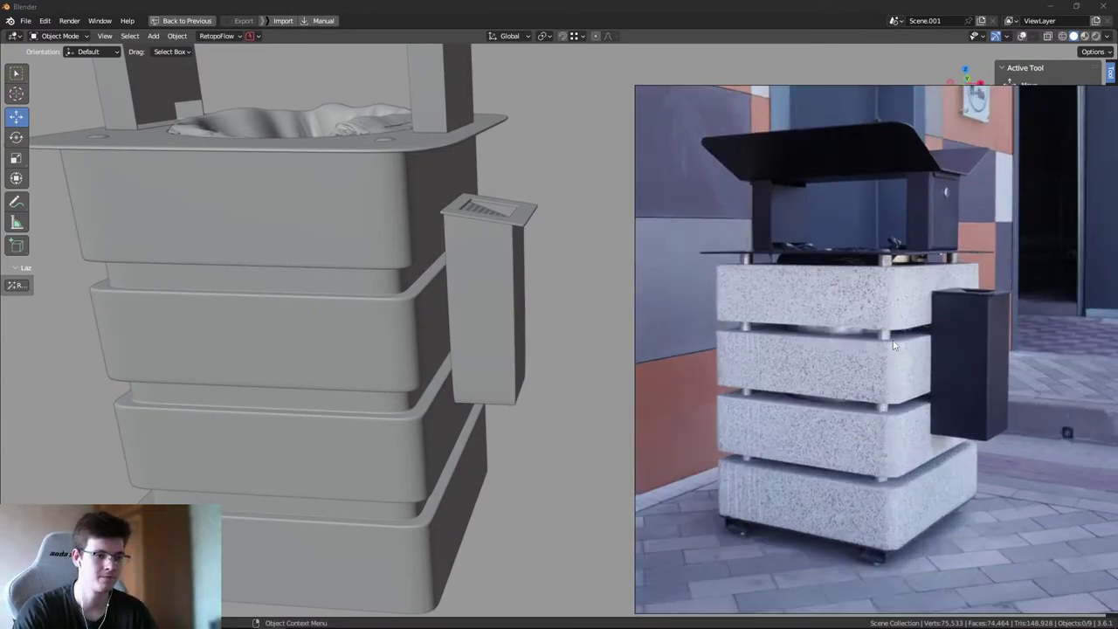
{"action": "scroll", "coordinate": [887, 328], "scroll_direction": "up", "scroll_amount": 3}
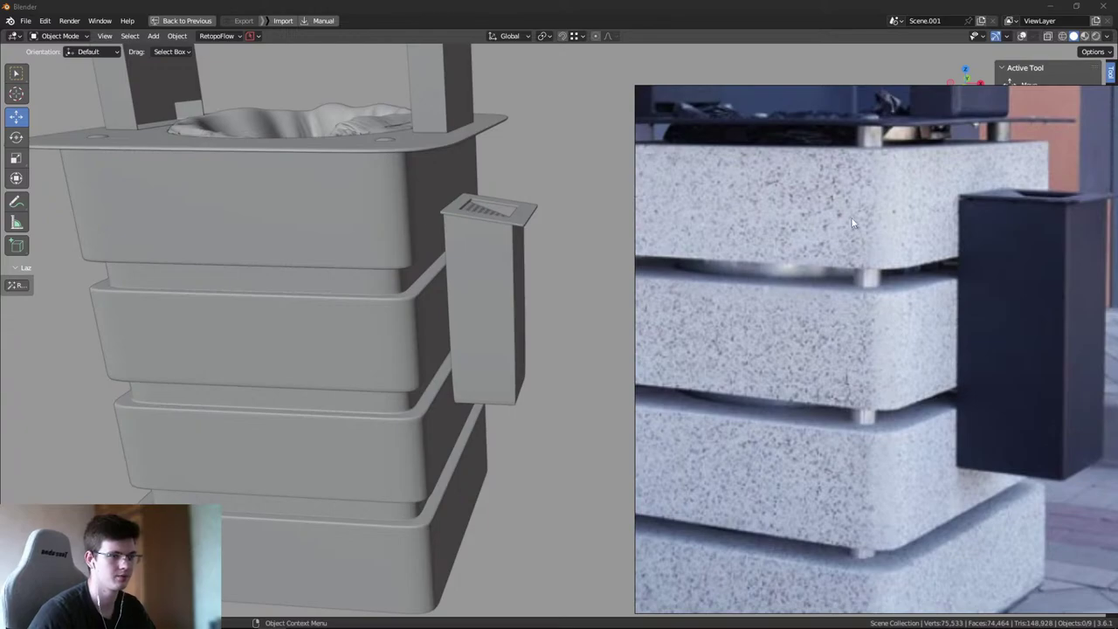
- Inspect the model's tier gaps and the underside of its top plate from several angles against the reference photo
{"action": "middle_click_drag", "start_coordinate": [588, 219], "coordinate": [412, 166]}
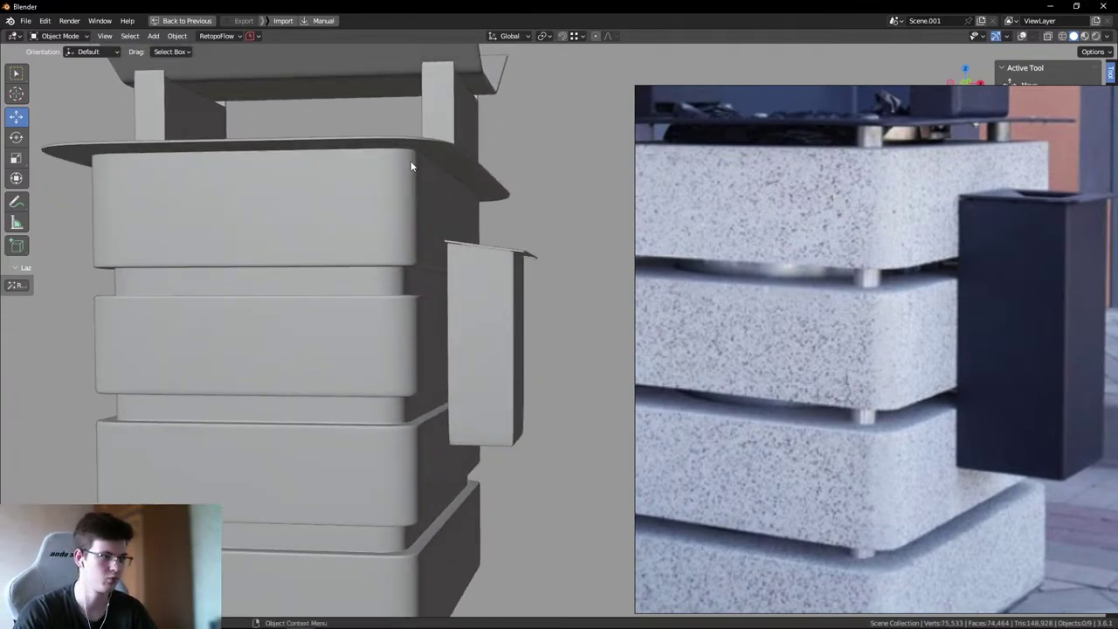
{"action": "middle_click_drag", "start_coordinate": [419, 379], "coordinate": [419, 314], "text": "shift"}
{"action": "scroll", "coordinate": [405, 270], "scroll_direction": "down", "scroll_amount": 3}
{"action": "scroll", "coordinate": [749, 292], "scroll_direction": "up", "scroll_amount": 5}
{"action": "scroll", "coordinate": [772, 368], "scroll_direction": "down", "scroll_amount": 10}
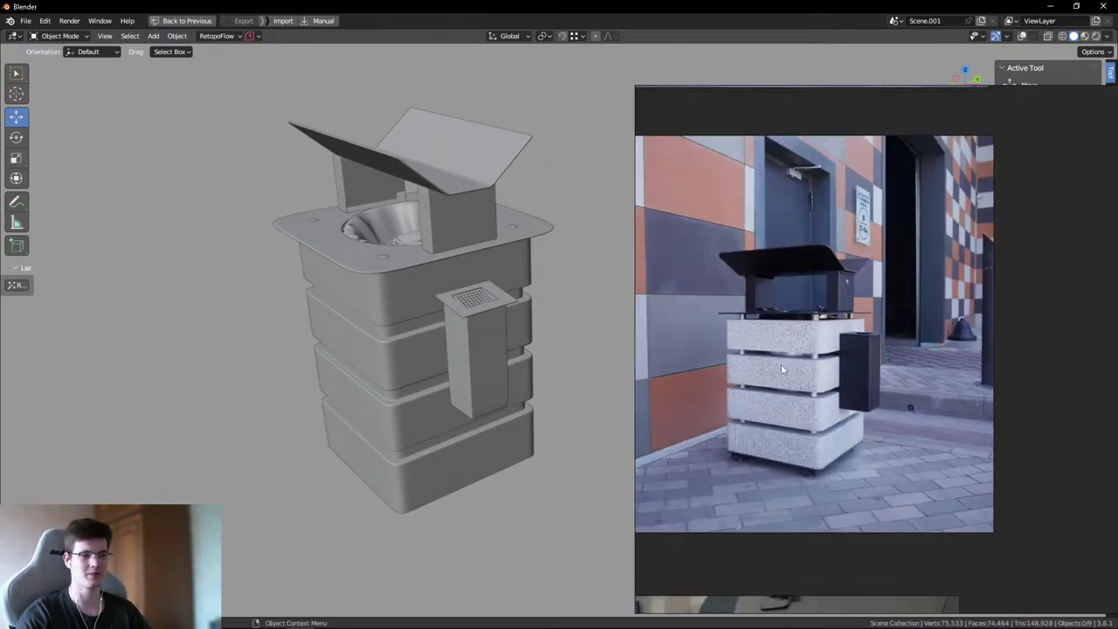
{"action": "middle_click_drag", "start_coordinate": [575, 277], "coordinate": [592, 250]}
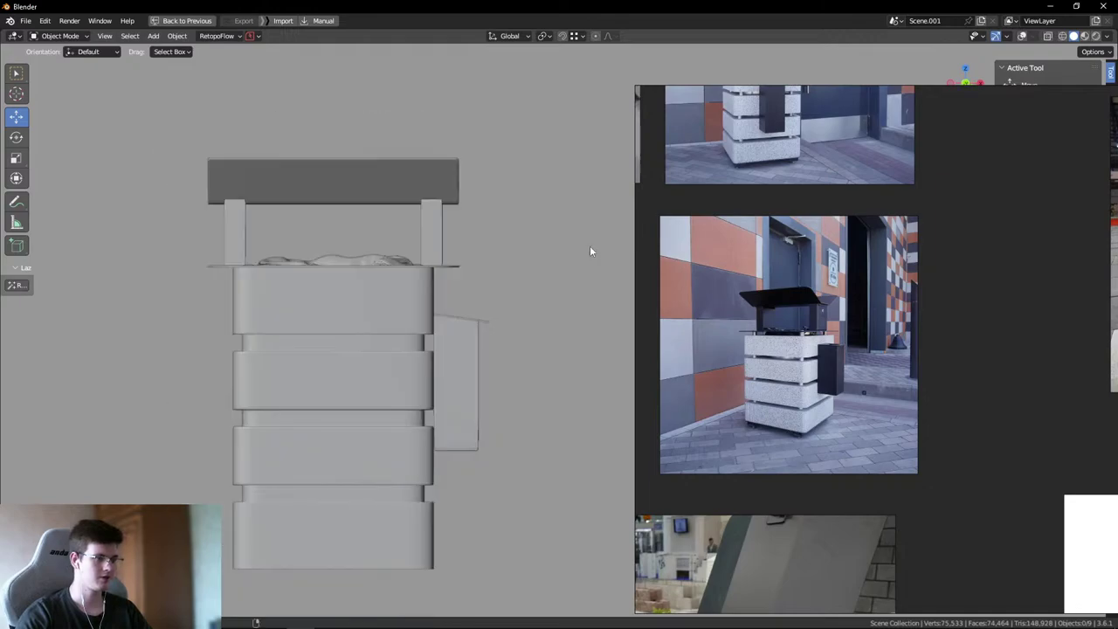
{"action": "scroll", "coordinate": [417, 327], "scroll_direction": "up", "scroll_amount": 6}
{"action": "middle_click_drag", "start_coordinate": [417, 328], "coordinate": [357, 242]}
- Show the viewport overlays with wireframe and face orientation, and isolate the side ashtray's top rim in local view
{"action": "key", "text": "shift+alt+z"}
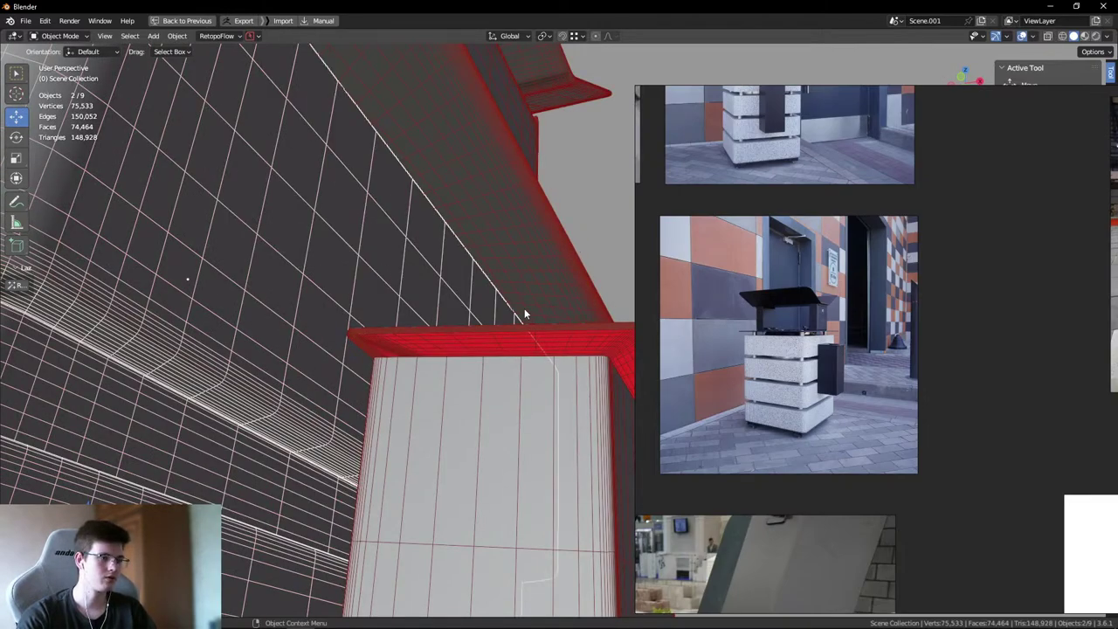
{"action": "left_click", "coordinate": [524, 333]}
{"action": "key", "text": "alt+Tab"}
{"action": "left_click", "coordinate": [822, 296]}
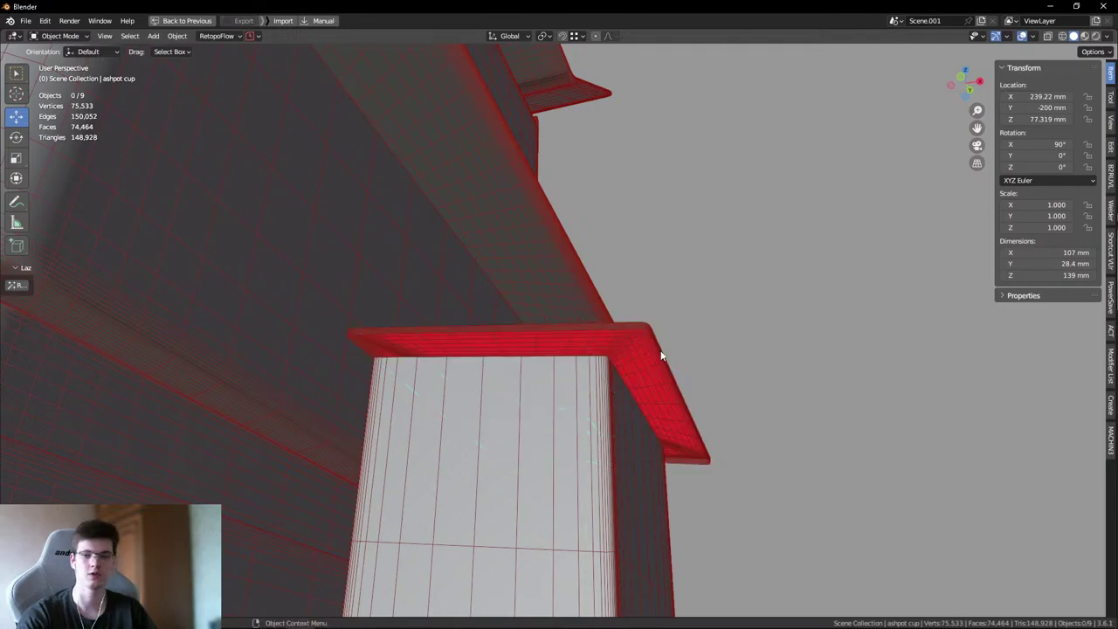
{"action": "left_click", "coordinate": [584, 353]}
{"action": "key", "text": "KP_Divide"}
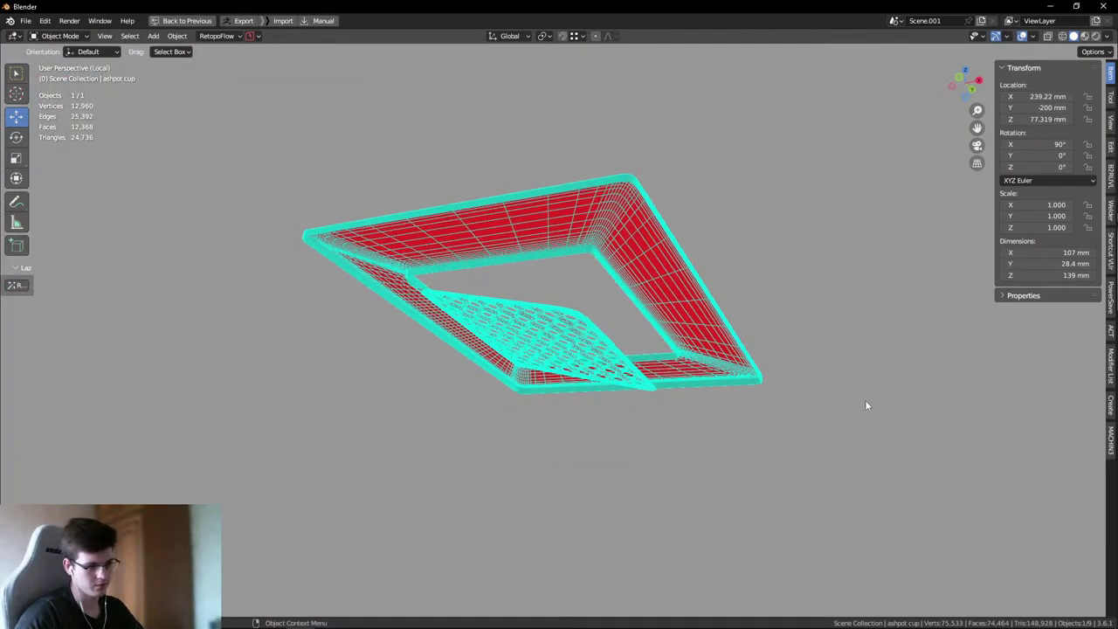
- Inspect the isolated ashtray rim and grate from below for flipped or missing faces, and return to the full model
{"action": "key", "text": "shift+alt+z"}
{"action": "middle_click_drag", "start_coordinate": [793, 345], "coordinate": [671, 218]}
{"action": "key", "text": "shift+alt+z"}
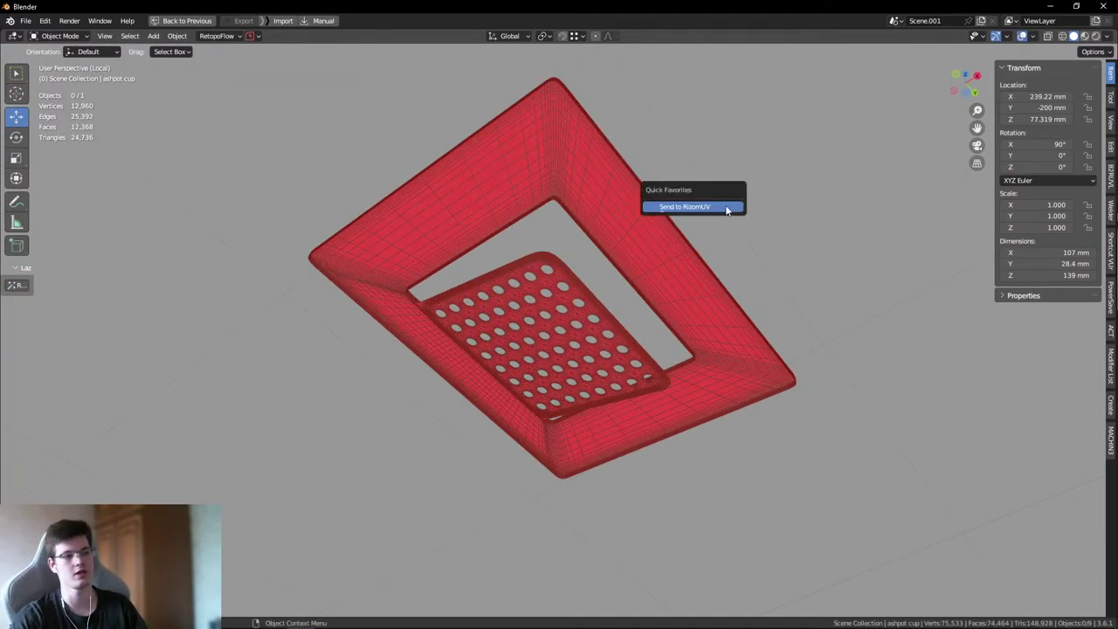
{"action": "middle_click_drag", "start_coordinate": [534, 140], "coordinate": [590, 214]}
{"action": "middle_click_drag", "start_coordinate": [802, 204], "coordinate": [769, 251]}
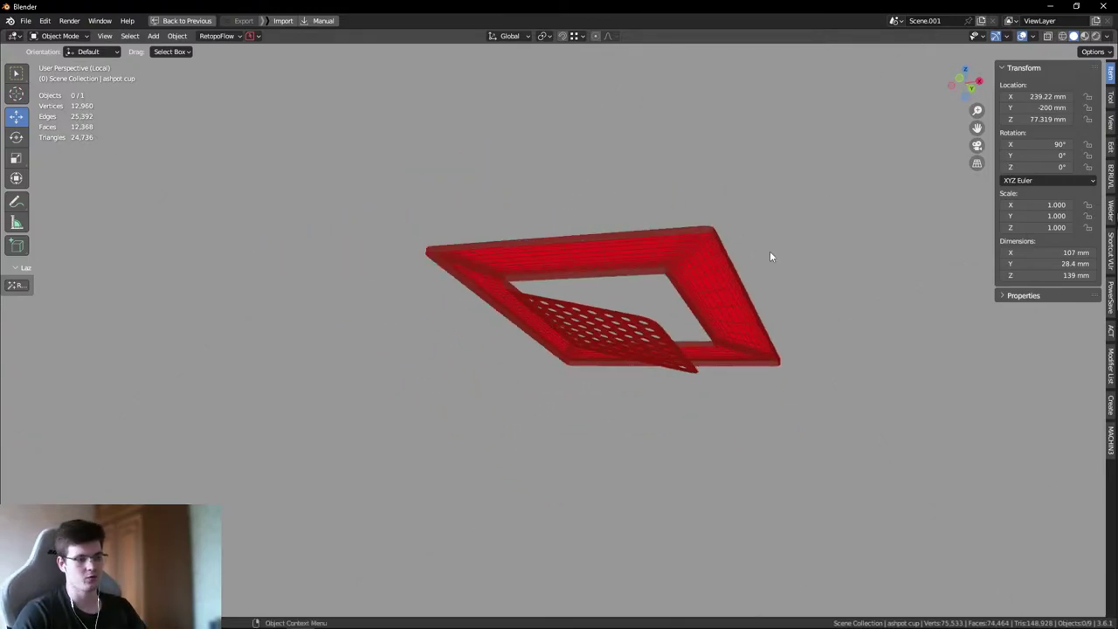
{"action": "key", "text": "KP_Divide"}
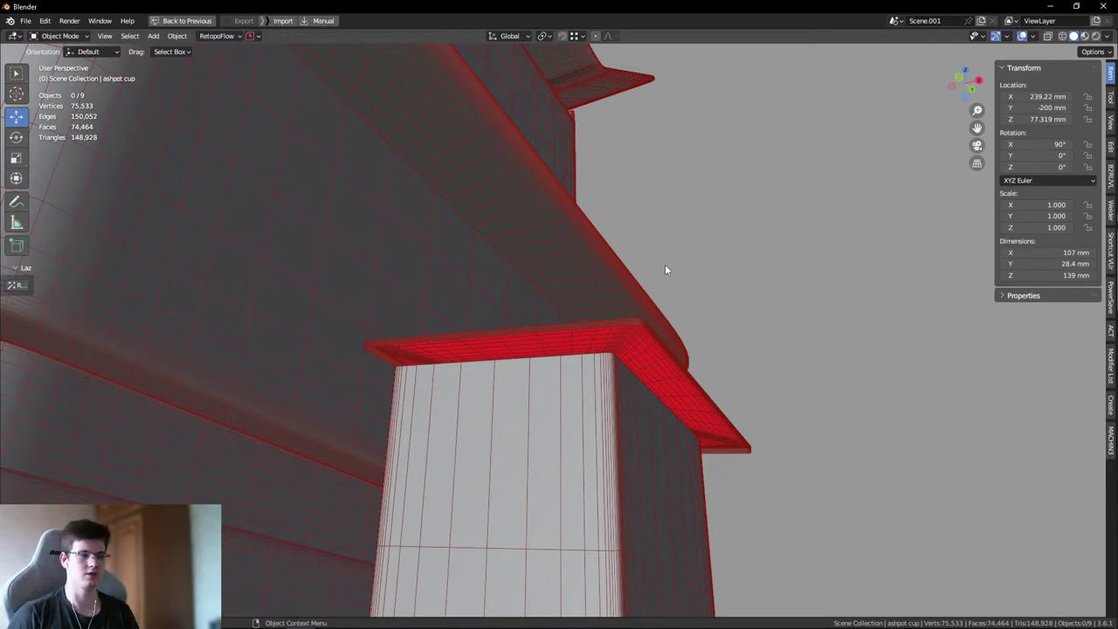
- Examine the ashtray's rim and perforated grate from above, toggling the wireframe overlay off and back on
{"action": "middle_click_drag", "start_coordinate": [665, 264], "coordinate": [560, 426]}
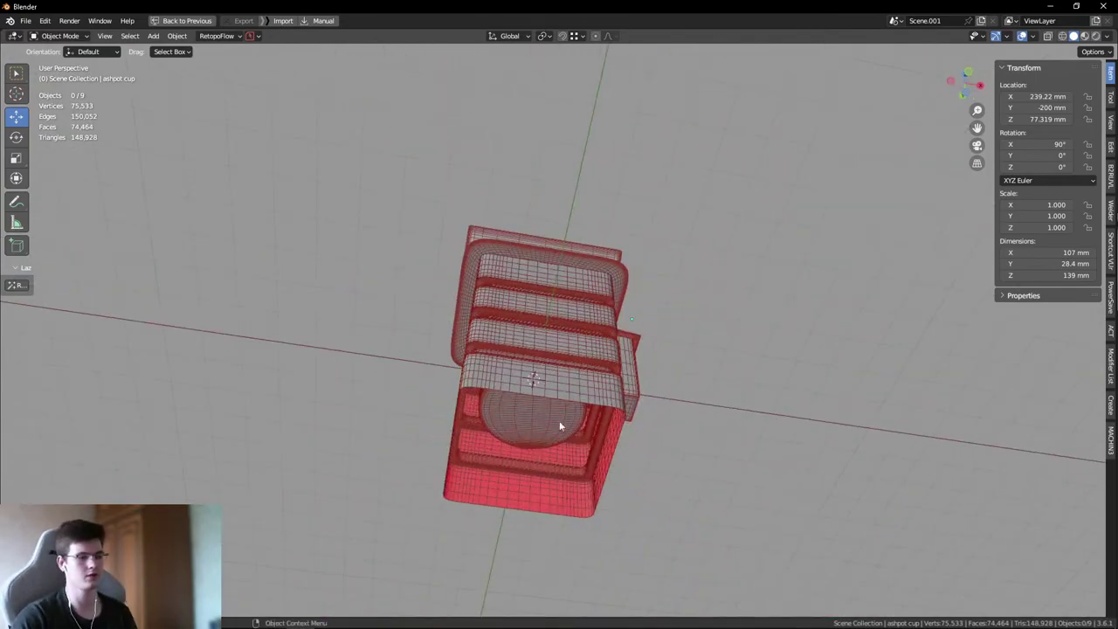
{"action": "middle_click_drag", "start_coordinate": [620, 389], "coordinate": [465, 295]}
{"action": "scroll", "coordinate": [624, 297], "scroll_direction": "up", "scroll_amount": 8}
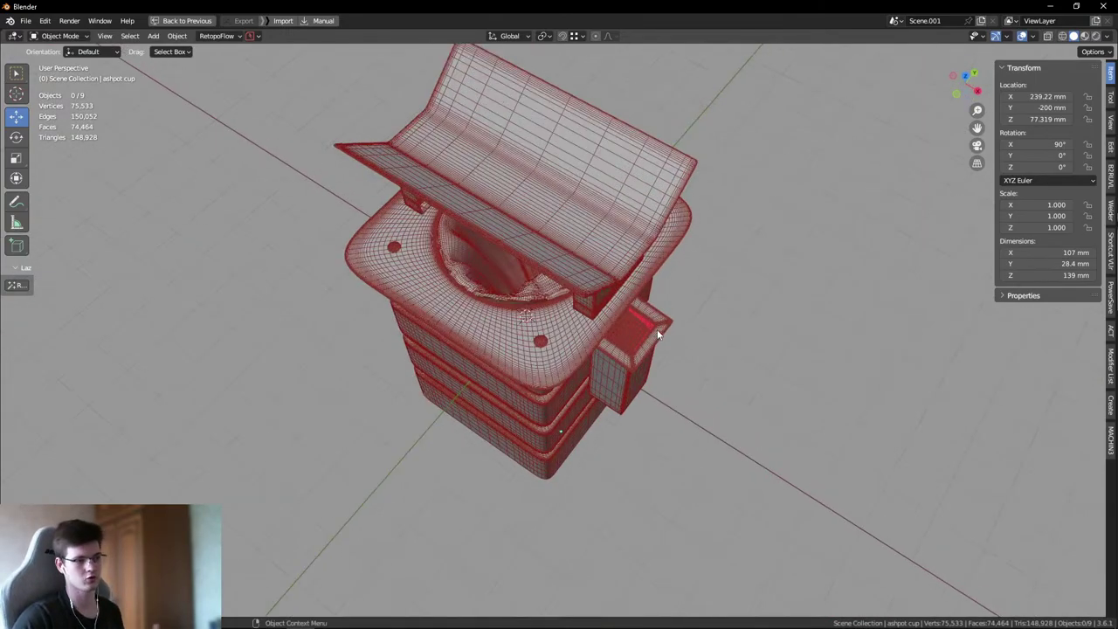
{"action": "scroll", "coordinate": [624, 303], "scroll_direction": "up", "scroll_amount": 3}
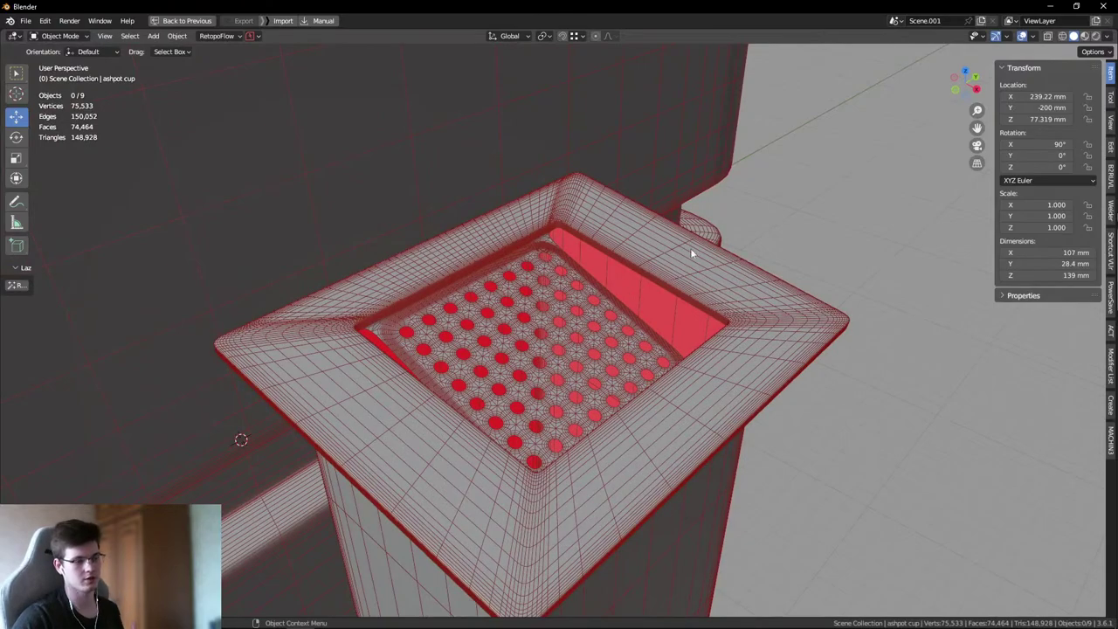
{"action": "left_click", "coordinate": [1033, 37]}
{"action": "left_click", "coordinate": [960, 234]}
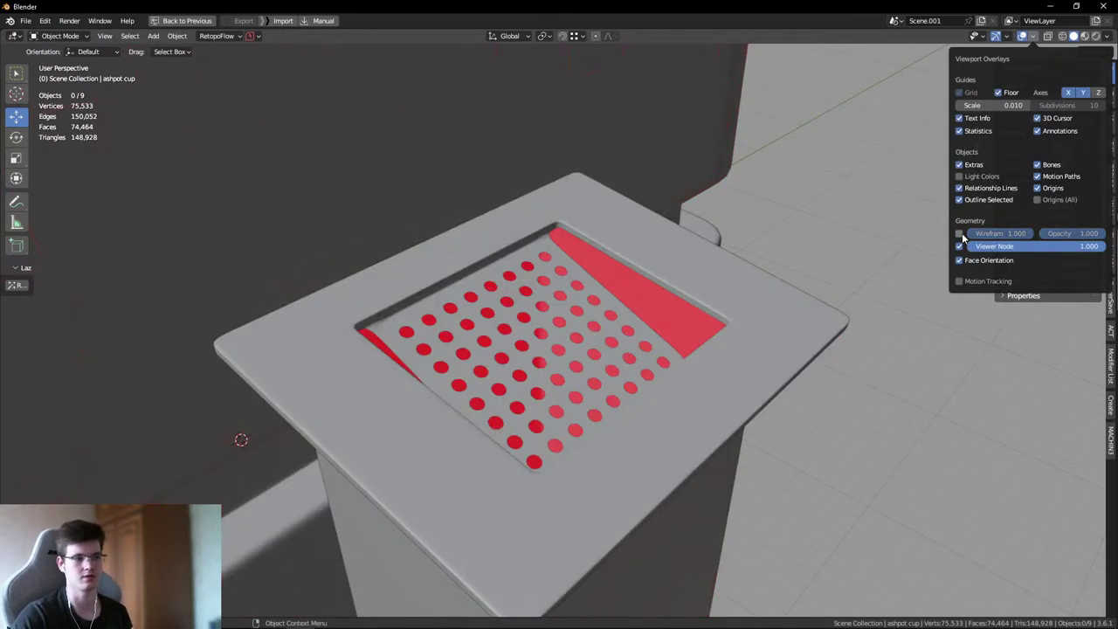
{"action": "left_click", "coordinate": [960, 234]}
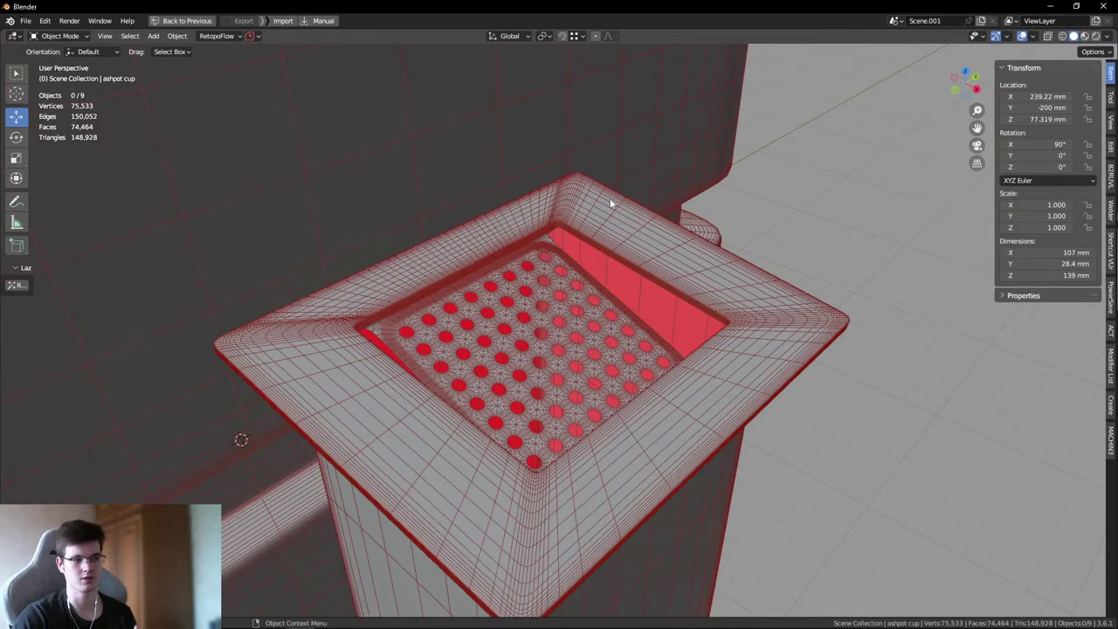
- Inspect the wireframe of the ashtray body's underside, the top plate and the ashtray rim's open underside
{"action": "middle_click_drag", "start_coordinate": [872, 266], "coordinate": [491, 249]}
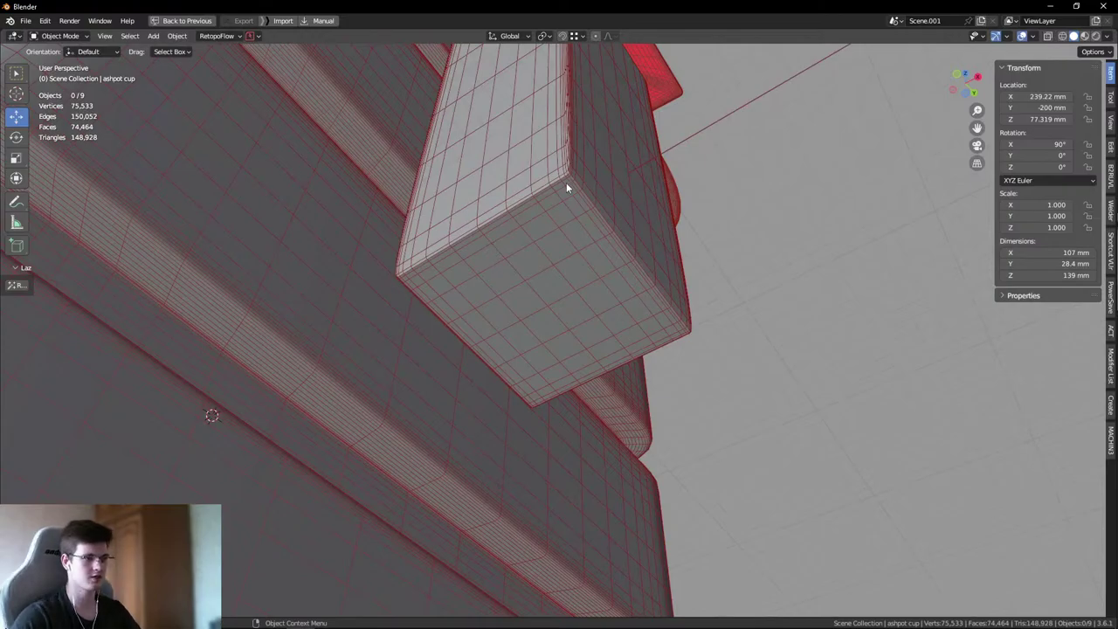
{"action": "middle_click_drag", "start_coordinate": [549, 320], "coordinate": [368, 226]}
{"action": "scroll", "coordinate": [367, 225], "scroll_direction": "up", "scroll_amount": 5}
{"action": "middle_click_drag", "start_coordinate": [312, 180], "coordinate": [665, 269]}
{"action": "scroll", "coordinate": [665, 269], "scroll_direction": "down", "scroll_amount": 10}
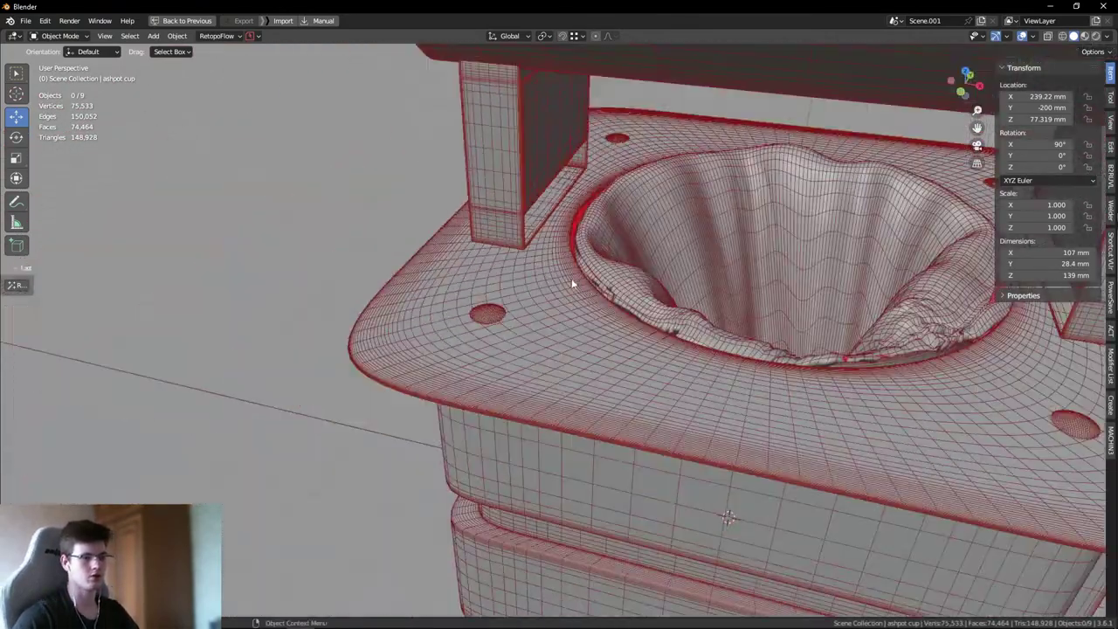
{"action": "scroll", "coordinate": [719, 361], "scroll_direction": "up", "scroll_amount": 10}
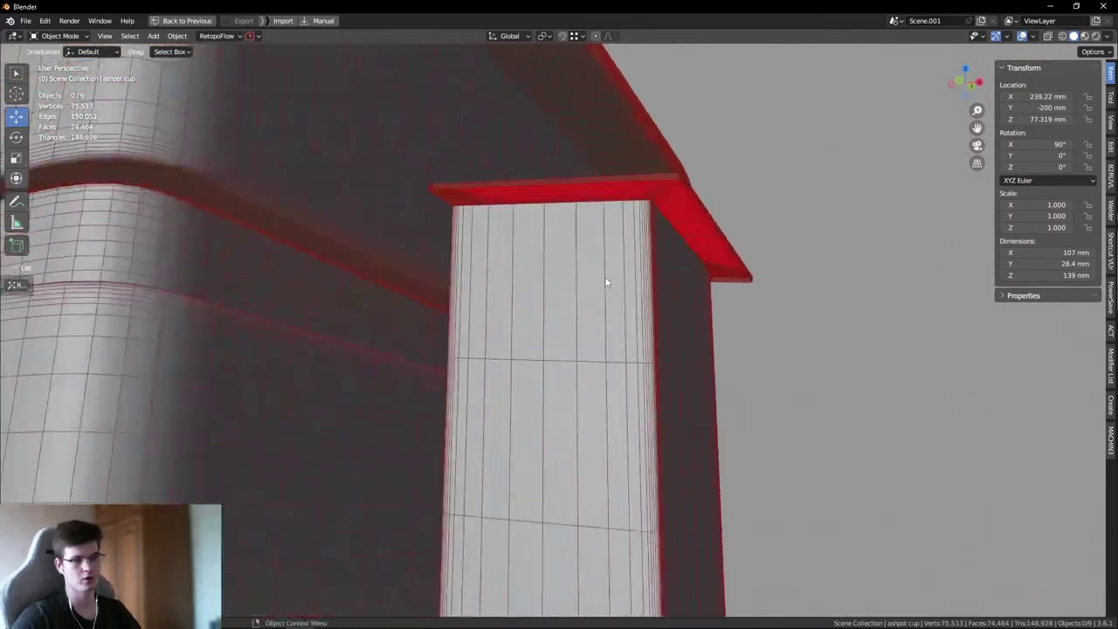
{"action": "middle_click_drag", "start_coordinate": [604, 276], "coordinate": [556, 233]}
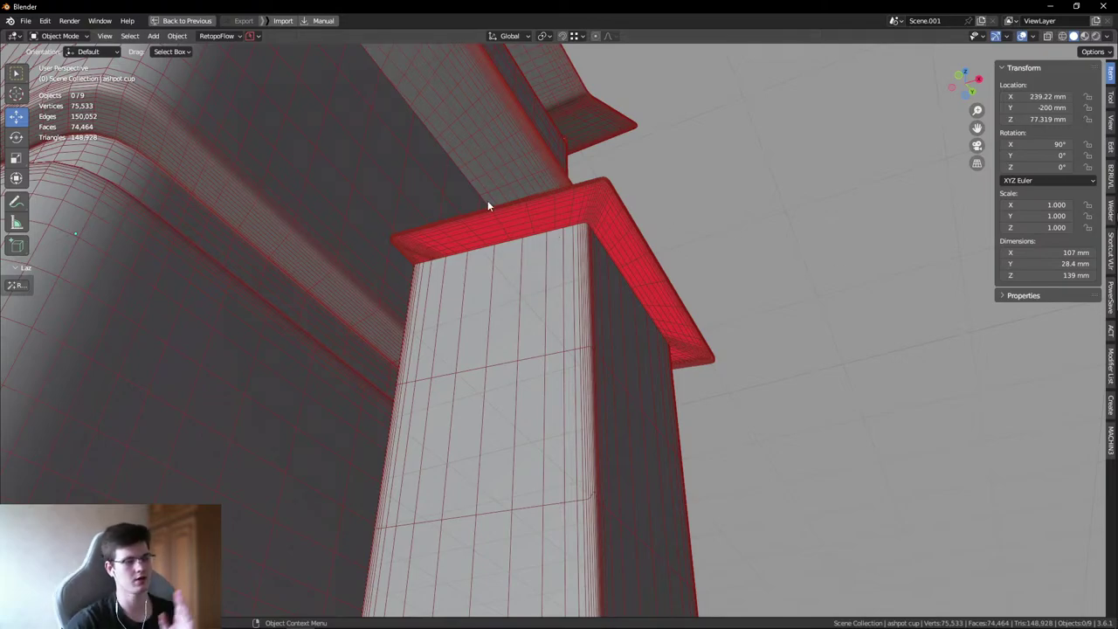
{"action": "middle_click_drag", "start_coordinate": [552, 188], "coordinate": [331, 310]}
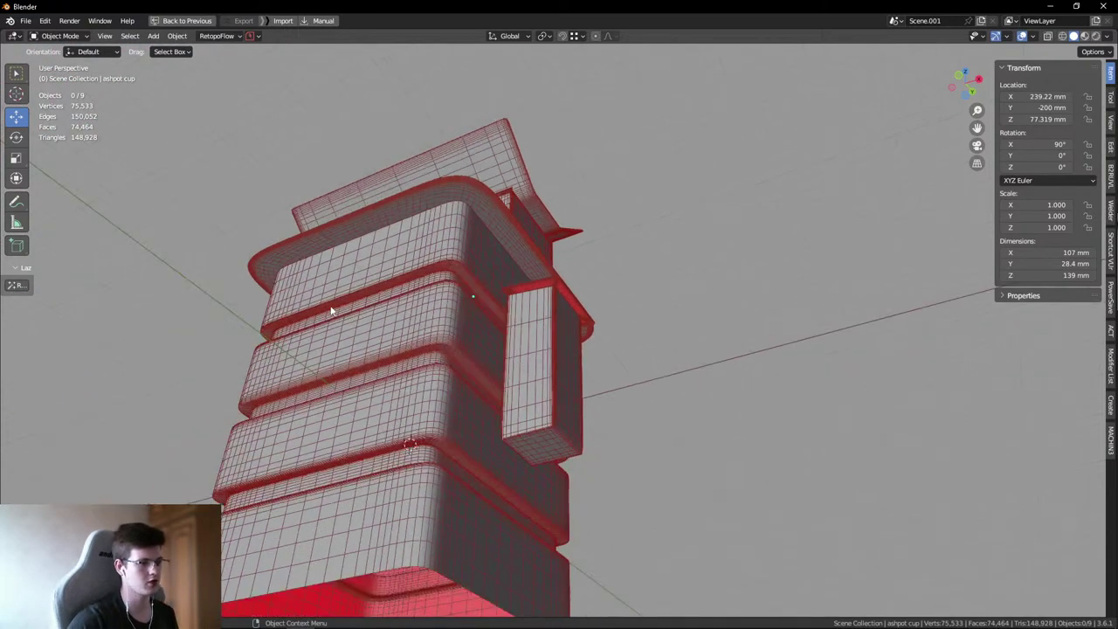
- Check the gap between the side ashtray and the body tiers in an orthographic view with overlays hidden
{"action": "scroll", "coordinate": [567, 340], "scroll_direction": "up", "scroll_amount": 3}
{"action": "key", "text": "KP_3"}
{"action": "scroll", "coordinate": [524, 201], "scroll_direction": "up", "scroll_amount": 8}
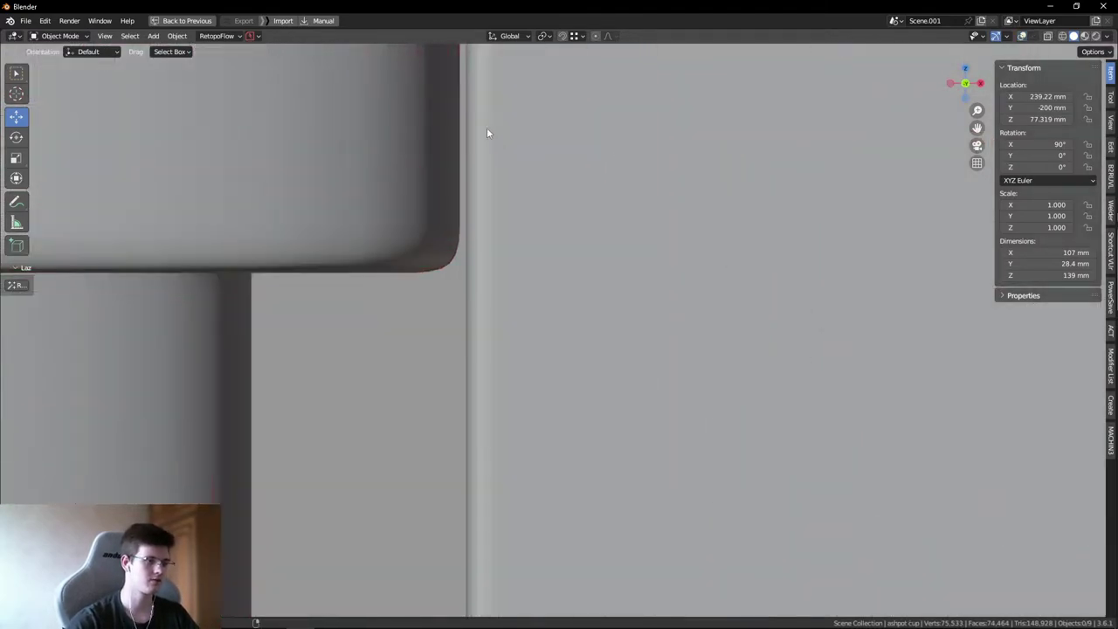
{"action": "scroll", "coordinate": [494, 175], "scroll_direction": "up", "scroll_amount": 1}
{"action": "scroll", "coordinate": [516, 212], "scroll_direction": "down", "scroll_amount": 5}
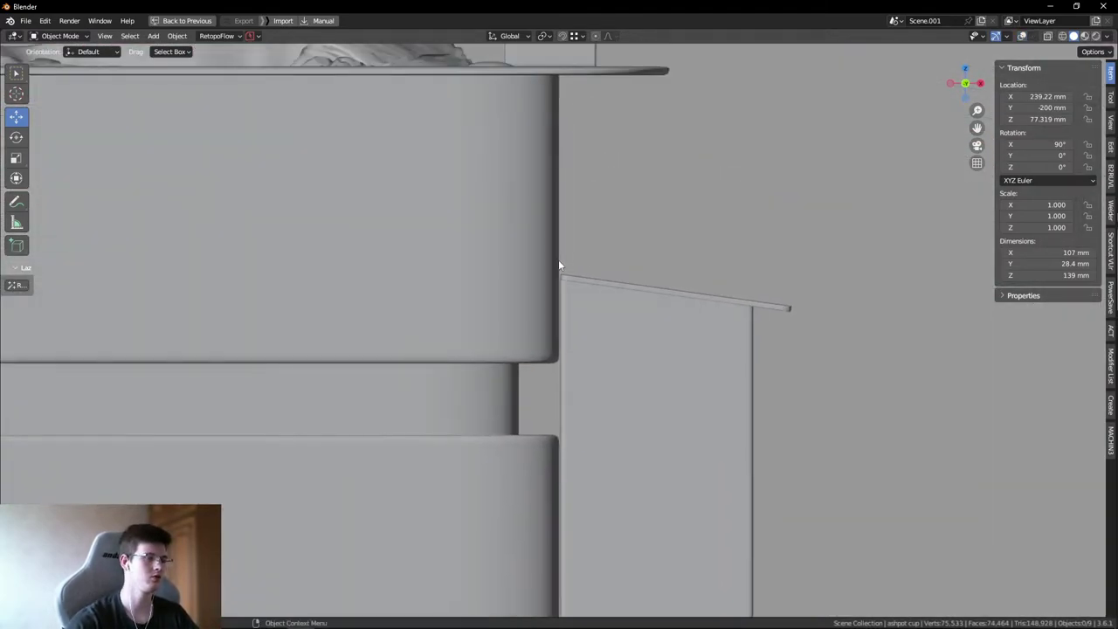
- Examine the trash bag's folds and the adjoining lid supports on the top plate without overlays
{"action": "key", "text": "shift+alt+z"}
{"action": "middle_click_drag", "start_coordinate": [559, 264], "coordinate": [521, 276]}
{"action": "key", "text": "shift+alt+z"}
{"action": "scroll", "coordinate": [522, 276], "scroll_direction": "up", "scroll_amount": 6}
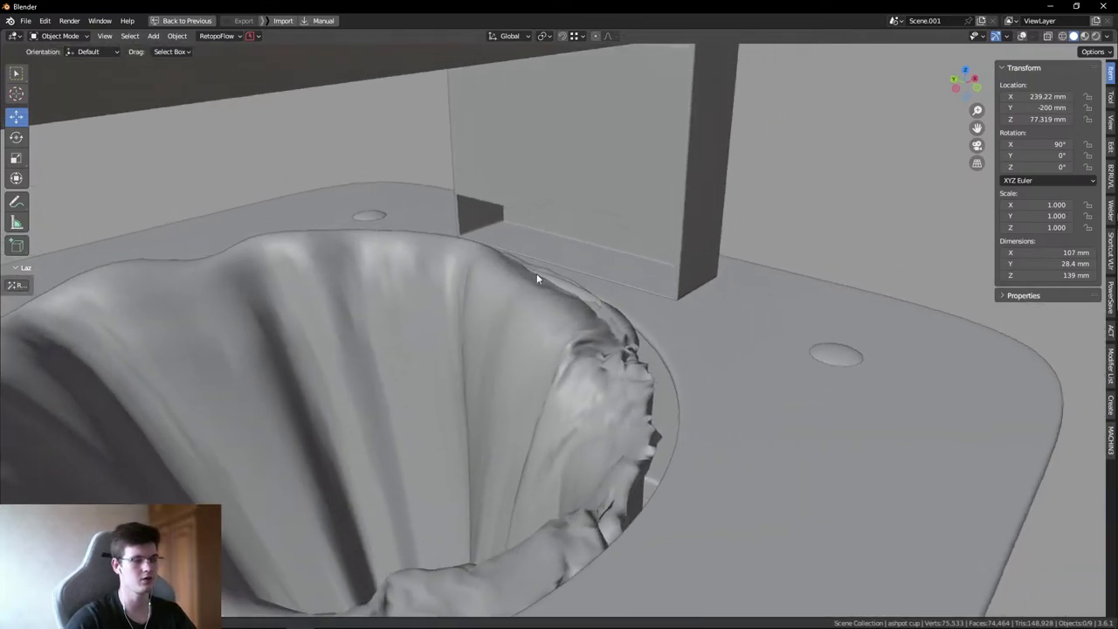
{"action": "scroll", "coordinate": [537, 274], "scroll_direction": "up", "scroll_amount": 2}
{"action": "scroll", "coordinate": [490, 278], "scroll_direction": "down", "scroll_amount": 4}
{"action": "middle_click_drag", "start_coordinate": [605, 279], "coordinate": [489, 316]}
{"action": "scroll", "coordinate": [489, 316], "scroll_direction": "up", "scroll_amount": 4}
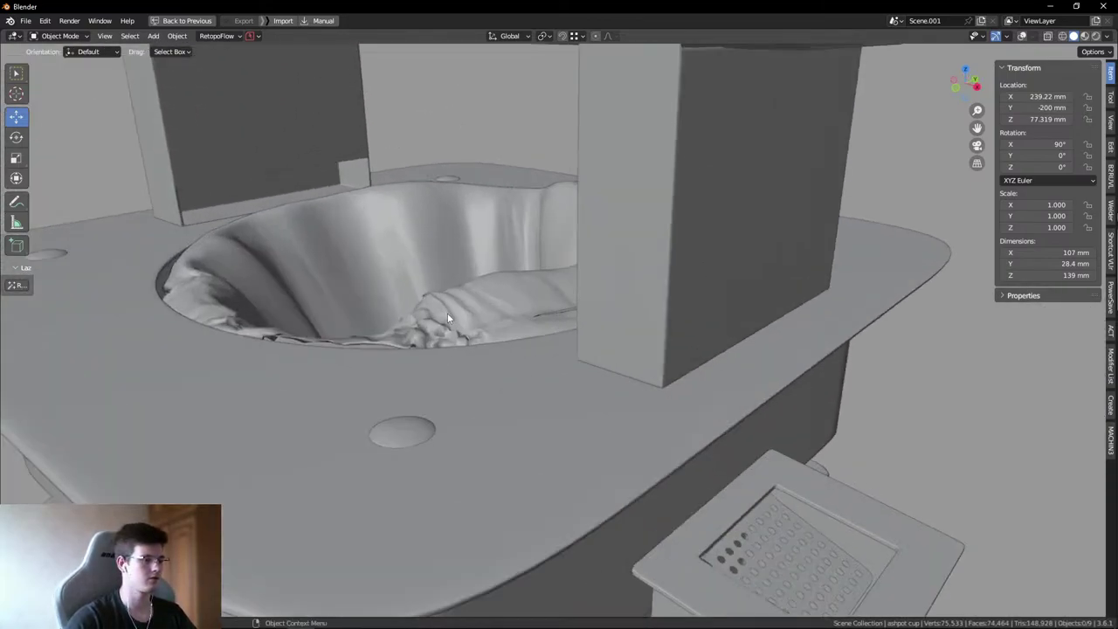
- Select the side ashtray's perforated top and examine the mesh around its grate holes with the wireframe shown
{"action": "scroll", "coordinate": [447, 312], "scroll_direction": "up", "scroll_amount": 2}
{"action": "left_click", "coordinate": [487, 323]}
{"action": "middle_click_drag", "start_coordinate": [612, 362], "coordinate": [581, 242]}
{"action": "scroll", "coordinate": [566, 263], "scroll_direction": "up", "scroll_amount": 3}
{"action": "scroll", "coordinate": [552, 265], "scroll_direction": "up", "scroll_amount": 2}
{"action": "left_click", "coordinate": [591, 288]}
{"action": "scroll", "coordinate": [609, 288], "scroll_direction": "up", "scroll_amount": 3}
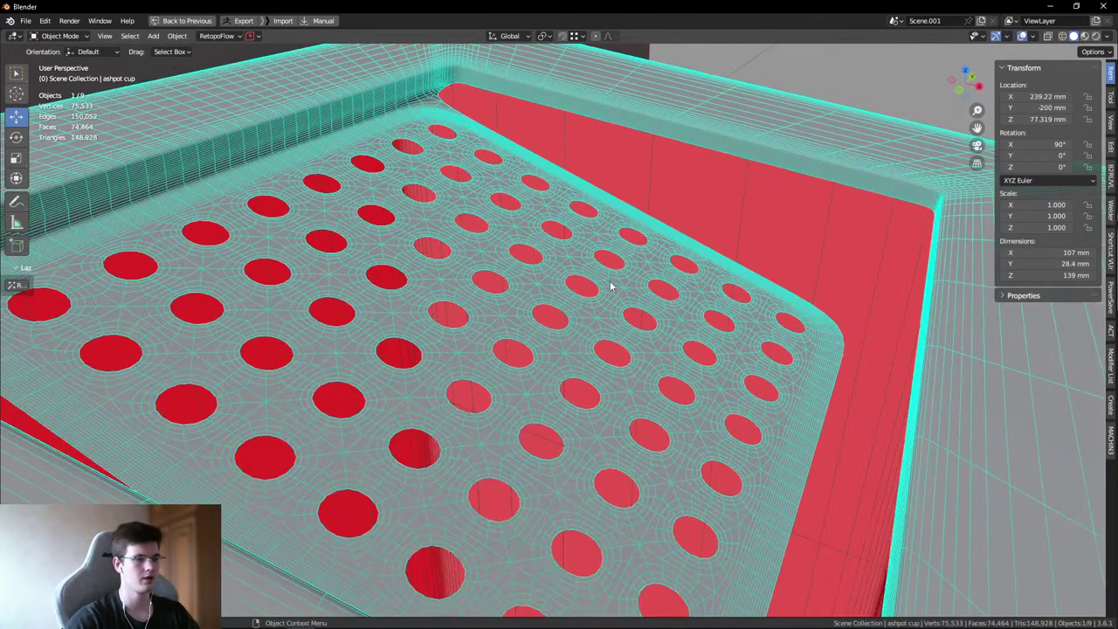
- Examine the smoothness and edges of the side ashtray's grate holes with overlays hidden, from close and wider angles
{"action": "middle_click_drag", "start_coordinate": [609, 288], "coordinate": [707, 310]}
{"action": "middle_click_drag", "start_coordinate": [709, 244], "coordinate": [564, 324]}
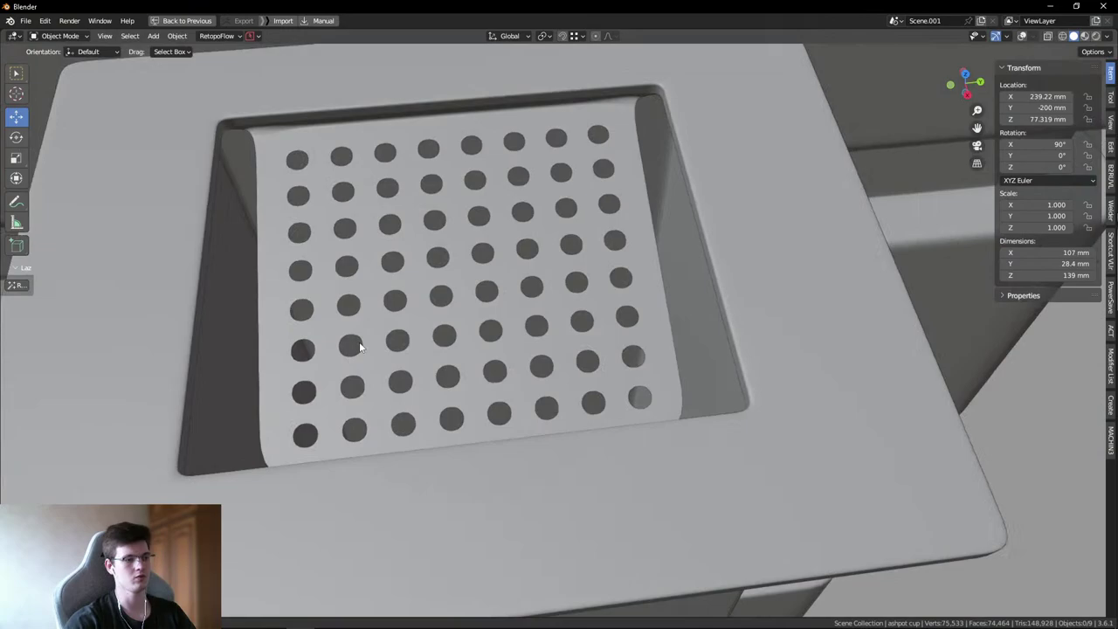
{"action": "scroll", "coordinate": [360, 347], "scroll_direction": "up", "scroll_amount": 5}
{"action": "middle_click_drag", "start_coordinate": [569, 317], "coordinate": [437, 263]}
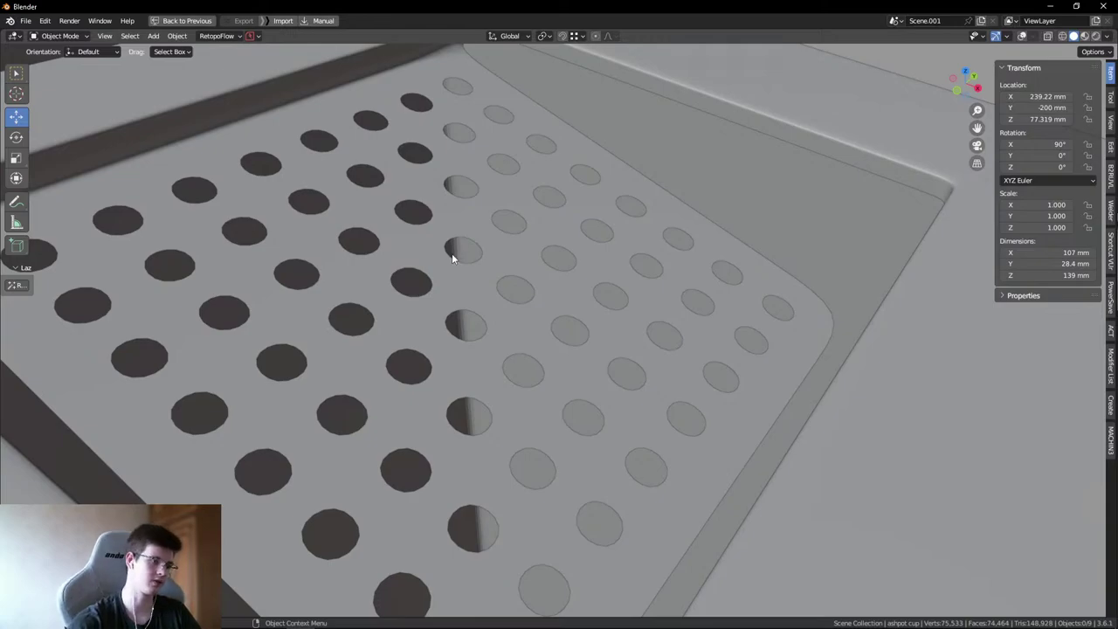
{"action": "middle_click_drag", "start_coordinate": [451, 254], "coordinate": [563, 158]}
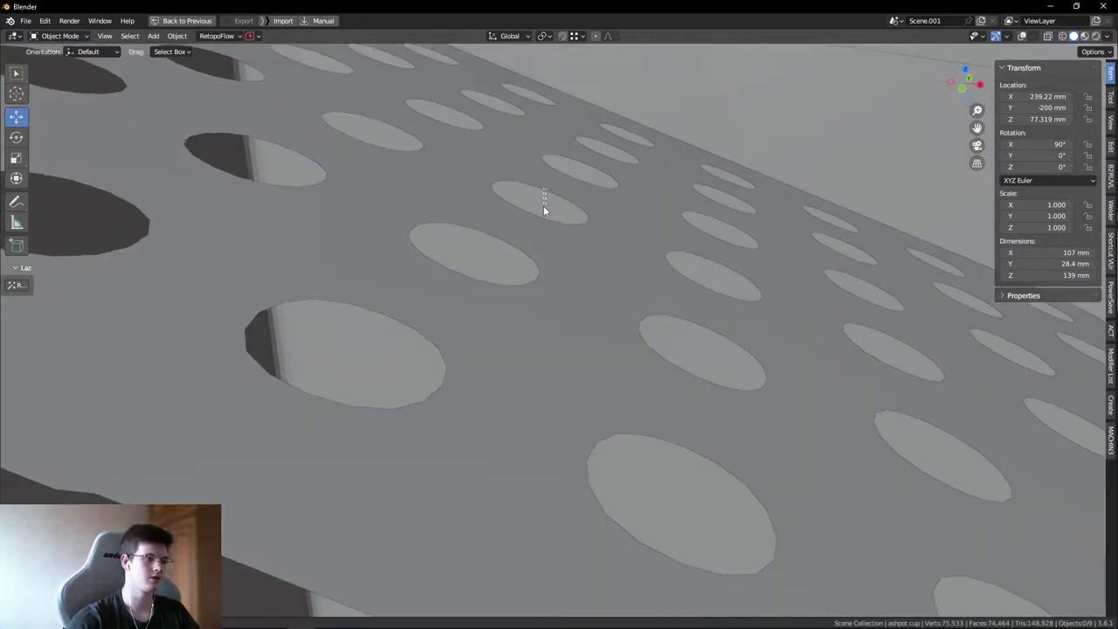
{"action": "middle_click_drag", "start_coordinate": [498, 211], "coordinate": [623, 258]}
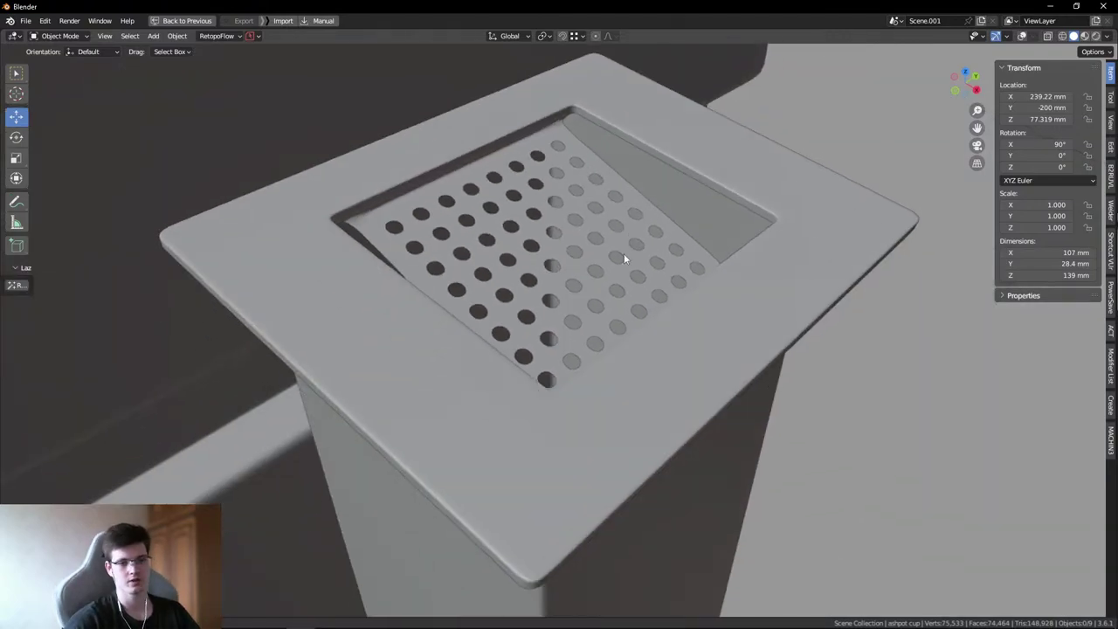
{"action": "middle_click_drag", "start_coordinate": [597, 305], "coordinate": [719, 337]}
{"action": "scroll", "coordinate": [721, 339], "scroll_direction": "up", "scroll_amount": 3}
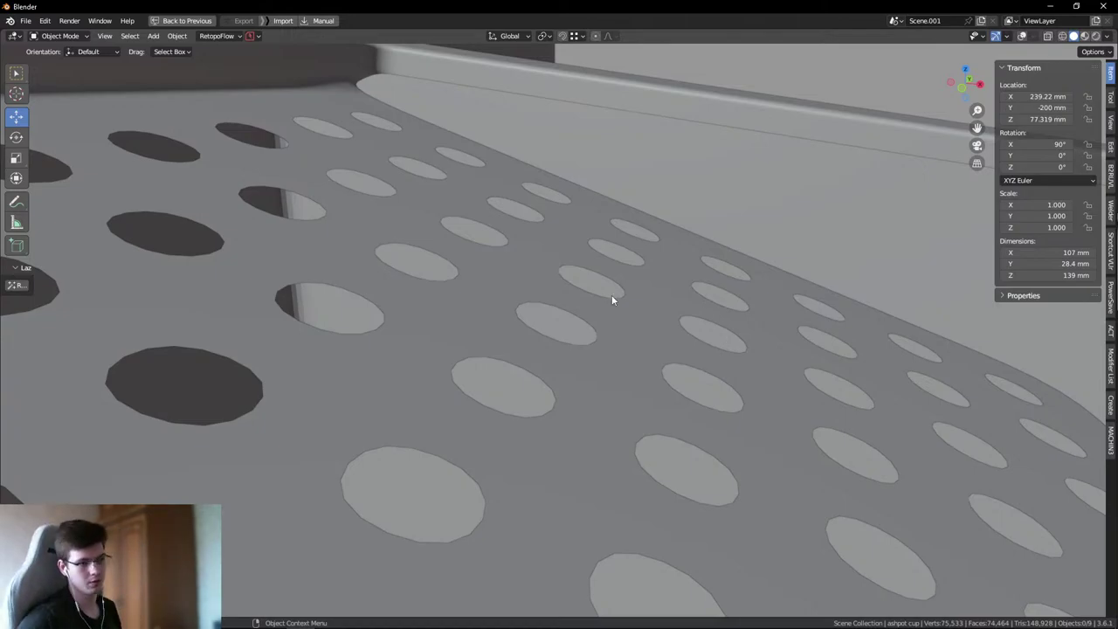
{"action": "scroll", "coordinate": [612, 297], "scroll_direction": "down", "scroll_amount": 8}
{"action": "middle_click_drag", "start_coordinate": [583, 279], "coordinate": [809, 161]}
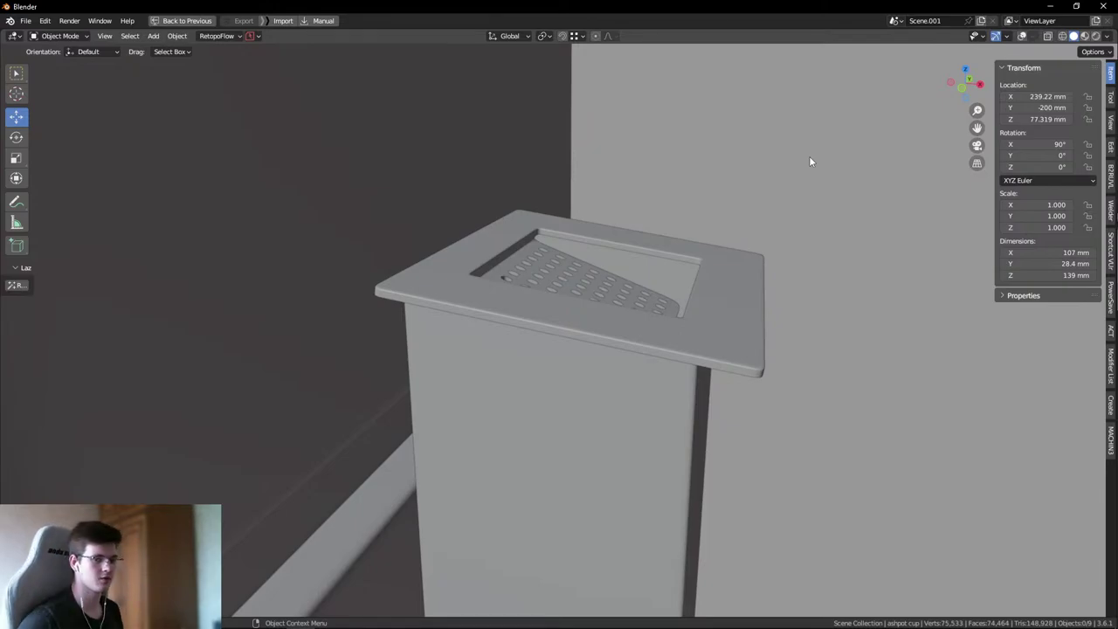
- Select the side ashtray's perforated top, frame it and compare its shading with its wireframe
{"action": "middle_click_drag", "start_coordinate": [709, 184], "coordinate": [512, 317]}
{"action": "scroll", "coordinate": [560, 352], "scroll_direction": "up", "scroll_amount": 3}
{"action": "key", "text": "shift+alt+z"}
{"action": "scroll", "coordinate": [443, 295], "scroll_direction": "up", "scroll_amount": 4}
{"action": "left_click", "coordinate": [443, 295]}
{"action": "key", "text": "KP_Decimal"}
{"action": "key", "text": "shift+alt+z"}
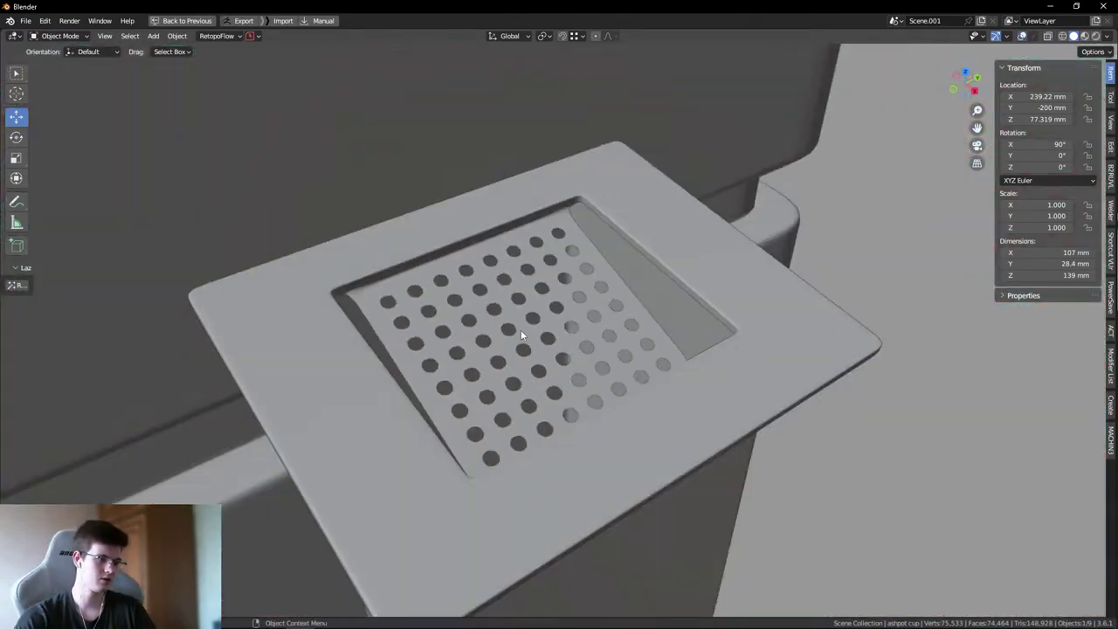
{"action": "key", "text": "shift+alt+z"}
{"action": "scroll", "coordinate": [531, 344], "scroll_direction": "up", "scroll_amount": 2}
{"action": "scroll", "coordinate": [530, 343], "scroll_direction": "up", "scroll_amount": 2}
{"action": "key", "text": "shift+alt+z"}
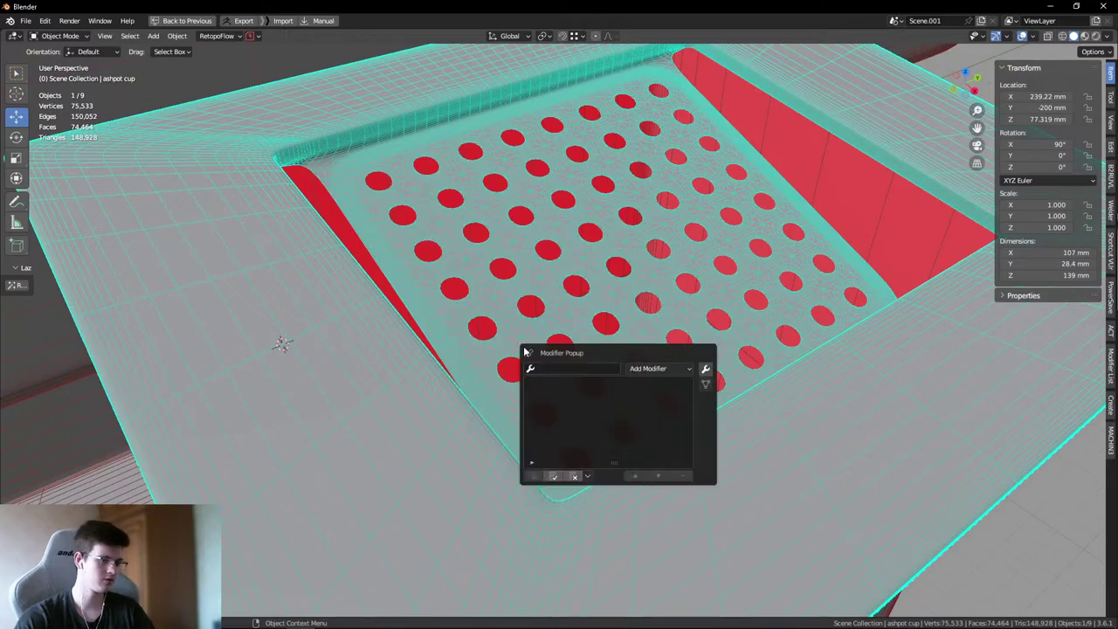
- Deselect the perforated top and look over the whole trash can with its wireframe shown
{"action": "key", "text": "shift+alt+z"}
{"action": "scroll", "coordinate": [298, 319], "scroll_direction": "down", "scroll_amount": 5}
{"action": "scroll", "coordinate": [445, 319], "scroll_direction": "down", "scroll_amount": 2}
{"action": "middle_click_drag", "start_coordinate": [298, 319], "coordinate": [622, 324]}
{"action": "scroll", "coordinate": [571, 365], "scroll_direction": "up", "scroll_amount": 8}
{"action": "key", "text": "alt+a"}
{"action": "scroll", "coordinate": [622, 324], "scroll_direction": "down", "scroll_amount": 5}
{"action": "scroll", "coordinate": [641, 375], "scroll_direction": "down", "scroll_amount": 2}
{"action": "middle_click_drag", "start_coordinate": [642, 375], "coordinate": [537, 304]}
{"action": "scroll", "coordinate": [463, 258], "scroll_direction": "down", "scroll_amount": 3}
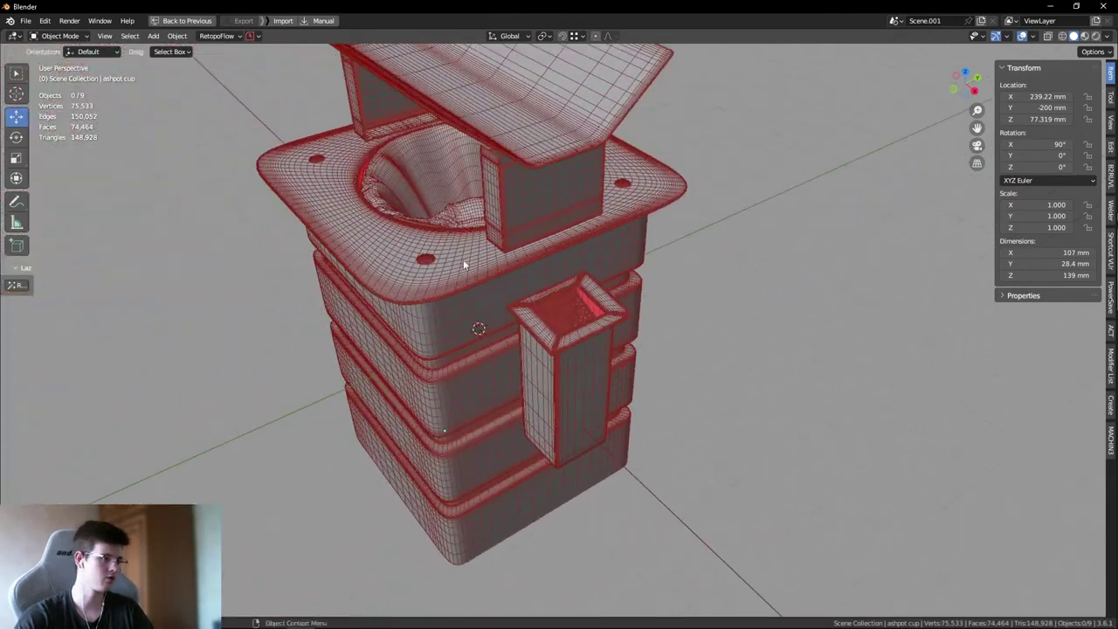
- Inspect the mesh of the domed rivet and the surrounding top plate near its corner
{"action": "scroll", "coordinate": [459, 284], "scroll_direction": "up", "scroll_amount": 6}
{"action": "middle_click_drag", "start_coordinate": [459, 284], "coordinate": [638, 336]}
{"action": "scroll", "coordinate": [552, 347], "scroll_direction": "up", "scroll_amount": 3}
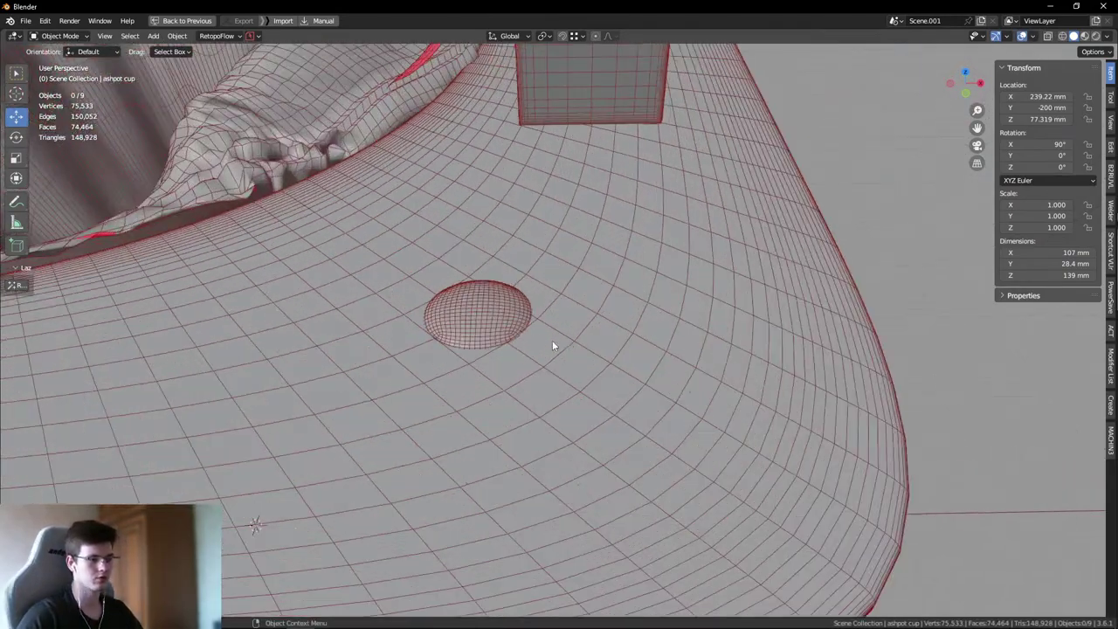
{"action": "middle_click_drag", "start_coordinate": [552, 346], "coordinate": [602, 342]}
{"action": "scroll", "coordinate": [621, 283], "scroll_direction": "down", "scroll_amount": 4}
{"action": "middle_click_drag", "start_coordinate": [621, 282], "coordinate": [469, 307]}
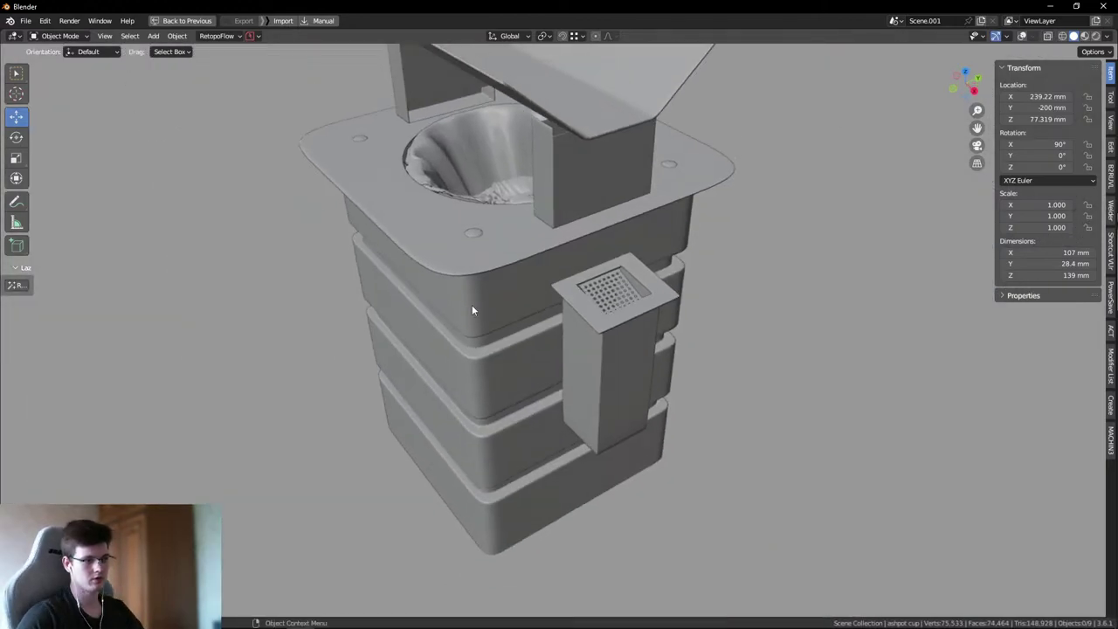
{"action": "middle_click_drag", "start_coordinate": [766, 227], "coordinate": [725, 302]}
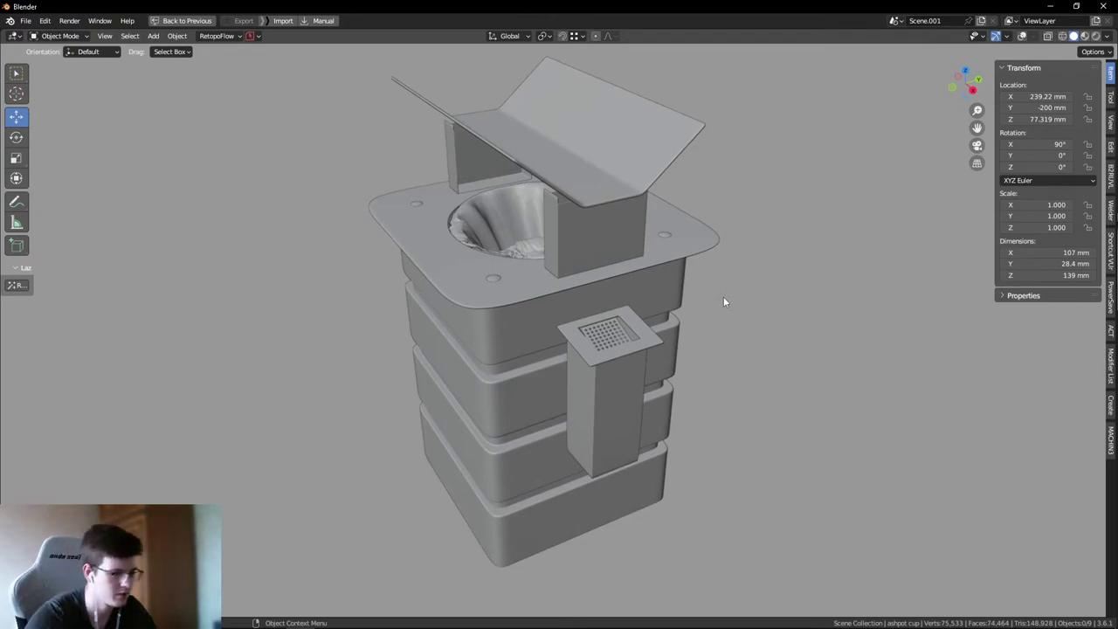
{"action": "key", "text": "alt+space"}
{"action": "key", "text": "alt+space"}
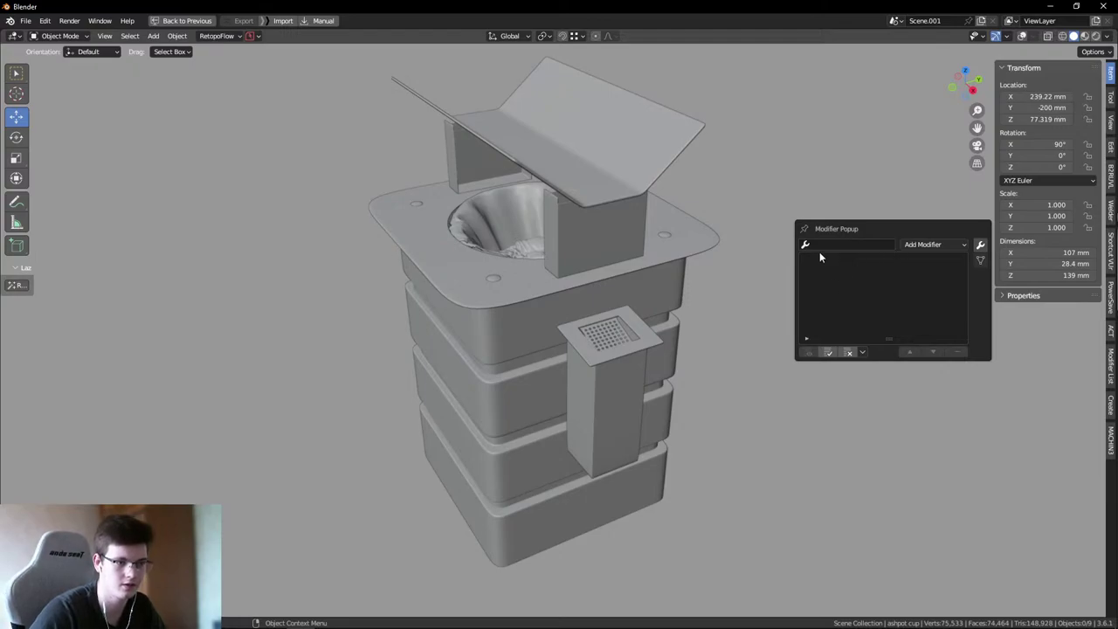
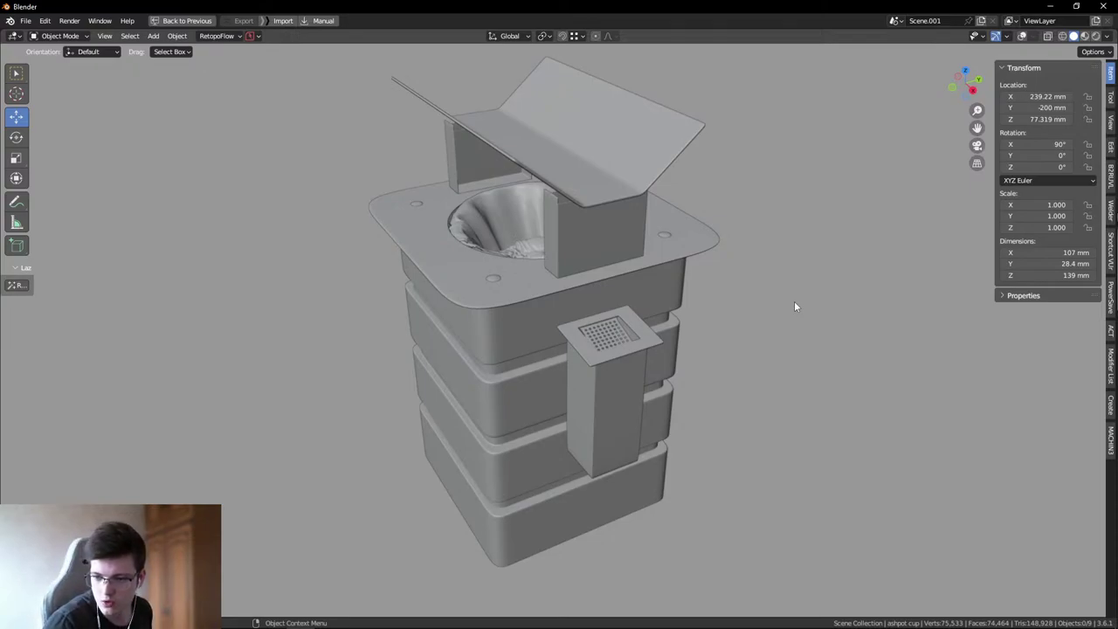
- Select the inner can and examine its rim where it meets the trash bag and the top plate's opening, with and without overlays
{"action": "scroll", "coordinate": [452, 206], "scroll_direction": "up", "scroll_amount": 10}
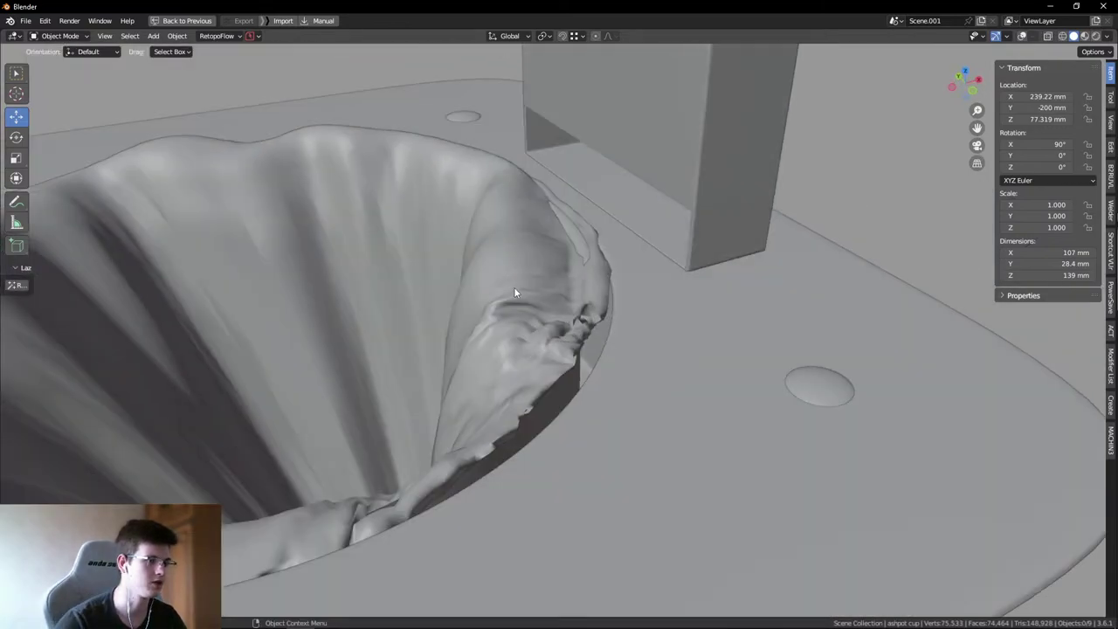
{"action": "middle_click_drag", "start_coordinate": [513, 287], "coordinate": [555, 230]}
{"action": "left_click", "coordinate": [560, 288]}
{"action": "left_click", "coordinate": [591, 229]}
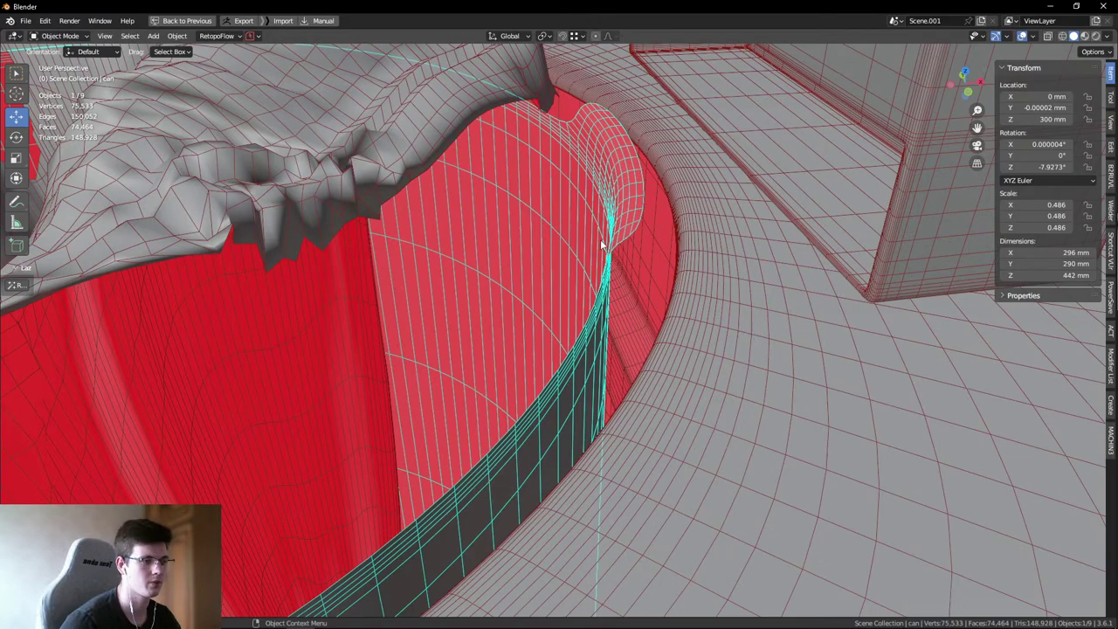
{"action": "middle_click_drag", "start_coordinate": [601, 246], "coordinate": [643, 207]}
{"action": "key", "text": "shift+alt+z"}
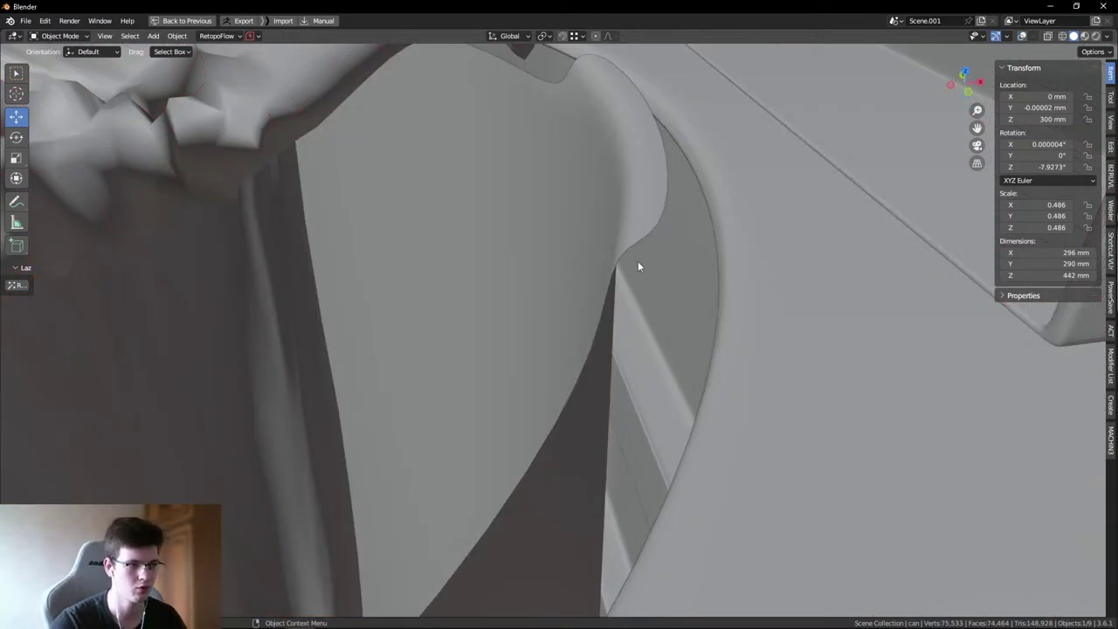
{"action": "key", "text": "shift+alt+z"}
{"action": "key", "text": "shift+alt+z"}
- Compare the bag area with and without overlays, then select the trash bag and frame it
{"action": "middle_click_drag", "start_coordinate": [649, 252], "coordinate": [429, 172]}
{"action": "key", "text": "shift+alt+z"}
{"action": "key", "text": "shift+alt+z"}
{"action": "left_click", "coordinate": [564, 268]}
{"action": "key", "text": "KP_Decimal"}
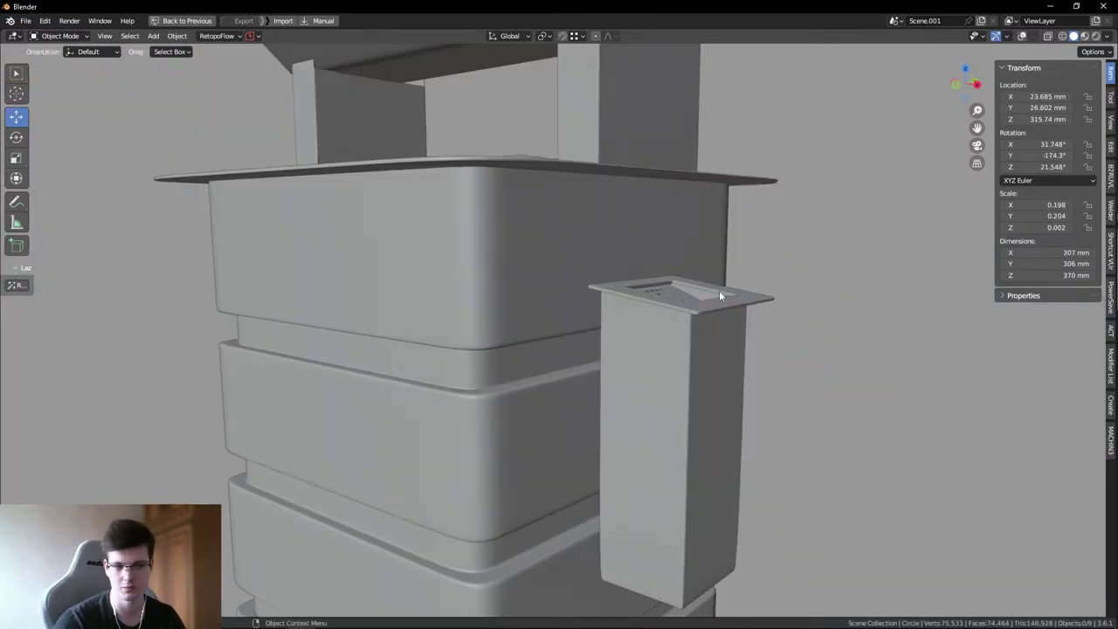
- Examine the side ashtray's shape and placement against the body tiers from several angles without overlays
{"action": "middle_click_drag", "start_coordinate": [719, 295], "coordinate": [704, 315]}
{"action": "scroll", "coordinate": [631, 270], "scroll_direction": "up", "scroll_amount": 3}
{"action": "middle_click_drag", "start_coordinate": [632, 270], "coordinate": [541, 342]}
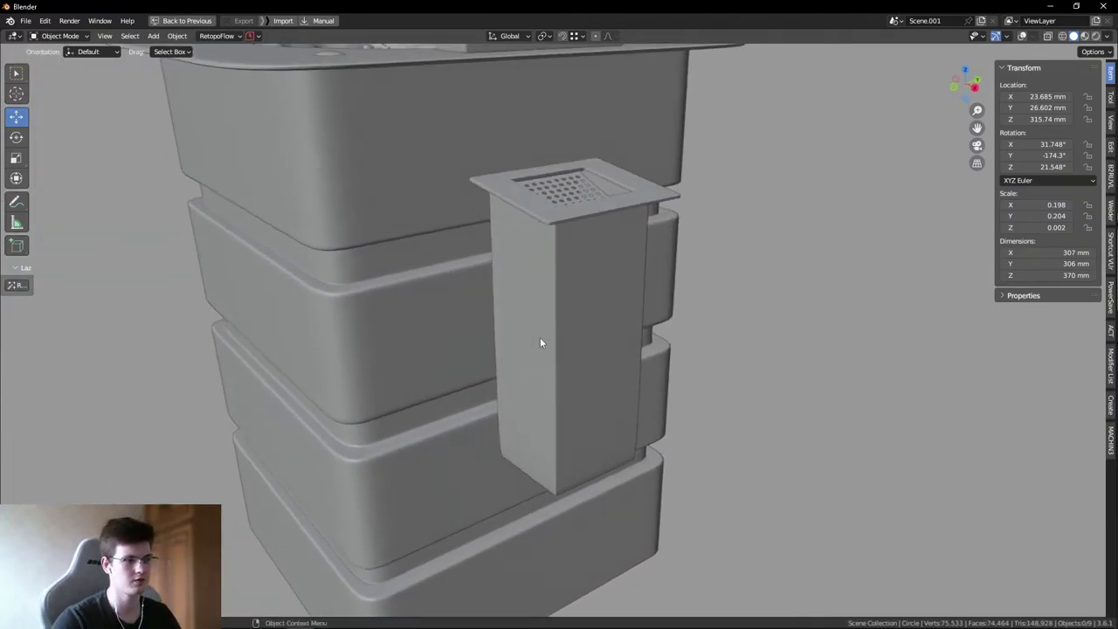
{"action": "scroll", "coordinate": [541, 337], "scroll_direction": "down", "scroll_amount": 2}
{"action": "left_click", "coordinate": [1054, 568]}
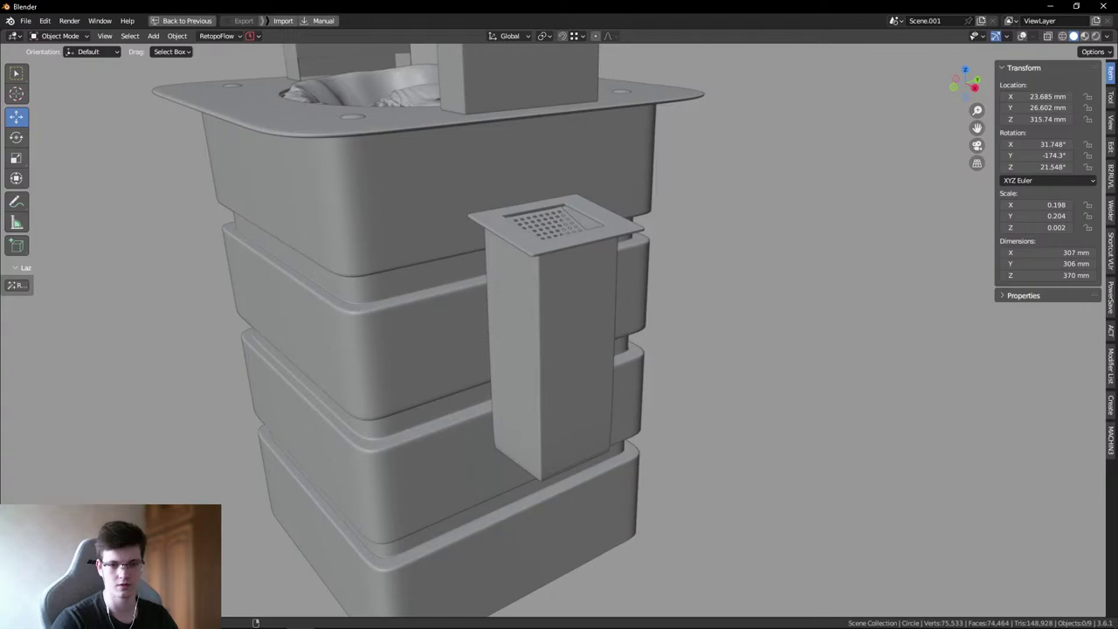
{"action": "middle_click_drag", "start_coordinate": [497, 283], "coordinate": [458, 299]}
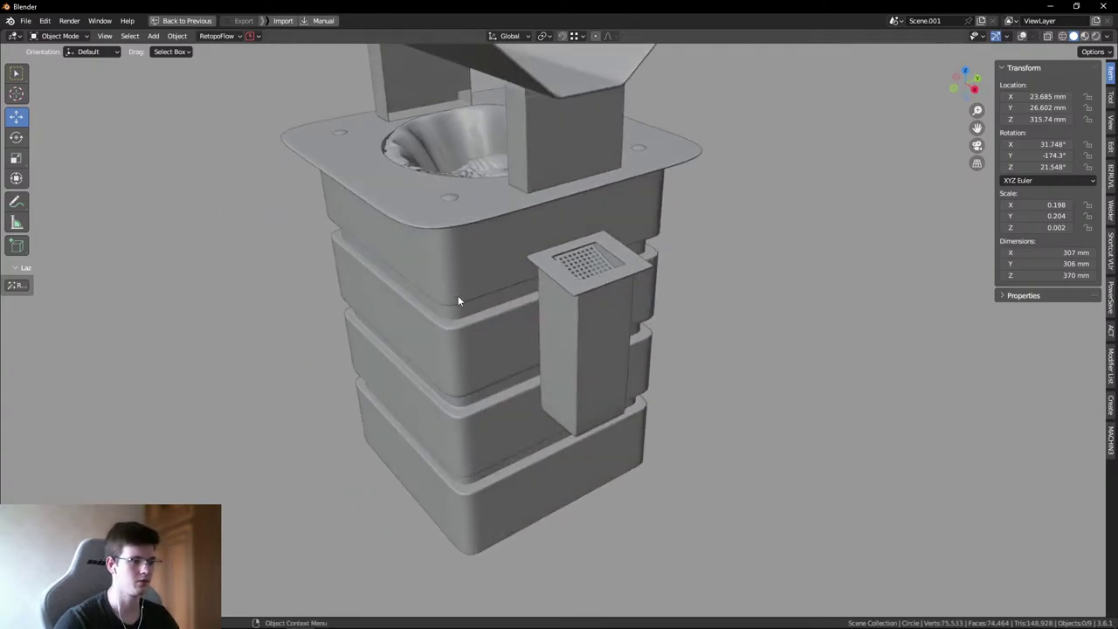
{"action": "scroll", "coordinate": [472, 349], "scroll_direction": "up", "scroll_amount": 2}
{"action": "scroll", "coordinate": [458, 310], "scroll_direction": "down", "scroll_amount": 3}
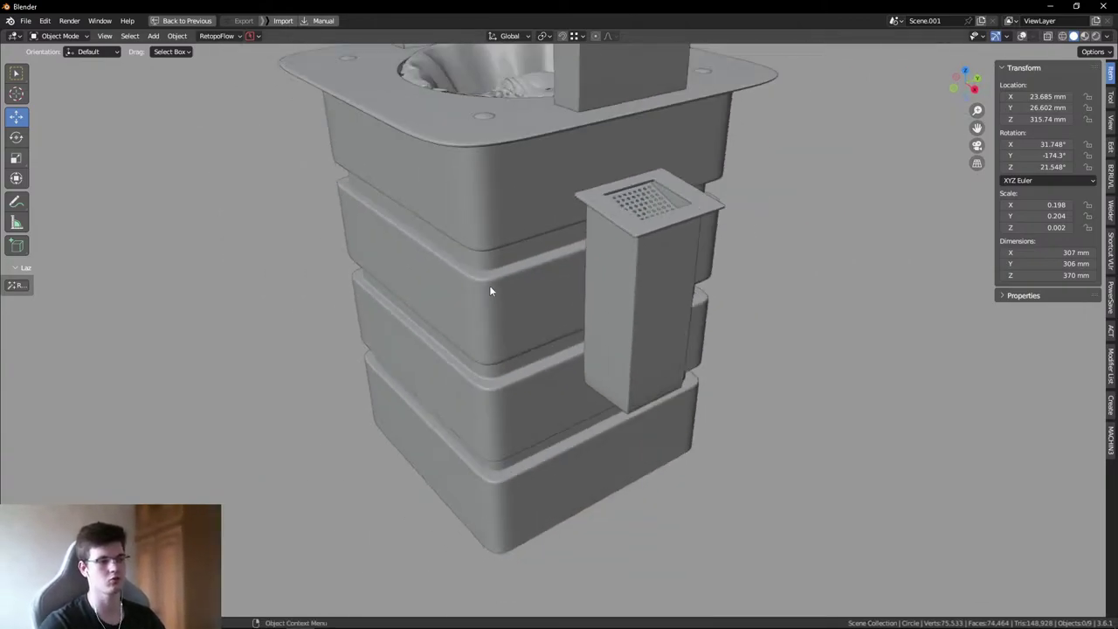
{"action": "scroll", "coordinate": [524, 305], "scroll_direction": "up", "scroll_amount": 1}
{"action": "scroll", "coordinate": [529, 313], "scroll_direction": "up", "scroll_amount": 4}
{"action": "middle_click_drag", "start_coordinate": [614, 352], "coordinate": [592, 329]}
{"action": "scroll", "coordinate": [550, 275], "scroll_direction": "down", "scroll_amount": 4}
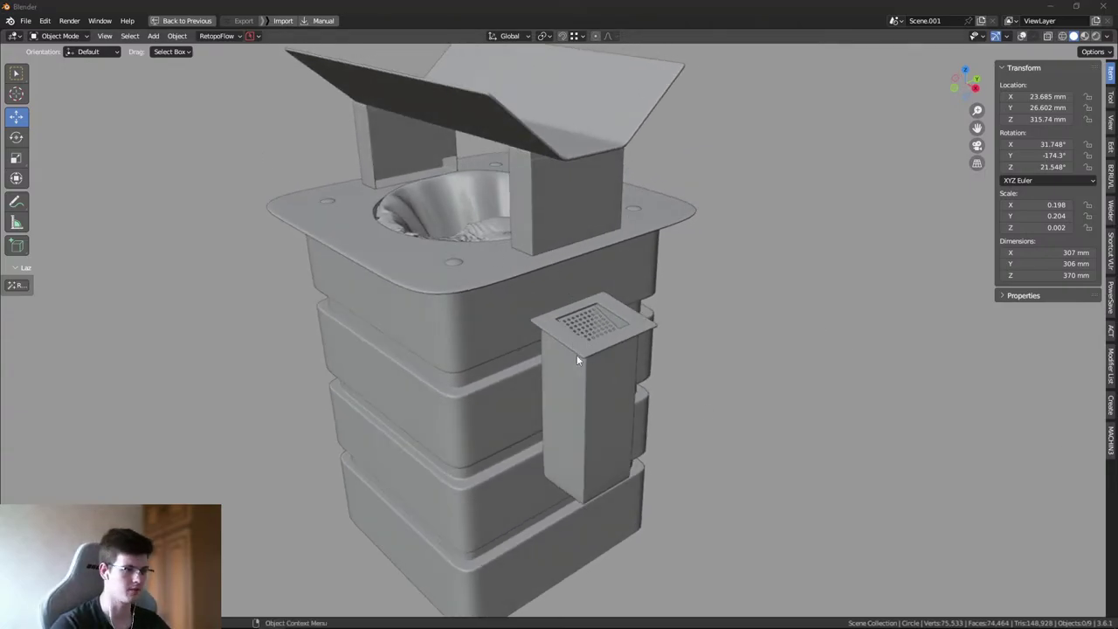
- View the model in wireframe shading, return to solid shading and inspect the lid support on the top plate
{"action": "scroll", "coordinate": [524, 194], "scroll_direction": "up", "scroll_amount": 5}
{"action": "key", "text": "z"}
{"action": "key", "text": "z"}
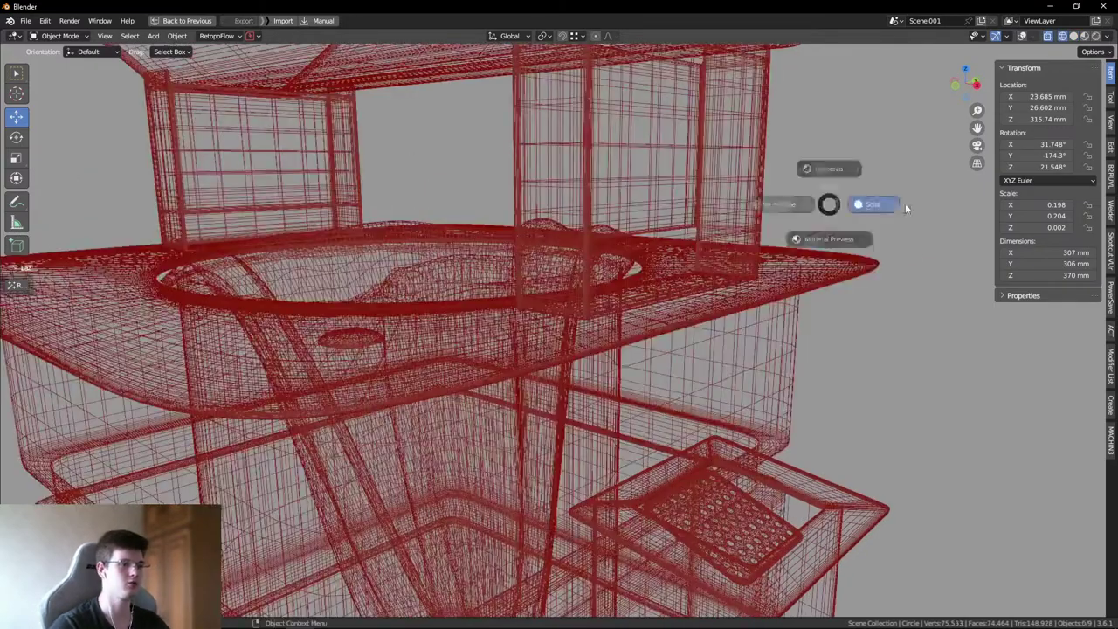
{"action": "left_click", "coordinate": [905, 208]}
{"action": "scroll", "coordinate": [563, 207], "scroll_direction": "up", "scroll_amount": 4}
{"action": "scroll", "coordinate": [543, 207], "scroll_direction": "down", "scroll_amount": 2}
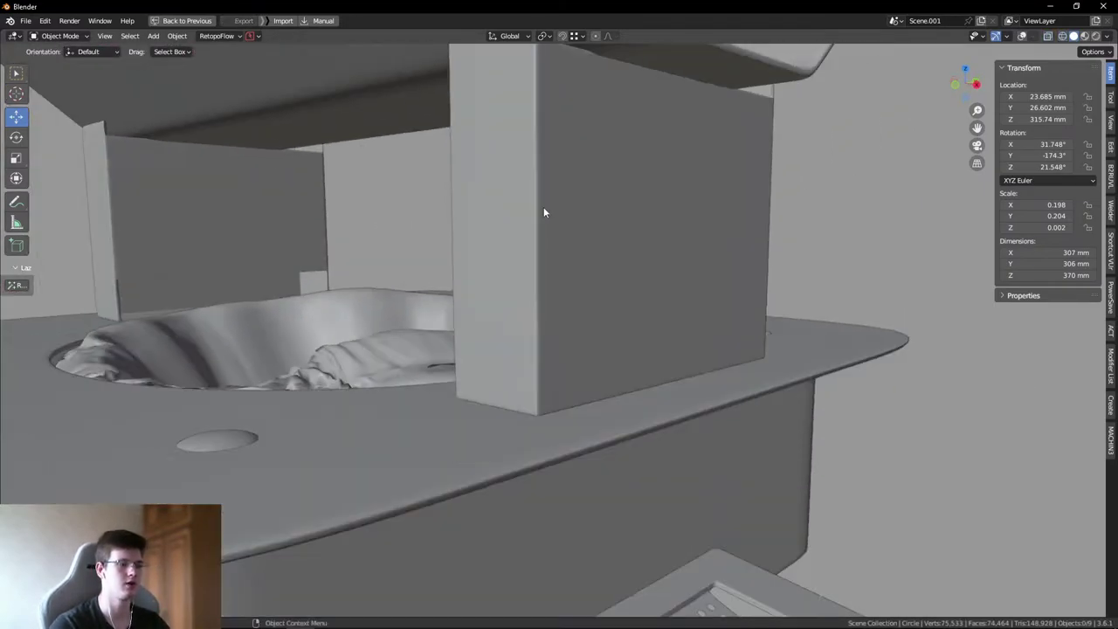
{"action": "scroll", "coordinate": [543, 207], "scroll_direction": "down", "scroll_amount": 8}
{"action": "middle_click_drag", "start_coordinate": [536, 258], "coordinate": [589, 265]}
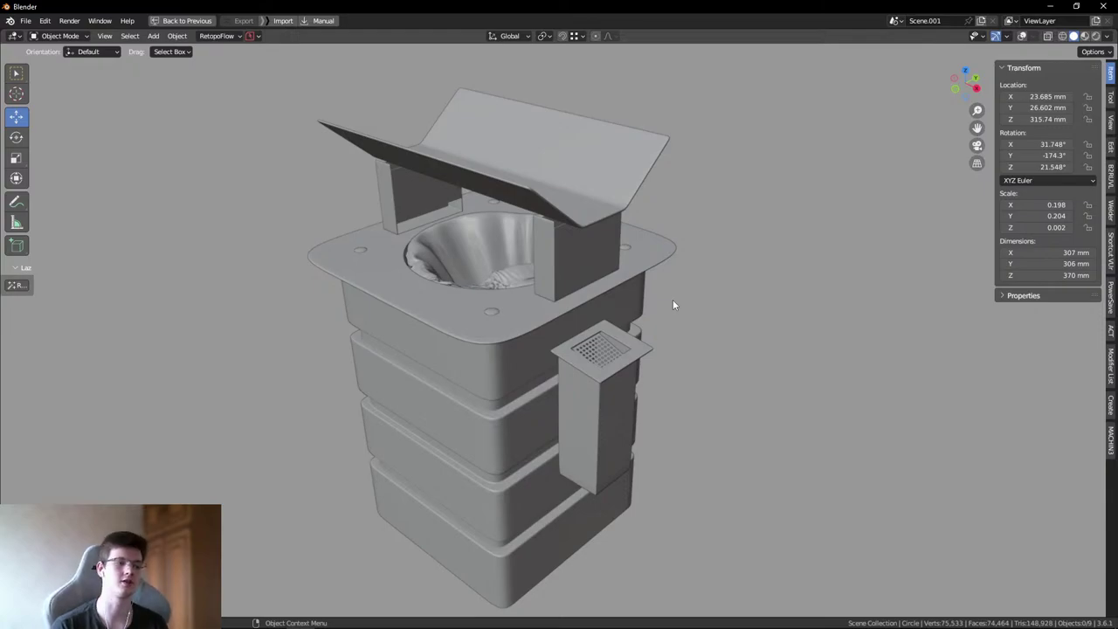
- Select the lid supports and the side ashtray's body in turn to check them as separate objects
{"action": "middle_click_drag", "start_coordinate": [679, 289], "coordinate": [563, 345]}
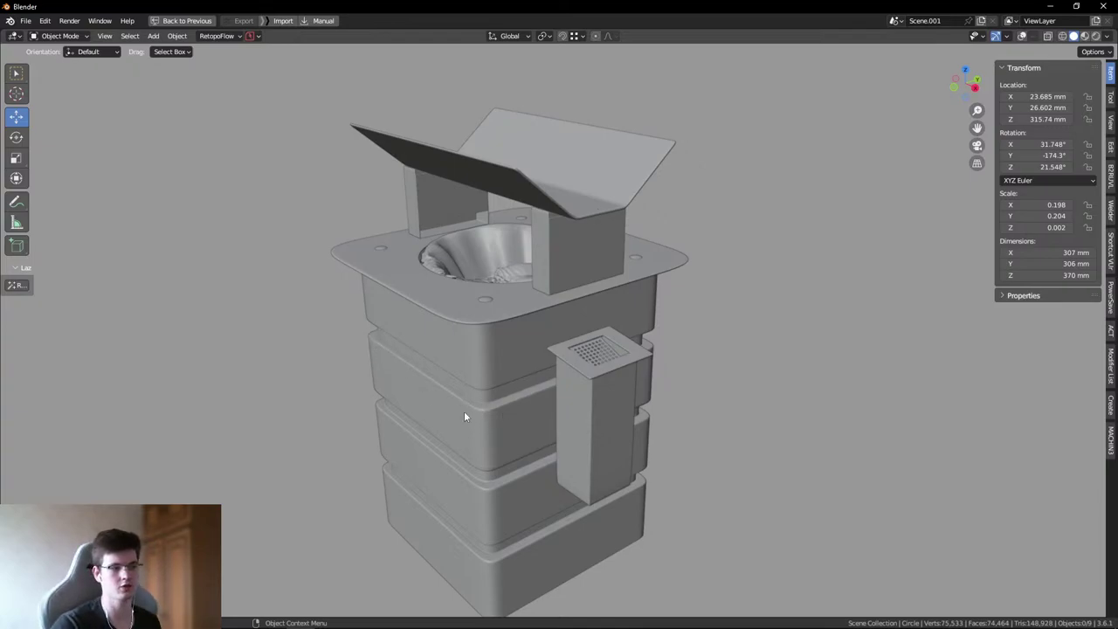
{"action": "left_click", "coordinate": [541, 254]}
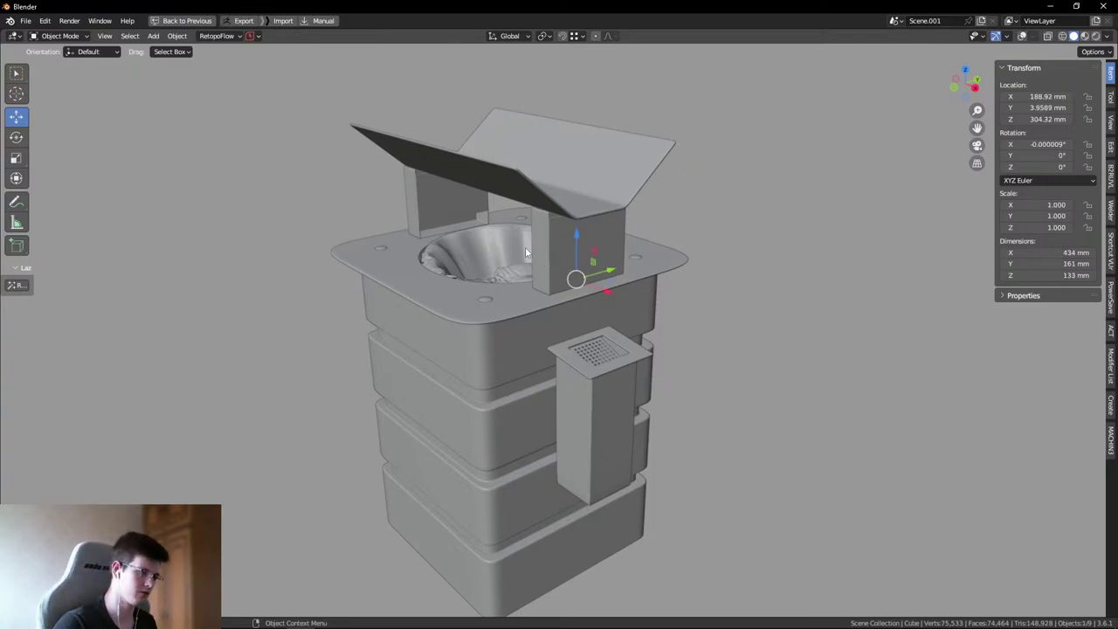
{"action": "left_click", "coordinate": [798, 266]}
{"action": "left_click", "coordinate": [591, 440]}
{"action": "left_click", "coordinate": [786, 442]}
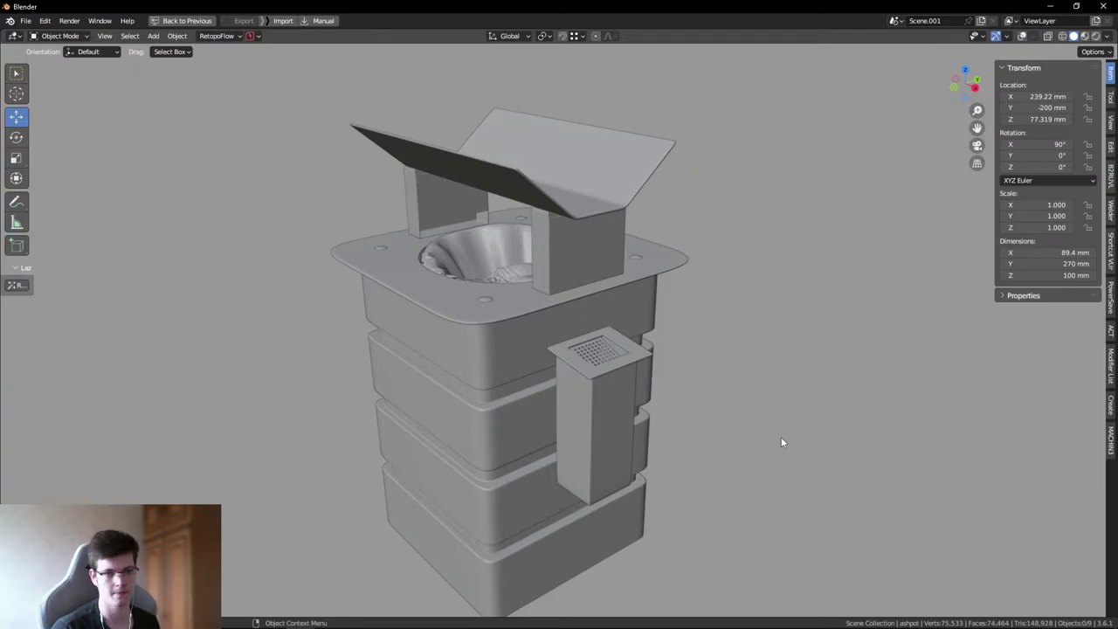
{"action": "left_click", "coordinate": [582, 430]}
- Inspect the side ashtray body's tapered lower end and its gap to the tiers in front orthographic view with overlays hidden
{"action": "scroll", "coordinate": [611, 446], "scroll_direction": "down", "scroll_amount": 6}
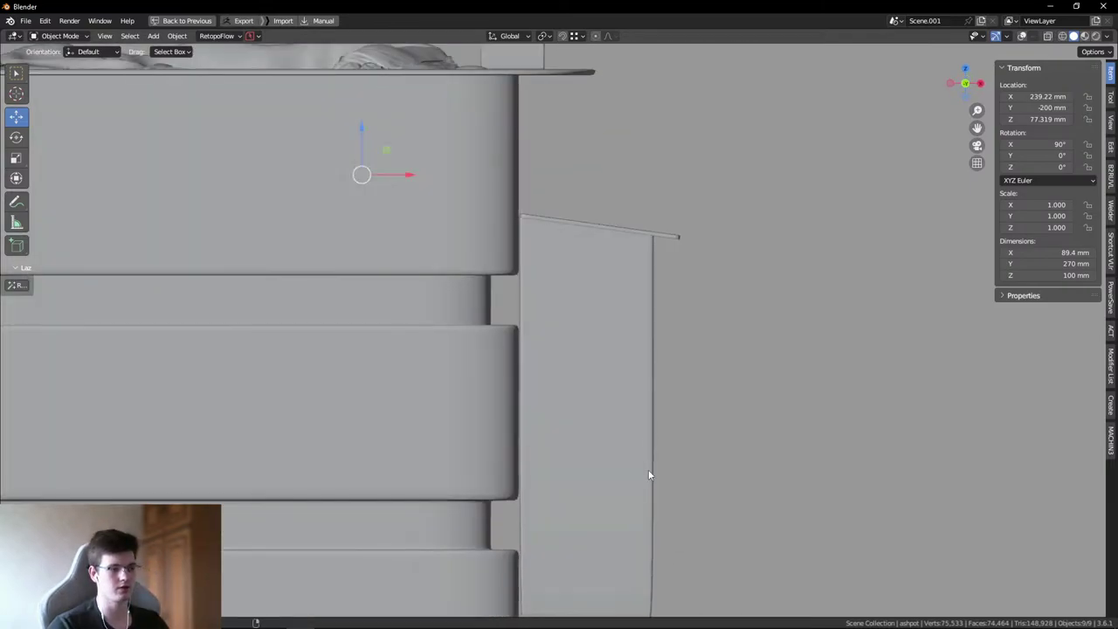
{"action": "middle_click_drag", "start_coordinate": [648, 475], "coordinate": [524, 375]}
{"action": "key", "text": "shift+alt+z"}
{"action": "key", "text": "alt+a"}
{"action": "key", "text": "shift+alt+z"}
{"action": "scroll", "coordinate": [516, 440], "scroll_direction": "up", "scroll_amount": 6}
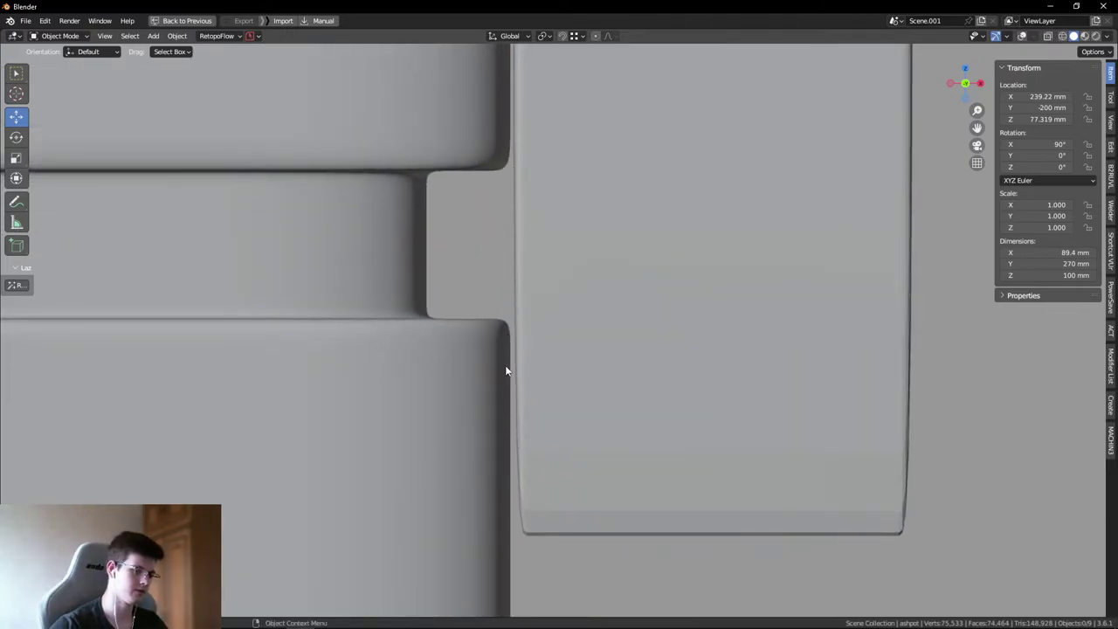
{"action": "scroll", "coordinate": [566, 372], "scroll_direction": "down", "scroll_amount": 3}
{"action": "middle_click_drag", "start_coordinate": [566, 369], "coordinate": [557, 285]}
{"action": "scroll", "coordinate": [532, 336], "scroll_direction": "up", "scroll_amount": 3}
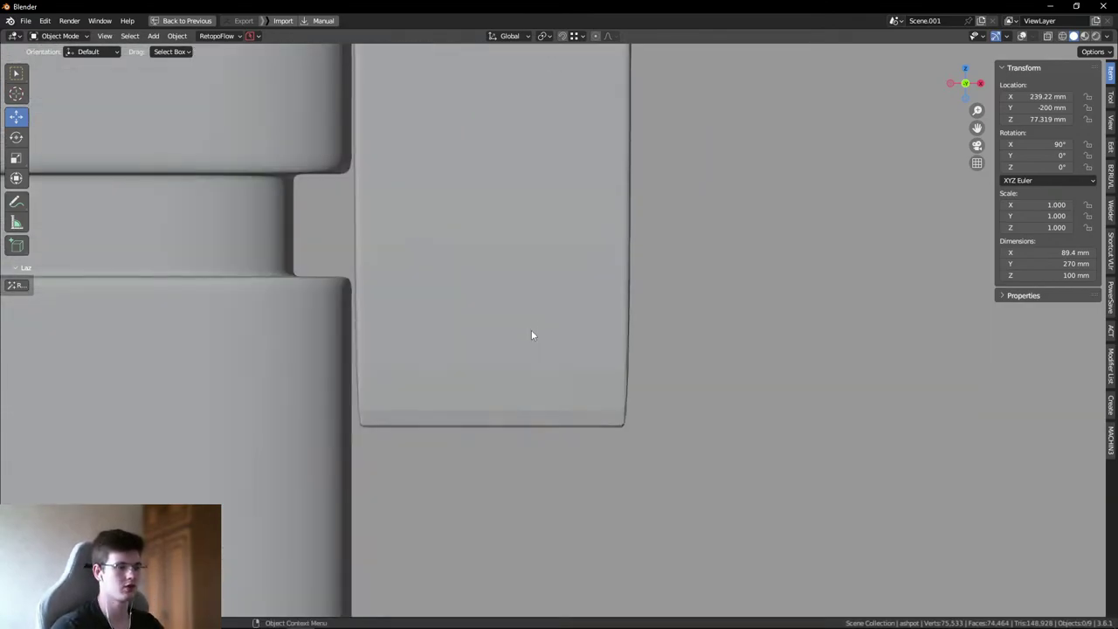
{"action": "scroll", "coordinate": [515, 342], "scroll_direction": "down", "scroll_amount": 3}
- Mark vertical edge loops near both sides of the side ashtray's lower end with annotation strokes, and erase the annotations
{"action": "key", "text": "shift+alt+z"}
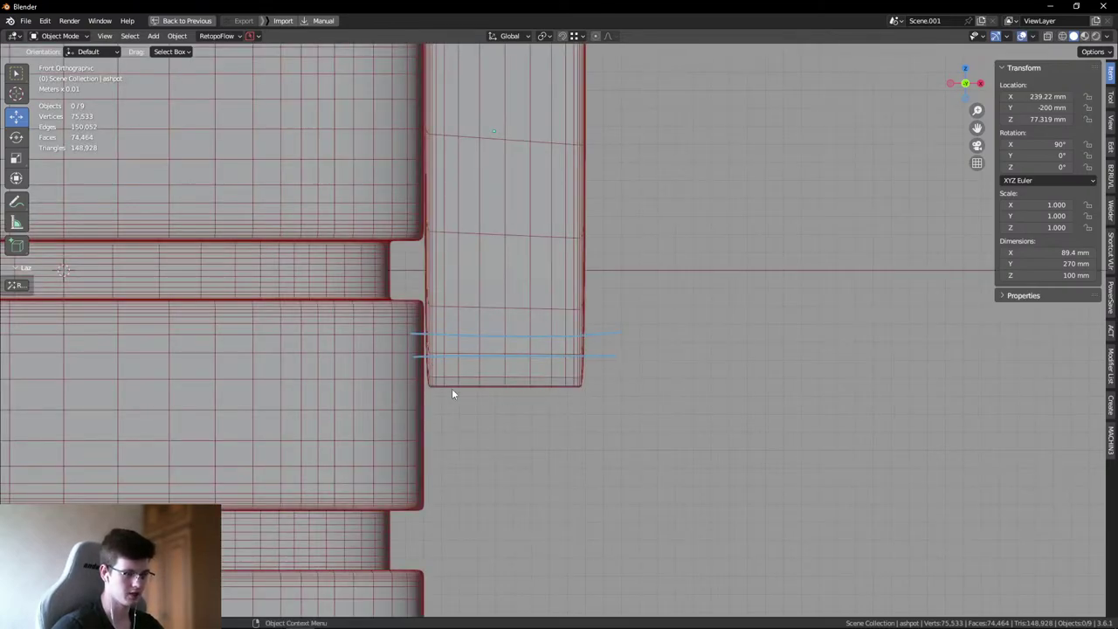
{"action": "left_click_drag", "start_coordinate": [444, 286], "coordinate": [460, 417]}
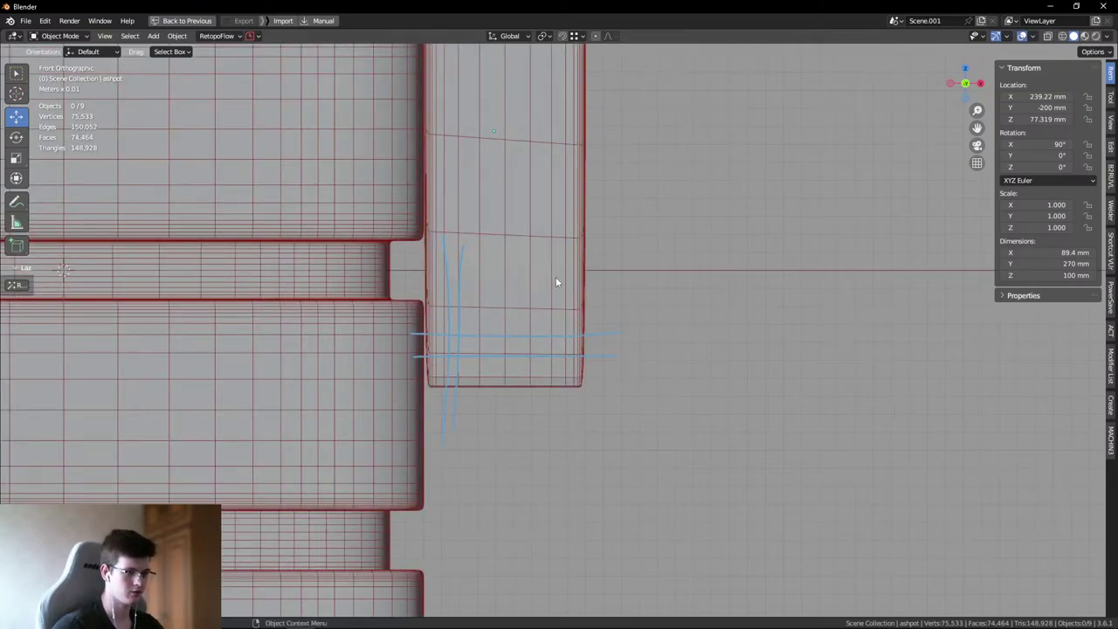
{"action": "left_click_drag", "start_coordinate": [556, 280], "coordinate": [552, 428]}
{"action": "right_click_drag", "start_coordinate": [357, 370], "coordinate": [609, 352]}
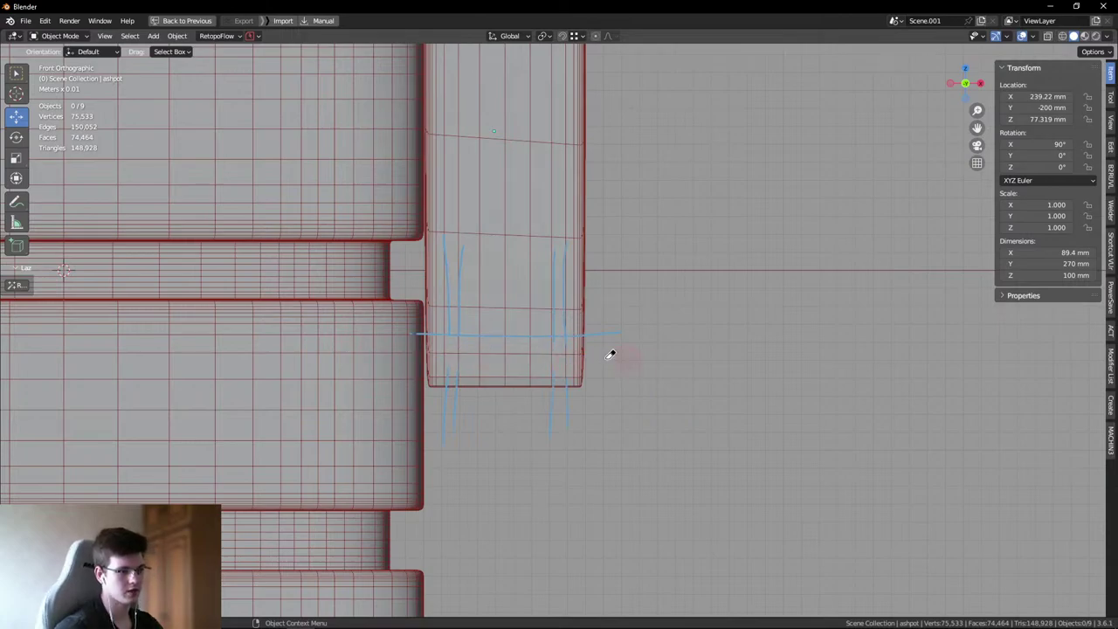
{"action": "mouse_move", "coordinate": [611, 311]}
{"action": "right_mouse_down"}
{"action": "mouse_move", "coordinate": [462, 267]}
{"action": "mouse_move", "coordinate": [504, 263]}
{"action": "mouse_move", "coordinate": [373, 376]}
{"action": "mouse_move", "coordinate": [433, 387]}
{"action": "mouse_move", "coordinate": [388, 404]}
{"action": "mouse_move", "coordinate": [591, 434]}
{"action": "right_mouse_up"}
- Examine the trash can's open underside, full front view and upper part with the wireframe overlay shown
{"action": "middle_click_drag", "start_coordinate": [719, 378], "coordinate": [551, 238]}
{"action": "key", "text": "shift+alt+z"}
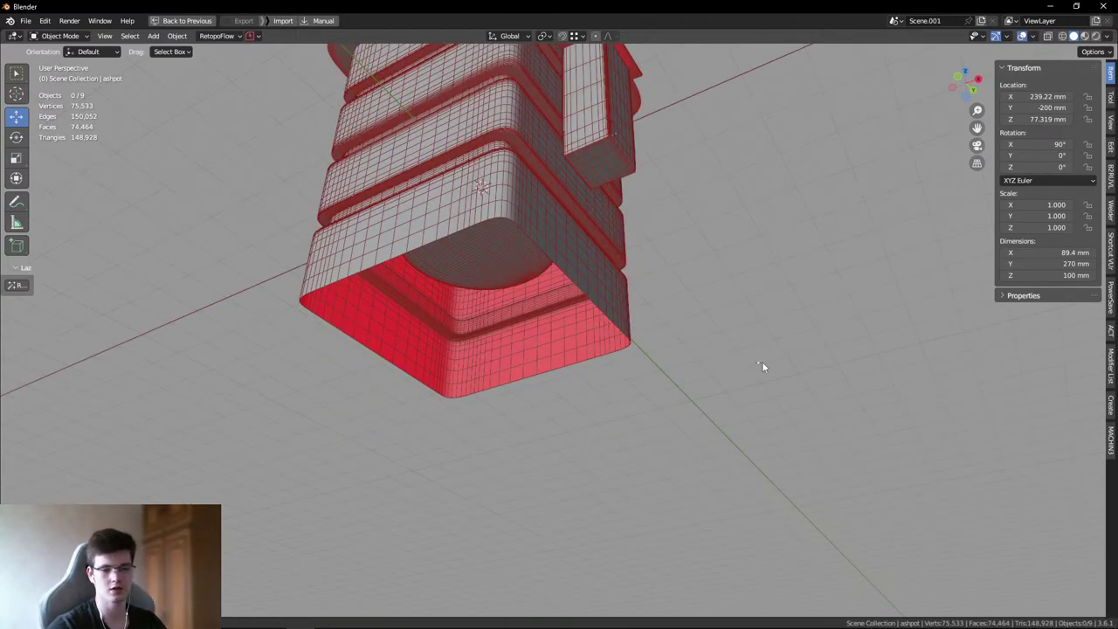
{"action": "key", "text": "KP_1"}
{"action": "scroll", "coordinate": [604, 320], "scroll_direction": "down", "scroll_amount": 3}
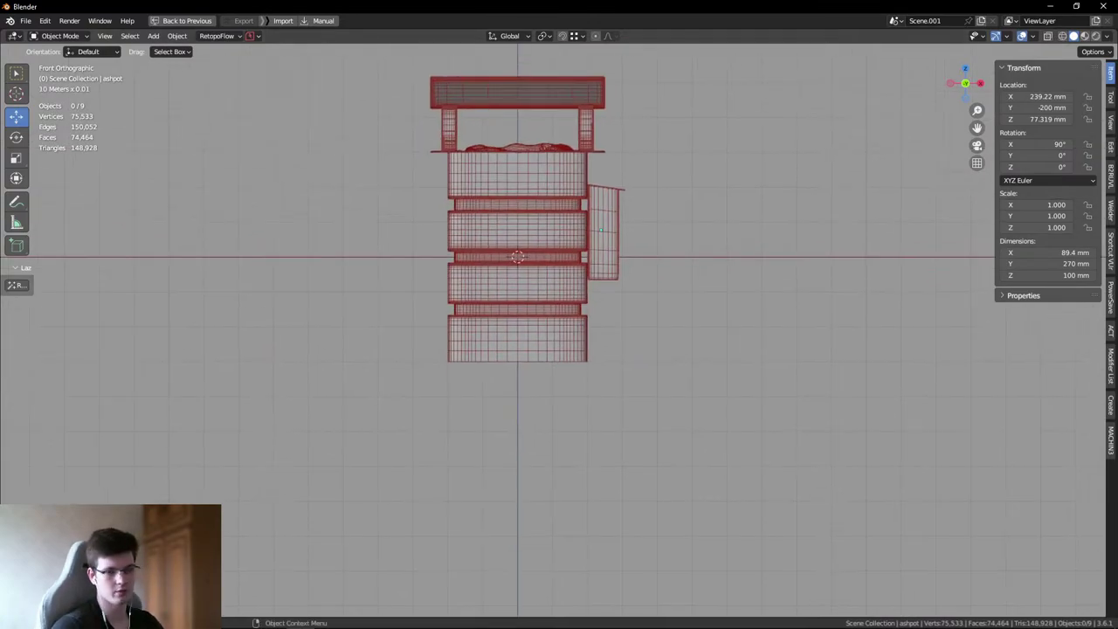
{"action": "key", "text": "alt+Tab"}
{"action": "scroll", "coordinate": [821, 355], "scroll_direction": "up", "scroll_amount": 6}
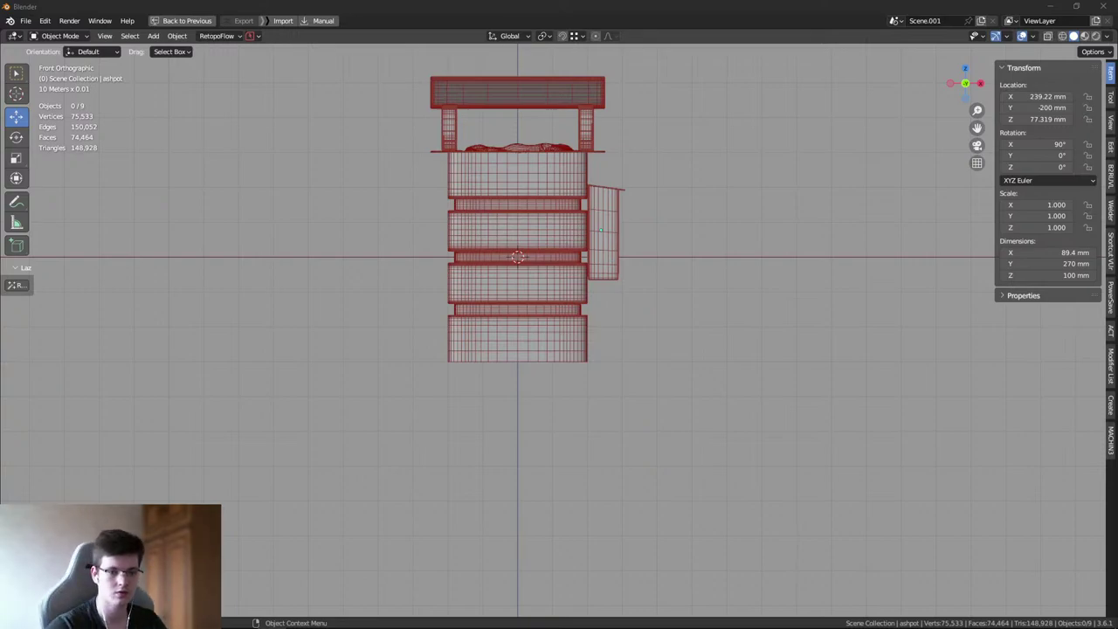
{"action": "scroll", "coordinate": [714, 234], "scroll_direction": "up", "scroll_amount": 4}
{"action": "middle_click_drag", "start_coordinate": [549, 246], "coordinate": [564, 278]}
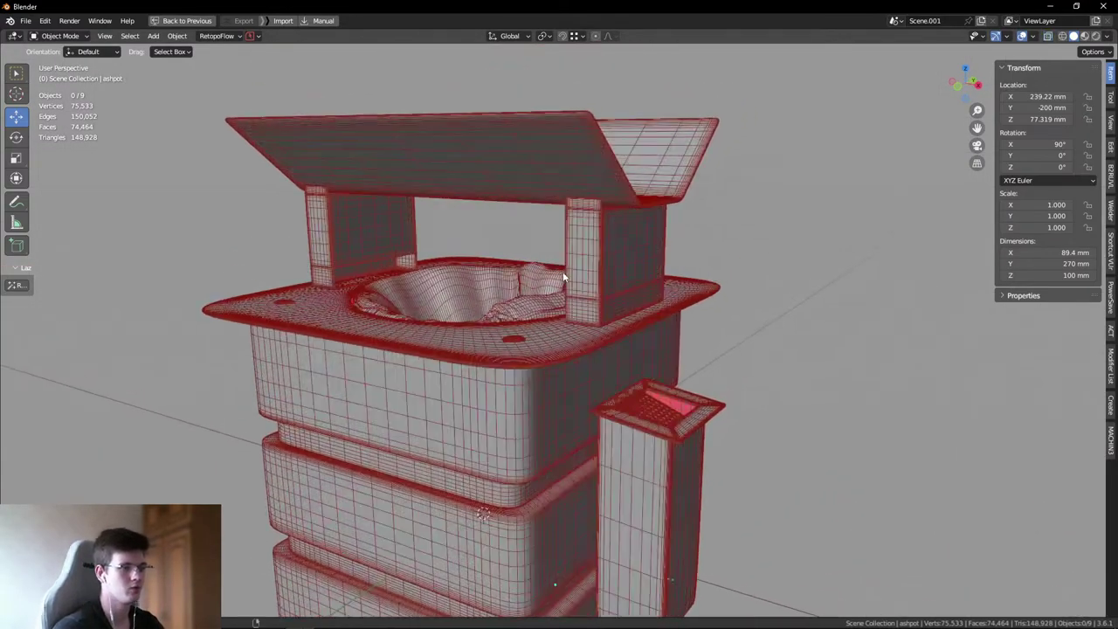
- Select the trash bag and examine the mesh of its folds and rim inside the top plate's opening
{"action": "scroll", "coordinate": [564, 278], "scroll_direction": "up", "scroll_amount": 3}
{"action": "left_click", "coordinate": [300, 325]}
{"action": "middle_click_drag", "start_coordinate": [300, 324], "coordinate": [379, 374]}
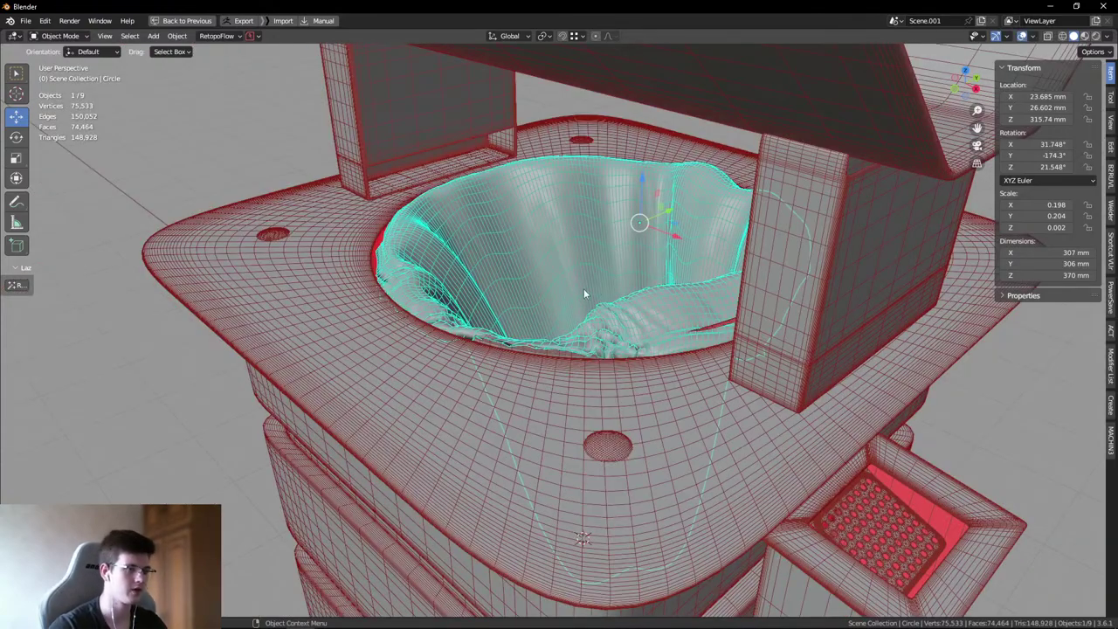
{"action": "middle_click_drag", "start_coordinate": [583, 288], "coordinate": [894, 254]}
{"action": "key", "text": "alt+a"}
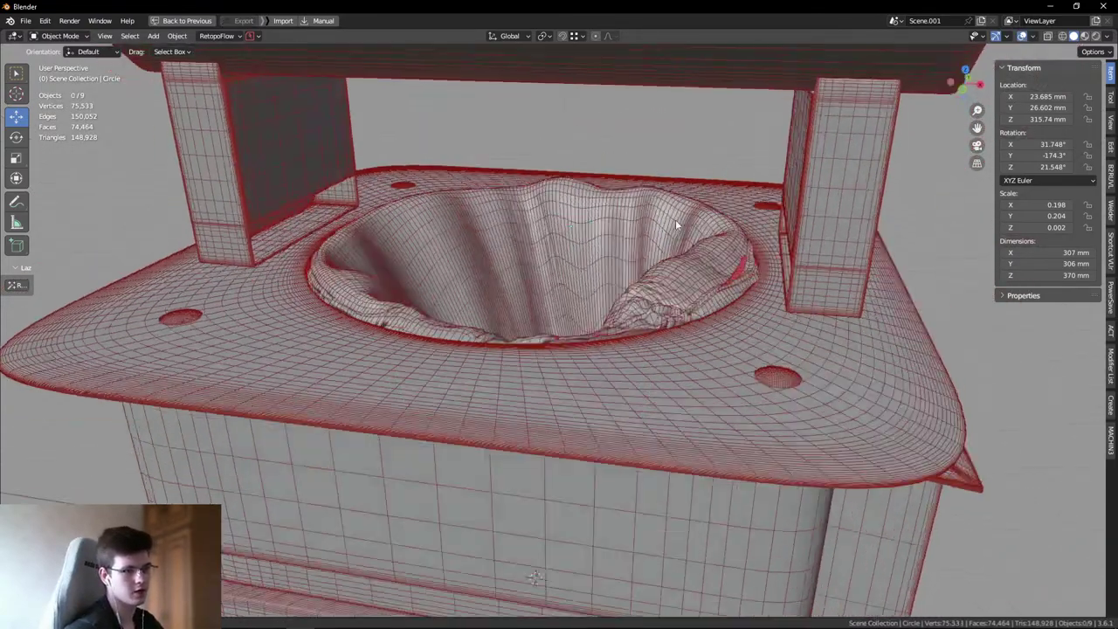
{"action": "middle_click_drag", "start_coordinate": [675, 225], "coordinate": [536, 232]}
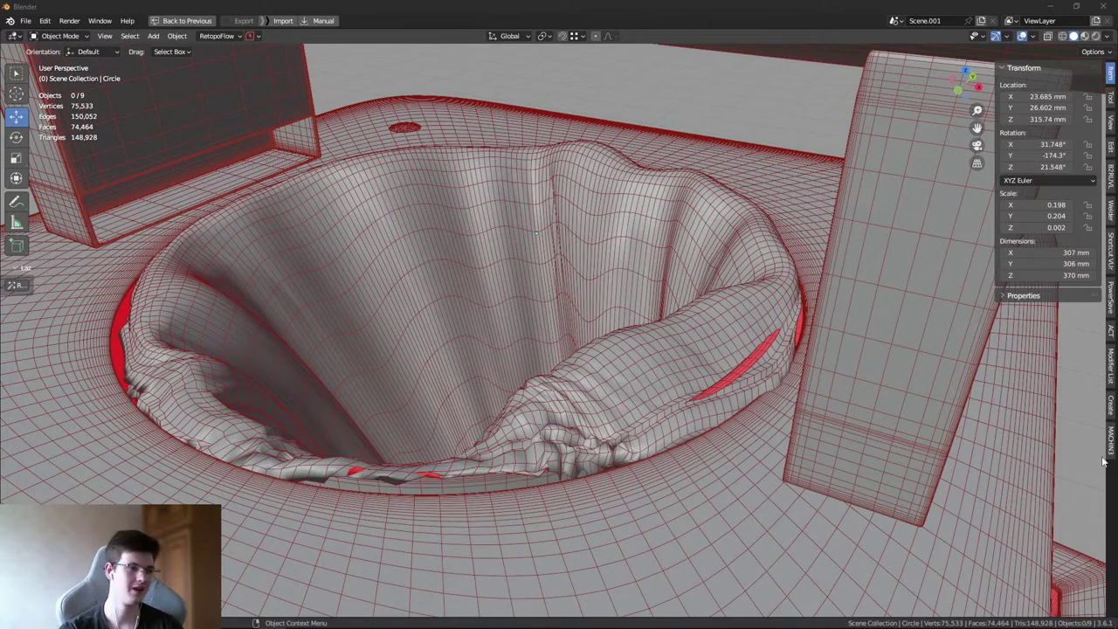
{"action": "middle_click_drag", "start_coordinate": [604, 109], "coordinate": [622, 362]}
{"action": "left_click", "coordinate": [616, 346]}
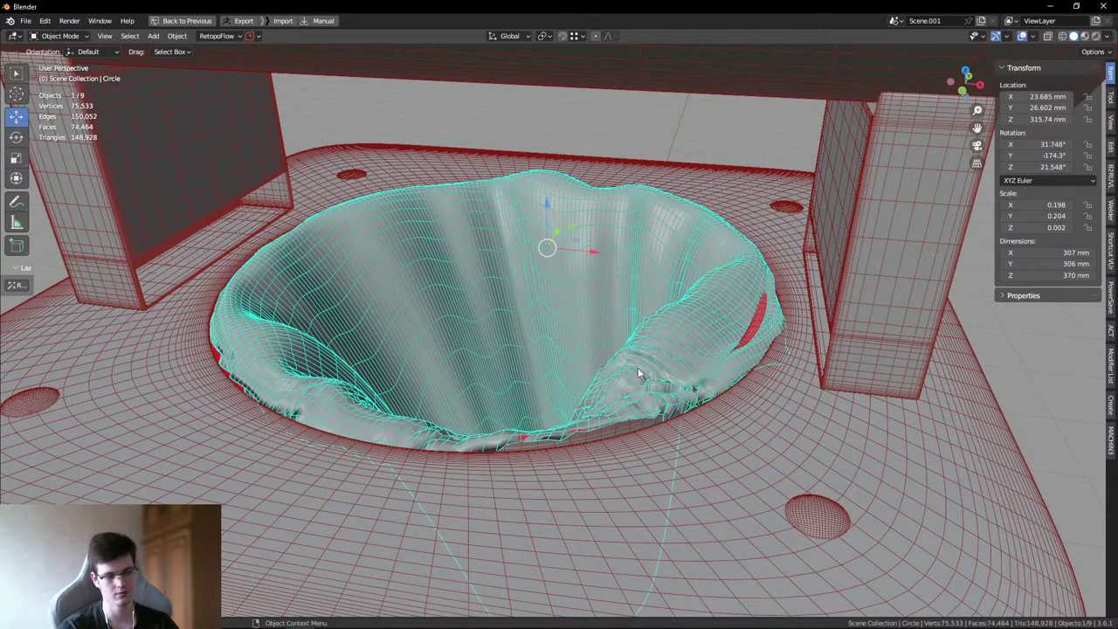
{"action": "middle_click_drag", "start_coordinate": [610, 412], "coordinate": [592, 286]}
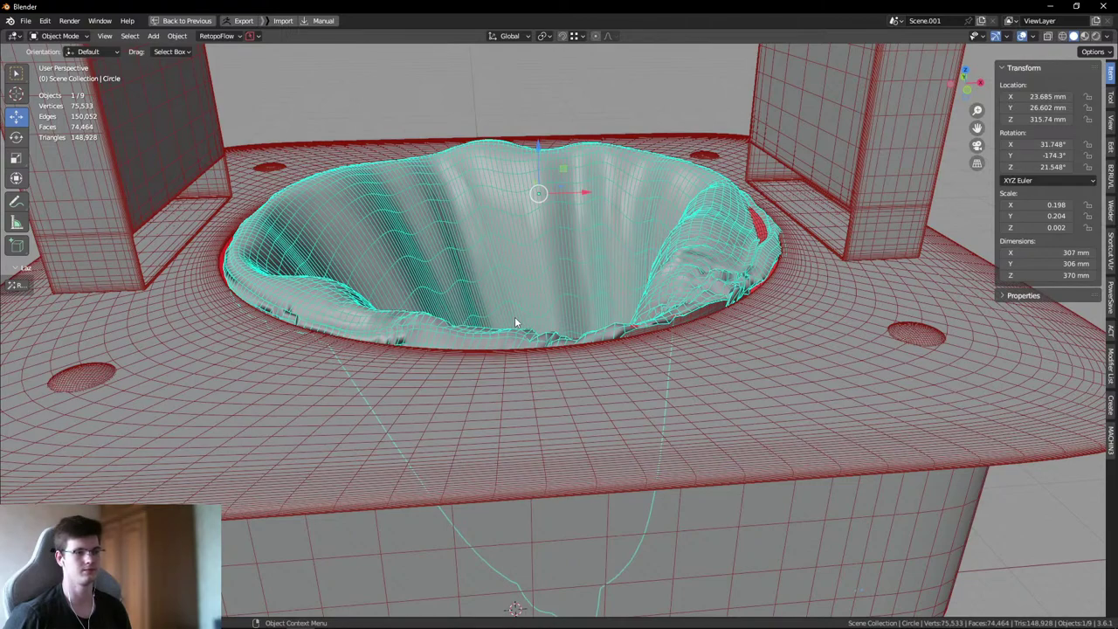
{"action": "left_click", "coordinate": [452, 106]}
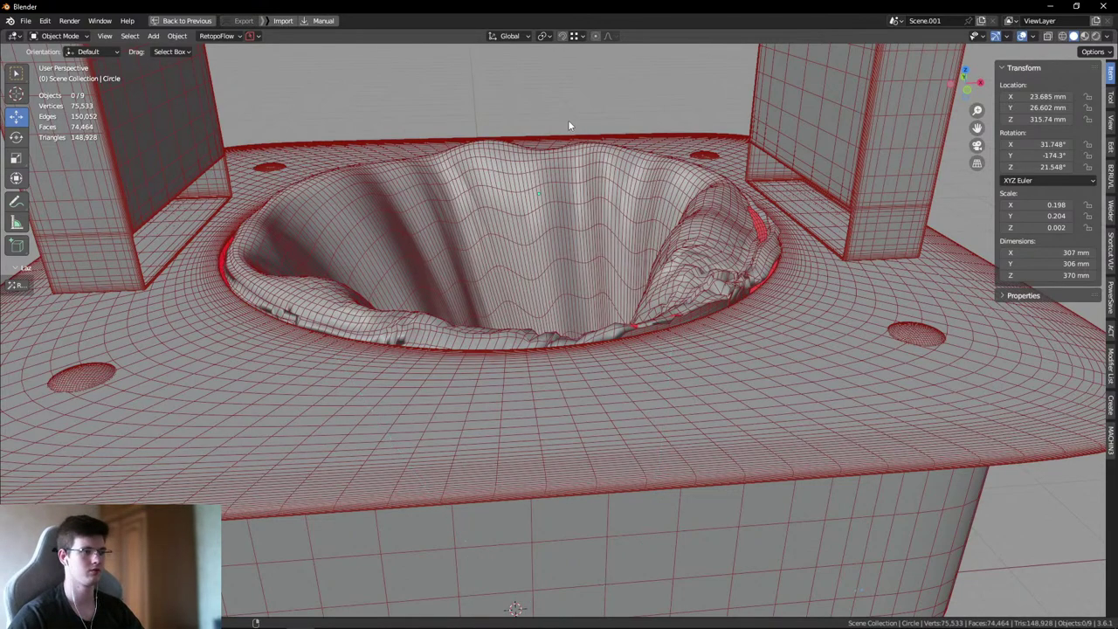
{"action": "middle_click_drag", "start_coordinate": [568, 120], "coordinate": [662, 242]}
- Isolate the trash bag in local view and inspect its outer folds and jagged rim with and without overlays
{"action": "key", "text": "shift+alt+z"}
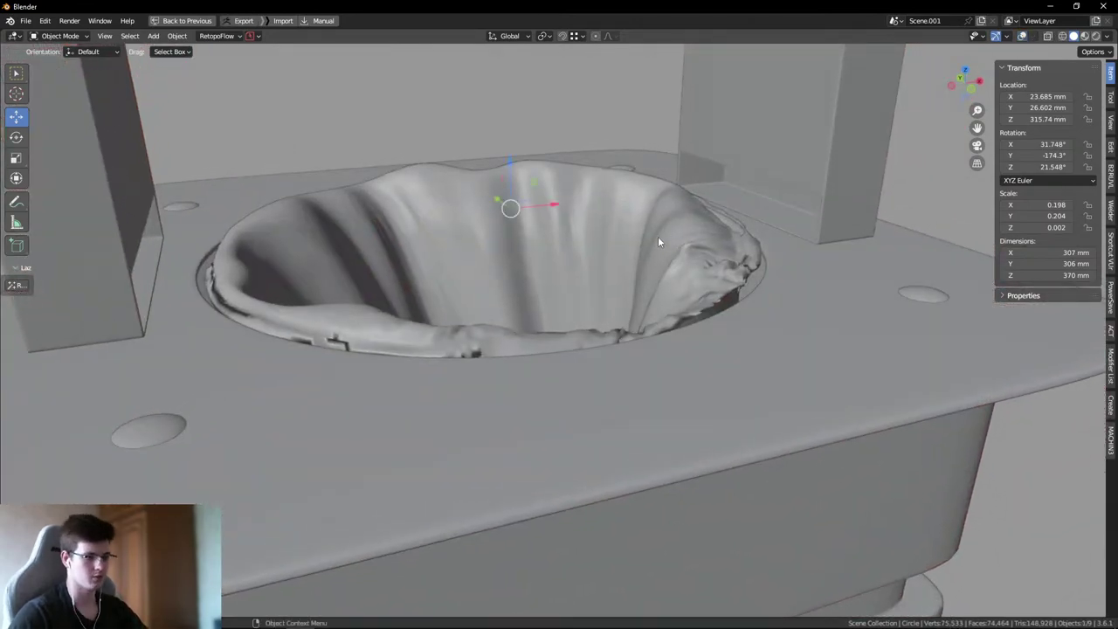
{"action": "key", "text": "KP_Divide"}
{"action": "left_click", "coordinate": [695, 253]}
{"action": "key", "text": "shift+alt+z"}
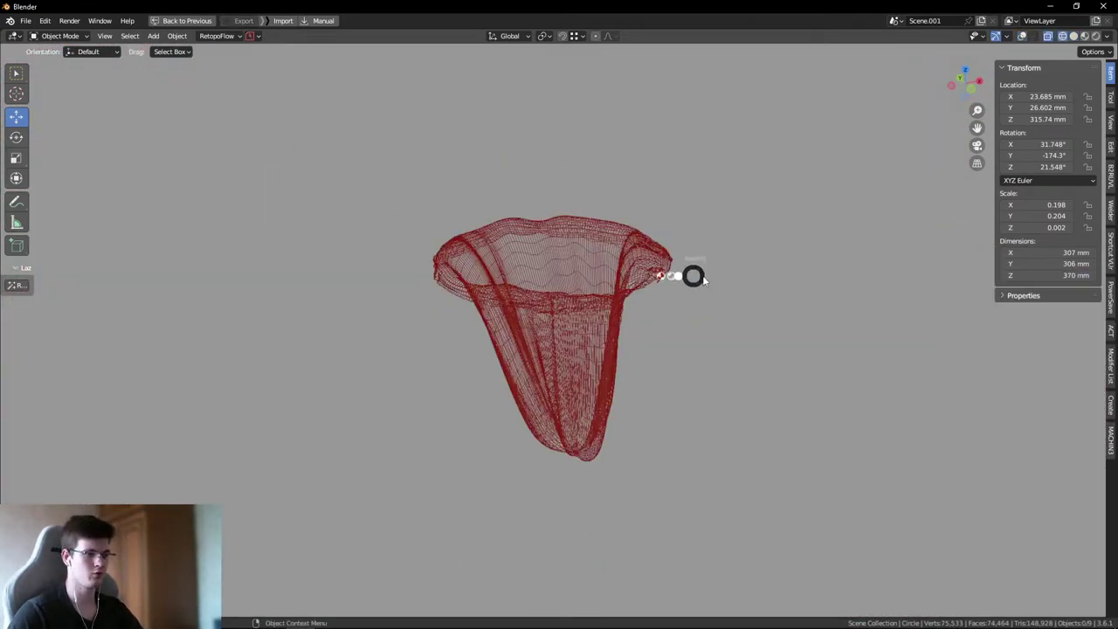
{"action": "key", "text": "shift+alt+z"}
{"action": "middle_click_drag", "start_coordinate": [713, 304], "coordinate": [670, 294]}
{"action": "scroll", "coordinate": [582, 222], "scroll_direction": "up", "scroll_amount": 6}
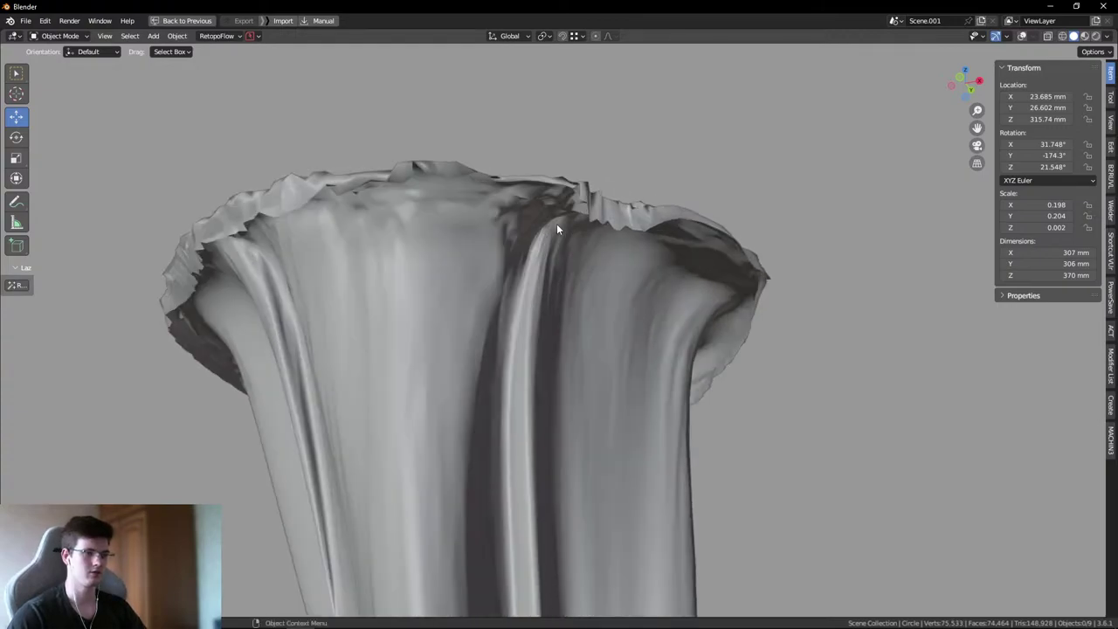
{"action": "middle_click_drag", "start_coordinate": [557, 229], "coordinate": [583, 323]}
{"action": "key", "text": "shift+alt+z"}
{"action": "middle_click_drag", "start_coordinate": [332, 434], "coordinate": [493, 381]}
{"action": "key", "text": "shift+alt+z"}
{"action": "key", "text": "shift+alt+z"}
{"action": "left_click", "coordinate": [497, 371]}
- Adjust the isolated bag's rim with the Grab brush in Sculpt Mode and return to Object Mode
{"action": "key", "text": "Tab"}
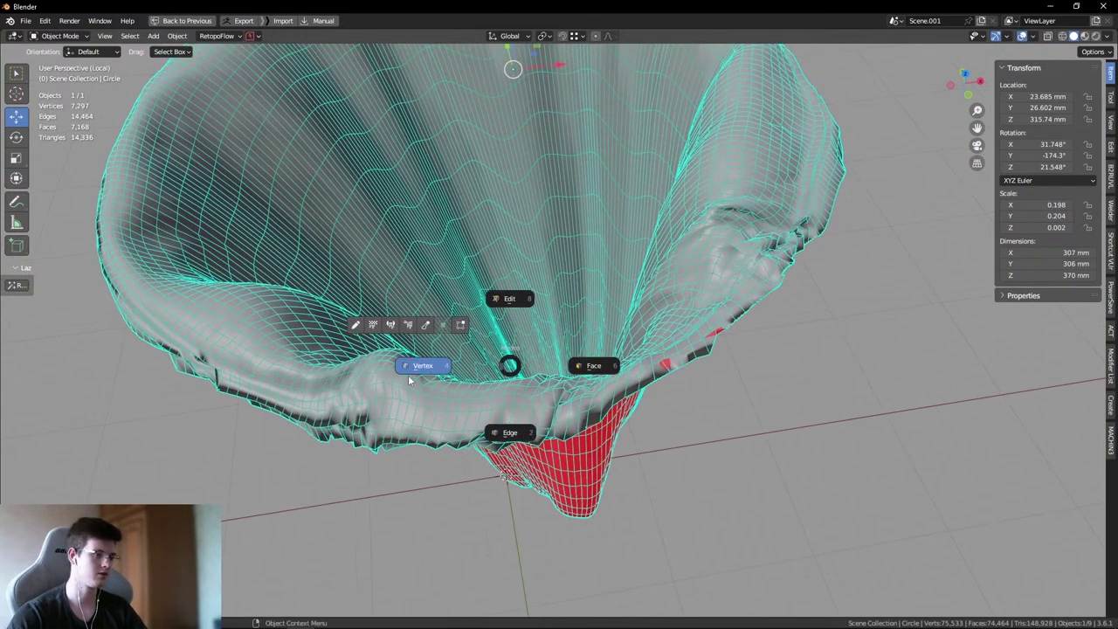
{"action": "left_click", "coordinate": [417, 364]}
{"action": "scroll", "coordinate": [388, 390], "scroll_direction": "down", "scroll_amount": 2}
{"action": "mouse_move", "coordinate": [417, 364]}
{"action": "middle_mouse_down"}
{"action": "mouse_move", "coordinate": [388, 390]}
{"action": "mouse_move", "coordinate": [600, 399]}
{"action": "middle_mouse_up"}
{"action": "scroll", "coordinate": [542, 415], "scroll_direction": "up", "scroll_amount": 4}
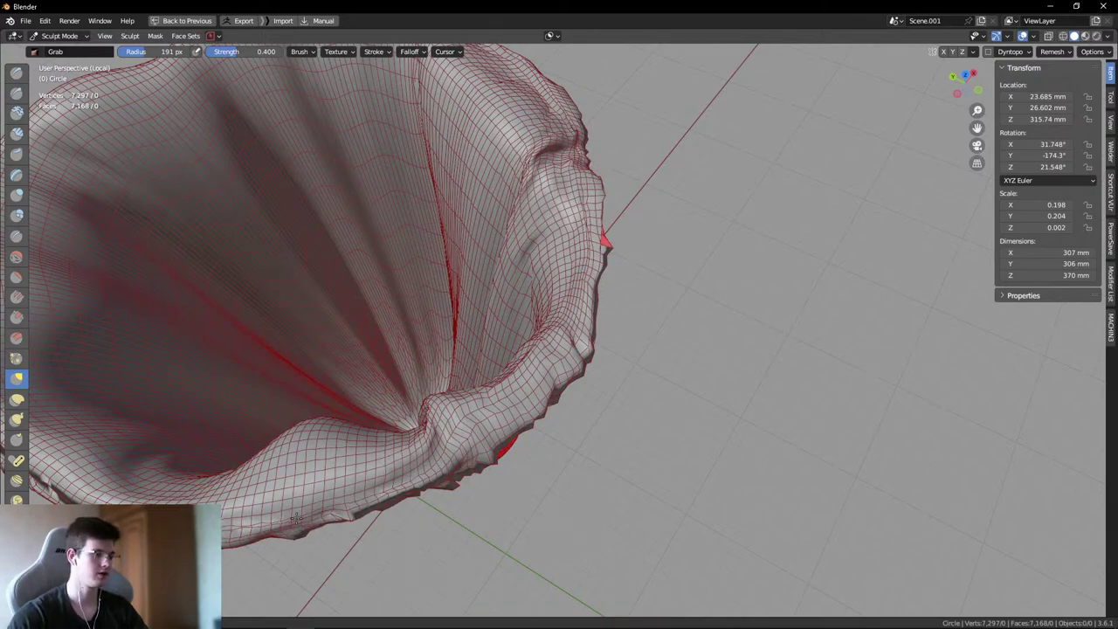
{"action": "scroll", "coordinate": [472, 422], "scroll_direction": "down", "scroll_amount": 2}
{"action": "key", "text": "ctrl+Tab"}
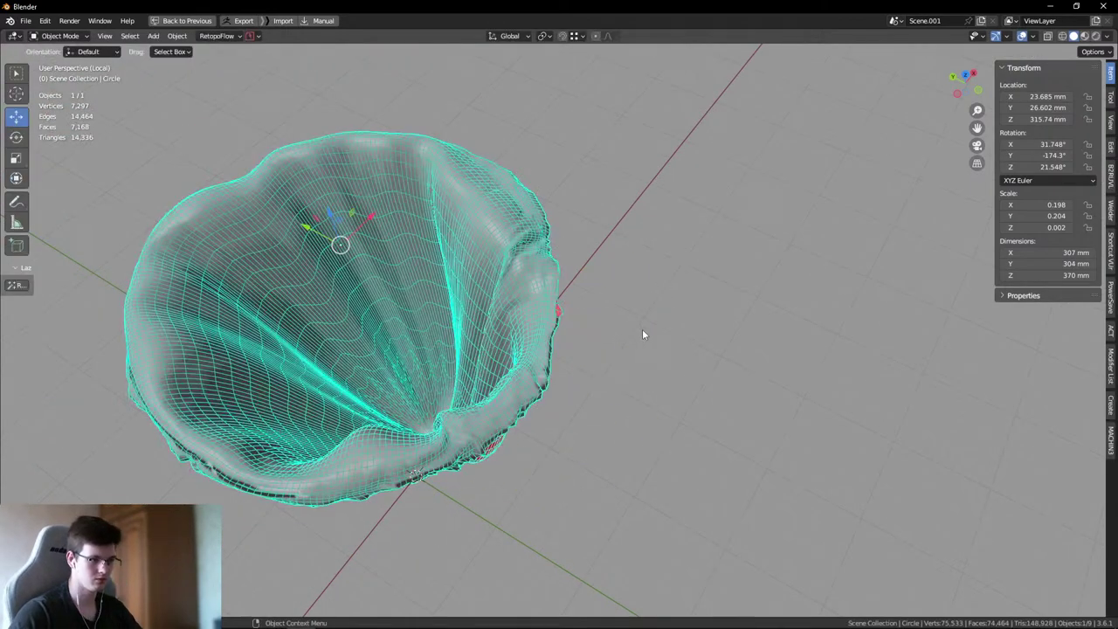
- Smooth the isolated bag with a Subdivision Surface modifier and check its rim with and without the wireframe overlay
{"action": "mouse_move", "coordinate": [644, 332]}
{"action": "middle_mouse_down"}
{"action": "mouse_move", "coordinate": [531, 334]}
{"action": "mouse_move", "coordinate": [414, 375]}
{"action": "mouse_move", "coordinate": [552, 336]}
{"action": "mouse_move", "coordinate": [475, 353]}
{"action": "middle_mouse_up"}
{"action": "left_click", "coordinate": [402, 381]}
{"action": "right_click", "coordinate": [395, 376]}
{"action": "left_click", "coordinate": [364, 391]}
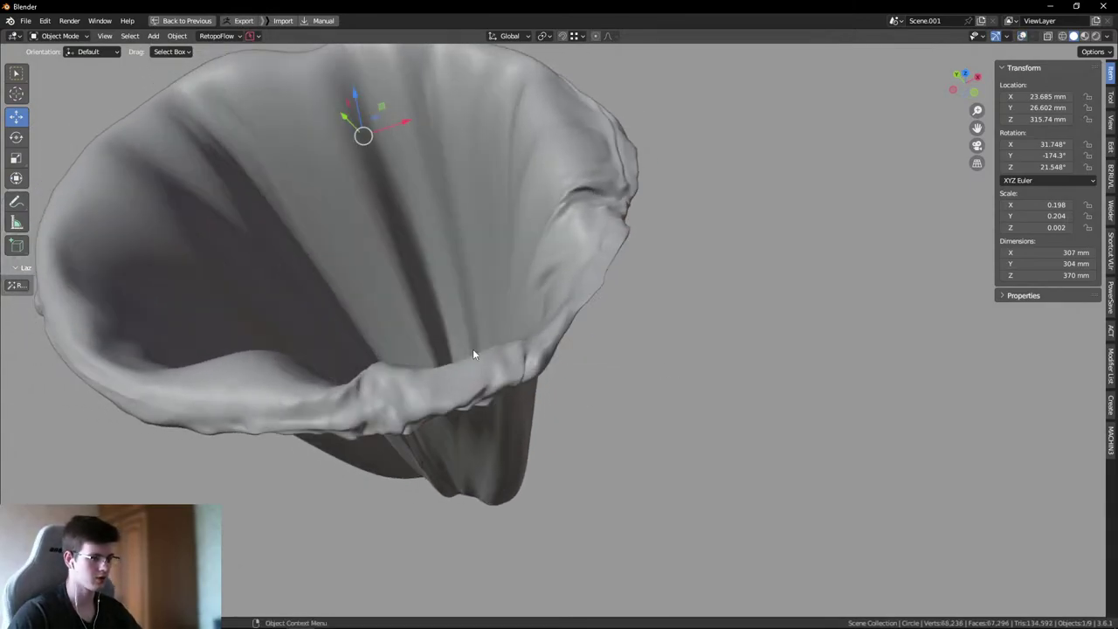
{"action": "left_click", "coordinate": [733, 346]}
{"action": "scroll", "coordinate": [733, 346], "scroll_direction": "down", "scroll_amount": 4}
{"action": "middle_click_drag", "start_coordinate": [733, 346], "coordinate": [527, 285]}
{"action": "key", "text": "shift+alt+z"}
{"action": "scroll", "coordinate": [527, 285], "scroll_direction": "up", "scroll_amount": 5}
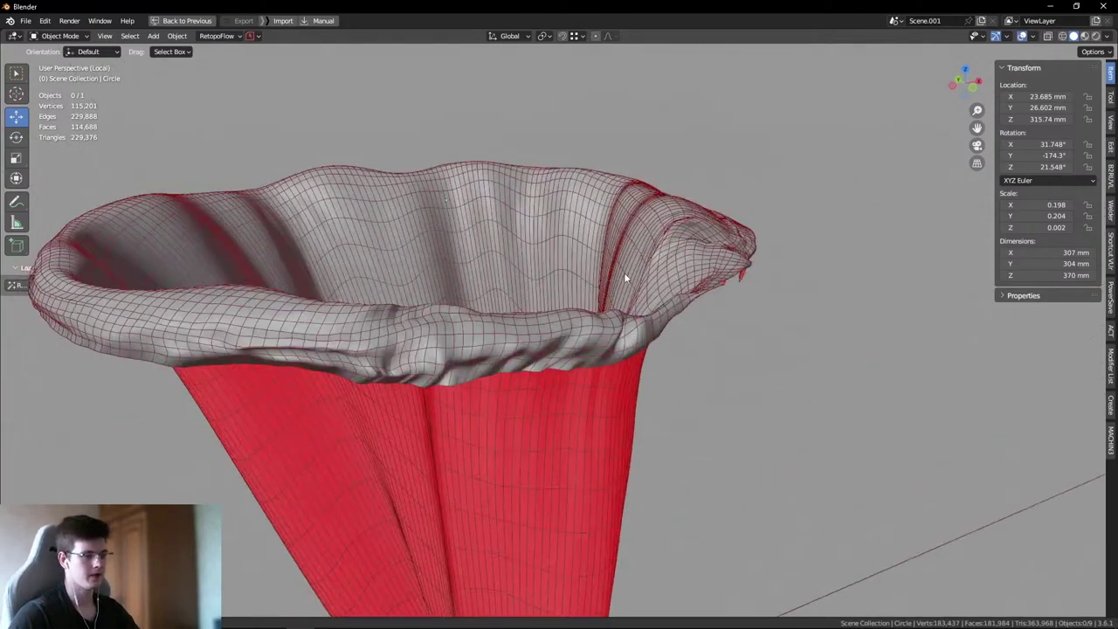
- Compare the smoothed bag's rim inside the can's opening with the isolated bag, viewed from the side without overlays
{"action": "key", "text": "slash"}
{"action": "scroll", "coordinate": [651, 282], "scroll_direction": "up", "scroll_amount": 2}
{"action": "scroll", "coordinate": [731, 243], "scroll_direction": "down", "scroll_amount": 1}
{"action": "left_click", "coordinate": [701, 298]}
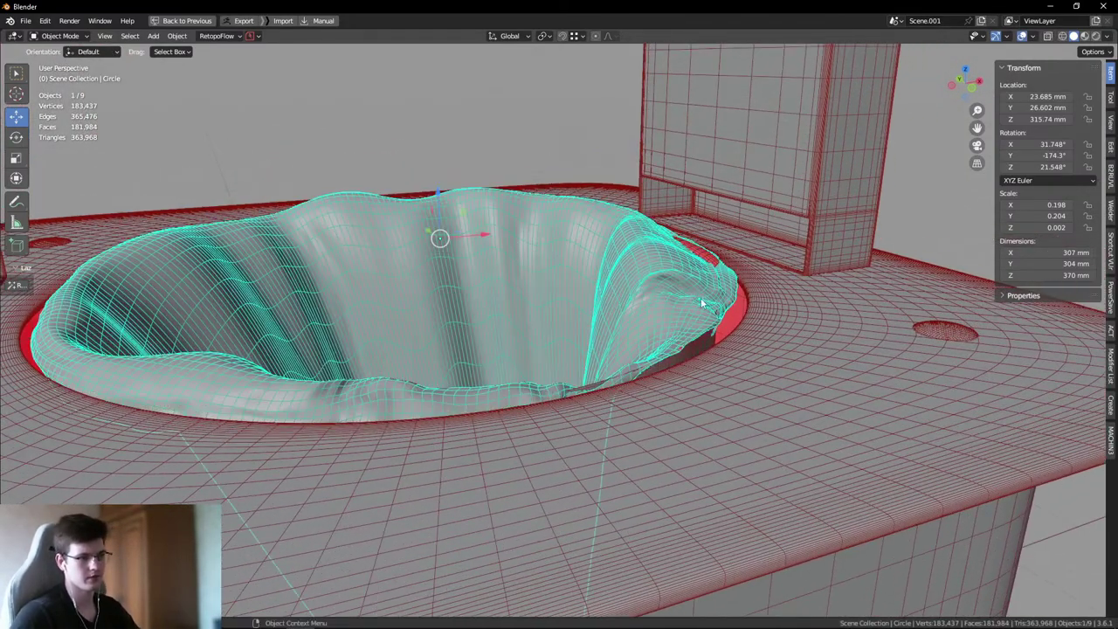
{"action": "key", "text": "slash"}
{"action": "left_click", "coordinate": [698, 278]}
{"action": "scroll", "coordinate": [627, 239], "scroll_direction": "up", "scroll_amount": 4}
{"action": "key", "text": "shift+alt+z"}
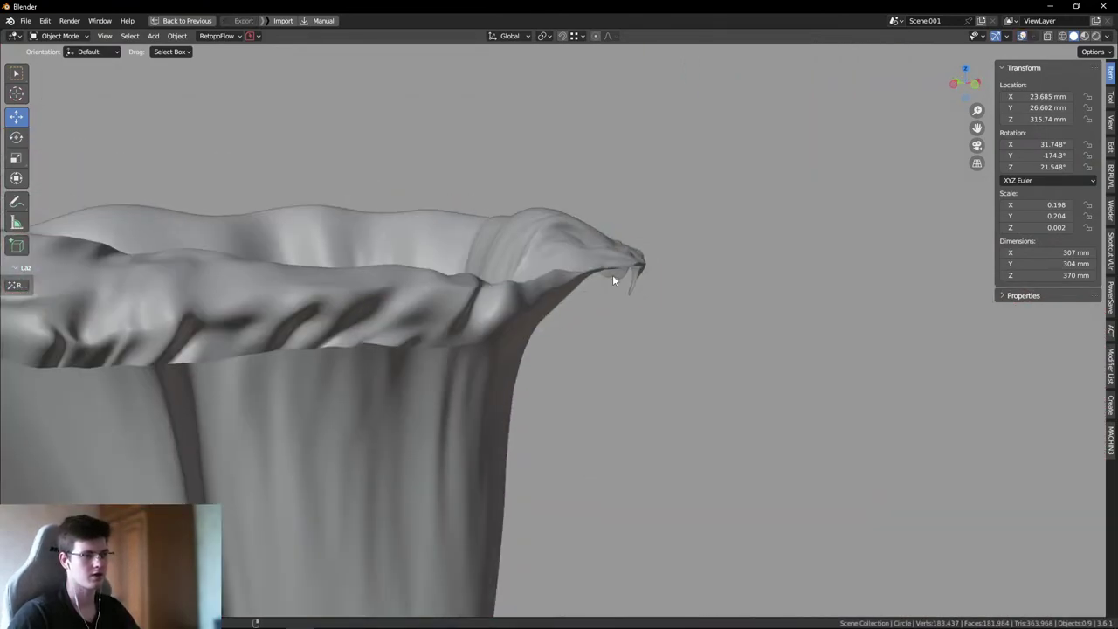
{"action": "middle_click_drag", "start_coordinate": [612, 274], "coordinate": [820, 232]}
{"action": "scroll", "coordinate": [820, 232], "scroll_direction": "up", "scroll_amount": 3}
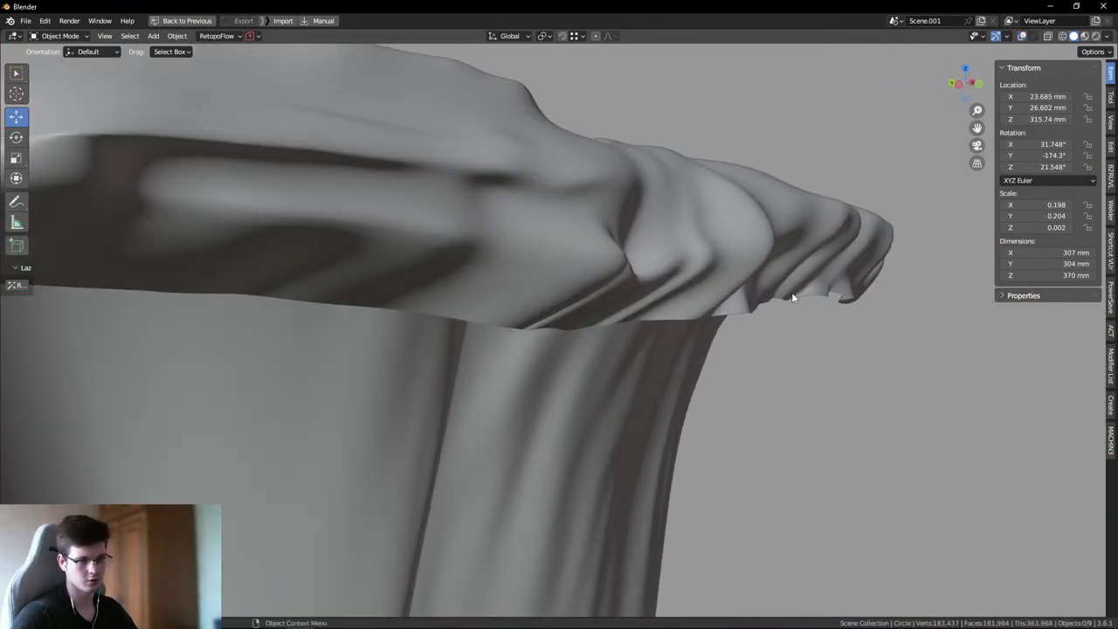
{"action": "middle_click_drag", "start_coordinate": [793, 298], "coordinate": [739, 289]}
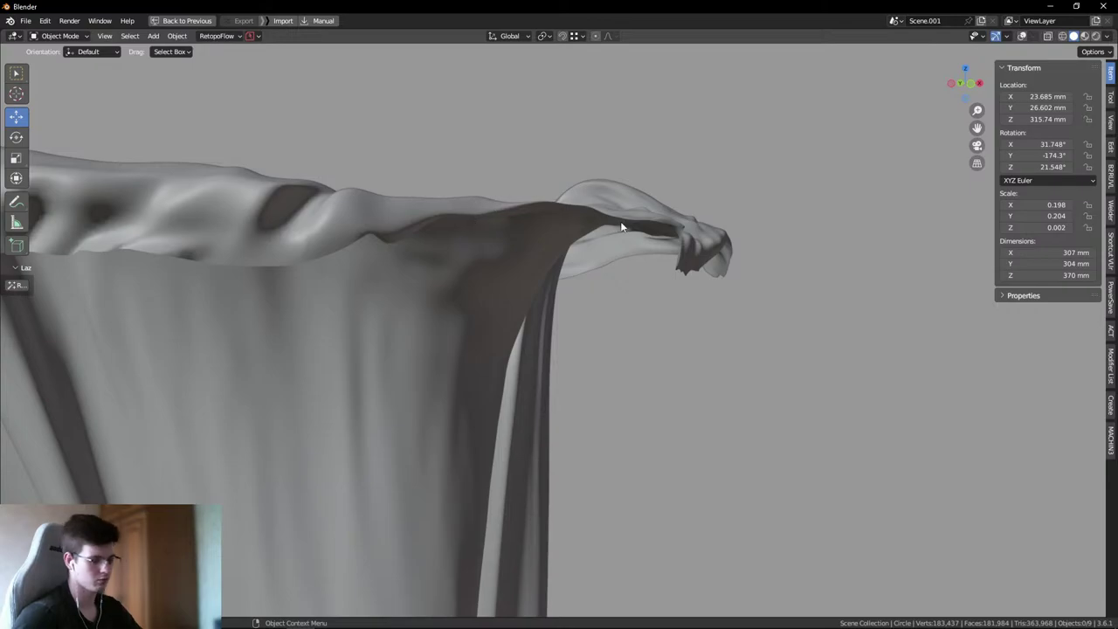
- Inspect the gap between the bag's rim and the top plate's round opening from above with the wireframe overlay
{"action": "scroll", "coordinate": [616, 238], "scroll_direction": "down", "scroll_amount": 5}
{"action": "middle_click_drag", "start_coordinate": [612, 250], "coordinate": [618, 306]}
{"action": "scroll", "coordinate": [524, 429], "scroll_direction": "up", "scroll_amount": 3}
{"action": "scroll", "coordinate": [638, 305], "scroll_direction": "up", "scroll_amount": 2}
{"action": "key", "text": "shift+alt+z"}
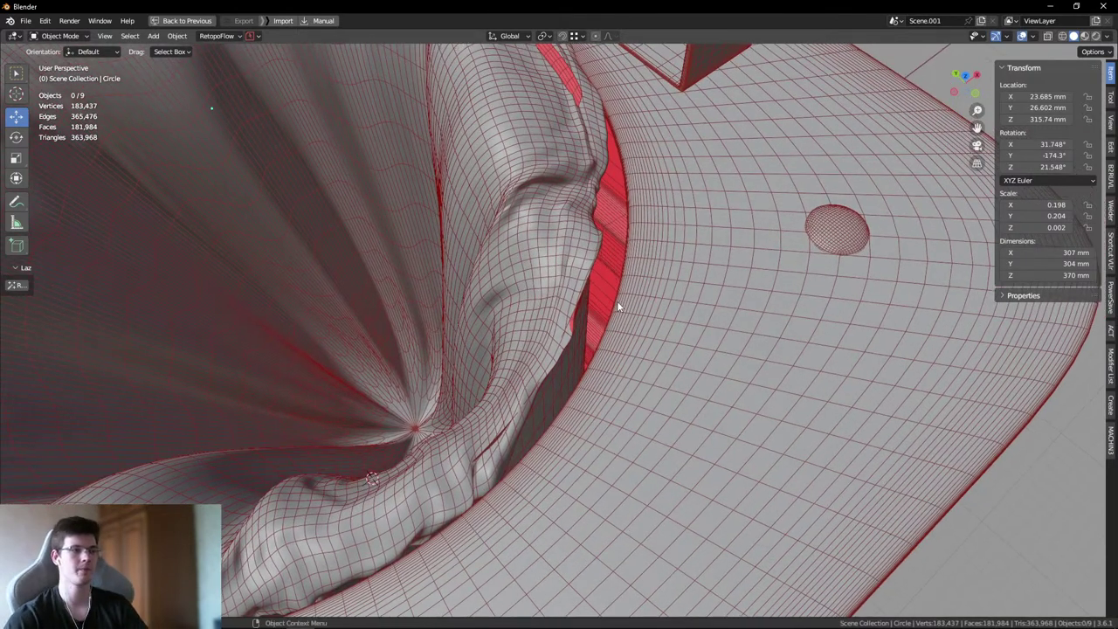
{"action": "scroll", "coordinate": [617, 306], "scroll_direction": "down", "scroll_amount": 2}
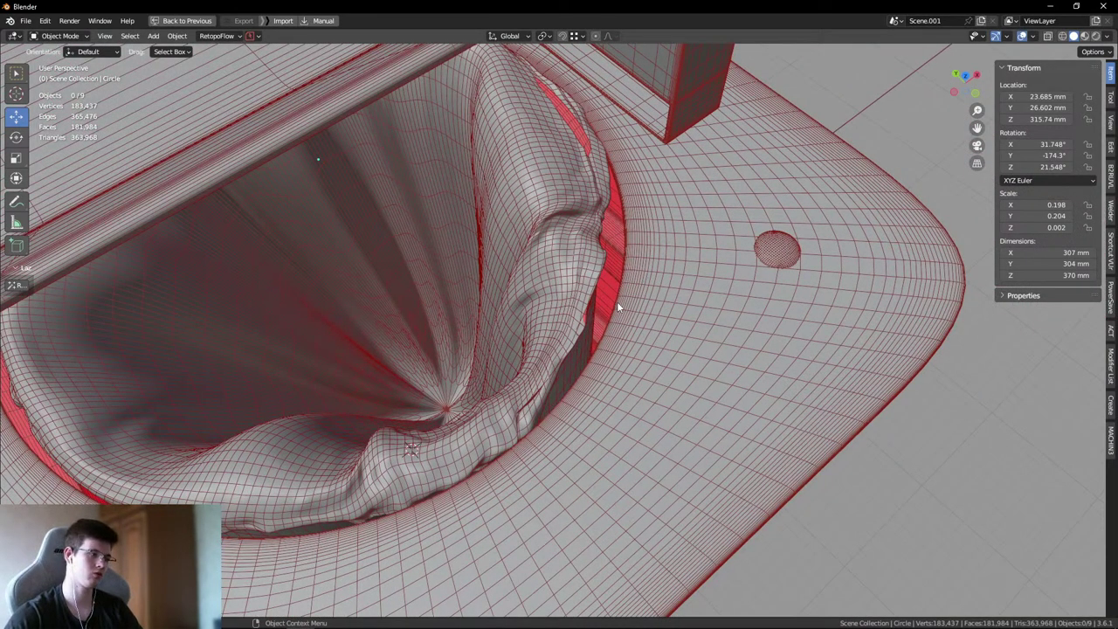
- Enter Sculpt Mode on the bag, try a Grab stroke on its rim beside the gap, and undo the stroke
{"action": "left_click", "coordinate": [589, 299]}
{"action": "key", "text": "ctrl+Tab"}
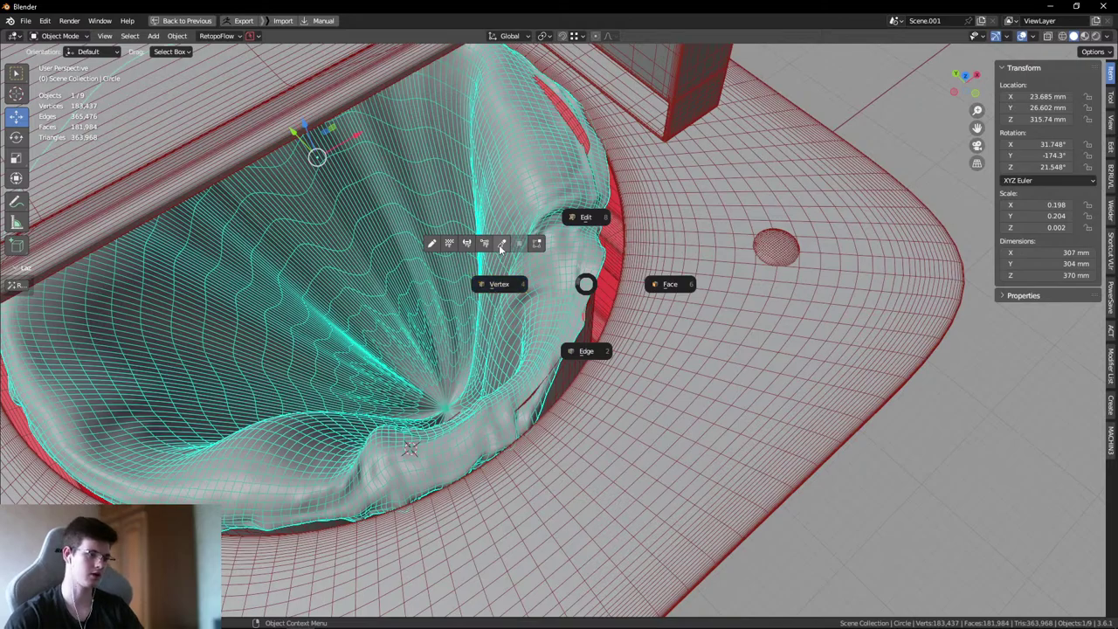
{"action": "left_click", "coordinate": [500, 249]}
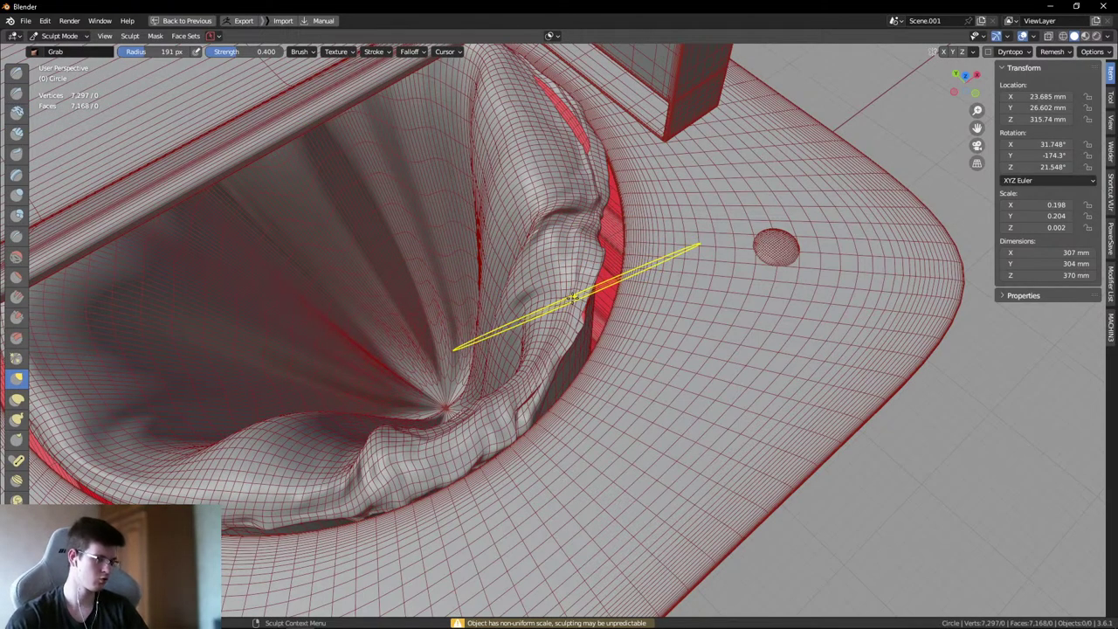
{"action": "mouse_move", "coordinate": [569, 307]}
{"action": "left_mouse_down"}
{"action": "mouse_move", "coordinate": [603, 323]}
{"action": "mouse_move", "coordinate": [564, 319]}
{"action": "left_mouse_up"}
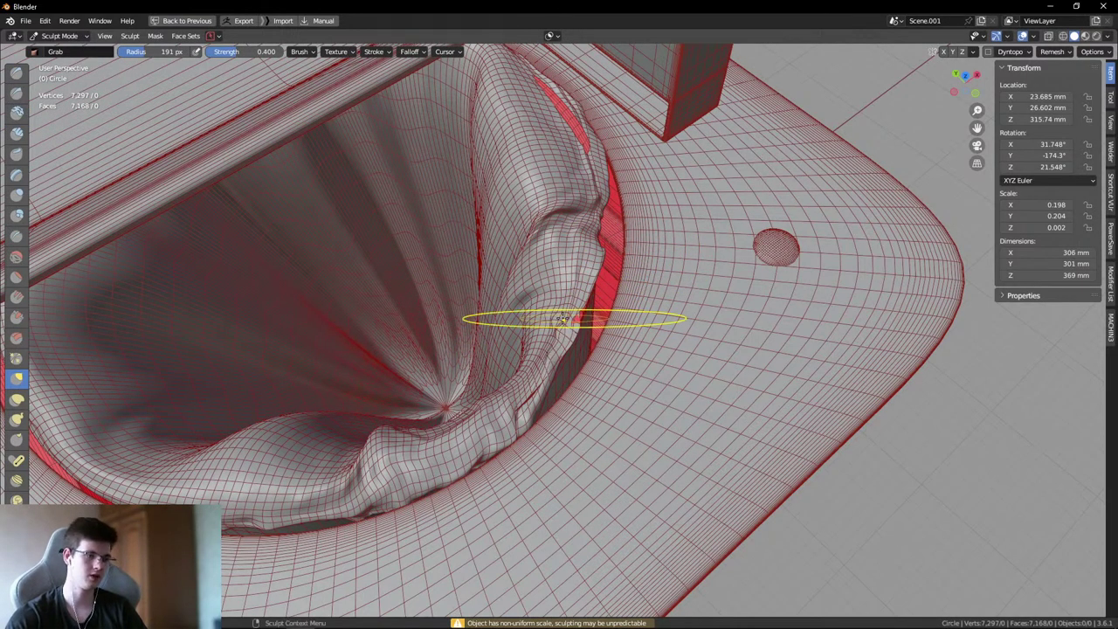
{"action": "key", "text": "ctrl+z"}
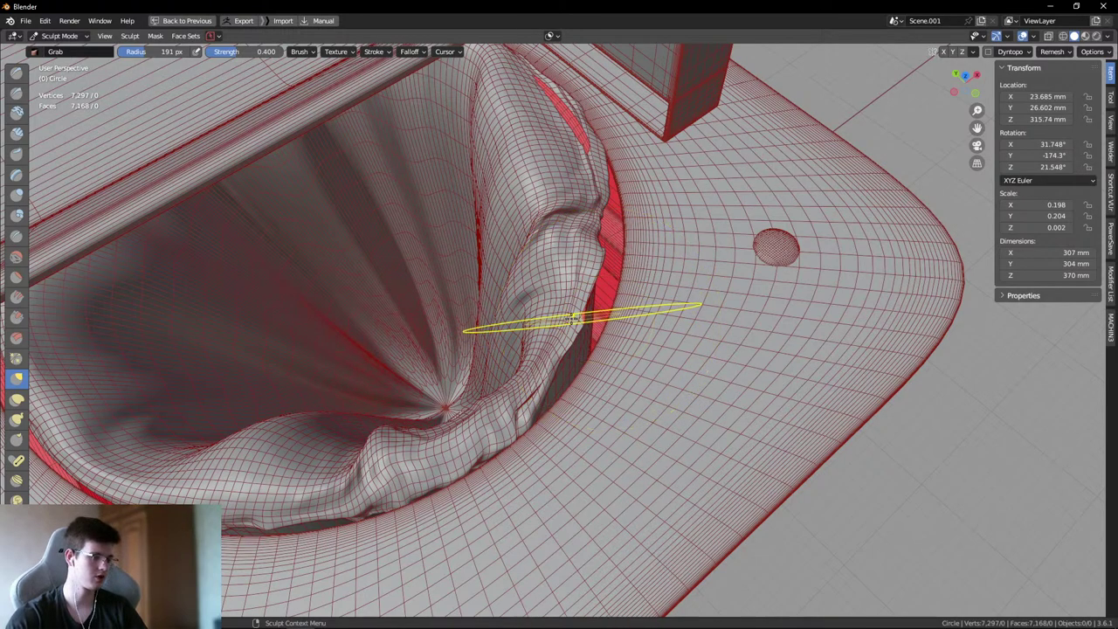
- Pull the bag's rim toward the gap using a Grab brush with a 361 px radius and return to Object Mode
{"action": "key", "text": "f"}
{"action": "left_click", "coordinate": [608, 311]}
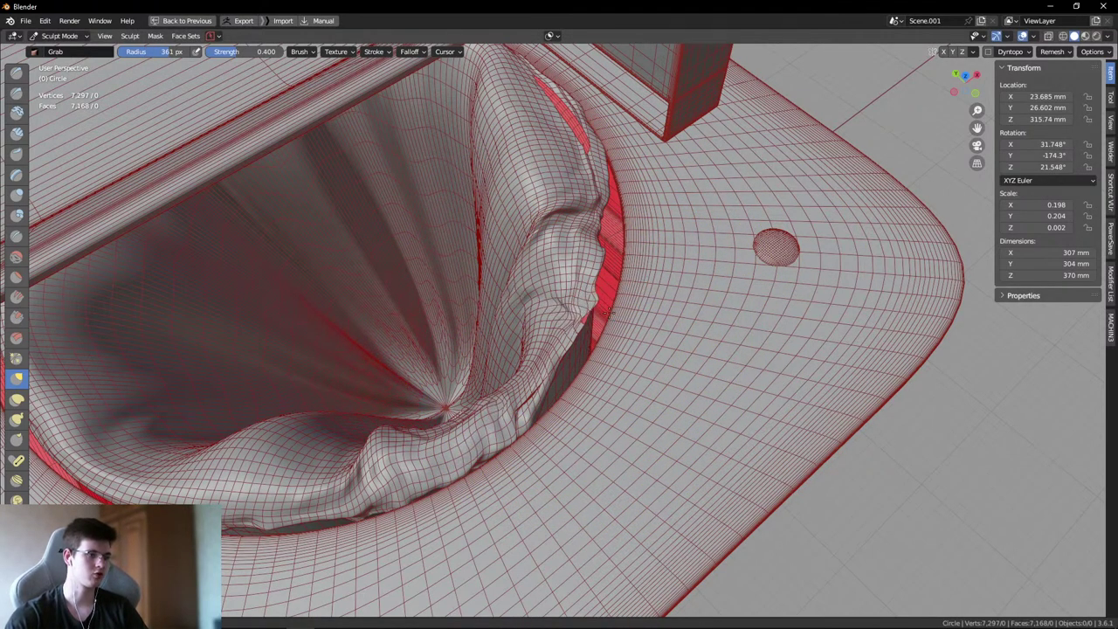
{"action": "left_click_drag", "start_coordinate": [609, 312], "coordinate": [610, 326]}
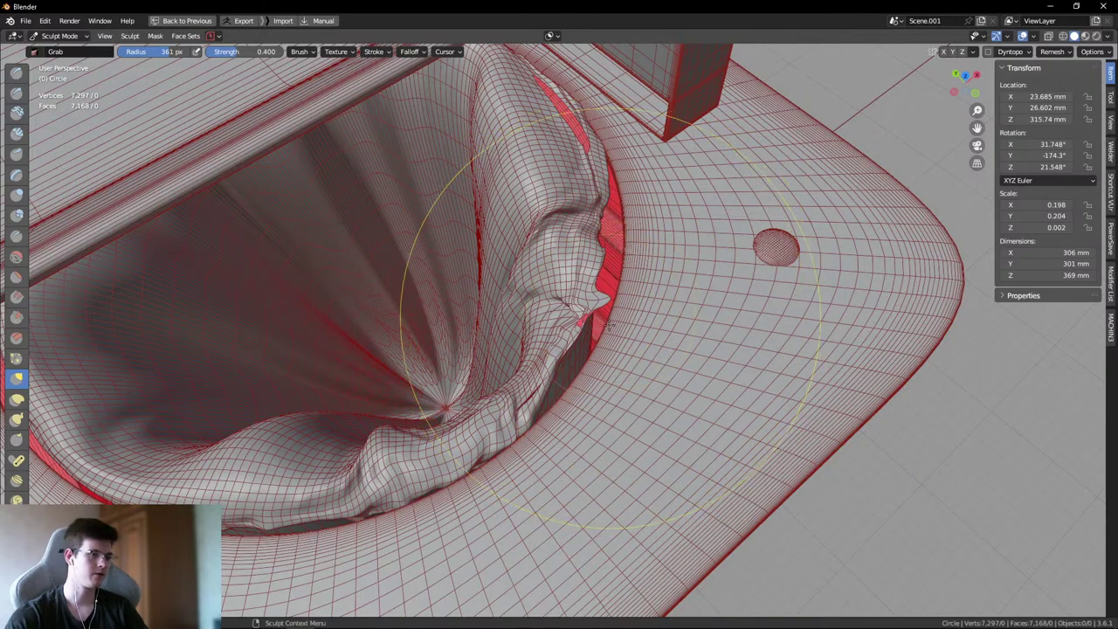
{"action": "middle_click_drag", "start_coordinate": [608, 327], "coordinate": [600, 373]}
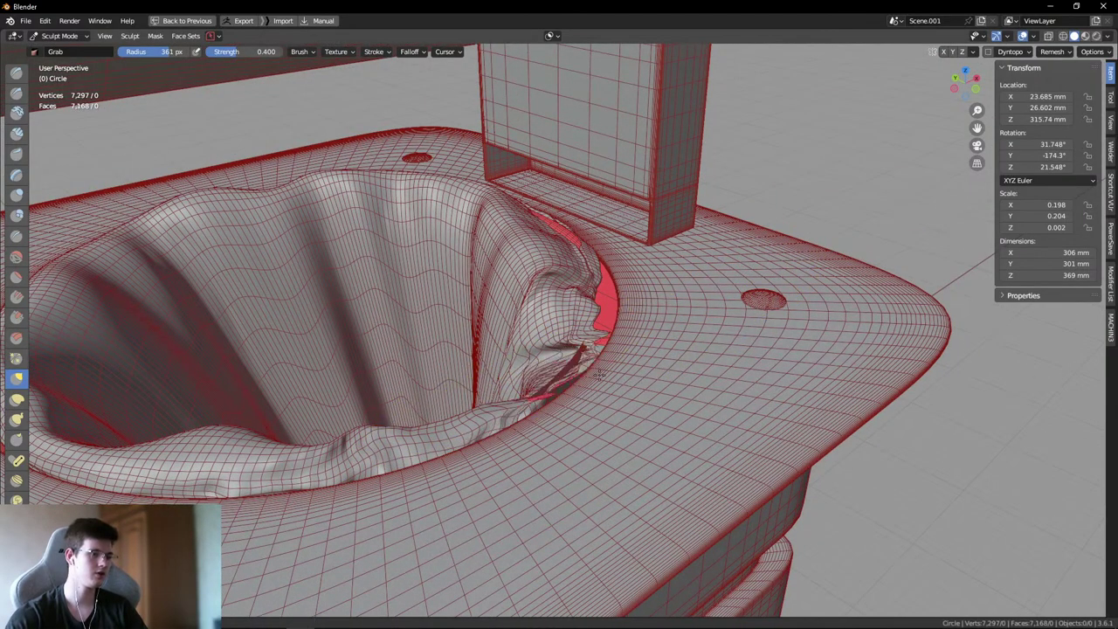
{"action": "left_click_drag", "start_coordinate": [600, 374], "coordinate": [529, 411]}
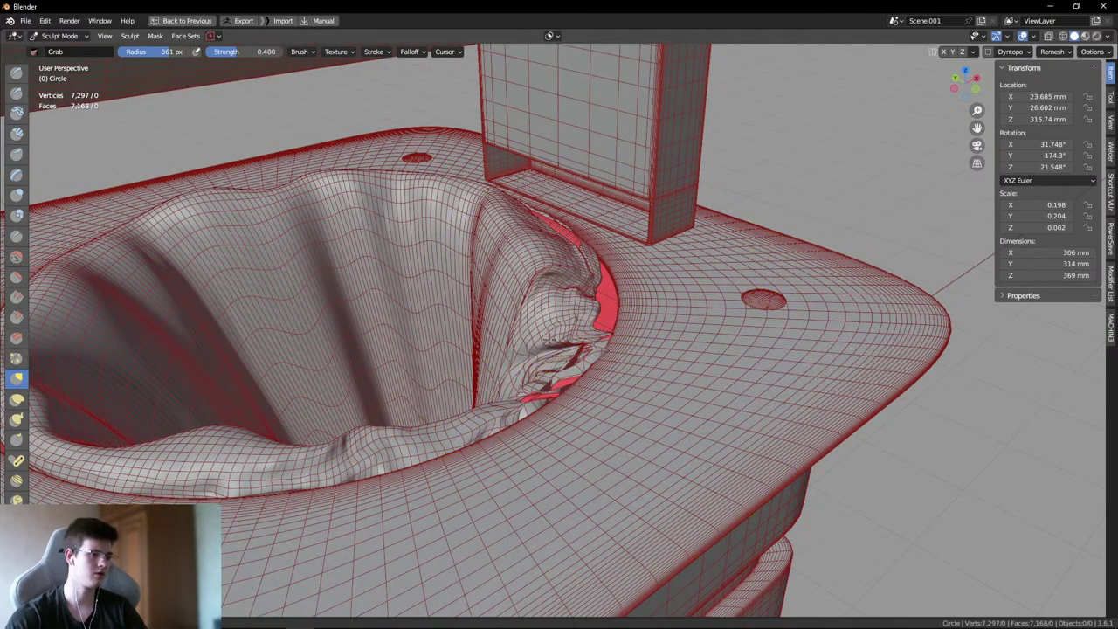
{"action": "left_click_drag", "start_coordinate": [603, 314], "coordinate": [568, 349]}
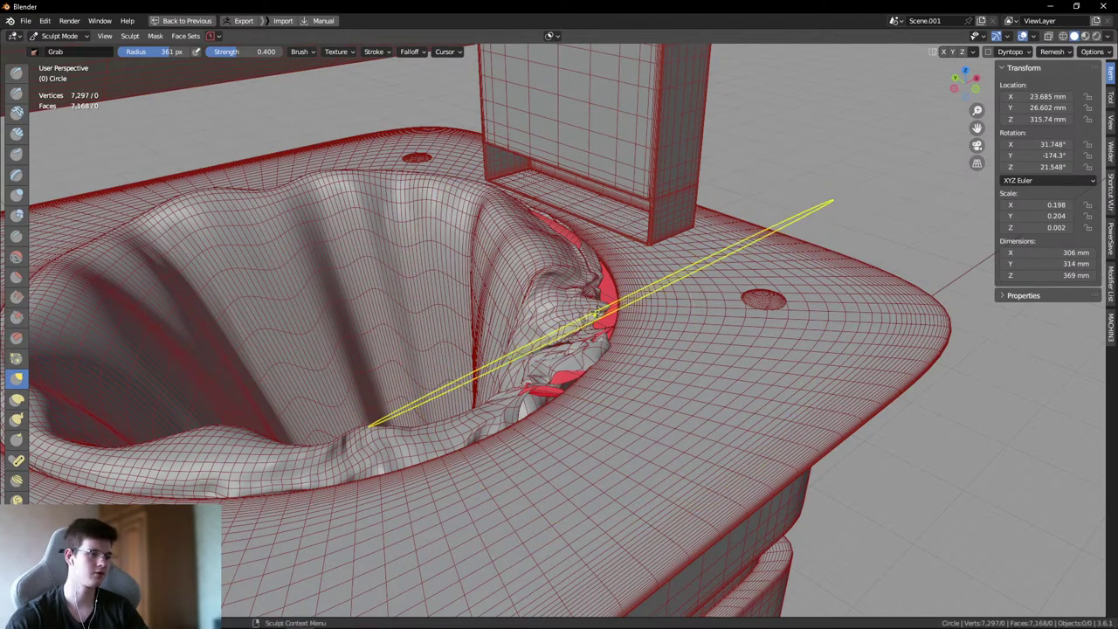
{"action": "middle_click_drag", "start_coordinate": [597, 312], "coordinate": [594, 291]}
{"action": "scroll", "coordinate": [594, 291], "scroll_direction": "down", "scroll_amount": 3}
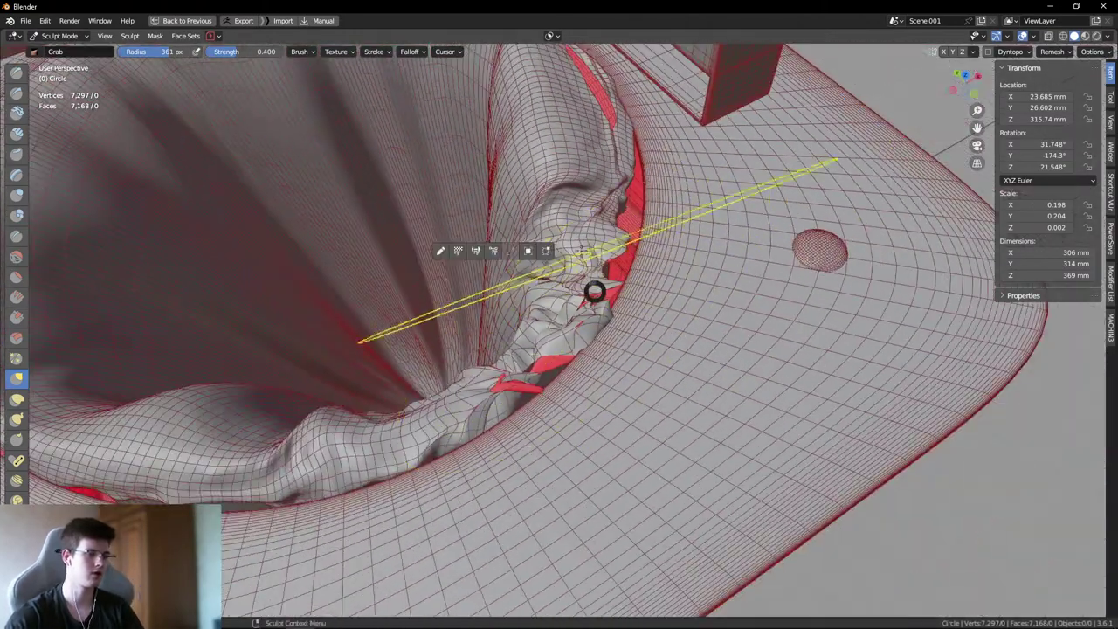
{"action": "key", "text": "ctrl+Tab"}
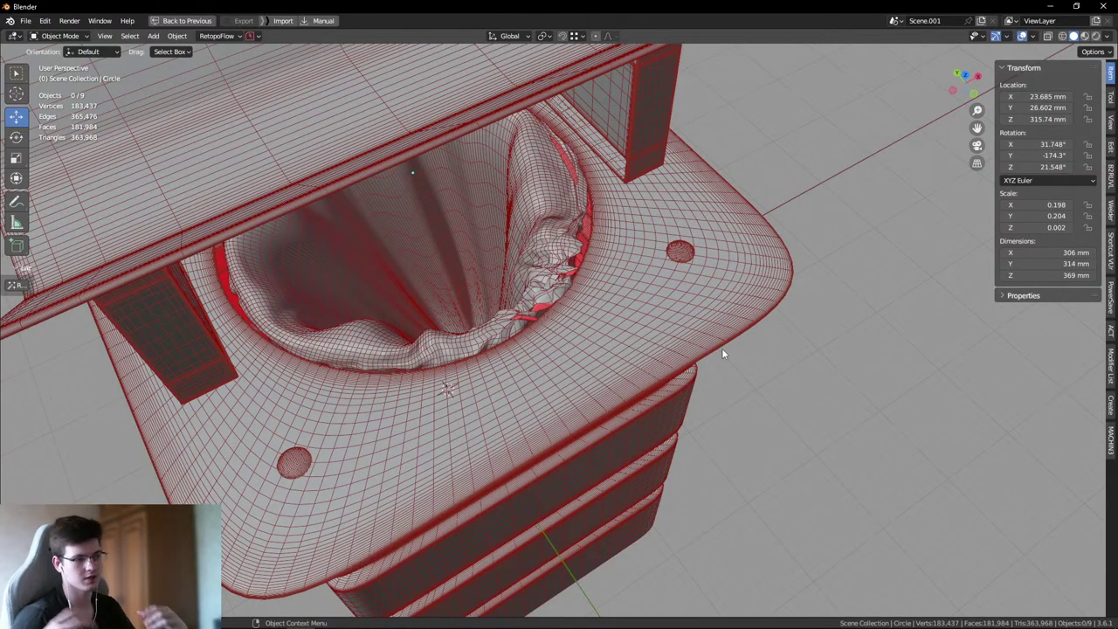
- Hide the overlays and examine the sculpted bag rim in the opening, up close and with the whole can
{"action": "key", "text": "shift+alt+z"}
{"action": "scroll", "coordinate": [525, 257], "scroll_direction": "up", "scroll_amount": 6}
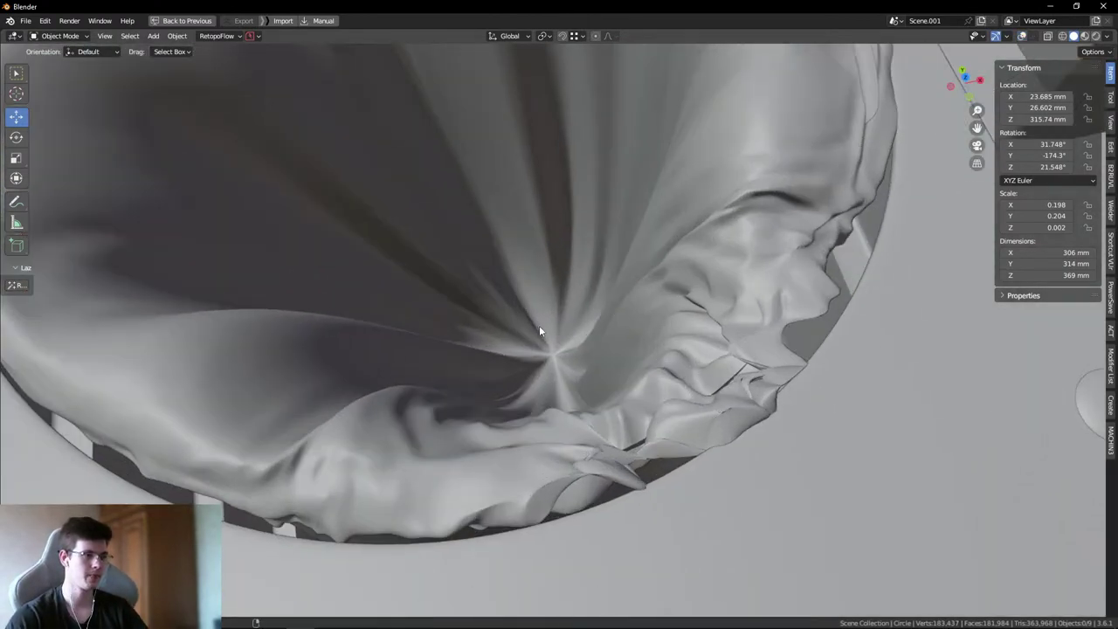
{"action": "scroll", "coordinate": [539, 330], "scroll_direction": "up", "scroll_amount": 3}
{"action": "scroll", "coordinate": [538, 332], "scroll_direction": "down", "scroll_amount": 8}
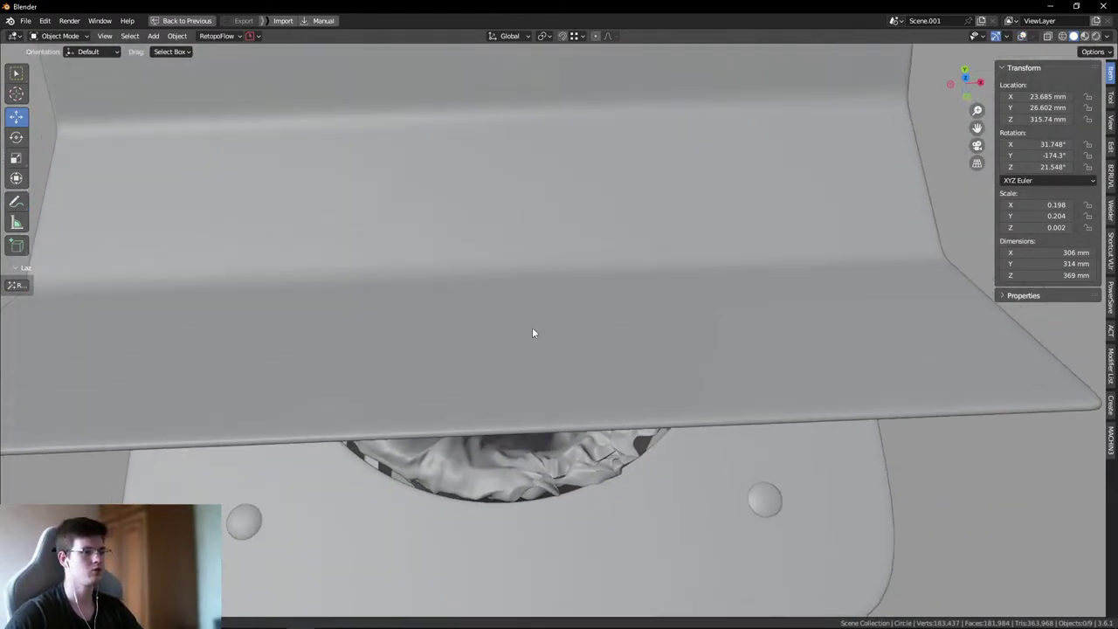
{"action": "middle_click_drag", "start_coordinate": [532, 333], "coordinate": [581, 251]}
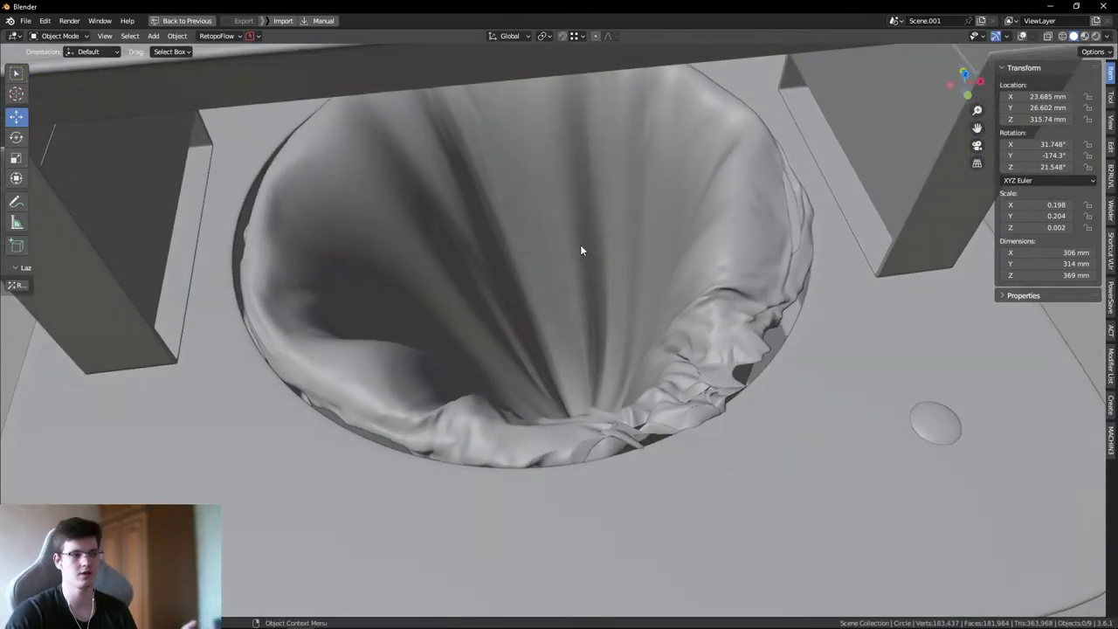
{"action": "middle_click_drag", "start_coordinate": [466, 286], "coordinate": [705, 387]}
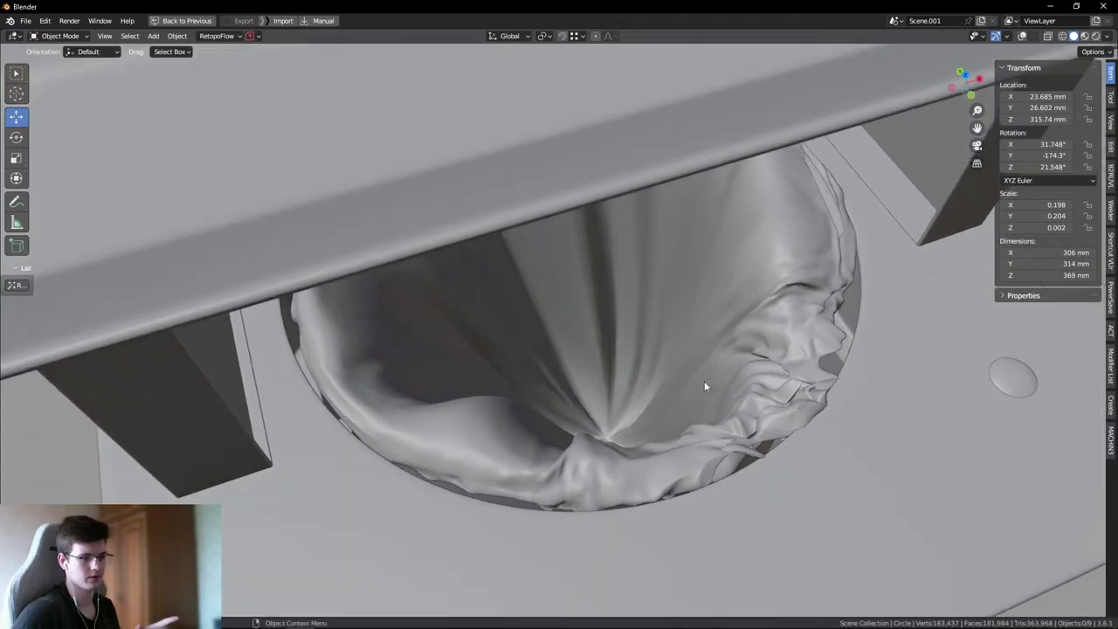
{"action": "middle_click_drag", "start_coordinate": [676, 337], "coordinate": [573, 318]}
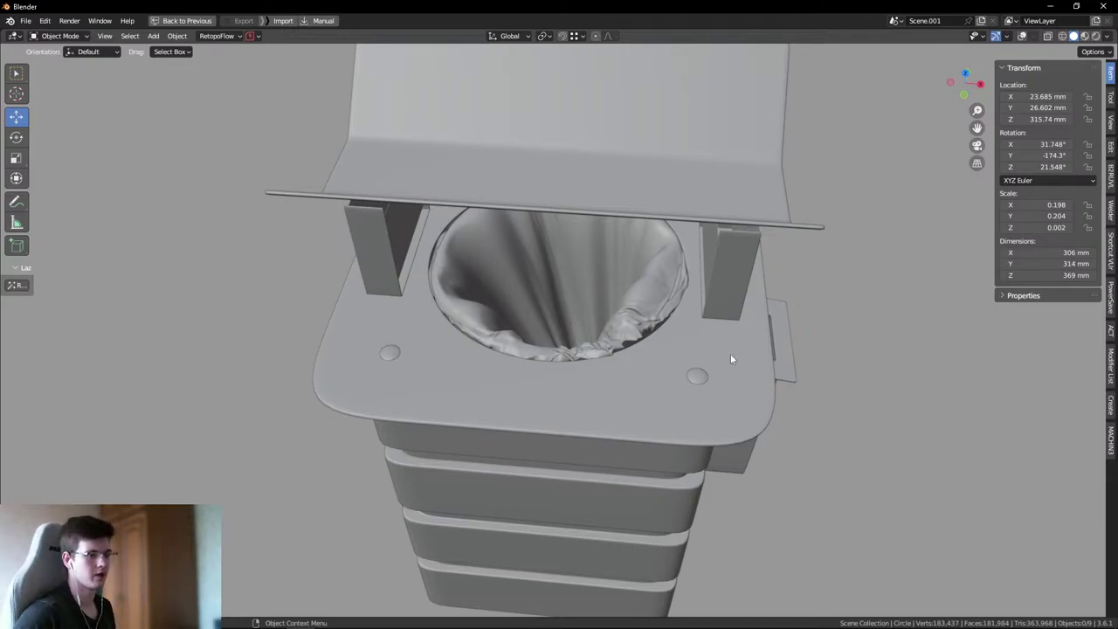
{"action": "middle_click_drag", "start_coordinate": [745, 326], "coordinate": [668, 247]}
{"action": "scroll", "coordinate": [666, 241], "scroll_direction": "down", "scroll_amount": 8}
{"action": "middle_click_drag", "start_coordinate": [452, 266], "coordinate": [645, 393]}
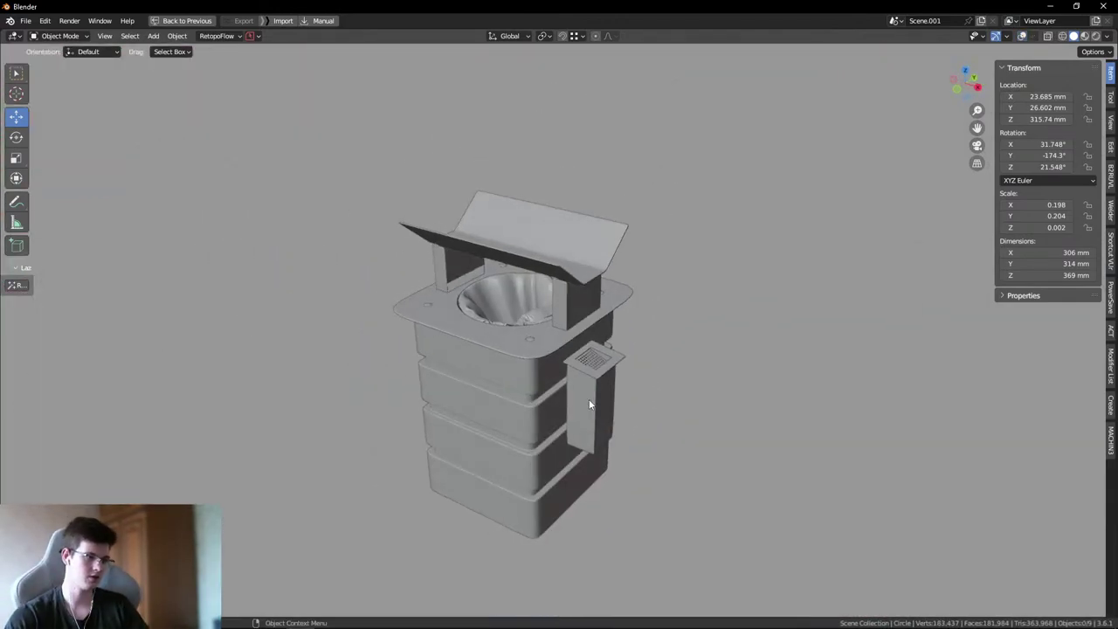
- Restore the full editor layout and clear the high-poly model from the scene
{"action": "key", "text": "ctrl+space"}
{"action": "key", "text": "ctrl+s"}
{"action": "left_click", "coordinate": [734, 297]}
{"action": "left_click", "coordinate": [739, 322]}
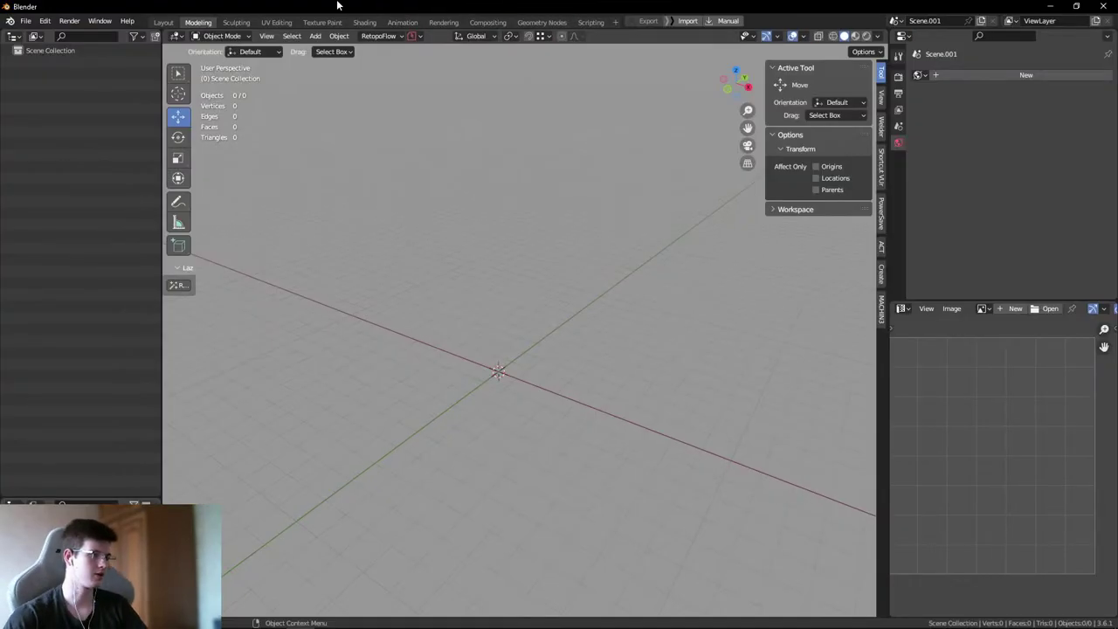
- Import fin.fbx from the desktop into the empty scene and deselect the imported objects
{"action": "double_click", "coordinate": [337, 5]}
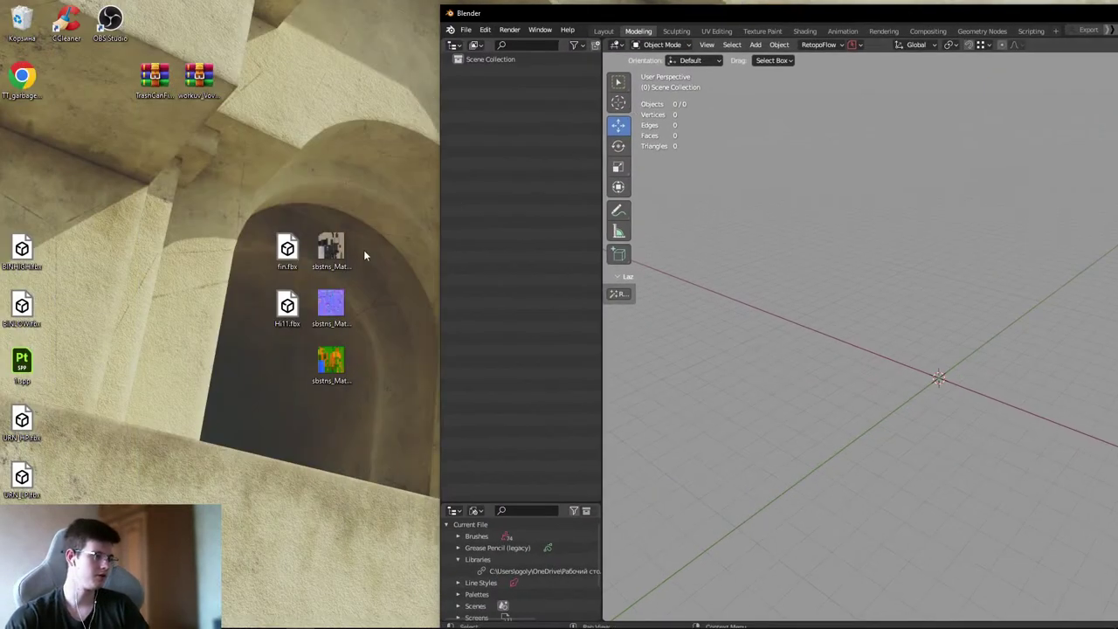
{"action": "mouse_move", "coordinate": [288, 251]}
{"action": "left_mouse_down"}
{"action": "mouse_move", "coordinate": [373, 217]}
{"action": "mouse_move", "coordinate": [463, 213]}
{"action": "mouse_move", "coordinate": [301, 245]}
{"action": "left_mouse_up"}
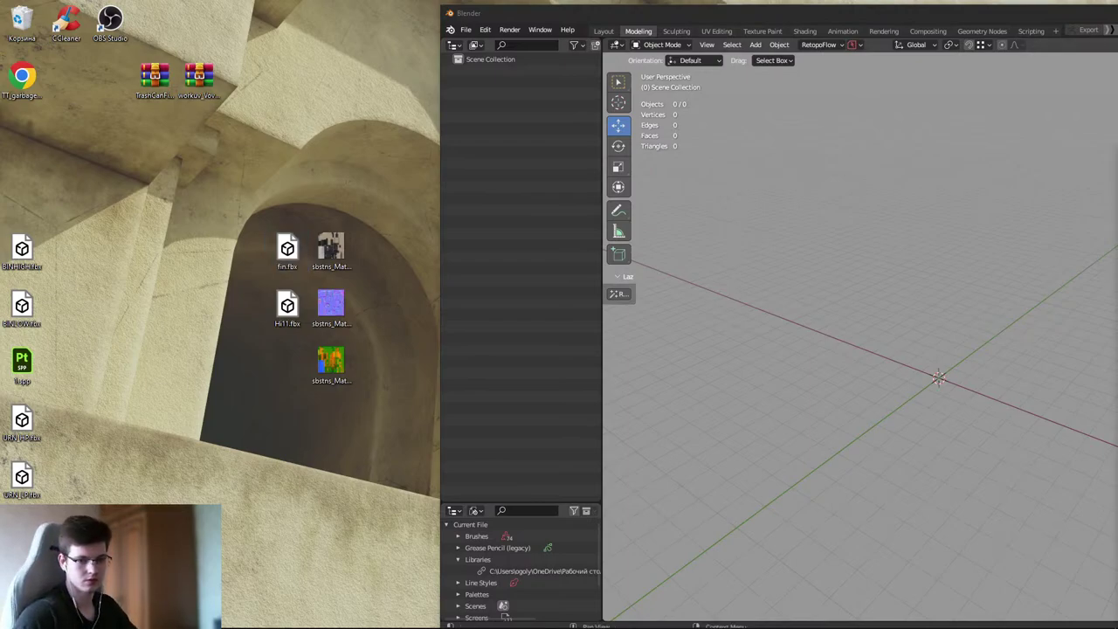
{"action": "left_click", "coordinate": [287, 249]}
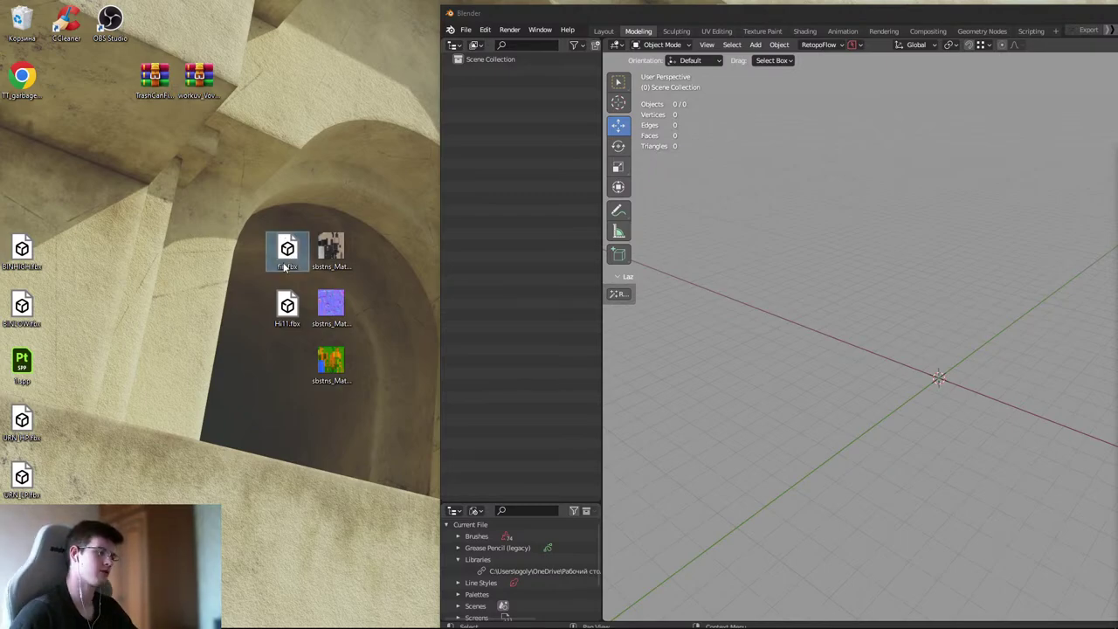
{"action": "left_click_drag", "start_coordinate": [286, 272], "coordinate": [713, 269]}
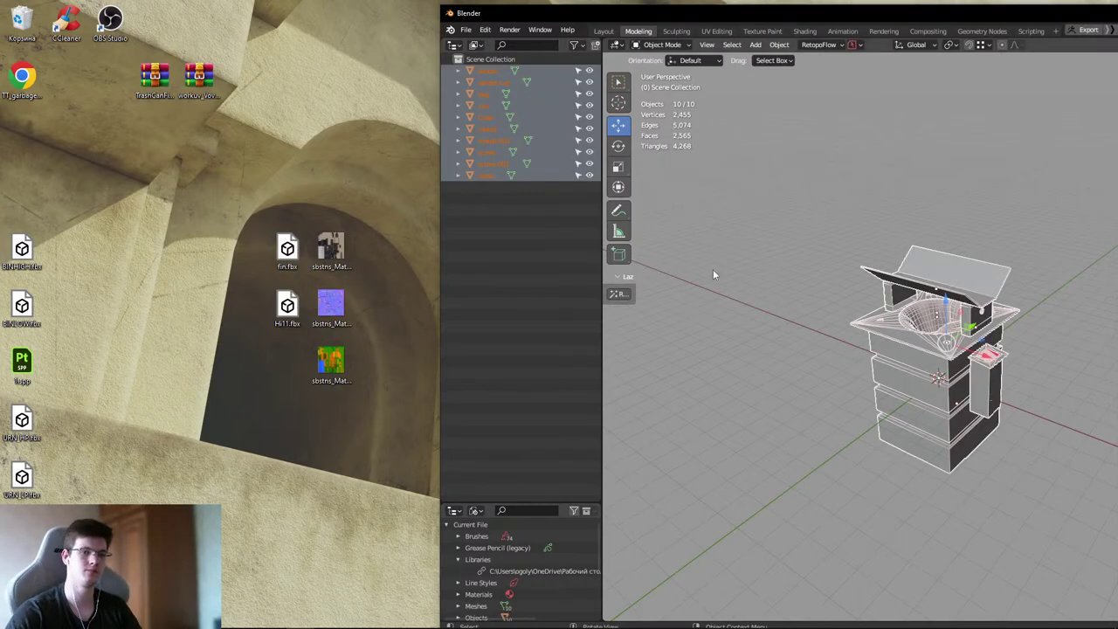
{"action": "double_click", "coordinate": [773, 11]}
{"action": "left_click", "coordinate": [526, 131]}
- Inspect the low-poly can and the ashpot cup's plate in perspective and from the front
{"action": "scroll", "coordinate": [495, 349], "scroll_direction": "up", "scroll_amount": 6}
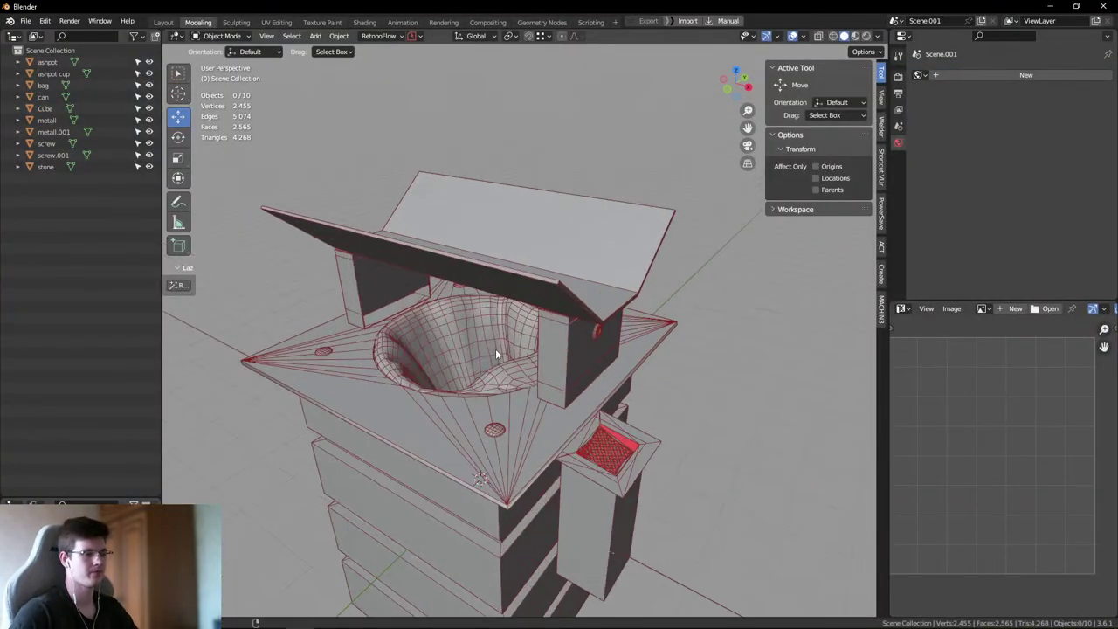
{"action": "scroll", "coordinate": [507, 358], "scroll_direction": "up", "scroll_amount": 8}
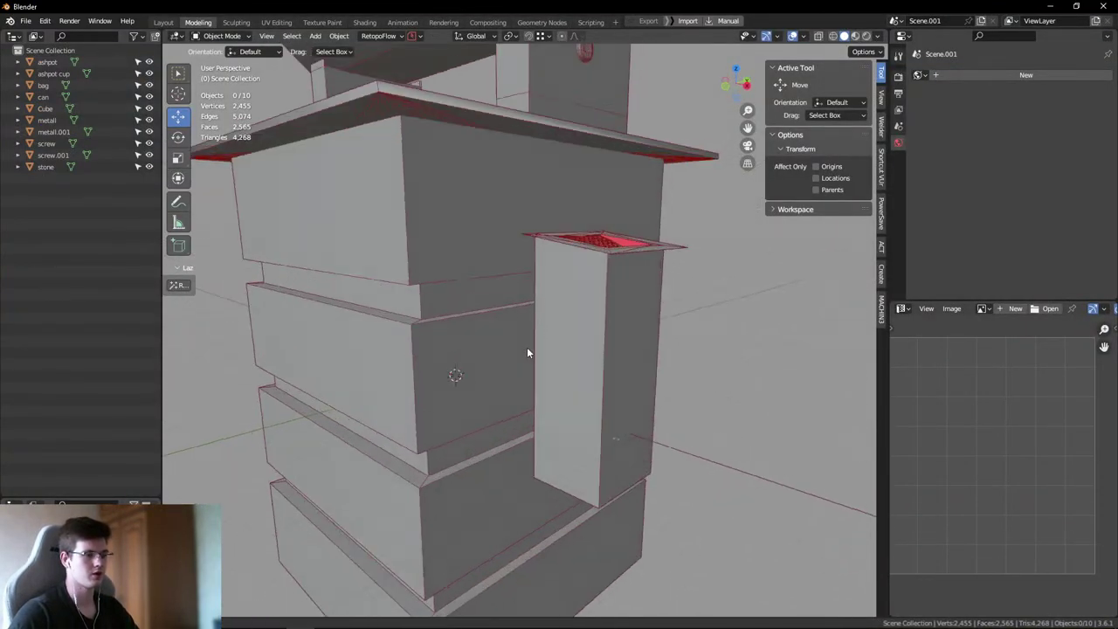
{"action": "scroll", "coordinate": [586, 270], "scroll_direction": "up", "scroll_amount": 8}
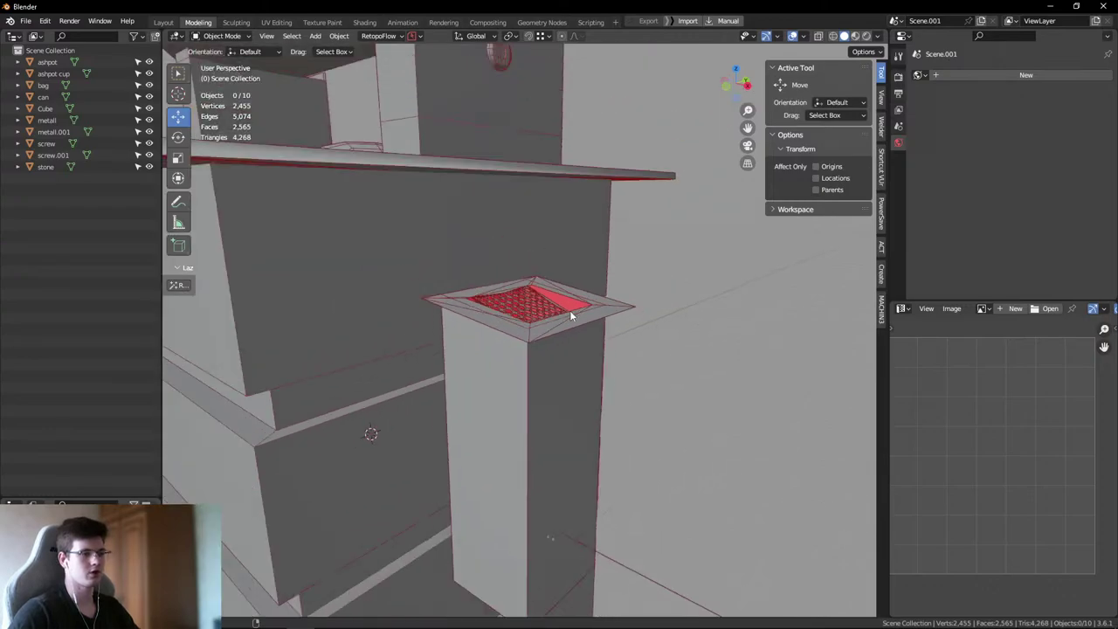
{"action": "key", "text": "KP_1"}
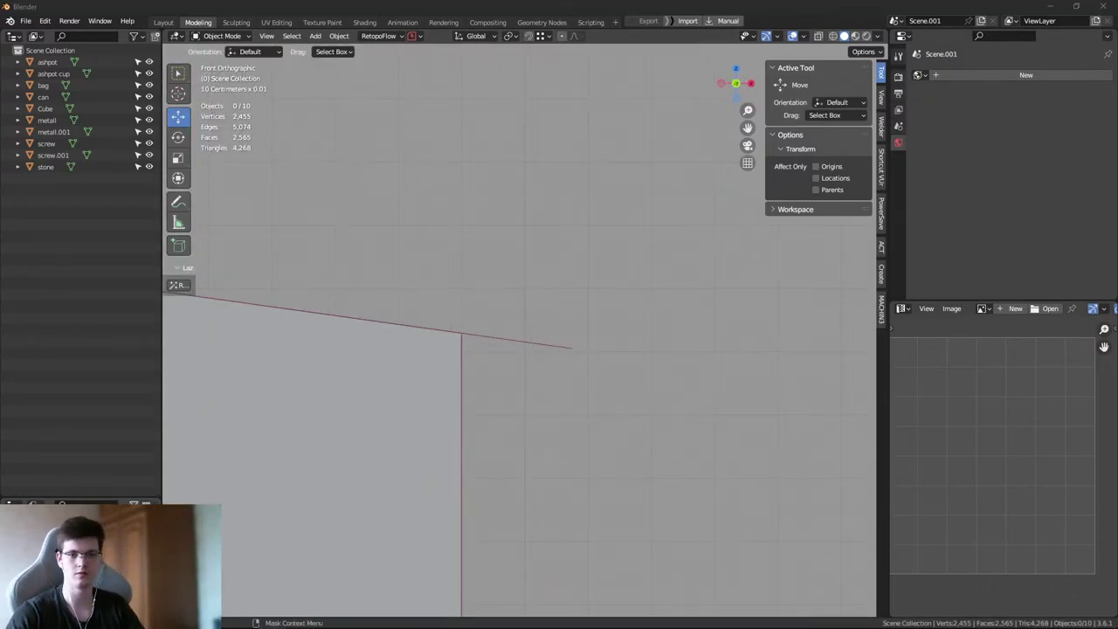
{"action": "left_click", "coordinate": [523, 336]}
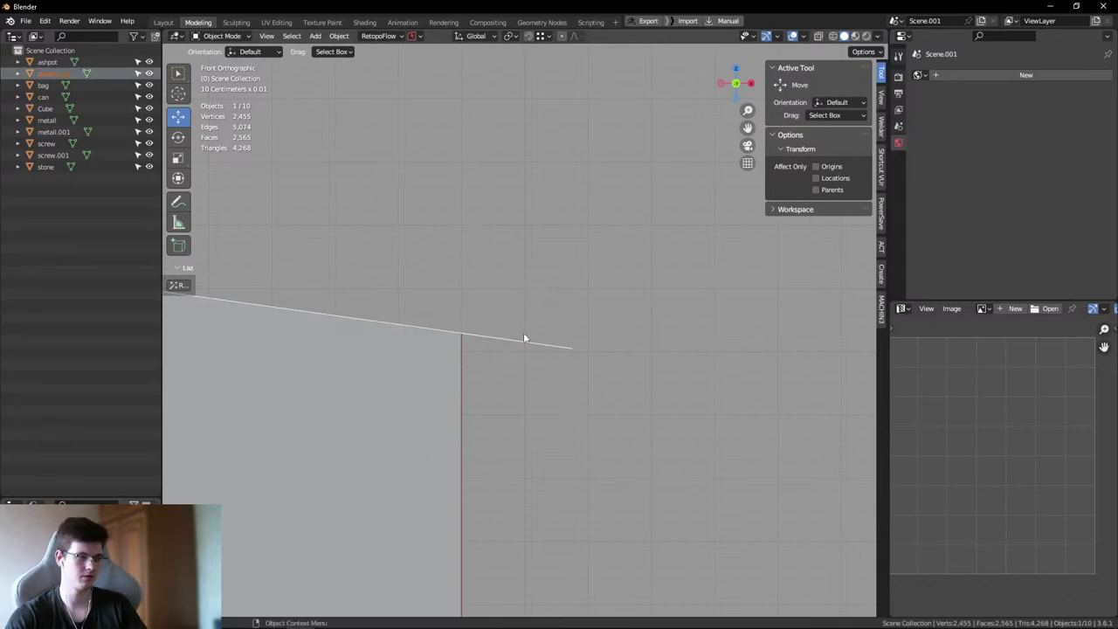
{"action": "left_click", "coordinate": [557, 407]}
{"action": "middle_click_drag", "start_coordinate": [556, 407], "coordinate": [548, 344]}
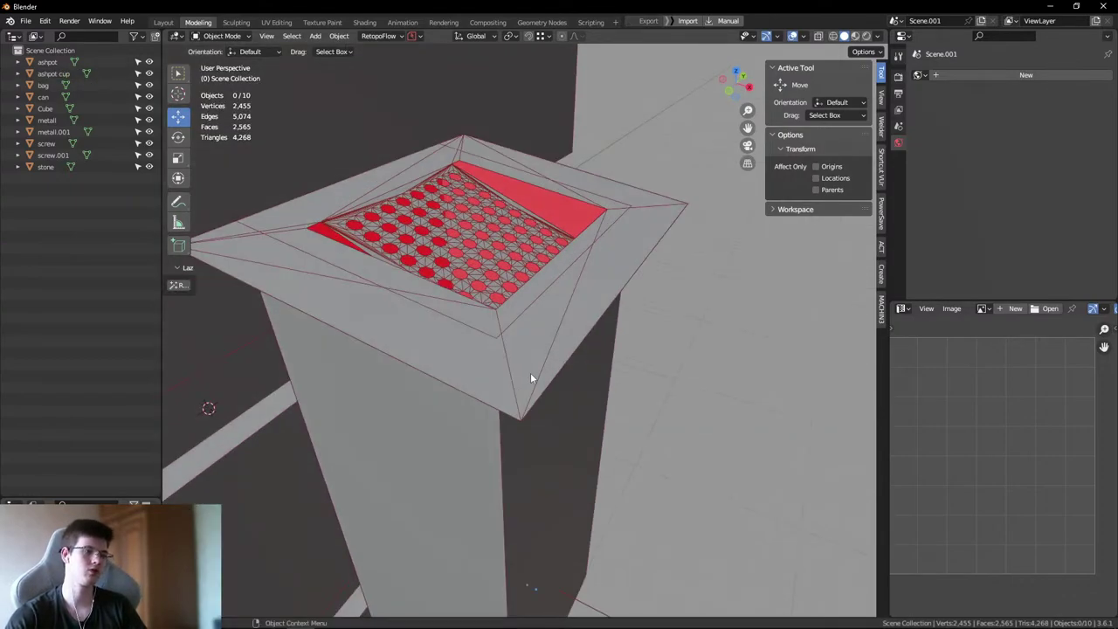
- Try moving the ashpot cup on top of the ashtray and cancel the move
{"action": "left_click", "coordinate": [671, 309]}
{"action": "left_click", "coordinate": [736, 256]}
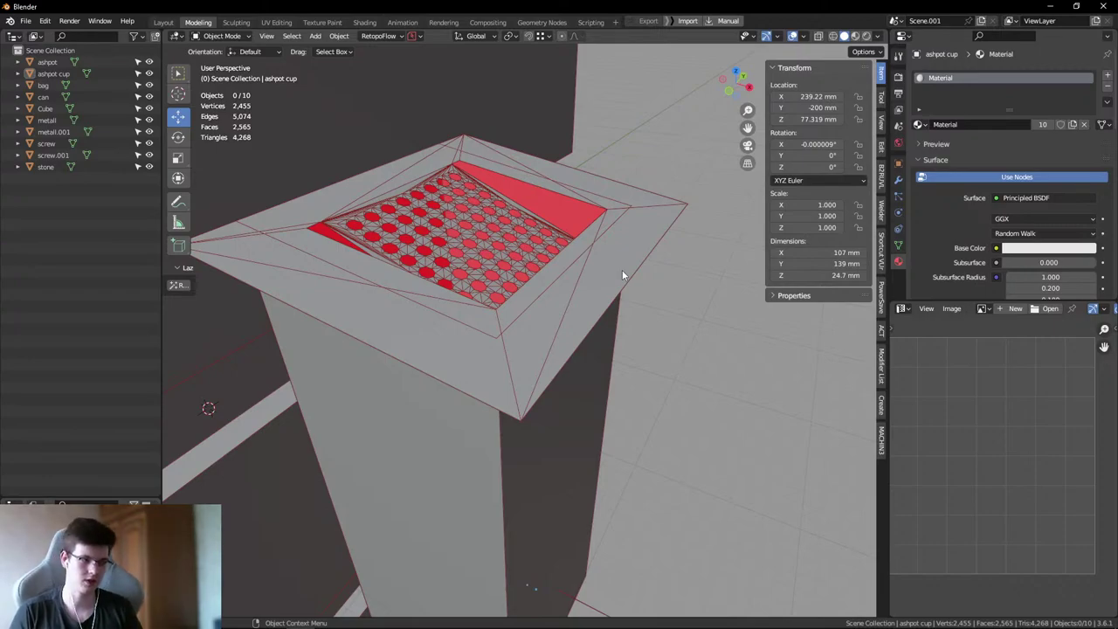
{"action": "middle_click_drag", "start_coordinate": [535, 291], "coordinate": [443, 294]}
{"action": "left_click", "coordinate": [466, 349]}
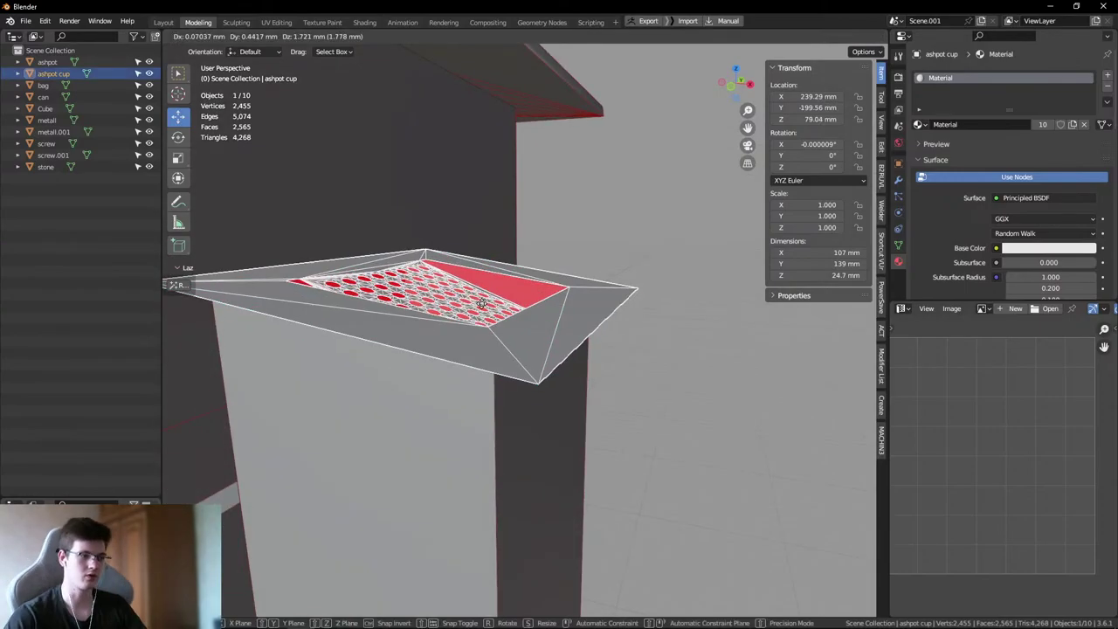
{"action": "left_click", "coordinate": [687, 404]}
{"action": "middle_click_drag", "start_coordinate": [687, 405], "coordinate": [579, 403]}
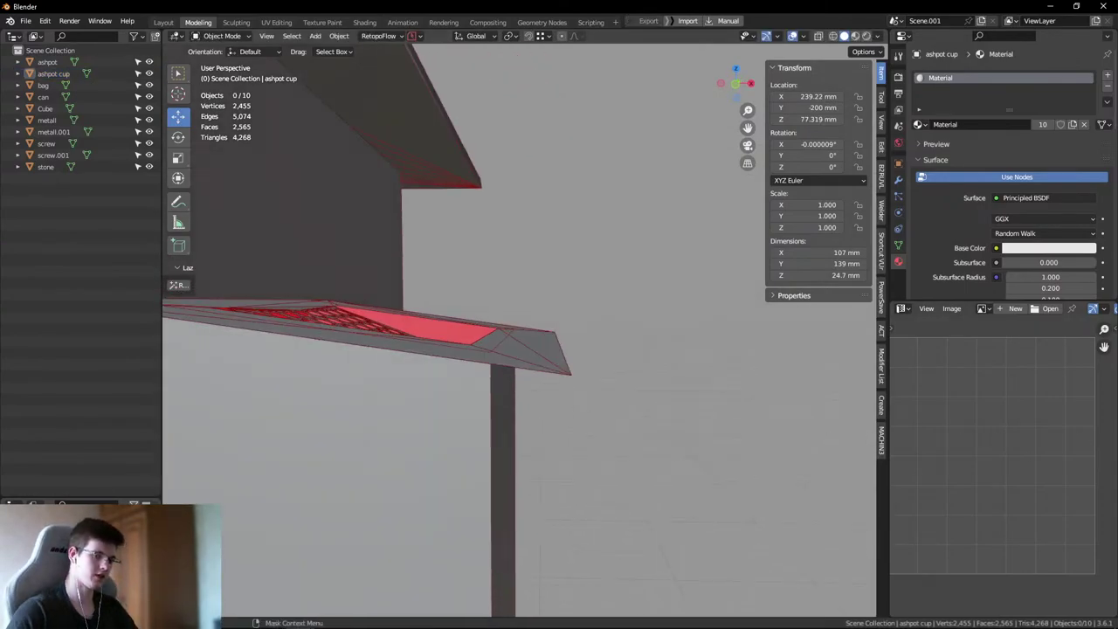
- Compare the ashpot cup's sloped plate in the front view with the ashtray in the reference photo
{"action": "key", "text": "alt+Tab"}
{"action": "scroll", "coordinate": [743, 362], "scroll_direction": "down", "scroll_amount": 5}
{"action": "scroll", "coordinate": [916, 381], "scroll_direction": "up", "scroll_amount": 5}
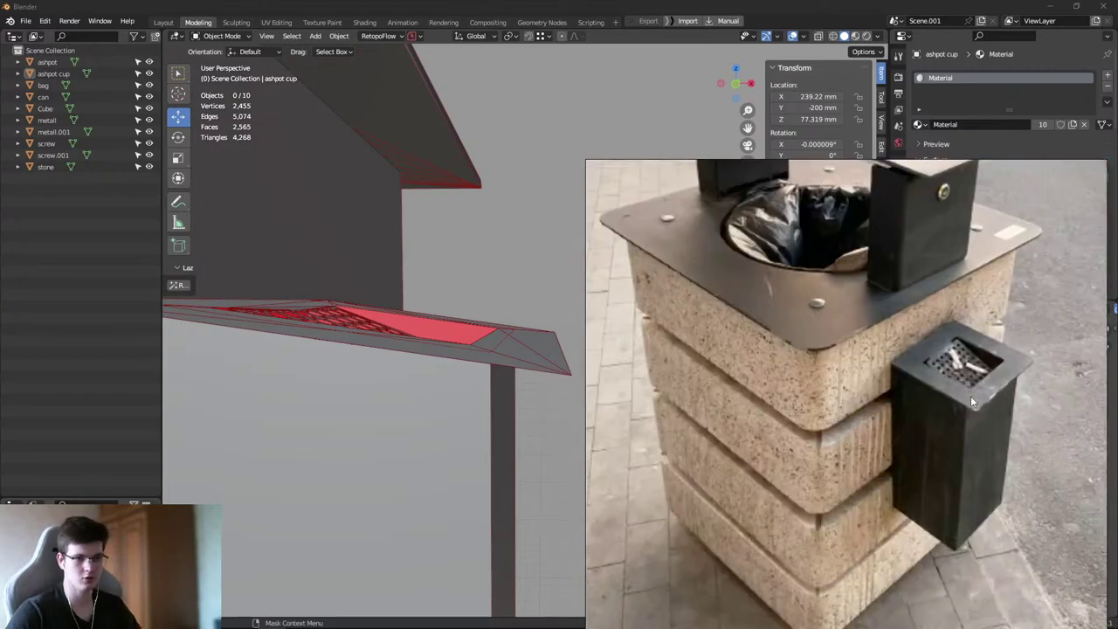
{"action": "scroll", "coordinate": [970, 396], "scroll_direction": "up", "scroll_amount": 3}
{"action": "key", "text": "alt+Tab"}
{"action": "key", "text": "KP_1"}
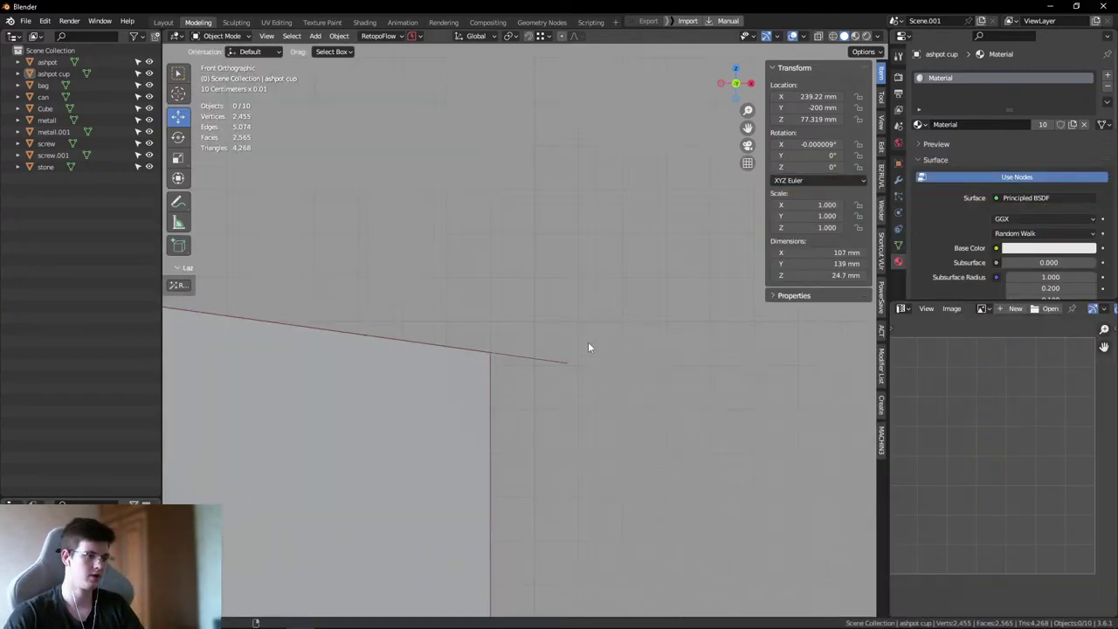
{"action": "middle_click_drag", "start_coordinate": [552, 367], "coordinate": [468, 278]}
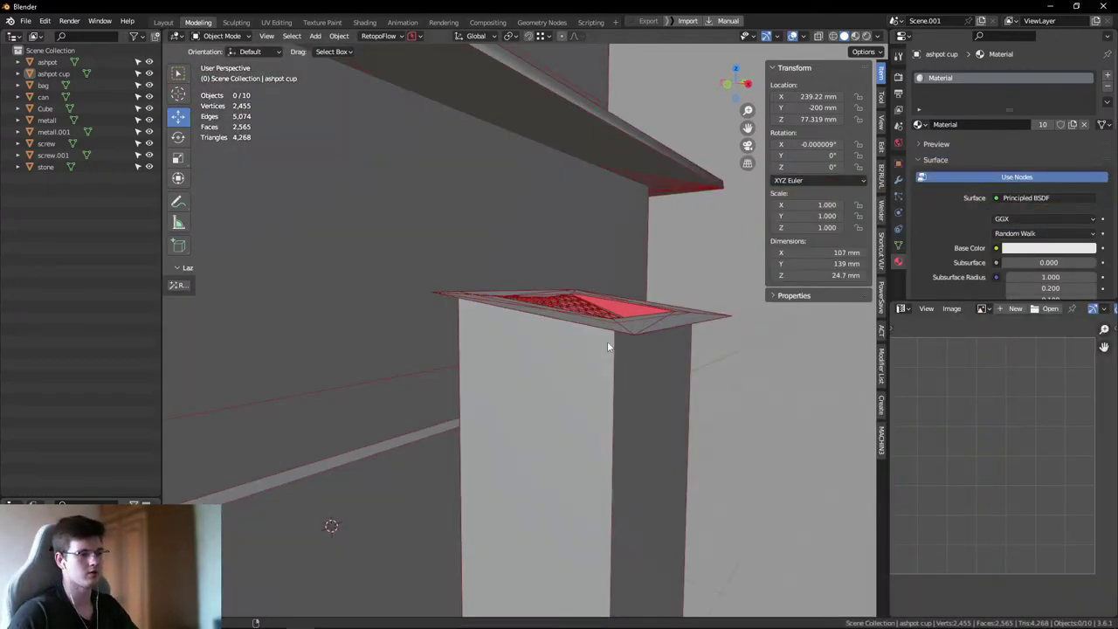
- Examine the low-poly can's overall shape and the corners and grooves of its stone body in wireframe
{"action": "middle_click_drag", "start_coordinate": [608, 347], "coordinate": [455, 266]}
{"action": "middle_click_drag", "start_coordinate": [692, 251], "coordinate": [413, 320]}
{"action": "middle_click_drag", "start_coordinate": [643, 367], "coordinate": [526, 342]}
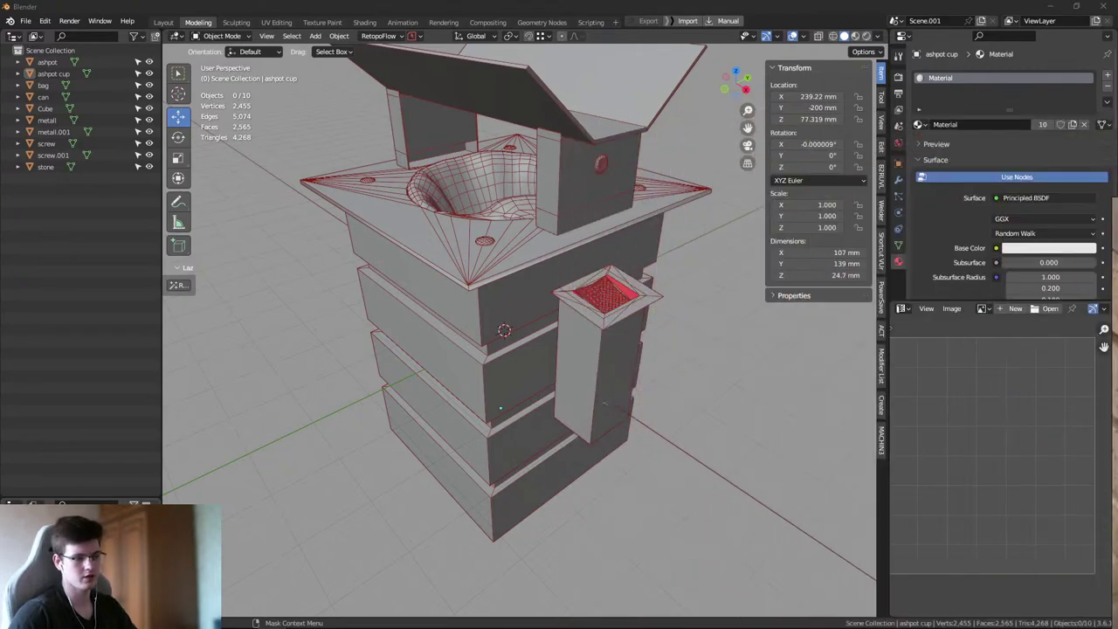
{"action": "middle_click_drag", "start_coordinate": [639, 421], "coordinate": [477, 359]}
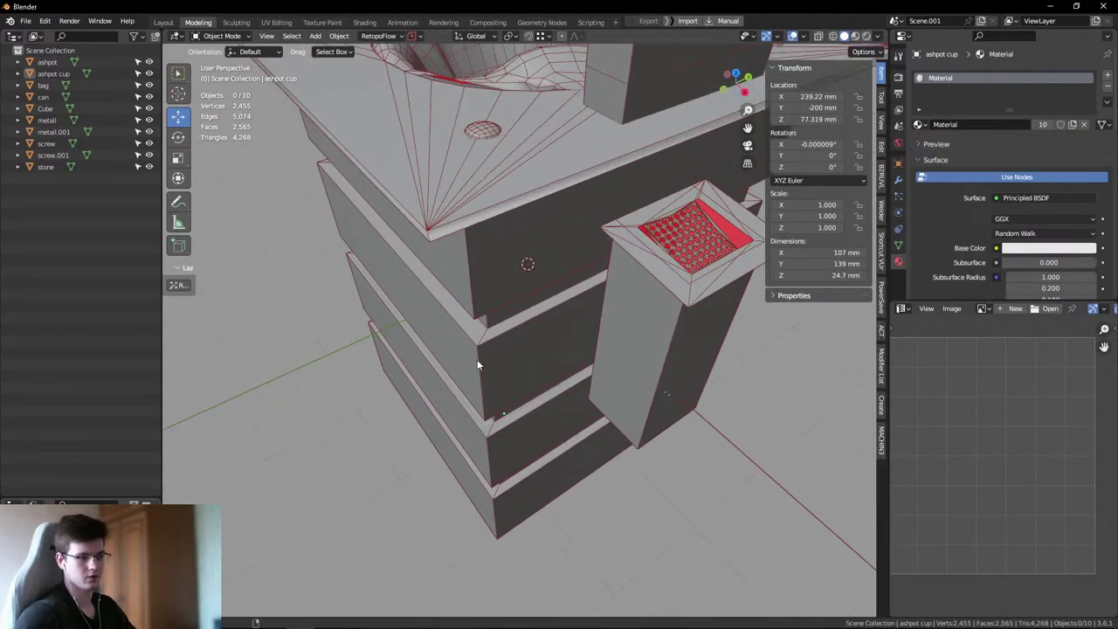
{"action": "scroll", "coordinate": [477, 359], "scroll_direction": "up", "scroll_amount": 3}
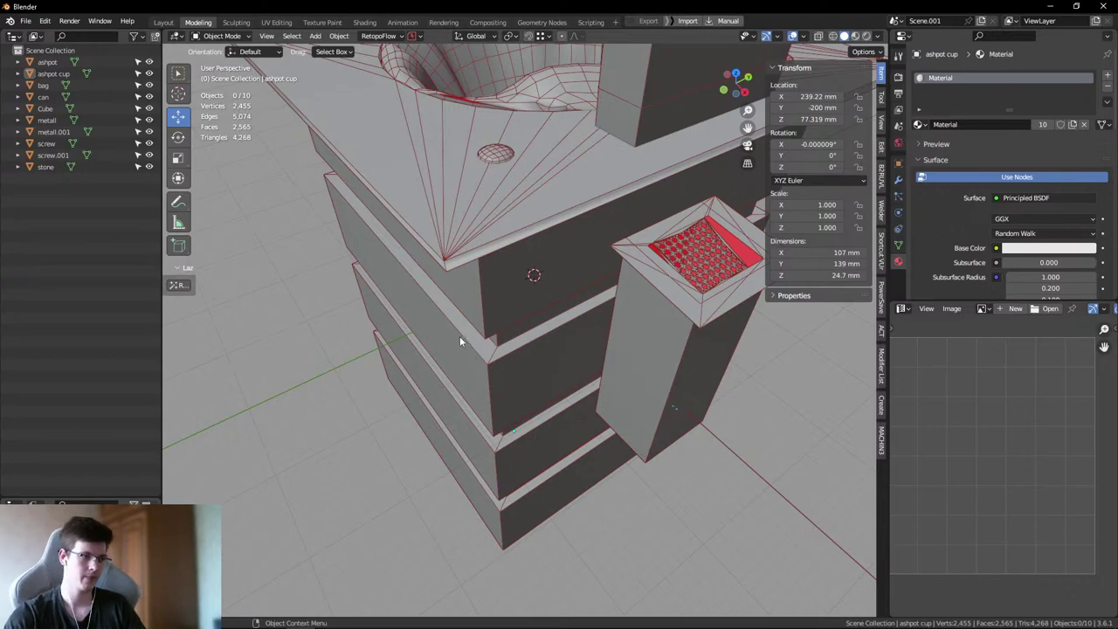
{"action": "key", "text": "w"}
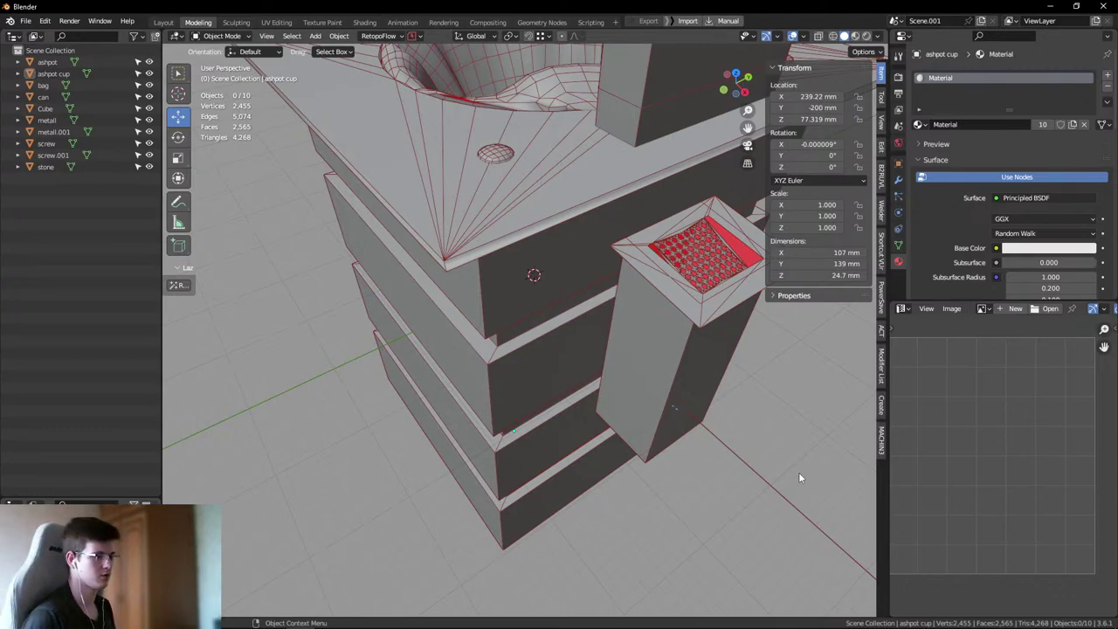
{"action": "scroll", "coordinate": [469, 422], "scroll_direction": "up", "scroll_amount": 4}
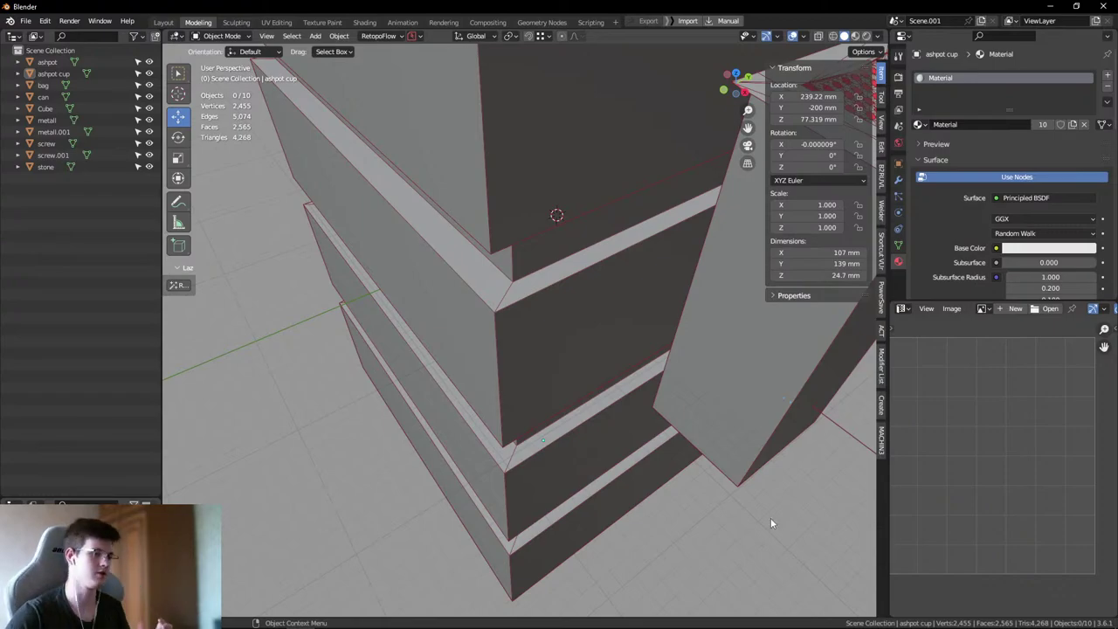
- Import the high-poly model Hi11.fbx from the desktop into the low-poly can's scene
{"action": "scroll", "coordinate": [419, 378], "scroll_direction": "down", "scroll_amount": 4}
{"action": "key", "text": "super+Down"}
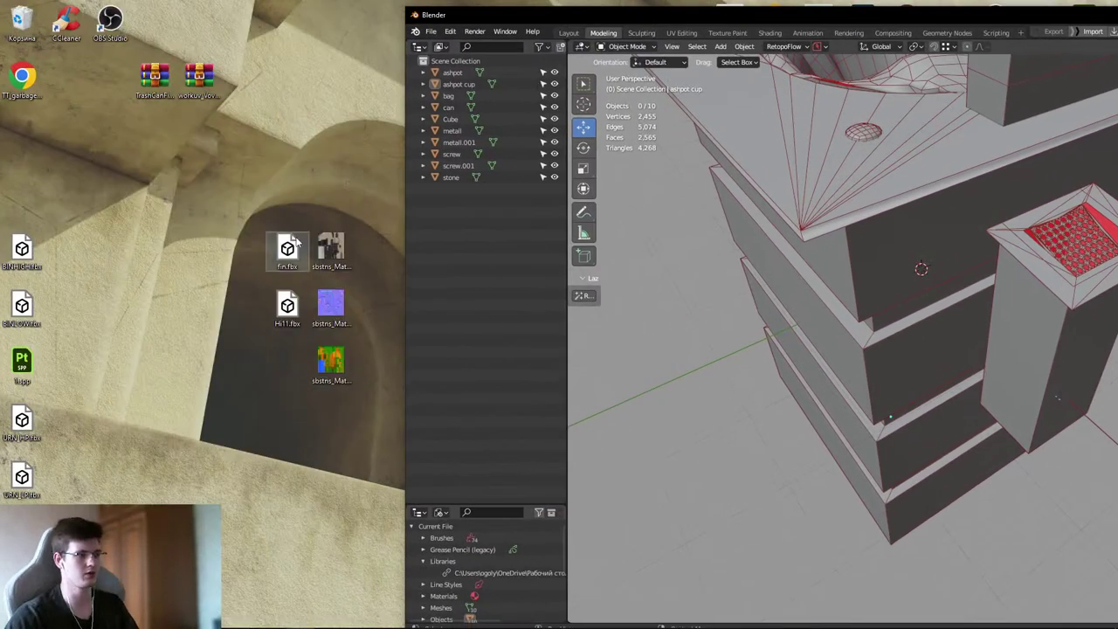
{"action": "left_click", "coordinate": [295, 325]}
{"action": "left_click_drag", "start_coordinate": [296, 325], "coordinate": [625, 377]}
{"action": "key", "text": "super+Up"}
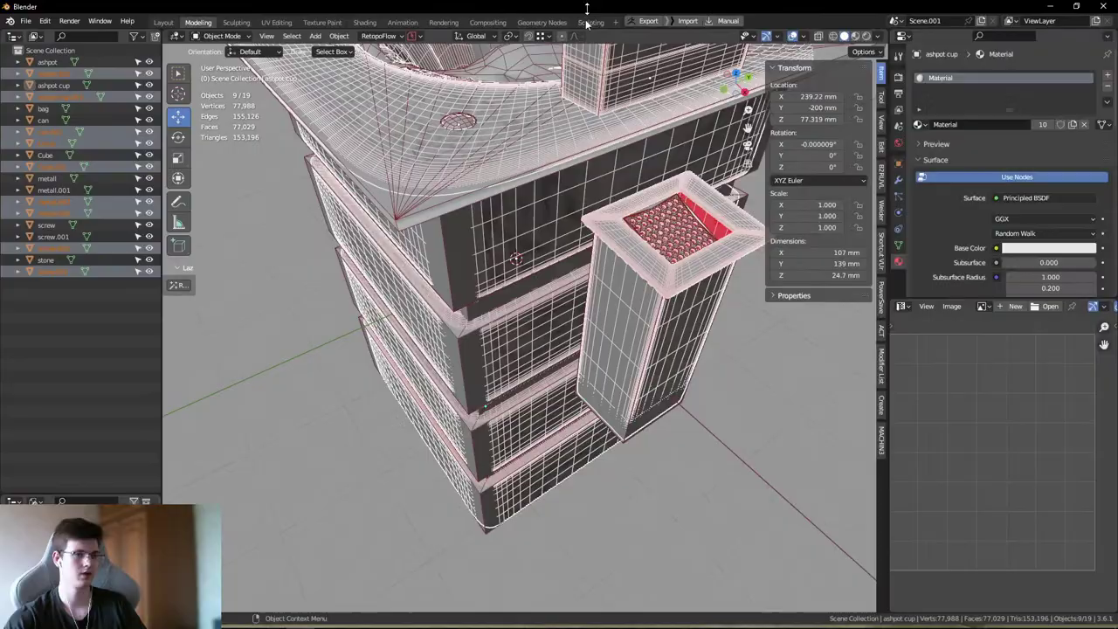
- Move all the imported high-poly objects into a new collection named 1 and clear the selection
{"action": "middle_click_drag", "start_coordinate": [500, 343], "coordinate": [487, 311]}
{"action": "key", "text": "m"}
{"action": "left_click", "coordinate": [487, 311]}
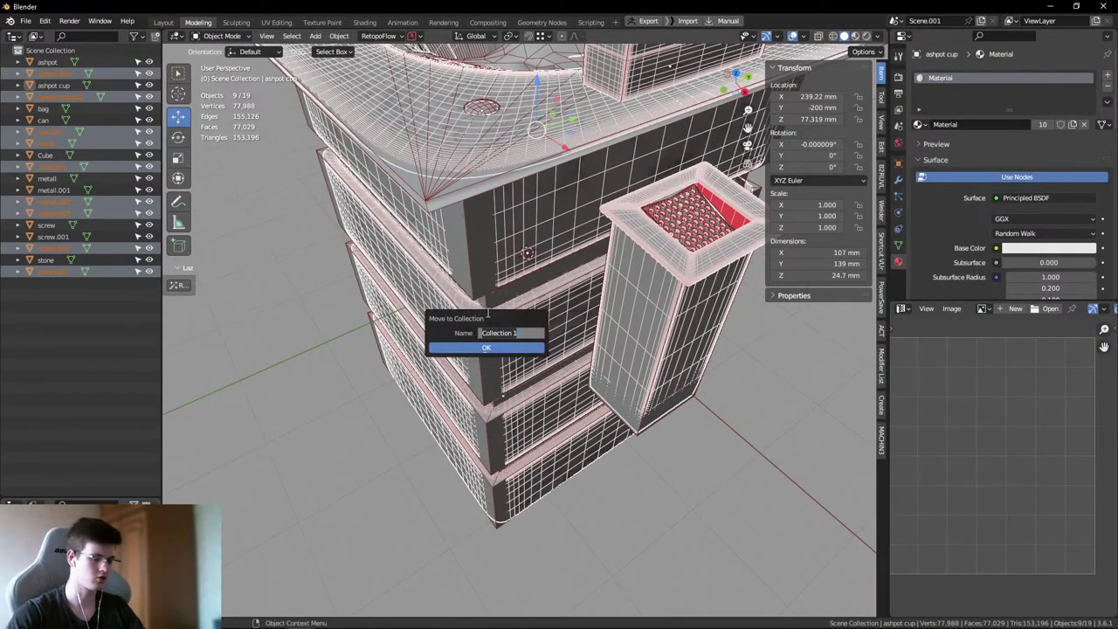
{"action": "type", "text": "1"}
{"action": "key", "text": "Return"}
{"action": "left_click", "coordinate": [30, 62]}
{"action": "left_click", "coordinate": [310, 220]}
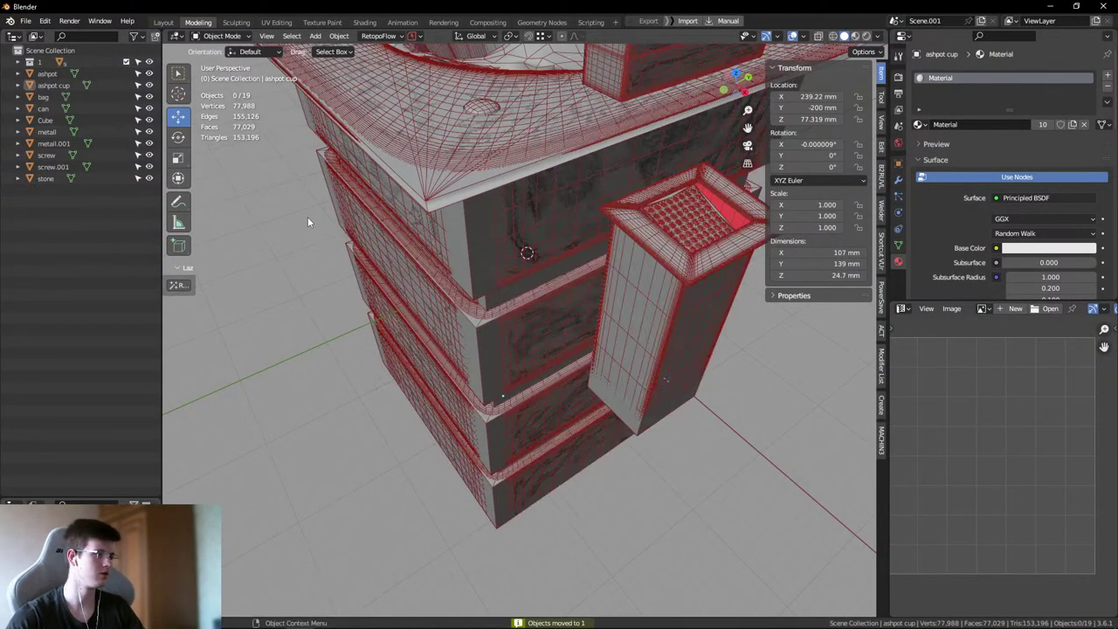
- Set the viewport shading colour to Single and display the top plate's corner from above as X-ray wireframe in an enlarged viewport
{"action": "left_click", "coordinate": [876, 41]}
{"action": "left_click", "coordinate": [838, 192]}
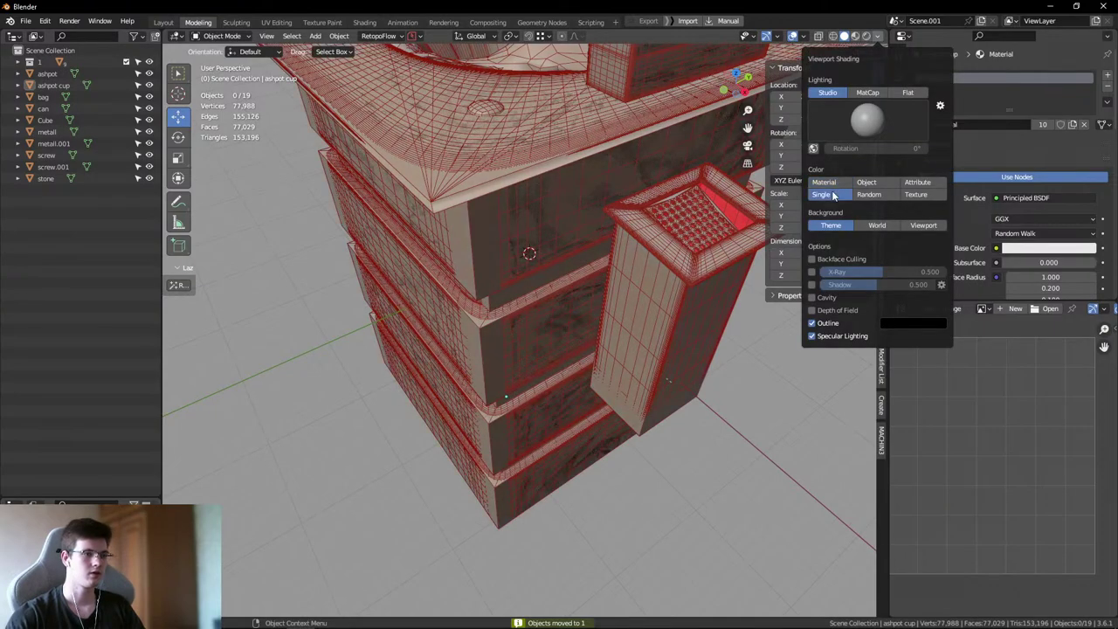
{"action": "key", "text": "ctrl+space"}
{"action": "key", "text": "shift+alt+z"}
{"action": "middle_click_drag", "start_coordinate": [527, 333], "coordinate": [554, 320]}
{"action": "key", "text": "shift+alt+z"}
{"action": "key", "text": "alt+z"}
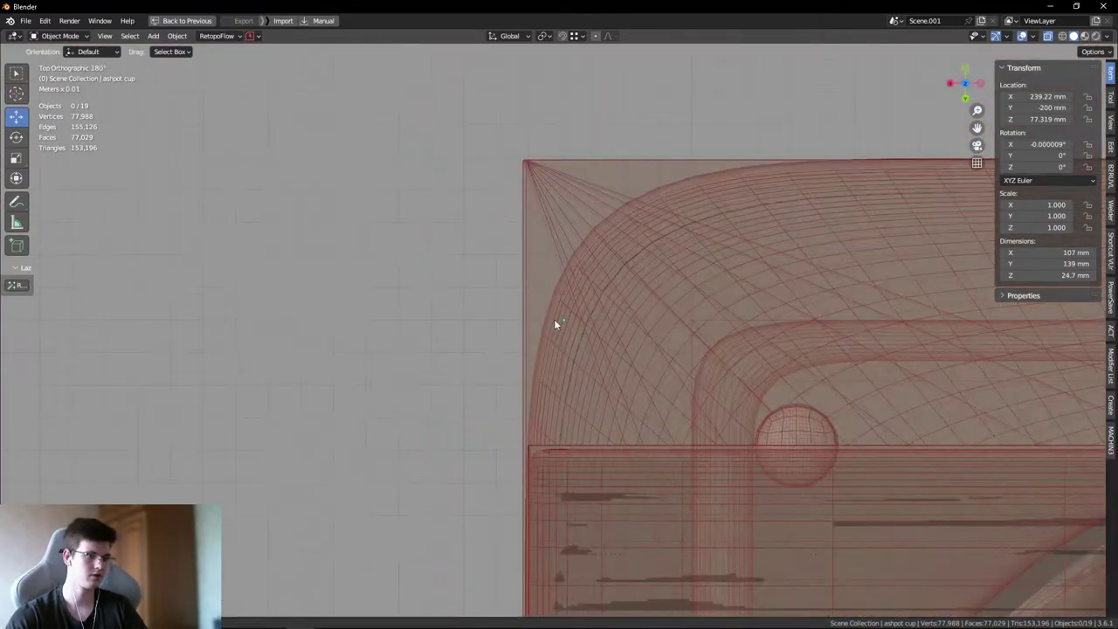
- Compare the low-poly plate's sharp corner with the high-poly plate's rounded corner in the top view
{"action": "left_click", "coordinate": [351, 197]}
{"action": "left_click", "coordinate": [542, 181]}
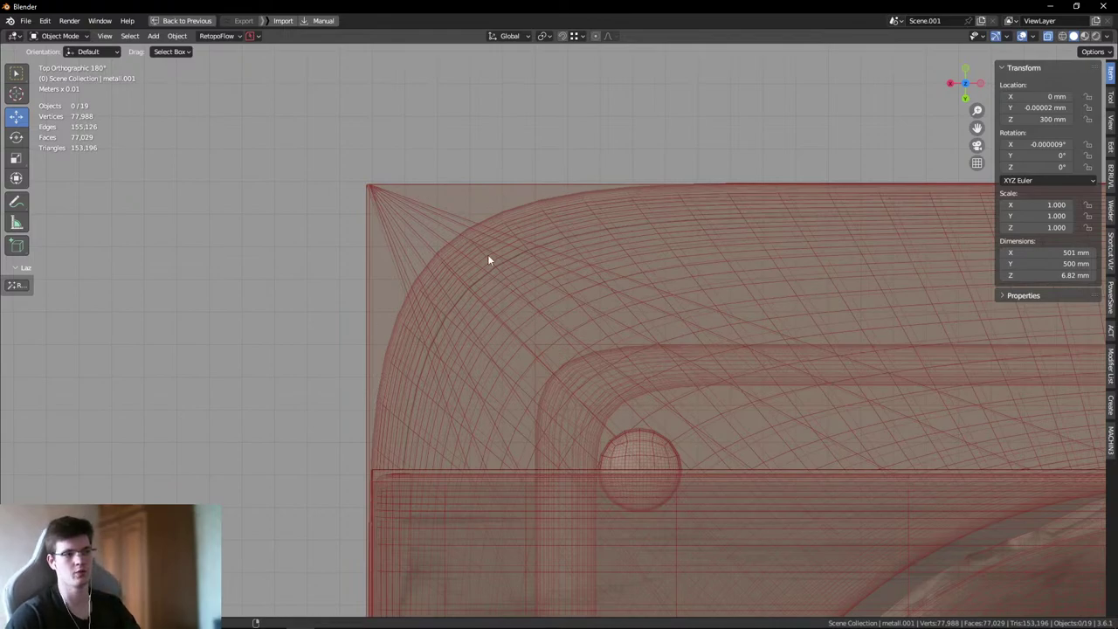
{"action": "scroll", "coordinate": [488, 260], "scroll_direction": "up", "scroll_amount": 2}
{"action": "left_click_drag", "start_coordinate": [315, 107], "coordinate": [416, 140]}
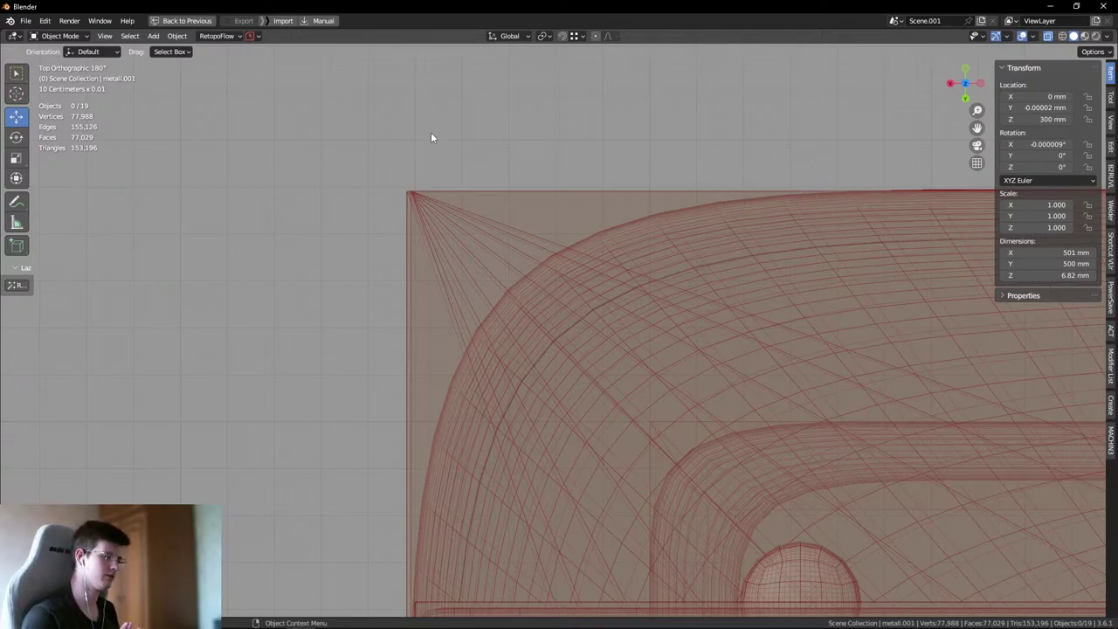
{"action": "scroll", "coordinate": [463, 149], "scroll_direction": "down", "scroll_amount": 3}
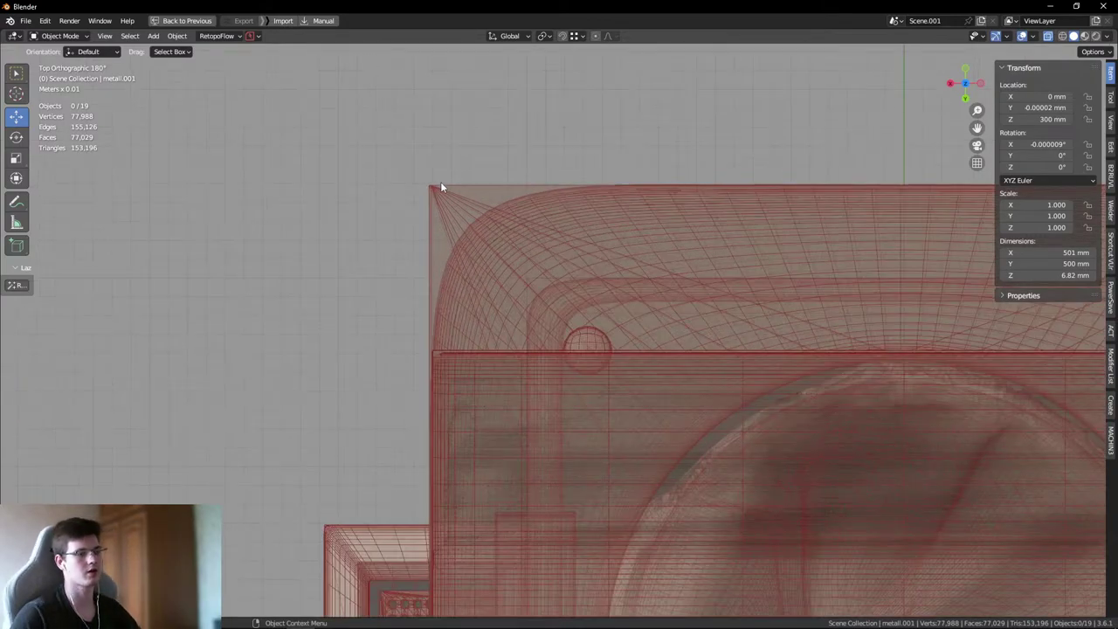
- Inspect the ashpot body's upper corner beneath the cup plate in solid view with overlays and X-ray off
{"action": "key", "text": "shift+alt+z"}
{"action": "middle_click_drag", "start_coordinate": [429, 195], "coordinate": [564, 128]}
{"action": "key", "text": "alt+z"}
{"action": "middle_click_drag", "start_coordinate": [604, 229], "coordinate": [546, 255]}
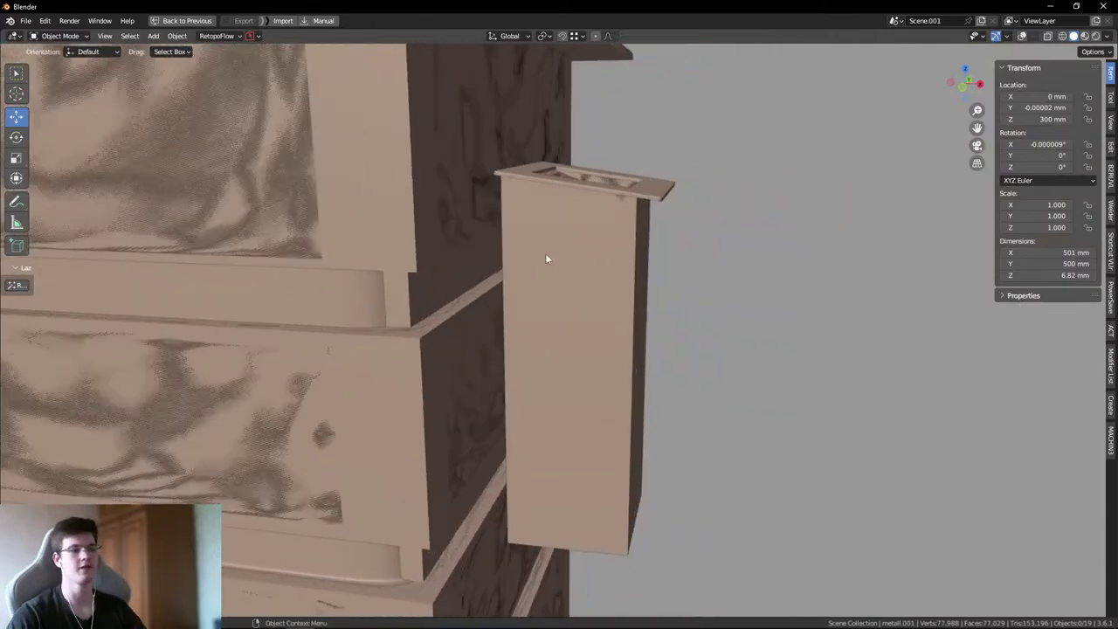
{"action": "scroll", "coordinate": [546, 254], "scroll_direction": "up", "scroll_amount": 3}
{"action": "left_click", "coordinate": [608, 273]}
{"action": "key", "text": "g"}
{"action": "left_click", "coordinate": [626, 306]}
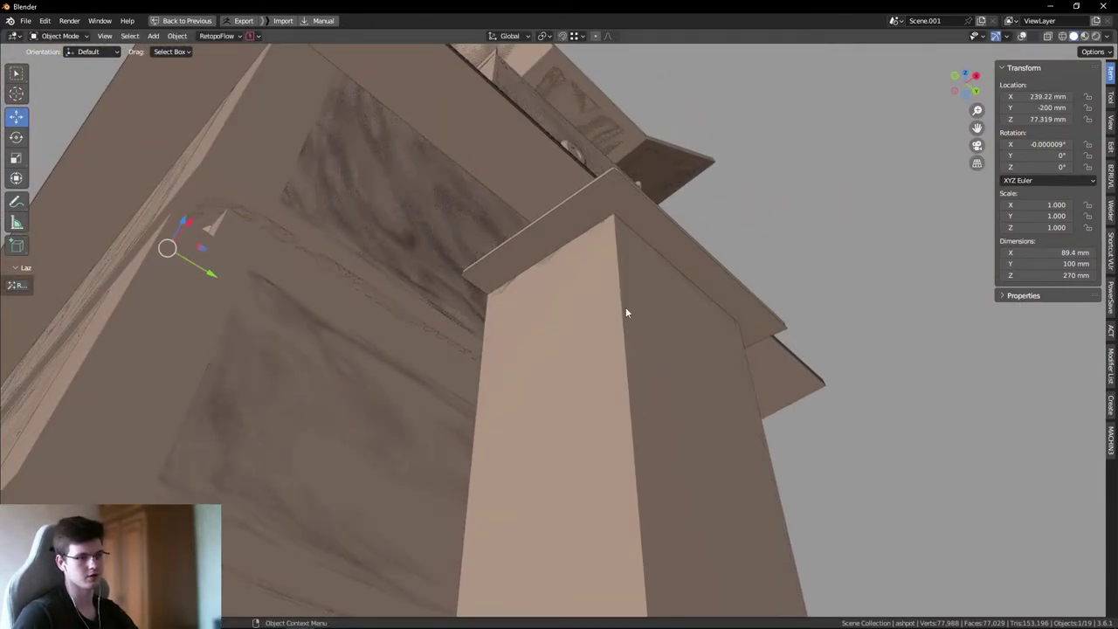
{"action": "scroll", "coordinate": [603, 208], "scroll_direction": "up", "scroll_amount": 2}
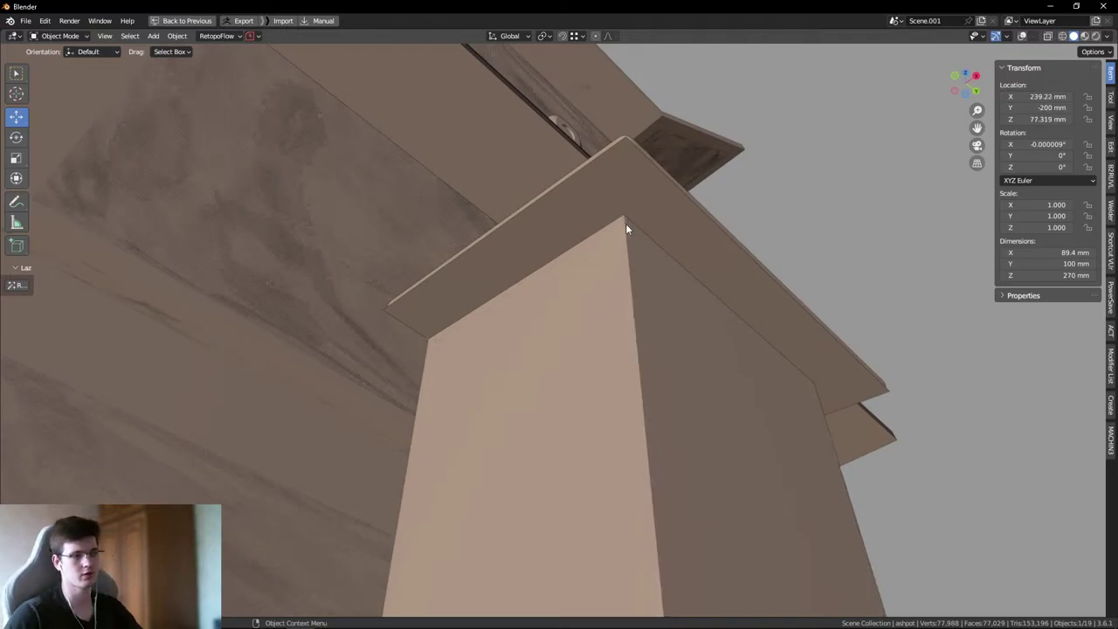
- Examine the overlapping high-poly and low-poly wireframes along the ashpot body's vertical edges
{"action": "key", "text": "shift+alt+z"}
{"action": "middle_click_drag", "start_coordinate": [625, 229], "coordinate": [609, 298]}
{"action": "middle_click_drag", "start_coordinate": [646, 341], "coordinate": [576, 280]}
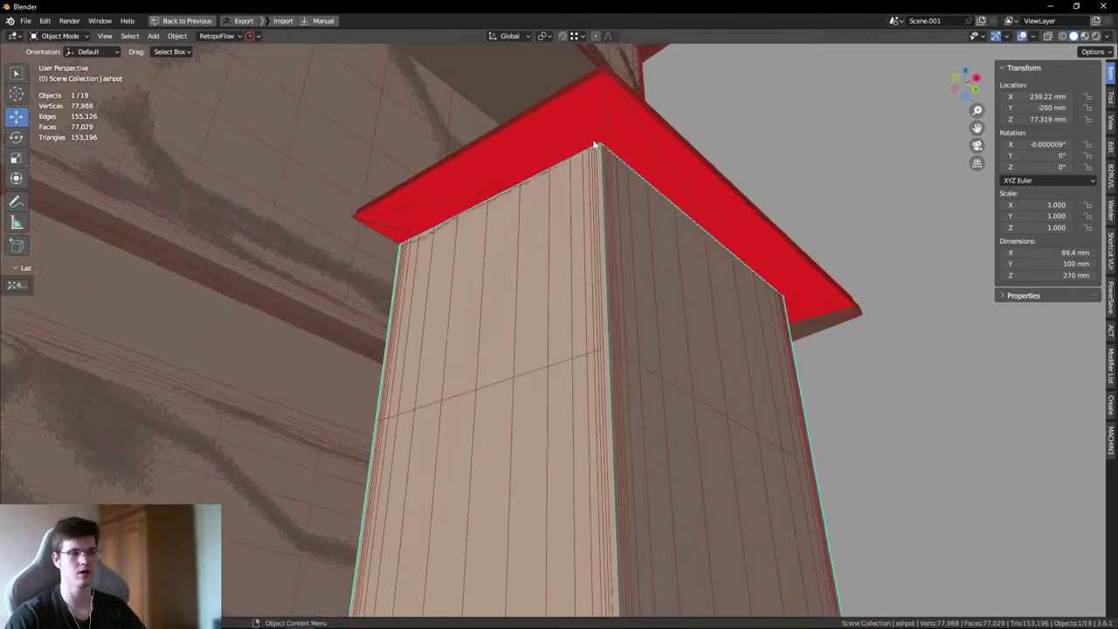
{"action": "scroll", "coordinate": [530, 250], "scroll_direction": "down", "scroll_amount": 4}
{"action": "middle_click_drag", "start_coordinate": [530, 251], "coordinate": [516, 309]}
{"action": "scroll", "coordinate": [604, 352], "scroll_direction": "up", "scroll_amount": 5}
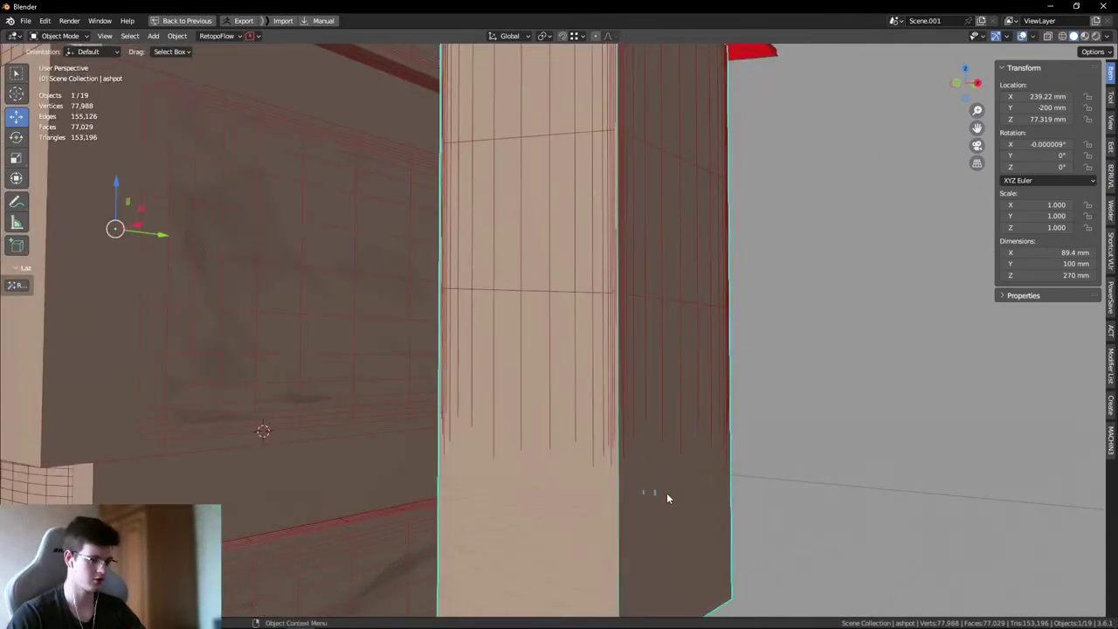
- Compare the ashpot's low-poly and high-poly corners from below in the X-ray orthographic view
{"action": "middle_click_drag", "start_coordinate": [634, 501], "coordinate": [478, 224]}
{"action": "scroll", "coordinate": [478, 224], "scroll_direction": "up", "scroll_amount": 5}
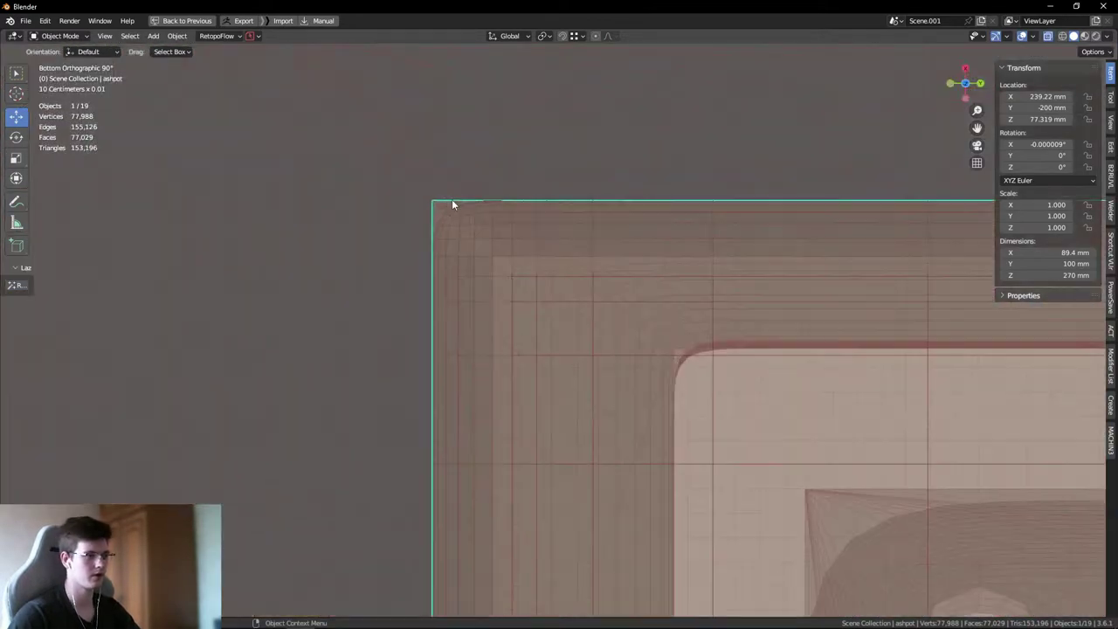
{"action": "scroll", "coordinate": [434, 253], "scroll_direction": "up", "scroll_amount": 2}
{"action": "middle_click_drag", "start_coordinate": [435, 253], "coordinate": [544, 349]}
{"action": "scroll", "coordinate": [537, 326], "scroll_direction": "down", "scroll_amount": 5}
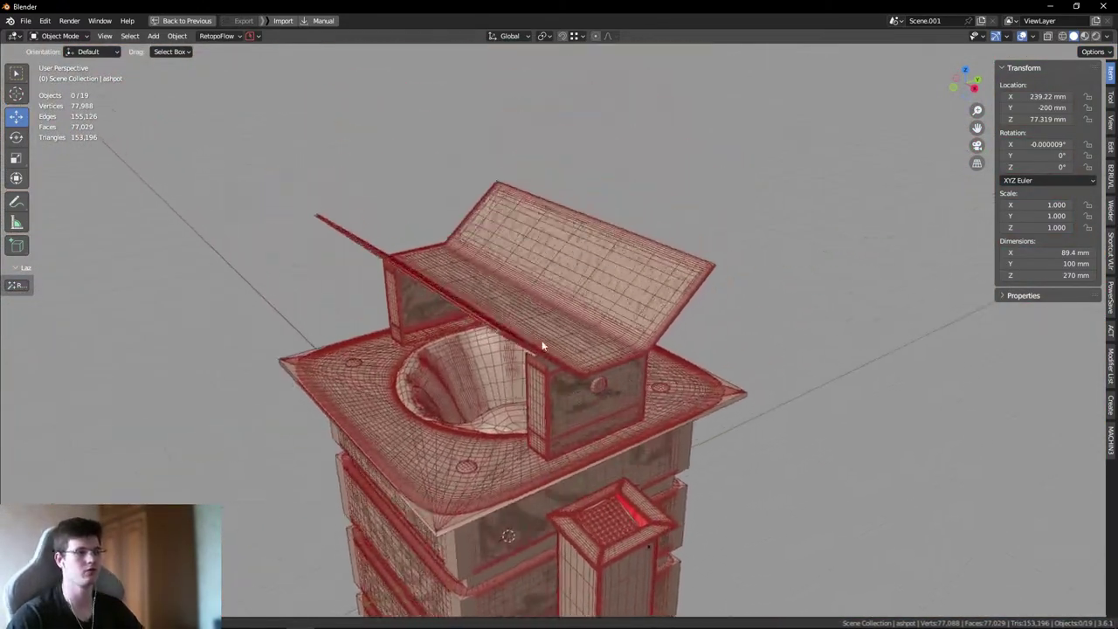
- Hide all the low-poly objects from ashpot to stone, keeping the high-poly collection 1 visible
{"action": "scroll", "coordinate": [562, 426], "scroll_direction": "up", "scroll_amount": 6}
{"action": "middle_click_drag", "start_coordinate": [586, 394], "coordinate": [545, 382]}
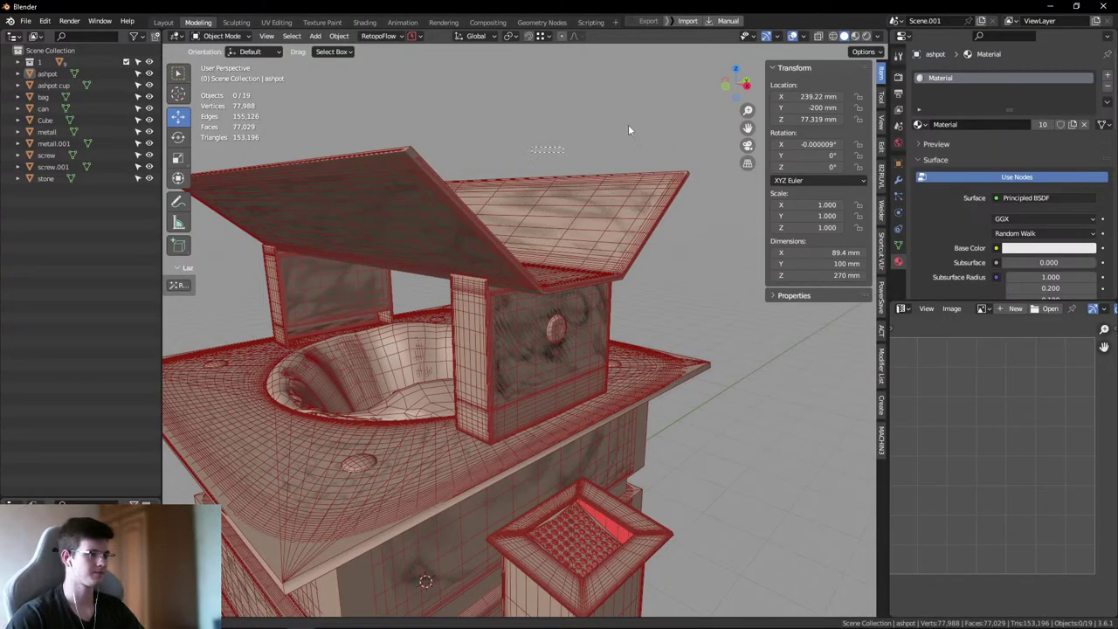
{"action": "left_click", "coordinate": [126, 61]}
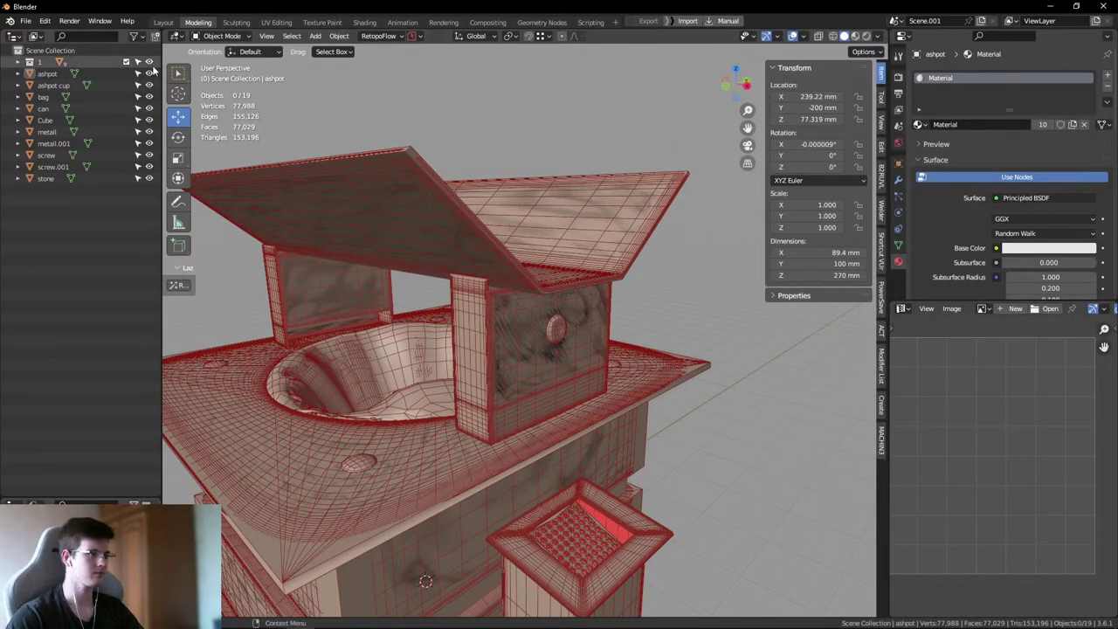
{"action": "middle_click_drag", "start_coordinate": [575, 122], "coordinate": [269, 116]}
{"action": "left_click", "coordinate": [125, 61]}
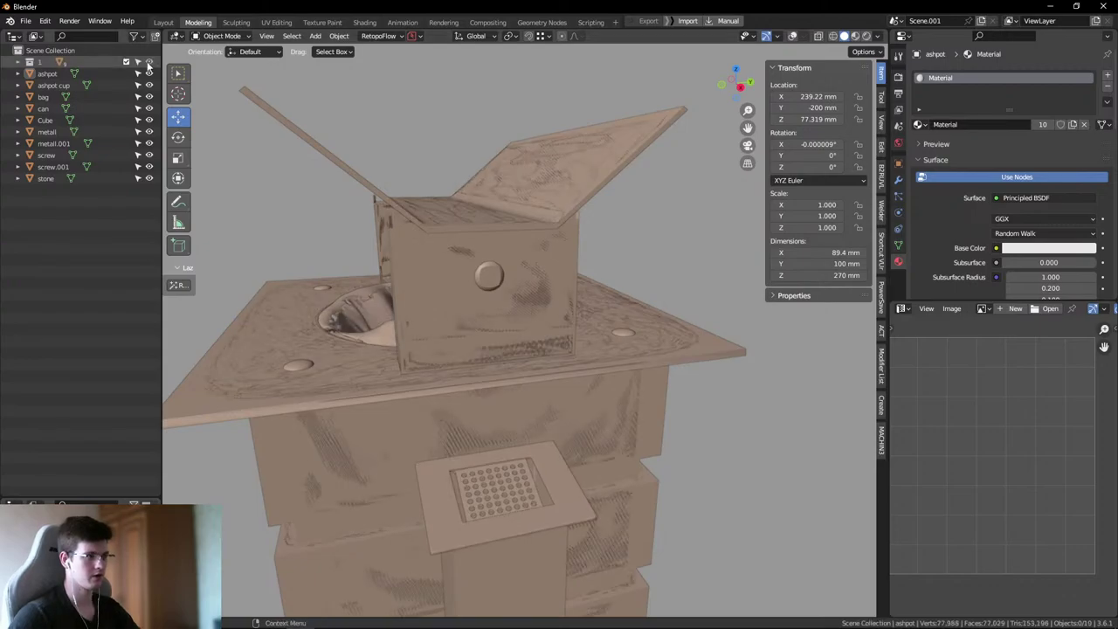
{"action": "left_click_drag", "start_coordinate": [149, 74], "coordinate": [153, 178]}
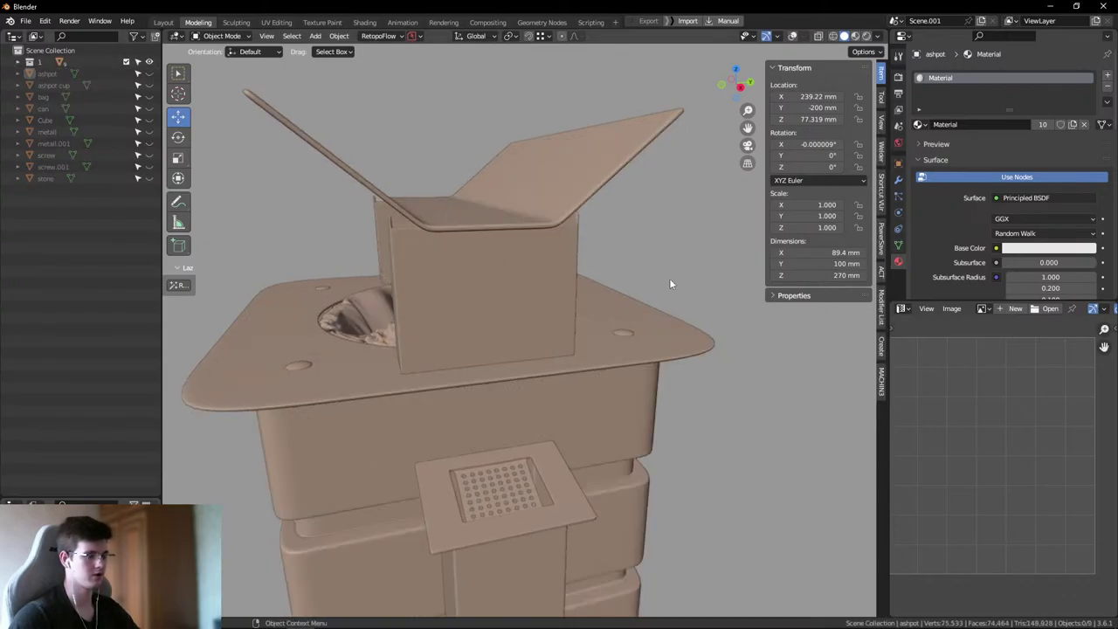
- Inspect the high-poly roof support's side face where the low-poly model has a screw
{"action": "middle_click_drag", "start_coordinate": [669, 278], "coordinate": [667, 242]}
{"action": "scroll", "coordinate": [667, 242], "scroll_direction": "up", "scroll_amount": 5}
{"action": "middle_click_drag", "start_coordinate": [469, 218], "coordinate": [504, 250]}
{"action": "scroll", "coordinate": [524, 232], "scroll_direction": "down", "scroll_amount": 3}
{"action": "scroll", "coordinate": [505, 250], "scroll_direction": "up", "scroll_amount": 3}
{"action": "left_click_drag", "start_coordinate": [524, 177], "coordinate": [587, 260]}
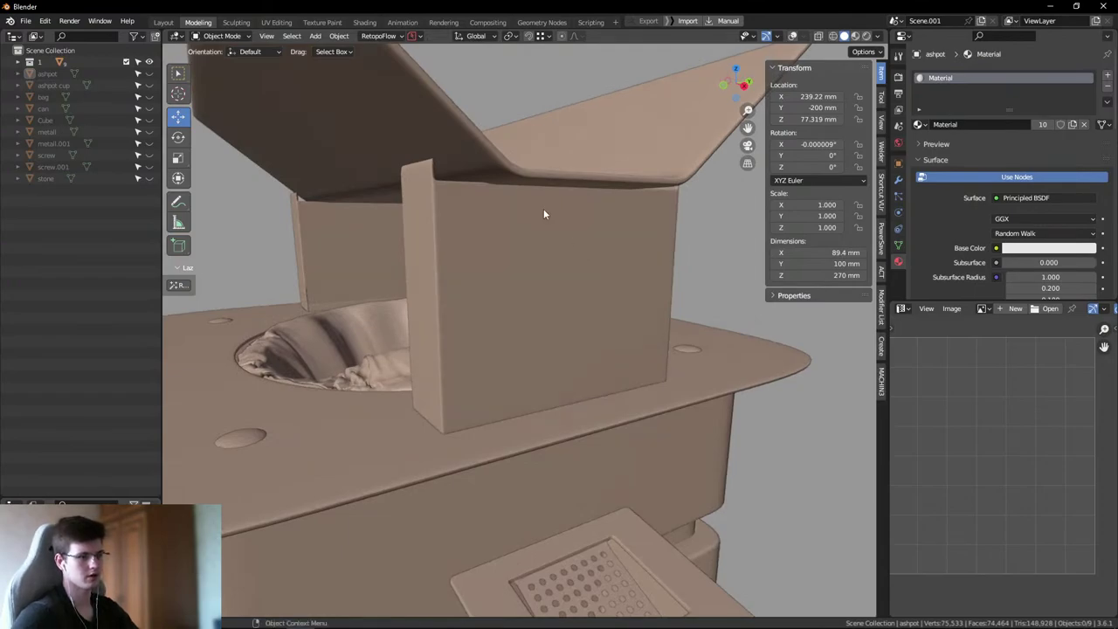
{"action": "left_click_drag", "start_coordinate": [534, 207], "coordinate": [598, 253]}
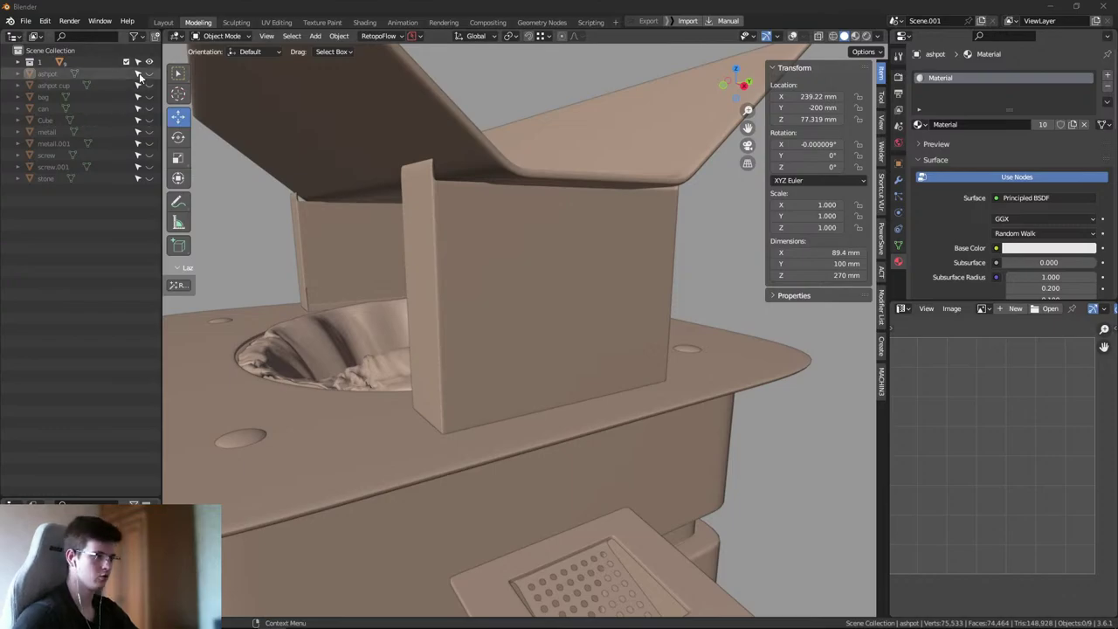
- Show the low-poly objects with collection 1 hidden, and inspect the roof support, its screw and the bag
{"action": "left_click_drag", "start_coordinate": [148, 73], "coordinate": [146, 178]}
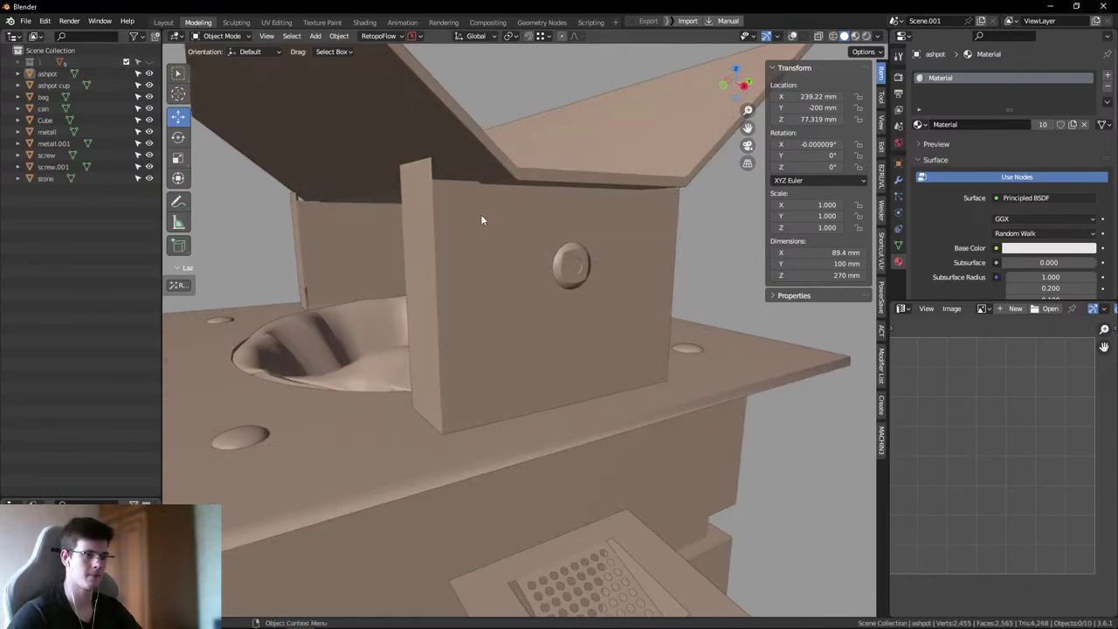
{"action": "key", "text": "ctrl+space"}
{"action": "middle_click_drag", "start_coordinate": [481, 214], "coordinate": [526, 297]}
{"action": "scroll", "coordinate": [576, 326], "scroll_direction": "up", "scroll_amount": 5}
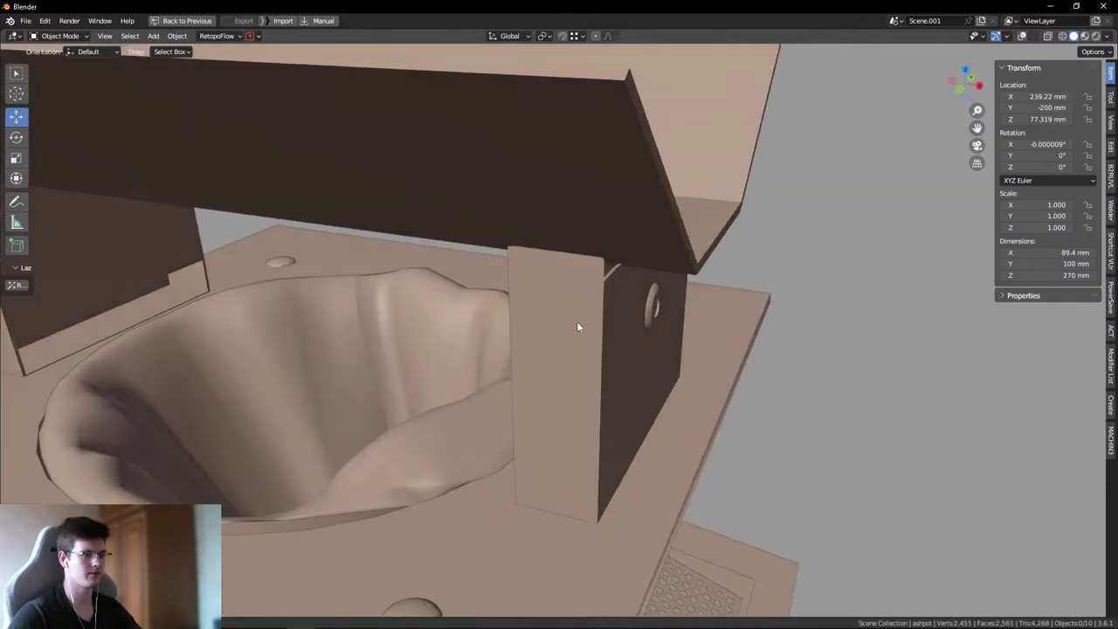
{"action": "scroll", "coordinate": [577, 327], "scroll_direction": "down", "scroll_amount": 3}
{"action": "middle_click_drag", "start_coordinate": [722, 341], "coordinate": [529, 293]}
{"action": "key", "text": "ctrl+space"}
- Examine the low-poly can's overall shape and grooved stone body with the wireframe overlay on
{"action": "key", "text": "shift+alt+z"}
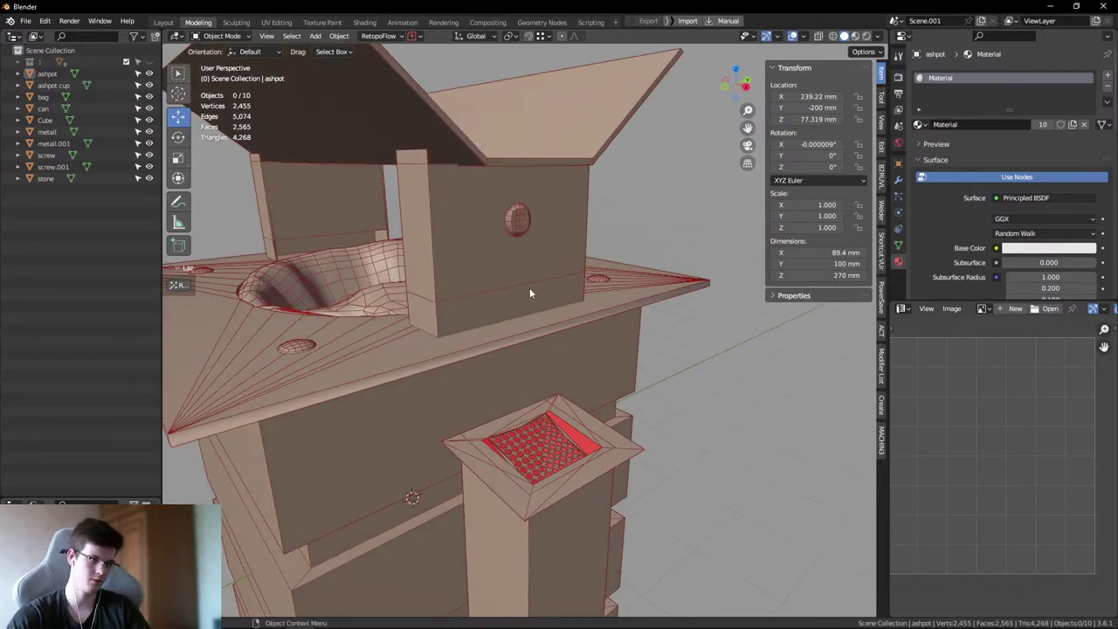
{"action": "middle_click_drag", "start_coordinate": [626, 331], "coordinate": [652, 215]}
{"action": "scroll", "coordinate": [656, 297], "scroll_direction": "down", "scroll_amount": 3}
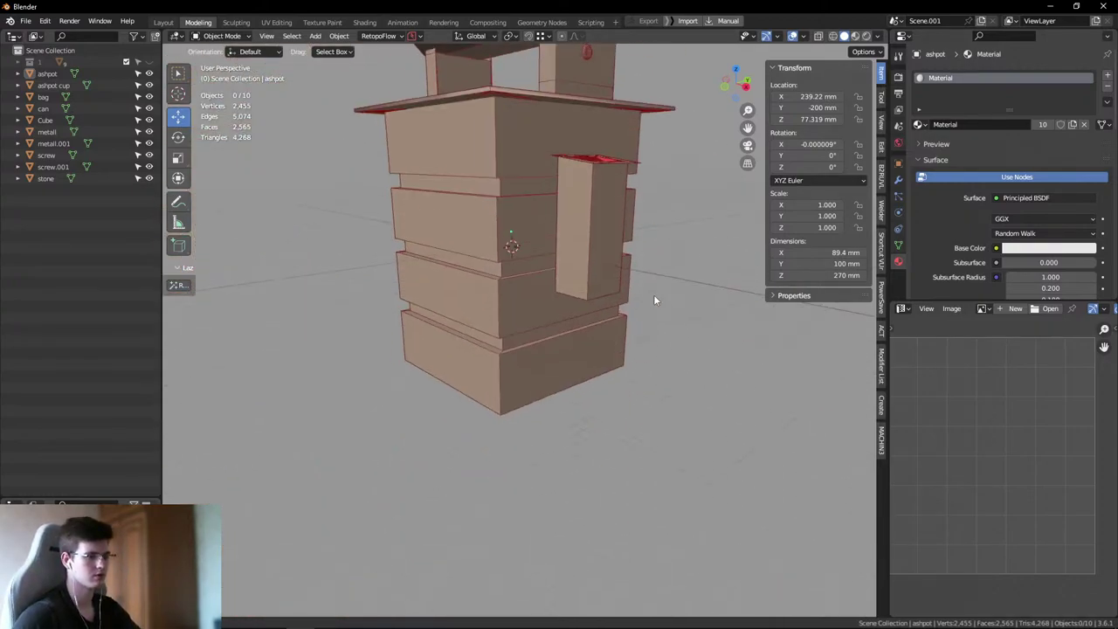
{"action": "middle_click_drag", "start_coordinate": [631, 439], "coordinate": [511, 384]}
{"action": "scroll", "coordinate": [524, 341], "scroll_direction": "down", "scroll_amount": 3}
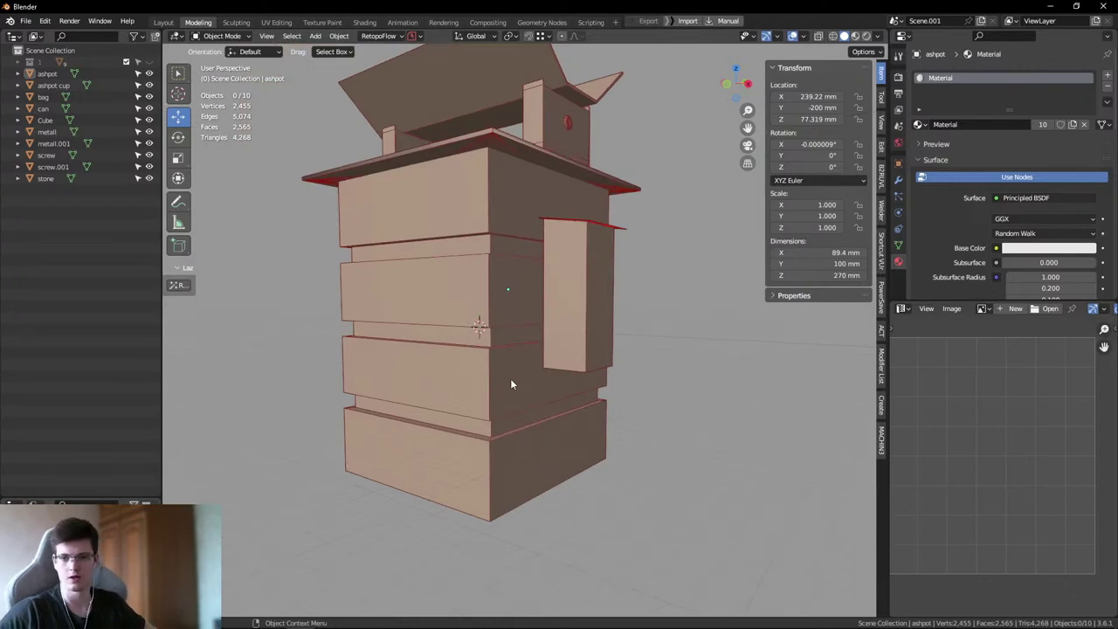
{"action": "middle_click_drag", "start_coordinate": [684, 309], "coordinate": [524, 180]}
{"action": "scroll", "coordinate": [495, 281], "scroll_direction": "up", "scroll_amount": 3}
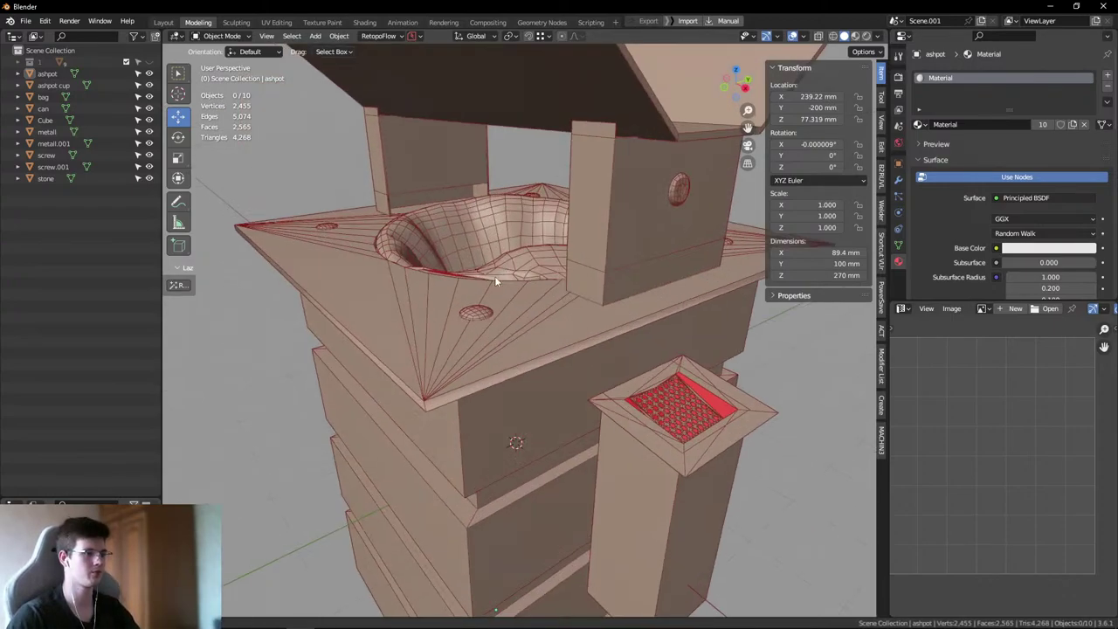
- Examine the low-poly wireframe of the top plate, bag rim, stone body and roof
{"action": "middle_click_drag", "start_coordinate": [495, 280], "coordinate": [540, 295]}
{"action": "scroll", "coordinate": [507, 279], "scroll_direction": "down", "scroll_amount": 4}
{"action": "middle_click_drag", "start_coordinate": [456, 262], "coordinate": [494, 306]}
{"action": "scroll", "coordinate": [502, 346], "scroll_direction": "up", "scroll_amount": 3}
{"action": "scroll", "coordinate": [603, 327], "scroll_direction": "down", "scroll_amount": 3}
{"action": "left_click", "coordinate": [487, 314]}
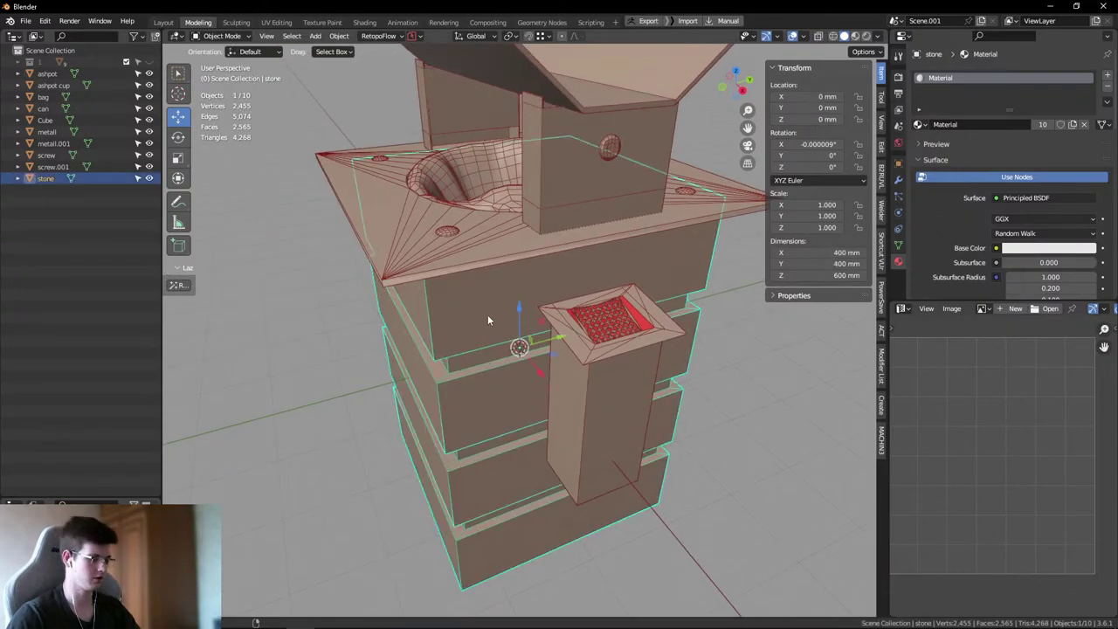
{"action": "middle_click_drag", "start_coordinate": [481, 453], "coordinate": [543, 215]}
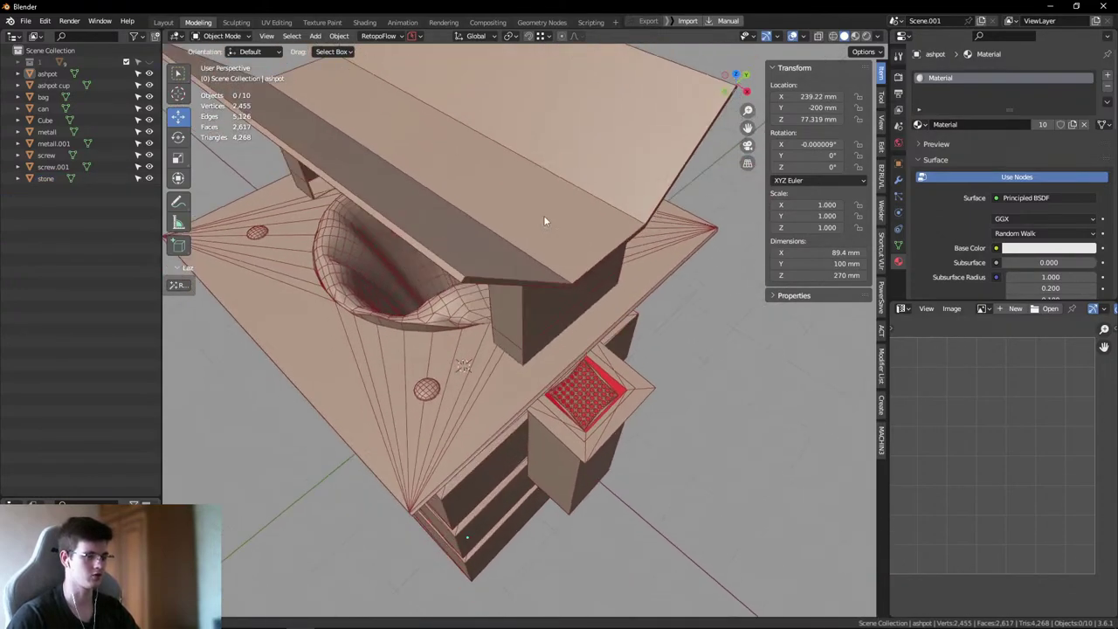
{"action": "left_click", "coordinate": [543, 214]}
{"action": "scroll", "coordinate": [516, 316], "scroll_direction": "up", "scroll_amount": 5}
{"action": "middle_click_drag", "start_coordinate": [516, 316], "coordinate": [501, 273]}
{"action": "left_click", "coordinate": [502, 276]}
- Inspect the ashpot cup's perforated grid in Edit Mode with its whole mesh selected, and return to Object Mode
{"action": "scroll", "coordinate": [502, 276], "scroll_direction": "down", "scroll_amount": 5}
{"action": "middle_click_drag", "start_coordinate": [554, 332], "coordinate": [542, 302]}
{"action": "scroll", "coordinate": [542, 301], "scroll_direction": "up", "scroll_amount": 5}
{"action": "key", "text": "Tab"}
{"action": "left_click", "coordinate": [706, 393], "text": "alt"}
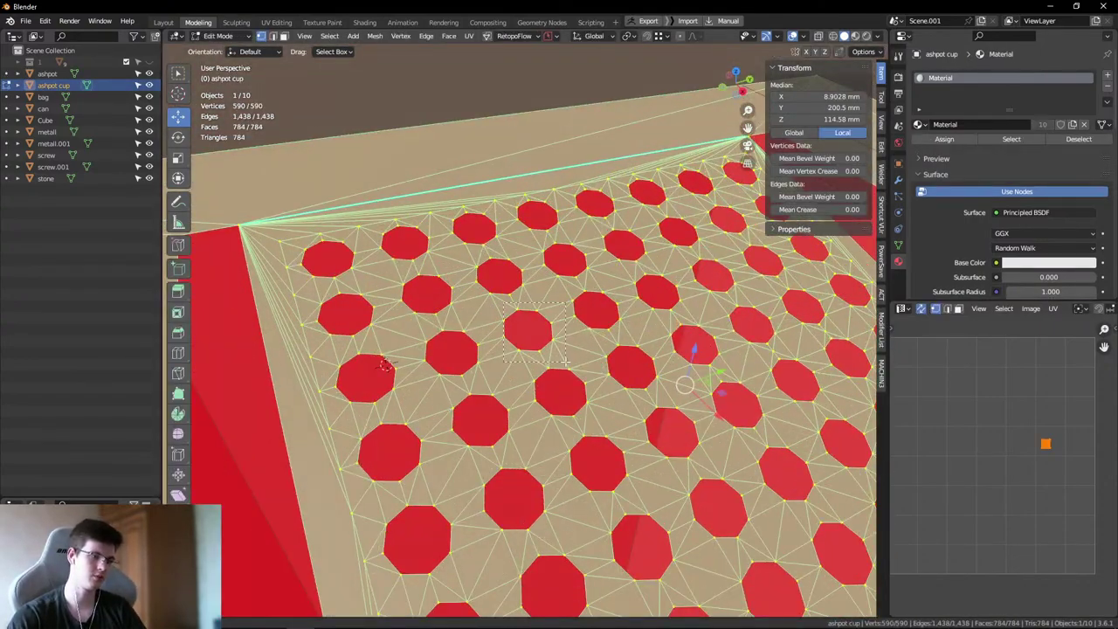
{"action": "key", "text": "KP_Decimal"}
{"action": "scroll", "coordinate": [471, 337], "scroll_direction": "down", "scroll_amount": 5}
{"action": "key", "text": "a"}
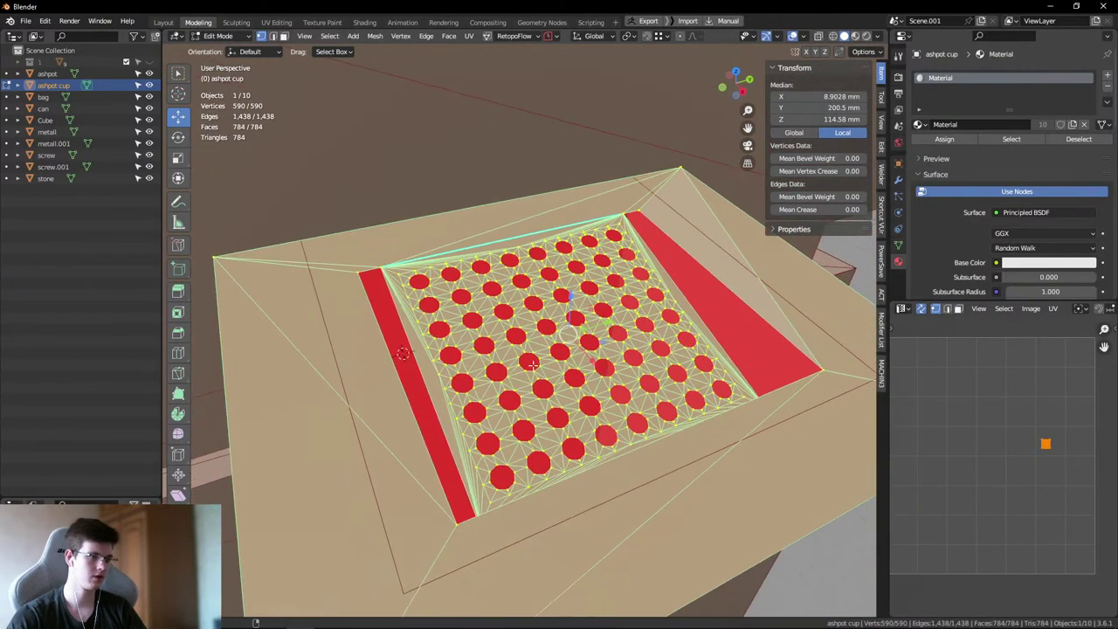
{"action": "scroll", "coordinate": [521, 328], "scroll_direction": "down", "scroll_amount": 5}
{"action": "middle_click_drag", "start_coordinate": [520, 328], "coordinate": [642, 374]}
{"action": "key", "text": "Tab"}
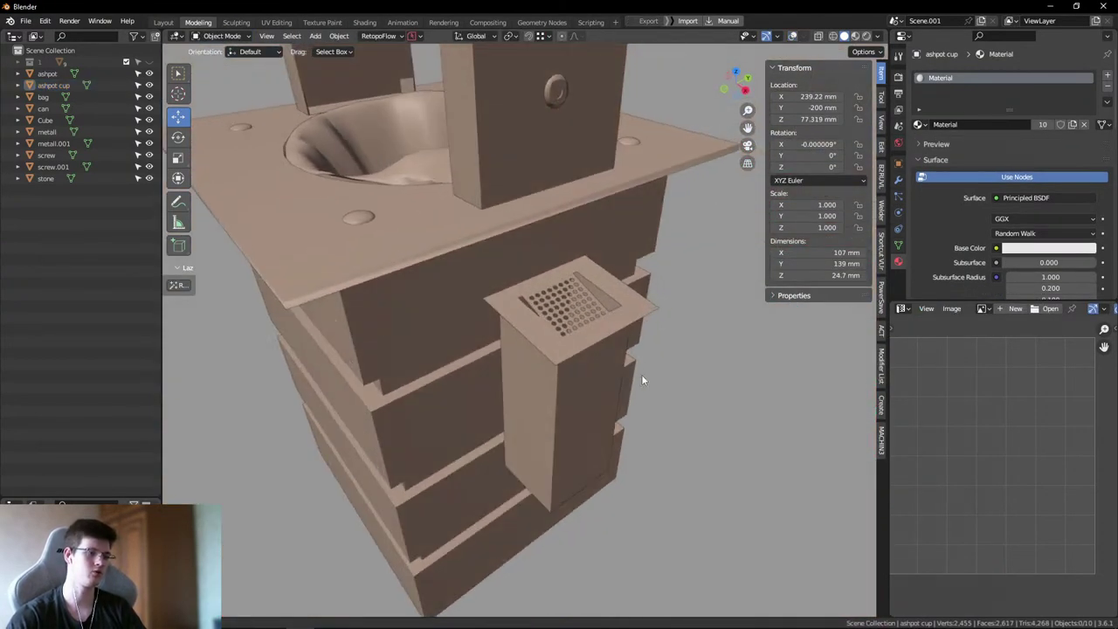
- Examine the triangulation around the ashpot cup's octagonal holes up close with the wireframe overlay on
{"action": "scroll", "coordinate": [587, 364], "scroll_direction": "up", "scroll_amount": 2}
{"action": "key", "text": "shift+alt+z"}
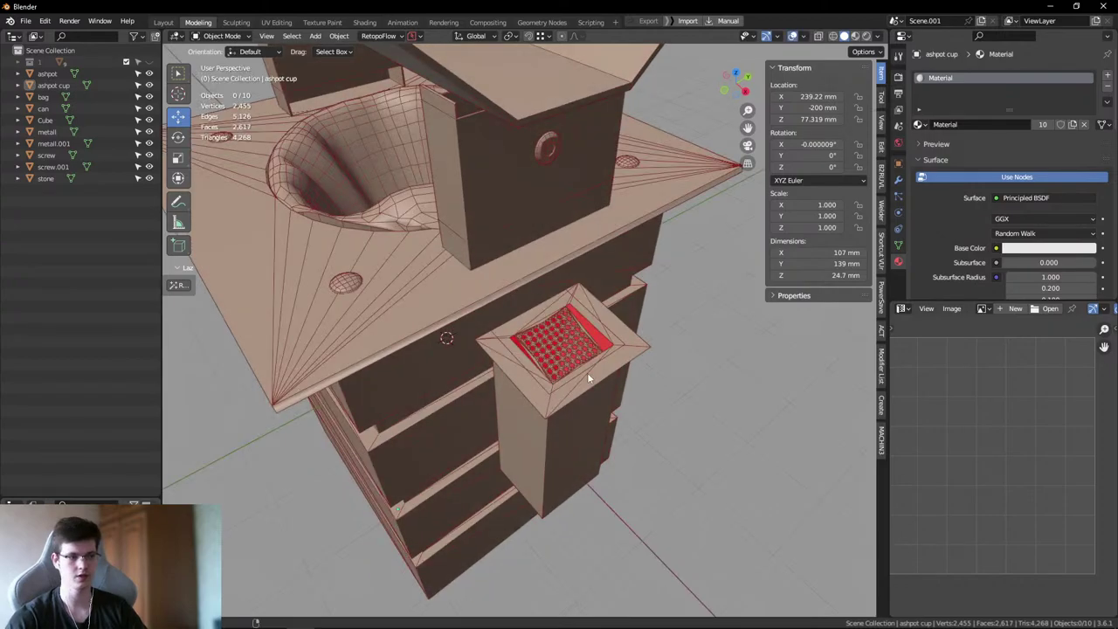
{"action": "scroll", "coordinate": [587, 373], "scroll_direction": "up", "scroll_amount": 5}
{"action": "scroll", "coordinate": [560, 352], "scroll_direction": "up", "scroll_amount": 3}
{"action": "middle_click_drag", "start_coordinate": [561, 352], "coordinate": [511, 317]}
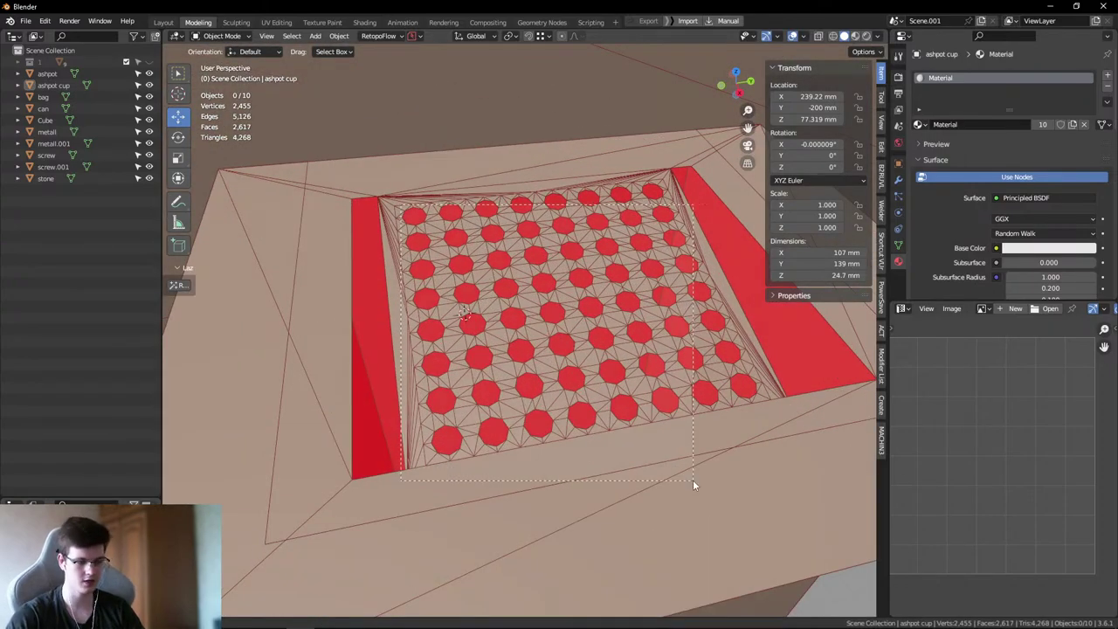
- Compare the ashpot cup's perforated grid and octagonal holes with the close-up reference photo of the real ashtray
{"action": "middle_click_drag", "start_coordinate": [560, 421], "coordinate": [540, 408]}
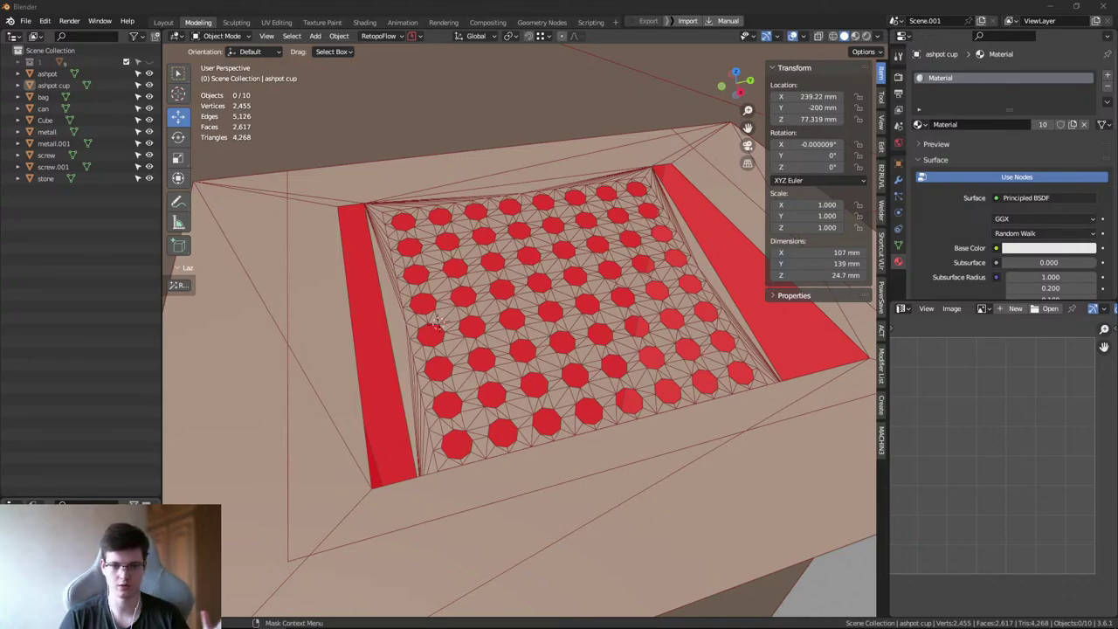
{"action": "key", "text": "alt+Tab"}
{"action": "scroll", "coordinate": [909, 476], "scroll_direction": "up", "scroll_amount": 6}
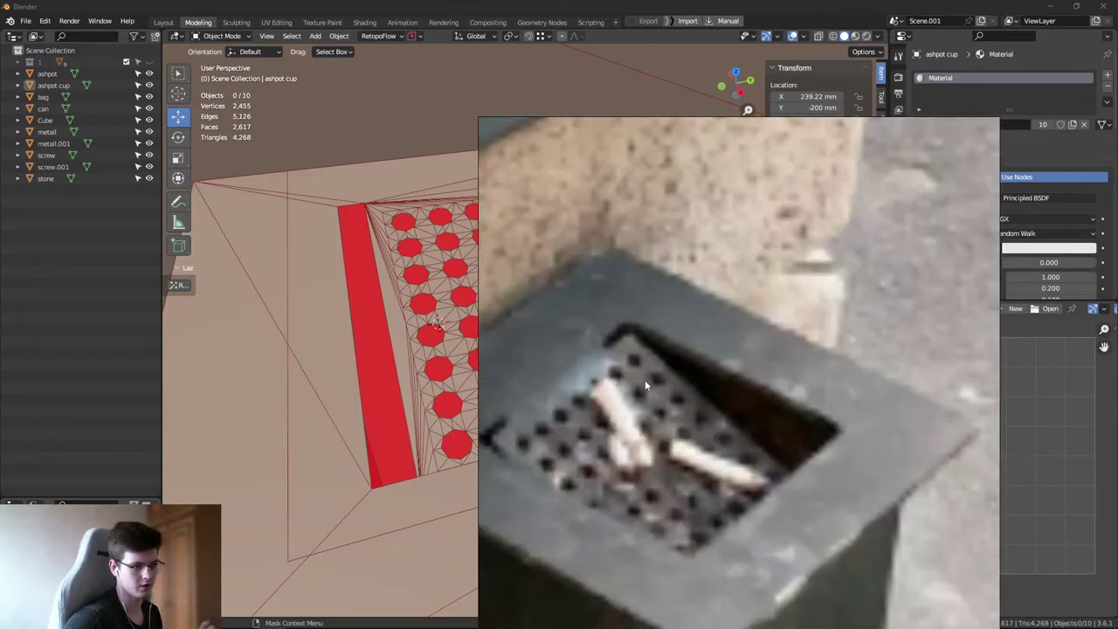
{"action": "key", "text": "alt+Tab"}
{"action": "right_click", "coordinate": [599, 428]}
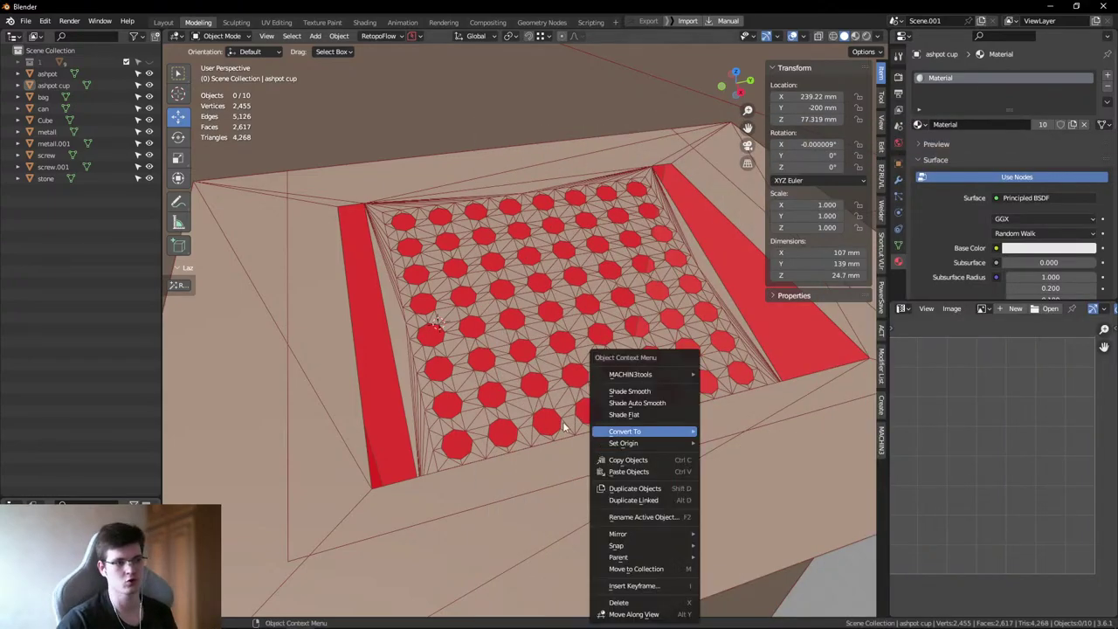
{"action": "key", "text": "Escape"}
{"action": "middle_click_drag", "start_coordinate": [554, 421], "coordinate": [525, 402]}
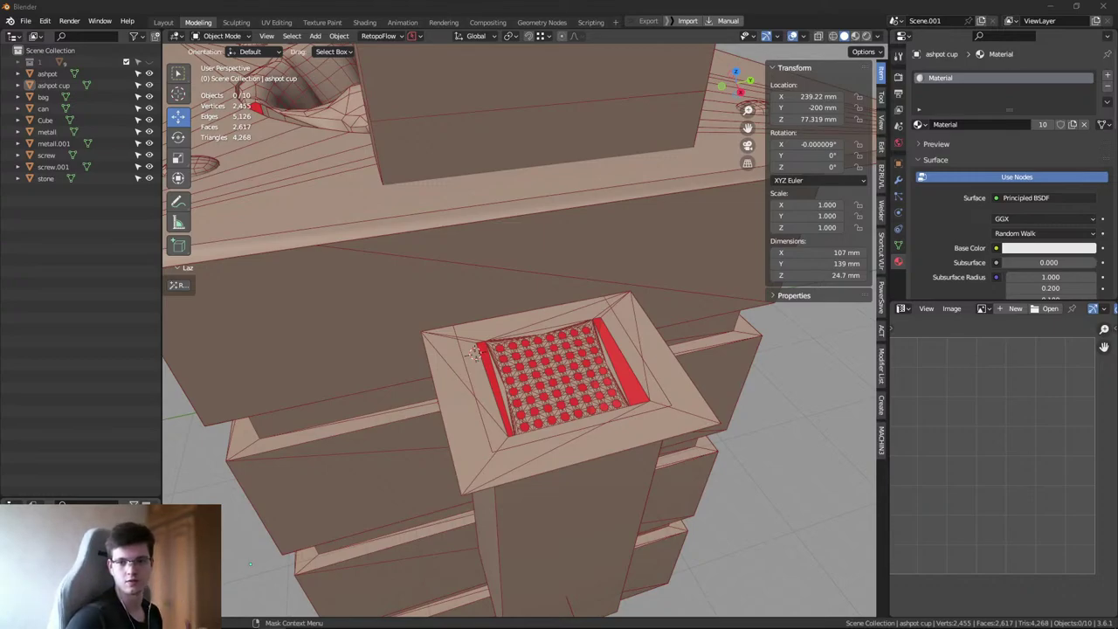
- Examine the ashpot's box, the top plate's corner and the roof support beside the bag from several sides
{"action": "middle_click_drag", "start_coordinate": [791, 432], "coordinate": [487, 425]}
{"action": "scroll", "coordinate": [644, 454], "scroll_direction": "down", "scroll_amount": 5}
{"action": "scroll", "coordinate": [661, 492], "scroll_direction": "up", "scroll_amount": 6}
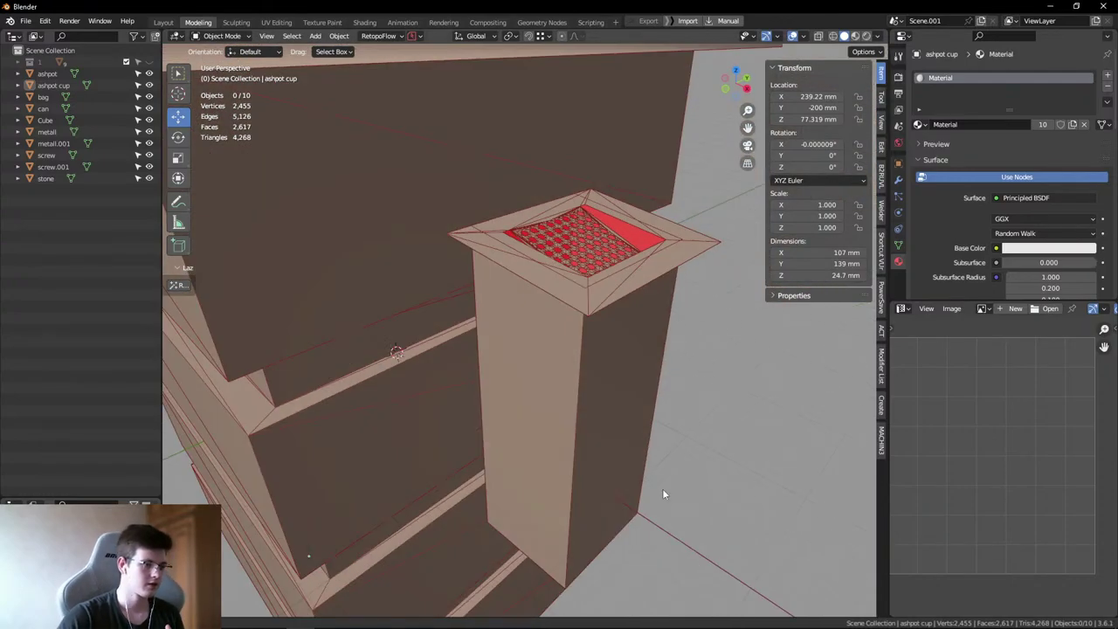
{"action": "middle_click_drag", "start_coordinate": [661, 492], "coordinate": [642, 505]}
{"action": "scroll", "coordinate": [549, 293], "scroll_direction": "down", "scroll_amount": 4}
{"action": "scroll", "coordinate": [555, 291], "scroll_direction": "up", "scroll_amount": 4}
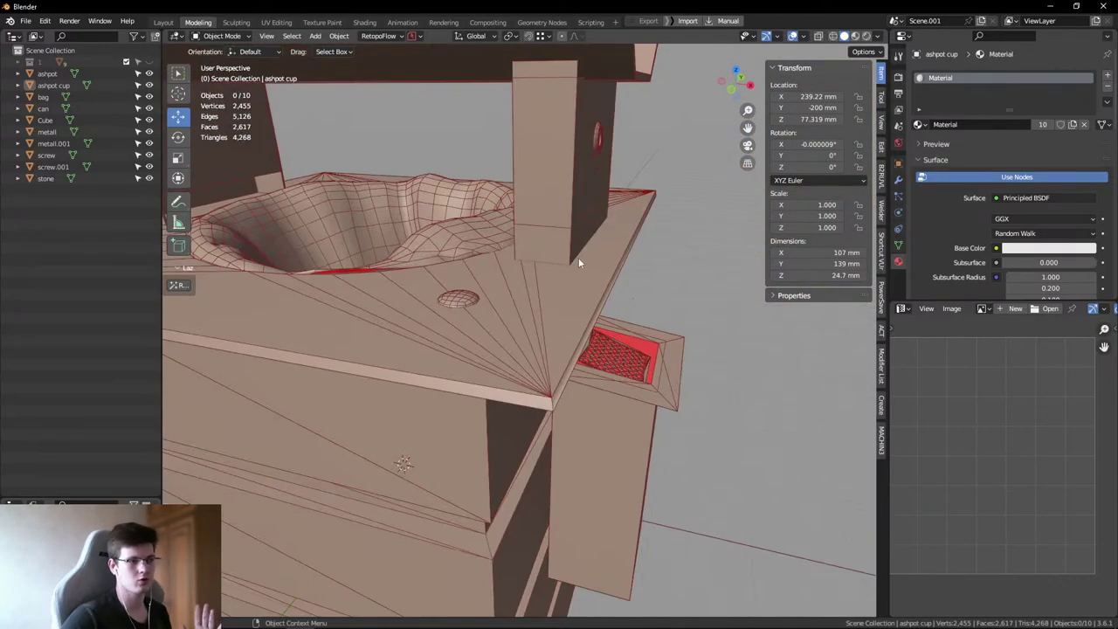
- Isolate the Cube roof supports in Local View, maximize the viewport and show their whole mesh in Edit Mode
{"action": "left_click", "coordinate": [540, 222]}
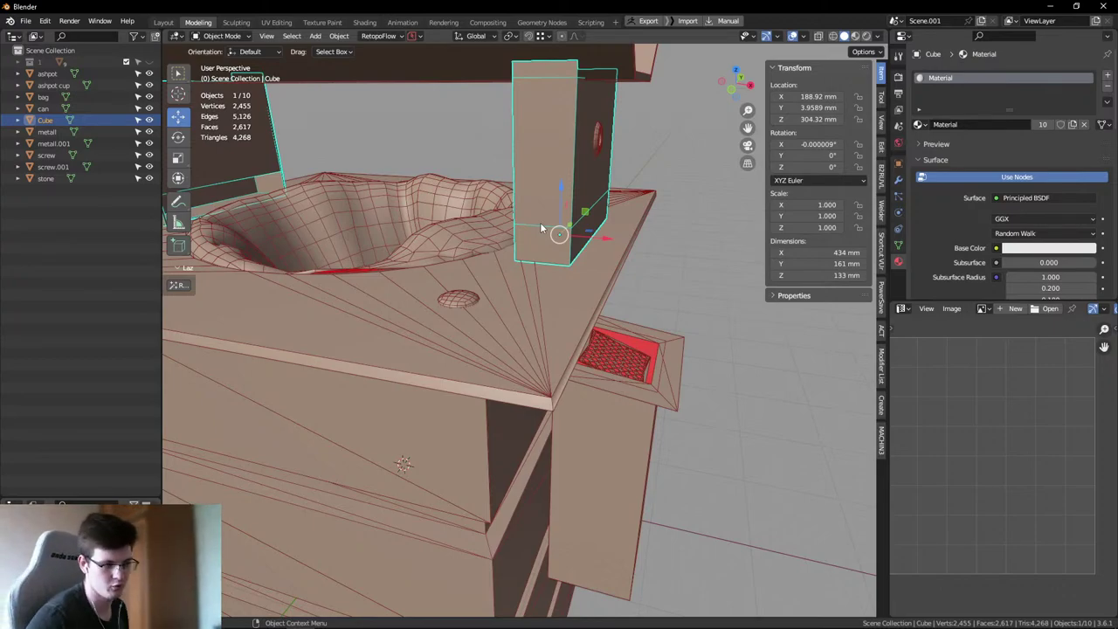
{"action": "key", "text": "KP_Decimal"}
{"action": "scroll", "coordinate": [515, 288], "scroll_direction": "down", "scroll_amount": 3}
{"action": "key", "text": "KP_Divide"}
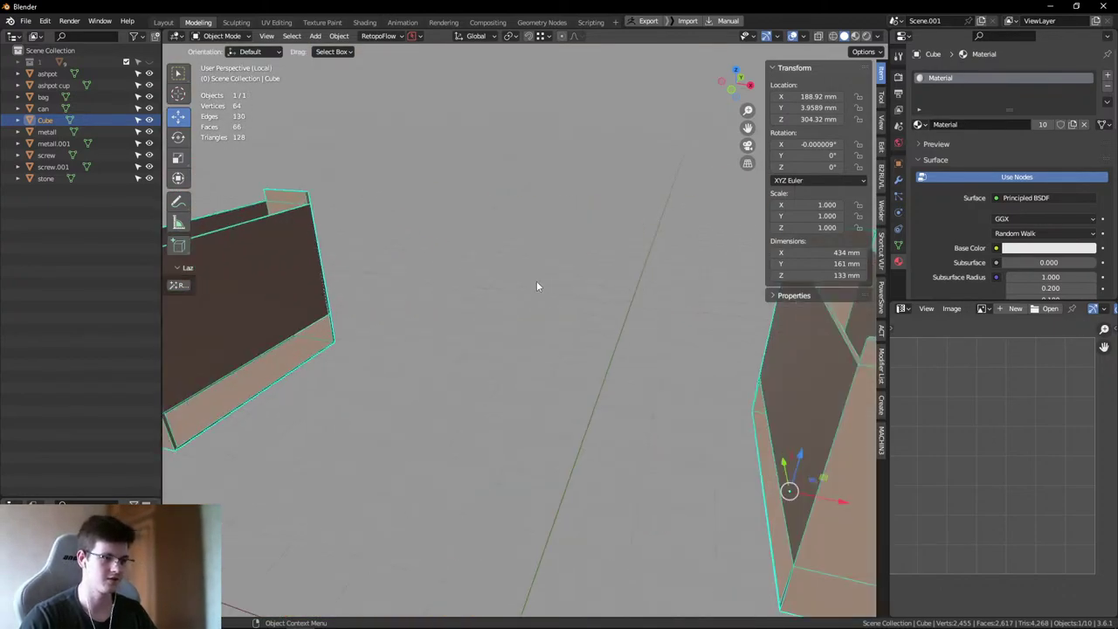
{"action": "key", "text": "ctrl+space"}
{"action": "key", "text": "Tab"}
{"action": "scroll", "coordinate": [496, 291], "scroll_direction": "down", "scroll_amount": 3}
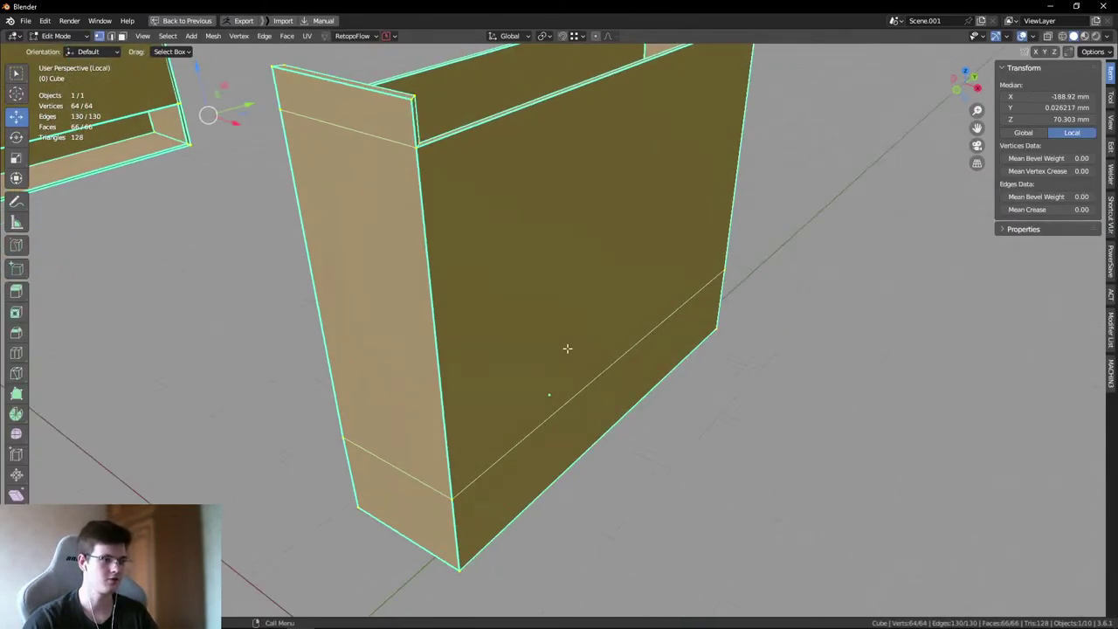
- Inspect the roof support's lower edge loop by selecting its corner vertices, switching to edge select and picking the horizontal edge above the base
{"action": "key", "text": "Tab"}
{"action": "scroll", "coordinate": [480, 276], "scroll_direction": "down", "scroll_amount": 3}
{"action": "middle_click_drag", "start_coordinate": [508, 370], "coordinate": [476, 327]}
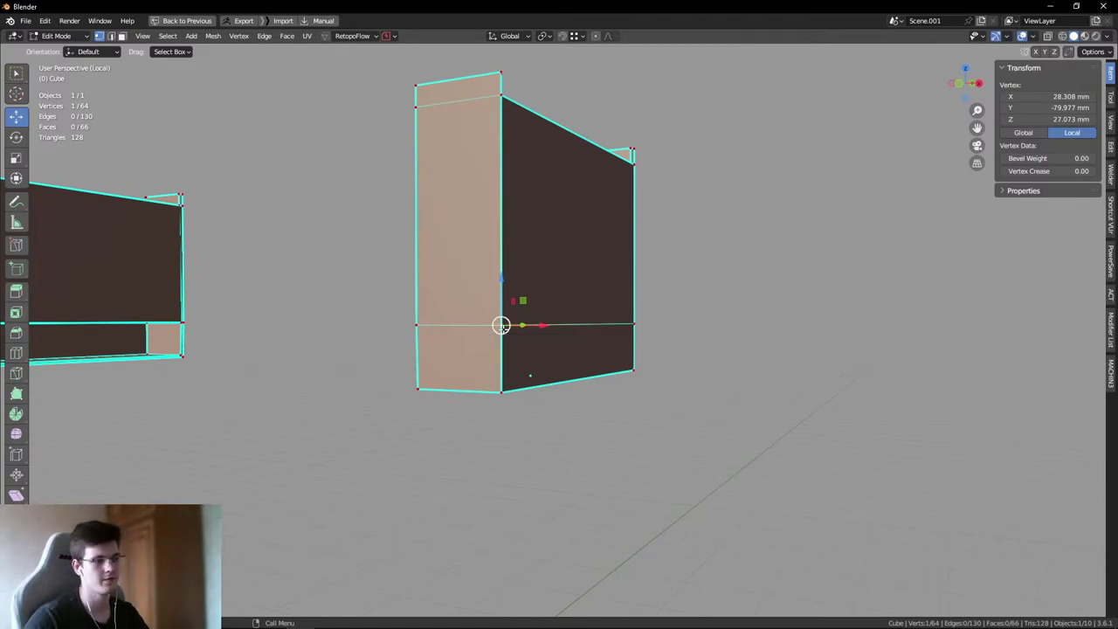
{"action": "left_click", "coordinate": [500, 392], "text": "shift"}
{"action": "key", "text": "ctrl+Tab"}
{"action": "left_click", "coordinate": [464, 332]}
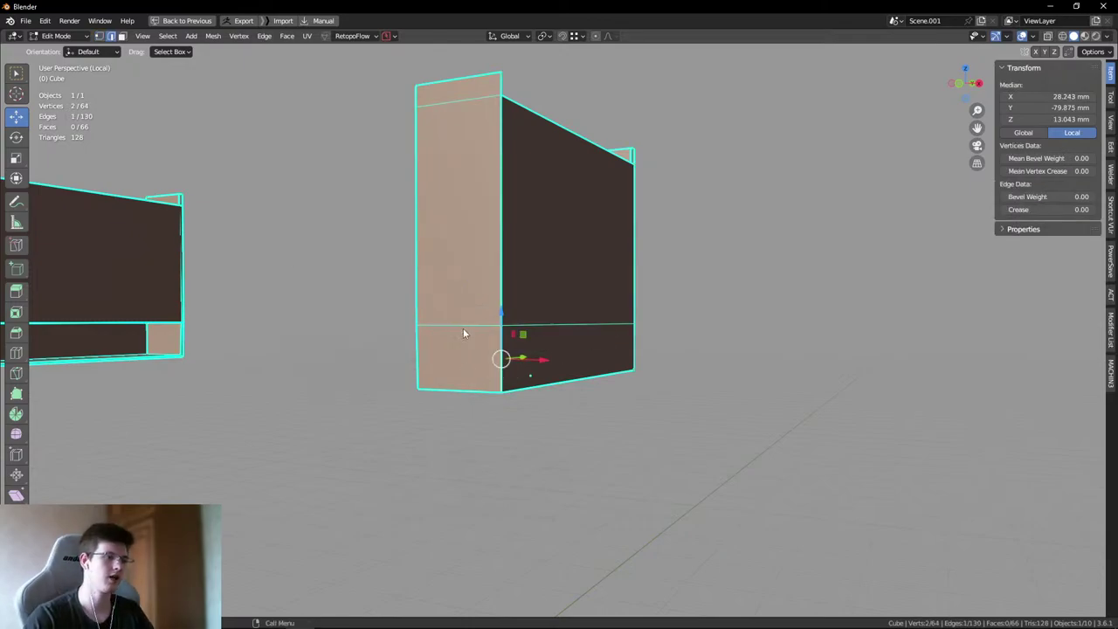
- Dissolve the lower horizontal edge on the bracket's outer face and connect the leftover side vertex diagonally to the bottom corner
{"action": "key", "text": "ctrl+x"}
{"action": "key", "text": "1"}
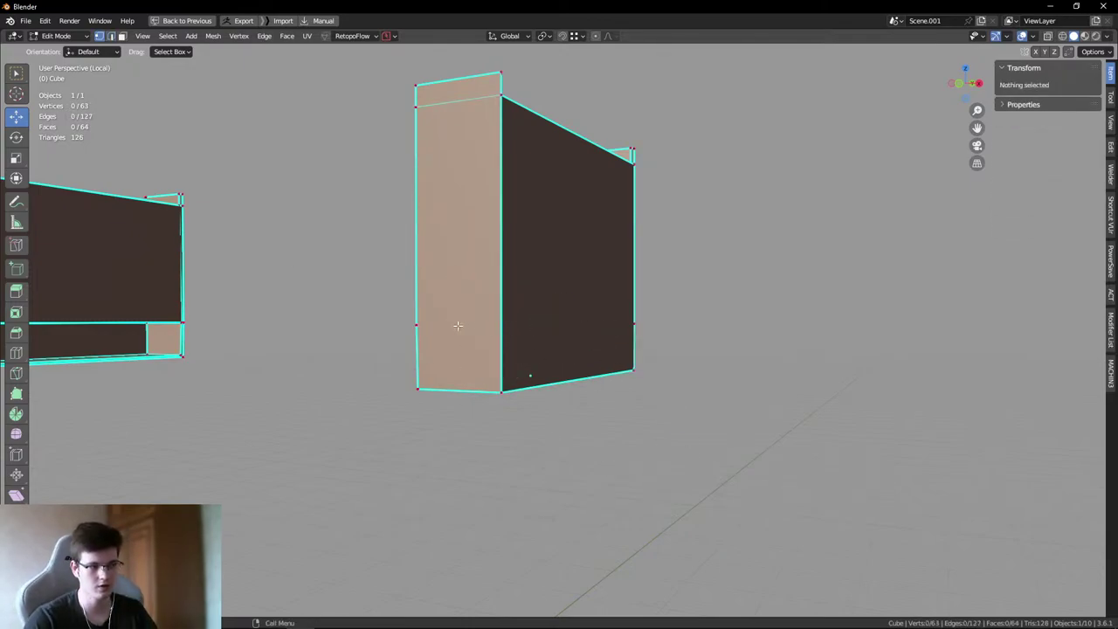
{"action": "middle_click_drag", "start_coordinate": [458, 326], "coordinate": [559, 350]}
{"action": "left_click", "coordinate": [578, 347]}
{"action": "key", "text": "j"}
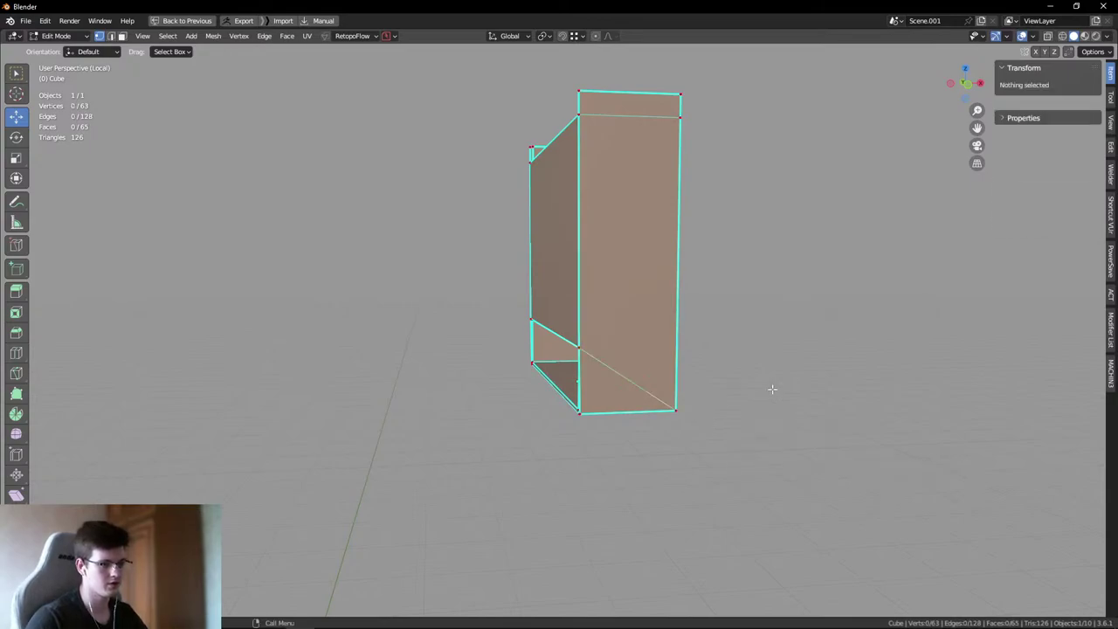
- Merge the leftover vertex on the bracket's opposite narrow side into the bottom corner vertex below it
{"action": "middle_click_drag", "start_coordinate": [771, 387], "coordinate": [576, 357]}
{"action": "left_click", "coordinate": [513, 346]}
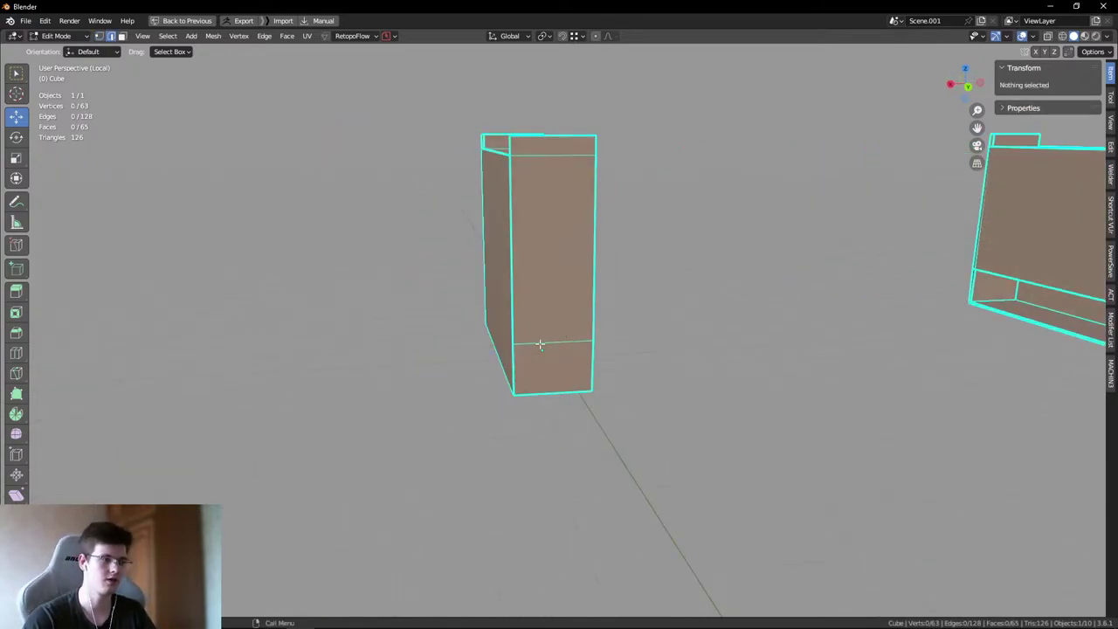
{"action": "left_click_drag", "start_coordinate": [514, 346], "coordinate": [513, 393]}
{"action": "left_click", "coordinate": [808, 420]}
{"action": "middle_click_drag", "start_coordinate": [808, 421], "coordinate": [551, 363]}
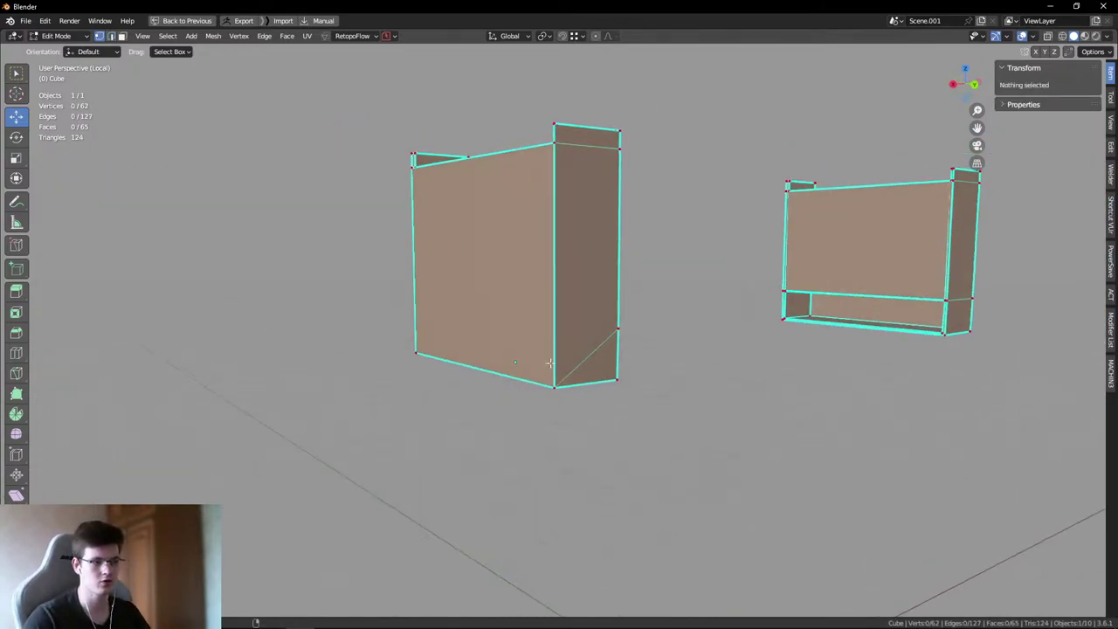
{"action": "middle_click_drag", "start_coordinate": [707, 380], "coordinate": [703, 373]}
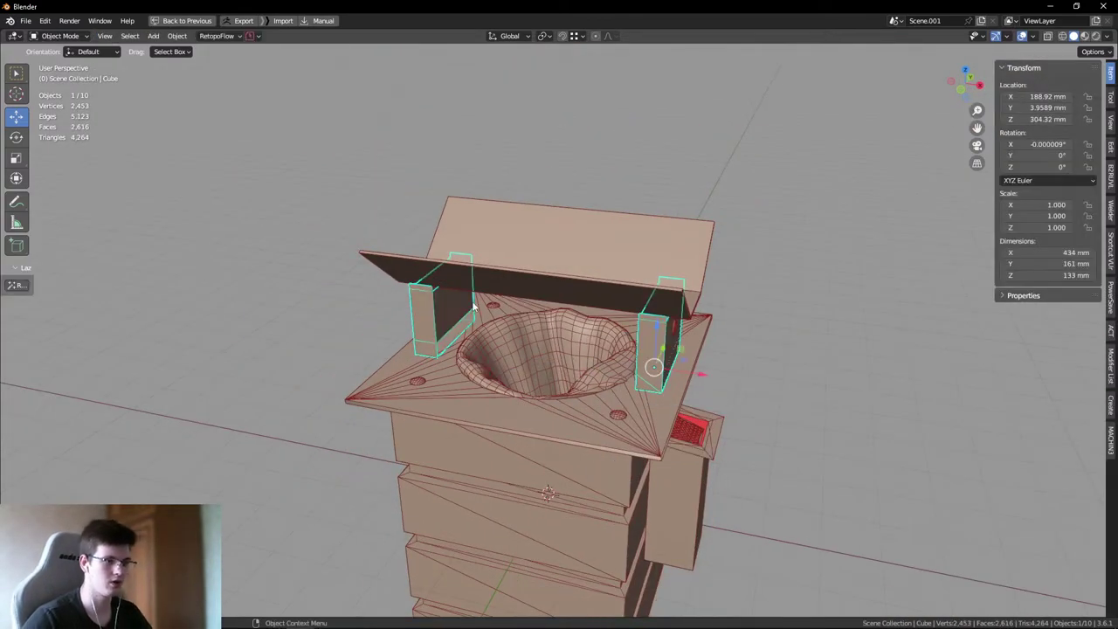
- Dissolve the centre vertex inside the recess of the screw head on the bracket
{"action": "middle_click_drag", "start_coordinate": [644, 336], "coordinate": [655, 309]}
{"action": "scroll", "coordinate": [657, 314], "scroll_direction": "up", "scroll_amount": 3}
{"action": "middle_click_drag", "start_coordinate": [576, 378], "coordinate": [519, 381]}
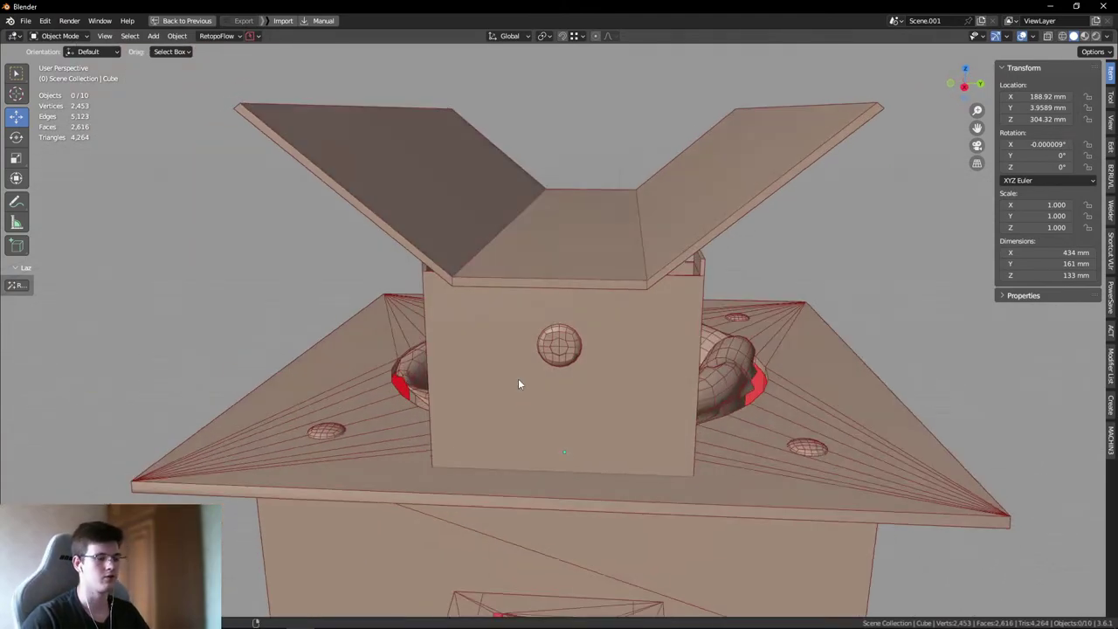
{"action": "scroll", "coordinate": [519, 382], "scroll_direction": "up", "scroll_amount": 2}
{"action": "left_click", "coordinate": [569, 332]}
{"action": "key", "text": "Tab"}
{"action": "key", "text": "KP_Decimal"}
{"action": "left_click", "coordinate": [596, 325]}
{"action": "mouse_move", "coordinate": [596, 325]}
{"action": "middle_mouse_down"}
{"action": "mouse_move", "coordinate": [585, 330]}
{"action": "mouse_move", "coordinate": [598, 333]}
{"action": "middle_mouse_up"}
{"action": "scroll", "coordinate": [585, 330], "scroll_direction": "up", "scroll_amount": 3}
{"action": "key", "text": "ctrl+x"}
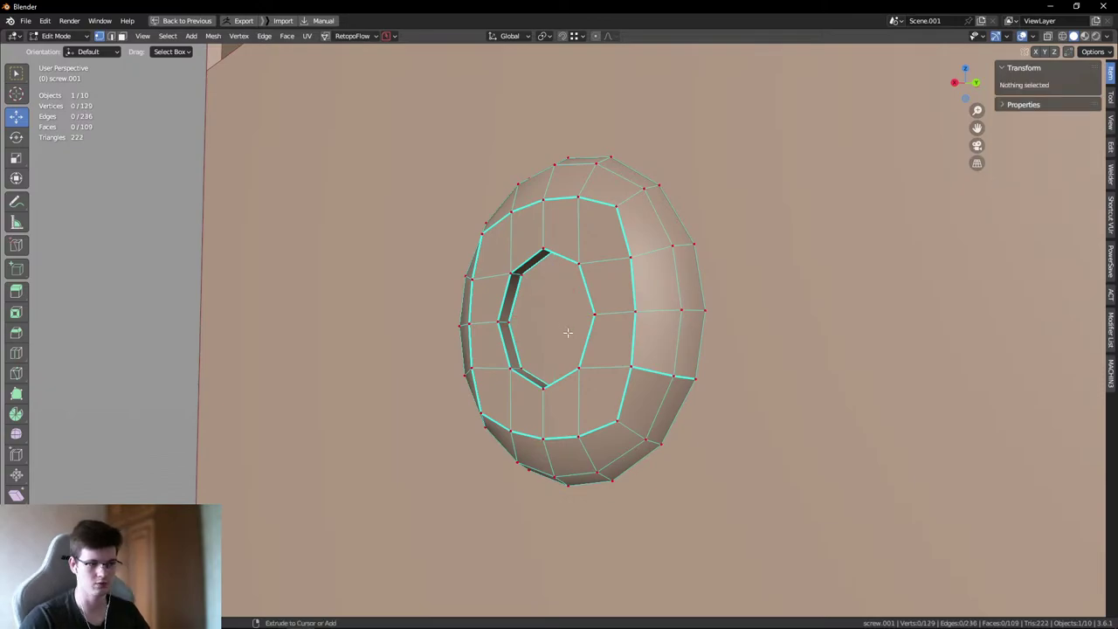
{"action": "left_click", "coordinate": [537, 337]}
{"action": "key", "text": "alt+a"}
{"action": "scroll", "coordinate": [537, 337], "scroll_direction": "down", "scroll_amount": 2}
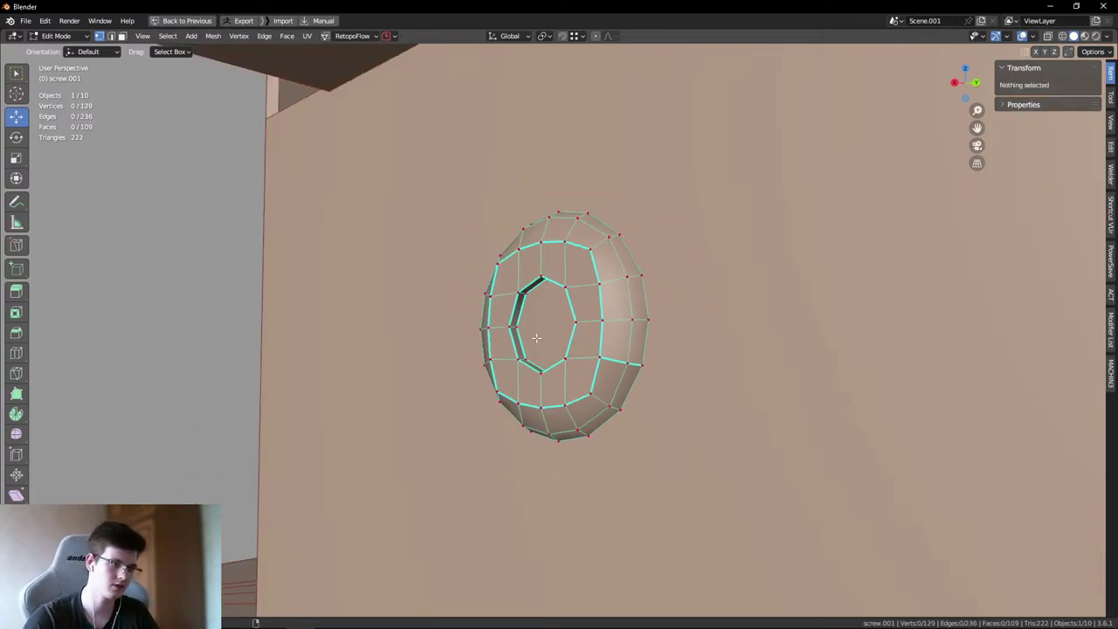
- Clear the sharp marking from all edges of the screw mesh
{"action": "middle_click_drag", "start_coordinate": [537, 337], "coordinate": [673, 367]}
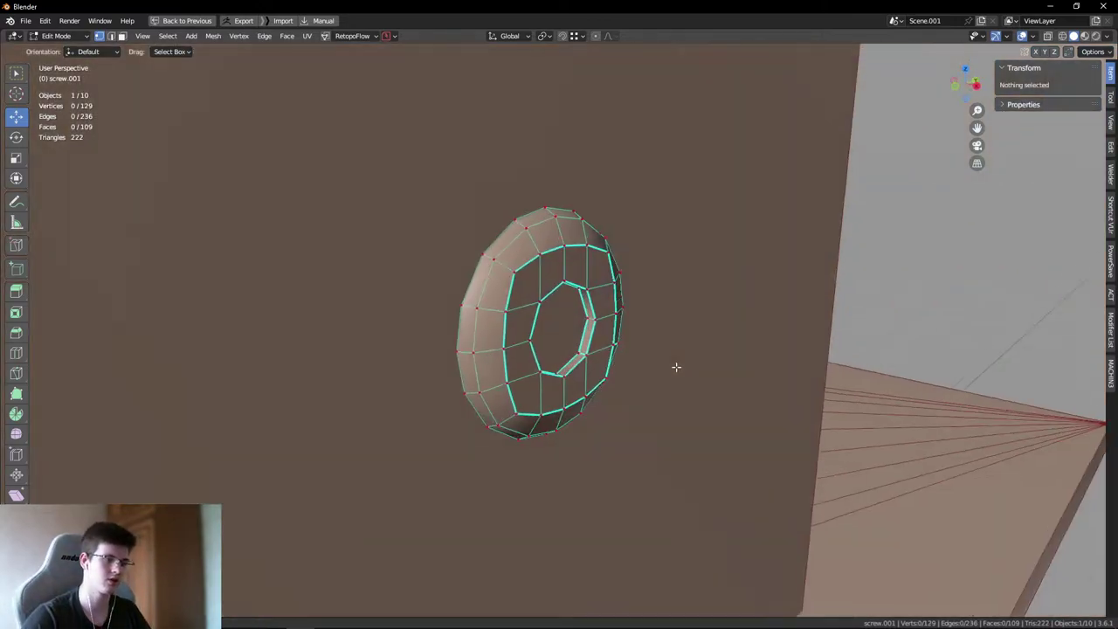
{"action": "key", "text": "Tab"}
{"action": "left_click", "coordinate": [634, 251]}
{"action": "key", "text": "Tab"}
{"action": "key", "text": "a"}
{"action": "middle_click_drag", "start_coordinate": [622, 414], "coordinate": [768, 367]}
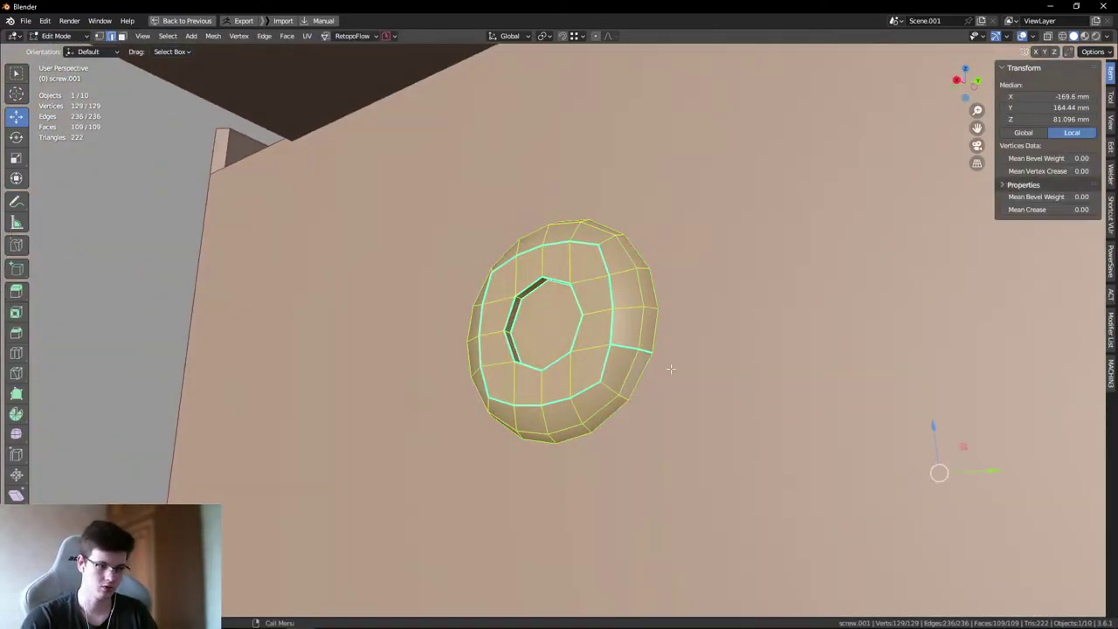
{"action": "right_click", "coordinate": [791, 359]}
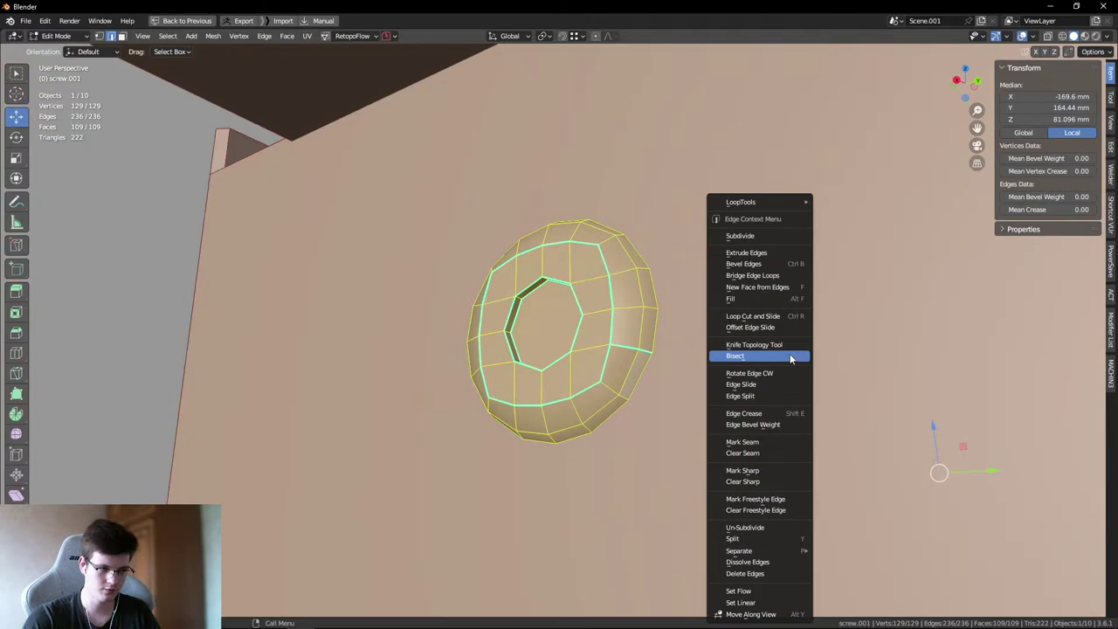
{"action": "left_click", "coordinate": [753, 483]}
{"action": "key", "text": "Tab"}
{"action": "middle_click_drag", "start_coordinate": [655, 447], "coordinate": [629, 321]}
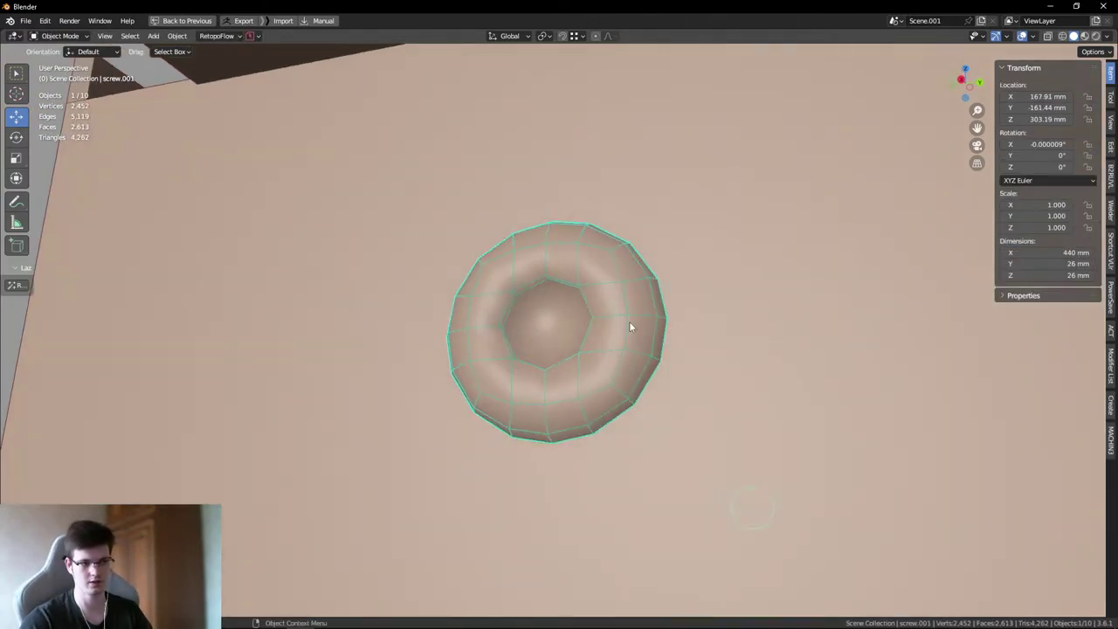
- Mark the octagonal edge loop around the screw's recess as sharp
{"action": "key", "text": "Tab"}
{"action": "scroll", "coordinate": [513, 289], "scroll_direction": "up", "scroll_amount": 2}
{"action": "left_click", "coordinate": [522, 278]}
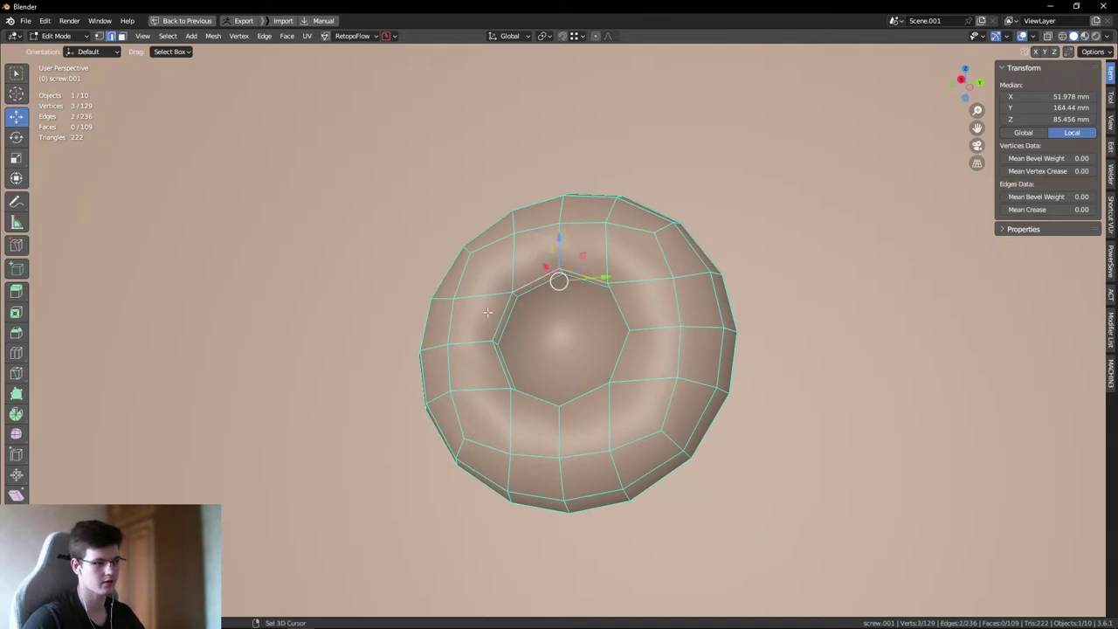
{"action": "middle_click_drag", "start_coordinate": [487, 312], "coordinate": [664, 342]}
{"action": "left_click", "coordinate": [552, 395], "text": "ctrl"}
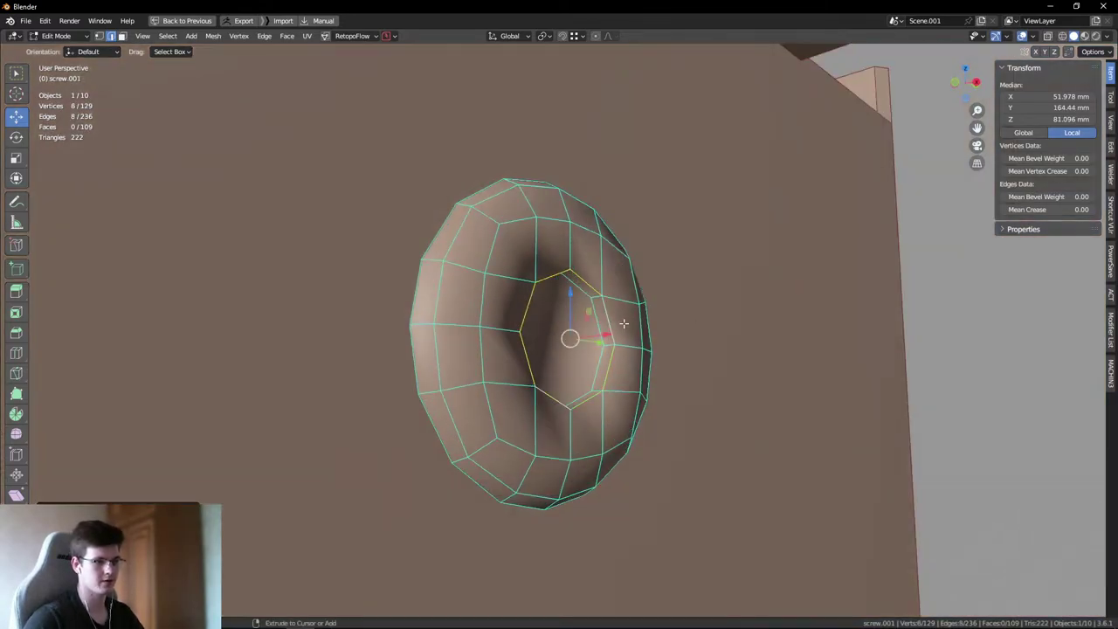
{"action": "right_click", "coordinate": [839, 308]}
{"action": "left_click", "coordinate": [799, 267]}
{"action": "right_click", "coordinate": [775, 277]}
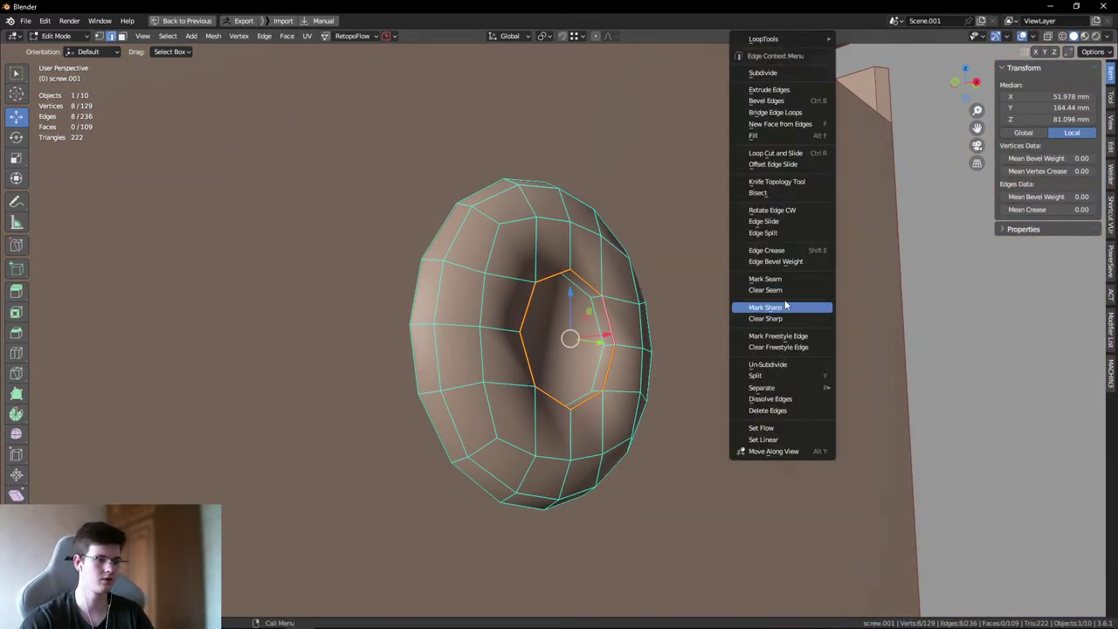
{"action": "left_click", "coordinate": [785, 306]}
{"action": "key", "text": "alt+a"}
{"action": "mouse_move", "coordinate": [784, 307]}
{"action": "middle_mouse_down"}
{"action": "mouse_move", "coordinate": [645, 248]}
{"action": "mouse_move", "coordinate": [603, 290]}
{"action": "middle_mouse_up"}
{"action": "key", "text": "Tab"}
{"action": "key", "text": "alt+a"}
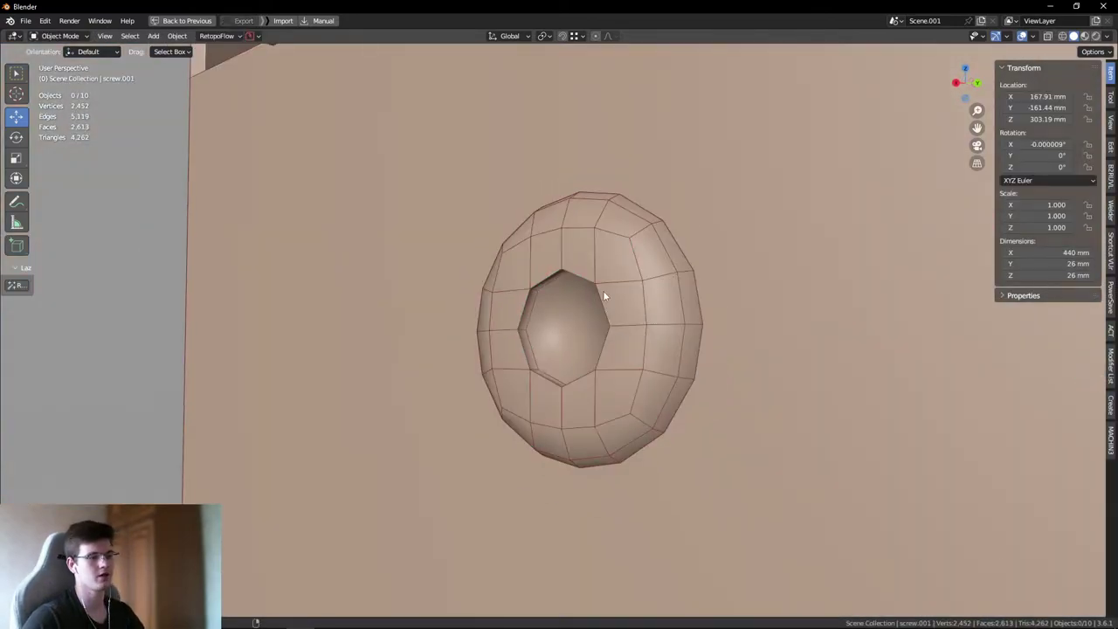
- Examine the screw's shading with the viewport overlays hidden and shown
{"action": "left_click", "coordinate": [631, 285]}
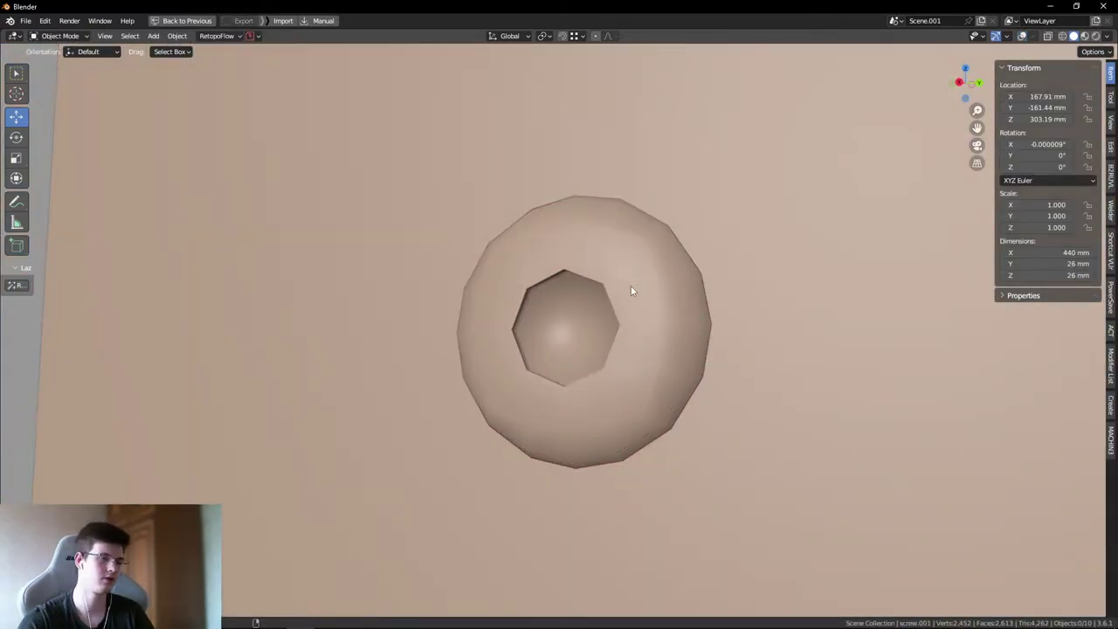
{"action": "key", "text": "KP_Divide"}
{"action": "key", "text": "shift+alt+z"}
{"action": "scroll", "coordinate": [601, 255], "scroll_direction": "up", "scroll_amount": 2}
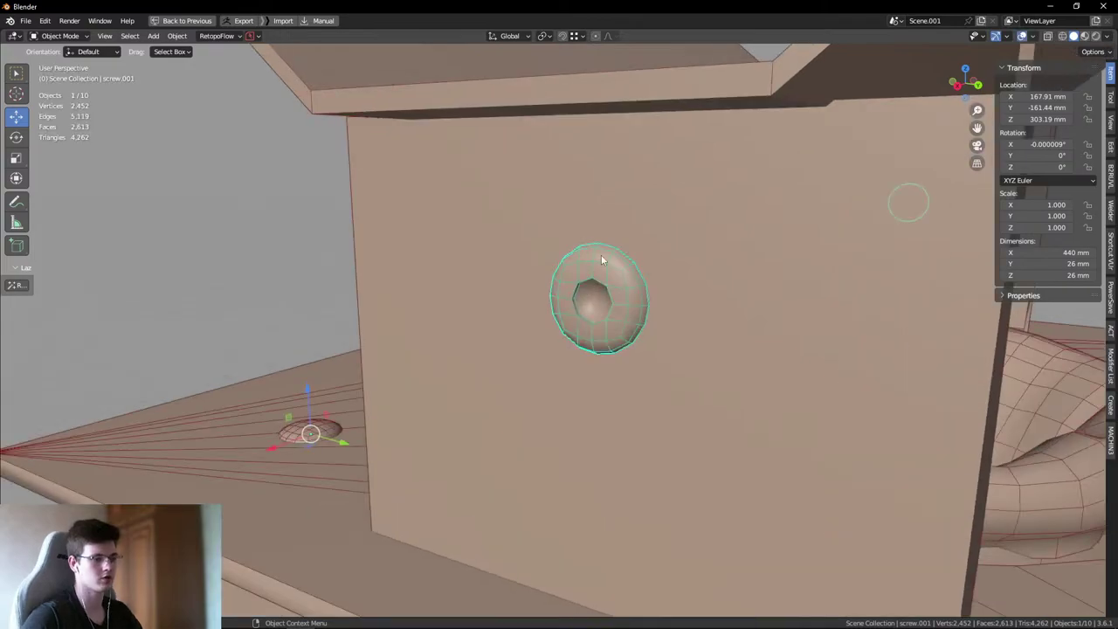
{"action": "key", "text": "alt+a"}
{"action": "middle_click_drag", "start_coordinate": [277, 205], "coordinate": [539, 285]}
{"action": "key", "text": "shift+alt+z"}
{"action": "key", "text": "shift+alt+z"}
{"action": "left_click", "coordinate": [595, 342]}
{"action": "key", "text": "alt+a"}
- Raise the folded metal cover along Z to 426.85 mm so its underside rests on the brackets' upper edge
{"action": "scroll", "coordinate": [598, 351], "scroll_direction": "up", "scroll_amount": 2}
{"action": "scroll", "coordinate": [611, 359], "scroll_direction": "up", "scroll_amount": 2}
{"action": "scroll", "coordinate": [643, 317], "scroll_direction": "up", "scroll_amount": 2}
{"action": "scroll", "coordinate": [548, 296], "scroll_direction": "up", "scroll_amount": 3}
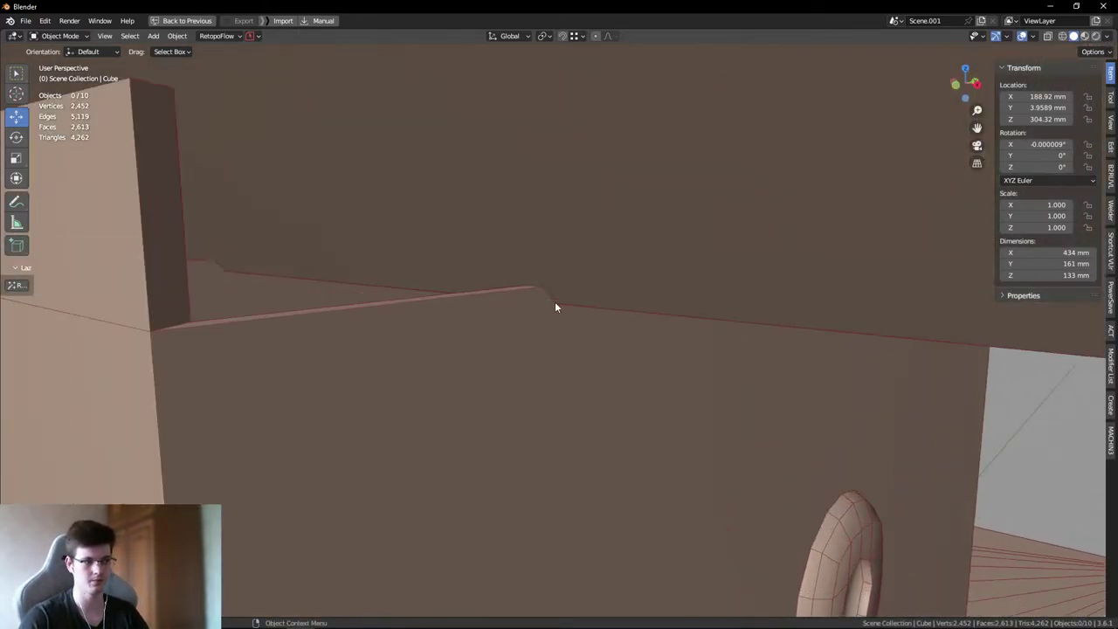
{"action": "scroll", "coordinate": [611, 318], "scroll_direction": "down", "scroll_amount": 8}
{"action": "key", "text": "KP_3"}
{"action": "left_click", "coordinate": [559, 282]}
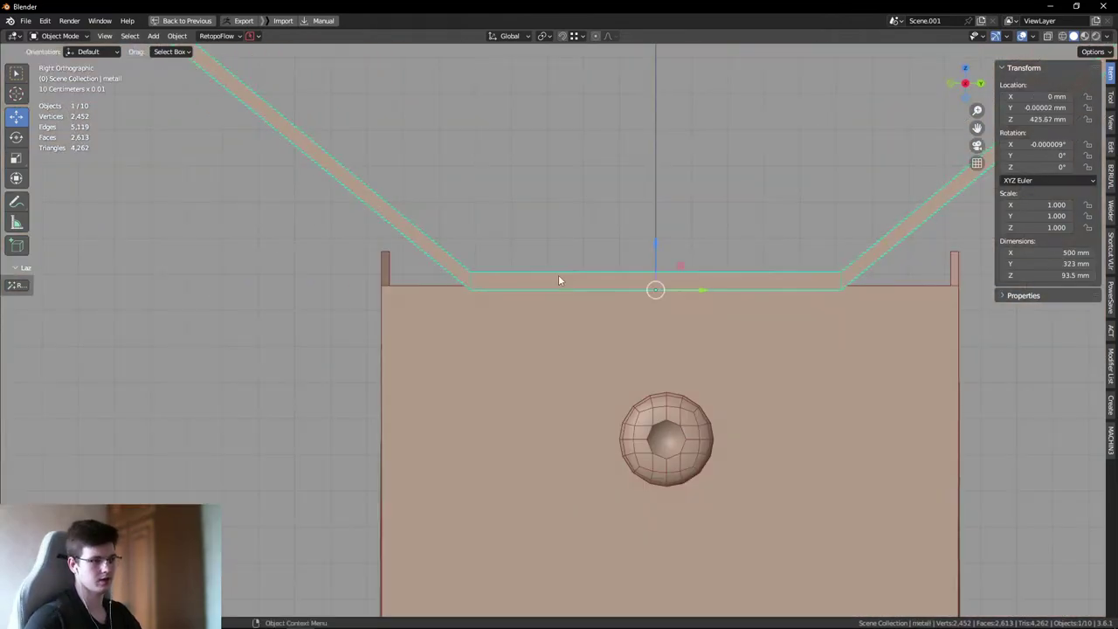
{"action": "scroll", "coordinate": [608, 272], "scroll_direction": "up", "scroll_amount": 4}
{"action": "left_click_drag", "start_coordinate": [513, 252], "coordinate": [789, 271]}
{"action": "left_click", "coordinate": [669, 187]}
{"action": "middle_click_drag", "start_coordinate": [670, 187], "coordinate": [558, 263]}
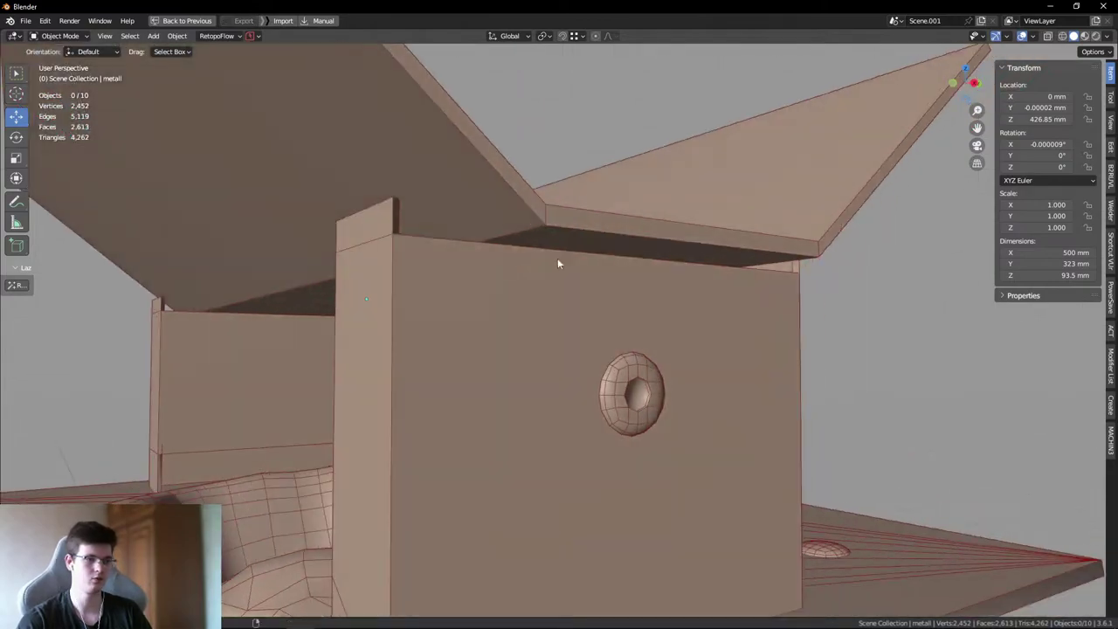
- Check the contact between the folded metal cover and the brackets in side and perspective views
{"action": "key", "text": "KP_3"}
{"action": "scroll", "coordinate": [694, 265], "scroll_direction": "up", "scroll_amount": 3}
{"action": "scroll", "coordinate": [691, 275], "scroll_direction": "down", "scroll_amount": 3}
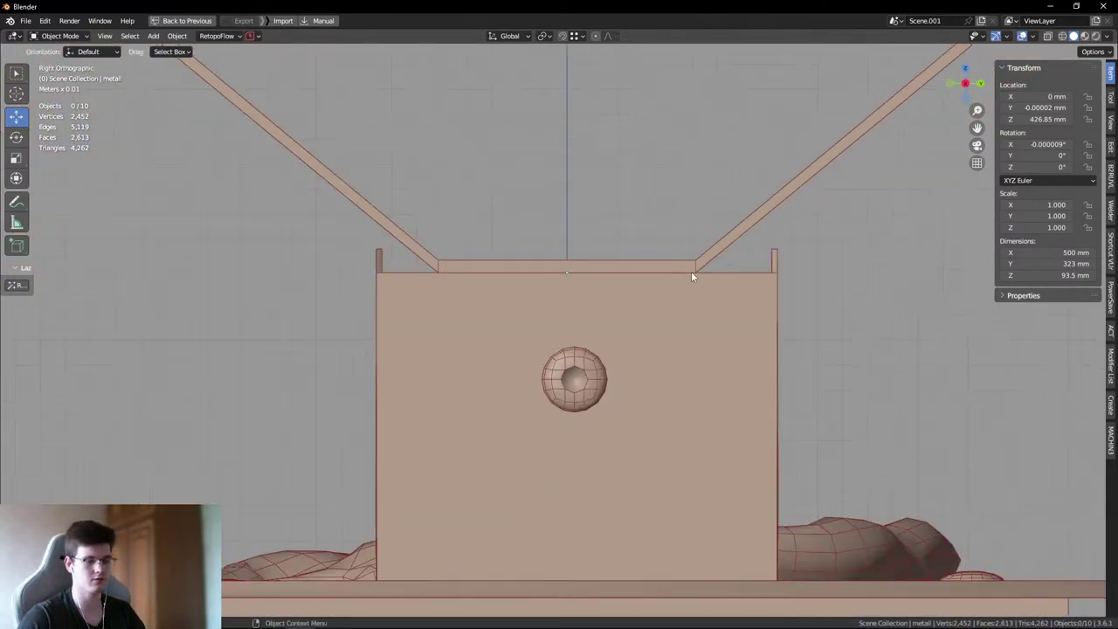
{"action": "middle_click_drag", "start_coordinate": [691, 274], "coordinate": [562, 280]}
{"action": "key", "text": "KP_3"}
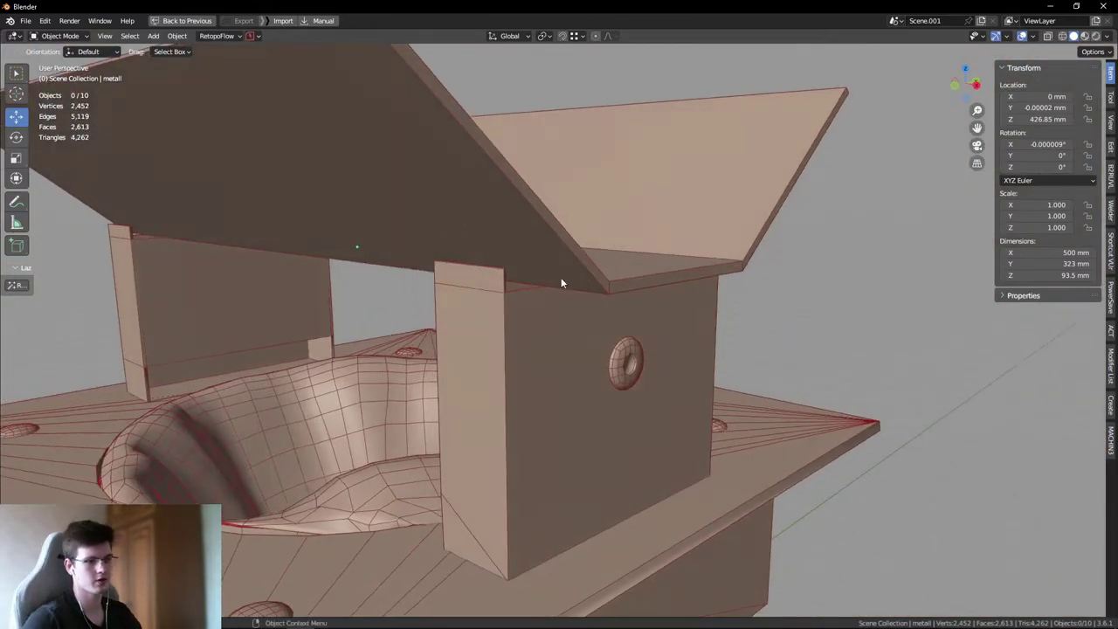
{"action": "scroll", "coordinate": [761, 293], "scroll_direction": "down", "scroll_amount": 3}
{"action": "middle_click_drag", "start_coordinate": [762, 291], "coordinate": [740, 308]}
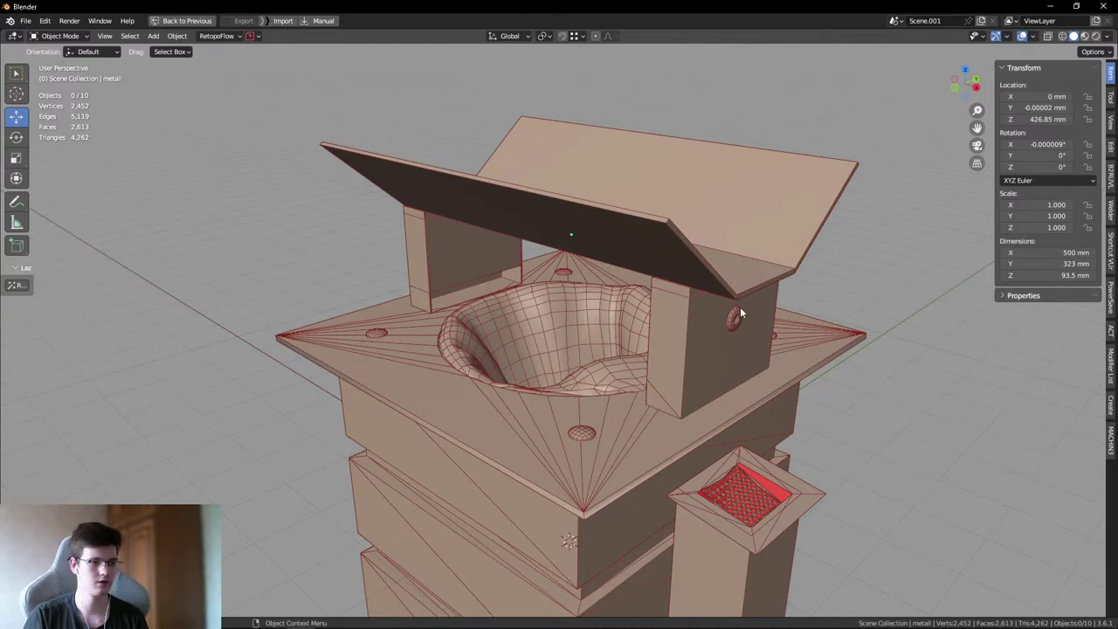
{"action": "middle_click_drag", "start_coordinate": [740, 307], "coordinate": [821, 233]}
{"action": "key", "text": "KP_3"}
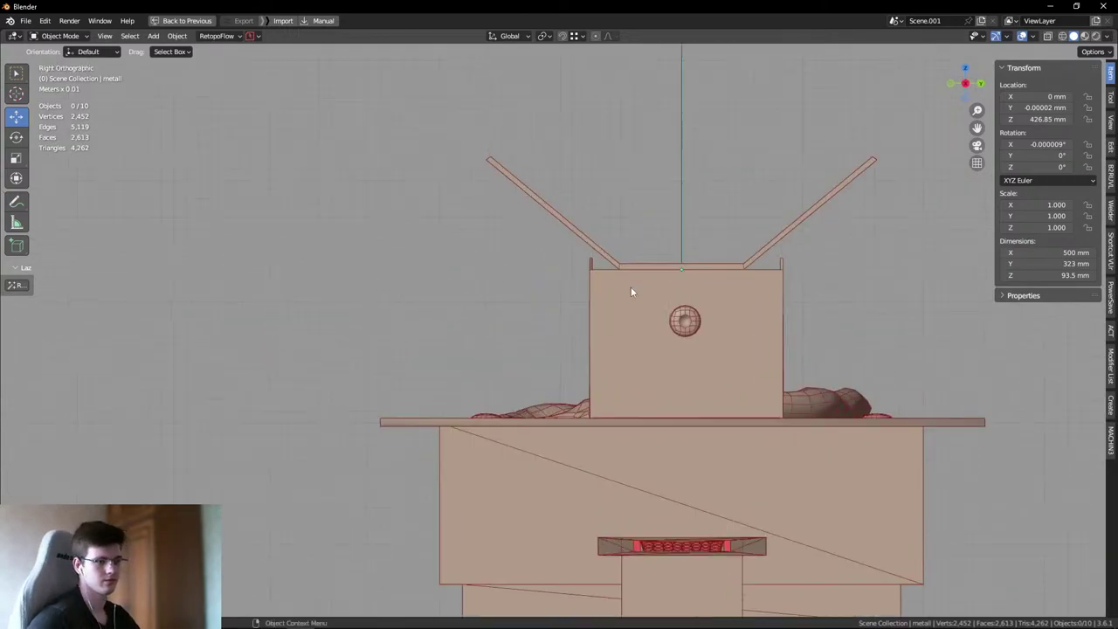
{"action": "scroll", "coordinate": [629, 286], "scroll_direction": "up", "scroll_amount": 3}
{"action": "scroll", "coordinate": [619, 267], "scroll_direction": "up", "scroll_amount": 2}
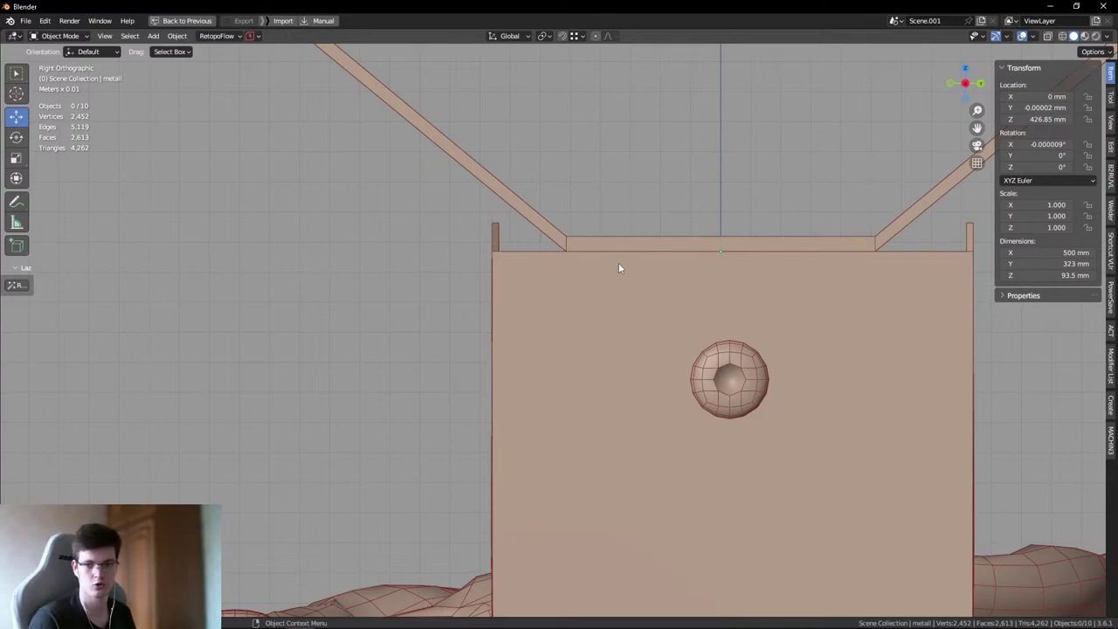
{"action": "scroll", "coordinate": [619, 172], "scroll_direction": "down", "scroll_amount": 2}
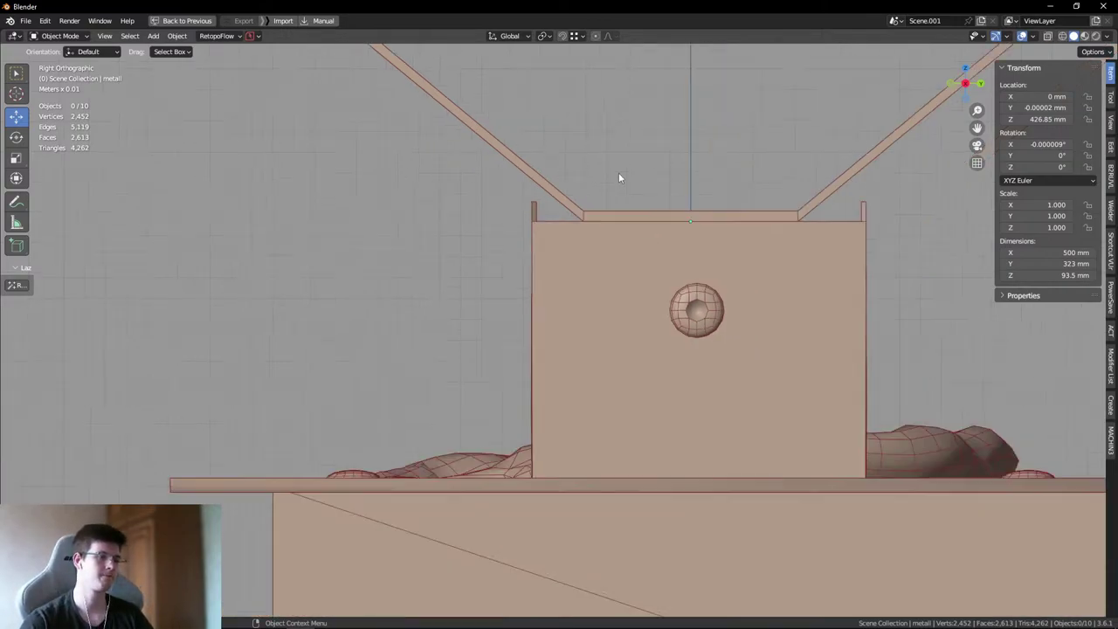
- Compare the cover and bracket fit with the high-poly model in collection 1, and return to the low-poly parts
{"action": "middle_click_drag", "start_coordinate": [618, 172], "coordinate": [700, 292]}
{"action": "scroll", "coordinate": [706, 338], "scroll_direction": "up", "scroll_amount": 3}
{"action": "middle_click_drag", "start_coordinate": [706, 338], "coordinate": [688, 293]}
{"action": "key", "text": "1"}
{"action": "scroll", "coordinate": [703, 295], "scroll_direction": "up", "scroll_amount": 4}
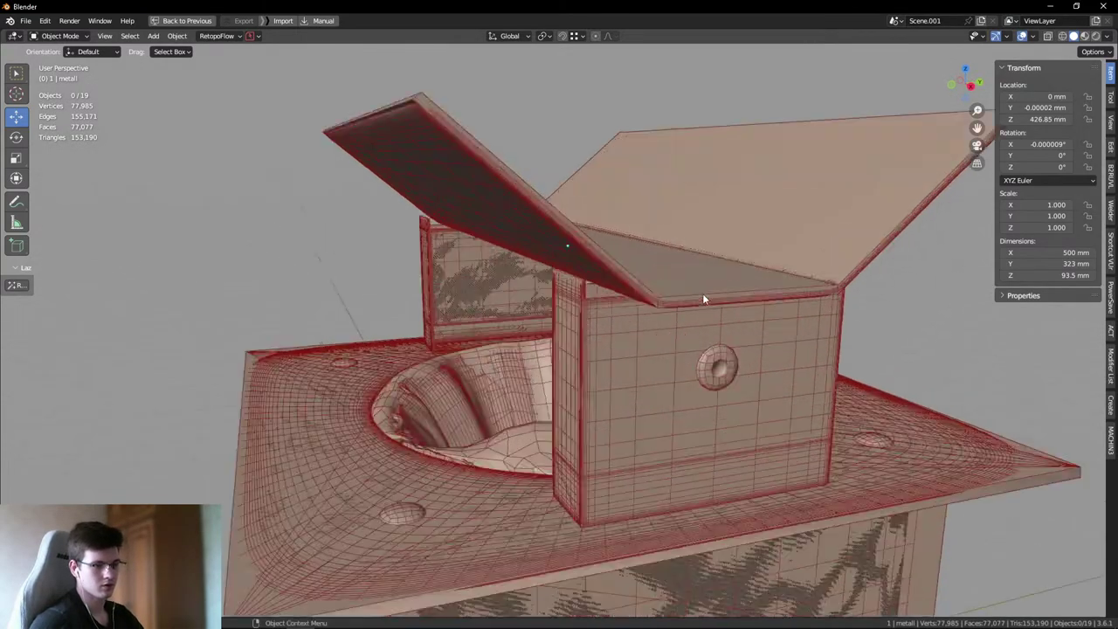
{"action": "middle_click_drag", "start_coordinate": [589, 306], "coordinate": [604, 219]}
{"action": "scroll", "coordinate": [590, 290], "scroll_direction": "up", "scroll_amount": 3}
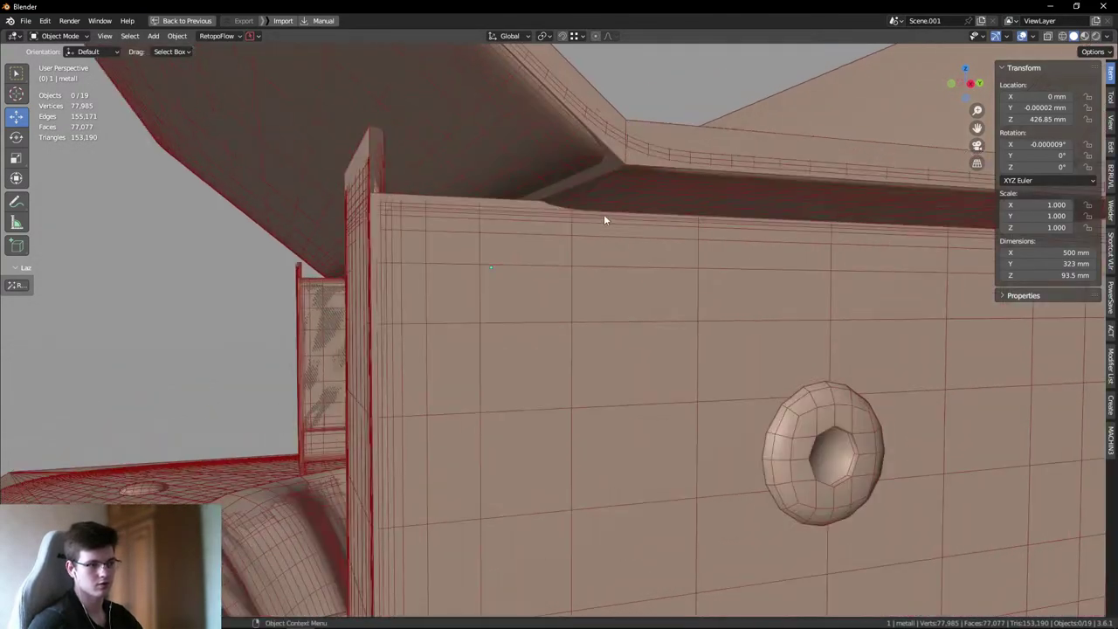
{"action": "key", "text": "1"}
{"action": "scroll", "coordinate": [577, 226], "scroll_direction": "down", "scroll_amount": 8}
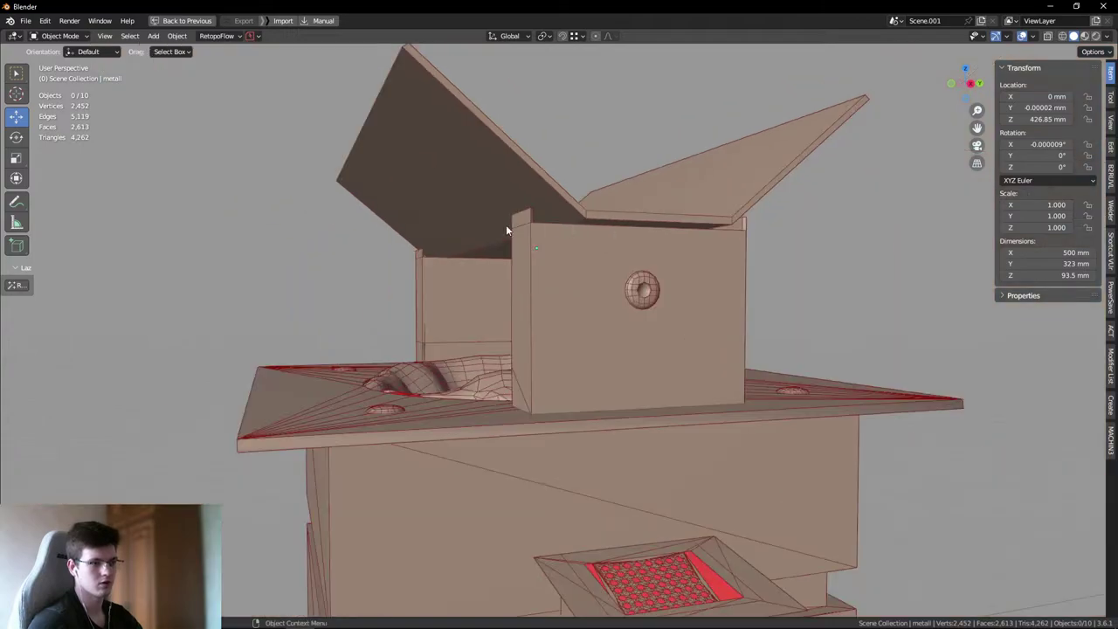
- Isolate the bag object in local view in a maximized viewport
{"action": "left_click_drag", "start_coordinate": [769, 292], "coordinate": [799, 250]}
{"action": "middle_click_drag", "start_coordinate": [799, 251], "coordinate": [666, 407]}
{"action": "scroll", "coordinate": [640, 399], "scroll_direction": "down", "scroll_amount": 3}
{"action": "key", "text": "ctrl+space"}
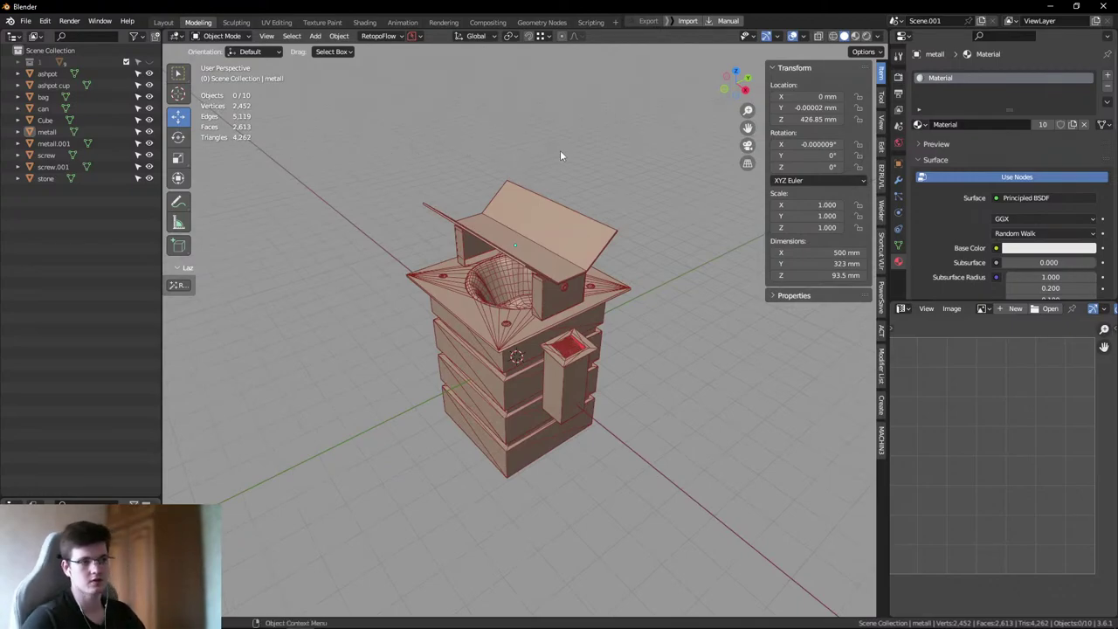
{"action": "middle_click_drag", "start_coordinate": [648, 338], "coordinate": [531, 330]}
{"action": "scroll", "coordinate": [503, 292], "scroll_direction": "up", "scroll_amount": 3}
{"action": "left_click", "coordinate": [504, 292]}
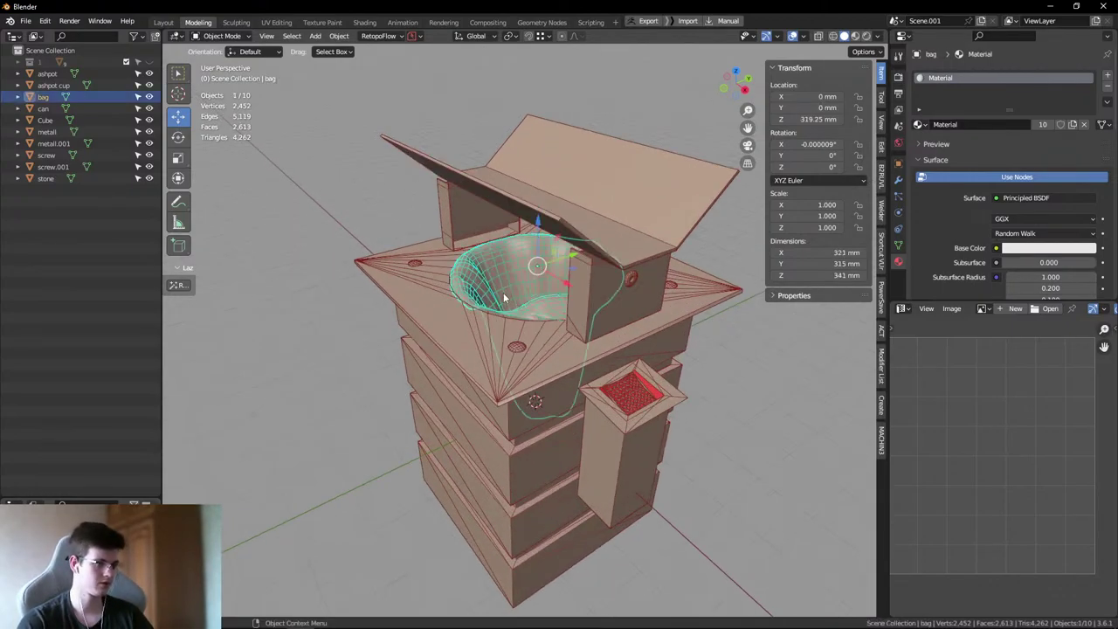
{"action": "key", "text": "KP_Divide"}
{"action": "scroll", "coordinate": [626, 313], "scroll_direction": "up", "scroll_amount": 4}
{"action": "key", "text": "ctrl+space"}
{"action": "mouse_move", "coordinate": [614, 333]}
{"action": "middle_mouse_down"}
{"action": "mouse_move", "coordinate": [609, 362]}
{"action": "mouse_move", "coordinate": [609, 352]}
{"action": "middle_mouse_up"}
- Examine the mesh density inside the bag in Edit Mode, selecting the tightly packed faces around its bottom centre
{"action": "key", "text": "Tab"}
{"action": "scroll", "coordinate": [616, 393], "scroll_direction": "up", "scroll_amount": 3}
{"action": "scroll", "coordinate": [616, 393], "scroll_direction": "down", "scroll_amount": 1}
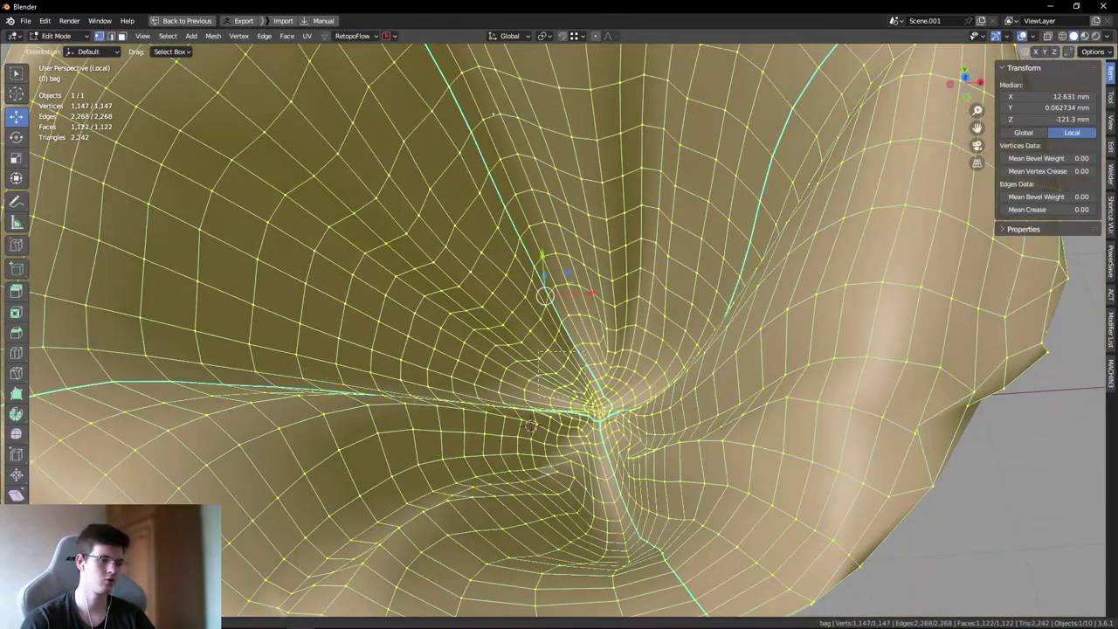
{"action": "key", "text": "ctrl+KP_Subtract"}
{"action": "middle_click_drag", "start_coordinate": [427, 361], "coordinate": [608, 353]}
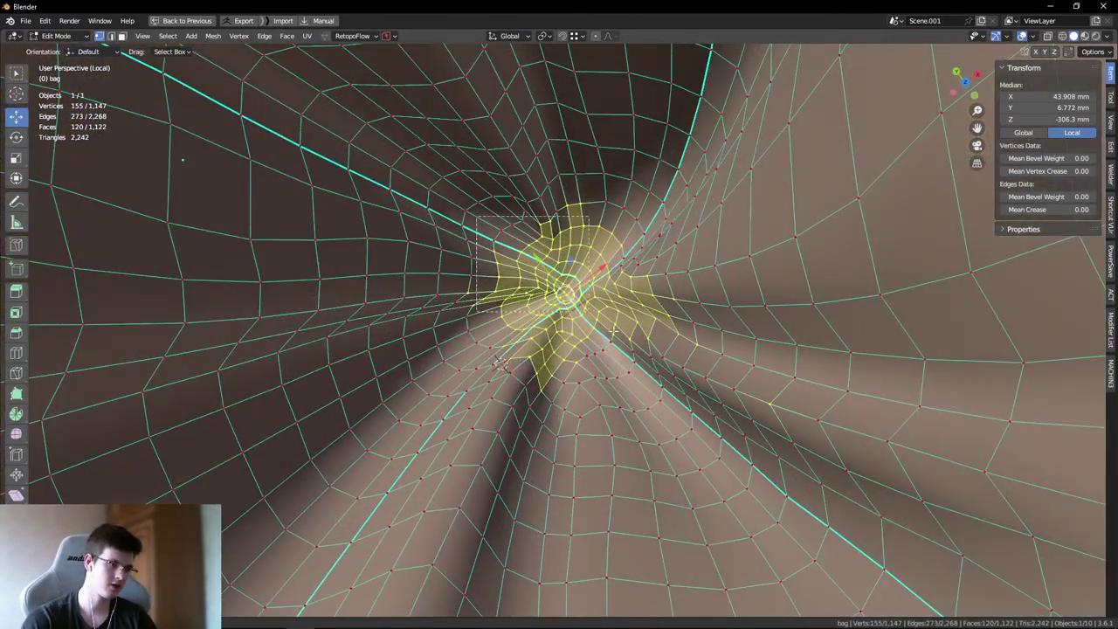
{"action": "middle_click_drag", "start_coordinate": [677, 377], "coordinate": [716, 367]}
{"action": "scroll", "coordinate": [505, 241], "scroll_direction": "down", "scroll_amount": 4}
{"action": "scroll", "coordinate": [505, 241], "scroll_direction": "up", "scroll_amount": 5}
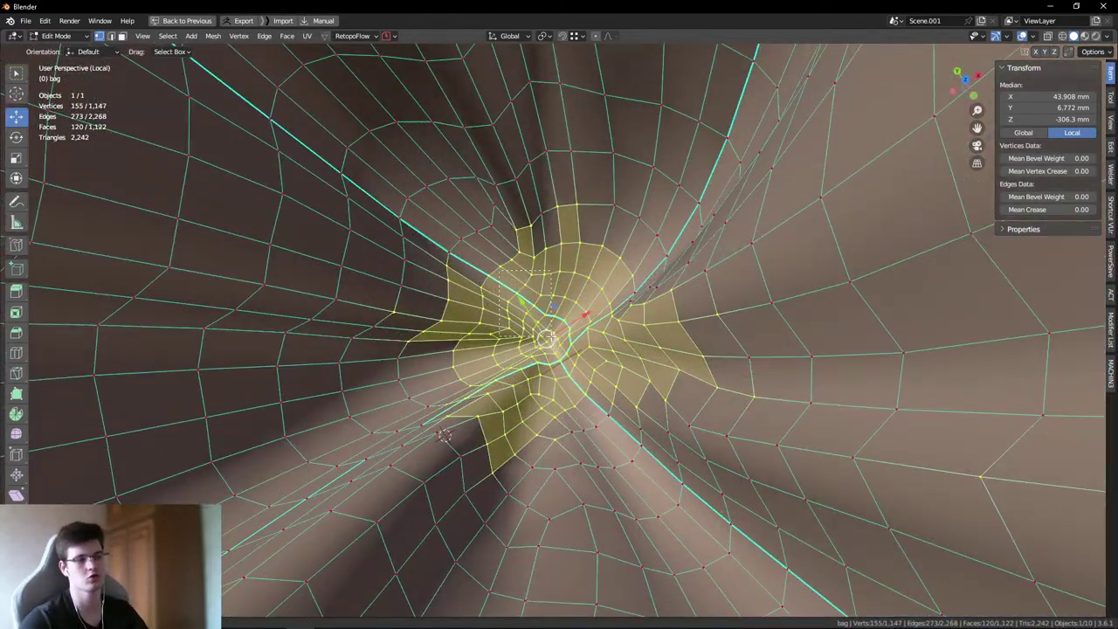
{"action": "key", "text": "ctrl+KP_Subtract"}
{"action": "key", "text": "ctrl+KP_Subtract"}
{"action": "scroll", "coordinate": [770, 390], "scroll_direction": "up", "scroll_amount": 2}
{"action": "key", "text": "ctrl+KP_Add"}
{"action": "key", "text": "ctrl+KP_Add"}
{"action": "scroll", "coordinate": [524, 349], "scroll_direction": "down", "scroll_amount": 8}
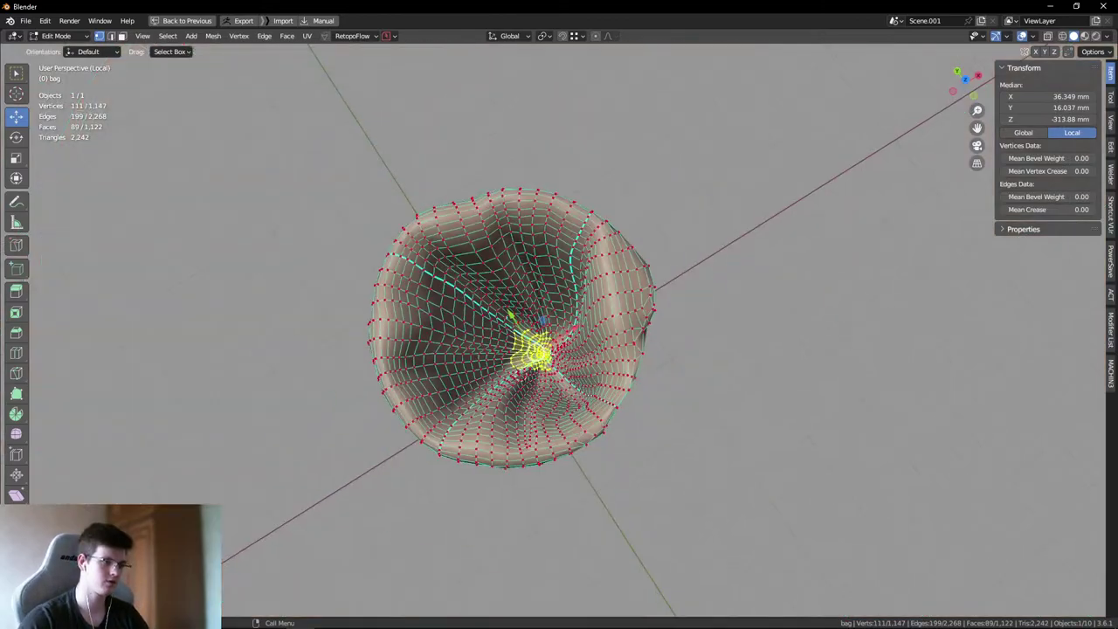
{"action": "middle_click_drag", "start_coordinate": [524, 349], "coordinate": [493, 255]}
{"action": "scroll", "coordinate": [493, 255], "scroll_direction": "up", "scroll_amount": 8}
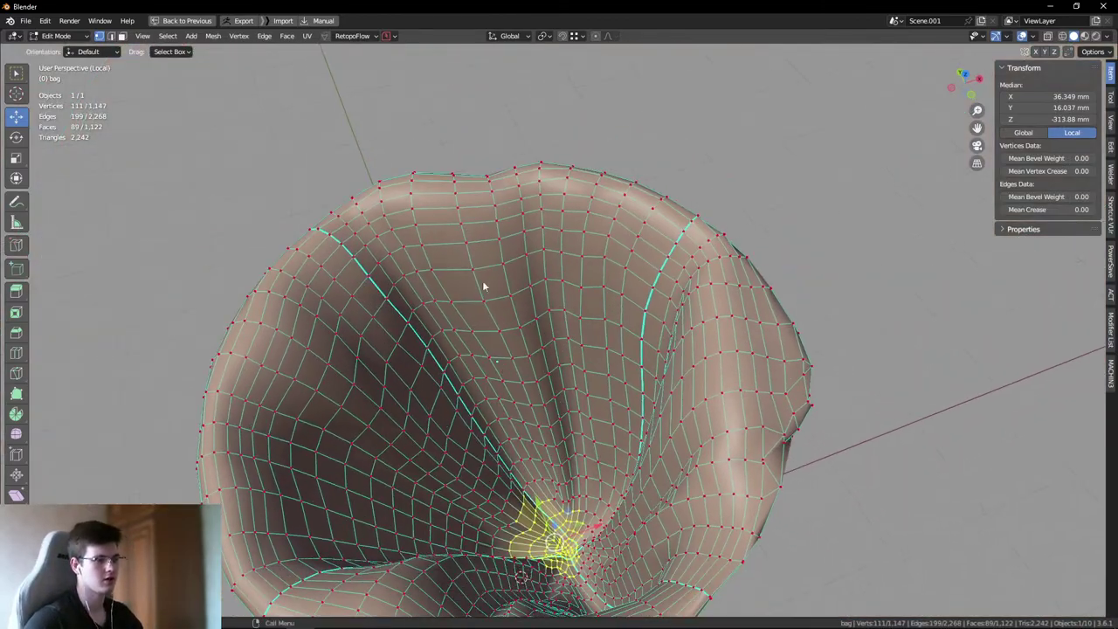
- Collapse one horizontal ring of edges around the upper part of the bag's inner wall
{"action": "key", "text": "2"}
{"action": "left_click", "coordinate": [441, 300]}
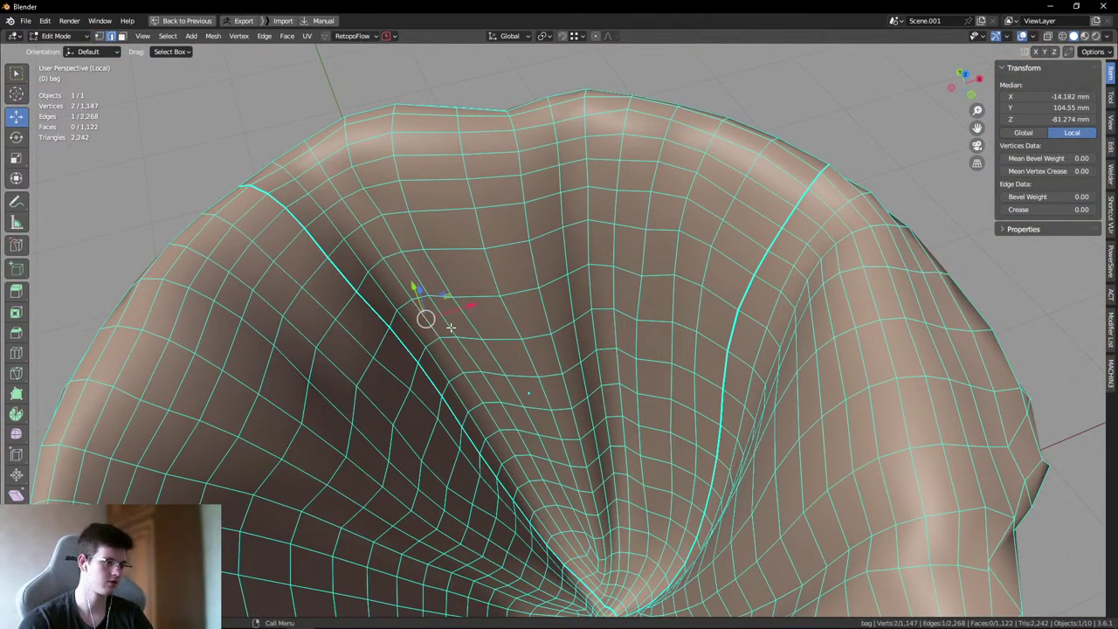
{"action": "key", "text": "alt+a"}
{"action": "left_click", "coordinate": [469, 317]}
{"action": "left_click", "coordinate": [502, 316], "text": "ctrl+alt"}
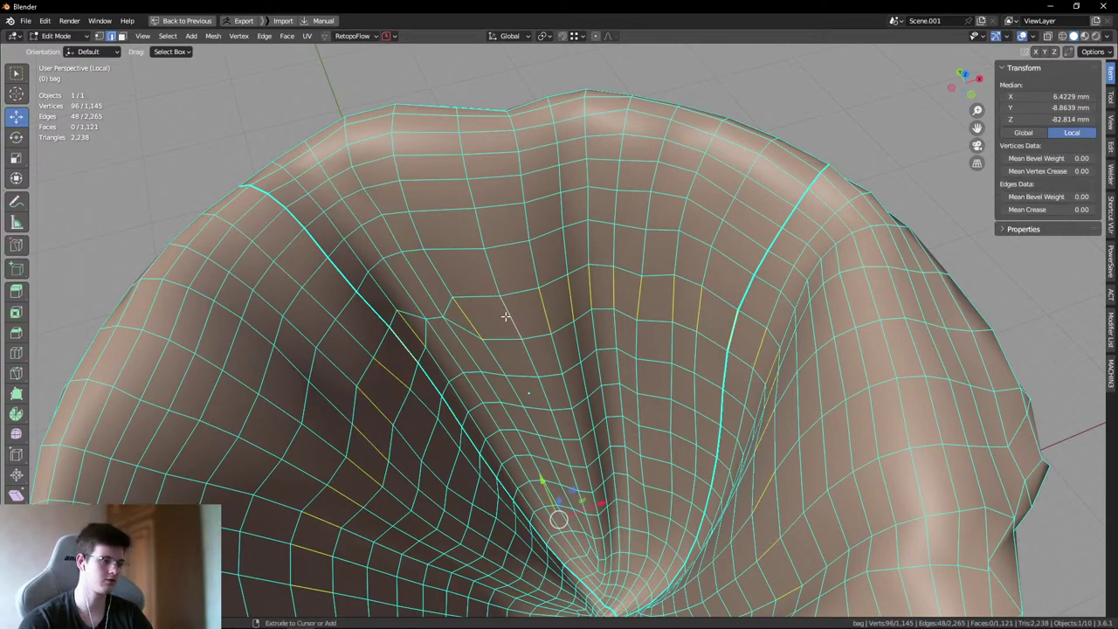
{"action": "key", "text": "ctrl+x"}
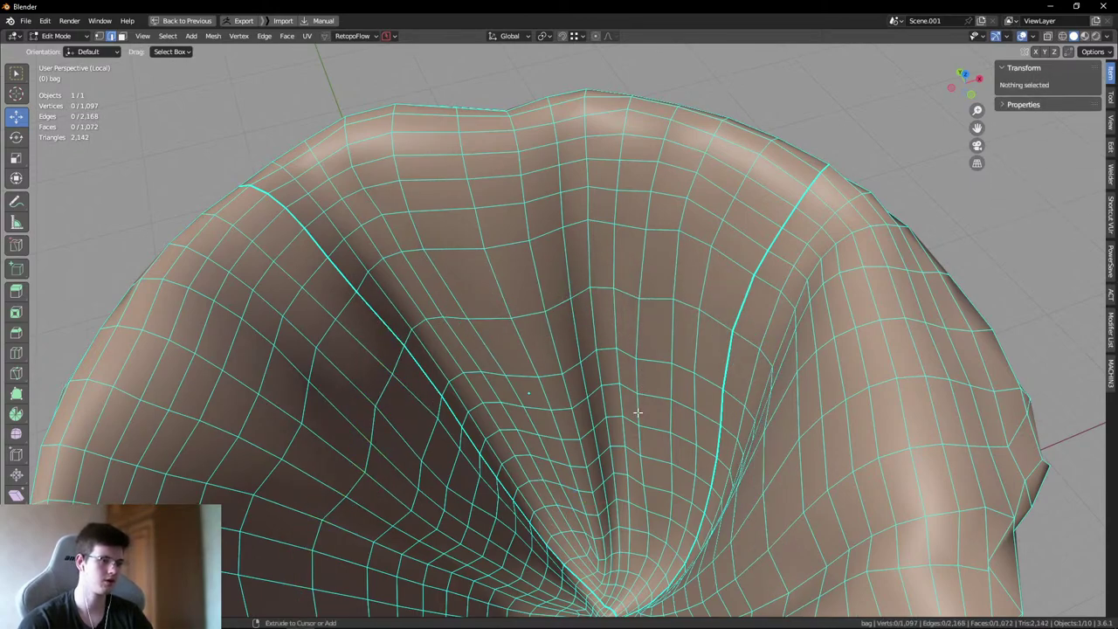
- Collapse four more edge rings further down the bag's inner wall towards its bottom centre
{"action": "left_click", "coordinate": [637, 411], "text": "ctrl+alt"}
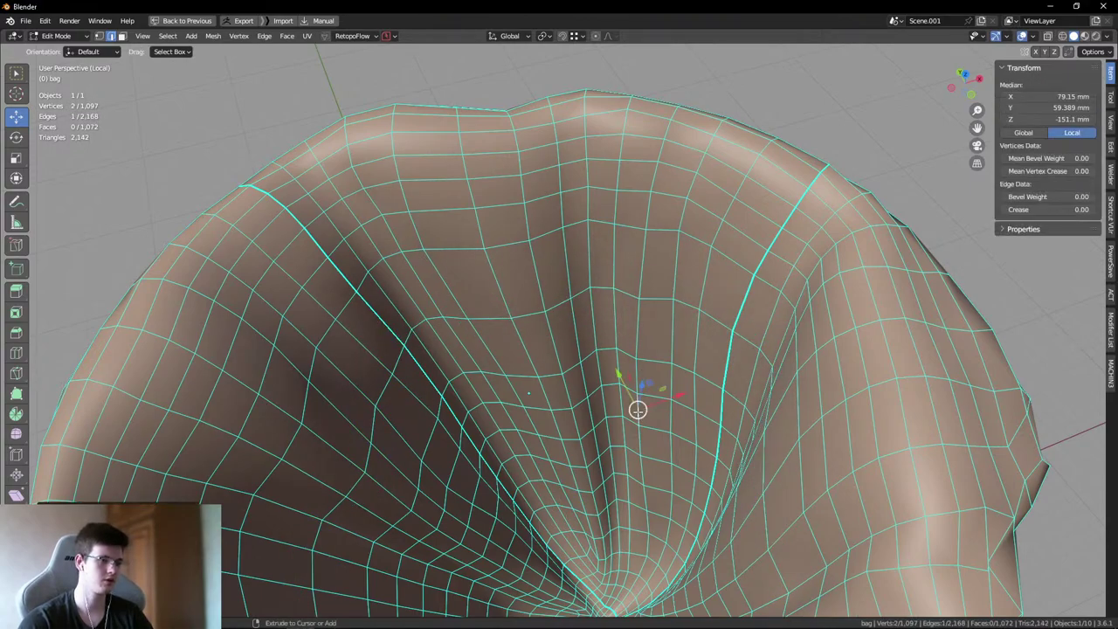
{"action": "key", "text": "ctrl+x"}
{"action": "scroll", "coordinate": [646, 398], "scroll_direction": "up", "scroll_amount": 2}
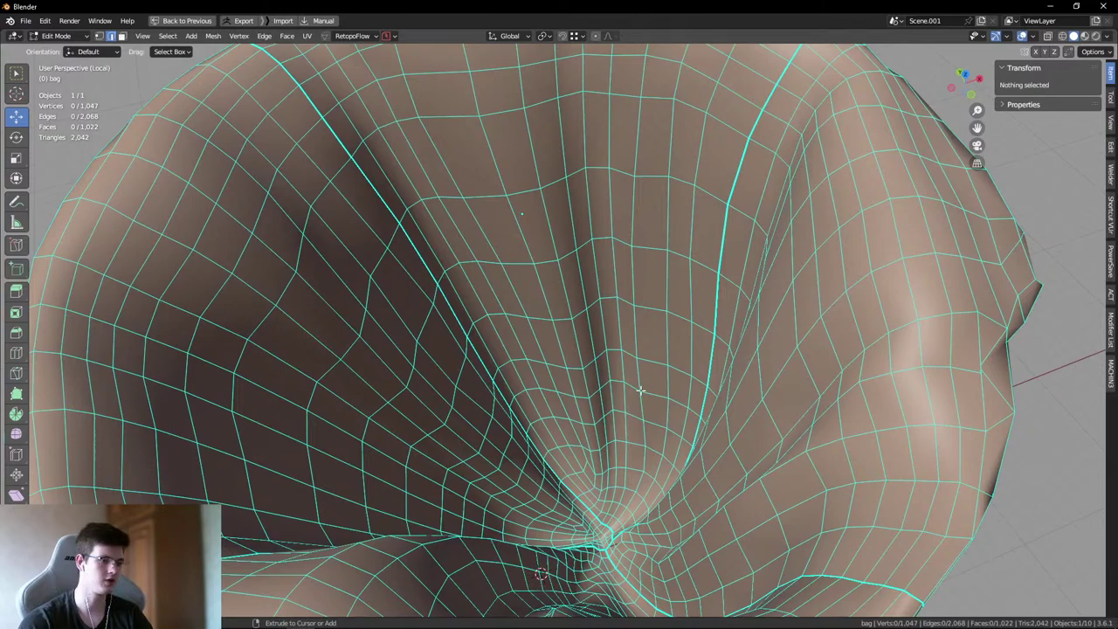
{"action": "left_click", "coordinate": [641, 391], "text": "ctrl+alt"}
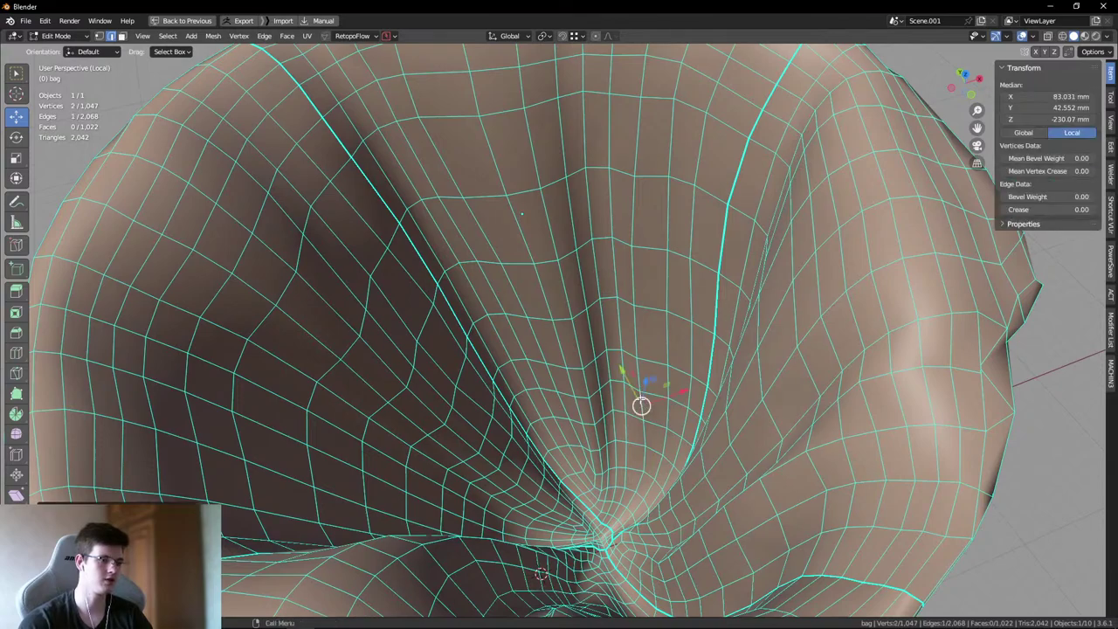
{"action": "key", "text": "ctrl+x"}
{"action": "scroll", "coordinate": [584, 343], "scroll_direction": "down", "scroll_amount": 1}
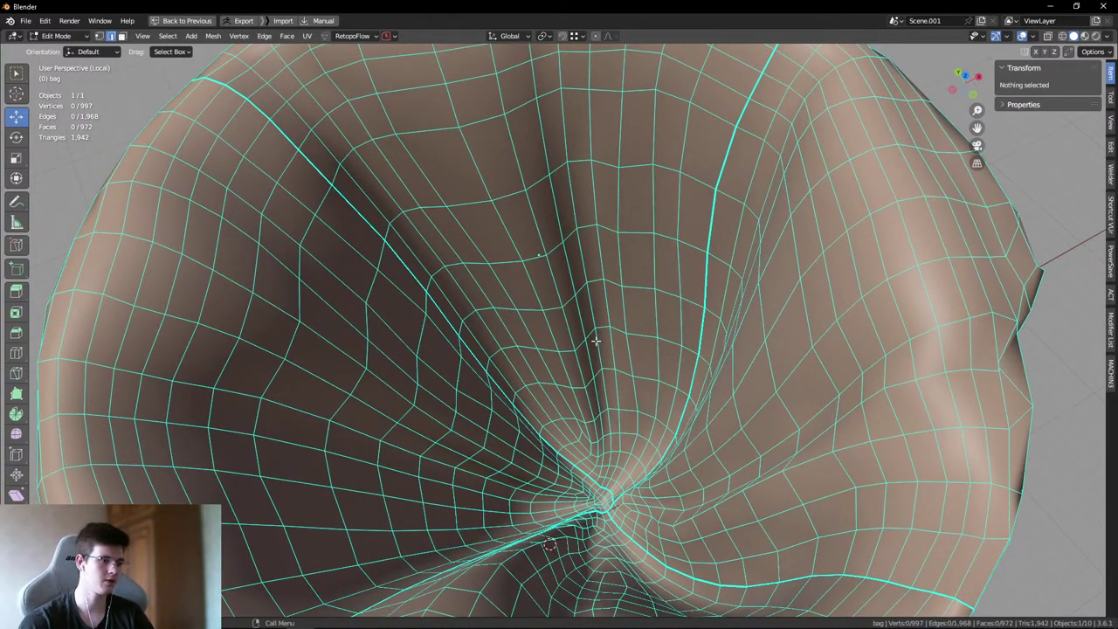
{"action": "left_click", "coordinate": [595, 349], "text": "ctrl+alt"}
{"action": "key", "text": "ctrl+x"}
{"action": "left_click", "coordinate": [481, 365], "text": "ctrl+alt"}
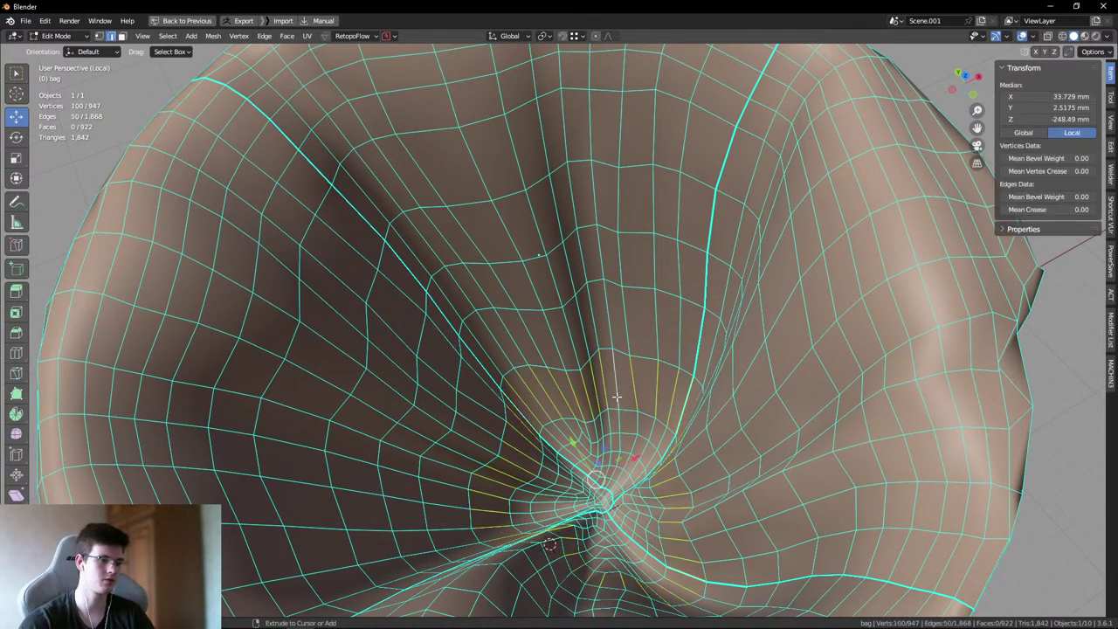
{"action": "key", "text": "ctrl+x"}
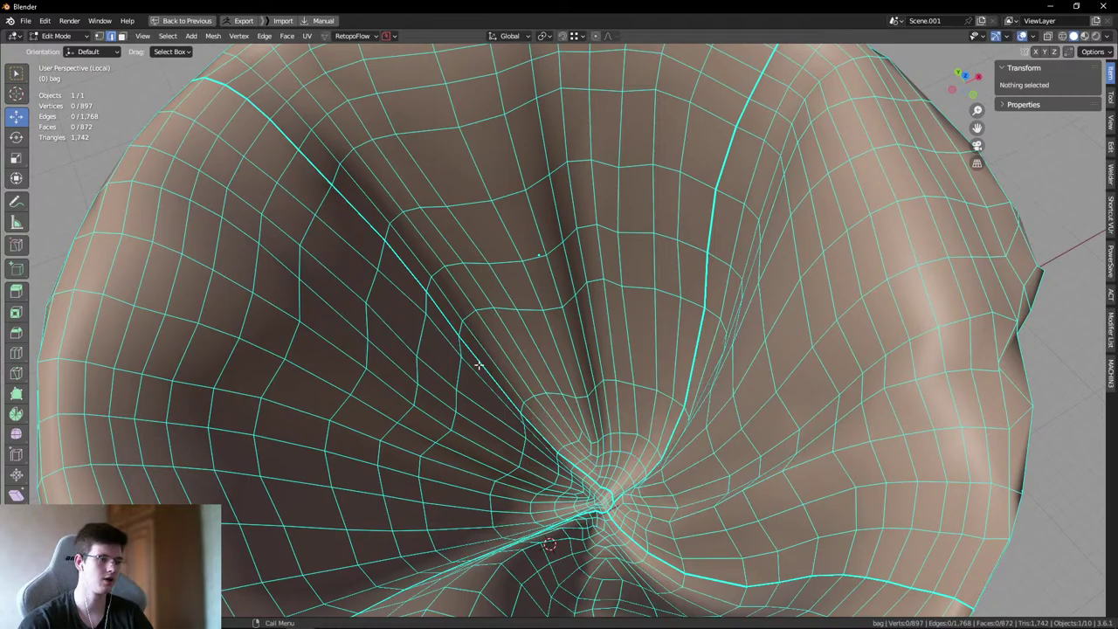
- Check the thinned mesh inside the bag from several angles and return to Object Mode
{"action": "scroll", "coordinate": [479, 365], "scroll_direction": "down", "scroll_amount": 5}
{"action": "middle_click_drag", "start_coordinate": [479, 365], "coordinate": [571, 324]}
{"action": "scroll", "coordinate": [521, 318], "scroll_direction": "up", "scroll_amount": 5}
{"action": "scroll", "coordinate": [517, 318], "scroll_direction": "up", "scroll_amount": 2}
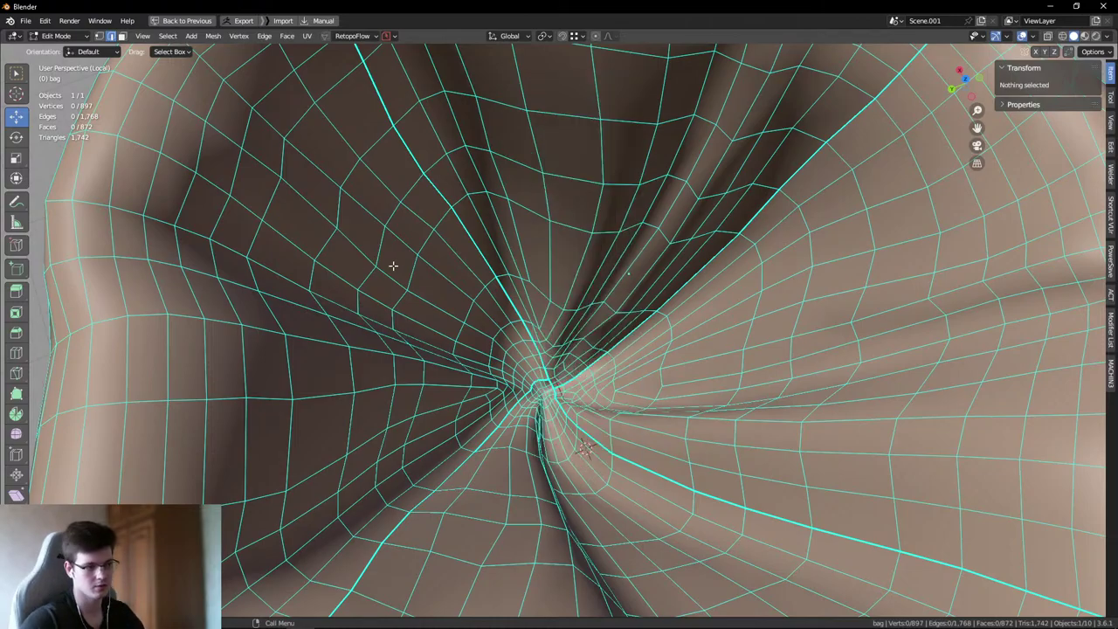
{"action": "scroll", "coordinate": [606, 329], "scroll_direction": "down", "scroll_amount": 5}
{"action": "middle_click_drag", "start_coordinate": [606, 328], "coordinate": [561, 270]}
{"action": "key", "text": "ctrl+Tab"}
{"action": "left_click", "coordinate": [562, 215]}
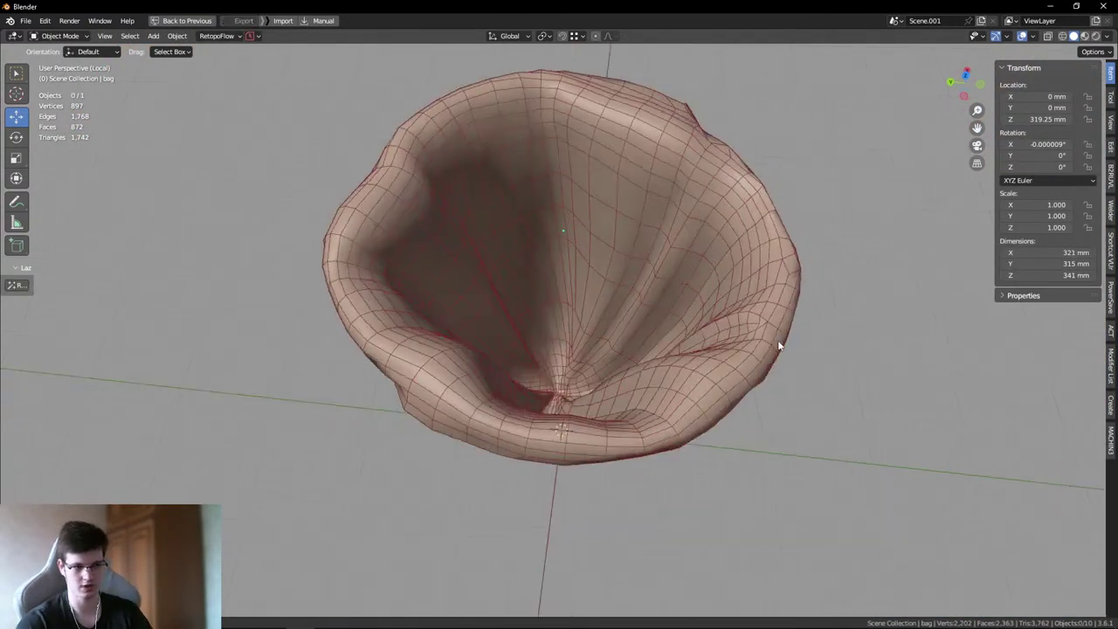
- Inspect the bag's rim silhouette and folds with the overlays hidden and shown
{"action": "middle_click_drag", "start_coordinate": [564, 354], "coordinate": [572, 236]}
{"action": "scroll", "coordinate": [562, 328], "scroll_direction": "up", "scroll_amount": 5}
{"action": "scroll", "coordinate": [575, 300], "scroll_direction": "down", "scroll_amount": 6}
{"action": "scroll", "coordinate": [482, 282], "scroll_direction": "up", "scroll_amount": 5}
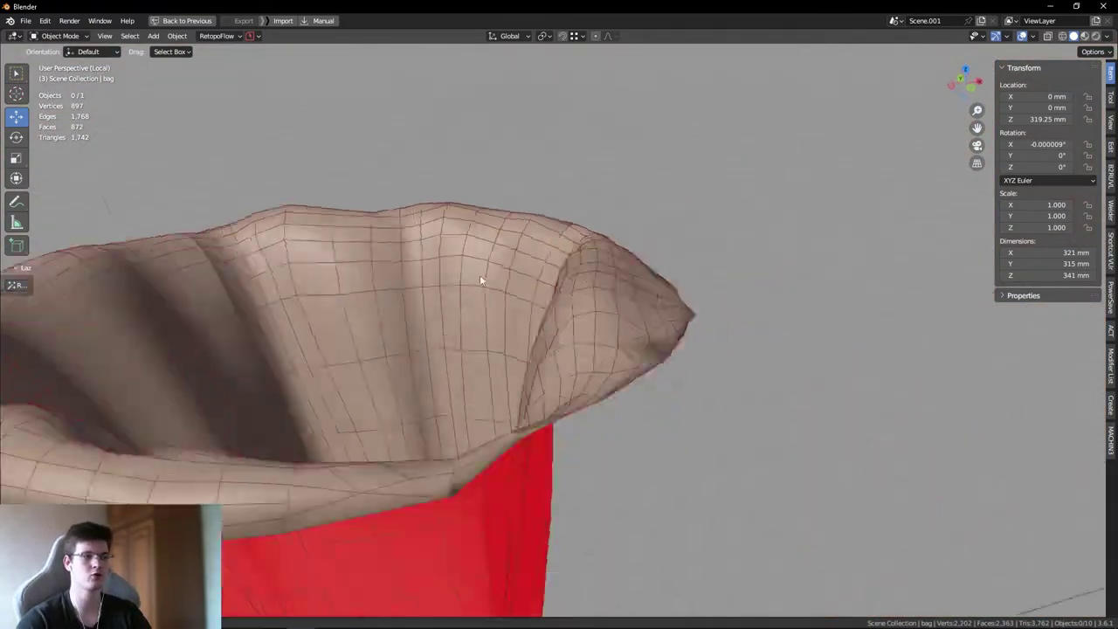
{"action": "middle_click_drag", "start_coordinate": [481, 282], "coordinate": [392, 221]}
{"action": "key", "text": "shift+alt+z"}
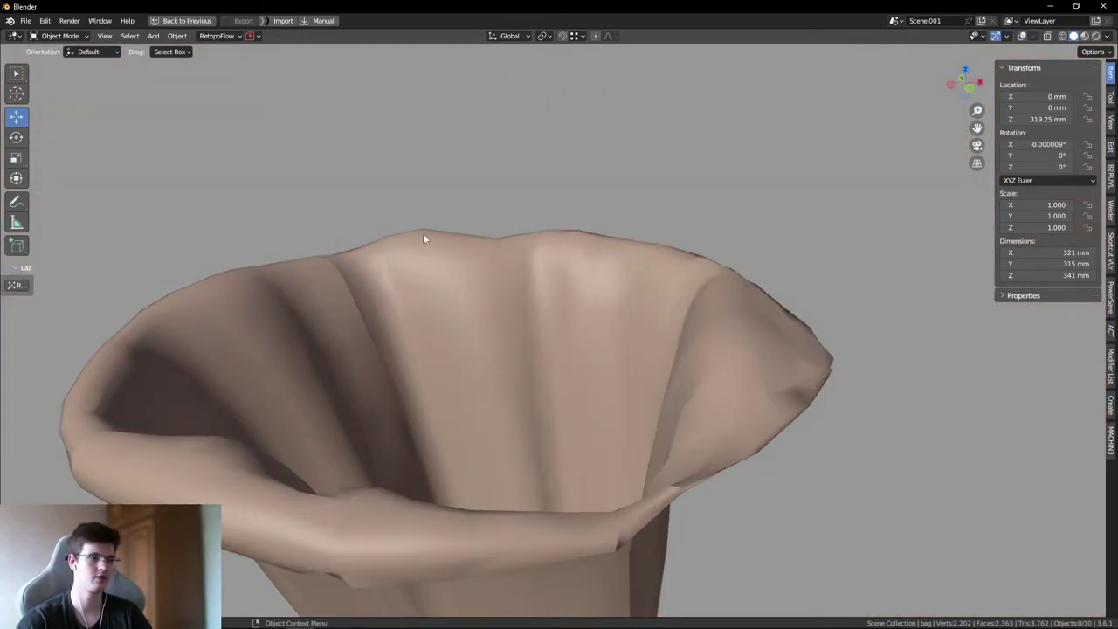
{"action": "middle_click_drag", "start_coordinate": [579, 239], "coordinate": [583, 228]}
{"action": "scroll", "coordinate": [519, 249], "scroll_direction": "up", "scroll_amount": 5}
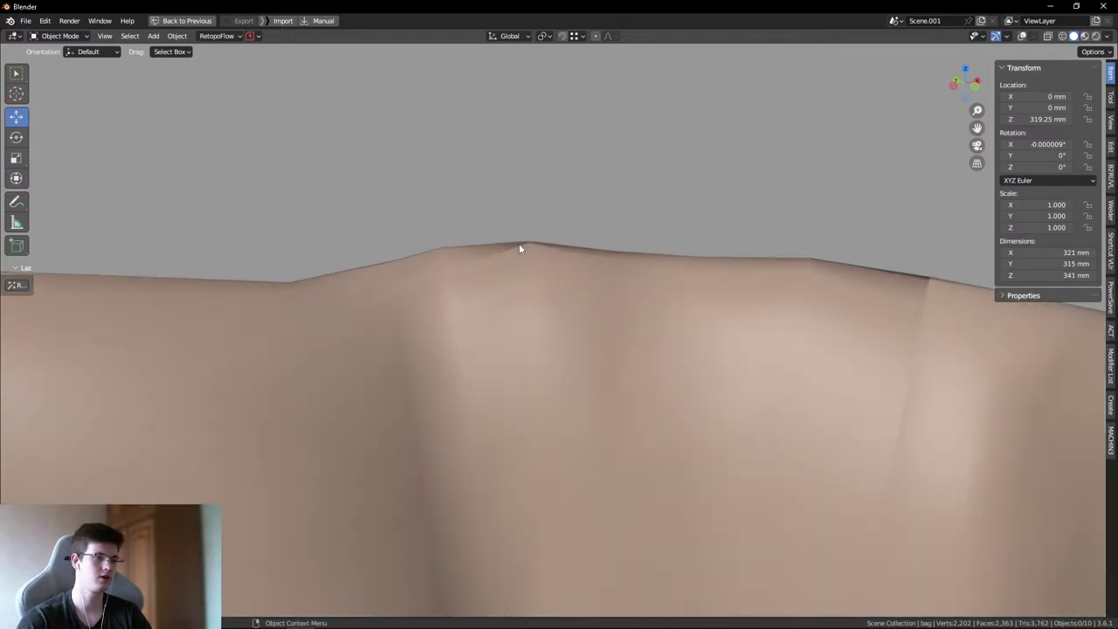
{"action": "key", "text": "shift+alt+z"}
{"action": "middle_click_drag", "start_coordinate": [732, 301], "coordinate": [662, 309]}
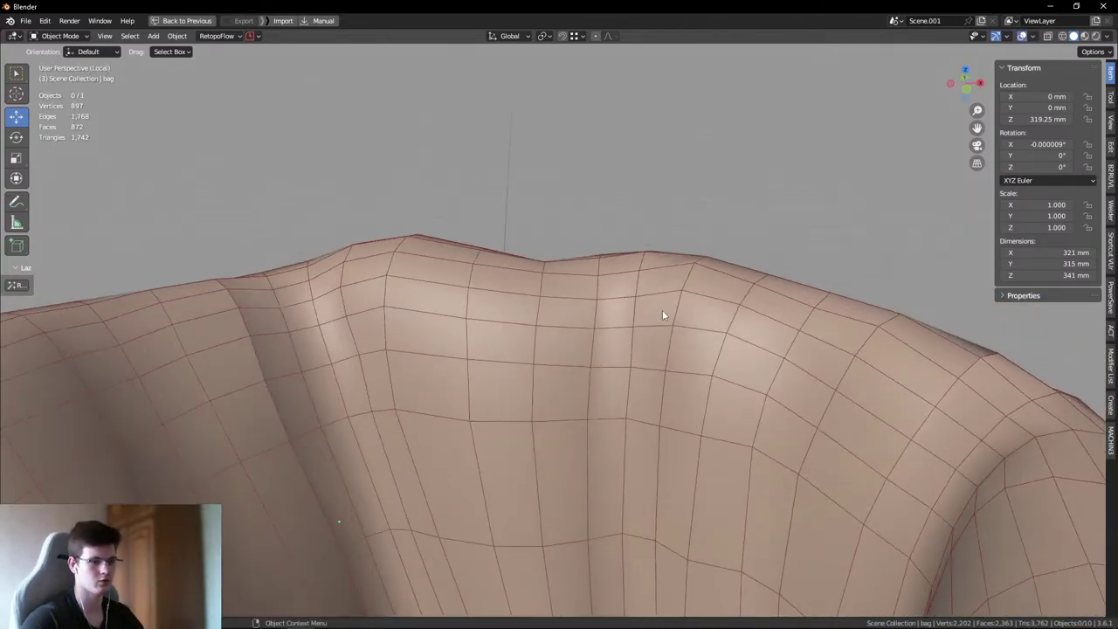
- Inspect the shading and wireframe around the bag's bottom centre, with and without overlays
{"action": "key", "text": "Tab"}
{"action": "left_click", "coordinate": [994, 354]}
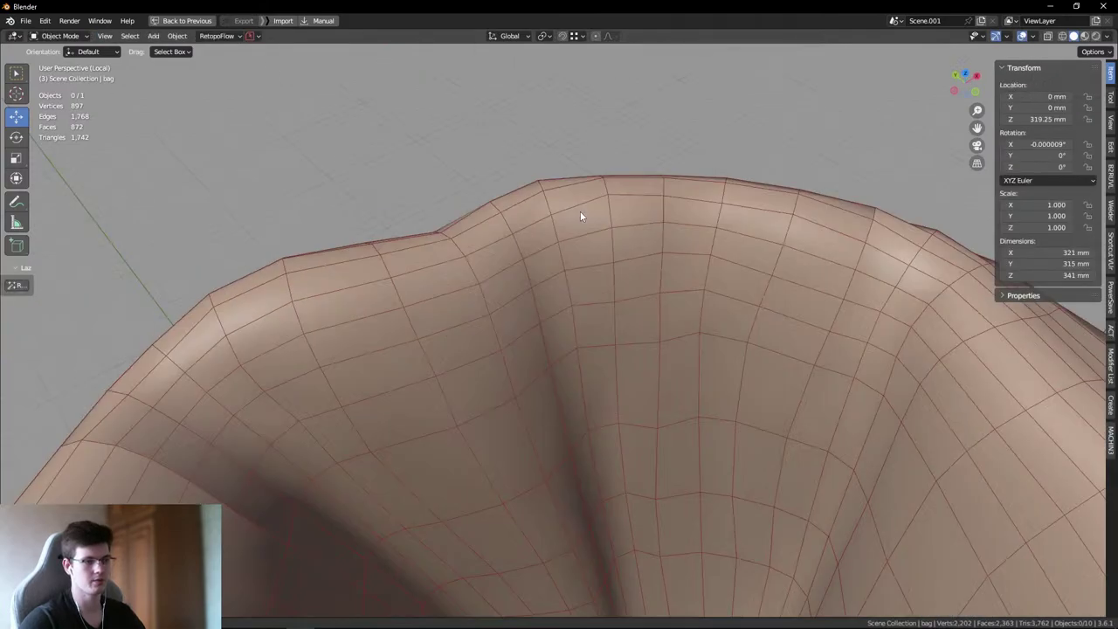
{"action": "middle_click_drag", "start_coordinate": [581, 216], "coordinate": [612, 393]}
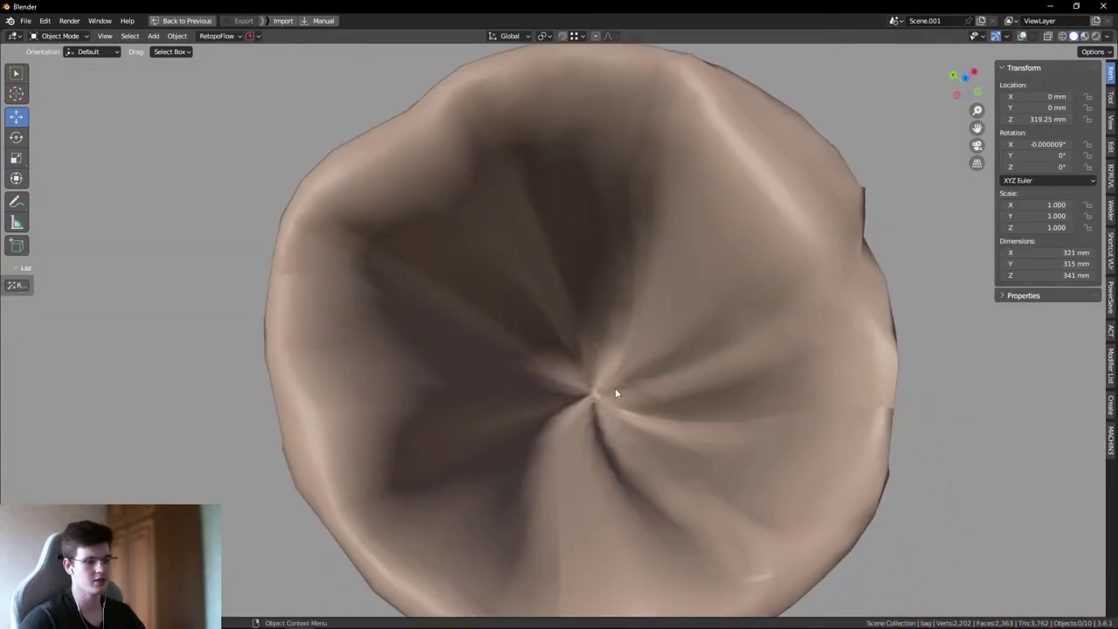
{"action": "scroll", "coordinate": [612, 392], "scroll_direction": "up", "scroll_amount": 5}
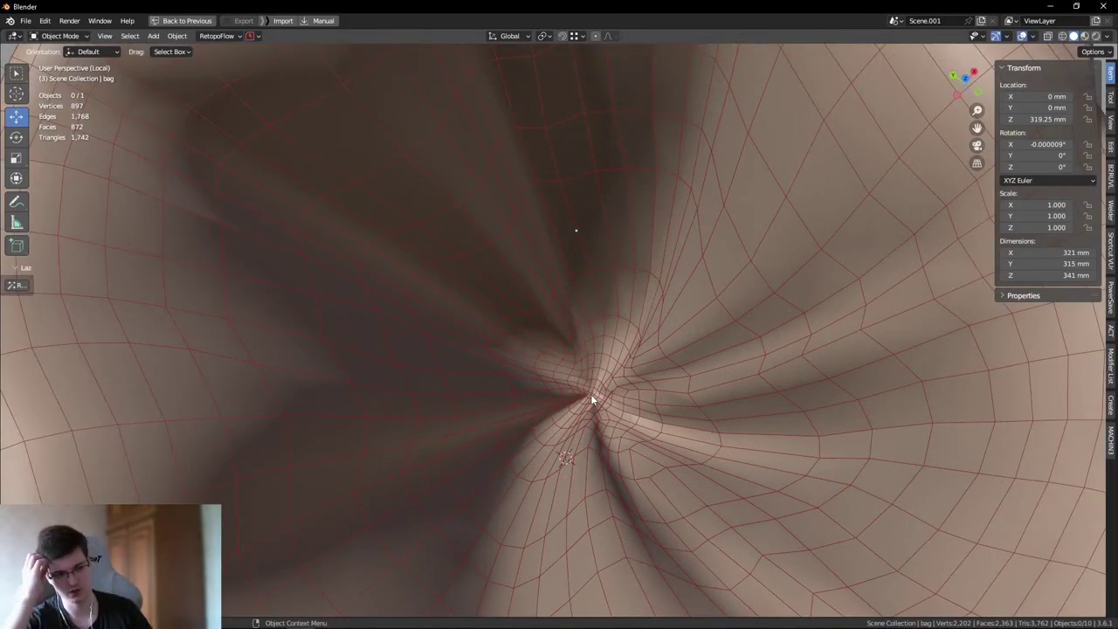
{"action": "key", "text": "shift+alt+z"}
{"action": "scroll", "coordinate": [544, 375], "scroll_direction": "down", "scroll_amount": 5}
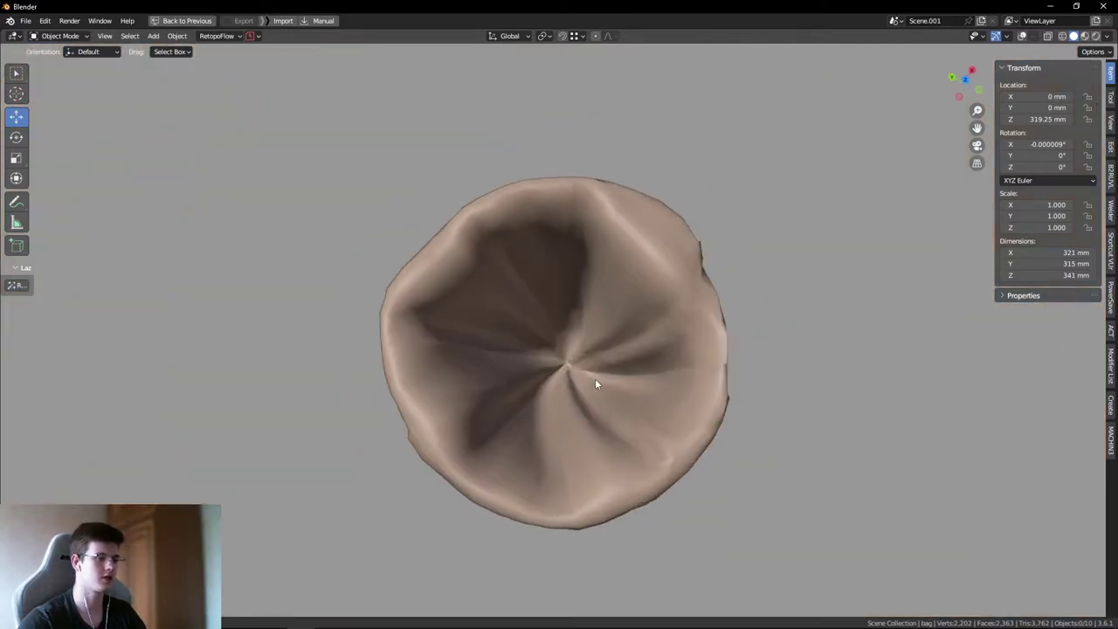
{"action": "middle_click_drag", "start_coordinate": [597, 382], "coordinate": [761, 439]}
- Leave the bag's local view to bring back all bin parts and show the overlays
{"action": "key", "text": "alt+h"}
{"action": "scroll", "coordinate": [703, 418], "scroll_direction": "down", "scroll_amount": 3}
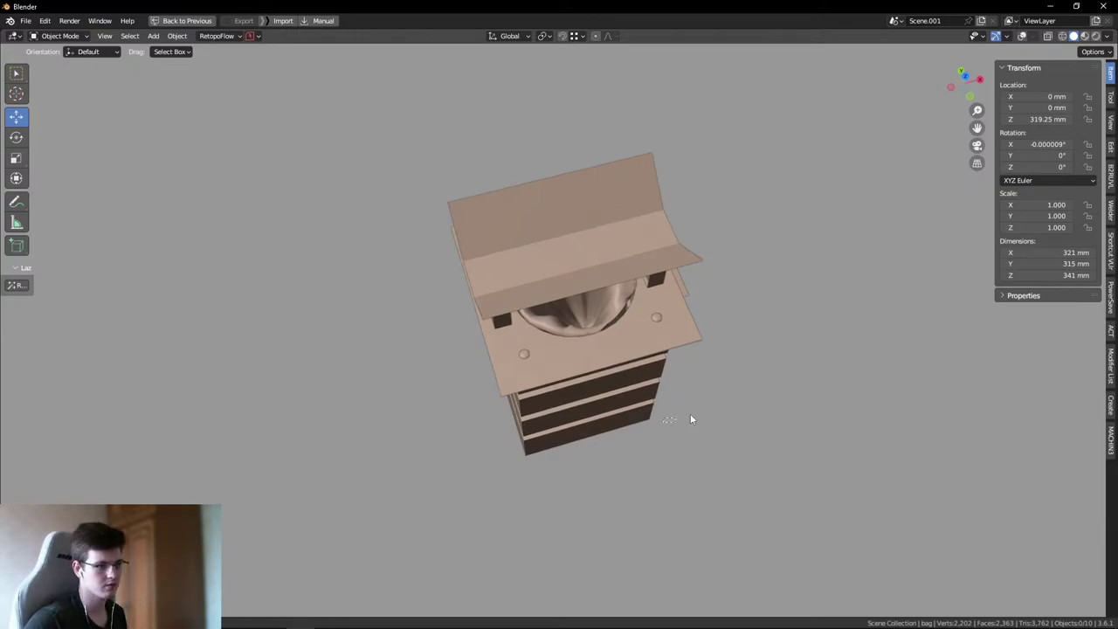
{"action": "key", "text": "shift+alt+z"}
- Check how the bracket's lower end meets the top plate, in perspective and orthographic views
{"action": "scroll", "coordinate": [636, 335], "scroll_direction": "up", "scroll_amount": 5}
{"action": "middle_click_drag", "start_coordinate": [636, 335], "coordinate": [681, 276]}
{"action": "left_click", "coordinate": [733, 269]}
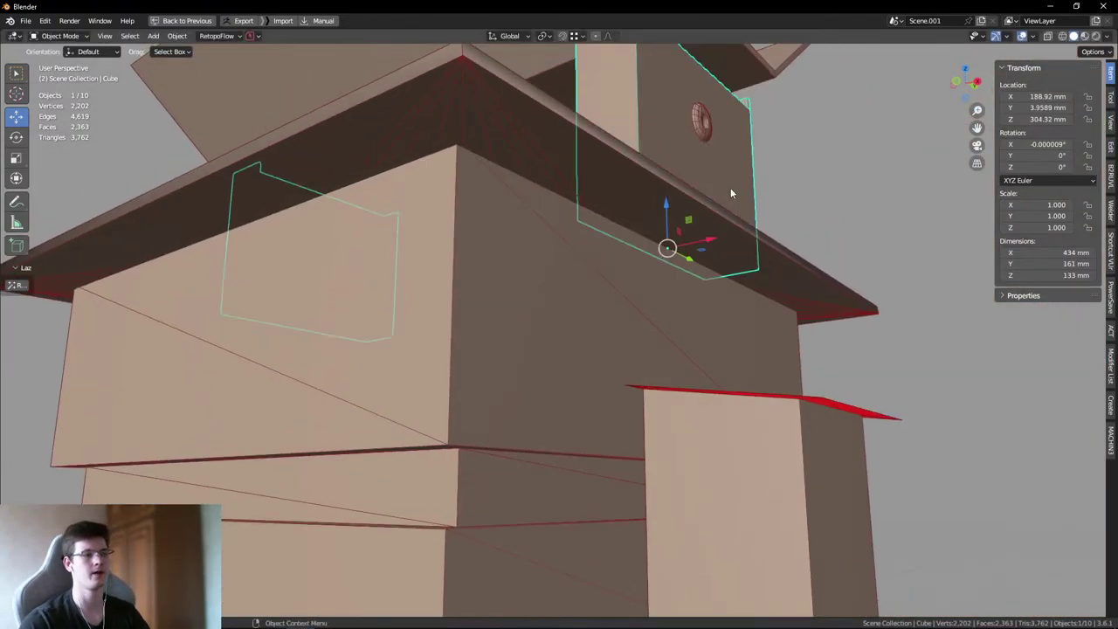
{"action": "middle_click_drag", "start_coordinate": [730, 187], "coordinate": [672, 394]}
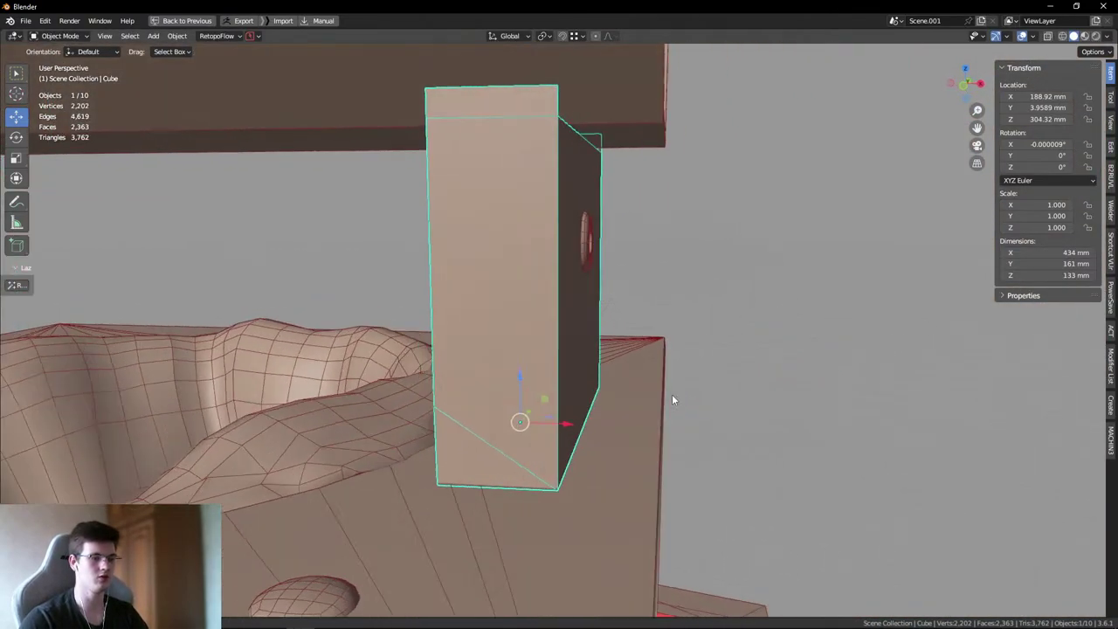
{"action": "key", "text": "KP_1"}
{"action": "scroll", "coordinate": [681, 394], "scroll_direction": "up", "scroll_amount": 2}
{"action": "key", "text": "Tab"}
{"action": "key", "text": "KP_3"}
{"action": "scroll", "coordinate": [546, 459], "scroll_direction": "up", "scroll_amount": 4}
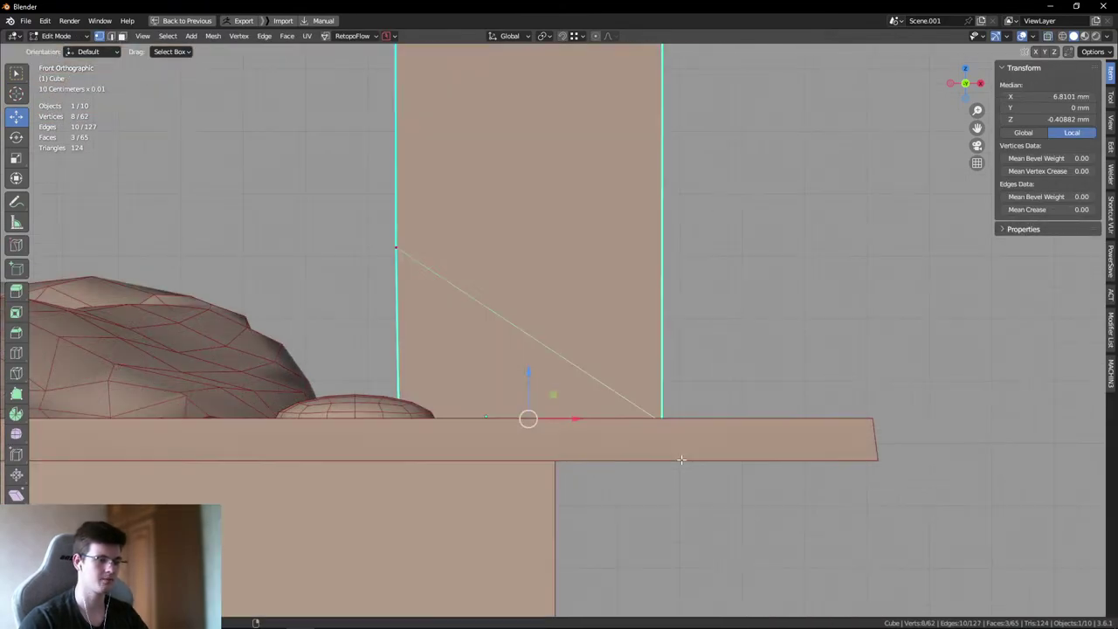
{"action": "scroll", "coordinate": [546, 459], "scroll_direction": "down", "scroll_amount": 2}
- Examine the underside of the bracket in Edit Mode with its bottom face selected, and return to Object Mode
{"action": "key", "text": "Tab"}
{"action": "left_click", "coordinate": [482, 289]}
{"action": "middle_click_drag", "start_coordinate": [481, 289], "coordinate": [534, 319]}
{"action": "left_click", "coordinate": [622, 334]}
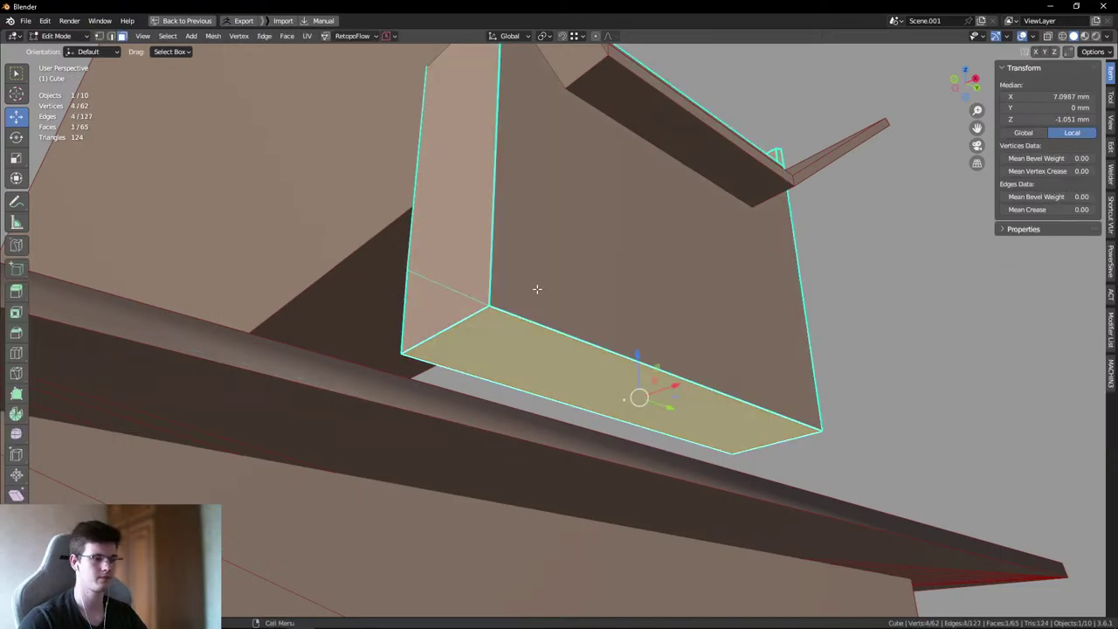
{"action": "middle_click_drag", "start_coordinate": [539, 371], "coordinate": [603, 345]}
{"action": "key", "text": "Tab"}
{"action": "left_click", "coordinate": [727, 419]}
- Restore the full workspace layout around the viewport and switch to an empty scene
{"action": "scroll", "coordinate": [457, 466], "scroll_direction": "down", "scroll_amount": 3}
{"action": "scroll", "coordinate": [610, 403], "scroll_direction": "down", "scroll_amount": 4}
{"action": "scroll", "coordinate": [604, 344], "scroll_direction": "down", "scroll_amount": 3}
{"action": "key", "text": "ctrl+alt+space"}
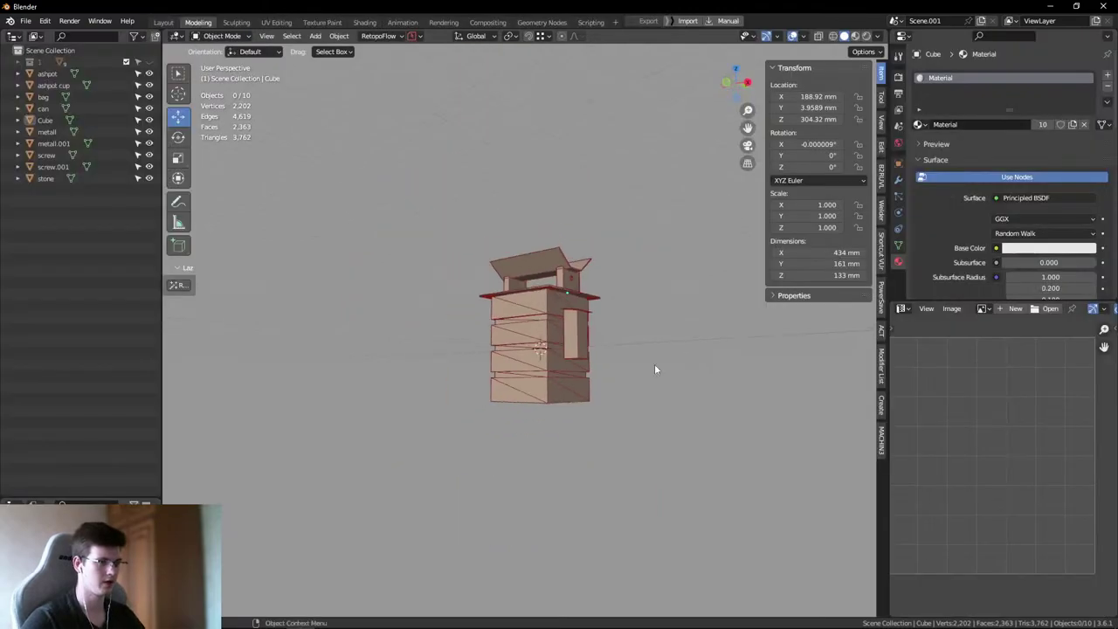
{"action": "key", "text": "x"}
{"action": "left_click", "coordinate": [714, 216]}
{"action": "left_click", "coordinate": [751, 229]}
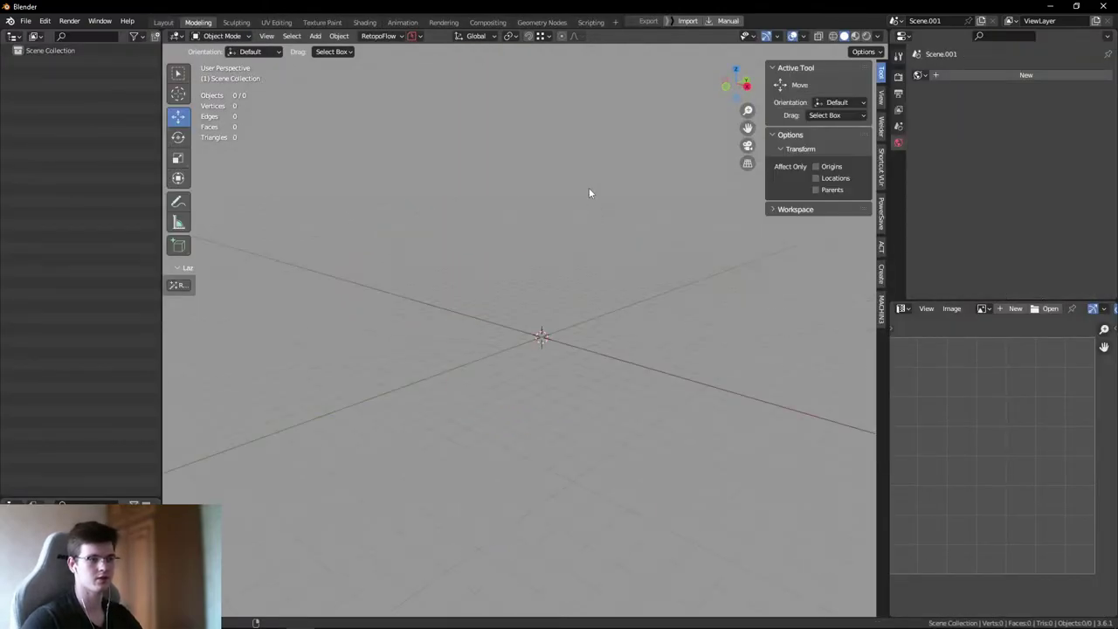
- Minimize Blender, try to open fin.fbx from the desktop in RizomUV, and close RizomUV
{"action": "left_click", "coordinate": [1051, 6]}
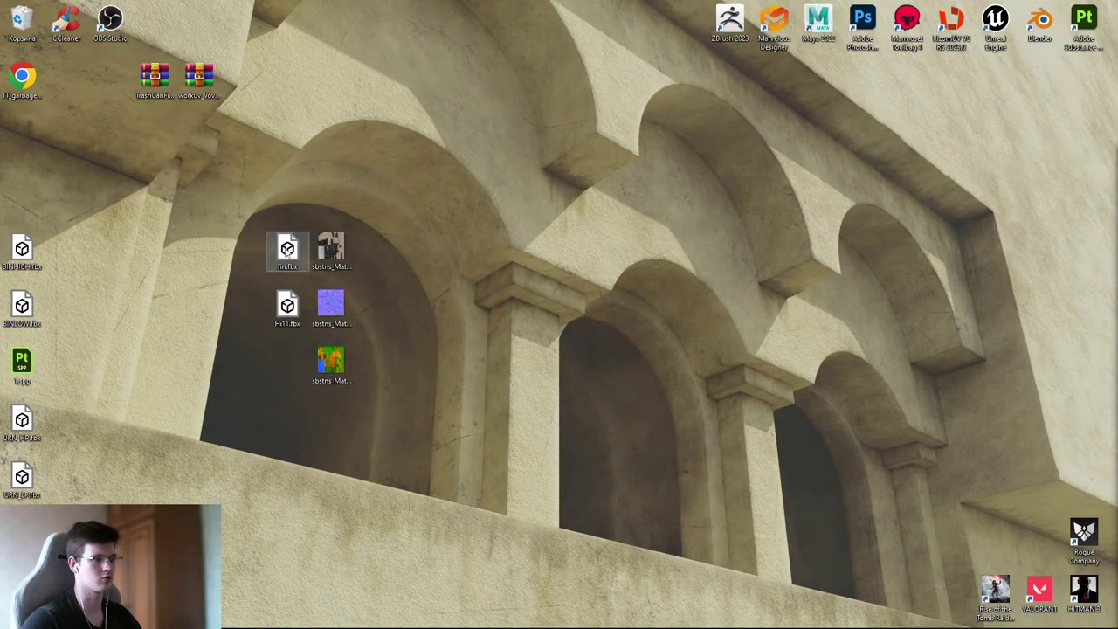
{"action": "left_click_drag", "start_coordinate": [288, 252], "coordinate": [907, 26]}
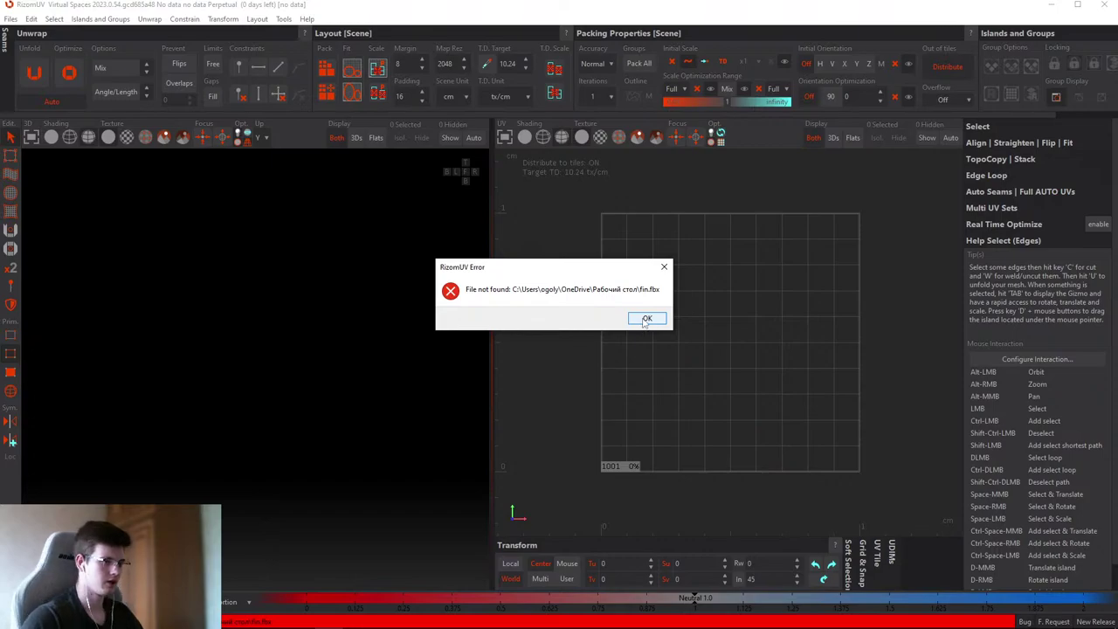
{"action": "left_click", "coordinate": [646, 320]}
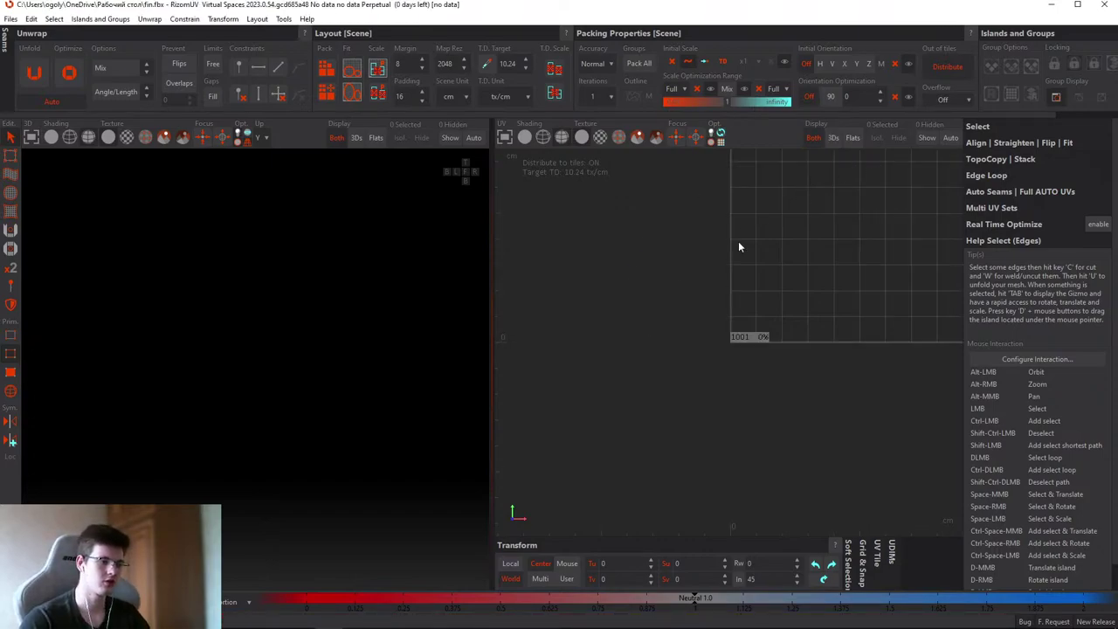
{"action": "left_click", "coordinate": [1104, 4]}
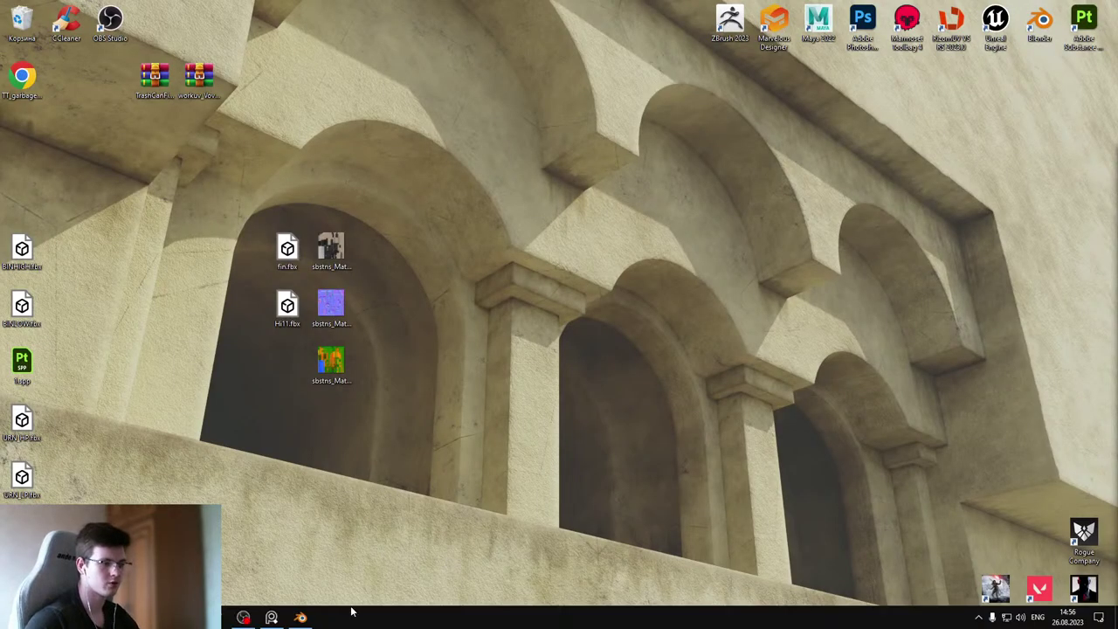
- Switch to Blender, import fin.fbx from the desktop into the empty scene, and undo the stray move of the imported objects
{"action": "left_click", "coordinate": [300, 618]}
{"action": "double_click", "coordinate": [357, 9]}
{"action": "left_click_drag", "start_coordinate": [287, 249], "coordinate": [708, 299]}
{"action": "double_click", "coordinate": [672, 12]}
{"action": "key", "text": "ctrl+z"}
{"action": "key", "text": "ctrl+z"}
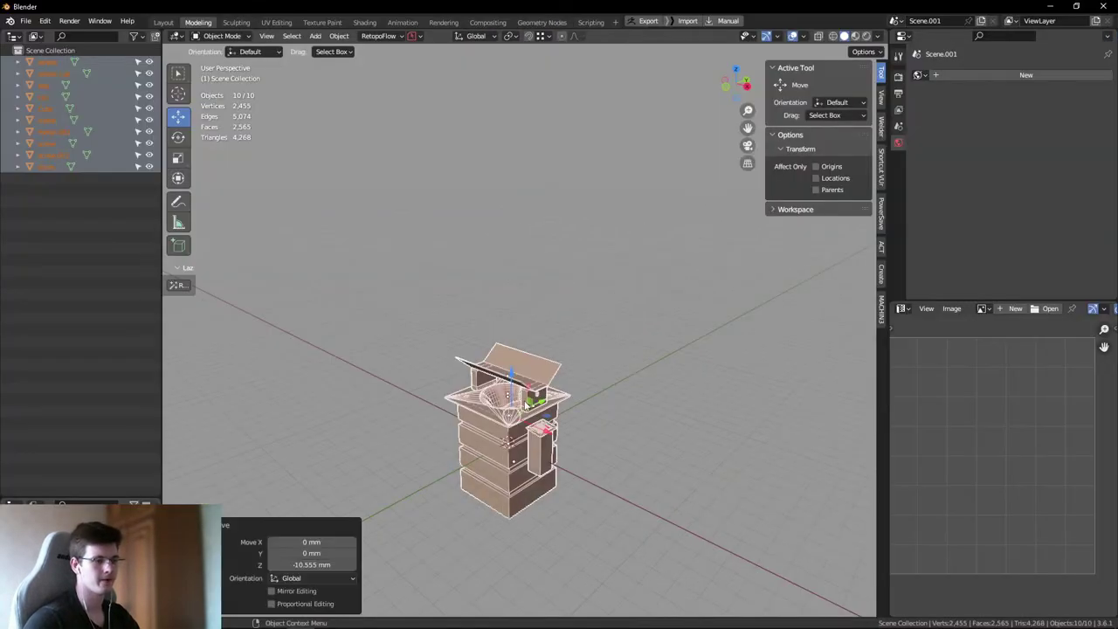
{"action": "key", "text": "ctrl+shift+z"}
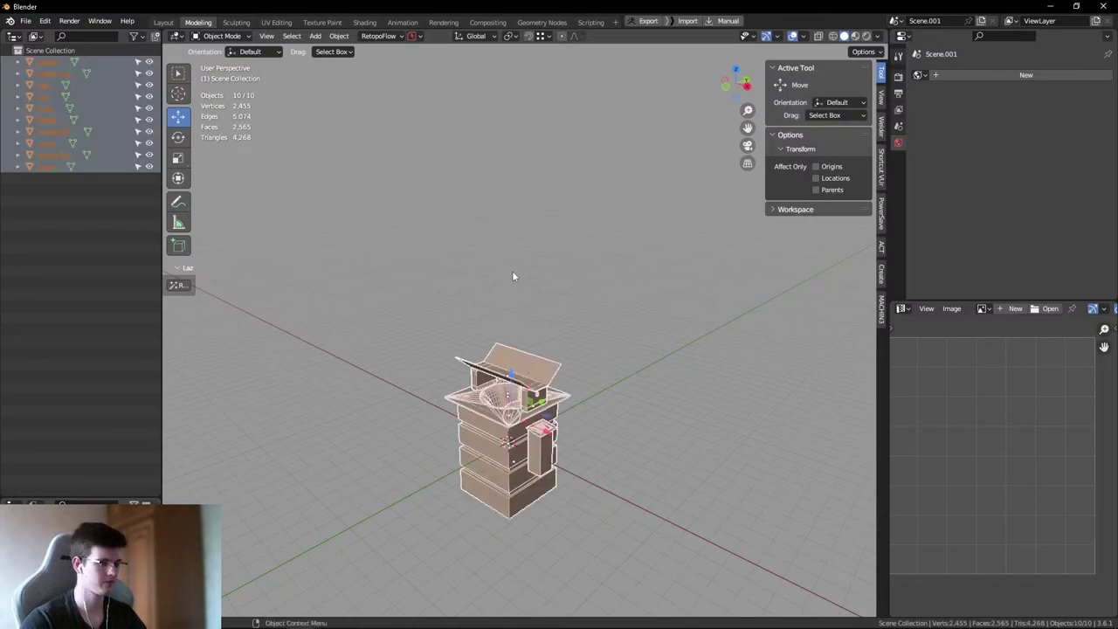
- Open the UV Editing workspace and examine the UV layout of all the bin's parts in Edit Mode
{"action": "left_click", "coordinate": [276, 21]}
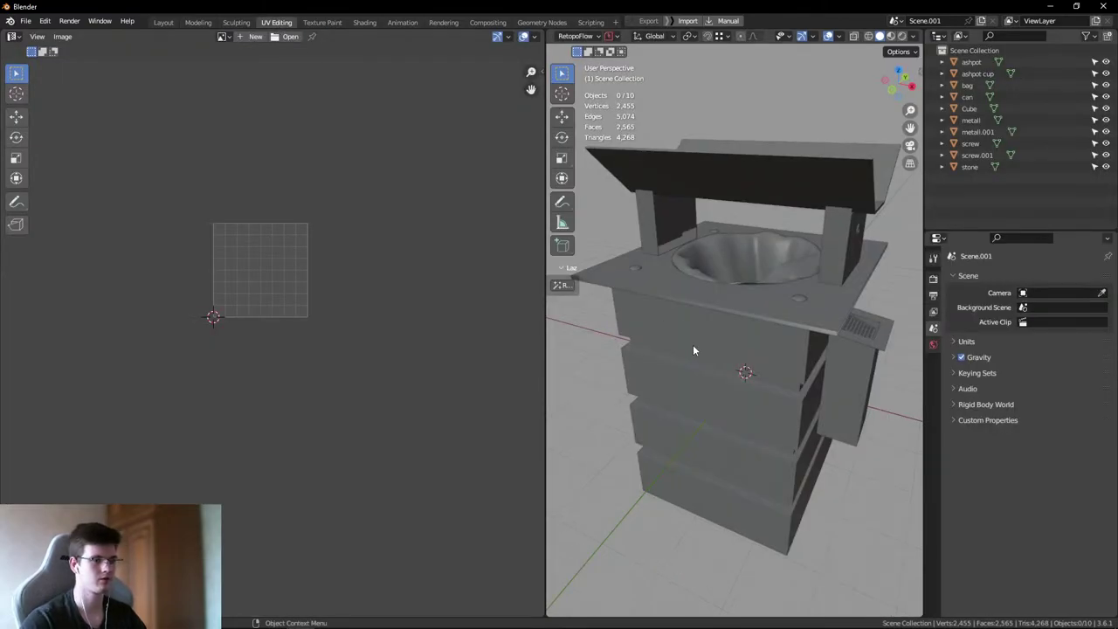
{"action": "key", "text": "a"}
{"action": "key", "text": "Tab"}
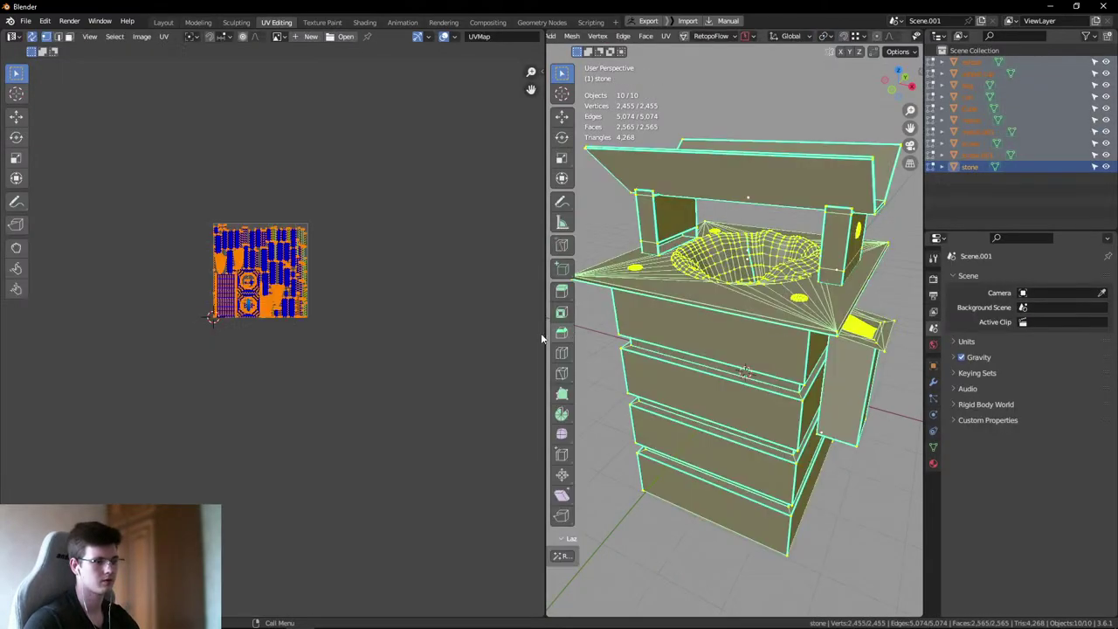
{"action": "scroll", "coordinate": [242, 250], "scroll_direction": "up", "scroll_amount": 4}
{"action": "scroll", "coordinate": [262, 280], "scroll_direction": "down", "scroll_amount": 1}
{"action": "left_click", "coordinate": [494, 283]}
{"action": "scroll", "coordinate": [433, 319], "scroll_direction": "up", "scroll_amount": 1}
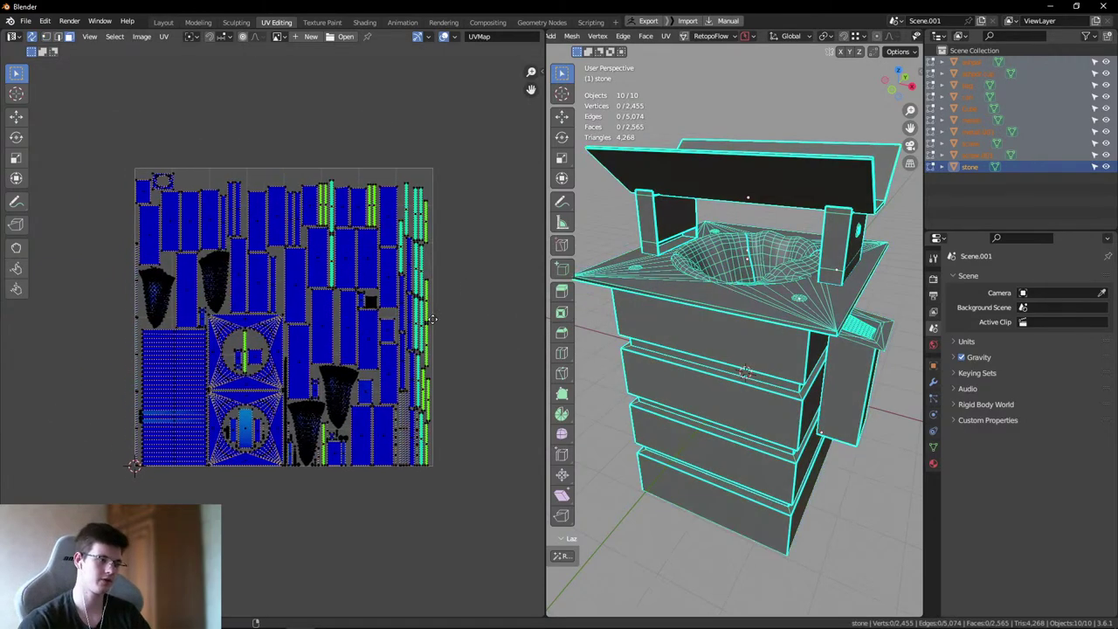
{"action": "middle_click_drag", "start_coordinate": [432, 319], "coordinate": [441, 332]}
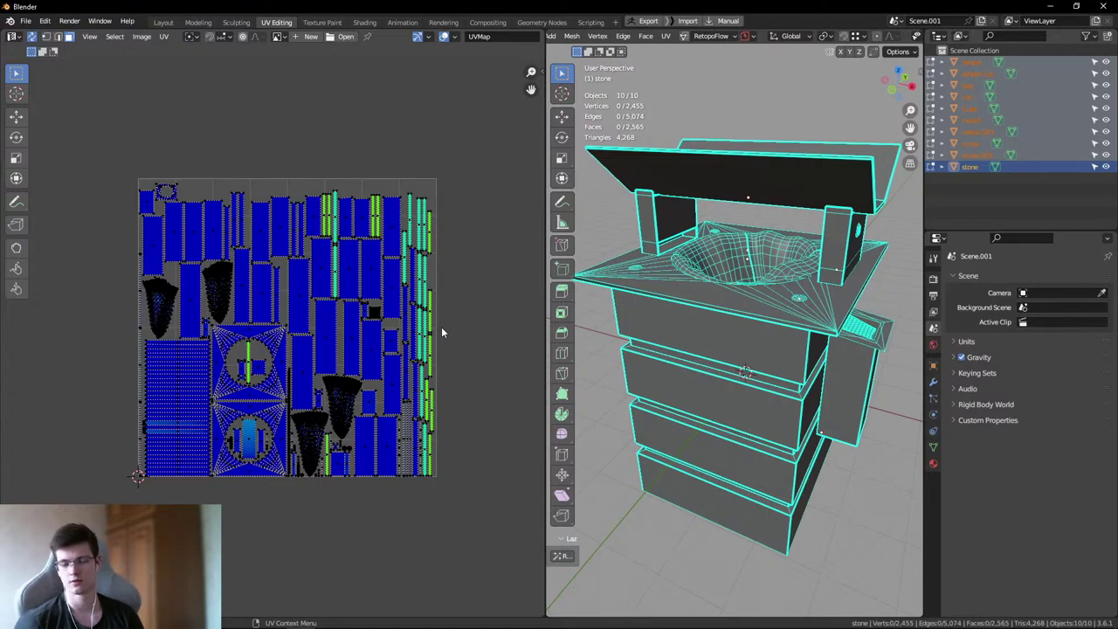
- Return to Object Mode and send all the selected bin parts to RizomUV through the bridge, framing the model at an angle
{"action": "key", "text": "Tab"}
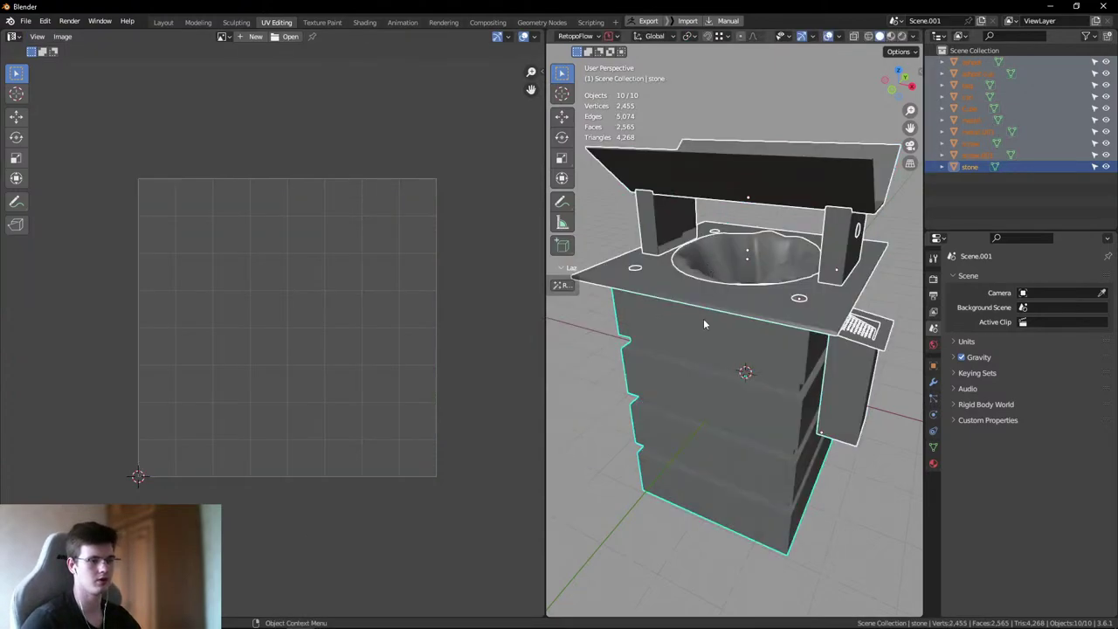
{"action": "key", "text": "q"}
{"action": "left_click", "coordinate": [706, 350]}
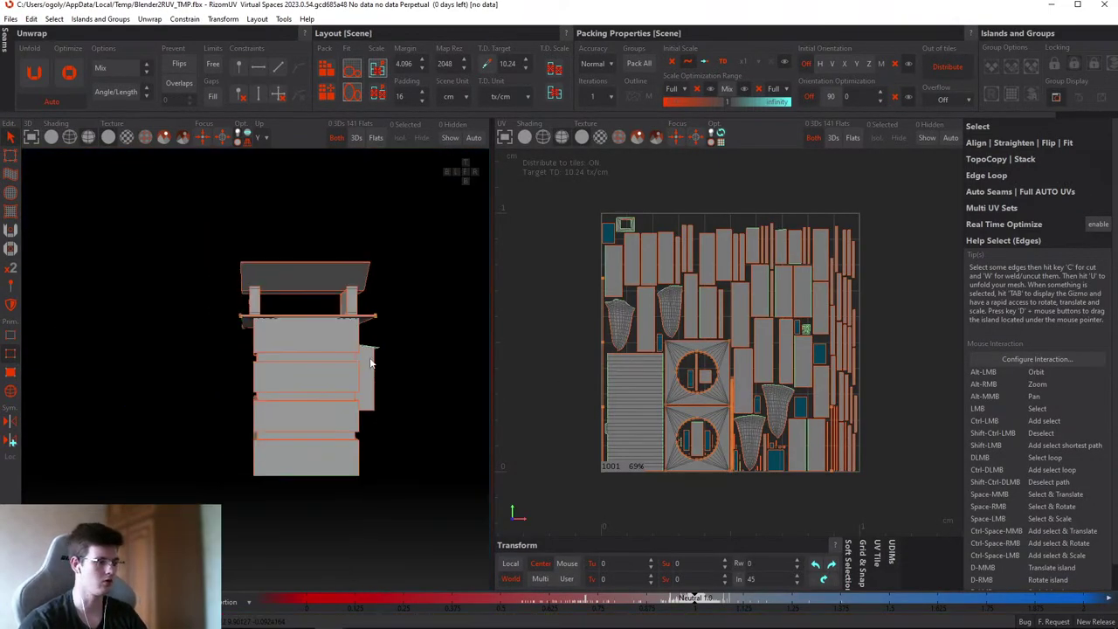
{"action": "left_click", "coordinate": [335, 321]}
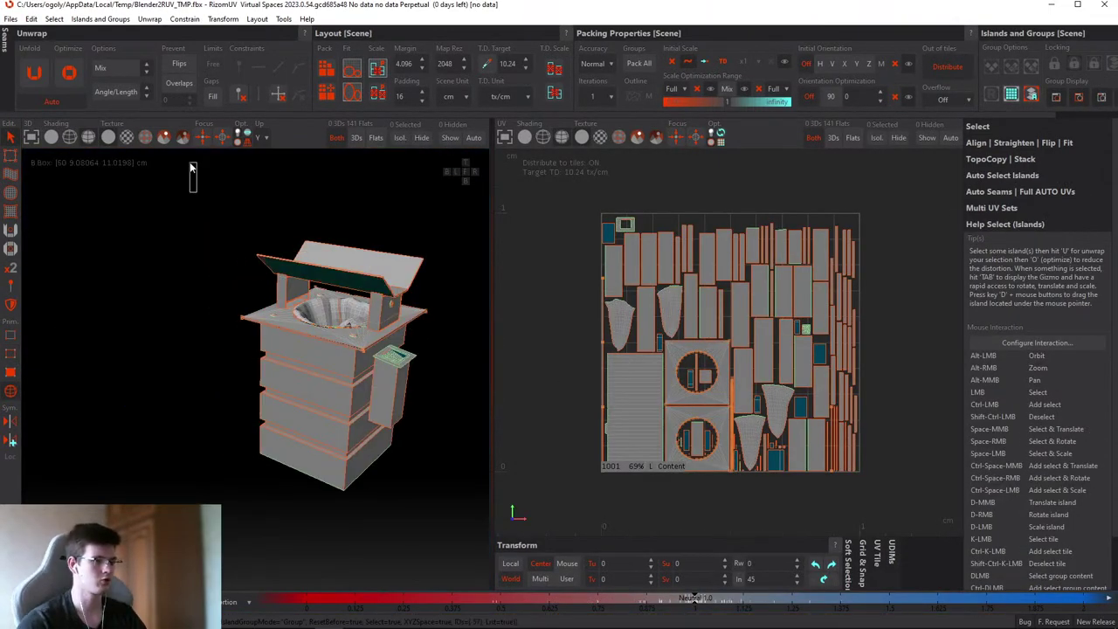
{"action": "left_click_drag", "start_coordinate": [192, 169], "coordinate": [328, 272], "text": "alt"}
{"action": "scroll", "coordinate": [329, 273], "scroll_direction": "up", "scroll_amount": 2}
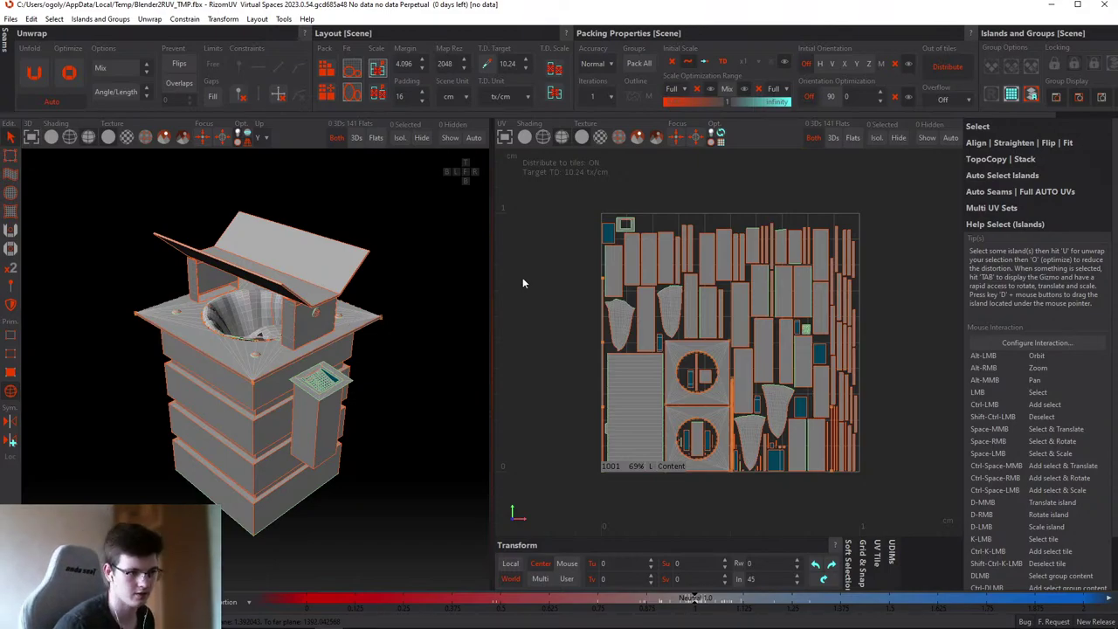
- Inspect the packed UV islands up close, including the thin strips and the islands nested inside the circular holes
{"action": "scroll", "coordinate": [611, 262], "scroll_direction": "up", "scroll_amount": 10}
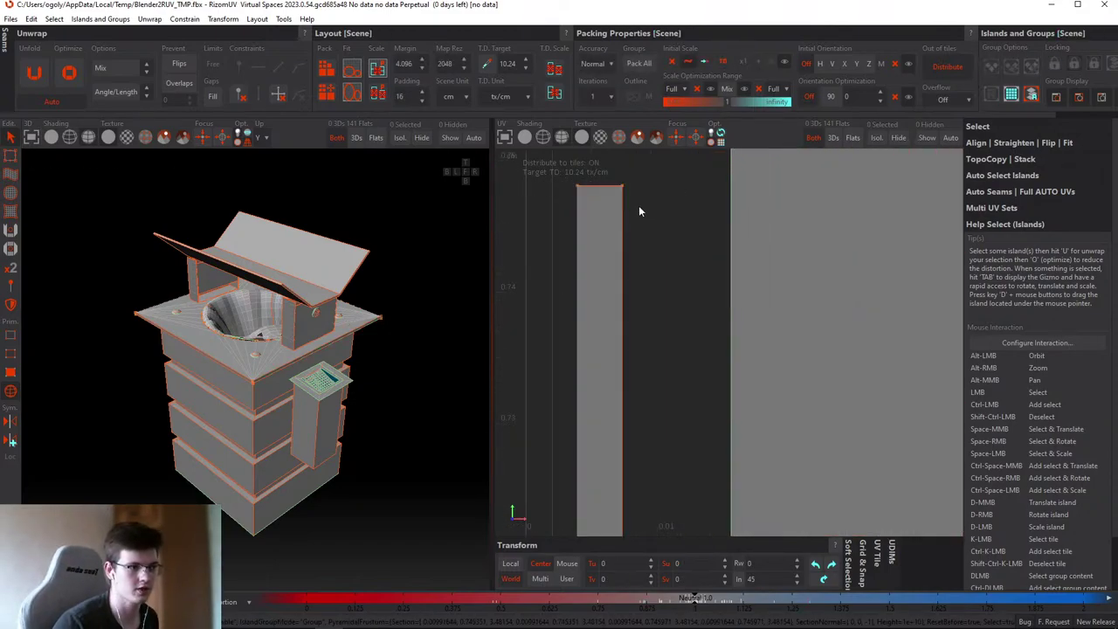
{"action": "scroll", "coordinate": [633, 204], "scroll_direction": "down", "scroll_amount": 5}
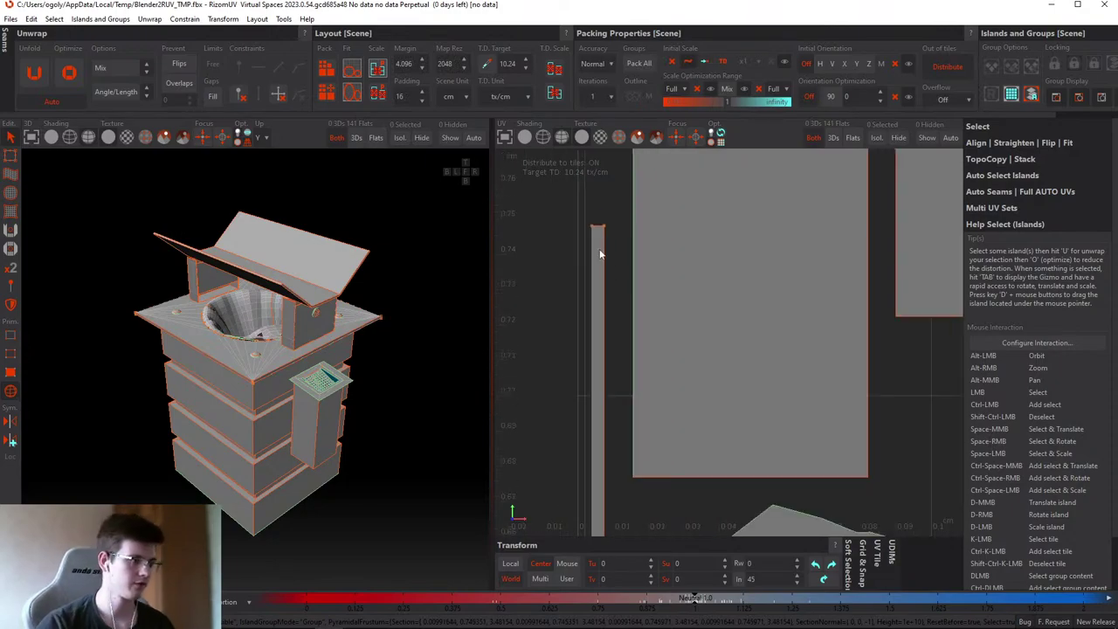
{"action": "scroll", "coordinate": [691, 323], "scroll_direction": "down", "scroll_amount": 5}
{"action": "scroll", "coordinate": [708, 394], "scroll_direction": "up", "scroll_amount": 8}
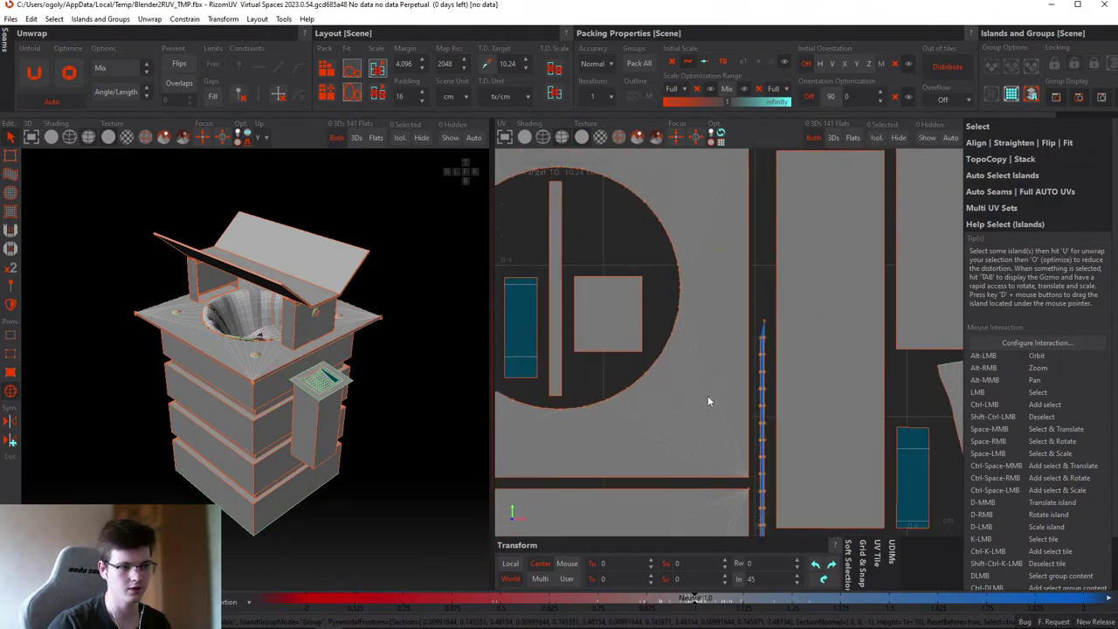
{"action": "scroll", "coordinate": [739, 397], "scroll_direction": "down", "scroll_amount": 1}
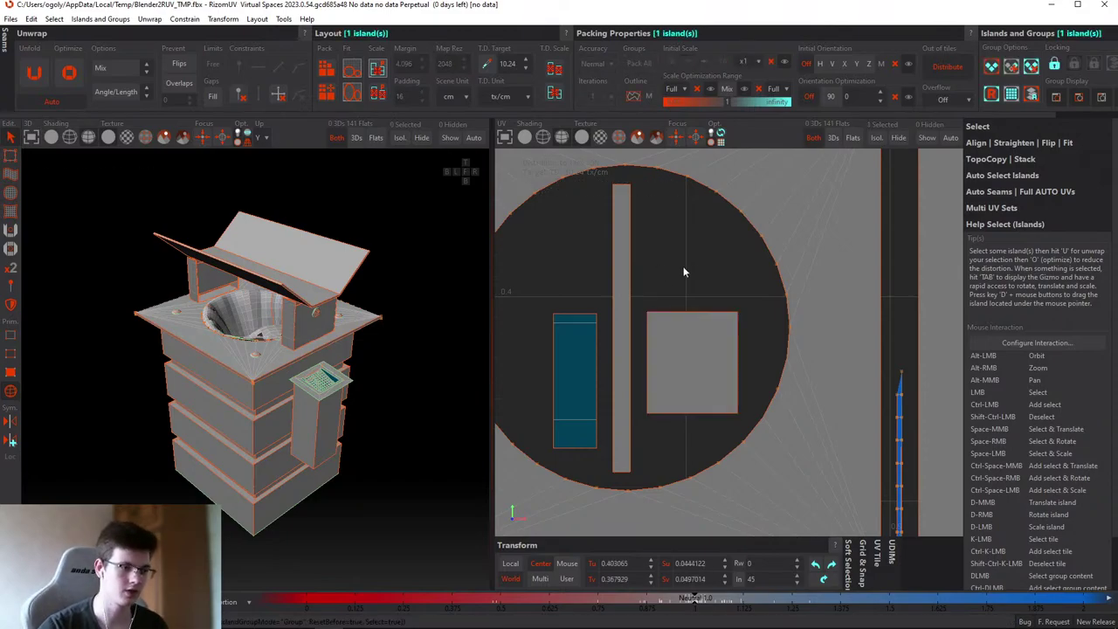
{"action": "scroll", "coordinate": [699, 285], "scroll_direction": "down", "scroll_amount": 5}
{"action": "scroll", "coordinate": [709, 297], "scroll_direction": "up", "scroll_amount": 10}
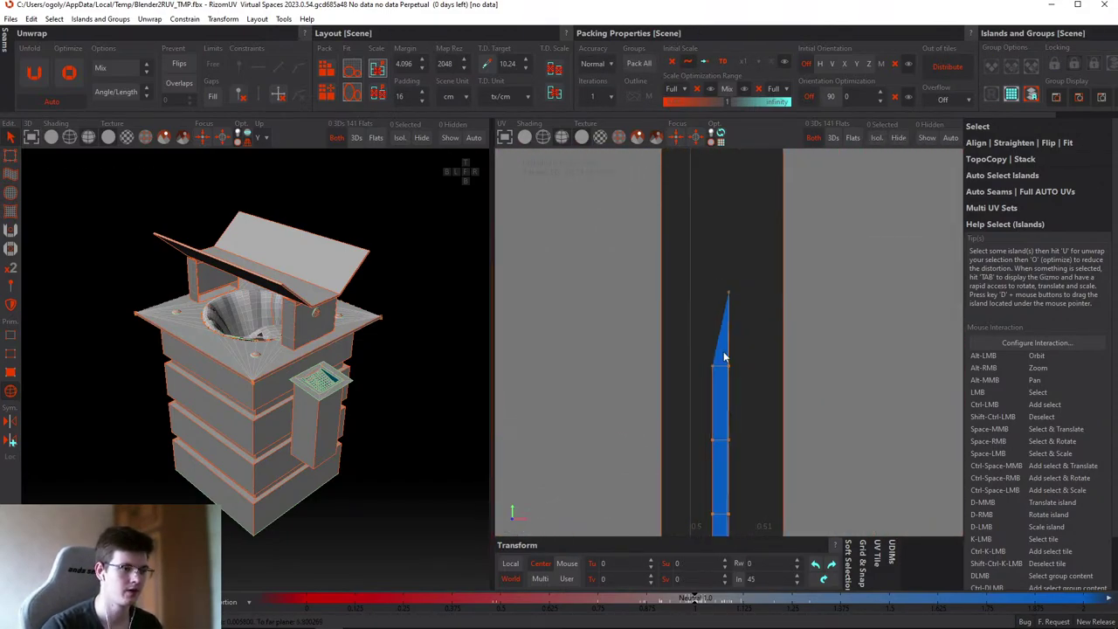
- Select the thin blue strip island with the tapered tip and isolate it to examine the matching ring in 3D
{"action": "left_click", "coordinate": [722, 365]}
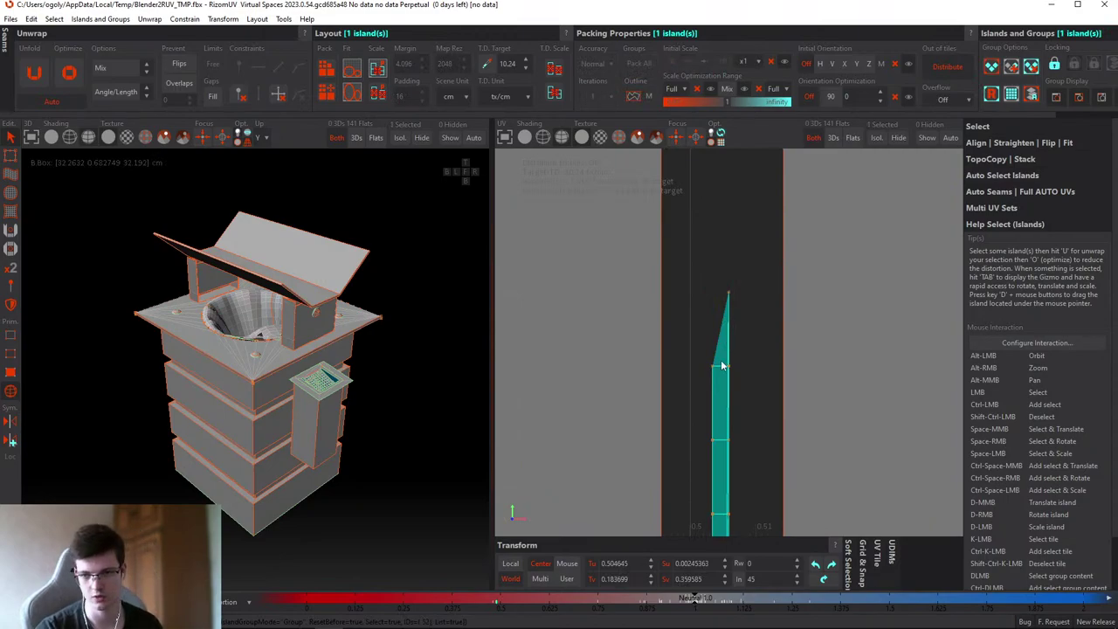
{"action": "scroll", "coordinate": [325, 336], "scroll_direction": "up", "scroll_amount": 5}
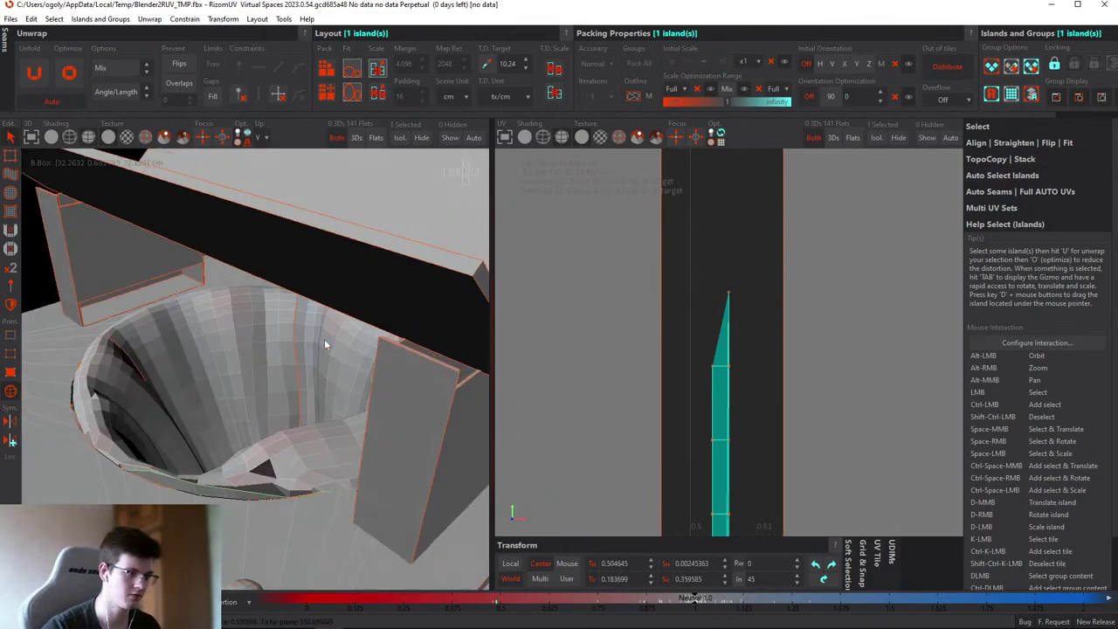
{"action": "scroll", "coordinate": [324, 338], "scroll_direction": "down", "scroll_amount": 5}
{"action": "left_click_drag", "start_coordinate": [310, 316], "coordinate": [208, 344], "text": "alt"}
{"action": "scroll", "coordinate": [361, 367], "scroll_direction": "up", "scroll_amount": 6}
{"action": "key", "text": "i"}
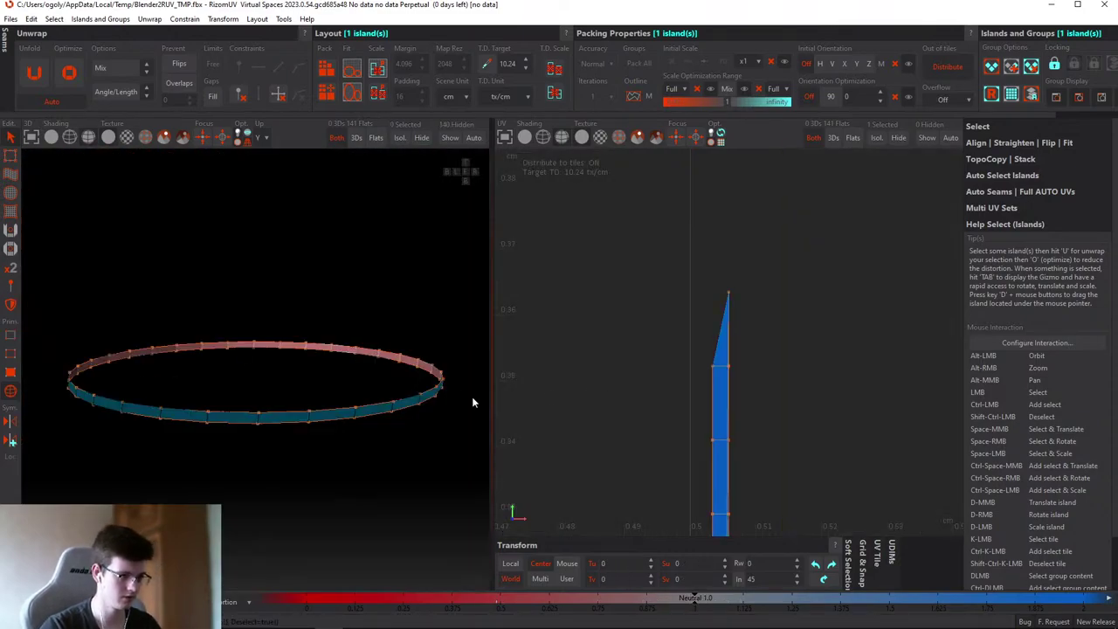
{"action": "left_click_drag", "start_coordinate": [392, 349], "coordinate": [297, 329], "text": "alt"}
{"action": "scroll", "coordinate": [294, 361], "scroll_direction": "up", "scroll_amount": 8}
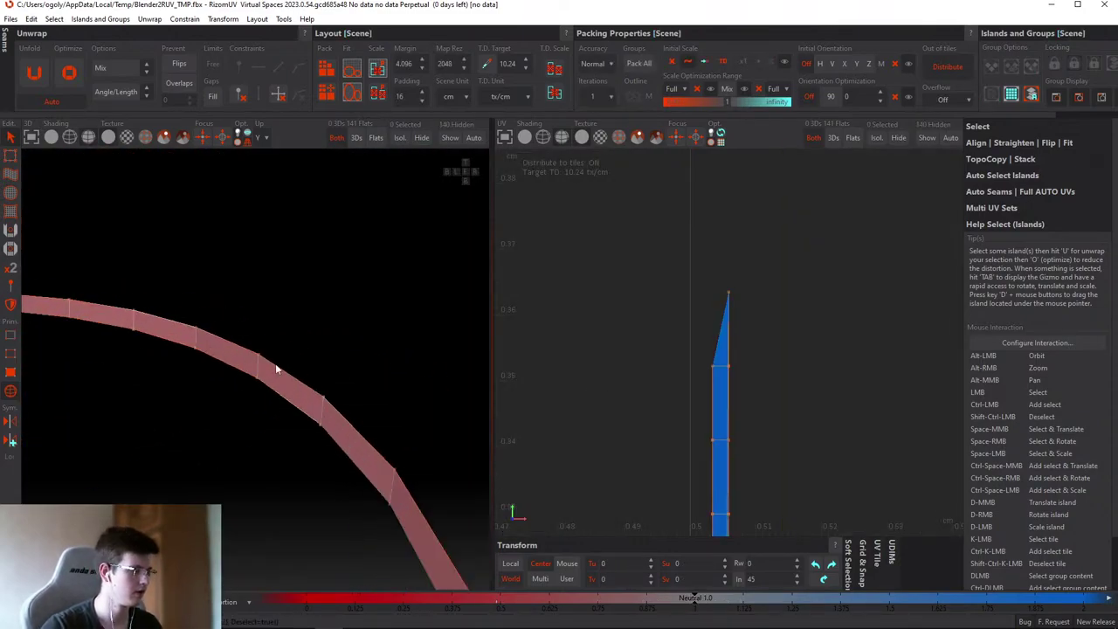
- Bring back the hidden islands and inspect the ring's faces where they meet the plate's hole
{"action": "key", "text": "i"}
{"action": "left_click_drag", "start_coordinate": [277, 375], "coordinate": [200, 498], "text": "alt"}
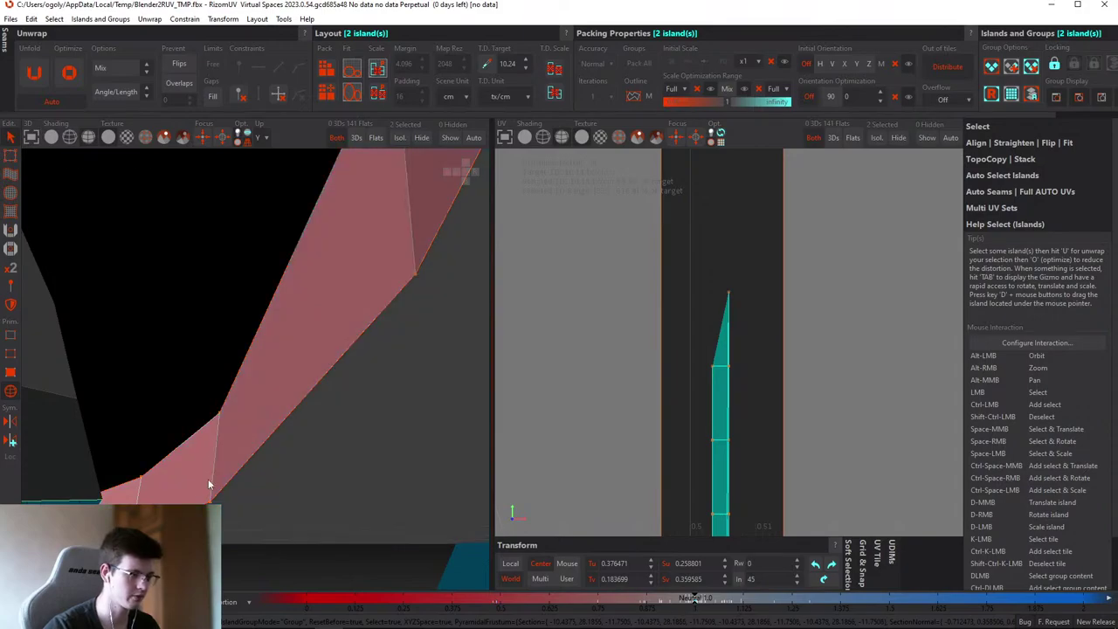
{"action": "left_click", "coordinate": [245, 499]}
- Switch to Blender, maximize the 3D viewport and open the metall.001 plate in Edit Mode near the edge of its hole
{"action": "key", "text": "alt+Tab"}
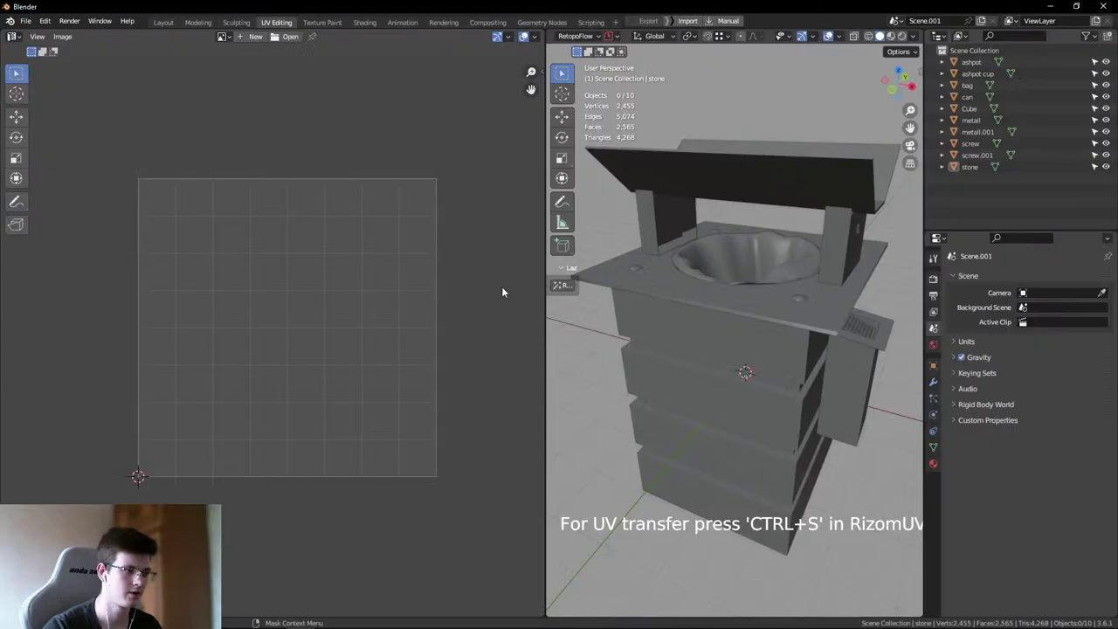
{"action": "scroll", "coordinate": [763, 293], "scroll_direction": "up", "scroll_amount": 5}
{"action": "key", "text": "ctrl+space"}
{"action": "scroll", "coordinate": [763, 293], "scroll_direction": "up", "scroll_amount": 8}
{"action": "key", "text": "Tab"}
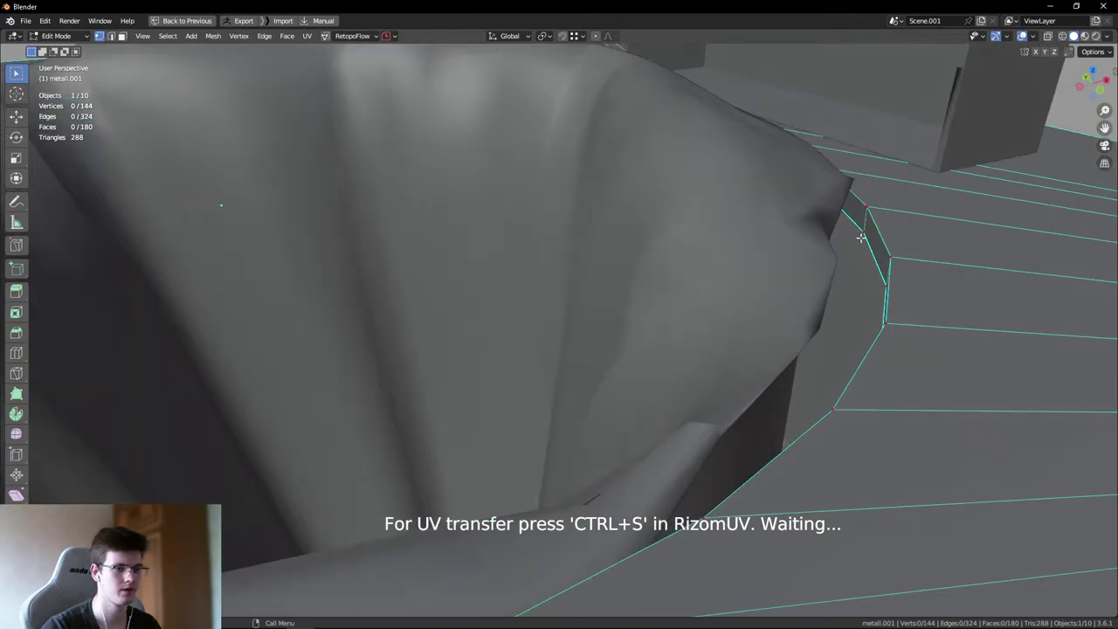
- Select a vertex on the plate's hole rim and inspect the rim from below, with X-ray toggled on and off
{"action": "scroll", "coordinate": [862, 237], "scroll_direction": "up", "scroll_amount": 2}
{"action": "left_click_drag", "start_coordinate": [866, 220], "coordinate": [848, 230]}
{"action": "middle_click_drag", "start_coordinate": [848, 229], "coordinate": [656, 289]}
{"action": "key", "text": "g"}
{"action": "left_click", "coordinate": [655, 288]}
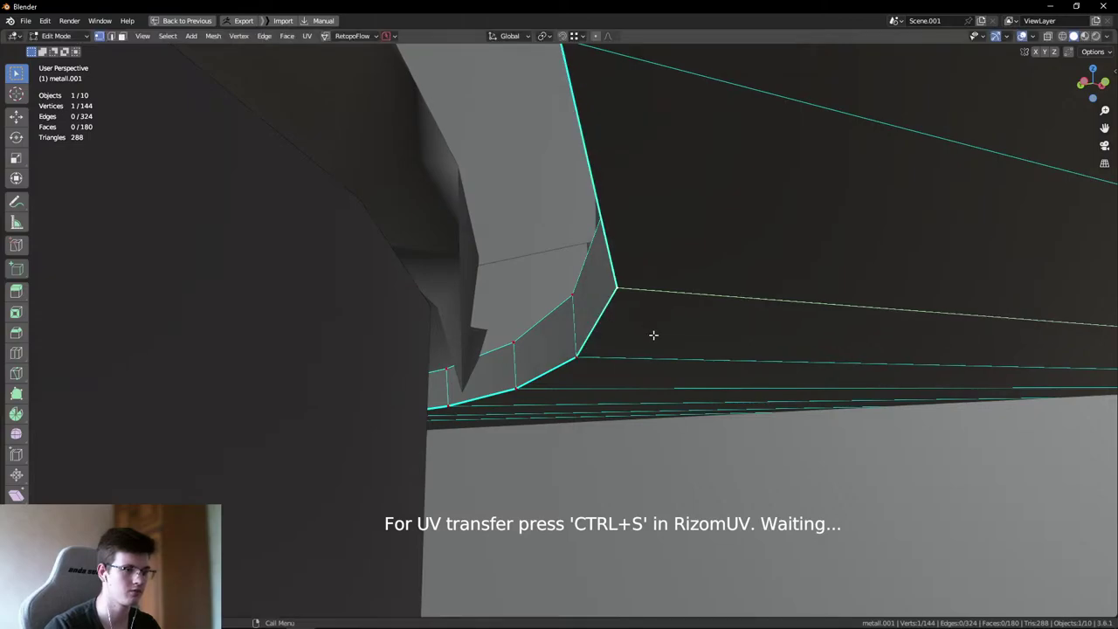
{"action": "key", "text": "alt+z"}
{"action": "left_click_drag", "start_coordinate": [646, 319], "coordinate": [586, 279], "text": "shift"}
{"action": "key", "text": "alt+z"}
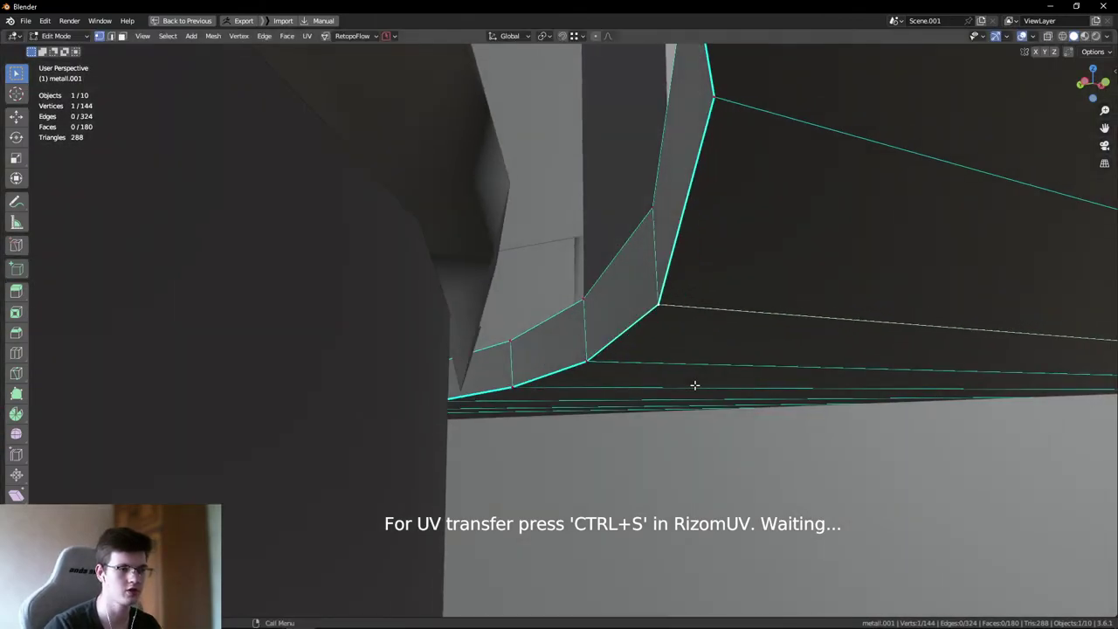
- Return the plate to Object Mode and switch to RizomUV to view the whole bin and its UV tile
{"action": "key", "text": "ctrl+Tab"}
{"action": "left_click", "coordinate": [696, 281]}
{"action": "key", "text": "alt+Tab"}
{"action": "left_click", "coordinate": [501, 271]}
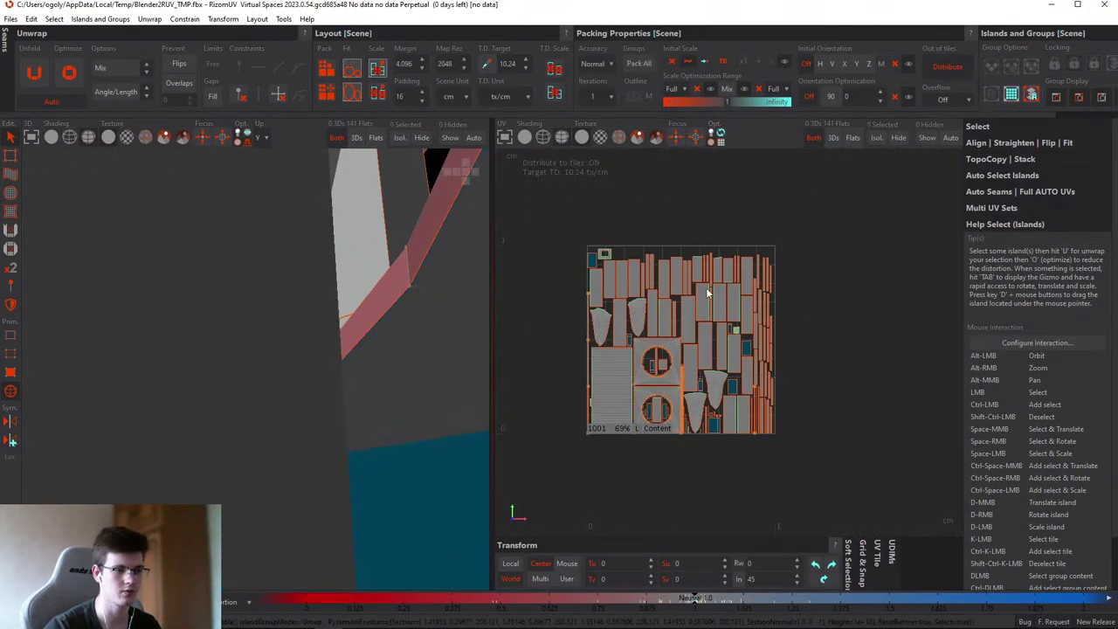
{"action": "left_click_drag", "start_coordinate": [317, 277], "coordinate": [331, 372], "text": "alt"}
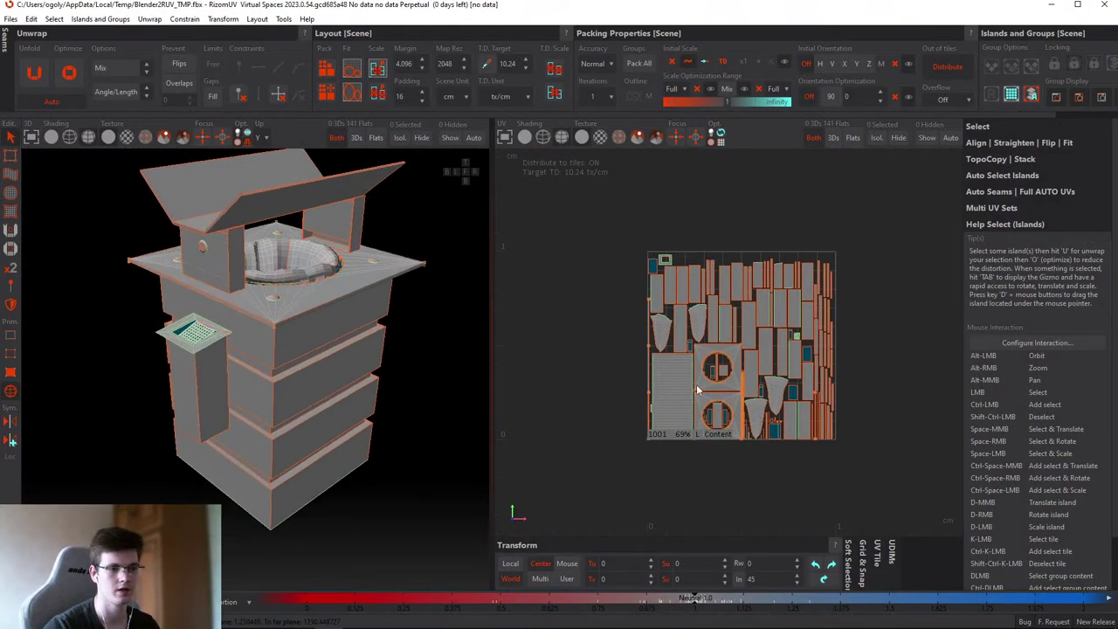
- Select the large densely striped island and pick its texel density of 10.178 as the target, then deselect it
{"action": "left_click", "coordinate": [661, 382]}
{"action": "left_click", "coordinate": [487, 64]}
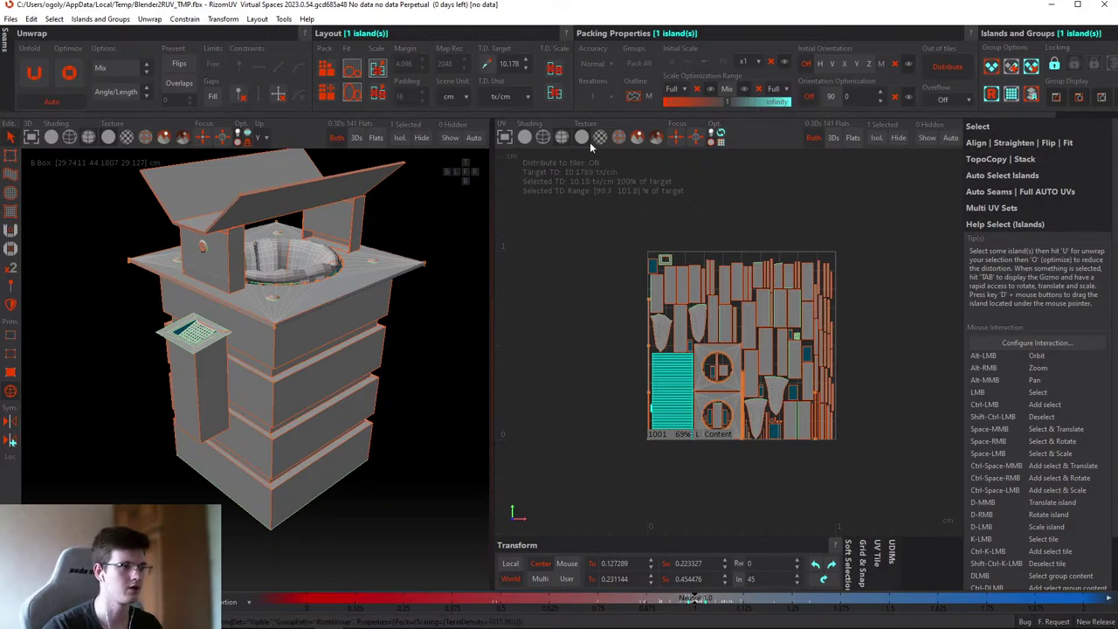
{"action": "left_click", "coordinate": [629, 210]}
{"action": "scroll", "coordinate": [726, 326], "scroll_direction": "up", "scroll_amount": 3}
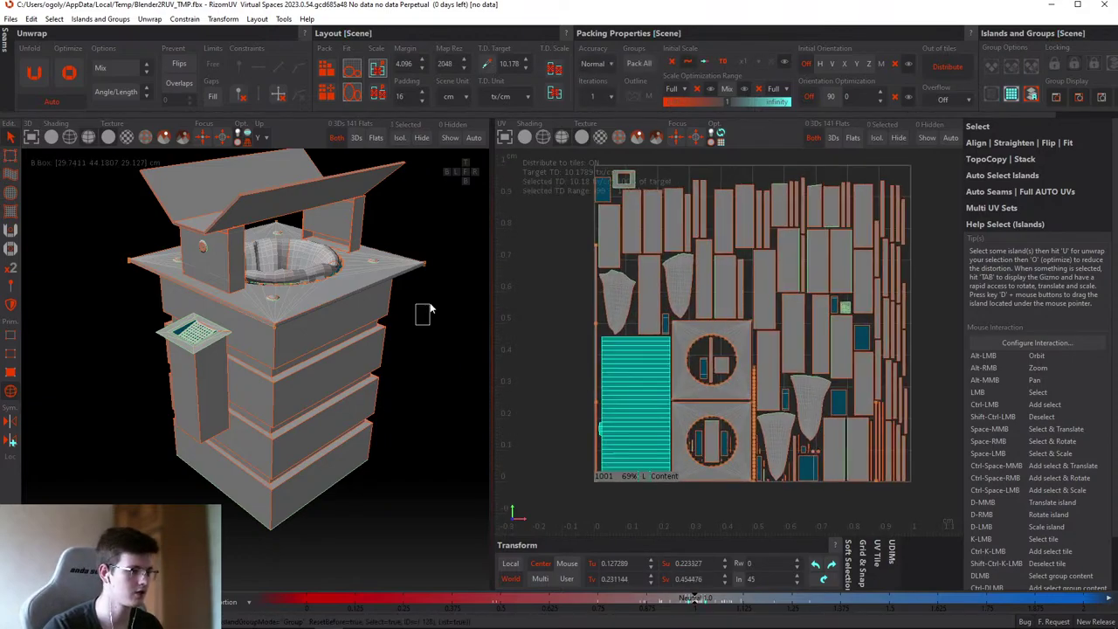
- Minimize RizomUV, deselect everything in the Blender scene and look over the whole bin
{"action": "left_click", "coordinate": [1051, 5]}
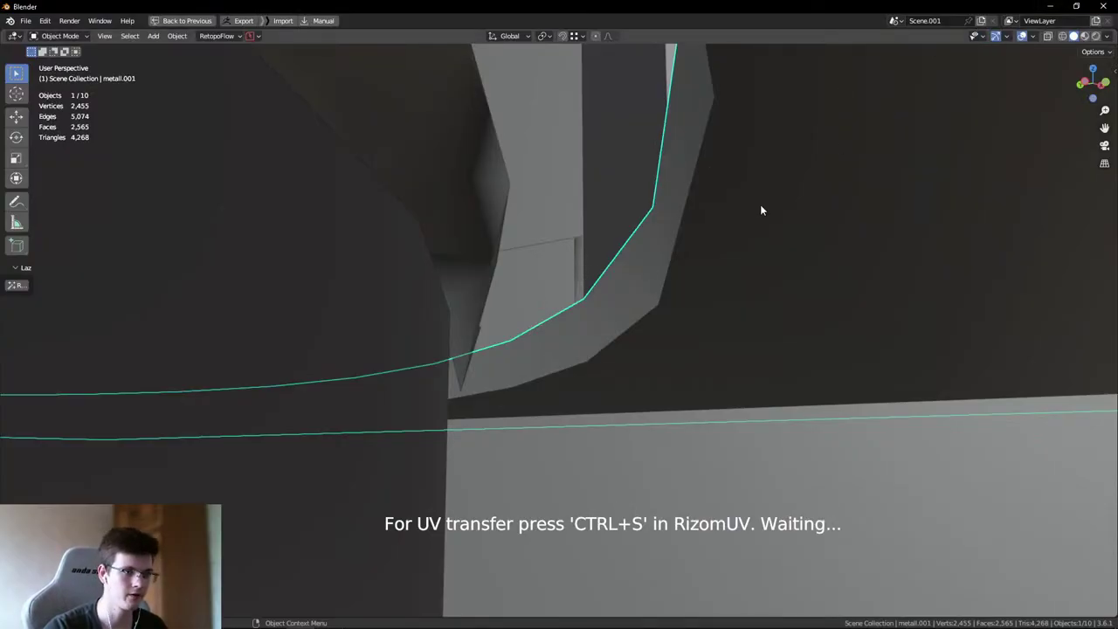
{"action": "scroll", "coordinate": [760, 209], "scroll_direction": "down", "scroll_amount": 5}
{"action": "middle_click_drag", "start_coordinate": [680, 307], "coordinate": [706, 345]}
{"action": "key", "text": "alt+a"}
{"action": "scroll", "coordinate": [706, 345], "scroll_direction": "down", "scroll_amount": 4}
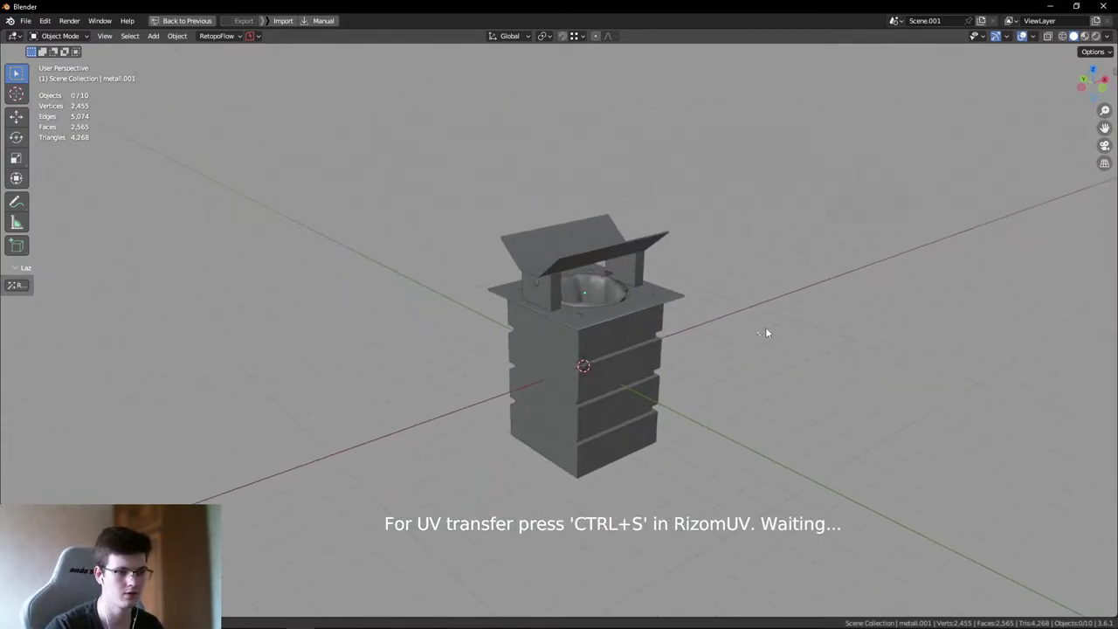
{"action": "mouse_move", "coordinate": [766, 329]}
{"action": "middle_mouse_down"}
{"action": "mouse_move", "coordinate": [774, 346]}
{"action": "mouse_move", "coordinate": [758, 344]}
{"action": "middle_mouse_up"}
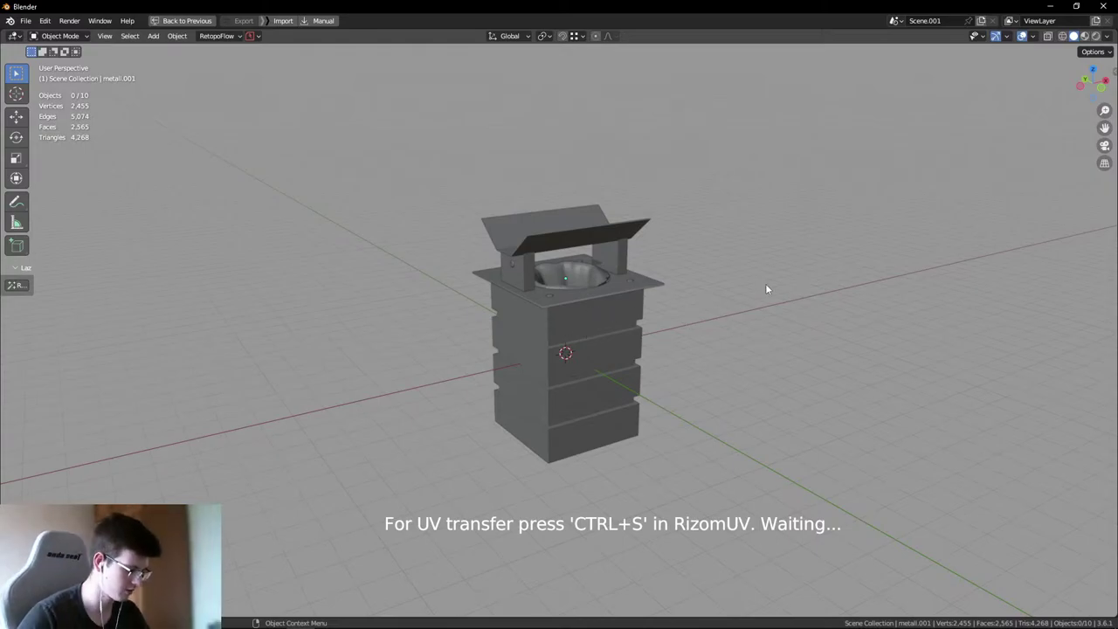
- Import a human figure mesh from an OBJ file into the bin's scene
{"action": "key", "text": "alt+q"}
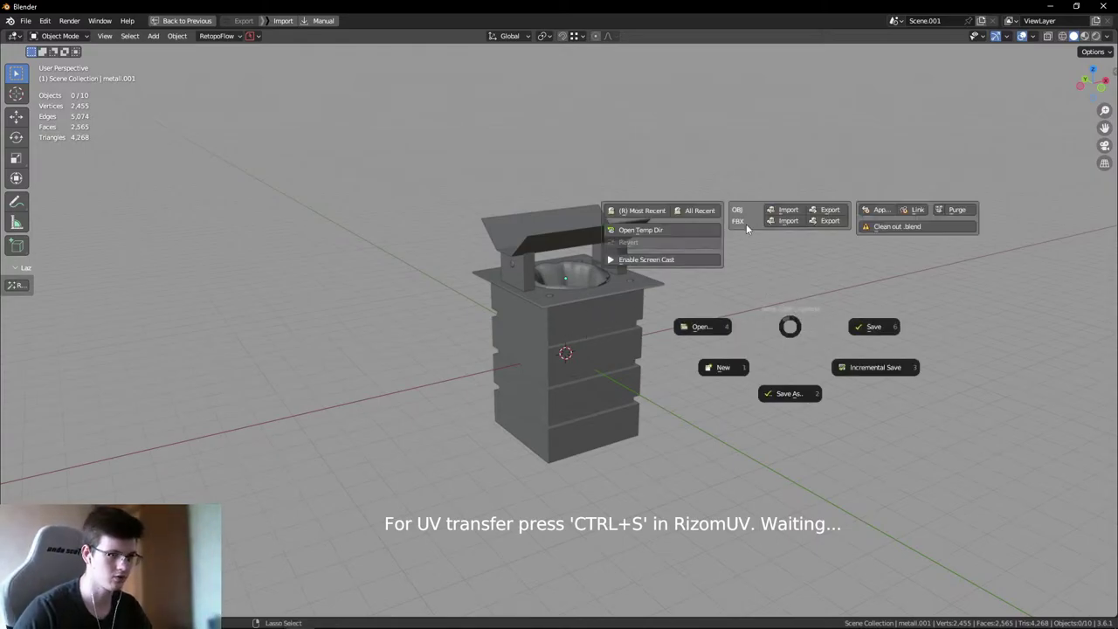
{"action": "left_click", "coordinate": [747, 220]}
{"action": "left_click_drag", "start_coordinate": [574, 269], "coordinate": [574, 250]}
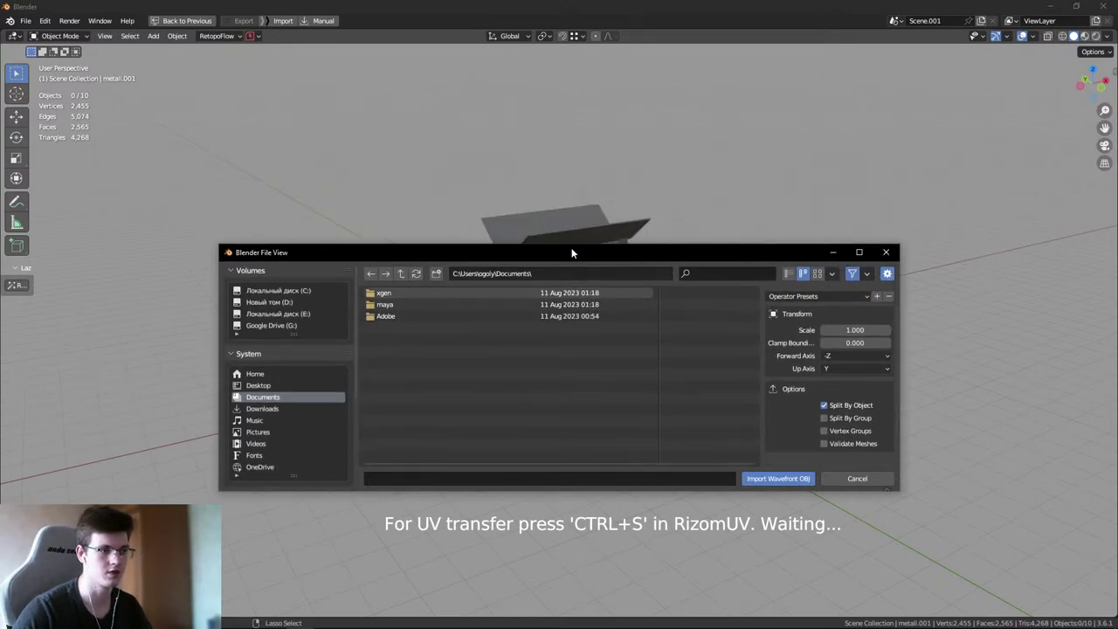
{"action": "key", "text": "Escape"}
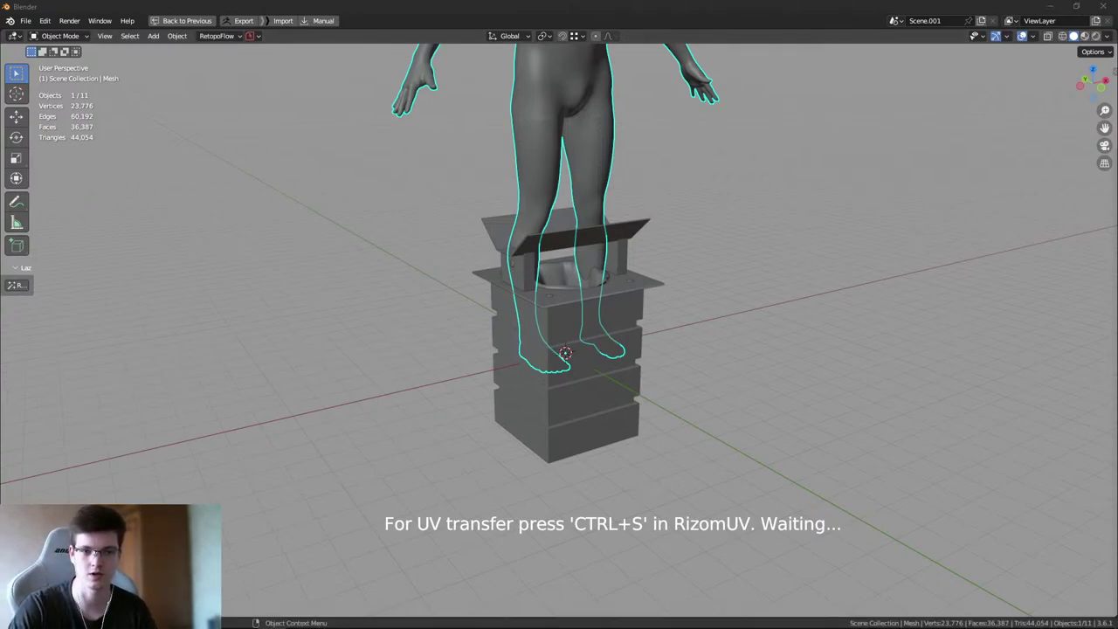
{"action": "mouse_move", "coordinate": [328, 616]}
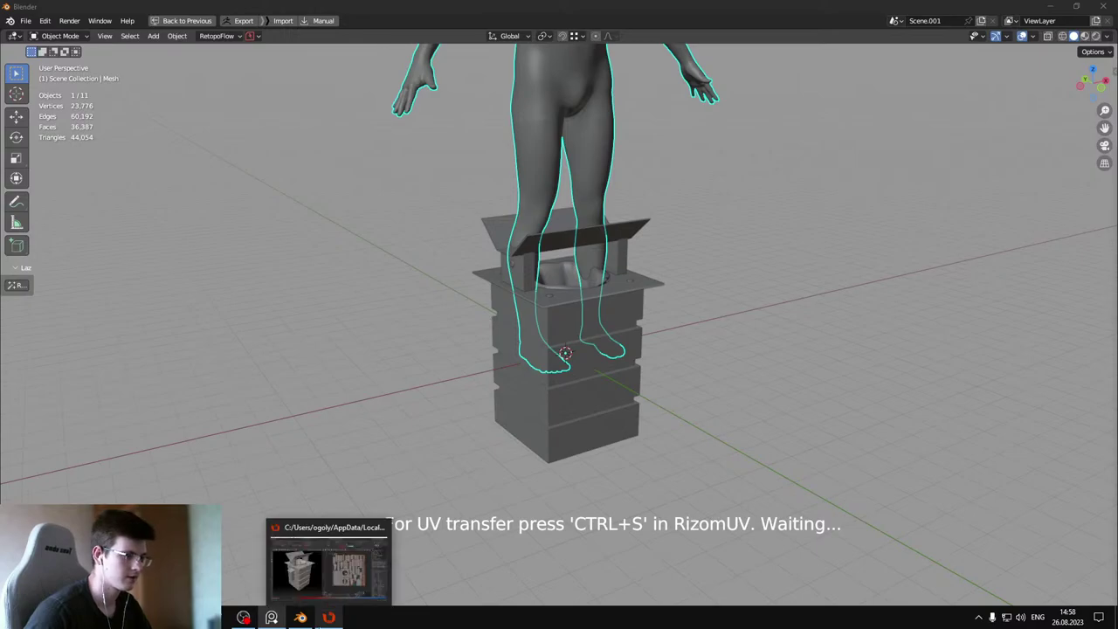
- Switch to Blender, select all bin parts without the human figure, and raise the bin in front view so its base stands at ground level
{"action": "left_click", "coordinate": [302, 617]}
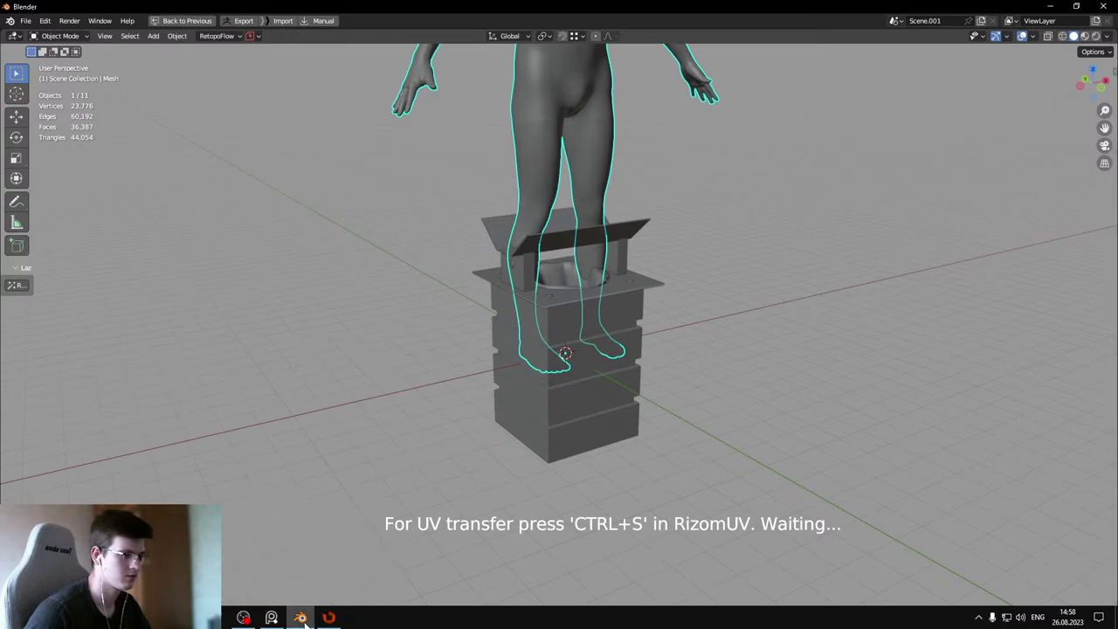
{"action": "middle_click_drag", "start_coordinate": [716, 394], "coordinate": [605, 362]}
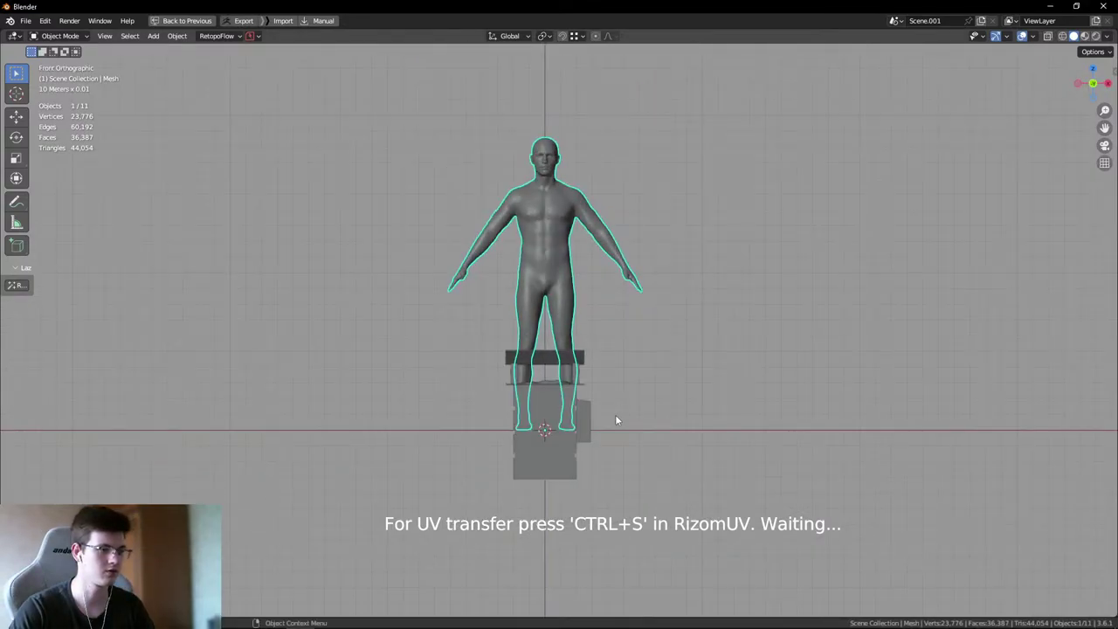
{"action": "key", "text": "a"}
{"action": "left_click", "coordinate": [631, 301], "text": "shift"}
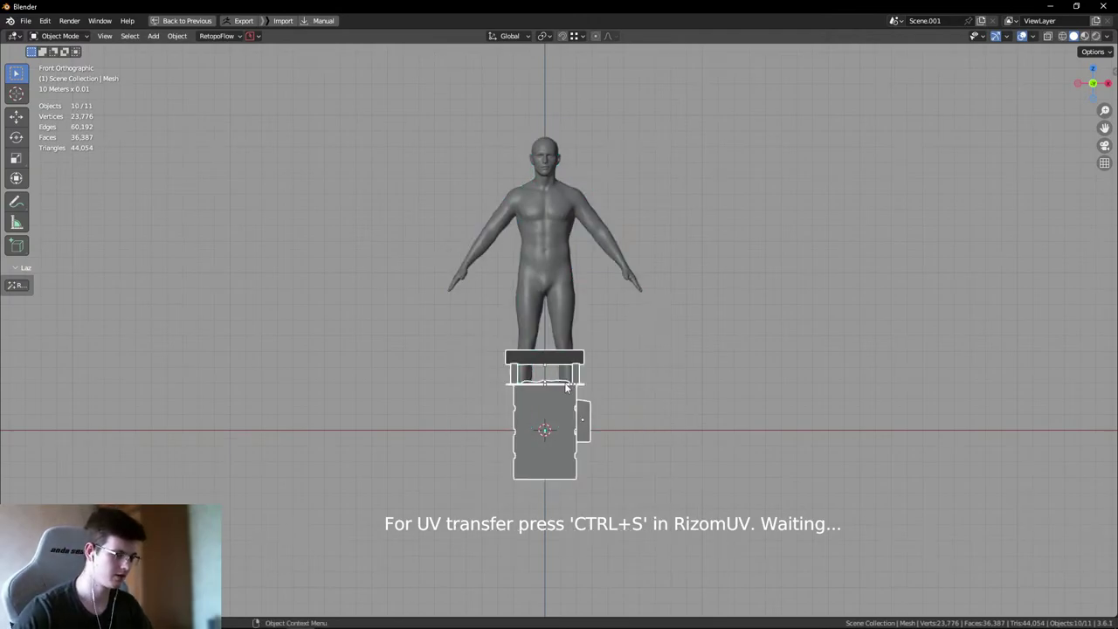
{"action": "key", "text": "g"}
{"action": "left_click", "coordinate": [592, 341]}
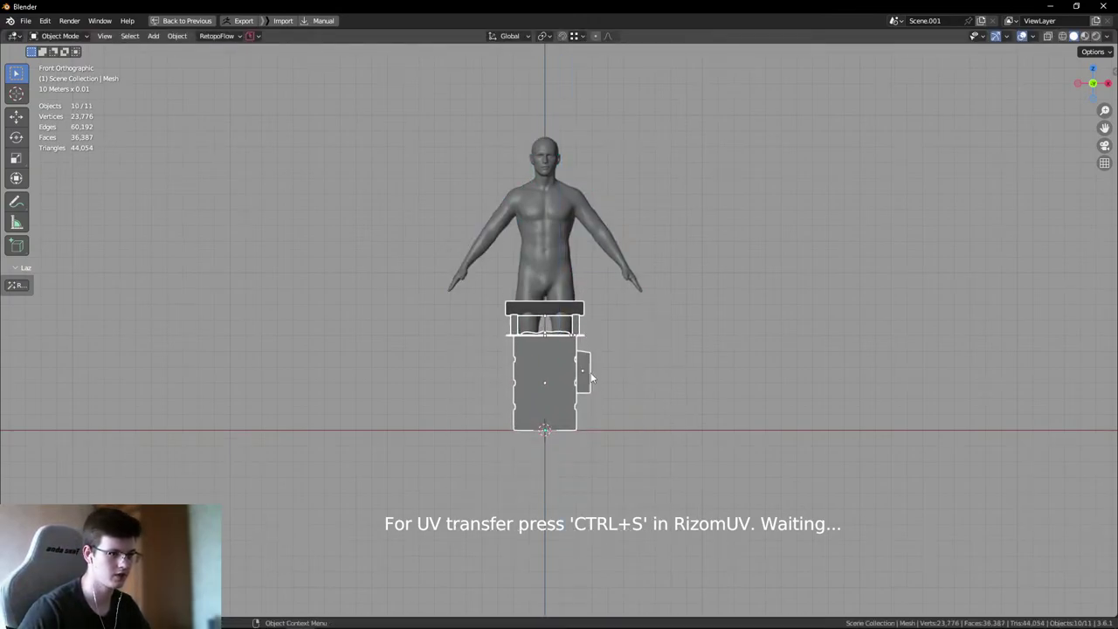
- Activate the Move tool and shift the whole bin along X until it stands clear beside the human figure
{"action": "key", "text": "shift+space"}
{"action": "key", "text": "g"}
{"action": "key", "text": "g"}
{"action": "left_click", "coordinate": [654, 398]}
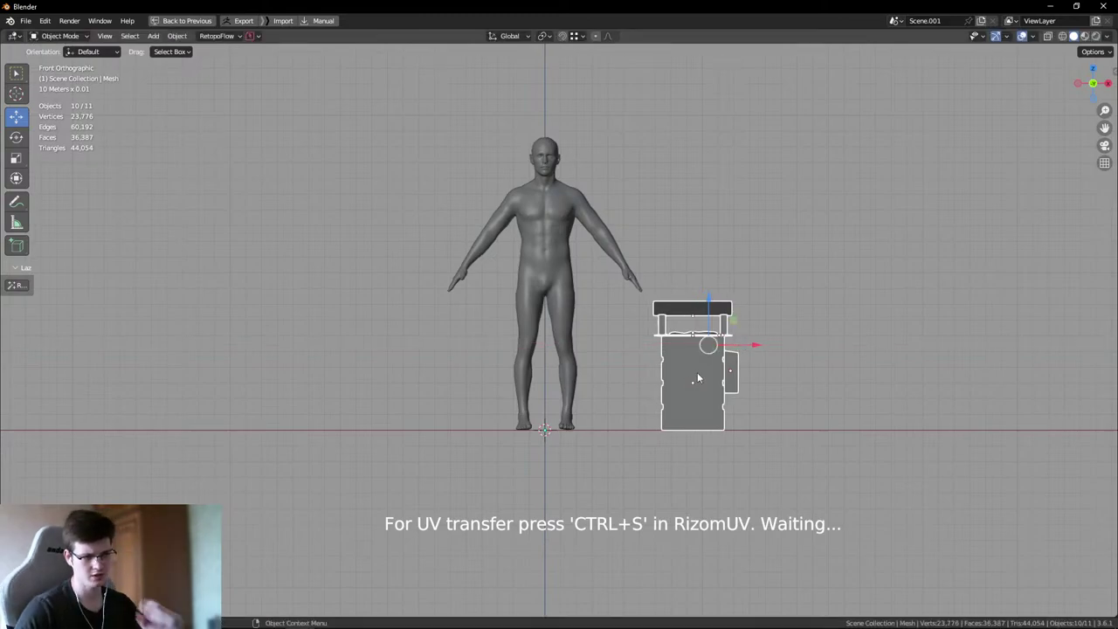
- Compare the bin's height and width with the human figure in perspective from several angles
{"action": "key", "text": "KP_5"}
{"action": "middle_click_drag", "start_coordinate": [649, 400], "coordinate": [667, 415]}
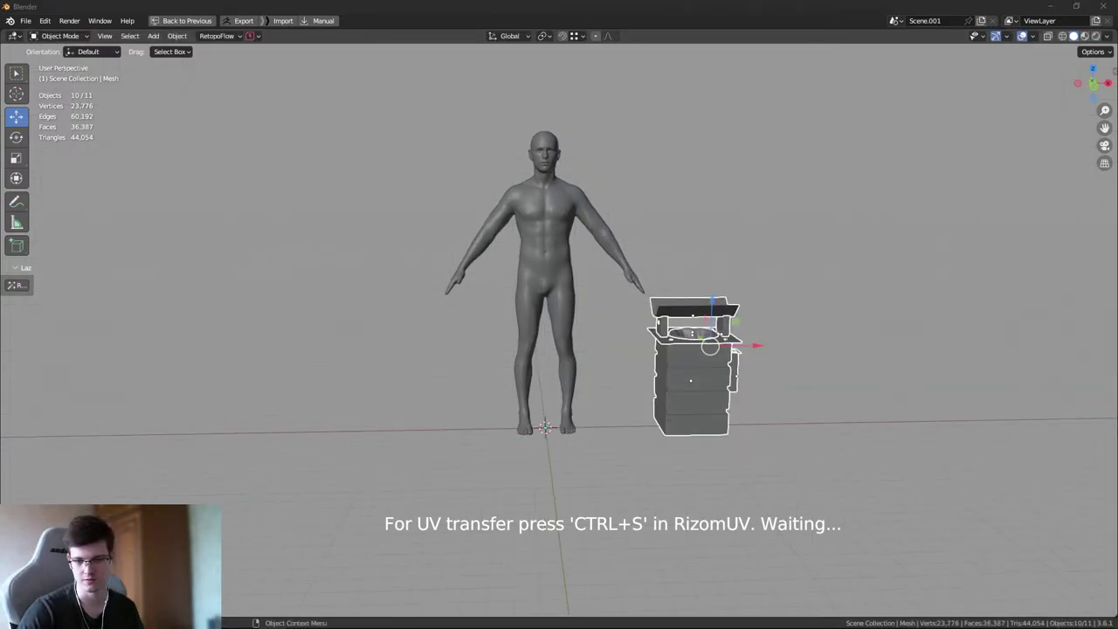
{"action": "middle_click_drag", "start_coordinate": [667, 414], "coordinate": [908, 420]}
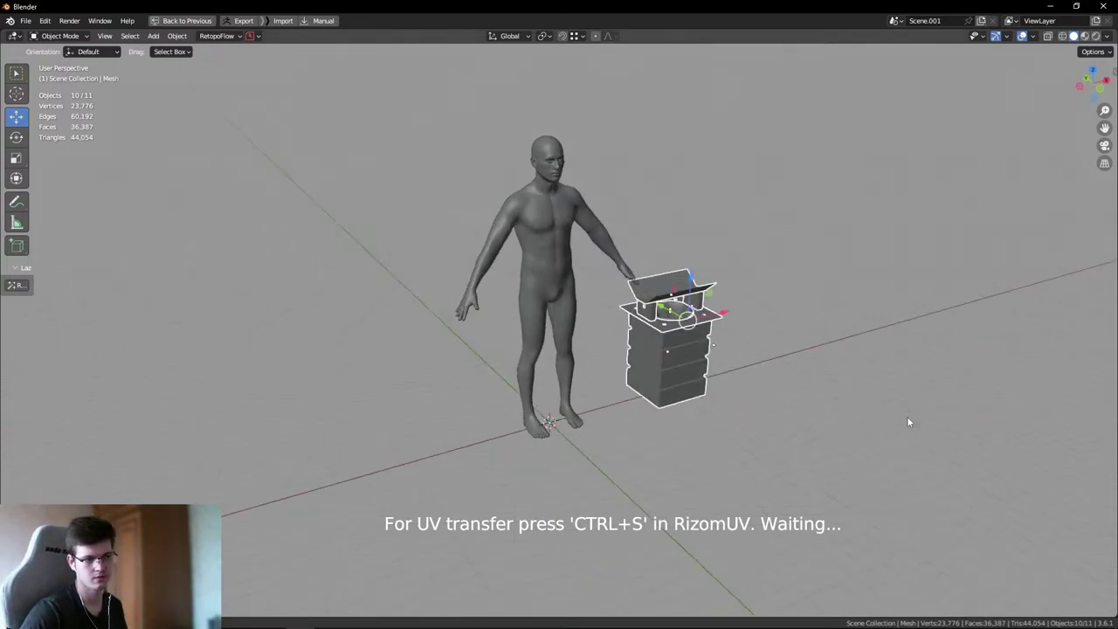
{"action": "right_click", "coordinate": [823, 377]}
{"action": "middle_click_drag", "start_coordinate": [716, 419], "coordinate": [697, 363]}
{"action": "scroll", "coordinate": [696, 363], "scroll_direction": "up", "scroll_amount": 5}
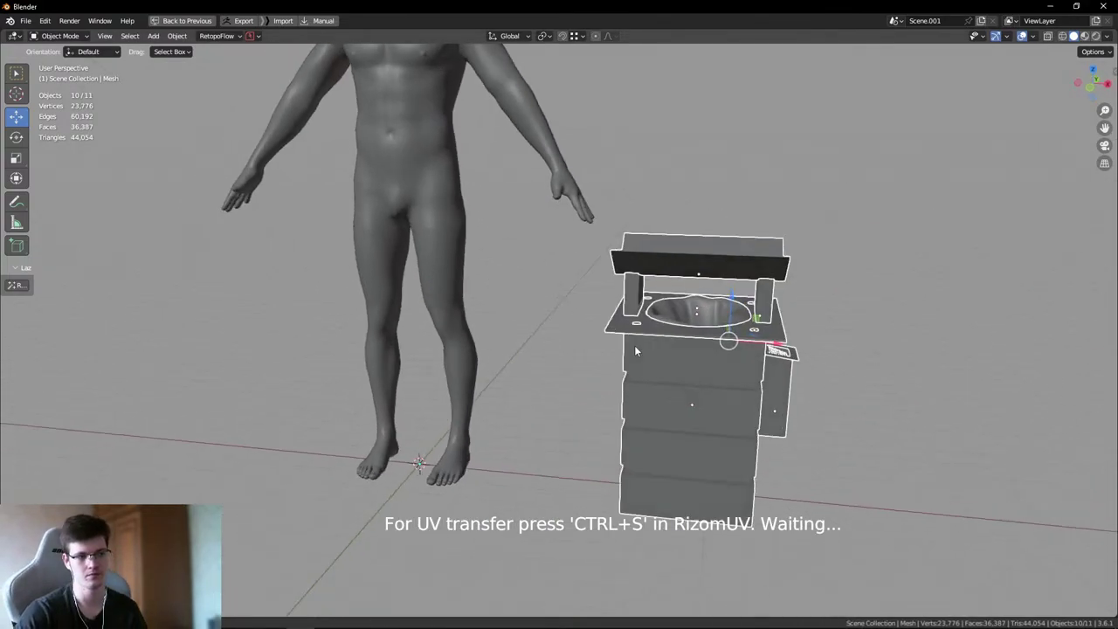
{"action": "middle_click_drag", "start_coordinate": [634, 345], "coordinate": [591, 351]}
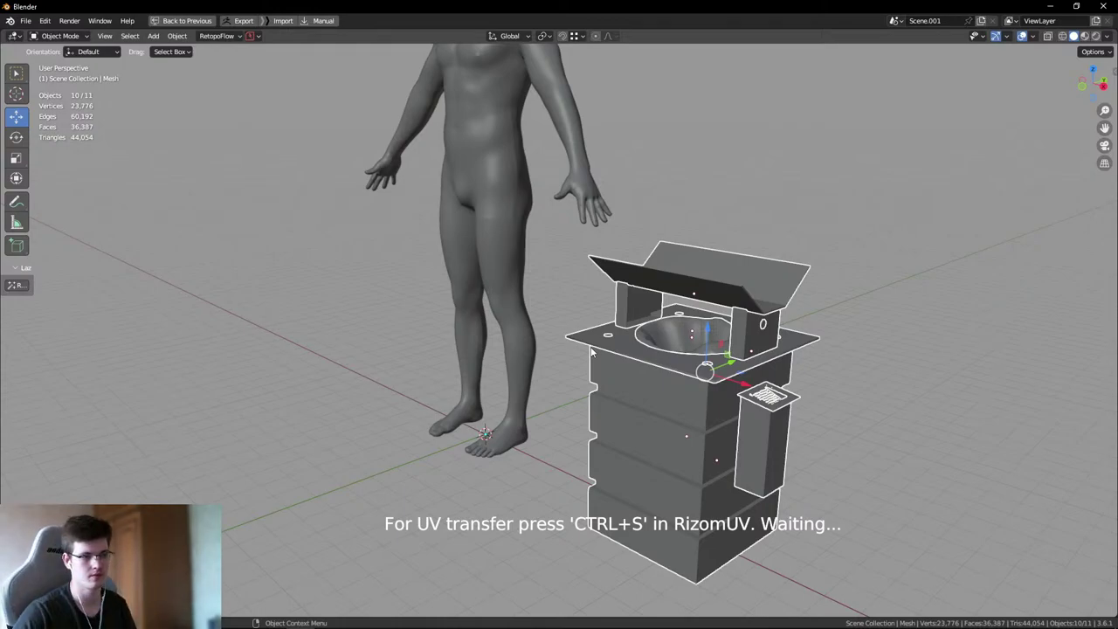
- Deselect everything and examine the figure's hand against the bin's lid and opening from above
{"action": "key", "text": "alt+a"}
{"action": "scroll", "coordinate": [685, 351], "scroll_direction": "down", "scroll_amount": 3}
{"action": "middle_click_drag", "start_coordinate": [685, 351], "coordinate": [627, 274]}
{"action": "scroll", "coordinate": [584, 249], "scroll_direction": "up", "scroll_amount": 6}
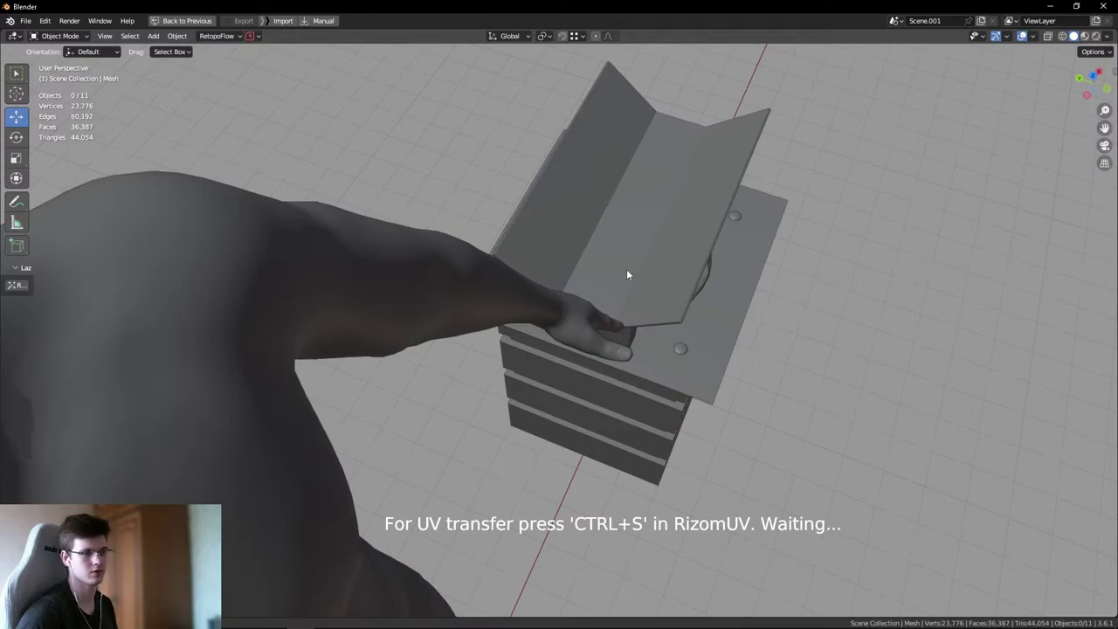
{"action": "right_click", "coordinate": [441, 214]}
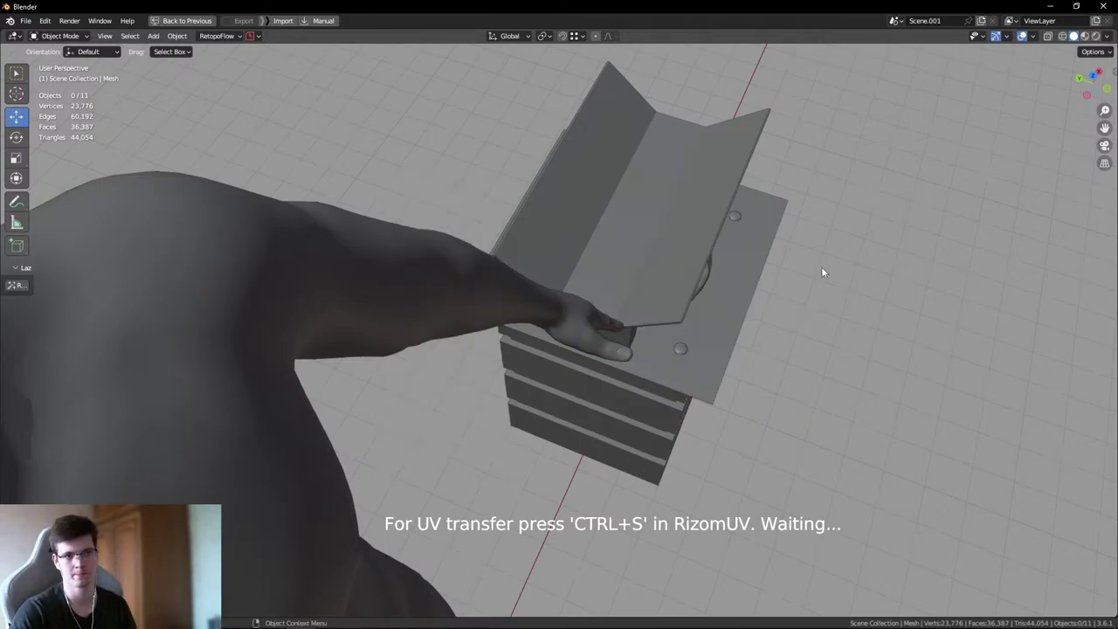
{"action": "middle_click_drag", "start_coordinate": [824, 270], "coordinate": [528, 309]}
{"action": "scroll", "coordinate": [674, 280], "scroll_direction": "up", "scroll_amount": 4}
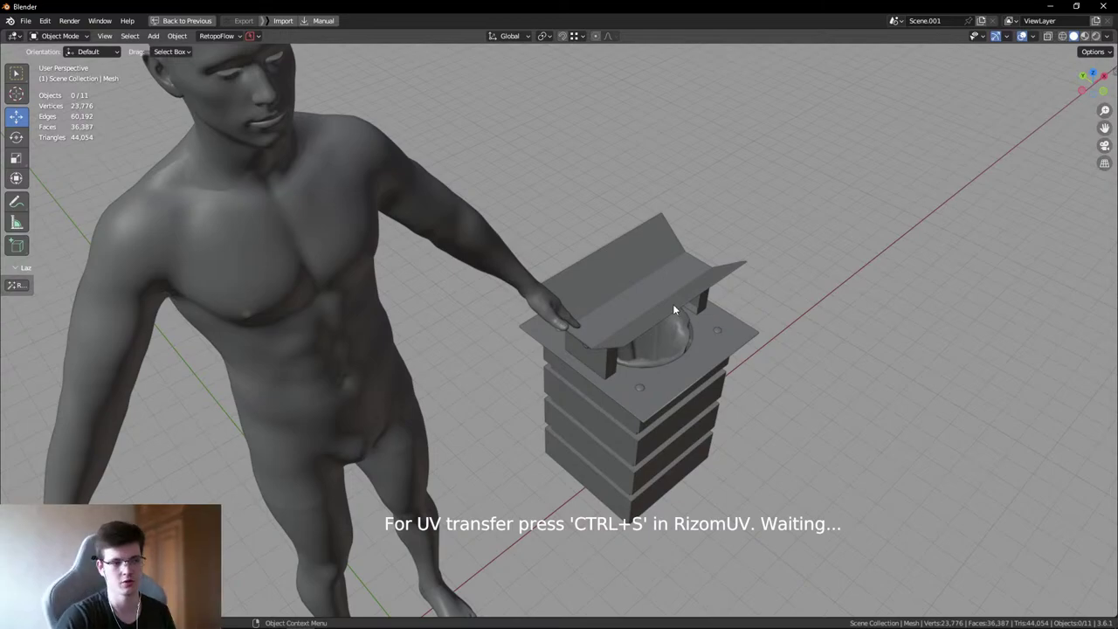
- Minimize Blender, switch to RizomUV and examine the packed islands in the bin's UV tile
{"action": "left_click", "coordinate": [1050, 6]}
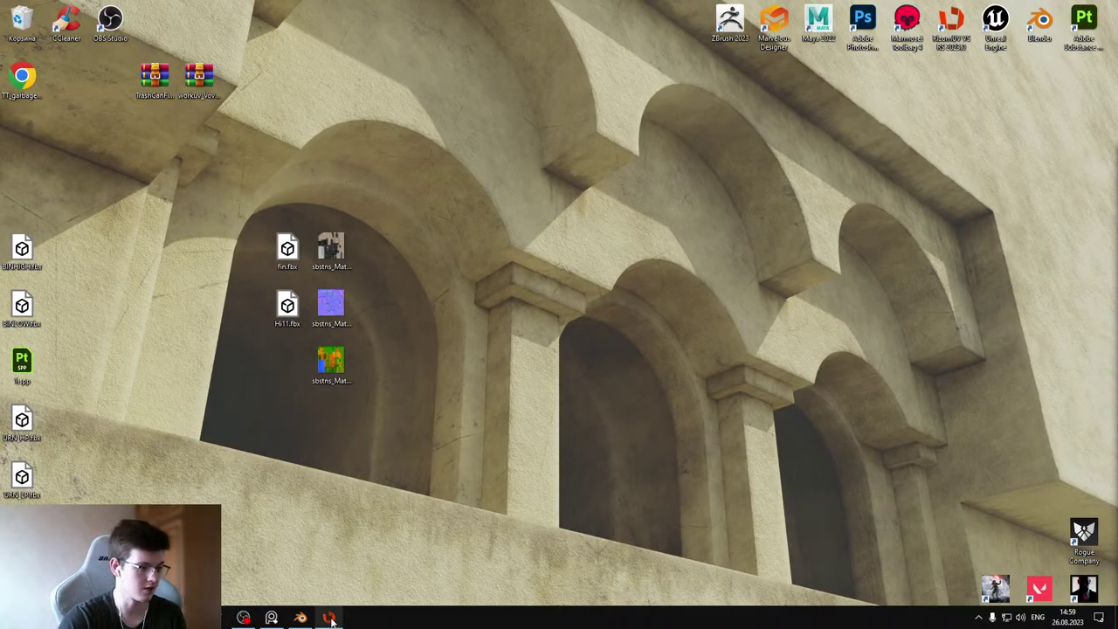
{"action": "left_click", "coordinate": [329, 618]}
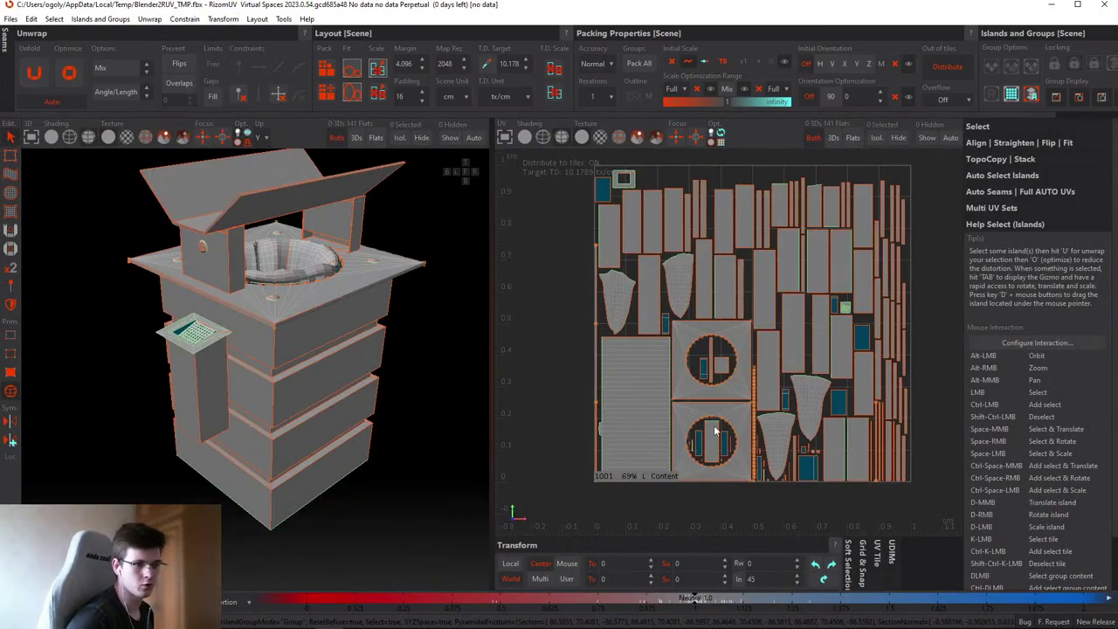
{"action": "scroll", "coordinate": [695, 231], "scroll_direction": "up", "scroll_amount": 3}
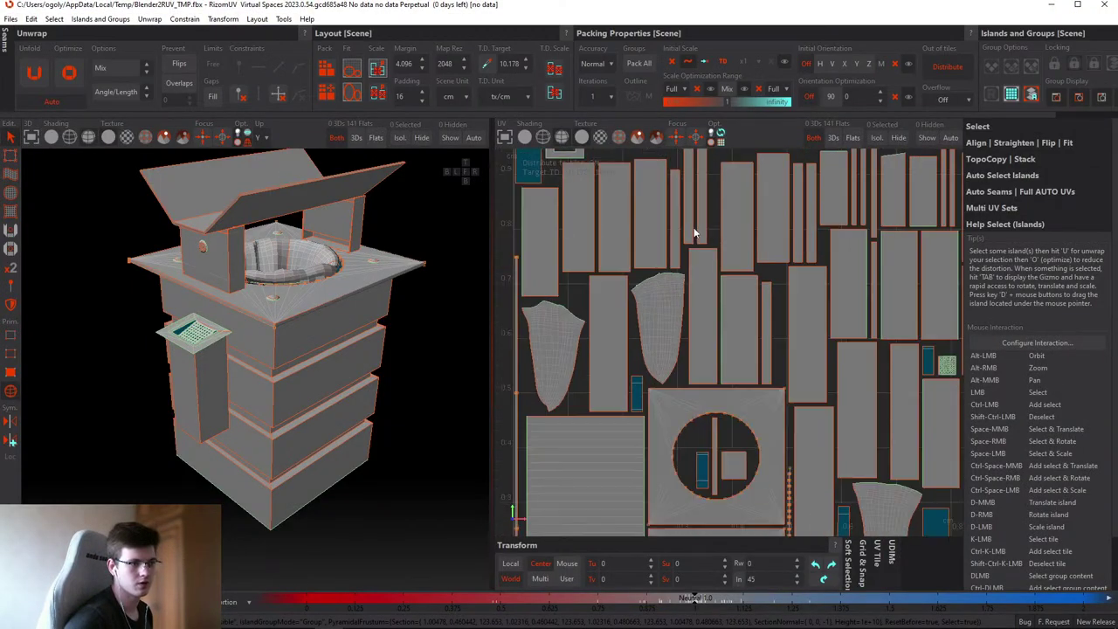
{"action": "left_click", "coordinate": [650, 314]}
{"action": "left_click", "coordinate": [639, 282]}
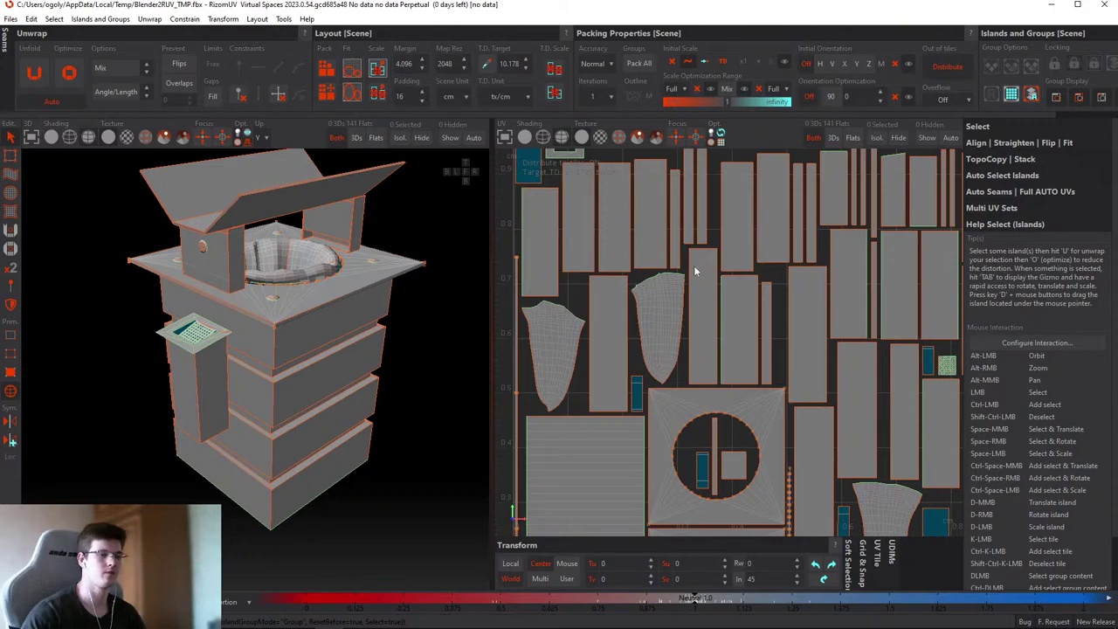
{"action": "key", "text": "p"}
{"action": "left_click", "coordinate": [709, 296]}
- Select a recessed strip of the body and a square island with a round hole to match islands to the model, then clear the selection
{"action": "left_click_drag", "start_coordinate": [374, 317], "coordinate": [324, 332], "text": "alt"}
{"action": "scroll", "coordinate": [320, 341], "scroll_direction": "up", "scroll_amount": 3}
{"action": "left_click", "coordinate": [325, 316]}
{"action": "scroll", "coordinate": [305, 302], "scroll_direction": "up", "scroll_amount": 3}
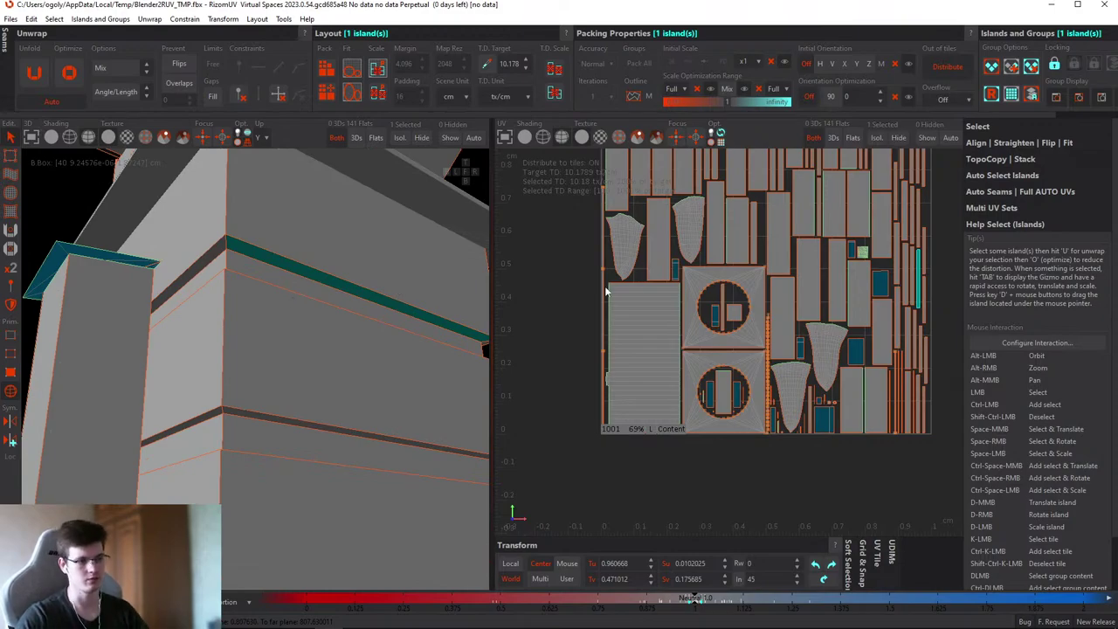
{"action": "scroll", "coordinate": [722, 274], "scroll_direction": "up", "scroll_amount": 4}
{"action": "left_click", "coordinate": [736, 262]}
{"action": "scroll", "coordinate": [381, 268], "scroll_direction": "down", "scroll_amount": 5}
{"action": "left_click_drag", "start_coordinate": [381, 268], "coordinate": [203, 206], "text": "alt"}
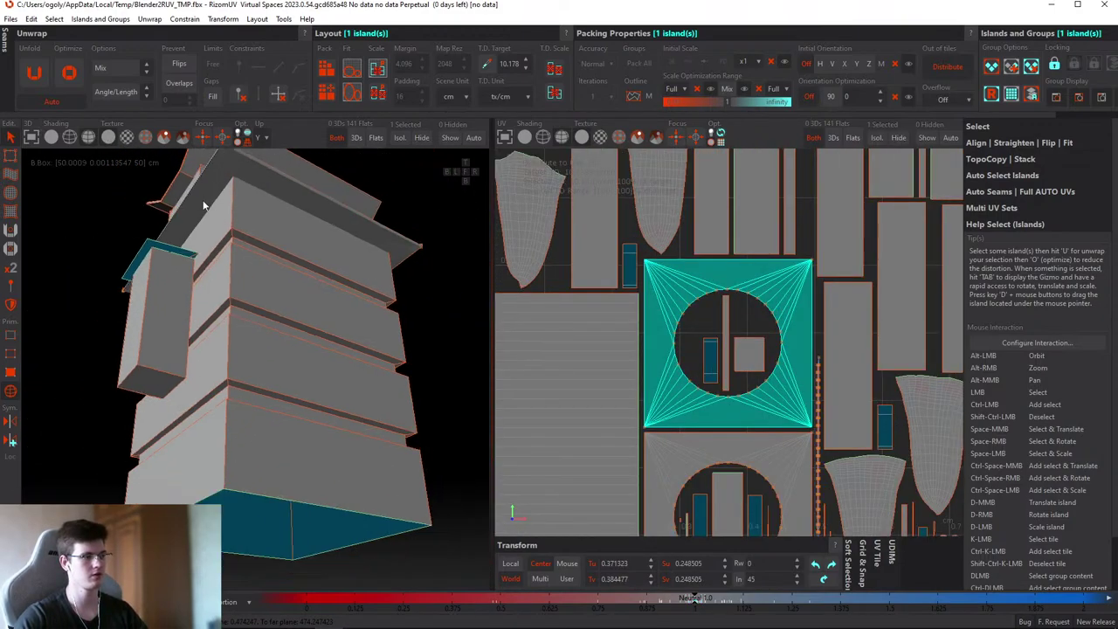
{"action": "left_click", "coordinate": [290, 350]}
{"action": "left_click", "coordinate": [433, 364]}
{"action": "left_click_drag", "start_coordinate": [433, 364], "coordinate": [374, 337], "text": "alt"}
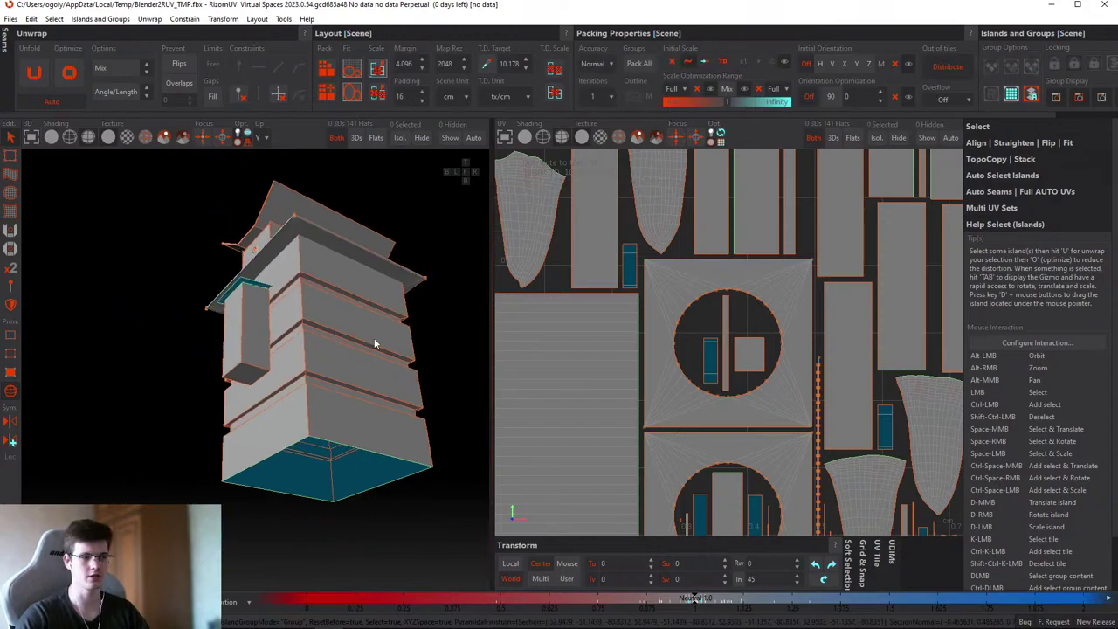
- Isolate the small rectangular frame island near the upper corner of the UV tile
{"action": "scroll", "coordinate": [634, 371], "scroll_direction": "down", "scroll_amount": 5}
{"action": "scroll", "coordinate": [807, 295], "scroll_direction": "up", "scroll_amount": 3}
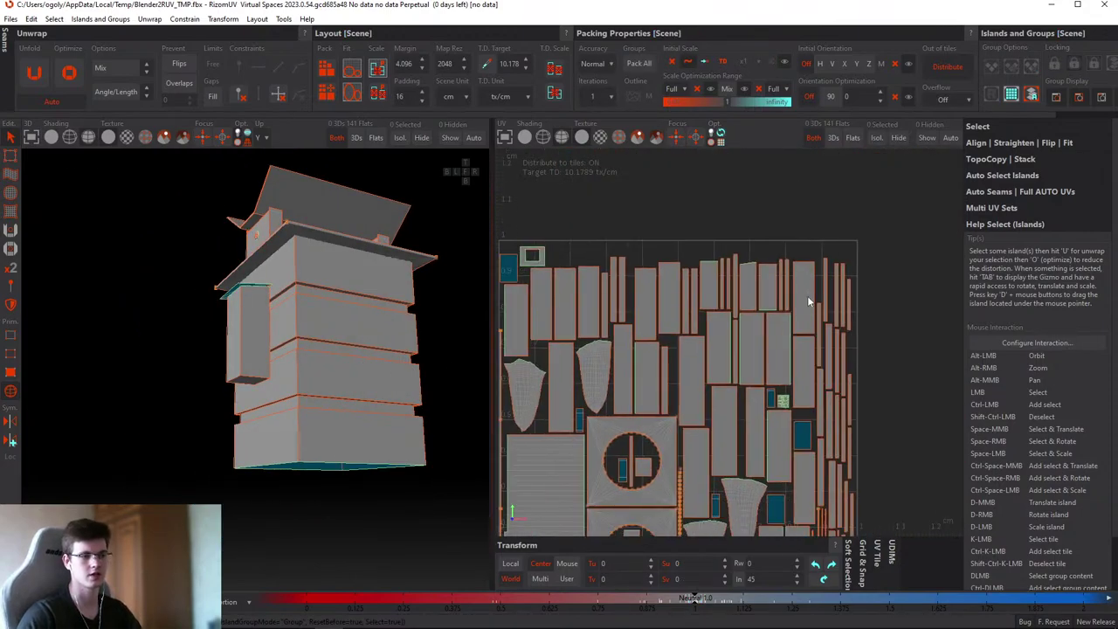
{"action": "scroll", "coordinate": [690, 294], "scroll_direction": "down", "scroll_amount": 3}
{"action": "scroll", "coordinate": [713, 382], "scroll_direction": "up", "scroll_amount": 8}
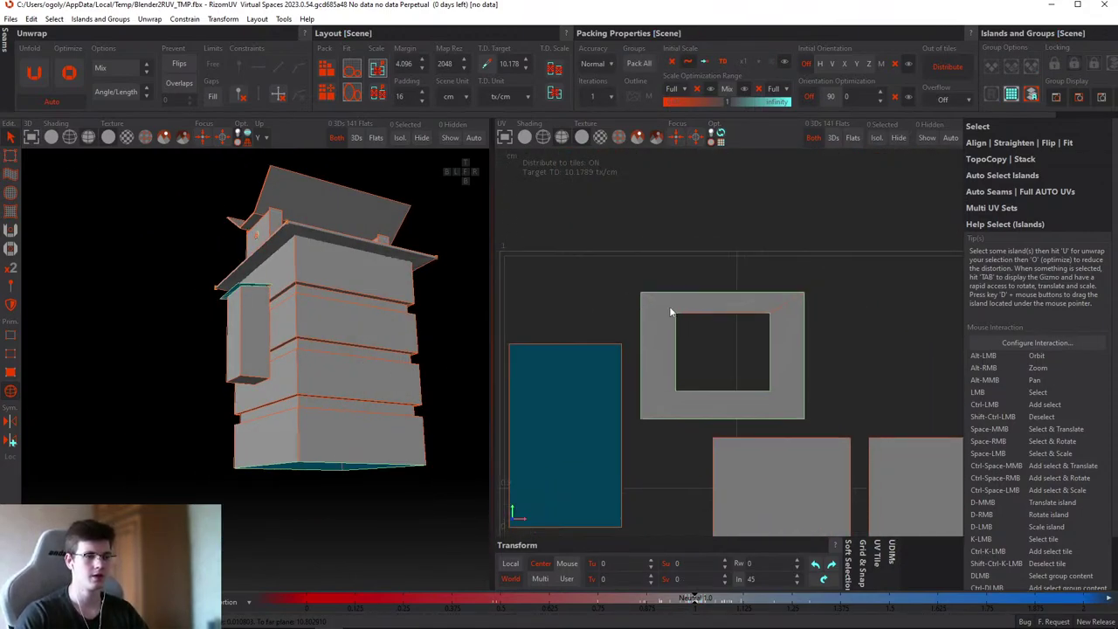
{"action": "left_click", "coordinate": [664, 311]}
{"action": "key", "text": "f"}
{"action": "left_click_drag", "start_coordinate": [324, 375], "coordinate": [480, 382], "text": "alt"}
{"action": "key", "text": "i"}
{"action": "scroll", "coordinate": [337, 407], "scroll_direction": "up", "scroll_amount": 5}
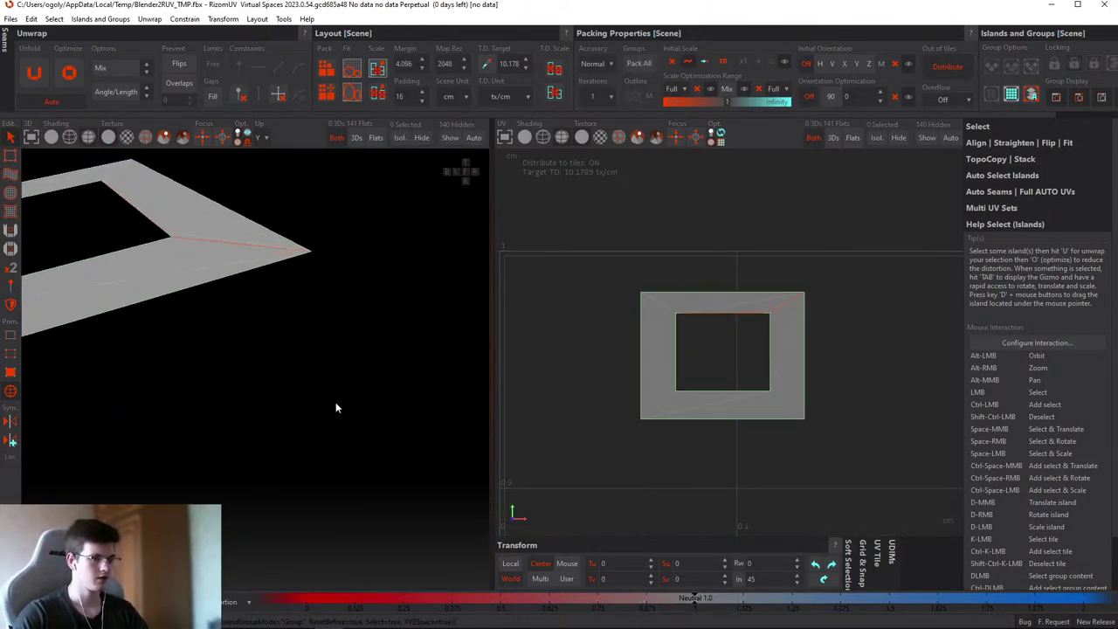
- In edge mode, weld the diagonal corner seam of the isolated frame island
{"action": "left_click_drag", "start_coordinate": [337, 408], "coordinate": [260, 351], "text": "alt"}
{"action": "key", "text": "F2"}
{"action": "left_click", "coordinate": [267, 325]}
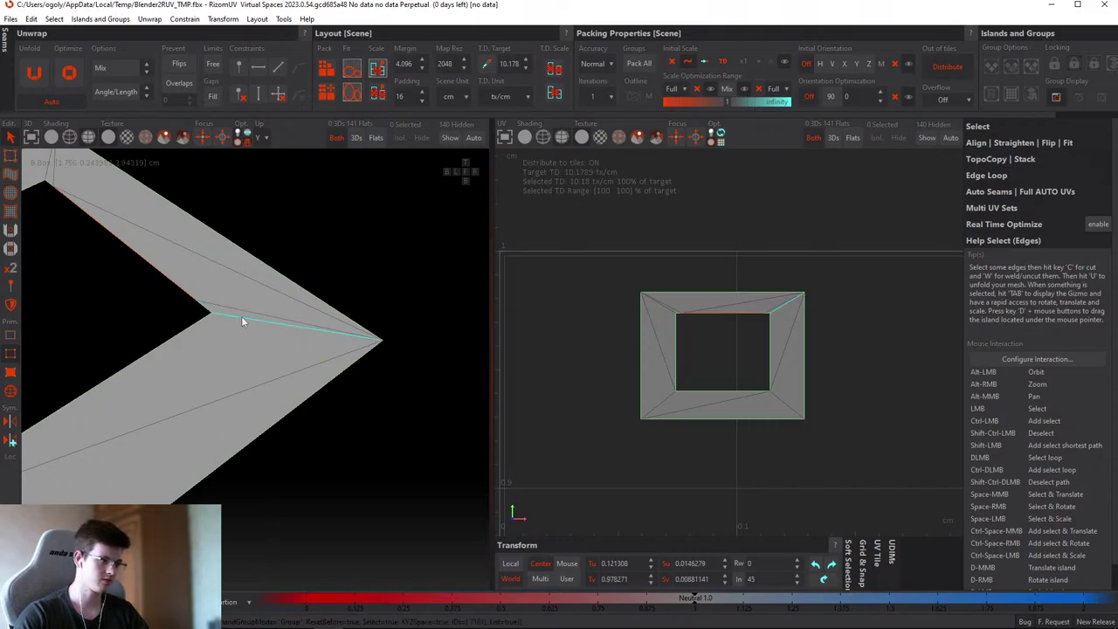
{"action": "left_click_drag", "start_coordinate": [185, 277], "coordinate": [244, 291], "text": "alt"}
{"action": "scroll", "coordinate": [782, 311], "scroll_direction": "up", "scroll_amount": 5}
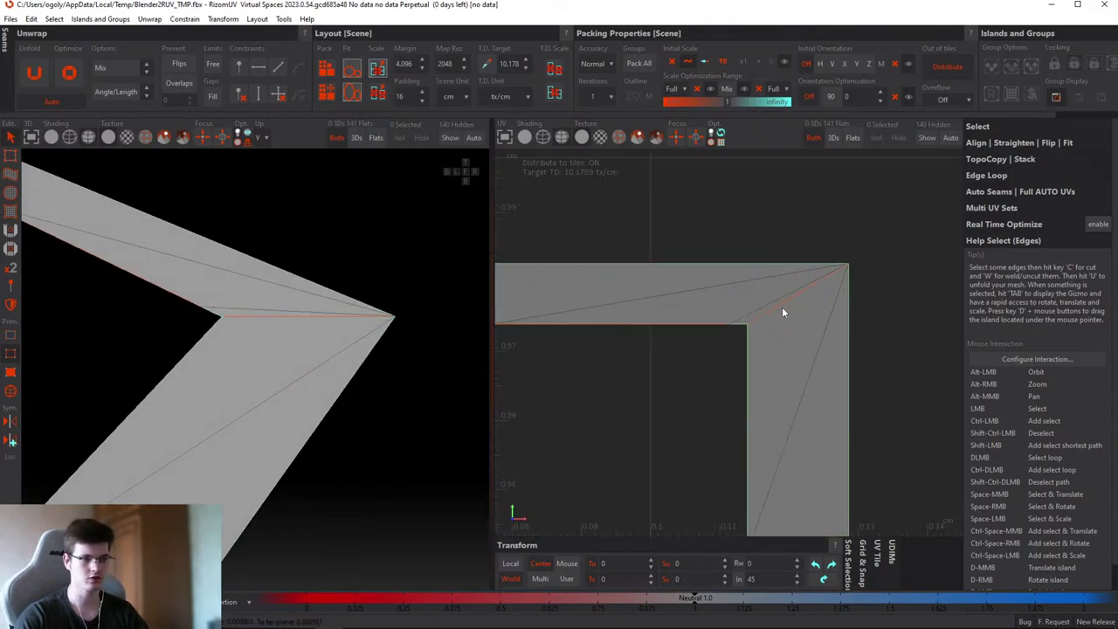
{"action": "scroll", "coordinate": [722, 334], "scroll_direction": "down", "scroll_amount": 2}
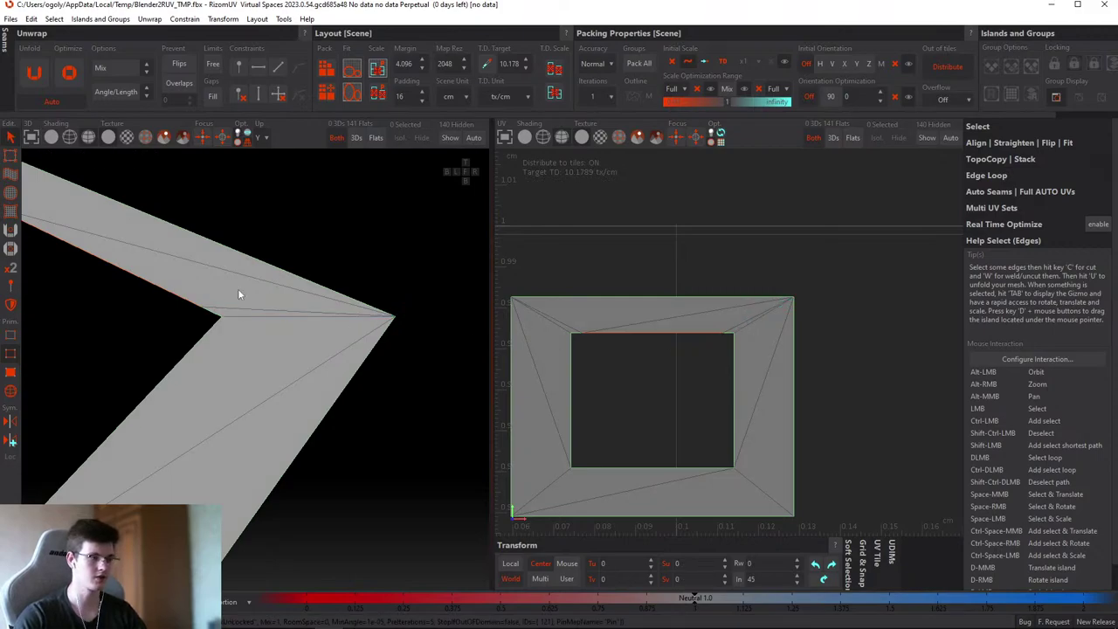
- Check the inner corner points of the welded frame in point mode, then bring all hidden islands back into view
{"action": "left_click_drag", "start_coordinate": [238, 293], "coordinate": [342, 320], "text": "alt"}
{"action": "key", "text": "F1"}
{"action": "left_click", "coordinate": [371, 298]}
{"action": "key", "text": "f"}
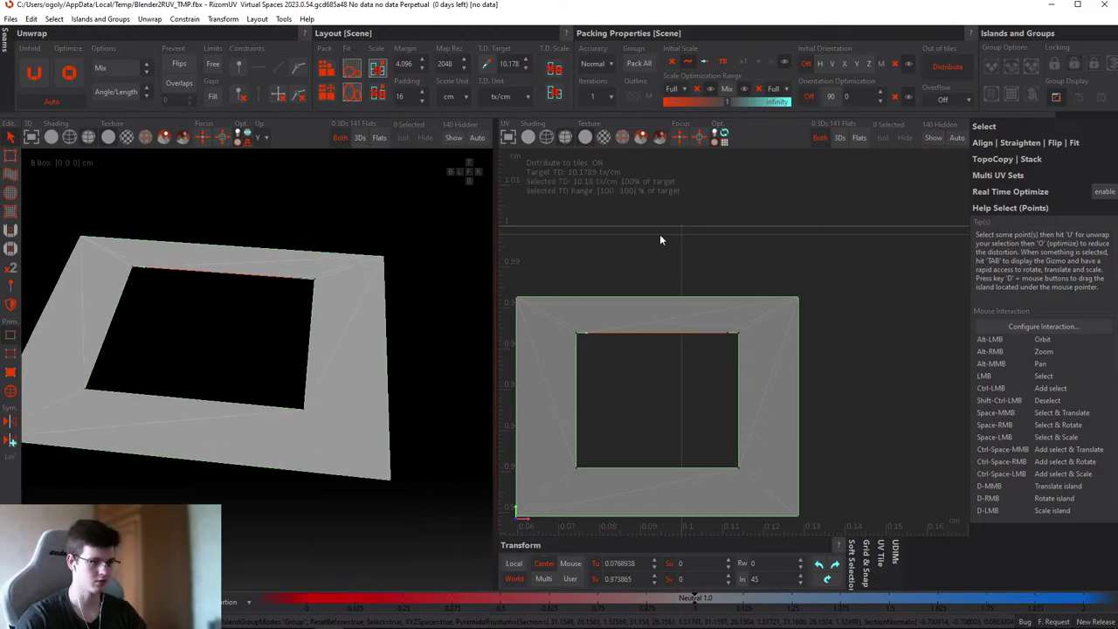
{"action": "left_click", "coordinate": [653, 237]}
{"action": "key", "text": "f"}
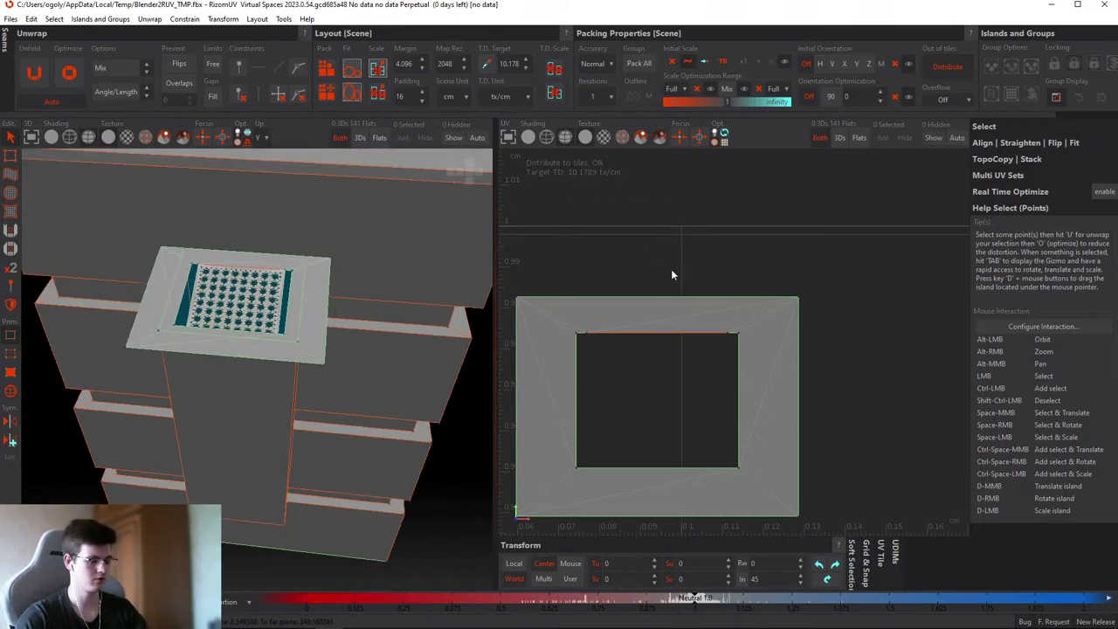
{"action": "key", "text": "f"}
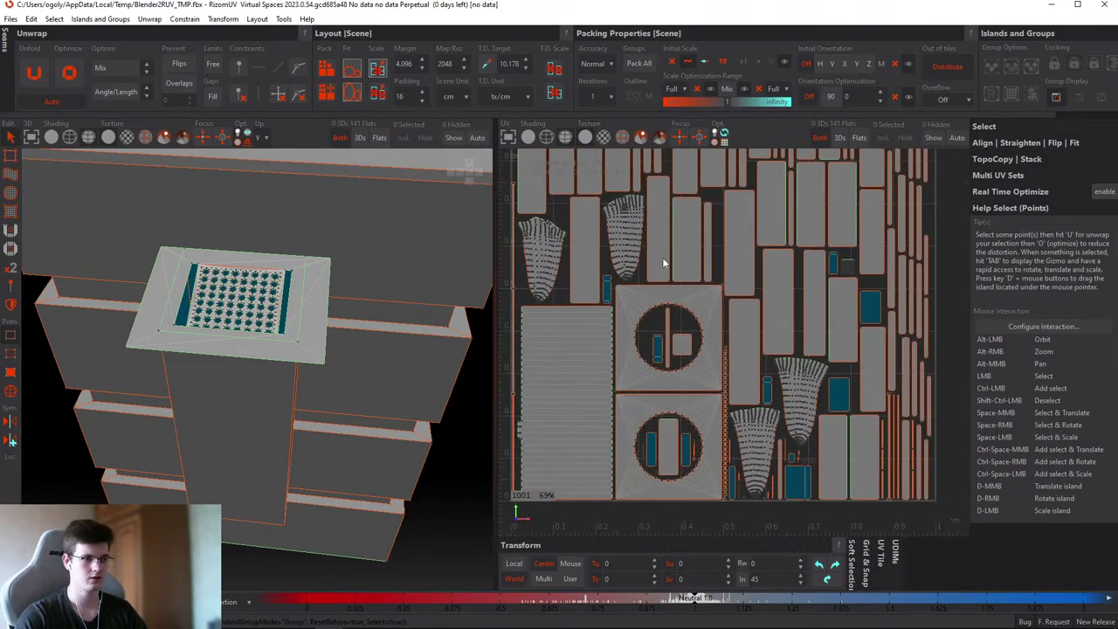
- Return to island mode and select the small blue island next to the perforated grid island
{"action": "scroll", "coordinate": [662, 257], "scroll_direction": "up", "scroll_amount": 6}
{"action": "key", "text": "F3"}
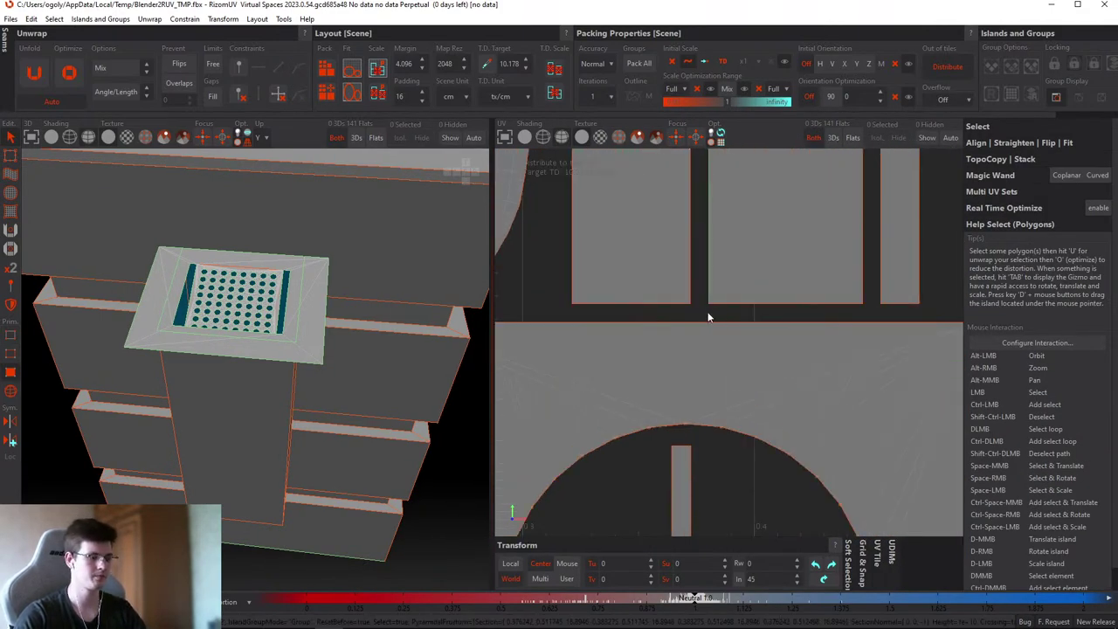
{"action": "scroll", "coordinate": [668, 303], "scroll_direction": "down", "scroll_amount": 5}
{"action": "key", "text": "F4"}
{"action": "scroll", "coordinate": [672, 297], "scroll_direction": "up", "scroll_amount": 5}
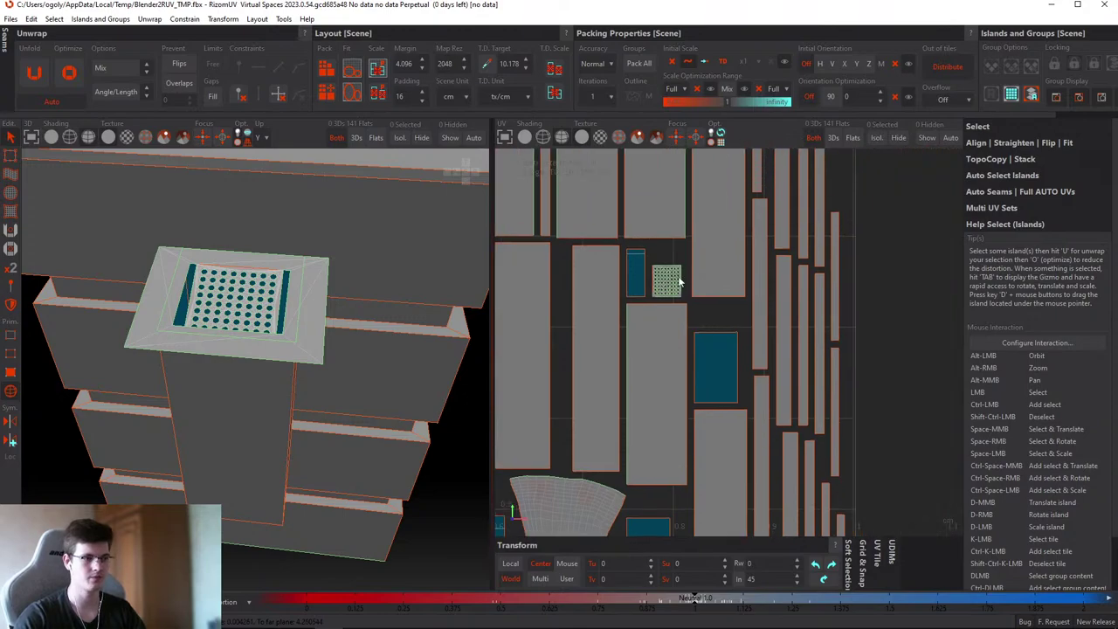
{"action": "left_click", "coordinate": [680, 281]}
{"action": "key", "text": "f"}
- Look over the bin model to locate where the selected blue island belongs
{"action": "scroll", "coordinate": [640, 234], "scroll_direction": "down", "scroll_amount": 4}
{"action": "key", "text": "f"}
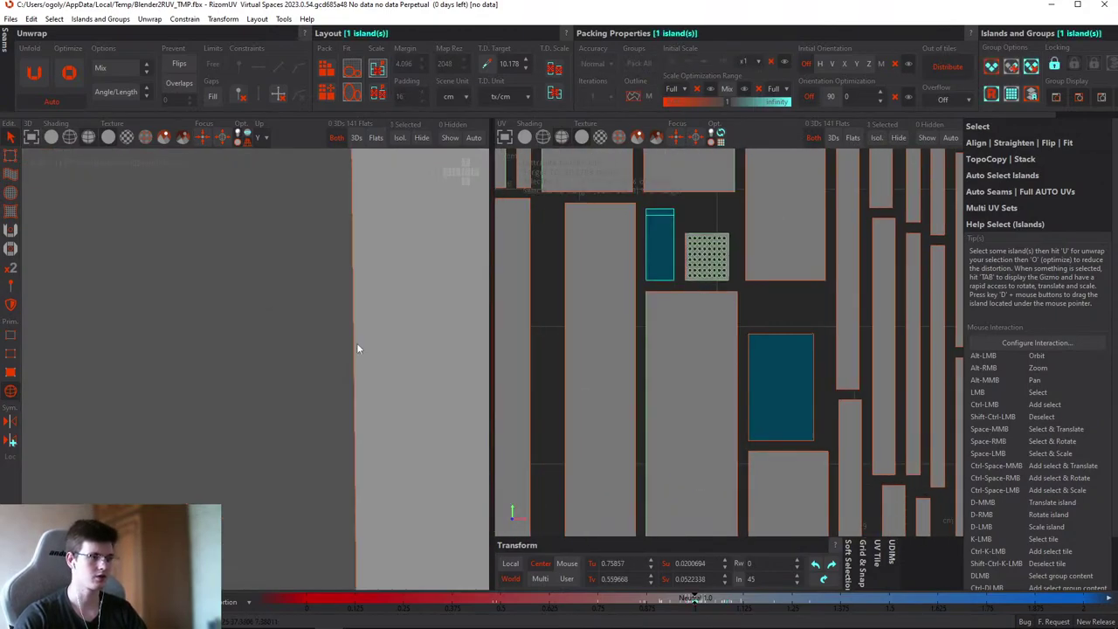
{"action": "scroll", "coordinate": [312, 299], "scroll_direction": "down", "scroll_amount": 3}
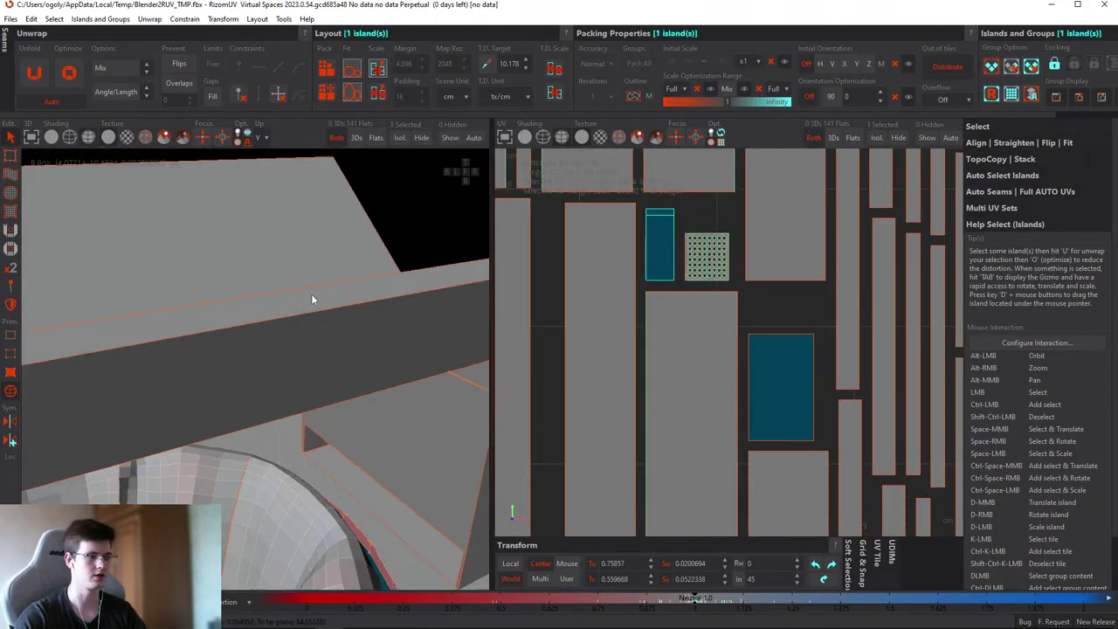
{"action": "scroll", "coordinate": [312, 300], "scroll_direction": "down", "scroll_amount": 3}
{"action": "scroll", "coordinate": [166, 279], "scroll_direction": "up", "scroll_amount": 4}
{"action": "scroll", "coordinate": [317, 307], "scroll_direction": "down", "scroll_amount": 3}
{"action": "scroll", "coordinate": [339, 304], "scroll_direction": "down", "scroll_amount": 2}
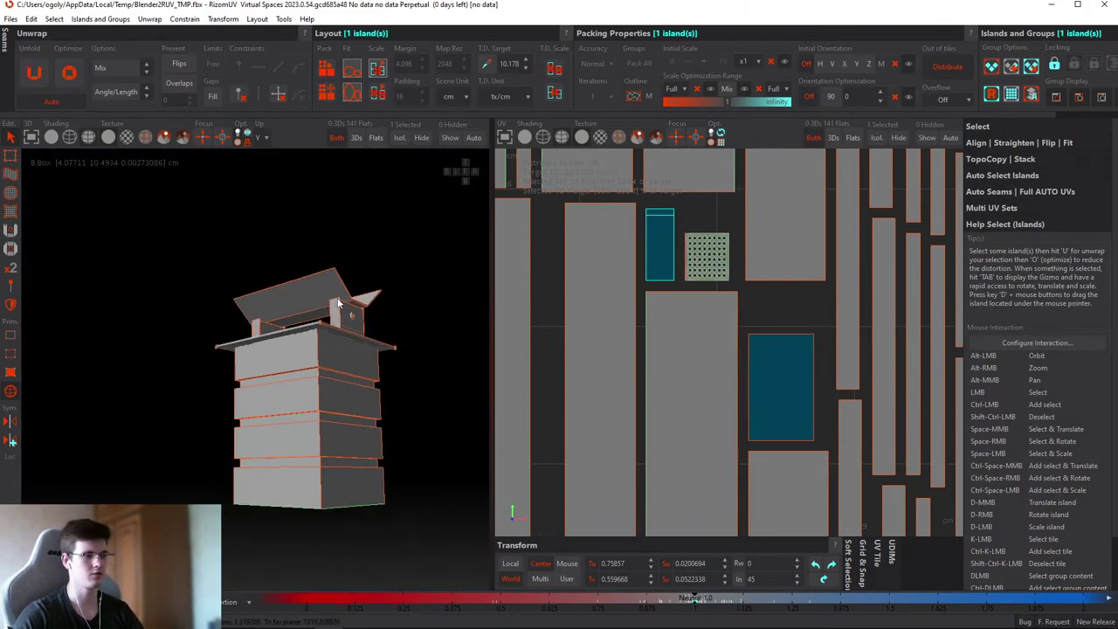
{"action": "mouse_move", "coordinate": [339, 303]}
{"action": "left_mouse_down", "text": "alt"}
{"action": "mouse_move", "coordinate": [301, 279]}
{"action": "mouse_move", "coordinate": [323, 304]}
{"action": "left_mouse_up", "text": "alt"}
- Add the larger blue island to the selection and move both islands outside the UV tile, past U = 1.5
{"action": "left_click", "coordinate": [780, 363], "text": "ctrl"}
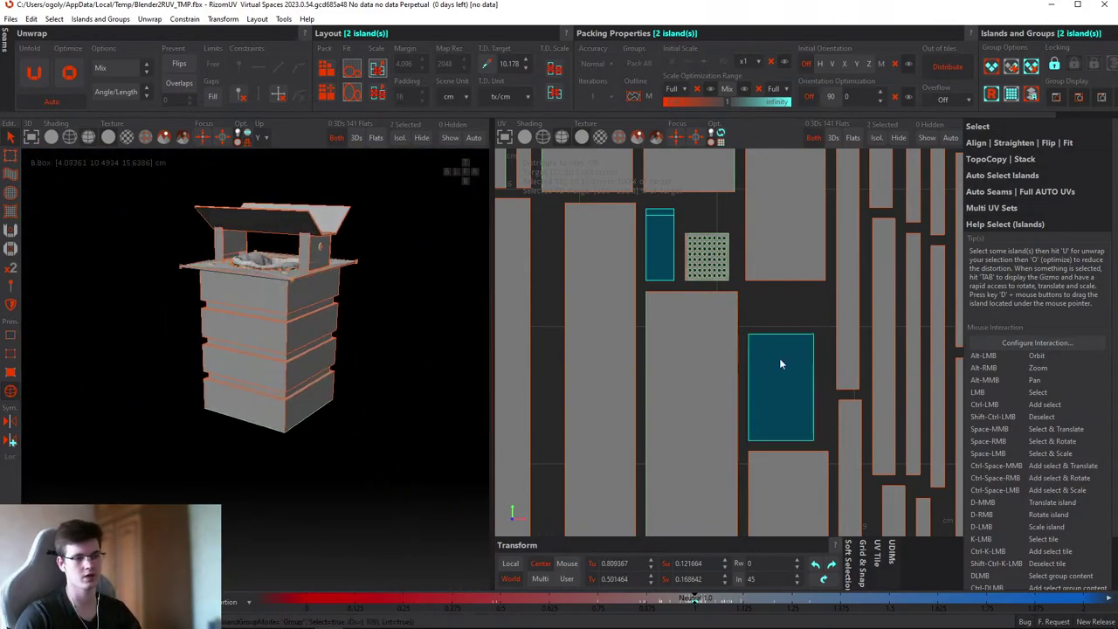
{"action": "scroll", "coordinate": [742, 357], "scroll_direction": "down", "scroll_amount": 3}
{"action": "key", "text": "p"}
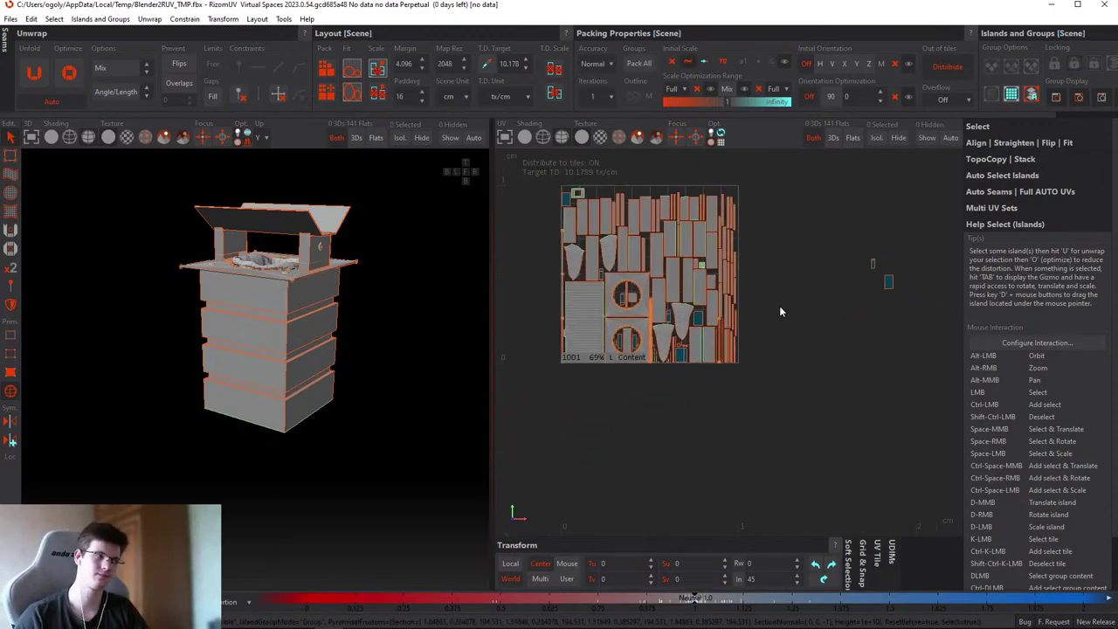
- Select the larger island outside the UV tile and inspect where it sits on the bin model
{"action": "left_click", "coordinate": [885, 279]}
{"action": "key", "text": "f"}
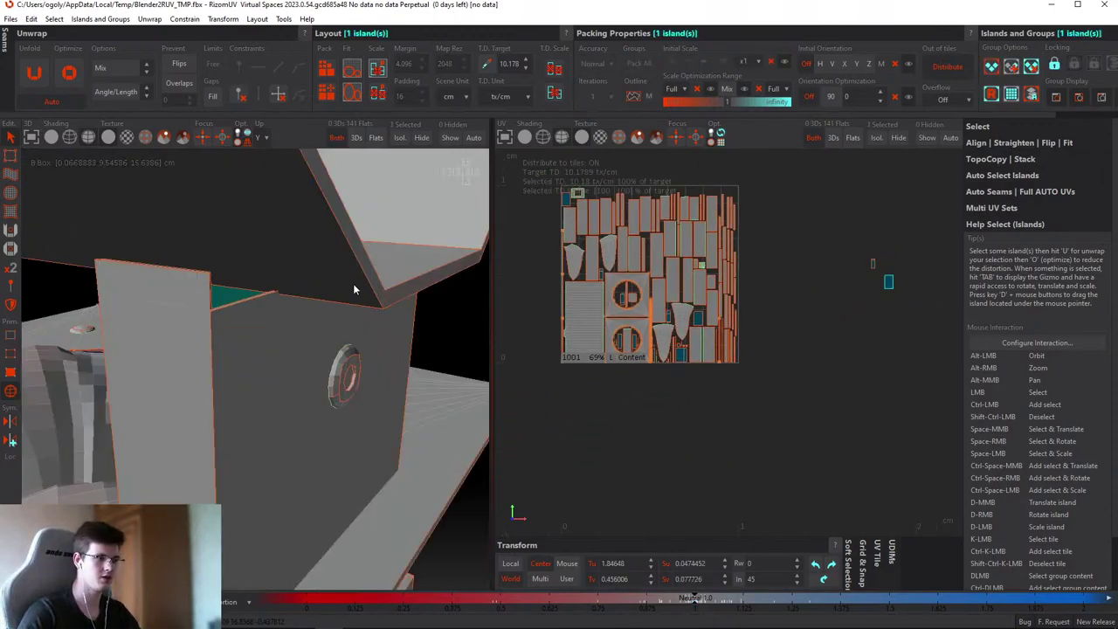
{"action": "left_click_drag", "start_coordinate": [353, 283], "coordinate": [325, 253], "text": "alt"}
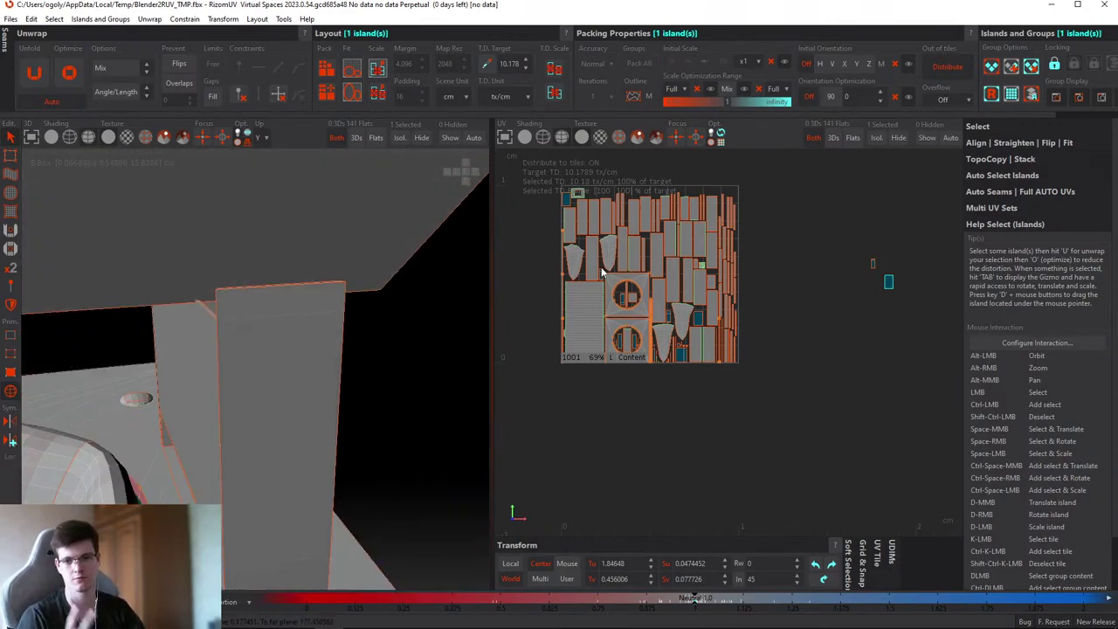
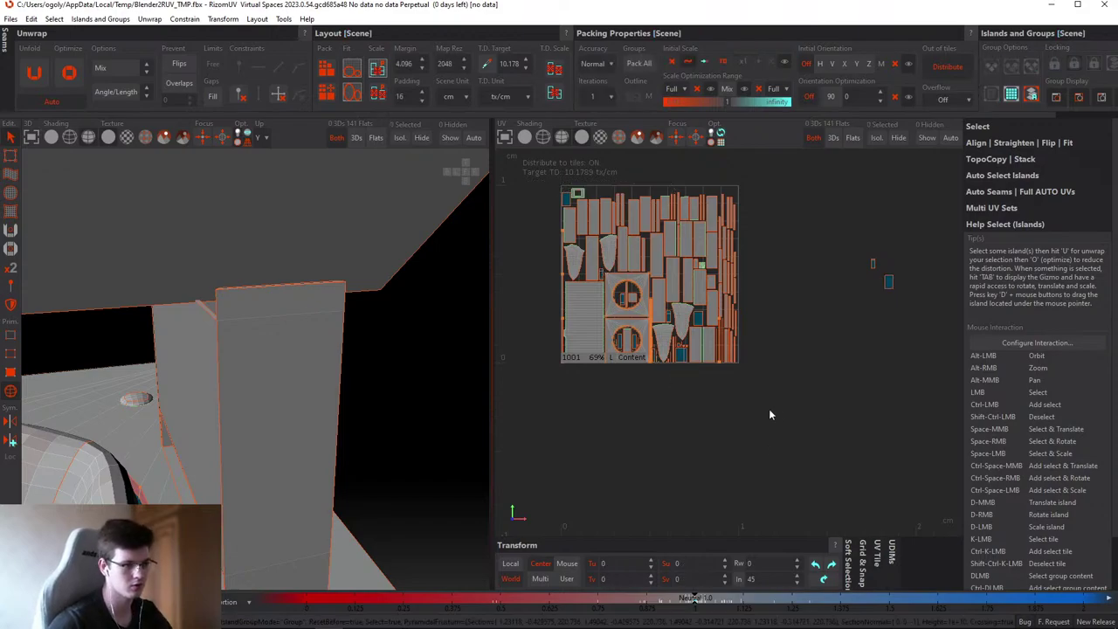
- Select both islands lying outside the UV tile and pack them back into the tile
{"action": "left_click", "coordinate": [730, 288]}
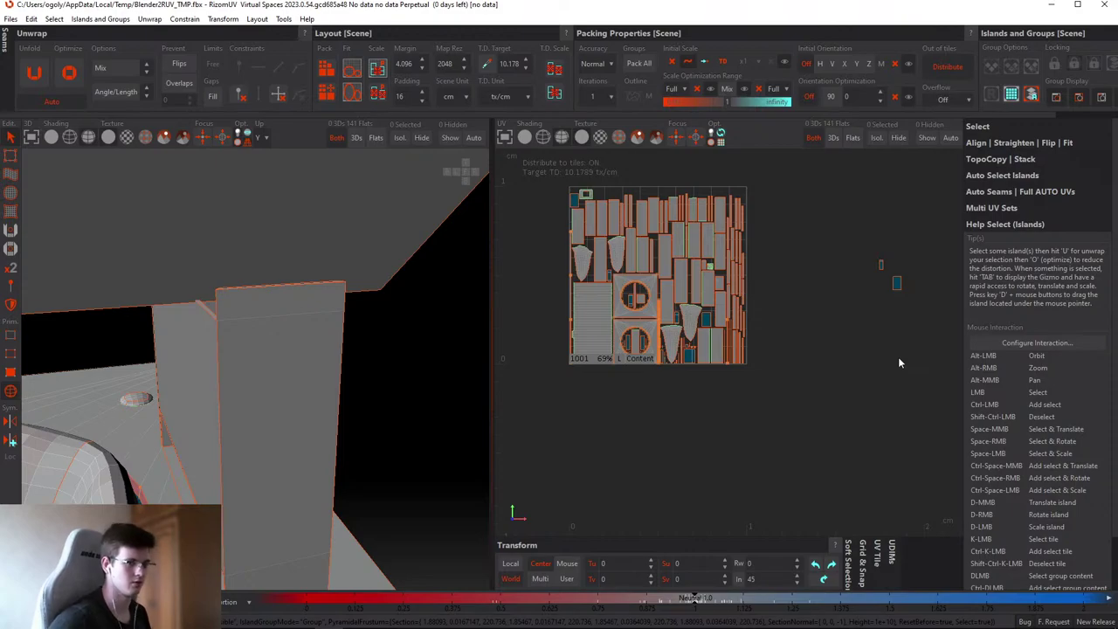
{"action": "left_click_drag", "start_coordinate": [850, 182], "coordinate": [935, 315]}
{"action": "key", "text": "p"}
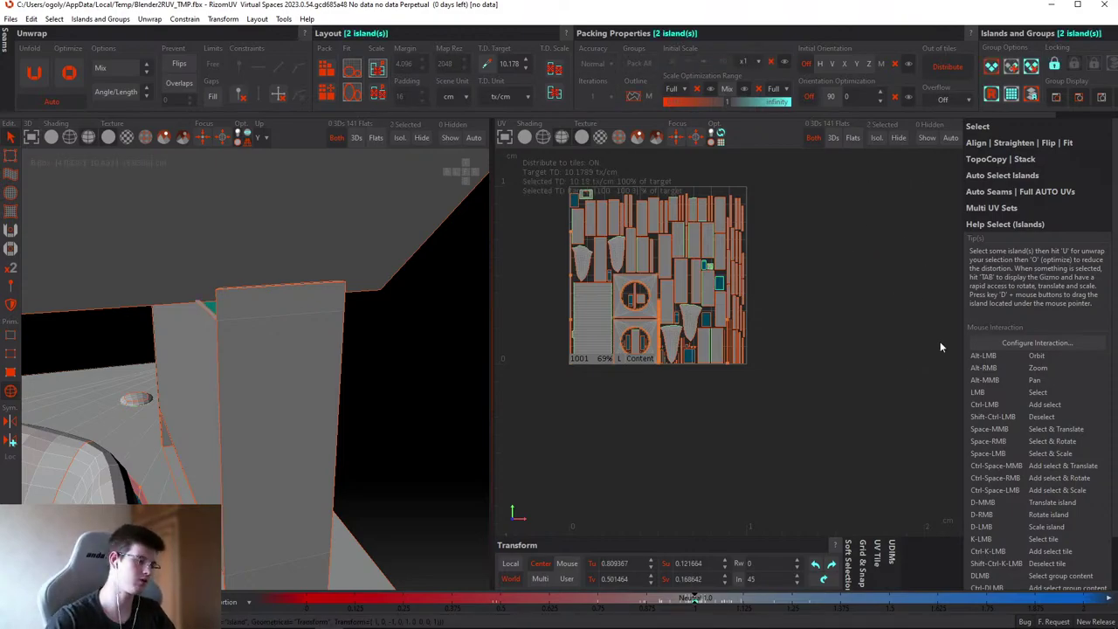
{"action": "left_click", "coordinate": [922, 325]}
{"action": "key", "text": "f"}
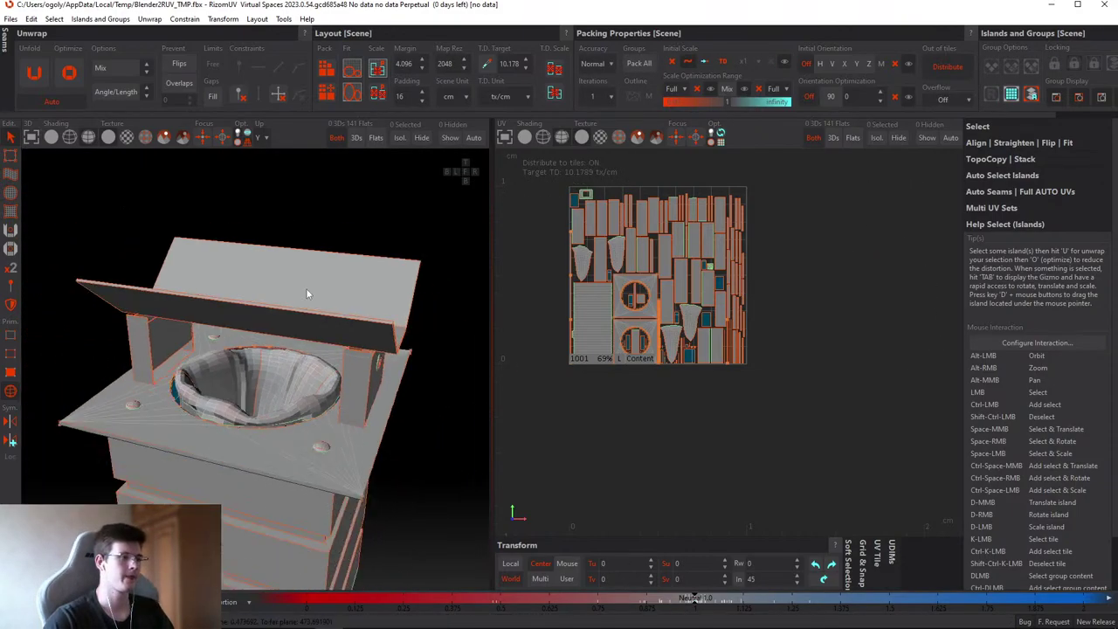
- Select the rim island of a rivet on the bin's top plate and look for it in the UV layout
{"action": "scroll", "coordinate": [360, 323], "scroll_direction": "up", "scroll_amount": 10}
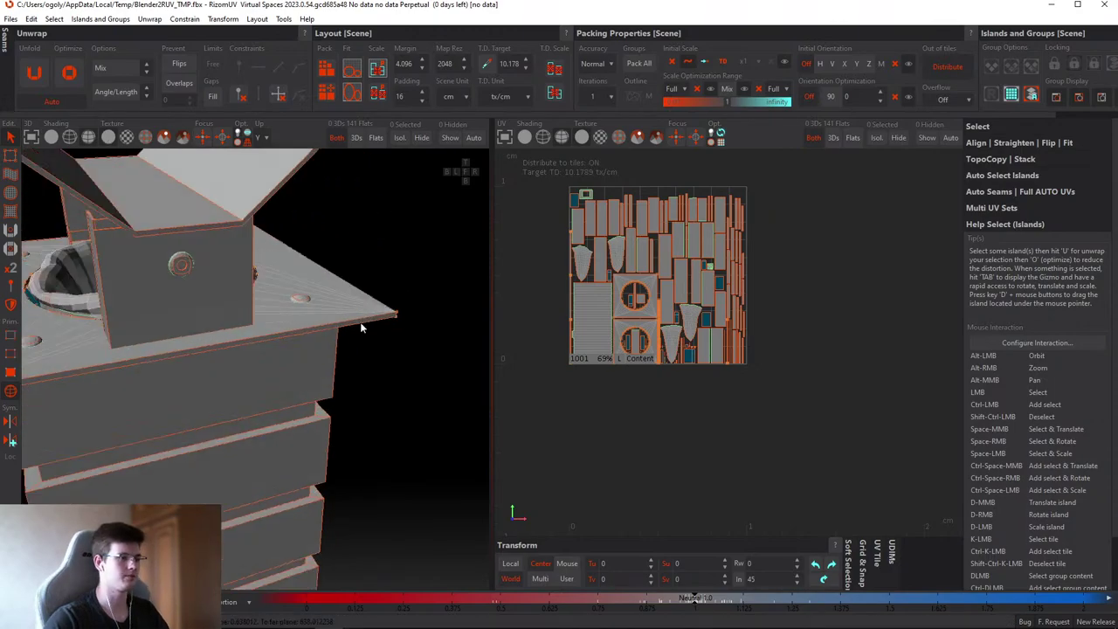
{"action": "left_click_drag", "start_coordinate": [322, 392], "coordinate": [266, 397], "text": "alt"}
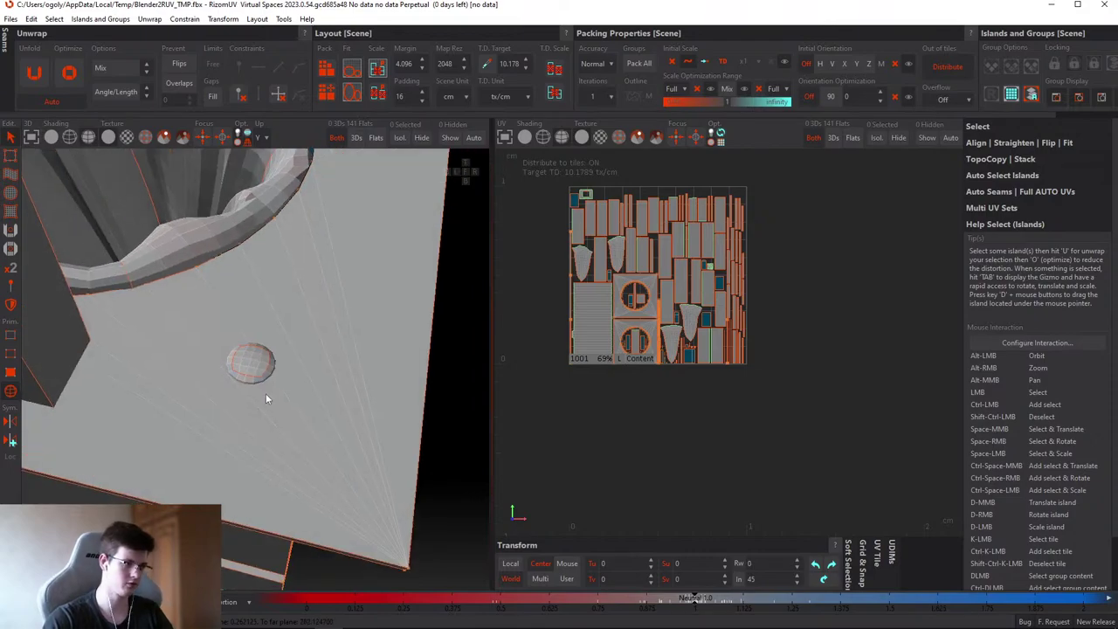
{"action": "scroll", "coordinate": [260, 376], "scroll_direction": "up", "scroll_amount": 3}
{"action": "left_click", "coordinate": [261, 377]}
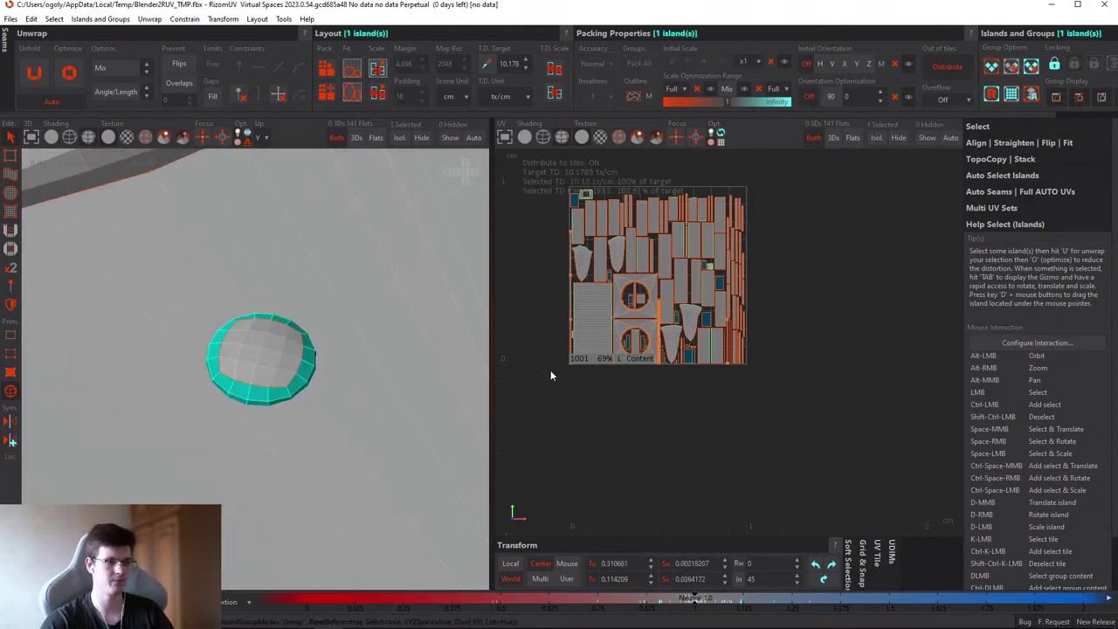
{"action": "scroll", "coordinate": [729, 379], "scroll_direction": "up", "scroll_amount": 5}
{"action": "scroll", "coordinate": [761, 344], "scroll_direction": "down", "scroll_amount": 8}
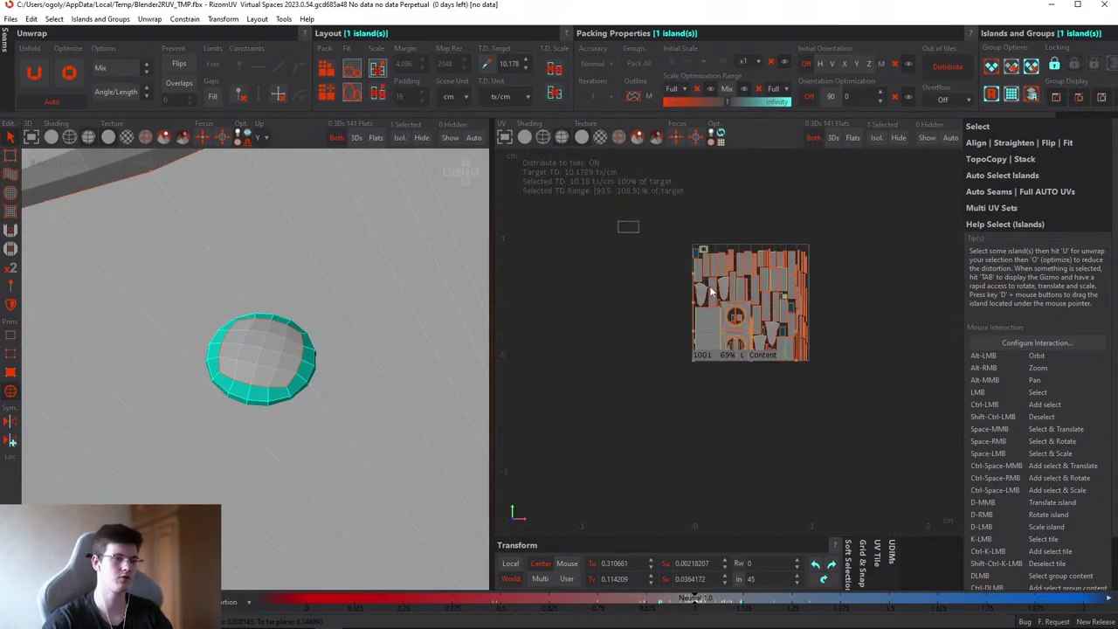
{"action": "scroll", "coordinate": [458, 330], "scroll_direction": "up", "scroll_amount": 3}
- Select the rivet's domed cap island, weld it to the surrounding rim and unfold the merged piece
{"action": "left_click", "coordinate": [200, 369]}
{"action": "scroll", "coordinate": [743, 311], "scroll_direction": "up", "scroll_amount": 5}
{"action": "scroll", "coordinate": [698, 295], "scroll_direction": "down", "scroll_amount": 2}
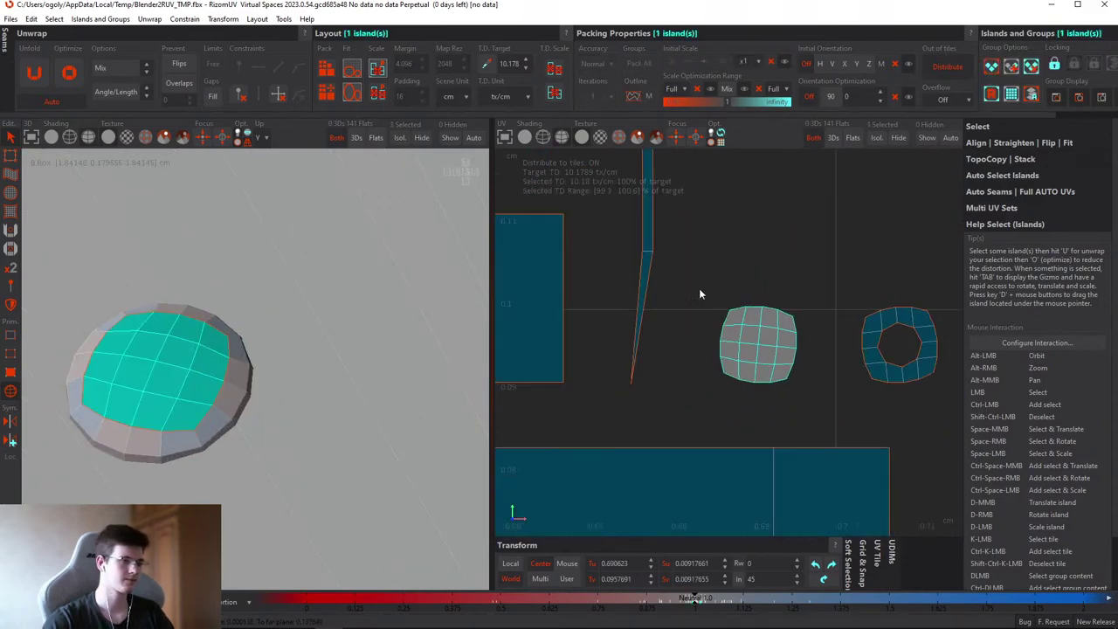
{"action": "scroll", "coordinate": [699, 294], "scroll_direction": "down", "scroll_amount": 2}
{"action": "left_click_drag", "start_coordinate": [295, 374], "coordinate": [230, 337], "text": "alt"}
{"action": "key", "text": "u"}
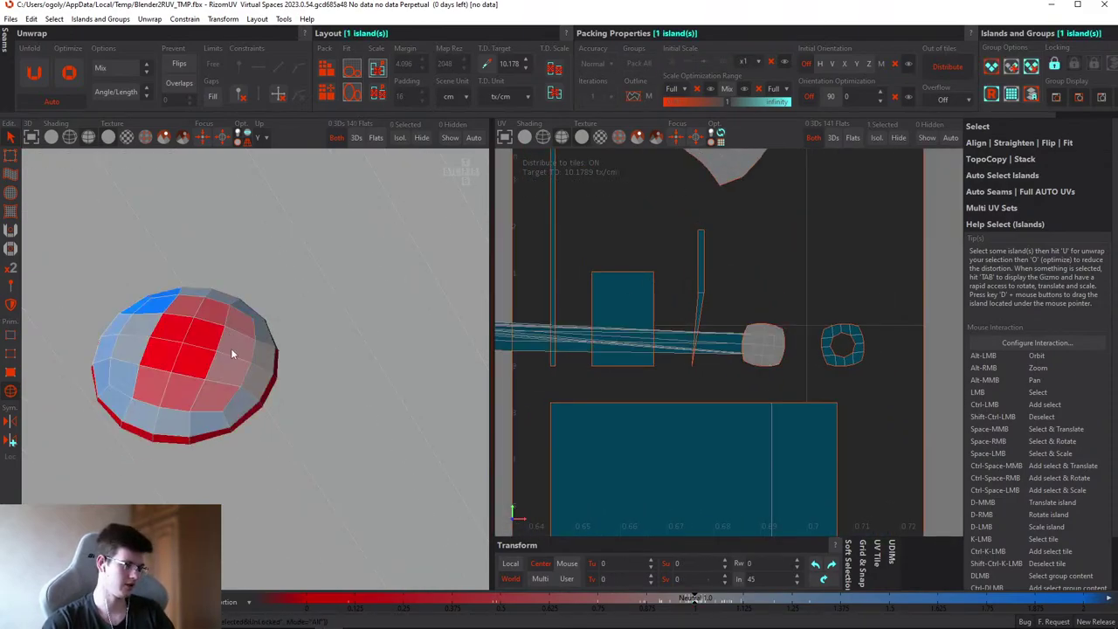
- Select the merged rivet island and move it out of the layout to below the UV tile
{"action": "left_click", "coordinate": [221, 357]}
{"action": "key", "text": "f"}
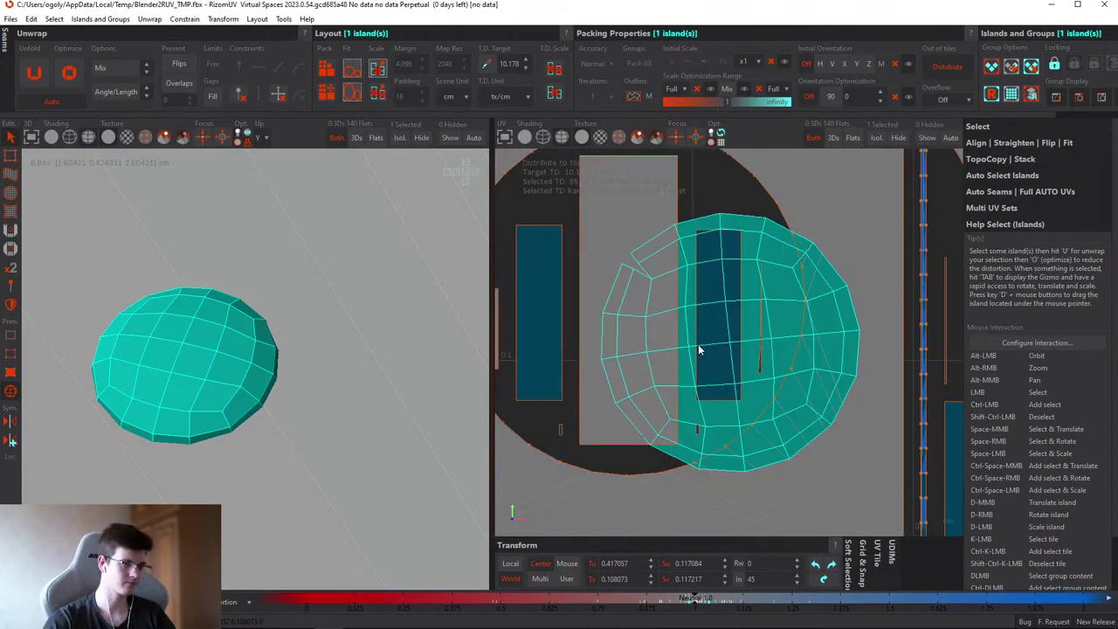
{"action": "scroll", "coordinate": [699, 349], "scroll_direction": "down", "scroll_amount": 3}
{"action": "left_click_drag", "start_coordinate": [699, 349], "coordinate": [699, 463]}
{"action": "scroll", "coordinate": [681, 437], "scroll_direction": "up", "scroll_amount": 1}
{"action": "left_click", "coordinate": [663, 416]}
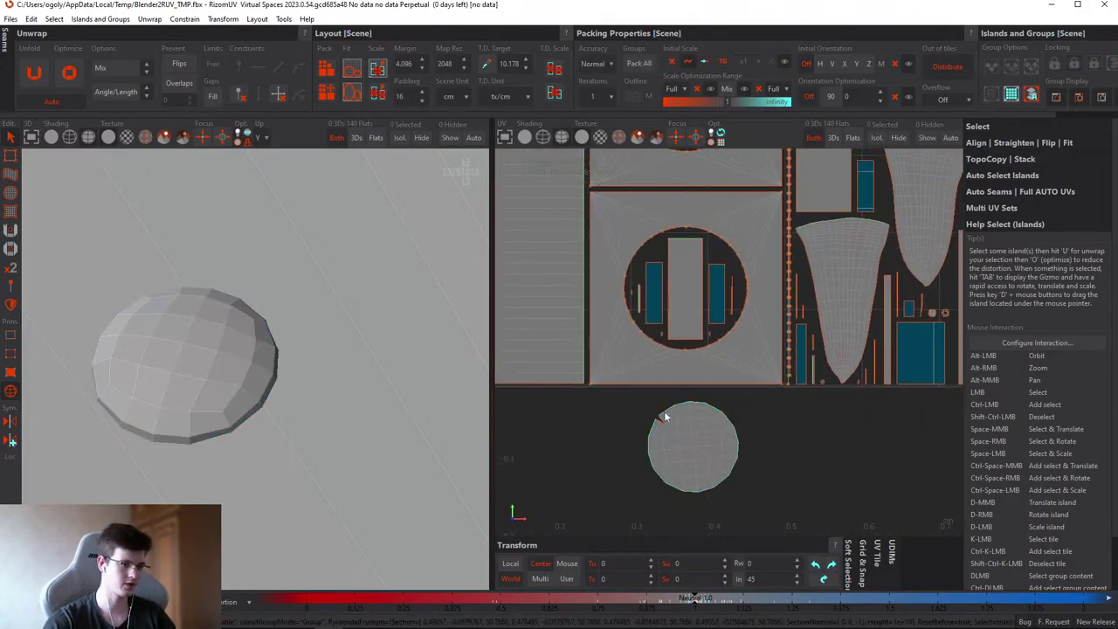
- In edge mode, close the remaining split on the rivet island, unfold it into a full disc and check the rivet from the side
{"action": "key", "text": "F2"}
{"action": "scroll", "coordinate": [662, 428], "scroll_direction": "up", "scroll_amount": 3}
{"action": "scroll", "coordinate": [661, 402], "scroll_direction": "down", "scroll_amount": 2}
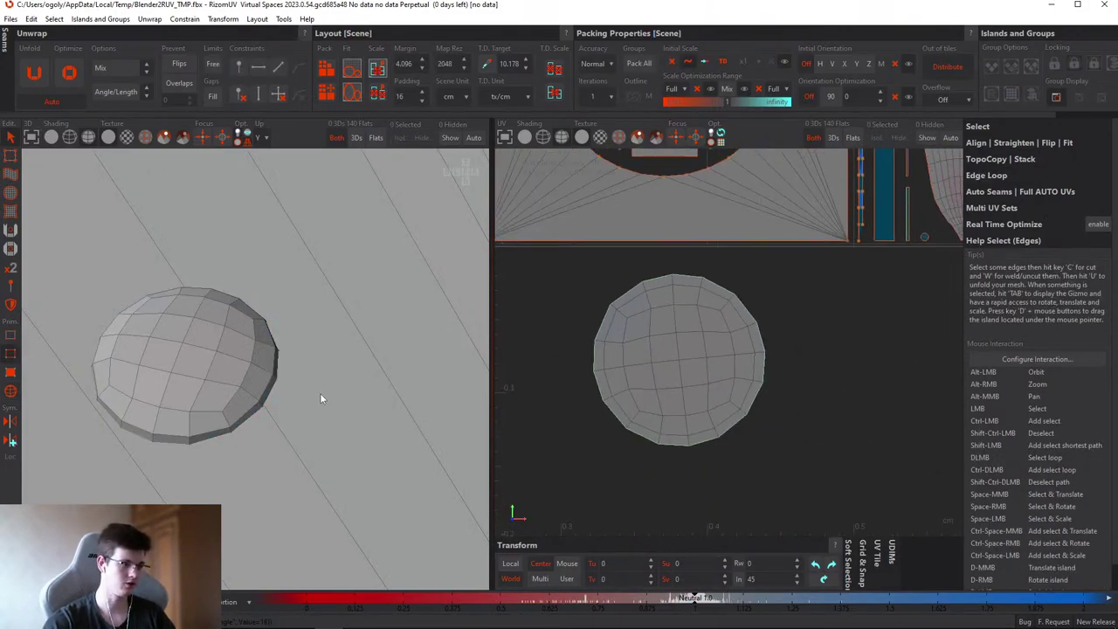
{"action": "left_click_drag", "start_coordinate": [320, 398], "coordinate": [347, 378], "text": "alt"}
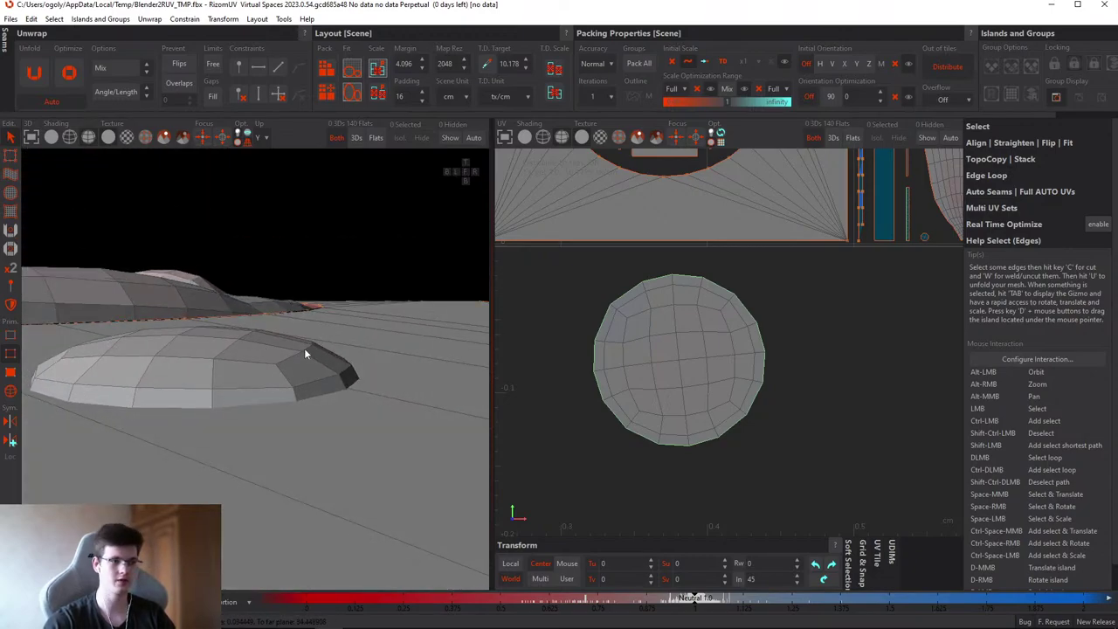
{"action": "scroll", "coordinate": [690, 365], "scroll_direction": "down", "scroll_amount": 2}
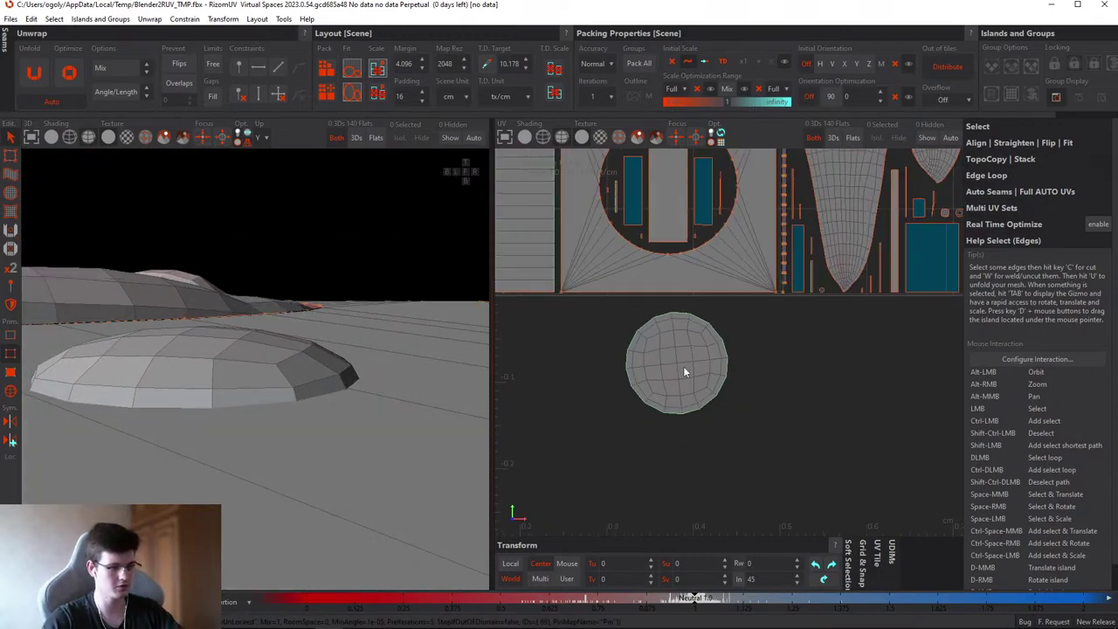
- Return to island mode and look over the UV layout around the two plates with round openings
{"action": "key", "text": "F4"}
{"action": "left_click", "coordinate": [683, 366]}
{"action": "scroll", "coordinate": [683, 366], "scroll_direction": "down", "scroll_amount": 2}
{"action": "left_click", "coordinate": [768, 365]}
{"action": "scroll", "coordinate": [767, 365], "scroll_direction": "down", "scroll_amount": 2}
{"action": "scroll", "coordinate": [677, 327], "scroll_direction": "up", "scroll_amount": 5}
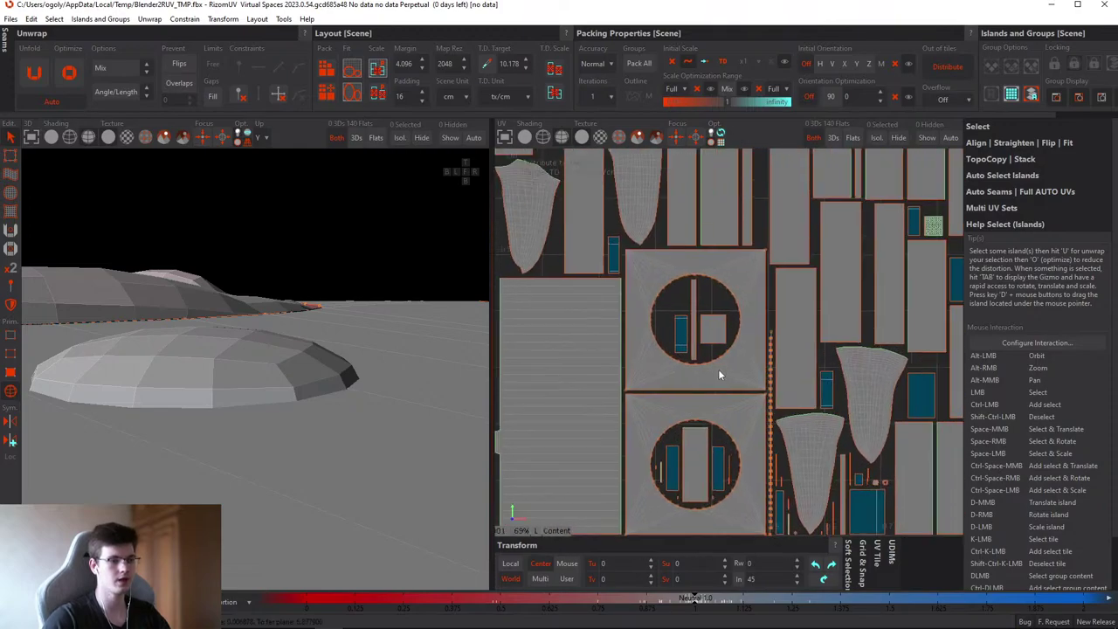
{"action": "middle_click_drag", "start_coordinate": [724, 340], "coordinate": [698, 327], "text": "alt"}
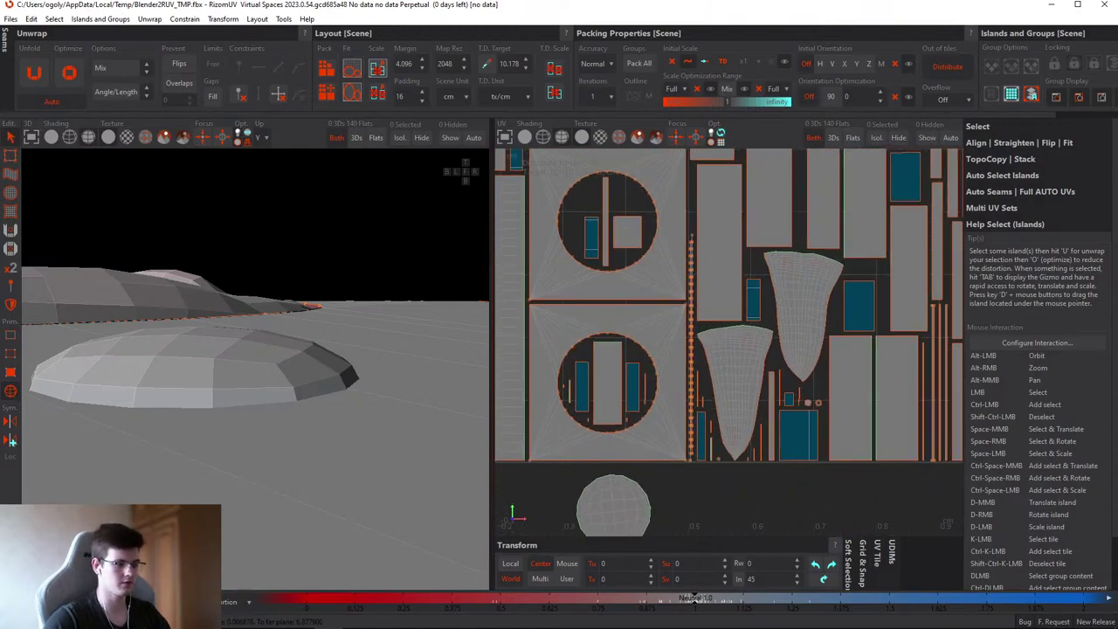
- Isolate the tiny island inside the lower plate's round opening to check its place on the model, then show all islands again
{"action": "scroll", "coordinate": [685, 441], "scroll_direction": "up", "scroll_amount": 6}
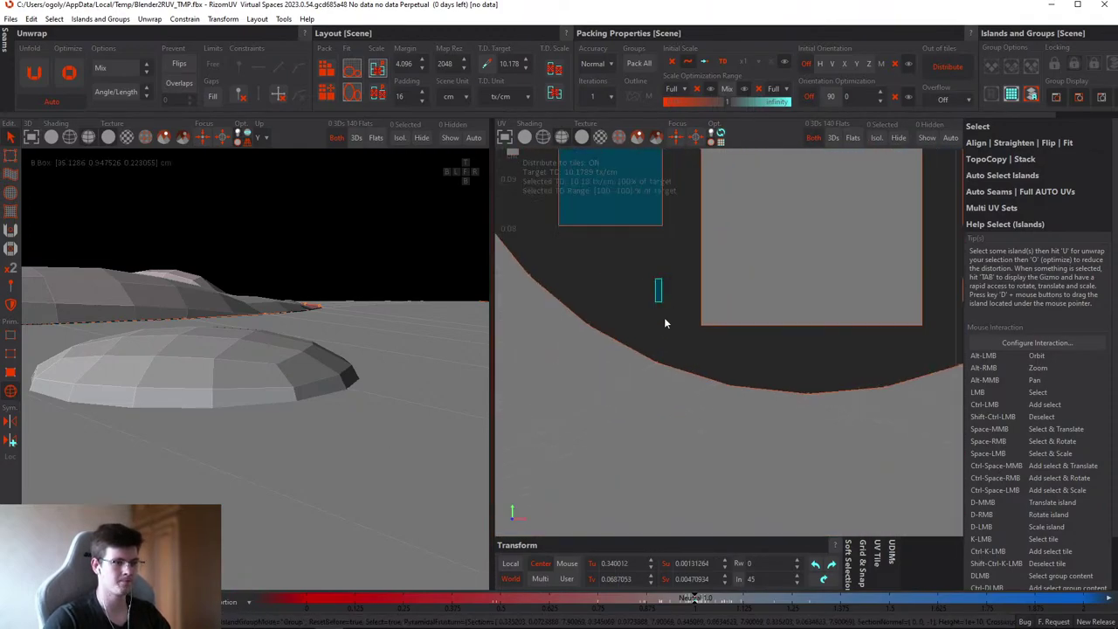
{"action": "left_click_drag", "start_coordinate": [393, 347], "coordinate": [294, 344], "text": "alt"}
{"action": "left_click", "coordinate": [292, 346]}
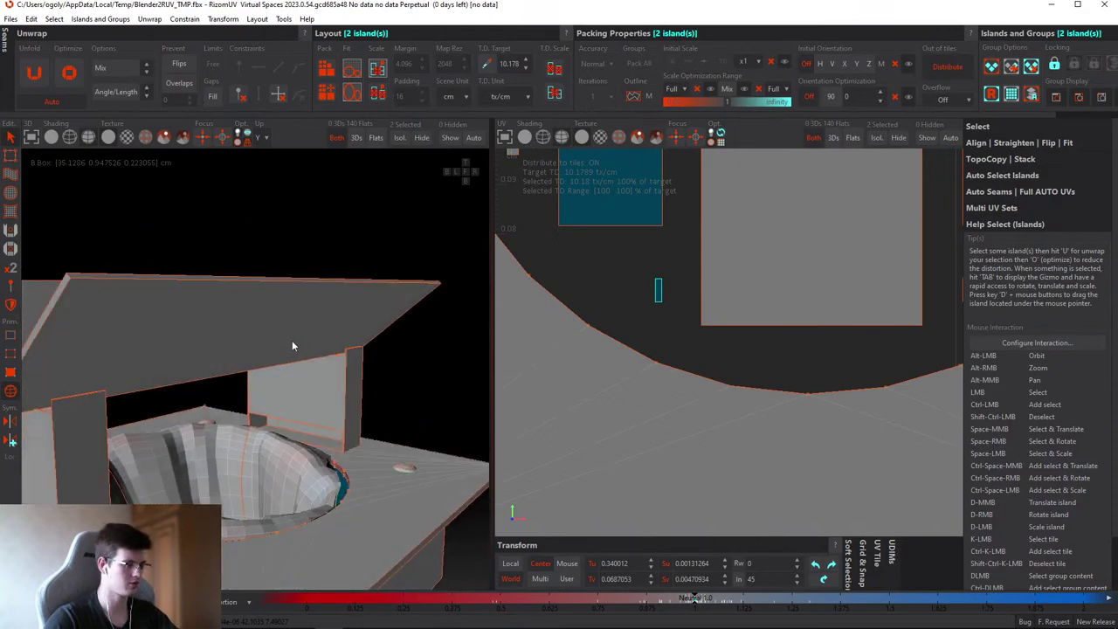
{"action": "key", "text": "i"}
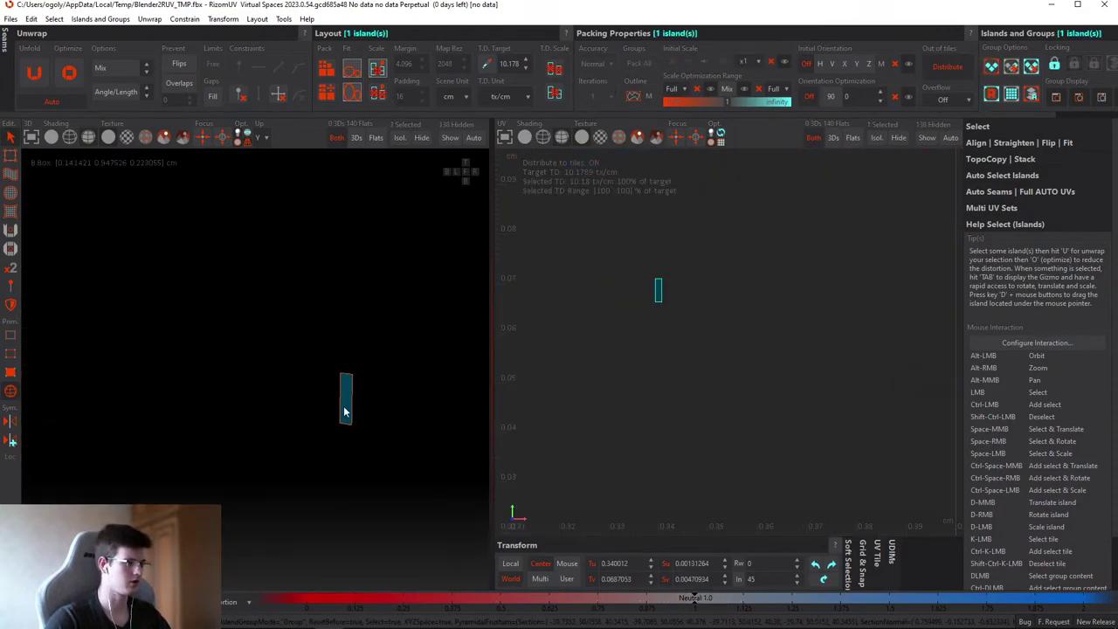
{"action": "key", "text": "f"}
{"action": "left_click_drag", "start_coordinate": [332, 400], "coordinate": [297, 342], "text": "alt"}
{"action": "key", "text": "i"}
{"action": "scroll", "coordinate": [566, 324], "scroll_direction": "down", "scroll_amount": 8}
{"action": "left_click", "coordinate": [105, 281]}
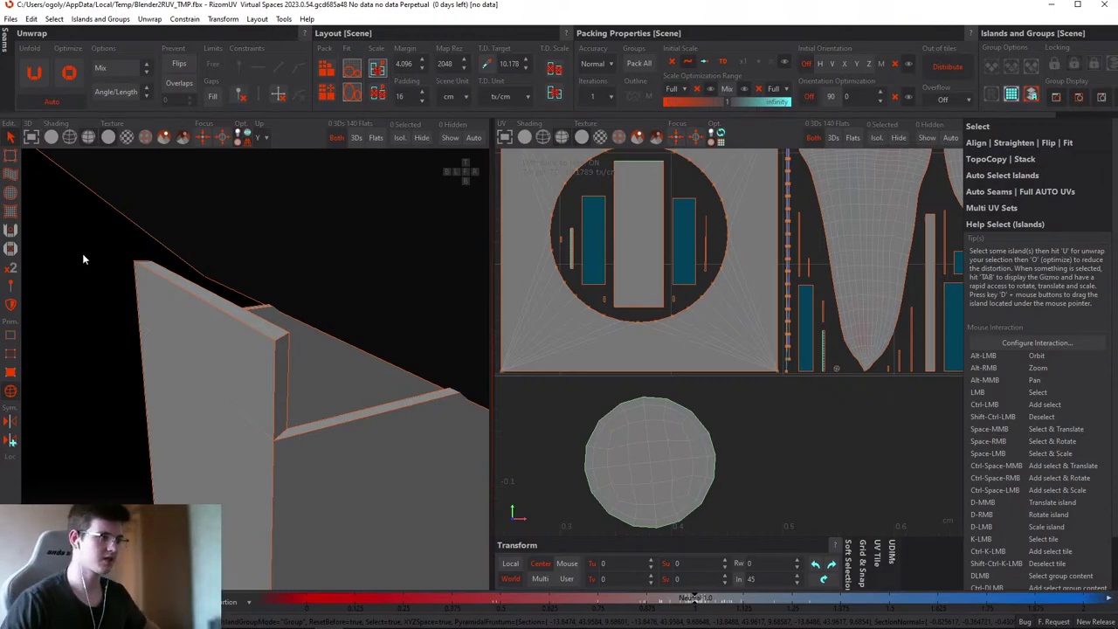
- Select the top strip and the end strip of the lid support in turn to locate their islands in the UV layout
{"action": "left_click", "coordinate": [269, 327]}
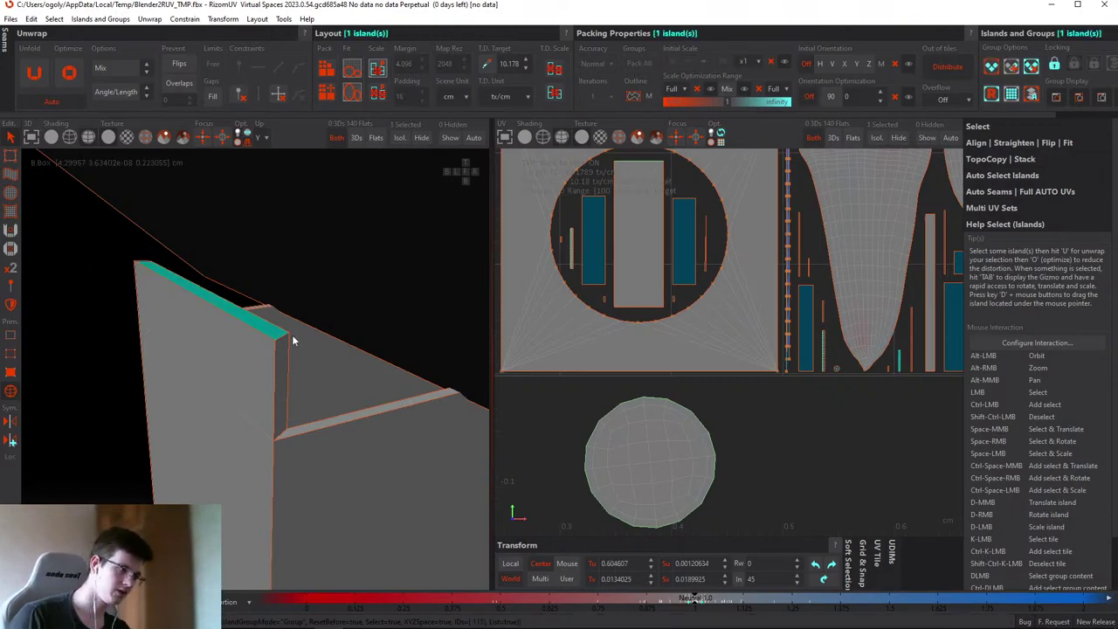
{"action": "left_click", "coordinate": [282, 345]}
{"action": "scroll", "coordinate": [652, 327], "scroll_direction": "up", "scroll_amount": 5}
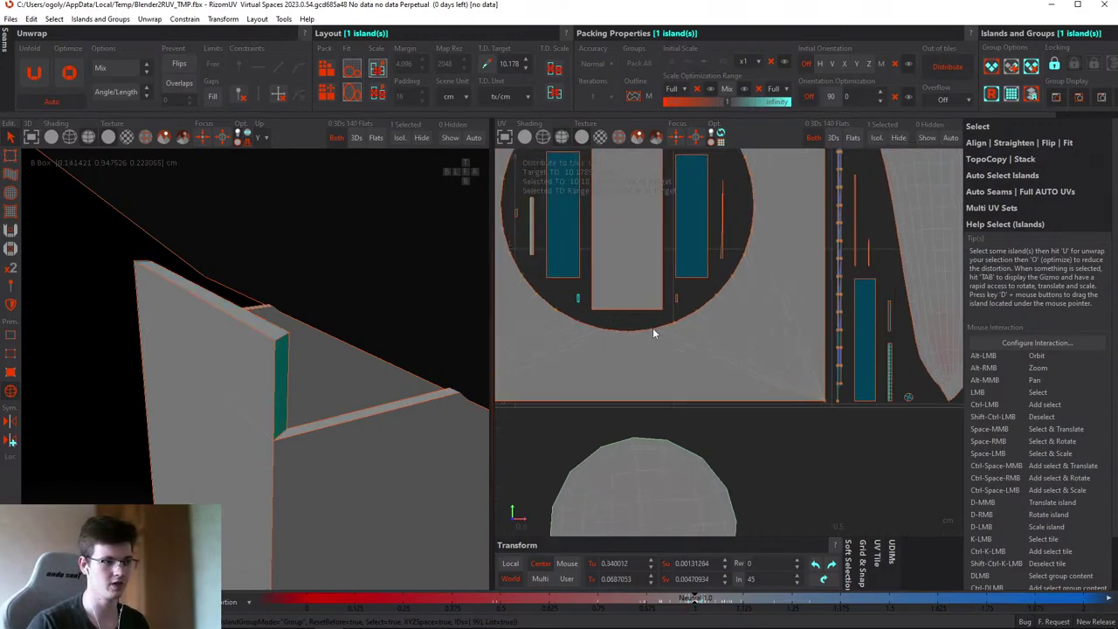
{"action": "left_click", "coordinate": [575, 234]}
- Select large panel islands of the bin's body in turn and match them between the UV layout and the model
{"action": "scroll", "coordinate": [645, 261], "scroll_direction": "down", "scroll_amount": 5}
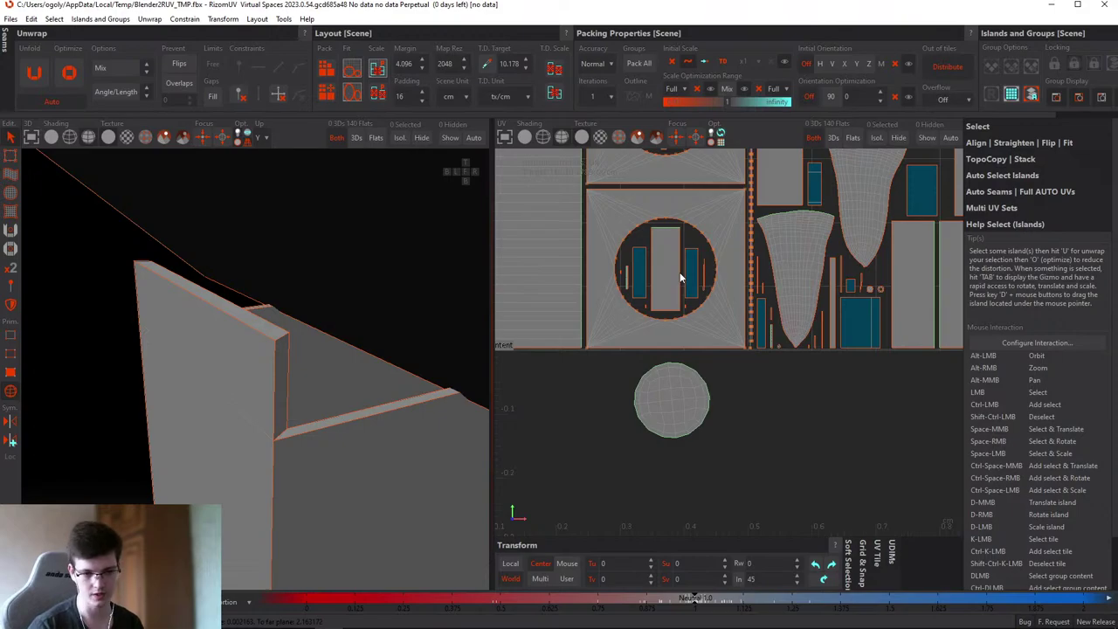
{"action": "scroll", "coordinate": [716, 284], "scroll_direction": "down", "scroll_amount": 3}
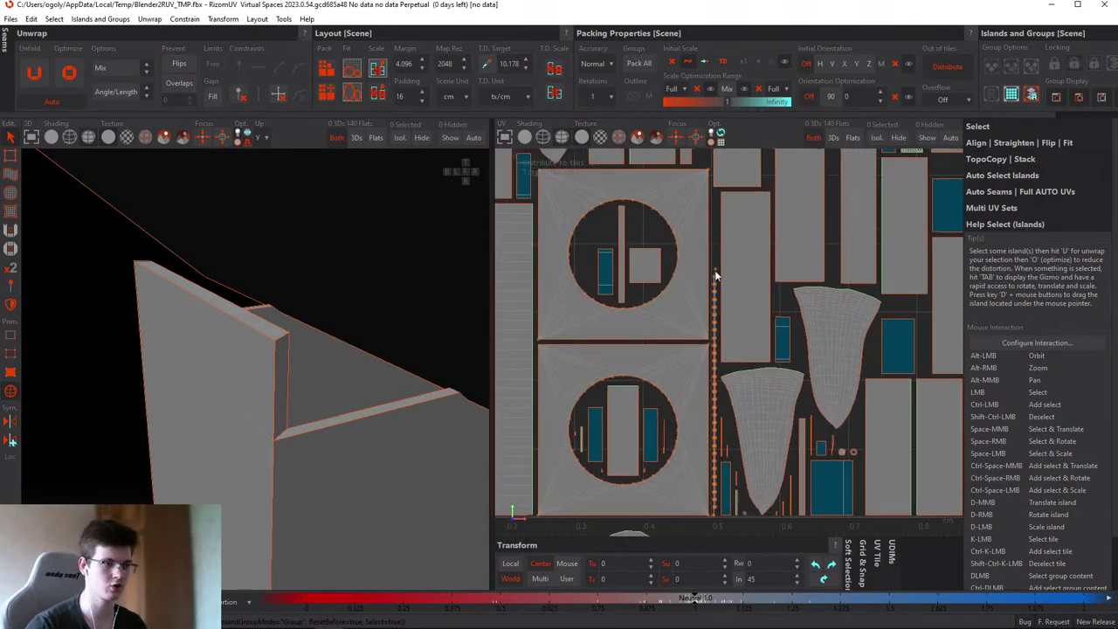
{"action": "scroll", "coordinate": [696, 281], "scroll_direction": "up", "scroll_amount": 3}
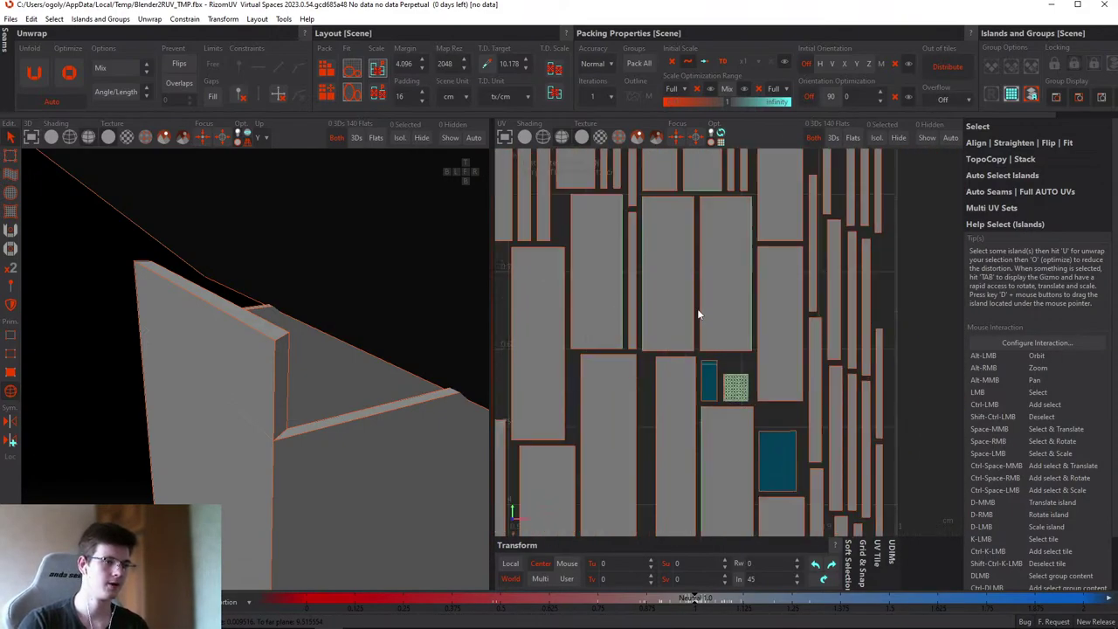
{"action": "left_click", "coordinate": [687, 238]}
{"action": "scroll", "coordinate": [374, 296], "scroll_direction": "down", "scroll_amount": 5}
{"action": "scroll", "coordinate": [250, 391], "scroll_direction": "up", "scroll_amount": 6}
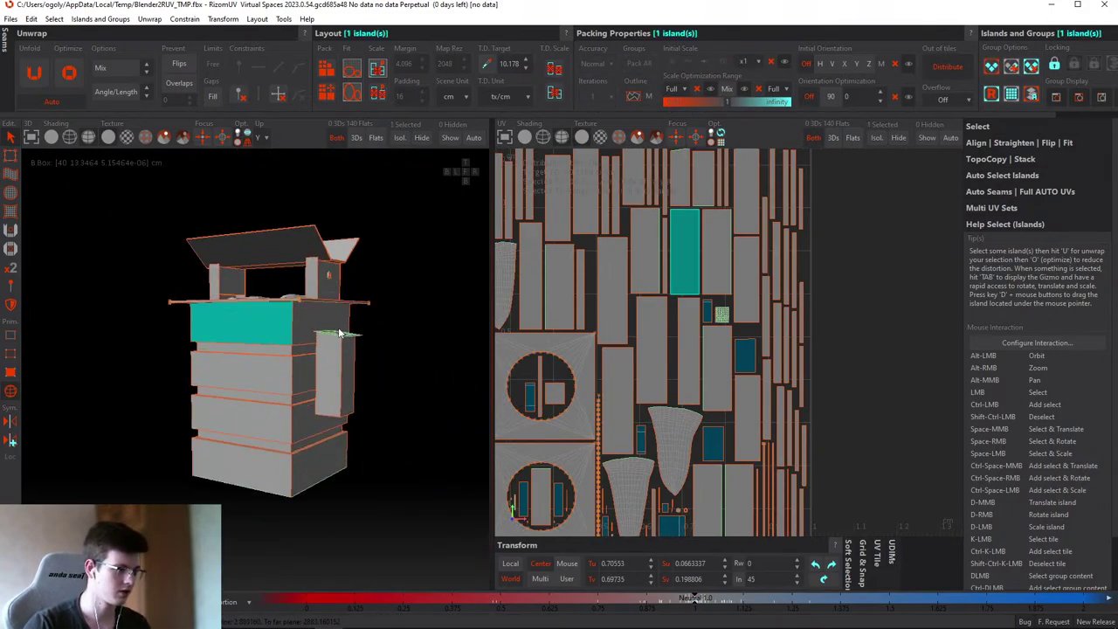
{"action": "left_click", "coordinate": [250, 451]}
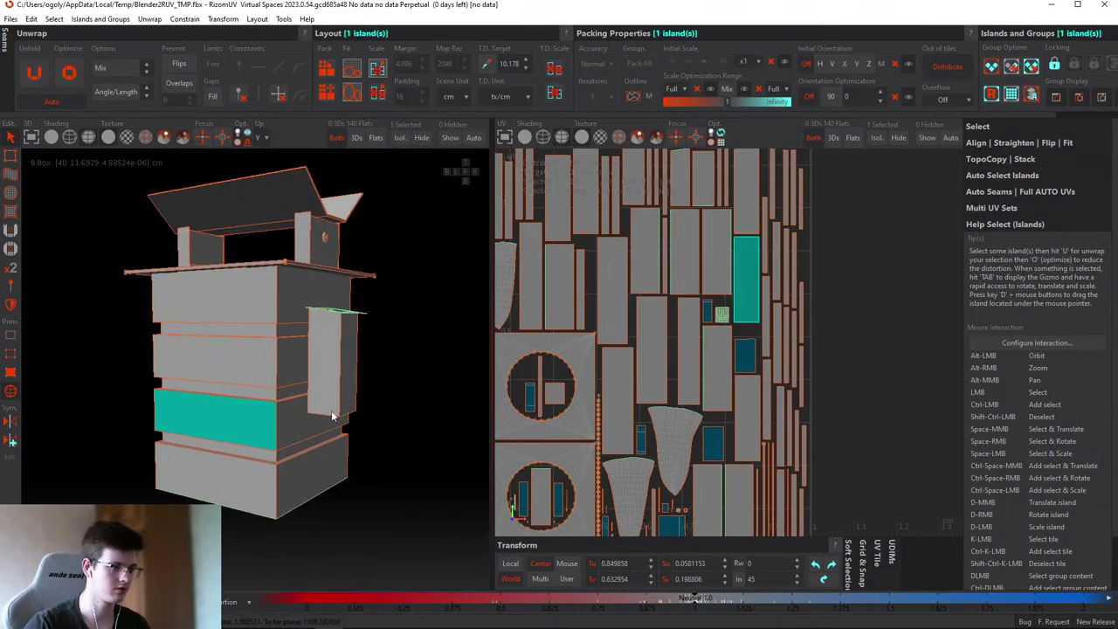
{"action": "left_click", "coordinate": [392, 378]}
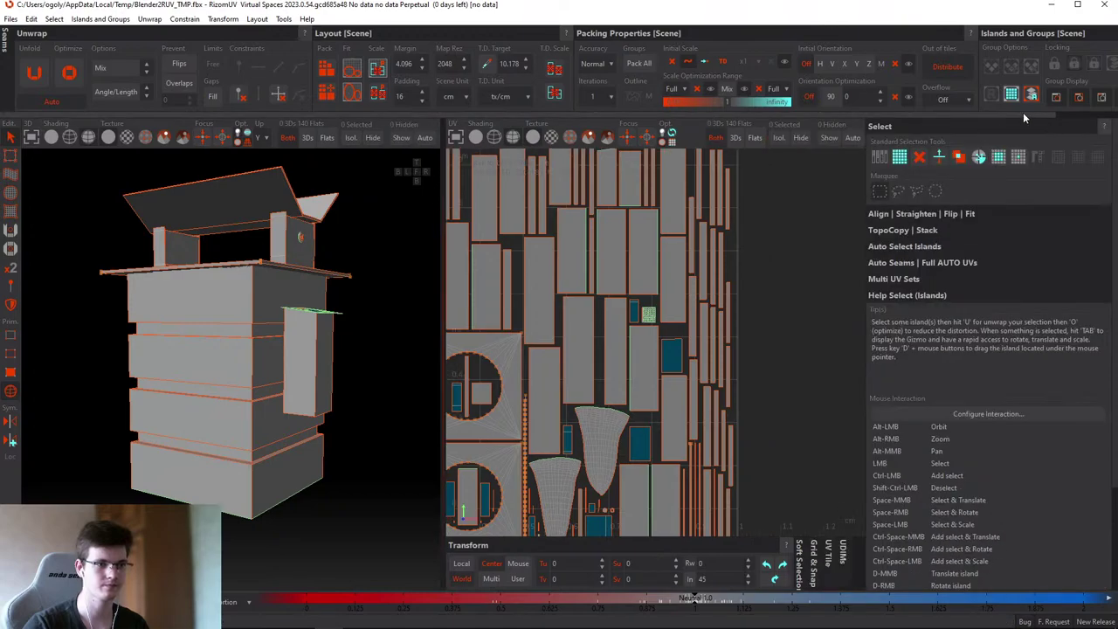
- Select all blue-shaded flipped islands, check them on the bin model and hide them
{"action": "left_click", "coordinate": [980, 128]}
{"action": "key", "text": "ctrl+a"}
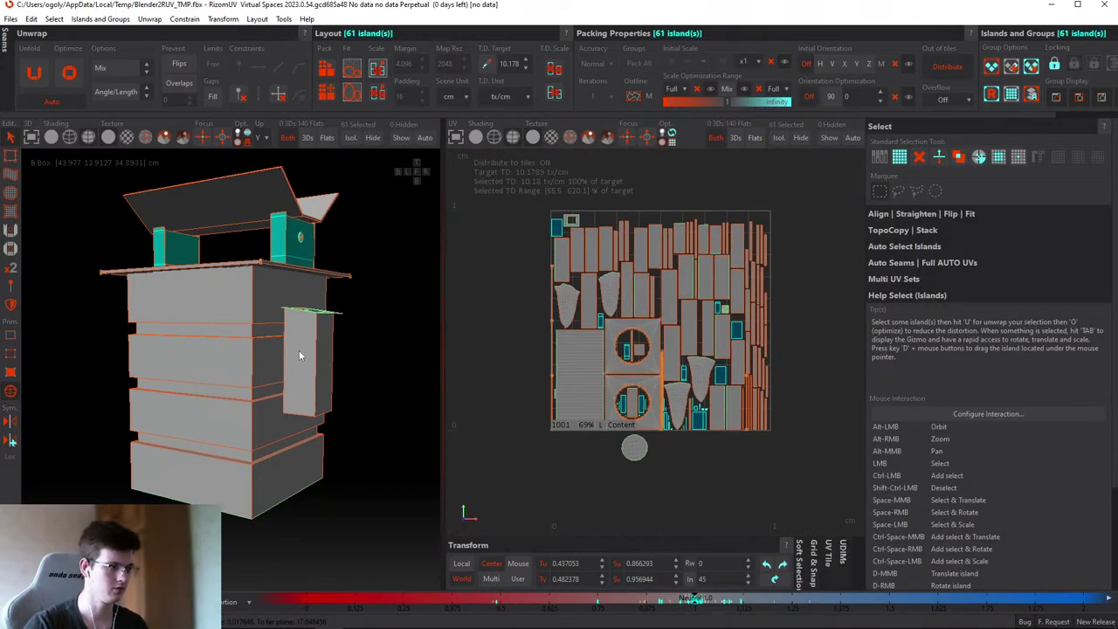
{"action": "left_click_drag", "start_coordinate": [299, 349], "coordinate": [305, 387], "text": "alt"}
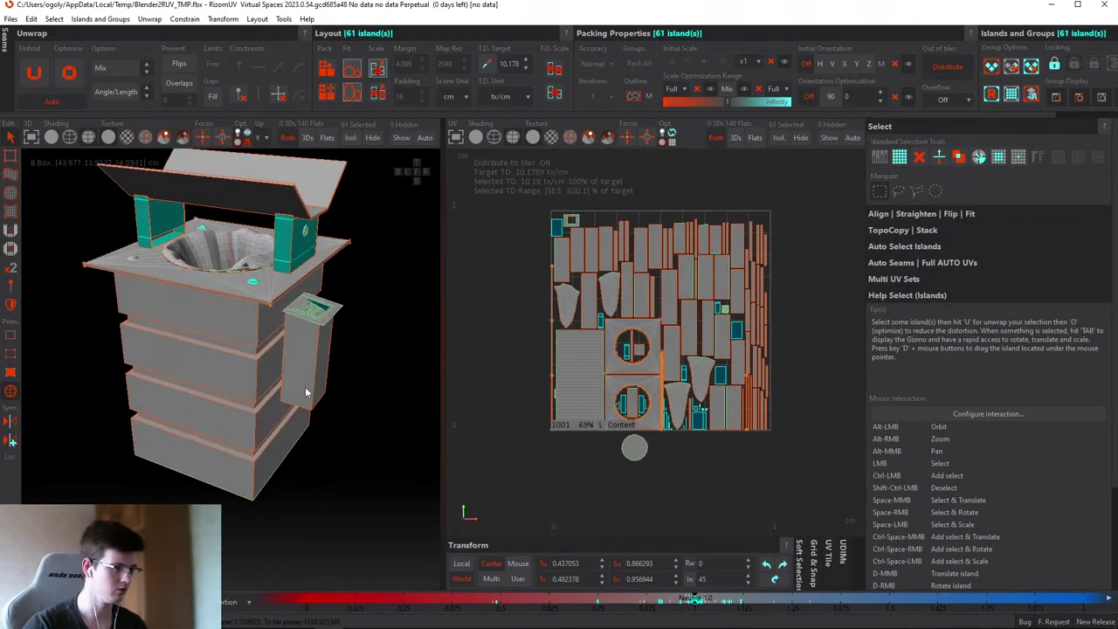
{"action": "left_click", "coordinate": [346, 367]}
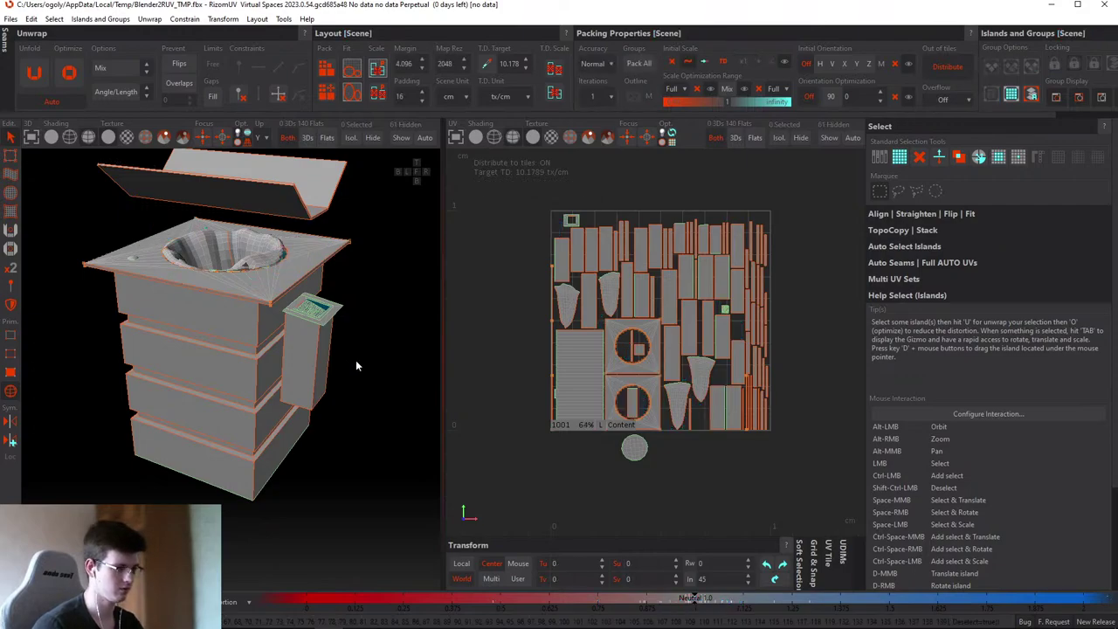
- Close the RizomUV session and answer its closing prompt to return to the desktop
{"action": "left_click", "coordinate": [1101, 4]}
{"action": "left_click", "coordinate": [578, 320]}
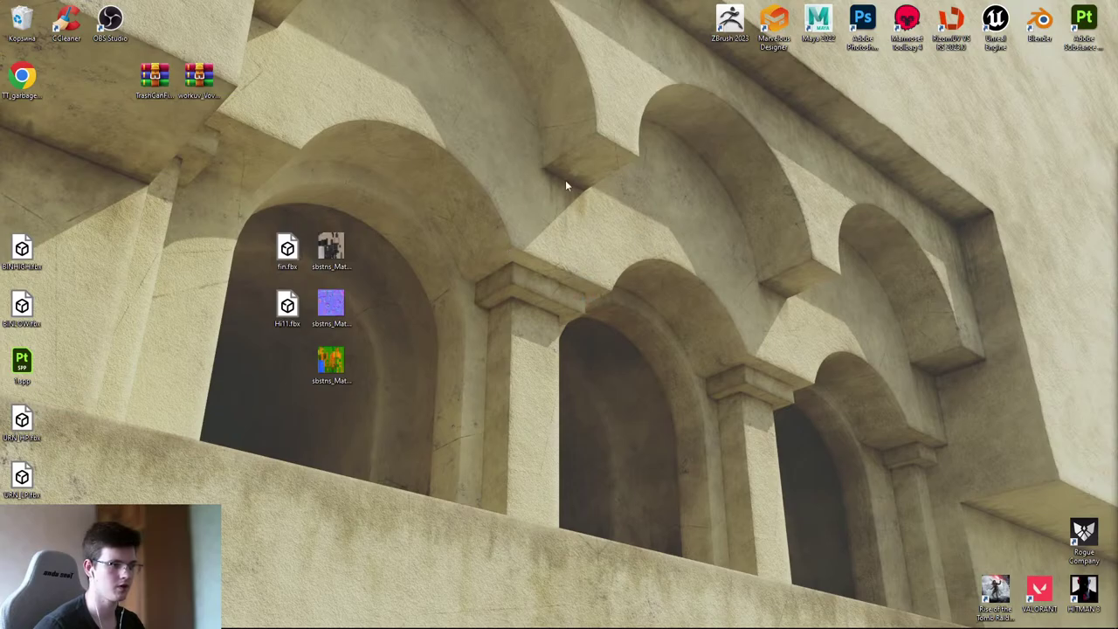
- Move Hi11.fbx from the desktop to the recycle bin and launch Marmoset Toolbag 4
{"action": "left_click_drag", "start_coordinate": [288, 306], "coordinate": [199, 250]}
{"action": "left_click_drag", "start_coordinate": [18, 27], "coordinate": [21, 25]}
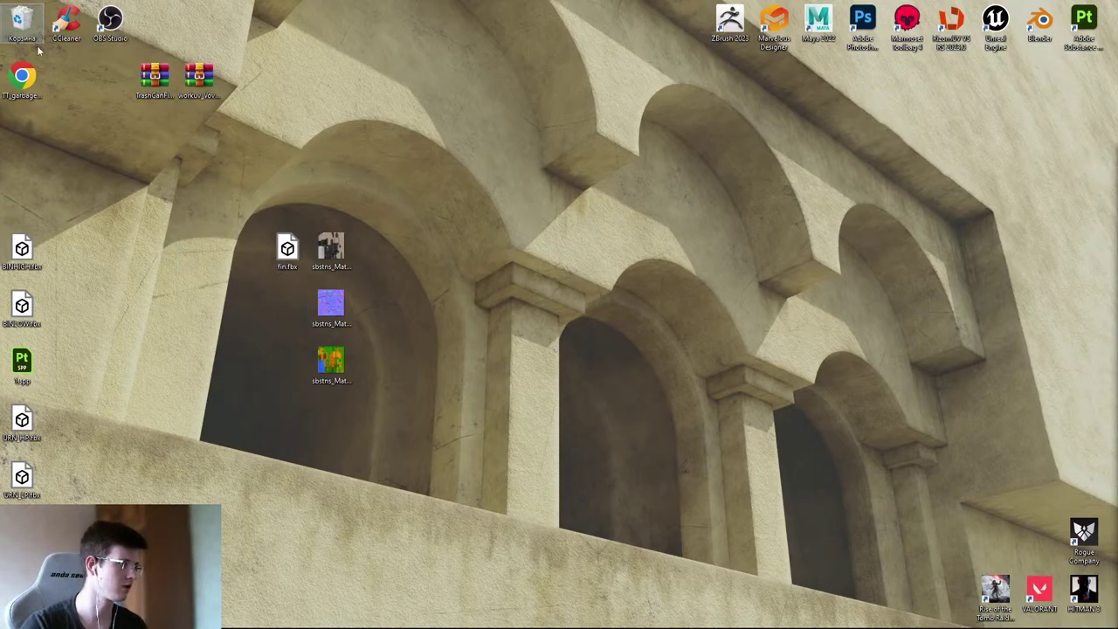
{"action": "mouse_move", "coordinate": [394, 615]}
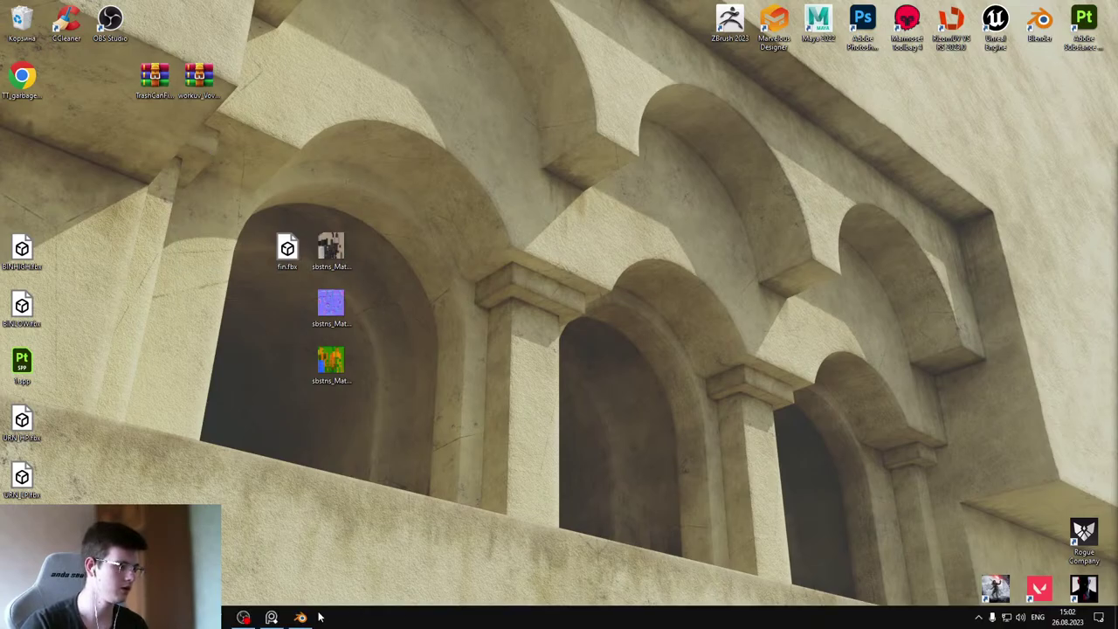
{"action": "double_click", "coordinate": [922, 26]}
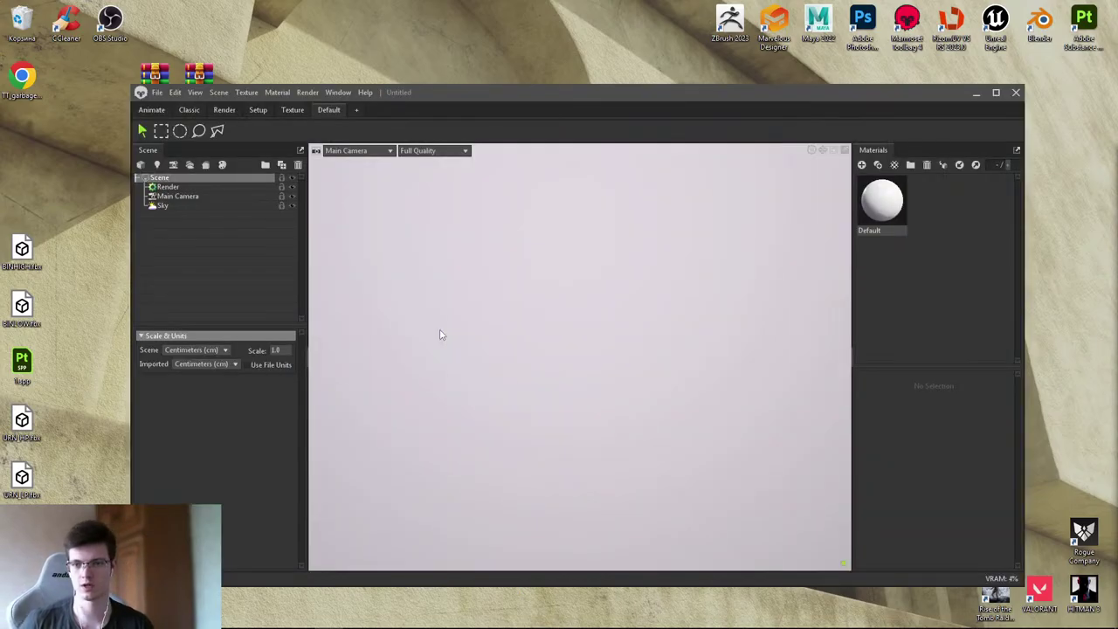
{"action": "left_click", "coordinate": [690, 230]}
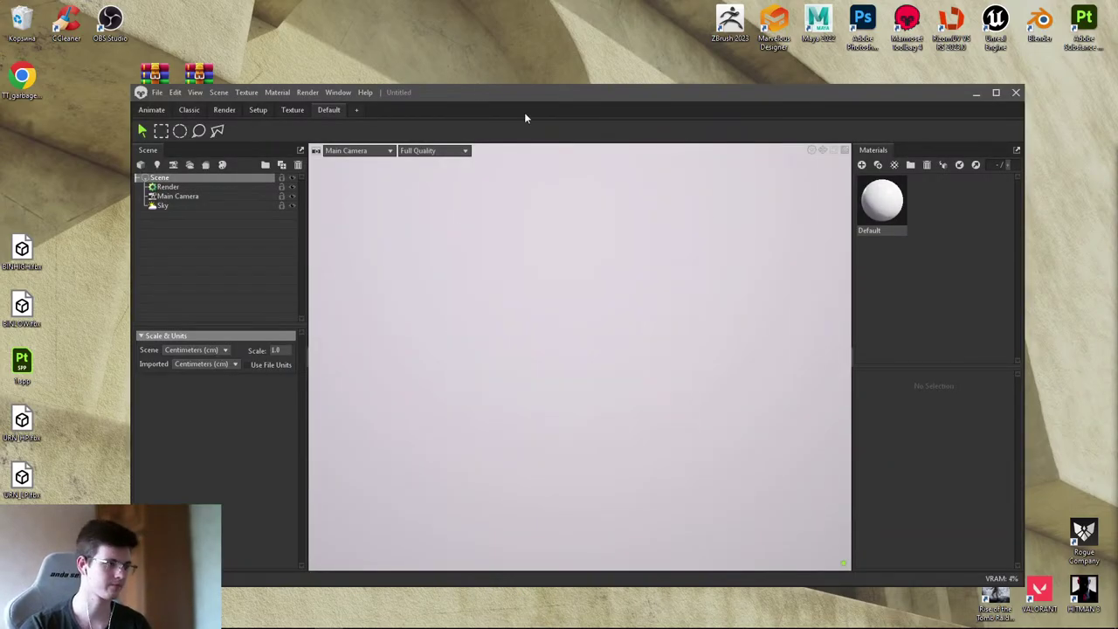
- Set the Sky object's backdrop mode to Color
{"action": "left_click_drag", "start_coordinate": [612, 84], "coordinate": [694, 74]}
{"action": "left_click", "coordinate": [292, 195]}
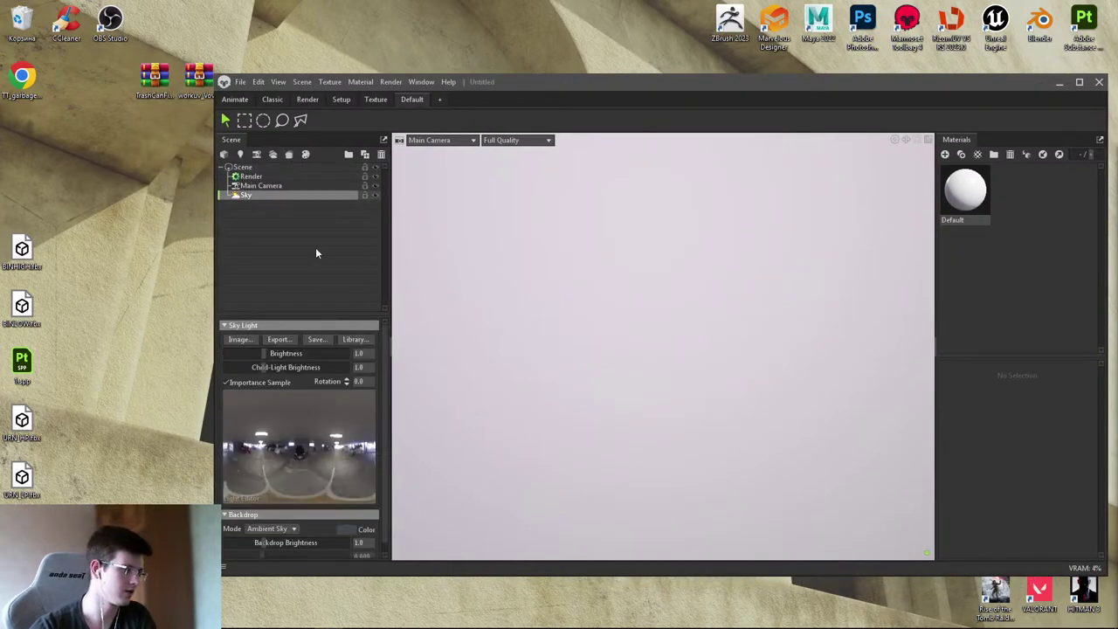
{"action": "left_click", "coordinate": [271, 519]}
{"action": "left_click", "coordinate": [281, 530]}
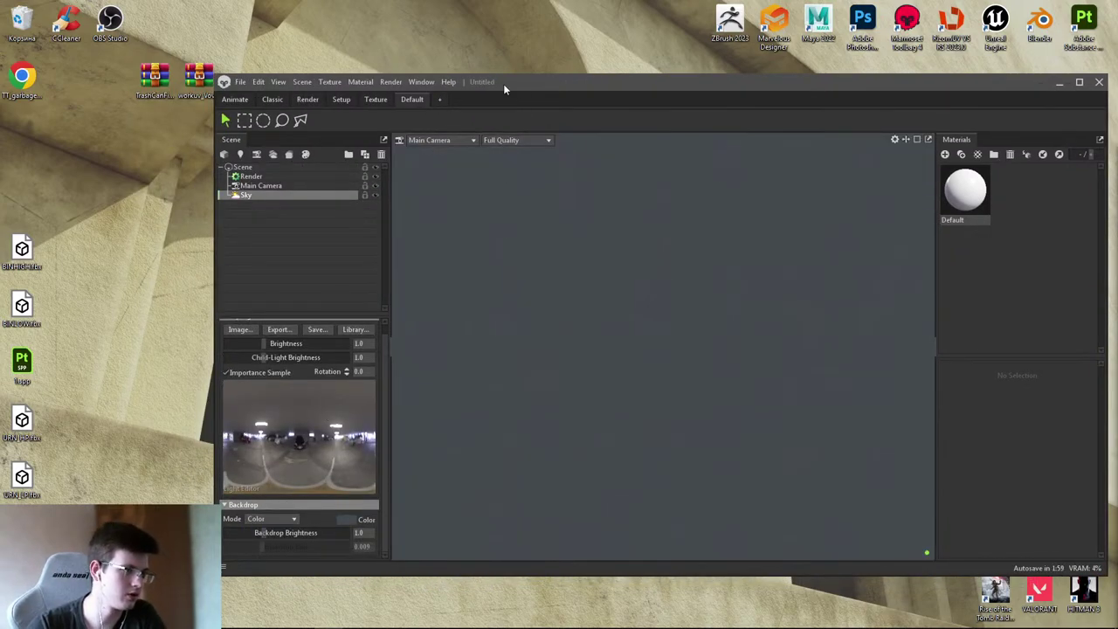
- Import fin.fbx from the desktop into the empty scene
{"action": "left_click_drag", "start_coordinate": [503, 84], "coordinate": [605, 66]}
{"action": "left_click_drag", "start_coordinate": [287, 251], "coordinate": [390, 259]}
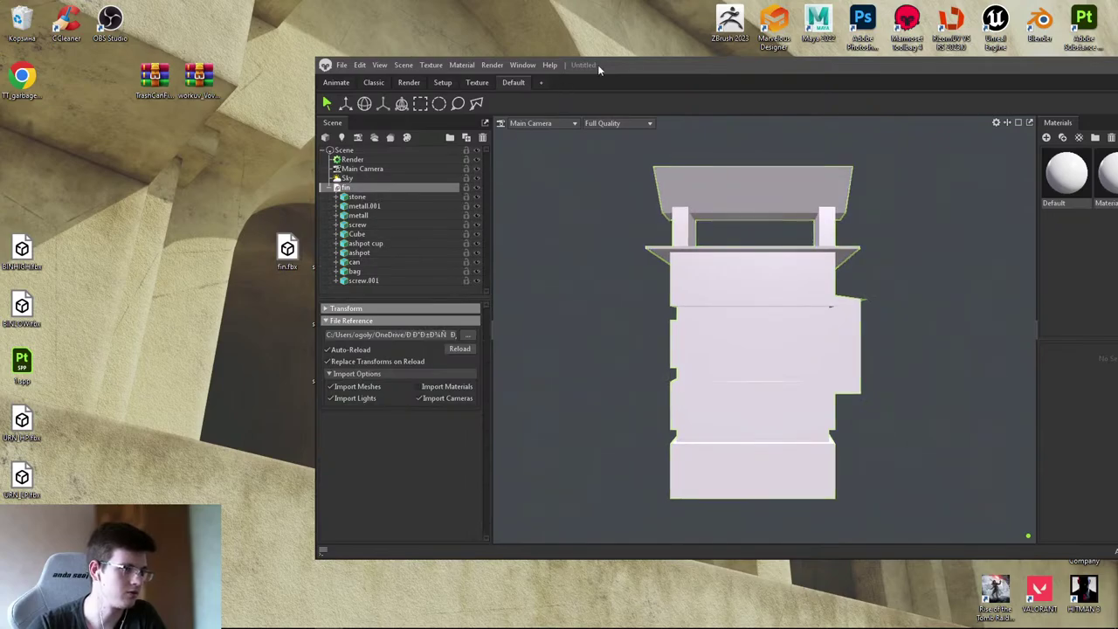
{"action": "left_click_drag", "start_coordinate": [598, 65], "coordinate": [486, 65]}
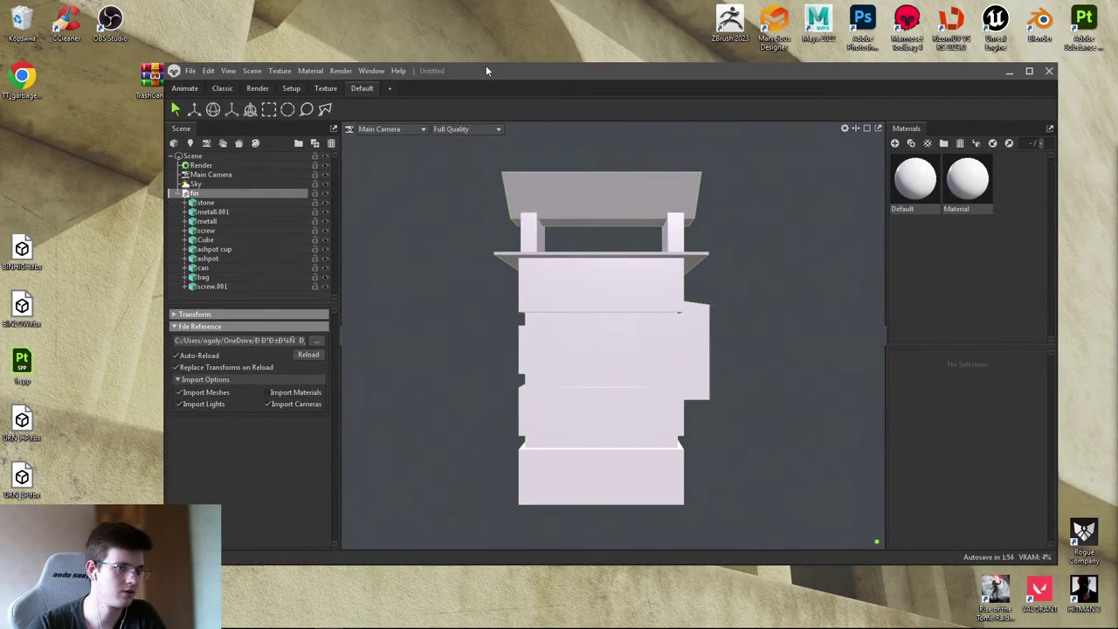
- Check what the metall.001, metall and Cube objects of the imported fin model contain
{"action": "left_click", "coordinate": [186, 212]}
{"action": "left_click", "coordinate": [187, 213]}
{"action": "left_click", "coordinate": [186, 221]}
{"action": "left_click", "coordinate": [186, 221]}
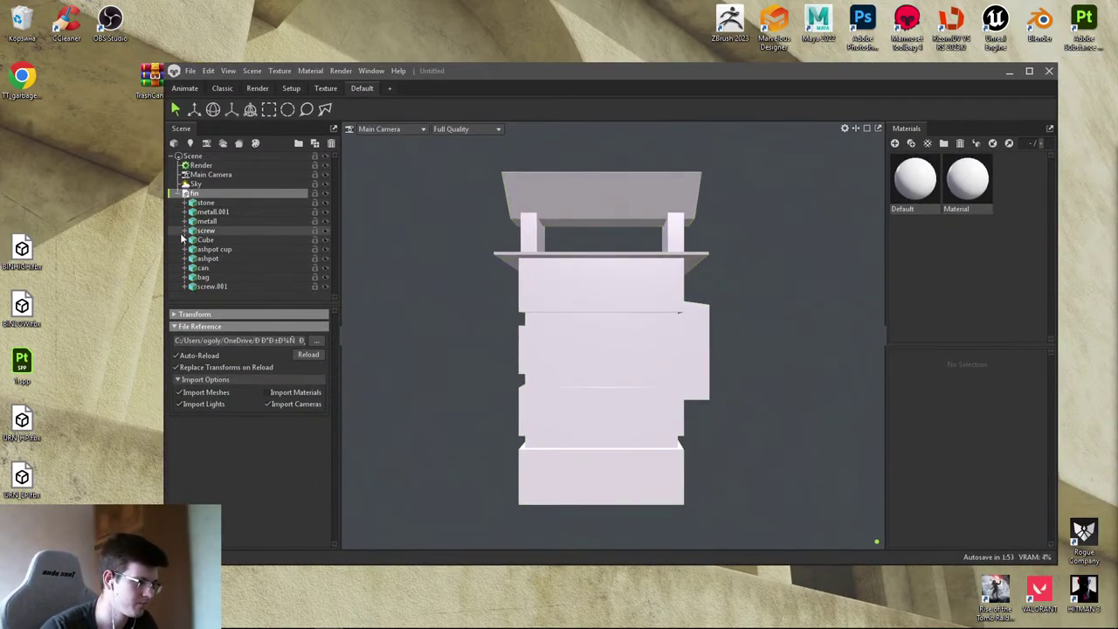
{"action": "left_click", "coordinate": [185, 240]}
{"action": "left_click", "coordinate": [185, 240]}
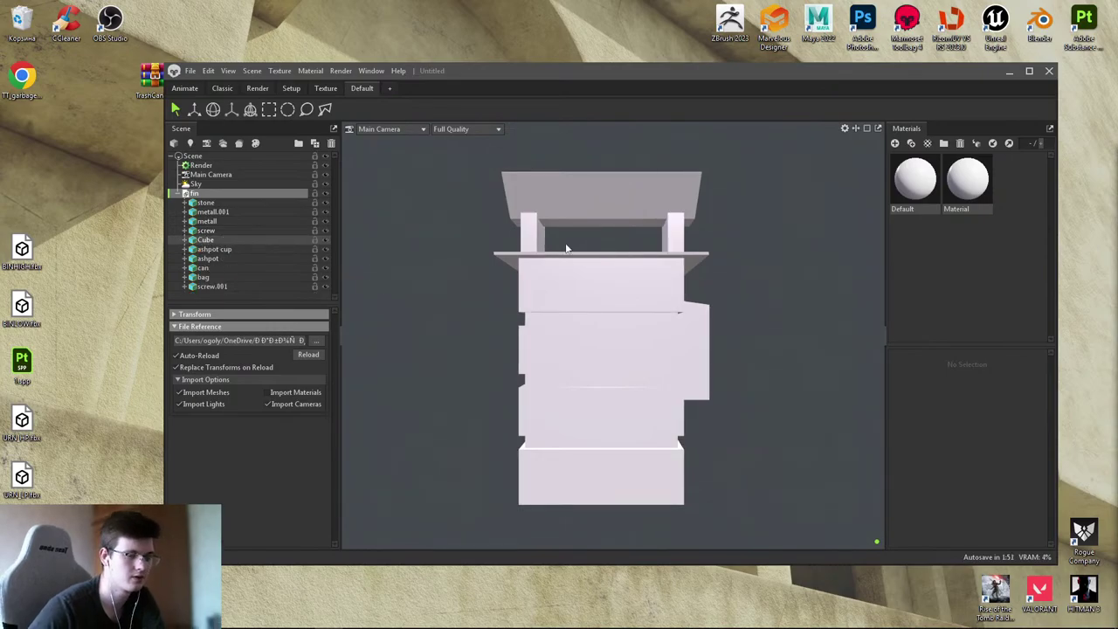
- Select the imported model's Material and resize and place the window so the desktop texture files stay reachable beside it
{"action": "left_click", "coordinate": [967, 181]}
{"action": "left_click_drag", "start_coordinate": [661, 82], "coordinate": [648, 106]}
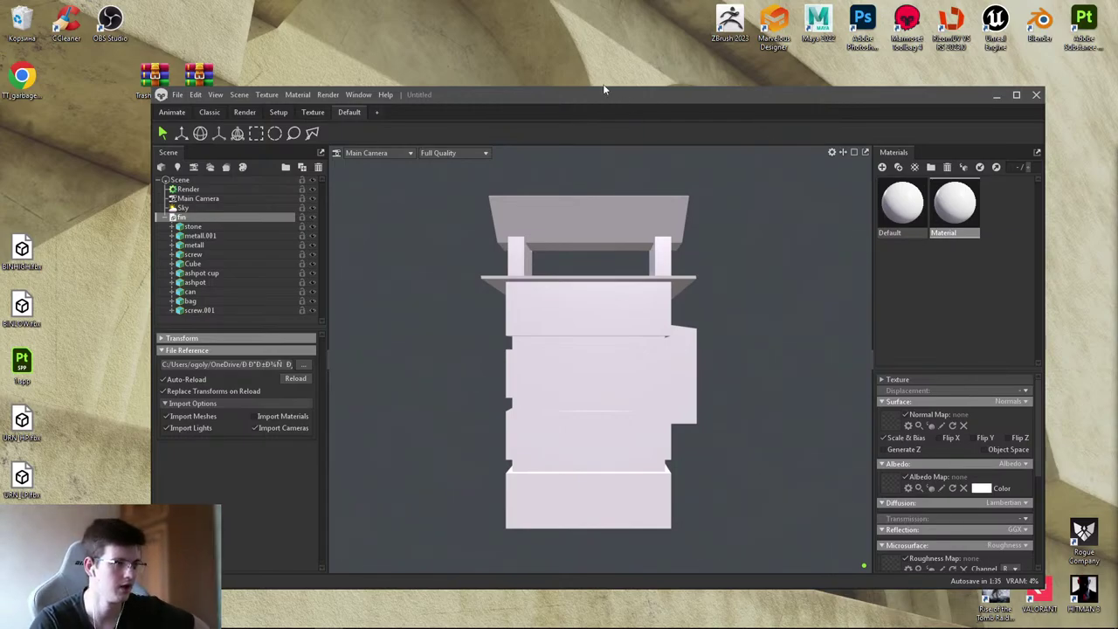
{"action": "left_click_drag", "start_coordinate": [601, 97], "coordinate": [585, 79]}
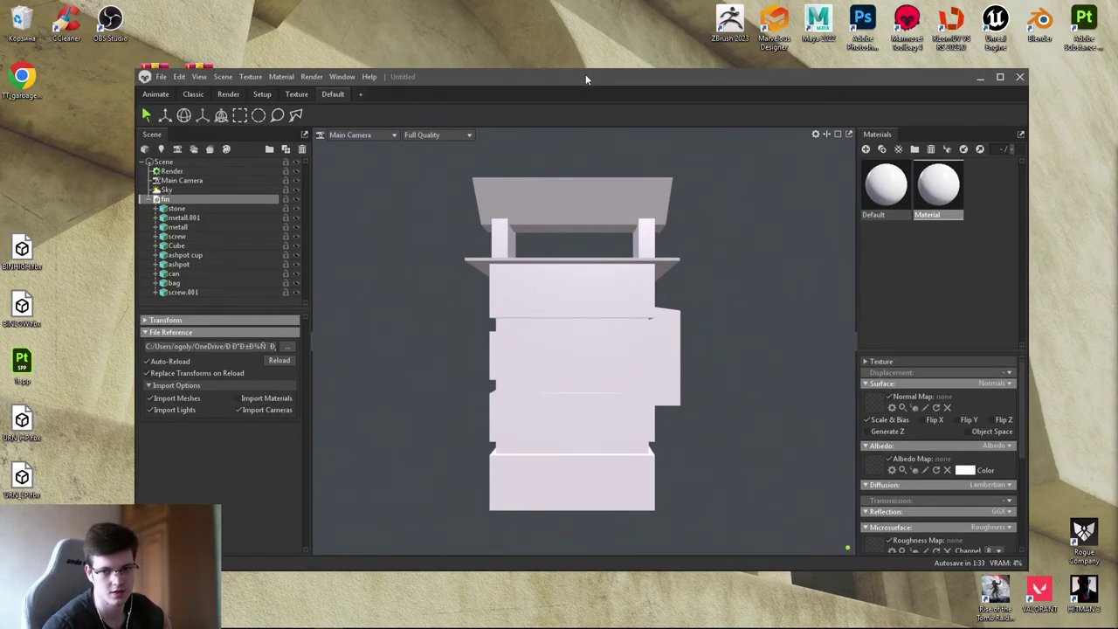
{"action": "left_click_drag", "start_coordinate": [751, 83], "coordinate": [750, 78]}
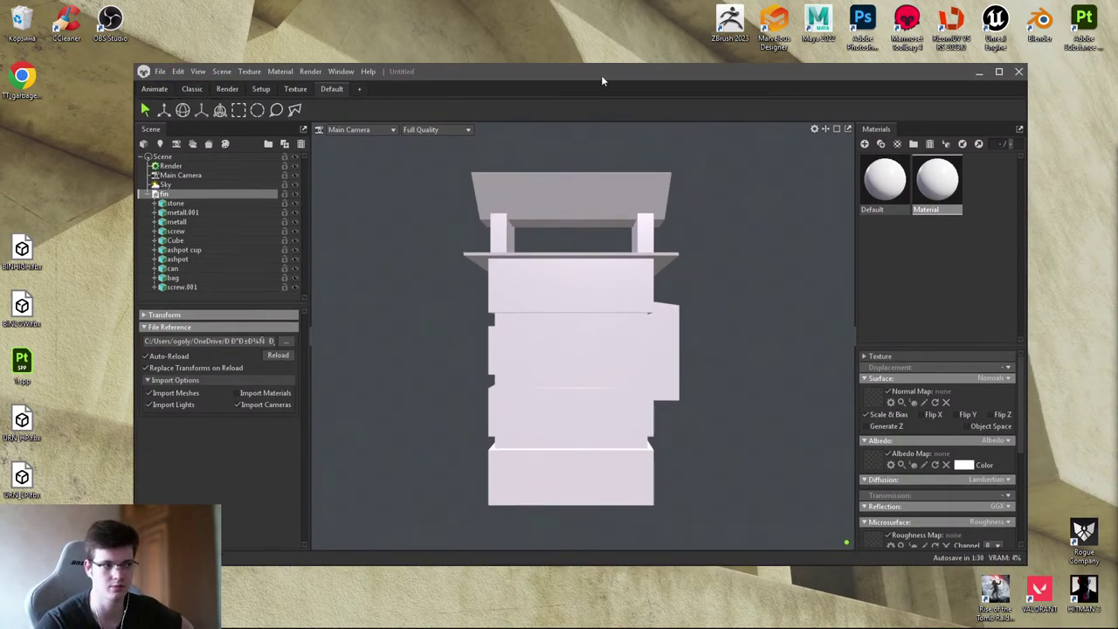
{"action": "left_click_drag", "start_coordinate": [601, 75], "coordinate": [801, 84]}
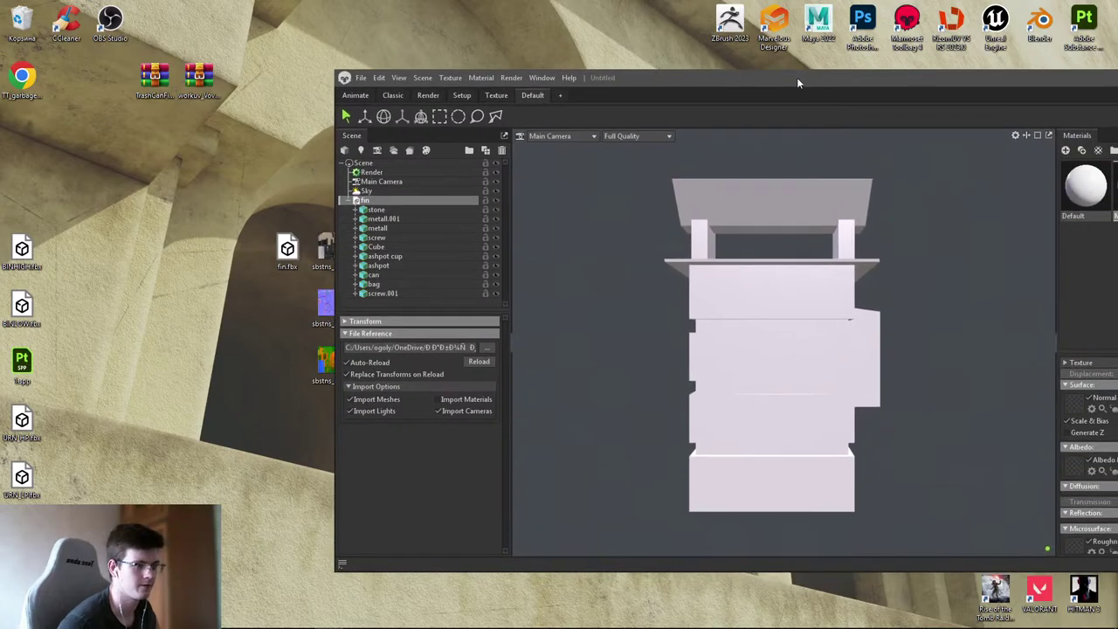
{"action": "double_click", "coordinate": [797, 78]}
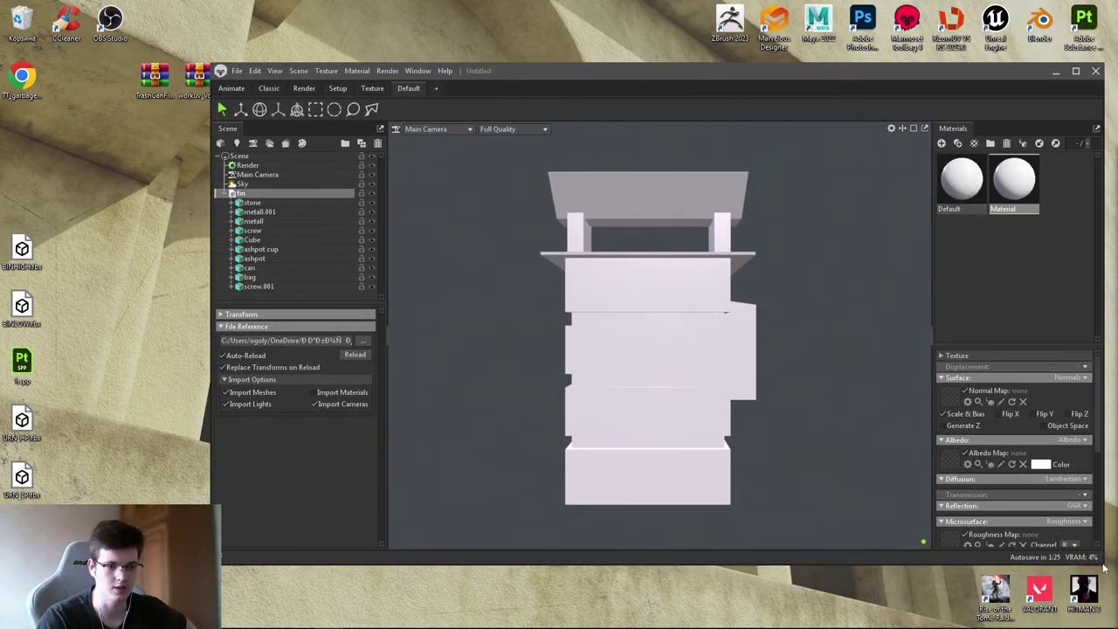
{"action": "left_click_drag", "start_coordinate": [1105, 569], "coordinate": [923, 603]}
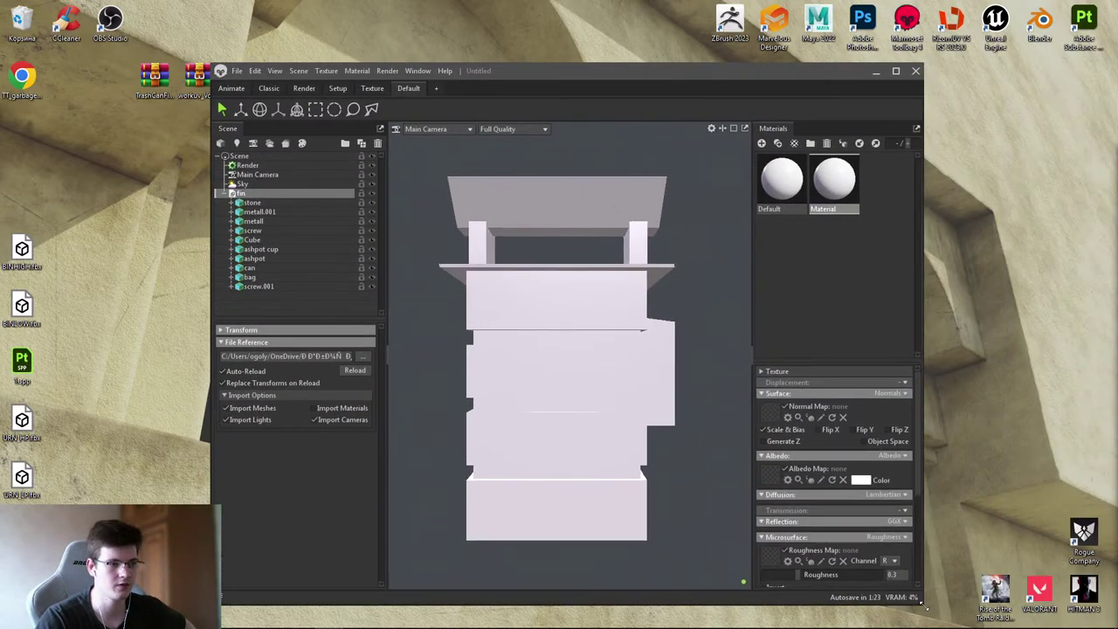
{"action": "scroll", "coordinate": [845, 418], "scroll_direction": "down", "scroll_amount": 5}
{"action": "left_click_drag", "start_coordinate": [685, 82], "coordinate": [847, 62]}
{"action": "scroll", "coordinate": [982, 408], "scroll_direction": "up", "scroll_amount": 5}
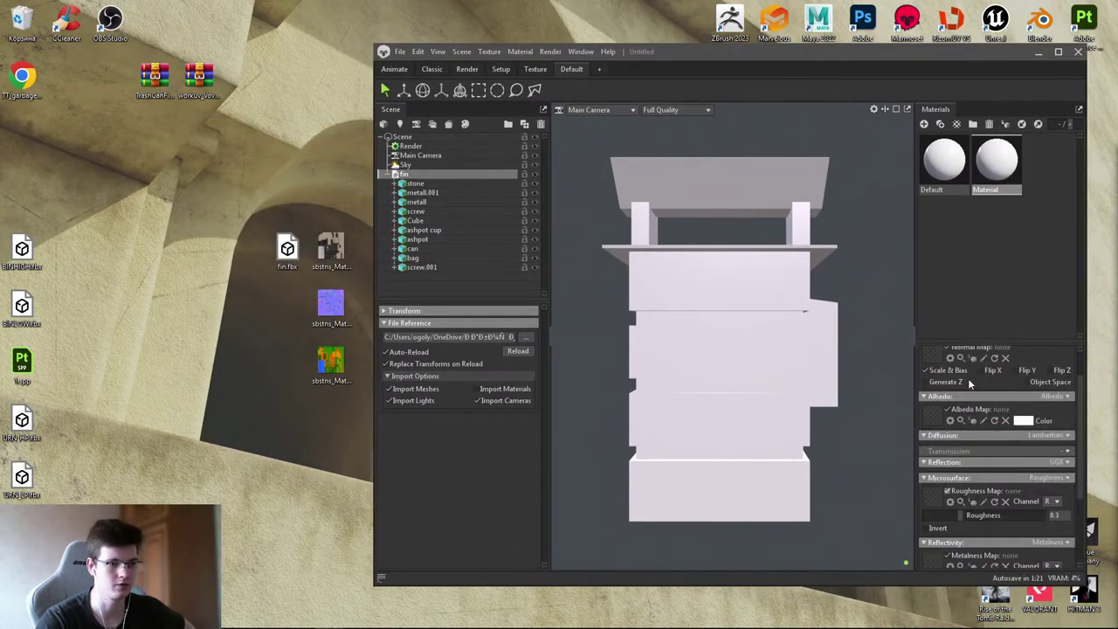
- Load sbstns_Material_BaseColor.png as Material's albedo map and sbstns_Material_Normal.png as its normal map, testing Flip Y
{"action": "left_click", "coordinate": [331, 249]}
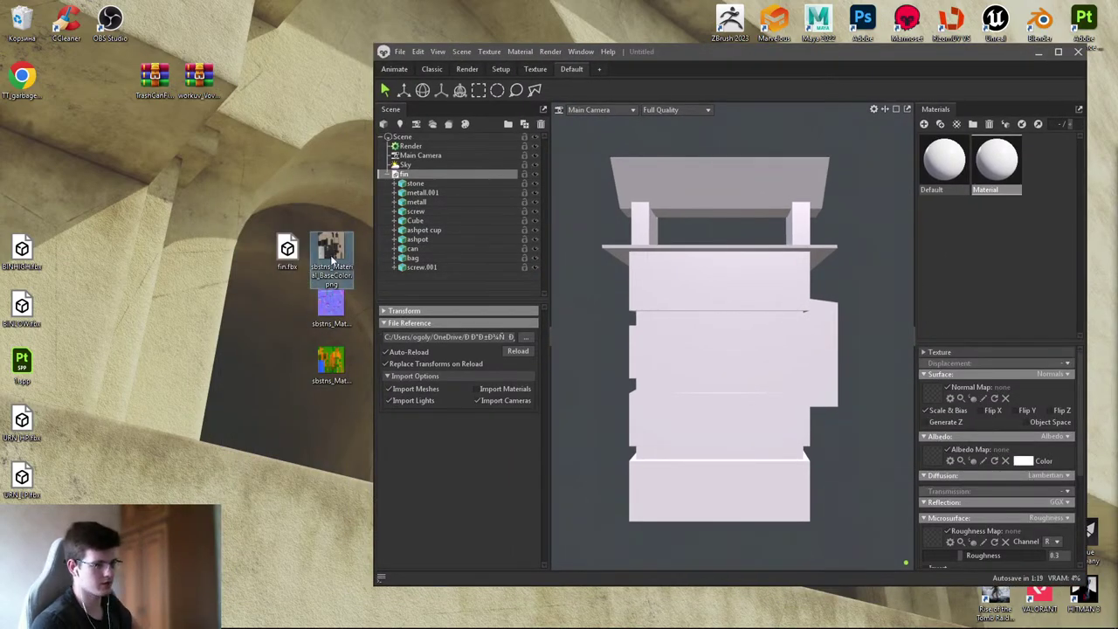
{"action": "left_click_drag", "start_coordinate": [922, 456], "coordinate": [924, 452]}
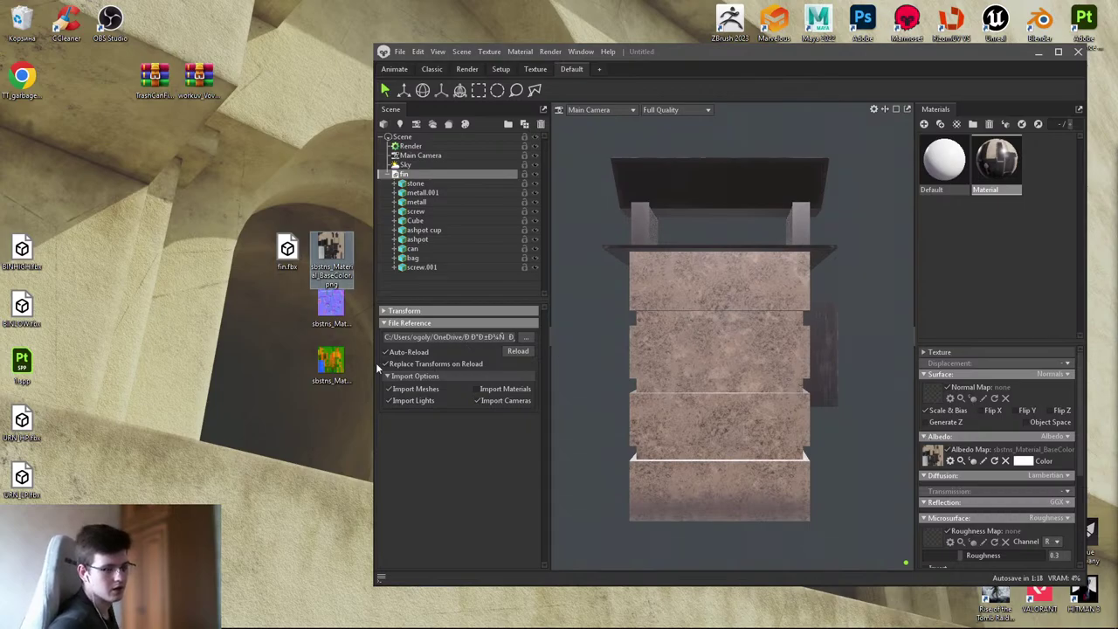
{"action": "left_click", "coordinate": [345, 290]}
{"action": "left_click_drag", "start_coordinate": [884, 398], "coordinate": [932, 394]}
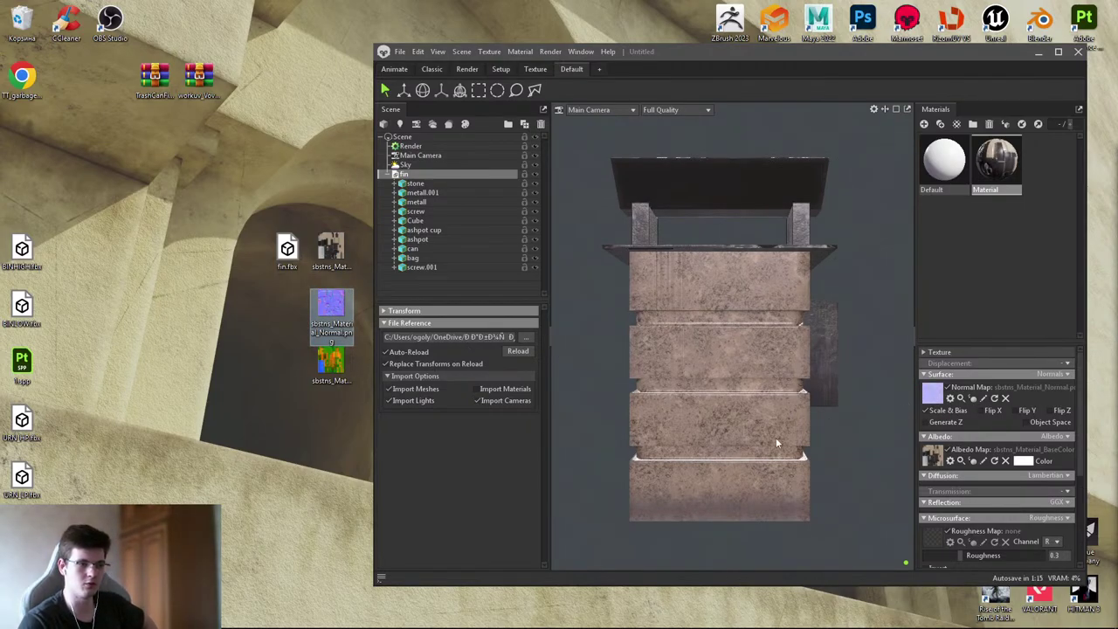
{"action": "left_click", "coordinate": [1025, 414]}
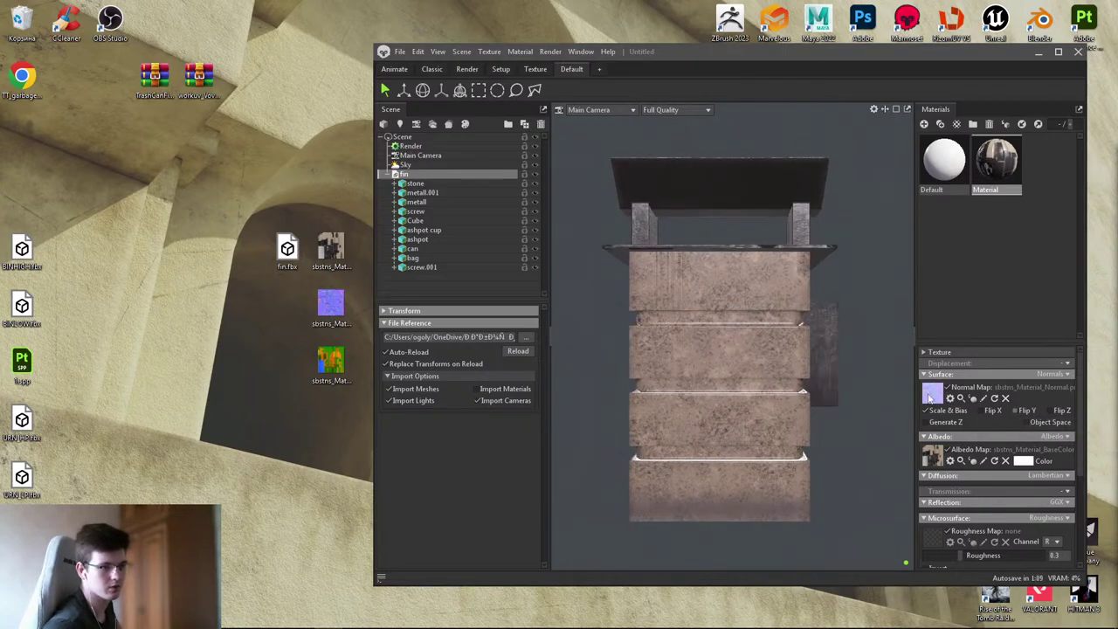
- Load sbstns_Material_OcclusionRoughnessMetallic.png as the roughness map and set its channel to G
{"action": "left_click_drag", "start_coordinate": [331, 360], "coordinate": [935, 450]}
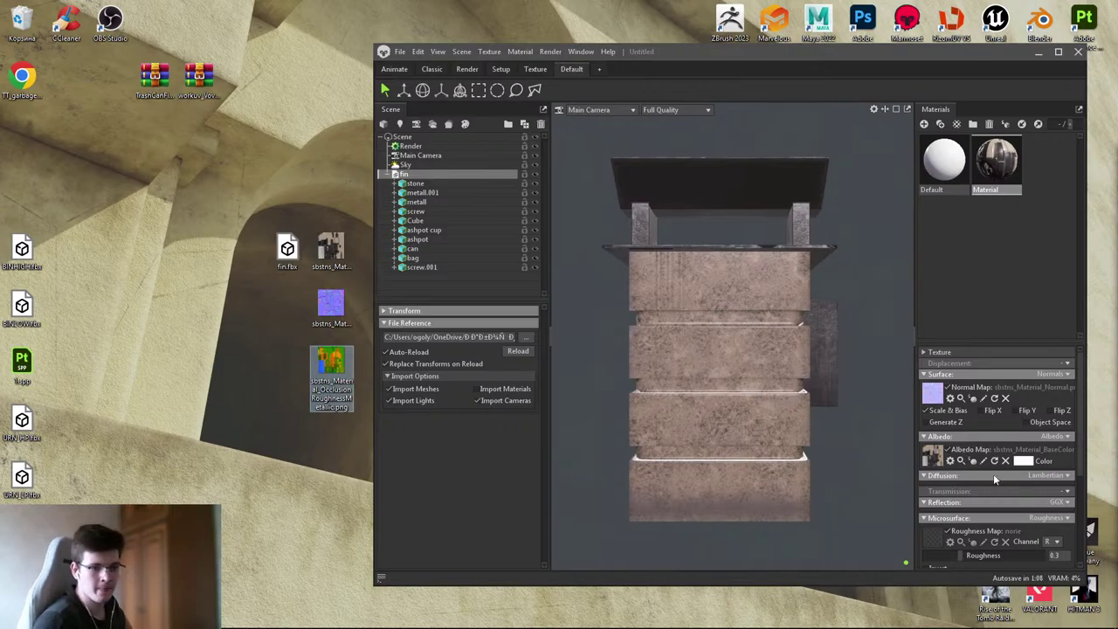
{"action": "mouse_move", "coordinate": [993, 473]}
{"action": "left_mouse_down"}
{"action": "mouse_move", "coordinate": [1080, 443]}
{"action": "mouse_move", "coordinate": [933, 472]}
{"action": "left_mouse_up"}
{"action": "scroll", "coordinate": [1080, 443], "scroll_direction": "down", "scroll_amount": 2}
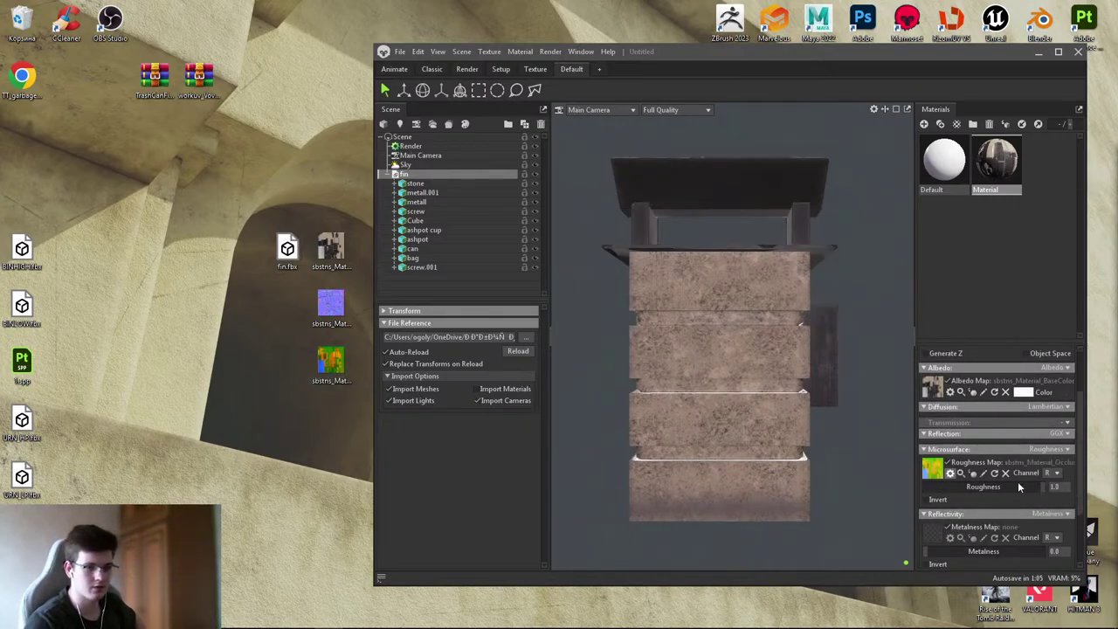
{"action": "left_click", "coordinate": [1053, 472]}
{"action": "left_click", "coordinate": [1053, 492]}
- Load the same OcclusionRoughnessMetallic texture as the metalness map and set its channel to B
{"action": "mouse_move", "coordinate": [331, 360]}
{"action": "left_mouse_down"}
{"action": "mouse_move", "coordinate": [370, 381]}
{"action": "mouse_move", "coordinate": [924, 525]}
{"action": "mouse_move", "coordinate": [942, 540]}
{"action": "left_mouse_up"}
{"action": "left_click", "coordinate": [1053, 538]}
{"action": "left_click", "coordinate": [1061, 569]}
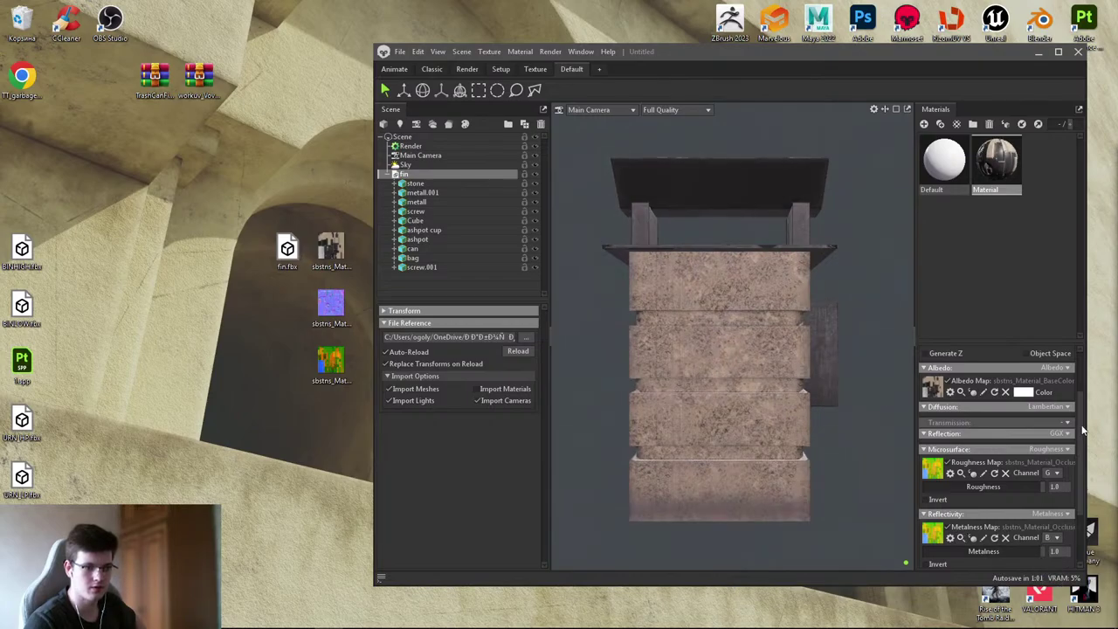
{"action": "scroll", "coordinate": [1080, 429], "scroll_direction": "up", "scroll_amount": 3}
- Maximize the window and examine the textured bin, including its top plate, rivets and bag opening
{"action": "left_click", "coordinate": [1058, 52]}
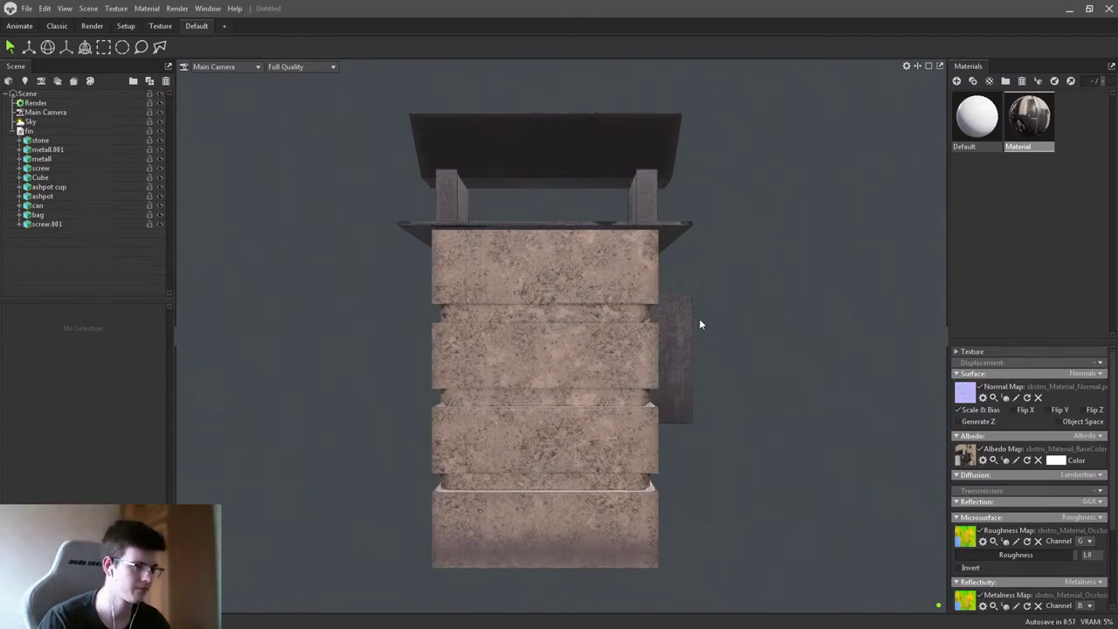
{"action": "left_click_drag", "start_coordinate": [699, 320], "coordinate": [623, 378]}
{"action": "scroll", "coordinate": [623, 377], "scroll_direction": "down", "scroll_amount": 2}
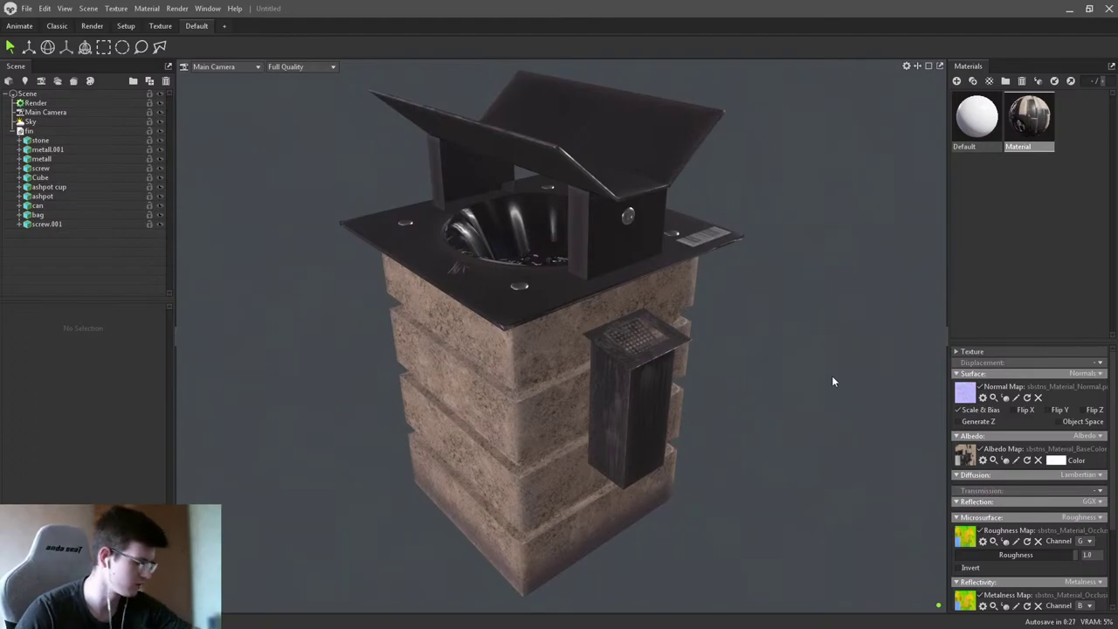
{"action": "middle_click_drag", "start_coordinate": [727, 313], "coordinate": [727, 321]}
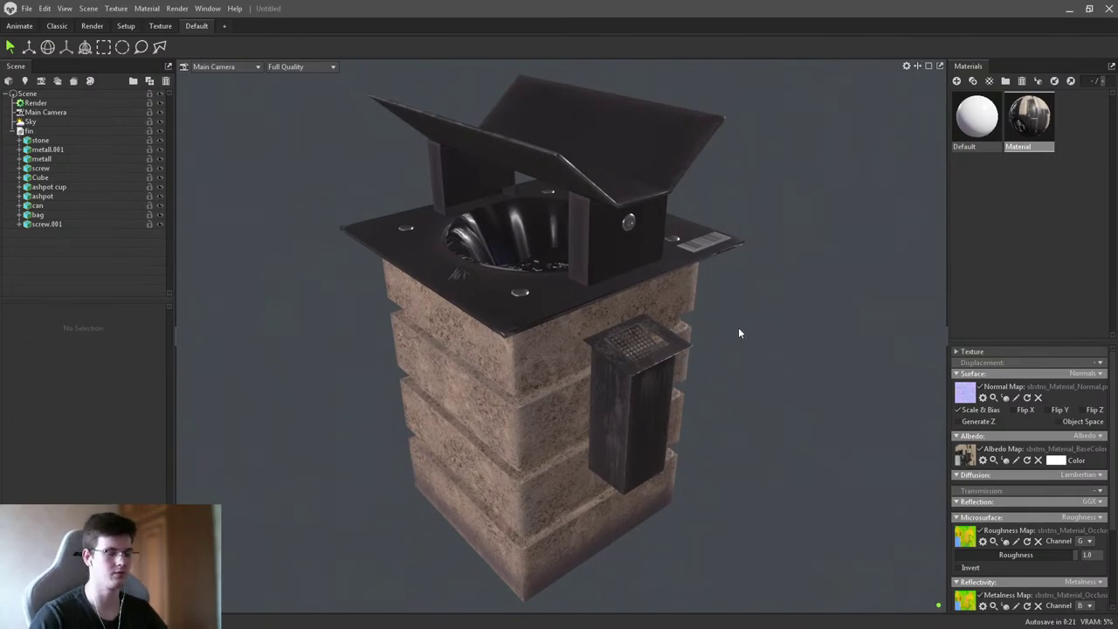
{"action": "right_click", "coordinate": [739, 333]}
{"action": "left_click_drag", "start_coordinate": [606, 292], "coordinate": [699, 380]}
{"action": "scroll", "coordinate": [706, 372], "scroll_direction": "up", "scroll_amount": 5}
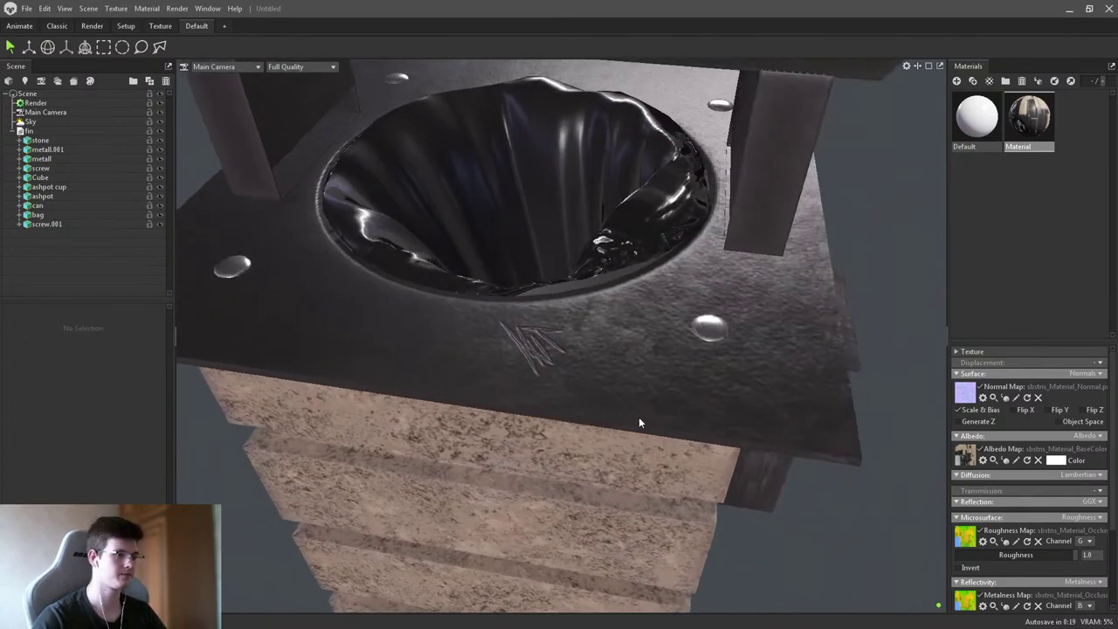
- Examine the corner of the stone body's grooves up close under different light directions for shading errors
{"action": "scroll", "coordinate": [612, 402], "scroll_direction": "down", "scroll_amount": 10}
{"action": "mouse_move", "coordinate": [579, 369]}
{"action": "left_mouse_down"}
{"action": "mouse_move", "coordinate": [679, 387]}
{"action": "mouse_move", "coordinate": [547, 346]}
{"action": "mouse_move", "coordinate": [492, 475]}
{"action": "mouse_move", "coordinate": [572, 355]}
{"action": "left_mouse_up"}
{"action": "scroll", "coordinate": [553, 382], "scroll_direction": "up", "scroll_amount": 5}
{"action": "scroll", "coordinate": [576, 414], "scroll_direction": "up", "scroll_amount": 5}
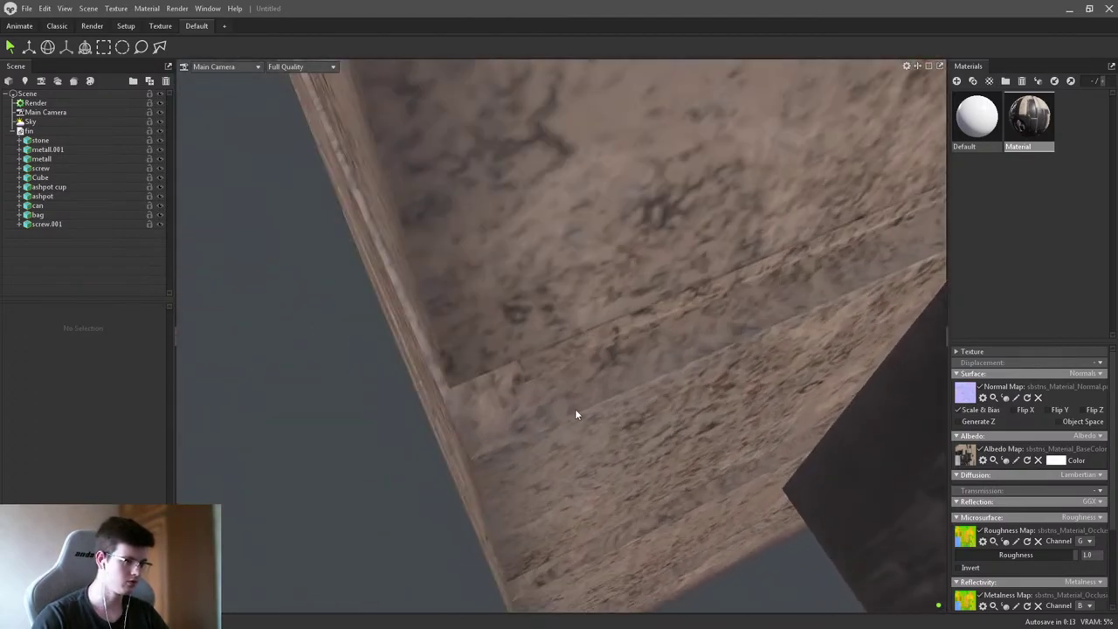
{"action": "scroll", "coordinate": [573, 416], "scroll_direction": "up", "scroll_amount": 3}
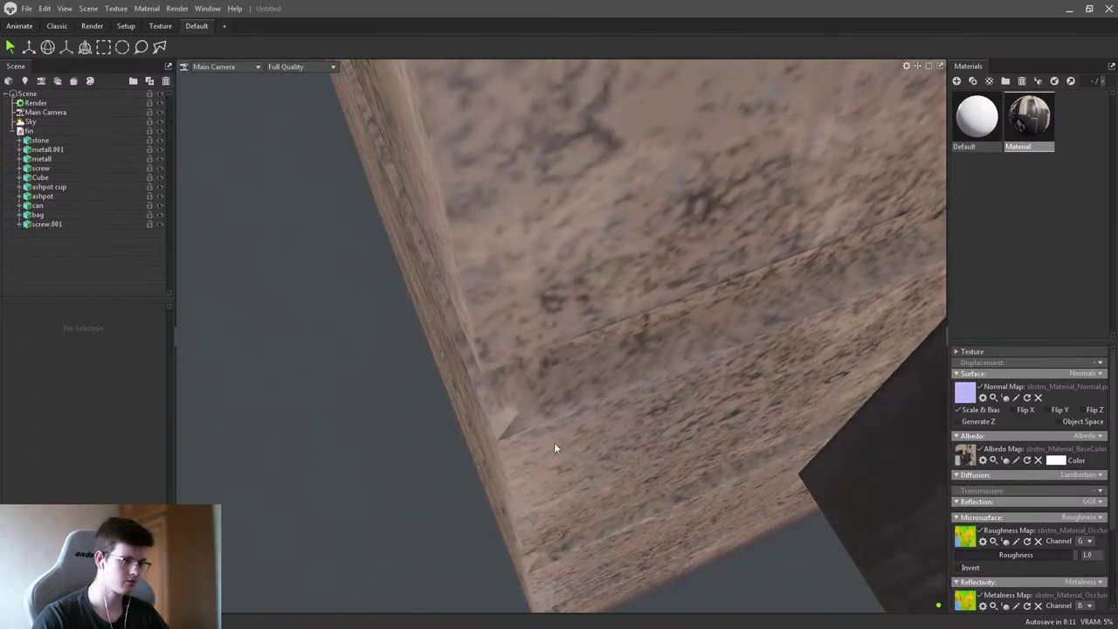
{"action": "left_click_drag", "start_coordinate": [553, 448], "coordinate": [493, 459]}
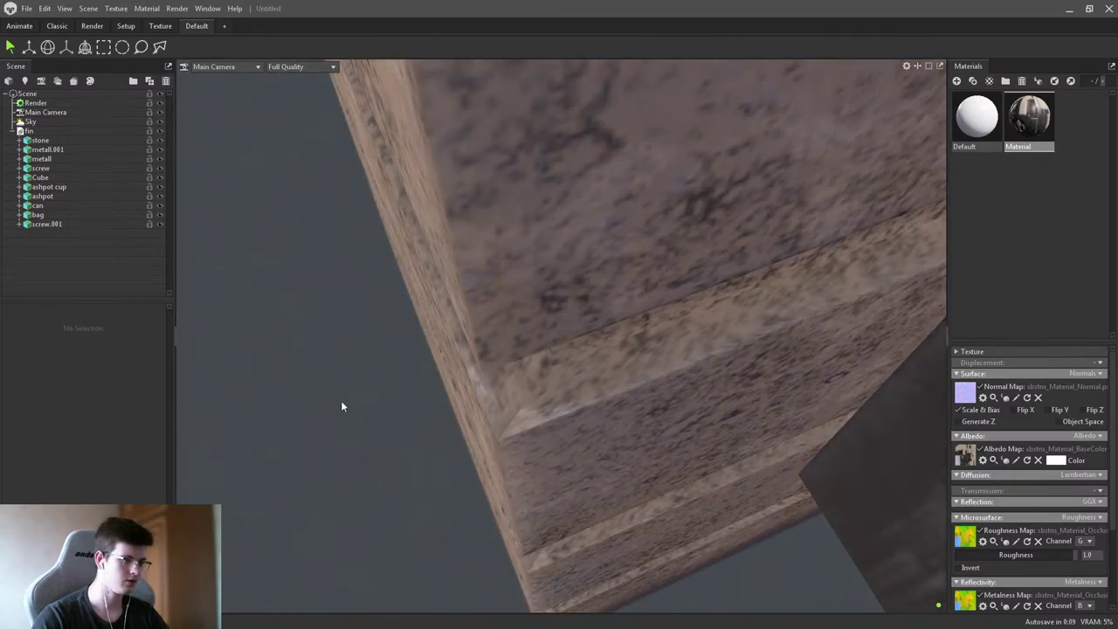
{"action": "left_click_drag", "start_coordinate": [341, 406], "coordinate": [502, 409]}
- Preview the normal map alone on the stone's groove corners and compare it with the shaded view
{"action": "left_click", "coordinate": [1004, 398]}
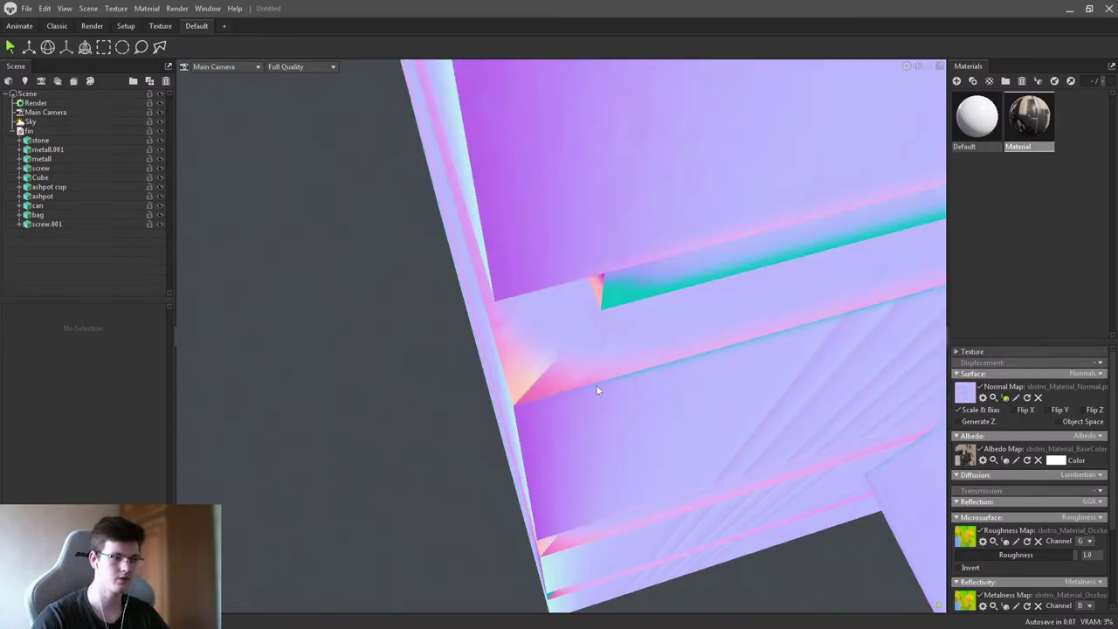
{"action": "left_click_drag", "start_coordinate": [595, 384], "coordinate": [577, 374]}
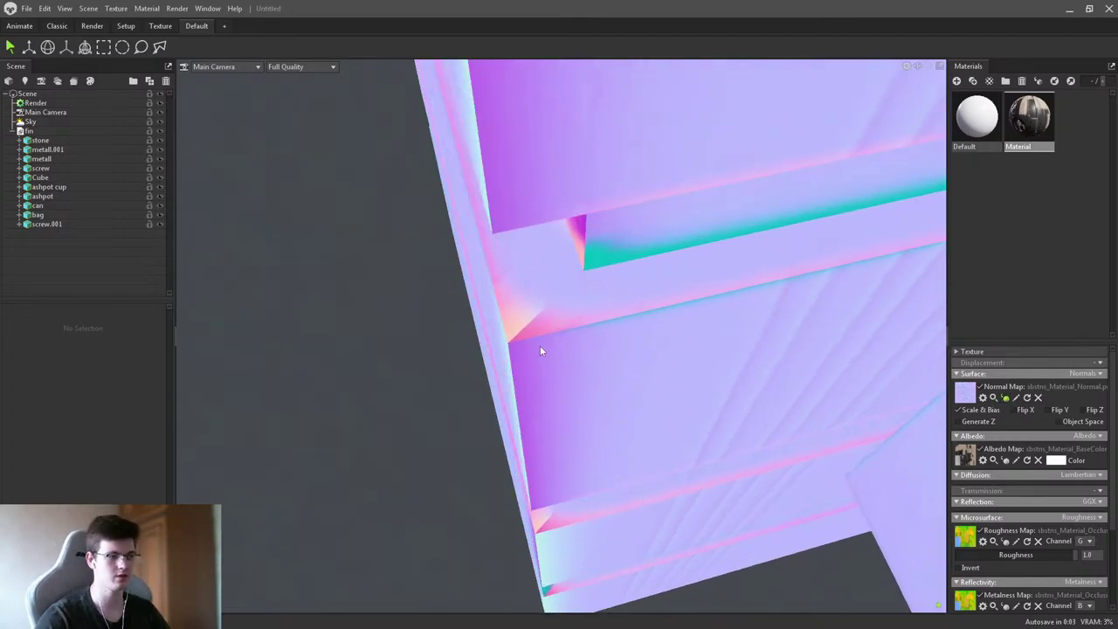
{"action": "left_click_drag", "start_coordinate": [540, 346], "coordinate": [501, 322]}
{"action": "left_click", "coordinate": [385, 407]}
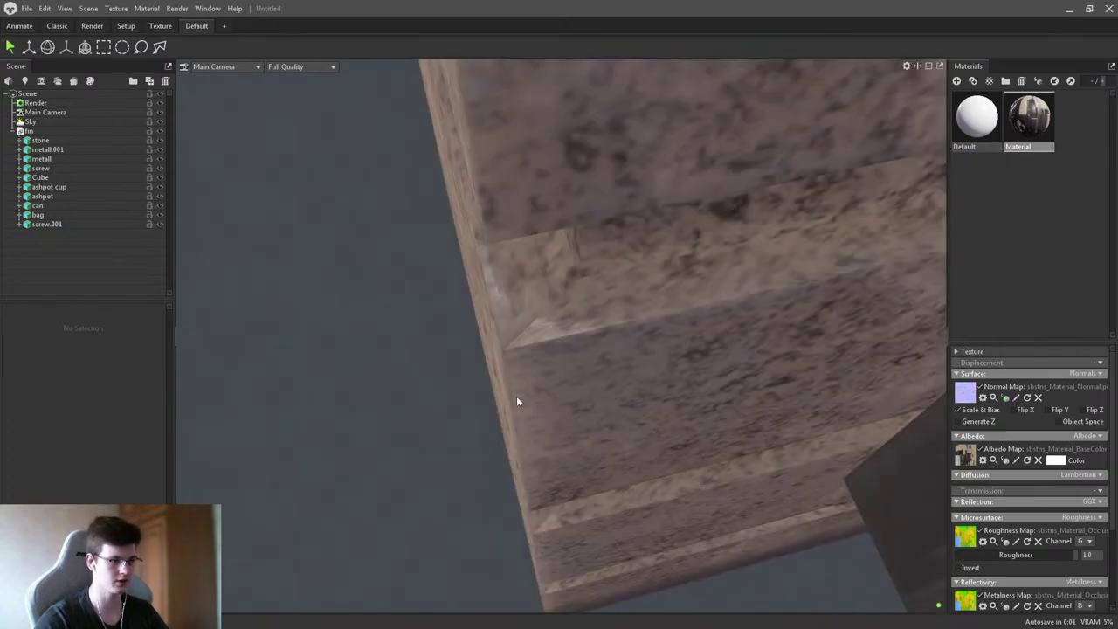
{"action": "mouse_move", "coordinate": [575, 405]}
{"action": "left_mouse_down"}
{"action": "mouse_move", "coordinate": [497, 403]}
{"action": "mouse_move", "coordinate": [512, 404]}
{"action": "mouse_move", "coordinate": [498, 296]}
{"action": "mouse_move", "coordinate": [564, 311]}
{"action": "mouse_move", "coordinate": [586, 284]}
{"action": "mouse_move", "coordinate": [575, 262]}
{"action": "mouse_move", "coordinate": [774, 332]}
{"action": "mouse_move", "coordinate": [829, 337]}
{"action": "mouse_move", "coordinate": [801, 367]}
{"action": "mouse_move", "coordinate": [802, 347]}
{"action": "mouse_move", "coordinate": [676, 319]}
{"action": "mouse_move", "coordinate": [612, 288]}
{"action": "mouse_move", "coordinate": [600, 267]}
{"action": "mouse_move", "coordinate": [456, 268]}
{"action": "mouse_move", "coordinate": [488, 341]}
{"action": "mouse_move", "coordinate": [560, 330]}
{"action": "mouse_move", "coordinate": [374, 311]}
{"action": "mouse_move", "coordinate": [329, 248]}
{"action": "mouse_move", "coordinate": [446, 231]}
{"action": "mouse_move", "coordinate": [476, 259]}
{"action": "mouse_move", "coordinate": [428, 318]}
{"action": "mouse_move", "coordinate": [385, 318]}
{"action": "mouse_move", "coordinate": [387, 250]}
{"action": "mouse_move", "coordinate": [454, 338]}
{"action": "mouse_move", "coordinate": [449, 320]}
{"action": "mouse_move", "coordinate": [476, 312]}
{"action": "mouse_move", "coordinate": [480, 295]}
{"action": "mouse_move", "coordinate": [495, 312]}
{"action": "mouse_move", "coordinate": [461, 225]}
{"action": "mouse_move", "coordinate": [538, 232]}
{"action": "mouse_move", "coordinate": [494, 225]}
{"action": "mouse_move", "coordinate": [683, 209]}
{"action": "mouse_move", "coordinate": [559, 237]}
{"action": "mouse_move", "coordinate": [532, 327]}
{"action": "mouse_move", "coordinate": [521, 277]}
{"action": "mouse_move", "coordinate": [427, 245]}
{"action": "mouse_move", "coordinate": [481, 280]}
{"action": "mouse_move", "coordinate": [537, 392]}
{"action": "left_mouse_up"}
{"action": "left_click", "coordinate": [1005, 398]}
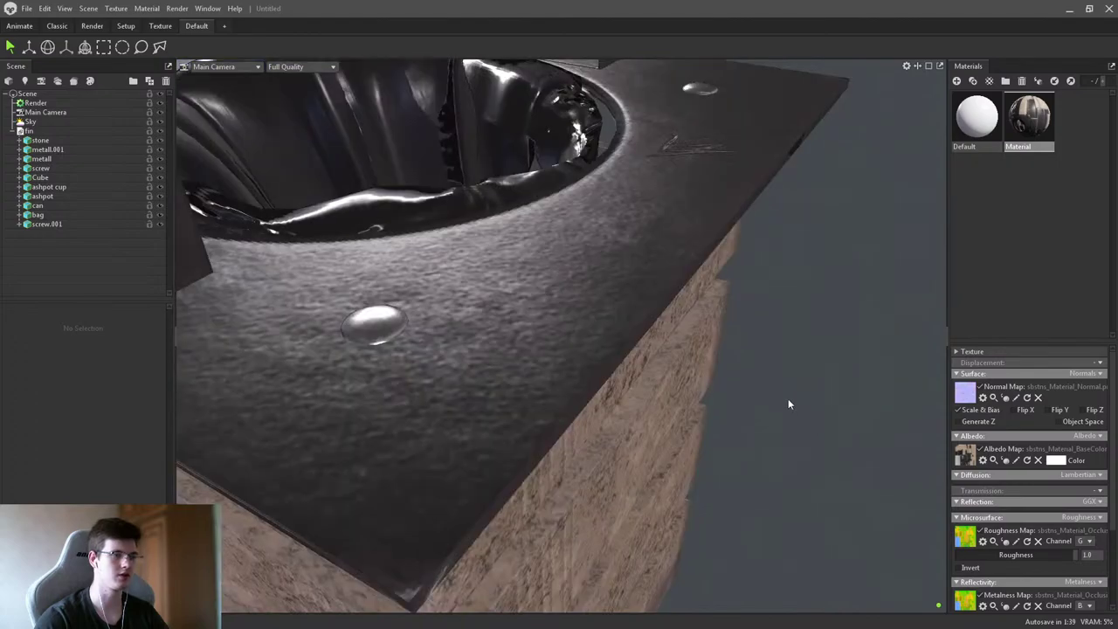
- Examine the underside, rim and supports of the metal top plate up close for shading errors
{"action": "left_click_drag", "start_coordinate": [788, 404], "coordinate": [674, 301]}
{"action": "right_click", "coordinate": [676, 300]}
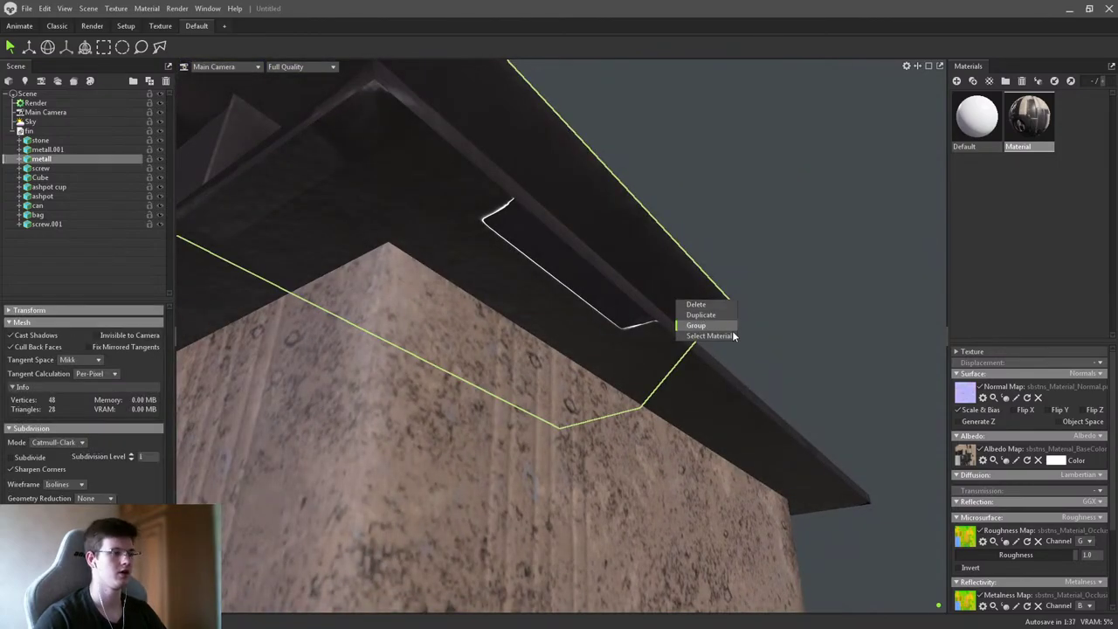
{"action": "left_click_drag", "start_coordinate": [833, 316], "coordinate": [529, 256]}
{"action": "left_click", "coordinate": [523, 297]}
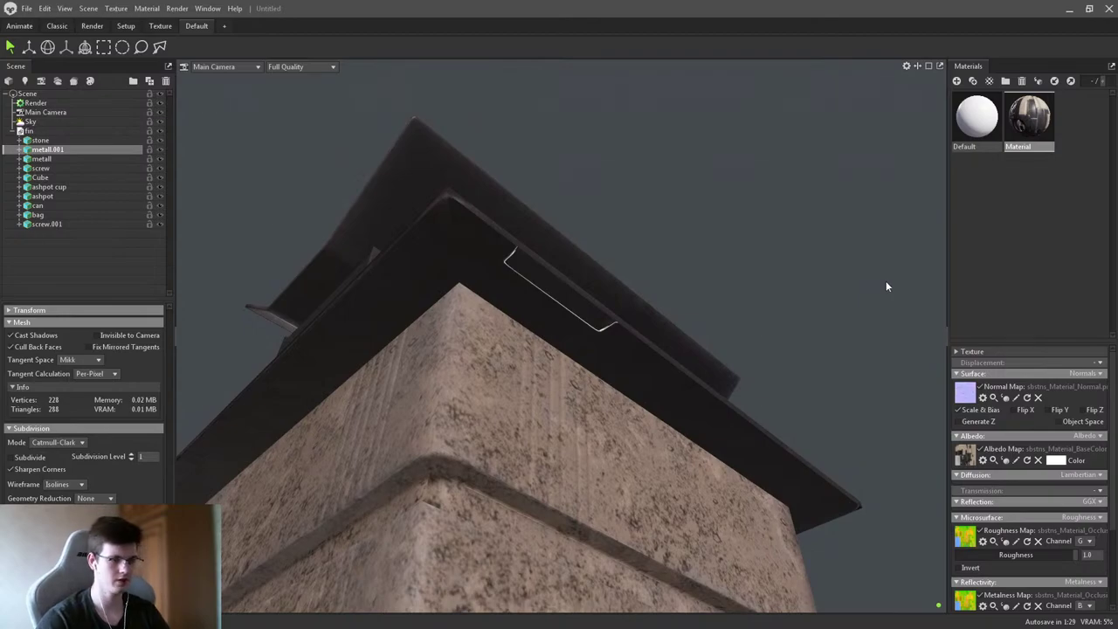
{"action": "left_click", "coordinate": [886, 287]}
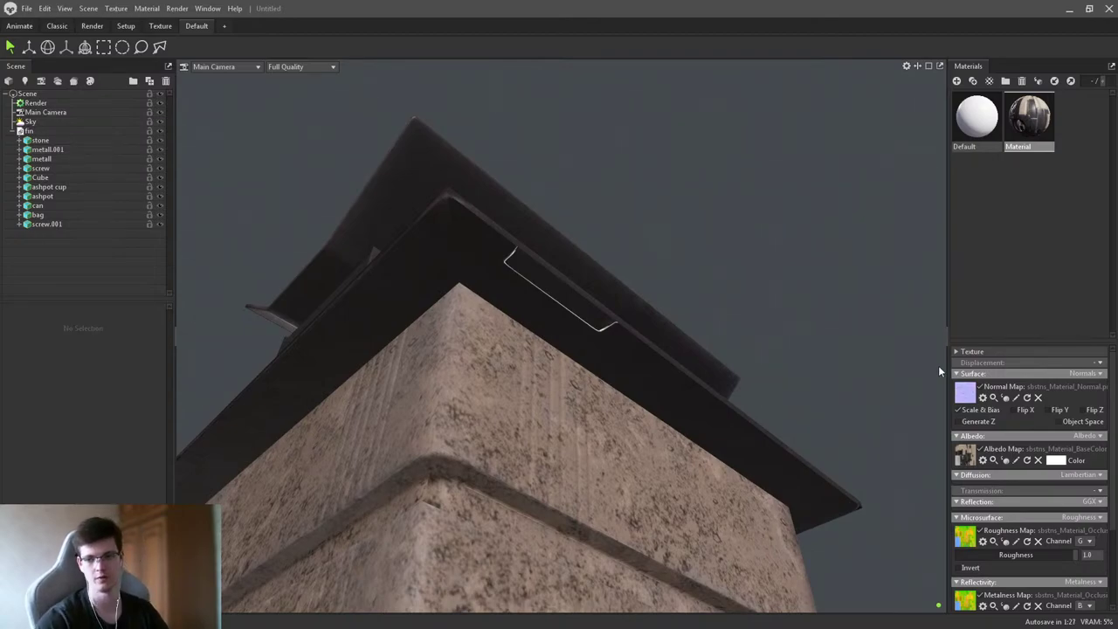
{"action": "right_click", "coordinate": [847, 388]}
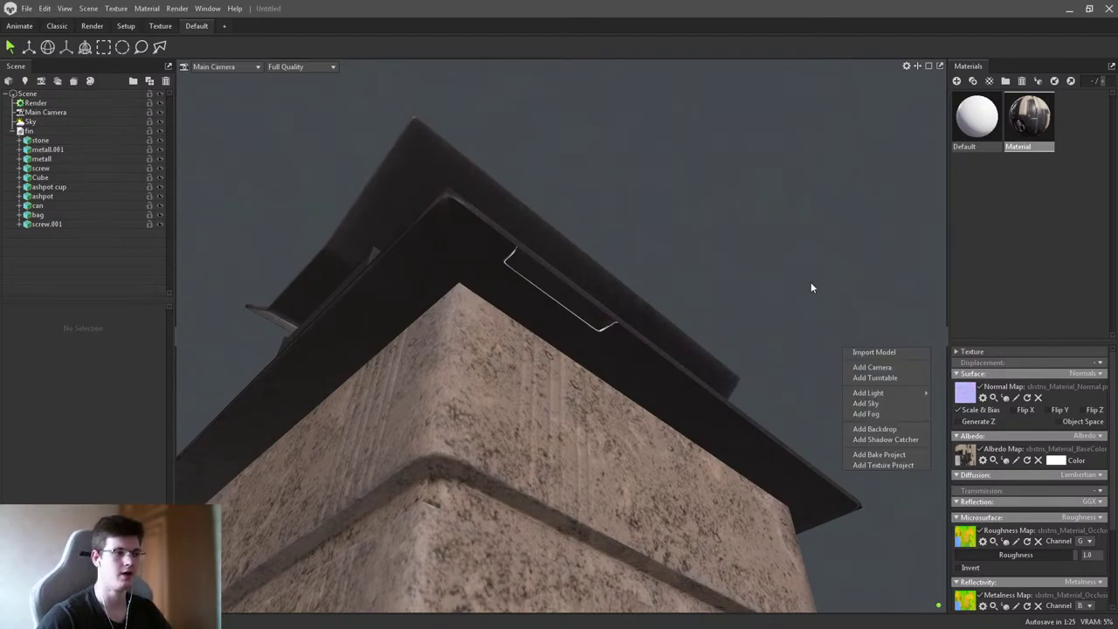
{"action": "left_click", "coordinate": [662, 324]}
{"action": "left_click_drag", "start_coordinate": [680, 310], "coordinate": [474, 236]}
{"action": "right_click_drag", "start_coordinate": [474, 237], "coordinate": [507, 309]}
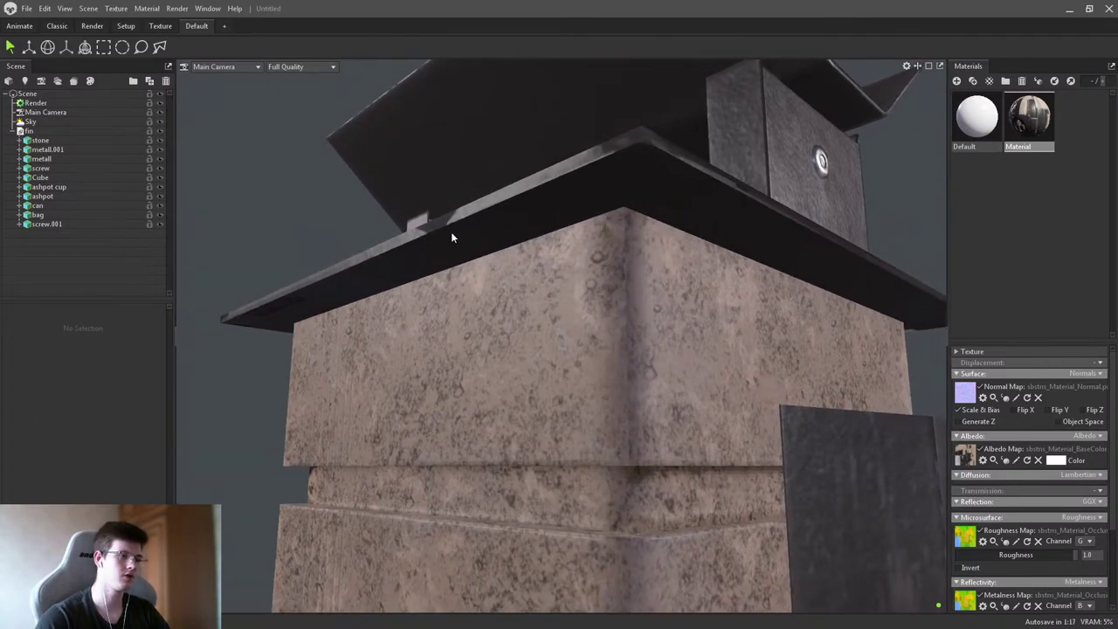
{"action": "right_click_drag", "start_coordinate": [464, 215], "coordinate": [489, 256]}
{"action": "left_click_drag", "start_coordinate": [490, 256], "coordinate": [682, 348]}
- Examine the side ashtray's perforated grid, frame edges and box from several angles in the shaded view
{"action": "left_click_drag", "start_coordinate": [583, 318], "coordinate": [561, 371]}
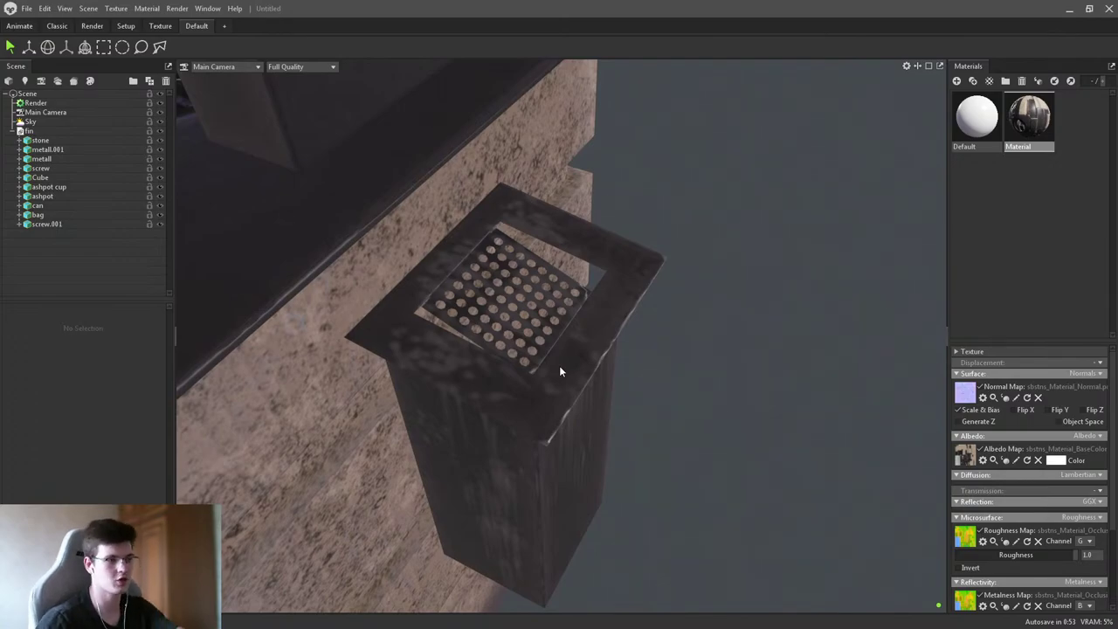
{"action": "scroll", "coordinate": [711, 442], "scroll_direction": "down", "scroll_amount": 5}
{"action": "left_click_drag", "start_coordinate": [711, 441], "coordinate": [663, 437]}
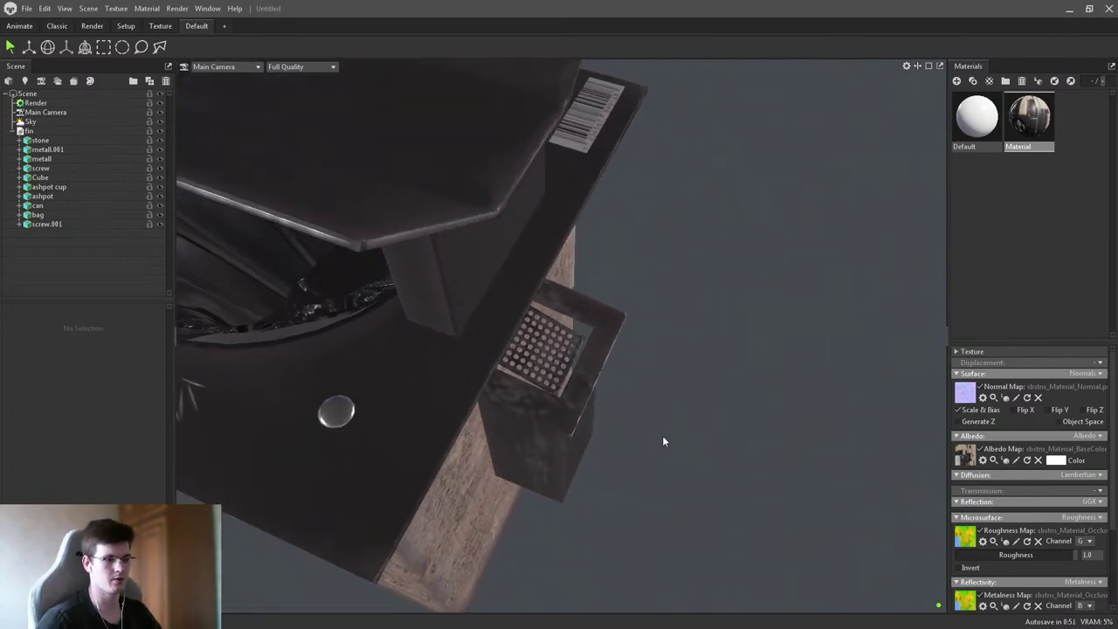
{"action": "scroll", "coordinate": [527, 323], "scroll_direction": "up", "scroll_amount": 3}
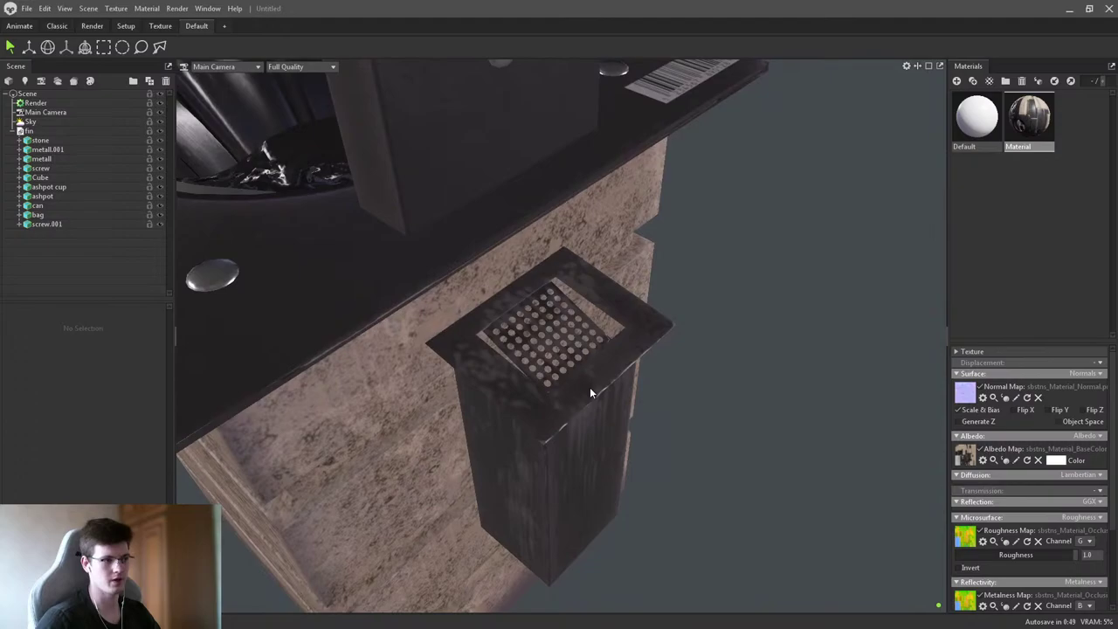
{"action": "left_click_drag", "start_coordinate": [590, 389], "coordinate": [617, 403]}
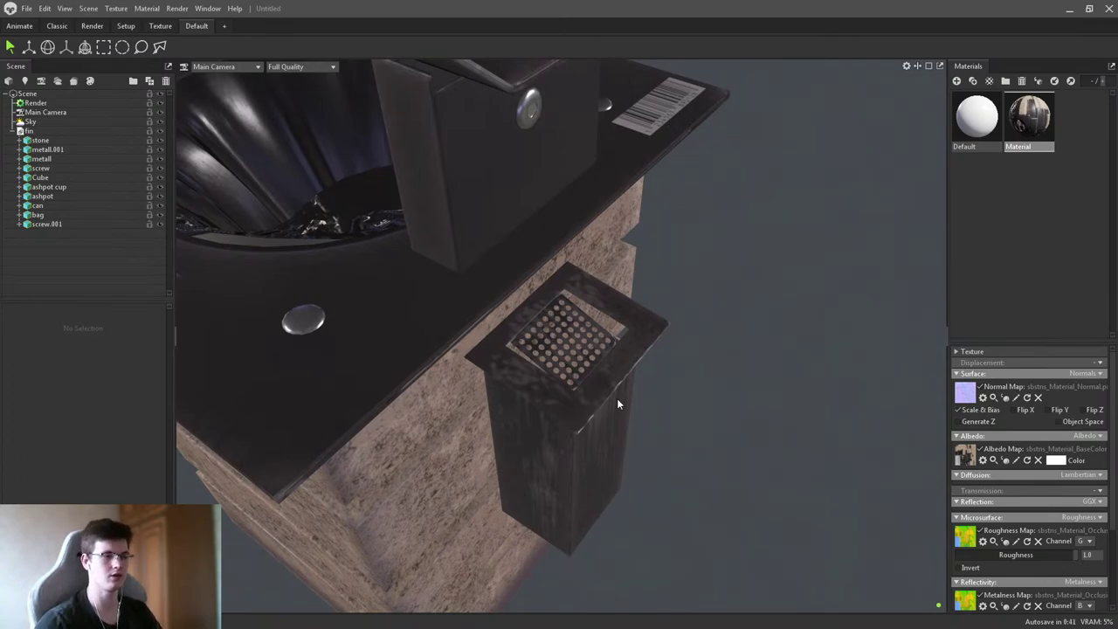
{"action": "left_click_drag", "start_coordinate": [617, 399], "coordinate": [554, 409]}
{"action": "left_click", "coordinate": [553, 408]}
{"action": "left_click", "coordinate": [698, 434]}
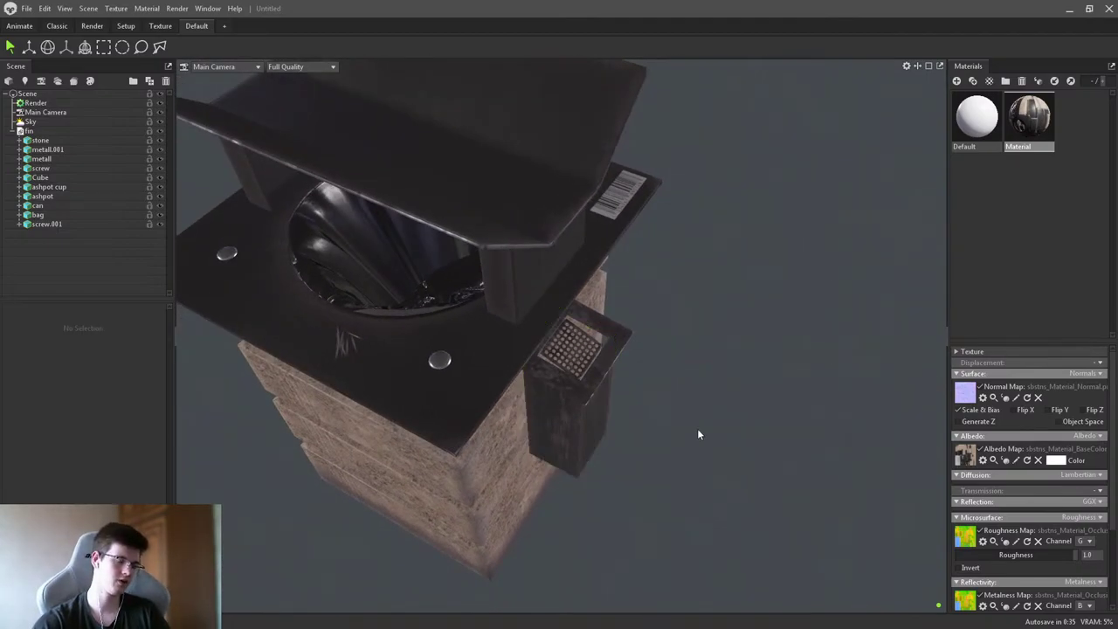
{"action": "left_click_drag", "start_coordinate": [698, 434], "coordinate": [568, 311]}
{"action": "scroll", "coordinate": [569, 311], "scroll_direction": "up", "scroll_amount": 3}
- Preview the albedo map alone and examine the stone body, the top plate's opening, scratches and barcode
{"action": "left_click", "coordinate": [1005, 461]}
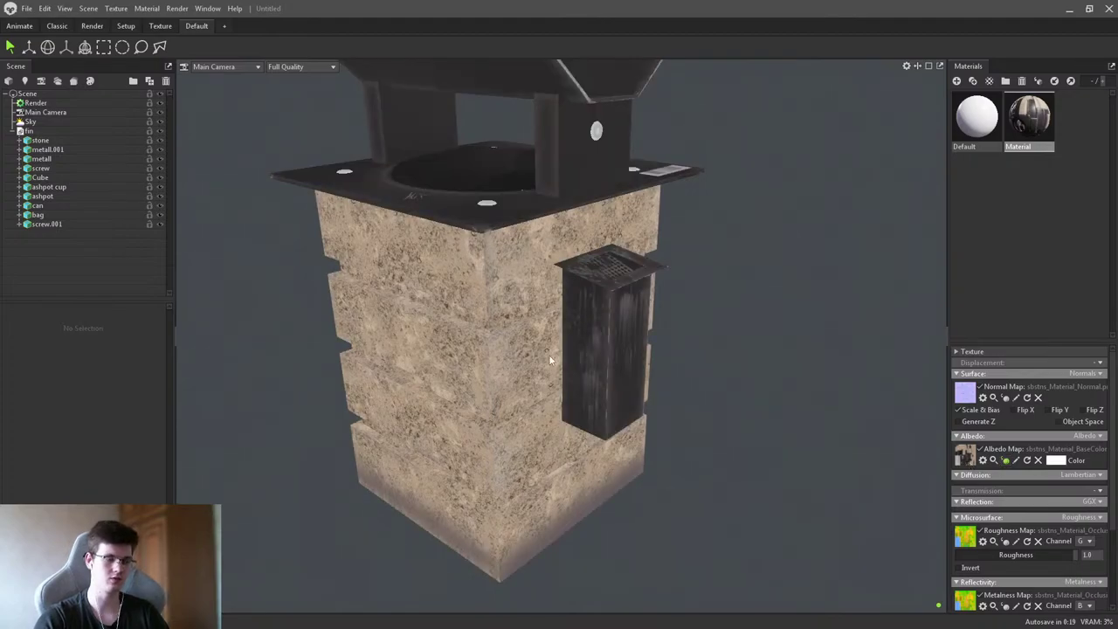
{"action": "left_click_drag", "start_coordinate": [704, 323], "coordinate": [466, 296]}
{"action": "scroll", "coordinate": [504, 364], "scroll_direction": "up", "scroll_amount": 3}
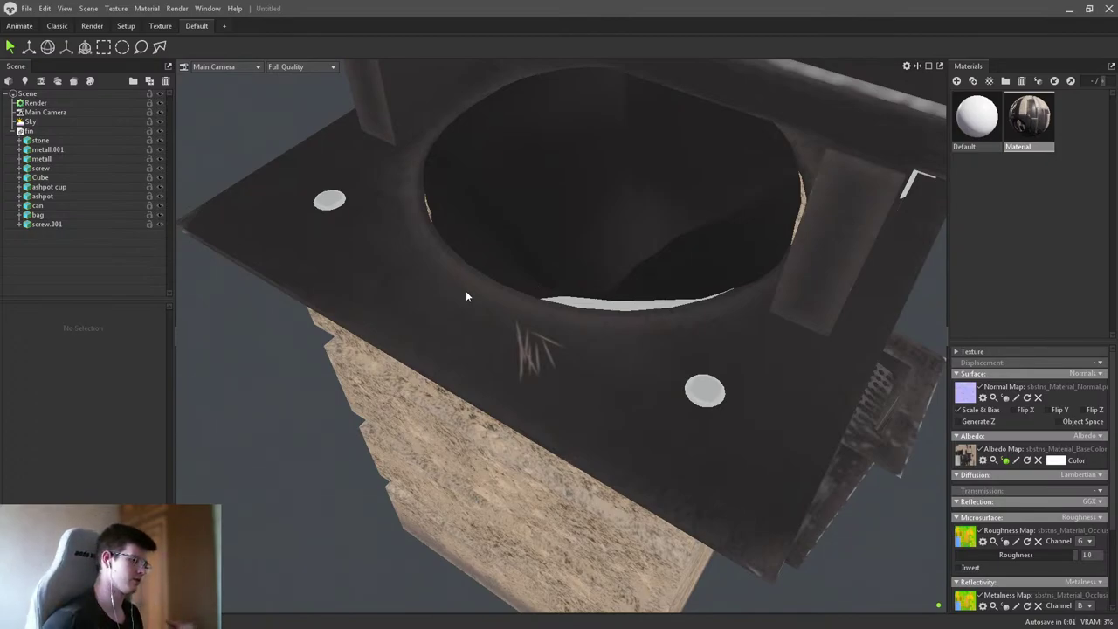
{"action": "left_click_drag", "start_coordinate": [466, 291], "coordinate": [470, 288]}
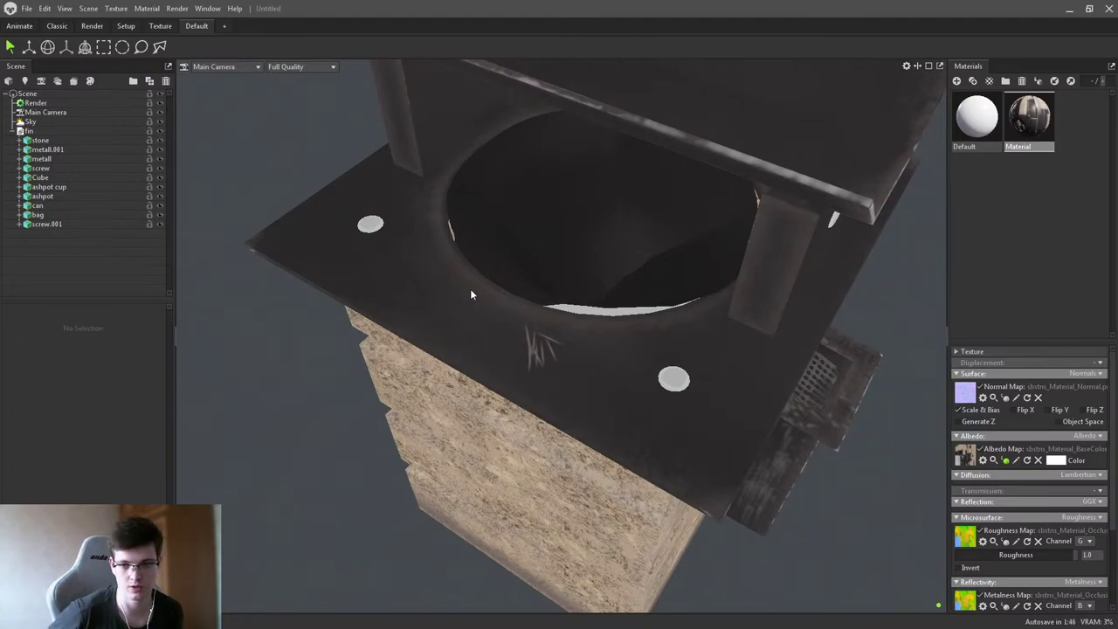
{"action": "left_click_drag", "start_coordinate": [470, 288], "coordinate": [648, 385]}
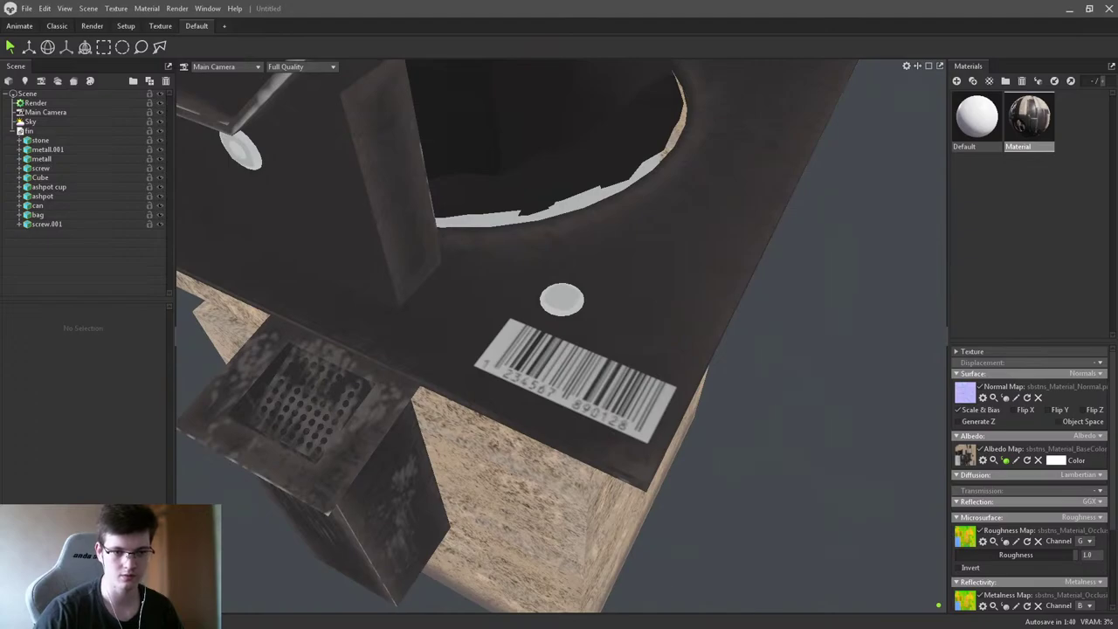
{"action": "left_click_drag", "start_coordinate": [764, 420], "coordinate": [574, 379]}
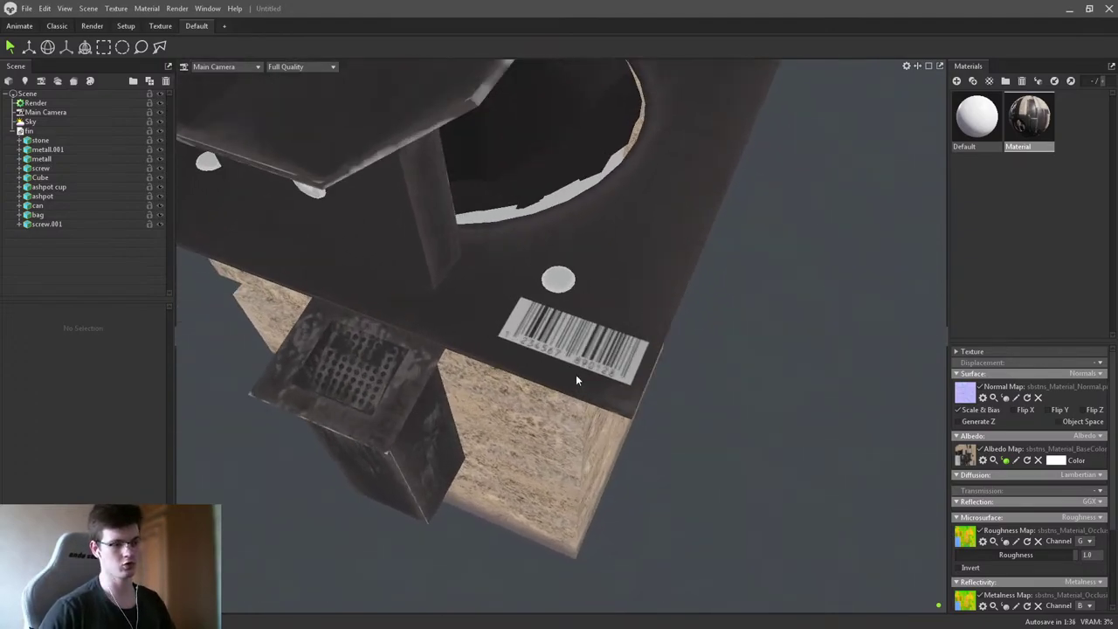
{"action": "scroll", "coordinate": [554, 407], "scroll_direction": "up", "scroll_amount": 5}
{"action": "scroll", "coordinate": [480, 356], "scroll_direction": "down", "scroll_amount": 8}
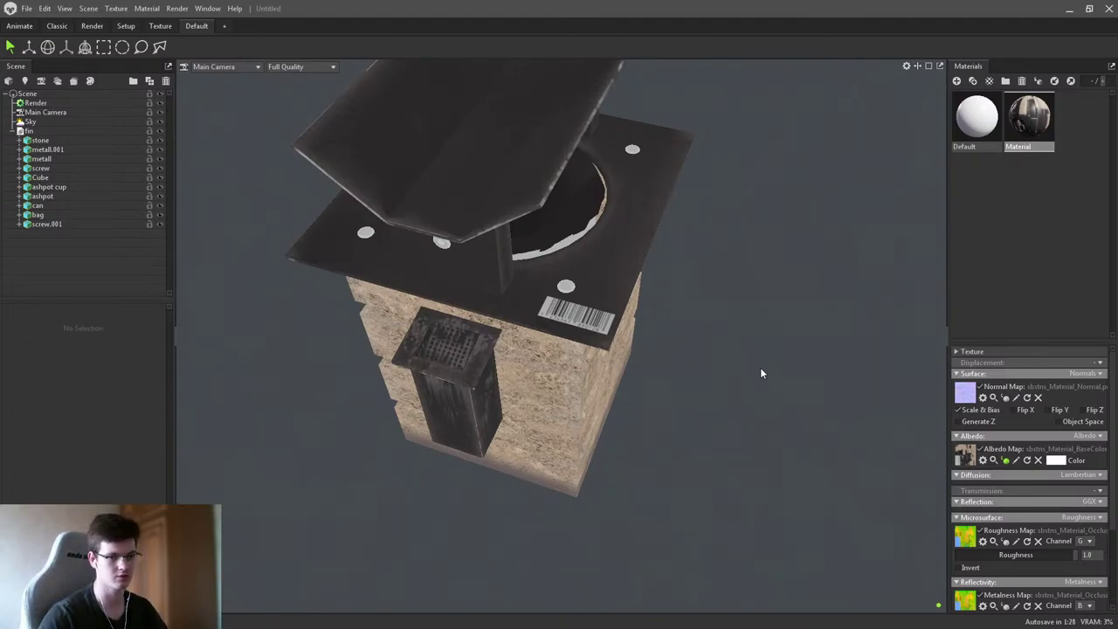
- Examine the whole bin in the albedo-only view, including the lid edges and the top plate's rivets
{"action": "left_click_drag", "start_coordinate": [761, 374], "coordinate": [664, 368]}
{"action": "left_click_drag", "start_coordinate": [596, 384], "coordinate": [658, 286]}
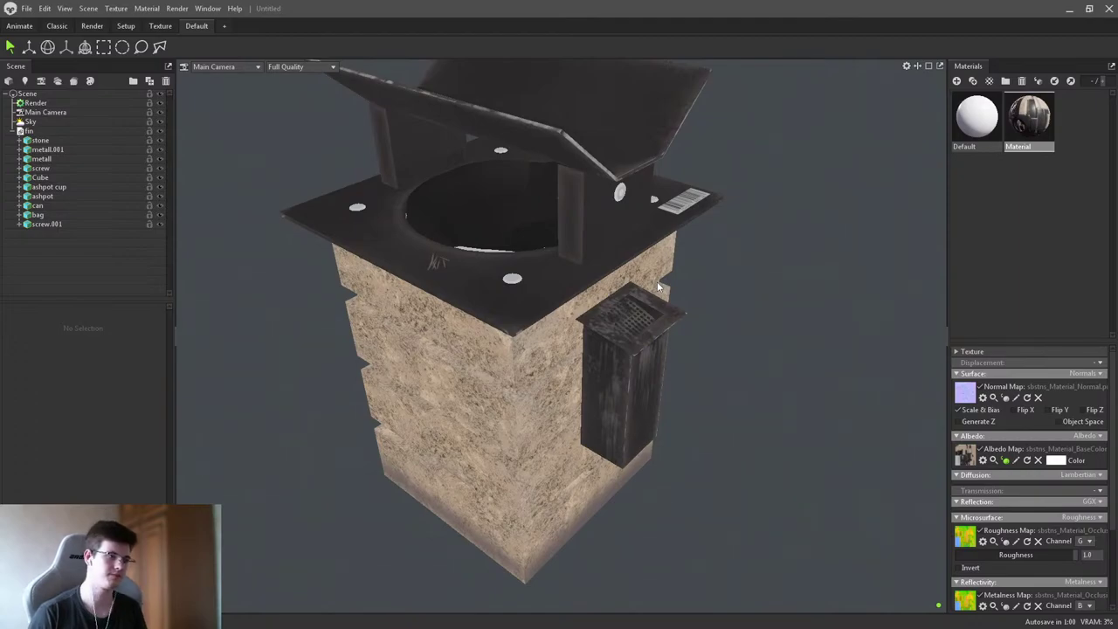
{"action": "left_click_drag", "start_coordinate": [680, 327], "coordinate": [596, 332]}
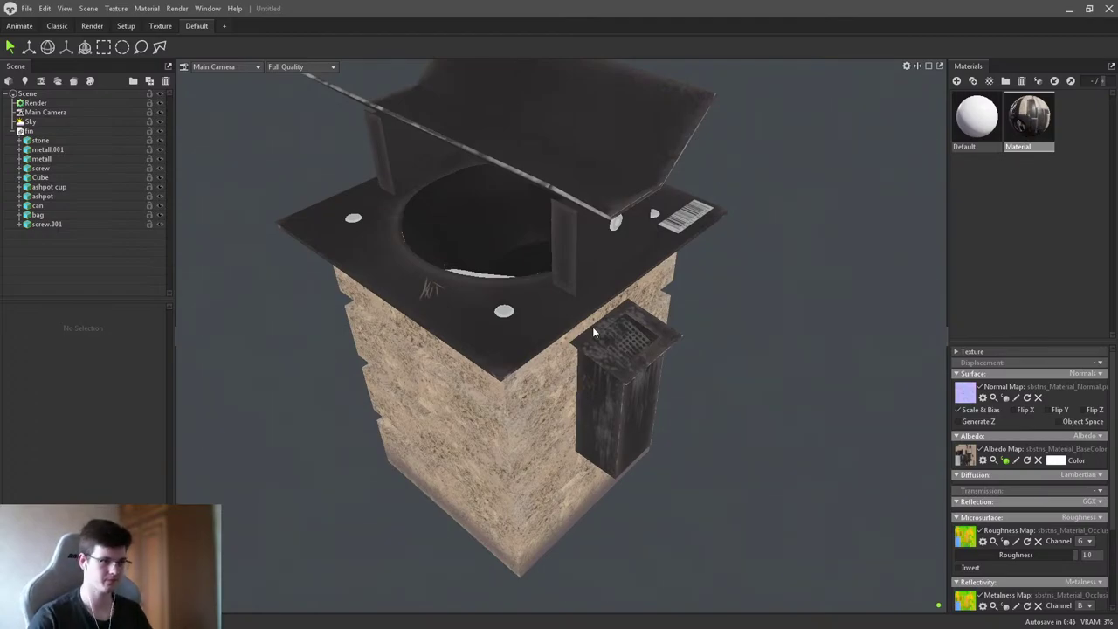
{"action": "left_click_drag", "start_coordinate": [593, 327], "coordinate": [479, 378]}
{"action": "scroll", "coordinate": [609, 457], "scroll_direction": "up", "scroll_amount": 5}
{"action": "scroll", "coordinate": [603, 411], "scroll_direction": "down", "scroll_amount": 5}
{"action": "left_click_drag", "start_coordinate": [599, 382], "coordinate": [580, 340]}
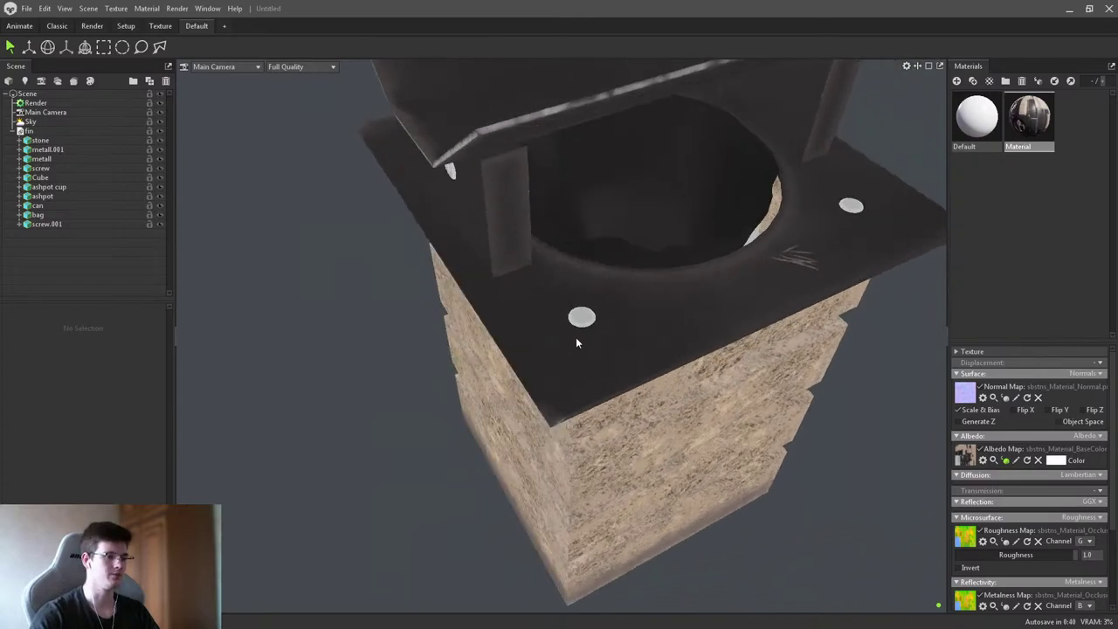
{"action": "scroll", "coordinate": [580, 340], "scroll_direction": "up", "scroll_amount": 6}
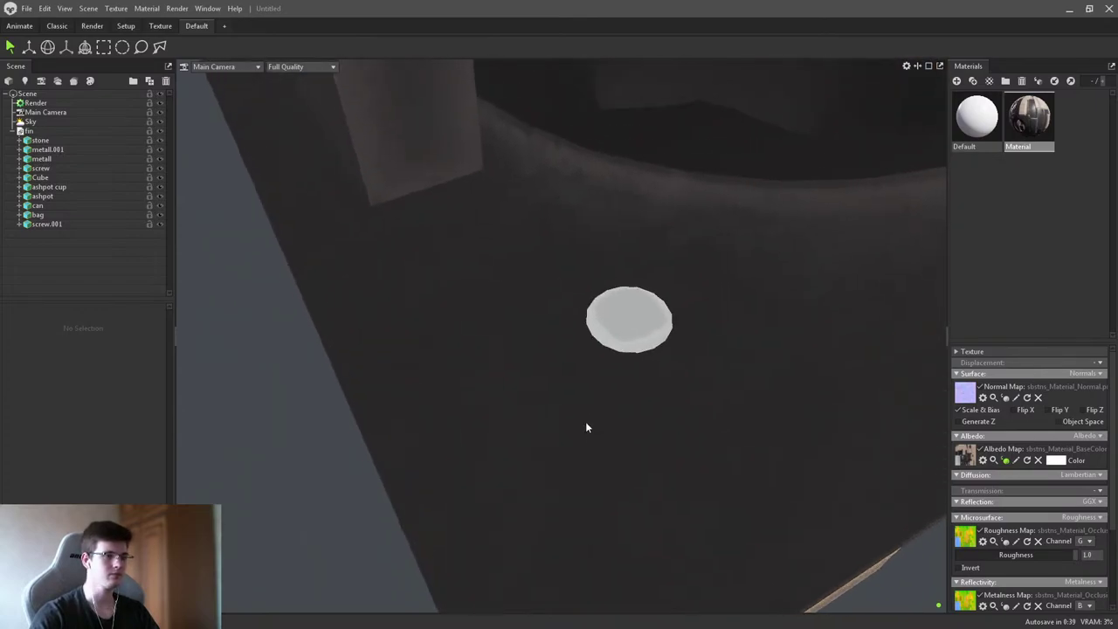
{"action": "scroll", "coordinate": [586, 427], "scroll_direction": "down", "scroll_amount": 5}
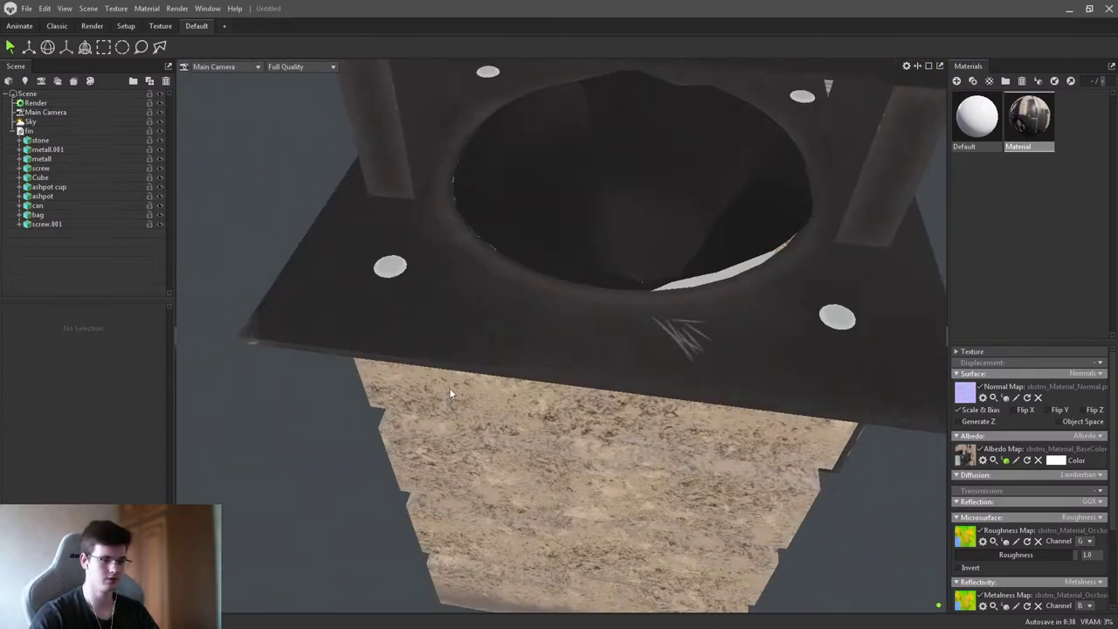
- Compare the side ashtray box's vertical edge and streaks up close between the albedo-only preview and the shaded view
{"action": "left_click_drag", "start_coordinate": [449, 388], "coordinate": [609, 303]}
{"action": "scroll", "coordinate": [597, 339], "scroll_direction": "up", "scroll_amount": 3}
{"action": "scroll", "coordinate": [591, 305], "scroll_direction": "up", "scroll_amount": 3}
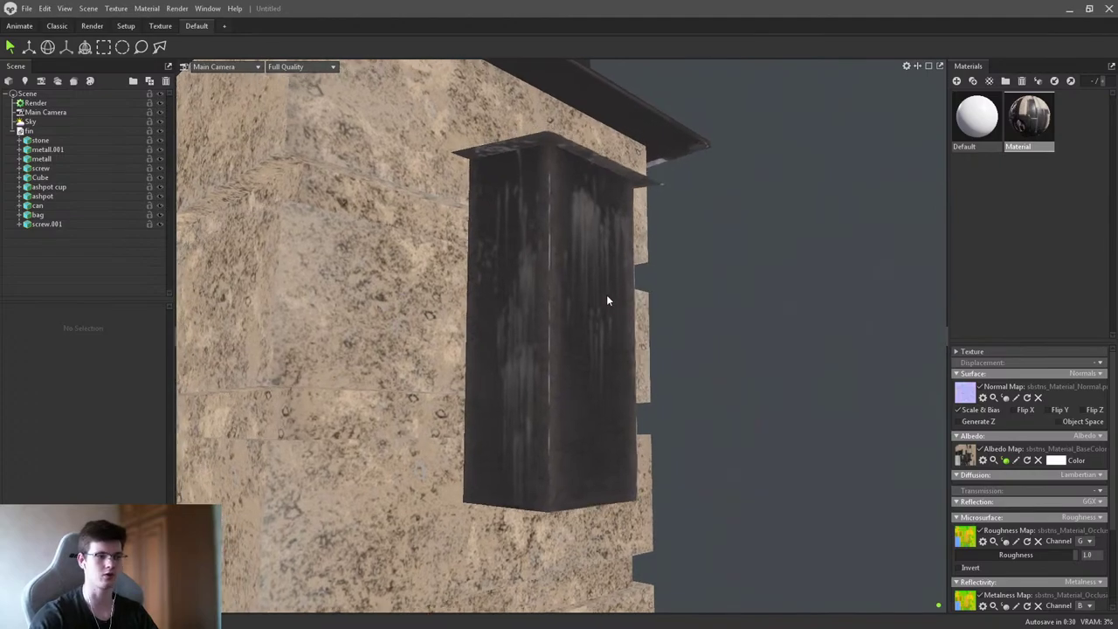
{"action": "scroll", "coordinate": [612, 308], "scroll_direction": "up", "scroll_amount": 3}
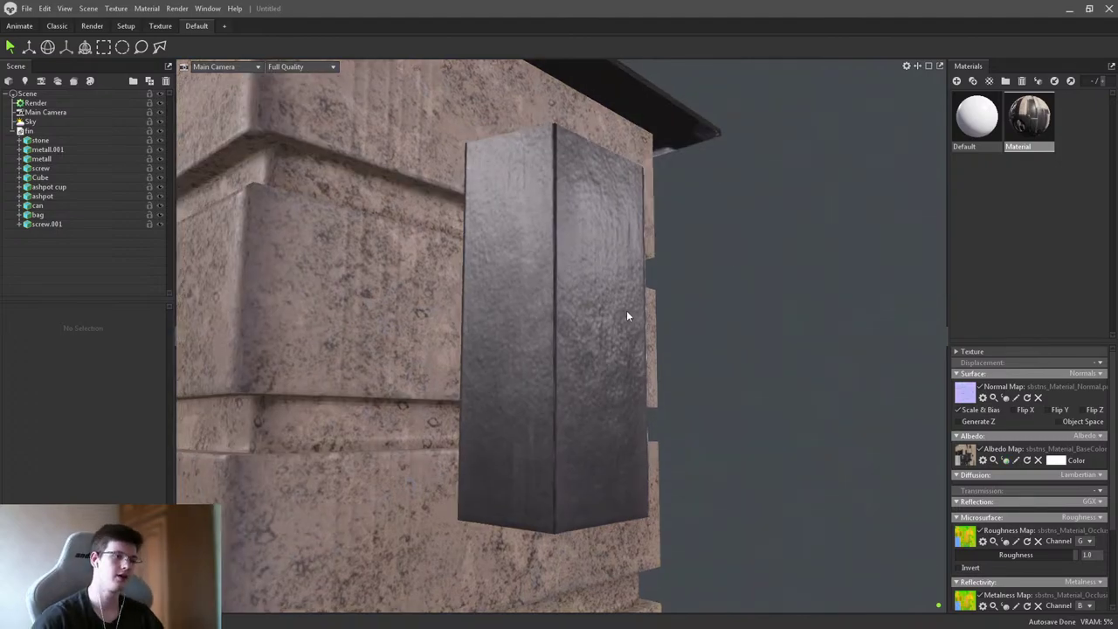
{"action": "scroll", "coordinate": [600, 329], "scroll_direction": "up", "scroll_amount": 10}
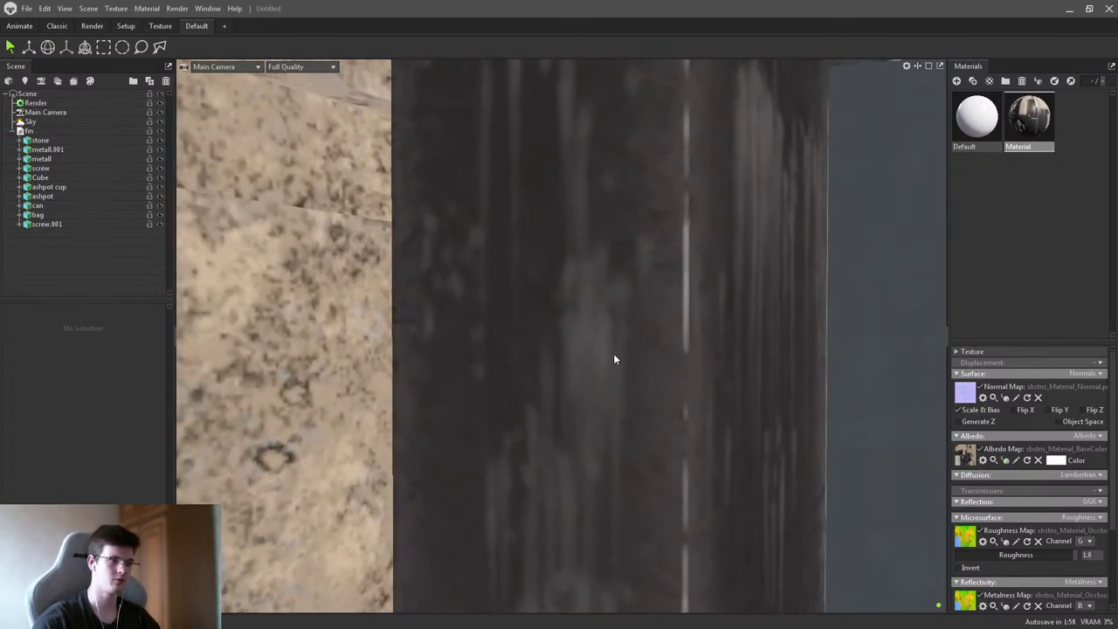
{"action": "scroll", "coordinate": [594, 245], "scroll_direction": "down", "scroll_amount": 8}
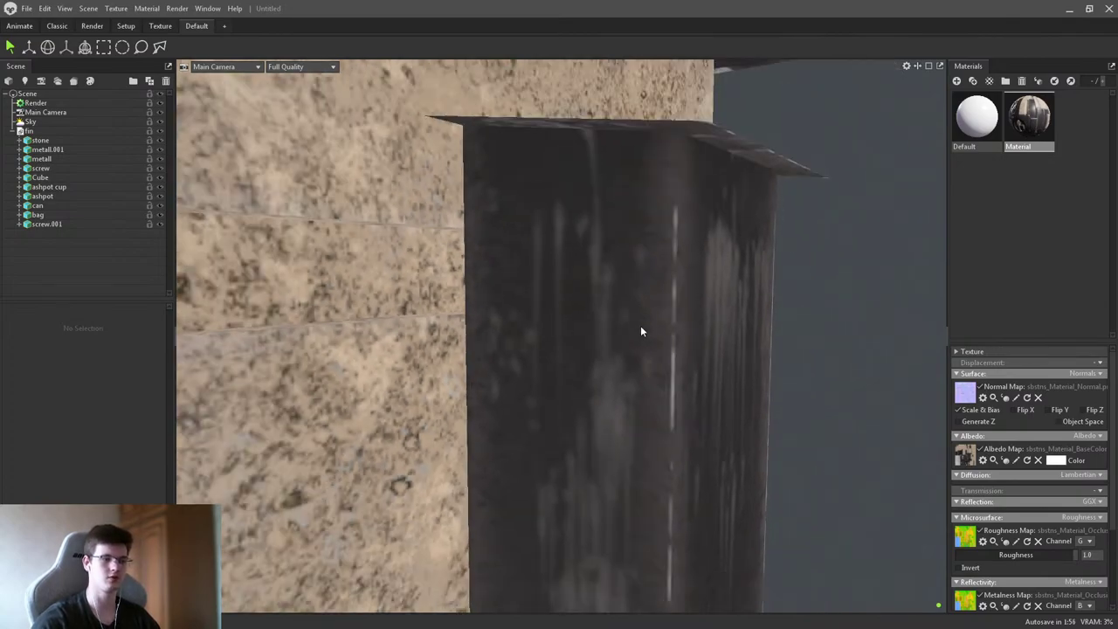
{"action": "left_click_drag", "start_coordinate": [641, 326], "coordinate": [577, 271]}
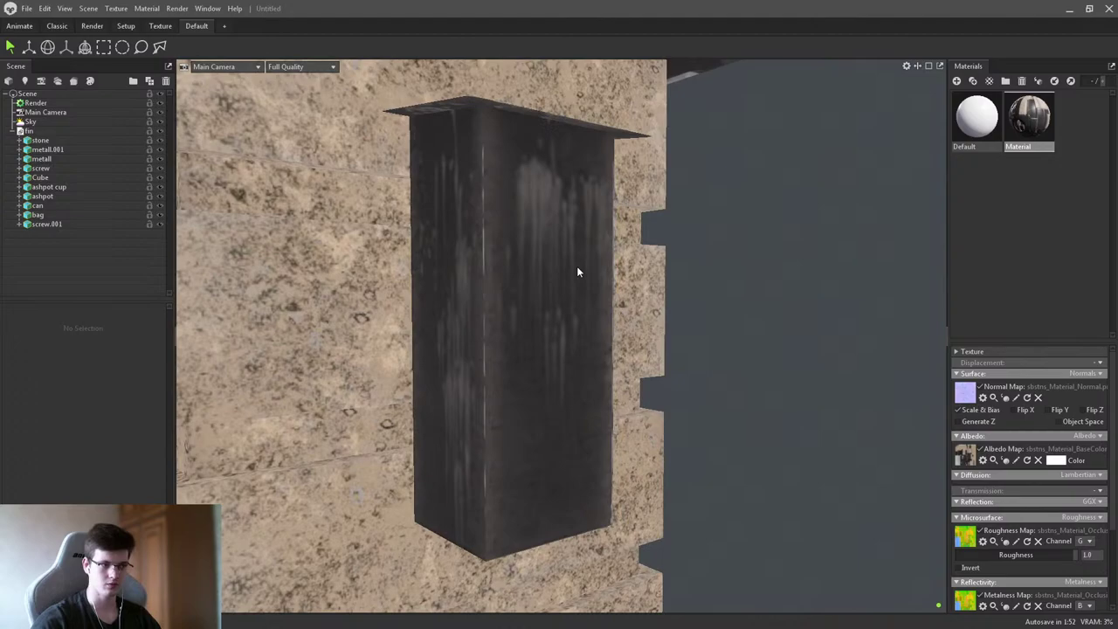
{"action": "scroll", "coordinate": [577, 273], "scroll_direction": "up", "scroll_amount": 2}
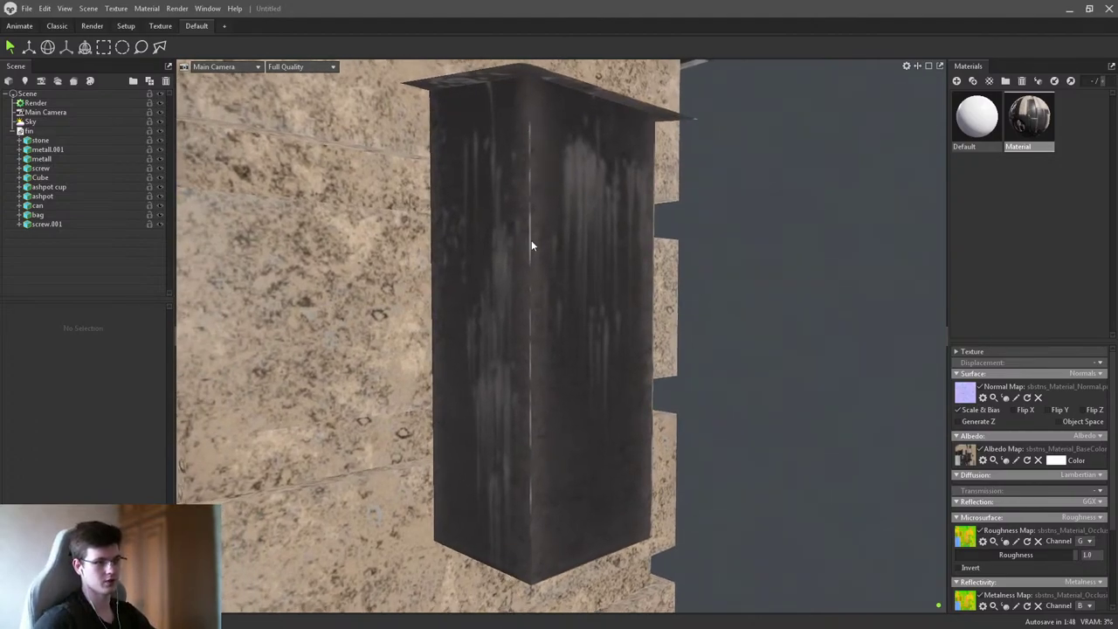
{"action": "right_click", "coordinate": [530, 502]}
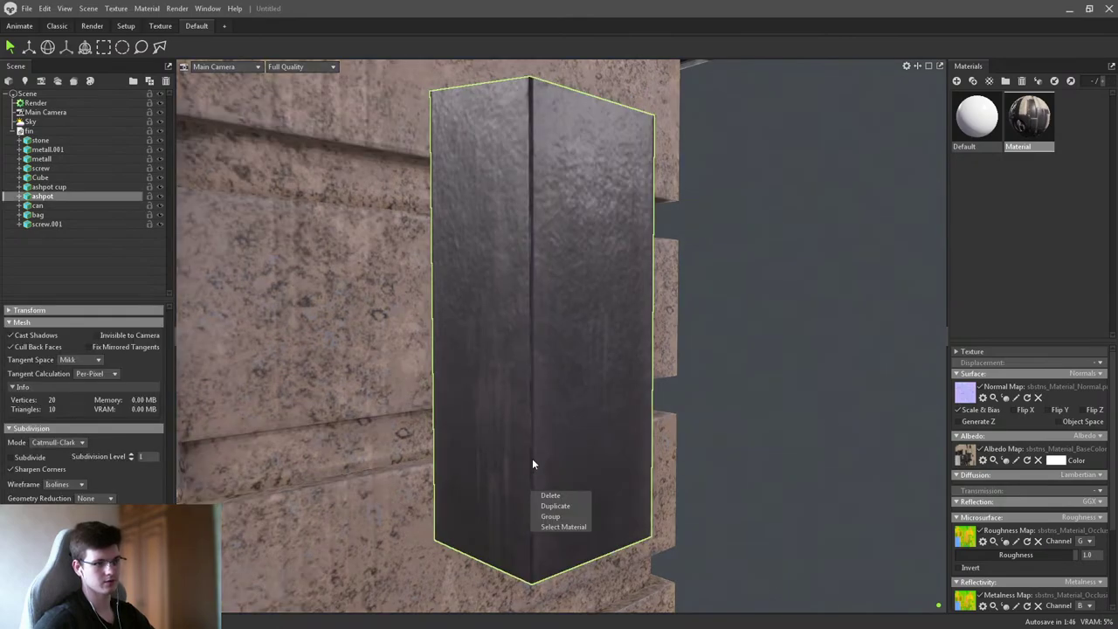
{"action": "left_click", "coordinate": [681, 302]}
{"action": "mouse_move", "coordinate": [681, 302]}
{"action": "left_mouse_down"}
{"action": "mouse_move", "coordinate": [589, 291]}
{"action": "mouse_move", "coordinate": [690, 297]}
{"action": "left_mouse_up"}
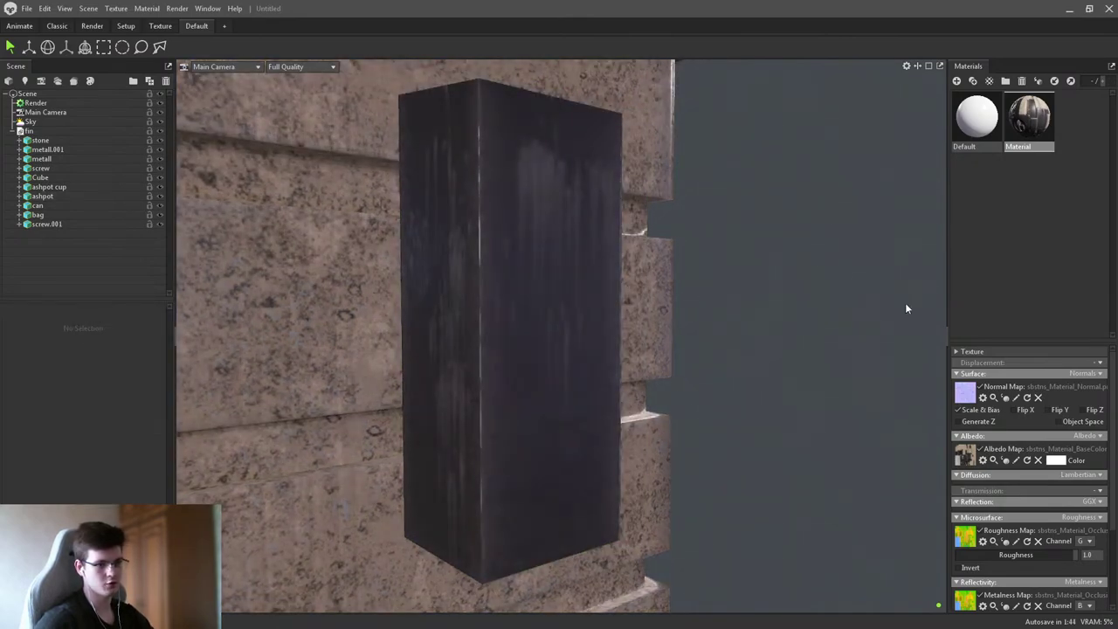
{"action": "left_click", "coordinate": [1004, 463]}
{"action": "left_click_drag", "start_coordinate": [614, 304], "coordinate": [623, 305]}
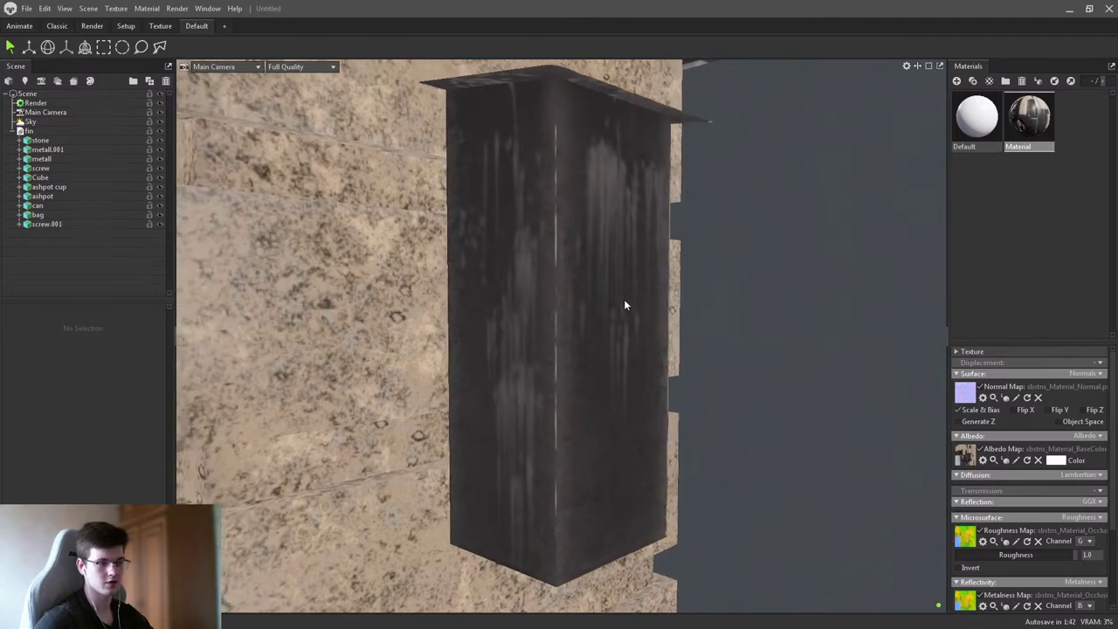
- Disable the albedo map and toggle the normal map off and on to compare the side ashtray's edge shading
{"action": "left_click", "coordinate": [980, 449]}
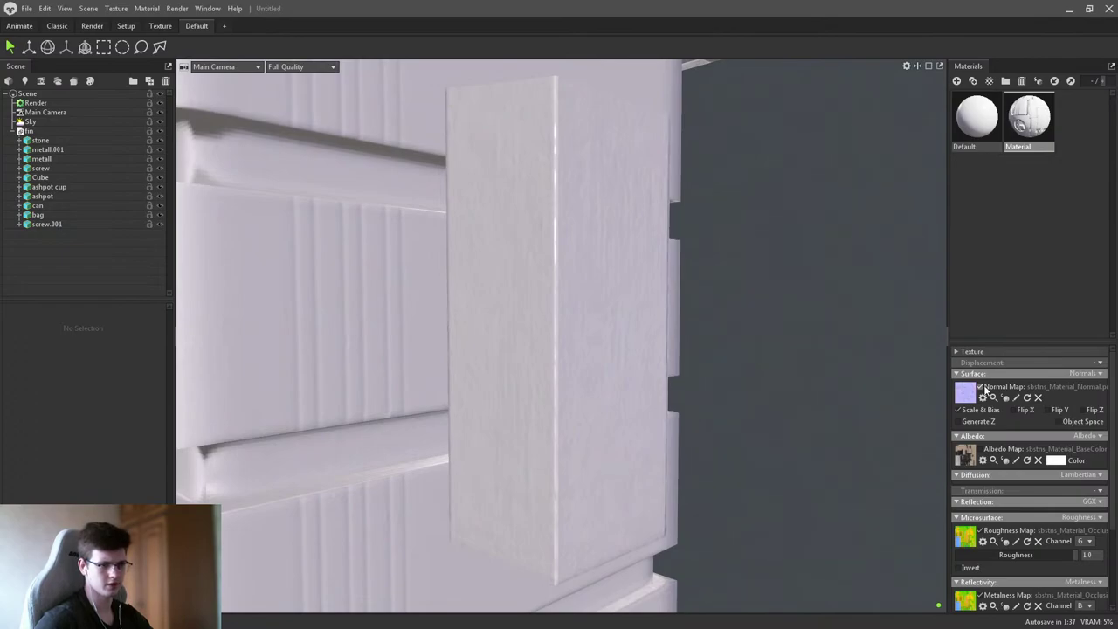
{"action": "left_click", "coordinate": [980, 387]}
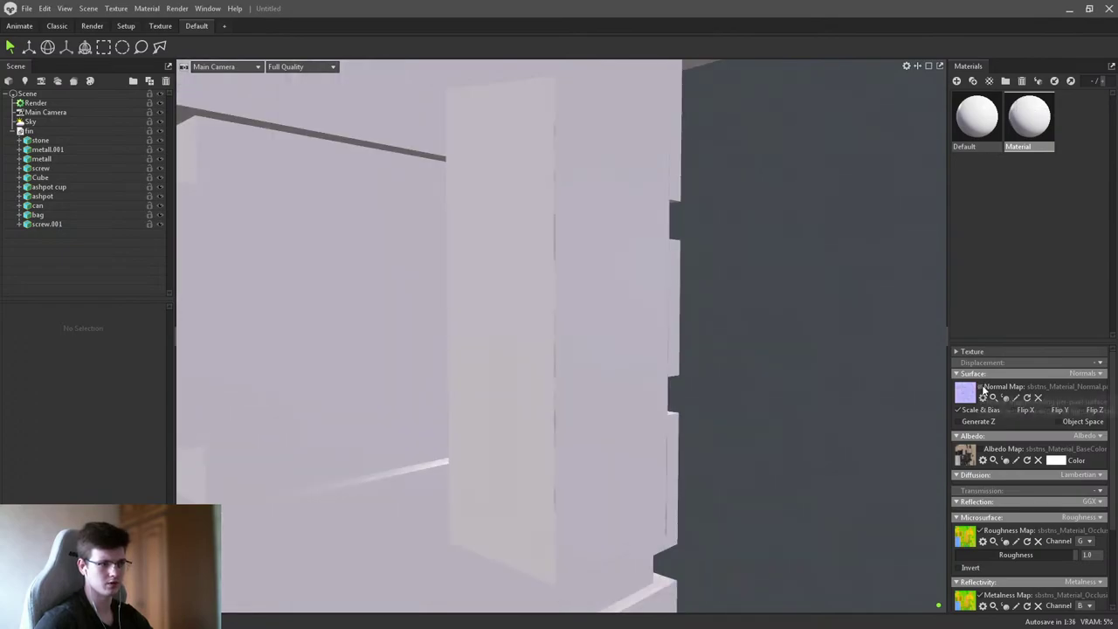
{"action": "scroll", "coordinate": [758, 298], "scroll_direction": "down", "scroll_amount": 5}
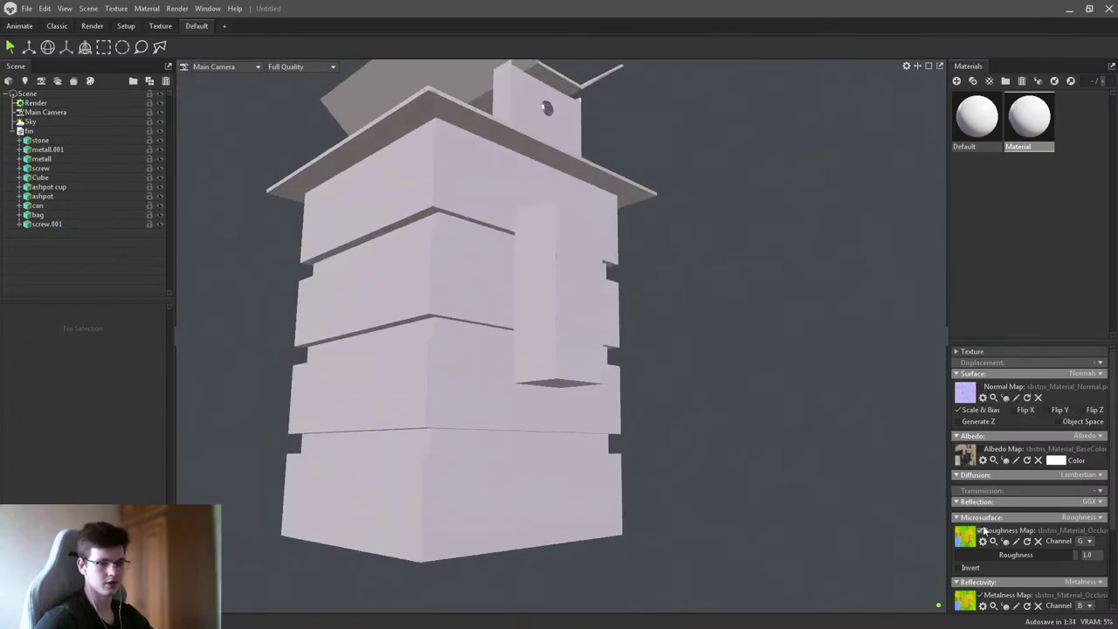
{"action": "scroll", "coordinate": [625, 303], "scroll_direction": "up", "scroll_amount": 5}
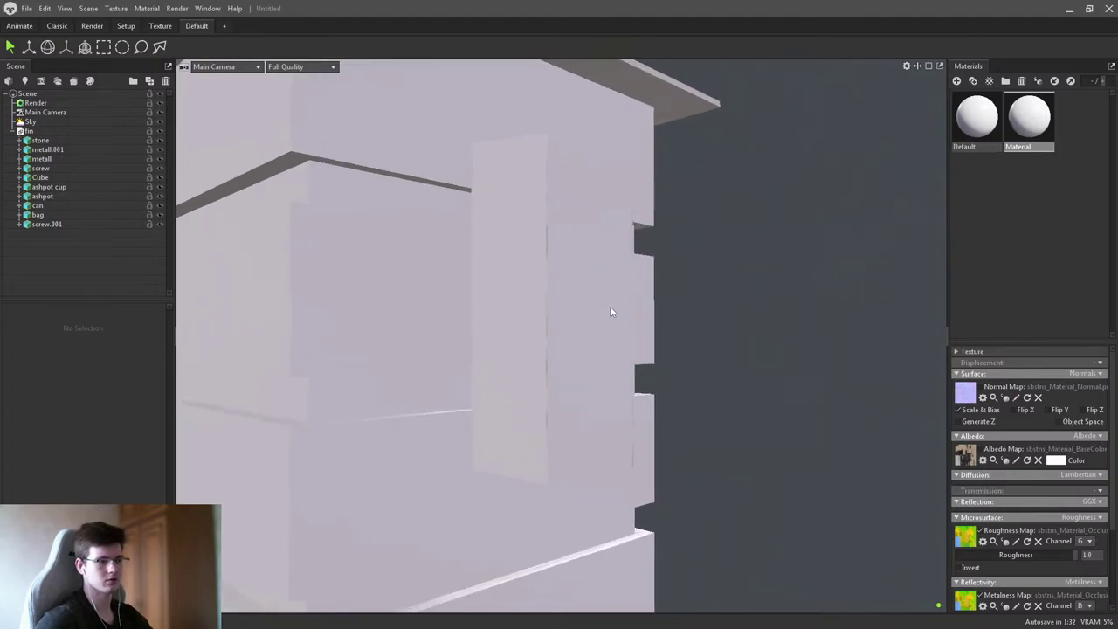
{"action": "scroll", "coordinate": [609, 305], "scroll_direction": "up", "scroll_amount": 3}
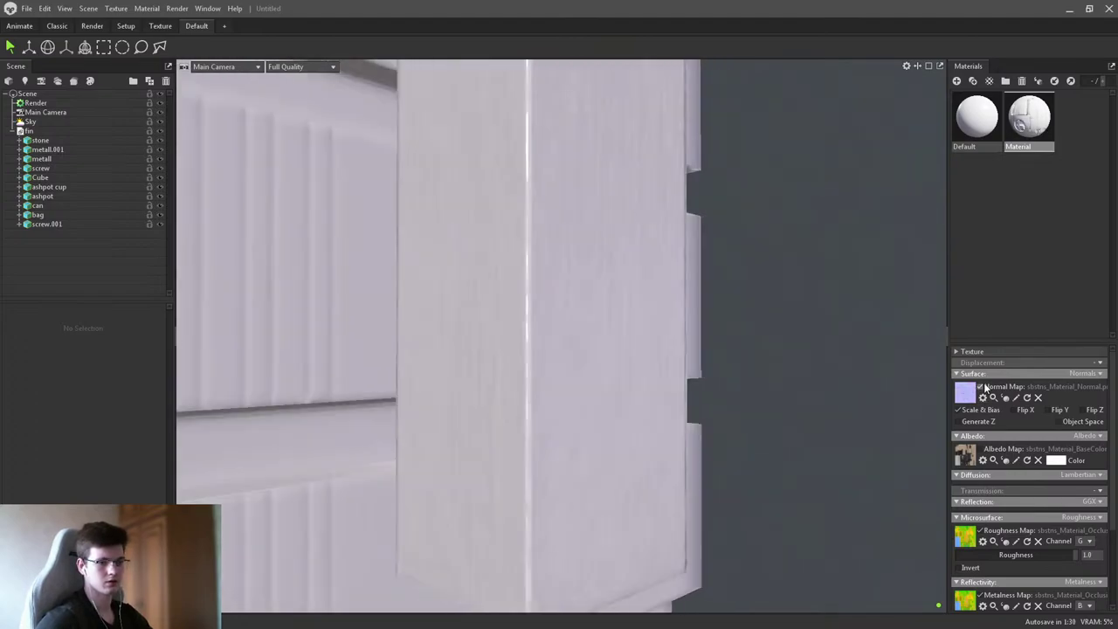
- Re-enable the albedo map and examine the side ashtray's vertical edge and underside corner in the shaded and albedo-only views
{"action": "scroll", "coordinate": [758, 312], "scroll_direction": "down", "scroll_amount": 1}
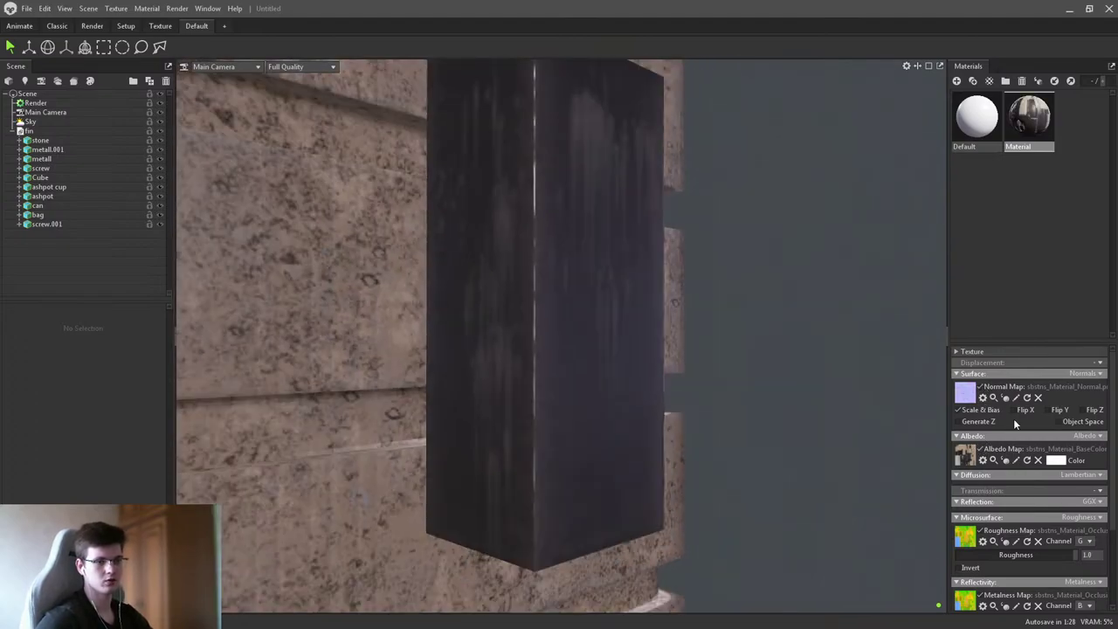
{"action": "left_click", "coordinate": [1004, 460]}
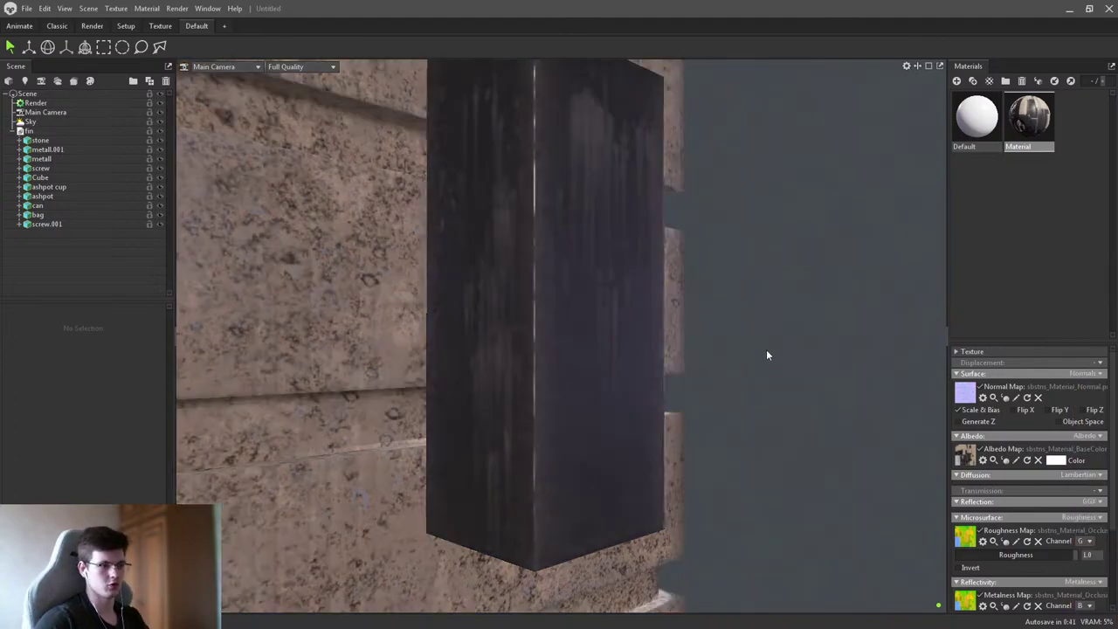
{"action": "left_click_drag", "start_coordinate": [766, 355], "coordinate": [685, 338]}
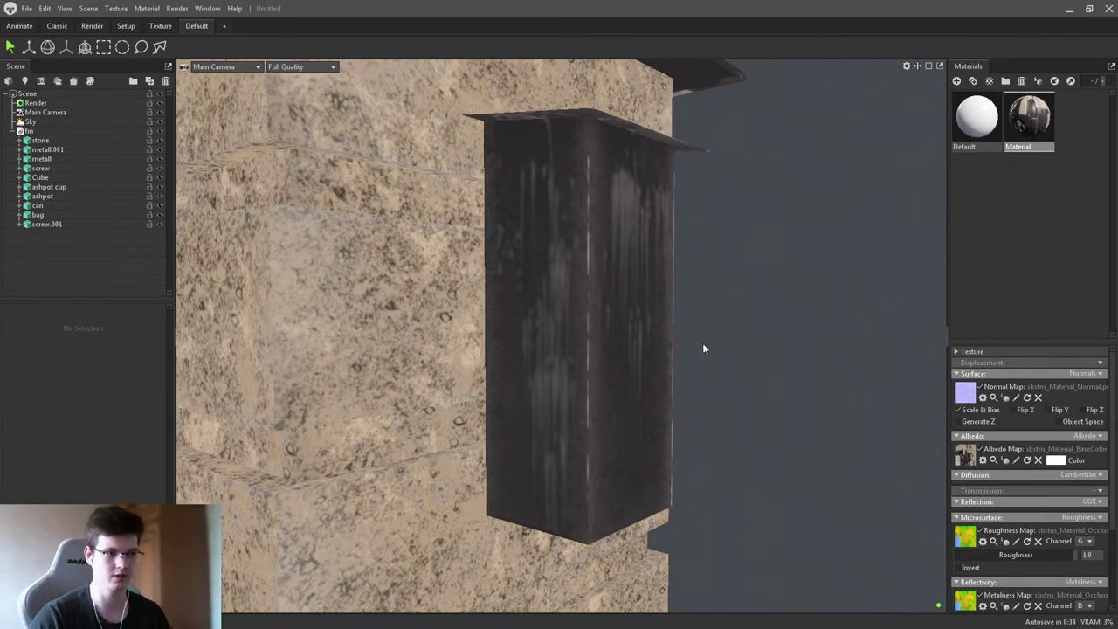
{"action": "left_click_drag", "start_coordinate": [704, 349], "coordinate": [563, 290]}
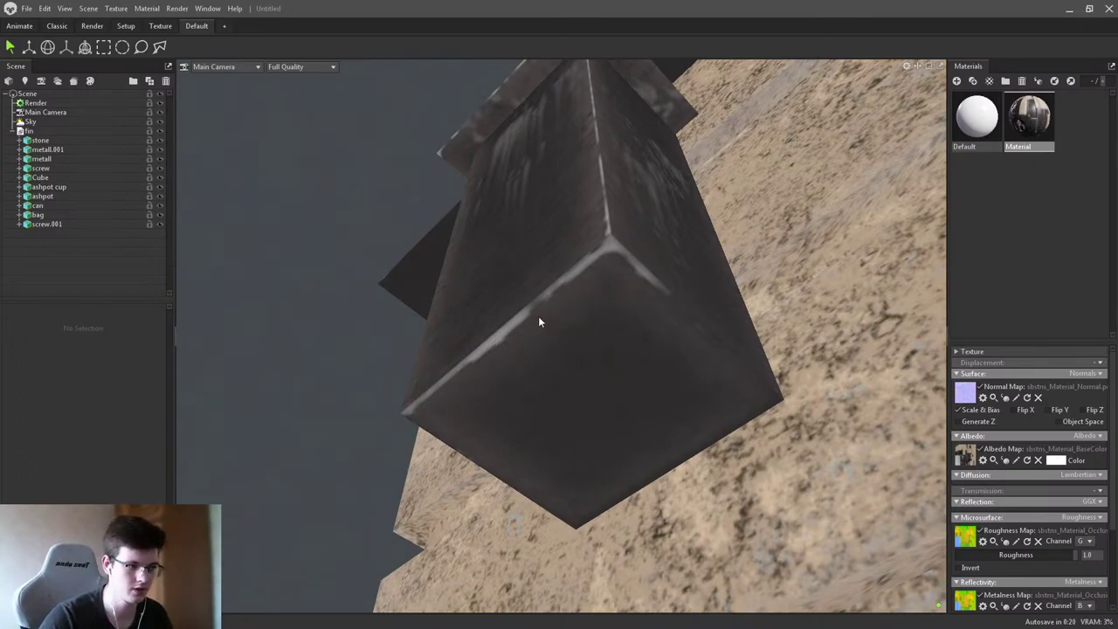
{"action": "left_click_drag", "start_coordinate": [595, 302], "coordinate": [591, 302]}
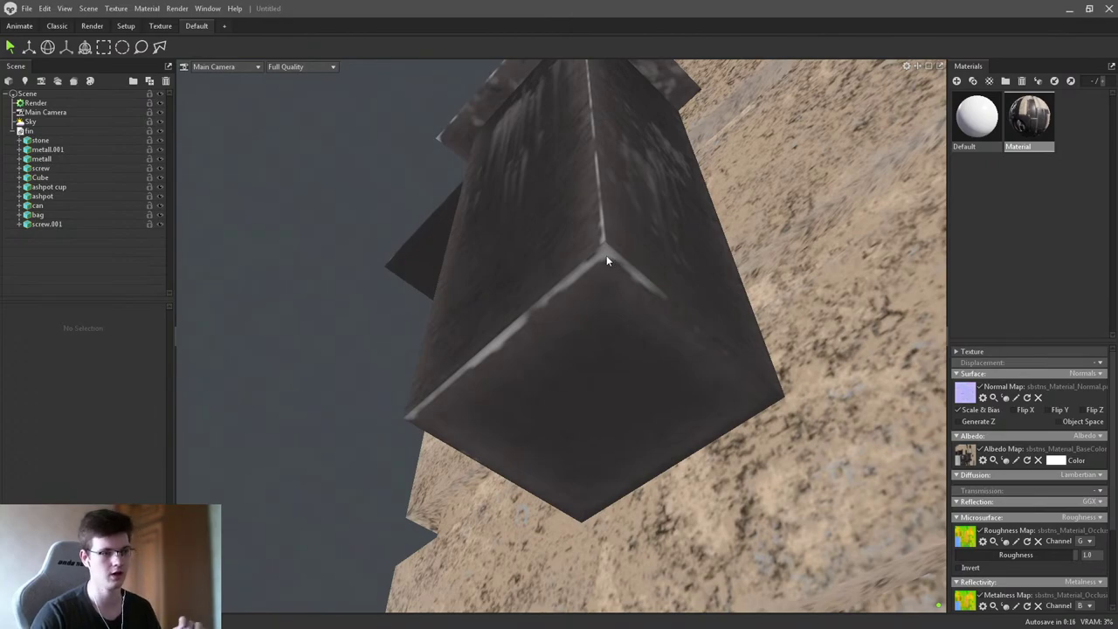
- Compare the ashtray's worn edges with the rest of the bin in the albedo-only view, and return to full shading
{"action": "left_click_drag", "start_coordinate": [606, 254], "coordinate": [592, 321]}
{"action": "scroll", "coordinate": [592, 332], "scroll_direction": "up", "scroll_amount": 3}
{"action": "scroll", "coordinate": [568, 336], "scroll_direction": "down", "scroll_amount": 3}
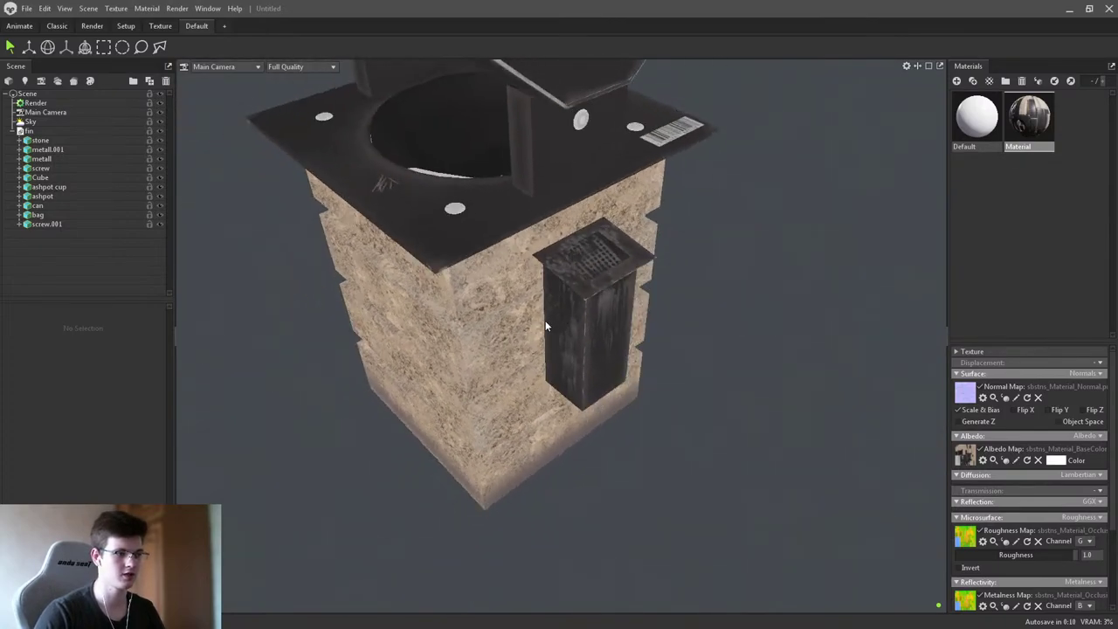
{"action": "scroll", "coordinate": [551, 332], "scroll_direction": "up", "scroll_amount": 3}
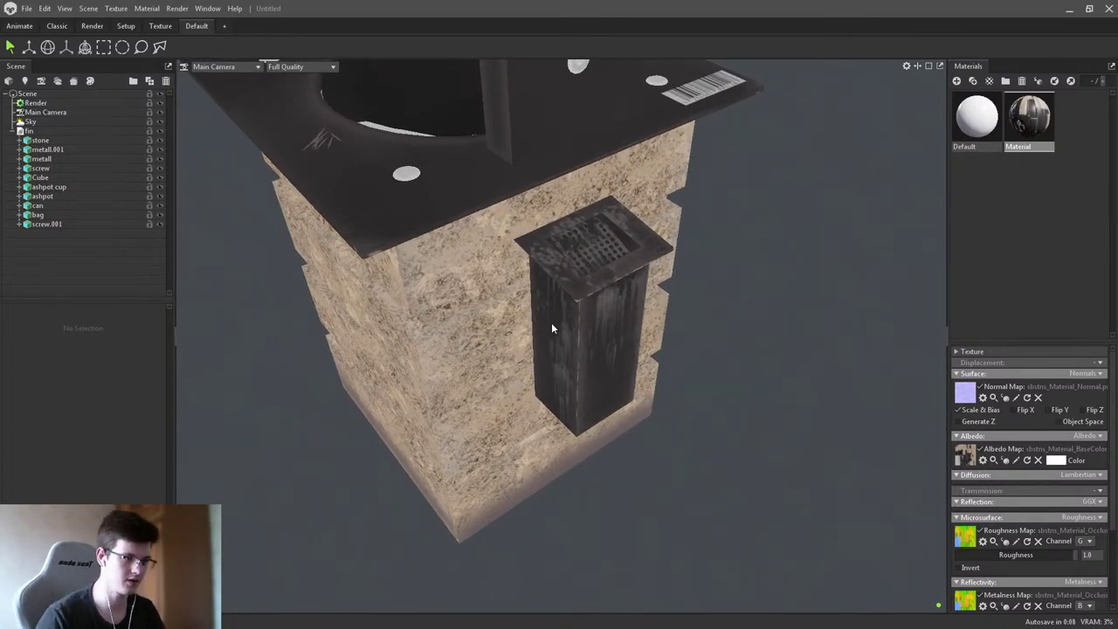
{"action": "left_click_drag", "start_coordinate": [552, 329], "coordinate": [717, 303]}
{"action": "scroll", "coordinate": [607, 314], "scroll_direction": "down", "scroll_amount": 3}
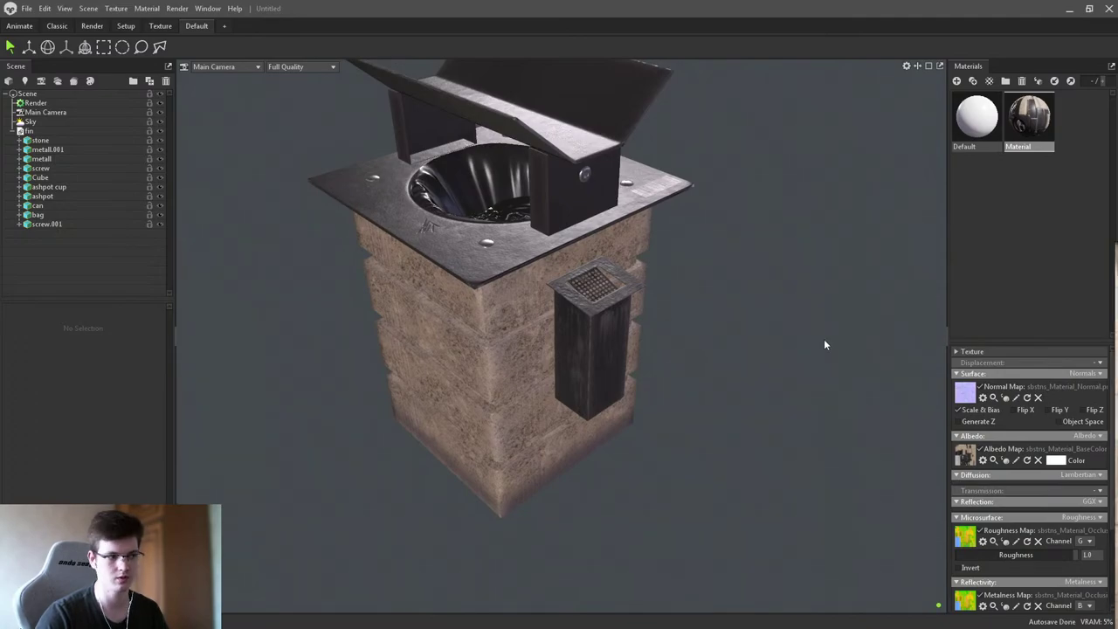
- Compare the stone body's corner, grooves and vertical streaks with the reference photo of the real bin
{"action": "left_click_drag", "start_coordinate": [824, 339], "coordinate": [583, 305]}
{"action": "scroll", "coordinate": [600, 364], "scroll_direction": "up", "scroll_amount": 8}
{"action": "left_click_drag", "start_coordinate": [547, 376], "coordinate": [661, 262]}
{"action": "left_click_drag", "start_coordinate": [813, 253], "coordinate": [786, 227]}
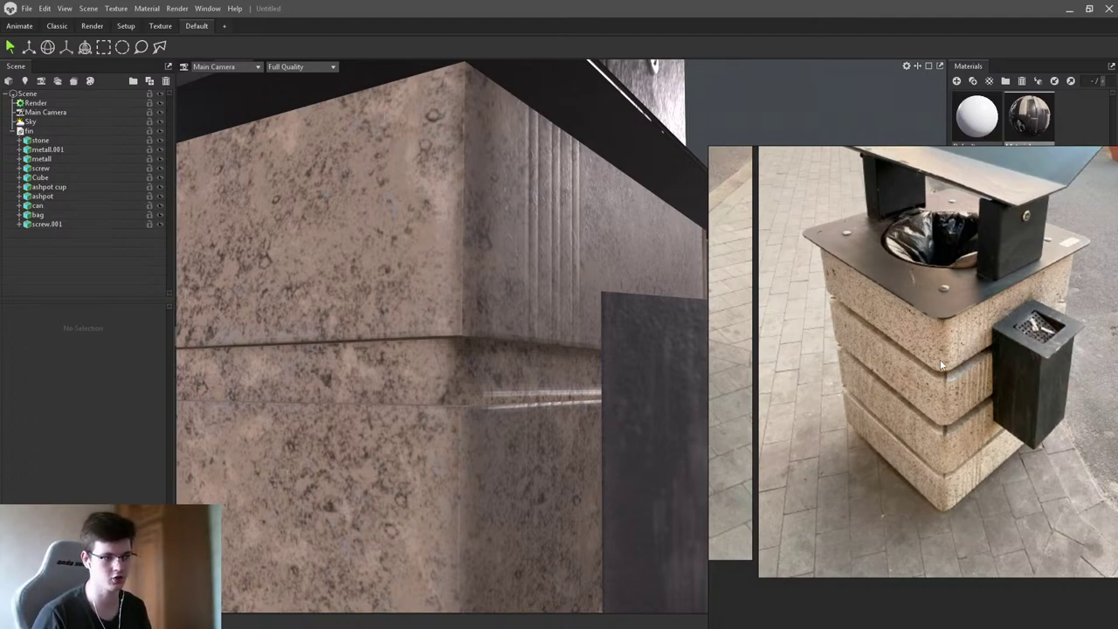
{"action": "scroll", "coordinate": [628, 286], "scroll_direction": "down", "scroll_amount": 5}
{"action": "left_click_drag", "start_coordinate": [627, 286], "coordinate": [749, 268]}
{"action": "scroll", "coordinate": [643, 259], "scroll_direction": "down", "scroll_amount": 3}
{"action": "scroll", "coordinate": [666, 274], "scroll_direction": "up", "scroll_amount": 3}
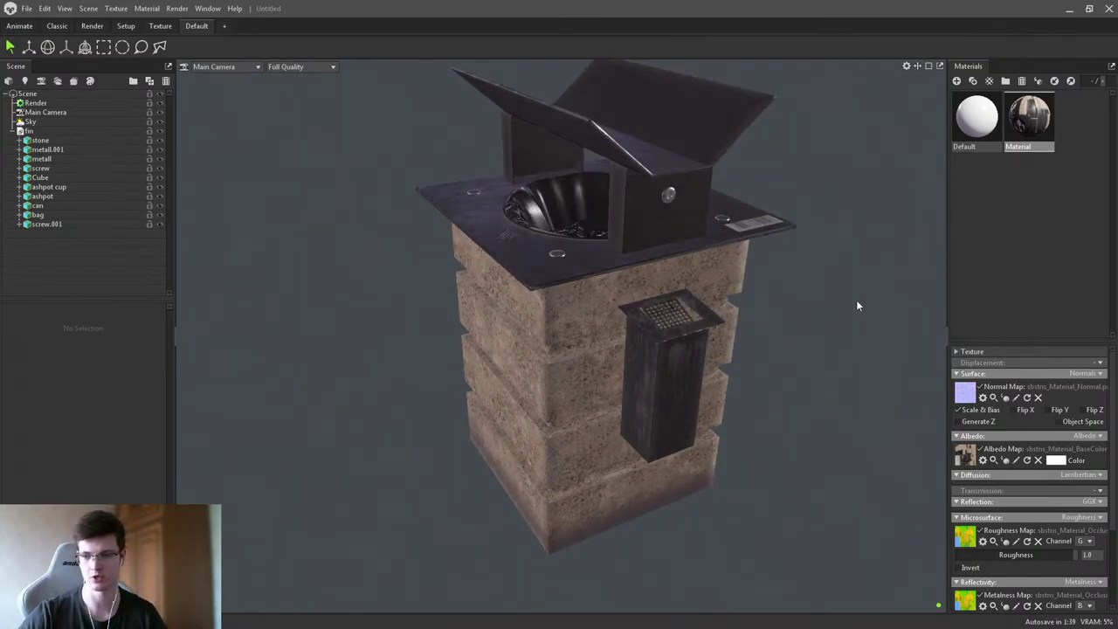
- Select the stone mesh and examine its grooves and corner up close in the shaded and albedo-only views
{"action": "scroll", "coordinate": [809, 278], "scroll_direction": "up", "scroll_amount": 3}
{"action": "left_click_drag", "start_coordinate": [809, 277], "coordinate": [792, 300]}
{"action": "left_click", "coordinate": [720, 259]}
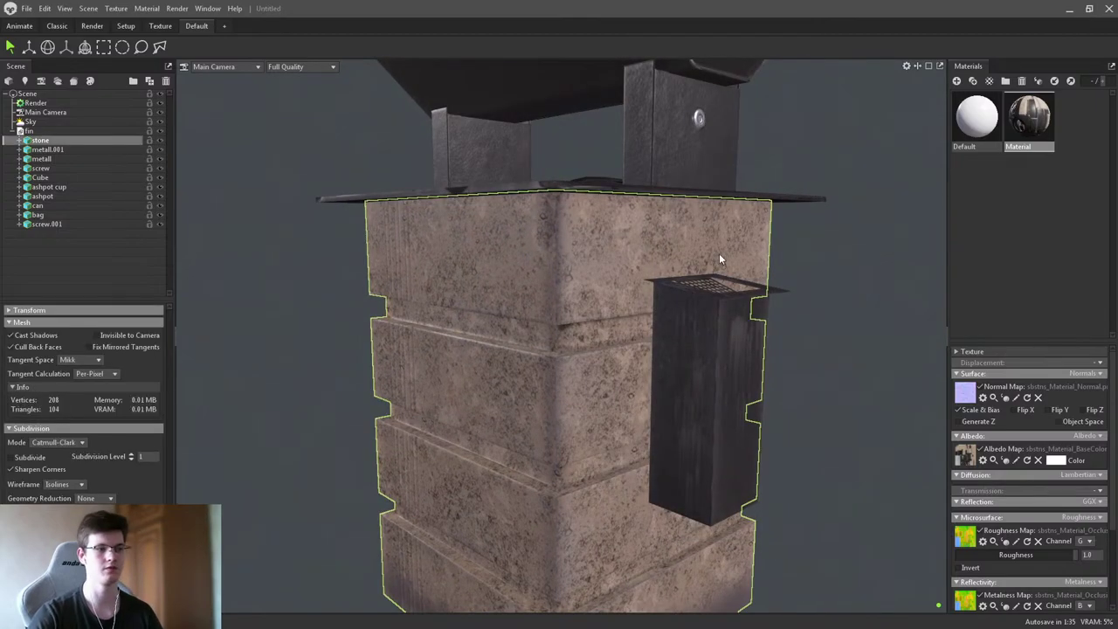
{"action": "left_click_drag", "start_coordinate": [720, 253], "coordinate": [530, 246]}
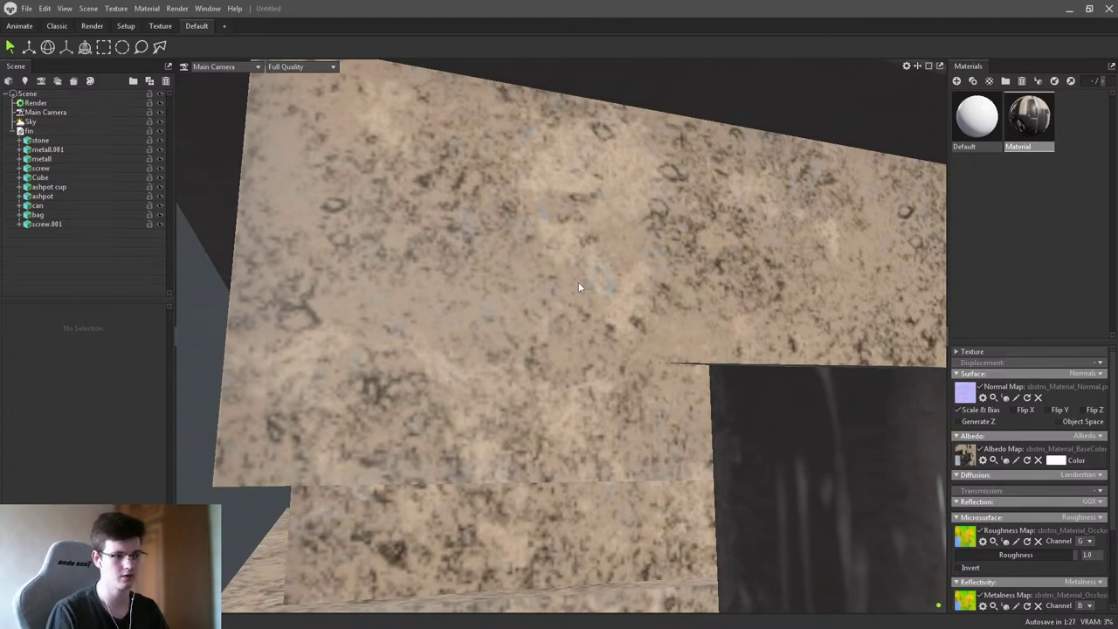
{"action": "left_click_drag", "start_coordinate": [578, 287], "coordinate": [467, 387]}
{"action": "right_click", "coordinate": [466, 389]}
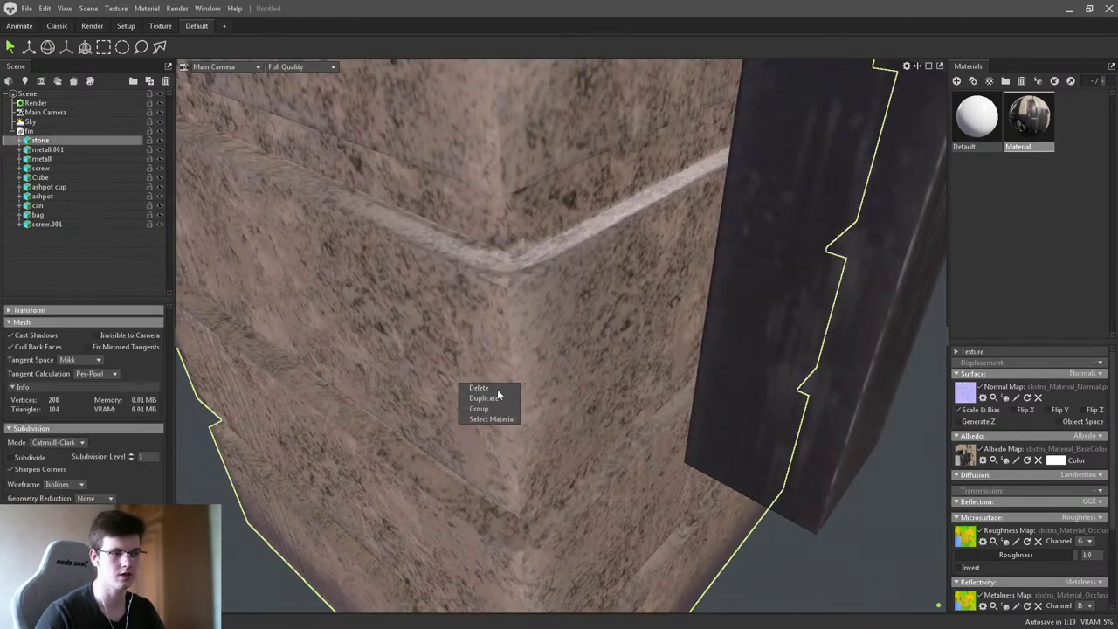
{"action": "left_click", "coordinate": [497, 389]}
- Study the stone's rounded corners, dark groove gaps and speckles in the reference photos of both bins
{"action": "scroll", "coordinate": [825, 396], "scroll_direction": "up", "scroll_amount": 5}
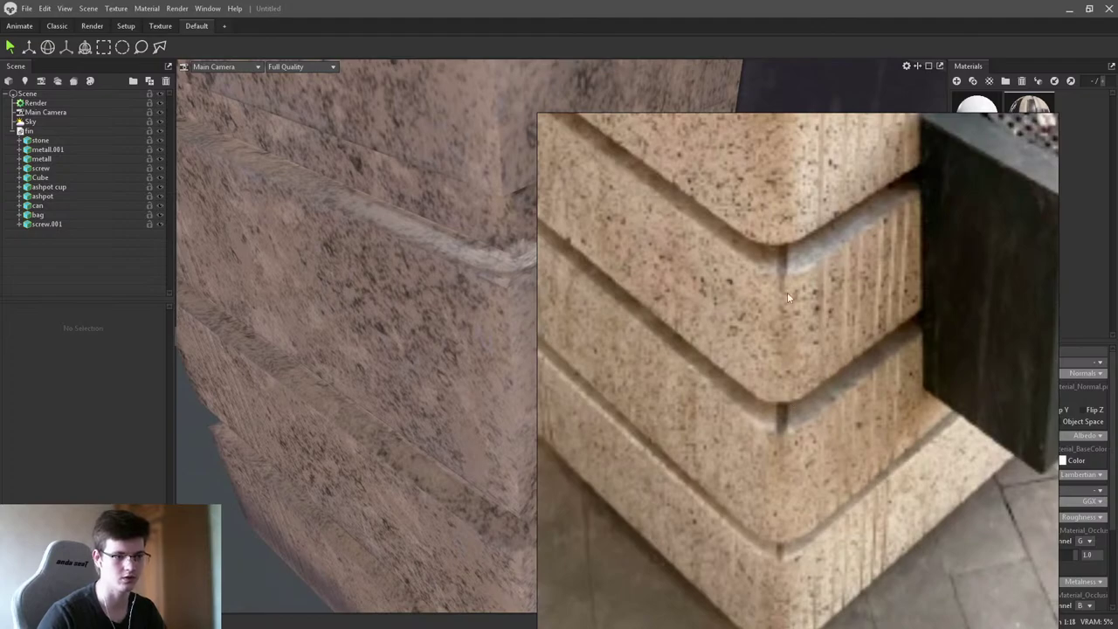
{"action": "scroll", "coordinate": [865, 367], "scroll_direction": "down", "scroll_amount": 5}
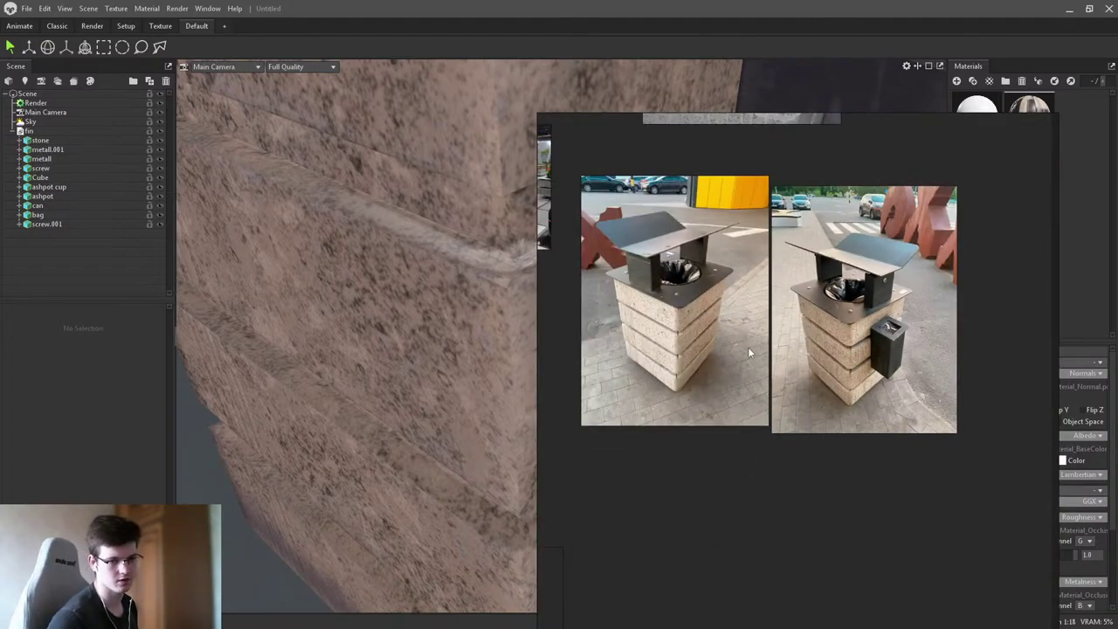
{"action": "scroll", "coordinate": [682, 339], "scroll_direction": "up", "scroll_amount": 5}
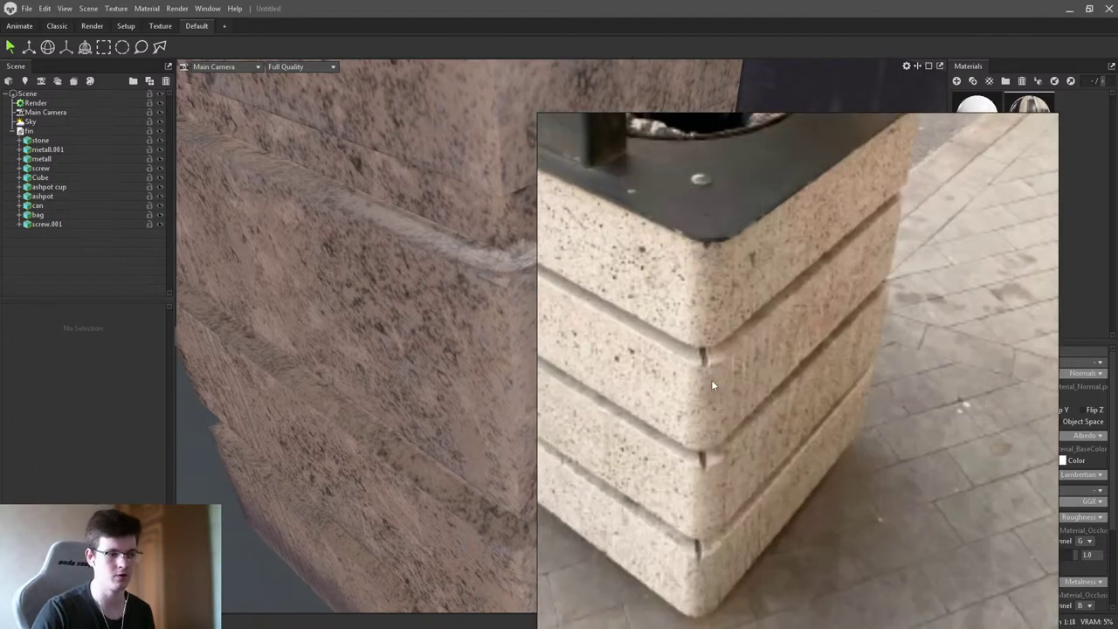
{"action": "scroll", "coordinate": [760, 358], "scroll_direction": "down", "scroll_amount": 5}
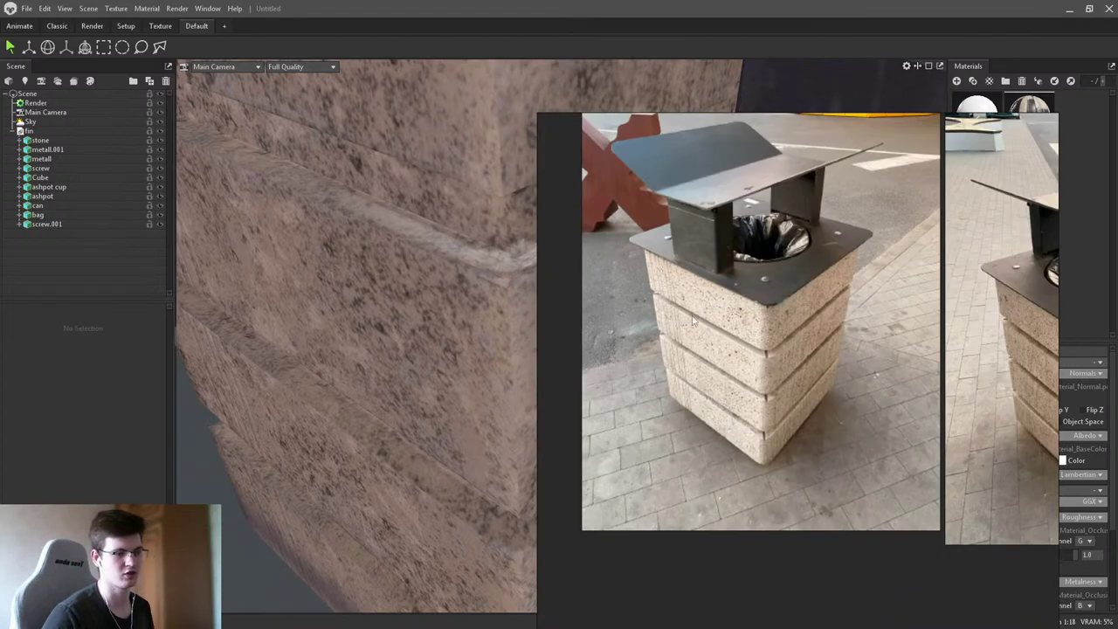
{"action": "scroll", "coordinate": [669, 289], "scroll_direction": "up", "scroll_amount": 5}
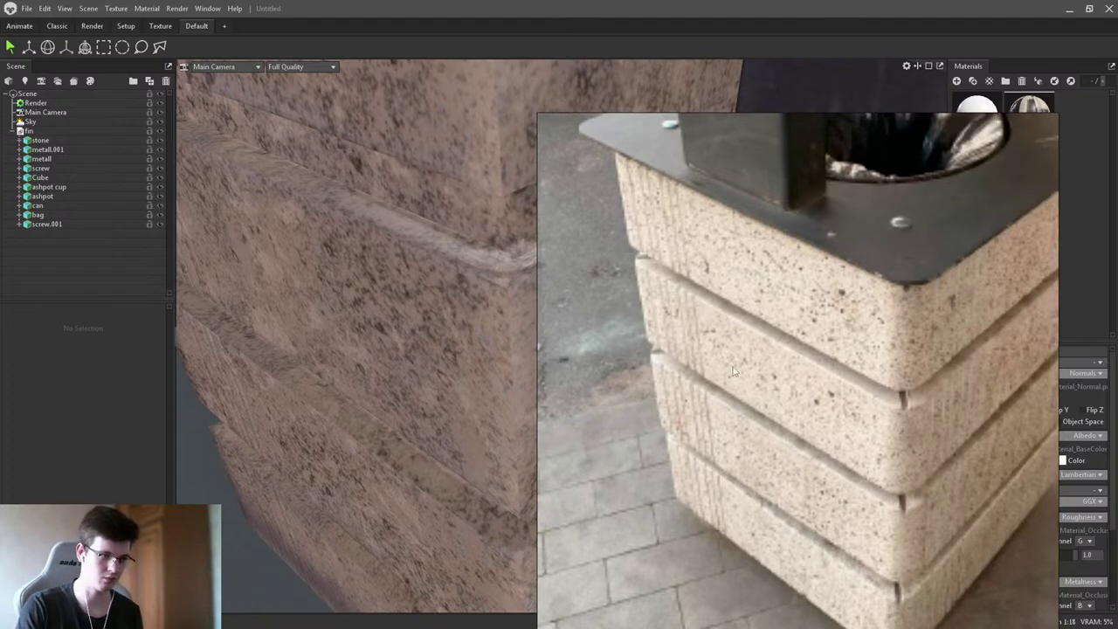
{"action": "scroll", "coordinate": [883, 418], "scroll_direction": "up", "scroll_amount": 5}
{"action": "scroll", "coordinate": [916, 474], "scroll_direction": "down", "scroll_amount": 2}
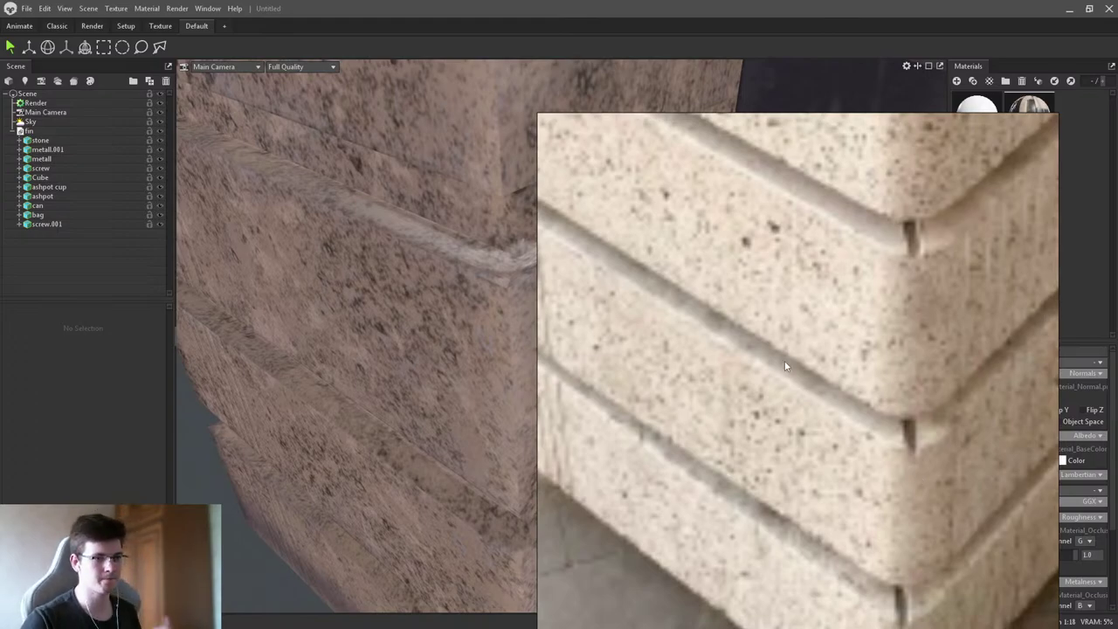
{"action": "key", "text": "Escape"}
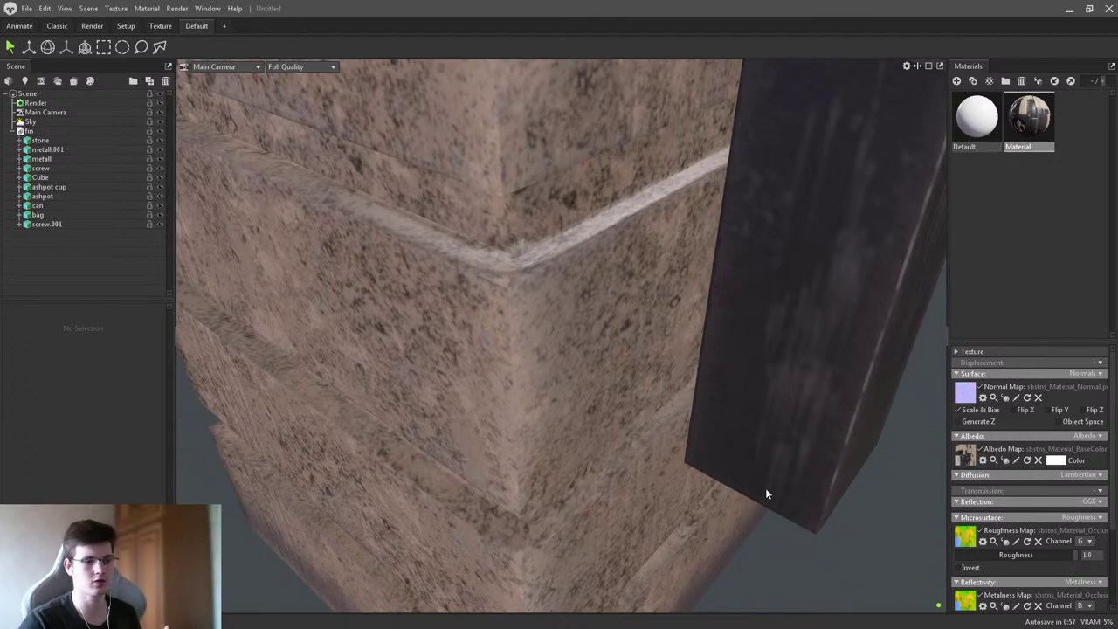
- Examine the scratched lettering on the top plate beside the bag opening from several angles
{"action": "scroll", "coordinate": [766, 494], "scroll_direction": "down", "scroll_amount": 5}
{"action": "left_click_drag", "start_coordinate": [759, 506], "coordinate": [677, 312]}
{"action": "scroll", "coordinate": [629, 376], "scroll_direction": "up", "scroll_amount": 5}
{"action": "left_click_drag", "start_coordinate": [593, 438], "coordinate": [500, 285]}
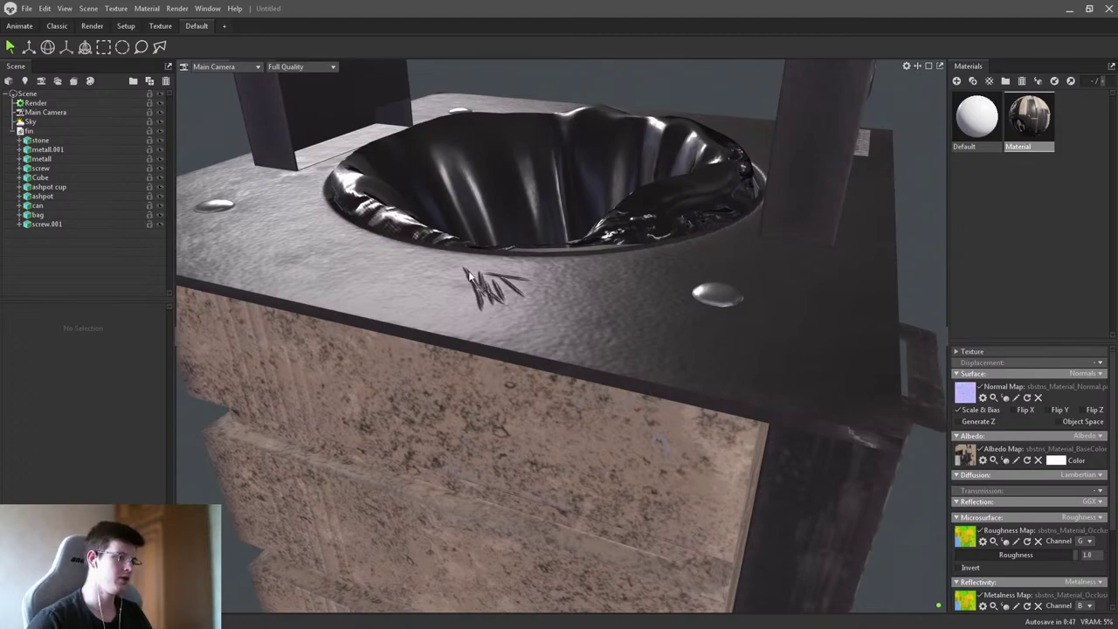
{"action": "left_click_drag", "start_coordinate": [486, 289], "coordinate": [515, 326]}
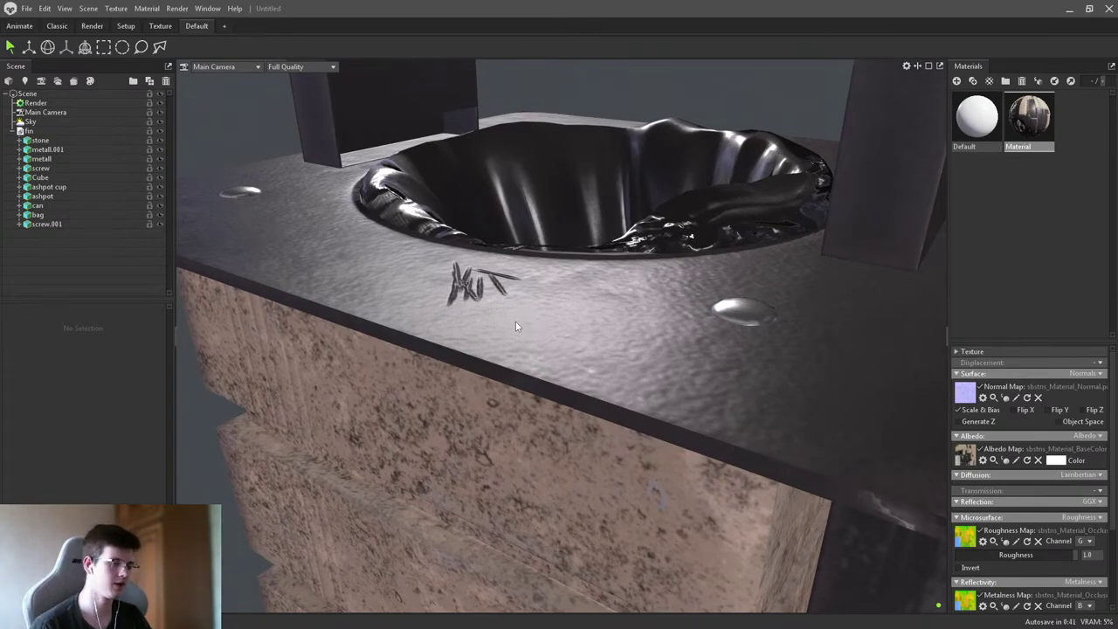
{"action": "left_click_drag", "start_coordinate": [516, 323], "coordinate": [861, 368]}
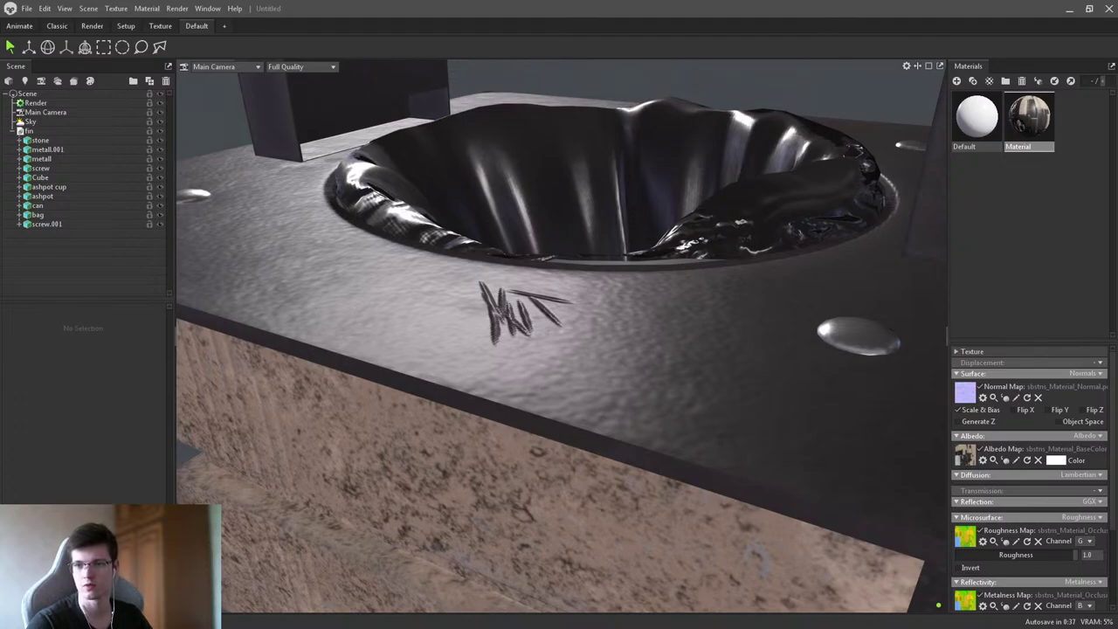
- Switch to the browser, dismiss the sign-in prompt to study the Freepik photo of scratched painted metal, and close the browser
{"action": "key", "text": "alt+Tab"}
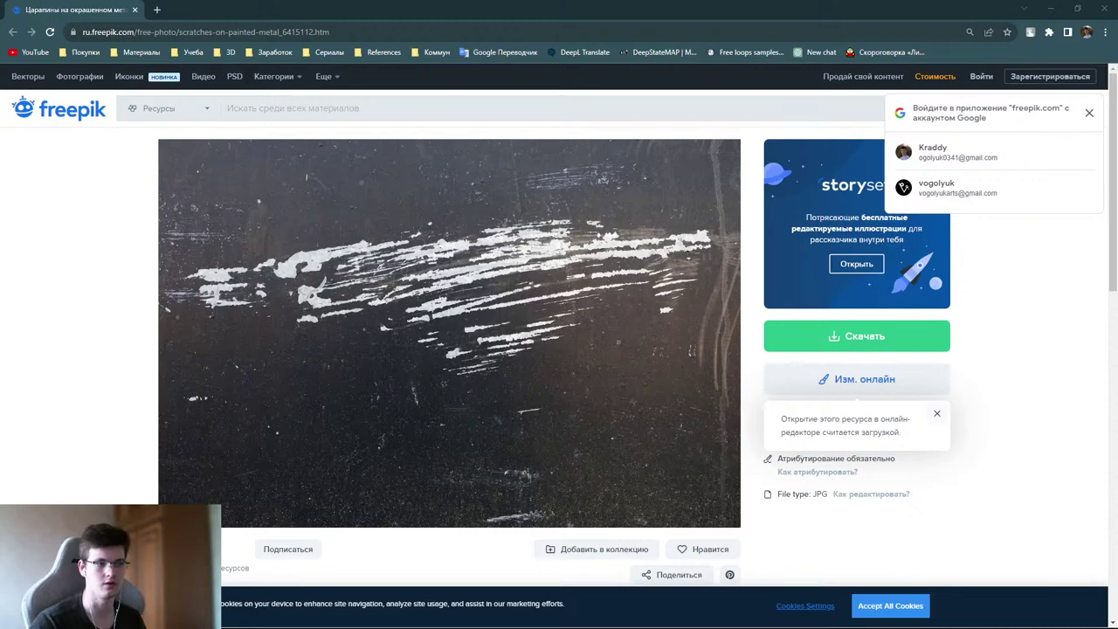
{"action": "left_click", "coordinate": [1089, 113]}
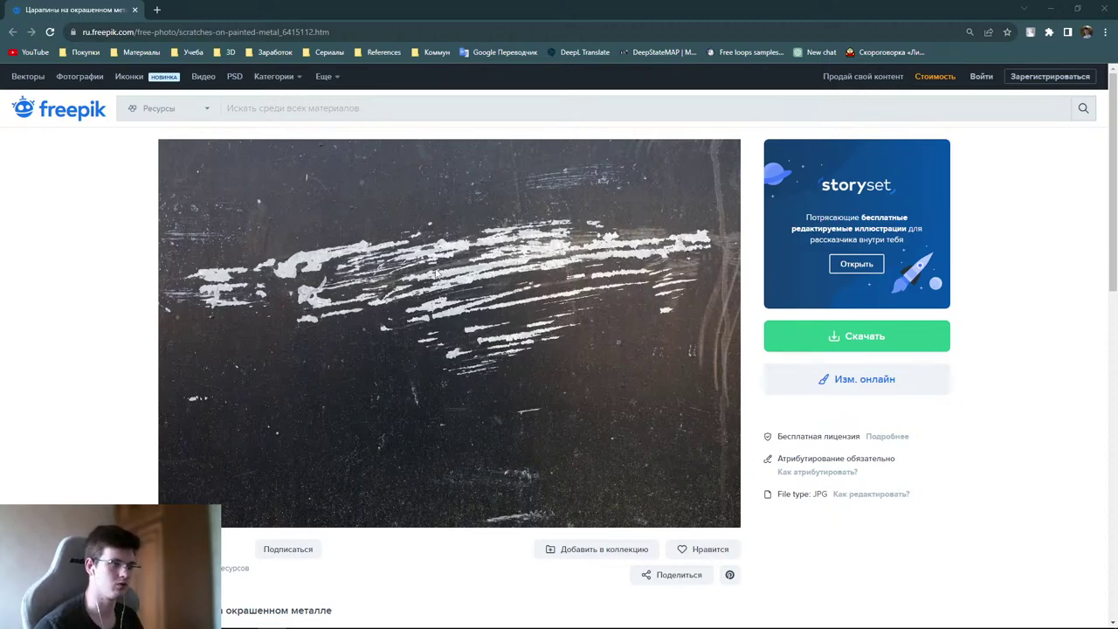
{"action": "left_click", "coordinate": [1105, 9]}
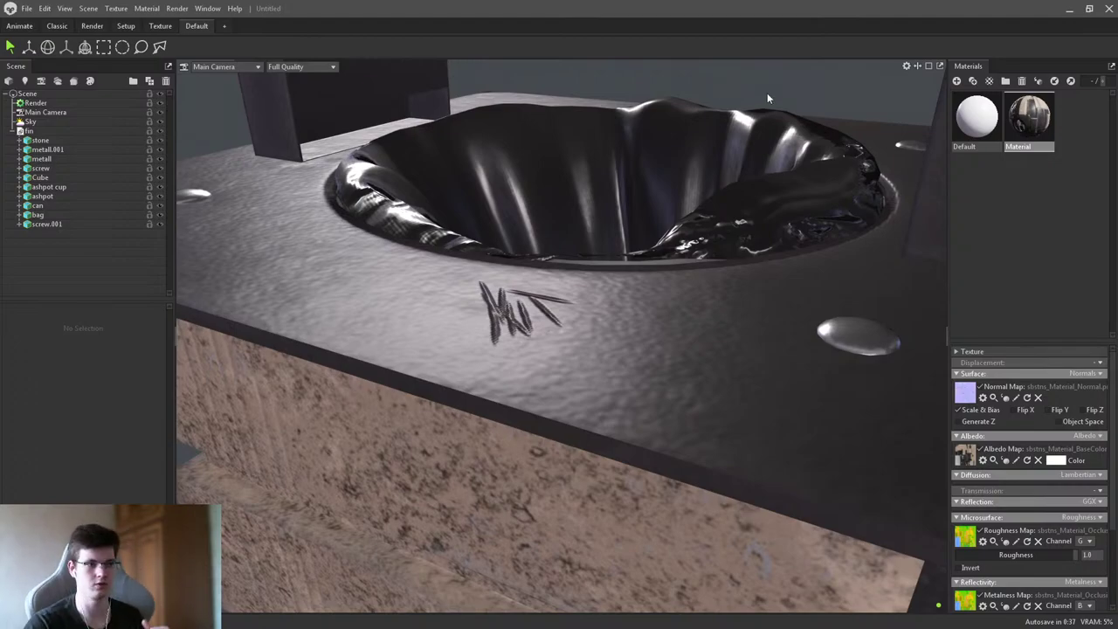
- Toggle the normal map off and on to compare the lid's bends and surface relief up close
{"action": "left_click_drag", "start_coordinate": [767, 93], "coordinate": [517, 340]}
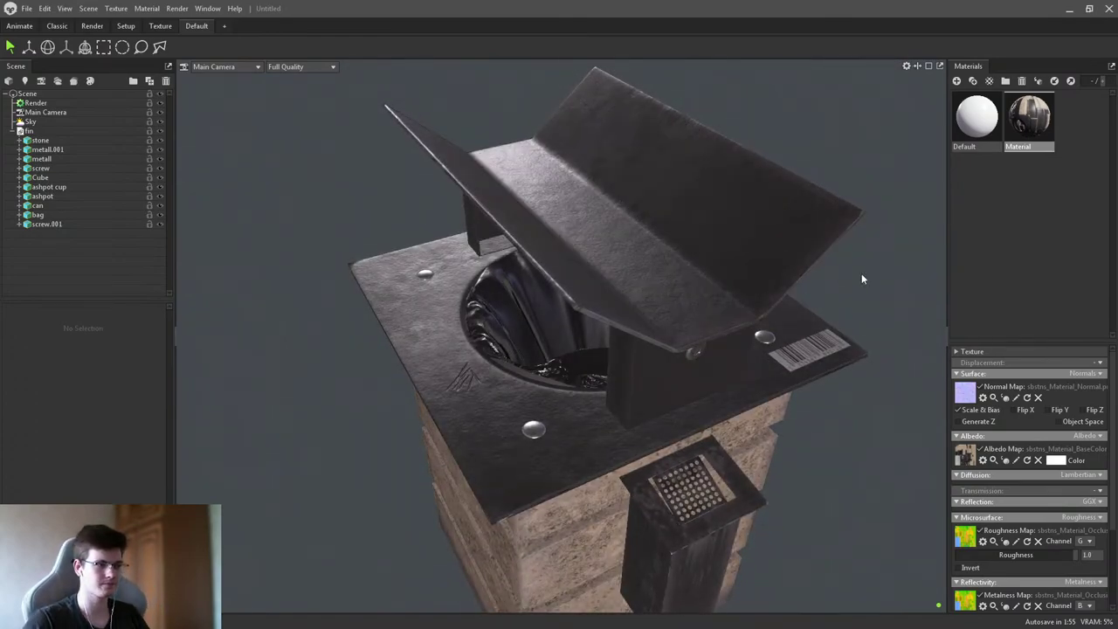
{"action": "left_click_drag", "start_coordinate": [861, 279], "coordinate": [656, 260]}
{"action": "scroll", "coordinate": [656, 259], "scroll_direction": "up", "scroll_amount": 5}
{"action": "left_click", "coordinate": [985, 387]}
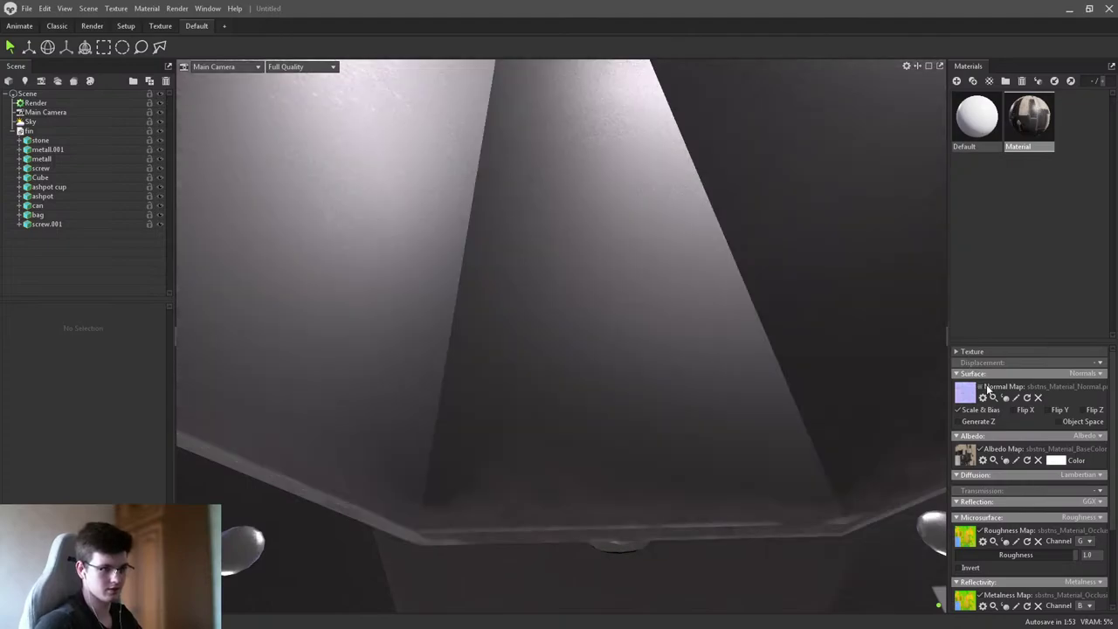
{"action": "left_click", "coordinate": [985, 387]}
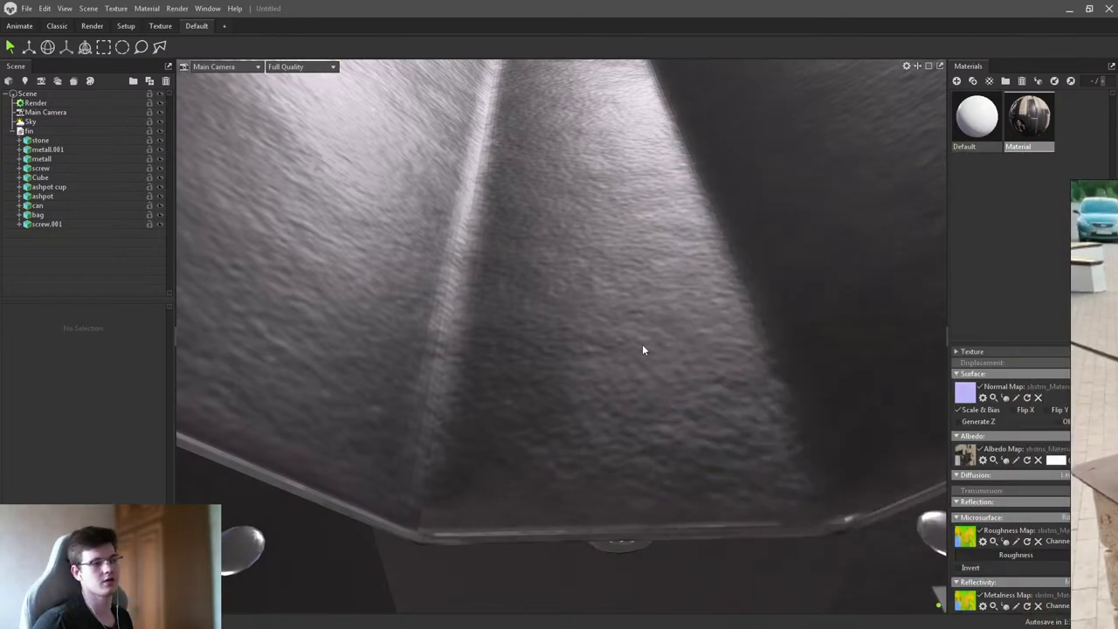
- Examine the lid's folded edges and bumpy metal surface from different distances and angles
{"action": "scroll", "coordinate": [631, 343], "scroll_direction": "down", "scroll_amount": 5}
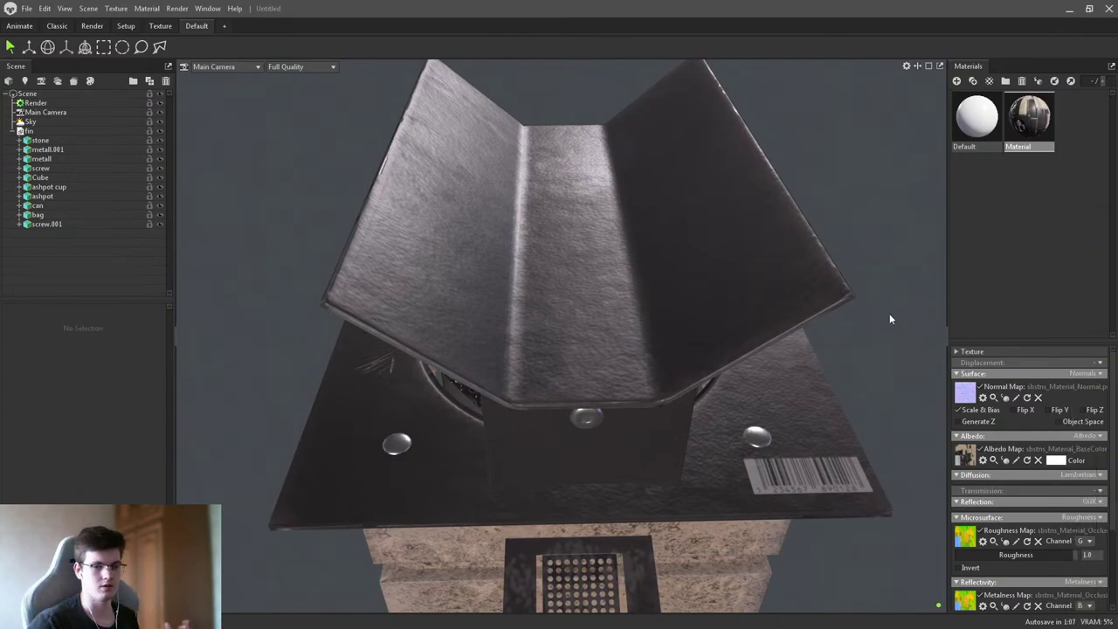
{"action": "scroll", "coordinate": [646, 297], "scroll_direction": "up", "scroll_amount": 5}
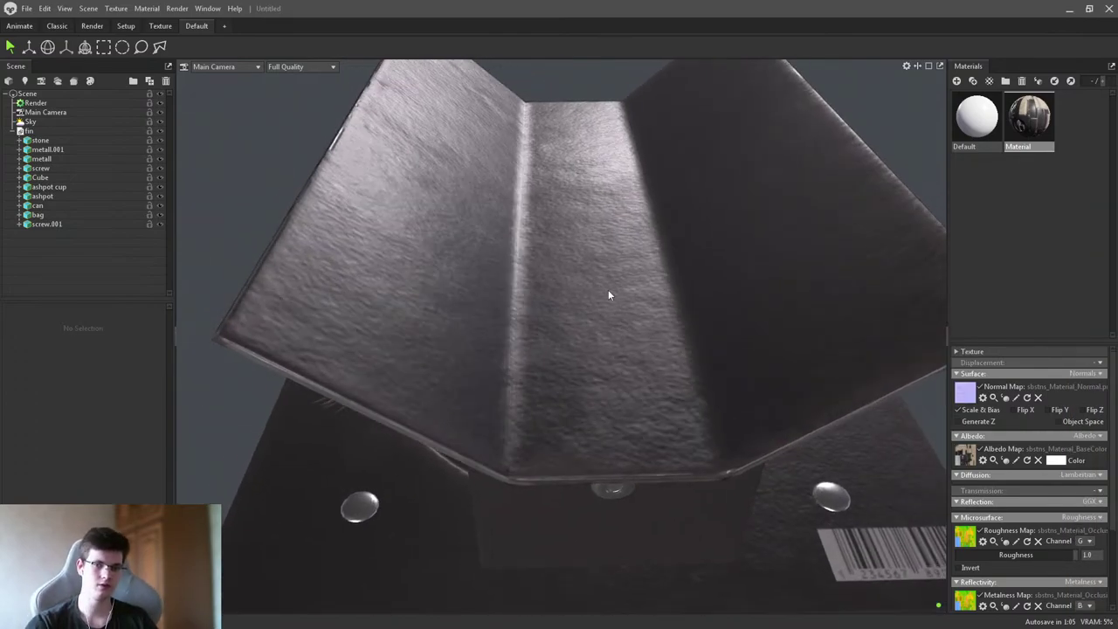
{"action": "left_click_drag", "start_coordinate": [609, 295], "coordinate": [608, 319]}
{"action": "left_click_drag", "start_coordinate": [569, 217], "coordinate": [656, 261]}
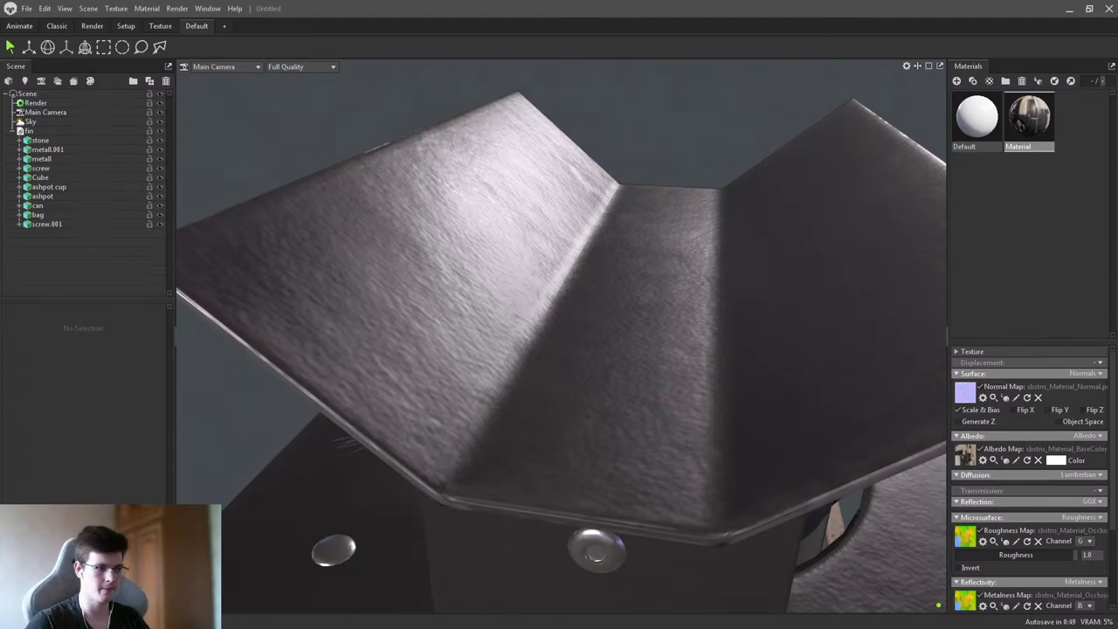
- Switch to Blender and clear everything out of the current file
{"action": "left_click", "coordinate": [1070, 8]}
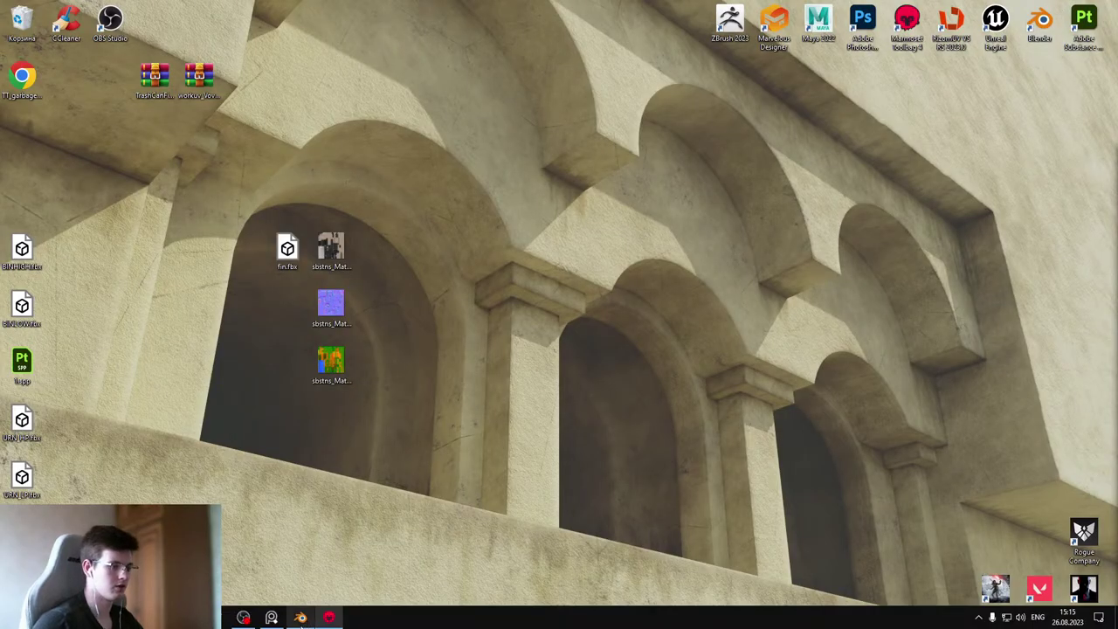
{"action": "left_click", "coordinate": [299, 618]}
{"action": "key", "text": "ctrl+s"}
{"action": "left_click", "coordinate": [767, 132]}
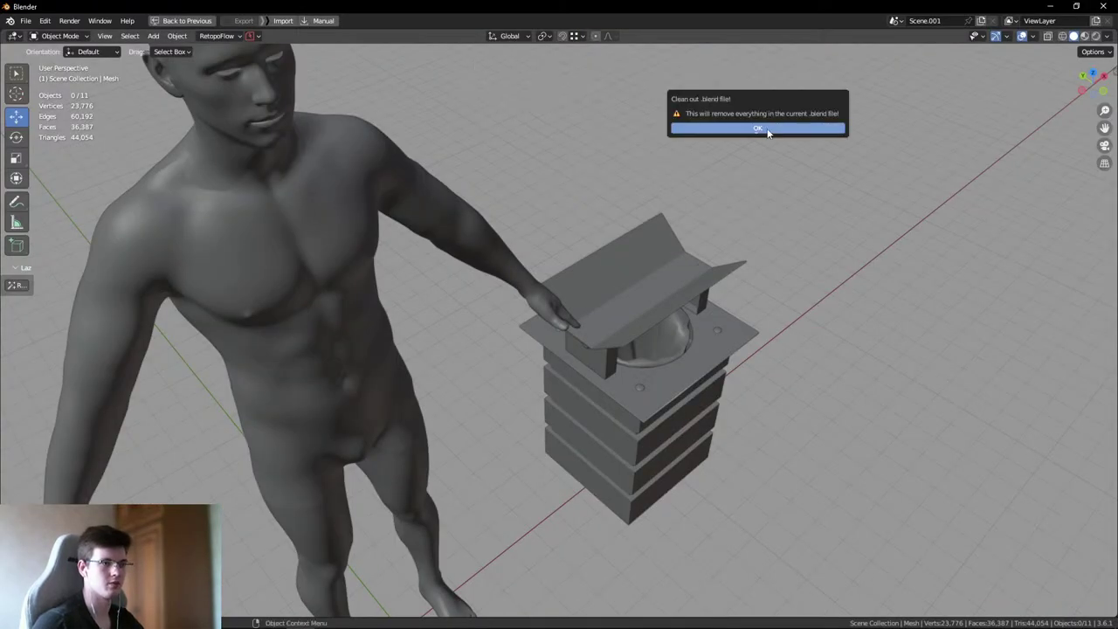
{"action": "left_click", "coordinate": [758, 128]}
- Import fin.fbx from the desktop into the emptied Blender scene
{"action": "double_click", "coordinate": [486, 7]}
{"action": "left_click", "coordinate": [288, 251]}
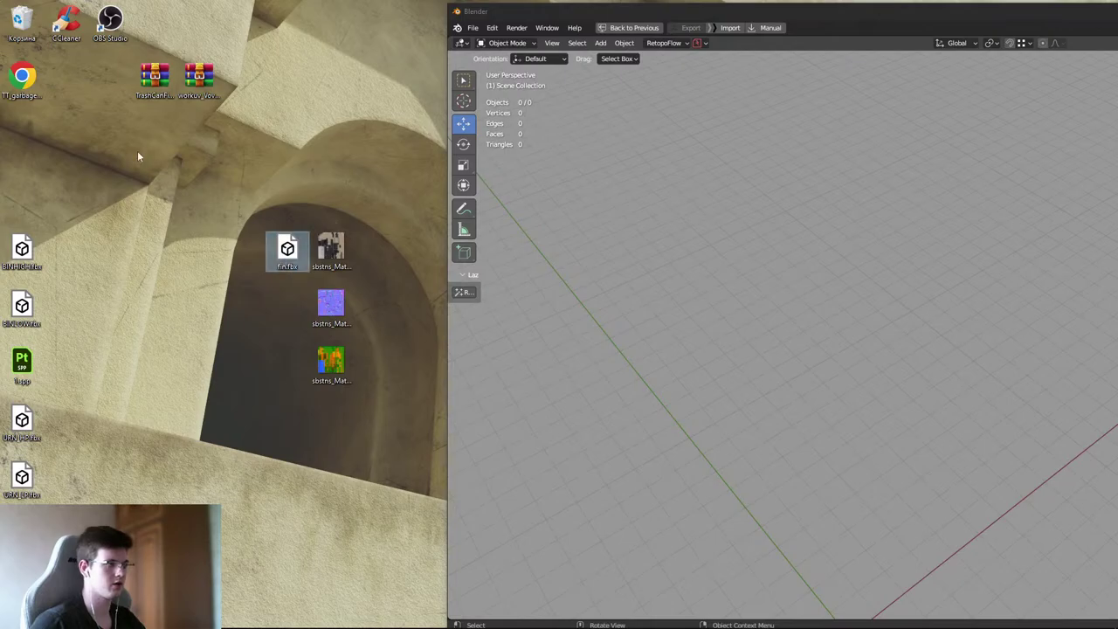
{"action": "left_click", "coordinate": [715, 216]}
{"action": "key", "text": "ctrl+v"}
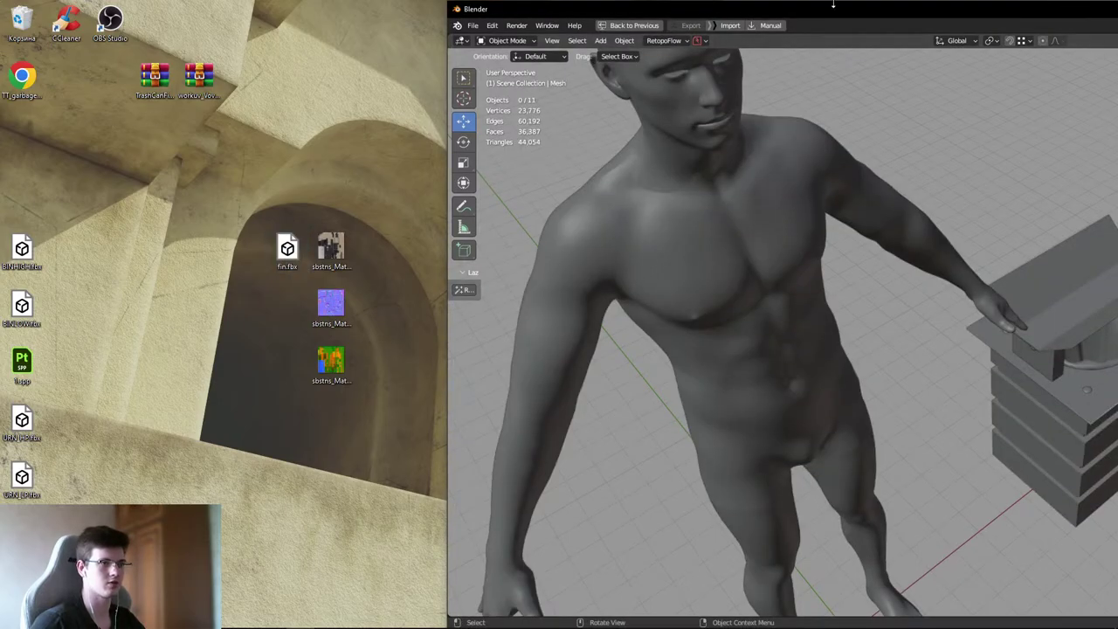
- Restore the full multi-editor layout in a maximized Blender window and switch to the Modeling workspace
{"action": "key", "text": "ctrl+alt+space"}
{"action": "double_click", "coordinate": [833, 9]}
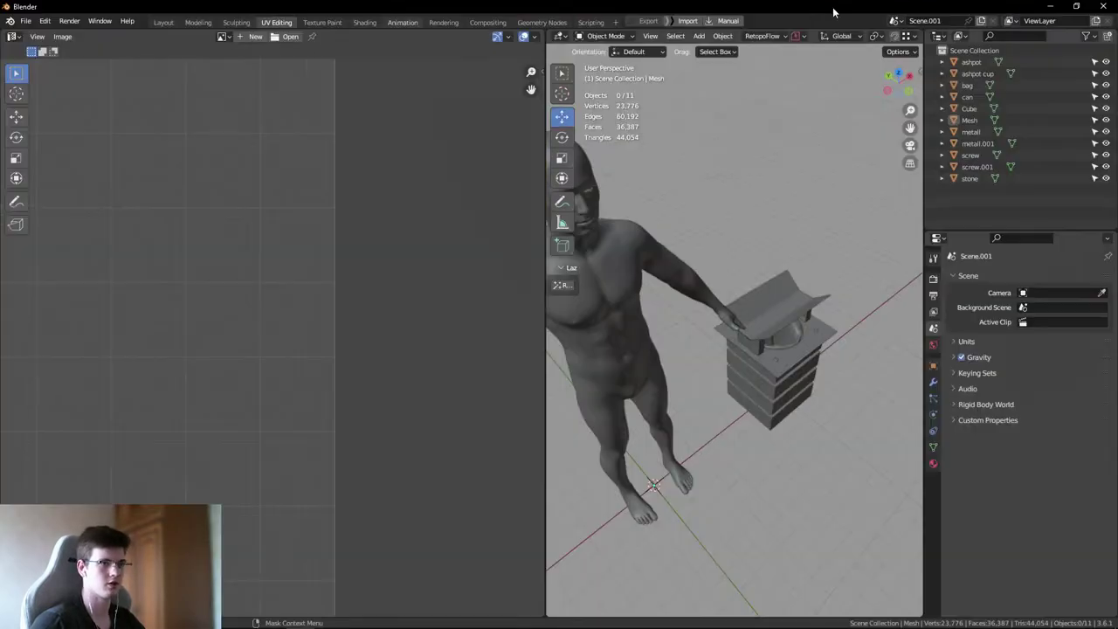
{"action": "left_click", "coordinate": [198, 22]}
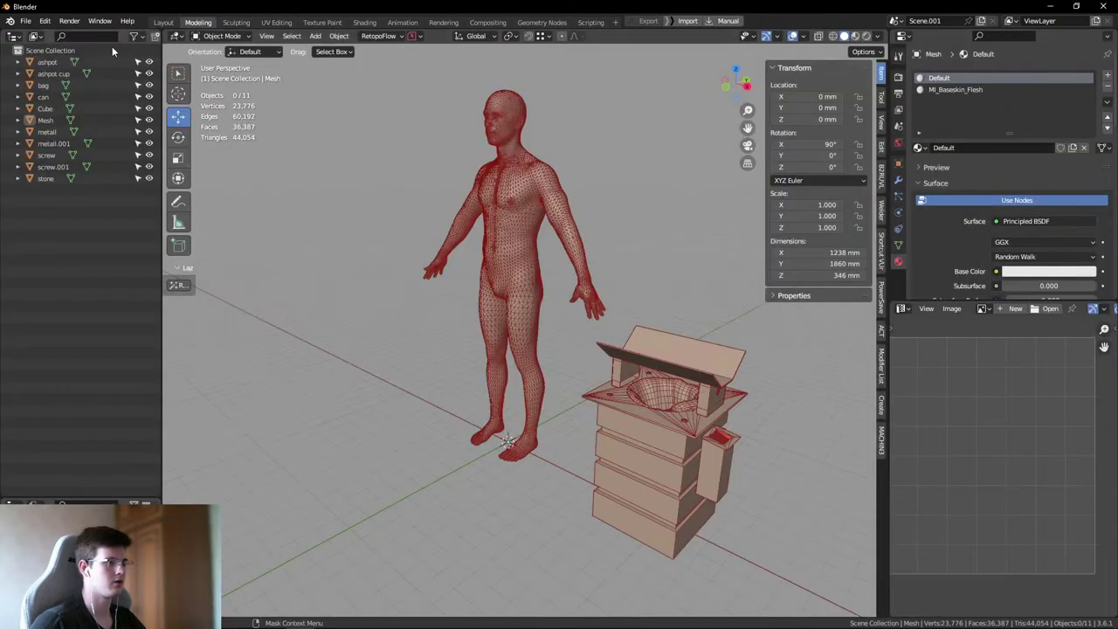
- Cancel closing Blender and clear everything out of the current file
{"action": "left_click", "coordinate": [1102, 7]}
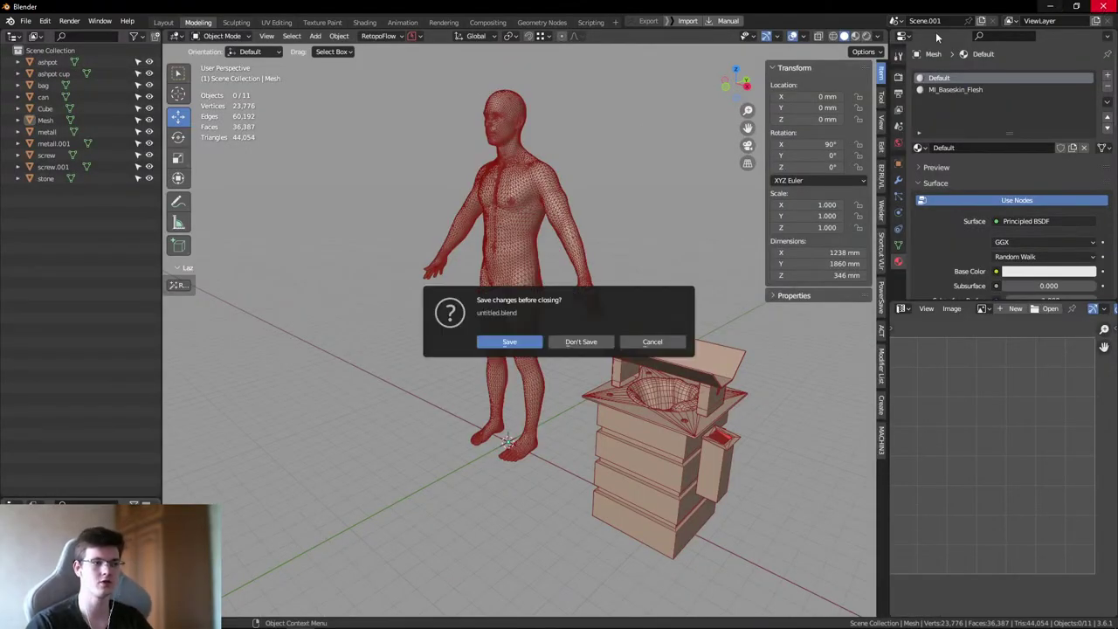
{"action": "left_click", "coordinate": [653, 342]}
{"action": "key", "text": "ctrl+s"}
{"action": "left_click", "coordinate": [743, 167]}
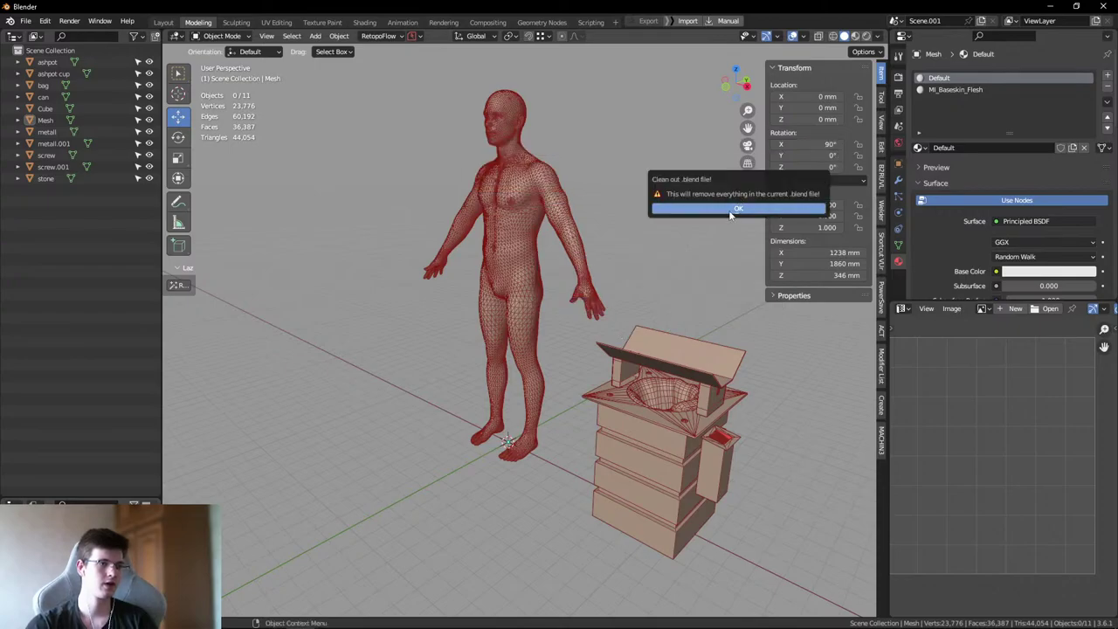
{"action": "left_click", "coordinate": [739, 209]}
- Minimize Blender, switch to Marmoset Toolbag and examine the lid's folds and metal surface up close and from farther away
{"action": "left_click", "coordinate": [1052, 6]}
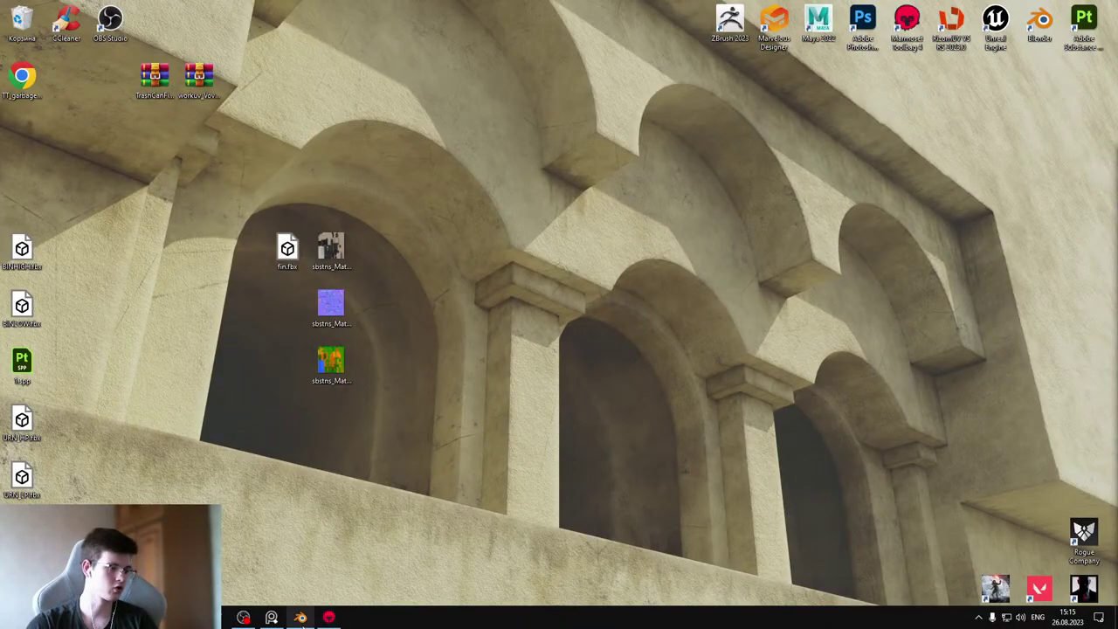
{"action": "mouse_move", "coordinate": [329, 618]}
{"action": "left_click", "coordinate": [347, 566]}
{"action": "left_click_drag", "start_coordinate": [634, 166], "coordinate": [645, 191]}
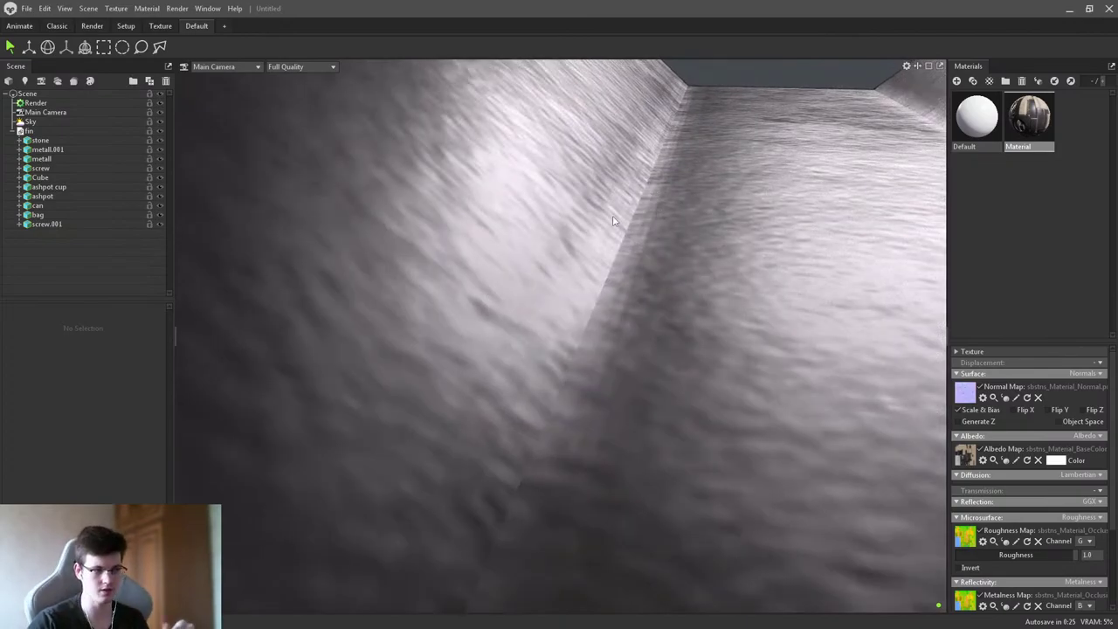
{"action": "left_click_drag", "start_coordinate": [674, 205], "coordinate": [711, 170]}
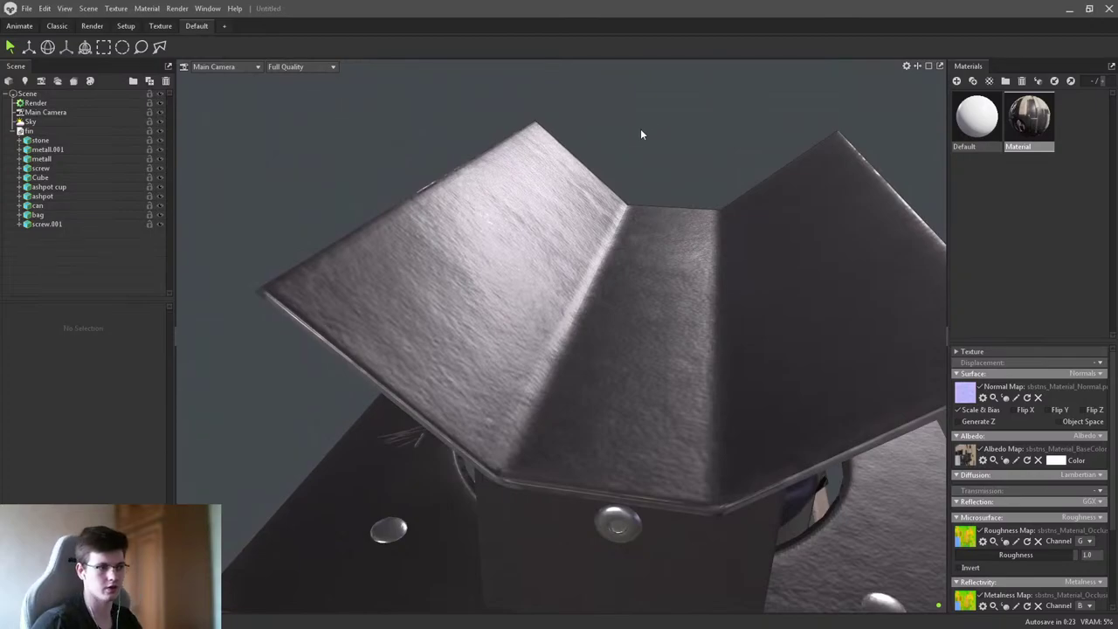
{"action": "left_click_drag", "start_coordinate": [641, 134], "coordinate": [679, 297]}
{"action": "left_click_drag", "start_coordinate": [721, 266], "coordinate": [648, 238]}
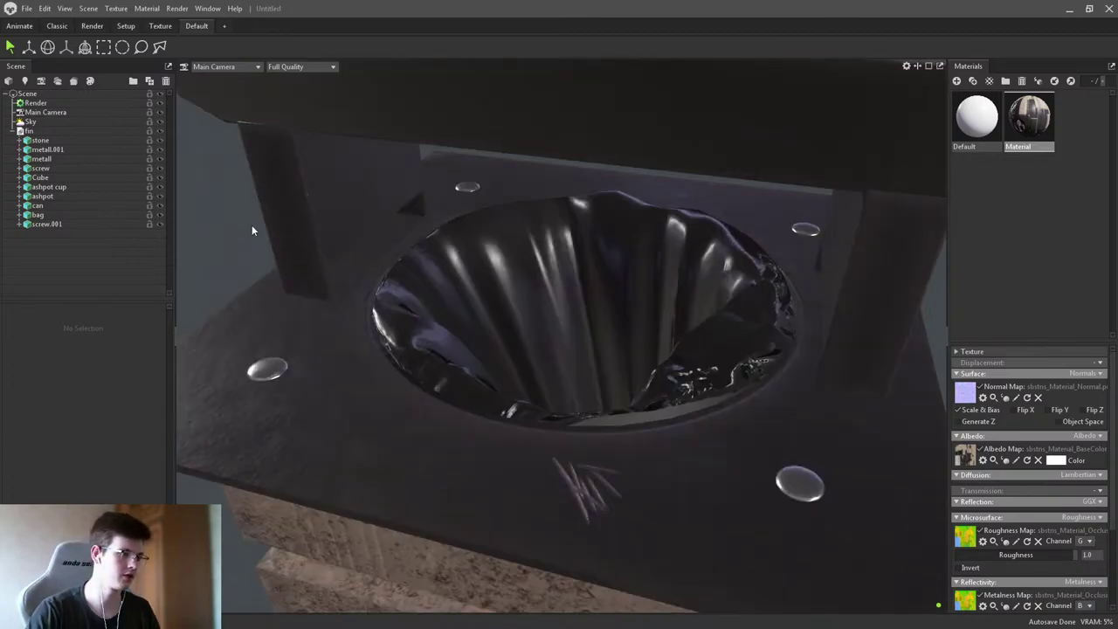
- Examine the black bag's folds and glossy rim inside the ashtray opening under different light directions and distances
{"action": "left_click_drag", "start_coordinate": [252, 231], "coordinate": [492, 299]}
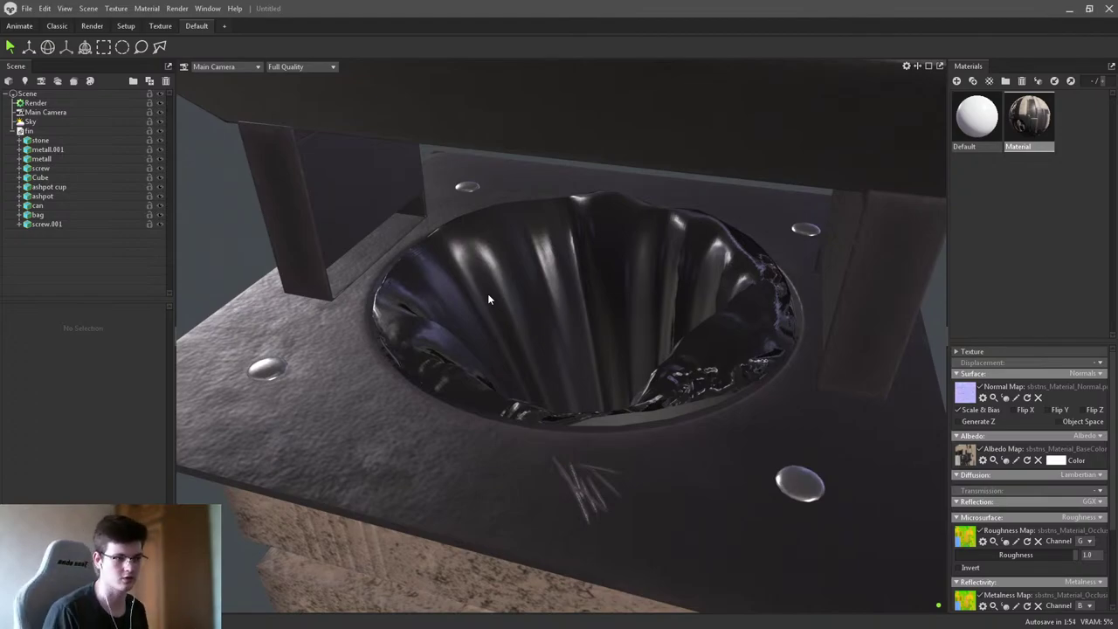
{"action": "left_click_drag", "start_coordinate": [487, 299], "coordinate": [487, 329]}
{"action": "scroll", "coordinate": [488, 329], "scroll_direction": "down", "scroll_amount": 5}
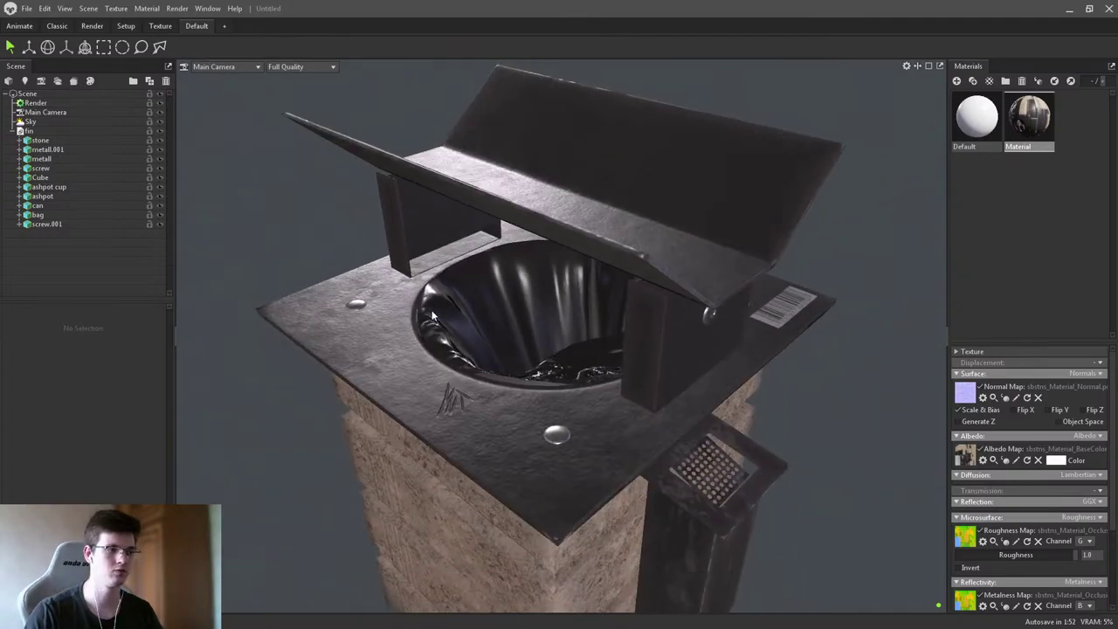
{"action": "scroll", "coordinate": [629, 320], "scroll_direction": "up", "scroll_amount": 10}
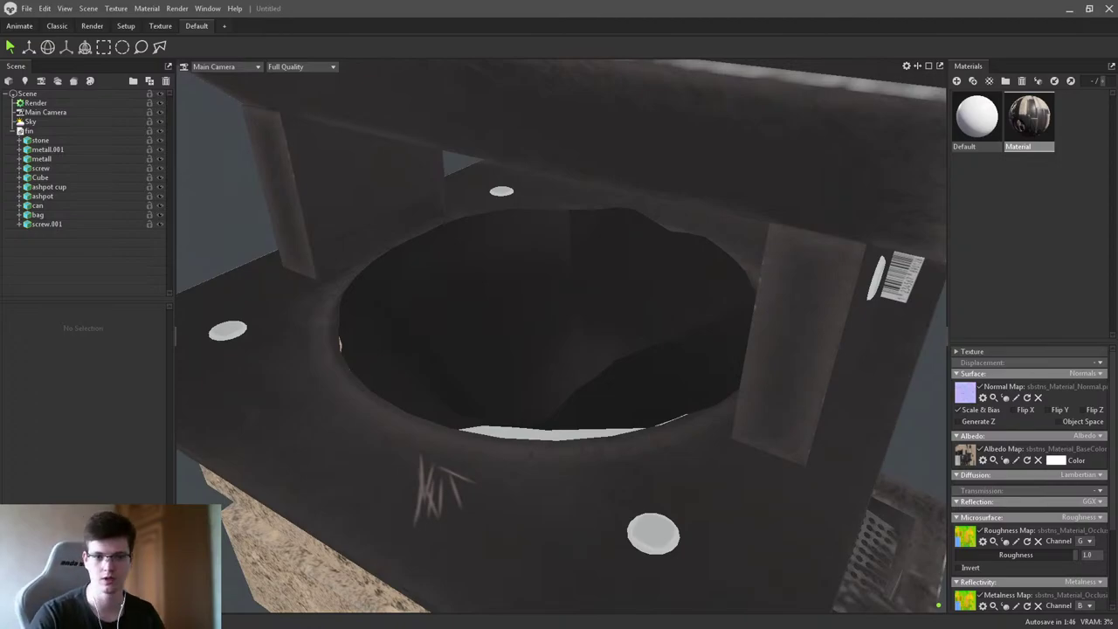
{"action": "left_click_drag", "start_coordinate": [490, 295], "coordinate": [623, 306]}
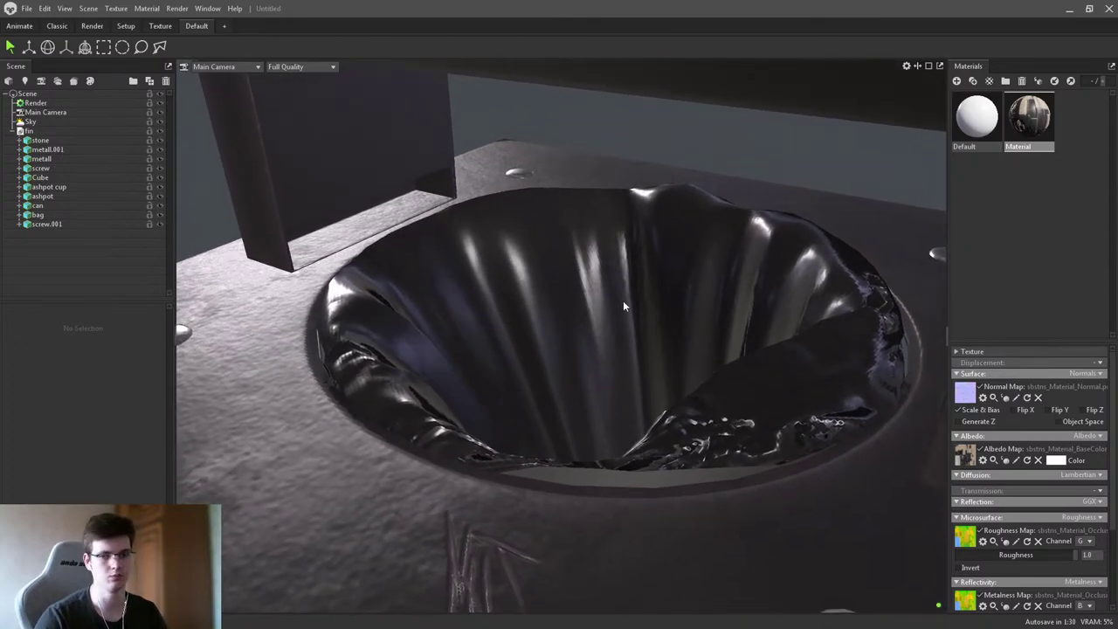
{"action": "right_click_drag", "start_coordinate": [623, 306], "coordinate": [659, 296]}
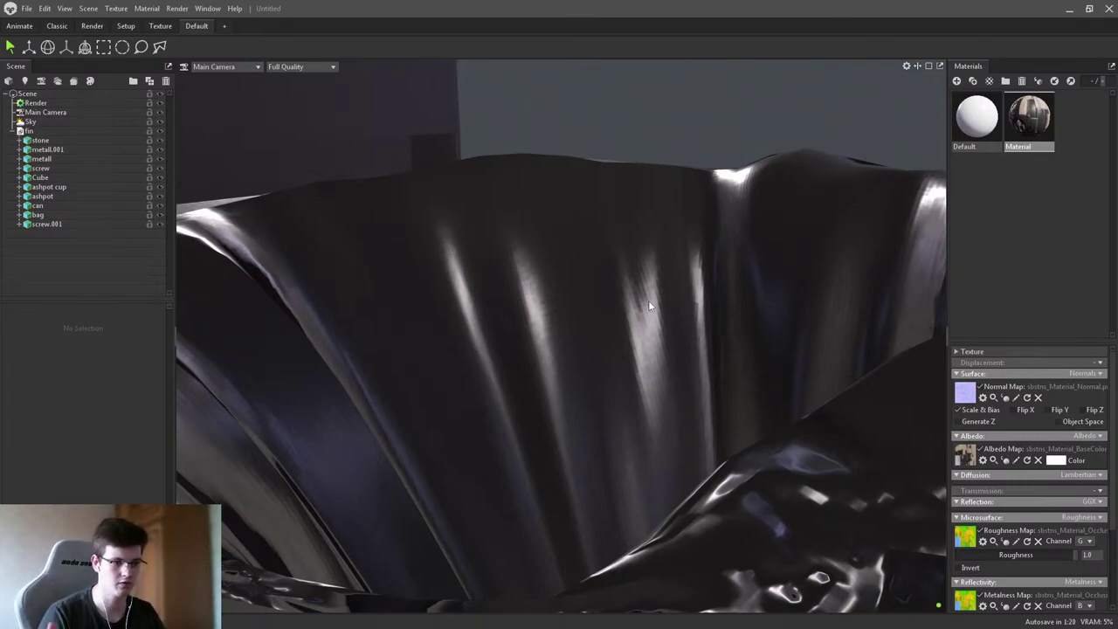
{"action": "right_click_drag", "start_coordinate": [649, 306], "coordinate": [565, 272]}
{"action": "left_click_drag", "start_coordinate": [564, 273], "coordinate": [449, 213]}
{"action": "scroll", "coordinate": [586, 283], "scroll_direction": "down", "scroll_amount": 3}
{"action": "right_click_drag", "start_coordinate": [449, 212], "coordinate": [513, 198]}
- Inspect the bin's open underside and the darkened lower edge of the stone base, and bring up the reference board
{"action": "left_click_drag", "start_coordinate": [515, 202], "coordinate": [576, 230]}
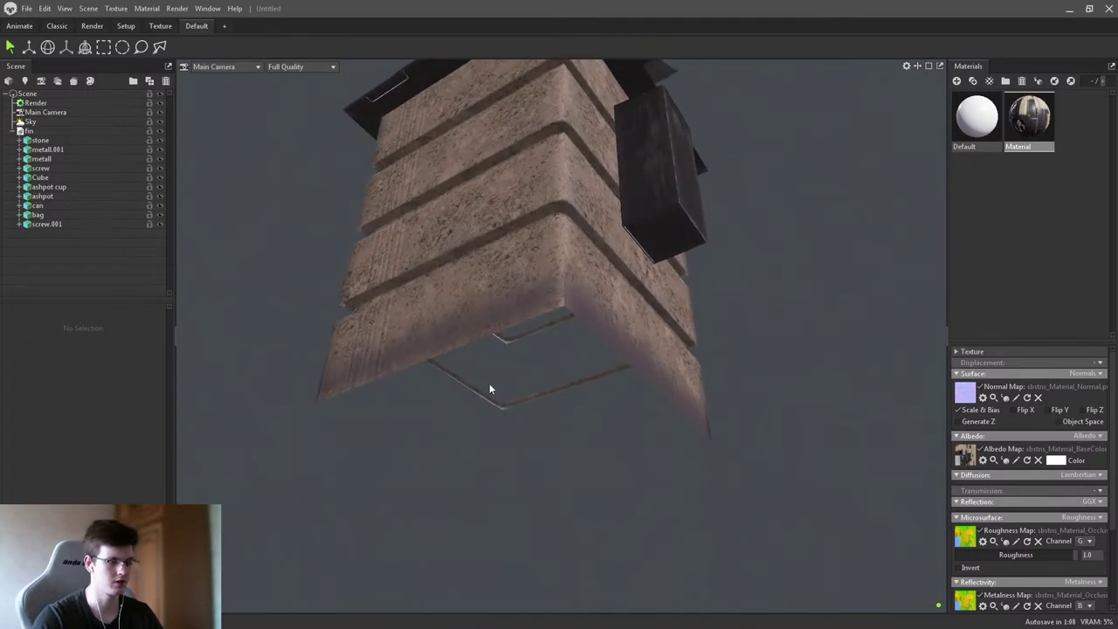
{"action": "left_click_drag", "start_coordinate": [490, 389], "coordinate": [524, 371]}
{"action": "scroll", "coordinate": [516, 376], "scroll_direction": "up", "scroll_amount": 5}
{"action": "scroll", "coordinate": [530, 380], "scroll_direction": "down", "scroll_amount": 5}
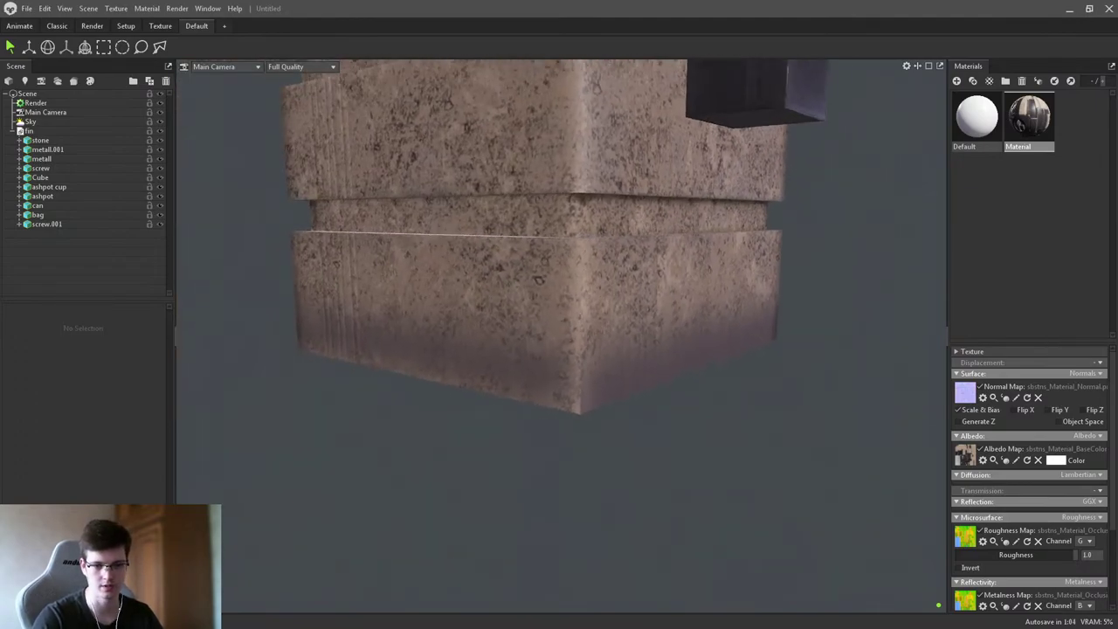
{"action": "left_click_drag", "start_coordinate": [796, 368], "coordinate": [730, 327]}
{"action": "scroll", "coordinate": [741, 360], "scroll_direction": "up", "scroll_amount": 3}
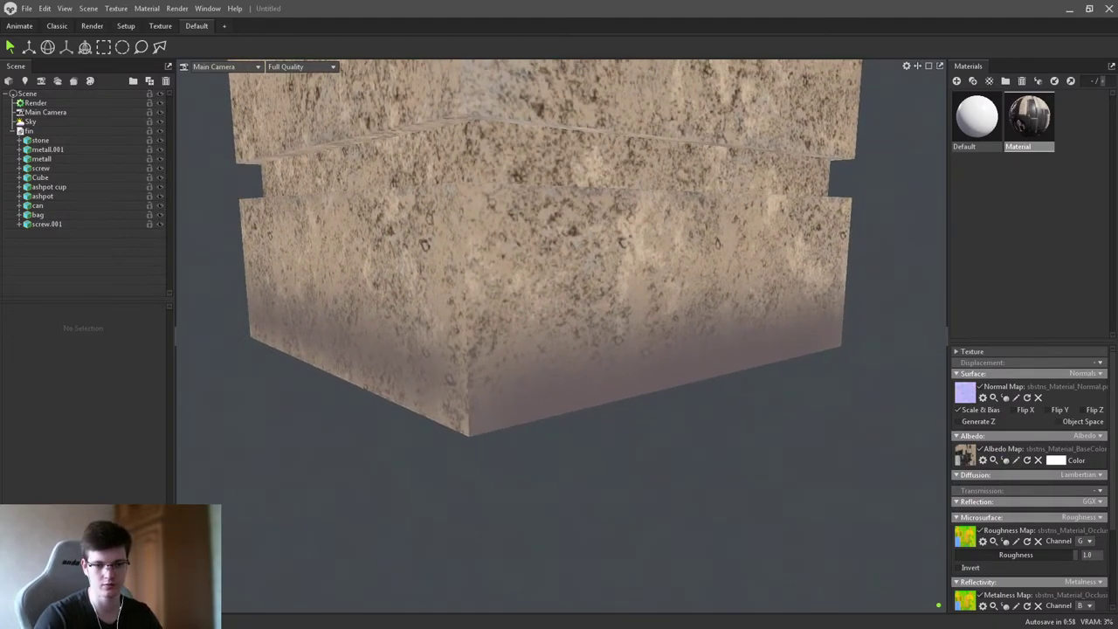
{"action": "scroll", "coordinate": [851, 357], "scroll_direction": "down", "scroll_amount": 5}
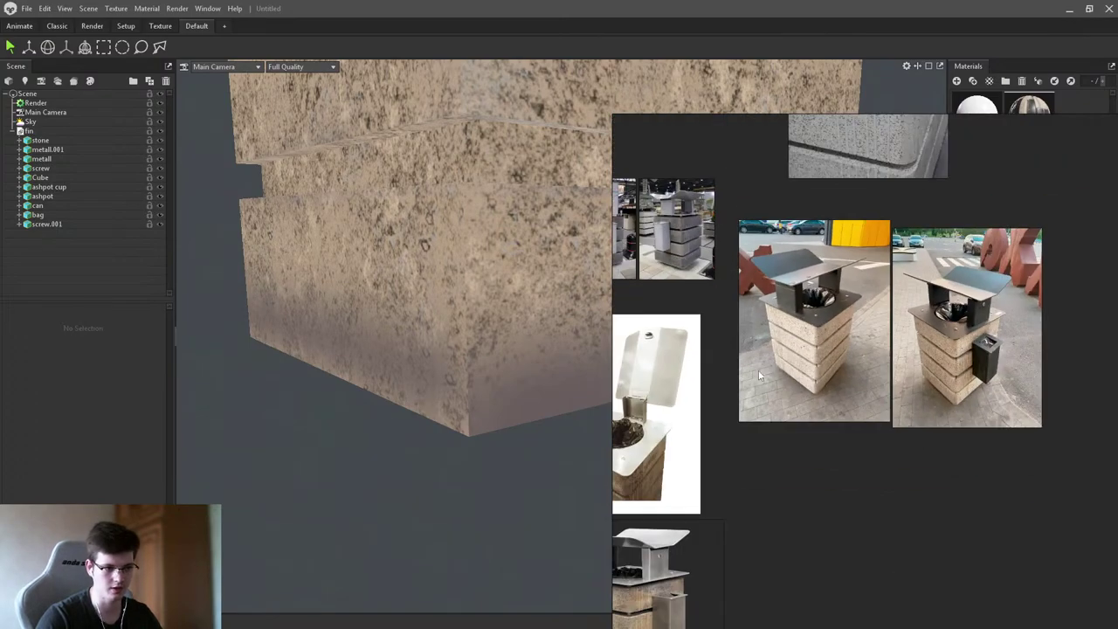
- Return to Toolbag and inspect the albedo texture of the stone base's darkened bottom edge without lighting
{"action": "key", "text": "alt+Tab"}
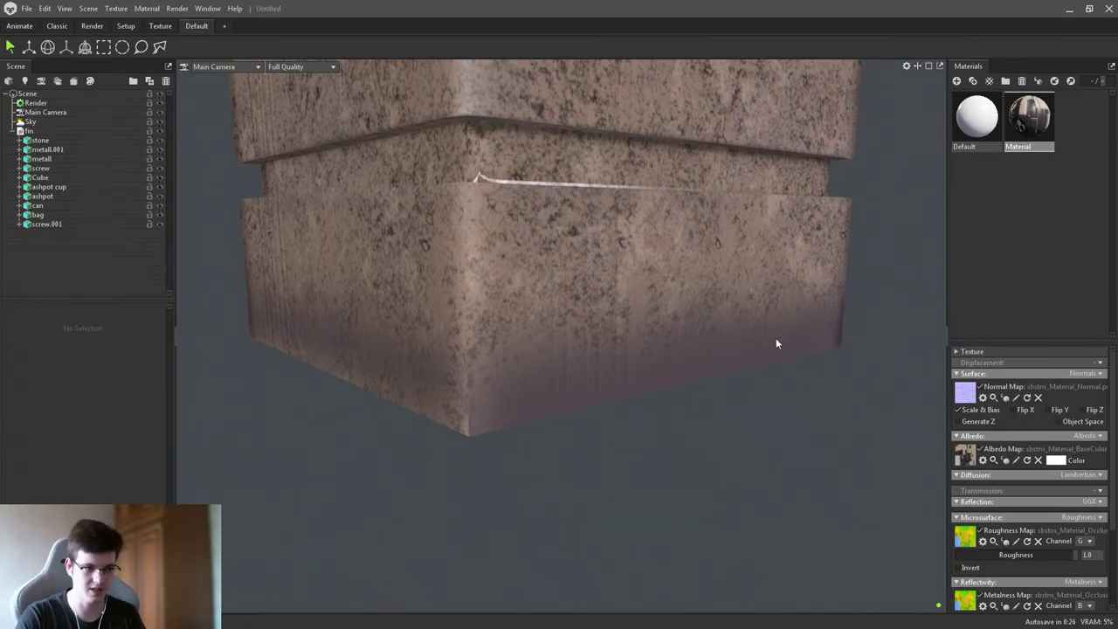
{"action": "left_click", "coordinate": [1005, 461]}
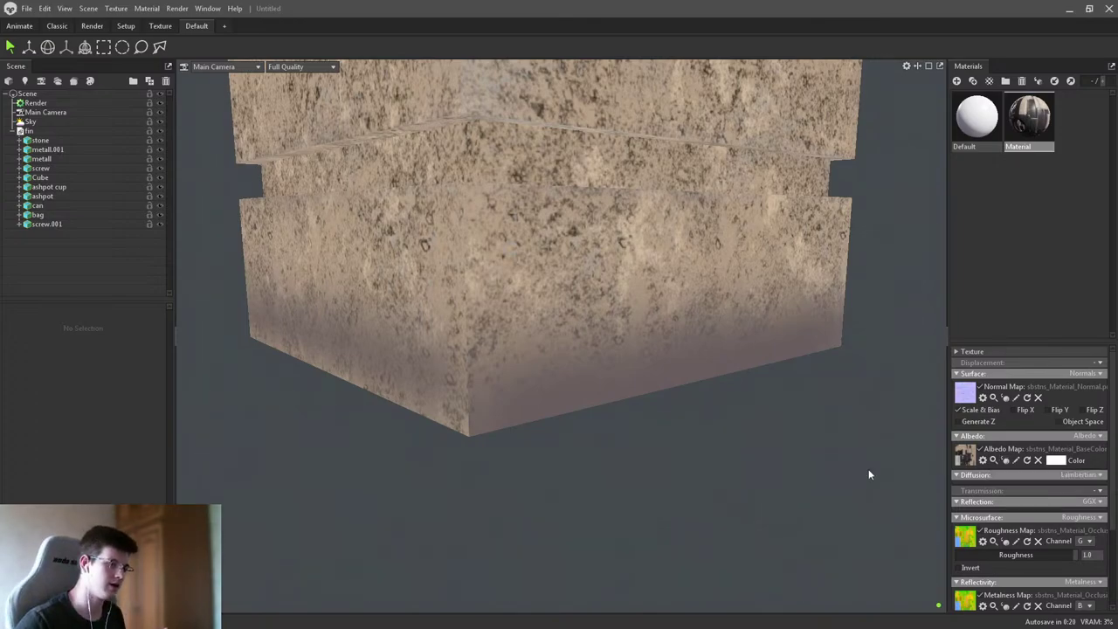
{"action": "scroll", "coordinate": [625, 390], "scroll_direction": "up", "scroll_amount": 5}
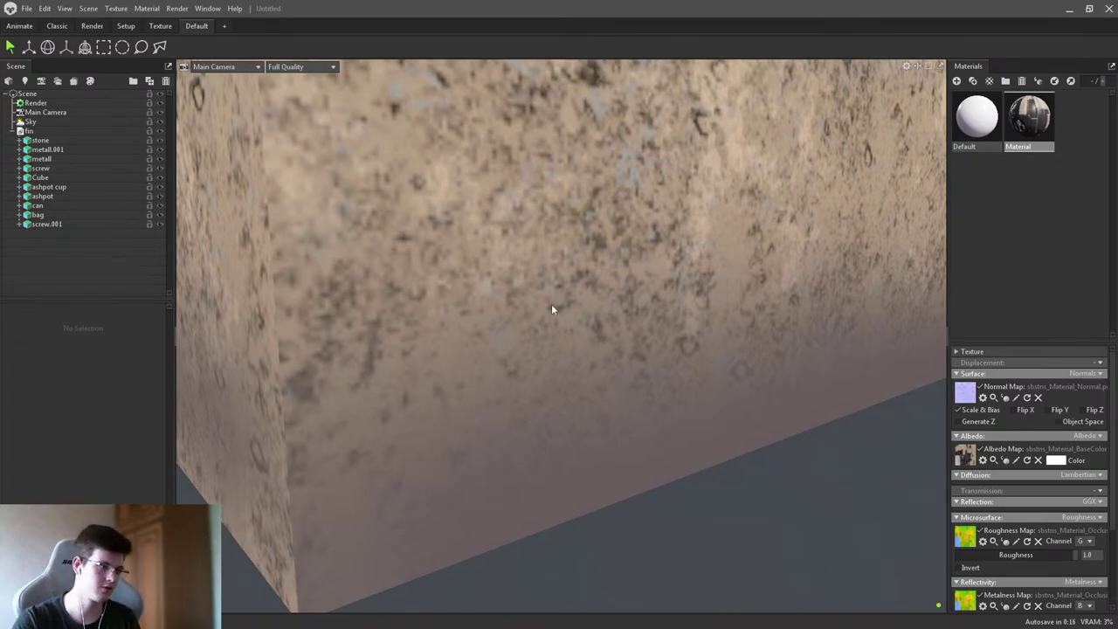
{"action": "scroll", "coordinate": [442, 254], "scroll_direction": "down", "scroll_amount": 5}
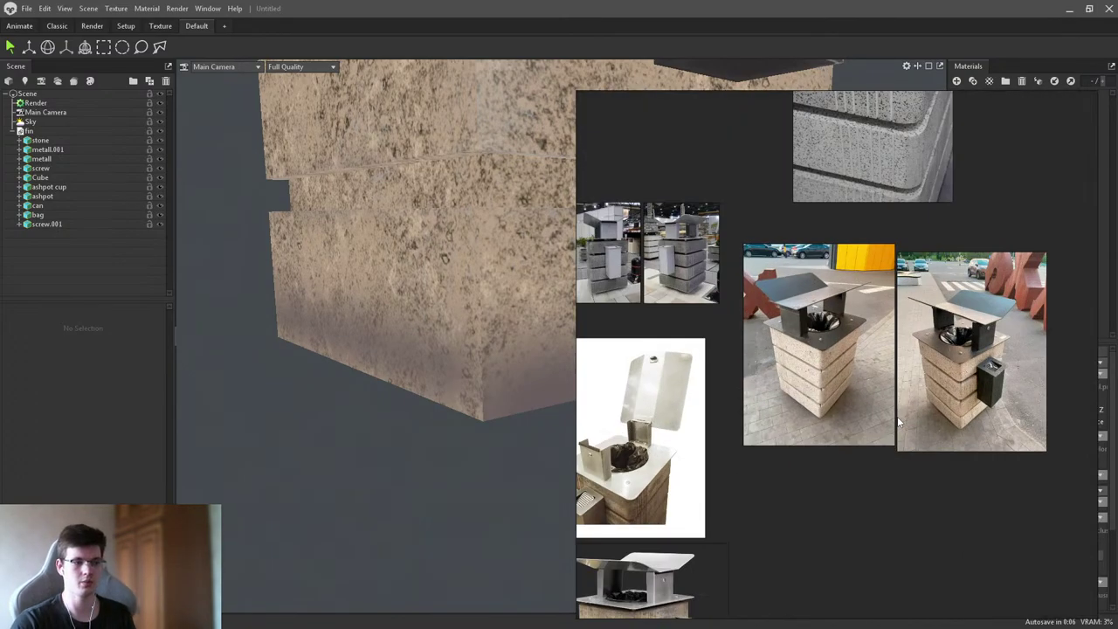
- Study the dirt, drips and speckles on the stone base in the street photos of the bin on the reference board
{"action": "scroll", "coordinate": [896, 421], "scroll_direction": "down", "scroll_amount": 2}
{"action": "scroll", "coordinate": [895, 416], "scroll_direction": "up", "scroll_amount": 5}
{"action": "scroll", "coordinate": [760, 328], "scroll_direction": "up", "scroll_amount": 3}
{"action": "scroll", "coordinate": [961, 465], "scroll_direction": "down", "scroll_amount": 2}
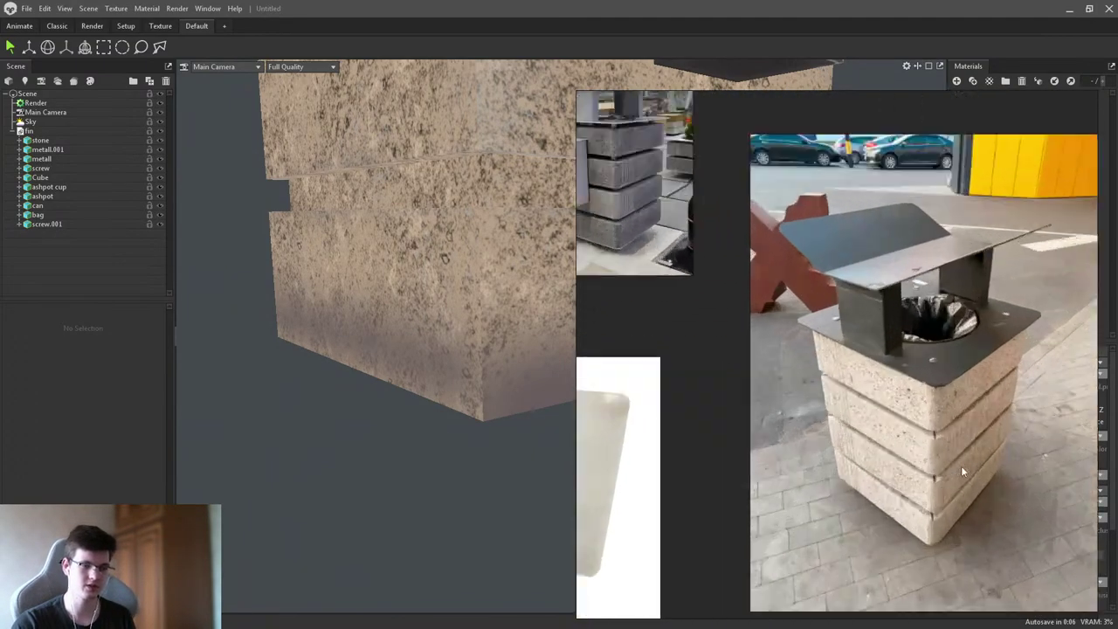
{"action": "scroll", "coordinate": [900, 502], "scroll_direction": "up", "scroll_amount": 3}
{"action": "scroll", "coordinate": [900, 502], "scroll_direction": "down", "scroll_amount": 3}
{"action": "scroll", "coordinate": [938, 401], "scroll_direction": "up", "scroll_amount": 5}
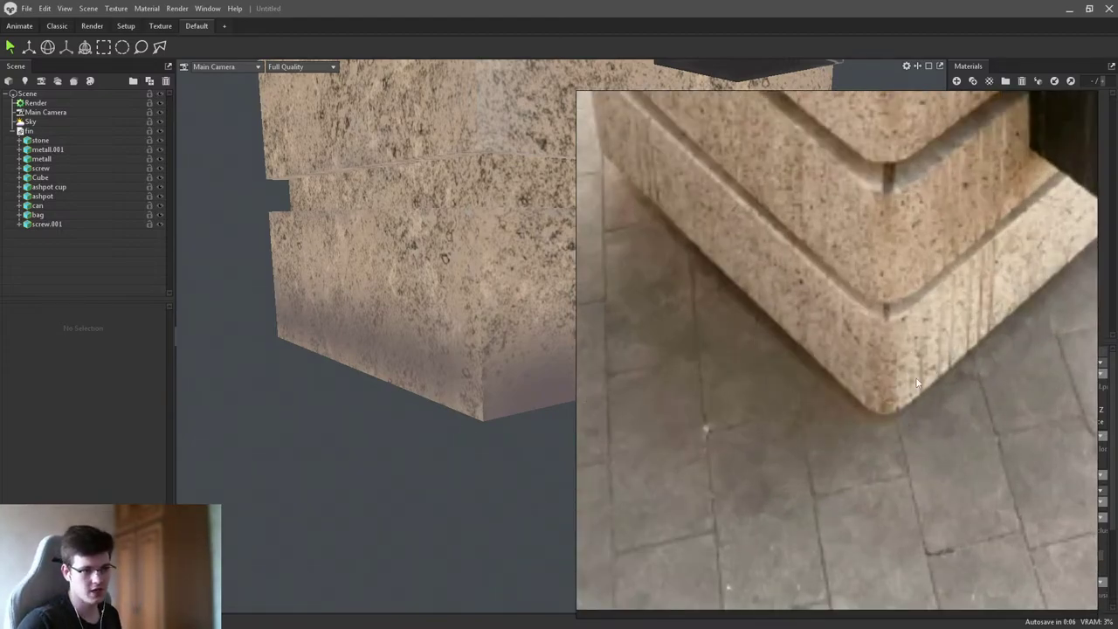
{"action": "scroll", "coordinate": [925, 338], "scroll_direction": "down", "scroll_amount": 3}
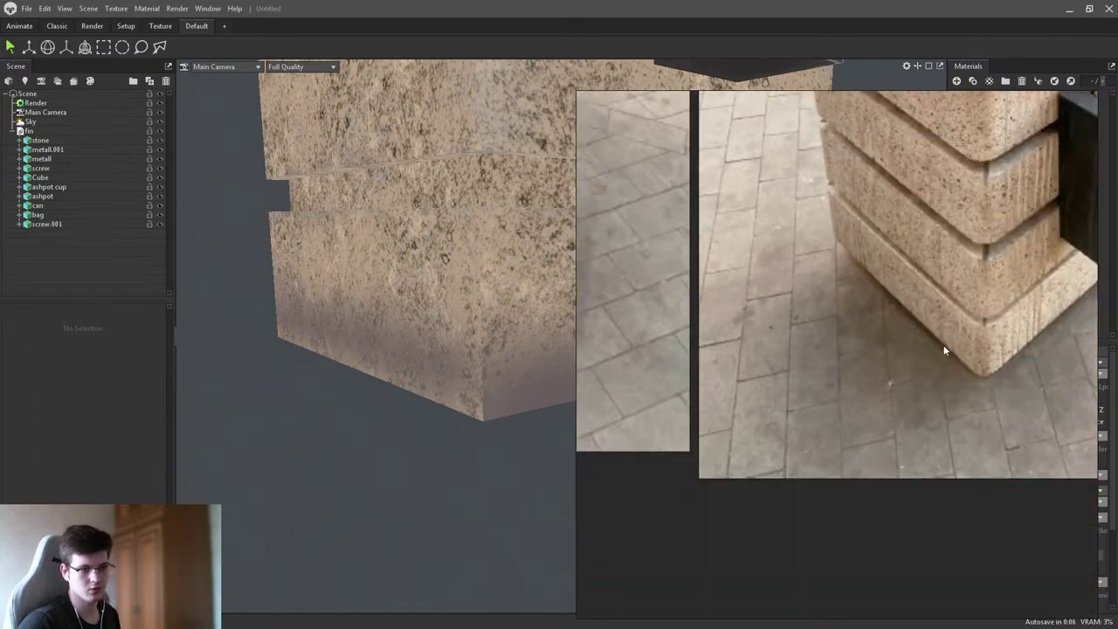
{"action": "scroll", "coordinate": [943, 345], "scroll_direction": "up", "scroll_amount": 3}
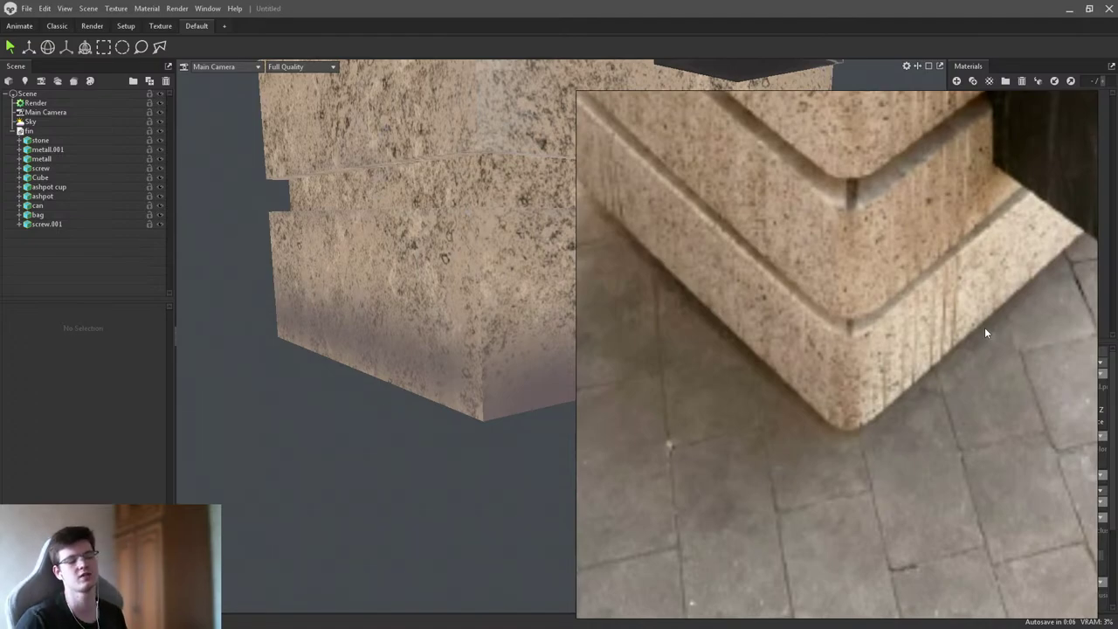
{"action": "scroll", "coordinate": [909, 315], "scroll_direction": "up", "scroll_amount": 2}
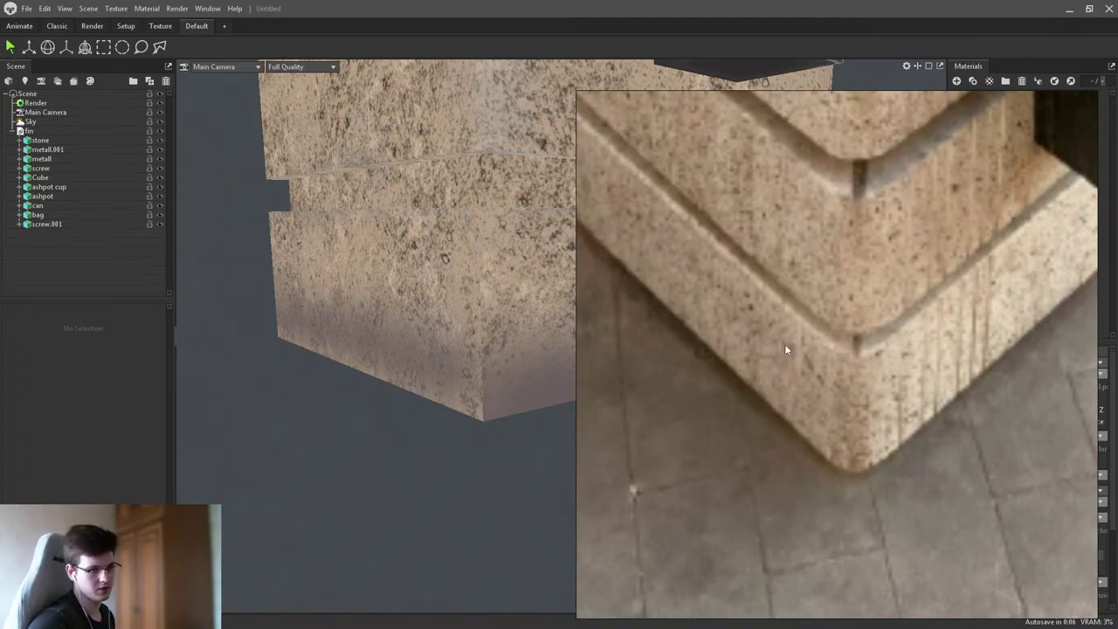
{"action": "key", "text": "alt+Tab"}
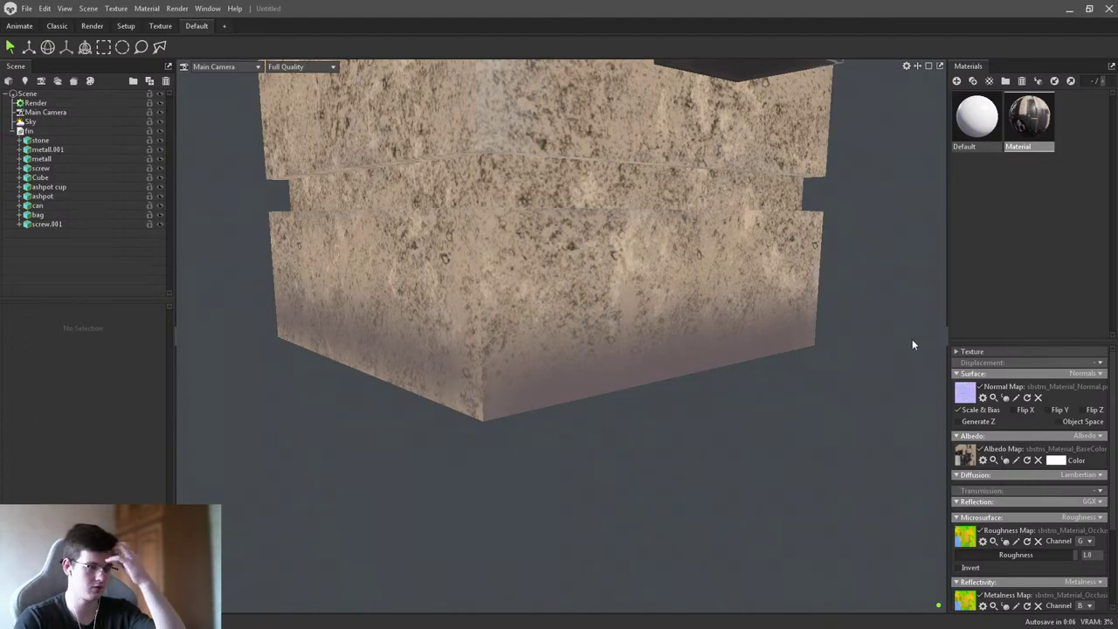
- Examine the unlit stone texture along the grooves and corners, and across the whole bin body
{"action": "left_click_drag", "start_coordinate": [912, 344], "coordinate": [462, 175]}
{"action": "scroll", "coordinate": [627, 230], "scroll_direction": "up", "scroll_amount": 3}
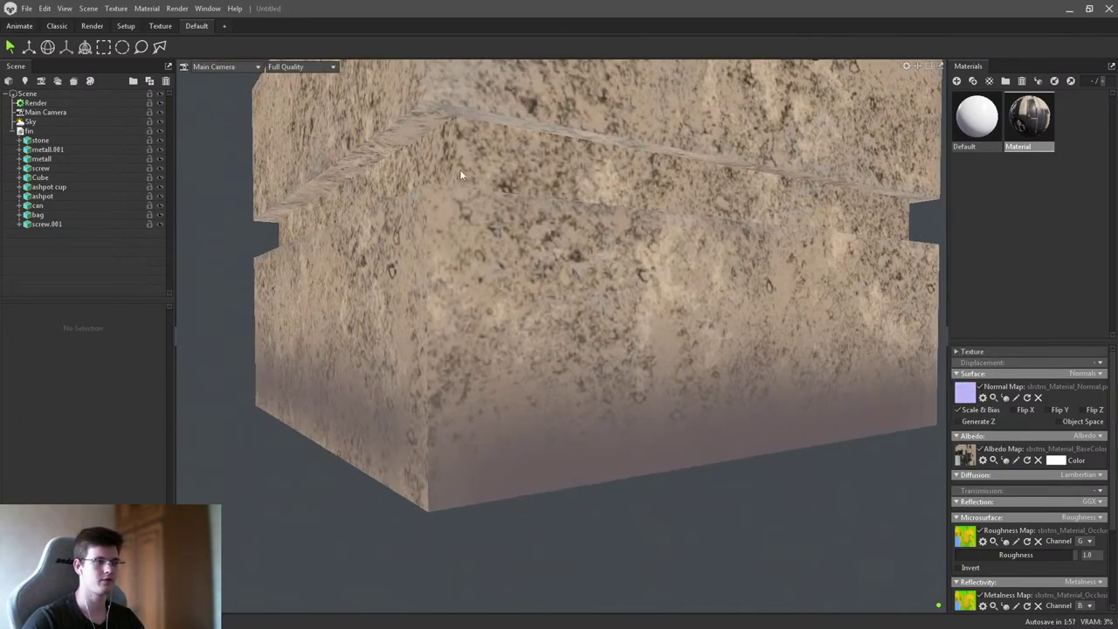
{"action": "left_click_drag", "start_coordinate": [716, 190], "coordinate": [581, 369]}
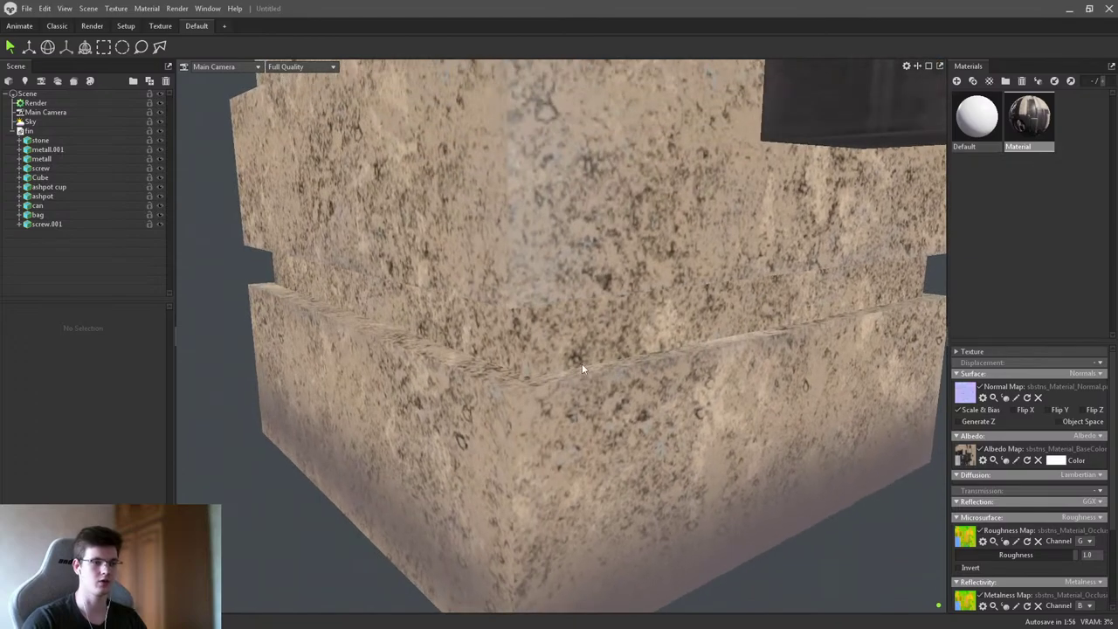
{"action": "left_click_drag", "start_coordinate": [663, 352], "coordinate": [576, 175]}
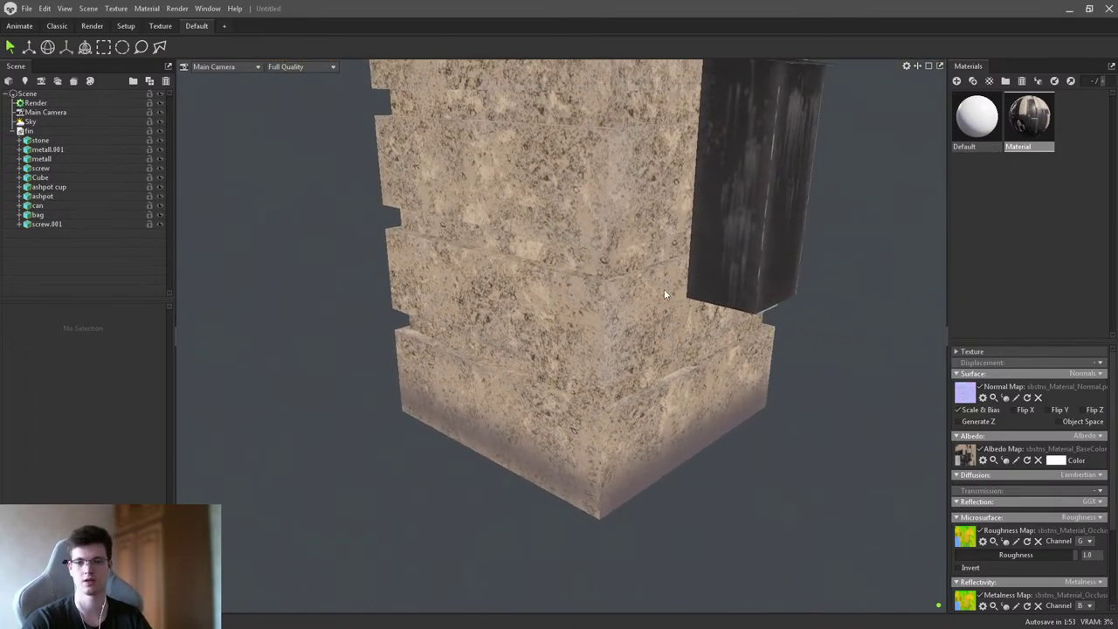
{"action": "scroll", "coordinate": [664, 294], "scroll_direction": "up", "scroll_amount": 5}
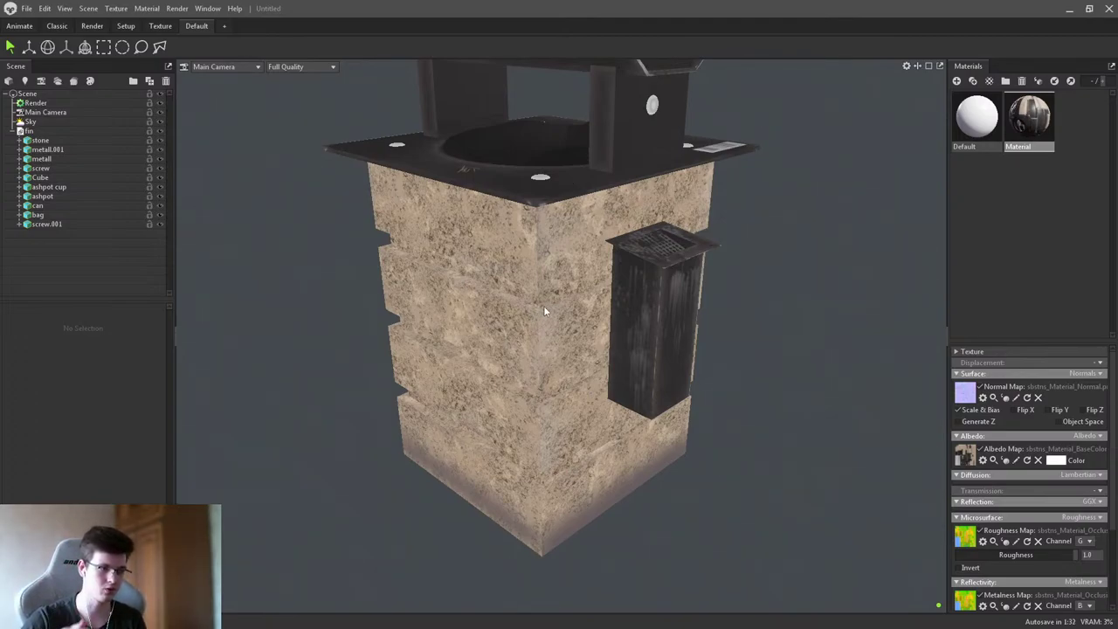
{"action": "scroll", "coordinate": [544, 308], "scroll_direction": "up", "scroll_amount": 3}
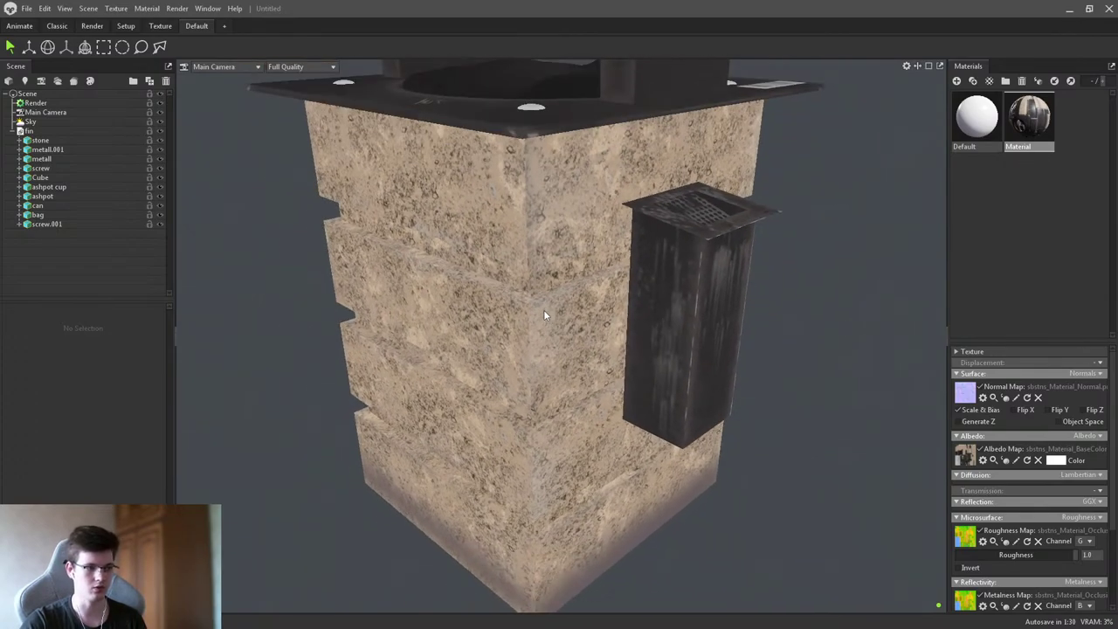
{"action": "scroll", "coordinate": [543, 309], "scroll_direction": "down", "scroll_amount": 3}
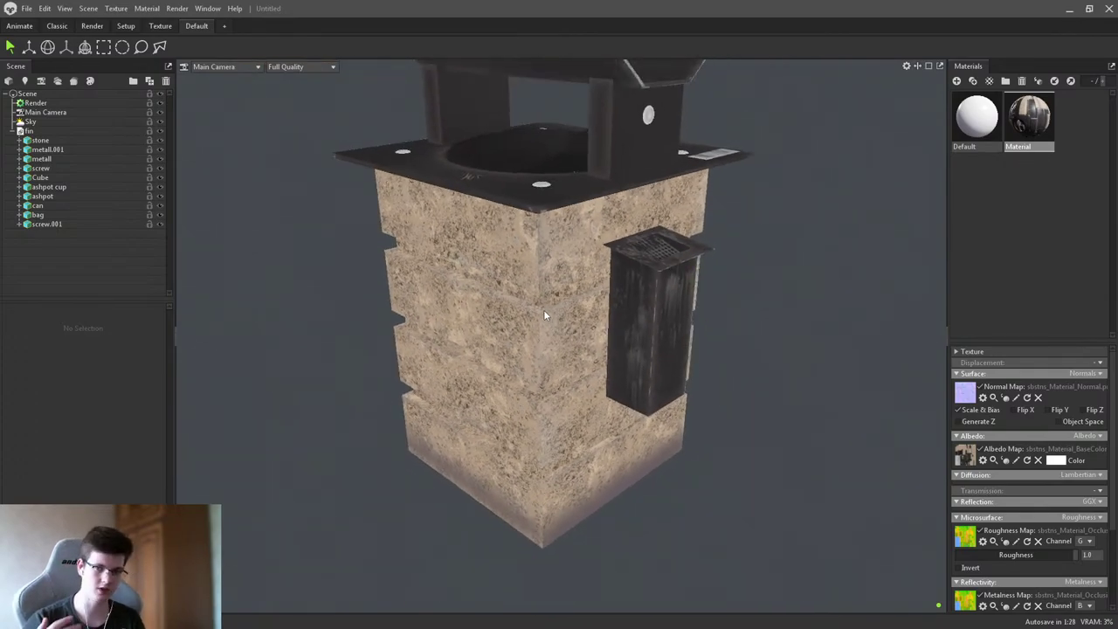
- Examine the unlit stone texture up close along the corner and grooves beside the mounted ashtray box
{"action": "scroll", "coordinate": [544, 309], "scroll_direction": "up", "scroll_amount": 5}
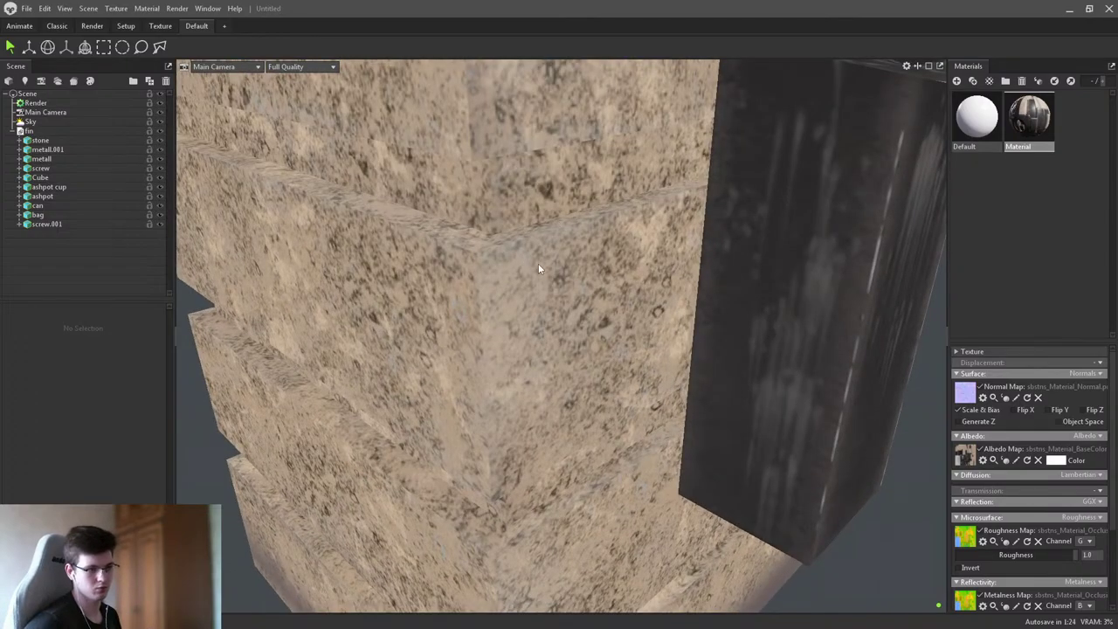
{"action": "scroll", "coordinate": [584, 243], "scroll_direction": "down", "scroll_amount": 6}
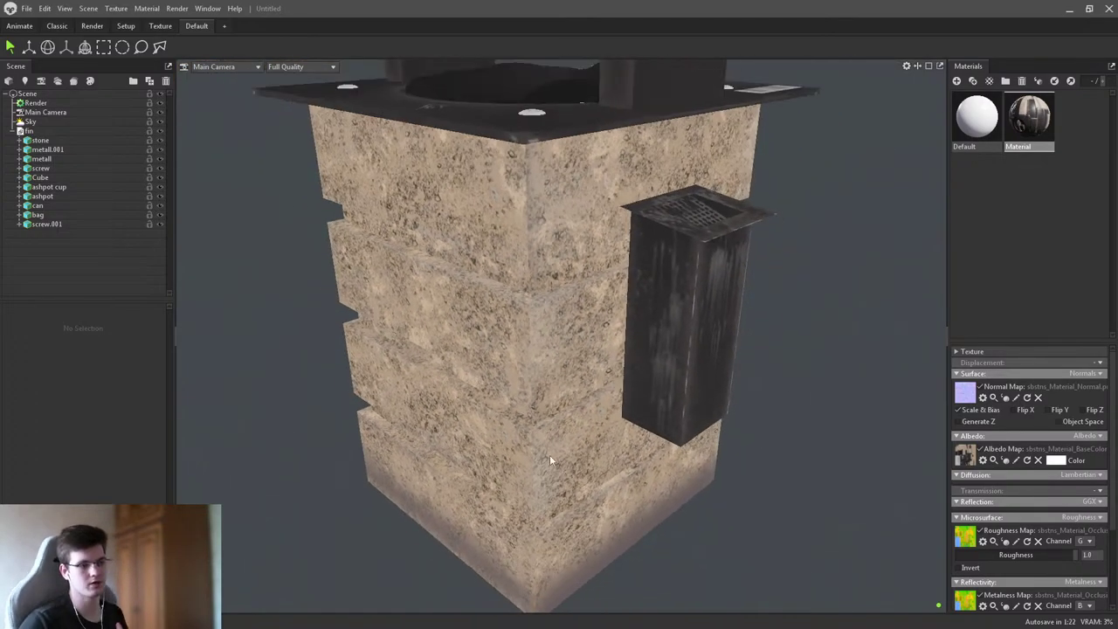
{"action": "scroll", "coordinate": [549, 454], "scroll_direction": "up", "scroll_amount": 4}
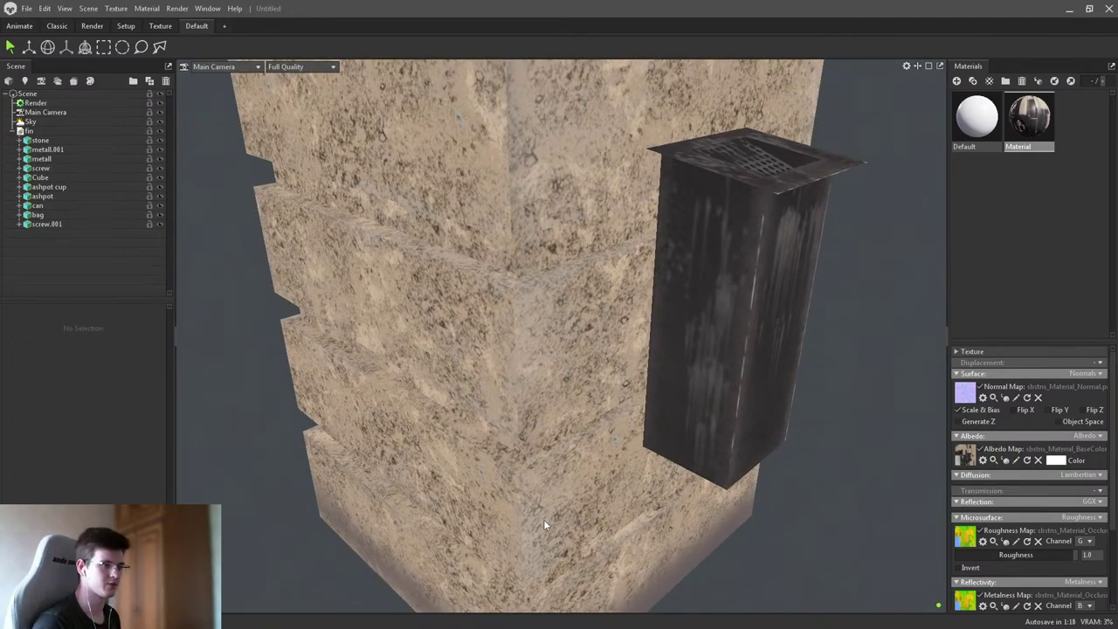
{"action": "scroll", "coordinate": [543, 519], "scroll_direction": "up", "scroll_amount": 5}
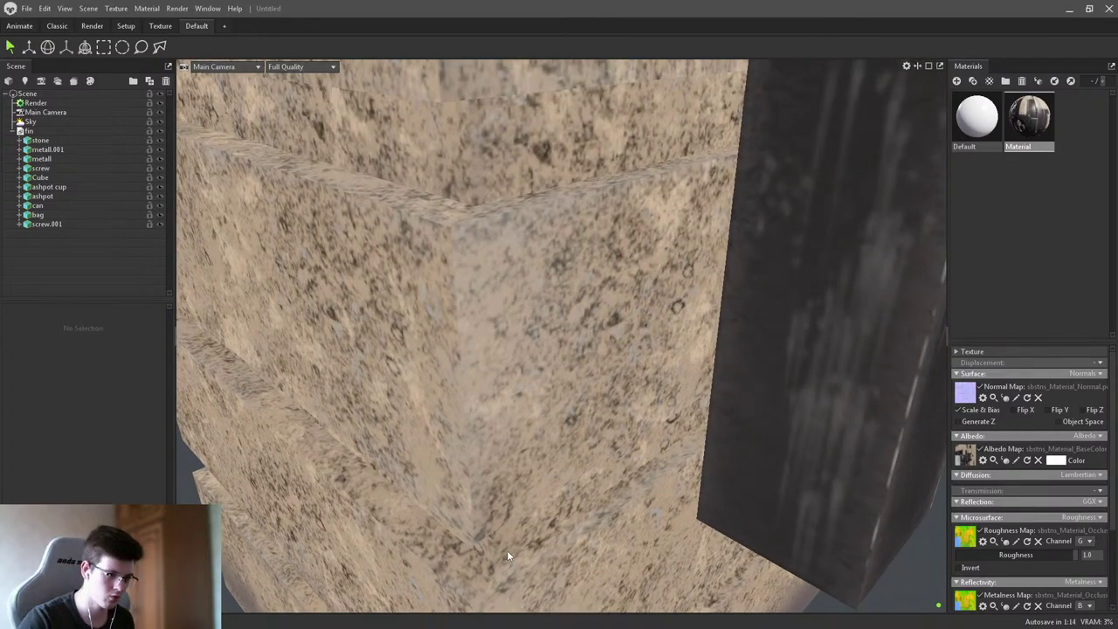
{"action": "left_click_drag", "start_coordinate": [508, 555], "coordinate": [540, 535]}
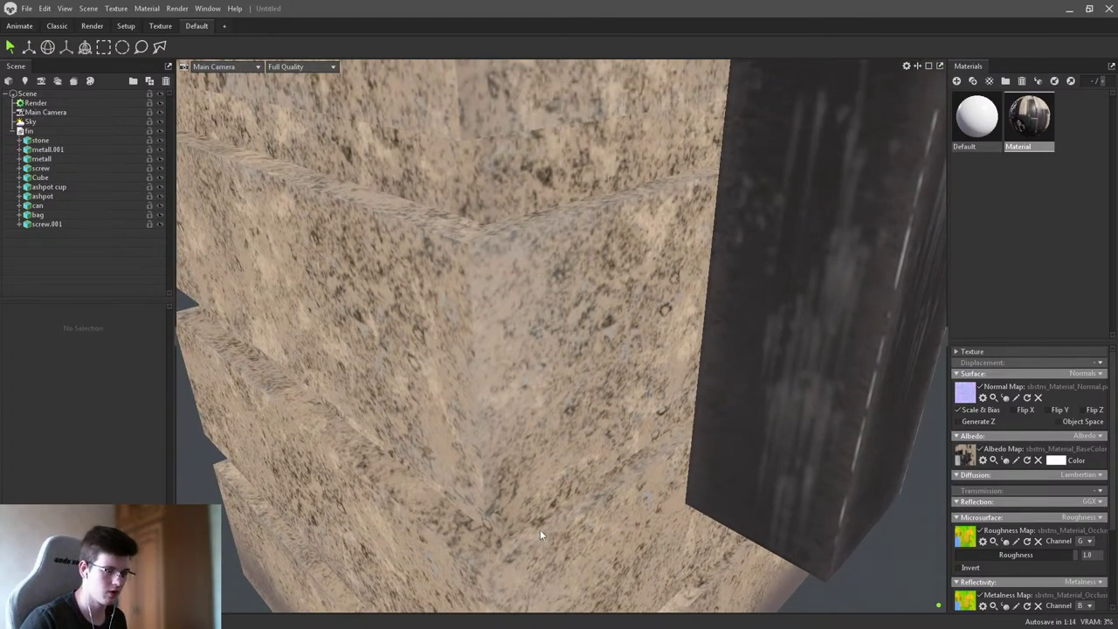
{"action": "scroll", "coordinate": [488, 345], "scroll_direction": "down", "scroll_amount": 5}
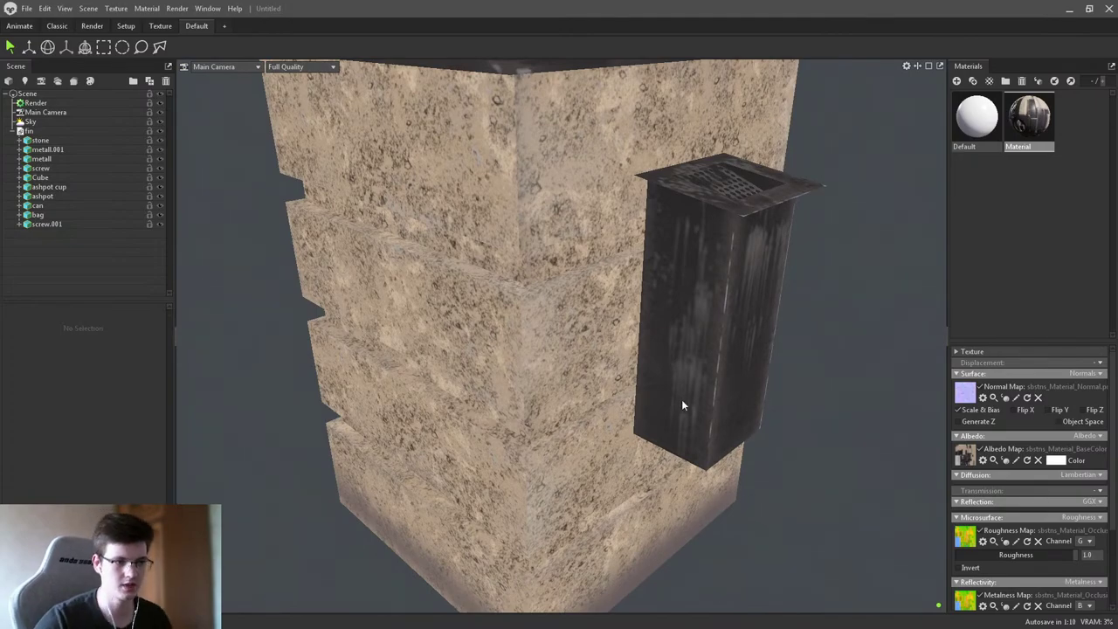
- Compare the dirt gradient on both sides of the corner at the stone base's bottom edge
{"action": "left_click_drag", "start_coordinate": [705, 391], "coordinate": [634, 395]}
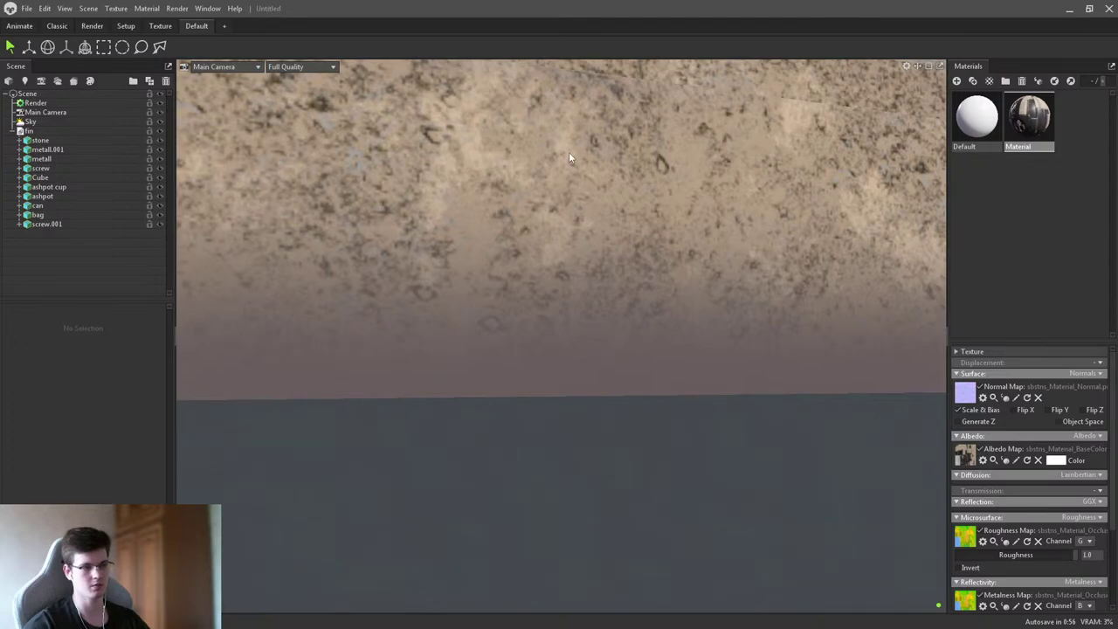
{"action": "left_click_drag", "start_coordinate": [578, 265], "coordinate": [354, 352]}
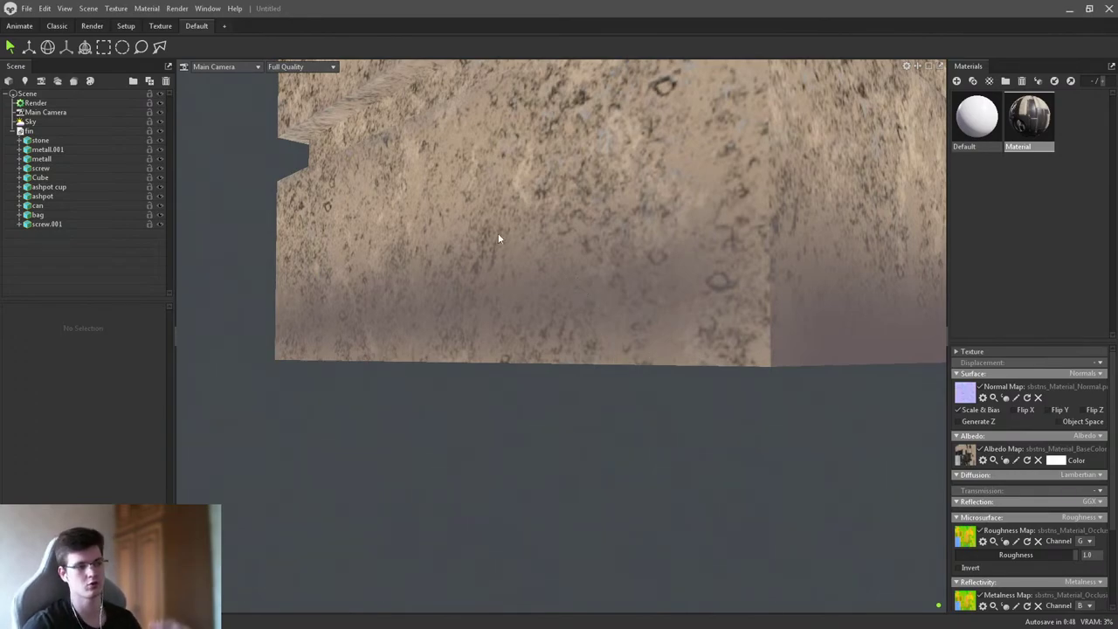
{"action": "left_click_drag", "start_coordinate": [496, 201], "coordinate": [643, 306]}
{"action": "scroll", "coordinate": [588, 344], "scroll_direction": "up", "scroll_amount": 5}
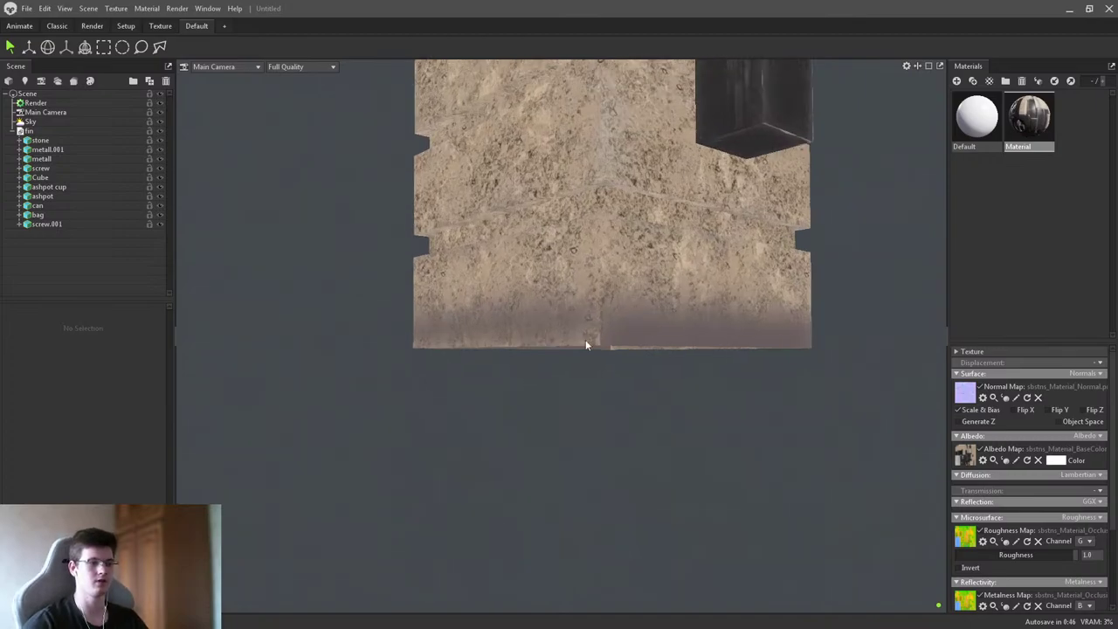
{"action": "left_click_drag", "start_coordinate": [577, 364], "coordinate": [761, 167]}
{"action": "scroll", "coordinate": [697, 130], "scroll_direction": "up", "scroll_amount": 3}
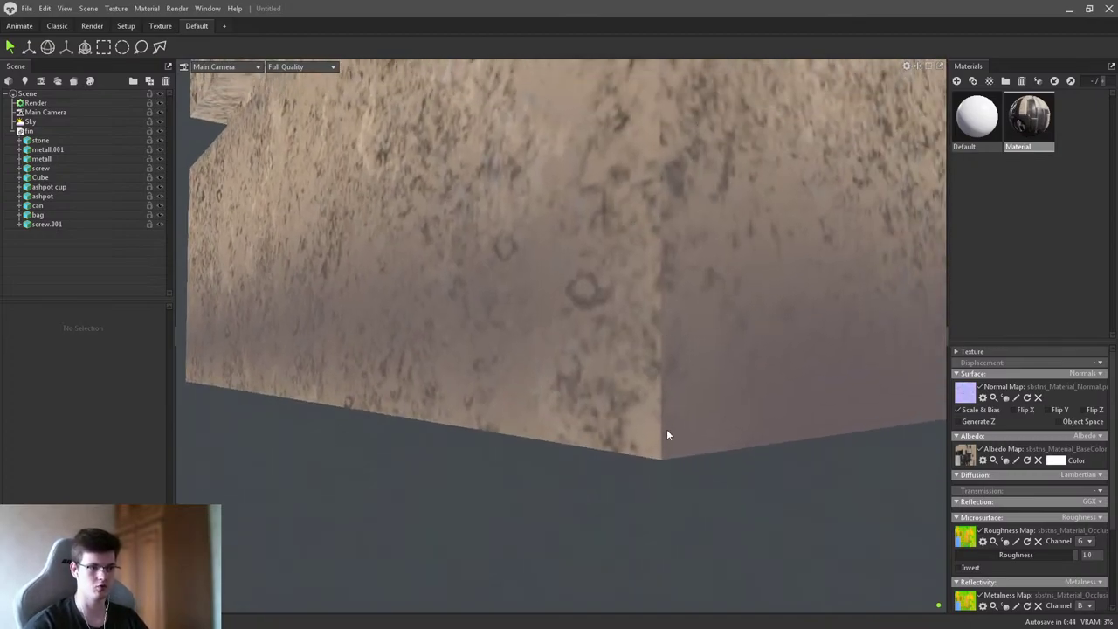
{"action": "scroll", "coordinate": [616, 289], "scroll_direction": "down", "scroll_amount": 2}
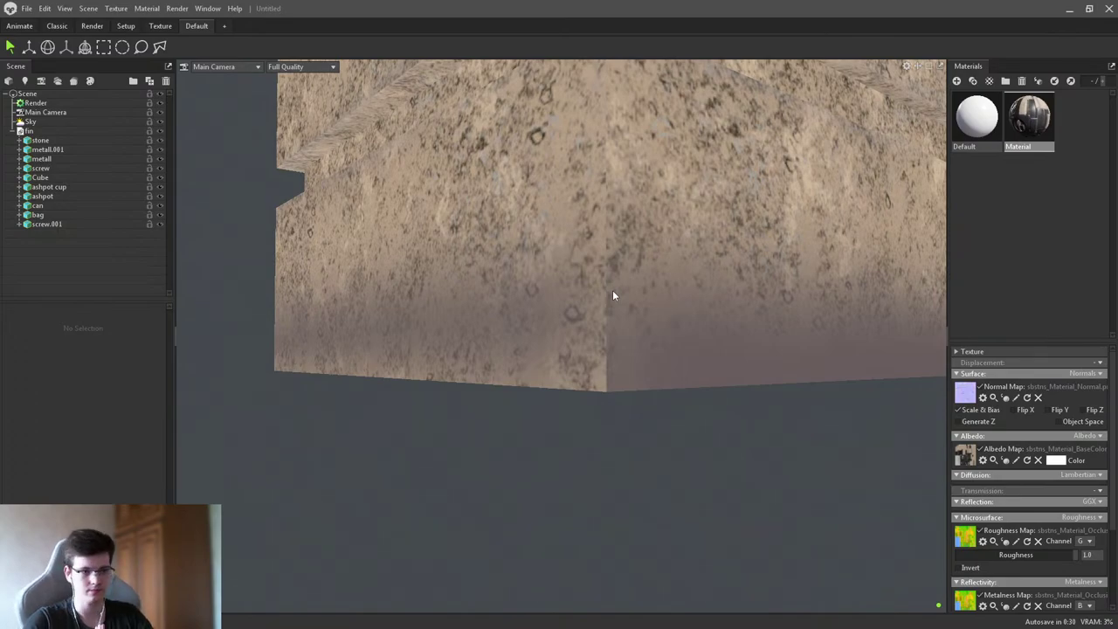
- Inspect the metal top plate, lid, scratches and ashtray box with full lighting and as unlit albedo
{"action": "scroll", "coordinate": [672, 445], "scroll_direction": "down", "scroll_amount": 5}
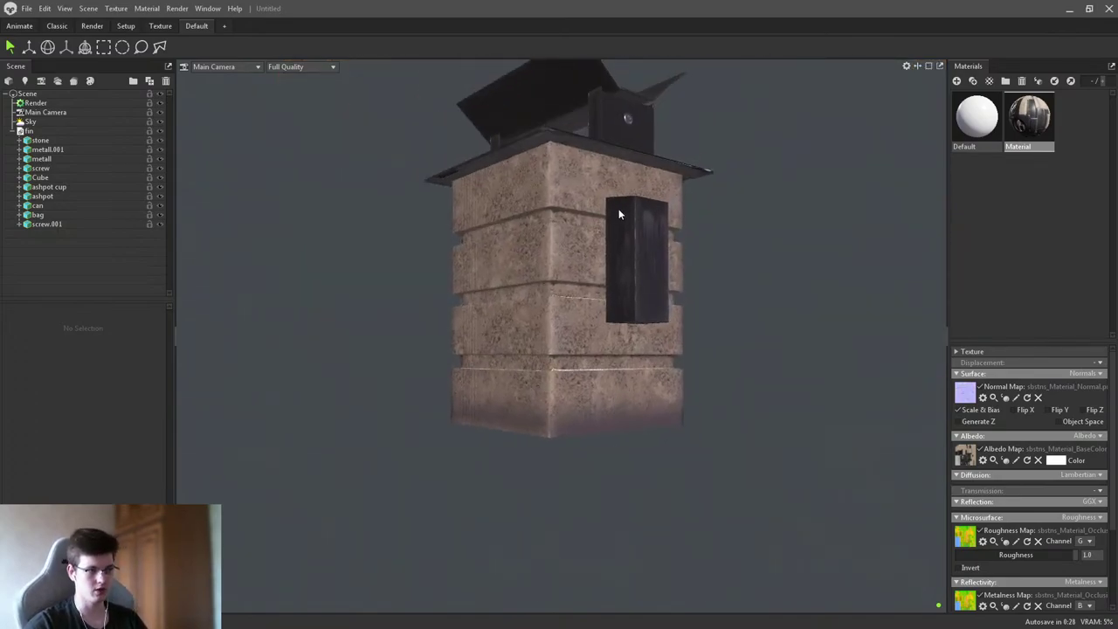
{"action": "left_click_drag", "start_coordinate": [638, 194], "coordinate": [644, 271]}
{"action": "scroll", "coordinate": [664, 315], "scroll_direction": "up", "scroll_amount": 5}
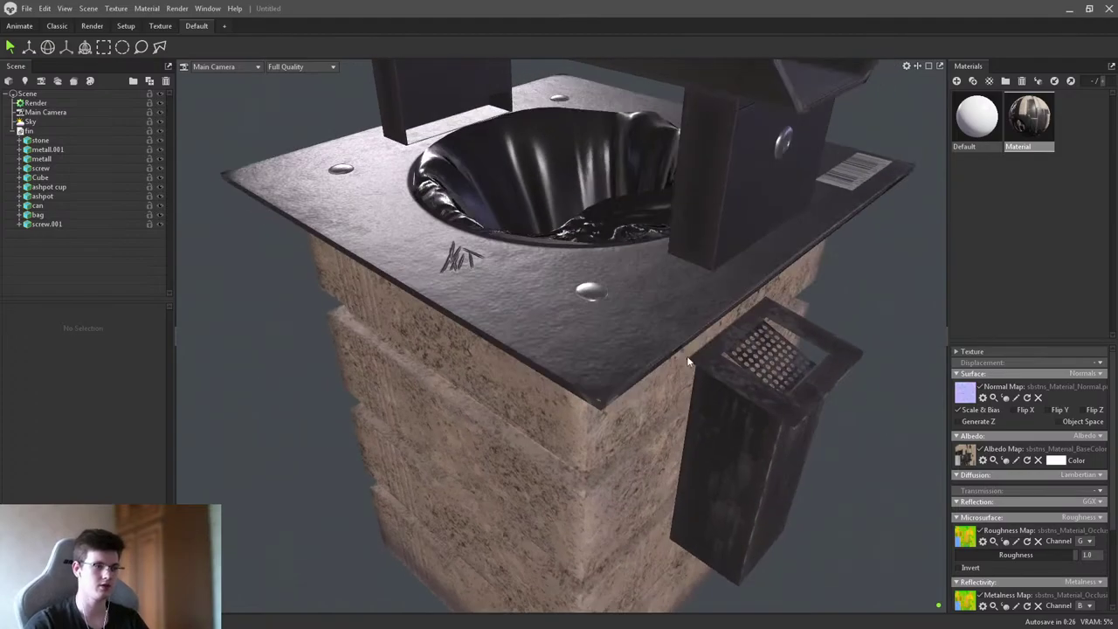
{"action": "left_click_drag", "start_coordinate": [742, 332], "coordinate": [647, 318]}
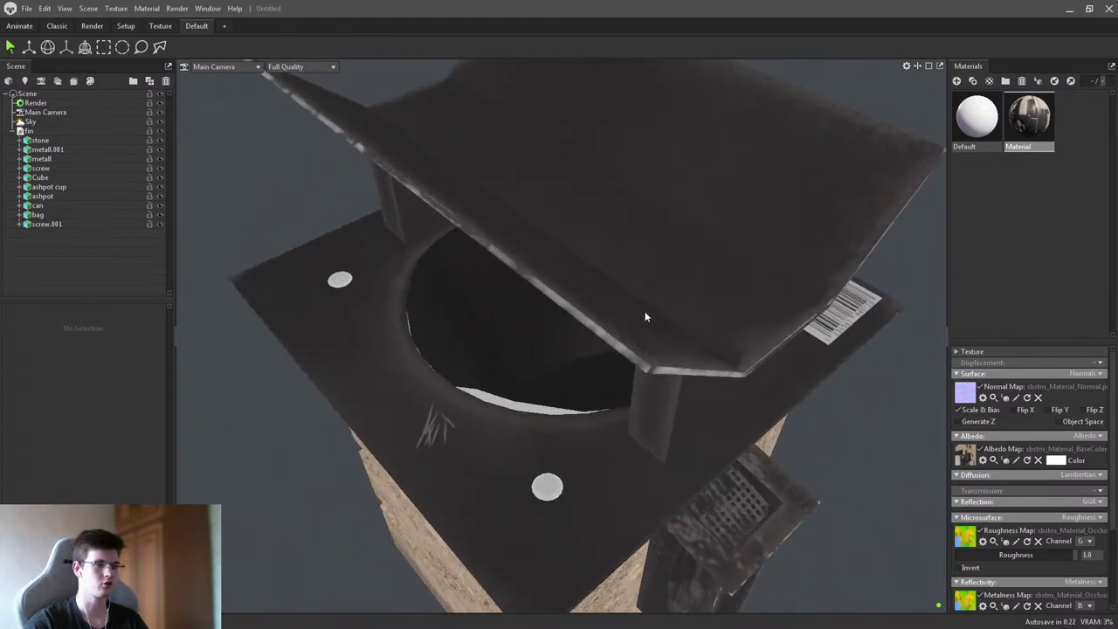
{"action": "scroll", "coordinate": [646, 297], "scroll_direction": "up", "scroll_amount": 5}
{"action": "scroll", "coordinate": [612, 288], "scroll_direction": "down", "scroll_amount": 5}
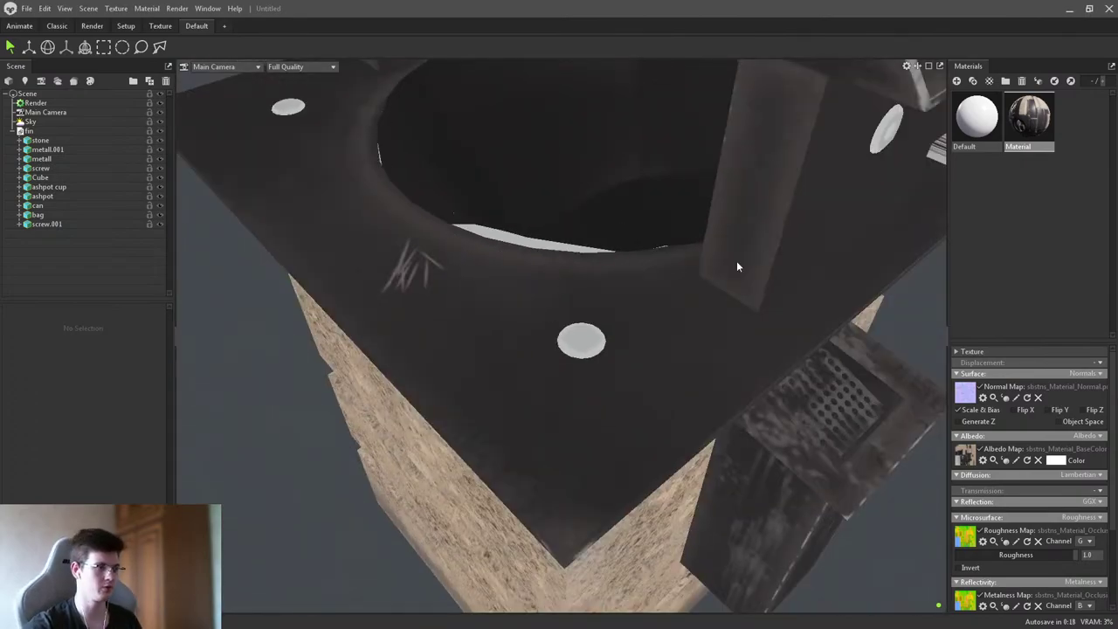
{"action": "scroll", "coordinate": [721, 275], "scroll_direction": "down", "scroll_amount": 3}
{"action": "scroll", "coordinate": [655, 349], "scroll_direction": "up", "scroll_amount": 5}
{"action": "scroll", "coordinate": [661, 395], "scroll_direction": "down", "scroll_amount": 5}
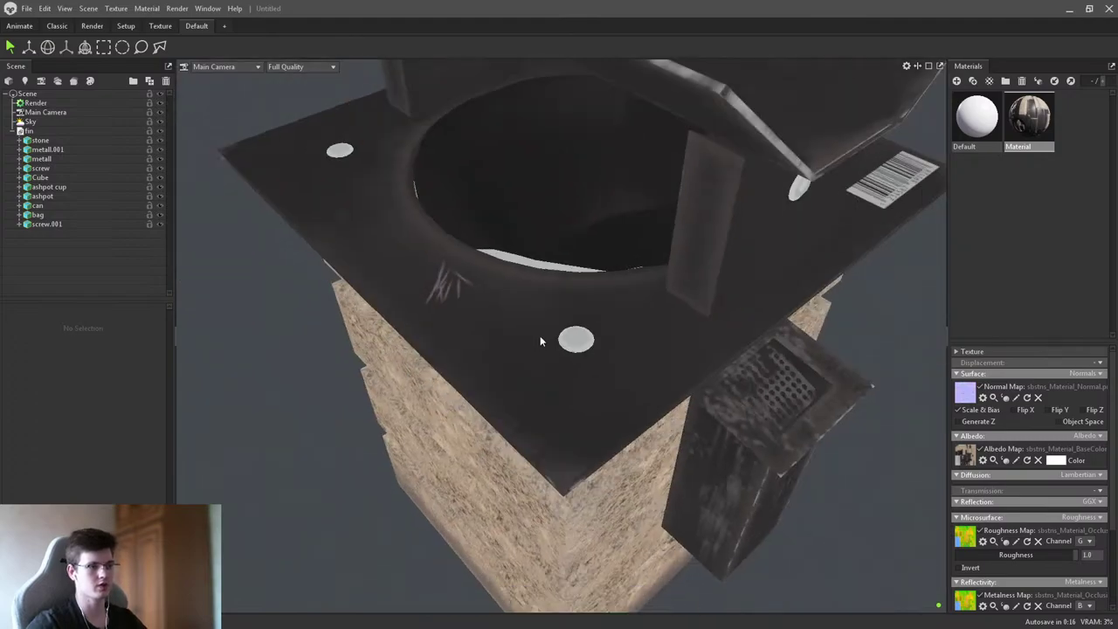
- Examine the unlit metal texture around the screw and edges at another corner of the top plate
{"action": "left_click_drag", "start_coordinate": [544, 337], "coordinate": [566, 300]}
{"action": "scroll", "coordinate": [565, 345], "scroll_direction": "up", "scroll_amount": 5}
{"action": "left_click_drag", "start_coordinate": [564, 345], "coordinate": [569, 375]}
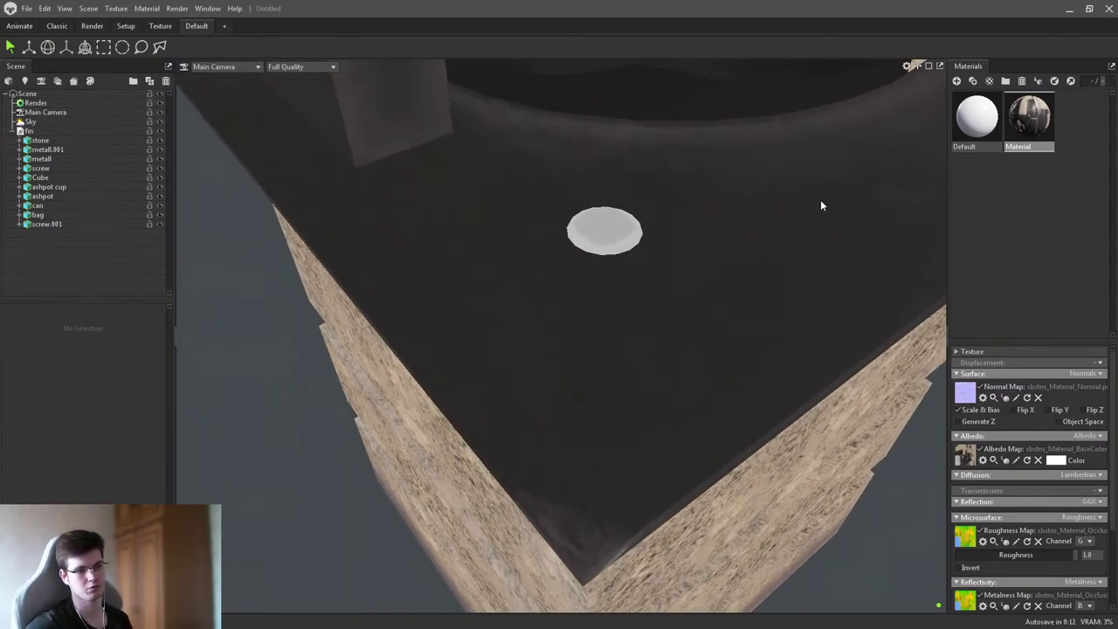
{"action": "scroll", "coordinate": [593, 362], "scroll_direction": "up", "scroll_amount": 5}
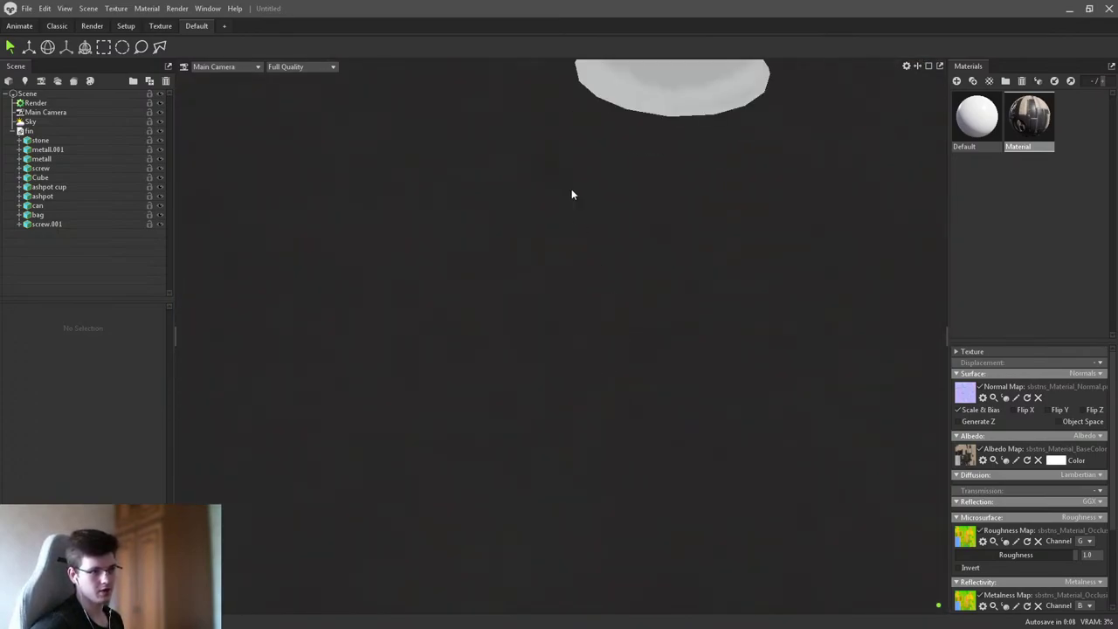
{"action": "scroll", "coordinate": [576, 182], "scroll_direction": "down", "scroll_amount": 8}
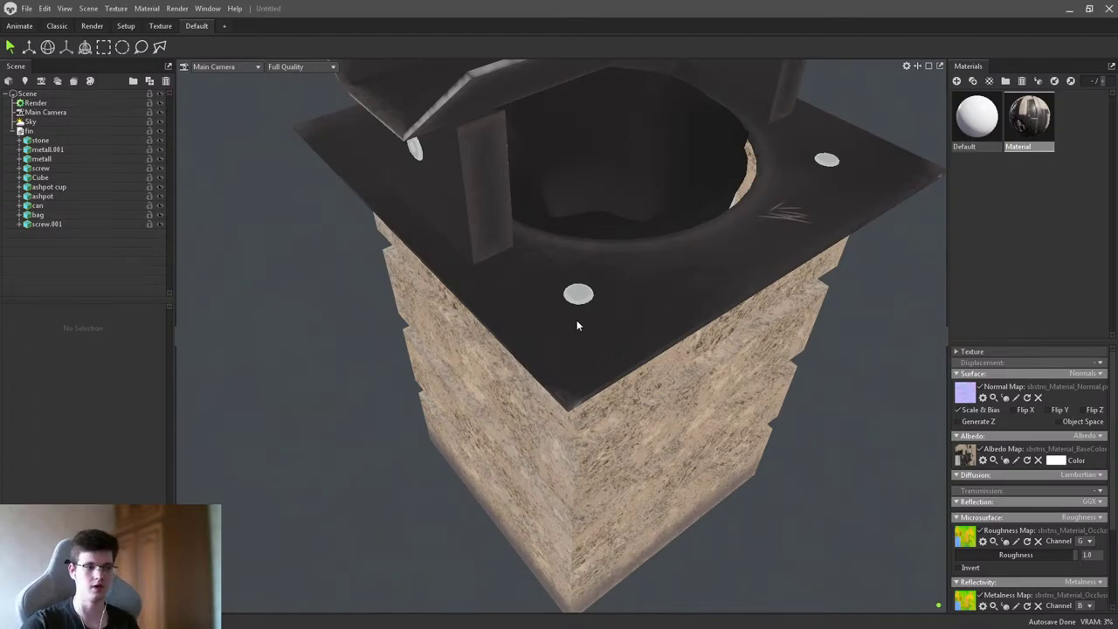
- Examine the stone specks on the bin's side at close range and compare them with the unlit metal top plate
{"action": "left_click_drag", "start_coordinate": [700, 440], "coordinate": [626, 391]}
{"action": "scroll", "coordinate": [619, 353], "scroll_direction": "up", "scroll_amount": 5}
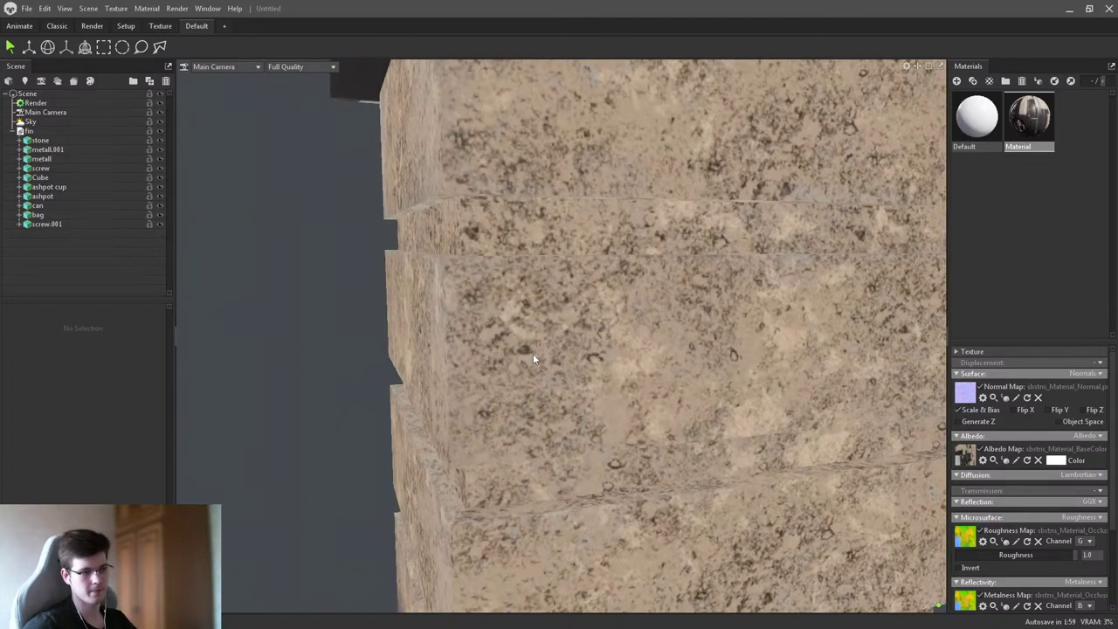
{"action": "scroll", "coordinate": [647, 399], "scroll_direction": "up", "scroll_amount": 3}
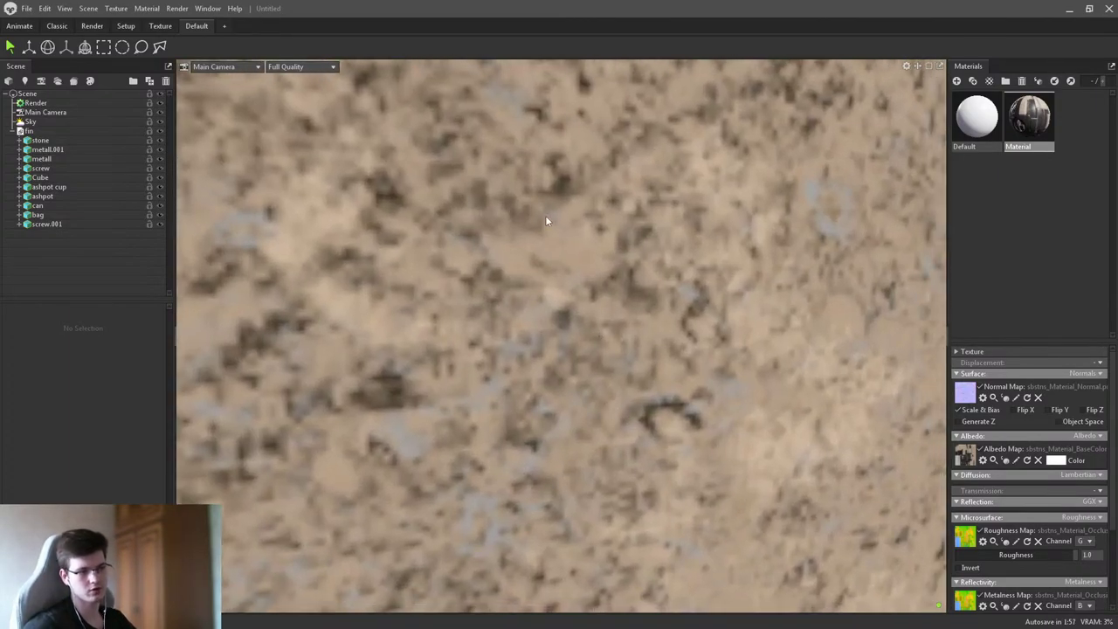
{"action": "scroll", "coordinate": [658, 339], "scroll_direction": "down", "scroll_amount": 5}
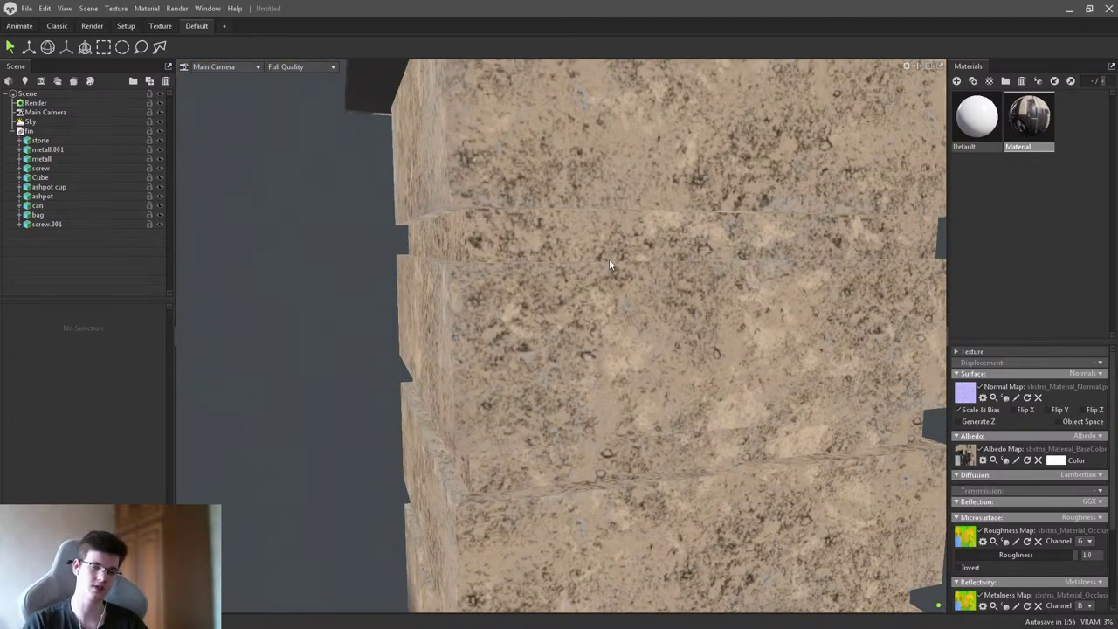
{"action": "scroll", "coordinate": [608, 258], "scroll_direction": "down", "scroll_amount": 5}
{"action": "left_click_drag", "start_coordinate": [578, 176], "coordinate": [614, 274]}
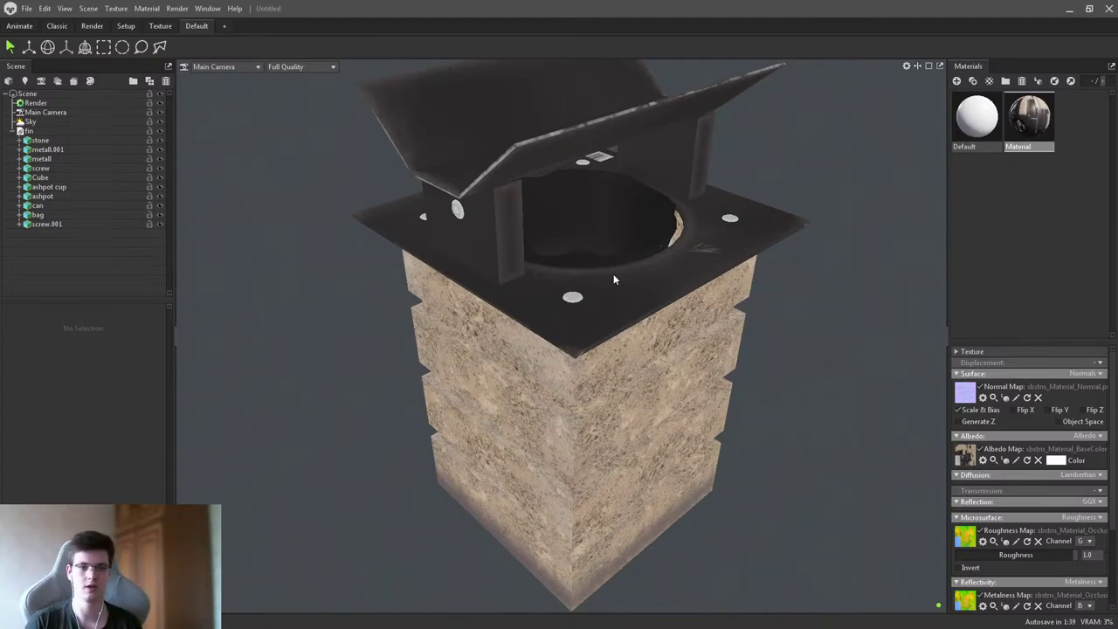
{"action": "scroll", "coordinate": [613, 278], "scroll_direction": "up", "scroll_amount": 5}
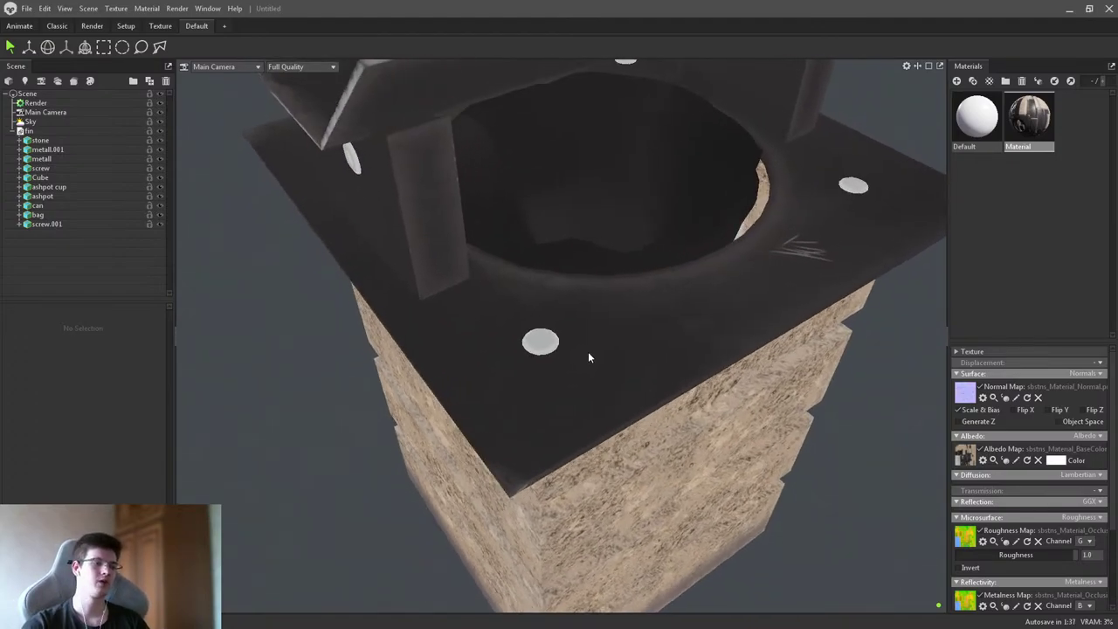
{"action": "left_click_drag", "start_coordinate": [594, 369], "coordinate": [593, 342]}
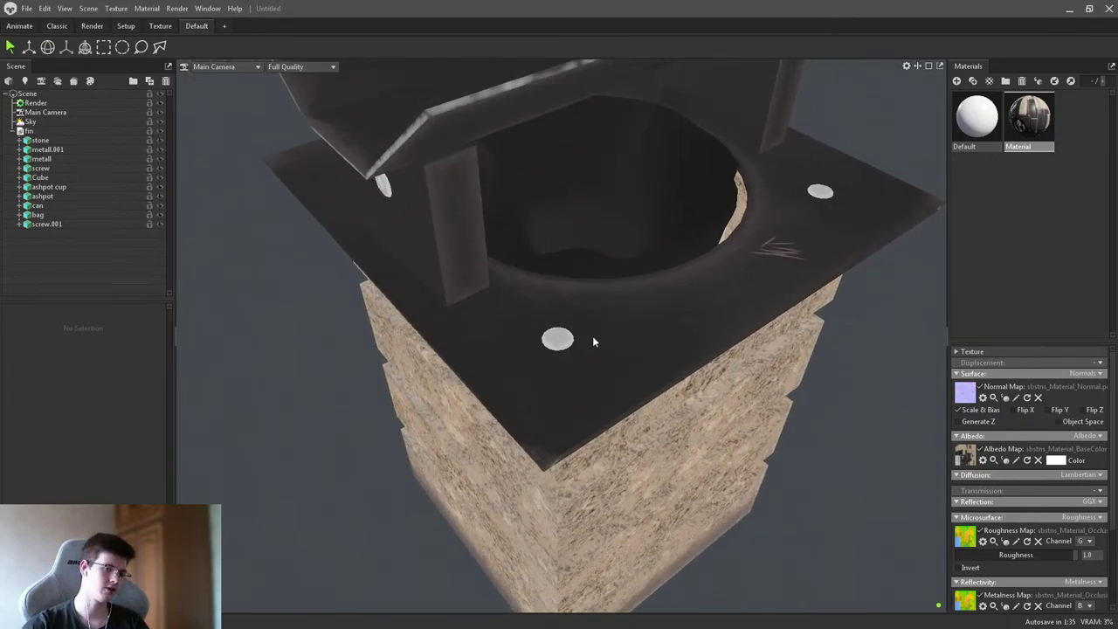
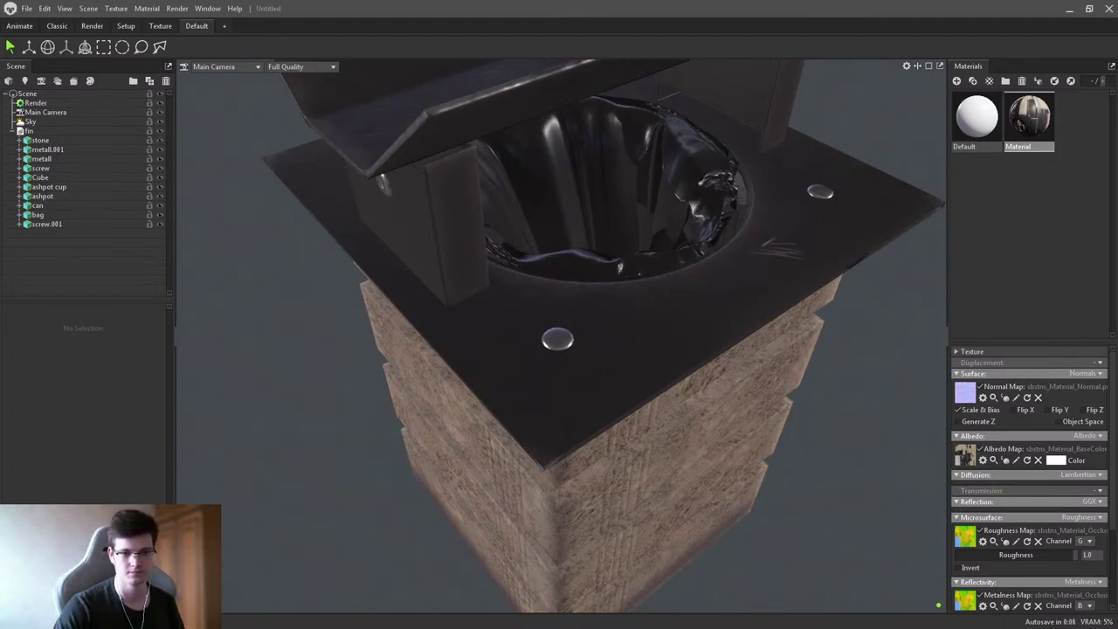
- Display the Roughness material pass and inspect the stone, metal and ashtray values across the whole bin
{"action": "left_click", "coordinate": [297, 67]}
{"action": "mouse_move", "coordinate": [306, 130]}
{"action": "mouse_move", "coordinate": [376, 151]}
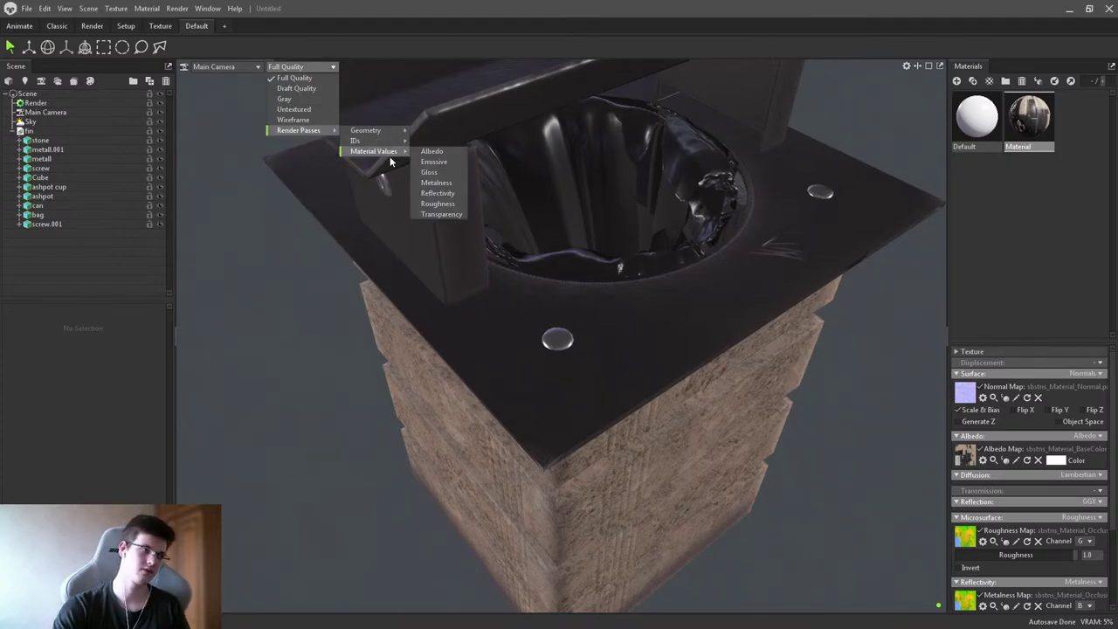
{"action": "left_click", "coordinate": [437, 204]}
{"action": "left_click_drag", "start_coordinate": [855, 433], "coordinate": [595, 351]}
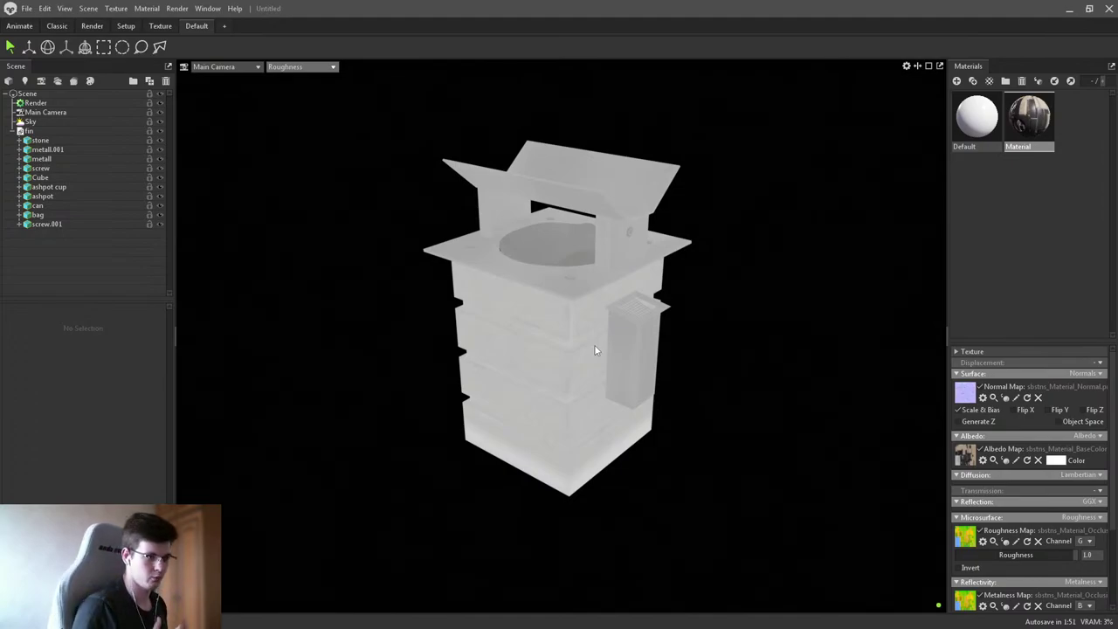
{"action": "right_click_drag", "start_coordinate": [594, 344], "coordinate": [536, 356]}
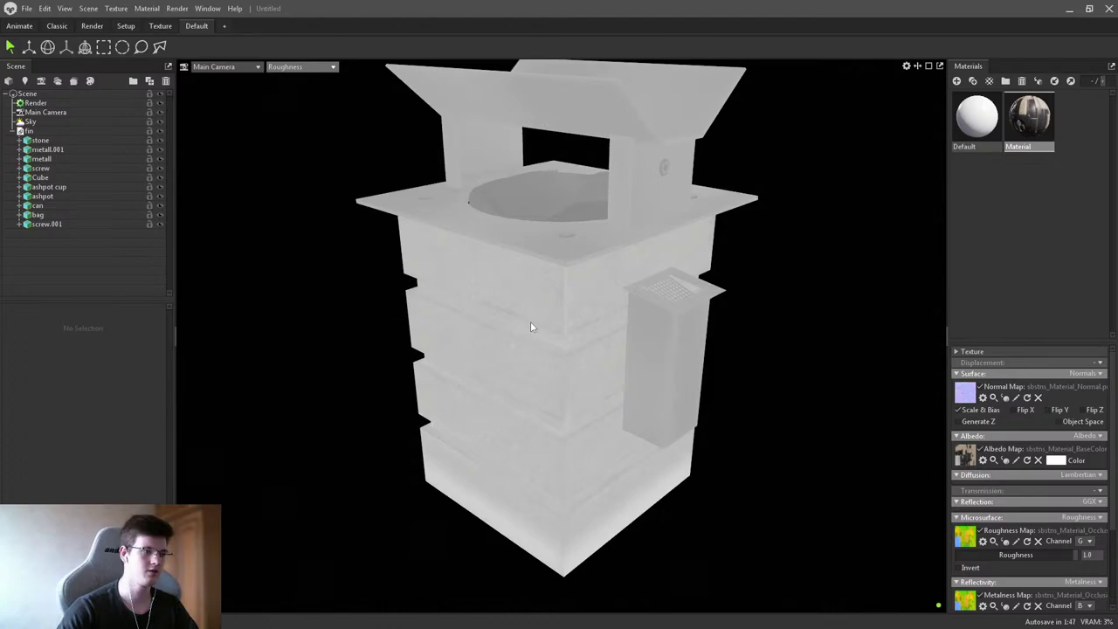
{"action": "scroll", "coordinate": [530, 327], "scroll_direction": "down", "scroll_amount": 5}
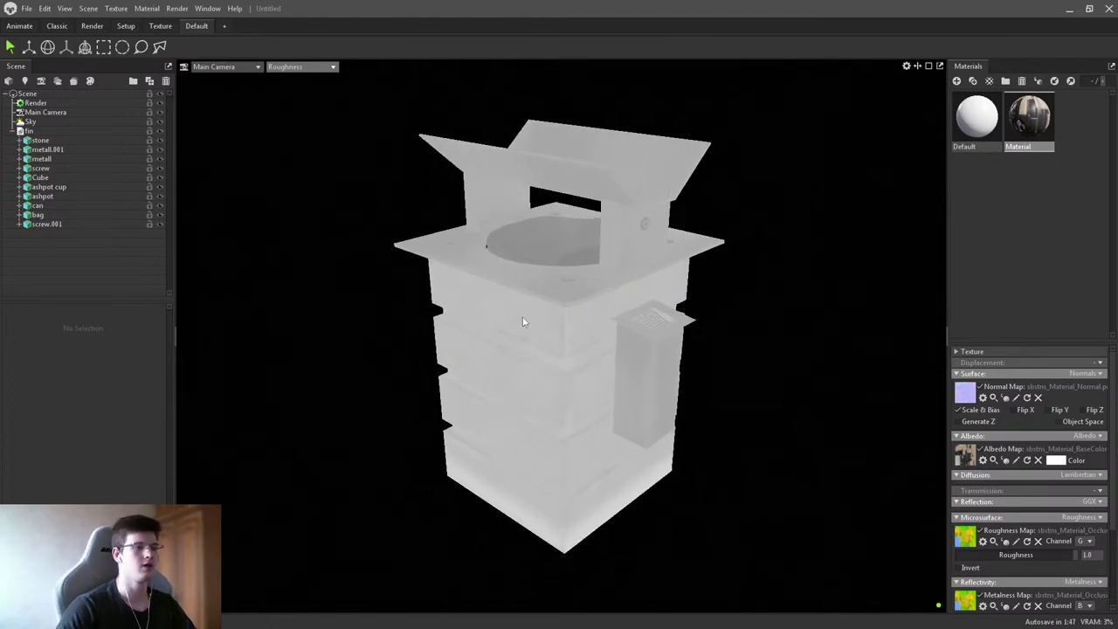
{"action": "scroll", "coordinate": [530, 338], "scroll_direction": "up", "scroll_amount": 4}
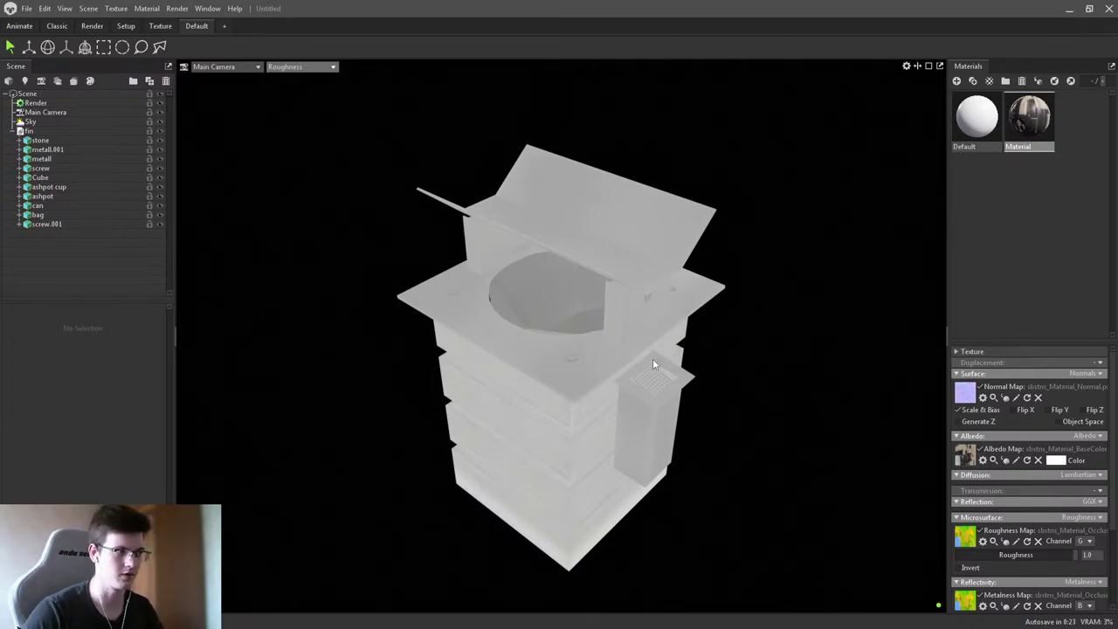
{"action": "left_click_drag", "start_coordinate": [652, 358], "coordinate": [742, 357]}
{"action": "scroll", "coordinate": [597, 295], "scroll_direction": "up", "scroll_amount": 3}
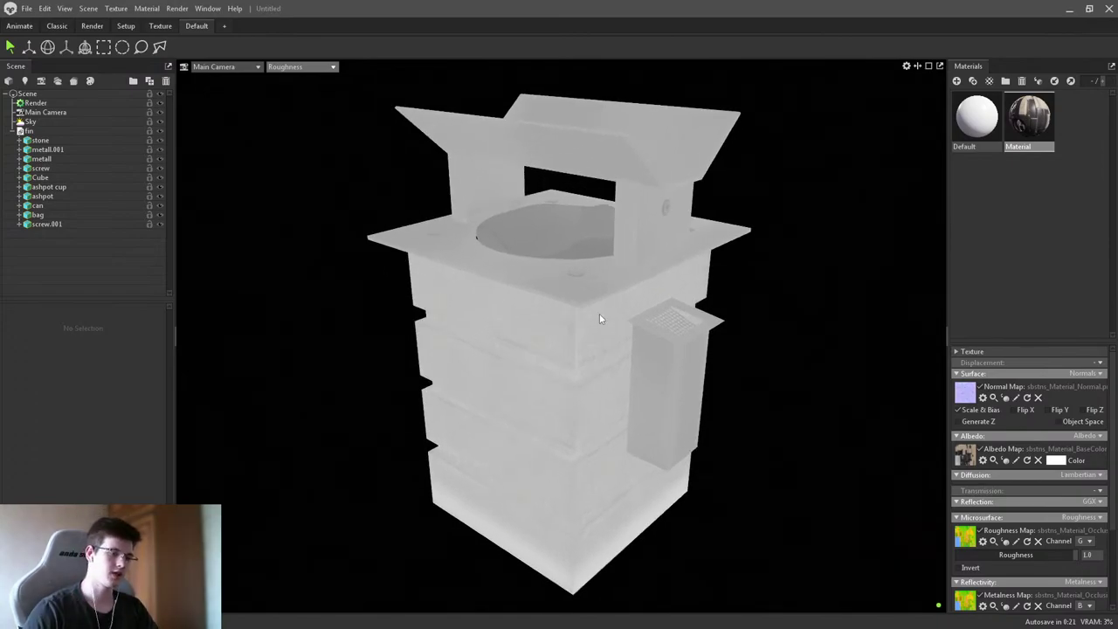
{"action": "left_click_drag", "start_coordinate": [600, 318], "coordinate": [561, 283]}
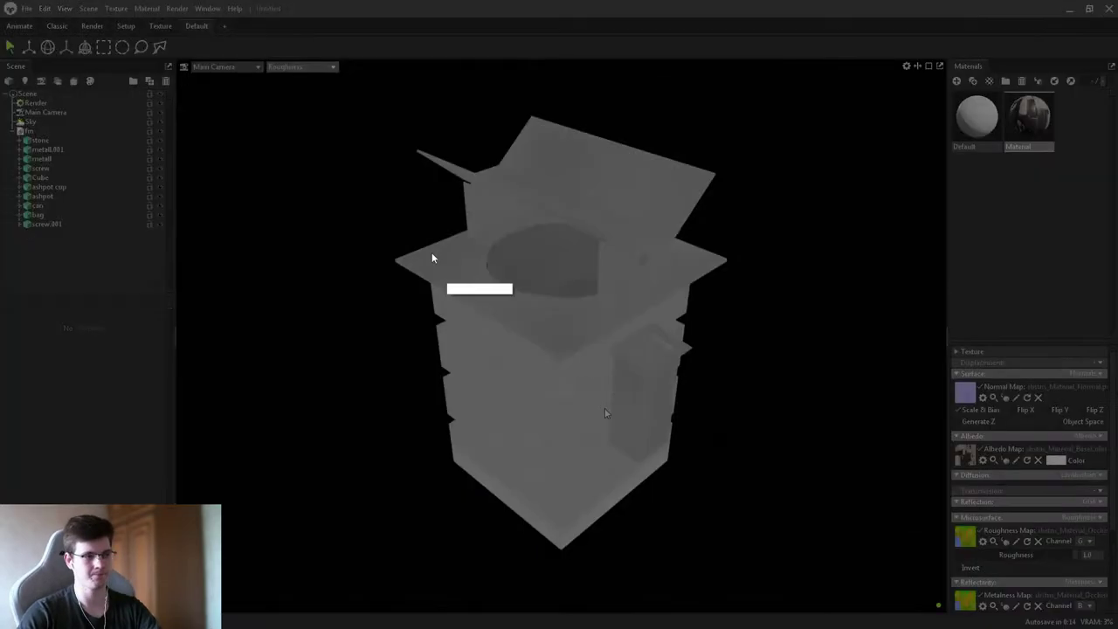
- Capture a screenshot region around the bin and draw red arrows pointing at the lower stone base and the ashtray box
{"action": "key", "text": "Print"}
{"action": "left_click_drag", "start_coordinate": [294, 93], "coordinate": [907, 573]}
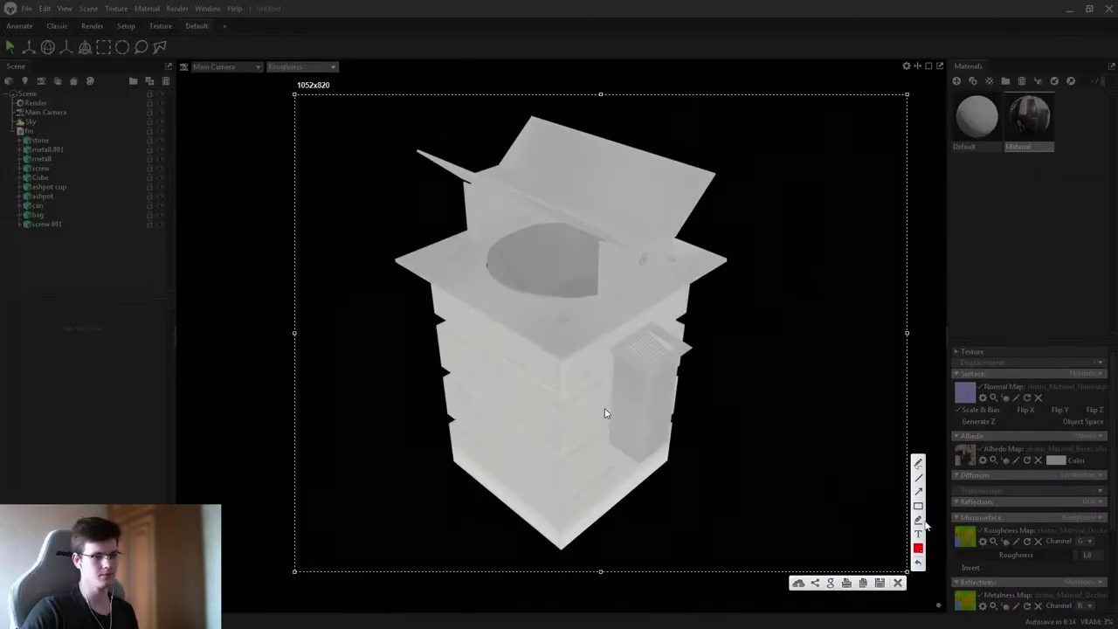
{"action": "left_click", "coordinate": [924, 494]}
{"action": "left_click_drag", "start_coordinate": [783, 456], "coordinate": [600, 457]}
{"action": "left_click_drag", "start_coordinate": [795, 390], "coordinate": [661, 403]}
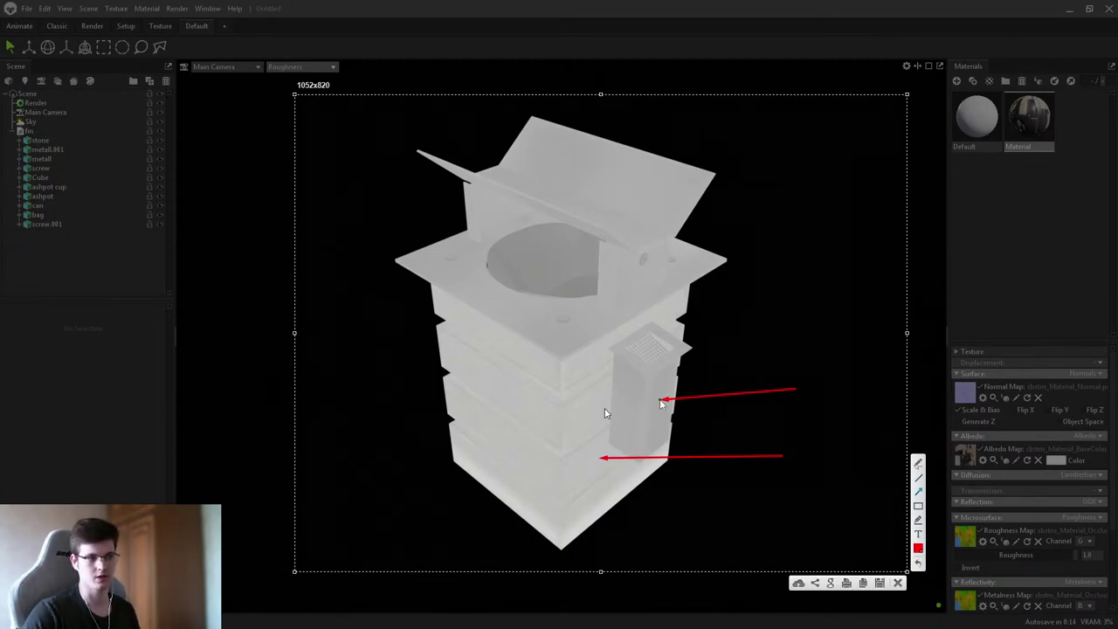
- Draw more red arrows at the bin's opening, the ashtray box and the lower stone base, and close the screenshot overlay
{"action": "left_click_drag", "start_coordinate": [813, 324], "coordinate": [554, 264]}
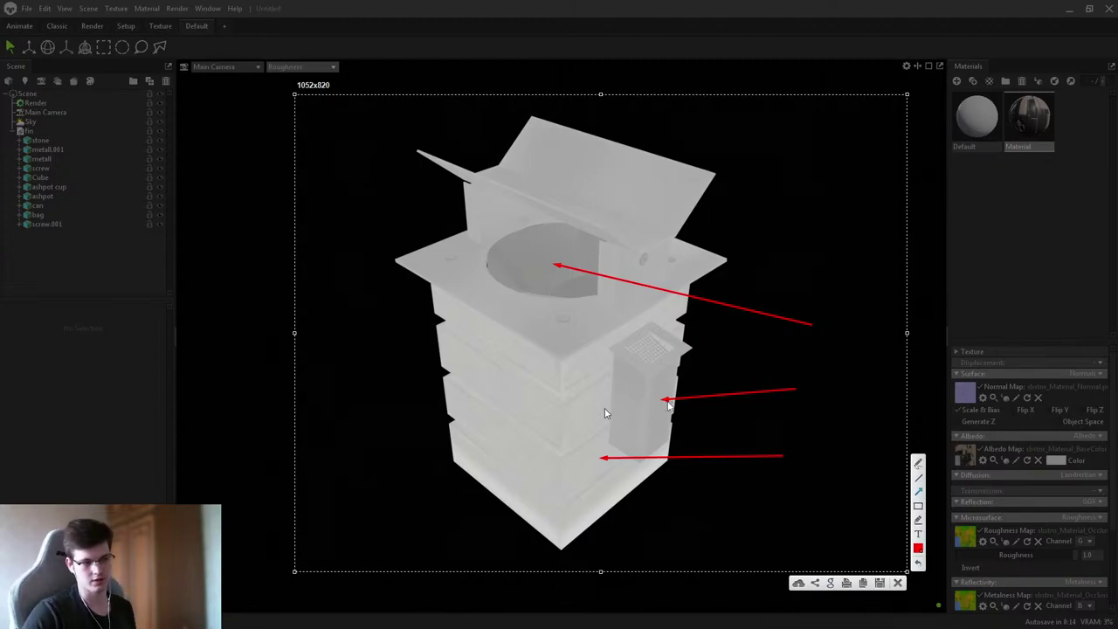
{"action": "left_click_drag", "start_coordinate": [632, 517], "coordinate": [584, 478]}
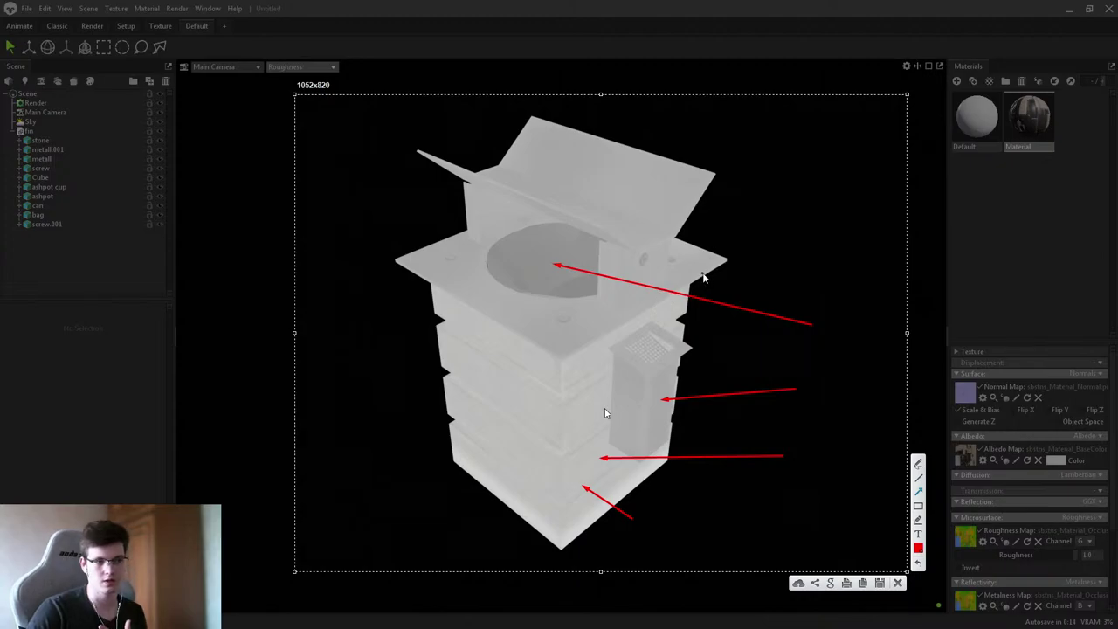
{"action": "left_click_drag", "start_coordinate": [767, 350], "coordinate": [653, 385]}
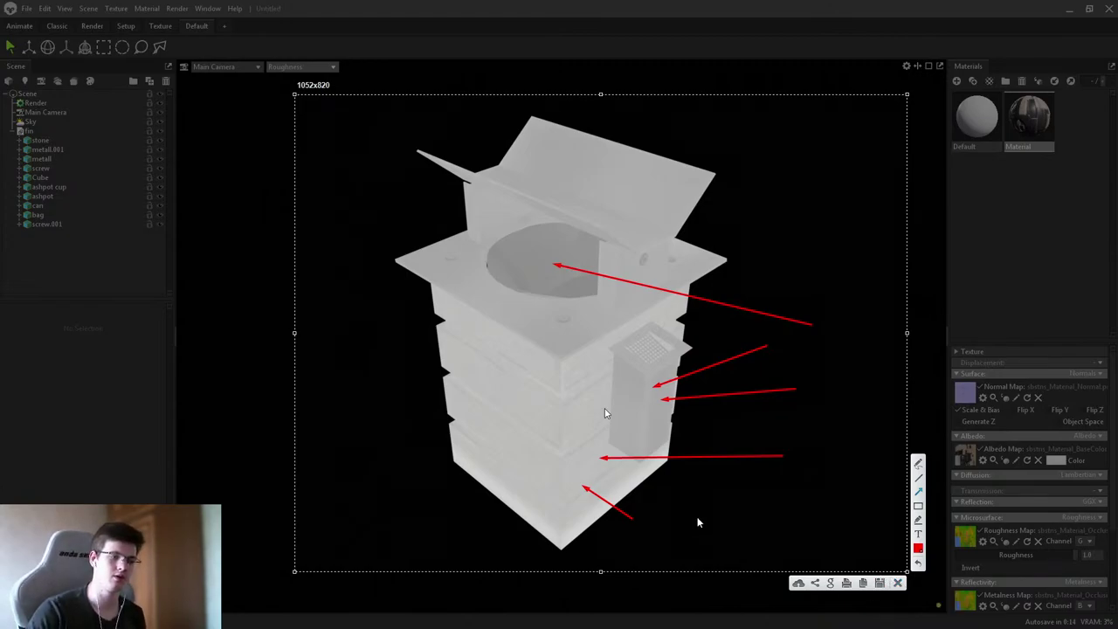
{"action": "left_click_drag", "start_coordinate": [695, 518], "coordinate": [591, 470]}
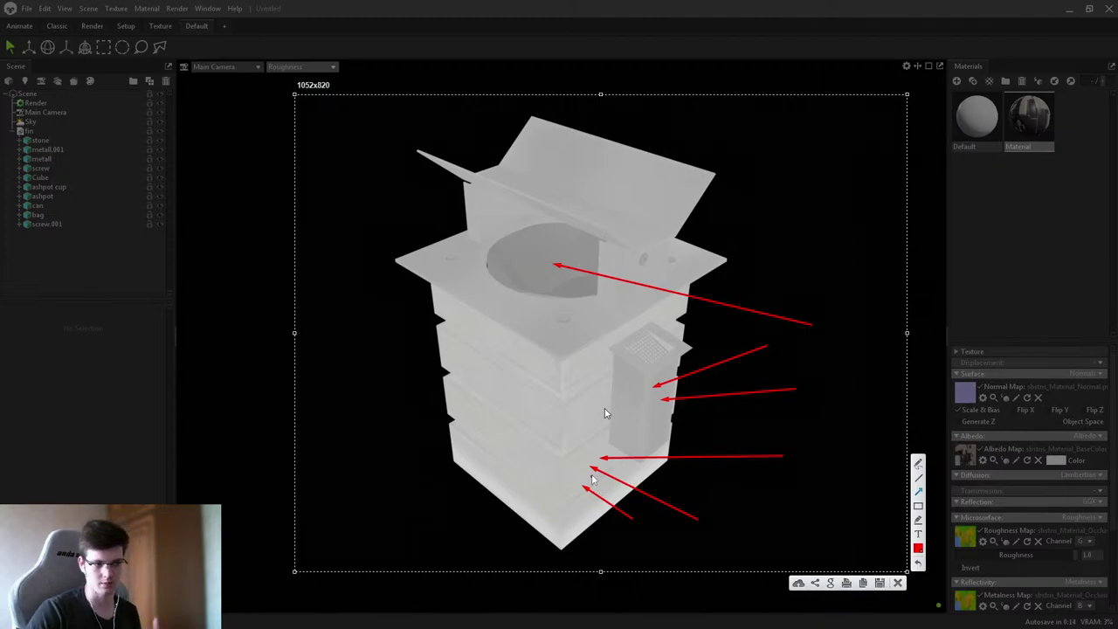
{"action": "left_click_drag", "start_coordinate": [813, 444], "coordinate": [664, 423]}
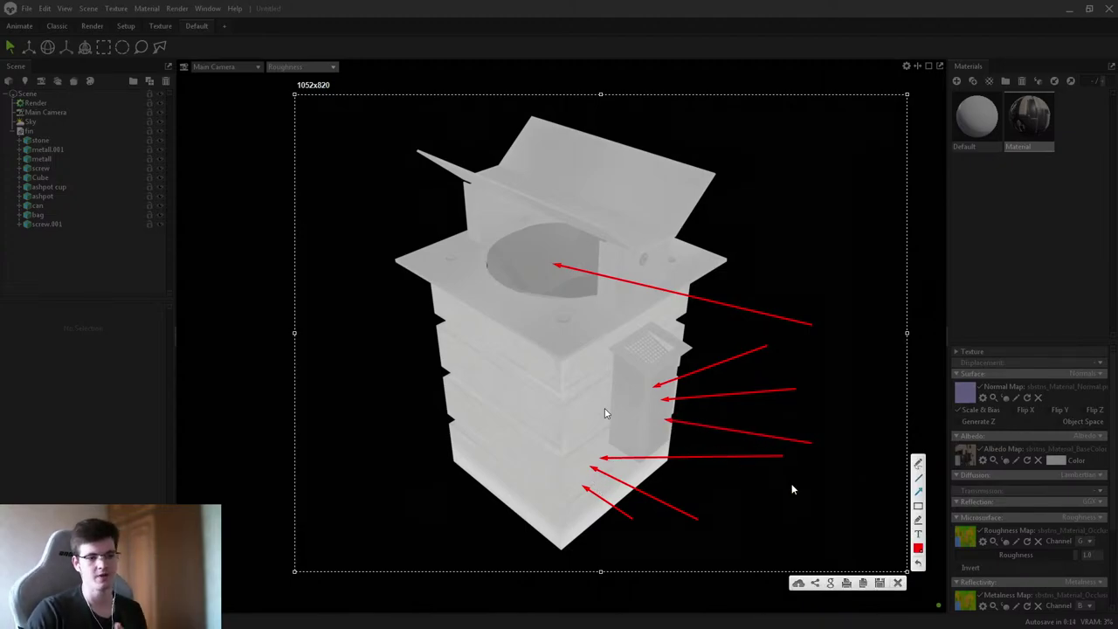
{"action": "left_click", "coordinate": [898, 583]}
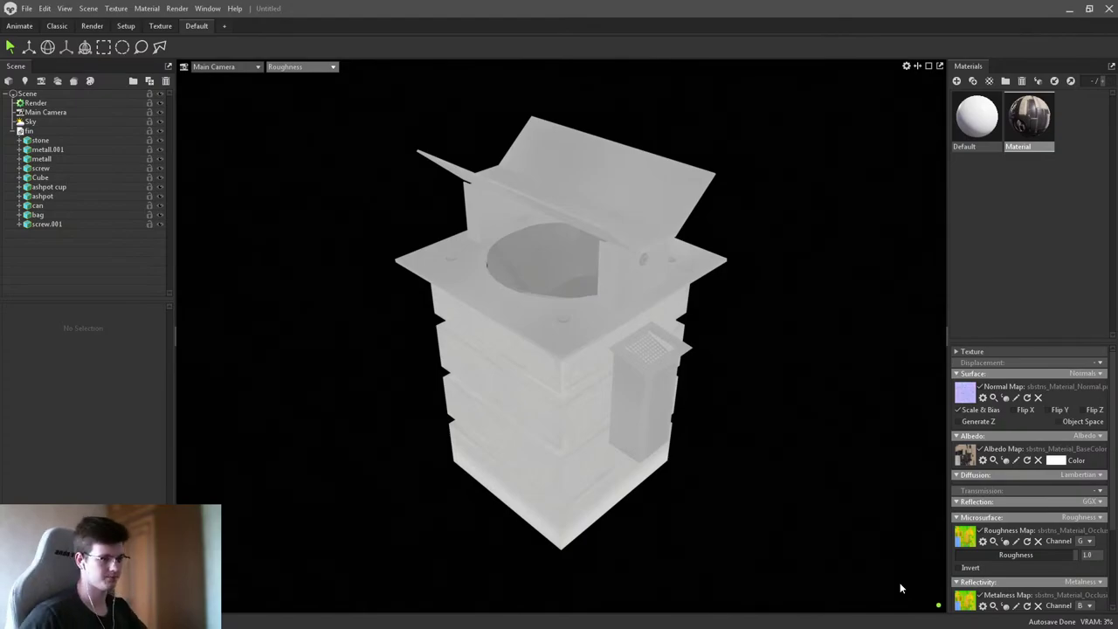
- Examine the roughness variation on the stone side and the specks on the lower part of the ashtray box at close range
{"action": "scroll", "coordinate": [604, 442], "scroll_direction": "up", "scroll_amount": 5}
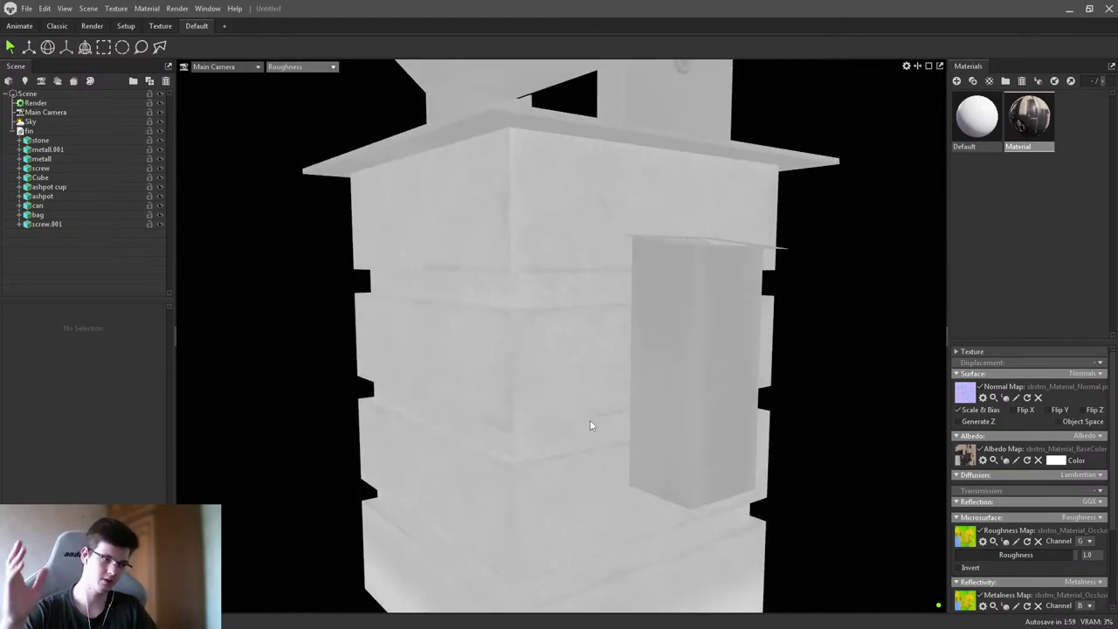
{"action": "scroll", "coordinate": [589, 423], "scroll_direction": "up", "scroll_amount": 8}
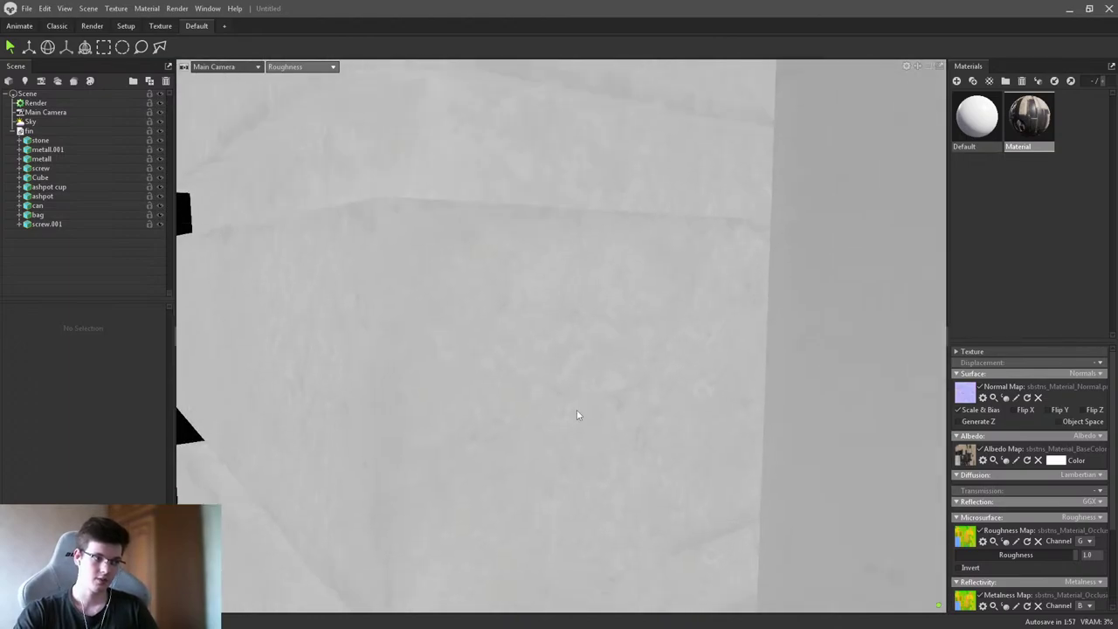
{"action": "scroll", "coordinate": [559, 392], "scroll_direction": "down", "scroll_amount": 3}
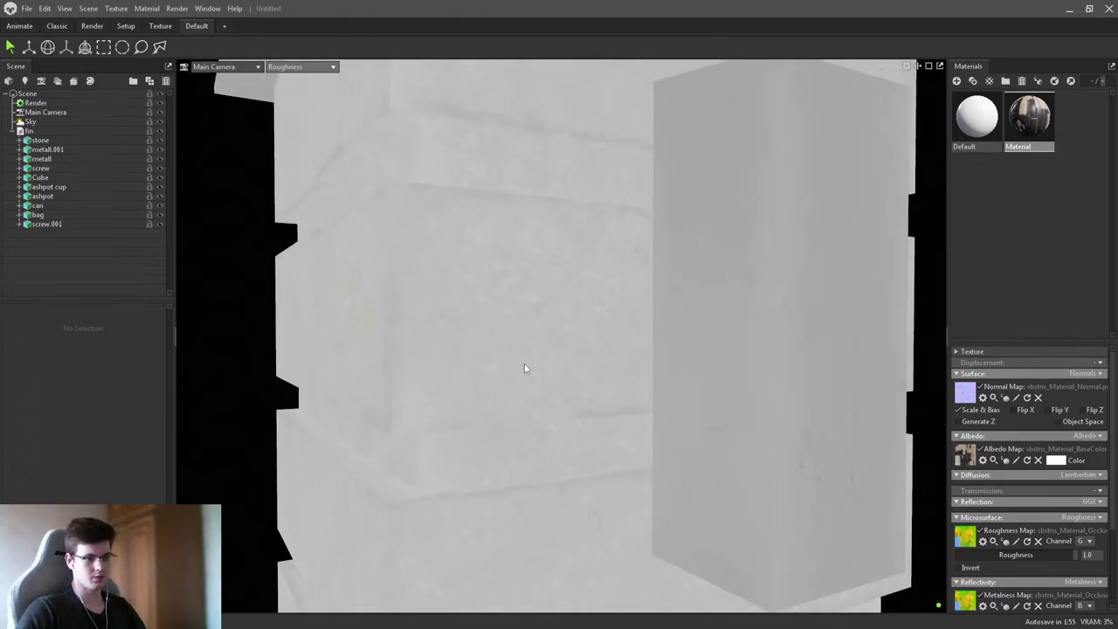
{"action": "scroll", "coordinate": [540, 362], "scroll_direction": "down", "scroll_amount": 5}
{"action": "scroll", "coordinate": [571, 345], "scroll_direction": "up", "scroll_amount": 6}
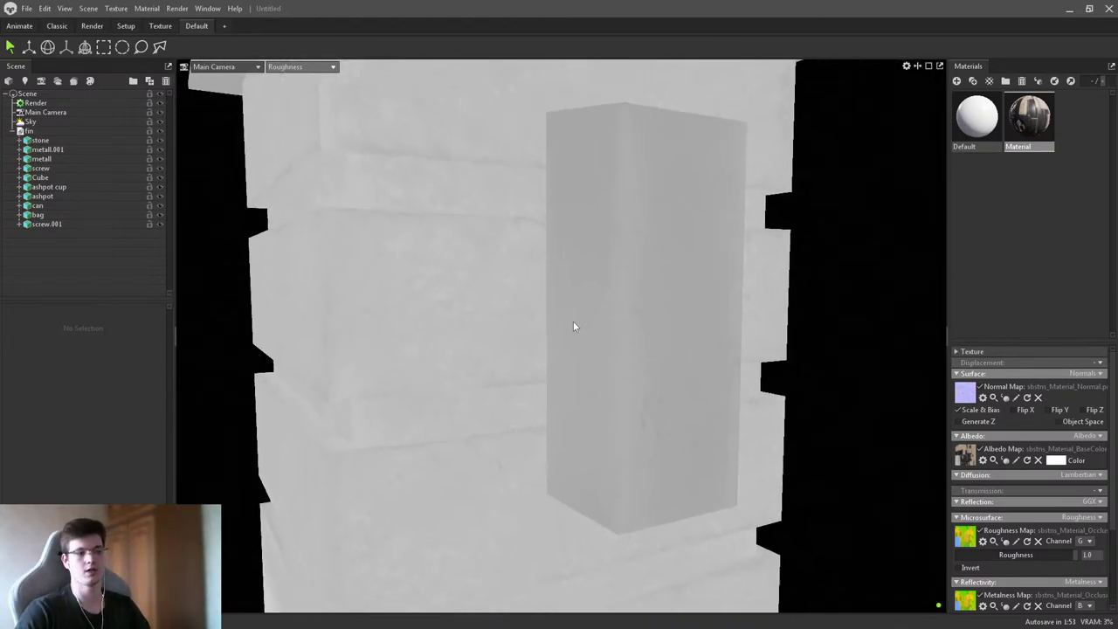
{"action": "scroll", "coordinate": [611, 394], "scroll_direction": "up", "scroll_amount": 2}
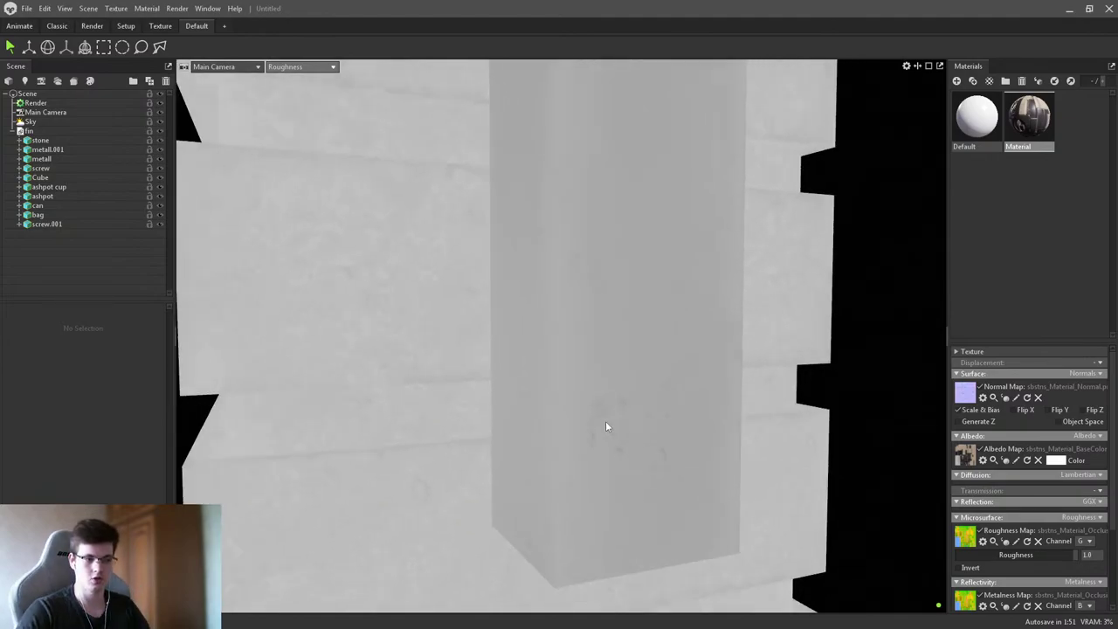
{"action": "scroll", "coordinate": [621, 387], "scroll_direction": "down", "scroll_amount": 2}
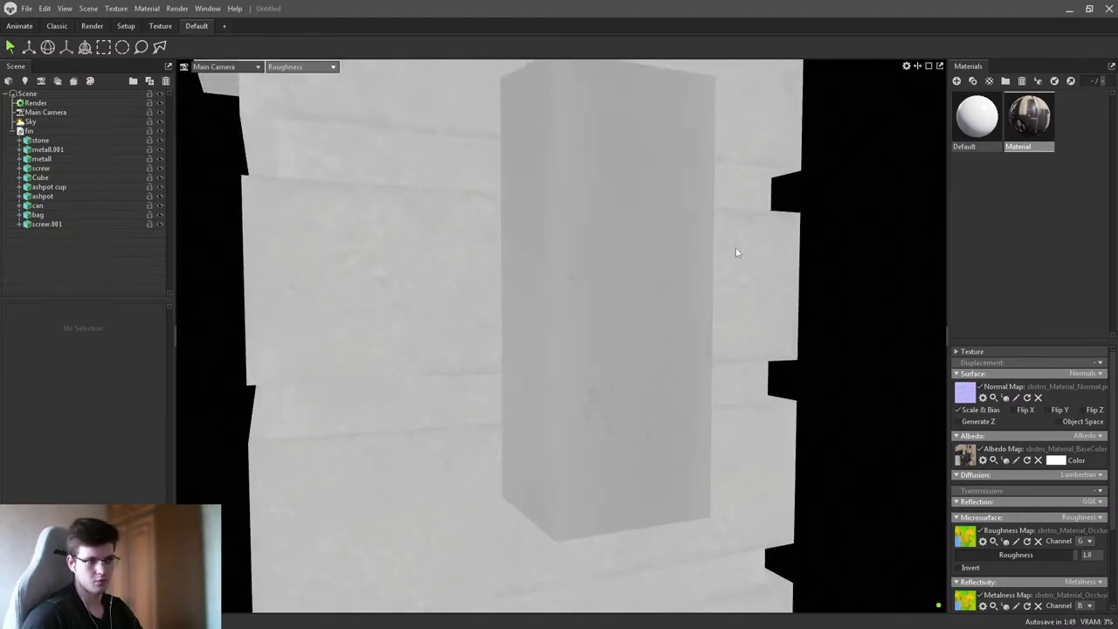
{"action": "scroll", "coordinate": [708, 259], "scroll_direction": "down", "scroll_amount": 6}
{"action": "scroll", "coordinate": [624, 333], "scroll_direction": "up", "scroll_amount": 4}
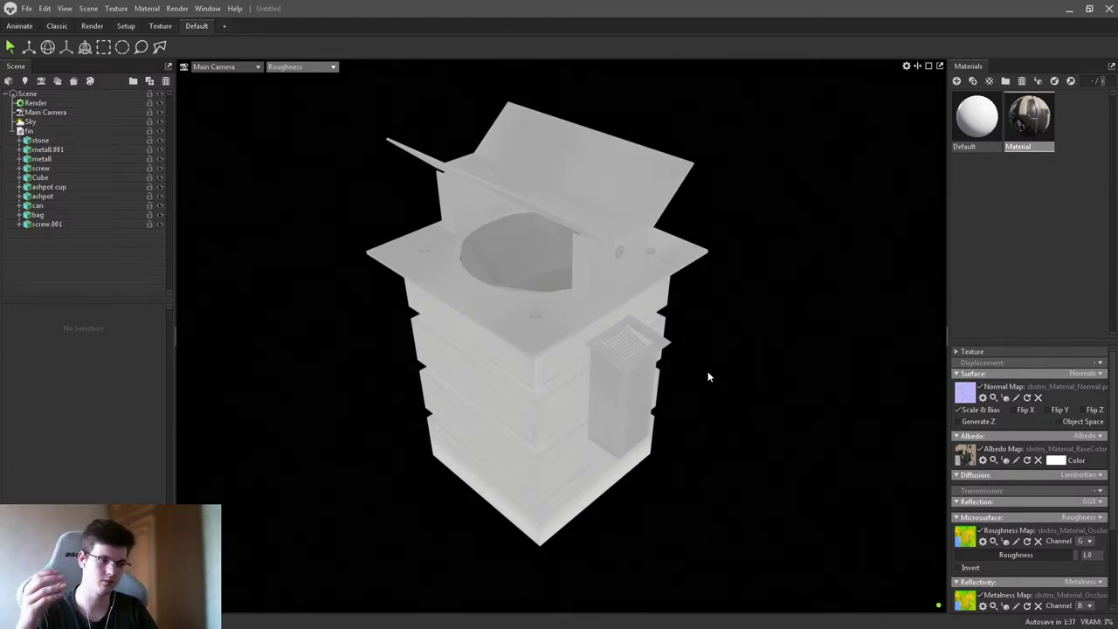
{"action": "scroll", "coordinate": [708, 376], "scroll_direction": "up", "scroll_amount": 10}
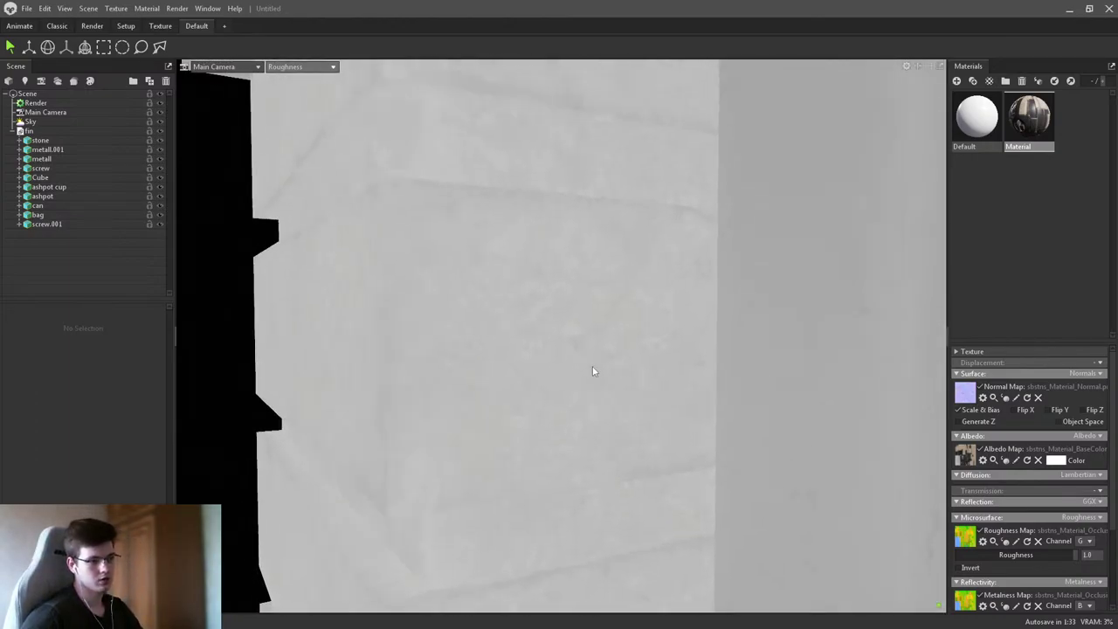
{"action": "scroll", "coordinate": [591, 367], "scroll_direction": "down", "scroll_amount": 3}
{"action": "scroll", "coordinate": [645, 373], "scroll_direction": "down", "scroll_amount": 5}
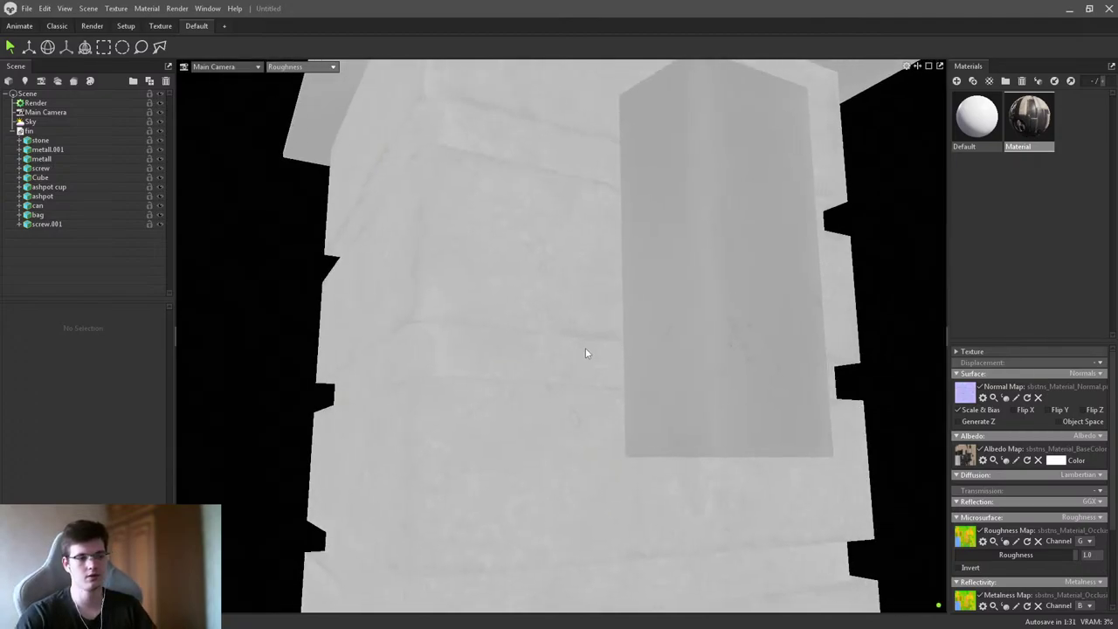
{"action": "scroll", "coordinate": [631, 340], "scroll_direction": "up", "scroll_amount": 5}
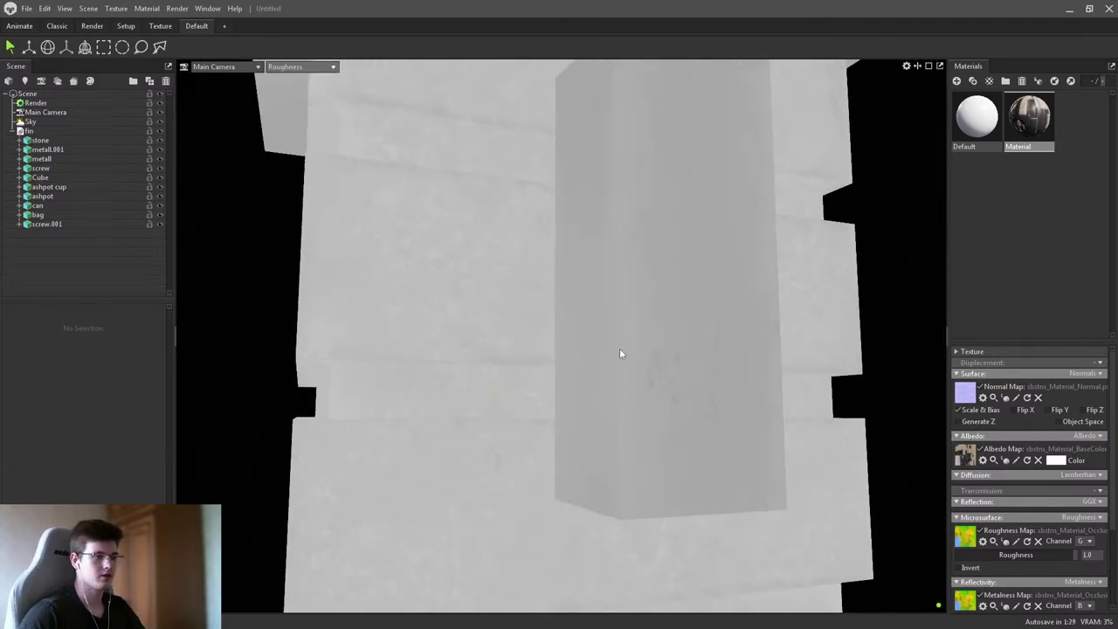
{"action": "left_click_drag", "start_coordinate": [632, 375], "coordinate": [647, 415]}
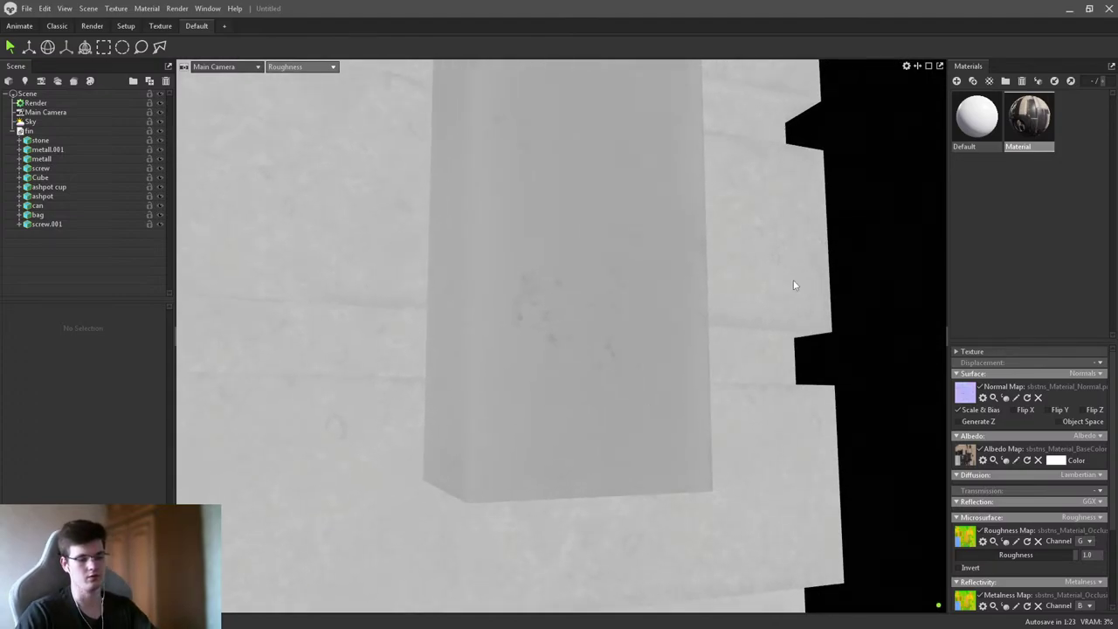
- Capture a close-up region of the ashtray box and draw red arrows to its plain upper face, lower specks and vertical edge
{"action": "key", "text": "ctrl+Print"}
{"action": "mouse_move", "coordinate": [363, 106]}
{"action": "left_mouse_down"}
{"action": "mouse_move", "coordinate": [629, 327]}
{"action": "mouse_move", "coordinate": [809, 505]}
{"action": "left_mouse_up"}
{"action": "left_click", "coordinate": [887, 483]}
{"action": "left_click_drag", "start_coordinate": [789, 240], "coordinate": [591, 201]}
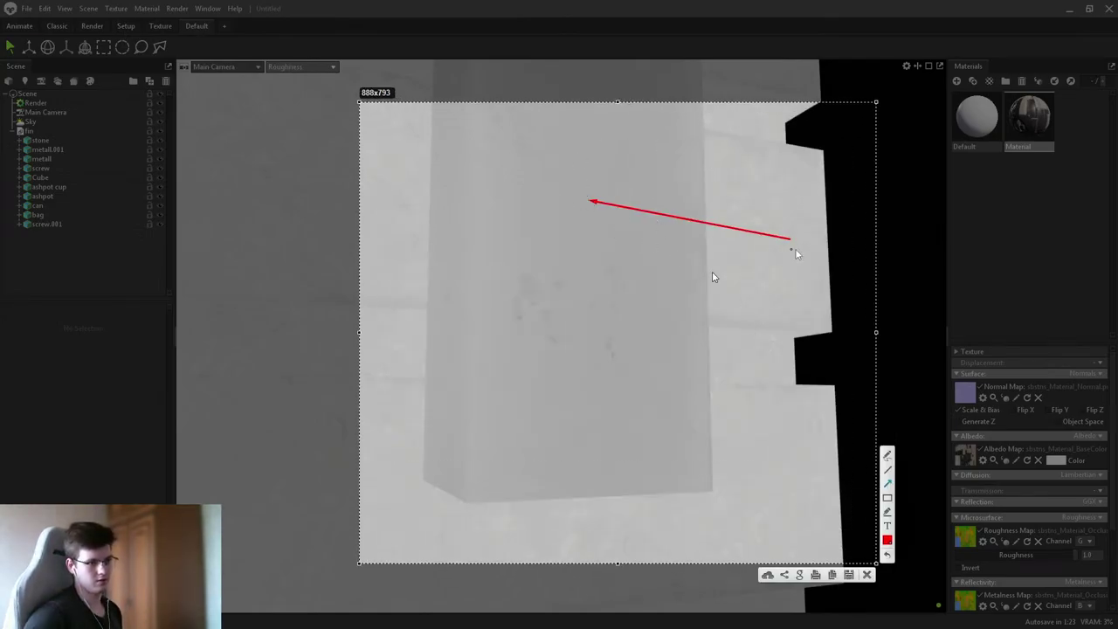
{"action": "mouse_move", "coordinate": [800, 255]}
{"action": "left_mouse_down"}
{"action": "mouse_move", "coordinate": [623, 287]}
{"action": "mouse_move", "coordinate": [616, 339]}
{"action": "left_mouse_up"}
{"action": "left_click_drag", "start_coordinate": [767, 523], "coordinate": [480, 363]}
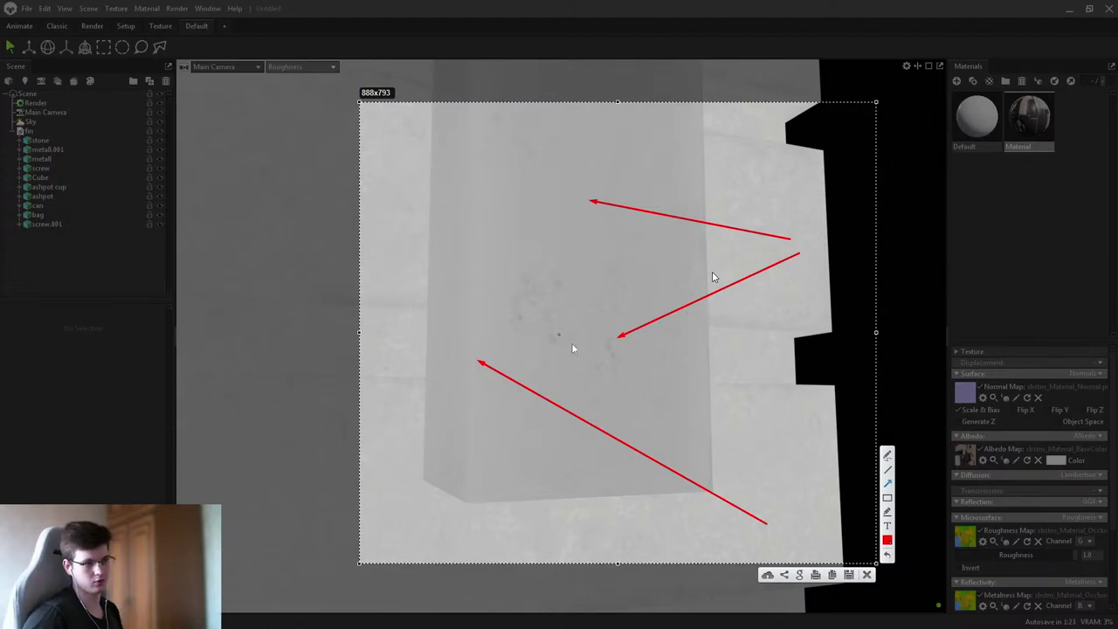
- Point three more arrows at the small specks on the box's front face and undo the extra arrow near its upper area
{"action": "left_click_drag", "start_coordinate": [804, 368], "coordinate": [622, 359]}
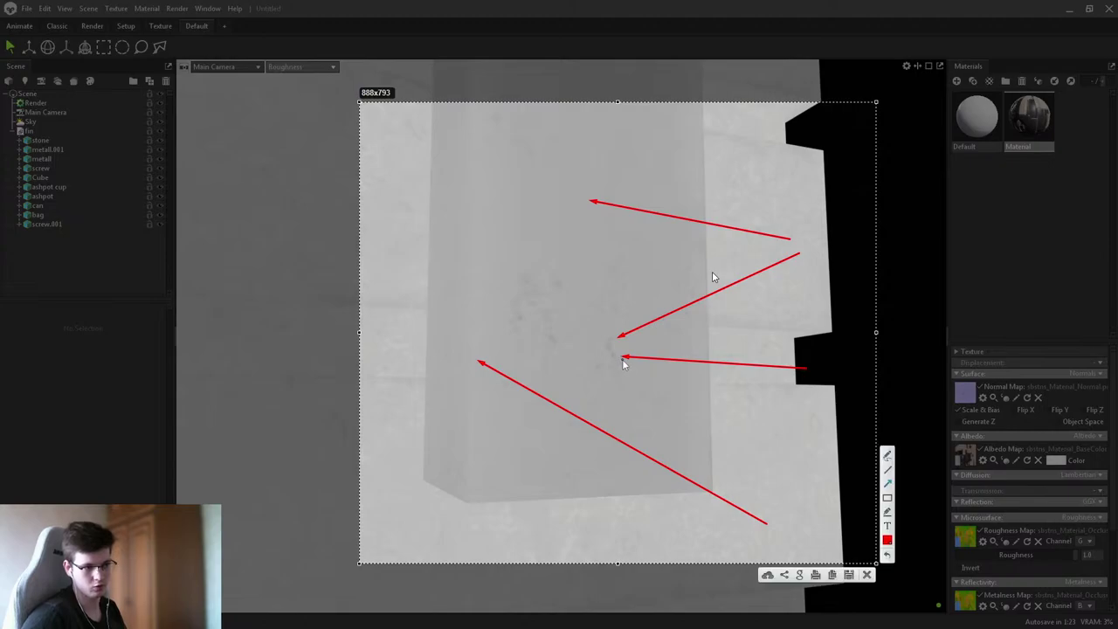
{"action": "mouse_move", "coordinate": [682, 378]}
{"action": "left_mouse_down"}
{"action": "mouse_move", "coordinate": [636, 370]}
{"action": "mouse_move", "coordinate": [646, 352]}
{"action": "mouse_move", "coordinate": [629, 349]}
{"action": "left_mouse_up"}
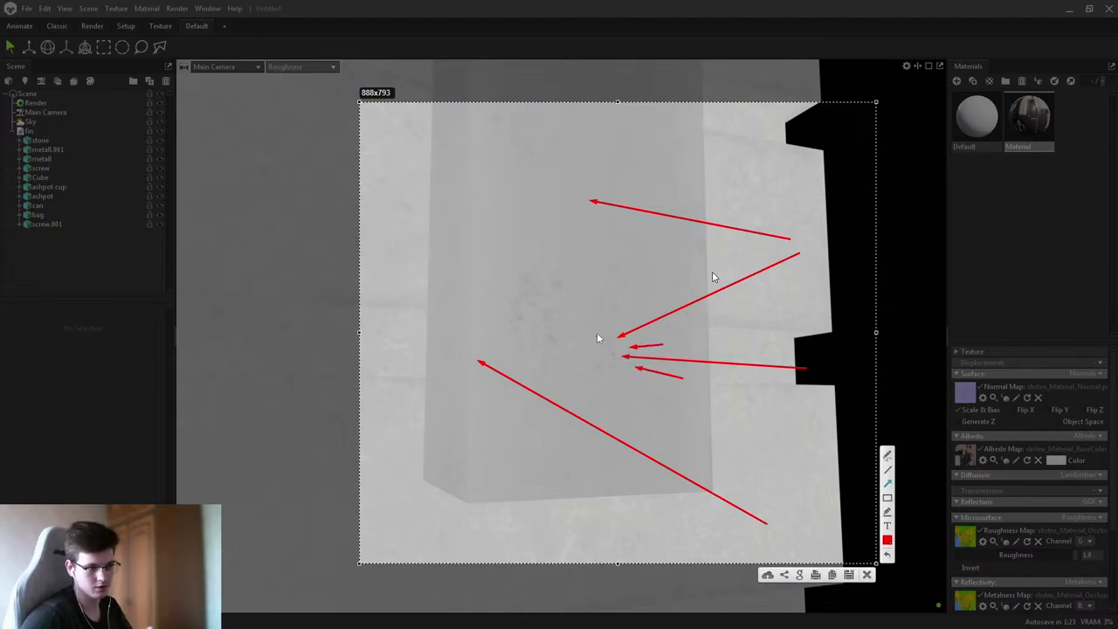
{"action": "left_click_drag", "start_coordinate": [695, 173], "coordinate": [596, 202]}
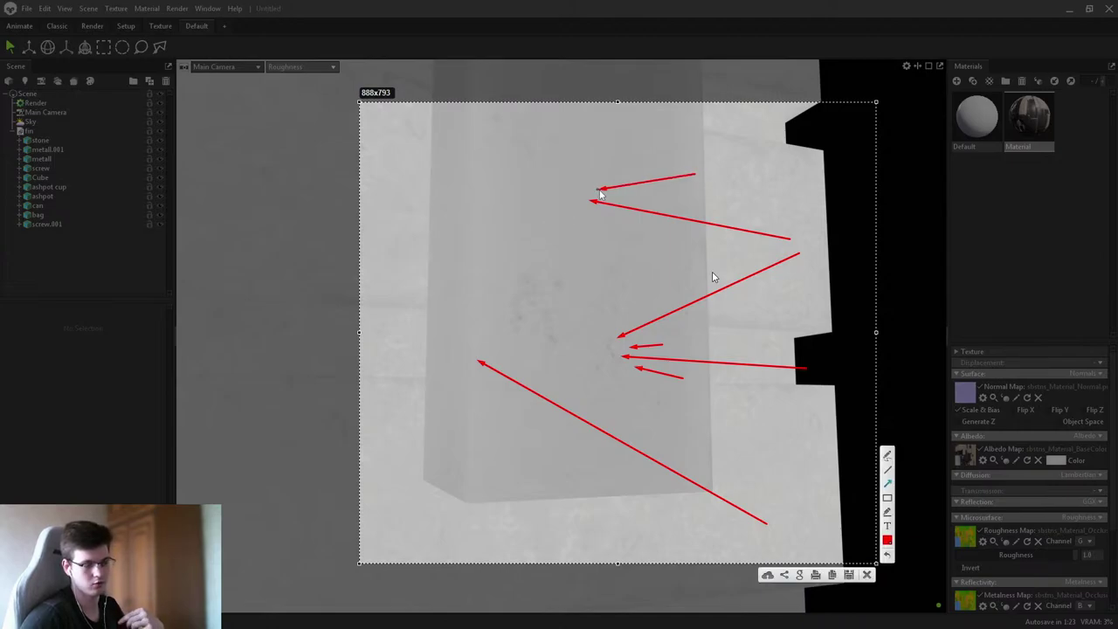
{"action": "key", "text": "ctrl+z"}
- Mark the lighter strip along the box's vertical edge with three short arrows and close the screenshot overlay
{"action": "left_click_drag", "start_coordinate": [416, 245], "coordinate": [472, 243]}
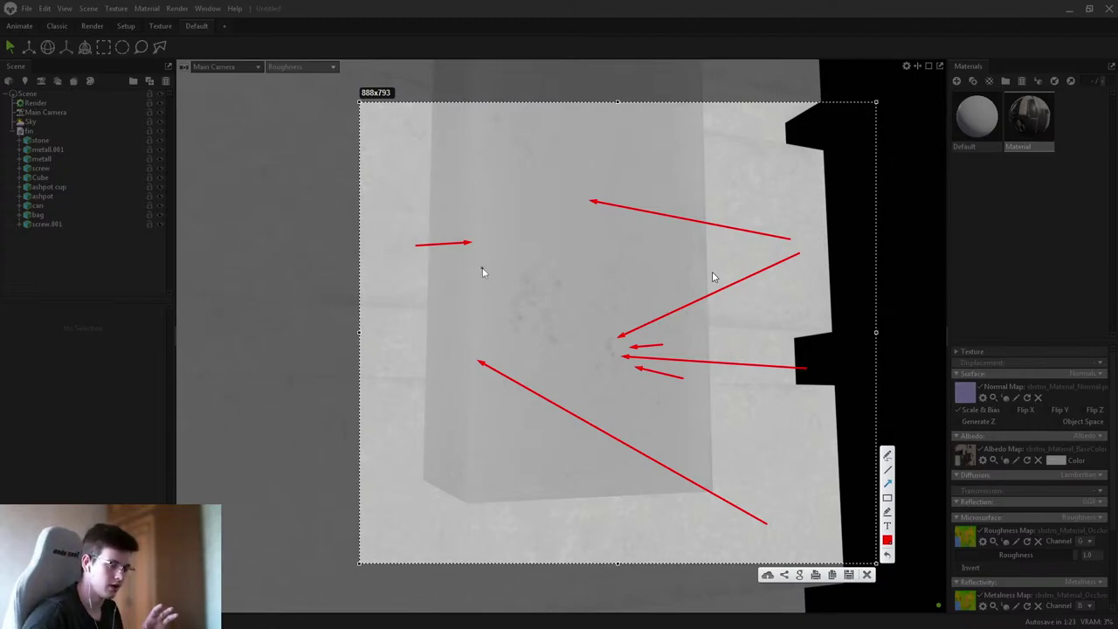
{"action": "mouse_move", "coordinate": [466, 242]}
{"action": "left_mouse_down"}
{"action": "mouse_move", "coordinate": [511, 233]}
{"action": "mouse_move", "coordinate": [484, 226]}
{"action": "mouse_move", "coordinate": [510, 217]}
{"action": "mouse_move", "coordinate": [478, 227]}
{"action": "left_mouse_up"}
{"action": "key", "text": "ctrl+z"}
{"action": "key", "text": "ctrl+z"}
{"action": "left_click_drag", "start_coordinate": [449, 268], "coordinate": [474, 260]}
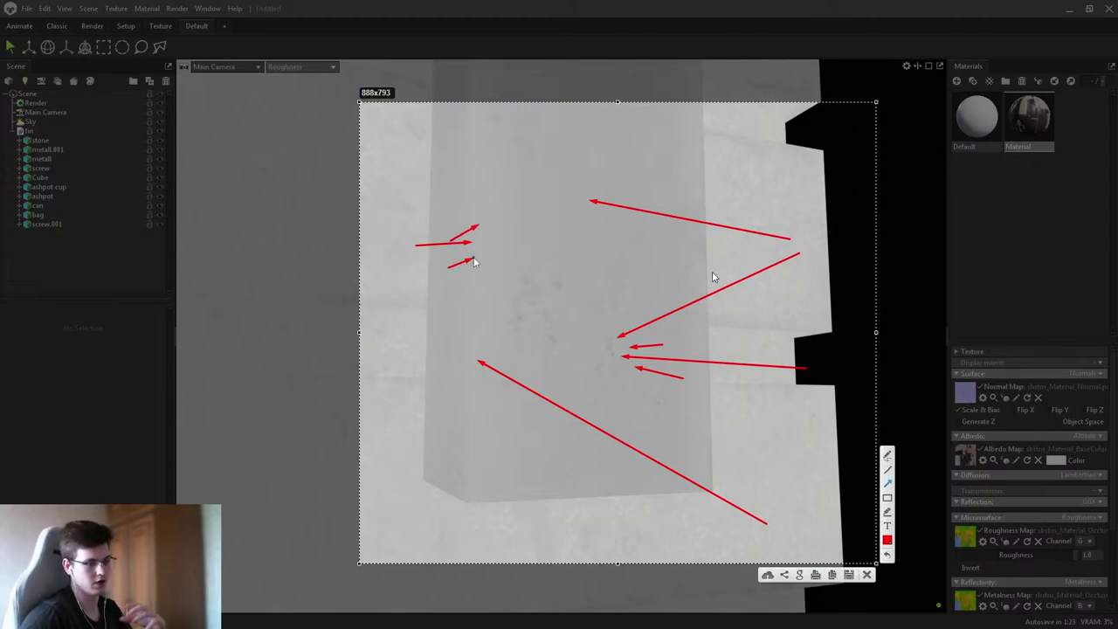
{"action": "left_click", "coordinate": [867, 575]}
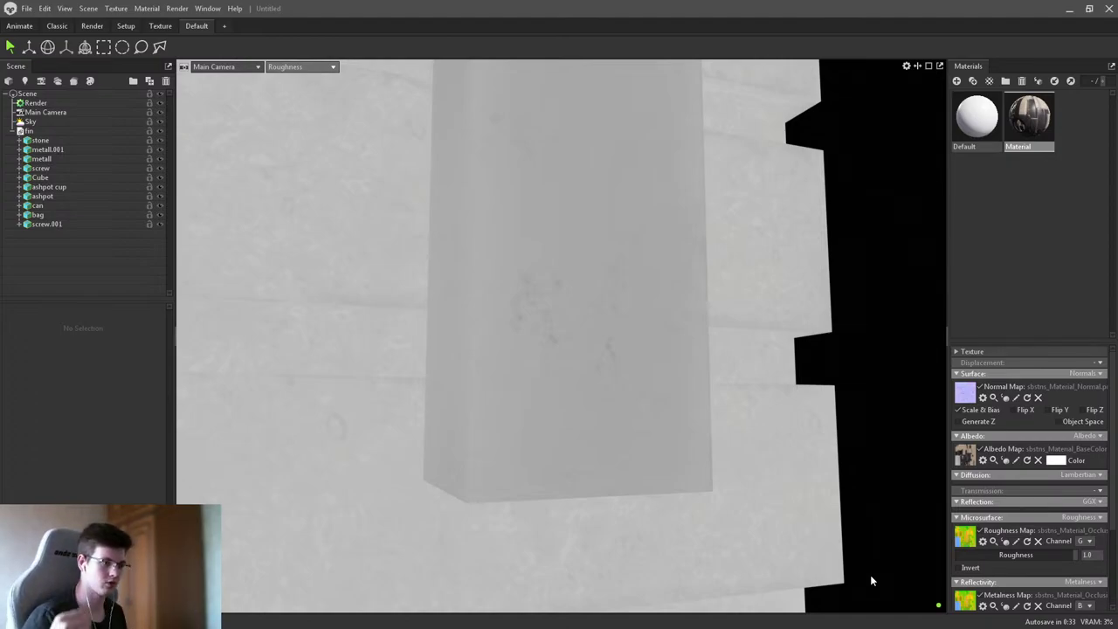
- Examine the ashtray box's roughness on its front face and vertical edge from several angles and distances
{"action": "left_click_drag", "start_coordinate": [848, 487], "coordinate": [625, 350]}
{"action": "scroll", "coordinate": [647, 372], "scroll_direction": "up", "scroll_amount": 2}
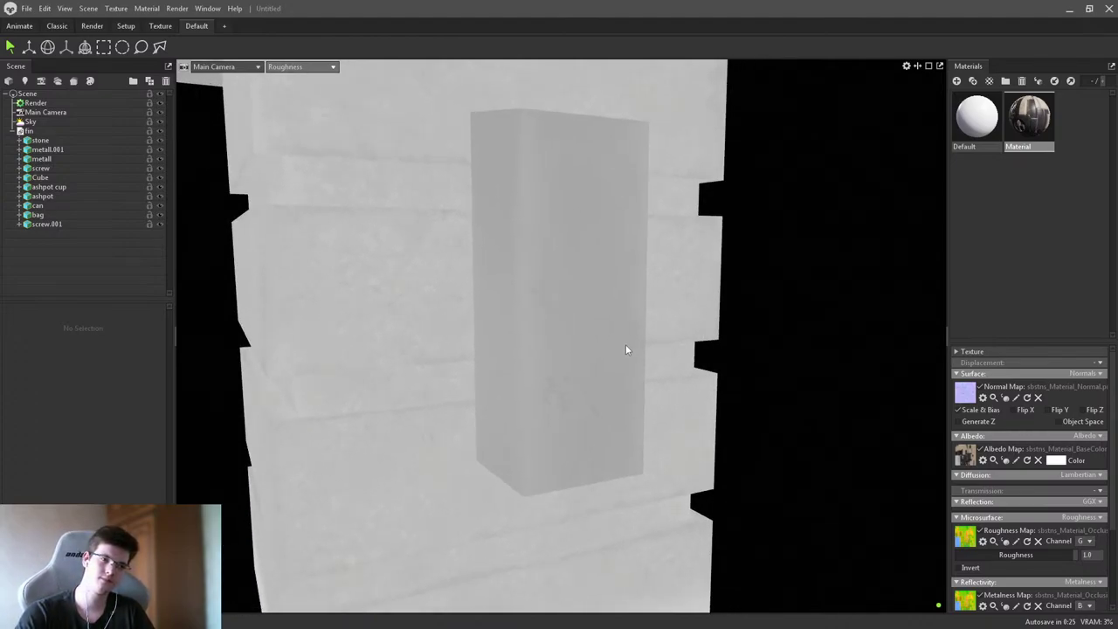
{"action": "left_click", "coordinate": [689, 297]}
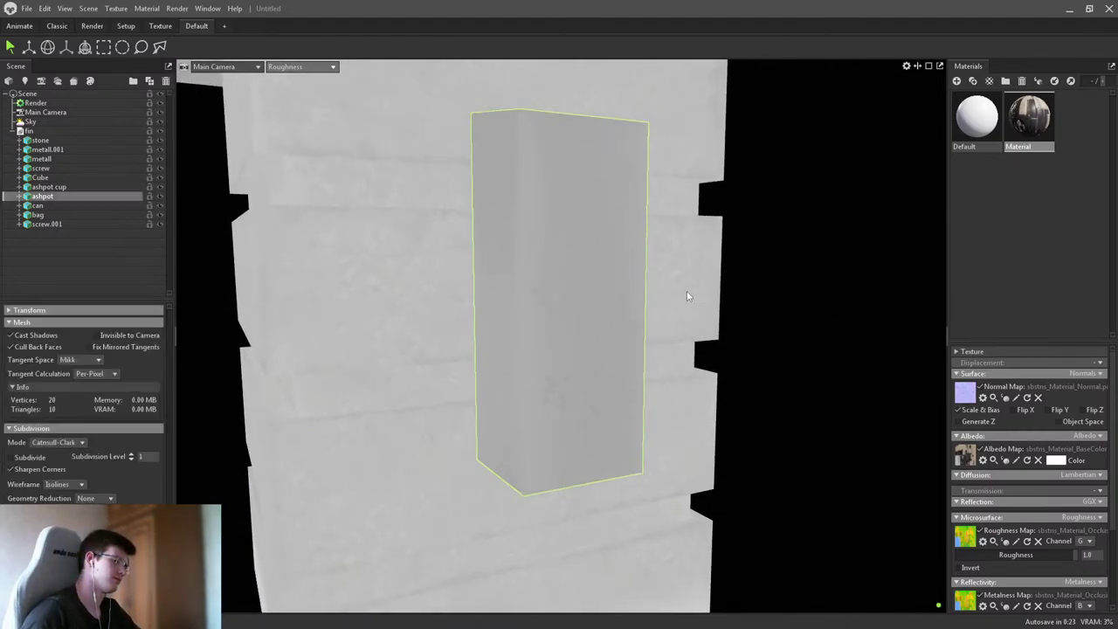
{"action": "left_click", "coordinate": [785, 324]}
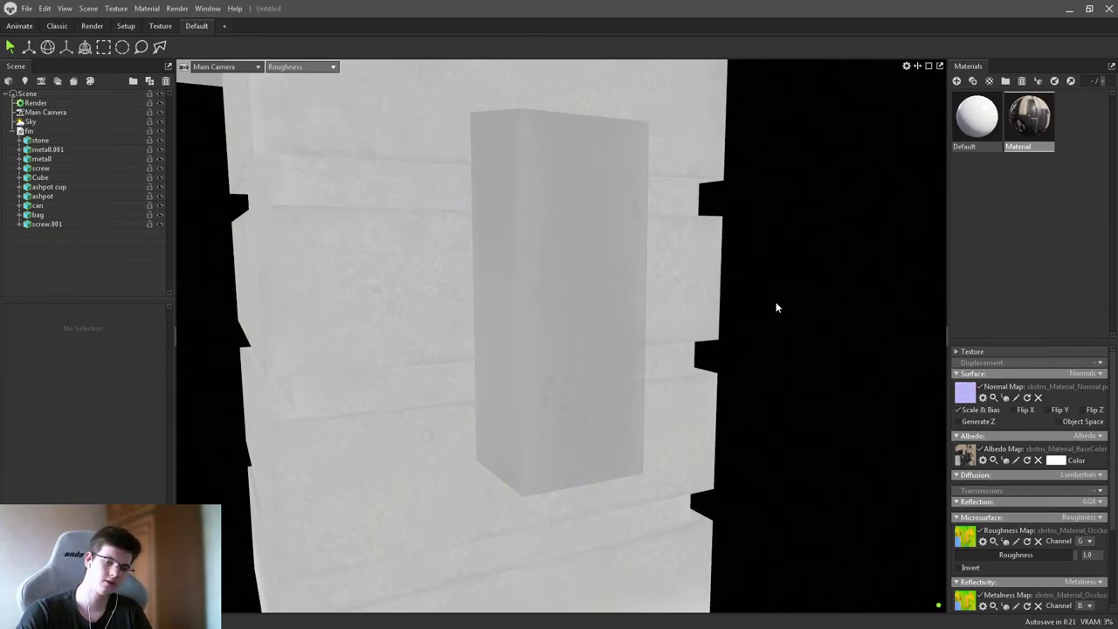
{"action": "left_click_drag", "start_coordinate": [744, 308], "coordinate": [700, 289]}
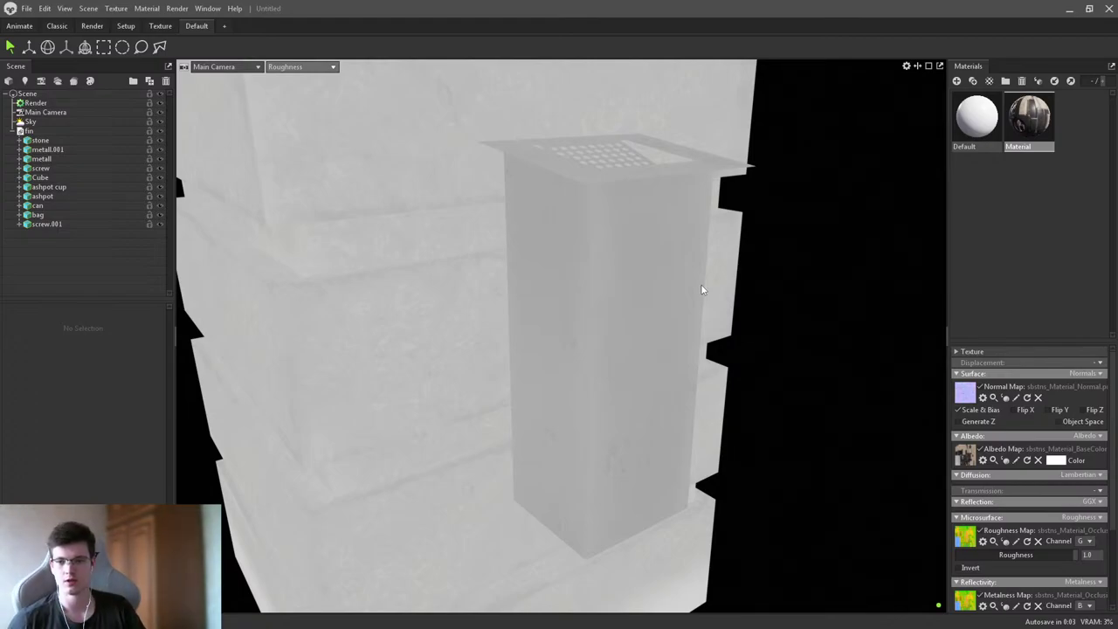
{"action": "left_click_drag", "start_coordinate": [702, 284], "coordinate": [597, 322]}
{"action": "scroll", "coordinate": [603, 327], "scroll_direction": "up", "scroll_amount": 5}
{"action": "scroll", "coordinate": [608, 328], "scroll_direction": "down", "scroll_amount": 4}
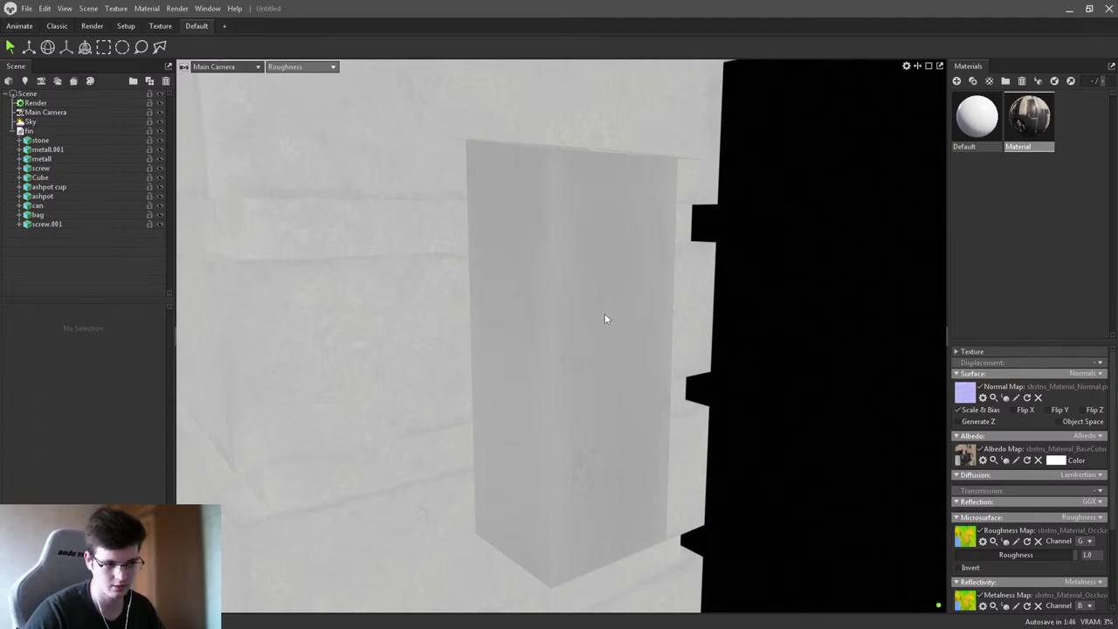
{"action": "mouse_move", "coordinate": [604, 319]}
{"action": "left_mouse_down"}
{"action": "mouse_move", "coordinate": [617, 367]}
{"action": "mouse_move", "coordinate": [646, 326]}
{"action": "left_mouse_up"}
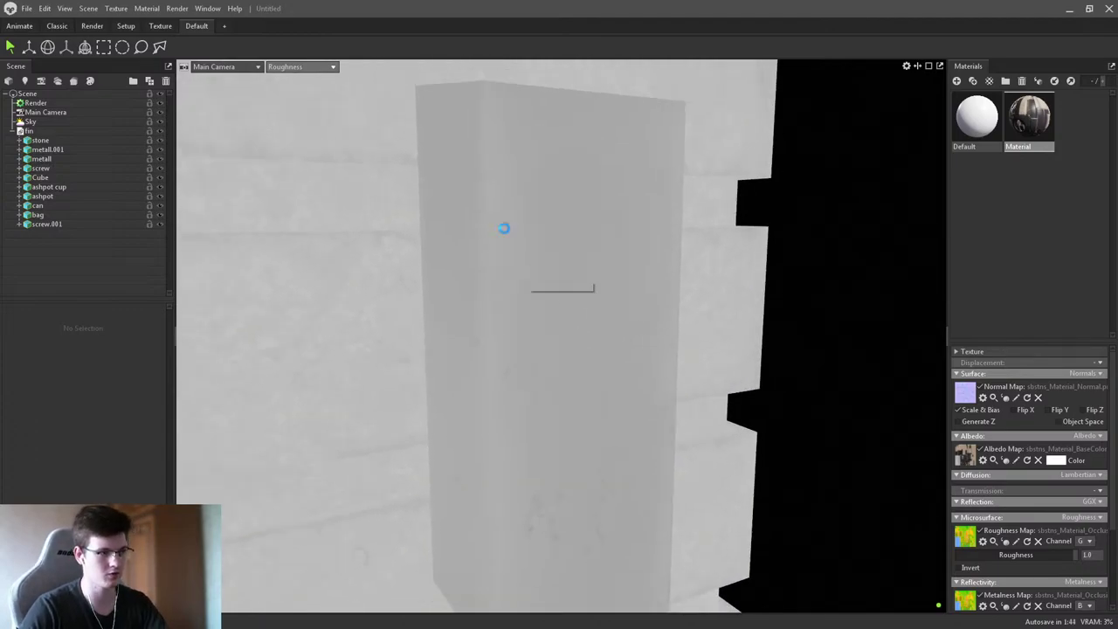
- Capture the ashtray box and outline its lower specks, vertical edge strip and plain upper face with red rectangles
{"action": "key", "text": "Print"}
{"action": "left_click_drag", "start_coordinate": [387, 76], "coordinate": [817, 558]}
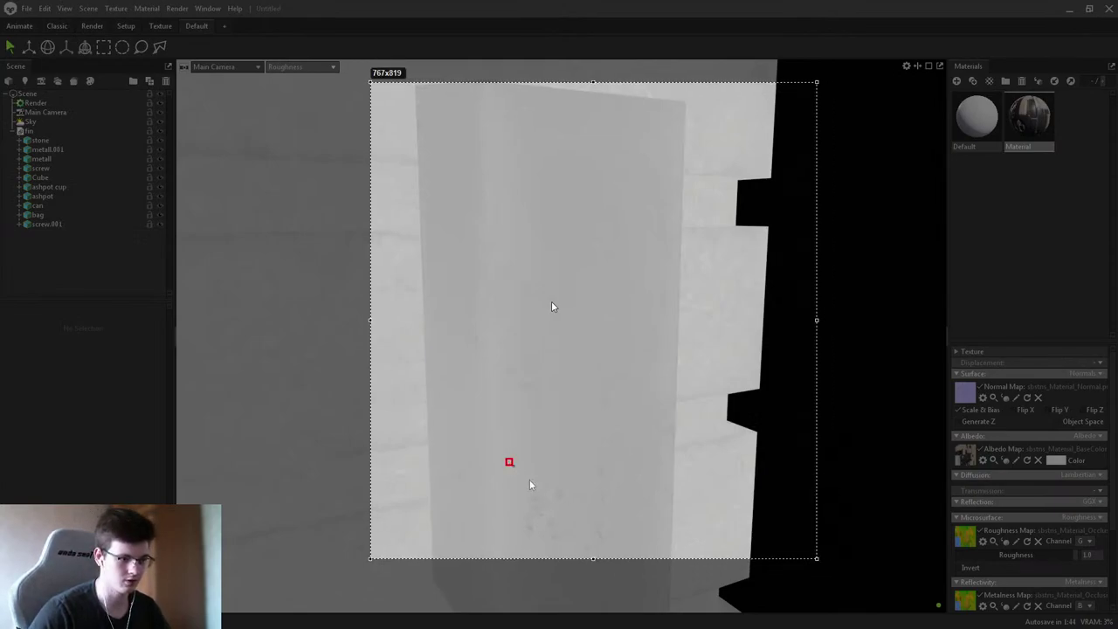
{"action": "mouse_move", "coordinate": [529, 485]}
{"action": "left_mouse_down"}
{"action": "mouse_move", "coordinate": [651, 569]}
{"action": "mouse_move", "coordinate": [665, 559]}
{"action": "left_mouse_up"}
{"action": "left_click_drag", "start_coordinate": [476, 110], "coordinate": [508, 584]}
{"action": "left_click_drag", "start_coordinate": [528, 114], "coordinate": [661, 366]}
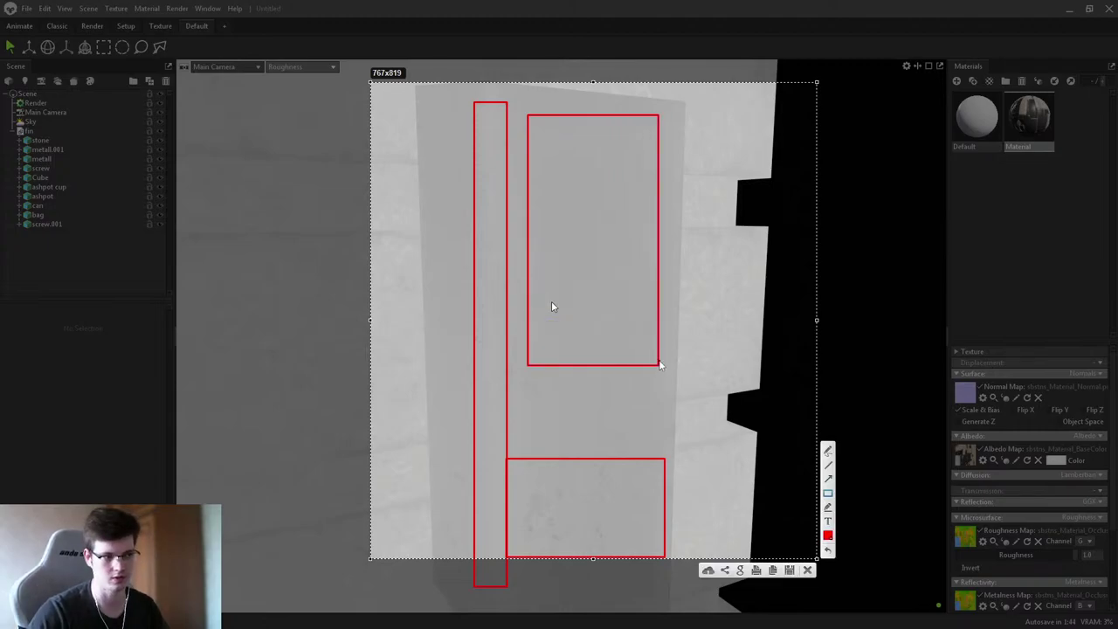
- Draw three red arrows inside the upper face's rectangle and one inside the lower speck rectangle
{"action": "left_click", "coordinate": [828, 479]}
{"action": "left_click_drag", "start_coordinate": [662, 234], "coordinate": [606, 226]}
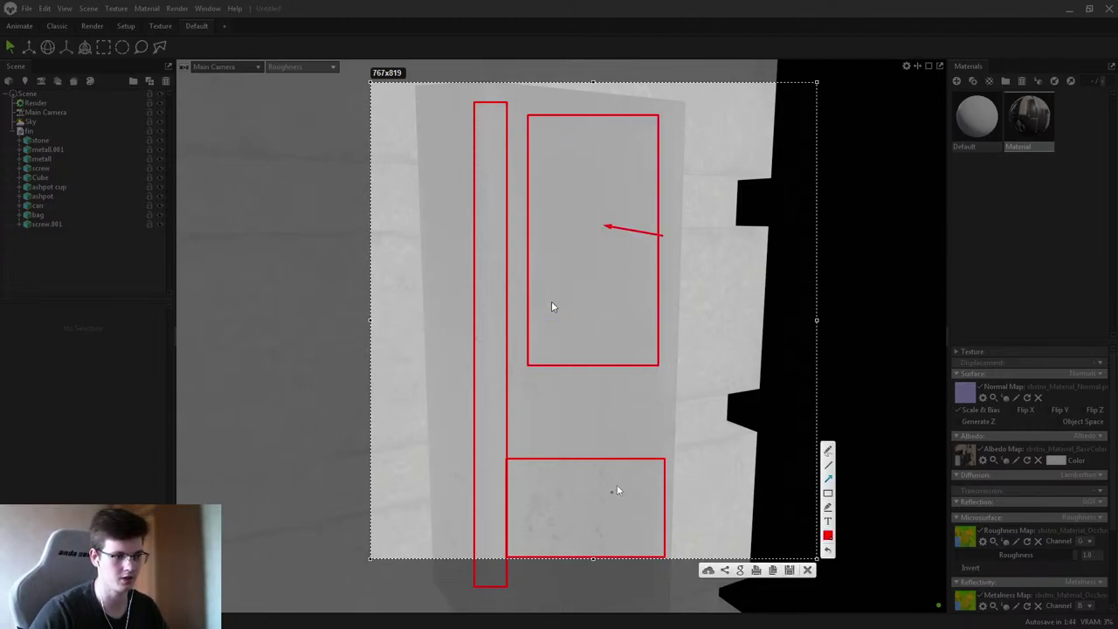
{"action": "left_click_drag", "start_coordinate": [601, 483], "coordinate": [569, 491]}
{"action": "left_click_drag", "start_coordinate": [615, 318], "coordinate": [582, 291]}
{"action": "left_click_drag", "start_coordinate": [553, 187], "coordinate": [546, 166]}
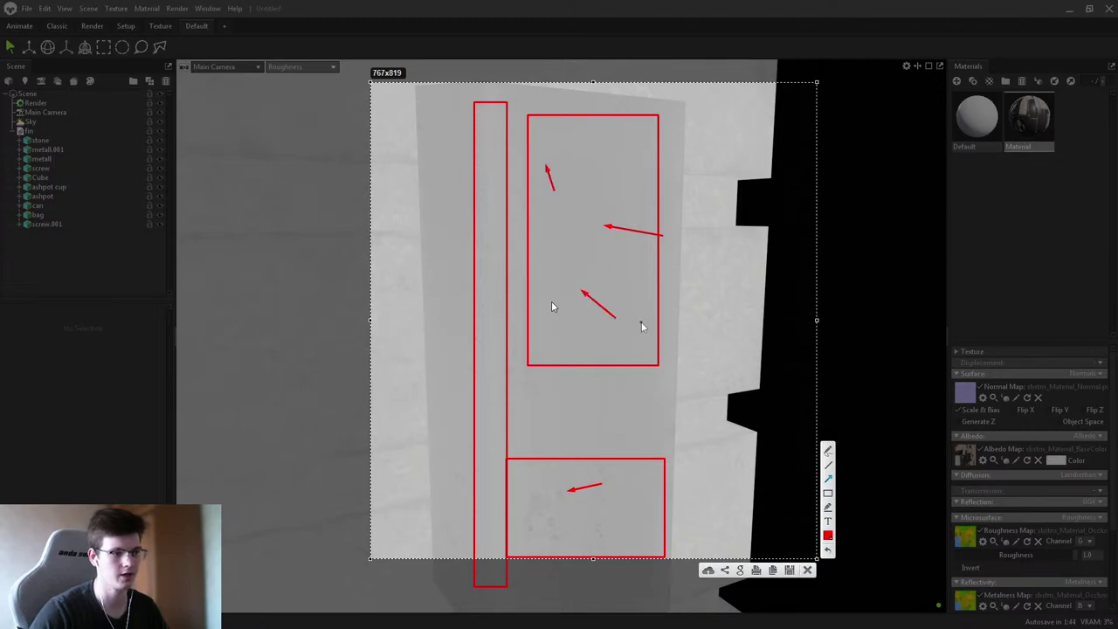
- Close the annotated screenshot and examine the ashtray box's roughness on its front and side faces, up close and with the whole bin in view
{"action": "left_click", "coordinate": [808, 570]}
{"action": "left_click_drag", "start_coordinate": [823, 487], "coordinate": [773, 404]}
{"action": "scroll", "coordinate": [534, 407], "scroll_direction": "up", "scroll_amount": 2}
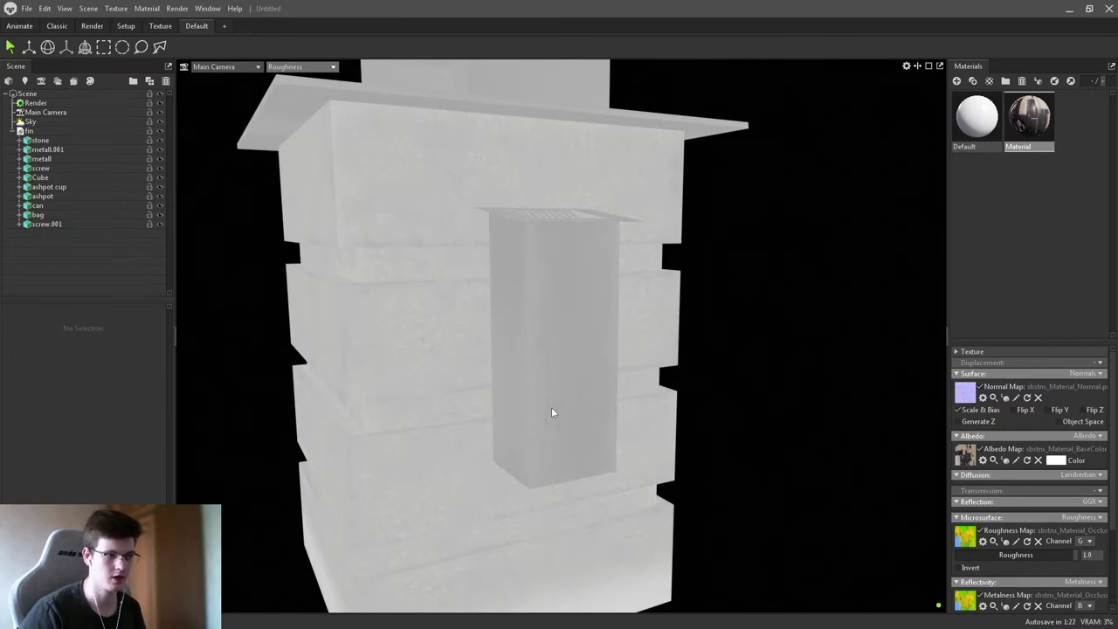
{"action": "scroll", "coordinate": [552, 413], "scroll_direction": "up", "scroll_amount": 5}
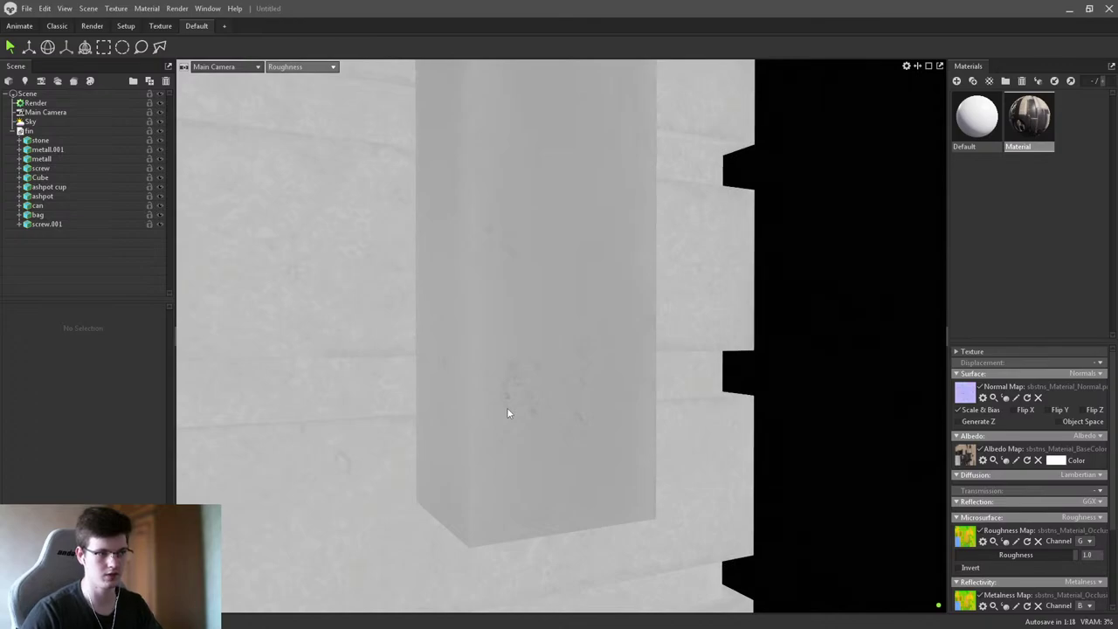
{"action": "left_click_drag", "start_coordinate": [487, 362], "coordinate": [505, 397]}
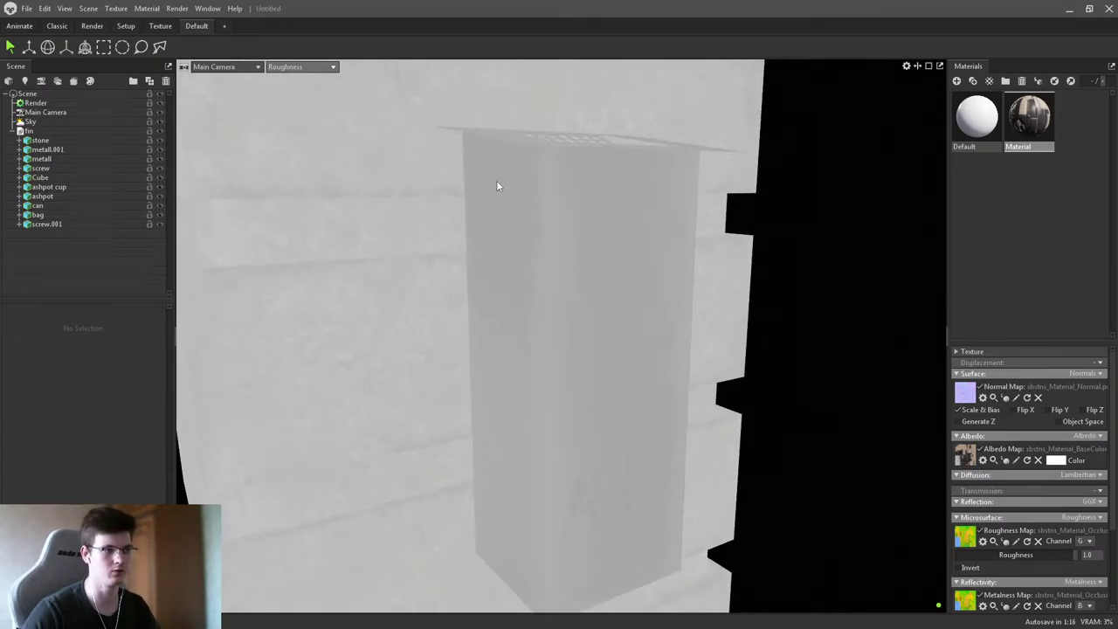
{"action": "left_click_drag", "start_coordinate": [496, 185], "coordinate": [618, 176]}
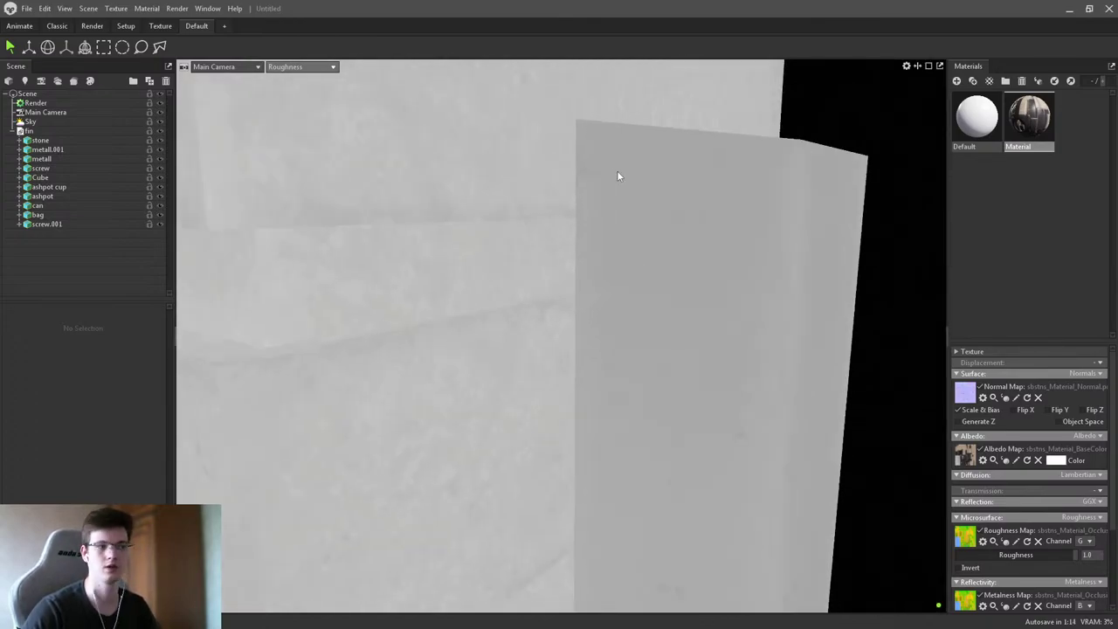
{"action": "left_click_drag", "start_coordinate": [642, 217], "coordinate": [569, 277]}
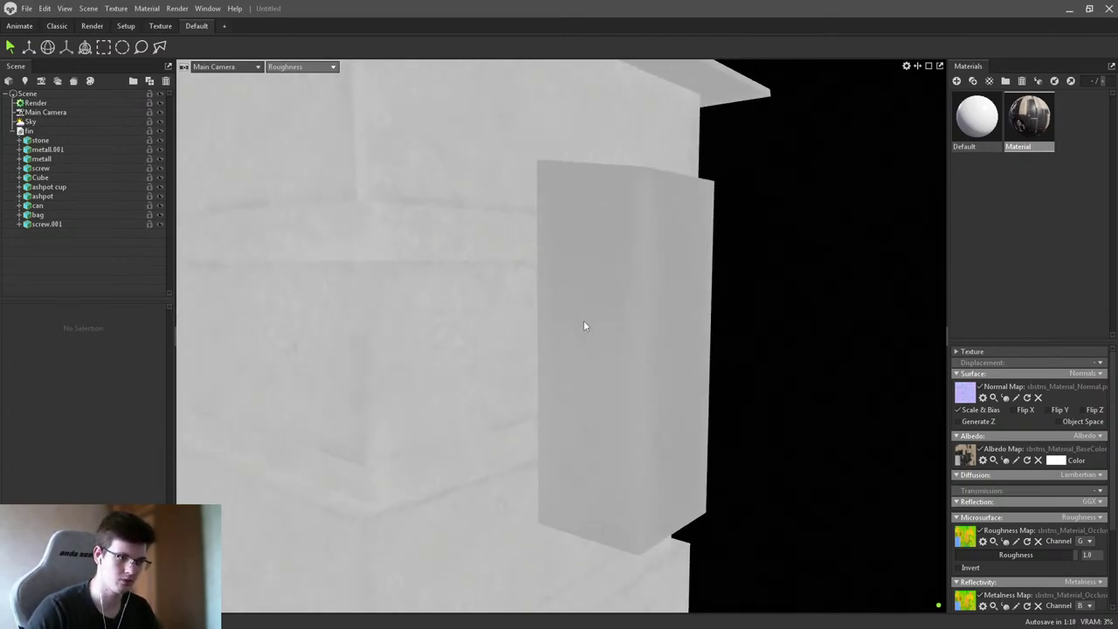
{"action": "left_click_drag", "start_coordinate": [585, 326], "coordinate": [590, 235]}
{"action": "left_click_drag", "start_coordinate": [600, 197], "coordinate": [572, 184]}
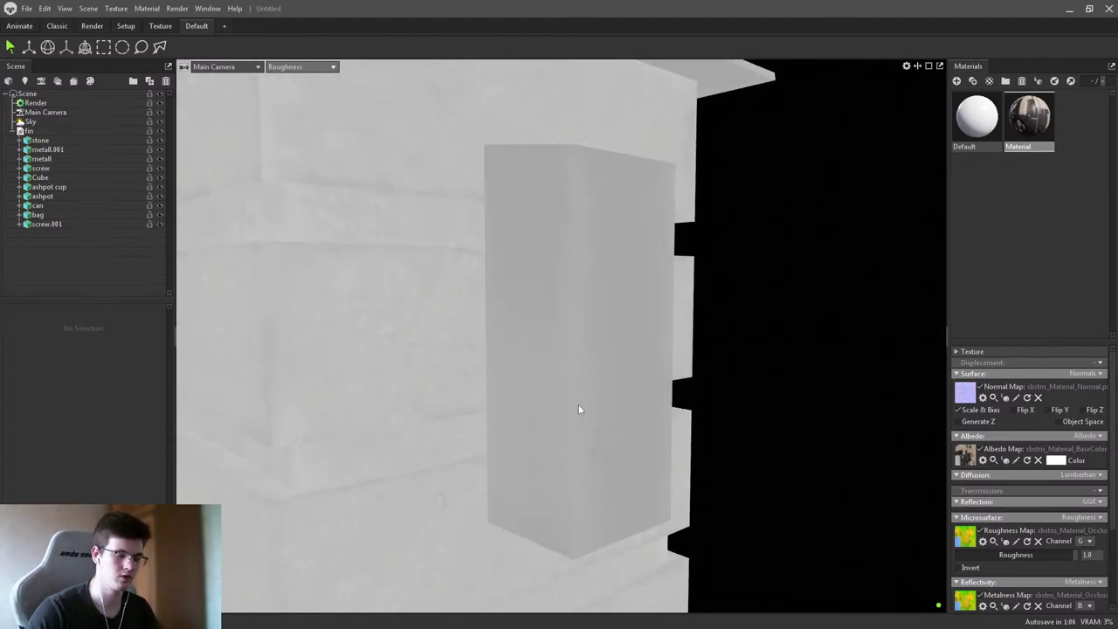
{"action": "scroll", "coordinate": [591, 375], "scroll_direction": "down", "scroll_amount": 10}
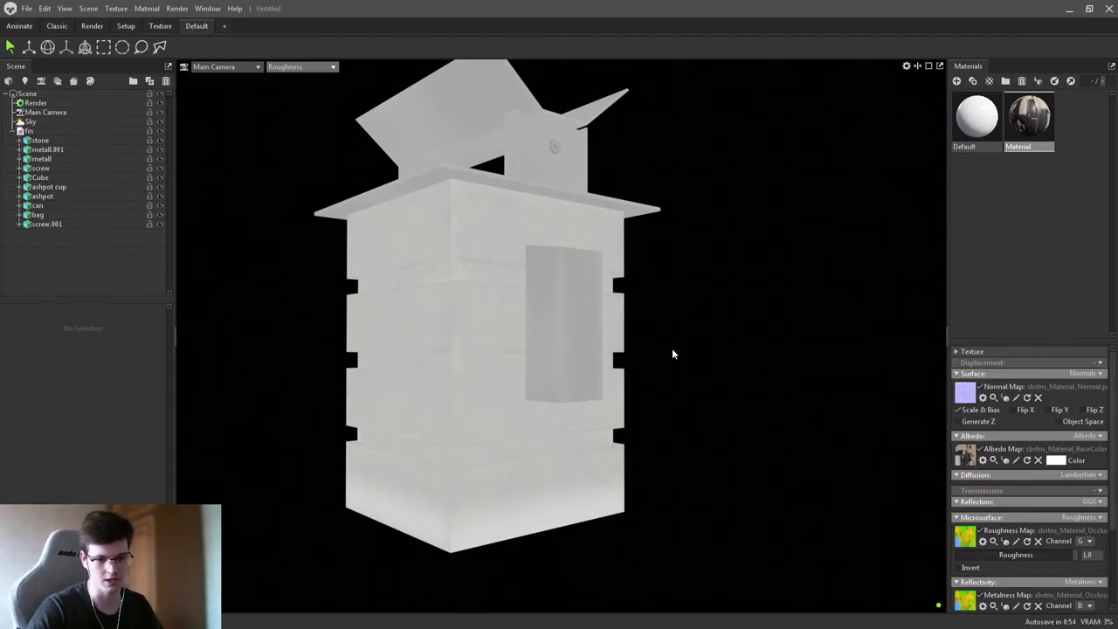
{"action": "left_click_drag", "start_coordinate": [672, 354], "coordinate": [591, 368]}
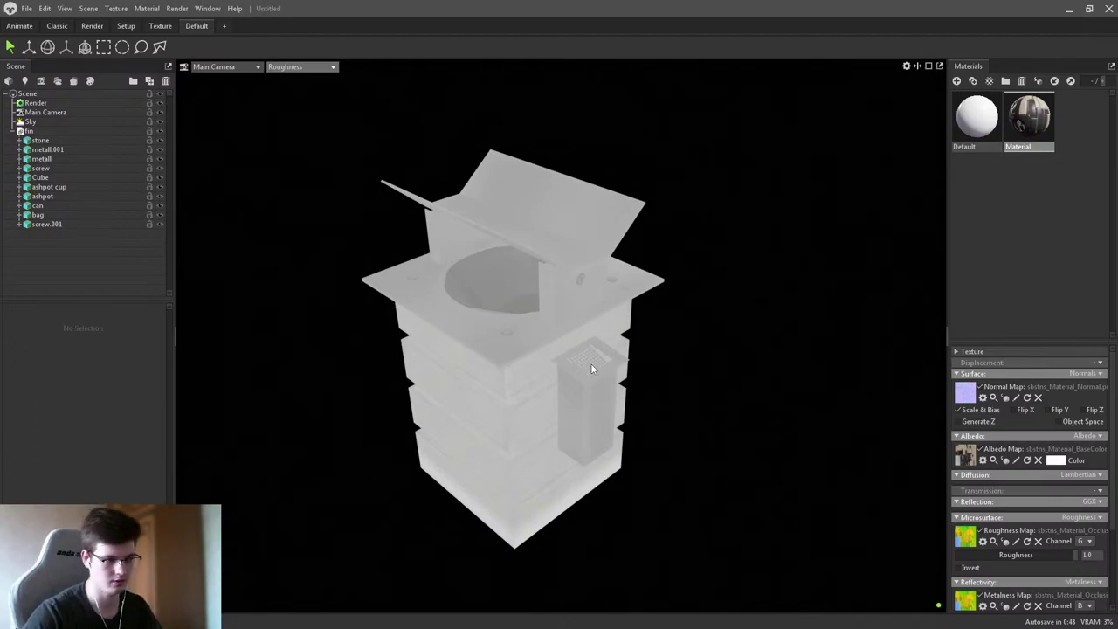
- Examine the roughness pass on the bin's stone body, metal top plate and side ashtray from several angles
{"action": "middle_click_drag", "start_coordinate": [592, 368], "coordinate": [609, 361]}
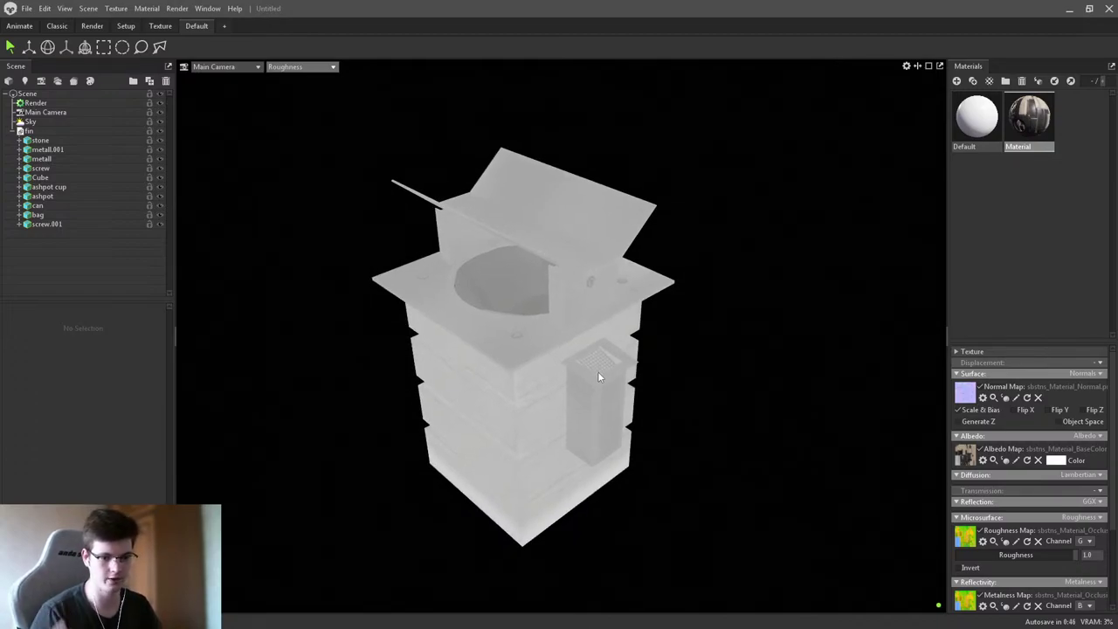
{"action": "left_click_drag", "start_coordinate": [597, 371], "coordinate": [573, 300]}
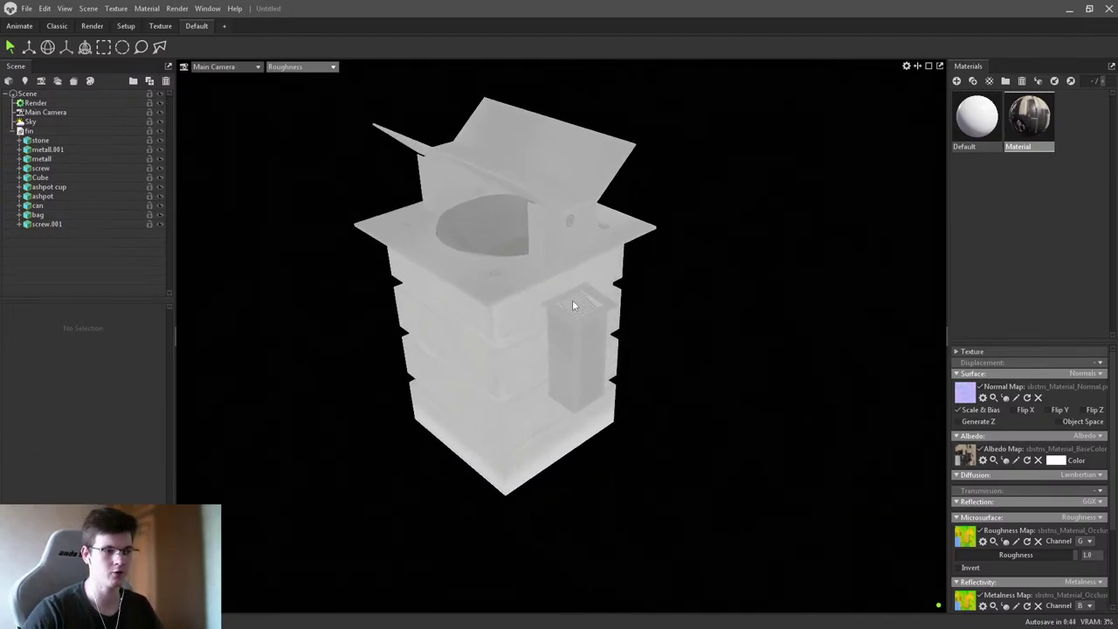
{"action": "scroll", "coordinate": [594, 440], "scroll_direction": "up", "scroll_amount": 6}
{"action": "left_click_drag", "start_coordinate": [636, 451], "coordinate": [599, 377]}
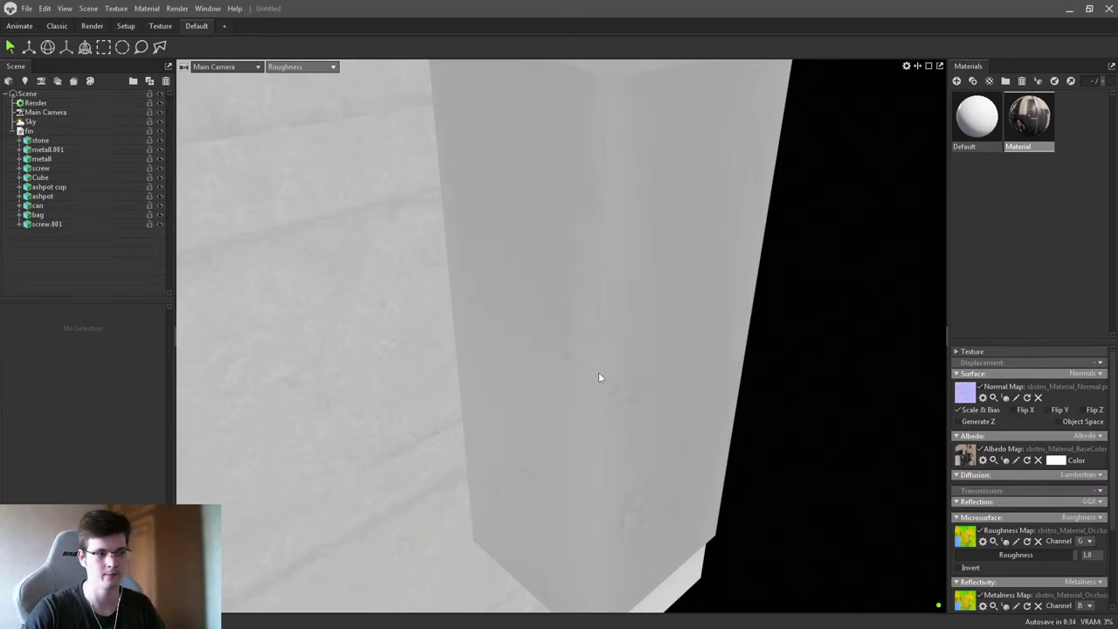
{"action": "left_click_drag", "start_coordinate": [599, 378], "coordinate": [416, 266]}
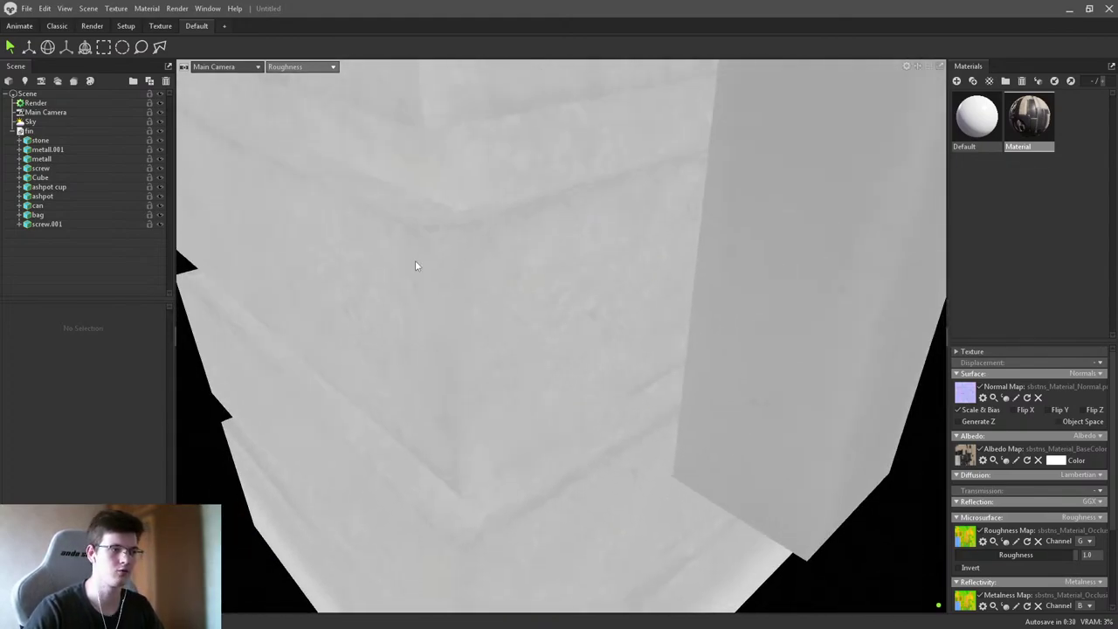
{"action": "left_click_drag", "start_coordinate": [625, 201], "coordinate": [484, 290]}
{"action": "left_click_drag", "start_coordinate": [617, 309], "coordinate": [610, 303]}
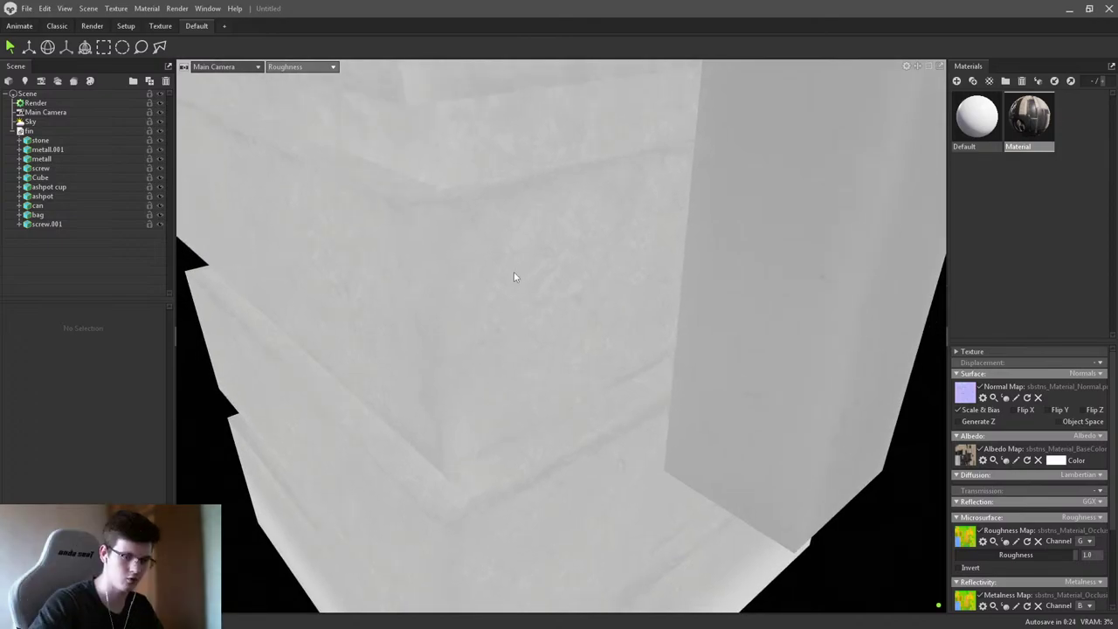
{"action": "left_click_drag", "start_coordinate": [545, 242], "coordinate": [623, 135]}
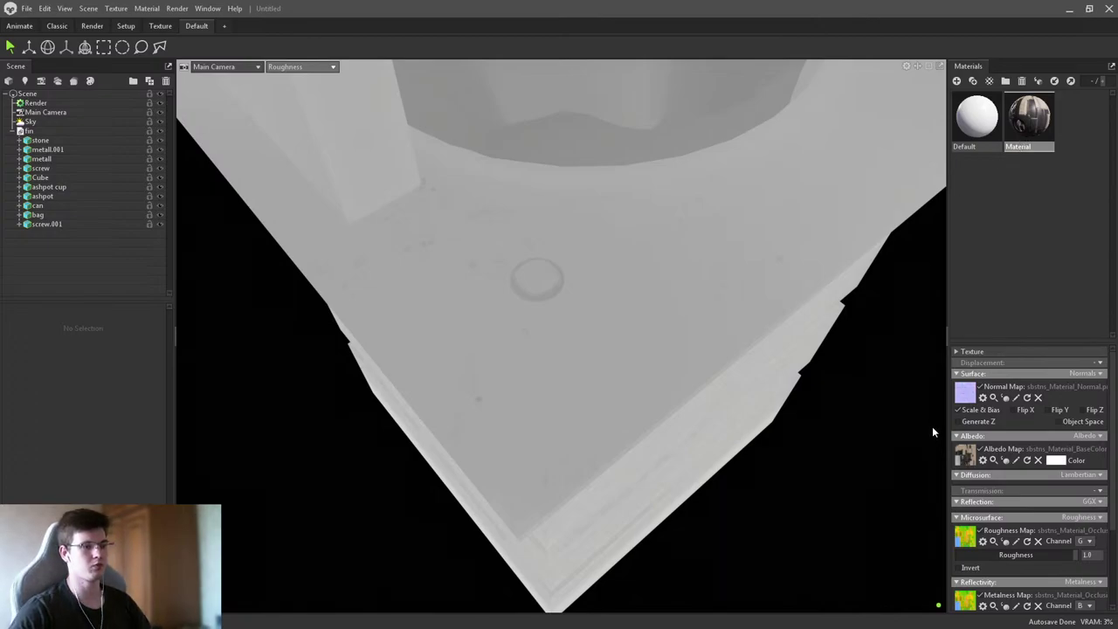
{"action": "left_click_drag", "start_coordinate": [824, 429], "coordinate": [712, 291]}
{"action": "left_click_drag", "start_coordinate": [695, 253], "coordinate": [463, 226]}
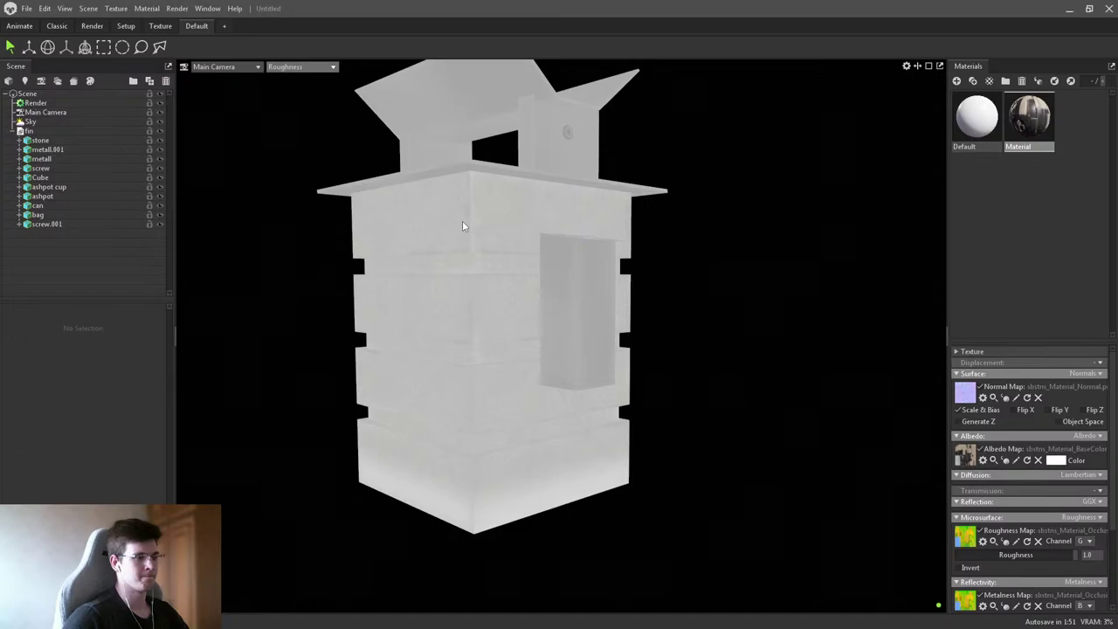
- Switch the viewport to the Metalness material values render pass
{"action": "left_click", "coordinate": [297, 68]}
{"action": "mouse_move", "coordinate": [299, 130]}
{"action": "mouse_move", "coordinate": [374, 151]}
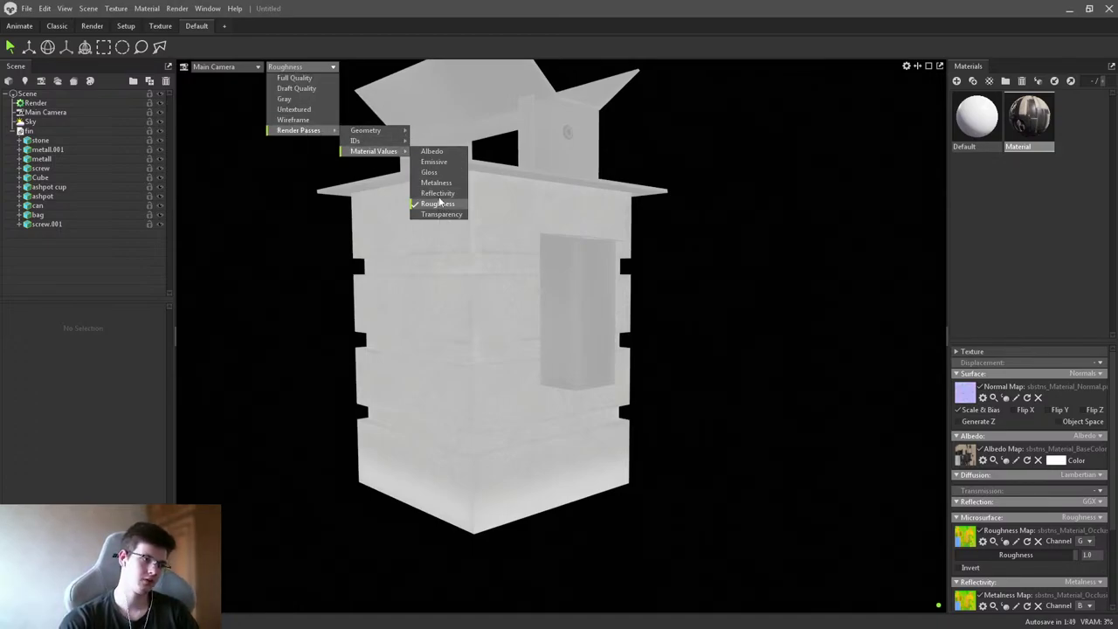
{"action": "left_click", "coordinate": [436, 182]}
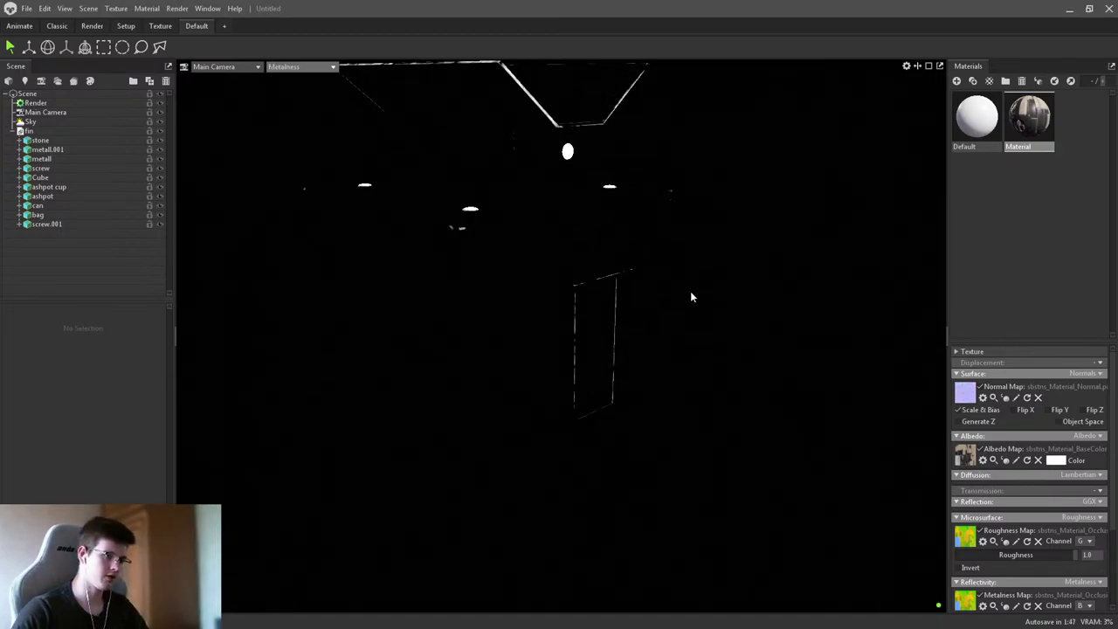
- Inspect the metalness values on the screws, cover edges and side ashtray, up close and from a distance
{"action": "left_click_drag", "start_coordinate": [690, 297], "coordinate": [647, 355]}
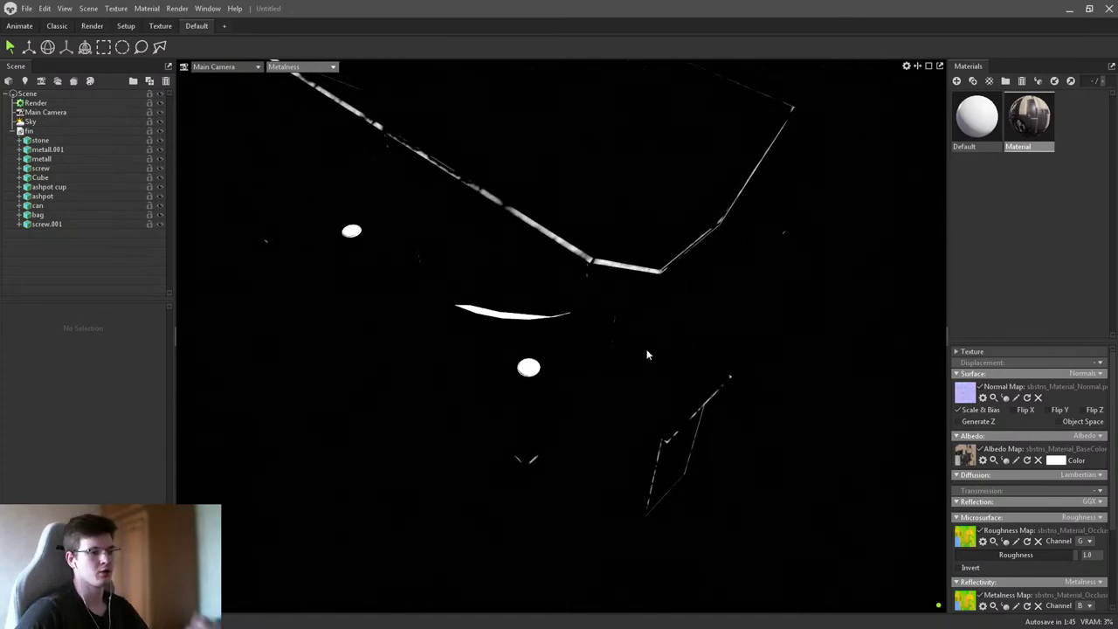
{"action": "scroll", "coordinate": [647, 349], "scroll_direction": "down", "scroll_amount": 2}
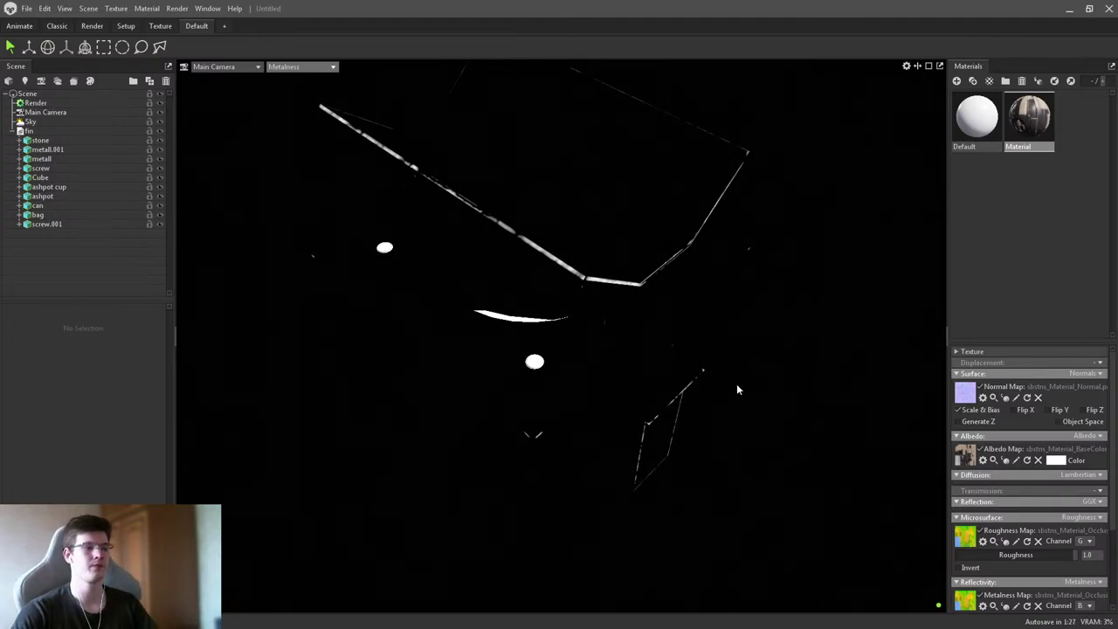
{"action": "left_click_drag", "start_coordinate": [594, 315], "coordinate": [573, 286]}
{"action": "scroll", "coordinate": [585, 290], "scroll_direction": "up", "scroll_amount": 3}
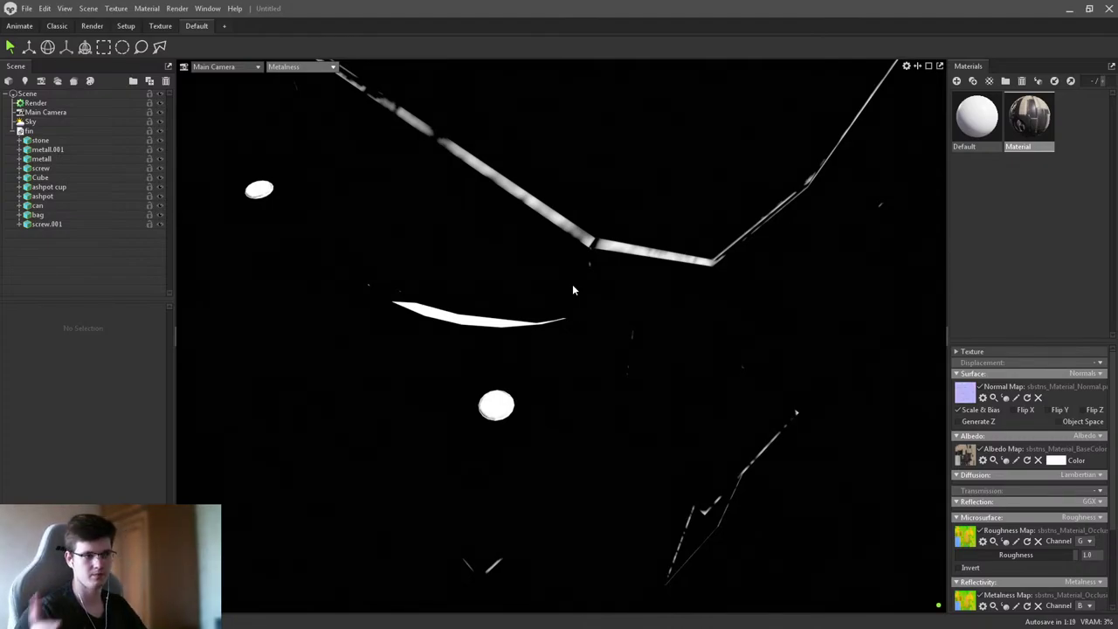
{"action": "scroll", "coordinate": [572, 283], "scroll_direction": "up", "scroll_amount": 8}
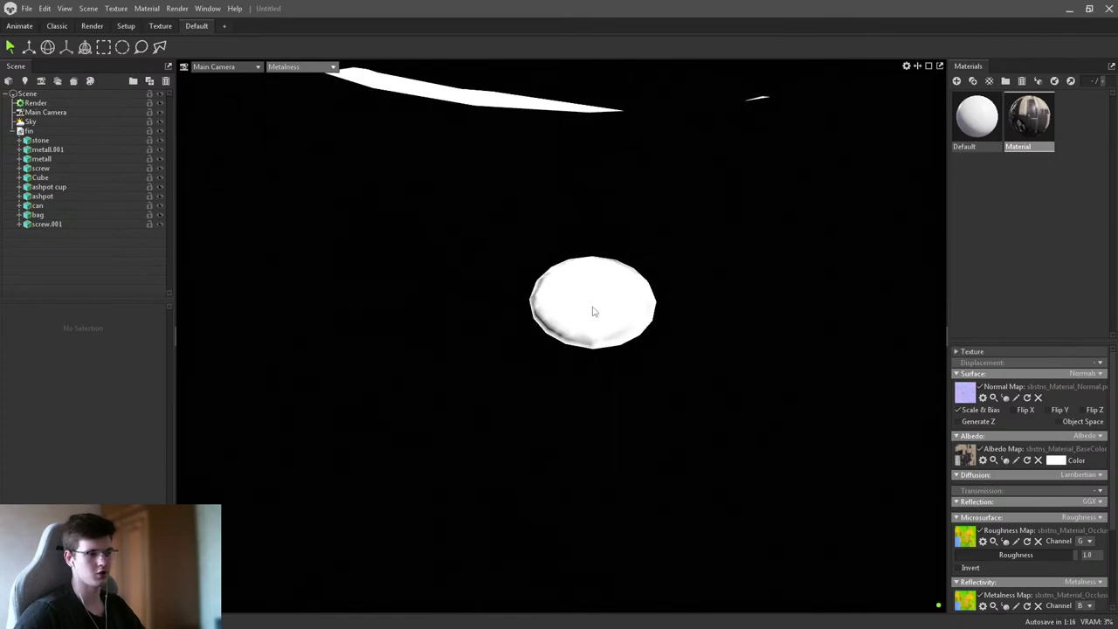
{"action": "scroll", "coordinate": [593, 312], "scroll_direction": "up", "scroll_amount": 2}
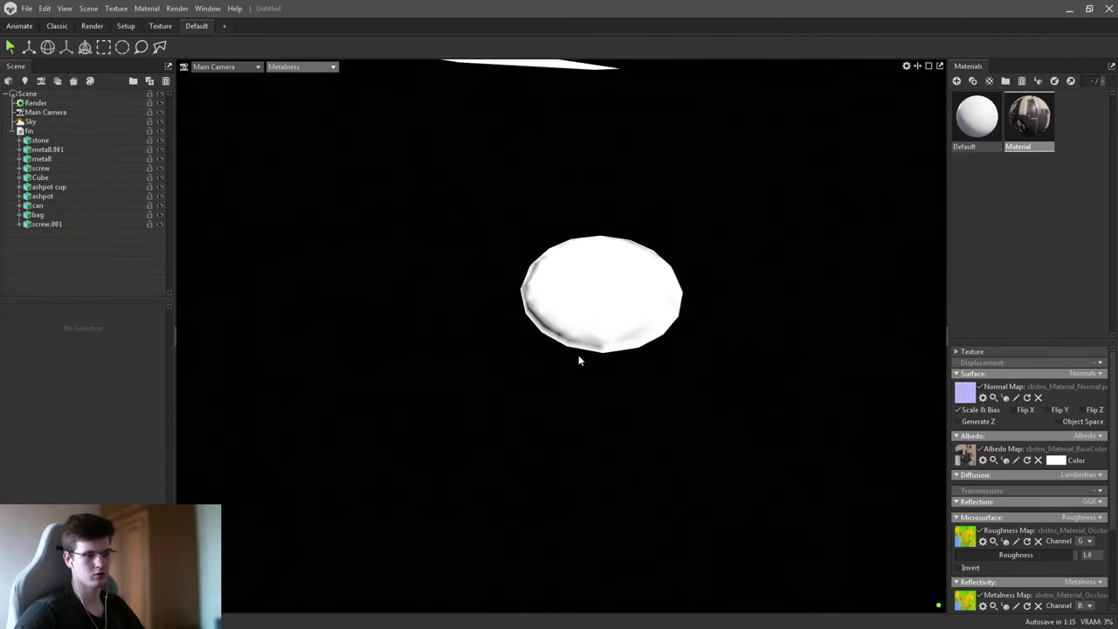
{"action": "scroll", "coordinate": [599, 320], "scroll_direction": "up", "scroll_amount": 5}
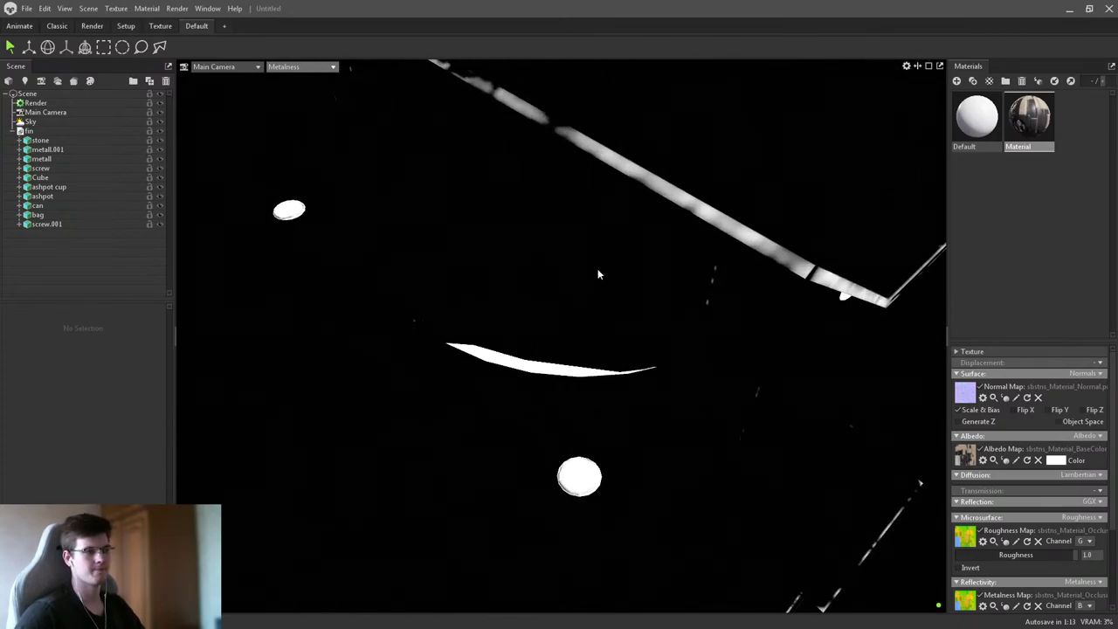
{"action": "scroll", "coordinate": [644, 199], "scroll_direction": "down", "scroll_amount": 1}
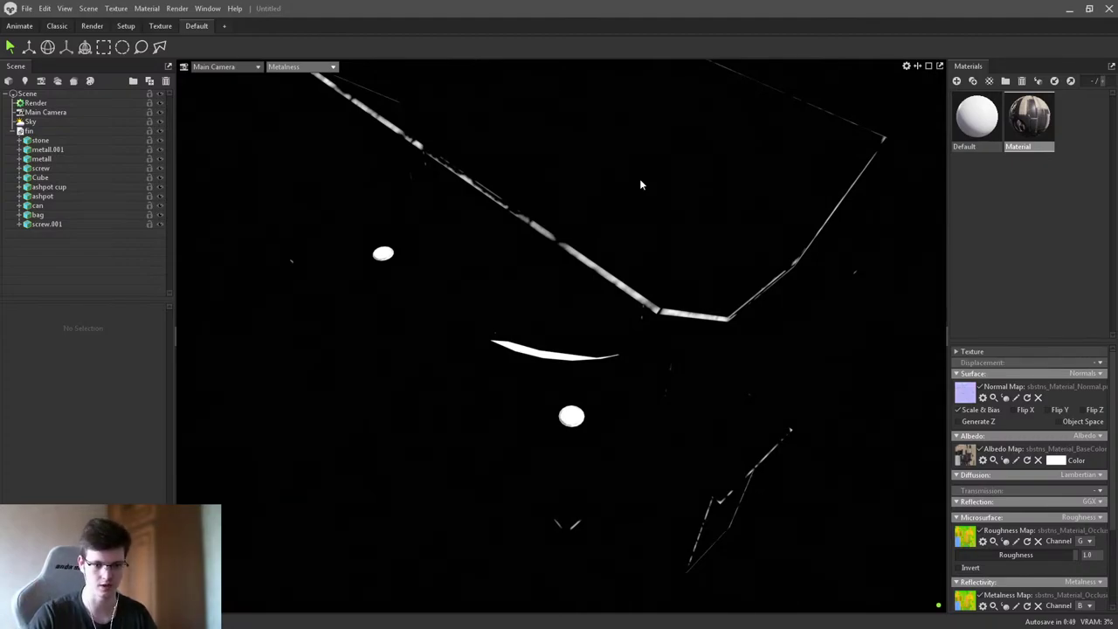
{"action": "scroll", "coordinate": [641, 182], "scroll_direction": "down", "scroll_amount": 5}
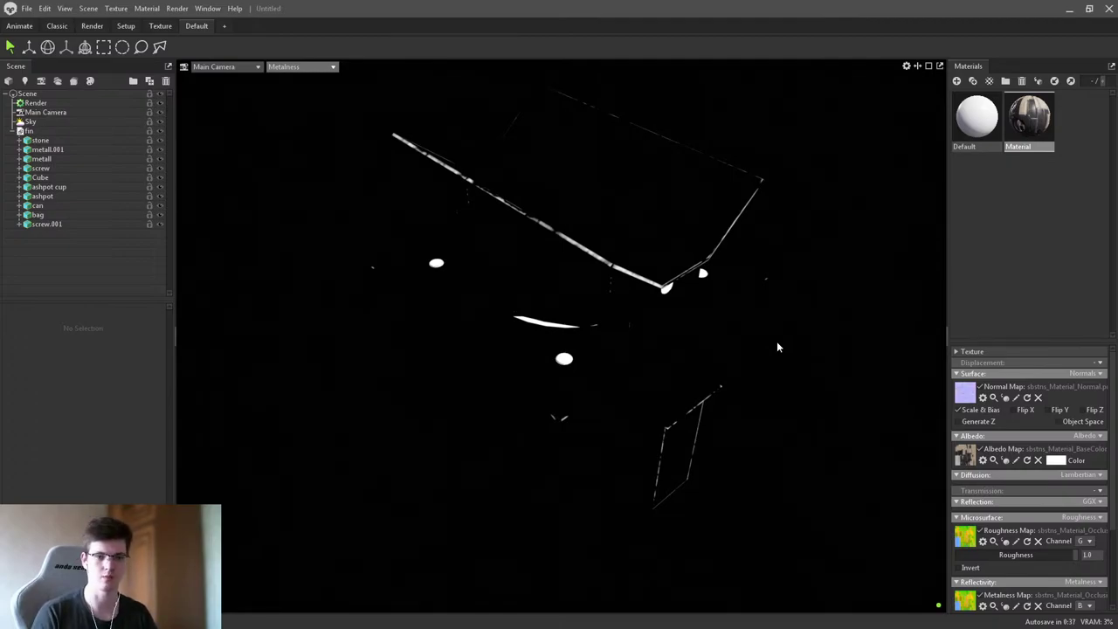
{"action": "left_click_drag", "start_coordinate": [836, 381], "coordinate": [640, 268]}
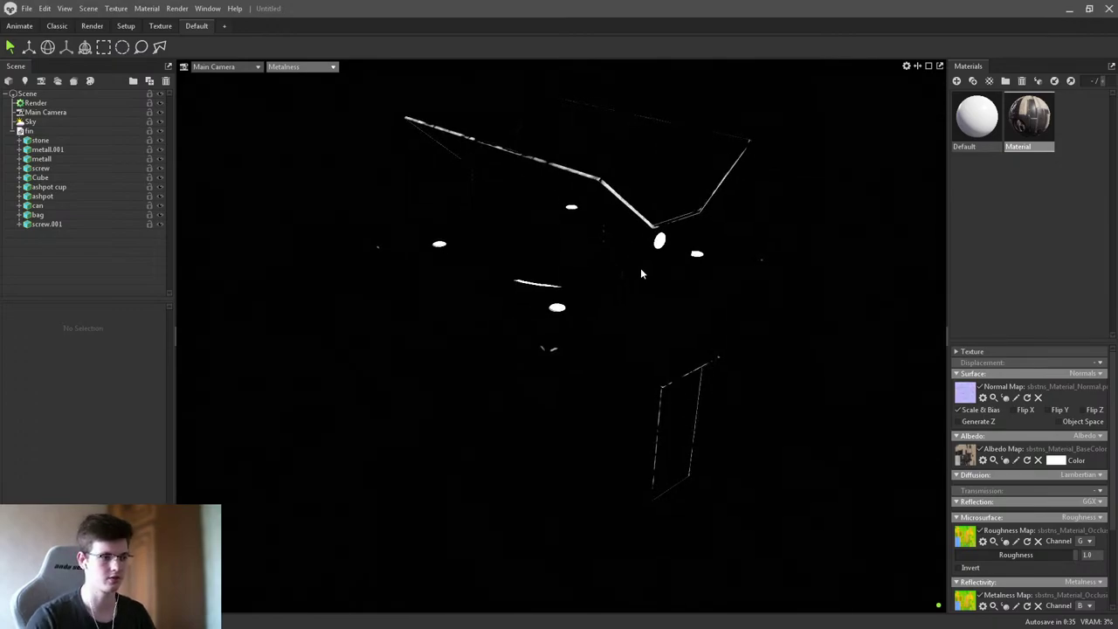
{"action": "scroll", "coordinate": [641, 267], "scroll_direction": "up", "scroll_amount": 3}
- Return the viewport to Full Quality rendering and inspect the top plate, screws and bag opening up close
{"action": "left_click", "coordinate": [297, 67]}
{"action": "left_click", "coordinate": [288, 76]}
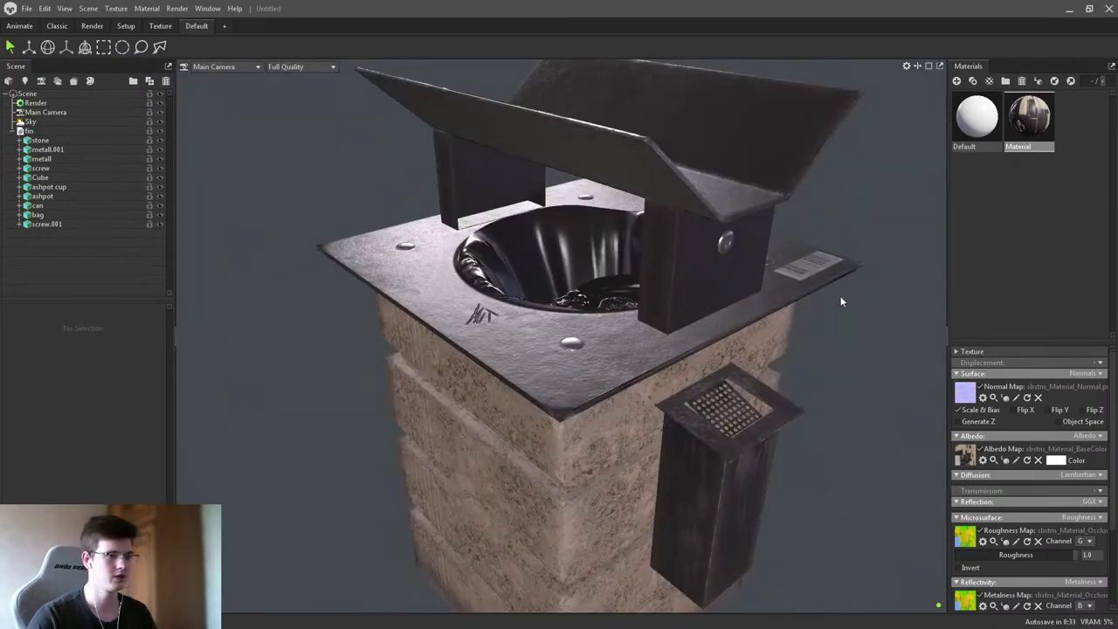
{"action": "scroll", "coordinate": [596, 318], "scroll_direction": "up", "scroll_amount": 6}
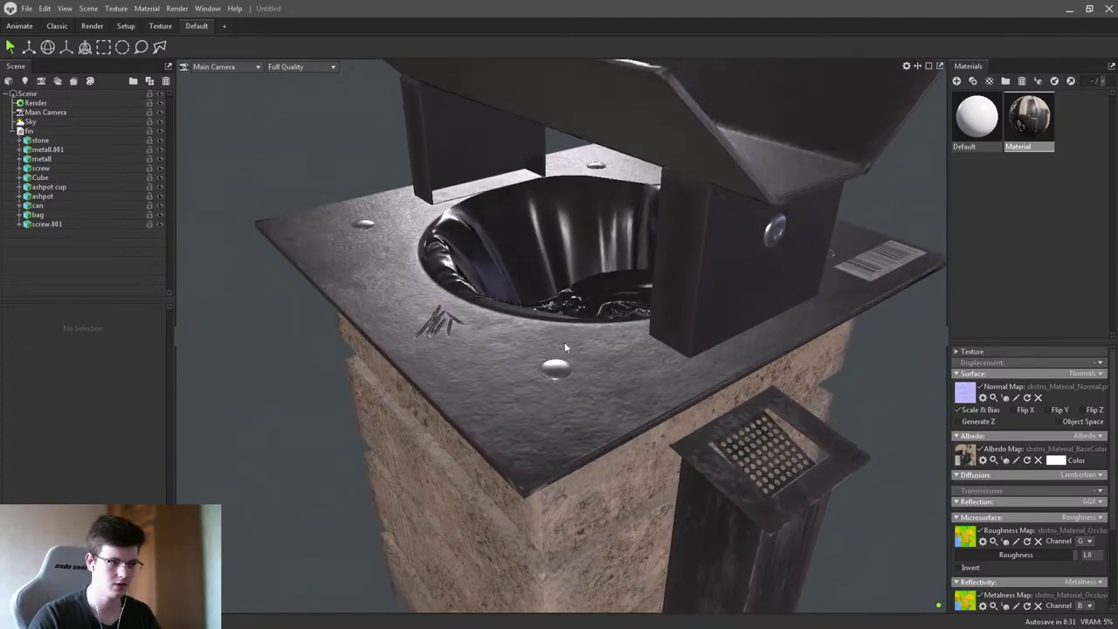
{"action": "scroll", "coordinate": [577, 397], "scroll_direction": "down", "scroll_amount": 3}
{"action": "left_click_drag", "start_coordinate": [577, 396], "coordinate": [606, 282]}
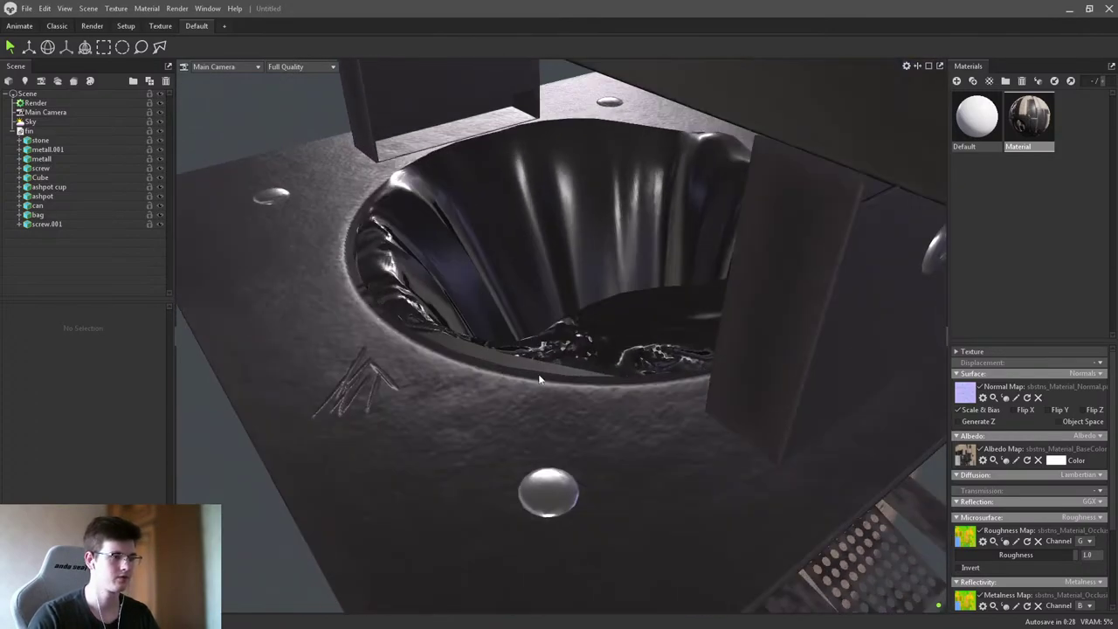
{"action": "scroll", "coordinate": [567, 410], "scroll_direction": "down", "scroll_amount": 3}
{"action": "scroll", "coordinate": [552, 329], "scroll_direction": "up", "scroll_amount": 2}
{"action": "scroll", "coordinate": [602, 333], "scroll_direction": "down", "scroll_amount": 3}
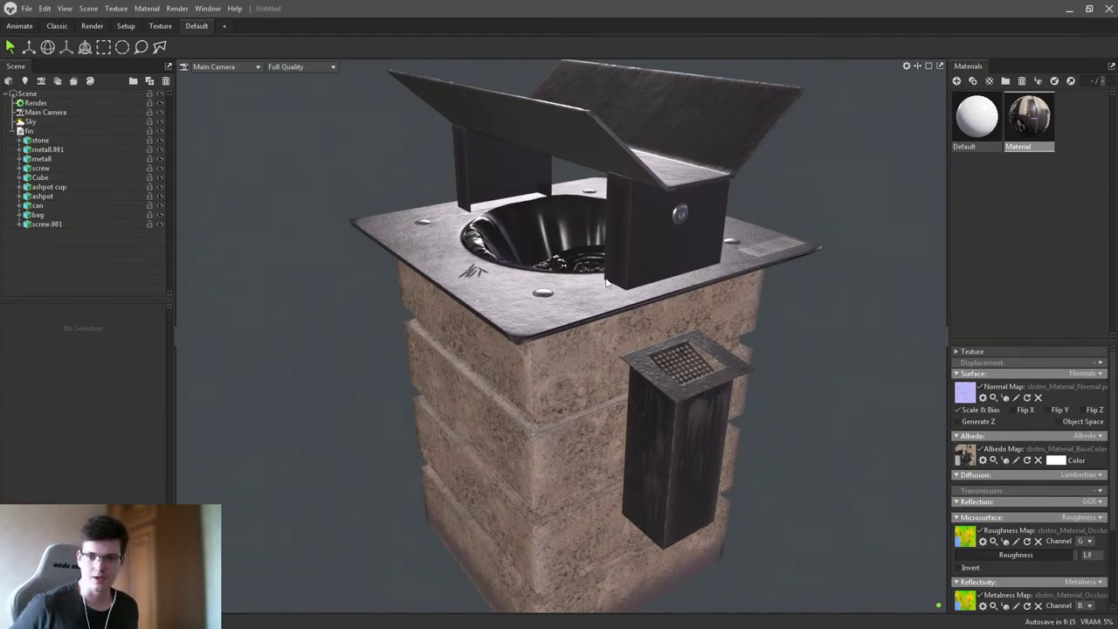
- View the fully rendered bin from below and from above to check its materials
{"action": "right_click", "coordinate": [790, 294]}
{"action": "left_click", "coordinate": [765, 341]}
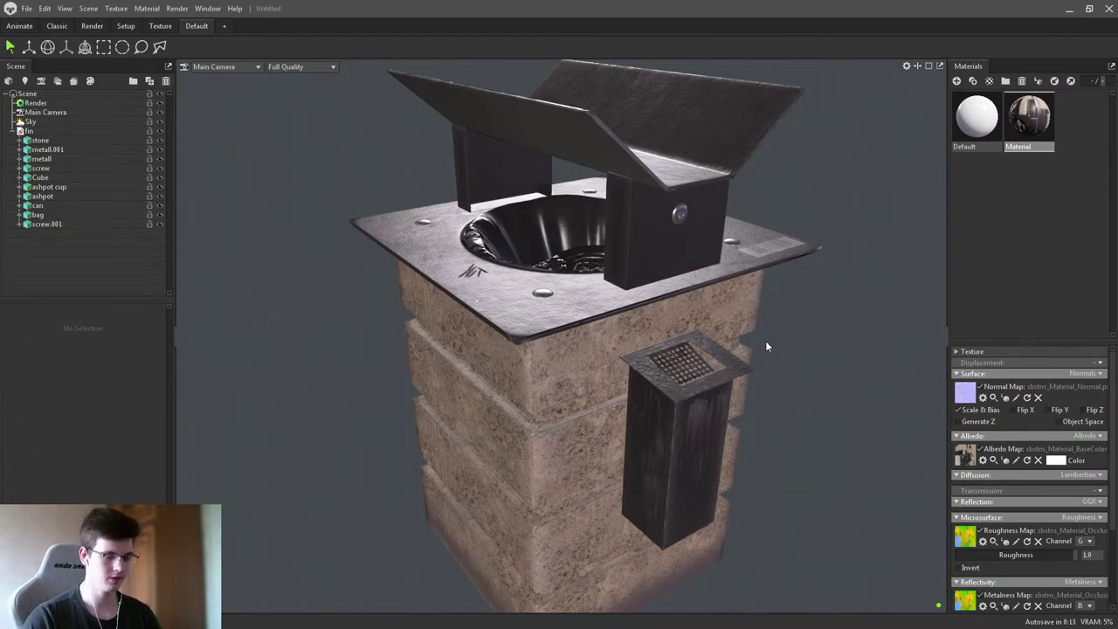
{"action": "left_click_drag", "start_coordinate": [766, 341], "coordinate": [640, 286]}
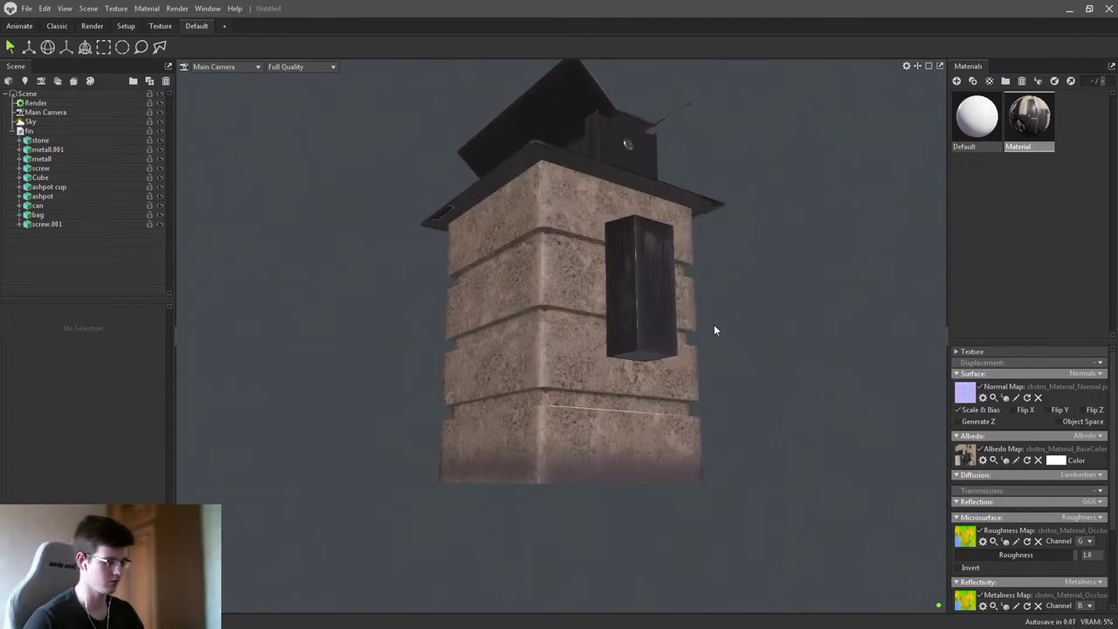
{"action": "left_click_drag", "start_coordinate": [714, 330], "coordinate": [608, 367]}
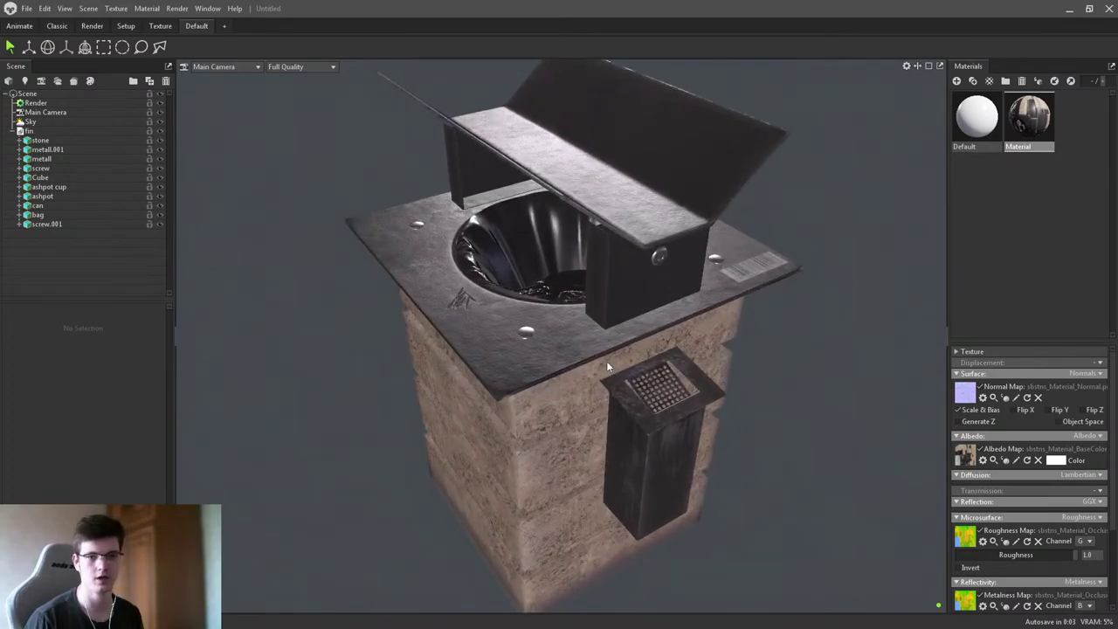
- Select the stone body and turn on pivot editing for it
{"action": "left_click", "coordinate": [606, 360]}
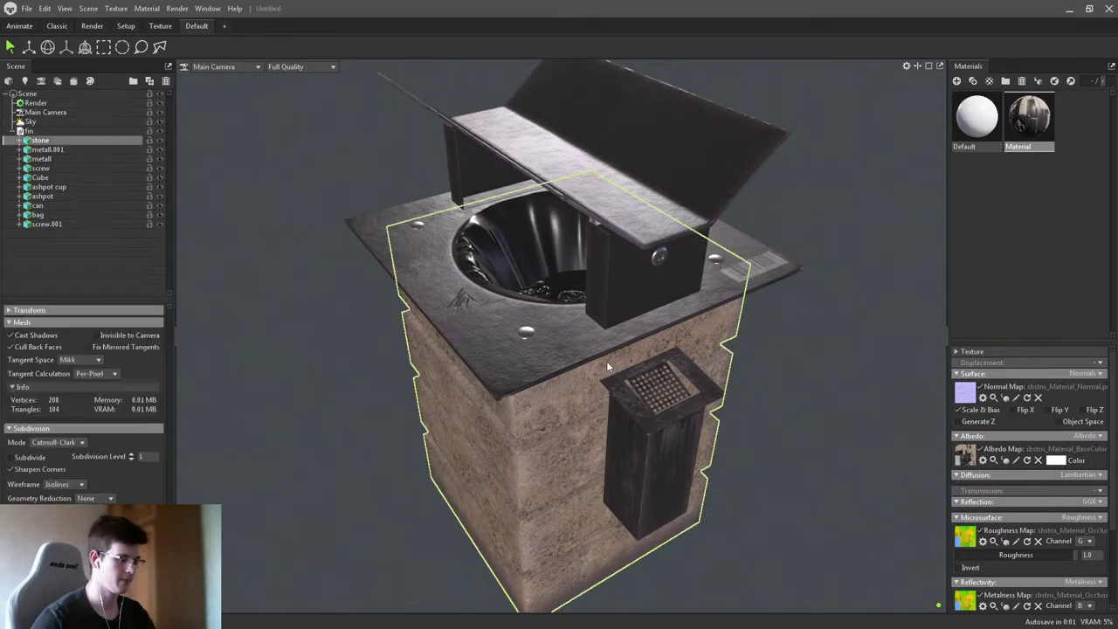
{"action": "left_click_drag", "start_coordinate": [606, 361], "coordinate": [594, 447]}
{"action": "key", "text": "d"}
{"action": "left_click_drag", "start_coordinate": [488, 312], "coordinate": [98, 236]}
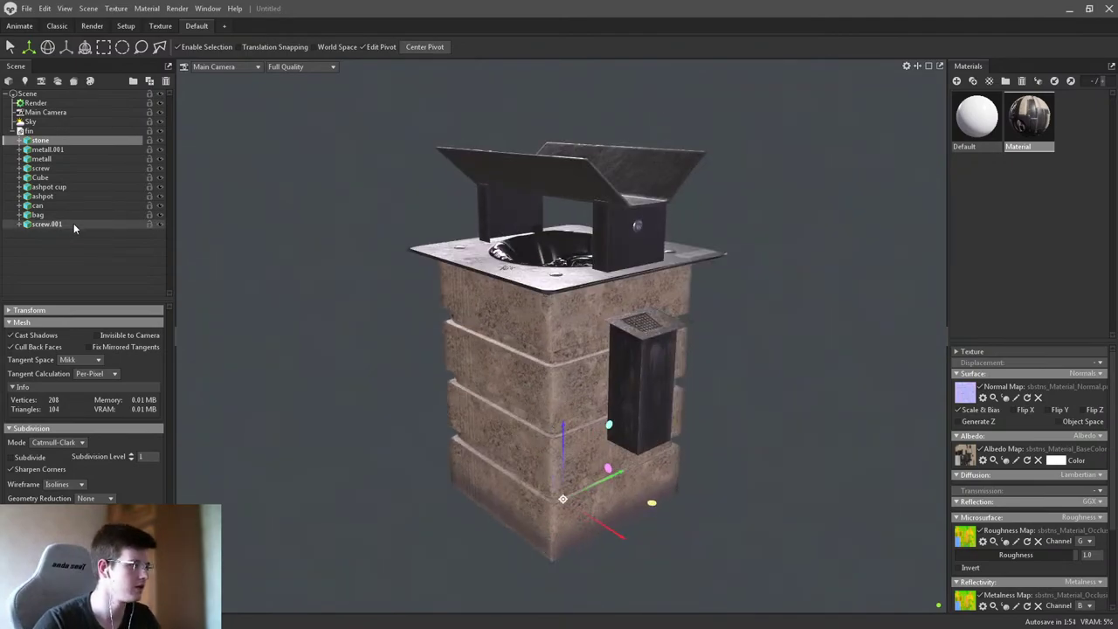
- Select all meshes of the fin model, from stone to screw.001
{"action": "left_click", "coordinate": [74, 223]}
{"action": "left_click", "coordinate": [56, 141], "text": "shift"}
{"action": "left_click", "coordinate": [58, 221]}
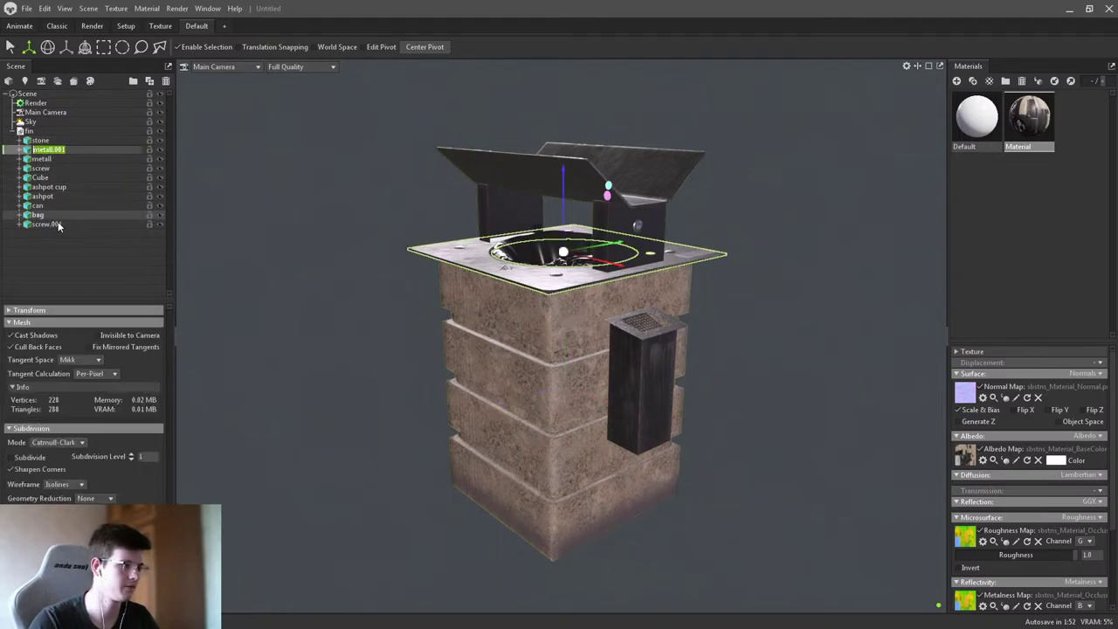
{"action": "left_click", "coordinate": [62, 154], "text": "shift"}
{"action": "left_click", "coordinate": [43, 140], "text": "shift"}
{"action": "left_click_drag", "start_coordinate": [511, 254], "coordinate": [537, 251]}
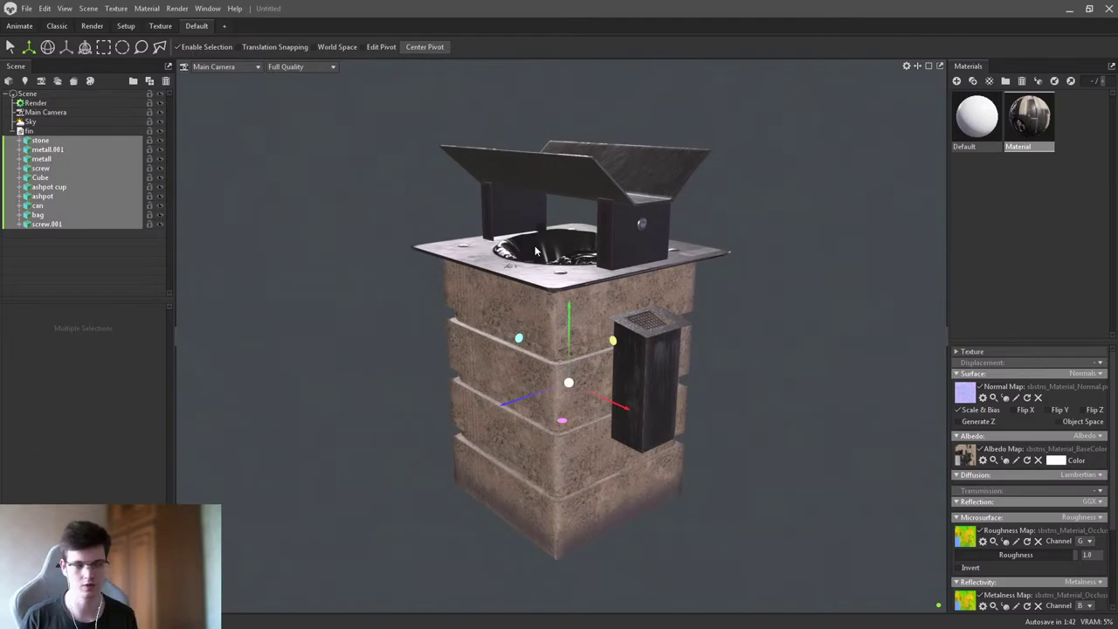
- Check the whole fin model and its stone, metall, screw and can meshes individually, and clear the selection
{"action": "left_click", "coordinate": [30, 131]}
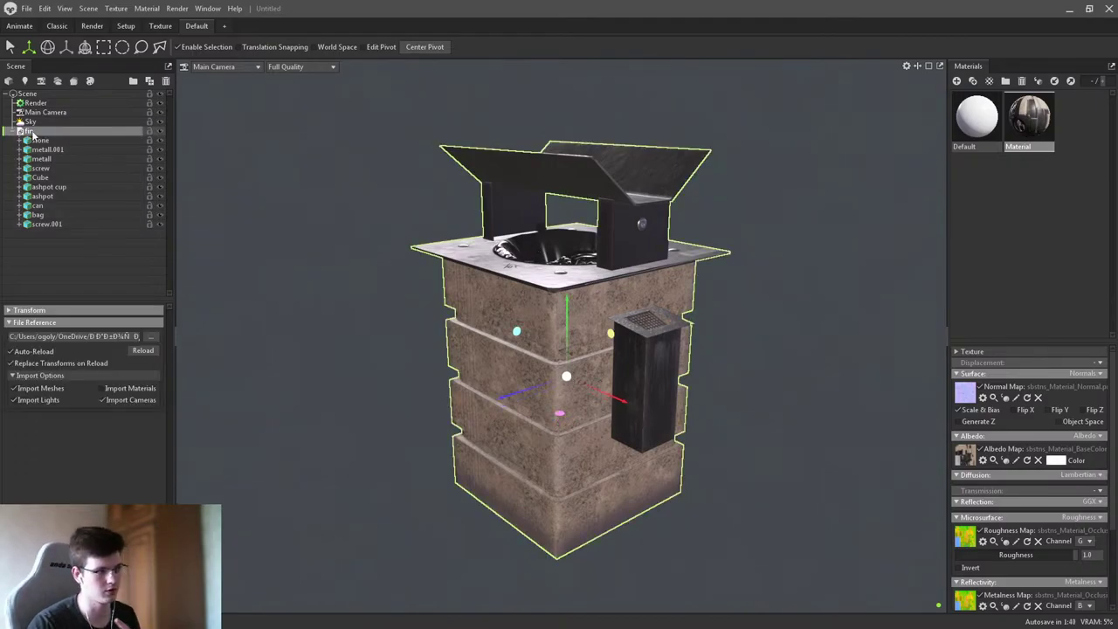
{"action": "left_click", "coordinate": [39, 140]}
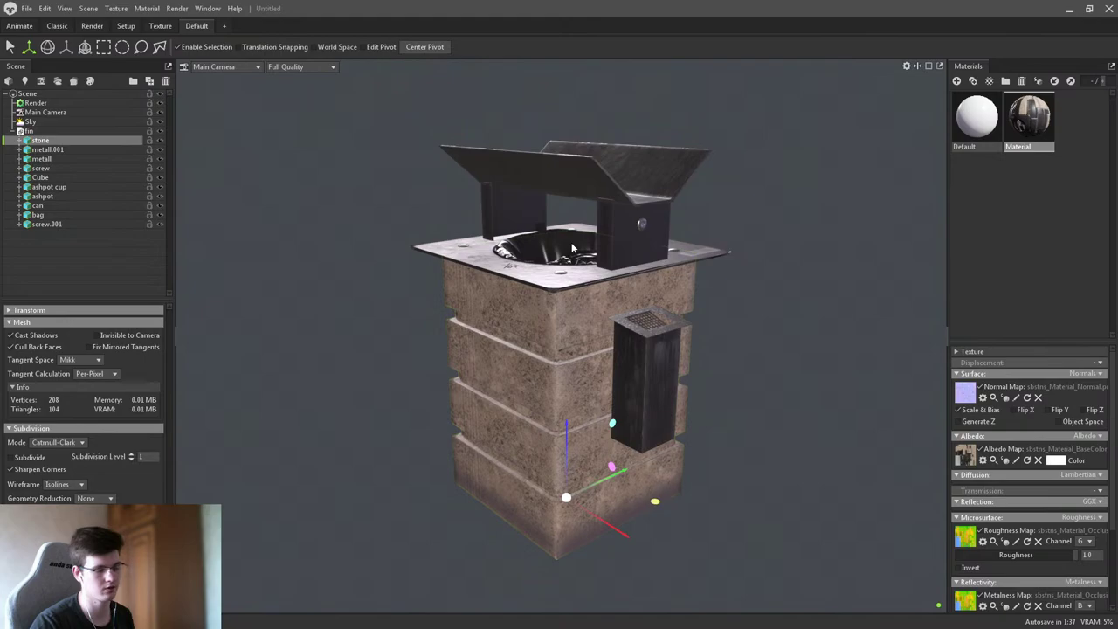
{"action": "left_click", "coordinate": [42, 159]}
{"action": "left_click", "coordinate": [40, 168]}
{"action": "left_click", "coordinate": [37, 206]}
{"action": "left_click", "coordinate": [317, 211]}
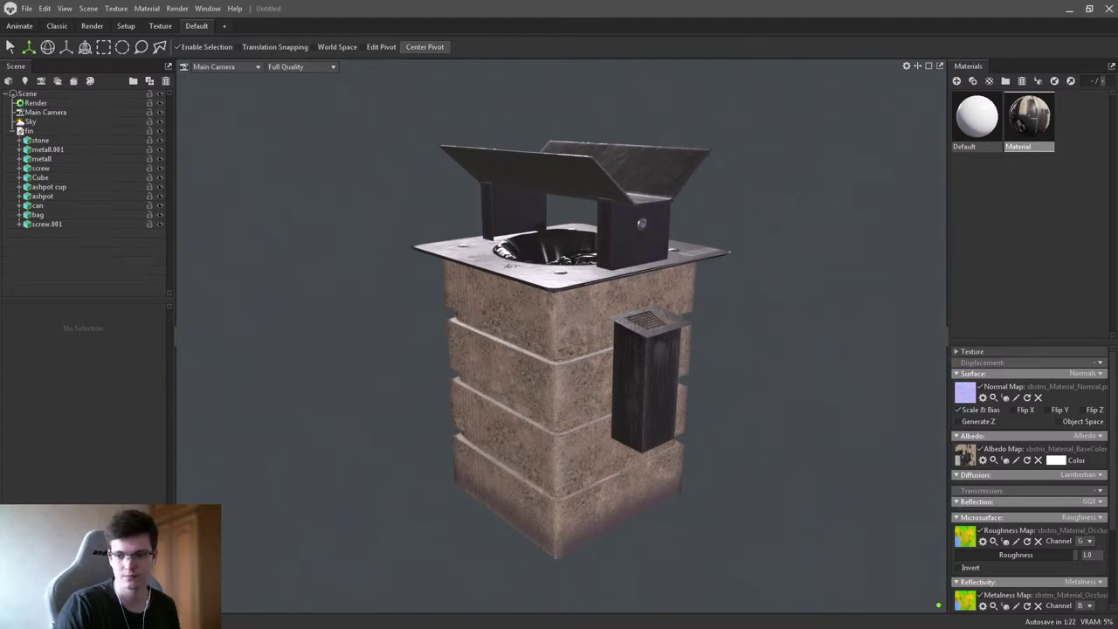
- Empty the scene by deleting the Default material, the bin's Material and the imported fin model
{"action": "left_click_drag", "start_coordinate": [814, 262], "coordinate": [726, 248]}
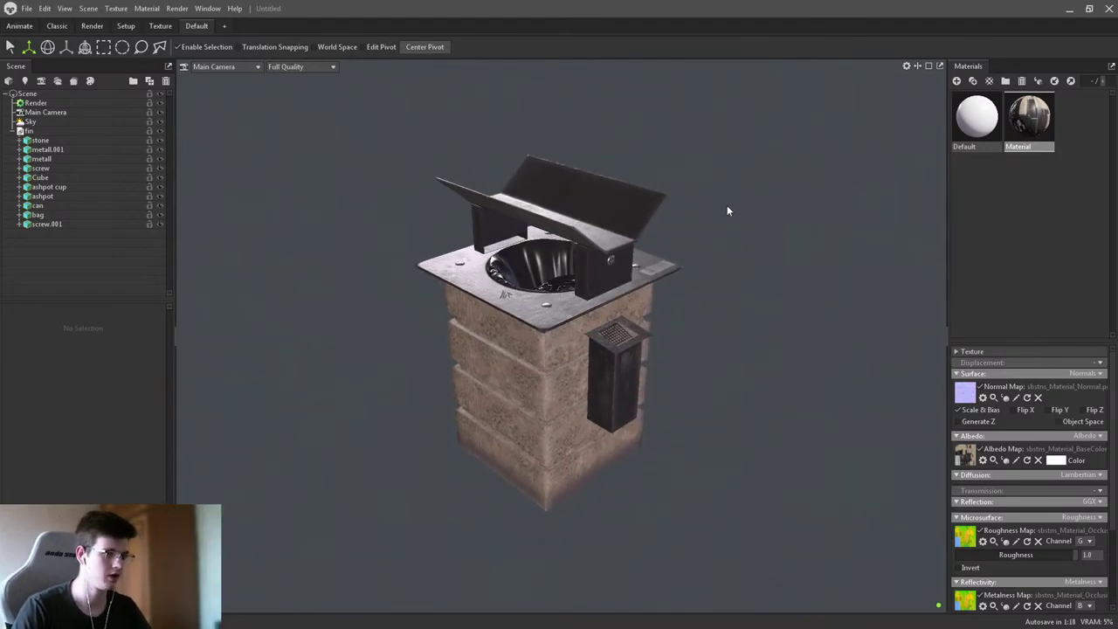
{"action": "key", "text": "Delete"}
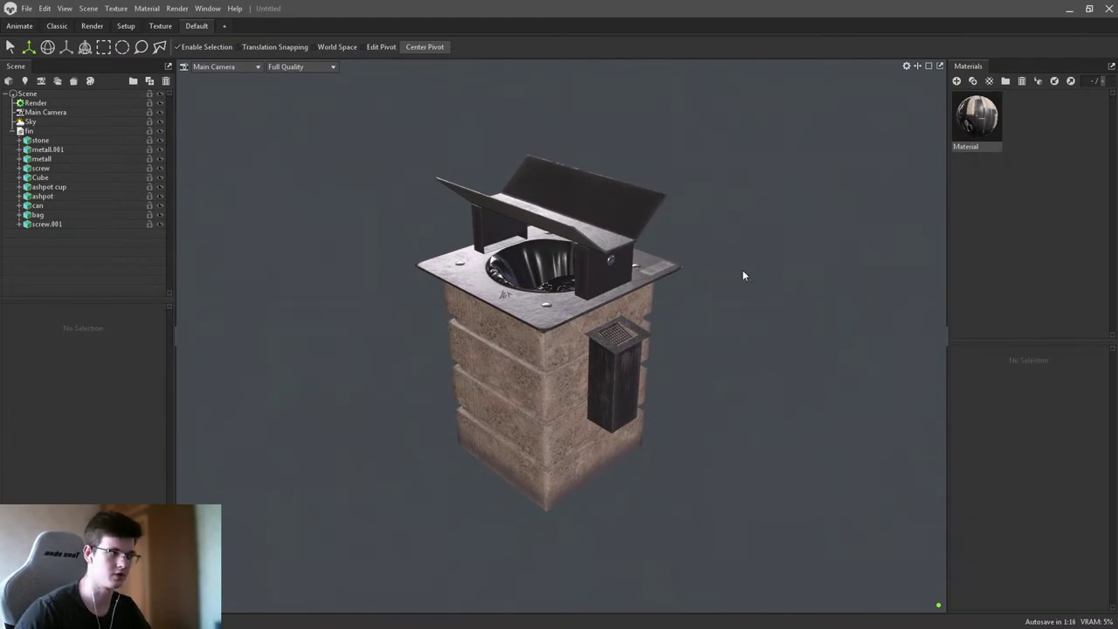
{"action": "left_click", "coordinate": [43, 123]}
{"action": "left_click", "coordinate": [41, 131]}
{"action": "key", "text": "Delete"}
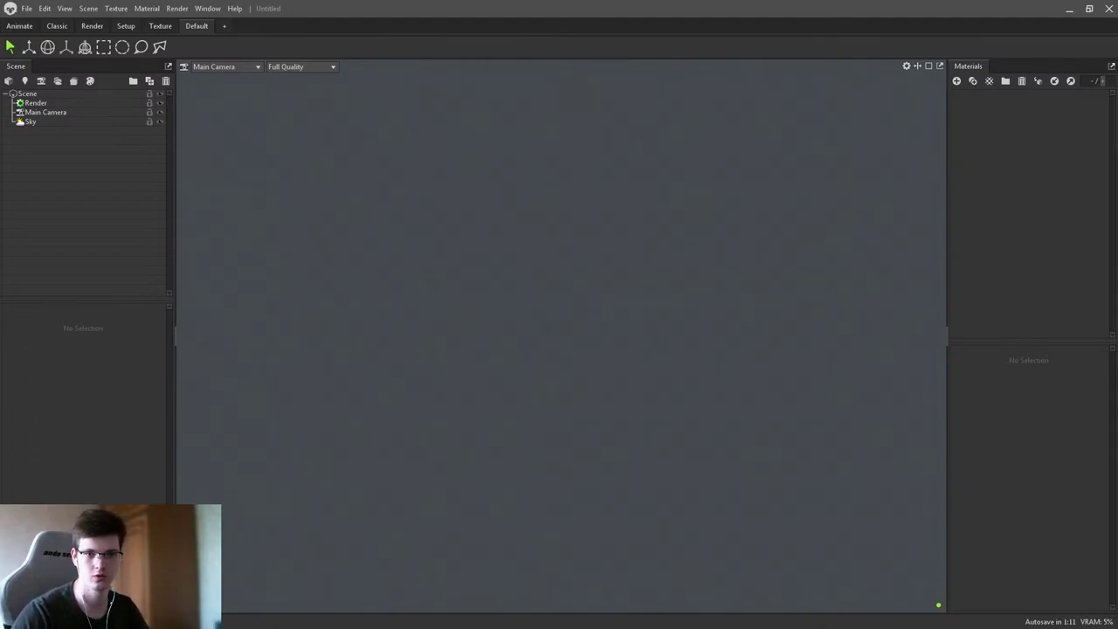
- Switch to the desktop and move fin.fbx and the three sbstns texture images to the recycle bin
{"action": "left_click", "coordinate": [1069, 9]}
{"action": "left_click_drag", "start_coordinate": [285, 229], "coordinate": [213, 191]}
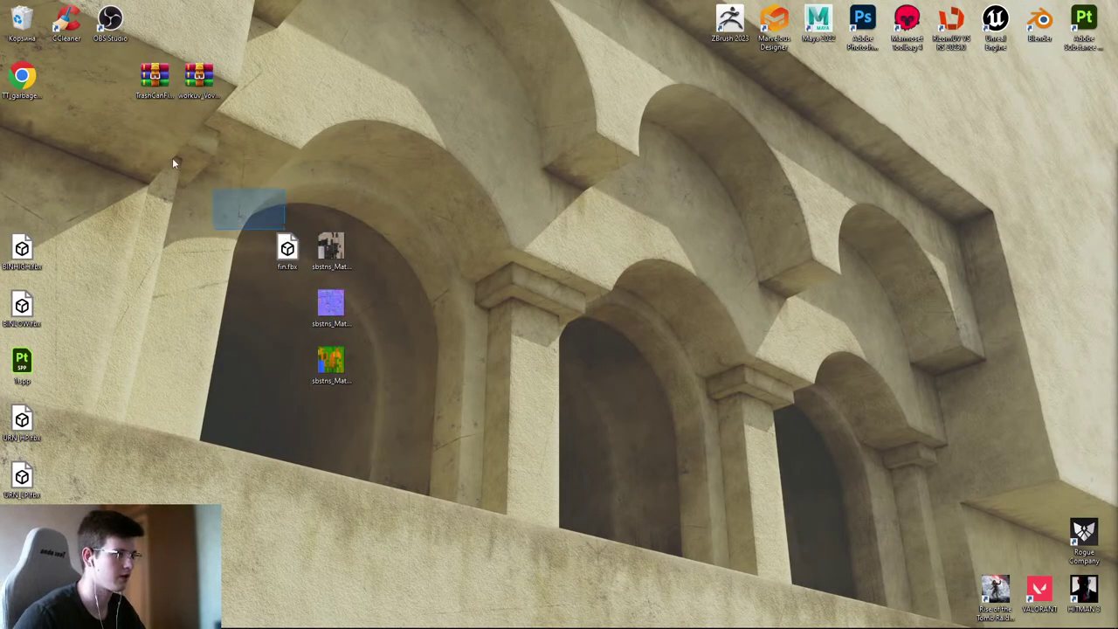
{"action": "left_click_drag", "start_coordinate": [173, 158], "coordinate": [354, 388]}
{"action": "left_click_drag", "start_coordinate": [332, 306], "coordinate": [25, 22]}
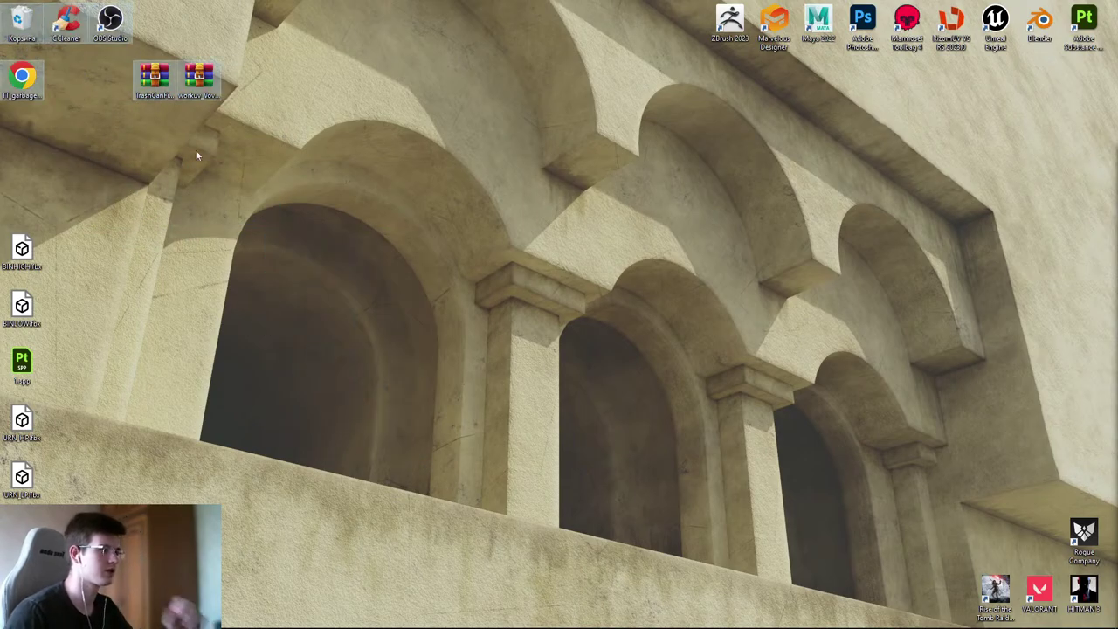
{"action": "left_click", "coordinate": [201, 166]}
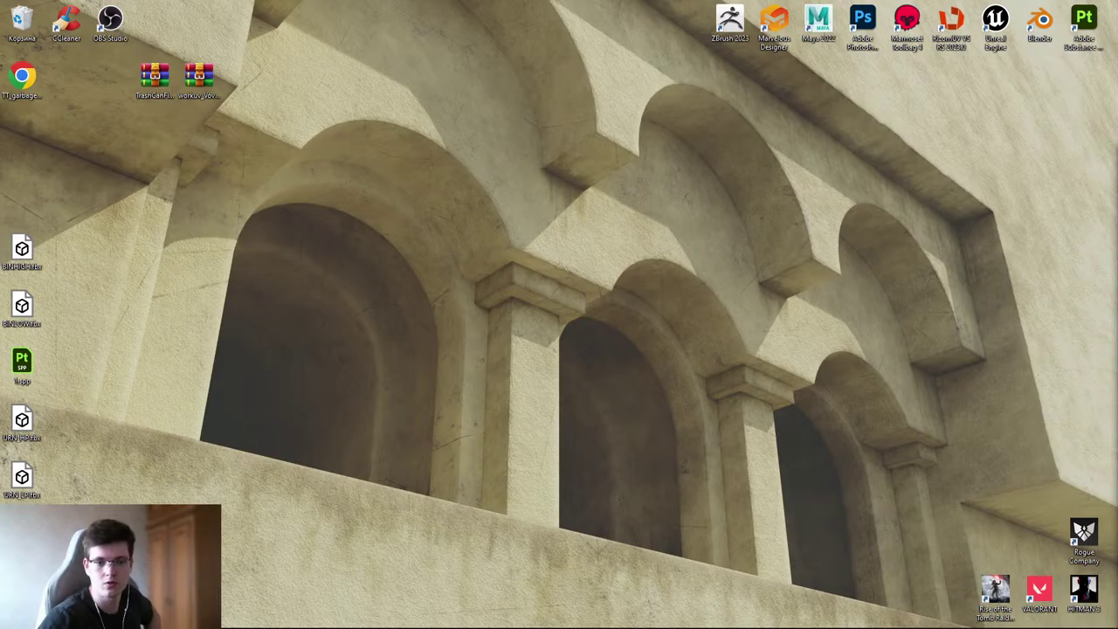
{"action": "left_click_drag", "start_coordinate": [178, 505], "coordinate": [12, 142]}
{"action": "left_click_drag", "start_coordinate": [78, 186], "coordinate": [161, 437]}
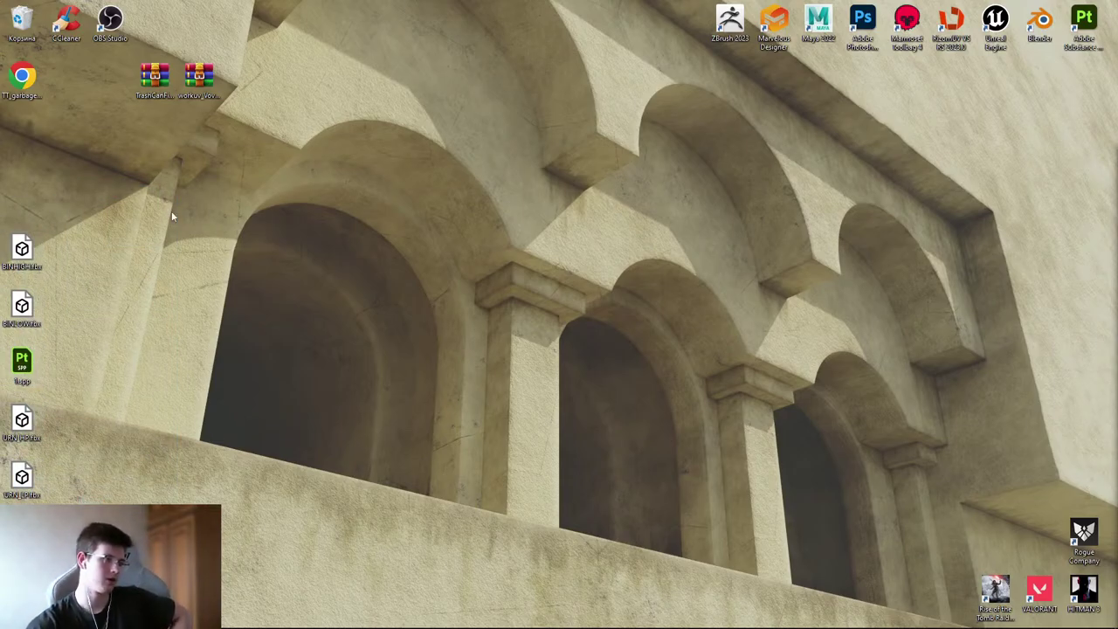
- Shift the TrashCanFinal.rar archive one grid column over on the desktop, then open it, check its contents and close it
{"action": "left_click", "coordinate": [154, 78]}
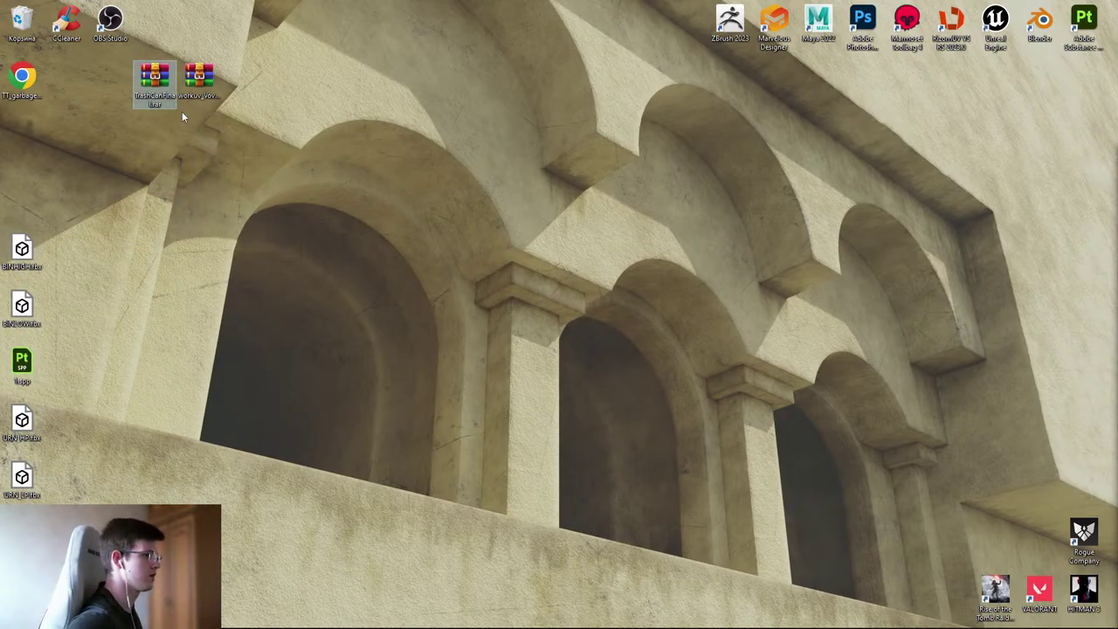
{"action": "left_click_drag", "start_coordinate": [173, 110], "coordinate": [127, 112]}
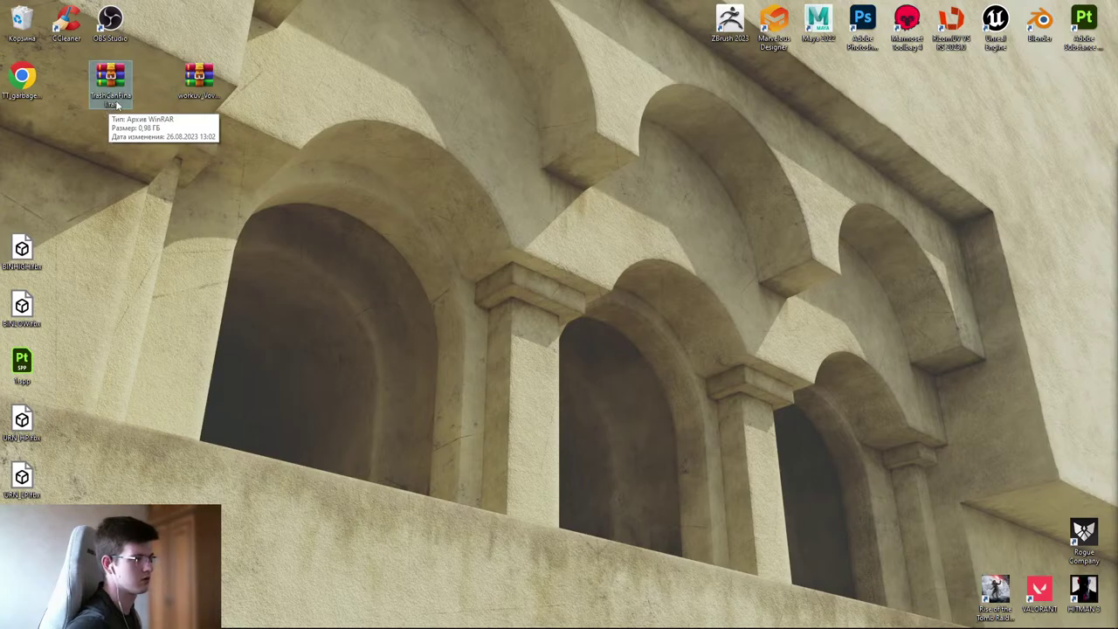
{"action": "double_click", "coordinate": [109, 103]}
{"action": "left_click", "coordinate": [596, 332]}
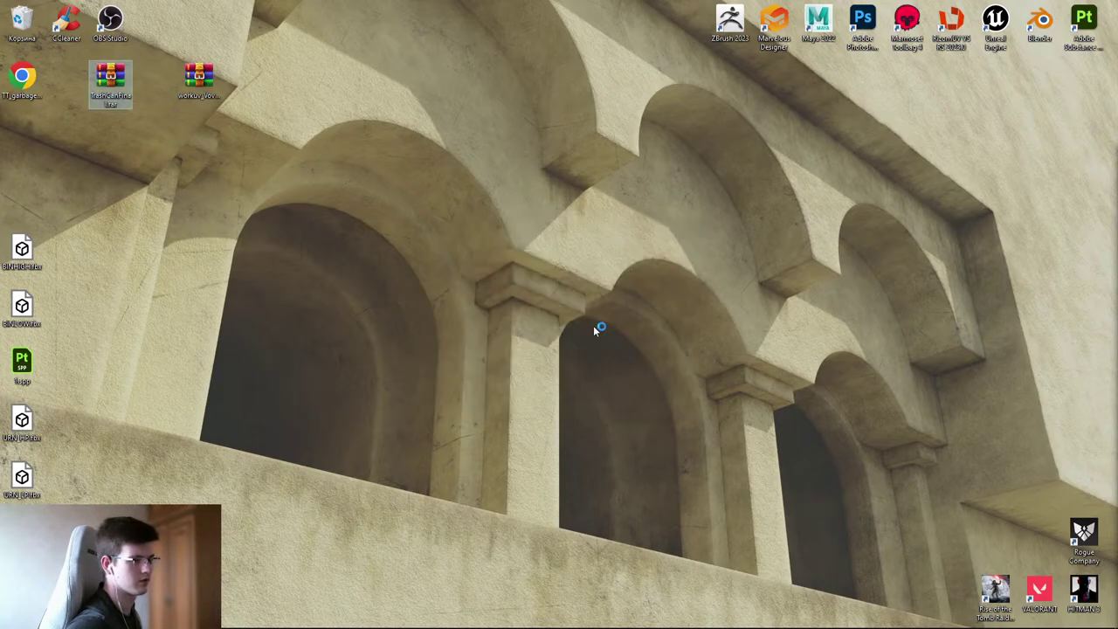
{"action": "left_click_drag", "start_coordinate": [410, 362], "coordinate": [318, 252]}
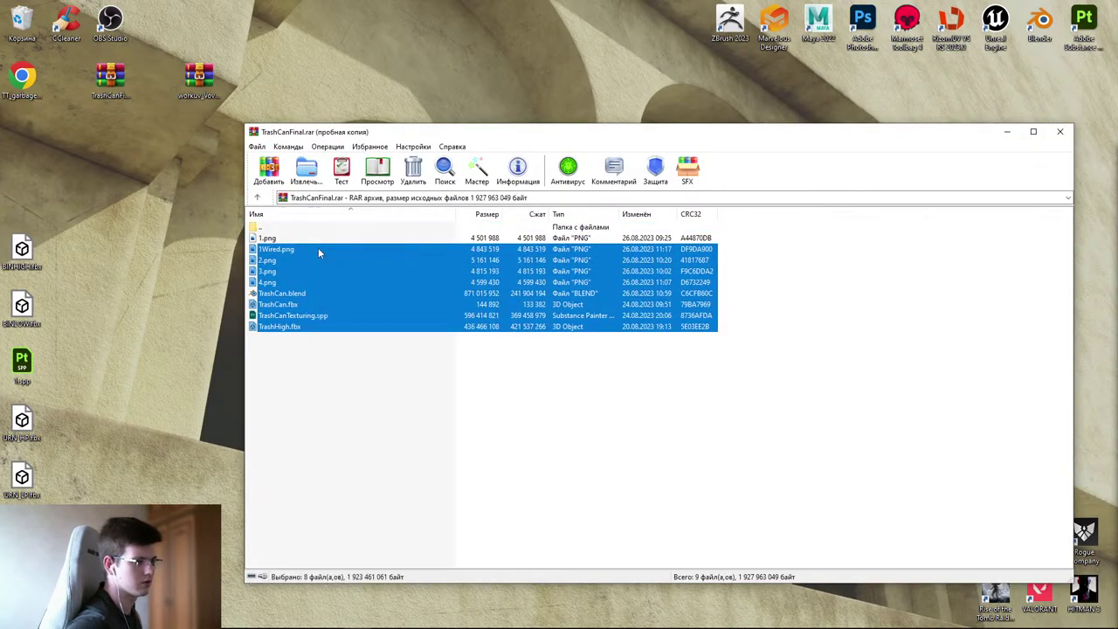
{"action": "left_click", "coordinate": [437, 371]}
{"action": "left_click", "coordinate": [1033, 131]}
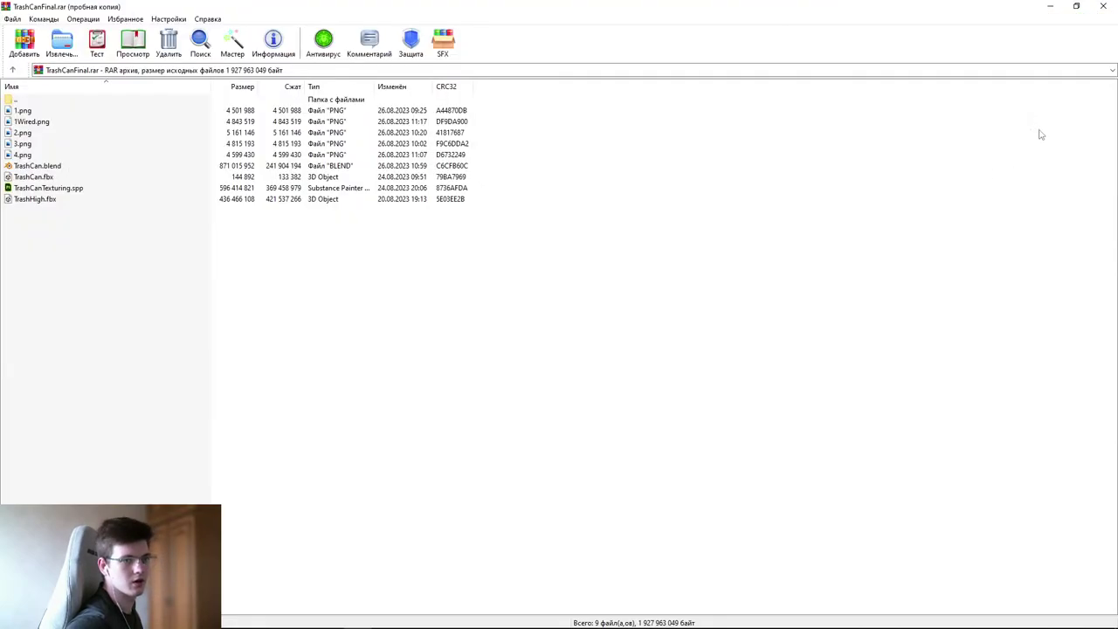
{"action": "left_click", "coordinate": [1078, 7]}
{"action": "left_click", "coordinate": [1059, 131]}
{"action": "right_click", "coordinate": [949, 149]}
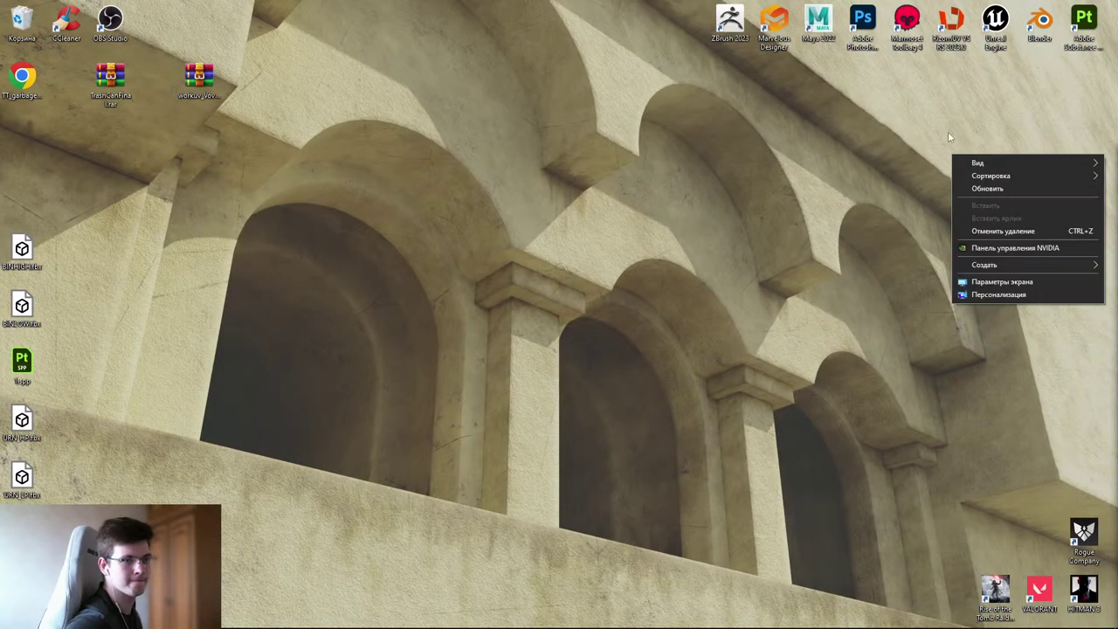
{"action": "left_click", "coordinate": [1060, 131]}
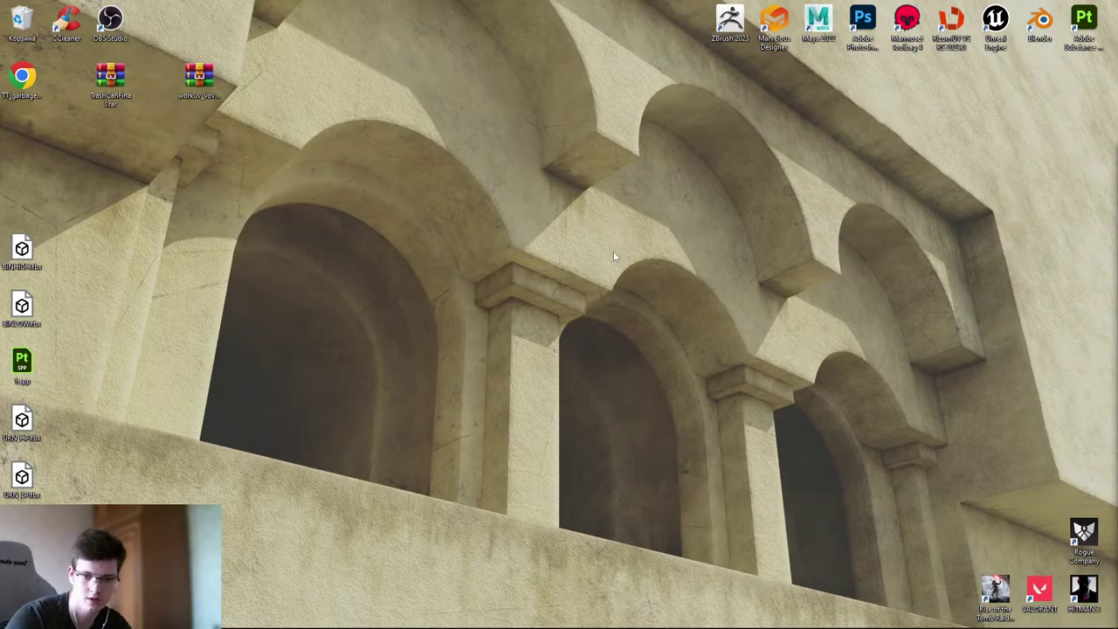
{"action": "left_click_drag", "start_coordinate": [22, 363], "coordinate": [297, 371]}
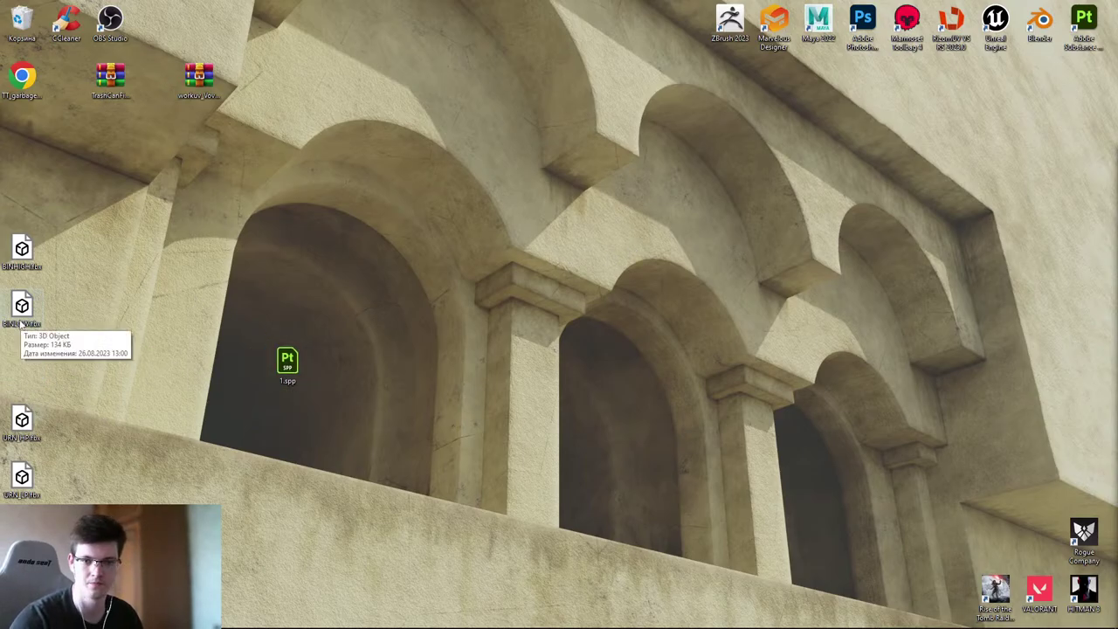
{"action": "left_click_drag", "start_coordinate": [75, 341], "coordinate": [3, 232]}
{"action": "left_click_drag", "start_coordinate": [21, 304], "coordinate": [292, 308]}
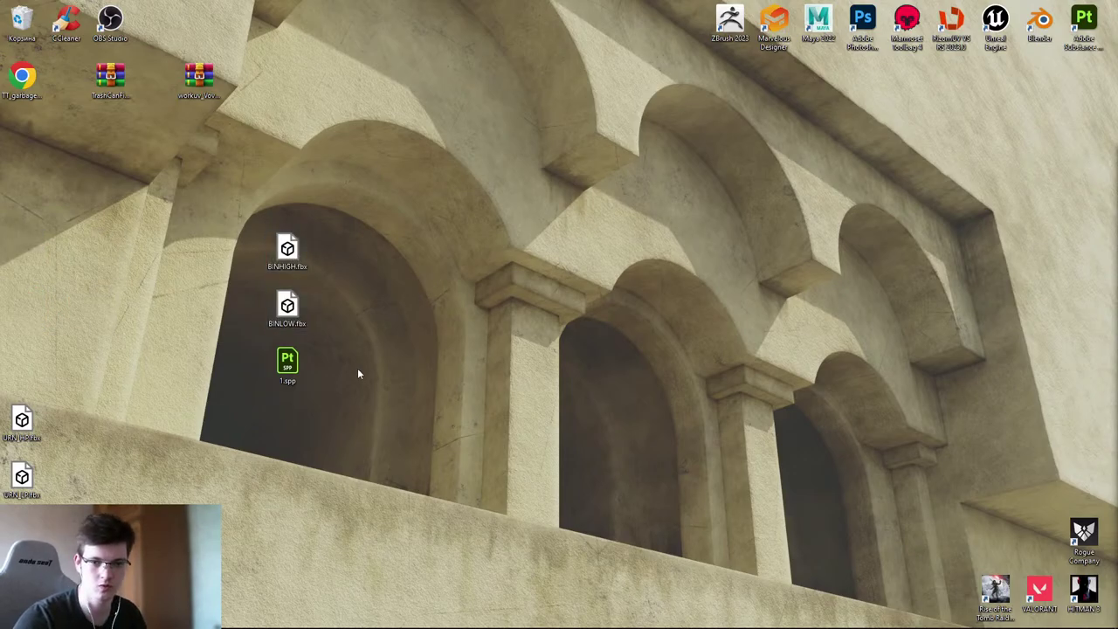
{"action": "left_click_drag", "start_coordinate": [342, 437], "coordinate": [198, 270]}
{"action": "left_click_drag", "start_coordinate": [275, 251], "coordinate": [116, 243]}
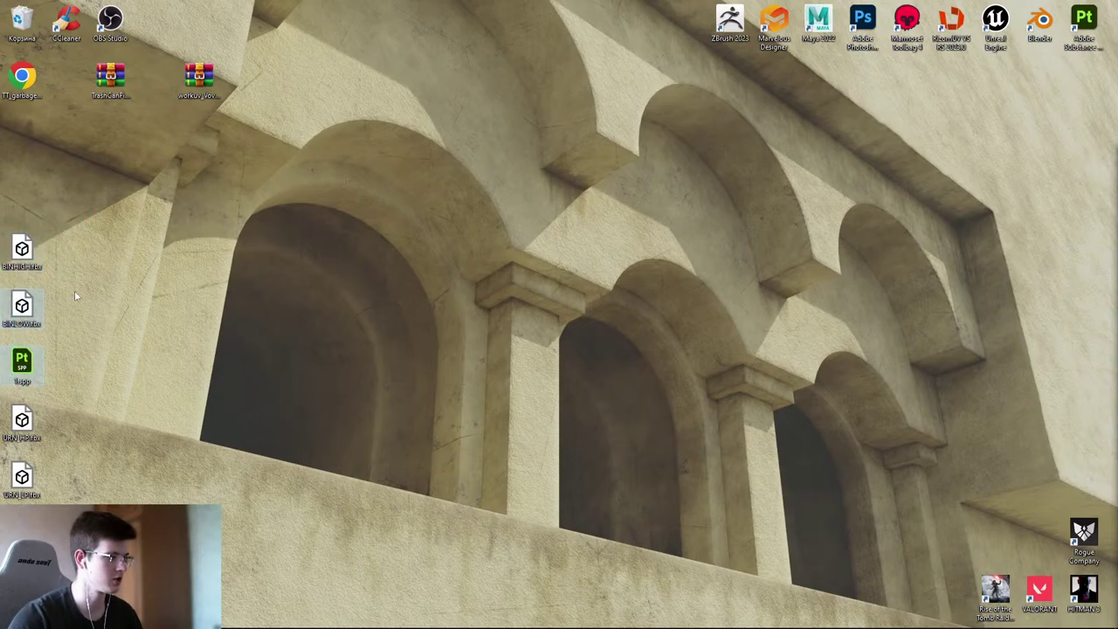
- Move the BINHIGH.fbx, BINLOW.fbx and 1.spp desktop icons one row up within their column
{"action": "left_click_drag", "start_coordinate": [114, 198], "coordinate": [22, 310]}
{"action": "left_click", "coordinate": [292, 279]}
{"action": "right_click", "coordinate": [399, 233]}
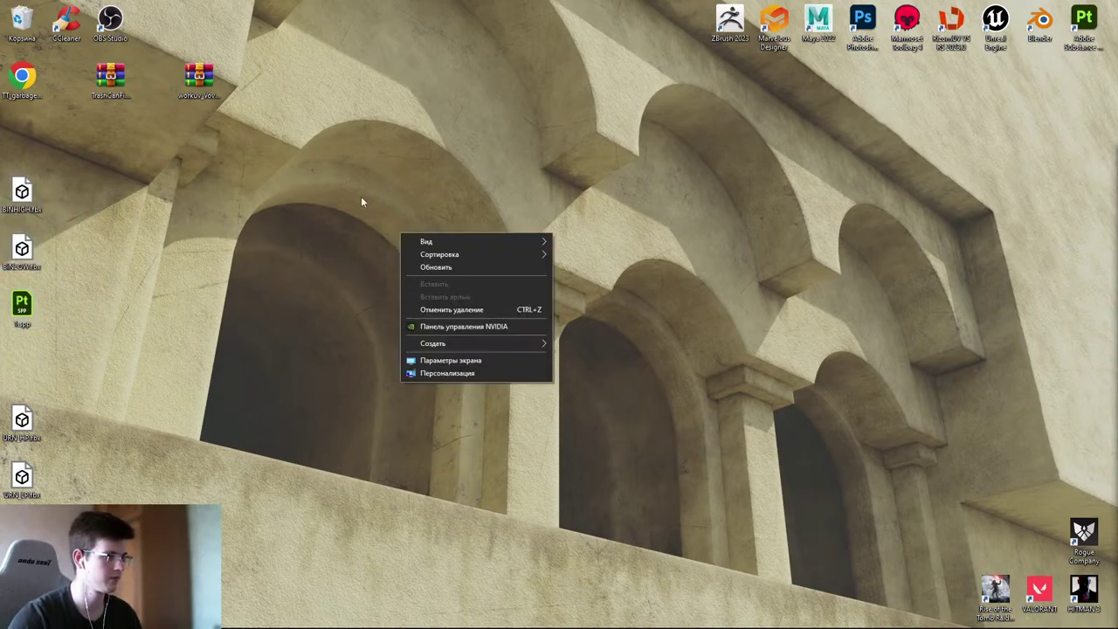
{"action": "left_click", "coordinate": [360, 195]}
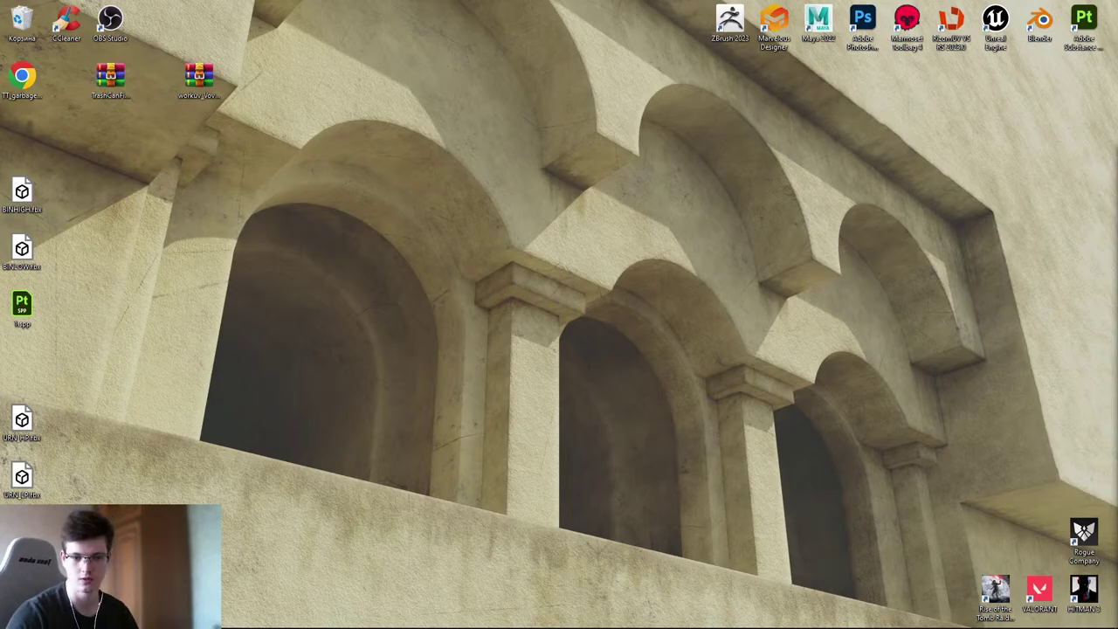
- Open the 3.png render from the desktop and examine the trash bin's overall shape and materials
{"action": "mouse_move", "coordinate": [243, 617]}
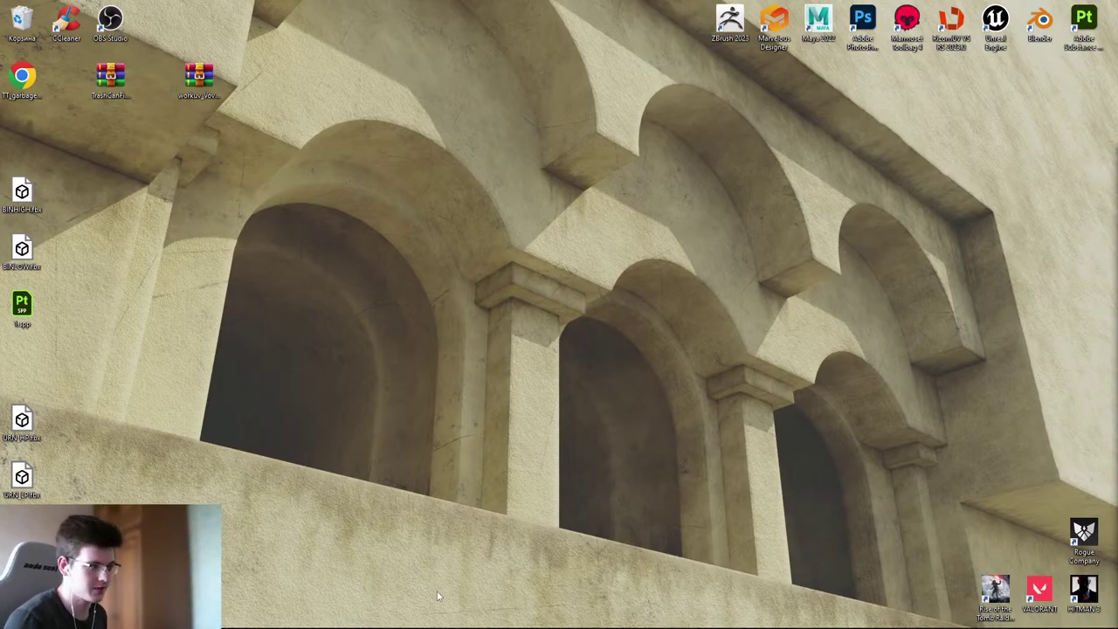
{"action": "mouse_move", "coordinate": [251, 624]}
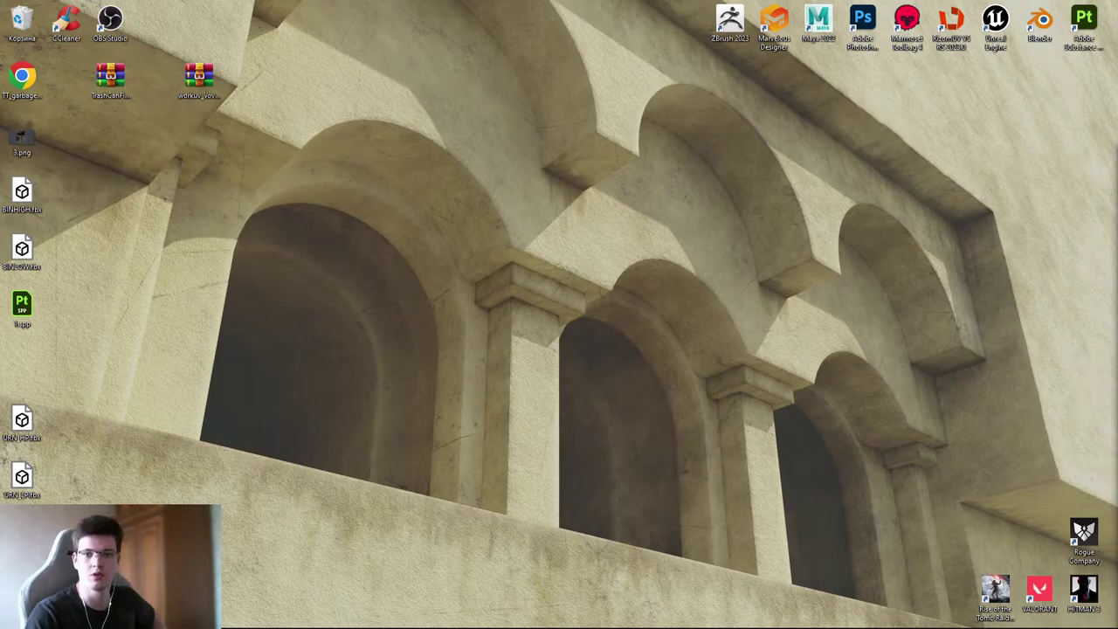
{"action": "double_click", "coordinate": [21, 140]}
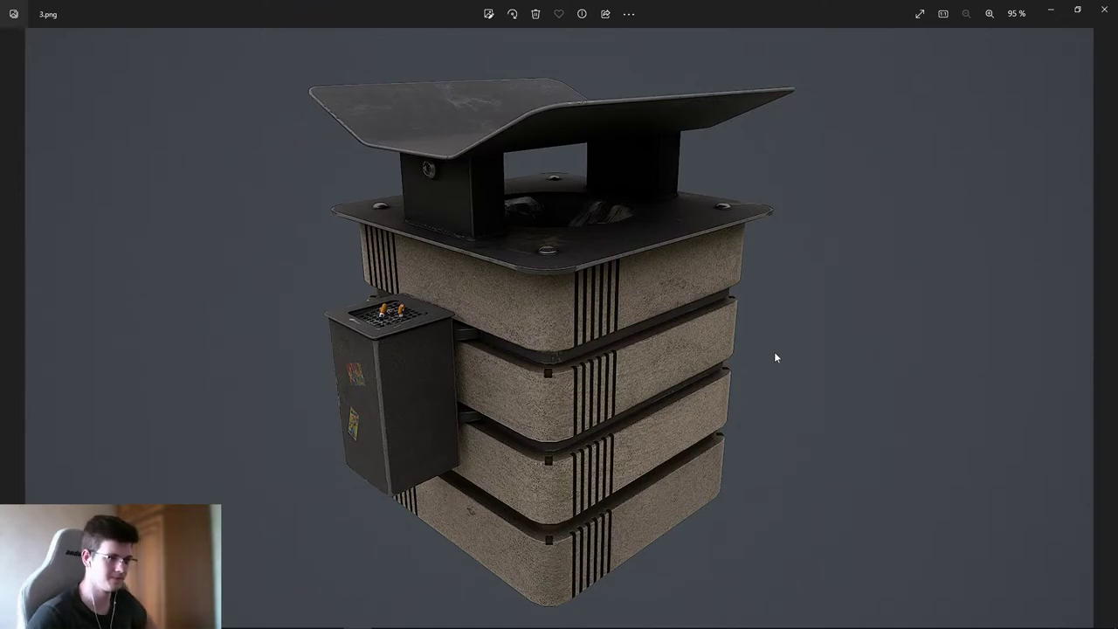
{"action": "scroll", "coordinate": [539, 393], "scroll_direction": "up", "scroll_amount": 5}
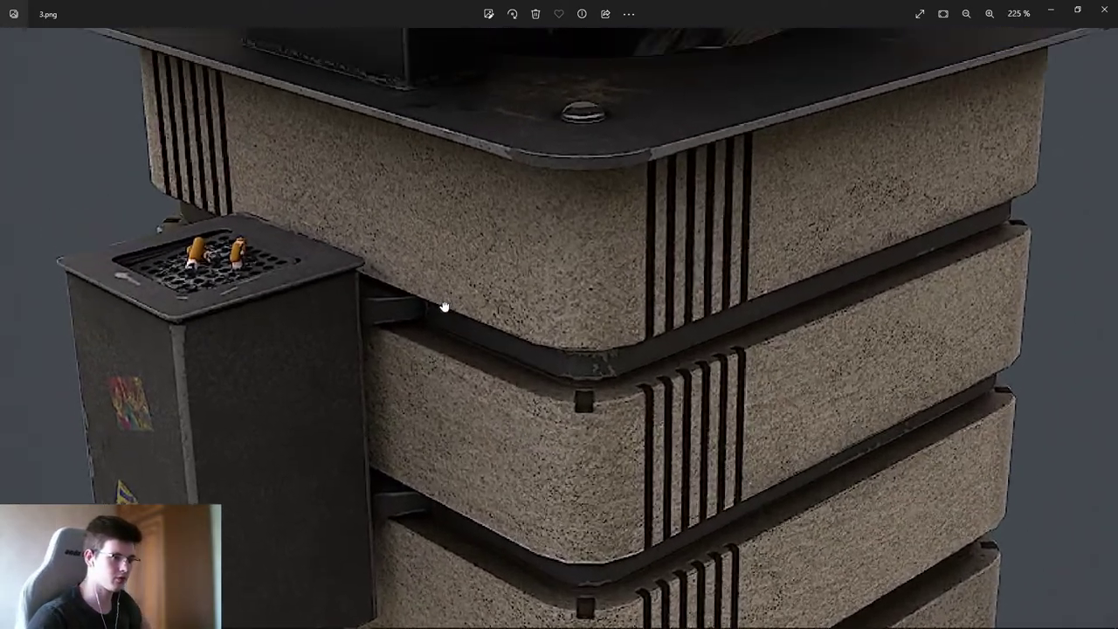
{"action": "scroll", "coordinate": [445, 307], "scroll_direction": "down", "scroll_amount": 5}
{"action": "scroll", "coordinate": [470, 232], "scroll_direction": "up", "scroll_amount": 2}
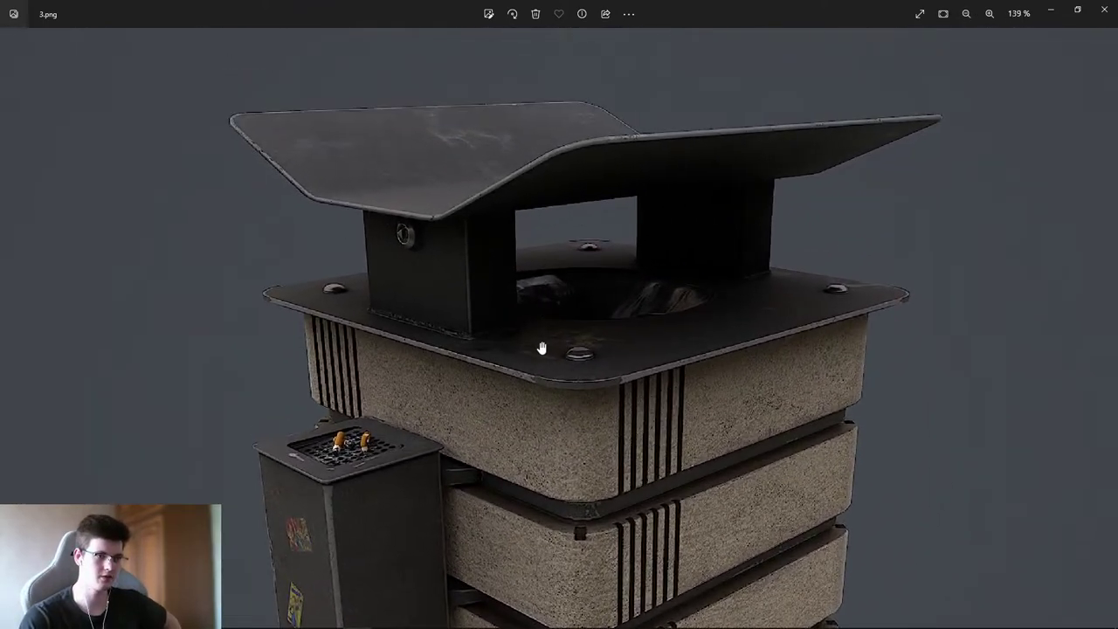
{"action": "scroll", "coordinate": [542, 348], "scroll_direction": "up", "scroll_amount": 1}
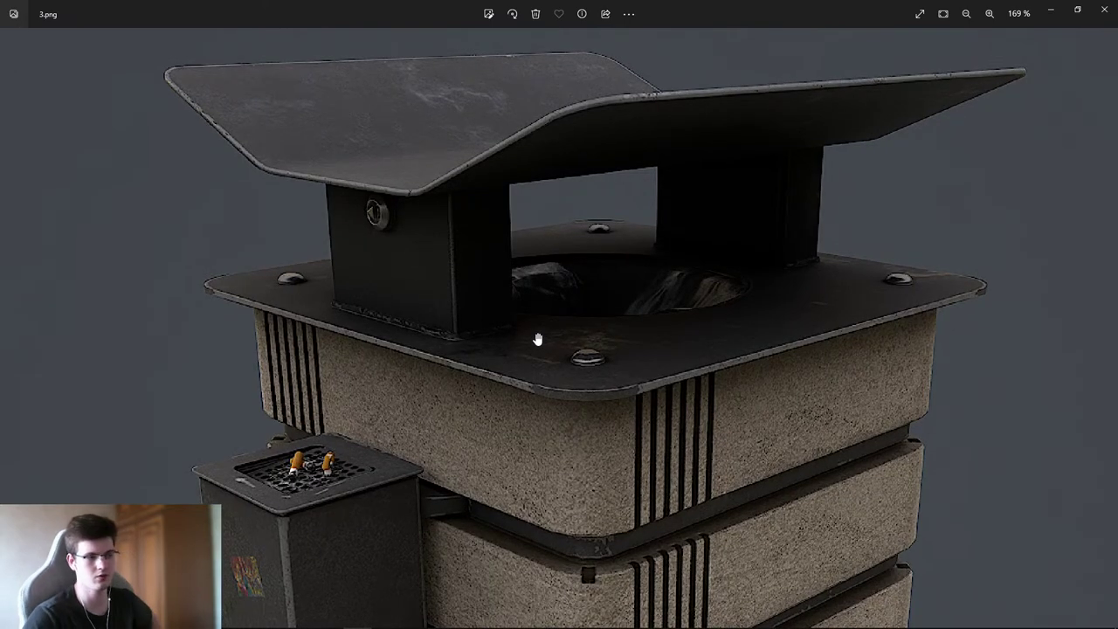
{"action": "scroll", "coordinate": [537, 358], "scroll_direction": "down", "scroll_amount": 3}
{"action": "scroll", "coordinate": [541, 349], "scroll_direction": "up", "scroll_amount": 1}
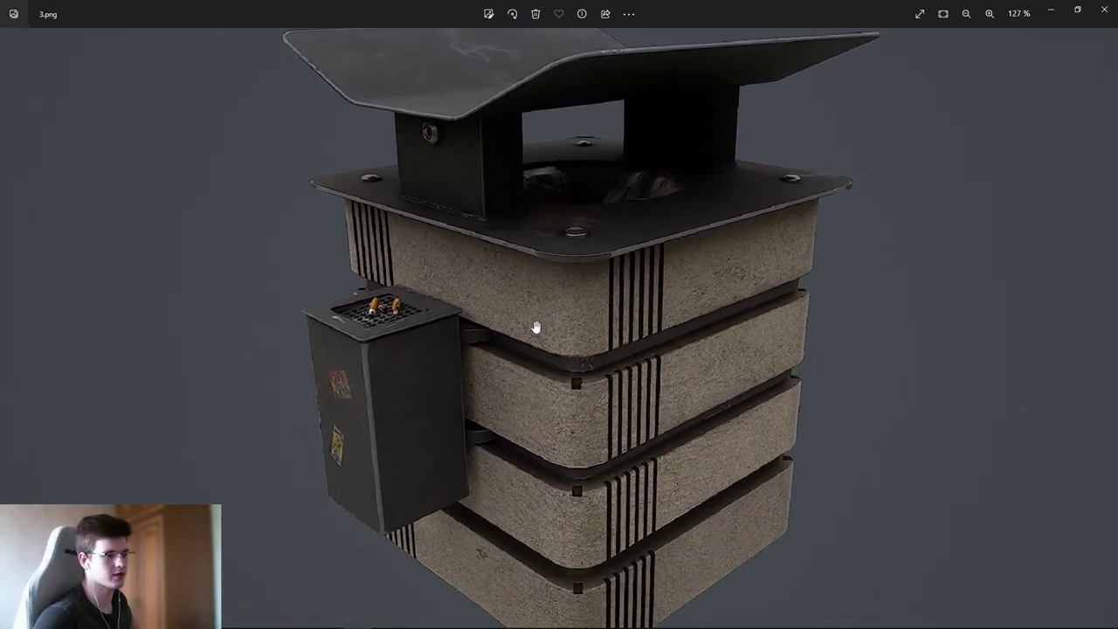
{"action": "scroll", "coordinate": [535, 317], "scroll_direction": "up", "scroll_amount": 1}
- Inspect the bin's metal roof, supports and bolted top plate in the 3.png render
{"action": "left_click_drag", "start_coordinate": [536, 320], "coordinate": [579, 409]}
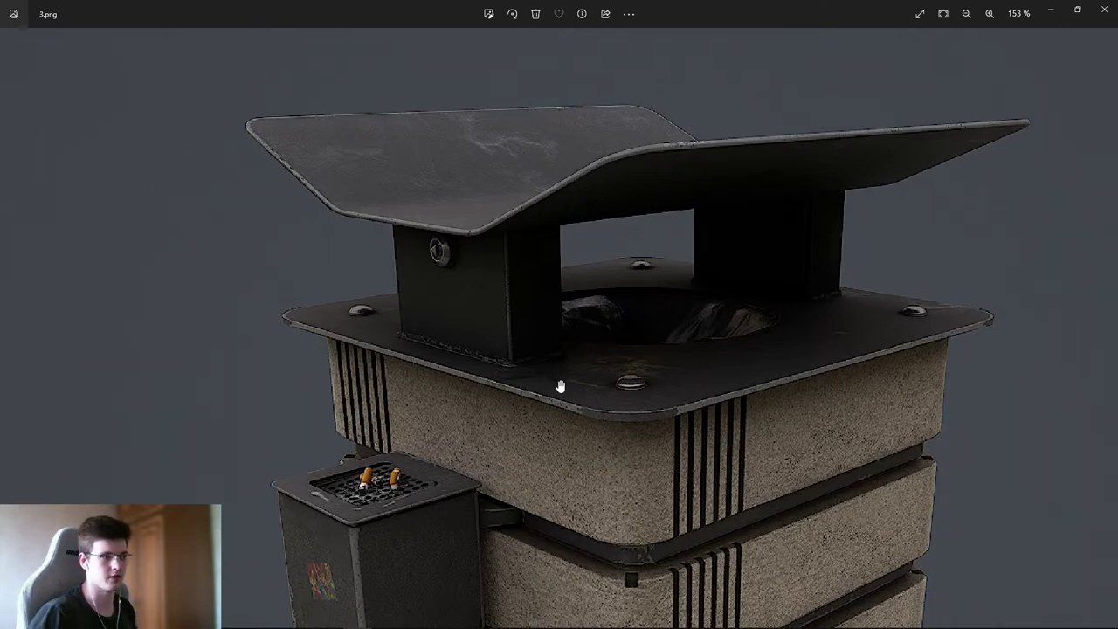
{"action": "left_click_drag", "start_coordinate": [560, 386], "coordinate": [579, 193]}
{"action": "scroll", "coordinate": [419, 294], "scroll_direction": "up", "scroll_amount": 2}
{"action": "left_click_drag", "start_coordinate": [419, 294], "coordinate": [507, 412]}
{"action": "scroll", "coordinate": [507, 411], "scroll_direction": "down", "scroll_amount": 1}
{"action": "scroll", "coordinate": [655, 442], "scroll_direction": "down", "scroll_amount": 1}
{"action": "left_click_drag", "start_coordinate": [654, 442], "coordinate": [602, 350]}
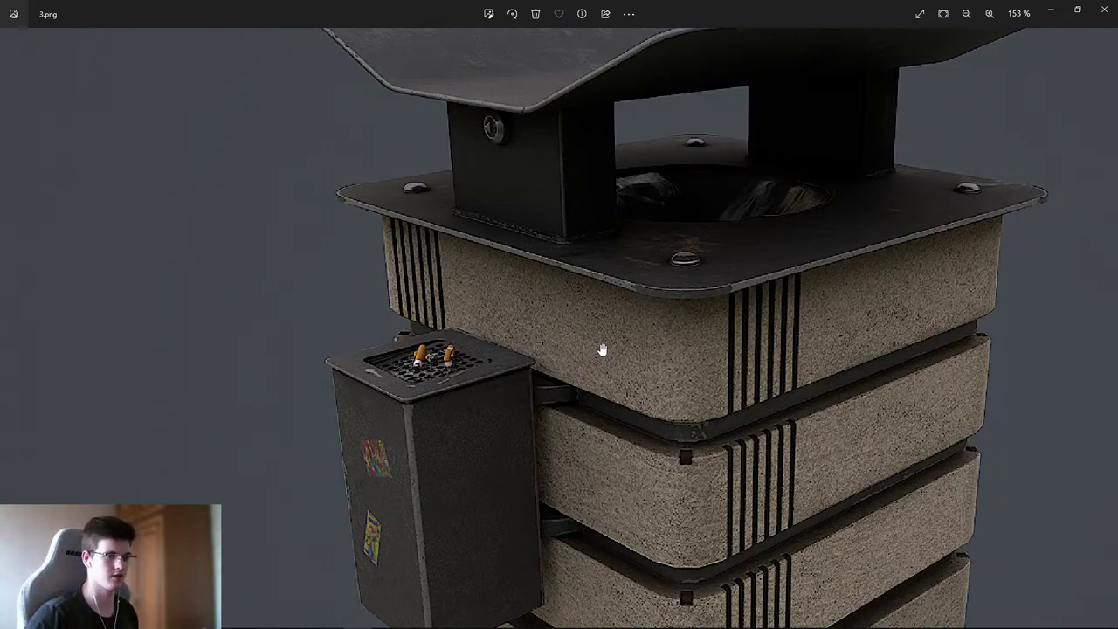
- Examine the attached ashtray box up close, including its perforated grille, cigarette butts, worn edges and stickers
{"action": "scroll", "coordinate": [501, 369], "scroll_direction": "up", "scroll_amount": 1}
{"action": "scroll", "coordinate": [502, 370], "scroll_direction": "up", "scroll_amount": 2}
{"action": "left_click_drag", "start_coordinate": [548, 427], "coordinate": [600, 376]}
{"action": "scroll", "coordinate": [519, 374], "scroll_direction": "up", "scroll_amount": 2}
{"action": "scroll", "coordinate": [519, 369], "scroll_direction": "down", "scroll_amount": 7}
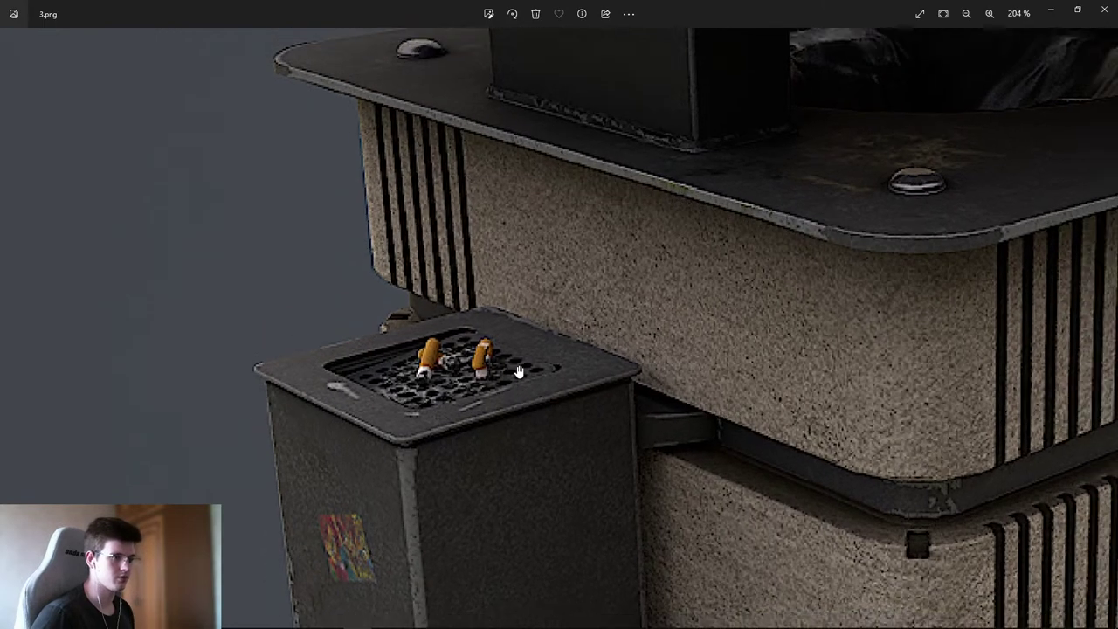
{"action": "scroll", "coordinate": [393, 352], "scroll_direction": "up", "scroll_amount": 7}
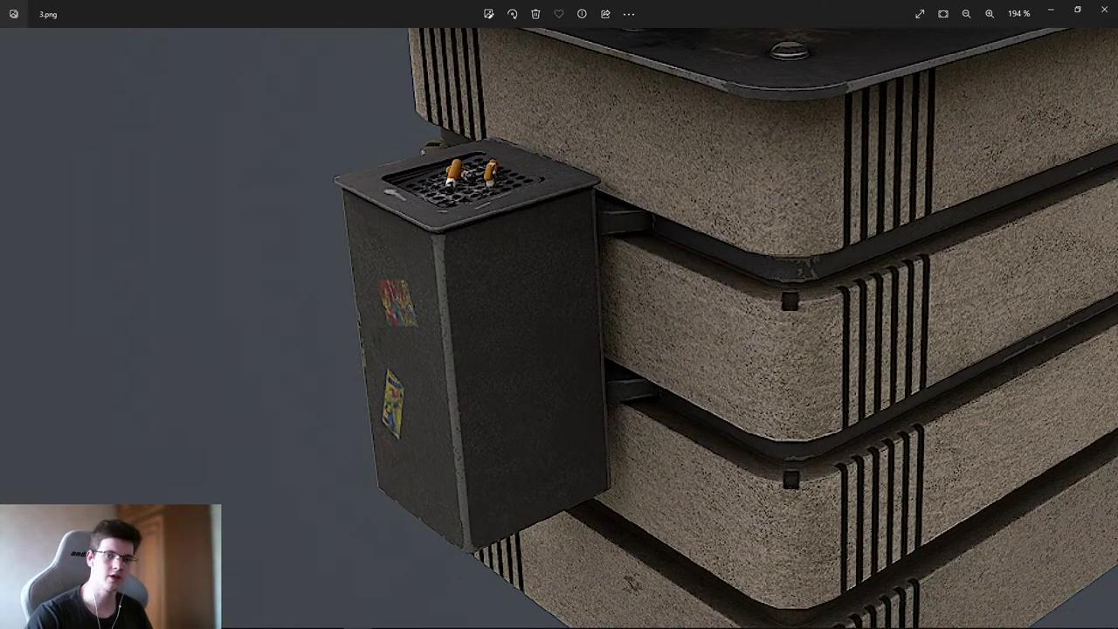
{"action": "left_click_drag", "start_coordinate": [506, 280], "coordinate": [550, 288]}
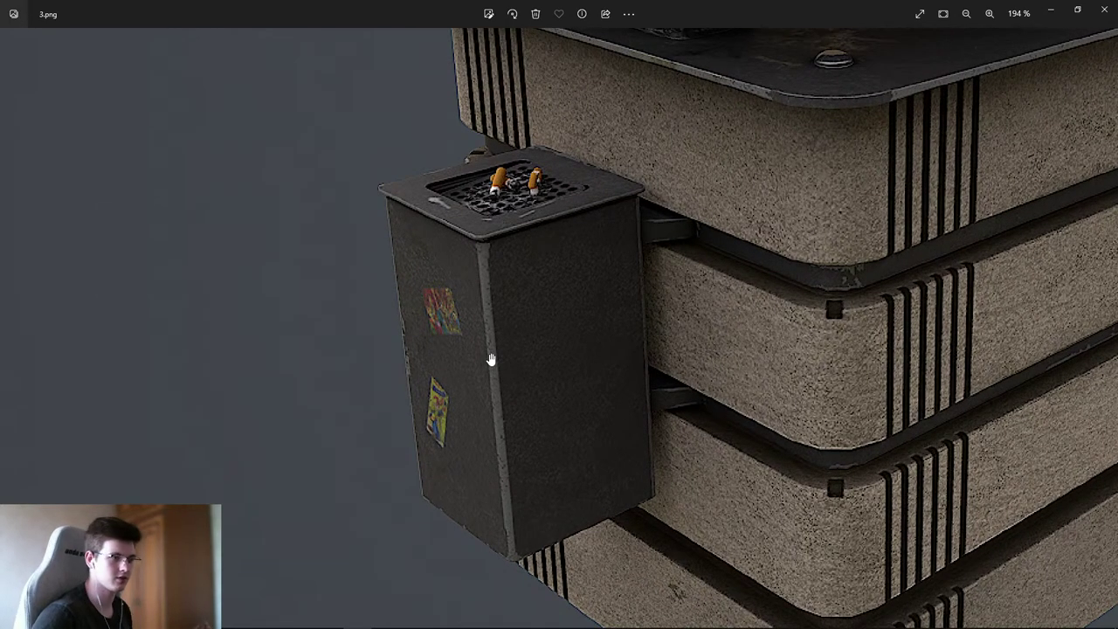
{"action": "scroll", "coordinate": [507, 262], "scroll_direction": "up", "scroll_amount": 3}
{"action": "scroll", "coordinate": [542, 229], "scroll_direction": "up", "scroll_amount": 3}
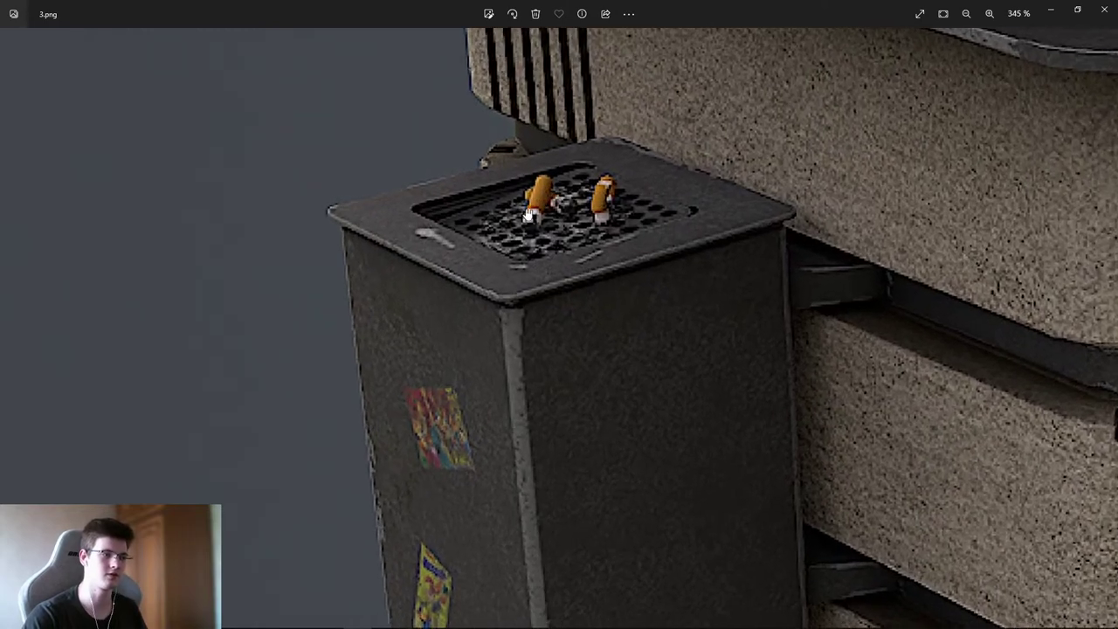
{"action": "scroll", "coordinate": [528, 215], "scroll_direction": "down", "scroll_amount": 6}
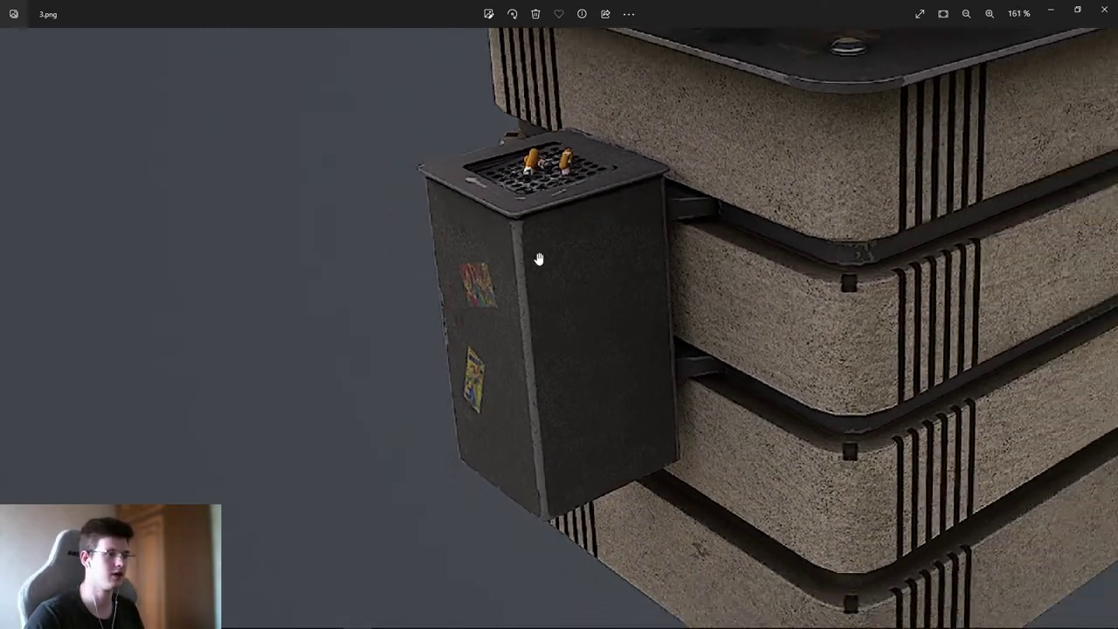
{"action": "scroll", "coordinate": [567, 332], "scroll_direction": "down", "scroll_amount": 2}
- Inspect the stone tiers of the bin, their vertical grooves, corner notches and the metal frame between them
{"action": "scroll", "coordinate": [584, 357], "scroll_direction": "up", "scroll_amount": 3}
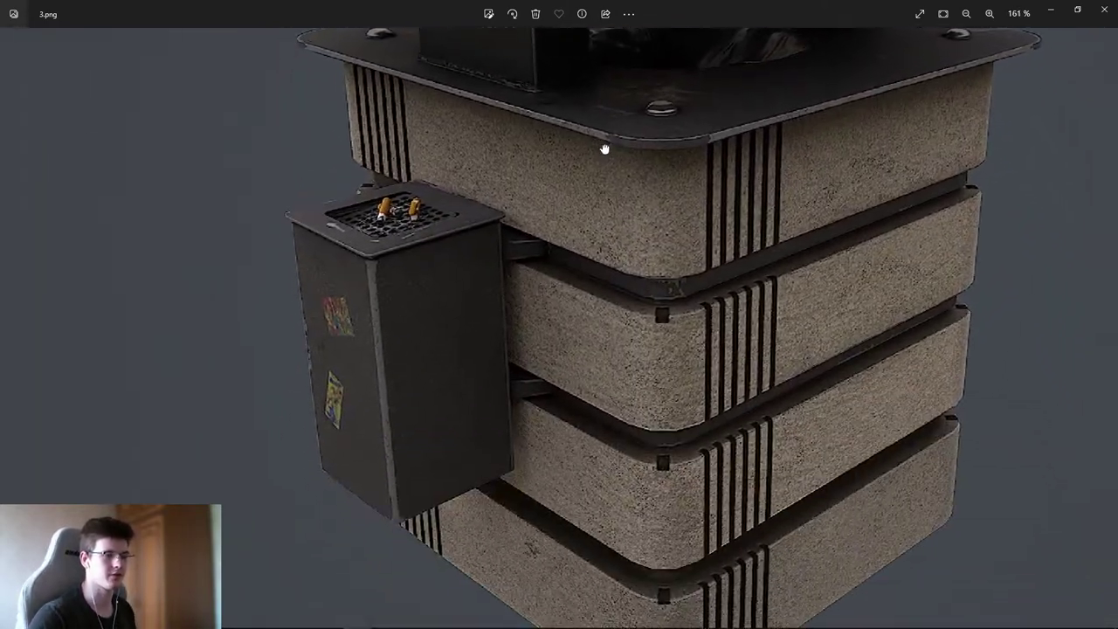
{"action": "scroll", "coordinate": [616, 210], "scroll_direction": "down", "scroll_amount": 2}
{"action": "scroll", "coordinate": [656, 392], "scroll_direction": "up", "scroll_amount": 4}
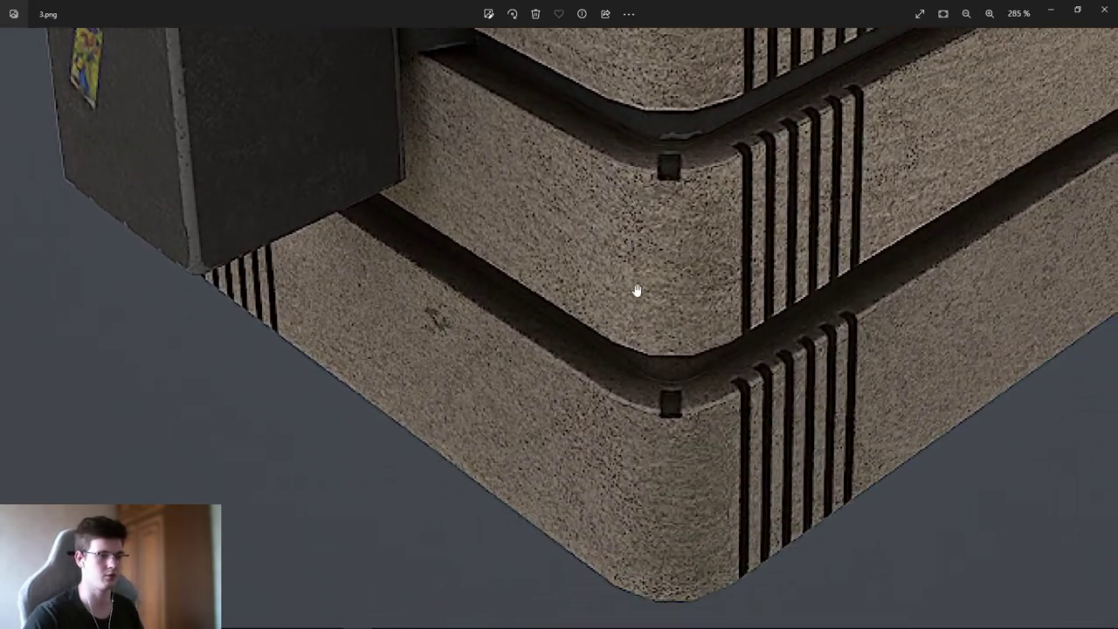
{"action": "scroll", "coordinate": [637, 290], "scroll_direction": "down", "scroll_amount": 3}
{"action": "scroll", "coordinate": [619, 370], "scroll_direction": "up", "scroll_amount": 3}
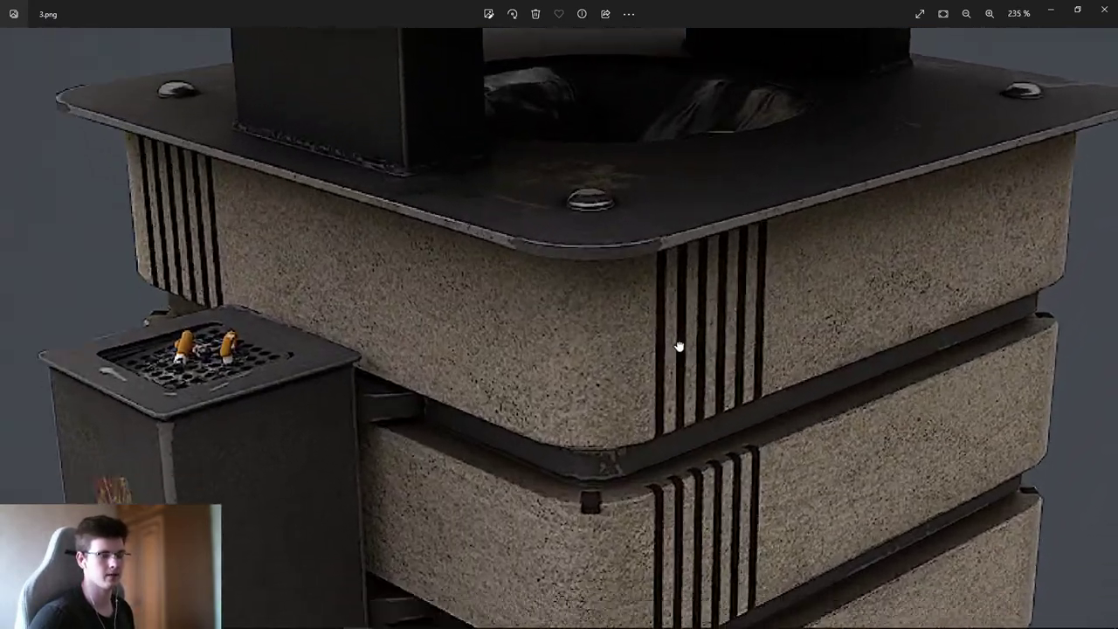
{"action": "left_click_drag", "start_coordinate": [678, 347], "coordinate": [633, 304]}
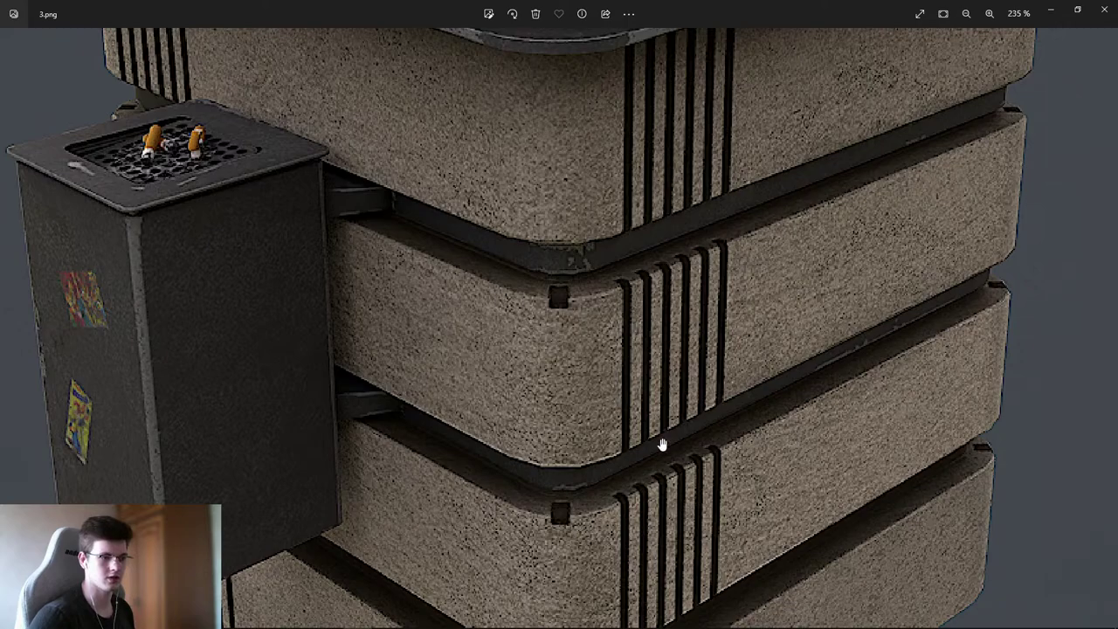
{"action": "left_click_drag", "start_coordinate": [662, 445], "coordinate": [562, 257]}
{"action": "scroll", "coordinate": [462, 291], "scroll_direction": "up", "scroll_amount": 2}
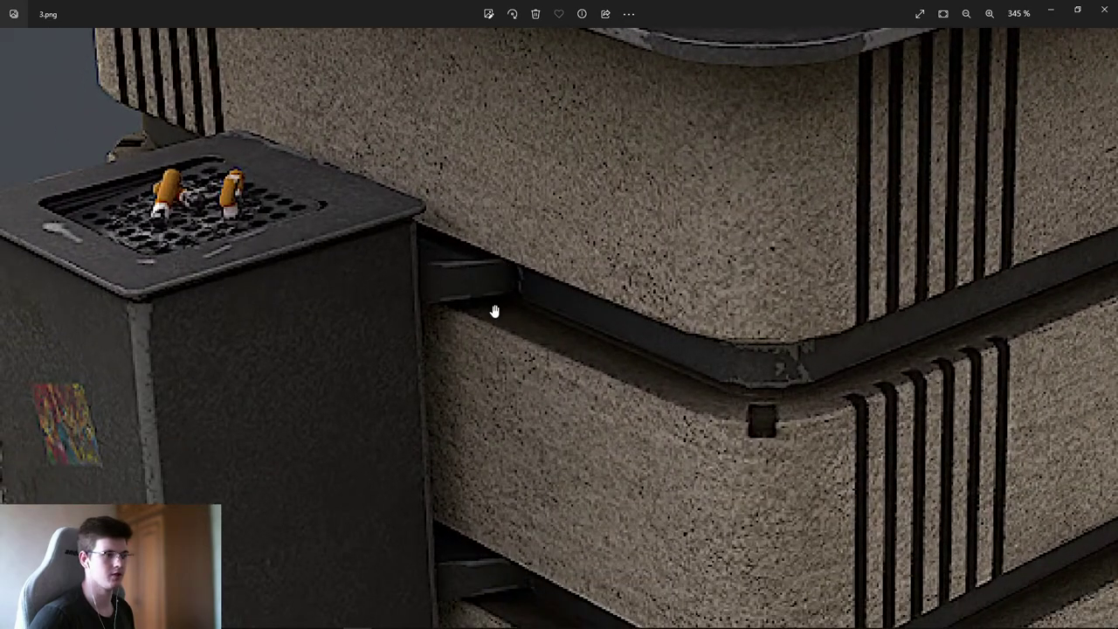
- Examine the stone tiers, metal frame, bolted top plate and overall proportions of the bin in the 3.png render
{"action": "left_click_drag", "start_coordinate": [487, 288], "coordinate": [554, 167]}
{"action": "mouse_move", "coordinate": [574, 399]}
{"action": "left_mouse_down"}
{"action": "mouse_move", "coordinate": [599, 285]}
{"action": "mouse_move", "coordinate": [571, 421]}
{"action": "left_mouse_up"}
{"action": "scroll", "coordinate": [474, 357], "scroll_direction": "down", "scroll_amount": 2}
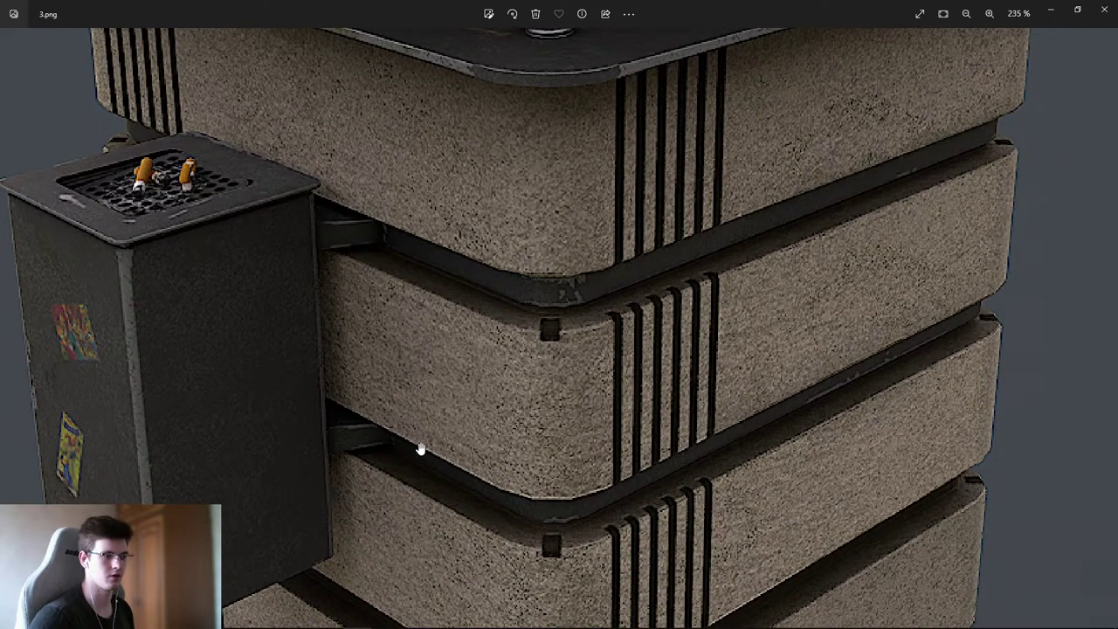
{"action": "scroll", "coordinate": [899, 362], "scroll_direction": "up", "scroll_amount": 3}
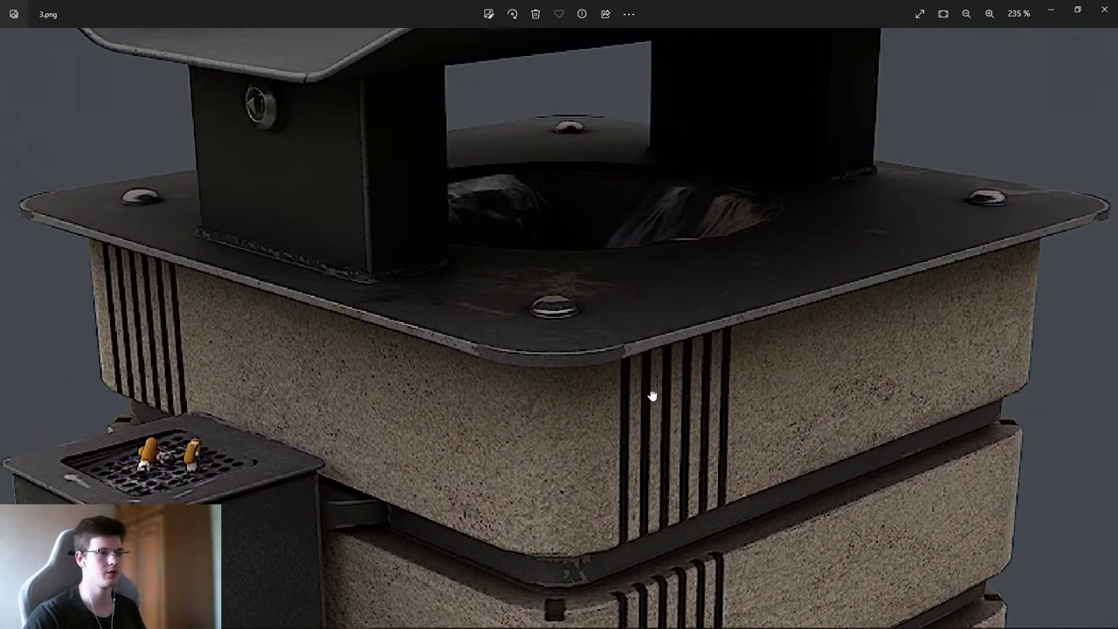
{"action": "scroll", "coordinate": [607, 399], "scroll_direction": "down", "scroll_amount": 4}
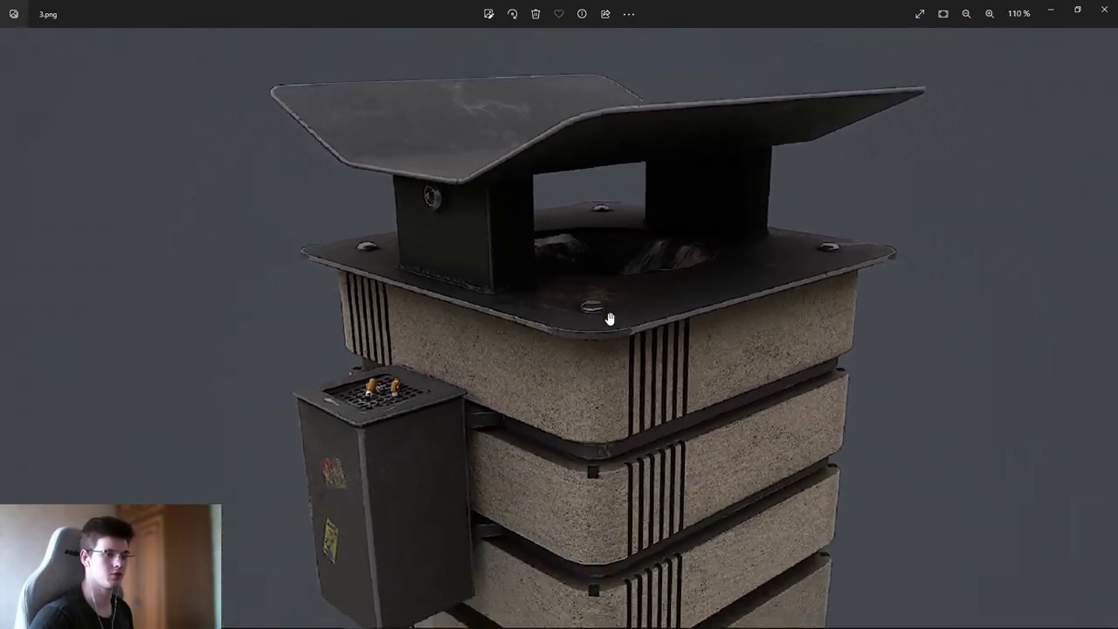
{"action": "scroll", "coordinate": [610, 318], "scroll_direction": "down", "scroll_amount": 2}
{"action": "scroll", "coordinate": [612, 385], "scroll_direction": "up", "scroll_amount": 2}
- Close the 3.png render and move its desktop icon beside the BINHIGH.fbx file
{"action": "key", "text": "alt+F4"}
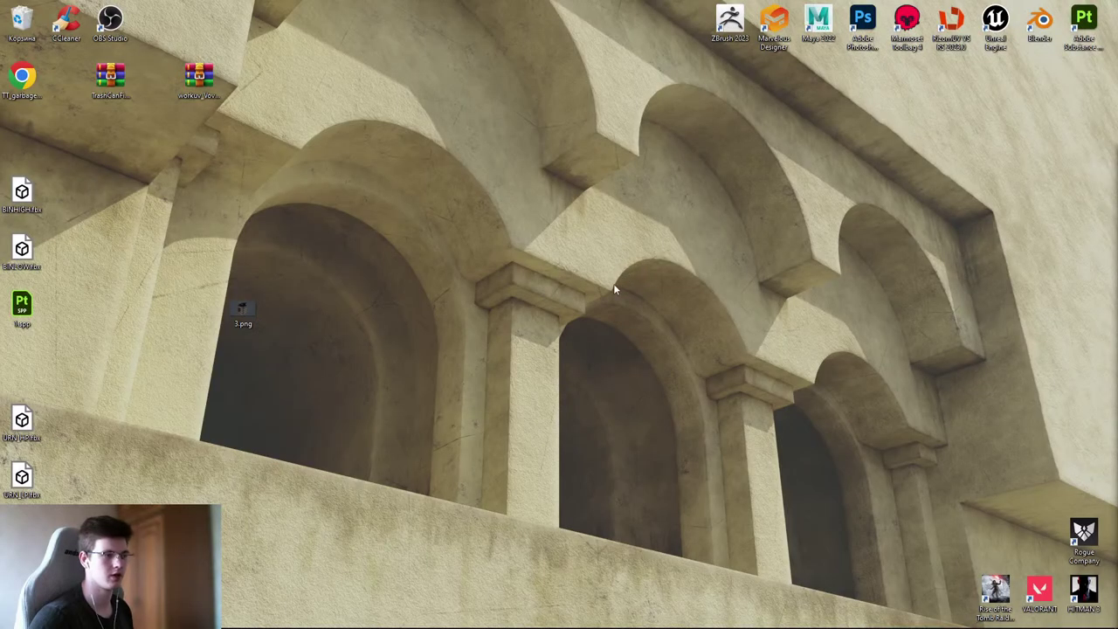
{"action": "left_click_drag", "start_coordinate": [259, 309], "coordinate": [124, 195]}
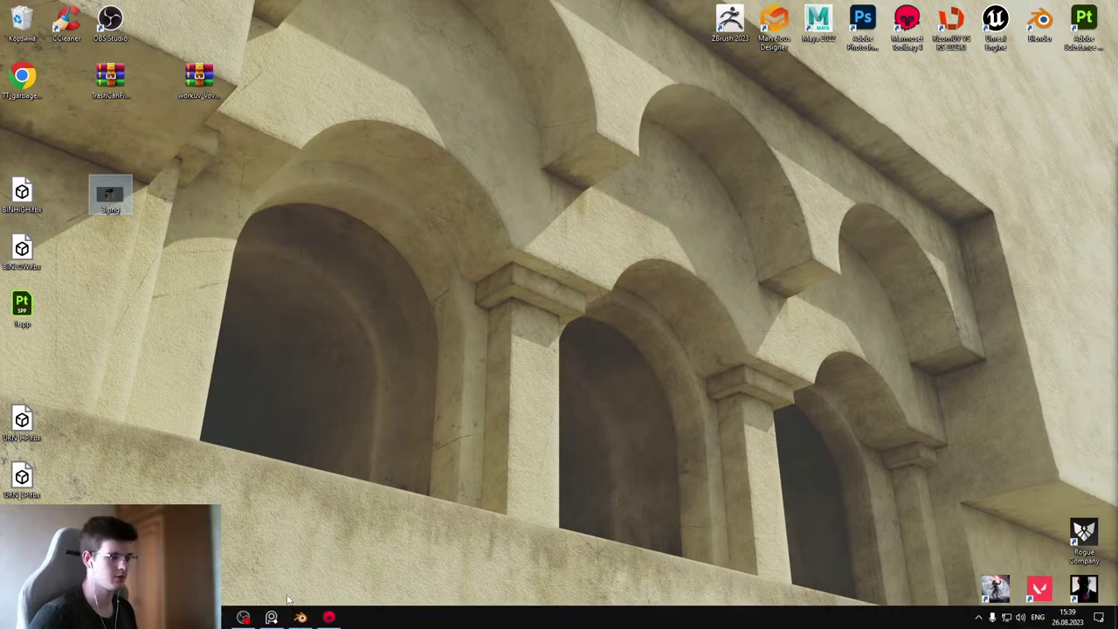
- Switch to Blender, import BINHIGH.fbx from the desktop into the empty scene, maximize the window and deselect everything
{"action": "left_click", "coordinate": [301, 618]}
{"action": "key", "text": "super+Down"}
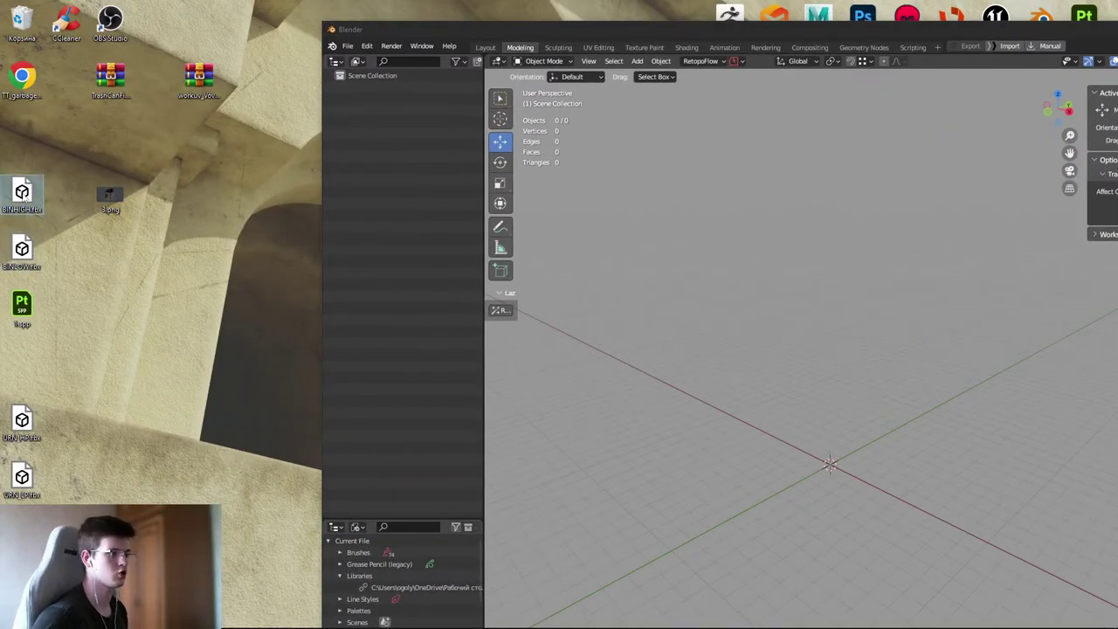
{"action": "left_click", "coordinate": [390, 223]}
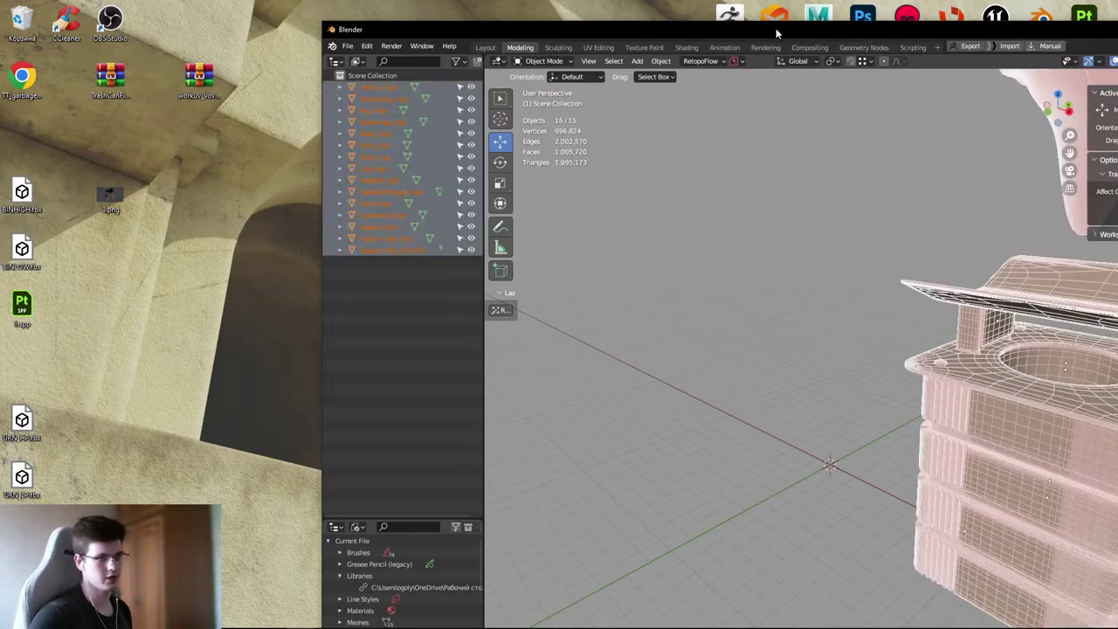
{"action": "left_click_drag", "start_coordinate": [776, 28], "coordinate": [616, 0]}
{"action": "left_click_drag", "start_coordinate": [458, 174], "coordinate": [458, 175]}
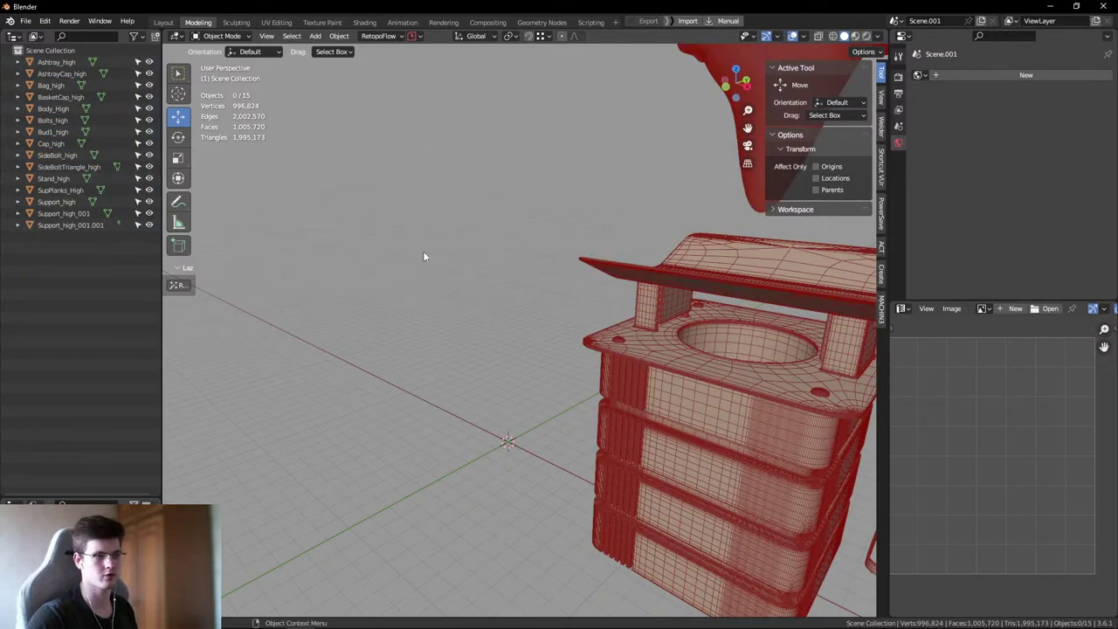
- Frame the imported high-poly bin and examine its separated bag, roof, body and ashtray parts in wireframe
{"action": "key", "text": "Home"}
{"action": "scroll", "coordinate": [564, 218], "scroll_direction": "up", "scroll_amount": 8}
{"action": "scroll", "coordinate": [441, 234], "scroll_direction": "down", "scroll_amount": 10}
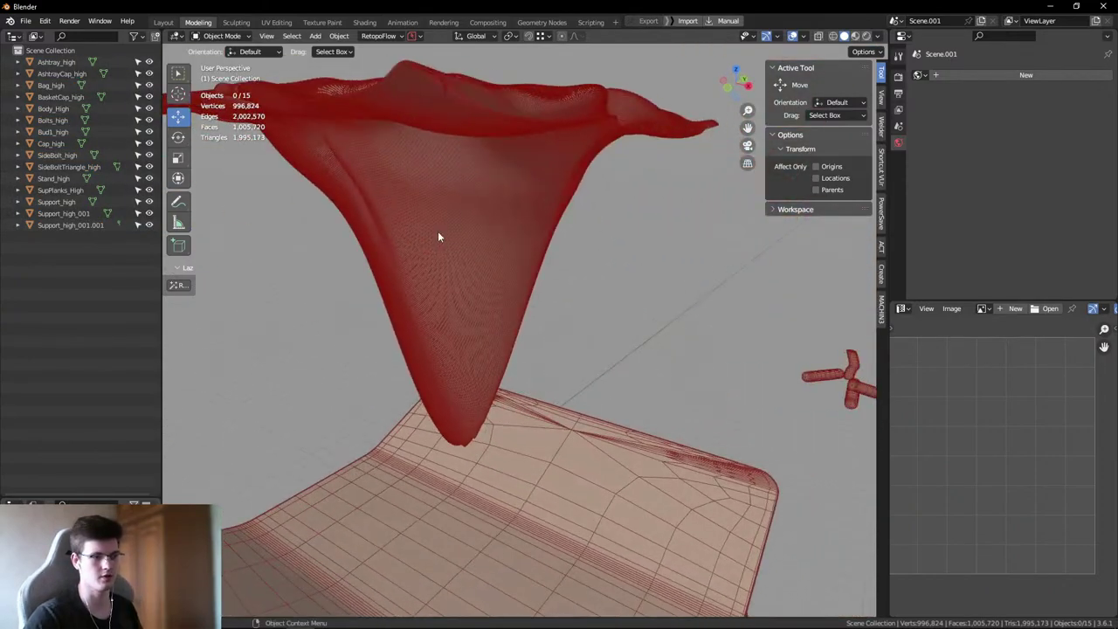
{"action": "scroll", "coordinate": [503, 419], "scroll_direction": "down", "scroll_amount": 3}
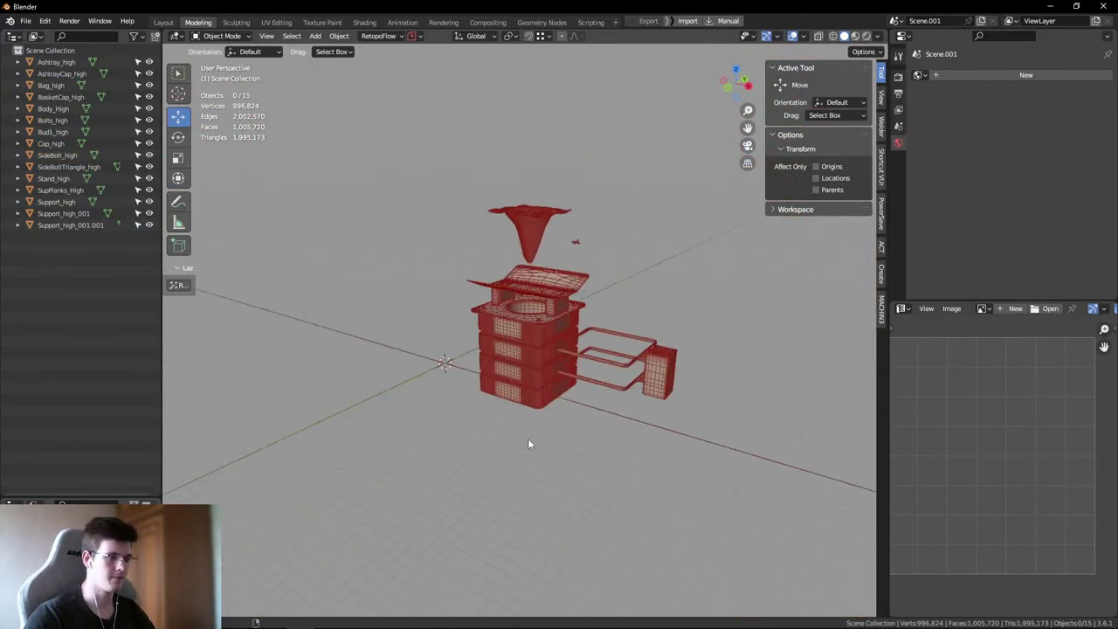
{"action": "middle_click_drag", "start_coordinate": [528, 438], "coordinate": [512, 417]}
{"action": "scroll", "coordinate": [512, 417], "scroll_direction": "up", "scroll_amount": 6}
{"action": "middle_click_drag", "start_coordinate": [385, 354], "coordinate": [533, 343]}
- Hide the viewport overlays, keep X-ray off and view the high-poly bin in plain solid shading
{"action": "key", "text": "alt+z"}
{"action": "key", "text": "shift+alt+z"}
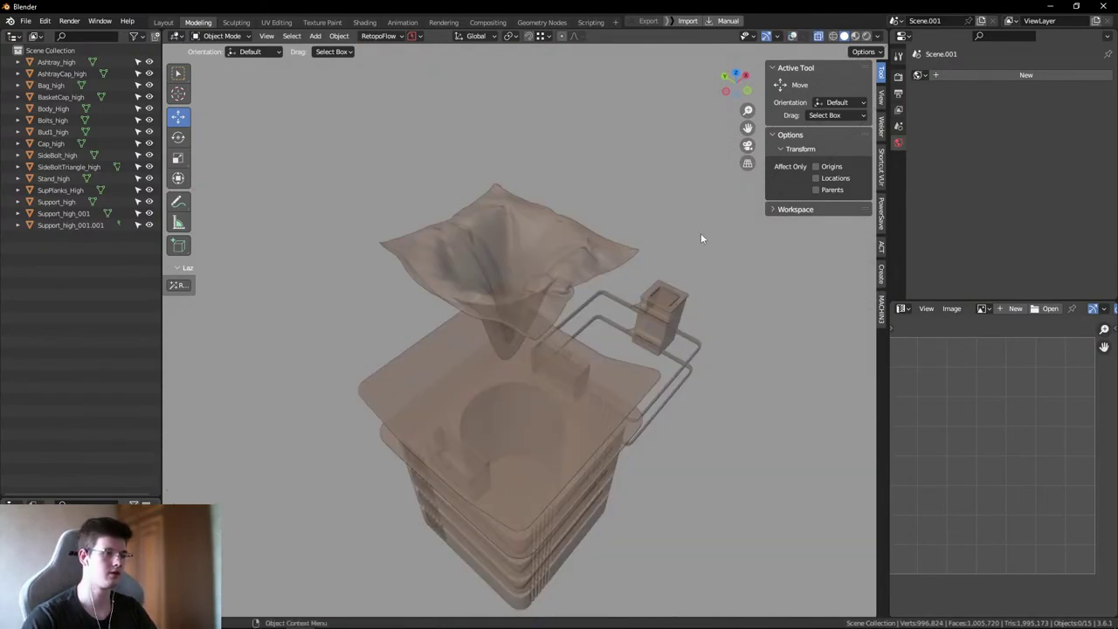
{"action": "key", "text": "alt+z"}
{"action": "scroll", "coordinate": [532, 272], "scroll_direction": "up", "scroll_amount": 3}
{"action": "mouse_move", "coordinate": [532, 272]}
{"action": "middle_mouse_down"}
{"action": "mouse_move", "coordinate": [498, 349]}
{"action": "mouse_move", "coordinate": [499, 267]}
{"action": "mouse_move", "coordinate": [499, 327]}
{"action": "mouse_move", "coordinate": [522, 239]}
{"action": "mouse_move", "coordinate": [498, 341]}
{"action": "mouse_move", "coordinate": [498, 412]}
{"action": "middle_mouse_up"}
{"action": "scroll", "coordinate": [499, 268], "scroll_direction": "down", "scroll_amount": 3}
{"action": "scroll", "coordinate": [522, 239], "scroll_direction": "down", "scroll_amount": 3}
{"action": "scroll", "coordinate": [498, 411], "scroll_direction": "up", "scroll_amount": 4}
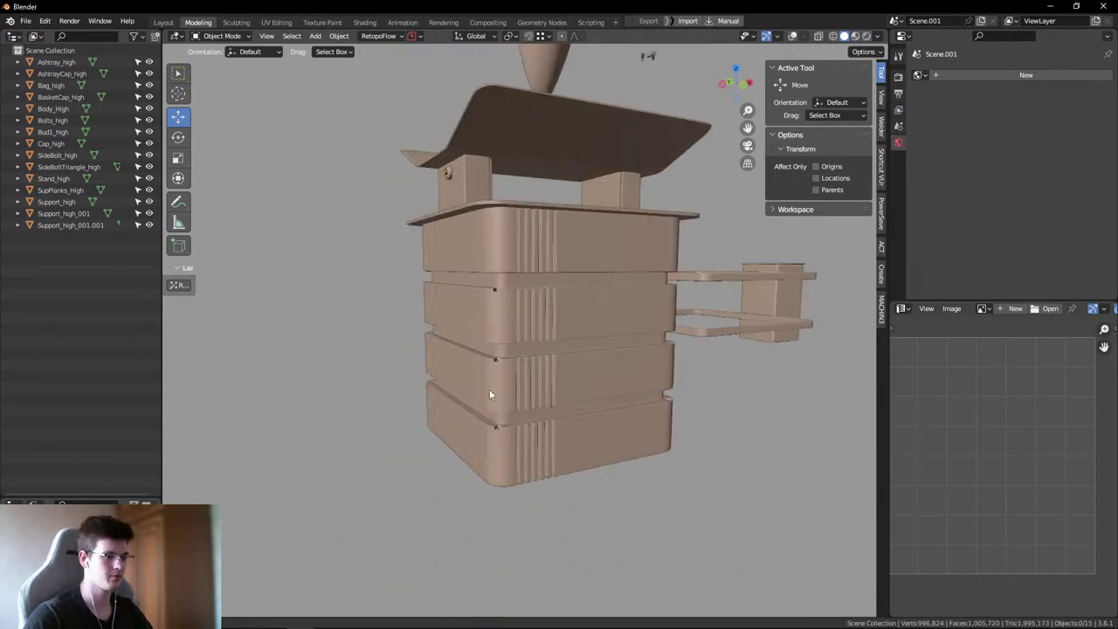
- Maximize the 3D viewport and keep the bin in solid shading with overlays and X-ray turned off
{"action": "key", "text": "alt+z"}
{"action": "key", "text": "shift+alt+z"}
{"action": "scroll", "coordinate": [489, 395], "scroll_direction": "up", "scroll_amount": 2}
{"action": "middle_click_drag", "start_coordinate": [524, 362], "coordinate": [636, 395]}
{"action": "key", "text": "ctrl+space"}
{"action": "key", "text": "alt+z"}
{"action": "key", "text": "shift+alt+z"}
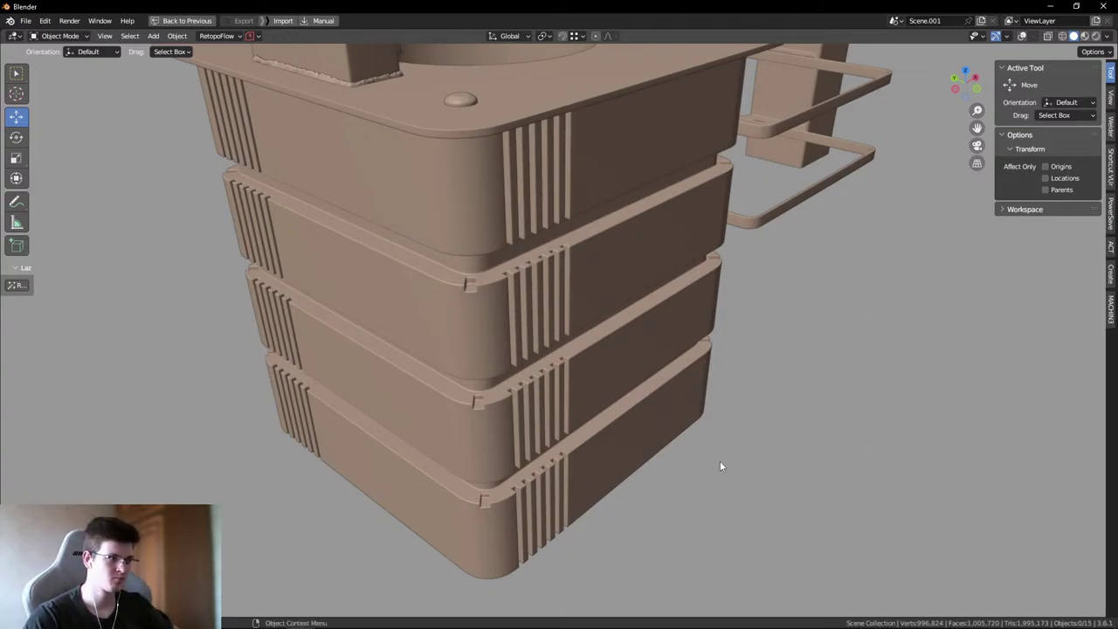
- Inspect the shading of the high-poly bin's bent roof, supports and top plate
{"action": "middle_click_drag", "start_coordinate": [720, 467], "coordinate": [640, 319]}
{"action": "scroll", "coordinate": [617, 366], "scroll_direction": "up", "scroll_amount": 4}
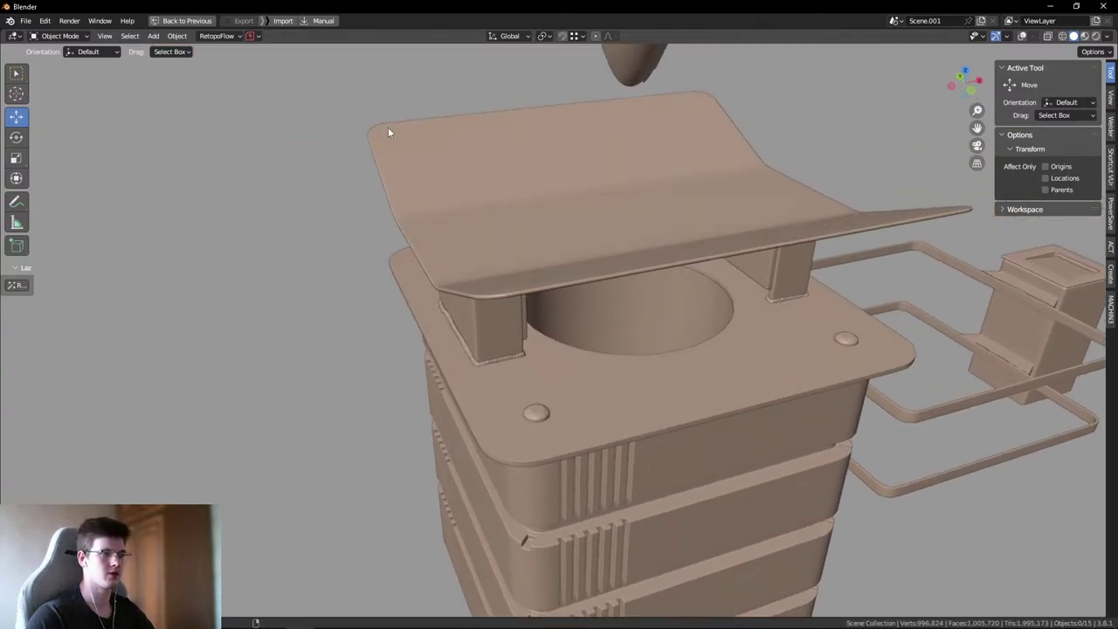
{"action": "middle_click_drag", "start_coordinate": [388, 132], "coordinate": [634, 317]}
{"action": "scroll", "coordinate": [577, 415], "scroll_direction": "down", "scroll_amount": 3}
{"action": "scroll", "coordinate": [618, 424], "scroll_direction": "up", "scroll_amount": 5}
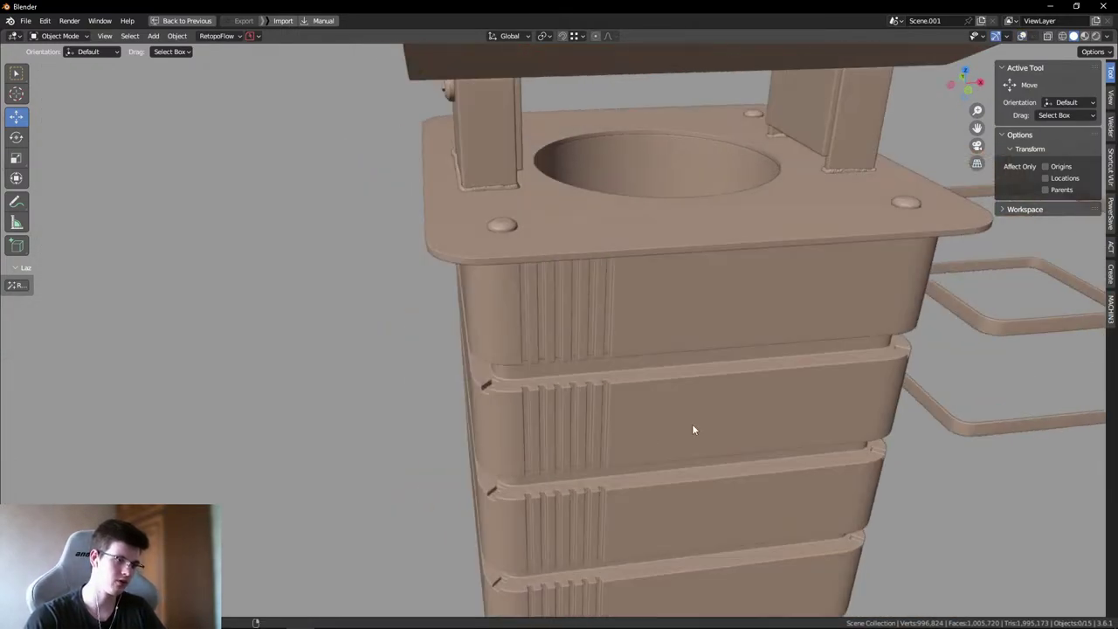
- Inspect the corner notches and vertical grooves on the stone tiers from several sides
{"action": "scroll", "coordinate": [429, 399], "scroll_direction": "up", "scroll_amount": 2}
{"action": "middle_click_drag", "start_coordinate": [429, 399], "coordinate": [487, 407]}
{"action": "scroll", "coordinate": [507, 370], "scroll_direction": "up", "scroll_amount": 5}
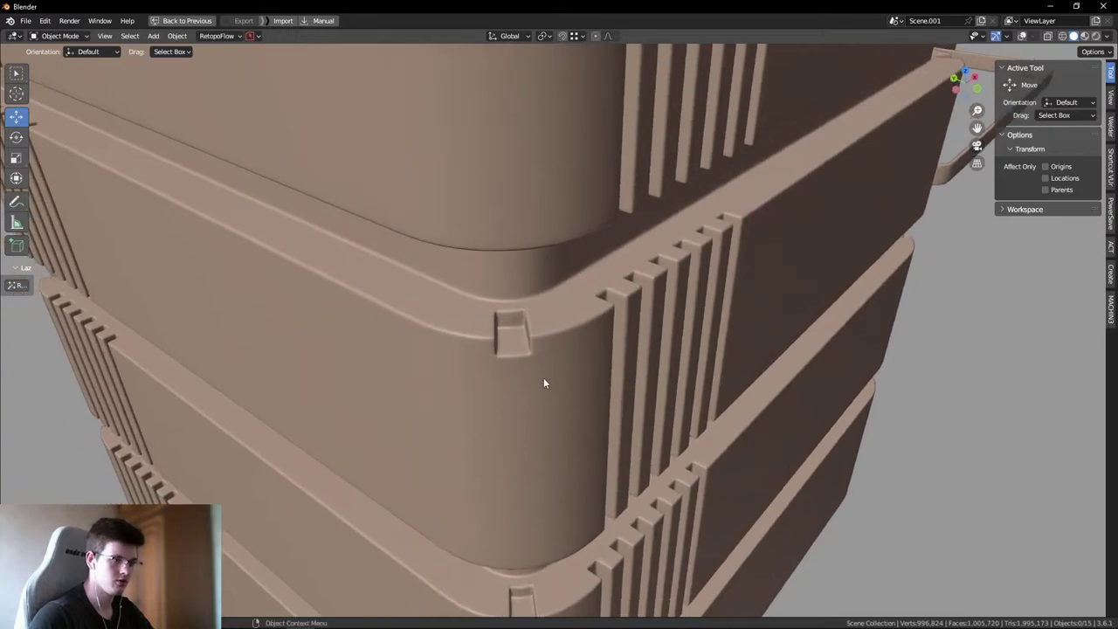
{"action": "middle_click_drag", "start_coordinate": [544, 382], "coordinate": [590, 325]}
{"action": "scroll", "coordinate": [524, 229], "scroll_direction": "down", "scroll_amount": 4}
{"action": "scroll", "coordinate": [524, 369], "scroll_direction": "up", "scroll_amount": 3}
{"action": "scroll", "coordinate": [607, 310], "scroll_direction": "up", "scroll_amount": 3}
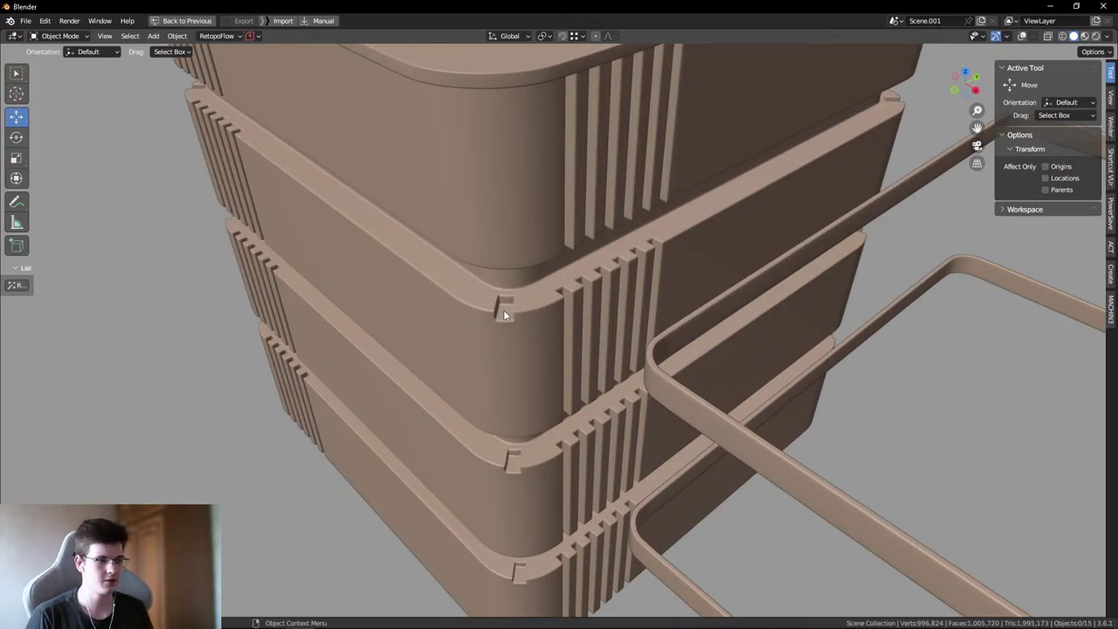
- Show the wireframe overlay on a tier's corner notch and examine its edge flow from several angles
{"action": "middle_click_drag", "start_coordinate": [504, 310], "coordinate": [414, 381]}
{"action": "key", "text": "shift+alt+z"}
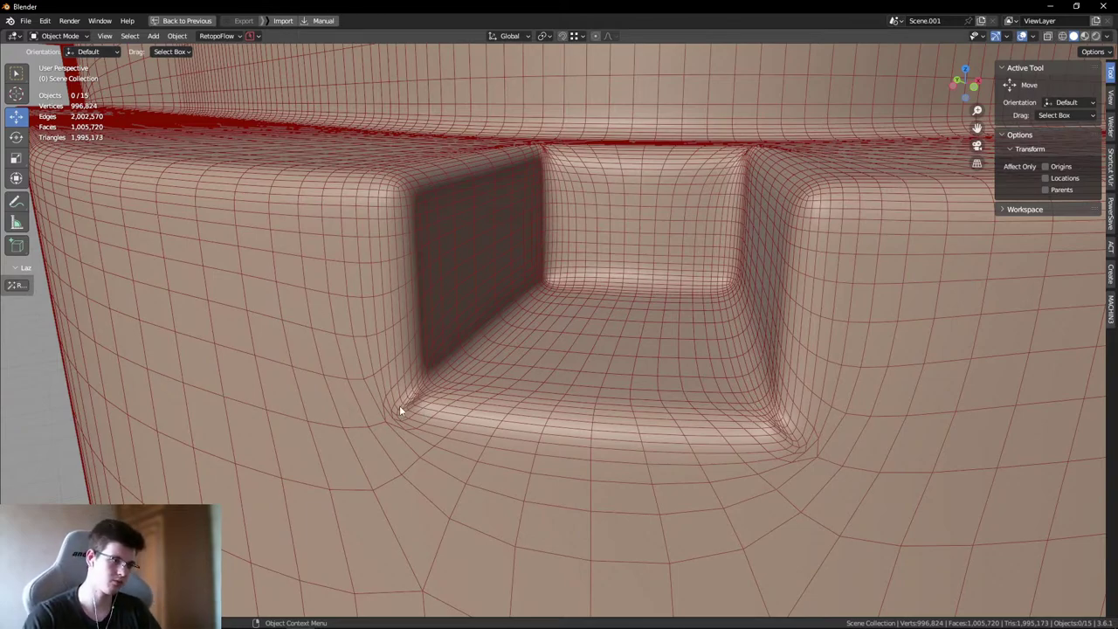
{"action": "middle_click_drag", "start_coordinate": [414, 389], "coordinate": [420, 381]}
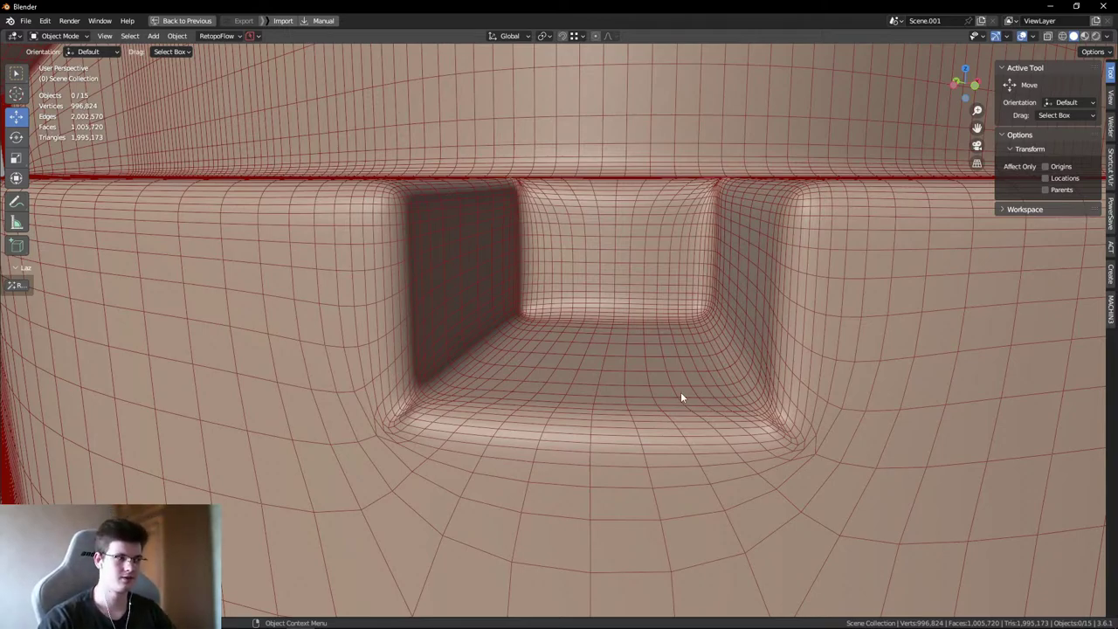
{"action": "middle_click_drag", "start_coordinate": [492, 399], "coordinate": [661, 229]}
{"action": "middle_click_drag", "start_coordinate": [528, 353], "coordinate": [601, 329]}
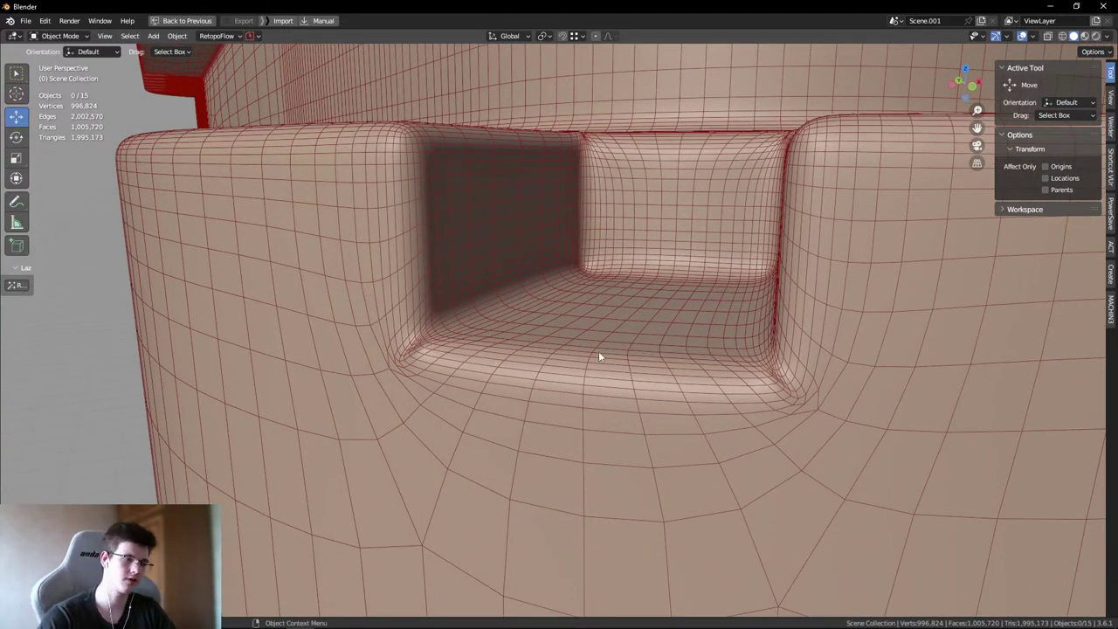
{"action": "middle_click_drag", "start_coordinate": [499, 362], "coordinate": [557, 347]}
{"action": "scroll", "coordinate": [544, 357], "scroll_direction": "up", "scroll_amount": 2}
{"action": "scroll", "coordinate": [504, 361], "scroll_direction": "up", "scroll_amount": 3}
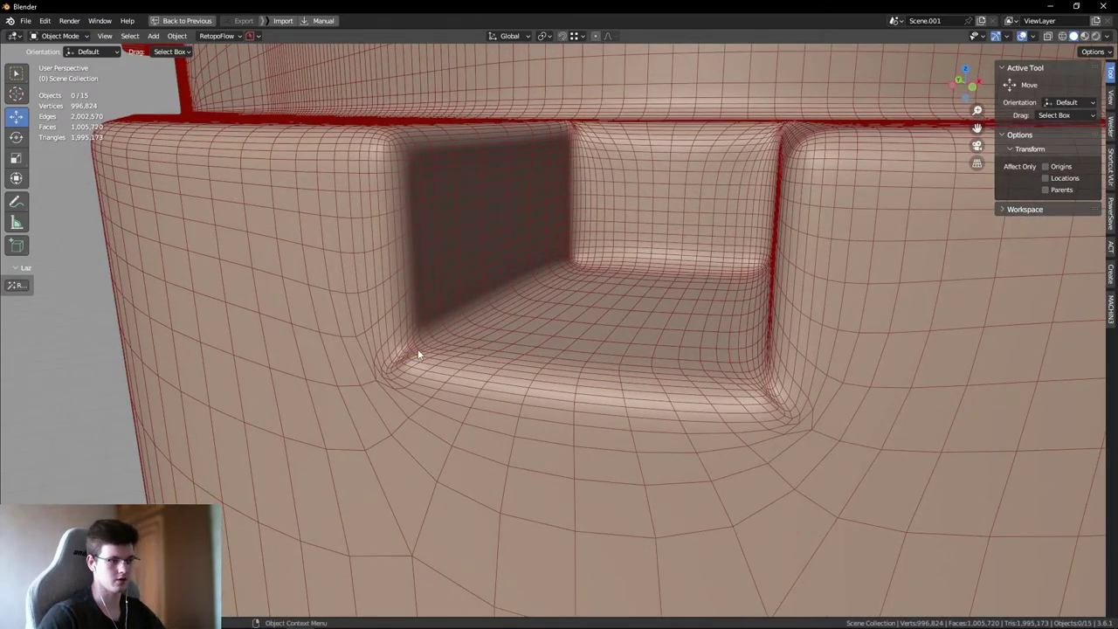
- Mark the crowded edges at the notch's lower front corner with annotation strokes and erase them
{"action": "middle_click_drag", "start_coordinate": [418, 354], "coordinate": [488, 297]}
{"action": "scroll", "coordinate": [478, 317], "scroll_direction": "up", "scroll_amount": 2}
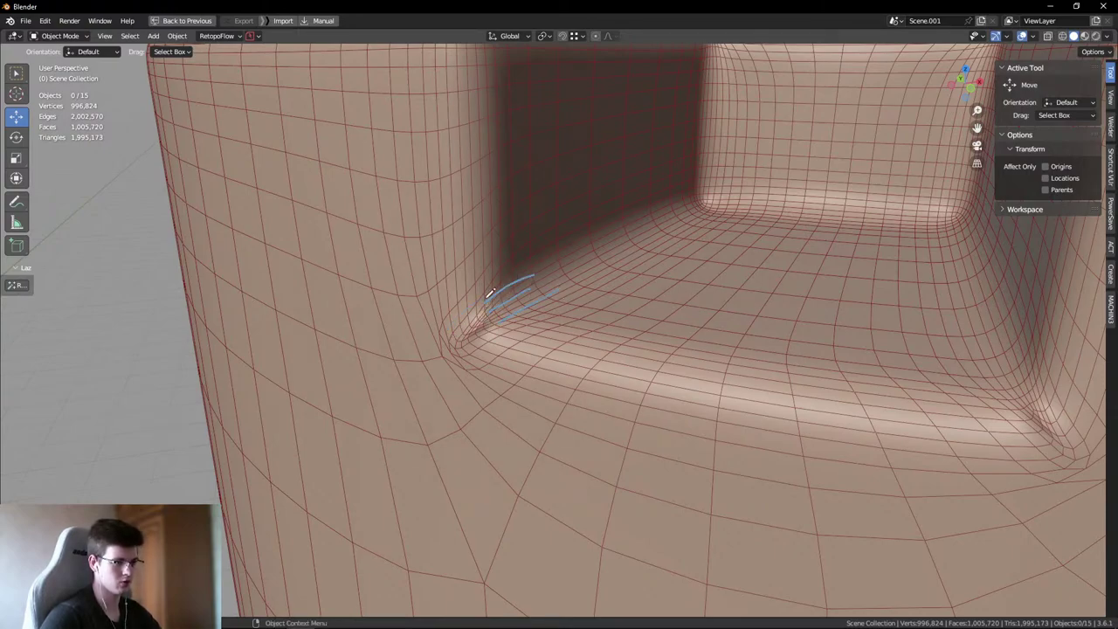
{"action": "left_click_drag", "start_coordinate": [472, 325], "coordinate": [482, 313]}
{"action": "mouse_move", "coordinate": [480, 319]}
{"action": "middle_mouse_down"}
{"action": "mouse_move", "coordinate": [463, 324]}
{"action": "mouse_move", "coordinate": [512, 332]}
{"action": "middle_mouse_up"}
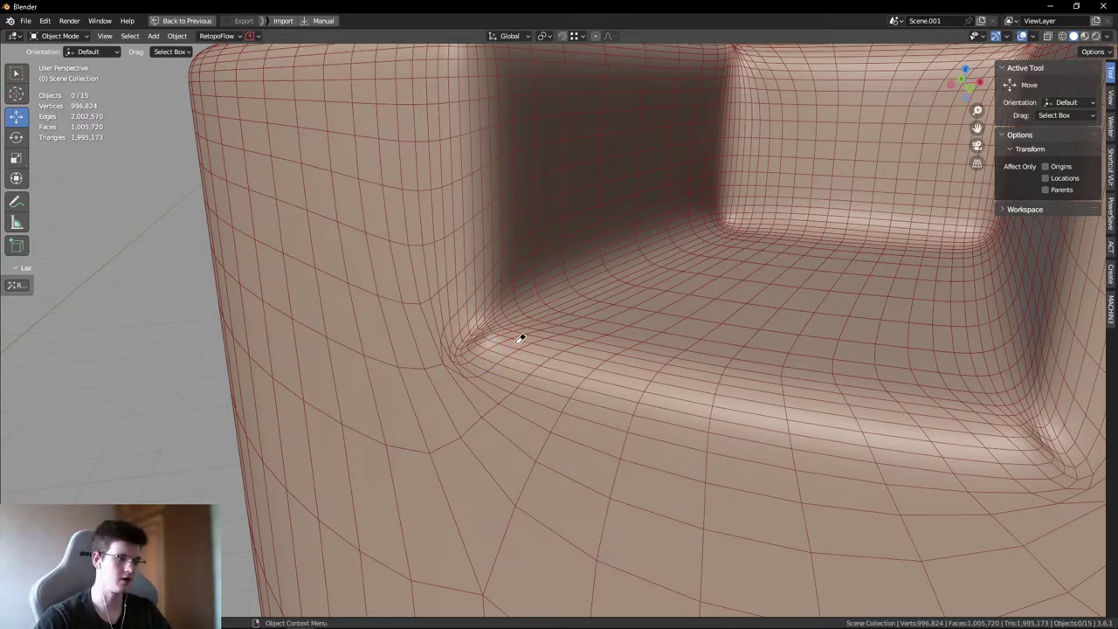
{"action": "scroll", "coordinate": [537, 365], "scroll_direction": "down", "scroll_amount": 3}
- Hide the overlays and inspect the shading at both lower front corners of the notch
{"action": "key", "text": "shift+alt+z"}
{"action": "middle_click_drag", "start_coordinate": [538, 293], "coordinate": [494, 345]}
{"action": "left_click_drag", "start_coordinate": [478, 344], "coordinate": [521, 374]}
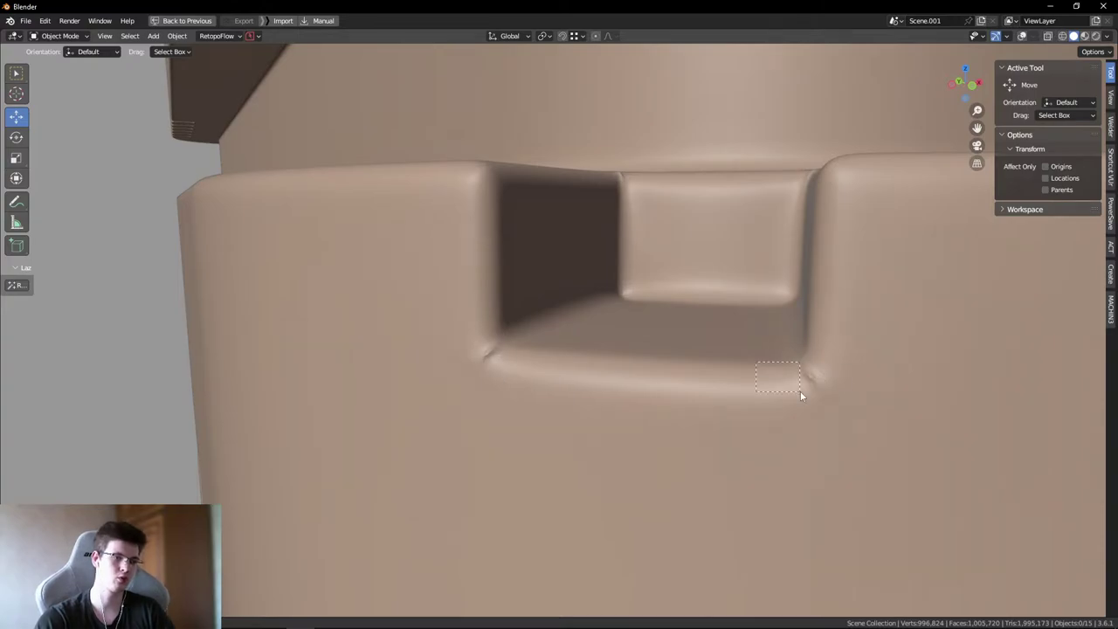
{"action": "left_click_drag", "start_coordinate": [843, 416], "coordinate": [838, 412]}
{"action": "middle_click_drag", "start_coordinate": [839, 412], "coordinate": [598, 300]}
- Compare the notch's wireframe with its plain shading, selecting and deselecting the Body_High mesh
{"action": "key", "text": "shift+alt+z"}
{"action": "key", "text": "shift+alt+z"}
{"action": "key", "text": "shift+alt+z"}
{"action": "left_click", "coordinate": [591, 297]}
{"action": "key", "text": "alt+a"}
{"action": "key", "text": "shift+alt+z"}
{"action": "key", "text": "shift+alt+z"}
{"action": "left_click", "coordinate": [740, 289]}
{"action": "key", "text": "alt+a"}
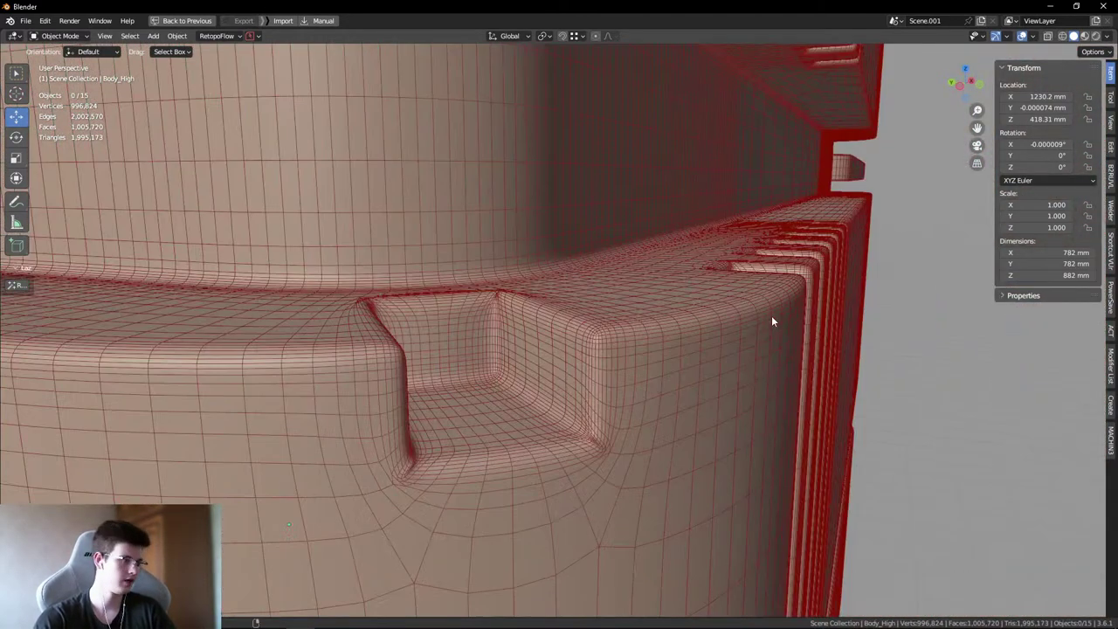
- Examine the notch's upper inner corners up close, both in plain shading and with the wireframe
{"action": "middle_click_drag", "start_coordinate": [772, 315], "coordinate": [549, 323]}
{"action": "key", "text": "shift+alt+z"}
{"action": "scroll", "coordinate": [533, 337], "scroll_direction": "up", "scroll_amount": 1}
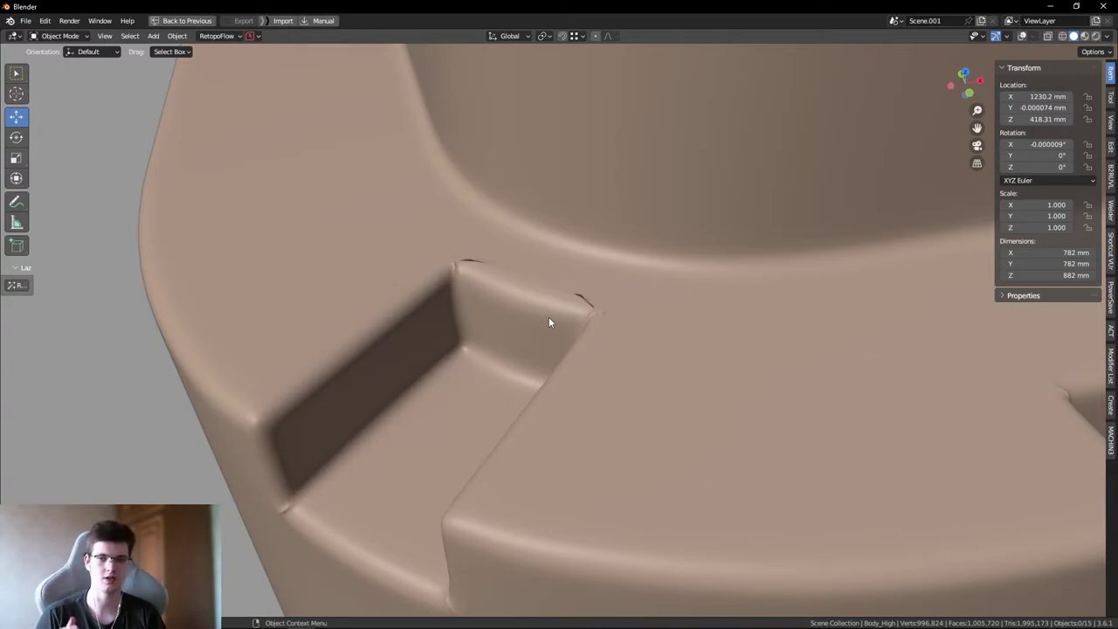
{"action": "middle_click_drag", "start_coordinate": [549, 323], "coordinate": [527, 320]}
{"action": "key", "text": "shift+alt+z"}
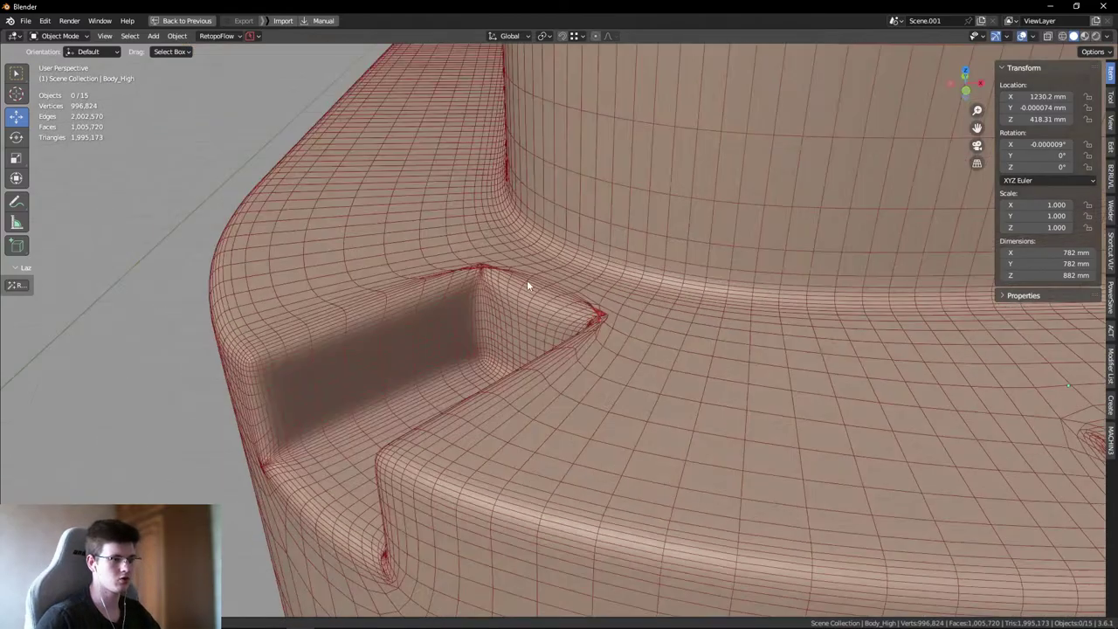
{"action": "middle_click_drag", "start_coordinate": [527, 280], "coordinate": [671, 313]}
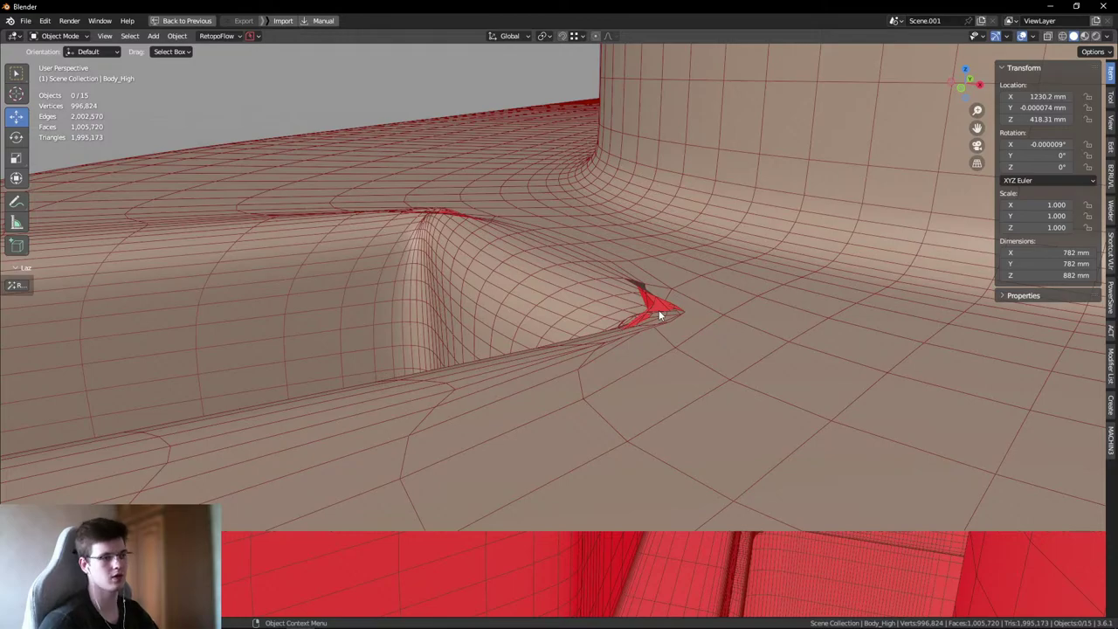
- Mark the area behind the notch's two inner corners with annotation strokes on the wireframe and erase them
{"action": "key", "text": "shift+alt+z"}
{"action": "scroll", "coordinate": [659, 310], "scroll_direction": "down", "scroll_amount": 3}
{"action": "middle_click_drag", "start_coordinate": [681, 302], "coordinate": [634, 345]}
{"action": "key", "text": "shift+alt+z"}
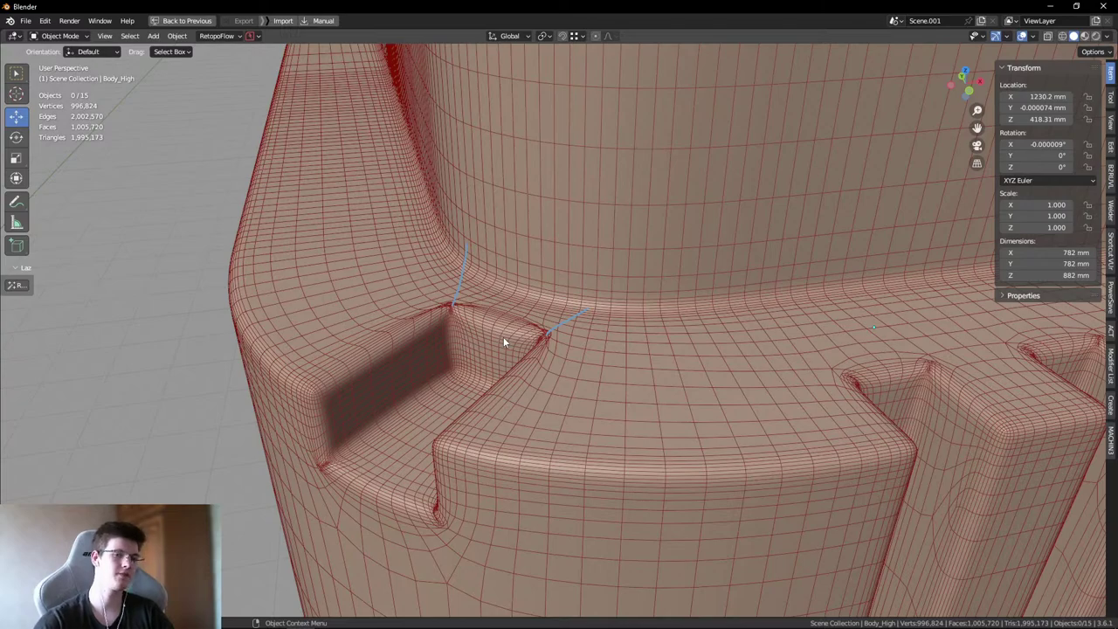
{"action": "mouse_move", "coordinate": [504, 337]}
{"action": "right_mouse_down"}
{"action": "mouse_move", "coordinate": [563, 329]}
{"action": "mouse_move", "coordinate": [482, 242]}
{"action": "mouse_move", "coordinate": [455, 247]}
{"action": "right_mouse_up"}
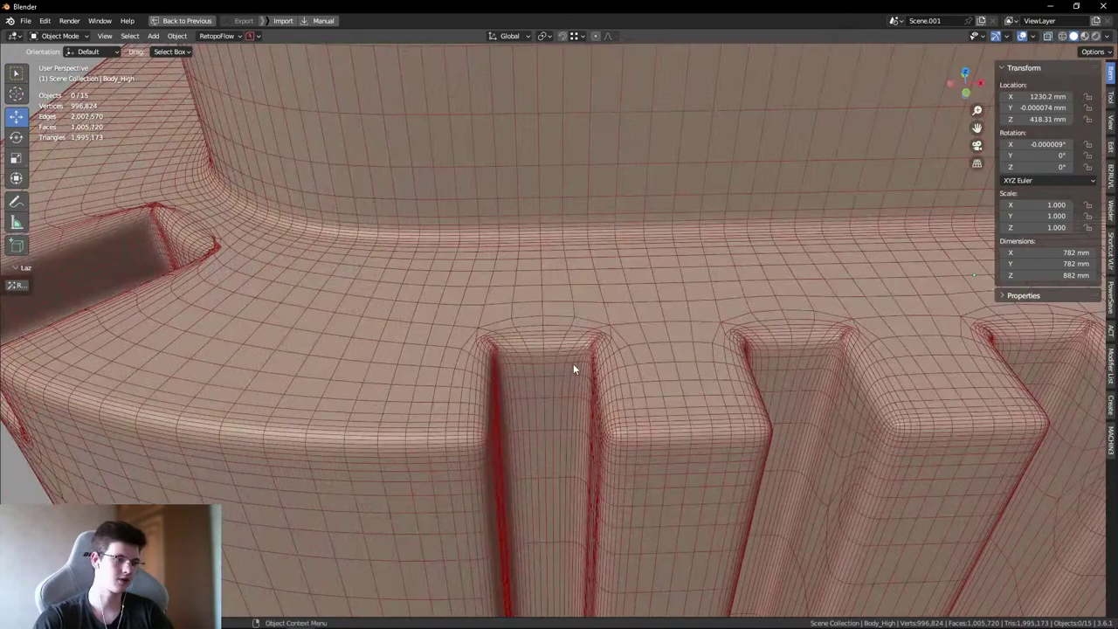
- Examine the upper ends of the vertical grooves and mark the converging edges at a groove corner with annotation strokes
{"action": "key", "text": "alt+z"}
{"action": "key", "text": "alt+z"}
{"action": "mouse_move", "coordinate": [559, 367]}
{"action": "middle_mouse_down"}
{"action": "mouse_move", "coordinate": [489, 367]}
{"action": "mouse_move", "coordinate": [501, 374]}
{"action": "mouse_move", "coordinate": [484, 323]}
{"action": "mouse_move", "coordinate": [652, 294]}
{"action": "mouse_move", "coordinate": [564, 292]}
{"action": "middle_mouse_up"}
{"action": "left_click_drag", "start_coordinate": [539, 249], "coordinate": [628, 300]}
{"action": "middle_click_drag", "start_coordinate": [467, 295], "coordinate": [453, 323]}
{"action": "key", "text": "shift+alt+z"}
{"action": "scroll", "coordinate": [477, 337], "scroll_direction": "up", "scroll_amount": 3}
{"action": "mouse_move", "coordinate": [453, 324]}
{"action": "left_mouse_down"}
{"action": "mouse_move", "coordinate": [428, 294]}
{"action": "mouse_move", "coordinate": [427, 338]}
{"action": "mouse_move", "coordinate": [412, 294]}
{"action": "left_mouse_up"}
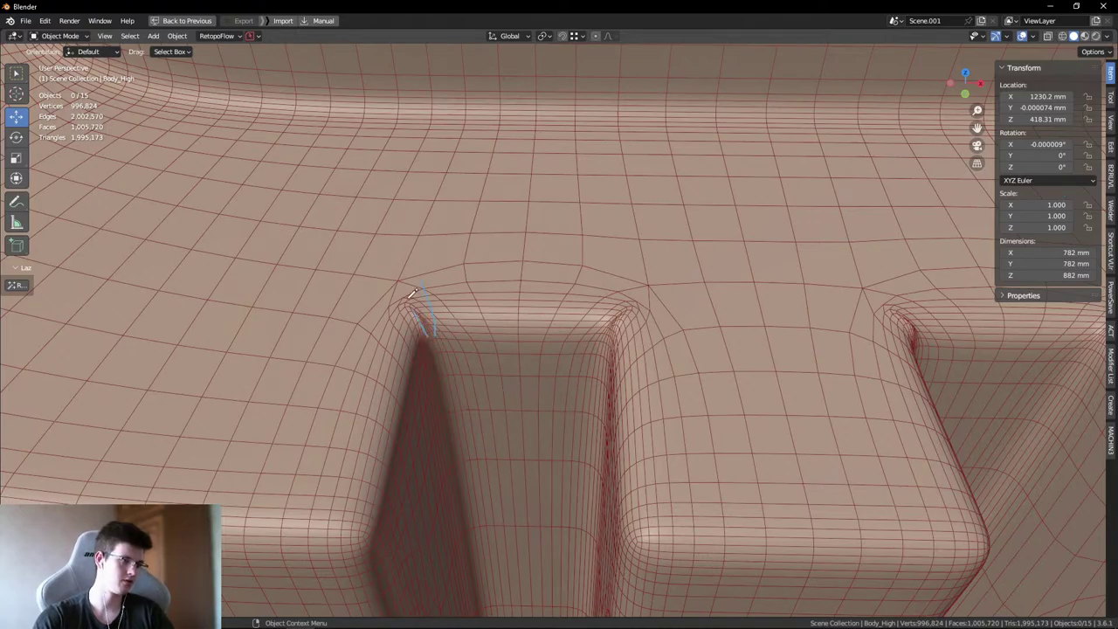
- Inspect the weld seams where the roof supports meet the top plate in plain shading
{"action": "scroll", "coordinate": [439, 331], "scroll_direction": "down", "scroll_amount": 5}
{"action": "middle_click_drag", "start_coordinate": [440, 332], "coordinate": [481, 372]}
{"action": "mouse_move", "coordinate": [488, 367]}
{"action": "middle_mouse_down"}
{"action": "mouse_move", "coordinate": [504, 317]}
{"action": "mouse_move", "coordinate": [497, 324]}
{"action": "mouse_move", "coordinate": [550, 374]}
{"action": "mouse_move", "coordinate": [449, 348]}
{"action": "mouse_move", "coordinate": [357, 263]}
{"action": "mouse_move", "coordinate": [384, 282]}
{"action": "mouse_move", "coordinate": [496, 308]}
{"action": "mouse_move", "coordinate": [612, 286]}
{"action": "mouse_move", "coordinate": [359, 332]}
{"action": "mouse_move", "coordinate": [527, 310]}
{"action": "mouse_move", "coordinate": [490, 330]}
{"action": "mouse_move", "coordinate": [504, 360]}
{"action": "middle_mouse_up"}
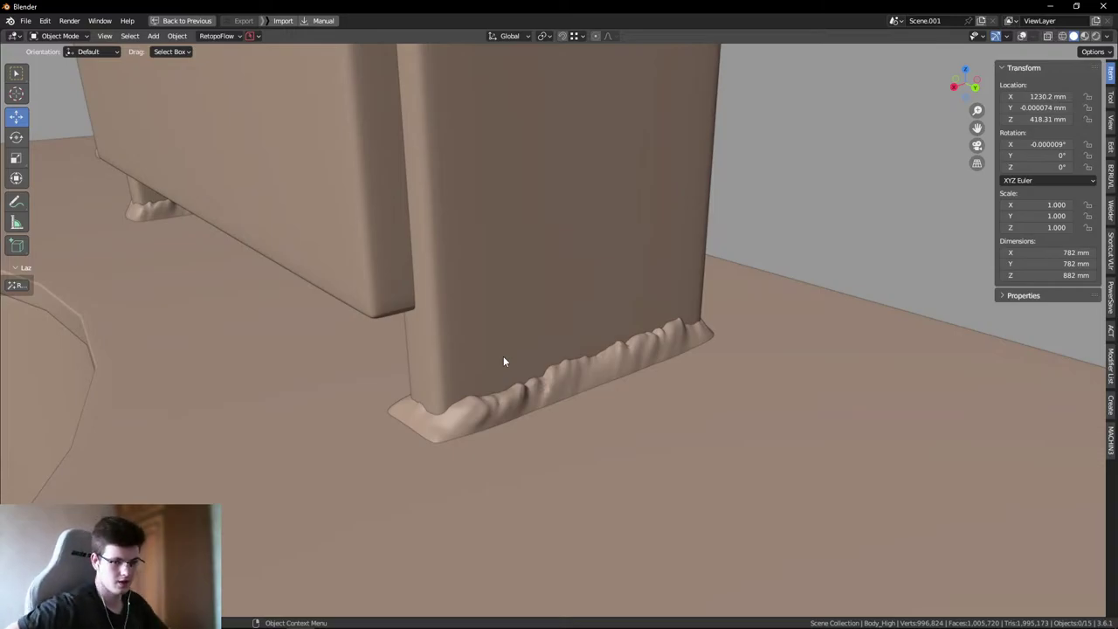
{"action": "mouse_move", "coordinate": [504, 361]}
{"action": "middle_mouse_down"}
{"action": "mouse_move", "coordinate": [528, 360]}
{"action": "mouse_move", "coordinate": [547, 336]}
{"action": "mouse_move", "coordinate": [529, 315]}
{"action": "mouse_move", "coordinate": [472, 330]}
{"action": "mouse_move", "coordinate": [571, 352]}
{"action": "mouse_move", "coordinate": [612, 377]}
{"action": "mouse_move", "coordinate": [499, 370]}
{"action": "mouse_move", "coordinate": [503, 347]}
{"action": "mouse_move", "coordinate": [524, 367]}
{"action": "mouse_move", "coordinate": [430, 346]}
{"action": "mouse_move", "coordinate": [424, 262]}
{"action": "mouse_move", "coordinate": [384, 272]}
{"action": "mouse_move", "coordinate": [425, 317]}
{"action": "mouse_move", "coordinate": [550, 326]}
{"action": "mouse_move", "coordinate": [434, 317]}
{"action": "mouse_move", "coordinate": [592, 315]}
{"action": "mouse_move", "coordinate": [637, 334]}
{"action": "mouse_move", "coordinate": [517, 364]}
{"action": "middle_mouse_up"}
{"action": "scroll", "coordinate": [518, 368], "scroll_direction": "up", "scroll_amount": 3}
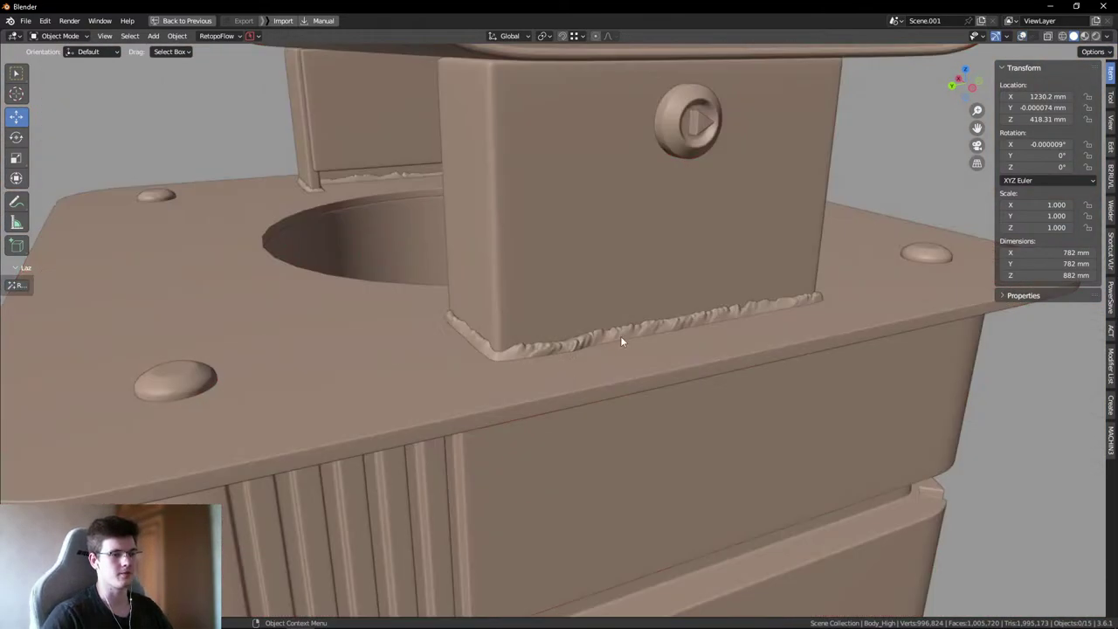
{"action": "middle_click_drag", "start_coordinate": [620, 341], "coordinate": [791, 385]}
{"action": "scroll", "coordinate": [808, 367], "scroll_direction": "down", "scroll_amount": 3}
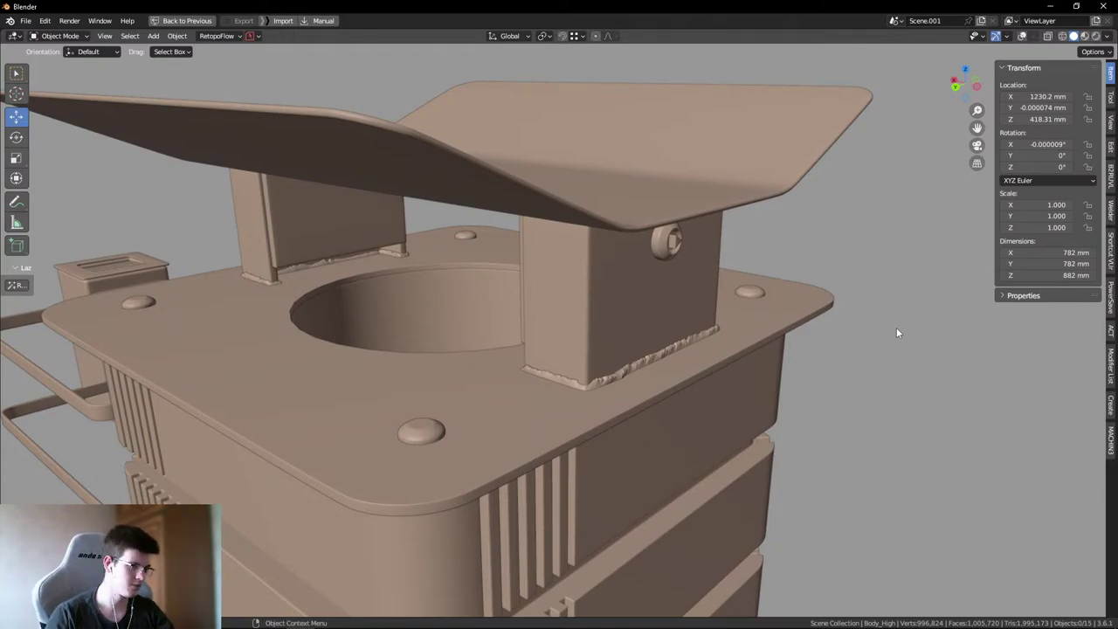
{"action": "scroll", "coordinate": [646, 321], "scroll_direction": "up", "scroll_amount": 5}
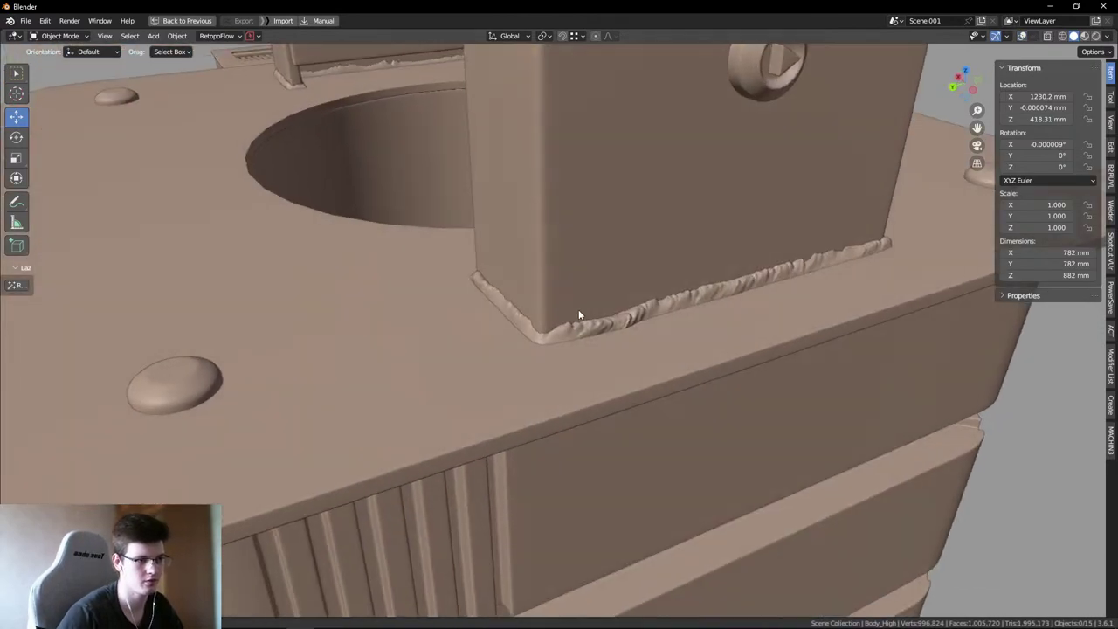
- Examine the weld bead at the roof support's base corner up close, with the wireframe and in plain shading
{"action": "mouse_move", "coordinate": [578, 314]}
{"action": "middle_mouse_down"}
{"action": "mouse_move", "coordinate": [534, 377]}
{"action": "mouse_move", "coordinate": [454, 364]}
{"action": "mouse_move", "coordinate": [459, 346]}
{"action": "middle_mouse_up"}
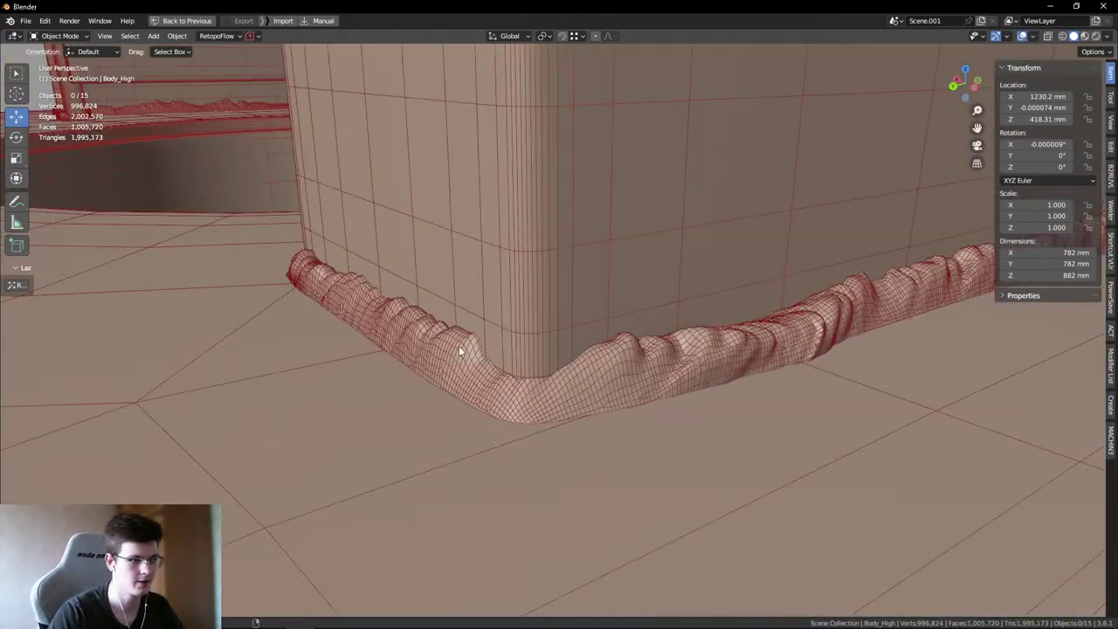
{"action": "scroll", "coordinate": [461, 345], "scroll_direction": "up", "scroll_amount": 2}
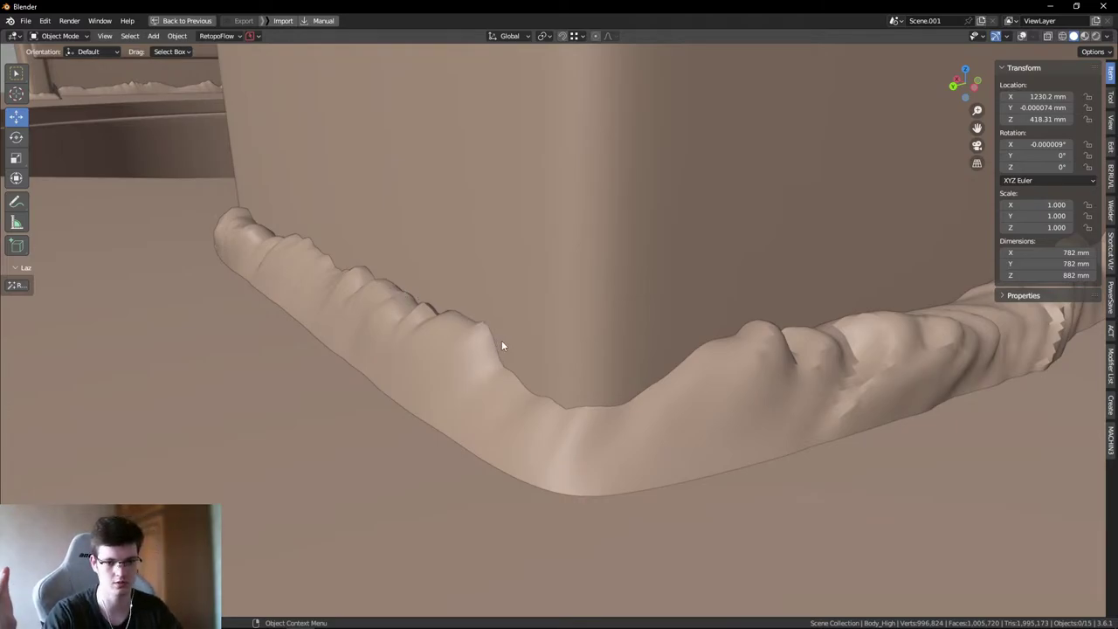
{"action": "key", "text": "super"}
{"action": "key", "text": "Escape"}
{"action": "key", "text": "a"}
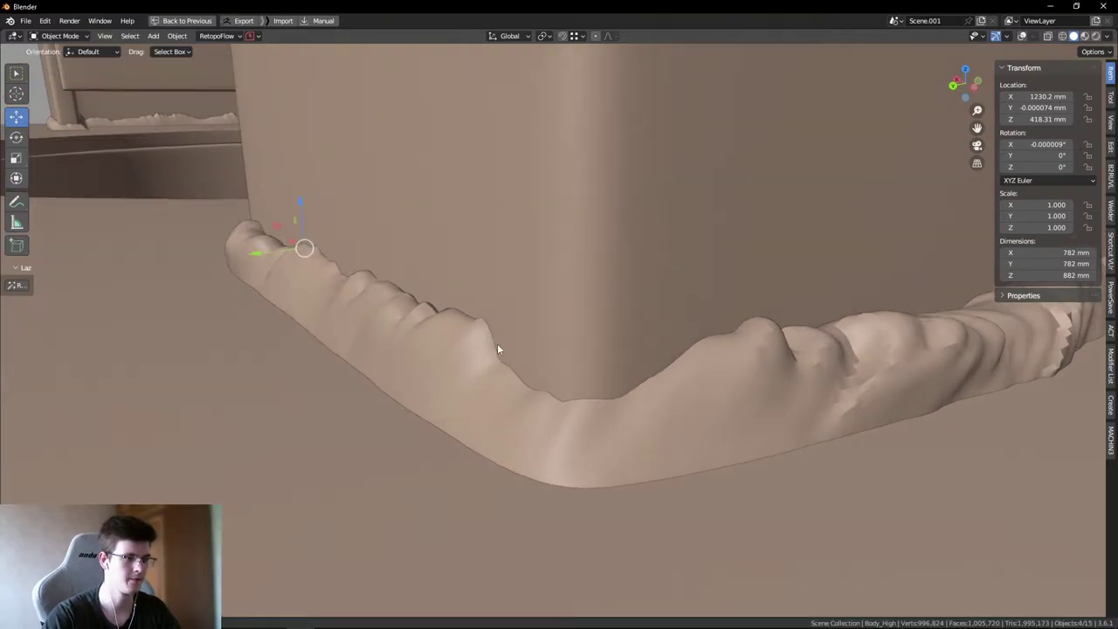
{"action": "scroll", "coordinate": [497, 344], "scroll_direction": "up", "scroll_amount": 2}
{"action": "key", "text": "alt+a"}
{"action": "scroll", "coordinate": [472, 304], "scroll_direction": "up", "scroll_amount": 1}
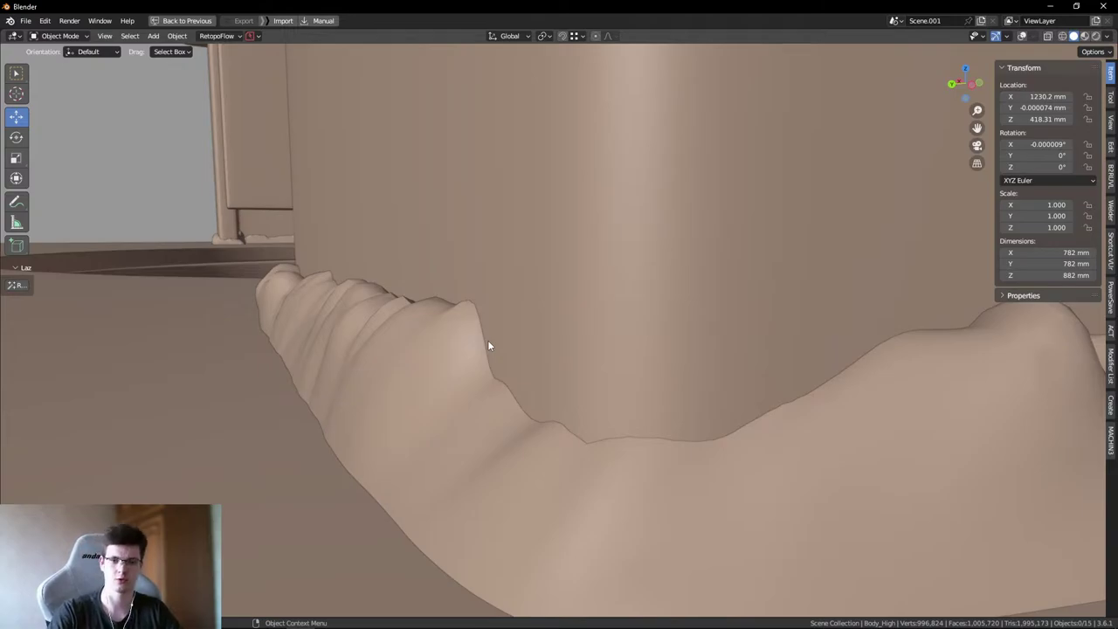
- Inspect the weld around the roof support's base from several angles, both close up and at a distance
{"action": "middle_click_drag", "start_coordinate": [490, 339], "coordinate": [871, 202]}
{"action": "right_click", "coordinate": [535, 355]}
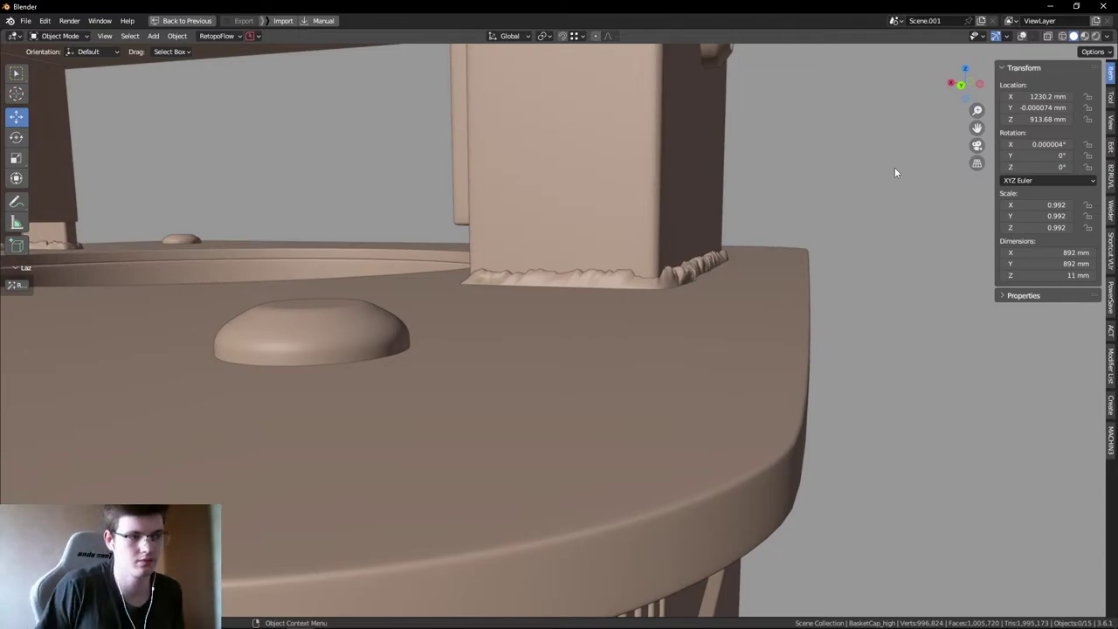
{"action": "scroll", "coordinate": [666, 271], "scroll_direction": "up", "scroll_amount": 4}
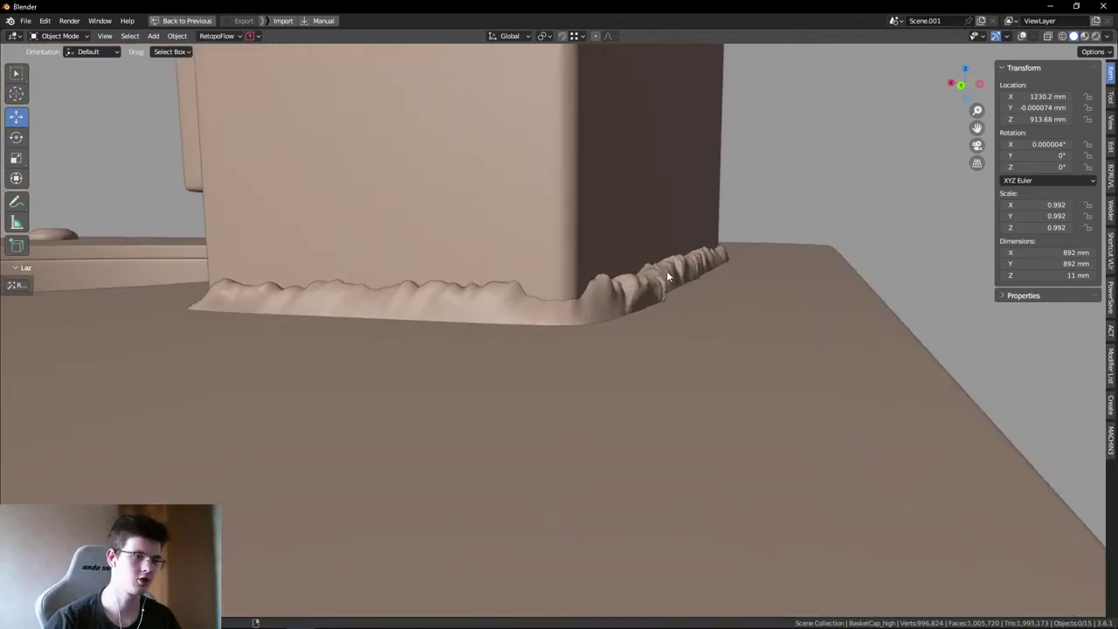
{"action": "middle_click_drag", "start_coordinate": [666, 276], "coordinate": [918, 377]}
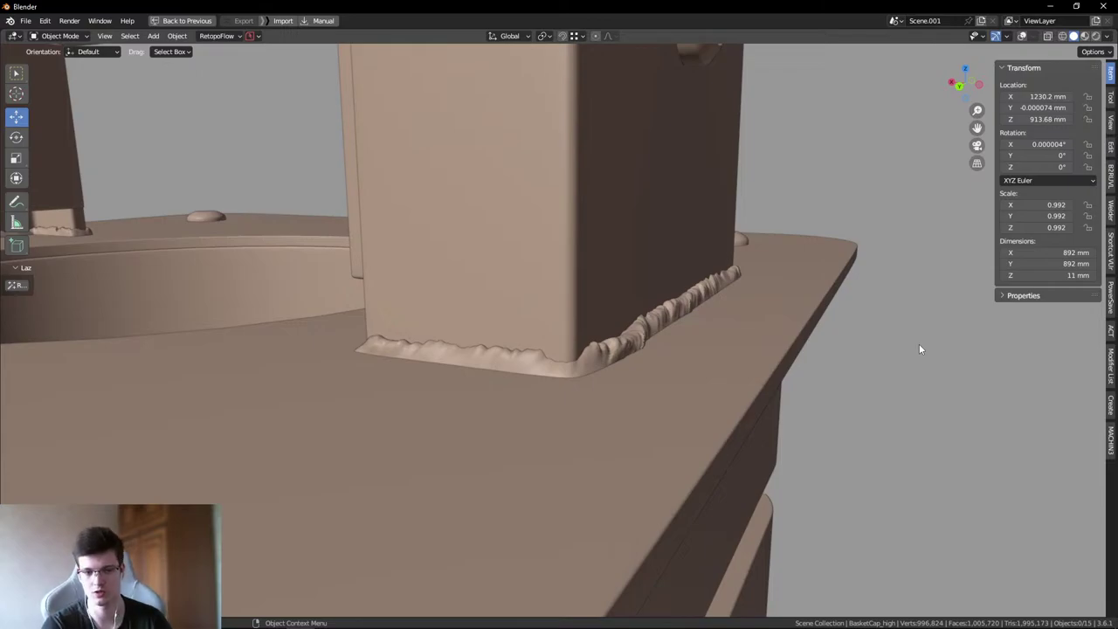
{"action": "middle_click_drag", "start_coordinate": [881, 347], "coordinate": [753, 332]}
{"action": "scroll", "coordinate": [557, 312], "scroll_direction": "down", "scroll_amount": 5}
{"action": "scroll", "coordinate": [579, 358], "scroll_direction": "up", "scroll_amount": 3}
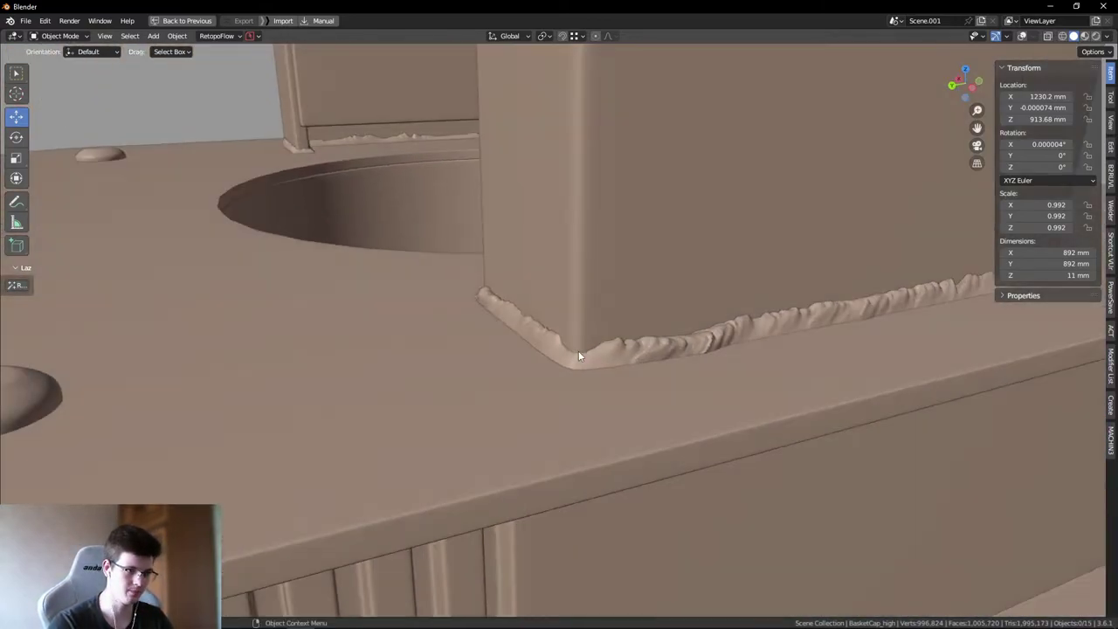
{"action": "scroll", "coordinate": [564, 332], "scroll_direction": "down", "scroll_amount": 3}
{"action": "scroll", "coordinate": [582, 331], "scroll_direction": "down", "scroll_amount": 5}
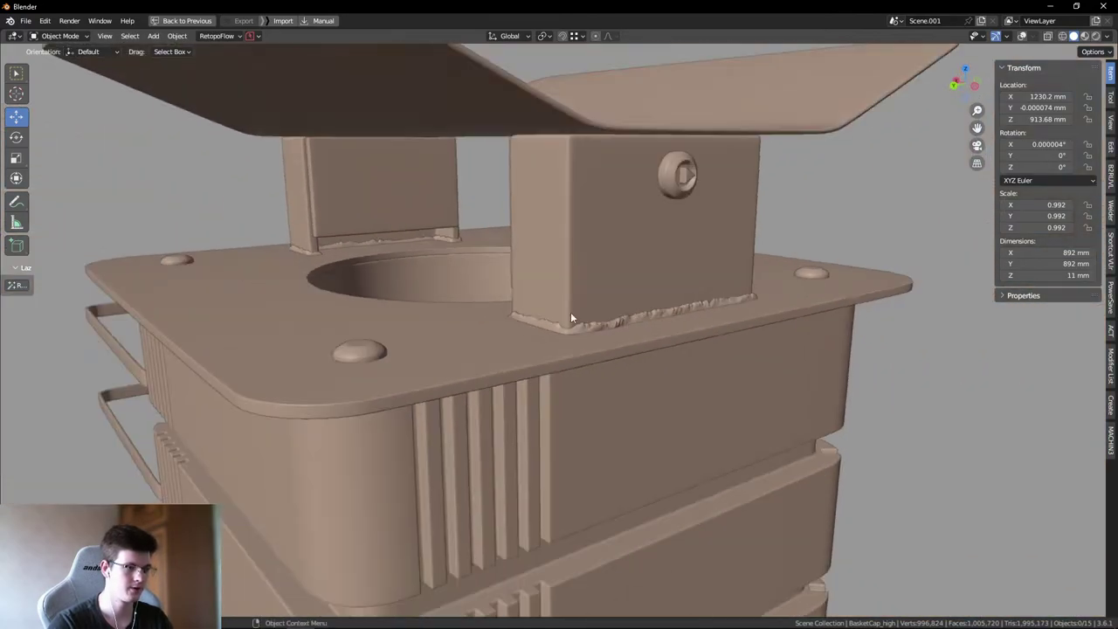
- Compare the whole trash bin model with the reference photo of the real bin
{"action": "middle_click_drag", "start_coordinate": [571, 311], "coordinate": [497, 381]}
{"action": "scroll", "coordinate": [587, 298], "scroll_direction": "down", "scroll_amount": 5}
{"action": "scroll", "coordinate": [574, 285], "scroll_direction": "up", "scroll_amount": 5}
{"action": "scroll", "coordinate": [574, 280], "scroll_direction": "down", "scroll_amount": 3}
{"action": "scroll", "coordinate": [590, 341], "scroll_direction": "up", "scroll_amount": 2}
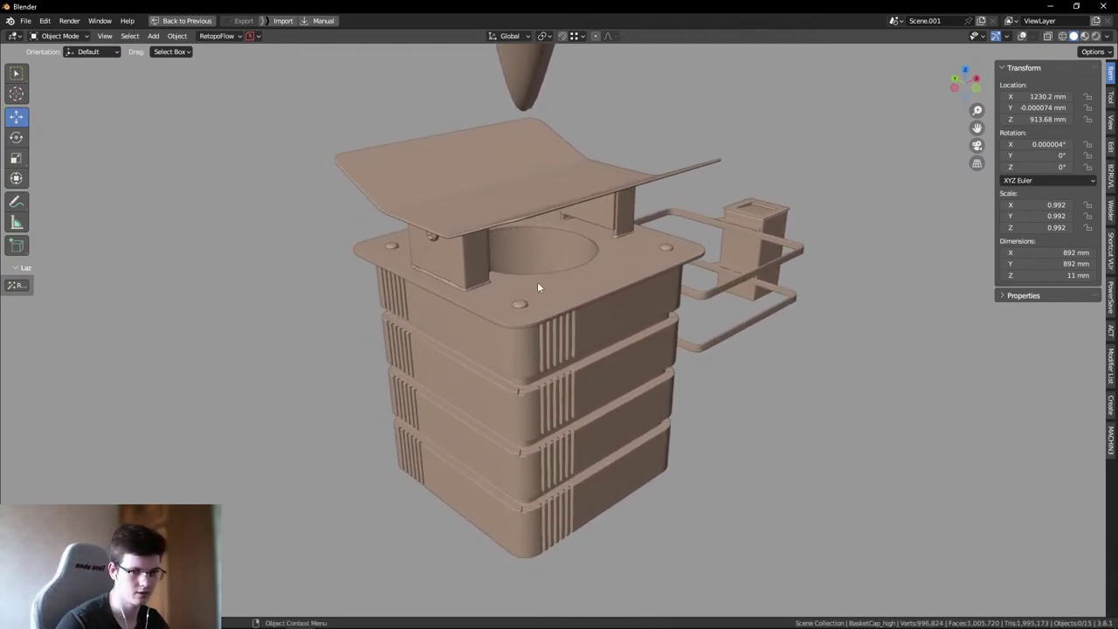
{"action": "left_click", "coordinate": [266, 619]}
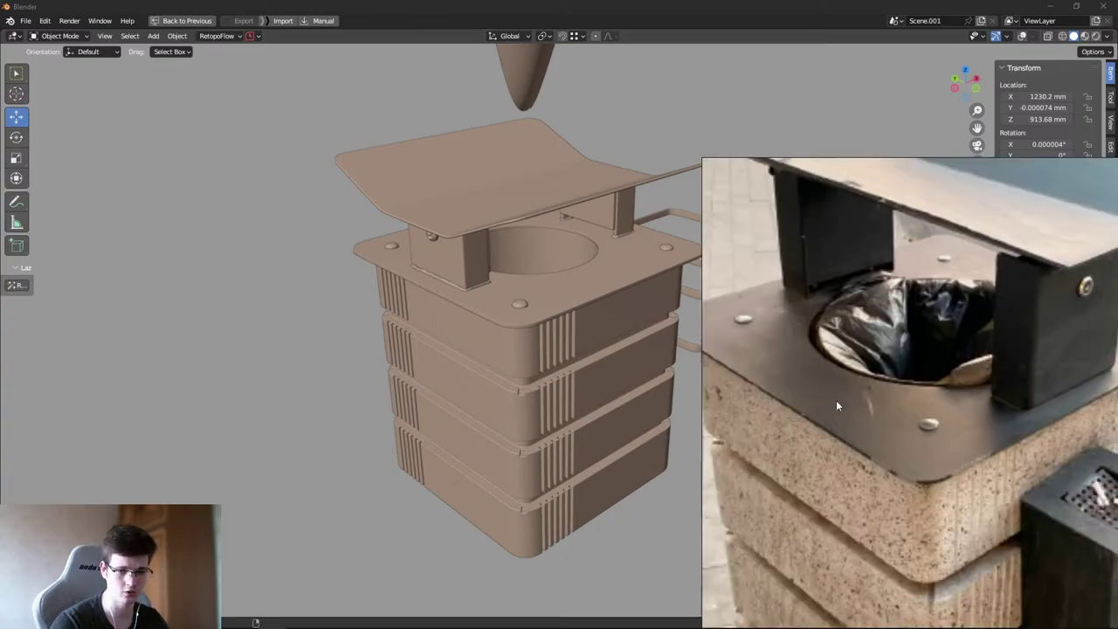
{"action": "key", "text": "Escape"}
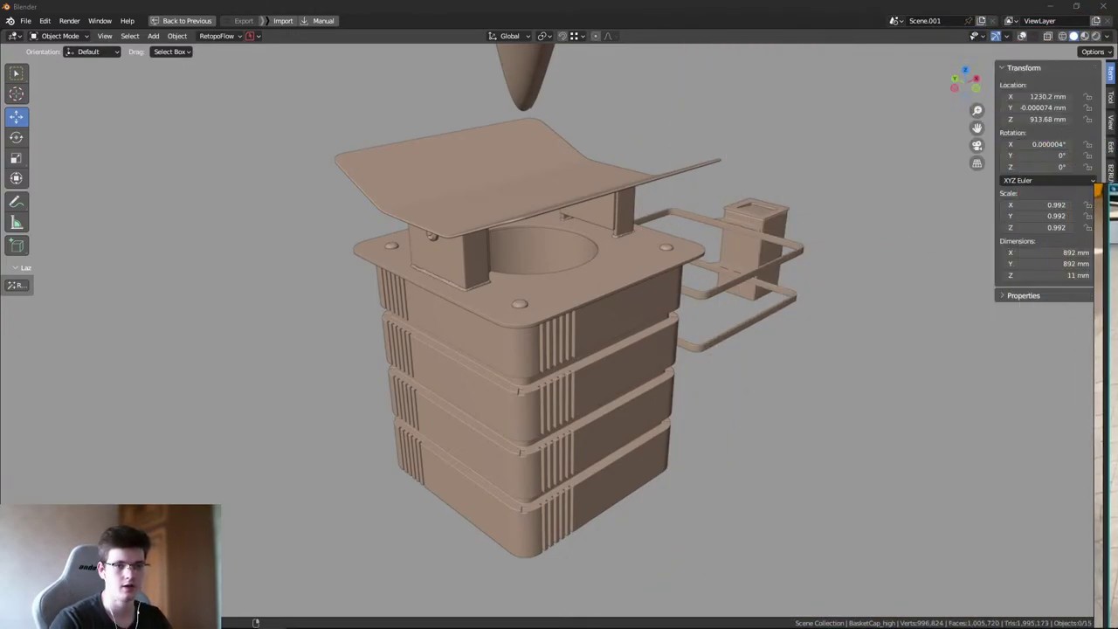
{"action": "middle_click_drag", "start_coordinate": [867, 405], "coordinate": [757, 387]}
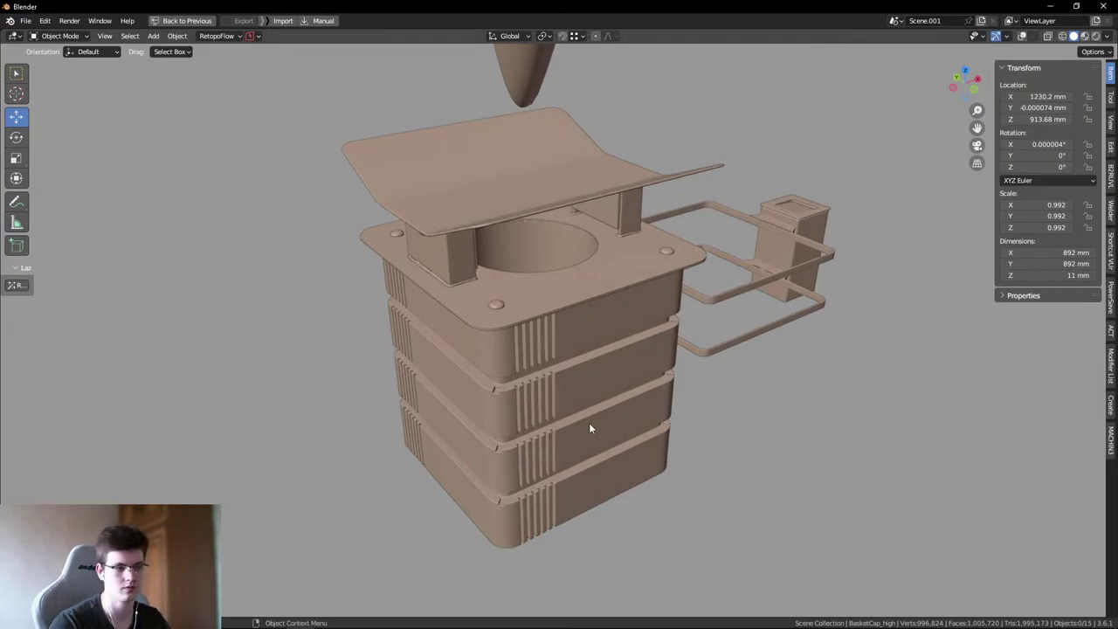
- Examine the corner notch on a body tier and the bevel along the top plate's rounded corner
{"action": "scroll", "coordinate": [480, 396], "scroll_direction": "up", "scroll_amount": 8}
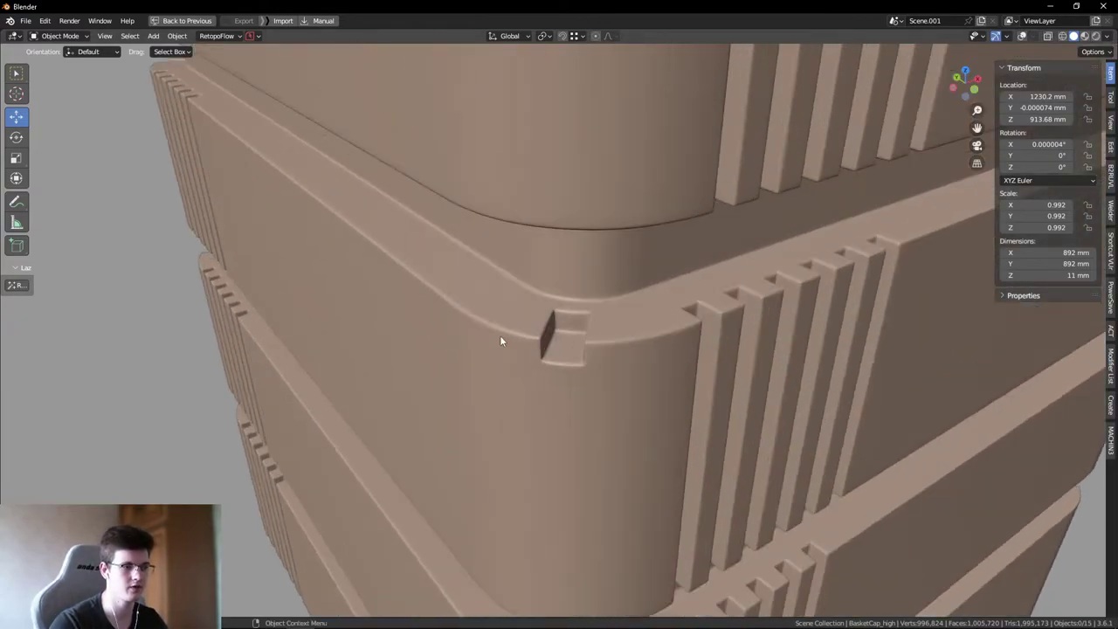
{"action": "scroll", "coordinate": [503, 336], "scroll_direction": "down", "scroll_amount": 8}
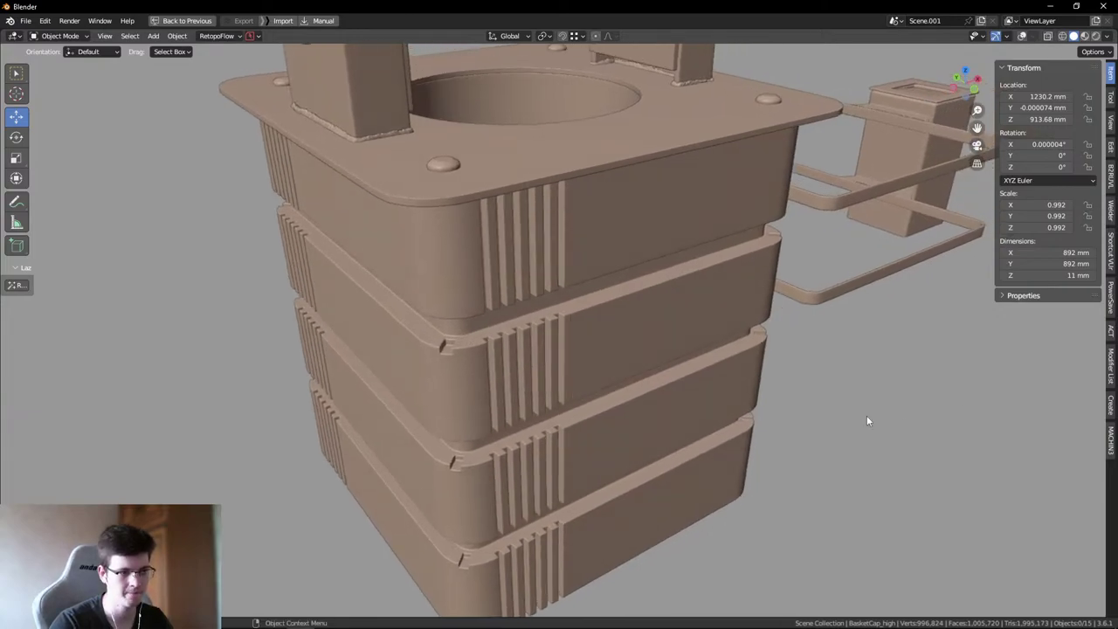
{"action": "middle_click_drag", "start_coordinate": [869, 419], "coordinate": [807, 404]}
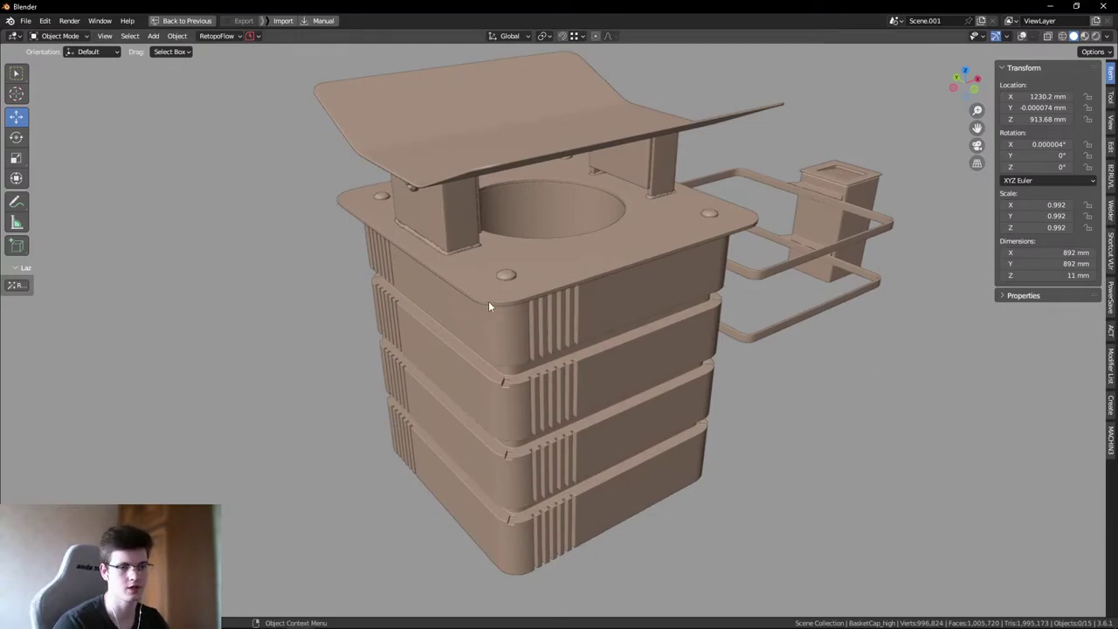
{"action": "scroll", "coordinate": [499, 302], "scroll_direction": "up", "scroll_amount": 6}
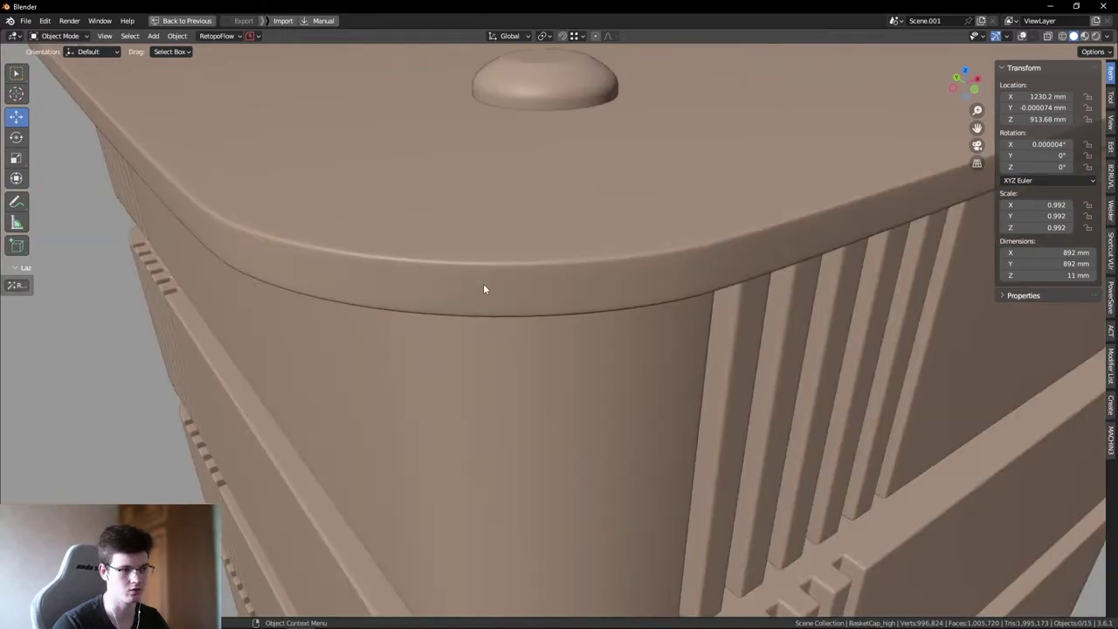
{"action": "key", "text": "shift+alt+z"}
{"action": "key", "text": "shift+alt+z"}
{"action": "left_click_drag", "start_coordinate": [534, 252], "coordinate": [541, 271]}
{"action": "scroll", "coordinate": [542, 271], "scroll_direction": "down", "scroll_amount": 8}
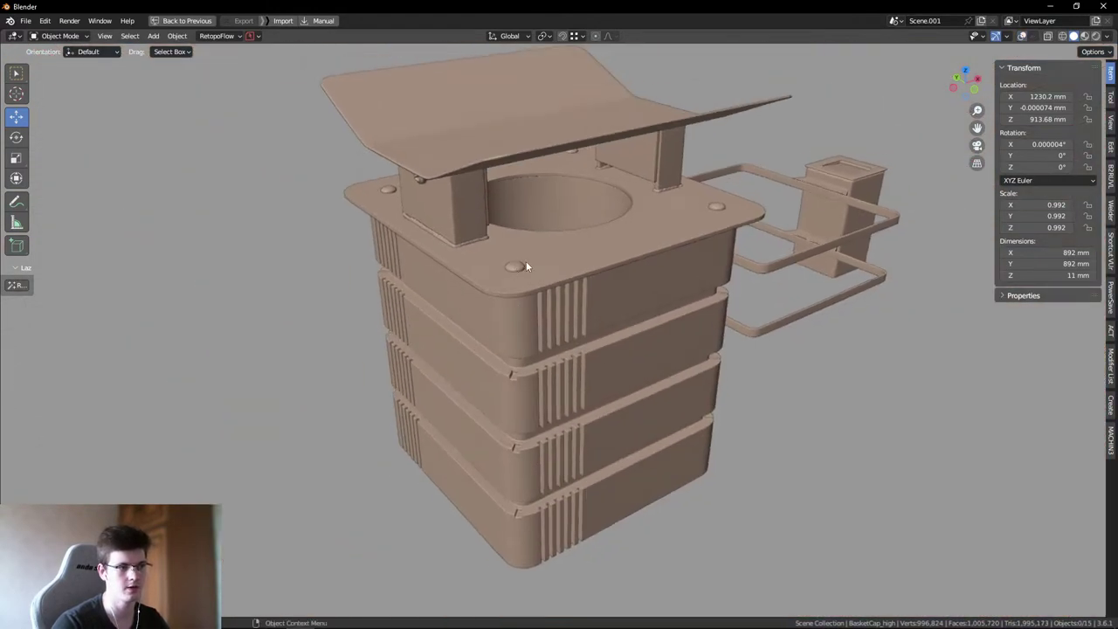
- Check how the top plate's corner edge and rivet read both close up and from a distance
{"action": "scroll", "coordinate": [526, 261], "scroll_direction": "up", "scroll_amount": 9}
{"action": "right_click", "coordinate": [456, 291], "text": "shift"}
{"action": "left_click_drag", "start_coordinate": [443, 269], "coordinate": [475, 303]}
{"action": "scroll", "coordinate": [479, 269], "scroll_direction": "down", "scroll_amount": 8}
{"action": "scroll", "coordinate": [502, 280], "scroll_direction": "up", "scroll_amount": 7}
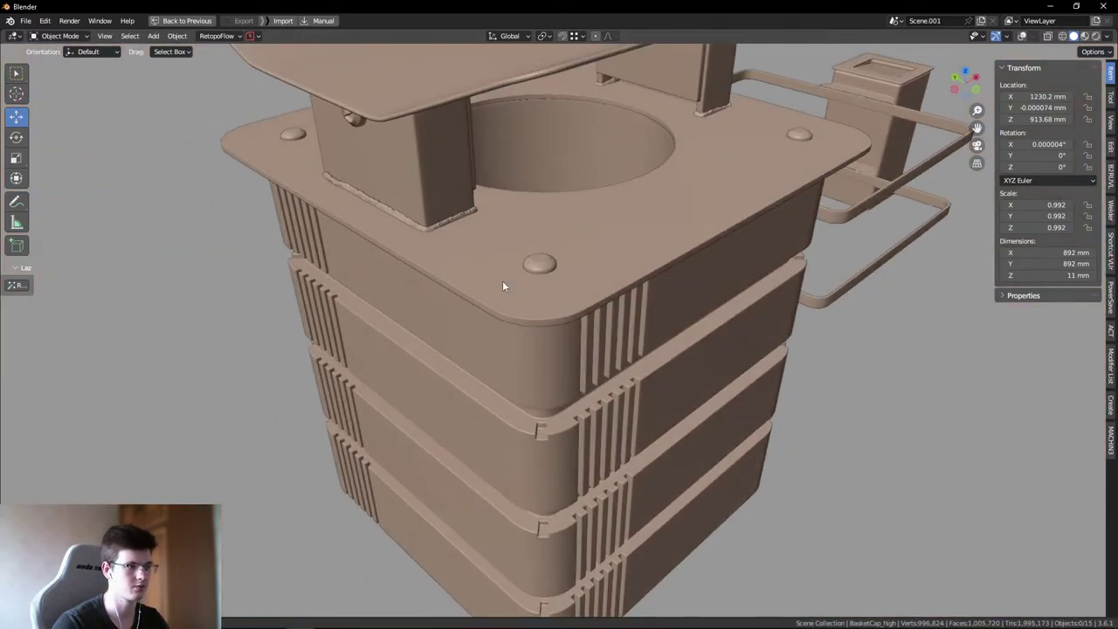
{"action": "middle_click_drag", "start_coordinate": [487, 269], "coordinate": [549, 306]}
{"action": "scroll", "coordinate": [549, 249], "scroll_direction": "down", "scroll_amount": 4}
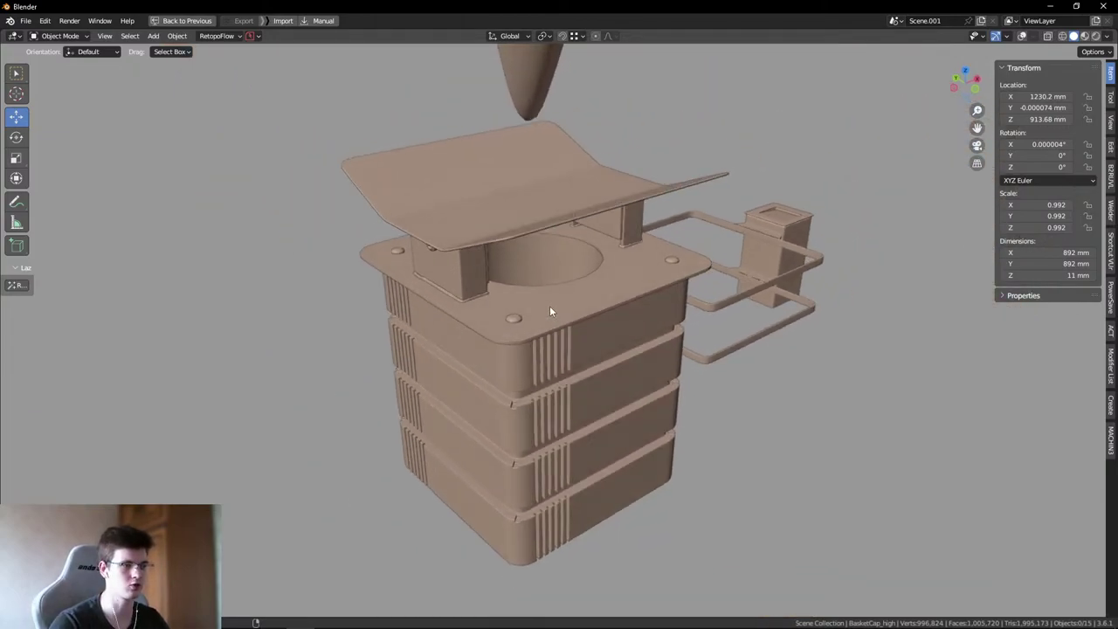
{"action": "scroll", "coordinate": [543, 317], "scroll_direction": "up", "scroll_amount": 2}
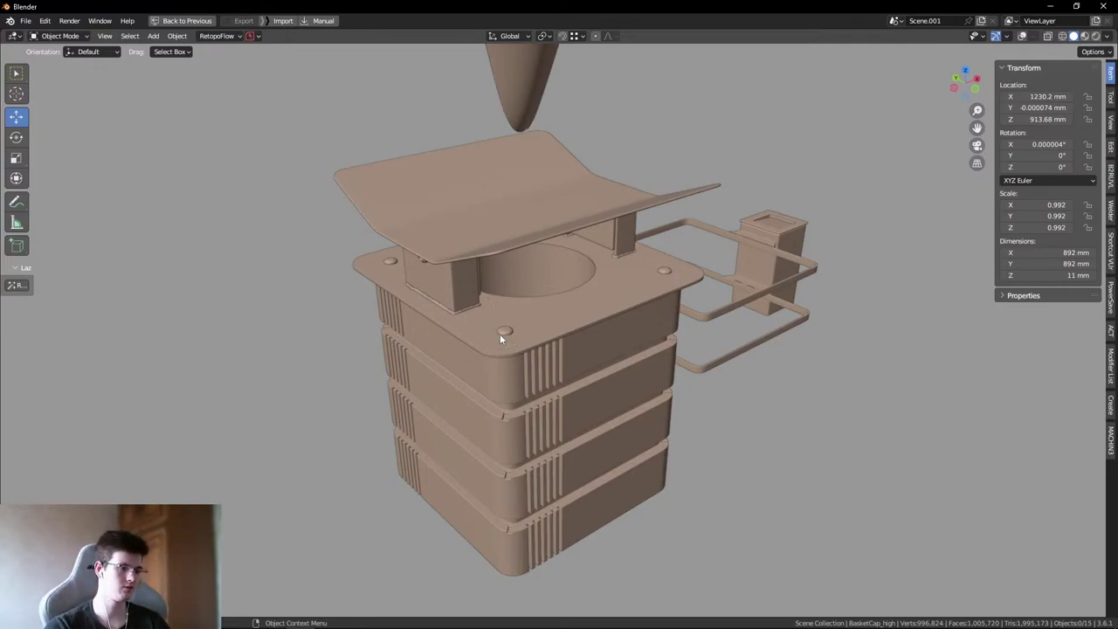
{"action": "middle_click_drag", "start_coordinate": [510, 368], "coordinate": [515, 371]}
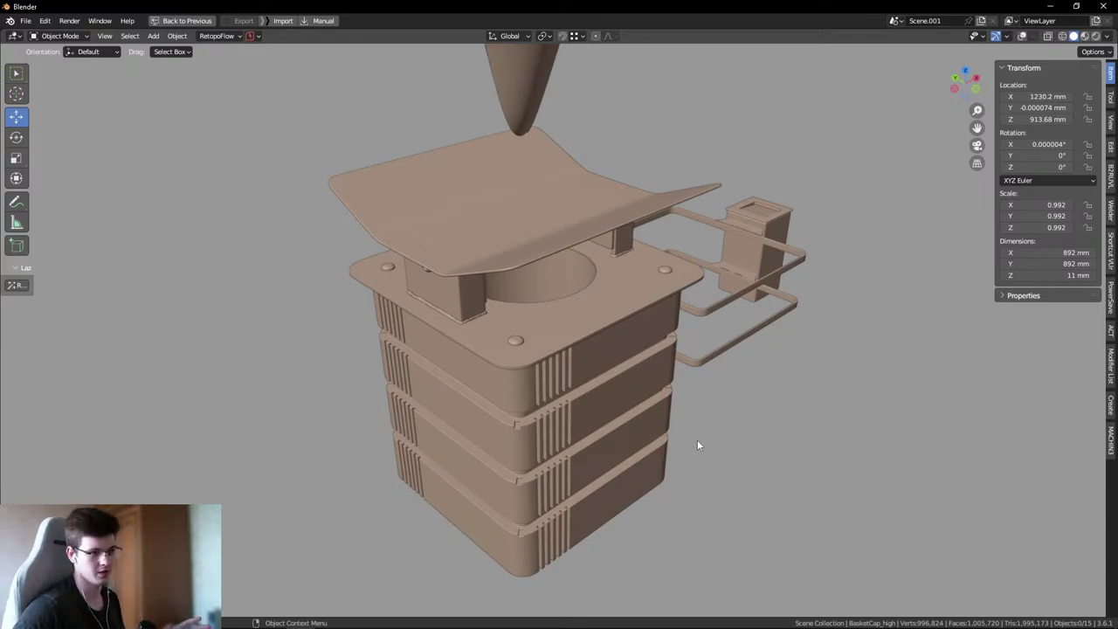
- Apply Shade Smooth to the selected support and inspect the weld joining the ashtray bracket to the frame rail
{"action": "mouse_move", "coordinate": [512, 288]}
{"action": "middle_mouse_down"}
{"action": "mouse_move", "coordinate": [472, 262]}
{"action": "mouse_move", "coordinate": [497, 338]}
{"action": "mouse_move", "coordinate": [564, 287]}
{"action": "mouse_move", "coordinate": [603, 307]}
{"action": "mouse_move", "coordinate": [609, 411]}
{"action": "mouse_move", "coordinate": [563, 229]}
{"action": "mouse_move", "coordinate": [457, 429]}
{"action": "mouse_move", "coordinate": [567, 327]}
{"action": "mouse_move", "coordinate": [554, 377]}
{"action": "mouse_move", "coordinate": [549, 357]}
{"action": "mouse_move", "coordinate": [504, 324]}
{"action": "mouse_move", "coordinate": [495, 282]}
{"action": "mouse_move", "coordinate": [539, 352]}
{"action": "mouse_move", "coordinate": [549, 325]}
{"action": "mouse_move", "coordinate": [577, 327]}
{"action": "mouse_move", "coordinate": [486, 379]}
{"action": "mouse_move", "coordinate": [477, 417]}
{"action": "mouse_move", "coordinate": [463, 415]}
{"action": "mouse_move", "coordinate": [499, 285]}
{"action": "mouse_move", "coordinate": [595, 328]}
{"action": "mouse_move", "coordinate": [570, 262]}
{"action": "mouse_move", "coordinate": [576, 238]}
{"action": "mouse_move", "coordinate": [553, 240]}
{"action": "mouse_move", "coordinate": [658, 344]}
{"action": "mouse_move", "coordinate": [626, 249]}
{"action": "mouse_move", "coordinate": [600, 290]}
{"action": "middle_mouse_up"}
{"action": "left_click", "coordinate": [578, 327]}
{"action": "right_click", "coordinate": [600, 290]}
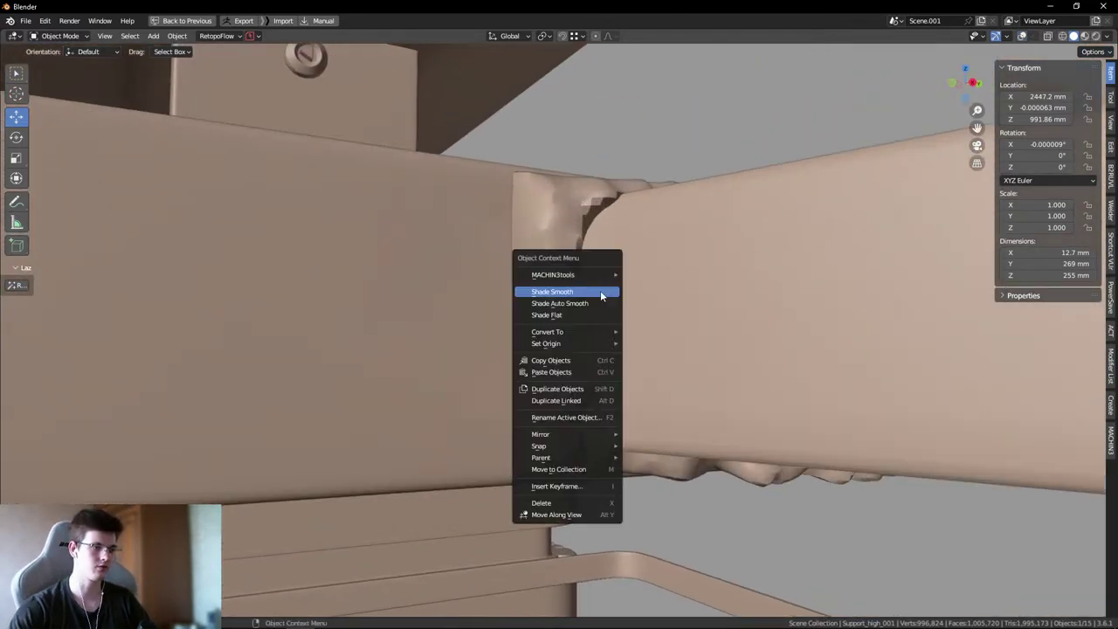
{"action": "left_click", "coordinate": [601, 290]}
{"action": "mouse_move", "coordinate": [612, 242]}
{"action": "middle_mouse_down"}
{"action": "mouse_move", "coordinate": [526, 243]}
{"action": "mouse_move", "coordinate": [636, 255]}
{"action": "mouse_move", "coordinate": [715, 231]}
{"action": "middle_mouse_up"}
{"action": "right_click", "coordinate": [715, 231]}
{"action": "left_click", "coordinate": [714, 231]}
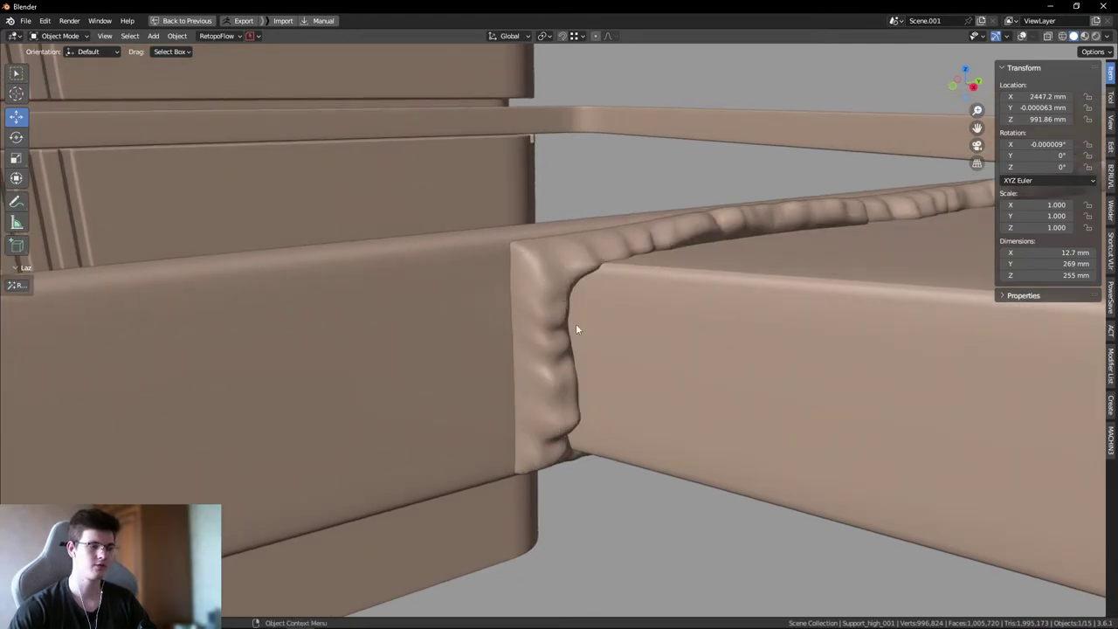
- Select the ashtray cap and examine the triangulated topology around its perforated grate with the wireframe overlay
{"action": "middle_click_drag", "start_coordinate": [543, 276], "coordinate": [586, 332]}
{"action": "scroll", "coordinate": [582, 226], "scroll_direction": "down", "scroll_amount": 3}
{"action": "left_click", "coordinate": [669, 383]}
{"action": "key", "text": "shift+alt+z"}
{"action": "scroll", "coordinate": [655, 322], "scroll_direction": "up", "scroll_amount": 10}
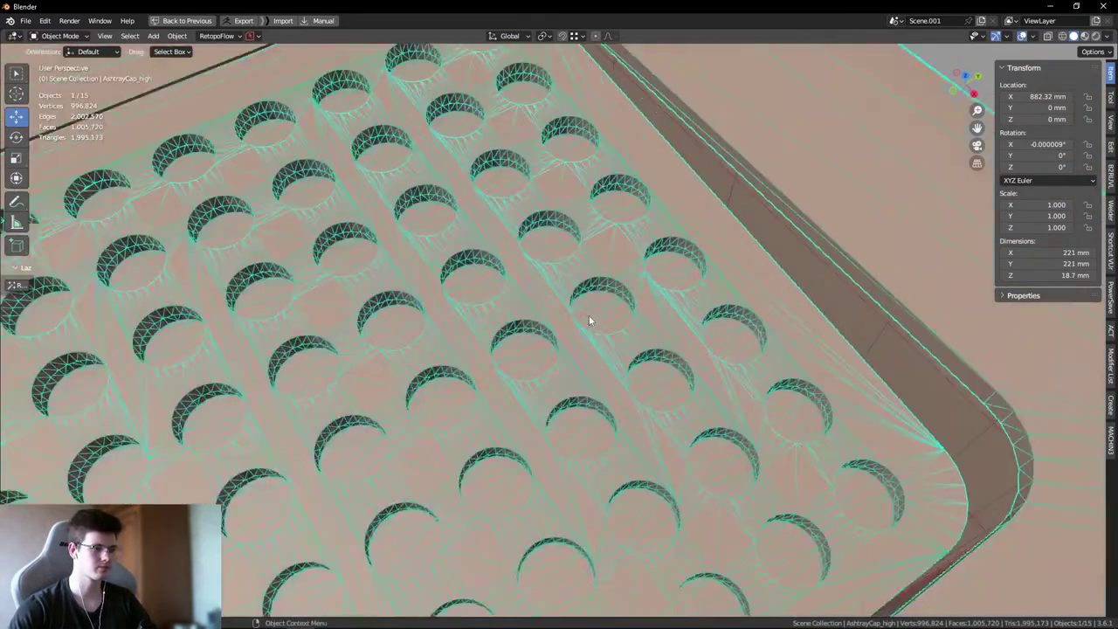
{"action": "scroll", "coordinate": [573, 274], "scroll_direction": "down", "scroll_amount": 5}
{"action": "middle_click_drag", "start_coordinate": [589, 283], "coordinate": [847, 397]}
{"action": "left_click", "coordinate": [846, 397]}
{"action": "key", "text": "shift+alt+z"}
{"action": "key", "text": "shift+alt+z"}
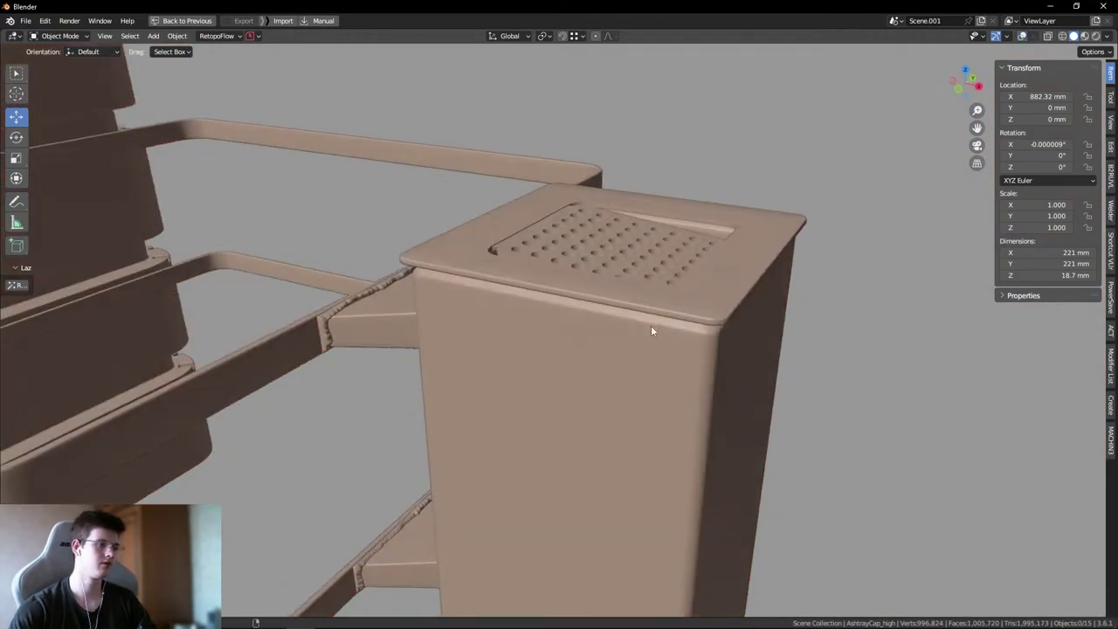
- View the ashtray and the bin body straight on in orthographic view, including the ashtray's side brackets
{"action": "mouse_move", "coordinate": [651, 325]}
{"action": "middle_mouse_down"}
{"action": "mouse_move", "coordinate": [888, 365]}
{"action": "mouse_move", "coordinate": [647, 334]}
{"action": "mouse_move", "coordinate": [659, 350]}
{"action": "mouse_move", "coordinate": [640, 332]}
{"action": "middle_mouse_up"}
{"action": "left_click", "coordinate": [646, 334]}
{"action": "scroll", "coordinate": [478, 311], "scroll_direction": "up", "scroll_amount": 3}
{"action": "scroll", "coordinate": [455, 309], "scroll_direction": "down", "scroll_amount": 2}
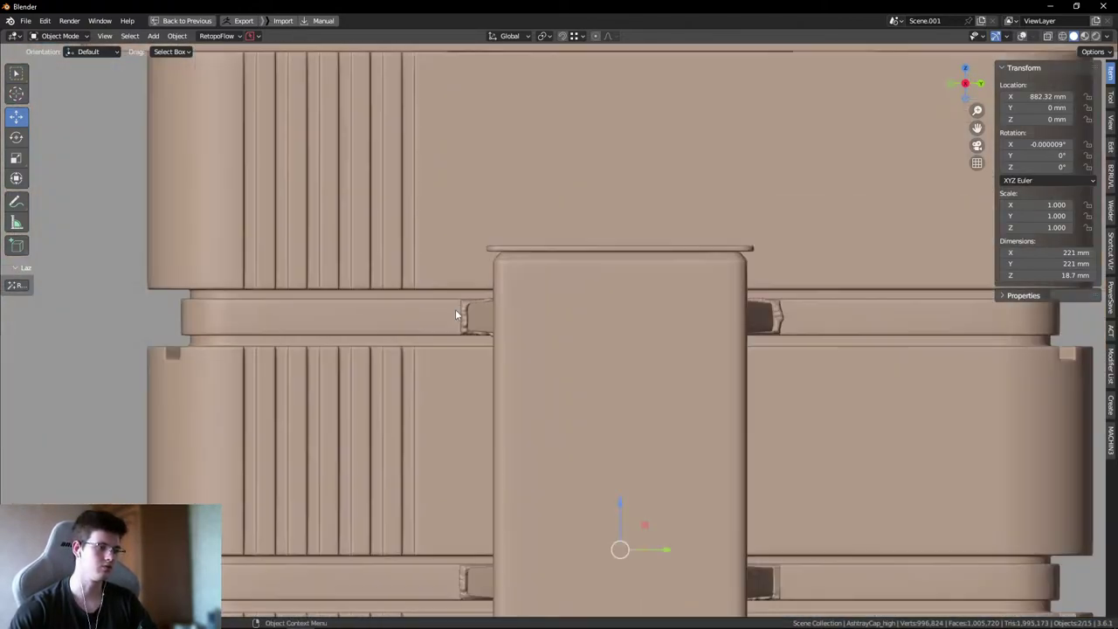
{"action": "scroll", "coordinate": [522, 333], "scroll_direction": "down", "scroll_amount": 2}
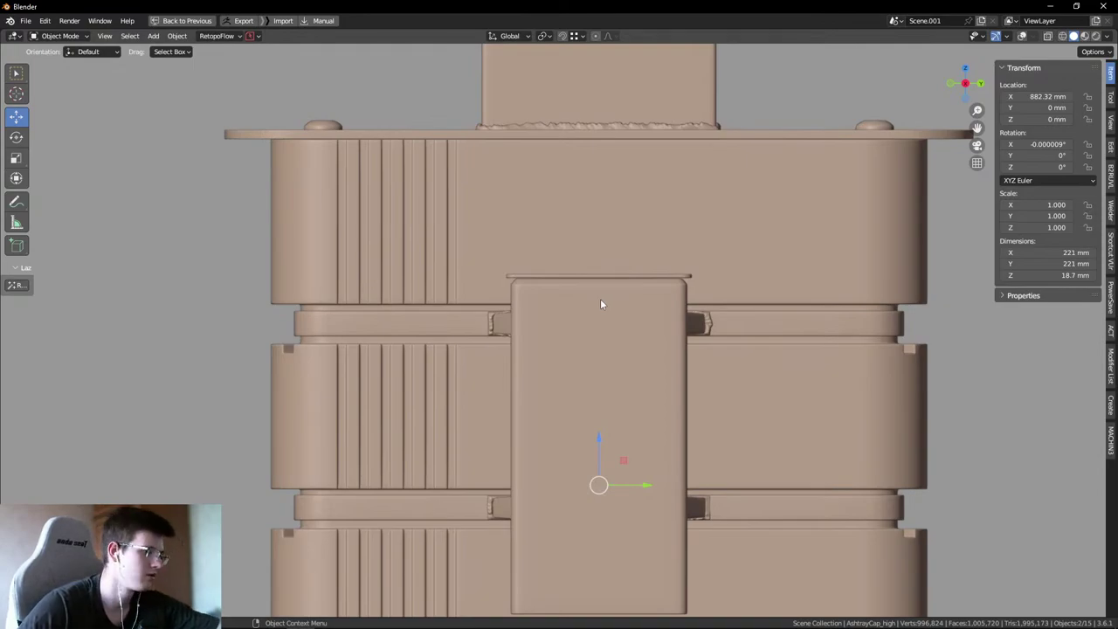
{"action": "scroll", "coordinate": [671, 353], "scroll_direction": "down", "scroll_amount": 3}
{"action": "scroll", "coordinate": [671, 353], "scroll_direction": "down", "scroll_amount": 1}
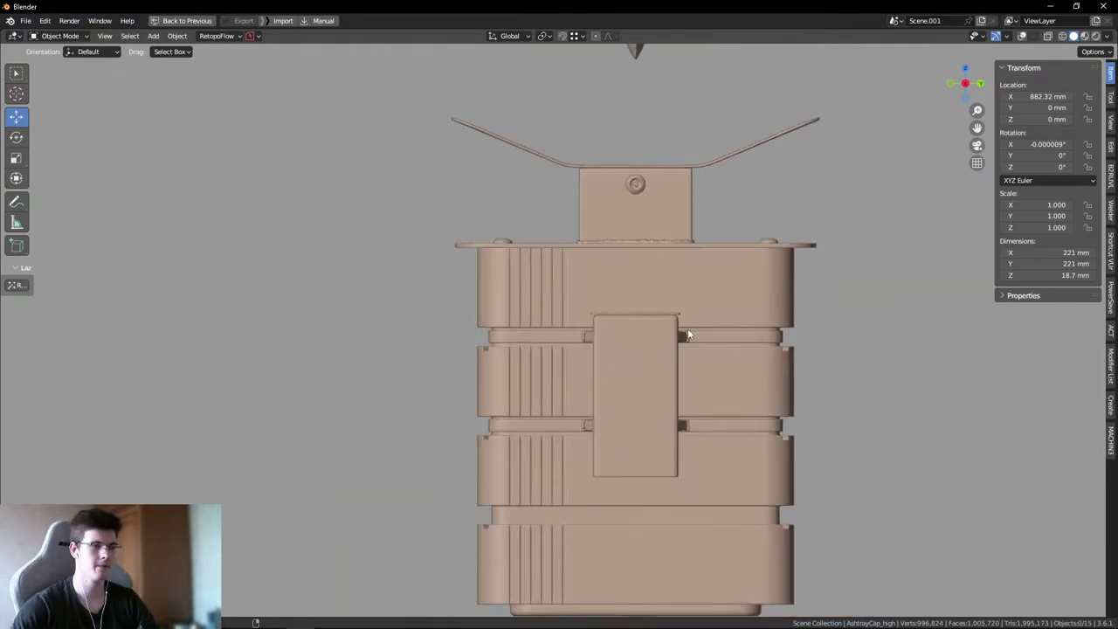
- Inspect the ashtray box, its mounting frame and the perforated cap from several angles in plain shading
{"action": "middle_click_drag", "start_coordinate": [687, 332], "coordinate": [718, 352]}
{"action": "scroll", "coordinate": [631, 363], "scroll_direction": "up", "scroll_amount": 2}
{"action": "middle_click_drag", "start_coordinate": [686, 408], "coordinate": [861, 280]}
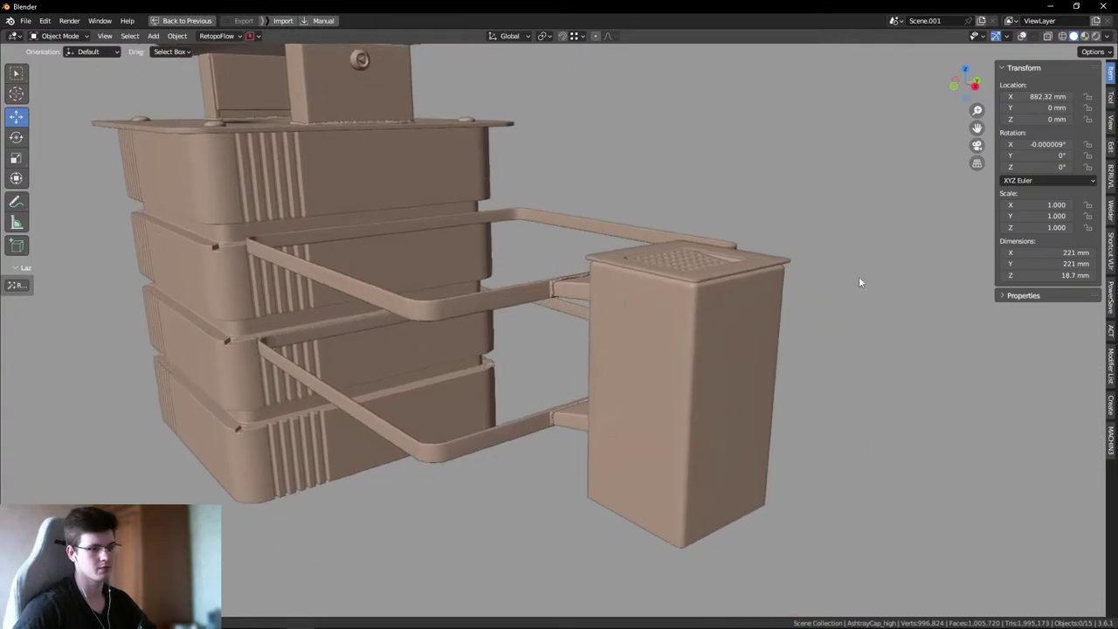
{"action": "scroll", "coordinate": [677, 270], "scroll_direction": "down", "scroll_amount": 2}
{"action": "middle_click_drag", "start_coordinate": [677, 271], "coordinate": [743, 310]}
{"action": "scroll", "coordinate": [834, 387], "scroll_direction": "up", "scroll_amount": 3}
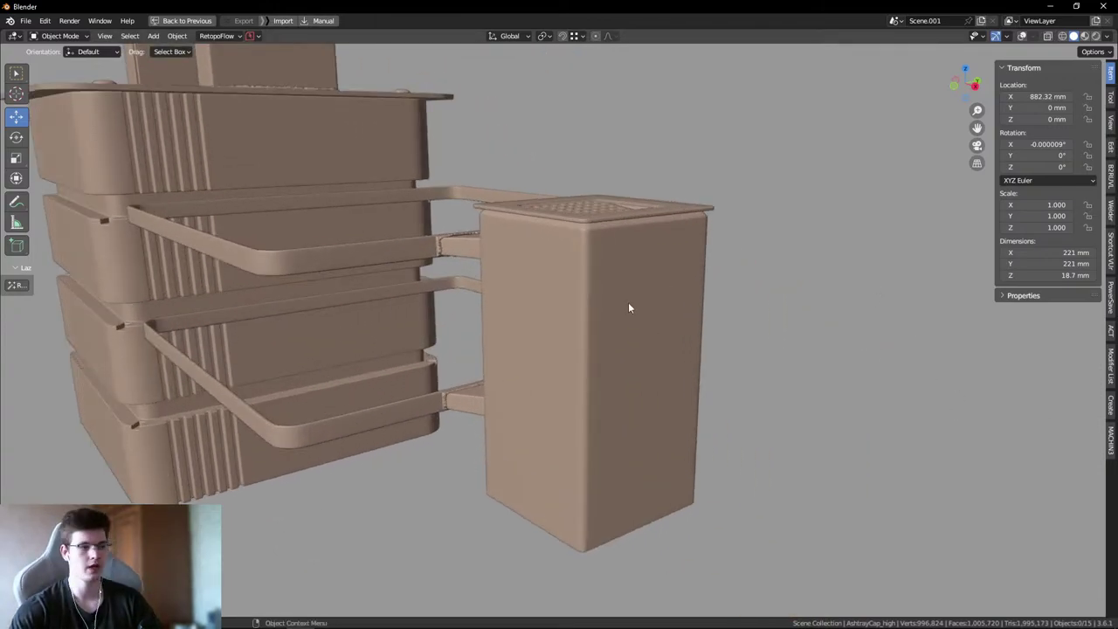
{"action": "middle_click_drag", "start_coordinate": [629, 307], "coordinate": [589, 275]}
{"action": "scroll", "coordinate": [616, 354], "scroll_direction": "up", "scroll_amount": 2}
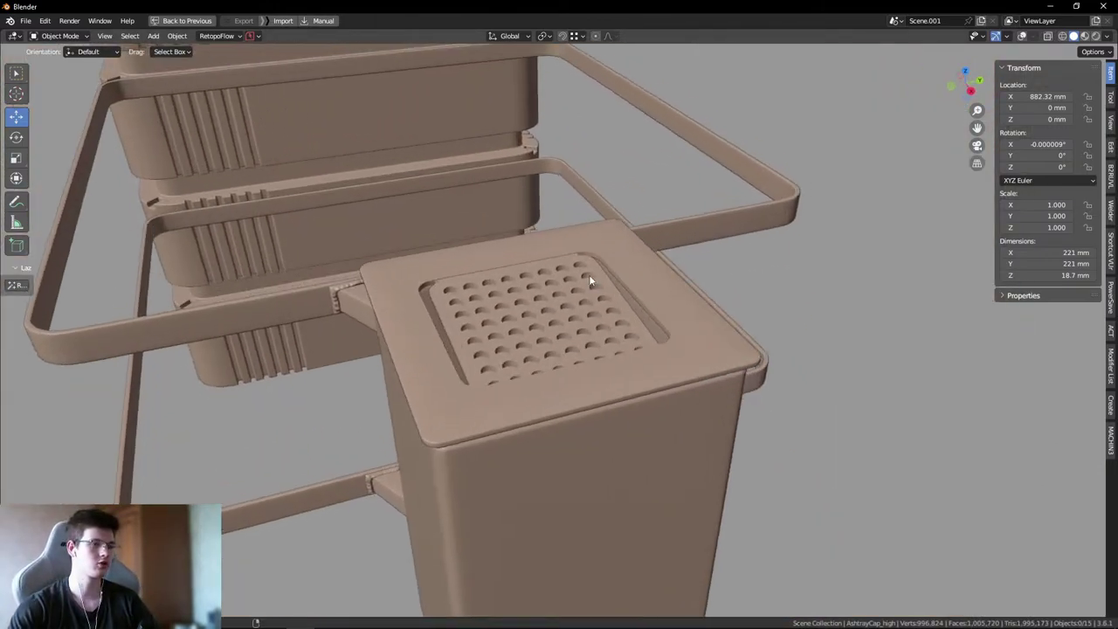
{"action": "scroll", "coordinate": [611, 317], "scroll_direction": "up", "scroll_amount": 3}
{"action": "middle_click_drag", "start_coordinate": [612, 316], "coordinate": [684, 383]}
{"action": "scroll", "coordinate": [610, 318], "scroll_direction": "up", "scroll_amount": 2}
{"action": "scroll", "coordinate": [616, 320], "scroll_direction": "up", "scroll_amount": 2}
{"action": "scroll", "coordinate": [610, 347], "scroll_direction": "down", "scroll_amount": 5}
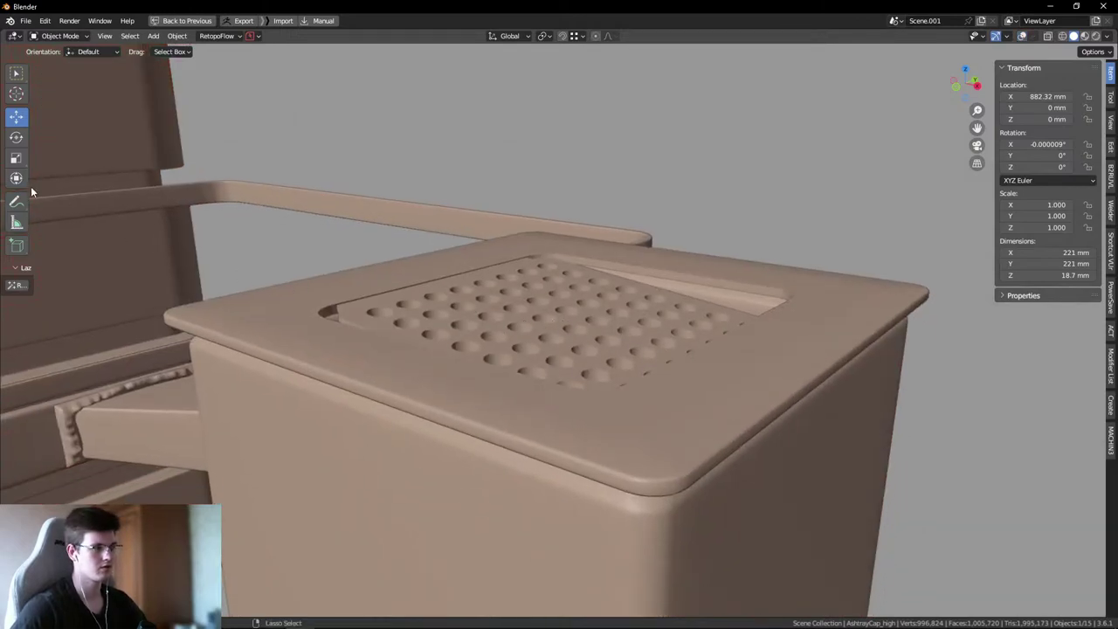
- Try subdividing the ashtray cap to check the shading around its holes and recess, and undo the subdivision
{"action": "right_click", "coordinate": [568, 322]}
{"action": "scroll", "coordinate": [612, 297], "scroll_direction": "up", "scroll_amount": 3}
{"action": "middle_click_drag", "start_coordinate": [612, 297], "coordinate": [549, 301]}
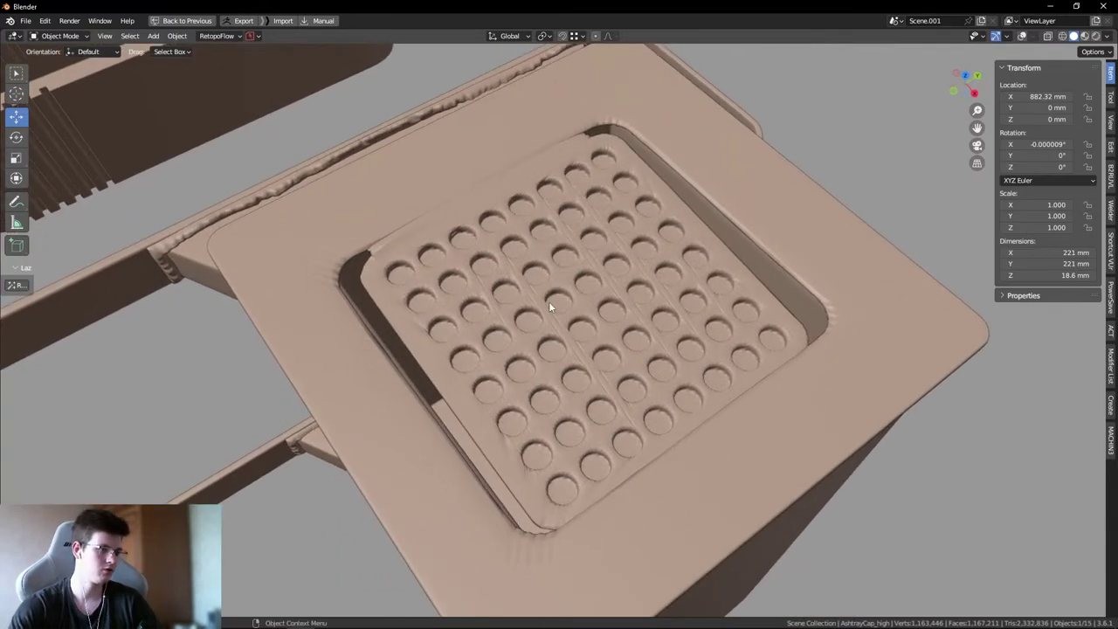
{"action": "scroll", "coordinate": [547, 305], "scroll_direction": "down", "scroll_amount": 5}
{"action": "scroll", "coordinate": [630, 269], "scroll_direction": "up", "scroll_amount": 4}
{"action": "middle_click_drag", "start_coordinate": [630, 269], "coordinate": [641, 220]}
{"action": "scroll", "coordinate": [634, 261], "scroll_direction": "down", "scroll_amount": 4}
{"action": "scroll", "coordinate": [634, 222], "scroll_direction": "up", "scroll_amount": 6}
{"action": "scroll", "coordinate": [625, 244], "scroll_direction": "down", "scroll_amount": 4}
{"action": "scroll", "coordinate": [641, 218], "scroll_direction": "down", "scroll_amount": 2}
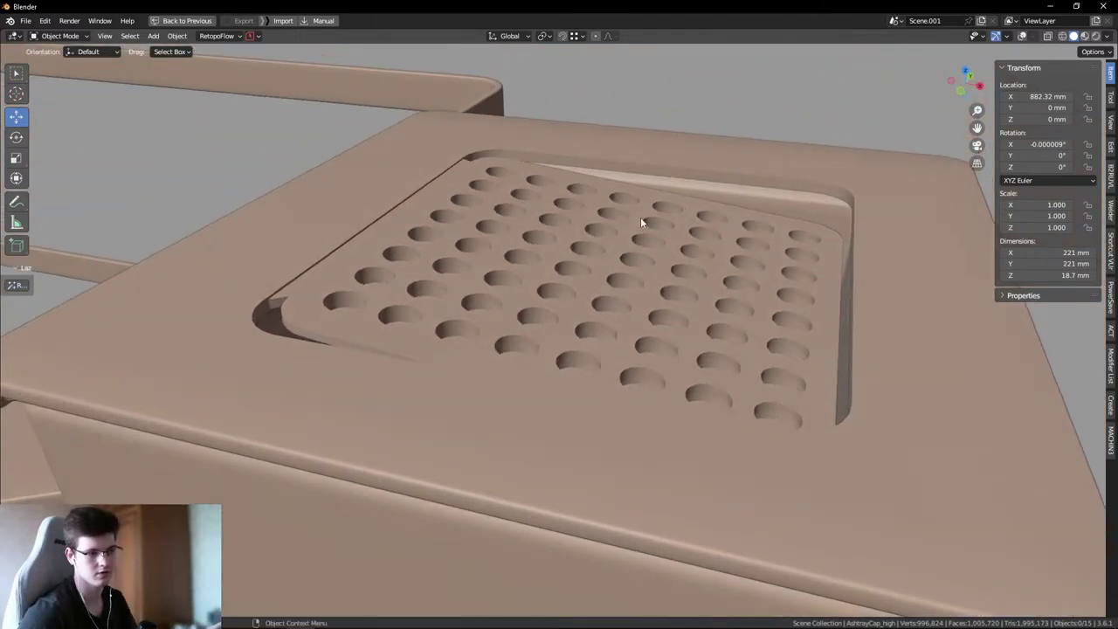
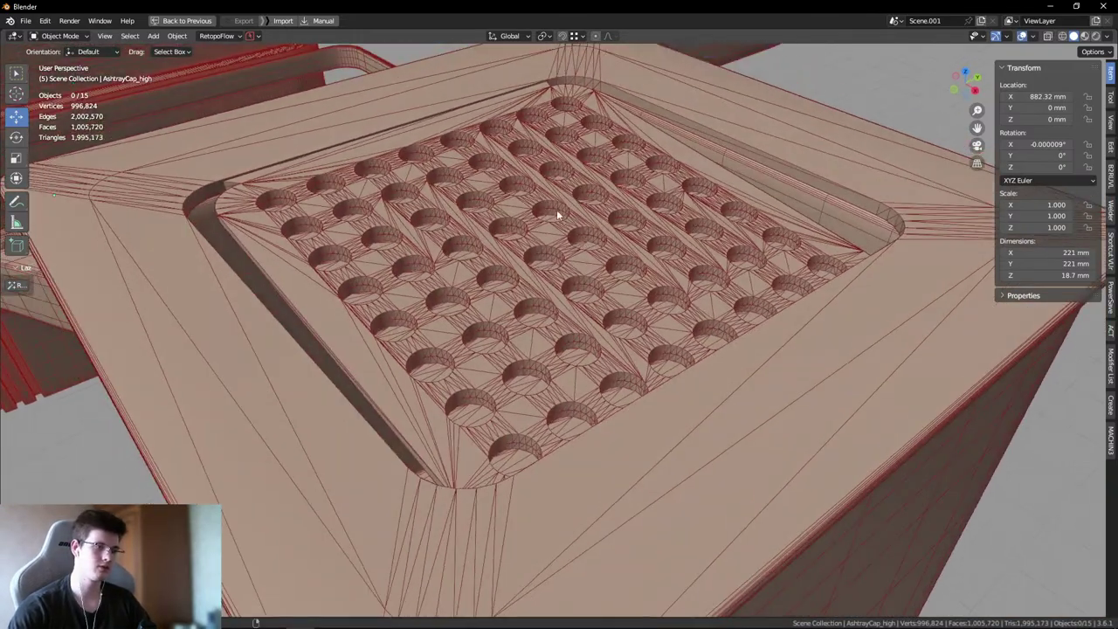
- Examine the perforated grate's holes on the ashtray cap close up, with and without the wireframe overlay
{"action": "scroll", "coordinate": [556, 210], "scroll_direction": "up", "scroll_amount": 5}
{"action": "scroll", "coordinate": [391, 227], "scroll_direction": "down", "scroll_amount": 5}
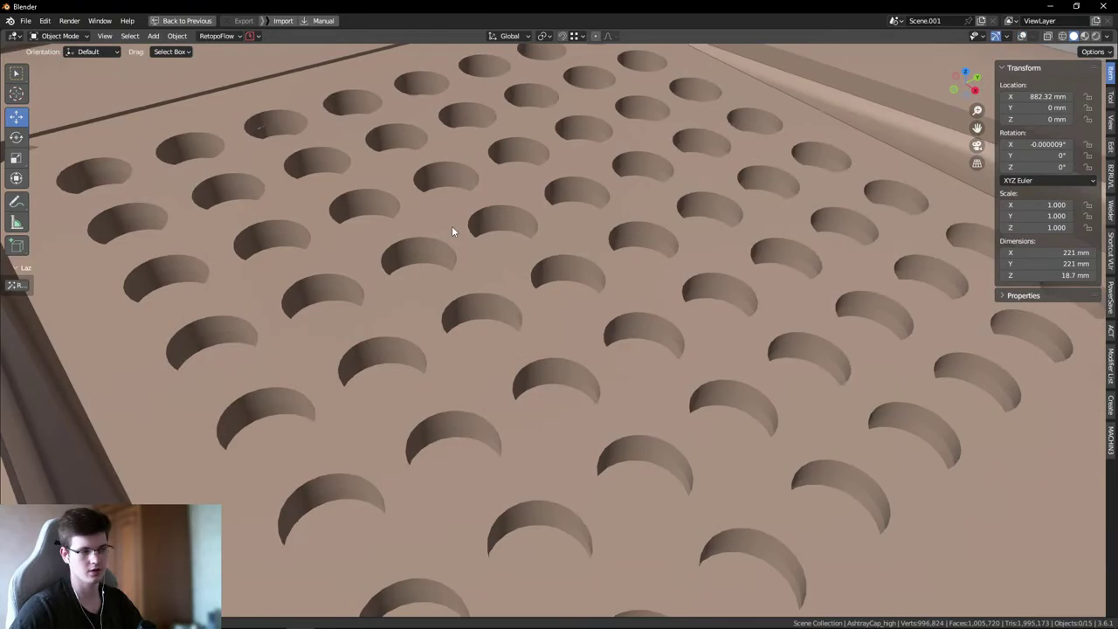
{"action": "scroll", "coordinate": [451, 227], "scroll_direction": "up", "scroll_amount": 5}
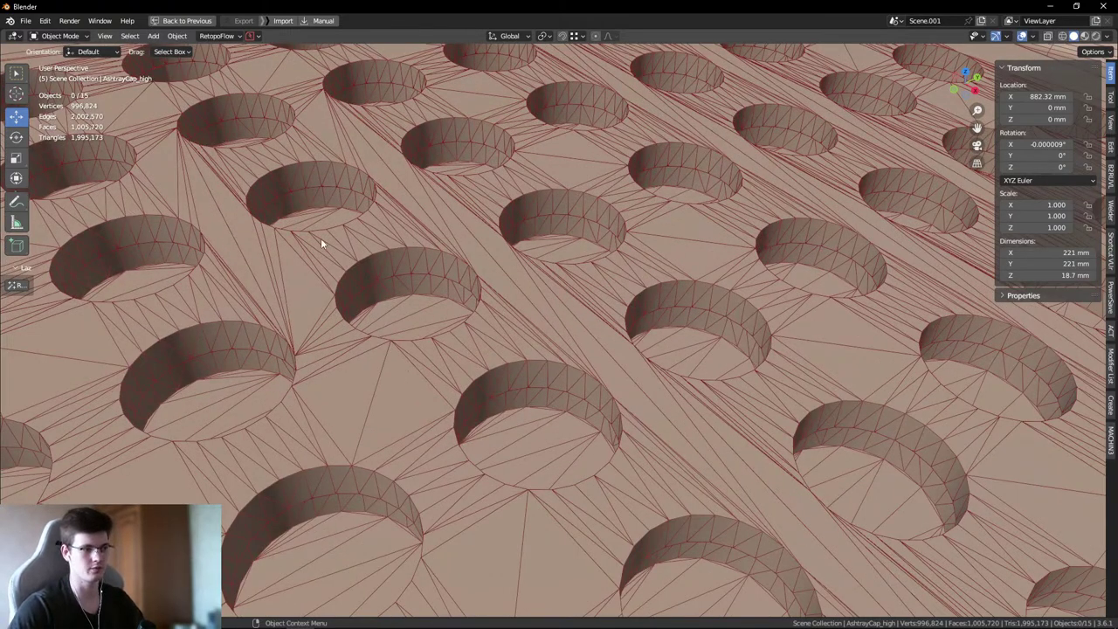
{"action": "scroll", "coordinate": [403, 297], "scroll_direction": "down", "scroll_amount": 5}
{"action": "scroll", "coordinate": [539, 295], "scroll_direction": "up", "scroll_amount": 5}
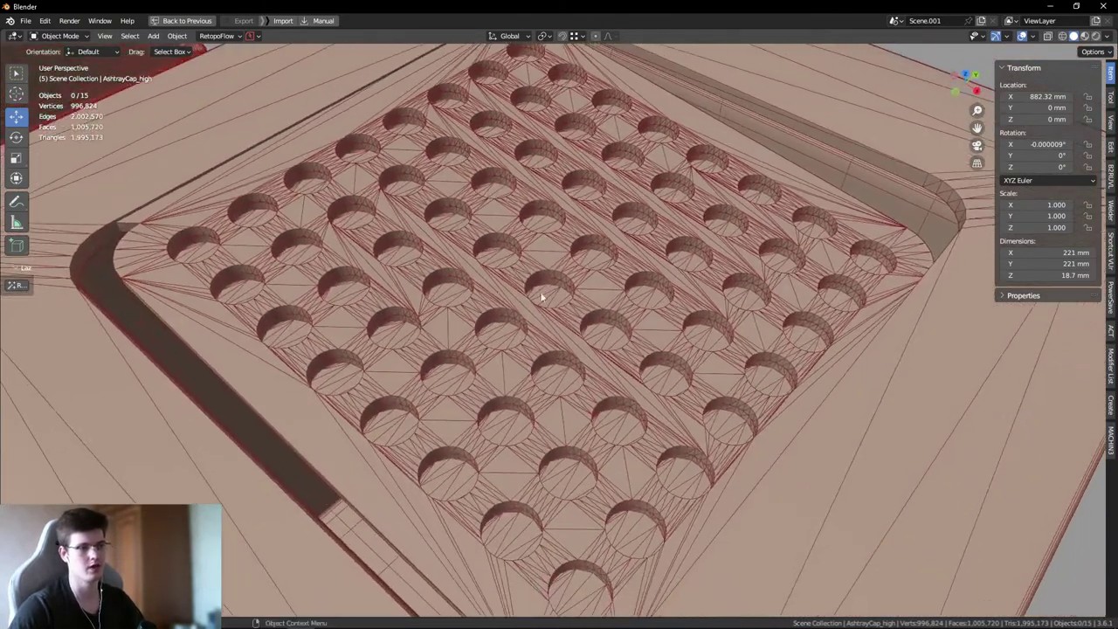
{"action": "key", "text": "shift+alt+z"}
{"action": "scroll", "coordinate": [521, 292], "scroll_direction": "down", "scroll_amount": 6}
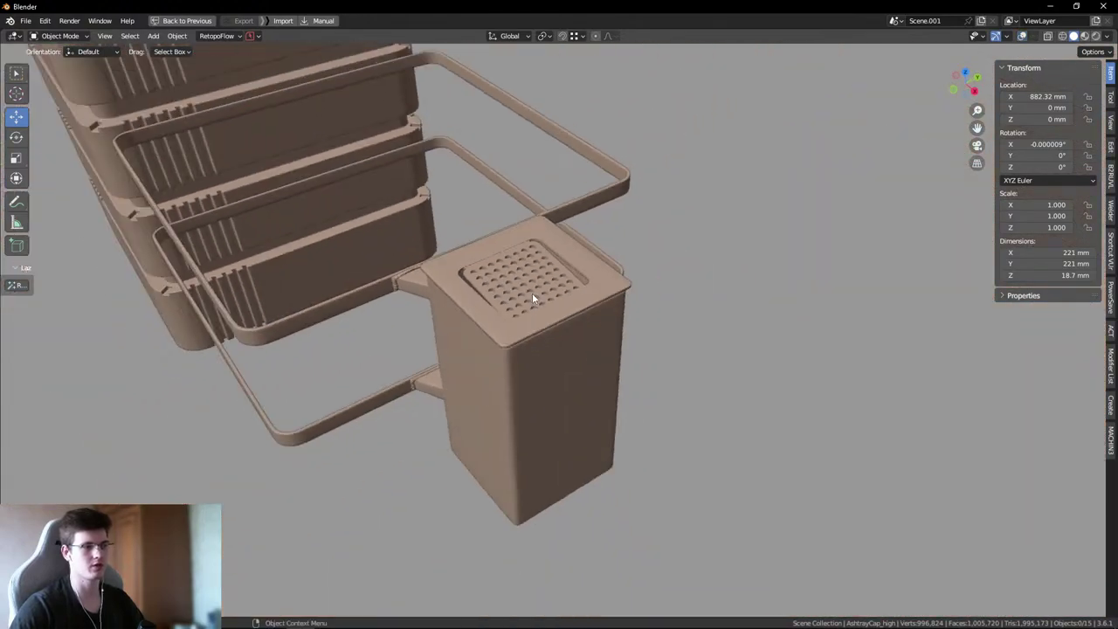
{"action": "scroll", "coordinate": [523, 298], "scroll_direction": "up", "scroll_amount": 4}
{"action": "scroll", "coordinate": [521, 321], "scroll_direction": "down", "scroll_amount": 5}
{"action": "scroll", "coordinate": [599, 336], "scroll_direction": "up", "scroll_amount": 3}
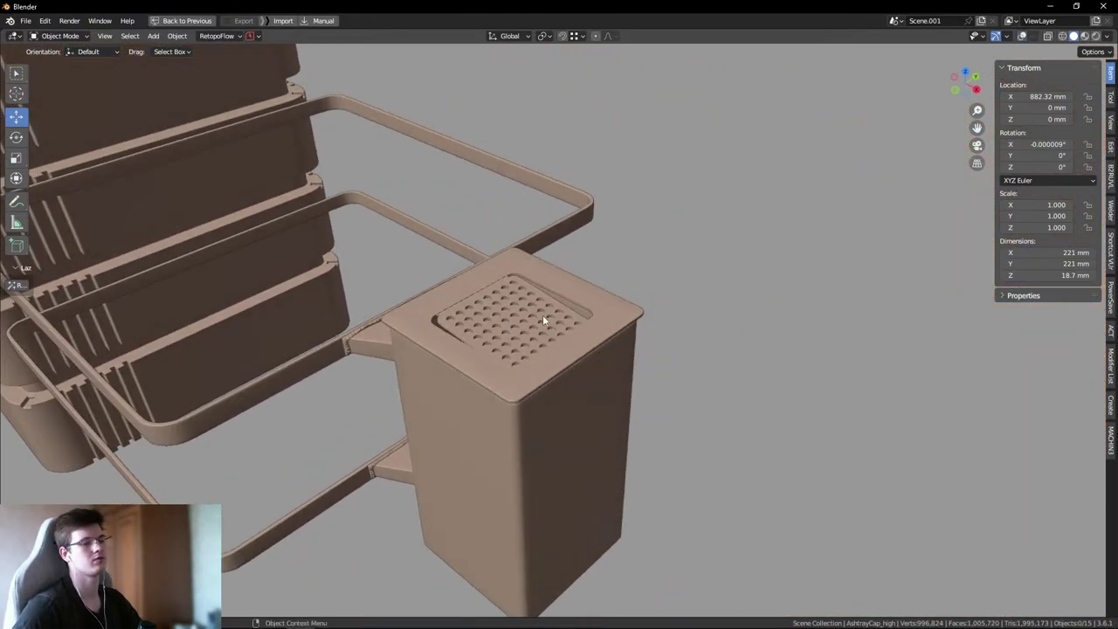
- Inspect the ashtray cap's recess and grate from oblique angles, checking the shading against the wireframe
{"action": "middle_click_drag", "start_coordinate": [543, 314], "coordinate": [548, 326]}
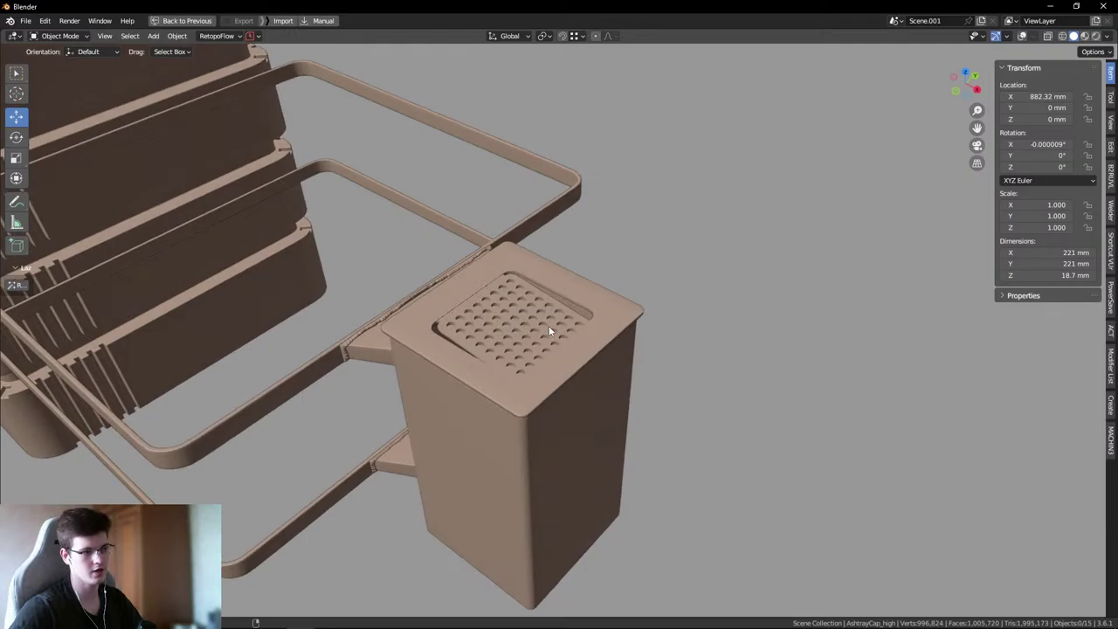
{"action": "middle_click_drag", "start_coordinate": [754, 350], "coordinate": [751, 393]}
{"action": "scroll", "coordinate": [528, 356], "scroll_direction": "up", "scroll_amount": 5}
{"action": "key", "text": "shift+alt+z"}
{"action": "mouse_move", "coordinate": [529, 357]}
{"action": "middle_mouse_down"}
{"action": "mouse_move", "coordinate": [497, 311]}
{"action": "mouse_move", "coordinate": [521, 317]}
{"action": "mouse_move", "coordinate": [501, 293]}
{"action": "mouse_move", "coordinate": [405, 263]}
{"action": "middle_mouse_up"}
{"action": "key", "text": "shift+alt+z"}
{"action": "scroll", "coordinate": [497, 311], "scroll_direction": "up", "scroll_amount": 3}
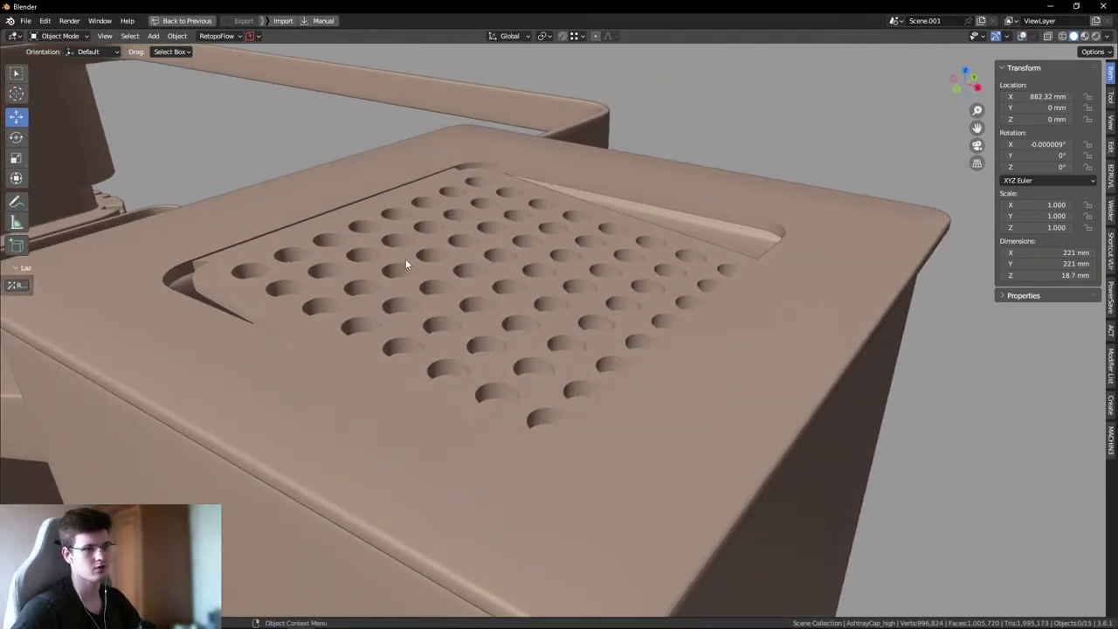
{"action": "middle_click_drag", "start_coordinate": [798, 112], "coordinate": [595, 268]}
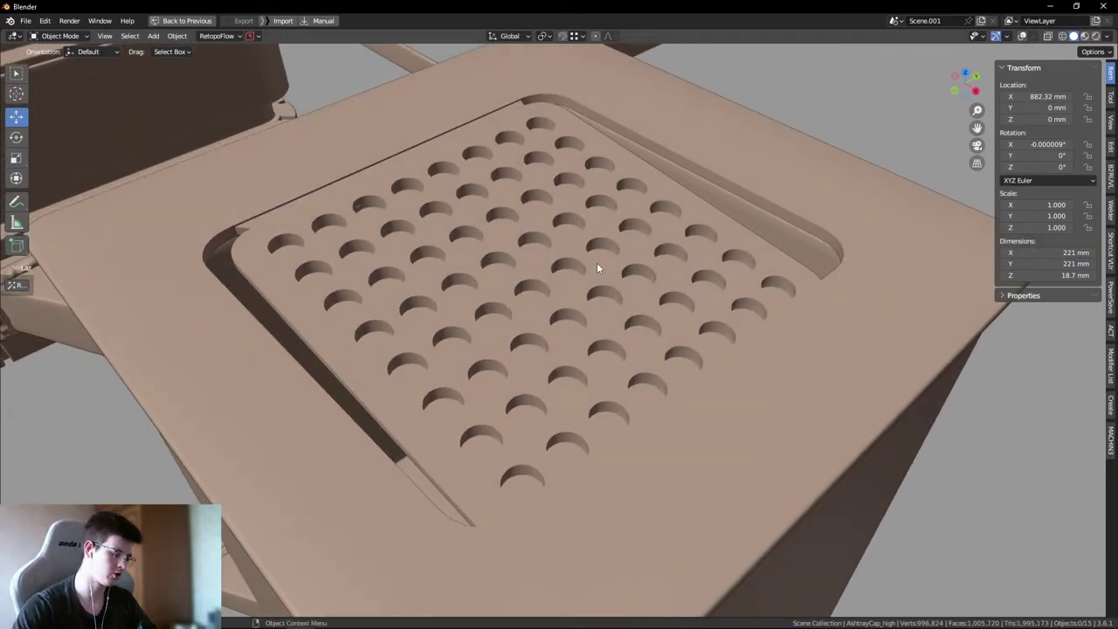
{"action": "middle_click_drag", "start_coordinate": [670, 279], "coordinate": [741, 242]}
{"action": "scroll", "coordinate": [706, 272], "scroll_direction": "up", "scroll_amount": 2}
{"action": "scroll", "coordinate": [696, 293], "scroll_direction": "down", "scroll_amount": 2}
{"action": "mouse_move", "coordinate": [697, 292]}
{"action": "middle_mouse_down"}
{"action": "mouse_move", "coordinate": [626, 390]}
{"action": "mouse_move", "coordinate": [626, 420]}
{"action": "mouse_move", "coordinate": [698, 308]}
{"action": "middle_mouse_up"}
- Select the ashtray and examine straight on the gap between its cap and the chamfered upper edge of the box
{"action": "left_click", "coordinate": [697, 308]}
{"action": "scroll", "coordinate": [751, 306], "scroll_direction": "up", "scroll_amount": 5}
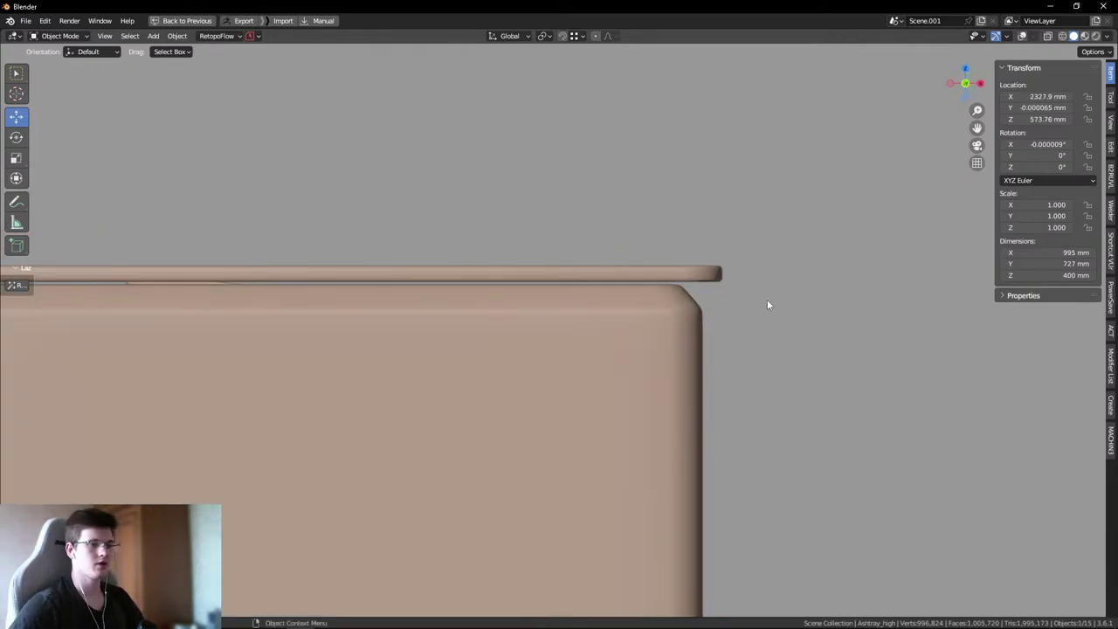
{"action": "left_click_drag", "start_coordinate": [644, 307], "coordinate": [680, 336]}
{"action": "scroll", "coordinate": [629, 330], "scroll_direction": "down", "scroll_amount": 3}
{"action": "mouse_move", "coordinate": [629, 330]}
{"action": "middle_mouse_down"}
{"action": "mouse_move", "coordinate": [640, 329]}
{"action": "mouse_move", "coordinate": [607, 358]}
{"action": "mouse_move", "coordinate": [614, 320]}
{"action": "mouse_move", "coordinate": [596, 329]}
{"action": "mouse_move", "coordinate": [639, 324]}
{"action": "middle_mouse_up"}
{"action": "scroll", "coordinate": [639, 324], "scroll_direction": "up", "scroll_amount": 4}
{"action": "scroll", "coordinate": [593, 308], "scroll_direction": "up", "scroll_amount": 3}
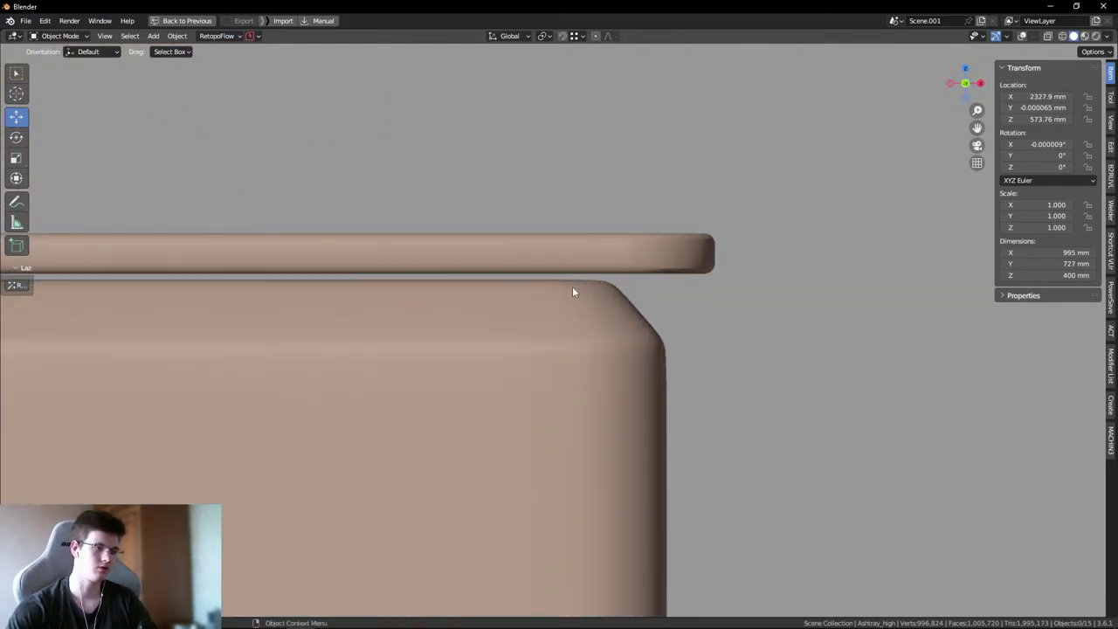
{"action": "left_click_drag", "start_coordinate": [566, 277], "coordinate": [722, 314]}
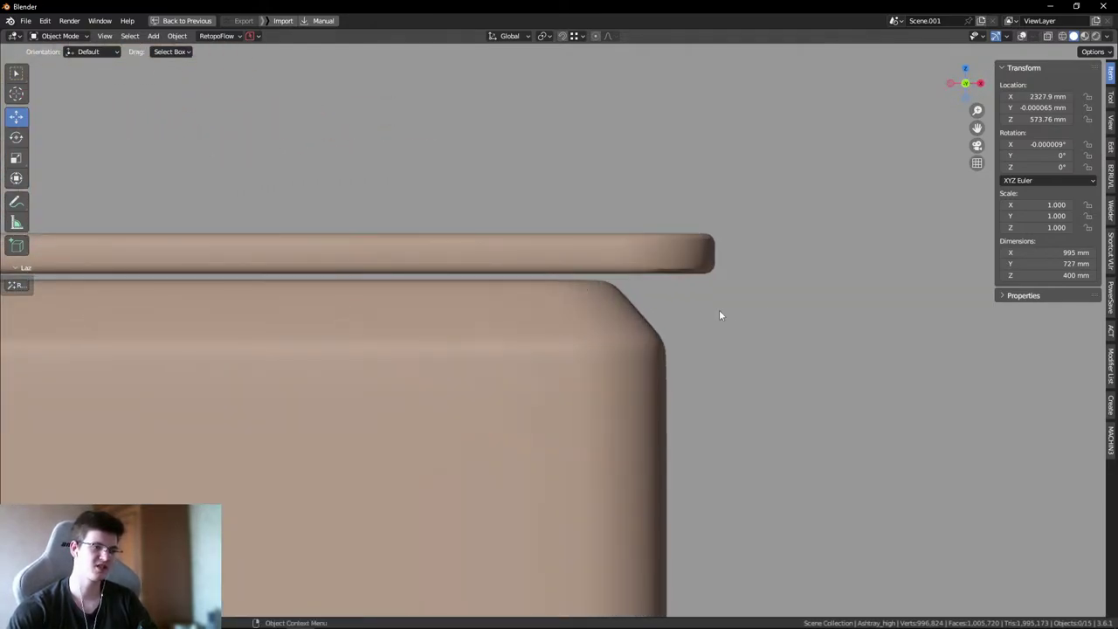
{"action": "middle_click_drag", "start_coordinate": [721, 314], "coordinate": [556, 315]}
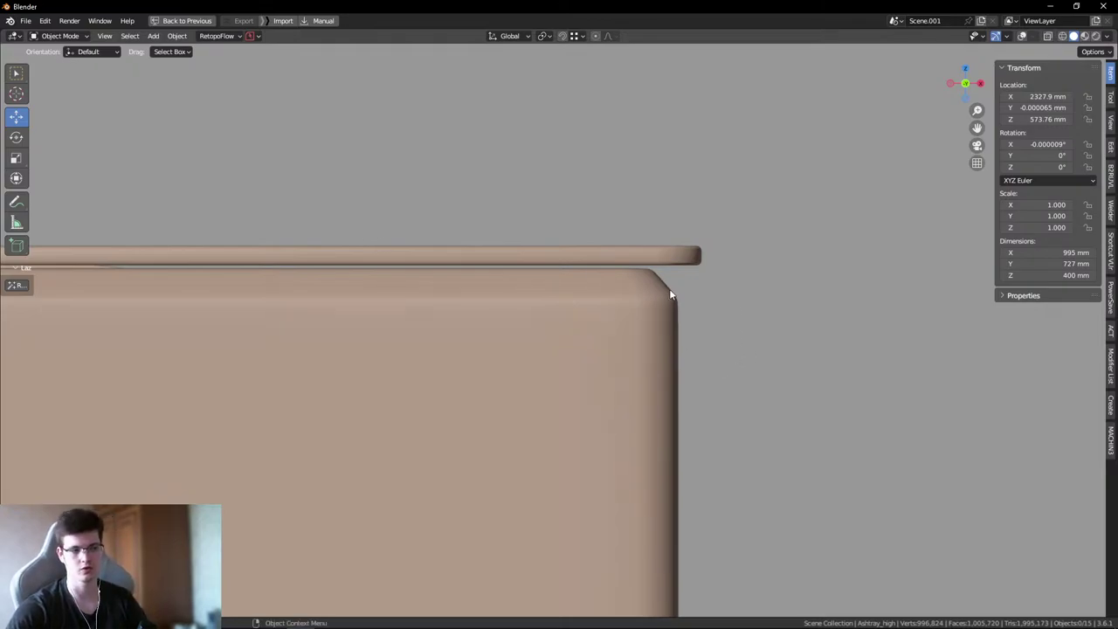
{"action": "middle_click_drag", "start_coordinate": [814, 319], "coordinate": [602, 262]}
{"action": "scroll", "coordinate": [602, 262], "scroll_direction": "down", "scroll_amount": 4}
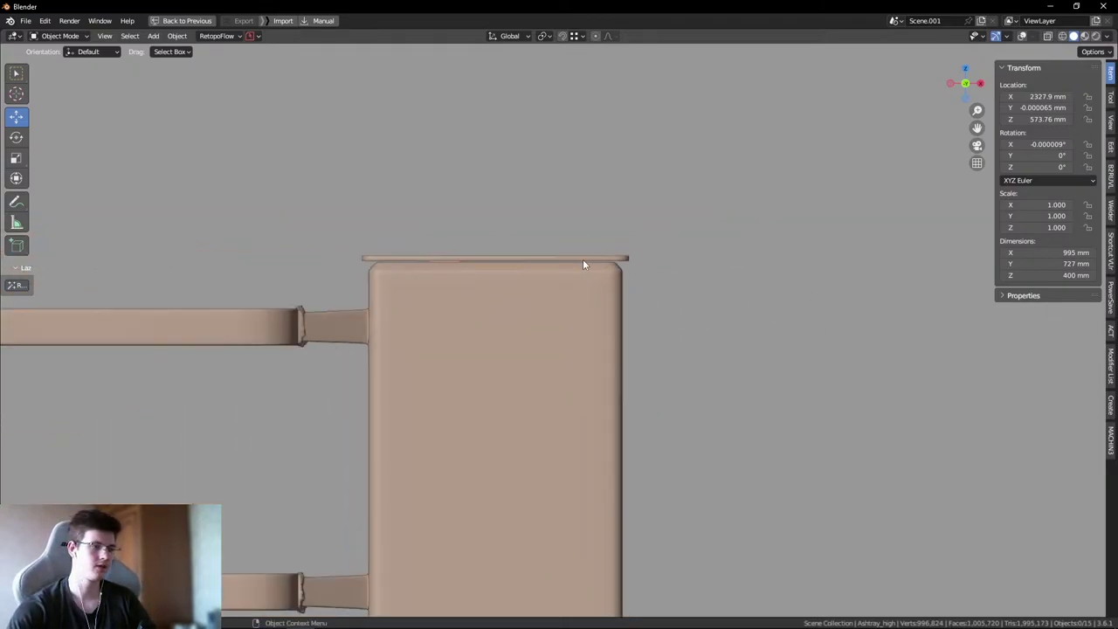
{"action": "scroll", "coordinate": [585, 265], "scroll_direction": "down", "scroll_amount": 1}
{"action": "left_click_drag", "start_coordinate": [333, 219], "coordinate": [384, 225]}
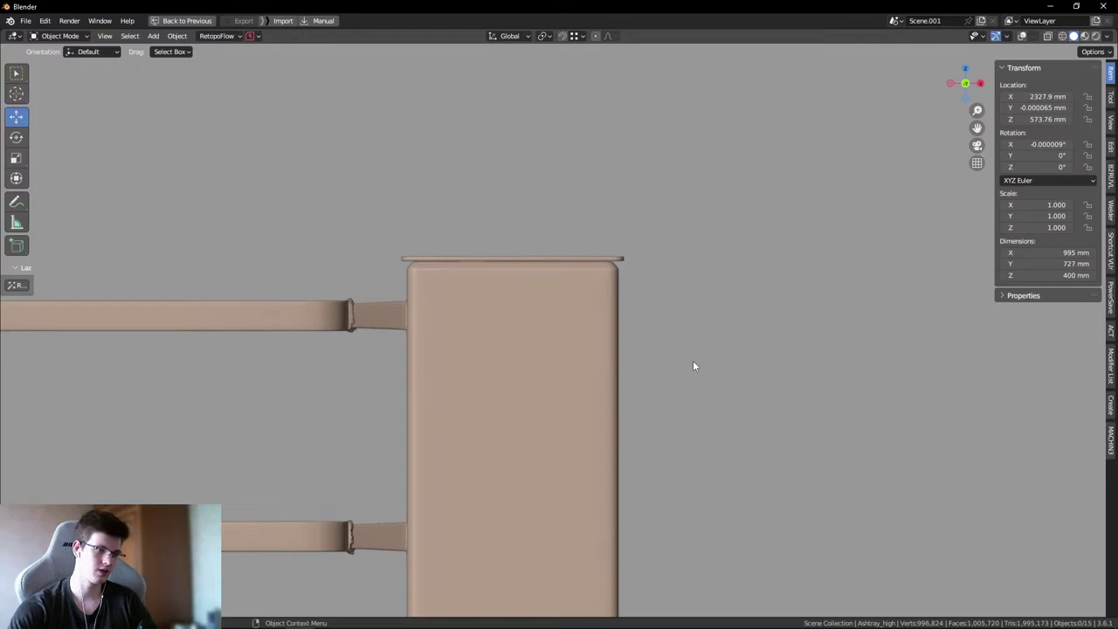
{"action": "scroll", "coordinate": [536, 257], "scroll_direction": "up", "scroll_amount": 3}
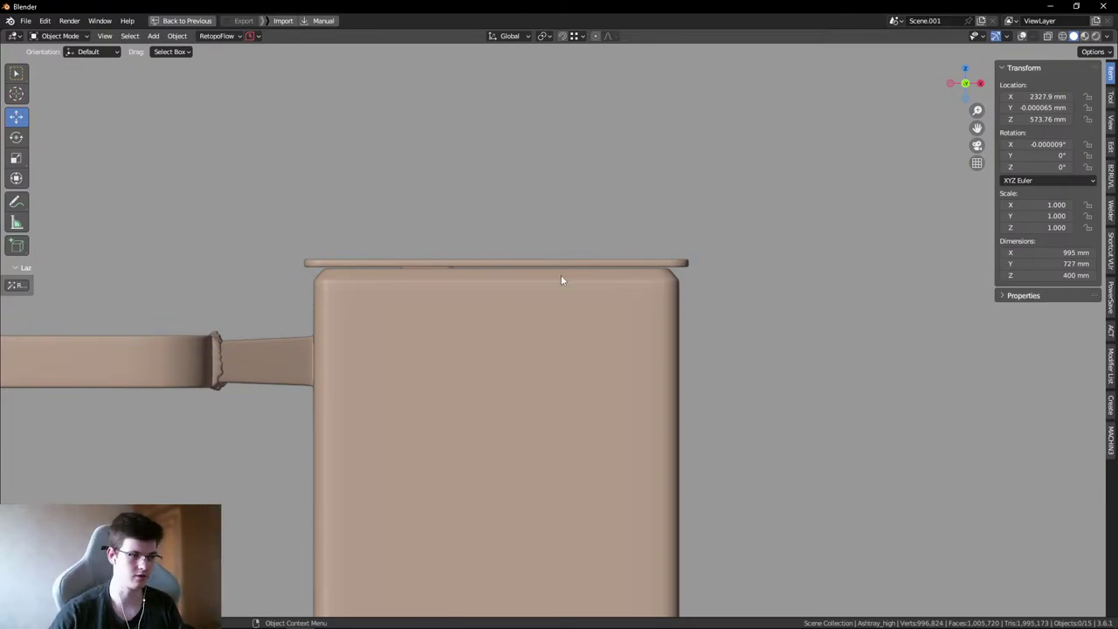
{"action": "scroll", "coordinate": [611, 202], "scroll_direction": "down", "scroll_amount": 3}
- Examine the corner where the ashtray's upper bracket meets the box wall, with the wireframe overlay shown
{"action": "middle_click_drag", "start_coordinate": [673, 204], "coordinate": [507, 309]}
{"action": "scroll", "coordinate": [609, 405], "scroll_direction": "up", "scroll_amount": 4}
{"action": "left_click_drag", "start_coordinate": [443, 261], "coordinate": [557, 440]}
{"action": "scroll", "coordinate": [558, 440], "scroll_direction": "down", "scroll_amount": 3}
{"action": "middle_click_drag", "start_coordinate": [558, 441], "coordinate": [445, 387]}
{"action": "scroll", "coordinate": [472, 343], "scroll_direction": "up", "scroll_amount": 4}
{"action": "key", "text": "shift+alt+z"}
{"action": "scroll", "coordinate": [472, 343], "scroll_direction": "up", "scroll_amount": 4}
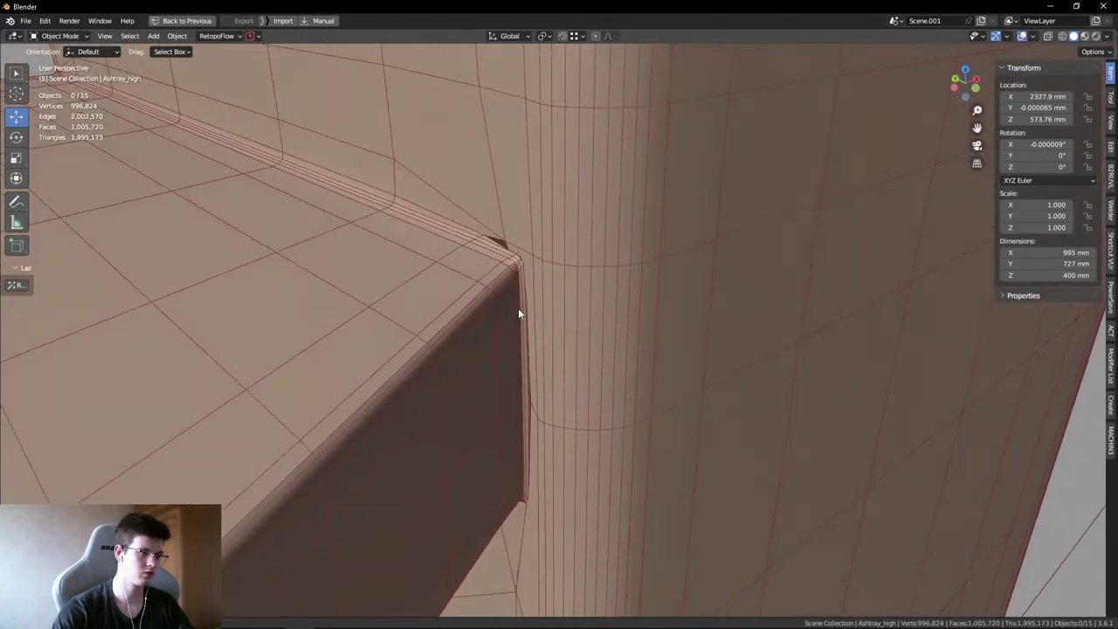
- Move the ashtray mesh's vertex at the upper bracket's corner against the box wall by about 0.7 mm
{"action": "left_click", "coordinate": [505, 294]}
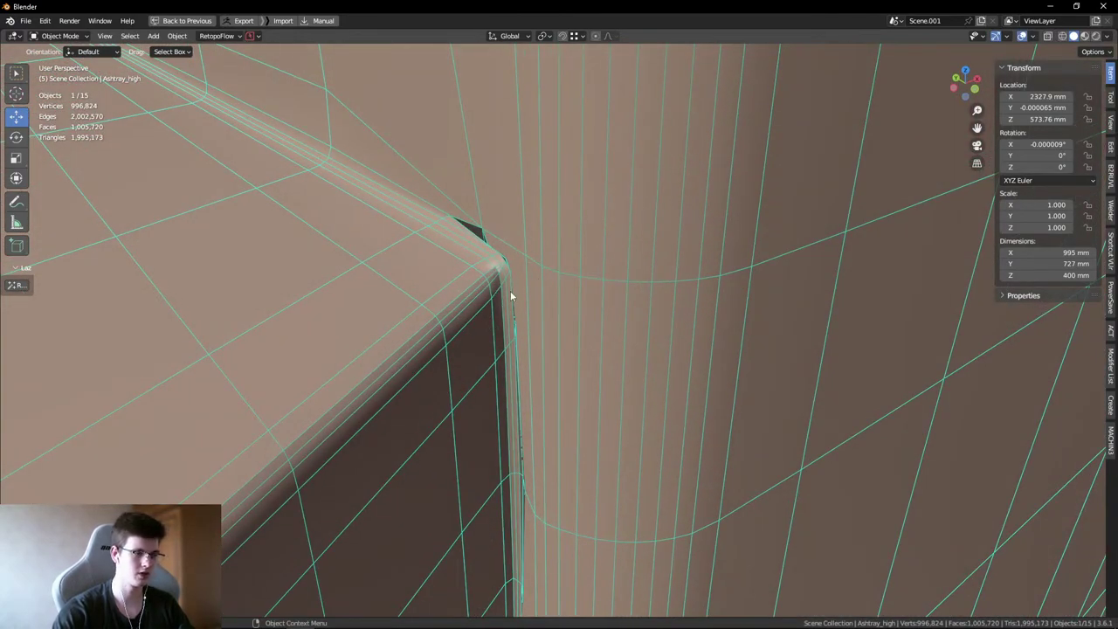
{"action": "key", "text": "Tab"}
{"action": "left_click", "coordinate": [503, 264]}
{"action": "scroll", "coordinate": [489, 262], "scroll_direction": "up", "scroll_amount": 3}
{"action": "key", "text": "g"}
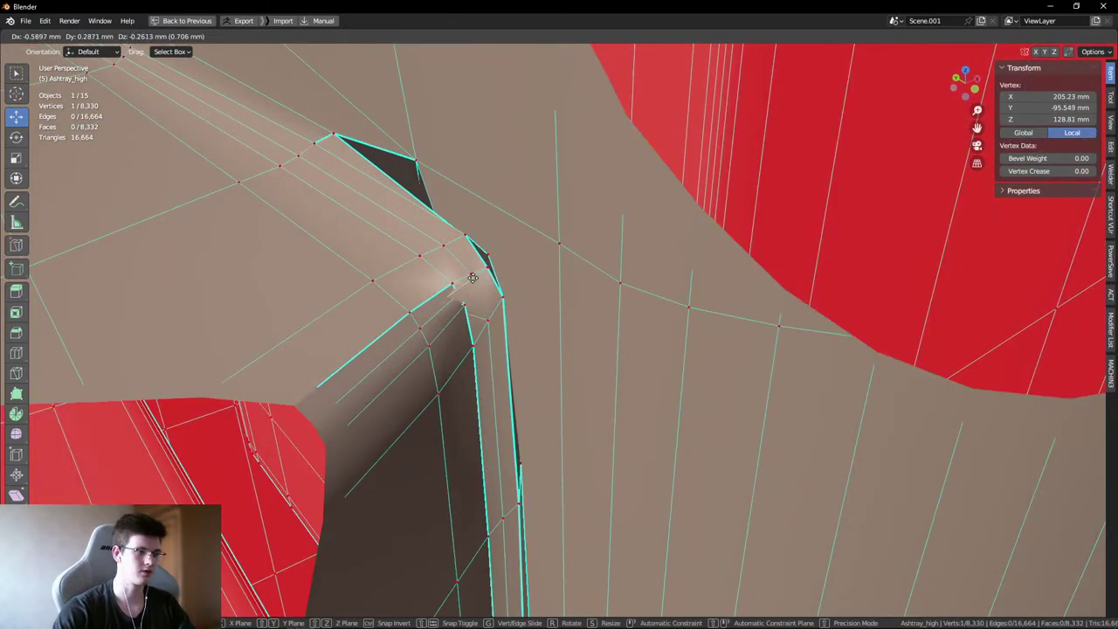
{"action": "left_click", "coordinate": [476, 273]}
{"action": "scroll", "coordinate": [482, 250], "scroll_direction": "down", "scroll_amount": 5}
{"action": "key", "text": "alt+a"}
{"action": "key", "text": "shift+alt+z"}
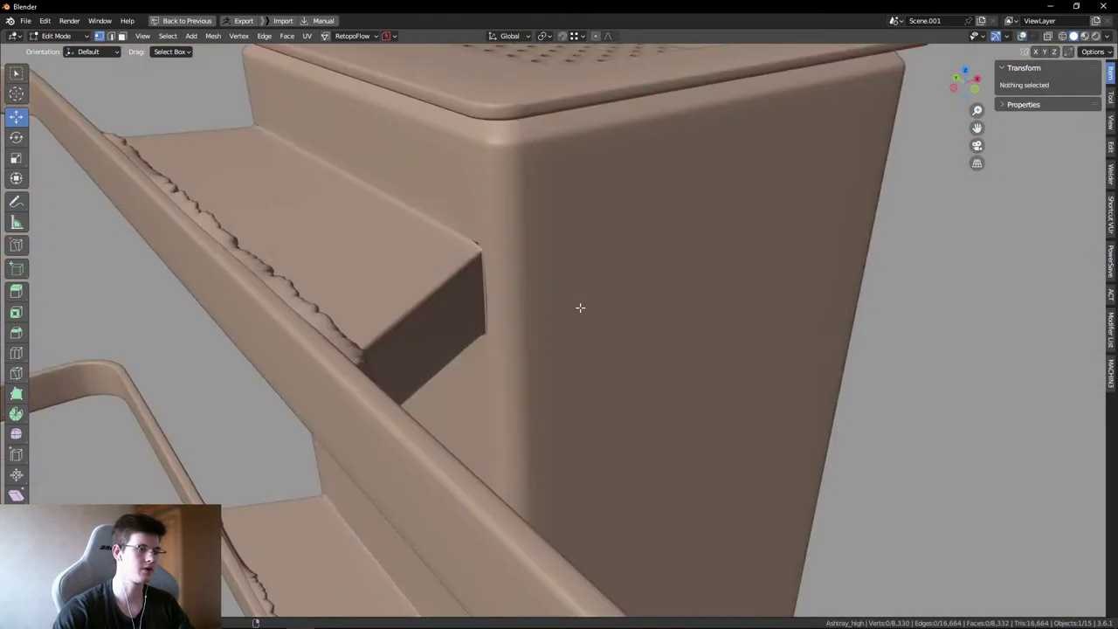
{"action": "key", "text": "Tab"}
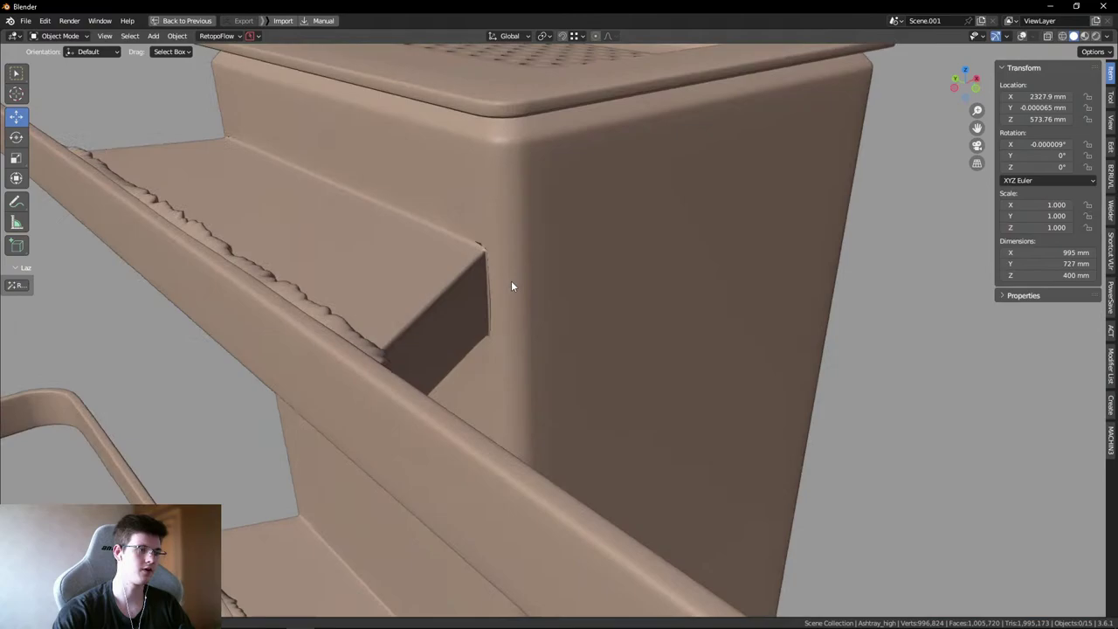
- Inspect the ashtray's bracket welds and the bent lid with its welded supports in plain shading
{"action": "scroll", "coordinate": [512, 287], "scroll_direction": "down", "scroll_amount": 3}
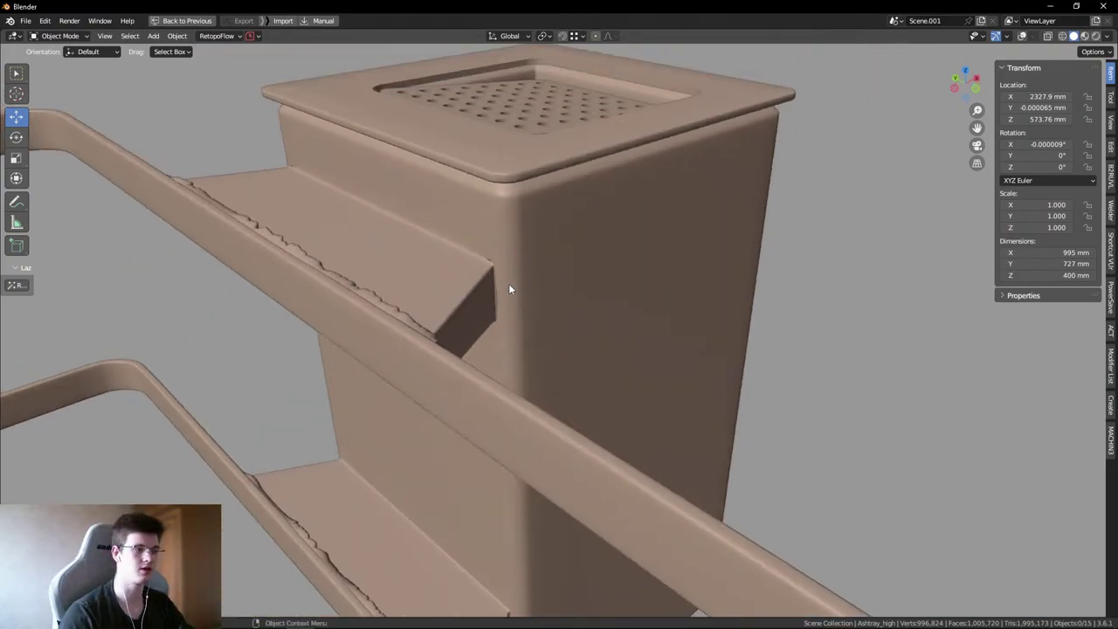
{"action": "middle_click_drag", "start_coordinate": [577, 320], "coordinate": [471, 297]}
{"action": "scroll", "coordinate": [603, 274], "scroll_direction": "down", "scroll_amount": 5}
{"action": "scroll", "coordinate": [468, 285], "scroll_direction": "up", "scroll_amount": 3}
{"action": "scroll", "coordinate": [418, 330], "scroll_direction": "up", "scroll_amount": 3}
{"action": "middle_click_drag", "start_coordinate": [418, 330], "coordinate": [375, 309]}
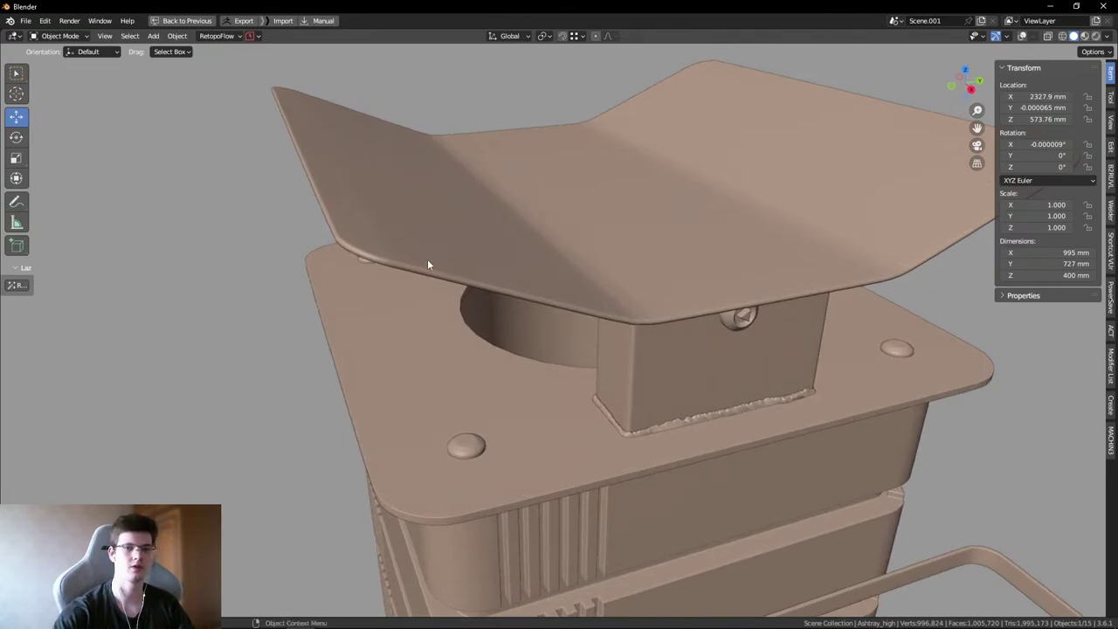
{"action": "middle_click_drag", "start_coordinate": [766, 367], "coordinate": [629, 274]}
{"action": "scroll", "coordinate": [629, 274], "scroll_direction": "down", "scroll_amount": 6}
{"action": "middle_click_drag", "start_coordinate": [612, 350], "coordinate": [587, 263]}
- Show the reference photo beside the bin model and start a screen capture of the area covering both
{"action": "key", "text": "alt+Tab"}
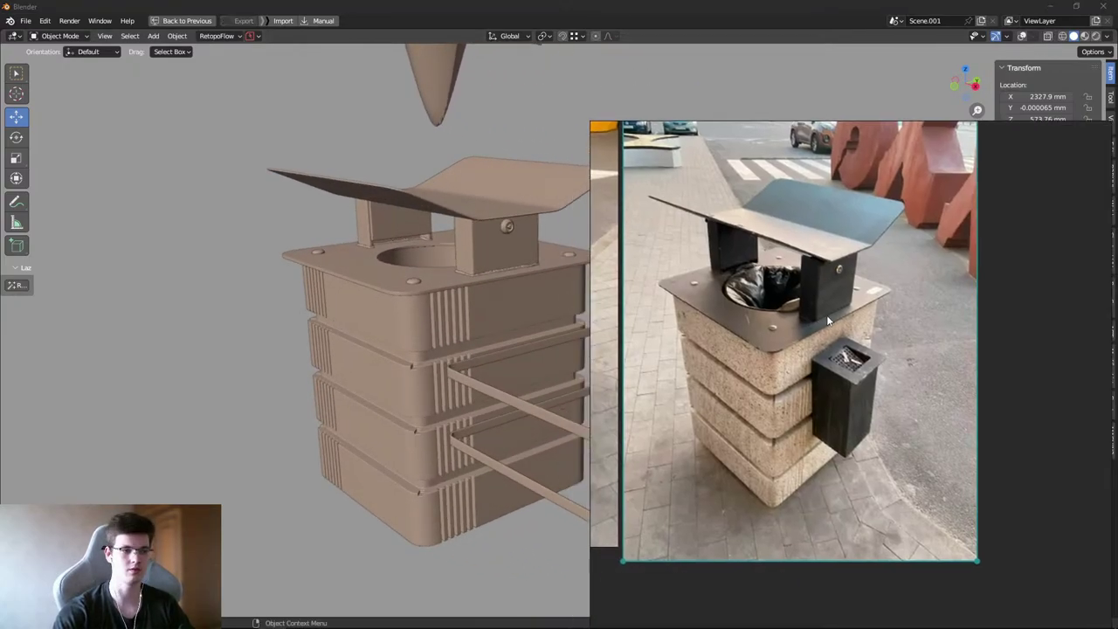
{"action": "left_click_drag", "start_coordinate": [827, 315], "coordinate": [918, 327]}
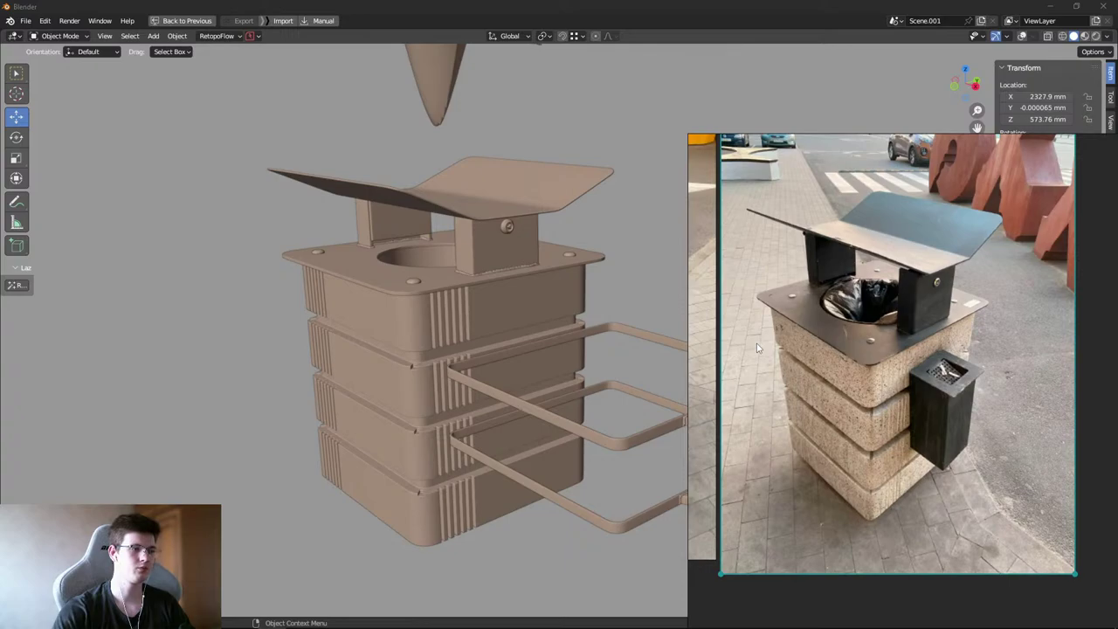
{"action": "key", "text": "Print"}
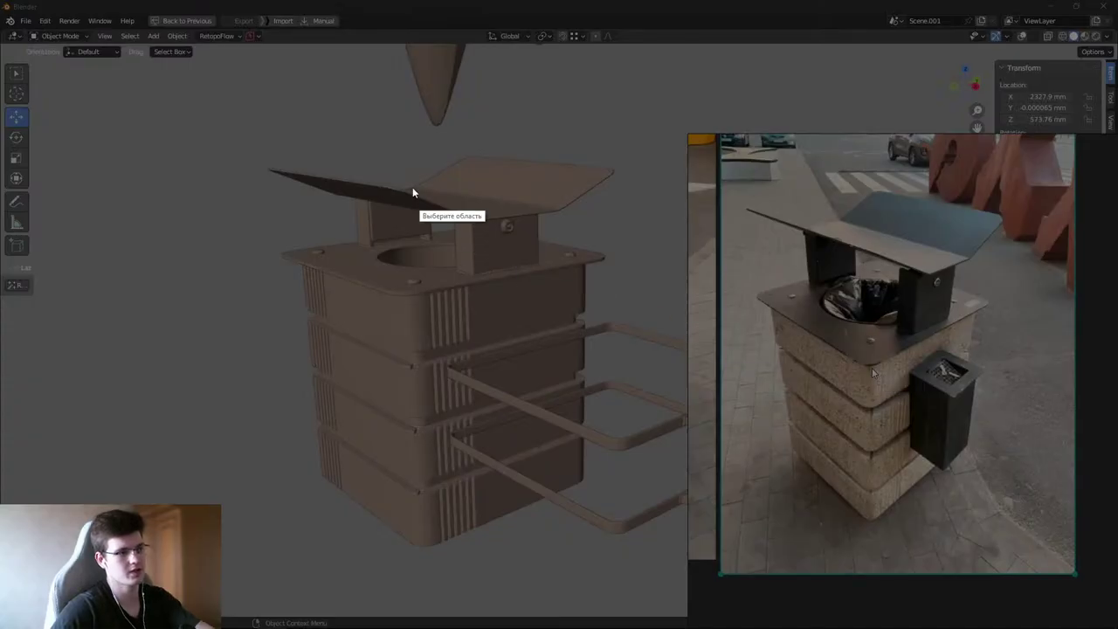
{"action": "left_click_drag", "start_coordinate": [251, 83], "coordinate": [1076, 594]}
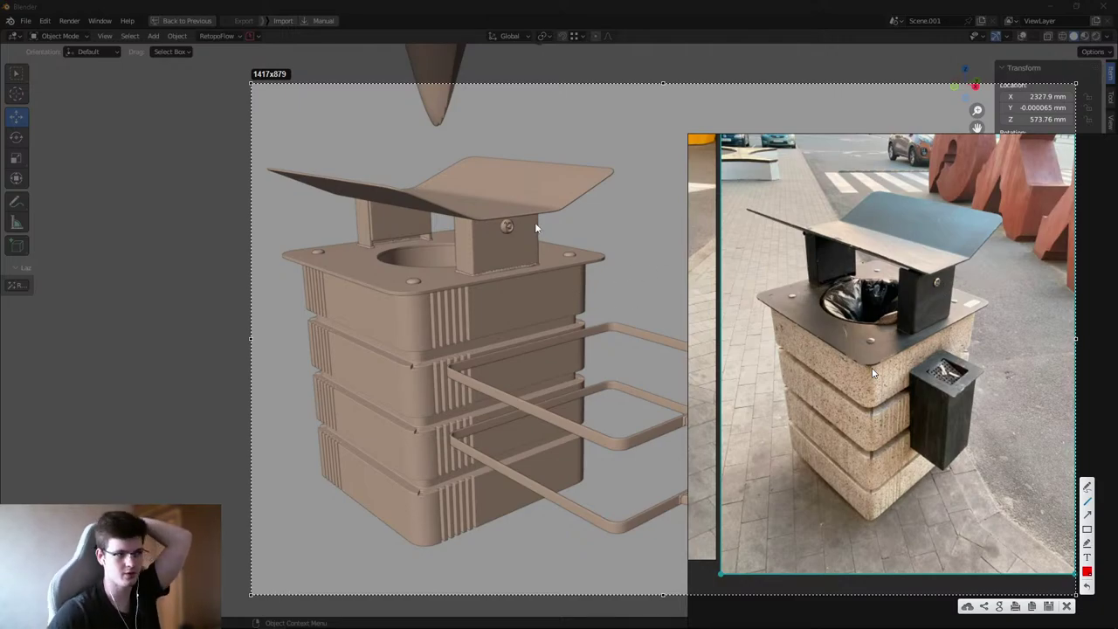
- Mark the lid support's side and lower edges in red on both the photo and the model, and discard the capture
{"action": "left_click_drag", "start_coordinate": [917, 281], "coordinate": [915, 331]}
{"action": "left_click_drag", "start_coordinate": [474, 219], "coordinate": [473, 272]}
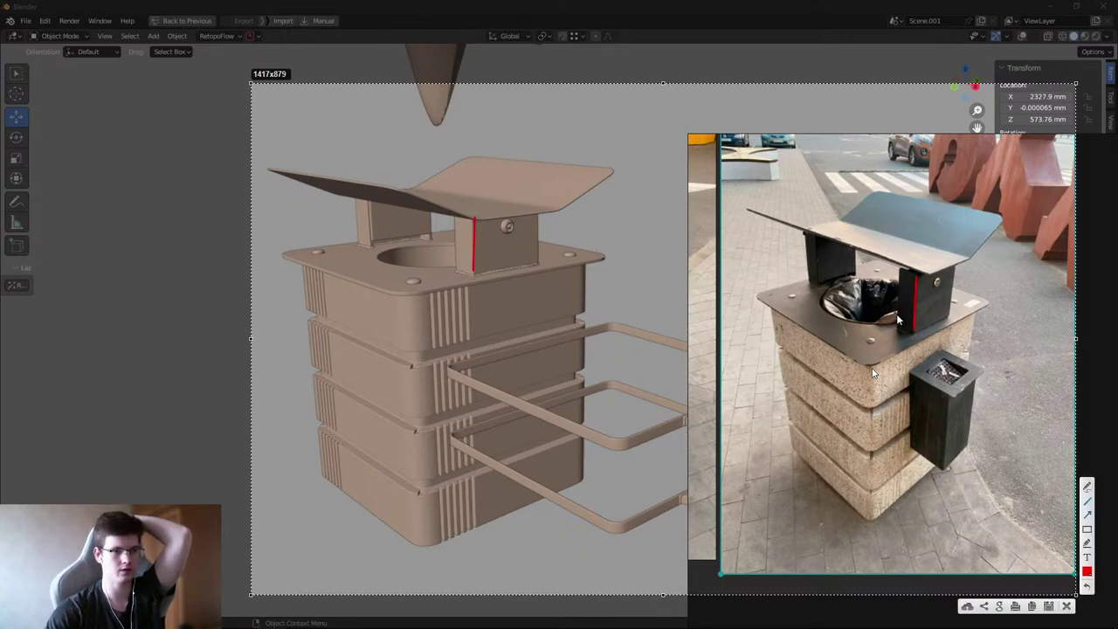
{"action": "left_click_drag", "start_coordinate": [915, 328], "coordinate": [951, 316]}
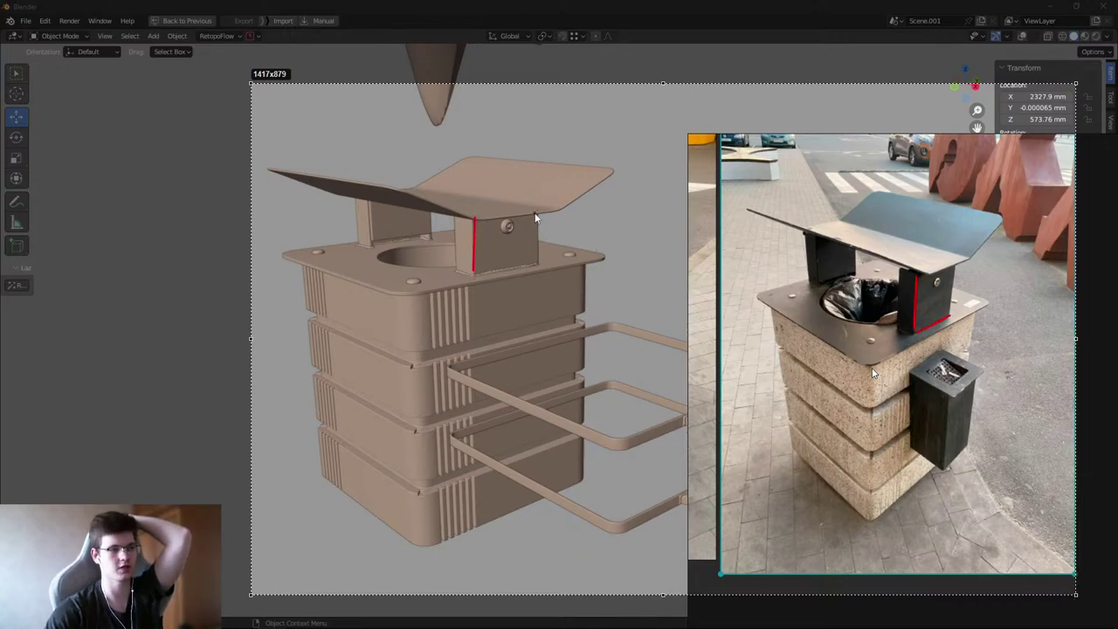
{"action": "left_click_drag", "start_coordinate": [536, 214], "coordinate": [540, 263]}
{"action": "left_click_drag", "start_coordinate": [456, 274], "coordinate": [540, 263]}
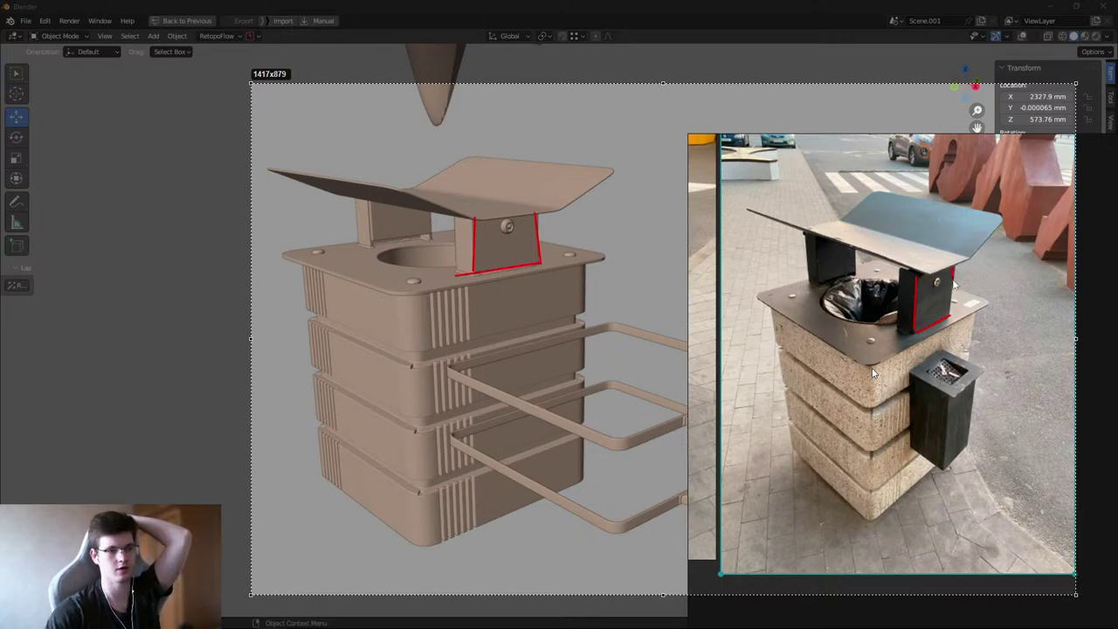
{"action": "left_click_drag", "start_coordinate": [951, 273], "coordinate": [949, 328]}
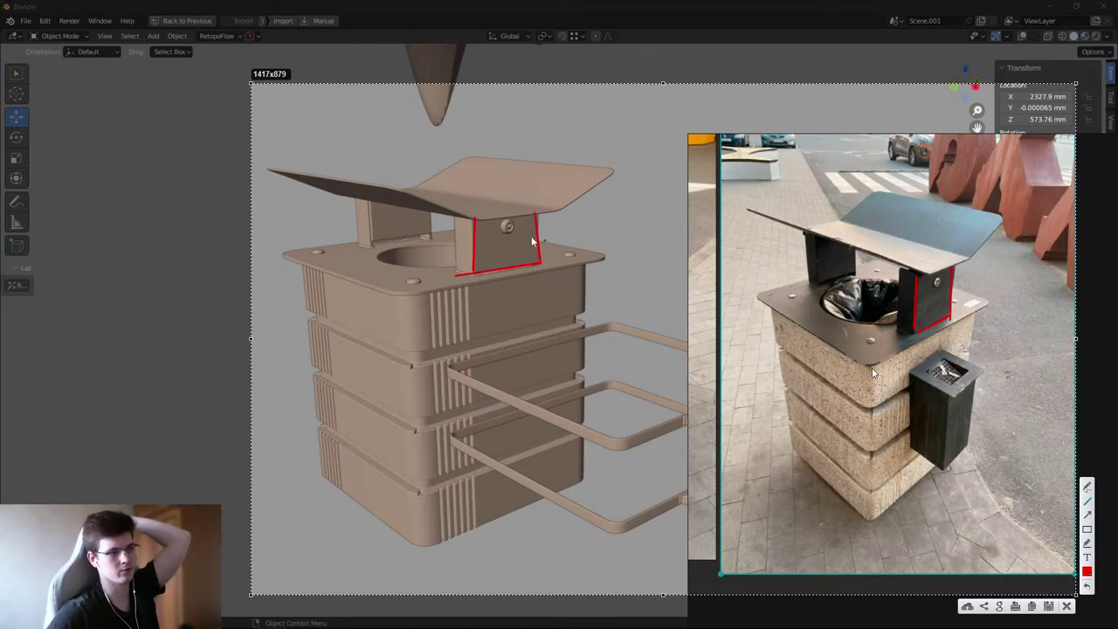
{"action": "left_click", "coordinate": [1066, 606]}
- Inspect the lid supports and the whole bin from several angles, matching the reference photo's viewpoint
{"action": "double_click", "coordinate": [699, 188]}
{"action": "middle_click_drag", "start_coordinate": [711, 200], "coordinate": [503, 358]}
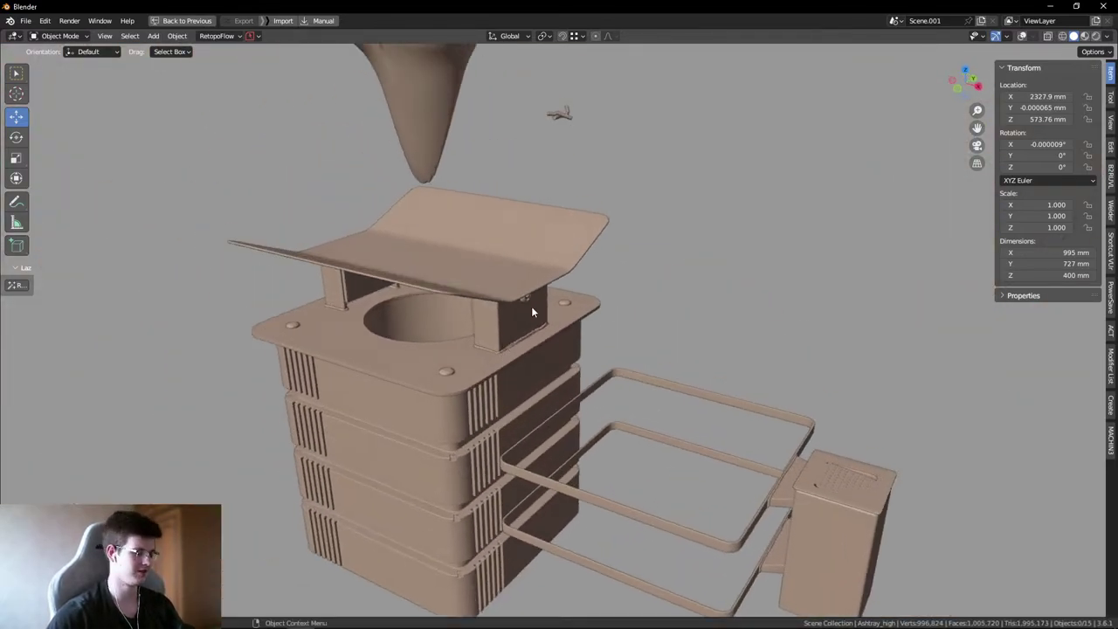
{"action": "middle_click_drag", "start_coordinate": [531, 306], "coordinate": [424, 245]}
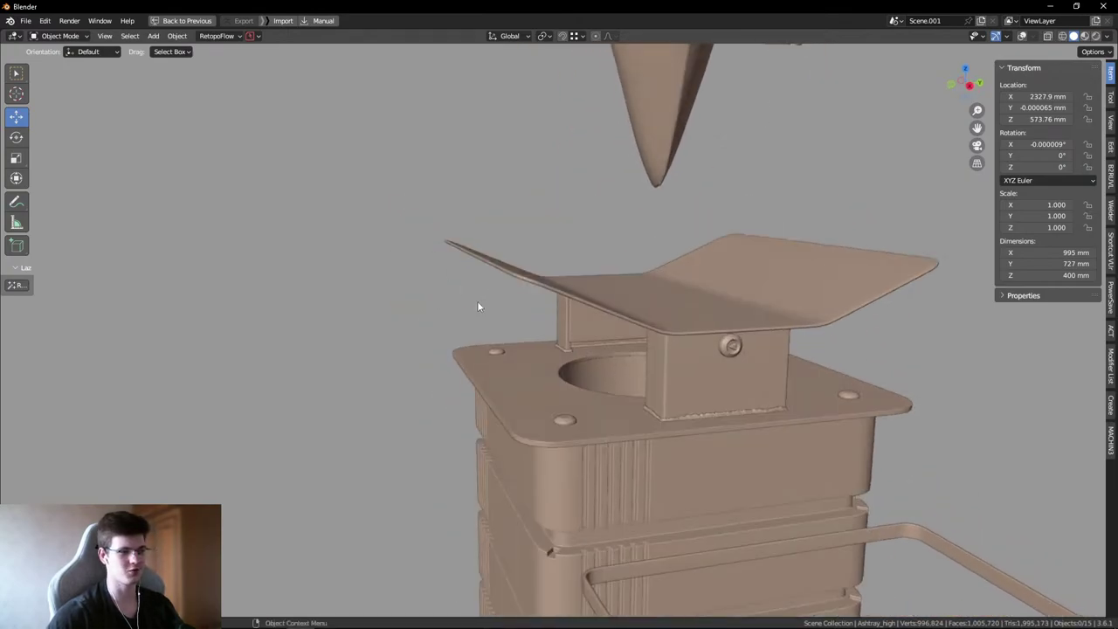
{"action": "scroll", "coordinate": [581, 351], "scroll_direction": "down", "scroll_amount": 3}
{"action": "middle_click_drag", "start_coordinate": [581, 351], "coordinate": [494, 348]}
{"action": "middle_click_drag", "start_coordinate": [832, 263], "coordinate": [784, 305], "text": "shift"}
- Bring the reference photo back beside the model to compare the lid and its supports
{"action": "key", "text": "alt+Tab"}
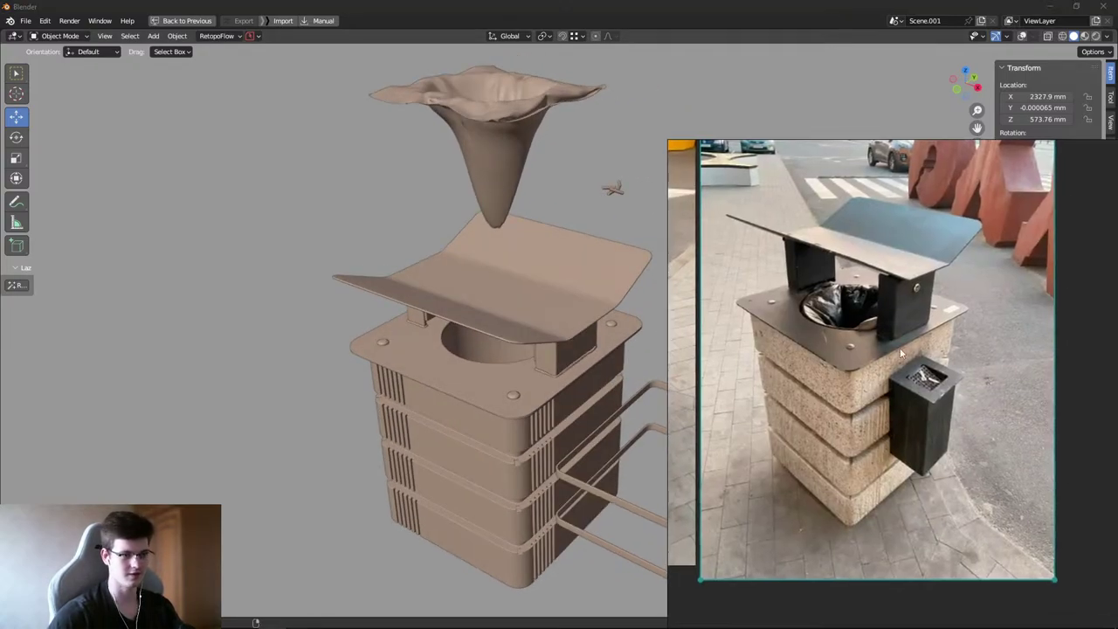
{"action": "key", "text": "Print"}
{"action": "key", "text": "Escape"}
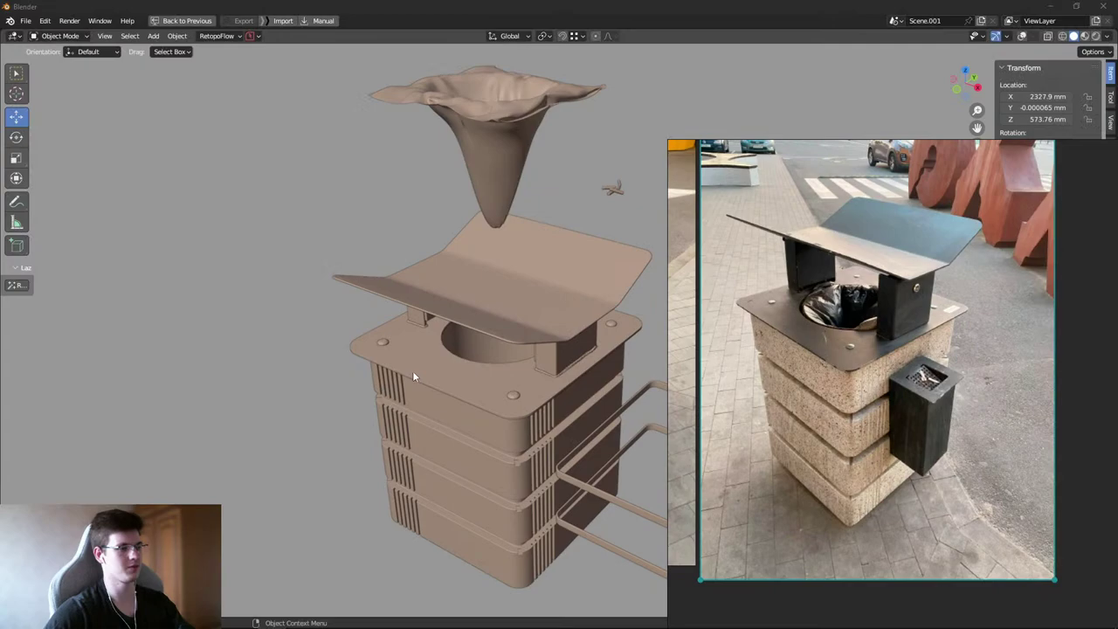
- Frame the bin model in the view to match the reference photo's framing
{"action": "key", "text": "alt+Tab"}
{"action": "scroll", "coordinate": [413, 370], "scroll_direction": "down", "scroll_amount": 2}
{"action": "scroll", "coordinate": [535, 314], "scroll_direction": "up", "scroll_amount": 4}
{"action": "middle_click_drag", "start_coordinate": [533, 313], "coordinate": [503, 295], "text": "shift"}
{"action": "key", "text": "Print"}
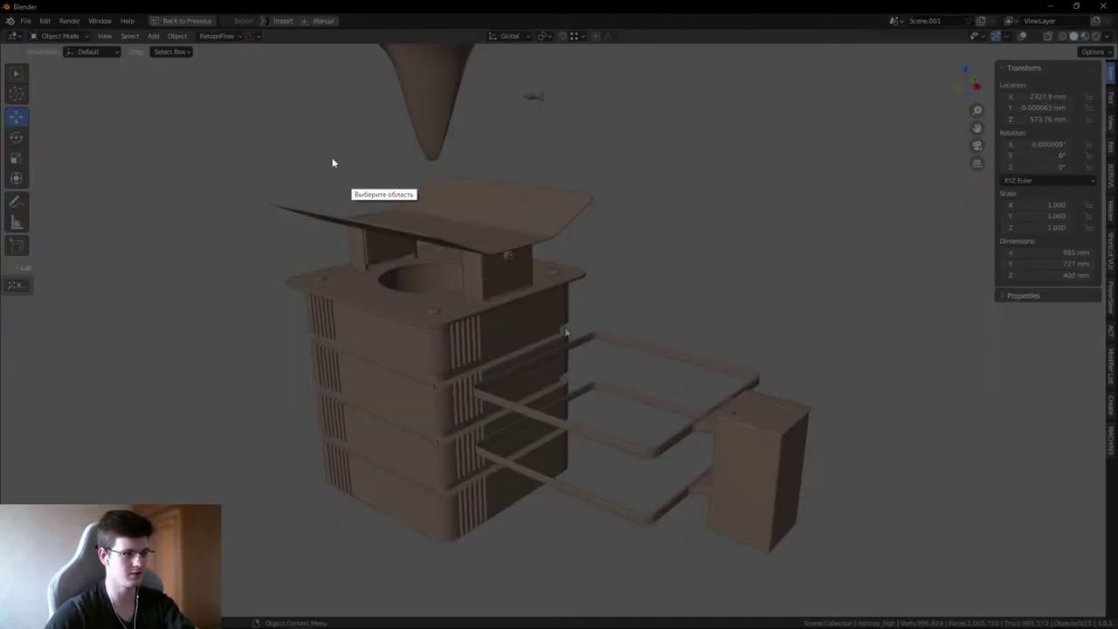
{"action": "left_click_drag", "start_coordinate": [208, 79], "coordinate": [301, 118]}
{"action": "key", "text": "Escape"}
- Capture the area covering model and reference photo, and circle the top plate and lid support bolts in red on both
{"action": "key", "text": "alt+Tab"}
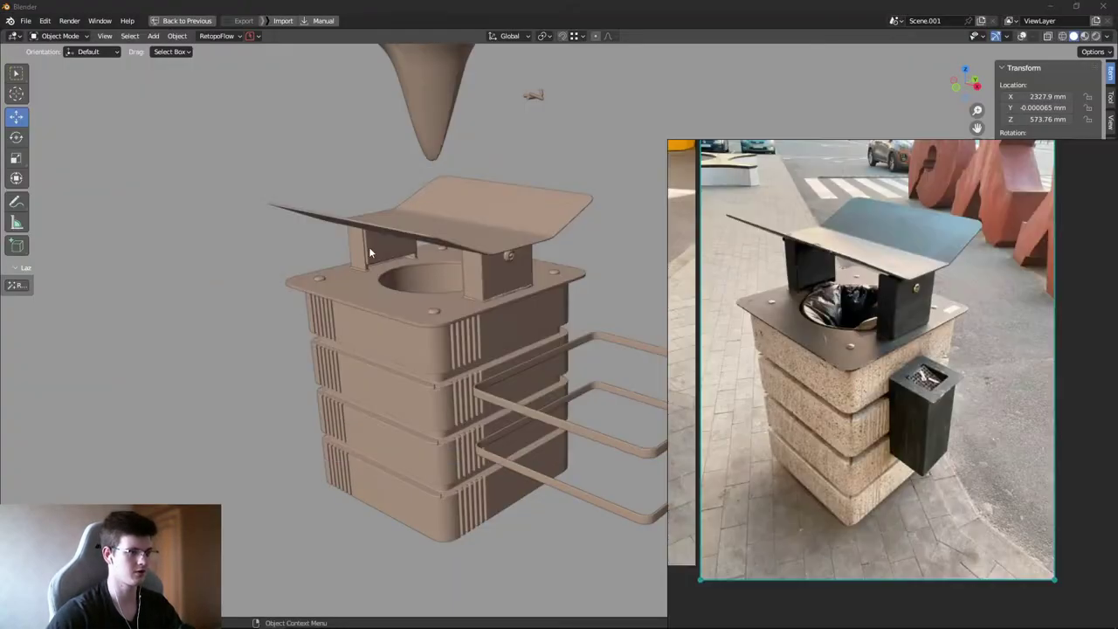
{"action": "key", "text": "Print"}
{"action": "left_click_drag", "start_coordinate": [208, 72], "coordinate": [1074, 612]}
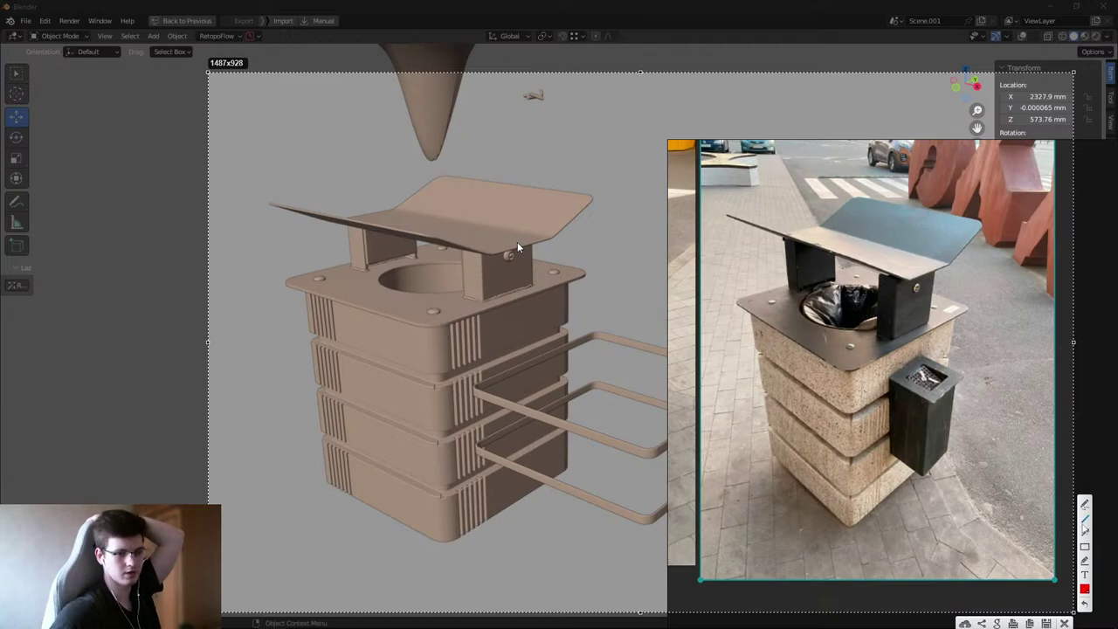
{"action": "mouse_move", "coordinate": [858, 337]}
{"action": "left_mouse_down"}
{"action": "mouse_move", "coordinate": [846, 353]}
{"action": "mouse_move", "coordinate": [858, 341]}
{"action": "left_mouse_up"}
{"action": "mouse_move", "coordinate": [784, 304]}
{"action": "left_mouse_down"}
{"action": "mouse_move", "coordinate": [765, 307]}
{"action": "mouse_move", "coordinate": [785, 299]}
{"action": "left_mouse_up"}
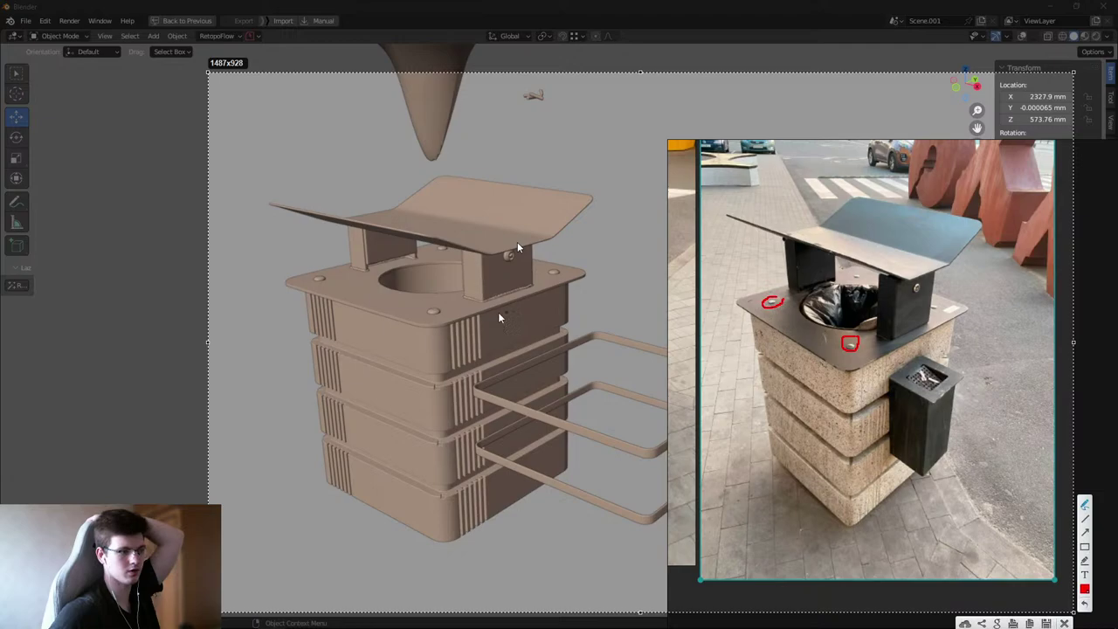
{"action": "mouse_move", "coordinate": [436, 306]}
{"action": "left_mouse_down"}
{"action": "mouse_move", "coordinate": [441, 319]}
{"action": "mouse_move", "coordinate": [444, 305]}
{"action": "left_mouse_up"}
{"action": "mouse_move", "coordinate": [325, 276]}
{"action": "left_mouse_down"}
{"action": "mouse_move", "coordinate": [312, 281]}
{"action": "mouse_move", "coordinate": [325, 276]}
{"action": "left_mouse_up"}
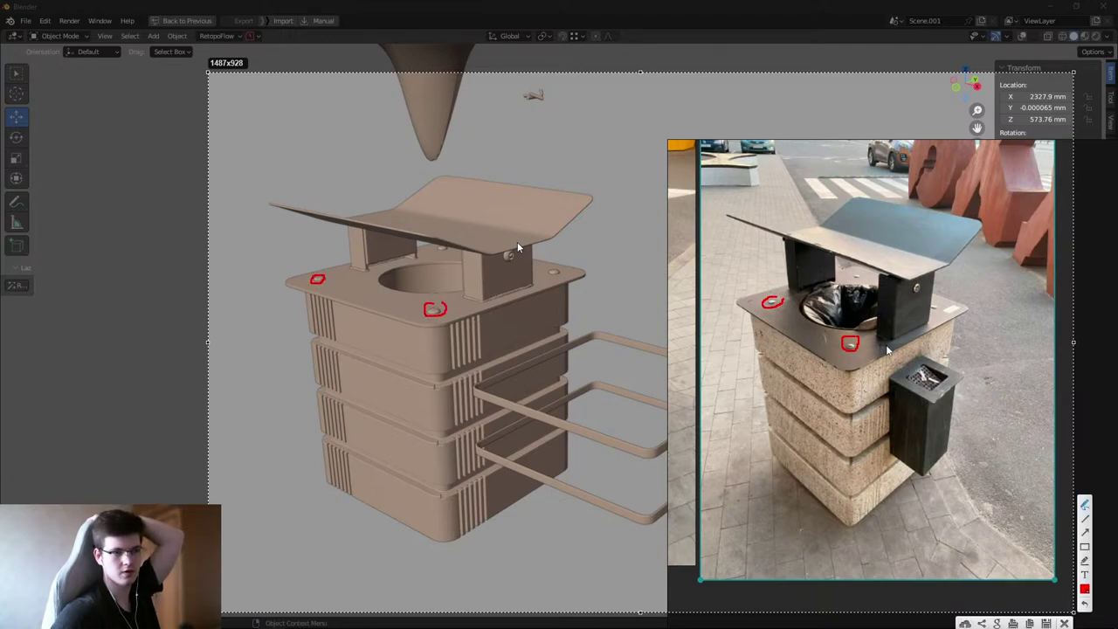
{"action": "left_click_drag", "start_coordinate": [918, 280], "coordinate": [913, 282]}
{"action": "mouse_move", "coordinate": [519, 252]}
{"action": "left_mouse_down"}
{"action": "mouse_move", "coordinate": [503, 257]}
{"action": "mouse_move", "coordinate": [513, 255]}
{"action": "left_mouse_up"}
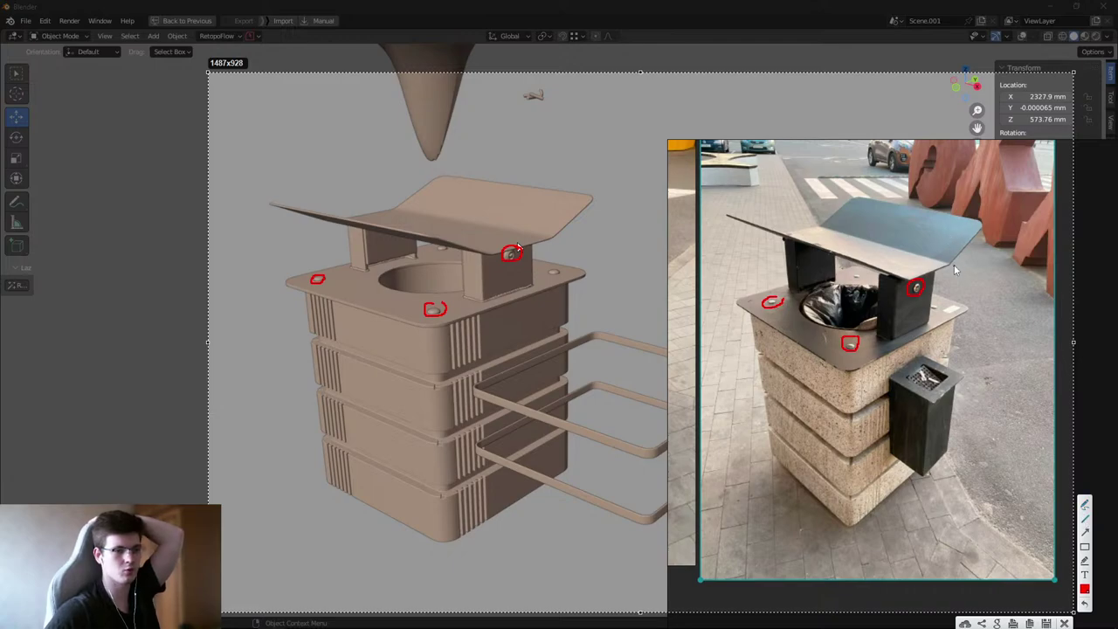
- Mark the lid's slanted flap edges in red on the photo and the model, and discard the capture
{"action": "left_click_drag", "start_coordinate": [952, 264], "coordinate": [983, 228]}
{"action": "left_click_drag", "start_coordinate": [821, 226], "coordinate": [847, 200]}
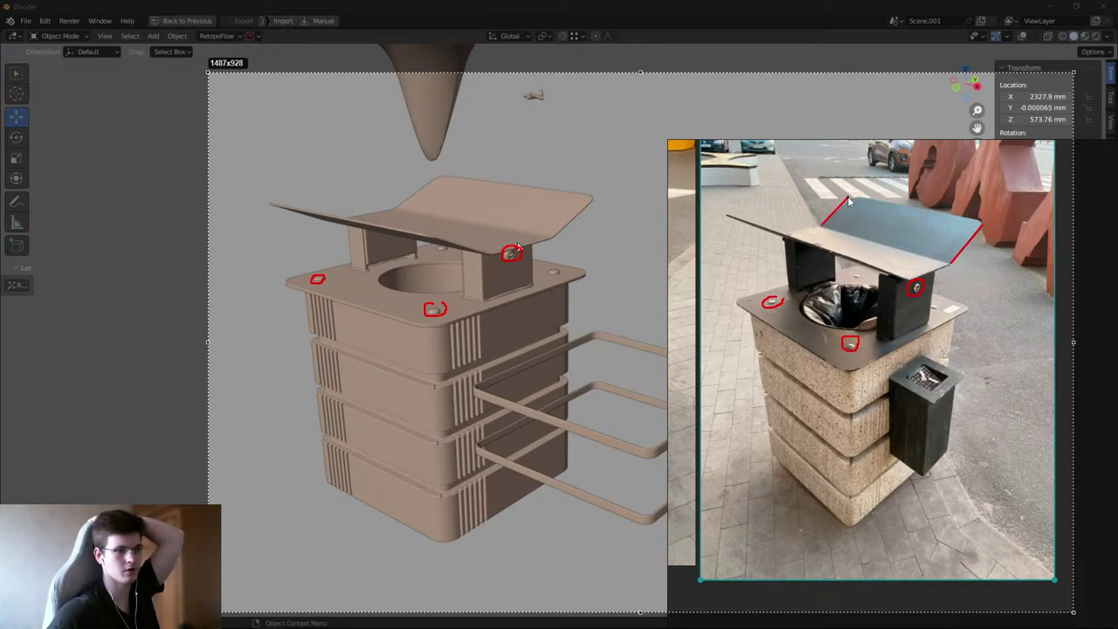
{"action": "left_click_drag", "start_coordinate": [555, 234], "coordinate": [587, 192]}
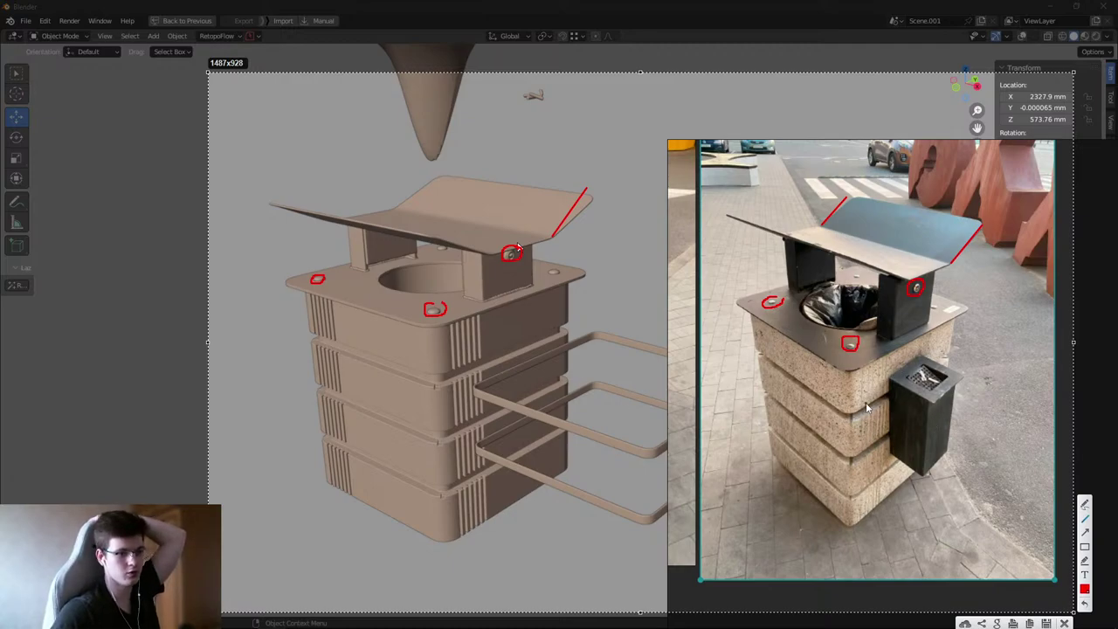
{"action": "left_click", "coordinate": [1064, 623]}
- Try to scale the selected bin body in X and Y only, keeping its height locked
{"action": "key", "text": "shift+alt+z"}
{"action": "middle_click_drag", "start_coordinate": [522, 431], "coordinate": [723, 323]}
{"action": "key", "text": "s"}
{"action": "key", "text": "shift+z"}
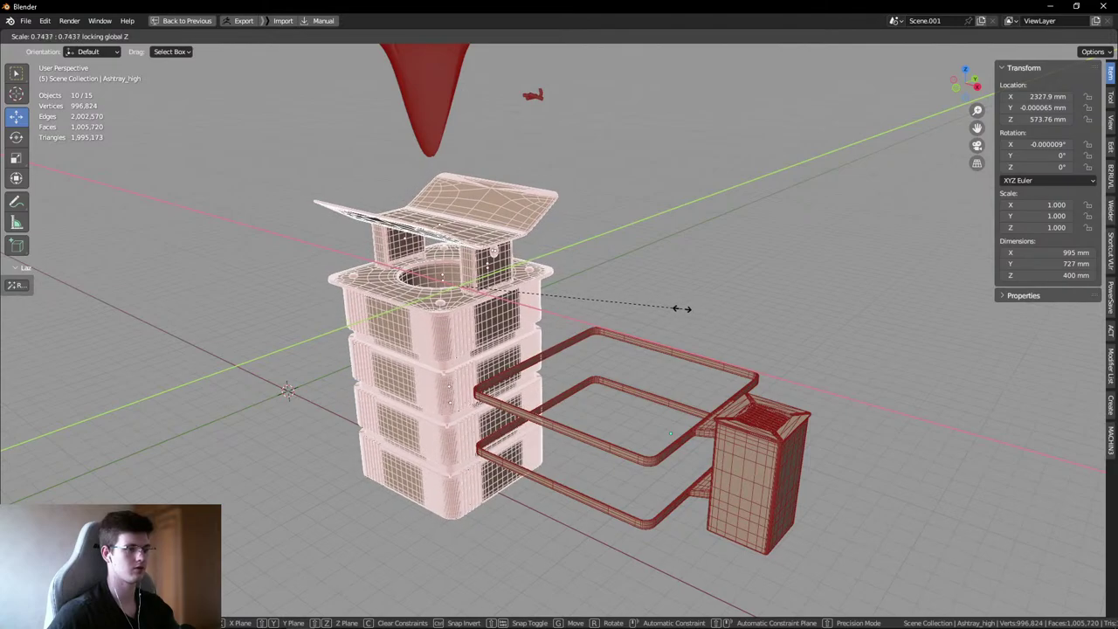
{"action": "key", "text": "Escape"}
{"action": "middle_click_drag", "start_coordinate": [612, 298], "coordinate": [776, 303]}
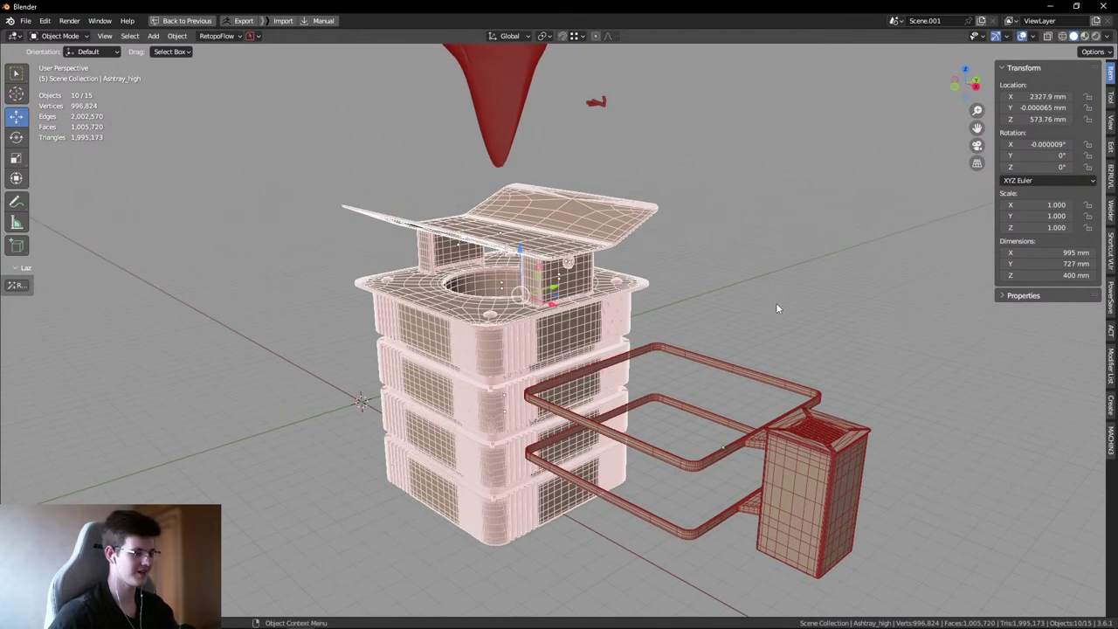
{"action": "key", "text": "s"}
{"action": "key", "text": "Escape"}
{"action": "key", "text": "s"}
{"action": "key", "text": "shift+z"}
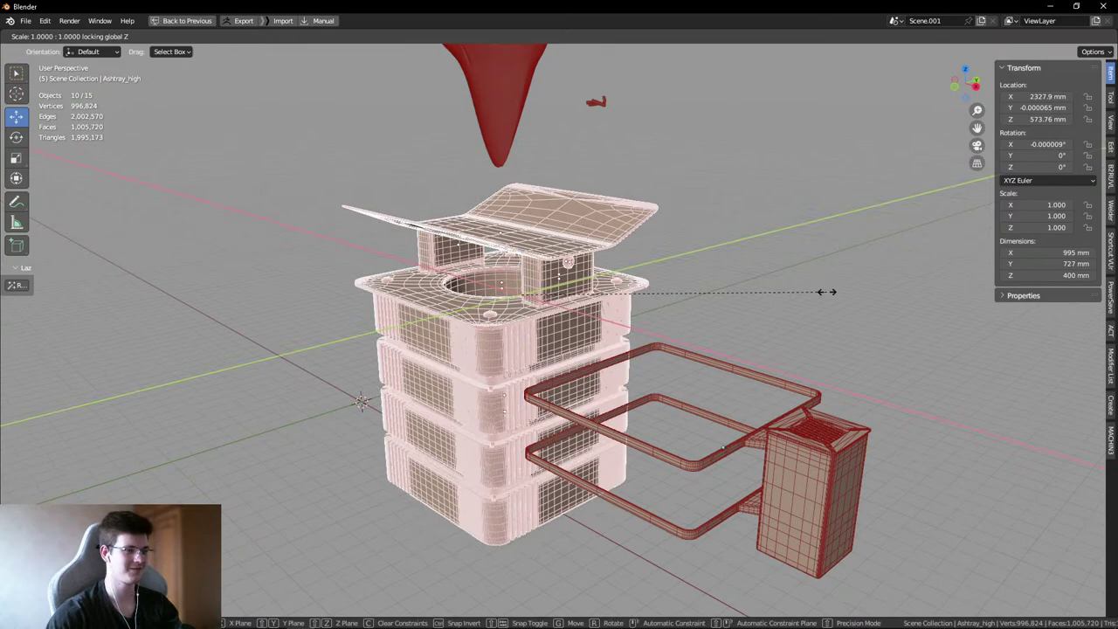
{"action": "key", "text": "Escape"}
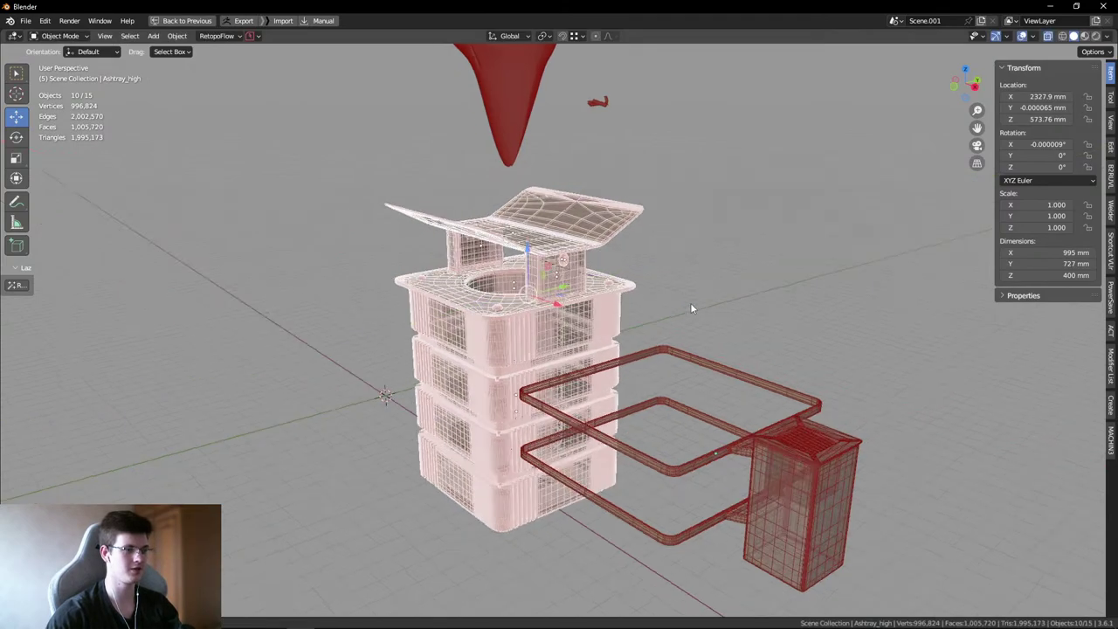
- Examine the bin's overall proportions in solid and wireframe display and compare them with the reference photos
{"action": "key", "text": "shift+z"}
{"action": "key", "text": "alt+z"}
{"action": "middle_click_drag", "start_coordinate": [670, 303], "coordinate": [690, 324]}
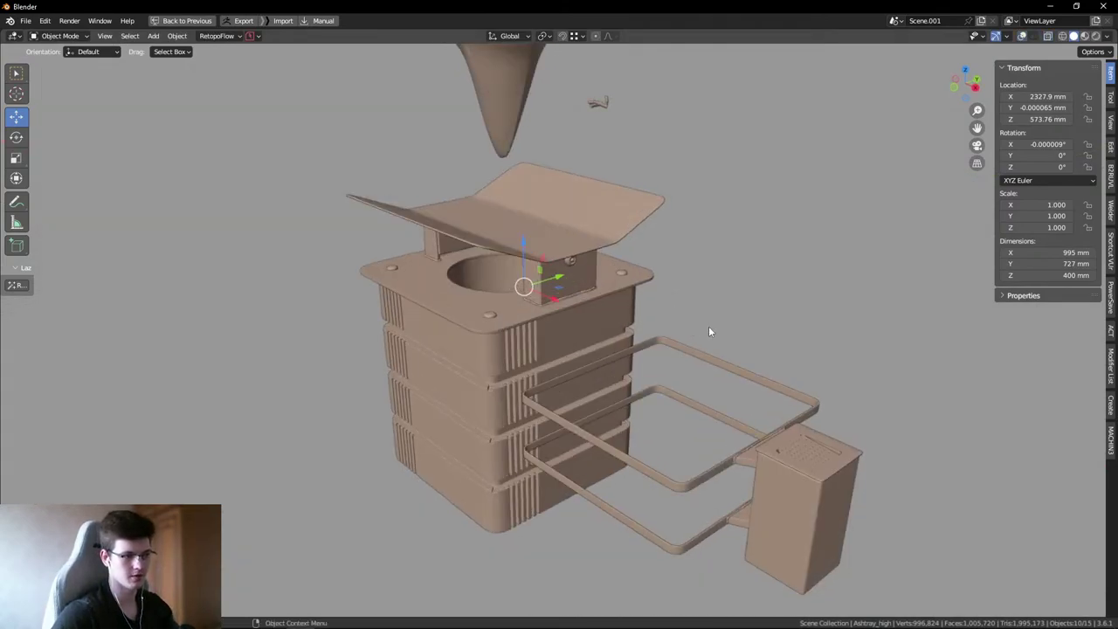
{"action": "middle_click_drag", "start_coordinate": [790, 328], "coordinate": [675, 323]}
{"action": "key", "text": "shift+z"}
{"action": "key", "text": "shift+alt+z"}
{"action": "key", "text": "alt+Tab"}
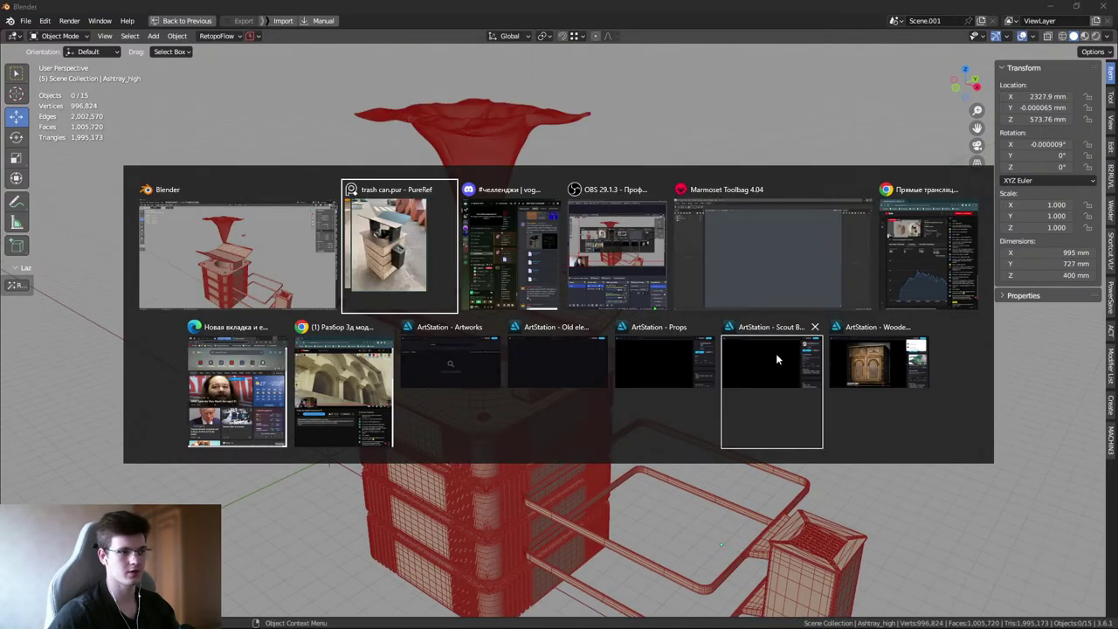
{"action": "key", "text": "alt+Tab"}
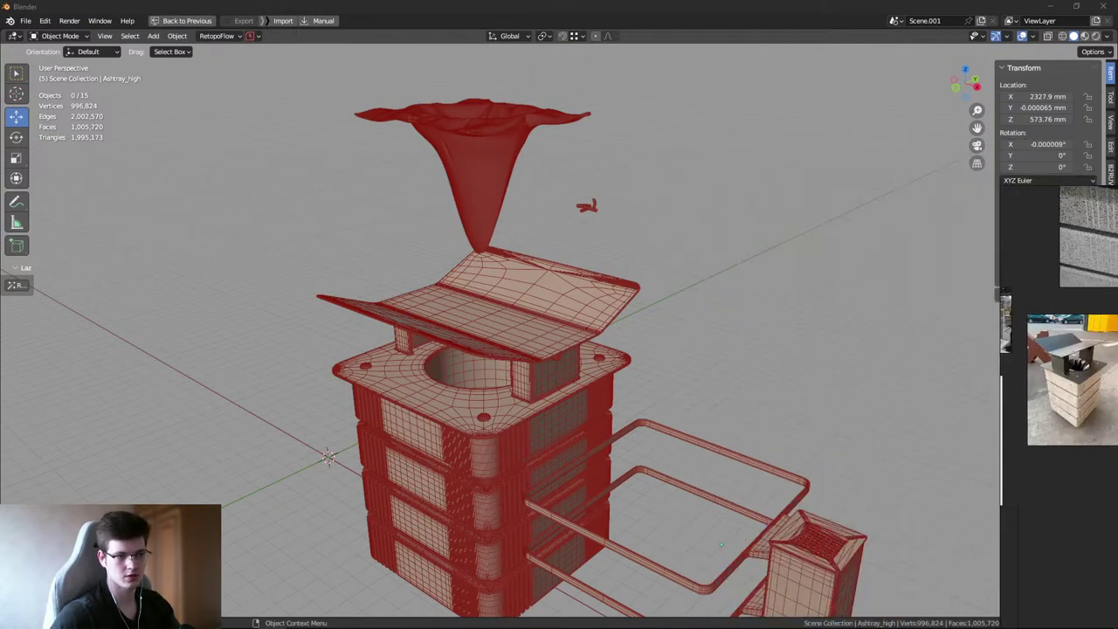
{"action": "scroll", "coordinate": [661, 241], "scroll_direction": "up", "scroll_amount": 10}
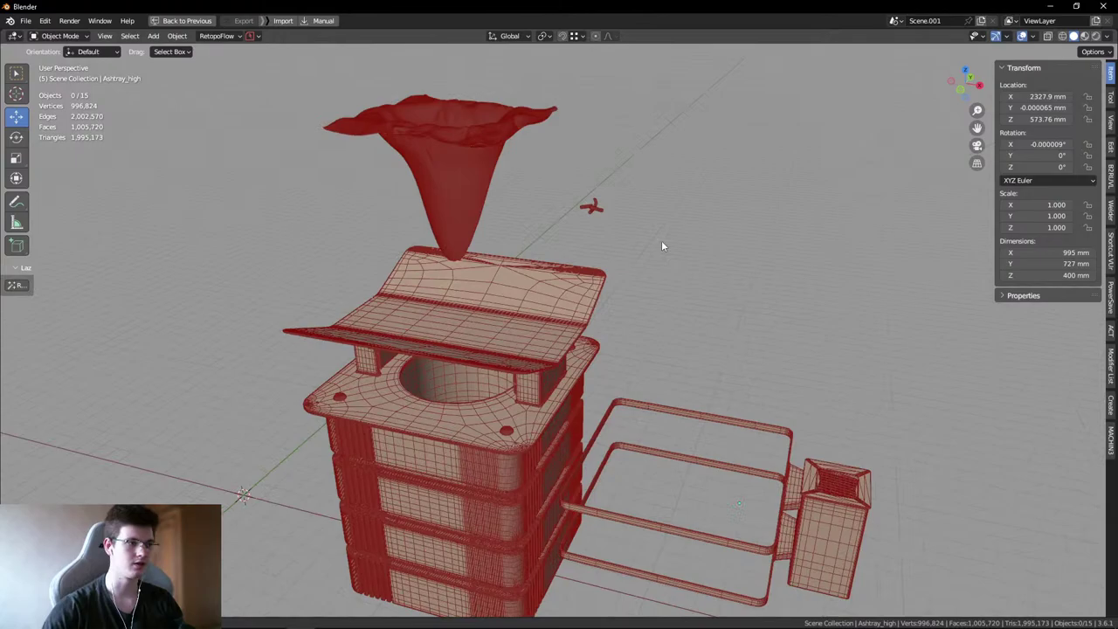
- Examine the wireframe of the cigarette butts floating beside the lid, selecting one of them
{"action": "scroll", "coordinate": [667, 347], "scroll_direction": "up", "scroll_amount": 8}
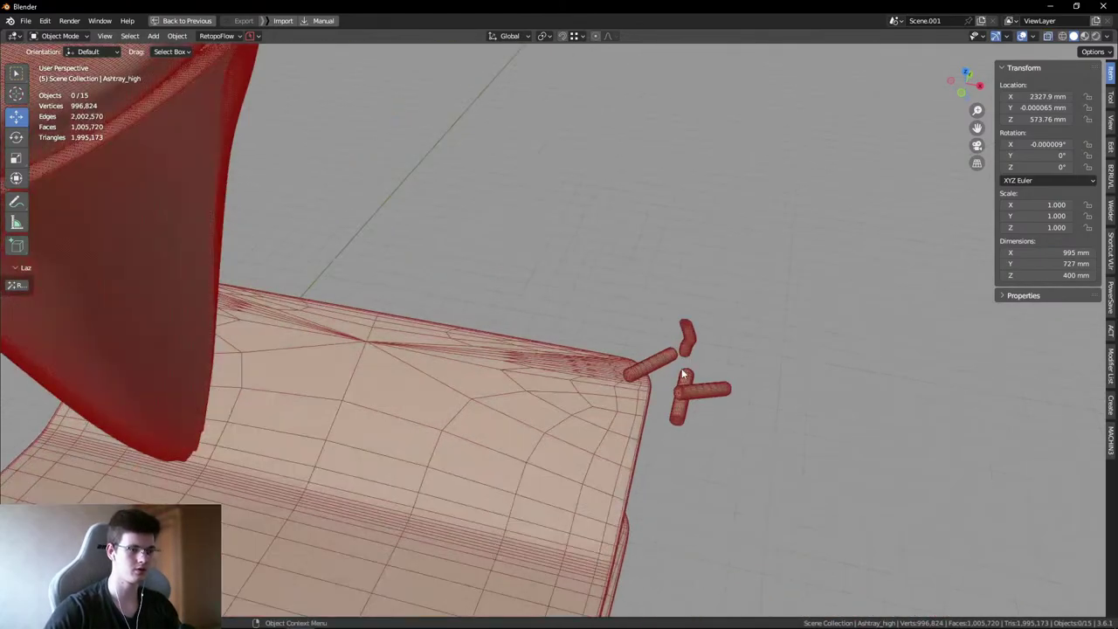
{"action": "middle_click_drag", "start_coordinate": [694, 392], "coordinate": [416, 200]}
{"action": "scroll", "coordinate": [539, 349], "scroll_direction": "up", "scroll_amount": 5}
{"action": "scroll", "coordinate": [534, 278], "scroll_direction": "down", "scroll_amount": 5}
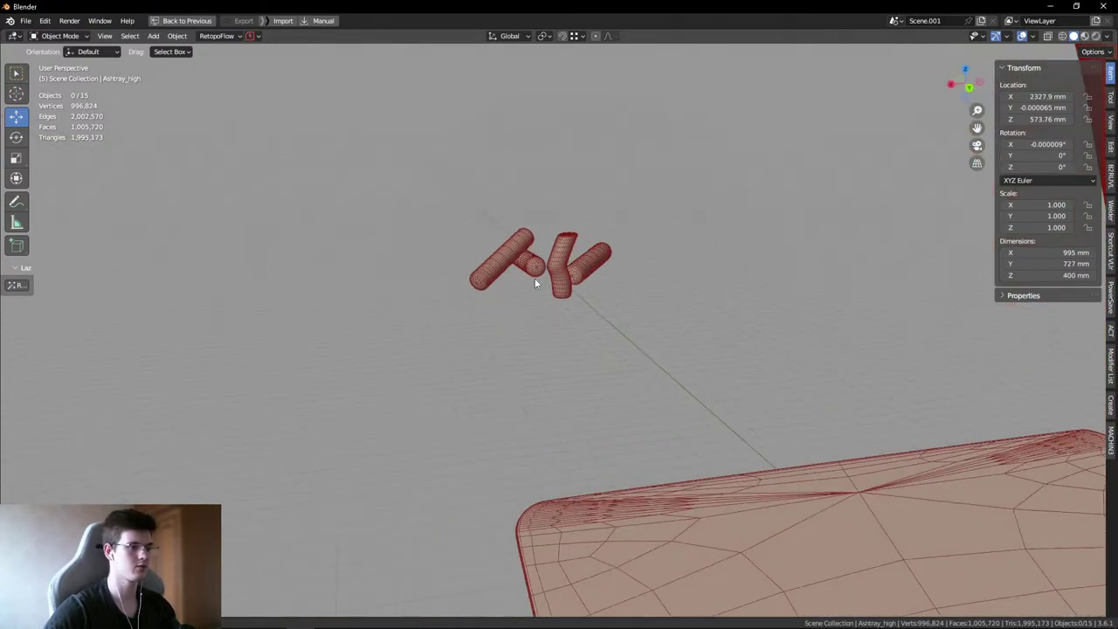
{"action": "left_click", "coordinate": [510, 282]}
{"action": "scroll", "coordinate": [370, 237], "scroll_direction": "up", "scroll_amount": 5}
{"action": "left_click", "coordinate": [515, 243]}
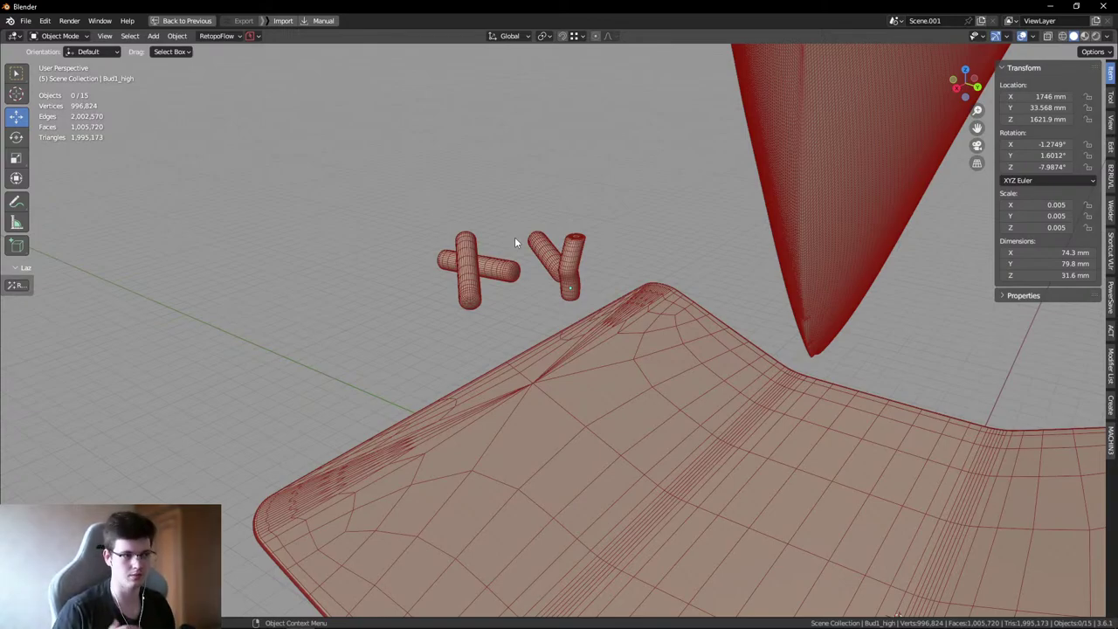
- Examine the cigarette butts and the lid's surface shading from several angles with the overlays hidden
{"action": "scroll", "coordinate": [515, 242], "scroll_direction": "down", "scroll_amount": 3}
{"action": "middle_click_drag", "start_coordinate": [382, 154], "coordinate": [336, 219]}
{"action": "middle_click_drag", "start_coordinate": [606, 224], "coordinate": [589, 275]}
{"action": "key", "text": "shift+alt+z"}
{"action": "scroll", "coordinate": [590, 275], "scroll_direction": "up", "scroll_amount": 5}
{"action": "middle_click_drag", "start_coordinate": [556, 342], "coordinate": [607, 320]}
{"action": "scroll", "coordinate": [655, 321], "scroll_direction": "down", "scroll_amount": 5}
{"action": "middle_click_drag", "start_coordinate": [708, 324], "coordinate": [634, 394]}
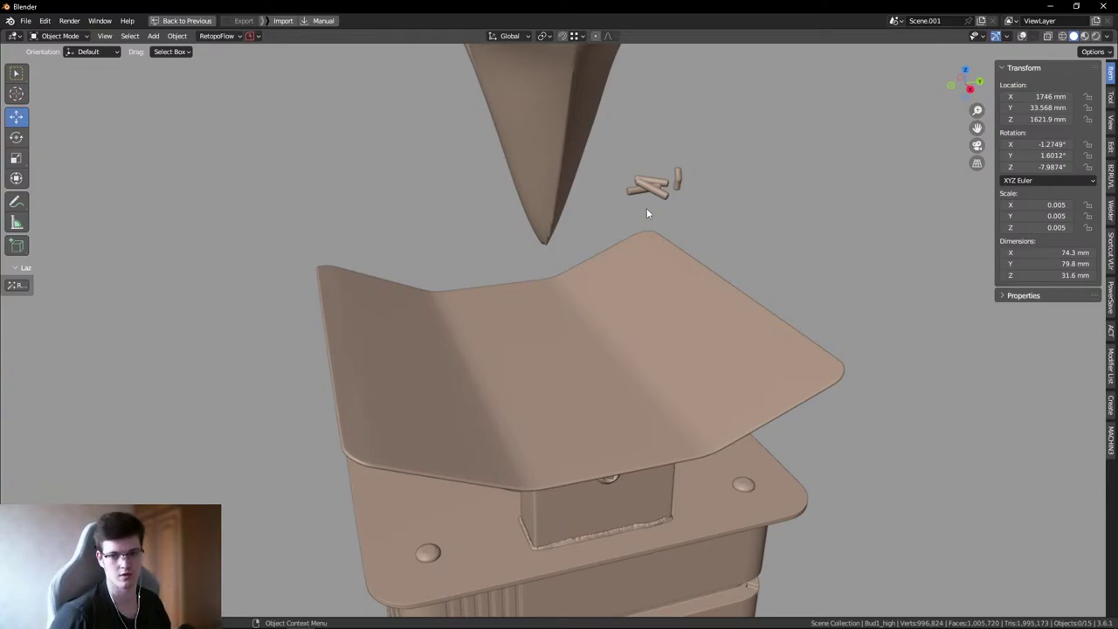
{"action": "middle_click_drag", "start_coordinate": [575, 293], "coordinate": [431, 322]}
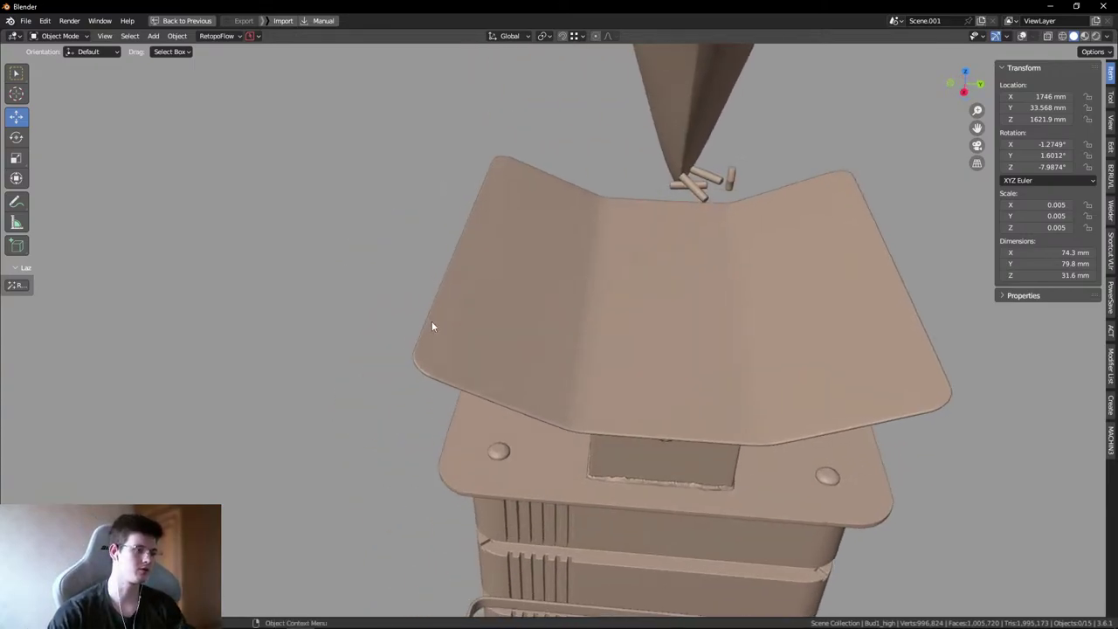
{"action": "scroll", "coordinate": [501, 333], "scroll_direction": "up", "scroll_amount": 5}
{"action": "scroll", "coordinate": [501, 332], "scroll_direction": "down", "scroll_amount": 5}
{"action": "middle_click_drag", "start_coordinate": [696, 292], "coordinate": [601, 305]}
{"action": "scroll", "coordinate": [546, 309], "scroll_direction": "up", "scroll_amount": 3}
{"action": "scroll", "coordinate": [606, 304], "scroll_direction": "down", "scroll_amount": 2}
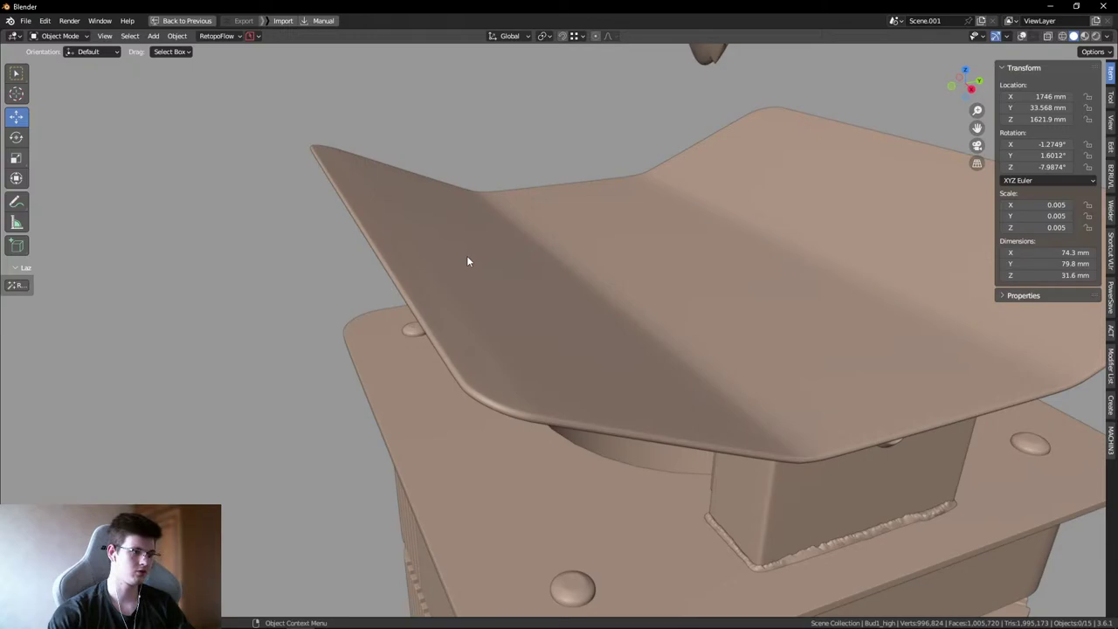
- Check the wireframe of the lid's raised flap edge in the right orthographic view
{"action": "middle_click_drag", "start_coordinate": [467, 260], "coordinate": [467, 311]}
{"action": "key", "text": "shift+alt+z"}
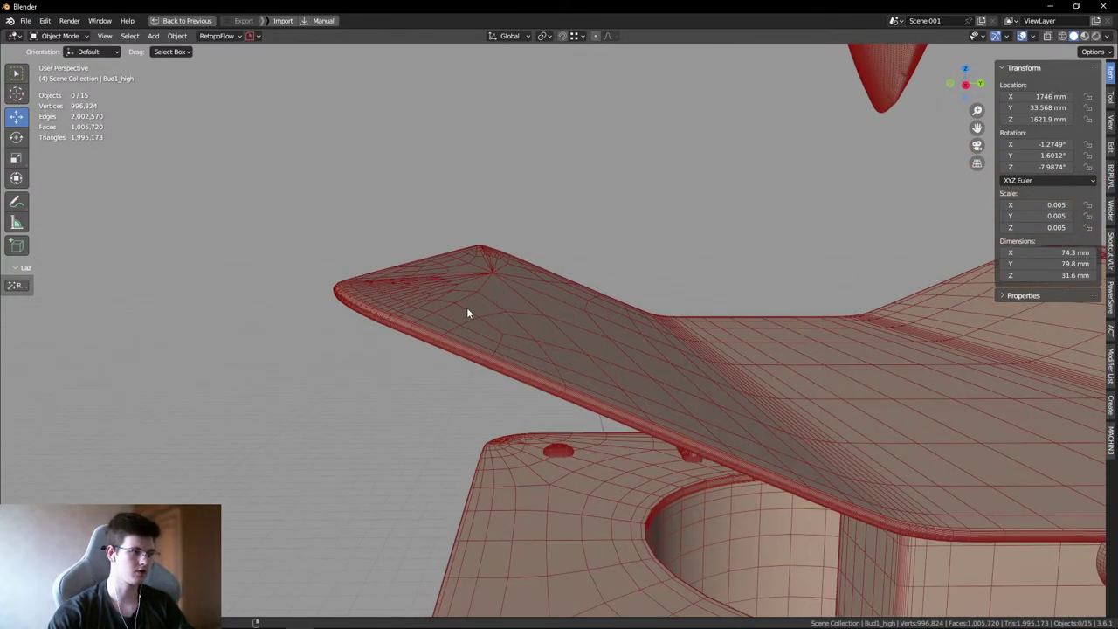
{"action": "key", "text": "KP_3"}
{"action": "scroll", "coordinate": [468, 307], "scroll_direction": "up", "scroll_amount": 5}
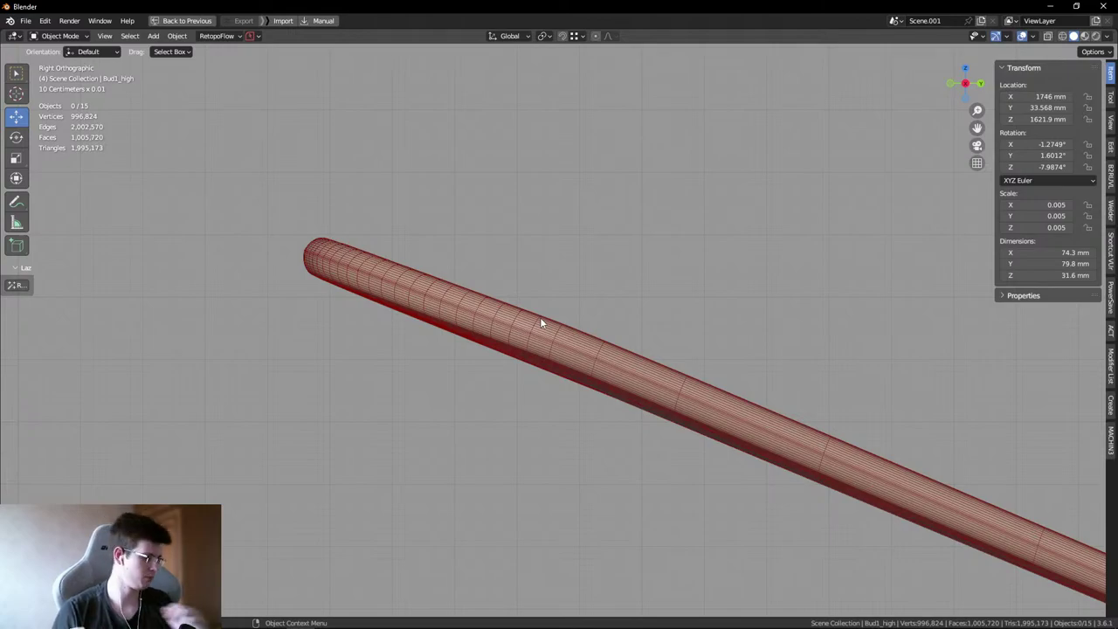
{"action": "scroll", "coordinate": [437, 297], "scroll_direction": "down", "scroll_amount": 4}
- Enter Edit Mode on the lid and select all top faces of its raised flap, including the dense corner area
{"action": "mouse_move", "coordinate": [475, 287]}
{"action": "middle_mouse_down"}
{"action": "mouse_move", "coordinate": [479, 335]}
{"action": "mouse_move", "coordinate": [499, 324]}
{"action": "mouse_move", "coordinate": [467, 294]}
{"action": "middle_mouse_up"}
{"action": "left_click", "coordinate": [466, 295]}
{"action": "key", "text": "Tab"}
{"action": "left_click", "coordinate": [440, 246]}
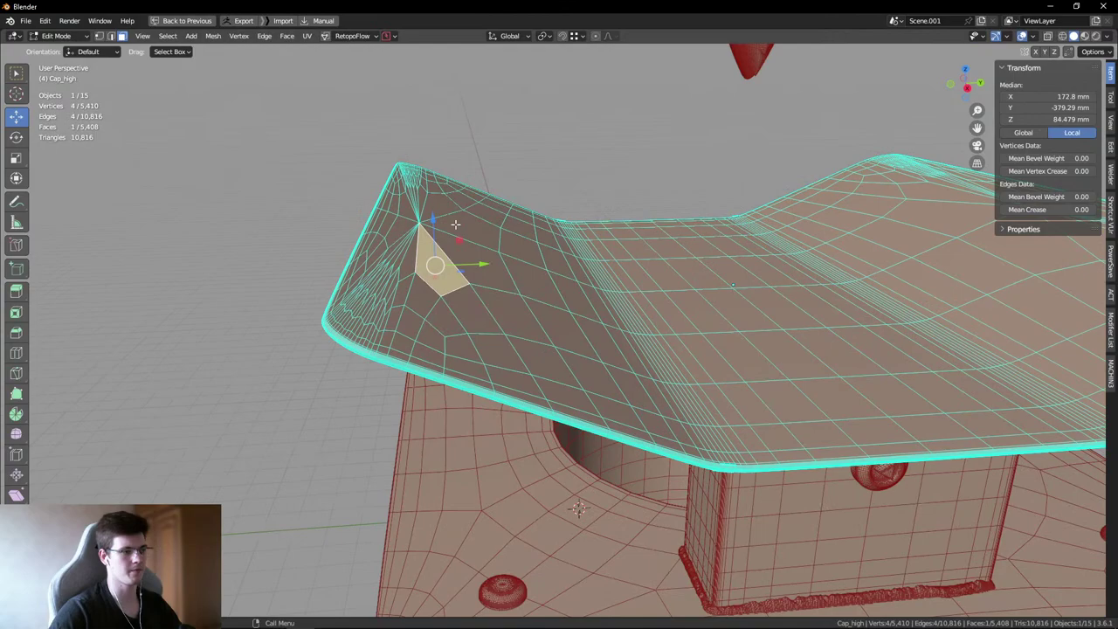
{"action": "key", "text": "ctrl+l"}
{"action": "key", "text": "KP_Decimal"}
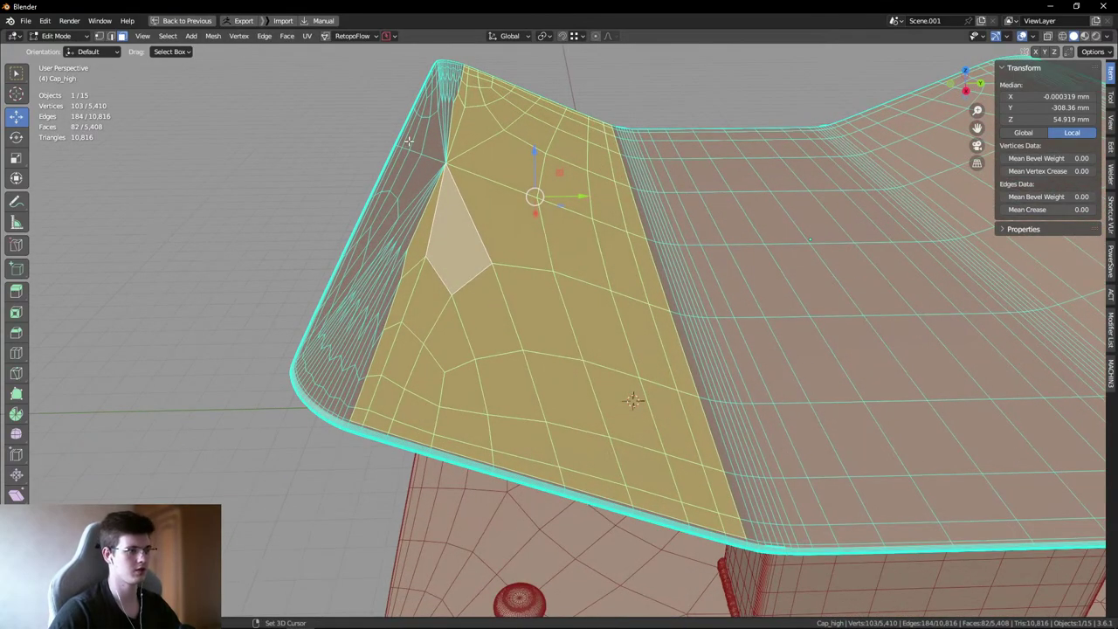
{"action": "key", "text": "l"}
{"action": "key", "text": "l"}
{"action": "key", "text": "KP_Decimal"}
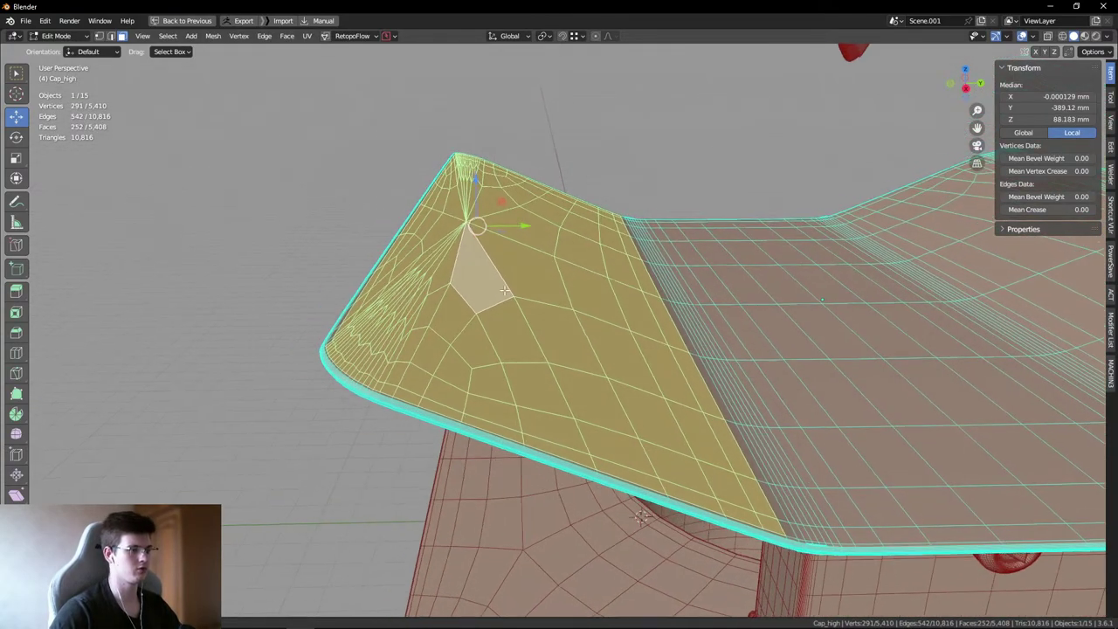
- Set the transform orientation to Normal and the pivot point to Bounding Box Center
{"action": "key", "text": "period"}
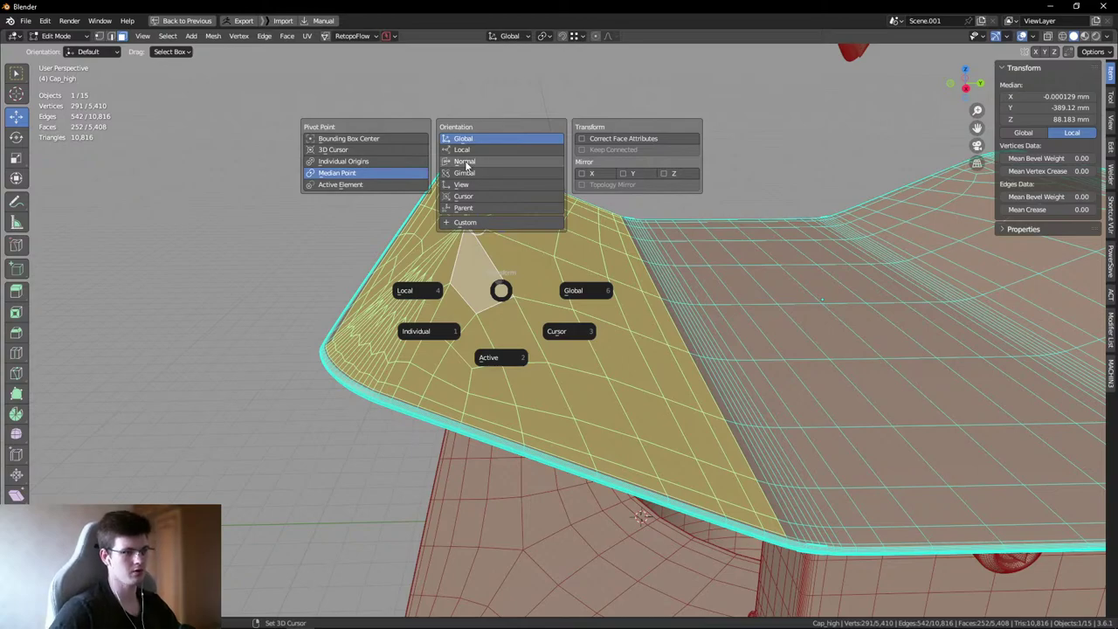
{"action": "left_click", "coordinate": [465, 161]}
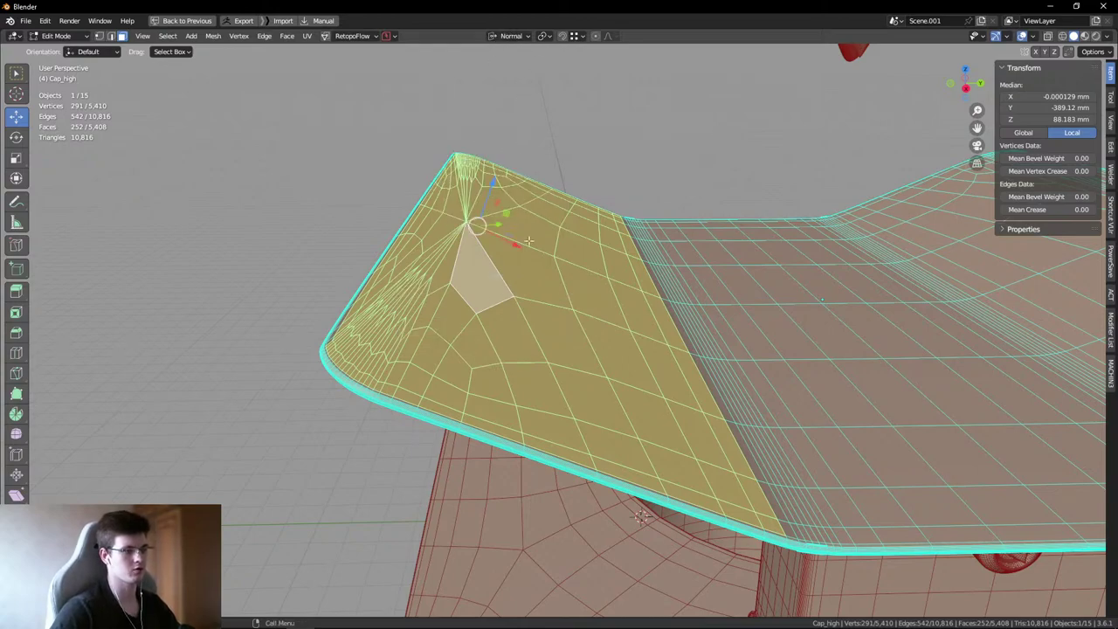
{"action": "middle_click_drag", "start_coordinate": [529, 241], "coordinate": [545, 283]}
{"action": "key", "text": "period"}
{"action": "key", "text": "period"}
{"action": "left_click", "coordinate": [375, 178]}
{"action": "middle_click_drag", "start_coordinate": [376, 177], "coordinate": [419, 227]}
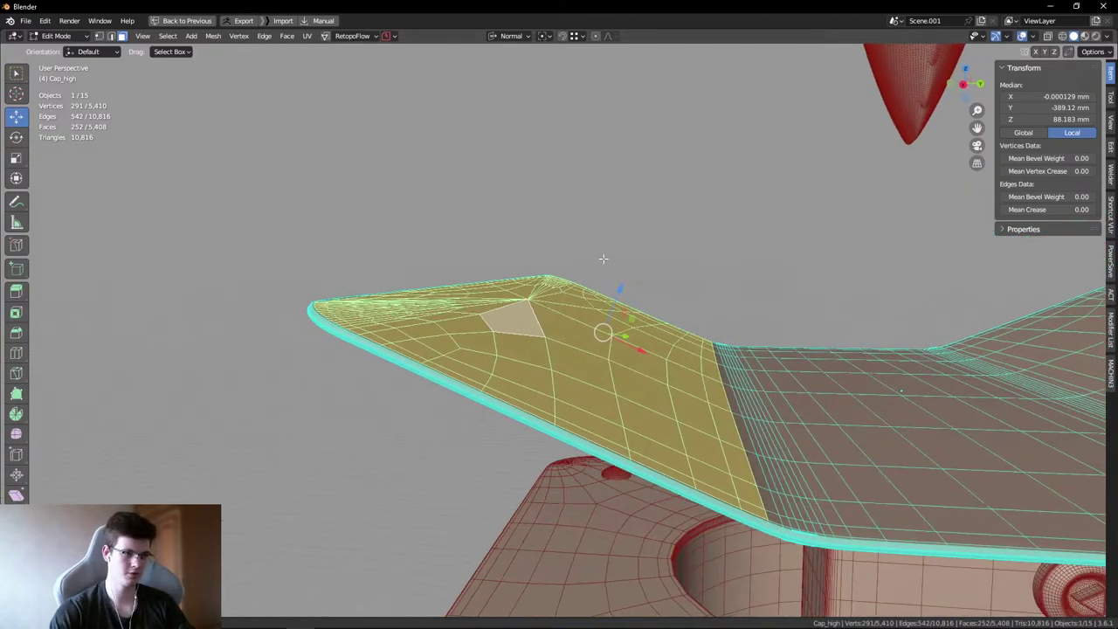
- Change the pivot point to Active Element and view the lid from the right side
{"action": "key", "text": "KP_3"}
{"action": "key", "text": "period"}
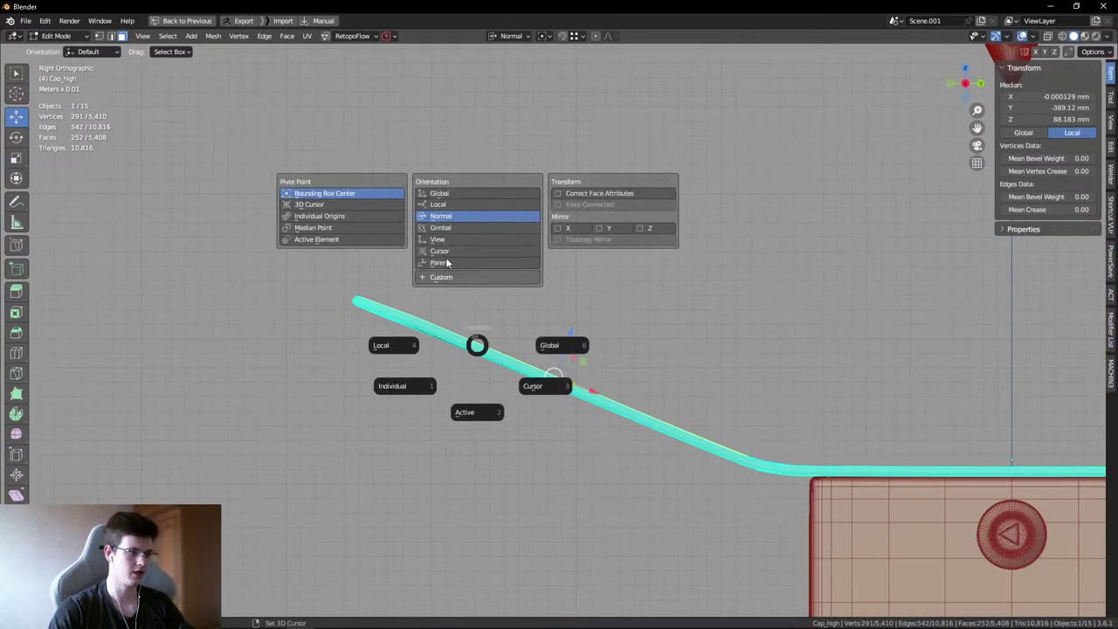
{"action": "left_click", "coordinate": [332, 240]}
{"action": "middle_click_drag", "start_coordinate": [332, 239], "coordinate": [672, 280]}
{"action": "key", "text": "KP_3"}
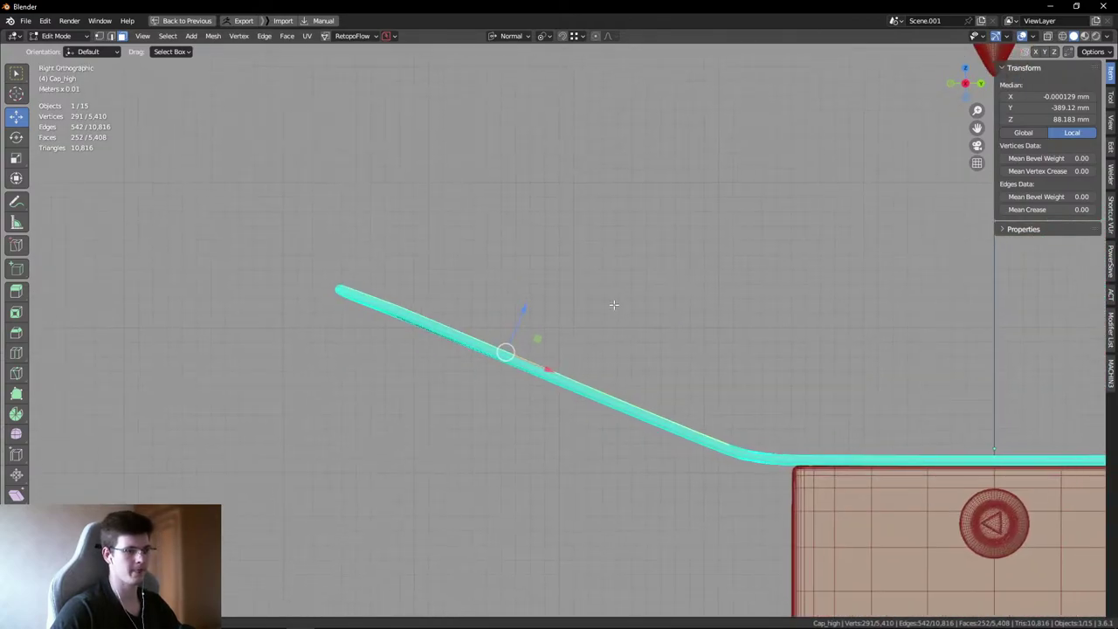
- Flatten the selected flap faces by scaling them to 0 along the normal Z axis, and inspect the corner
{"action": "type", "text": "s"}
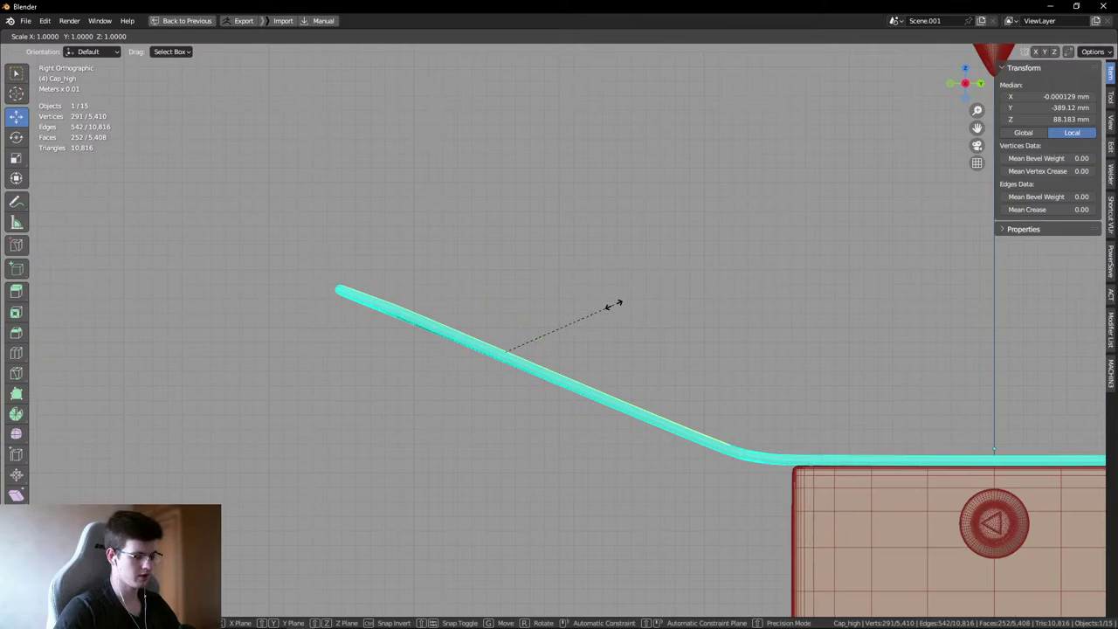
{"action": "type", "text": "z"}
{"action": "type", "text": "0"}
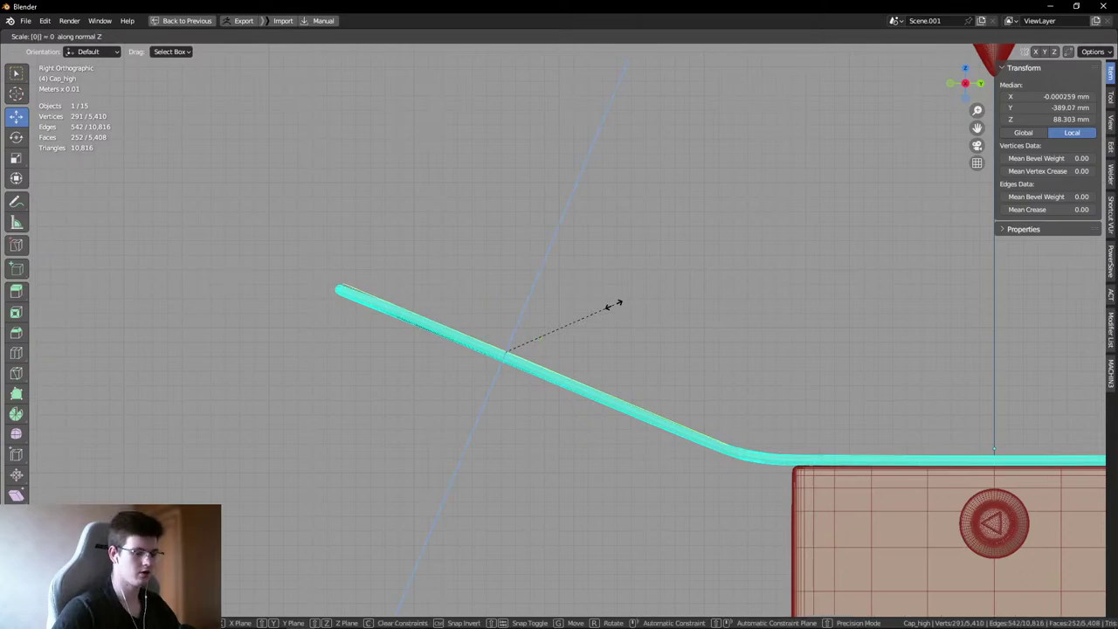
{"action": "key", "text": "Return"}
{"action": "middle_click_drag", "start_coordinate": [348, 274], "coordinate": [812, 388]}
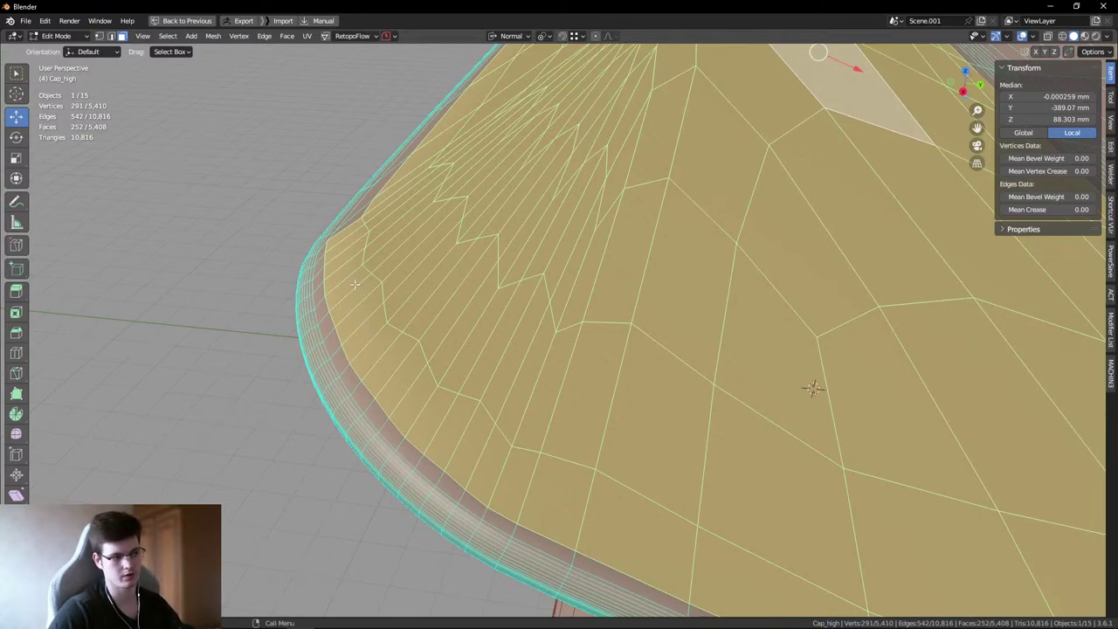
- Set the transform orientation to Normal in the right view and flatten the flap's selected top faces again along the normal Z axis
{"action": "middle_click_drag", "start_coordinate": [354, 284], "coordinate": [399, 260]}
{"action": "key", "text": "Tab"}
{"action": "key", "text": "shift+alt+z"}
{"action": "key", "text": "Tab"}
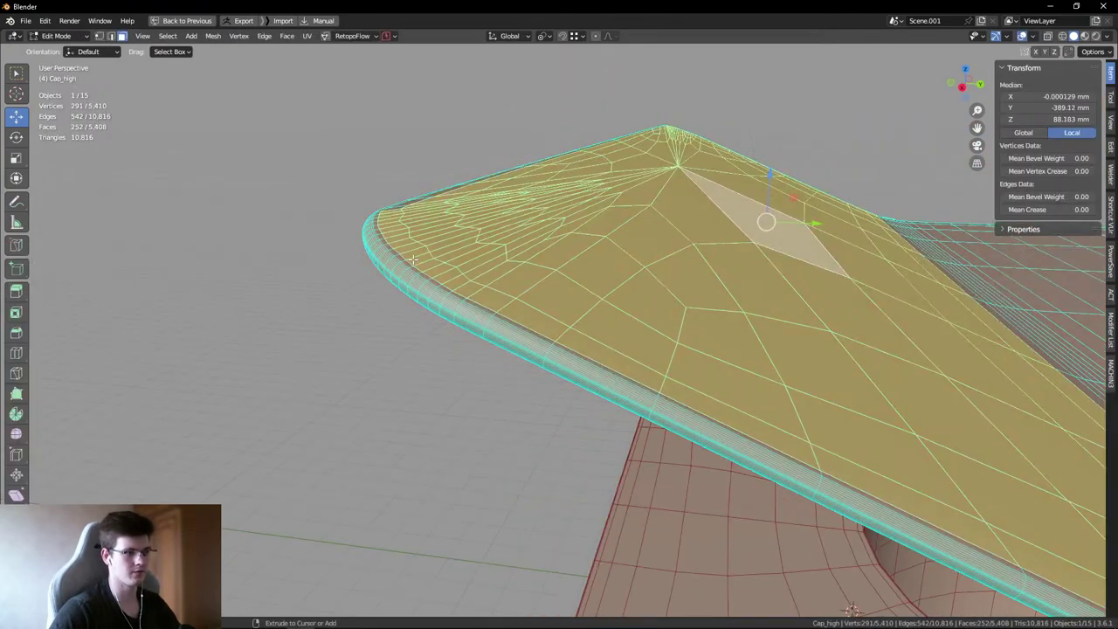
{"action": "key", "text": "KP_3"}
{"action": "key", "text": "h"}
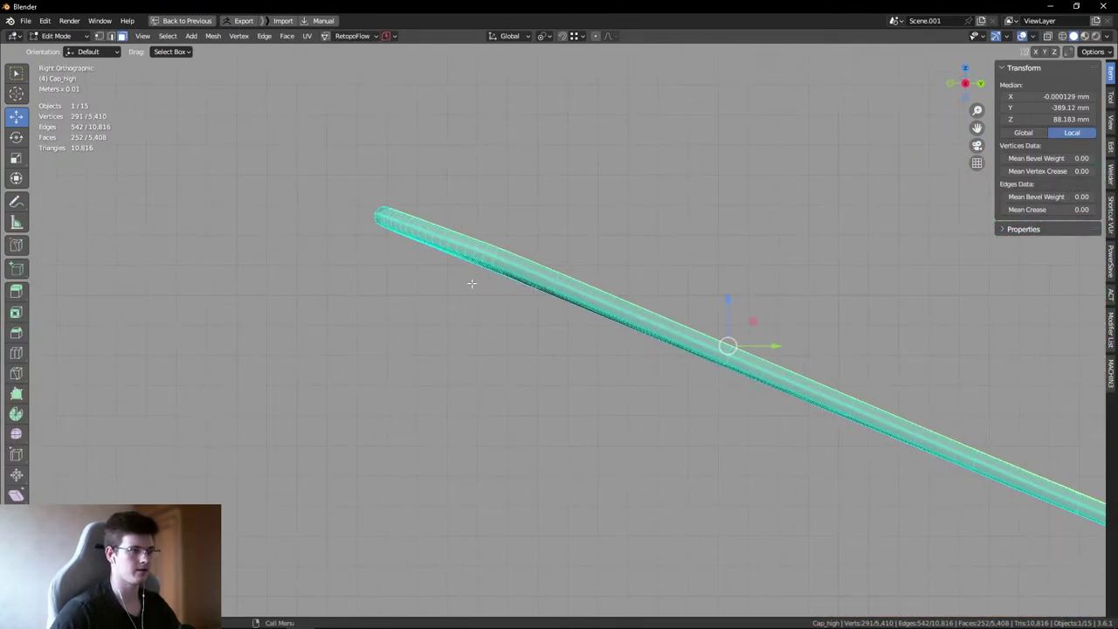
{"action": "key", "text": "comma"}
{"action": "left_click", "coordinate": [419, 148]}
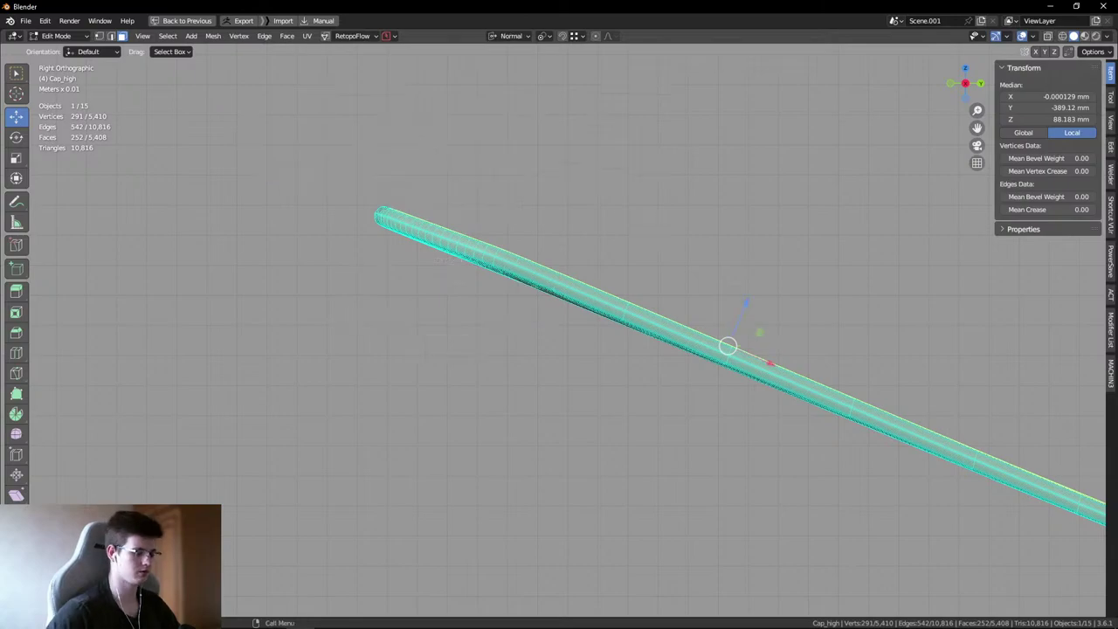
{"action": "key", "text": "s"}
{"action": "left_click", "coordinate": [637, 218]}
- Inspect the flattened flap's shading with overlays hidden, clear the face selection and return to Object Mode
{"action": "middle_click_drag", "start_coordinate": [639, 219], "coordinate": [615, 263]}
{"action": "scroll", "coordinate": [615, 263], "scroll_direction": "up", "scroll_amount": 4}
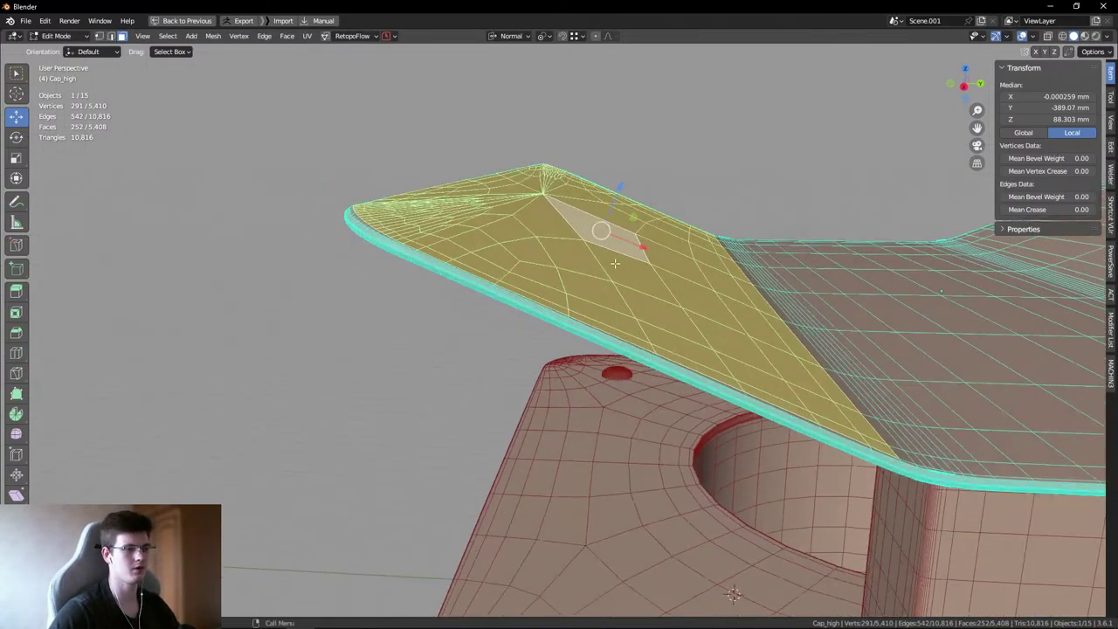
{"action": "middle_click_drag", "start_coordinate": [615, 207], "coordinate": [568, 244]}
{"action": "key", "text": "Tab"}
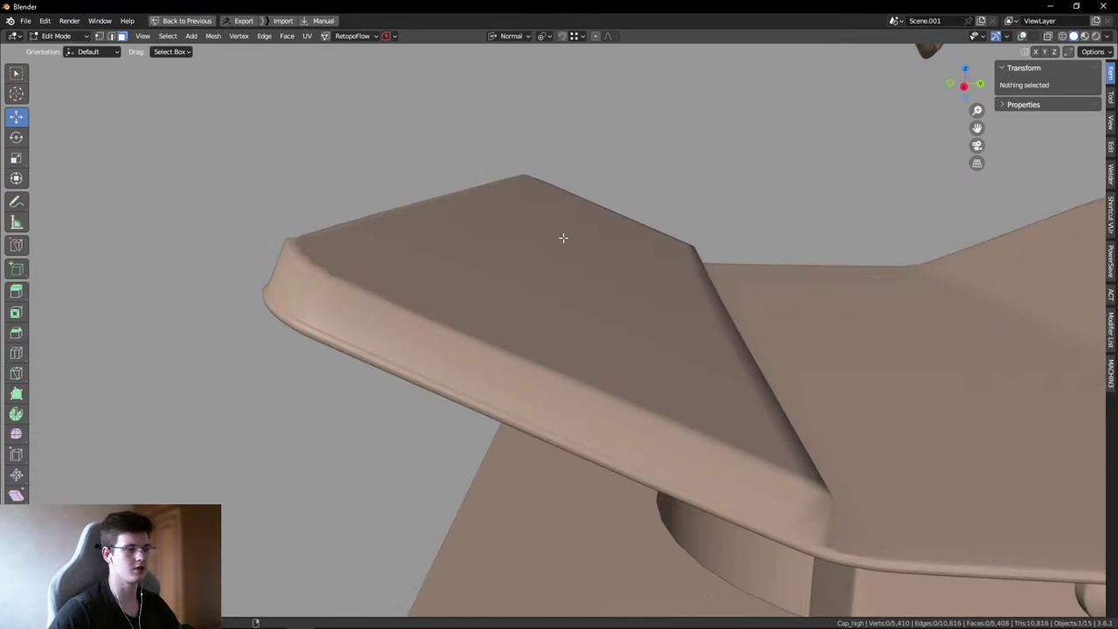
{"action": "scroll", "coordinate": [566, 201], "scroll_direction": "up", "scroll_amount": 3}
{"action": "middle_click_drag", "start_coordinate": [566, 201], "coordinate": [375, 220]}
{"action": "middle_click_drag", "start_coordinate": [525, 266], "coordinate": [620, 200]}
{"action": "key", "text": "Tab"}
{"action": "key", "text": "alt+a"}
{"action": "key", "text": "Tab"}
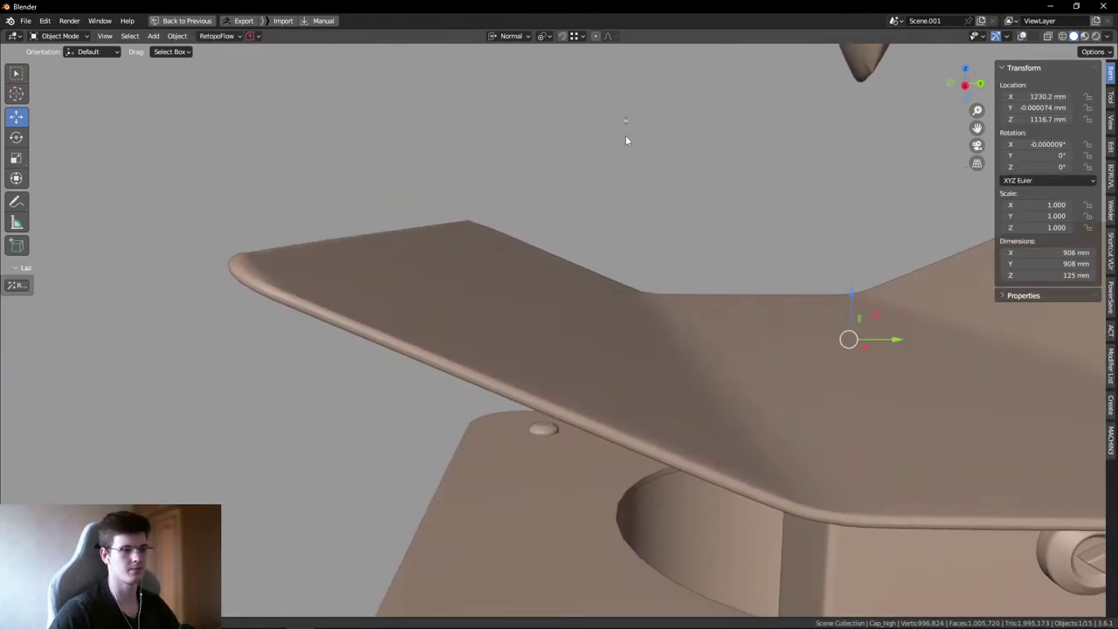
- Examine the high-poly ashtray box and its support frames from several angles
{"action": "middle_click_drag", "start_coordinate": [629, 140], "coordinate": [701, 207]}
{"action": "scroll", "coordinate": [724, 224], "scroll_direction": "down", "scroll_amount": 5}
{"action": "scroll", "coordinate": [715, 352], "scroll_direction": "up", "scroll_amount": 4}
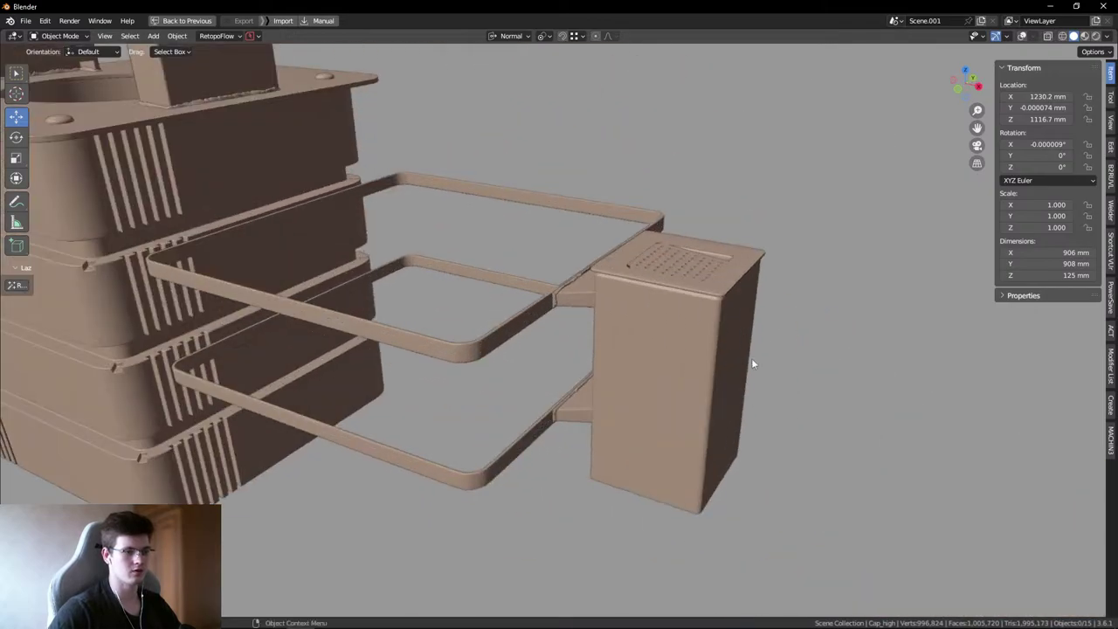
{"action": "middle_click_drag", "start_coordinate": [751, 365], "coordinate": [638, 311]}
{"action": "scroll", "coordinate": [638, 312], "scroll_direction": "down", "scroll_amount": 5}
{"action": "scroll", "coordinate": [519, 289], "scroll_direction": "up", "scroll_amount": 5}
{"action": "scroll", "coordinate": [543, 248], "scroll_direction": "up", "scroll_amount": 5}
- Examine the crumpled bag's folds and centre seam from above, and check its mesh density with wireframe overlays on
{"action": "middle_click_drag", "start_coordinate": [543, 249], "coordinate": [254, 349]}
{"action": "scroll", "coordinate": [568, 330], "scroll_direction": "down", "scroll_amount": 3}
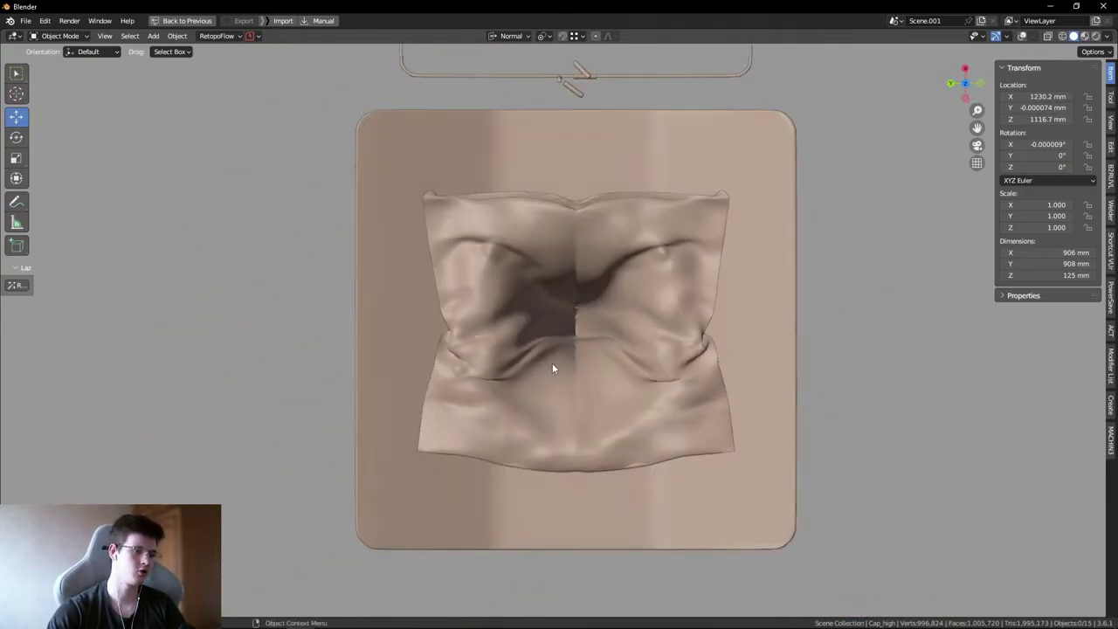
{"action": "middle_click_drag", "start_coordinate": [658, 424], "coordinate": [557, 310]}
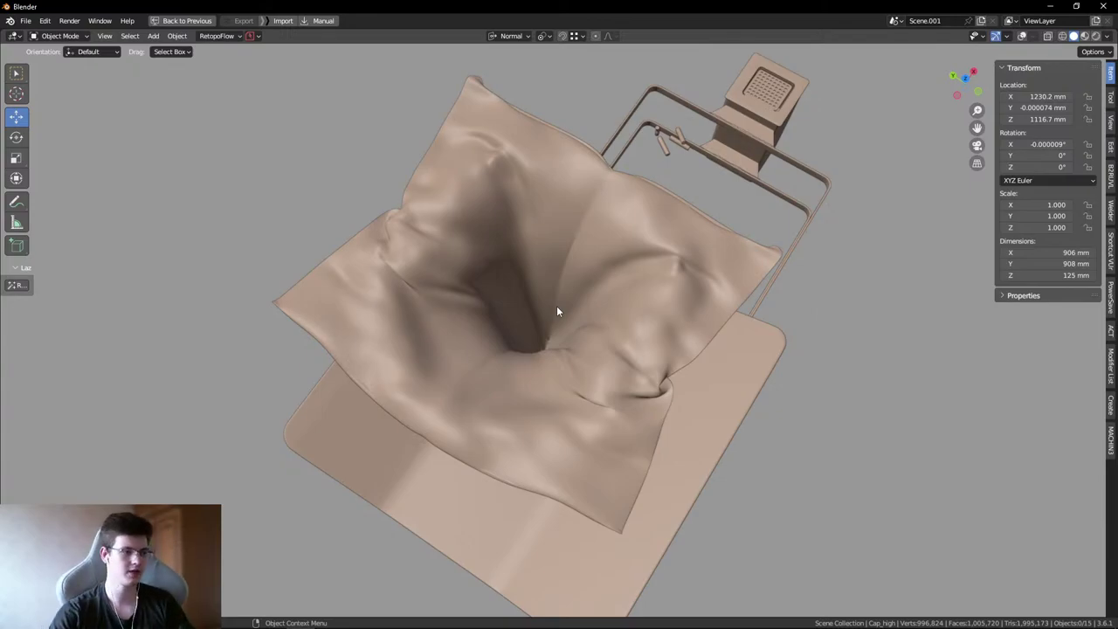
{"action": "middle_click_drag", "start_coordinate": [556, 310], "coordinate": [649, 152]}
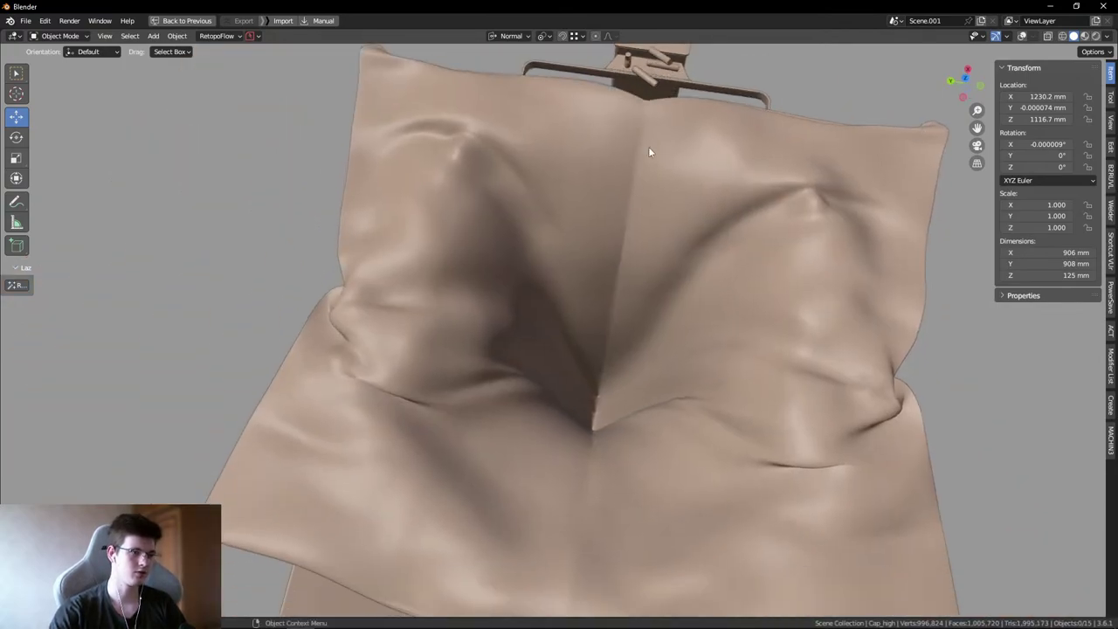
{"action": "middle_click_drag", "start_coordinate": [616, 245], "coordinate": [413, 212]}
{"action": "scroll", "coordinate": [578, 146], "scroll_direction": "down", "scroll_amount": 3}
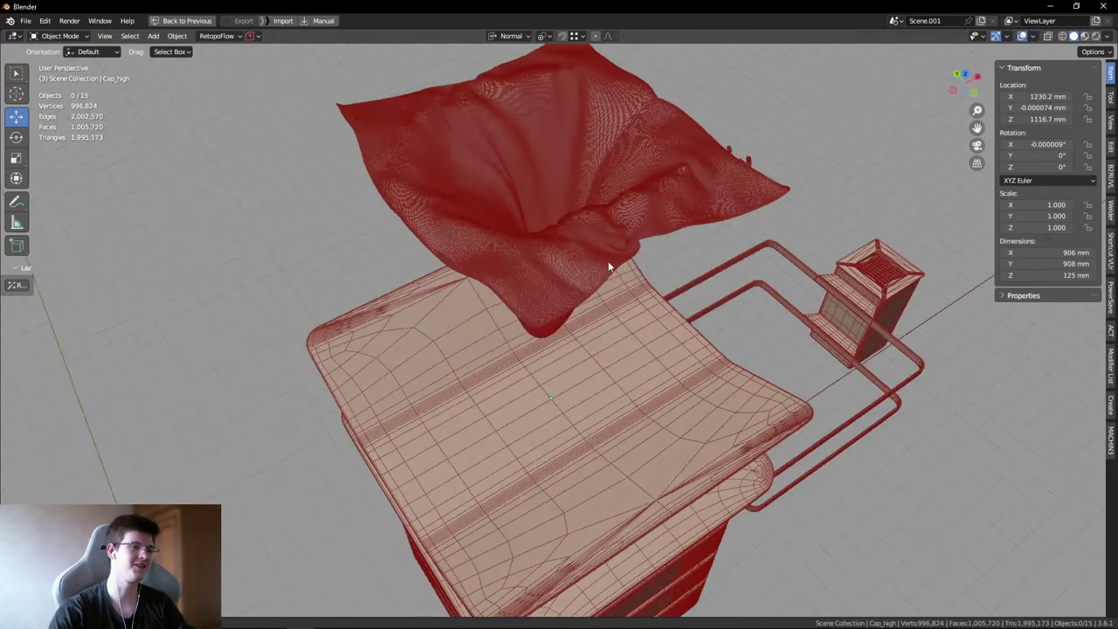
{"action": "middle_click_drag", "start_coordinate": [606, 262], "coordinate": [669, 242]}
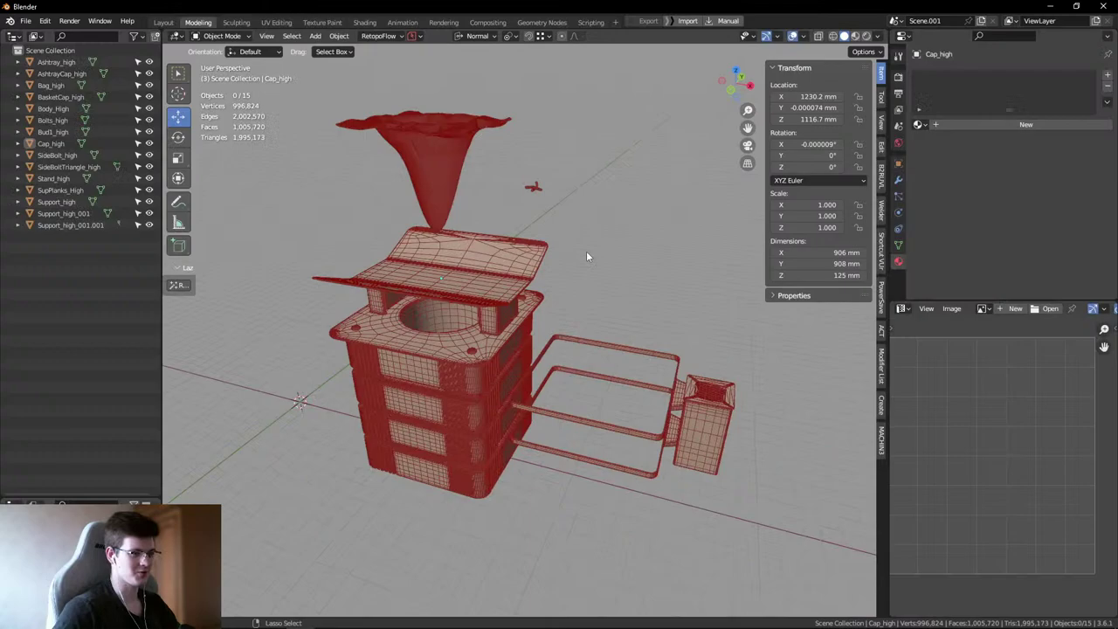
- Remove all high-poly objects from the scene and import the low-poly bin FBX file from the desktop
{"action": "key", "text": "q"}
{"action": "left_click", "coordinate": [664, 203]}
{"action": "left_click", "coordinate": [649, 204]}
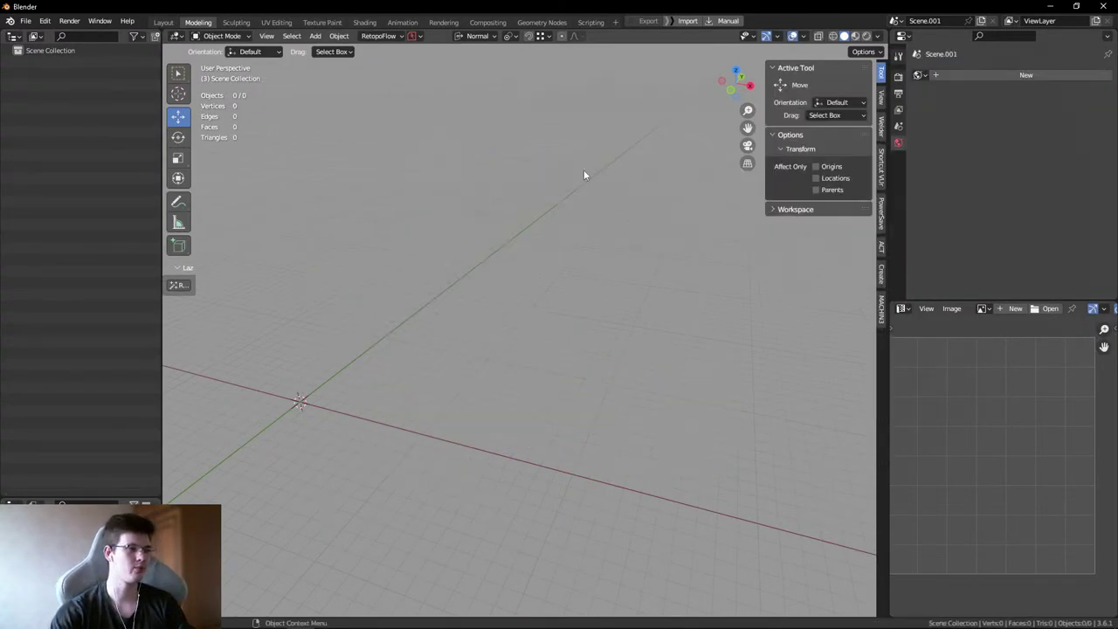
{"action": "left_click_drag", "start_coordinate": [306, 7], "coordinate": [619, 23]}
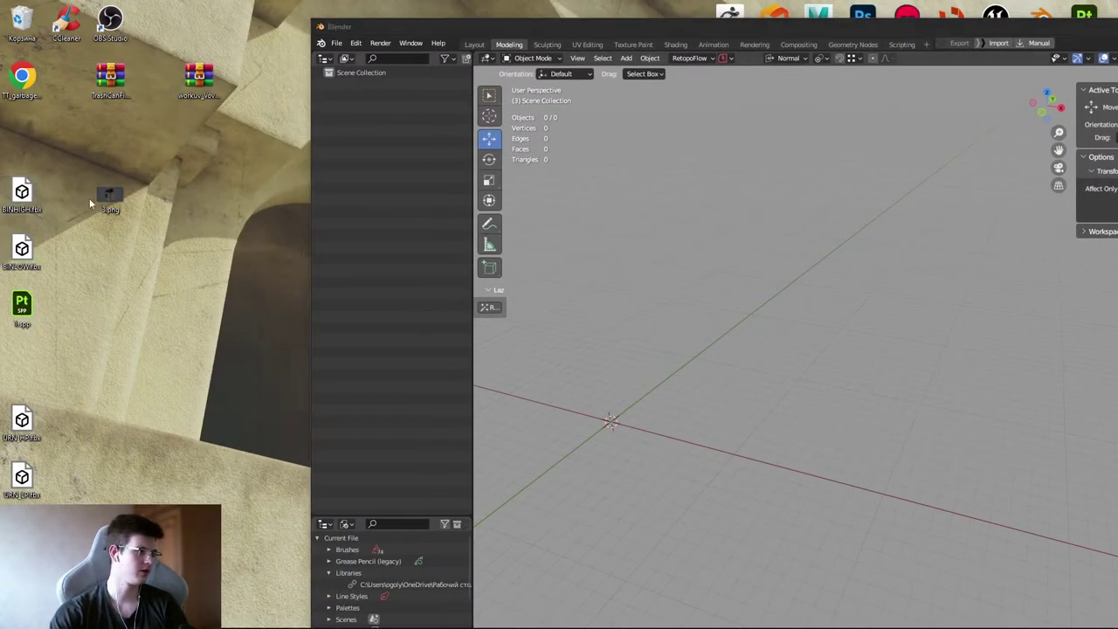
{"action": "left_click_drag", "start_coordinate": [444, 26], "coordinate": [293, 22]}
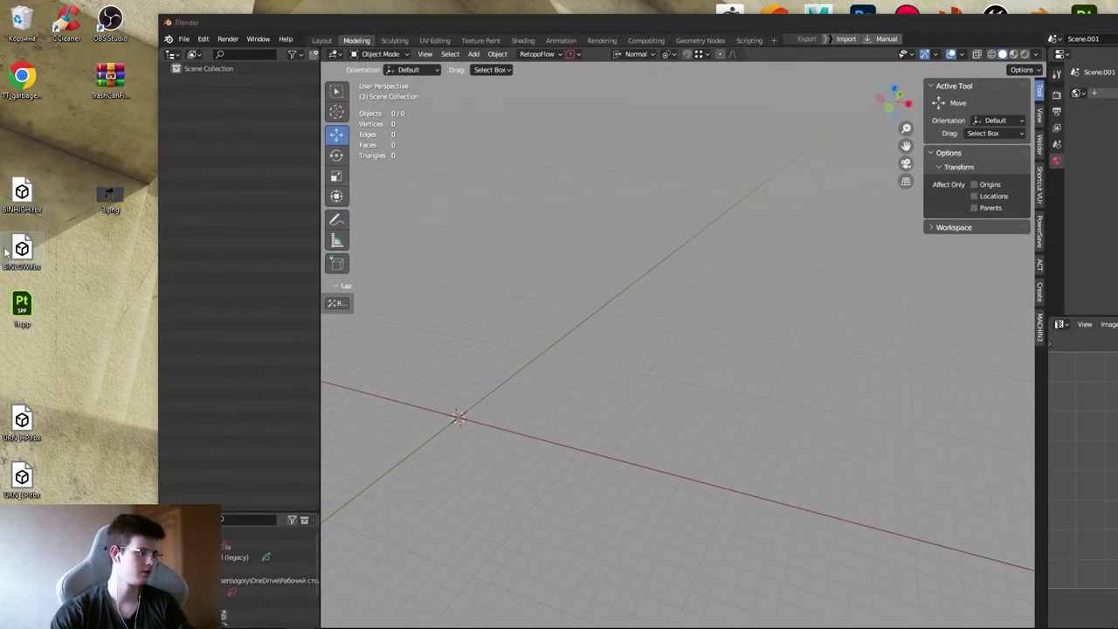
{"action": "left_click_drag", "start_coordinate": [7, 252], "coordinate": [262, 230]}
{"action": "double_click", "coordinate": [518, 22]}
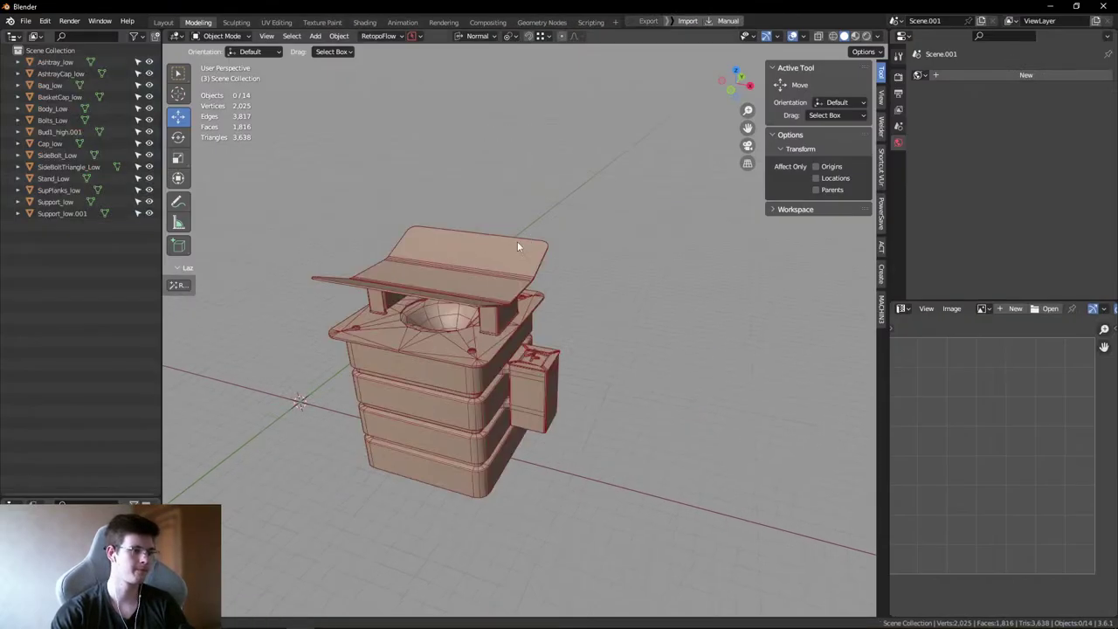
- Examine the low-poly bin and its ashtray with overlays hidden, focusing on the cigarette butts
{"action": "middle_click_drag", "start_coordinate": [517, 241], "coordinate": [463, 261]}
{"action": "key", "text": "shift+alt+z"}
{"action": "scroll", "coordinate": [433, 305], "scroll_direction": "up", "scroll_amount": 3}
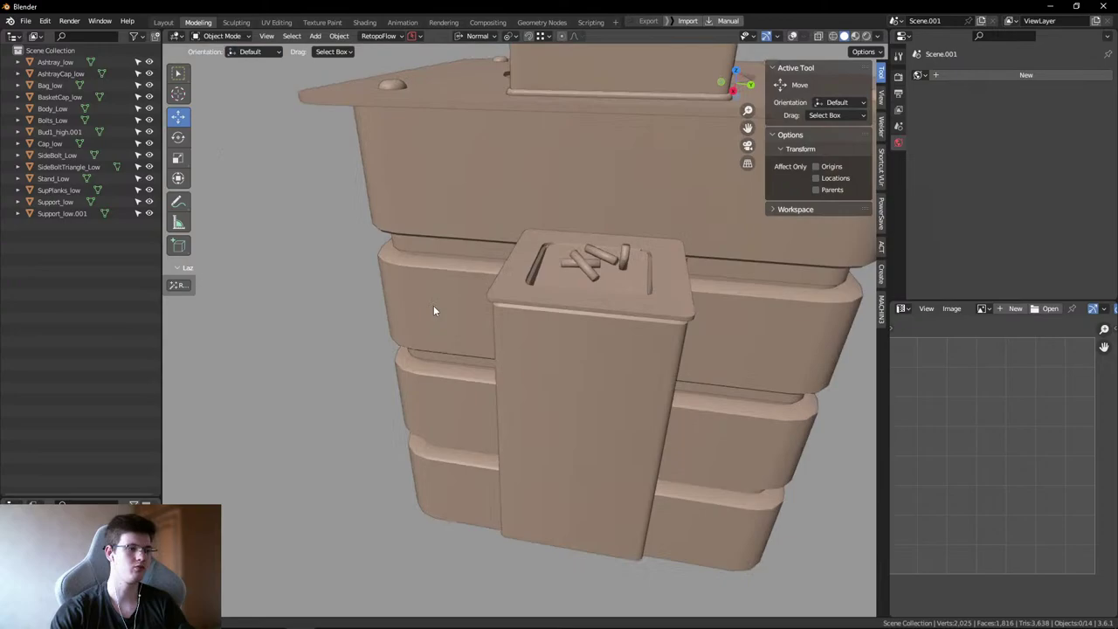
{"action": "scroll", "coordinate": [574, 319], "scroll_direction": "up", "scroll_amount": 5}
{"action": "middle_click_drag", "start_coordinate": [614, 349], "coordinate": [527, 339]}
{"action": "scroll", "coordinate": [550, 350], "scroll_direction": "up", "scroll_amount": 3}
- Enter Edit Mode on the cigarette butts object with wireframe shown and select the upright butt's top end face
{"action": "left_click", "coordinate": [547, 349]}
{"action": "key", "text": "shift+alt+z"}
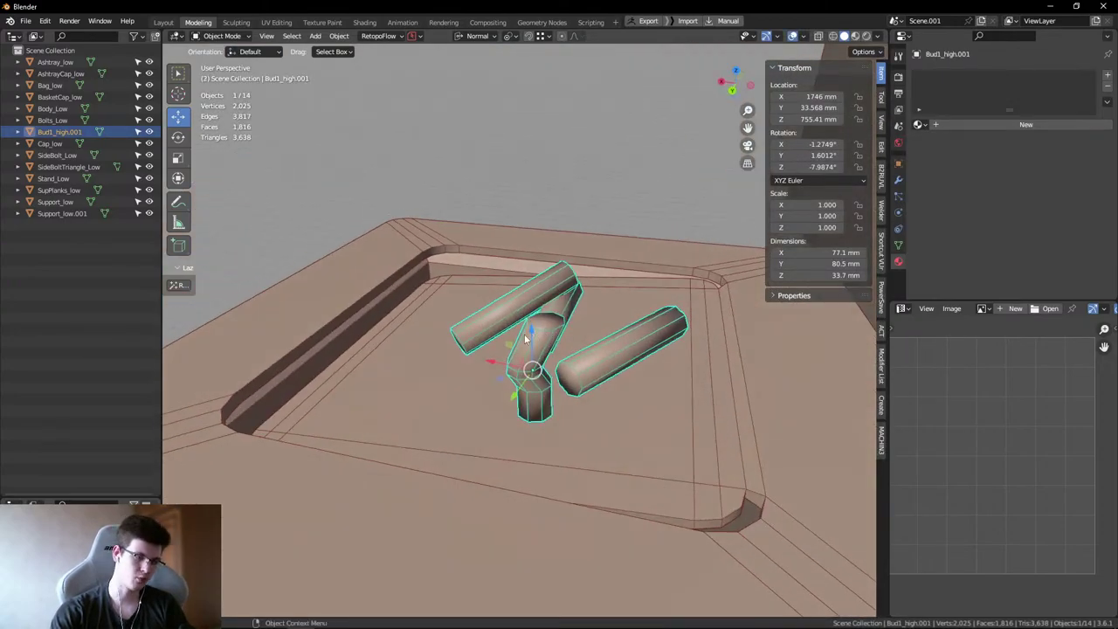
{"action": "scroll", "coordinate": [527, 339], "scroll_direction": "up", "scroll_amount": 2}
{"action": "key", "text": "Tab"}
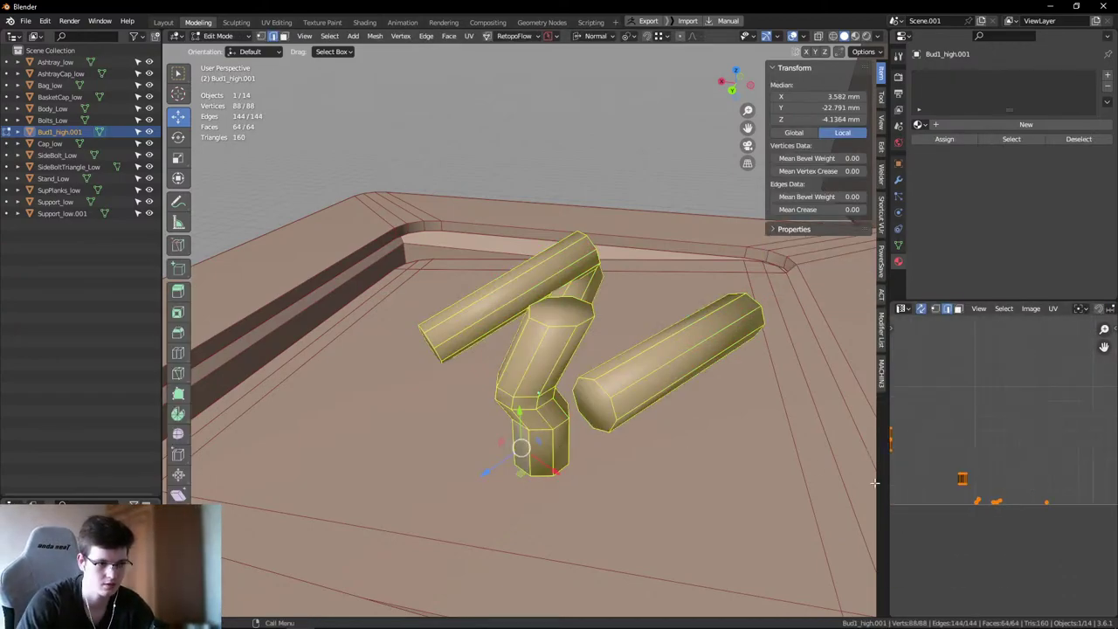
{"action": "scroll", "coordinate": [996, 511], "scroll_direction": "up", "scroll_amount": 5}
{"action": "key", "text": "3"}
{"action": "left_click", "coordinate": [560, 312]}
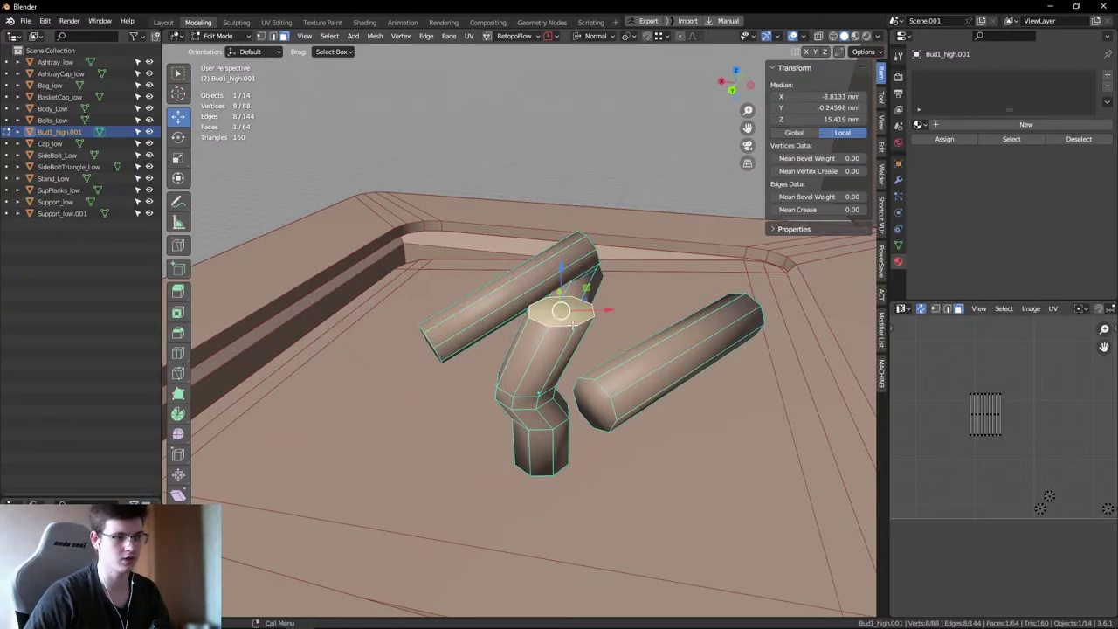
- Select all faces of the cigarette butts, check their UV layout and generate seams from the UV islands
{"action": "left_click", "coordinate": [605, 160]}
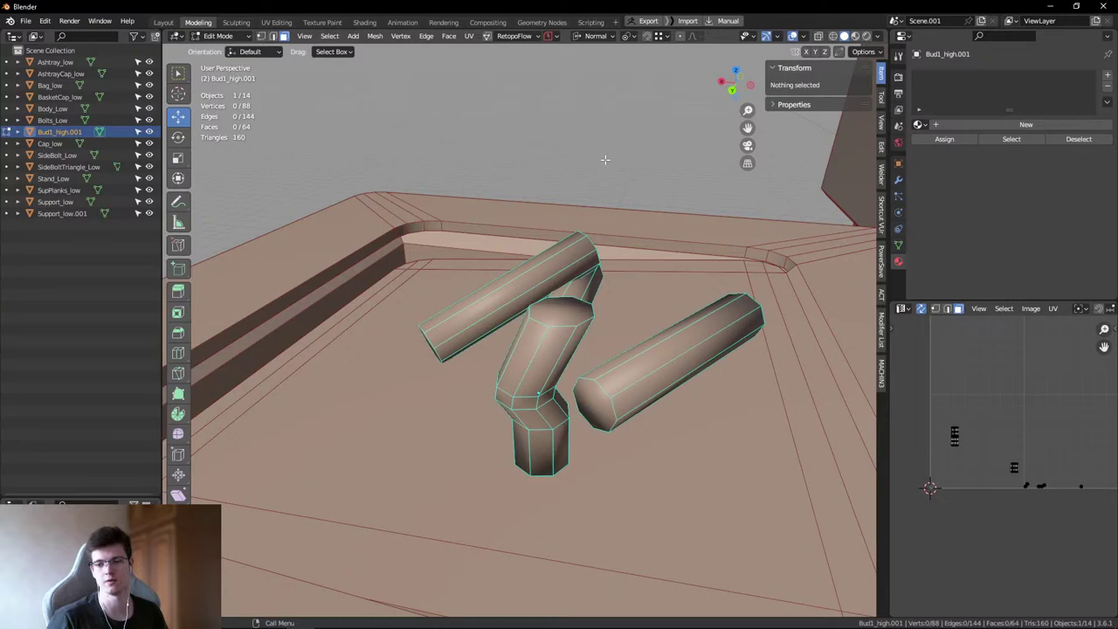
{"action": "key", "text": "a"}
{"action": "middle_click_drag", "start_coordinate": [580, 216], "coordinate": [580, 262], "text": "shift"}
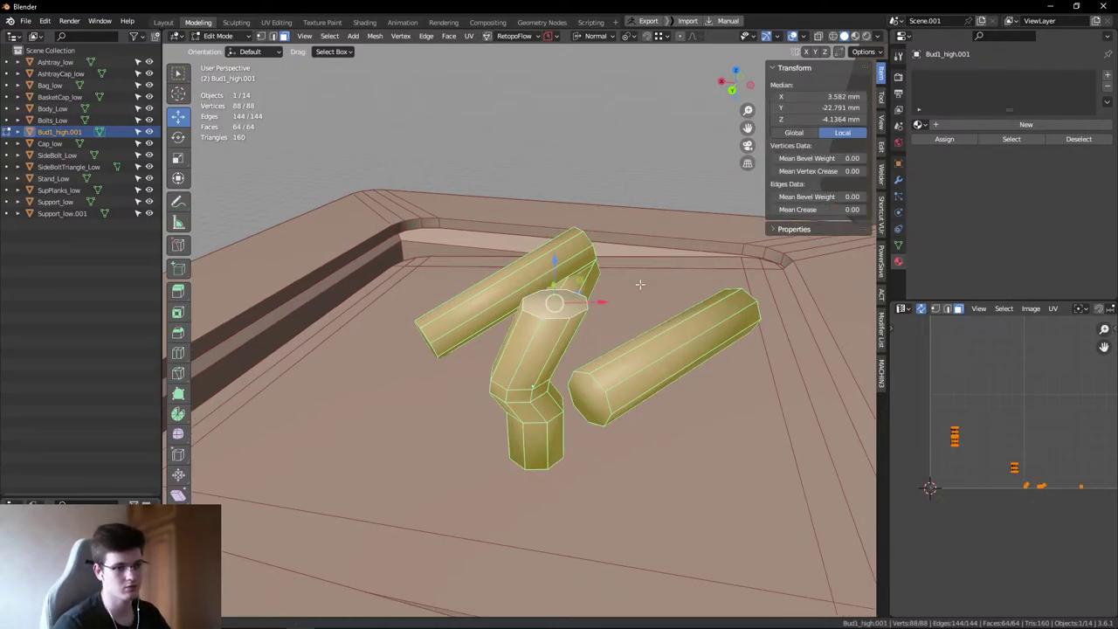
{"action": "right_click", "coordinate": [477, 218]}
{"action": "key", "text": "alt+a"}
{"action": "key", "text": "a"}
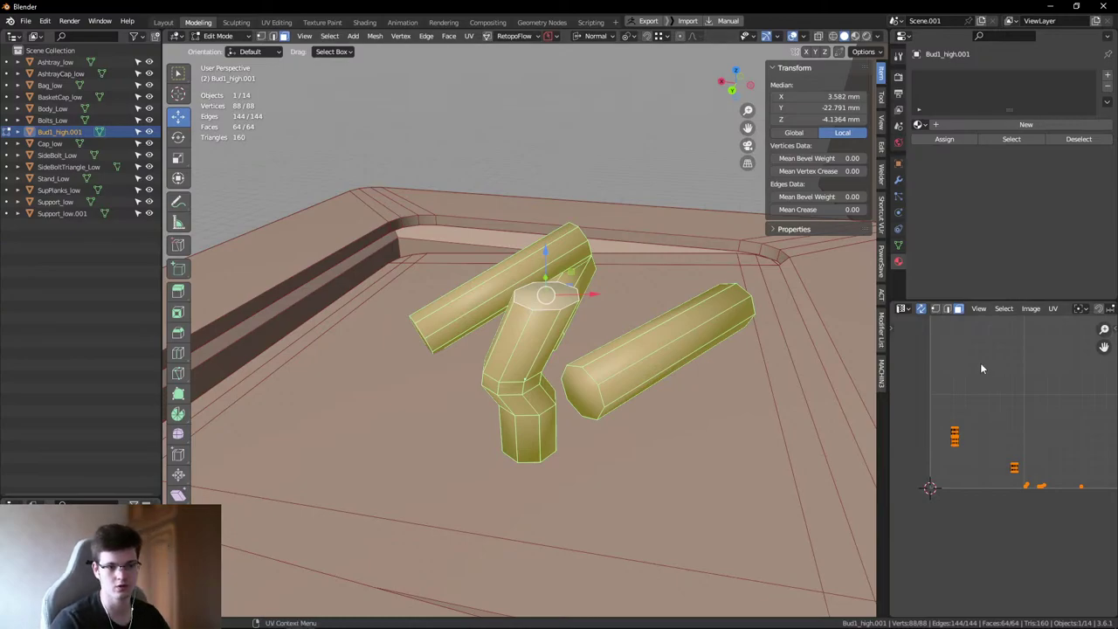
{"action": "scroll", "coordinate": [947, 425], "scroll_direction": "down", "scroll_amount": 3}
{"action": "scroll", "coordinate": [950, 421], "scroll_direction": "down", "scroll_amount": 2}
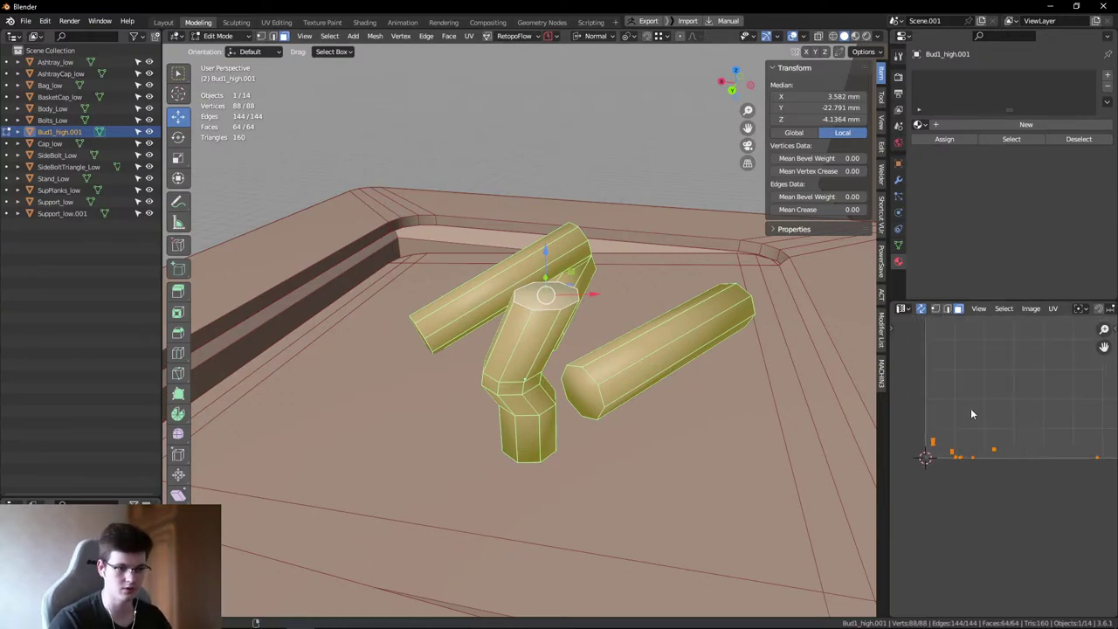
{"action": "middle_click_drag", "start_coordinate": [544, 267], "coordinate": [611, 297]}
{"action": "scroll", "coordinate": [1022, 432], "scroll_direction": "down", "scroll_amount": 2}
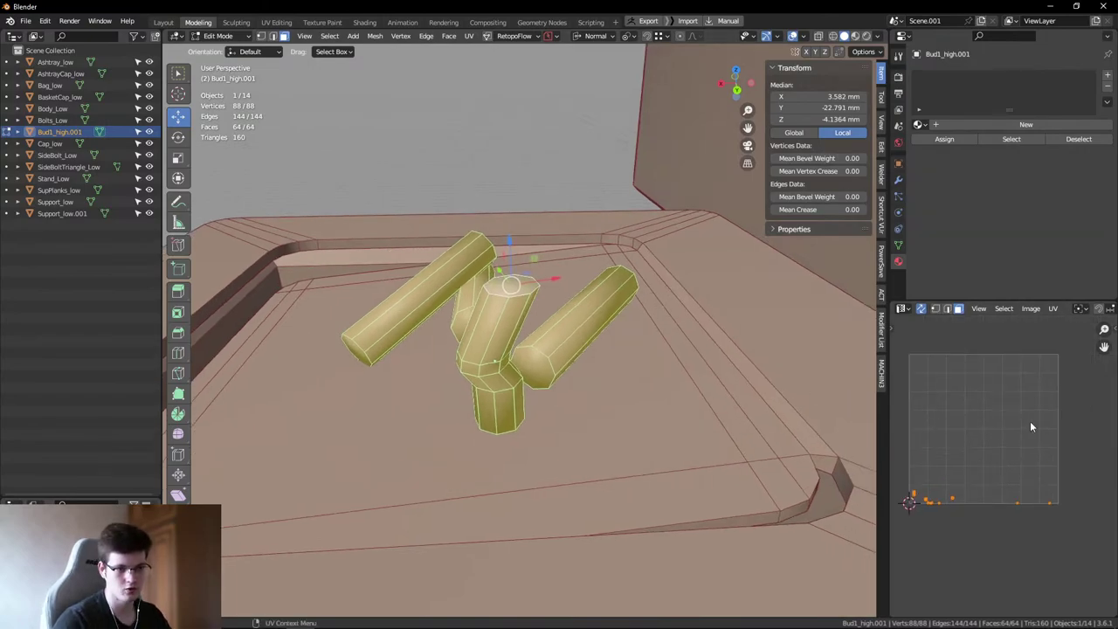
{"action": "left_click", "coordinate": [1053, 314]}
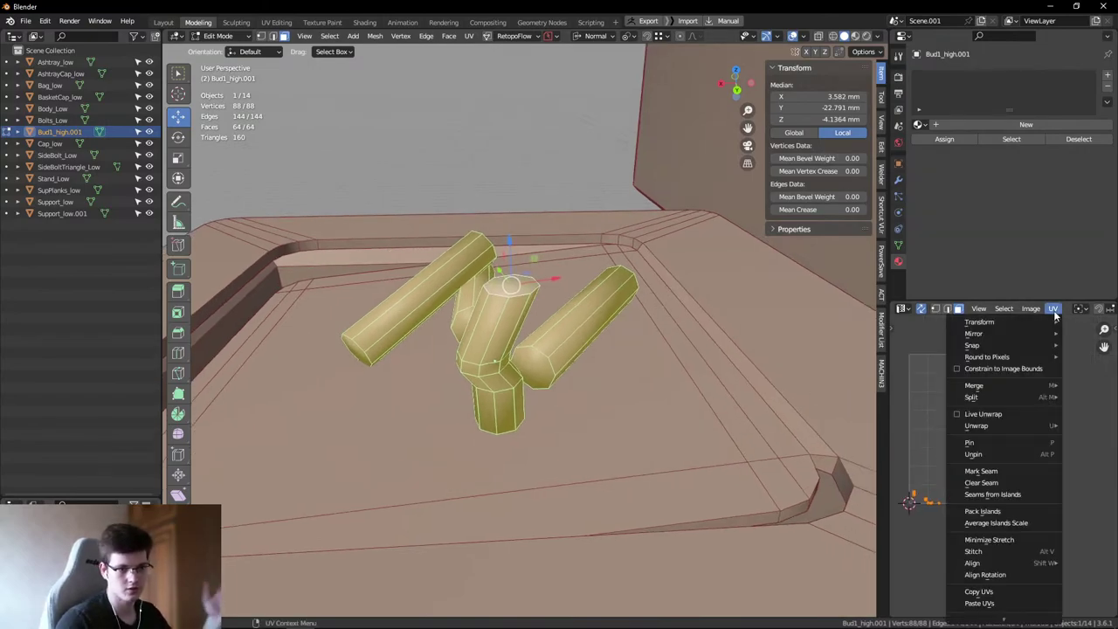
{"action": "left_click", "coordinate": [1017, 499]}
- Select every seam edge on the cigarette butts through Select Similar by seam, and mark those edges sharp
{"action": "scroll", "coordinate": [652, 368], "scroll_direction": "up", "scroll_amount": 3}
{"action": "key", "text": "2"}
{"action": "left_click", "coordinate": [551, 336]}
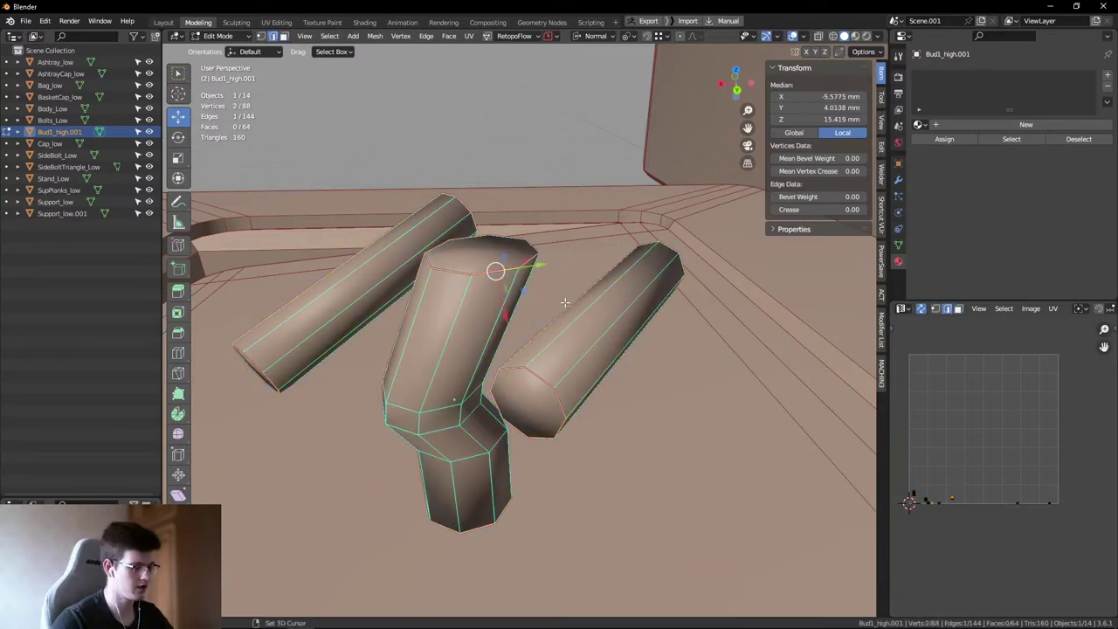
{"action": "key", "text": "shift+g"}
{"action": "left_click", "coordinate": [512, 380]}
{"action": "right_click", "coordinate": [675, 344]}
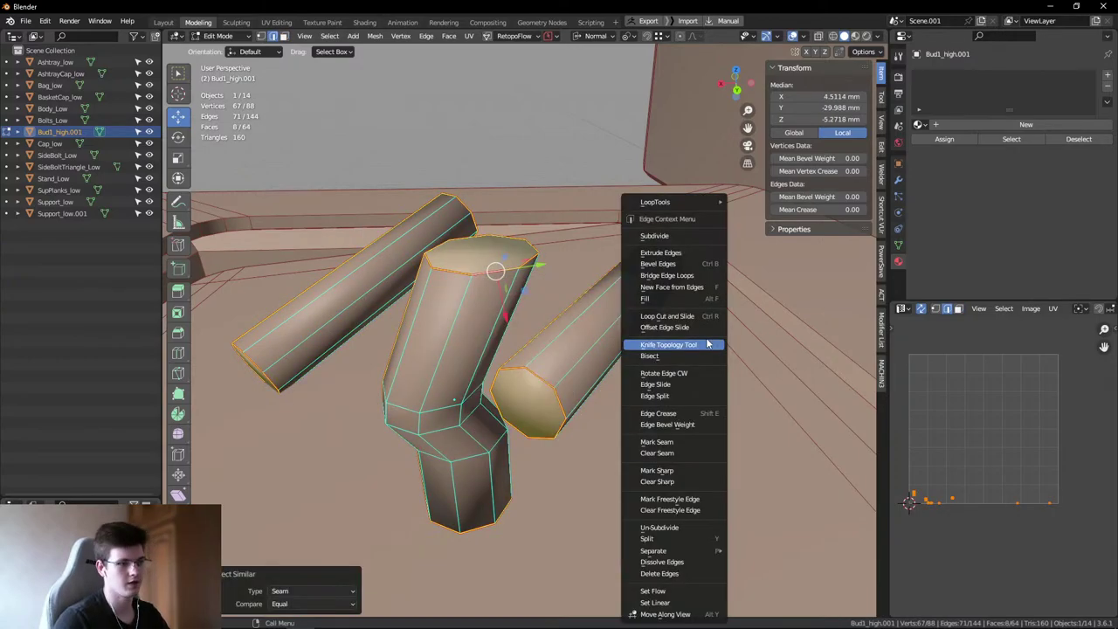
{"action": "left_click", "coordinate": [676, 470]}
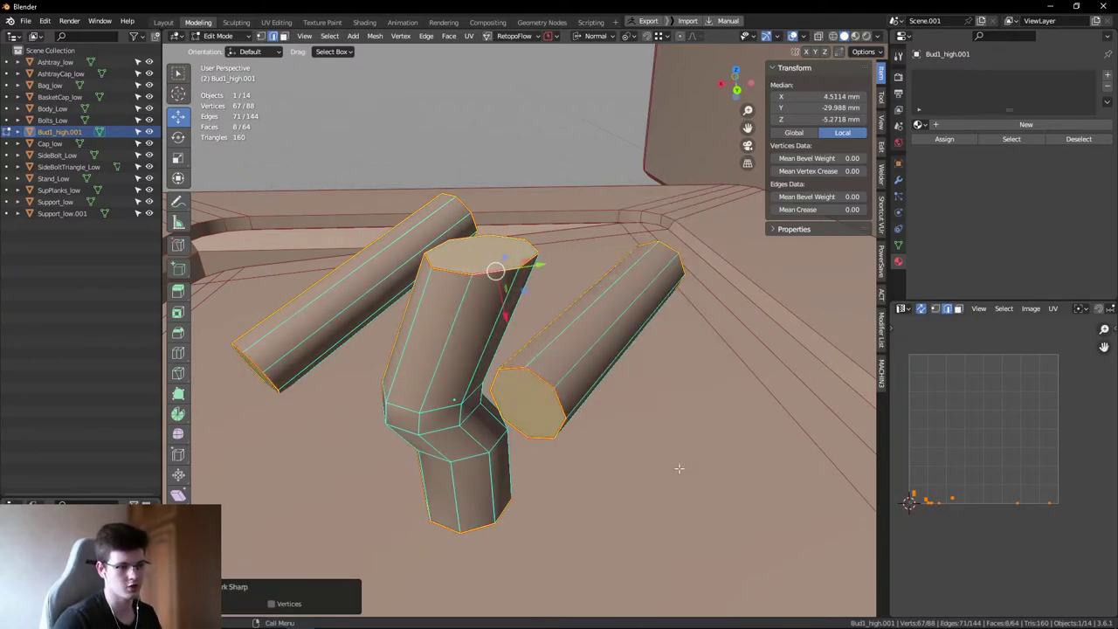
- Clear the cigarette butts' custom split normals data and set Auto Smooth to 180° in Object Mode
{"action": "left_click", "coordinate": [898, 245]}
{"action": "scroll", "coordinate": [930, 242], "scroll_direction": "down", "scroll_amount": 5}
{"action": "left_click", "coordinate": [939, 229]}
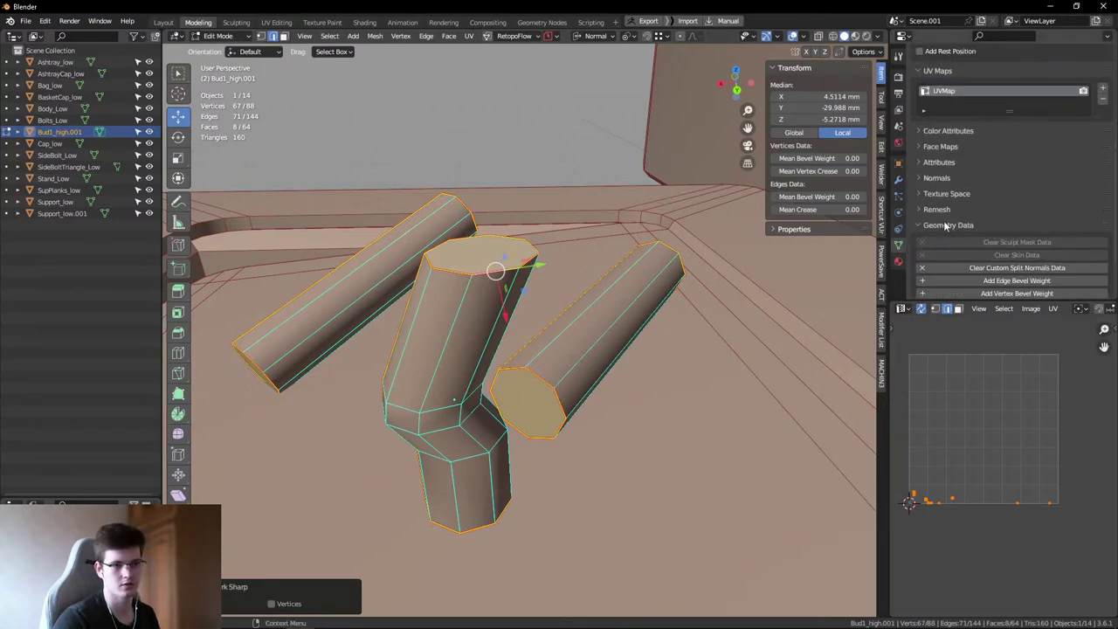
{"action": "left_click", "coordinate": [1002, 271]}
{"action": "right_click", "coordinate": [624, 268]}
{"action": "key", "text": "Tab"}
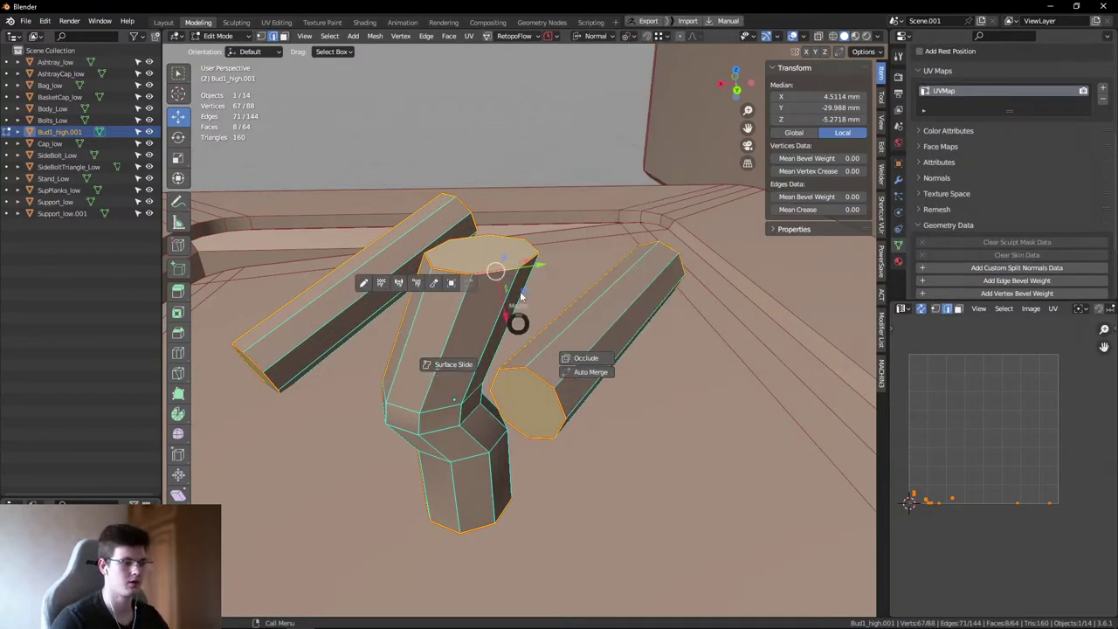
{"action": "left_click", "coordinate": [936, 177]}
{"action": "left_click", "coordinate": [995, 195]}
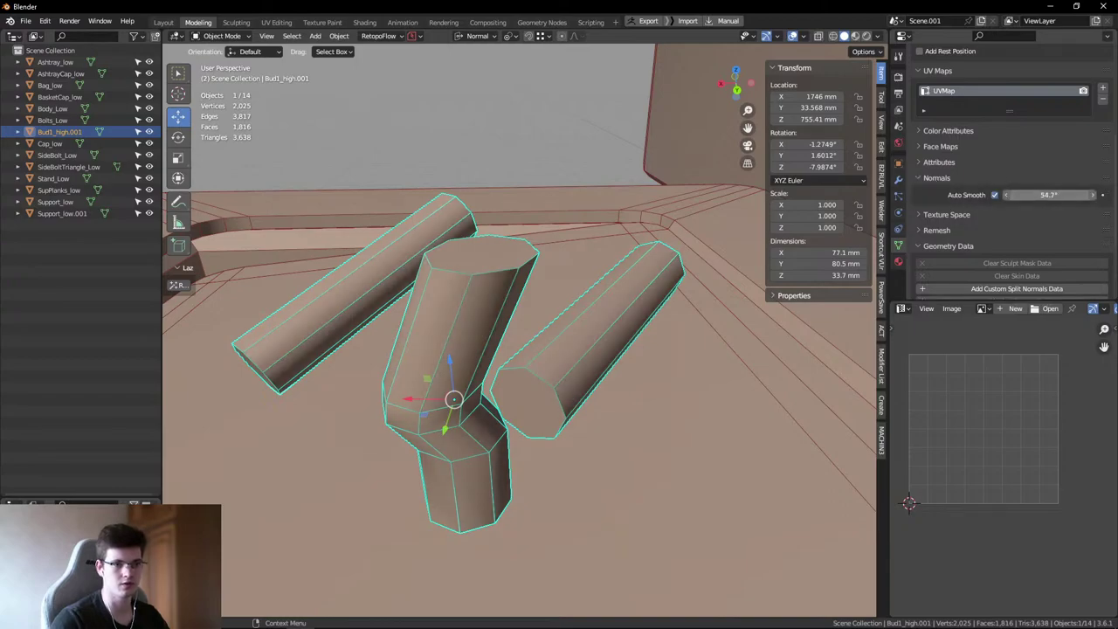
- Deselect the cigarette butts and inspect their shading on the ashtray from several angles with overlays hidden
{"action": "middle_click_drag", "start_coordinate": [516, 219], "coordinate": [561, 85]}
{"action": "scroll", "coordinate": [527, 195], "scroll_direction": "down", "scroll_amount": 3}
{"action": "scroll", "coordinate": [567, 88], "scroll_direction": "up", "scroll_amount": 2}
{"action": "left_click", "coordinate": [576, 94]}
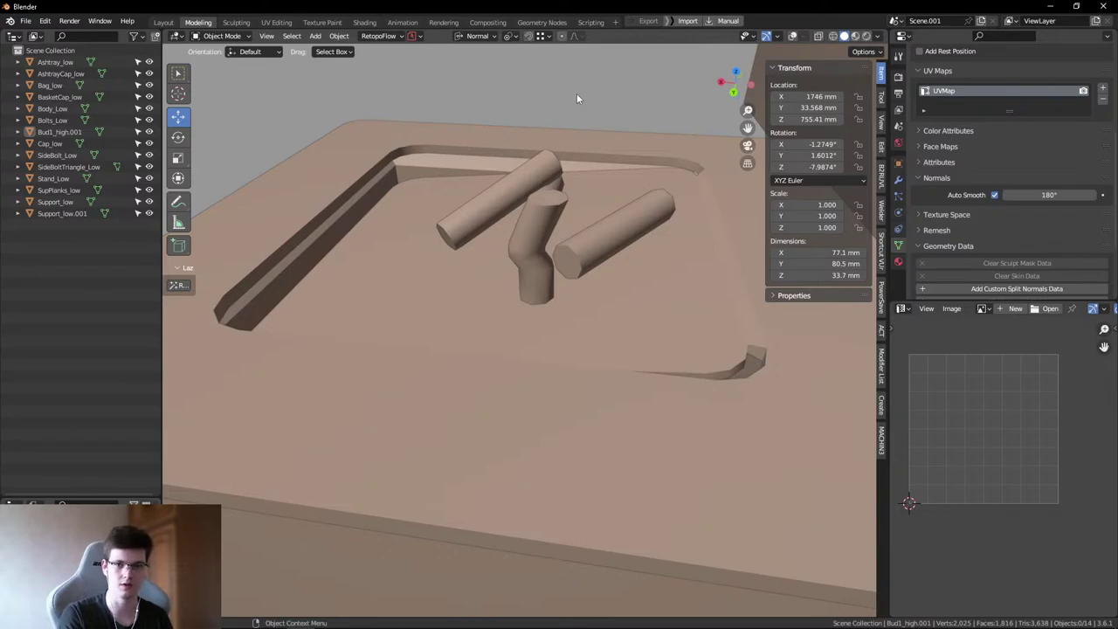
{"action": "middle_click_drag", "start_coordinate": [573, 87], "coordinate": [592, 87]}
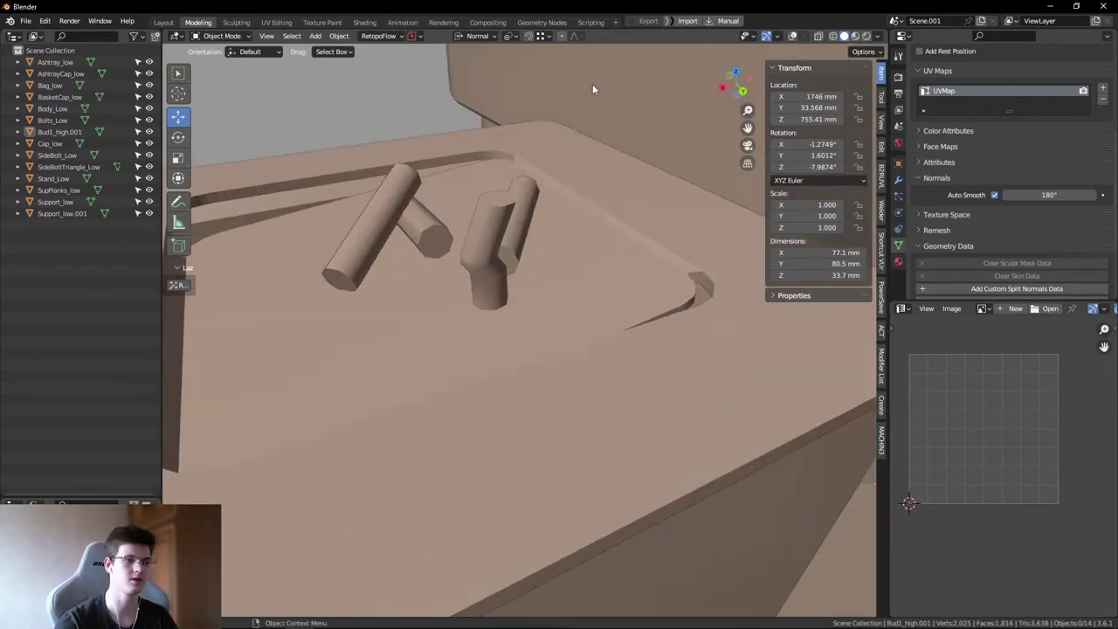
{"action": "scroll", "coordinate": [546, 145], "scroll_direction": "down", "scroll_amount": 3}
{"action": "scroll", "coordinate": [591, 188], "scroll_direction": "up", "scroll_amount": 2}
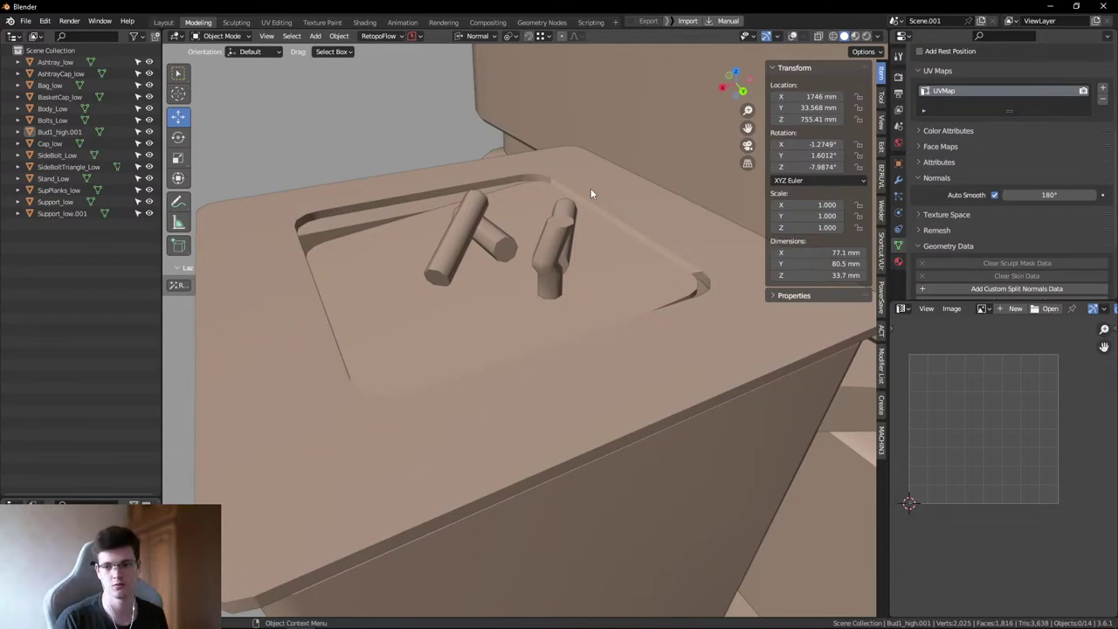
- Turn the viewport overlays back on and select the ashtray object in the front view
{"action": "right_click", "coordinate": [309, 140]}
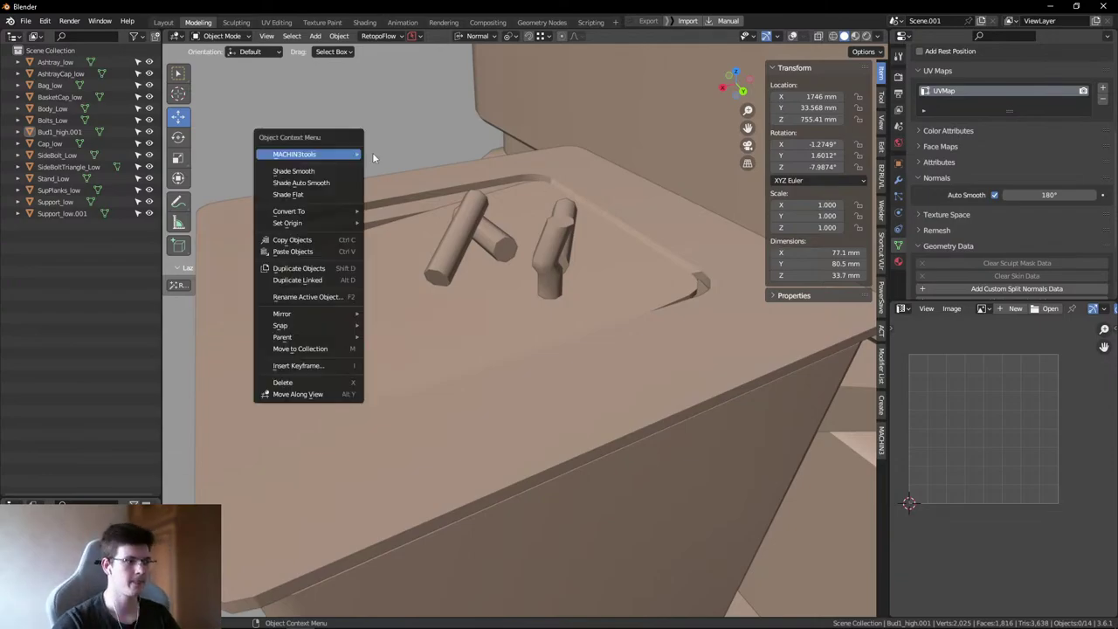
{"action": "middle_click_drag", "start_coordinate": [373, 152], "coordinate": [598, 221]}
{"action": "key", "text": "shift+alt+z"}
{"action": "scroll", "coordinate": [538, 232], "scroll_direction": "up", "scroll_amount": 4}
{"action": "left_click", "coordinate": [557, 324]}
{"action": "middle_click_drag", "start_coordinate": [556, 323], "coordinate": [576, 269]}
{"action": "key", "text": "KP_1"}
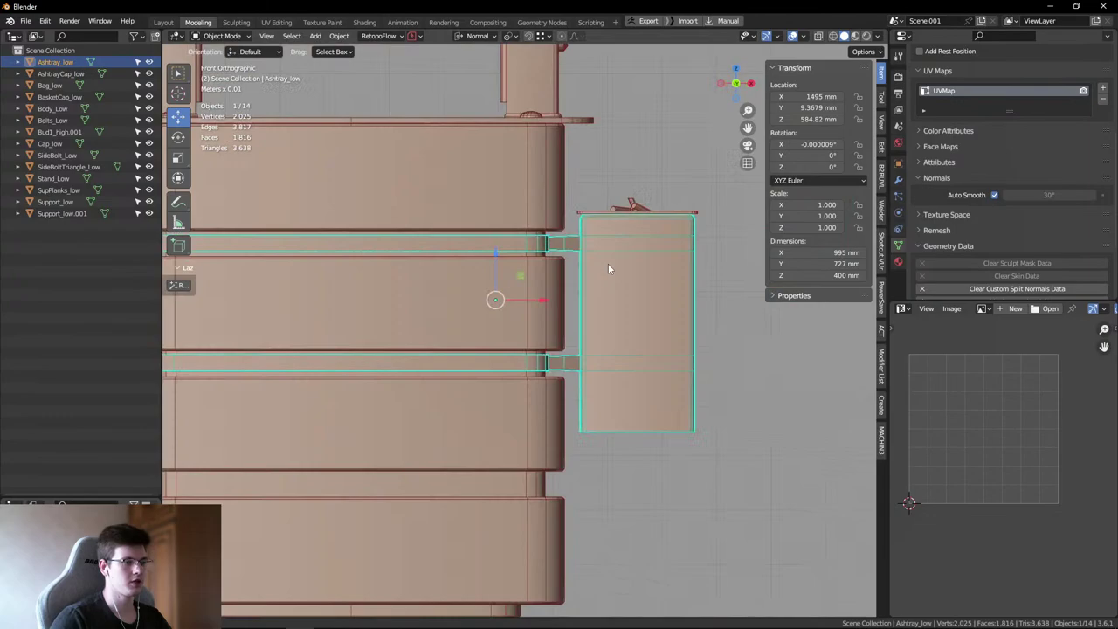
- In Edit Mode, select the faces of the ashtray's lower strap together with the connector that joins it to the box
{"action": "scroll", "coordinate": [626, 271], "scroll_direction": "down", "scroll_amount": 5}
{"action": "key", "text": "Tab"}
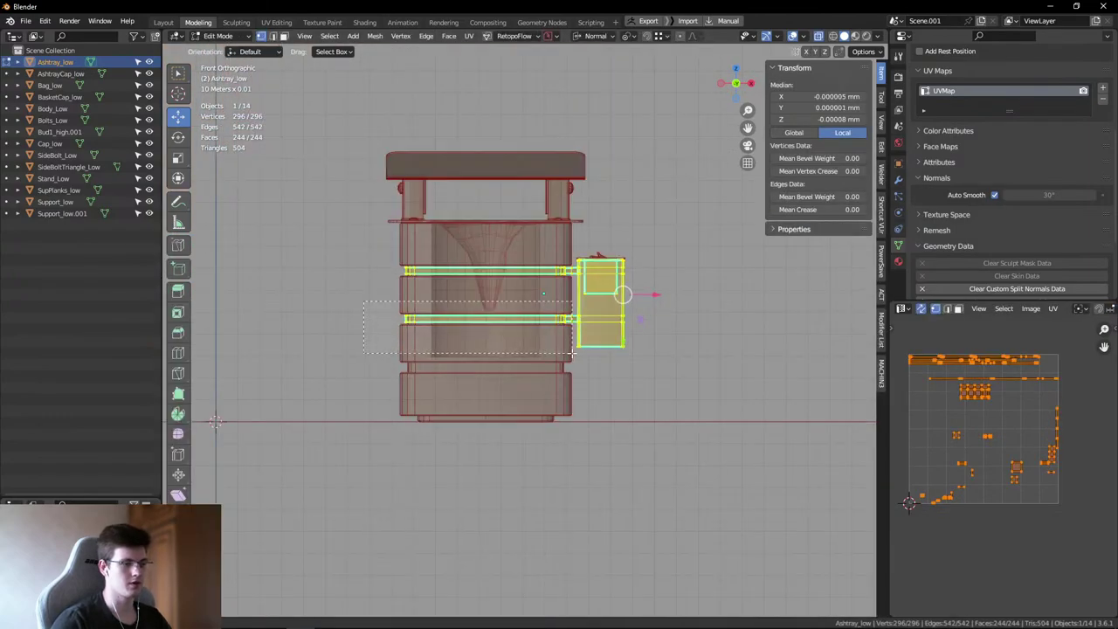
{"action": "key", "text": "3"}
{"action": "left_click", "coordinate": [464, 321], "text": "alt"}
{"action": "scroll", "coordinate": [633, 304], "scroll_direction": "up", "scroll_amount": 6}
{"action": "left_click", "coordinate": [650, 331], "text": "shift"}
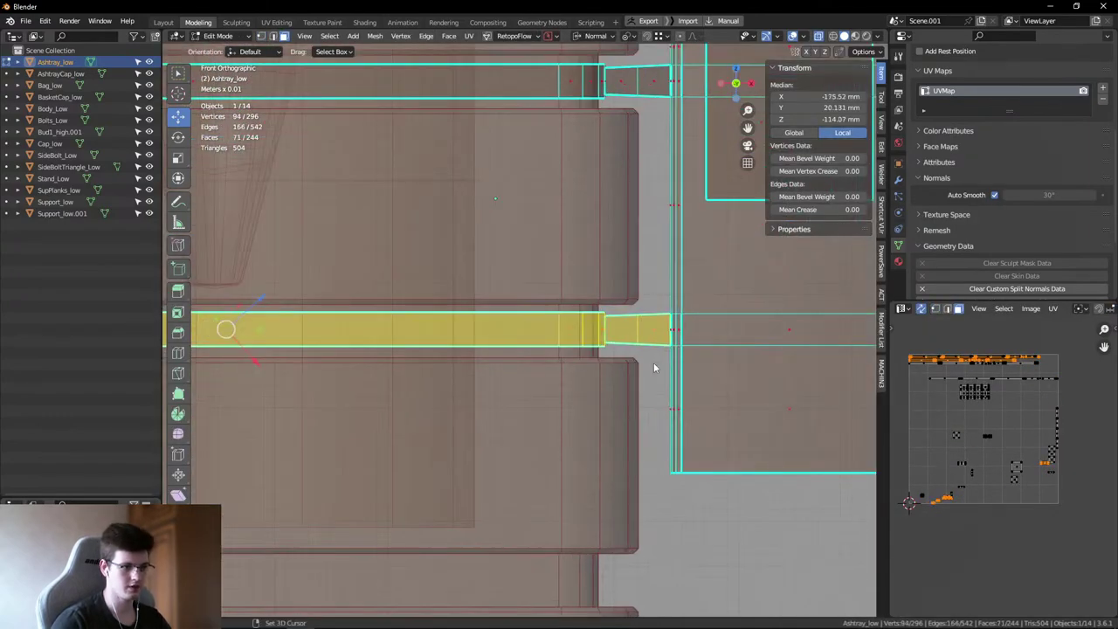
{"action": "scroll", "coordinate": [654, 367], "scroll_direction": "down", "scroll_amount": 5}
{"action": "middle_click_drag", "start_coordinate": [655, 367], "coordinate": [561, 346]}
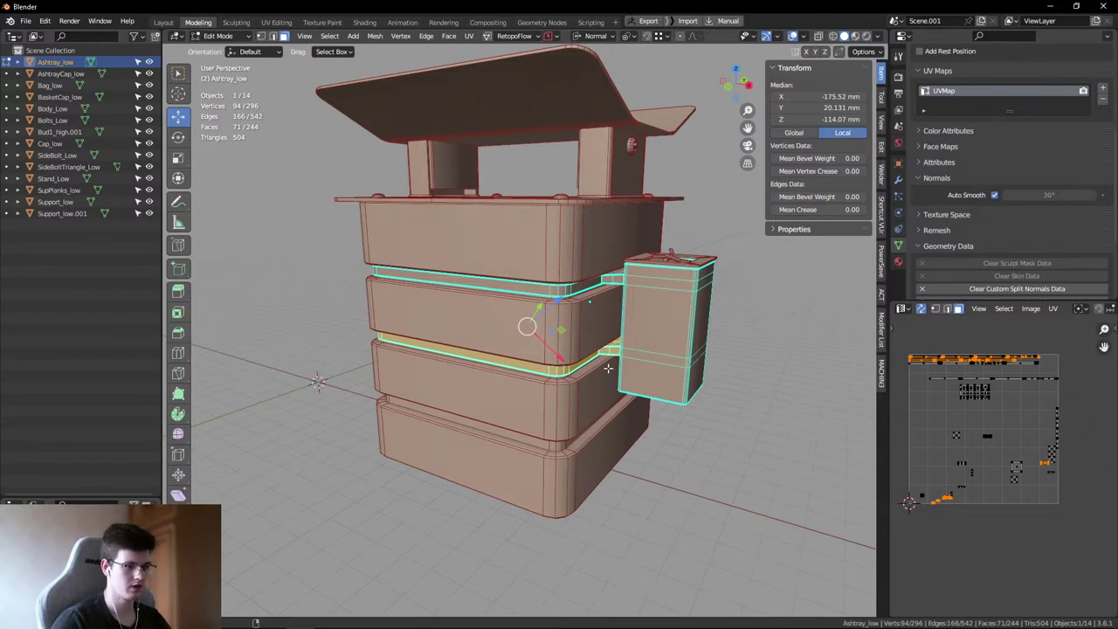
- Split the selected lower strap and connector faces from the rest of the ashtray mesh
{"action": "right_click", "coordinate": [568, 360]}
{"action": "left_click", "coordinate": [559, 528]}
{"action": "key", "text": "Tab"}
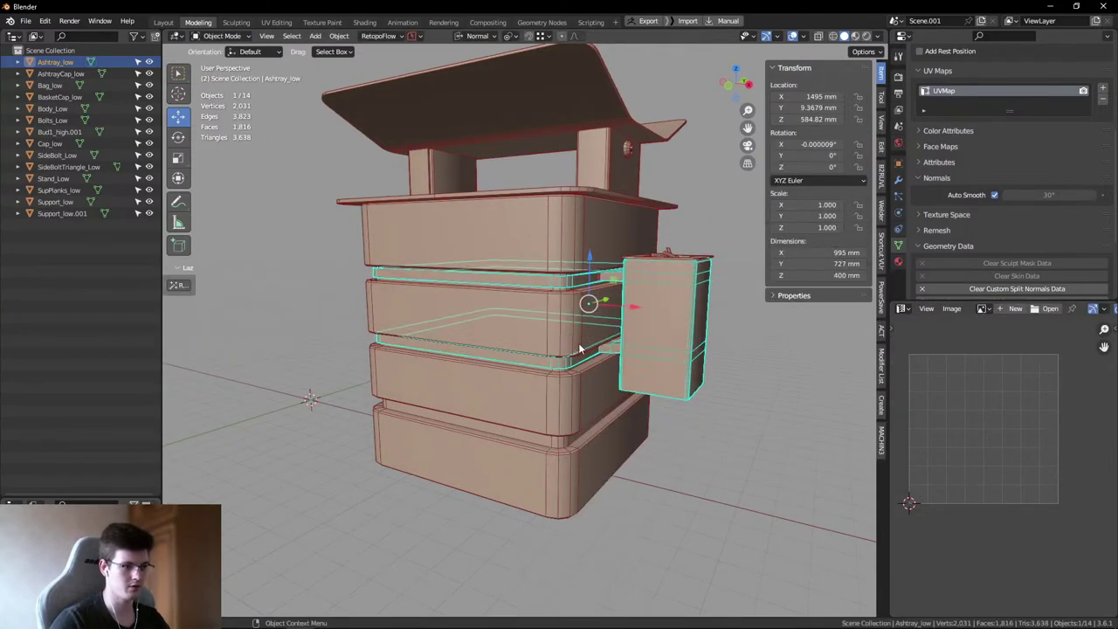
{"action": "key", "text": "Tab"}
{"action": "key", "text": "g"}
{"action": "left_click", "coordinate": [603, 358]}
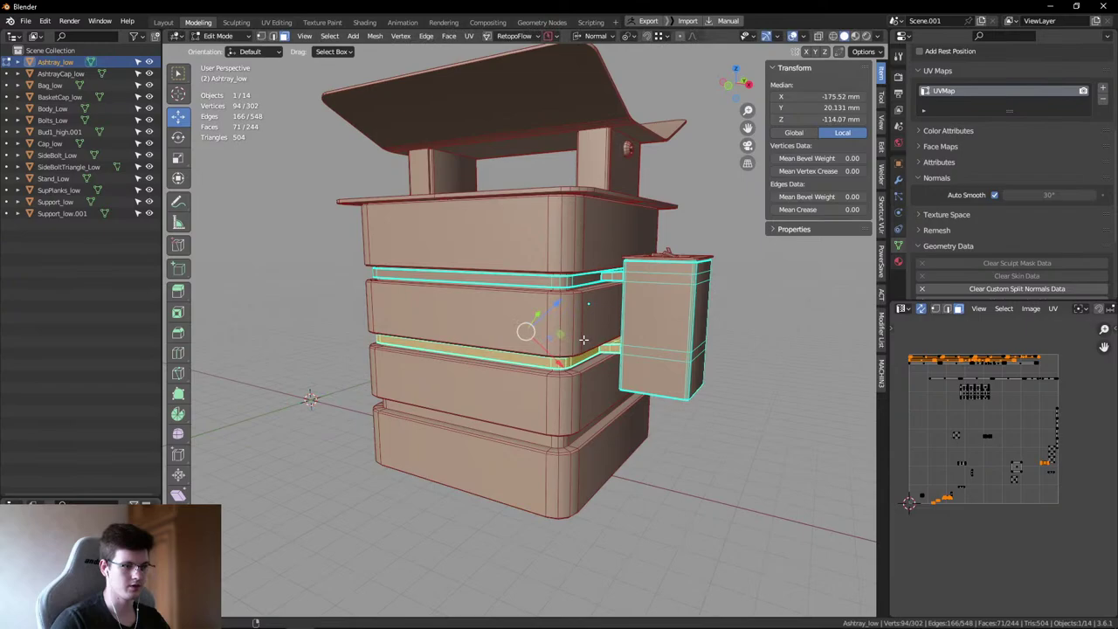
- Set the transform orientation to Global and try to move the split strap up along Z by about 88 mm
{"action": "middle_click_drag", "start_coordinate": [603, 358], "coordinate": [542, 218]}
{"action": "key", "text": "shift+s"}
{"action": "left_click", "coordinate": [530, 170]}
{"action": "key", "text": "ctrl+z"}
{"action": "key", "text": "ctrl+z"}
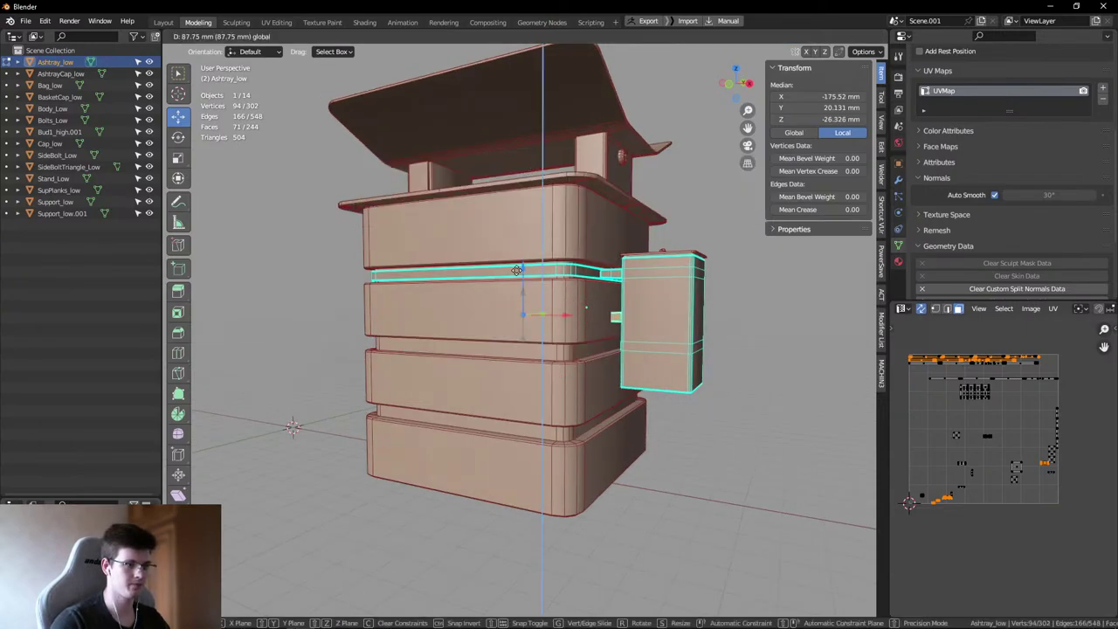
{"action": "key", "text": "ctrl+shift+z"}
{"action": "key", "text": "ctrl+shift+z"}
- Delete the selected lower strap faces, return to Object Mode and deselect the ashtray
{"action": "middle_click_drag", "start_coordinate": [629, 329], "coordinate": [546, 328]}
{"action": "key", "text": "x"}
{"action": "left_click", "coordinate": [546, 321]}
{"action": "key", "text": "Tab"}
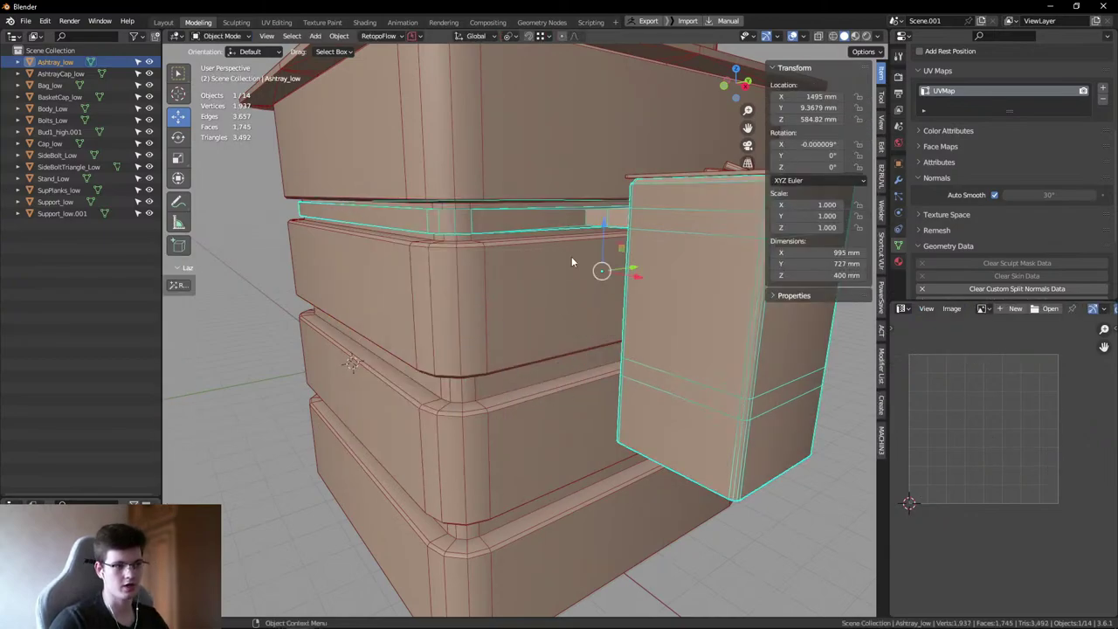
{"action": "scroll", "coordinate": [577, 262], "scroll_direction": "down", "scroll_amount": 3}
{"action": "middle_click_drag", "start_coordinate": [577, 262], "coordinate": [639, 354]}
{"action": "key", "text": "alt+a"}
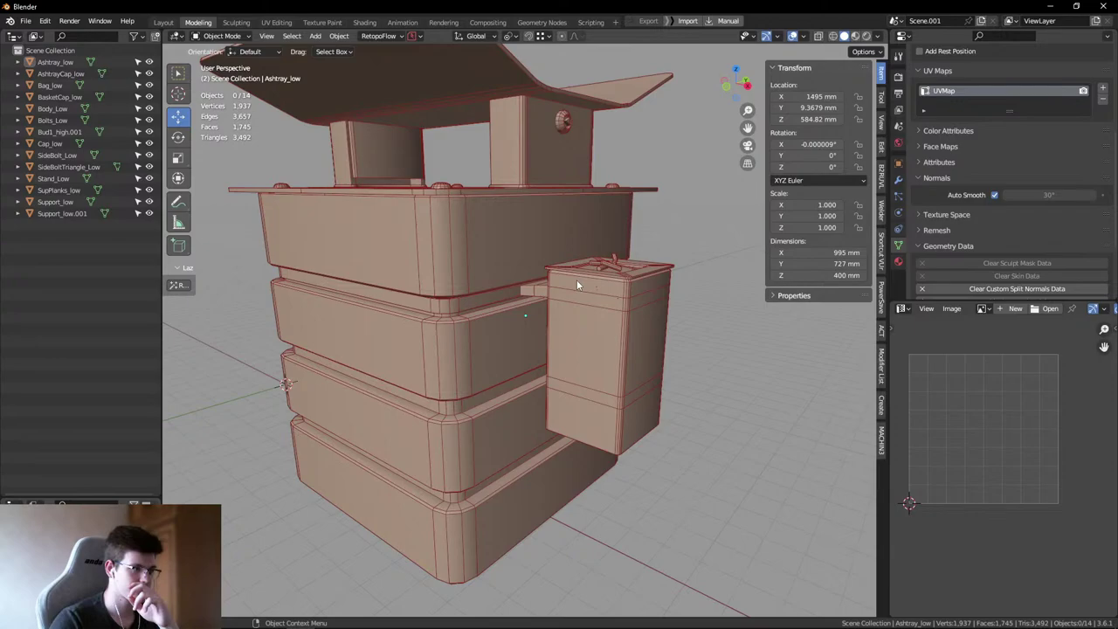
- Select the basket cap plate, isolate it in local view, maximize the viewport and enter Edit Mode
{"action": "scroll", "coordinate": [574, 279], "scroll_direction": "down", "scroll_amount": 5}
{"action": "scroll", "coordinate": [496, 276], "scroll_direction": "up", "scroll_amount": 5}
{"action": "middle_click_drag", "start_coordinate": [574, 279], "coordinate": [476, 263]}
{"action": "left_click", "coordinate": [433, 298]}
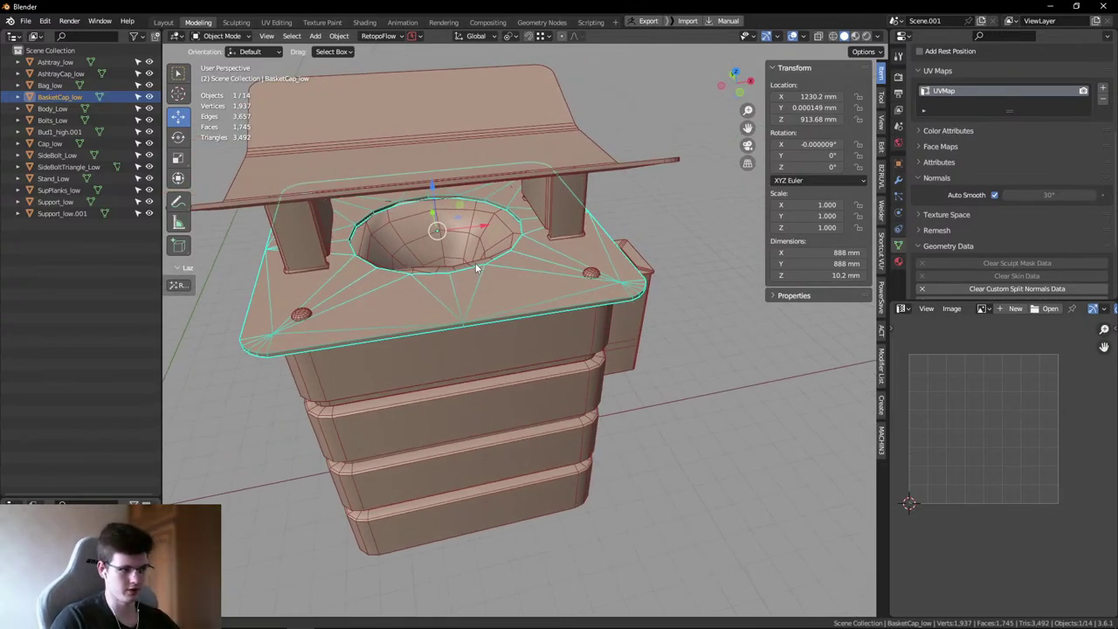
{"action": "scroll", "coordinate": [480, 306], "scroll_direction": "up", "scroll_amount": 3}
{"action": "key", "text": "grave"}
{"action": "left_click", "coordinate": [477, 332]}
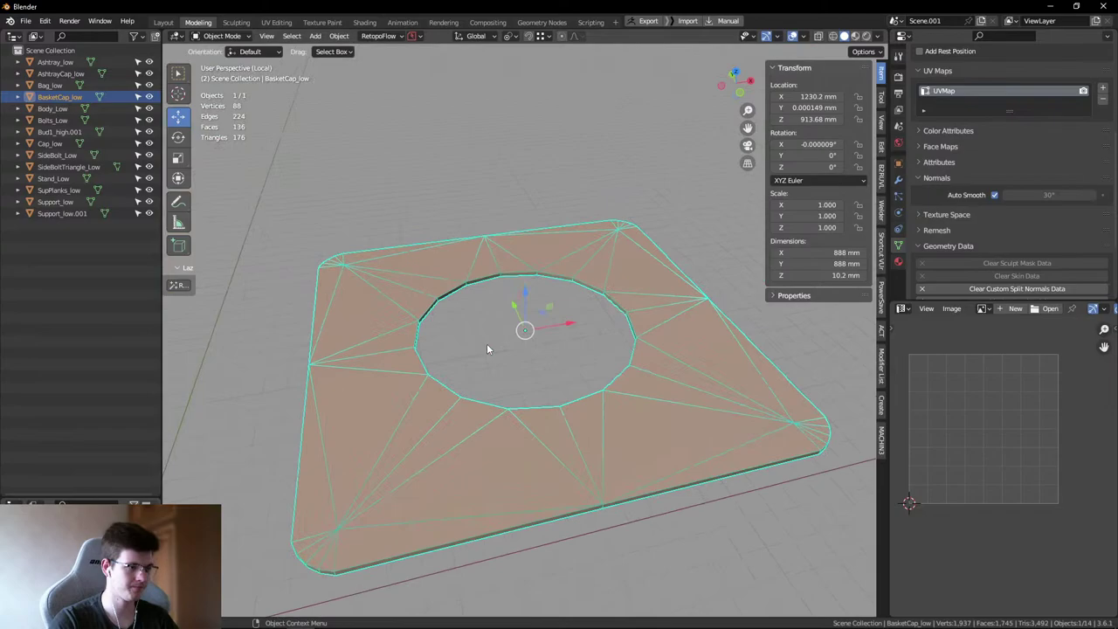
{"action": "key", "text": "ctrl+space"}
{"action": "key", "text": "Tab"}
- Try to remove the fan edges between the midpoint of the plate's outer edge and the central hole
{"action": "scroll", "coordinate": [449, 410], "scroll_direction": "up", "scroll_amount": 5}
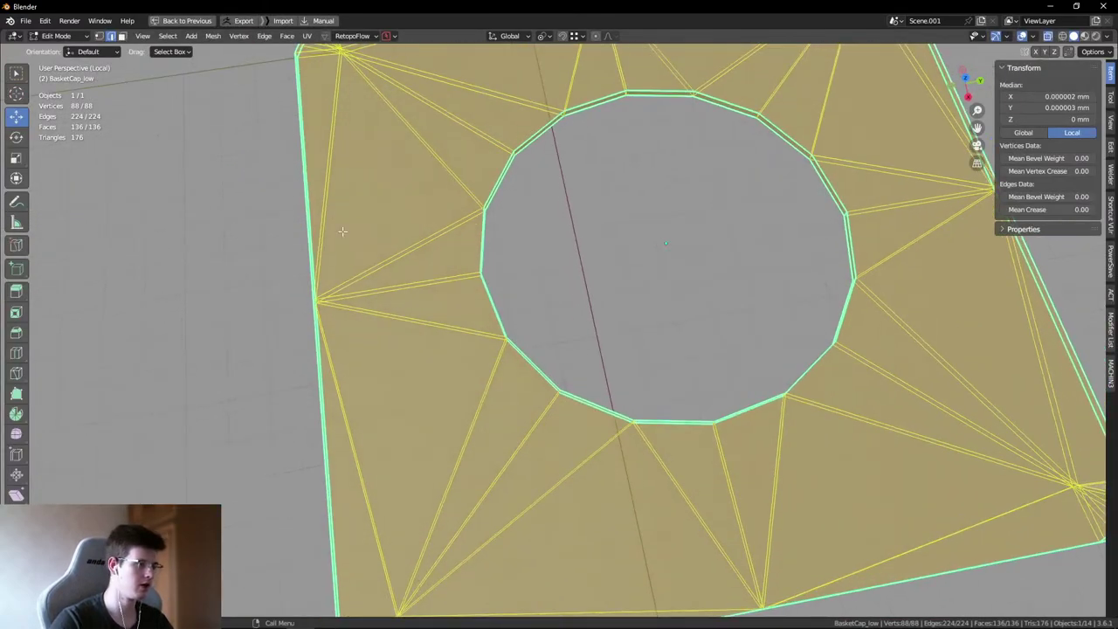
{"action": "left_click", "coordinate": [406, 303]}
{"action": "middle_click_drag", "start_coordinate": [405, 303], "coordinate": [467, 250]}
{"action": "scroll", "coordinate": [467, 250], "scroll_direction": "up", "scroll_amount": 3}
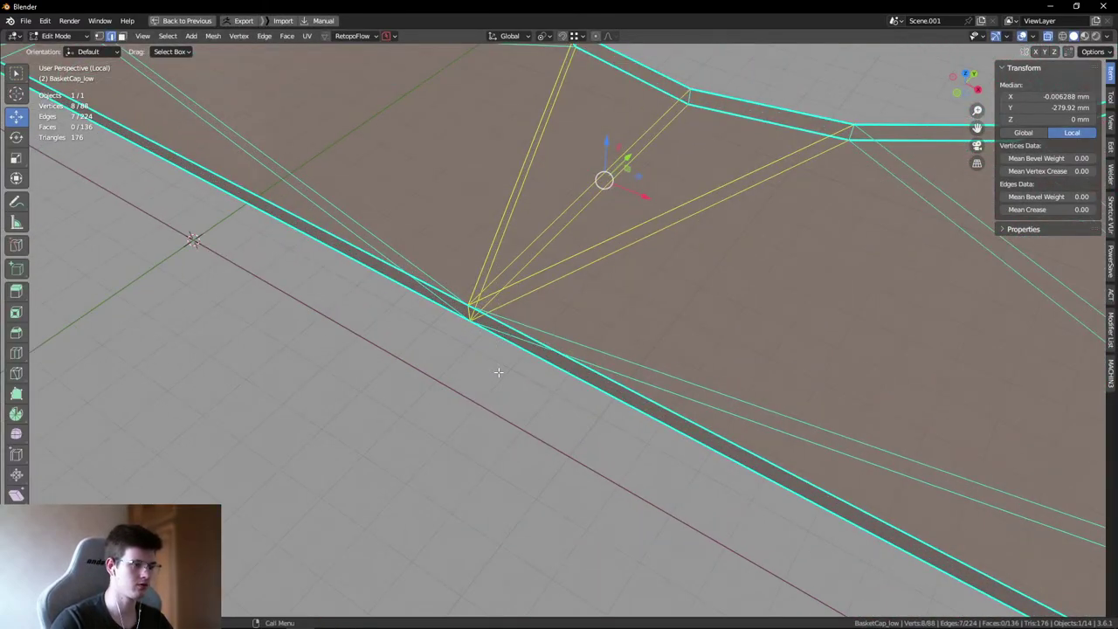
{"action": "key", "text": "x"}
{"action": "left_click", "coordinate": [507, 338]}
{"action": "key", "text": "ctrl+z"}
{"action": "scroll", "coordinate": [542, 323], "scroll_direction": "down", "scroll_amount": 5}
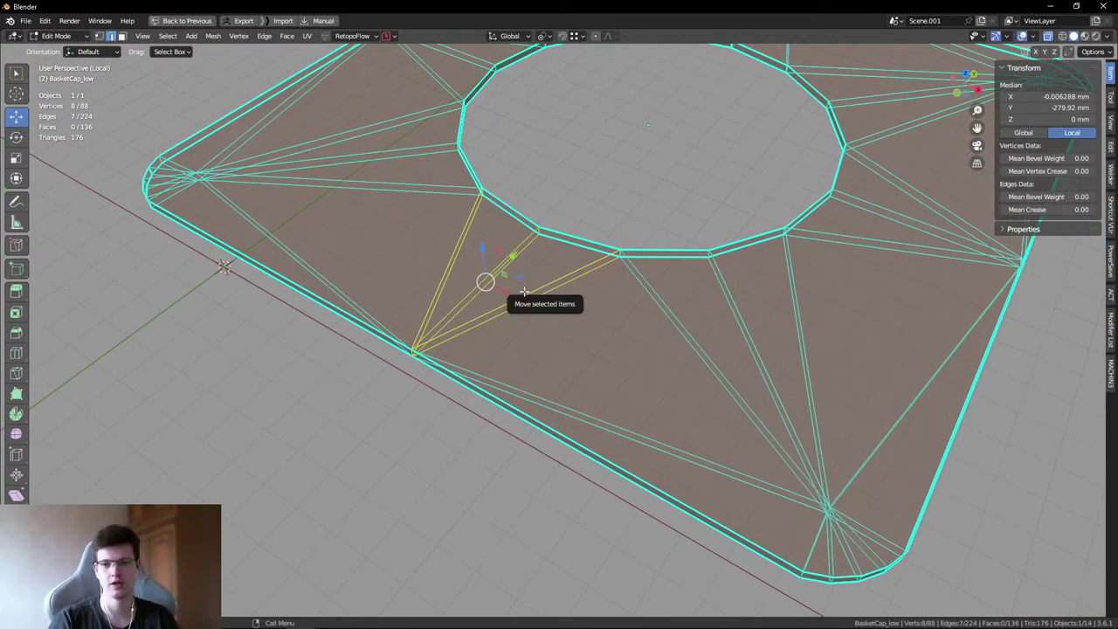
- Dissolve the extra vertex inside the plate's rounded corner where the triangulation edges converge
{"action": "scroll", "coordinate": [523, 290], "scroll_direction": "down", "scroll_amount": 2}
{"action": "left_click", "coordinate": [654, 392]}
{"action": "scroll", "coordinate": [572, 376], "scroll_direction": "up", "scroll_amount": 3}
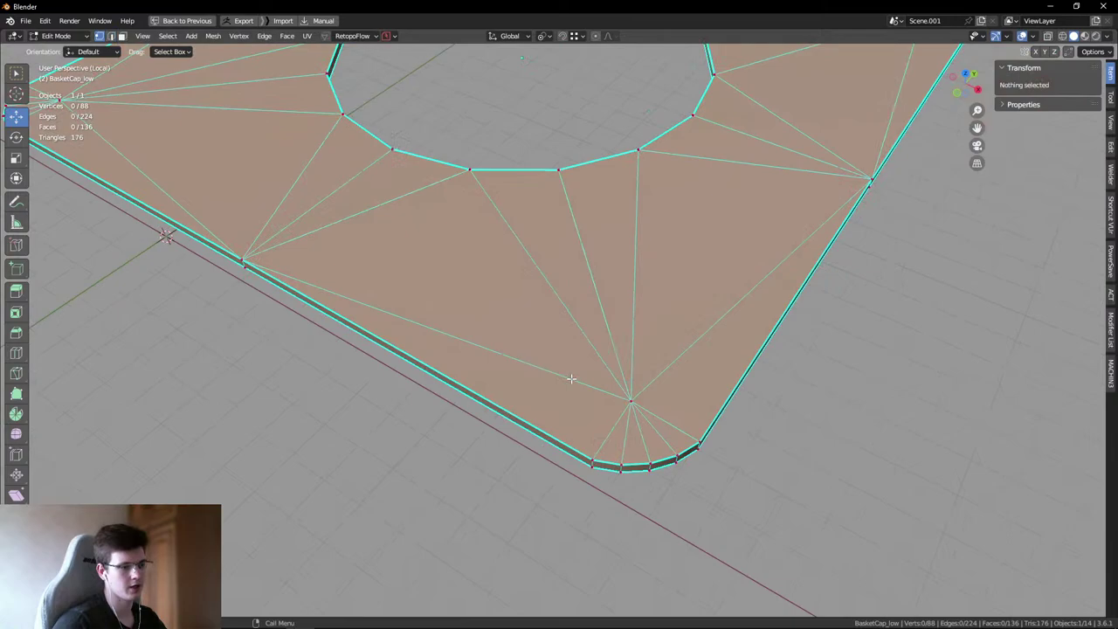
{"action": "scroll", "coordinate": [639, 397], "scroll_direction": "up", "scroll_amount": 3}
{"action": "left_click", "coordinate": [629, 404]}
{"action": "middle_click_drag", "start_coordinate": [629, 405], "coordinate": [505, 323]}
{"action": "key", "text": "ctrl+x"}
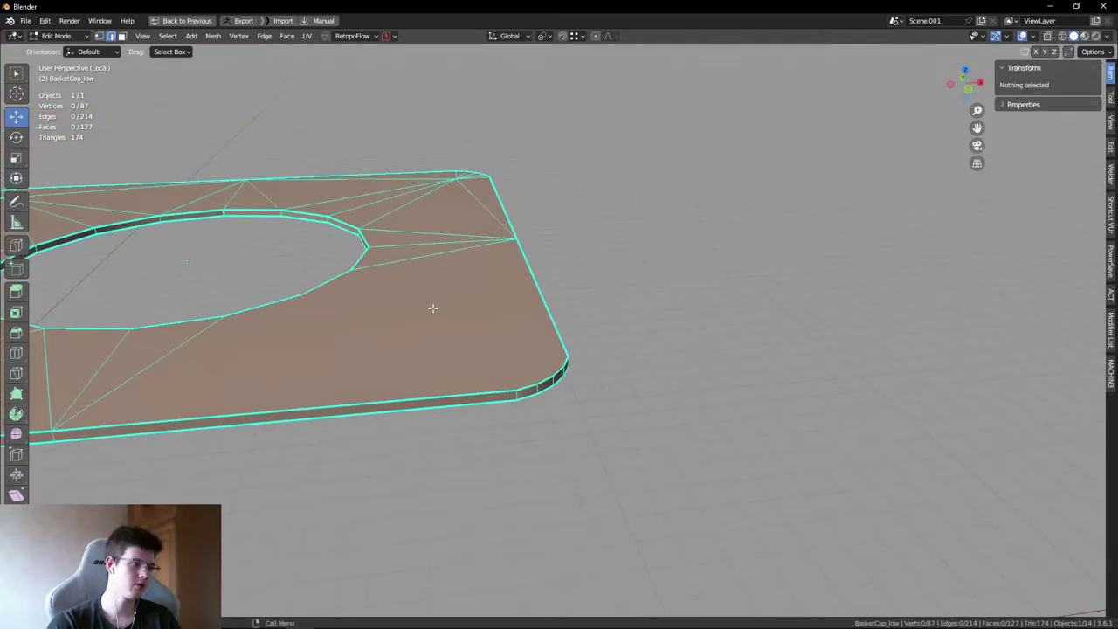
- Select all of the plate's top faces and dissolve their triangulation down to two large faces
{"action": "key", "text": "3"}
{"action": "key", "text": "a"}
{"action": "key", "text": "f"}
{"action": "key", "text": "ctrl+z"}
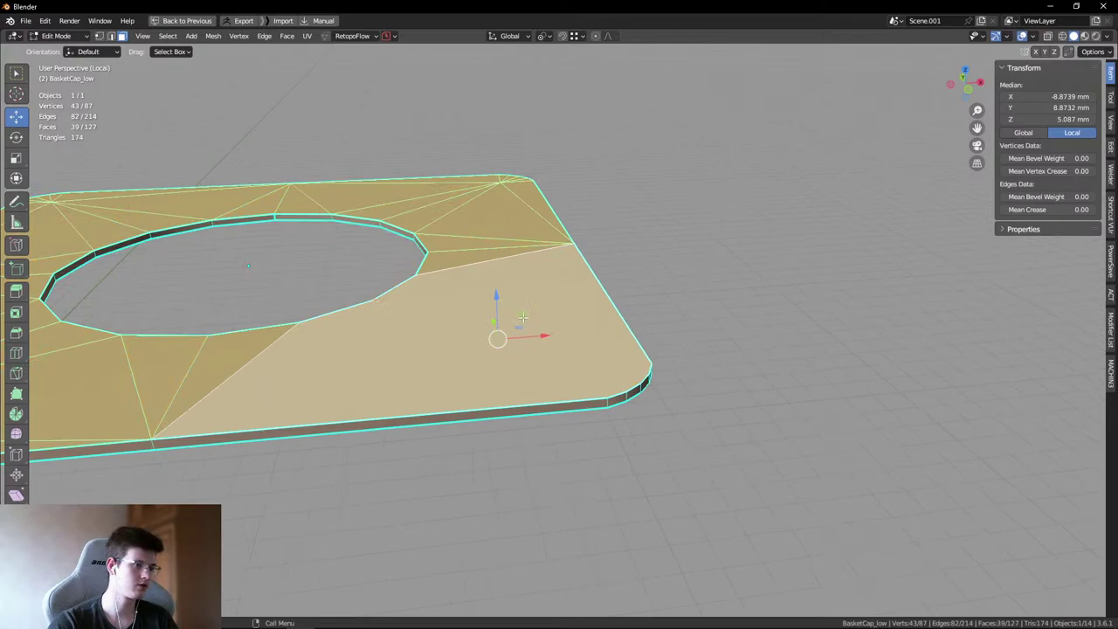
{"action": "key", "text": "x"}
{"action": "left_click", "coordinate": [625, 510]}
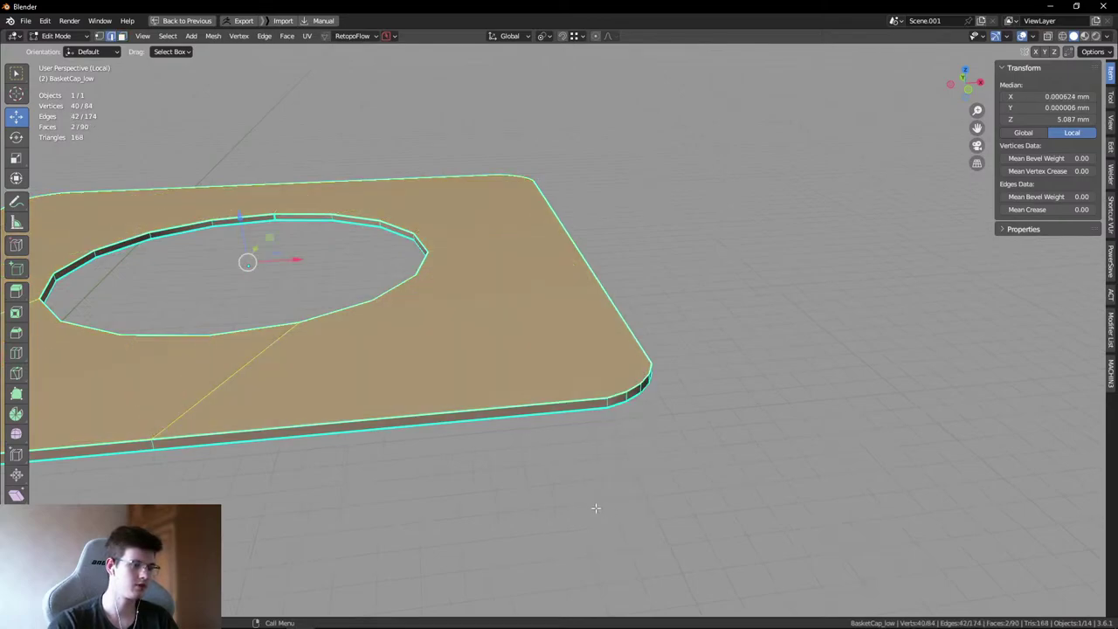
{"action": "scroll", "coordinate": [475, 399], "scroll_direction": "down", "scroll_amount": 3}
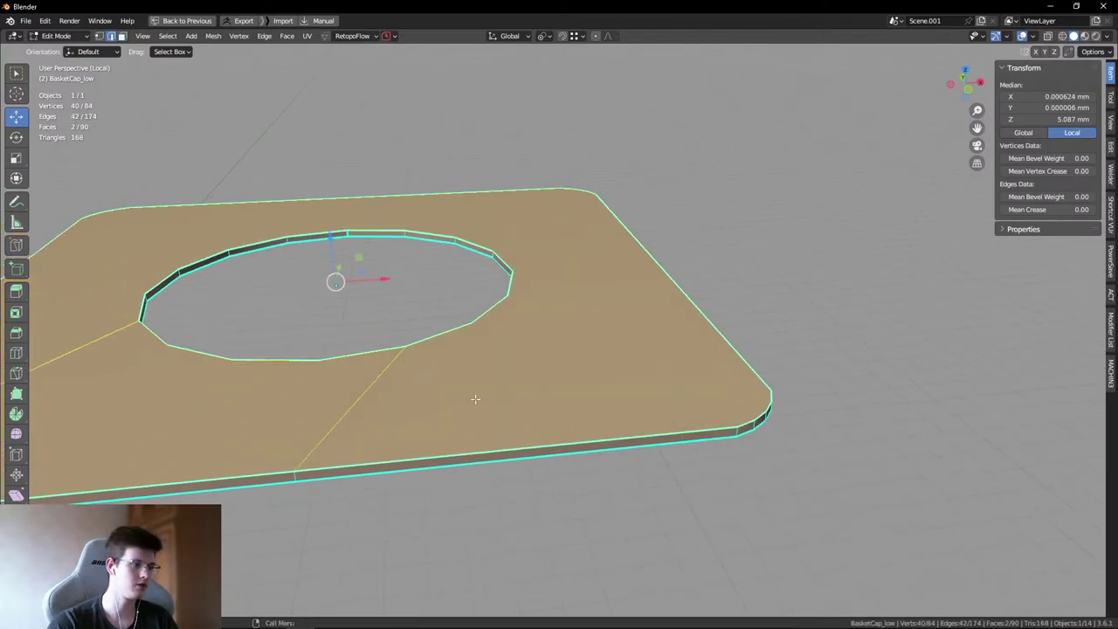
- Merge the midpoint vertices on the plate's front edge into the vertices at the start of the rounded corner
{"action": "key", "text": "1"}
{"action": "mouse_move", "coordinate": [474, 399]}
{"action": "middle_mouse_down"}
{"action": "mouse_move", "coordinate": [457, 407]}
{"action": "mouse_move", "coordinate": [492, 399]}
{"action": "middle_mouse_up"}
{"action": "scroll", "coordinate": [491, 399], "scroll_direction": "up", "scroll_amount": 3}
{"action": "left_click_drag", "start_coordinate": [402, 400], "coordinate": [446, 469]}
{"action": "right_click", "coordinate": [446, 433], "text": "shift"}
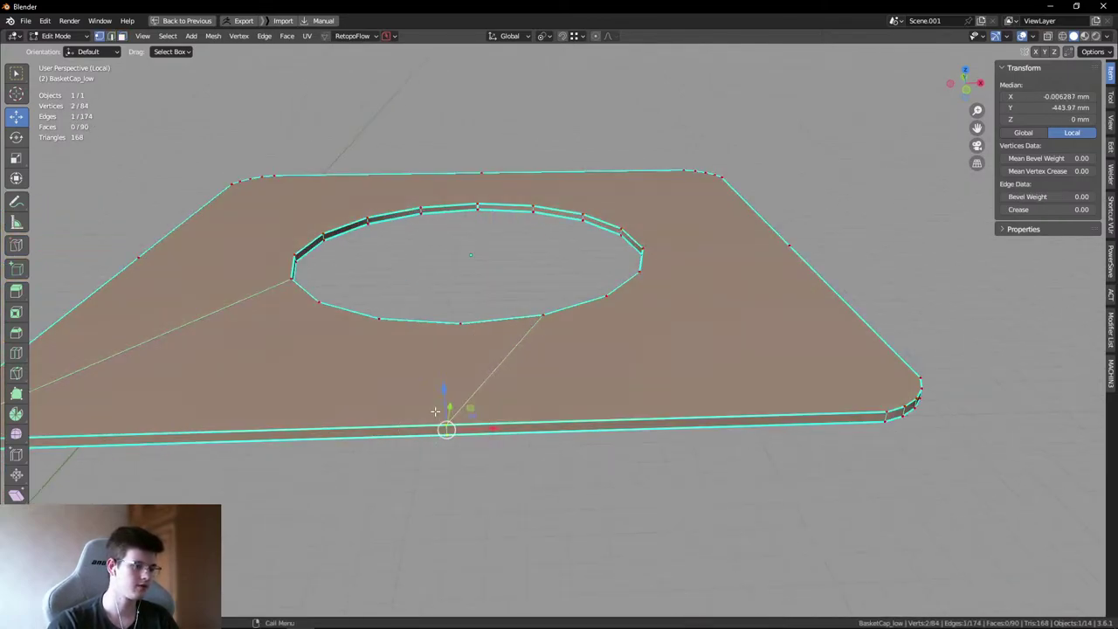
{"action": "key", "text": "m"}
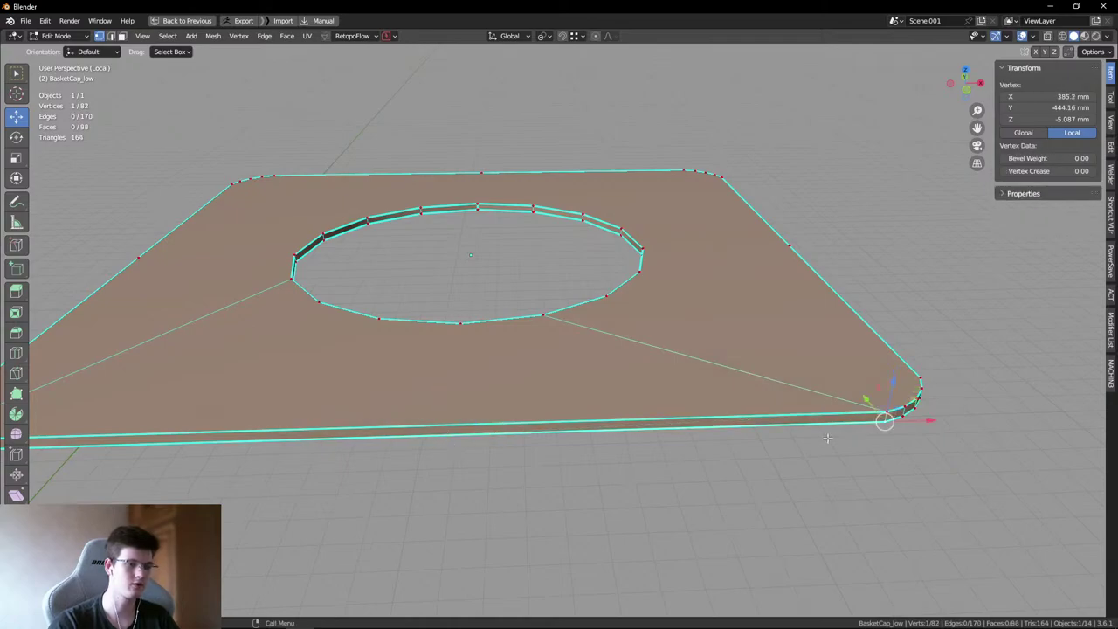
{"action": "middle_click_drag", "start_coordinate": [873, 428], "coordinate": [631, 349]}
{"action": "key", "text": "x"}
{"action": "left_click", "coordinate": [632, 350]}
- With X-ray on, remove the fan edges and extra midpoint vertices at the middle of the plate's rear edge
{"action": "key", "text": "alt+z"}
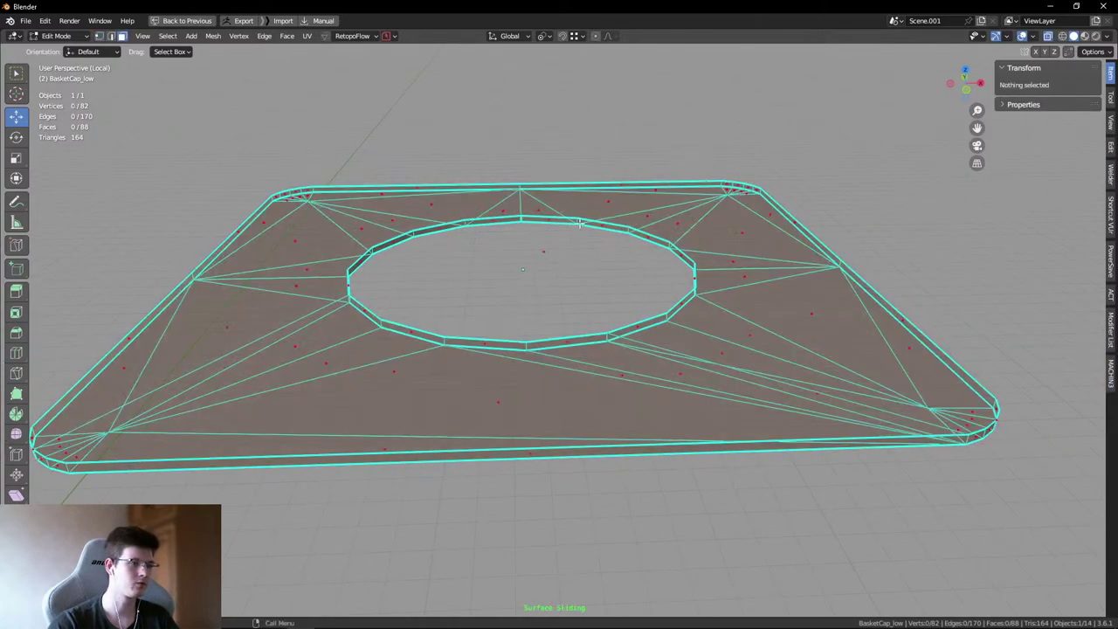
{"action": "key", "text": "1"}
{"action": "key", "text": "2"}
{"action": "middle_click_drag", "start_coordinate": [559, 218], "coordinate": [561, 264]}
{"action": "left_click", "coordinate": [567, 196]}
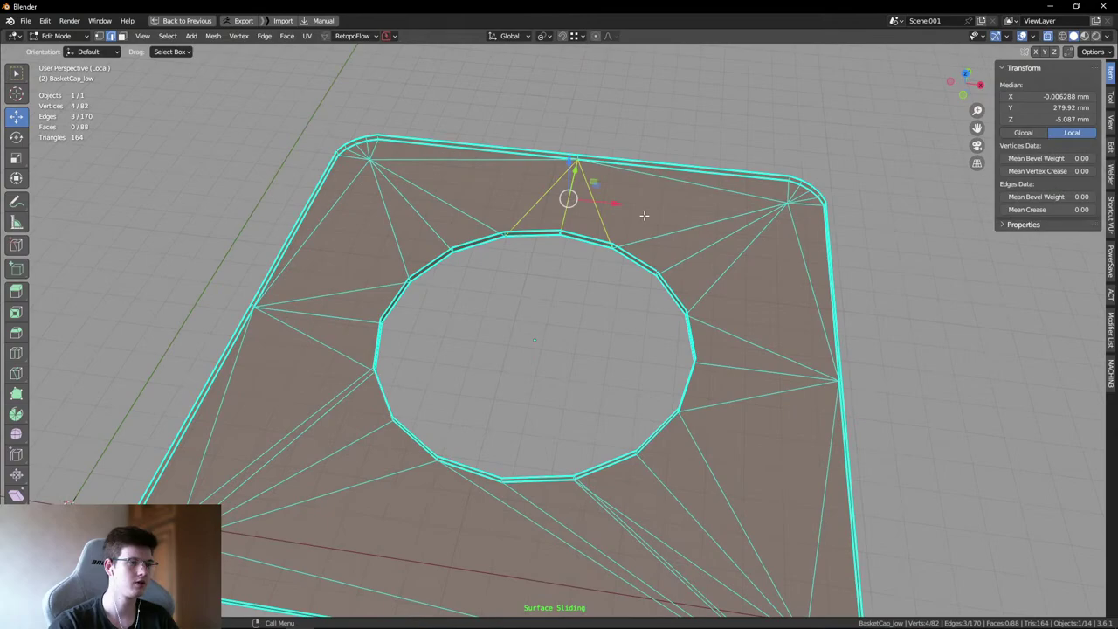
{"action": "key", "text": "m"}
{"action": "middle_click_drag", "start_coordinate": [568, 197], "coordinate": [466, 250]}
{"action": "left_click", "coordinate": [467, 251]}
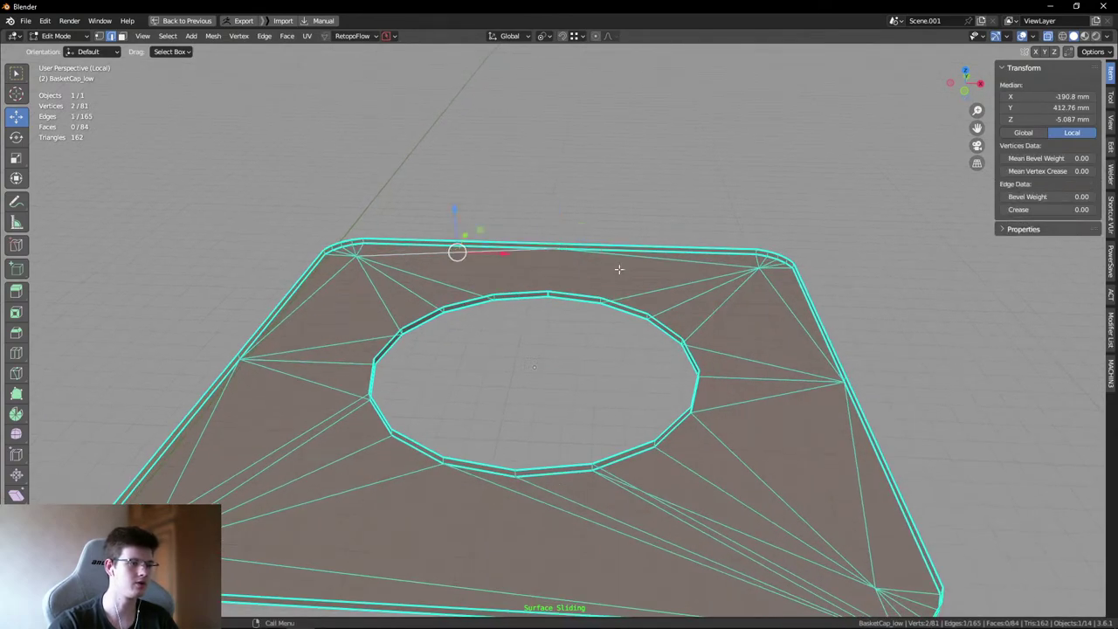
{"action": "left_click", "coordinate": [753, 256]}
{"action": "key", "text": "m"}
- Turn off X-ray, select the plate's top faces, triangulate them and clear the selection
{"action": "key", "text": "alt+z"}
{"action": "key", "text": "3"}
{"action": "left_click", "coordinate": [643, 248]}
{"action": "middle_click_drag", "start_coordinate": [643, 249], "coordinate": [637, 289]}
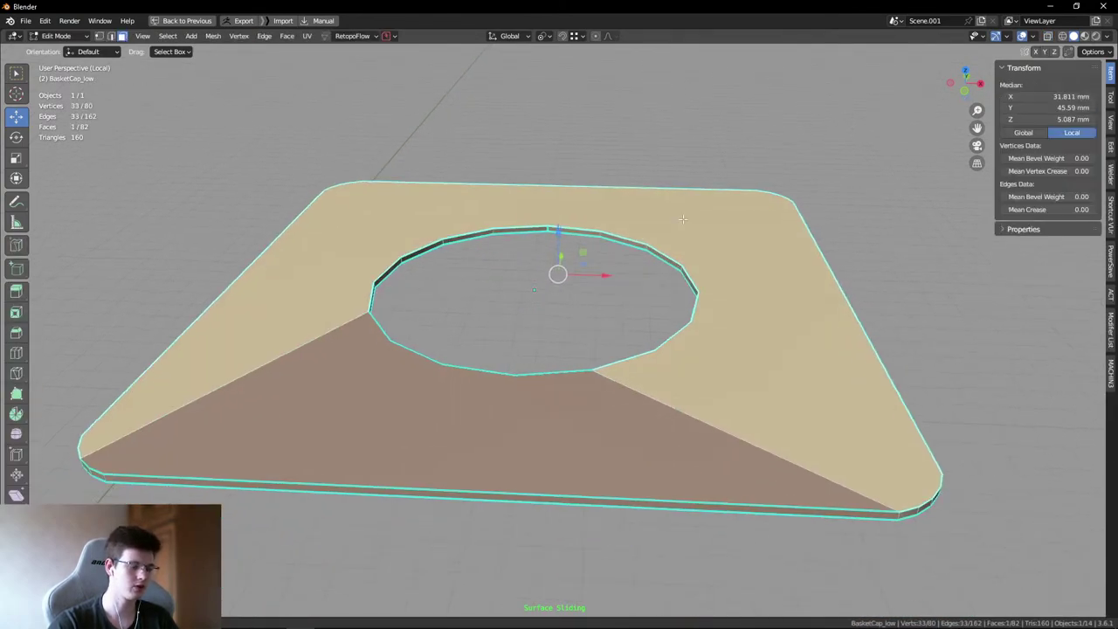
{"action": "key", "text": "ctrl+t"}
{"action": "key", "text": "Tab"}
{"action": "left_click", "coordinate": [248, 340]}
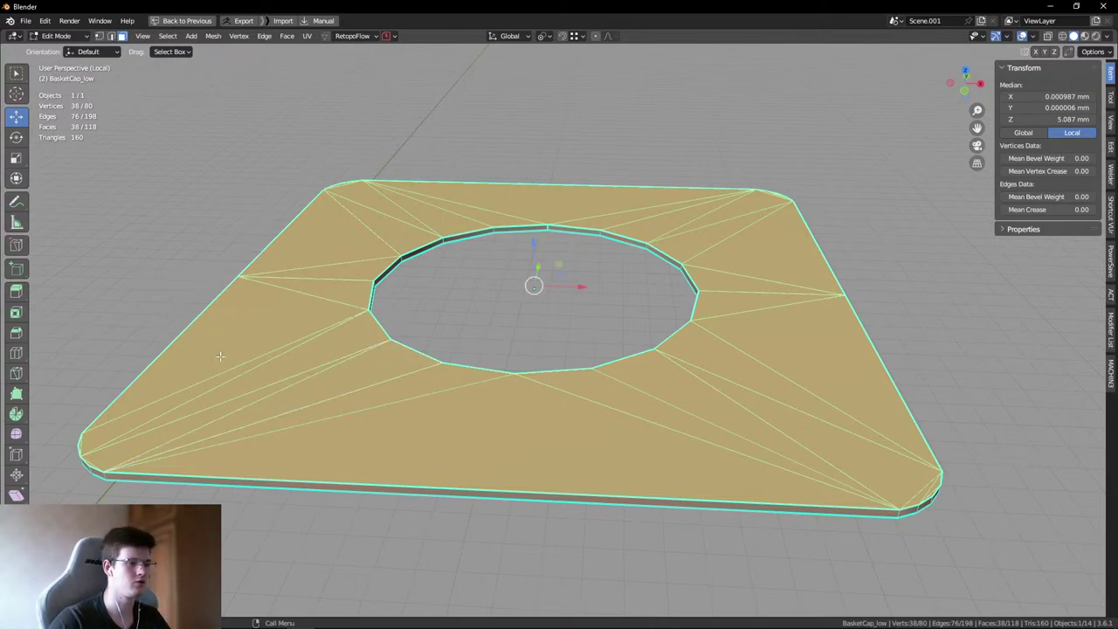
{"action": "key", "text": "alt+a"}
- Check the cleaned plate from another angle, return to Object Mode and exit local view
{"action": "middle_click_drag", "start_coordinate": [611, 288], "coordinate": [673, 341]}
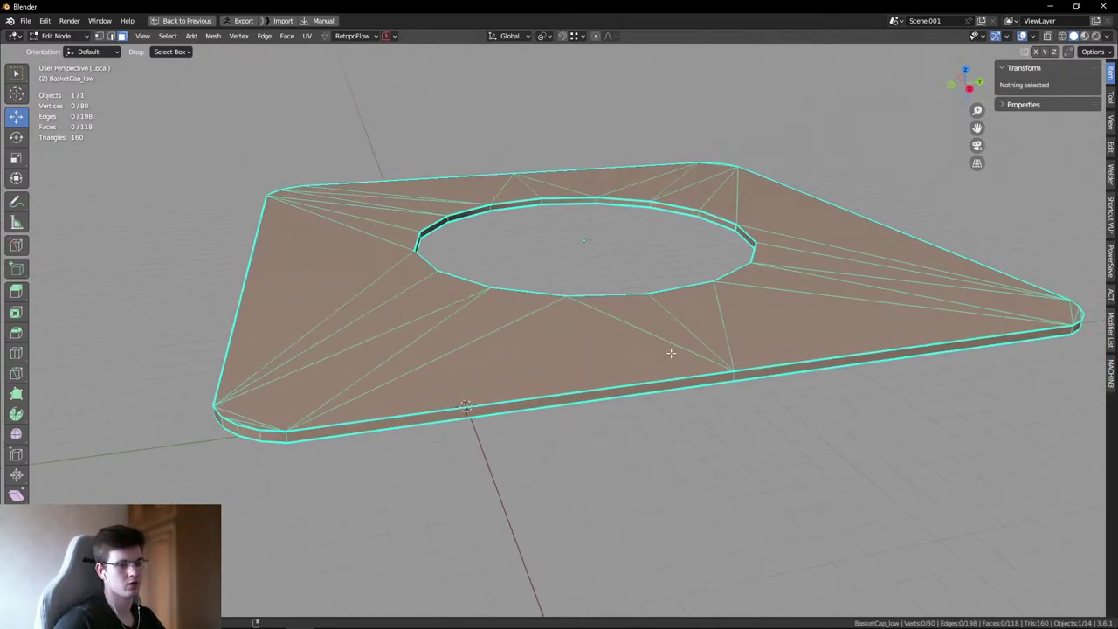
{"action": "left_click_drag", "start_coordinate": [288, 279], "coordinate": [1075, 445]}
{"action": "key", "text": "Tab"}
{"action": "middle_click_drag", "start_coordinate": [786, 332], "coordinate": [669, 320]}
{"action": "key", "text": "KP_Divide"}
- Select the trim around the lid support's base and open it for editing in a front X-ray view
{"action": "scroll", "coordinate": [641, 276], "scroll_direction": "down", "scroll_amount": 3}
{"action": "scroll", "coordinate": [641, 276], "scroll_direction": "up", "scroll_amount": 3}
{"action": "middle_click_drag", "start_coordinate": [641, 276], "coordinate": [611, 333]}
{"action": "scroll", "coordinate": [614, 375], "scroll_direction": "down", "scroll_amount": 3}
{"action": "scroll", "coordinate": [600, 404], "scroll_direction": "up", "scroll_amount": 5}
{"action": "left_click", "coordinate": [525, 355]}
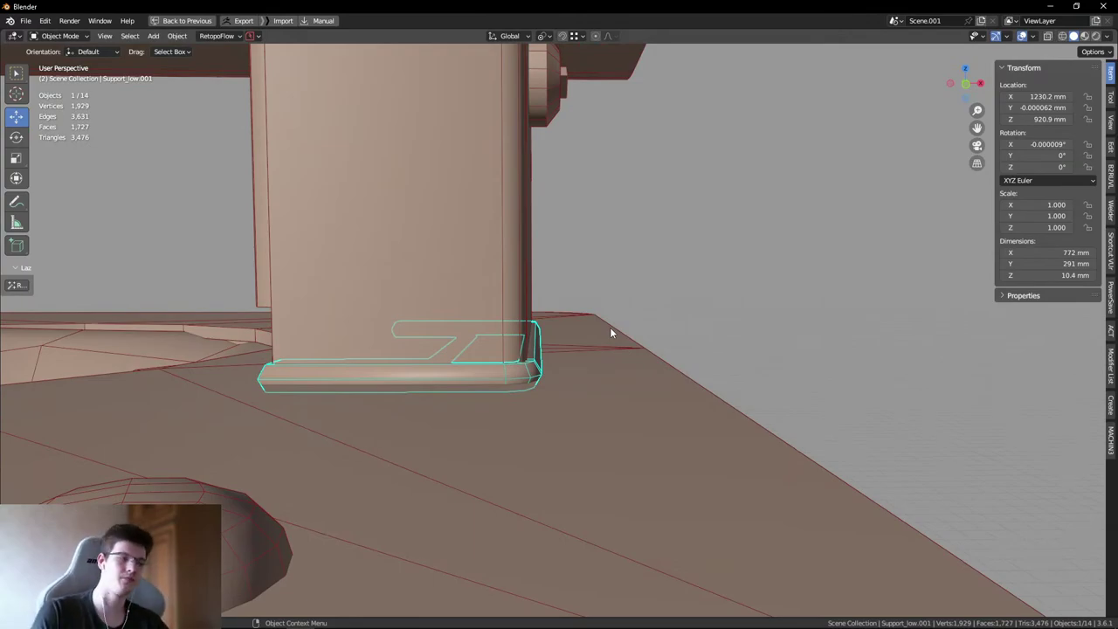
{"action": "key", "text": "Tab"}
{"action": "key", "text": "KP_1"}
{"action": "key", "text": "alt+z"}
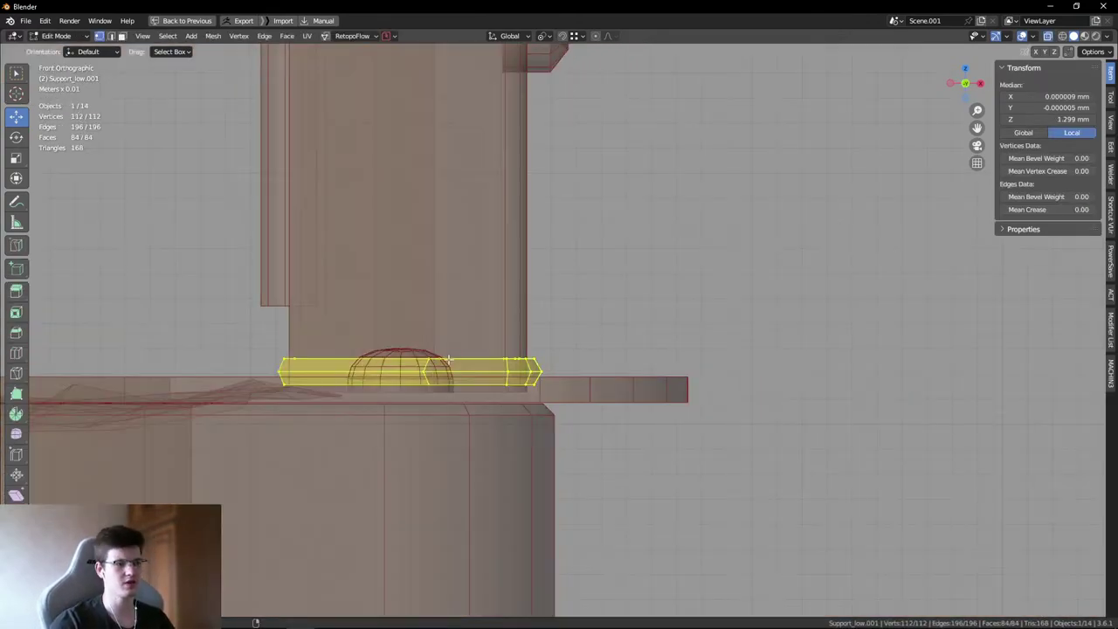
- Select the lower row of vertices on the support trim and examine how it sits against the plate
{"action": "scroll", "coordinate": [362, 408], "scroll_direction": "up", "scroll_amount": 3}
{"action": "left_click_drag", "start_coordinate": [169, 420], "coordinate": [722, 367]}
{"action": "key", "text": "alt+z"}
{"action": "middle_click_drag", "start_coordinate": [722, 367], "coordinate": [544, 378]}
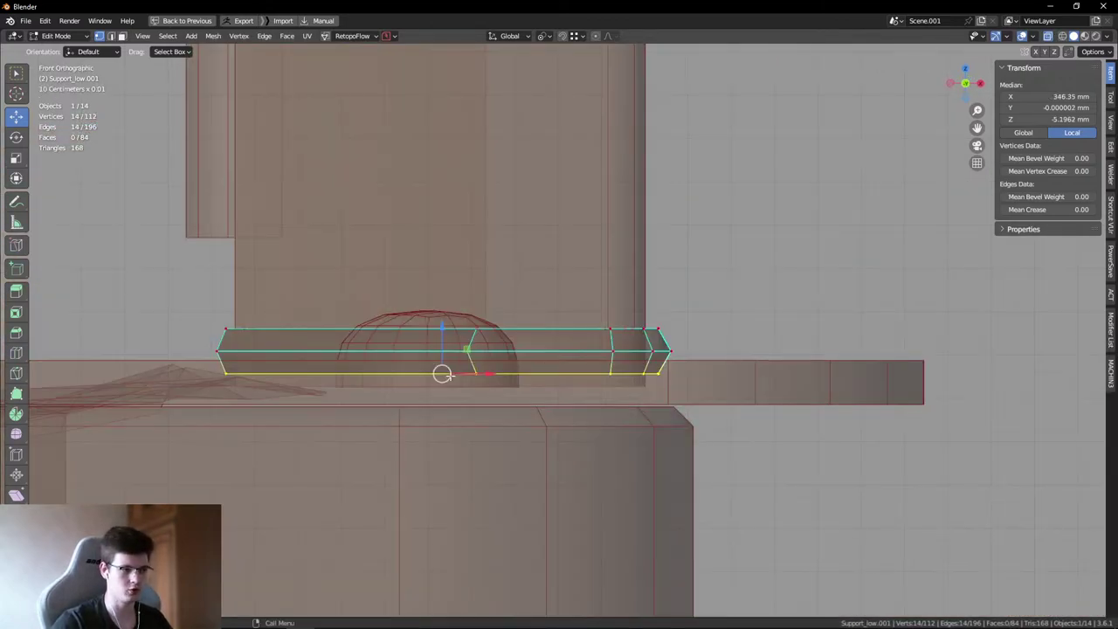
{"action": "key", "text": "alt+z"}
{"action": "middle_click_drag", "start_coordinate": [545, 362], "coordinate": [511, 341]}
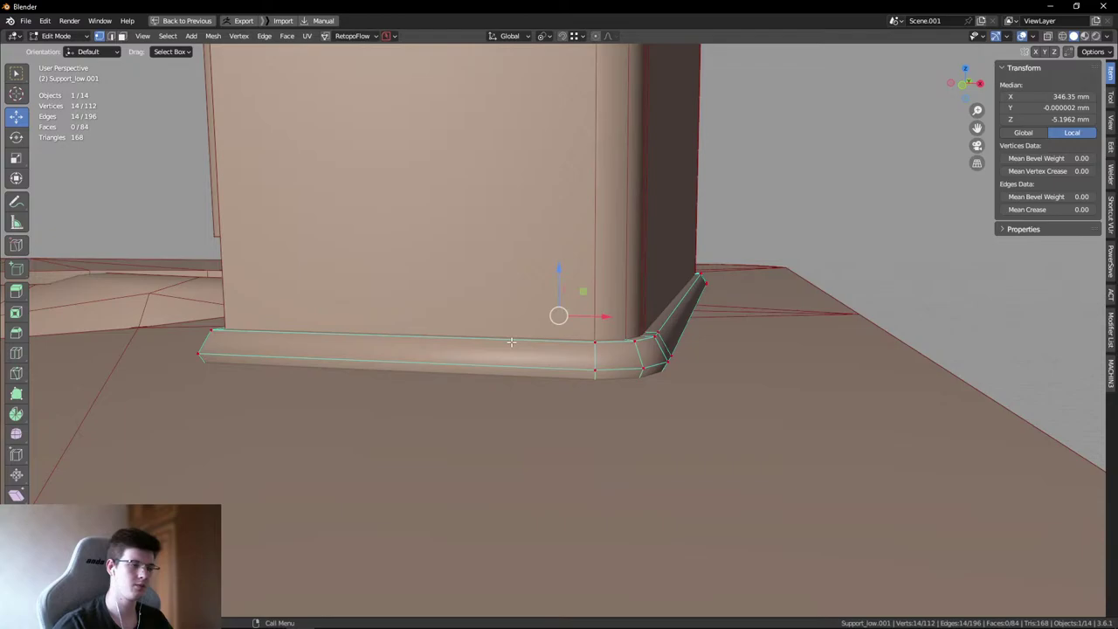
- In Object Mode, move the support trim about 88 mm along negative X, deselect it and examine the bare post's base
{"action": "key", "text": "KP_1"}
{"action": "key", "text": "Tab"}
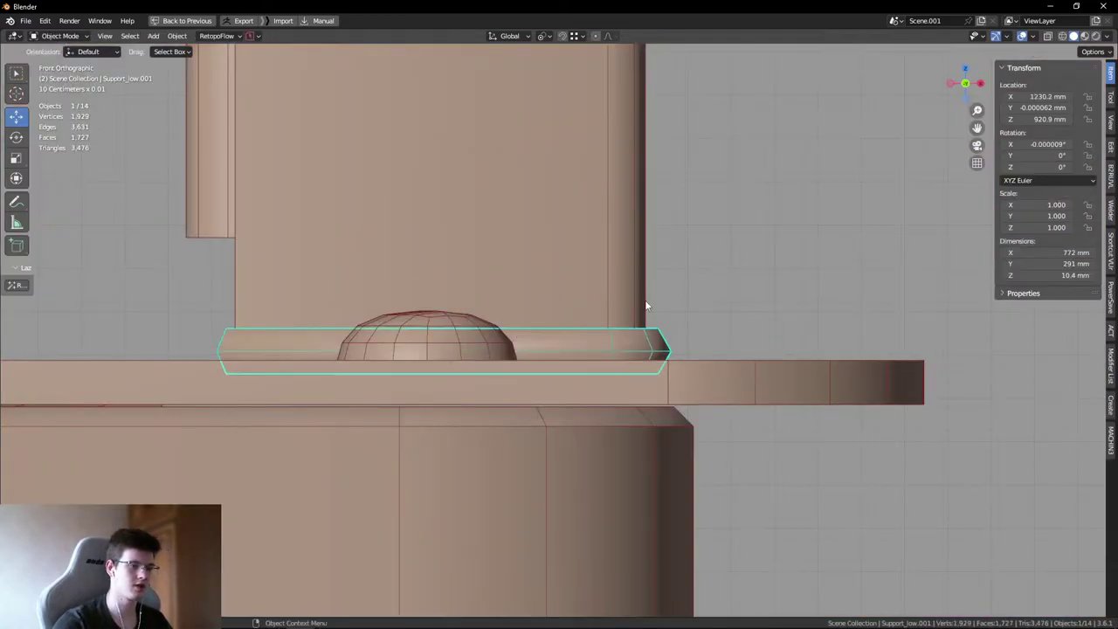
{"action": "key", "text": "g"}
{"action": "left_click", "coordinate": [728, 303]}
{"action": "left_click", "coordinate": [729, 303]}
{"action": "middle_click_drag", "start_coordinate": [638, 292], "coordinate": [541, 274], "text": "shift"}
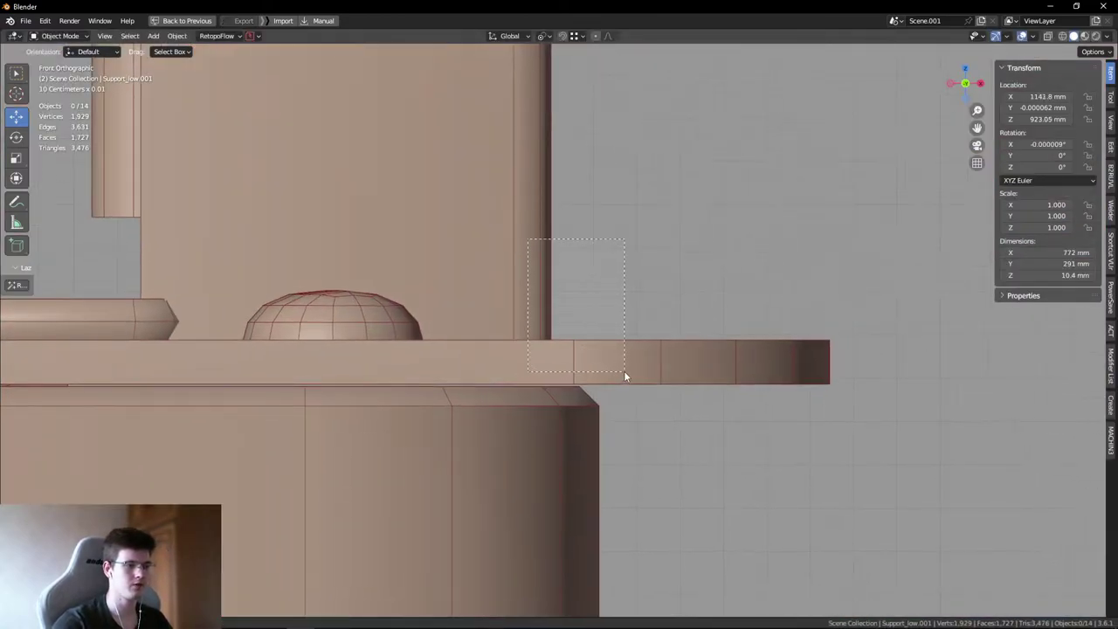
{"action": "scroll", "coordinate": [567, 297], "scroll_direction": "up", "scroll_amount": 4}
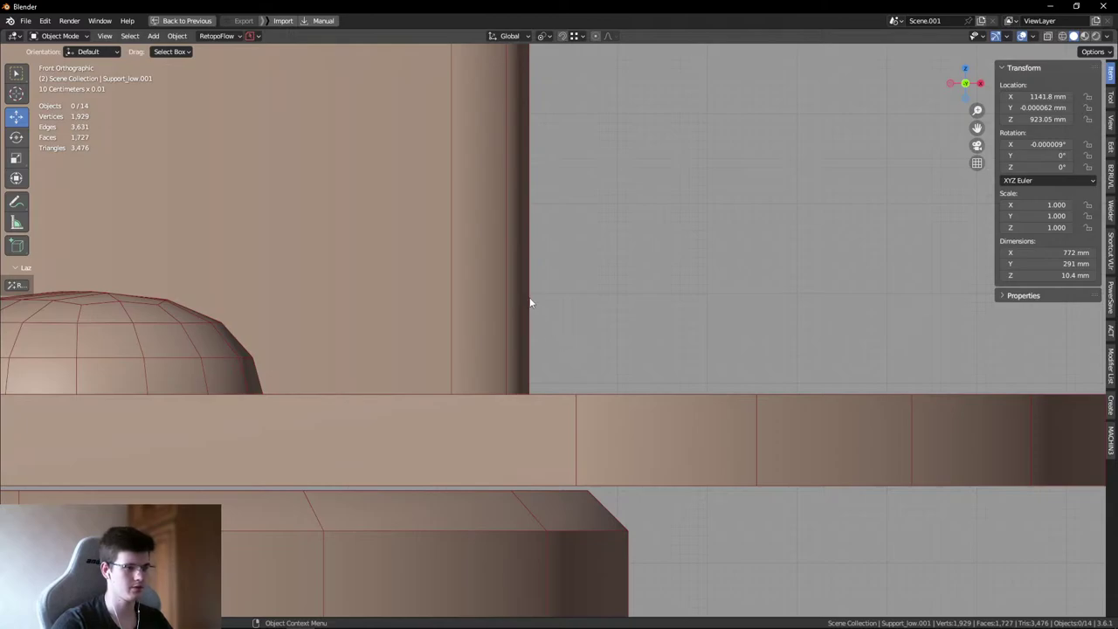
- Draw a slanted annotation line from the post's side down to the plate and set the annotation colour to red
{"action": "left_click_drag", "start_coordinate": [529, 300], "coordinate": [615, 392]}
{"action": "left_click", "coordinate": [16, 201]}
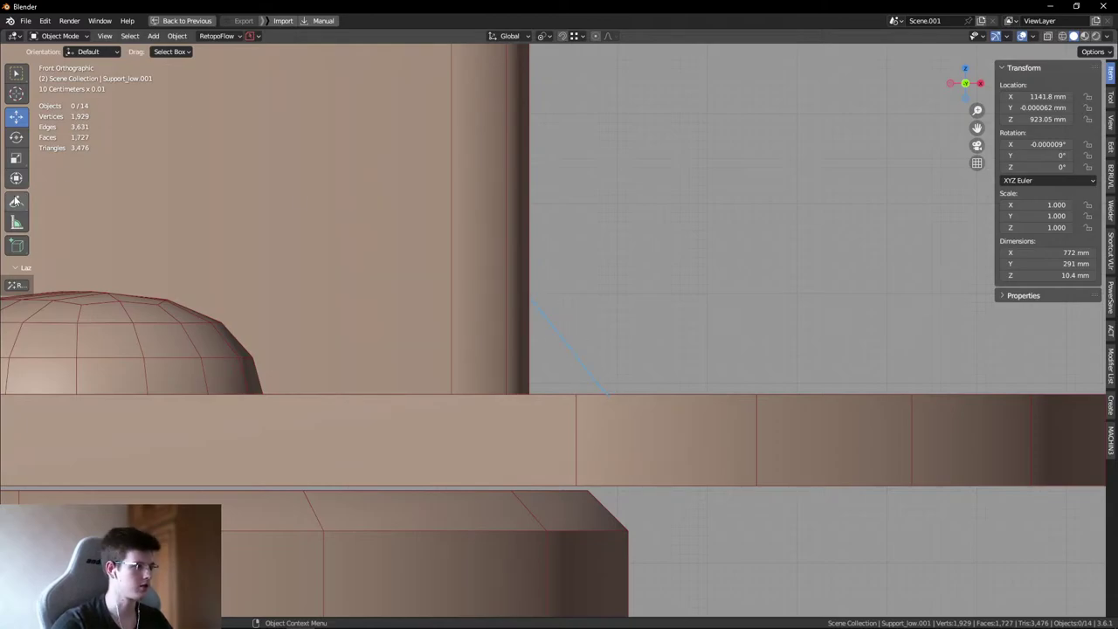
{"action": "left_click", "coordinate": [83, 52]}
{"action": "left_click", "coordinate": [96, 145]}
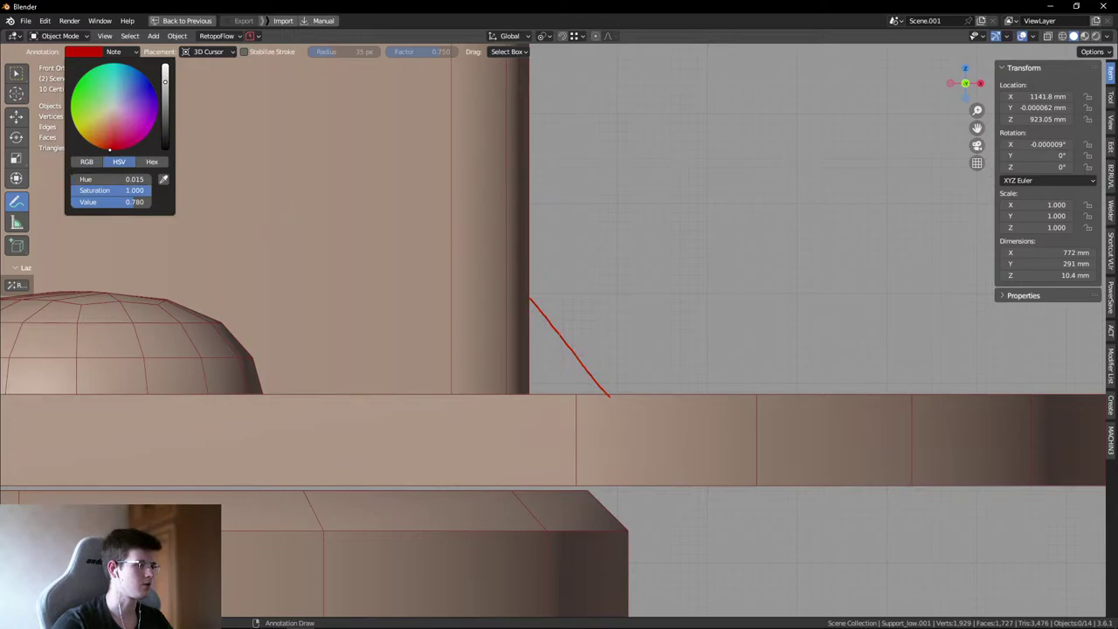
{"action": "right_click", "coordinate": [579, 237]}
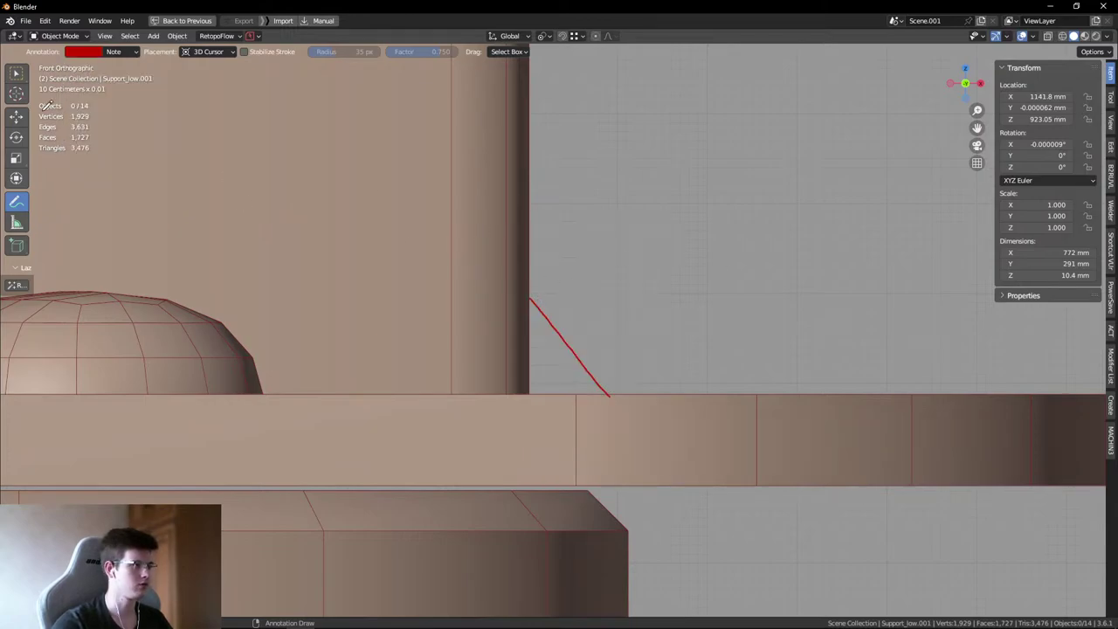
{"action": "left_click", "coordinate": [16, 74]}
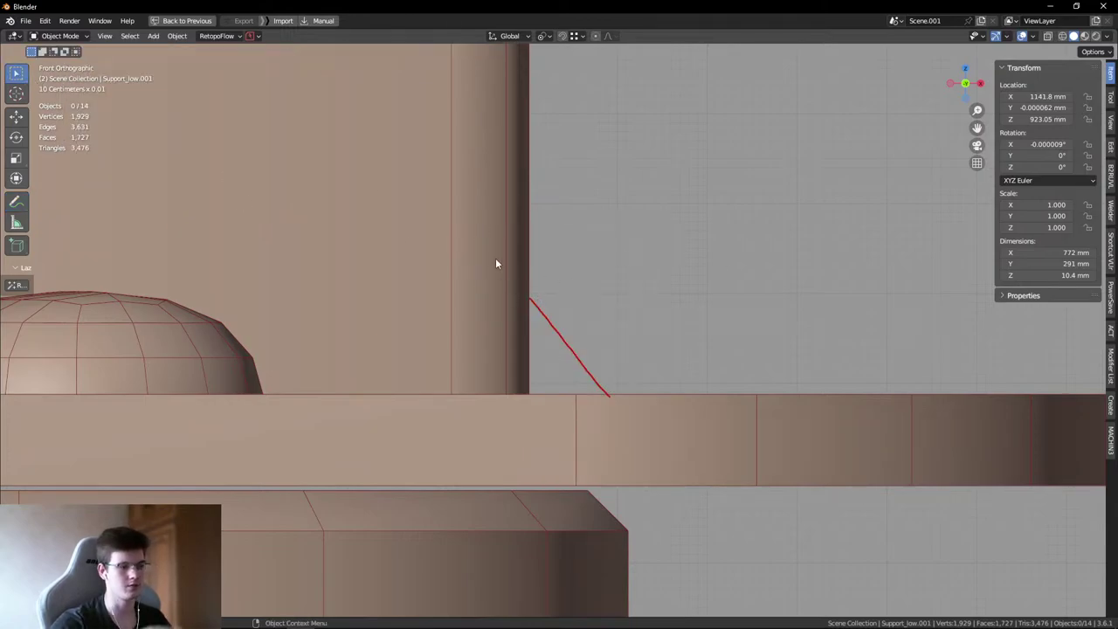
- Annotate two horizontal lines across the post's base to outline the trim, and erase the whole sketch
{"action": "left_click_drag", "start_coordinate": [528, 297], "coordinate": [245, 293]}
{"action": "left_click_drag", "start_coordinate": [594, 392], "coordinate": [276, 379]}
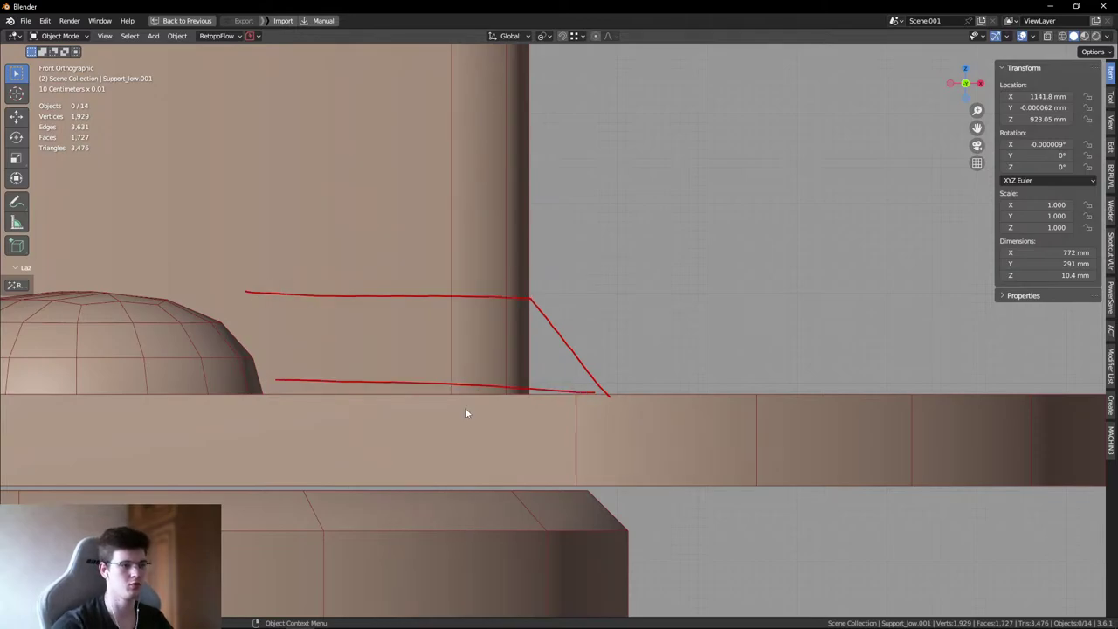
{"action": "mouse_move", "coordinate": [465, 410]}
{"action": "right_mouse_down"}
{"action": "mouse_move", "coordinate": [402, 404]}
{"action": "mouse_move", "coordinate": [523, 400]}
{"action": "mouse_move", "coordinate": [481, 297]}
{"action": "mouse_move", "coordinate": [175, 289]}
{"action": "mouse_move", "coordinate": [314, 299]}
{"action": "mouse_move", "coordinate": [578, 351]}
{"action": "mouse_move", "coordinate": [554, 305]}
{"action": "right_mouse_up"}
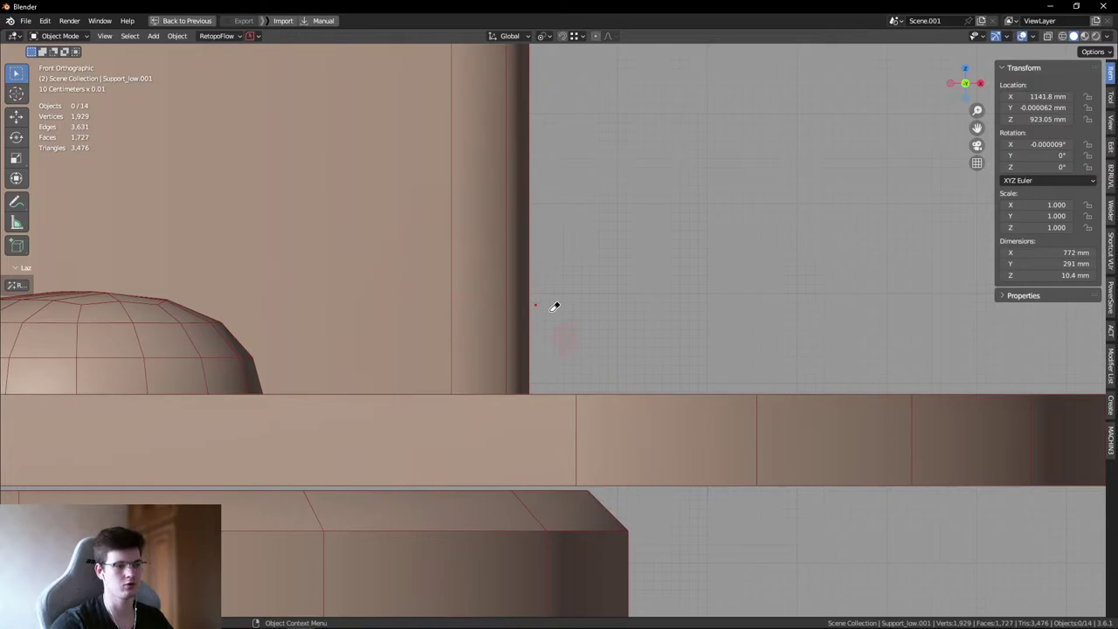
- Examine where the bare post meets the basket cap from front and perspective views, including the cap's mesh in Edit Mode
{"action": "scroll", "coordinate": [514, 306], "scroll_direction": "down", "scroll_amount": 2}
{"action": "scroll", "coordinate": [750, 227], "scroll_direction": "down", "scroll_amount": 2}
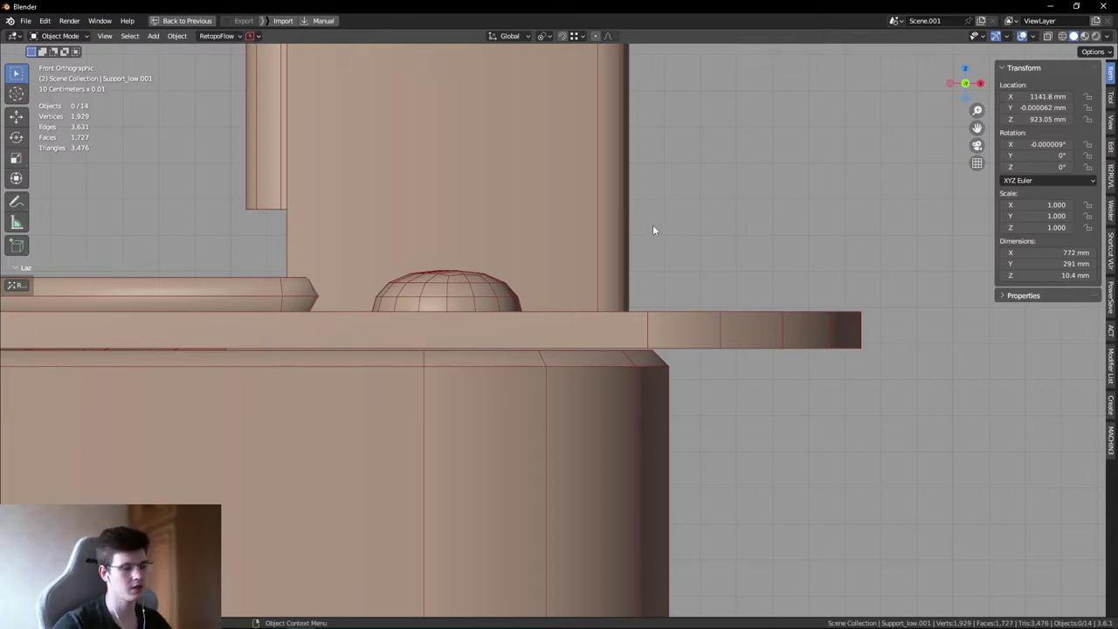
{"action": "middle_click_drag", "start_coordinate": [652, 230], "coordinate": [620, 250]}
{"action": "left_click", "coordinate": [612, 230]}
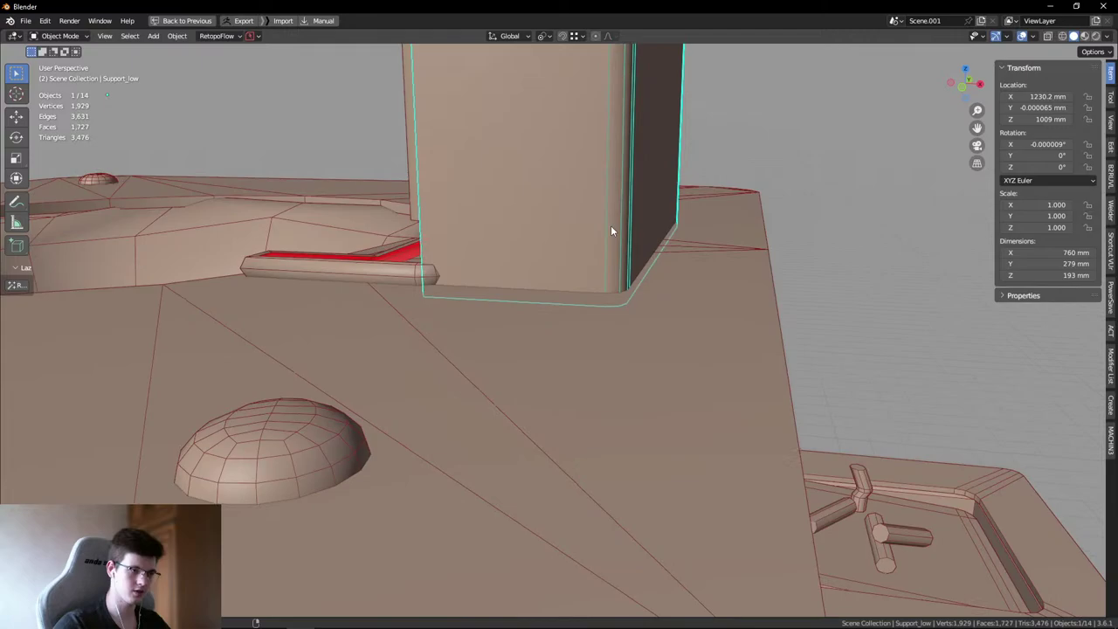
{"action": "left_click", "coordinate": [668, 290]}
{"action": "scroll", "coordinate": [594, 292], "scroll_direction": "up", "scroll_amount": 3}
{"action": "middle_click_drag", "start_coordinate": [607, 319], "coordinate": [621, 267]}
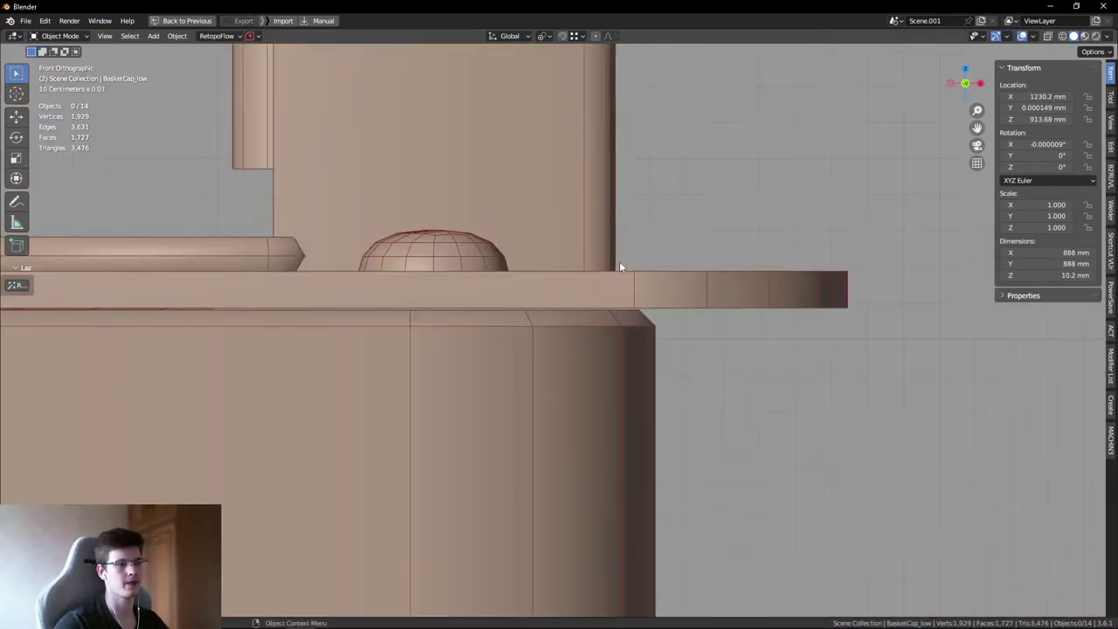
{"action": "scroll", "coordinate": [634, 272], "scroll_direction": "up", "scroll_amount": 3}
{"action": "middle_click_drag", "start_coordinate": [713, 254], "coordinate": [778, 284]}
{"action": "key", "text": "Tab"}
{"action": "key", "text": "alt+a"}
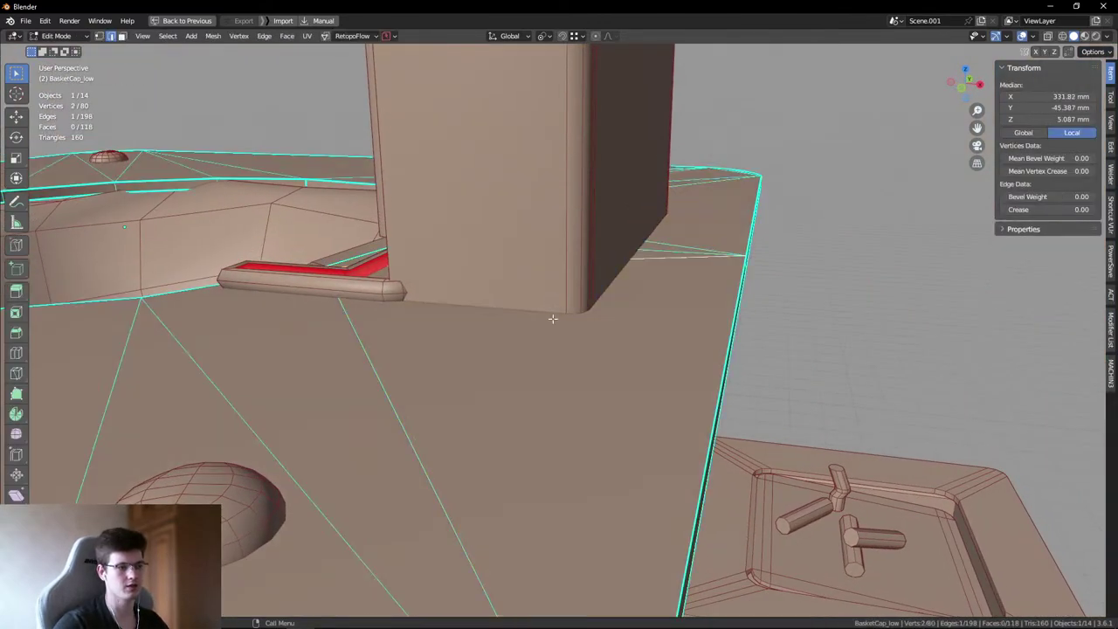
{"action": "key", "text": "Tab"}
{"action": "middle_click_drag", "start_coordinate": [560, 210], "coordinate": [532, 294]}
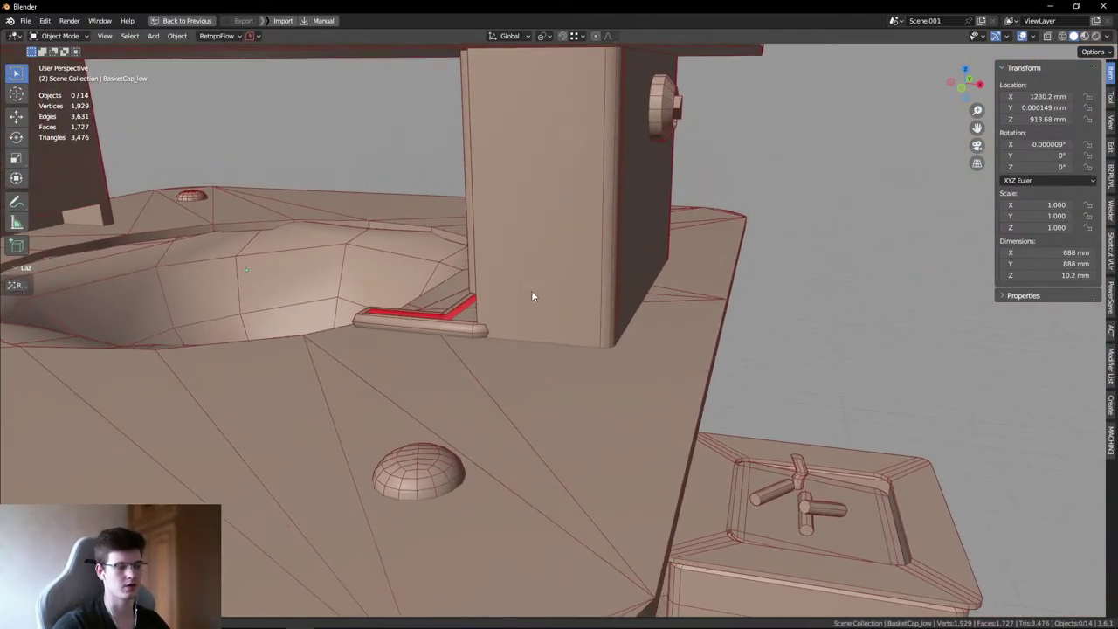
- Undo the support trim's move along X and clear the selection
{"action": "left_click", "coordinate": [532, 294], "text": "shift"}
{"action": "key", "text": "Tab"}
{"action": "key", "text": "Tab"}
{"action": "key", "text": "ctrl+z"}
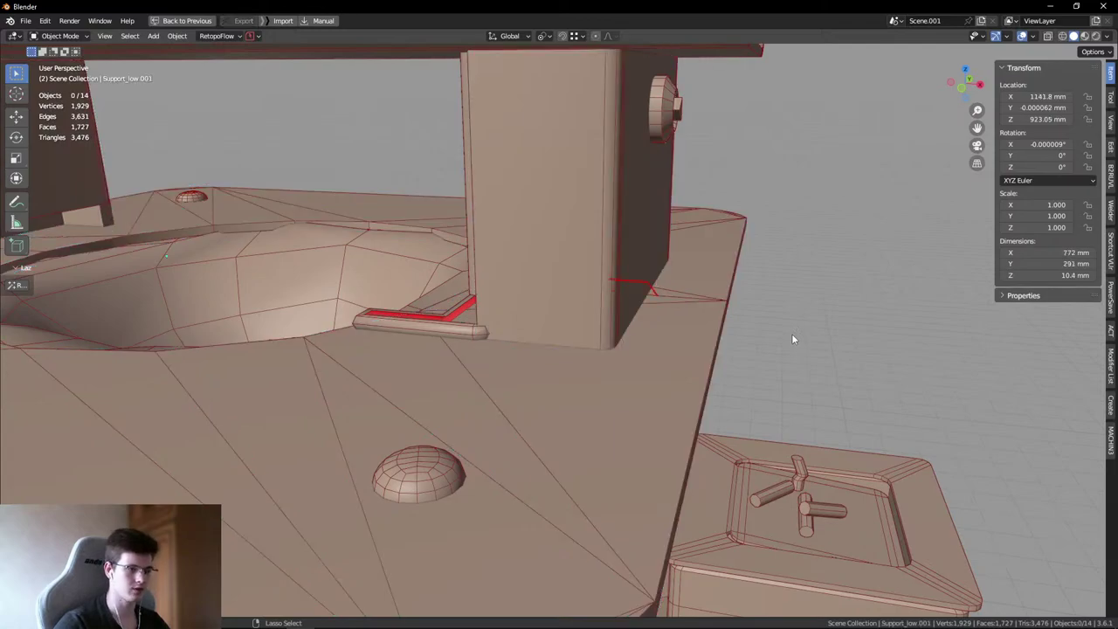
{"action": "key", "text": "ctrl+z"}
{"action": "left_click", "coordinate": [817, 267]}
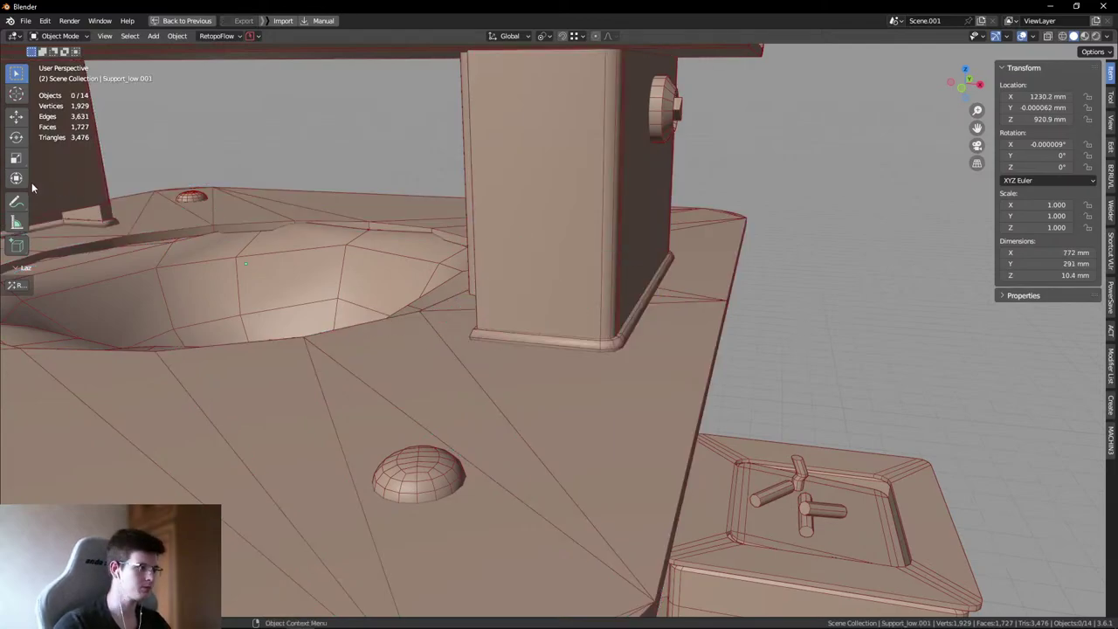
- Set the annotation colour to red and return to the Select Box tool
{"action": "left_click", "coordinate": [15, 201]}
{"action": "left_click", "coordinate": [83, 52]}
{"action": "left_click", "coordinate": [147, 109]}
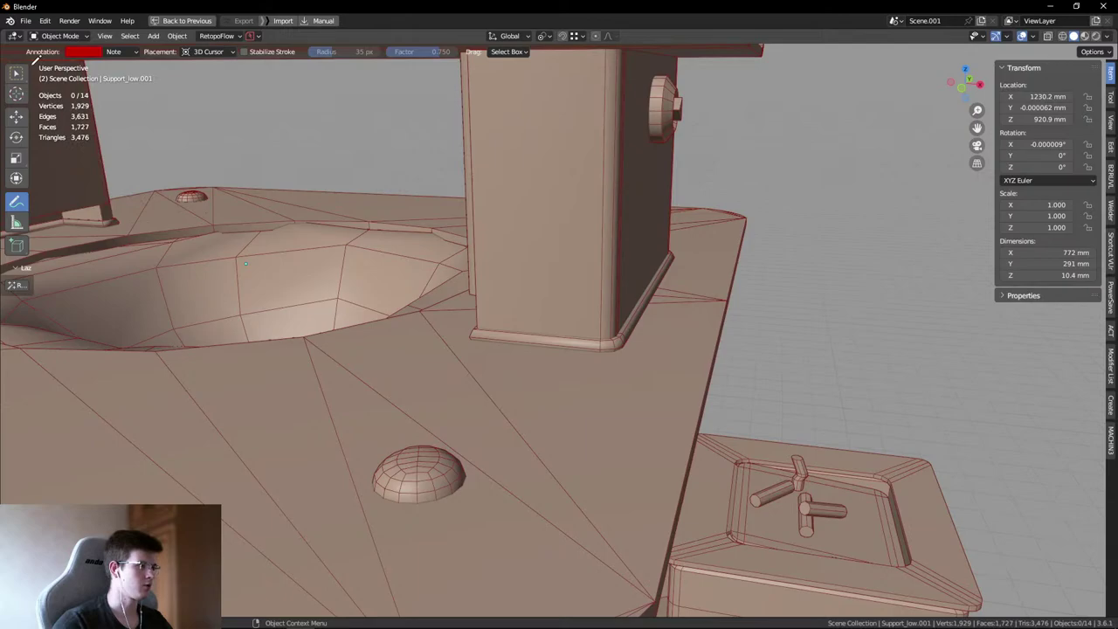
{"action": "left_click", "coordinate": [16, 73]}
- Draw a red annotation arrow pointing at the basket cap's rounded corner and erase it
{"action": "mouse_move", "coordinate": [302, 120]}
{"action": "middle_mouse_down"}
{"action": "mouse_move", "coordinate": [481, 222]}
{"action": "mouse_move", "coordinate": [711, 231]}
{"action": "mouse_move", "coordinate": [556, 261]}
{"action": "mouse_move", "coordinate": [725, 303]}
{"action": "mouse_move", "coordinate": [656, 361]}
{"action": "mouse_move", "coordinate": [629, 276]}
{"action": "mouse_move", "coordinate": [484, 361]}
{"action": "mouse_move", "coordinate": [464, 342]}
{"action": "mouse_move", "coordinate": [492, 350]}
{"action": "middle_mouse_up"}
{"action": "scroll", "coordinate": [725, 308], "scroll_direction": "down", "scroll_amount": 2}
{"action": "key", "text": "shift+alt+z"}
{"action": "scroll", "coordinate": [484, 361], "scroll_direction": "up", "scroll_amount": 8}
{"action": "scroll", "coordinate": [505, 365], "scroll_direction": "down", "scroll_amount": 3}
{"action": "key", "text": "shift+alt+z"}
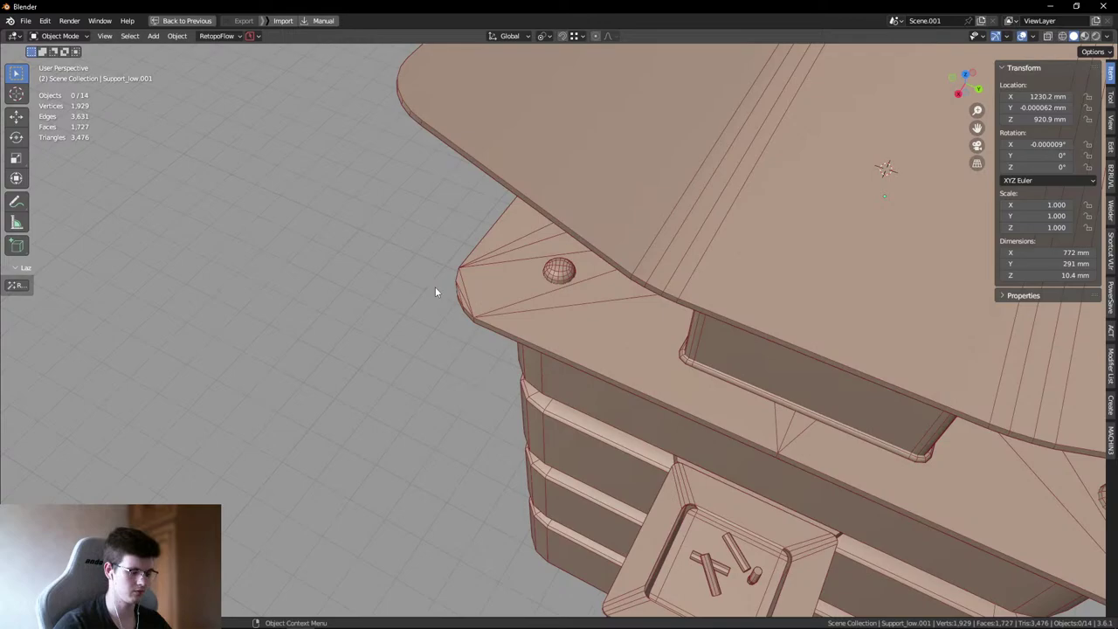
{"action": "key", "text": "d"}
{"action": "mouse_move", "coordinate": [375, 292]}
{"action": "left_mouse_down"}
{"action": "mouse_move", "coordinate": [449, 295]}
{"action": "mouse_move", "coordinate": [437, 311]}
{"action": "left_mouse_up"}
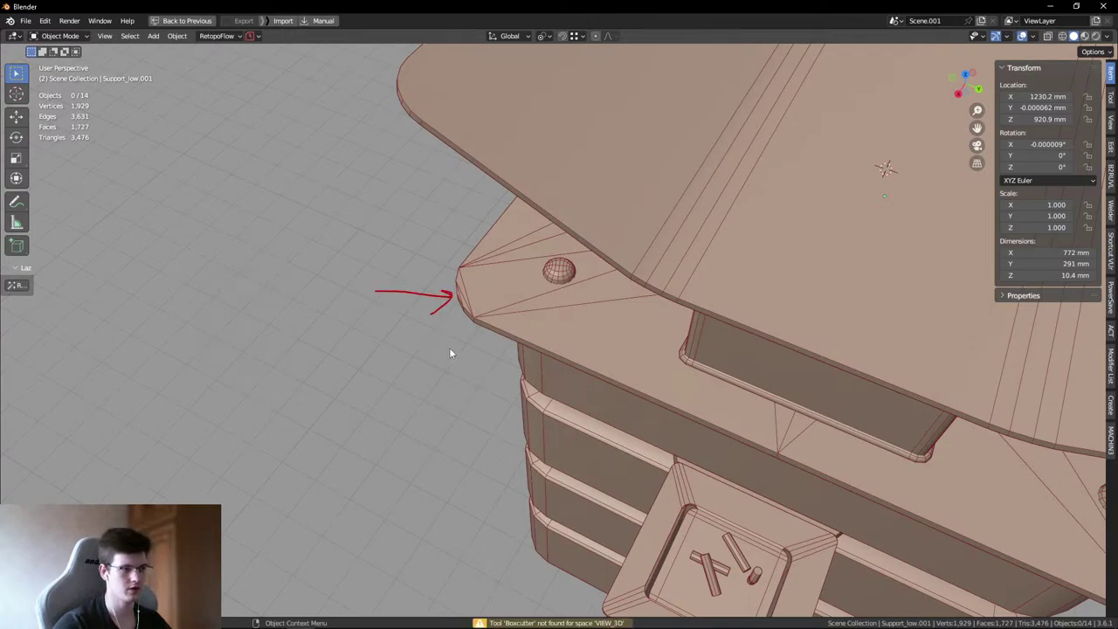
{"action": "middle_click_drag", "start_coordinate": [442, 302], "coordinate": [466, 272]}
{"action": "key", "text": "z"}
{"action": "left_click", "coordinate": [403, 323]}
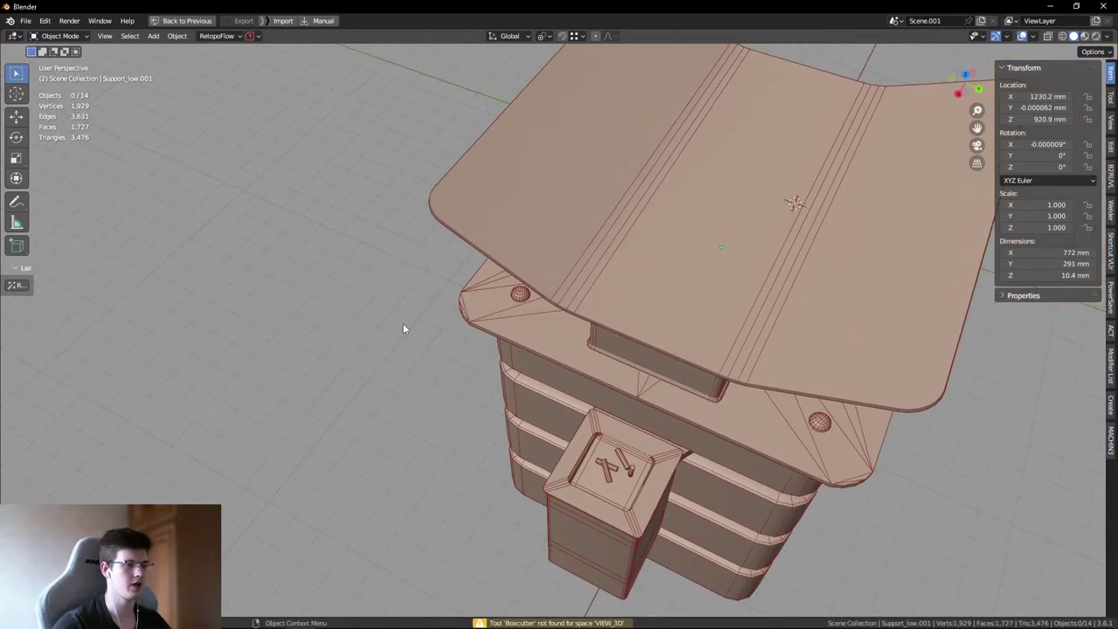
- Mark the lid's rounded corner with a short red annotation stroke, erase it and hide the overlays
{"action": "key", "text": "shift+alt+z"}
{"action": "mouse_move", "coordinate": [367, 290]}
{"action": "middle_mouse_down"}
{"action": "mouse_move", "coordinate": [475, 339]}
{"action": "mouse_move", "coordinate": [445, 287]}
{"action": "mouse_move", "coordinate": [697, 288]}
{"action": "mouse_move", "coordinate": [701, 312]}
{"action": "mouse_move", "coordinate": [708, 280]}
{"action": "mouse_move", "coordinate": [666, 188]}
{"action": "middle_mouse_up"}
{"action": "key", "text": "shift+alt+z"}
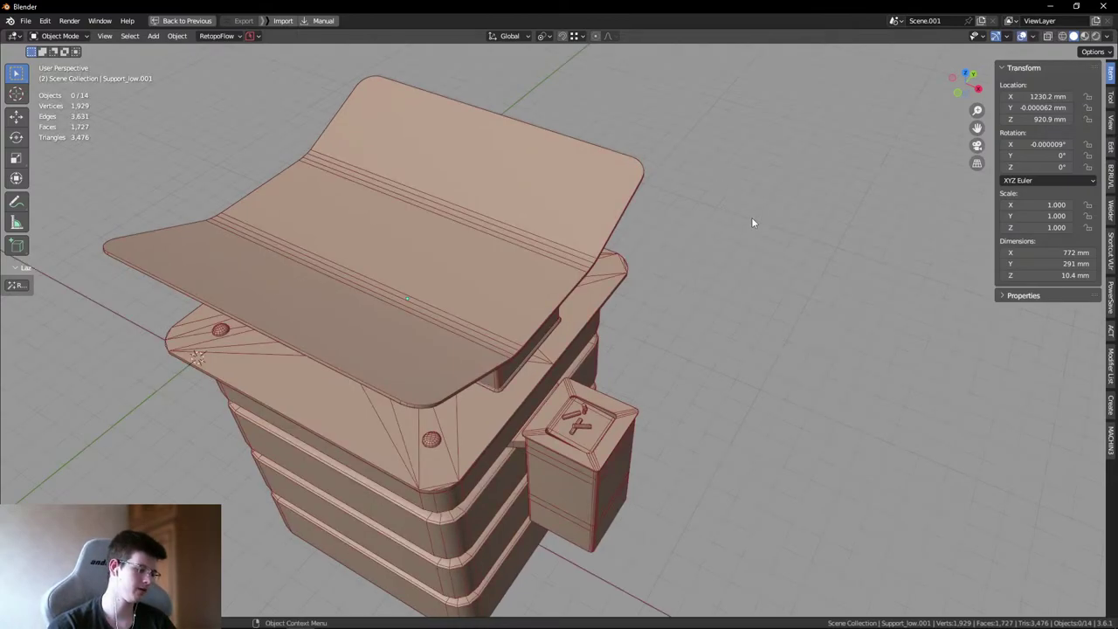
{"action": "left_click_drag", "start_coordinate": [721, 165], "coordinate": [661, 164]}
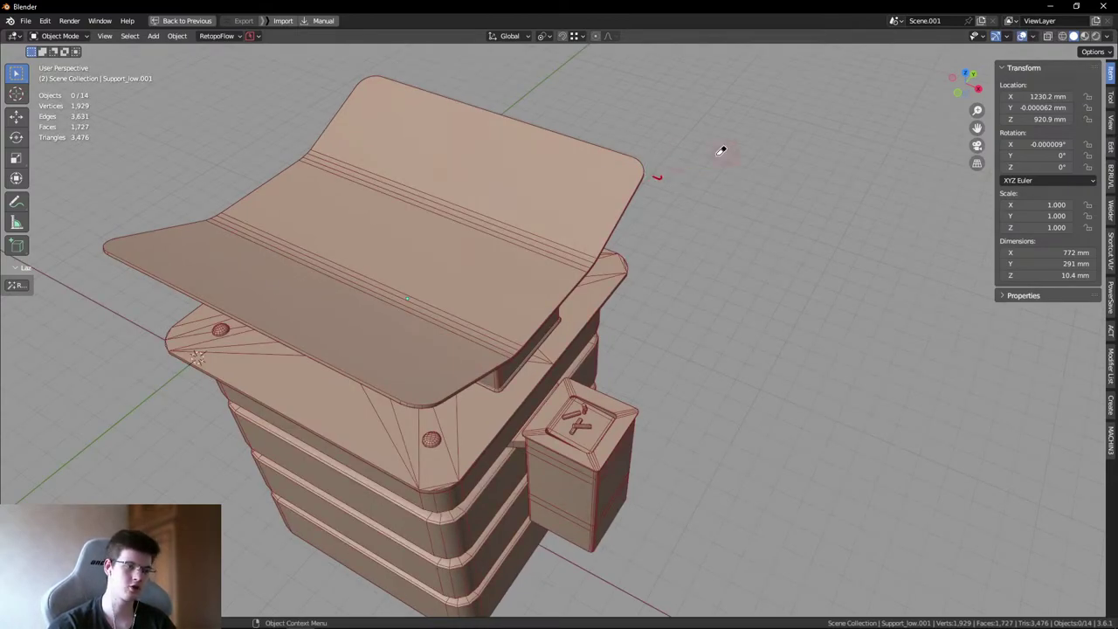
{"action": "key", "text": "shift+alt+z"}
{"action": "middle_click_drag", "start_coordinate": [711, 242], "coordinate": [671, 255]}
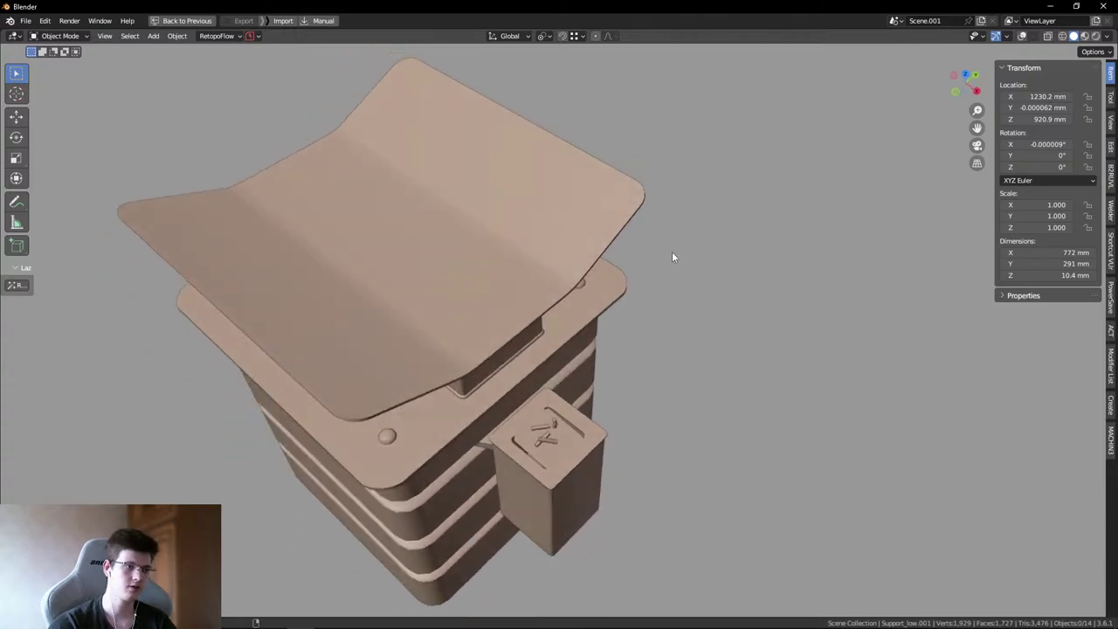
- Select the lid and the basket cap with overlays shown to compare their corner topology, and deselect both
{"action": "key", "text": "Tab"}
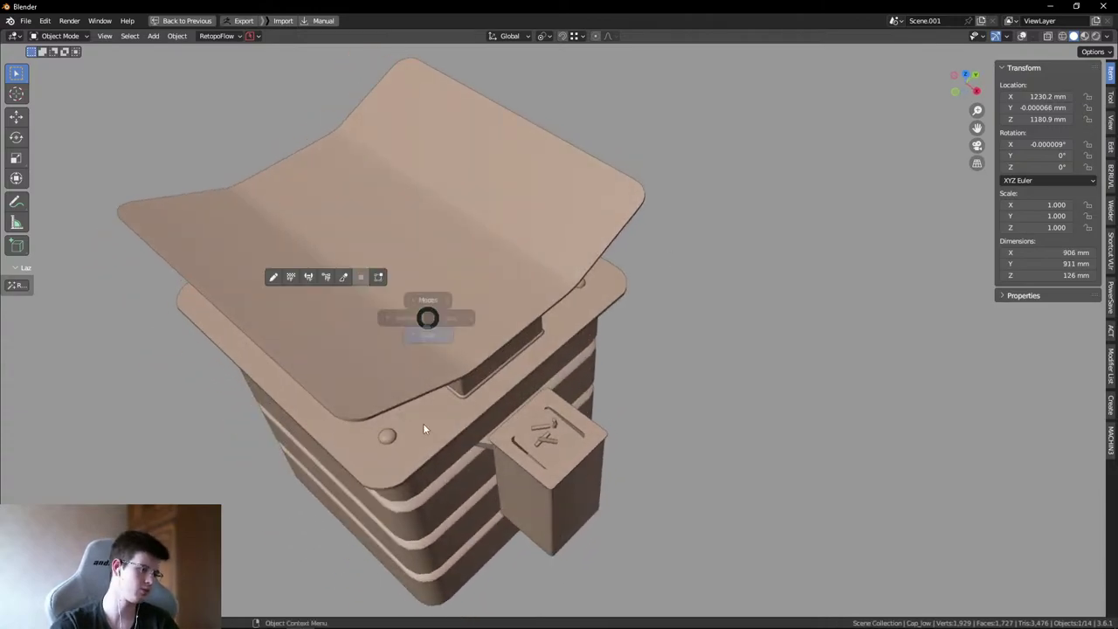
{"action": "left_click", "coordinate": [313, 374]}
{"action": "key", "text": "Tab"}
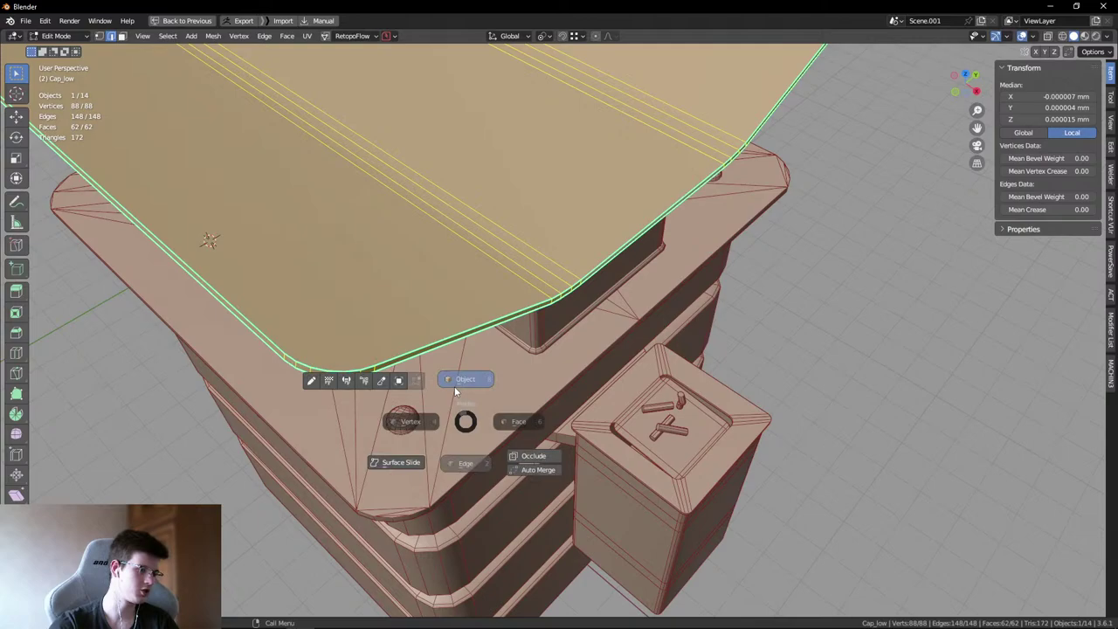
{"action": "left_click", "coordinate": [435, 449]}
{"action": "scroll", "coordinate": [404, 361], "scroll_direction": "down", "scroll_amount": 3}
{"action": "left_click", "coordinate": [853, 407]}
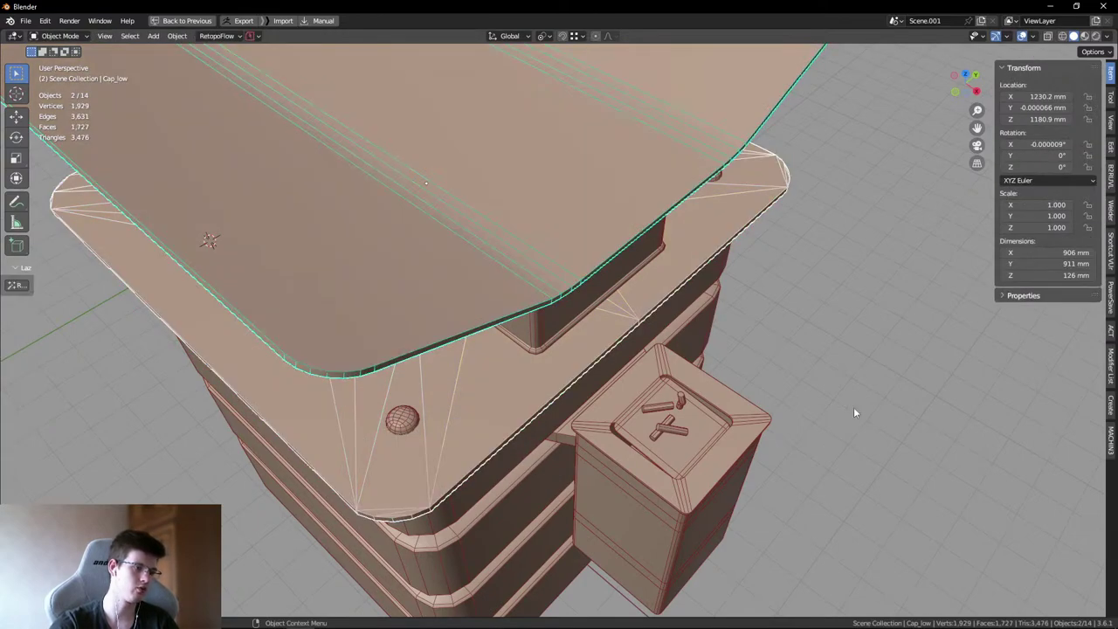
- Examine the smoothness of the lid's and basket cap's rounded corners without overlays, both close up and from a distance
{"action": "middle_click_drag", "start_coordinate": [854, 407], "coordinate": [611, 394]}
{"action": "key", "text": "shift+alt+z"}
{"action": "scroll", "coordinate": [727, 230], "scroll_direction": "down", "scroll_amount": 5}
{"action": "scroll", "coordinate": [702, 253], "scroll_direction": "up", "scroll_amount": 5}
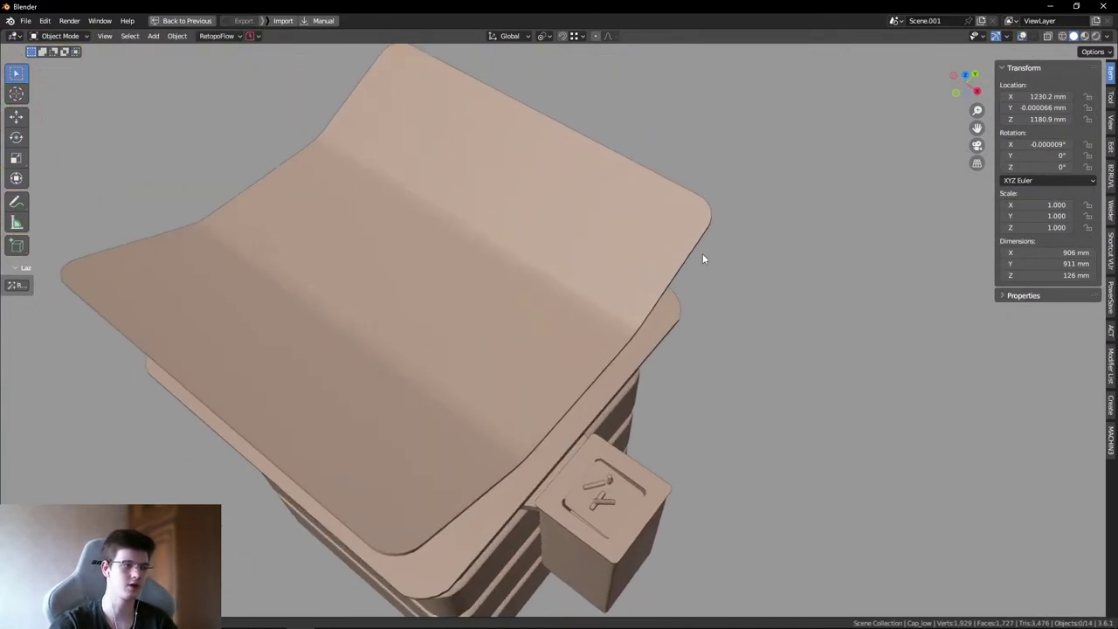
{"action": "mouse_move", "coordinate": [703, 254]}
{"action": "middle_mouse_down"}
{"action": "mouse_move", "coordinate": [712, 224]}
{"action": "mouse_move", "coordinate": [714, 249]}
{"action": "middle_mouse_up"}
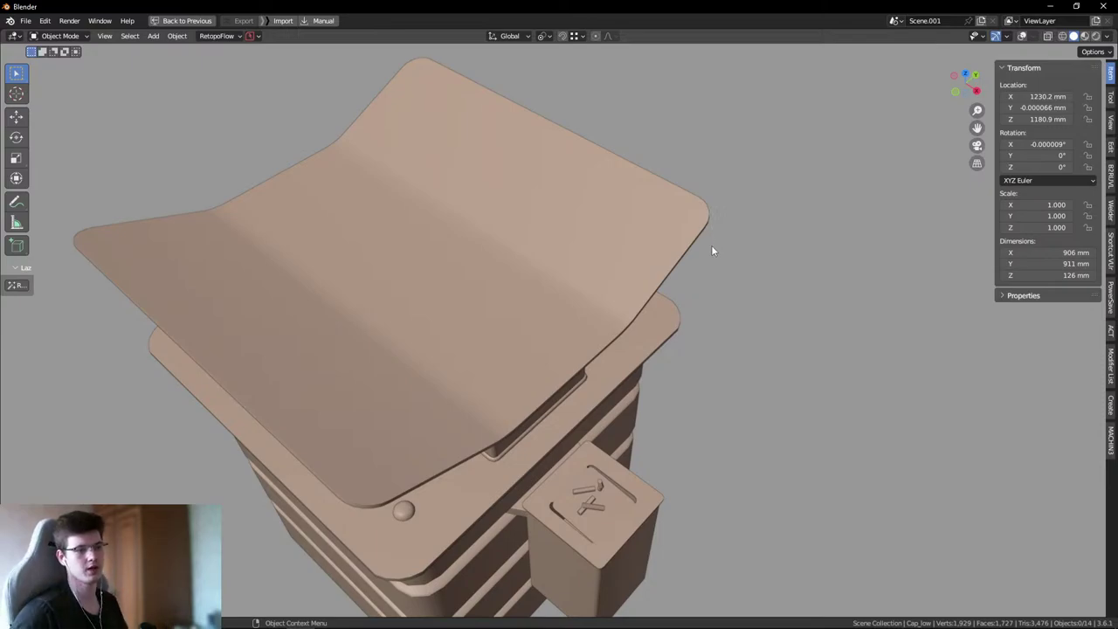
{"action": "scroll", "coordinate": [711, 244], "scroll_direction": "up", "scroll_amount": 5}
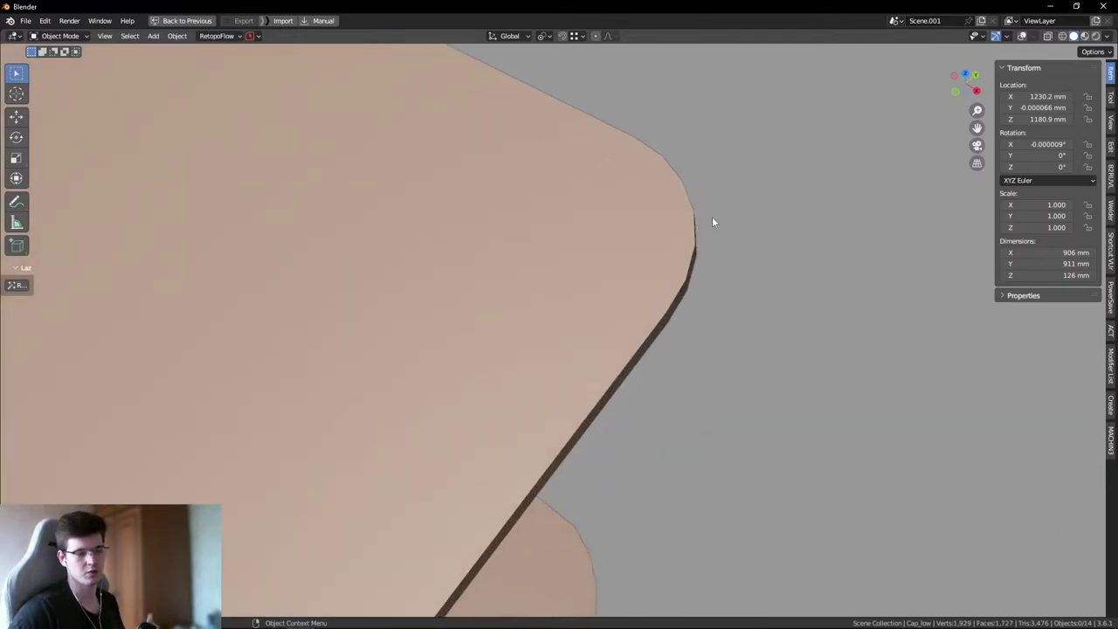
{"action": "scroll", "coordinate": [710, 215], "scroll_direction": "down", "scroll_amount": 5}
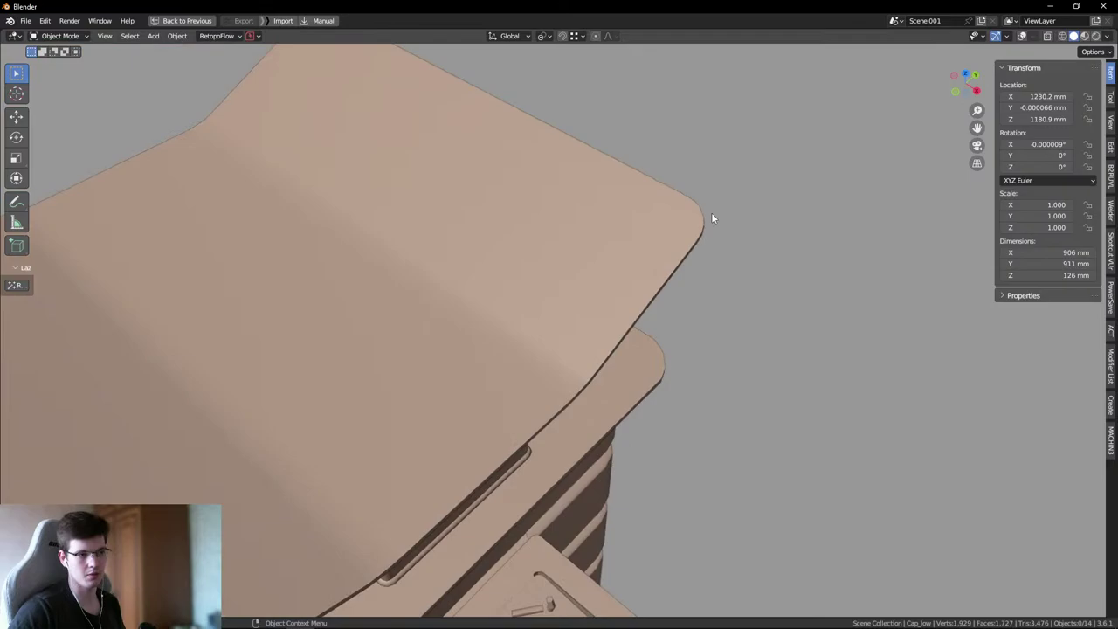
{"action": "scroll", "coordinate": [698, 243], "scroll_direction": "up", "scroll_amount": 2}
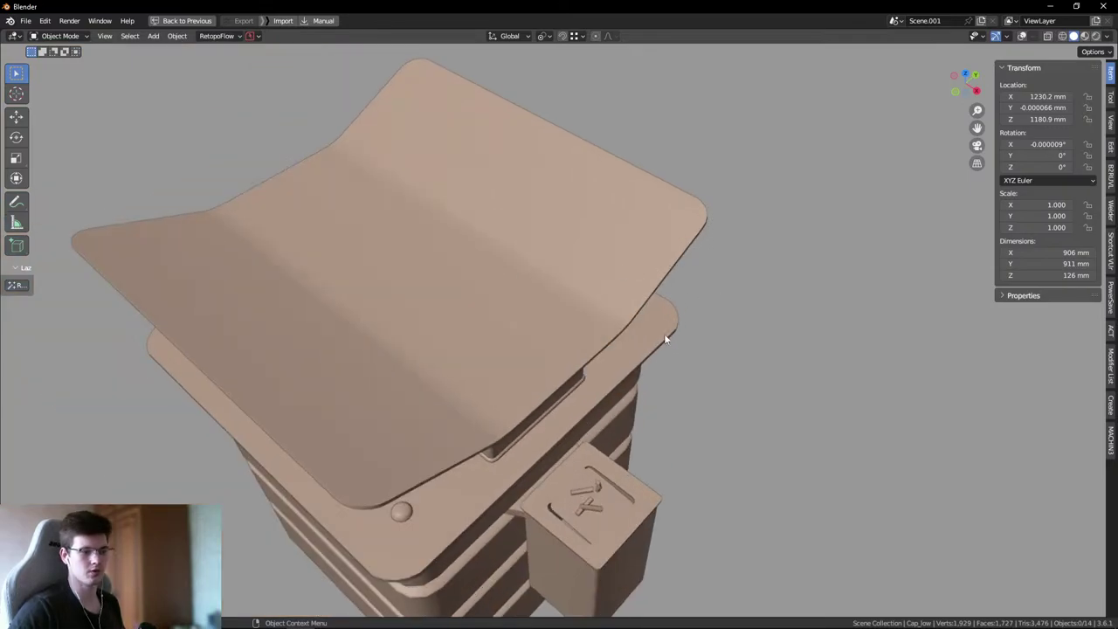
{"action": "scroll", "coordinate": [675, 315], "scroll_direction": "up", "scroll_amount": 4}
{"action": "scroll", "coordinate": [647, 289], "scroll_direction": "down", "scroll_amount": 3}
{"action": "scroll", "coordinate": [648, 328], "scroll_direction": "down", "scroll_amount": 4}
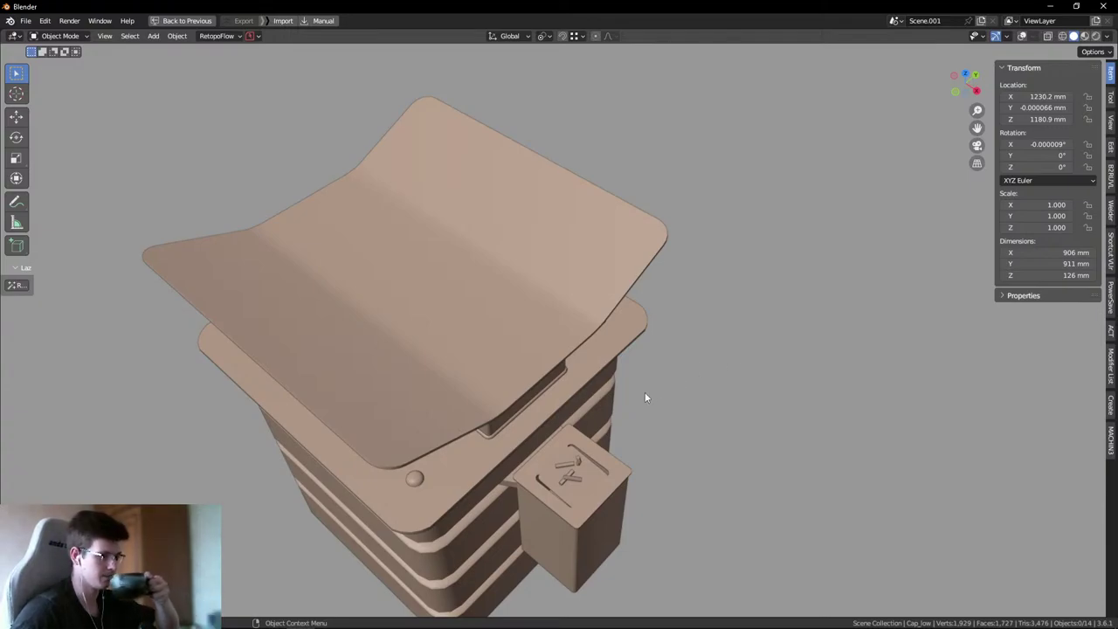
- Select the bin's body and turn the overlays on to show its wireframe around the corner grooves
{"action": "middle_click_drag", "start_coordinate": [646, 397], "coordinate": [544, 379]}
{"action": "scroll", "coordinate": [577, 423], "scroll_direction": "up", "scroll_amount": 5}
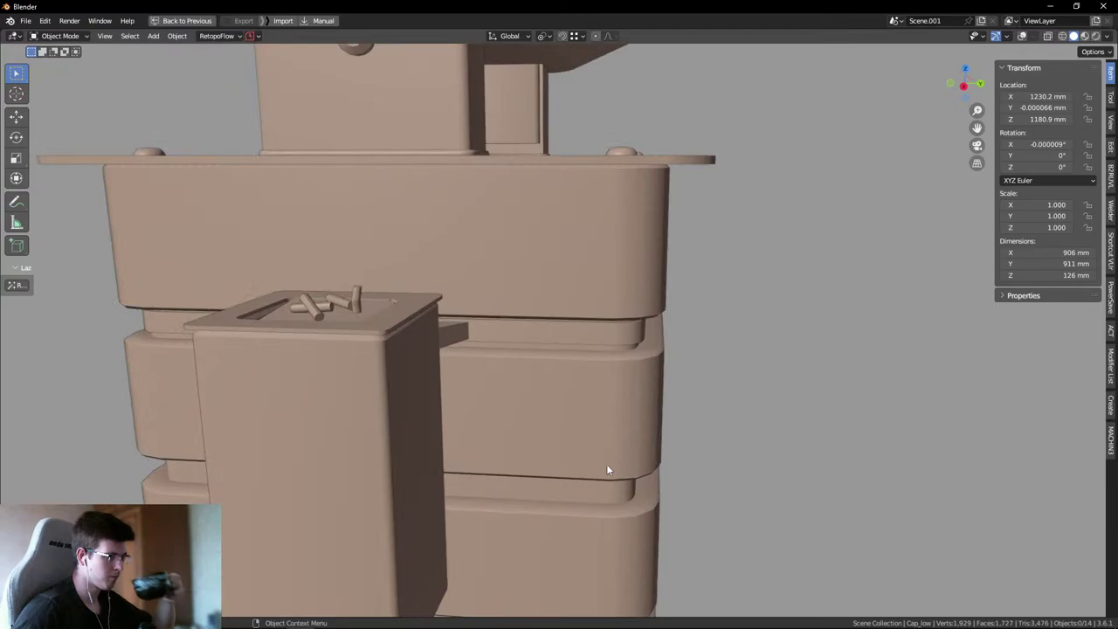
{"action": "middle_click_drag", "start_coordinate": [609, 469], "coordinate": [548, 488]}
{"action": "left_click", "coordinate": [548, 487]}
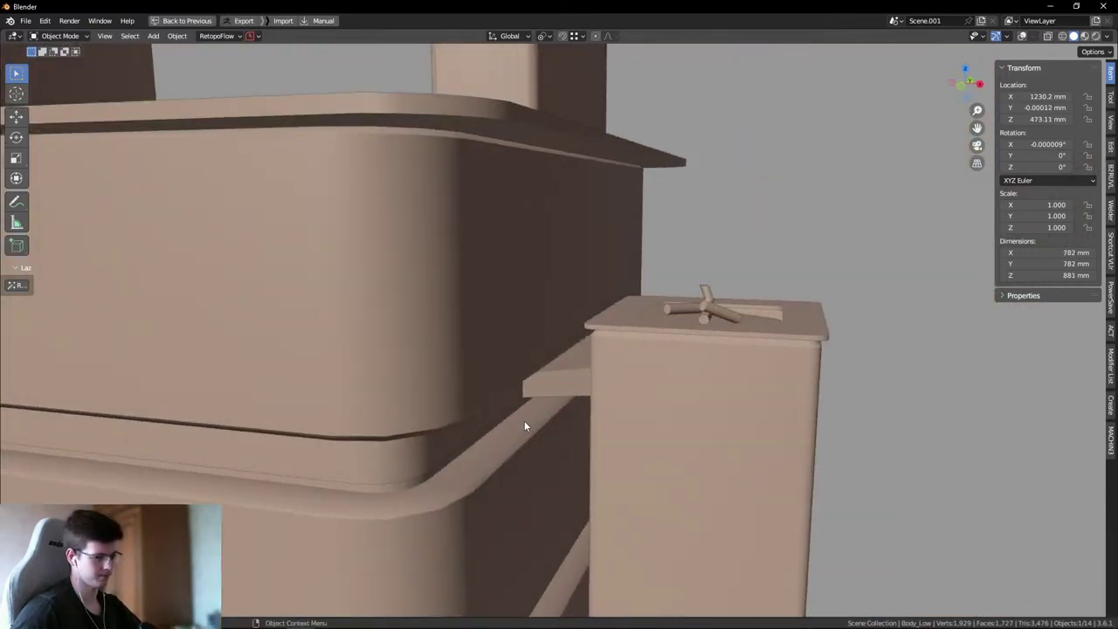
{"action": "scroll", "coordinate": [524, 417], "scroll_direction": "down", "scroll_amount": 6}
{"action": "key", "text": "shift+alt+z"}
{"action": "scroll", "coordinate": [572, 327], "scroll_direction": "up", "scroll_amount": 8}
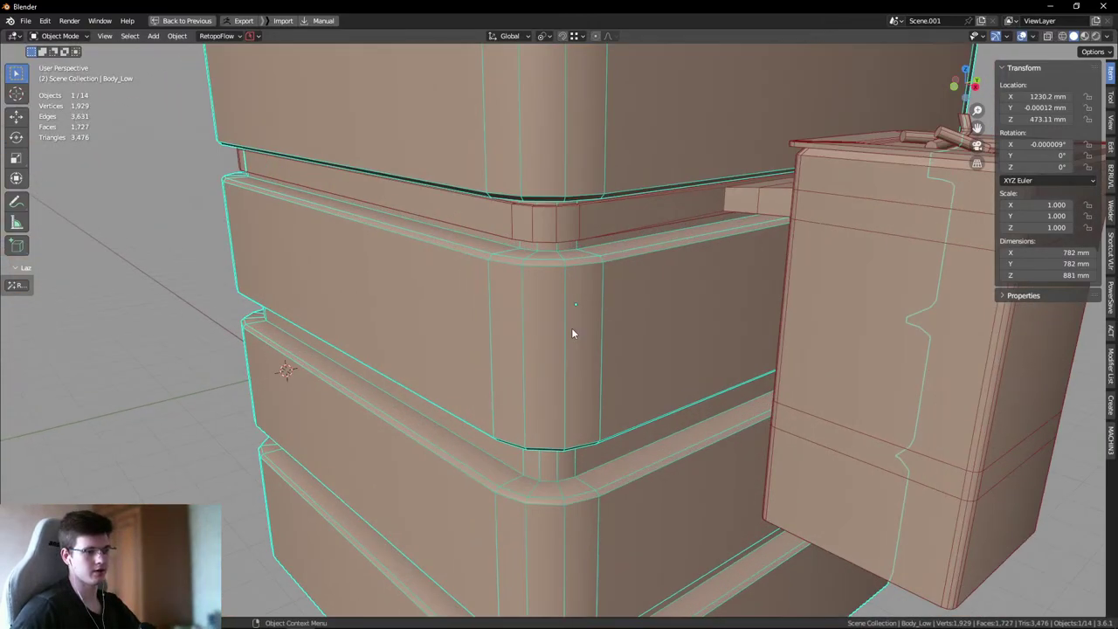
- Unchamfer the thin chamfer face loop along the ledge below the body's upper groove with MESHmachine
{"action": "middle_click_drag", "start_coordinate": [498, 321], "coordinate": [579, 312]}
{"action": "key", "text": "KP_3"}
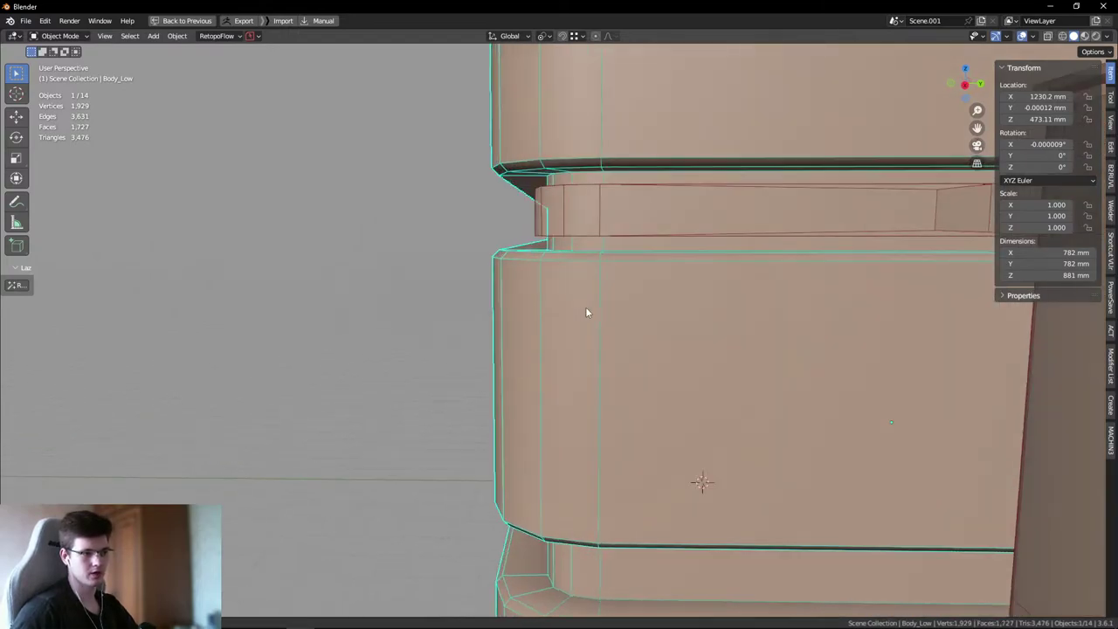
{"action": "middle_click_drag", "start_coordinate": [585, 358], "coordinate": [617, 357]}
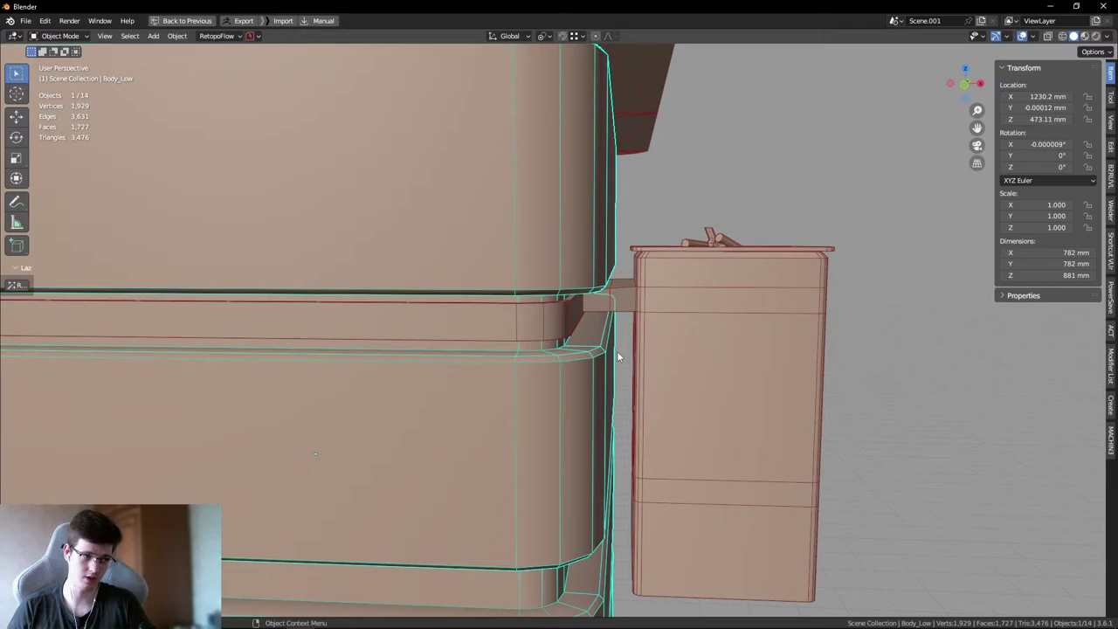
{"action": "key", "text": "Tab"}
{"action": "scroll", "coordinate": [618, 357], "scroll_direction": "up", "scroll_amount": 2}
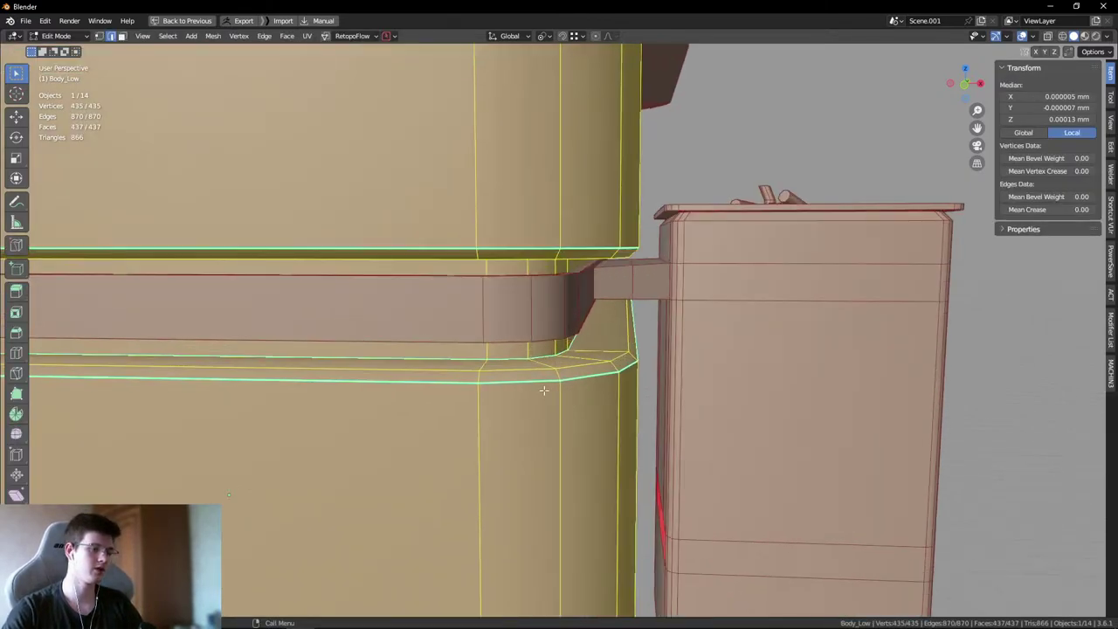
{"action": "left_click", "coordinate": [631, 360], "text": "alt"}
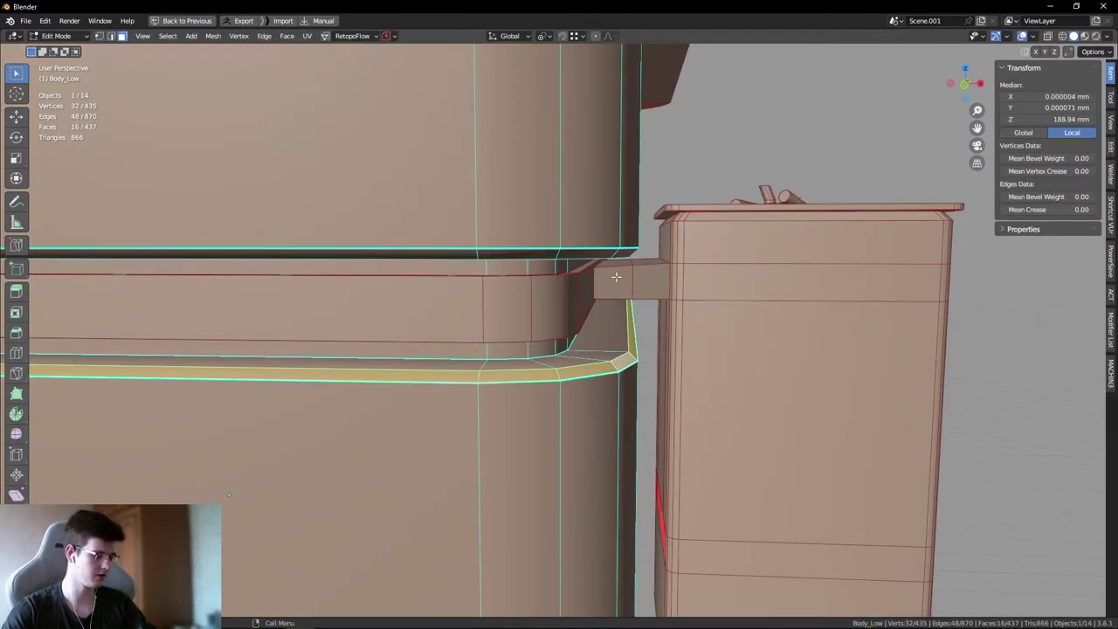
{"action": "key", "text": "y"}
{"action": "key", "text": "c"}
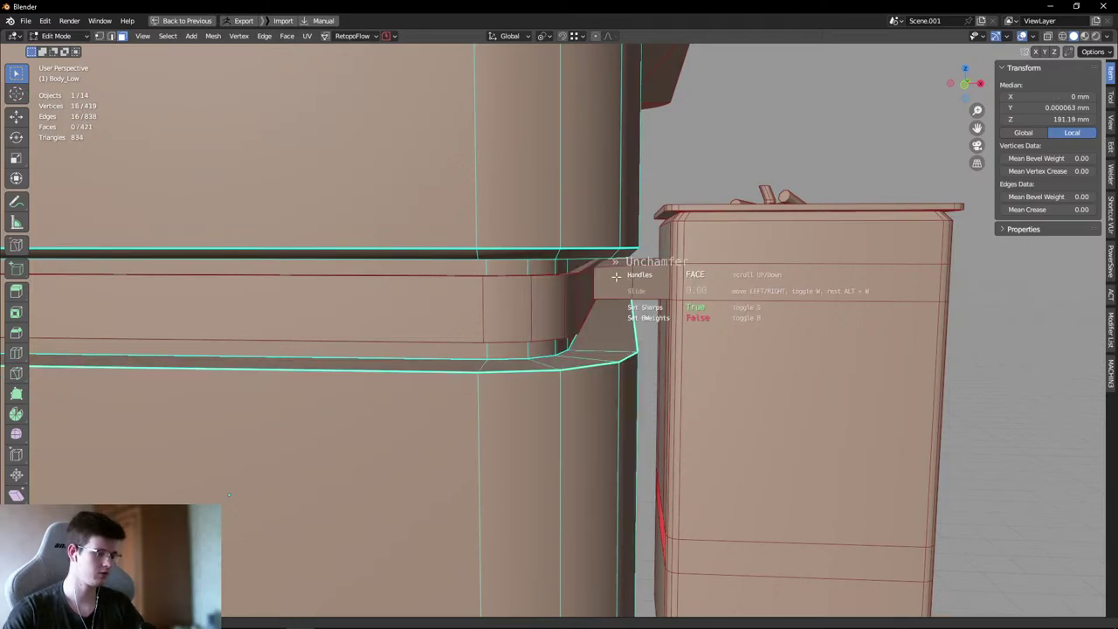
{"action": "left_click", "coordinate": [616, 276]}
- Examine the unchamfered ledge's silhouette at the body corner with overlays off and on and from the side
{"action": "key", "text": "Tab"}
{"action": "left_click", "coordinate": [612, 325]}
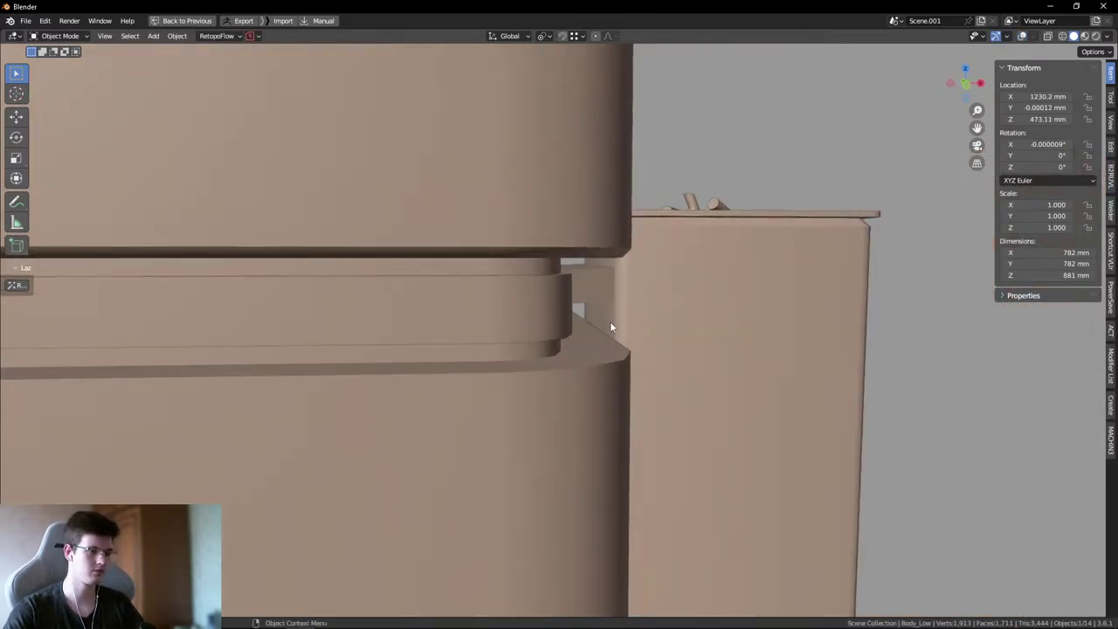
{"action": "key", "text": "Tab"}
{"action": "middle_click_drag", "start_coordinate": [609, 353], "coordinate": [449, 364]}
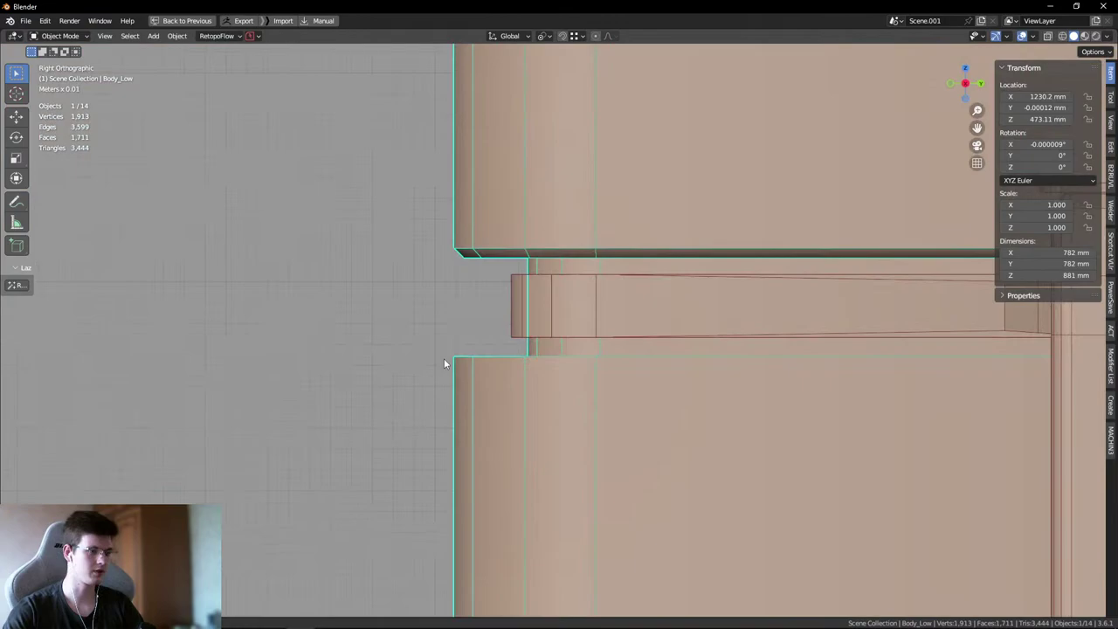
{"action": "middle_click_drag", "start_coordinate": [354, 373], "coordinate": [623, 387]}
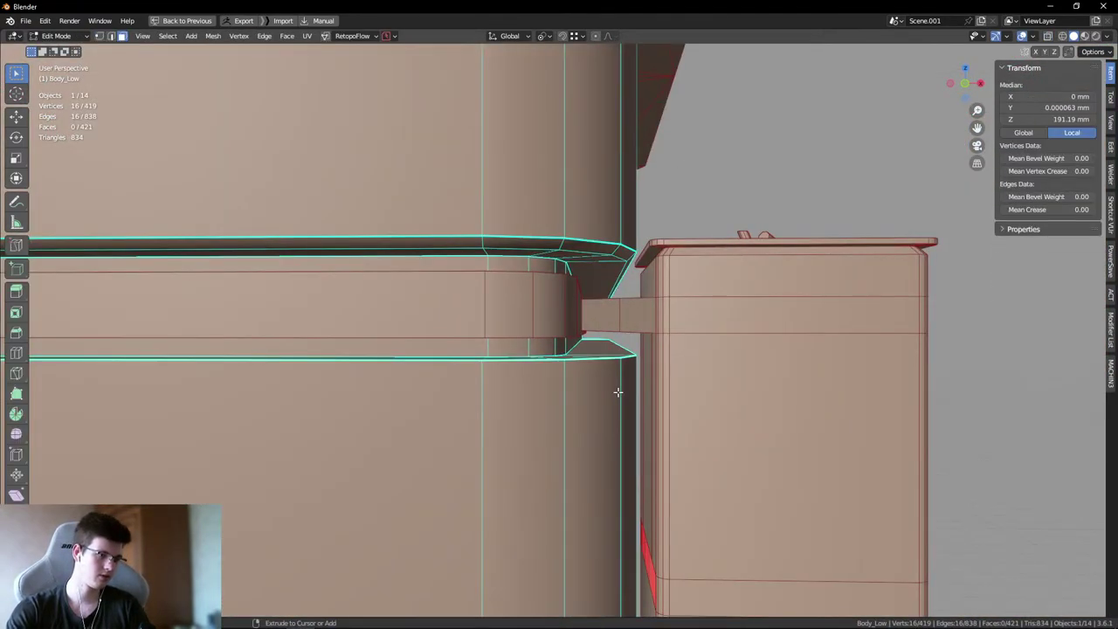
- Restore the chamfer along the ledge below the body's upper groove and clear the selection
{"action": "key", "text": "ctrl+b"}
{"action": "left_click", "coordinate": [466, 385]}
{"action": "middle_click_drag", "start_coordinate": [641, 407], "coordinate": [576, 387]}
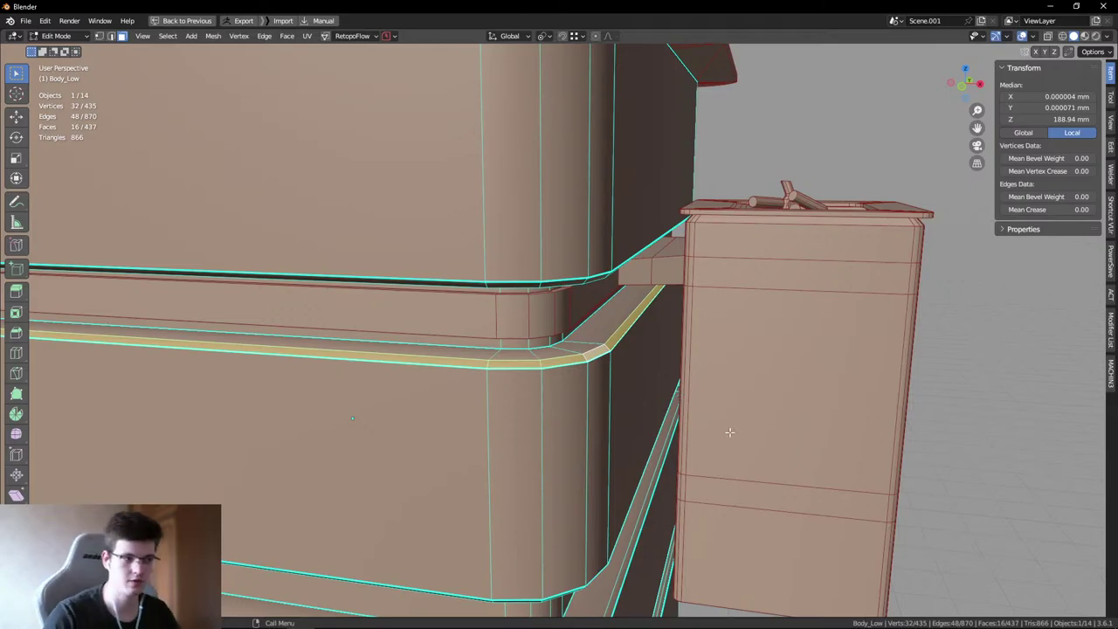
{"action": "key", "text": "alt+a"}
{"action": "right_click", "coordinate": [524, 332]}
{"action": "left_click", "coordinate": [376, 119]}
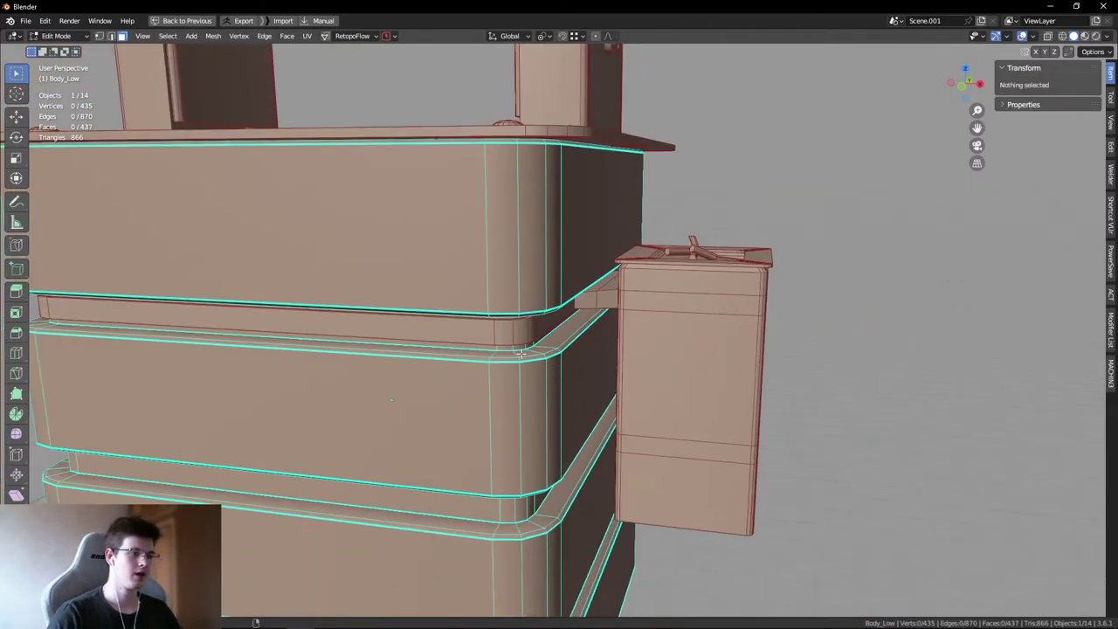
- Try MESHmachine's Unchamfer on the ledge's chamfer loop around the body corner and undo it
{"action": "middle_click_drag", "start_coordinate": [543, 343], "coordinate": [524, 351]}
{"action": "scroll", "coordinate": [516, 353], "scroll_direction": "up", "scroll_amount": 3}
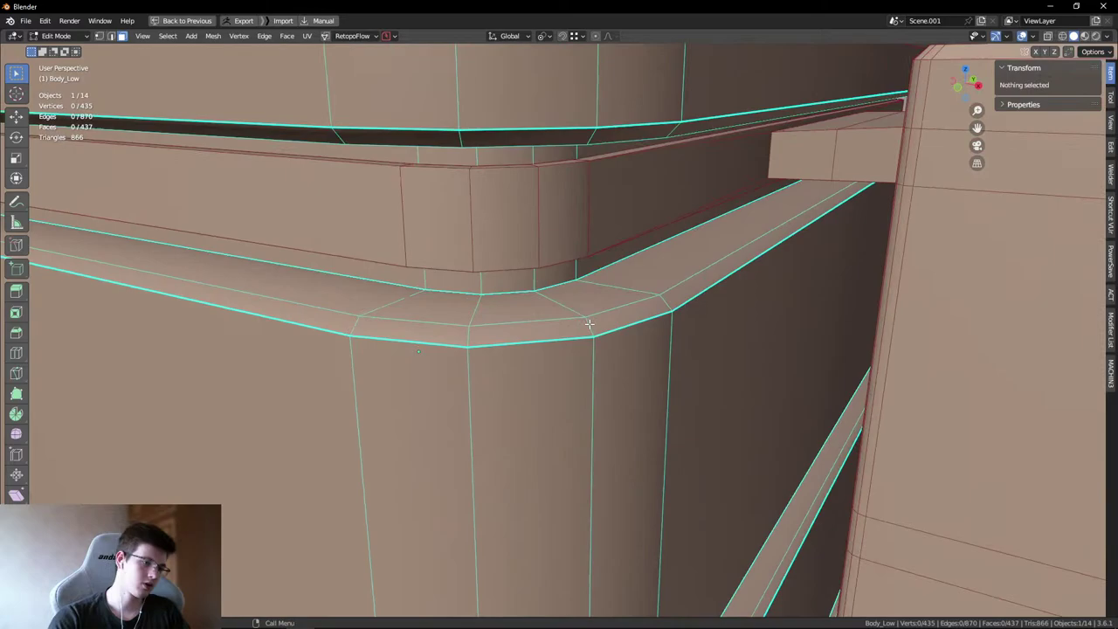
{"action": "left_click", "coordinate": [591, 326], "text": "alt"}
{"action": "middle_click_drag", "start_coordinate": [591, 326], "coordinate": [677, 290]}
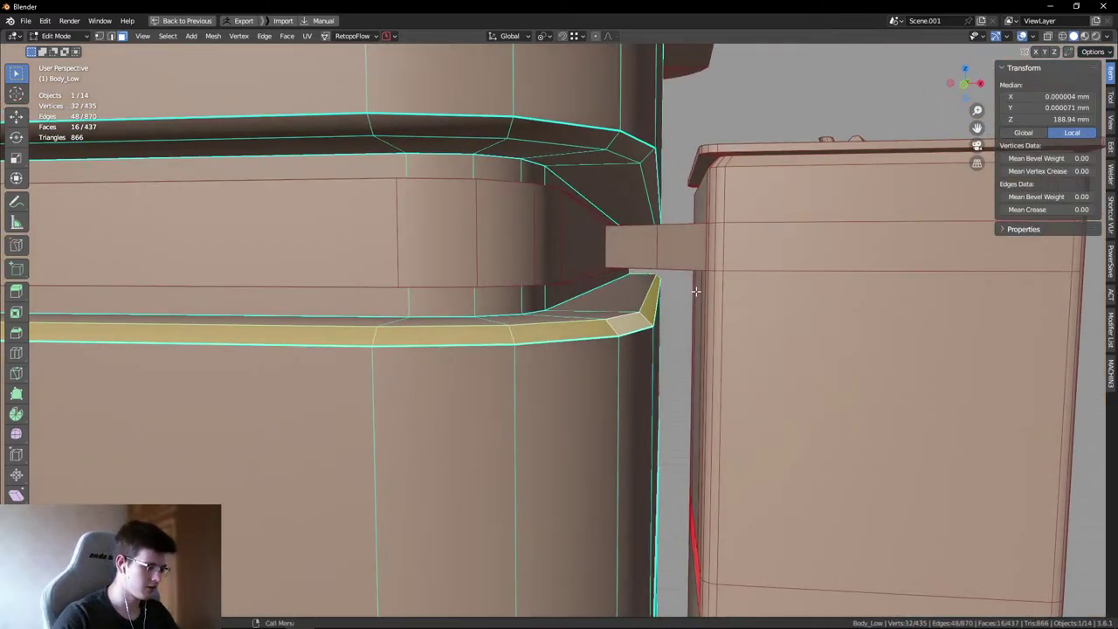
{"action": "key", "text": "y"}
{"action": "left_click", "coordinate": [696, 291]}
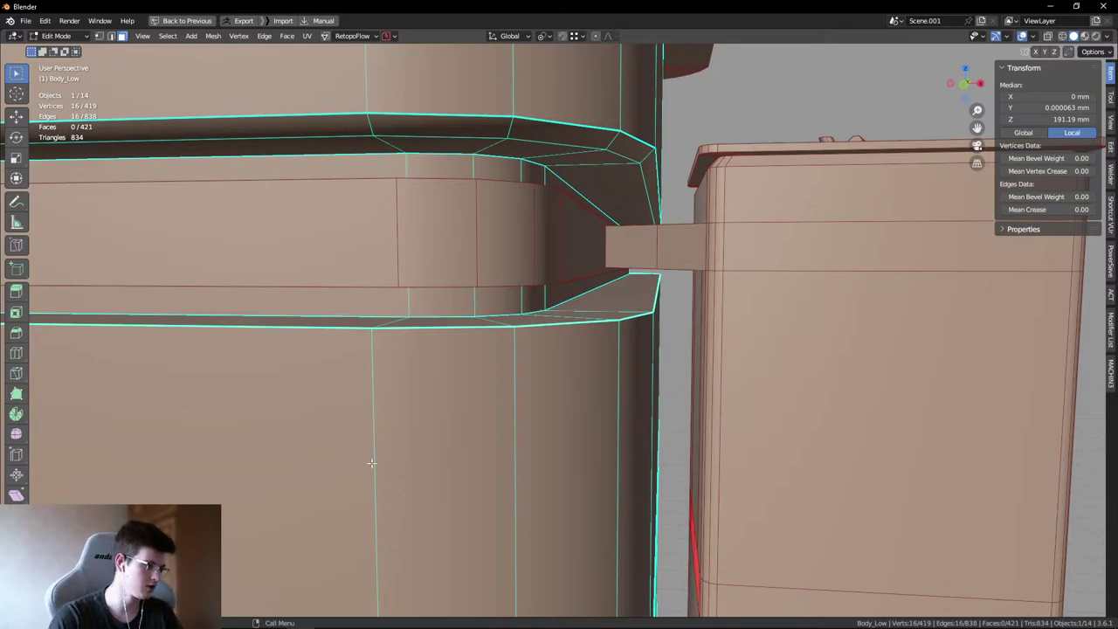
{"action": "key", "text": "ctrl+z"}
- Try MESHmachine's Fuse on the ledge's chamfer loop, undo it, and clear the selection
{"action": "middle_click_drag", "start_coordinate": [611, 357], "coordinate": [567, 324]}
{"action": "key", "text": "y"}
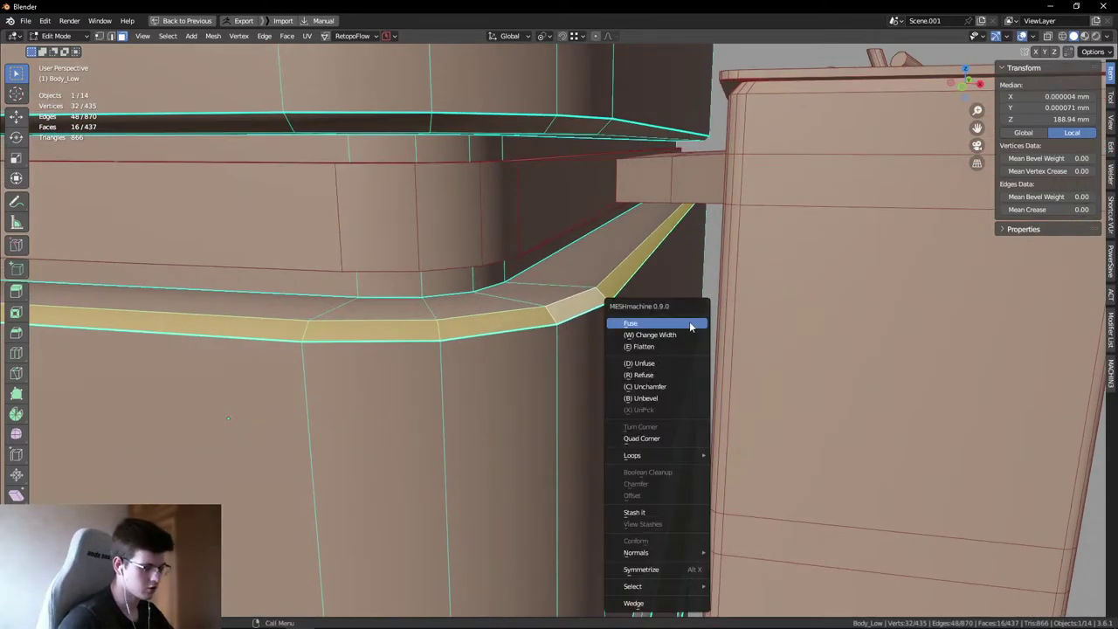
{"action": "left_click", "coordinate": [690, 324]}
{"action": "key", "text": "ctrl+z"}
{"action": "middle_click_drag", "start_coordinate": [516, 291], "coordinate": [532, 329]}
{"action": "key", "text": "y"}
{"action": "key", "text": "Escape"}
{"action": "key", "text": "alt+a"}
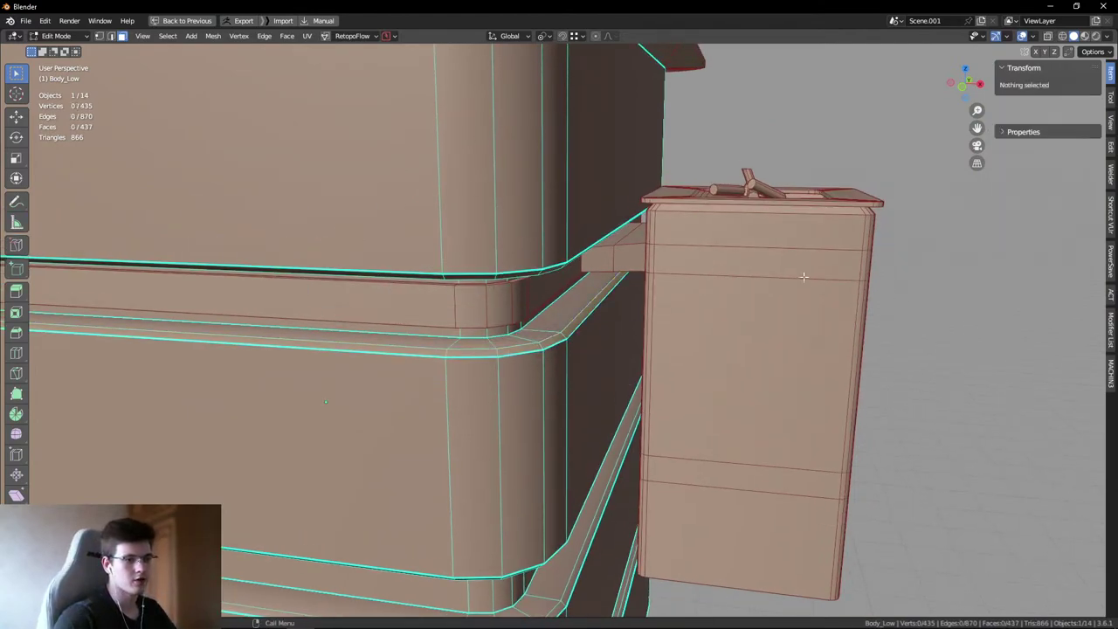
- Isolate the ashtray and open its mesh for editing in a top orthographic view
{"action": "key", "text": "Tab"}
{"action": "left_click", "coordinate": [803, 277]}
{"action": "middle_click_drag", "start_coordinate": [647, 252], "coordinate": [685, 275]}
{"action": "key", "text": "KP_Divide"}
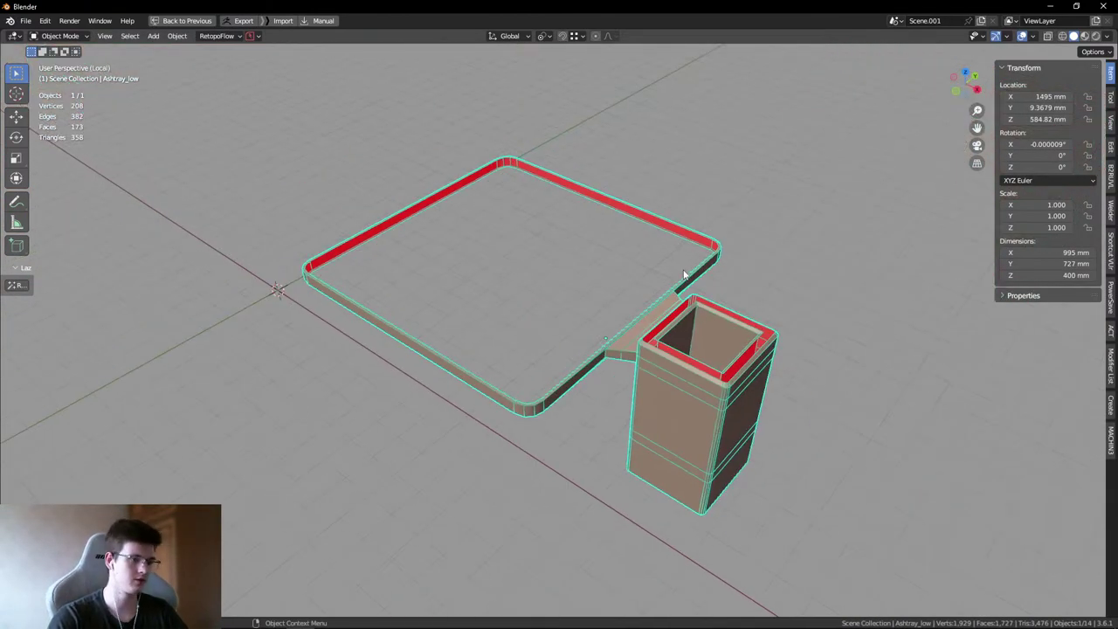
{"action": "key", "text": "KP_7"}
{"action": "key", "text": "Tab"}
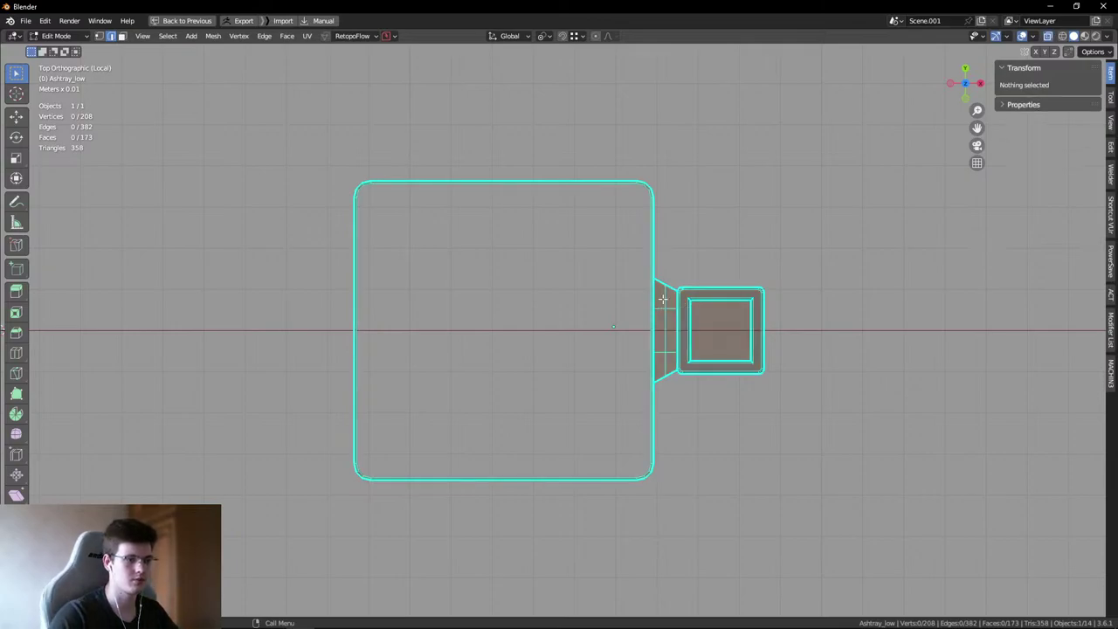
- Select the edge loops crossing the ashtray's mounting bracket and examine the topology from below
{"action": "left_click", "coordinate": [663, 299], "text": "alt"}
{"action": "middle_click_drag", "start_coordinate": [663, 300], "coordinate": [726, 245]}
{"action": "scroll", "coordinate": [673, 280], "scroll_direction": "up", "scroll_amount": 5}
{"action": "scroll", "coordinate": [726, 245], "scroll_direction": "up", "scroll_amount": 3}
{"action": "left_click", "coordinate": [603, 343], "text": "alt+shift"}
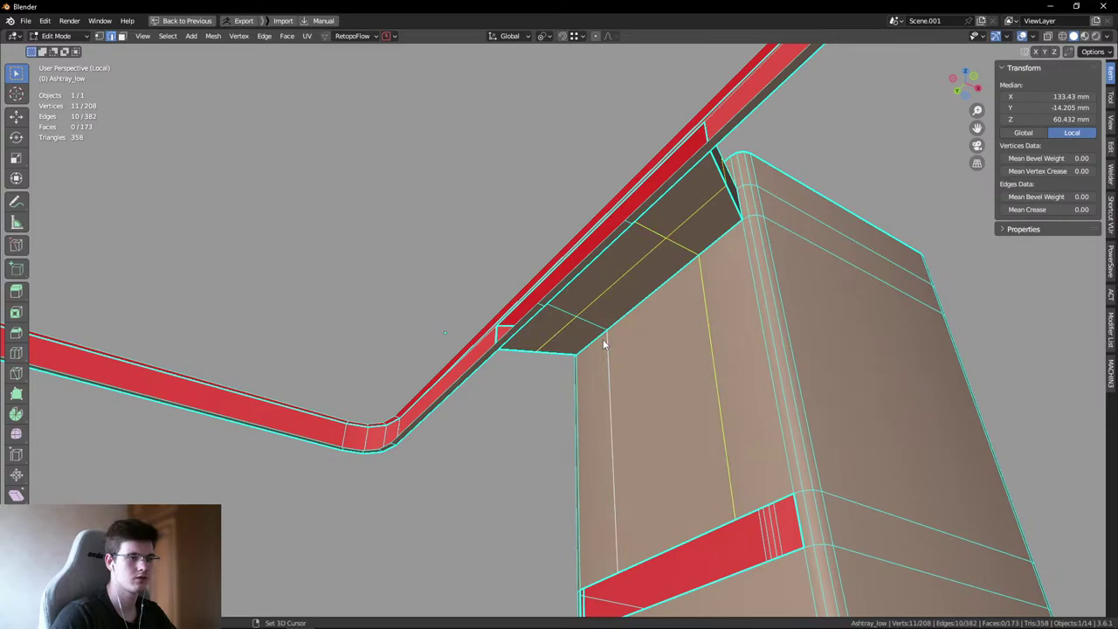
{"action": "left_click", "coordinate": [554, 312], "text": "ctrl"}
{"action": "middle_click_drag", "start_coordinate": [553, 312], "coordinate": [583, 276]}
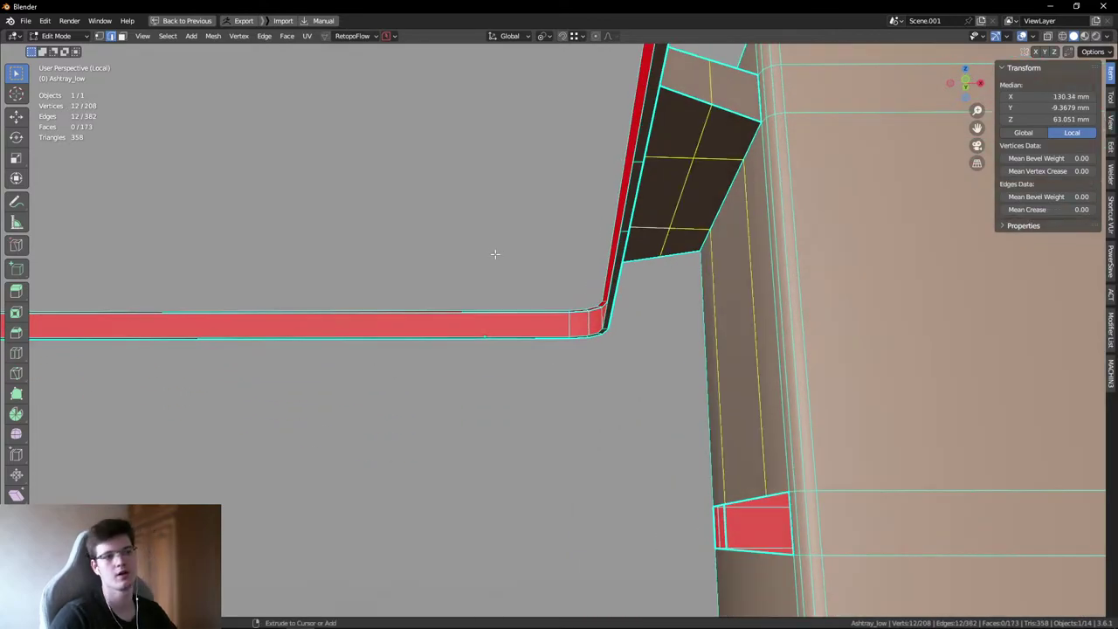
- Leave the ashtray's edit mode and show the whole bin model again
{"action": "key", "text": "Tab"}
{"action": "middle_click_drag", "start_coordinate": [454, 292], "coordinate": [474, 214]}
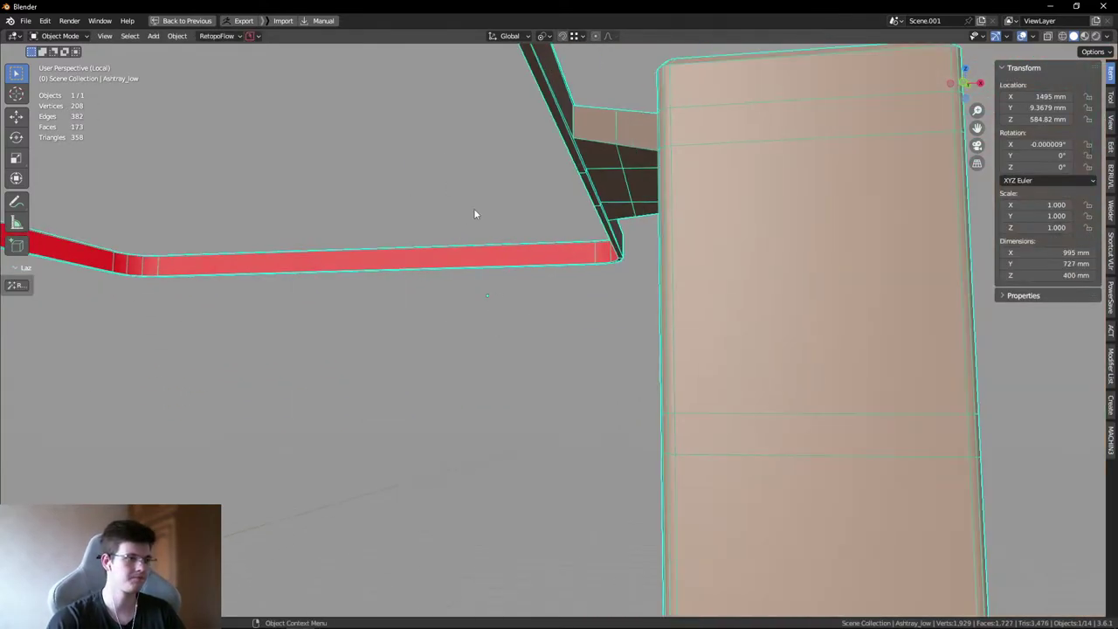
{"action": "scroll", "coordinate": [454, 192], "scroll_direction": "down", "scroll_amount": 5}
{"action": "middle_click_drag", "start_coordinate": [434, 170], "coordinate": [553, 297]}
{"action": "key", "text": "KP_Divide"}
{"action": "scroll", "coordinate": [554, 298], "scroll_direction": "up", "scroll_amount": 5}
- Isolate the bag, deselect it to examine its wireframe topology, and return to the full model
{"action": "left_click", "coordinate": [498, 276]}
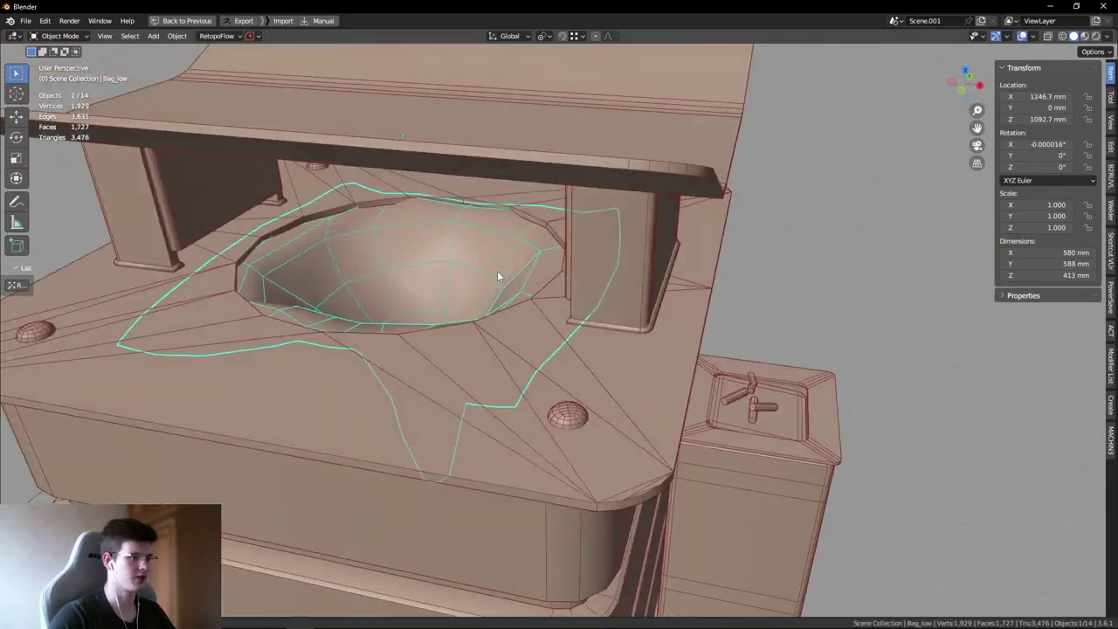
{"action": "middle_click_drag", "start_coordinate": [498, 276], "coordinate": [517, 252]}
{"action": "key", "text": "KP_Divide"}
{"action": "left_click", "coordinate": [789, 282]}
{"action": "middle_click_drag", "start_coordinate": [789, 282], "coordinate": [715, 290]}
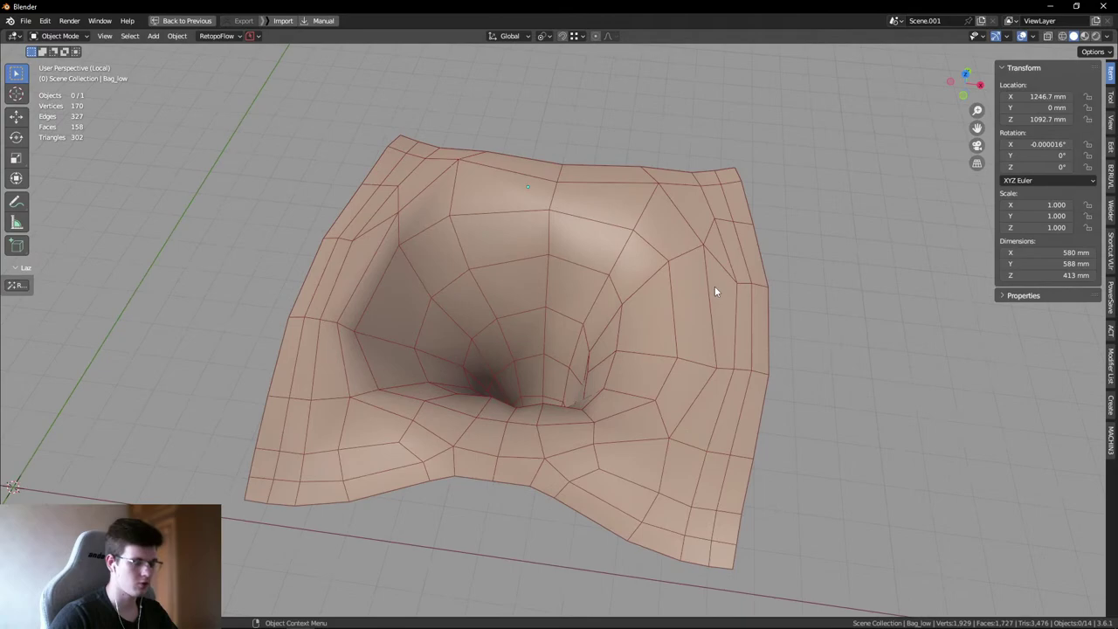
{"action": "key", "text": "KP_Divide"}
- Examine how the bag sits inside the basket cap's opening, both solid and with X-ray shading
{"action": "scroll", "coordinate": [472, 258], "scroll_direction": "up", "scroll_amount": 8}
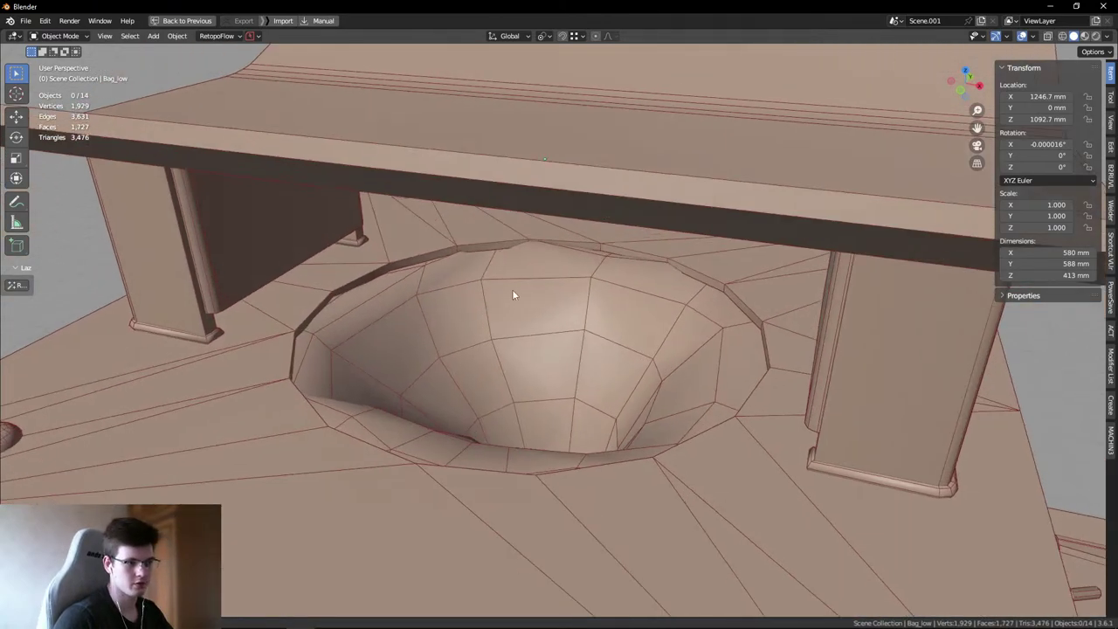
{"action": "scroll", "coordinate": [483, 256], "scroll_direction": "down", "scroll_amount": 5}
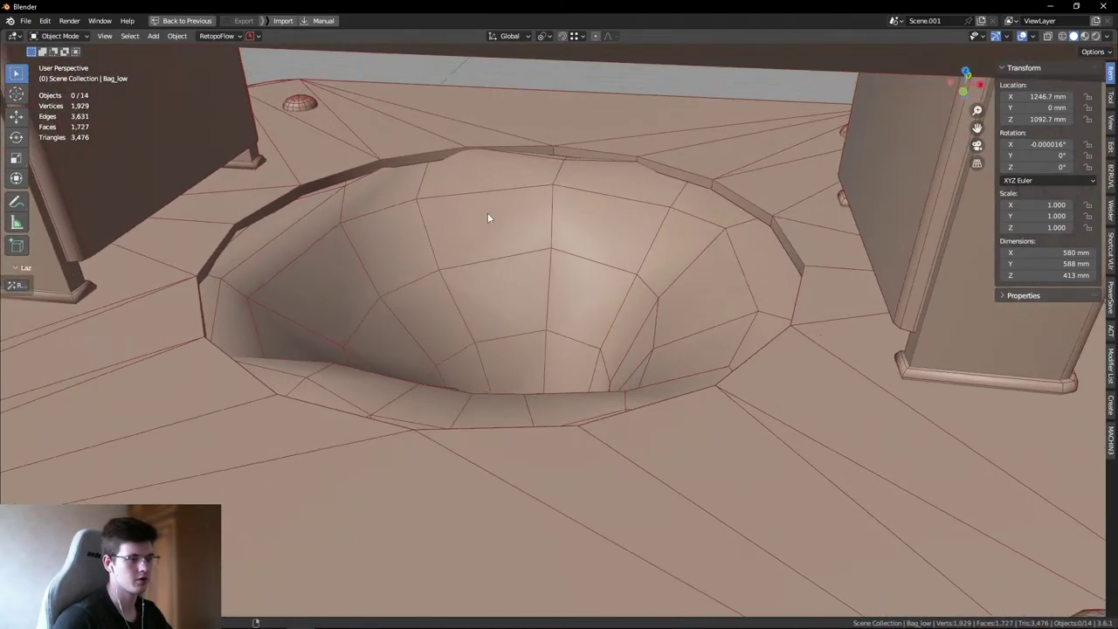
{"action": "scroll", "coordinate": [489, 223], "scroll_direction": "up", "scroll_amount": 10}
{"action": "scroll", "coordinate": [520, 240], "scroll_direction": "down", "scroll_amount": 5}
{"action": "key", "text": "alt+z"}
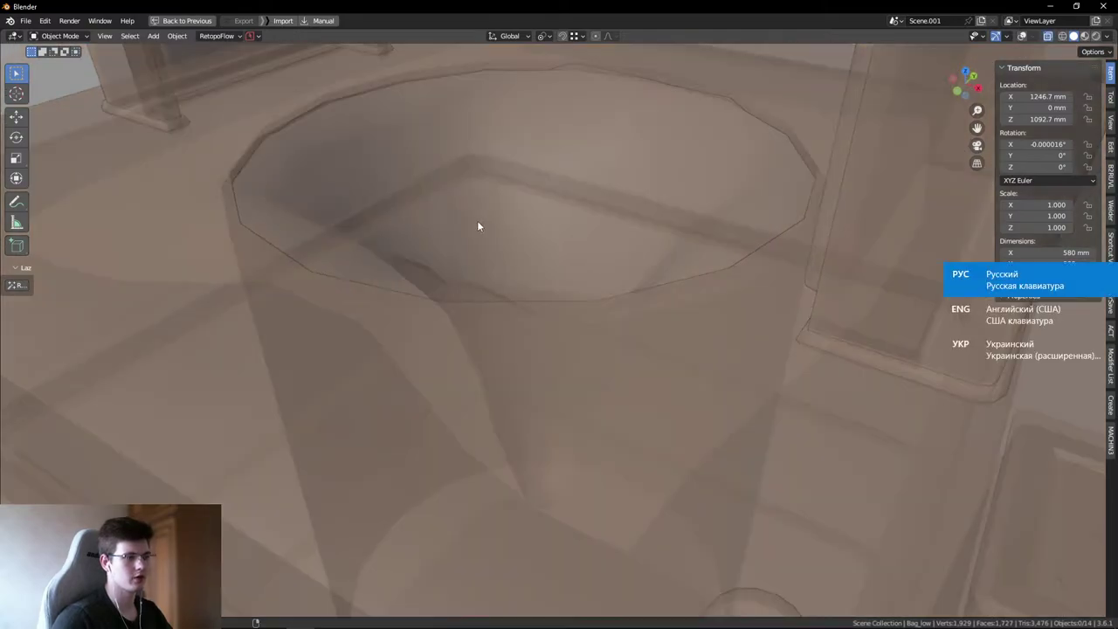
{"action": "key", "text": "alt+z"}
{"action": "scroll", "coordinate": [411, 199], "scroll_direction": "up", "scroll_amount": 2}
{"action": "scroll", "coordinate": [402, 210], "scroll_direction": "down", "scroll_amount": 4}
- Open the basket cap for editing and select its circular hole's rim vertices through X-ray to inspect them
{"action": "key", "text": "Tab"}
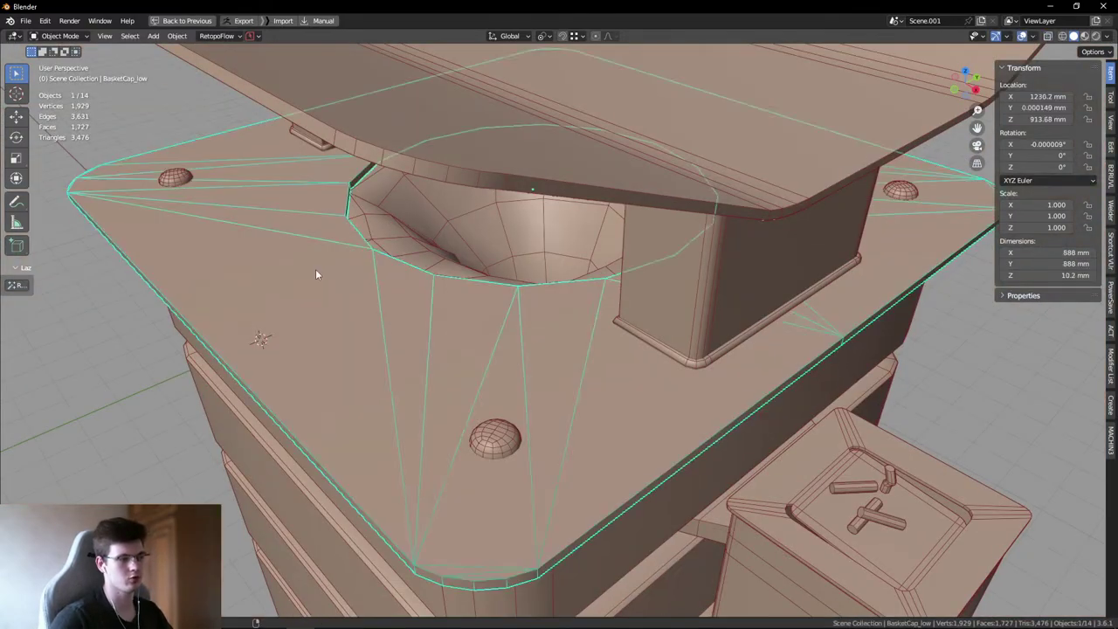
{"action": "scroll", "coordinate": [332, 253], "scroll_direction": "up", "scroll_amount": 4}
{"action": "key", "text": "alt+z"}
{"action": "scroll", "coordinate": [361, 226], "scroll_direction": "down", "scroll_amount": 3}
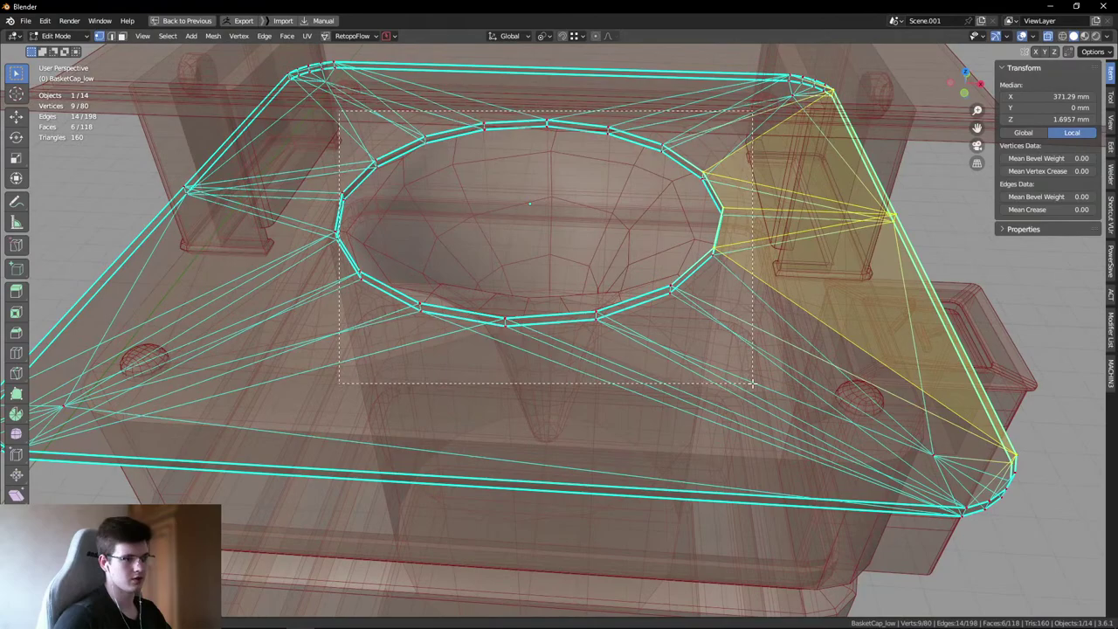
{"action": "left_click", "coordinate": [567, 303], "text": "alt"}
{"action": "key", "text": "alt+z"}
{"action": "scroll", "coordinate": [562, 222], "scroll_direction": "up", "scroll_amount": 3}
{"action": "scroll", "coordinate": [563, 222], "scroll_direction": "down", "scroll_amount": 3}
- Return to Object Mode and isolate the basket cap together with the bag
{"action": "key", "text": "ctrl+Tab"}
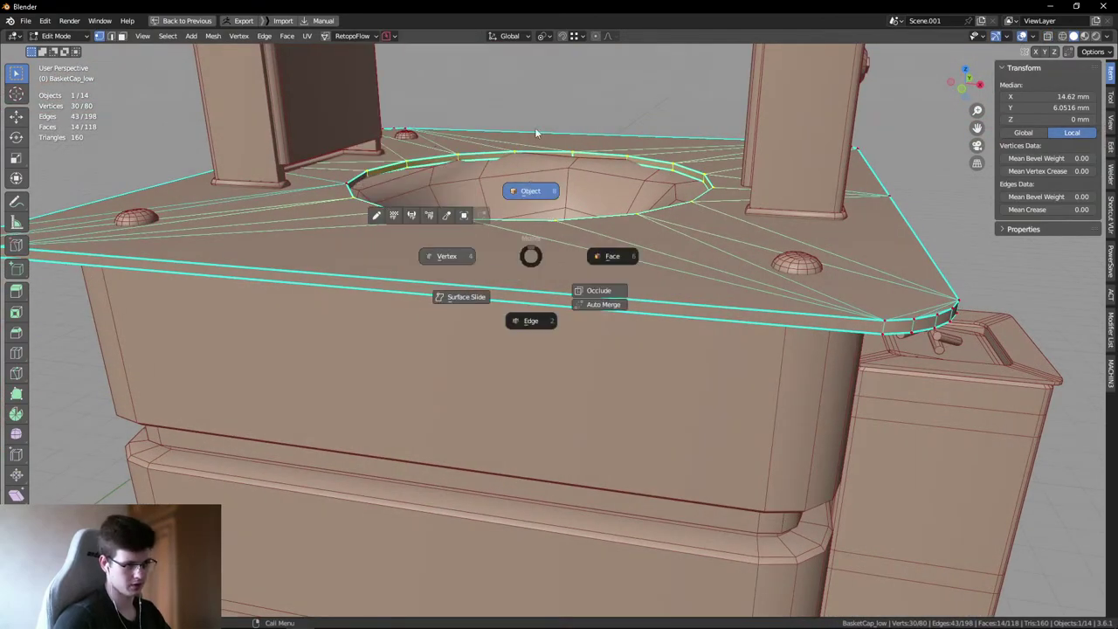
{"action": "left_click", "coordinate": [529, 188]}
{"action": "scroll", "coordinate": [507, 199], "scroll_direction": "up", "scroll_amount": 3}
{"action": "left_click", "coordinate": [407, 214]}
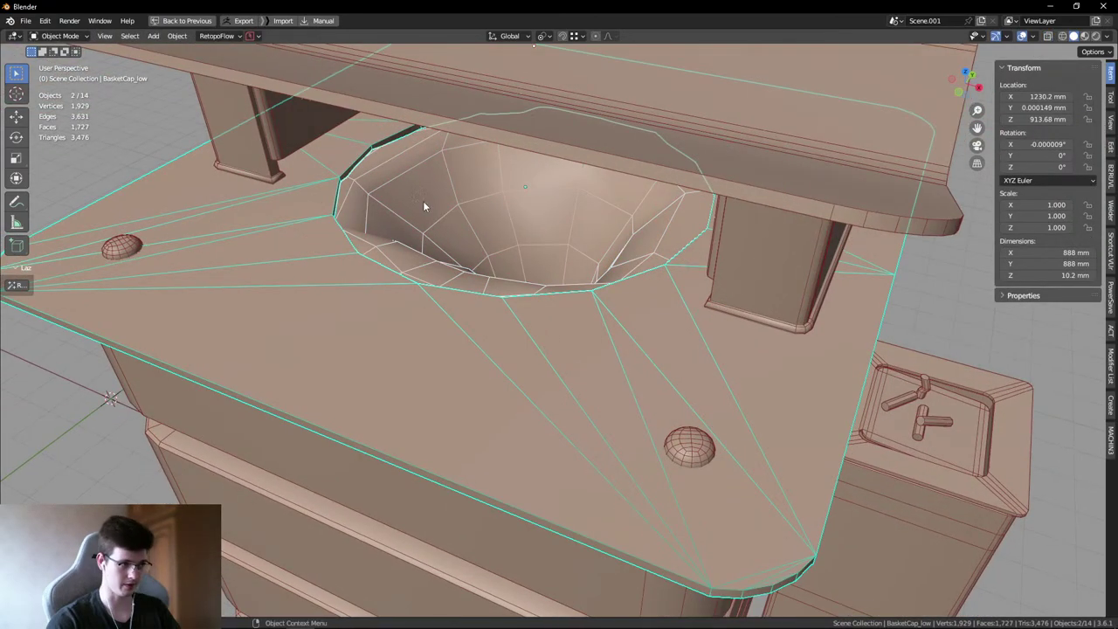
{"action": "key", "text": "KP_Divide"}
- Select the bag and examine close up where it intersects the edge of the basket cap's hole
{"action": "middle_click_drag", "start_coordinate": [727, 300], "coordinate": [619, 273]}
{"action": "scroll", "coordinate": [618, 273], "scroll_direction": "up", "scroll_amount": 8}
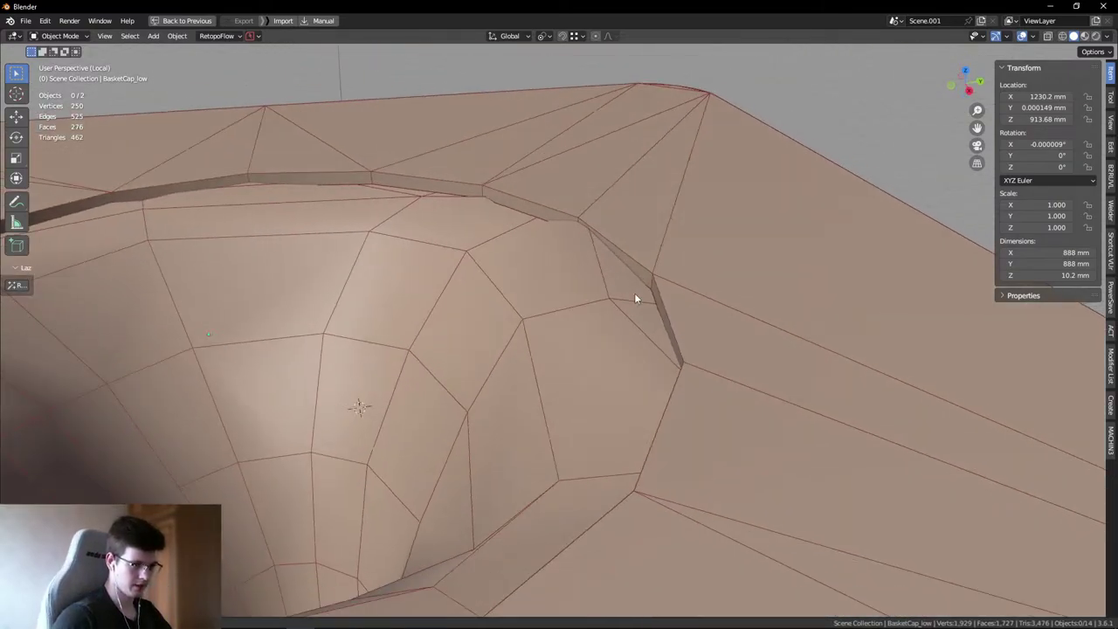
{"action": "left_click", "coordinate": [635, 293]}
{"action": "scroll", "coordinate": [629, 283], "scroll_direction": "down", "scroll_amount": 3}
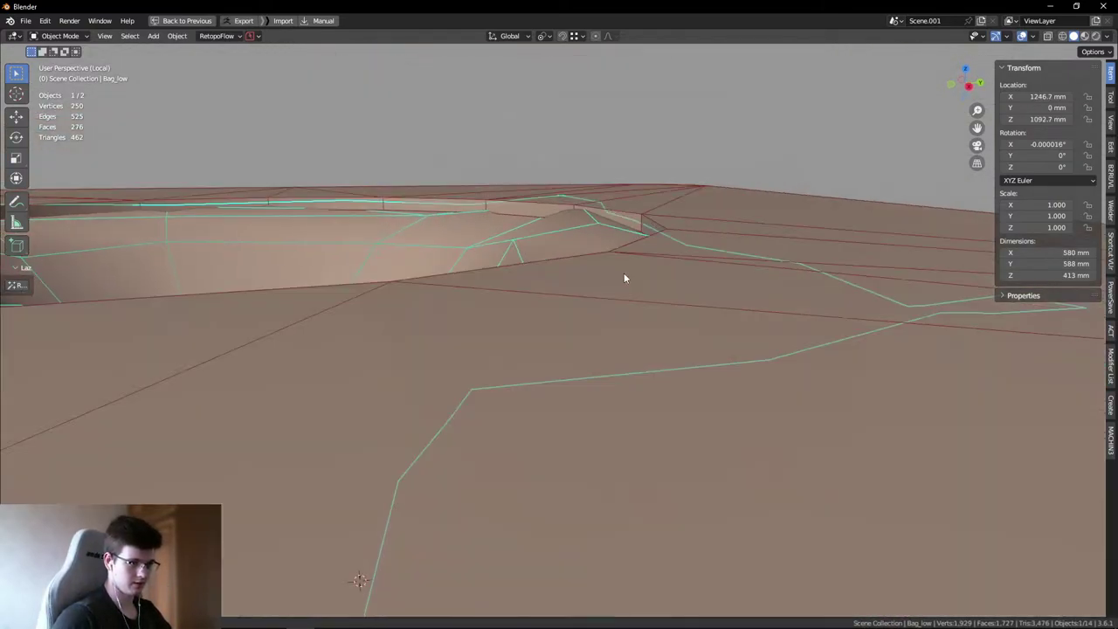
{"action": "middle_click_drag", "start_coordinate": [624, 277], "coordinate": [661, 277]}
{"action": "scroll", "coordinate": [646, 245], "scroll_direction": "up", "scroll_amount": 4}
{"action": "middle_click_drag", "start_coordinate": [634, 210], "coordinate": [508, 220]}
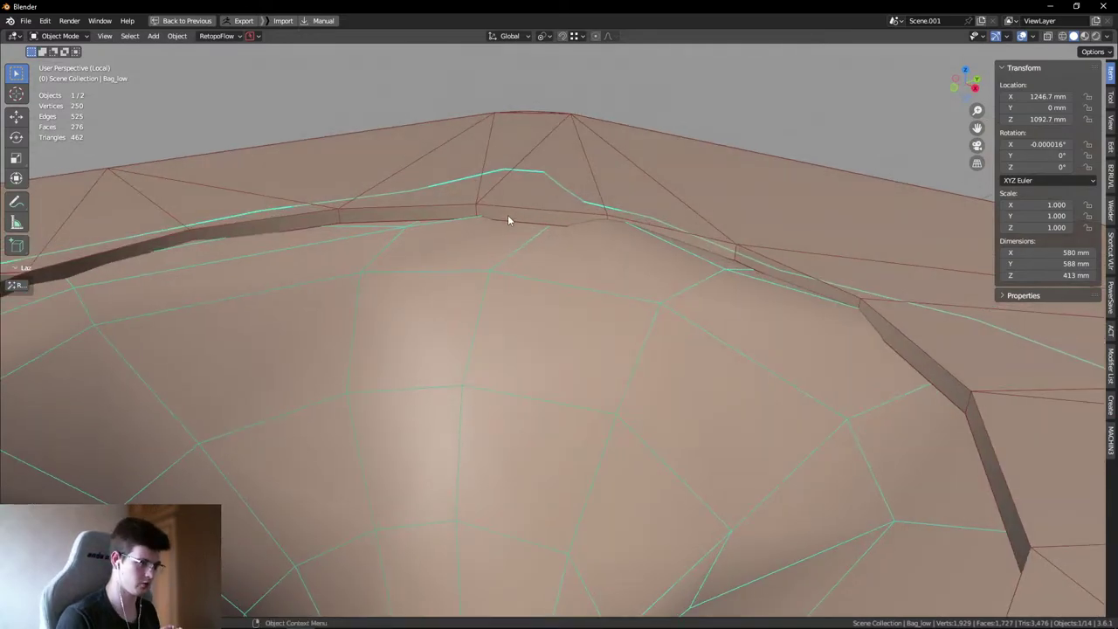
- Open the bag for editing and move the vertex near the hole's edge toward a rim corner
{"action": "key", "text": "Tab"}
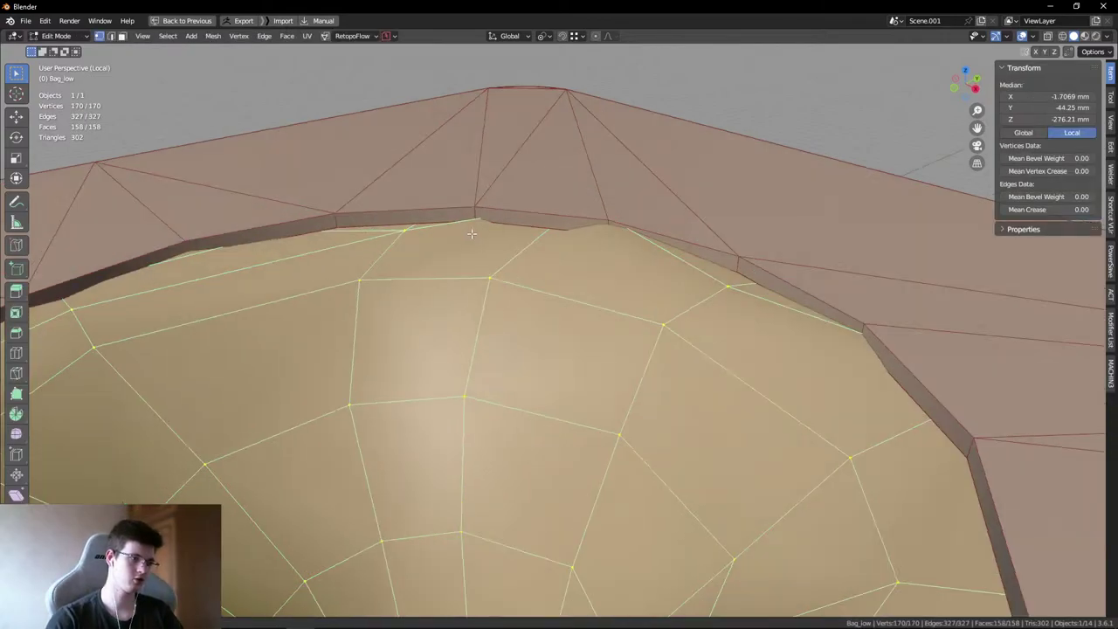
{"action": "scroll", "coordinate": [434, 248], "scroll_direction": "up", "scroll_amount": 2}
{"action": "left_click", "coordinate": [434, 249]}
{"action": "middle_click_drag", "start_coordinate": [433, 248], "coordinate": [484, 321]}
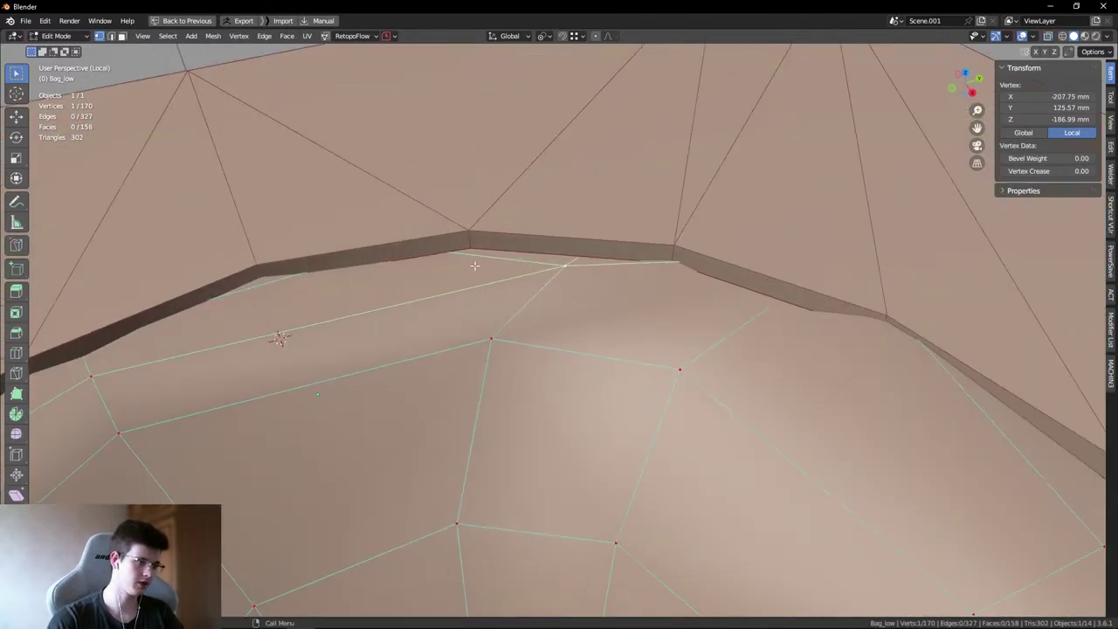
{"action": "key", "text": "g"}
{"action": "left_click", "coordinate": [483, 312]}
- Select the neighbouring hidden bag vertex through X-ray and move it onto the hole's next rim corner
{"action": "middle_click_drag", "start_coordinate": [472, 225], "coordinate": [717, 320]}
{"action": "key", "text": "alt+z"}
{"action": "left_click", "coordinate": [733, 230]}
{"action": "key", "text": "alt+z"}
{"action": "key", "text": "g"}
{"action": "left_click", "coordinate": [582, 254]}
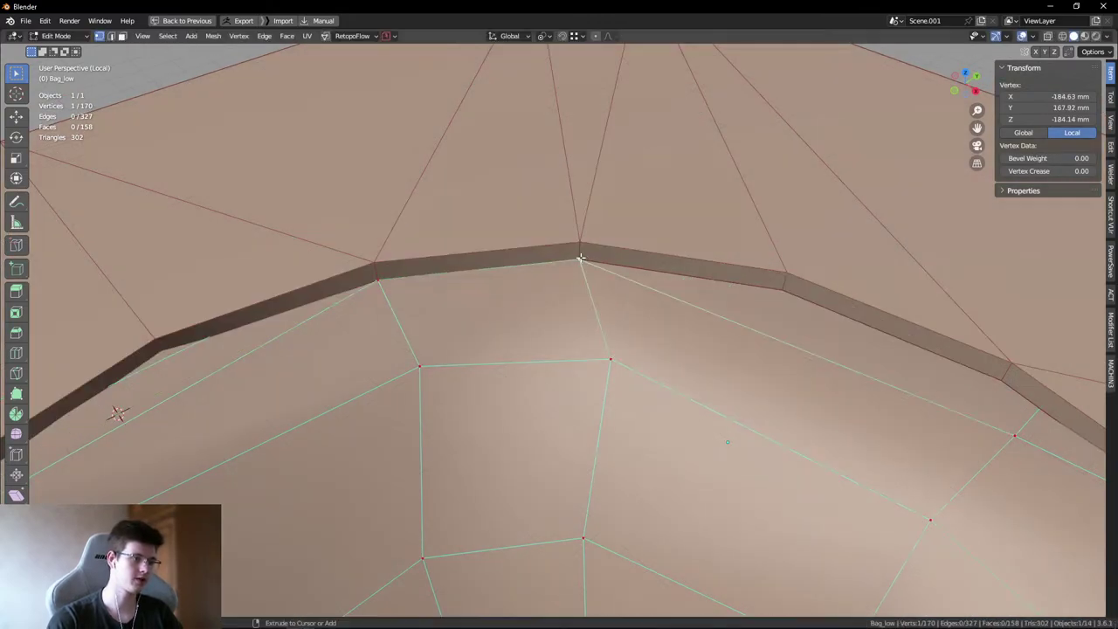
- Knife-cut the bag from an inner-ring vertex to the midpoint of the long border edge beside the hole's rim
{"action": "middle_click_drag", "start_coordinate": [581, 253], "coordinate": [629, 312]}
{"action": "key", "text": "2"}
{"action": "left_click", "coordinate": [611, 250]}
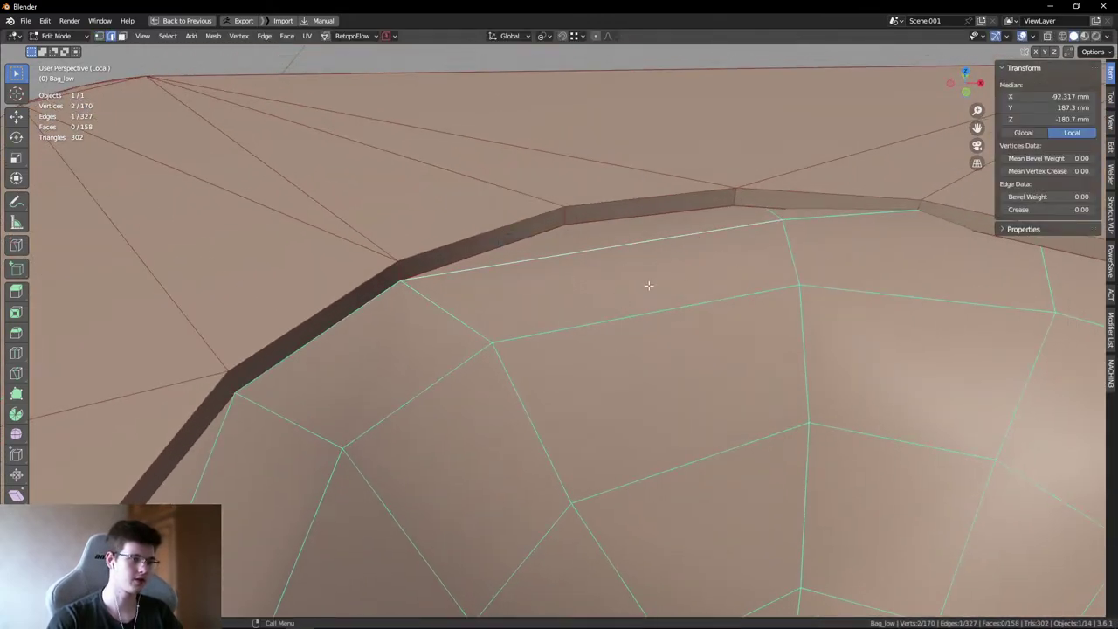
{"action": "key", "text": "k"}
{"action": "left_click", "coordinate": [494, 342]}
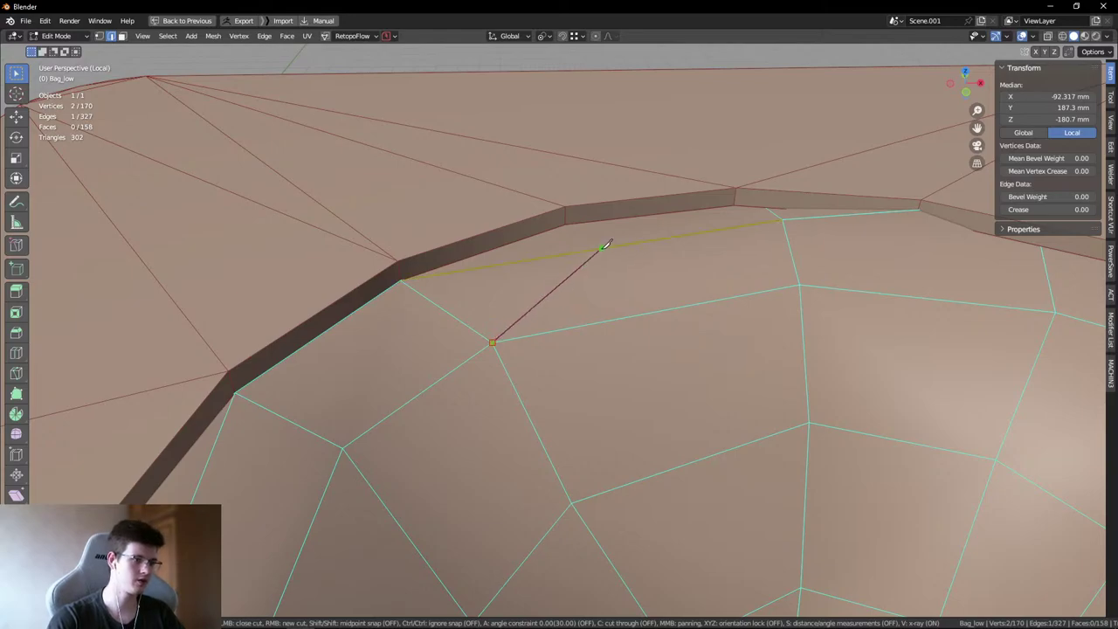
{"action": "left_click", "coordinate": [600, 248]}
{"action": "key", "text": "Return"}
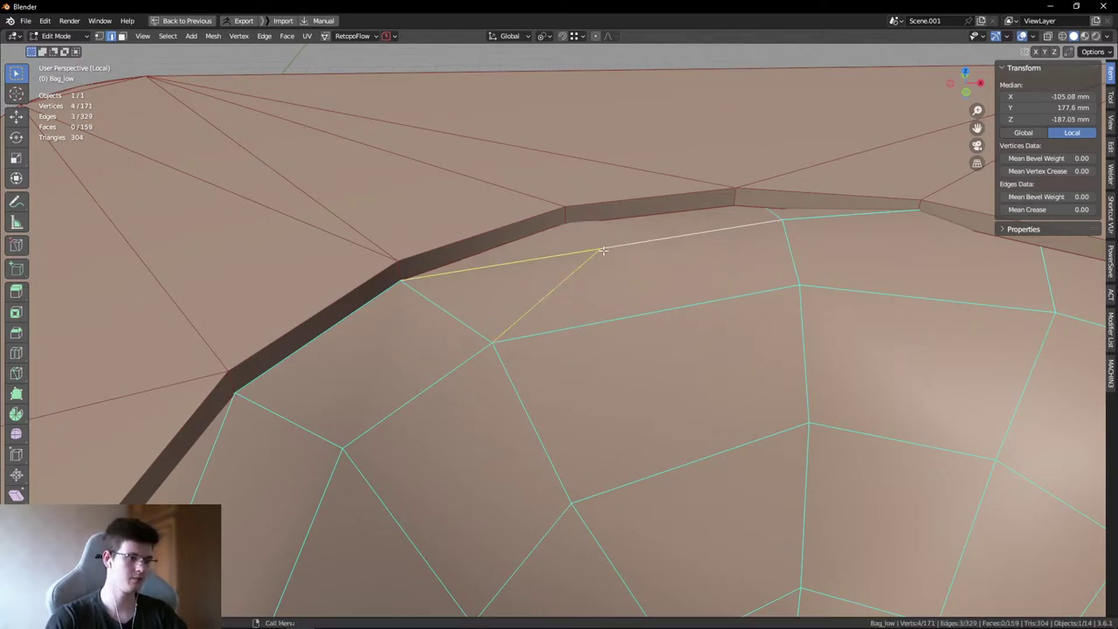
- Move the newly cut bag vertex and its neighbour onto the adjacent rim corners of the basket cap's hole
{"action": "key", "text": "1"}
{"action": "left_click", "coordinate": [596, 250]}
{"action": "key", "text": "g"}
{"action": "left_click", "coordinate": [572, 229]}
{"action": "middle_click_drag", "start_coordinate": [572, 229], "coordinate": [616, 237]}
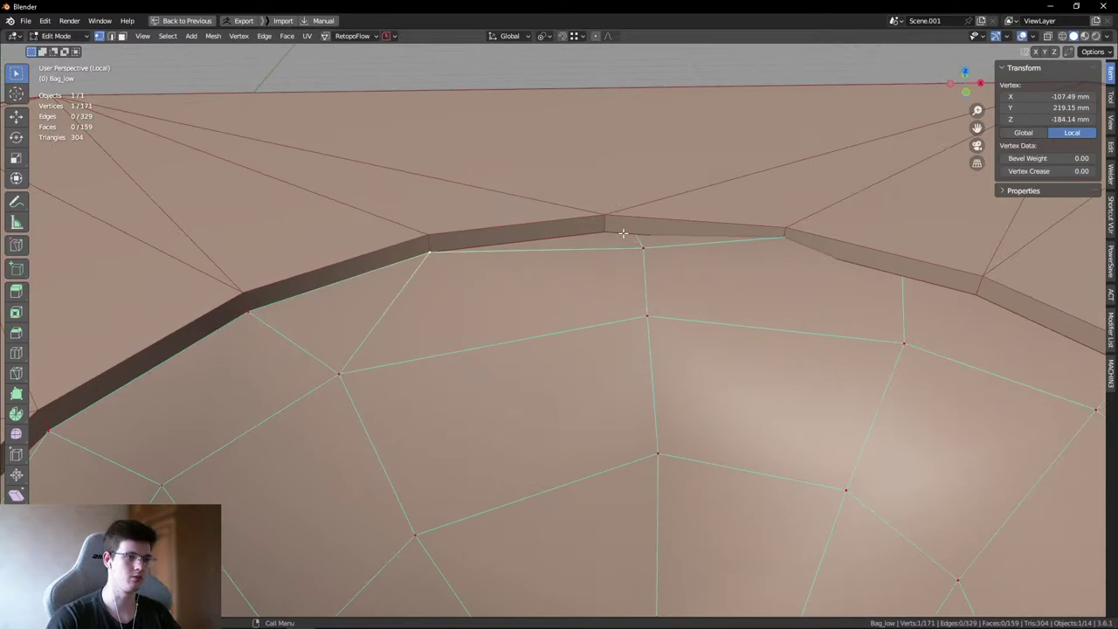
{"action": "key", "text": "g"}
{"action": "left_click", "coordinate": [616, 238]}
{"action": "key", "text": "alt+a"}
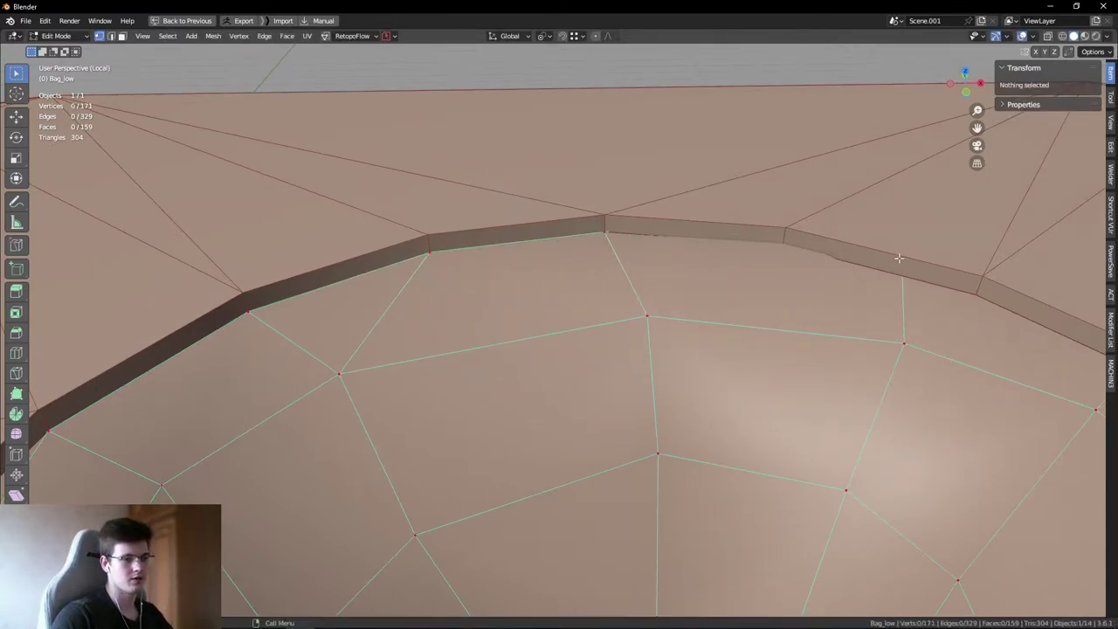
- Select the hidden bag vertex beyond the rim through X-ray and move it onto the nearest free rim corner
{"action": "key", "text": "alt+z"}
{"action": "left_click", "coordinate": [901, 231]}
{"action": "key", "text": "alt+z"}
{"action": "middle_click_drag", "start_coordinate": [901, 231], "coordinate": [685, 268]}
{"action": "key", "text": "alt+z"}
{"action": "key", "text": "g"}
{"action": "key", "text": "shift+z"}
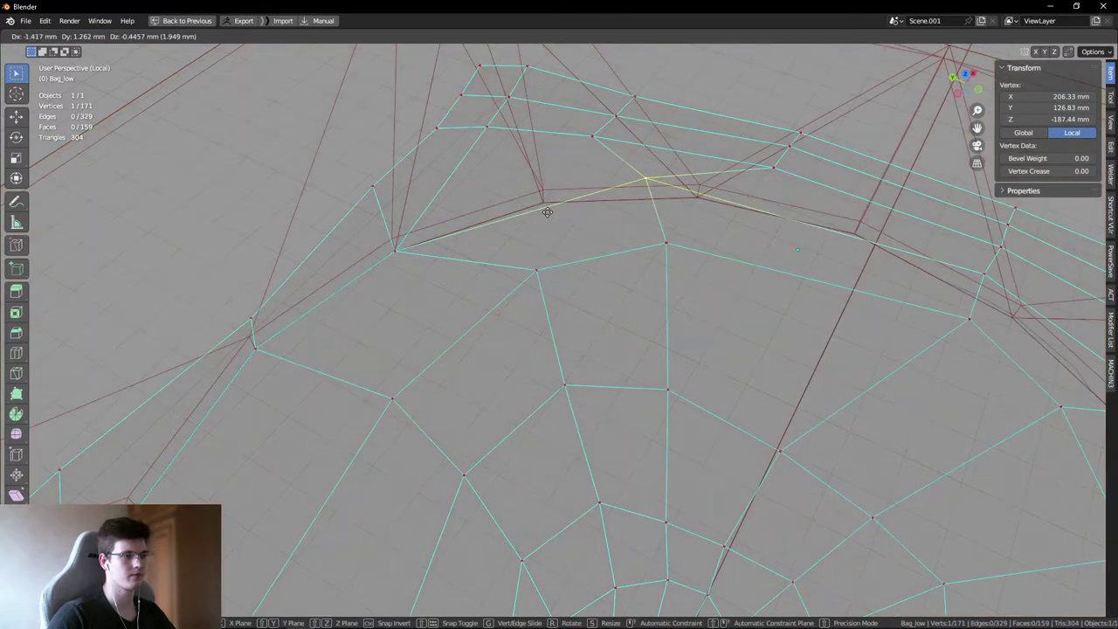
{"action": "left_click", "coordinate": [544, 209]}
{"action": "scroll", "coordinate": [544, 210], "scroll_direction": "down", "scroll_amount": 3}
{"action": "key", "text": "shift+z"}
{"action": "scroll", "coordinate": [550, 218], "scroll_direction": "down", "scroll_amount": 5}
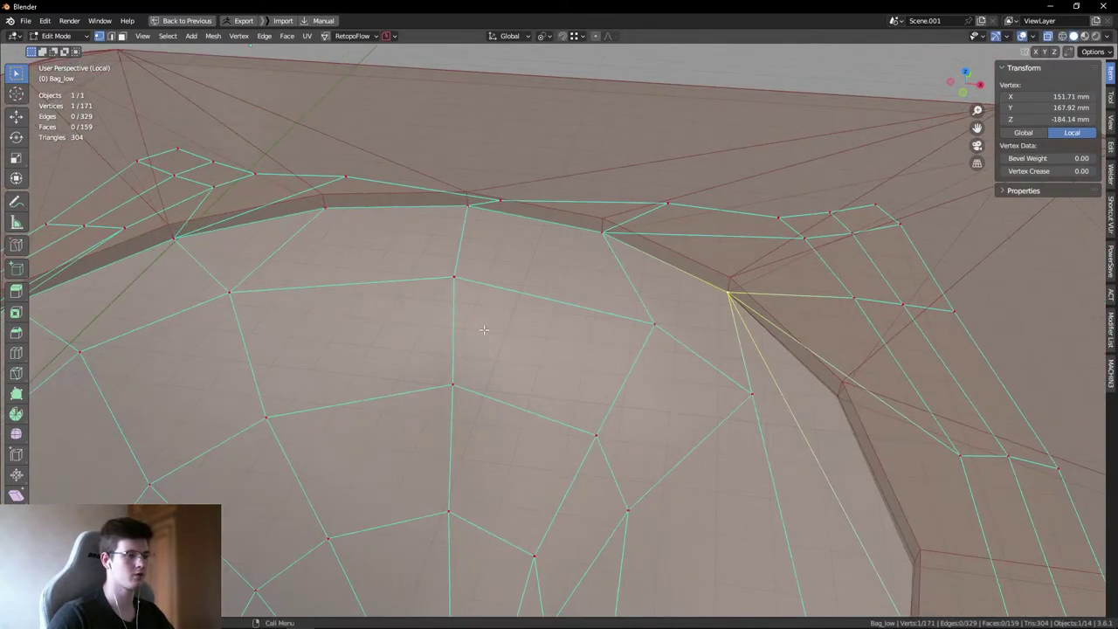
- Return to Object Mode and examine the bag's fit along the hole's rim without the wireframe overlay
{"action": "key", "text": "alt+z"}
{"action": "key", "text": "Tab"}
{"action": "key", "text": "alt+z"}
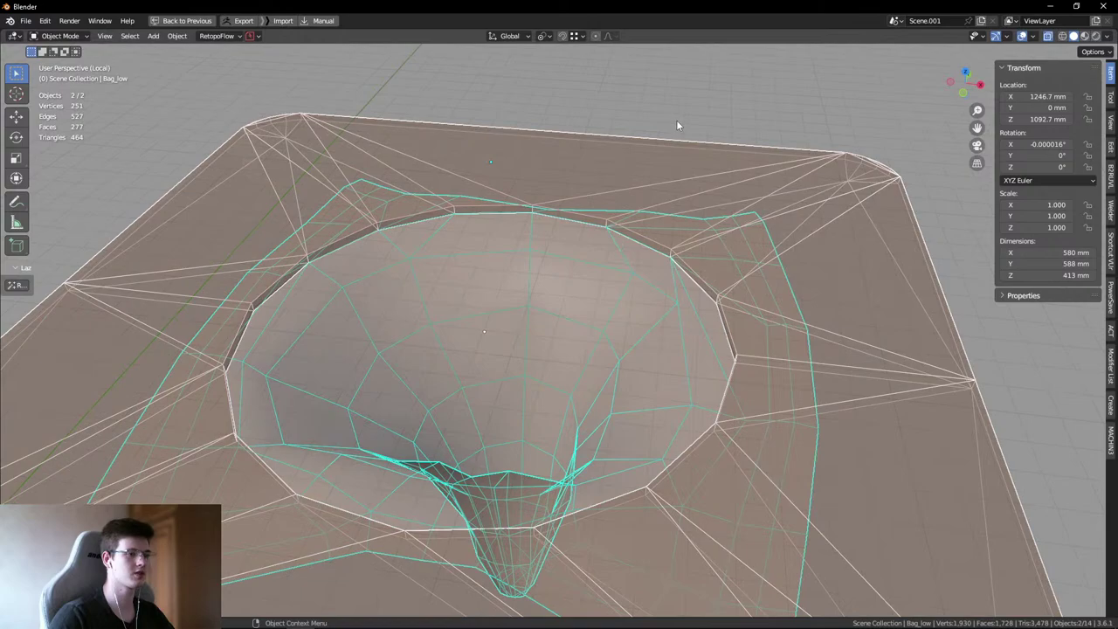
{"action": "key", "text": "h"}
{"action": "mouse_move", "coordinate": [613, 167]}
{"action": "middle_mouse_down"}
{"action": "mouse_move", "coordinate": [566, 224]}
{"action": "mouse_move", "coordinate": [526, 208]}
{"action": "mouse_move", "coordinate": [390, 223]}
{"action": "middle_mouse_up"}
{"action": "key", "text": "alt+z"}
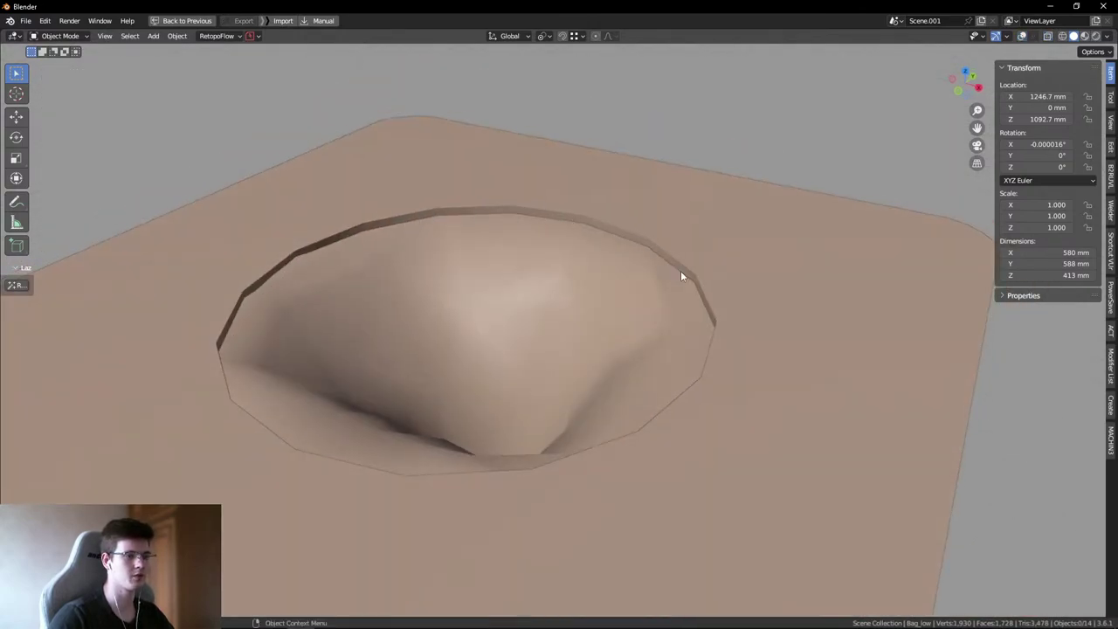
{"action": "middle_click_drag", "start_coordinate": [682, 276], "coordinate": [507, 211]}
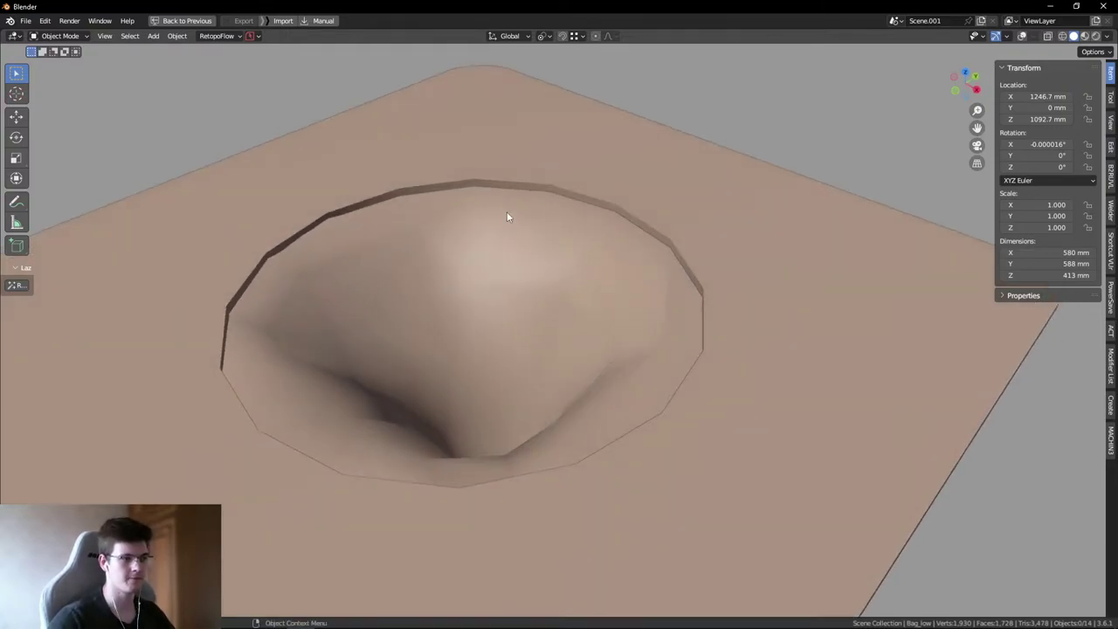
{"action": "key", "text": "alt+z"}
{"action": "scroll", "coordinate": [502, 203], "scroll_direction": "up", "scroll_amount": 5}
{"action": "key", "text": "alt+z"}
{"action": "scroll", "coordinate": [638, 249], "scroll_direction": "down", "scroll_amount": 4}
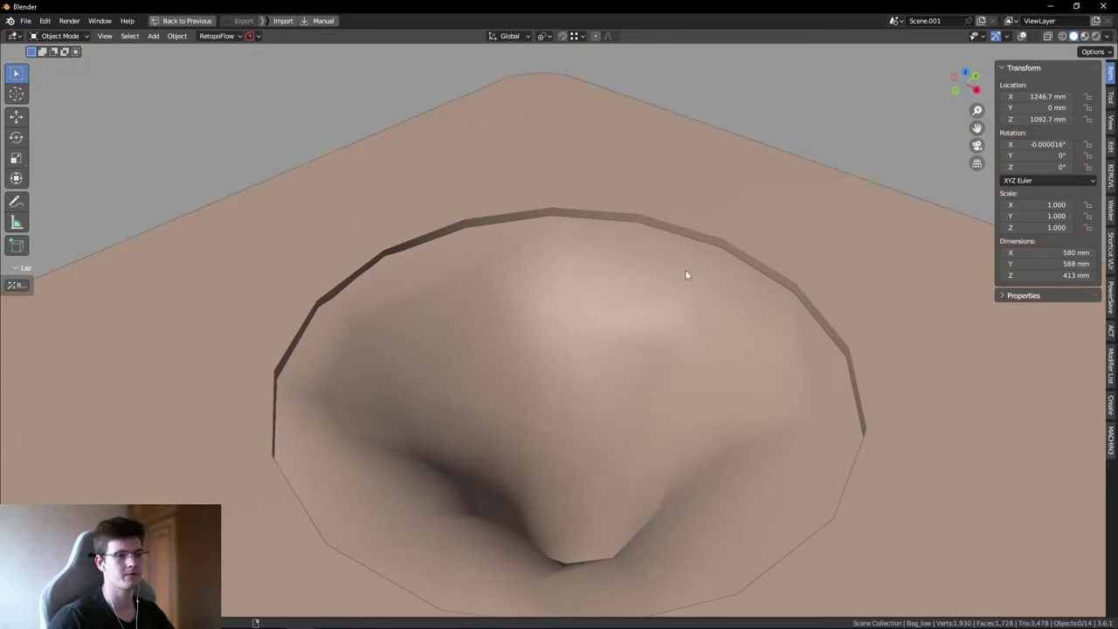
{"action": "middle_click_drag", "start_coordinate": [684, 271], "coordinate": [690, 250]}
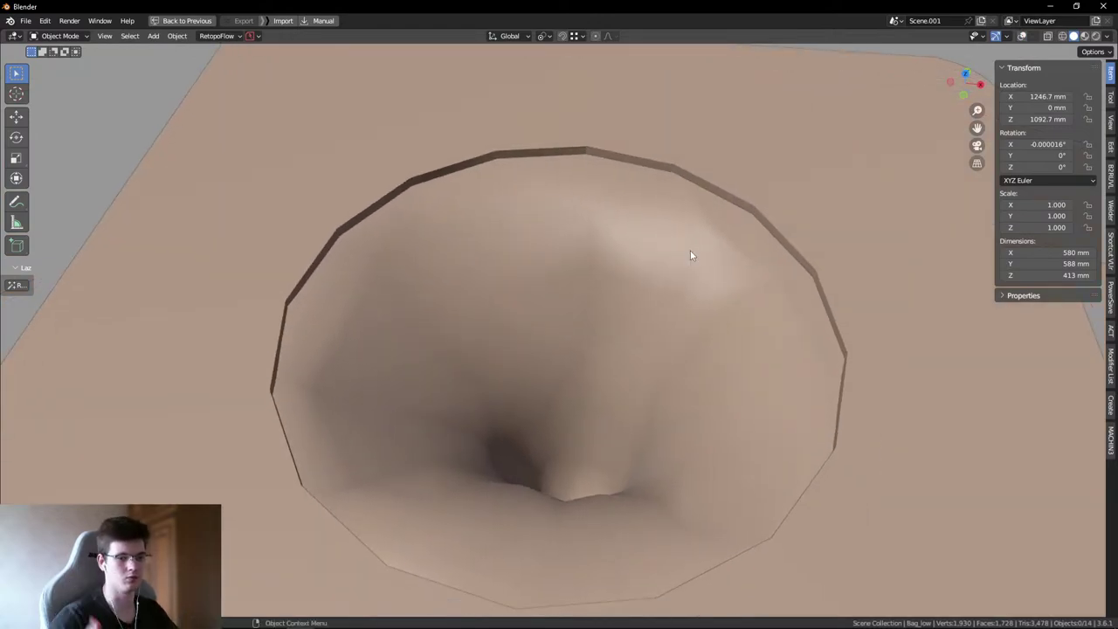
{"action": "scroll", "coordinate": [620, 279], "scroll_direction": "down", "scroll_amount": 3}
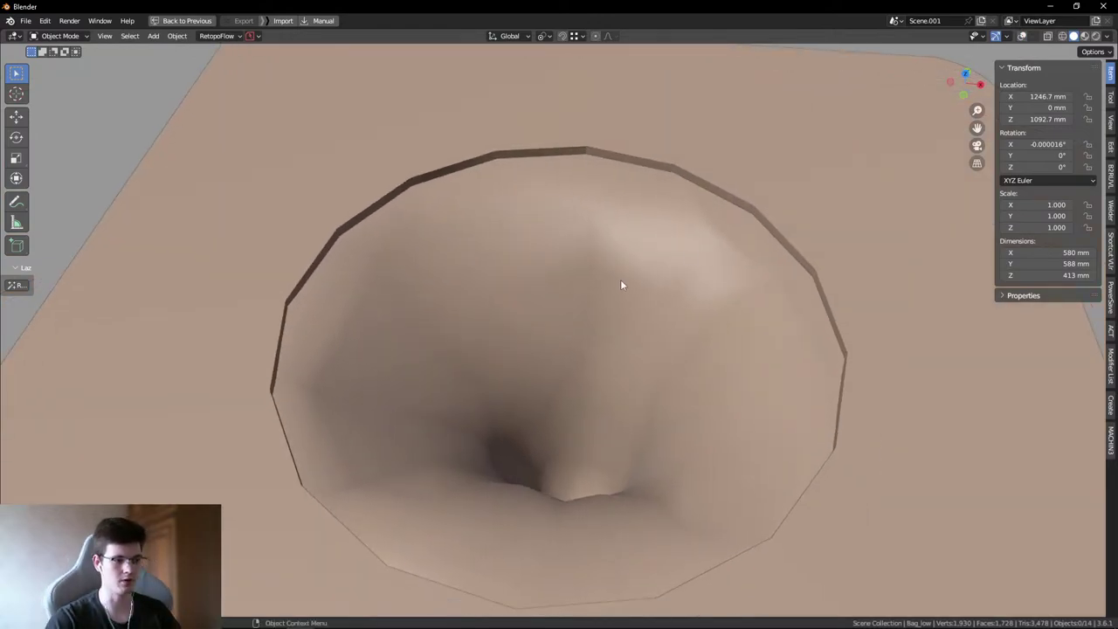
- Examine the opposite side of the hole close up, comparing the plain shading with the wireframe of the bag and cap
{"action": "middle_click_drag", "start_coordinate": [621, 280], "coordinate": [375, 220]}
{"action": "key", "text": "alt+z"}
{"action": "scroll", "coordinate": [604, 278], "scroll_direction": "up", "scroll_amount": 2}
{"action": "key", "text": "alt+z"}
{"action": "scroll", "coordinate": [664, 232], "scroll_direction": "up", "scroll_amount": 4}
{"action": "scroll", "coordinate": [613, 244], "scroll_direction": "up", "scroll_amount": 2}
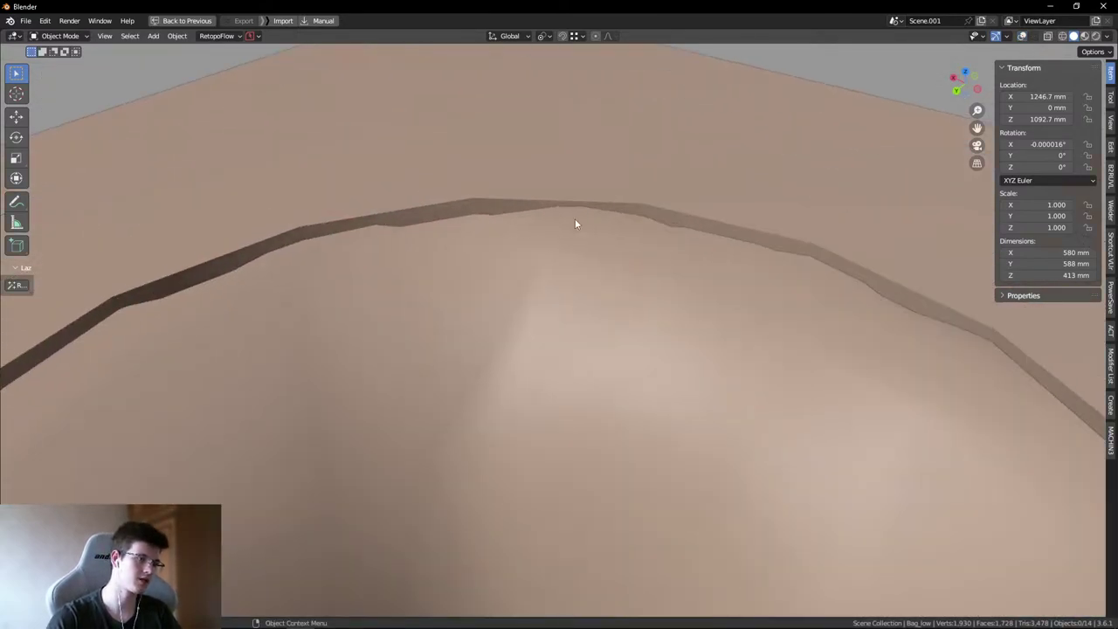
{"action": "key", "text": "alt+z"}
{"action": "middle_click_drag", "start_coordinate": [547, 230], "coordinate": [309, 350]}
{"action": "key", "text": "alt+z"}
{"action": "middle_click_drag", "start_coordinate": [599, 364], "coordinate": [404, 262]}
{"action": "key", "text": "shift+alt+z"}
{"action": "scroll", "coordinate": [580, 295], "scroll_direction": "down", "scroll_amount": 5}
{"action": "middle_click_drag", "start_coordinate": [580, 294], "coordinate": [419, 280]}
{"action": "scroll", "coordinate": [419, 280], "scroll_direction": "up", "scroll_amount": 2}
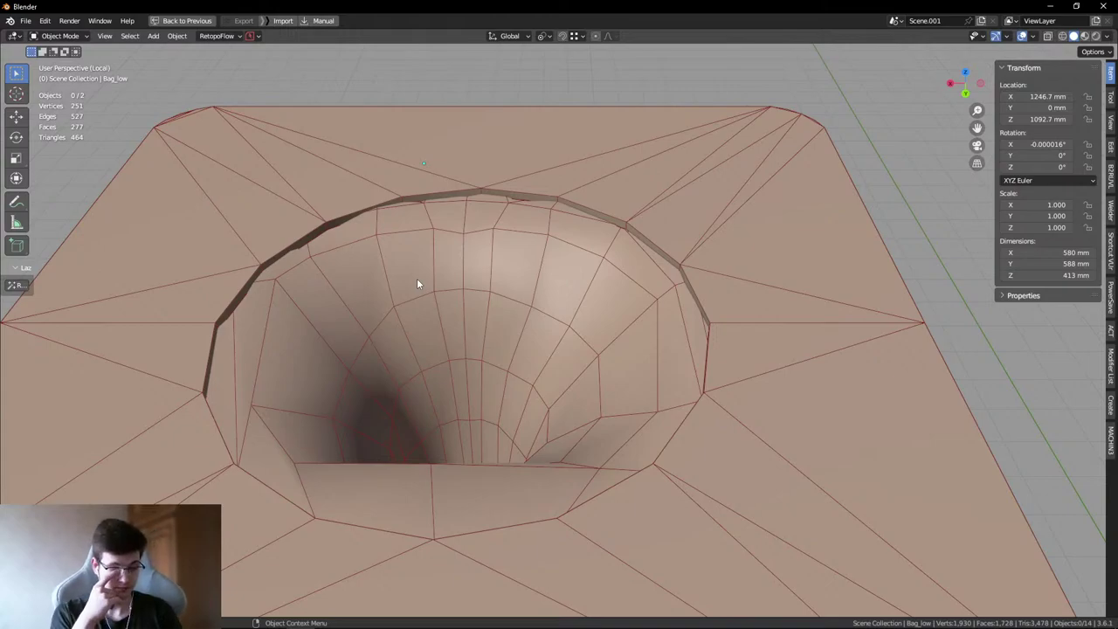
- Open the bag for editing and merge crowded vertices around its funnel bottom by snapping them onto neighbouring vertices
{"action": "middle_click_drag", "start_coordinate": [402, 278], "coordinate": [521, 313]}
{"action": "left_click", "coordinate": [505, 414]}
{"action": "scroll", "coordinate": [505, 414], "scroll_direction": "up", "scroll_amount": 6}
{"action": "key", "text": "Tab"}
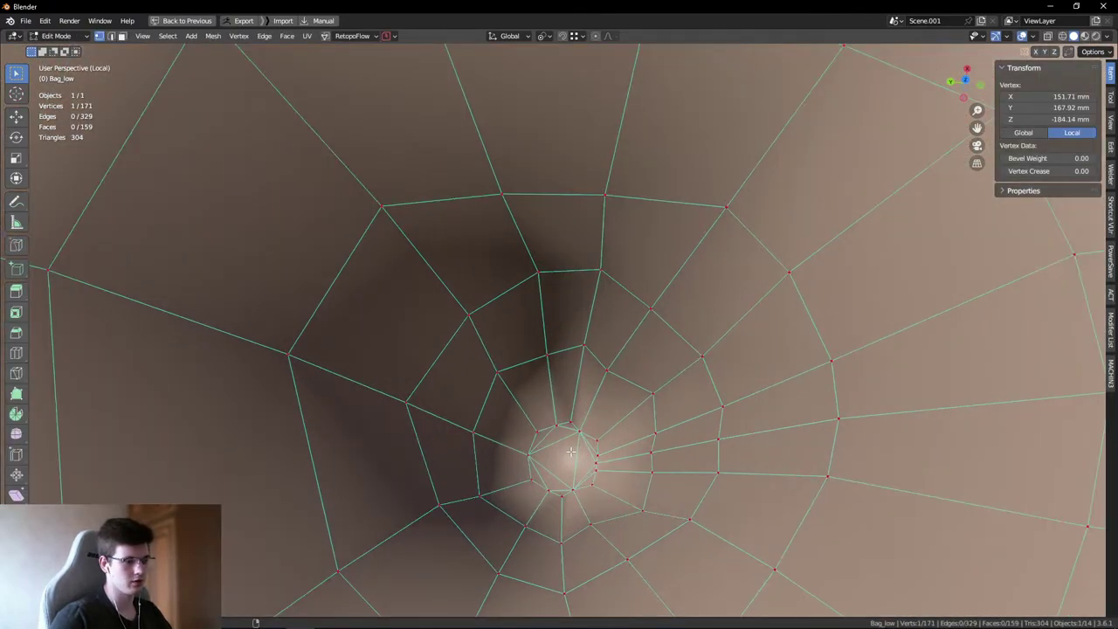
{"action": "middle_click_drag", "start_coordinate": [570, 451], "coordinate": [524, 263]}
{"action": "left_click", "coordinate": [519, 192]}
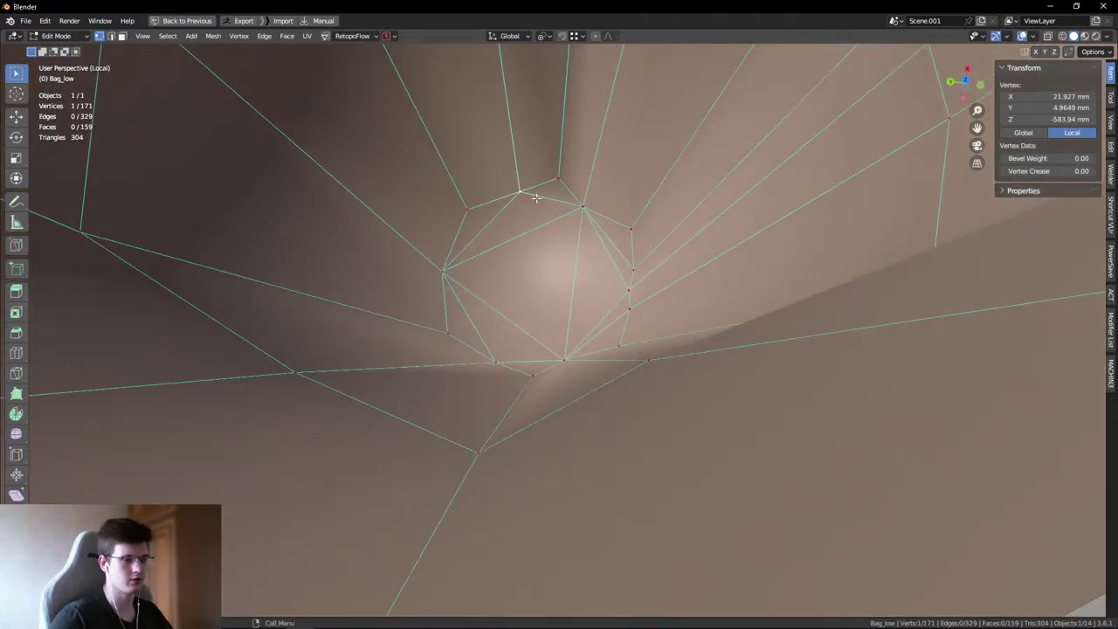
{"action": "key", "text": "g"}
{"action": "left_click", "coordinate": [627, 243]}
{"action": "left_click", "coordinate": [637, 268]}
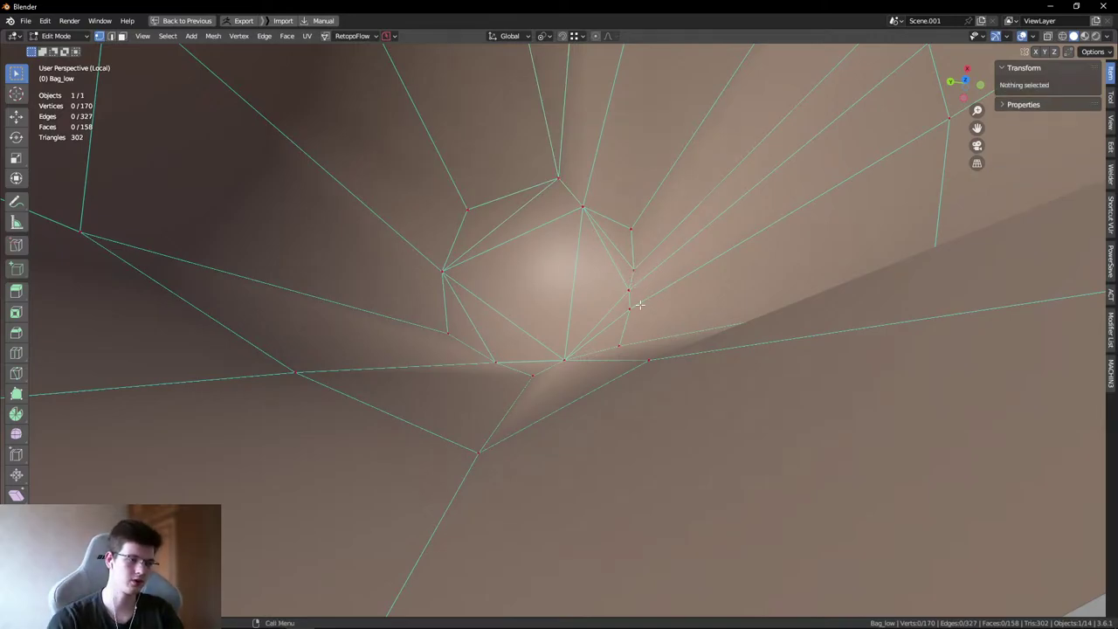
{"action": "left_click", "coordinate": [644, 304]}
{"action": "key", "text": "g"}
{"action": "left_click", "coordinate": [635, 289]}
{"action": "middle_click_drag", "start_coordinate": [634, 288], "coordinate": [624, 292]}
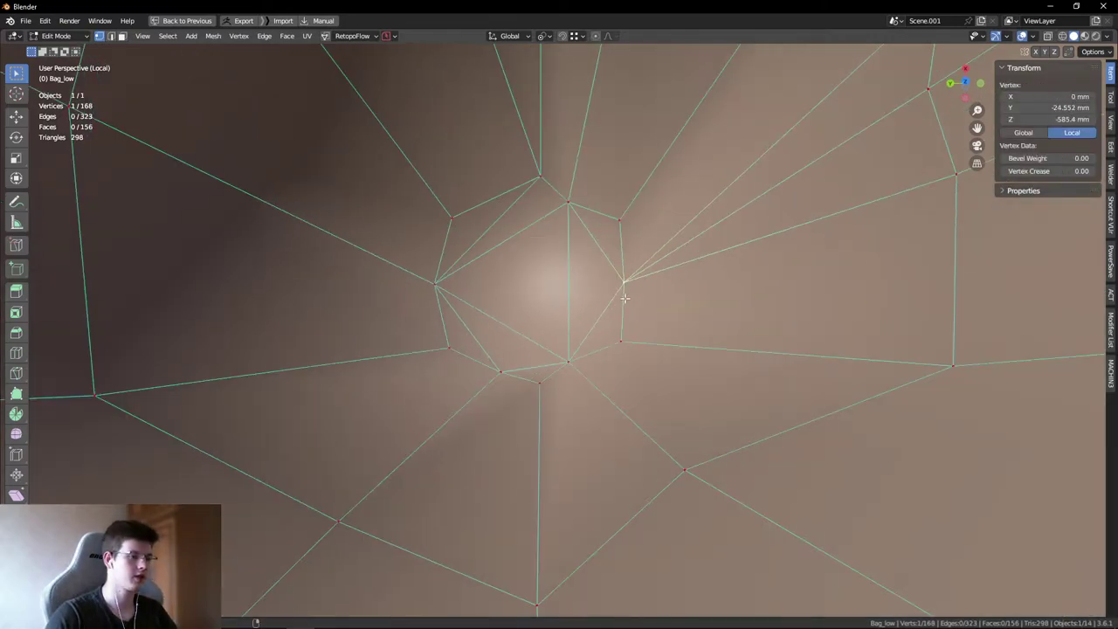
- Merge the remaining closely spaced vertex pairs on the lower rim of the bag's funnel bottom
{"action": "left_click", "coordinate": [506, 364]}
{"action": "left_click", "coordinate": [545, 375], "text": "shift"}
{"action": "key", "text": "m"}
{"action": "left_click", "coordinate": [549, 378]}
{"action": "left_click", "coordinate": [507, 374]}
{"action": "left_click", "coordinate": [544, 387], "text": "shift"}
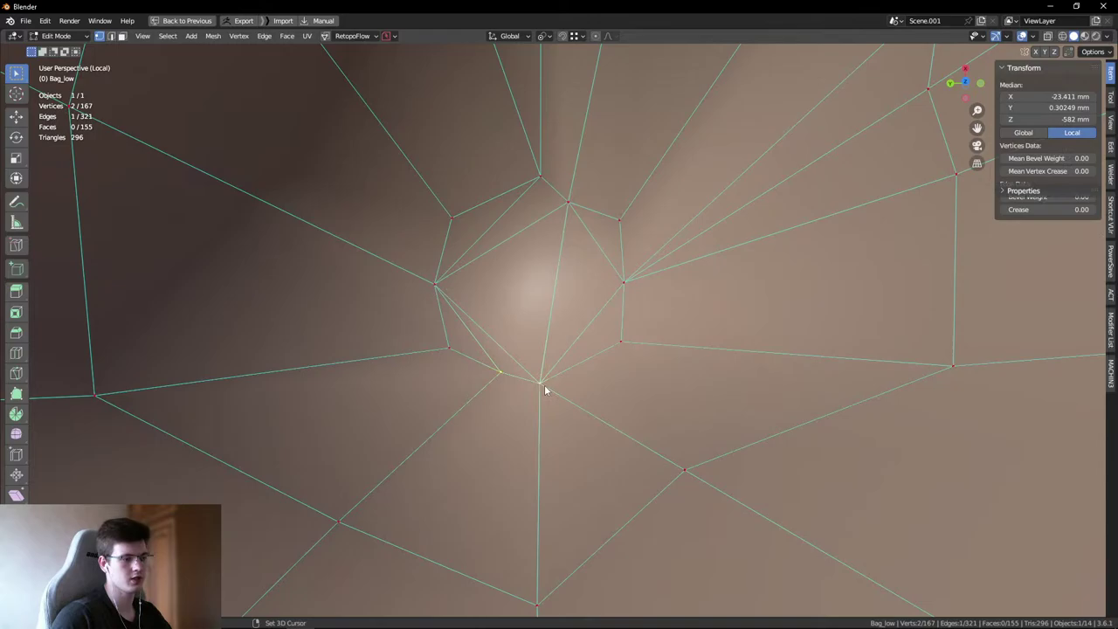
{"action": "middle_click_drag", "start_coordinate": [544, 387], "coordinate": [445, 200]}
{"action": "key", "text": "m"}
{"action": "left_click", "coordinate": [532, 339]}
- Merge two neighbouring vertices on the bag's funnel wall, return to Object Mode and deselect everything
{"action": "key", "text": "2"}
{"action": "middle_click_drag", "start_coordinate": [473, 272], "coordinate": [489, 242]}
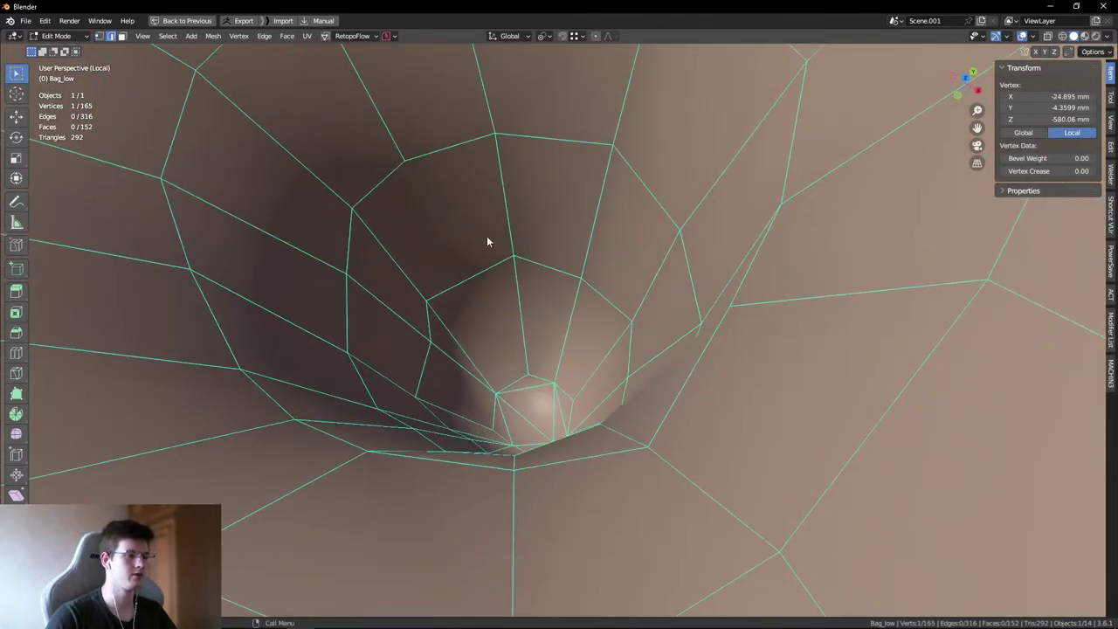
{"action": "key", "text": "1"}
{"action": "left_click", "coordinate": [364, 190]}
{"action": "scroll", "coordinate": [448, 236], "scroll_direction": "down", "scroll_amount": 12}
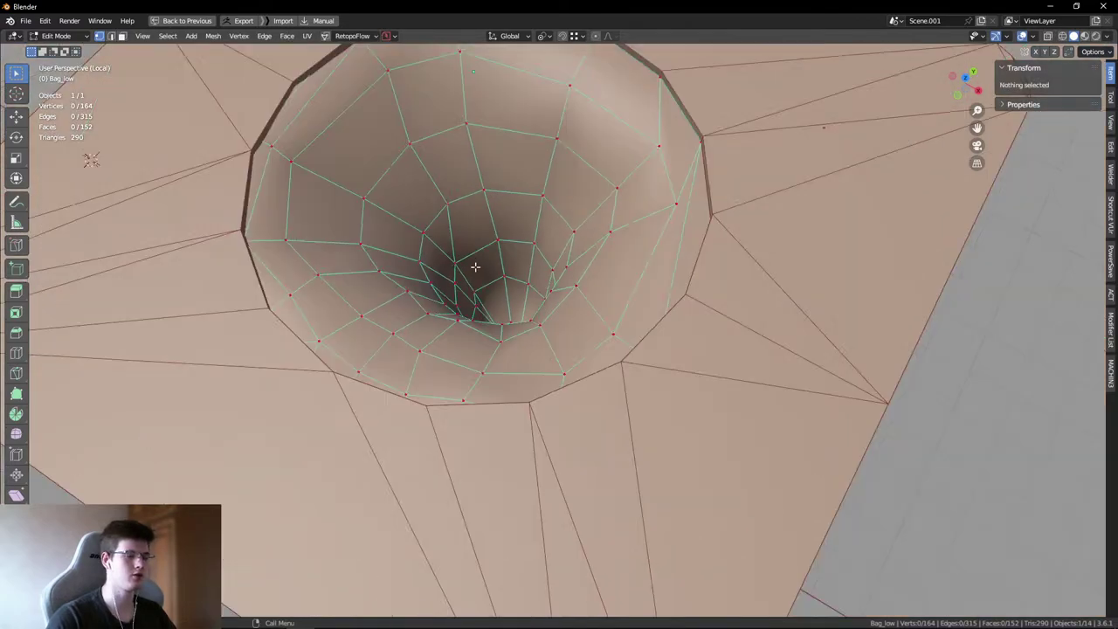
{"action": "key", "text": "Tab"}
{"action": "left_click", "coordinate": [781, 361]}
{"action": "middle_click_drag", "start_coordinate": [781, 362], "coordinate": [754, 328]}
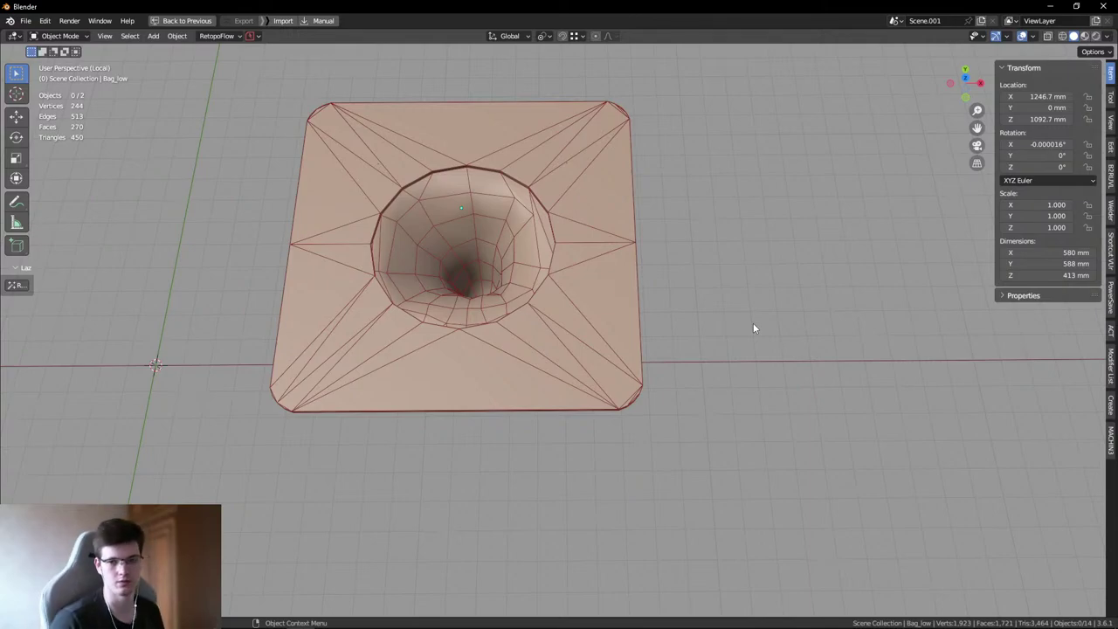
- Open the bag for editing and connect the inner-ring vertex to the hole's corner vertex with an edge, then return to Object Mode
{"action": "middle_click_drag", "start_coordinate": [753, 329], "coordinate": [704, 315]}
{"action": "key", "text": "Tab"}
{"action": "scroll", "coordinate": [516, 227], "scroll_direction": "up", "scroll_amount": 4}
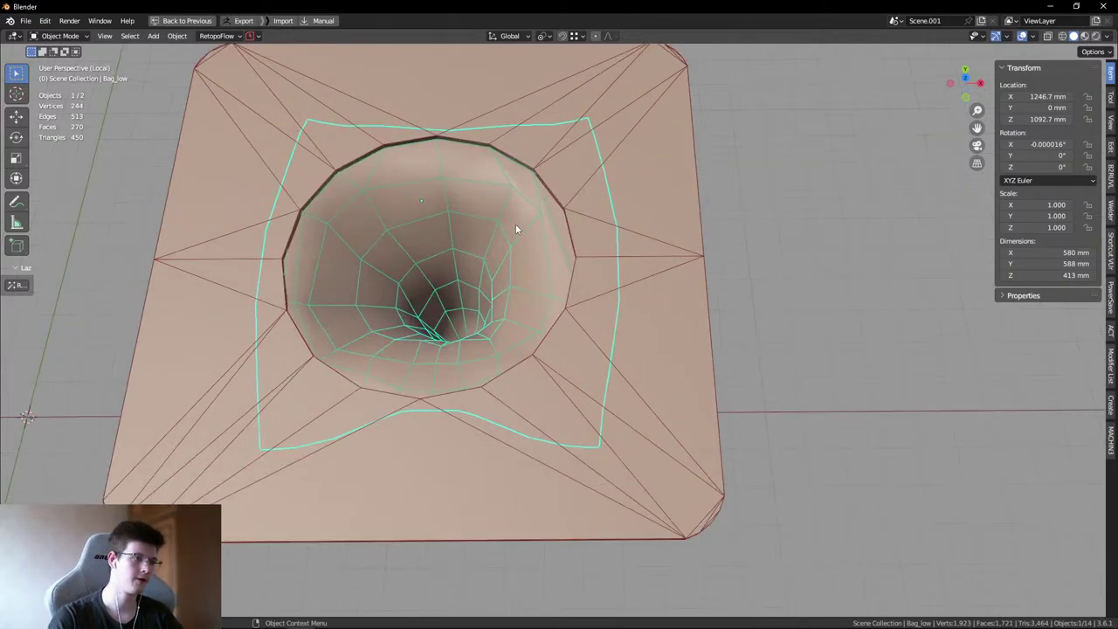
{"action": "middle_click_drag", "start_coordinate": [517, 227], "coordinate": [606, 257]}
{"action": "scroll", "coordinate": [533, 323], "scroll_direction": "up", "scroll_amount": 4}
{"action": "left_click", "coordinate": [522, 342]}
{"action": "left_click", "coordinate": [538, 292], "text": "shift"}
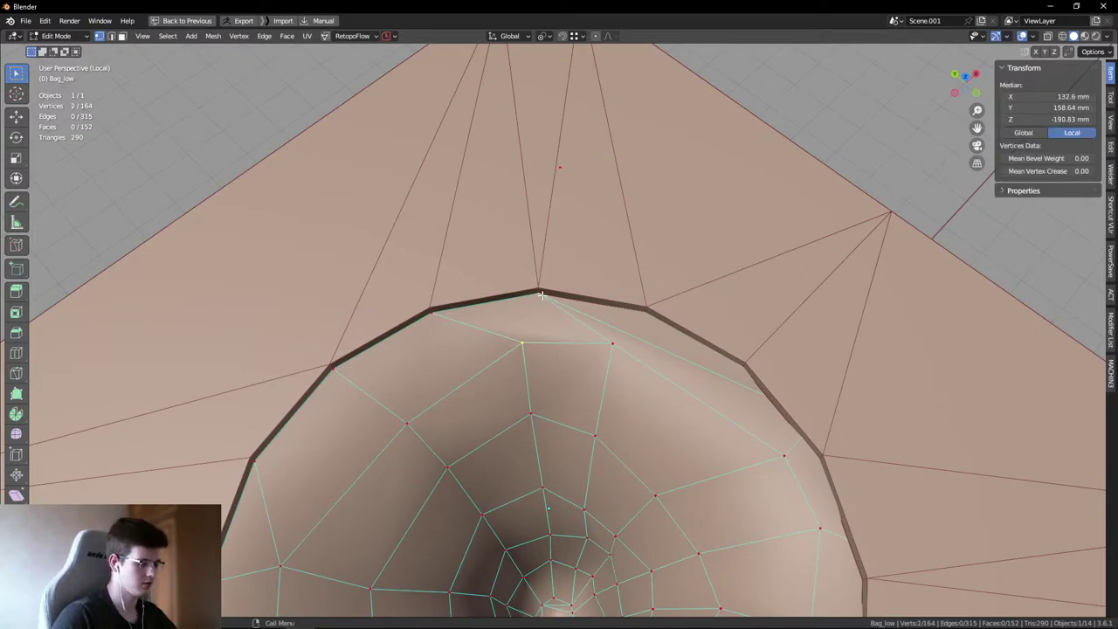
{"action": "key", "text": "j"}
{"action": "left_click", "coordinate": [807, 118]}
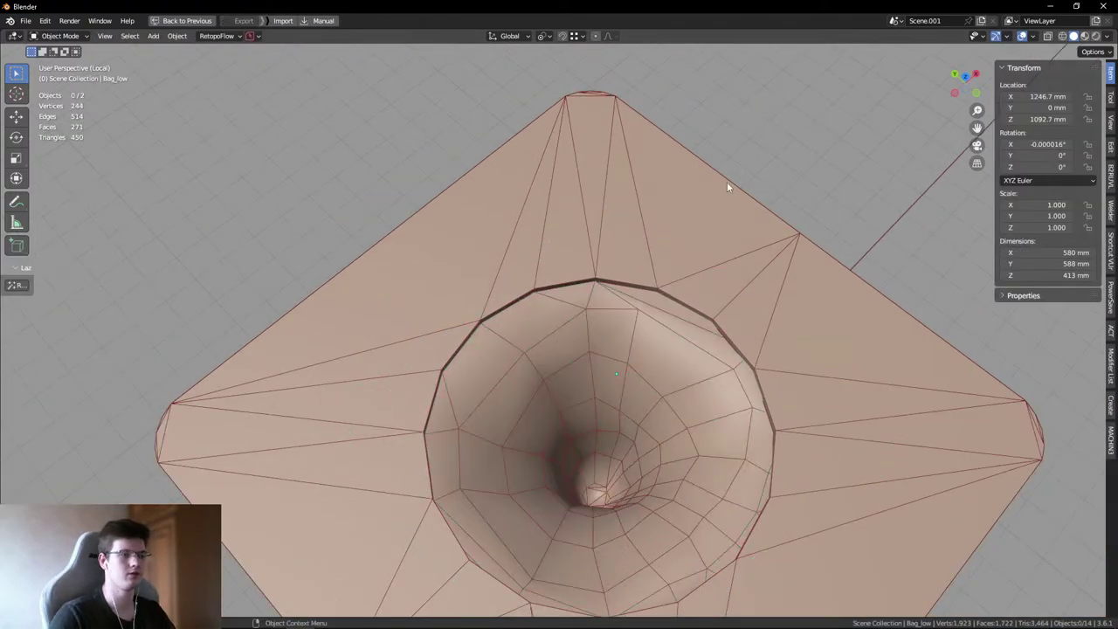
- Leave the isolated view to show the whole trash bin, restore the full workspace layout and save the file
{"action": "middle_click_drag", "start_coordinate": [727, 182], "coordinate": [621, 238]}
{"action": "key", "text": "KP_Divide"}
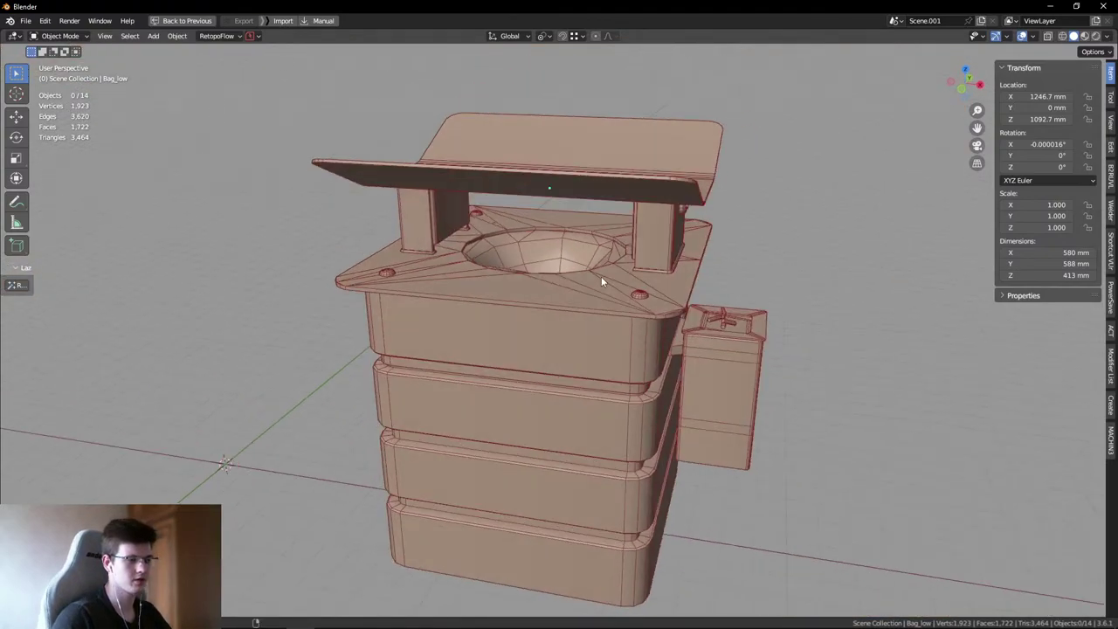
{"action": "middle_click_drag", "start_coordinate": [601, 278], "coordinate": [732, 253]}
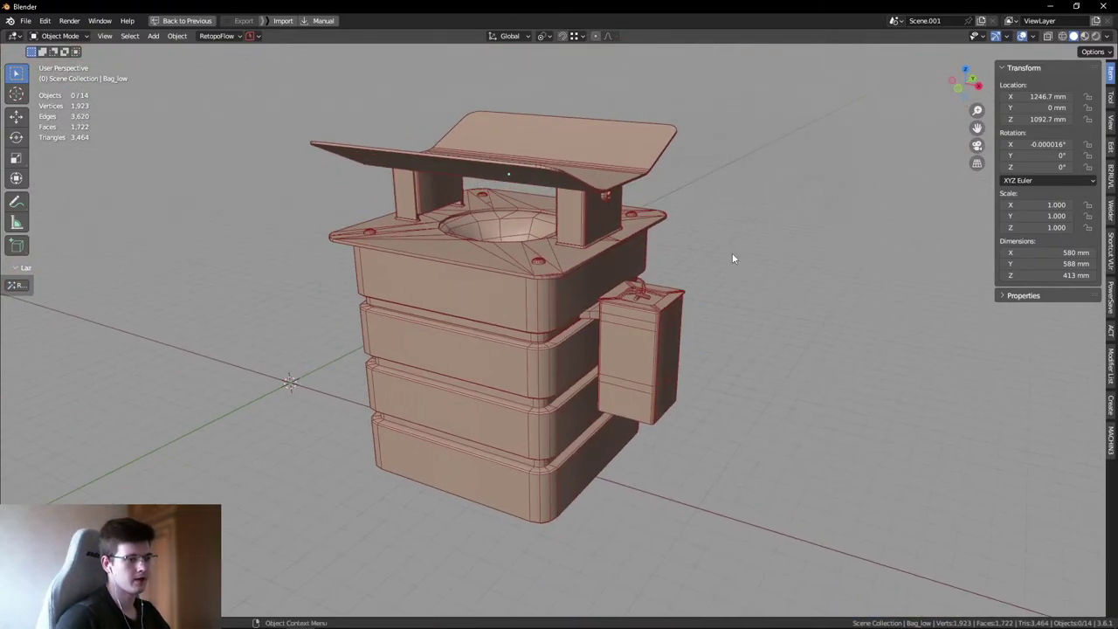
{"action": "key", "text": "ctrl+space"}
{"action": "key", "text": "ctrl+s"}
{"action": "left_click", "coordinate": [797, 199]}
{"action": "left_click", "coordinate": [725, 249]}
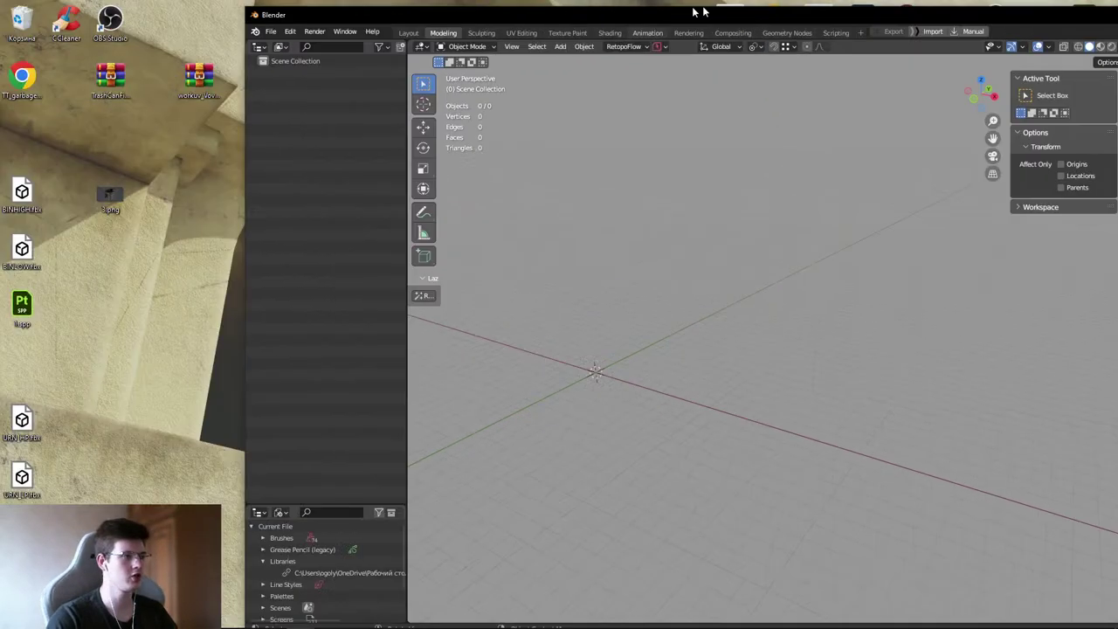
- Import the low-poly bin's FBX file from the desktop into the empty Blender scene and maximize the window
{"action": "left_click_drag", "start_coordinate": [21, 197], "coordinate": [454, 272]}
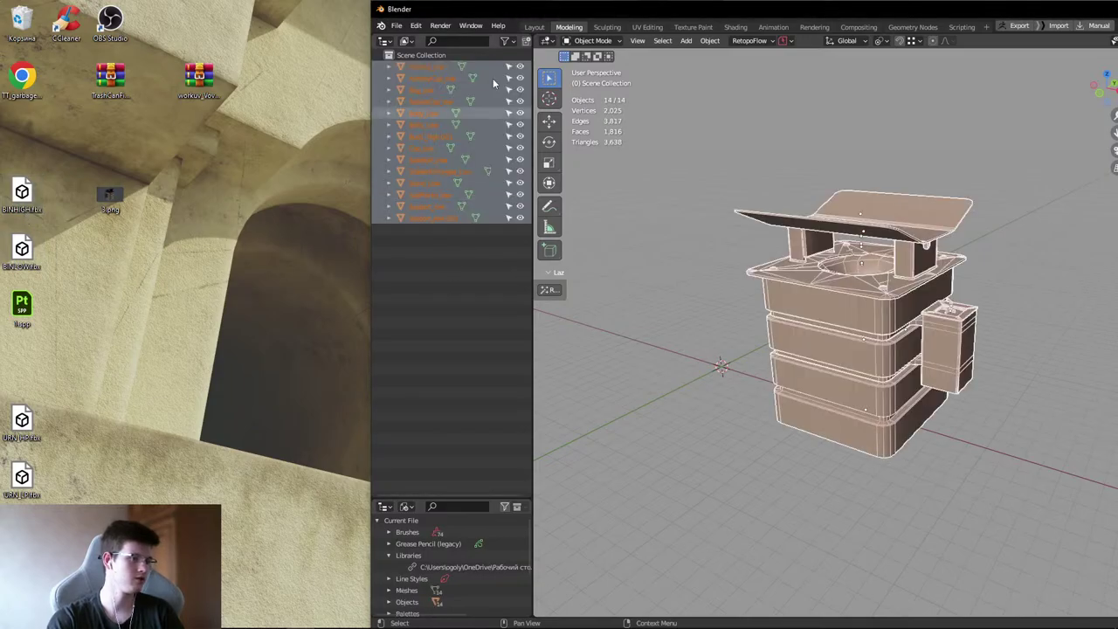
{"action": "left_click_drag", "start_coordinate": [396, 13], "coordinate": [395, 3]}
{"action": "left_click", "coordinate": [487, 296]}
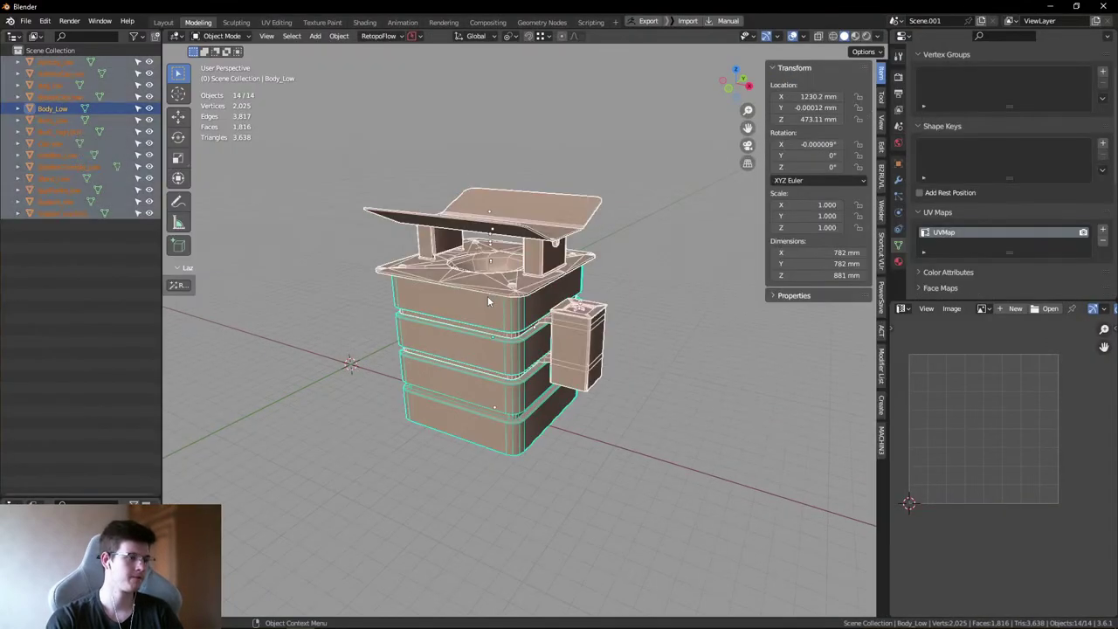
- Send all imported bin parts to RizomUV and bring the model into view in island selection mode
{"action": "key", "text": "q"}
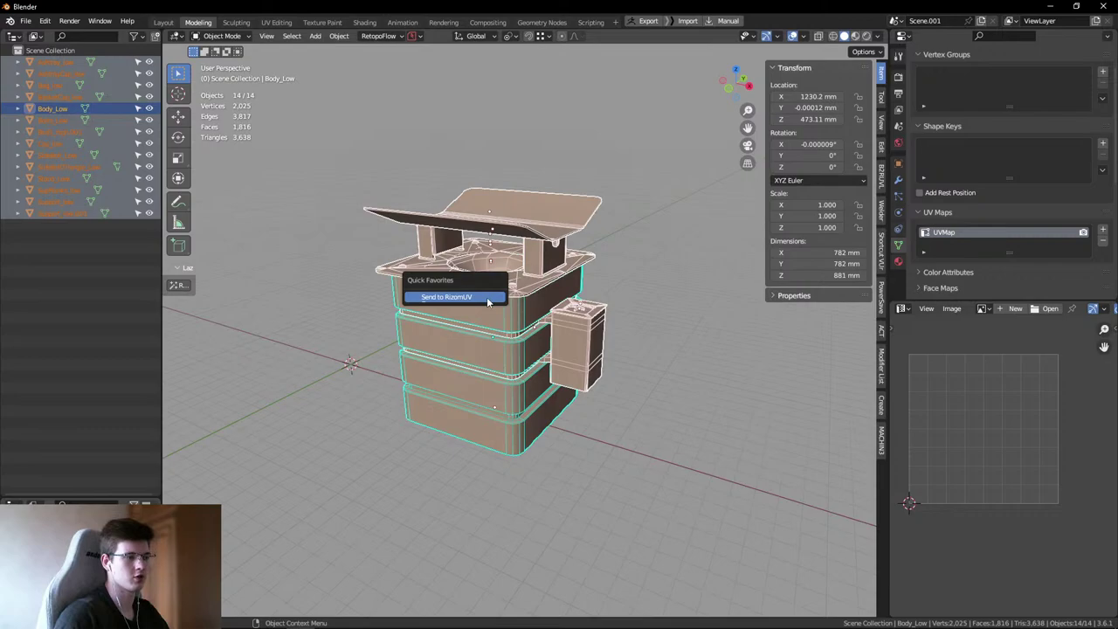
{"action": "left_click", "coordinate": [489, 299]}
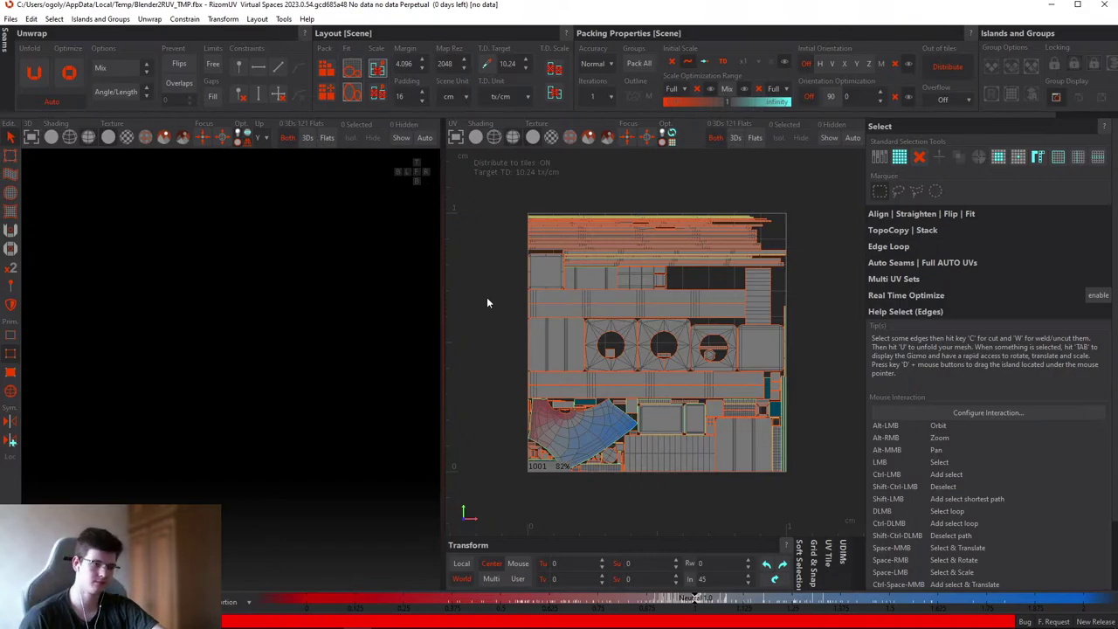
{"action": "key", "text": "F4"}
{"action": "left_click", "coordinate": [572, 344]}
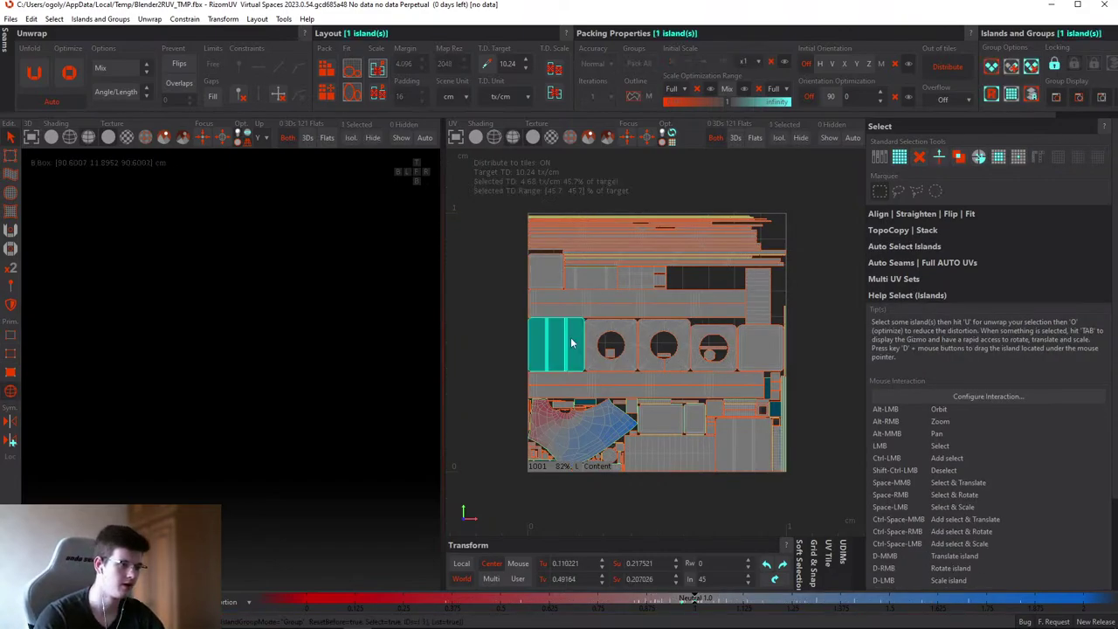
{"action": "left_click", "coordinate": [267, 300]}
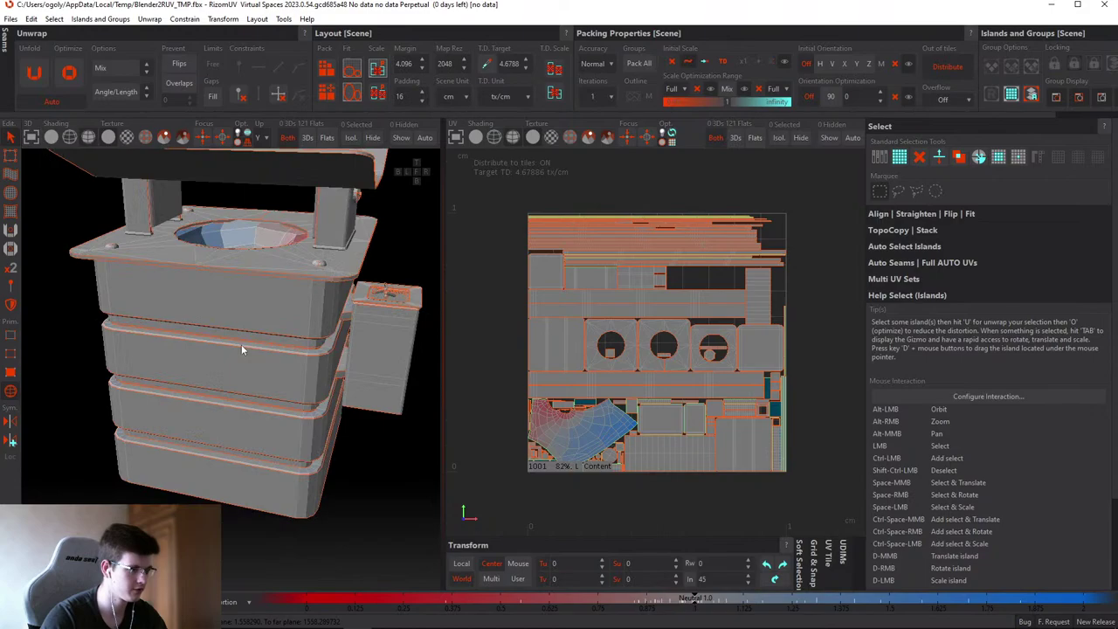
- Select the UV island on the underside of the bin and pick its texel density as the target
{"action": "left_click_drag", "start_coordinate": [268, 352], "coordinate": [234, 293], "text": "alt"}
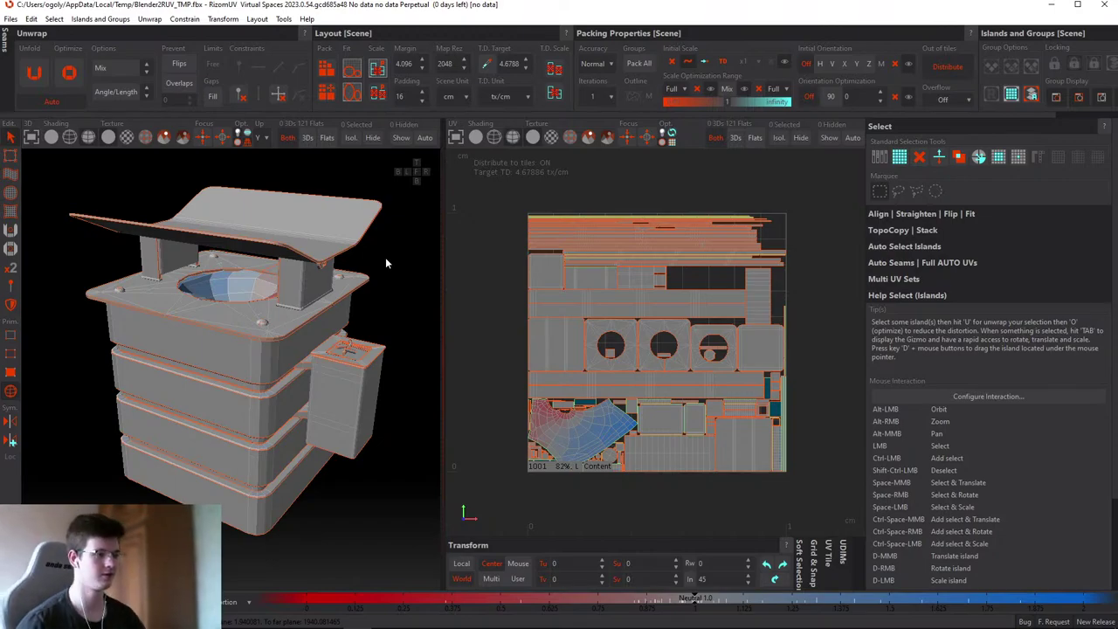
{"action": "left_click_drag", "start_coordinate": [401, 312], "coordinate": [278, 223], "text": "alt"}
{"action": "left_click", "coordinate": [273, 347]}
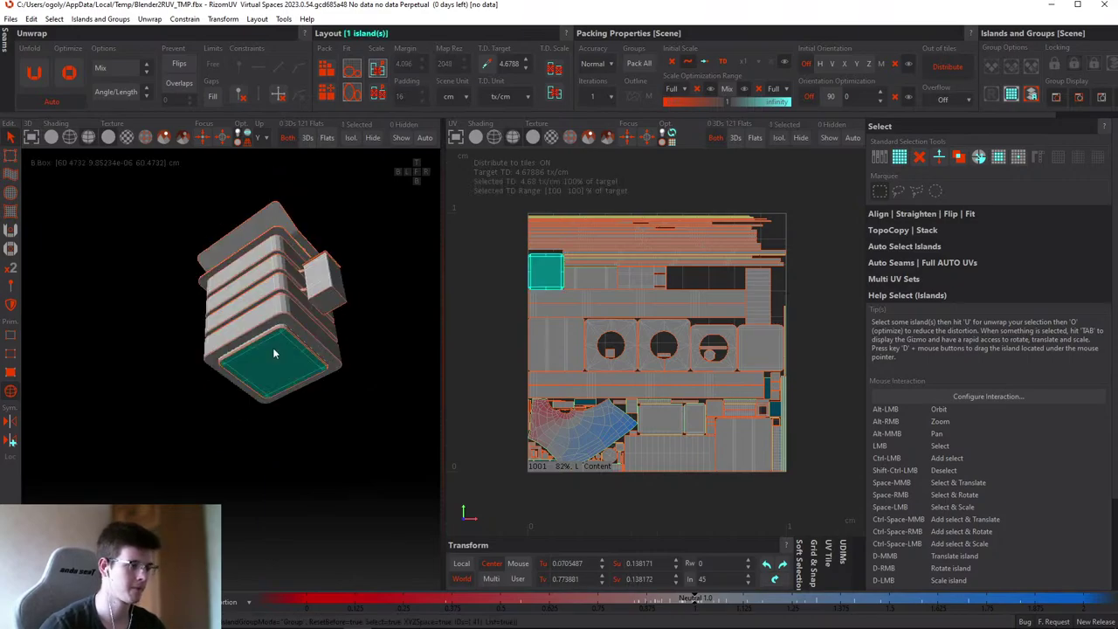
{"action": "left_click_drag", "start_coordinate": [315, 276], "coordinate": [289, 288], "text": "alt"}
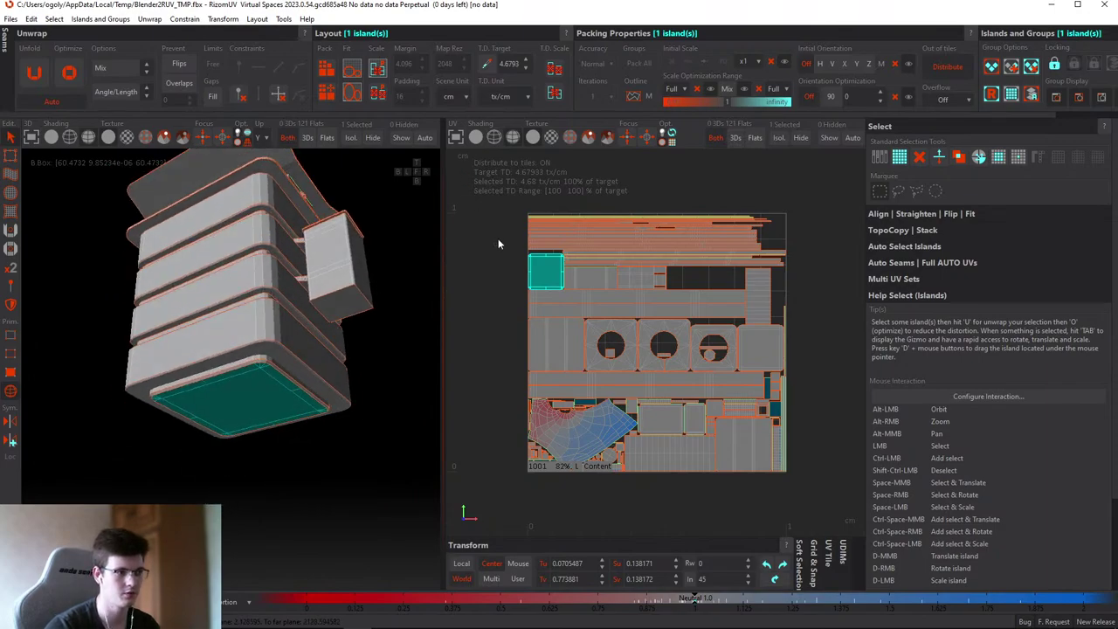
{"action": "left_click", "coordinate": [484, 66]}
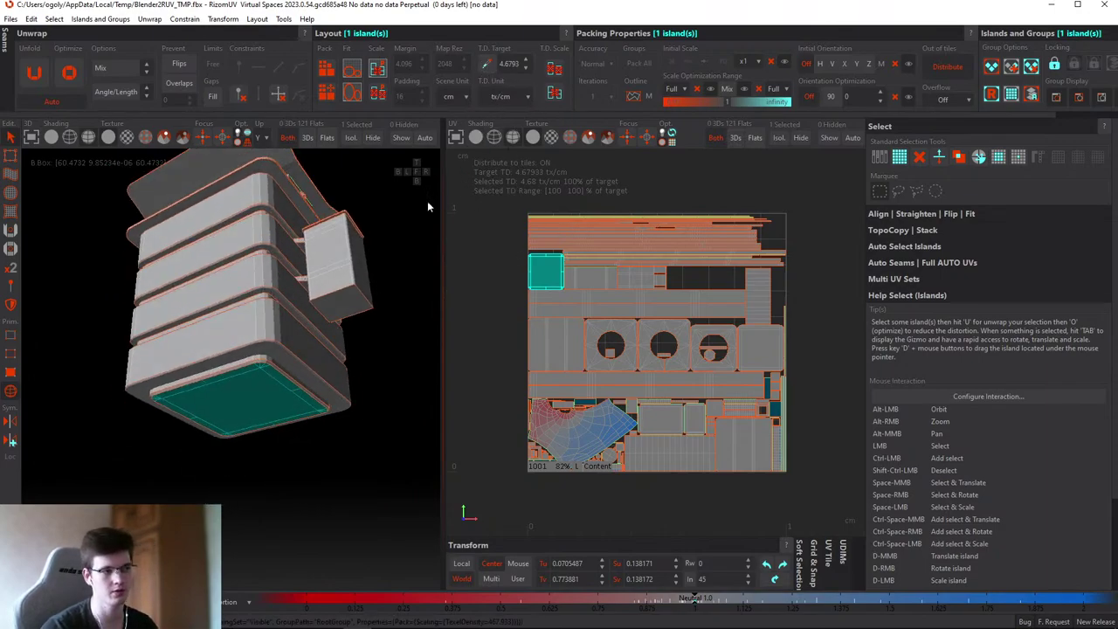
- Box-select the islands across the whole trash bin in the 3D view
{"action": "left_click_drag", "start_coordinate": [428, 208], "coordinate": [266, 291], "text": "alt"}
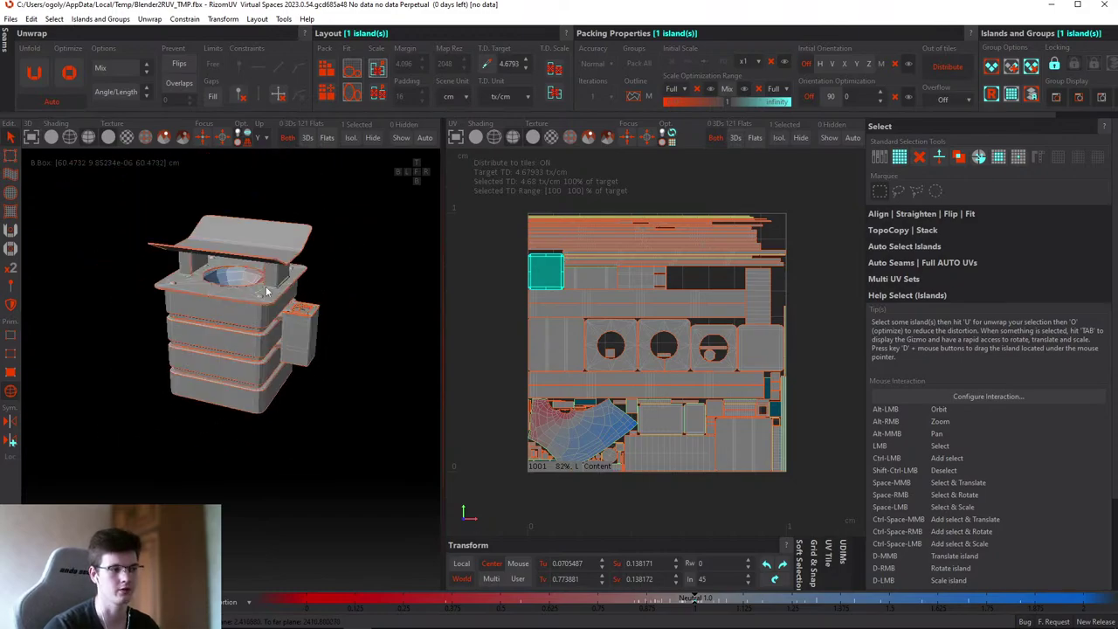
{"action": "left_click_drag", "start_coordinate": [112, 168], "coordinate": [399, 502]}
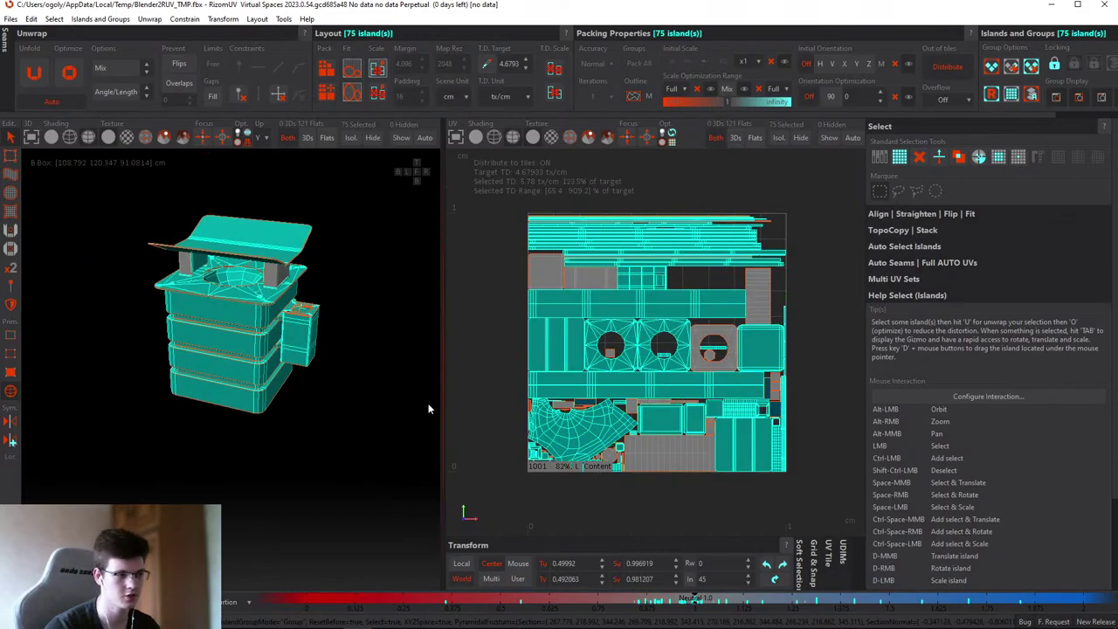
- Sample the texel density target from the 75 selected islands, and again with all 121 UV islands selected
{"action": "left_click", "coordinate": [486, 64]}
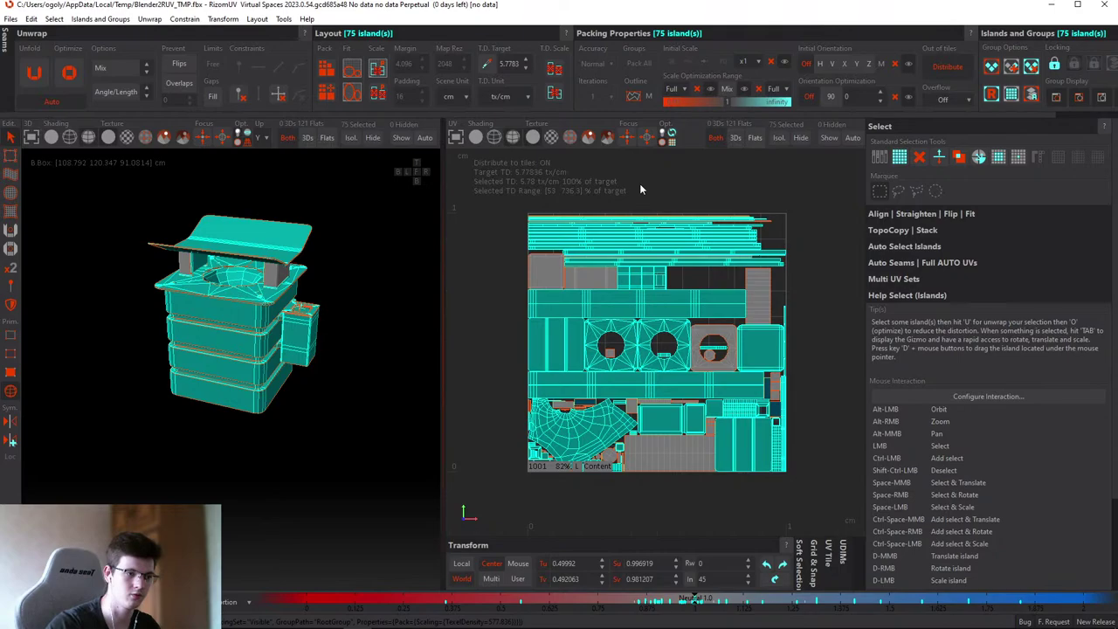
{"action": "left_click_drag", "start_coordinate": [478, 197], "coordinate": [799, 479]}
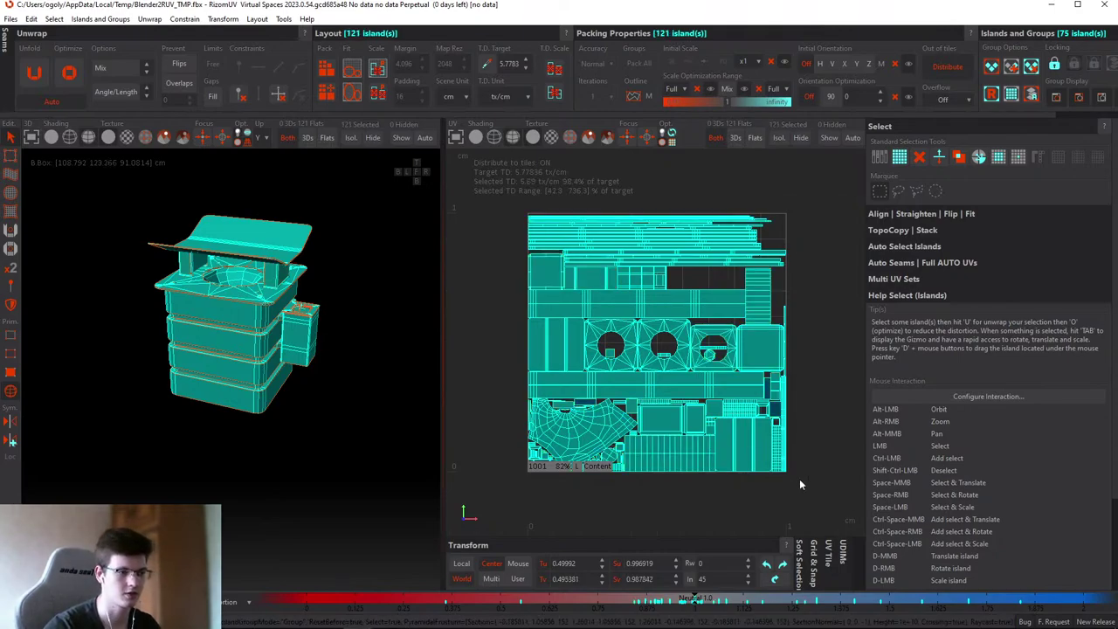
{"action": "left_click", "coordinate": [487, 65]}
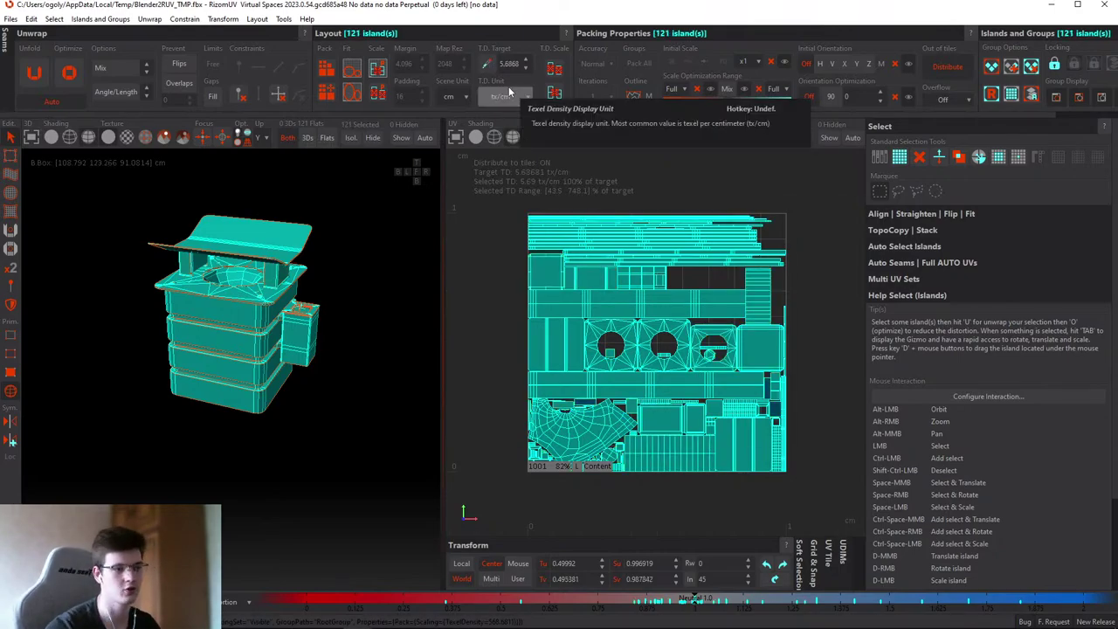
{"action": "left_click", "coordinate": [713, 177]}
{"action": "left_click_drag", "start_coordinate": [498, 180], "coordinate": [836, 511]}
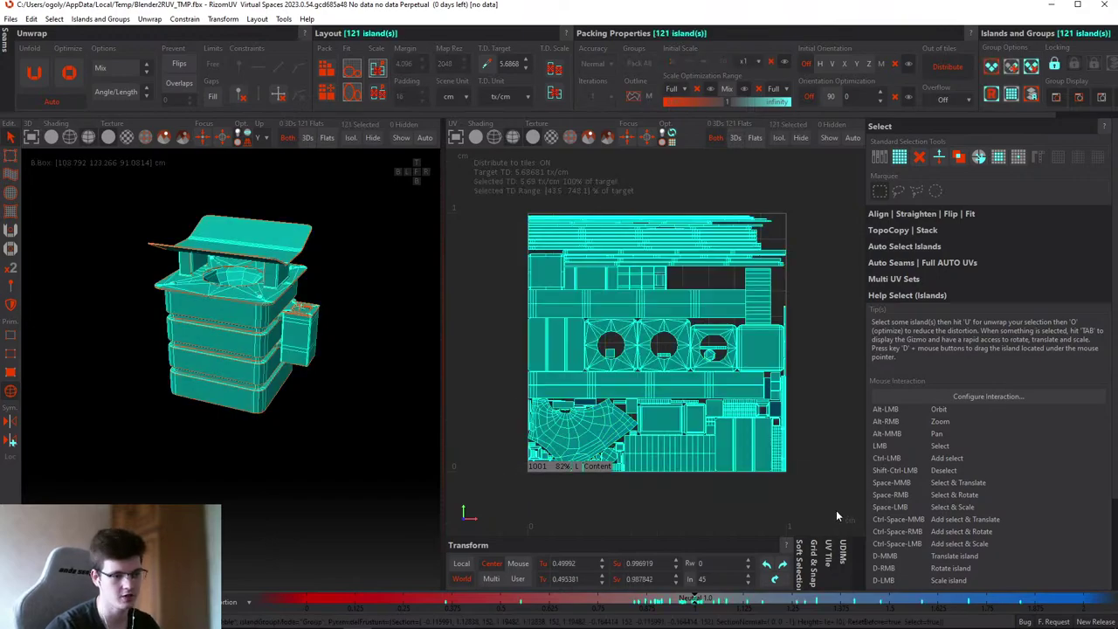
{"action": "left_click", "coordinate": [679, 180]}
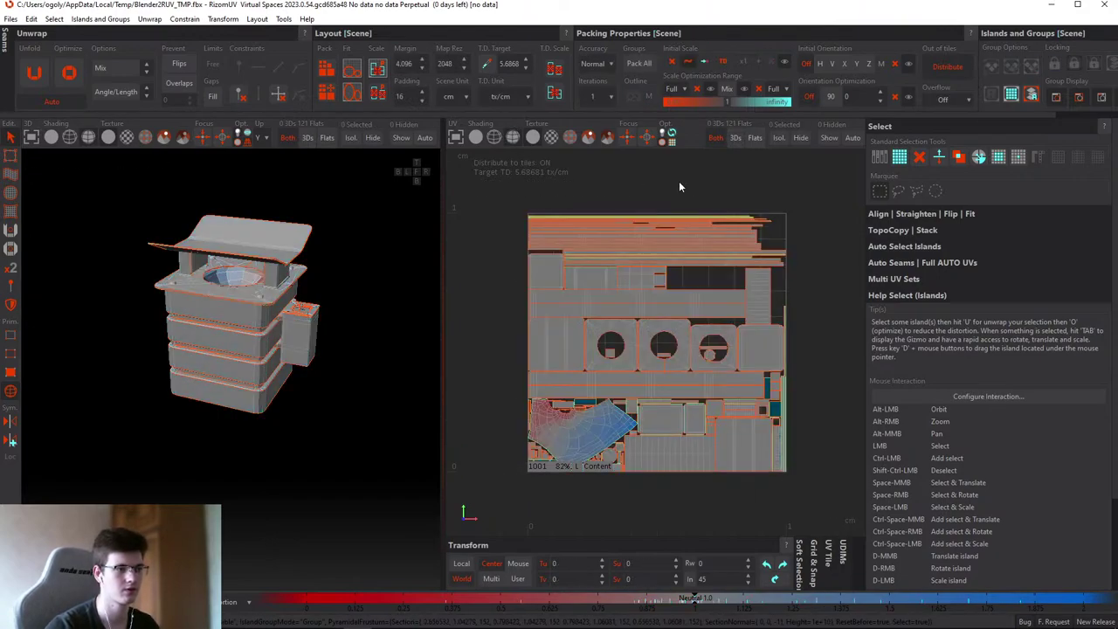
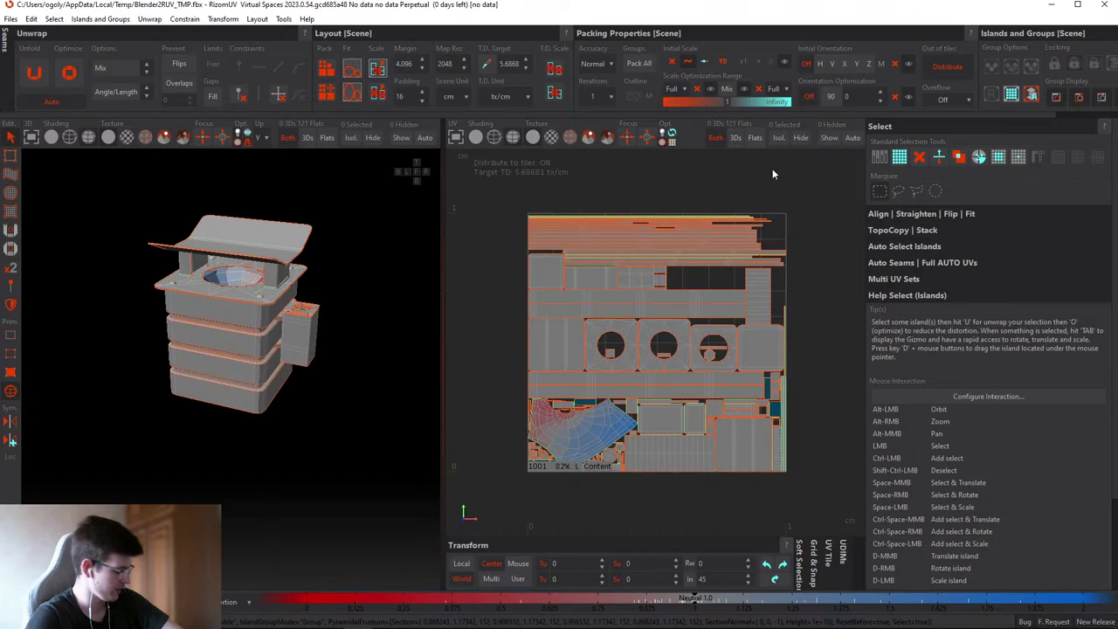
- Set the map resolution to 4096 and resample the texel density target from all UV islands
{"action": "double_click", "coordinate": [447, 64]}
{"action": "left_click", "coordinate": [451, 61]}
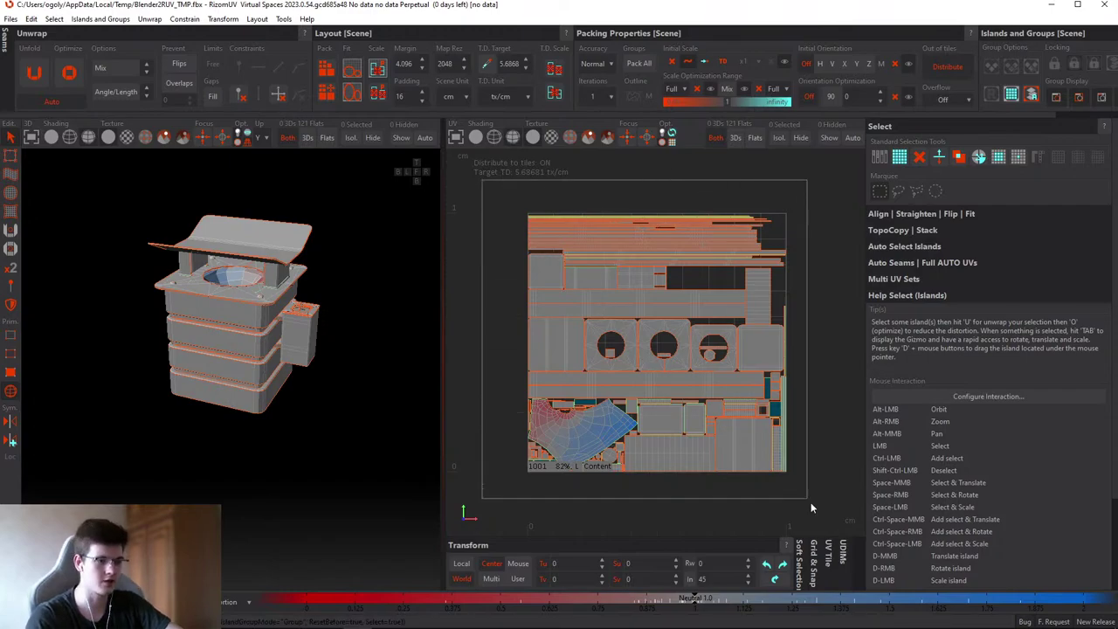
{"action": "key", "text": "ctrl+a"}
{"action": "left_click", "coordinate": [533, 145]}
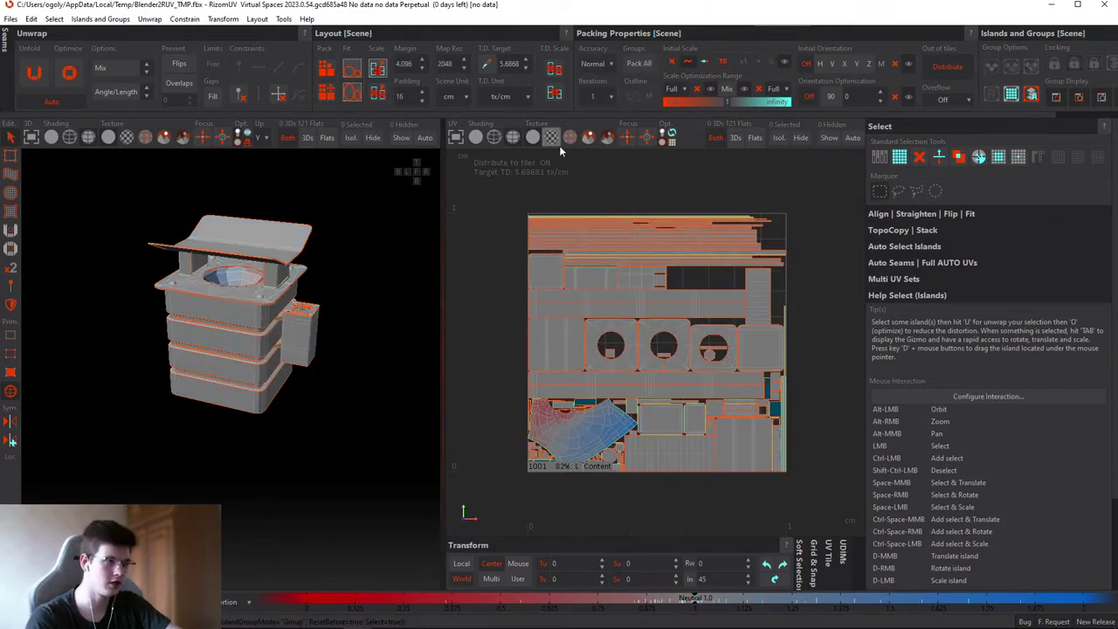
{"action": "left_click", "coordinate": [464, 60]}
{"action": "type", "text": "4096"}
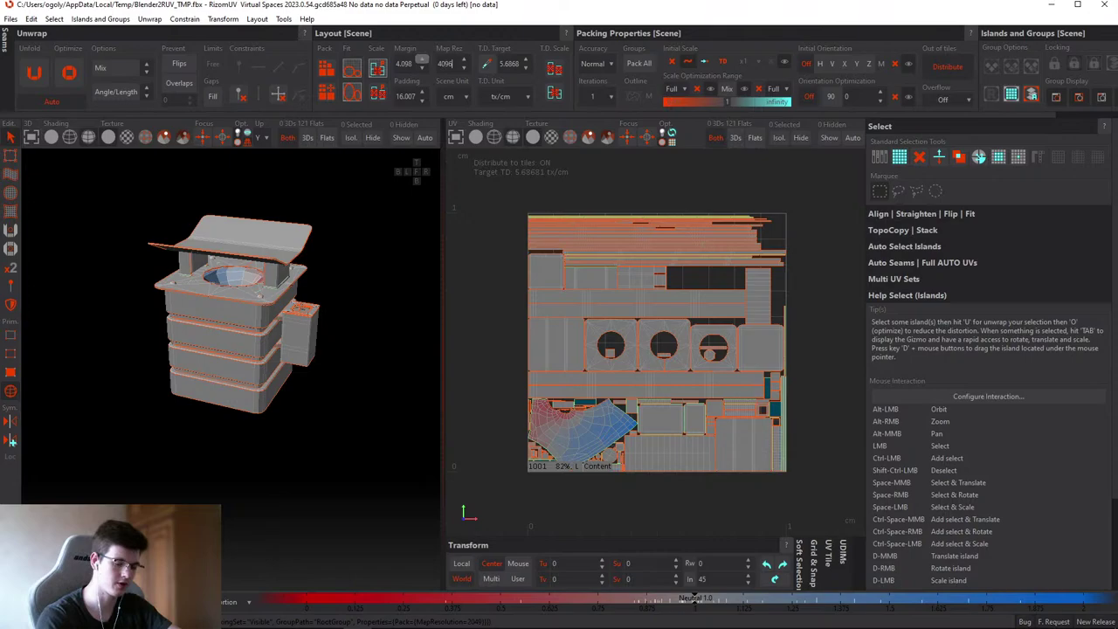
{"action": "left_click_drag", "start_coordinate": [475, 181], "coordinate": [832, 507]}
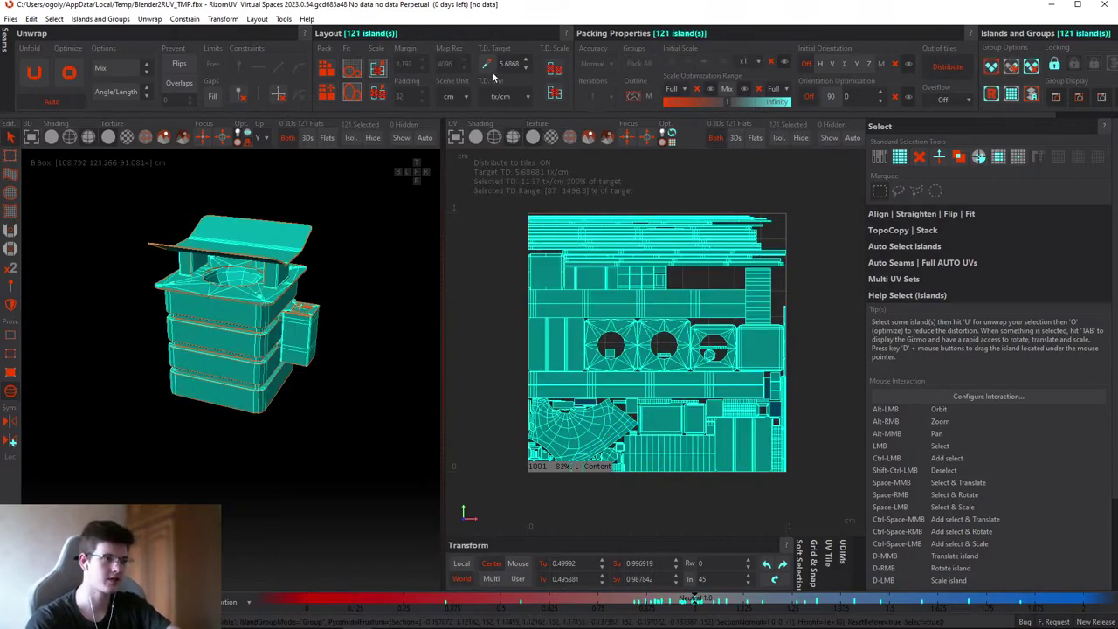
{"action": "left_click", "coordinate": [486, 66]}
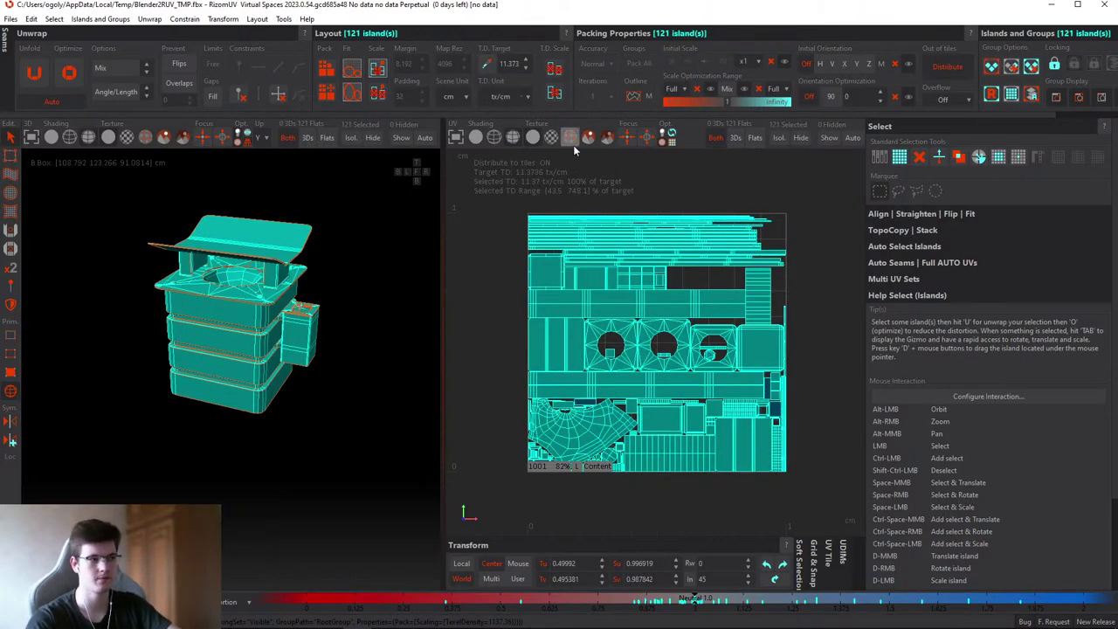
{"action": "key", "text": "Escape"}
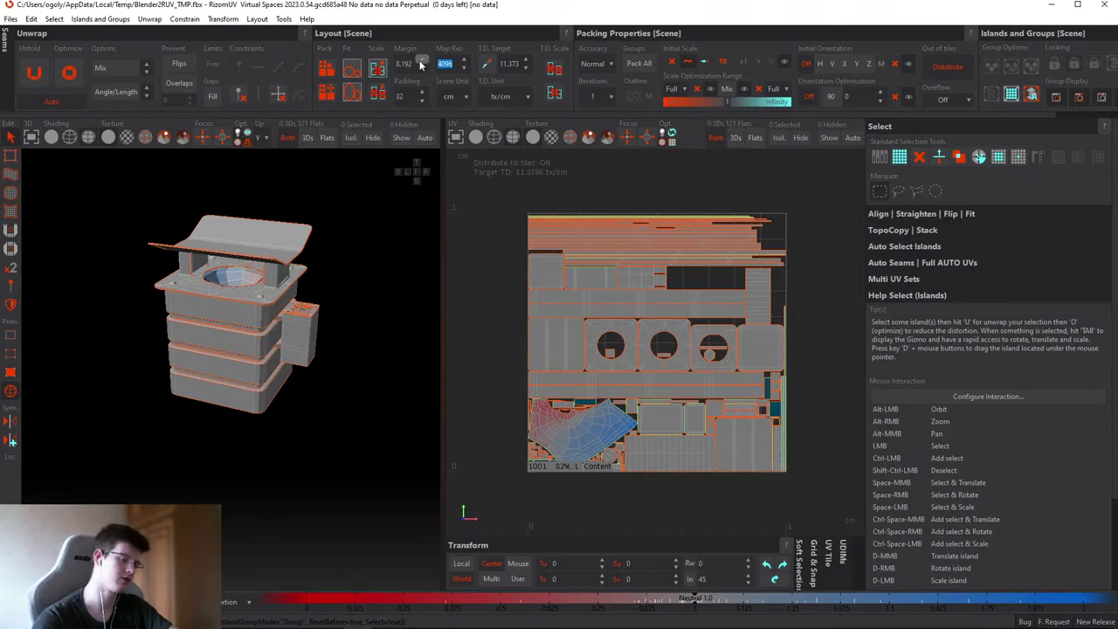
- Set the map resolution to 2048 and sample the texel density target from all UV islands
{"action": "type", "text": "2048"}
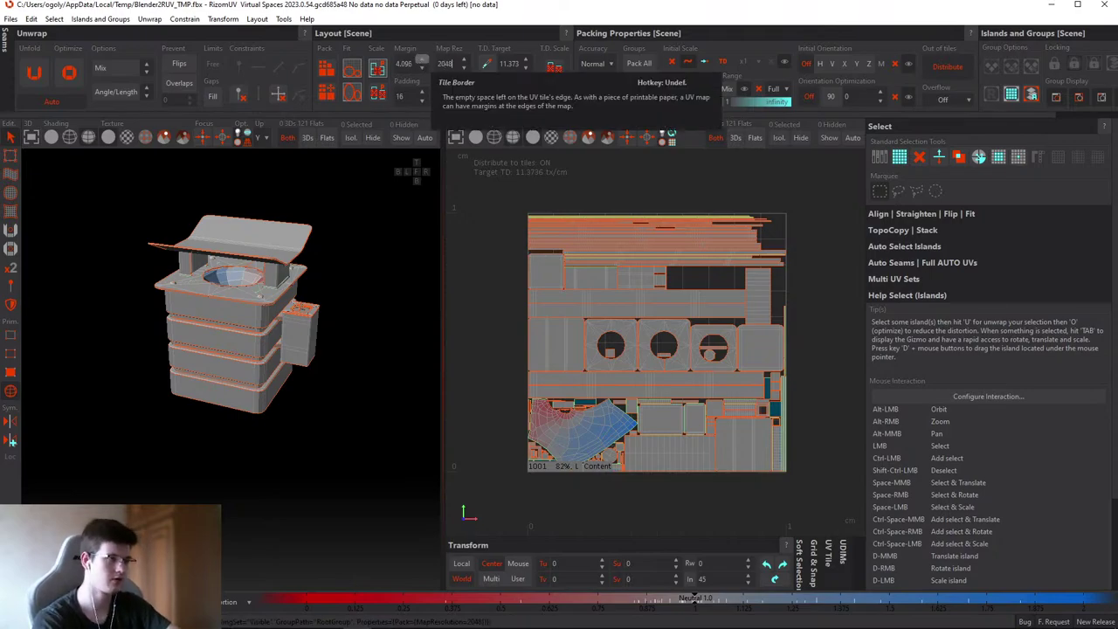
{"action": "key", "text": "Return"}
{"action": "left_click_drag", "start_coordinate": [477, 171], "coordinate": [827, 503]}
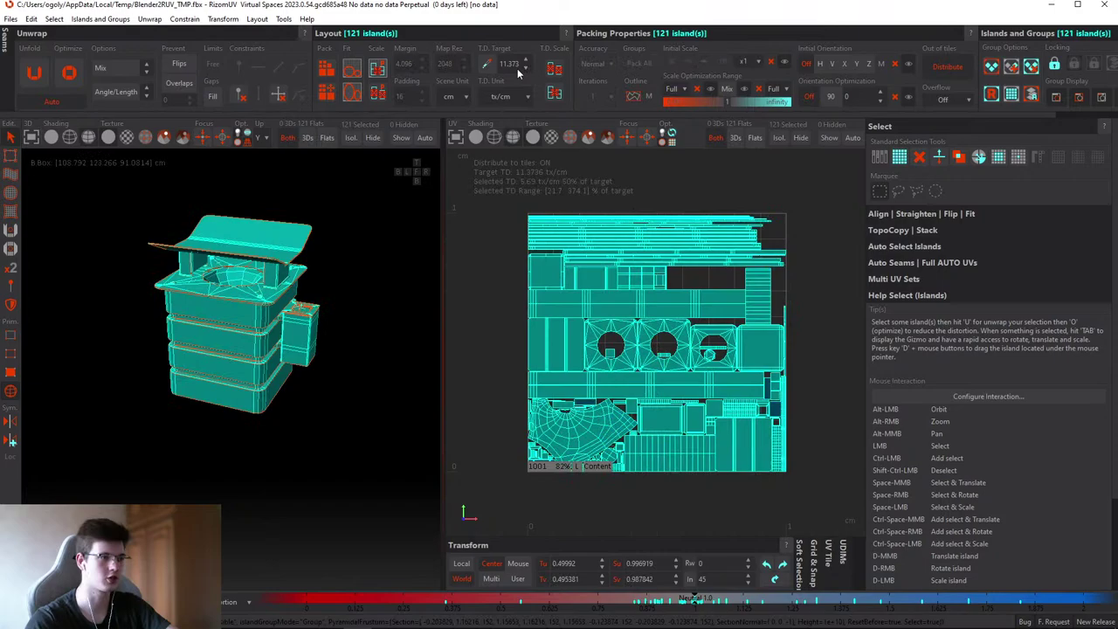
{"action": "left_click", "coordinate": [687, 174]}
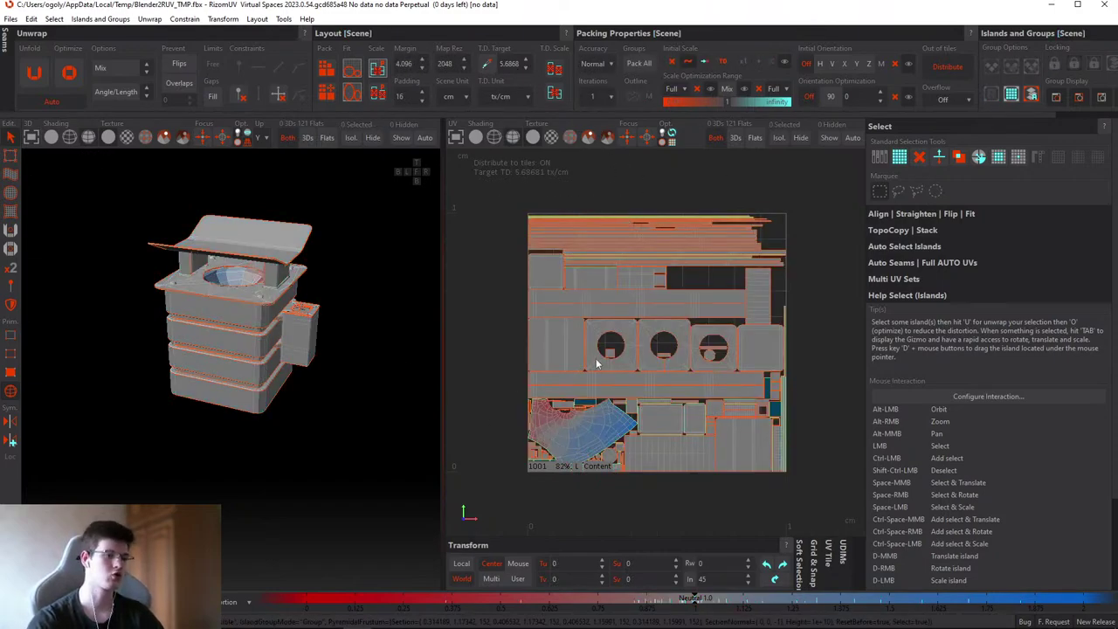
- Examine the beveled corner on the model's underside up close, switching to point selection mode
{"action": "middle_click_drag", "start_coordinate": [596, 358], "coordinate": [613, 335], "text": "alt"}
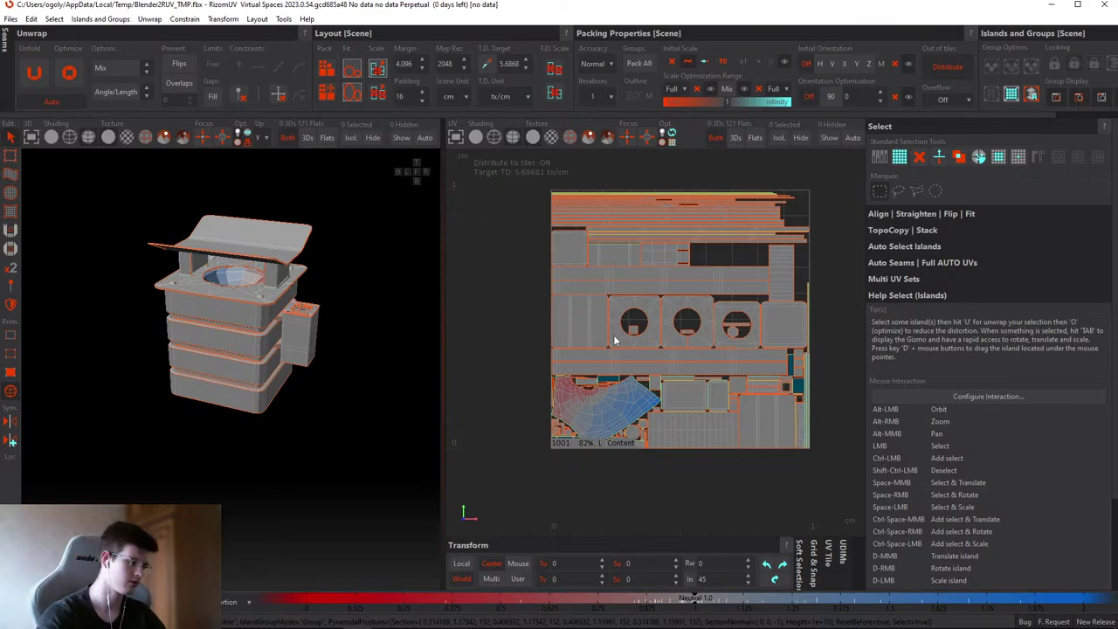
{"action": "scroll", "coordinate": [245, 258], "scroll_direction": "up", "scroll_amount": 5}
{"action": "left_click_drag", "start_coordinate": [290, 321], "coordinate": [194, 302], "text": "alt"}
{"action": "scroll", "coordinate": [241, 331], "scroll_direction": "down", "scroll_amount": 2}
{"action": "left_click", "coordinate": [257, 377]}
{"action": "scroll", "coordinate": [257, 348], "scroll_direction": "up", "scroll_amount": 3}
{"action": "scroll", "coordinate": [222, 353], "scroll_direction": "up", "scroll_amount": 2}
{"action": "left_click_drag", "start_coordinate": [222, 359], "coordinate": [210, 295], "text": "alt"}
{"action": "scroll", "coordinate": [261, 280], "scroll_direction": "up", "scroll_amount": 2}
{"action": "scroll", "coordinate": [271, 281], "scroll_direction": "up", "scroll_amount": 2}
{"action": "key", "text": "F1"}
{"action": "scroll", "coordinate": [259, 277], "scroll_direction": "up", "scroll_amount": 1}
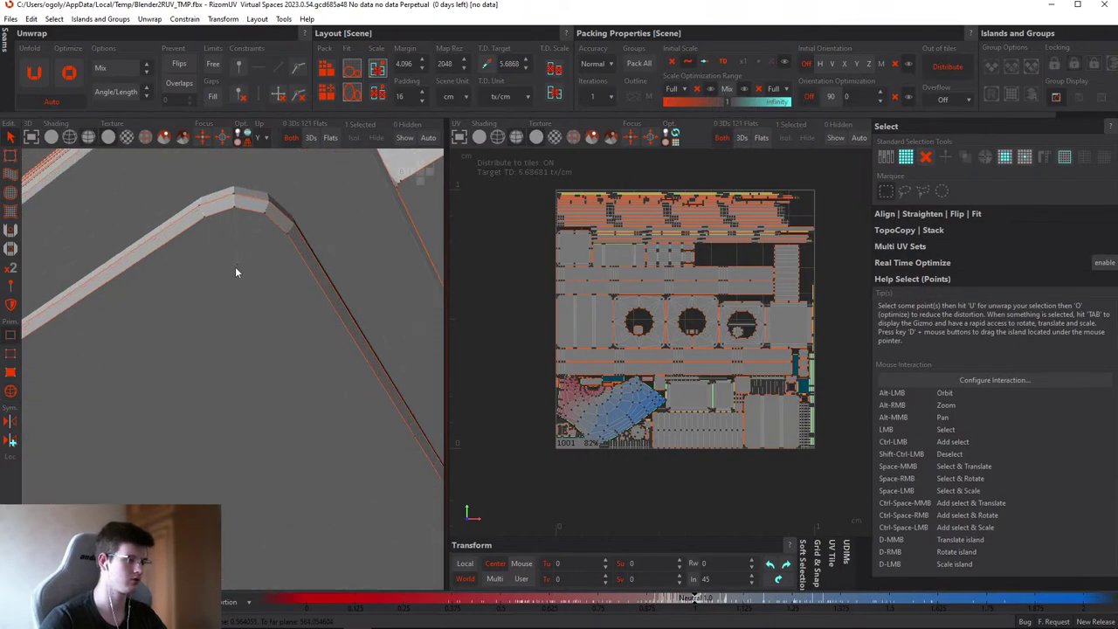
- Enlarge the 3D view and examine the underside from several angles, box-selecting points around its corner
{"action": "key", "text": "F12"}
{"action": "scroll", "coordinate": [485, 355], "scroll_direction": "up", "scroll_amount": 2}
{"action": "left_click_drag", "start_coordinate": [490, 360], "coordinate": [493, 294], "text": "alt"}
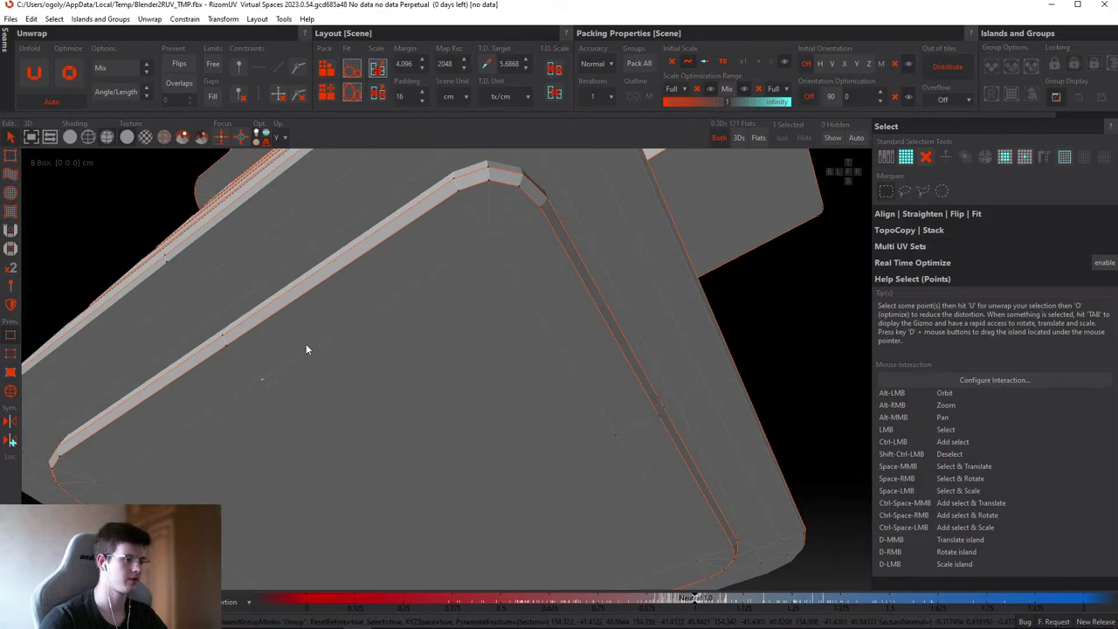
{"action": "left_click_drag", "start_coordinate": [307, 349], "coordinate": [527, 407], "text": "alt"}
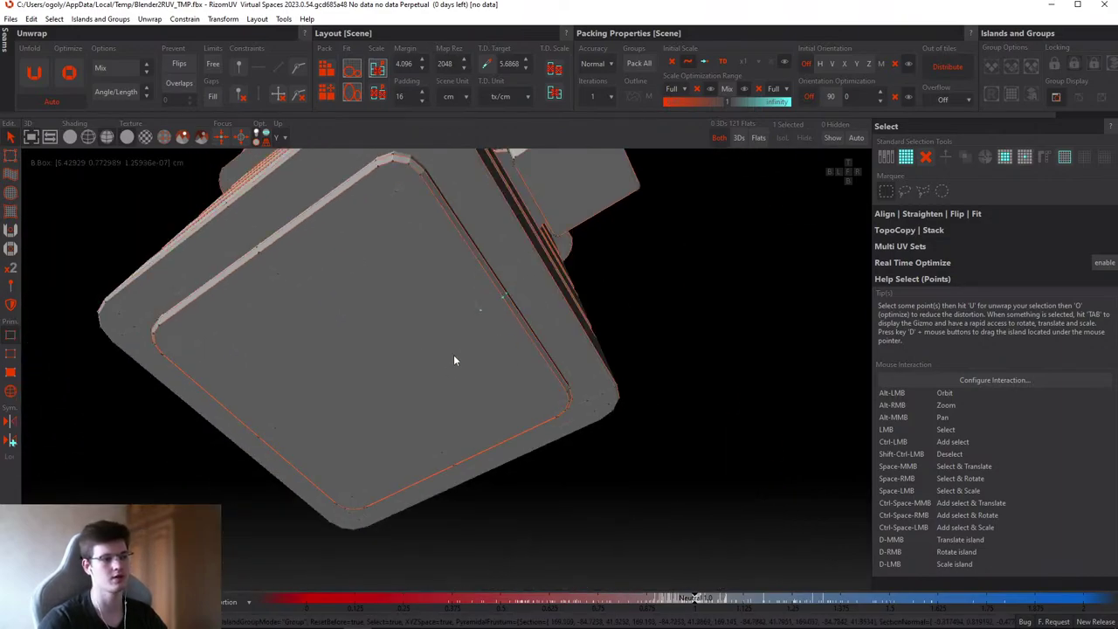
{"action": "key", "text": "f"}
{"action": "scroll", "coordinate": [438, 323], "scroll_direction": "up", "scroll_amount": 3}
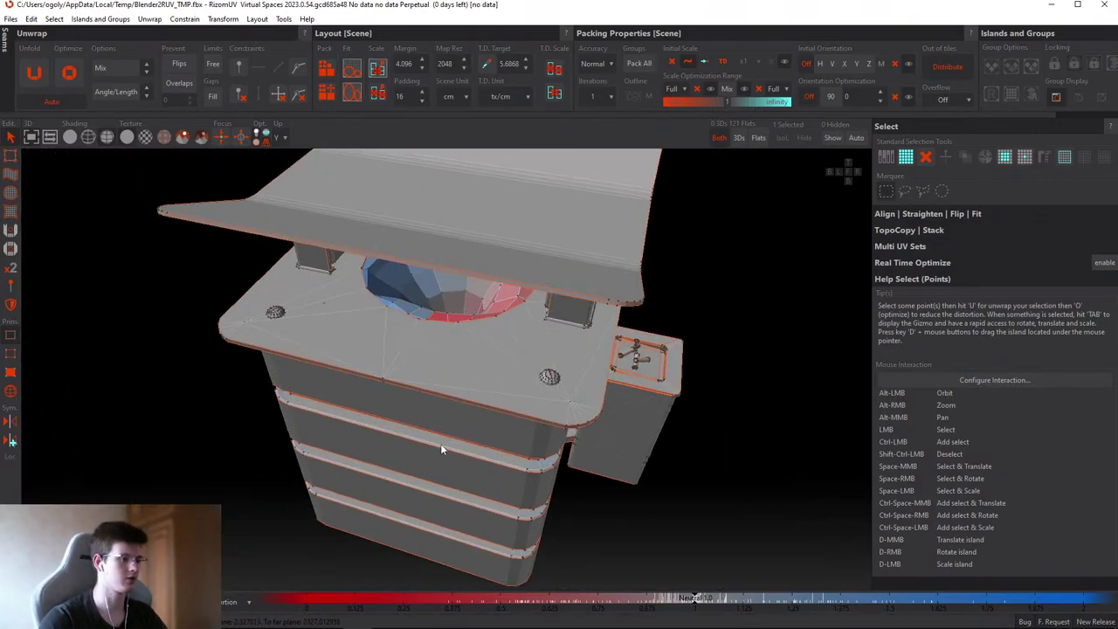
{"action": "left_click_drag", "start_coordinate": [472, 420], "coordinate": [451, 392], "text": "alt"}
{"action": "scroll", "coordinate": [404, 284], "scroll_direction": "up", "scroll_amount": 3}
{"action": "left_click_drag", "start_coordinate": [405, 287], "coordinate": [464, 399], "text": "alt"}
{"action": "scroll", "coordinate": [407, 290], "scroll_direction": "up", "scroll_amount": 2}
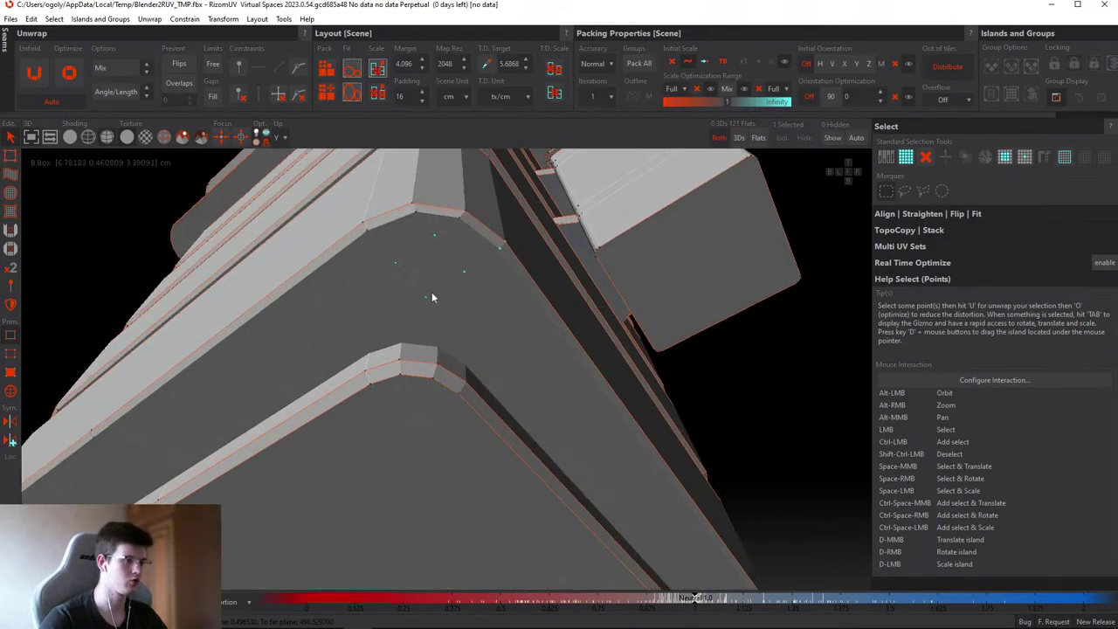
{"action": "left_click_drag", "start_coordinate": [387, 233], "coordinate": [477, 314]}
{"action": "scroll", "coordinate": [374, 250], "scroll_direction": "up", "scroll_amount": 2}
{"action": "left_click_drag", "start_coordinate": [372, 231], "coordinate": [467, 324]}
- Restore the split 3D and UV view and select the island of the model's flat bottom face in island mode
{"action": "key", "text": "F3"}
{"action": "key", "text": "f"}
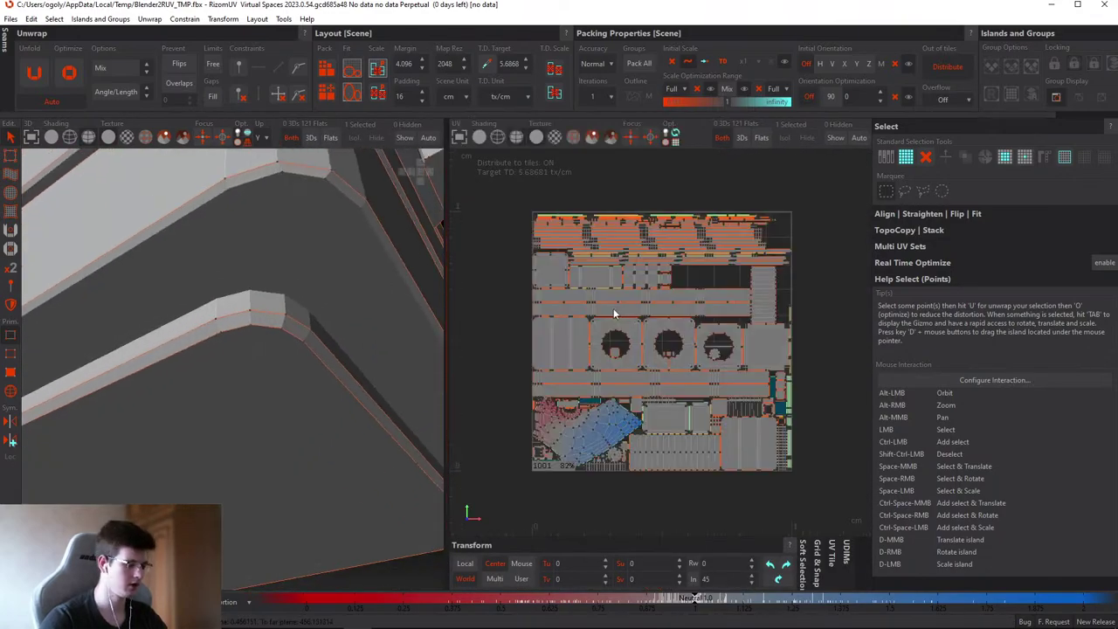
{"action": "key", "text": "F4"}
{"action": "scroll", "coordinate": [371, 330], "scroll_direction": "down", "scroll_amount": 4}
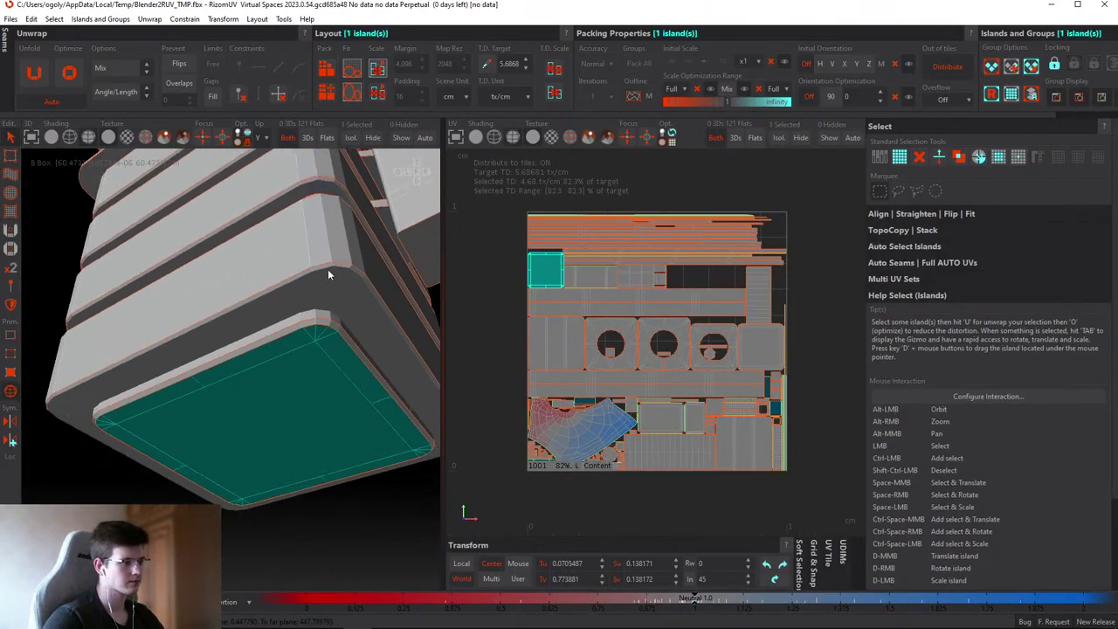
{"action": "left_click_drag", "start_coordinate": [328, 269], "coordinate": [306, 313], "text": "alt"}
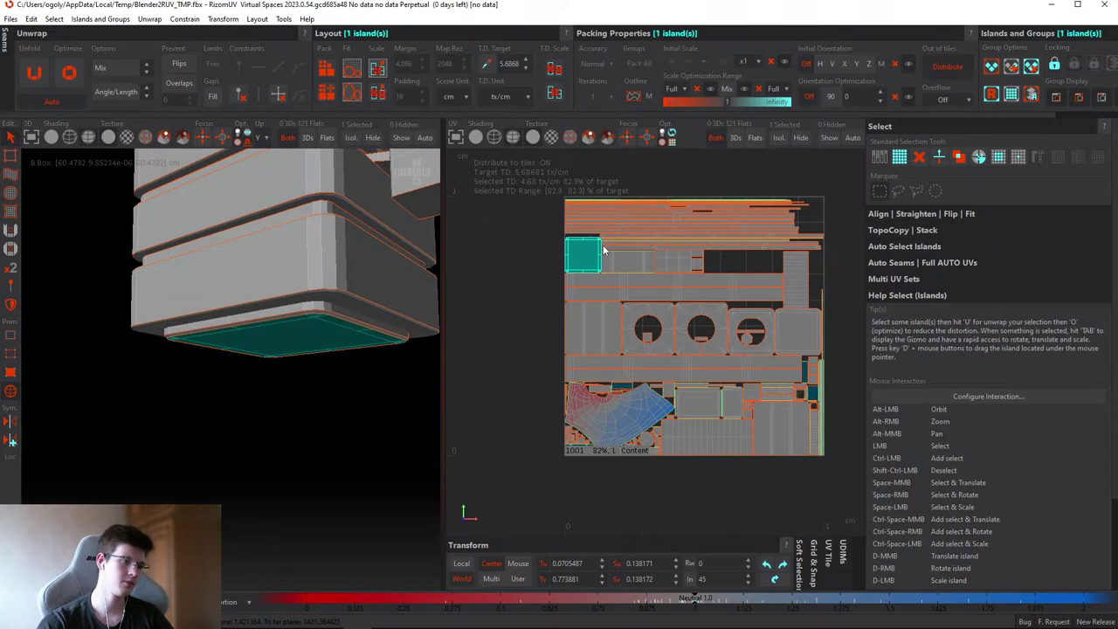
{"action": "scroll", "coordinate": [609, 260], "scroll_direction": "up", "scroll_amount": 3}
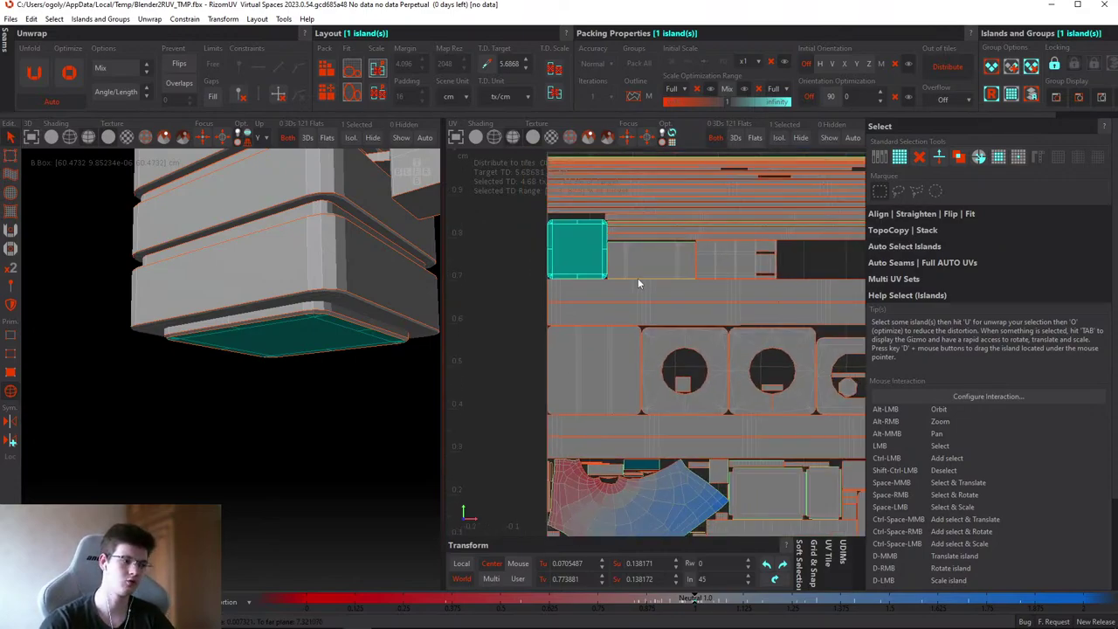
{"action": "scroll", "coordinate": [662, 381], "scroll_direction": "down", "scroll_amount": 3}
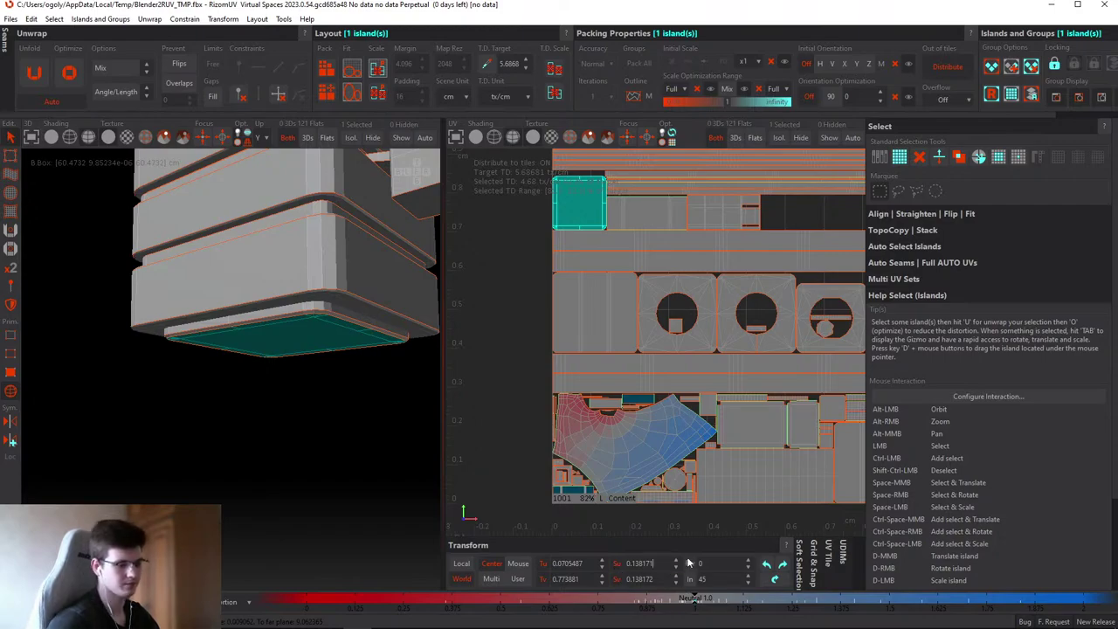
- Scale the bottom face island to one third by dividing its Su and Sv sizes by 3
{"action": "left_click", "coordinate": [651, 563]}
{"action": "type", "text": "/3"}
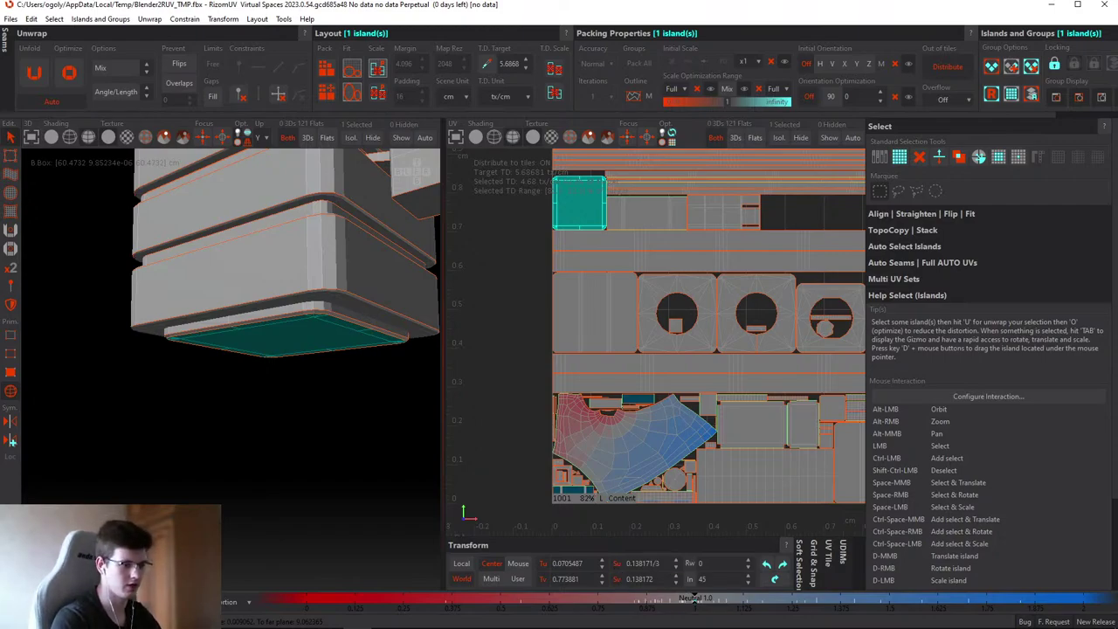
{"action": "key", "text": "Tab"}
{"action": "type", "text": "/"}
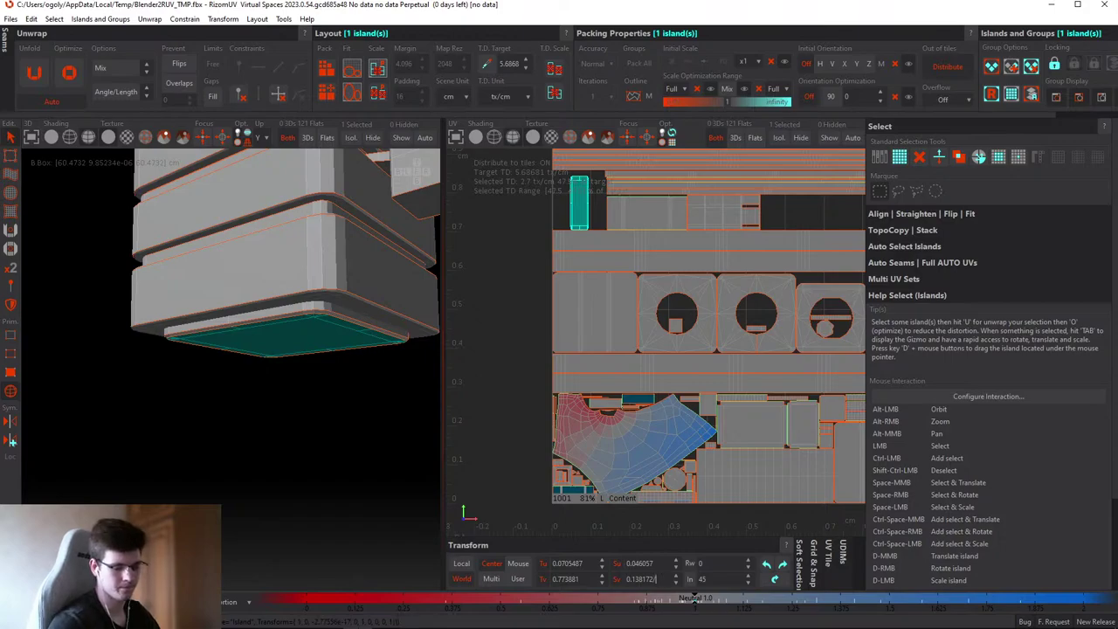
{"action": "type", "text": "3"}
{"action": "key", "text": "Return"}
- Move the shrunken bottom face island to the lower-left corner of the empty space around it
{"action": "scroll", "coordinate": [594, 245], "scroll_direction": "up", "scroll_amount": 4}
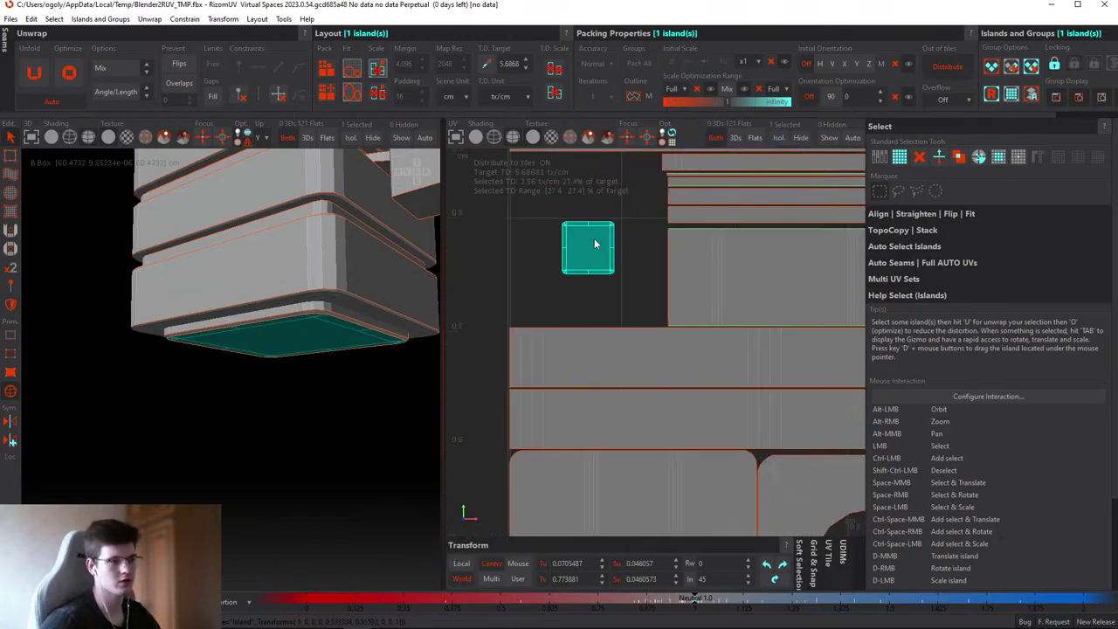
{"action": "left_click_drag", "start_coordinate": [594, 244], "coordinate": [551, 286]}
{"action": "scroll", "coordinate": [610, 288], "scroll_direction": "down", "scroll_amount": 3}
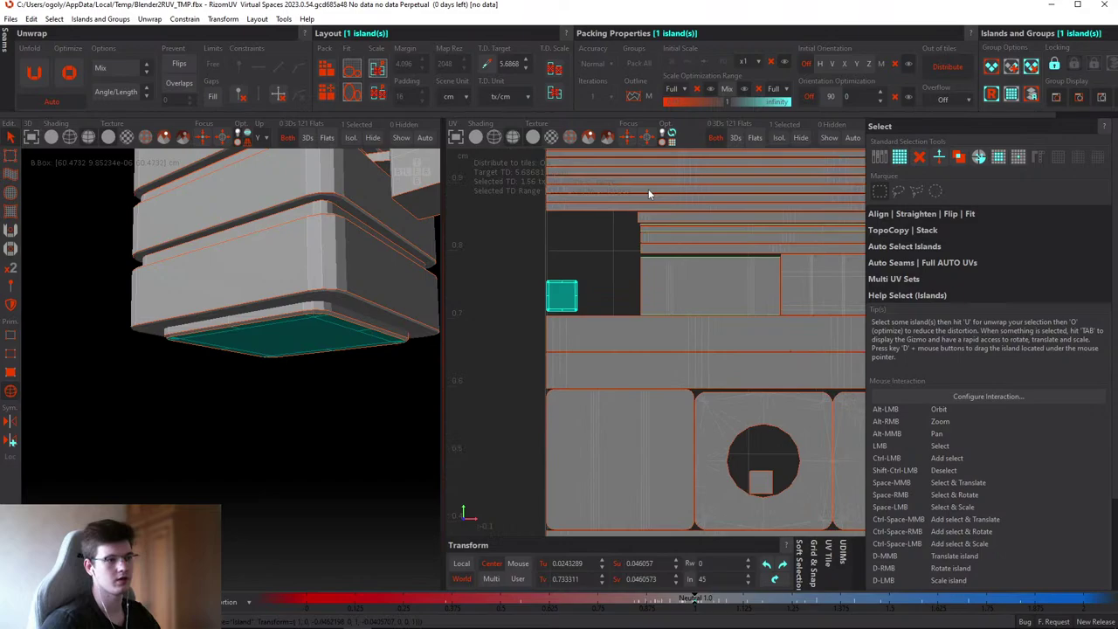
{"action": "scroll", "coordinate": [656, 351], "scroll_direction": "down", "scroll_amount": 4}
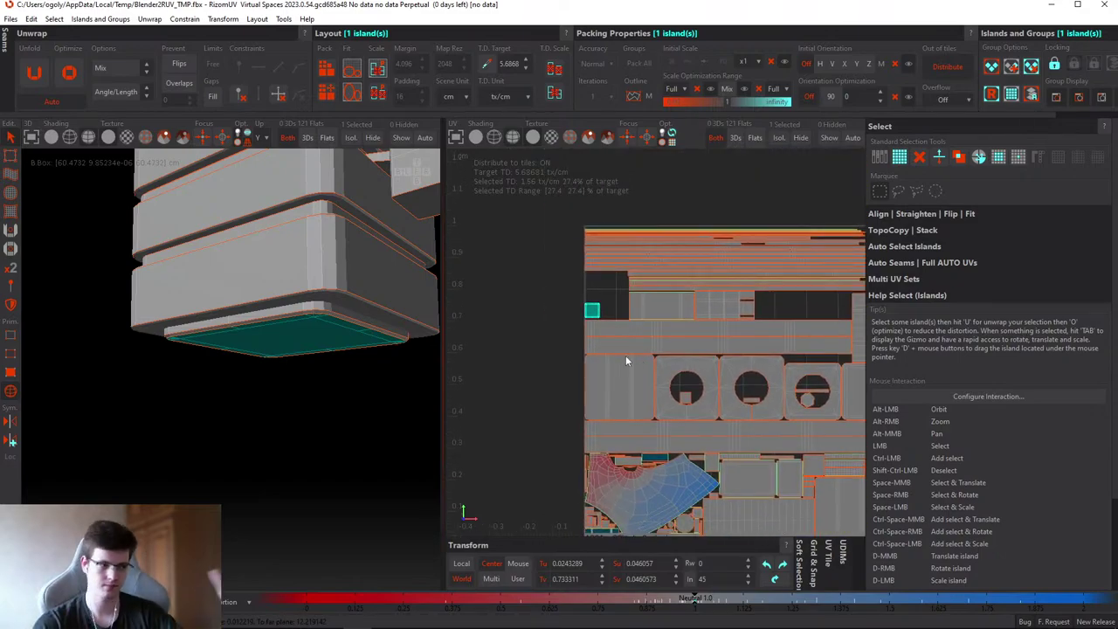
- Sample the texel density target from the bottom face island and set its compression limit for scale optimization to Off
{"action": "left_click", "coordinate": [489, 62]}
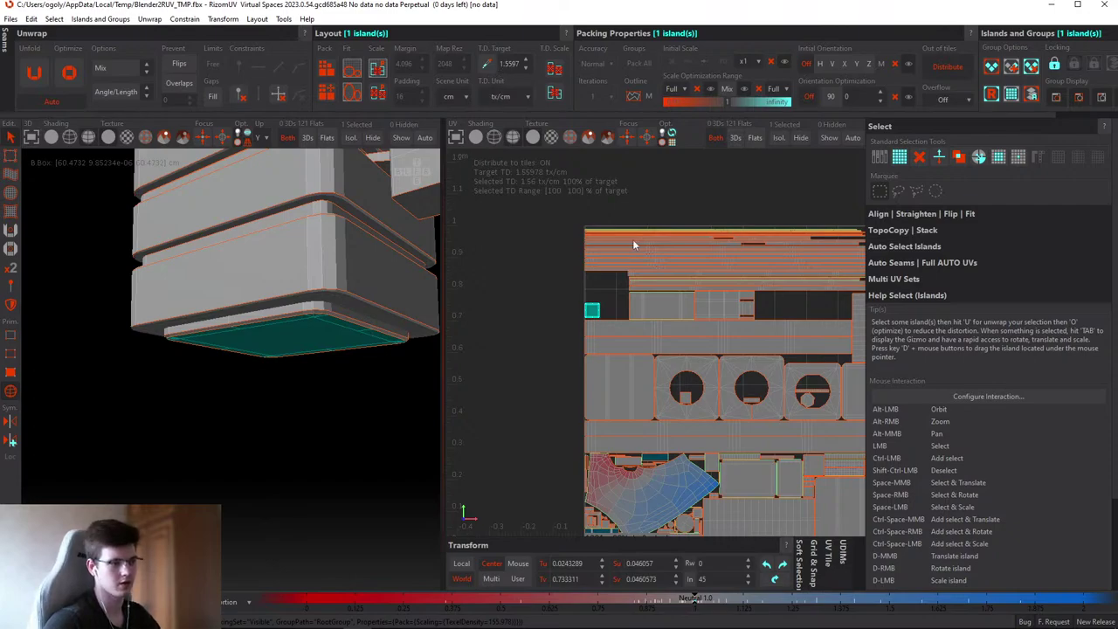
{"action": "left_click", "coordinate": [673, 88]}
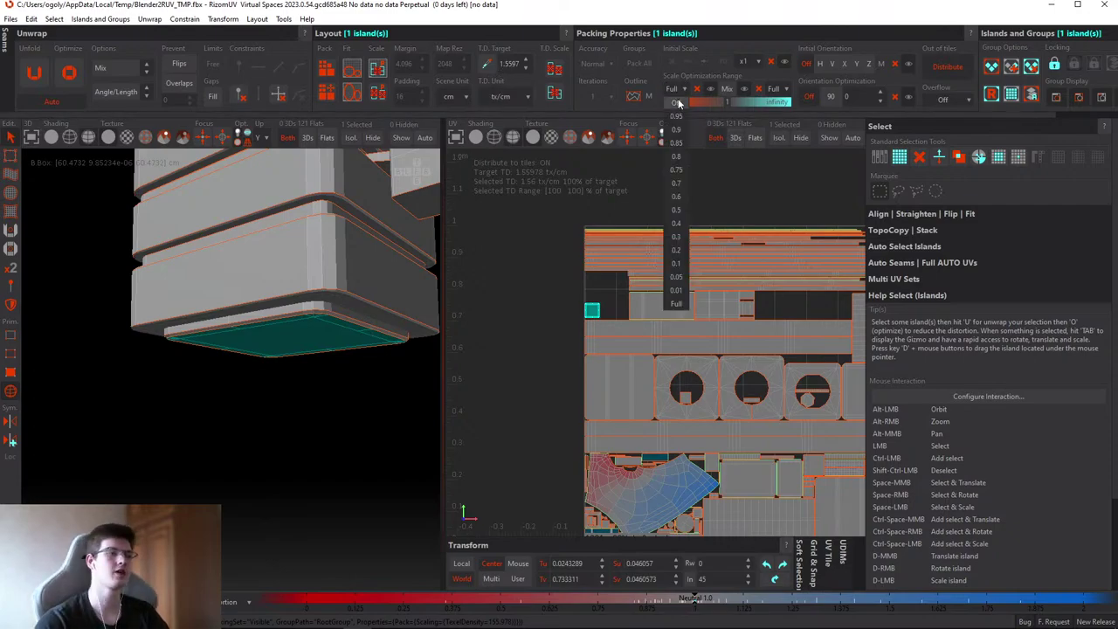
{"action": "left_click", "coordinate": [684, 103]}
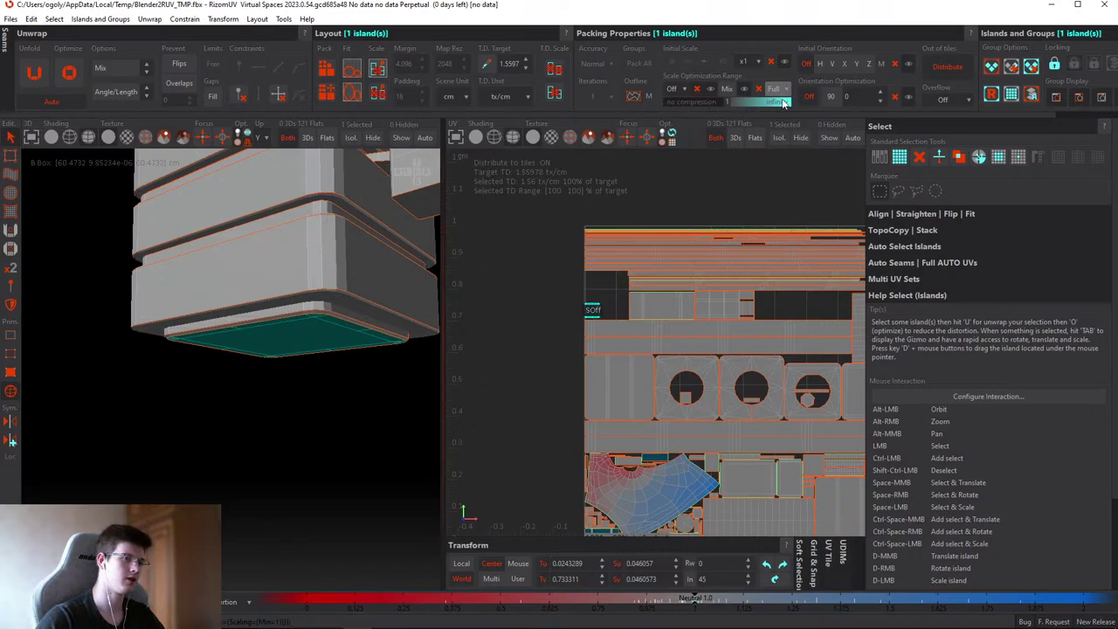
{"action": "left_click", "coordinate": [723, 271]}
{"action": "key", "text": "p"}
{"action": "scroll", "coordinate": [611, 234], "scroll_direction": "up", "scroll_amount": 3}
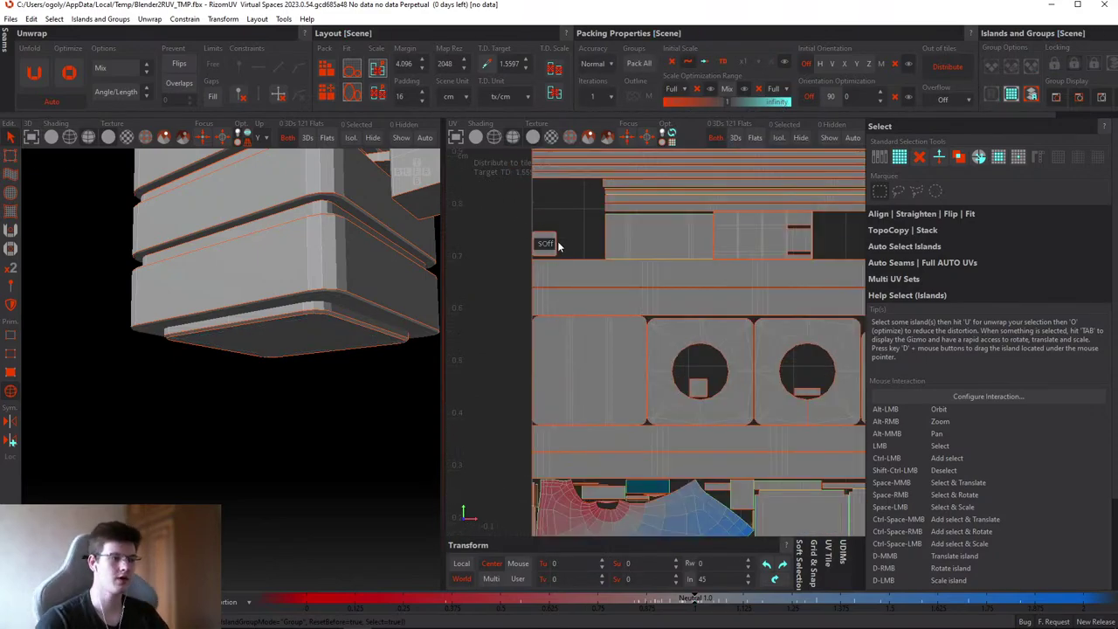
- Examine the shrunken bottom face island, the free space around it and the rest of the UV layout
{"action": "left_click", "coordinate": [564, 242]}
{"action": "scroll", "coordinate": [585, 279], "scroll_direction": "up", "scroll_amount": 2}
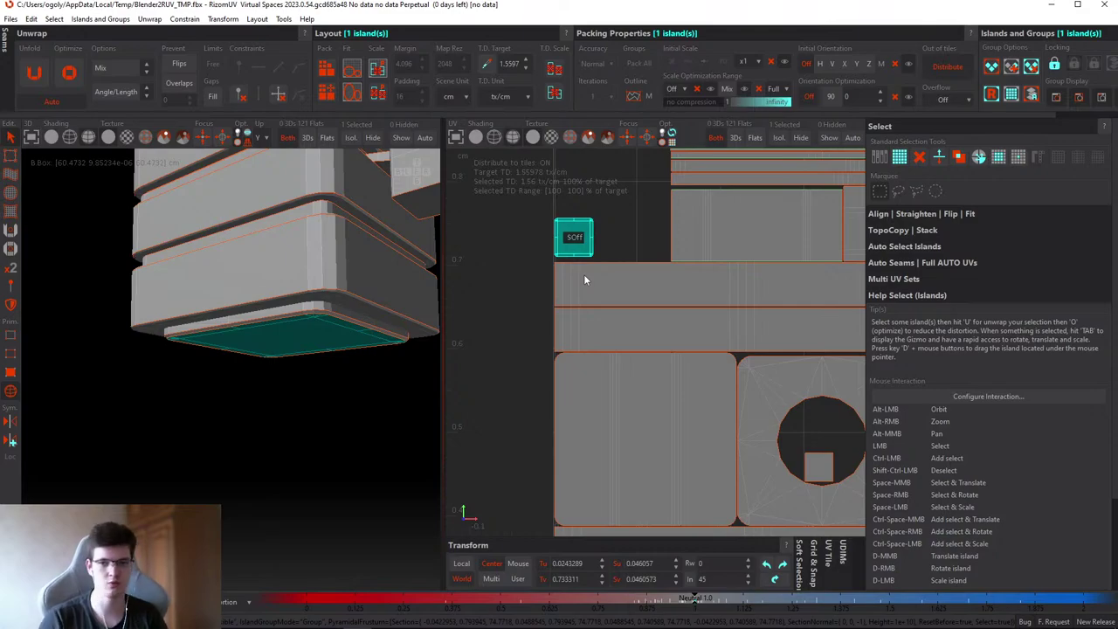
{"action": "left_click", "coordinate": [615, 214]}
{"action": "scroll", "coordinate": [589, 214], "scroll_direction": "down", "scroll_amount": 3}
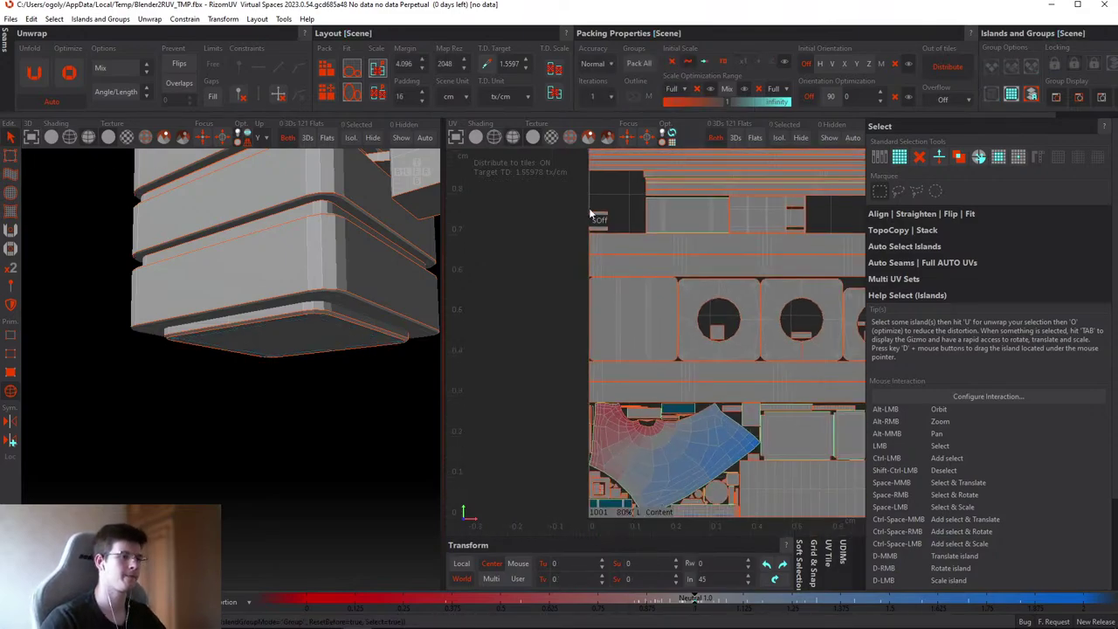
{"action": "scroll", "coordinate": [611, 244], "scroll_direction": "down", "scroll_amount": 3}
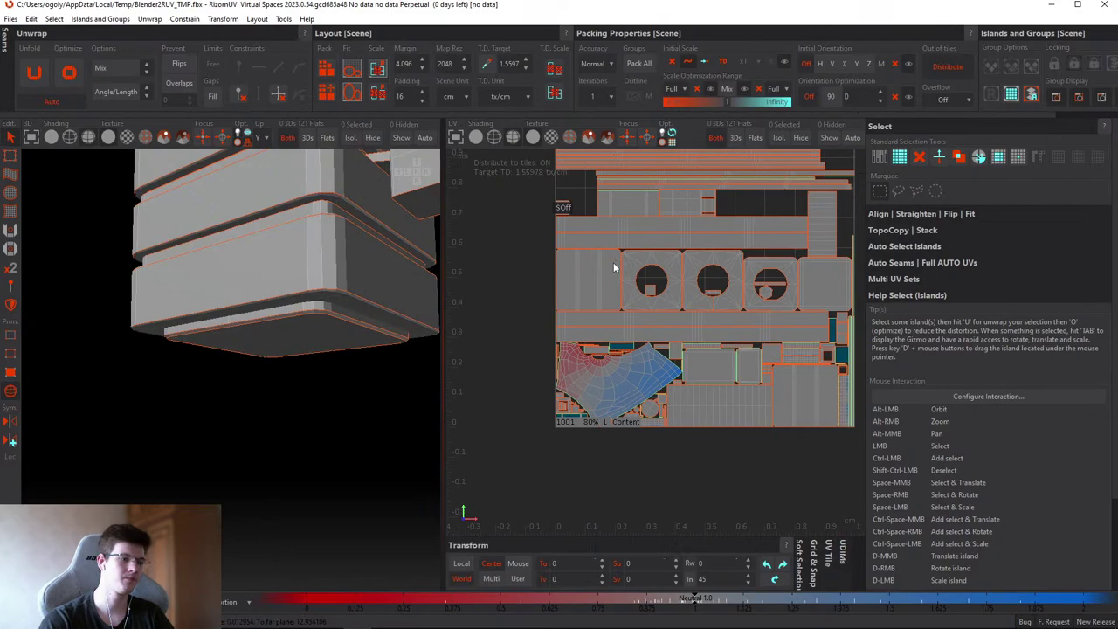
{"action": "scroll", "coordinate": [611, 271], "scroll_direction": "up", "scroll_amount": 4}
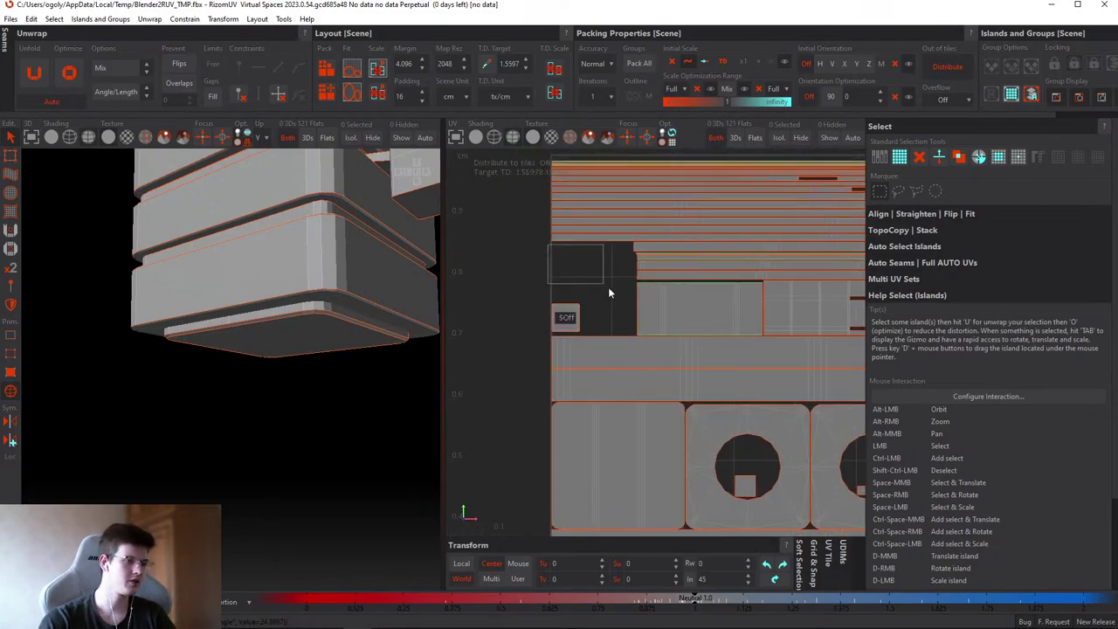
{"action": "key", "text": "f"}
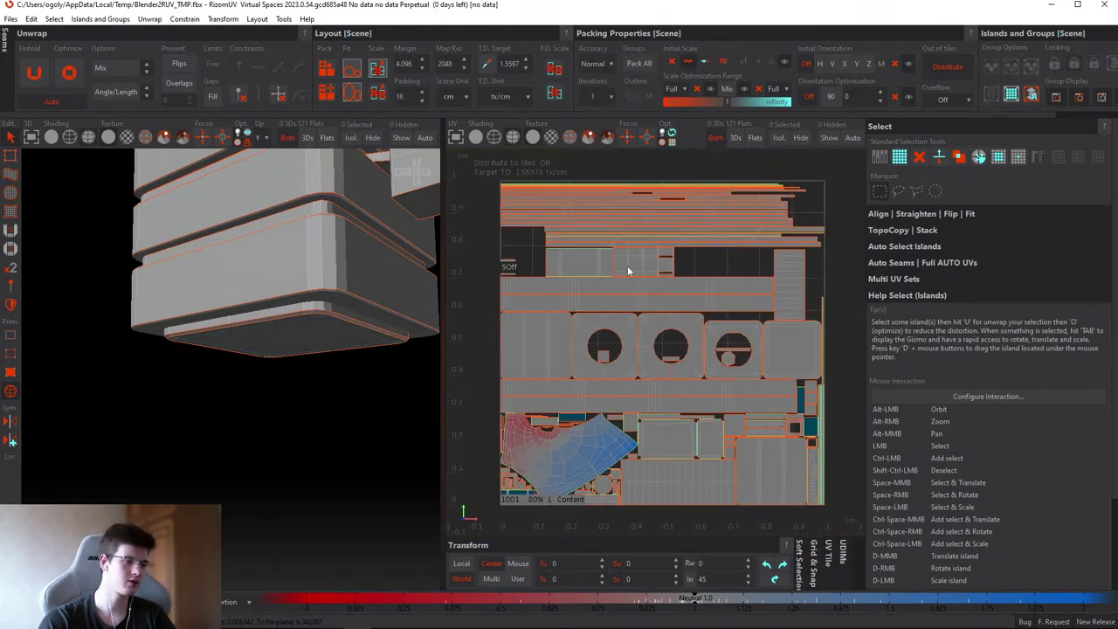
{"action": "scroll", "coordinate": [716, 267], "scroll_direction": "up", "scroll_amount": 4}
{"action": "scroll", "coordinate": [661, 248], "scroll_direction": "down", "scroll_amount": 5}
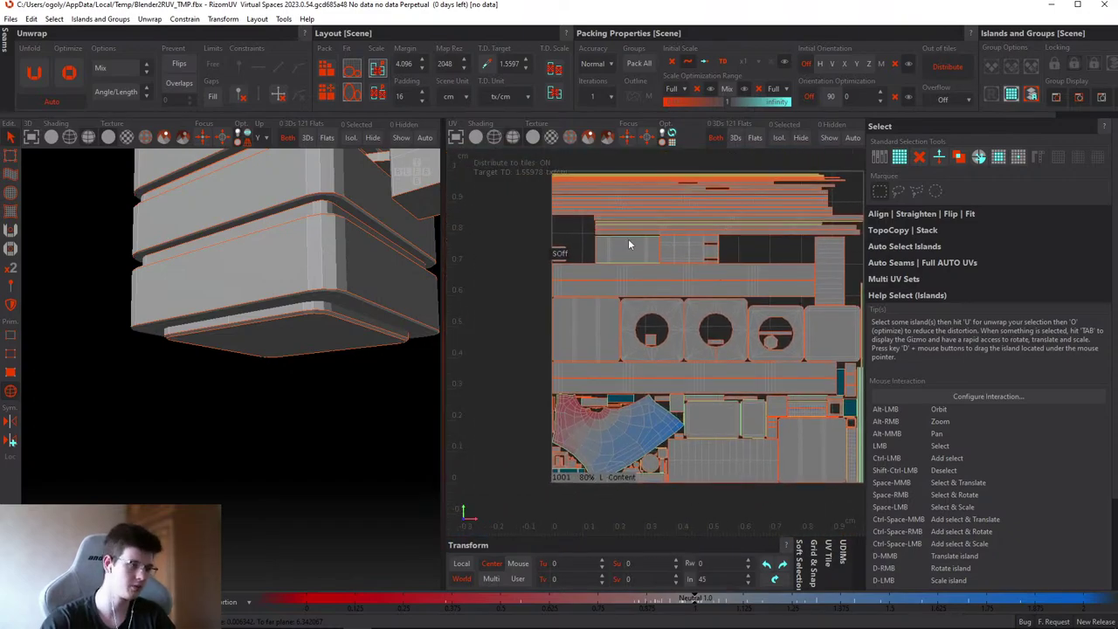
{"action": "scroll", "coordinate": [621, 262], "scroll_direction": "up", "scroll_amount": 5}
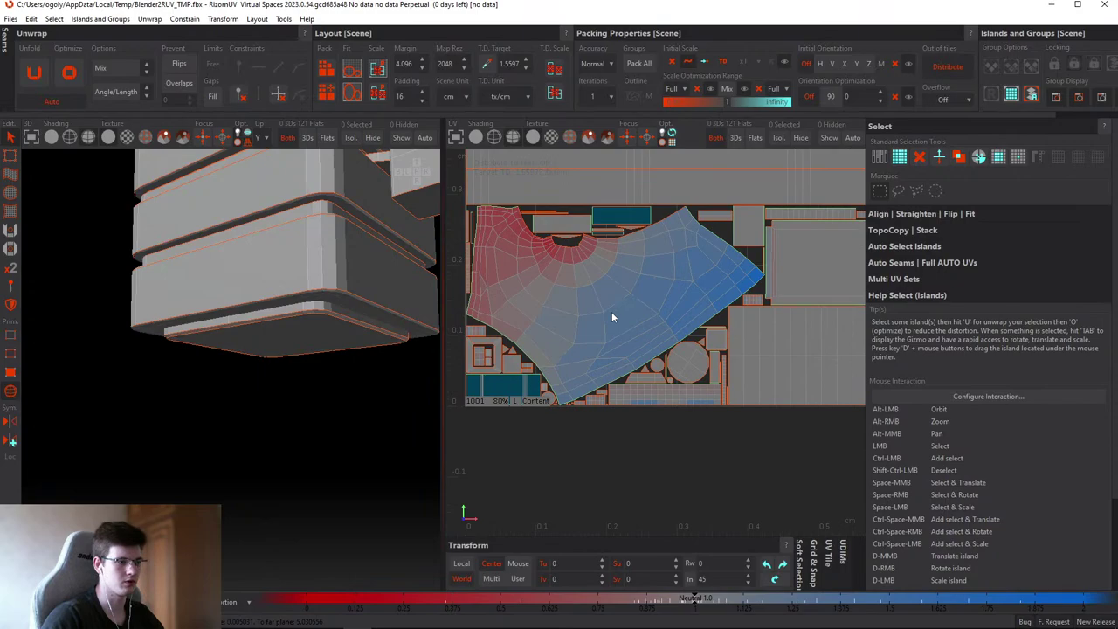
- Select the distorted island of the bowl in the round opening and unfold it in place
{"action": "left_click", "coordinate": [612, 311]}
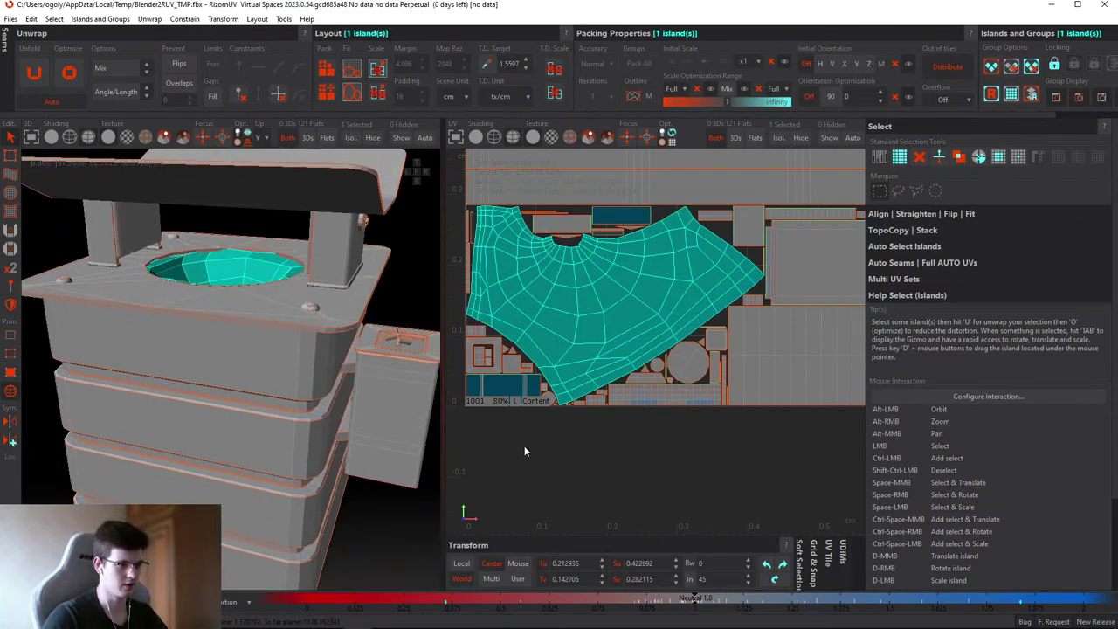
{"action": "left_click", "coordinate": [524, 446]}
{"action": "key", "text": "u"}
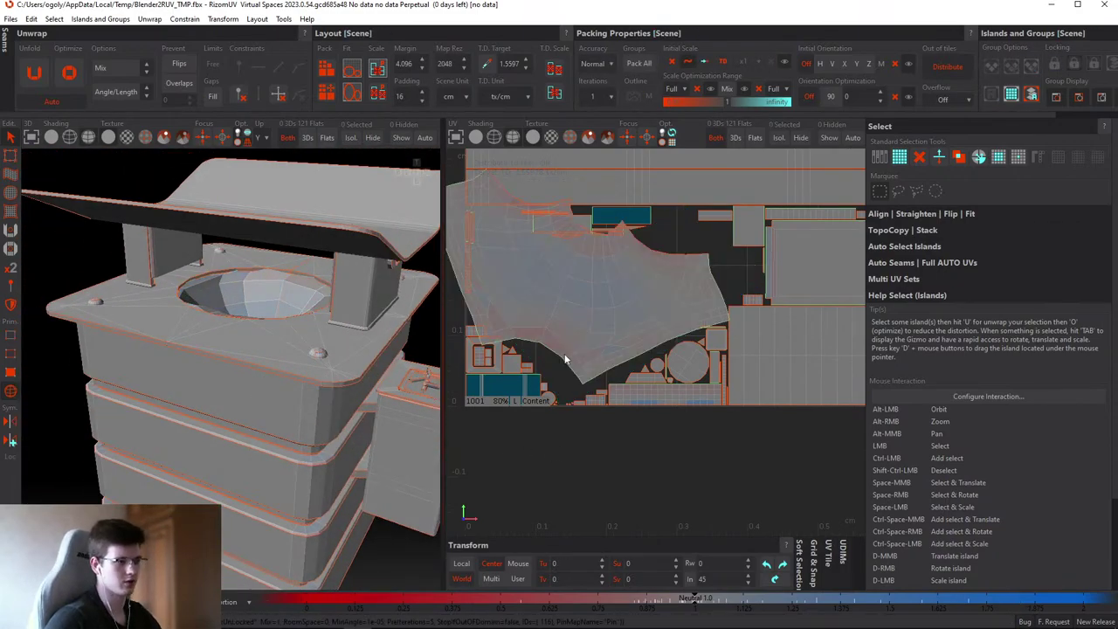
- Move the bowl island into the empty area below the UV tile and unfold it there
{"action": "left_click", "coordinate": [592, 328]}
{"action": "left_click_drag", "start_coordinate": [594, 332], "coordinate": [604, 489]}
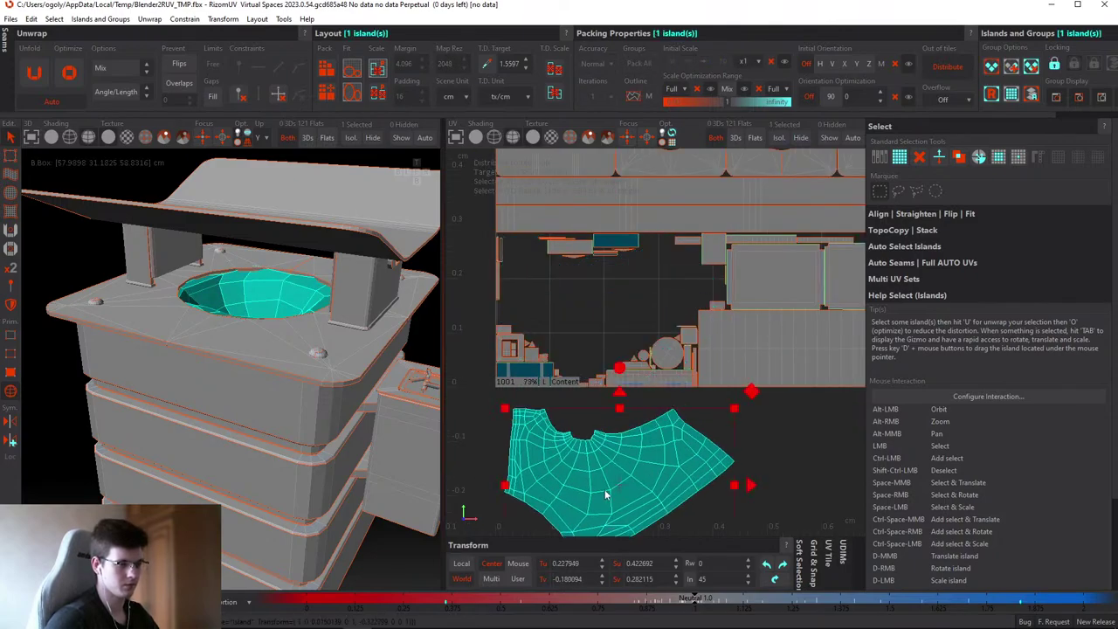
{"action": "left_click", "coordinate": [799, 454]}
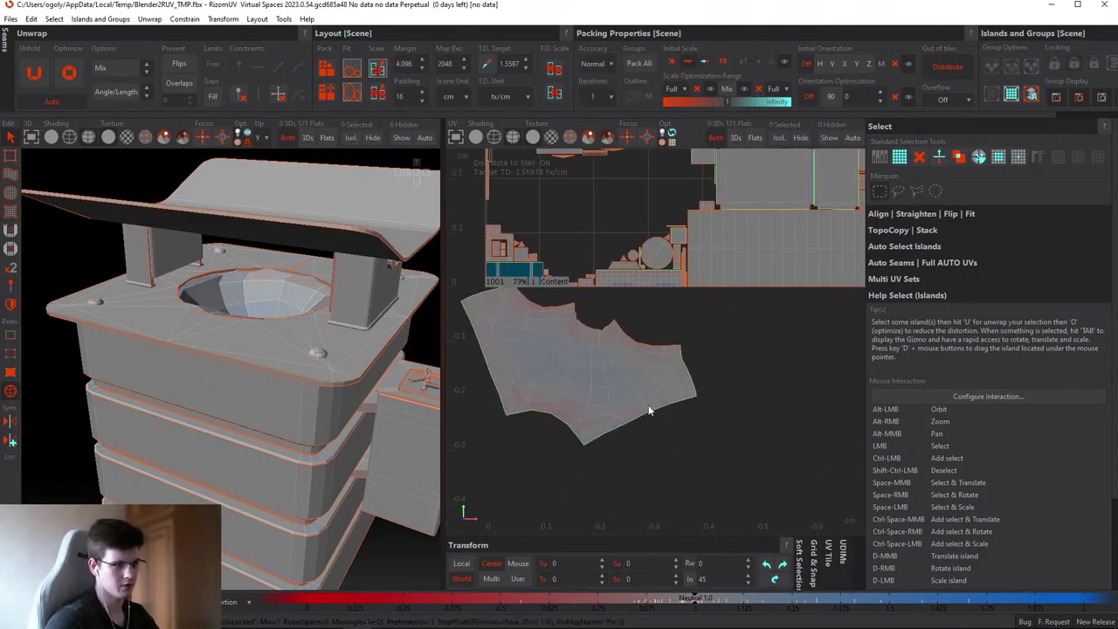
{"action": "left_click", "coordinate": [604, 393]}
{"action": "key", "text": "u"}
{"action": "left_click", "coordinate": [743, 400]}
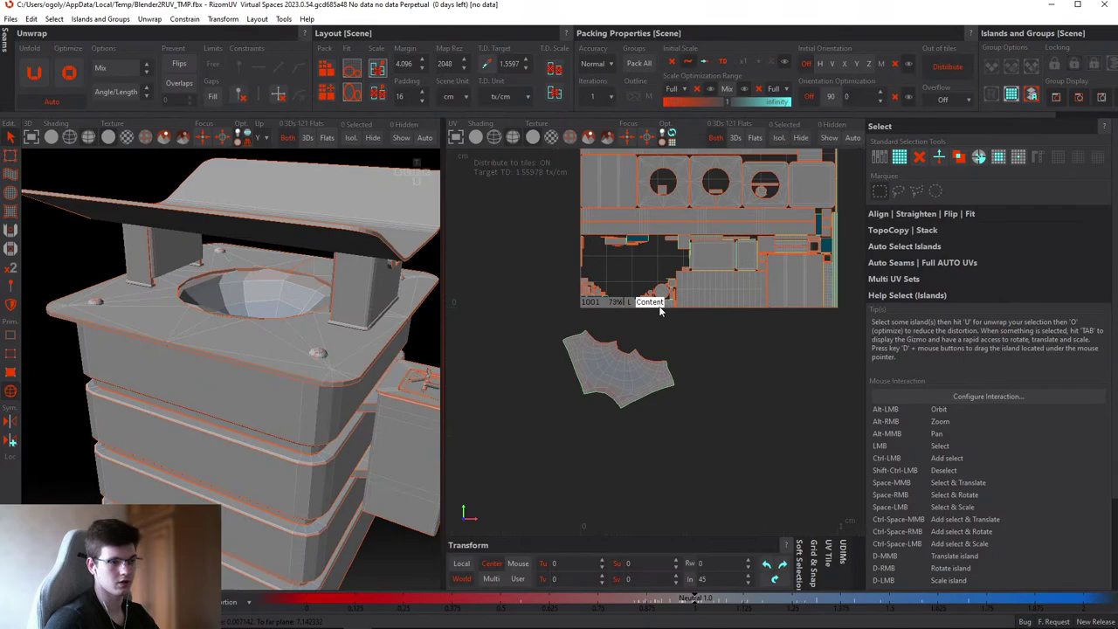
- Inspect the unfolded bowl on the model, try unfolding its island again and restore its original packed layout
{"action": "scroll", "coordinate": [273, 288], "scroll_direction": "up", "scroll_amount": 5}
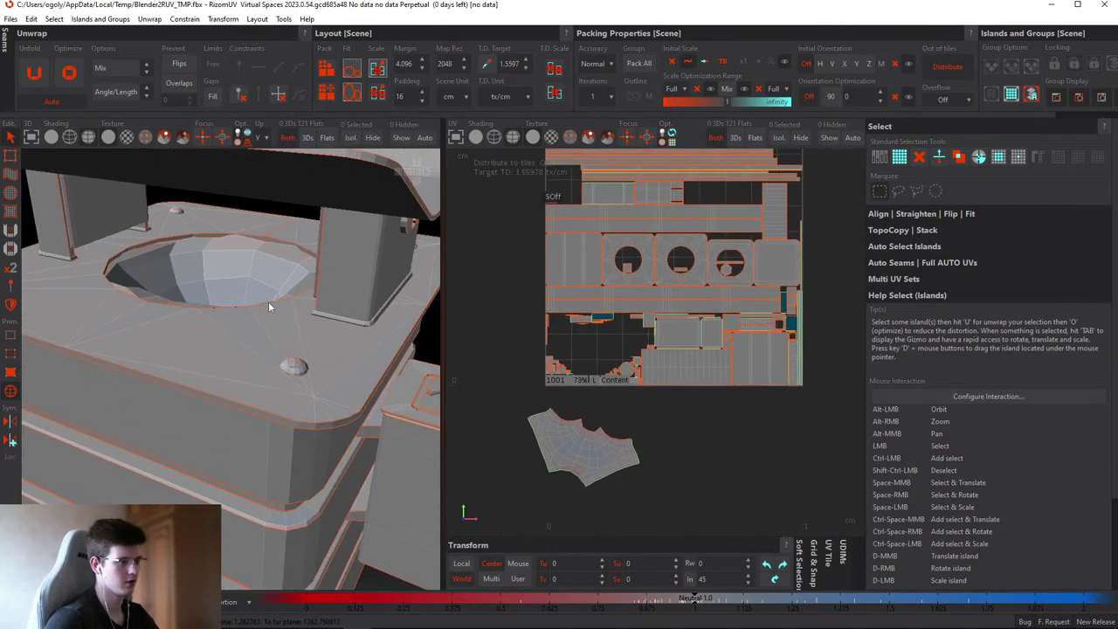
{"action": "left_click_drag", "start_coordinate": [268, 301], "coordinate": [367, 325], "text": "alt"}
{"action": "scroll", "coordinate": [612, 388], "scroll_direction": "up", "scroll_amount": 3}
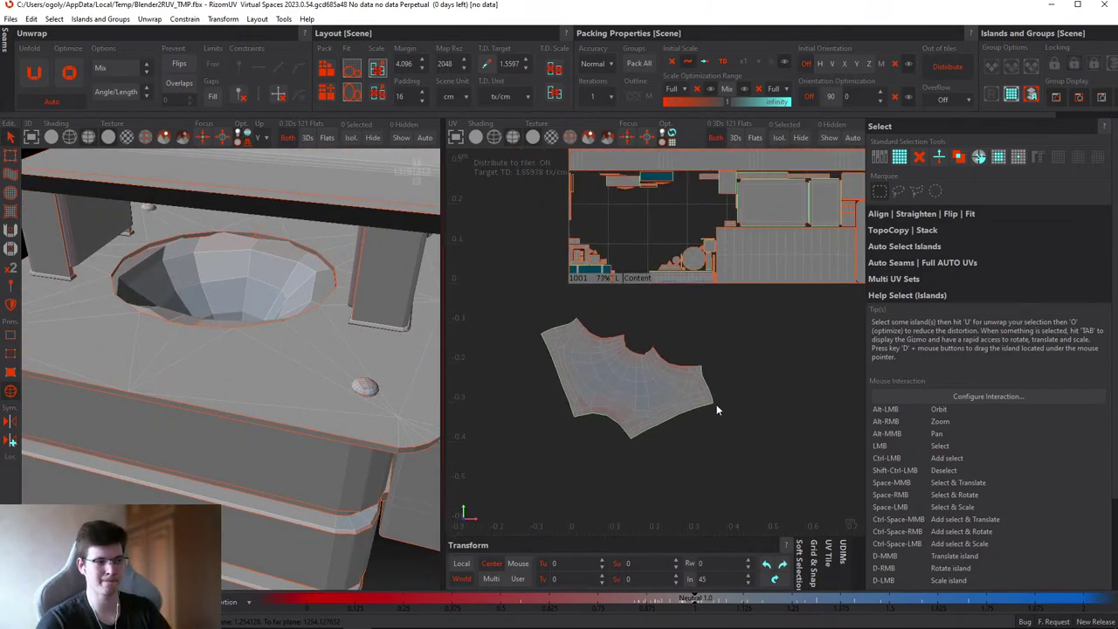
{"action": "left_click", "coordinate": [678, 375]}
{"action": "key", "text": "u"}
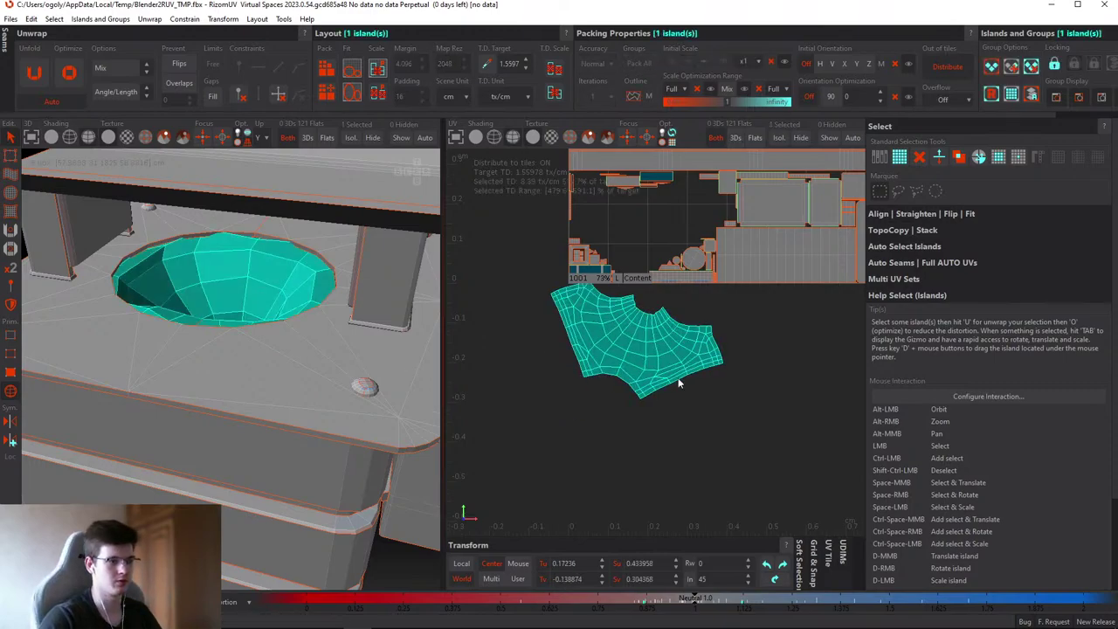
{"action": "key", "text": "p"}
{"action": "left_click", "coordinate": [666, 313]}
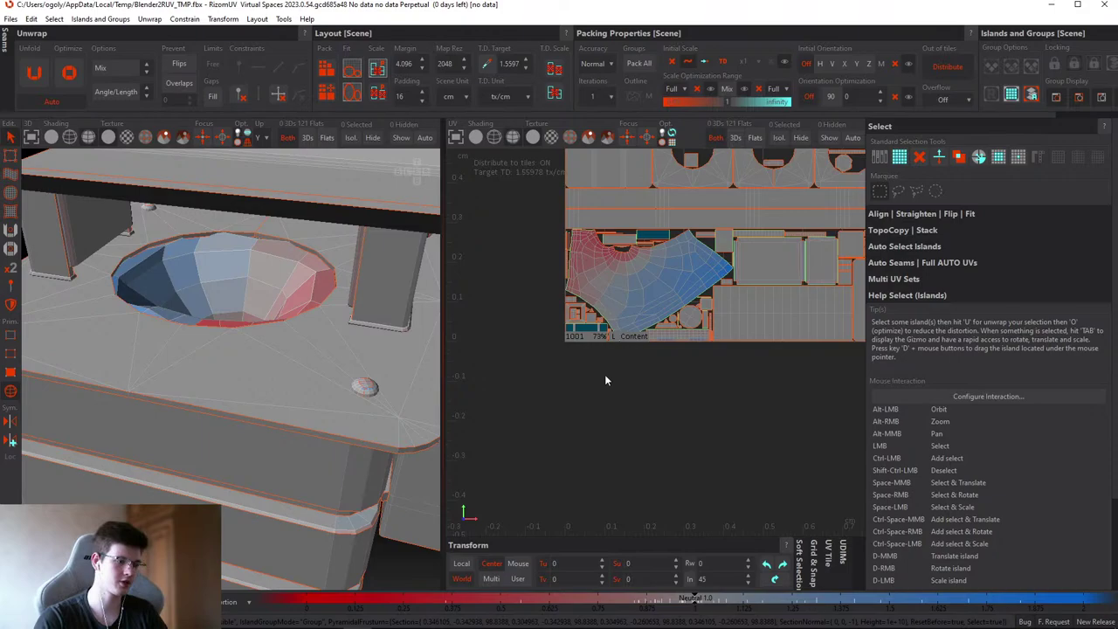
- Select the most distorted island by marking the extreme low and high ranges on the distortion bar
{"action": "left_click", "coordinate": [638, 306]}
{"action": "left_click", "coordinate": [598, 406]}
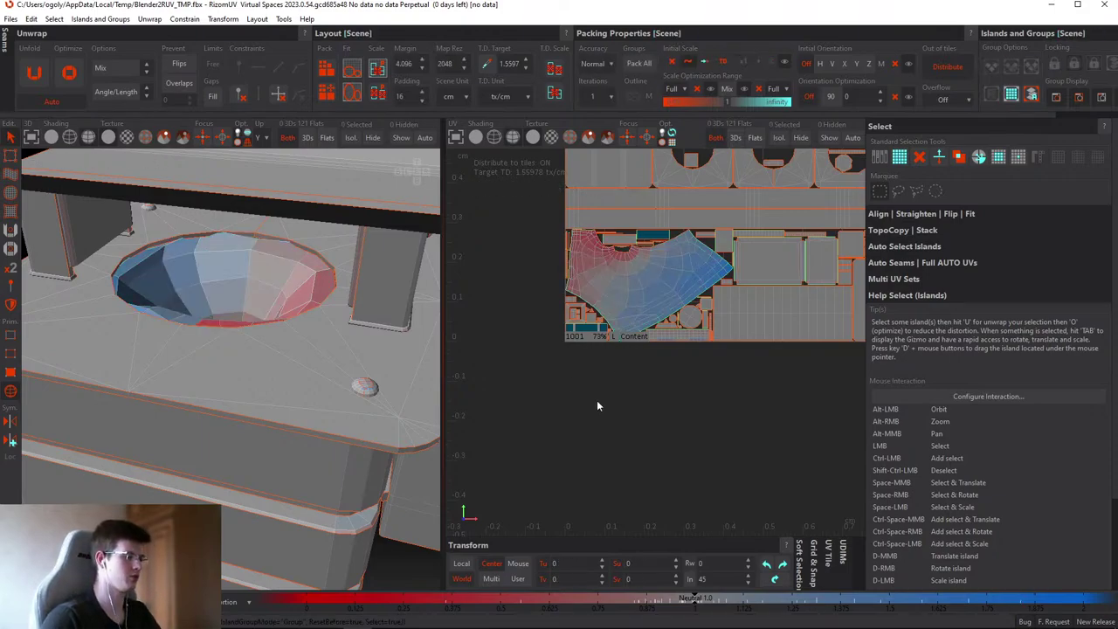
{"action": "left_click", "coordinate": [652, 304]}
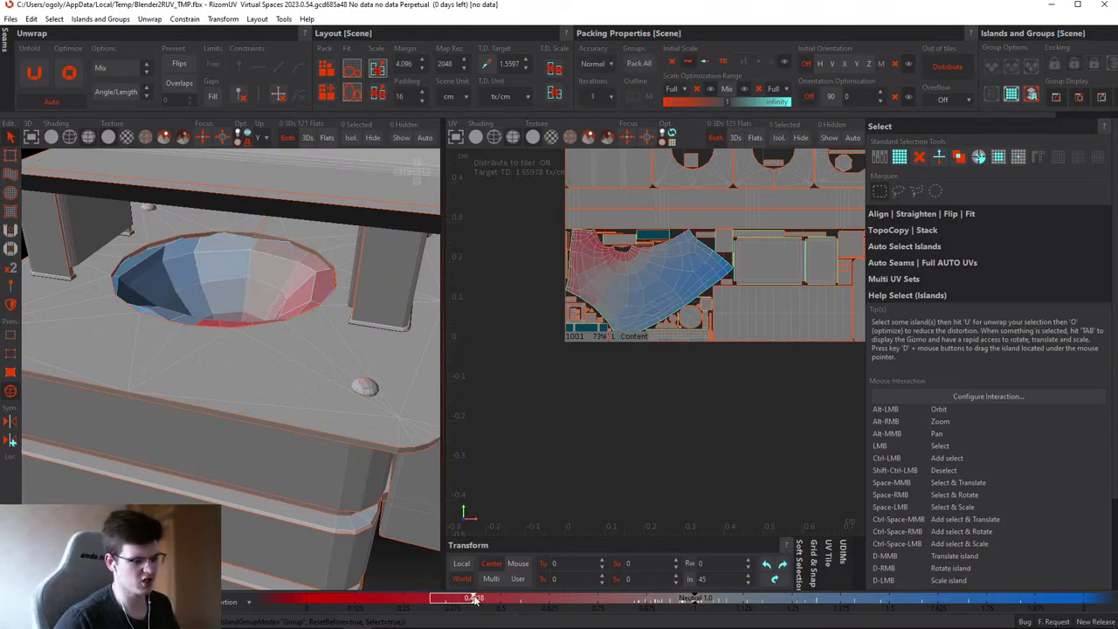
{"action": "key", "text": "f"}
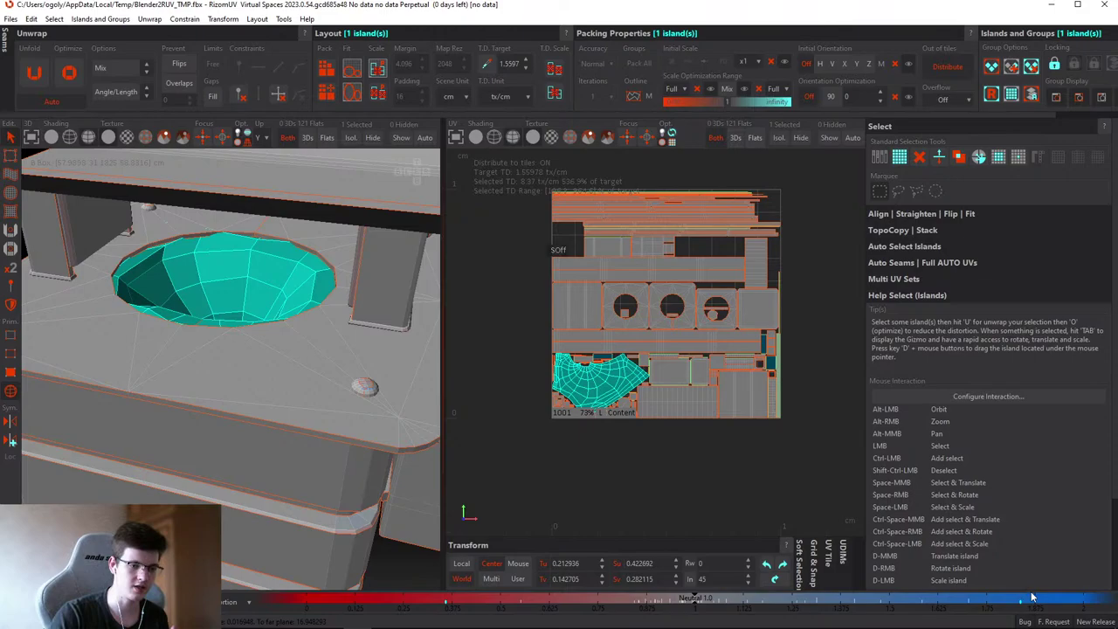
{"action": "left_click", "coordinate": [697, 476]}
{"action": "key", "text": "ctrl+z"}
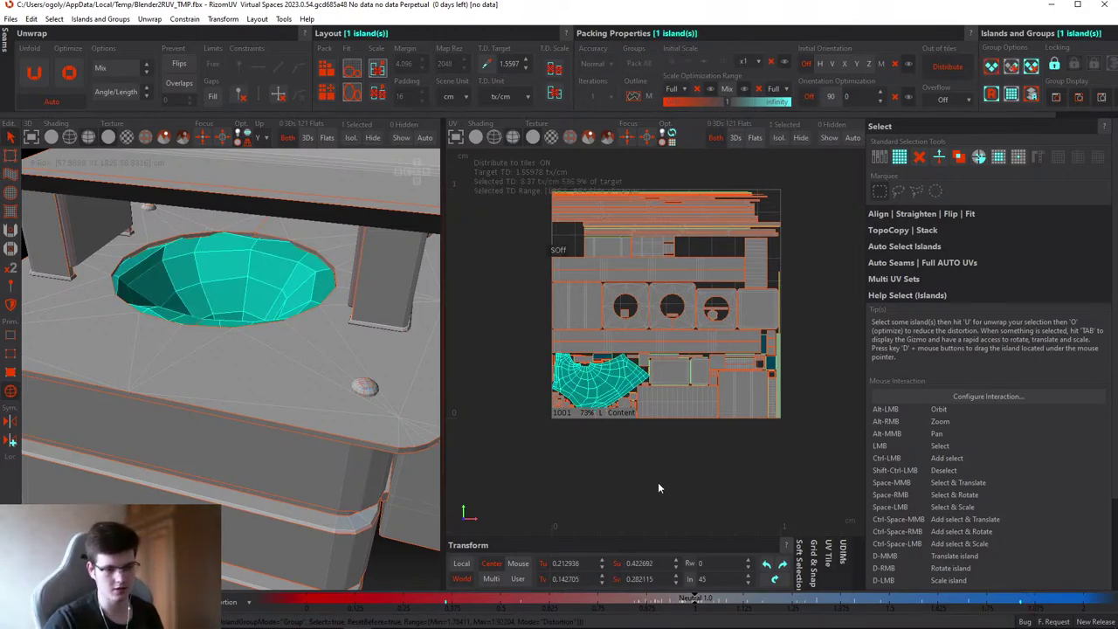
- Check which islands have moderate distortion by marking several ranges closer to neutral on the distortion bar
{"action": "left_click_drag", "start_coordinate": [986, 601], "coordinate": [961, 601]}
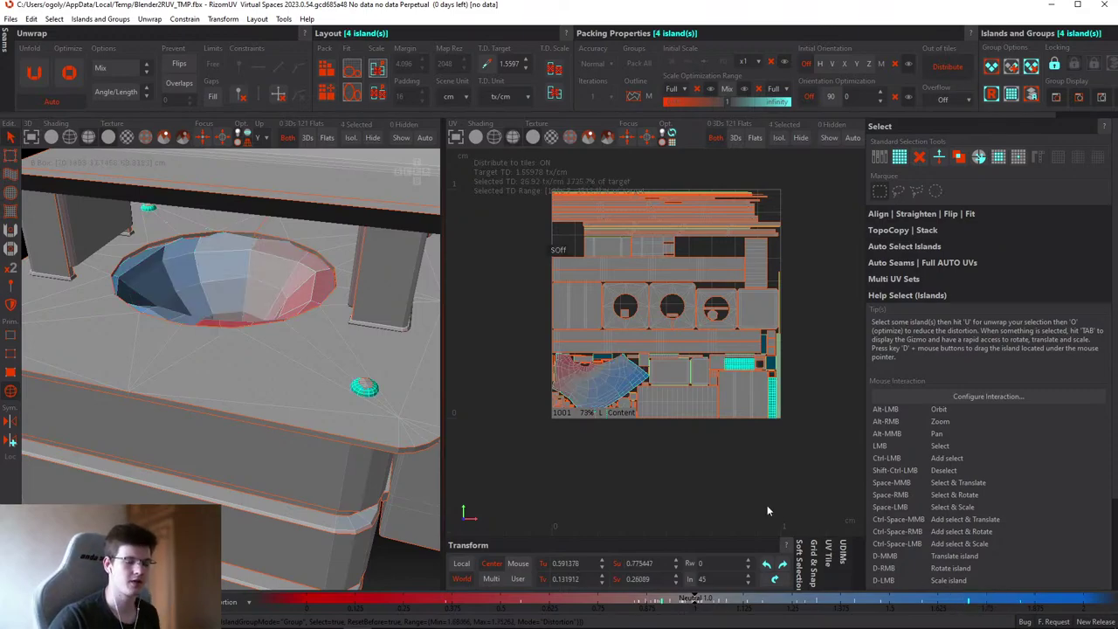
{"action": "left_click_drag", "start_coordinate": [503, 599], "coordinate": [542, 599]}
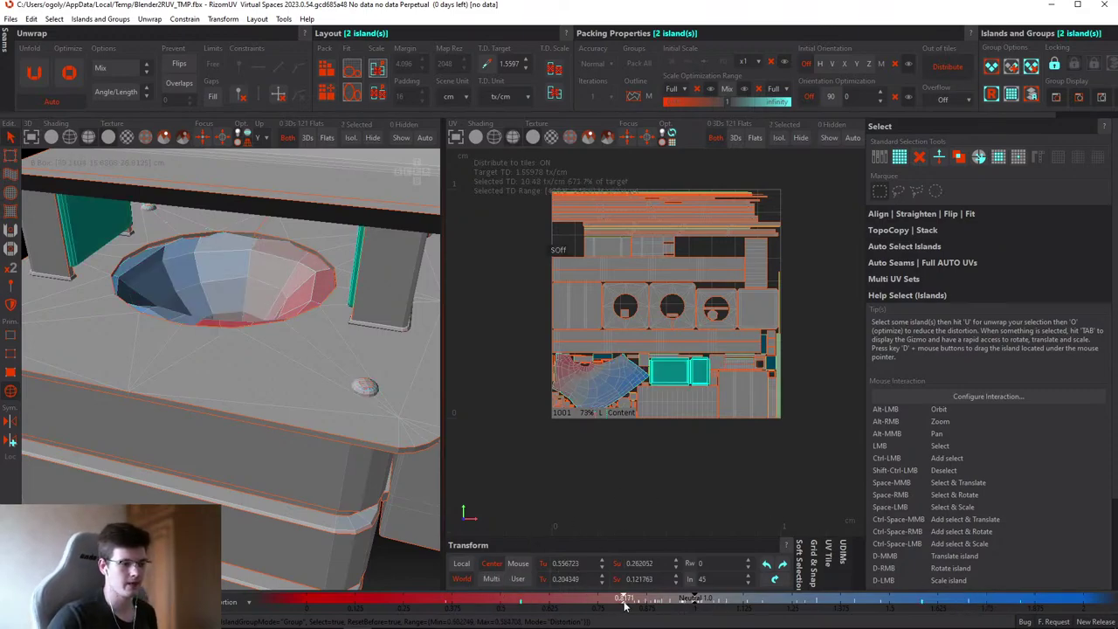
{"action": "left_click_drag", "start_coordinate": [616, 601], "coordinate": [778, 601]}
{"action": "left_click", "coordinate": [648, 470]}
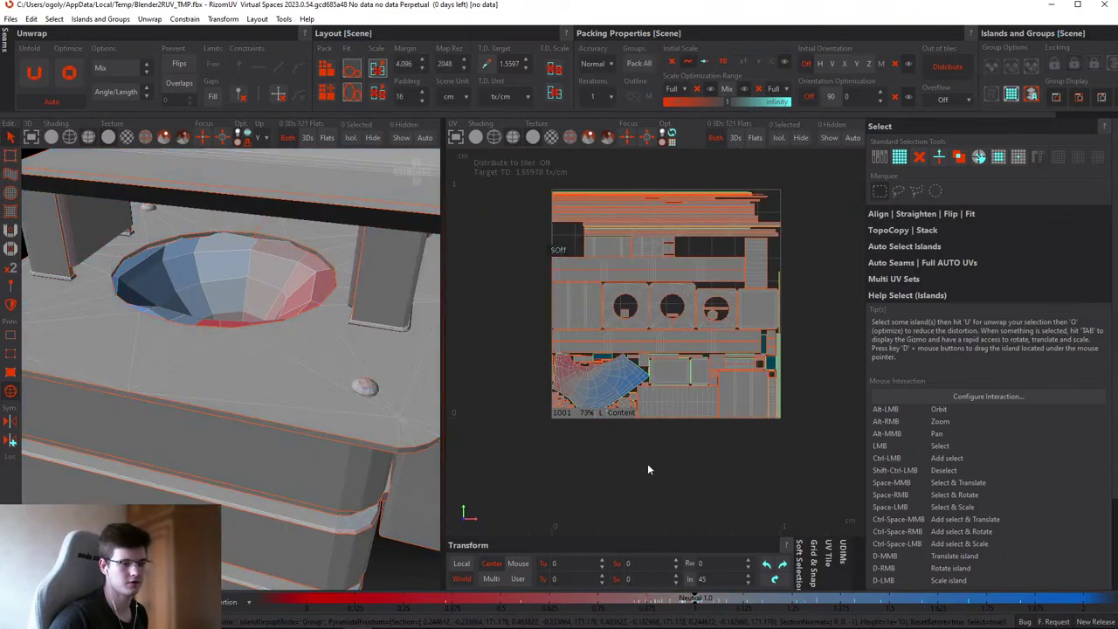
{"action": "left_click_drag", "start_coordinate": [415, 601], "coordinate": [564, 595]}
- Inspect the rectangular islands beside the bowl island and locate the hidden bottom face on the model
{"action": "scroll", "coordinate": [695, 393], "scroll_direction": "up", "scroll_amount": 2}
{"action": "left_click", "coordinate": [664, 384]}
{"action": "scroll", "coordinate": [652, 378], "scroll_direction": "up", "scroll_amount": 3}
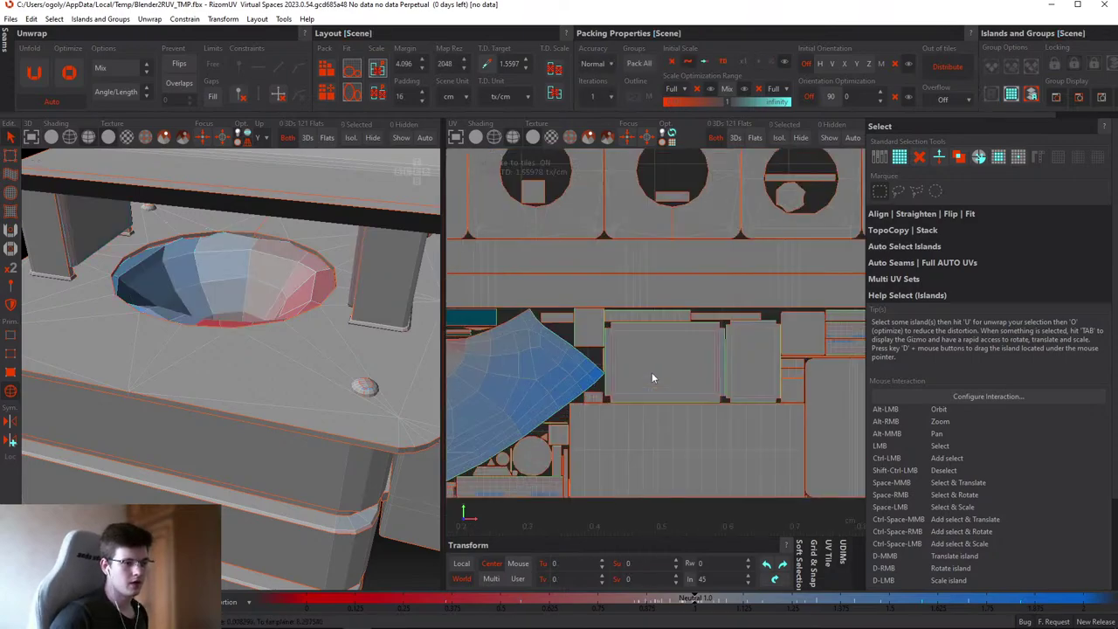
{"action": "key", "text": "f"}
{"action": "left_click", "coordinate": [315, 397]}
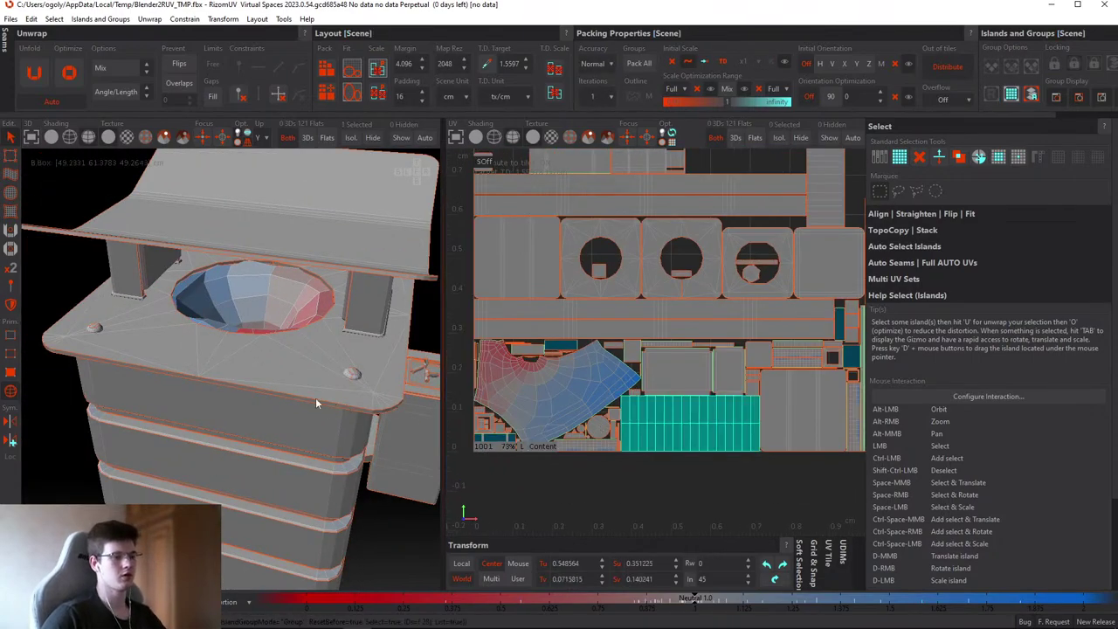
{"action": "left_click_drag", "start_coordinate": [315, 397], "coordinate": [251, 318], "text": "alt"}
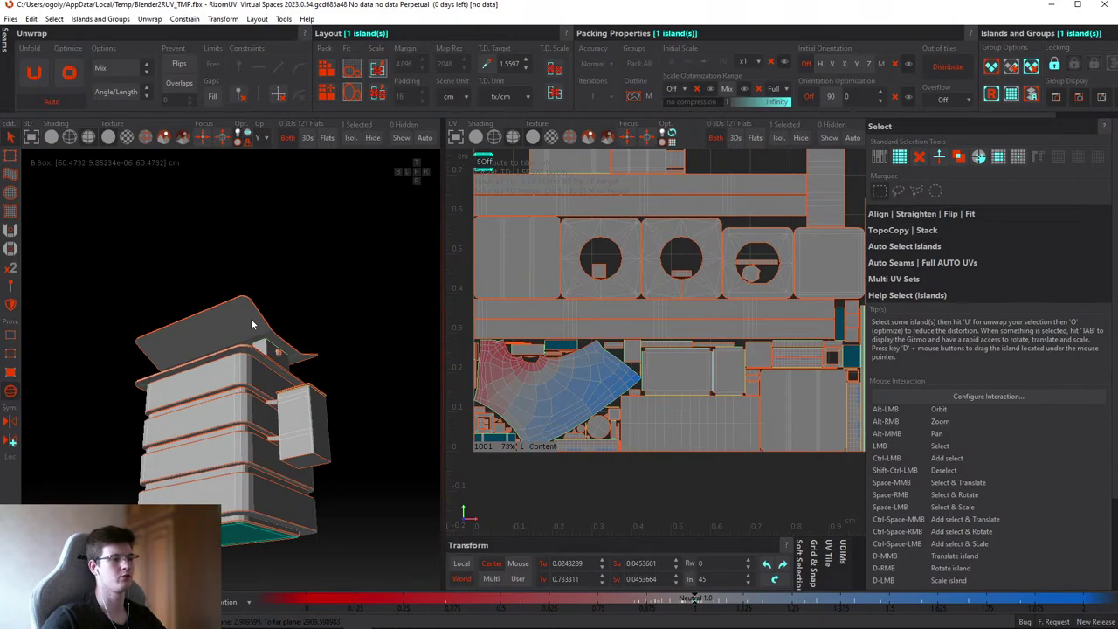
- Select the island of the roof's underside and examine that surface on the model from several angles
{"action": "left_click", "coordinate": [260, 319]}
{"action": "scroll", "coordinate": [259, 320], "scroll_direction": "up", "scroll_amount": 4}
{"action": "left_click_drag", "start_coordinate": [274, 362], "coordinate": [228, 371], "text": "alt"}
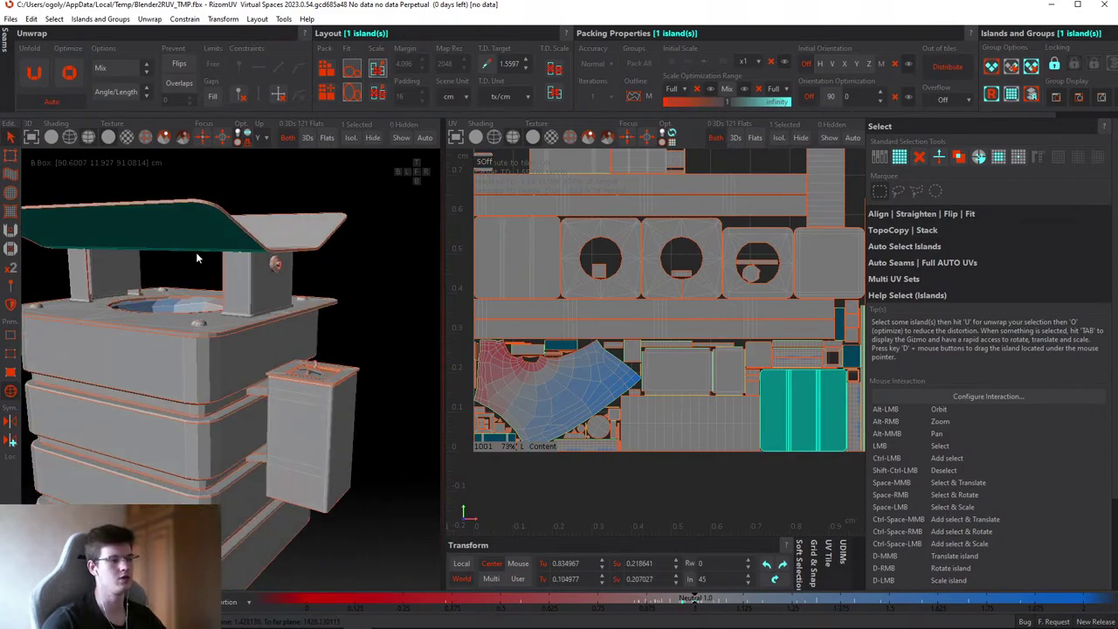
{"action": "left_click_drag", "start_coordinate": [196, 259], "coordinate": [207, 301], "text": "alt"}
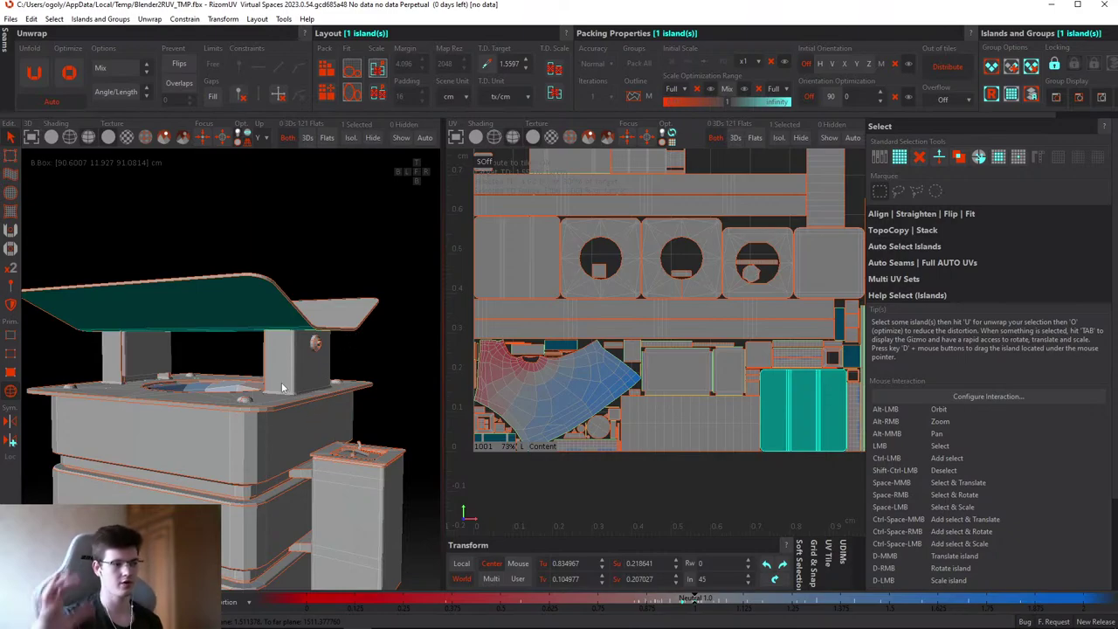
{"action": "scroll", "coordinate": [275, 362], "scroll_direction": "down", "scroll_amount": 3}
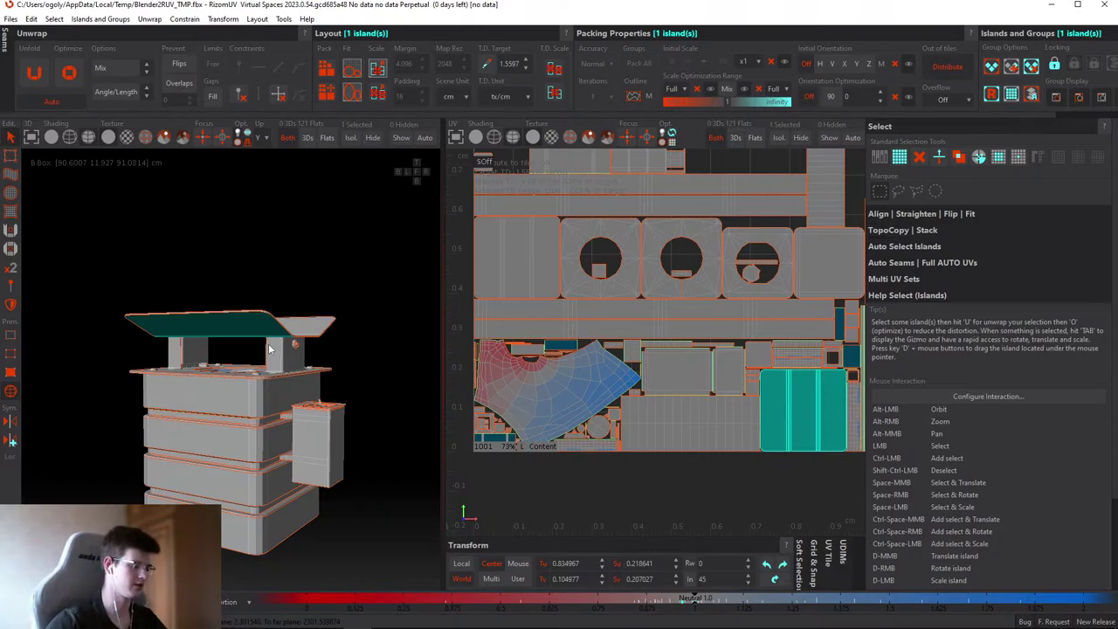
{"action": "left_click_drag", "start_coordinate": [255, 345], "coordinate": [262, 348], "text": "alt"}
{"action": "scroll", "coordinate": [269, 346], "scroll_direction": "up", "scroll_amount": 5}
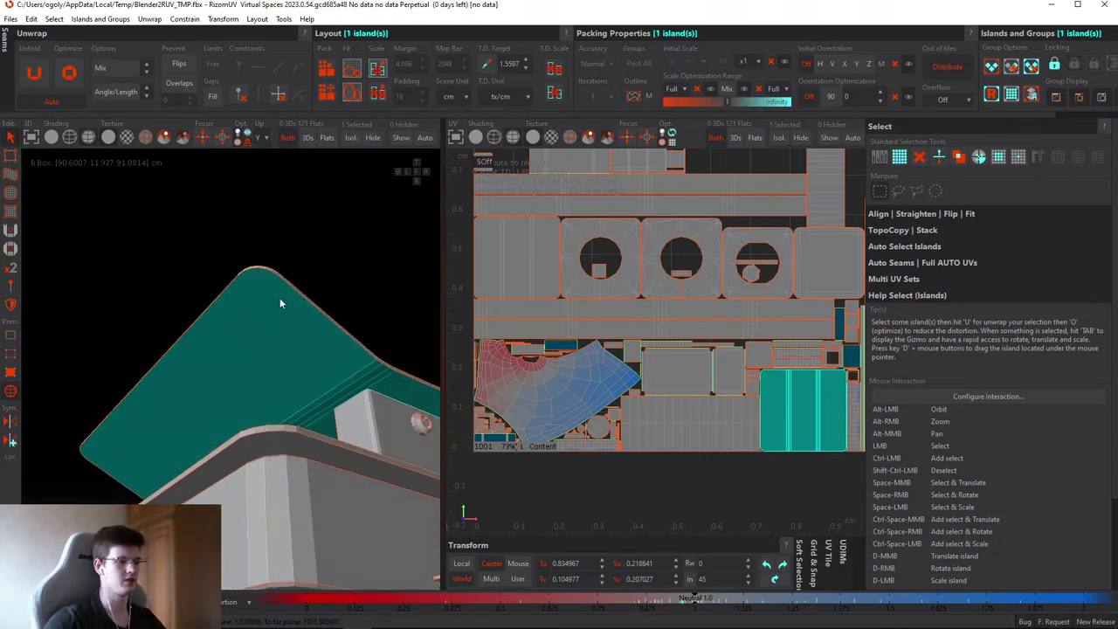
{"action": "left_click_drag", "start_coordinate": [279, 298], "coordinate": [260, 350], "text": "alt"}
- Move the roof underside island onto the similar striped island at the tile's edge to try overlapping them
{"action": "scroll", "coordinate": [261, 349], "scroll_direction": "down", "scroll_amount": 3}
{"action": "left_click", "coordinate": [343, 284]}
{"action": "left_click_drag", "start_coordinate": [342, 284], "coordinate": [265, 258], "text": "alt"}
{"action": "scroll", "coordinate": [346, 288], "scroll_direction": "up", "scroll_amount": 5}
{"action": "mouse_move", "coordinate": [521, 258]}
{"action": "left_mouse_down"}
{"action": "mouse_move", "coordinate": [795, 402]}
{"action": "mouse_move", "coordinate": [519, 261]}
{"action": "left_mouse_up"}
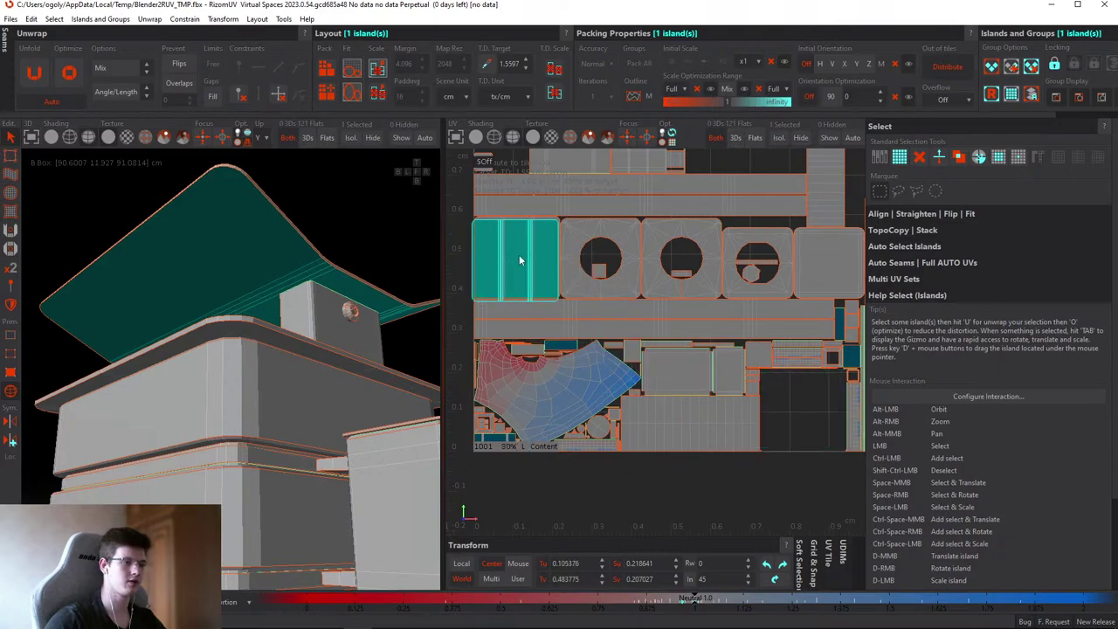
{"action": "scroll", "coordinate": [285, 291], "scroll_direction": "down", "scroll_amount": 5}
{"action": "left_click_drag", "start_coordinate": [285, 291], "coordinate": [307, 244], "text": "alt"}
{"action": "scroll", "coordinate": [288, 216], "scroll_direction": "up", "scroll_amount": 5}
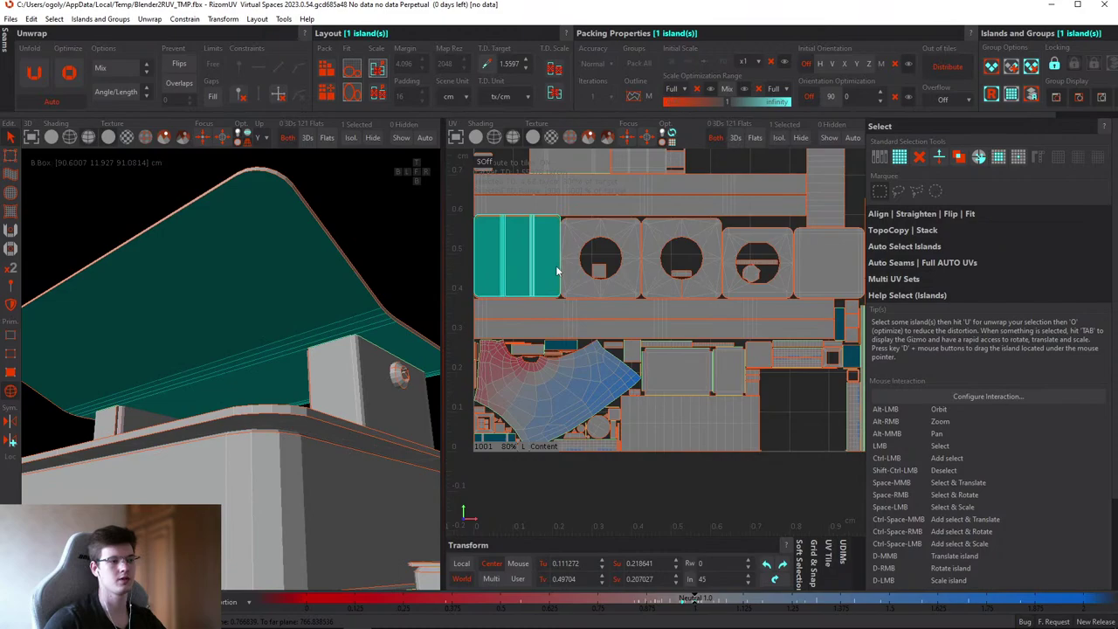
{"action": "left_click_drag", "start_coordinate": [522, 262], "coordinate": [521, 265]}
- Move the roof underside island back into its empty spot in the tile's lower-right corner
{"action": "left_click_drag", "start_coordinate": [441, 256], "coordinate": [277, 238], "text": "alt"}
{"action": "left_click_drag", "start_coordinate": [311, 274], "coordinate": [275, 342], "text": "alt"}
{"action": "middle_click_drag", "start_coordinate": [514, 265], "coordinate": [790, 422]}
{"action": "scroll", "coordinate": [727, 441], "scroll_direction": "down", "scroll_amount": 3}
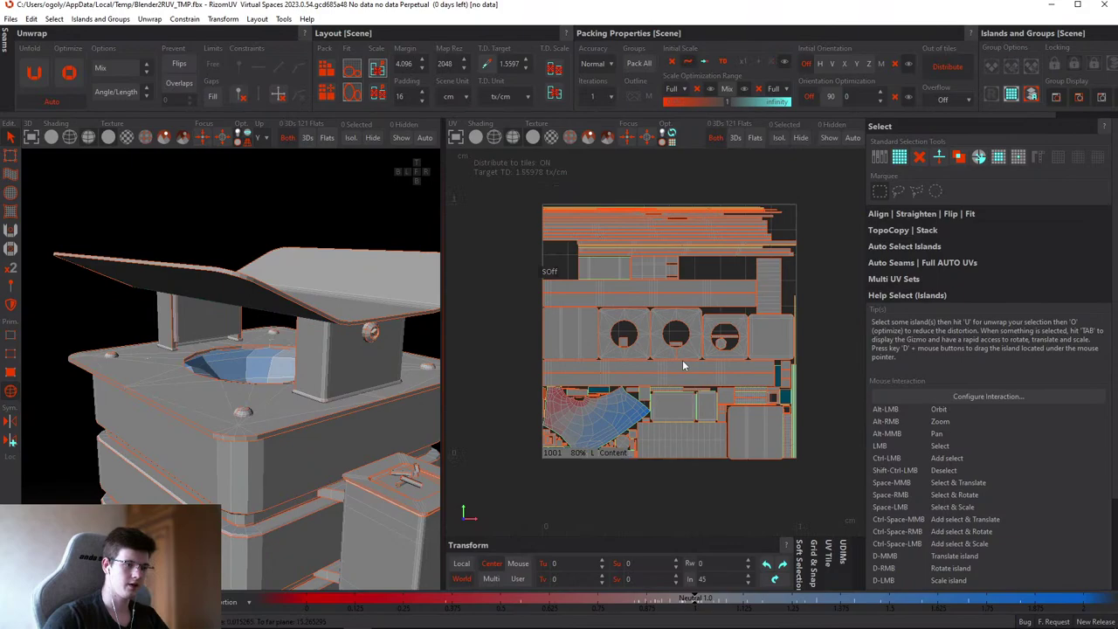
- Box-select the whole UV tile, clear the selection and view the roof from below
{"action": "left_click_drag", "start_coordinate": [509, 164], "coordinate": [827, 472]}
{"action": "left_click", "coordinate": [826, 473]}
{"action": "left_click_drag", "start_coordinate": [369, 325], "coordinate": [295, 297], "text": "alt"}
{"action": "scroll", "coordinate": [328, 266], "scroll_direction": "down", "scroll_amount": 2}
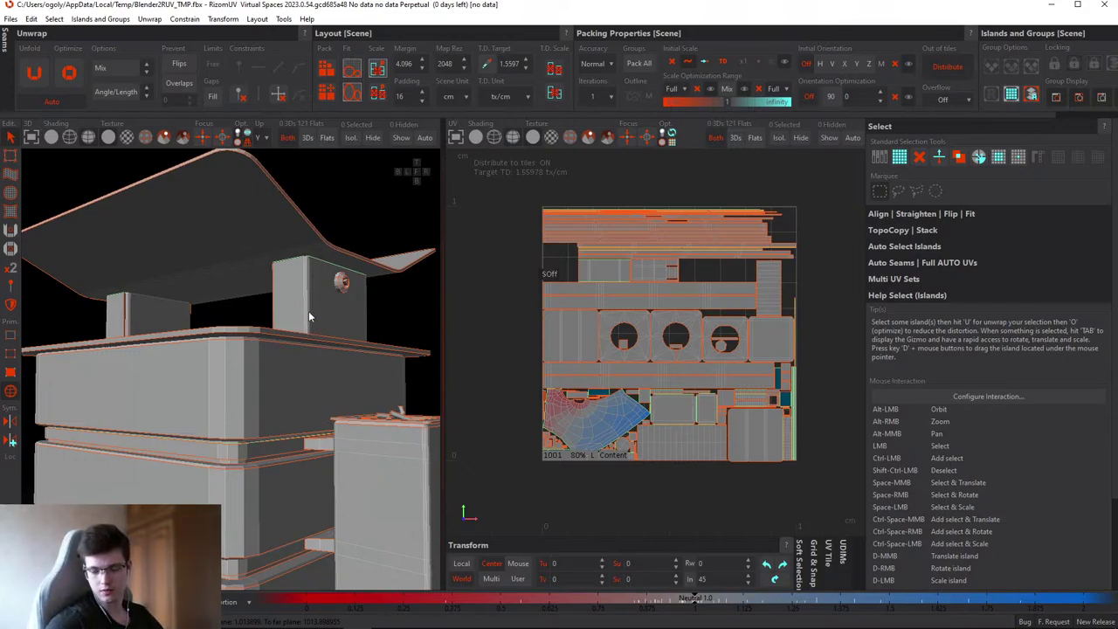
{"action": "scroll", "coordinate": [256, 252], "scroll_direction": "down", "scroll_amount": 3}
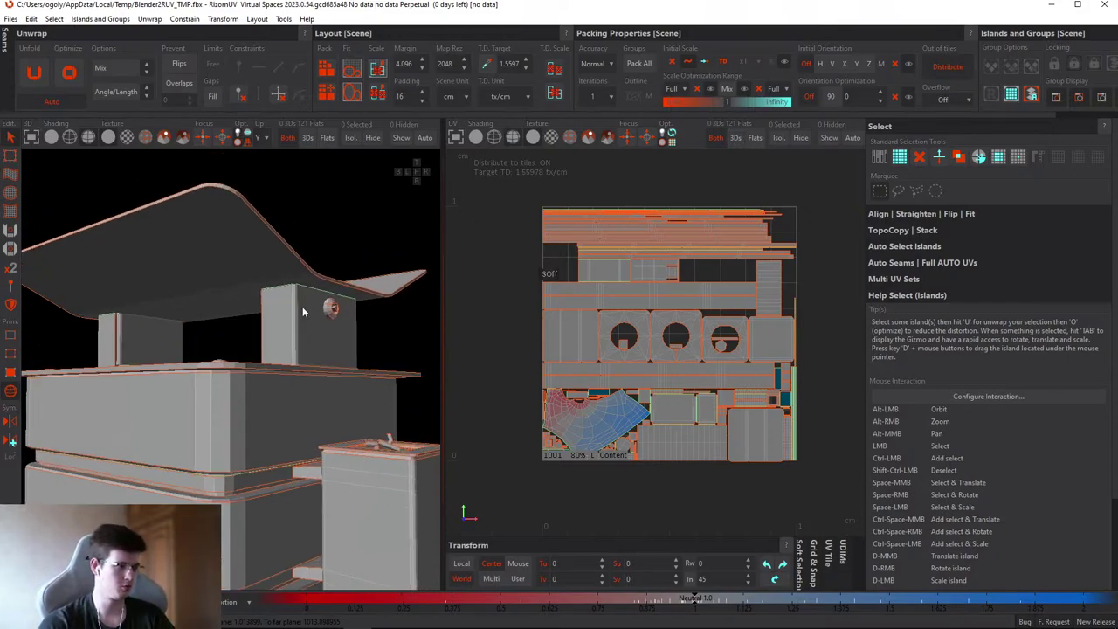
- Examine the roof's underside and its supports up close and in the context of the whole model
{"action": "left_click_drag", "start_coordinate": [312, 287], "coordinate": [281, 305], "text": "alt"}
{"action": "left_click", "coordinate": [312, 282]}
{"action": "left_click", "coordinate": [343, 260]}
{"action": "left_click_drag", "start_coordinate": [343, 259], "coordinate": [345, 288], "text": "alt"}
{"action": "scroll", "coordinate": [341, 298], "scroll_direction": "down", "scroll_amount": 2}
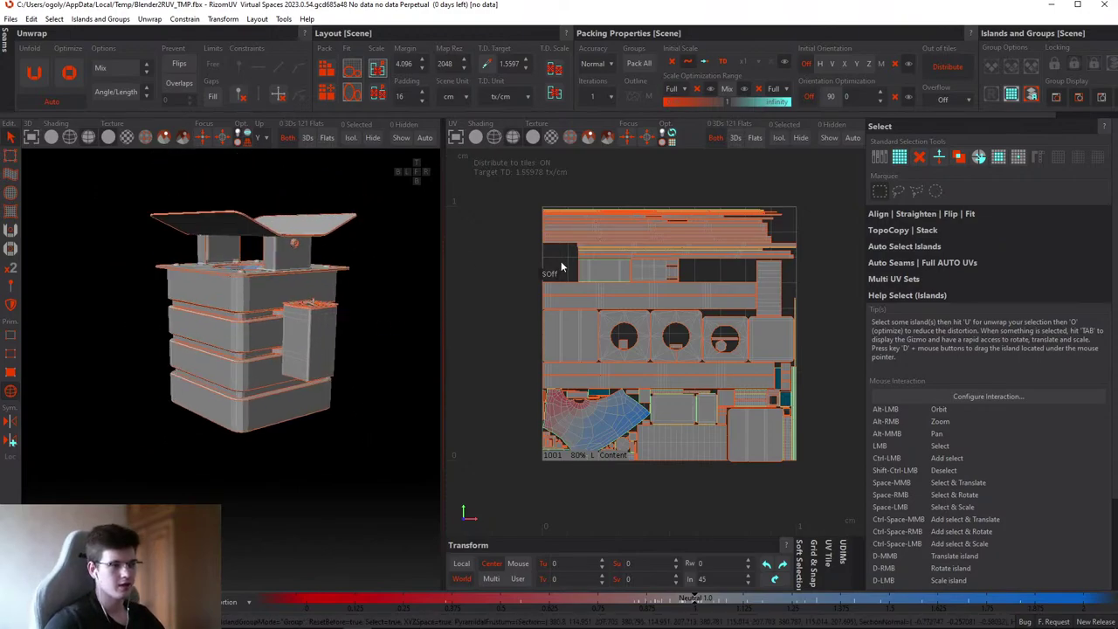
- Select the UV island of the square top plate with the round opening and examine that plate on the model
{"action": "scroll", "coordinate": [643, 267], "scroll_direction": "up", "scroll_amount": 3}
{"action": "scroll", "coordinate": [320, 327], "scroll_direction": "up", "scroll_amount": 3}
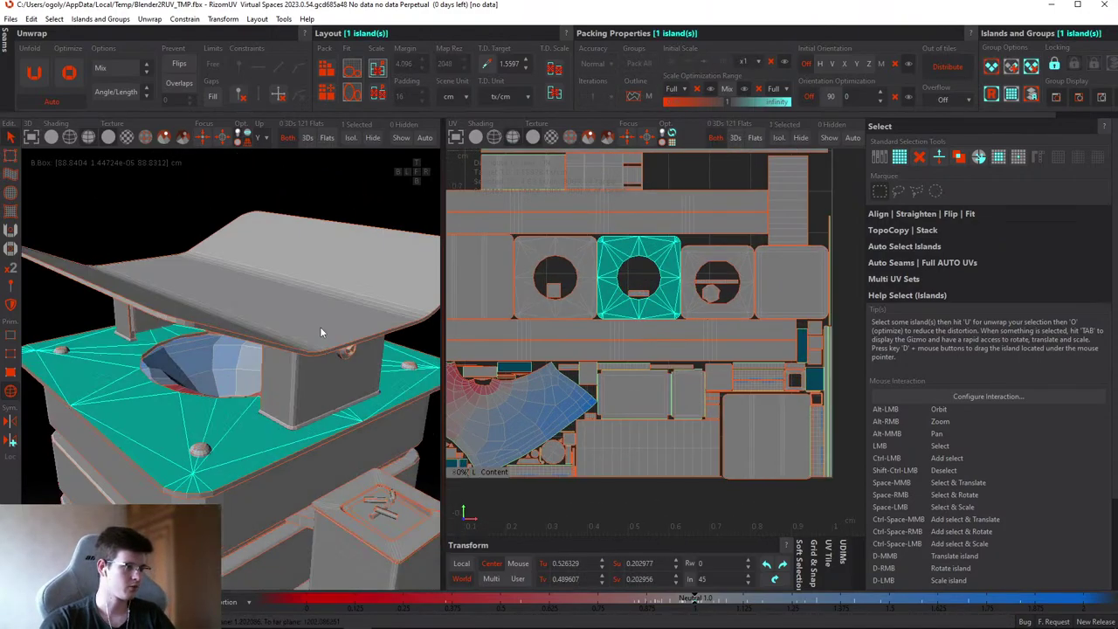
{"action": "left_click_drag", "start_coordinate": [319, 327], "coordinate": [376, 325], "text": "alt"}
{"action": "scroll", "coordinate": [629, 320], "scroll_direction": "up", "scroll_amount": 3}
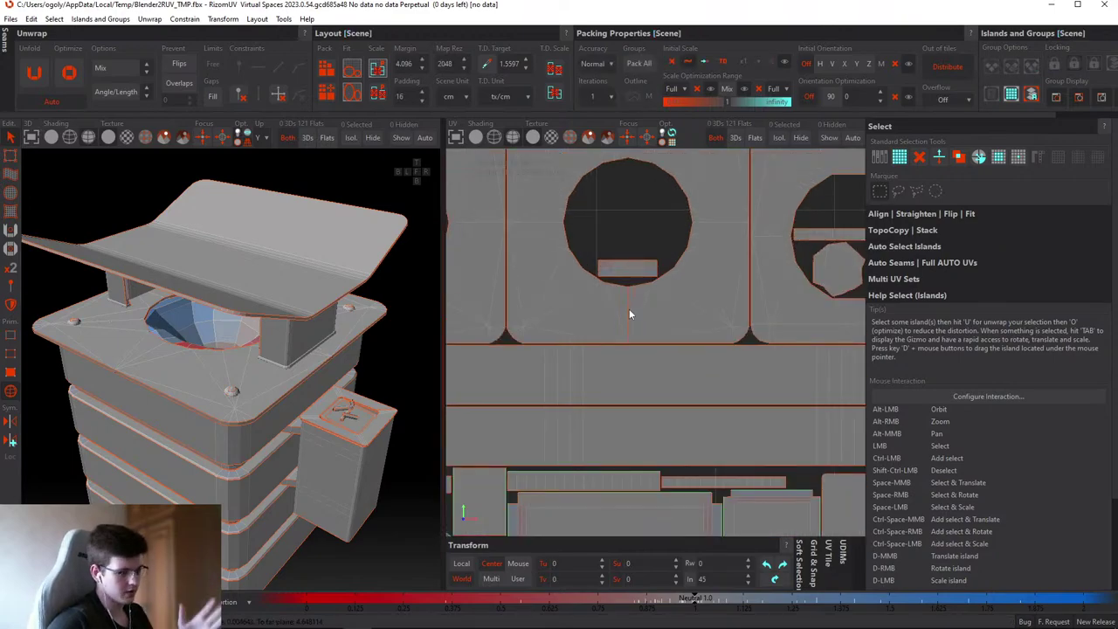
{"action": "left_click", "coordinate": [629, 310]}
{"action": "scroll", "coordinate": [319, 321], "scroll_direction": "up", "scroll_amount": 3}
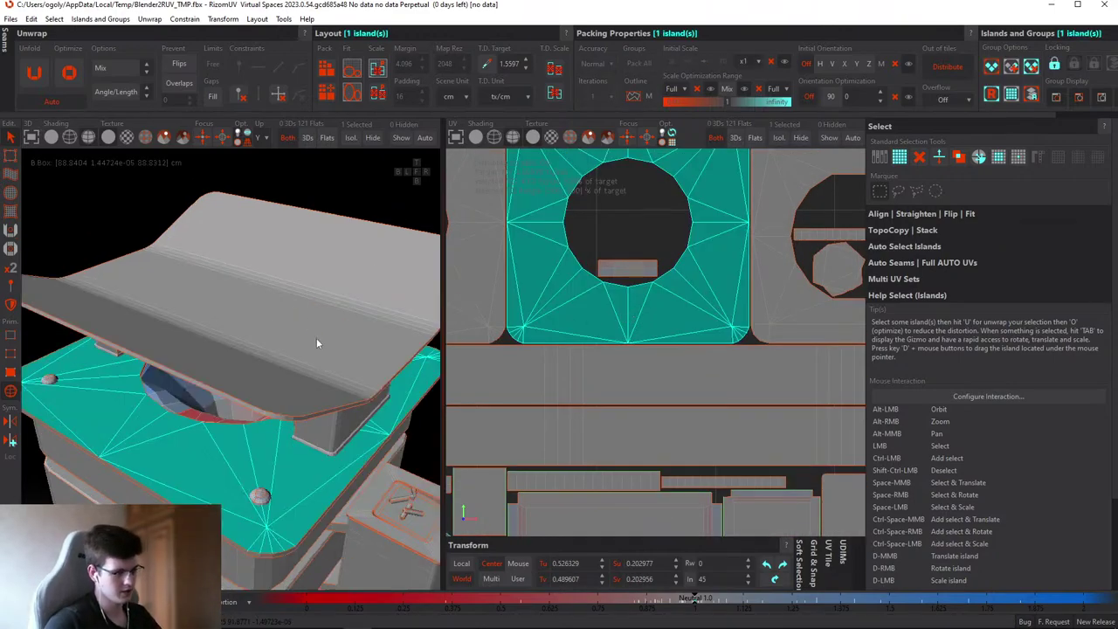
{"action": "scroll", "coordinate": [316, 337], "scroll_direction": "down", "scroll_amount": 1}
- Clear the selection and inspect the narrow gap along the split seam below the plate island's round opening
{"action": "left_click", "coordinate": [612, 262]}
{"action": "scroll", "coordinate": [624, 286], "scroll_direction": "up", "scroll_amount": 3}
{"action": "scroll", "coordinate": [625, 292], "scroll_direction": "up", "scroll_amount": 3}
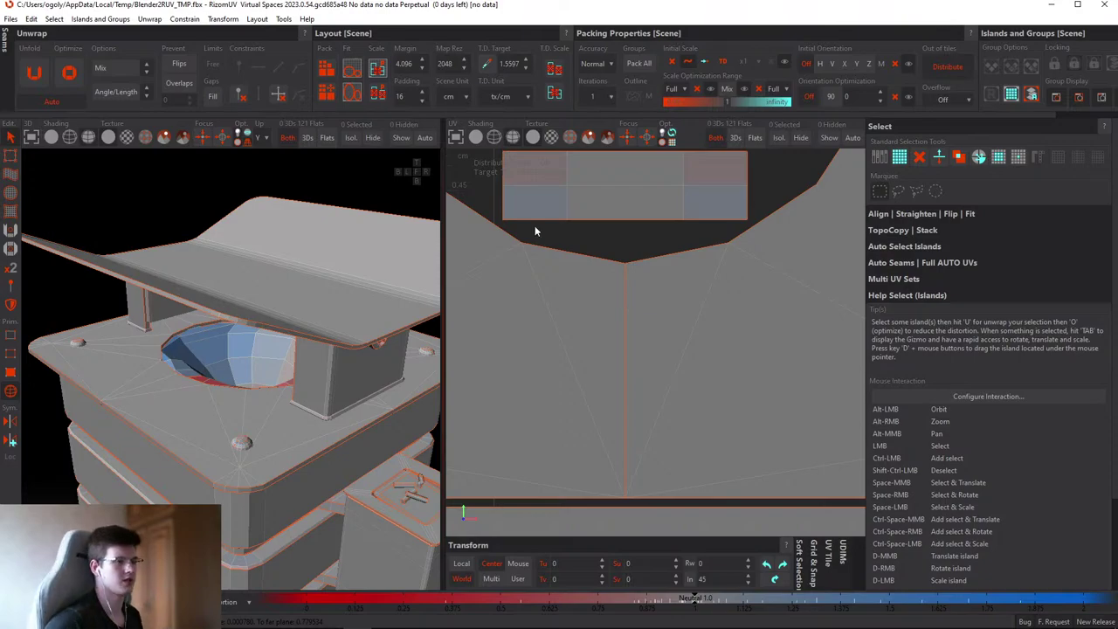
{"action": "scroll", "coordinate": [622, 274], "scroll_direction": "up", "scroll_amount": 4}
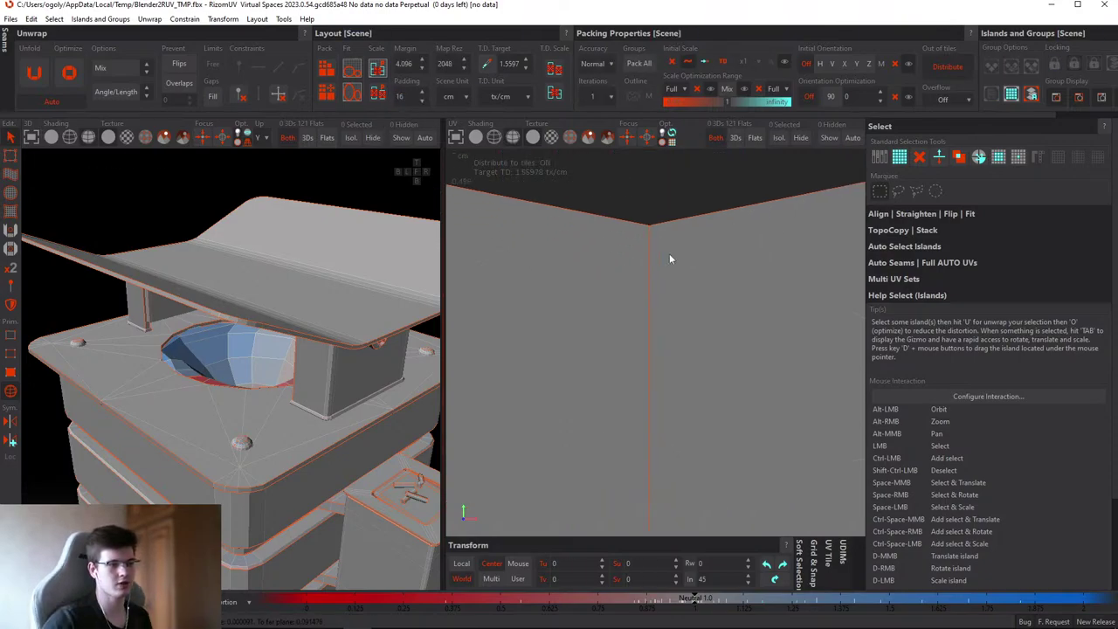
{"action": "left_click", "coordinate": [641, 215]}
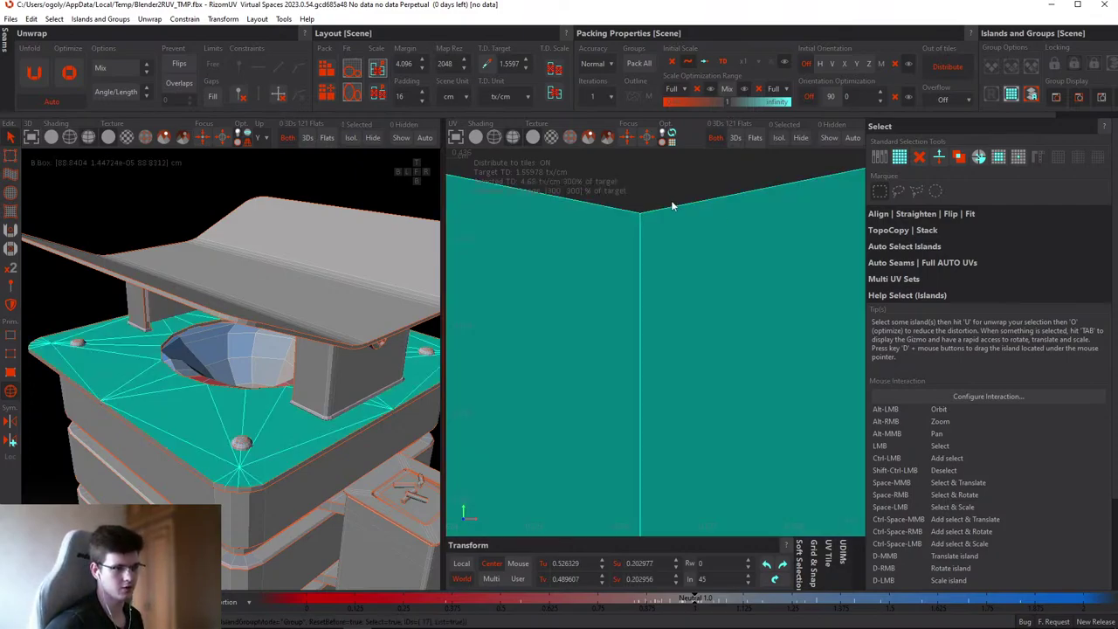
{"action": "left_click", "coordinate": [649, 193]}
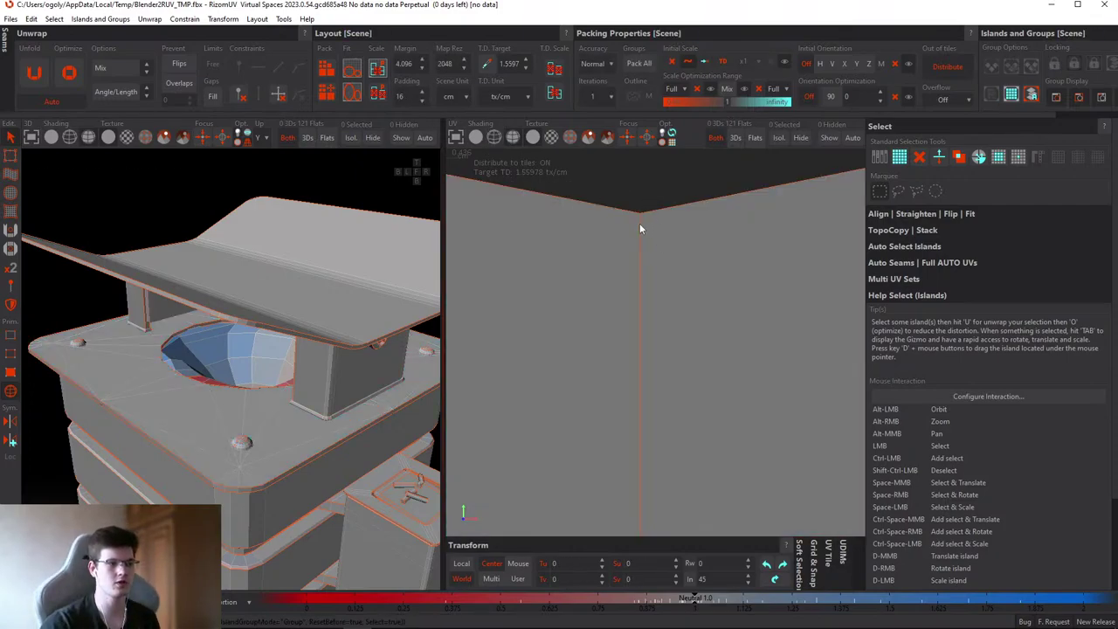
{"action": "scroll", "coordinate": [641, 223], "scroll_direction": "up", "scroll_amount": 8}
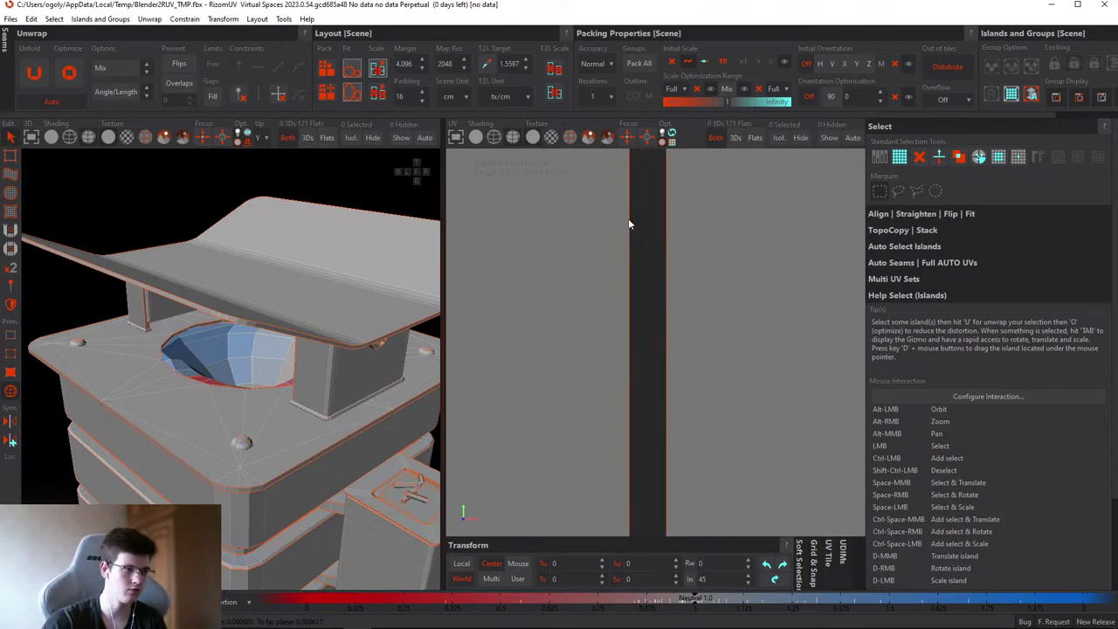
{"action": "left_click", "coordinate": [690, 264]}
{"action": "left_click", "coordinate": [647, 274]}
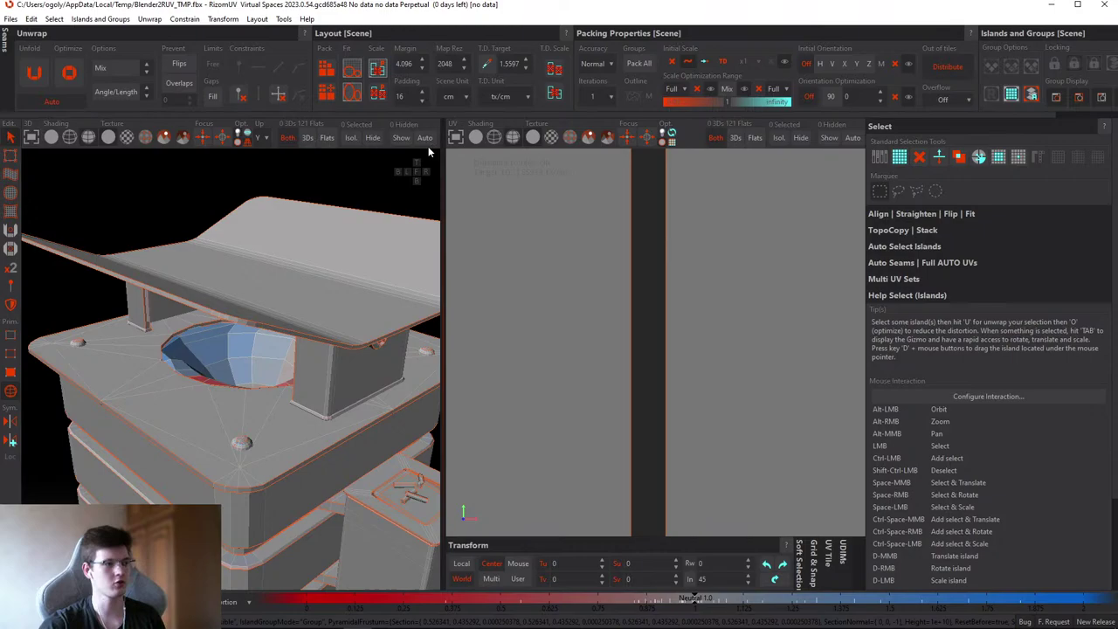
{"action": "left_click", "coordinate": [643, 231]}
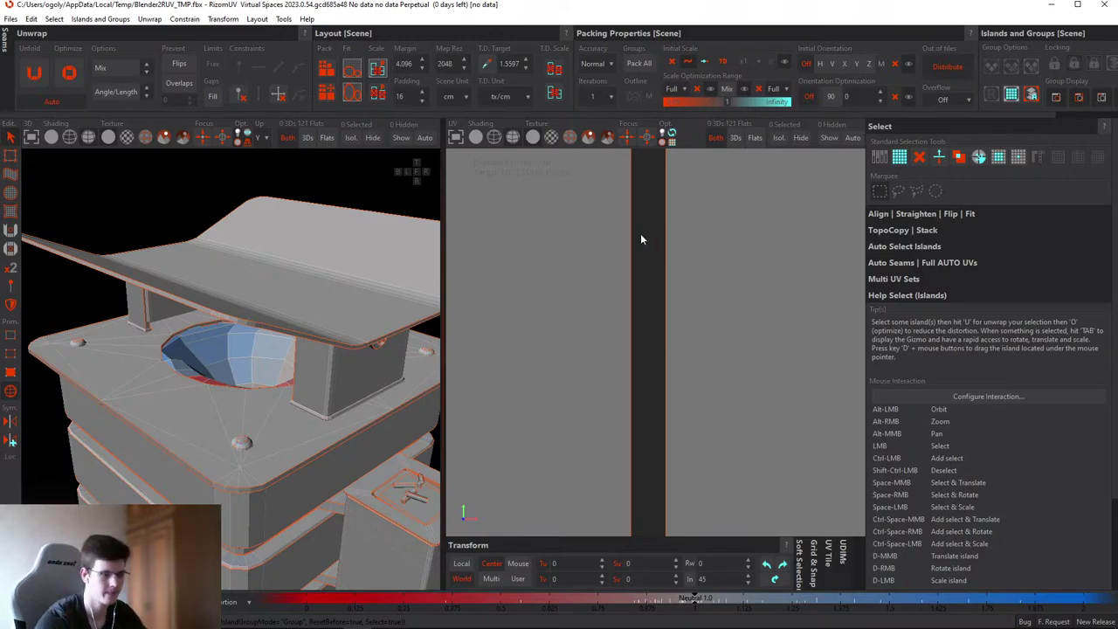
- Maximize the UV view, mark a screen capture of the seam gap with two opposing arrows and a rectangle, and discard the capture
{"action": "key", "text": "F1"}
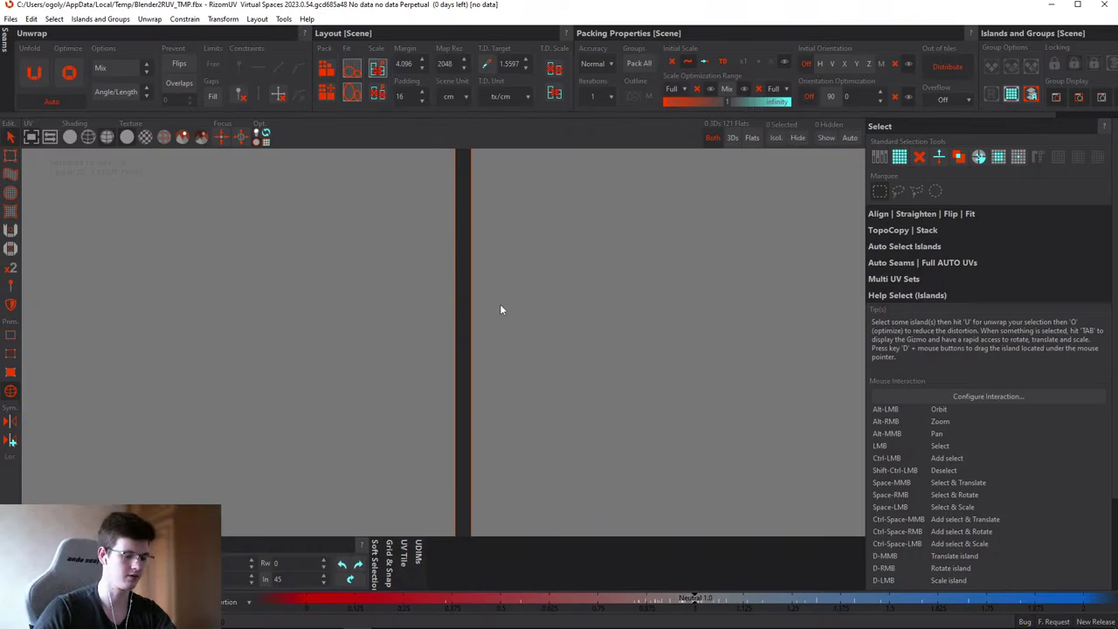
{"action": "key", "text": "Print"}
{"action": "left_click_drag", "start_coordinate": [91, 150], "coordinate": [849, 547]}
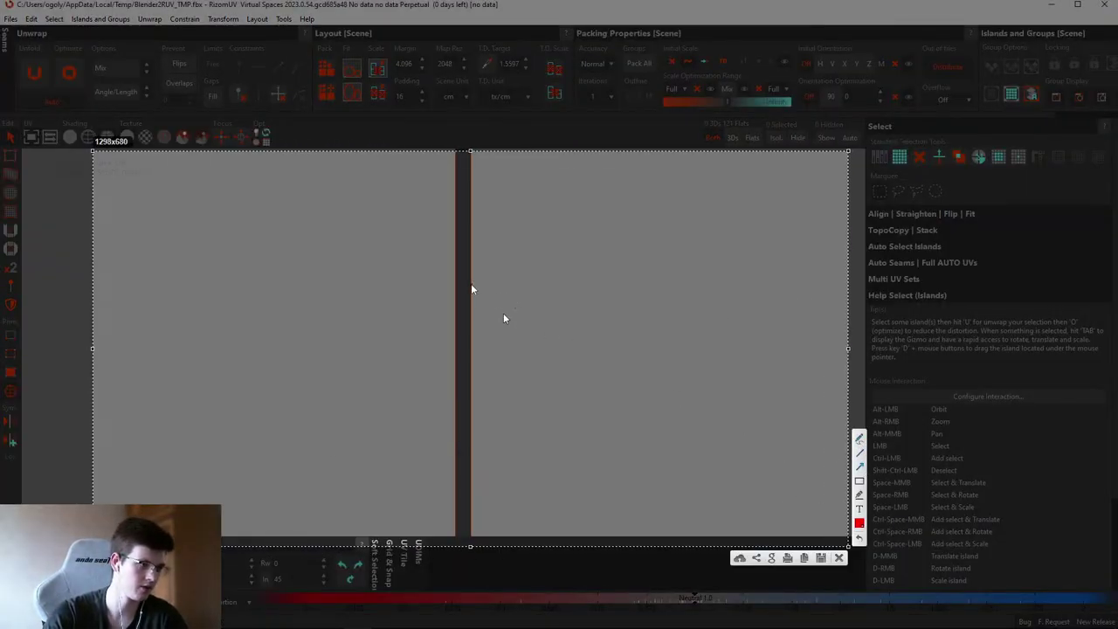
{"action": "left_click_drag", "start_coordinate": [471, 285], "coordinate": [336, 285]}
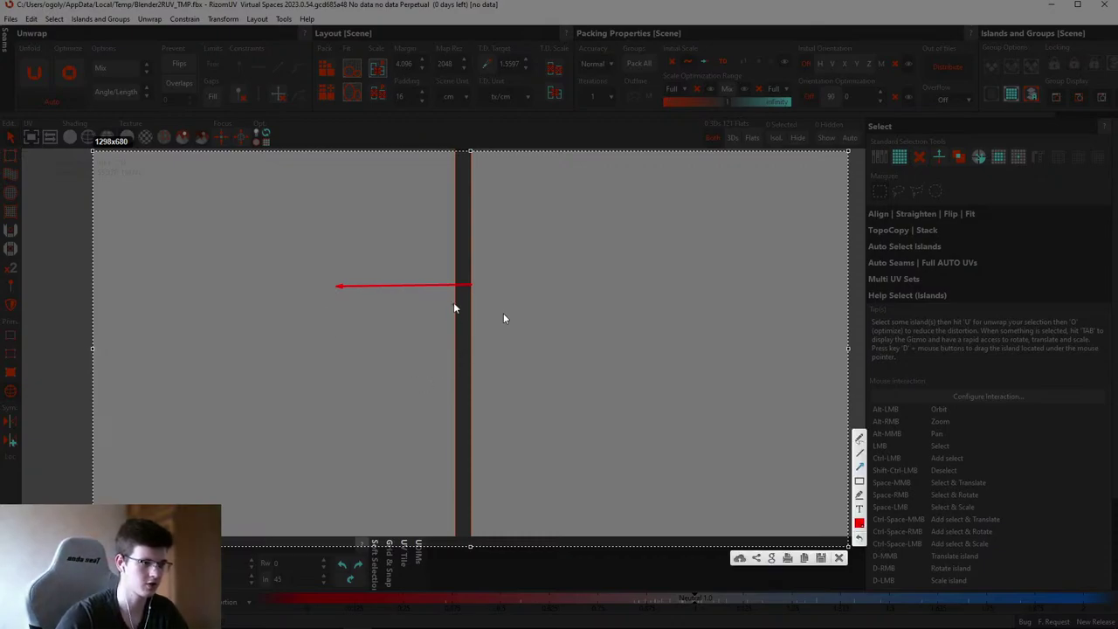
{"action": "left_click_drag", "start_coordinate": [456, 295], "coordinate": [579, 295]}
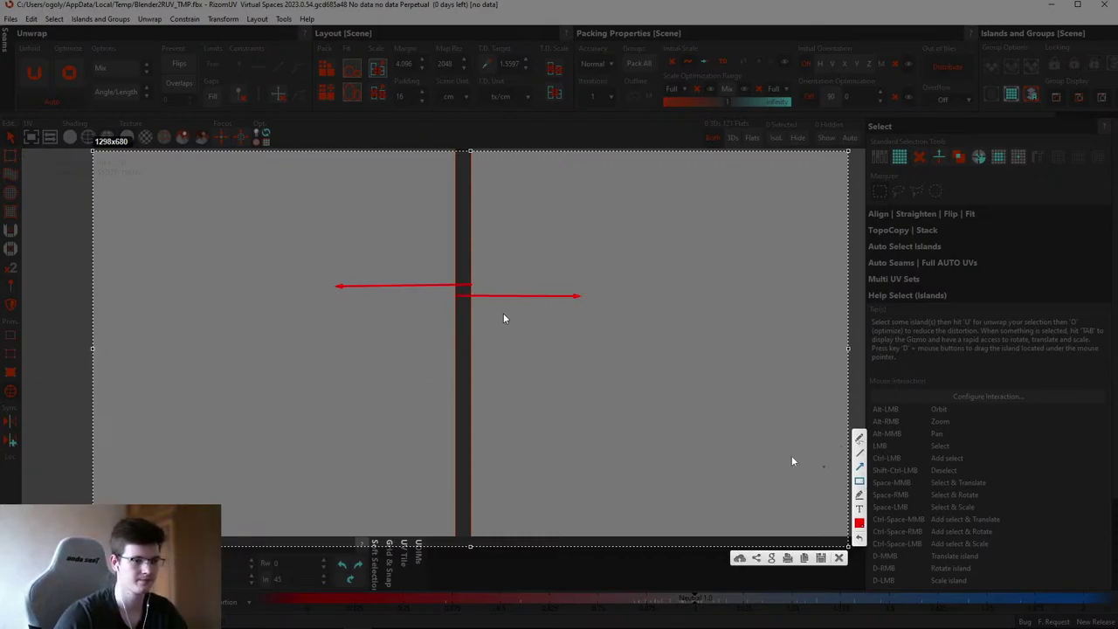
{"action": "left_click_drag", "start_coordinate": [338, 154], "coordinate": [578, 537]}
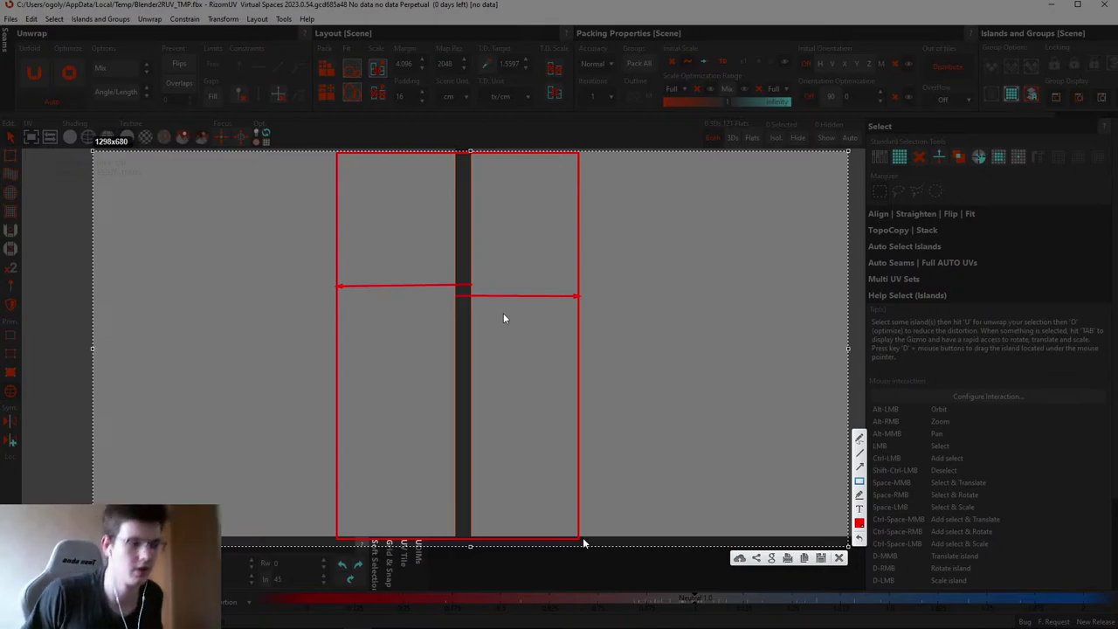
{"action": "left_click", "coordinate": [839, 558]}
- Capture a closer view of the seam gap, mark it with two opposing arrows, and copy the annotated capture
{"action": "left_click_drag", "start_coordinate": [367, 221], "coordinate": [519, 345], "text": "alt"}
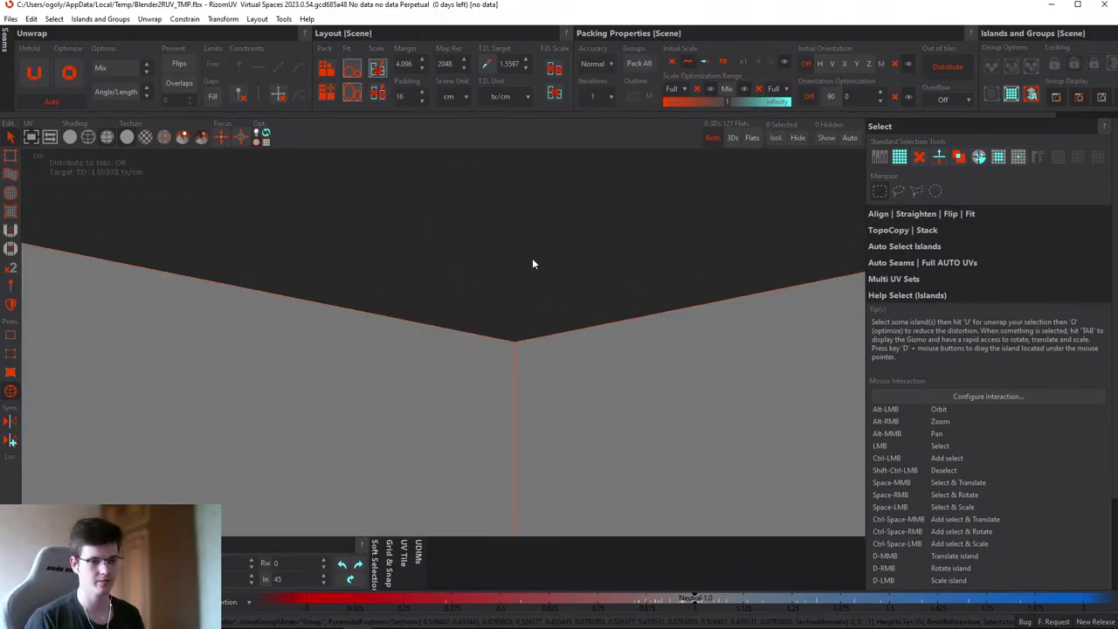
{"action": "left_click_drag", "start_coordinate": [532, 263], "coordinate": [478, 281], "text": "alt"}
{"action": "key", "text": "Print"}
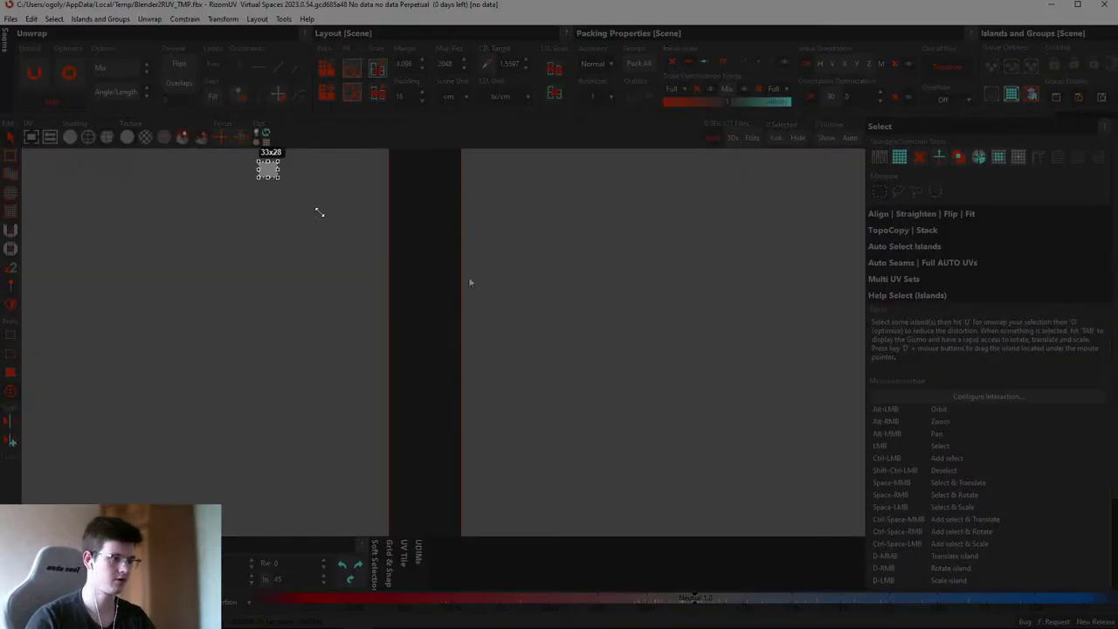
{"action": "left_click_drag", "start_coordinate": [229, 170], "coordinate": [683, 456]}
{"action": "left_click_drag", "start_coordinate": [456, 312], "coordinate": [395, 312]}
{"action": "mouse_move", "coordinate": [391, 328]}
{"action": "left_mouse_down"}
{"action": "mouse_move", "coordinate": [456, 330]}
{"action": "mouse_move", "coordinate": [450, 311]}
{"action": "mouse_move", "coordinate": [264, 305]}
{"action": "mouse_move", "coordinate": [600, 339]}
{"action": "left_mouse_up"}
{"action": "key", "text": "ctrl+z"}
{"action": "key", "text": "ctrl+z"}
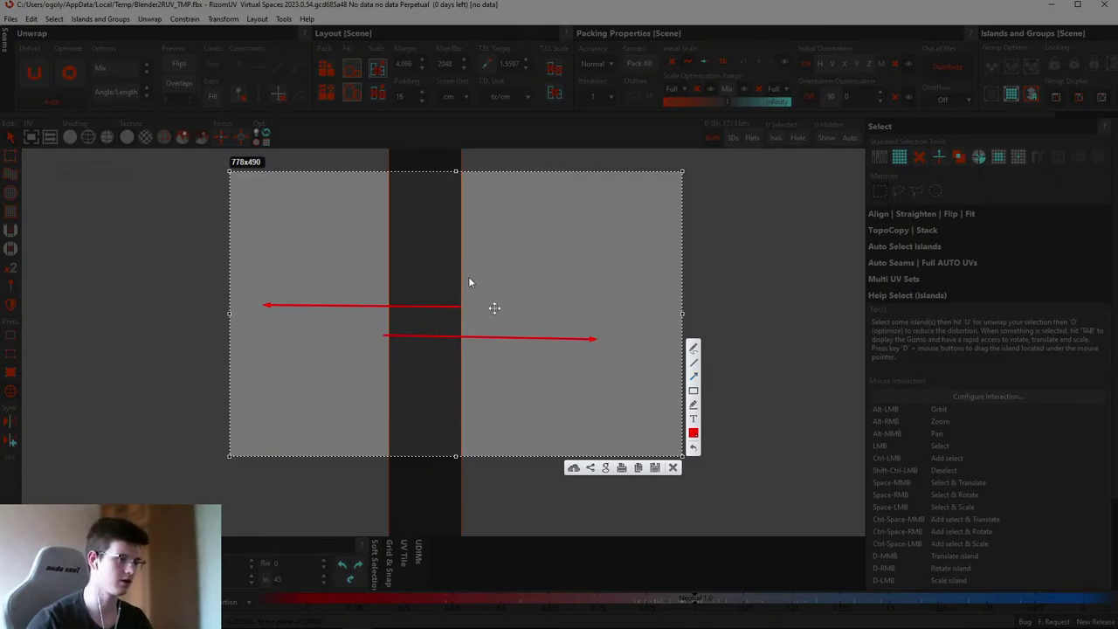
{"action": "key", "text": "ctrl+c"}
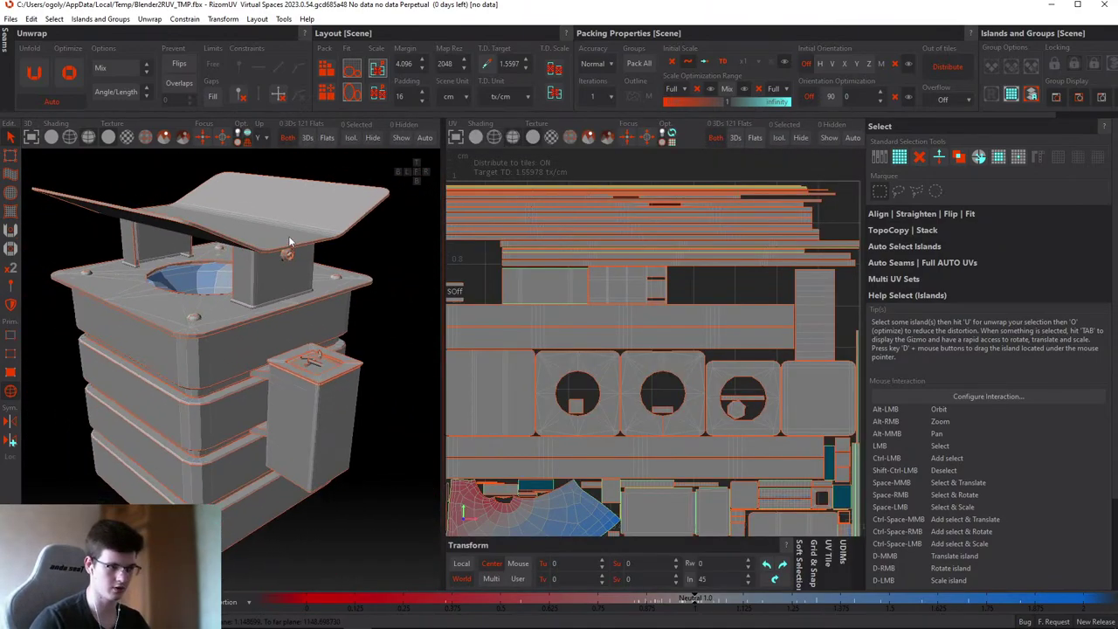
- Select the islands of the thin plate edges and recessed bands, examine them on the model, and clear the selection
{"action": "left_click", "coordinate": [316, 289]}
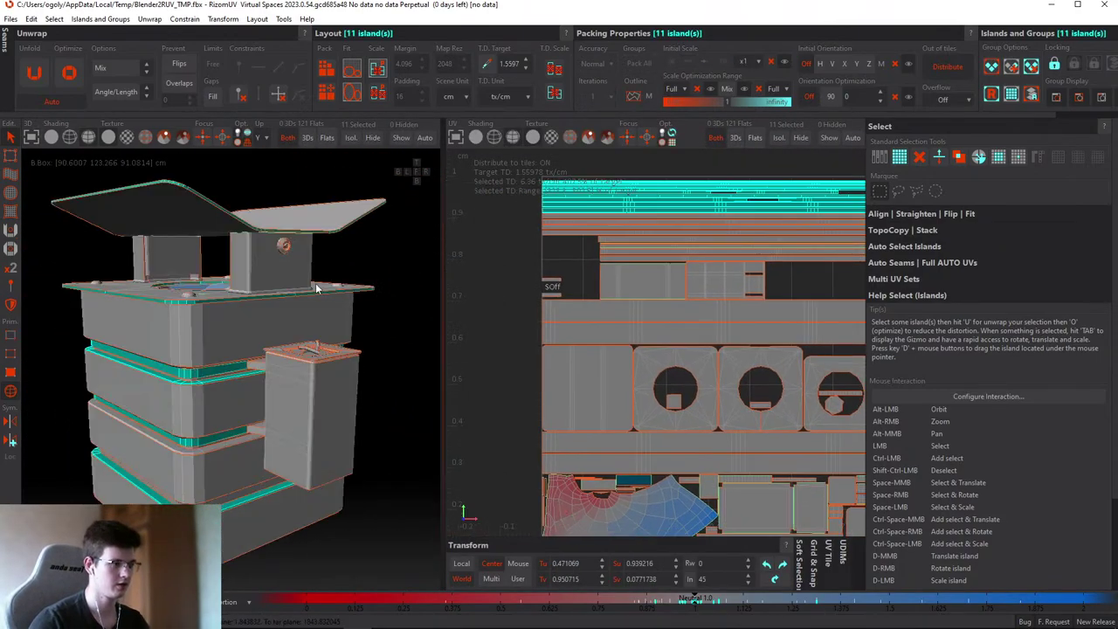
{"action": "left_click_drag", "start_coordinate": [315, 283], "coordinate": [321, 330], "text": "alt"}
{"action": "scroll", "coordinate": [239, 338], "scroll_direction": "up", "scroll_amount": 5}
{"action": "left_click_drag", "start_coordinate": [239, 337], "coordinate": [350, 345], "text": "alt"}
{"action": "left_click", "coordinate": [269, 322]}
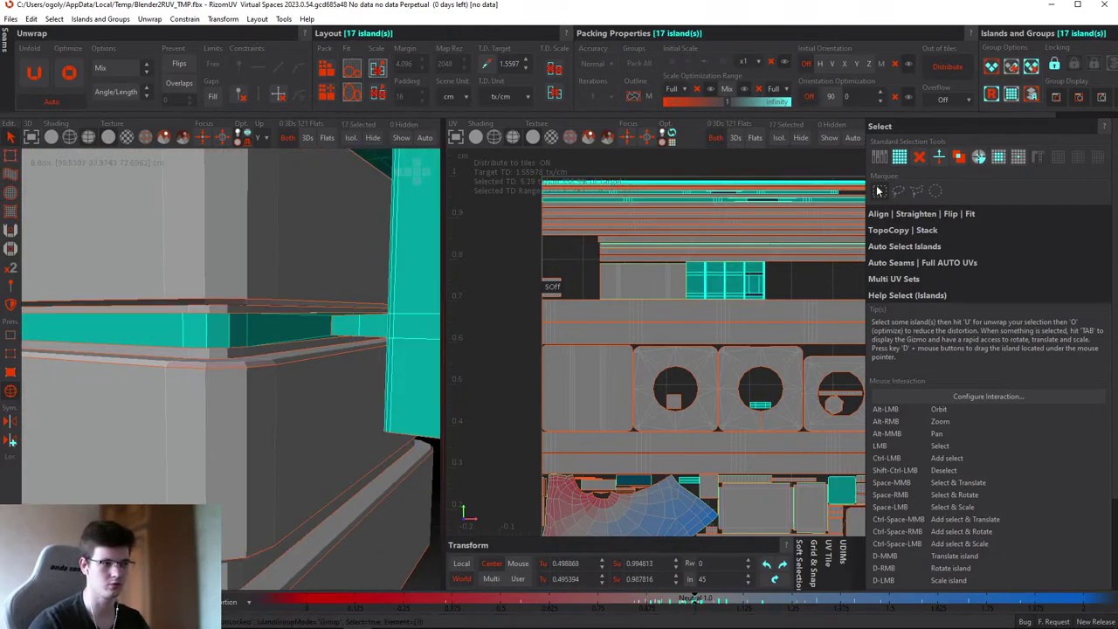
{"action": "scroll", "coordinate": [700, 297], "scroll_direction": "down", "scroll_amount": 3}
{"action": "scroll", "coordinate": [788, 280], "scroll_direction": "up", "scroll_amount": 3}
{"action": "left_click", "coordinate": [788, 274]}
{"action": "key", "text": "f"}
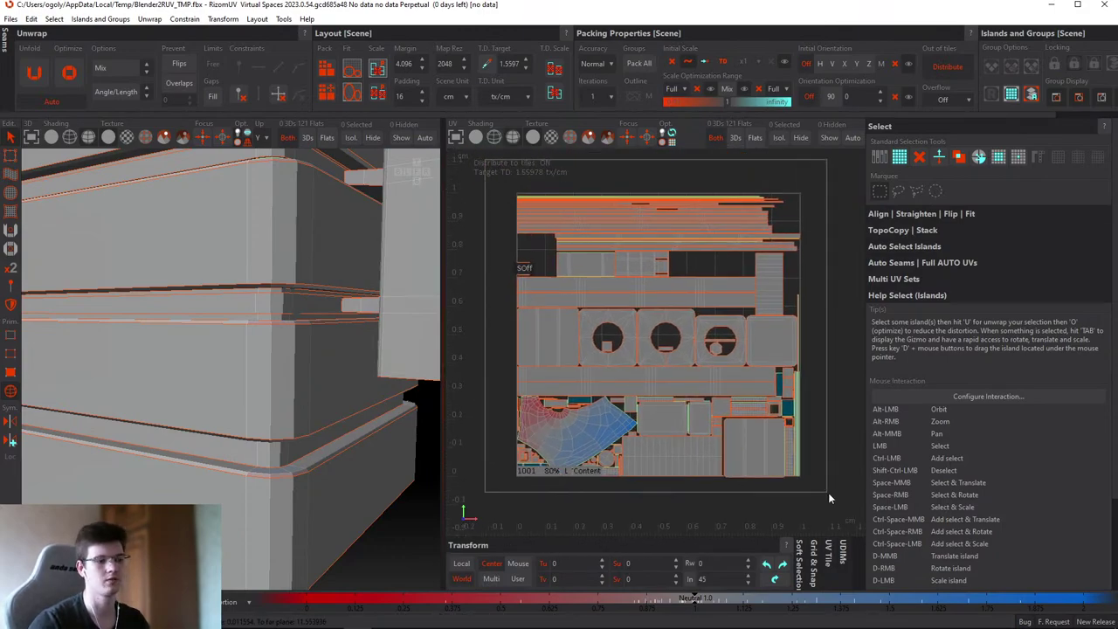
- Set the target texel density to 5.6276 tx/cm from all islands and quit RizomUV without saving
{"action": "key", "text": "ctrl+a"}
{"action": "left_click", "coordinate": [805, 185]}
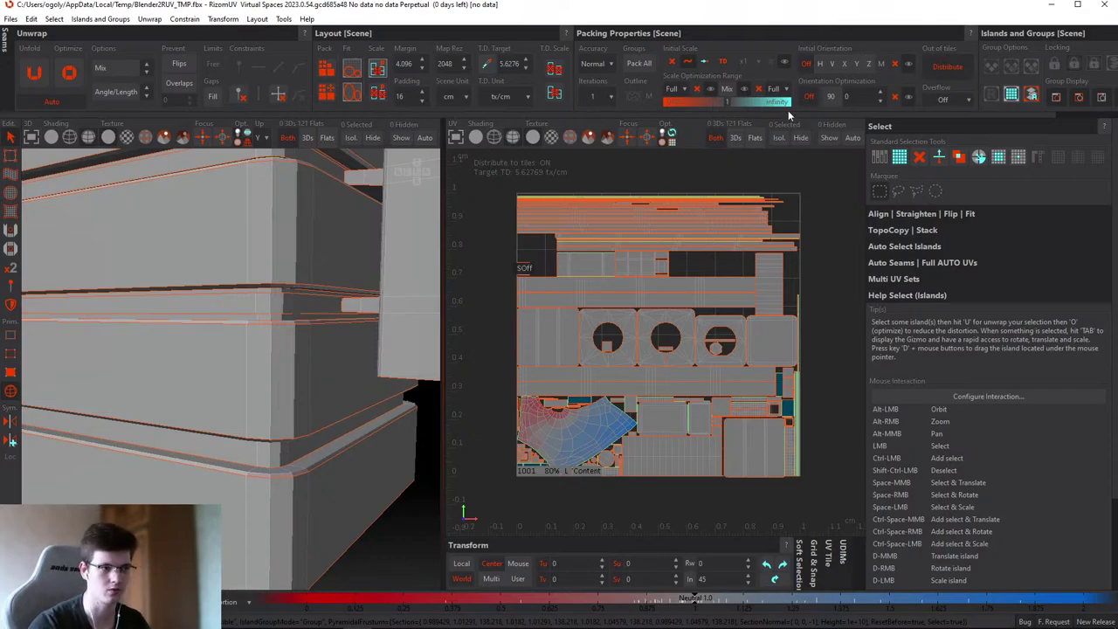
{"action": "left_click", "coordinate": [579, 318]}
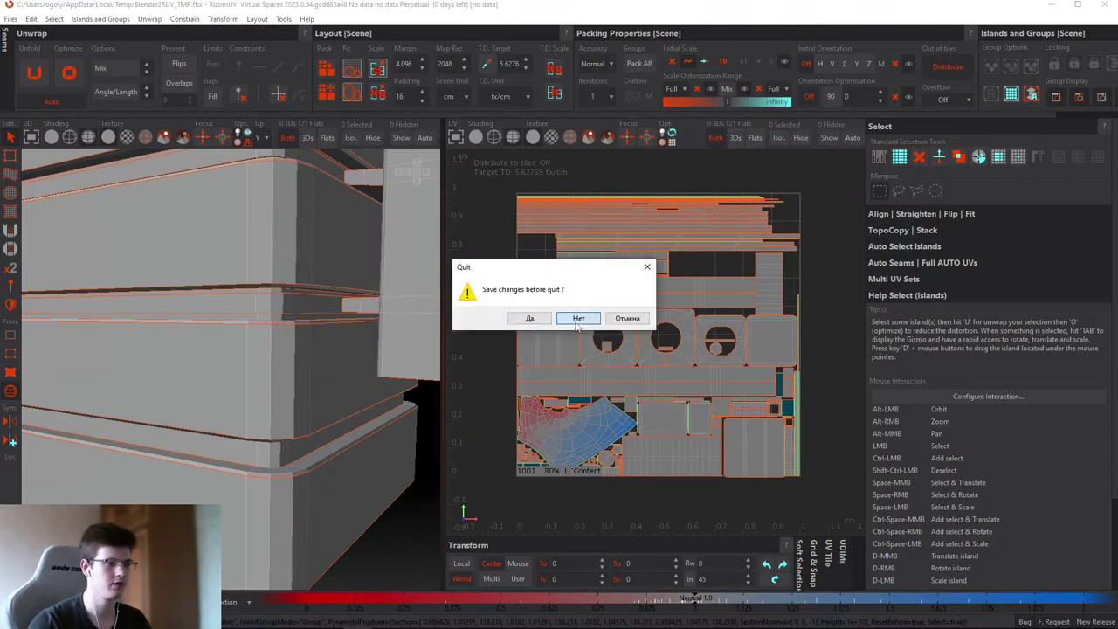
- Switch to Blender and import the human figure mesh into the bin scene
{"action": "key", "text": "ctrl+s"}
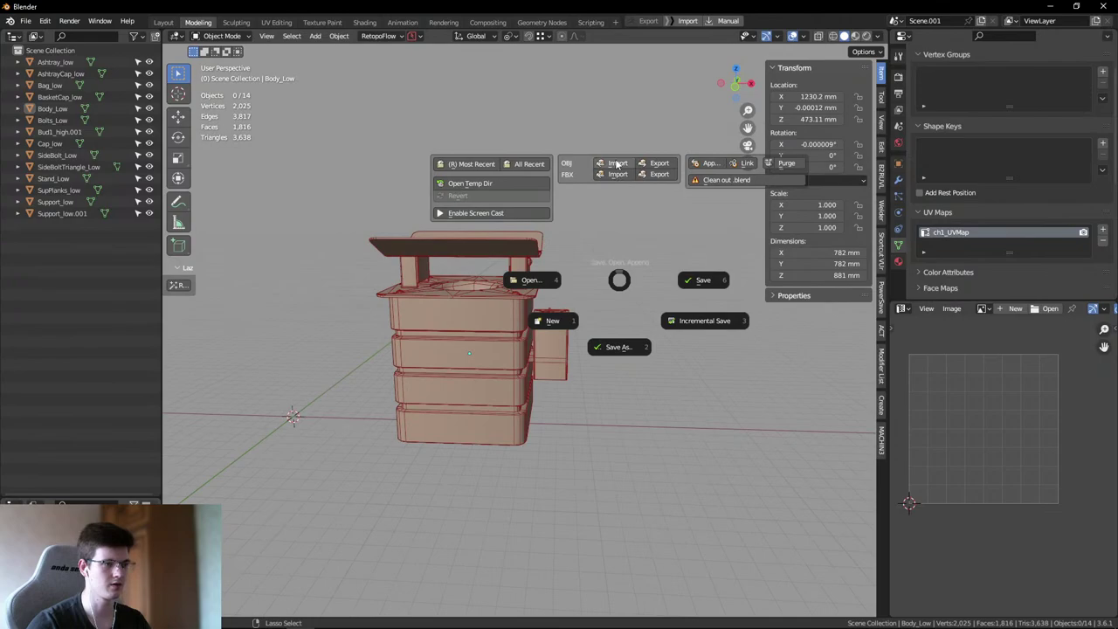
{"action": "left_click", "coordinate": [614, 164]}
{"action": "key", "text": "Escape"}
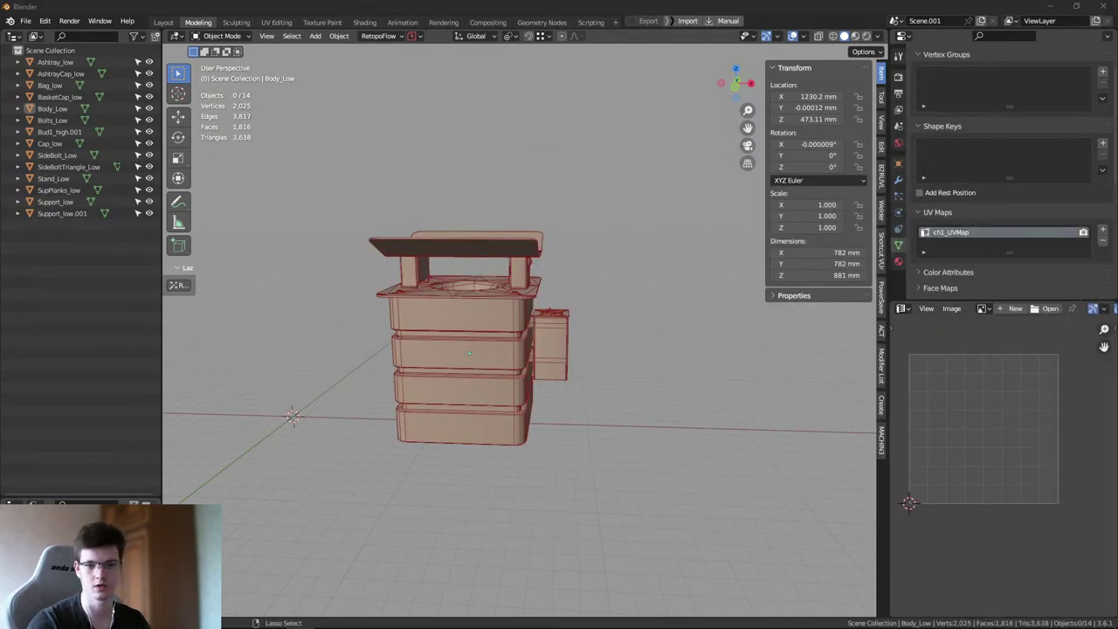
- Compare the bin's size with the human figure in front and perspective views, selecting all bin parts and clearing the selection
{"action": "key", "text": "KP_1"}
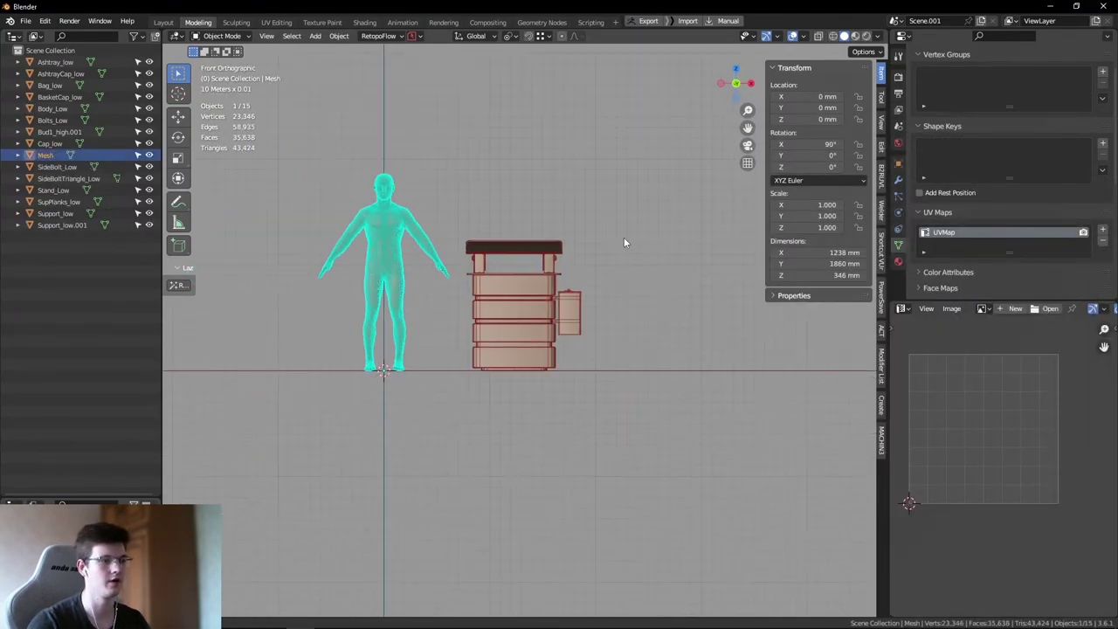
{"action": "left_click_drag", "start_coordinate": [651, 208], "coordinate": [481, 408]}
{"action": "scroll", "coordinate": [522, 347], "scroll_direction": "up", "scroll_amount": 1}
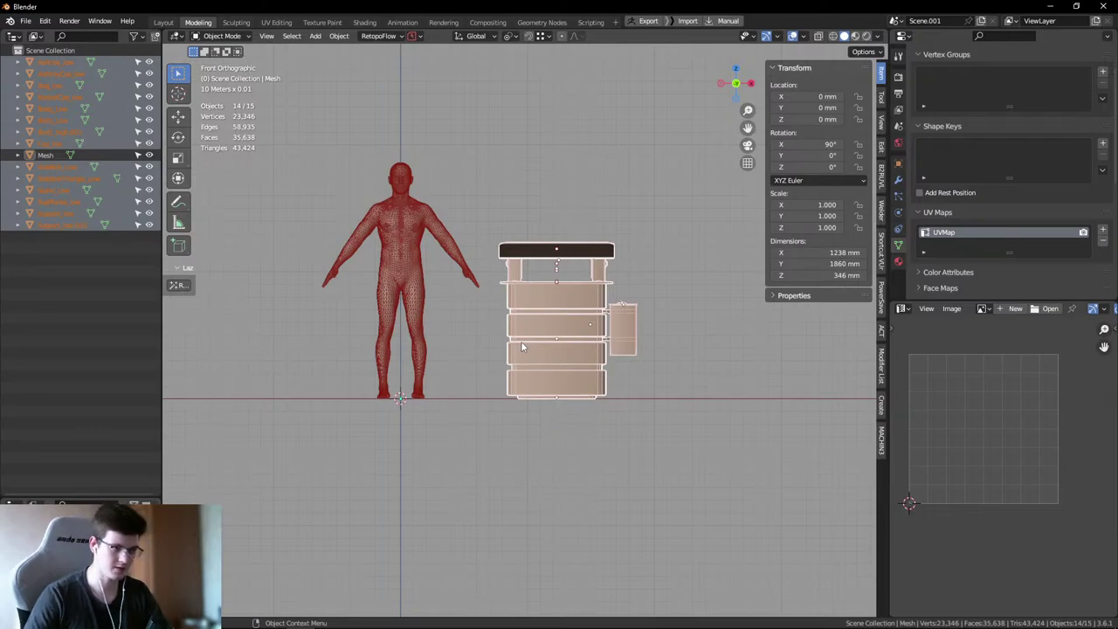
{"action": "scroll", "coordinate": [521, 348], "scroll_direction": "up", "scroll_amount": 2, "text": "ctrl"}
{"action": "scroll", "coordinate": [569, 207], "scroll_direction": "up", "scroll_amount": 2}
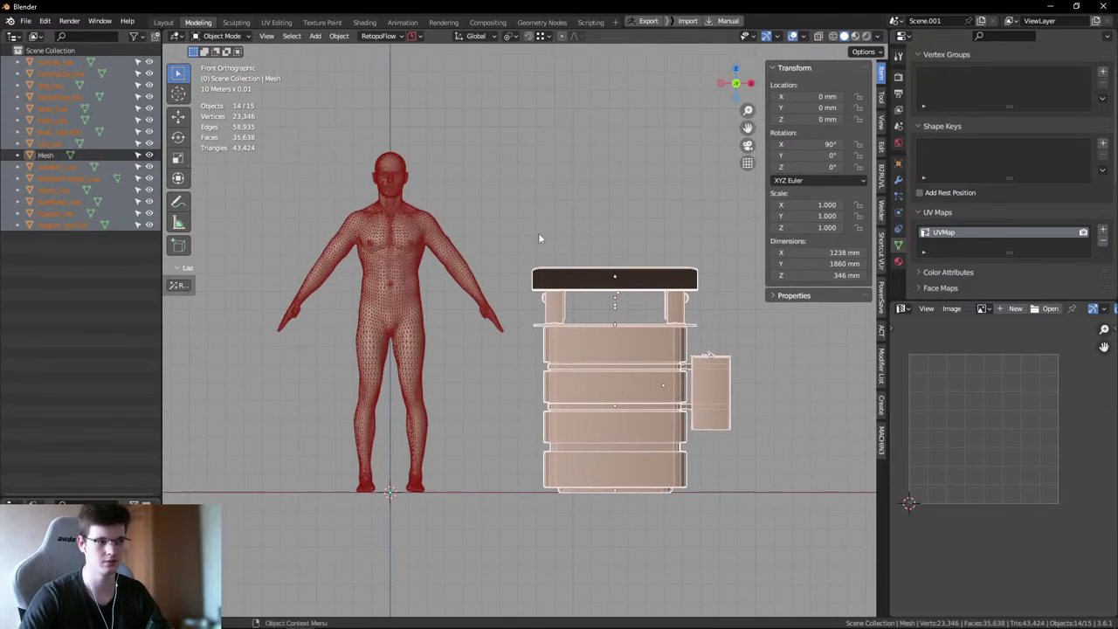
{"action": "left_click", "coordinate": [546, 179]}
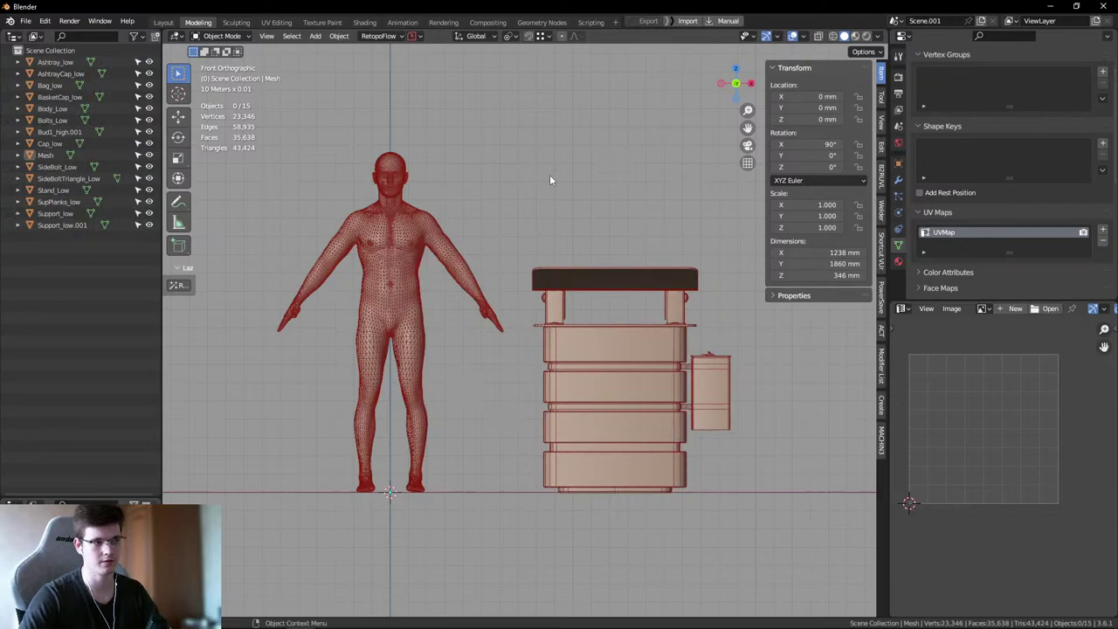
{"action": "left_click_drag", "start_coordinate": [510, 211], "coordinate": [769, 568]}
{"action": "middle_click_drag", "start_coordinate": [768, 568], "coordinate": [550, 227]}
{"action": "left_click", "coordinate": [540, 215]}
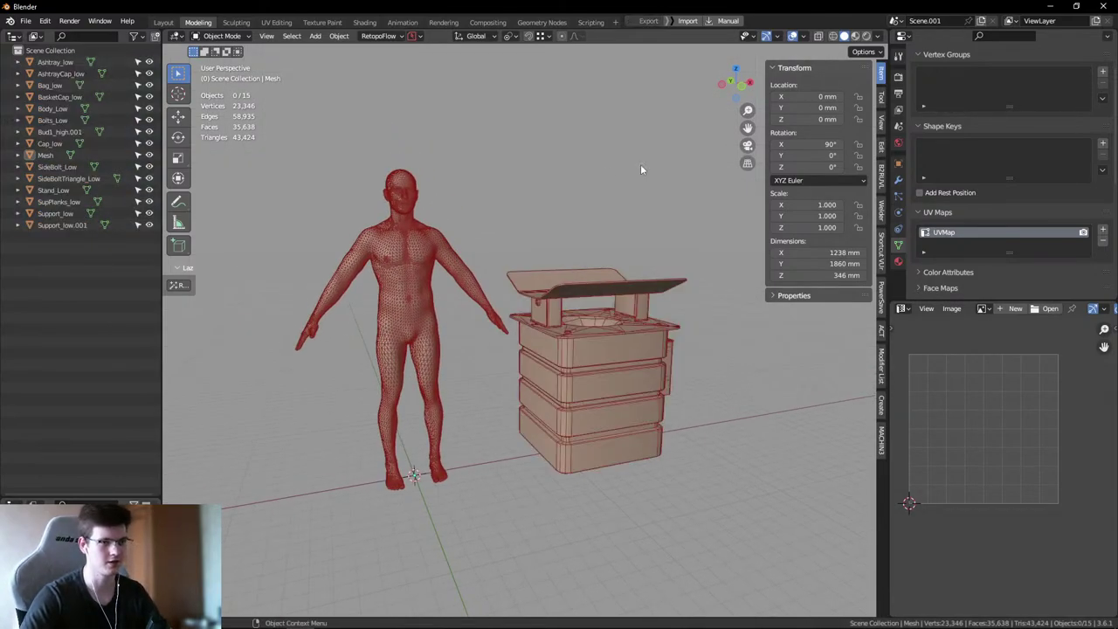
- Check the material slots of Body_Low and the available materials, and inspect BasketCap_low and Ashtray_low for assigned materials
{"action": "left_click", "coordinate": [629, 367]}
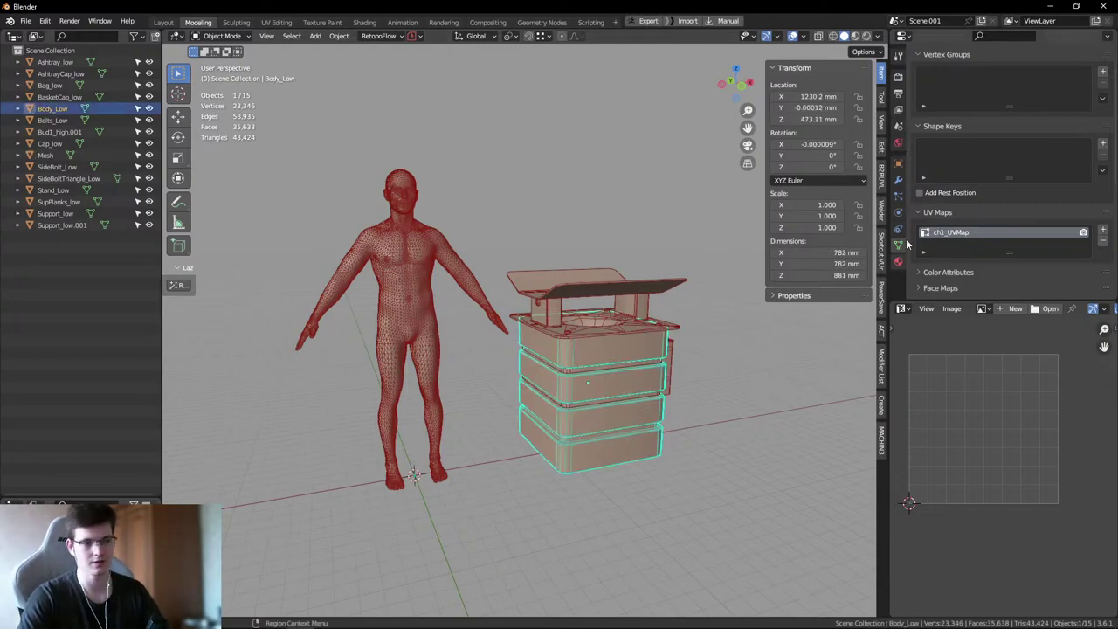
{"action": "left_click", "coordinate": [898, 258]}
{"action": "left_click", "coordinate": [919, 125]}
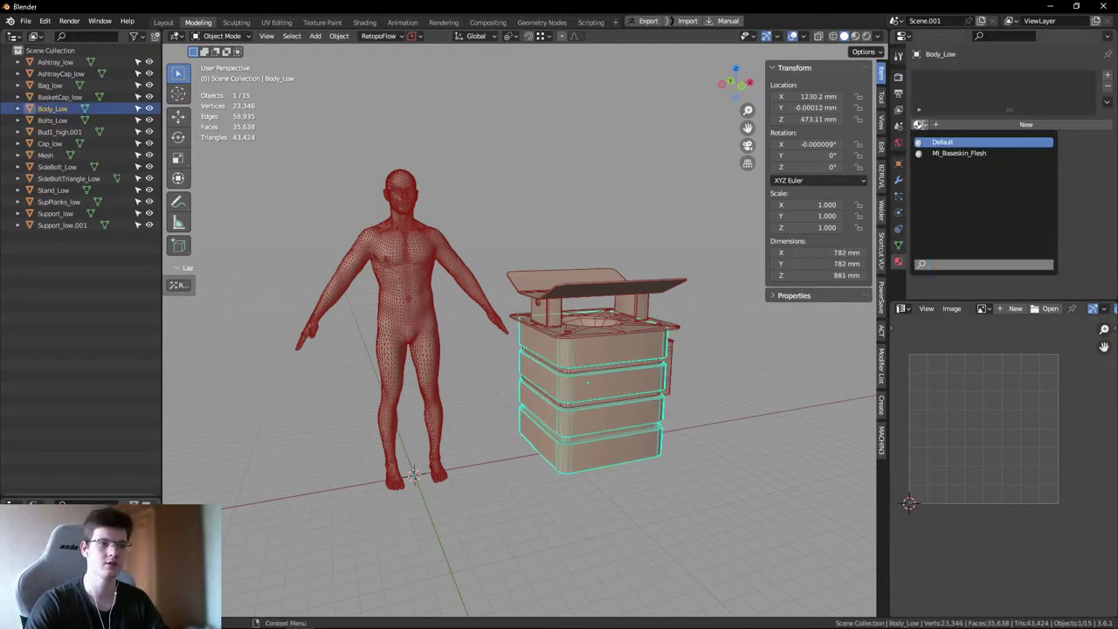
{"action": "left_click", "coordinate": [60, 97]}
{"action": "left_click", "coordinate": [50, 63]}
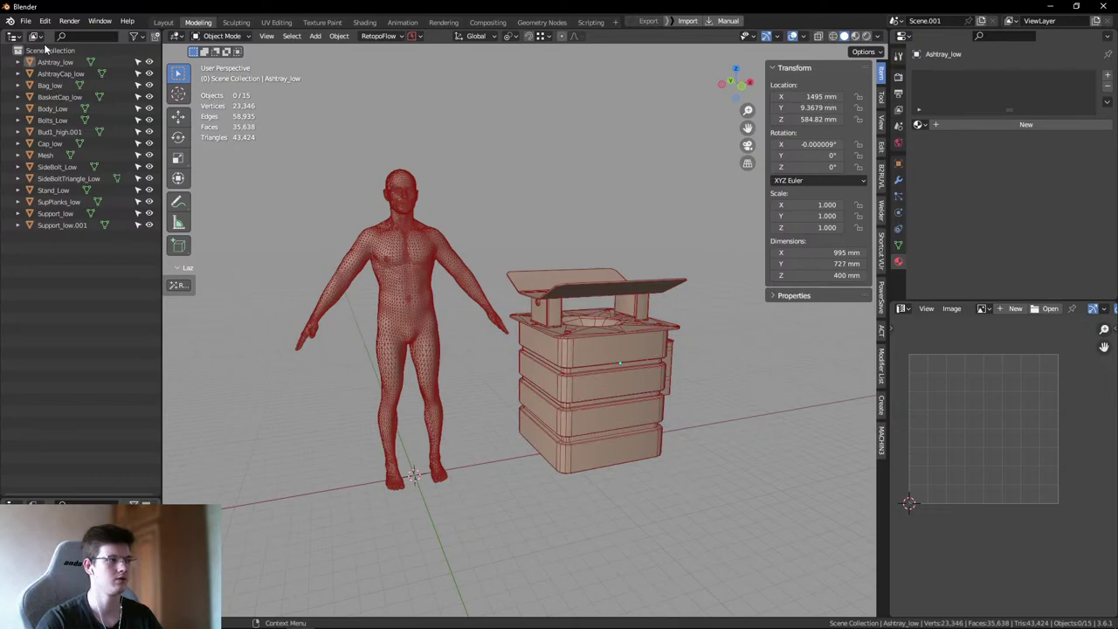
- Inspect the remaining bin parts from Bag_low down to Stand_Low for assigned materials
{"action": "left_click", "coordinate": [49, 86]}
{"action": "left_click", "coordinate": [49, 108]}
{"action": "left_click", "coordinate": [48, 129]}
{"action": "key", "text": "Down"}
{"action": "key", "text": "Down"}
{"action": "key", "text": "Down"}
{"action": "key", "text": "Down"}
{"action": "key", "text": "Down"}
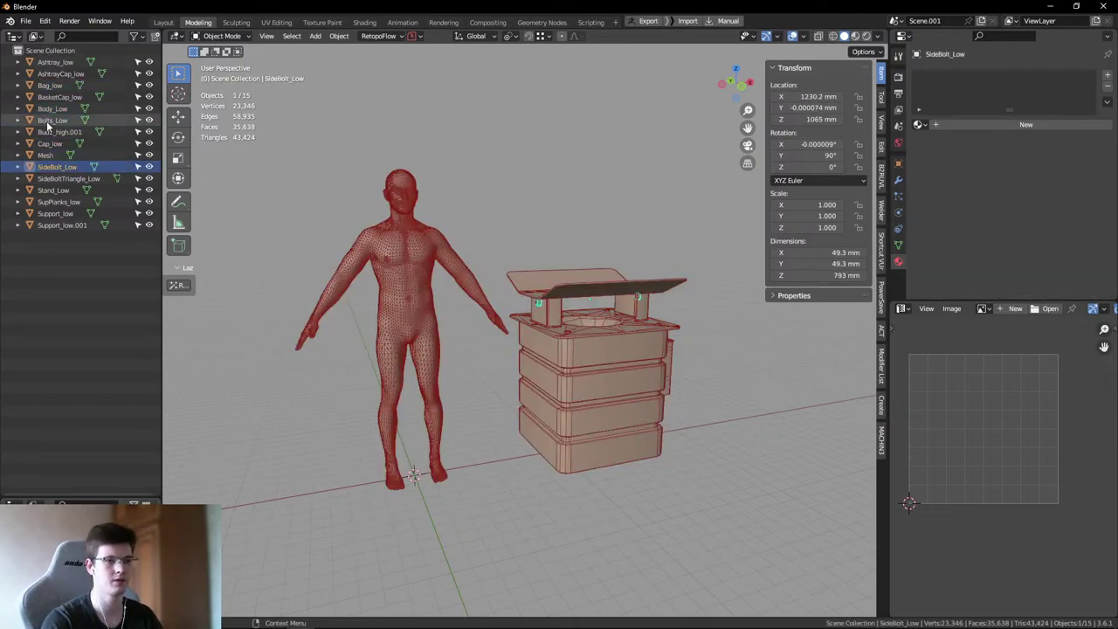
- Empty the scene of all objects and data with Clean out .blend, and leave Blender for the desktop
{"action": "key", "text": "a"}
{"action": "key", "text": "x"}
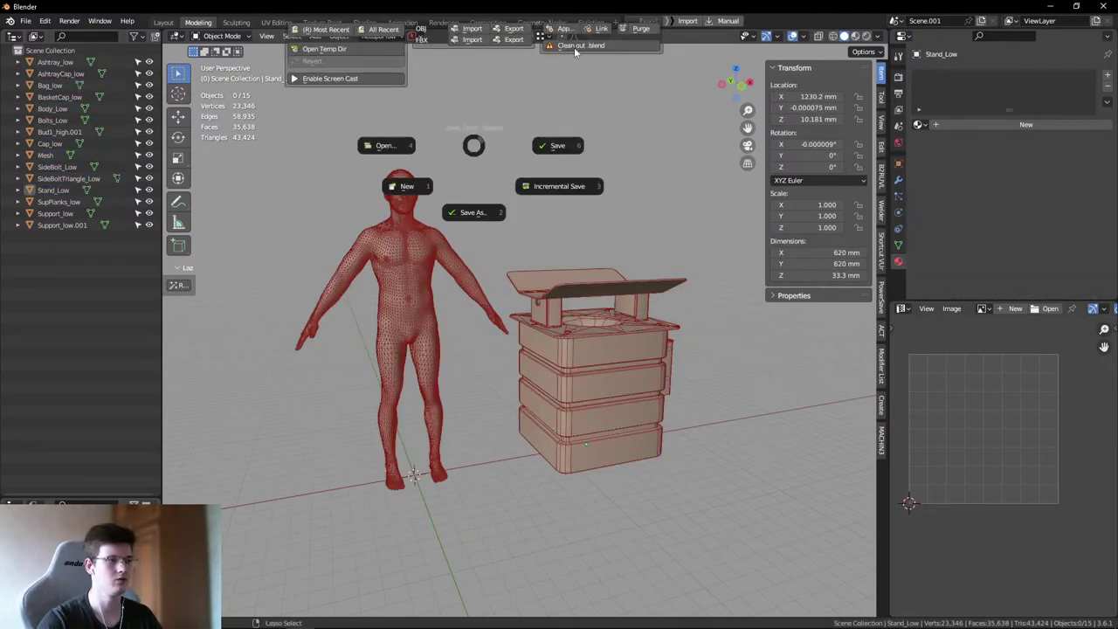
{"action": "left_click", "coordinate": [569, 75]}
{"action": "left_click", "coordinate": [574, 78]}
{"action": "middle_click_drag", "start_coordinate": [442, 124], "coordinate": [562, 217]}
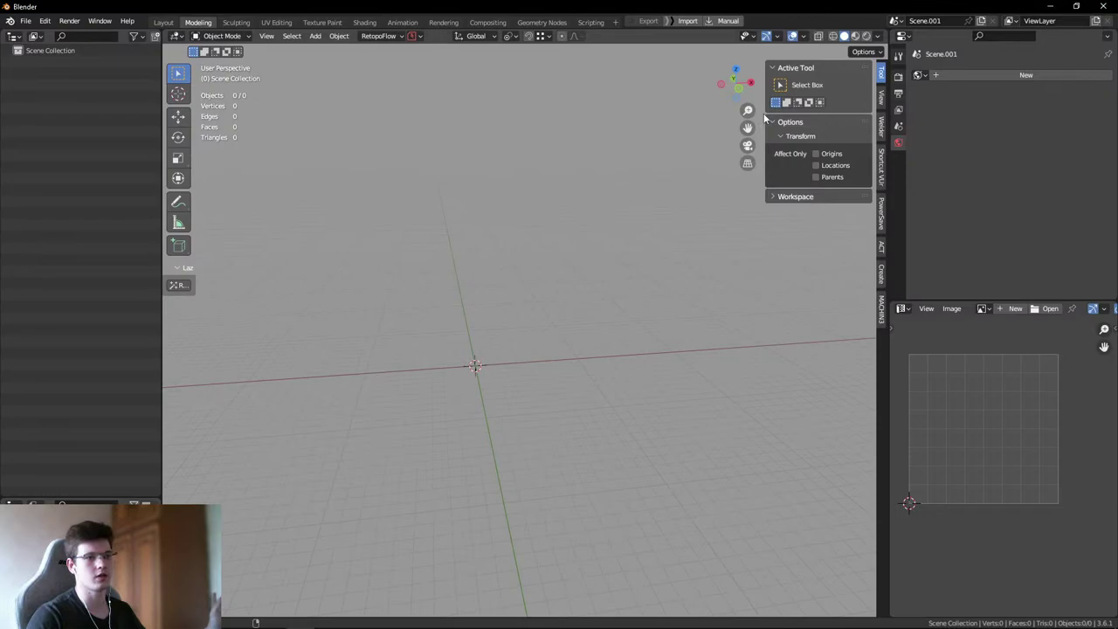
{"action": "left_click", "coordinate": [895, 20]}
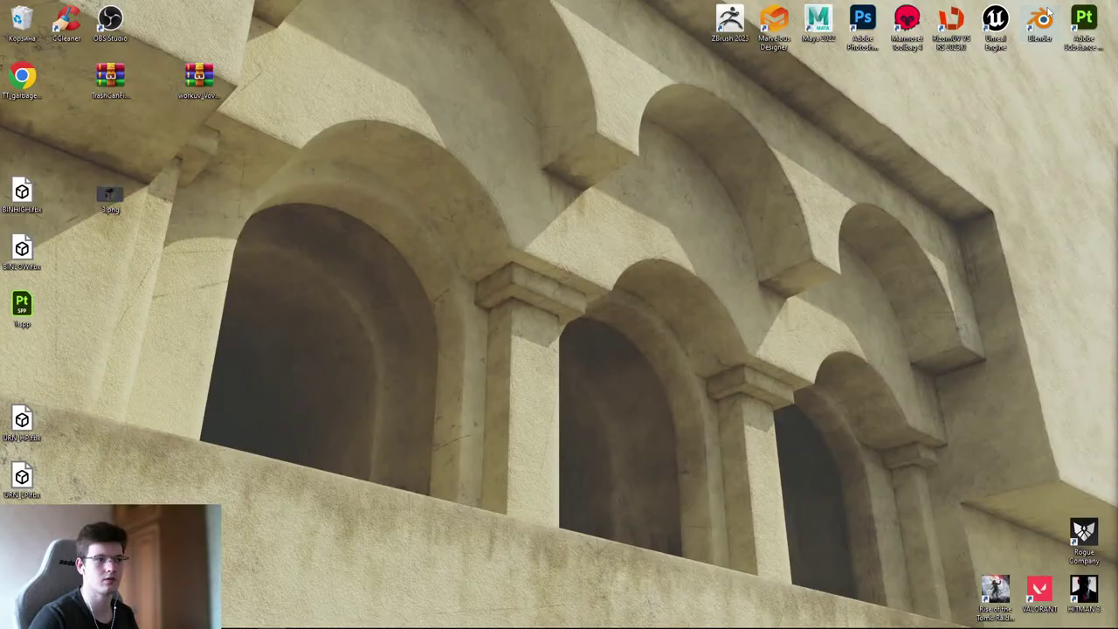
{"action": "left_click", "coordinate": [1057, 6]}
- Delete BINHIGH.fbx from the desktop and open the project 1.spp in Substance 3D Painter
{"action": "left_click", "coordinate": [22, 194]}
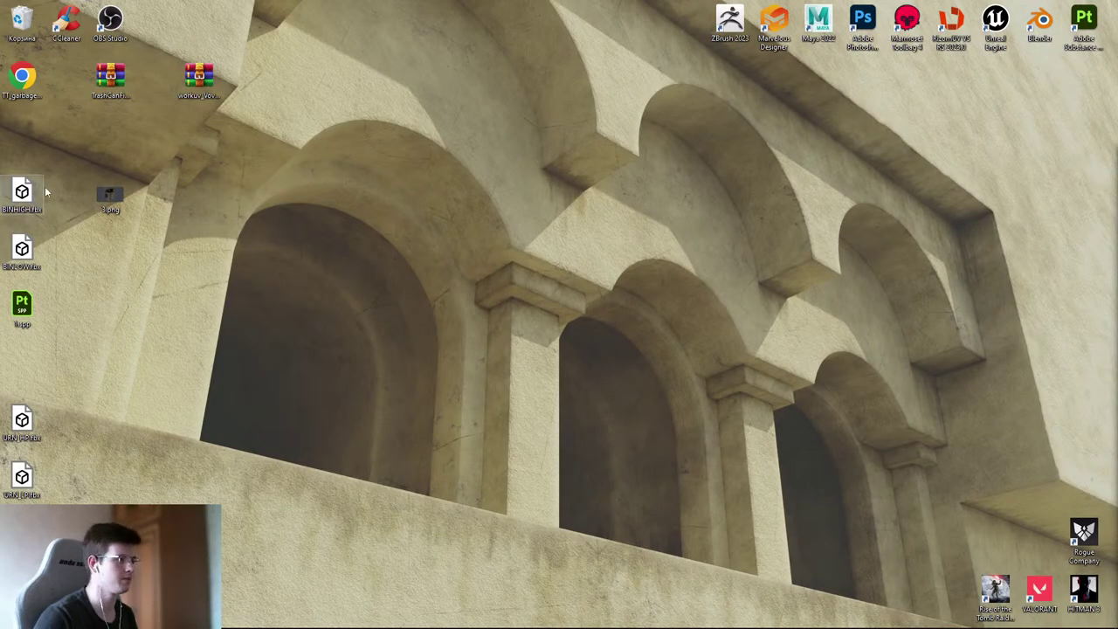
{"action": "key", "text": "Delete"}
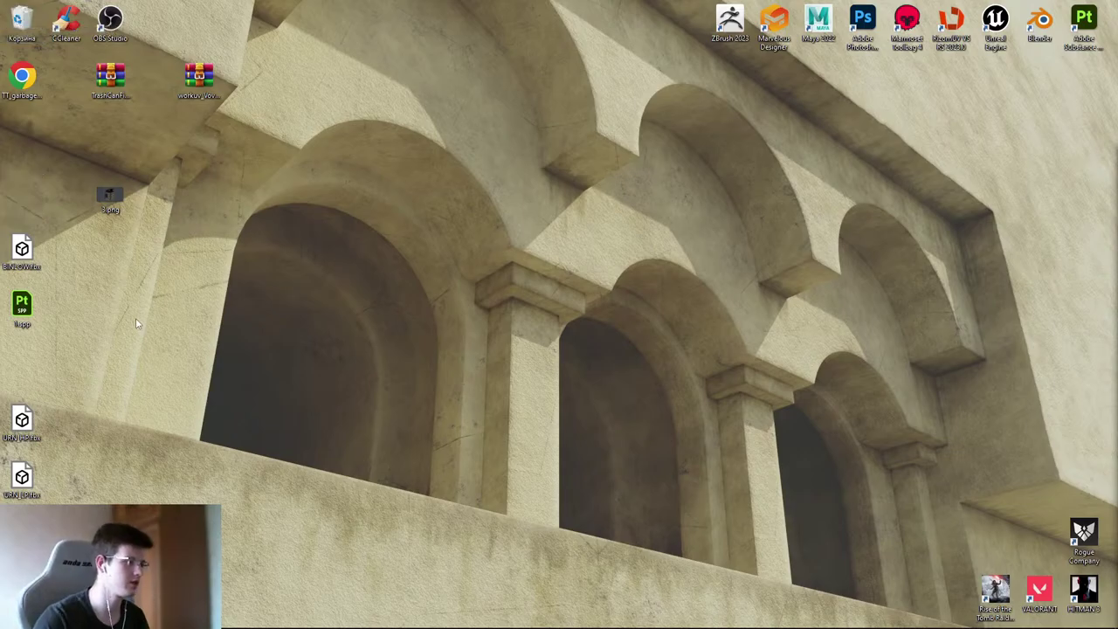
{"action": "double_click", "coordinate": [22, 307]}
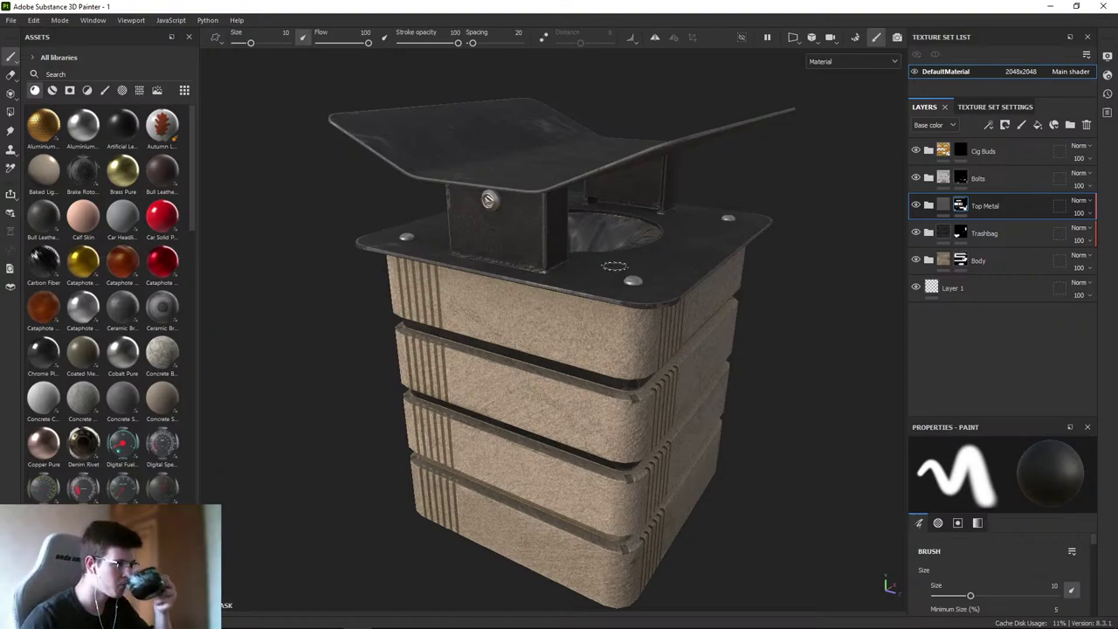
{"action": "left_click_drag", "start_coordinate": [465, 304], "coordinate": [577, 297], "text": "alt"}
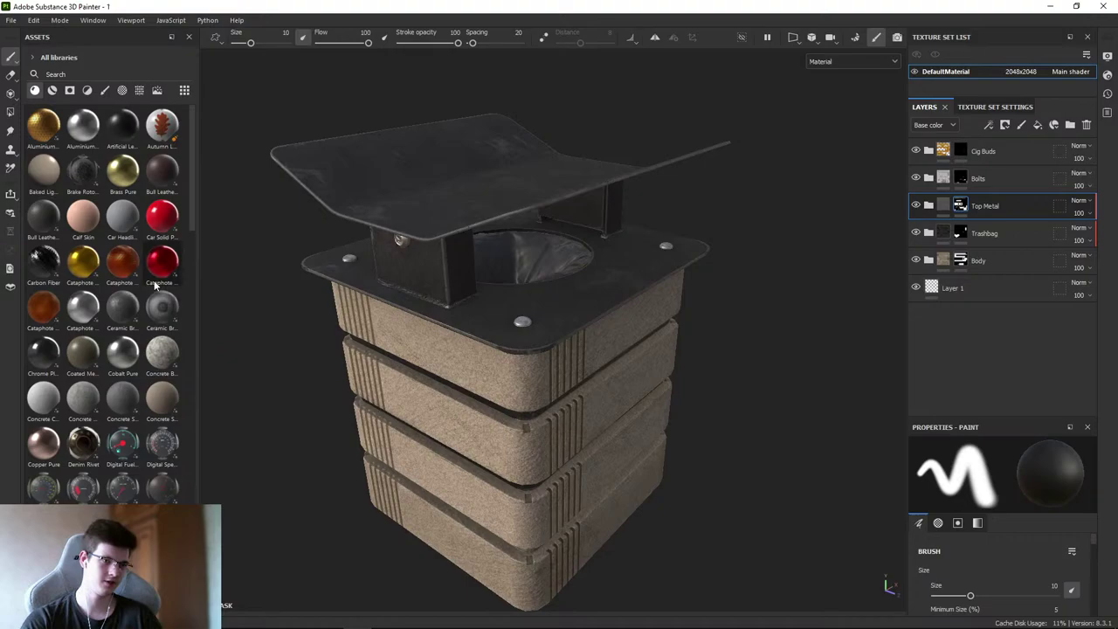
- Add a PBR Validate (Metallic Roughness) filter above the Cig Buds folder and examine the bin's validation colors
{"action": "left_click", "coordinate": [86, 90]}
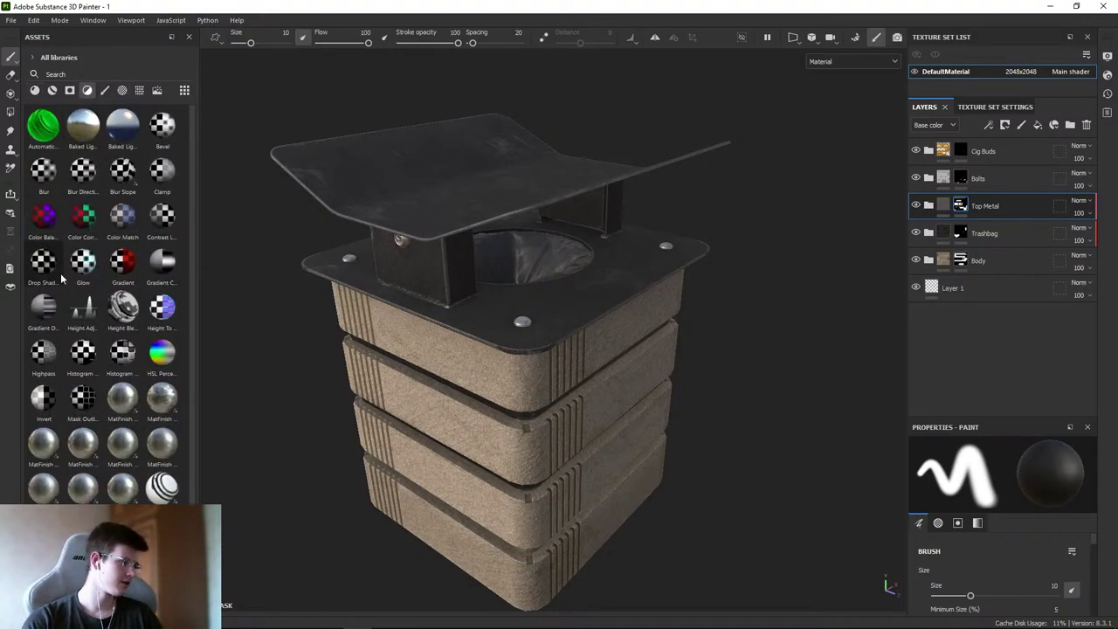
{"action": "scroll", "coordinate": [61, 278], "scroll_direction": "down", "scroll_amount": 2}
{"action": "left_click_drag", "start_coordinate": [162, 255], "coordinate": [987, 144]}
{"action": "right_click_drag", "start_coordinate": [743, 282], "coordinate": [524, 253], "text": "alt"}
{"action": "left_click_drag", "start_coordinate": [524, 254], "coordinate": [873, 205], "text": "alt"}
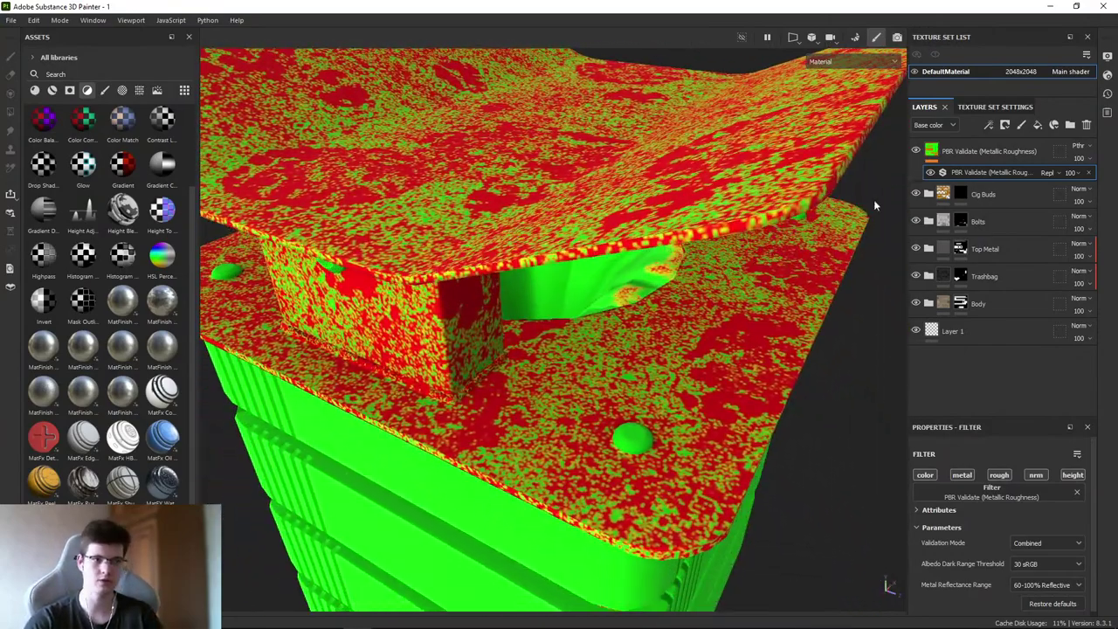
{"action": "left_click_drag", "start_coordinate": [766, 339], "coordinate": [572, 188], "text": "alt"}
{"action": "right_click_drag", "start_coordinate": [572, 188], "coordinate": [545, 242], "text": "alt"}
{"action": "left_click_drag", "start_coordinate": [545, 241], "coordinate": [868, 159], "text": "alt"}
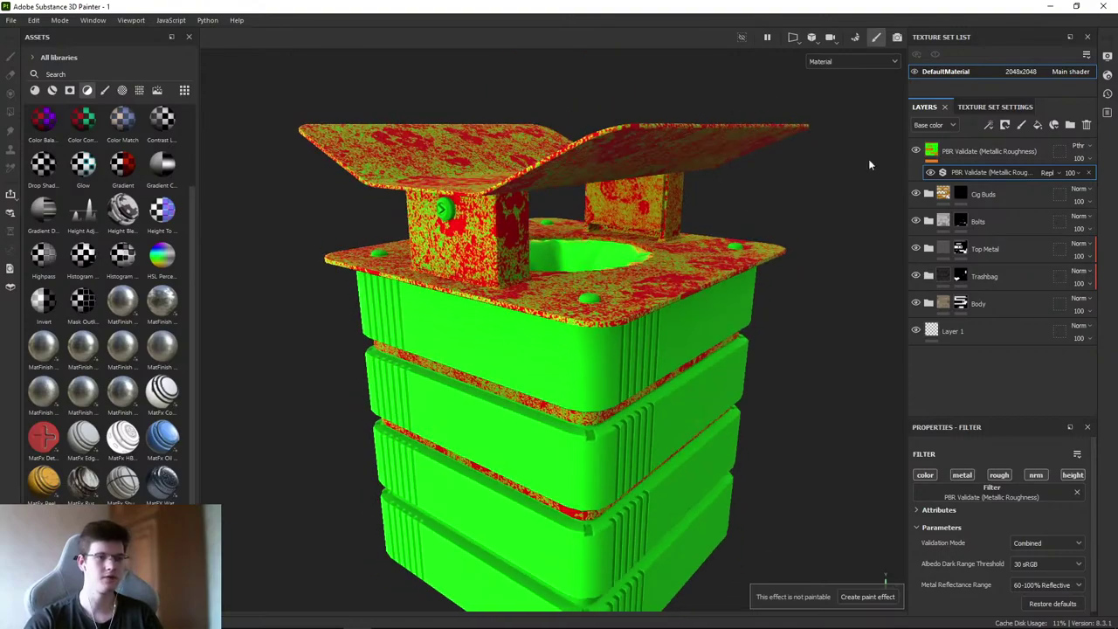
- Hide the PBR Validate layer and examine the textured bin from the ashtray side
{"action": "left_click", "coordinate": [916, 151]}
{"action": "left_click_drag", "start_coordinate": [801, 219], "coordinate": [601, 252], "text": "alt"}
{"action": "right_click_drag", "start_coordinate": [601, 252], "coordinate": [752, 271], "text": "shift"}
{"action": "mouse_move", "coordinate": [753, 272]}
{"action": "left_mouse_down", "text": "alt"}
{"action": "mouse_move", "coordinate": [684, 250]}
{"action": "mouse_move", "coordinate": [619, 210]}
{"action": "mouse_move", "coordinate": [850, 256]}
{"action": "left_mouse_up", "text": "alt"}
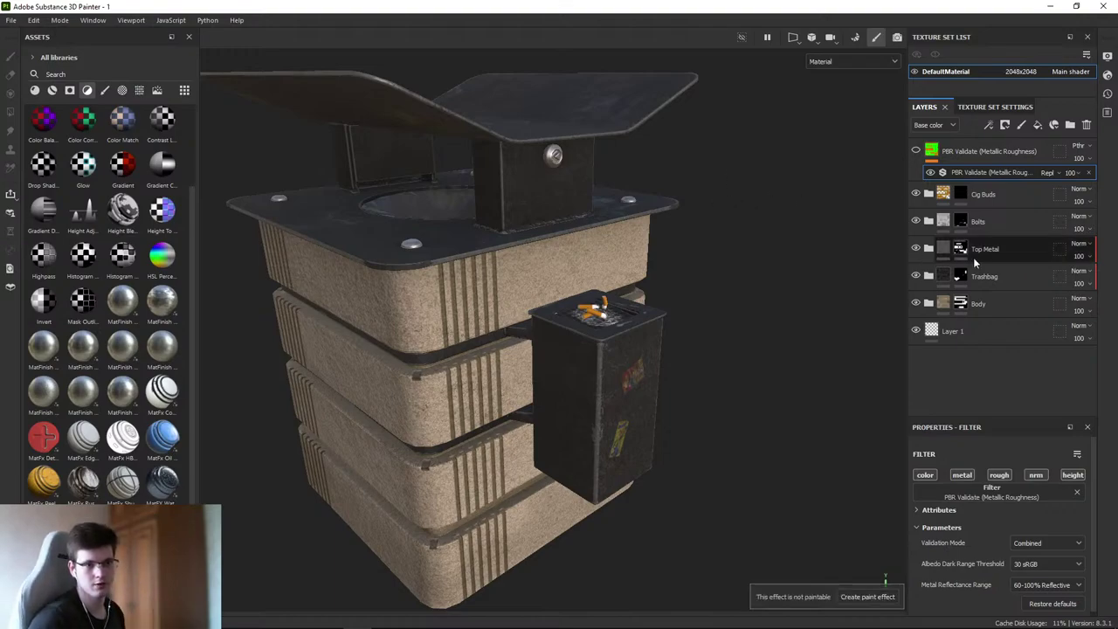
{"action": "left_click_drag", "start_coordinate": [781, 286], "coordinate": [711, 293], "text": "alt"}
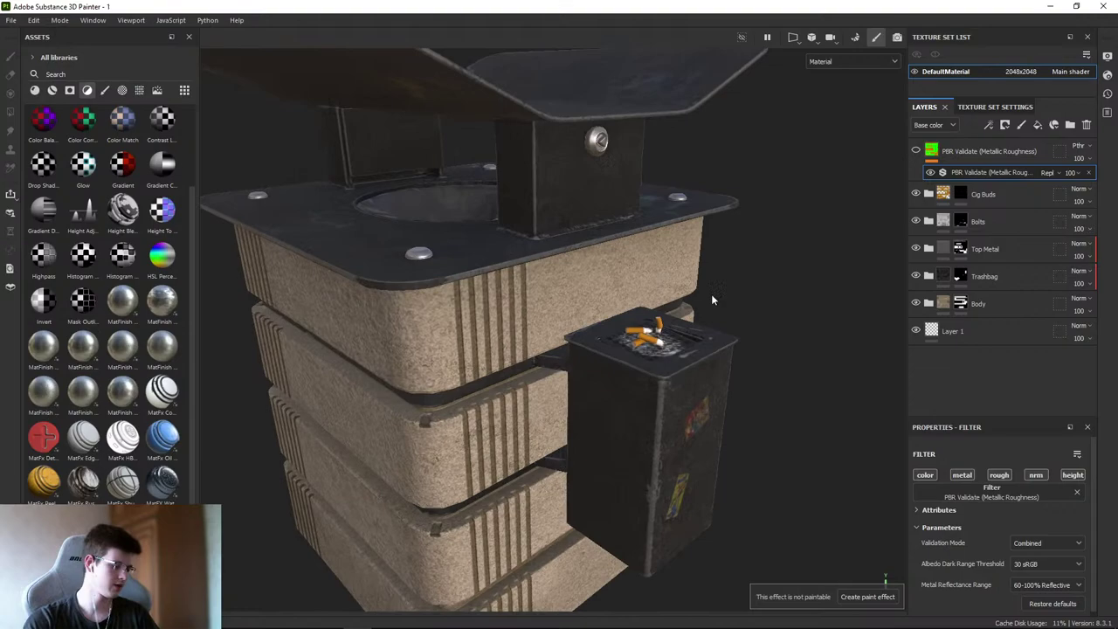
- Cycle through the bin's individual channels, including Normal+Height+Mesh, and view the Base color channel alone
{"action": "key", "text": "c"}
{"action": "right_click_drag", "start_coordinate": [739, 281], "coordinate": [725, 262], "text": "alt"}
{"action": "key", "text": "c"}
{"action": "key", "text": "c"}
{"action": "key", "text": "c"}
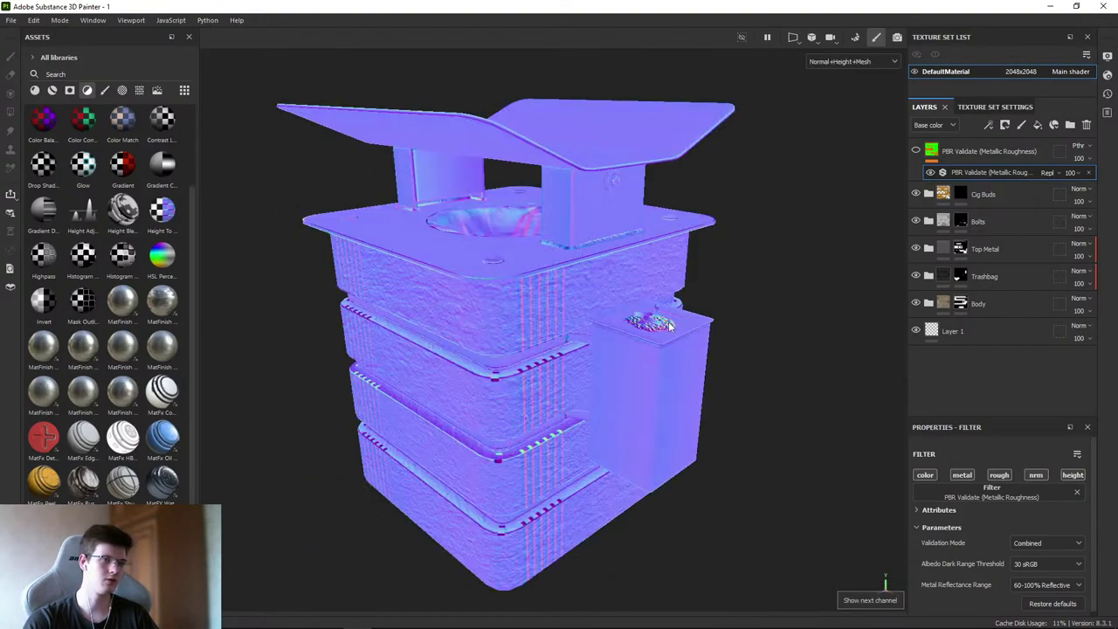
{"action": "left_click_drag", "start_coordinate": [669, 321], "coordinate": [550, 237], "text": "alt"}
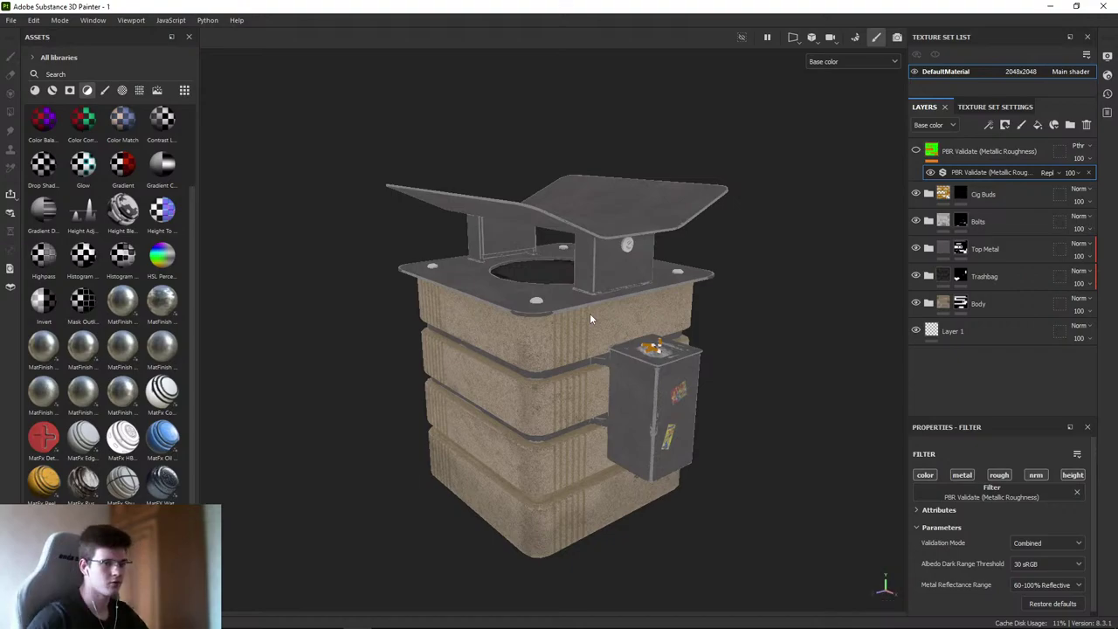
- Try an HSL Perceptive filter with saturation 0.638 above the Cig Buds folder, and delete it
{"action": "left_click_drag", "start_coordinate": [161, 255], "coordinate": [963, 206]}
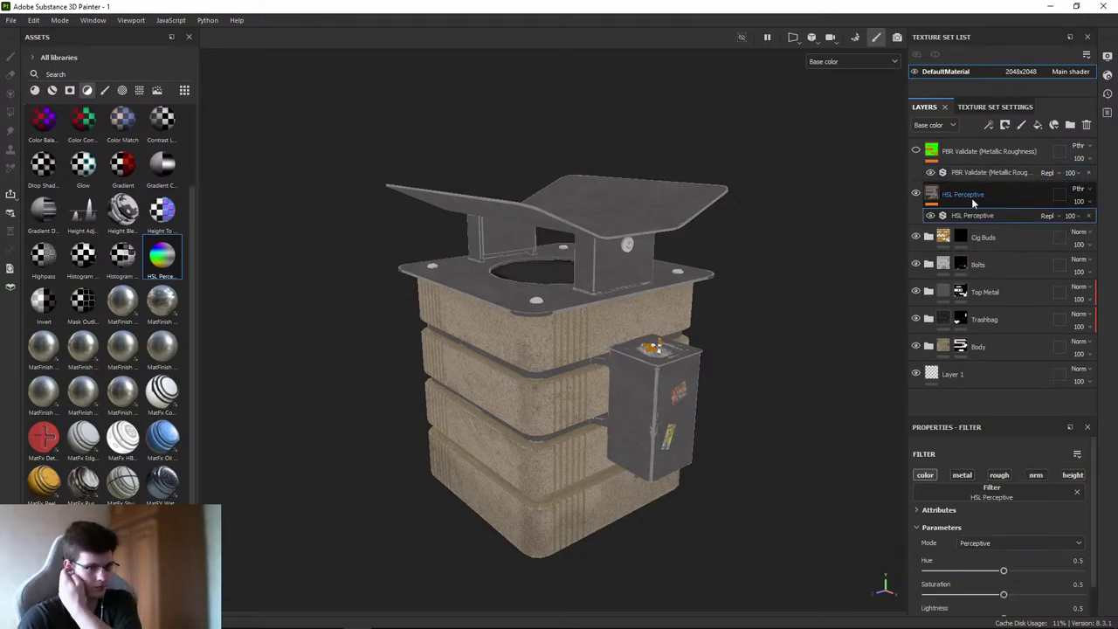
{"action": "scroll", "coordinate": [994, 498], "scroll_direction": "down", "scroll_amount": 1}
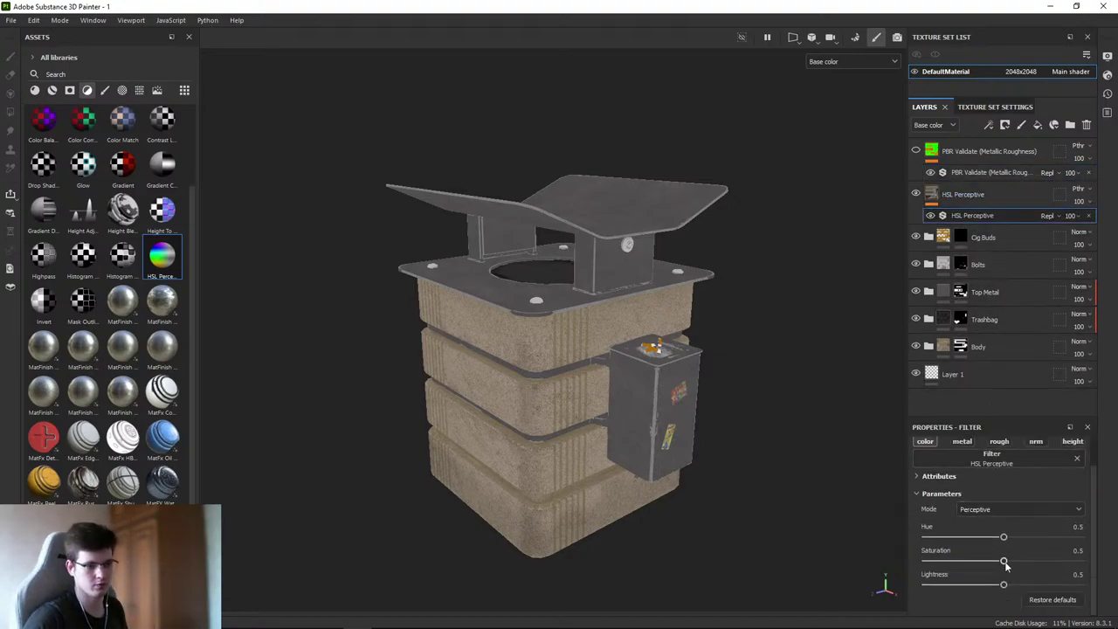
{"action": "left_click_drag", "start_coordinate": [1006, 566], "coordinate": [1026, 564]}
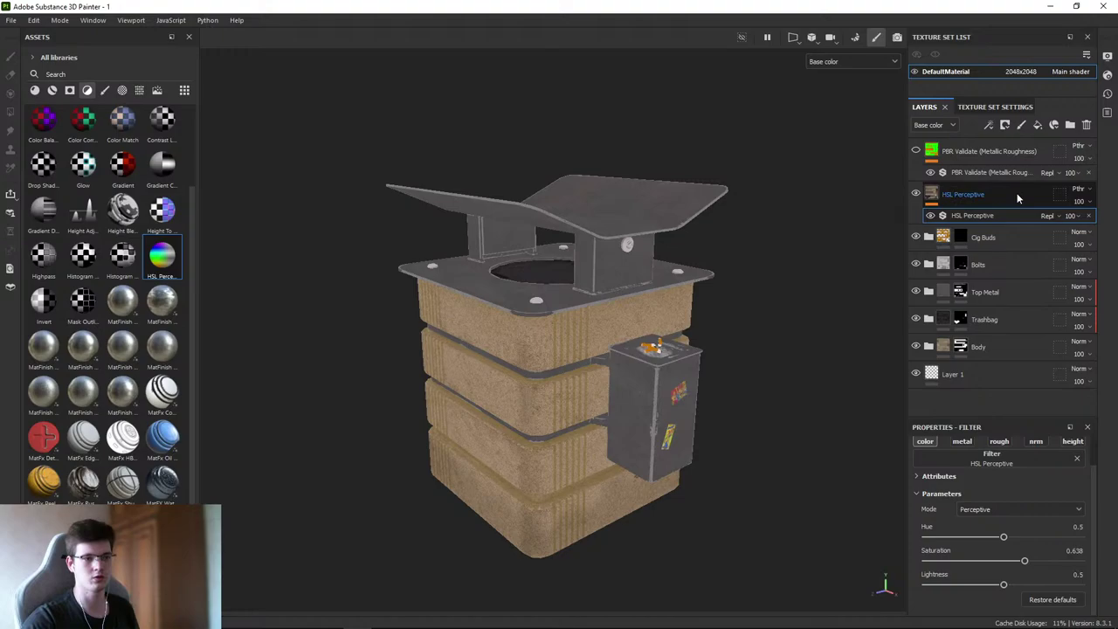
{"action": "key", "text": "Delete"}
- Examine the base color of the concrete body blocks up close and from several angles
{"action": "scroll", "coordinate": [519, 358], "scroll_direction": "up", "scroll_amount": 3}
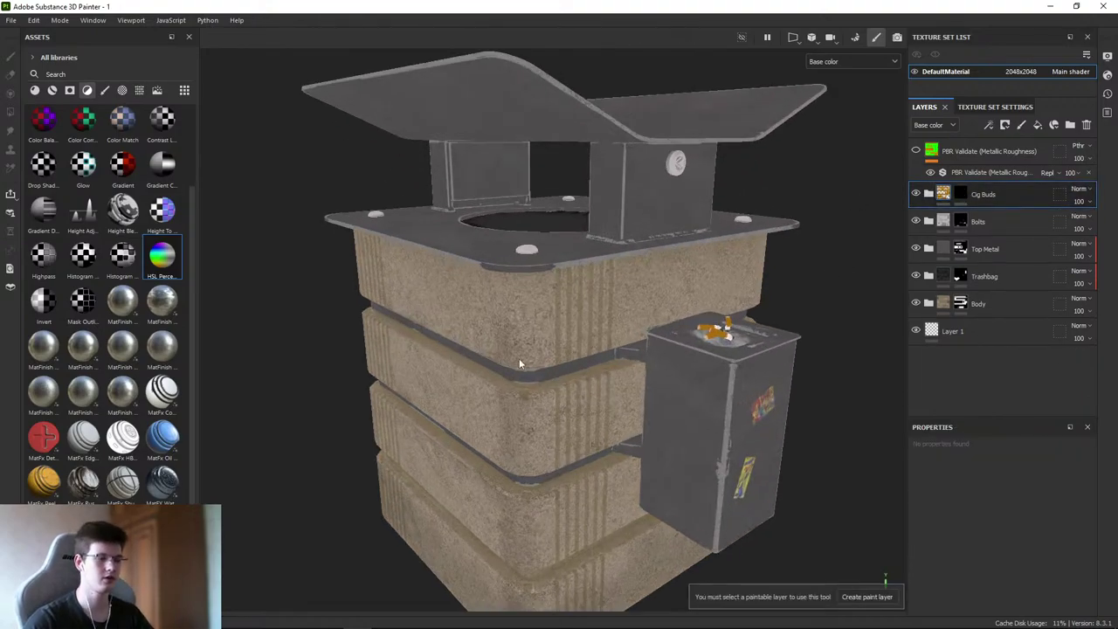
{"action": "scroll", "coordinate": [503, 365], "scroll_direction": "down", "scroll_amount": 3}
{"action": "left_click_drag", "start_coordinate": [470, 310], "coordinate": [452, 280], "text": "alt"}
{"action": "scroll", "coordinate": [533, 310], "scroll_direction": "up", "scroll_amount": 5}
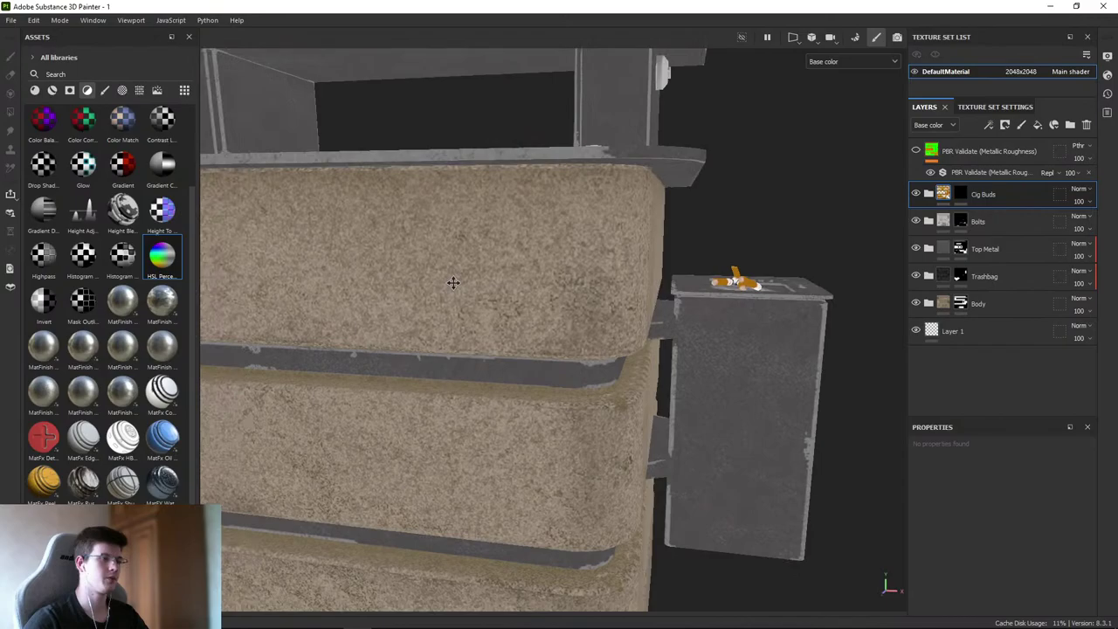
{"action": "scroll", "coordinate": [562, 279], "scroll_direction": "up", "scroll_amount": 3}
{"action": "scroll", "coordinate": [515, 265], "scroll_direction": "down", "scroll_amount": 2}
{"action": "left_click_drag", "start_coordinate": [515, 264], "coordinate": [507, 315], "text": "alt"}
{"action": "scroll", "coordinate": [568, 309], "scroll_direction": "down", "scroll_amount": 3}
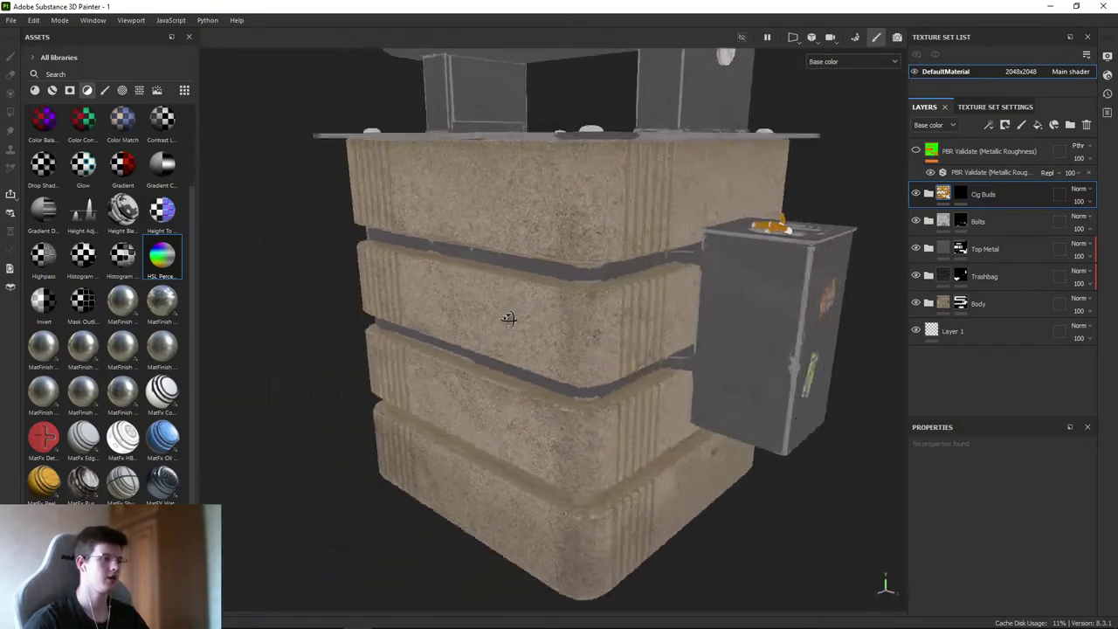
{"action": "scroll", "coordinate": [532, 294], "scroll_direction": "up", "scroll_amount": 6}
- Switch to the reference board, examine the speckled concrete photo up close, and keep the board always on top
{"action": "key", "text": "alt+Tab"}
{"action": "scroll", "coordinate": [891, 431], "scroll_direction": "up", "scroll_amount": 5}
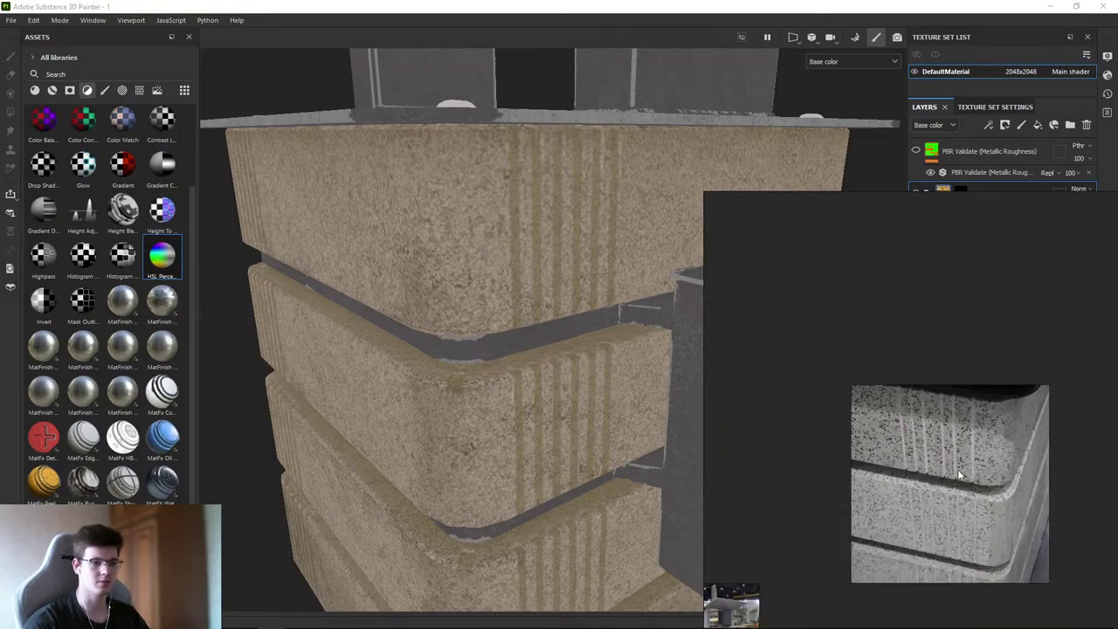
{"action": "scroll", "coordinate": [893, 322], "scroll_direction": "up", "scroll_amount": 5}
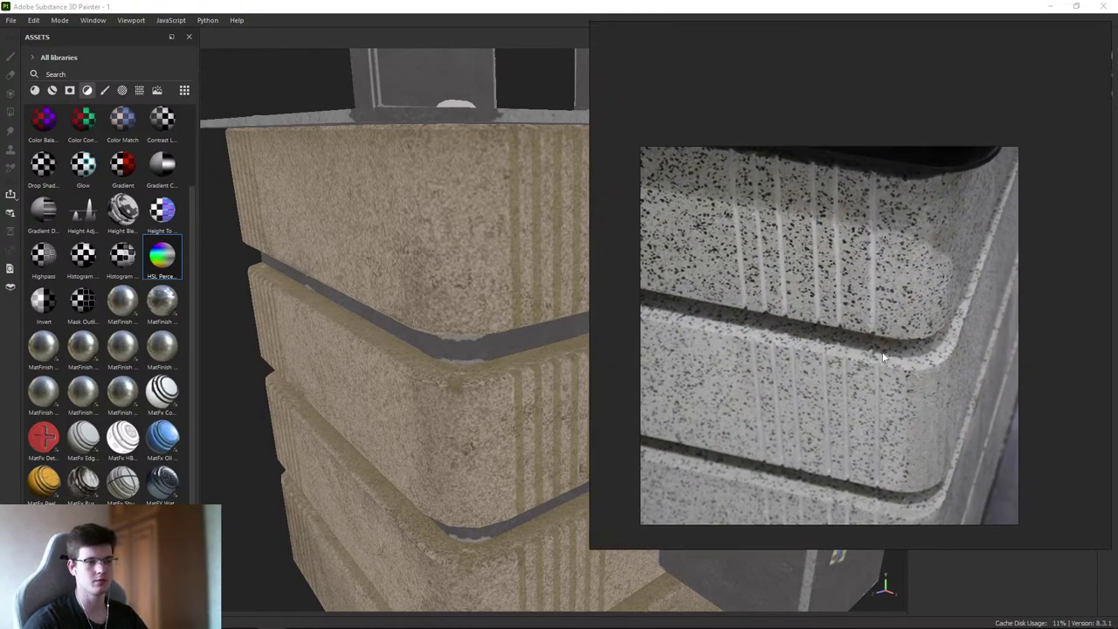
{"action": "scroll", "coordinate": [815, 291], "scroll_direction": "up", "scroll_amount": 2}
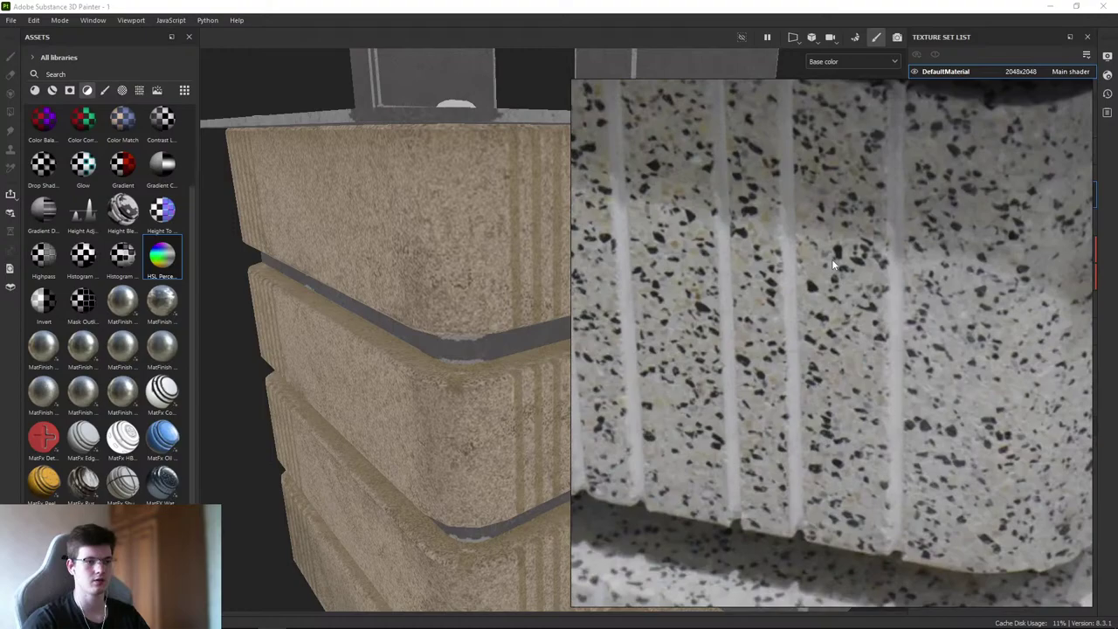
{"action": "scroll", "coordinate": [921, 427], "scroll_direction": "down", "scroll_amount": 3}
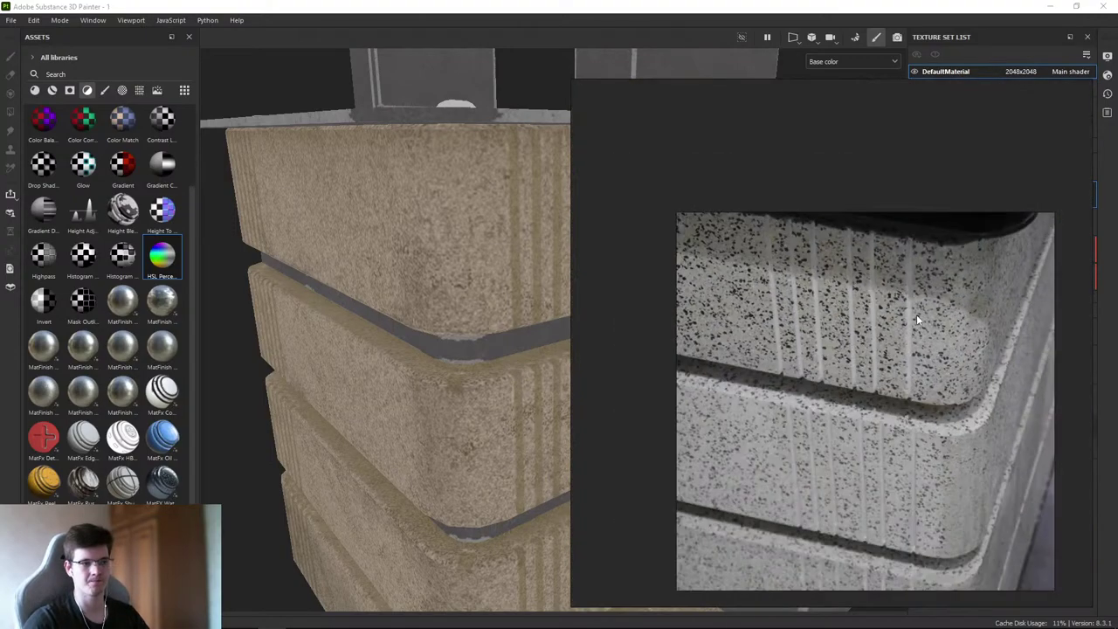
{"action": "scroll", "coordinate": [833, 375], "scroll_direction": "up", "scroll_amount": 6}
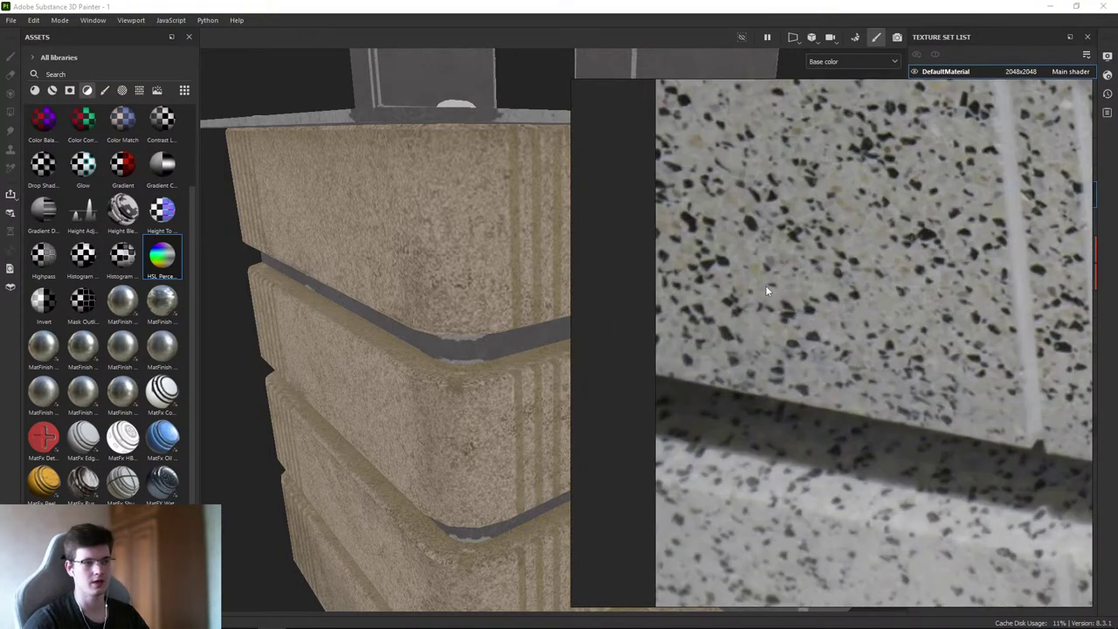
{"action": "left_click", "coordinate": [241, 249]}
{"action": "key", "text": "alt+Tab"}
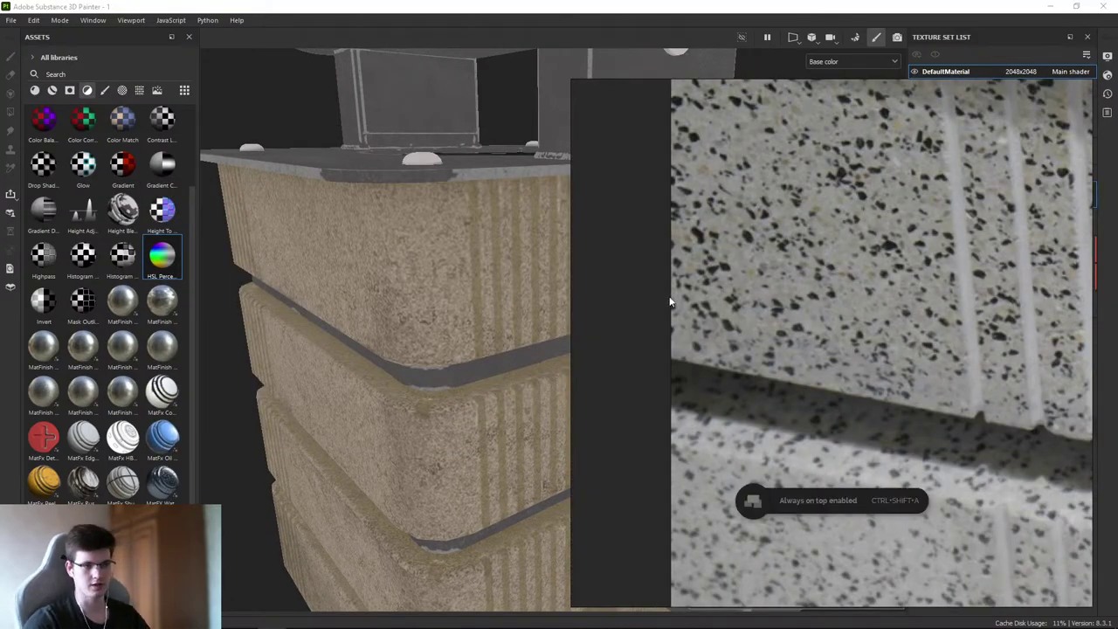
- Compare the concrete speckles on the beige bin and grey block reference photos with the model's body texture
{"action": "scroll", "coordinate": [422, 267], "scroll_direction": "up", "scroll_amount": 3}
{"action": "scroll", "coordinate": [828, 332], "scroll_direction": "down", "scroll_amount": 3}
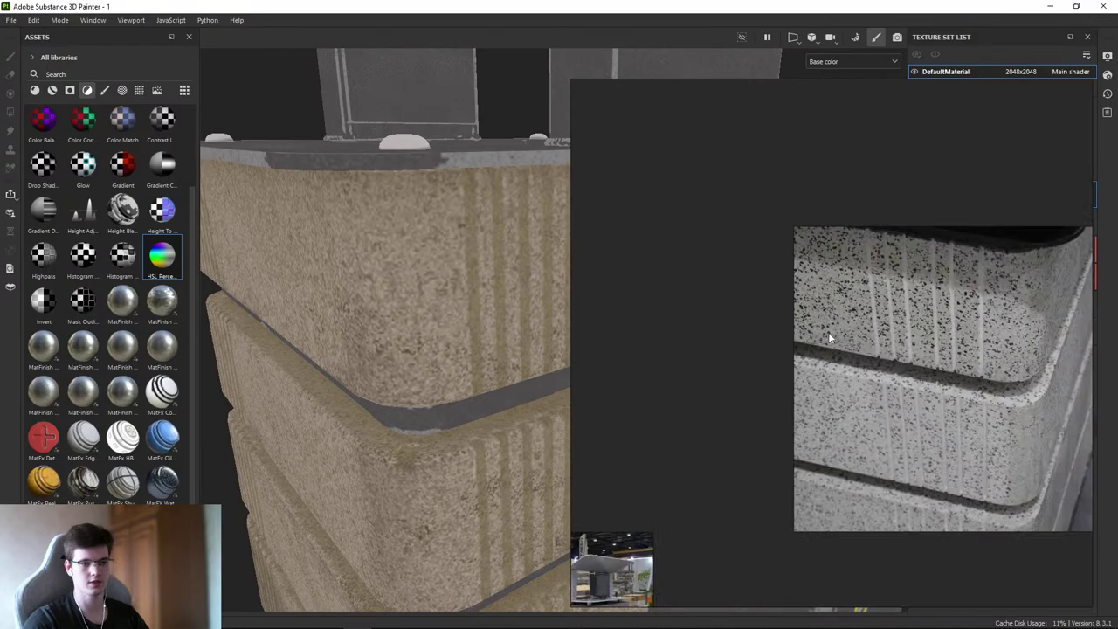
{"action": "scroll", "coordinate": [828, 332], "scroll_direction": "down", "scroll_amount": 3}
{"action": "scroll", "coordinate": [816, 345], "scroll_direction": "up", "scroll_amount": 8}
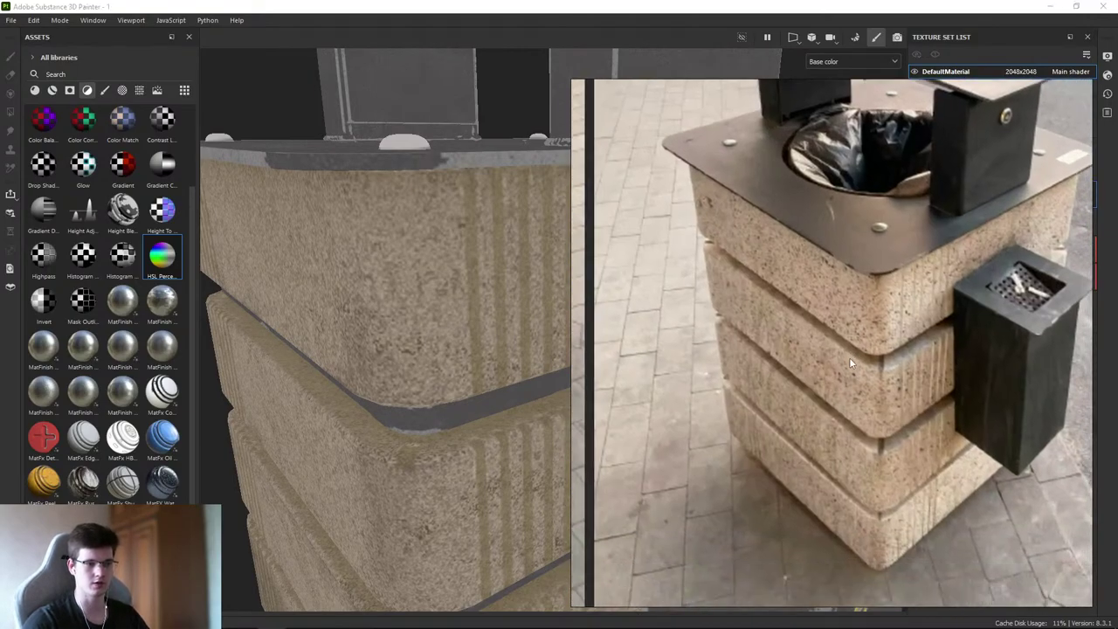
{"action": "scroll", "coordinate": [813, 350], "scroll_direction": "up", "scroll_amount": 3}
{"action": "scroll", "coordinate": [786, 337], "scroll_direction": "down", "scroll_amount": 8}
{"action": "scroll", "coordinate": [774, 218], "scroll_direction": "up", "scroll_amount": 8}
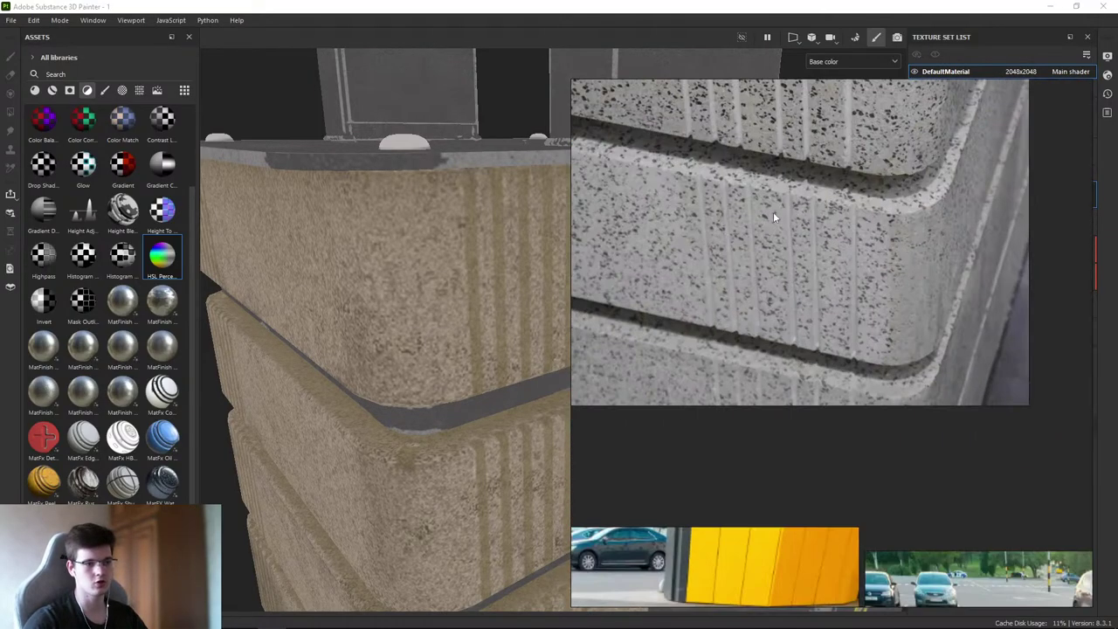
{"action": "scroll", "coordinate": [773, 217], "scroll_direction": "up", "scroll_amount": 3}
{"action": "scroll", "coordinate": [814, 232], "scroll_direction": "down", "scroll_amount": 3}
{"action": "scroll", "coordinate": [788, 244], "scroll_direction": "up", "scroll_amount": 5}
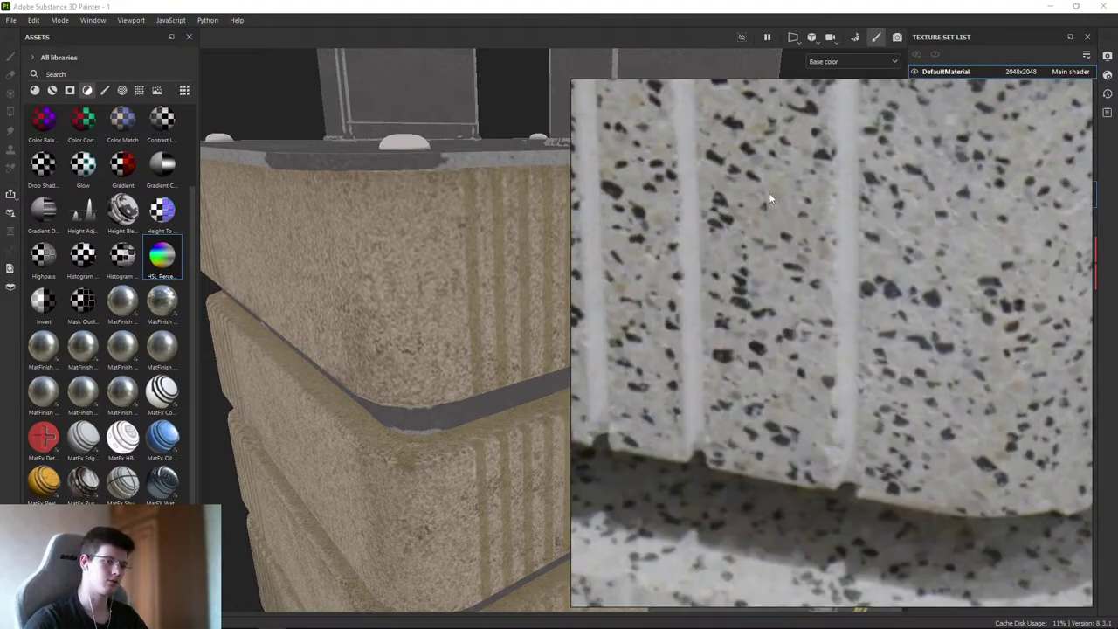
- Examine the ribbed corner of the upper concrete block next to the ashtray, and return to the speckled concrete reference
{"action": "key", "text": "super+Down"}
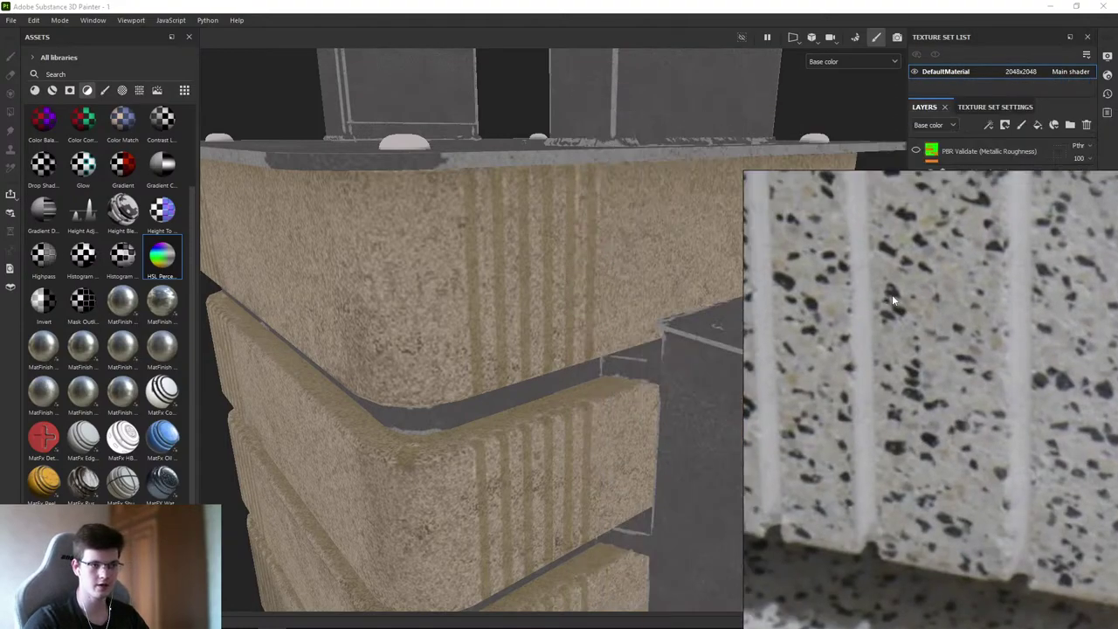
{"action": "mouse_move", "coordinate": [750, 255]}
{"action": "left_mouse_down", "text": "alt"}
{"action": "mouse_move", "coordinate": [667, 292]}
{"action": "mouse_move", "coordinate": [492, 254]}
{"action": "left_mouse_up", "text": "alt"}
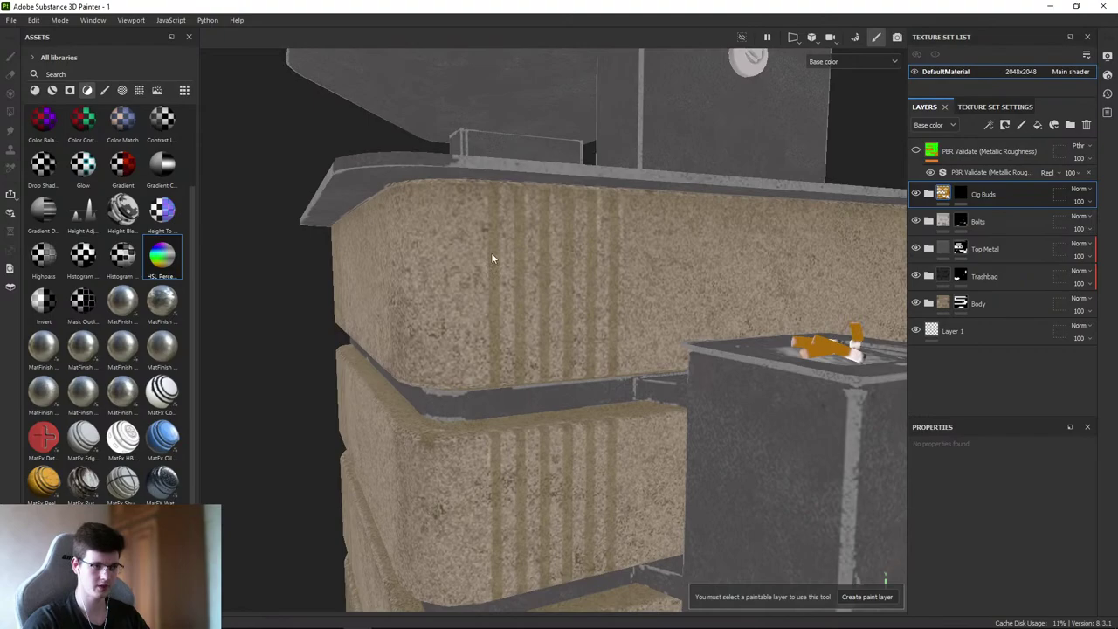
{"action": "scroll", "coordinate": [541, 271], "scroll_direction": "up", "scroll_amount": 4}
{"action": "left_click_drag", "start_coordinate": [584, 292], "coordinate": [507, 252], "text": "alt"}
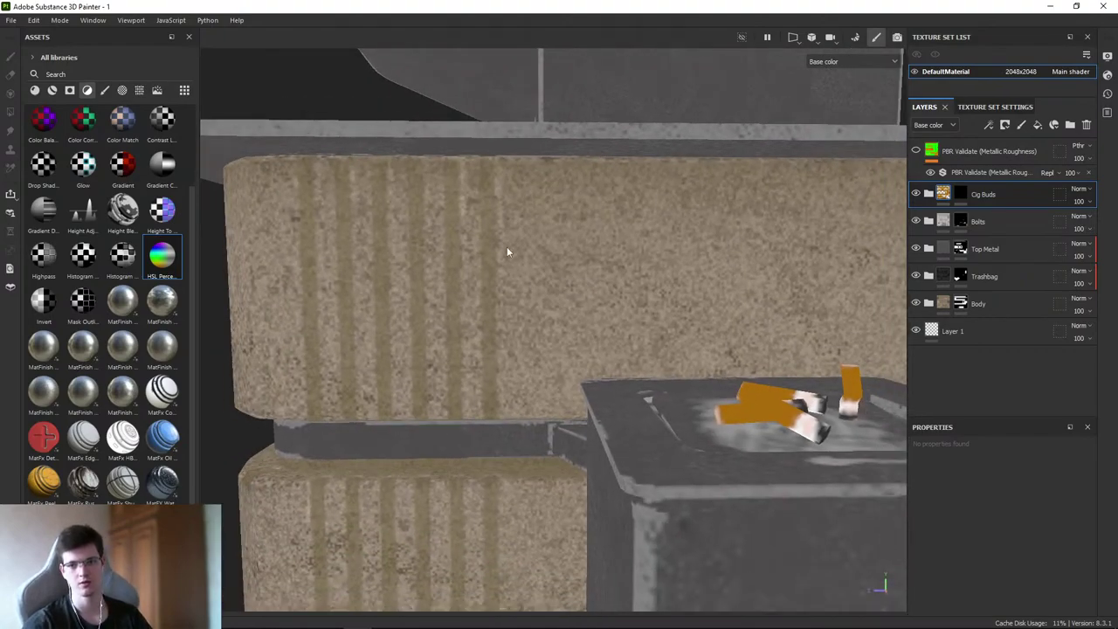
{"action": "key", "text": "alt+Tab"}
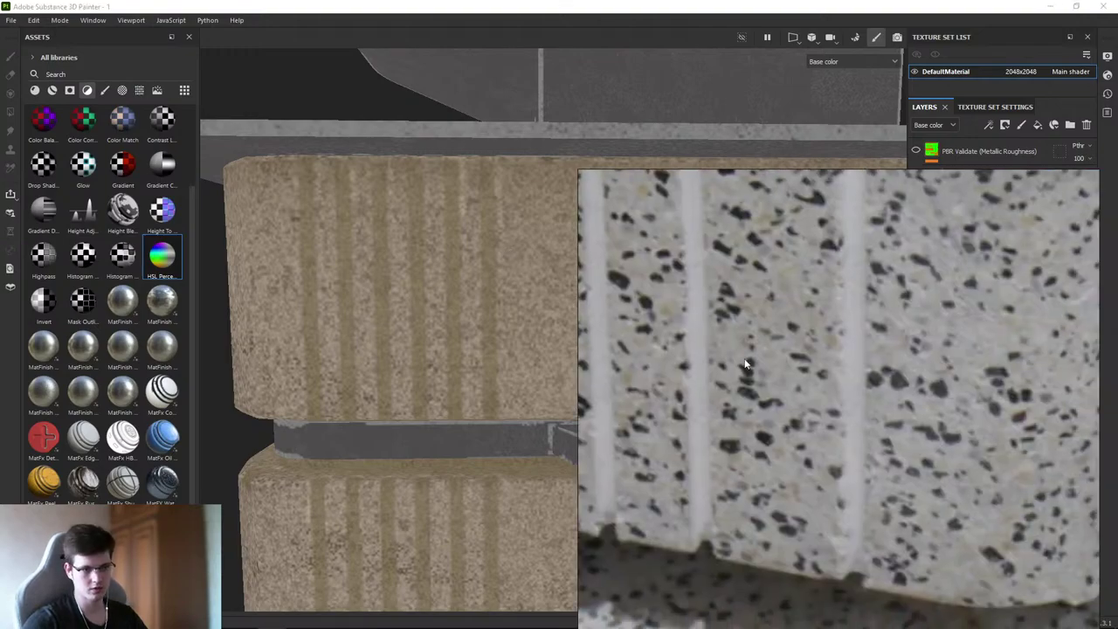
- Compare the dark speckles on the grey concrete block reference with the model's body texture, switching between the reference board and the viewport
{"action": "scroll", "coordinate": [774, 347], "scroll_direction": "down", "scroll_amount": 5}
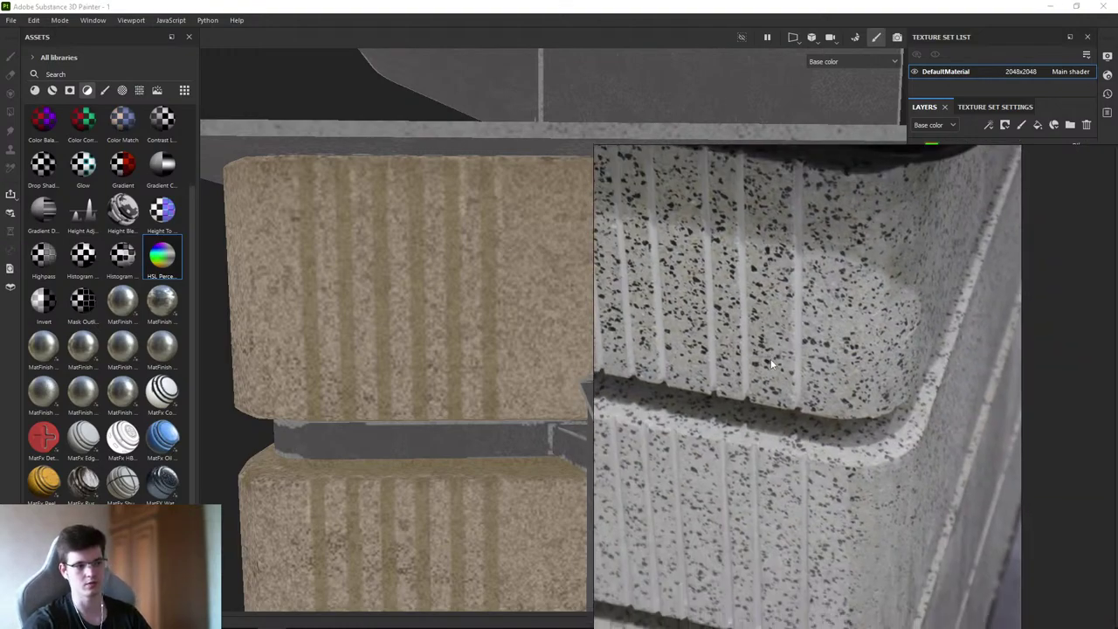
{"action": "key", "text": "alt+Tab"}
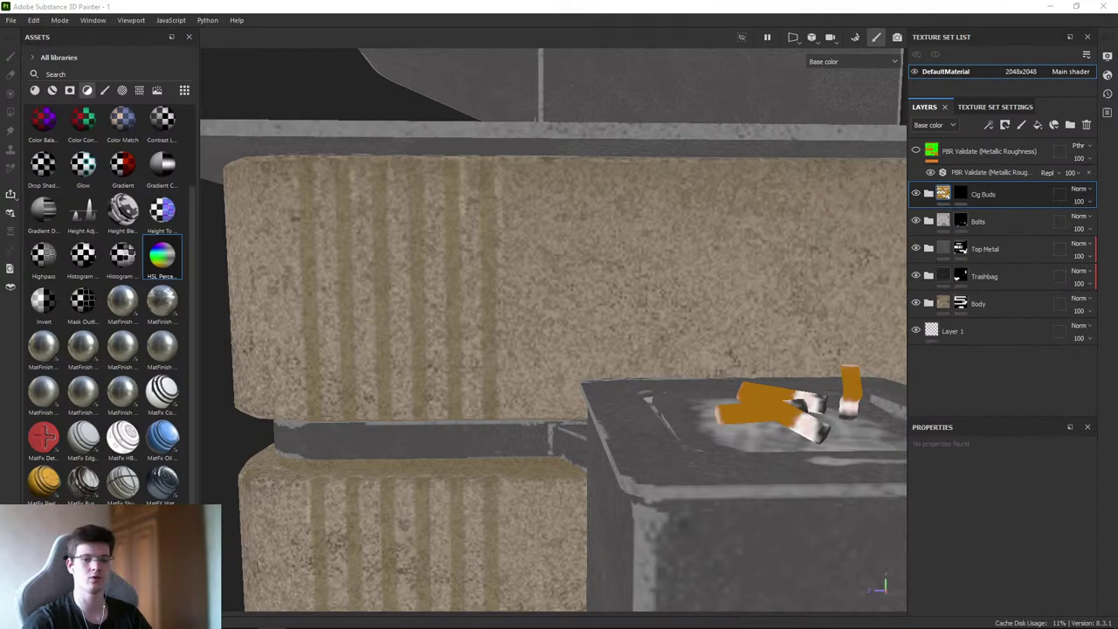
{"action": "key", "text": "alt+Tab"}
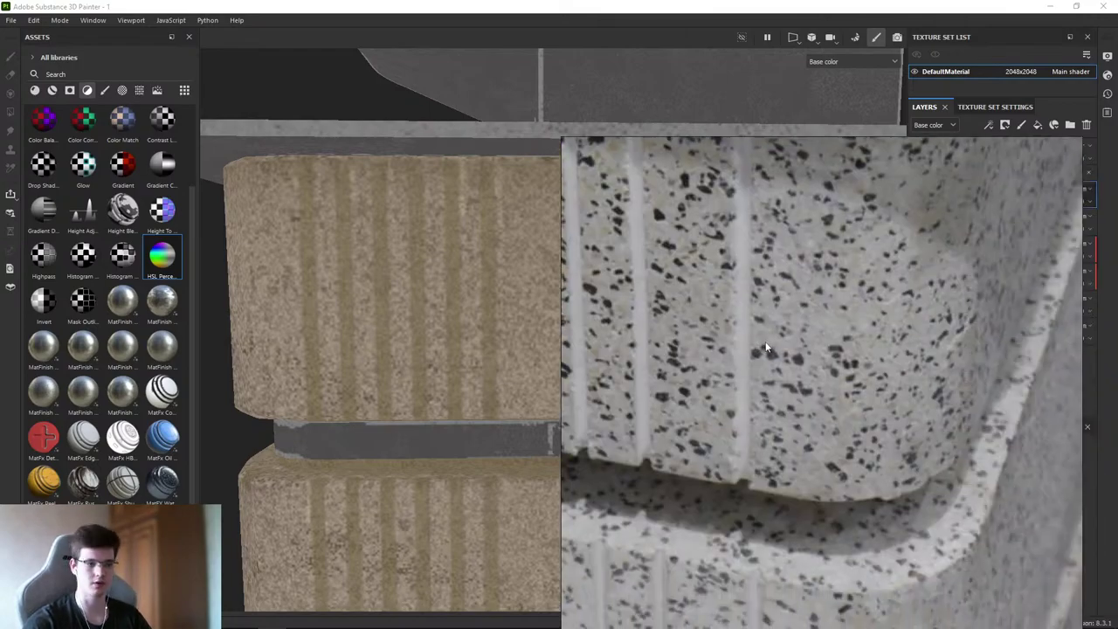
{"action": "scroll", "coordinate": [772, 364], "scroll_direction": "up", "scroll_amount": 2}
{"action": "scroll", "coordinate": [772, 364], "scroll_direction": "down", "scroll_amount": 3}
{"action": "key", "text": "alt+Tab"}
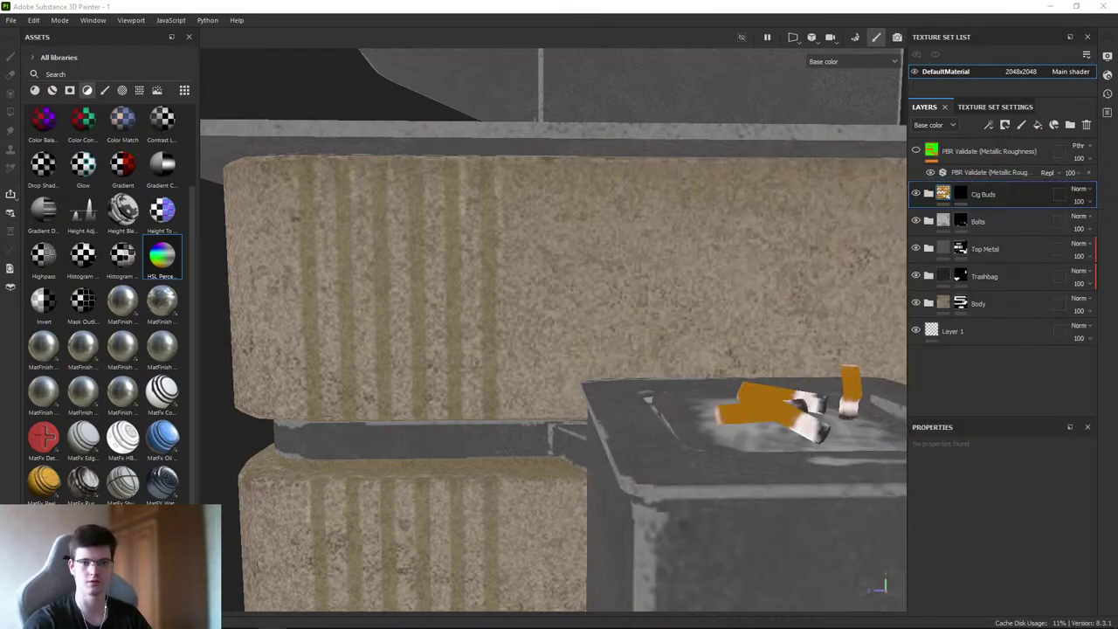
- Inspect the worn edges of the ashtray box by hiding and showing the Top Metal group and its Edge Peel folder
{"action": "scroll", "coordinate": [569, 324], "scroll_direction": "down", "scroll_amount": 2}
{"action": "scroll", "coordinate": [570, 323], "scroll_direction": "down", "scroll_amount": 2}
{"action": "mouse_move", "coordinate": [570, 324]}
{"action": "left_mouse_down", "text": "alt"}
{"action": "mouse_move", "coordinate": [559, 289]}
{"action": "mouse_move", "coordinate": [581, 207]}
{"action": "mouse_move", "coordinate": [545, 324]}
{"action": "mouse_move", "coordinate": [466, 327]}
{"action": "mouse_move", "coordinate": [557, 291]}
{"action": "mouse_move", "coordinate": [569, 234]}
{"action": "mouse_move", "coordinate": [621, 408]}
{"action": "mouse_move", "coordinate": [541, 304]}
{"action": "mouse_move", "coordinate": [663, 326]}
{"action": "mouse_move", "coordinate": [597, 302]}
{"action": "mouse_move", "coordinate": [642, 394]}
{"action": "mouse_move", "coordinate": [590, 287]}
{"action": "mouse_move", "coordinate": [600, 266]}
{"action": "left_mouse_up", "text": "alt"}
{"action": "scroll", "coordinate": [557, 291], "scroll_direction": "up", "scroll_amount": 2}
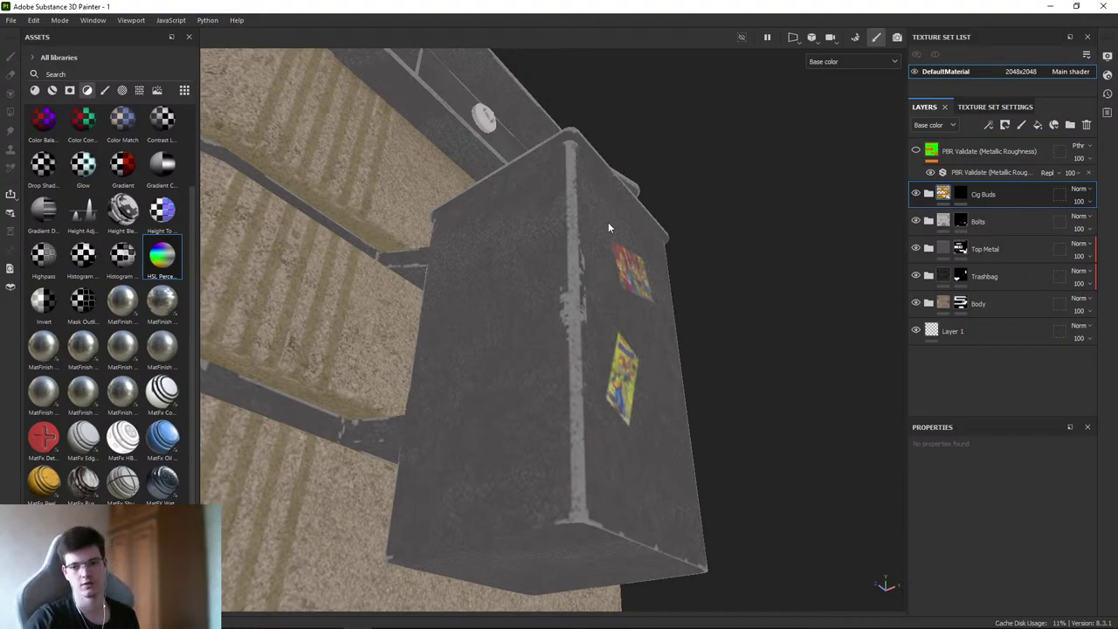
{"action": "left_click", "coordinate": [917, 249]}
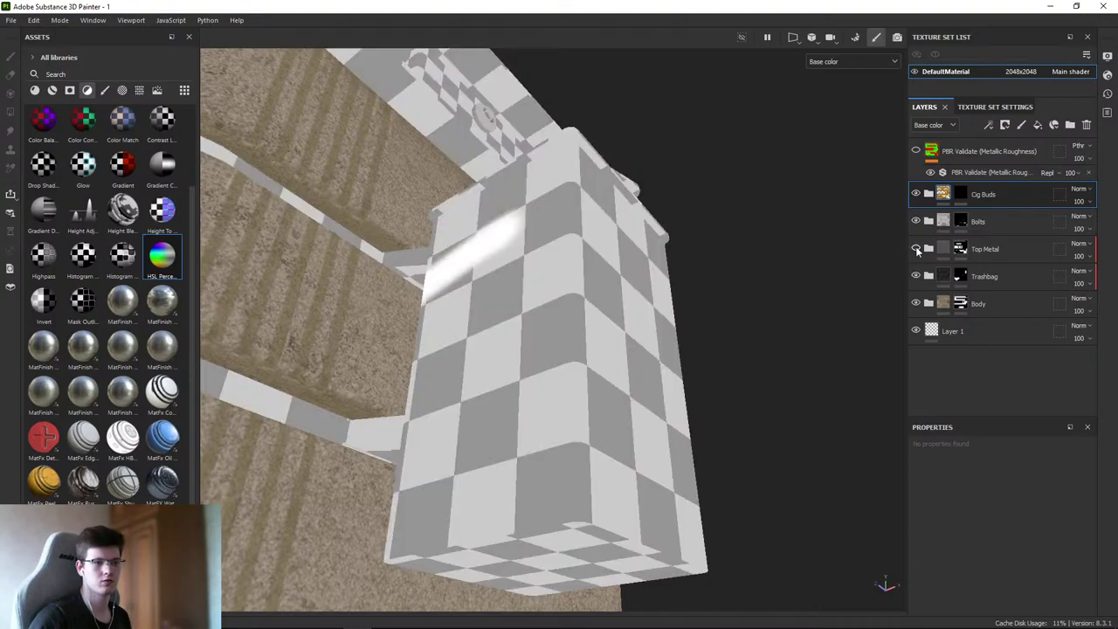
{"action": "left_click", "coordinate": [917, 250]}
{"action": "left_click", "coordinate": [929, 249]}
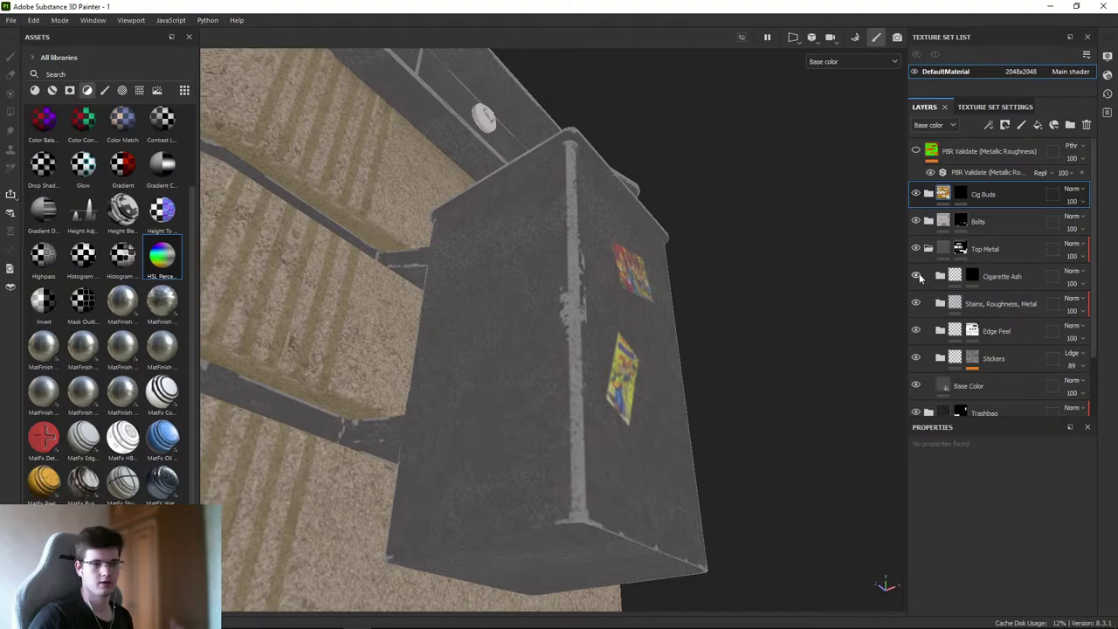
{"action": "left_click", "coordinate": [915, 330]}
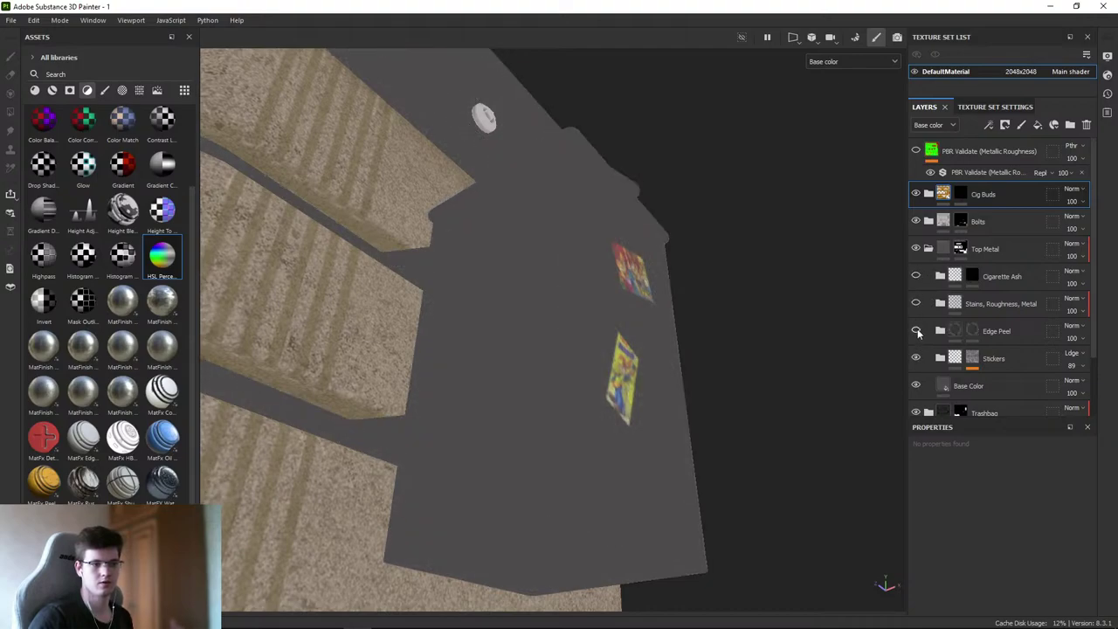
{"action": "left_click", "coordinate": [916, 330]}
- Add a fill to the Edge Peel mask and use grunge texture 35 as its grayscale
{"action": "left_click", "coordinate": [957, 332]}
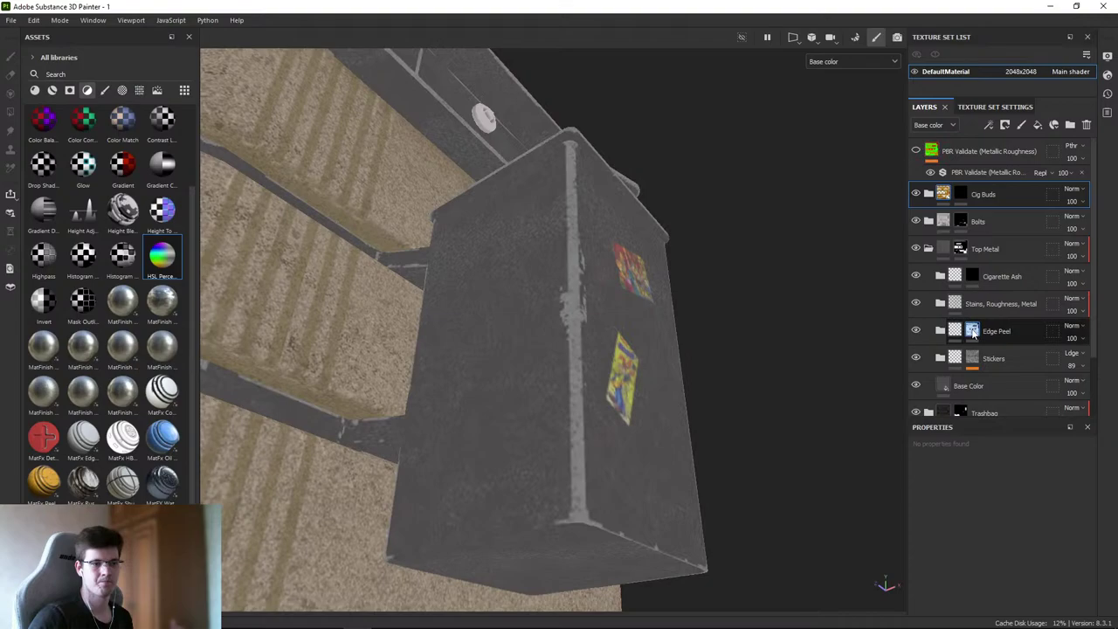
{"action": "scroll", "coordinate": [958, 333], "scroll_direction": "down", "scroll_amount": 3}
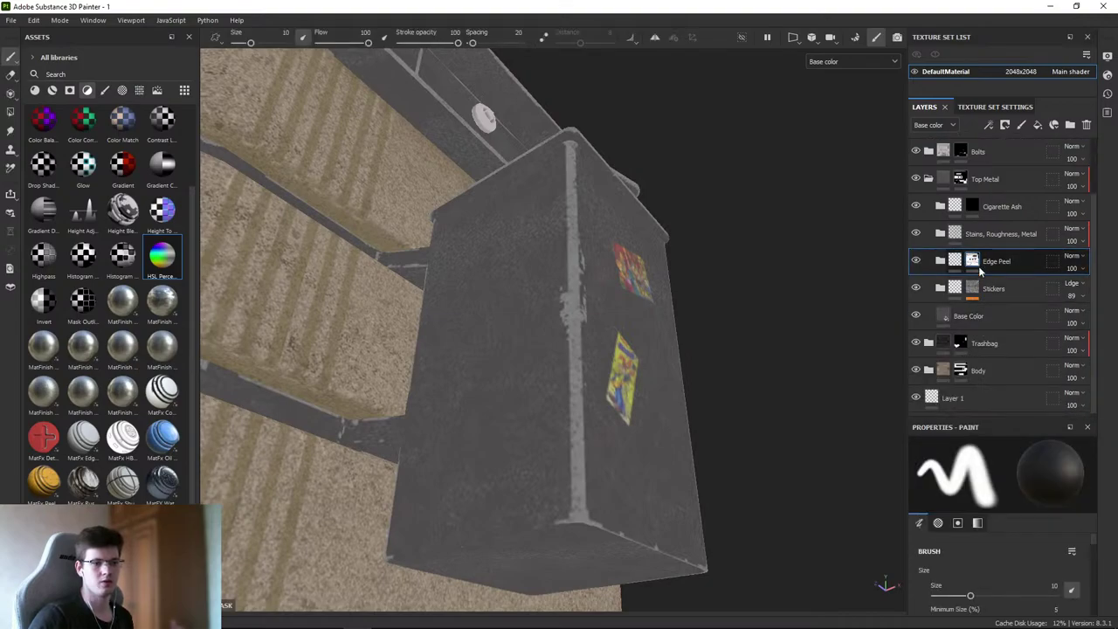
{"action": "right_click", "coordinate": [1002, 264]}
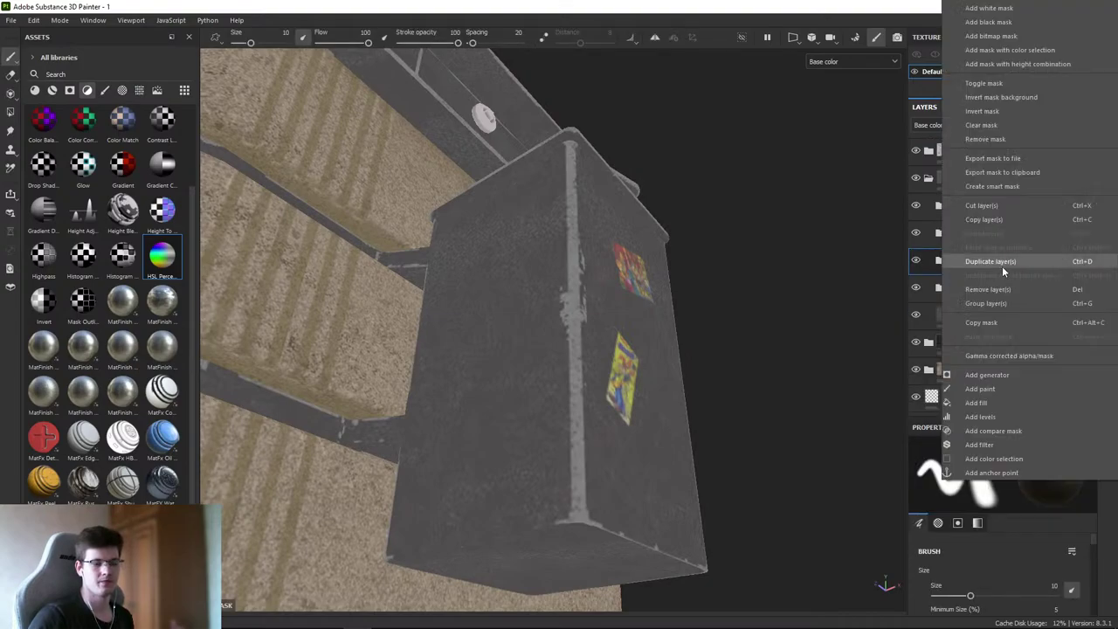
{"action": "left_click", "coordinate": [998, 401]}
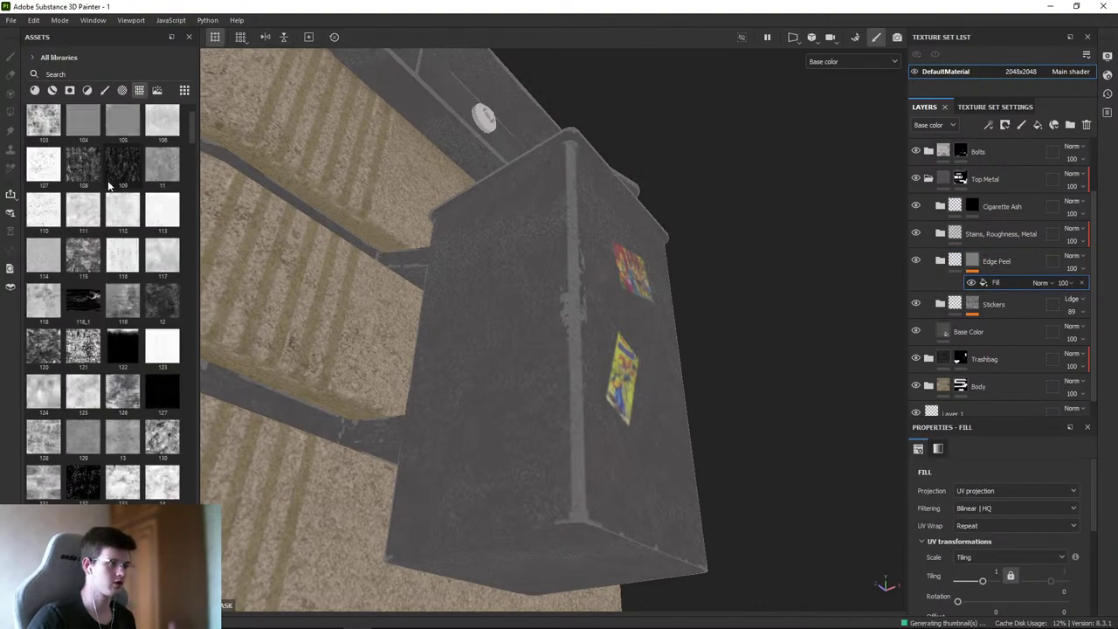
{"action": "mouse_move", "coordinate": [89, 166]}
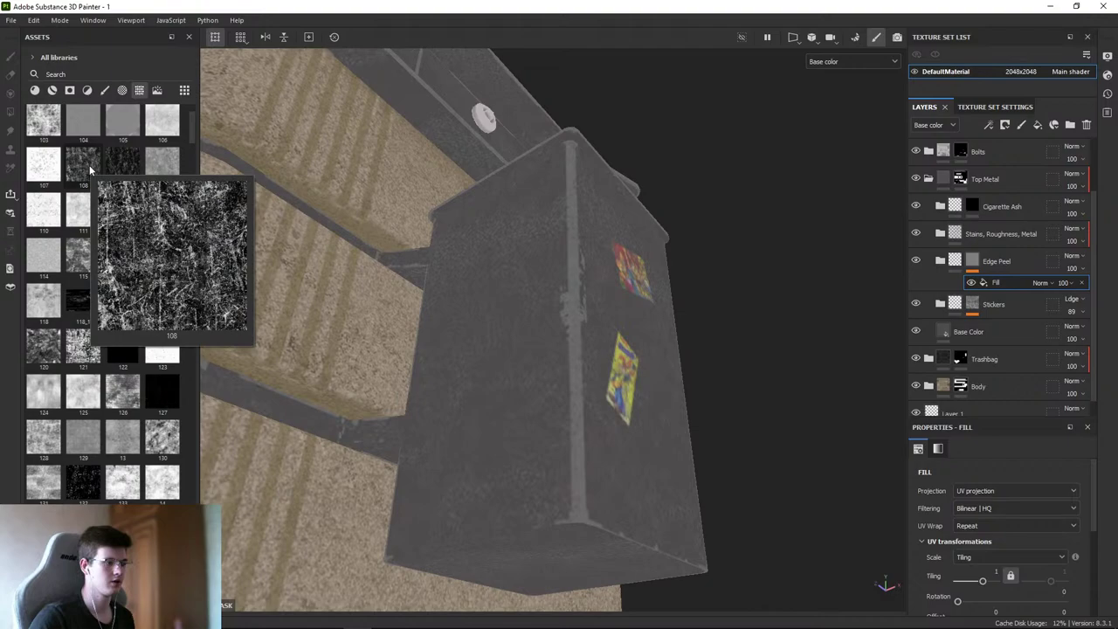
{"action": "scroll", "coordinate": [90, 165], "scroll_direction": "down", "scroll_amount": 5}
{"action": "scroll", "coordinate": [98, 275], "scroll_direction": "down", "scroll_amount": 3}
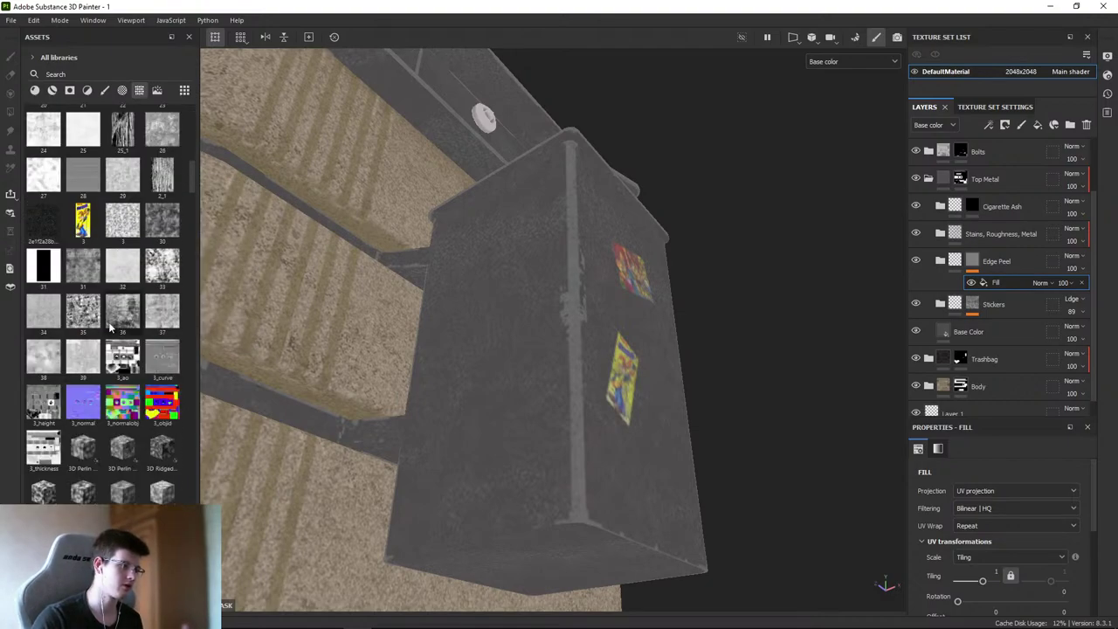
{"action": "mouse_move", "coordinate": [89, 320]}
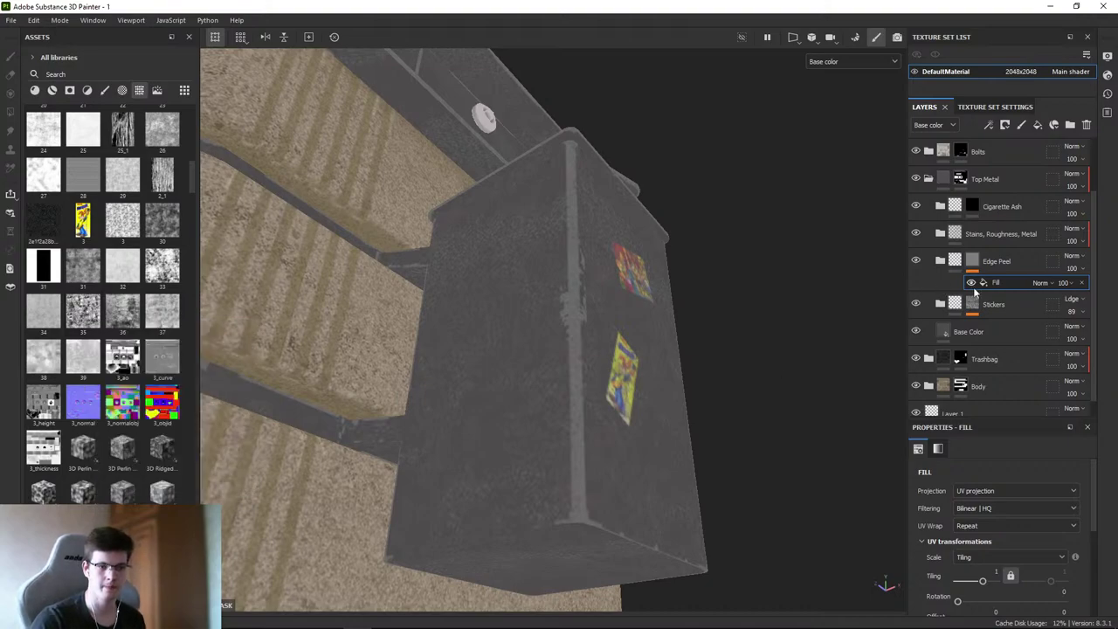
{"action": "scroll", "coordinate": [984, 459], "scroll_direction": "down", "scroll_amount": 2}
{"action": "left_click_drag", "start_coordinate": [997, 417], "coordinate": [996, 387]}
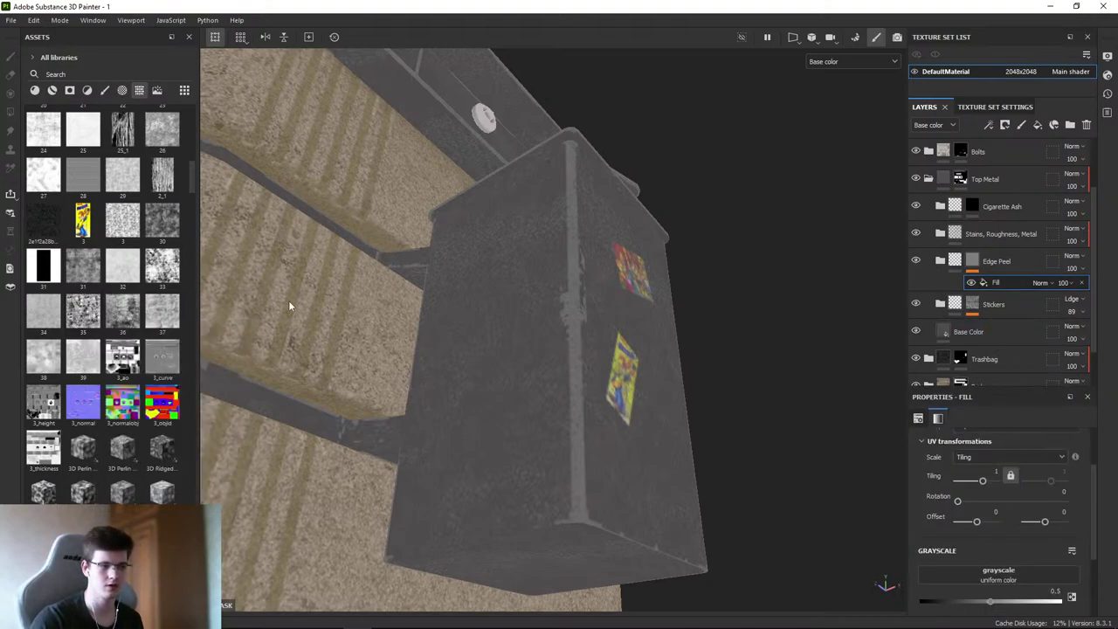
{"action": "left_click_drag", "start_coordinate": [83, 310], "coordinate": [948, 570]}
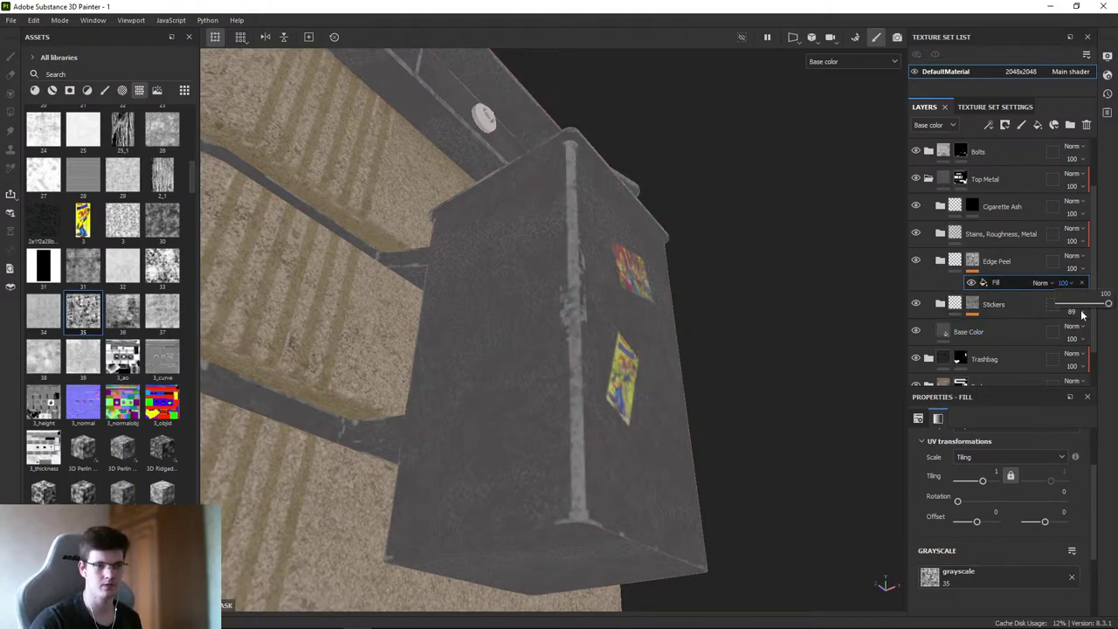
- Set the Edge Peel mask fill's tiling to 2 and check the pattern along the ashtray box's edge
{"action": "left_click", "coordinate": [995, 473]}
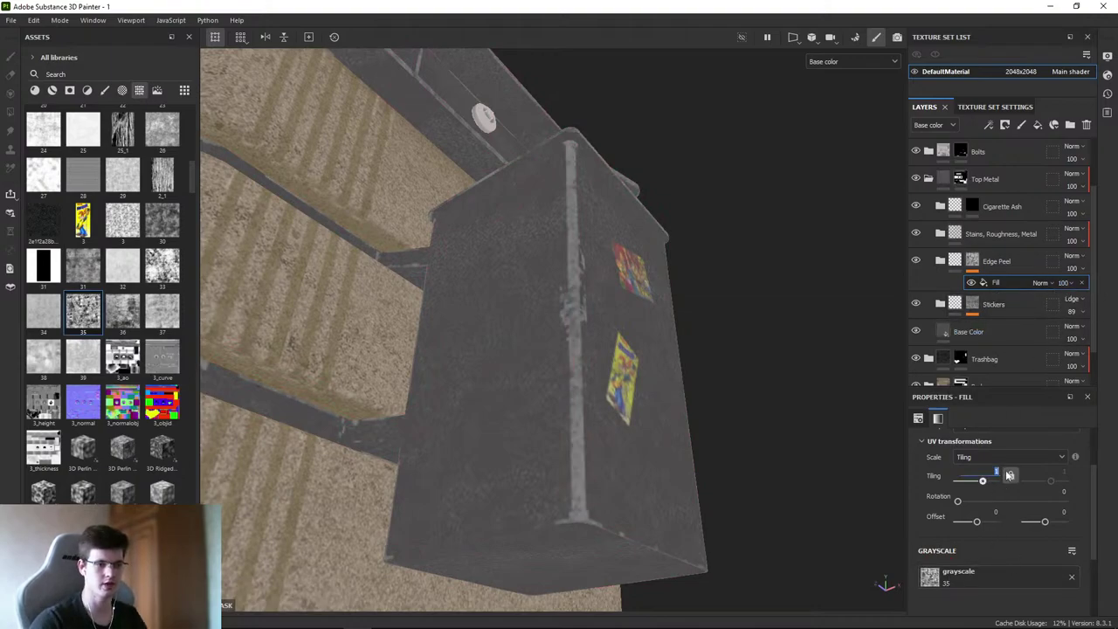
{"action": "type", "text": "2"}
{"action": "key", "text": "Return"}
{"action": "left_click_drag", "start_coordinate": [856, 384], "coordinate": [612, 253], "text": "alt"}
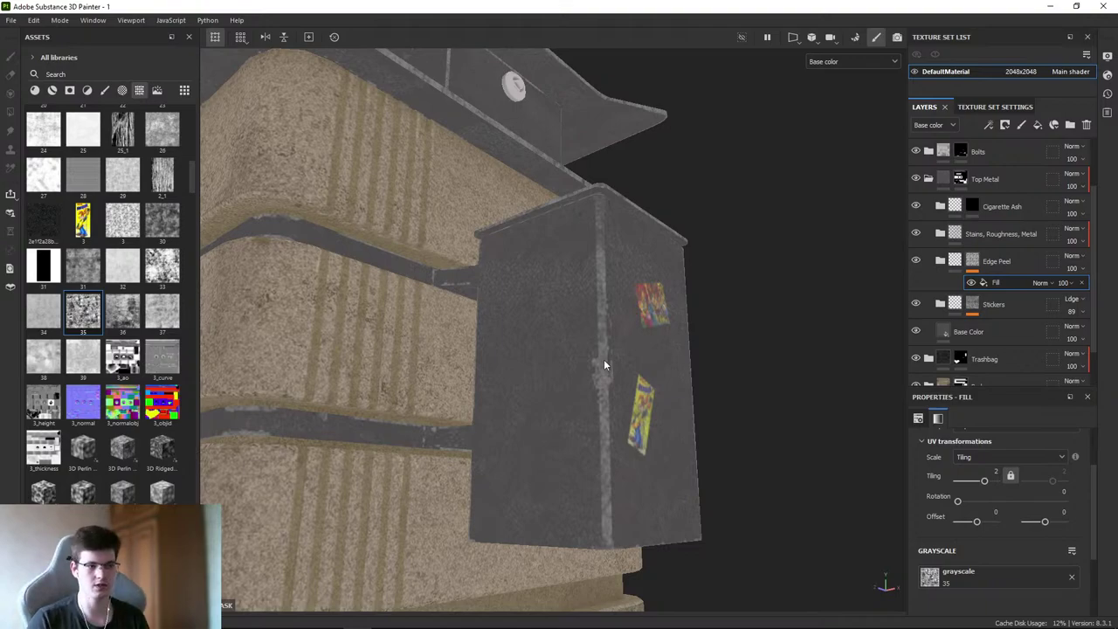
- Add Levels above the Edge Peel mask's fill and raise the black input point to 0.454, checking the box's corner edge
{"action": "right_click", "coordinate": [1022, 285]}
{"action": "left_click", "coordinate": [995, 487]}
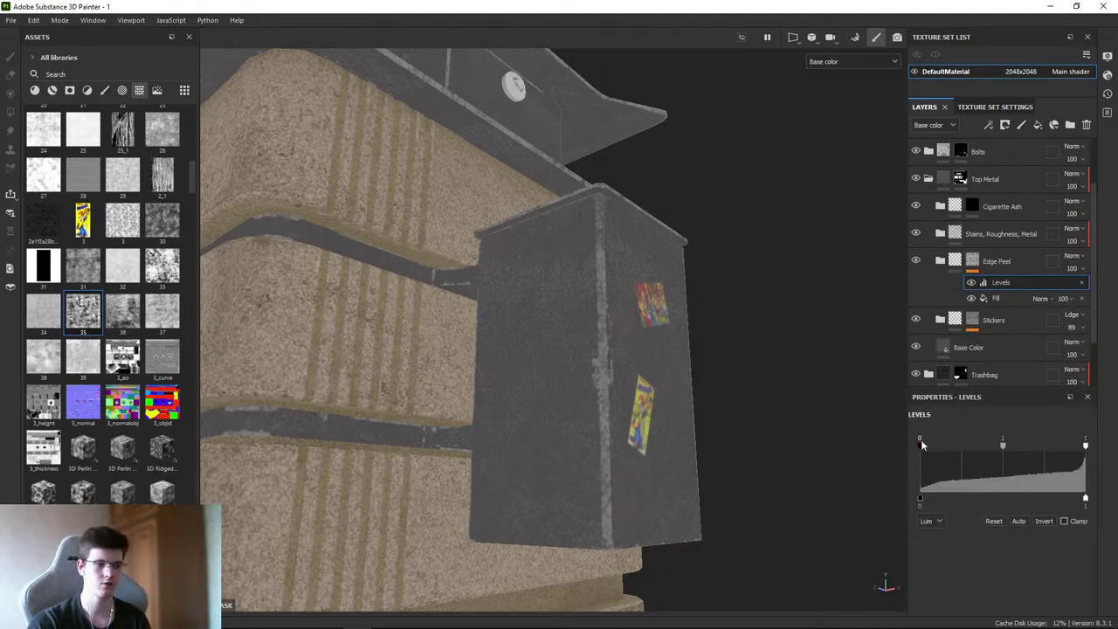
{"action": "left_click_drag", "start_coordinate": [923, 445], "coordinate": [995, 446]}
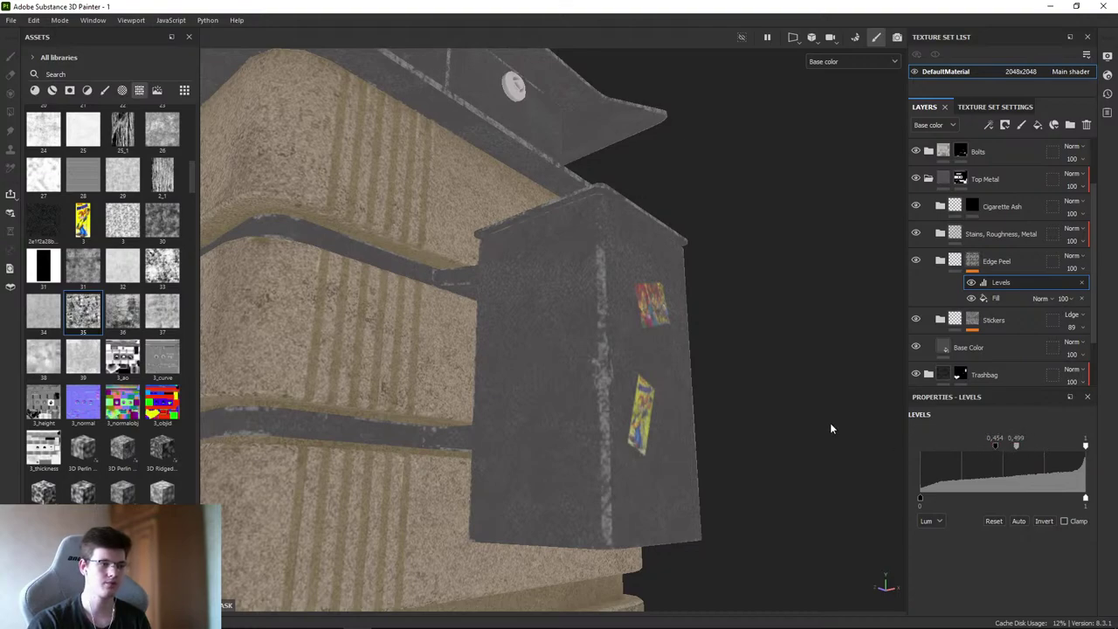
{"action": "left_click_drag", "start_coordinate": [831, 424], "coordinate": [578, 323], "text": "alt"}
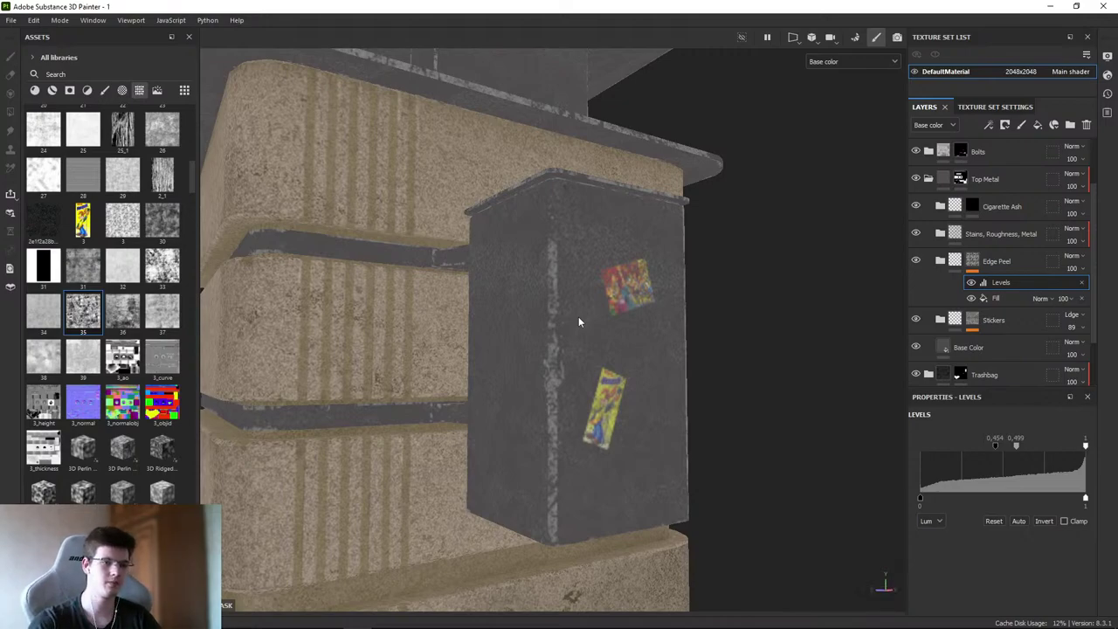
{"action": "left_click_drag", "start_coordinate": [757, 325], "coordinate": [564, 322], "text": "alt"}
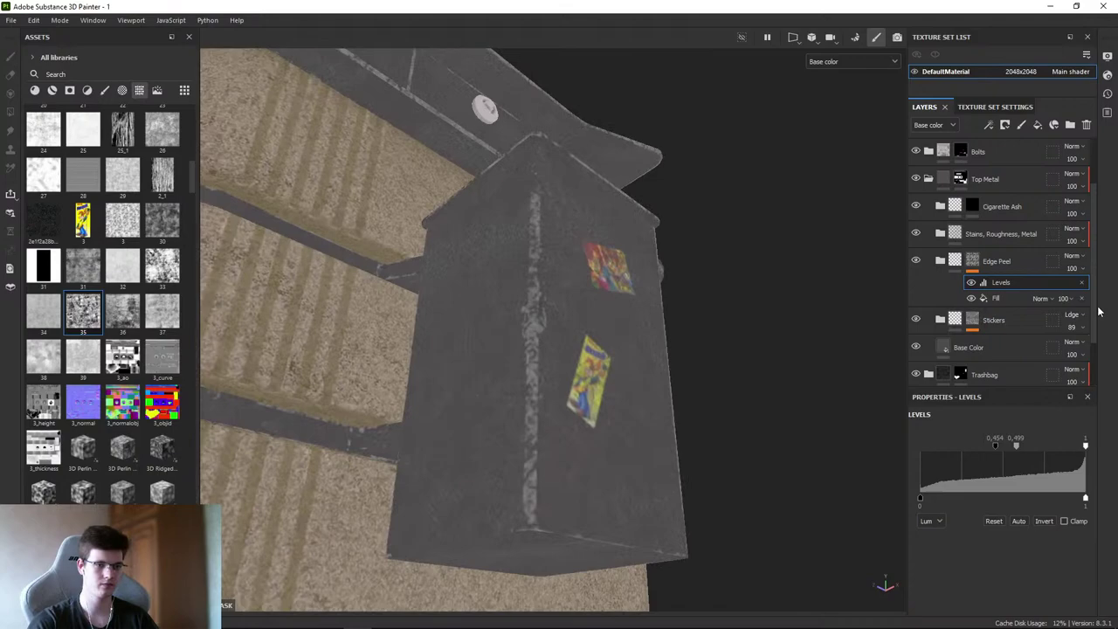
- Remove the Levels and Fill effects from the Edge Peel mask and collapse the Top Metal group
{"action": "left_click", "coordinate": [995, 298]}
{"action": "left_click", "coordinate": [972, 260]}
{"action": "mouse_move", "coordinate": [786, 376]}
{"action": "left_mouse_down", "text": "alt"}
{"action": "mouse_move", "coordinate": [764, 387]}
{"action": "mouse_move", "coordinate": [572, 251]}
{"action": "mouse_move", "coordinate": [673, 362]}
{"action": "mouse_move", "coordinate": [634, 327]}
{"action": "mouse_move", "coordinate": [449, 392]}
{"action": "mouse_move", "coordinate": [379, 475]}
{"action": "mouse_move", "coordinate": [406, 407]}
{"action": "mouse_move", "coordinate": [649, 407]}
{"action": "mouse_move", "coordinate": [592, 300]}
{"action": "mouse_move", "coordinate": [629, 369]}
{"action": "left_mouse_up", "text": "alt"}
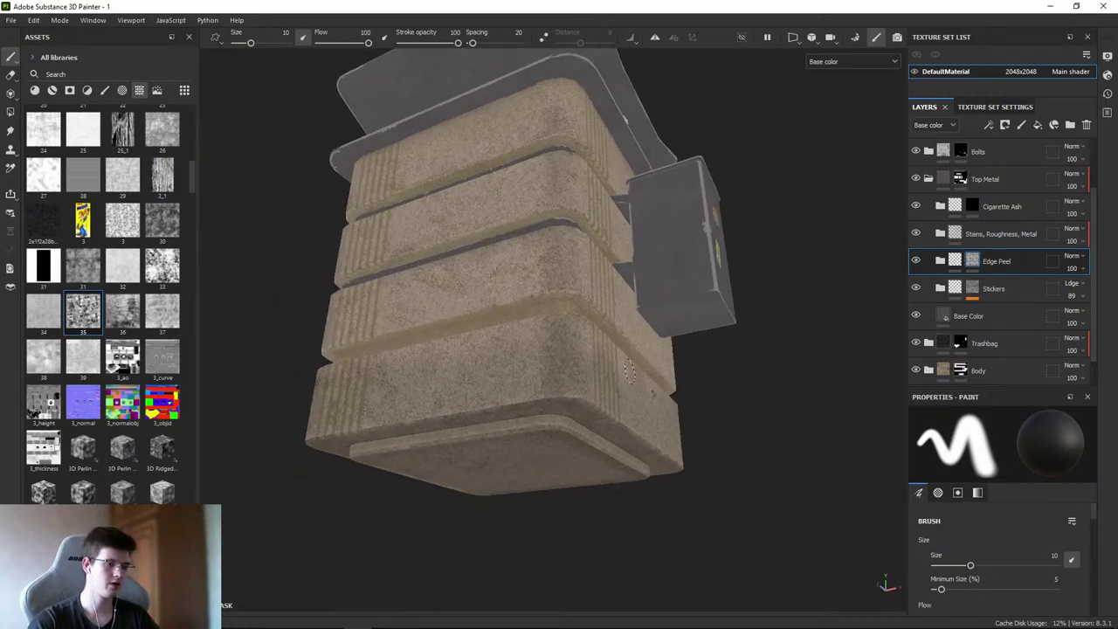
{"action": "left_click", "coordinate": [929, 178]}
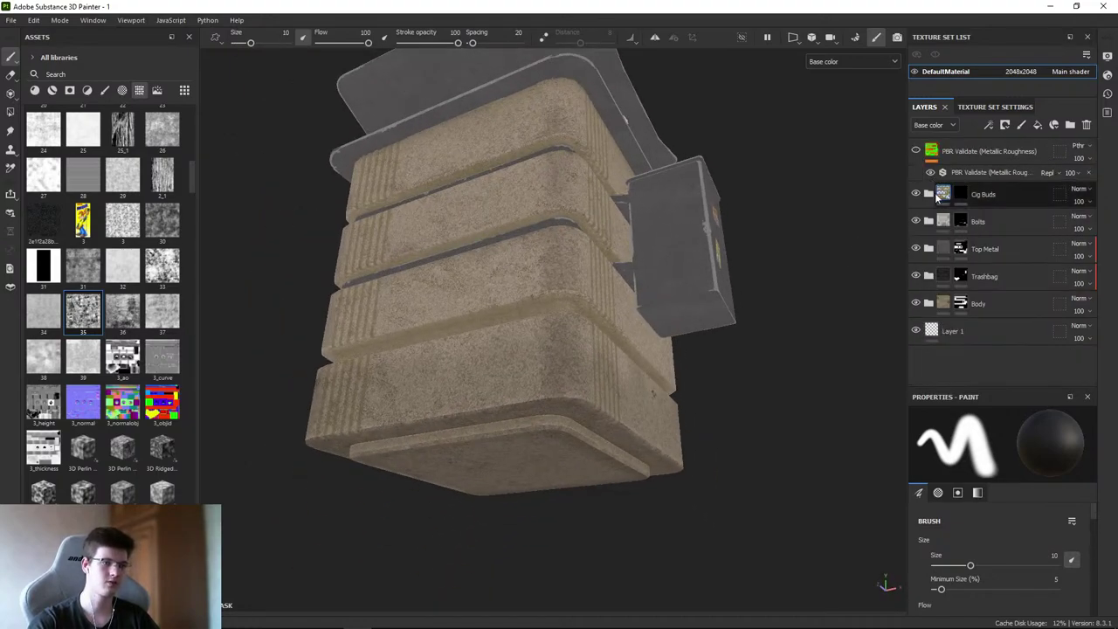
- Switch the viewport to the full material display and examine the stickers on the ashtray box under rotated environment lighting
{"action": "left_click_drag", "start_coordinate": [497, 368], "coordinate": [512, 429], "text": "alt"}
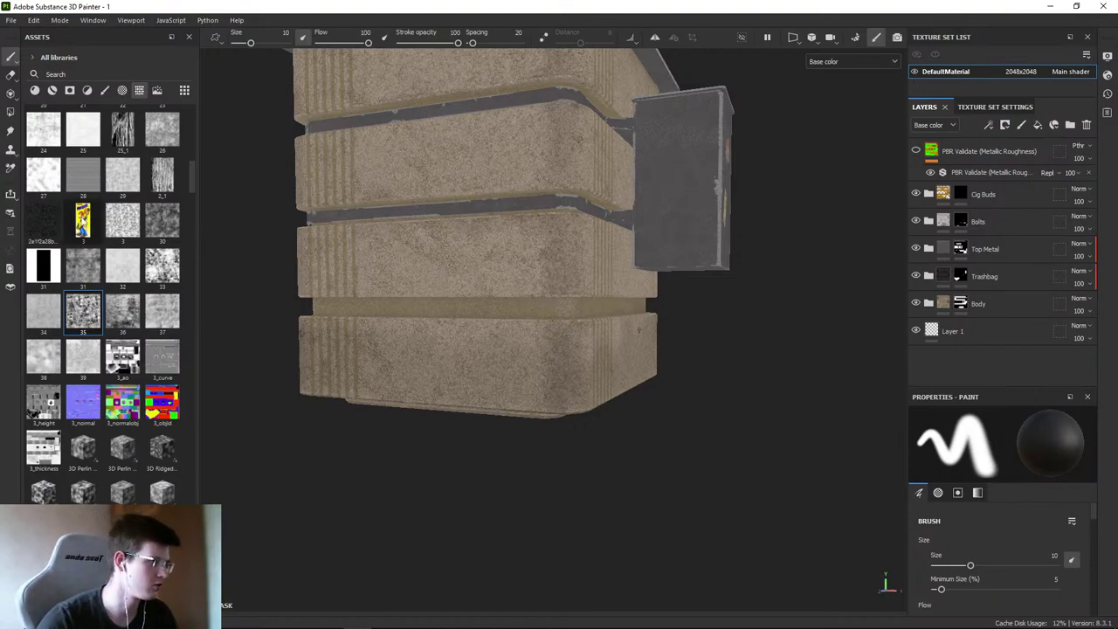
{"action": "mouse_move", "coordinate": [82, 220]}
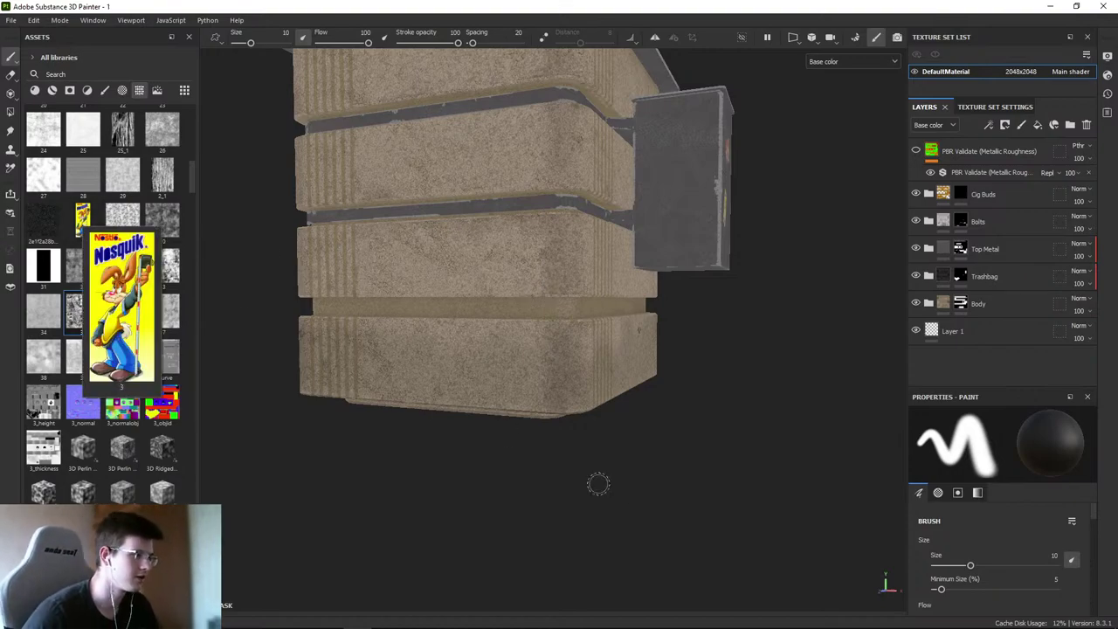
{"action": "mouse_move", "coordinate": [599, 481]}
{"action": "left_mouse_down", "text": "alt"}
{"action": "mouse_move", "coordinate": [567, 420]}
{"action": "mouse_move", "coordinate": [538, 301]}
{"action": "mouse_move", "coordinate": [512, 389]}
{"action": "mouse_move", "coordinate": [434, 365]}
{"action": "mouse_move", "coordinate": [457, 354]}
{"action": "mouse_move", "coordinate": [469, 369]}
{"action": "mouse_move", "coordinate": [549, 344]}
{"action": "mouse_move", "coordinate": [680, 337]}
{"action": "mouse_move", "coordinate": [577, 280]}
{"action": "mouse_move", "coordinate": [540, 306]}
{"action": "mouse_move", "coordinate": [841, 260]}
{"action": "left_mouse_up", "text": "alt"}
{"action": "key", "text": "m"}
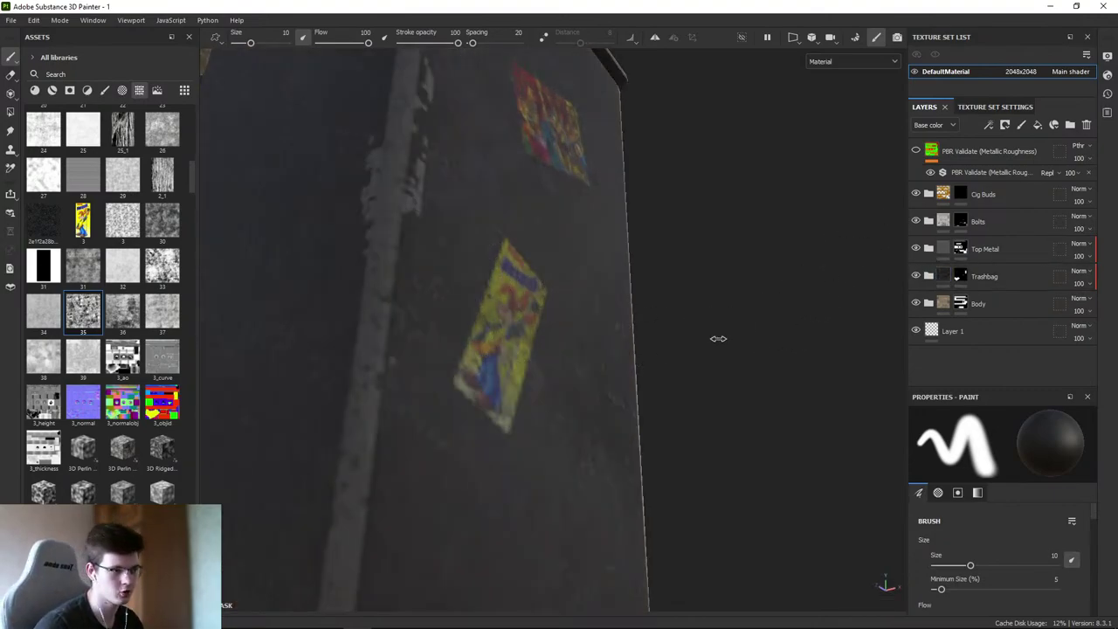
{"action": "left_click_drag", "start_coordinate": [764, 260], "coordinate": [744, 326], "text": "alt"}
{"action": "right_click_drag", "start_coordinate": [763, 267], "coordinate": [762, 293], "text": "shift"}
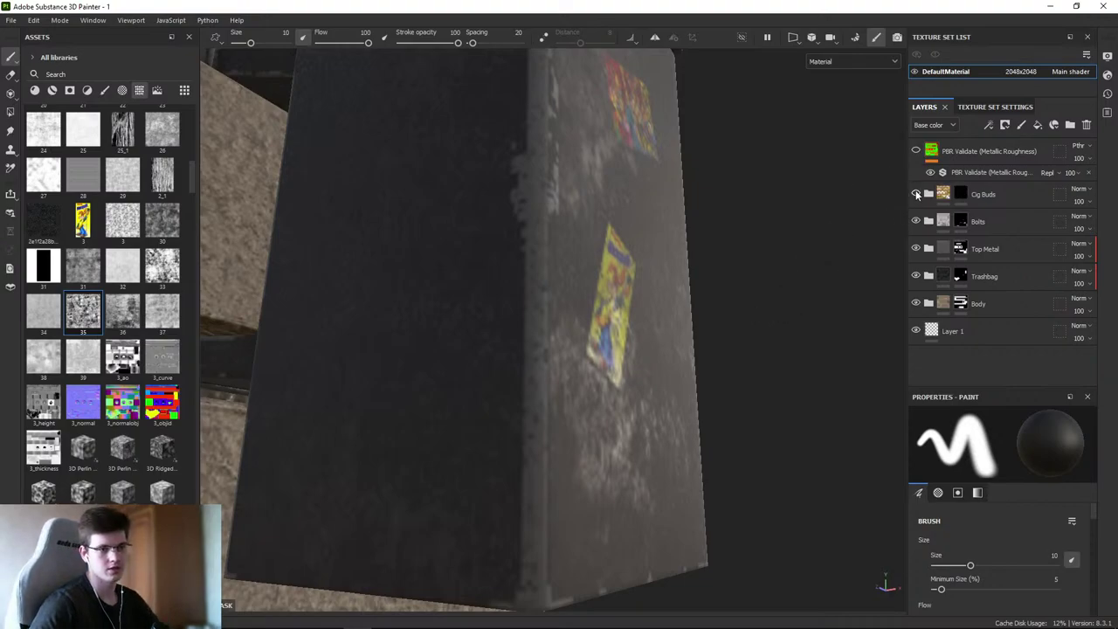
- Check what the Top Metal group, its Stains, Roughness, Metal folder and its Stickers folder contribute by hiding and showing each
{"action": "left_click", "coordinate": [915, 249]}
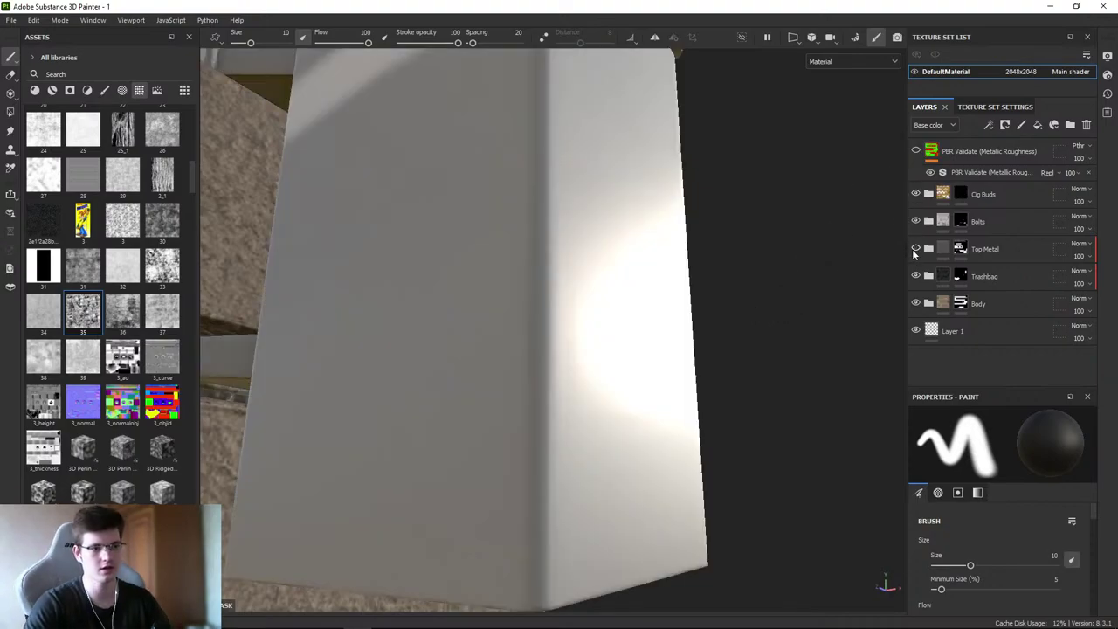
{"action": "left_click", "coordinate": [916, 251]}
{"action": "left_click", "coordinate": [928, 249]}
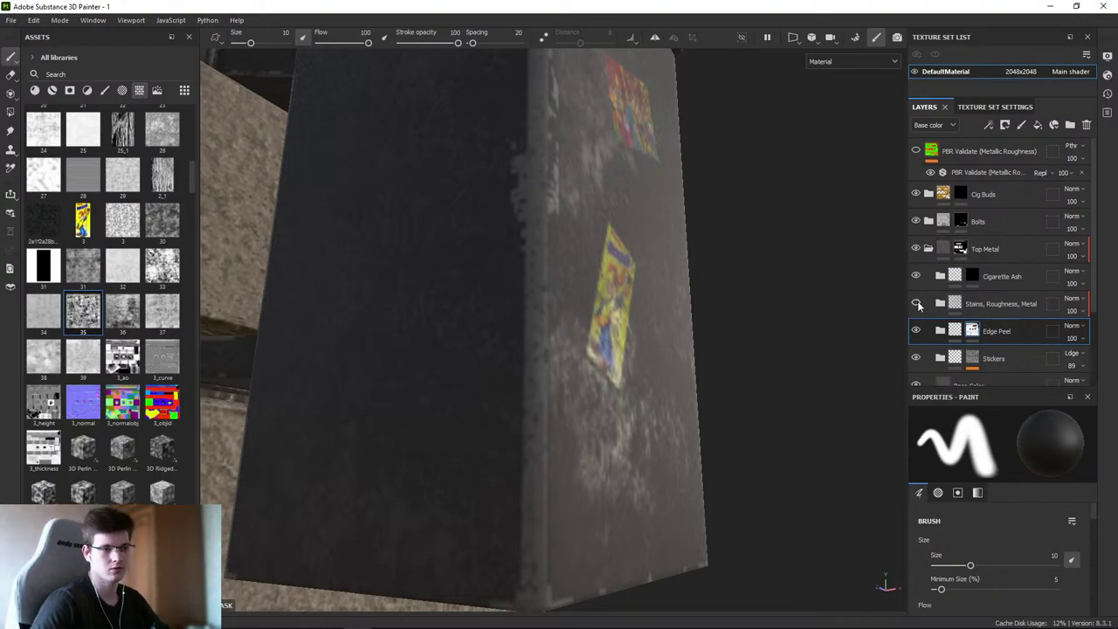
{"action": "left_click", "coordinate": [916, 304]}
{"action": "left_click", "coordinate": [916, 304]}
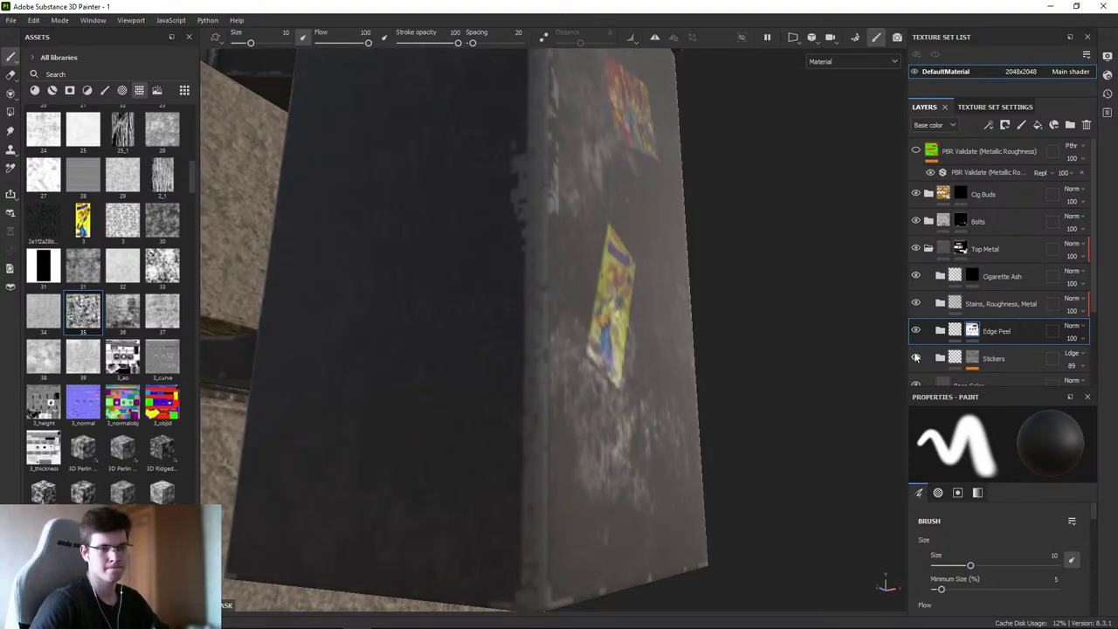
{"action": "left_click", "coordinate": [915, 357]}
{"action": "left_click", "coordinate": [915, 358]}
- Open the Stickers folder, inspect its grunge mask on the model, and hide and show sticker layer 1
{"action": "left_click", "coordinate": [940, 357]}
{"action": "scroll", "coordinate": [1000, 276], "scroll_direction": "down", "scroll_amount": 2}
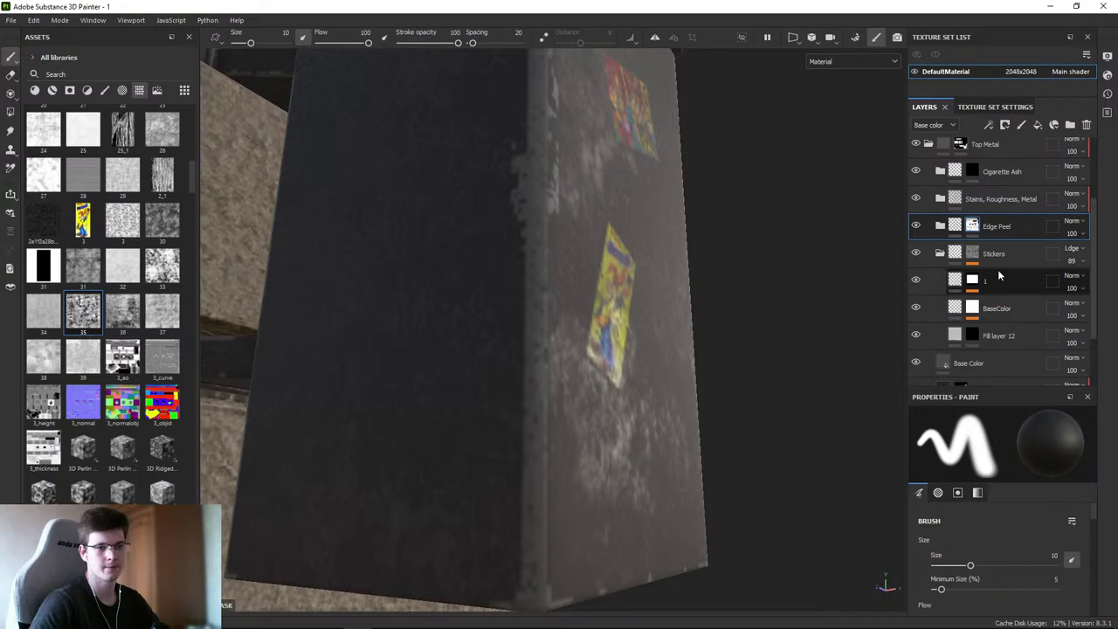
{"action": "left_click", "coordinate": [974, 253], "text": "alt"}
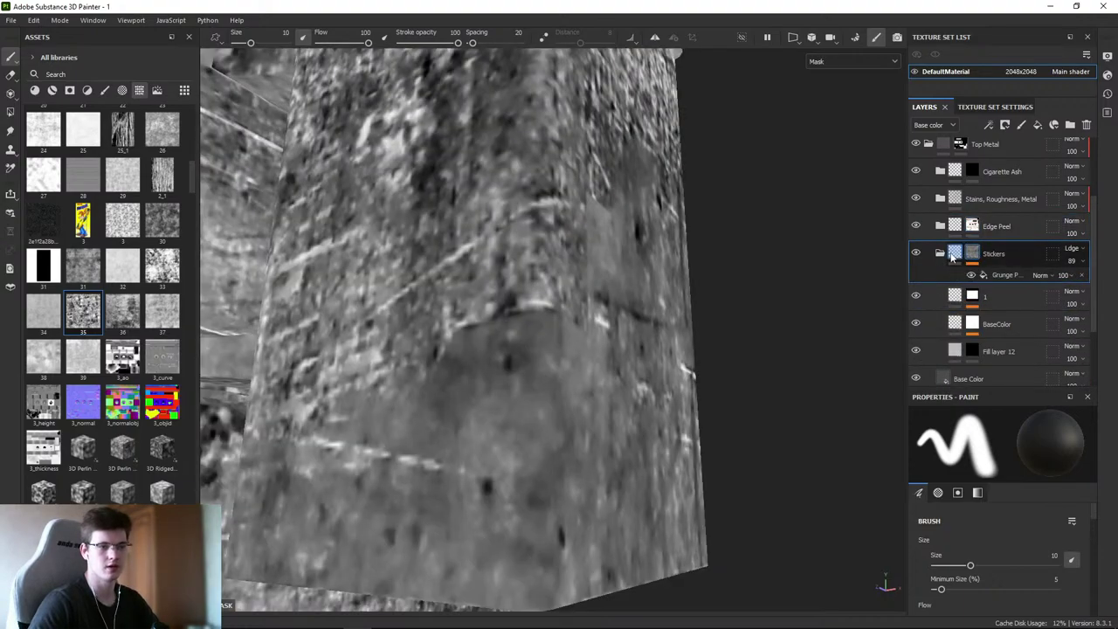
{"action": "left_click", "coordinate": [955, 254]}
{"action": "left_click", "coordinate": [916, 280]}
{"action": "left_click", "coordinate": [917, 280]}
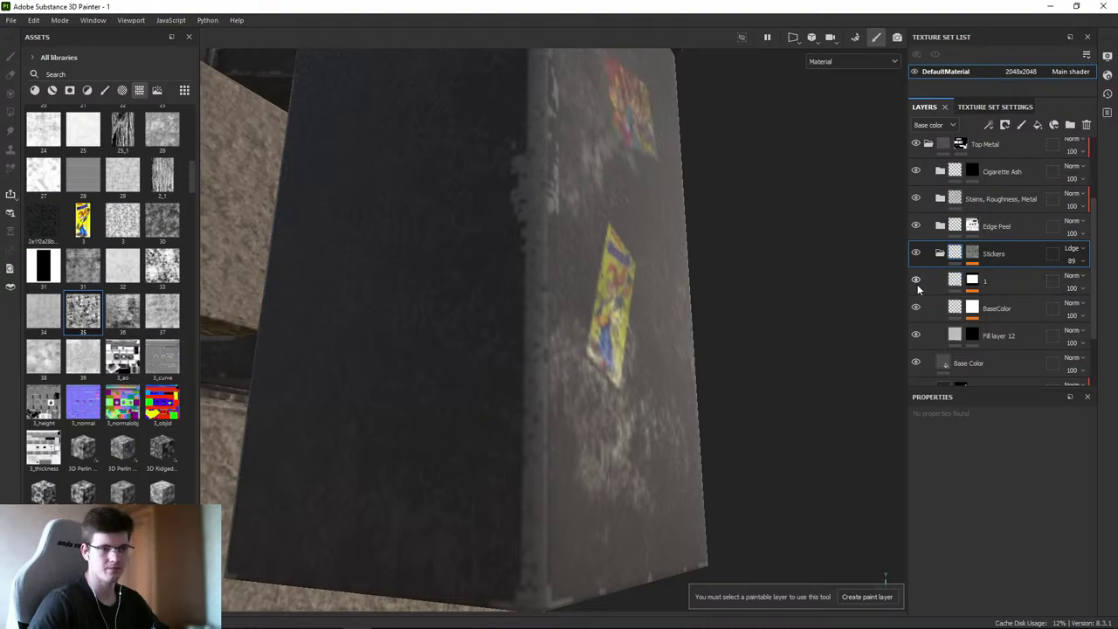
- Try a height of about 0.18 on sticker layer 1 and undo it
{"action": "left_click", "coordinate": [950, 282]}
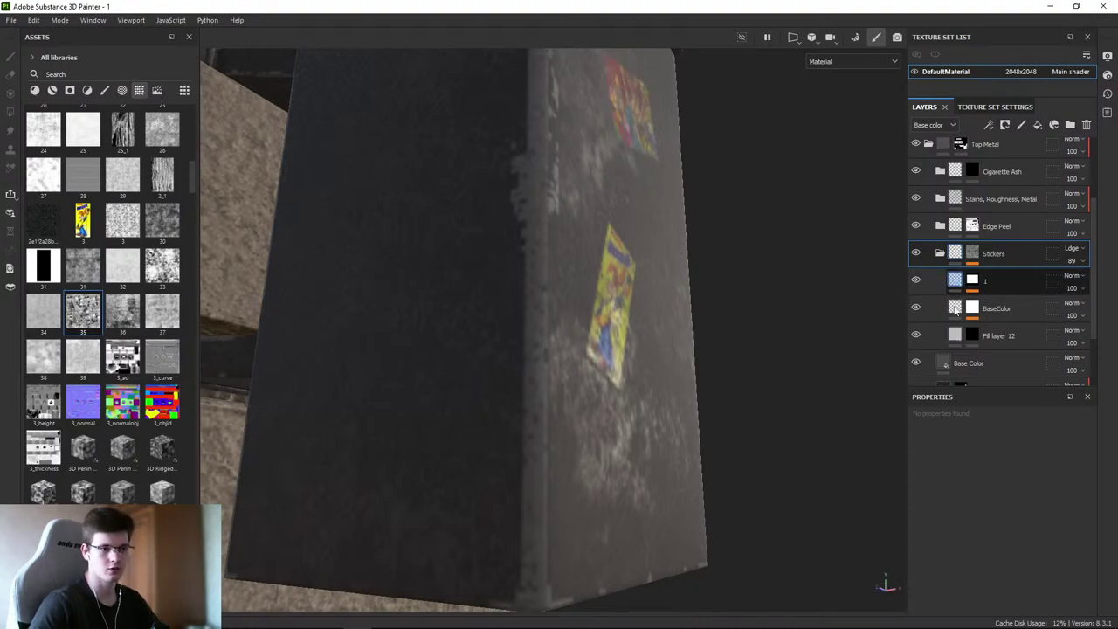
{"action": "scroll", "coordinate": [973, 457], "scroll_direction": "down", "scroll_amount": 3}
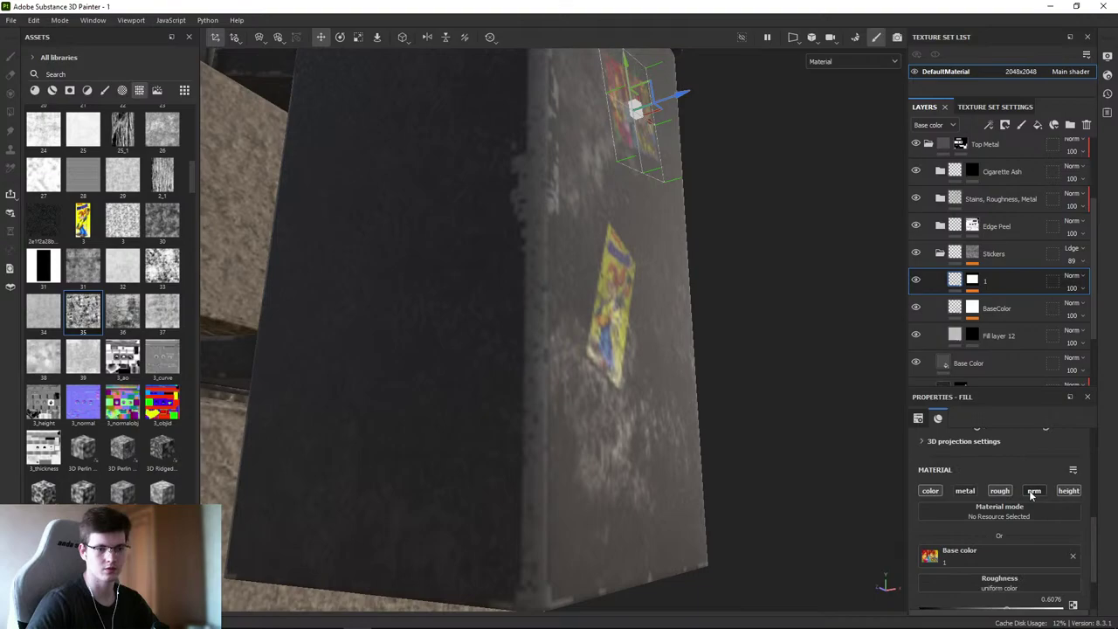
{"action": "scroll", "coordinate": [1062, 495], "scroll_direction": "down", "scroll_amount": 2}
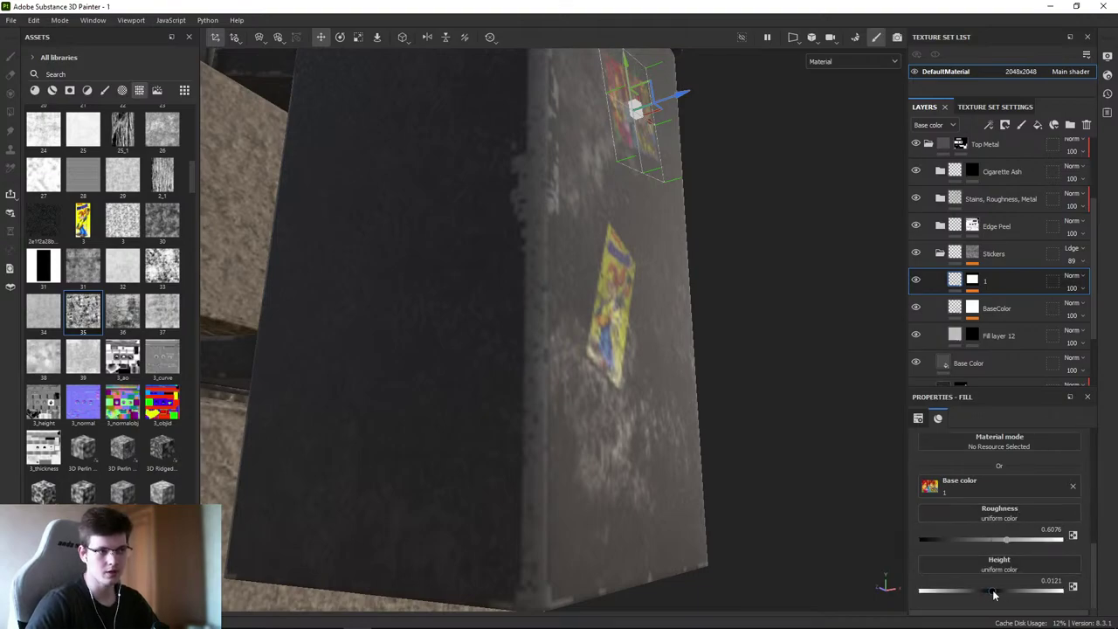
{"action": "left_click_drag", "start_coordinate": [994, 595], "coordinate": [1005, 596]}
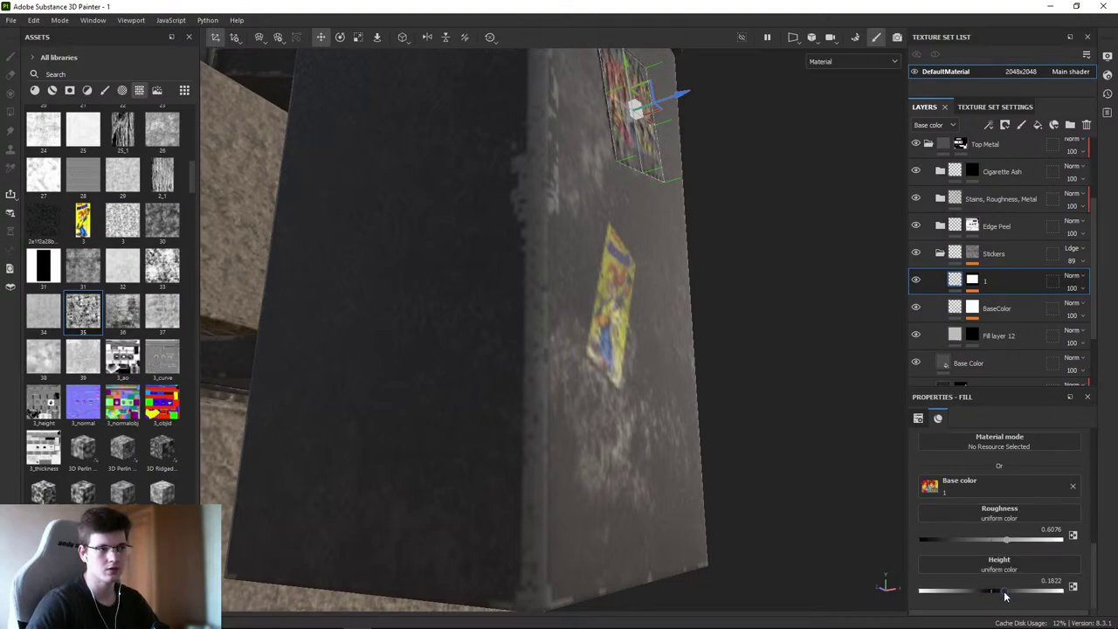
{"action": "key", "text": "ctrl+z"}
- Test a height of 0.2055 on sticker layer 1 up close, and settle its height at 0.01
{"action": "left_click_drag", "start_coordinate": [761, 305], "coordinate": [817, 281], "text": "alt"}
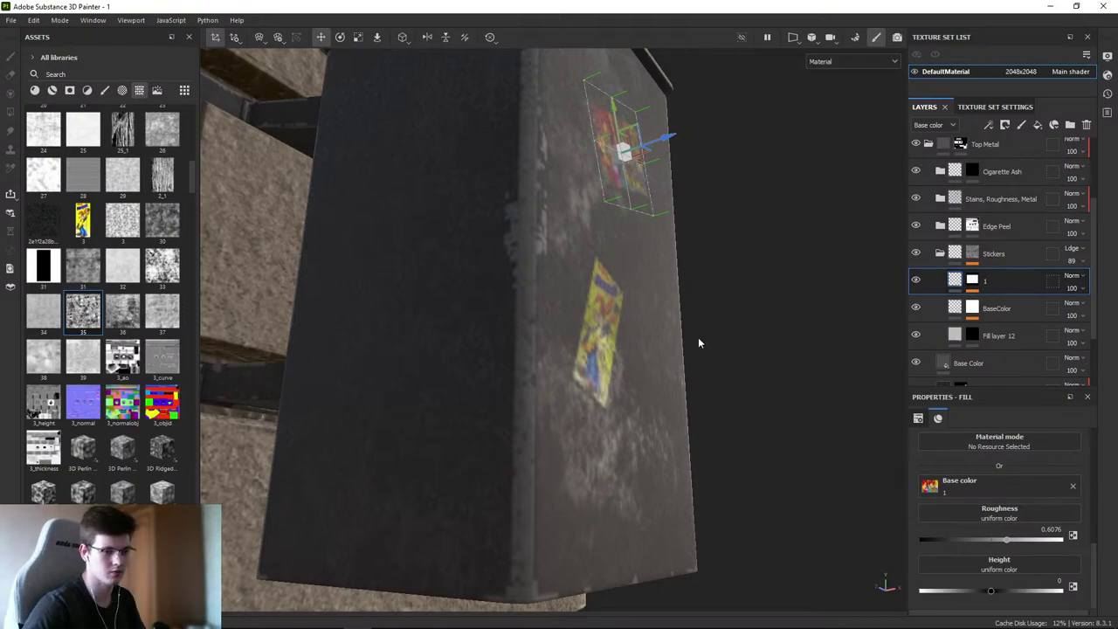
{"action": "mouse_move", "coordinate": [698, 342]}
{"action": "left_mouse_down", "text": "alt"}
{"action": "mouse_move", "coordinate": [633, 211]}
{"action": "mouse_move", "coordinate": [579, 310]}
{"action": "mouse_move", "coordinate": [647, 347]}
{"action": "mouse_move", "coordinate": [696, 352]}
{"action": "left_mouse_up", "text": "alt"}
{"action": "left_click_drag", "start_coordinate": [991, 590], "coordinate": [1007, 594]}
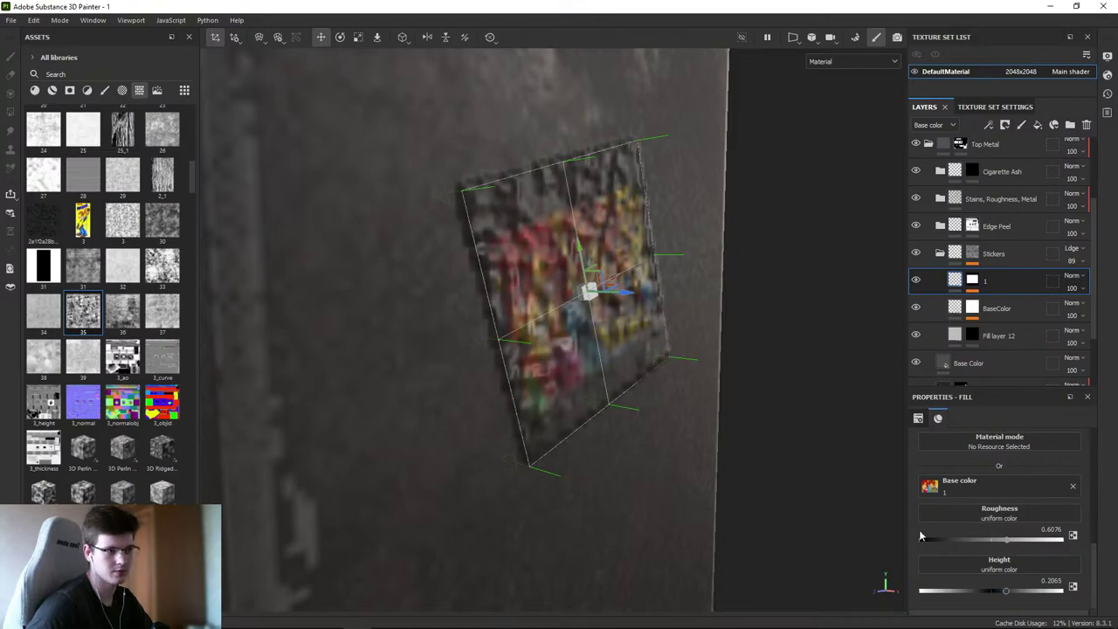
{"action": "left_click_drag", "start_coordinate": [699, 410], "coordinate": [535, 322], "text": "alt"}
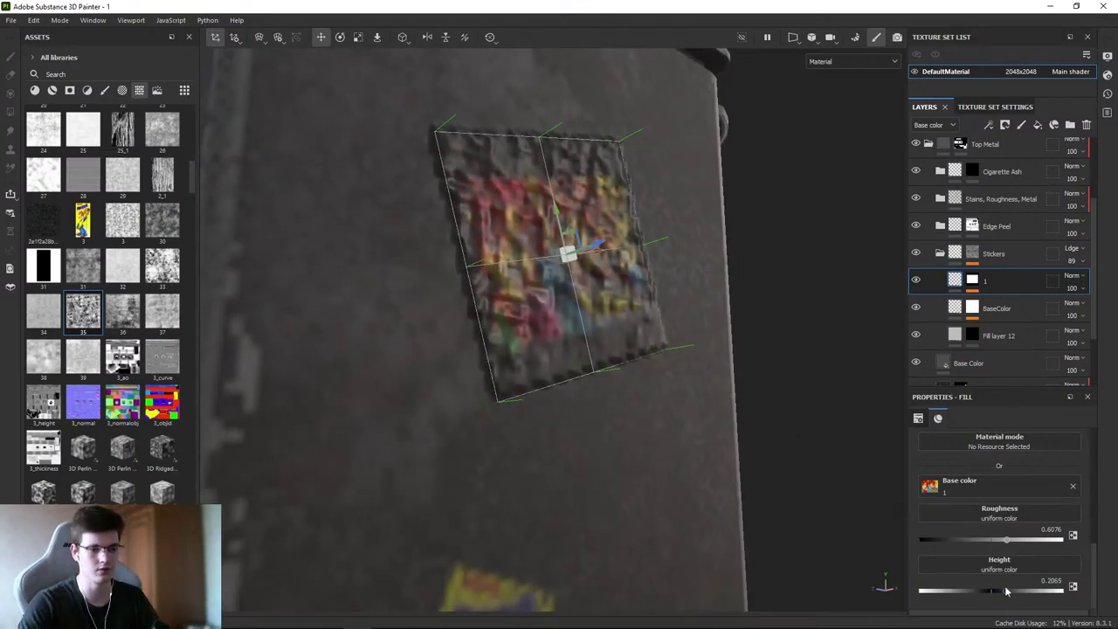
{"action": "left_click_drag", "start_coordinate": [1006, 592], "coordinate": [994, 595]}
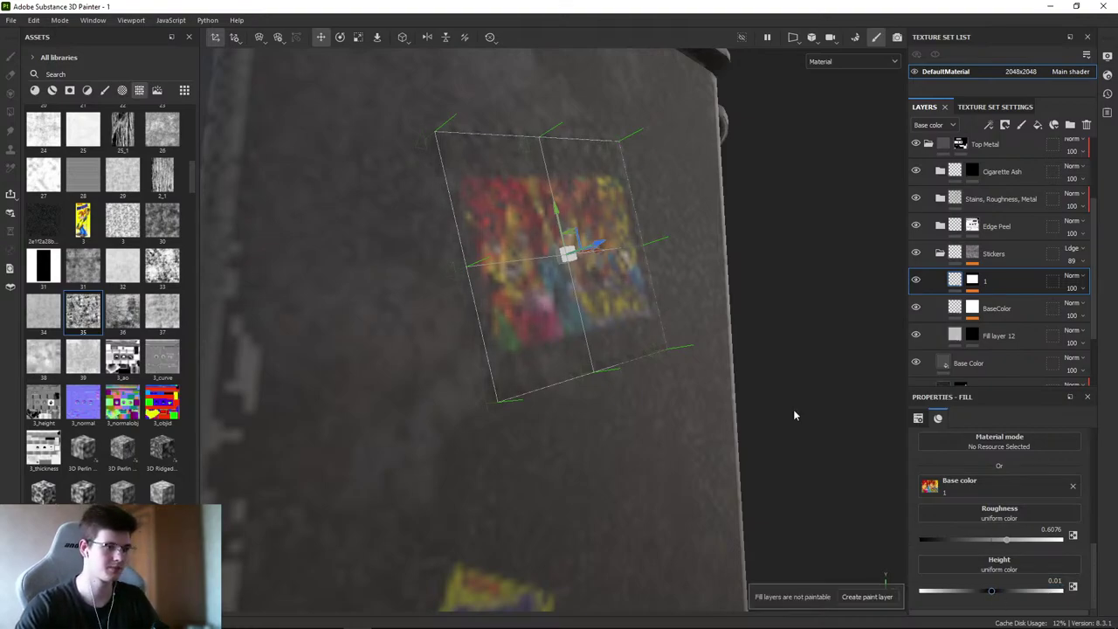
- Collapse the Stickers folder and its parent Top Metal group after viewing the whole ashtray box
{"action": "left_click", "coordinate": [993, 253]}
{"action": "mouse_move", "coordinate": [725, 358]}
{"action": "left_mouse_down", "text": "alt"}
{"action": "mouse_move", "coordinate": [682, 374]}
{"action": "mouse_move", "coordinate": [739, 372]}
{"action": "mouse_move", "coordinate": [787, 393]}
{"action": "mouse_move", "coordinate": [749, 392]}
{"action": "mouse_move", "coordinate": [709, 306]}
{"action": "mouse_move", "coordinate": [537, 268]}
{"action": "mouse_move", "coordinate": [524, 279]}
{"action": "mouse_move", "coordinate": [559, 288]}
{"action": "left_mouse_up", "text": "alt"}
{"action": "left_click", "coordinate": [940, 253]}
{"action": "scroll", "coordinate": [942, 234], "scroll_direction": "up", "scroll_amount": 3}
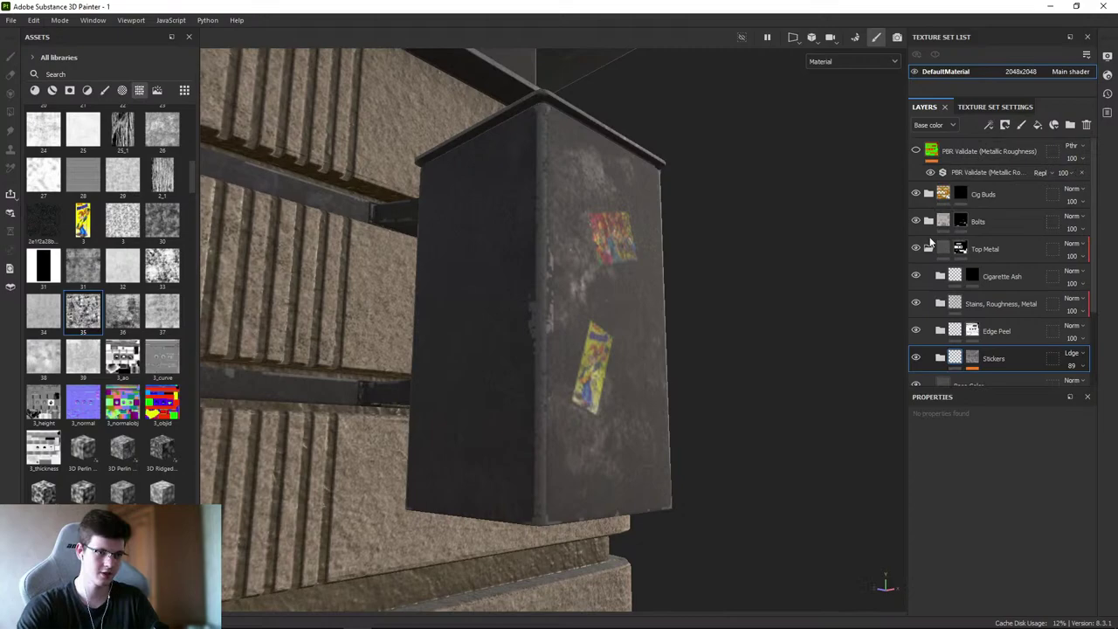
{"action": "left_click", "coordinate": [929, 249]}
- Display only the base color and examine the ashtray box and concrete body, keeping the Top Metal group collapsed
{"action": "left_click_drag", "start_coordinate": [750, 213], "coordinate": [574, 242], "text": "alt"}
{"action": "key", "text": "c"}
{"action": "scroll", "coordinate": [497, 220], "scroll_direction": "down", "scroll_amount": 5}
{"action": "left_click_drag", "start_coordinate": [497, 219], "coordinate": [538, 230], "text": "alt"}
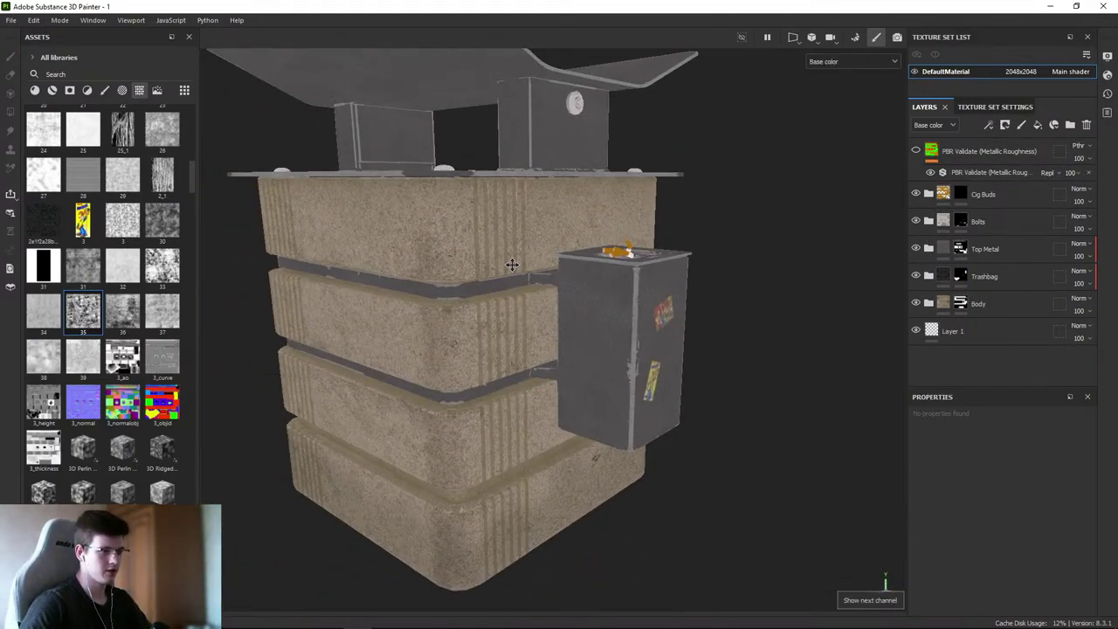
{"action": "scroll", "coordinate": [538, 230], "scroll_direction": "up", "scroll_amount": 3}
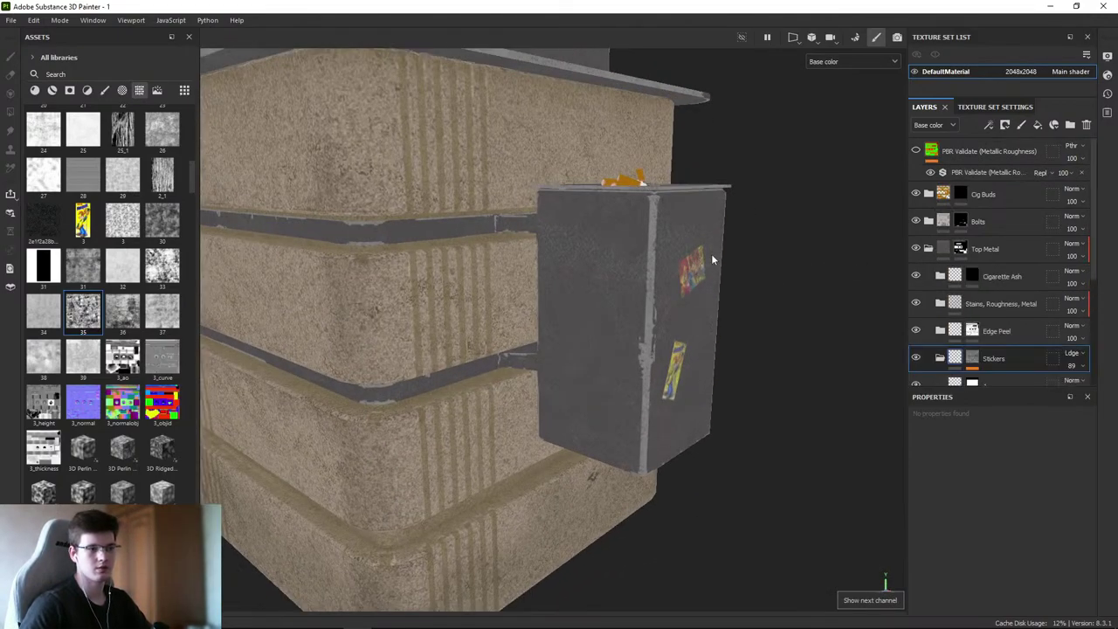
{"action": "left_click_drag", "start_coordinate": [985, 287], "coordinate": [952, 260]}
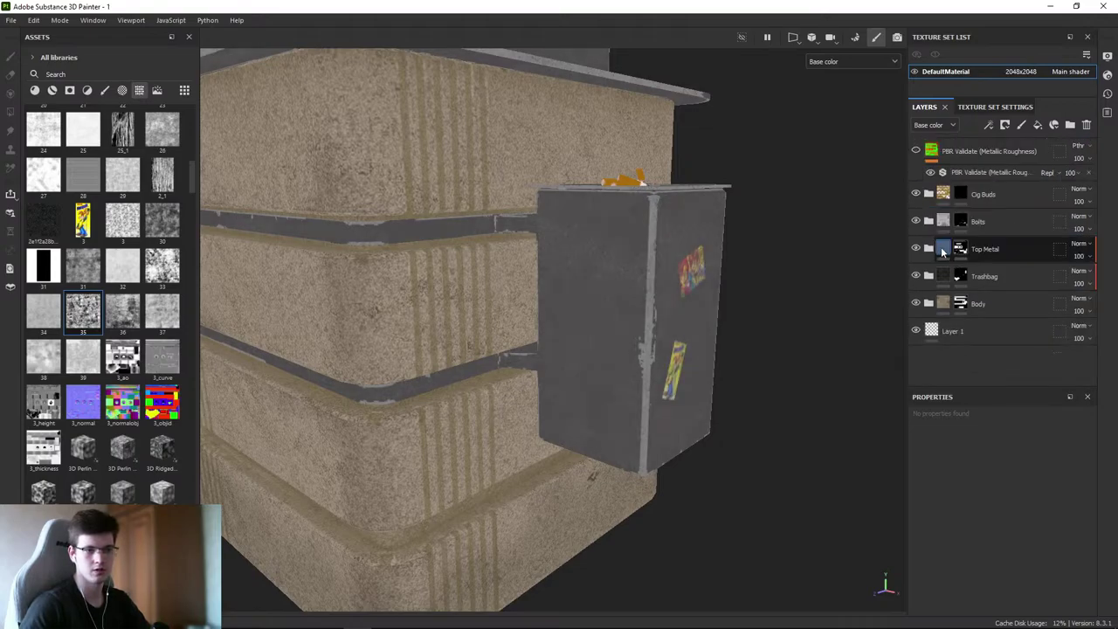
{"action": "left_click_drag", "start_coordinate": [791, 278], "coordinate": [771, 252], "text": "alt"}
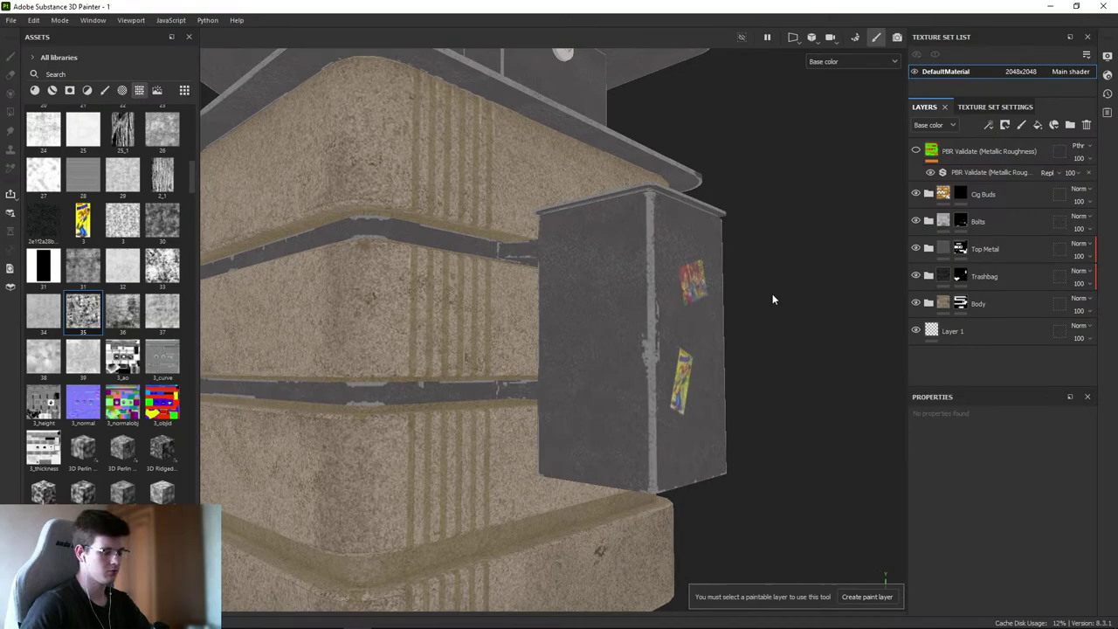
- Cycle the viewport through the material, mesh map and single-channel displays to examine the height and metallic channels
{"action": "key", "text": "m"}
{"action": "mouse_move", "coordinate": [723, 292]}
{"action": "left_mouse_down", "text": "alt"}
{"action": "mouse_move", "coordinate": [739, 338]}
{"action": "mouse_move", "coordinate": [803, 377]}
{"action": "mouse_move", "coordinate": [685, 271]}
{"action": "mouse_move", "coordinate": [718, 281]}
{"action": "left_mouse_up", "text": "alt"}
{"action": "key", "text": "b"}
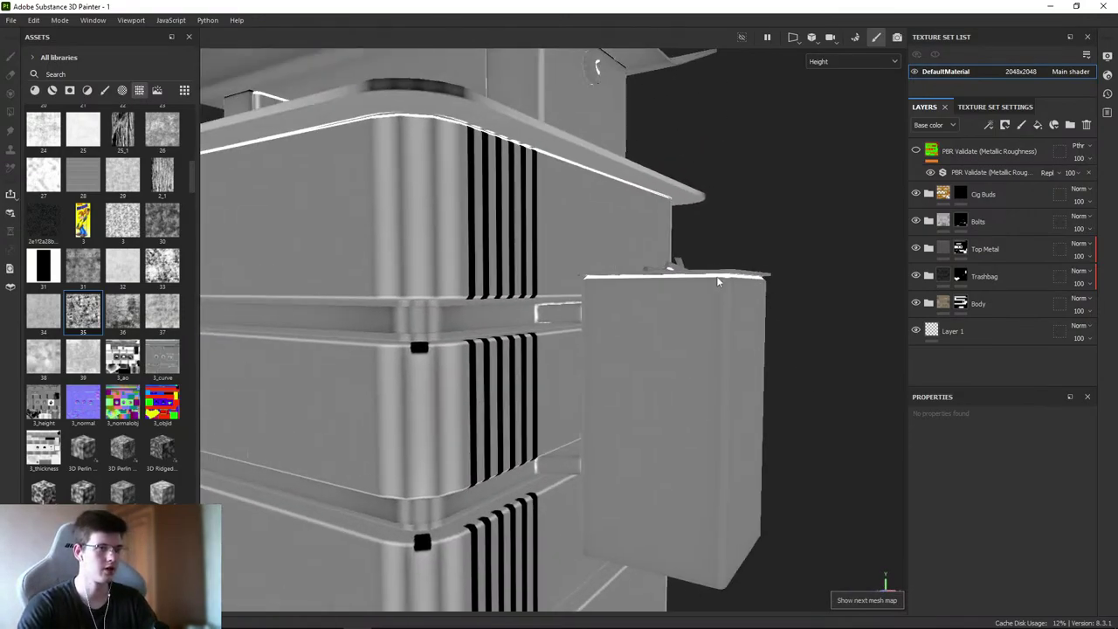
{"action": "key", "text": "c"}
{"action": "key", "text": "c"}
{"action": "key", "text": "c"}
{"action": "key", "text": "c"}
{"action": "key", "text": "c"}
{"action": "key", "text": "c"}
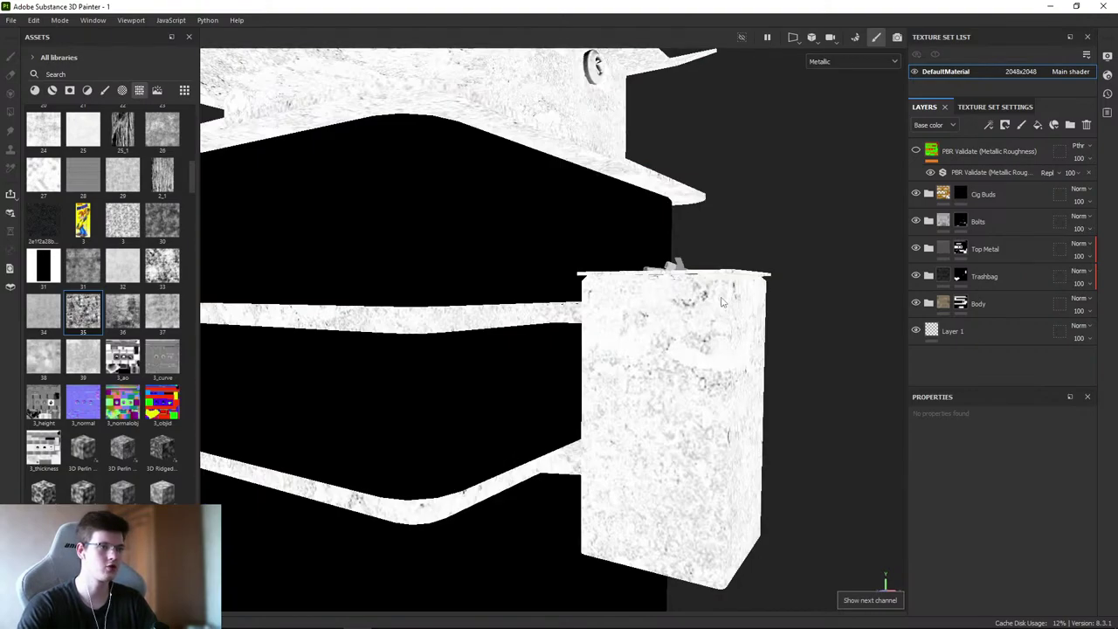
- View the Roughness channel alone and return the viewport to Base color
{"action": "left_click", "coordinate": [852, 61]}
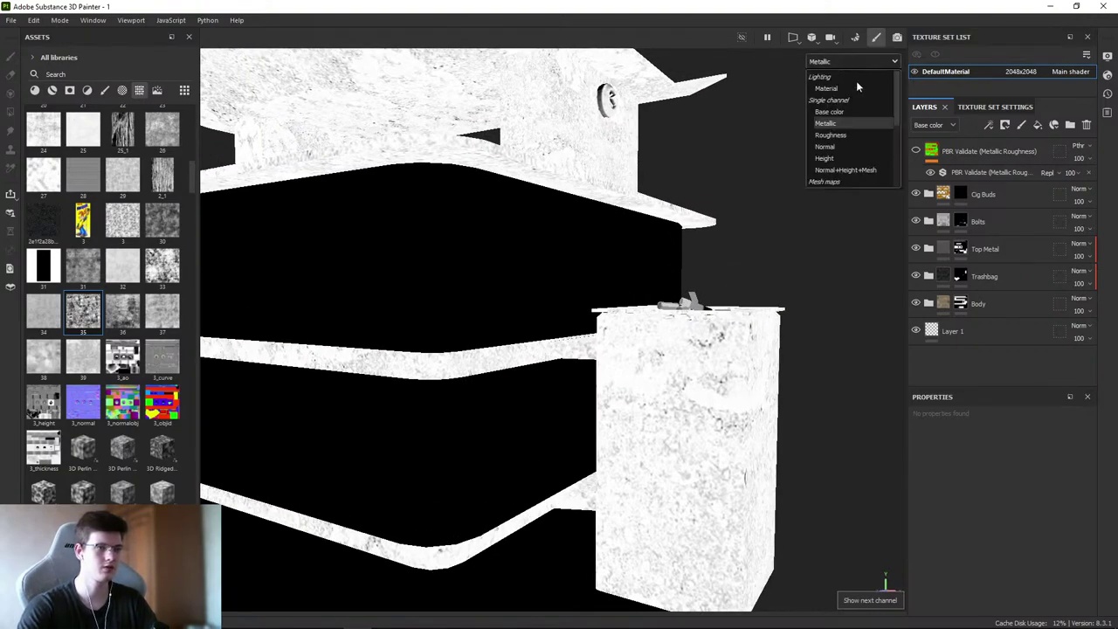
{"action": "left_click", "coordinate": [844, 132]}
{"action": "left_click", "coordinate": [837, 62]}
{"action": "left_click", "coordinate": [838, 108]}
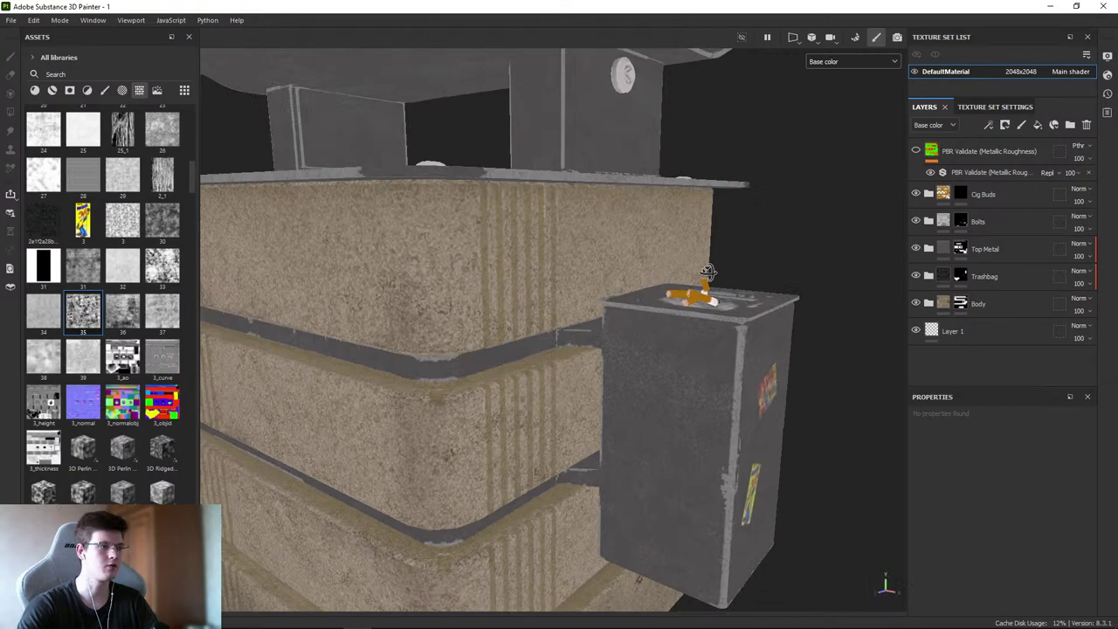
- Examine the edge wear in the base color along the metal top plate and around the bent roof panel
{"action": "left_click_drag", "start_coordinate": [769, 227], "coordinate": [617, 272], "text": "alt"}
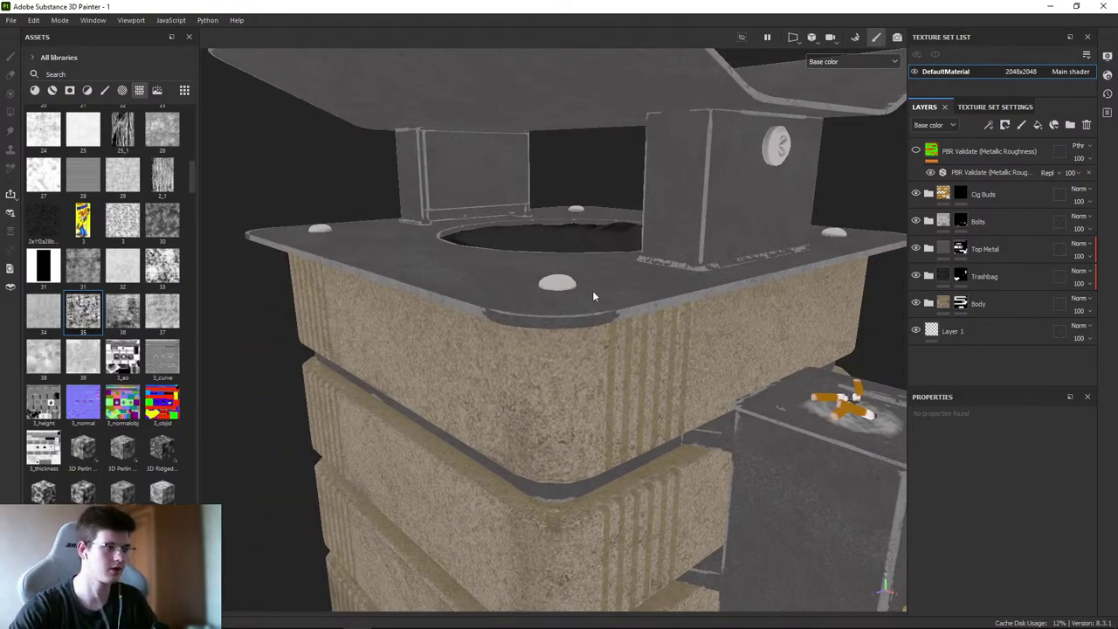
{"action": "left_click_drag", "start_coordinate": [271, 231], "coordinate": [351, 285], "text": "alt"}
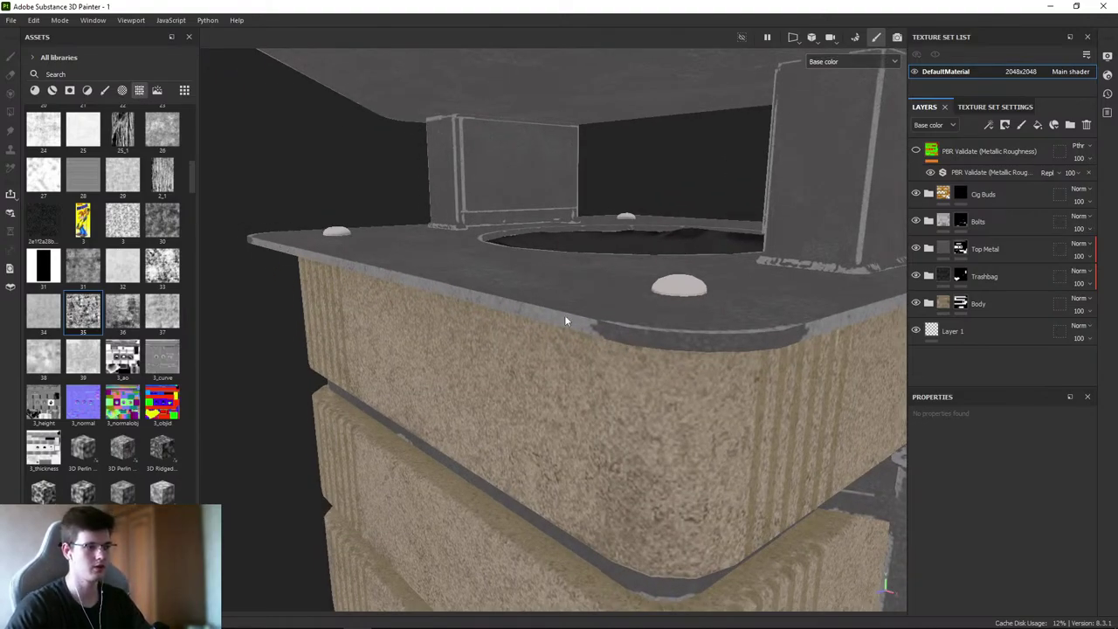
{"action": "left_click_drag", "start_coordinate": [379, 285], "coordinate": [491, 297], "text": "alt"}
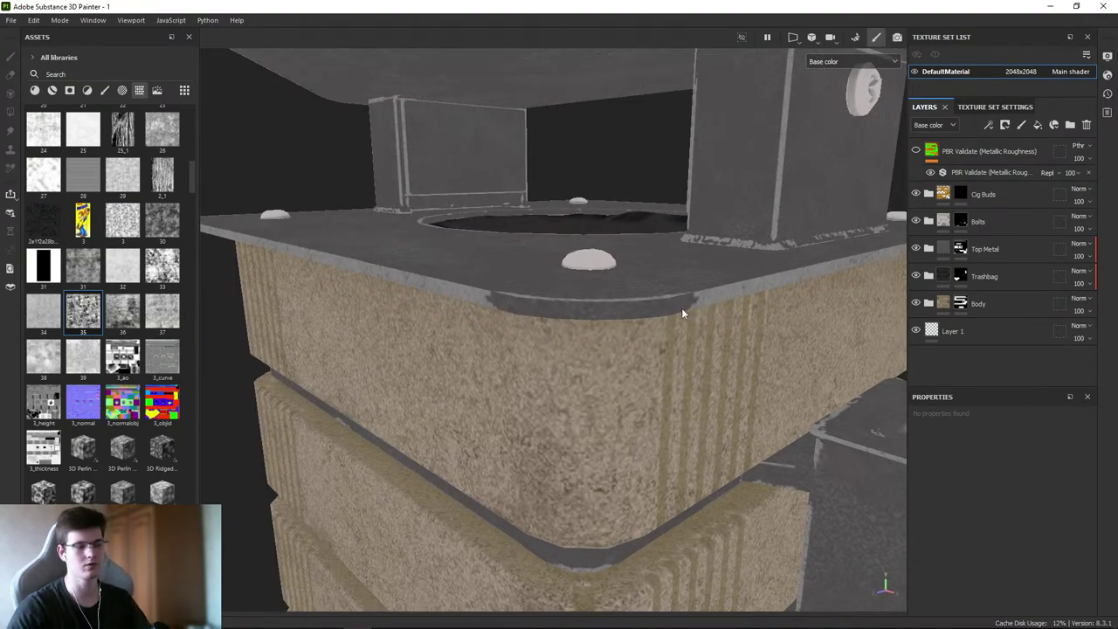
{"action": "left_click_drag", "start_coordinate": [683, 312], "coordinate": [646, 300], "text": "alt"}
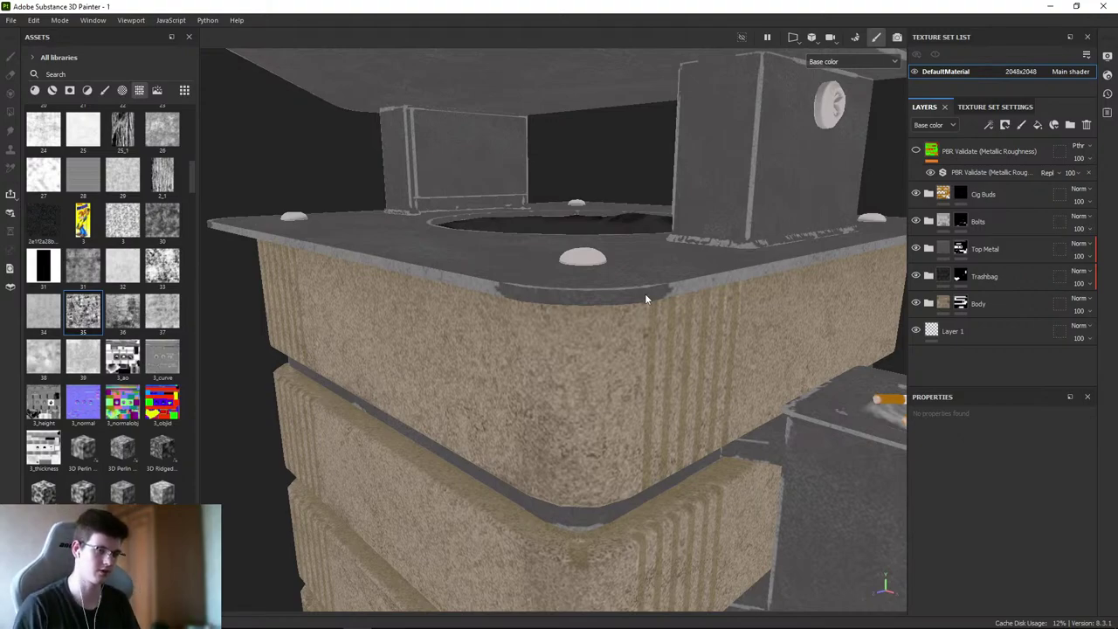
{"action": "left_click_drag", "start_coordinate": [599, 291], "coordinate": [818, 269], "text": "alt"}
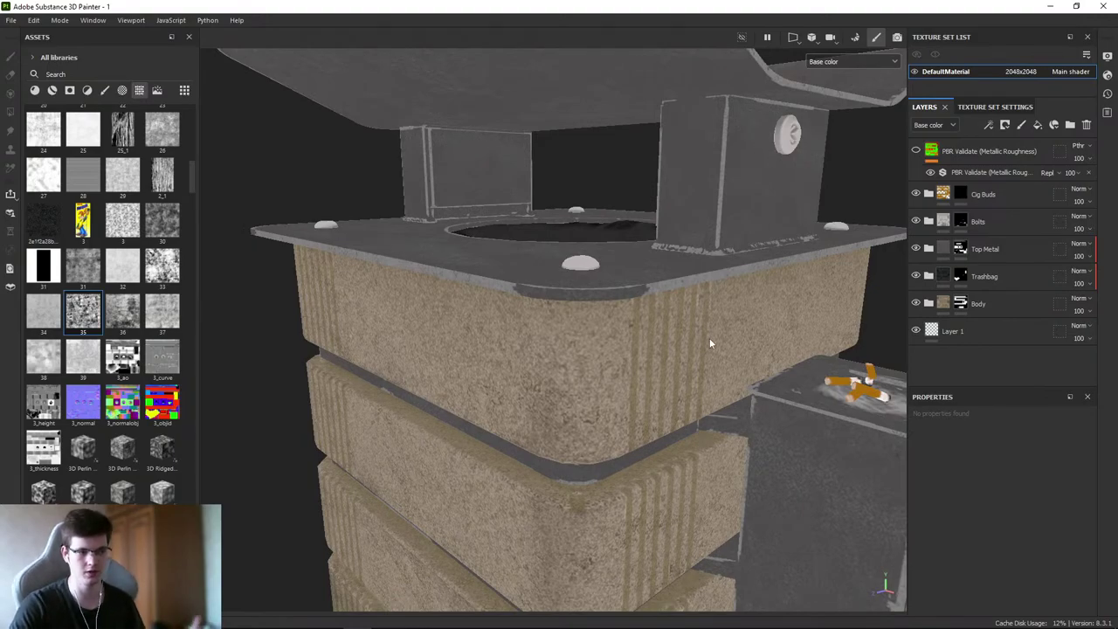
{"action": "left_click_drag", "start_coordinate": [711, 341], "coordinate": [556, 354], "text": "alt"}
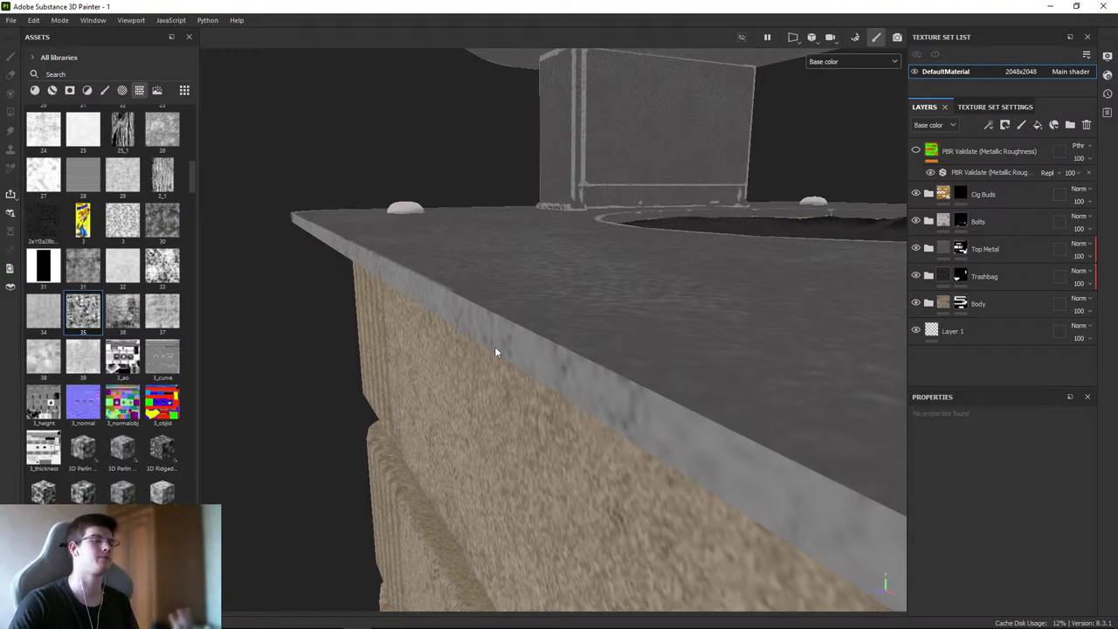
{"action": "left_click_drag", "start_coordinate": [494, 352], "coordinate": [406, 335], "text": "alt"}
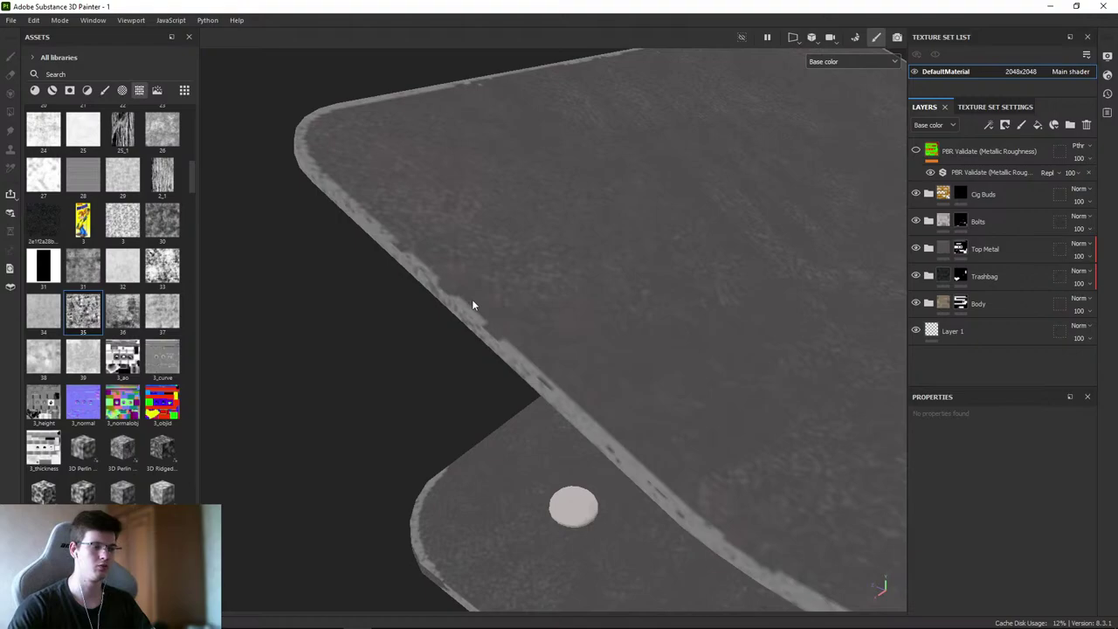
{"action": "left_click_drag", "start_coordinate": [587, 397], "coordinate": [455, 267], "text": "alt"}
{"action": "left_click_drag", "start_coordinate": [616, 356], "coordinate": [553, 401], "text": "alt"}
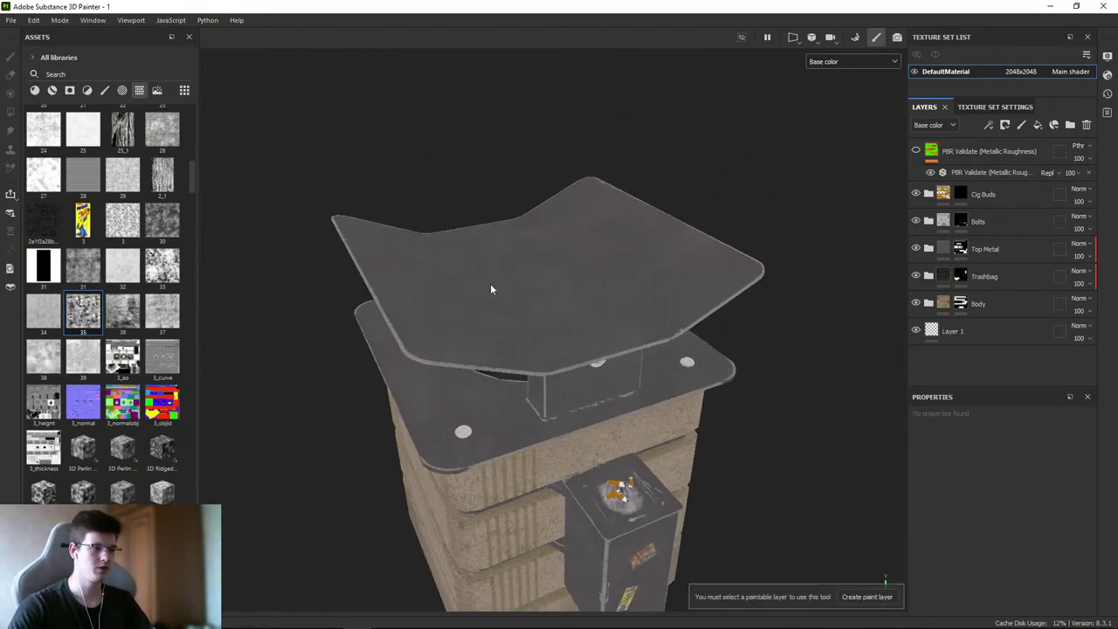
{"action": "left_click_drag", "start_coordinate": [490, 283], "coordinate": [482, 243], "text": "alt"}
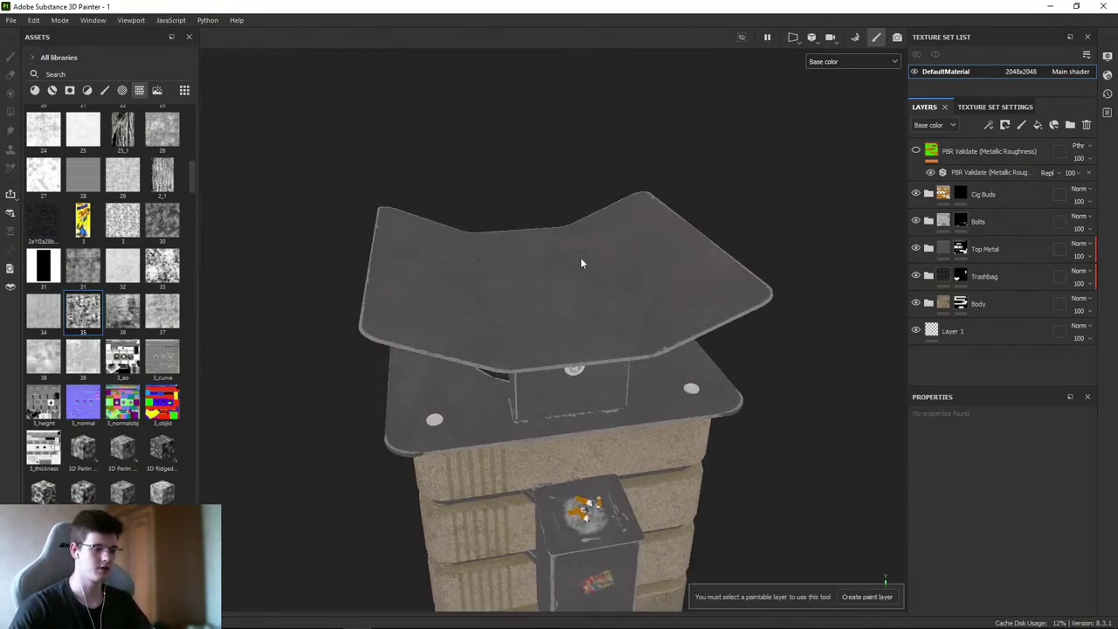
- Capture a screen region around the bin's roof, mark its two bends with straight red lines, and copy the image
{"action": "key", "text": "Print"}
{"action": "left_click_drag", "start_coordinate": [291, 113], "coordinate": [889, 549]}
{"action": "left_click_drag", "start_coordinate": [769, 470], "coordinate": [747, 459]}
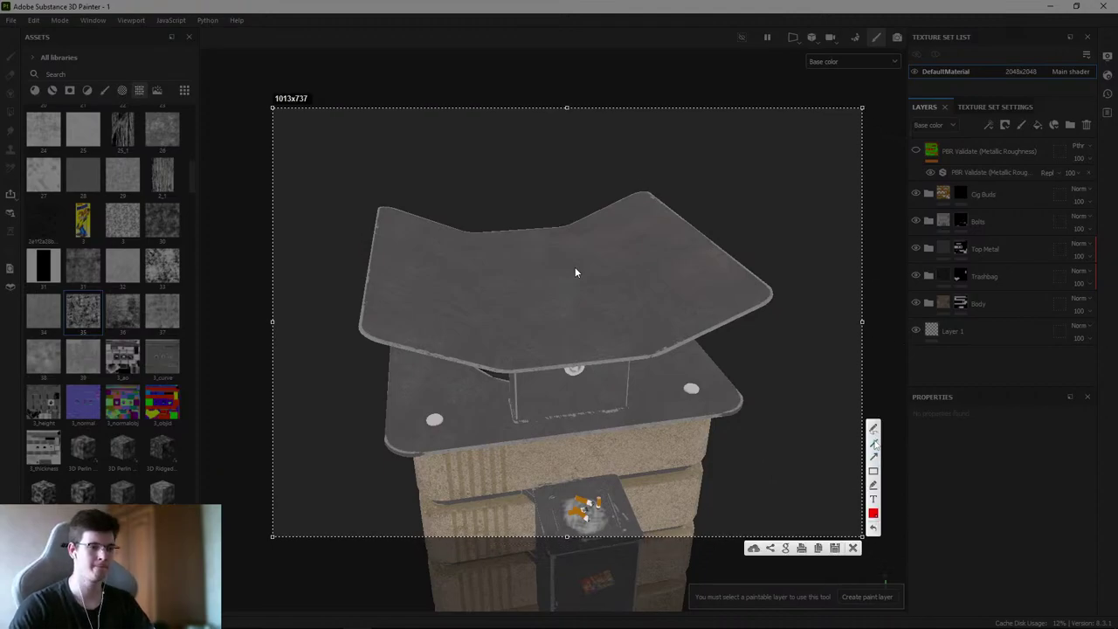
{"action": "left_click", "coordinate": [874, 443]}
{"action": "left_click_drag", "start_coordinate": [477, 234], "coordinate": [510, 368]}
{"action": "left_click_drag", "start_coordinate": [569, 223], "coordinate": [633, 340]}
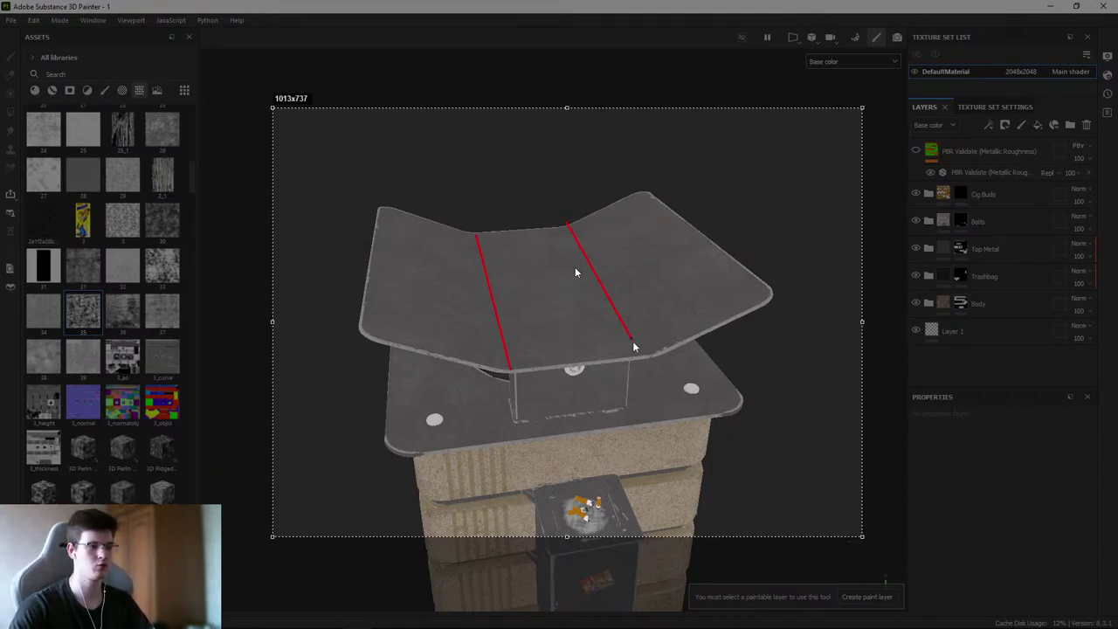
{"action": "key", "text": "ctrl+c"}
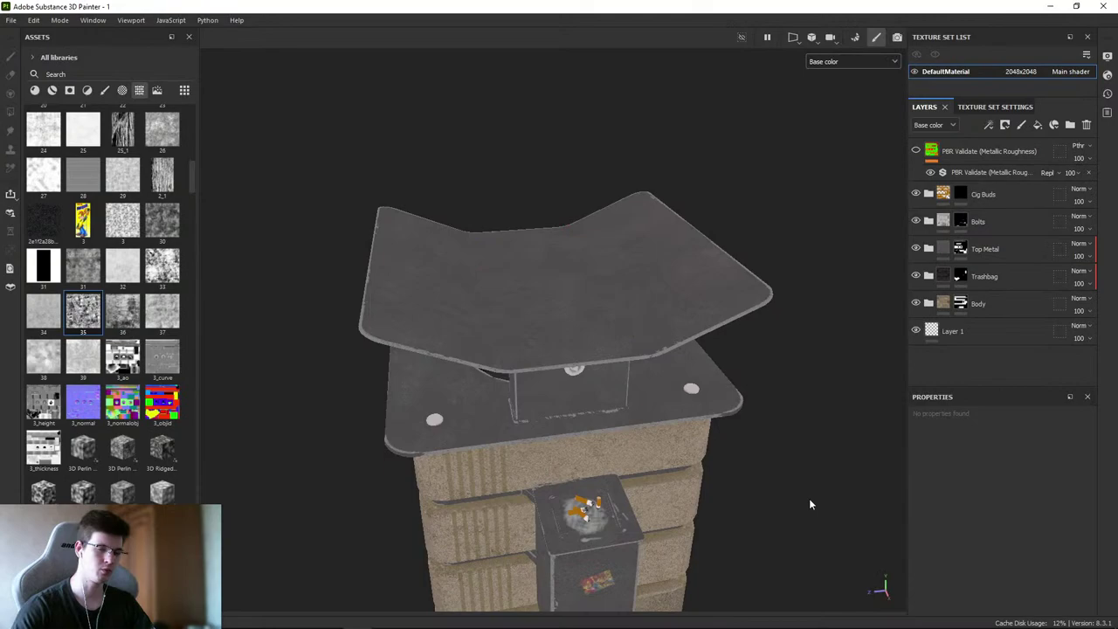
- Examine the roof and the grooved lower concrete blocks in base color, and the ashtray box in the full material display
{"action": "left_click_drag", "start_coordinate": [809, 500], "coordinate": [674, 447], "text": "alt"}
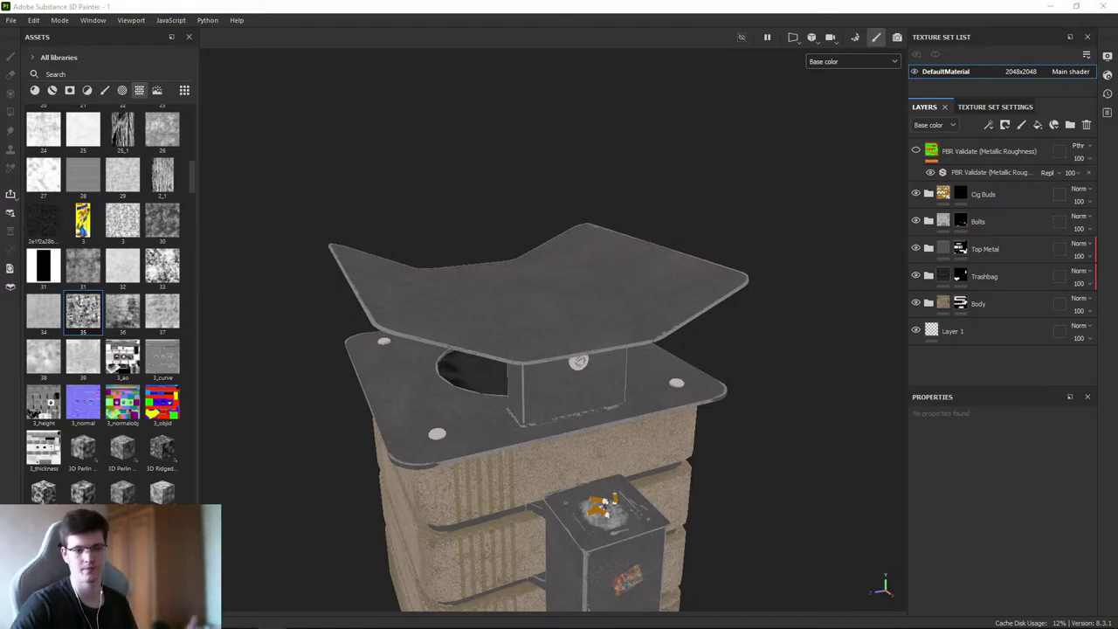
{"action": "left_click", "coordinate": [818, 411]}
{"action": "left_click_drag", "start_coordinate": [680, 367], "coordinate": [474, 437], "text": "alt"}
{"action": "right_click_drag", "start_coordinate": [475, 437], "coordinate": [514, 347], "text": "alt"}
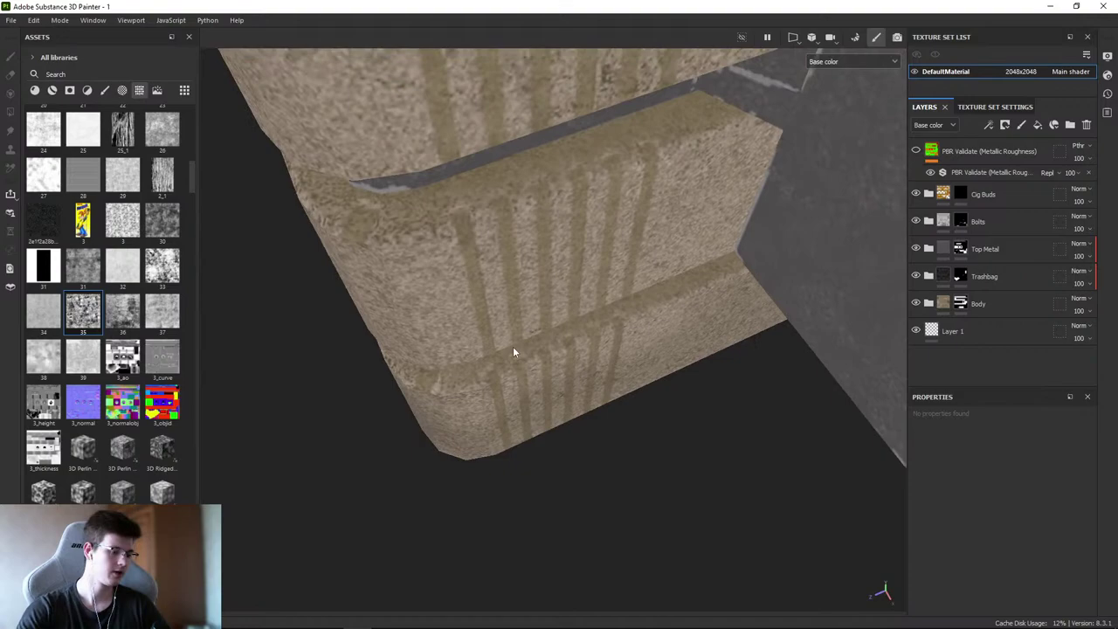
{"action": "mouse_move", "coordinate": [515, 348]}
{"action": "left_mouse_down", "text": "alt"}
{"action": "mouse_move", "coordinate": [561, 405]}
{"action": "mouse_move", "coordinate": [629, 404]}
{"action": "mouse_move", "coordinate": [510, 408]}
{"action": "mouse_move", "coordinate": [576, 368]}
{"action": "mouse_move", "coordinate": [770, 507]}
{"action": "mouse_move", "coordinate": [576, 466]}
{"action": "mouse_move", "coordinate": [551, 444]}
{"action": "left_mouse_up", "text": "alt"}
{"action": "left_click", "coordinate": [771, 507]}
{"action": "mouse_move", "coordinate": [366, 397]}
{"action": "left_mouse_down", "text": "alt"}
{"action": "mouse_move", "coordinate": [385, 357]}
{"action": "mouse_move", "coordinate": [673, 306]}
{"action": "mouse_move", "coordinate": [528, 372]}
{"action": "mouse_move", "coordinate": [534, 399]}
{"action": "mouse_move", "coordinate": [369, 393]}
{"action": "mouse_move", "coordinate": [670, 400]}
{"action": "mouse_move", "coordinate": [584, 428]}
{"action": "mouse_move", "coordinate": [452, 391]}
{"action": "mouse_move", "coordinate": [729, 424]}
{"action": "mouse_move", "coordinate": [475, 370]}
{"action": "mouse_move", "coordinate": [449, 329]}
{"action": "mouse_move", "coordinate": [557, 364]}
{"action": "mouse_move", "coordinate": [490, 384]}
{"action": "mouse_move", "coordinate": [589, 419]}
{"action": "mouse_move", "coordinate": [686, 397]}
{"action": "mouse_move", "coordinate": [670, 407]}
{"action": "mouse_move", "coordinate": [480, 340]}
{"action": "mouse_move", "coordinate": [557, 353]}
{"action": "mouse_move", "coordinate": [586, 305]}
{"action": "mouse_move", "coordinate": [535, 302]}
{"action": "mouse_move", "coordinate": [581, 317]}
{"action": "mouse_move", "coordinate": [583, 359]}
{"action": "mouse_move", "coordinate": [456, 289]}
{"action": "mouse_move", "coordinate": [516, 323]}
{"action": "mouse_move", "coordinate": [597, 335]}
{"action": "mouse_move", "coordinate": [559, 352]}
{"action": "mouse_move", "coordinate": [534, 328]}
{"action": "mouse_move", "coordinate": [509, 335]}
{"action": "mouse_move", "coordinate": [552, 310]}
{"action": "mouse_move", "coordinate": [533, 306]}
{"action": "mouse_move", "coordinate": [526, 288]}
{"action": "left_mouse_up", "text": "alt"}
- Switch to the reference board, study the photo of the real ashtray and its cigarette butts, and return to Substance 3D Painter
{"action": "key", "text": "alt+Tab"}
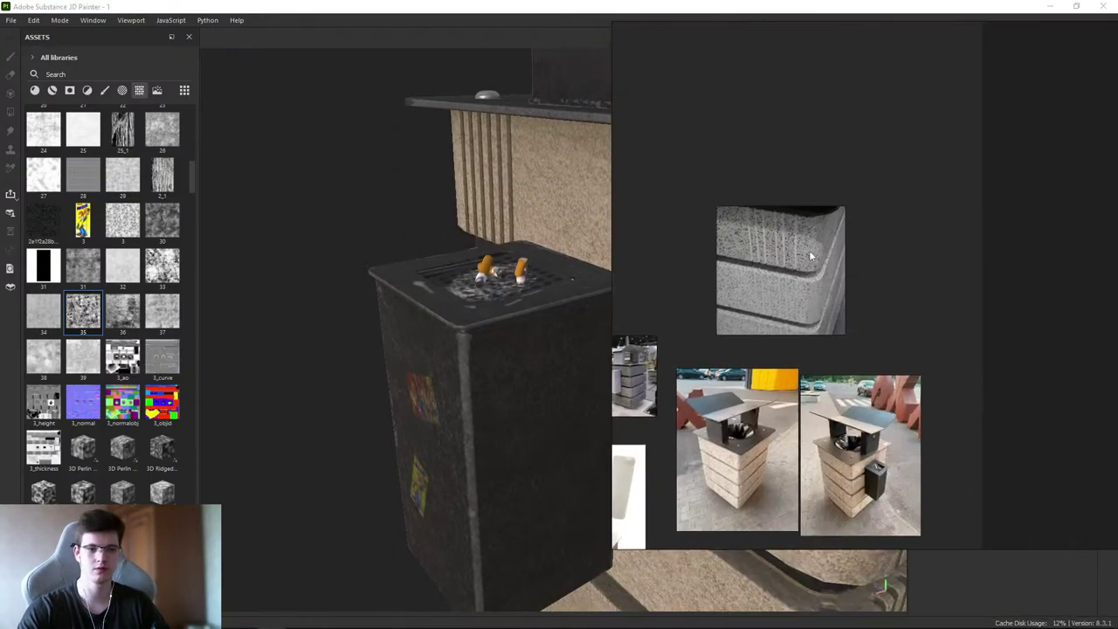
{"action": "scroll", "coordinate": [853, 351], "scroll_direction": "up", "scroll_amount": 5}
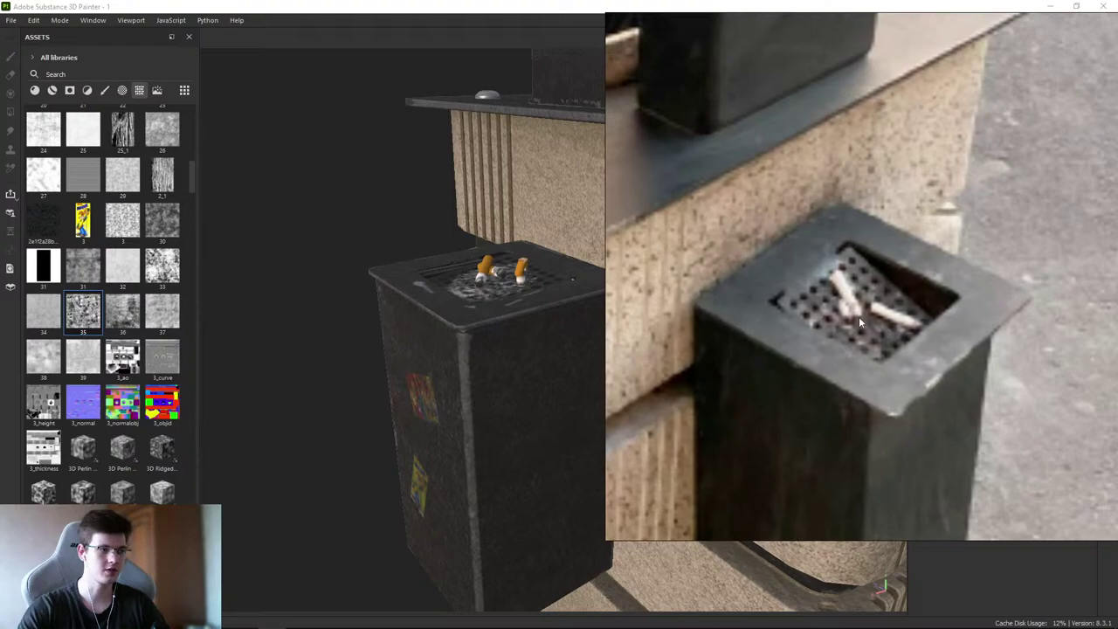
{"action": "key", "text": "alt+Tab"}
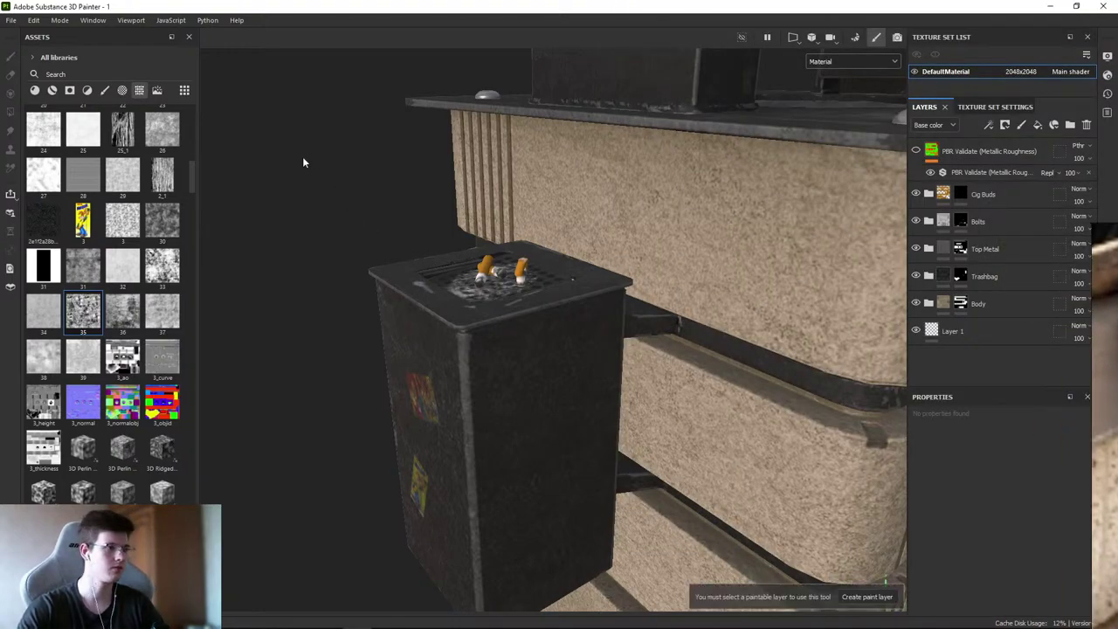
- Bring the whole trash bin into view and display only its metallic channel
{"action": "mouse_move", "coordinate": [304, 159]}
{"action": "left_mouse_down", "text": "alt"}
{"action": "mouse_move", "coordinate": [545, 287]}
{"action": "mouse_move", "coordinate": [563, 315]}
{"action": "mouse_move", "coordinate": [494, 140]}
{"action": "mouse_move", "coordinate": [578, 329]}
{"action": "mouse_move", "coordinate": [629, 252]}
{"action": "mouse_move", "coordinate": [546, 254]}
{"action": "mouse_move", "coordinate": [527, 242]}
{"action": "mouse_move", "coordinate": [465, 303]}
{"action": "mouse_move", "coordinate": [492, 274]}
{"action": "mouse_move", "coordinate": [477, 279]}
{"action": "mouse_move", "coordinate": [572, 417]}
{"action": "mouse_move", "coordinate": [572, 360]}
{"action": "mouse_move", "coordinate": [548, 320]}
{"action": "mouse_move", "coordinate": [545, 278]}
{"action": "mouse_move", "coordinate": [572, 285]}
{"action": "mouse_move", "coordinate": [579, 329]}
{"action": "mouse_move", "coordinate": [522, 344]}
{"action": "mouse_move", "coordinate": [652, 326]}
{"action": "mouse_move", "coordinate": [816, 347]}
{"action": "mouse_move", "coordinate": [640, 330]}
{"action": "mouse_move", "coordinate": [626, 359]}
{"action": "mouse_move", "coordinate": [864, 297]}
{"action": "mouse_move", "coordinate": [573, 327]}
{"action": "mouse_move", "coordinate": [682, 352]}
{"action": "mouse_move", "coordinate": [724, 350]}
{"action": "mouse_move", "coordinate": [602, 303]}
{"action": "mouse_move", "coordinate": [589, 252]}
{"action": "mouse_move", "coordinate": [547, 267]}
{"action": "mouse_move", "coordinate": [571, 287]}
{"action": "mouse_move", "coordinate": [662, 290]}
{"action": "mouse_move", "coordinate": [541, 272]}
{"action": "left_mouse_up", "text": "alt"}
{"action": "key", "text": "c"}
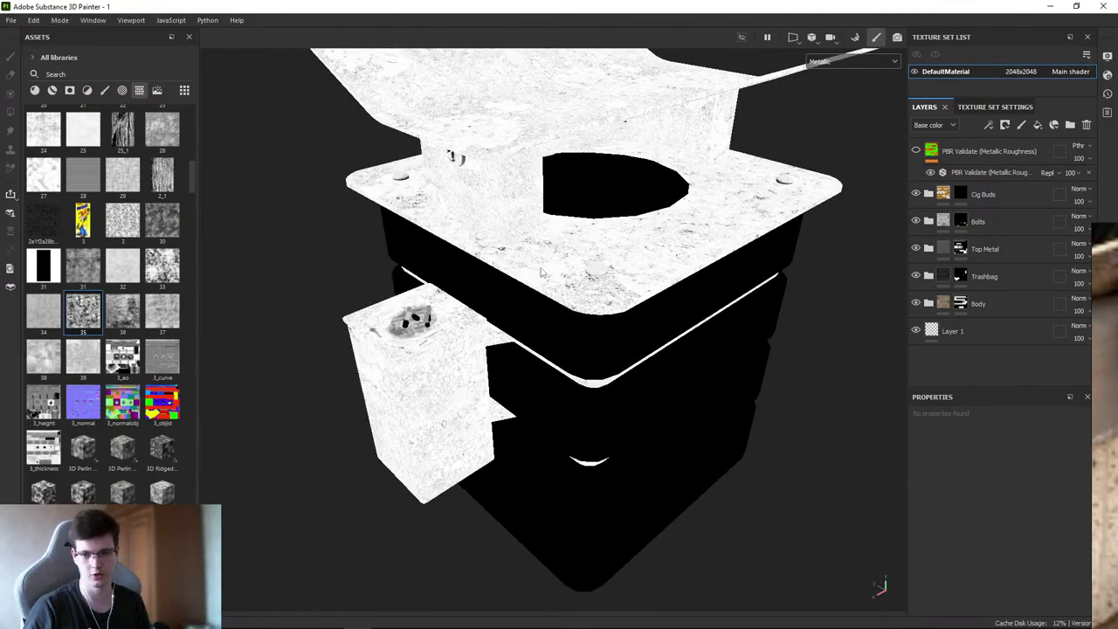
- Display only the roughness channel and examine the grooved concrete blocks from several sides of the bin
{"action": "mouse_move", "coordinate": [689, 353]}
{"action": "left_mouse_down", "text": "alt"}
{"action": "mouse_move", "coordinate": [811, 370]}
{"action": "mouse_move", "coordinate": [787, 304]}
{"action": "left_mouse_up", "text": "alt"}
{"action": "key", "text": "c"}
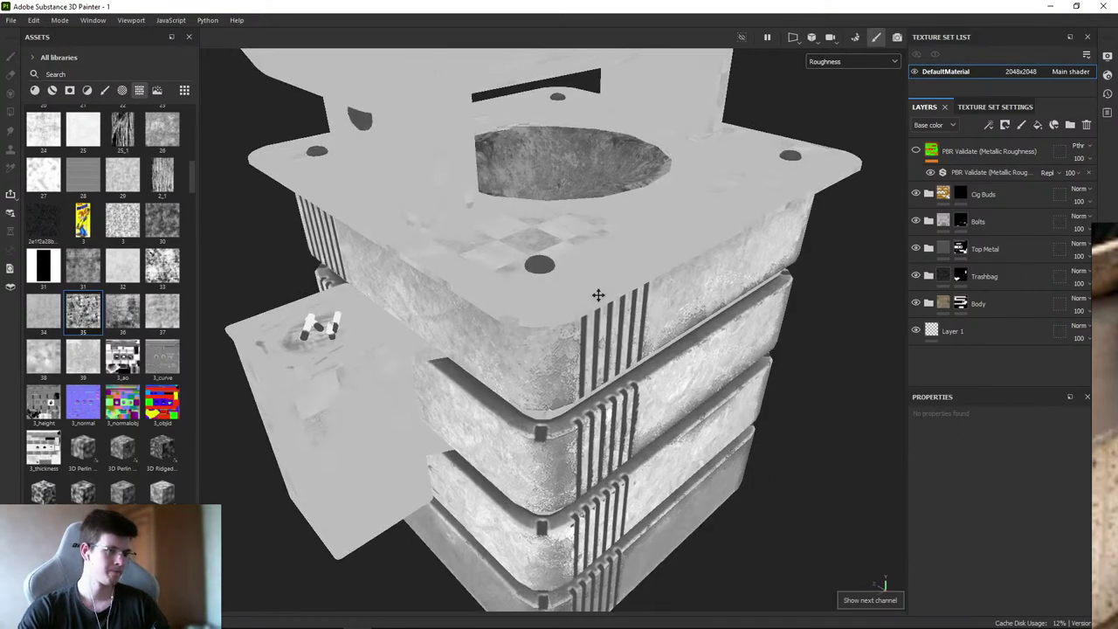
{"action": "left_click_drag", "start_coordinate": [596, 294], "coordinate": [484, 310], "text": "alt"}
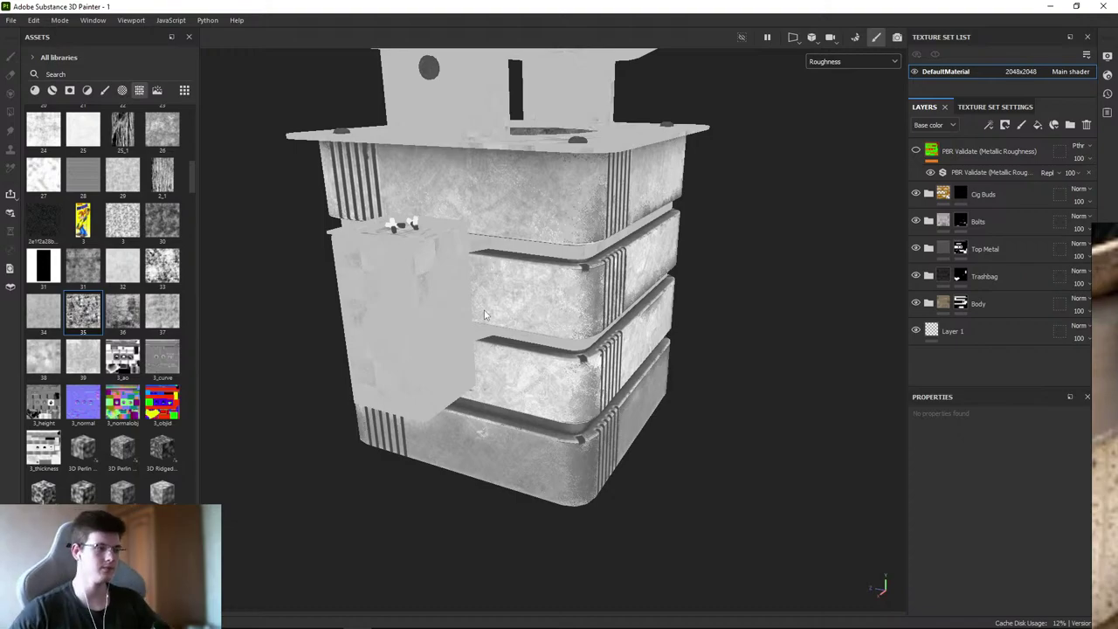
{"action": "scroll", "coordinate": [487, 315], "scroll_direction": "up", "scroll_amount": 4}
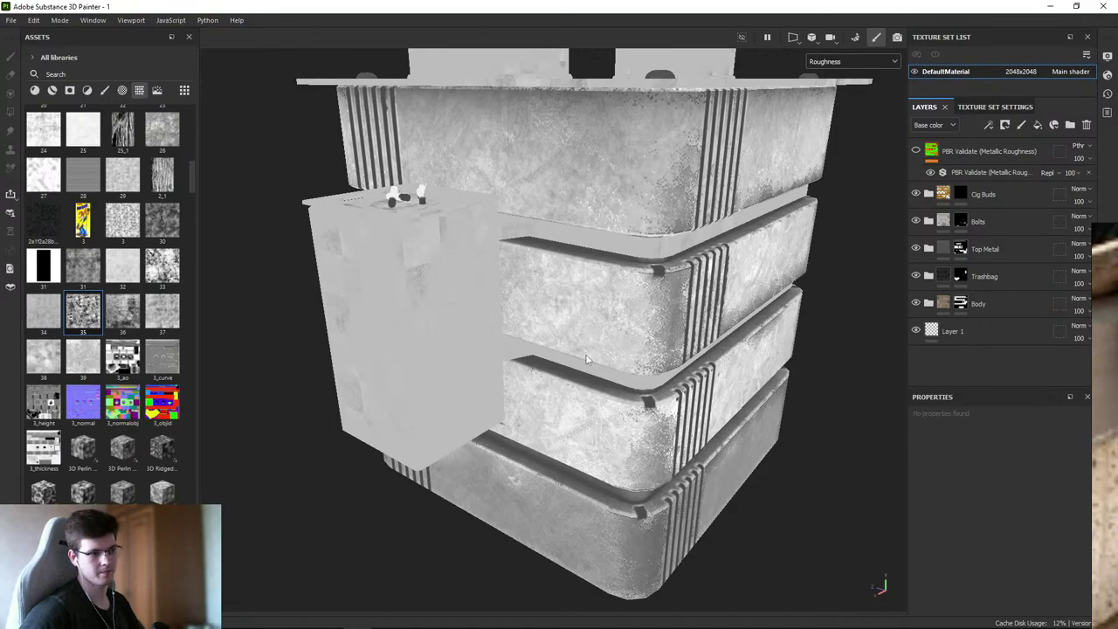
{"action": "left_click", "coordinate": [818, 513]}
{"action": "left_click_drag", "start_coordinate": [818, 512], "coordinate": [431, 367], "text": "alt"}
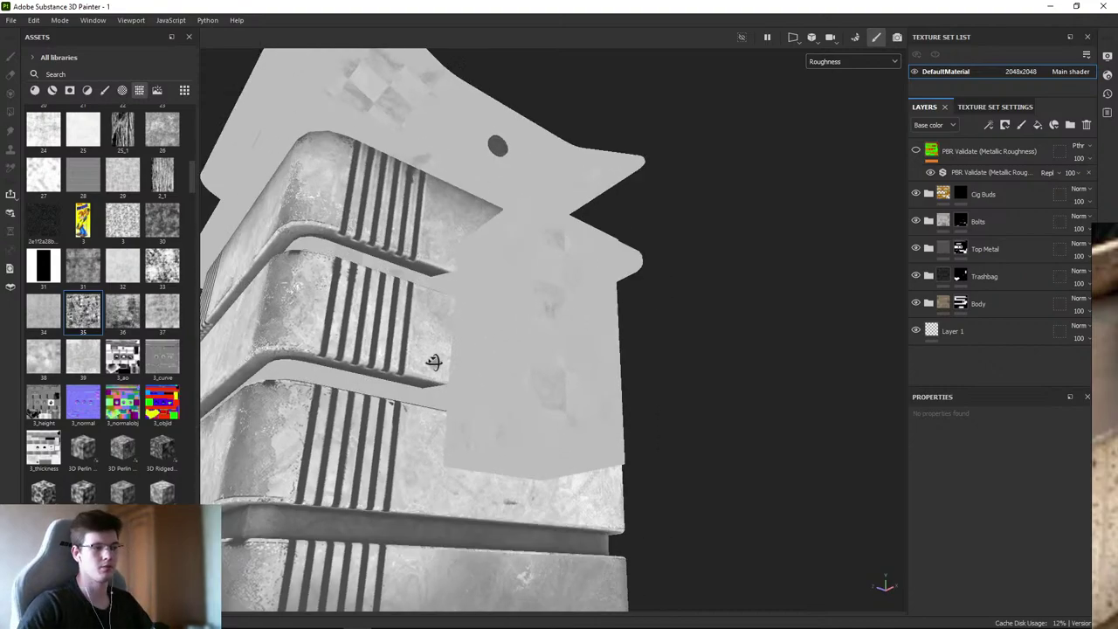
{"action": "scroll", "coordinate": [442, 294], "scroll_direction": "up", "scroll_amount": 5}
{"action": "left_click_drag", "start_coordinate": [442, 295], "coordinate": [439, 241], "text": "alt"}
{"action": "left_click_drag", "start_coordinate": [473, 297], "coordinate": [493, 332], "text": "alt"}
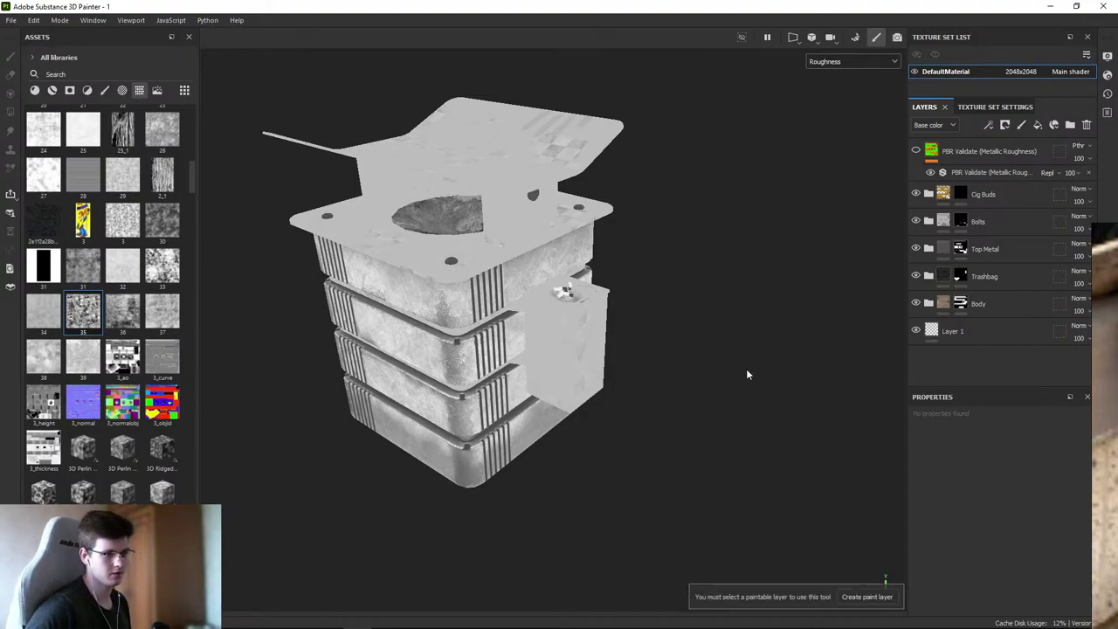
- Examine the roughness variation on the ashtray box's sides and on top of the bent roof
{"action": "scroll", "coordinate": [746, 368], "scroll_direction": "up", "scroll_amount": 10}
{"action": "scroll", "coordinate": [513, 308], "scroll_direction": "up", "scroll_amount": 8}
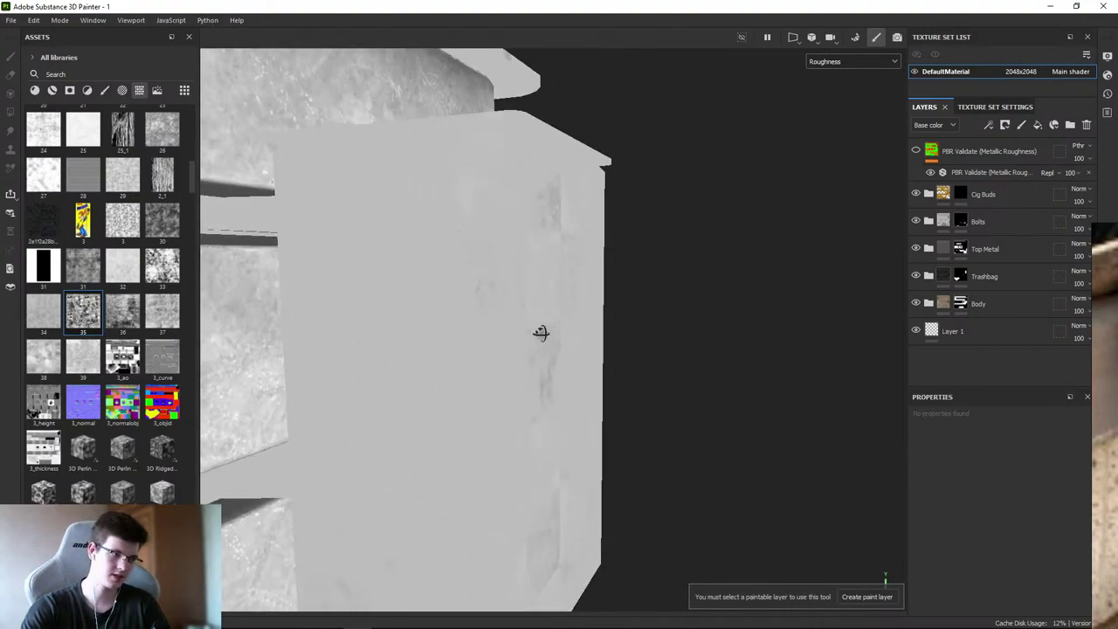
{"action": "scroll", "coordinate": [513, 288], "scroll_direction": "down", "scroll_amount": 4}
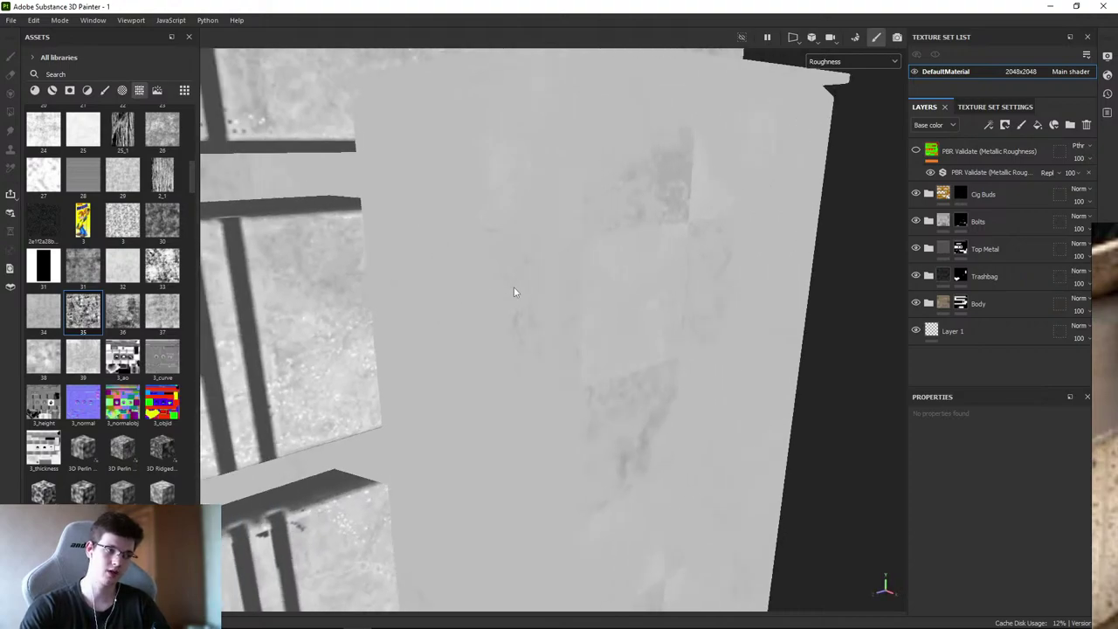
{"action": "left_click_drag", "start_coordinate": [512, 289], "coordinate": [577, 209], "text": "alt"}
{"action": "mouse_move", "coordinate": [526, 402]}
{"action": "left_mouse_down", "text": "alt"}
{"action": "mouse_move", "coordinate": [631, 319]}
{"action": "mouse_move", "coordinate": [463, 252]}
{"action": "mouse_move", "coordinate": [439, 216]}
{"action": "mouse_move", "coordinate": [466, 197]}
{"action": "mouse_move", "coordinate": [531, 311]}
{"action": "mouse_move", "coordinate": [556, 323]}
{"action": "mouse_move", "coordinate": [577, 357]}
{"action": "mouse_move", "coordinate": [692, 295]}
{"action": "mouse_move", "coordinate": [649, 377]}
{"action": "mouse_move", "coordinate": [572, 272]}
{"action": "mouse_move", "coordinate": [440, 374]}
{"action": "mouse_move", "coordinate": [661, 315]}
{"action": "mouse_move", "coordinate": [461, 319]}
{"action": "mouse_move", "coordinate": [497, 320]}
{"action": "mouse_move", "coordinate": [542, 242]}
{"action": "mouse_move", "coordinate": [789, 280]}
{"action": "left_mouse_up", "text": "alt"}
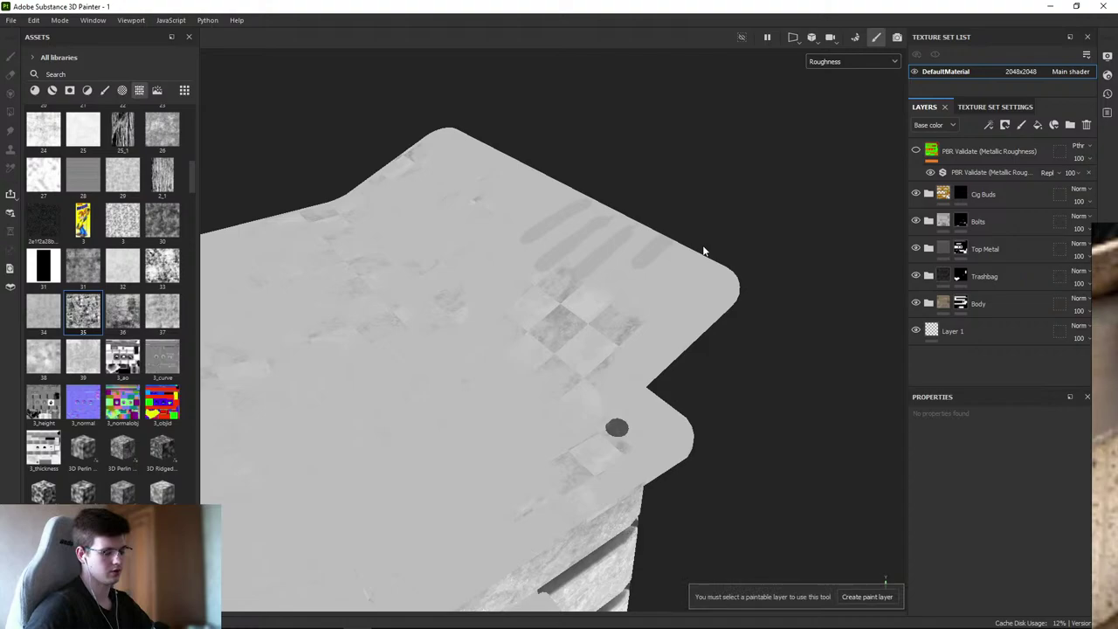
{"action": "left_click_drag", "start_coordinate": [705, 252], "coordinate": [726, 259], "text": "alt"}
- Return to the full material display and examine the roof's worn patches while rotating the environment lighting
{"action": "key", "text": "m"}
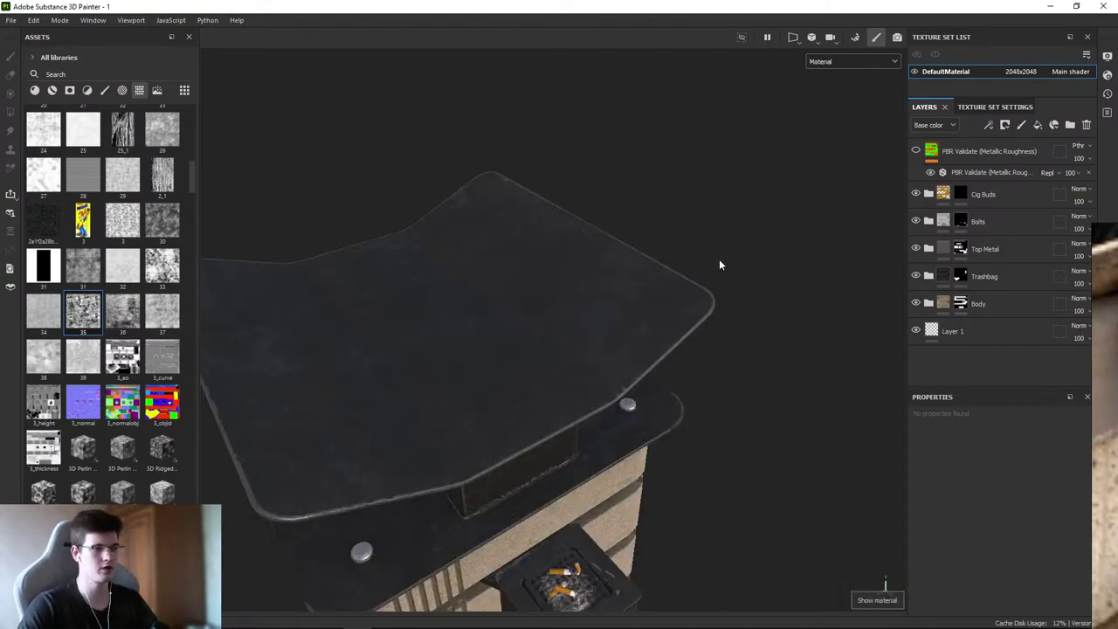
{"action": "right_click_drag", "start_coordinate": [719, 258], "coordinate": [644, 295], "text": "shift"}
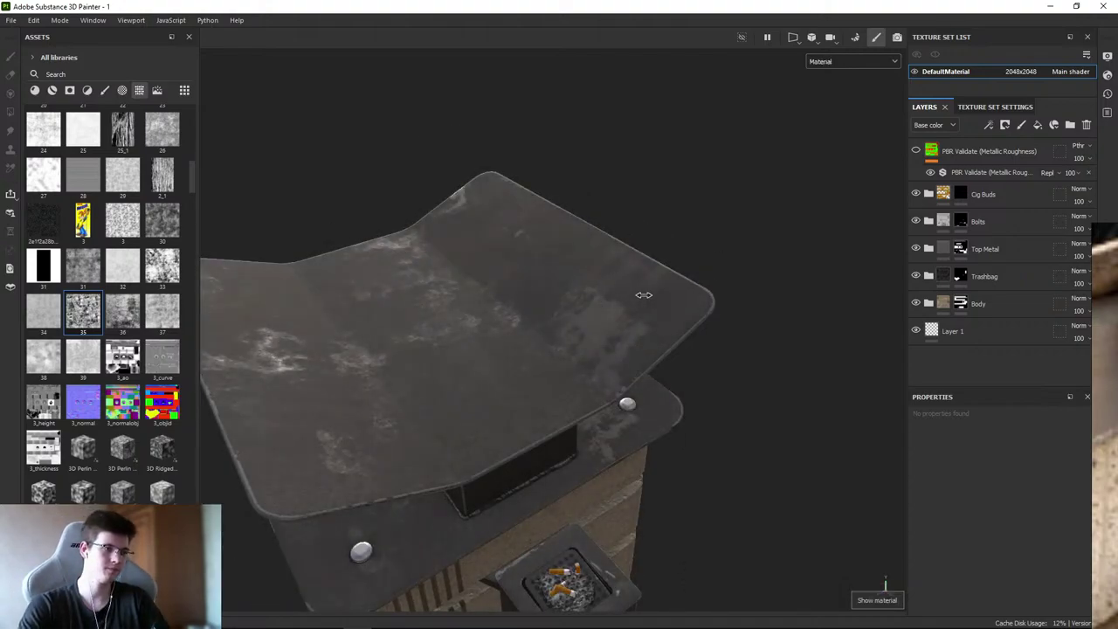
{"action": "mouse_move", "coordinate": [643, 295]}
{"action": "left_mouse_down", "text": "alt"}
{"action": "mouse_move", "coordinate": [721, 247]}
{"action": "mouse_move", "coordinate": [691, 283]}
{"action": "mouse_move", "coordinate": [636, 227]}
{"action": "mouse_move", "coordinate": [641, 295]}
{"action": "left_mouse_up", "text": "alt"}
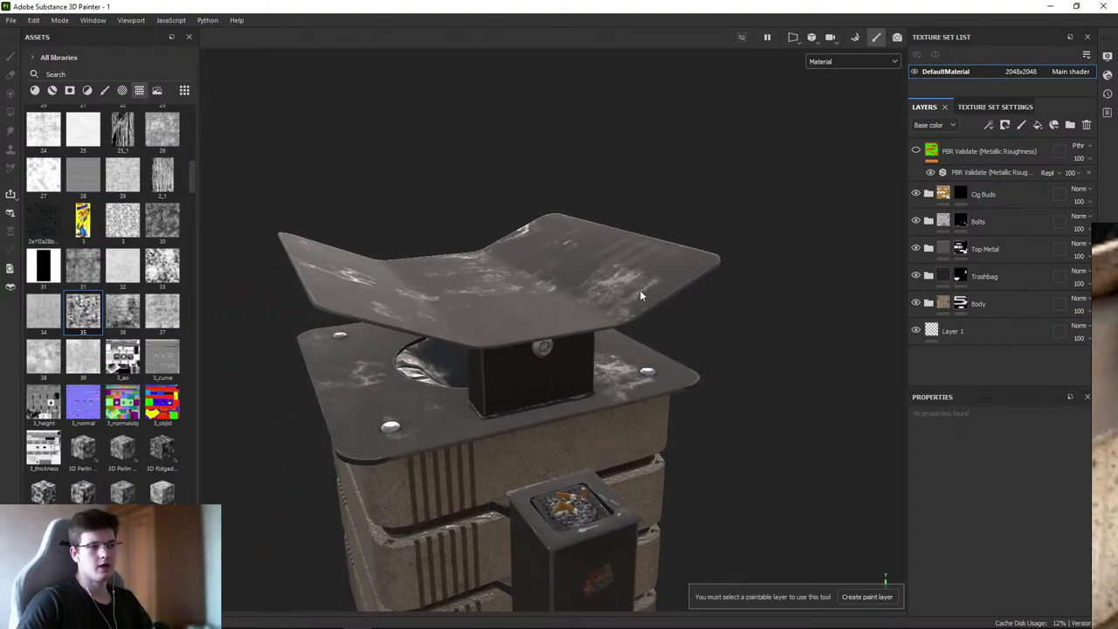
{"action": "left_click_drag", "start_coordinate": [873, 349], "coordinate": [591, 441], "text": "alt"}
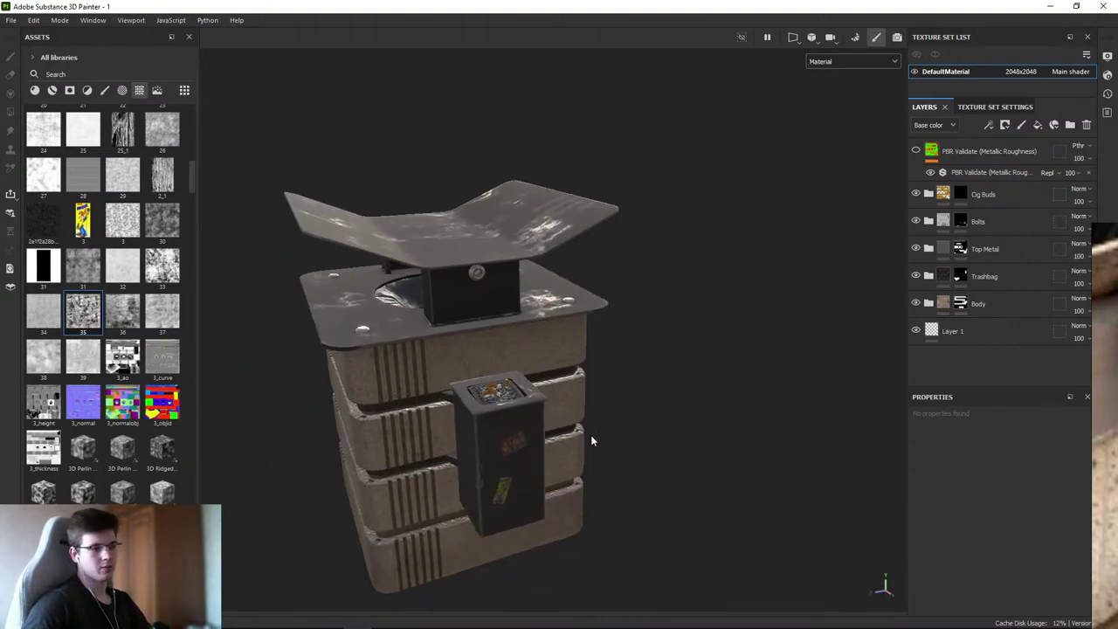
{"action": "left_click_drag", "start_coordinate": [781, 245], "coordinate": [571, 265], "text": "alt"}
{"action": "scroll", "coordinate": [540, 207], "scroll_direction": "up", "scroll_amount": 2}
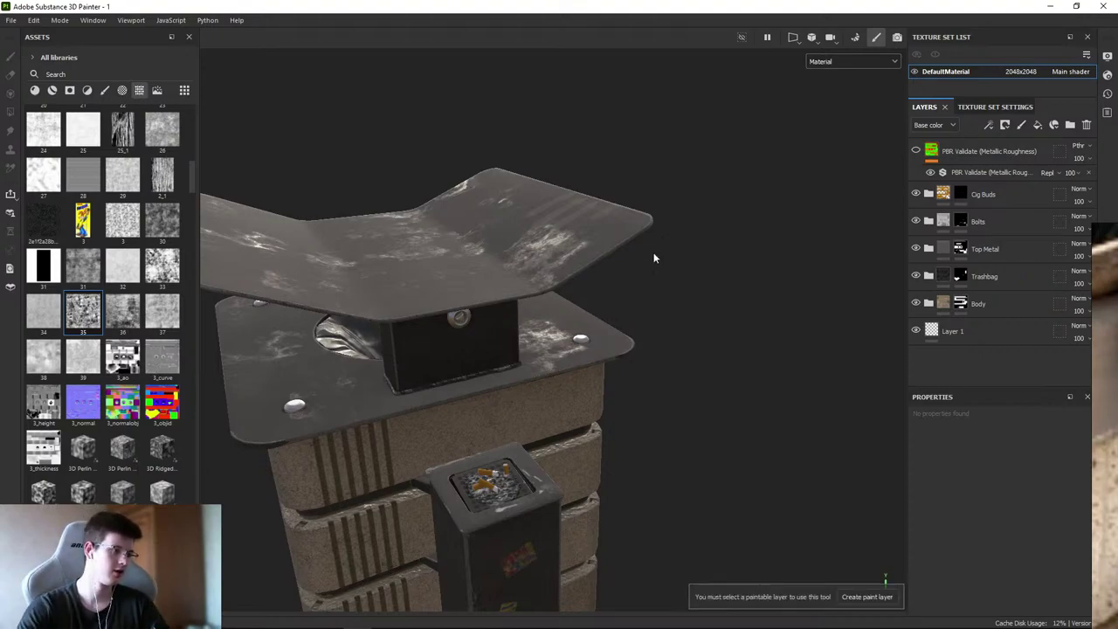
{"action": "mouse_move", "coordinate": [654, 253]}
{"action": "left_mouse_down", "text": "alt"}
{"action": "mouse_move", "coordinate": [556, 194]}
{"action": "mouse_move", "coordinate": [544, 254]}
{"action": "mouse_move", "coordinate": [463, 215]}
{"action": "left_mouse_up", "text": "alt"}
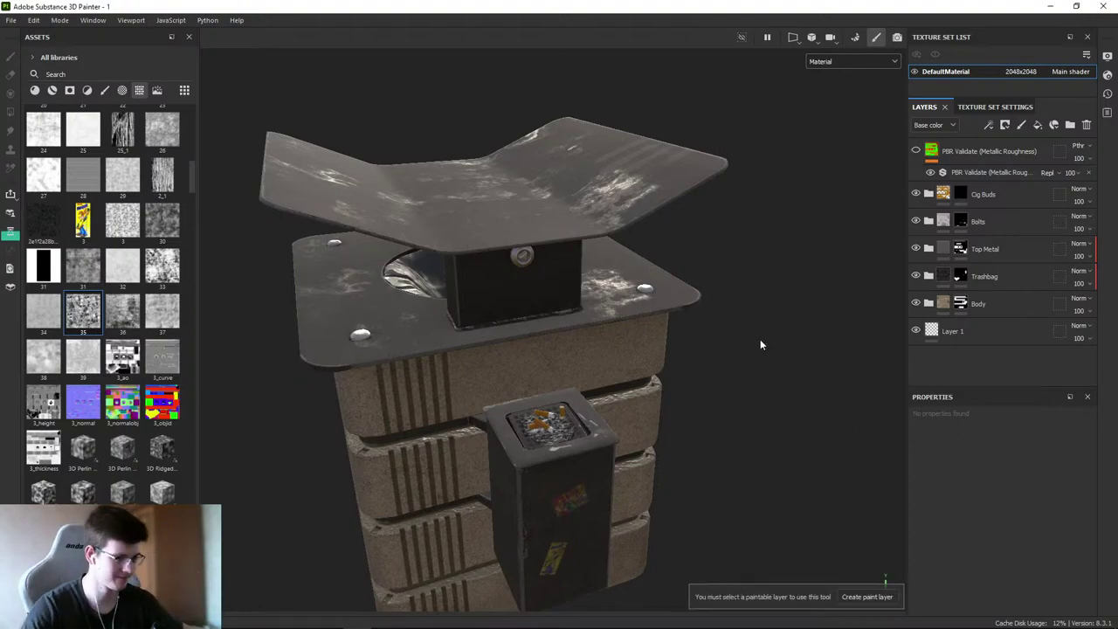
{"action": "right_click_drag", "start_coordinate": [470, 198], "coordinate": [489, 184], "text": "alt"}
{"action": "right_click_drag", "start_coordinate": [524, 227], "coordinate": [629, 234], "text": "shift"}
- Switch to the reference board, compare the real bin's metal roof and plate with the model, and return to Substance 3D Painter
{"action": "key", "text": "alt+Tab"}
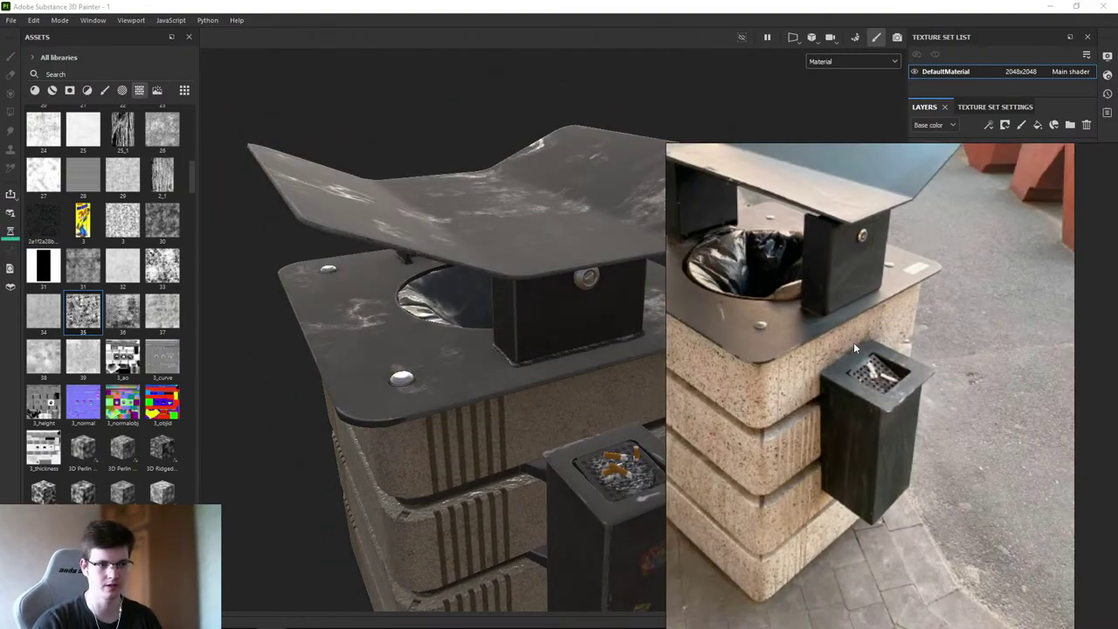
{"action": "scroll", "coordinate": [799, 253], "scroll_direction": "up", "scroll_amount": 2}
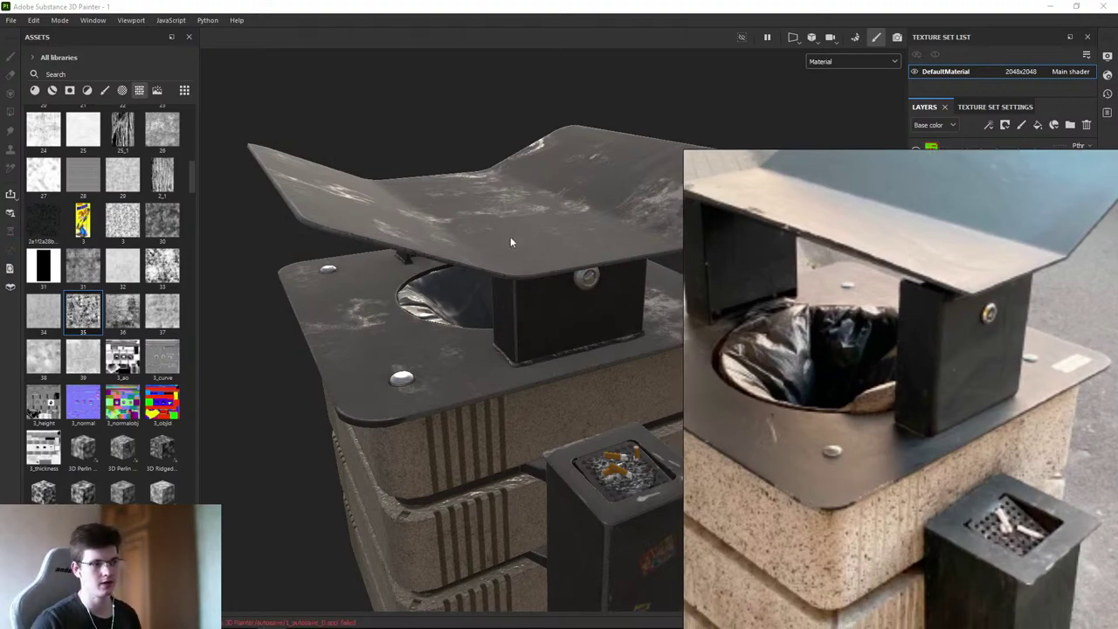
{"action": "left_click", "coordinate": [552, 214]}
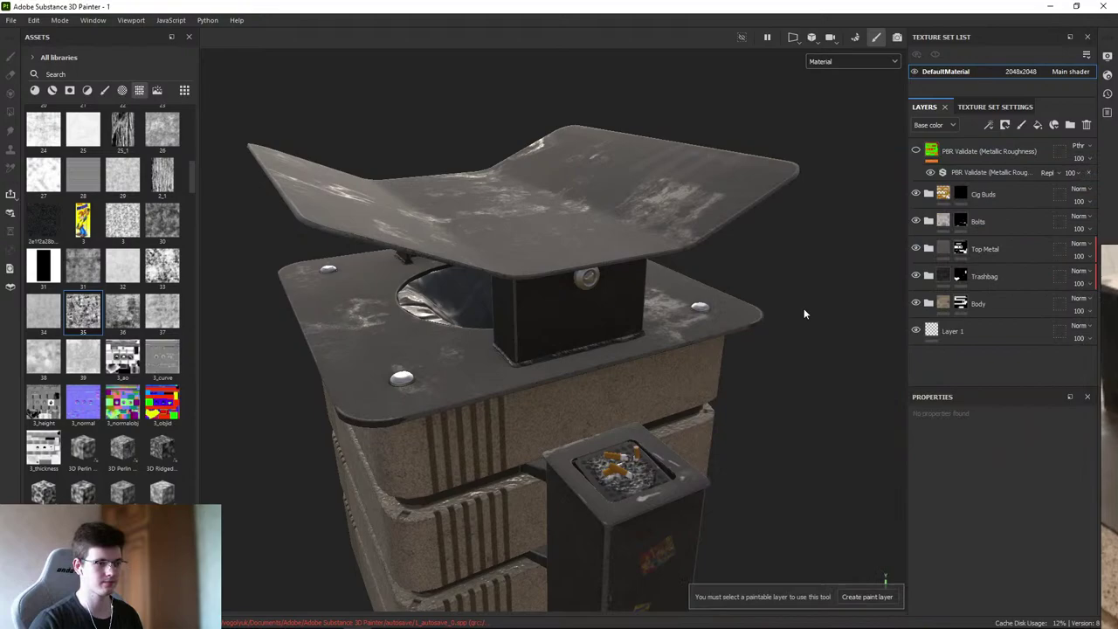
{"action": "left_click_drag", "start_coordinate": [625, 233], "coordinate": [549, 259], "text": "alt"}
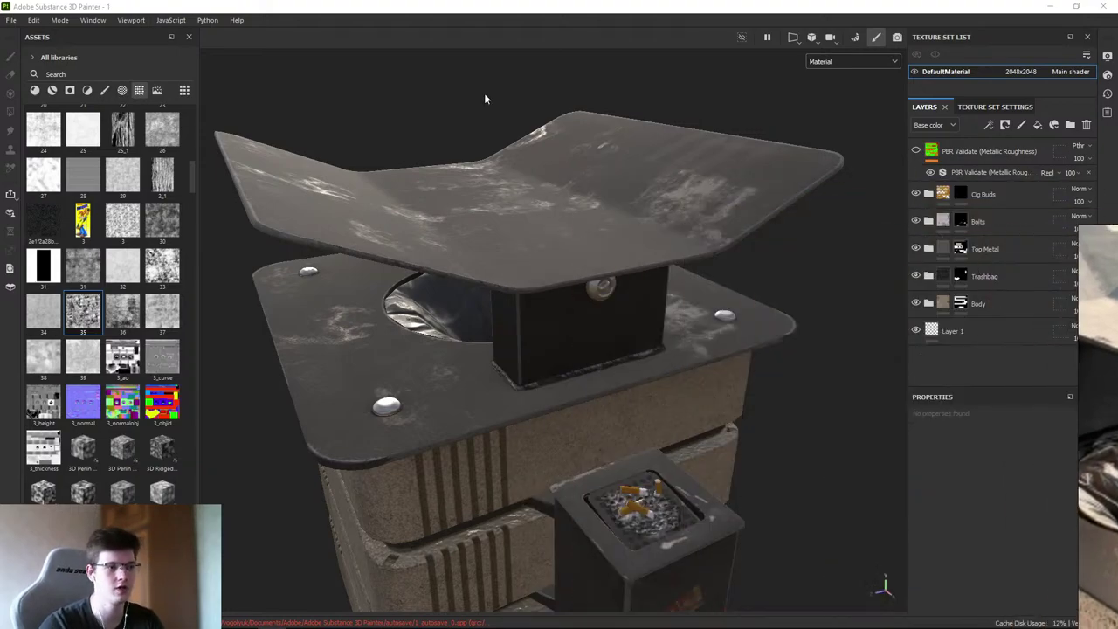
{"action": "left_click", "coordinate": [339, 191]}
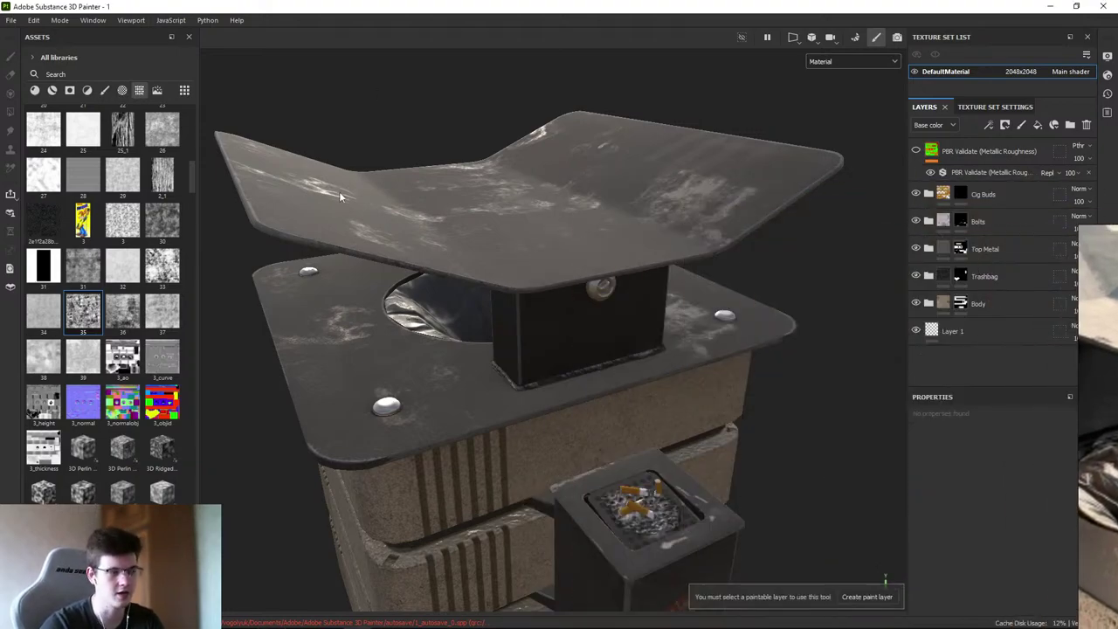
{"action": "key", "text": "f"}
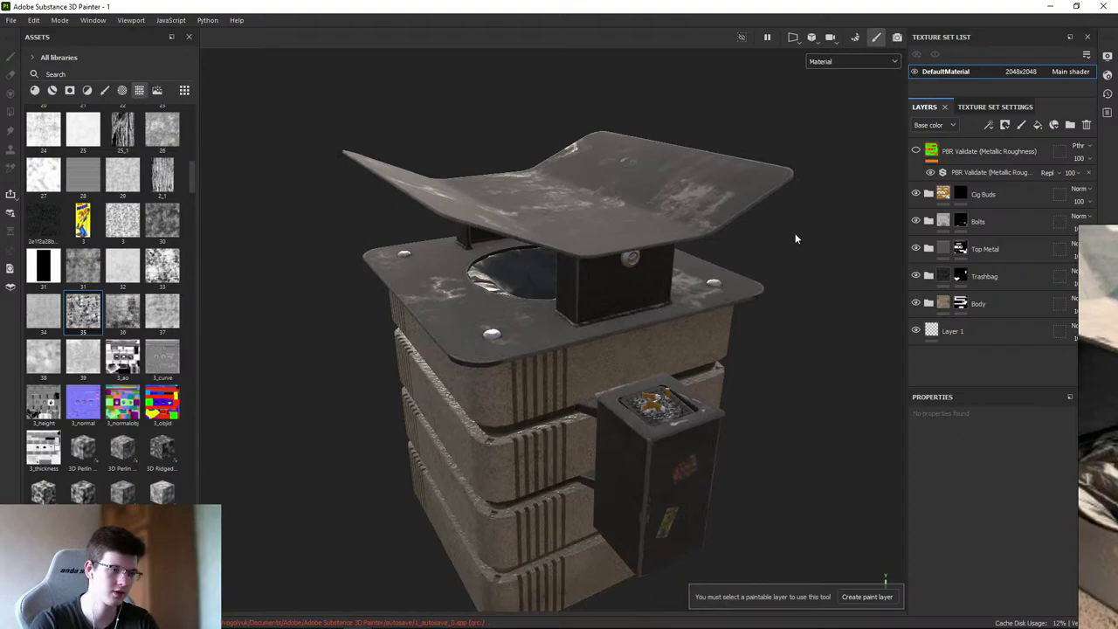
- Display the roughness channel again and examine the rounded corners and grooves of the concrete blocks up close
{"action": "left_click_drag", "start_coordinate": [825, 209], "coordinate": [547, 382], "text": "alt"}
{"action": "key", "text": "c"}
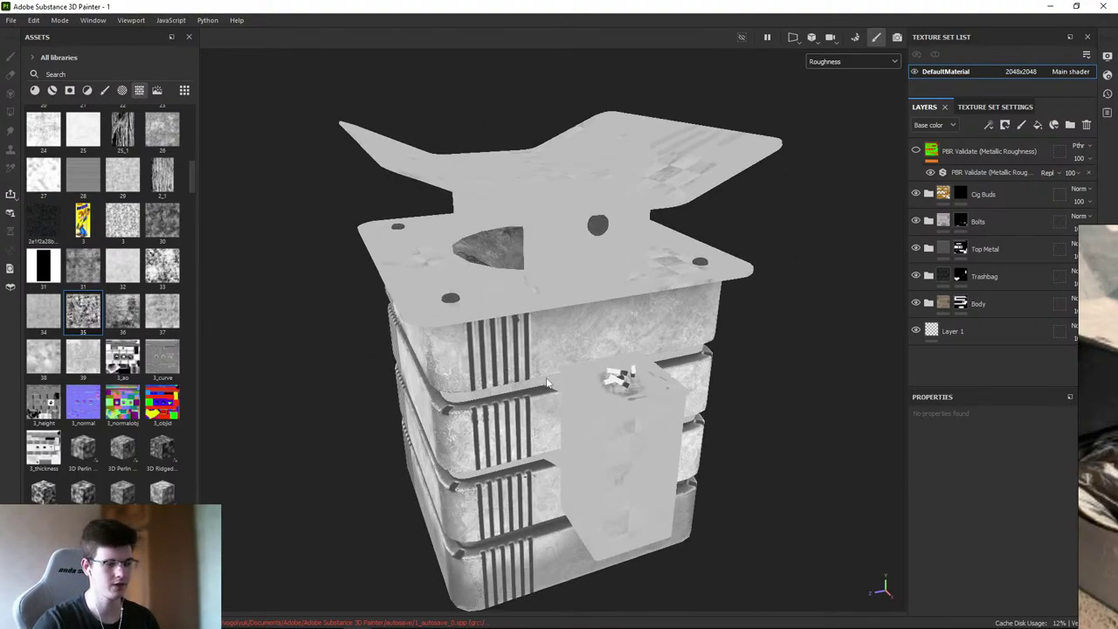
{"action": "scroll", "coordinate": [548, 382], "scroll_direction": "up", "scroll_amount": 5}
{"action": "left_click_drag", "start_coordinate": [542, 272], "coordinate": [612, 262], "text": "alt"}
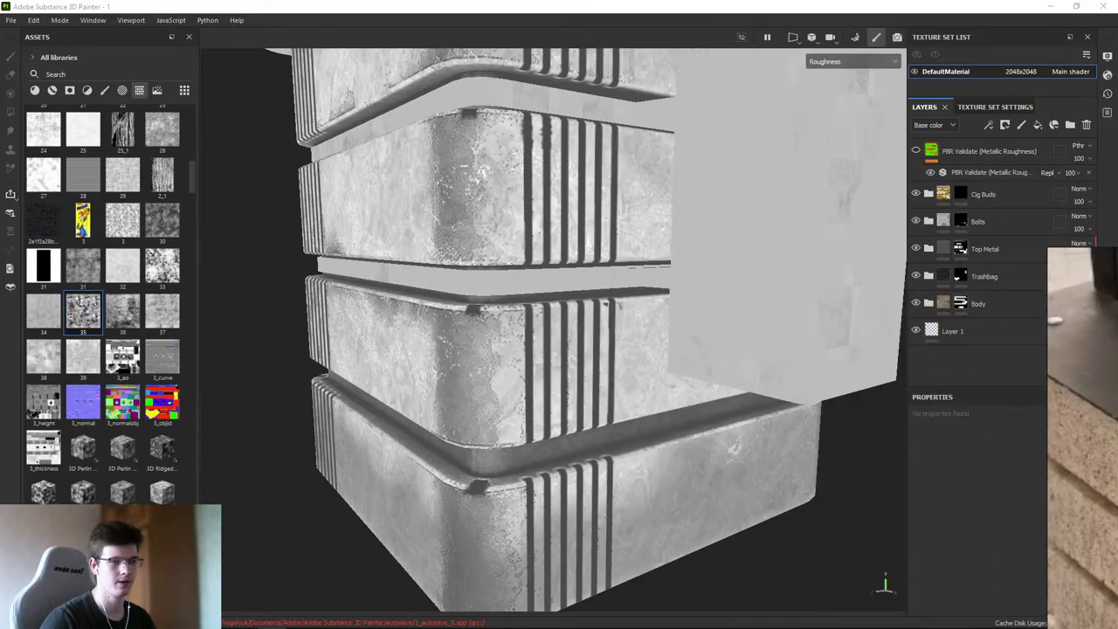
{"action": "left_click_drag", "start_coordinate": [817, 539], "coordinate": [469, 273], "text": "alt"}
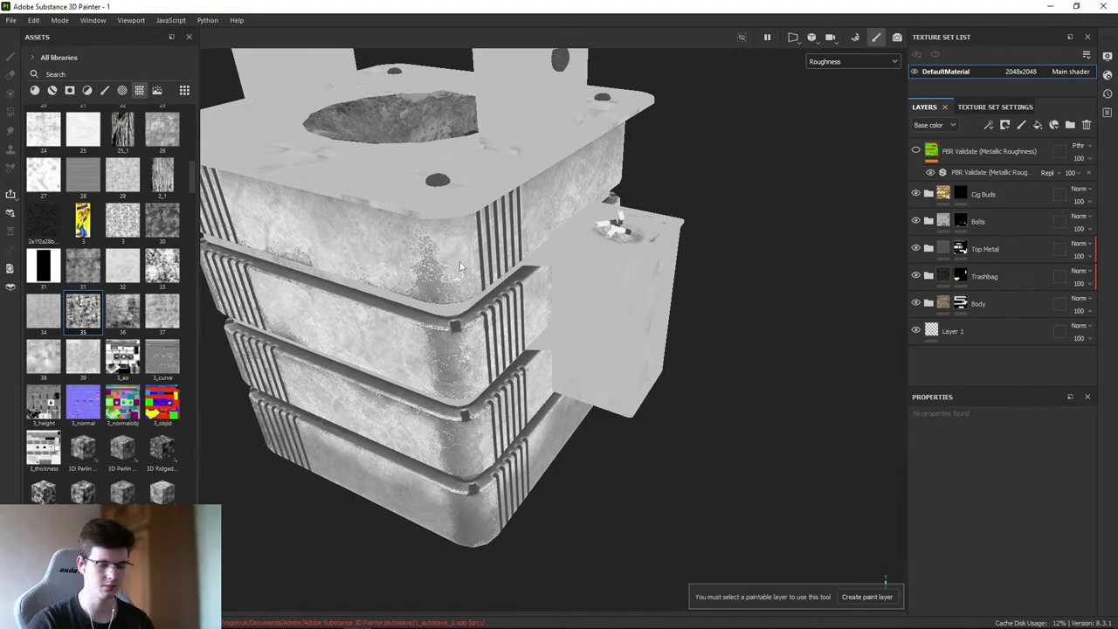
{"action": "scroll", "coordinate": [460, 260], "scroll_direction": "up", "scroll_amount": 2}
{"action": "scroll", "coordinate": [471, 308], "scroll_direction": "up", "scroll_amount": 3}
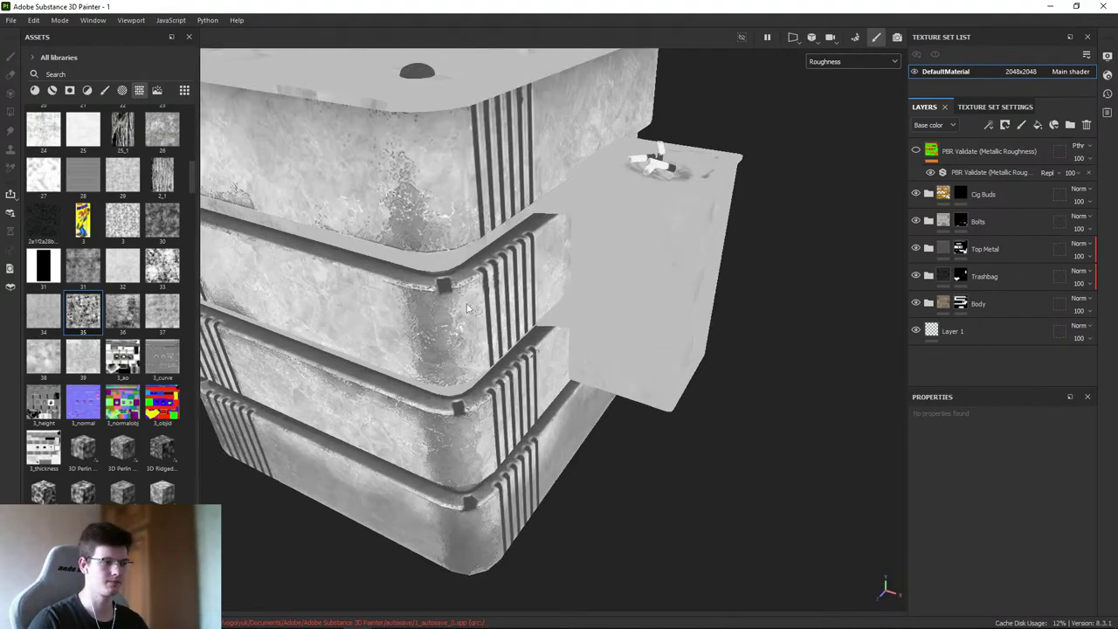
{"action": "left_click_drag", "start_coordinate": [467, 303], "coordinate": [546, 288], "text": "alt"}
{"action": "scroll", "coordinate": [537, 308], "scroll_direction": "up", "scroll_amount": 3}
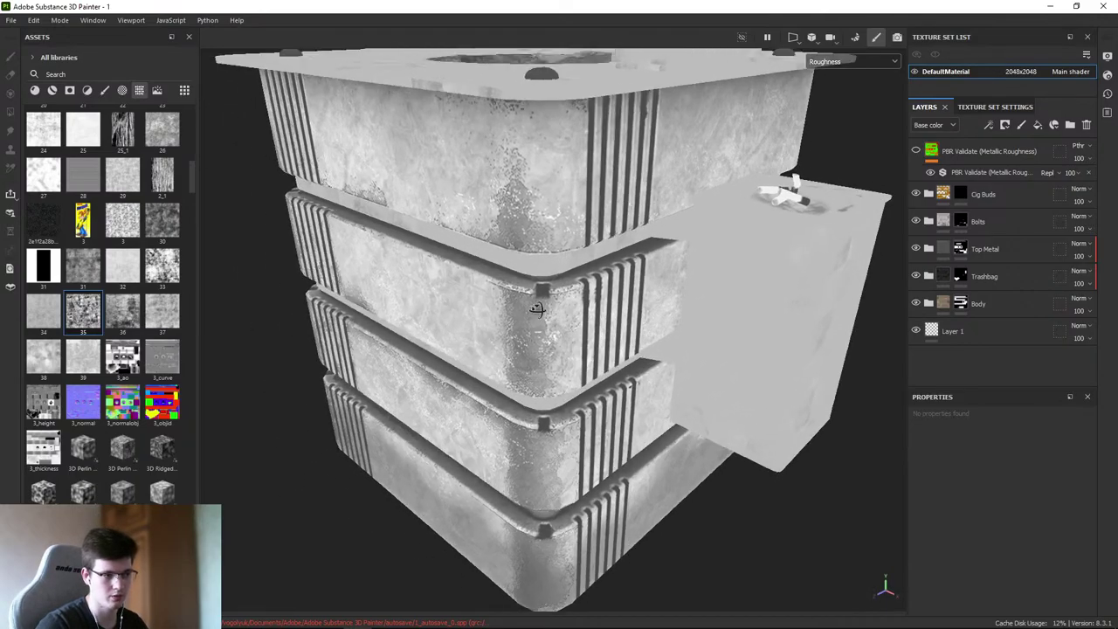
{"action": "scroll", "coordinate": [537, 309], "scroll_direction": "down", "scroll_amount": 3}
{"action": "scroll", "coordinate": [790, 247], "scroll_direction": "up", "scroll_amount": 2}
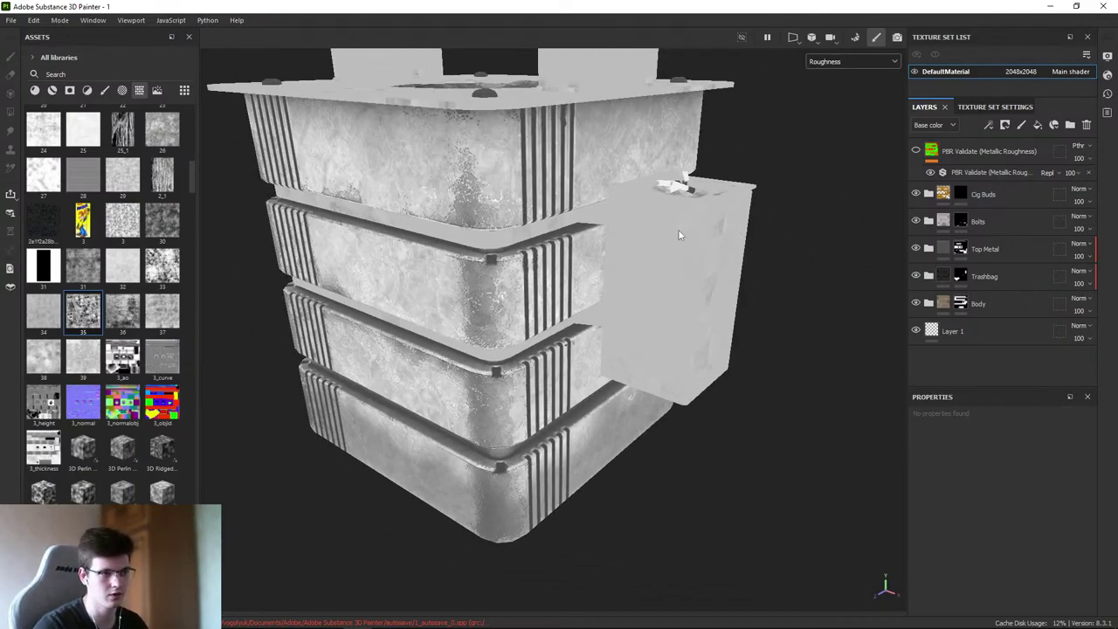
- Check a concrete corner in the base color and metallic channels, and return to the roughness channel
{"action": "key", "text": "c"}
{"action": "key", "text": "c"}
{"action": "key", "text": "c"}
{"action": "left_click_drag", "start_coordinate": [664, 235], "coordinate": [482, 287], "text": "alt"}
{"action": "scroll", "coordinate": [481, 293], "scroll_direction": "up", "scroll_amount": 3}
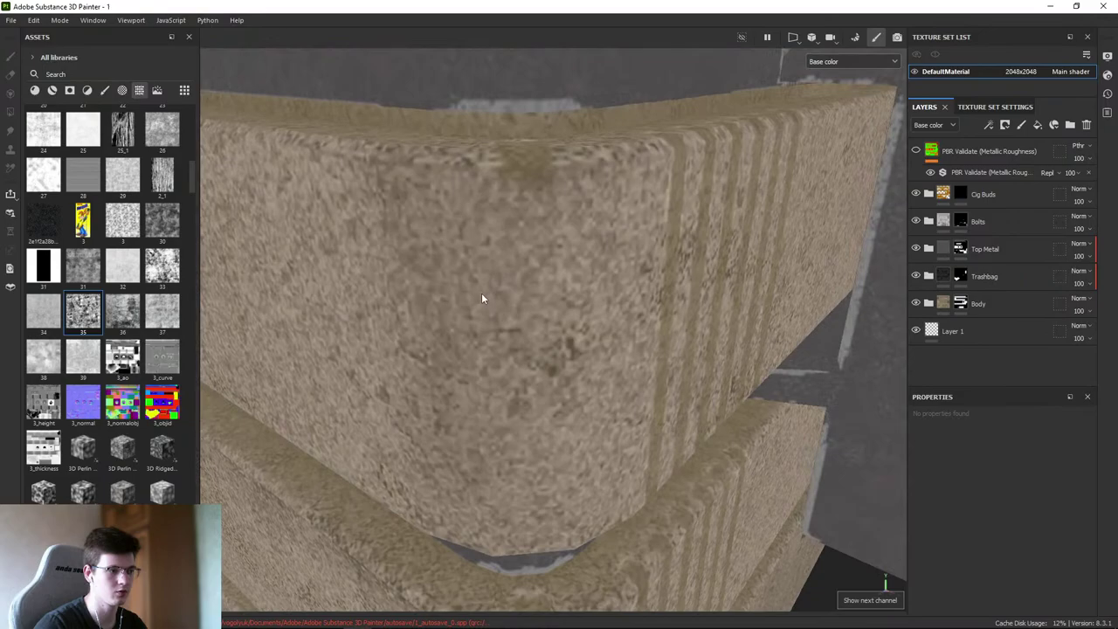
{"action": "key", "text": "c"}
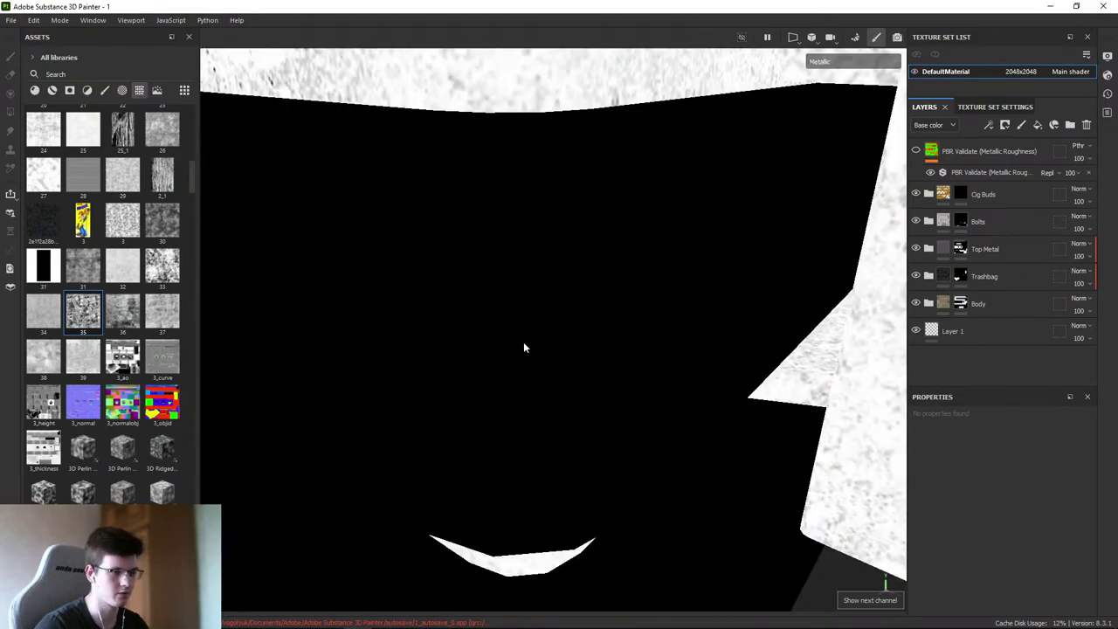
{"action": "key", "text": "c"}
- Examine the roughness of the trash bag inside the bin's round opening from several angles
{"action": "scroll", "coordinate": [524, 345], "scroll_direction": "down", "scroll_amount": 3}
{"action": "left_click_drag", "start_coordinate": [525, 344], "coordinate": [608, 394], "text": "alt"}
{"action": "scroll", "coordinate": [552, 367], "scroll_direction": "down", "scroll_amount": 3}
{"action": "scroll", "coordinate": [537, 349], "scroll_direction": "up", "scroll_amount": 4}
{"action": "left_click_drag", "start_coordinate": [537, 349], "coordinate": [484, 354], "text": "alt"}
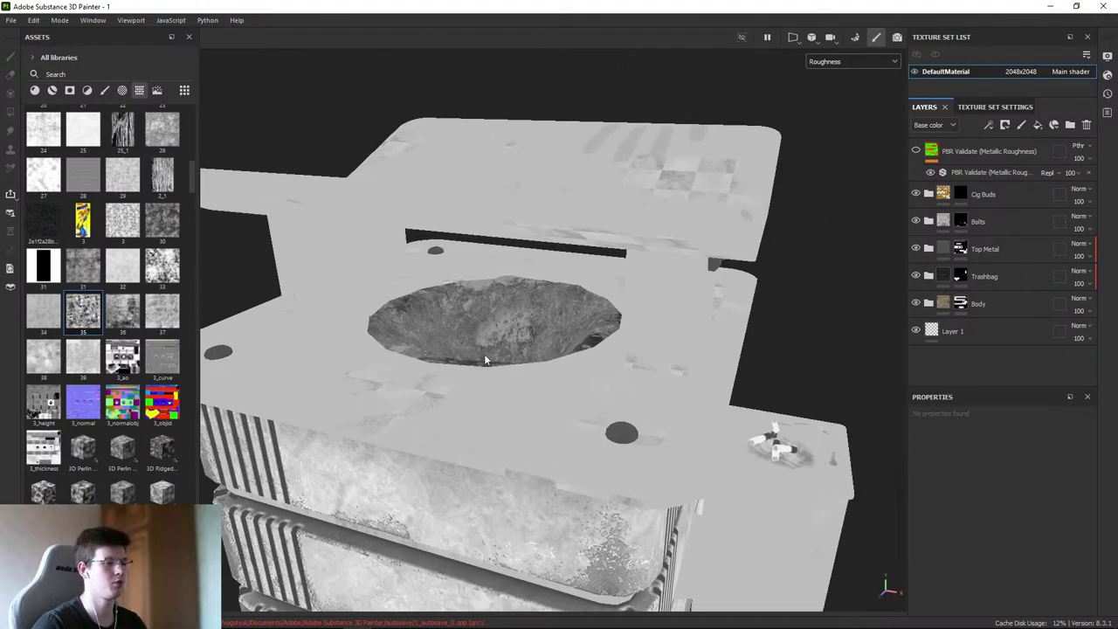
{"action": "scroll", "coordinate": [548, 266], "scroll_direction": "up", "scroll_amount": 4}
{"action": "left_click_drag", "start_coordinate": [547, 266], "coordinate": [629, 272], "text": "alt"}
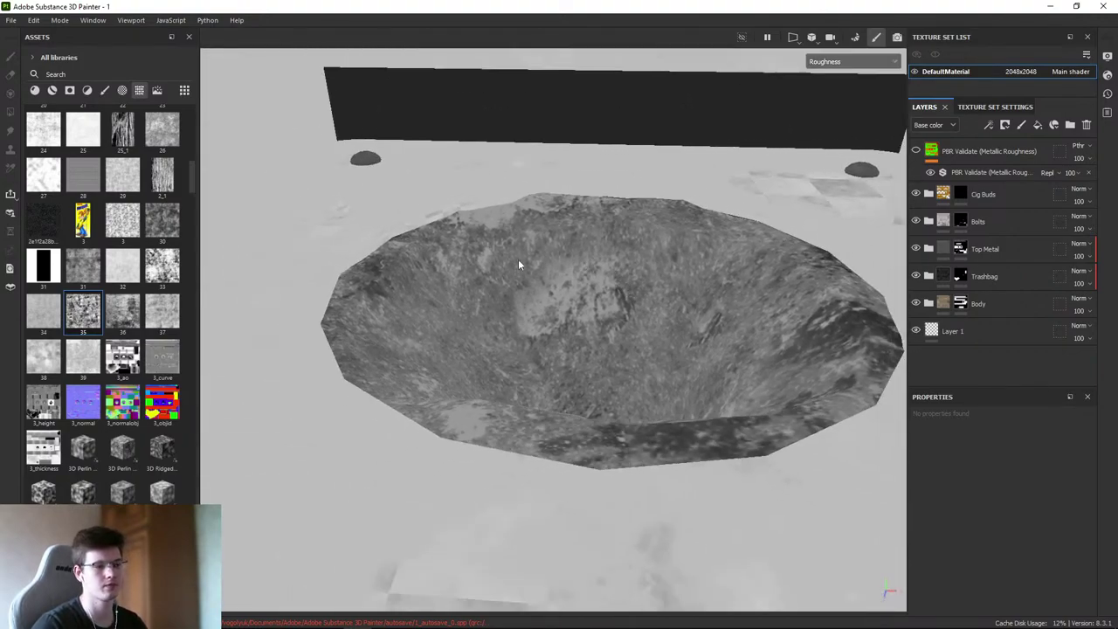
{"action": "left_click_drag", "start_coordinate": [518, 258], "coordinate": [509, 295], "text": "alt"}
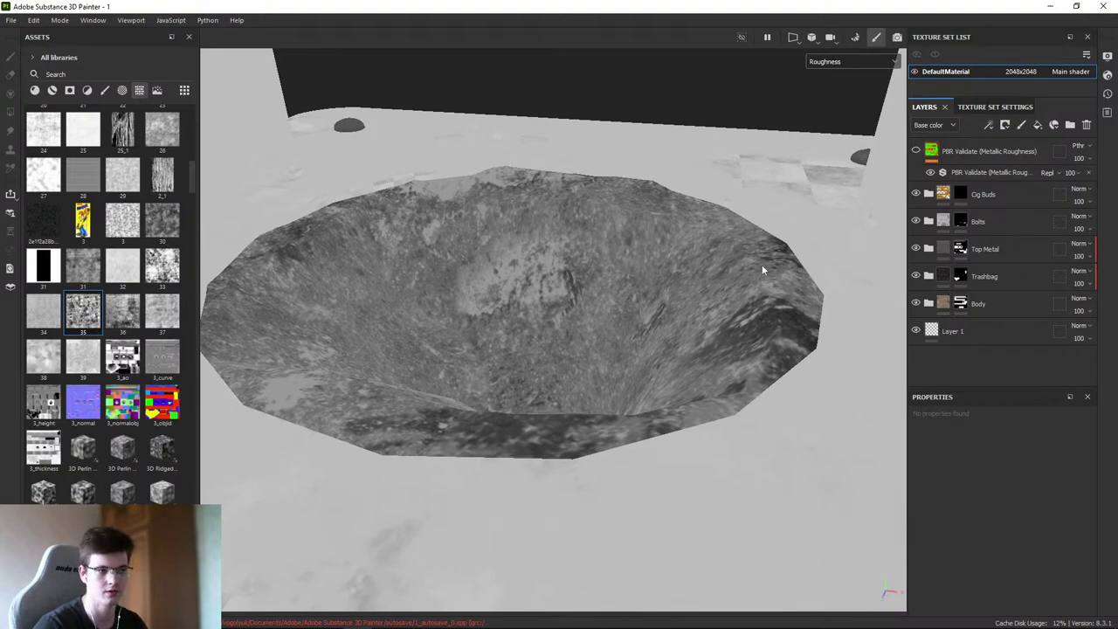
{"action": "mouse_move", "coordinate": [545, 256]}
{"action": "left_mouse_down", "text": "alt"}
{"action": "mouse_move", "coordinate": [470, 229]}
{"action": "mouse_move", "coordinate": [516, 213]}
{"action": "mouse_move", "coordinate": [466, 191]}
{"action": "left_mouse_up", "text": "alt"}
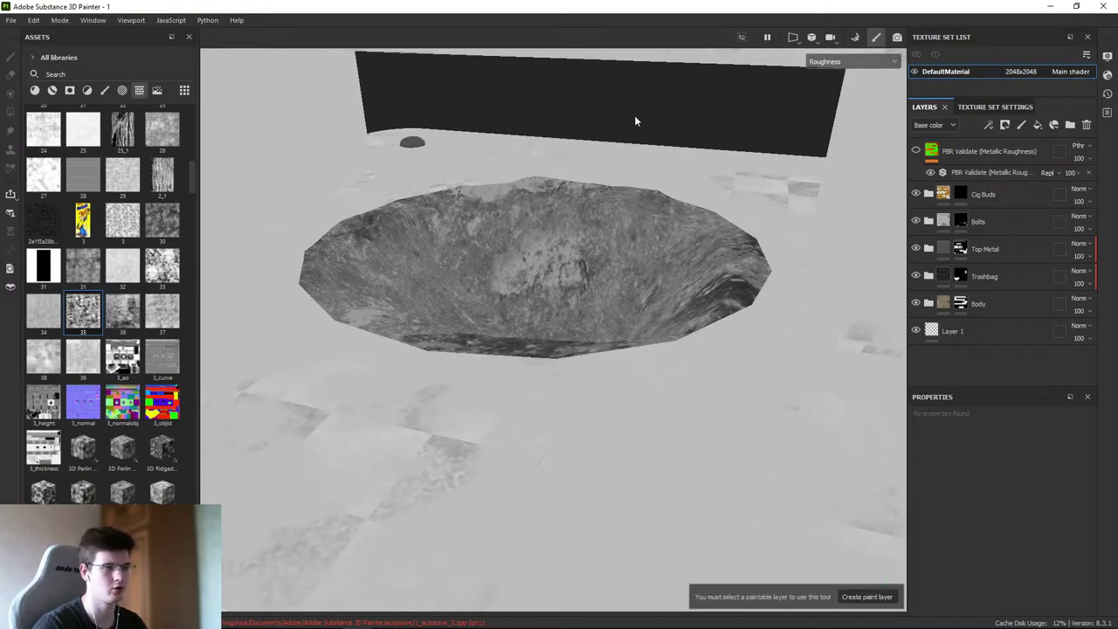
- Toggle the Trashbag folder's visibility off and on, expand the folder, and collapse its base subfolder
{"action": "left_click", "coordinate": [916, 276]}
{"action": "left_click", "coordinate": [916, 276]}
{"action": "left_click", "coordinate": [929, 276]}
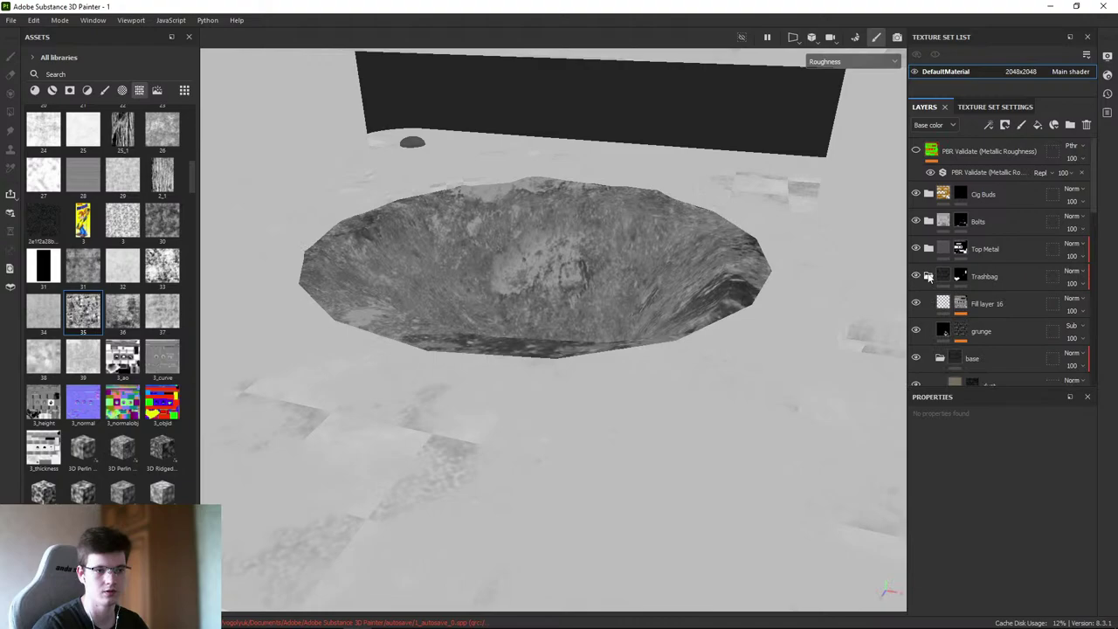
{"action": "scroll", "coordinate": [938, 276], "scroll_direction": "down", "scroll_amount": 3}
{"action": "left_click", "coordinate": [940, 253]}
{"action": "scroll", "coordinate": [591, 247], "scroll_direction": "down", "scroll_amount": 5}
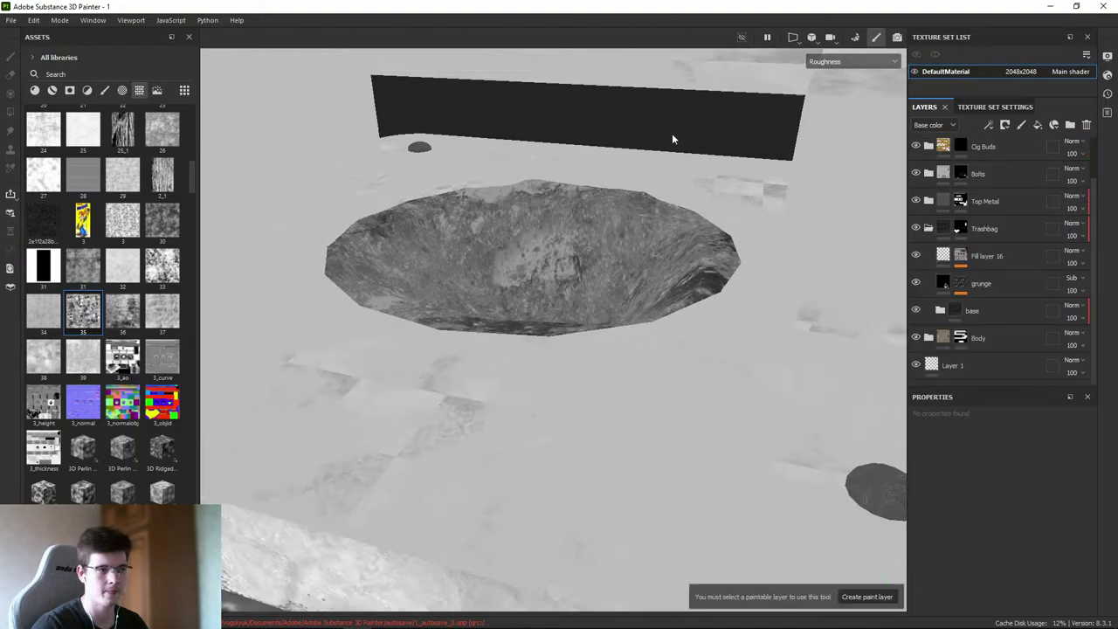
- Bring the whole bin into view and display its combined Normal+Height+Mesh channel
{"action": "key", "text": "c"}
{"action": "key", "text": "b"}
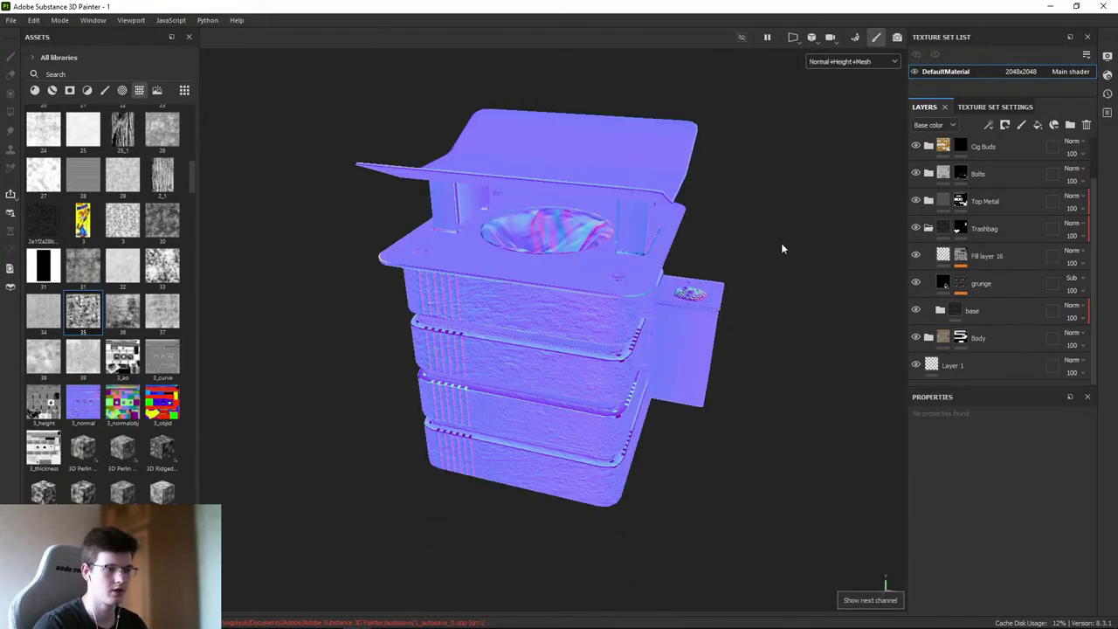
- Display the bin's full material and toggle the PBR Validate layer's visibility on and off
{"action": "key", "text": "m"}
{"action": "left_click_drag", "start_coordinate": [745, 253], "coordinate": [839, 258], "text": "alt"}
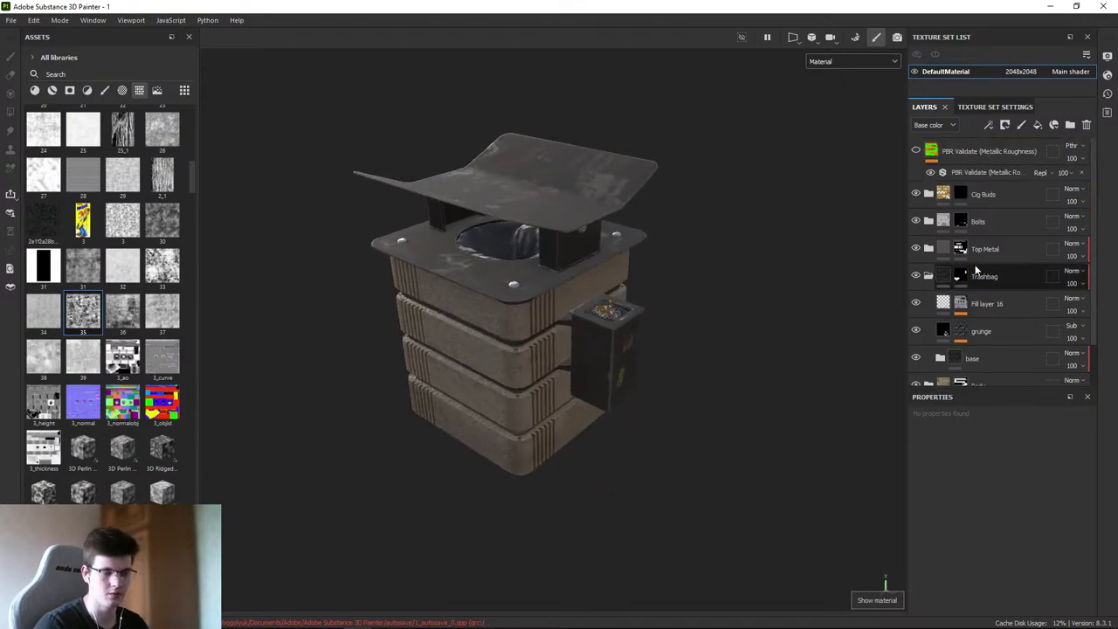
{"action": "key", "text": "ctrl+v"}
{"action": "left_click", "coordinate": [914, 154]}
{"action": "left_click", "coordinate": [914, 154]}
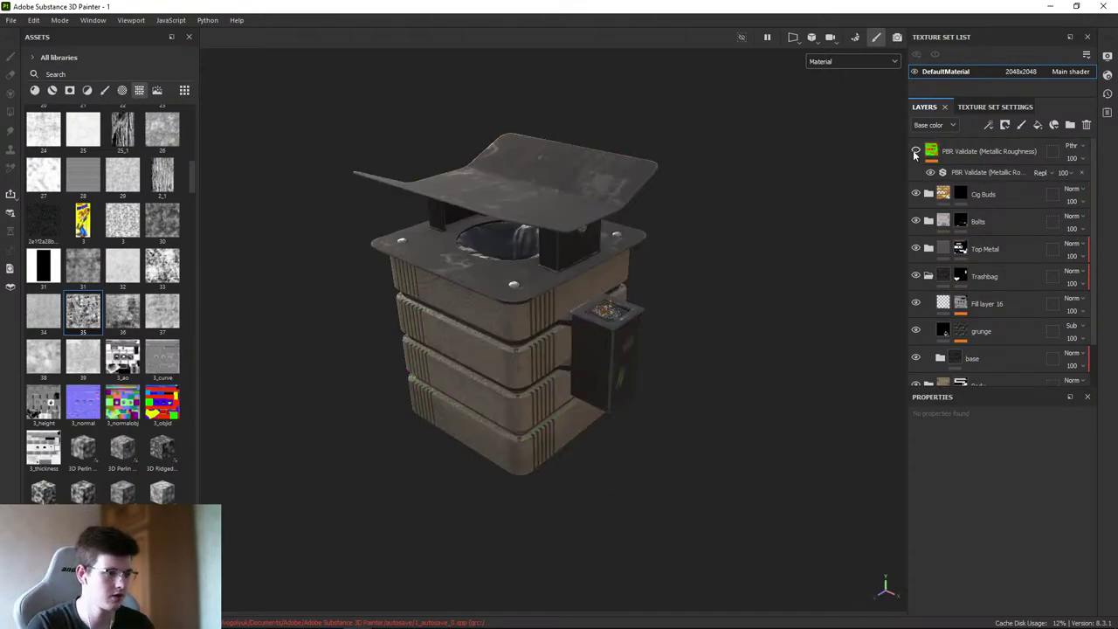
- Inspect the textured bin from several angles, and close Substance 3D Painter, discarding the project's changes
{"action": "mouse_move", "coordinate": [641, 208]}
{"action": "left_mouse_down", "text": "alt"}
{"action": "mouse_move", "coordinate": [542, 244]}
{"action": "mouse_move", "coordinate": [526, 153]}
{"action": "mouse_move", "coordinate": [500, 145]}
{"action": "mouse_move", "coordinate": [584, 246]}
{"action": "left_mouse_up", "text": "alt"}
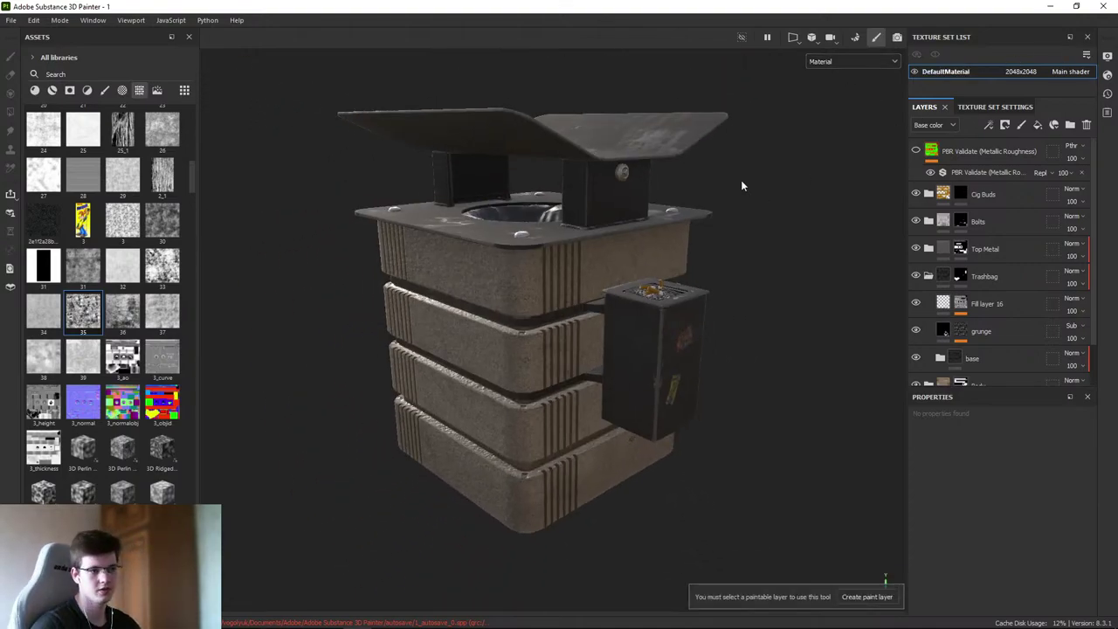
{"action": "left_click_drag", "start_coordinate": [750, 291], "coordinate": [579, 202], "text": "alt"}
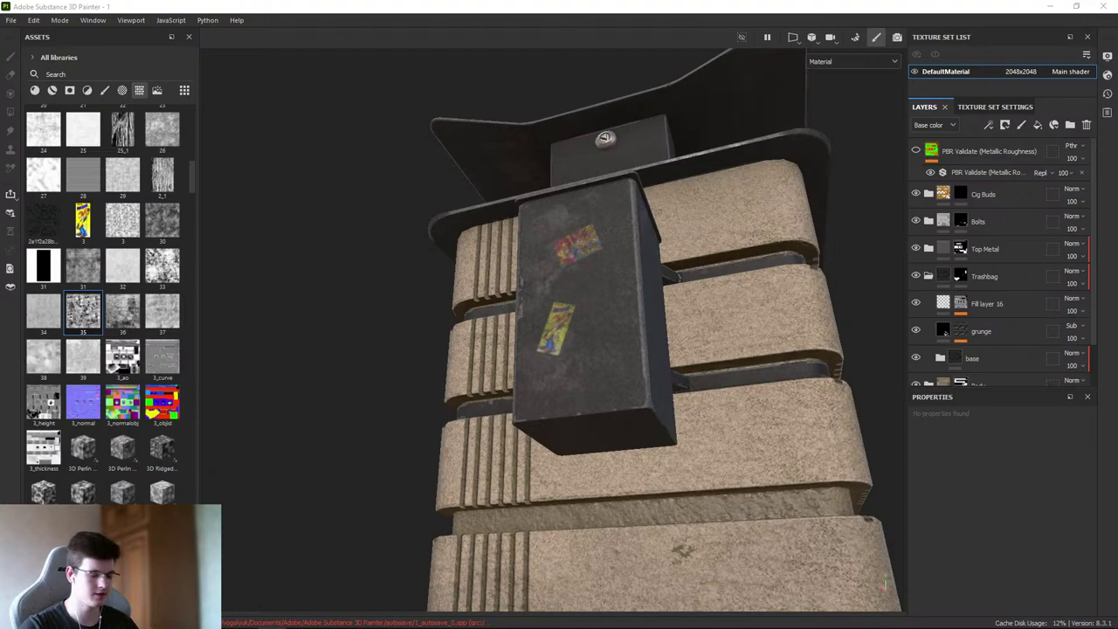
{"action": "key", "text": "f"}
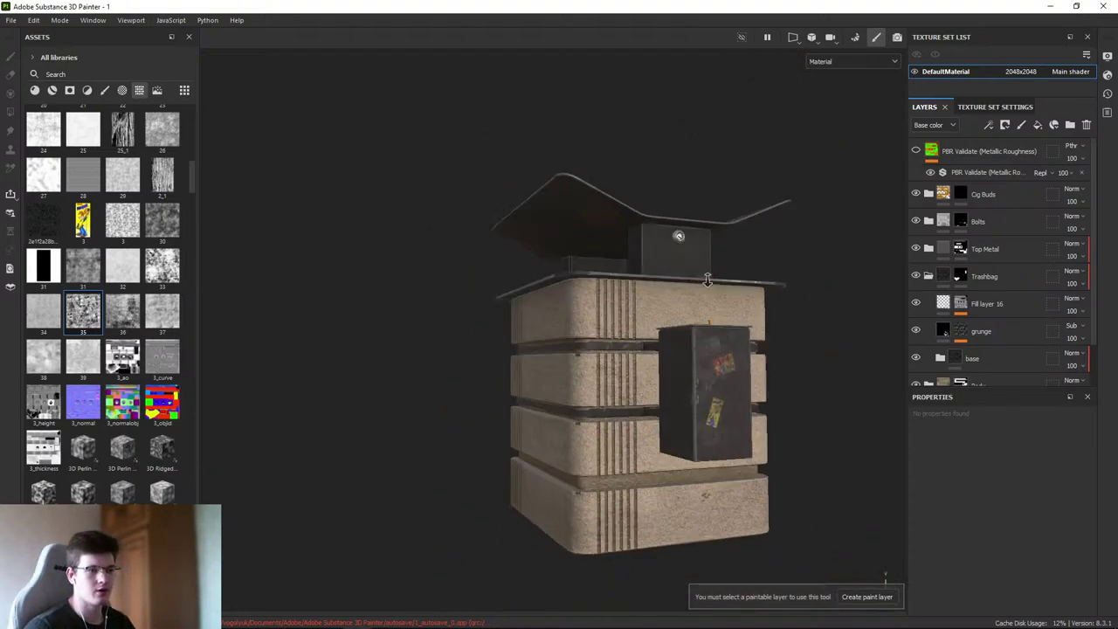
{"action": "left_click", "coordinate": [1102, 6]}
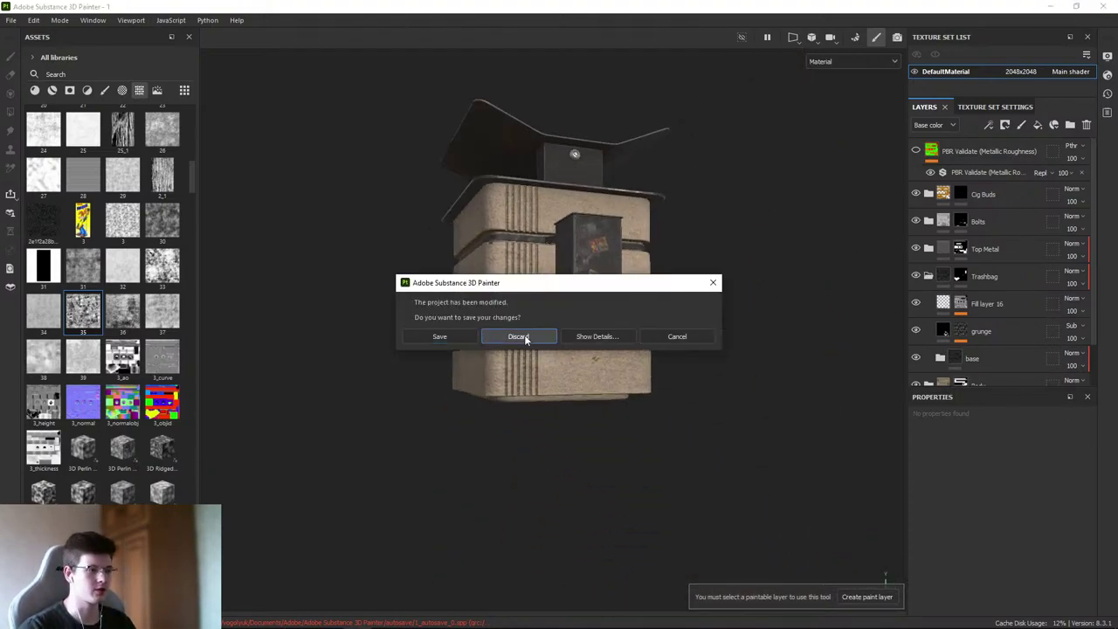
{"action": "left_click", "coordinate": [524, 334]}
- Move the reviewed bin's model files, Painter projects and 1.png to the Recycle Bin, and reposition the two URN FBX files on the desktop
{"action": "left_click_drag", "start_coordinate": [66, 326], "coordinate": [9, 123]}
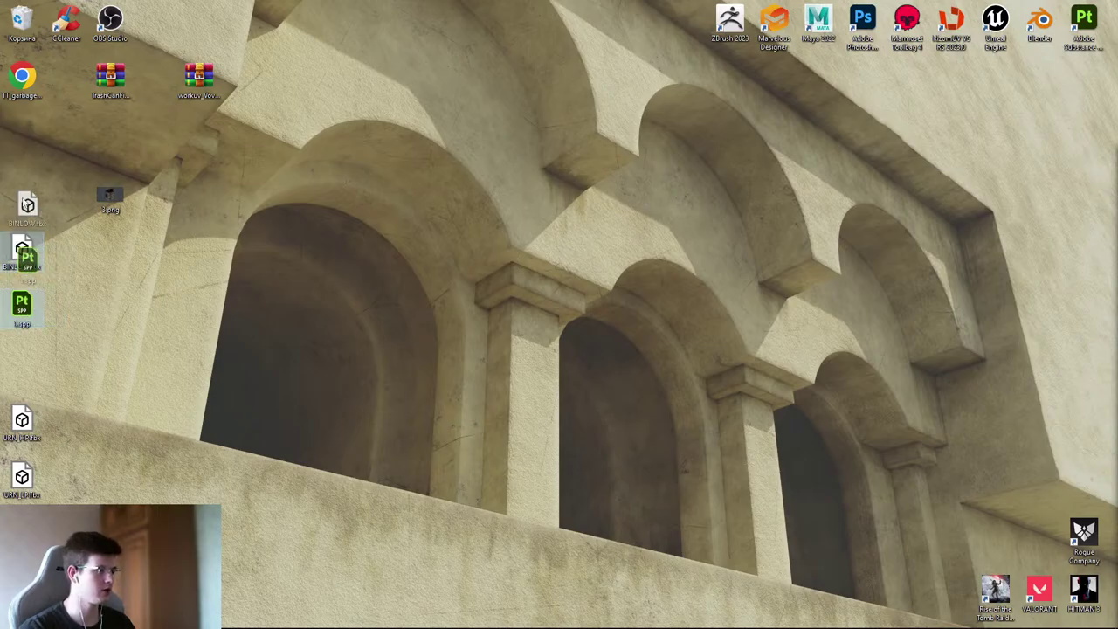
{"action": "left_click_drag", "start_coordinate": [22, 249], "coordinate": [21, 22]}
{"action": "left_click_drag", "start_coordinate": [109, 197], "coordinate": [22, 22]}
{"action": "left_click_drag", "start_coordinate": [70, 400], "coordinate": [7, 500]}
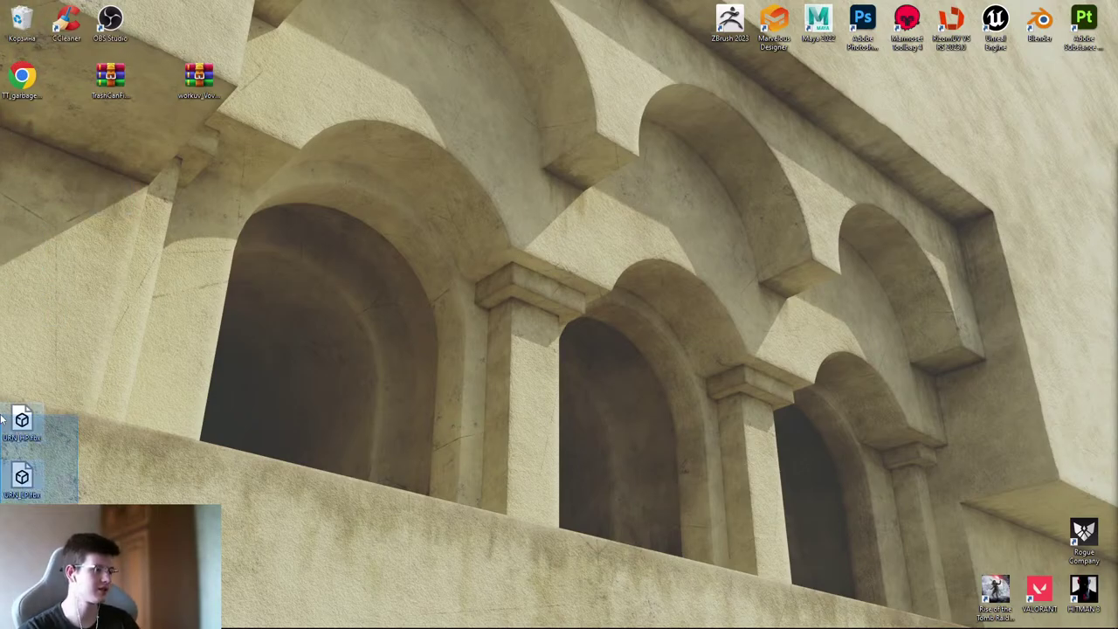
{"action": "left_click_drag", "start_coordinate": [22, 419], "coordinate": [110, 249]}
{"action": "left_click", "coordinate": [250, 227]}
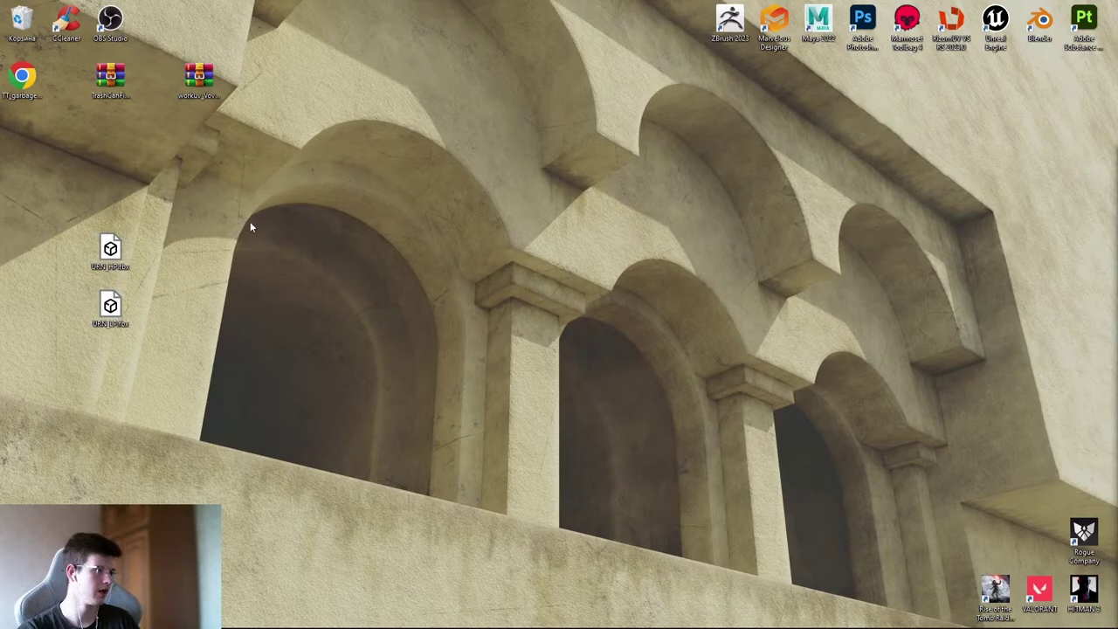
{"action": "left_click", "coordinate": [187, 105]}
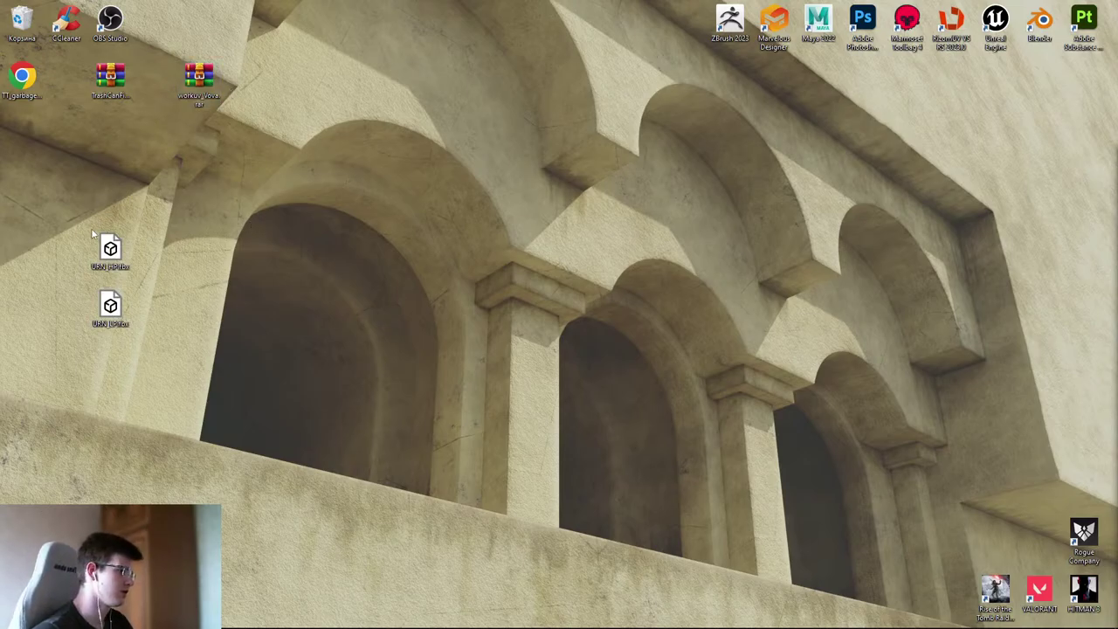
{"action": "left_click", "coordinate": [356, 335]}
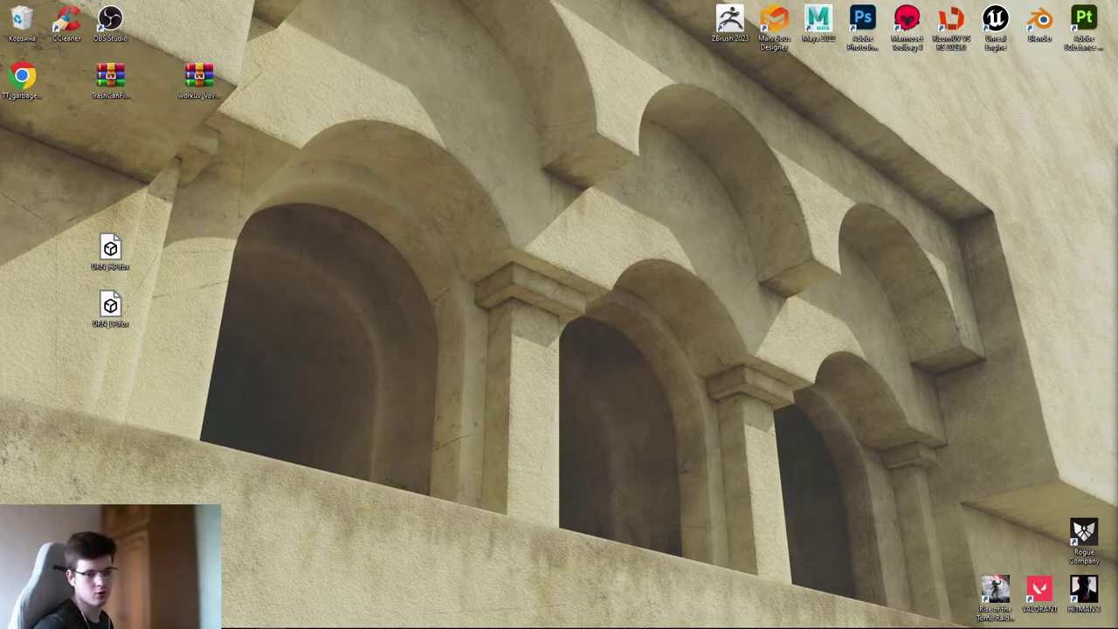
{"action": "right_click", "coordinate": [893, 332]}
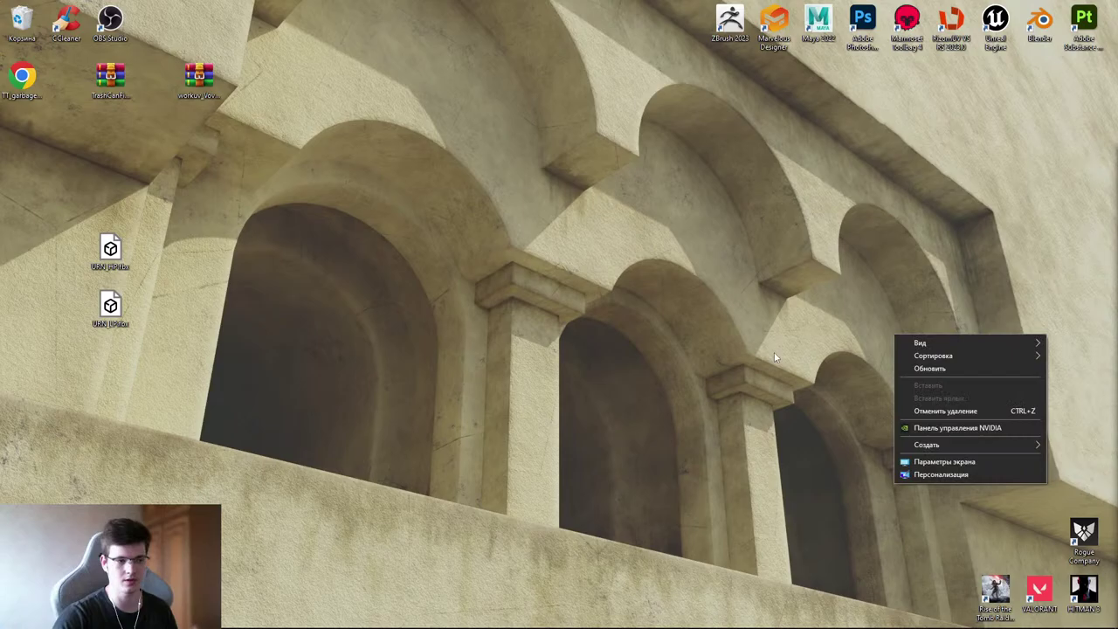
{"action": "left_click", "coordinate": [605, 203]}
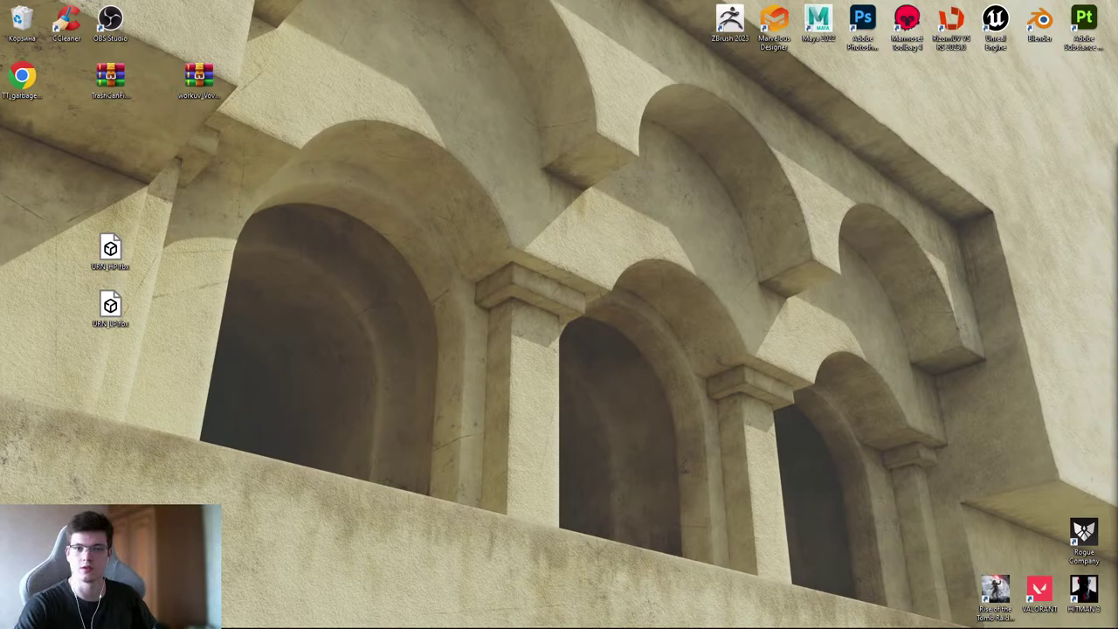
- Open the TrashCanFinal.rar archive from the desktop, allow it past the security warning, and reposition its window
{"action": "left_click", "coordinate": [111, 79]}
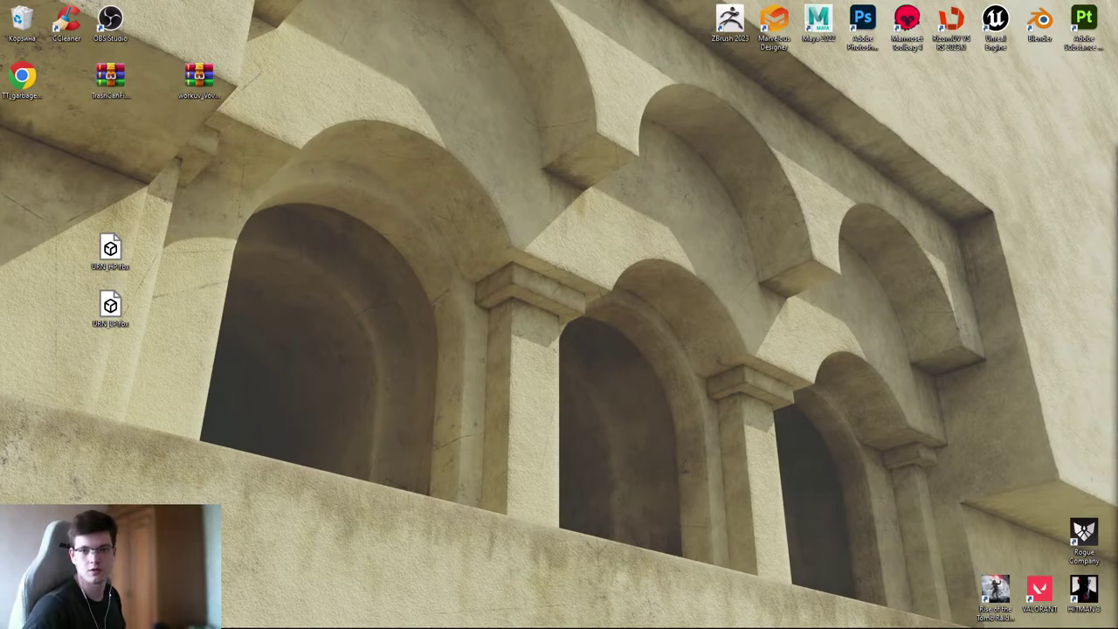
{"action": "double_click", "coordinate": [111, 79]}
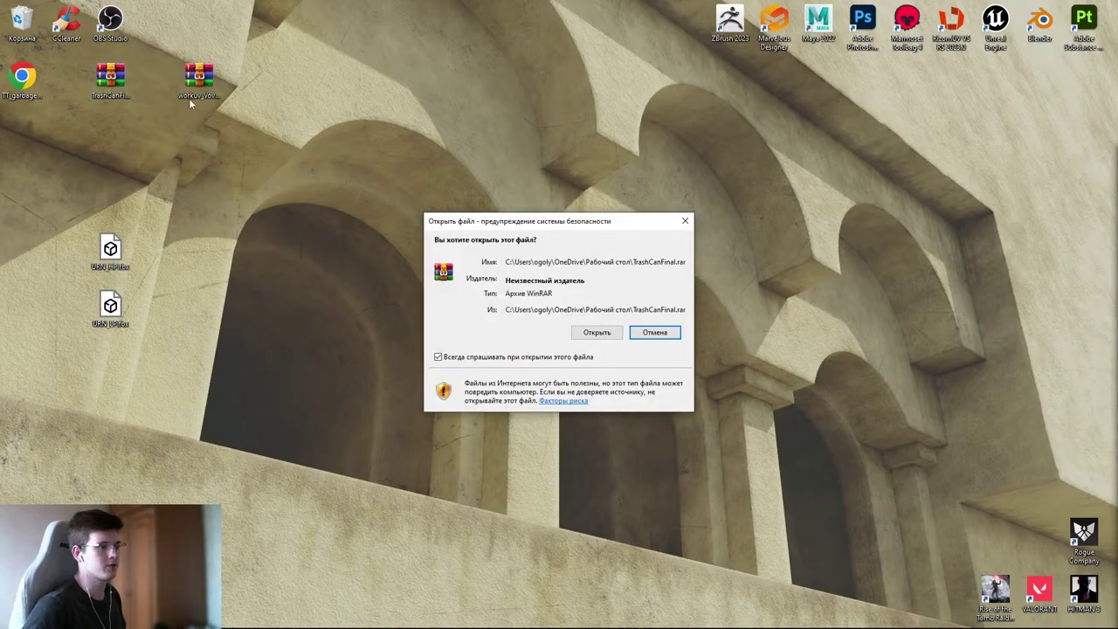
{"action": "left_click", "coordinate": [597, 332]}
{"action": "left_click_drag", "start_coordinate": [505, 141], "coordinate": [590, 142]}
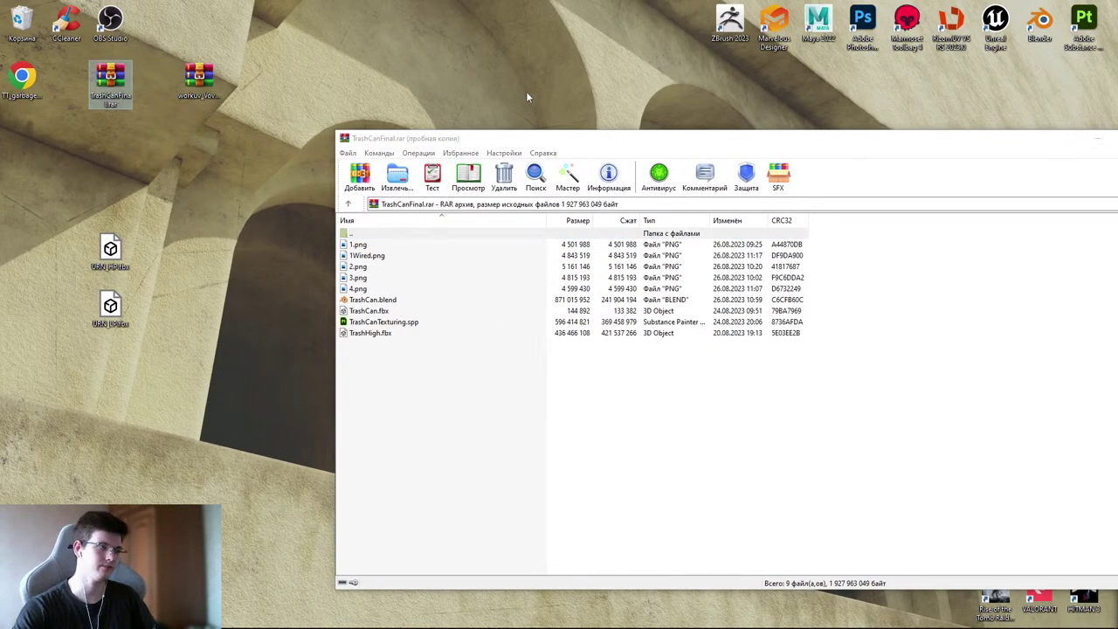
{"action": "left_click_drag", "start_coordinate": [520, 145], "coordinate": [453, 145]}
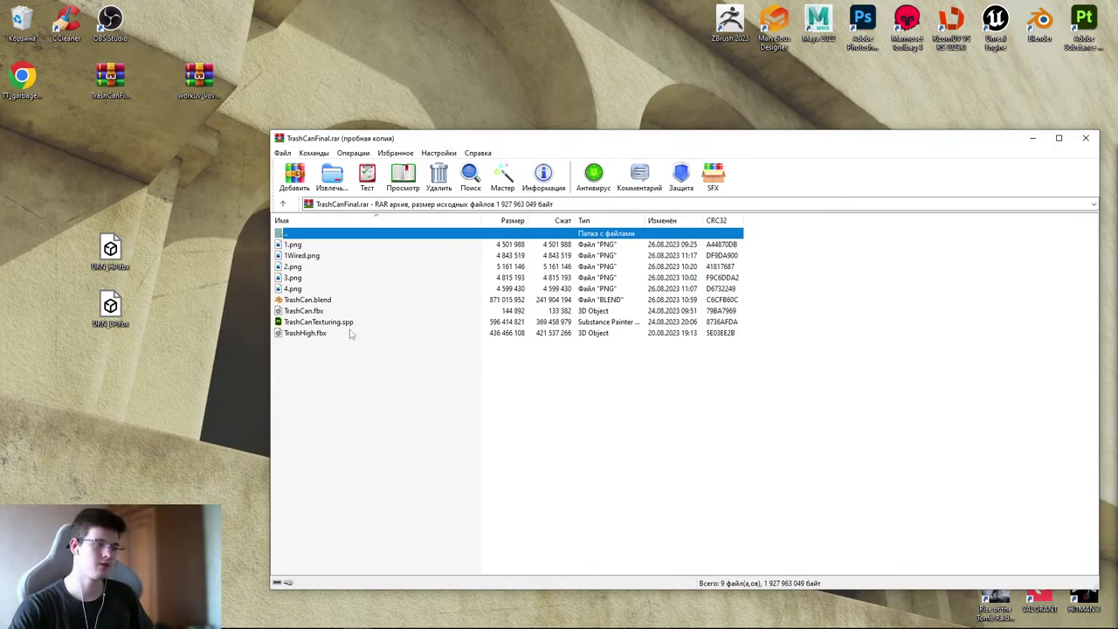
{"action": "left_click_drag", "start_coordinate": [416, 143], "coordinate": [426, 117]}
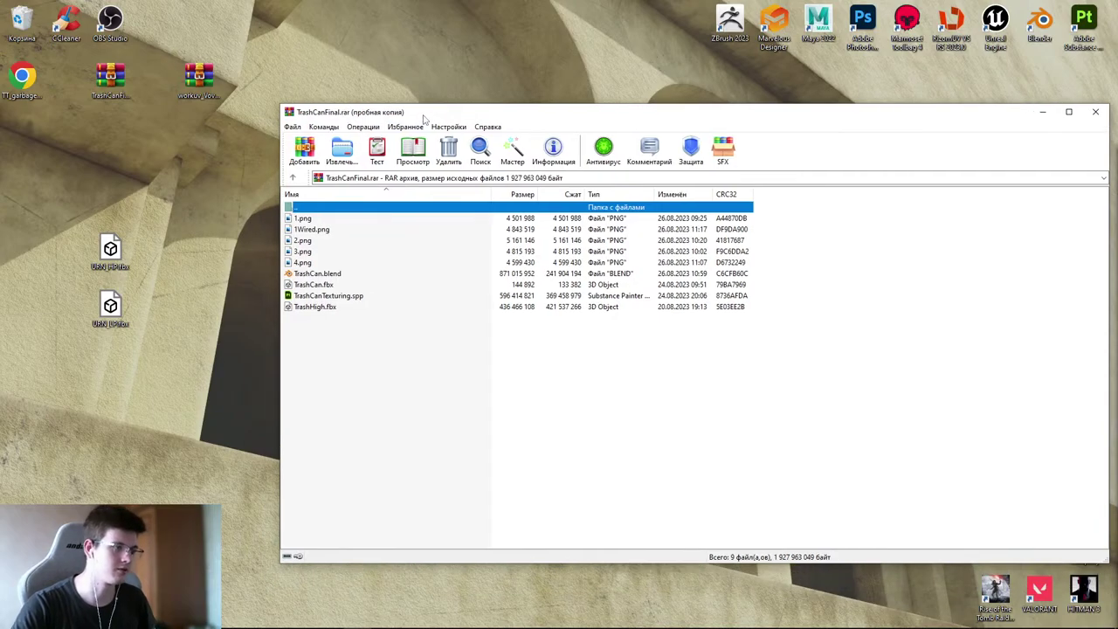
- Extract 1.png, 1Wired.png, 2.png, 3.png and 4.png from the archive onto the desktop
{"action": "left_click_drag", "start_coordinate": [365, 321], "coordinate": [320, 223]}
{"action": "left_click", "coordinate": [335, 244]}
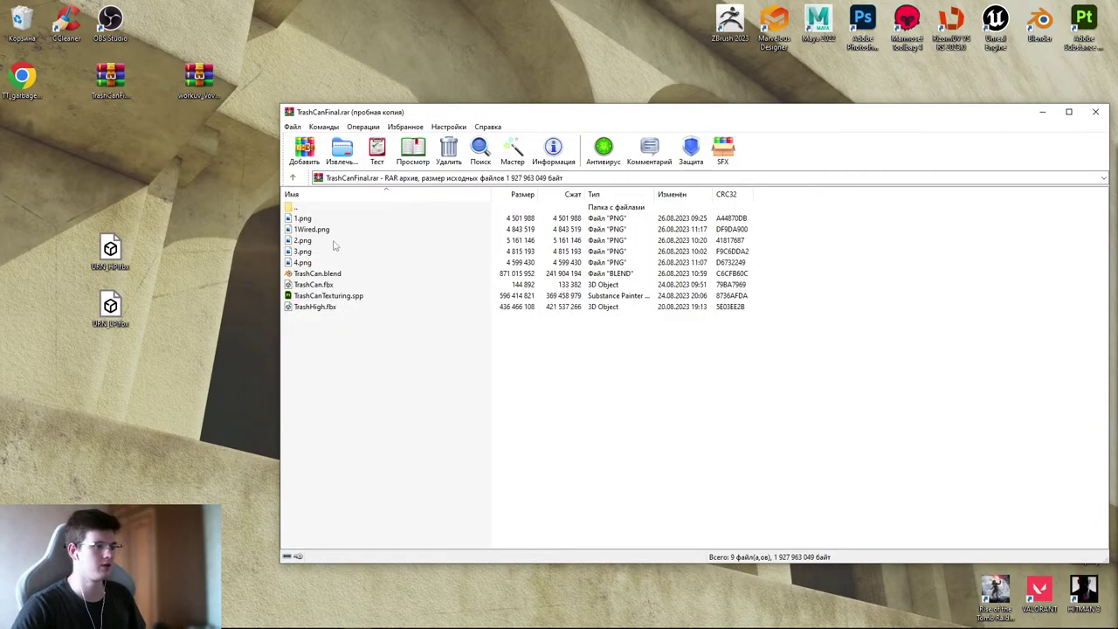
{"action": "left_click_drag", "start_coordinate": [776, 267], "coordinate": [430, 225]}
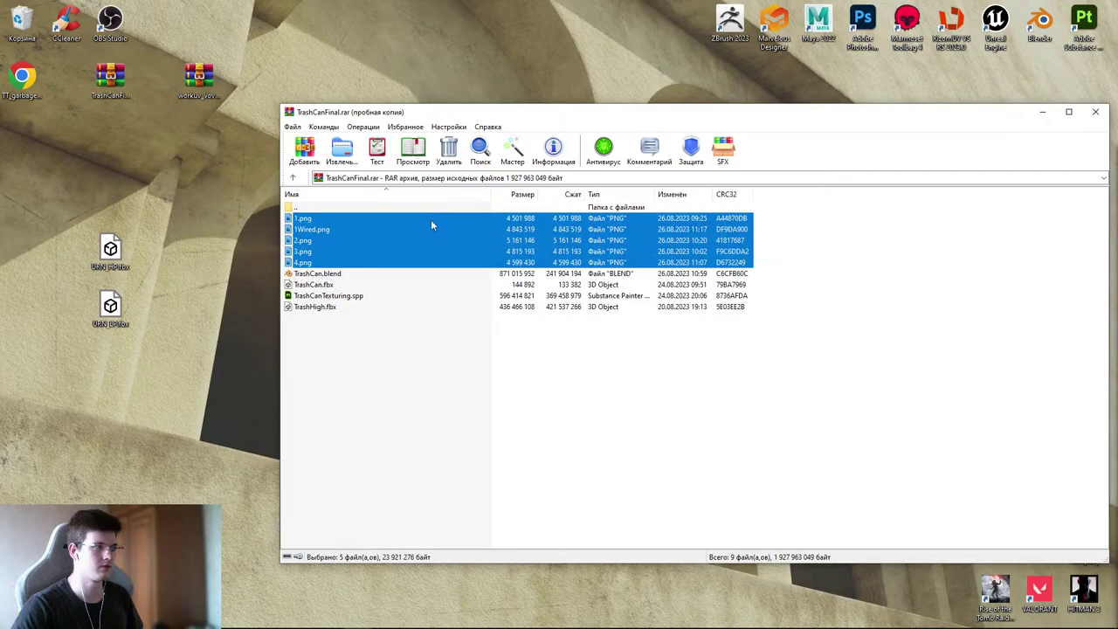
{"action": "left_click_drag", "start_coordinate": [326, 218], "coordinate": [238, 235]}
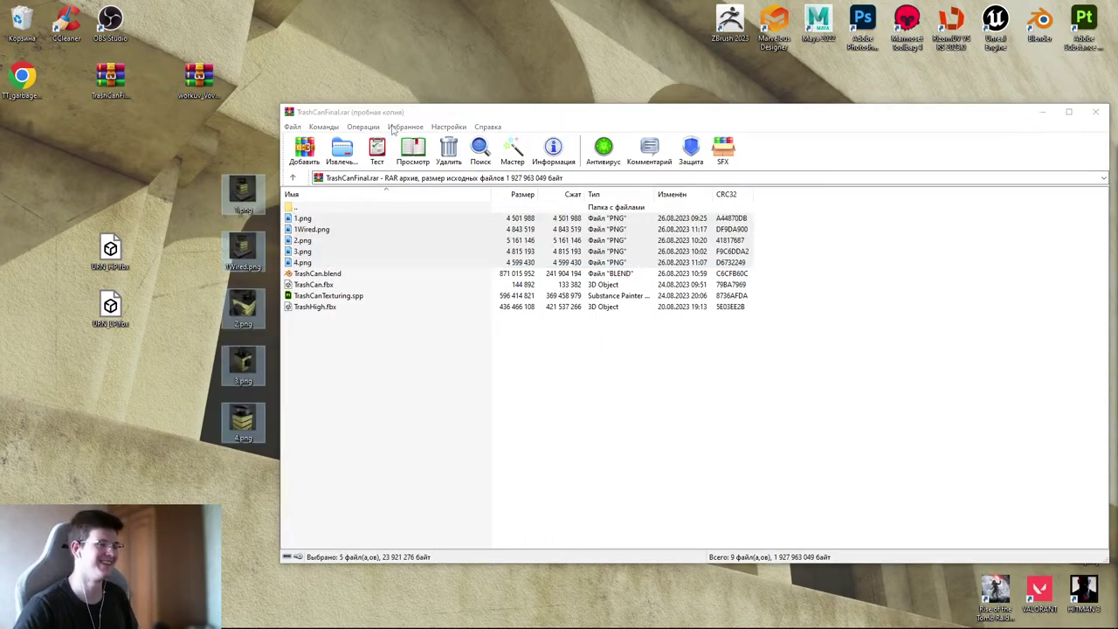
- Open the extracted 1.png and examine the bin's metal top, side ashtray and speckled yellow body up close
{"action": "double_click", "coordinate": [225, 189]}
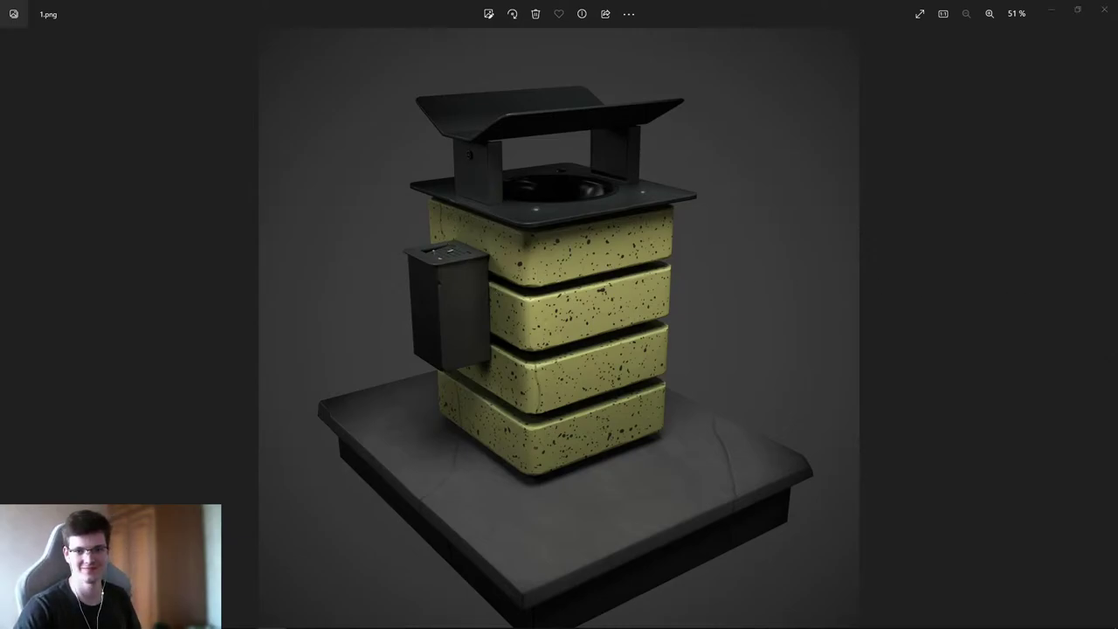
{"action": "scroll", "coordinate": [699, 244], "scroll_direction": "up", "scroll_amount": 2}
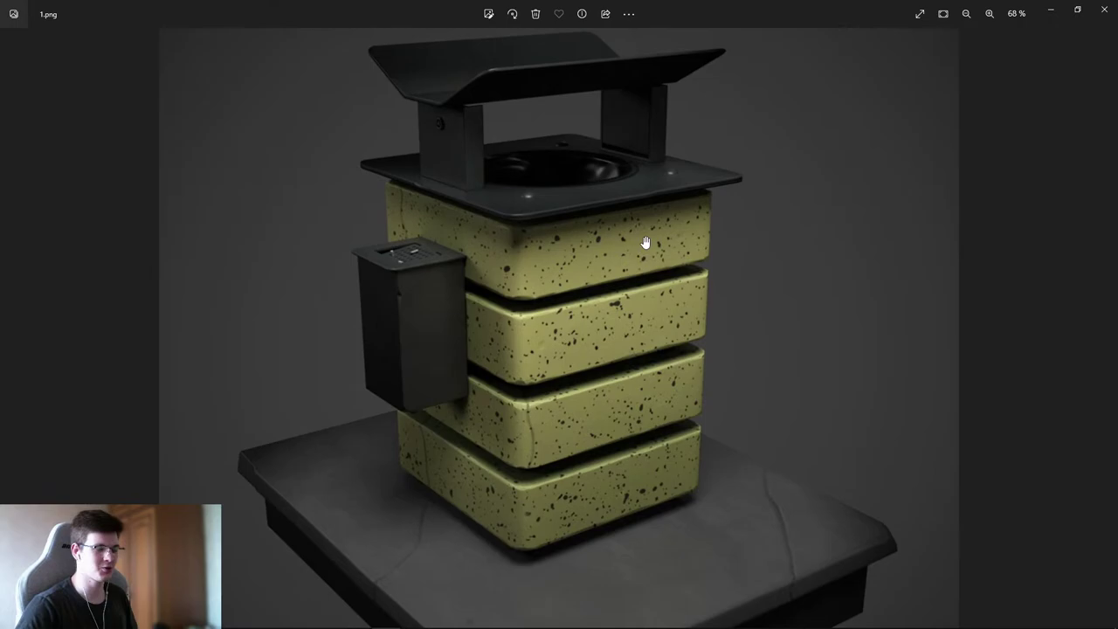
{"action": "left_click_drag", "start_coordinate": [644, 242], "coordinate": [642, 282]}
{"action": "scroll", "coordinate": [641, 284], "scroll_direction": "down", "scroll_amount": 2}
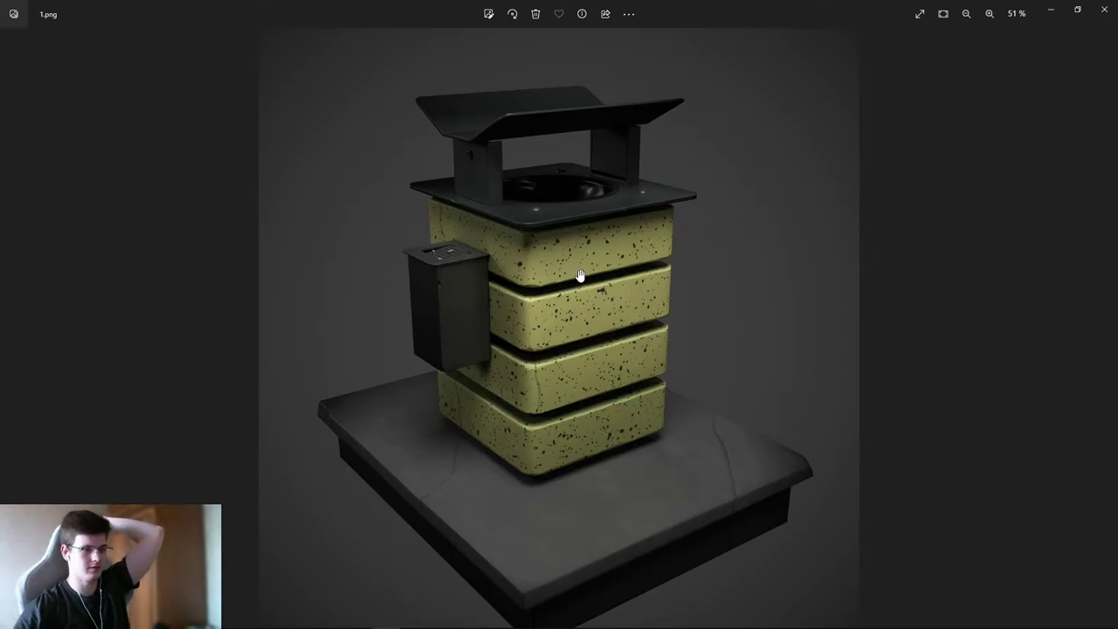
{"action": "scroll", "coordinate": [580, 275], "scroll_direction": "up", "scroll_amount": 2}
{"action": "scroll", "coordinate": [572, 255], "scroll_direction": "down", "scroll_amount": 1}
{"action": "scroll", "coordinate": [598, 327], "scroll_direction": "down", "scroll_amount": 1}
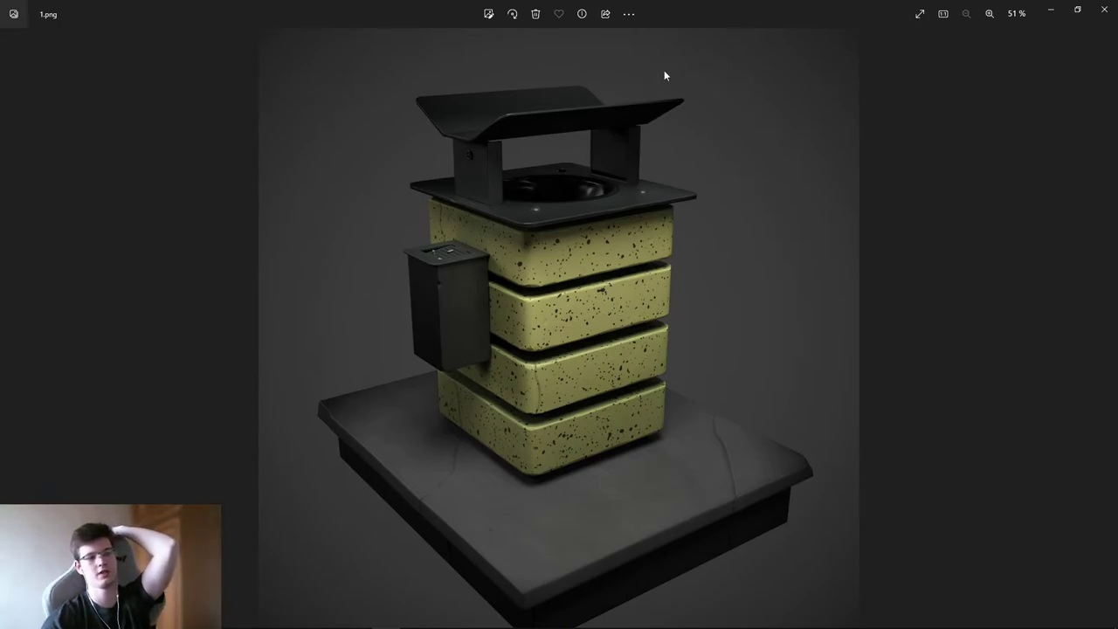
{"action": "scroll", "coordinate": [528, 292], "scroll_direction": "up", "scroll_amount": 3}
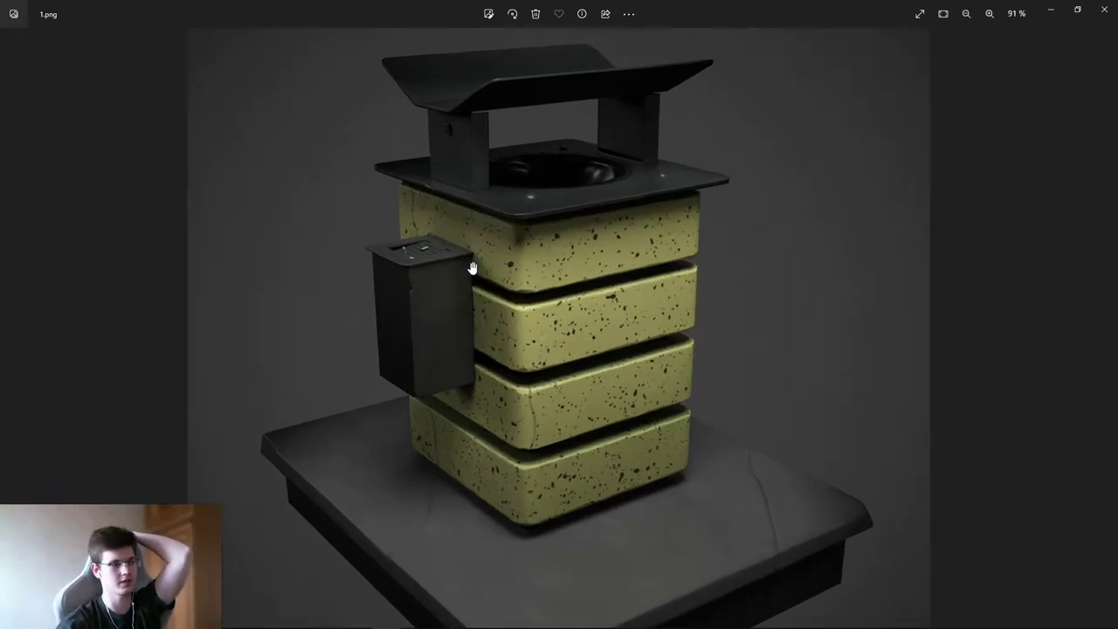
{"action": "scroll", "coordinate": [527, 292], "scroll_direction": "down", "scroll_amount": 3}
{"action": "scroll", "coordinate": [634, 332], "scroll_direction": "up", "scroll_amount": 2}
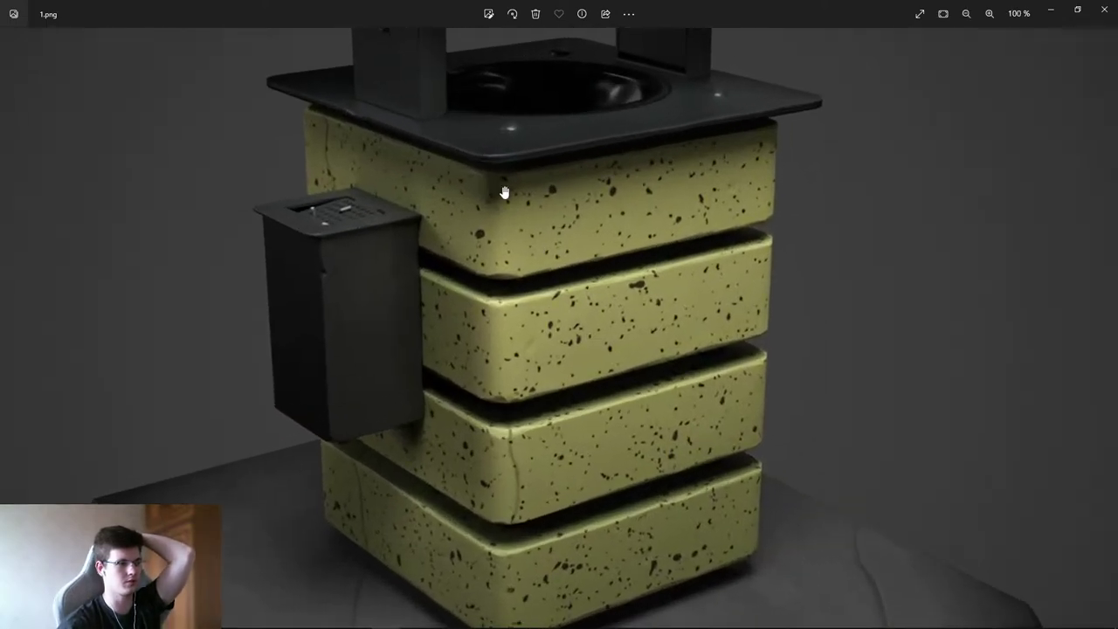
{"action": "scroll", "coordinate": [657, 228], "scroll_direction": "down", "scroll_amount": 1}
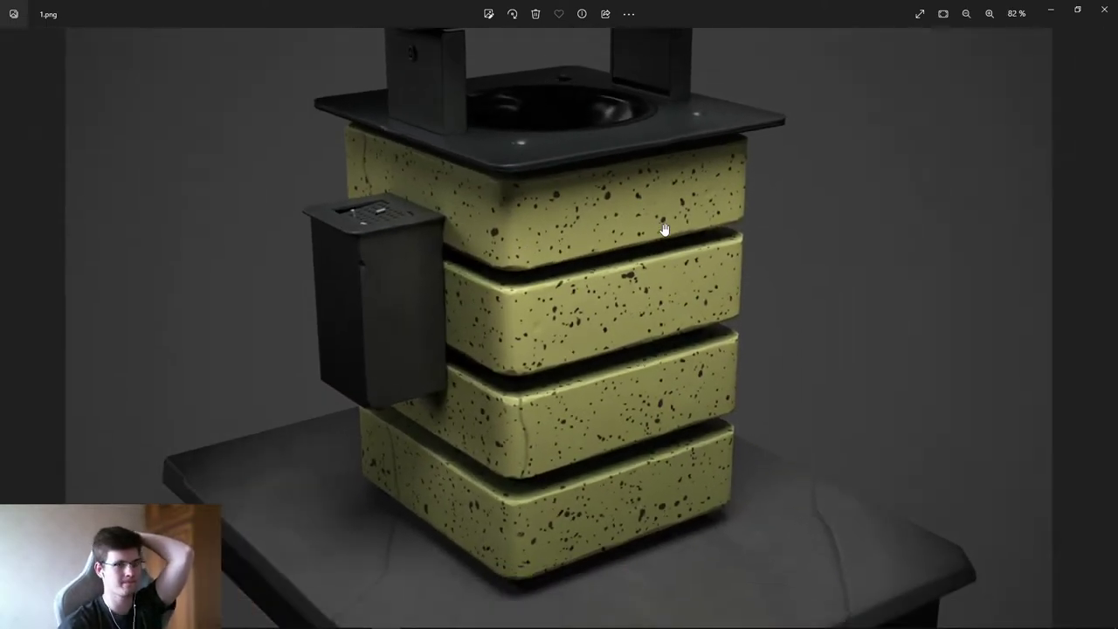
{"action": "scroll", "coordinate": [651, 255], "scroll_direction": "down", "scroll_amount": 2}
{"action": "scroll", "coordinate": [647, 248], "scroll_direction": "down", "scroll_amount": 1}
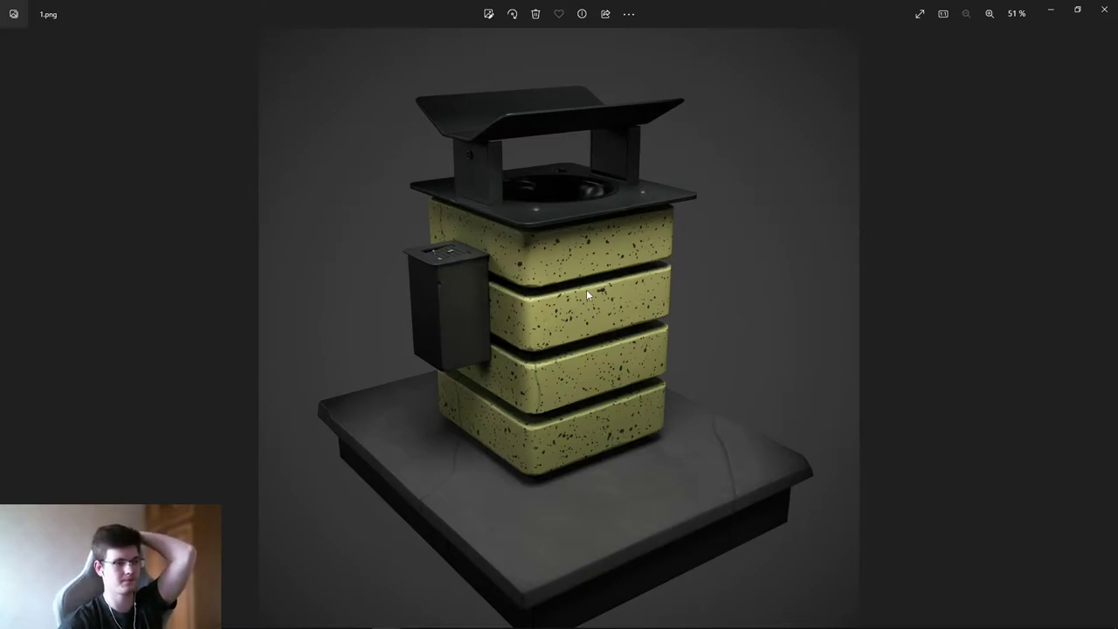
- Examine the render's base slab, compare the bin with the reference photo, and close the image
{"action": "scroll", "coordinate": [586, 292], "scroll_direction": "up", "scroll_amount": 4}
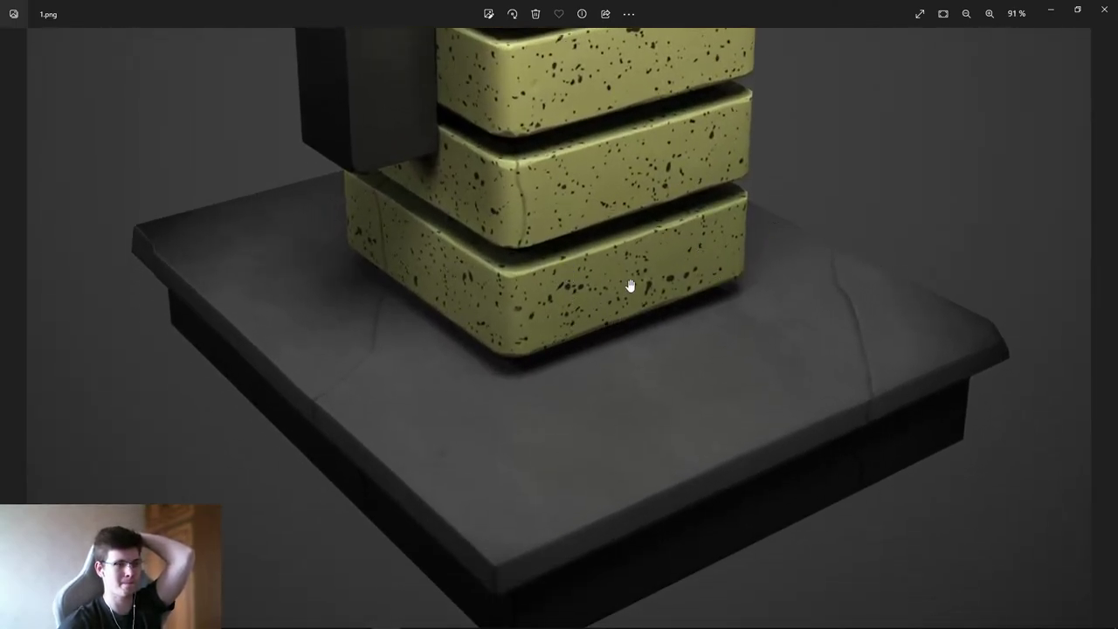
{"action": "scroll", "coordinate": [486, 219], "scroll_direction": "down", "scroll_amount": 4}
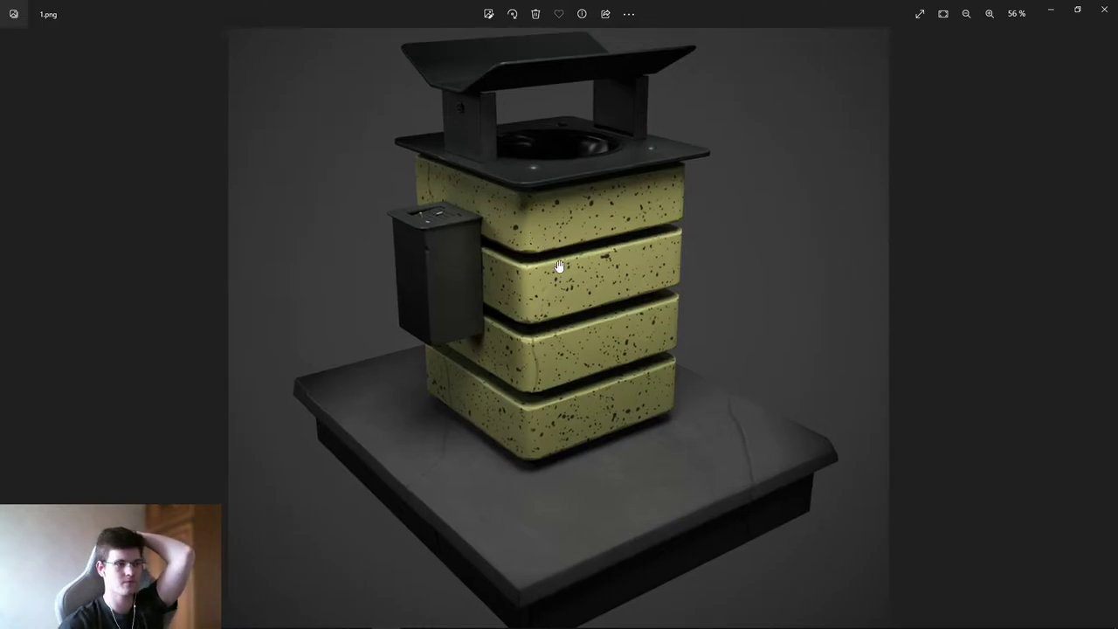
{"action": "scroll", "coordinate": [555, 261], "scroll_direction": "down", "scroll_amount": 1}
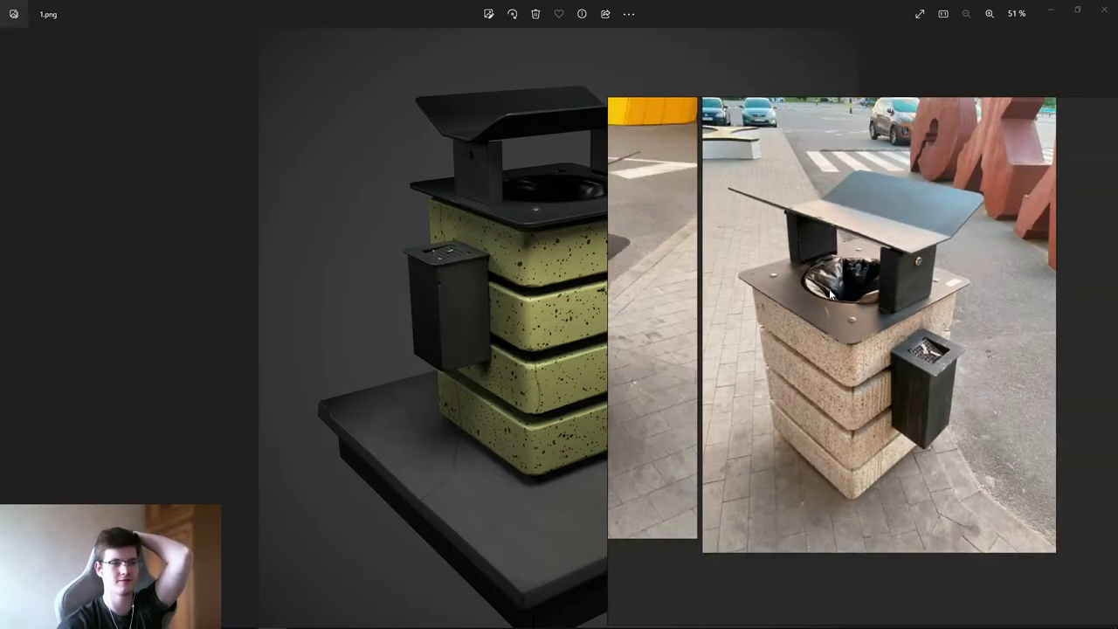
{"action": "scroll", "coordinate": [599, 317], "scroll_direction": "up", "scroll_amount": 3}
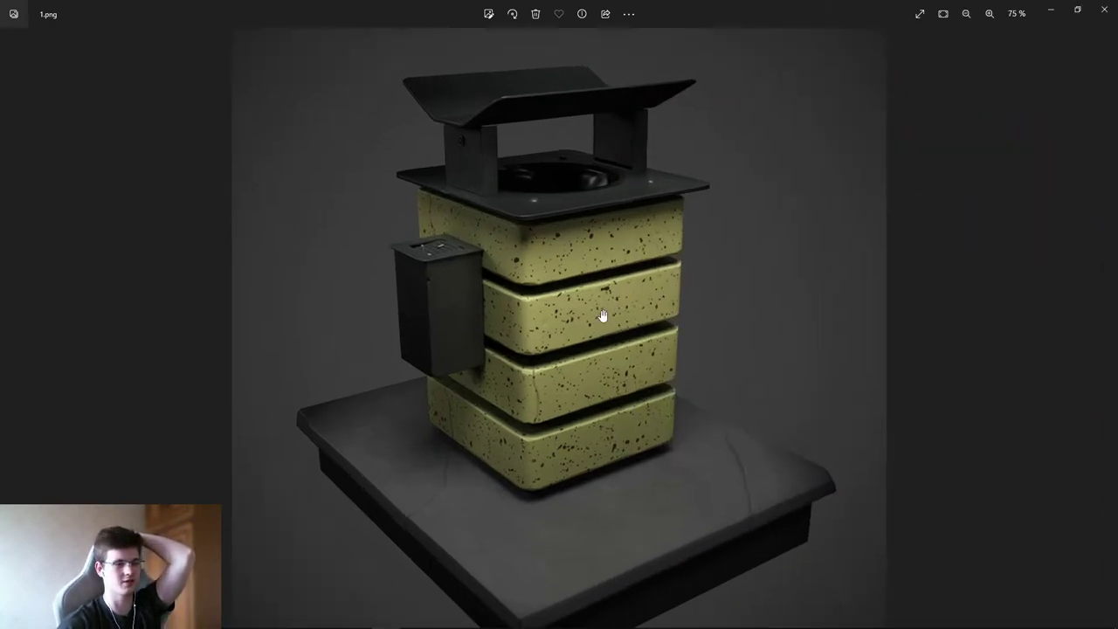
{"action": "scroll", "coordinate": [499, 194], "scroll_direction": "down", "scroll_amount": 3}
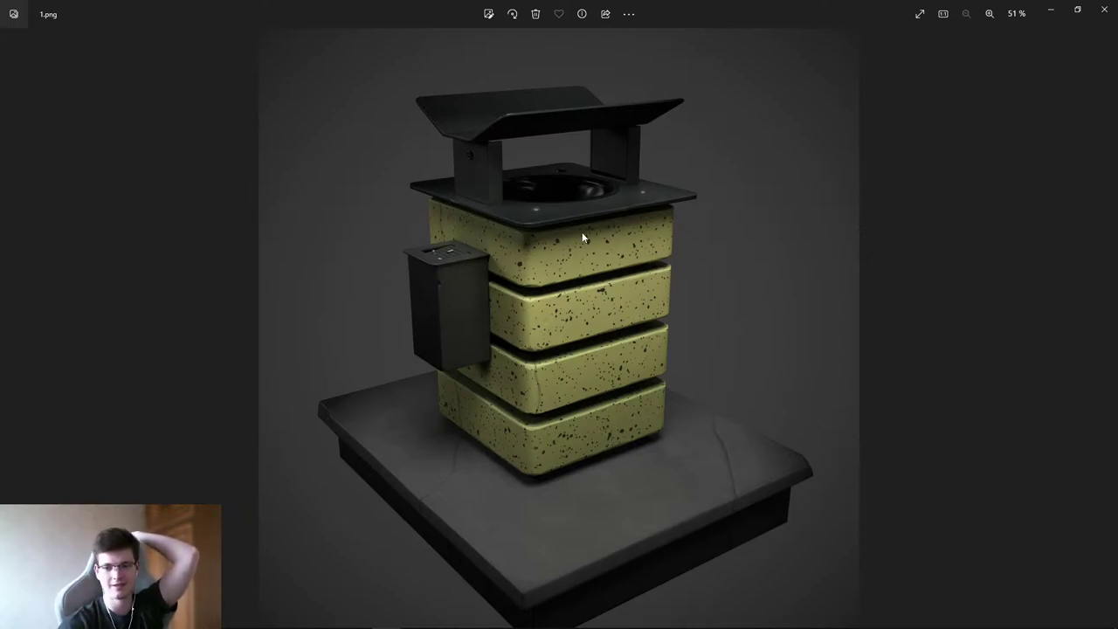
{"action": "left_click", "coordinate": [1103, 10]}
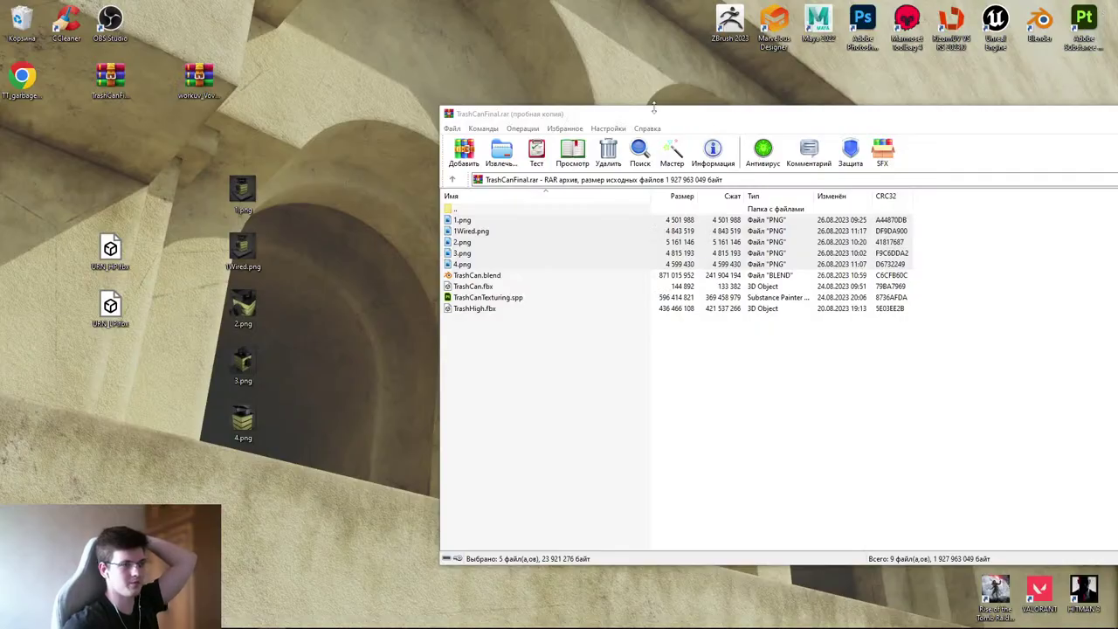
- Reposition the archive window and select TrashHigh.fbx in its file list
{"action": "left_click_drag", "start_coordinate": [658, 114], "coordinate": [583, 119]}
{"action": "left_click", "coordinate": [632, 376]}
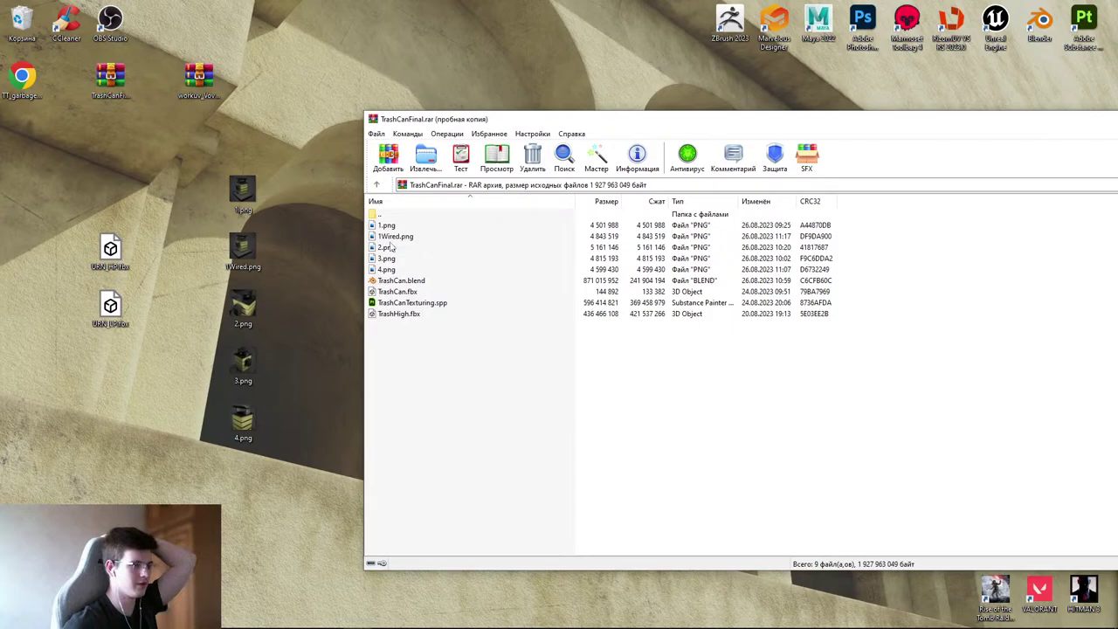
{"action": "left_click", "coordinate": [417, 293]}
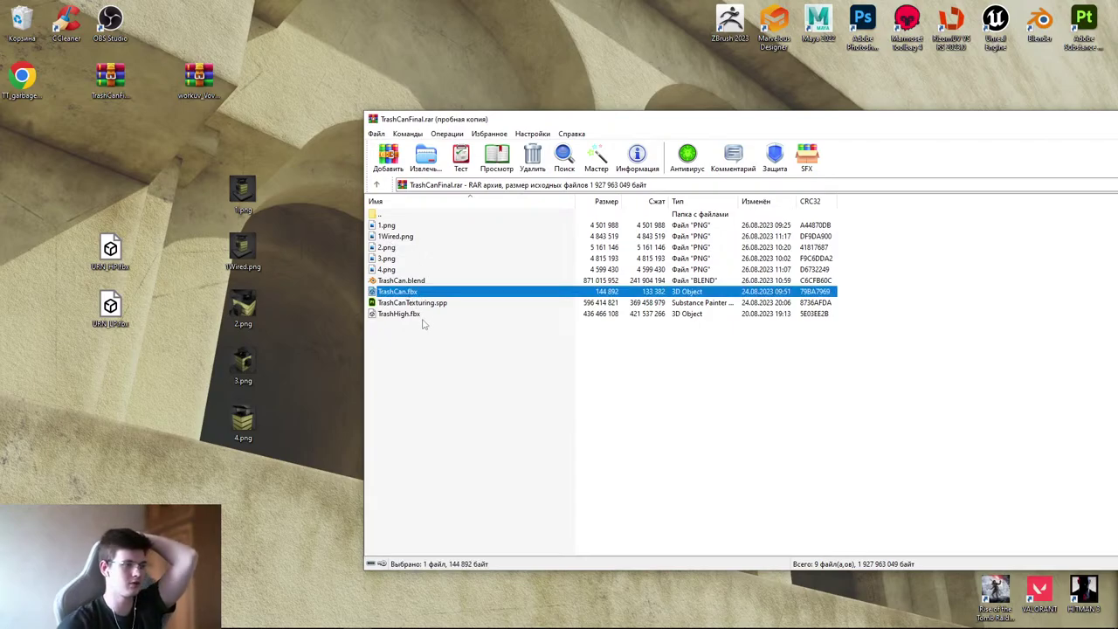
{"action": "left_click", "coordinate": [407, 316]}
{"action": "left_click", "coordinate": [401, 296]}
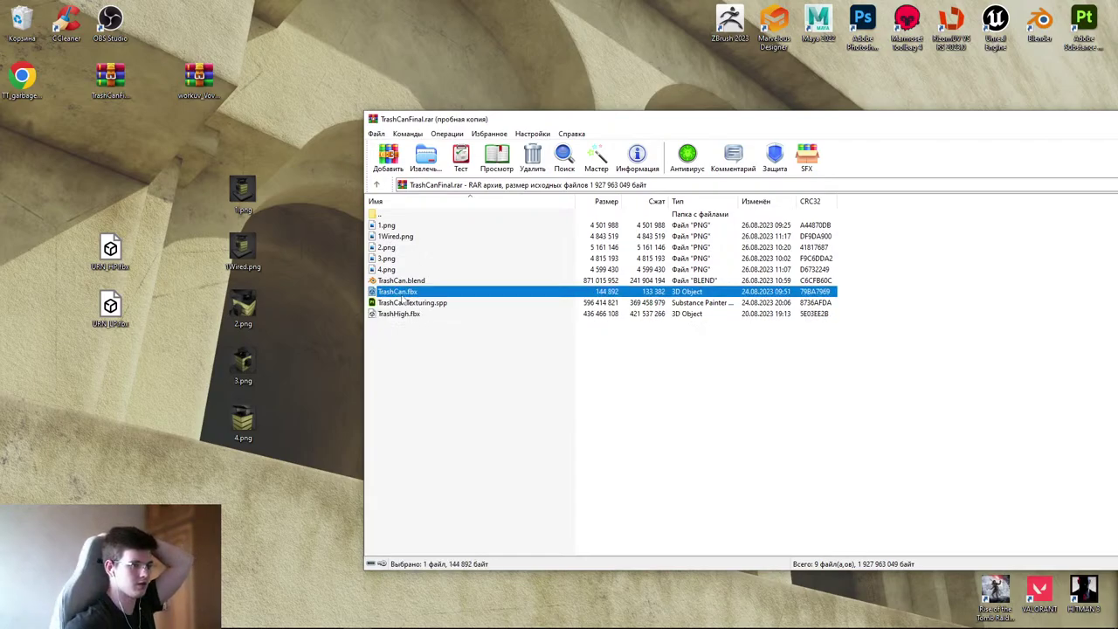
{"action": "left_click", "coordinate": [404, 318]}
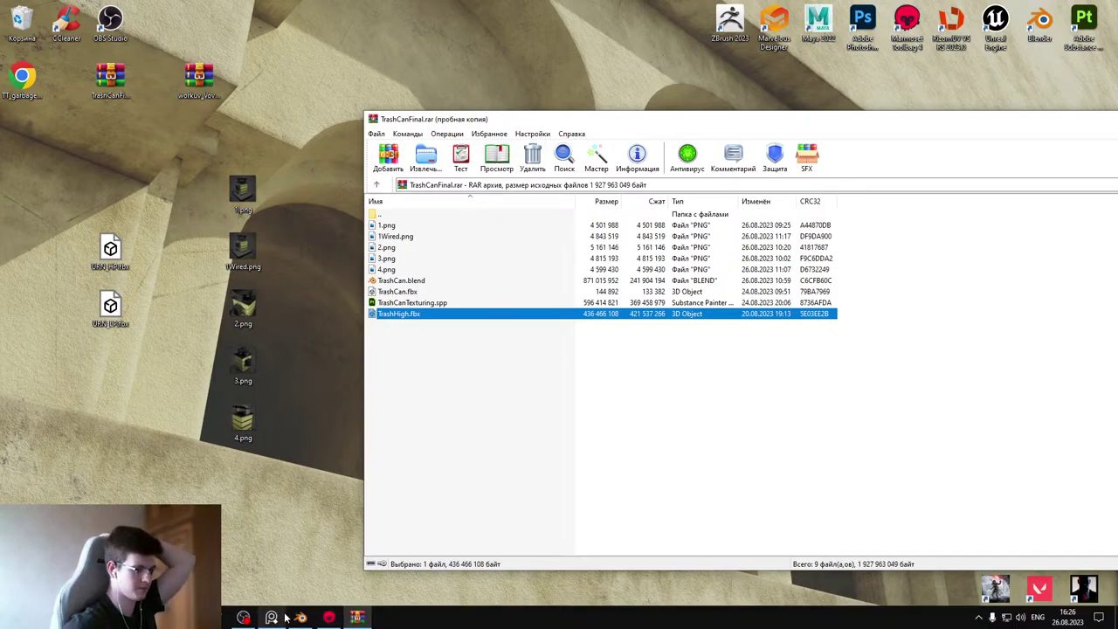
- Switch to Blender, bring the high-poly TrashHigh.fbx model into the empty scene, and maximize the window
{"action": "left_click", "coordinate": [299, 617]}
{"action": "left_click_drag", "start_coordinate": [360, 7], "coordinate": [360, 97]}
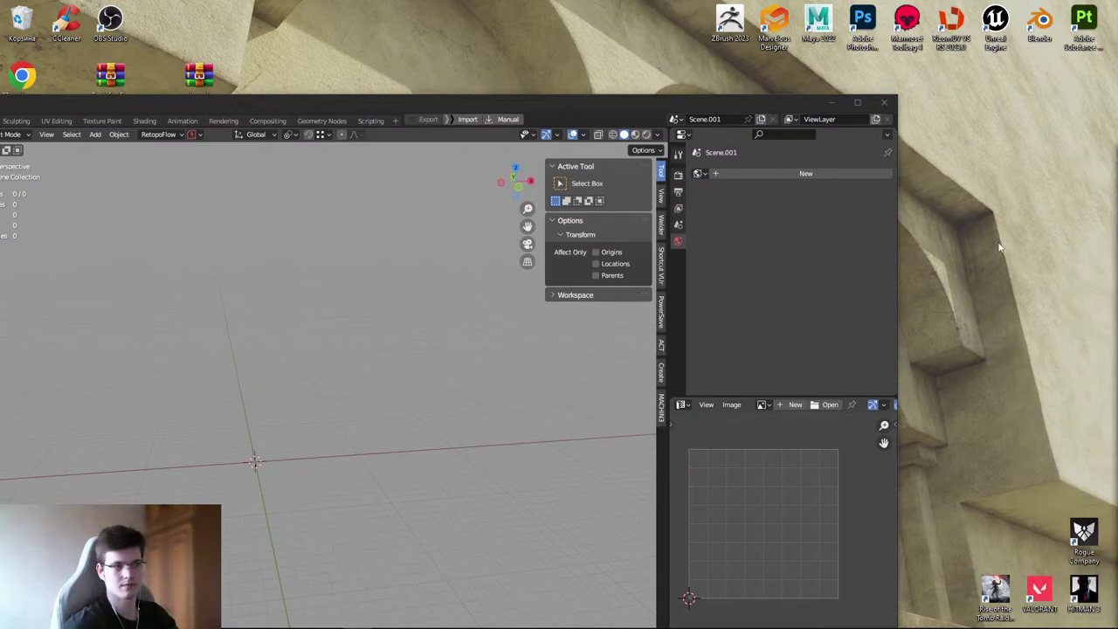
{"action": "double_click", "coordinate": [542, 103]}
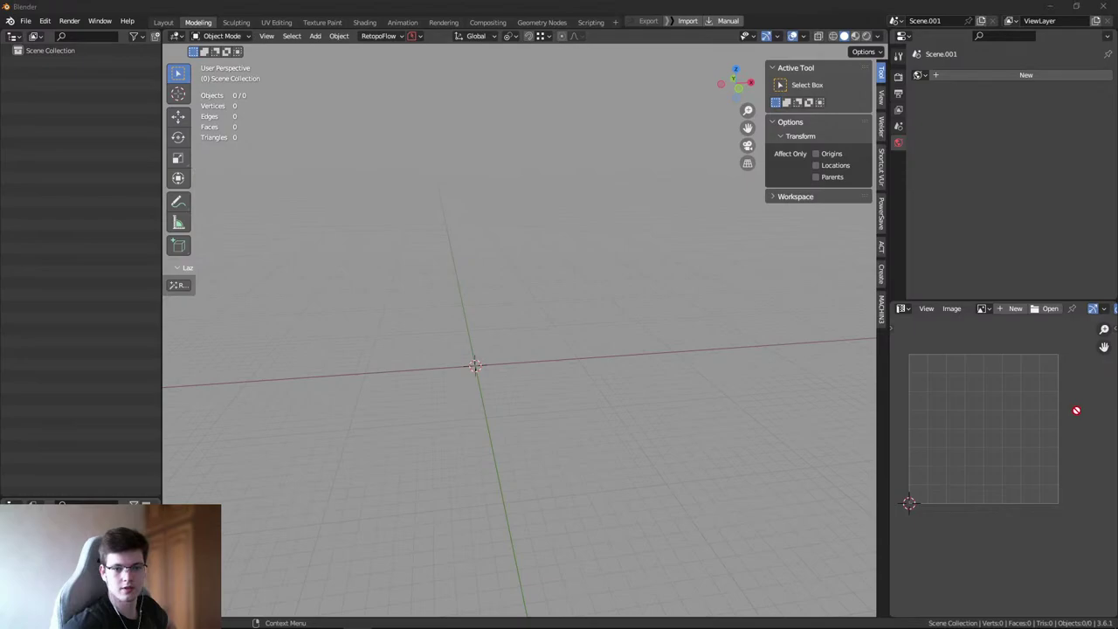
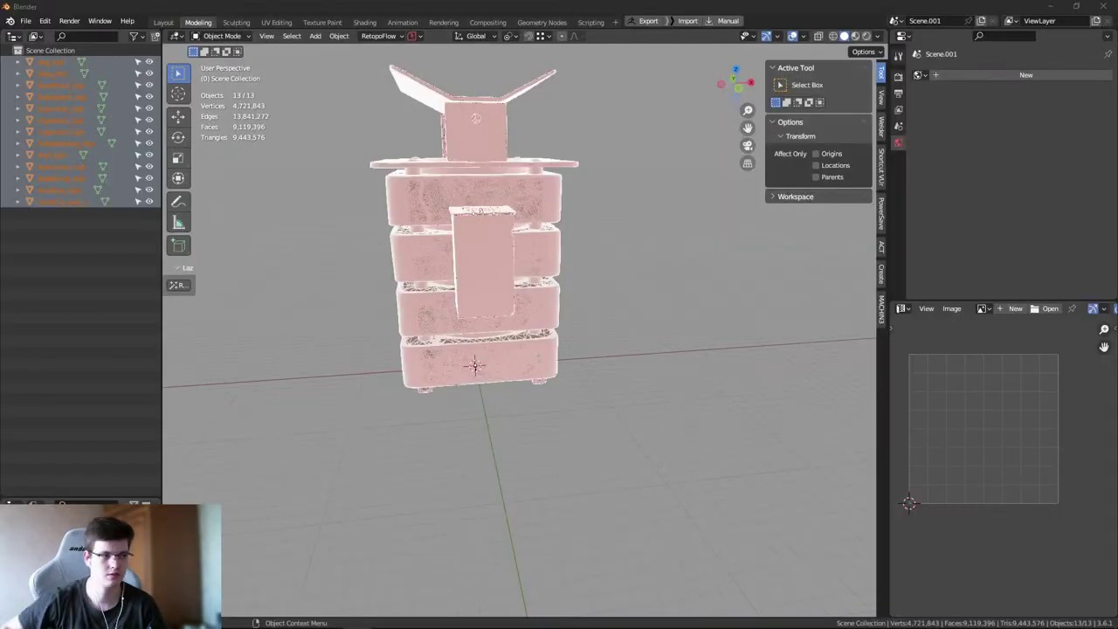
- Deselect all the imported trash can objects and turn off the face orientation overlay
{"action": "left_click", "coordinate": [549, 469]}
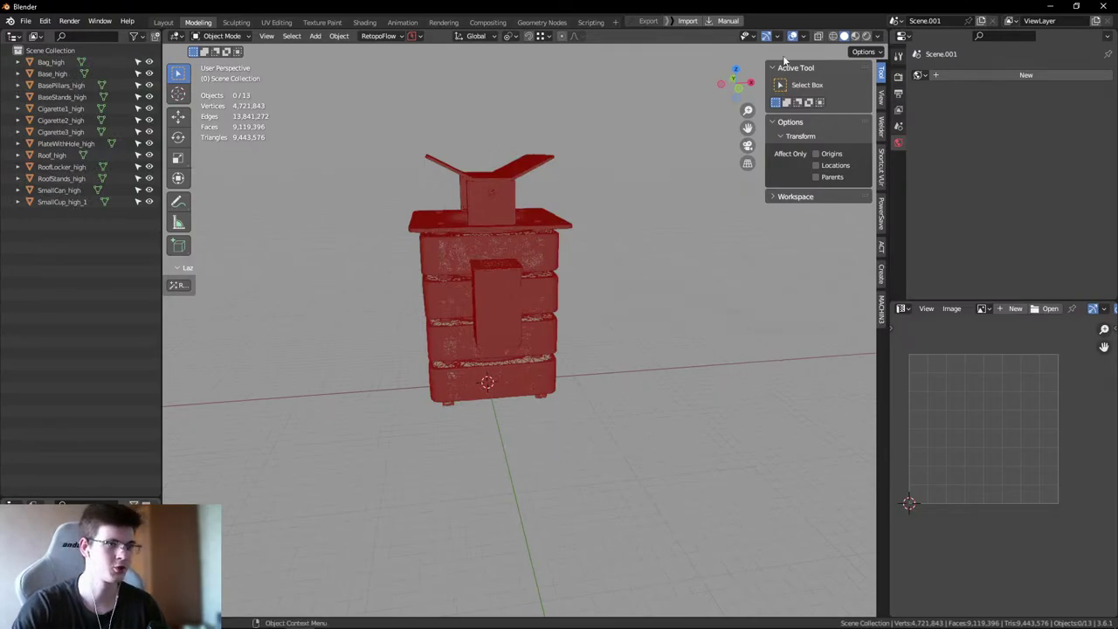
{"action": "left_click", "coordinate": [803, 37]}
{"action": "left_click_drag", "start_coordinate": [733, 233], "coordinate": [732, 260]}
{"action": "key", "text": "n"}
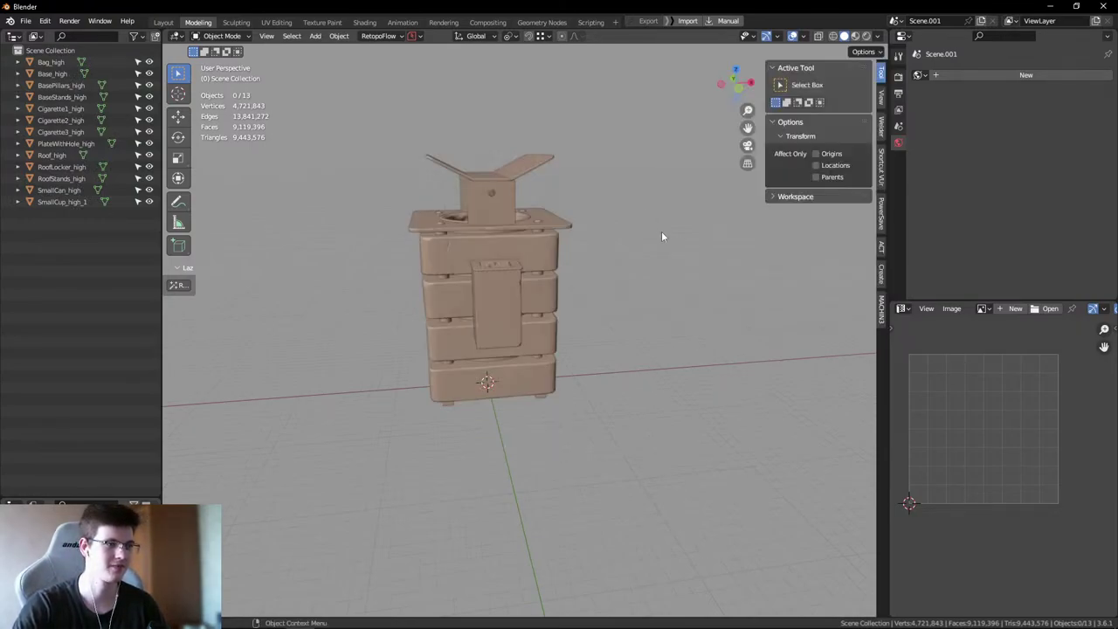
- Maximize the 3D viewport and examine the high-poly bin's roof, top plate and ashtray from an upper three-quarter angle
{"action": "key", "text": "ctrl+space"}
{"action": "scroll", "coordinate": [576, 262], "scroll_direction": "up", "scroll_amount": 3}
{"action": "middle_click_drag", "start_coordinate": [576, 263], "coordinate": [659, 329]}
{"action": "scroll", "coordinate": [658, 330], "scroll_direction": "down", "scroll_amount": 2}
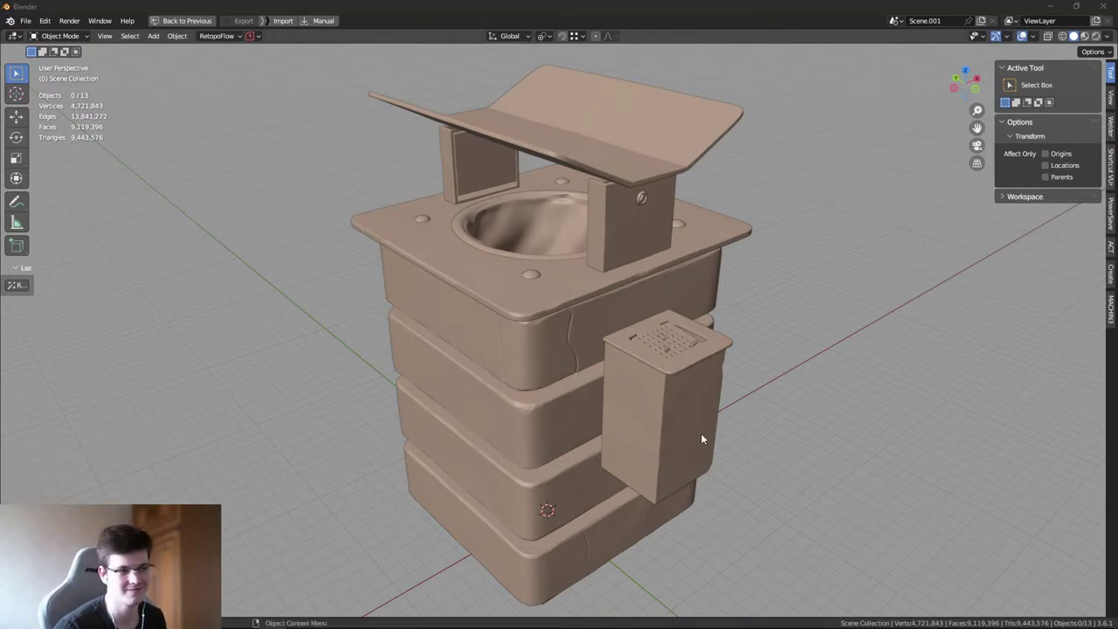
{"action": "middle_click_drag", "start_coordinate": [829, 402], "coordinate": [950, 417]}
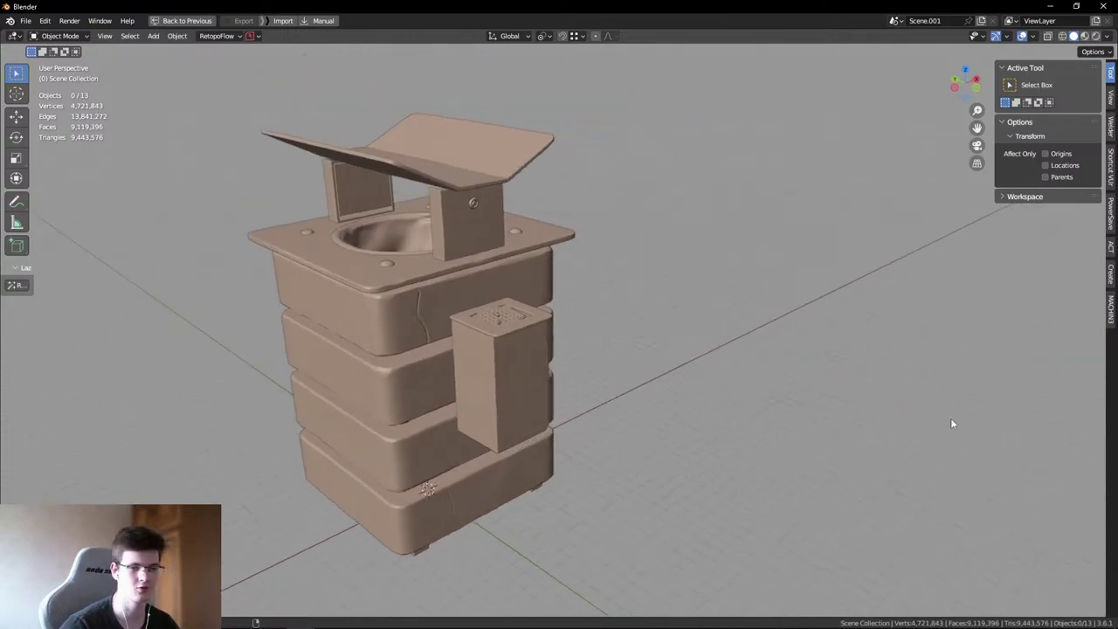
- Place the reference photo beside the bin, keep it always on top, and match the model's viewing angle to the photo
{"action": "key", "text": "alt+Tab"}
{"action": "left_click_drag", "start_coordinate": [839, 375], "coordinate": [867, 328]}
{"action": "key", "text": "ctrl+shift+a"}
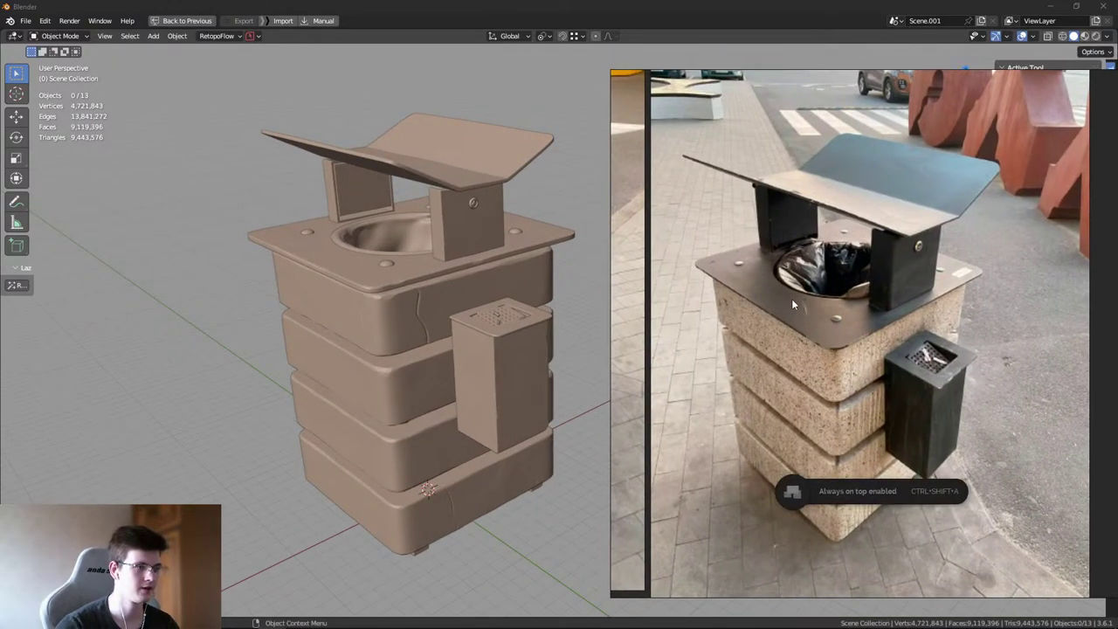
{"action": "middle_click_drag", "start_coordinate": [597, 254], "coordinate": [573, 278]}
- Capture a screen region covering the model and photo, and outline the front roof support in red lines on both
{"action": "key", "text": "Print"}
{"action": "left_click_drag", "start_coordinate": [178, 56], "coordinate": [1090, 607]}
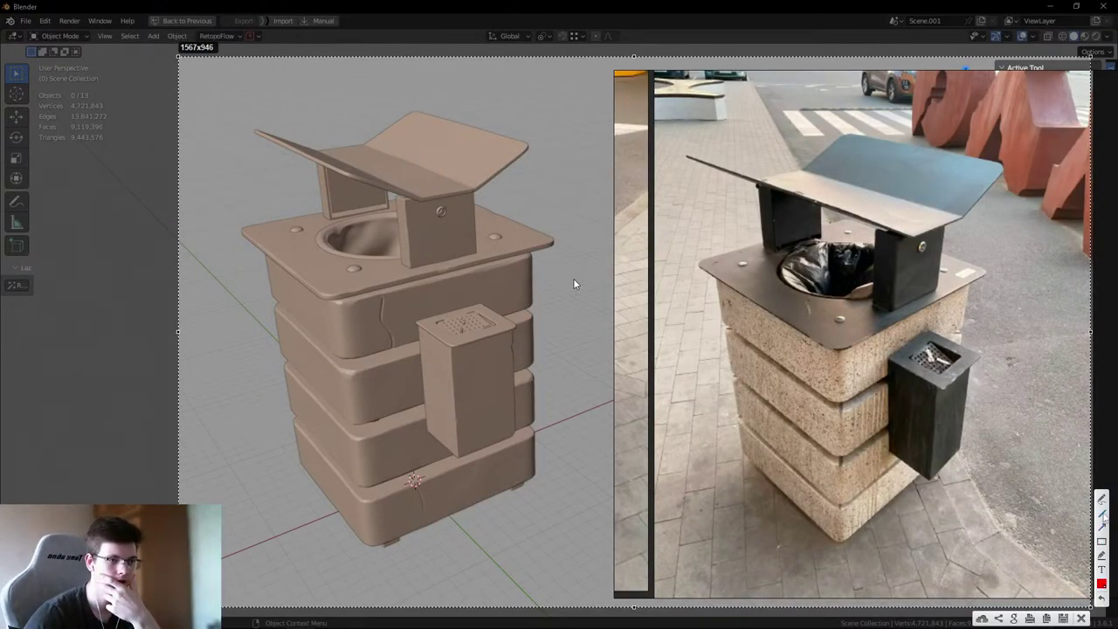
{"action": "left_click", "coordinate": [1102, 525]}
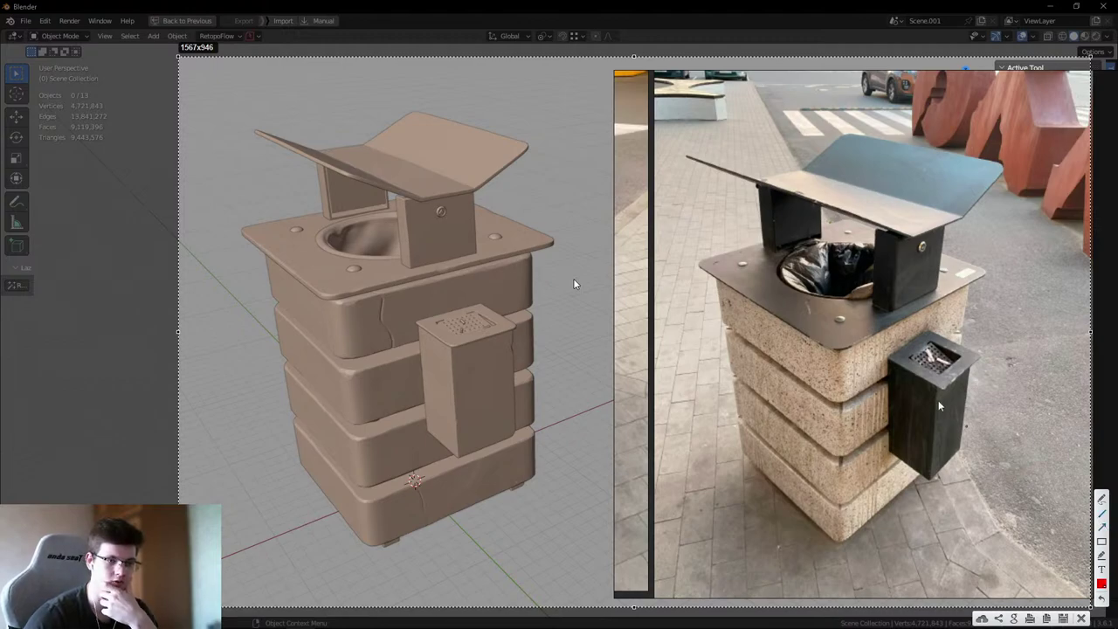
{"action": "left_click_drag", "start_coordinate": [896, 238], "coordinate": [894, 313]}
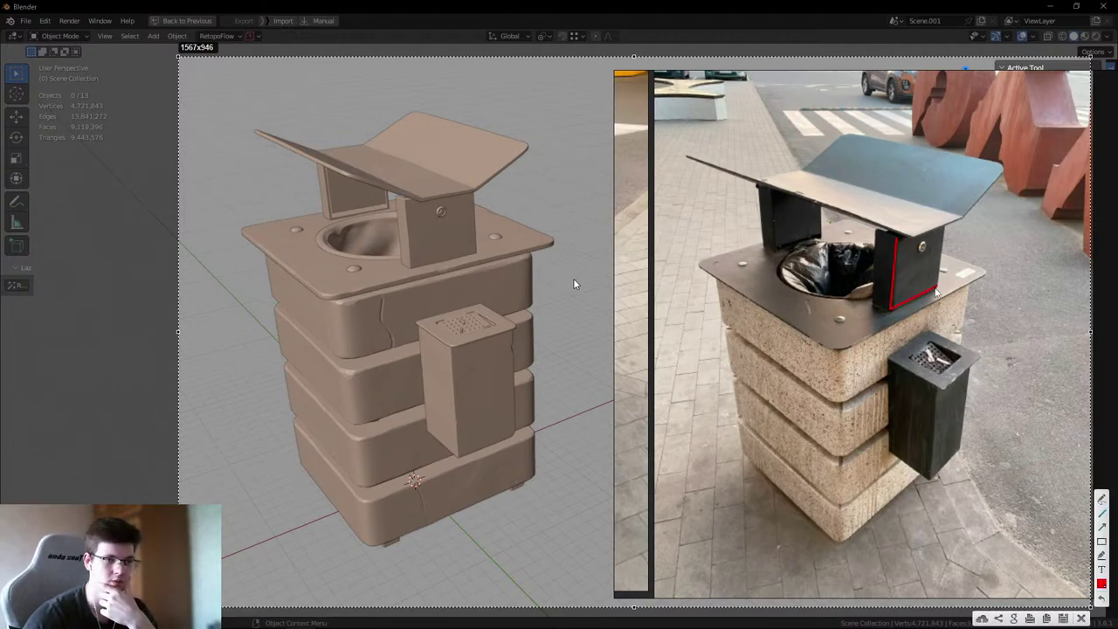
{"action": "left_click_drag", "start_coordinate": [937, 297], "coordinate": [941, 232]}
{"action": "mouse_move", "coordinate": [406, 203]}
{"action": "left_mouse_down"}
{"action": "mouse_move", "coordinate": [412, 267]}
{"action": "mouse_move", "coordinate": [479, 255]}
{"action": "mouse_move", "coordinate": [471, 197]}
{"action": "left_mouse_up"}
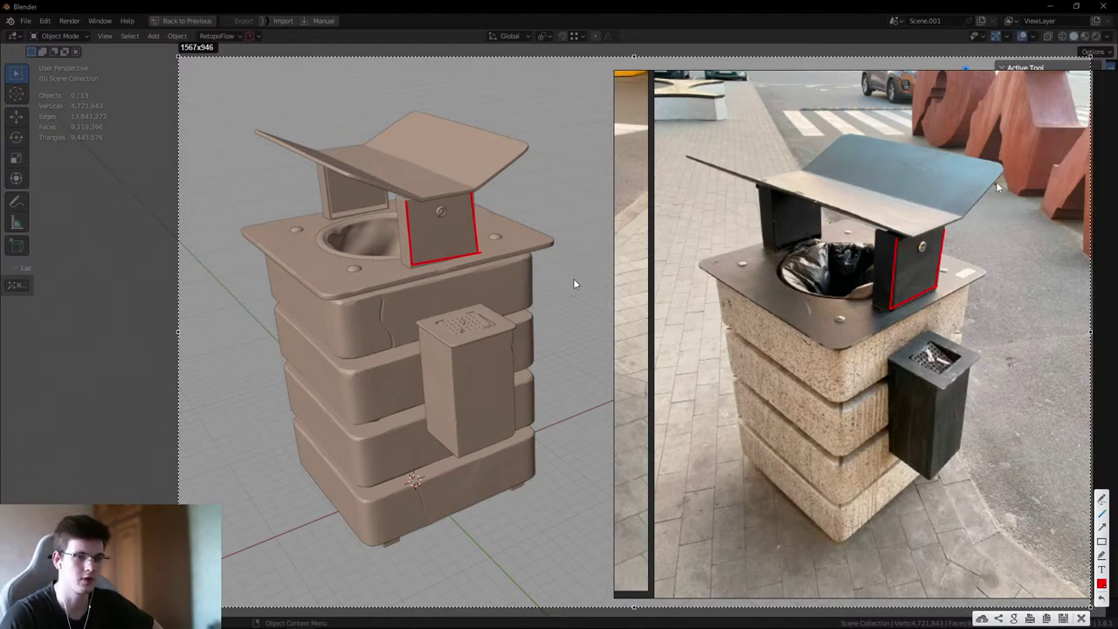
- Mark the roof tip's height above the top plate on the photo and model, and trace the roof's slopes on the model
{"action": "left_click_drag", "start_coordinate": [1003, 172], "coordinate": [990, 278]}
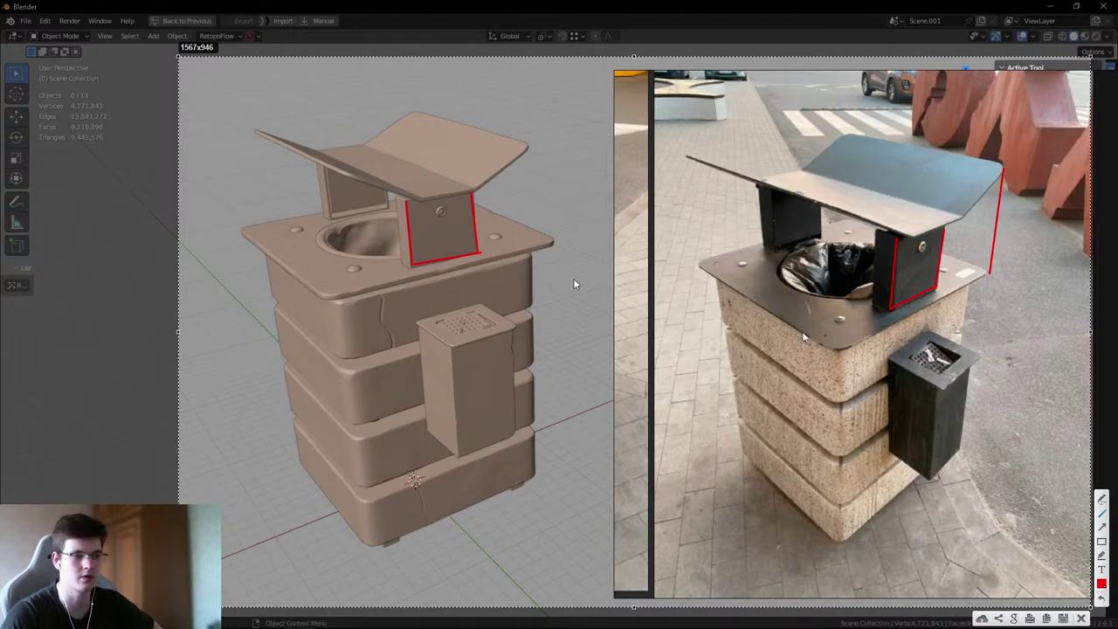
{"action": "left_click_drag", "start_coordinate": [529, 145], "coordinate": [525, 236]}
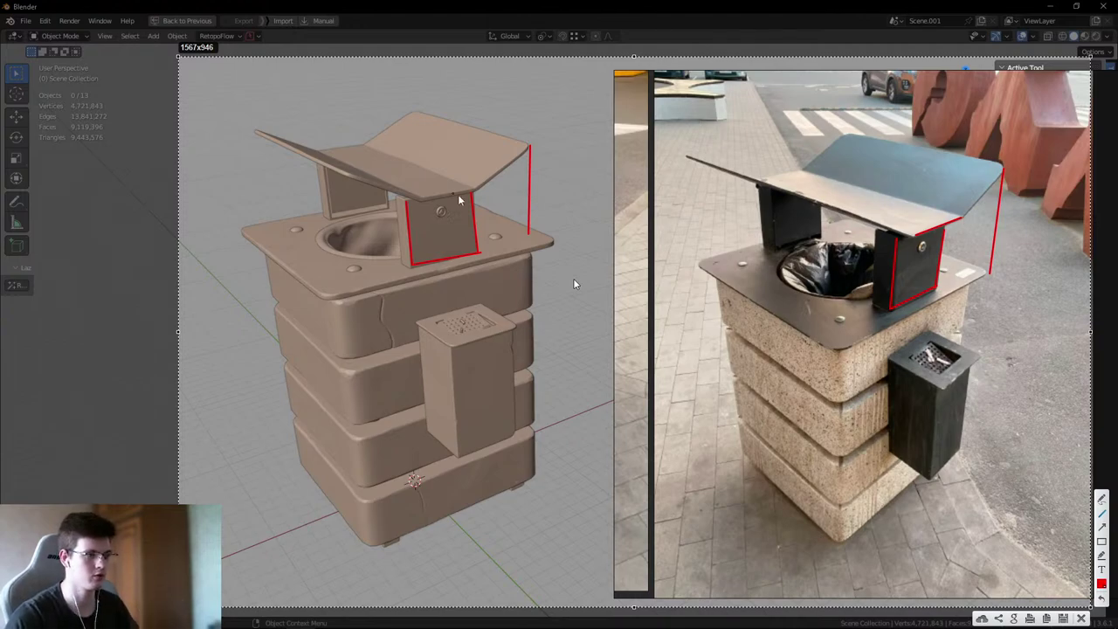
{"action": "mouse_move", "coordinate": [408, 202]}
{"action": "left_mouse_down"}
{"action": "mouse_move", "coordinate": [486, 187]}
{"action": "mouse_move", "coordinate": [556, 133]}
{"action": "left_mouse_up"}
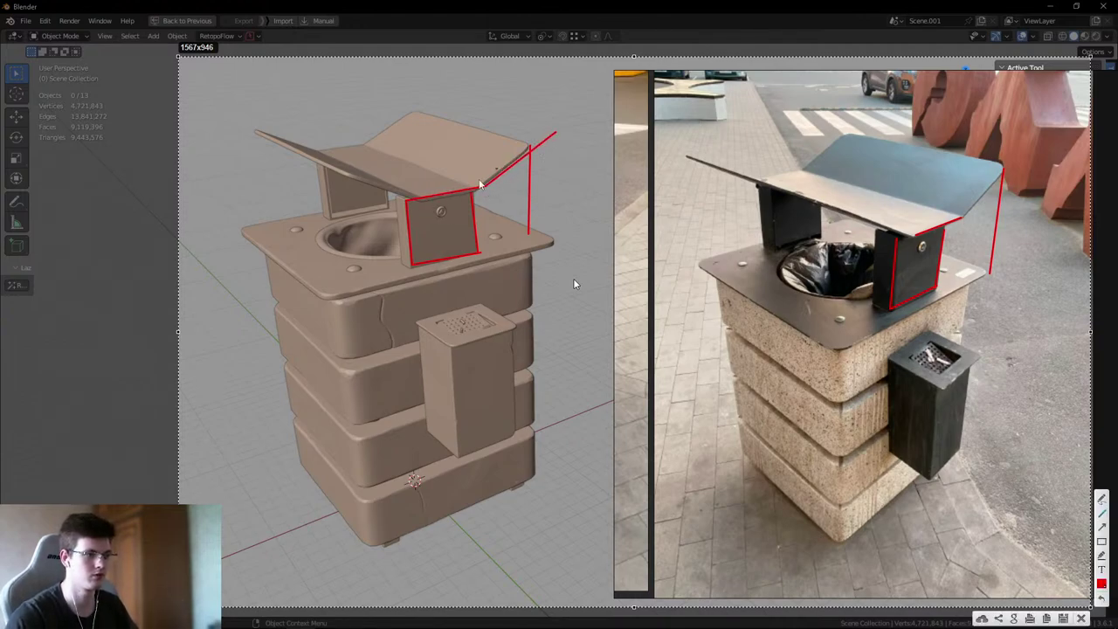
{"action": "mouse_move", "coordinate": [406, 202]}
{"action": "left_mouse_down"}
{"action": "mouse_move", "coordinate": [241, 165]}
{"action": "mouse_move", "coordinate": [255, 151]}
{"action": "mouse_move", "coordinate": [279, 165]}
{"action": "left_mouse_up"}
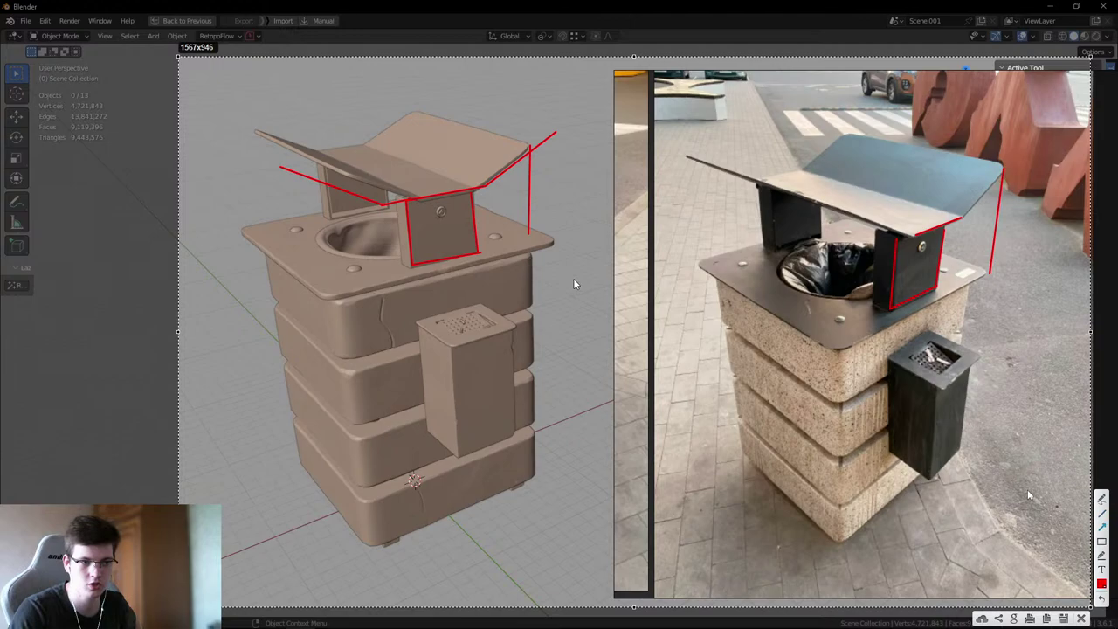
- Point an arrow at the model's roof support bolt, and circle the top plate bolts on the photo and model
{"action": "left_click_drag", "start_coordinate": [525, 269], "coordinate": [445, 218]}
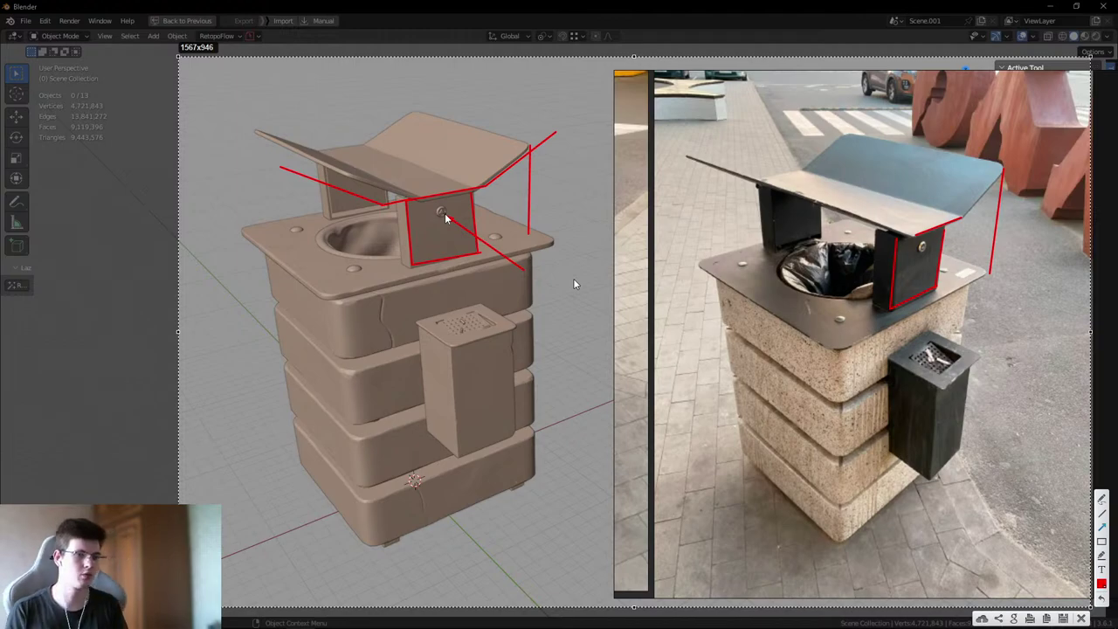
{"action": "left_click_drag", "start_coordinate": [446, 219], "coordinate": [446, 217]}
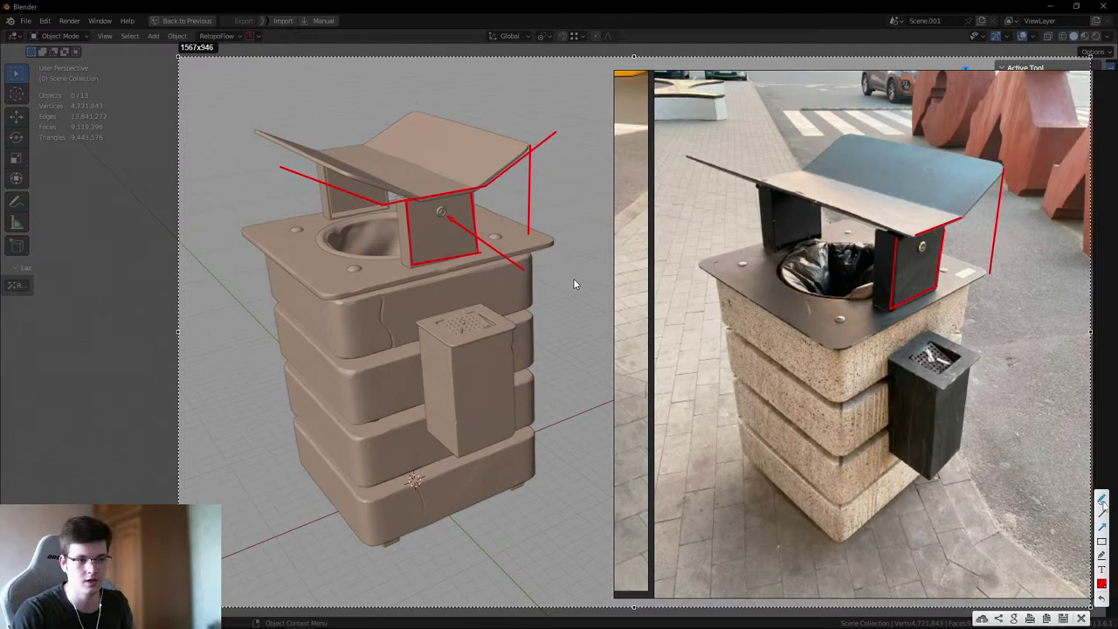
{"action": "mouse_move", "coordinate": [855, 320]}
{"action": "left_mouse_down"}
{"action": "mouse_move", "coordinate": [829, 321]}
{"action": "mouse_move", "coordinate": [837, 312]}
{"action": "left_mouse_up"}
{"action": "left_click_drag", "start_coordinate": [365, 263], "coordinate": [357, 274]}
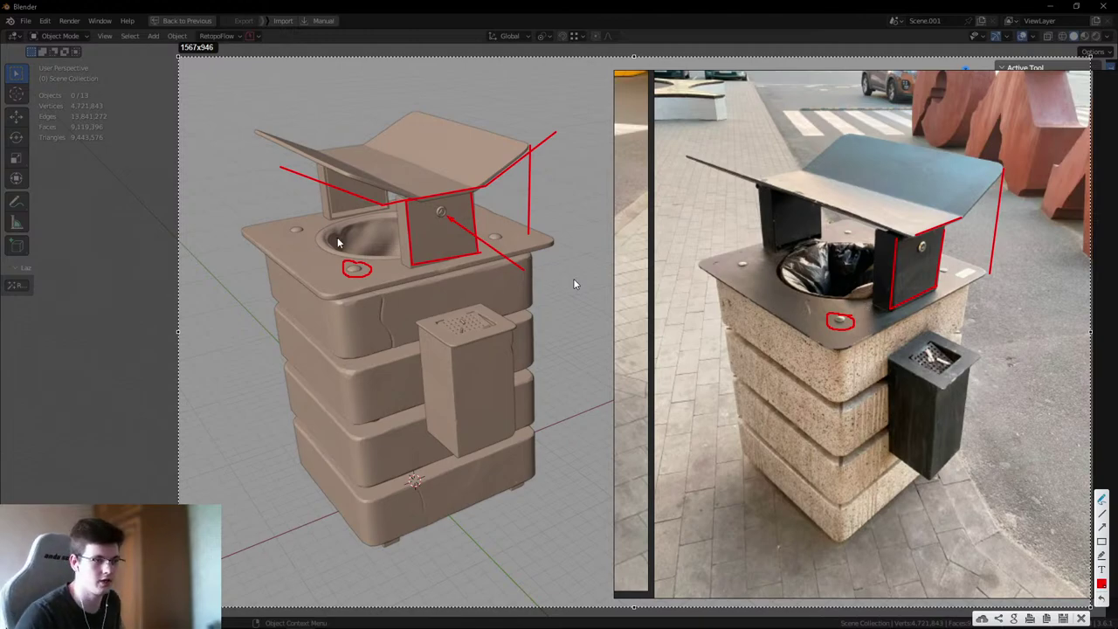
{"action": "left_click_drag", "start_coordinate": [300, 228], "coordinate": [305, 224]}
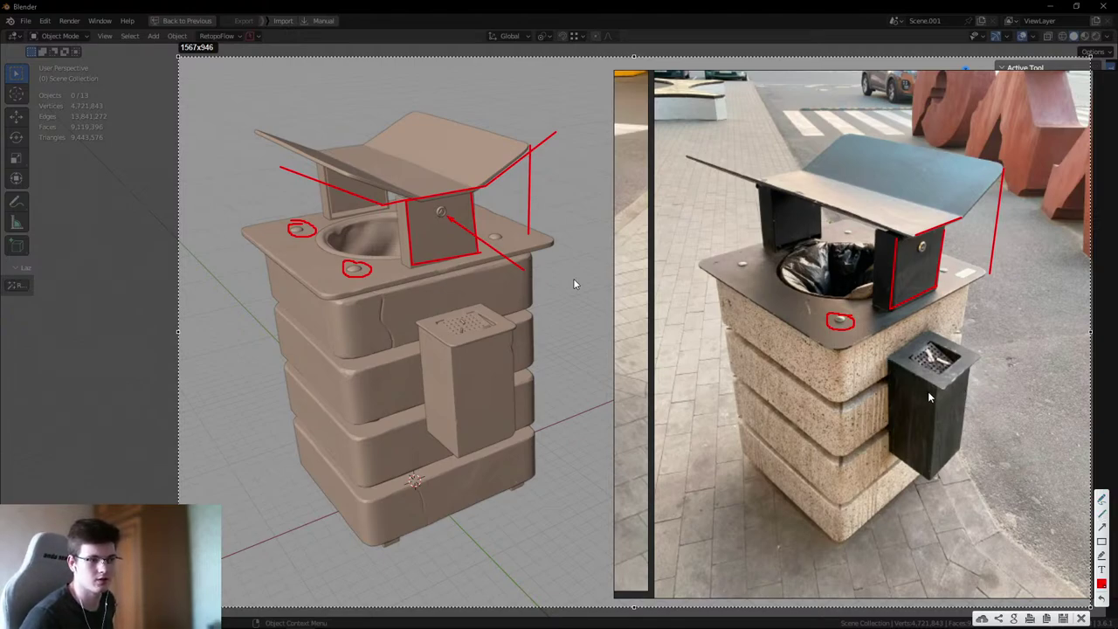
- Mark the ashtray's upper rim and its height against the top slab on both bins, and close the screenshot annotation
{"action": "left_click_drag", "start_coordinate": [453, 360], "coordinate": [513, 349]}
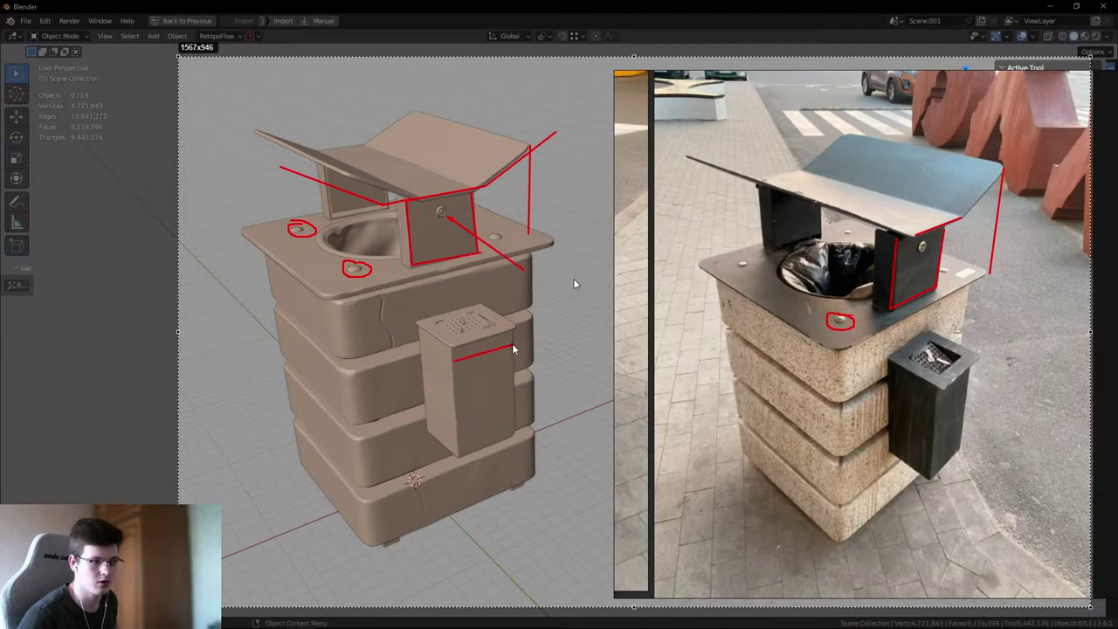
{"action": "left_click", "coordinate": [418, 341]}
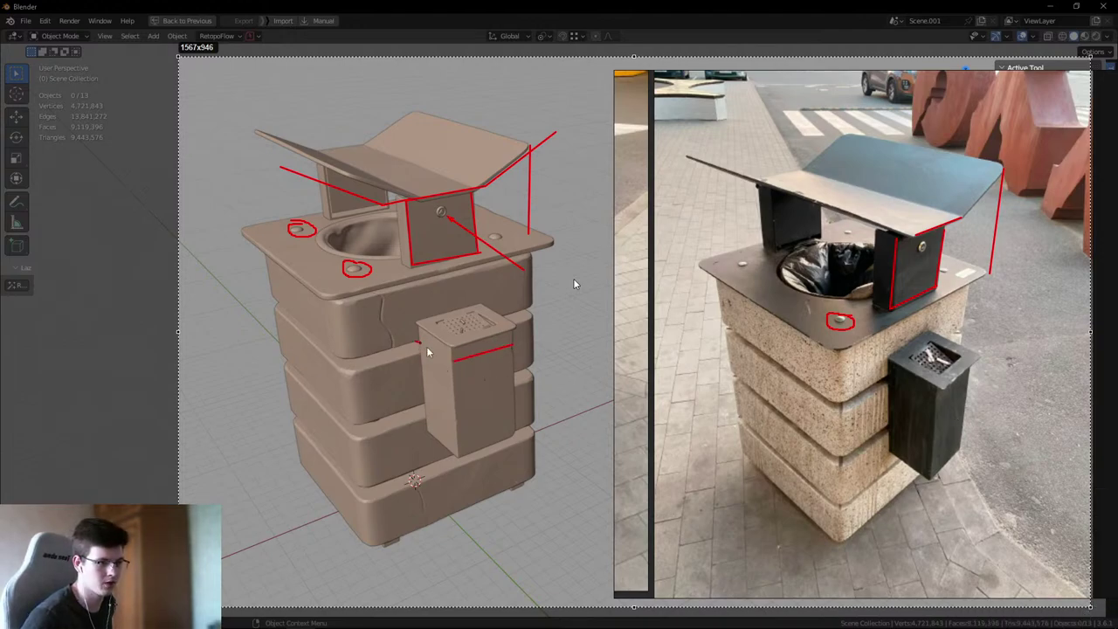
{"action": "left_click_drag", "start_coordinate": [427, 351], "coordinate": [451, 367]}
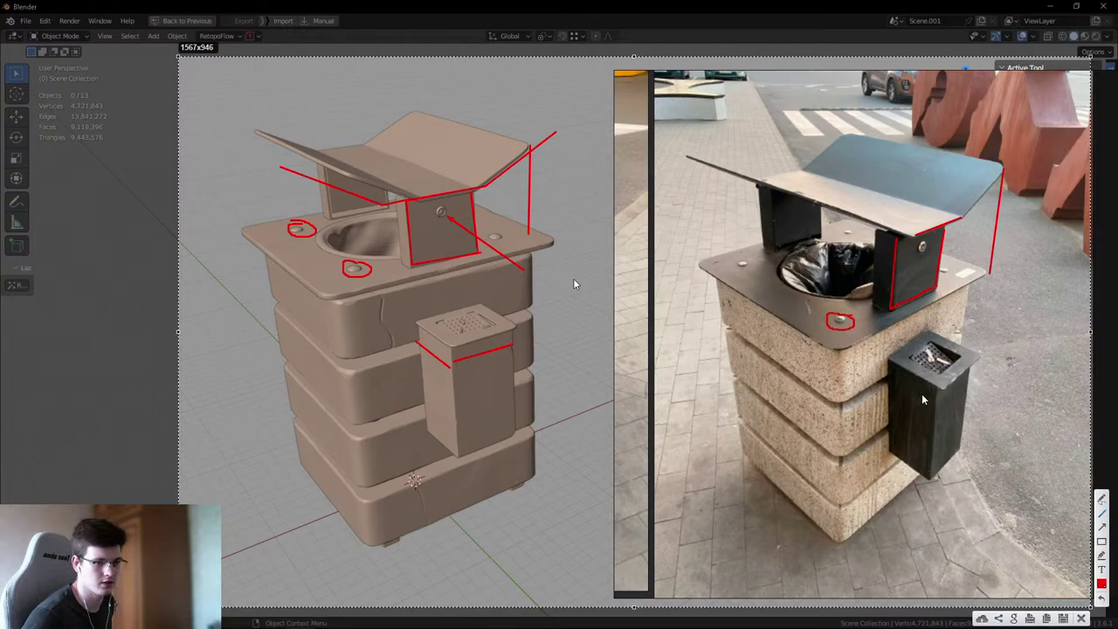
{"action": "left_click_drag", "start_coordinate": [892, 385], "coordinate": [938, 407]}
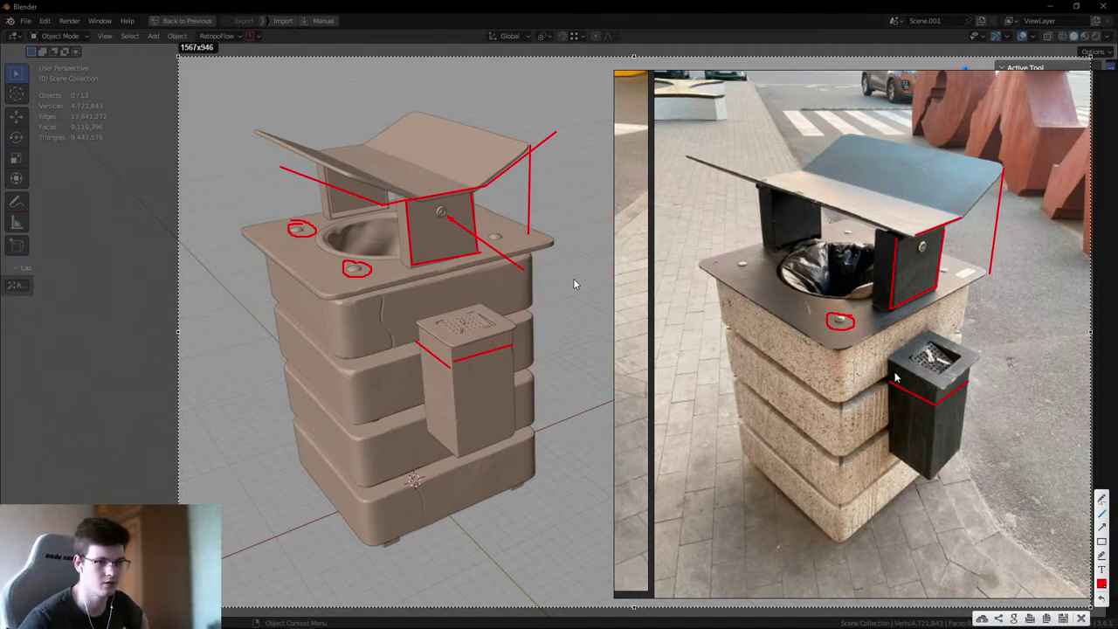
{"action": "left_click_drag", "start_coordinate": [889, 360], "coordinate": [835, 389]}
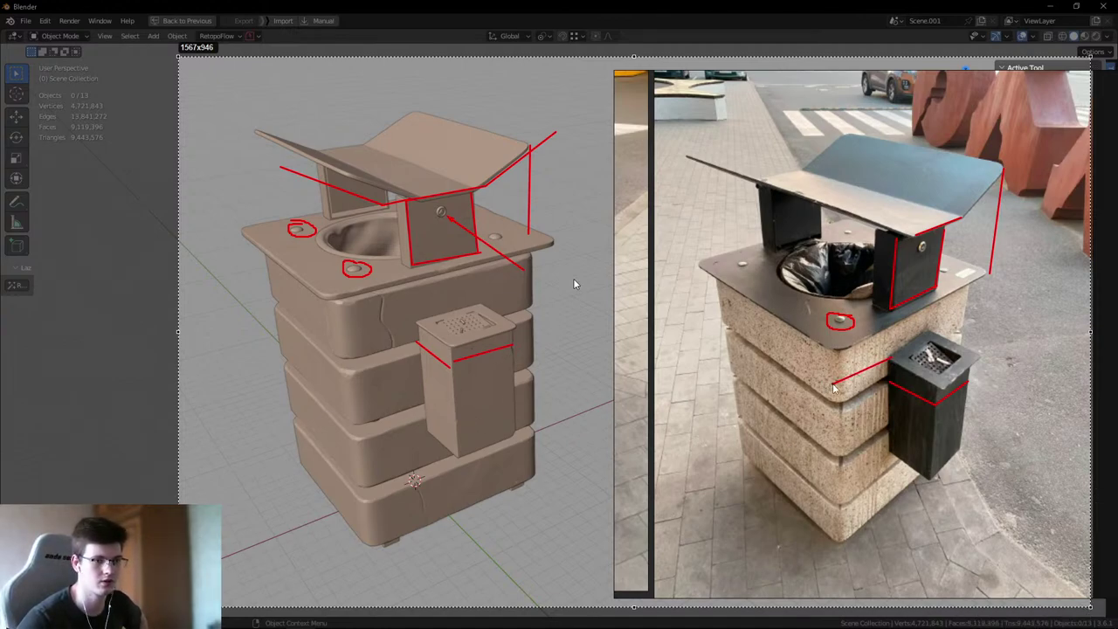
{"action": "left_click_drag", "start_coordinate": [415, 324], "coordinate": [350, 342]}
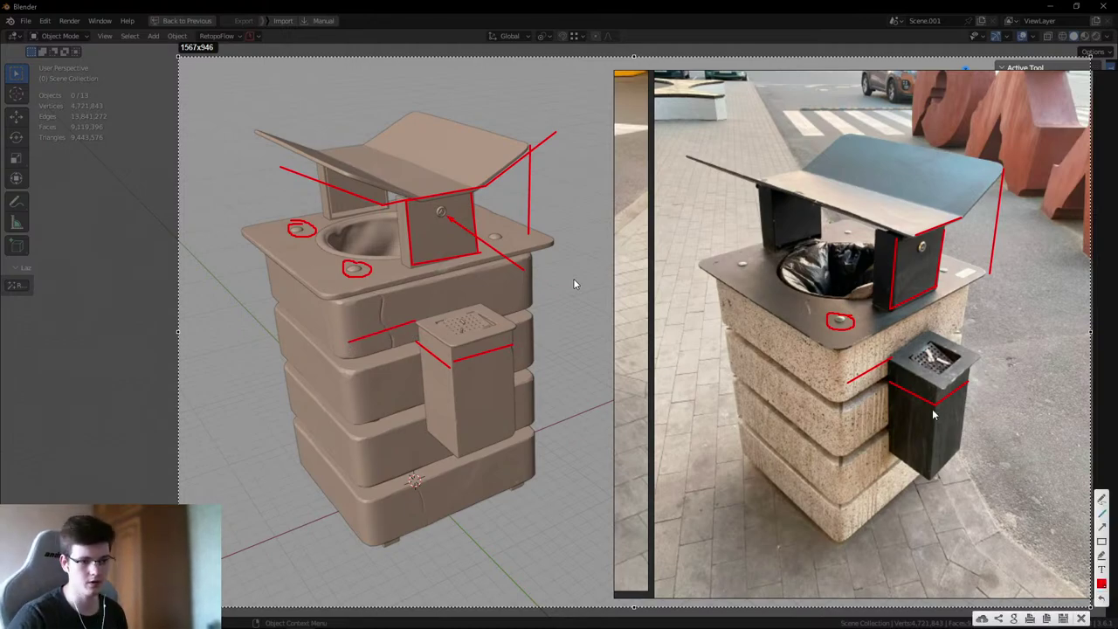
{"action": "key", "text": "Escape"}
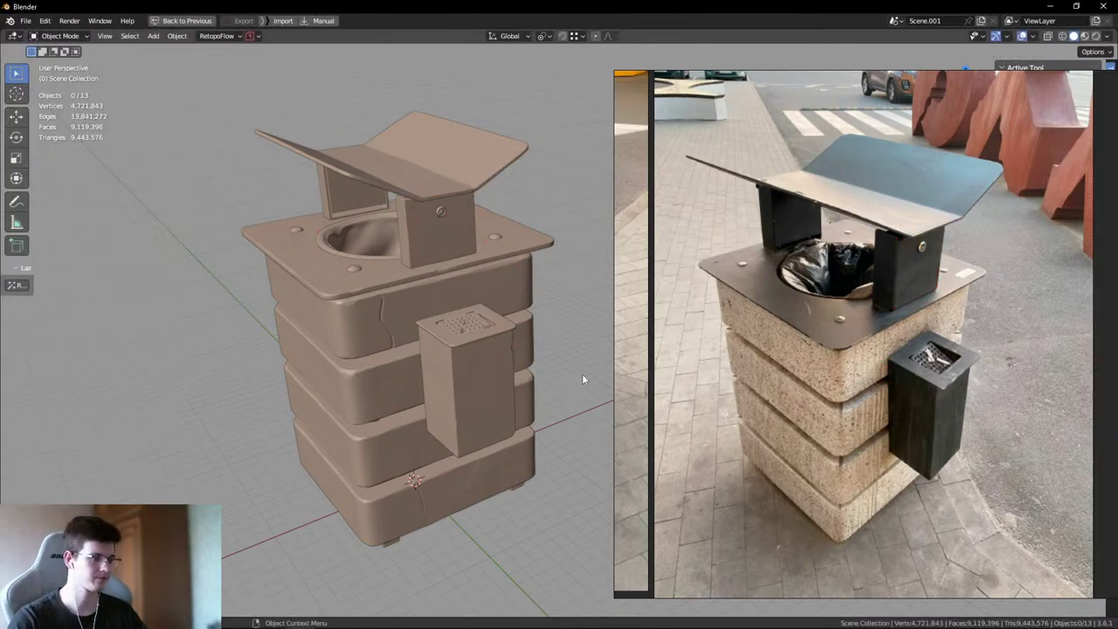
- Try to narrow the bin without its roof by scaling it to about 0.94 horizontally while keeping its height
{"action": "key", "text": "a"}
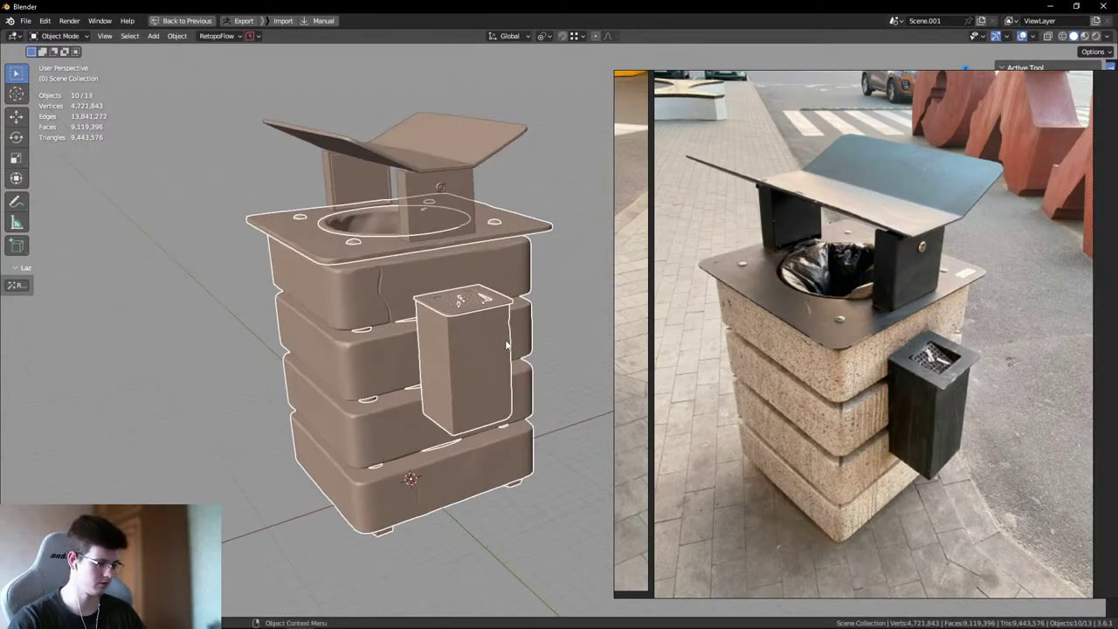
{"action": "key", "text": "shift+space"}
{"action": "key", "text": "g"}
{"action": "key", "text": "s"}
{"action": "key", "text": "shift+z"}
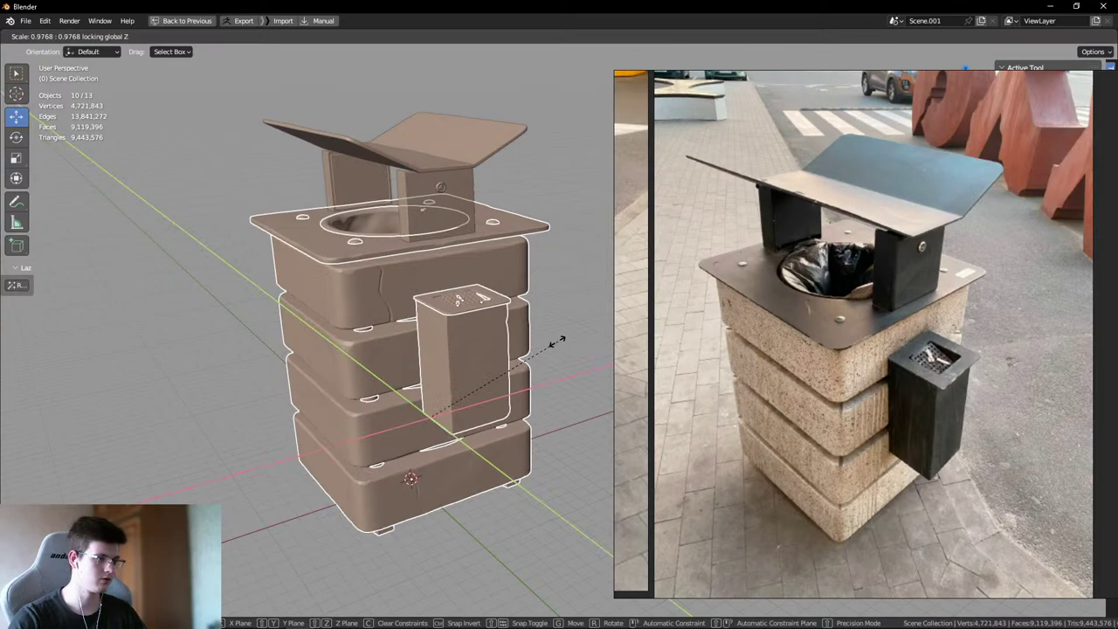
{"action": "left_click", "coordinate": [546, 349]}
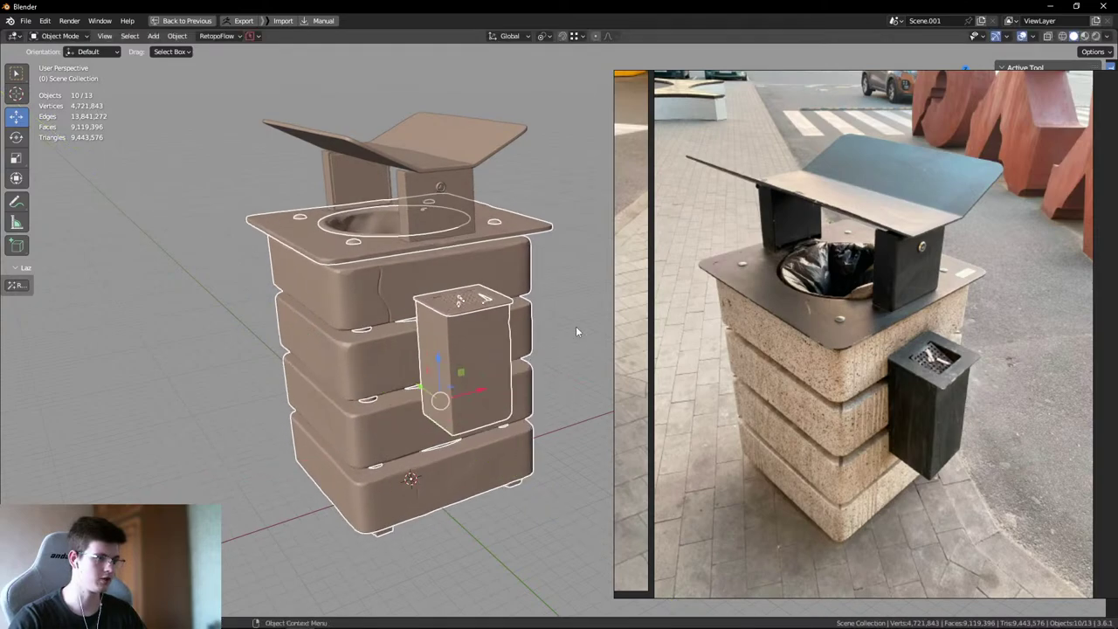
{"action": "key", "text": "s"}
{"action": "key", "text": "shift+z"}
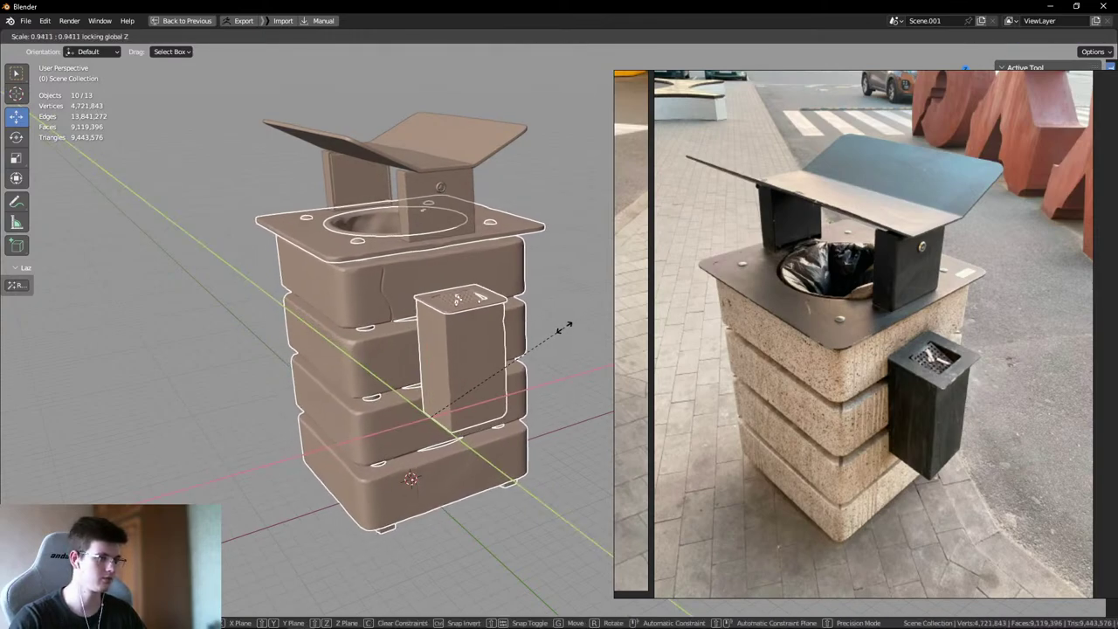
{"action": "left_click", "coordinate": [561, 320]}
{"action": "middle_click_drag", "start_coordinate": [561, 314], "coordinate": [536, 293]}
{"action": "left_click", "coordinate": [537, 291]}
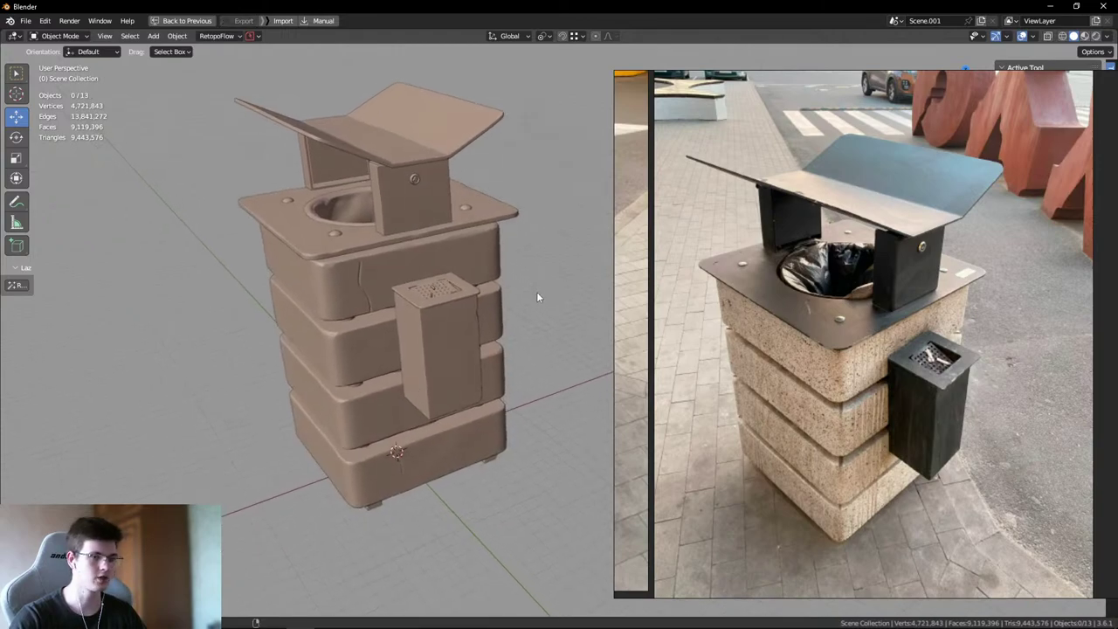
- Compare the roof's width with the top plate in the front orthographic view and in perspective
{"action": "scroll", "coordinate": [392, 330], "scroll_direction": "up", "scroll_amount": 2}
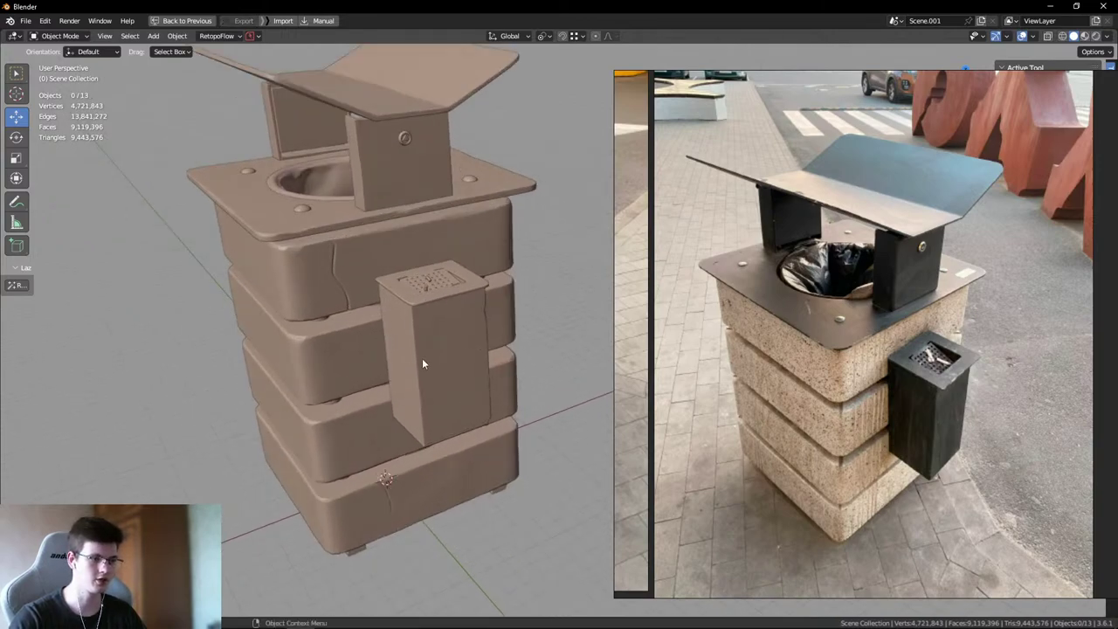
{"action": "middle_click_drag", "start_coordinate": [440, 362], "coordinate": [512, 325]}
{"action": "middle_click_drag", "start_coordinate": [492, 241], "coordinate": [447, 238]}
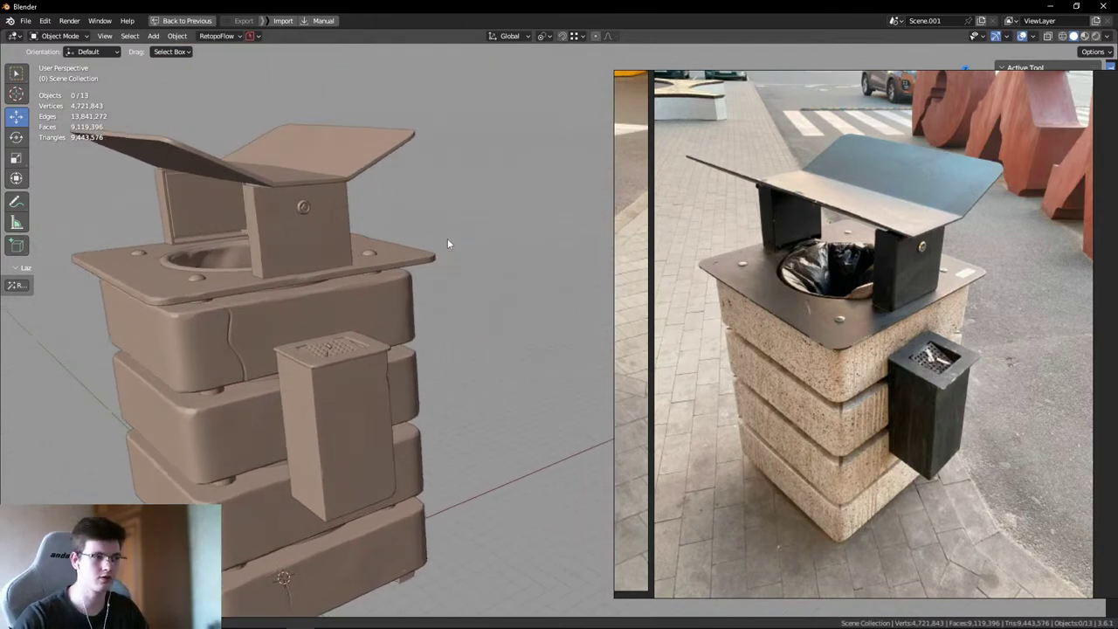
{"action": "key", "text": "KP_1"}
{"action": "scroll", "coordinate": [395, 254], "scroll_direction": "up", "scroll_amount": 3}
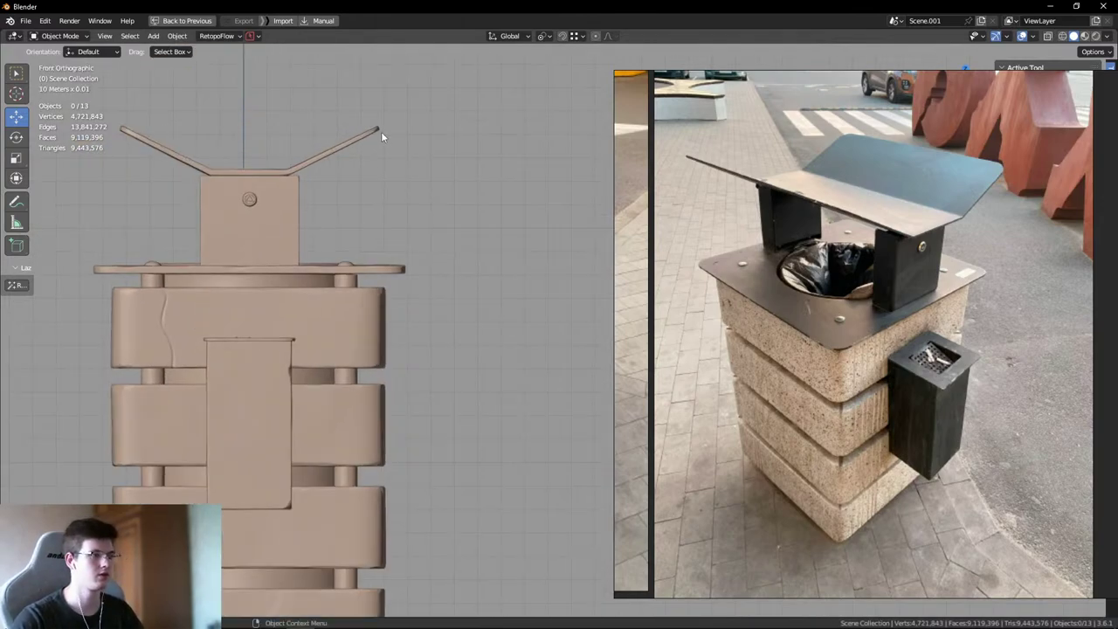
{"action": "left_click", "coordinate": [398, 268]}
{"action": "left_click", "coordinate": [418, 250]}
{"action": "middle_click_drag", "start_coordinate": [418, 250], "coordinate": [351, 290]}
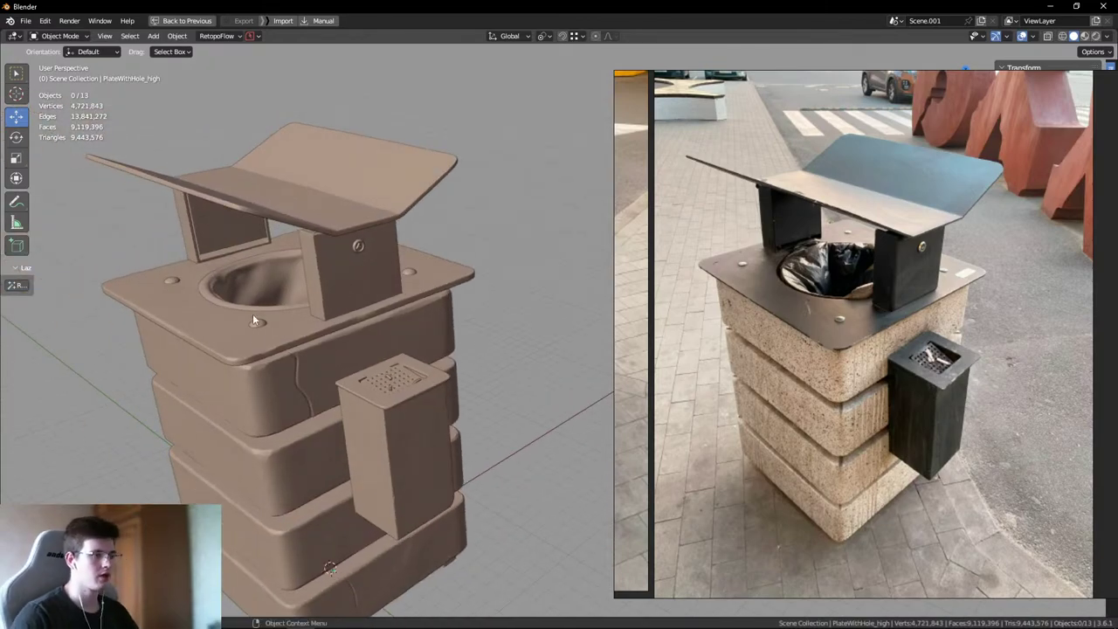
- Select the plastic bag and examine its rim and folds inside the bin opening, then deselect it
{"action": "scroll", "coordinate": [262, 316], "scroll_direction": "up", "scroll_amount": 4}
{"action": "middle_click_drag", "start_coordinate": [293, 315], "coordinate": [318, 292]}
{"action": "left_click", "coordinate": [319, 292]}
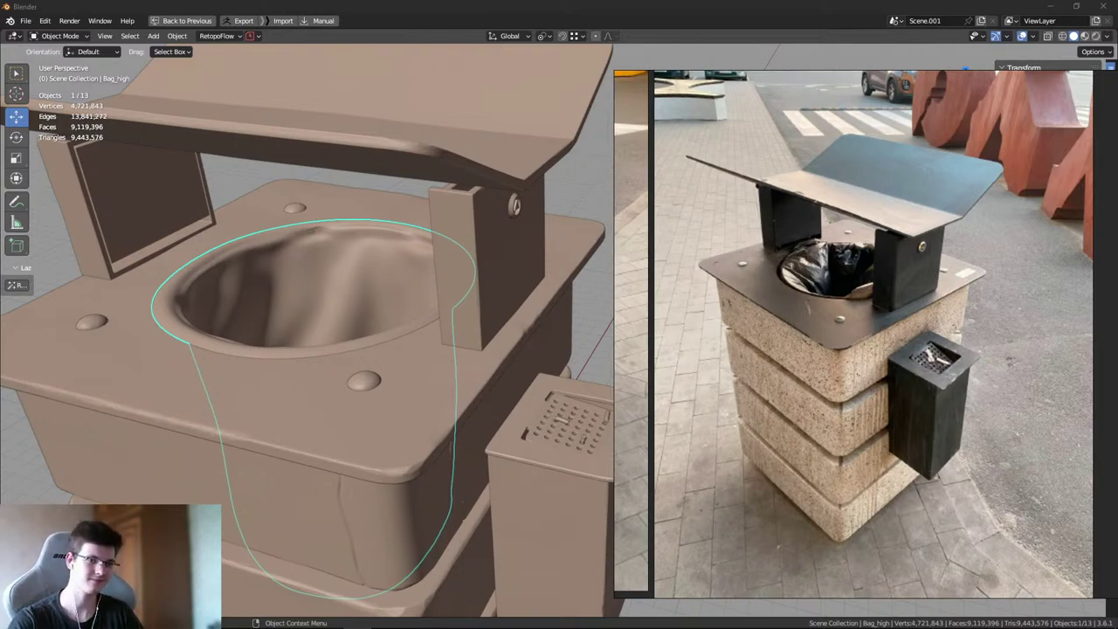
{"action": "scroll", "coordinate": [451, 285], "scroll_direction": "down", "scroll_amount": 5}
{"action": "scroll", "coordinate": [380, 269], "scroll_direction": "up", "scroll_amount": 8}
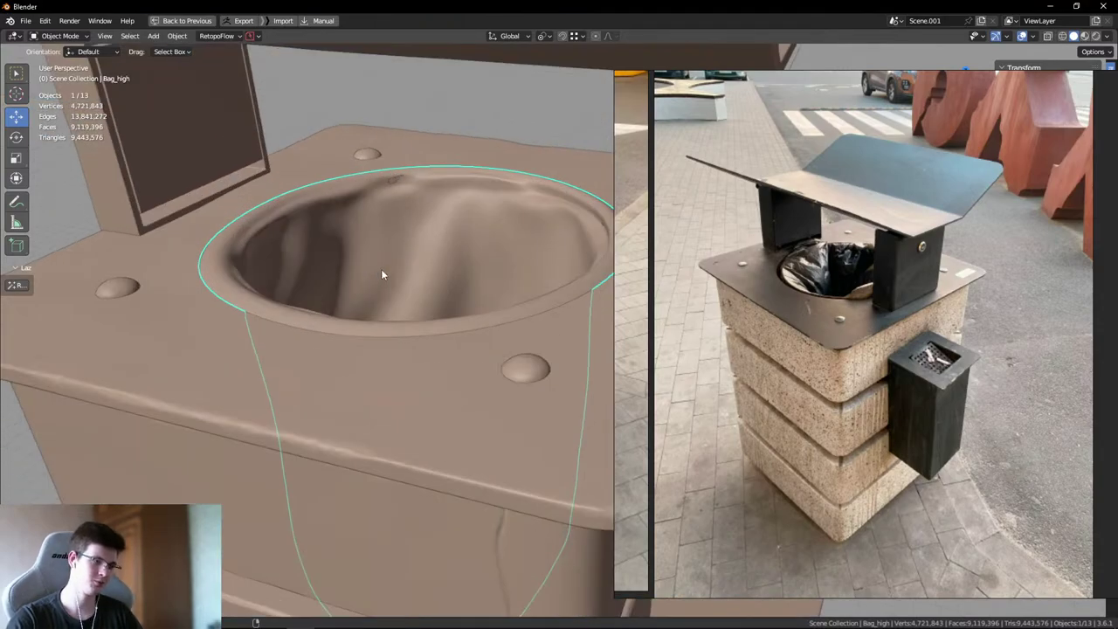
{"action": "middle_click_drag", "start_coordinate": [494, 279], "coordinate": [515, 255]}
{"action": "scroll", "coordinate": [437, 257], "scroll_direction": "down", "scroll_amount": 5}
{"action": "left_click", "coordinate": [515, 255]}
{"action": "scroll", "coordinate": [509, 262], "scroll_direction": "up", "scroll_amount": 5}
{"action": "scroll", "coordinate": [524, 262], "scroll_direction": "down", "scroll_amount": 5}
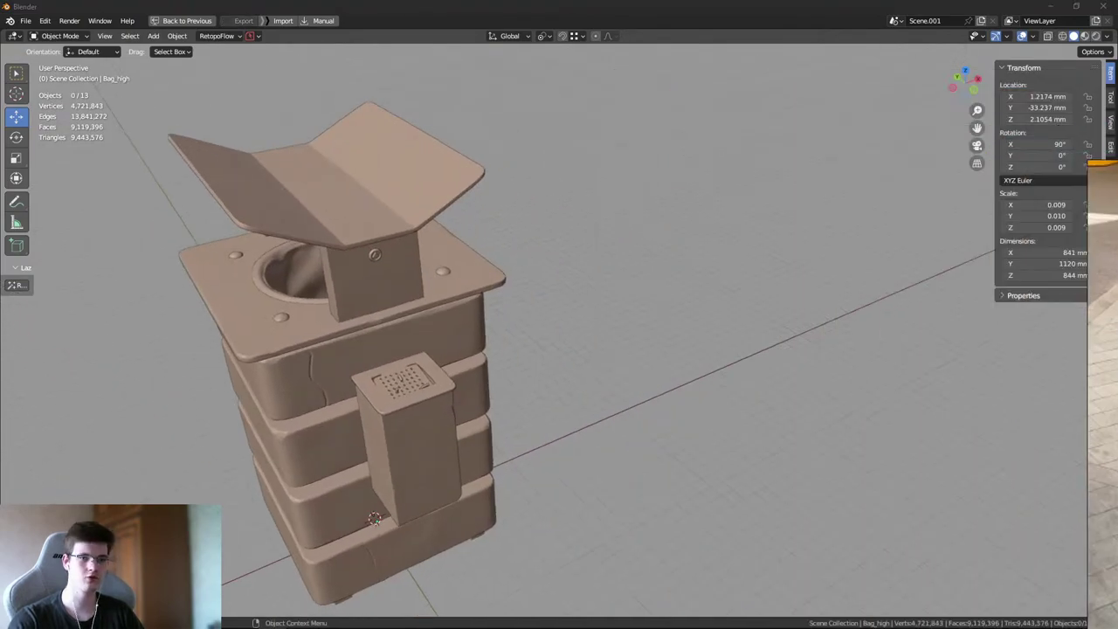
- Look into the bin opening from above, select the bag again, and bring the reference photo alongside it
{"action": "scroll", "coordinate": [490, 236], "scroll_direction": "up", "scroll_amount": 6}
{"action": "scroll", "coordinate": [481, 231], "scroll_direction": "down", "scroll_amount": 5}
{"action": "middle_click_drag", "start_coordinate": [492, 215], "coordinate": [615, 311]}
{"action": "scroll", "coordinate": [615, 311], "scroll_direction": "up", "scroll_amount": 5}
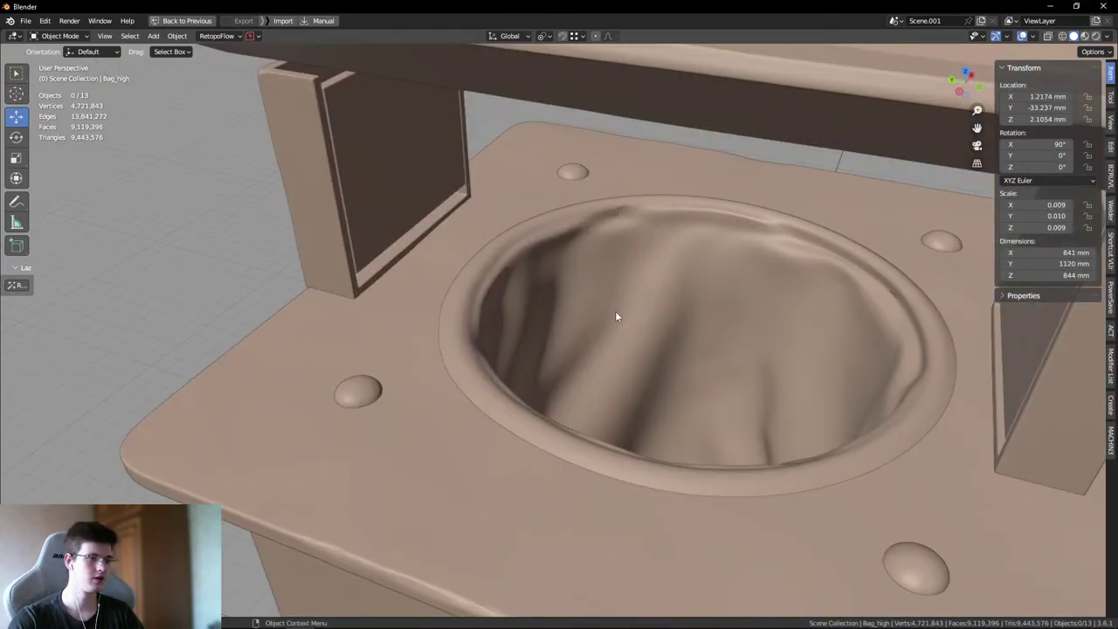
{"action": "scroll", "coordinate": [664, 320], "scroll_direction": "up", "scroll_amount": 1}
{"action": "left_click", "coordinate": [703, 328]}
{"action": "scroll", "coordinate": [784, 307], "scroll_direction": "down", "scroll_amount": 4}
{"action": "scroll", "coordinate": [874, 288], "scroll_direction": "up", "scroll_amount": 4}
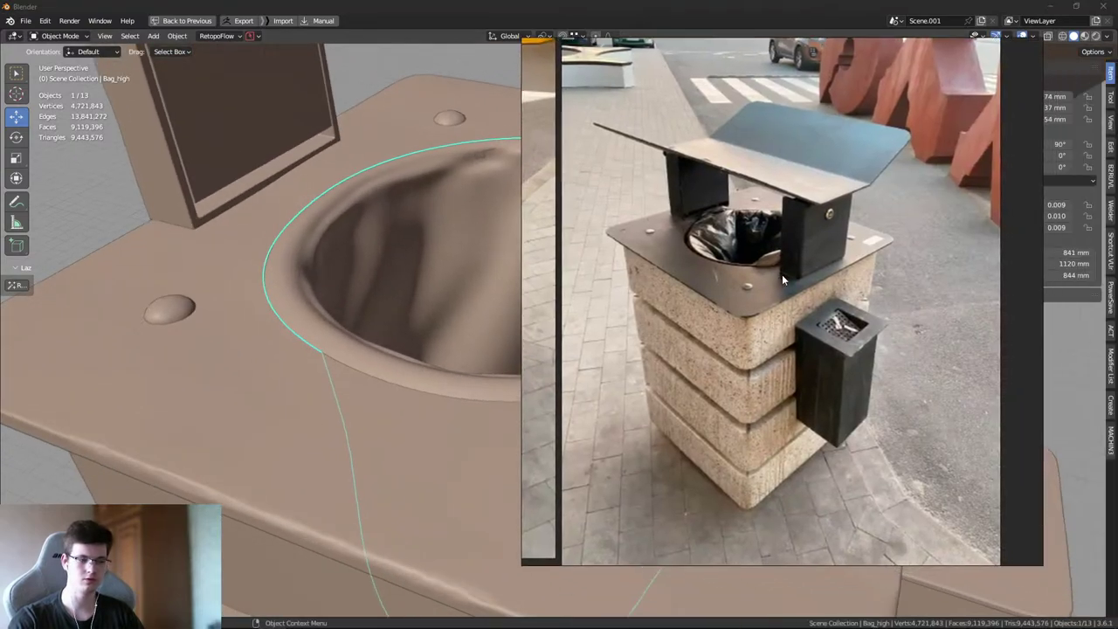
- Examine the wrinkles of the plastic bag up close in the reference photo beside the modelled bag
{"action": "scroll", "coordinate": [737, 245], "scroll_direction": "up", "scroll_amount": 4}
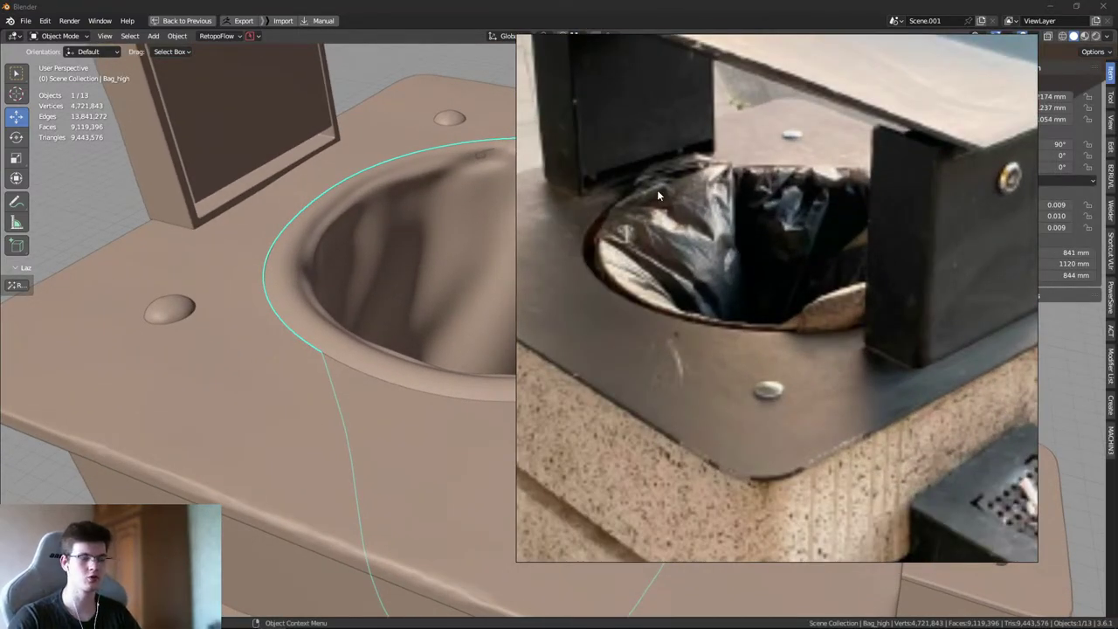
{"action": "left_click_drag", "start_coordinate": [713, 253], "coordinate": [834, 299]}
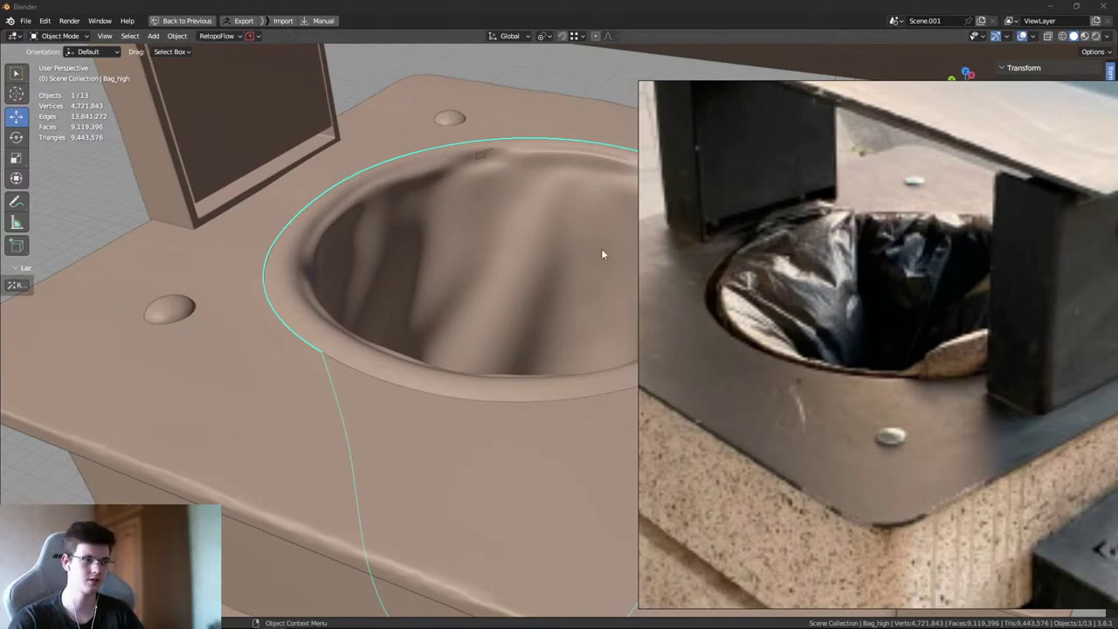
{"action": "scroll", "coordinate": [799, 261], "scroll_direction": "up", "scroll_amount": 3}
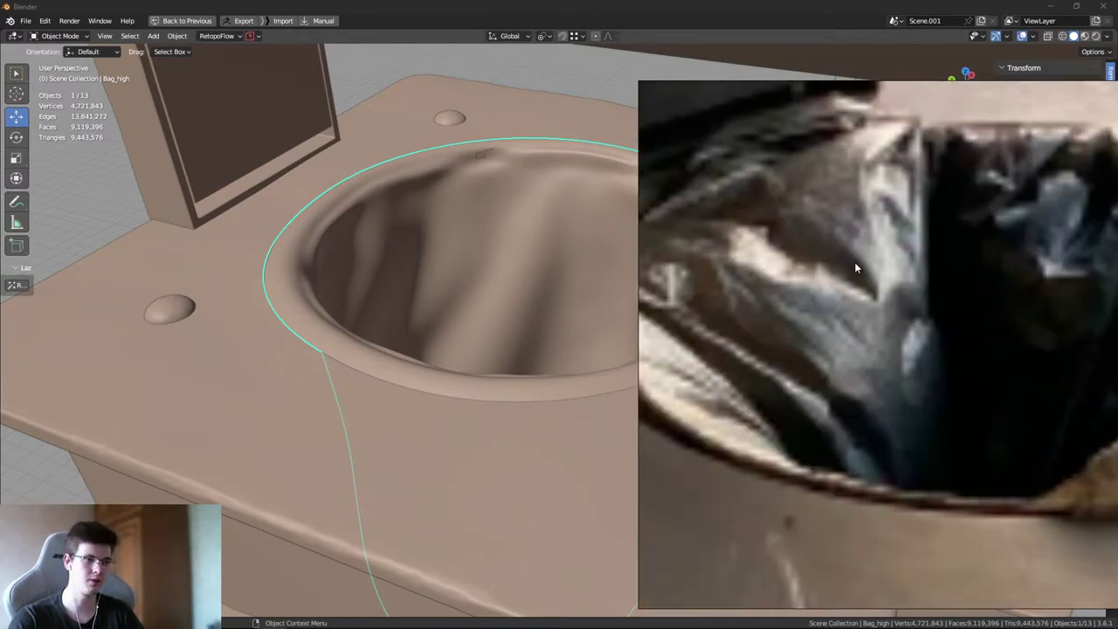
{"action": "scroll", "coordinate": [854, 269], "scroll_direction": "down", "scroll_amount": 5}
{"action": "key", "text": "alt+Tab"}
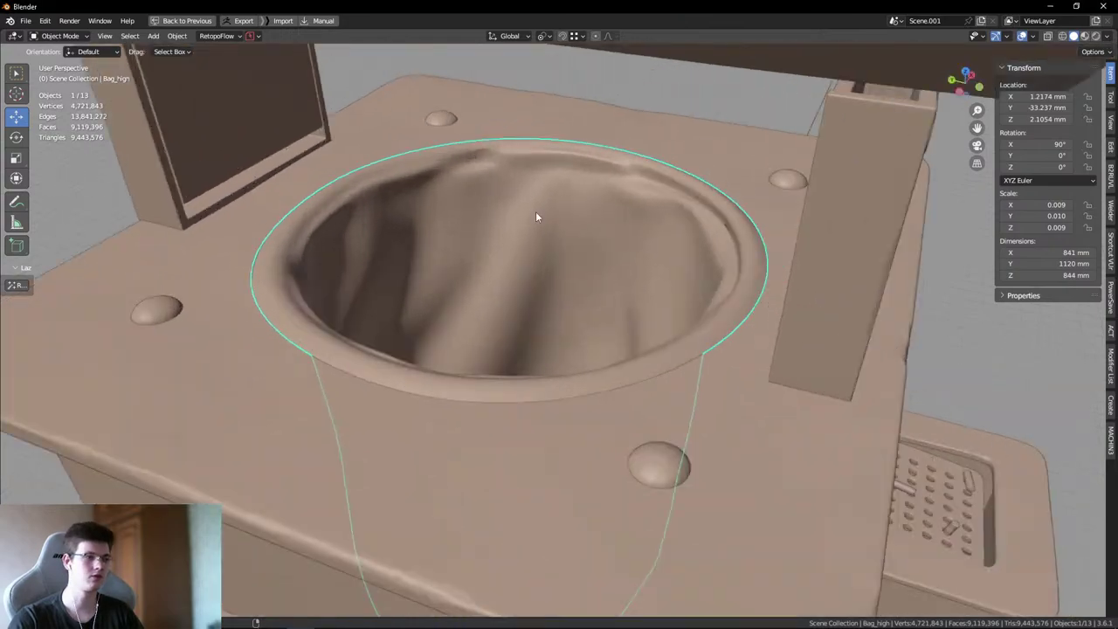
- Deselect the bag and inspect the inner edge of its rim for surfaces poking through
{"action": "middle_click_drag", "start_coordinate": [535, 211], "coordinate": [614, 195]}
{"action": "key", "text": "alt+a"}
{"action": "scroll", "coordinate": [511, 165], "scroll_direction": "up", "scroll_amount": 2}
{"action": "scroll", "coordinate": [424, 260], "scroll_direction": "up", "scroll_amount": 4}
{"action": "middle_click_drag", "start_coordinate": [424, 260], "coordinate": [516, 281]}
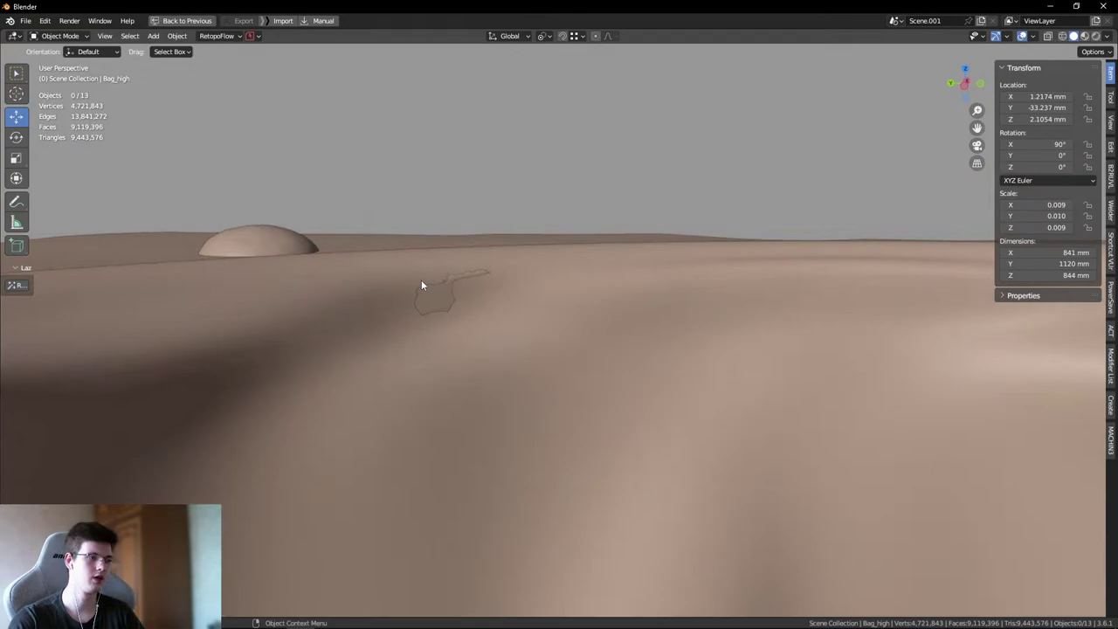
{"action": "middle_click_drag", "start_coordinate": [421, 284], "coordinate": [423, 329]}
{"action": "middle_click_drag", "start_coordinate": [545, 308], "coordinate": [712, 284]}
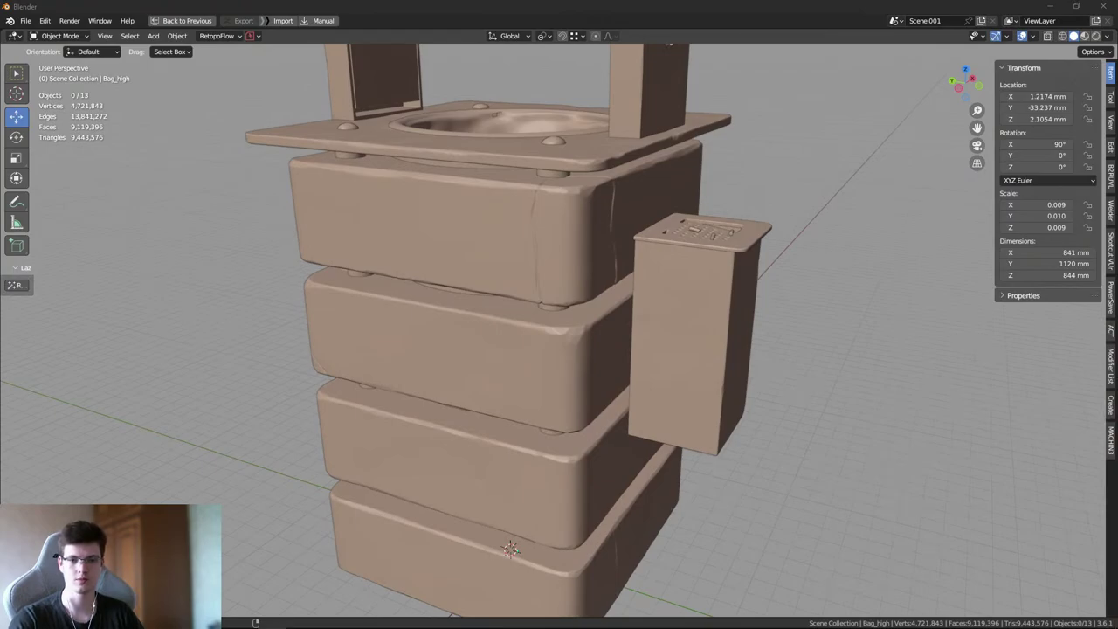
- Isolate the bag in local view, examine its inner folds and bottom, and return to the full model
{"action": "scroll", "coordinate": [989, 378], "scroll_direction": "down", "scroll_amount": 1}
{"action": "middle_click_drag", "start_coordinate": [989, 379], "coordinate": [811, 369]}
{"action": "scroll", "coordinate": [544, 303], "scroll_direction": "up", "scroll_amount": 3}
{"action": "left_click", "coordinate": [544, 302]}
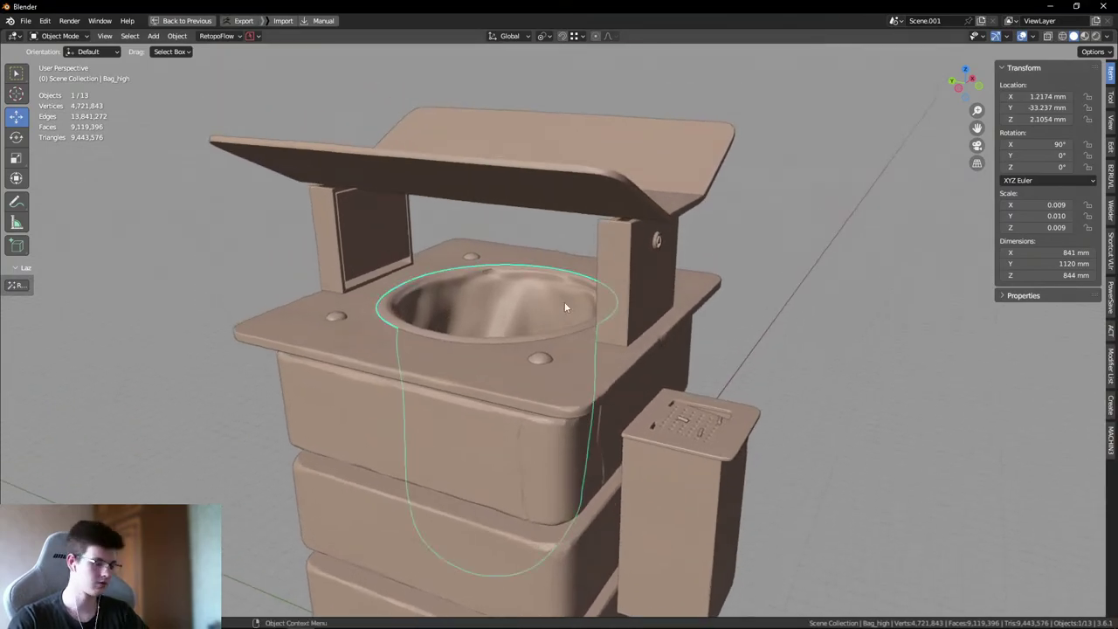
{"action": "key", "text": "KP_Divide"}
{"action": "scroll", "coordinate": [568, 335], "scroll_direction": "up", "scroll_amount": 6}
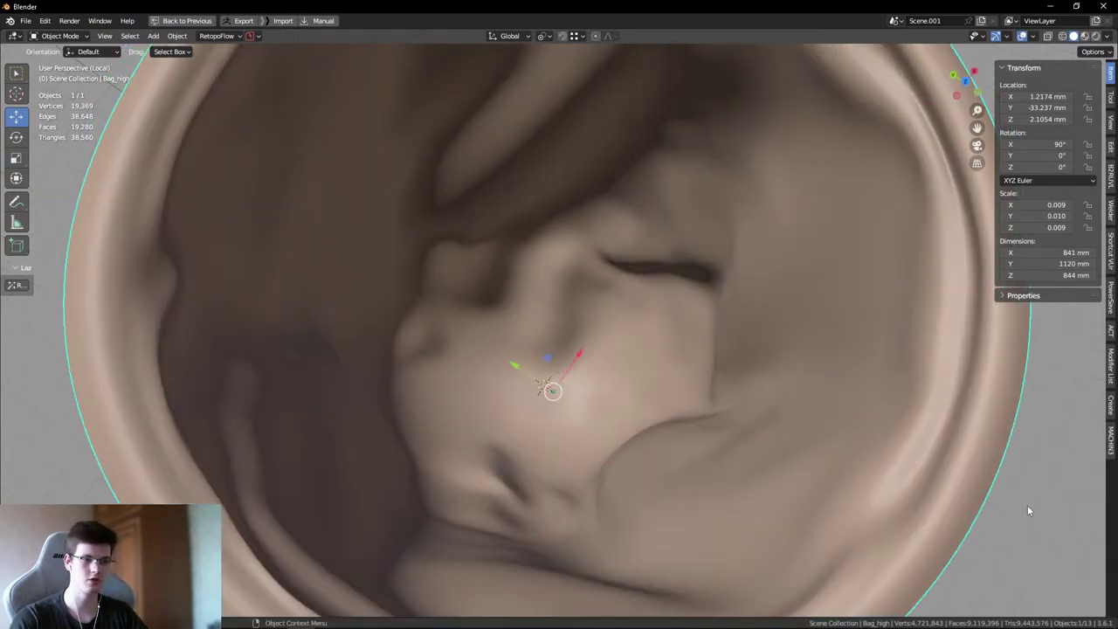
{"action": "left_click", "coordinate": [1028, 510]}
{"action": "scroll", "coordinate": [622, 443], "scroll_direction": "down", "scroll_amount": 5}
{"action": "scroll", "coordinate": [591, 349], "scroll_direction": "up", "scroll_amount": 2}
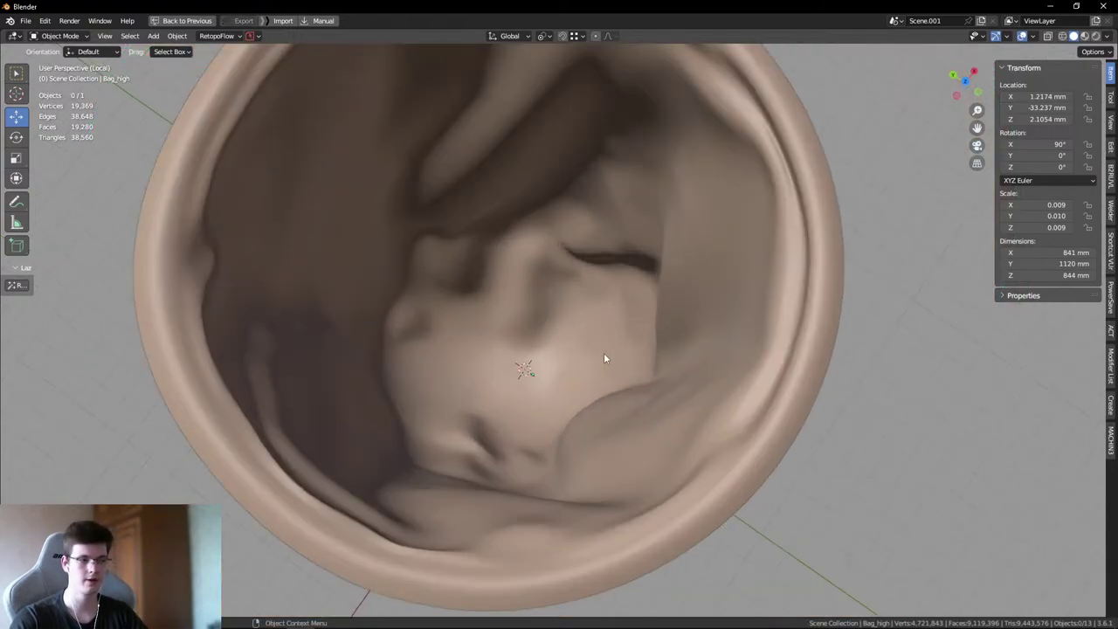
{"action": "middle_click_drag", "start_coordinate": [607, 358], "coordinate": [567, 324]}
{"action": "key", "text": "KP_Divide"}
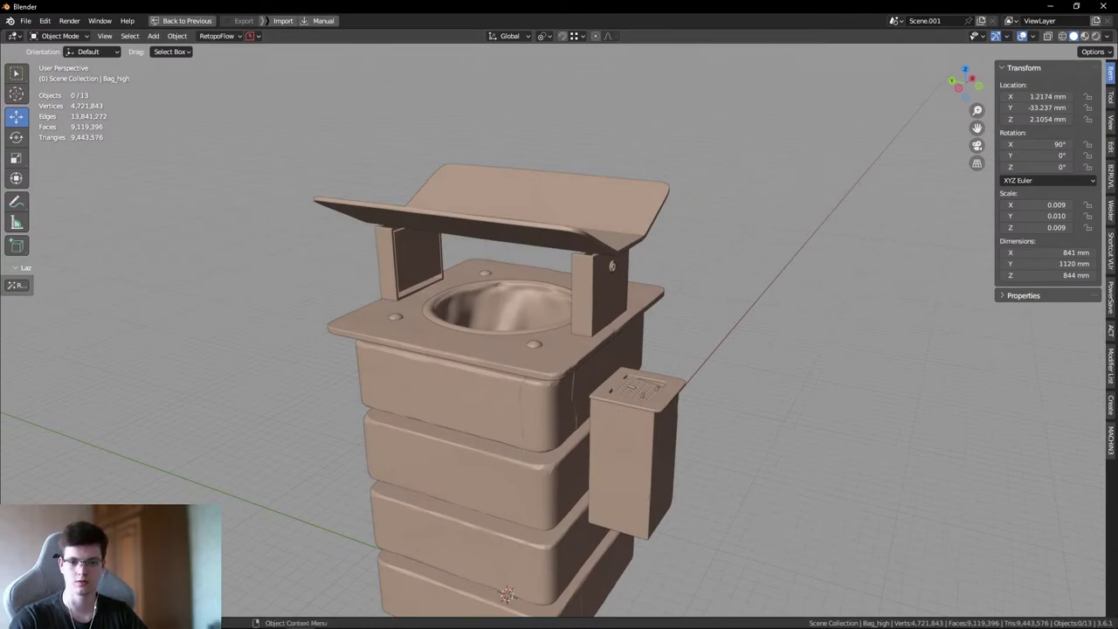
- Compare the slab gaps and connecting rods with the reference photo, and view the model from its left side
{"action": "scroll", "coordinate": [546, 452], "scroll_direction": "up", "scroll_amount": 10}
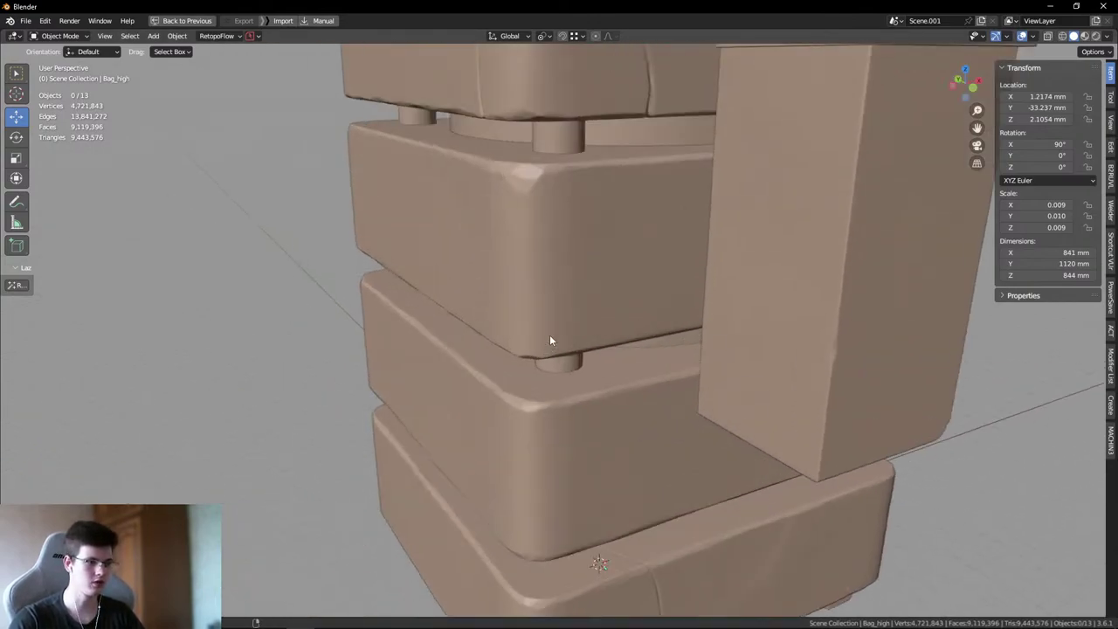
{"action": "key", "text": "alt+Tab"}
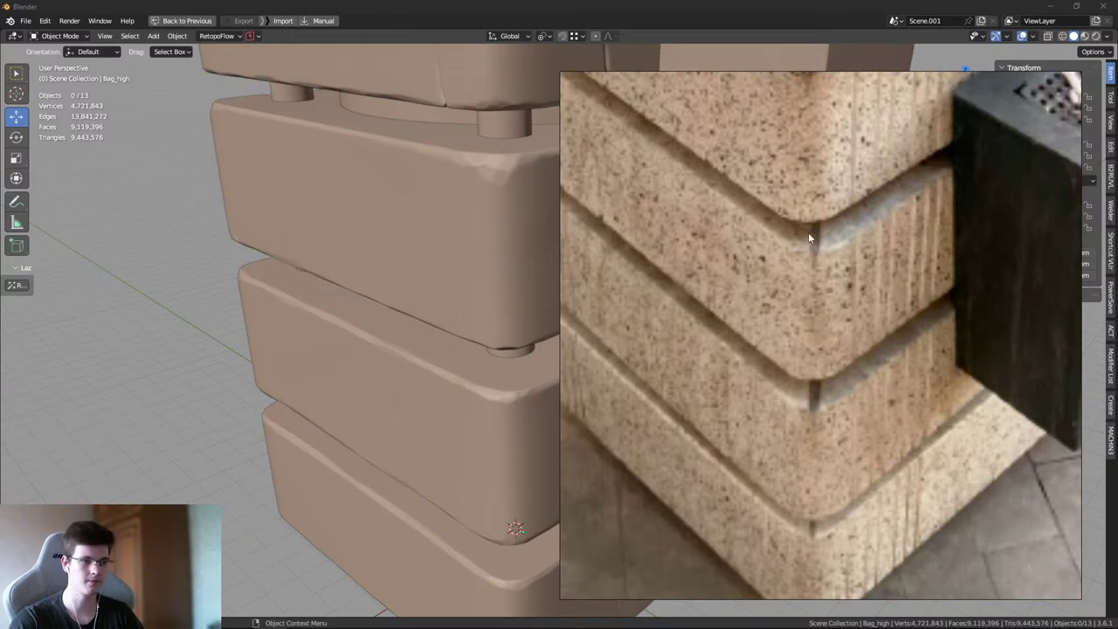
{"action": "key", "text": "alt+Tab"}
{"action": "middle_click_drag", "start_coordinate": [659, 327], "coordinate": [666, 254], "text": "alt"}
{"action": "scroll", "coordinate": [640, 255], "scroll_direction": "down", "scroll_amount": 6}
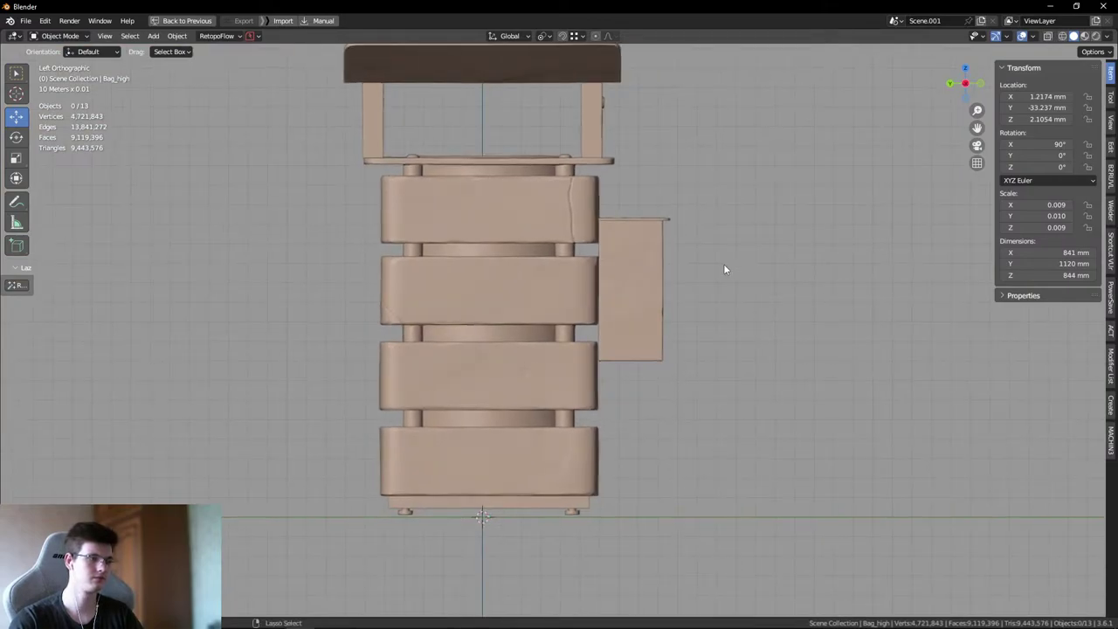
- Undo the horizontal scaling of the bin and leave nothing selected
{"action": "key", "text": "ctrl+z"}
{"action": "key", "text": "ctrl+z"}
{"action": "key", "text": "ctrl+z"}
{"action": "key", "text": "ctrl+z"}
{"action": "key", "text": "ctrl+z"}
{"action": "left_click", "coordinate": [724, 264]}
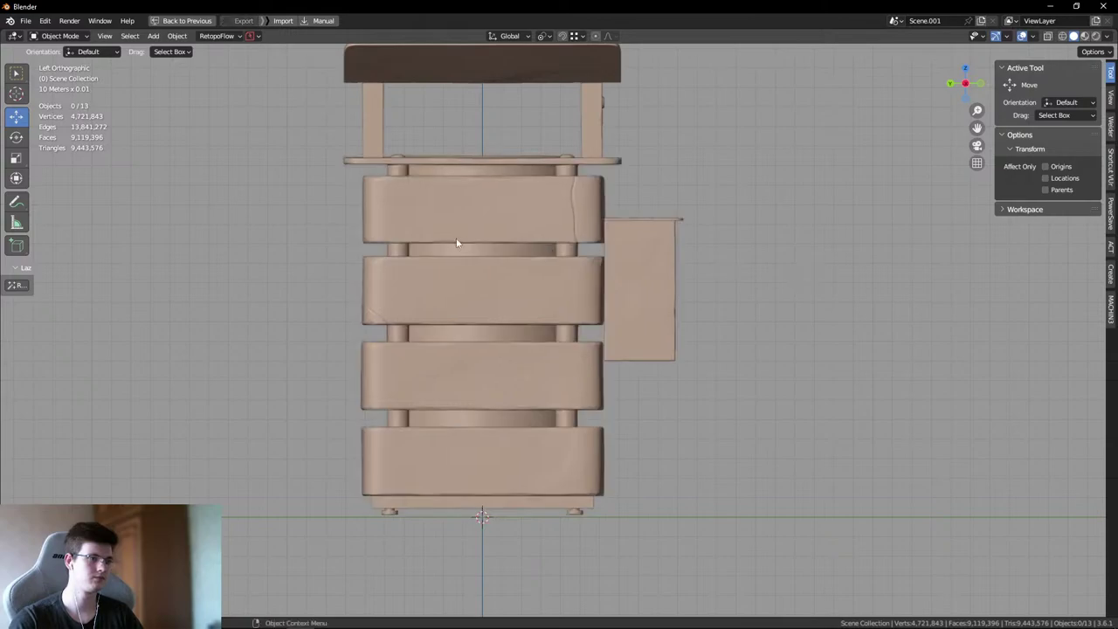
- Examine the gaps between the concrete slabs and the position of the rods near their corners
{"action": "scroll", "coordinate": [576, 253], "scroll_direction": "up", "scroll_amount": 3}
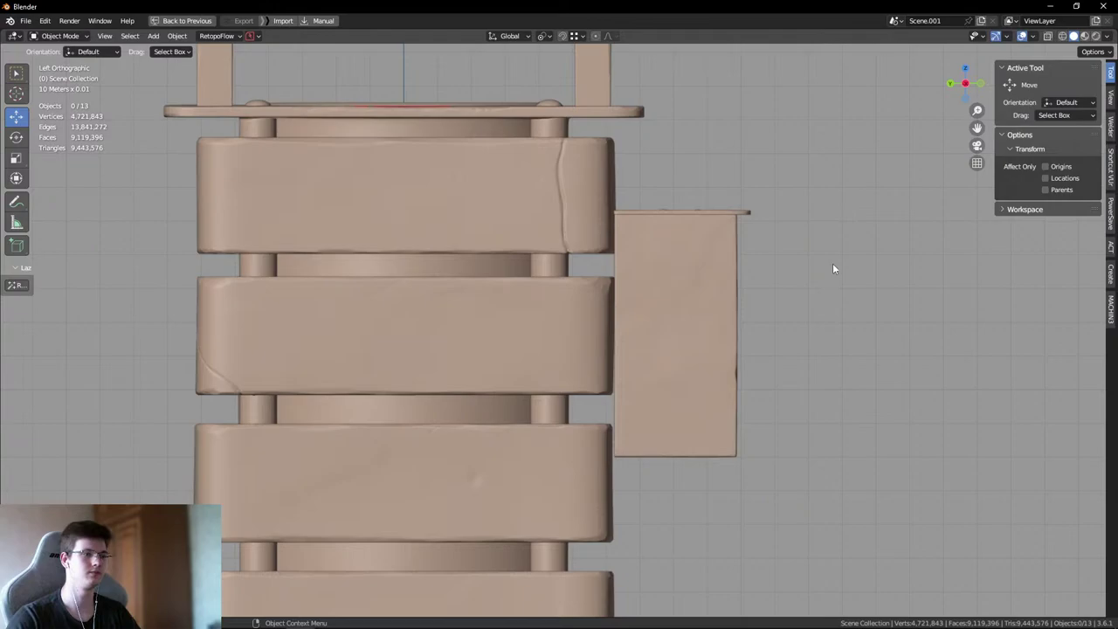
{"action": "middle_click_drag", "start_coordinate": [659, 282], "coordinate": [619, 282]}
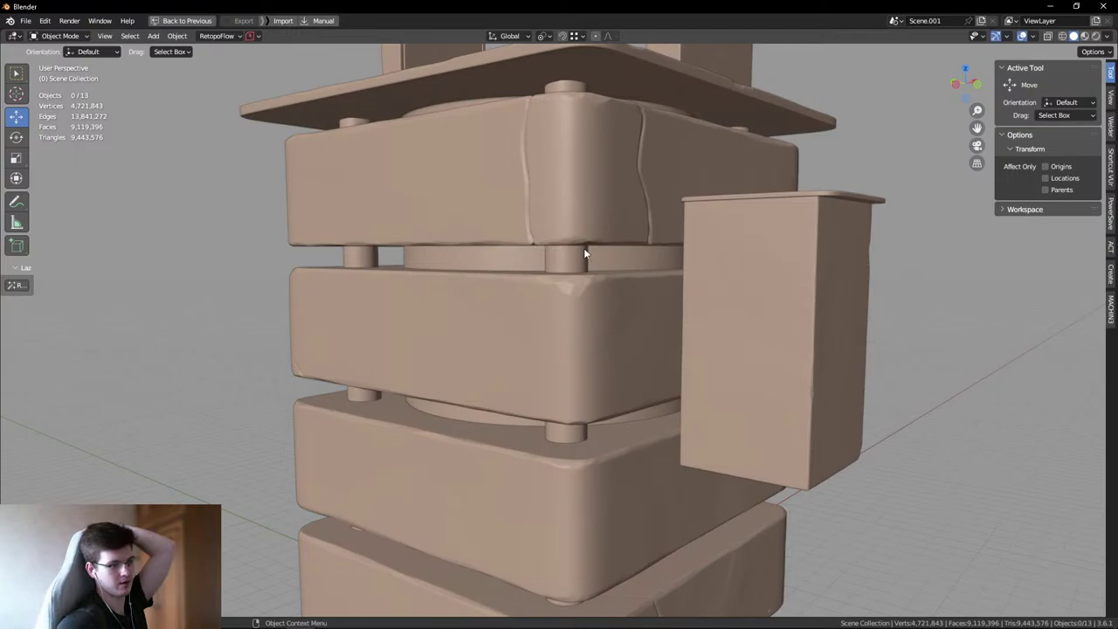
{"action": "scroll", "coordinate": [596, 264], "scroll_direction": "down", "scroll_amount": 3}
{"action": "middle_click_drag", "start_coordinate": [552, 252], "coordinate": [576, 289]}
{"action": "scroll", "coordinate": [577, 288], "scroll_direction": "up", "scroll_amount": 2}
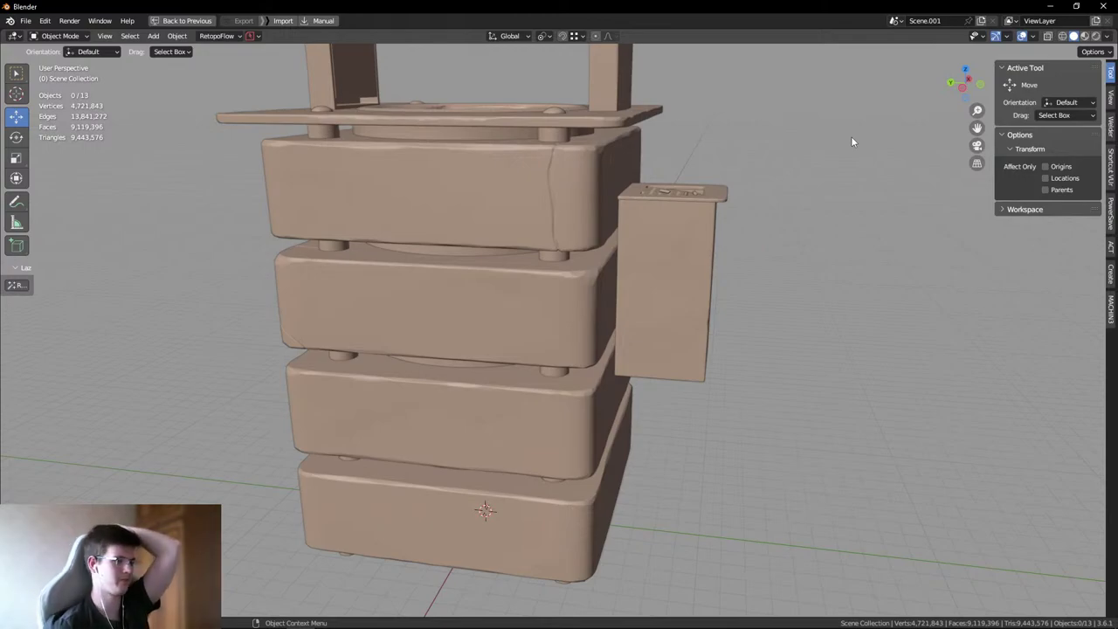
- Compare the slab spacing and rod thickness in the left orthographic view with the white speckled bin photo
{"action": "key", "text": "ctrl+KP_3"}
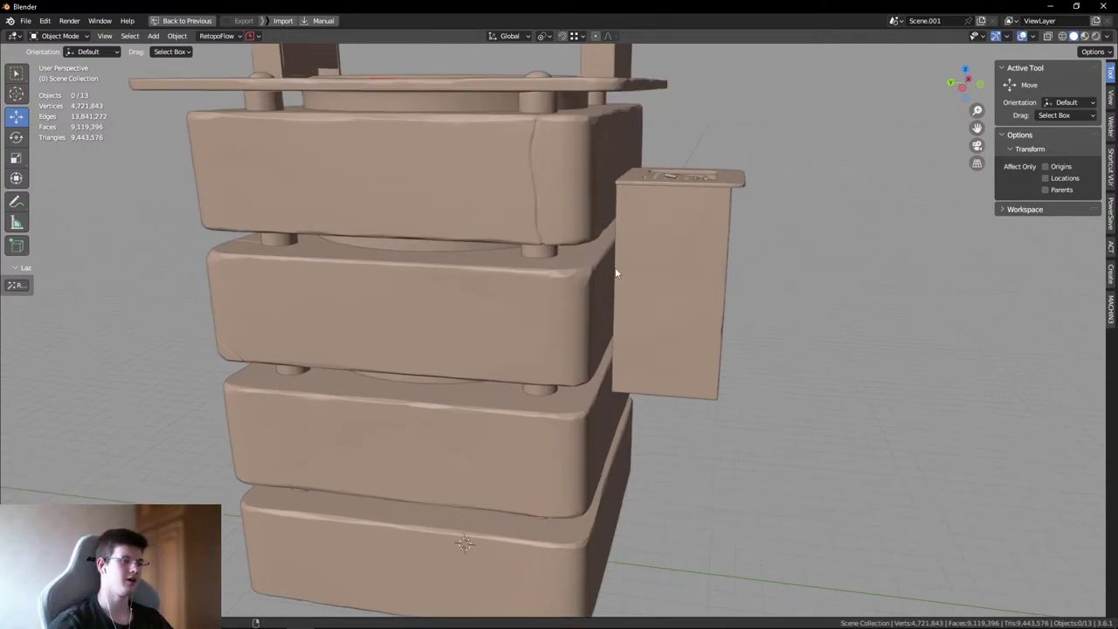
{"action": "scroll", "coordinate": [866, 317], "scroll_direction": "down", "scroll_amount": 5}
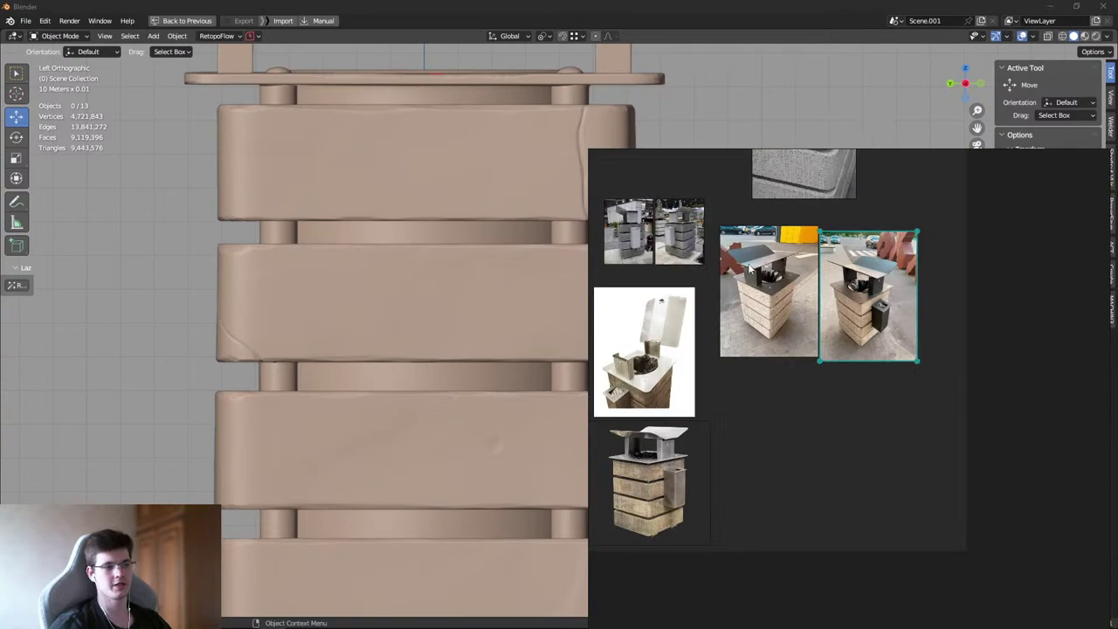
{"action": "scroll", "coordinate": [835, 453], "scroll_direction": "up", "scroll_amount": 5}
{"action": "scroll", "coordinate": [835, 453], "scroll_direction": "down", "scroll_amount": 5}
{"action": "scroll", "coordinate": [760, 321], "scroll_direction": "up", "scroll_amount": 5}
{"action": "scroll", "coordinate": [760, 321], "scroll_direction": "up", "scroll_amount": 8}
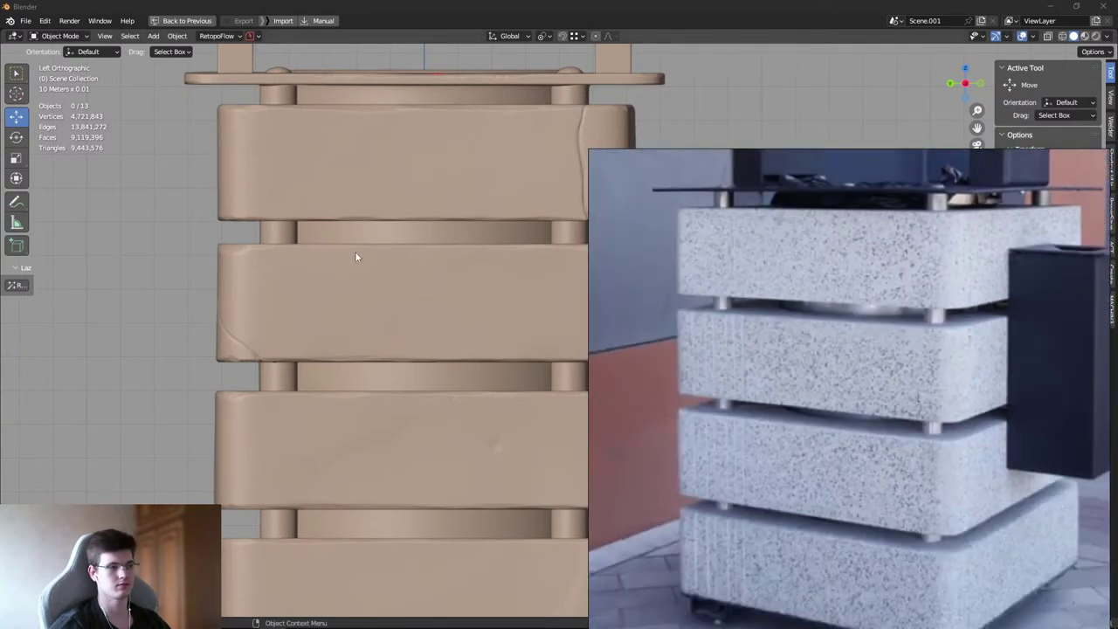
{"action": "key", "text": "alt+Tab"}
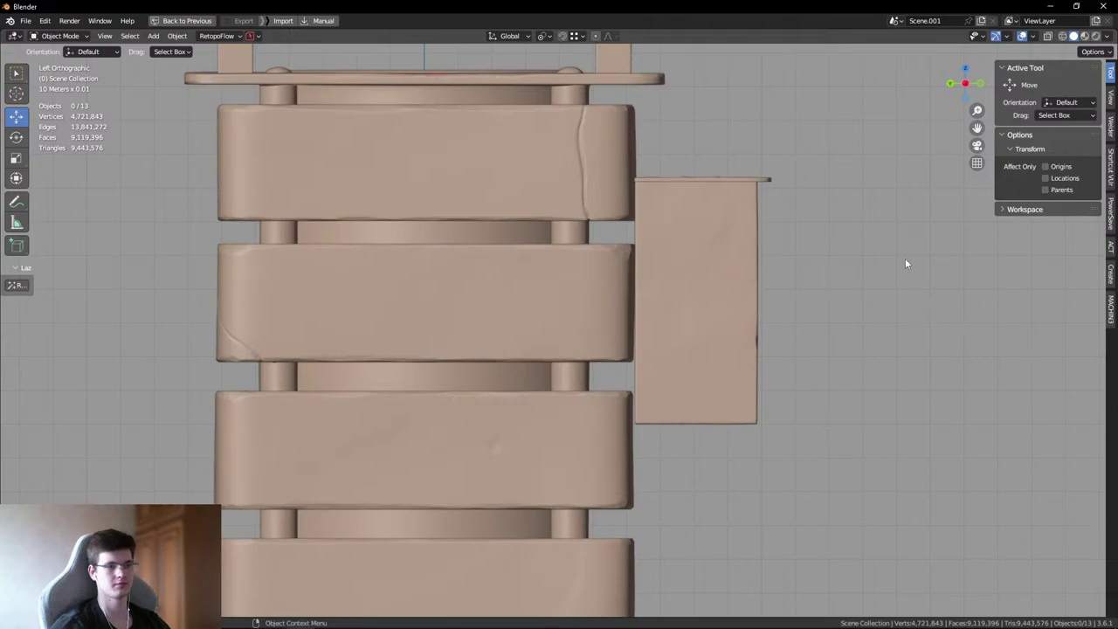
- Examine the connecting rods and inner cylinder in the gap between the two uppermost slabs
{"action": "middle_click_drag", "start_coordinate": [881, 205], "coordinate": [627, 242]}
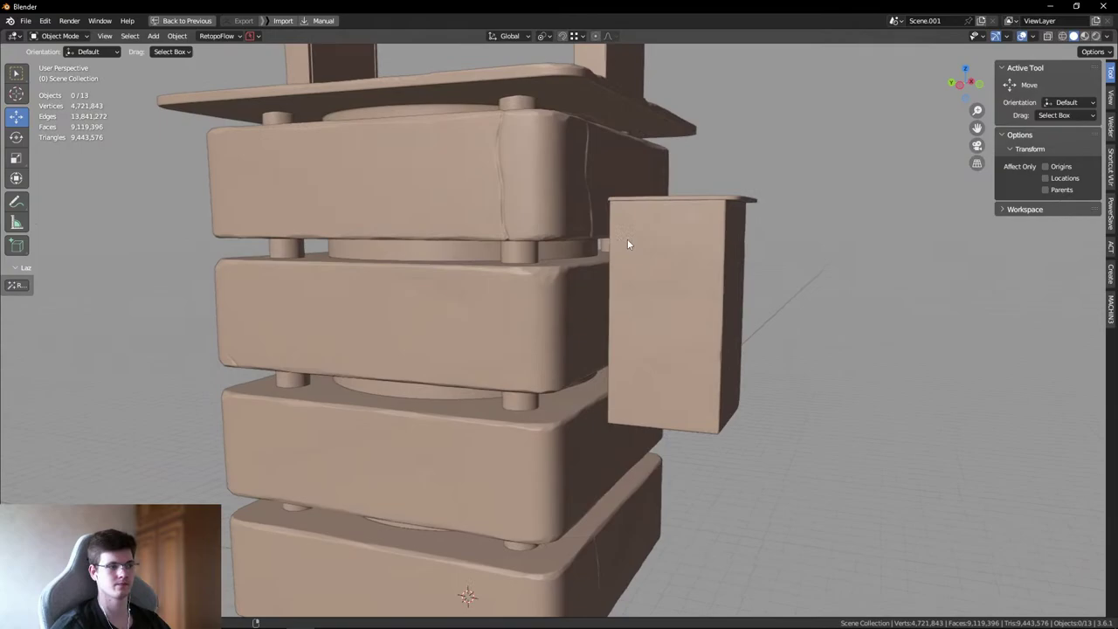
{"action": "scroll", "coordinate": [534, 250], "scroll_direction": "up", "scroll_amount": 5}
{"action": "middle_click_drag", "start_coordinate": [562, 254], "coordinate": [584, 259]}
{"action": "scroll", "coordinate": [441, 265], "scroll_direction": "up", "scroll_amount": 5}
{"action": "scroll", "coordinate": [441, 264], "scroll_direction": "up", "scroll_amount": 8}
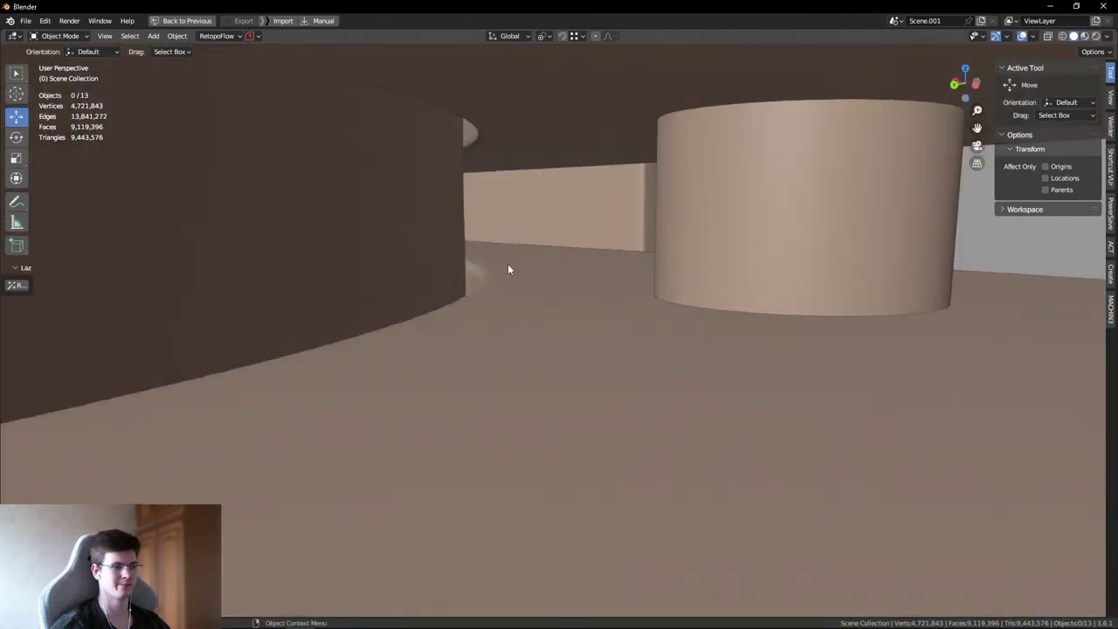
{"action": "scroll", "coordinate": [540, 257], "scroll_direction": "down", "scroll_amount": 10}
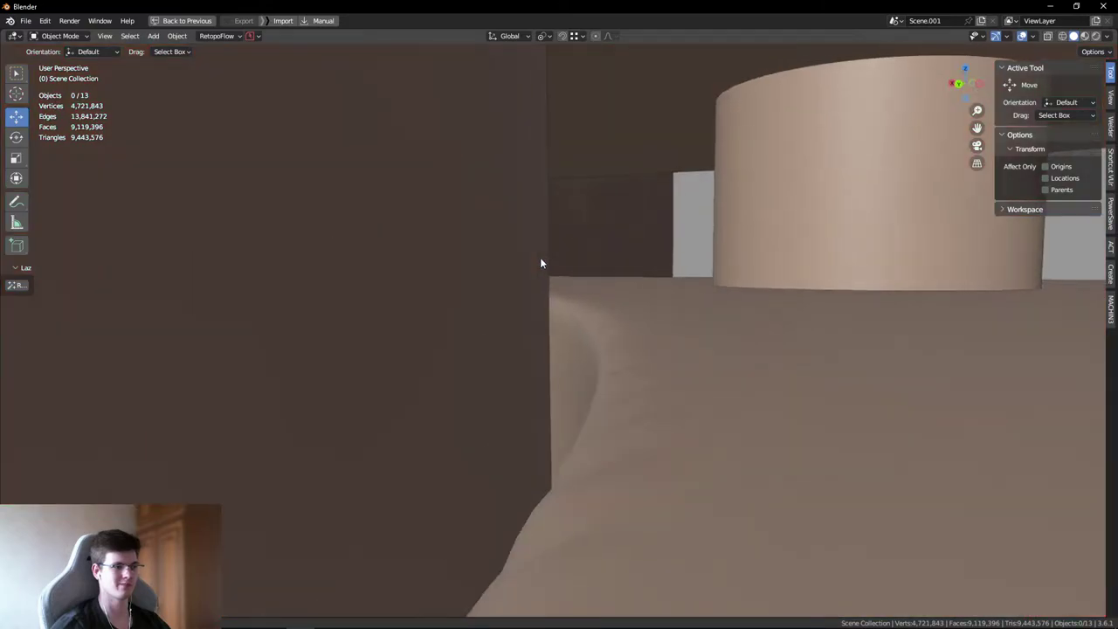
{"action": "scroll", "coordinate": [432, 254], "scroll_direction": "down", "scroll_amount": 3}
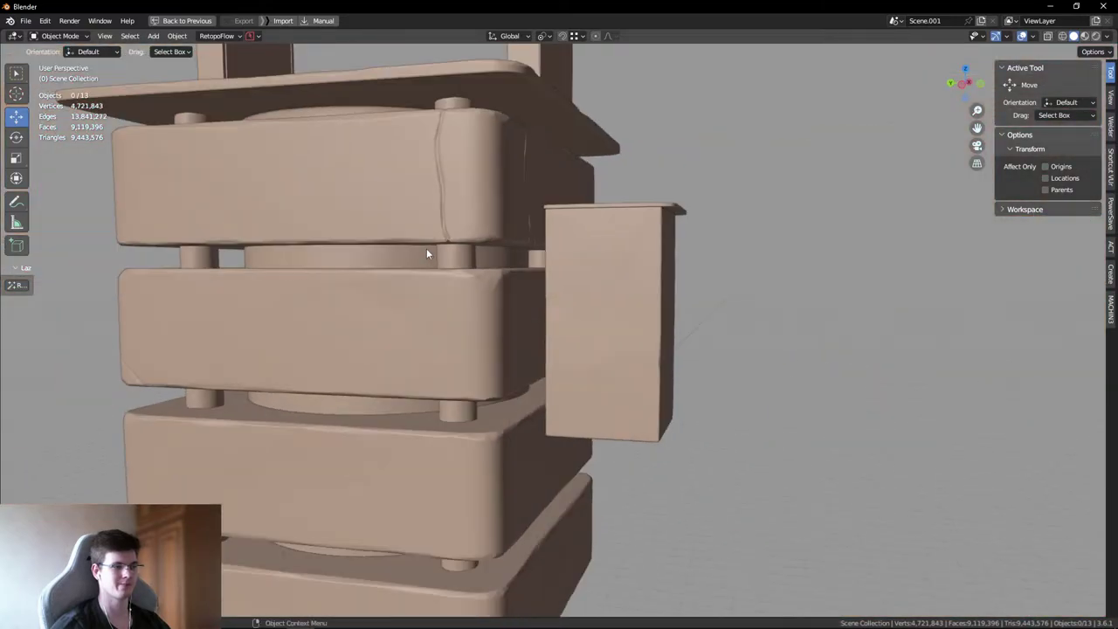
{"action": "scroll", "coordinate": [427, 251], "scroll_direction": "up", "scroll_amount": 3}
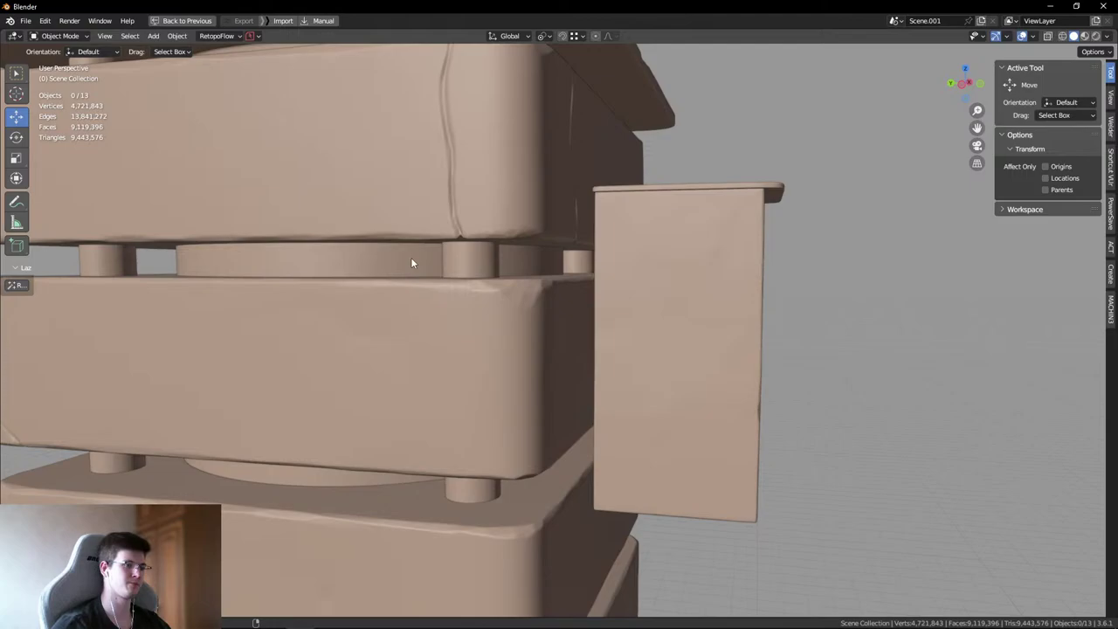
{"action": "scroll", "coordinate": [426, 262], "scroll_direction": "down", "scroll_amount": 8}
- Examine the folded lid's corners and bevelled edge for irregular surface shading, leaving nothing selected
{"action": "middle_click_drag", "start_coordinate": [505, 316], "coordinate": [540, 303]}
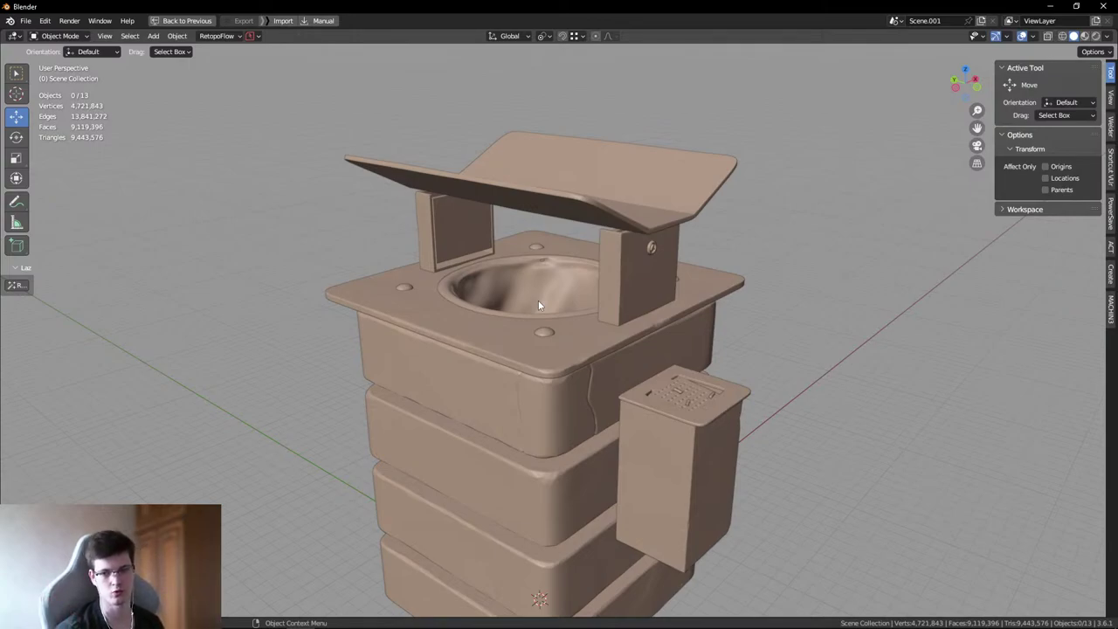
{"action": "left_click_drag", "start_coordinate": [274, 228], "coordinate": [795, 297]}
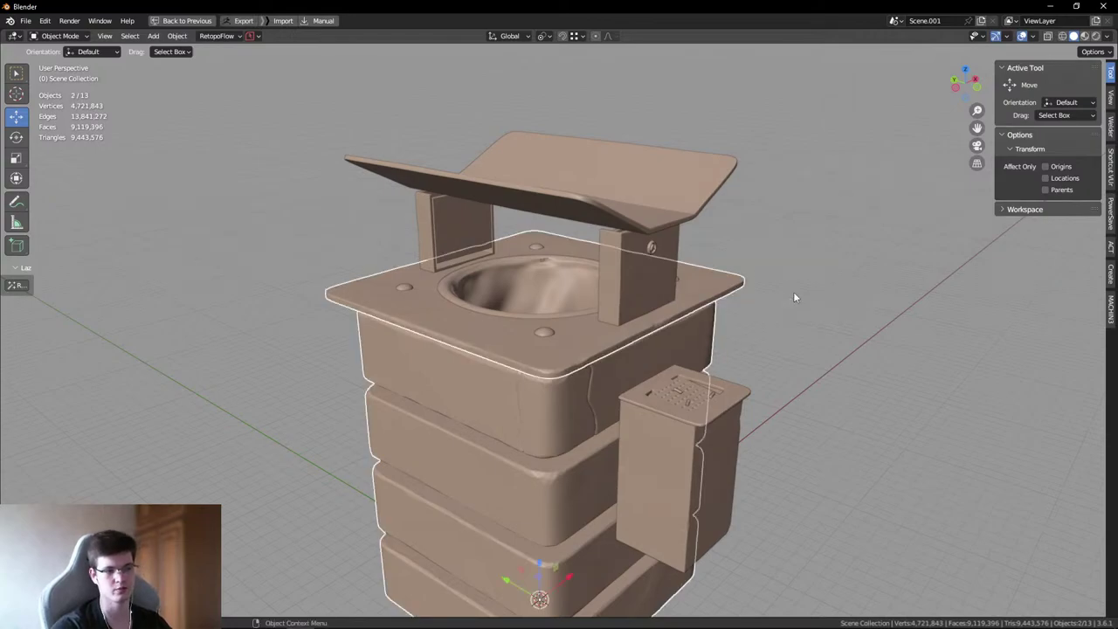
{"action": "left_click", "coordinate": [794, 298]}
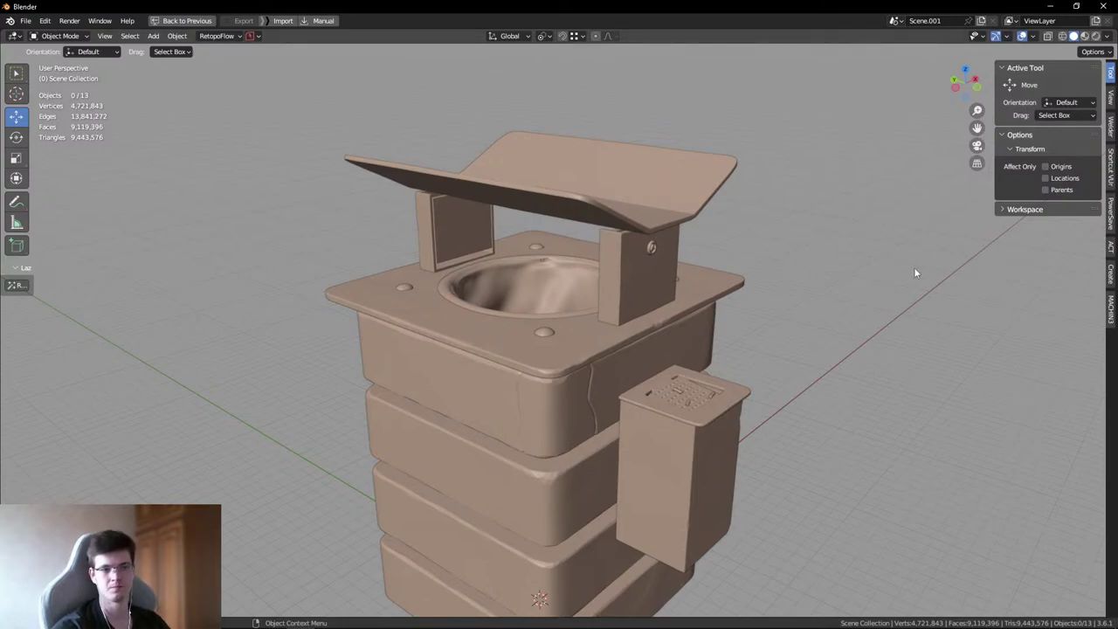
{"action": "middle_click_drag", "start_coordinate": [671, 230], "coordinate": [485, 212]}
{"action": "scroll", "coordinate": [480, 253], "scroll_direction": "up", "scroll_amount": 8}
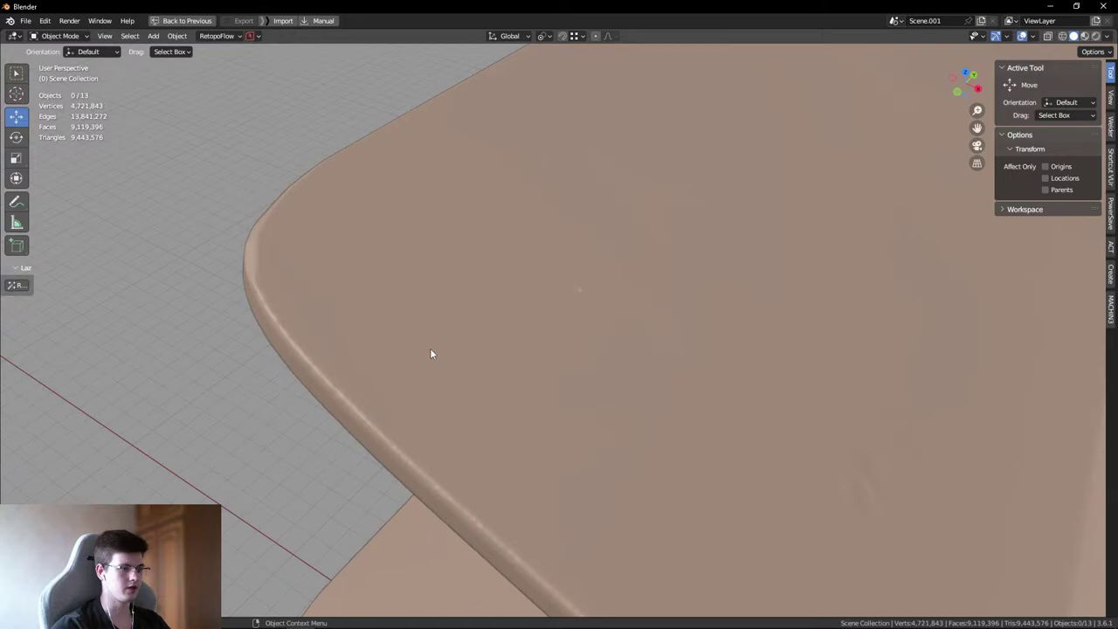
{"action": "middle_click_drag", "start_coordinate": [430, 354], "coordinate": [303, 380]}
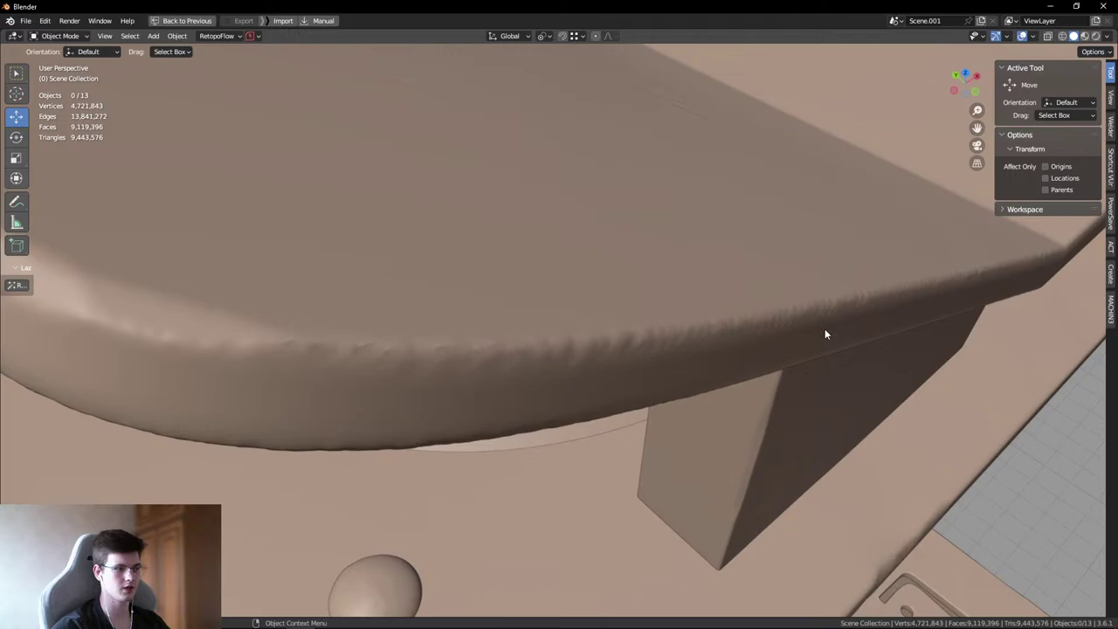
{"action": "middle_click_drag", "start_coordinate": [443, 353], "coordinate": [518, 353]}
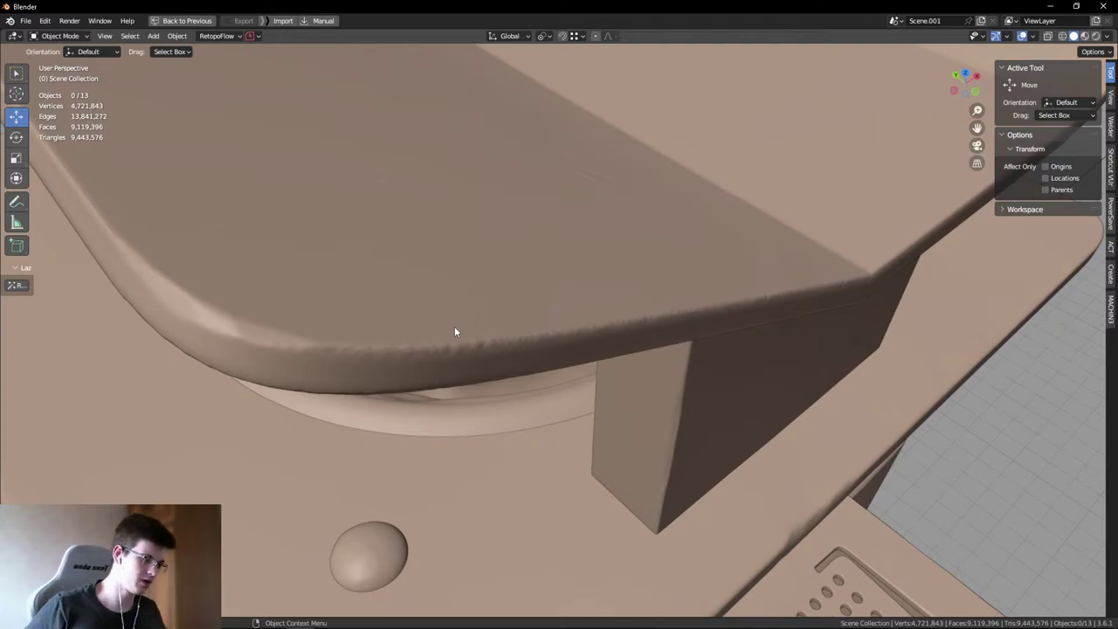
{"action": "middle_click_drag", "start_coordinate": [454, 326], "coordinate": [432, 295]}
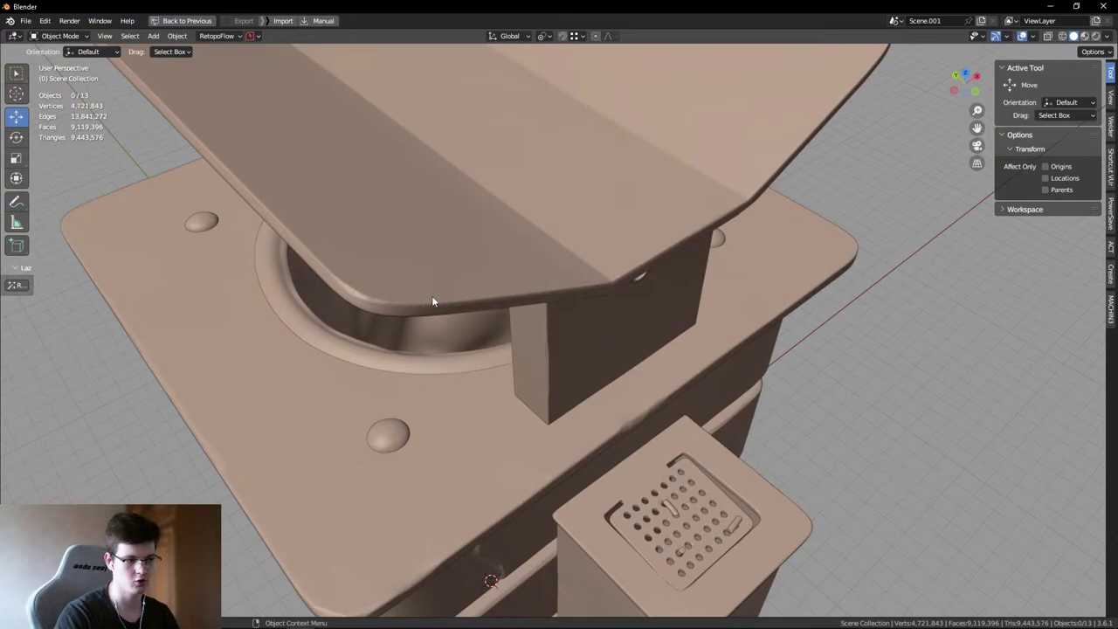
- Examine the ashtray's perforated grate, its surrounding slot and the depth of its holes
{"action": "scroll", "coordinate": [612, 375], "scroll_direction": "down", "scroll_amount": 6}
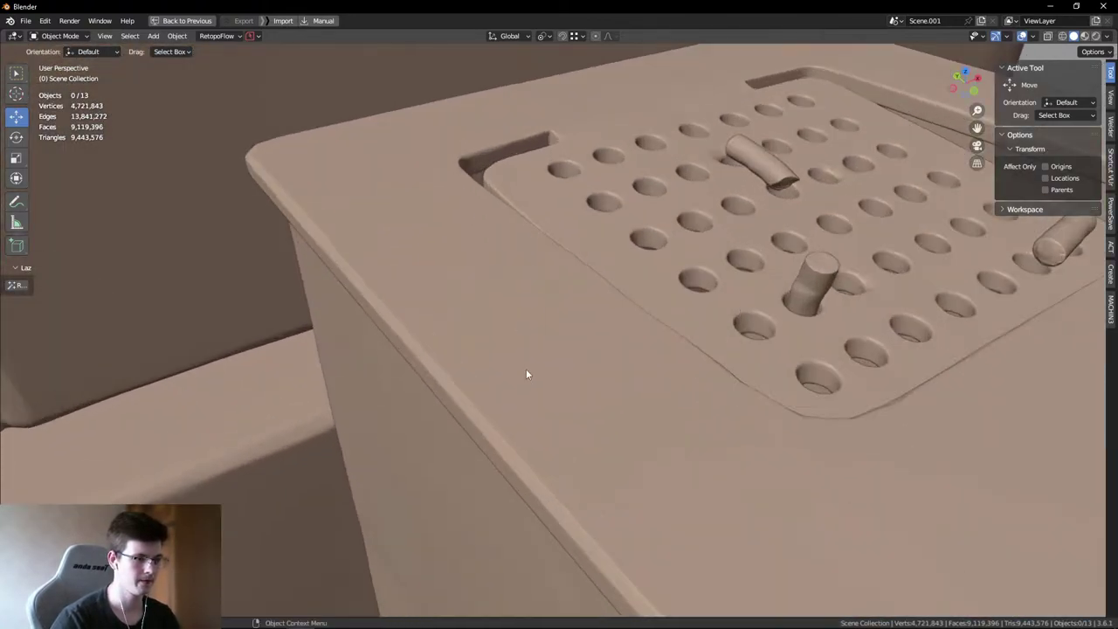
{"action": "middle_click_drag", "start_coordinate": [526, 374], "coordinate": [648, 407]}
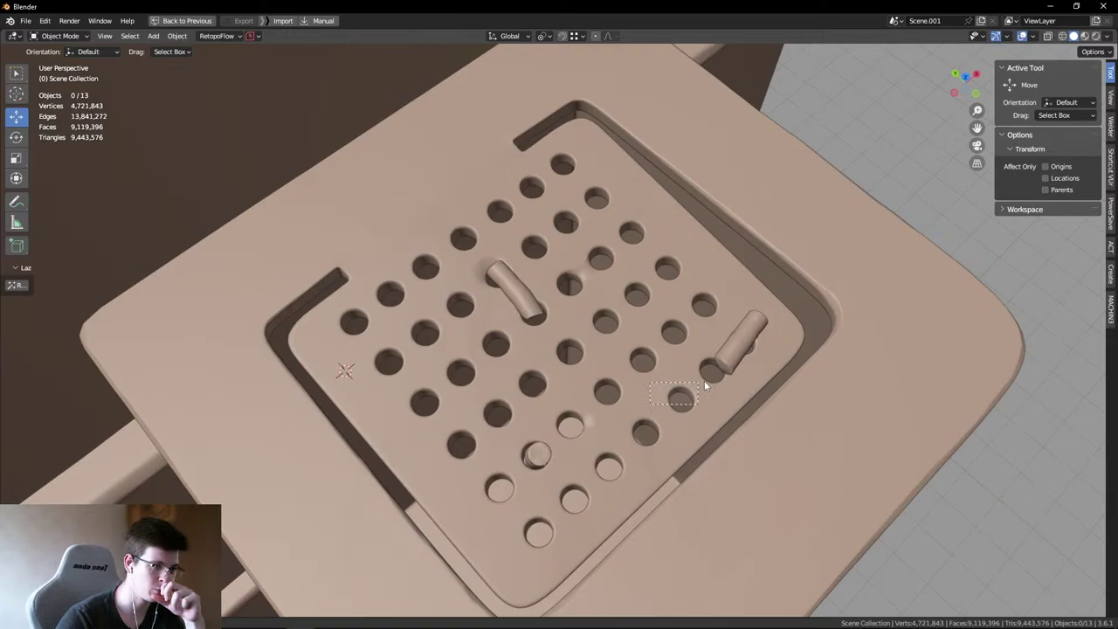
{"action": "scroll", "coordinate": [663, 393], "scroll_direction": "down", "scroll_amount": 4}
{"action": "middle_click_drag", "start_coordinate": [662, 393], "coordinate": [678, 339]}
{"action": "scroll", "coordinate": [728, 442], "scroll_direction": "up", "scroll_amount": 10}
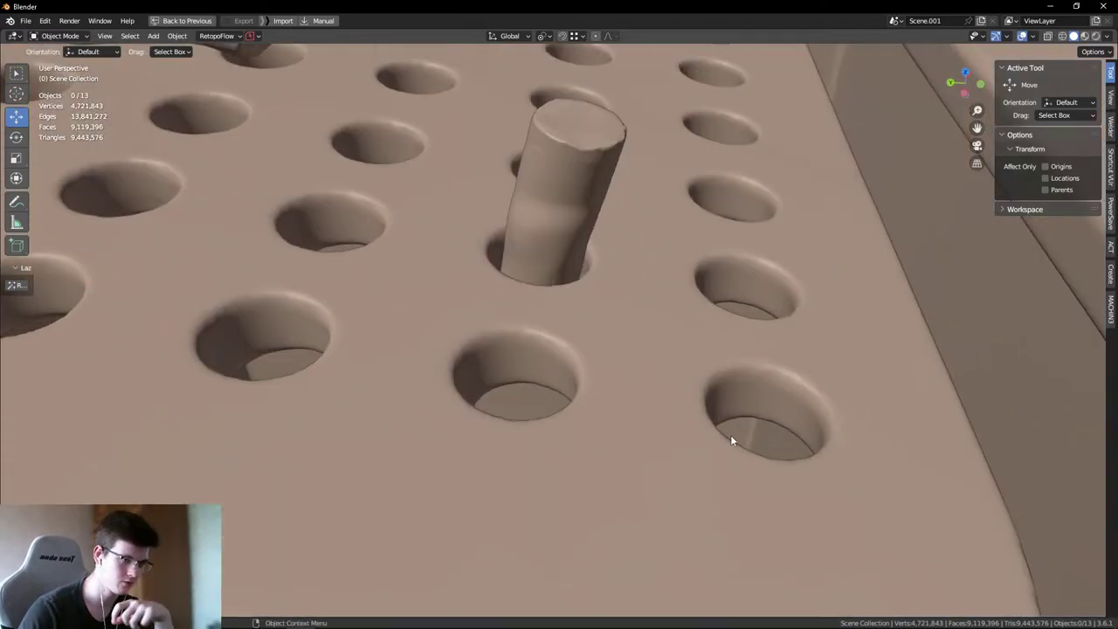
{"action": "scroll", "coordinate": [702, 463], "scroll_direction": "down", "scroll_amount": 10}
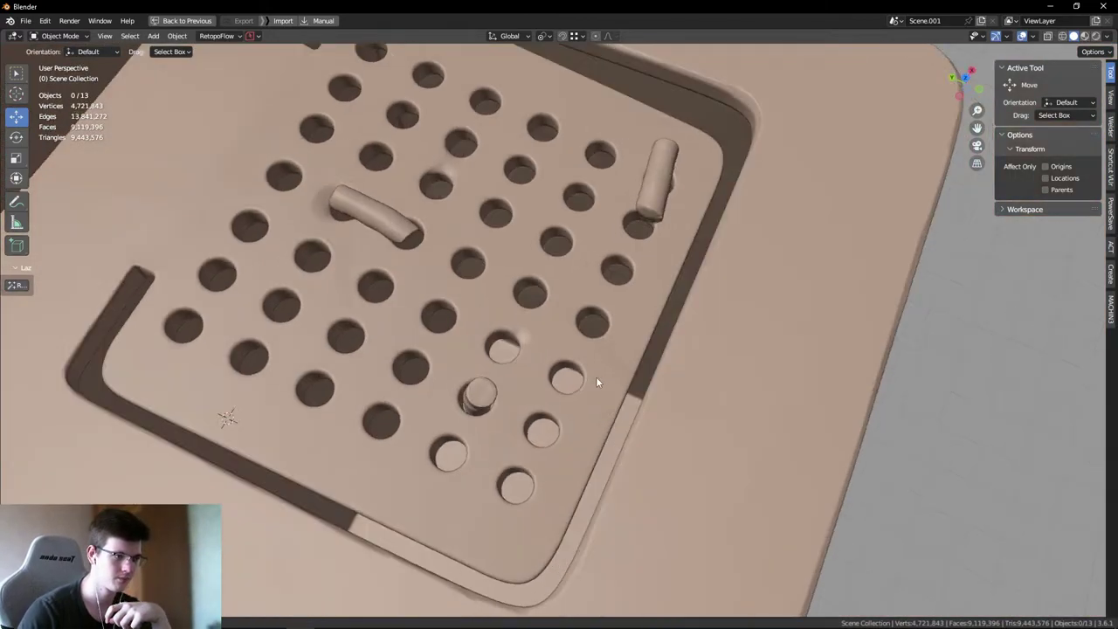
{"action": "middle_click_drag", "start_coordinate": [596, 376], "coordinate": [467, 365]}
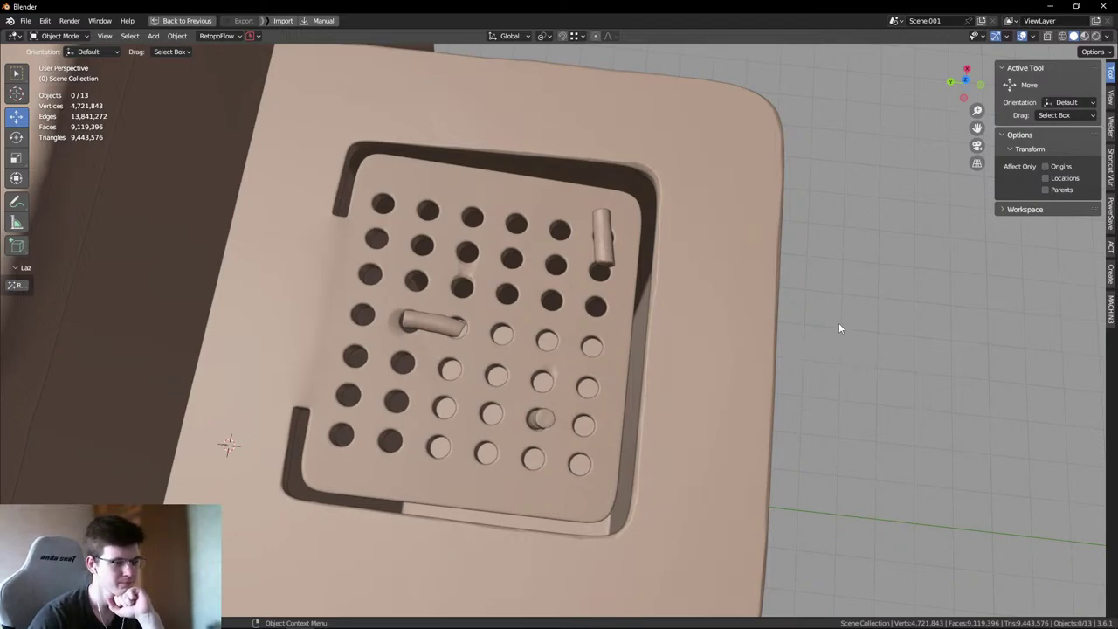
- Inspect the cigarette butts on the ashtray grate up close, especially the detail on their ends
{"action": "scroll", "coordinate": [838, 327], "scroll_direction": "up", "scroll_amount": 8}
{"action": "middle_click_drag", "start_coordinate": [839, 328], "coordinate": [682, 324]}
{"action": "right_click", "coordinate": [411, 278]}
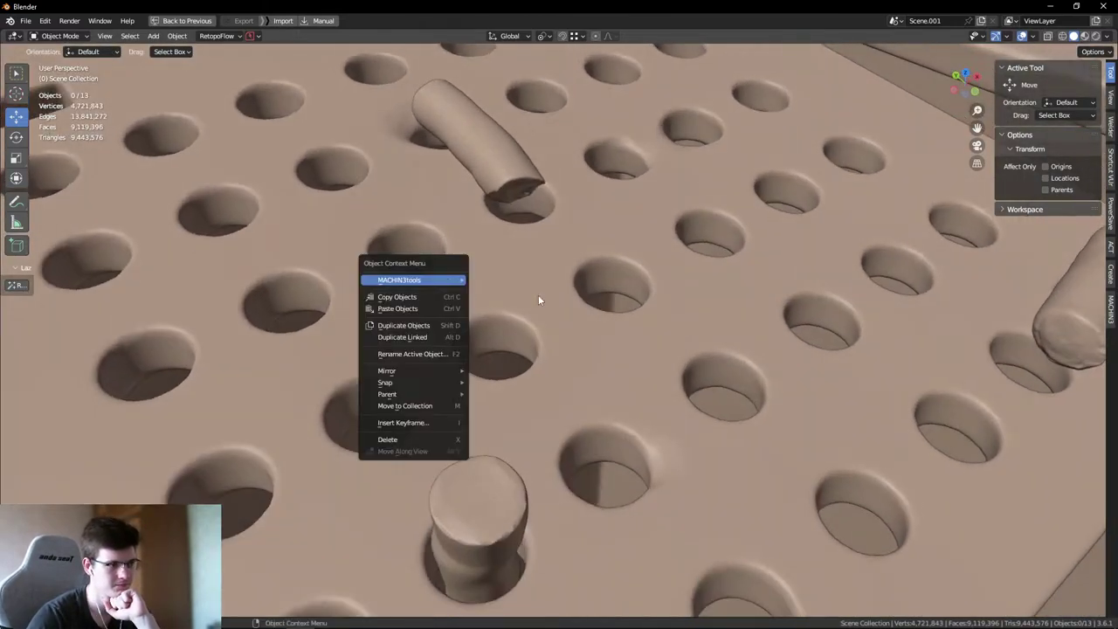
{"action": "scroll", "coordinate": [538, 300], "scroll_direction": "down", "scroll_amount": 10}
{"action": "scroll", "coordinate": [577, 298], "scroll_direction": "up", "scroll_amount": 10}
{"action": "scroll", "coordinate": [536, 143], "scroll_direction": "up", "scroll_amount": 5}
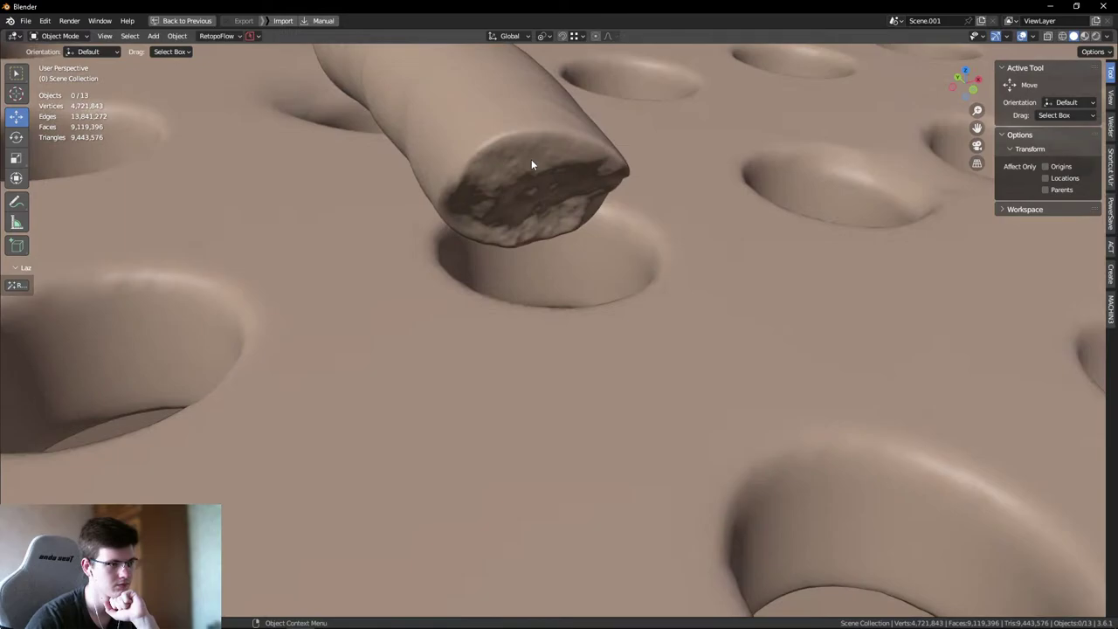
{"action": "middle_click_drag", "start_coordinate": [532, 164], "coordinate": [524, 154]}
{"action": "scroll", "coordinate": [467, 146], "scroll_direction": "down", "scroll_amount": 10}
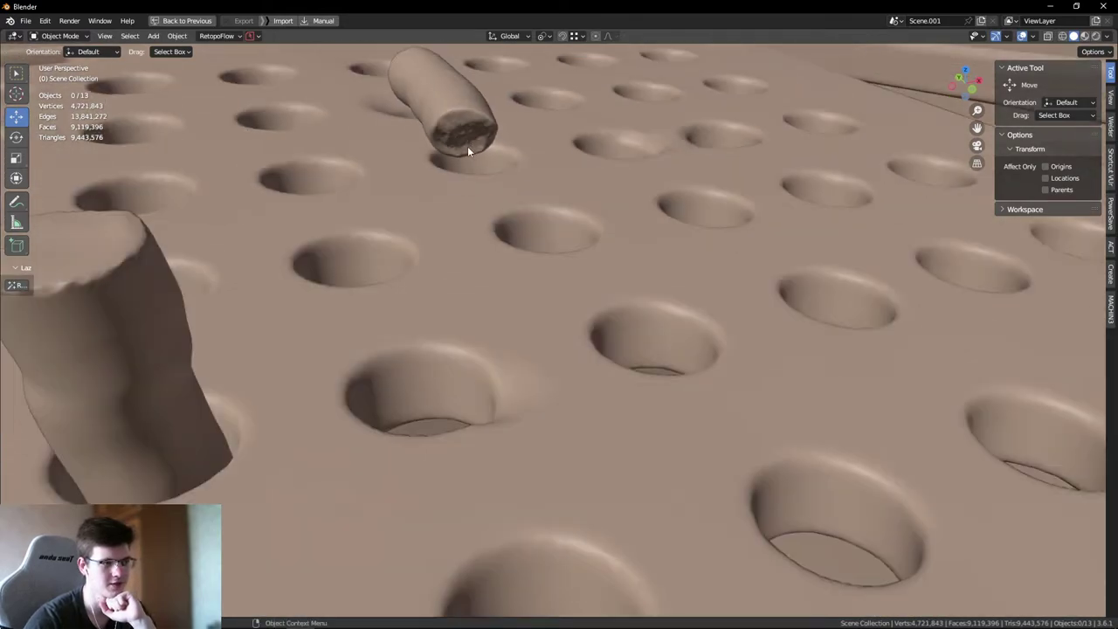
{"action": "middle_click_drag", "start_coordinate": [456, 149], "coordinate": [431, 162]}
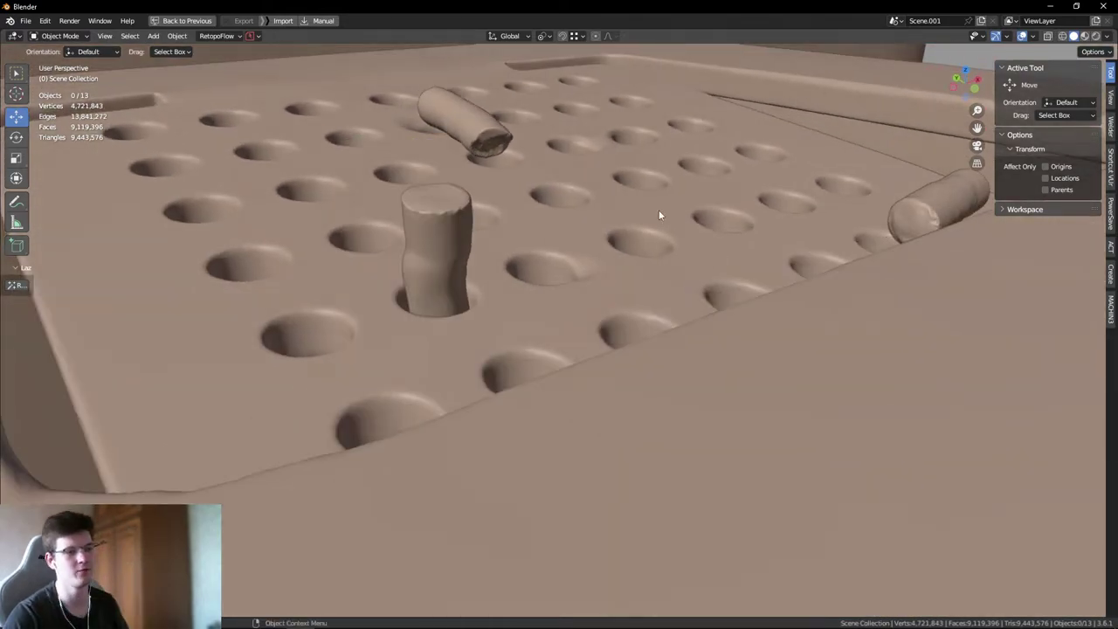
{"action": "scroll", "coordinate": [581, 192], "scroll_direction": "down", "scroll_amount": 10}
{"action": "scroll", "coordinate": [562, 149], "scroll_direction": "up", "scroll_amount": 12}
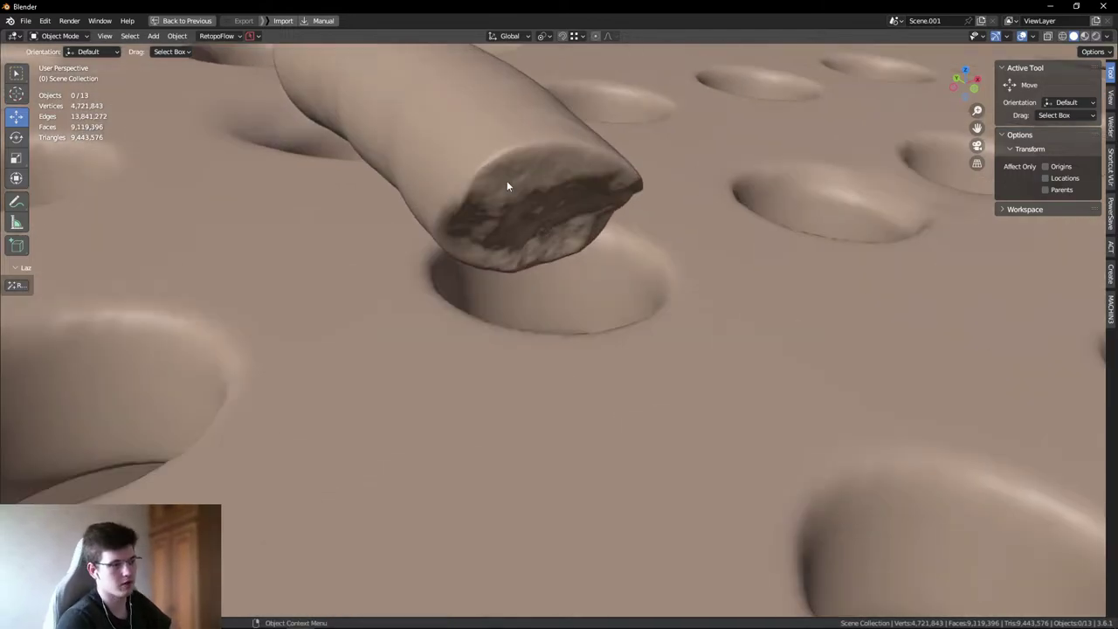
{"action": "scroll", "coordinate": [507, 195], "scroll_direction": "down", "scroll_amount": 12}
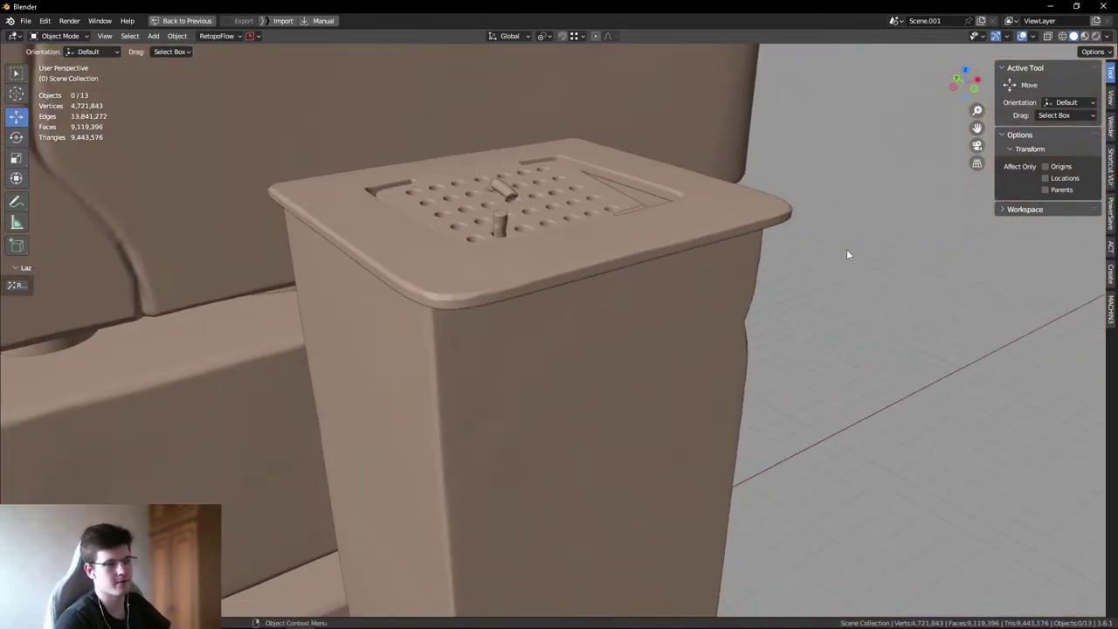
- Review the whole bin with its attached ashtray box, including the crack in the uppermost slab
{"action": "scroll", "coordinate": [787, 236], "scroll_direction": "down", "scroll_amount": 10}
{"action": "scroll", "coordinate": [615, 223], "scroll_direction": "up", "scroll_amount": 4}
{"action": "scroll", "coordinate": [659, 223], "scroll_direction": "down", "scroll_amount": 3}
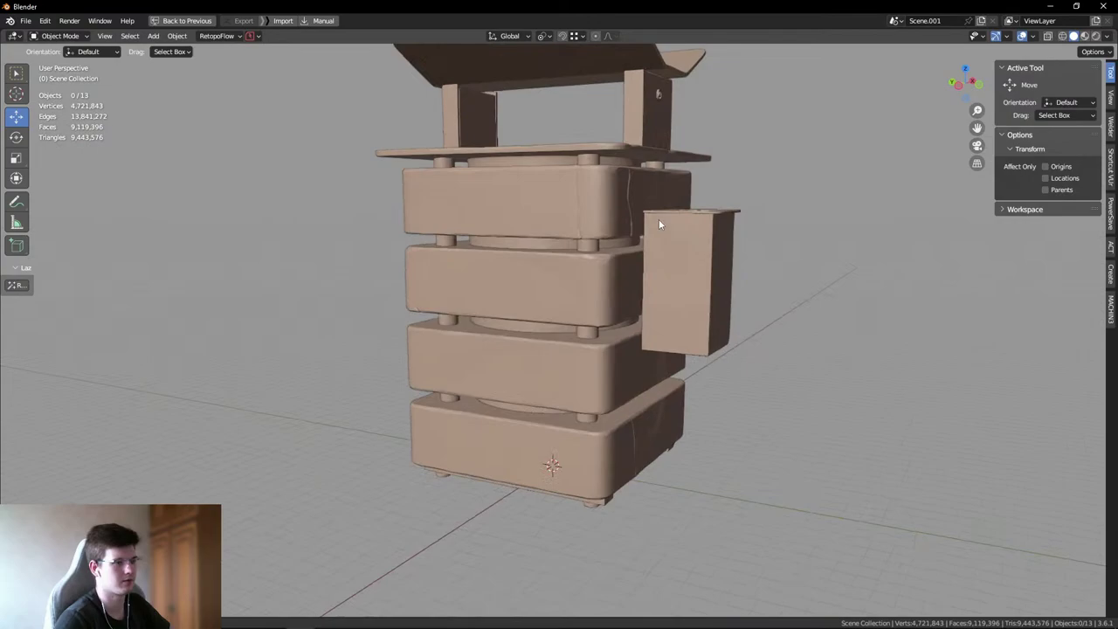
{"action": "middle_click_drag", "start_coordinate": [658, 219], "coordinate": [613, 247]}
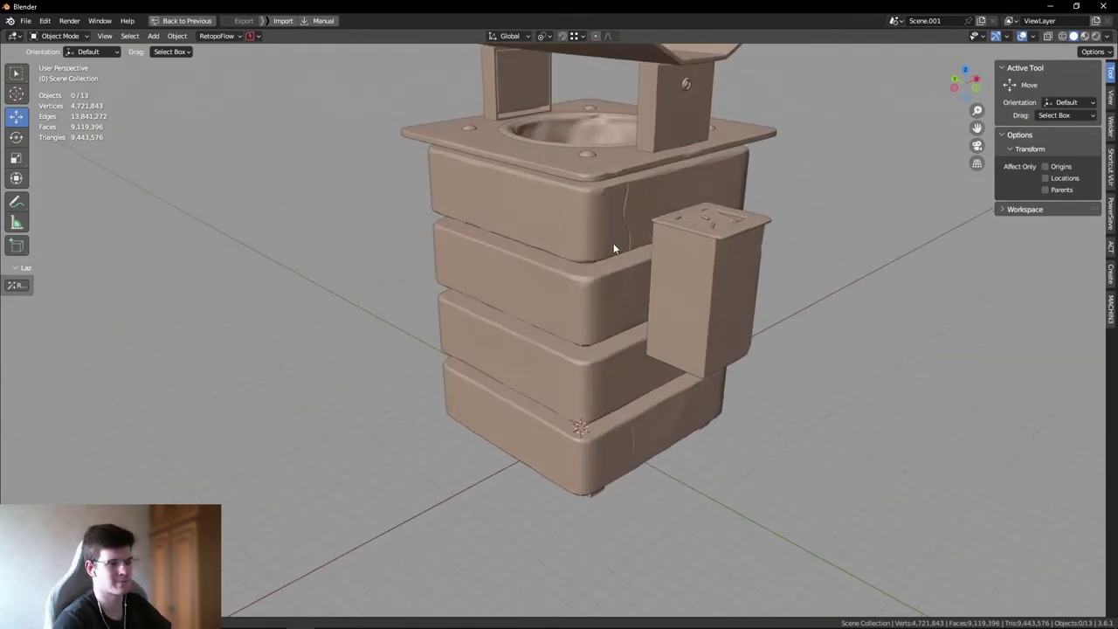
{"action": "middle_click_drag", "start_coordinate": [345, 213], "coordinate": [746, 221]}
{"action": "scroll", "coordinate": [521, 234], "scroll_direction": "up", "scroll_amount": 4}
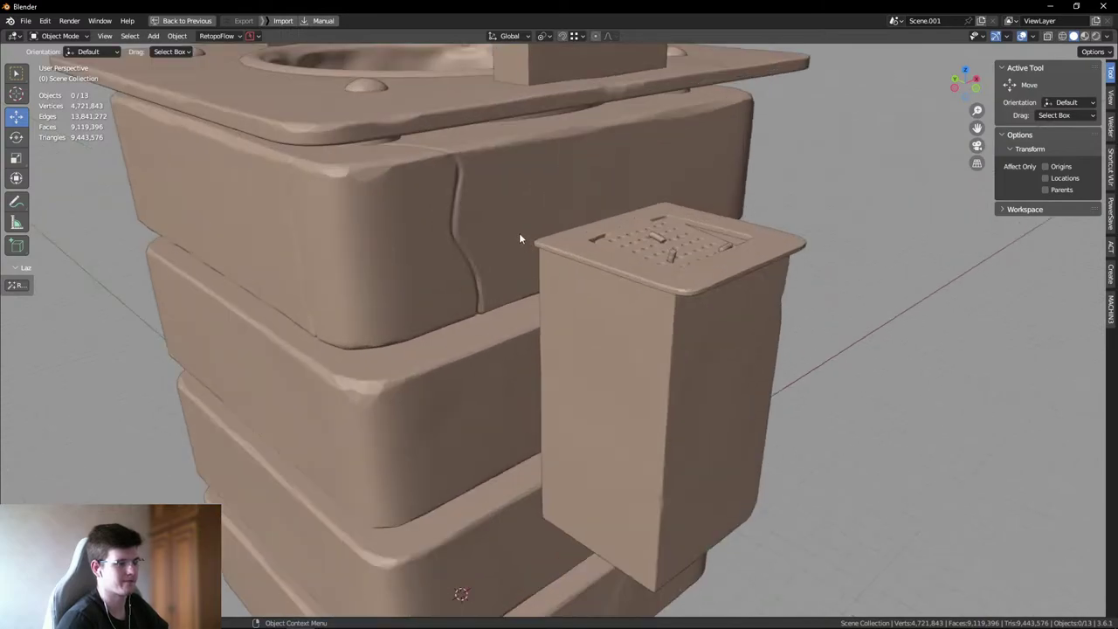
{"action": "scroll", "coordinate": [672, 234], "scroll_direction": "down", "scroll_amount": 4}
{"action": "left_click_drag", "start_coordinate": [586, 274], "coordinate": [754, 216]}
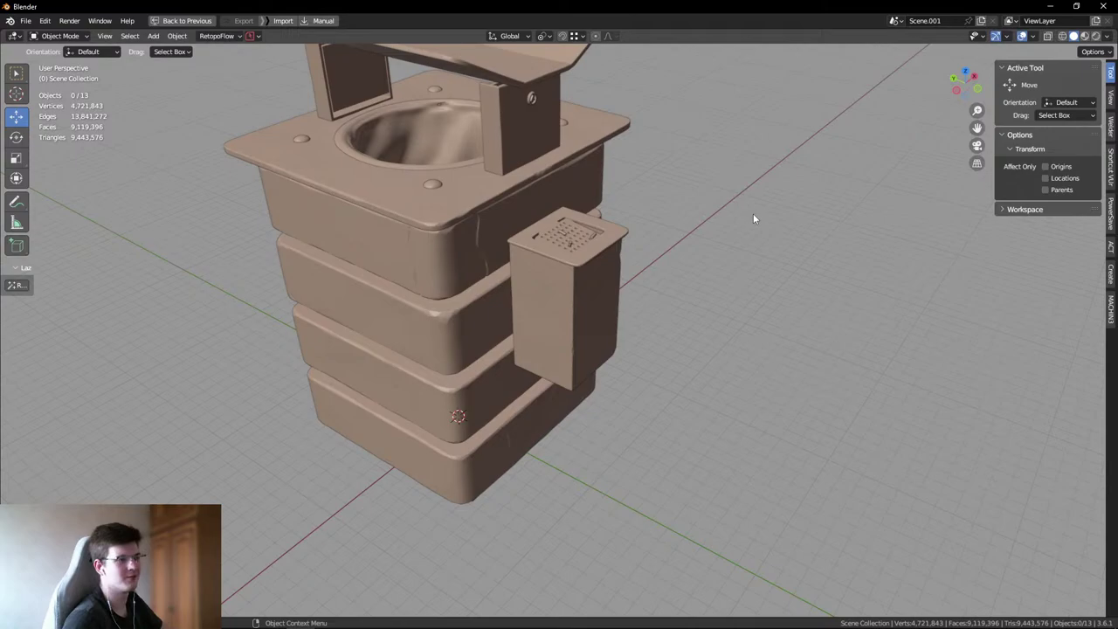
{"action": "left_click_drag", "start_coordinate": [725, 225], "coordinate": [744, 262]}
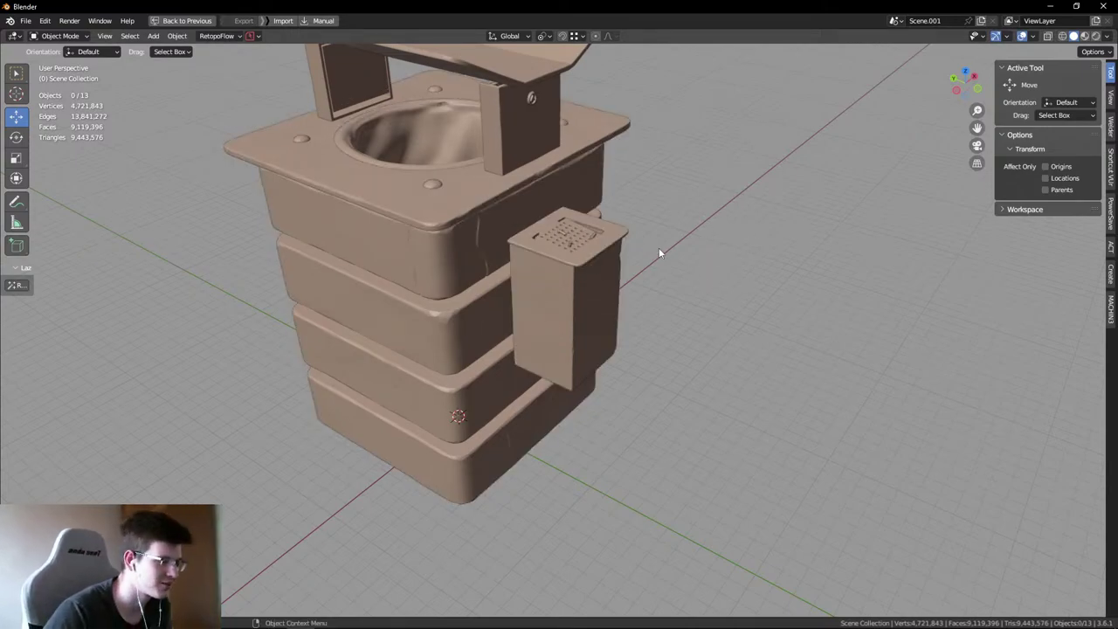
- Draw red annotations over the slabs: a wavy crack line down the second slab and a loop around the third slab's face
{"action": "middle_click_drag", "start_coordinate": [473, 263], "coordinate": [441, 217]}
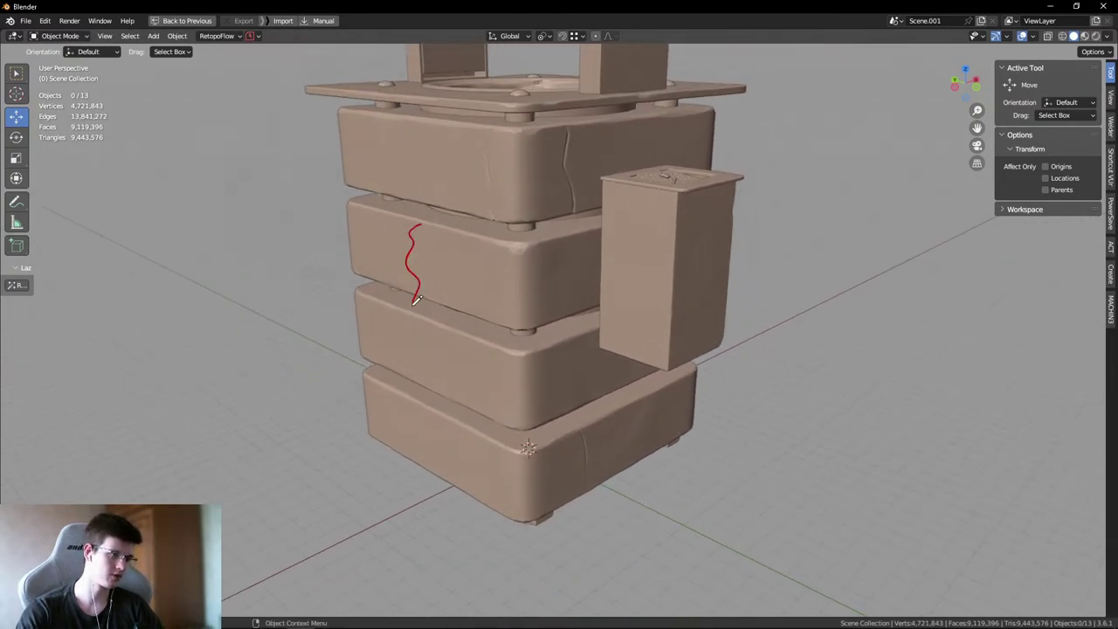
{"action": "left_click_drag", "start_coordinate": [453, 340], "coordinate": [466, 413]}
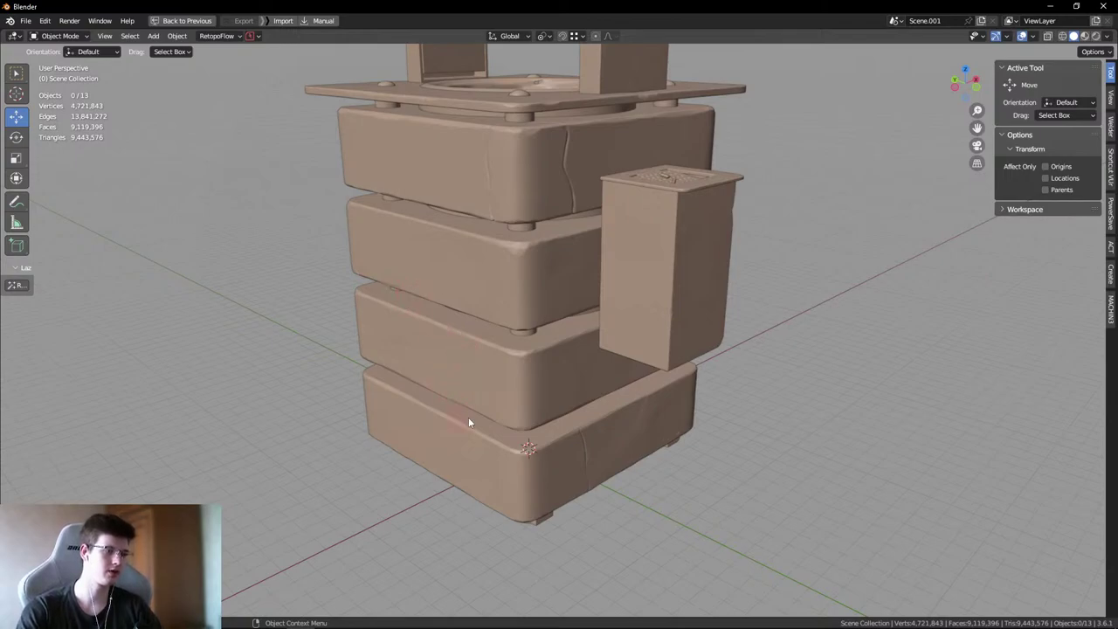
{"action": "middle_click_drag", "start_coordinate": [468, 422], "coordinate": [497, 173]}
{"action": "middle_click_drag", "start_coordinate": [526, 248], "coordinate": [479, 293]}
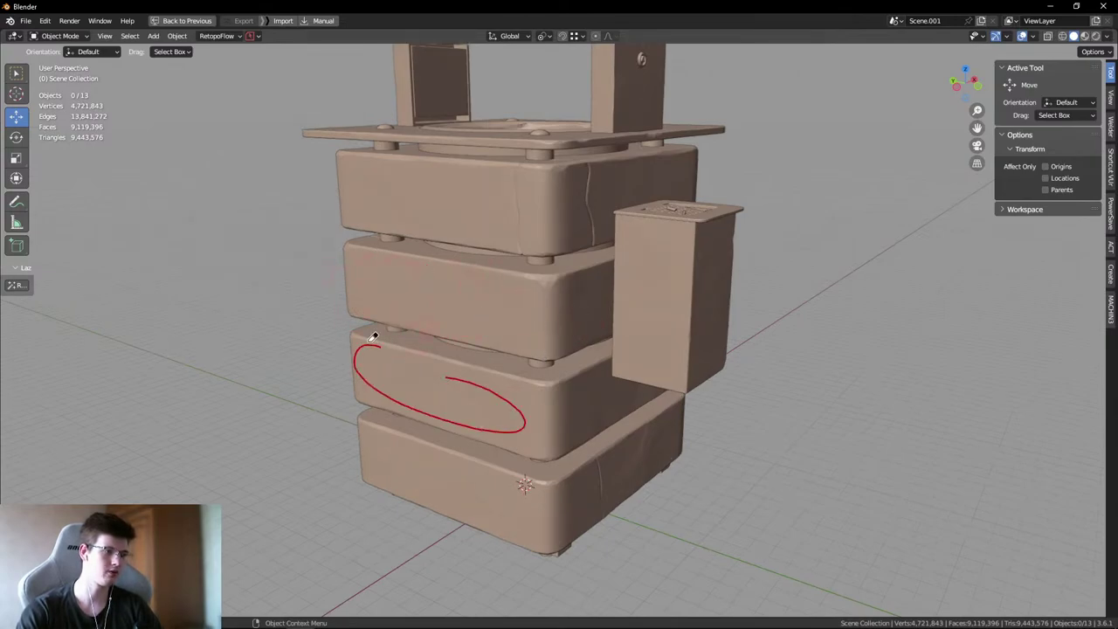
- Examine the second slab's broad side face up close for surface detail, leaving the base object deselected
{"action": "middle_click_drag", "start_coordinate": [420, 409], "coordinate": [323, 285], "text": "ctrl"}
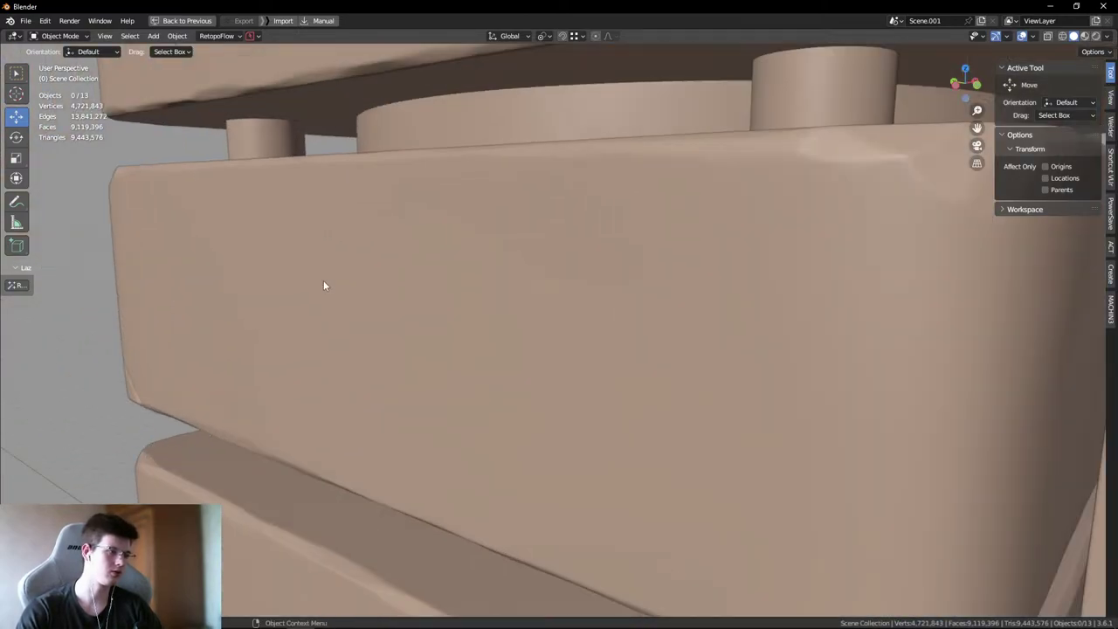
{"action": "left_click", "coordinate": [391, 289]}
{"action": "key", "text": "grave"}
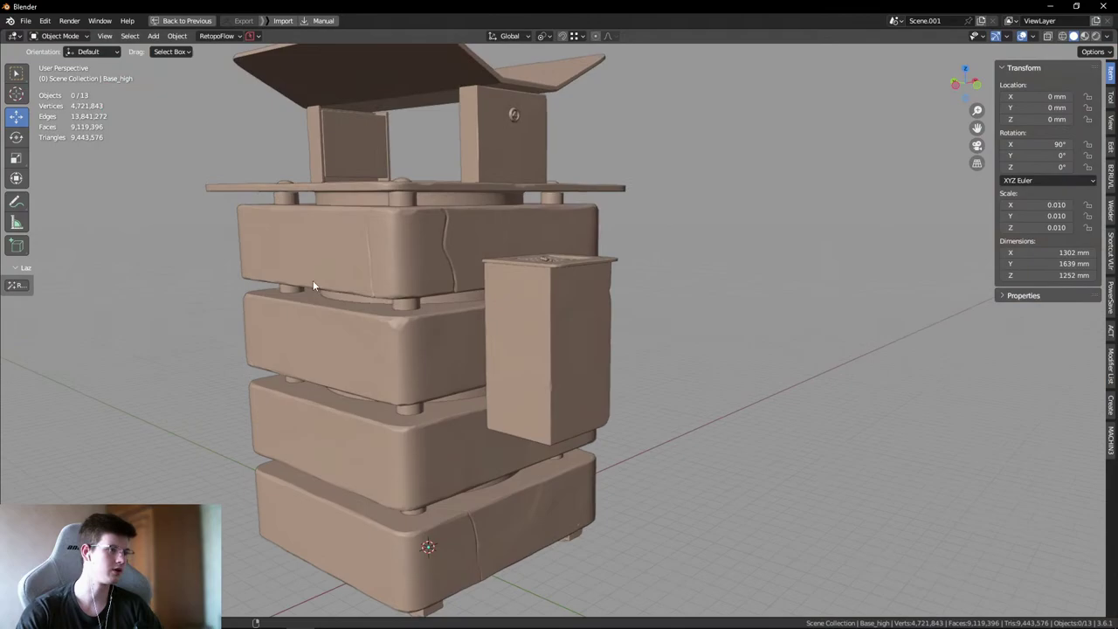
{"action": "middle_click_drag", "start_coordinate": [313, 280], "coordinate": [426, 358]}
{"action": "middle_click_drag", "start_coordinate": [391, 270], "coordinate": [644, 305]}
- Examine the lid support with its triangular screw and the edge wear and dents on the slabs' opposite side
{"action": "scroll", "coordinate": [561, 334], "scroll_direction": "up", "scroll_amount": 8}
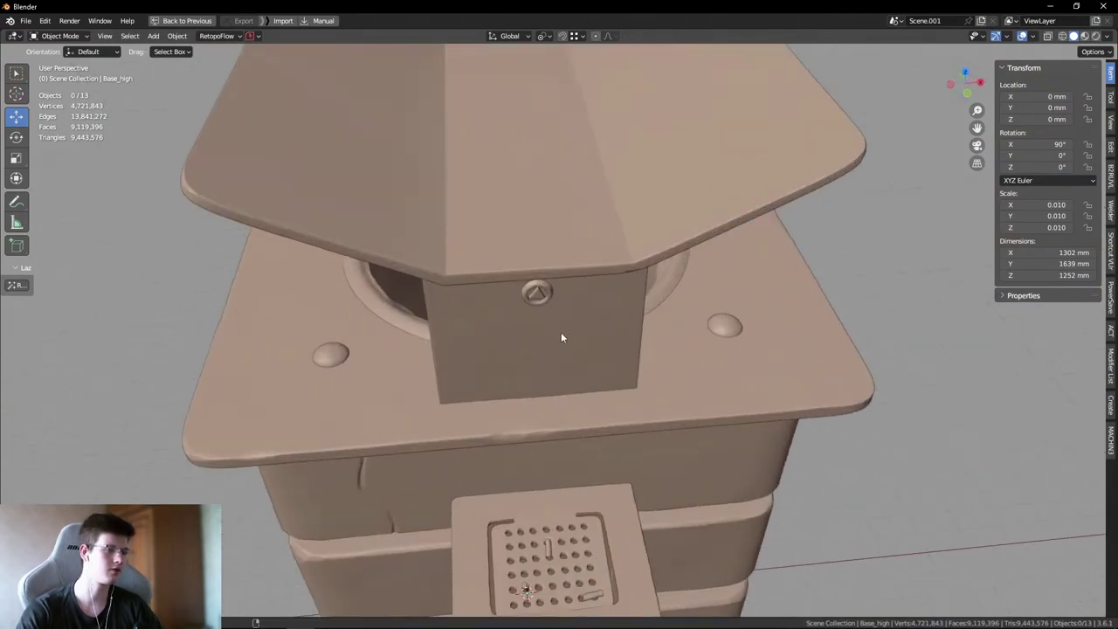
{"action": "middle_click_drag", "start_coordinate": [492, 229], "coordinate": [521, 231]}
{"action": "scroll", "coordinate": [562, 354], "scroll_direction": "up", "scroll_amount": 5}
{"action": "middle_click_drag", "start_coordinate": [562, 357], "coordinate": [477, 372]}
{"action": "scroll", "coordinate": [463, 340], "scroll_direction": "down", "scroll_amount": 6}
{"action": "middle_click_drag", "start_coordinate": [456, 323], "coordinate": [652, 173]}
{"action": "middle_click_drag", "start_coordinate": [720, 221], "coordinate": [463, 267]}
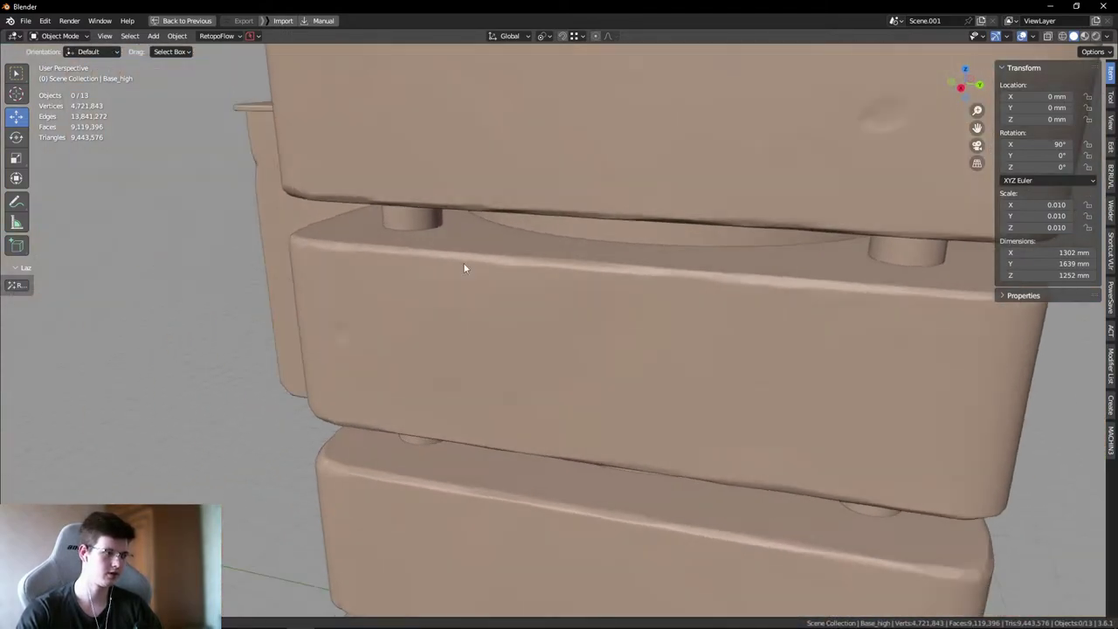
- Examine the slabs from several sides, comparing the plain faces with the cracked ones
{"action": "scroll", "coordinate": [259, 349], "scroll_direction": "up", "scroll_amount": 4}
{"action": "left_click", "coordinate": [384, 348]}
{"action": "scroll", "coordinate": [385, 347], "scroll_direction": "down", "scroll_amount": 8}
{"action": "left_click_drag", "start_coordinate": [651, 324], "coordinate": [650, 325]}
{"action": "scroll", "coordinate": [539, 357], "scroll_direction": "up", "scroll_amount": 6}
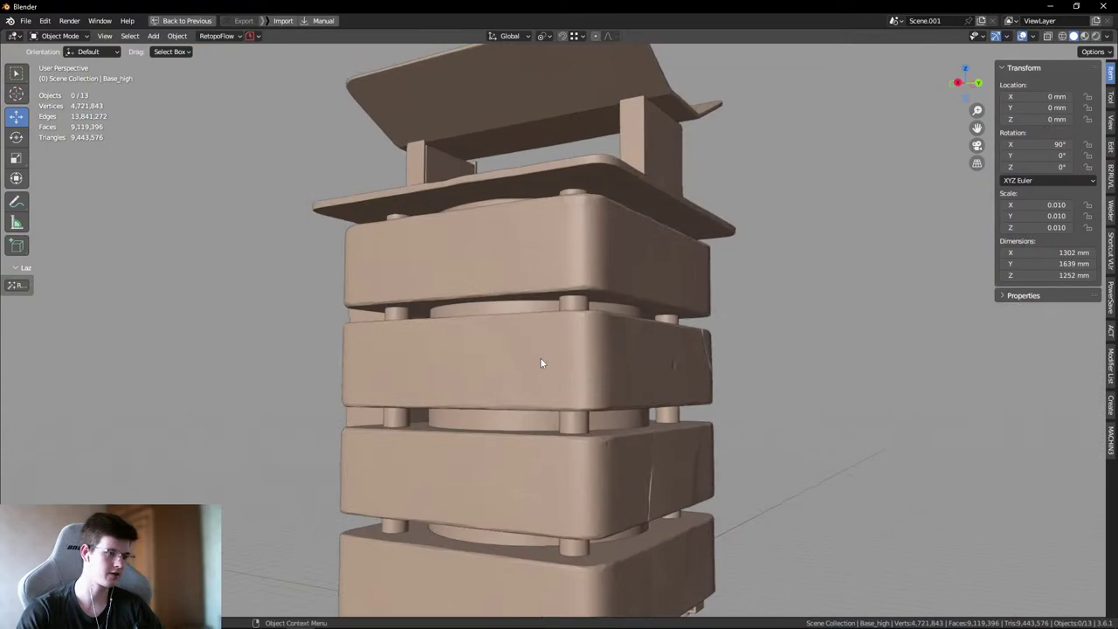
{"action": "middle_click_drag", "start_coordinate": [540, 358], "coordinate": [599, 312]}
{"action": "scroll", "coordinate": [609, 322], "scroll_direction": "up", "scroll_amount": 3}
{"action": "scroll", "coordinate": [610, 324], "scroll_direction": "down", "scroll_amount": 4}
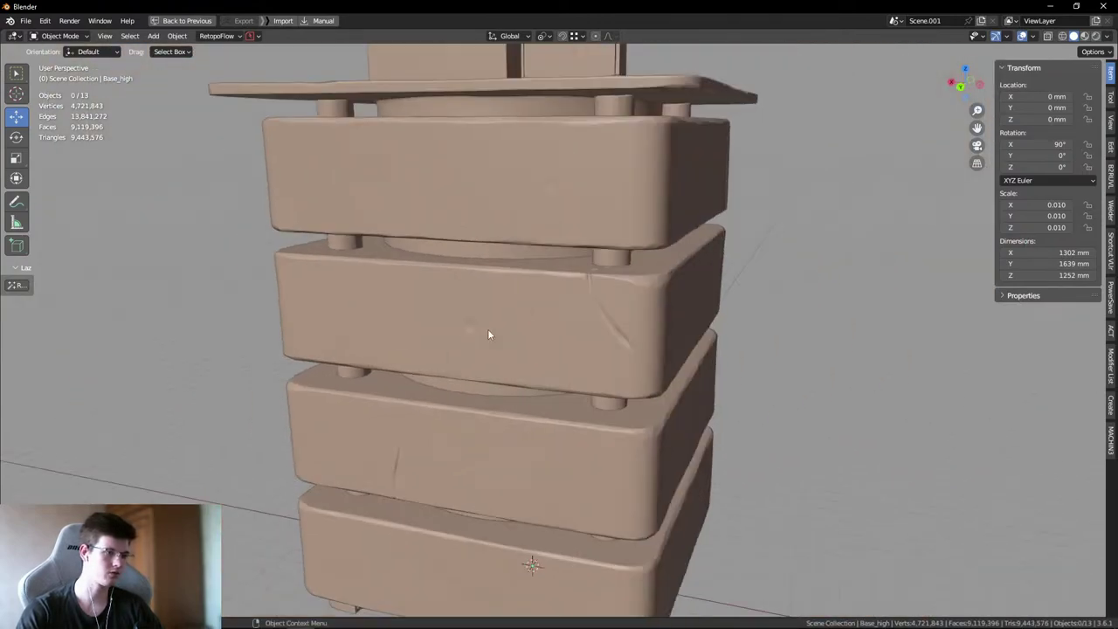
- Examine the small round dents on the cracked side of the two upper slabs up close
{"action": "middle_click_drag", "start_coordinate": [489, 332], "coordinate": [516, 303]}
{"action": "scroll", "coordinate": [516, 303], "scroll_direction": "up", "scroll_amount": 5}
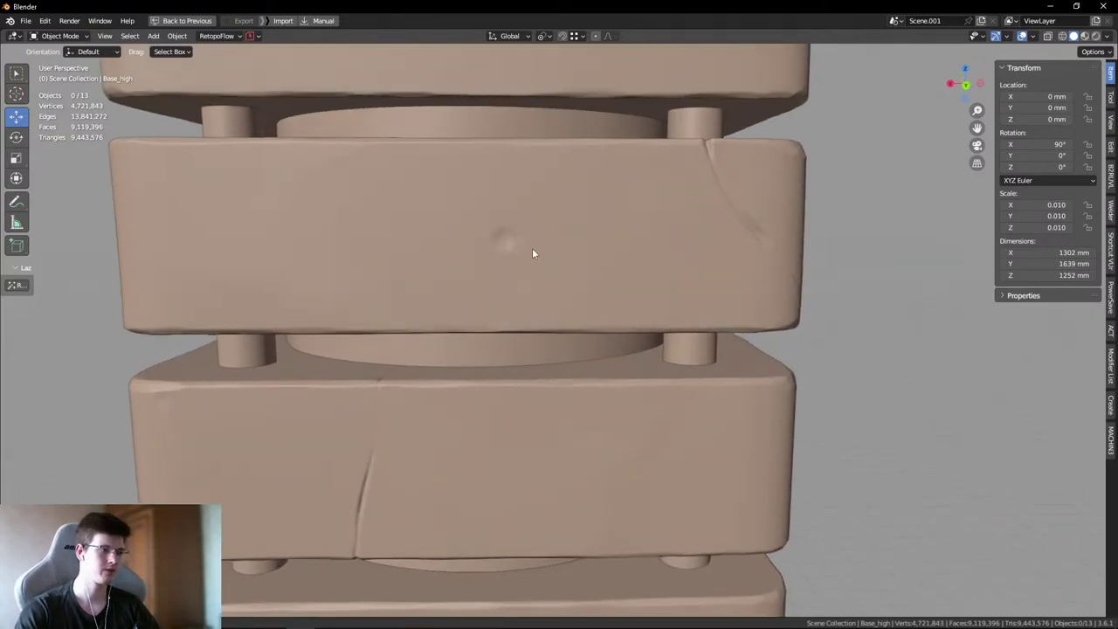
{"action": "scroll", "coordinate": [521, 309], "scroll_direction": "down", "scroll_amount": 5}
{"action": "scroll", "coordinate": [569, 280], "scroll_direction": "up", "scroll_amount": 4}
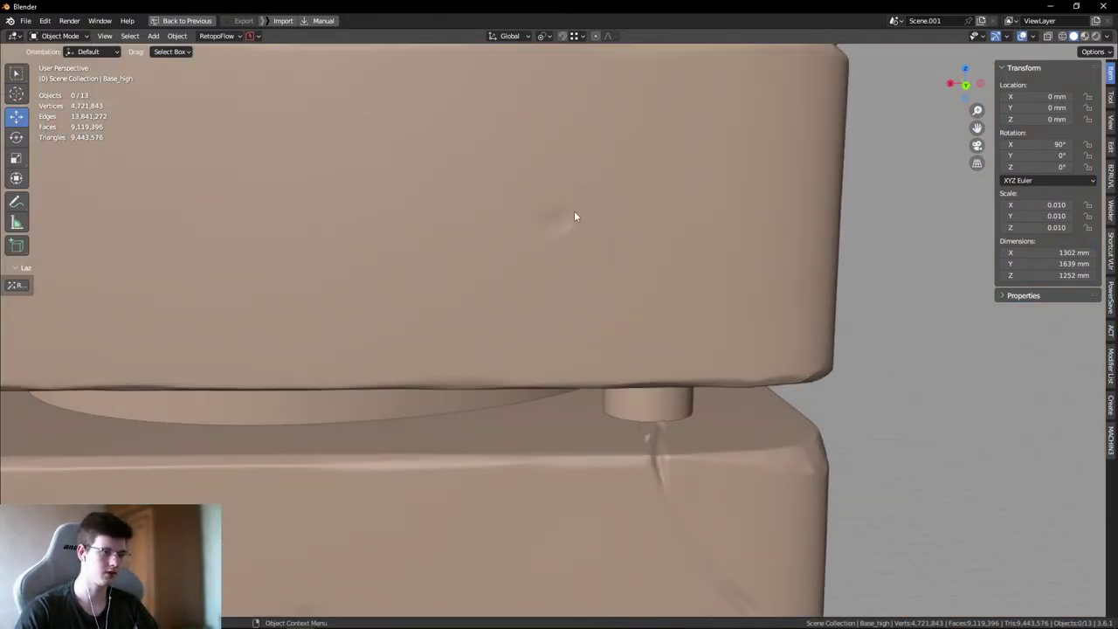
- Draw an irregular red annotation outline around the small dent in the middle of the second slab's cracked face
{"action": "scroll", "coordinate": [475, 337], "scroll_direction": "down", "scroll_amount": 5}
{"action": "middle_click_drag", "start_coordinate": [492, 297], "coordinate": [550, 297]}
{"action": "scroll", "coordinate": [520, 278], "scroll_direction": "up", "scroll_amount": 4}
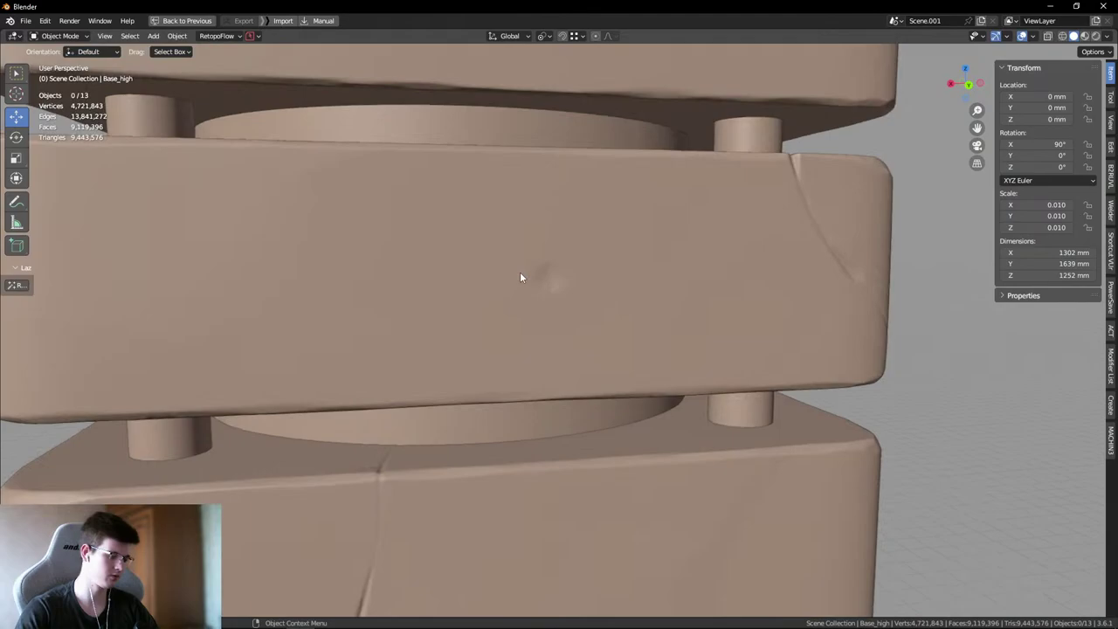
{"action": "scroll", "coordinate": [520, 278], "scroll_direction": "up", "scroll_amount": 1}
{"action": "left_click_drag", "start_coordinate": [549, 262], "coordinate": [517, 284]}
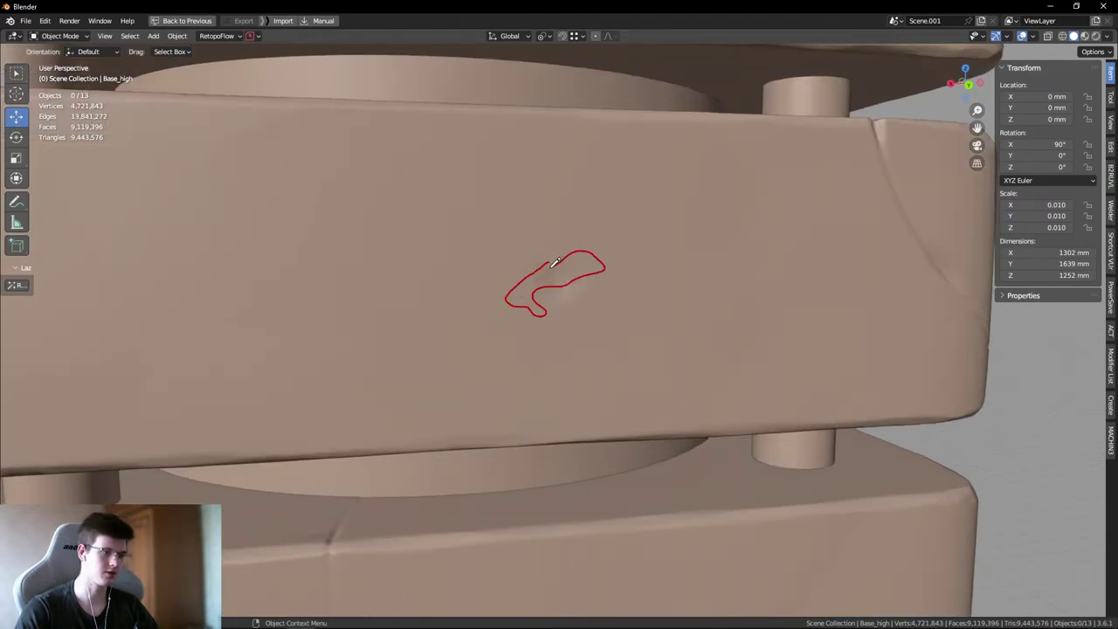
- Review the whole bin from the lid and opening down to the slabs, including the attached ashtray box
{"action": "scroll", "coordinate": [565, 267], "scroll_direction": "down", "scroll_amount": 4}
{"action": "scroll", "coordinate": [614, 264], "scroll_direction": "down", "scroll_amount": 4}
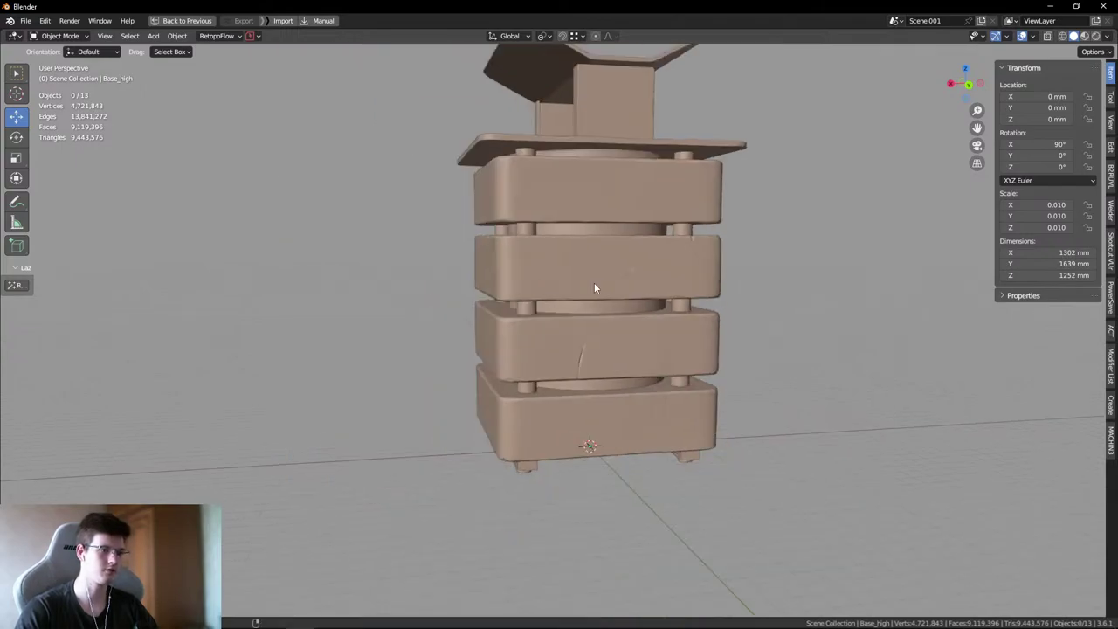
{"action": "middle_click_drag", "start_coordinate": [594, 288], "coordinate": [716, 327]}
{"action": "scroll", "coordinate": [617, 295], "scroll_direction": "up", "scroll_amount": 2}
{"action": "middle_click_drag", "start_coordinate": [811, 213], "coordinate": [639, 320]}
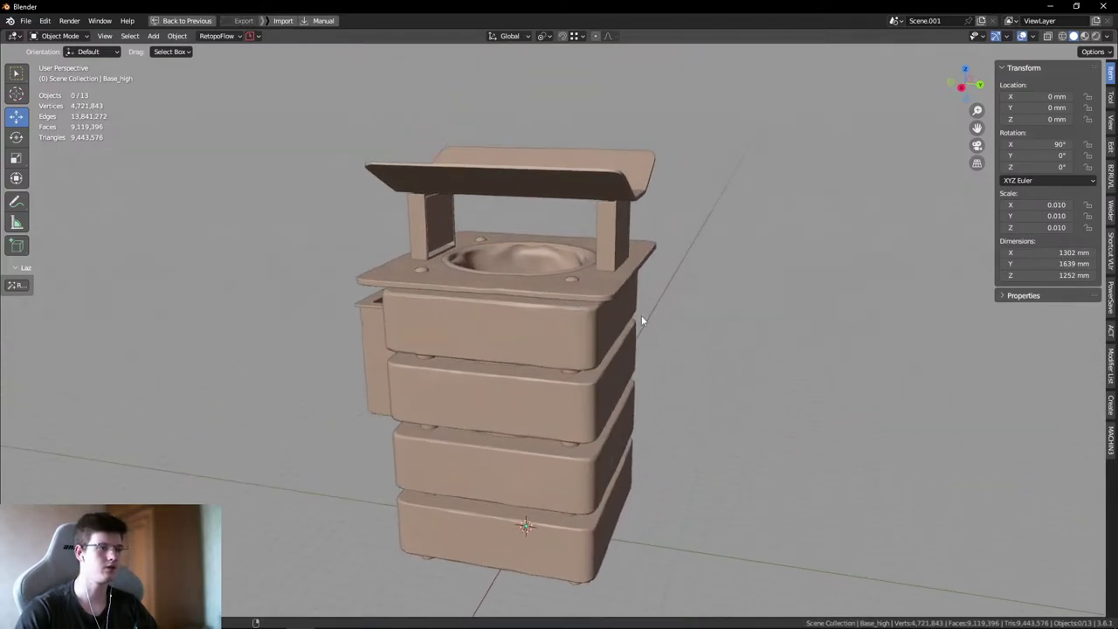
- Compare the gaps between the stacked blocks of the high-poly trash can with the reference photo in side view
{"action": "key", "text": "KP_3"}
{"action": "scroll", "coordinate": [569, 289], "scroll_direction": "up", "scroll_amount": 3}
{"action": "middle_click_drag", "start_coordinate": [547, 251], "coordinate": [512, 285]}
{"action": "key", "text": "KP_3"}
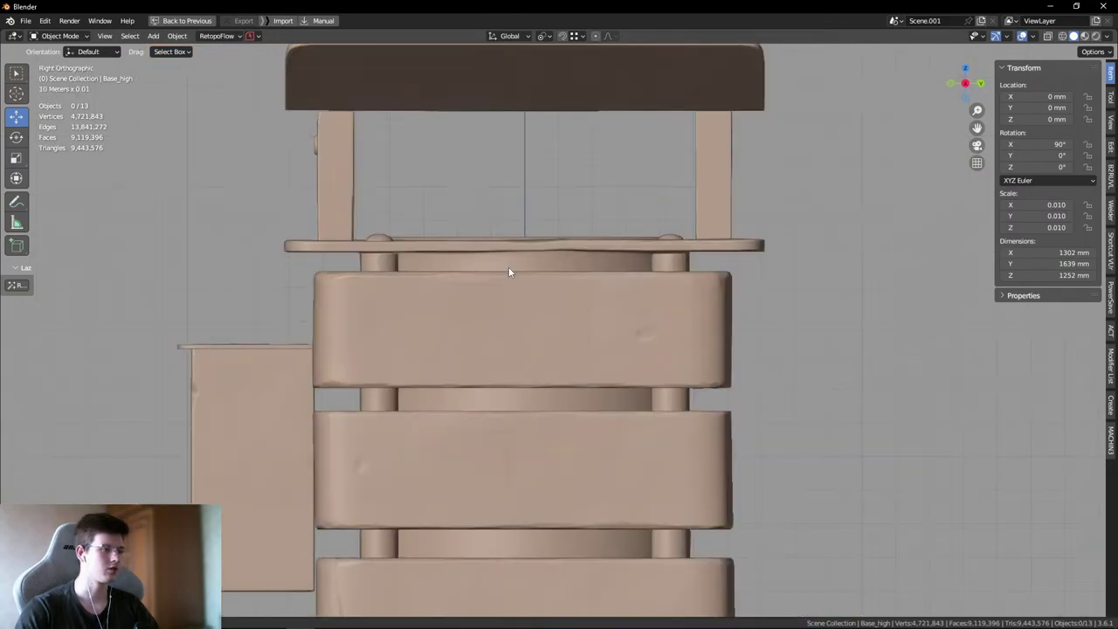
{"action": "scroll", "coordinate": [508, 266], "scroll_direction": "down", "scroll_amount": 4}
{"action": "middle_click_drag", "start_coordinate": [525, 394], "coordinate": [524, 288], "text": "shift"}
{"action": "key", "text": "alt+Tab"}
{"action": "left_click_drag", "start_coordinate": [769, 303], "coordinate": [755, 298]}
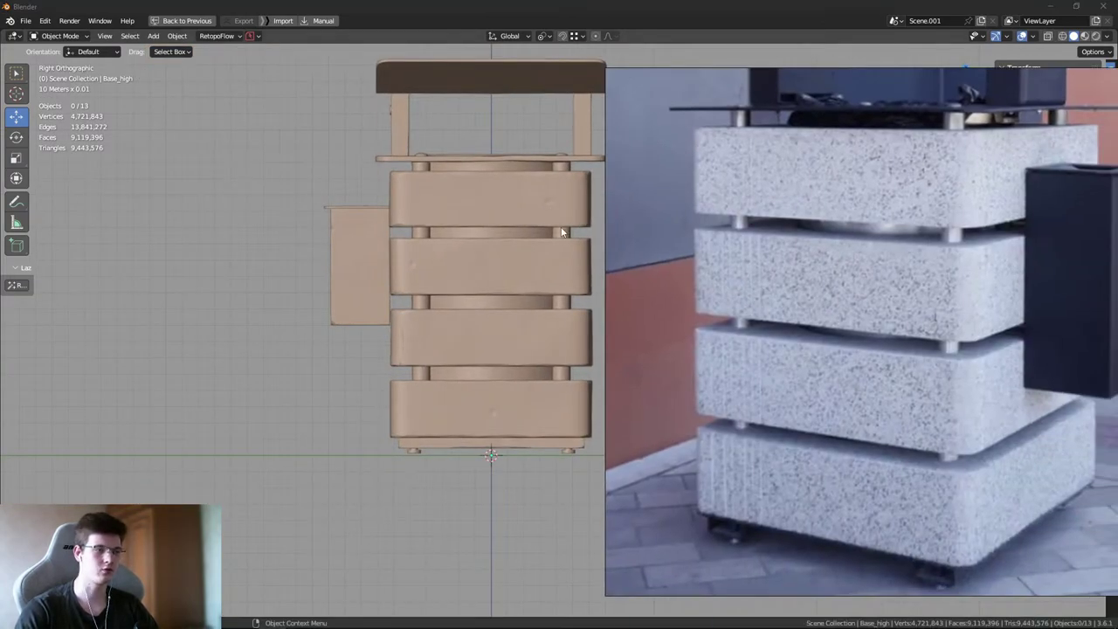
{"action": "scroll", "coordinate": [509, 234], "scroll_direction": "up", "scroll_amount": 10}
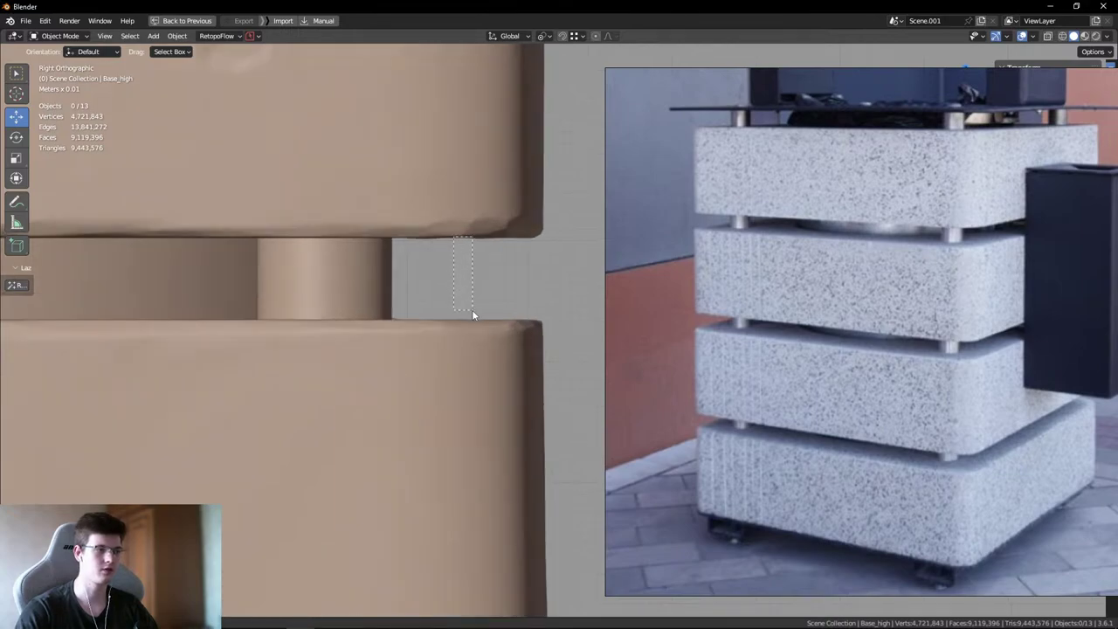
{"action": "left_click_drag", "start_coordinate": [471, 313], "coordinate": [473, 313]}
{"action": "key", "text": "alt+Tab"}
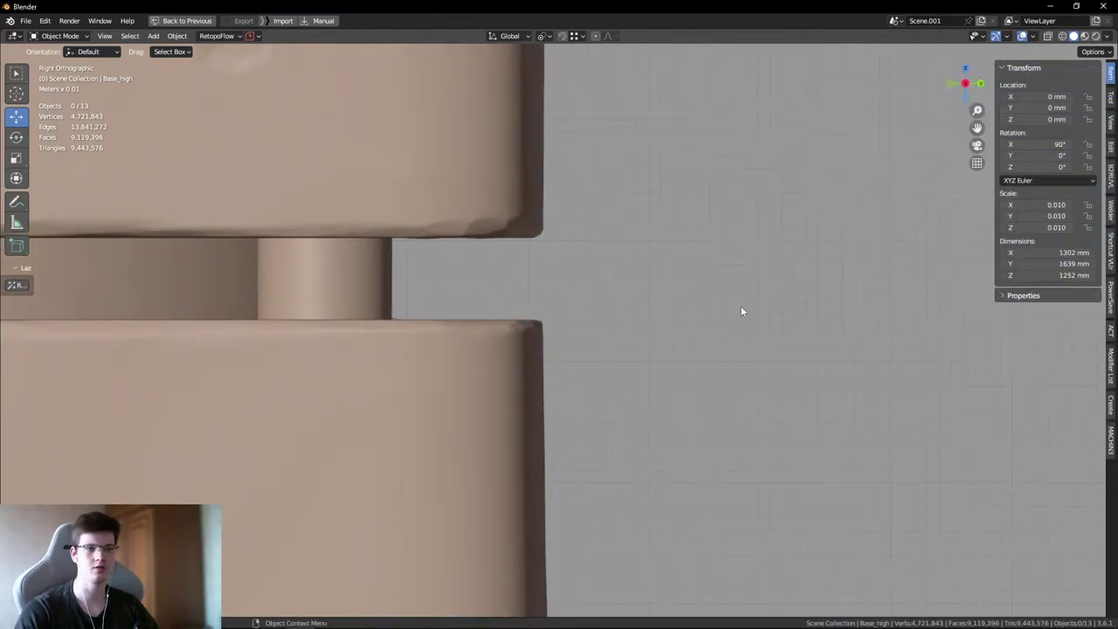
- Clear everything out of the current blend file and bring in the low-poly TrashCan mesh
{"action": "scroll", "coordinate": [760, 242], "scroll_direction": "down", "scroll_amount": 5}
{"action": "middle_click_drag", "start_coordinate": [726, 282], "coordinate": [854, 357]}
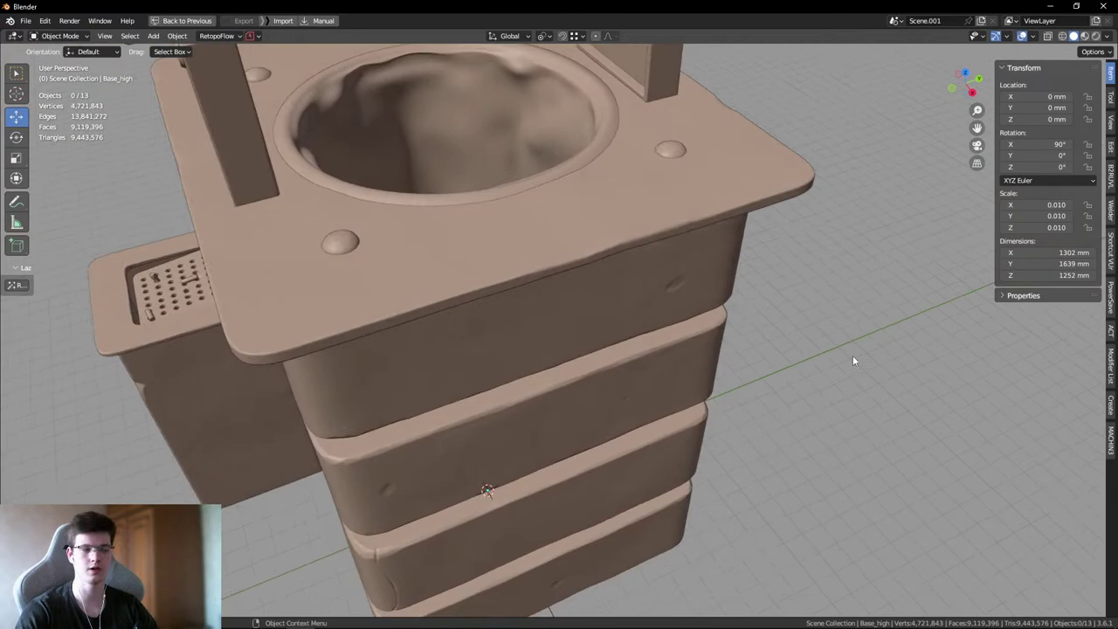
{"action": "scroll", "coordinate": [760, 360], "scroll_direction": "down", "scroll_amount": 2}
{"action": "middle_click_drag", "start_coordinate": [760, 360], "coordinate": [389, 303]}
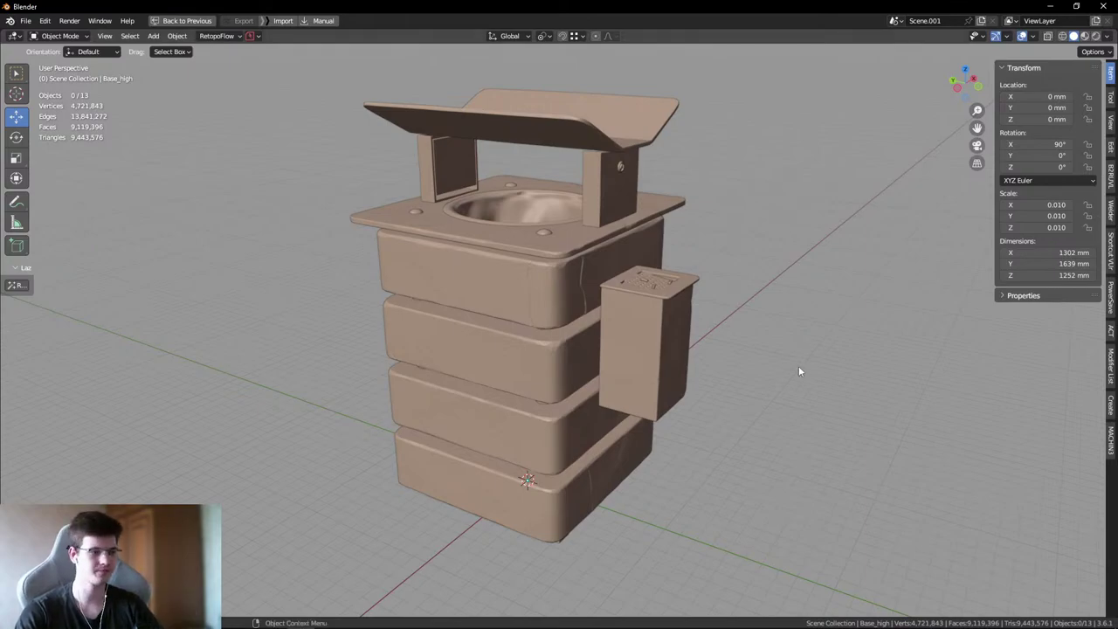
{"action": "middle_click_drag", "start_coordinate": [799, 372], "coordinate": [604, 244]}
{"action": "key", "text": "w"}
{"action": "left_click", "coordinate": [743, 149]}
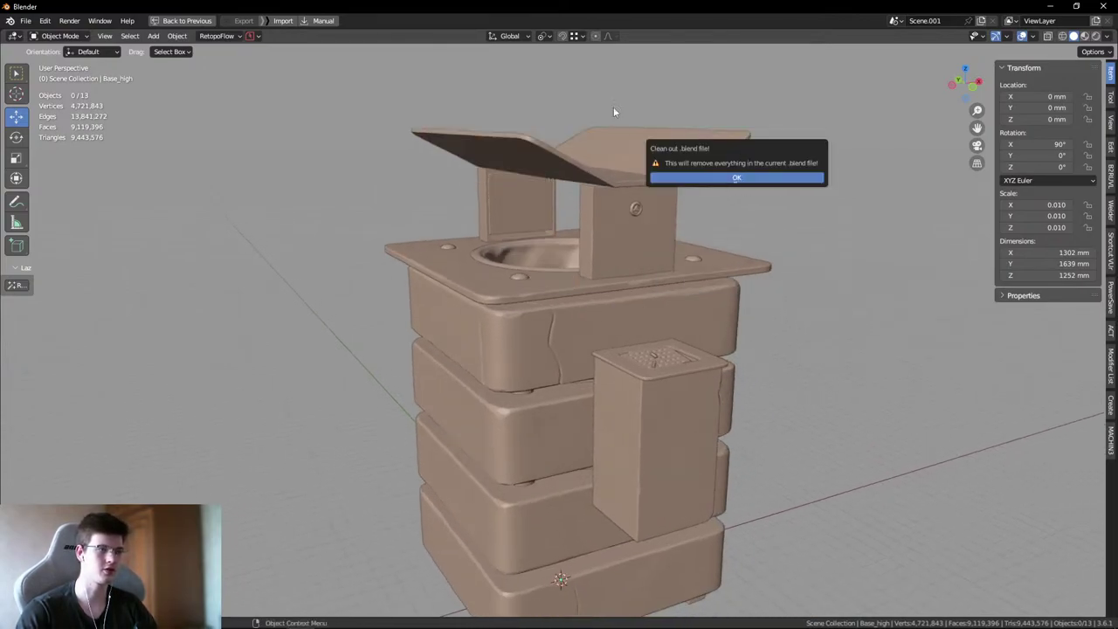
{"action": "left_click", "coordinate": [724, 180]}
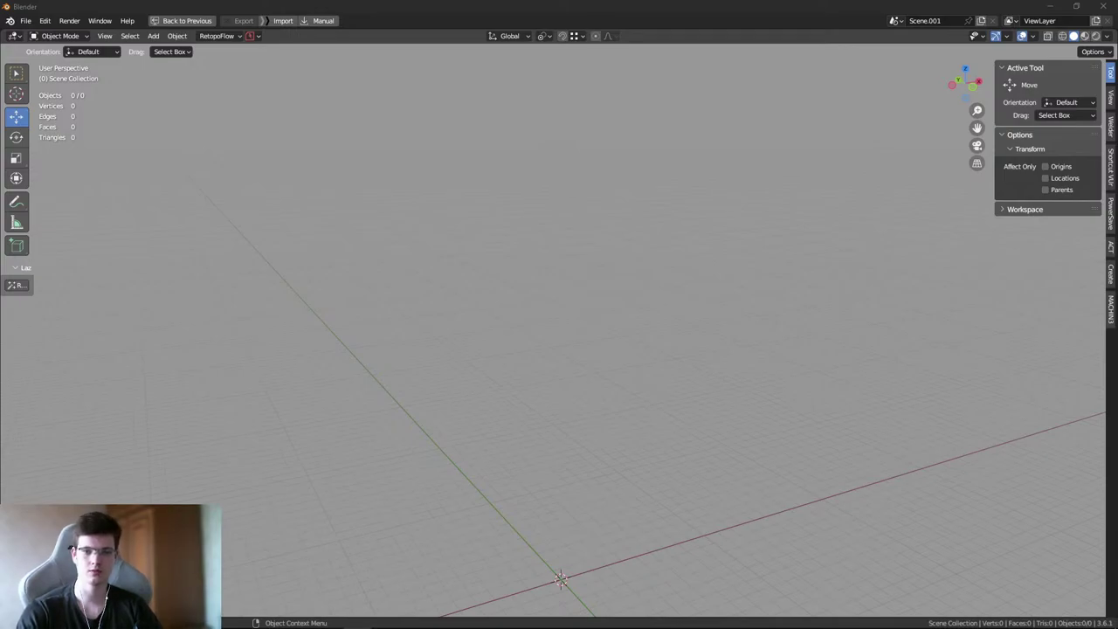
{"action": "left_click_drag", "start_coordinate": [927, 365], "coordinate": [898, 359]}
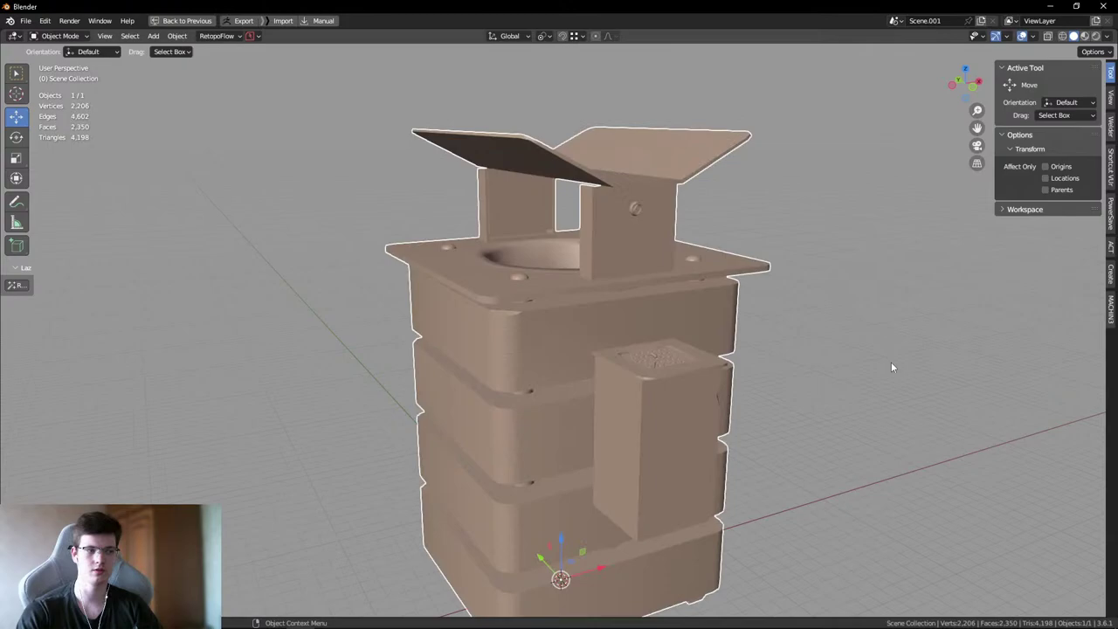
- Examine the low-poly trash can's blocks, spacers and side box, including in left orthographic view
{"action": "middle_click_drag", "start_coordinate": [891, 361], "coordinate": [774, 320]}
{"action": "scroll", "coordinate": [676, 280], "scroll_direction": "up", "scroll_amount": 5}
{"action": "middle_click_drag", "start_coordinate": [676, 285], "coordinate": [597, 237]}
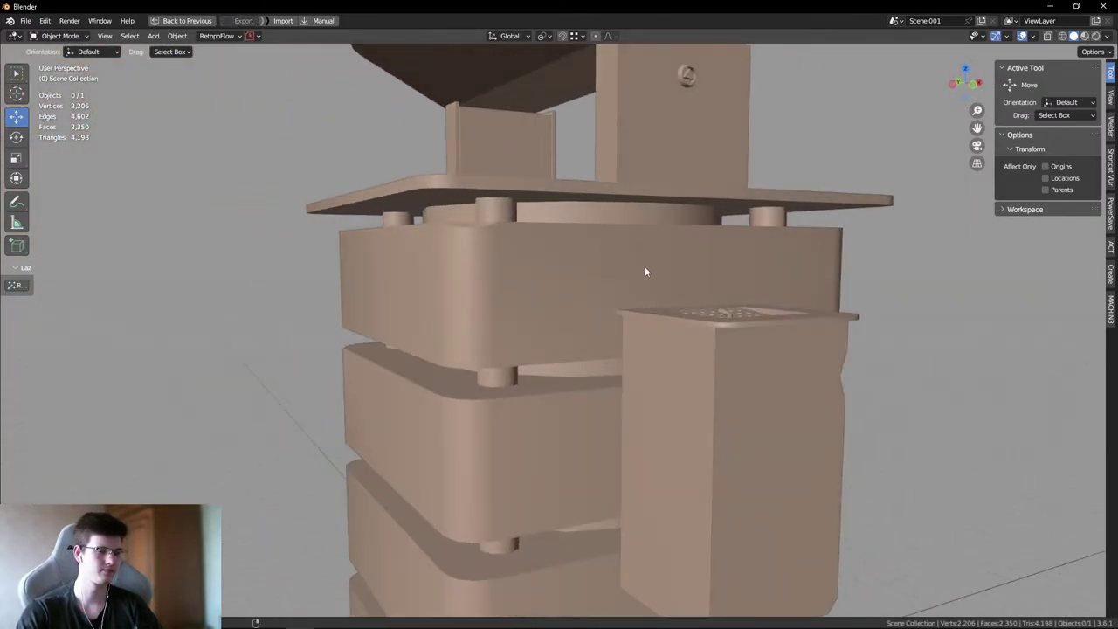
{"action": "middle_click_drag", "start_coordinate": [644, 270], "coordinate": [426, 264]}
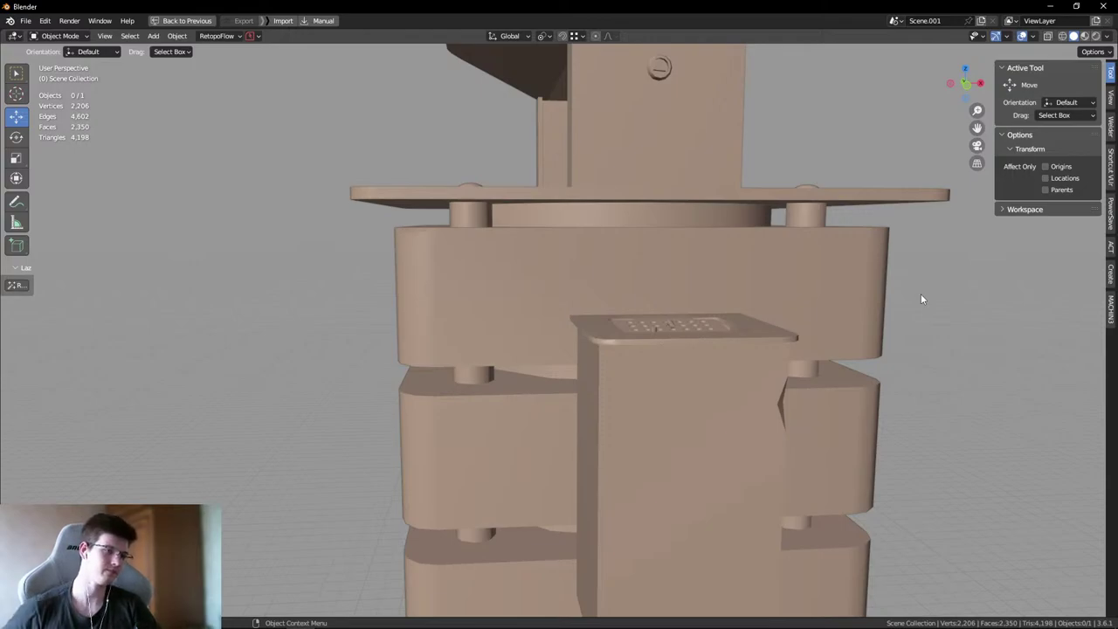
{"action": "key", "text": "ctrl+alt+space"}
{"action": "left_click", "coordinate": [683, 290]}
{"action": "scroll", "coordinate": [611, 321], "scroll_direction": "down", "scroll_amount": 5}
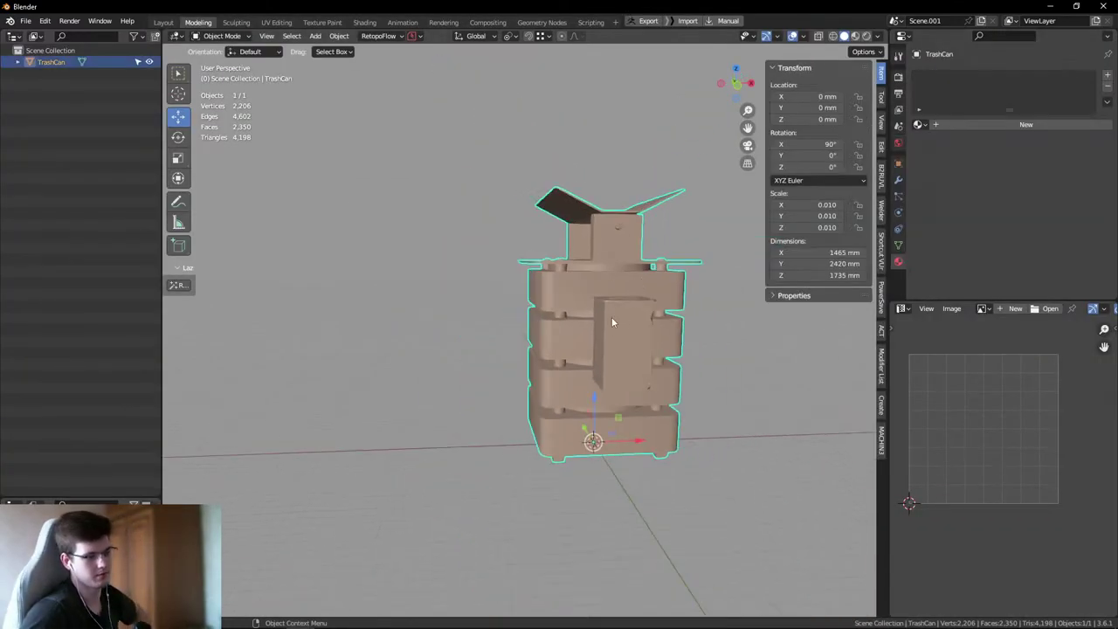
{"action": "middle_click_drag", "start_coordinate": [611, 321], "coordinate": [732, 294]}
{"action": "scroll", "coordinate": [593, 369], "scroll_direction": "up", "scroll_amount": 8}
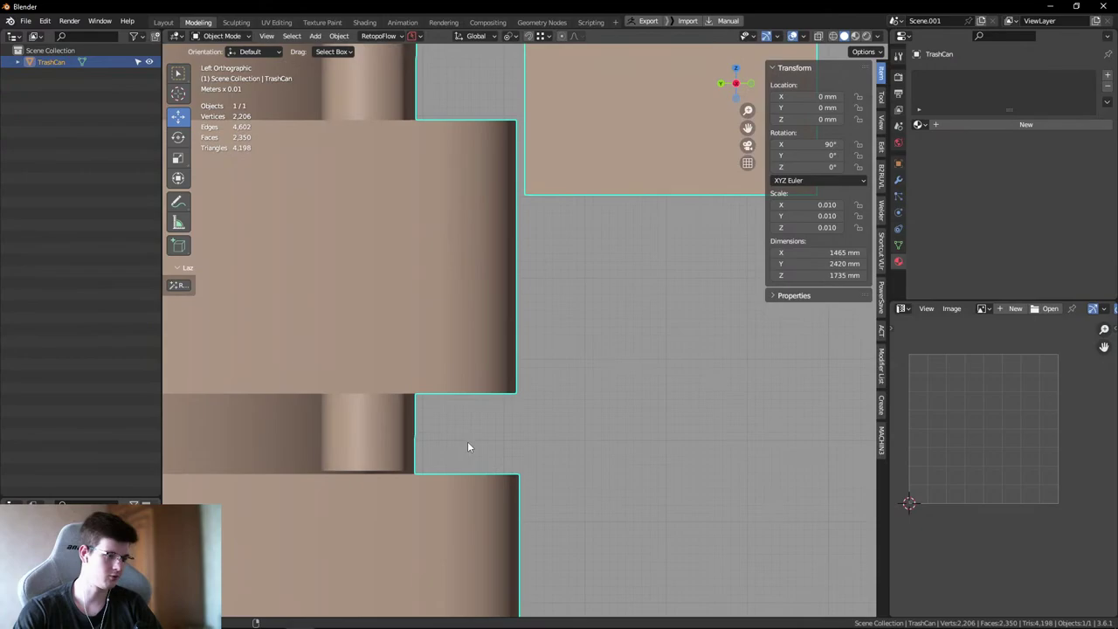
- Move the whole TrashCan mesh down along Z in Edit Mode until its feet rest on the ground line
{"action": "scroll", "coordinate": [542, 253], "scroll_direction": "down", "scroll_amount": 6}
{"action": "key", "text": "ctrl+alt+space"}
{"action": "scroll", "coordinate": [501, 283], "scroll_direction": "up", "scroll_amount": 10}
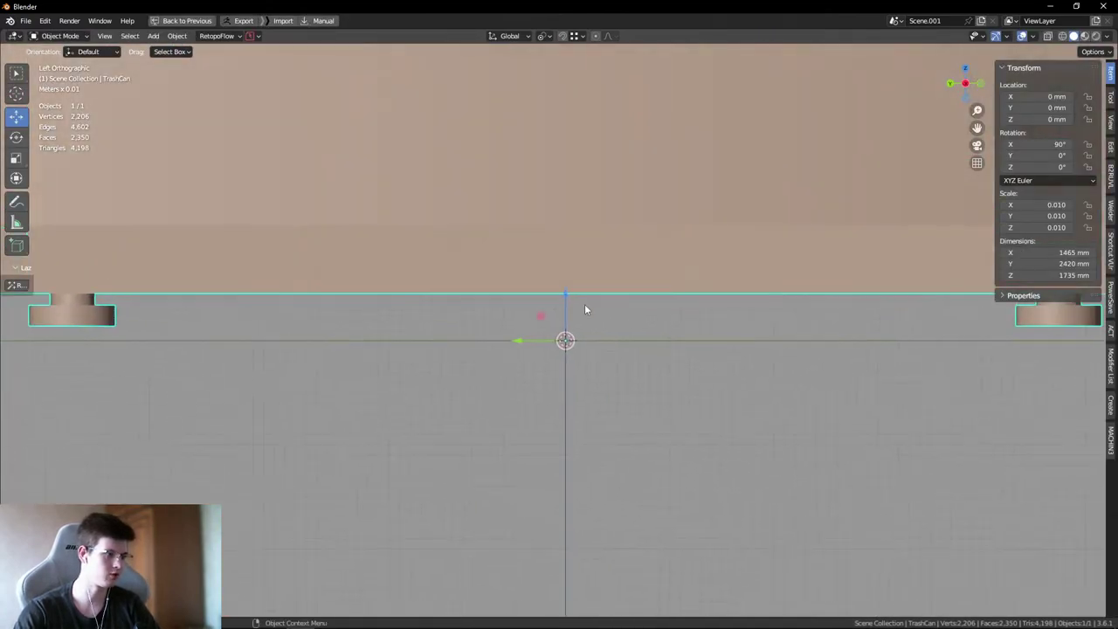
{"action": "scroll", "coordinate": [580, 316], "scroll_direction": "down", "scroll_amount": 2}
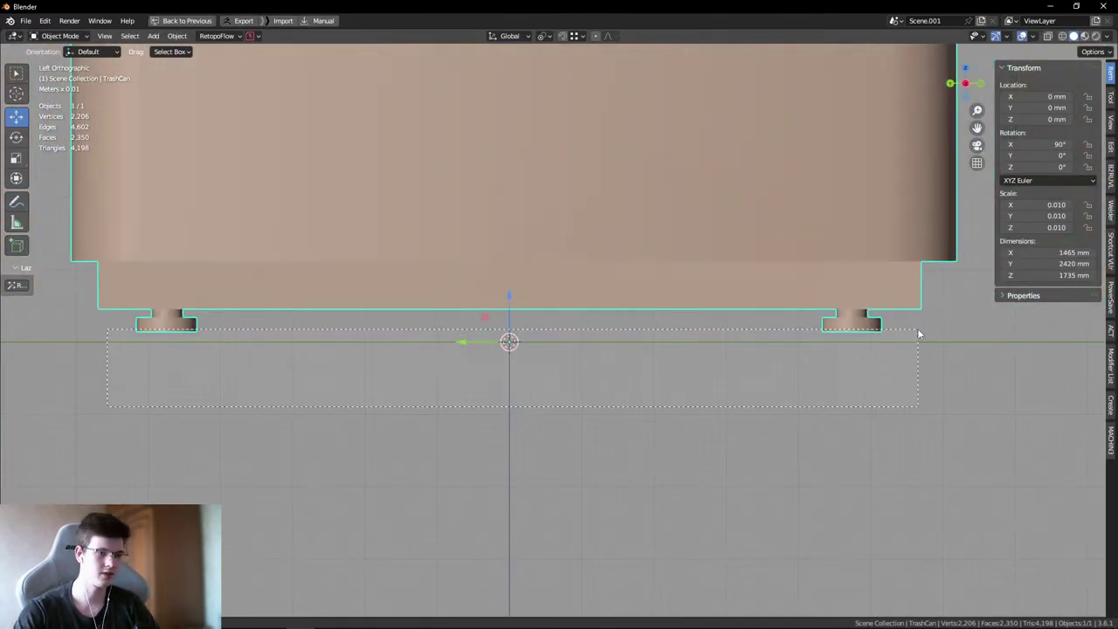
{"action": "left_click_drag", "start_coordinate": [918, 328], "coordinate": [912, 338]}
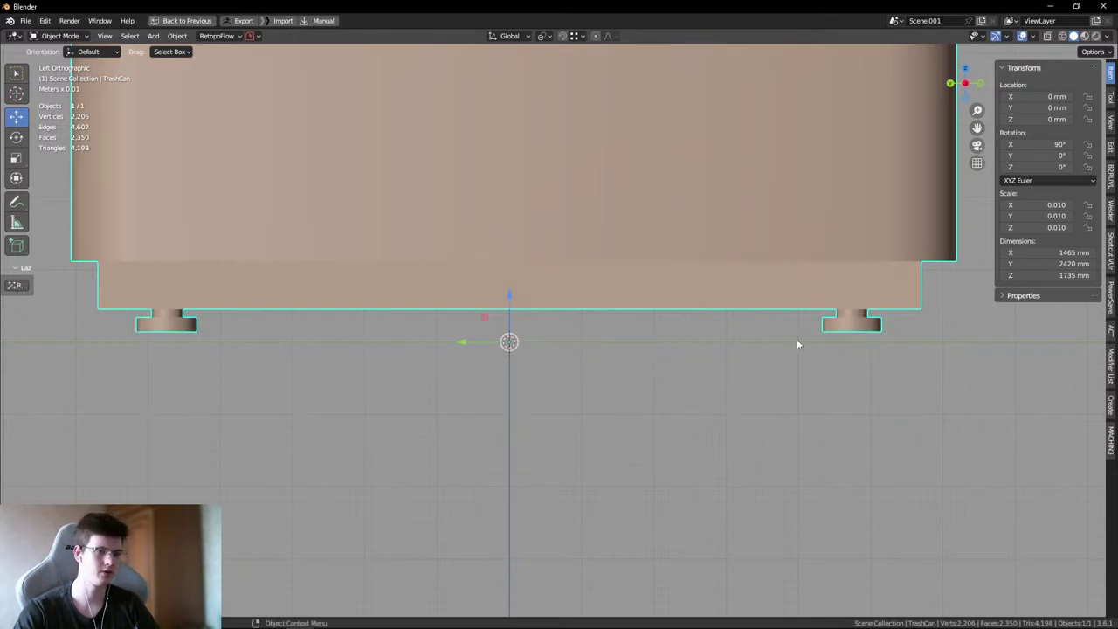
{"action": "key", "text": "Tab"}
{"action": "key", "text": "g"}
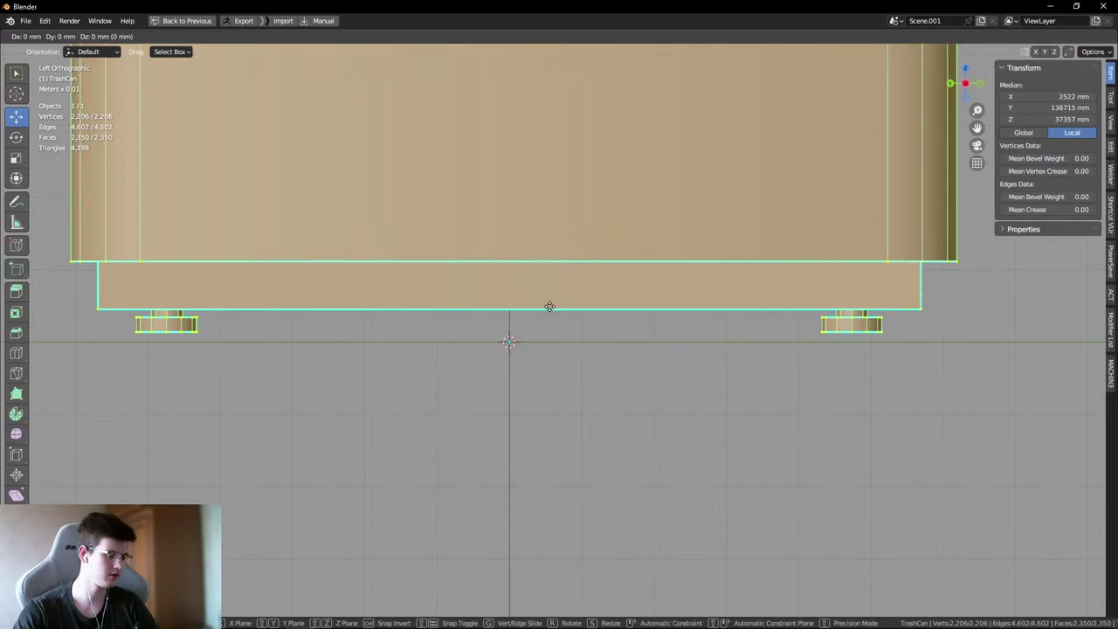
{"action": "key", "text": "z"}
{"action": "left_click", "coordinate": [636, 379]}
{"action": "key", "text": "Tab"}
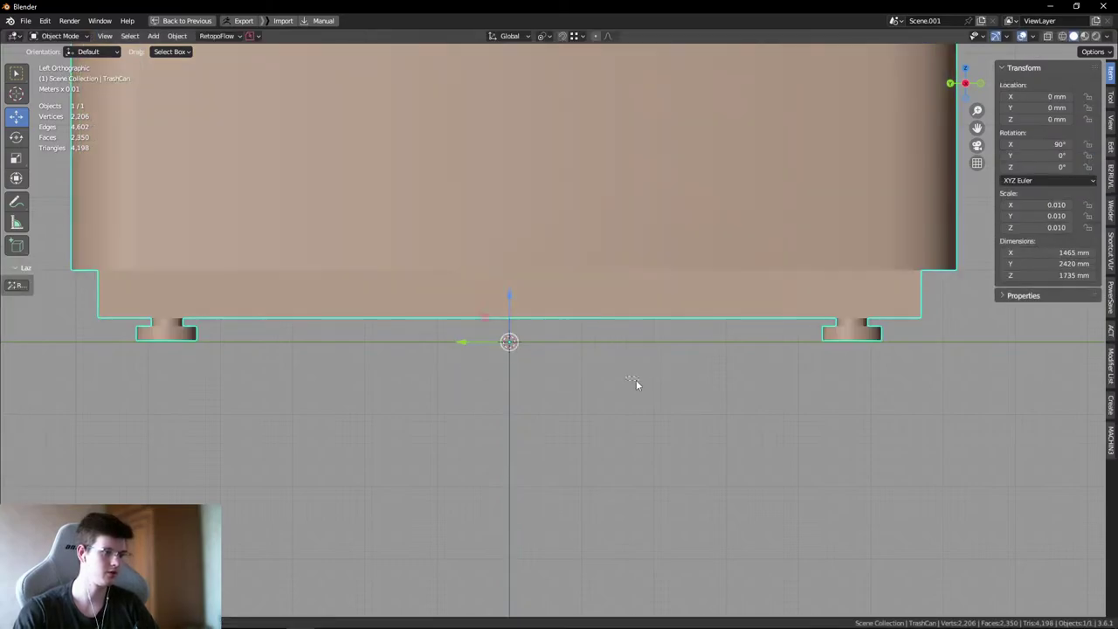
{"action": "left_click", "coordinate": [508, 340]}
{"action": "scroll", "coordinate": [243, 343], "scroll_direction": "down", "scroll_amount": 2}
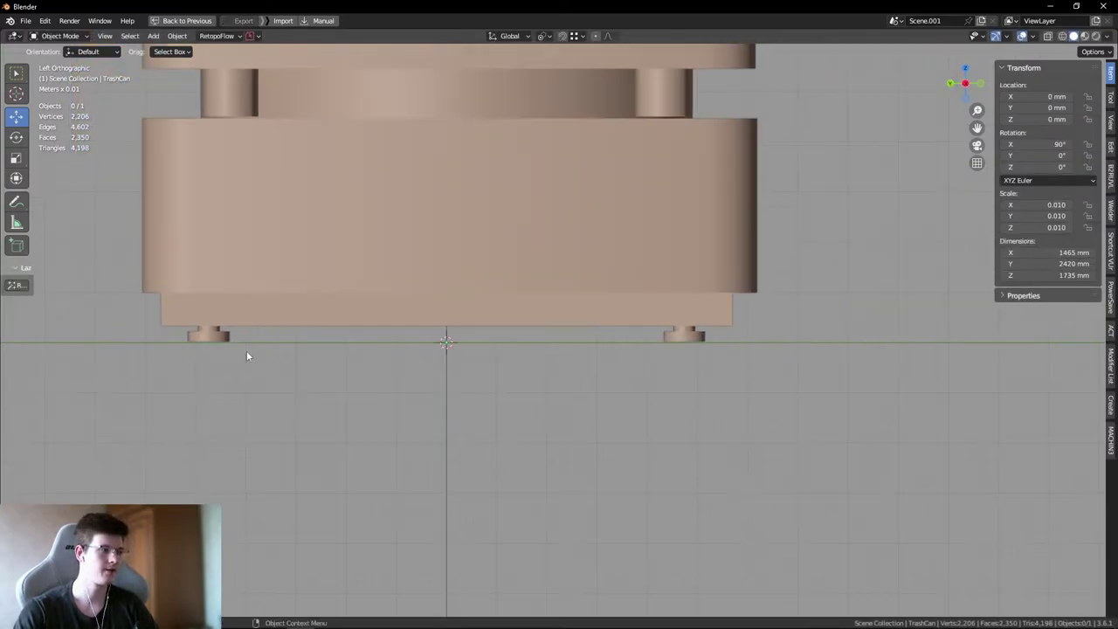
{"action": "scroll", "coordinate": [247, 353], "scroll_direction": "up", "scroll_amount": 6}
{"action": "scroll", "coordinate": [344, 342], "scroll_direction": "down", "scroll_amount": 8}
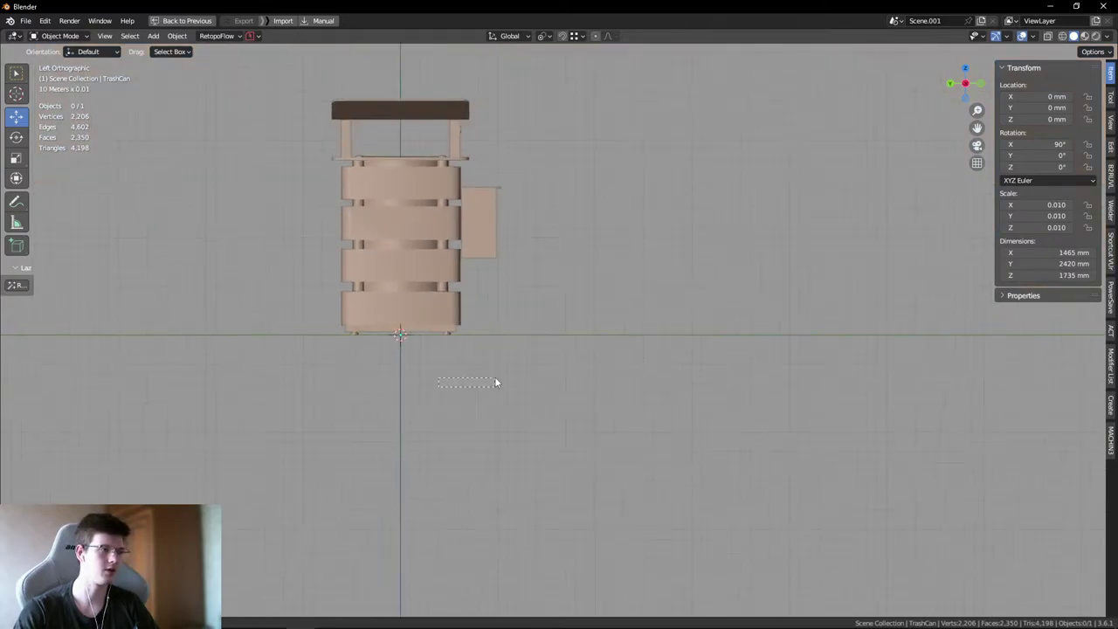
- Inspect the lowered trash can from several angles, including the spacers beneath the top plate
{"action": "middle_click_drag", "start_coordinate": [494, 382], "coordinate": [509, 305]}
{"action": "left_click", "coordinate": [508, 301]}
{"action": "key", "text": "ctrl+space"}
{"action": "scroll", "coordinate": [472, 325], "scroll_direction": "up", "scroll_amount": 3}
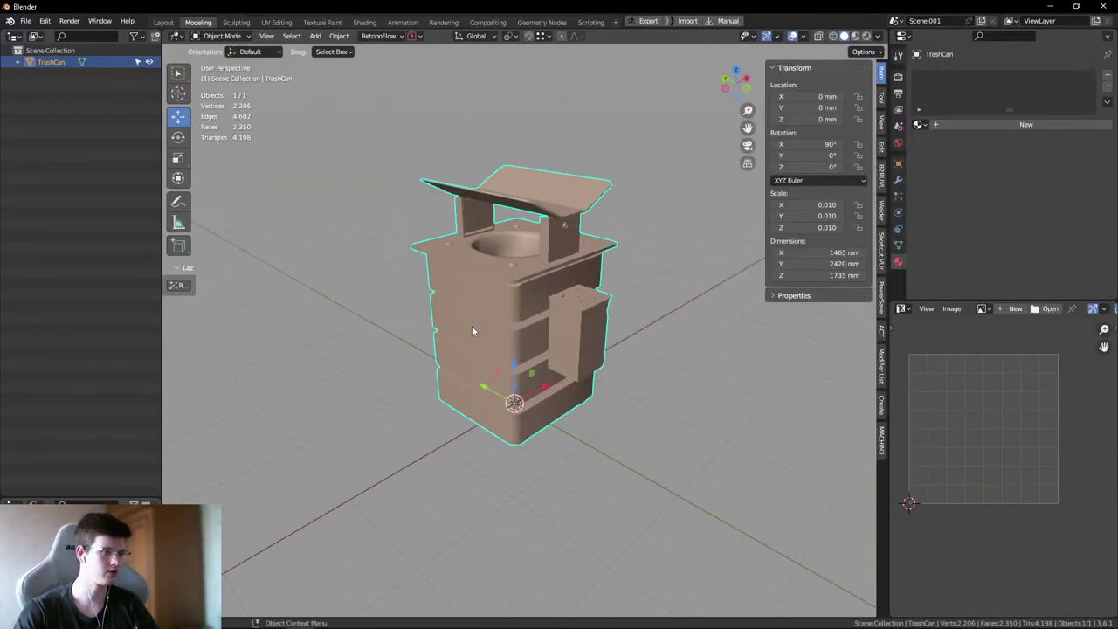
{"action": "scroll", "coordinate": [615, 286], "scroll_direction": "up", "scroll_amount": 1}
{"action": "middle_click_drag", "start_coordinate": [614, 286], "coordinate": [396, 291]}
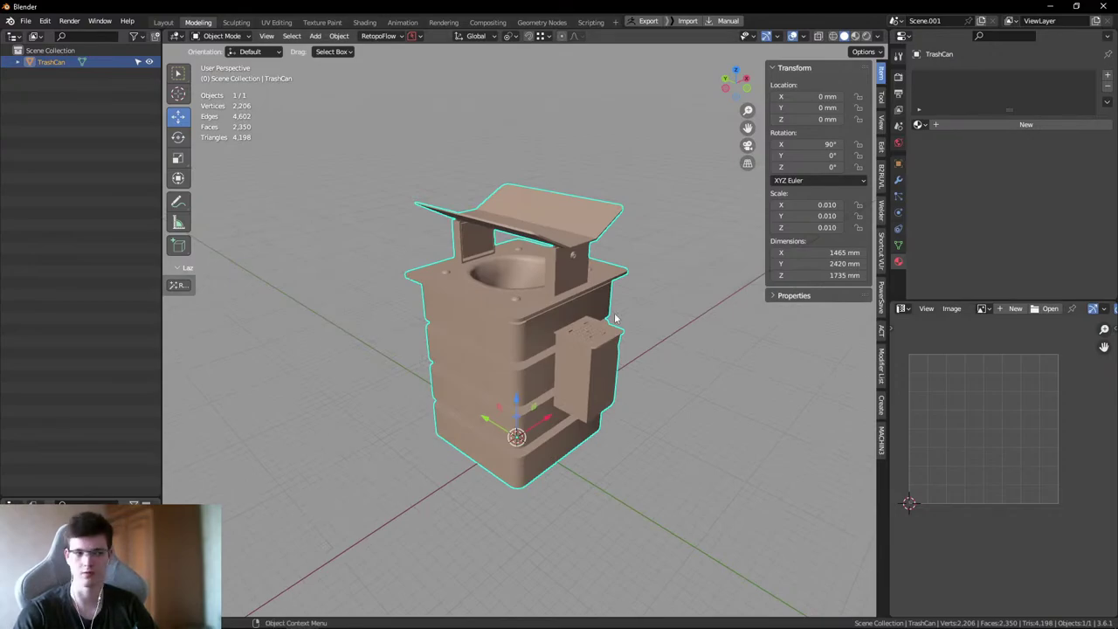
{"action": "left_click", "coordinate": [382, 225]}
{"action": "middle_click_drag", "start_coordinate": [381, 225], "coordinate": [649, 297]}
{"action": "scroll", "coordinate": [548, 290], "scroll_direction": "up", "scroll_amount": 6}
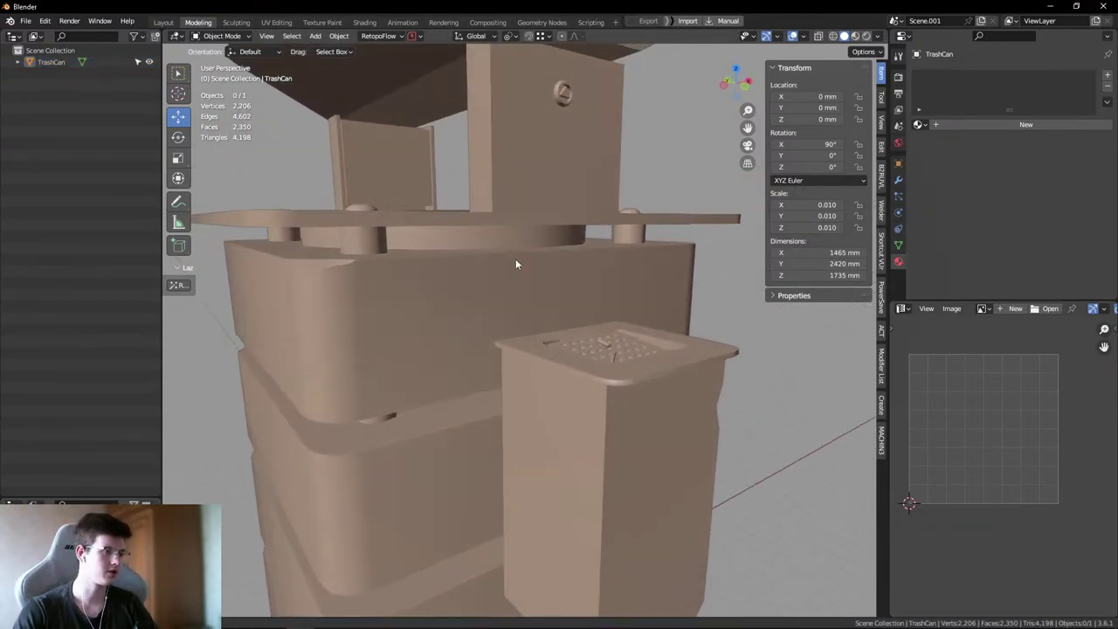
{"action": "mouse_move", "coordinate": [515, 264]}
{"action": "middle_mouse_down"}
{"action": "mouse_move", "coordinate": [563, 262]}
{"action": "mouse_move", "coordinate": [556, 282]}
{"action": "mouse_move", "coordinate": [481, 290]}
{"action": "mouse_move", "coordinate": [432, 267]}
{"action": "mouse_move", "coordinate": [537, 249]}
{"action": "mouse_move", "coordinate": [516, 256]}
{"action": "mouse_move", "coordinate": [482, 236]}
{"action": "mouse_move", "coordinate": [603, 341]}
{"action": "mouse_move", "coordinate": [629, 384]}
{"action": "mouse_move", "coordinate": [555, 297]}
{"action": "mouse_move", "coordinate": [496, 302]}
{"action": "mouse_move", "coordinate": [498, 261]}
{"action": "middle_mouse_up"}
{"action": "left_click", "coordinate": [537, 249]}
{"action": "scroll", "coordinate": [524, 224], "scroll_direction": "down", "scroll_amount": 4}
- Examine the gap beneath the top plate and the round opening, including in right orthographic view
{"action": "key", "text": "Tab"}
{"action": "key", "text": "alt+a"}
{"action": "key", "text": "Tab"}
{"action": "key", "text": "alt+a"}
{"action": "key", "text": "ctrl+space"}
{"action": "middle_click_drag", "start_coordinate": [634, 279], "coordinate": [567, 283]}
{"action": "scroll", "coordinate": [559, 277], "scroll_direction": "up", "scroll_amount": 3}
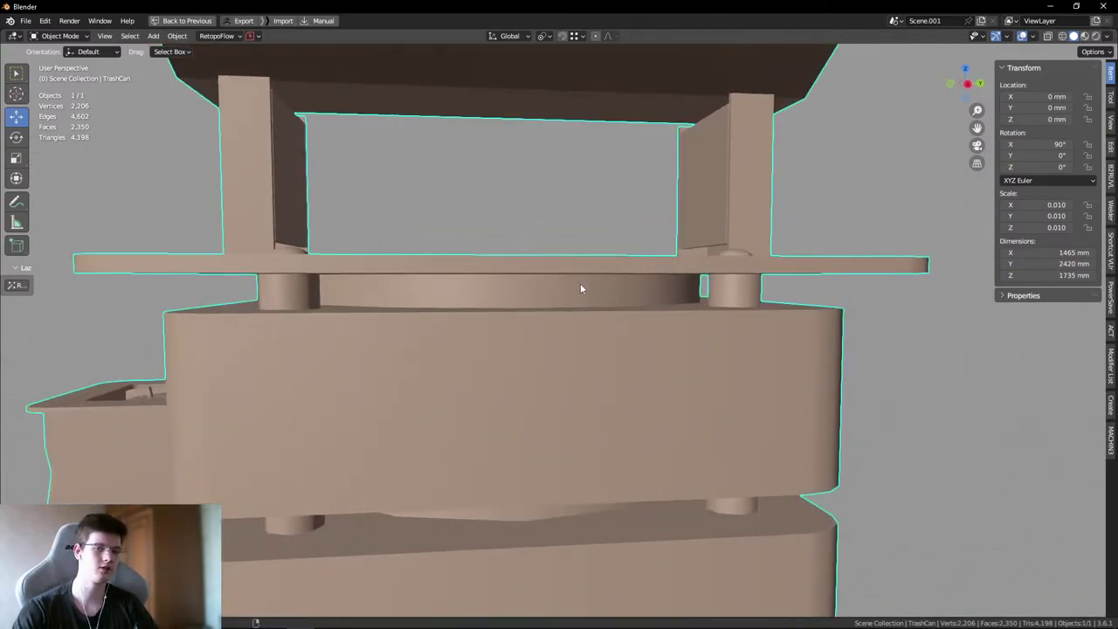
{"action": "key", "text": "KP_3"}
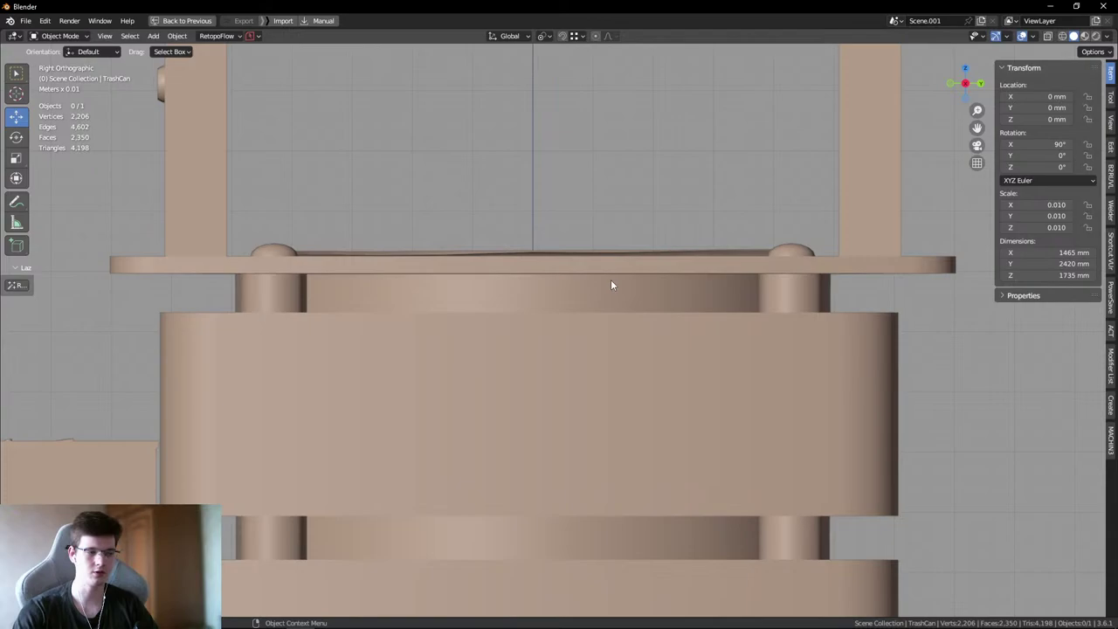
{"action": "middle_click_drag", "start_coordinate": [504, 279], "coordinate": [449, 313]}
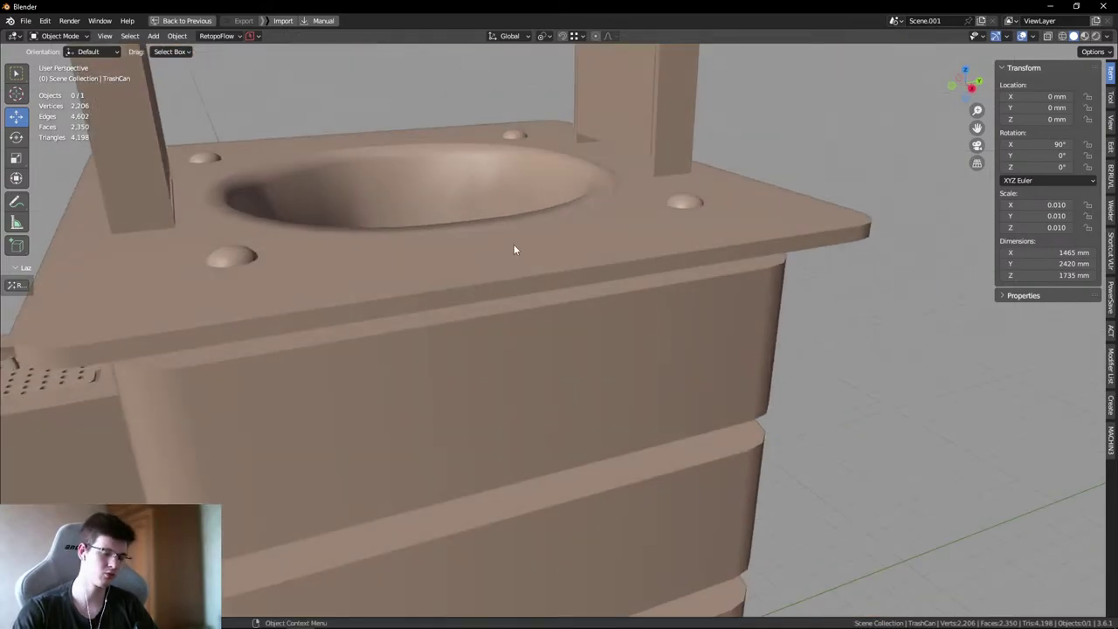
{"action": "middle_click_drag", "start_coordinate": [514, 250], "coordinate": [552, 283]}
{"action": "middle_click_drag", "start_coordinate": [712, 312], "coordinate": [547, 283]}
- Dissolve the extra vertex in the middle of the top block's chamfered corner edge
{"action": "left_click", "coordinate": [618, 297]}
{"action": "key", "text": "Tab"}
{"action": "left_click", "coordinate": [658, 291]}
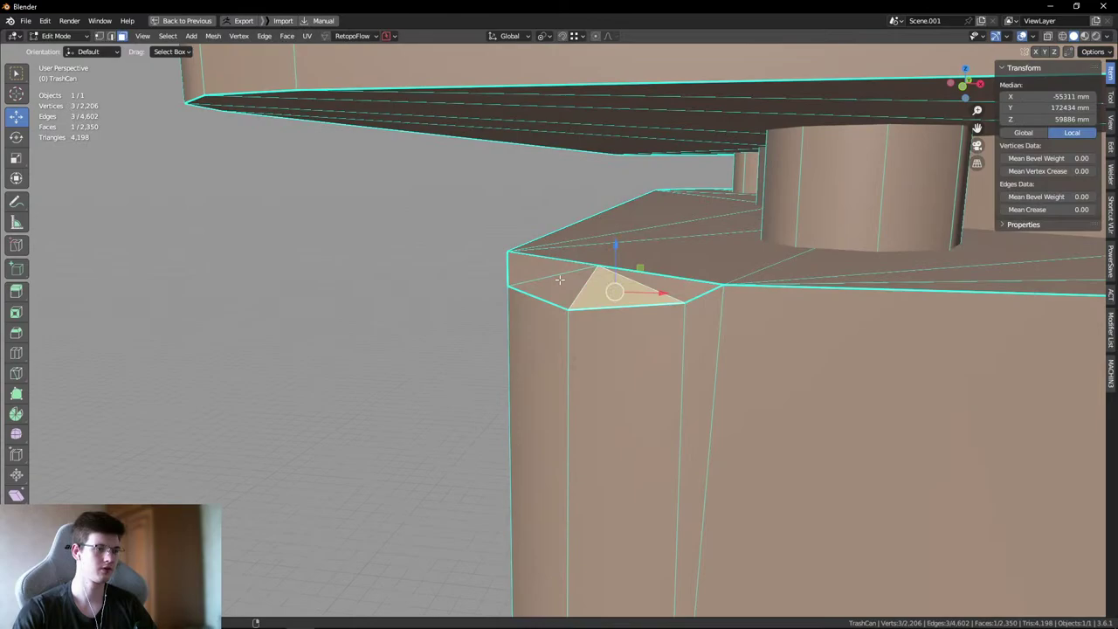
{"action": "middle_click_drag", "start_coordinate": [658, 291], "coordinate": [611, 271]}
{"action": "scroll", "coordinate": [612, 271], "scroll_direction": "up", "scroll_amount": 2}
{"action": "key", "text": "1"}
{"action": "left_click", "coordinate": [581, 252]}
{"action": "key", "text": "x"}
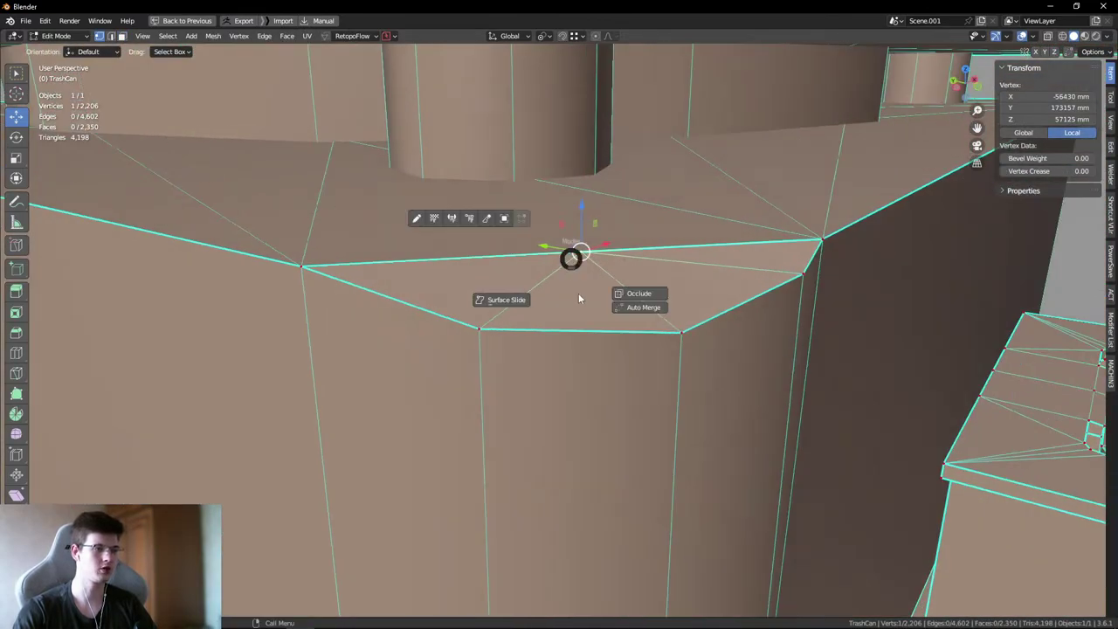
{"action": "left_click", "coordinate": [516, 299]}
{"action": "left_click", "coordinate": [802, 273]}
{"action": "middle_click_drag", "start_coordinate": [802, 273], "coordinate": [511, 255]}
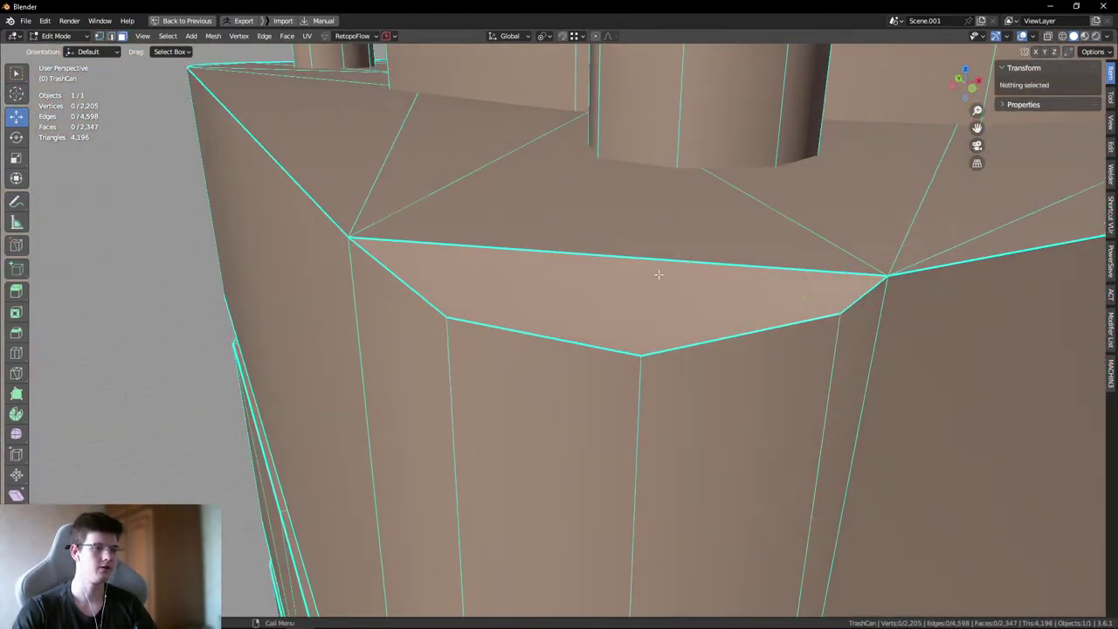
- Smooth the shading across the edge between the corner chamfer and the top face of the upper block
{"action": "key", "text": "Tab"}
{"action": "key", "text": "Tab"}
{"action": "middle_click_drag", "start_coordinate": [634, 265], "coordinate": [699, 305]}
{"action": "key", "text": "2"}
{"action": "left_click", "coordinate": [575, 268]}
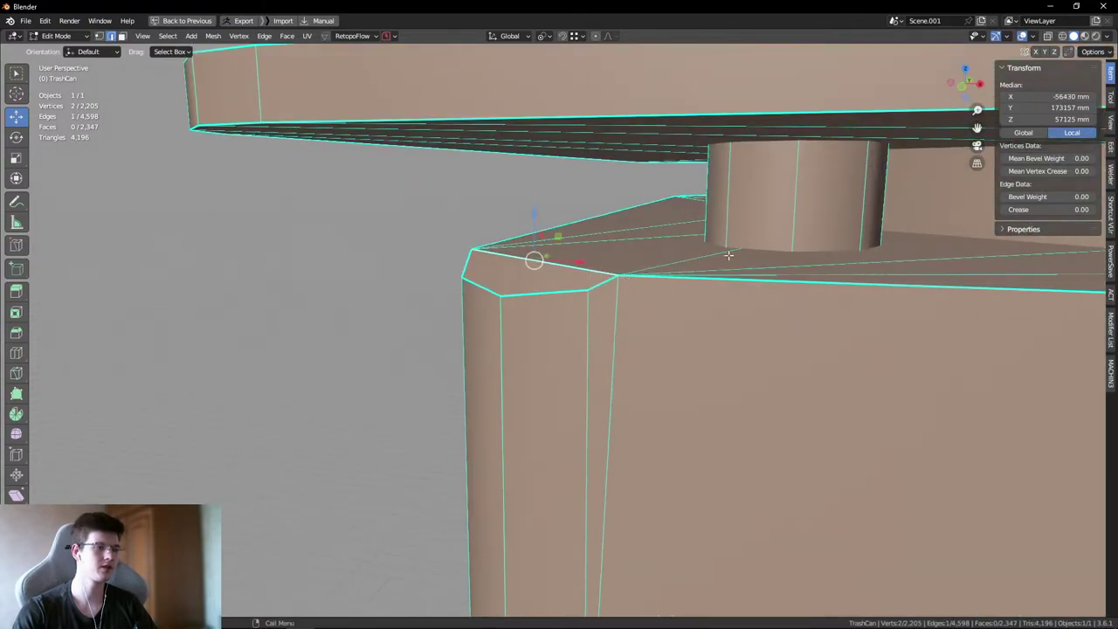
{"action": "right_click", "coordinate": [762, 330]}
{"action": "left_click", "coordinate": [750, 285]}
{"action": "key", "text": "Tab"}
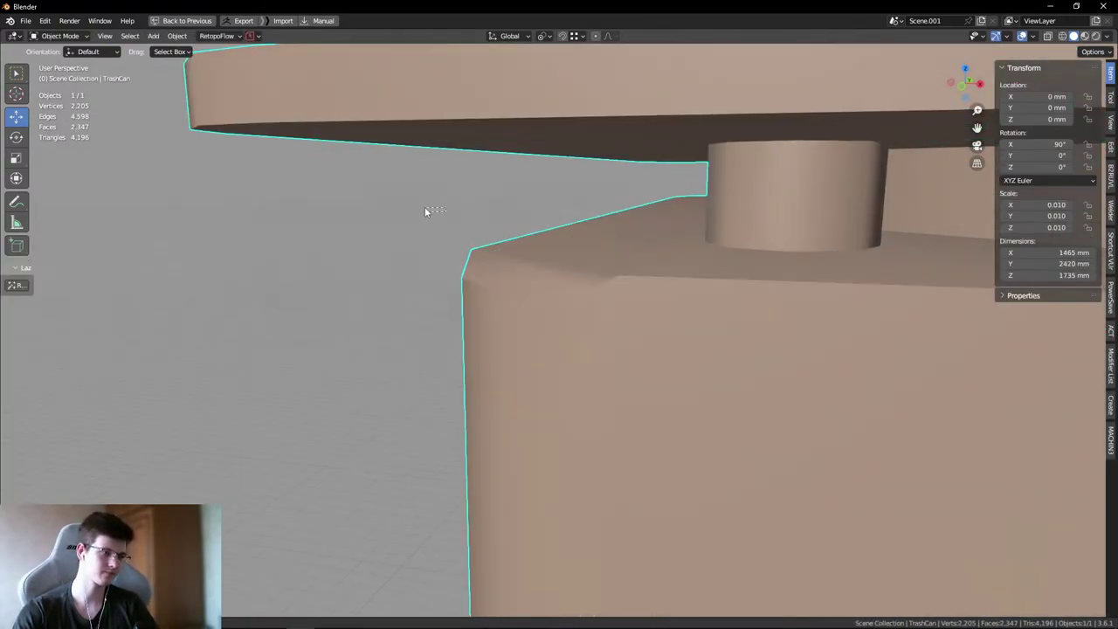
- Select a linked part of the mesh near the top plate and try moving it away
{"action": "middle_click_drag", "start_coordinate": [424, 209], "coordinate": [520, 253]}
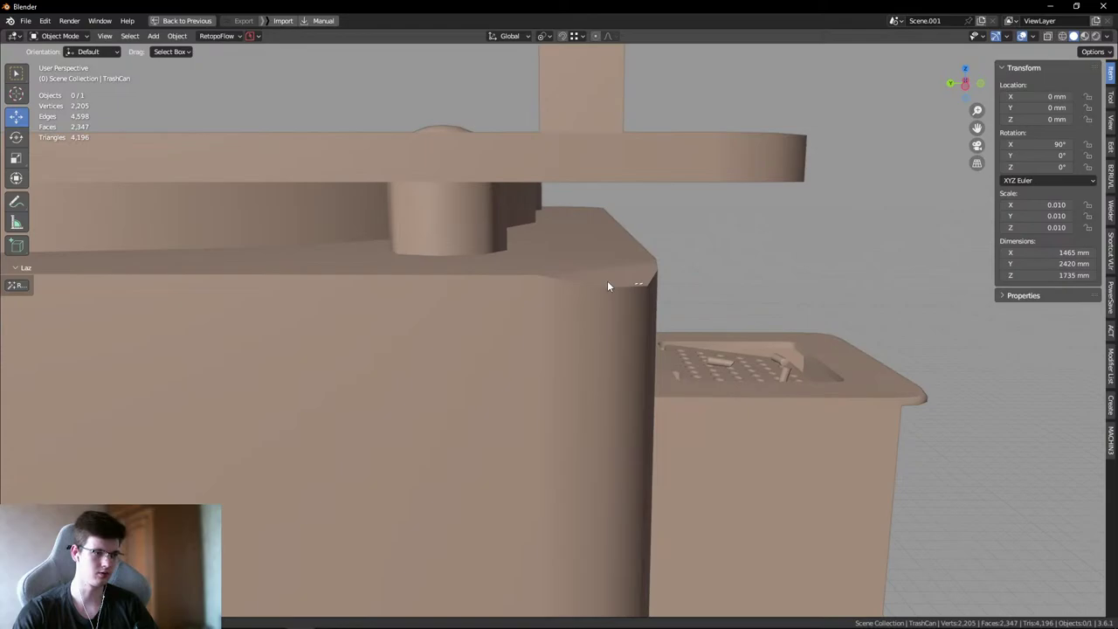
{"action": "middle_click_drag", "start_coordinate": [609, 286], "coordinate": [499, 204]}
{"action": "scroll", "coordinate": [615, 229], "scroll_direction": "up", "scroll_amount": 4}
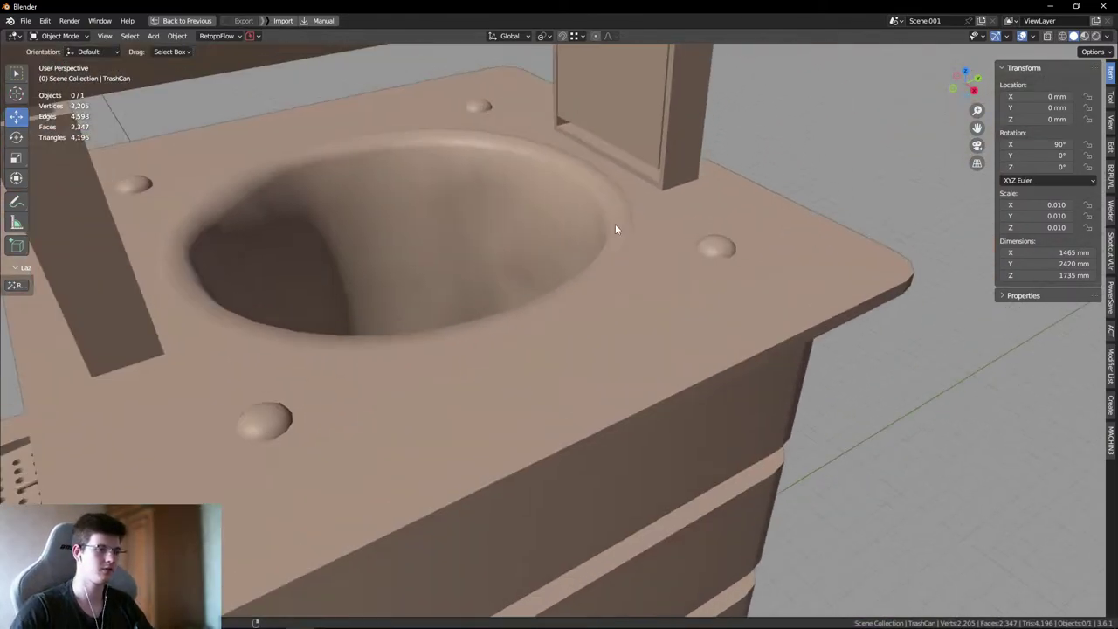
{"action": "middle_click_drag", "start_coordinate": [615, 229], "coordinate": [721, 245]}
{"action": "key", "text": "Tab"}
{"action": "key", "text": "alt+a"}
{"action": "key", "text": "l"}
{"action": "key", "text": "g"}
{"action": "key", "text": "Escape"}
{"action": "key", "text": "g"}
{"action": "left_click", "coordinate": [517, 462]}
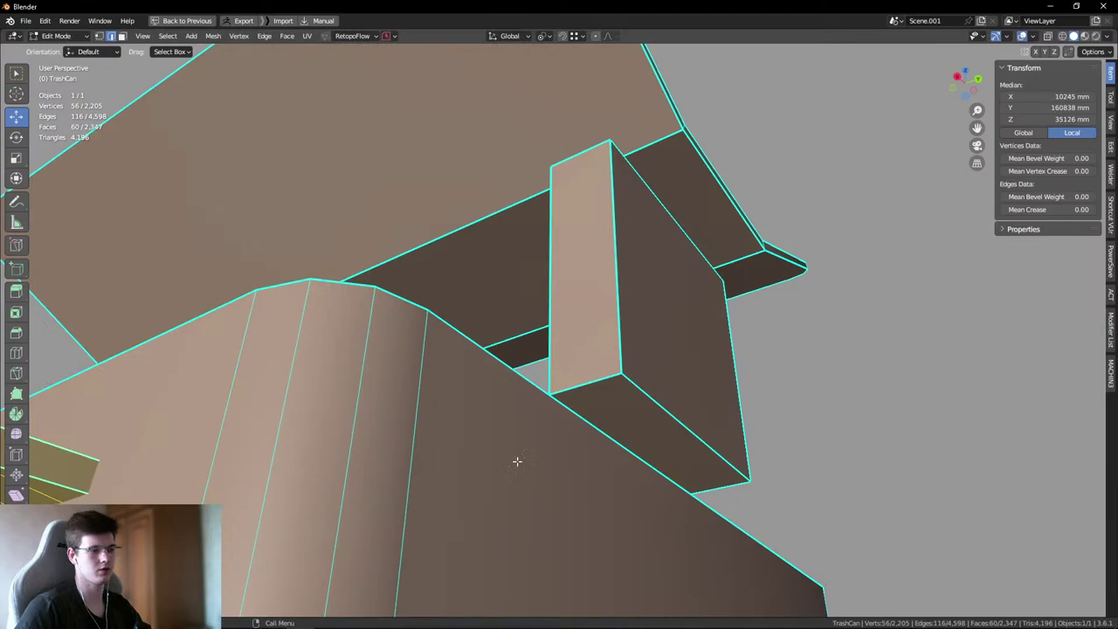
- Check which geometry around the top plate is connected by selecting linked faces, and clear the selection
{"action": "middle_click_drag", "start_coordinate": [517, 462], "coordinate": [313, 378]}
{"action": "key", "text": "alt+a"}
{"action": "key", "text": "3"}
{"action": "left_click", "coordinate": [606, 366]}
{"action": "key", "text": "l"}
{"action": "key", "text": "alt+a"}
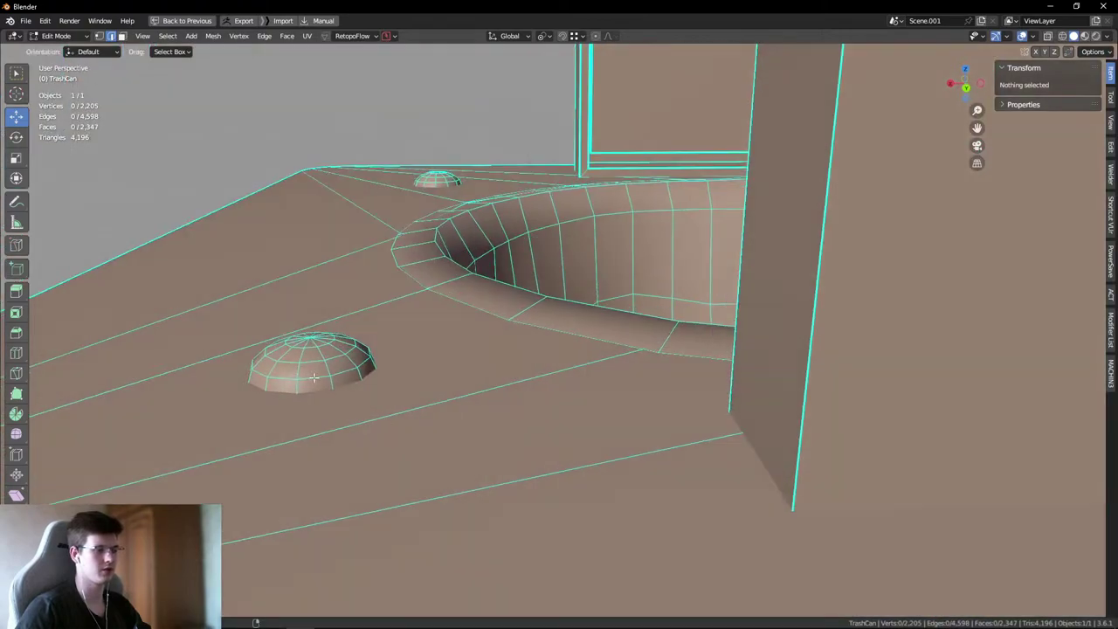
- Collapse every second edge of the middle ring on the bolt head near the top plate's opening
{"action": "scroll", "coordinate": [313, 378], "scroll_direction": "up", "scroll_amount": 5}
{"action": "key", "text": "1"}
{"action": "key", "text": "2"}
{"action": "left_click", "coordinate": [511, 344]}
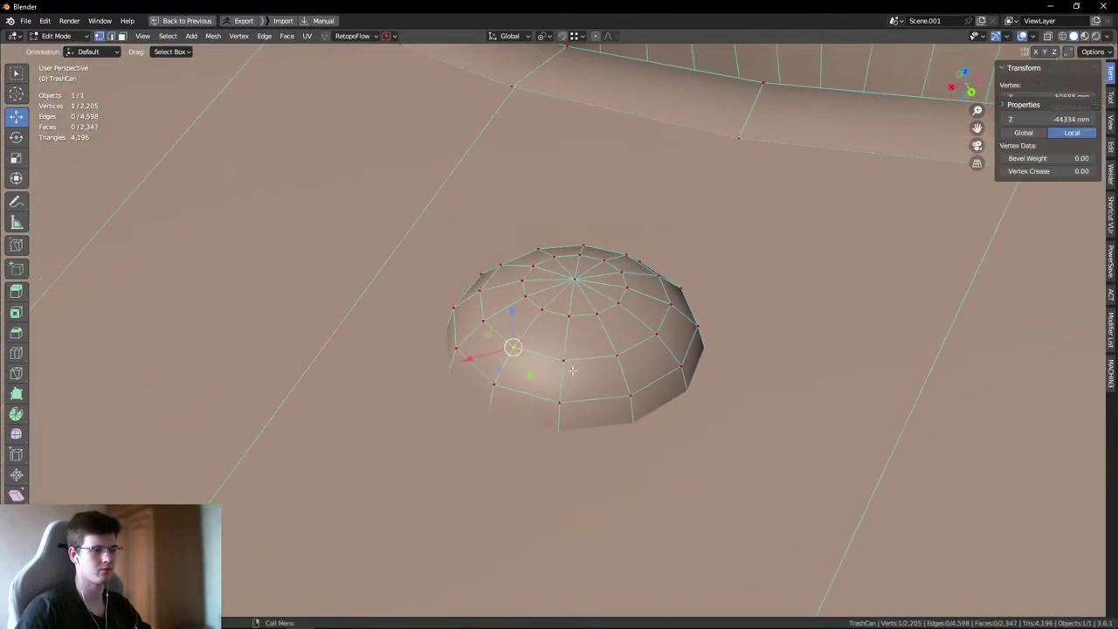
{"action": "key", "text": "shift+s"}
{"action": "left_click", "coordinate": [641, 351]}
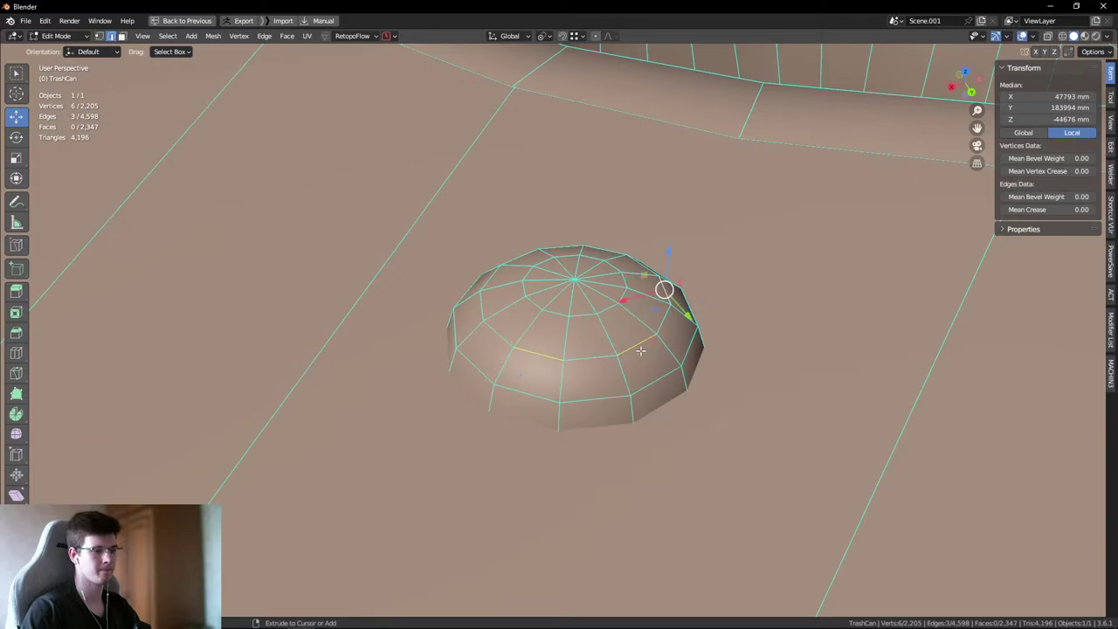
{"action": "key", "text": "alt+m"}
{"action": "left_click", "coordinate": [630, 315]}
- Collapse every second edge of the innermost ring around the same bolt head's centre
{"action": "scroll", "coordinate": [630, 315], "scroll_direction": "up", "scroll_amount": 2}
{"action": "key", "text": "shift+s"}
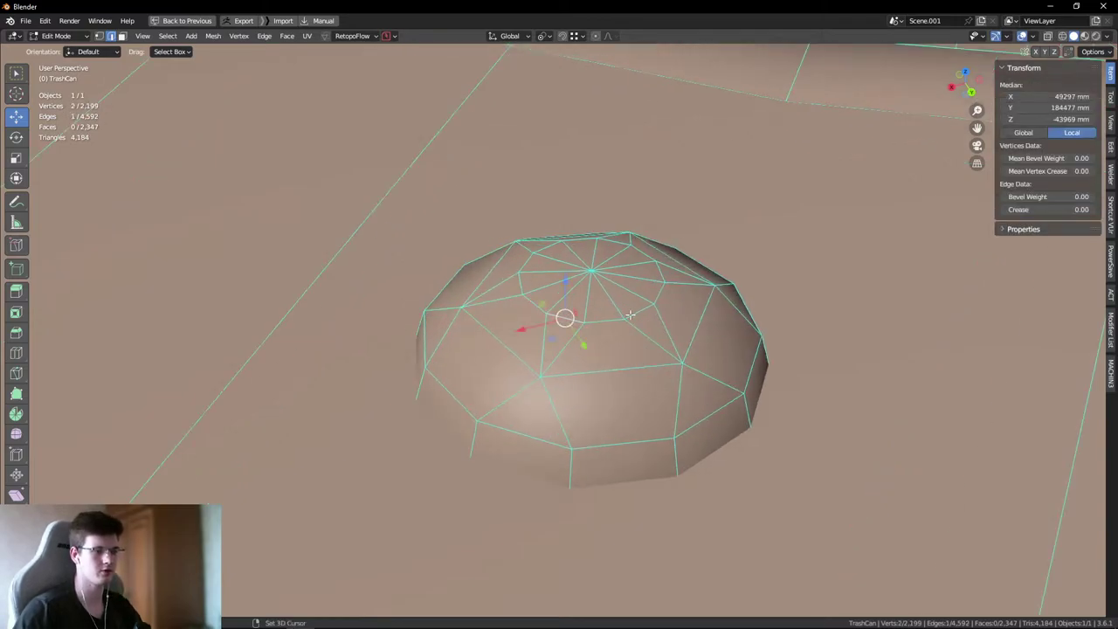
{"action": "key", "text": "alt+m"}
{"action": "left_click", "coordinate": [657, 270]}
- Dissolve the centre vertex of the bolt head so its cap becomes a single face
{"action": "middle_click_drag", "start_coordinate": [658, 270], "coordinate": [591, 254]}
{"action": "key", "text": "1"}
{"action": "left_click", "coordinate": [527, 275]}
{"action": "key", "text": "x"}
{"action": "left_click", "coordinate": [594, 191]}
- Try triangulating the whole trash can mesh
{"action": "middle_click_drag", "start_coordinate": [595, 191], "coordinate": [552, 253]}
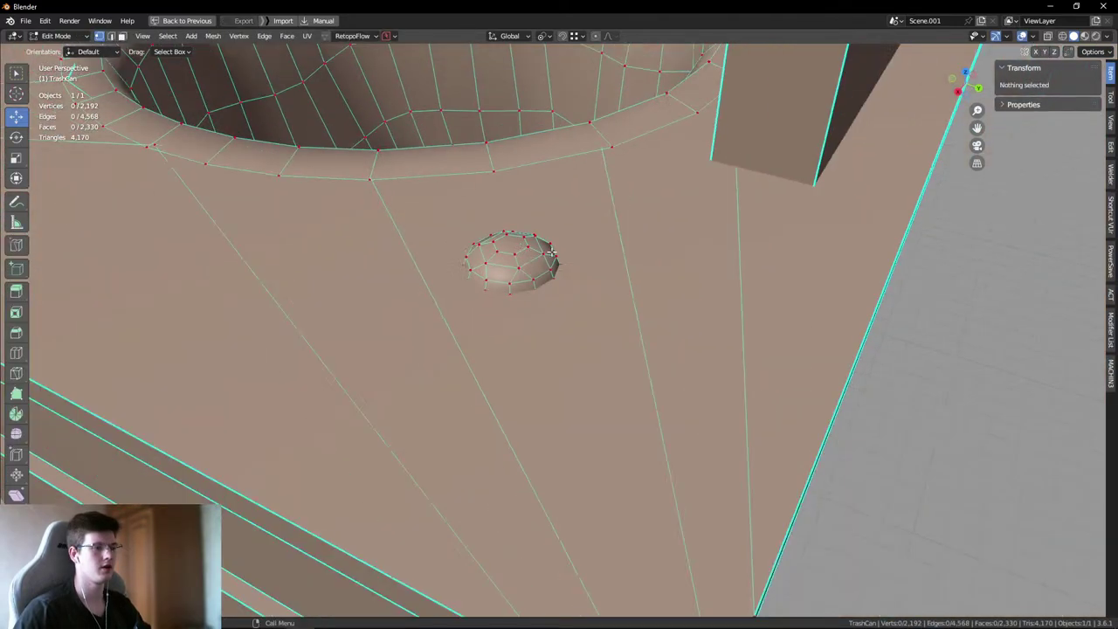
{"action": "scroll", "coordinate": [552, 252], "scroll_direction": "up", "scroll_amount": 3}
{"action": "key", "text": "a"}
{"action": "left_click", "coordinate": [434, 260]}
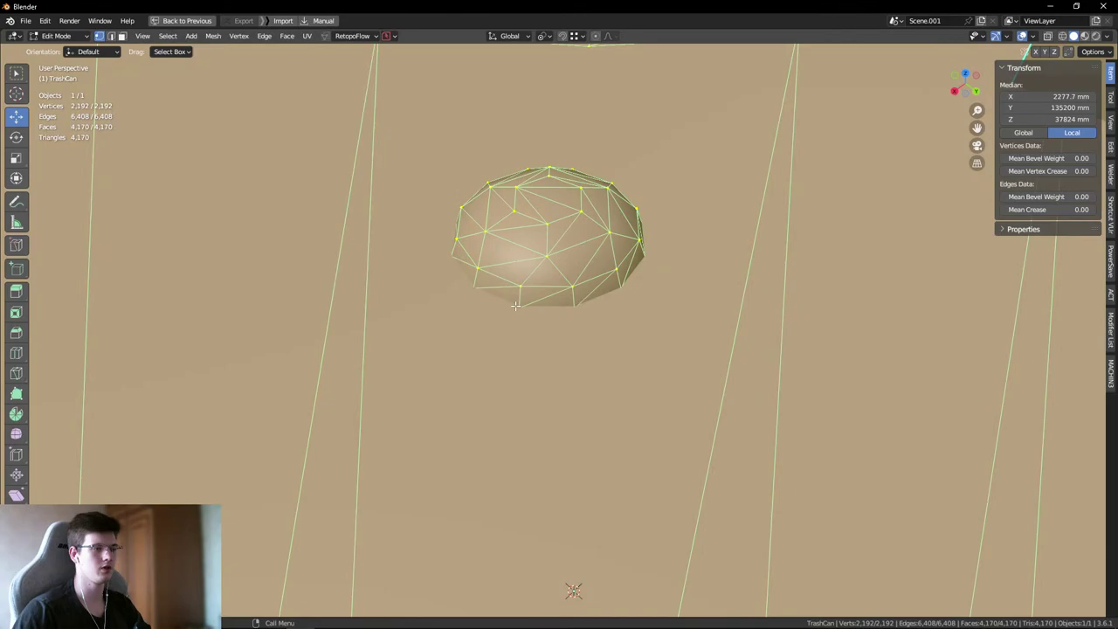
{"action": "scroll", "coordinate": [515, 262], "scroll_direction": "down", "scroll_amount": 3}
{"action": "key", "text": "ctrl+z"}
{"action": "key", "text": "ctrl+z"}
{"action": "key", "text": "ctrl+z"}
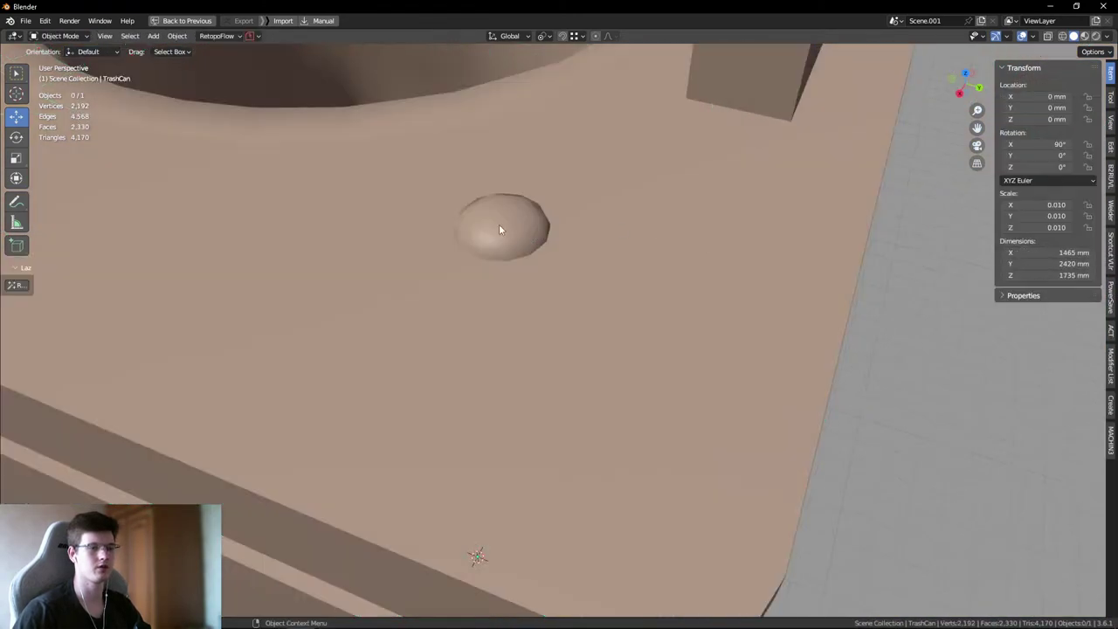
- Add a Triangulate modifier to the trash can with quad method Fixed, n-gon method Beauty and Keep Normals on
{"action": "left_click", "coordinate": [499, 230]}
{"action": "key", "text": "alt+space"}
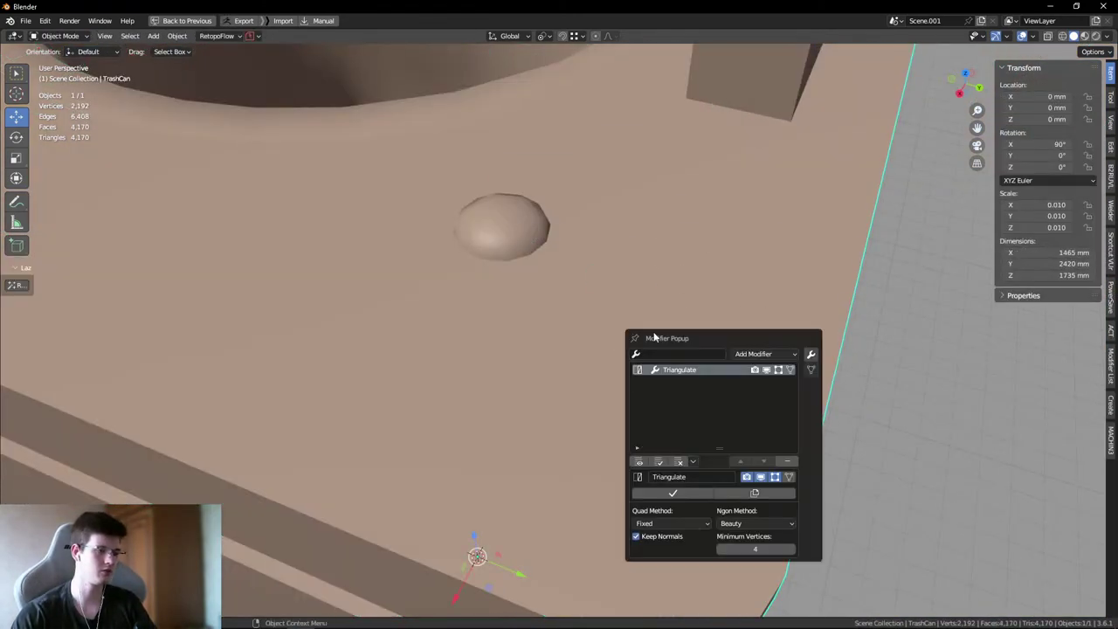
{"action": "key", "text": "alt+a"}
{"action": "middle_click_drag", "start_coordinate": [452, 227], "coordinate": [567, 273]}
- Compare the edge rings of the reduced bolt head with those of an unreduced one on the top plate
{"action": "key", "text": "Tab"}
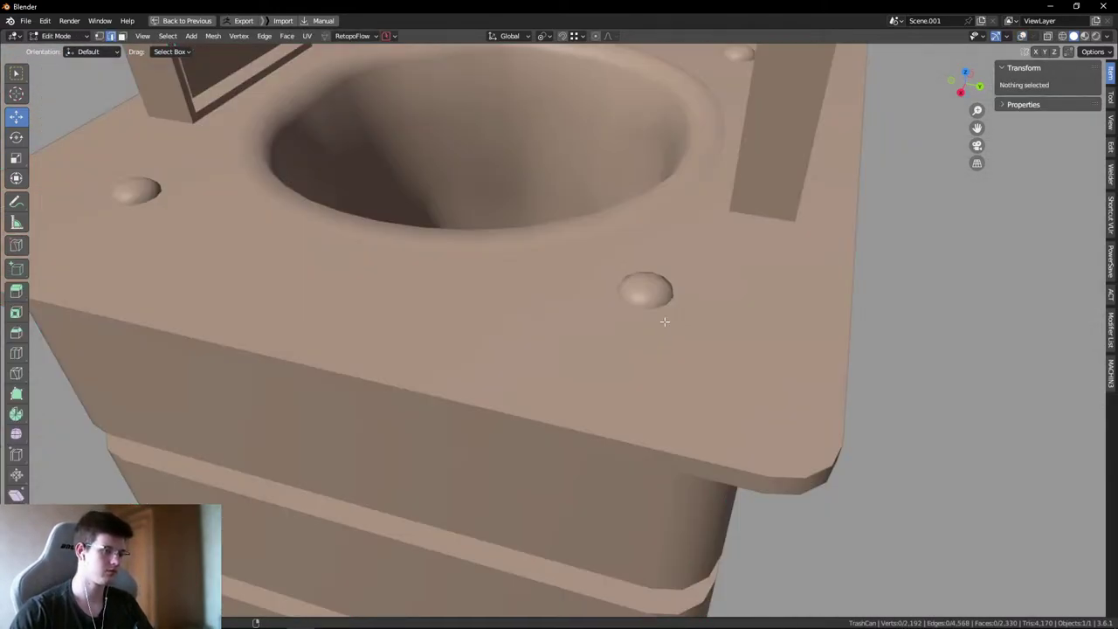
{"action": "scroll", "coordinate": [664, 318], "scroll_direction": "up", "scroll_amount": 8}
{"action": "left_click", "coordinate": [494, 322], "text": "alt"}
{"action": "scroll", "coordinate": [490, 320], "scroll_direction": "down", "scroll_amount": 4}
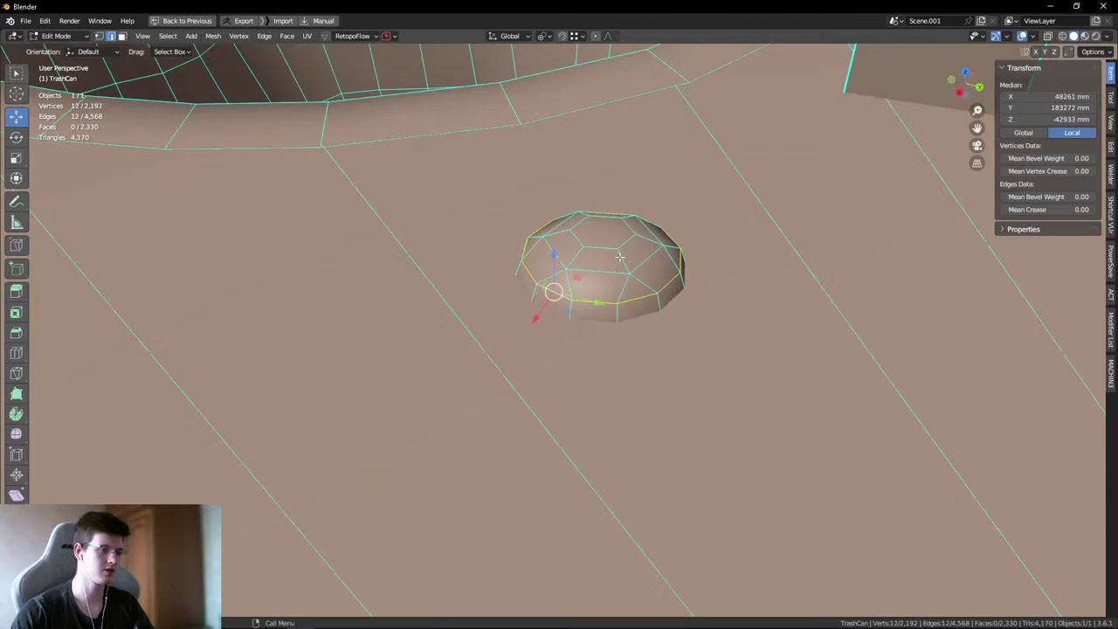
{"action": "middle_click_drag", "start_coordinate": [490, 320], "coordinate": [411, 423]}
{"action": "scroll", "coordinate": [411, 423], "scroll_direction": "up", "scroll_amount": 3}
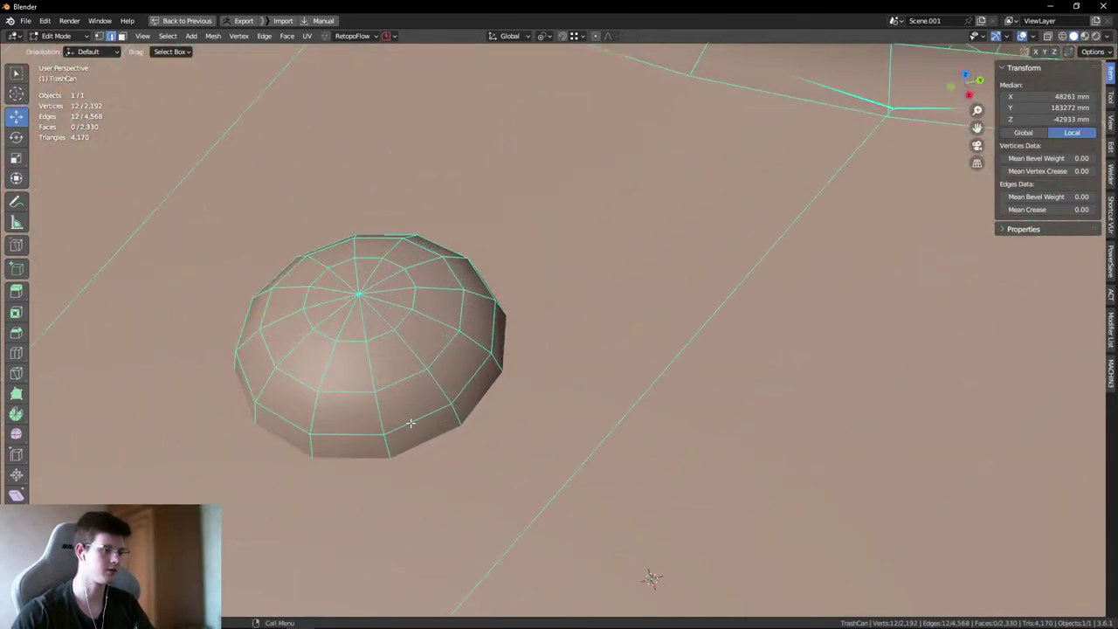
{"action": "scroll", "coordinate": [428, 327], "scroll_direction": "down", "scroll_amount": 3}
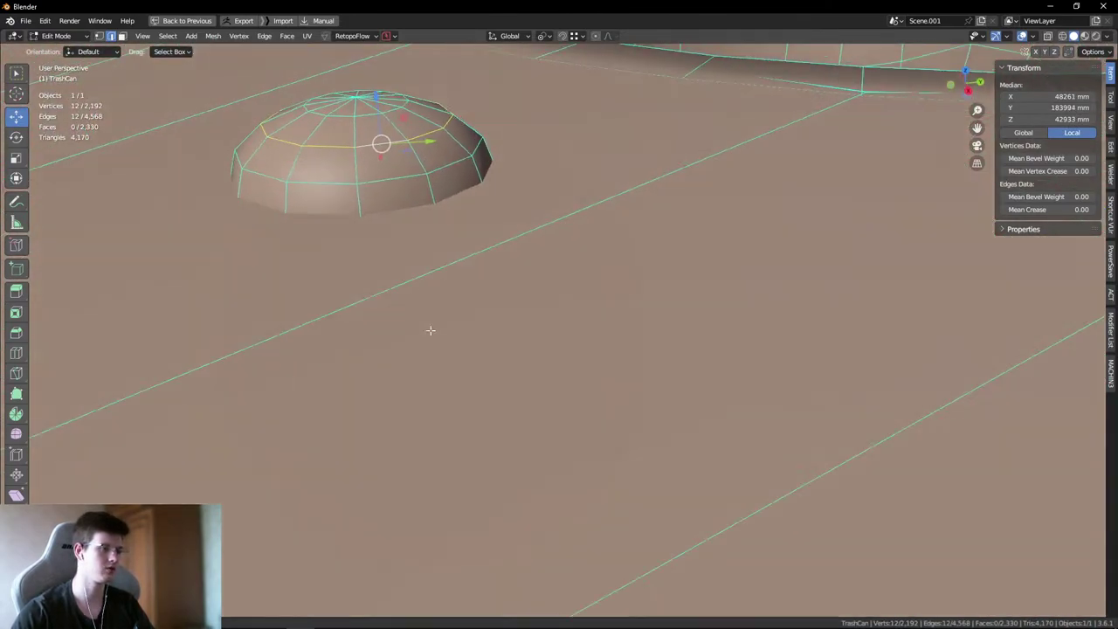
{"action": "middle_click_drag", "start_coordinate": [428, 327], "coordinate": [393, 271]}
{"action": "scroll", "coordinate": [464, 243], "scroll_direction": "up", "scroll_amount": 4}
{"action": "key", "text": "ctrl+shift+tab"}
{"action": "scroll", "coordinate": [504, 193], "scroll_direction": "down", "scroll_amount": 4}
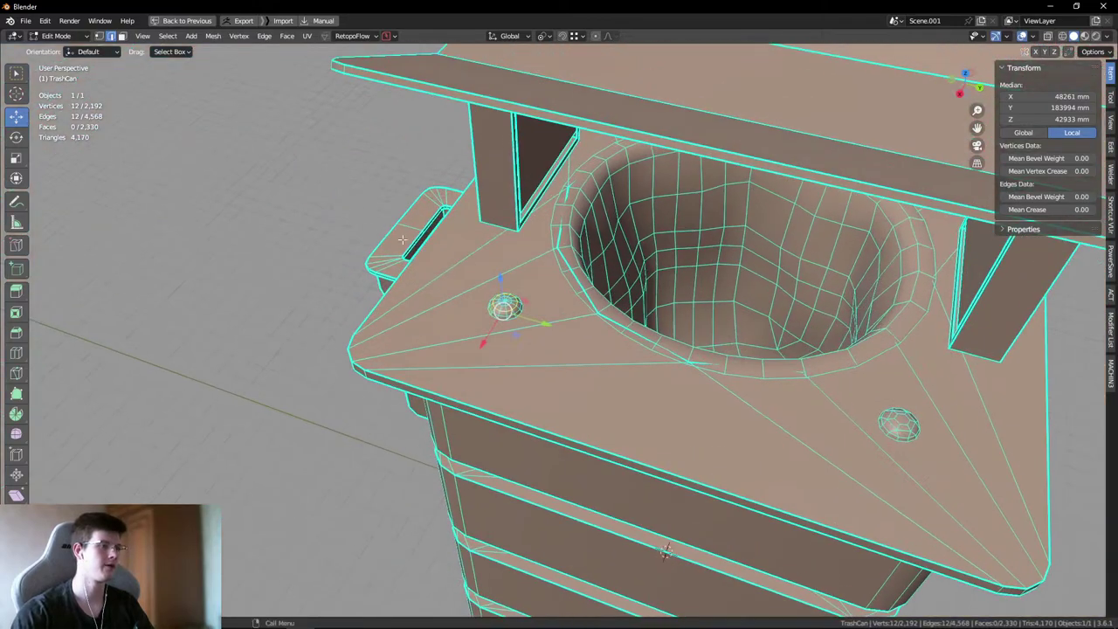
- Examine the trash can's shaded silhouette from several sides, especially the rounded corners, bolt heads and side ashtray
{"action": "middle_click_drag", "start_coordinate": [504, 193], "coordinate": [262, 122]}
{"action": "key", "text": "Tab"}
{"action": "scroll", "coordinate": [412, 104], "scroll_direction": "up", "scroll_amount": 2}
{"action": "scroll", "coordinate": [411, 104], "scroll_direction": "down", "scroll_amount": 3}
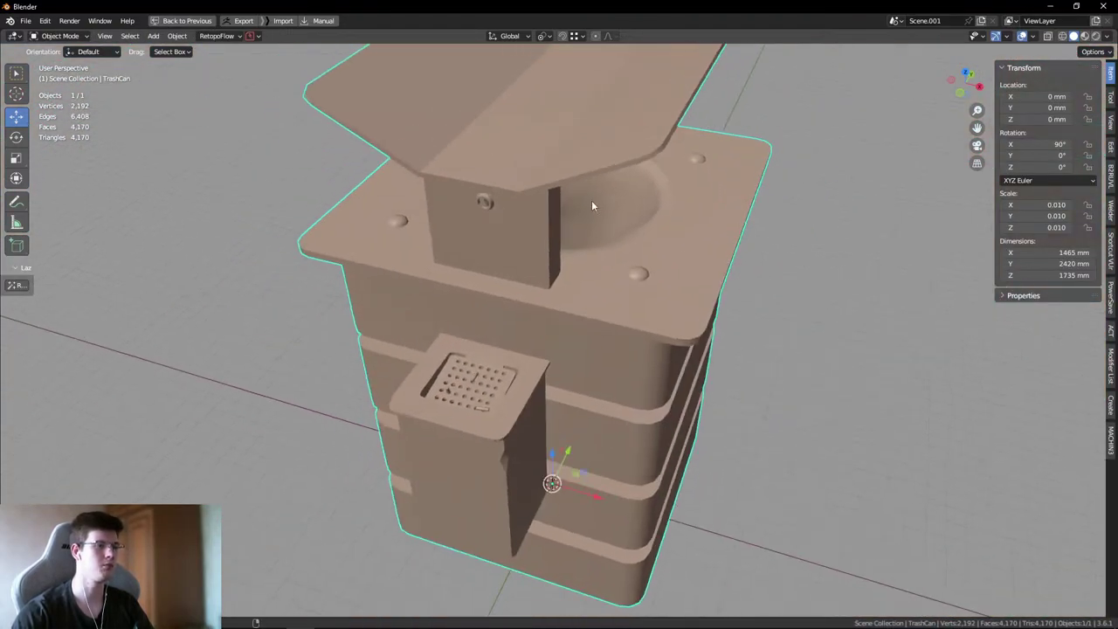
{"action": "key", "text": "alt+a"}
{"action": "middle_click_drag", "start_coordinate": [591, 200], "coordinate": [492, 344]}
{"action": "scroll", "coordinate": [457, 217], "scroll_direction": "up", "scroll_amount": 3}
{"action": "scroll", "coordinate": [424, 288], "scroll_direction": "down", "scroll_amount": 2}
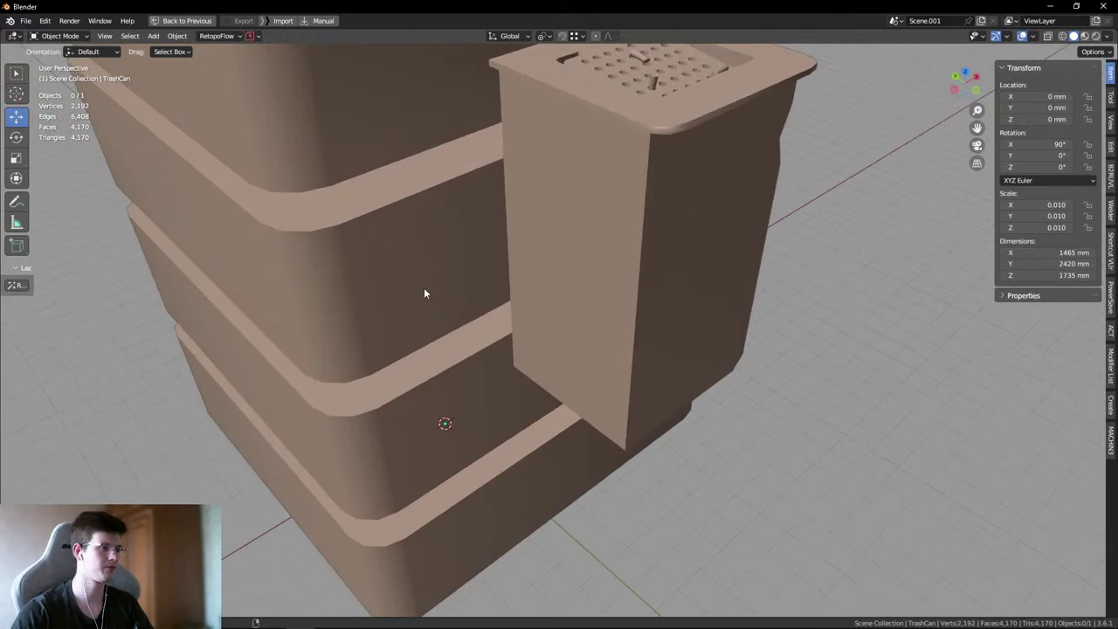
{"action": "middle_click_drag", "start_coordinate": [424, 287], "coordinate": [472, 259]}
{"action": "scroll", "coordinate": [466, 267], "scroll_direction": "up", "scroll_amount": 3}
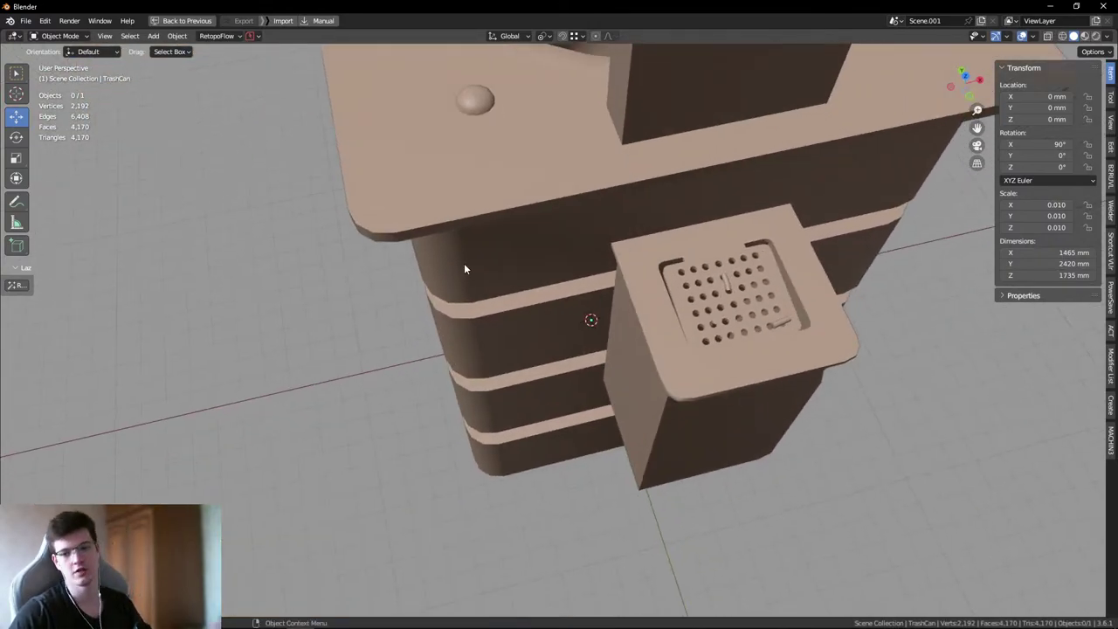
{"action": "middle_click_drag", "start_coordinate": [436, 303], "coordinate": [302, 294]}
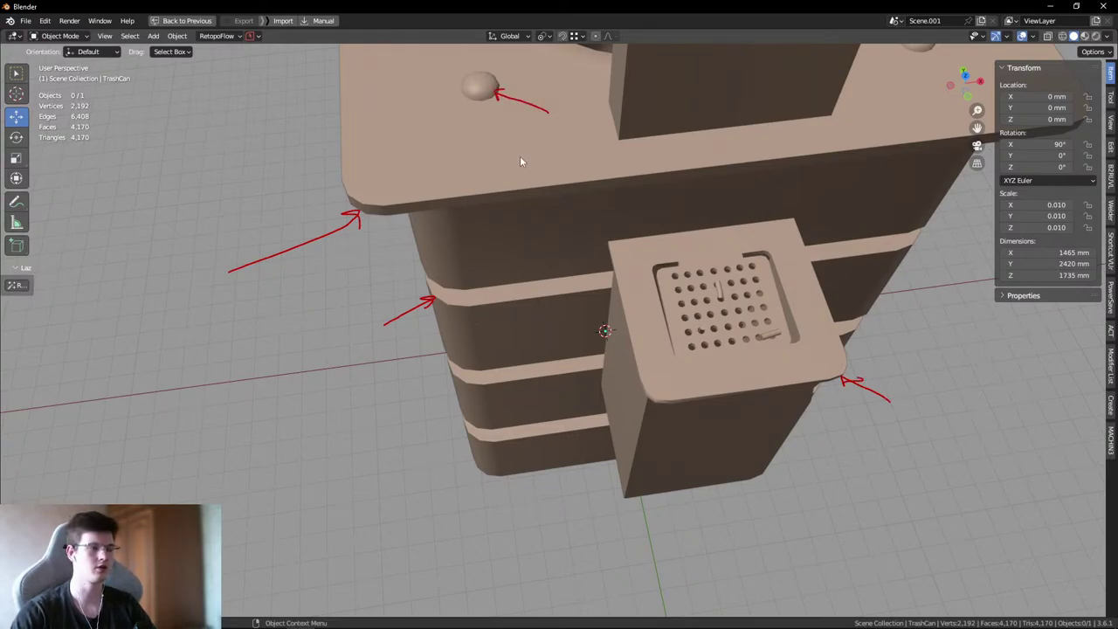
{"action": "key", "text": "ctrl+z"}
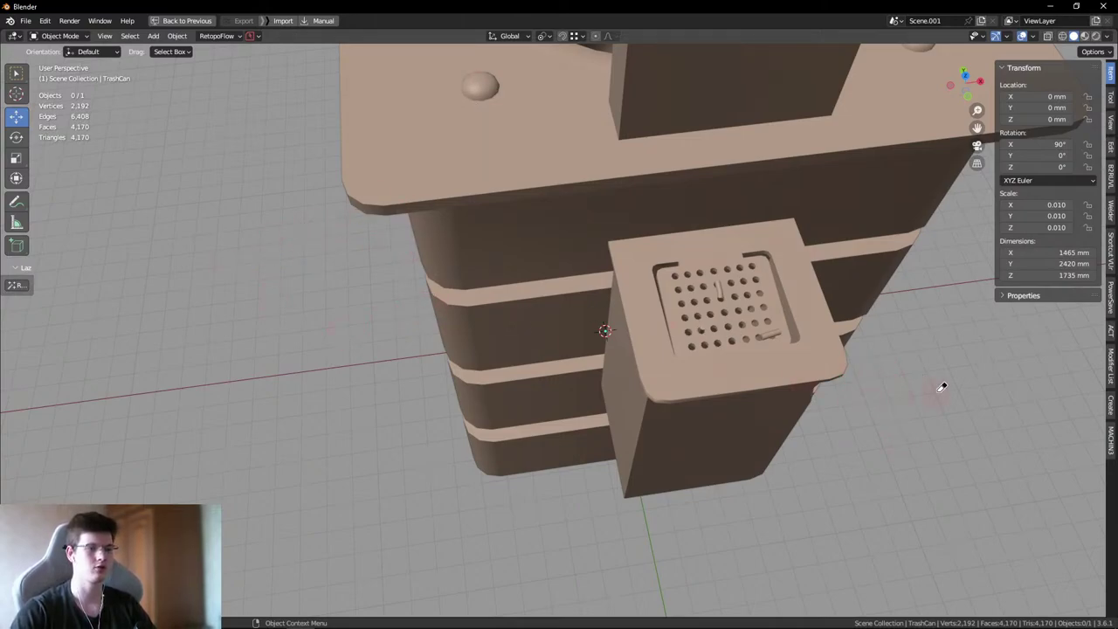
{"action": "middle_click_drag", "start_coordinate": [686, 323], "coordinate": [489, 283]}
{"action": "middle_click_drag", "start_coordinate": [719, 275], "coordinate": [805, 170]}
{"action": "scroll", "coordinate": [805, 170], "scroll_direction": "up", "scroll_amount": 2}
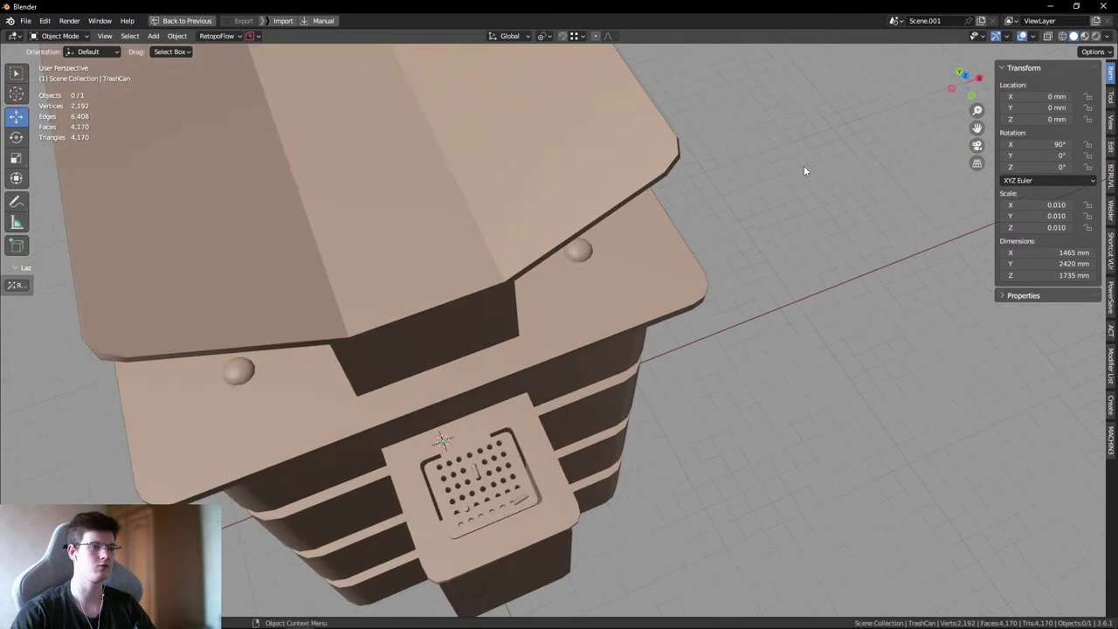
{"action": "scroll", "coordinate": [733, 251], "scroll_direction": "down", "scroll_amount": 3}
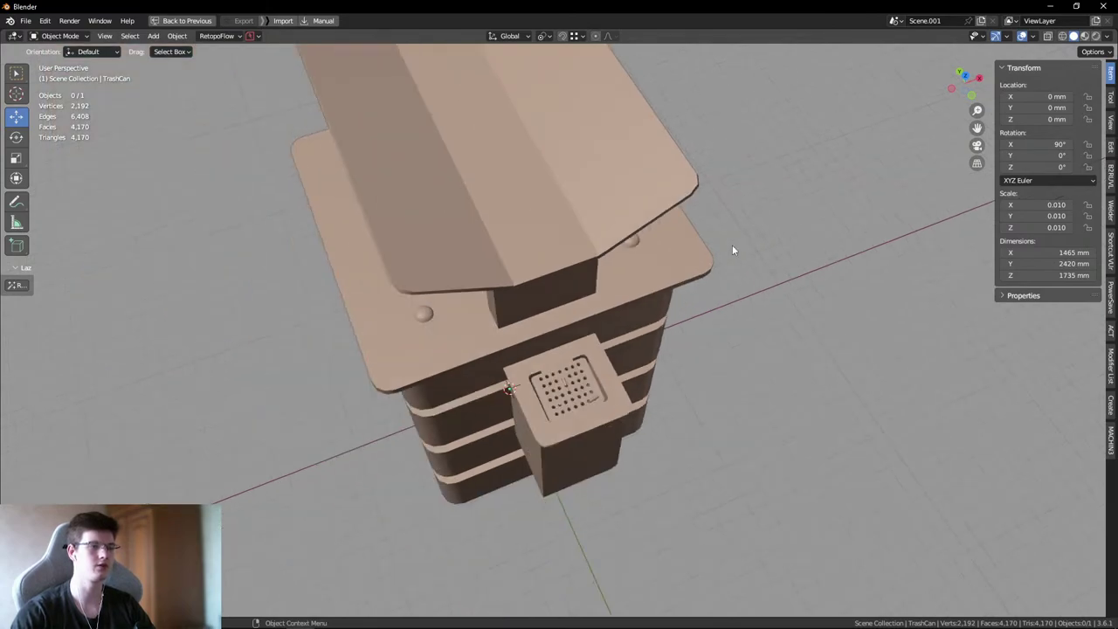
{"action": "middle_click_drag", "start_coordinate": [602, 187], "coordinate": [565, 128]}
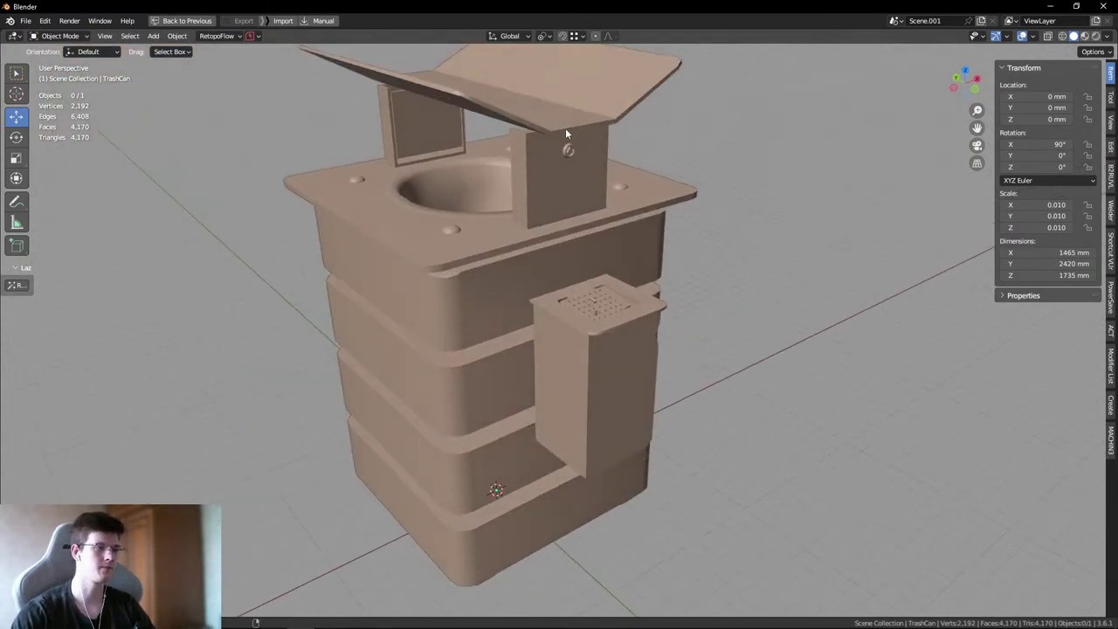
- Turn on the wireframe overlay and take the triangulation off the displayed trash can mesh
{"action": "left_click", "coordinate": [565, 128]}
{"action": "scroll", "coordinate": [600, 262], "scroll_direction": "up", "scroll_amount": 5}
{"action": "middle_click_drag", "start_coordinate": [600, 262], "coordinate": [607, 179], "text": "shift"}
{"action": "scroll", "coordinate": [571, 288], "scroll_direction": "up", "scroll_amount": 5}
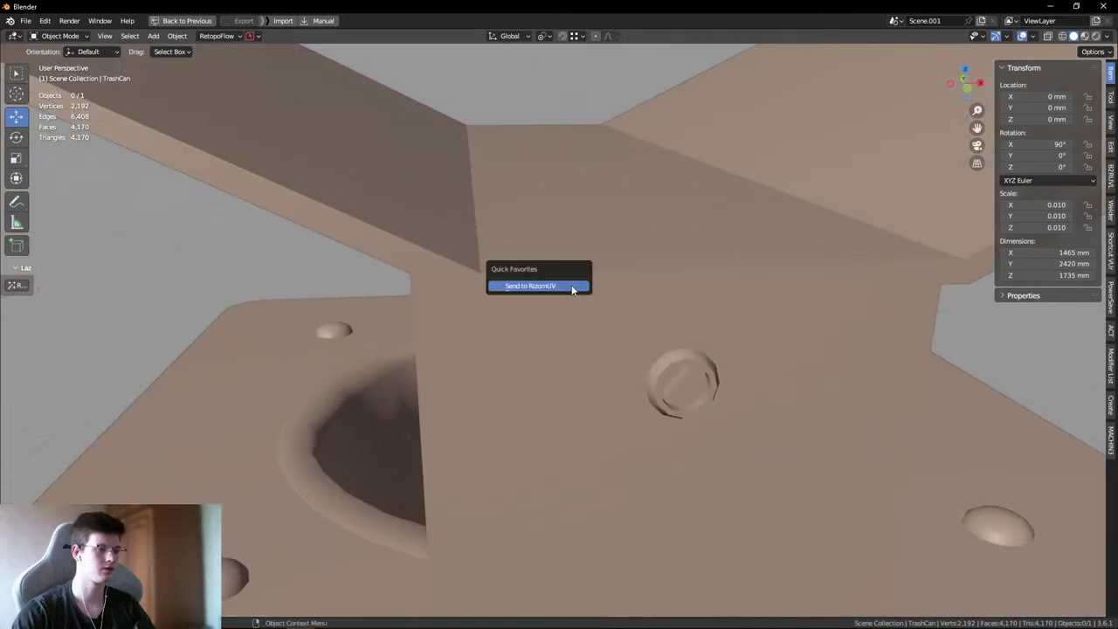
{"action": "left_click", "coordinate": [1033, 36]}
{"action": "left_click", "coordinate": [959, 233]}
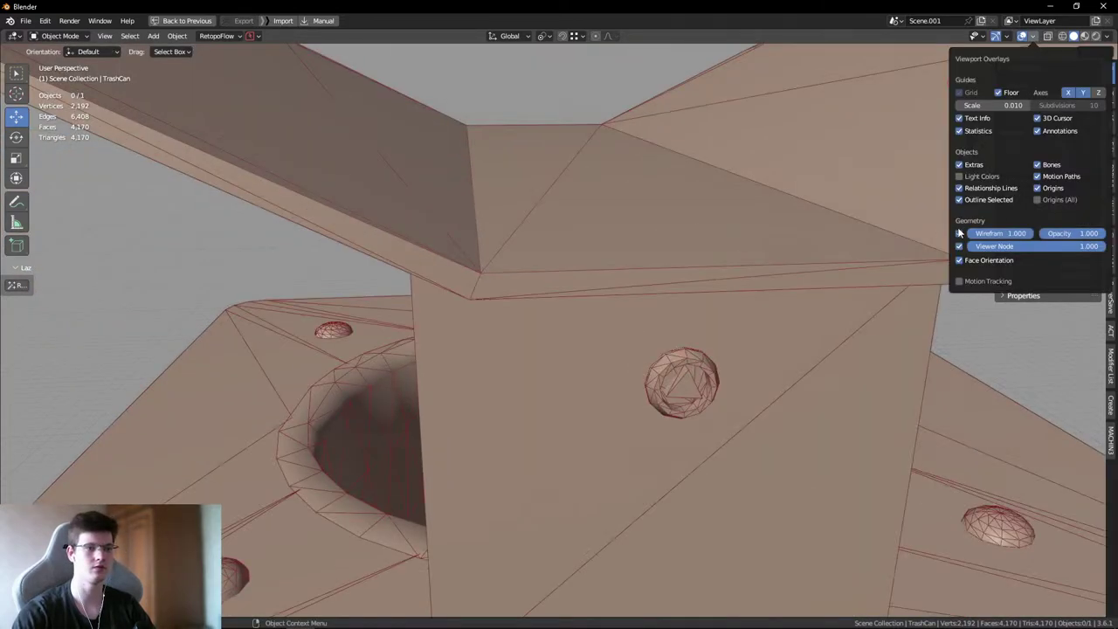
{"action": "scroll", "coordinate": [698, 180], "scroll_direction": "down", "scroll_amount": 2}
{"action": "scroll", "coordinate": [696, 149], "scroll_direction": "up", "scroll_amount": 4}
{"action": "key", "text": "alt+shift+q"}
{"action": "left_click", "coordinate": [830, 176]}
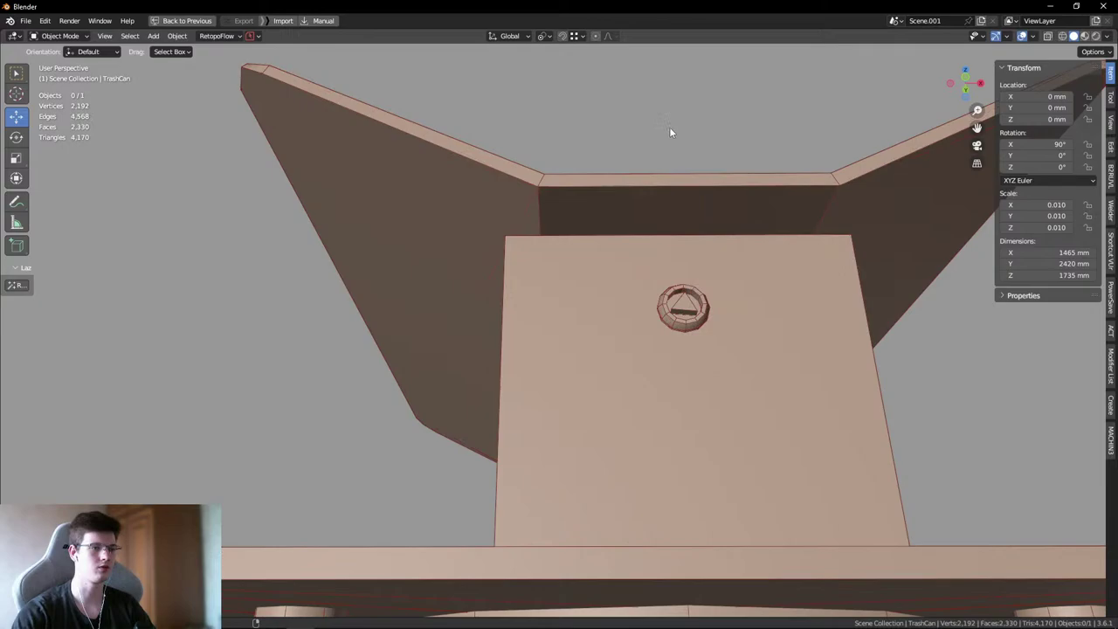
- Isolate the trash can in local view and hide all of its mesh except the linked trash bag
{"action": "middle_click_drag", "start_coordinate": [669, 127], "coordinate": [621, 297]}
{"action": "left_click", "coordinate": [621, 297]}
{"action": "key", "text": "KP_Divide"}
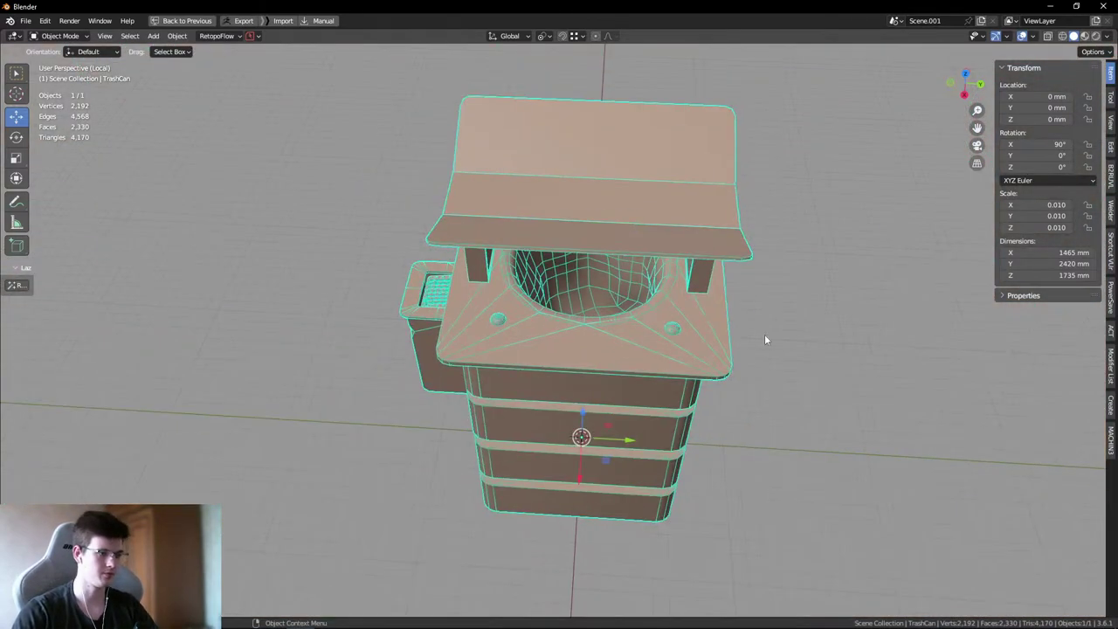
{"action": "key", "text": "Tab"}
{"action": "left_click", "coordinate": [600, 278]}
{"action": "key", "text": "ctrl+l"}
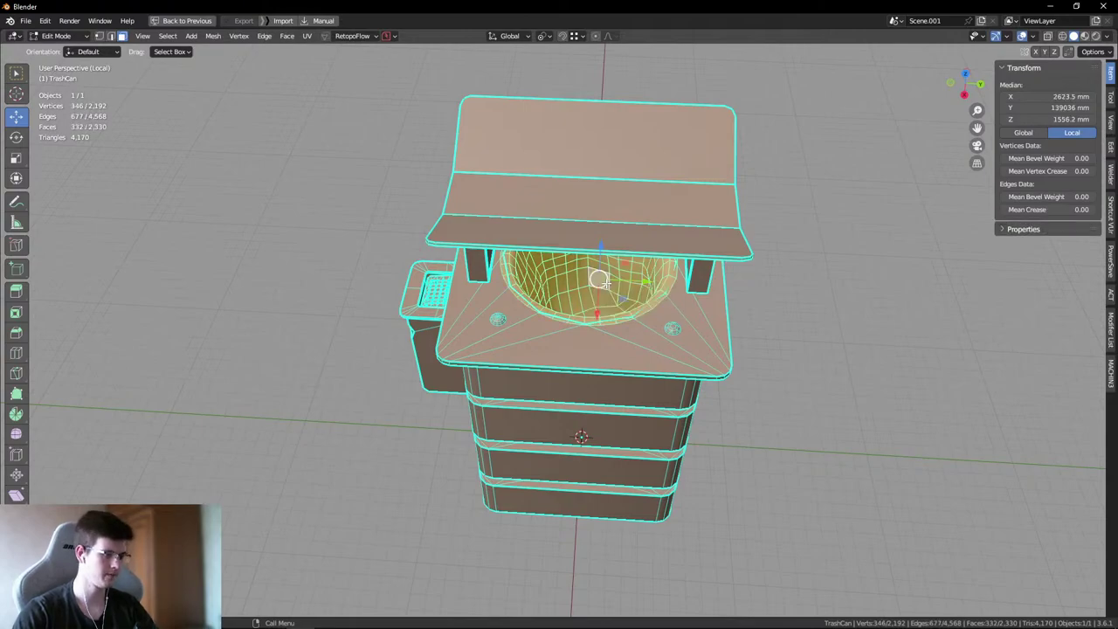
{"action": "key", "text": "shift+h"}
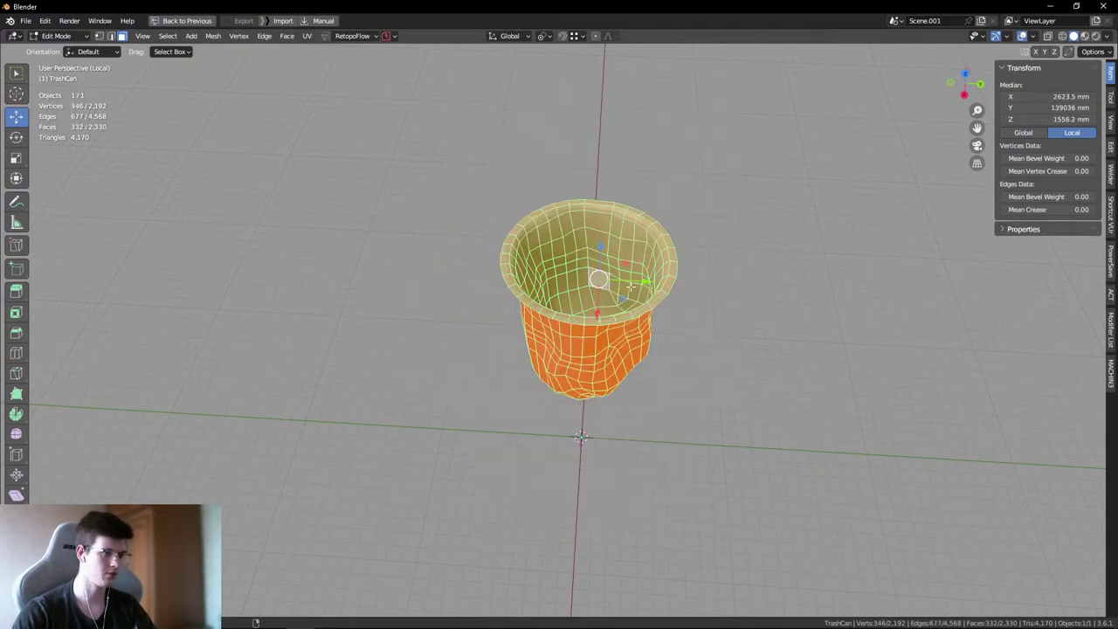
- Examine the isolated trash bag's topology from the rim down to the folds at its bottom
{"action": "key", "text": "alt+a"}
{"action": "scroll", "coordinate": [630, 288], "scroll_direction": "up", "scroll_amount": 4}
{"action": "middle_click_drag", "start_coordinate": [631, 288], "coordinate": [838, 314]}
{"action": "key", "text": "ctrl+Tab"}
{"action": "left_click", "coordinate": [573, 267]}
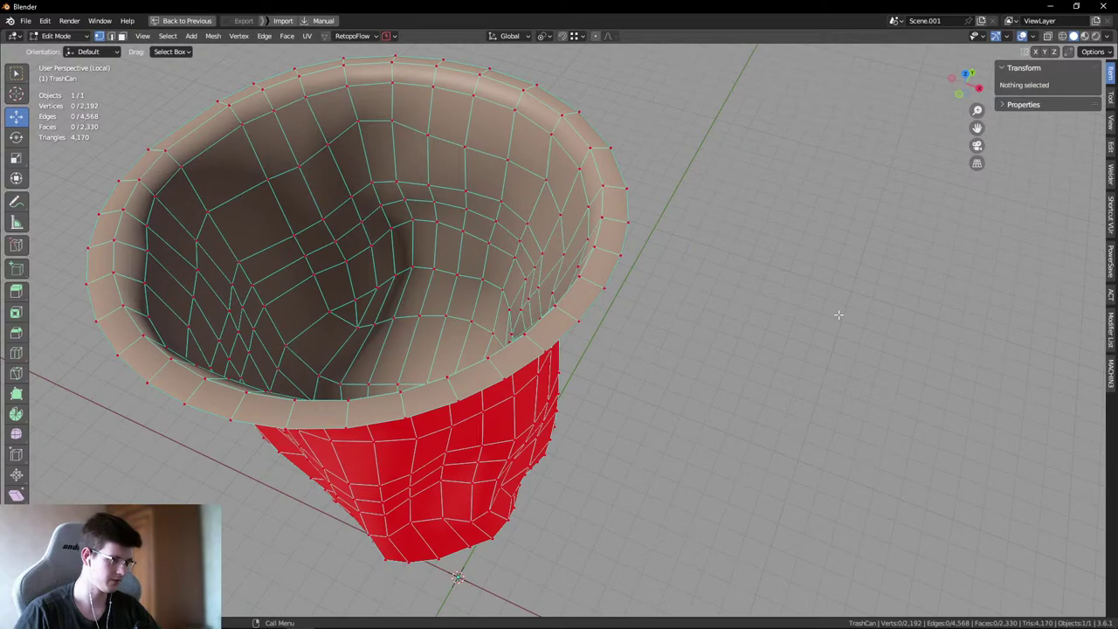
{"action": "middle_click_drag", "start_coordinate": [728, 290], "coordinate": [657, 351]}
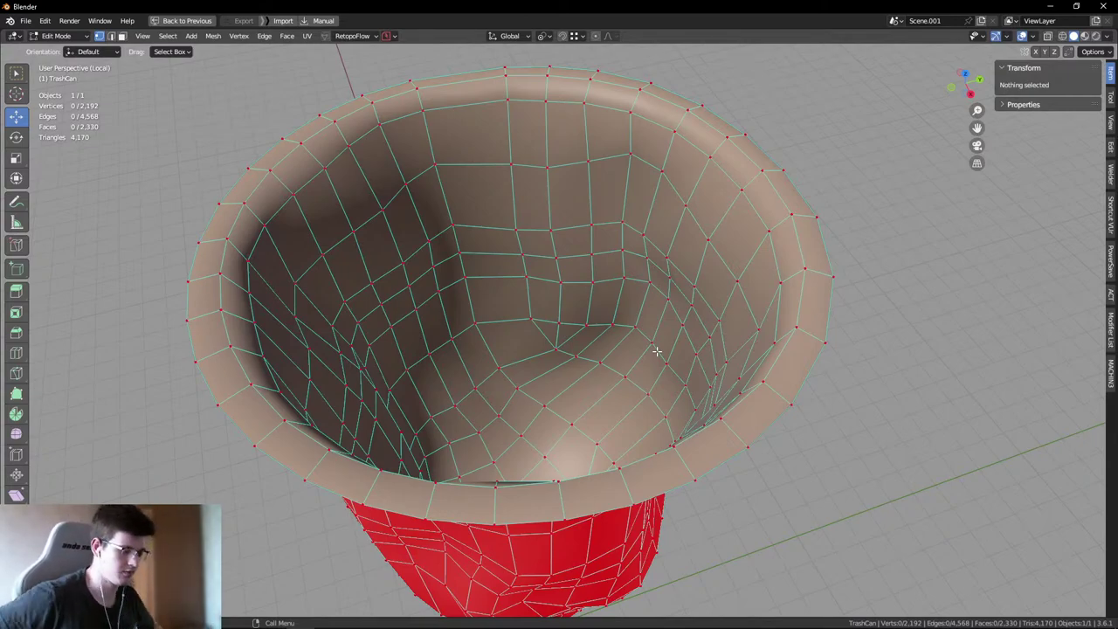
{"action": "middle_click_drag", "start_coordinate": [524, 251], "coordinate": [465, 256]}
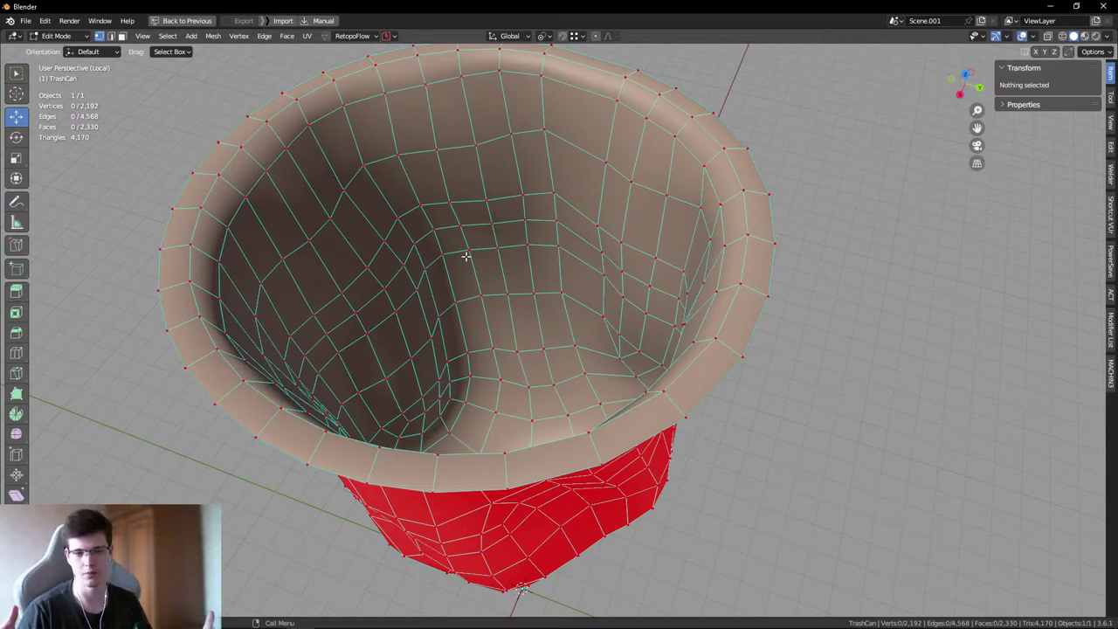
{"action": "middle_click_drag", "start_coordinate": [726, 296], "coordinate": [503, 276]}
{"action": "scroll", "coordinate": [564, 236], "scroll_direction": "up", "scroll_amount": 8}
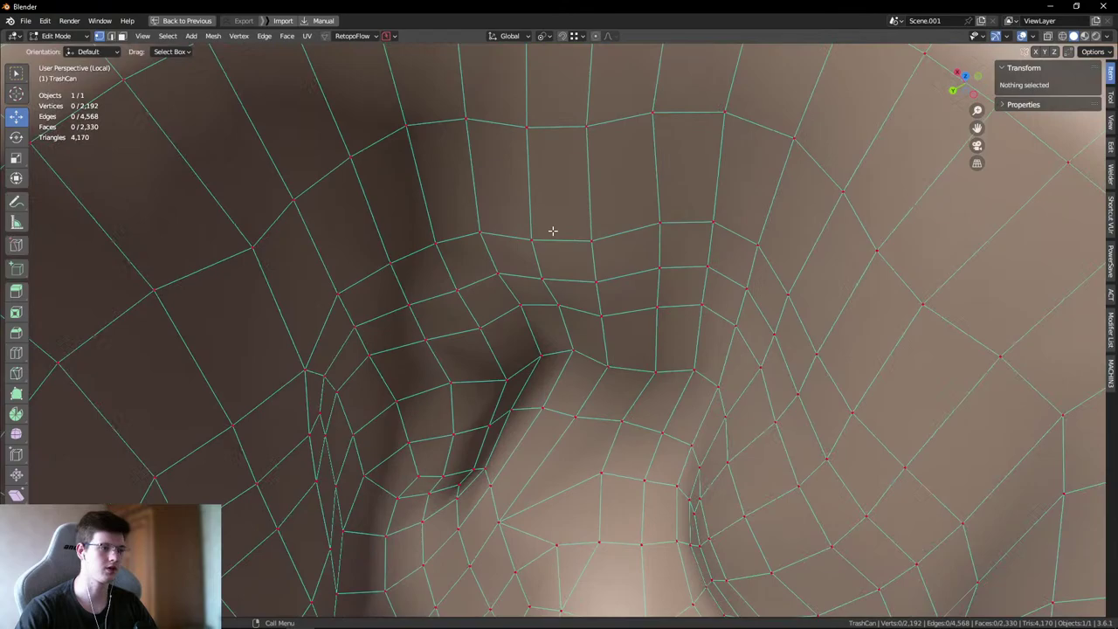
- Try dissolving a horizontal edge loop around the trash bag's inner wall
{"action": "left_click", "coordinate": [548, 352], "text": "alt"}
{"action": "scroll", "coordinate": [548, 352], "scroll_direction": "down", "scroll_amount": 8}
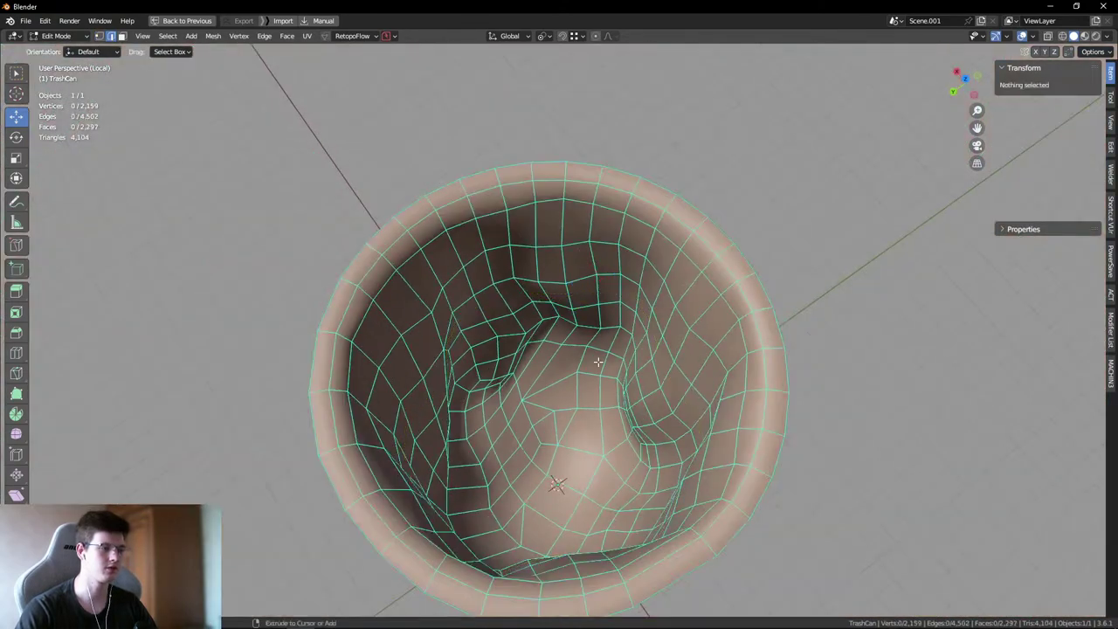
{"action": "left_click", "coordinate": [562, 296], "text": "alt"}
{"action": "scroll", "coordinate": [562, 296], "scroll_direction": "up", "scroll_amount": 3}
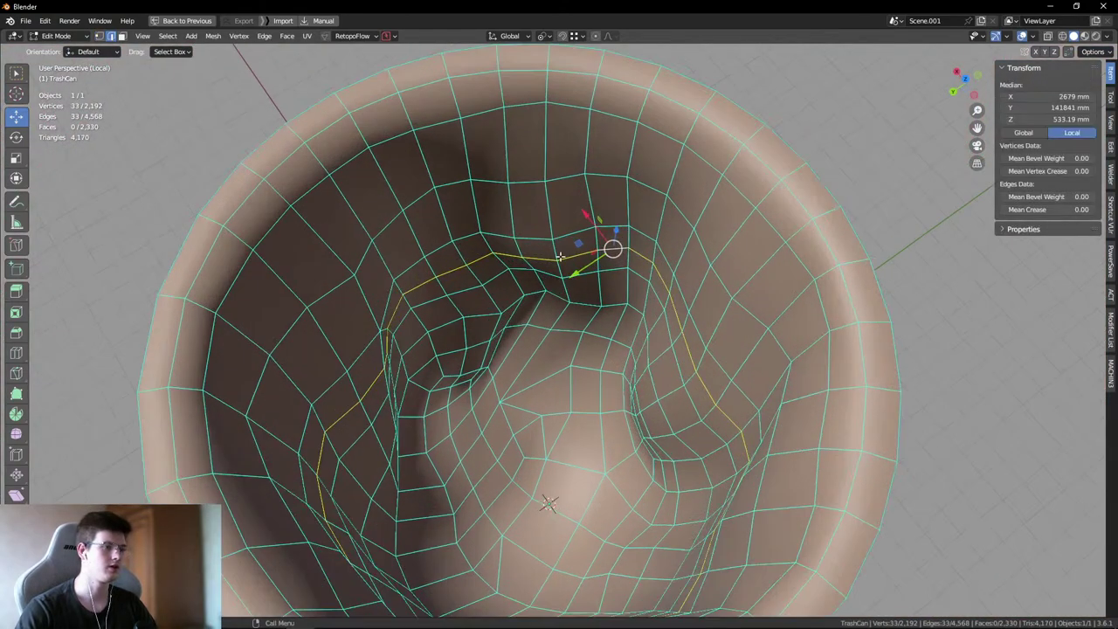
- Check how edge loops and rings run along the trash bag's wall by selecting them, and clear the selection
{"action": "left_click", "coordinate": [555, 250], "text": "alt"}
{"action": "left_click", "coordinate": [556, 249], "text": "ctrl+alt"}
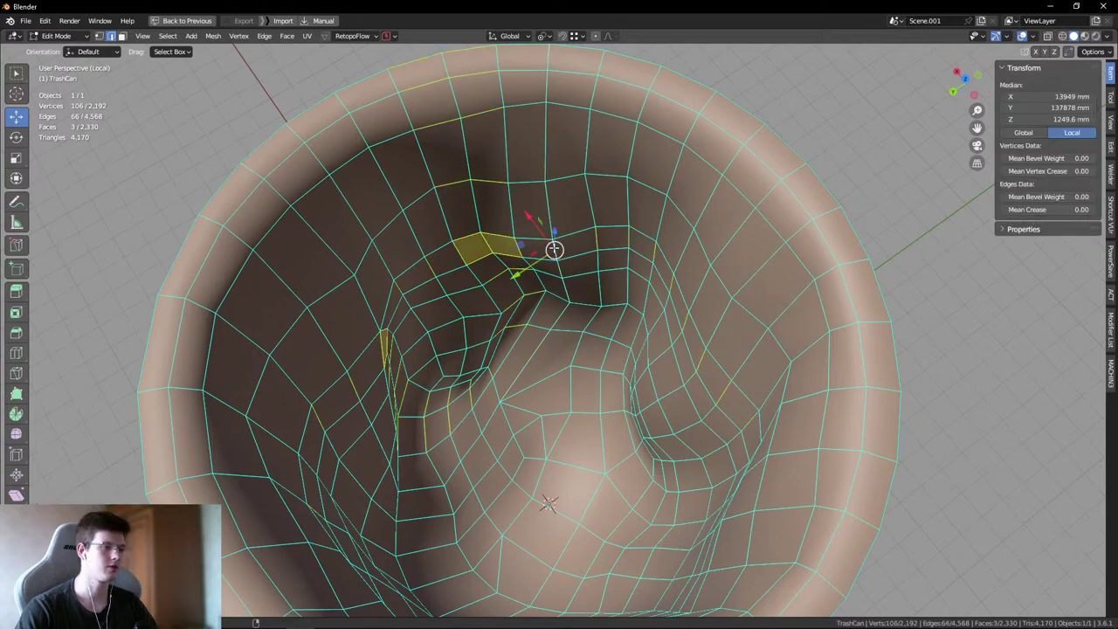
{"action": "left_click", "coordinate": [555, 250]}
{"action": "left_click", "coordinate": [555, 250], "text": "alt"}
{"action": "middle_click_drag", "start_coordinate": [554, 247], "coordinate": [854, 205]}
{"action": "left_click", "coordinate": [853, 204]}
- Select all linked geometry of the trash bag to read its polygon statistics
{"action": "scroll", "coordinate": [573, 320], "scroll_direction": "up", "scroll_amount": 5}
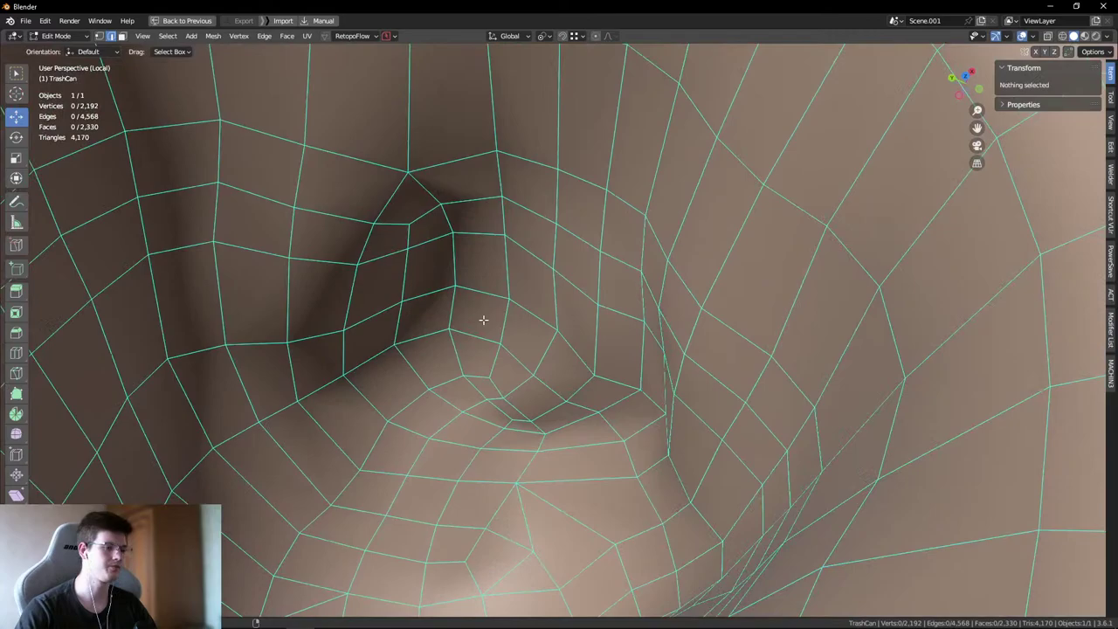
{"action": "scroll", "coordinate": [483, 320], "scroll_direction": "down", "scroll_amount": 5}
{"action": "key", "text": "1"}
{"action": "key", "text": "l"}
{"action": "middle_click_drag", "start_coordinate": [471, 335], "coordinate": [649, 279]}
{"action": "key", "text": "l"}
{"action": "scroll", "coordinate": [559, 332], "scroll_direction": "down", "scroll_amount": 5}
{"action": "key", "text": "alt+a"}
{"action": "key", "text": "ctrl+z"}
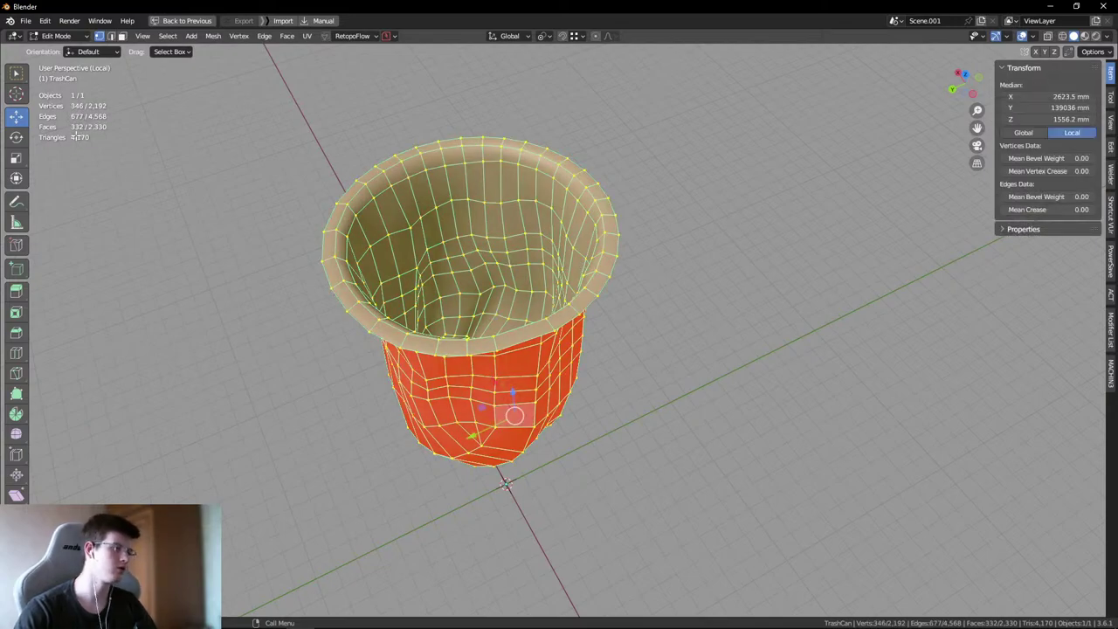
- Clear the selection and examine the closely spaced face rows on the trash bag's inner wall, selecting a few faces
{"action": "key", "text": "alt+a"}
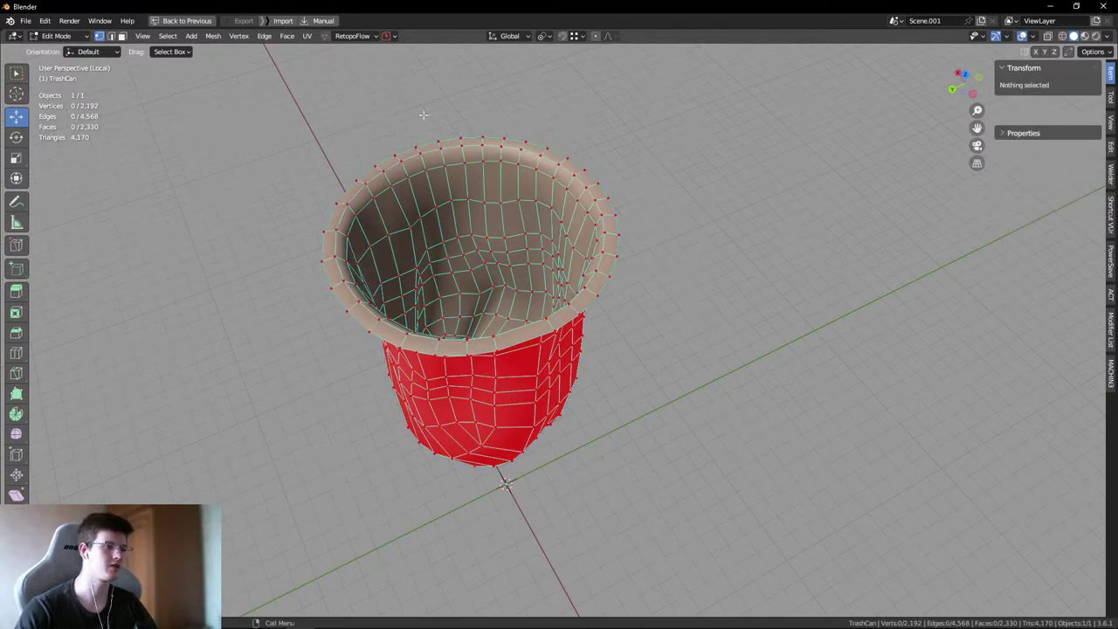
{"action": "middle_click_drag", "start_coordinate": [367, 280], "coordinate": [349, 262]}
{"action": "scroll", "coordinate": [340, 259], "scroll_direction": "up", "scroll_amount": 5}
{"action": "left_click_drag", "start_coordinate": [340, 260], "coordinate": [306, 266]}
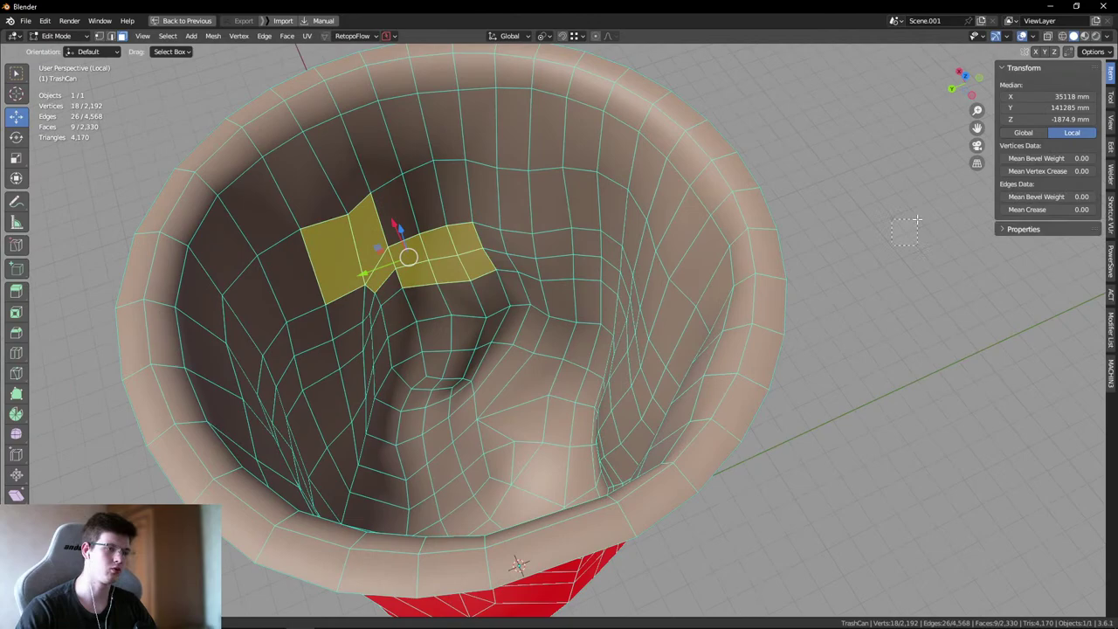
{"action": "key", "text": "alt+a"}
{"action": "middle_click_drag", "start_coordinate": [402, 253], "coordinate": [588, 242]}
{"action": "scroll", "coordinate": [559, 277], "scroll_direction": "up", "scroll_amount": 6}
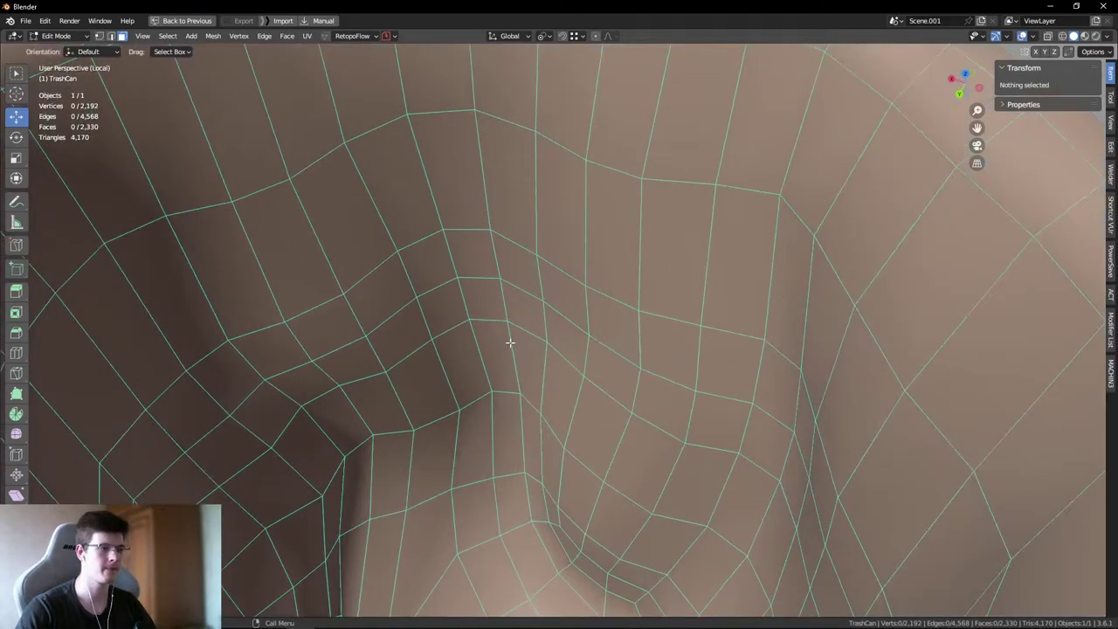
- Dissolve the surplus edges in the closely spaced face row around the fold of the bag's inner wall
{"action": "key", "text": "ctrl+z"}
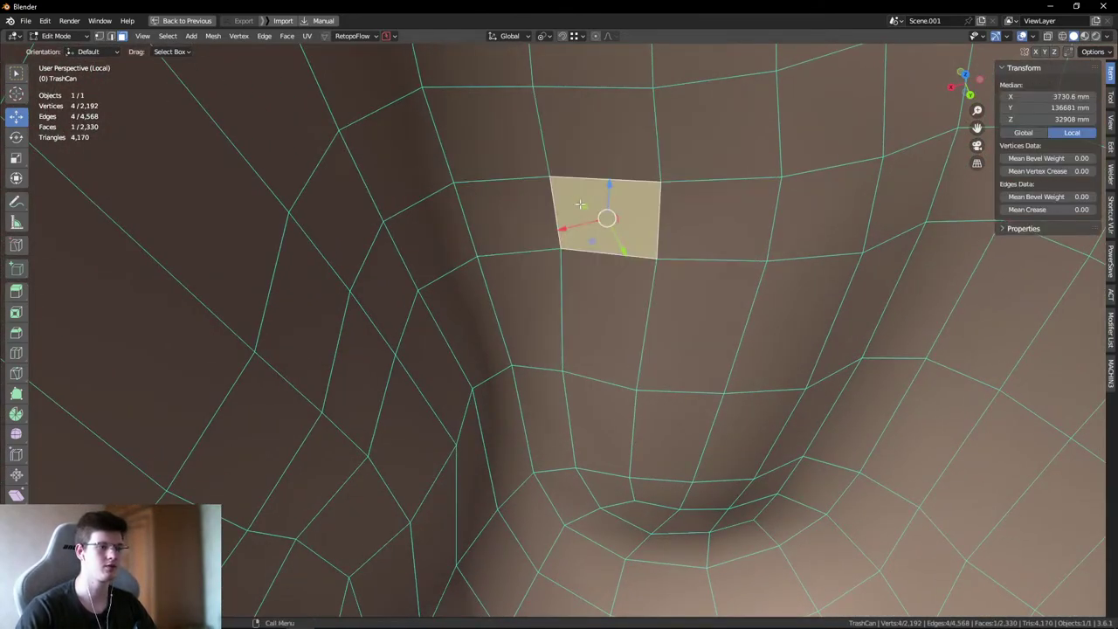
{"action": "key", "text": "ctrl+z"}
{"action": "left_click_drag", "start_coordinate": [464, 217], "coordinate": [681, 217]}
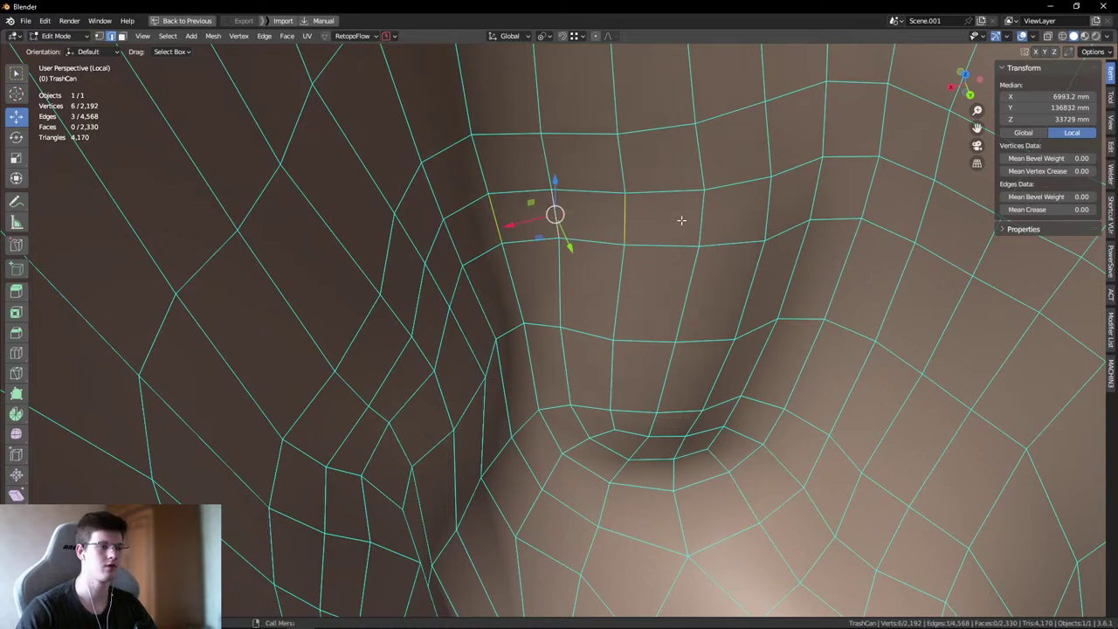
{"action": "key", "text": "ctrl+x"}
{"action": "middle_click_drag", "start_coordinate": [829, 200], "coordinate": [599, 195]}
{"action": "left_click_drag", "start_coordinate": [599, 196], "coordinate": [690, 198]}
{"action": "key", "text": "ctrl+x"}
{"action": "middle_click_drag", "start_coordinate": [690, 197], "coordinate": [604, 215]}
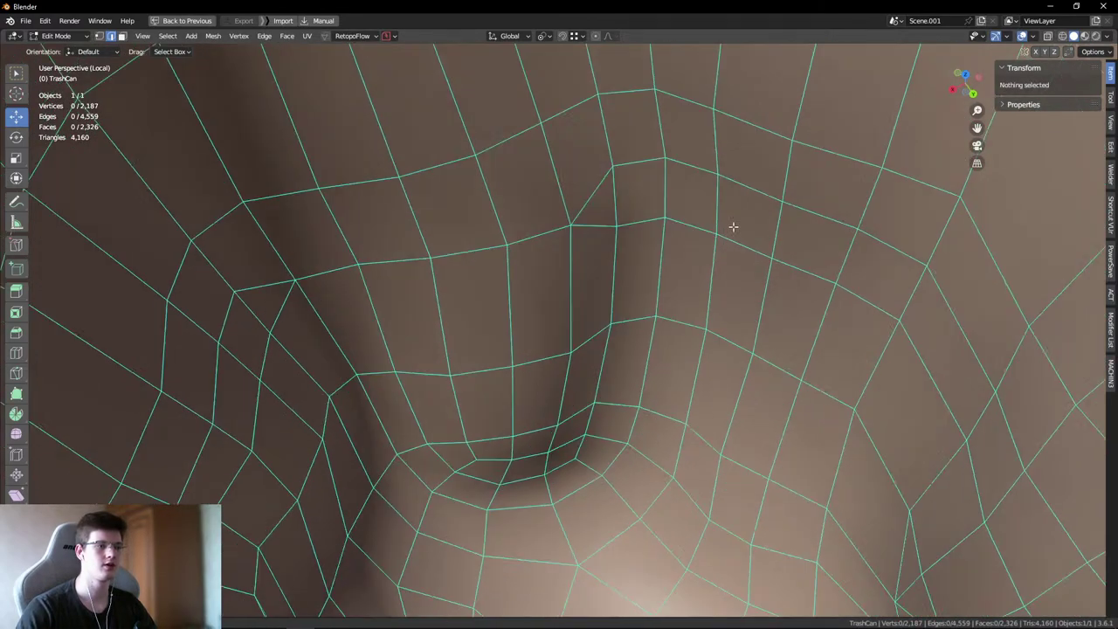
- Compare the reduced trash bag with the full trash can in Object Mode, with and without overlays
{"action": "scroll", "coordinate": [604, 216], "scroll_direction": "down", "scroll_amount": 5}
{"action": "key", "text": "Tab"}
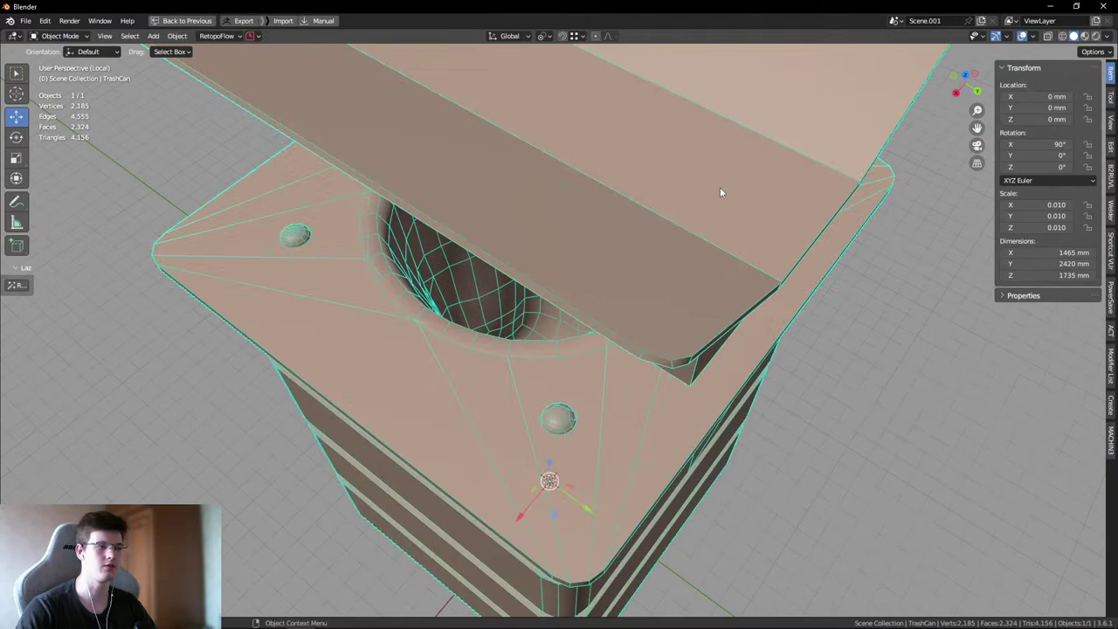
{"action": "mouse_move", "coordinate": [721, 189]}
{"action": "middle_mouse_down"}
{"action": "mouse_move", "coordinate": [859, 324]}
{"action": "mouse_move", "coordinate": [535, 291]}
{"action": "mouse_move", "coordinate": [557, 227]}
{"action": "mouse_move", "coordinate": [519, 187]}
{"action": "mouse_move", "coordinate": [525, 51]}
{"action": "mouse_move", "coordinate": [429, 227]}
{"action": "mouse_move", "coordinate": [362, 242]}
{"action": "mouse_move", "coordinate": [348, 227]}
{"action": "mouse_move", "coordinate": [437, 277]}
{"action": "mouse_move", "coordinate": [424, 254]}
{"action": "mouse_move", "coordinate": [414, 262]}
{"action": "middle_mouse_up"}
{"action": "scroll", "coordinate": [519, 187], "scroll_direction": "up", "scroll_amount": 5}
{"action": "key", "text": "shift+alt+z"}
{"action": "key", "text": "shift+alt+z"}
- Raise the whole trash bag slightly along the Z axis and show the rest of the trash can again
{"action": "key", "text": "ctrl+Tab"}
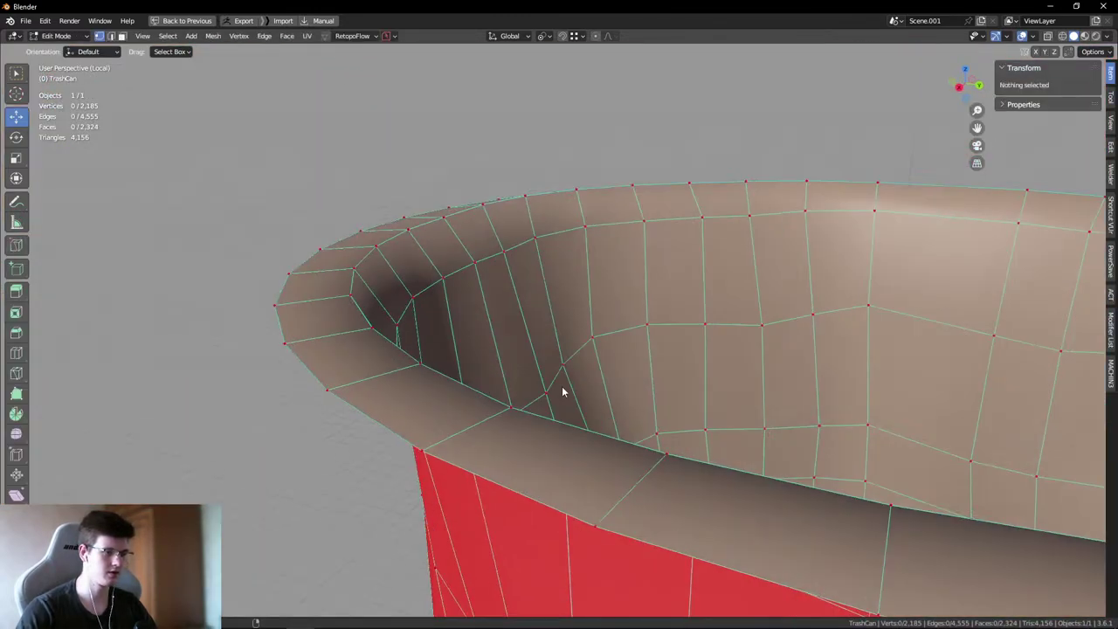
{"action": "key", "text": "a"}
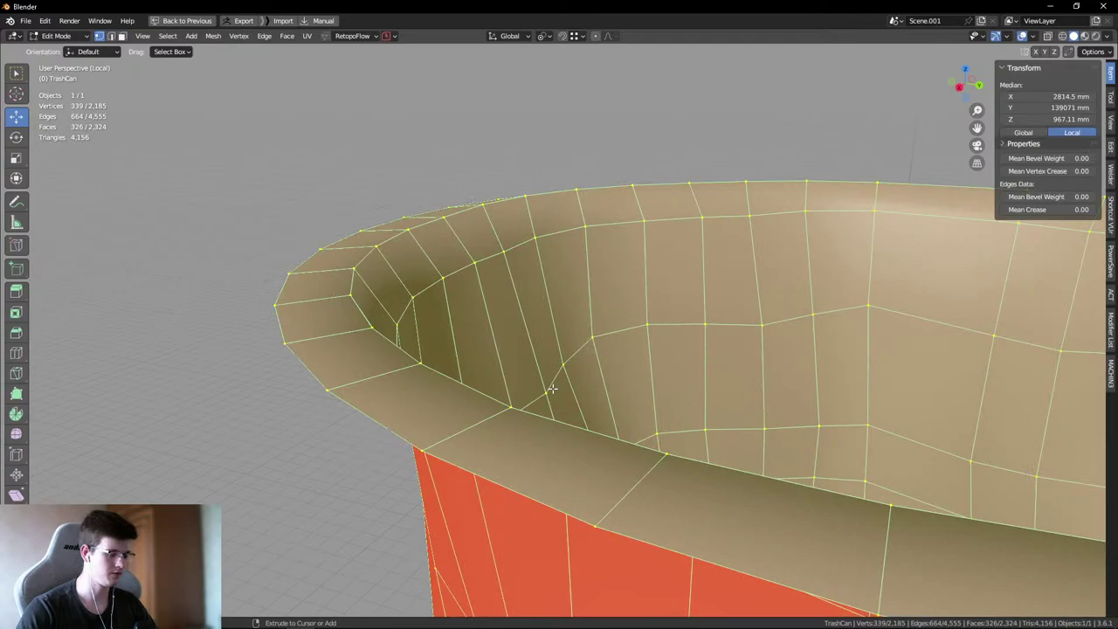
{"action": "key", "text": "g"}
{"action": "key", "text": "z"}
{"action": "left_click", "coordinate": [551, 358]}
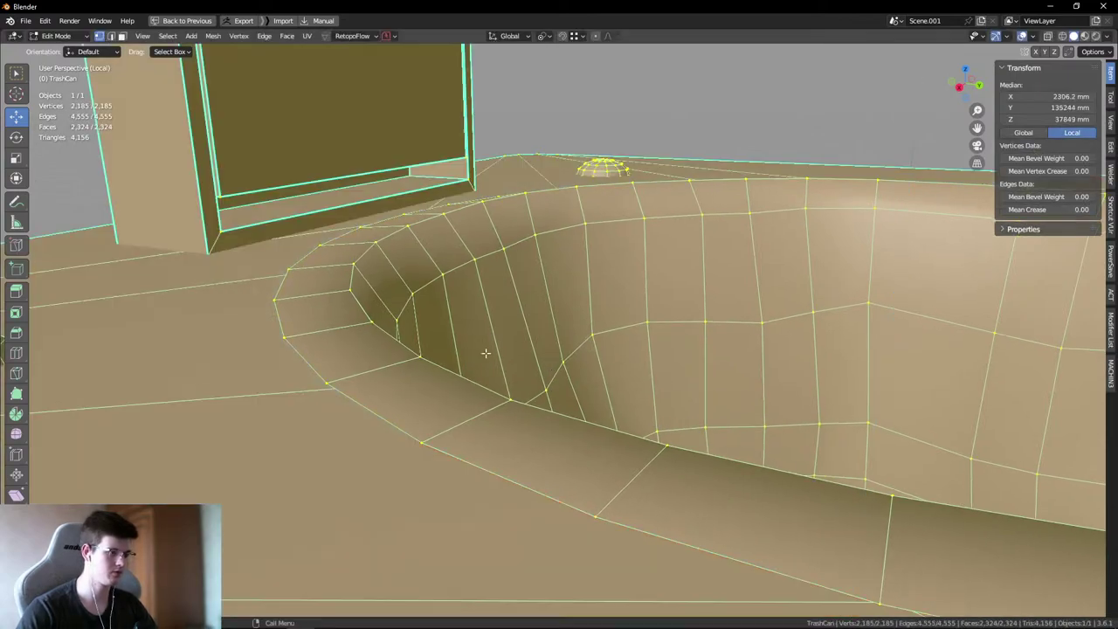
- Try extruding the outer edge loop of the bag's rim and shifting it along the Z axis
{"action": "key", "text": "alt+a"}
{"action": "middle_click_drag", "start_coordinate": [649, 105], "coordinate": [437, 388]}
{"action": "key", "text": "2"}
{"action": "left_click", "coordinate": [433, 403], "text": "alt"}
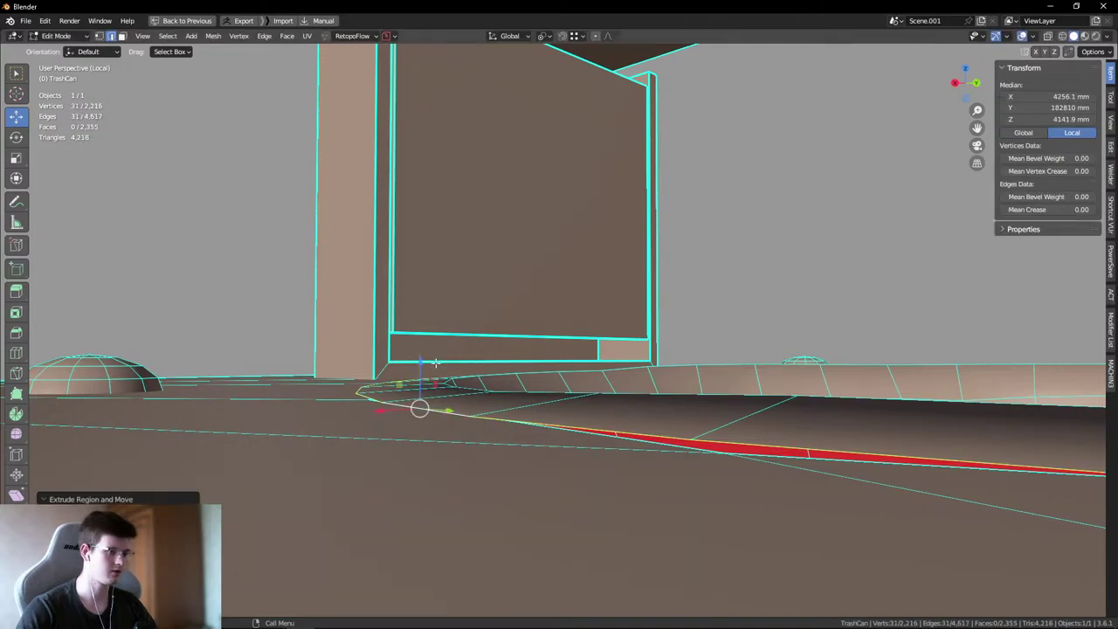
{"action": "key", "text": "g"}
{"action": "key", "text": "z"}
{"action": "left_click", "coordinate": [421, 377]}
- Lower the linked trash bag geometry slightly so its outer rim sinks into the top plate
{"action": "middle_click_drag", "start_coordinate": [421, 377], "coordinate": [669, 311]}
{"action": "key", "text": "Tab"}
{"action": "key", "text": "shift+alt+z"}
{"action": "key", "text": "Tab"}
{"action": "key", "text": "1"}
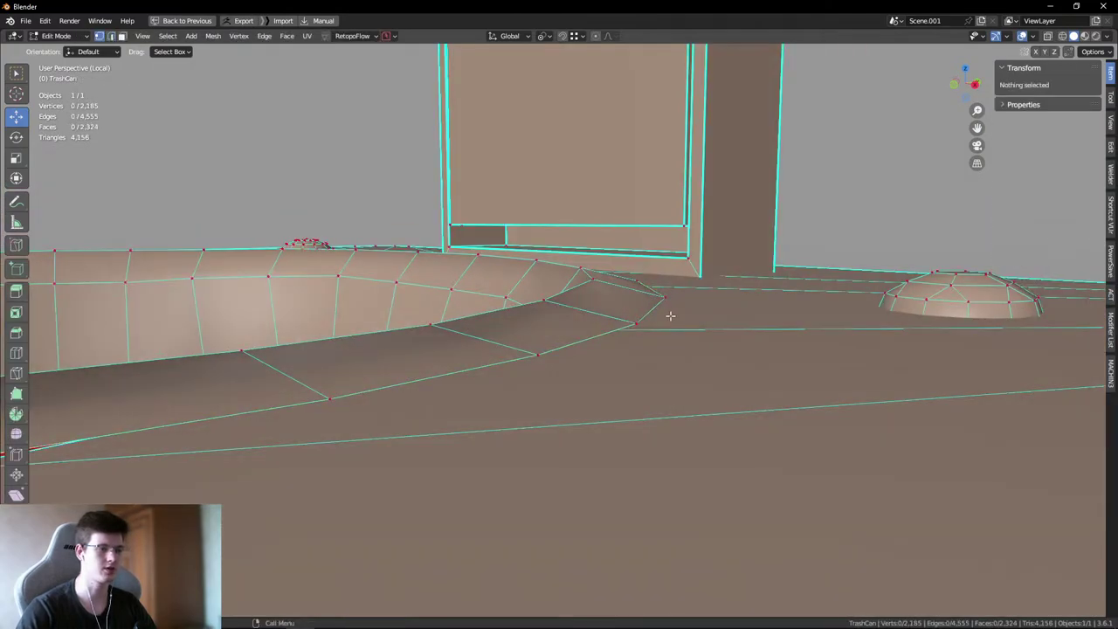
{"action": "key", "text": "ctrl+l"}
{"action": "key", "text": "shift+h"}
{"action": "key", "text": "alt+h"}
{"action": "key", "text": "alt+a"}
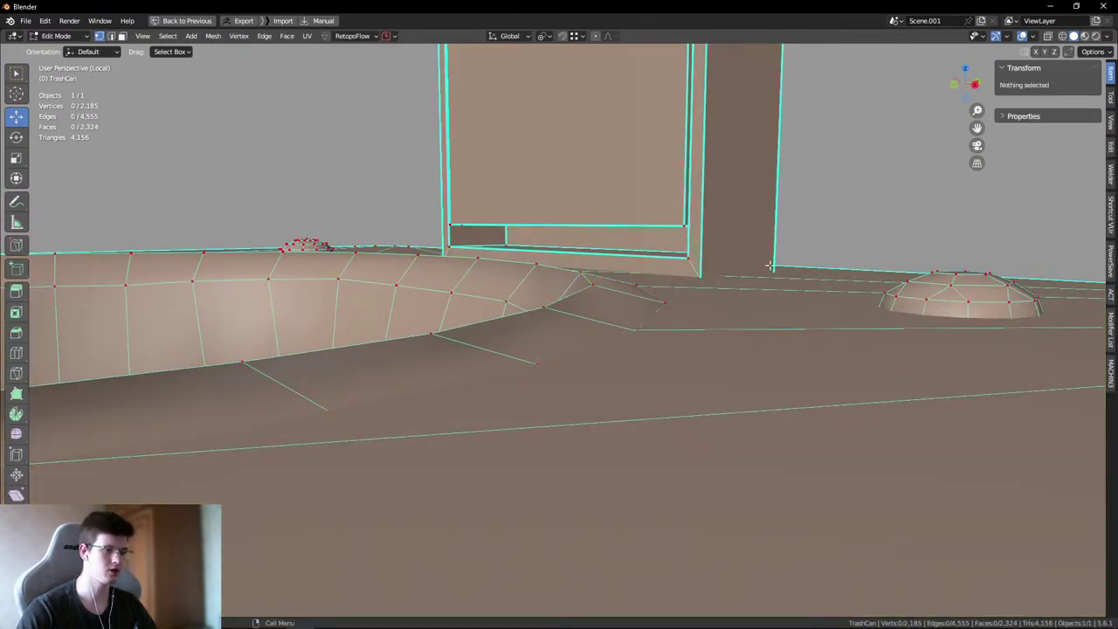
- Examine the junction between the bag's rim and the top plate from several angles, with and without the wireframe
{"action": "scroll", "coordinate": [616, 341], "scroll_direction": "up", "scroll_amount": 6}
{"action": "scroll", "coordinate": [603, 338], "scroll_direction": "down", "scroll_amount": 3}
{"action": "left_click", "coordinate": [592, 384]}
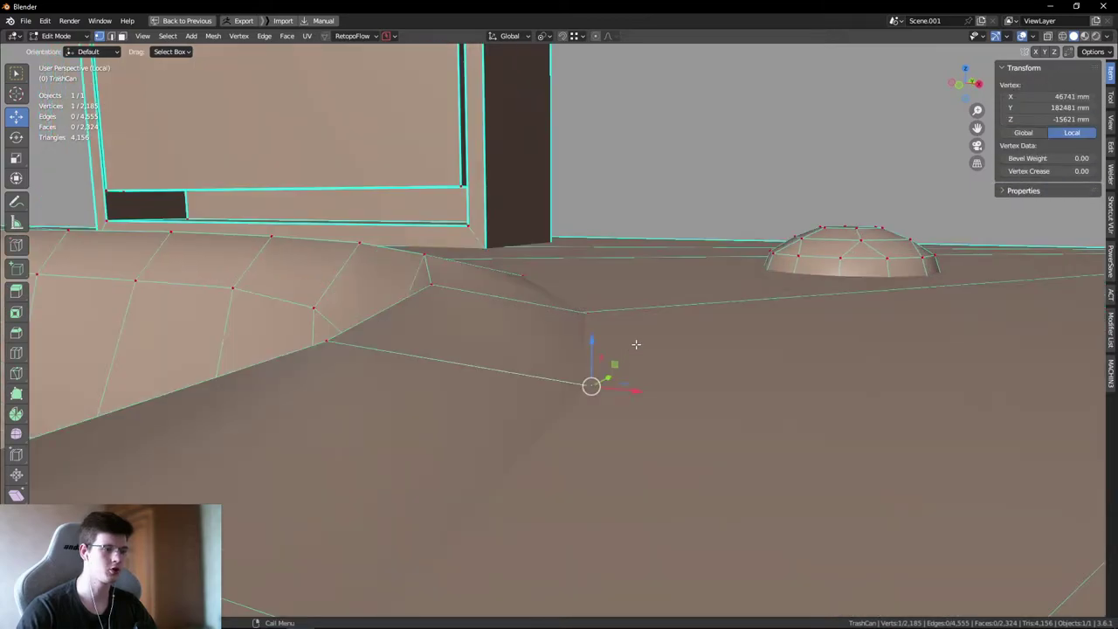
{"action": "key", "text": "Tab"}
{"action": "scroll", "coordinate": [721, 144], "scroll_direction": "up", "scroll_amount": 5}
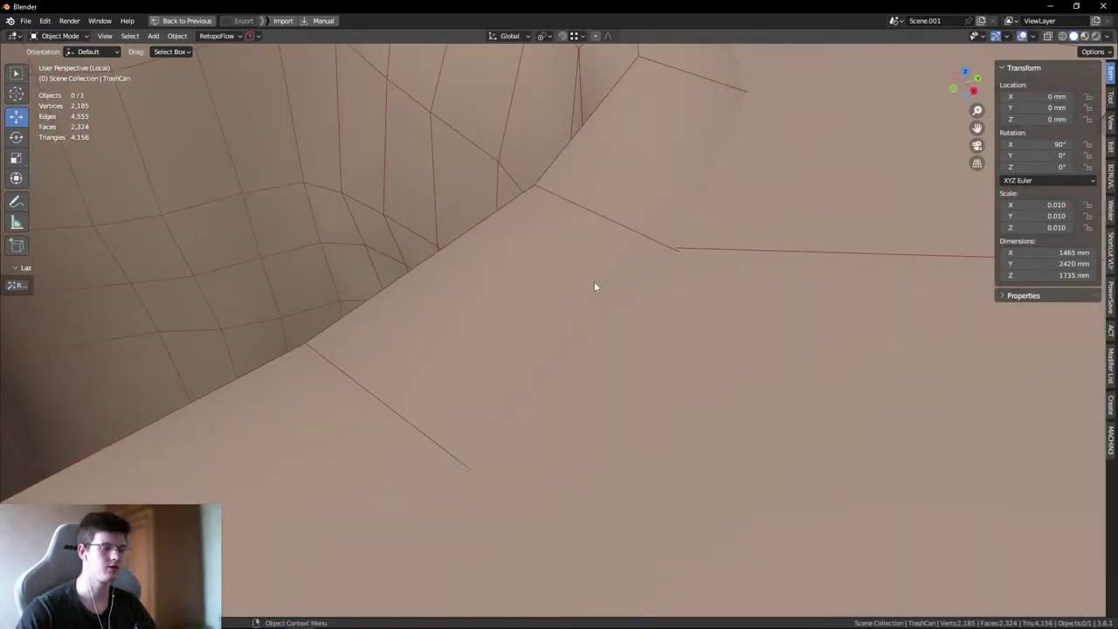
{"action": "scroll", "coordinate": [594, 286], "scroll_direction": "down", "scroll_amount": 8}
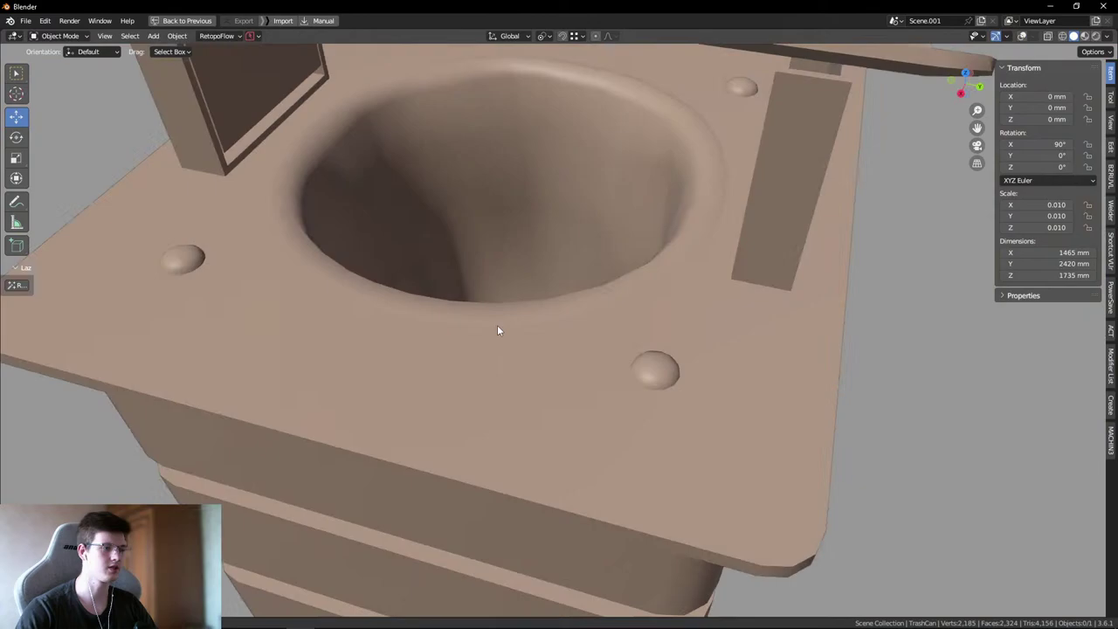
{"action": "scroll", "coordinate": [498, 330], "scroll_direction": "up", "scroll_amount": 6}
{"action": "middle_click_drag", "start_coordinate": [394, 320], "coordinate": [500, 258]}
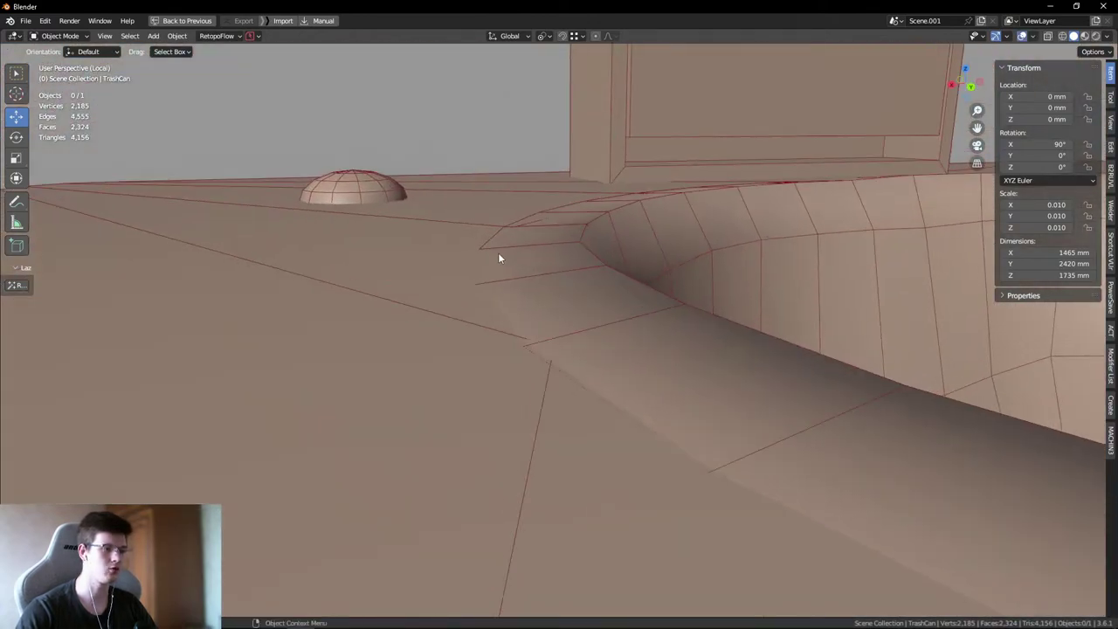
{"action": "scroll", "coordinate": [471, 289], "scroll_direction": "down", "scroll_amount": 2}
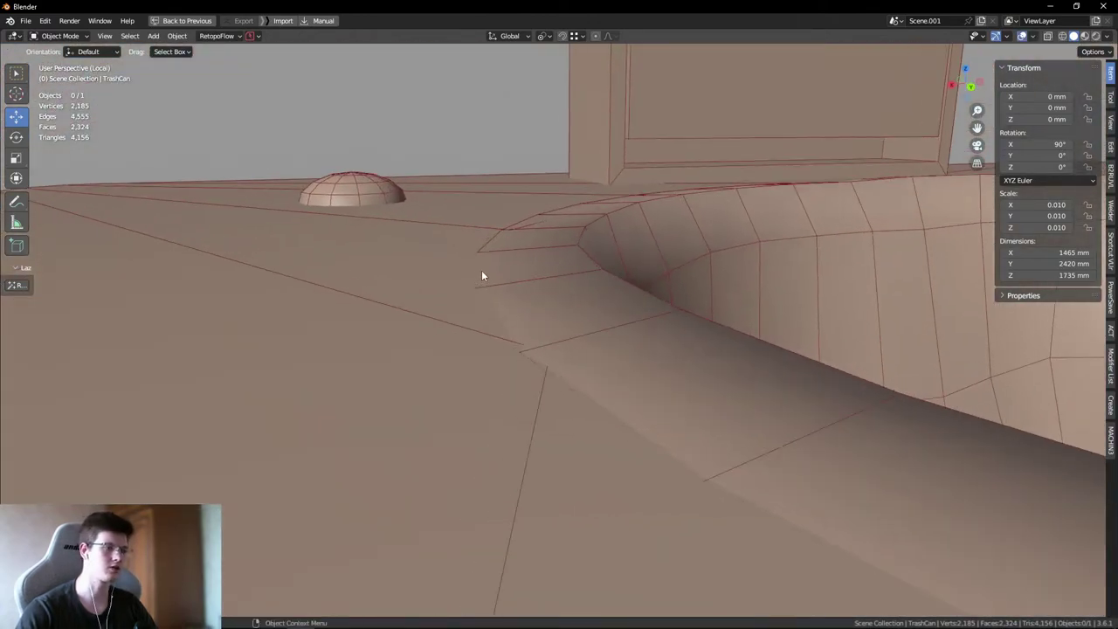
{"action": "middle_click_drag", "start_coordinate": [393, 265], "coordinate": [547, 332], "text": "alt"}
{"action": "scroll", "coordinate": [535, 265], "scroll_direction": "down", "scroll_amount": 5}
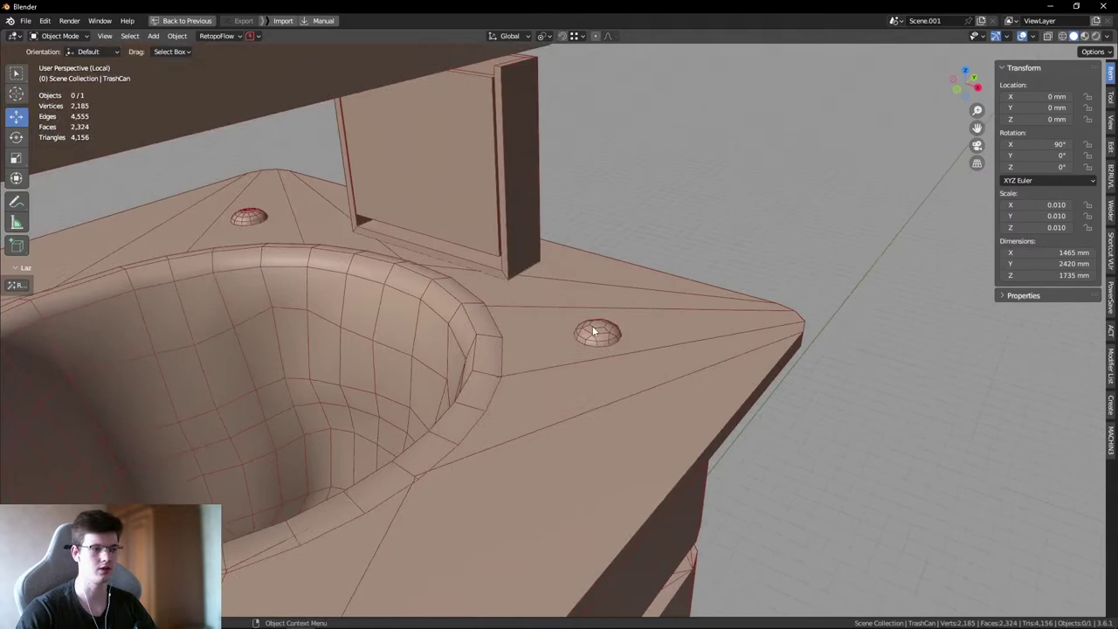
- Duplicate the domed rivet beside the opening and place the copy at the foot of the upright frame
{"action": "key", "text": "Tab"}
{"action": "key", "text": "alt+a"}
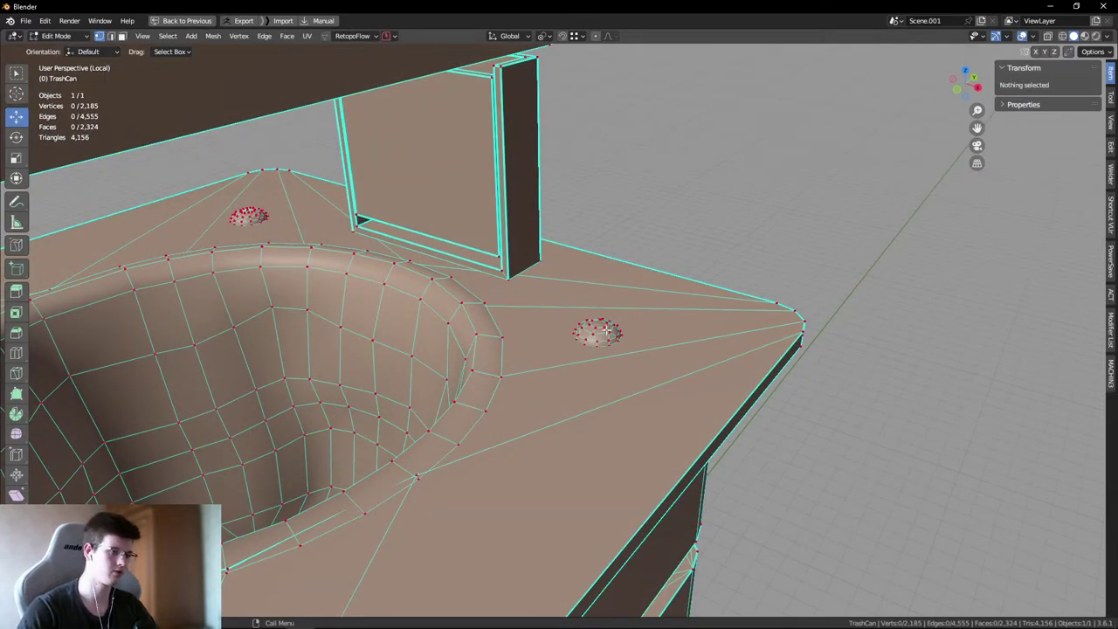
{"action": "key", "text": "l"}
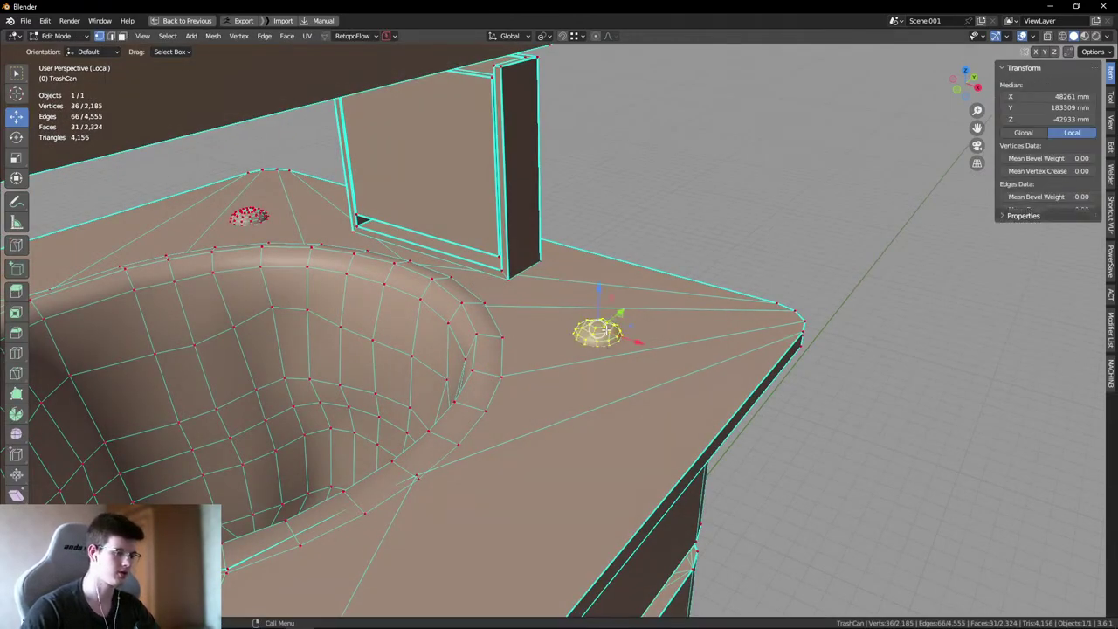
{"action": "key", "text": "g"}
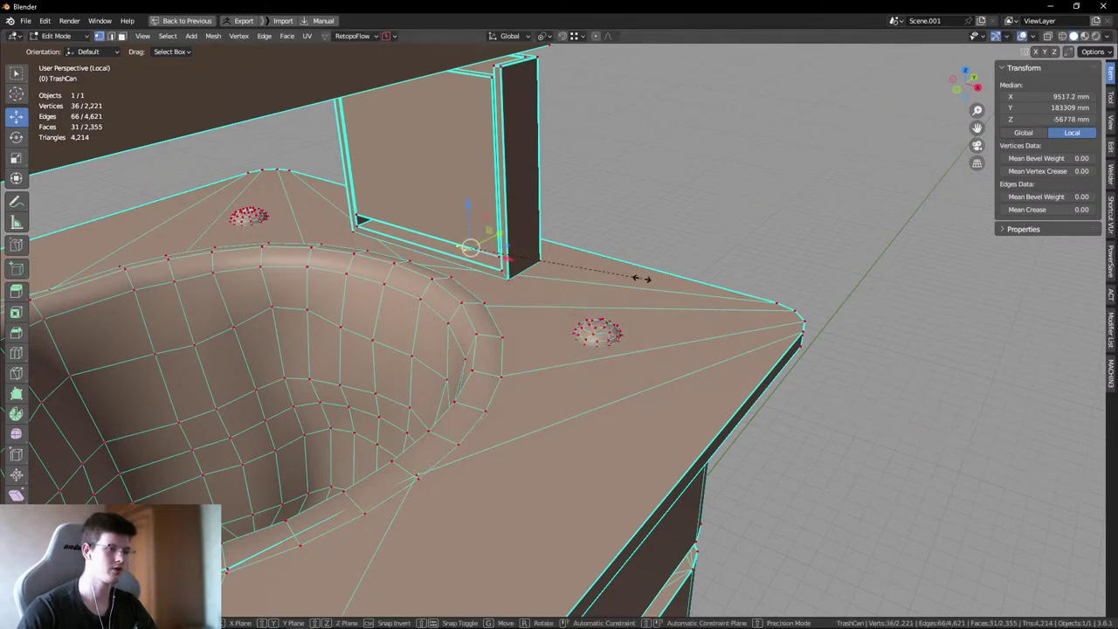
{"action": "left_click", "coordinate": [515, 249]}
- Raise the copied rivet at the upright frame and scale it with the global Z axis locked
{"action": "scroll", "coordinate": [478, 240], "scroll_direction": "up", "scroll_amount": 4}
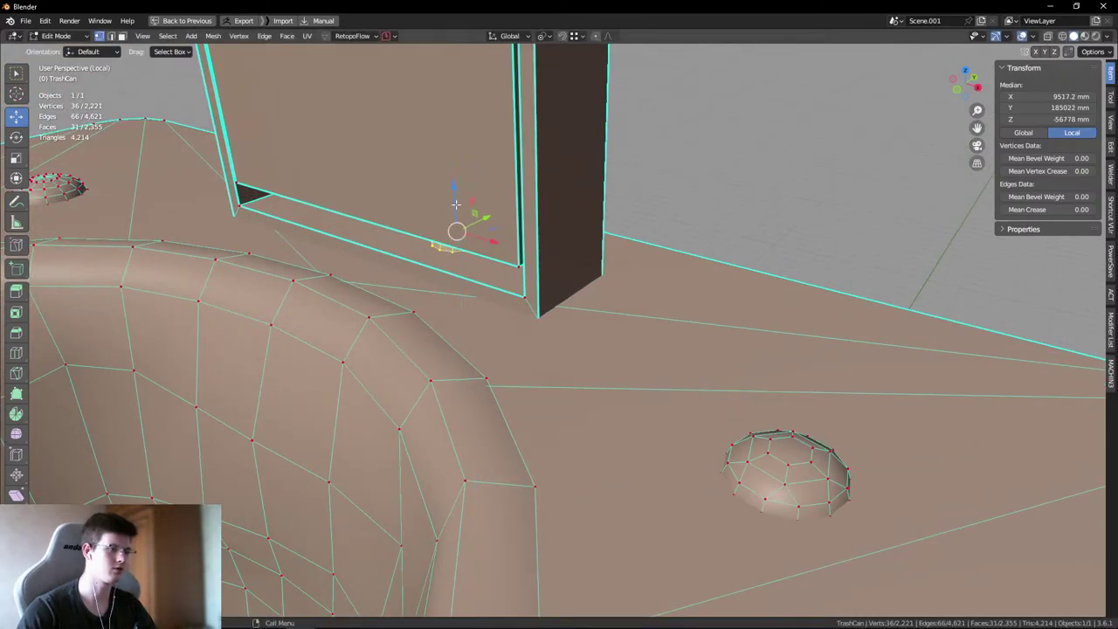
{"action": "key", "text": "shift+z"}
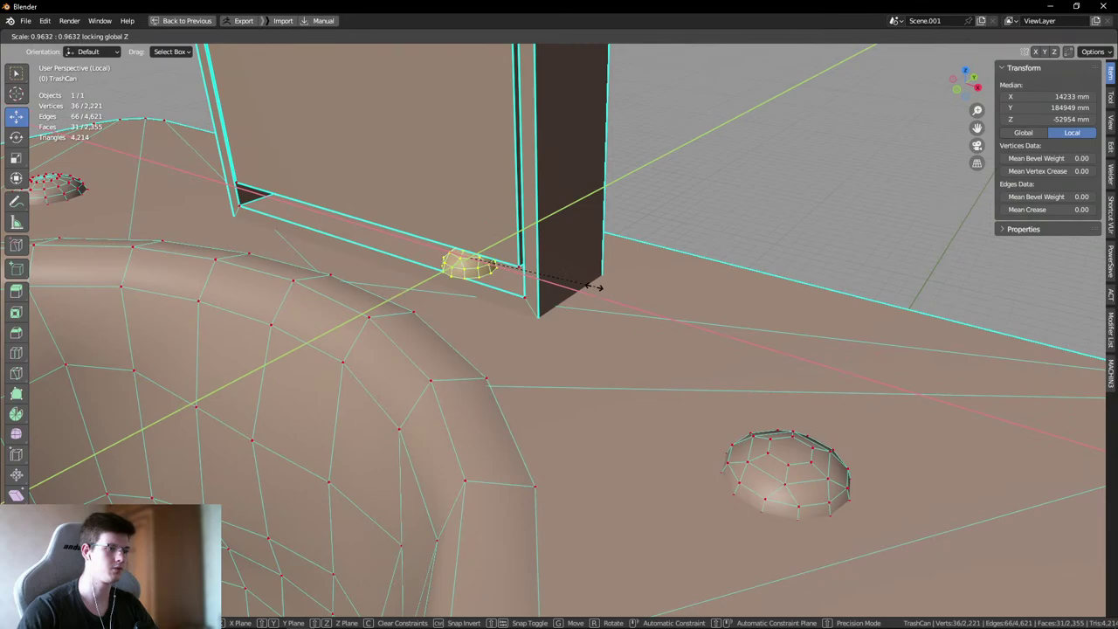
{"action": "left_click", "coordinate": [511, 251]}
{"action": "key", "text": "Tab"}
{"action": "middle_click_drag", "start_coordinate": [511, 251], "coordinate": [542, 232]}
{"action": "key", "text": "Tab"}
{"action": "scroll", "coordinate": [638, 276], "scroll_direction": "down", "scroll_amount": 4}
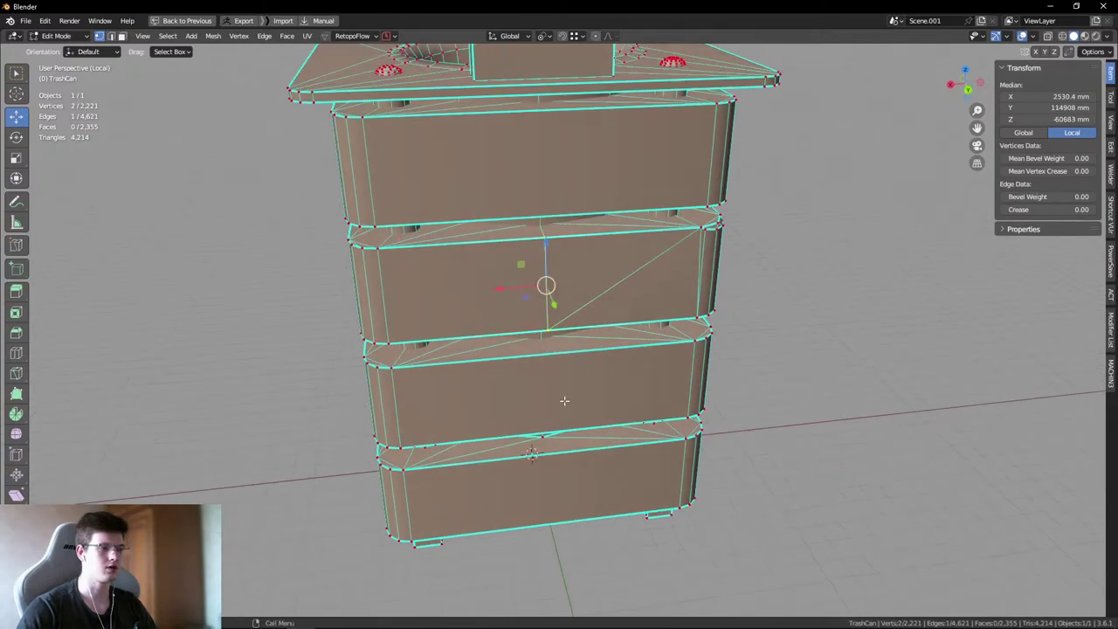
- Examine the stacked body sections down to the base by selecting individual edges and faces
{"action": "key", "text": "ctrl+Tab"}
{"action": "left_click", "coordinate": [611, 292]}
{"action": "key", "text": "alt+a"}
{"action": "middle_click_drag", "start_coordinate": [612, 292], "coordinate": [505, 358]}
{"action": "left_click", "coordinate": [625, 229]}
{"action": "key", "text": "alt+a"}
{"action": "key", "text": "3"}
{"action": "left_click", "coordinate": [531, 357]}
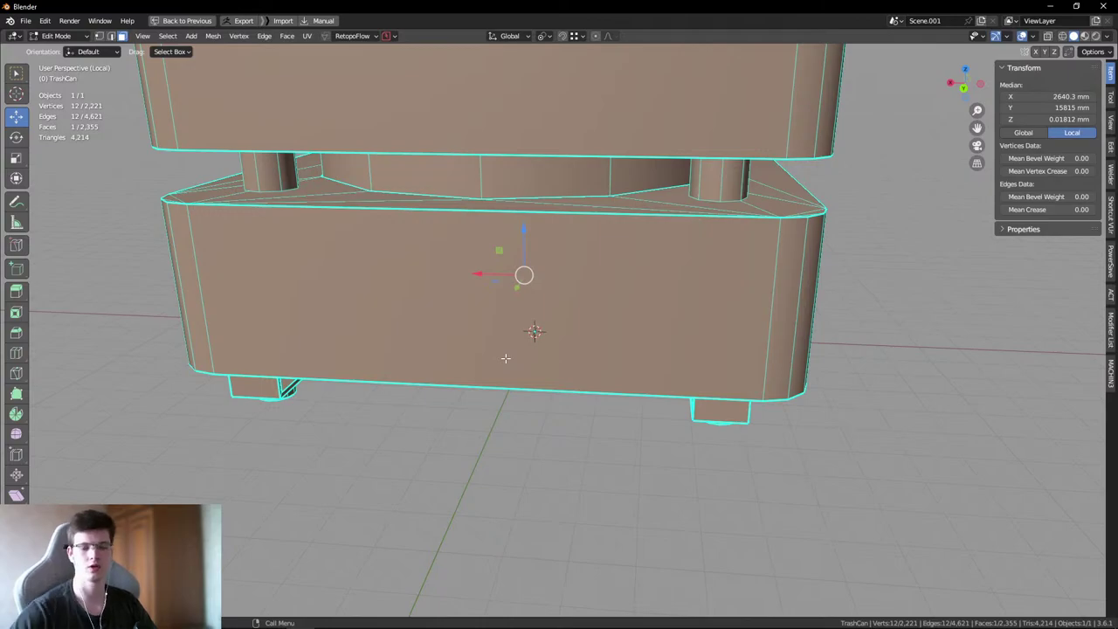
{"action": "middle_click_drag", "start_coordinate": [543, 385], "coordinate": [529, 332]}
{"action": "key", "text": "alt+a"}
{"action": "middle_click_drag", "start_coordinate": [619, 461], "coordinate": [739, 466]}
- Examine the underside of the trash can with its round recess, support bars and feet, with and without overlays
{"action": "key", "text": "Tab"}
{"action": "key", "text": "alt+a"}
{"action": "key", "text": "shift+alt+z"}
{"action": "key", "text": "Tab"}
{"action": "left_click", "coordinate": [510, 309]}
{"action": "key", "text": "alt+a"}
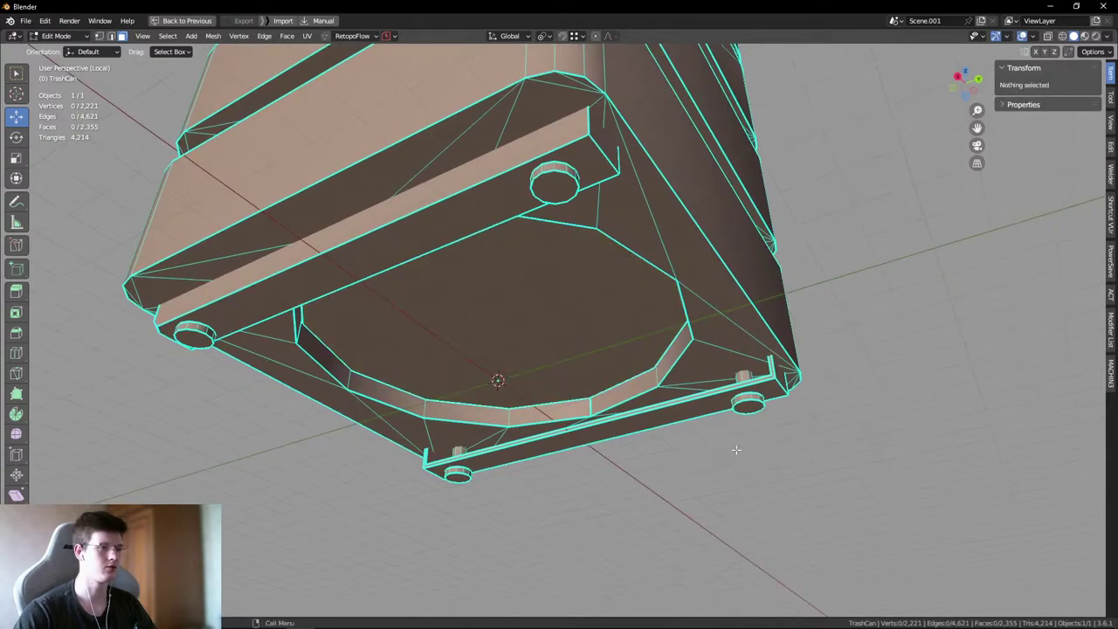
{"action": "key", "text": "Tab"}
{"action": "key", "text": "Tab"}
- Select one support bar's linked geometry and inspect how the bar and feet sit beneath the bottom section
{"action": "key", "text": "l"}
{"action": "middle_click_drag", "start_coordinate": [576, 210], "coordinate": [536, 375]}
{"action": "key", "text": "g"}
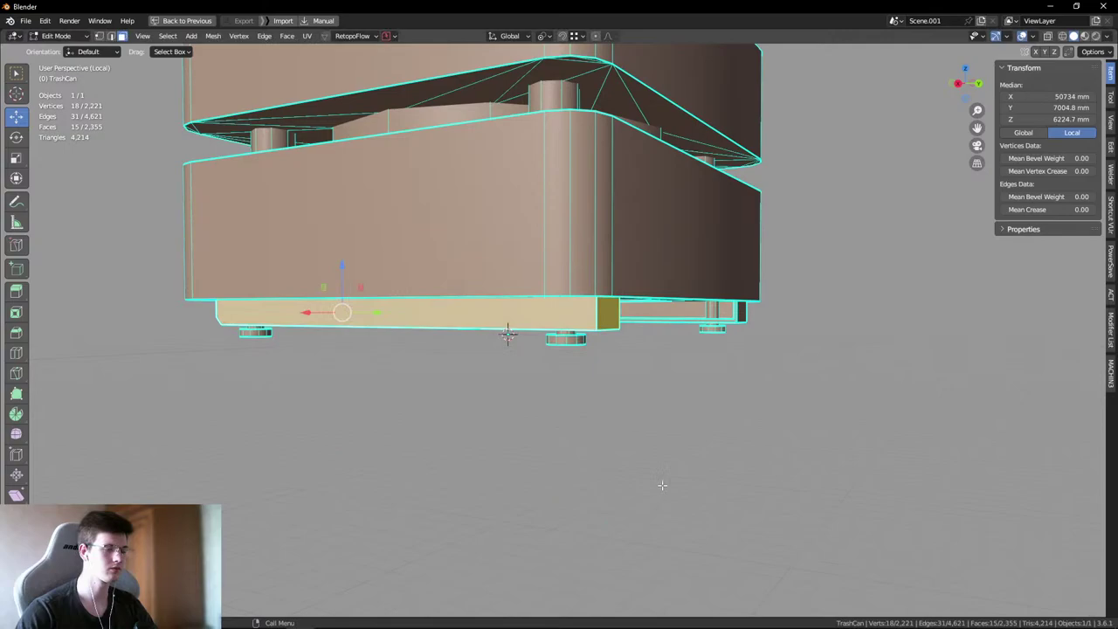
{"action": "middle_click_drag", "start_coordinate": [661, 481], "coordinate": [612, 444]}
{"action": "left_click", "coordinate": [618, 529]}
{"action": "key", "text": "Tab"}
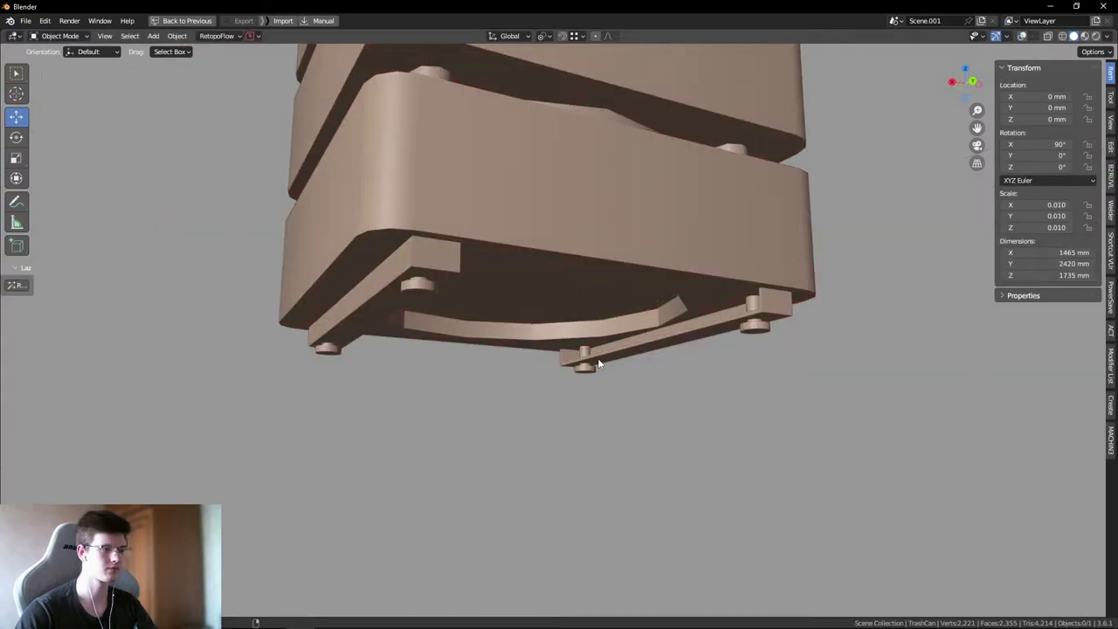
{"action": "middle_click_drag", "start_coordinate": [682, 337], "coordinate": [559, 306]}
{"action": "key", "text": "shift+alt+z"}
{"action": "left_click", "coordinate": [549, 235]}
{"action": "middle_click_drag", "start_coordinate": [549, 234], "coordinate": [576, 218]}
{"action": "key", "text": "Tab"}
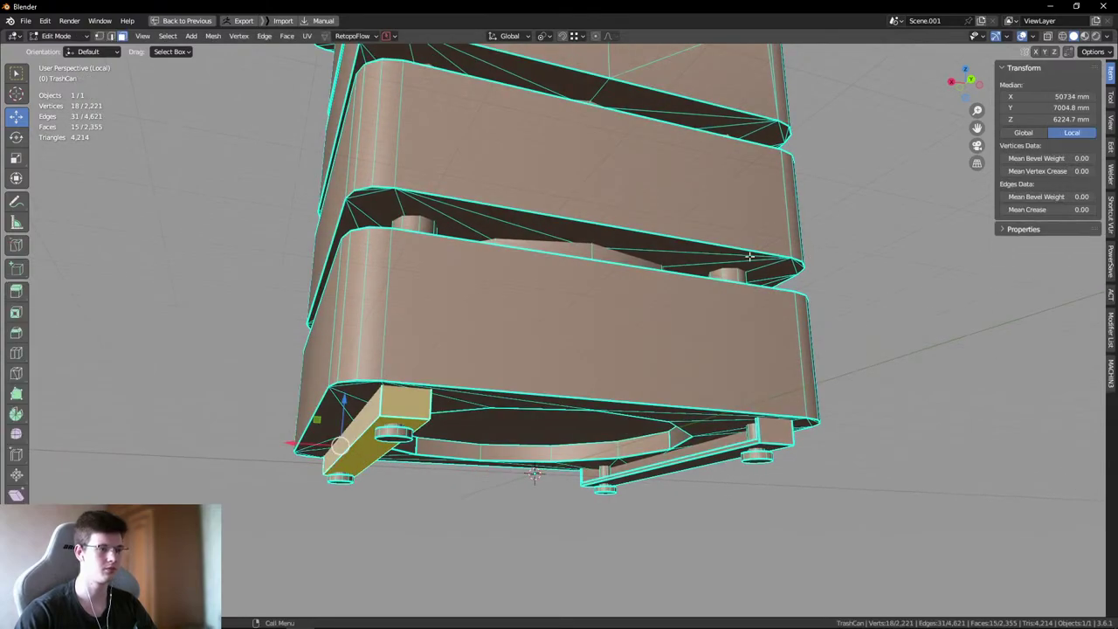
- Isolate the second body section from the bottom together with the selected support bar and bring its underside into view
{"action": "key", "text": "l"}
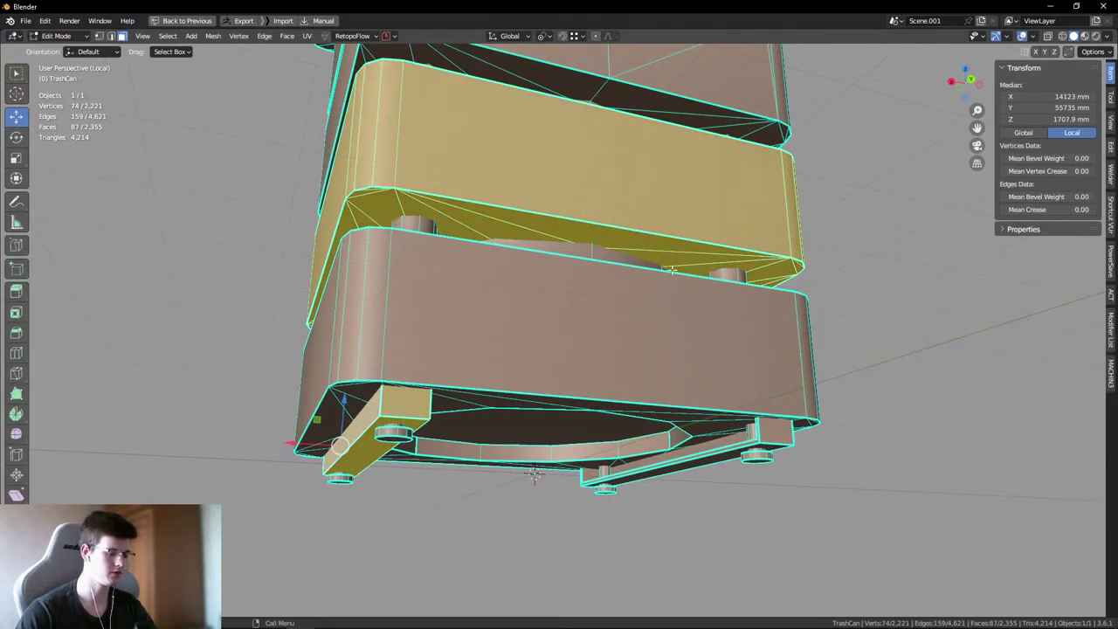
{"action": "key", "text": "KP_0"}
{"action": "key", "text": "KP_0"}
{"action": "middle_click_drag", "start_coordinate": [664, 263], "coordinate": [706, 228]}
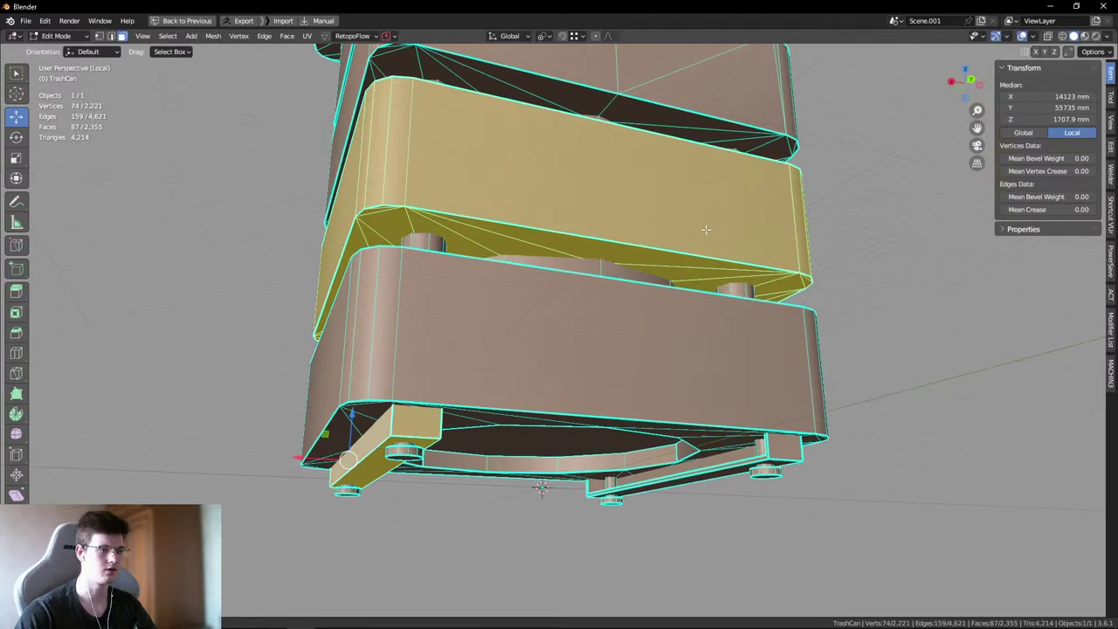
{"action": "key", "text": "KP_0"}
{"action": "middle_click_drag", "start_coordinate": [730, 328], "coordinate": [704, 357]}
{"action": "key", "text": "Home"}
{"action": "key", "text": "shift+h"}
{"action": "key", "text": "KP_Decimal"}
{"action": "key", "text": "2"}
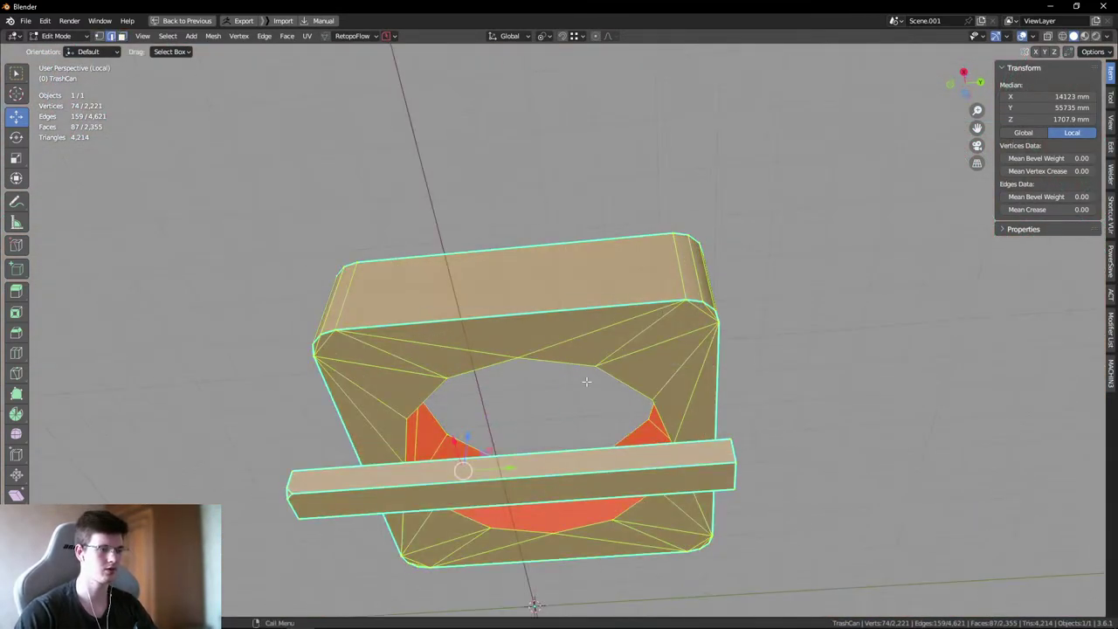
- Close the round opening in the section's underside by merging its edge loop into one central vertex
{"action": "left_click", "coordinate": [581, 363], "text": "alt"}
{"action": "key", "text": "m"}
{"action": "key", "text": "l"}
{"action": "middle_click_drag", "start_coordinate": [526, 408], "coordinate": [537, 467]}
{"action": "left_click", "coordinate": [537, 467]}
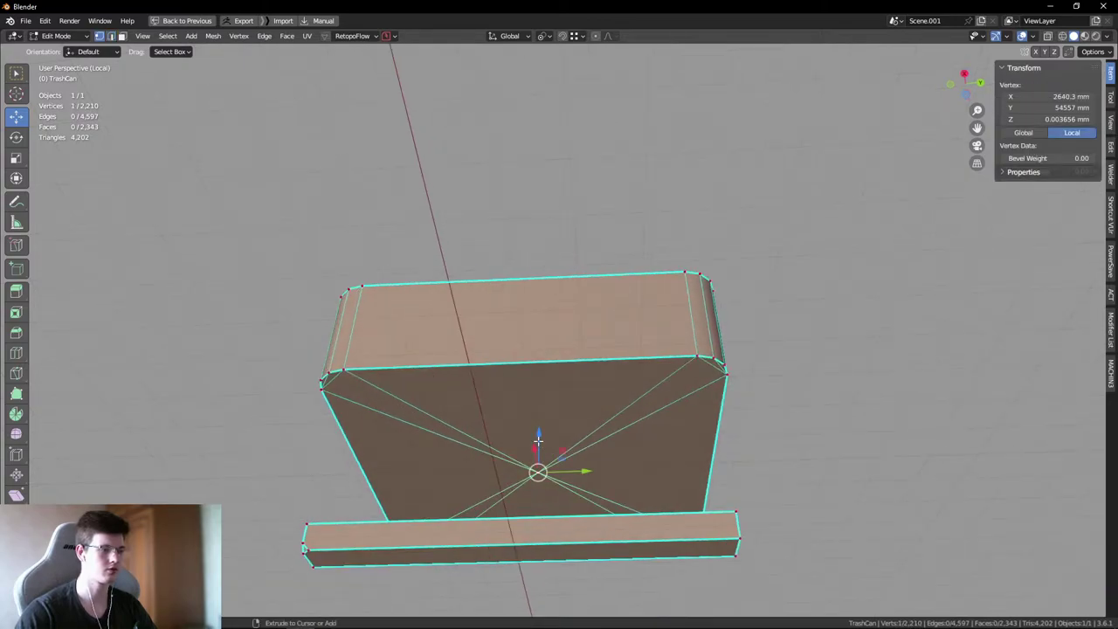
- Dissolve the central vertex of the section's underside and triangulate the remaining face
{"action": "key", "text": "ctrl+x"}
{"action": "middle_click_drag", "start_coordinate": [652, 425], "coordinate": [664, 392]}
{"action": "key", "text": "3"}
{"action": "left_click", "coordinate": [664, 393]}
{"action": "mouse_move", "coordinate": [837, 420]}
{"action": "left_mouse_down"}
{"action": "mouse_move", "coordinate": [898, 383]}
{"action": "mouse_move", "coordinate": [828, 404]}
{"action": "left_mouse_up"}
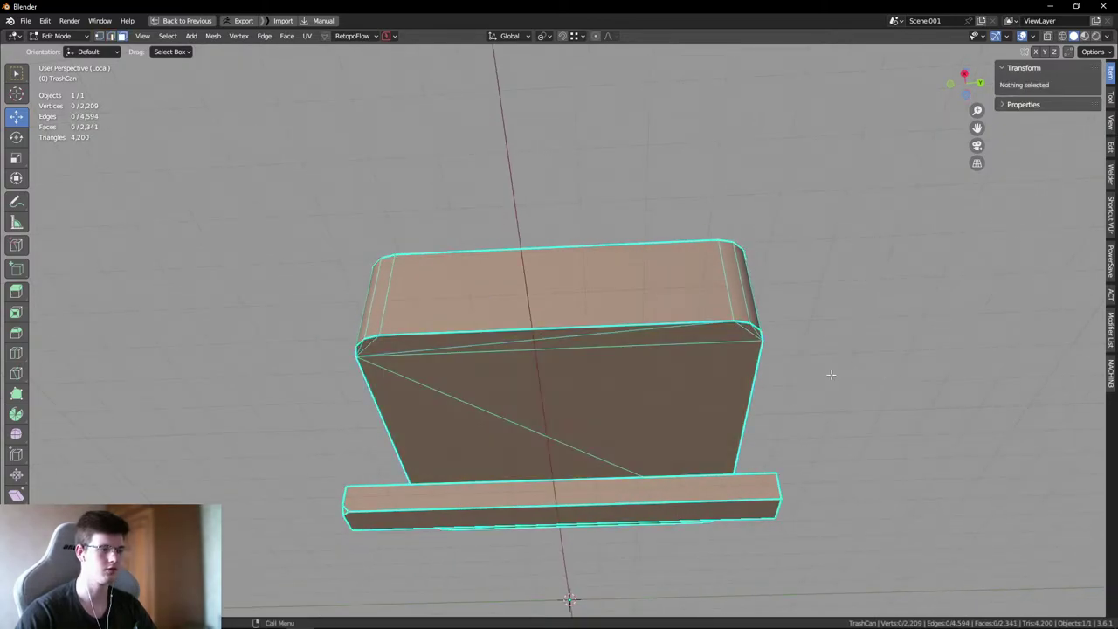
- Undo the closing and triangulation of the round opening in the second section's underside
{"action": "middle_click_drag", "start_coordinate": [828, 404], "coordinate": [657, 347]}
{"action": "key", "text": "ctrl+z"}
{"action": "key", "text": "ctrl+z"}
{"action": "scroll", "coordinate": [685, 398], "scroll_direction": "up", "scroll_amount": 3}
{"action": "key", "text": "alt+a"}
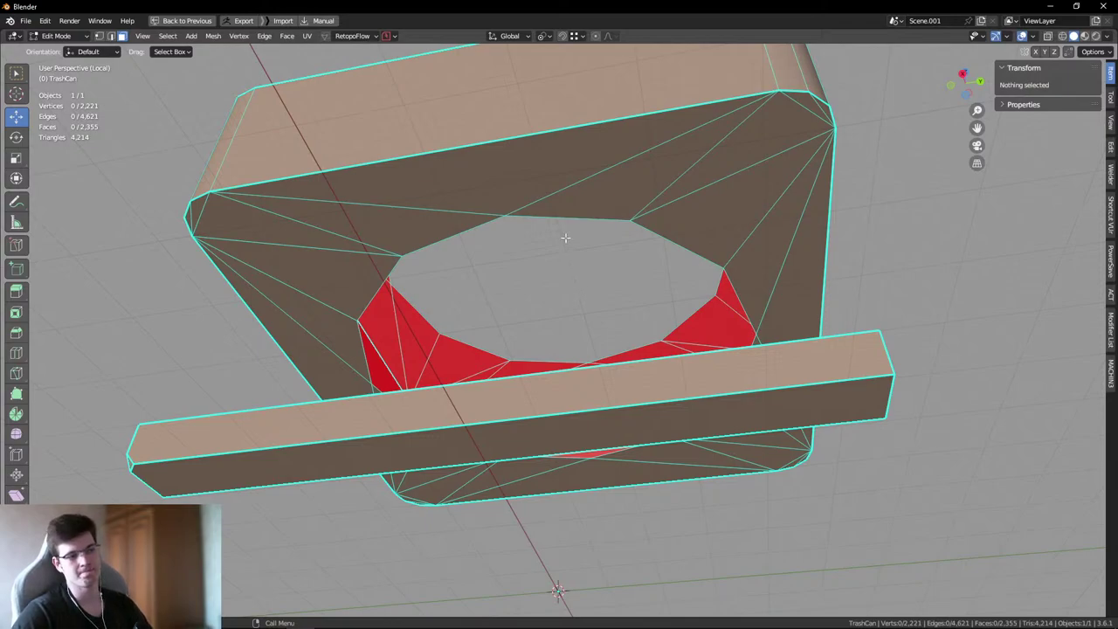
{"action": "key", "text": "Tab"}
{"action": "left_click", "coordinate": [445, 286]}
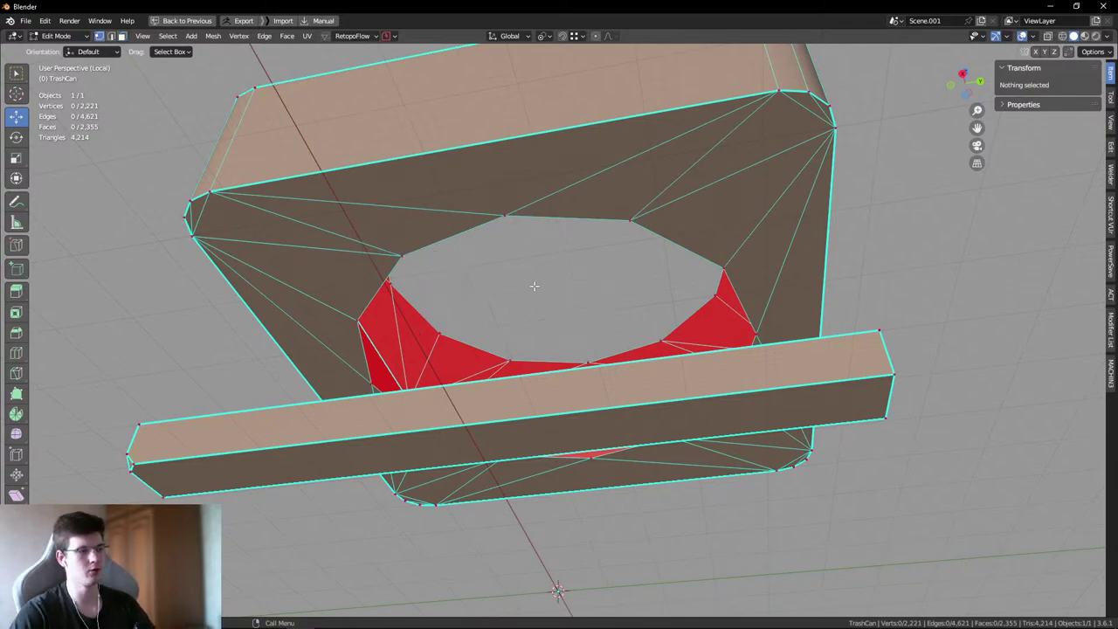
{"action": "key", "text": "Tab"}
{"action": "left_click", "coordinate": [924, 314]}
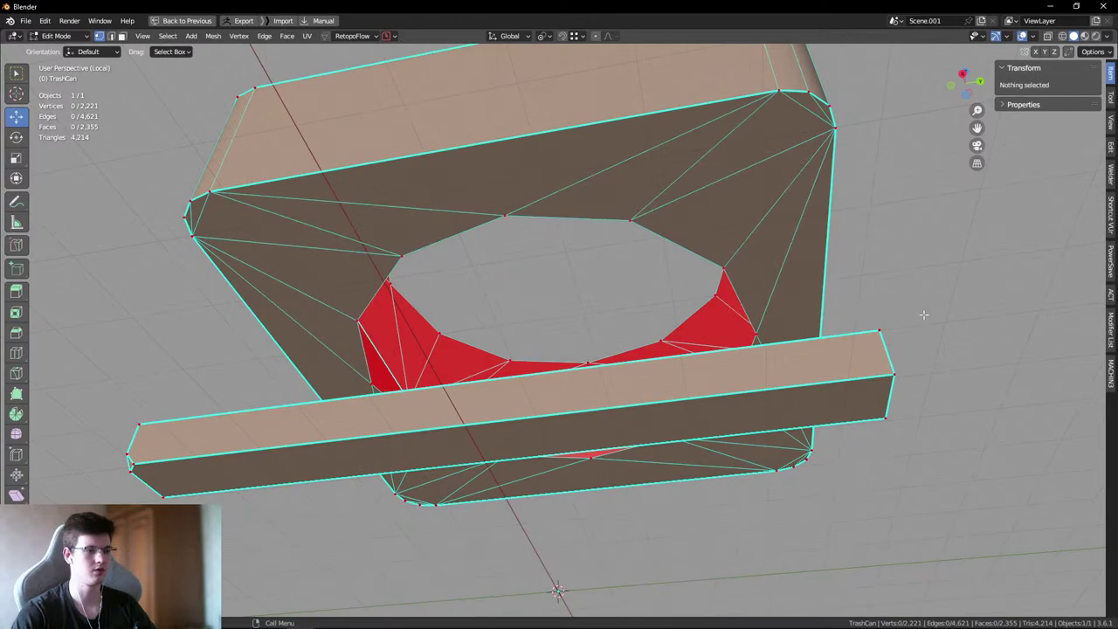
- Mark the edge of the cut corner on the support bar's end face as sharp
{"action": "middle_click_drag", "start_coordinate": [925, 294], "coordinate": [657, 277]}
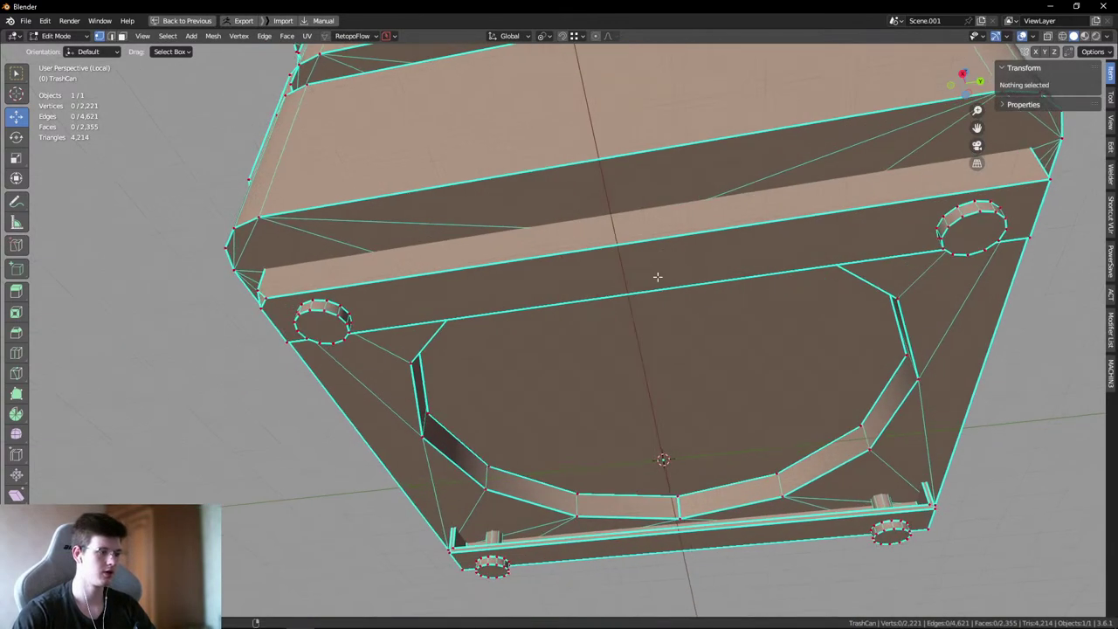
{"action": "left_click", "coordinate": [268, 292], "text": "alt"}
{"action": "middle_click_drag", "start_coordinate": [268, 292], "coordinate": [506, 340]}
{"action": "scroll", "coordinate": [489, 341], "scroll_direction": "up", "scroll_amount": 4}
{"action": "scroll", "coordinate": [505, 341], "scroll_direction": "up", "scroll_amount": 4}
{"action": "key", "text": "ctrl+Tab"}
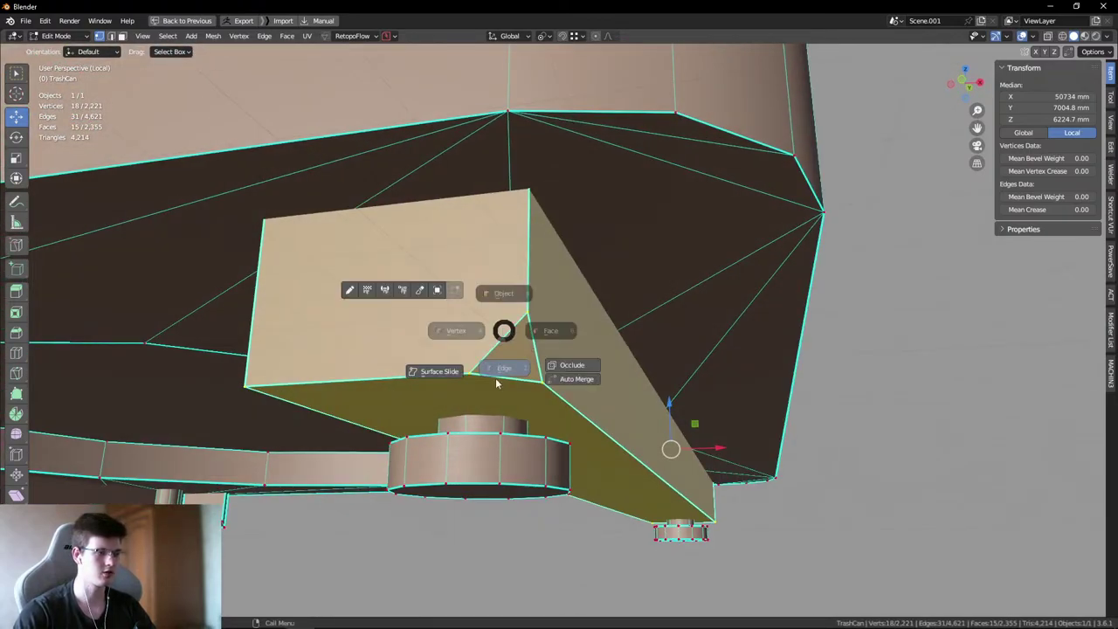
{"action": "left_click", "coordinate": [504, 367]}
{"action": "left_click", "coordinate": [500, 343]}
{"action": "right_click", "coordinate": [662, 333]}
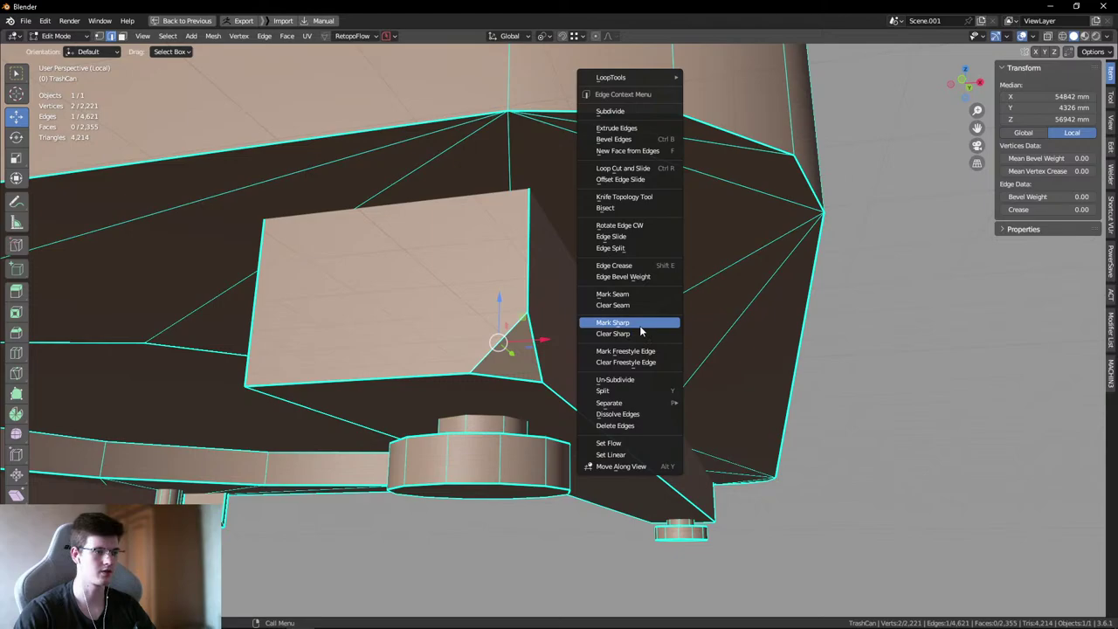
{"action": "left_click", "coordinate": [639, 325]}
- Examine the support bar's shading, hollow inner side and narrow rim faces
{"action": "key", "text": "Tab"}
{"action": "middle_click_drag", "start_coordinate": [799, 342], "coordinate": [690, 381]}
{"action": "scroll", "coordinate": [515, 343], "scroll_direction": "up", "scroll_amount": 3}
{"action": "key", "text": "Tab"}
{"action": "key", "text": "l"}
{"action": "scroll", "coordinate": [536, 361], "scroll_direction": "down", "scroll_amount": 3}
{"action": "left_click", "coordinate": [686, 377], "text": "alt"}
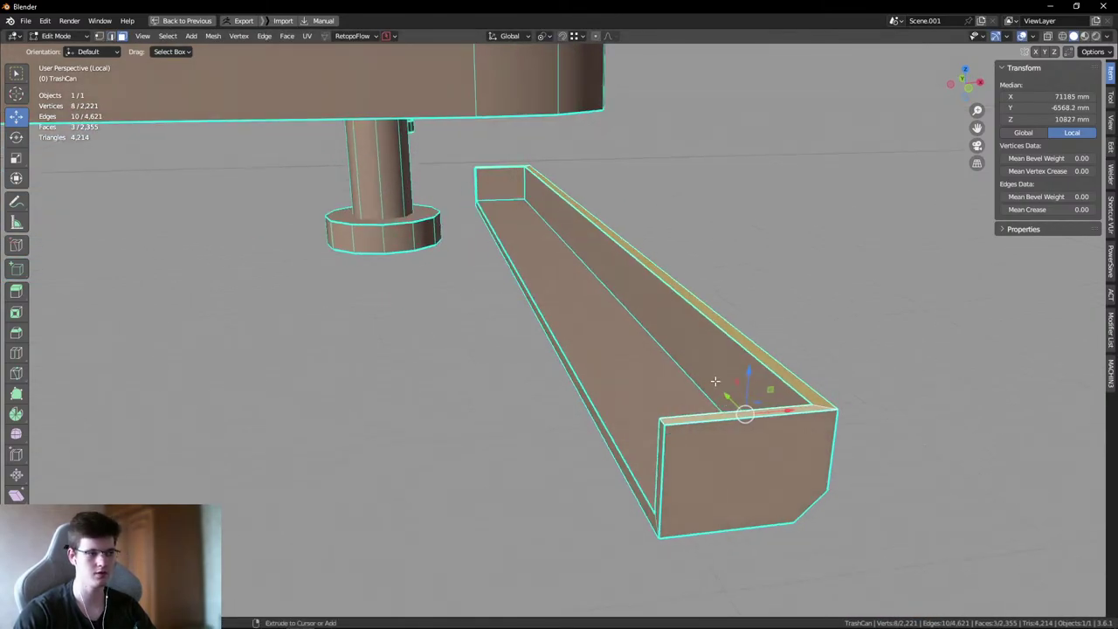
{"action": "key", "text": "ctrl+z"}
{"action": "key", "text": "Tab"}
{"action": "left_click", "coordinate": [586, 407]}
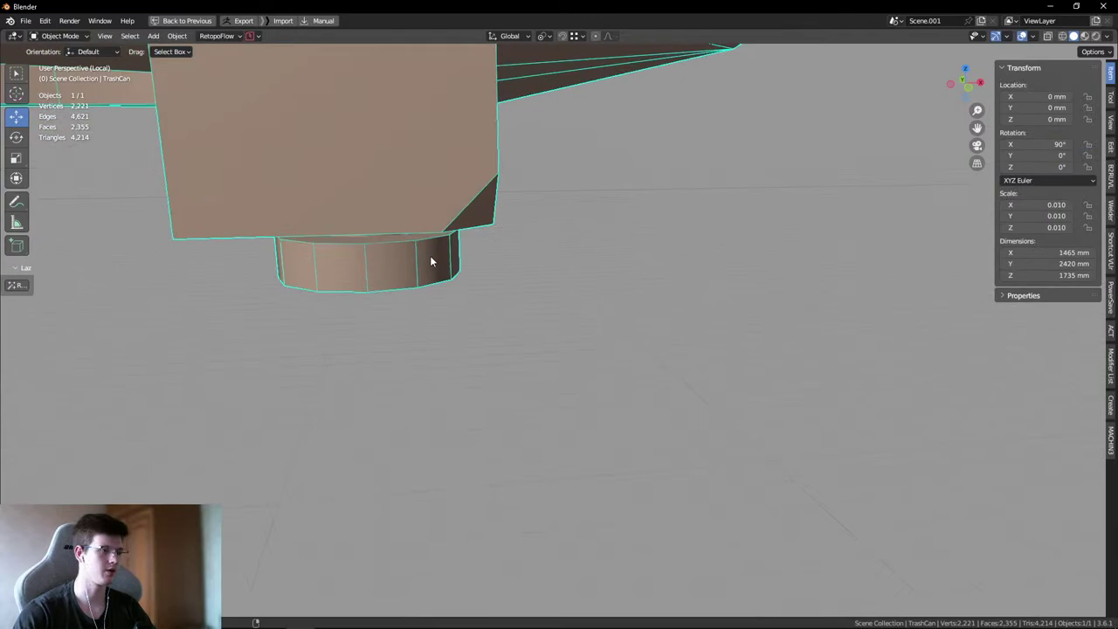
- Inspect how the foot meets the support bar and check the trash can's underside in solid and X-ray display
{"action": "scroll", "coordinate": [398, 256], "scroll_direction": "up", "scroll_amount": 3}
{"action": "key", "text": "alt+a"}
{"action": "scroll", "coordinate": [648, 270], "scroll_direction": "down", "scroll_amount": 5}
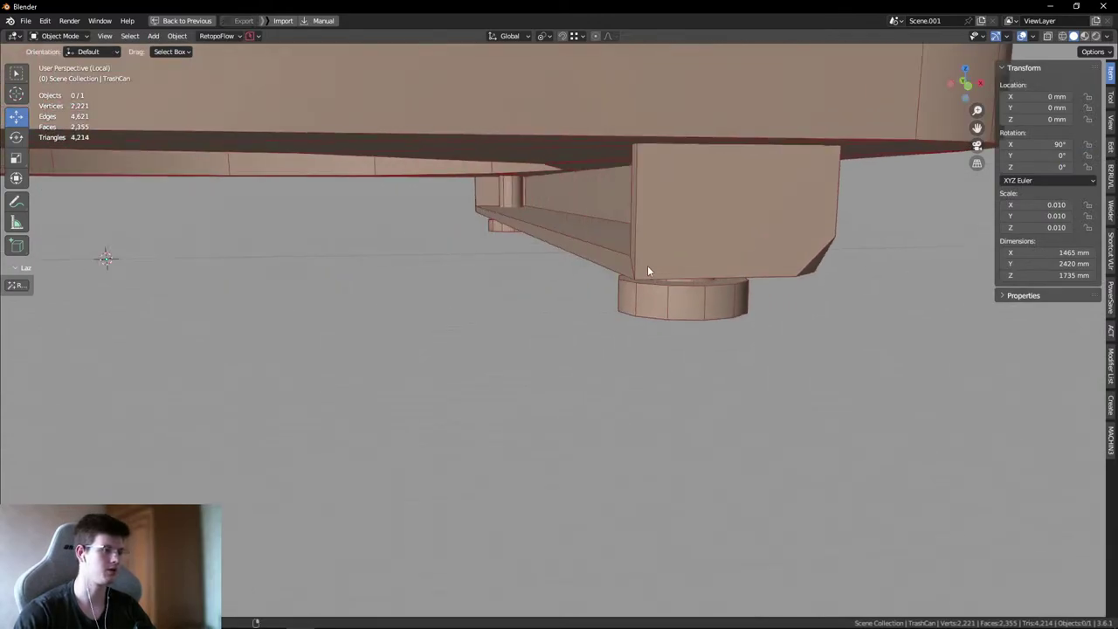
{"action": "middle_click_drag", "start_coordinate": [648, 271], "coordinate": [734, 299]}
{"action": "key", "text": "Tab"}
{"action": "key", "text": "alt+z"}
{"action": "key", "text": "alt+z"}
{"action": "key", "text": "2"}
{"action": "scroll", "coordinate": [524, 263], "scroll_direction": "down", "scroll_amount": 4}
{"action": "key", "text": "Tab"}
{"action": "scroll", "coordinate": [724, 202], "scroll_direction": "down", "scroll_amount": 3}
{"action": "middle_click_drag", "start_coordinate": [723, 202], "coordinate": [551, 294]}
- Restore the full workspace layout and clean out everything in the blend file
{"action": "key", "text": "ctrl+space"}
{"action": "key", "text": "ctrl+s"}
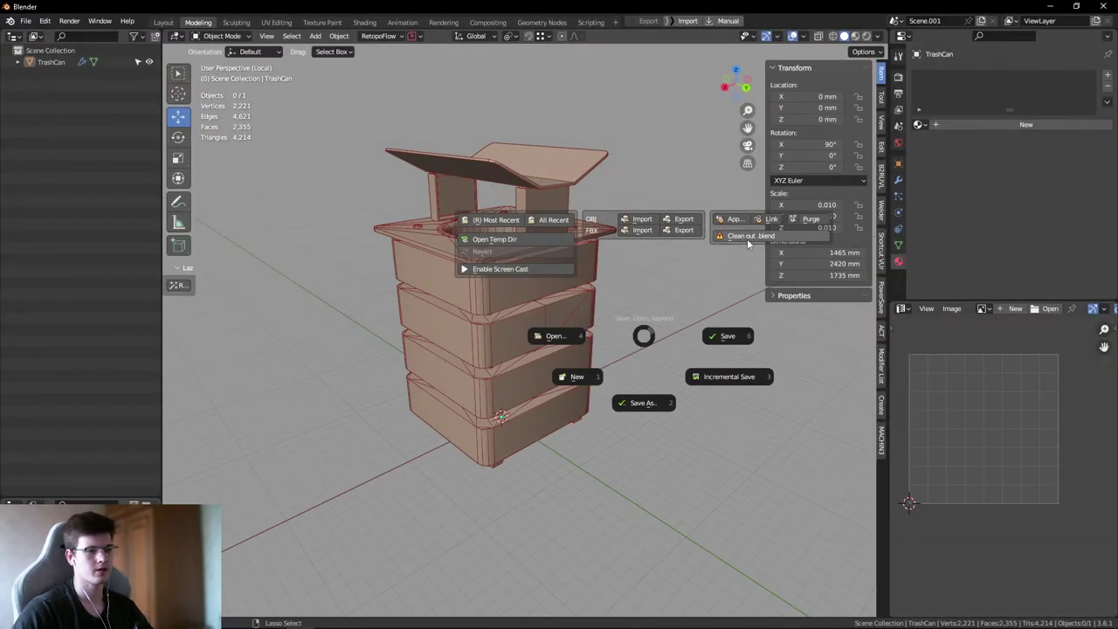
{"action": "left_click", "coordinate": [746, 239]}
{"action": "left_click", "coordinate": [743, 269]}
- Import the low-poly FBX from the desktop into the empty scene and look over its separate parts
{"action": "left_click_drag", "start_coordinate": [627, 7], "coordinate": [646, 10]}
{"action": "left_click", "coordinate": [137, 276]}
{"action": "left_click_drag", "start_coordinate": [308, 297], "coordinate": [589, 290]}
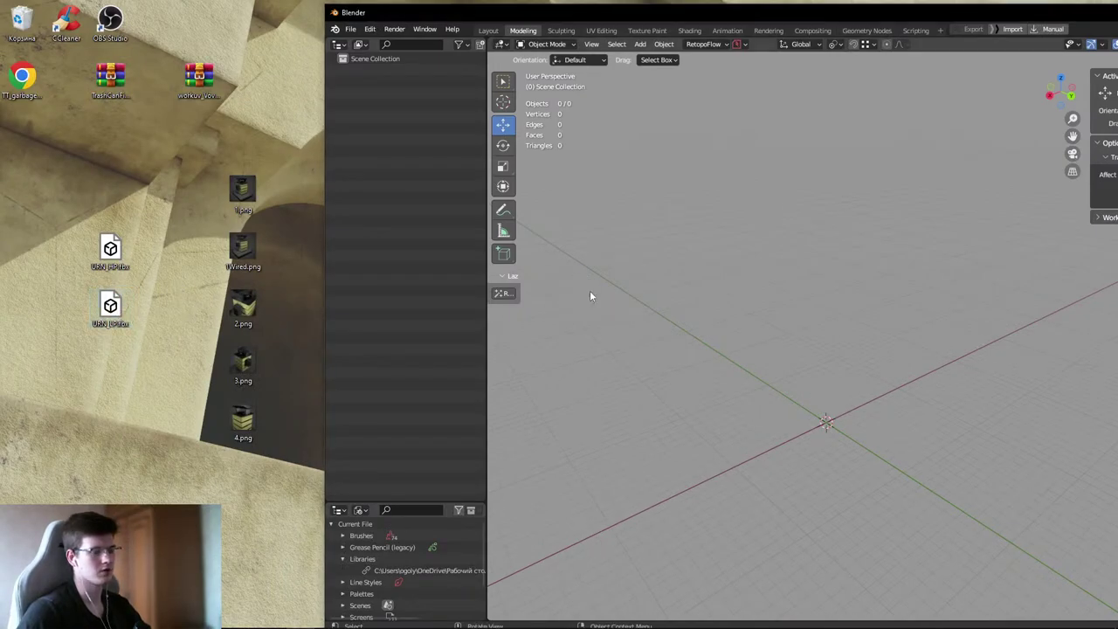
{"action": "left_click_drag", "start_coordinate": [612, 8], "coordinate": [611, 6]}
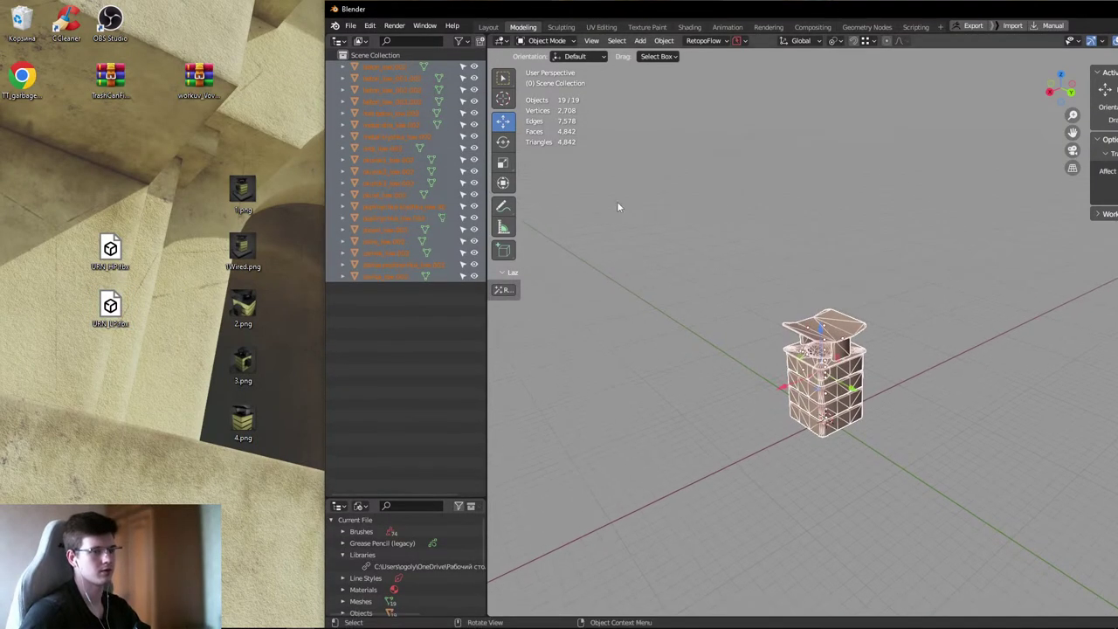
{"action": "double_click", "coordinate": [612, 9]}
{"action": "left_click", "coordinate": [523, 375]}
{"action": "scroll", "coordinate": [506, 380], "scroll_direction": "up", "scroll_amount": 3}
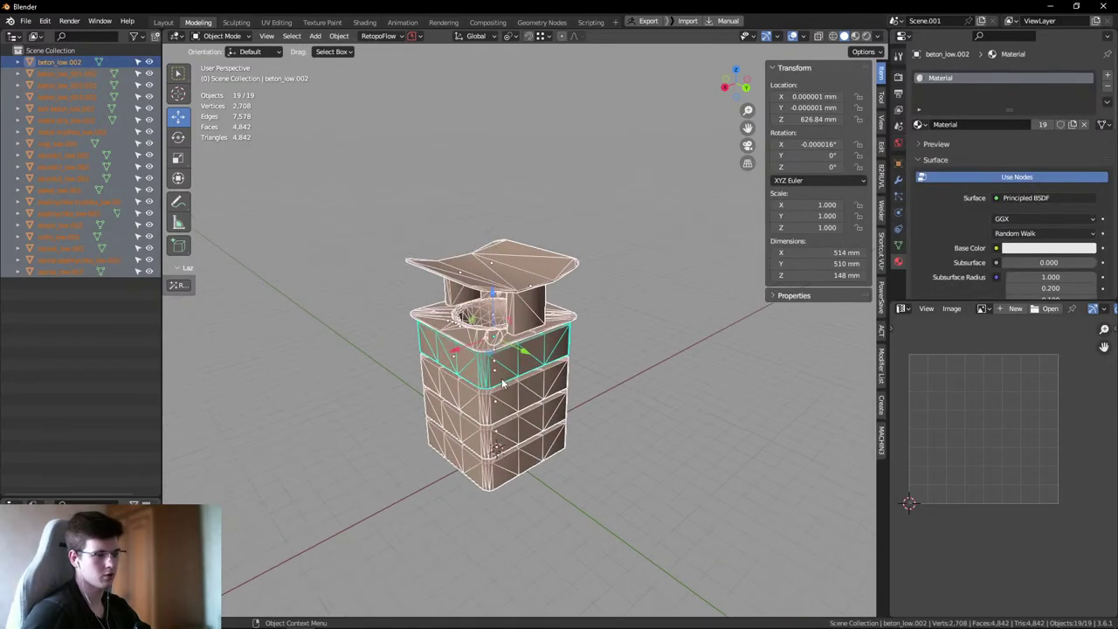
{"action": "scroll", "coordinate": [502, 383], "scroll_direction": "up", "scroll_amount": 5}
{"action": "left_click", "coordinate": [646, 432]}
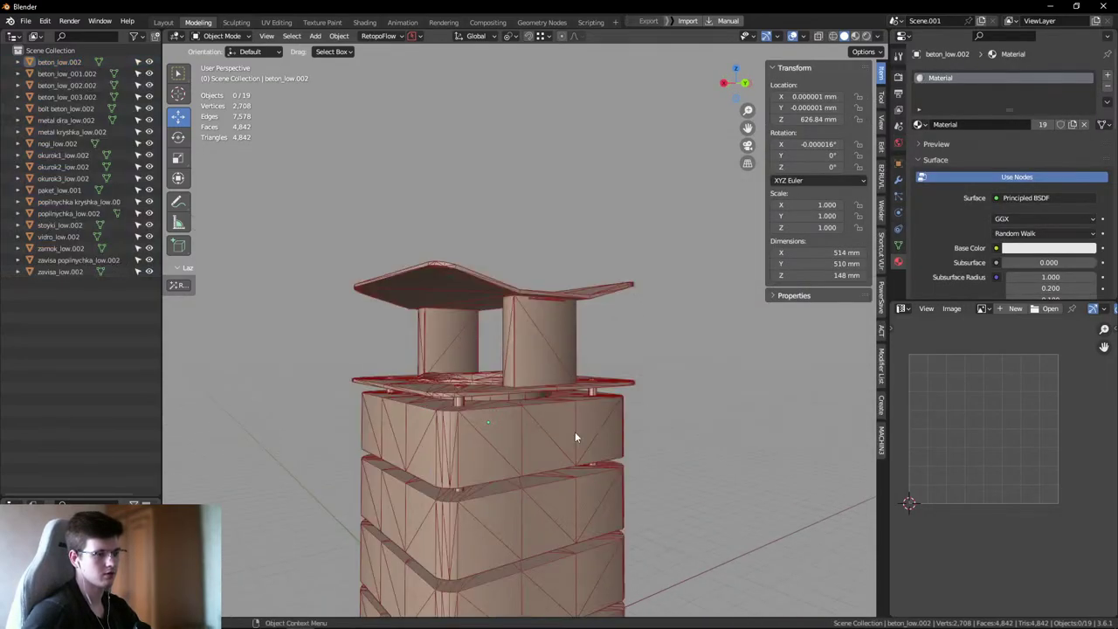
- Clean out the blend file again to remove the imported low-poly parts
{"action": "key", "text": "q"}
{"action": "left_click", "coordinate": [769, 187]}
{"action": "left_click", "coordinate": [725, 217]}
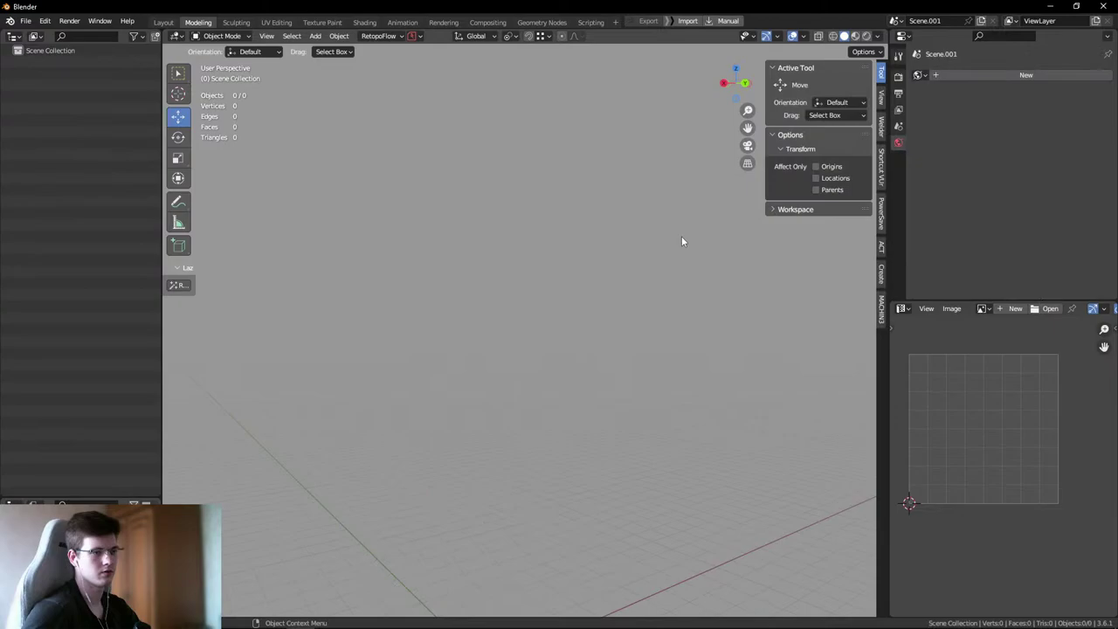
{"action": "key", "text": "alt+Tab"}
{"action": "key", "text": "Escape"}
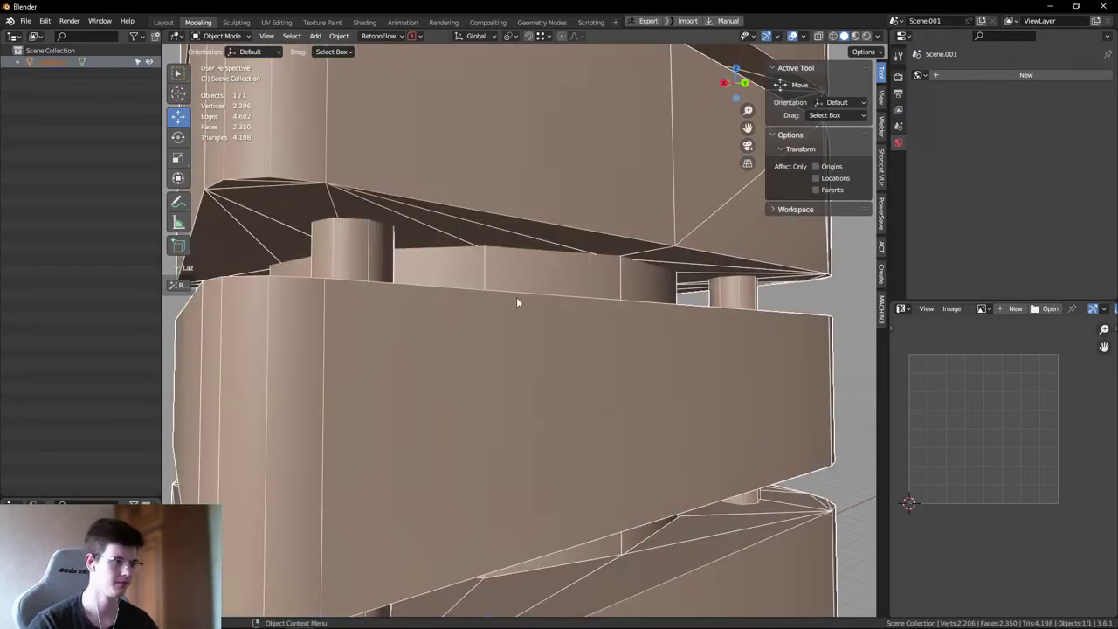
- Send the trash can mesh to RizomUV with its existing UVs
{"action": "scroll", "coordinate": [517, 297], "scroll_direction": "down", "scroll_amount": 8}
{"action": "left_click", "coordinate": [553, 294]}
{"action": "key", "text": "ctrl+shift+r"}
{"action": "left_click", "coordinate": [550, 307]}
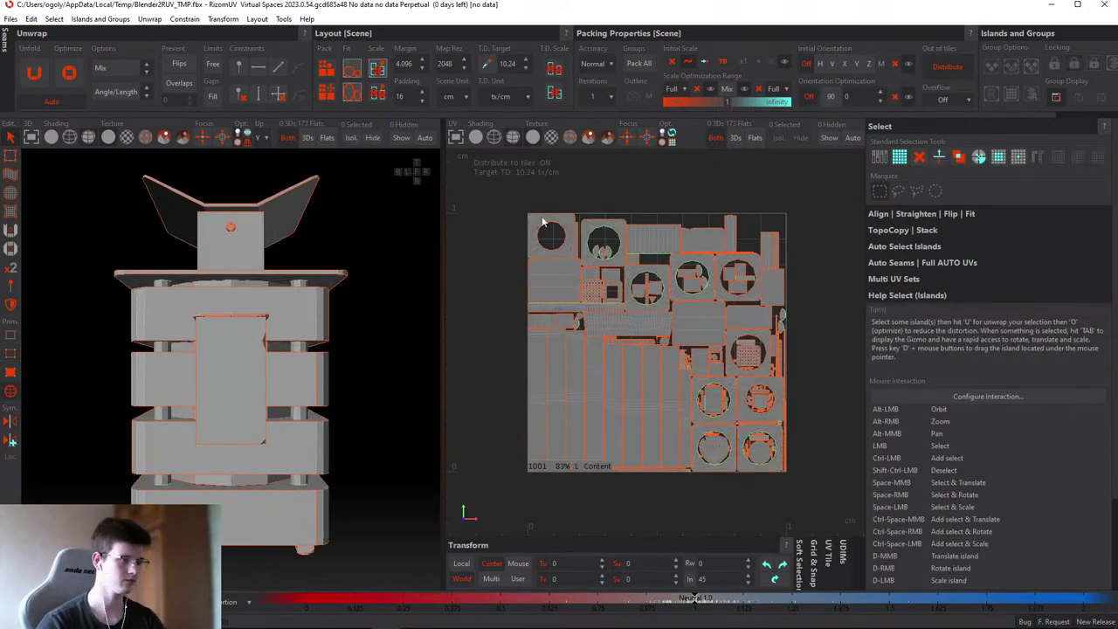
- Select all UV islands and read their texel density
{"action": "key", "text": "ctrl+a"}
{"action": "left_click", "coordinate": [666, 173]}
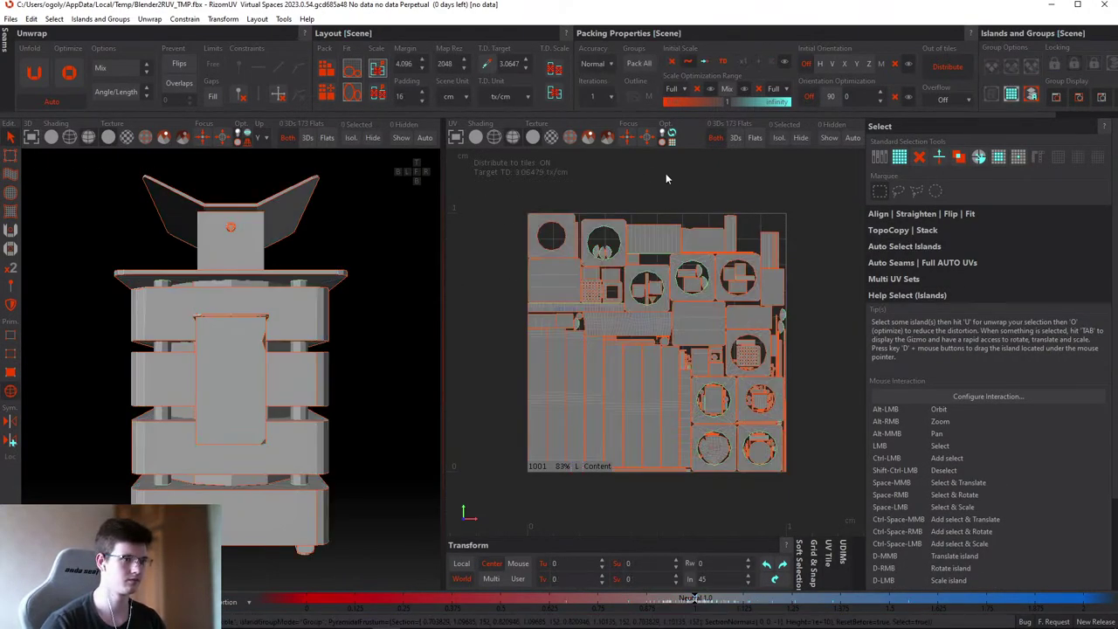
{"action": "key", "text": "ctrl+a"}
{"action": "left_click", "coordinate": [784, 387]}
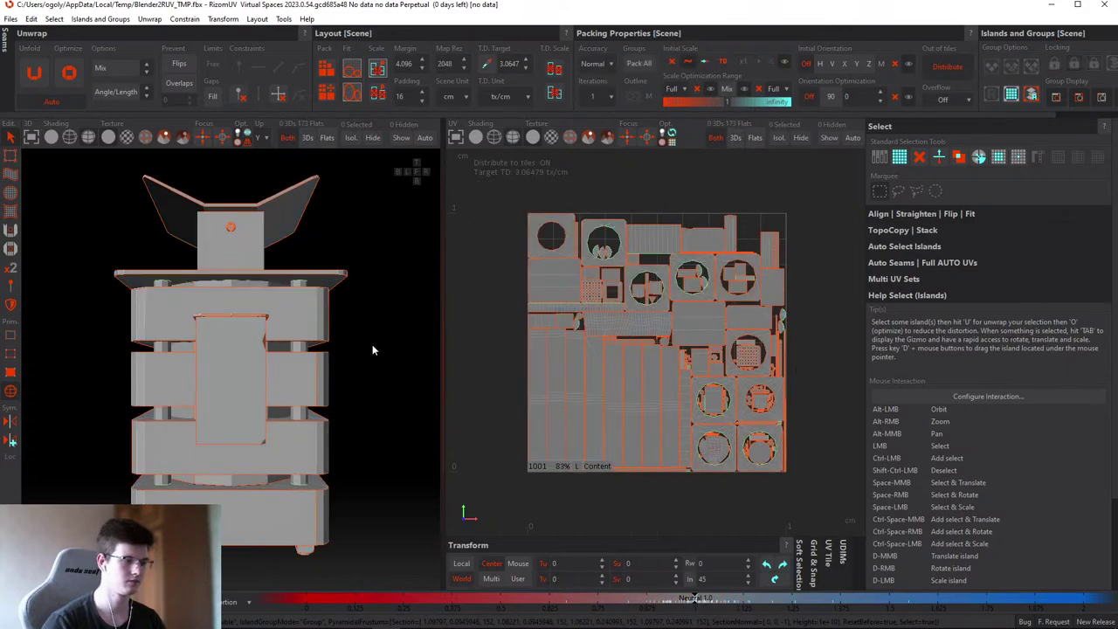
- Examine the trash can's seams in 3D alongside the packing of its UV islands
{"action": "left_click_drag", "start_coordinate": [372, 345], "coordinate": [327, 387], "text": "alt"}
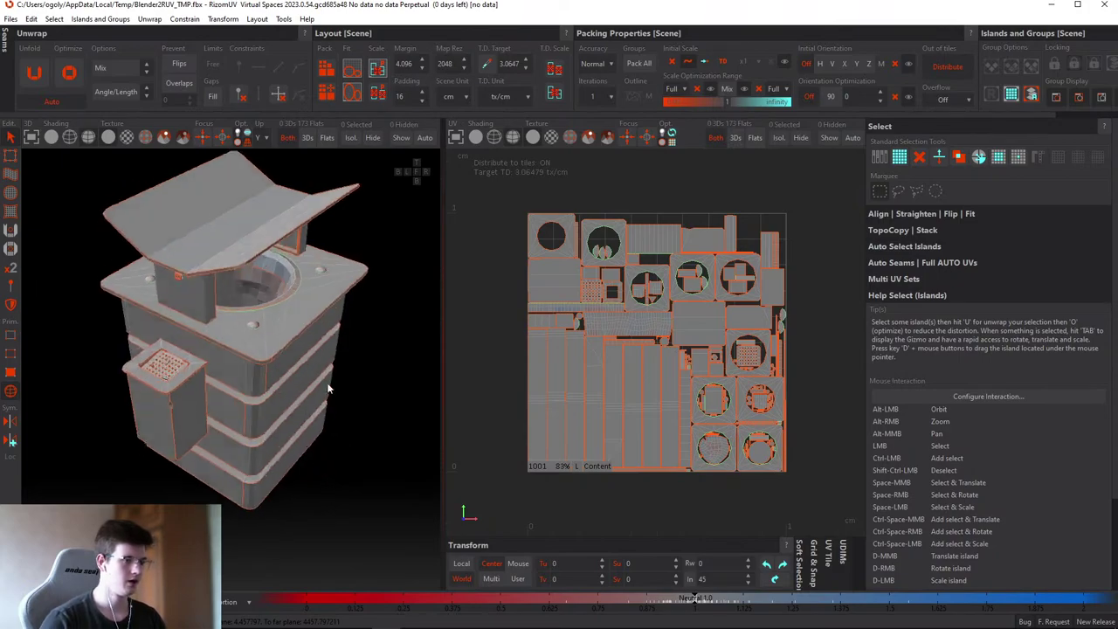
{"action": "scroll", "coordinate": [599, 301], "scroll_direction": "up", "scroll_amount": 5}
{"action": "scroll", "coordinate": [600, 301], "scroll_direction": "down", "scroll_amount": 6}
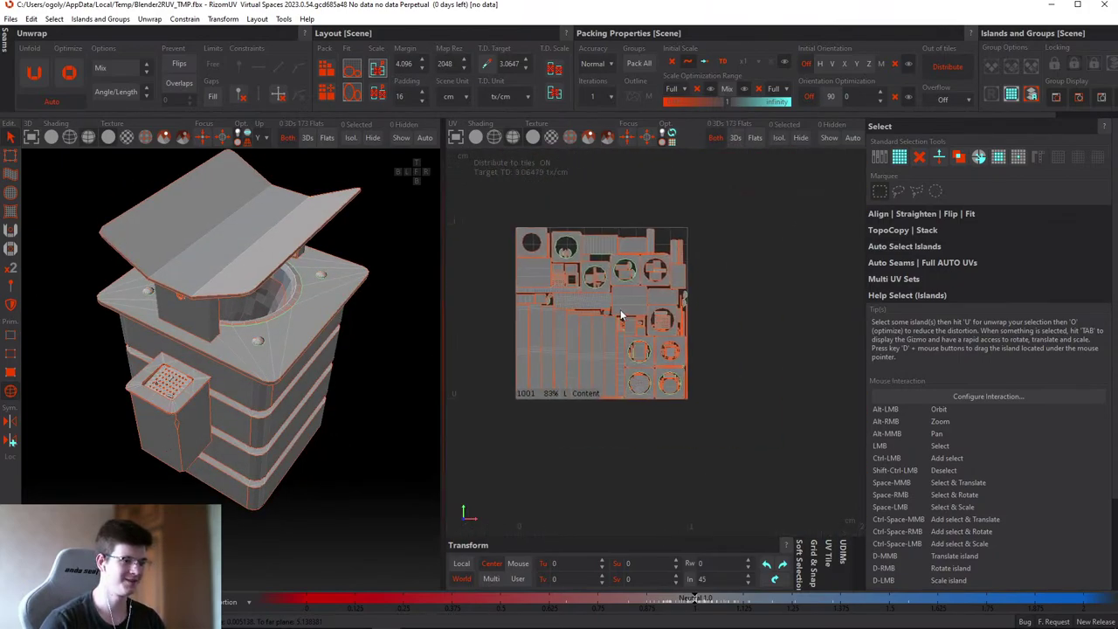
{"action": "scroll", "coordinate": [636, 363], "scroll_direction": "up", "scroll_amount": 2}
{"action": "left_click_drag", "start_coordinate": [363, 362], "coordinate": [386, 331], "text": "alt"}
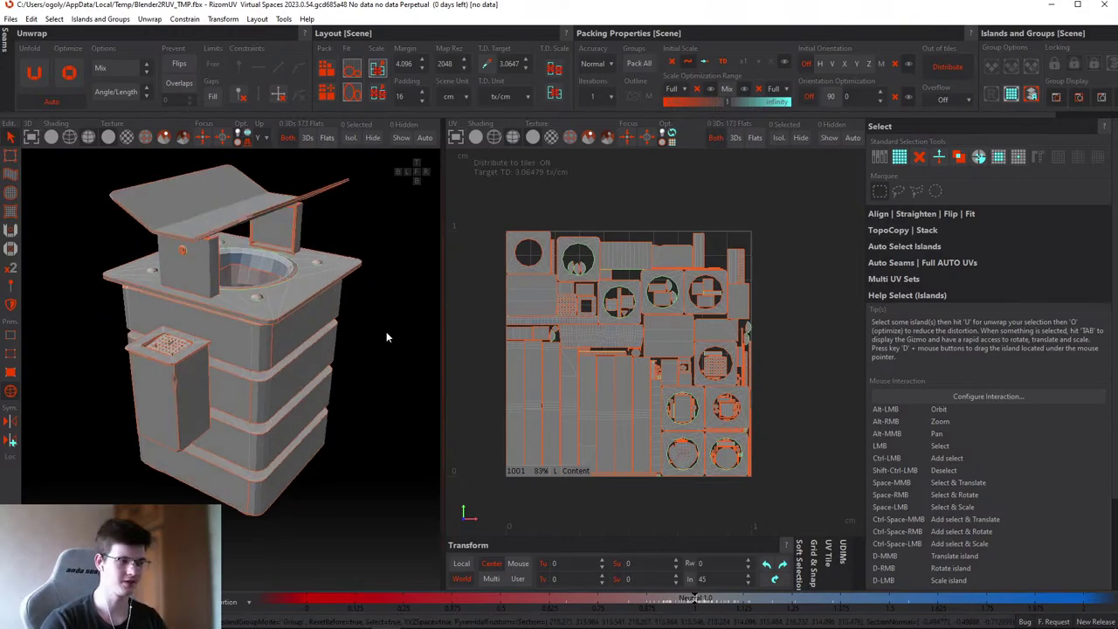
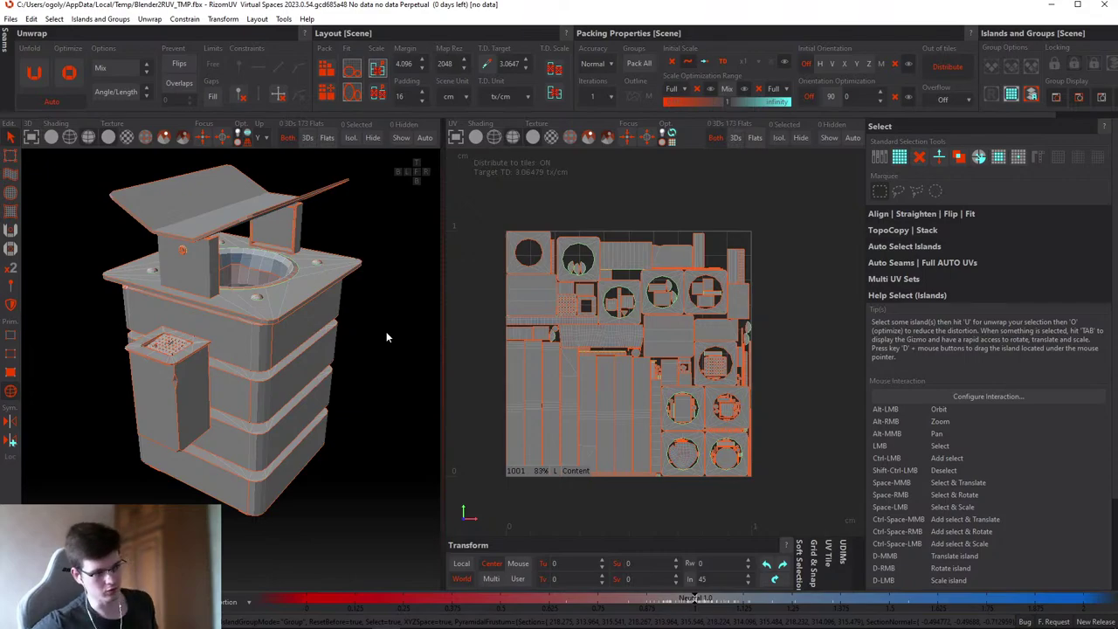
- Switch back to Blender and import SM_RON_Base_Male.obj as a human scale reference
{"action": "left_click", "coordinate": [1050, 6]}
{"action": "middle_click_drag", "start_coordinate": [739, 342], "coordinate": [549, 335]}
{"action": "key", "text": "shift+ctrl+alt+i"}
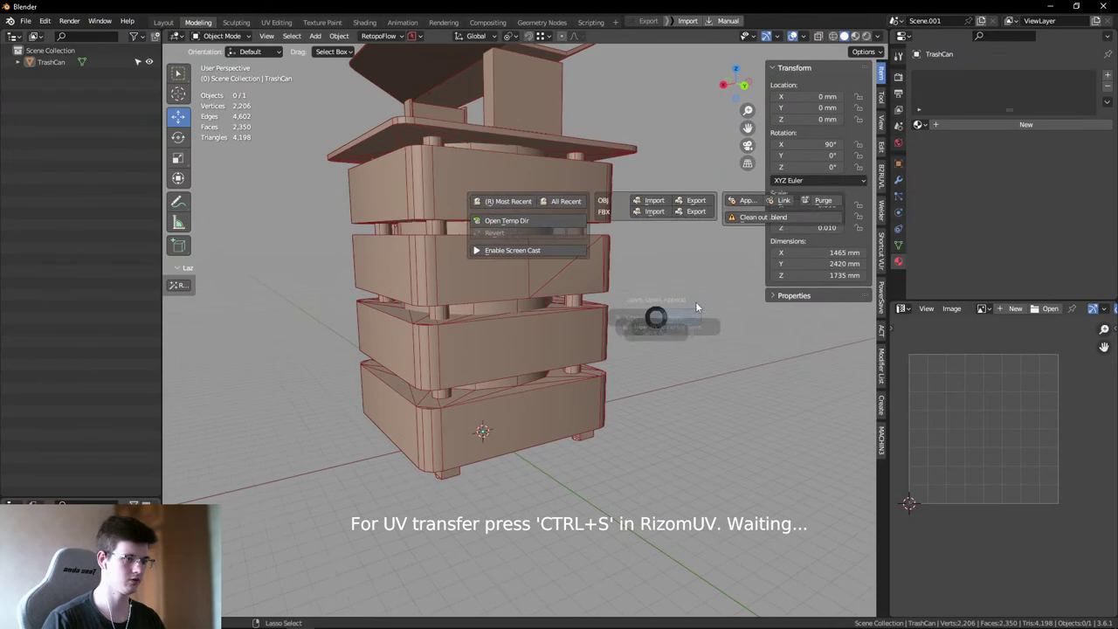
{"action": "left_click", "coordinate": [537, 202]}
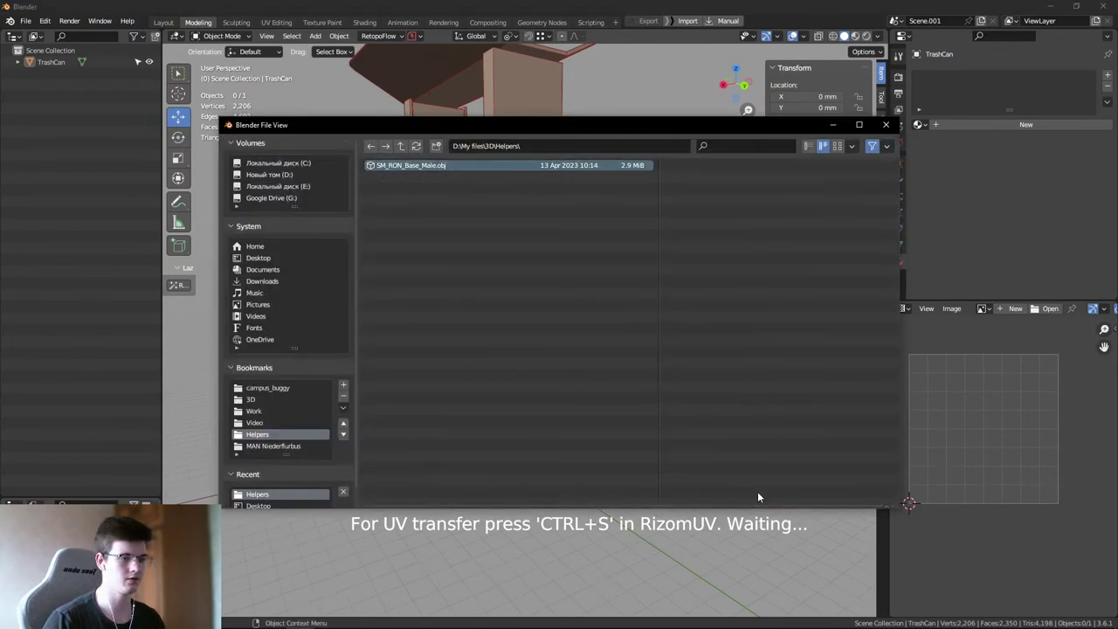
{"action": "left_click", "coordinate": [769, 495]}
{"action": "scroll", "coordinate": [629, 308], "scroll_direction": "up", "scroll_amount": 3}
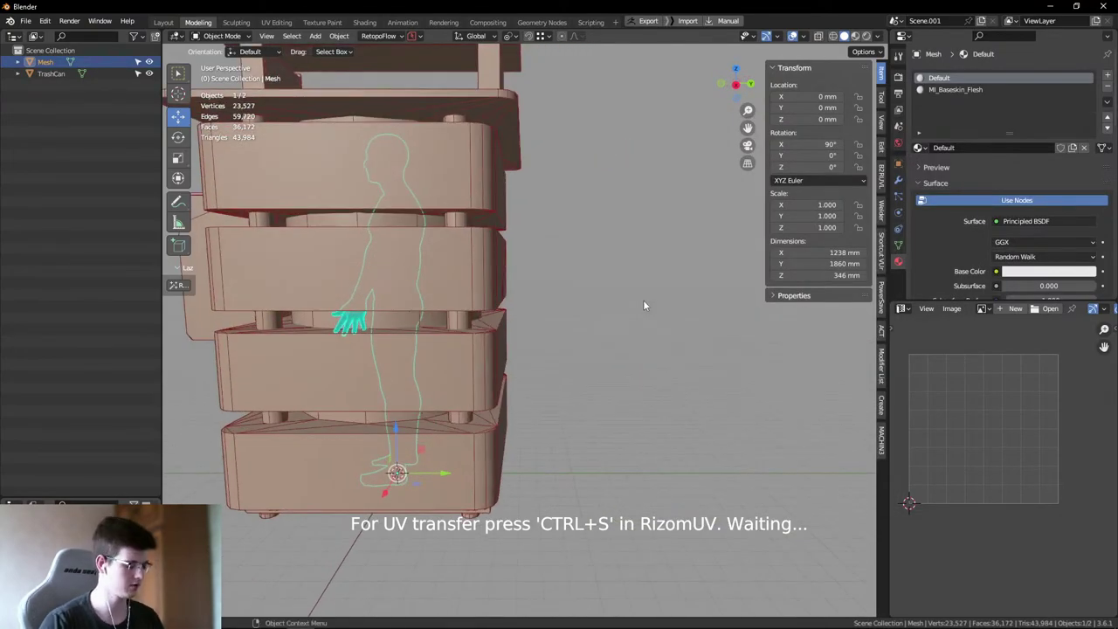
- Move the human figure about 1598 mm along Y so it stands beside the trash can in the right orthographic view
{"action": "key", "text": "KP_3"}
{"action": "scroll", "coordinate": [647, 292], "scroll_direction": "down", "scroll_amount": 4}
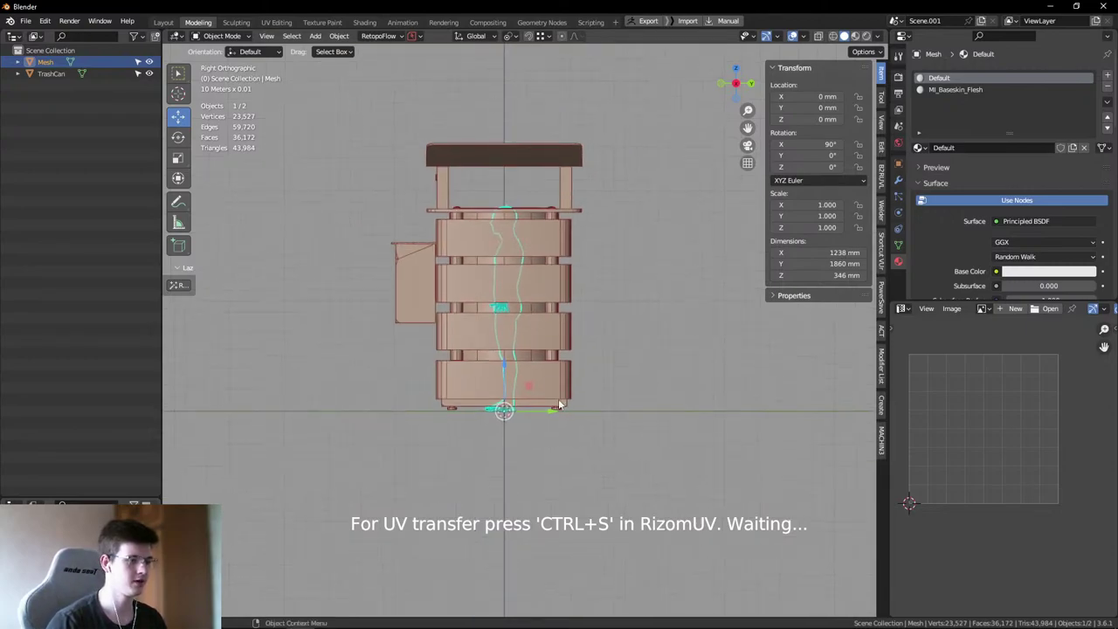
{"action": "left_click_drag", "start_coordinate": [559, 404], "coordinate": [732, 405]}
{"action": "middle_click_drag", "start_coordinate": [587, 358], "coordinate": [522, 359], "text": "shift"}
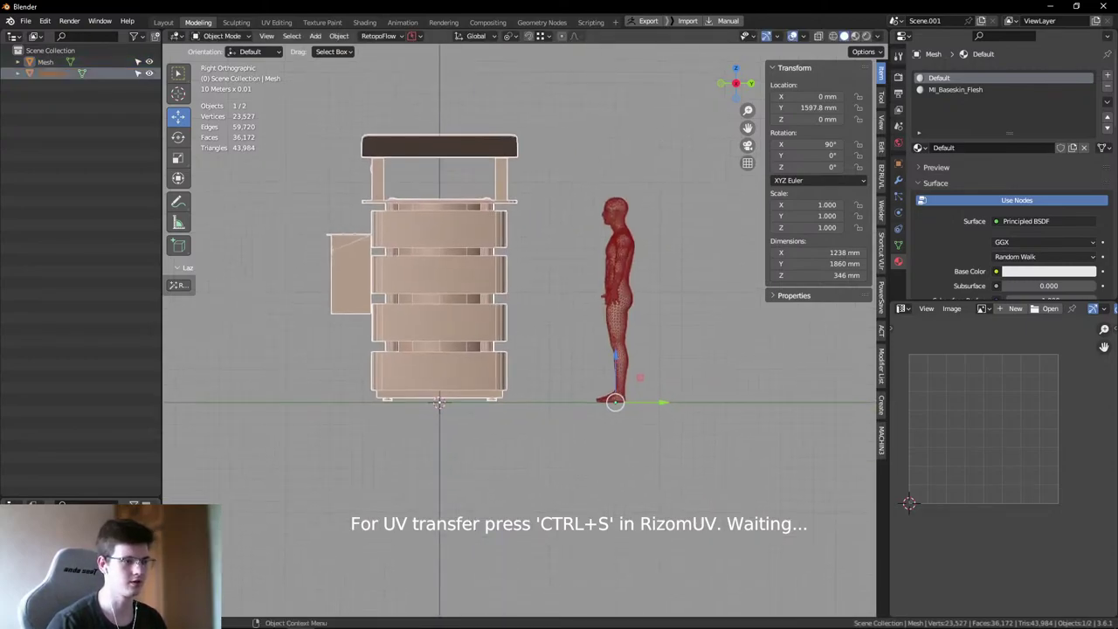
{"action": "key", "text": "r"}
{"action": "key", "text": "Escape"}
{"action": "key", "text": "grave"}
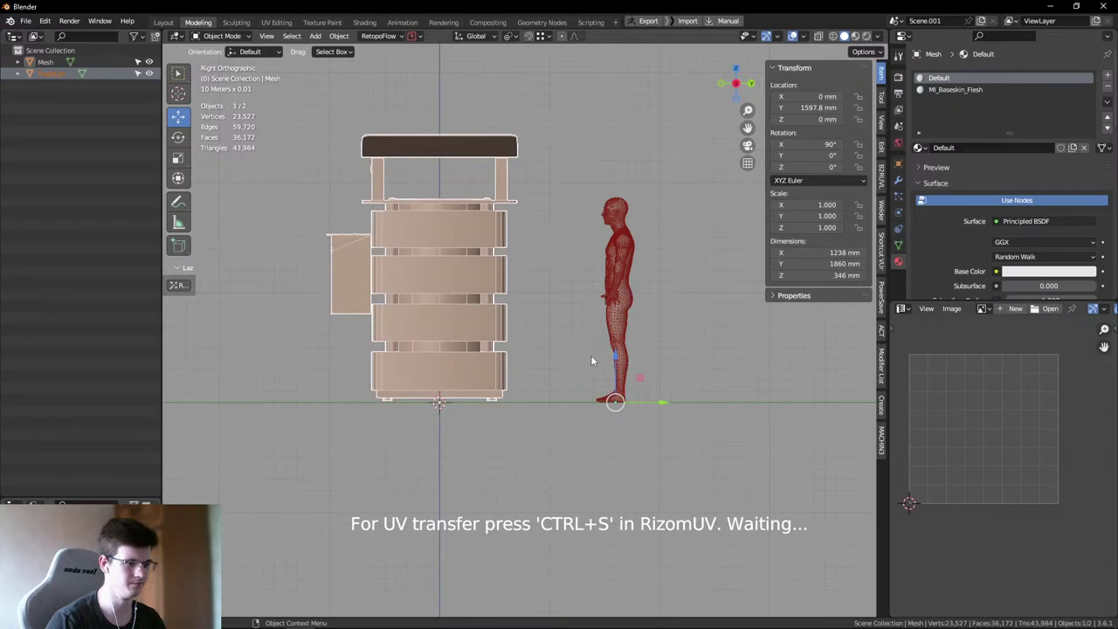
- Scale the trash can by about 0.341 to fit the human figure and apply all its transforms
{"action": "left_click", "coordinate": [464, 322]}
{"action": "key", "text": "s"}
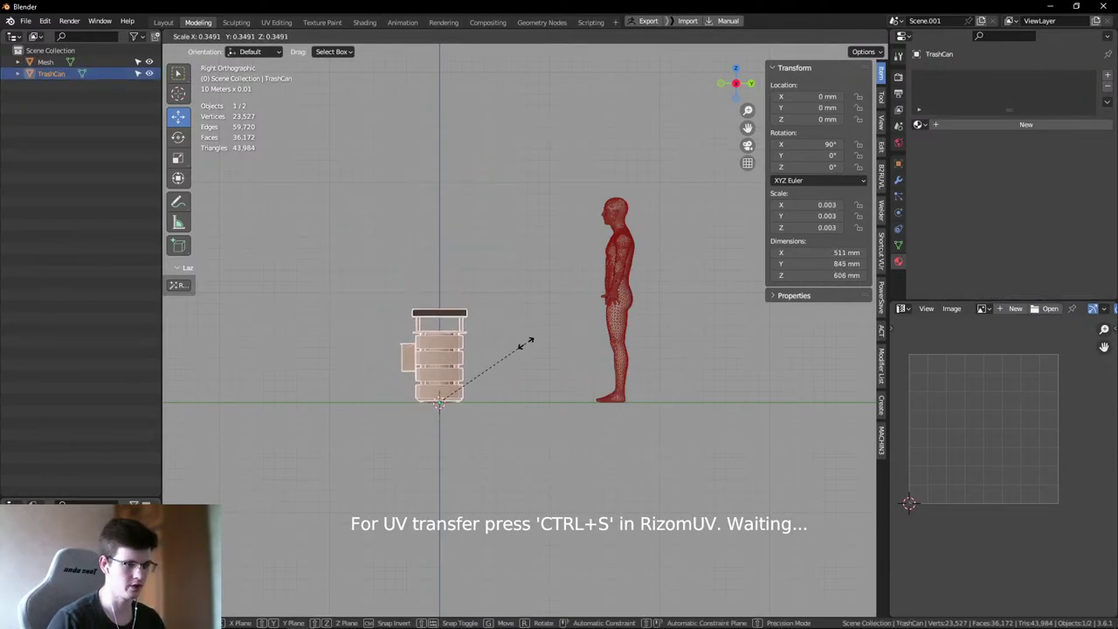
{"action": "left_click", "coordinate": [522, 343]}
{"action": "middle_click_drag", "start_coordinate": [474, 355], "coordinate": [498, 316], "text": "shift"}
{"action": "middle_click_drag", "start_coordinate": [463, 234], "coordinate": [421, 223], "text": "shift"}
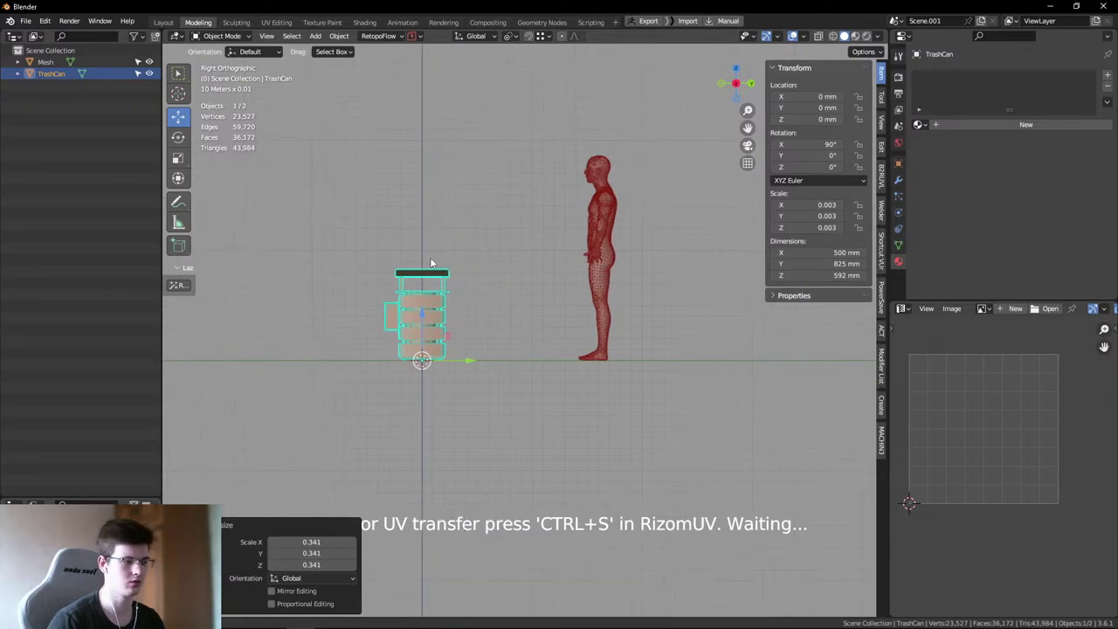
{"action": "scroll", "coordinate": [477, 280], "scroll_direction": "up", "scroll_amount": 2}
{"action": "key", "text": "ctrl+a"}
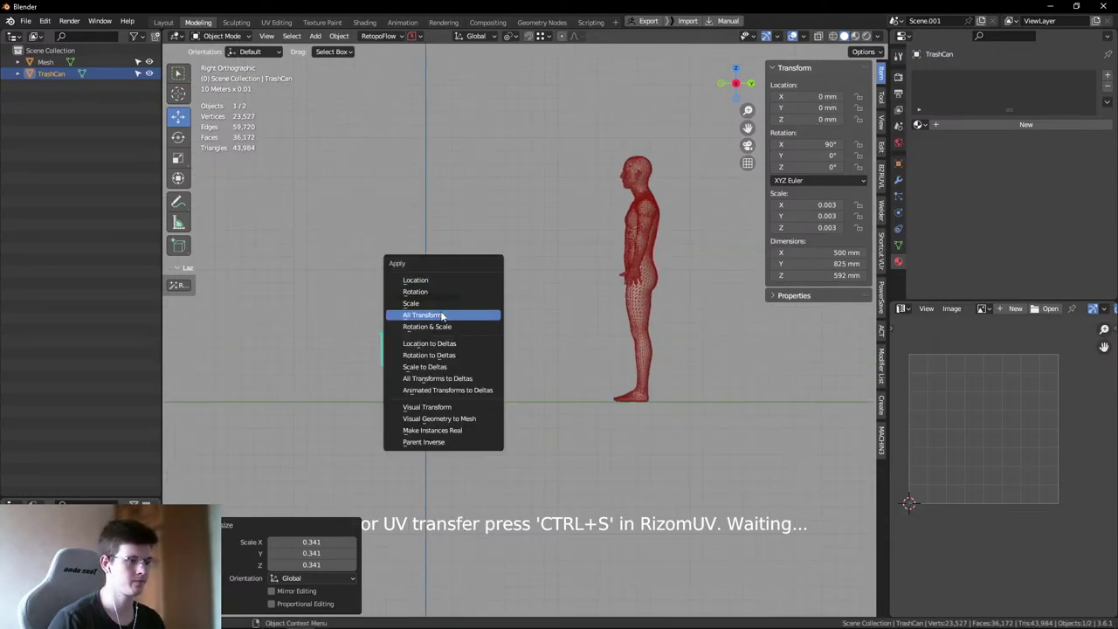
{"action": "left_click", "coordinate": [480, 315]}
- Quit the open RizomUV session without saving and send the rescaled trash can to RizomUV again
{"action": "key", "text": "super"}
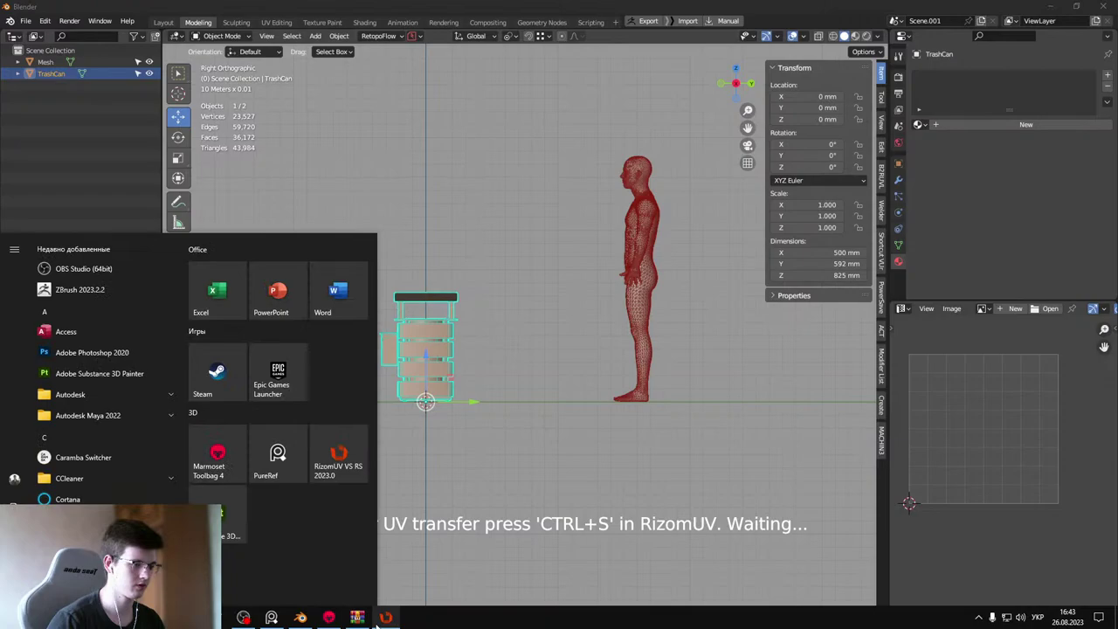
{"action": "mouse_move", "coordinate": [382, 619]}
{"action": "left_click", "coordinate": [444, 527]}
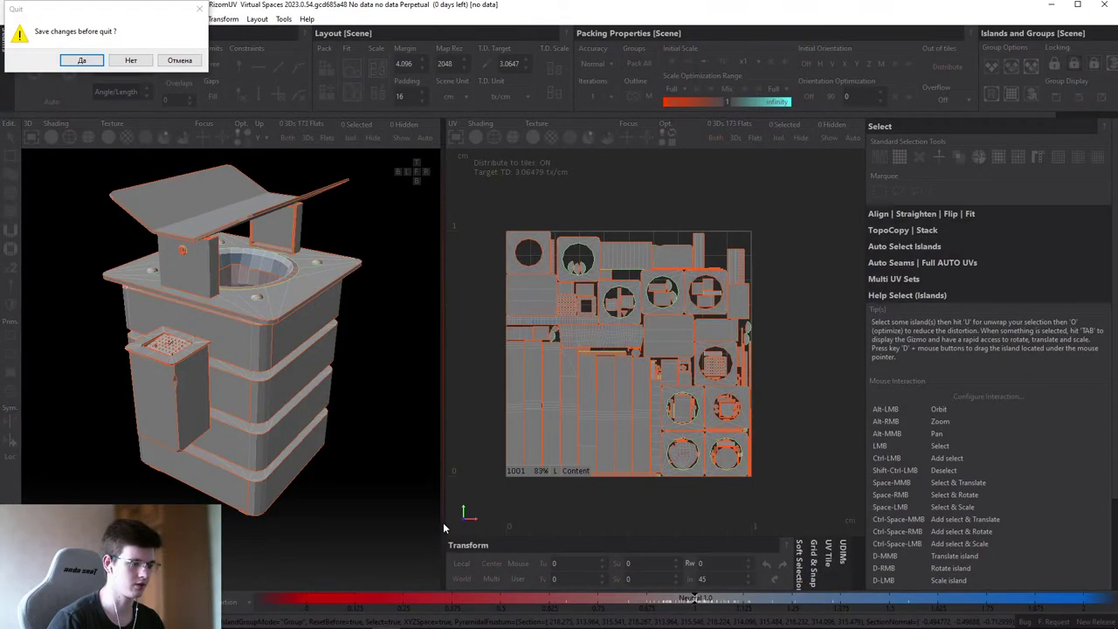
{"action": "left_click", "coordinate": [131, 61]}
{"action": "left_click", "coordinate": [445, 288]}
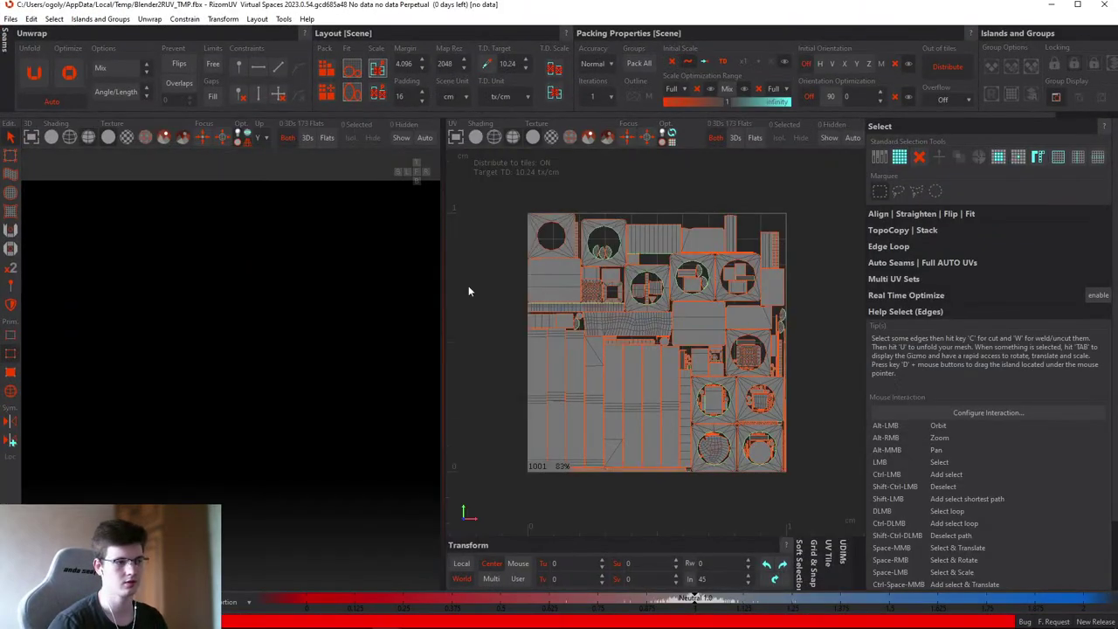
- Select all UV islands and set the texel density target from their average, 8.9861 tx/cm
{"action": "left_click_drag", "start_coordinate": [489, 196], "coordinate": [816, 514]}
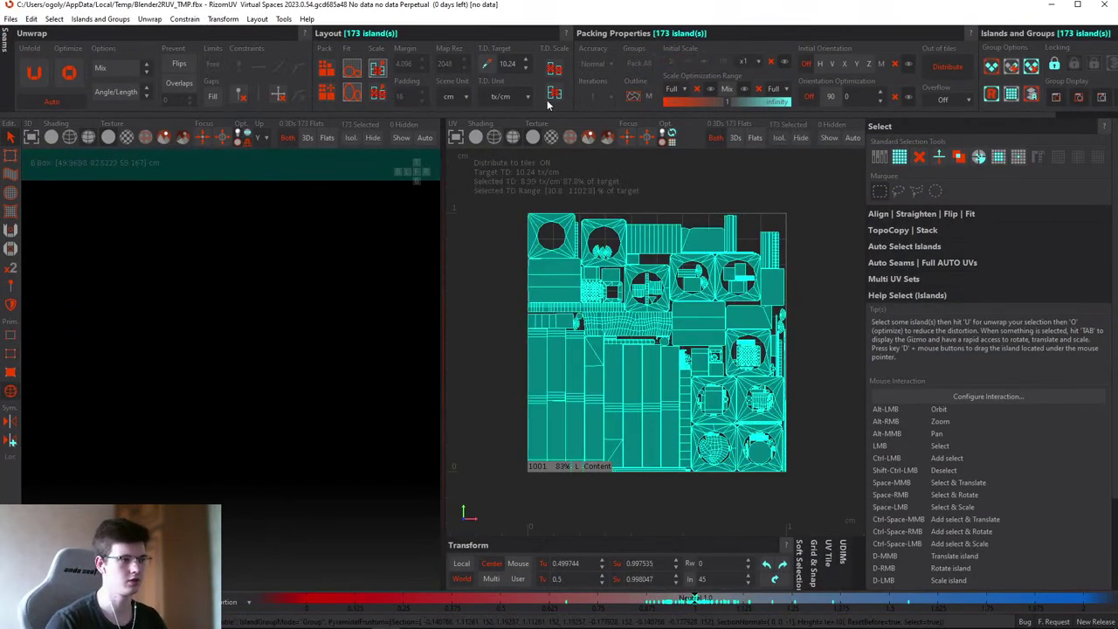
{"action": "left_click_drag", "start_coordinate": [264, 282], "coordinate": [340, 347], "text": "alt"}
{"action": "left_click_drag", "start_coordinate": [396, 305], "coordinate": [410, 244]}
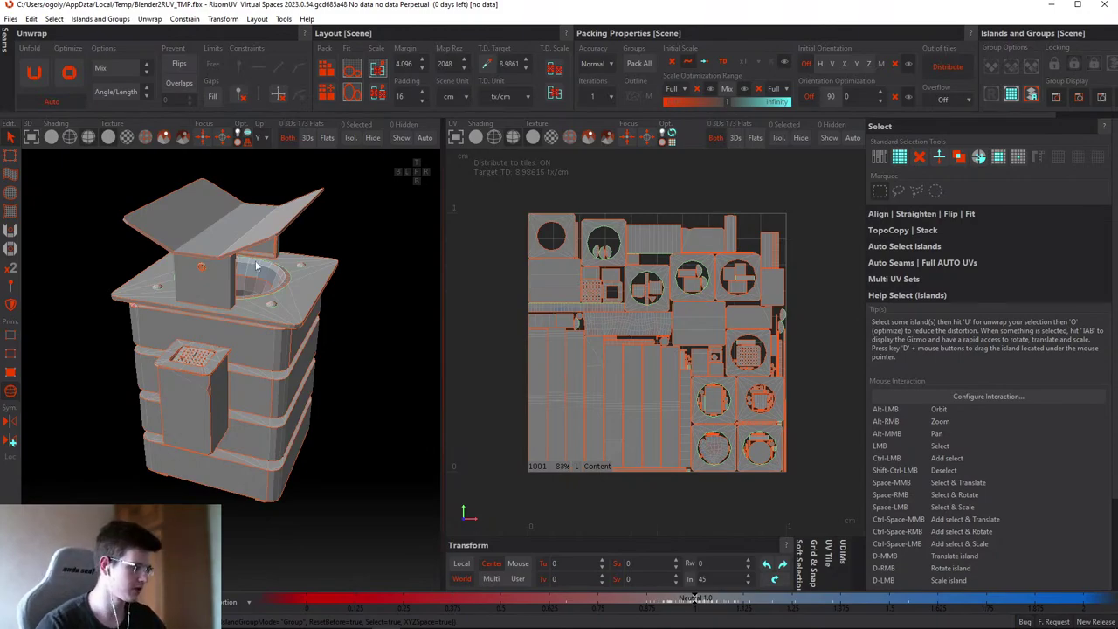
- Enlarge the 3D view, mark the body's vertical corner seams with a red arrow and lines on a screen capture, and discard the capture
{"action": "scroll", "coordinate": [299, 366], "scroll_direction": "up", "scroll_amount": 5}
{"action": "key", "text": "F1"}
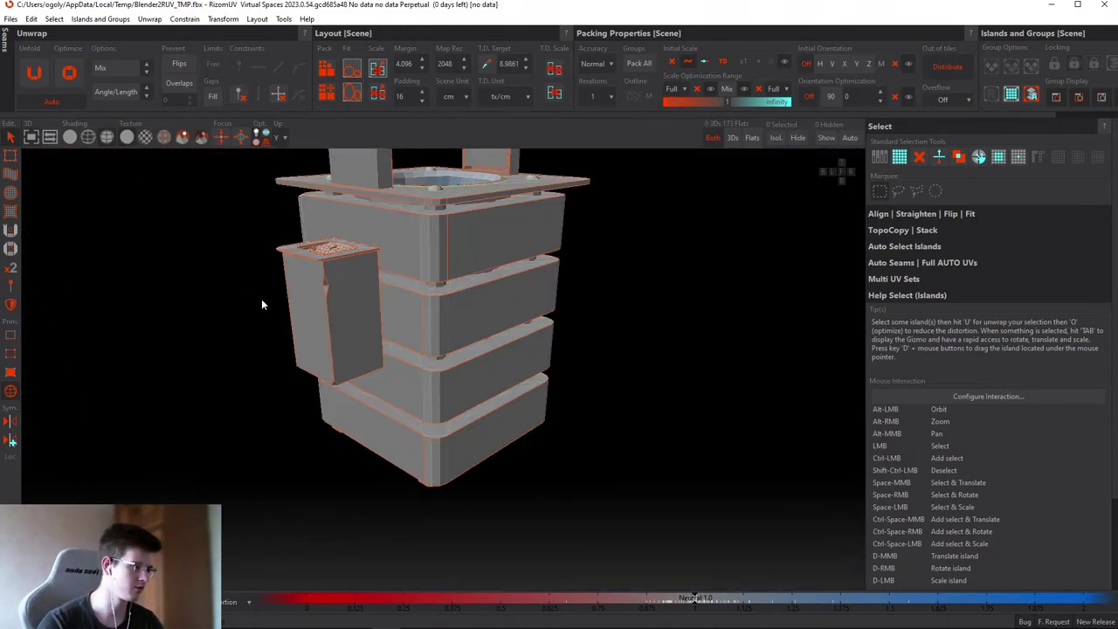
{"action": "left_click_drag", "start_coordinate": [261, 298], "coordinate": [420, 273], "text": "alt"}
{"action": "key", "text": "Print"}
{"action": "left_click_drag", "start_coordinate": [685, 569], "coordinate": [703, 573]}
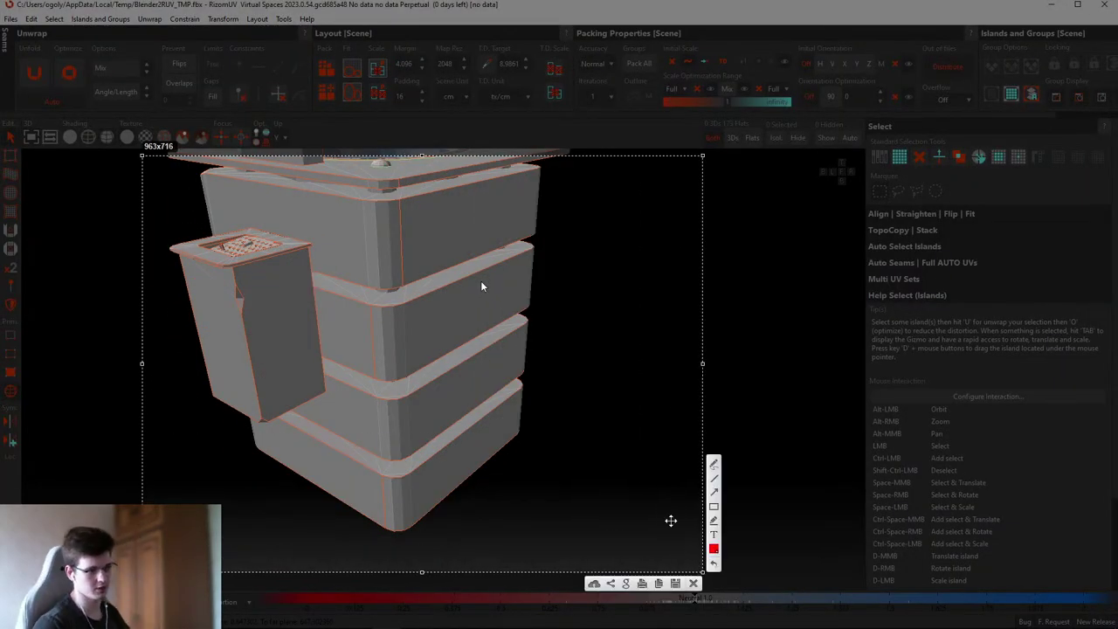
{"action": "left_click", "coordinate": [714, 492]}
{"action": "left_click_drag", "start_coordinate": [481, 219], "coordinate": [409, 233]}
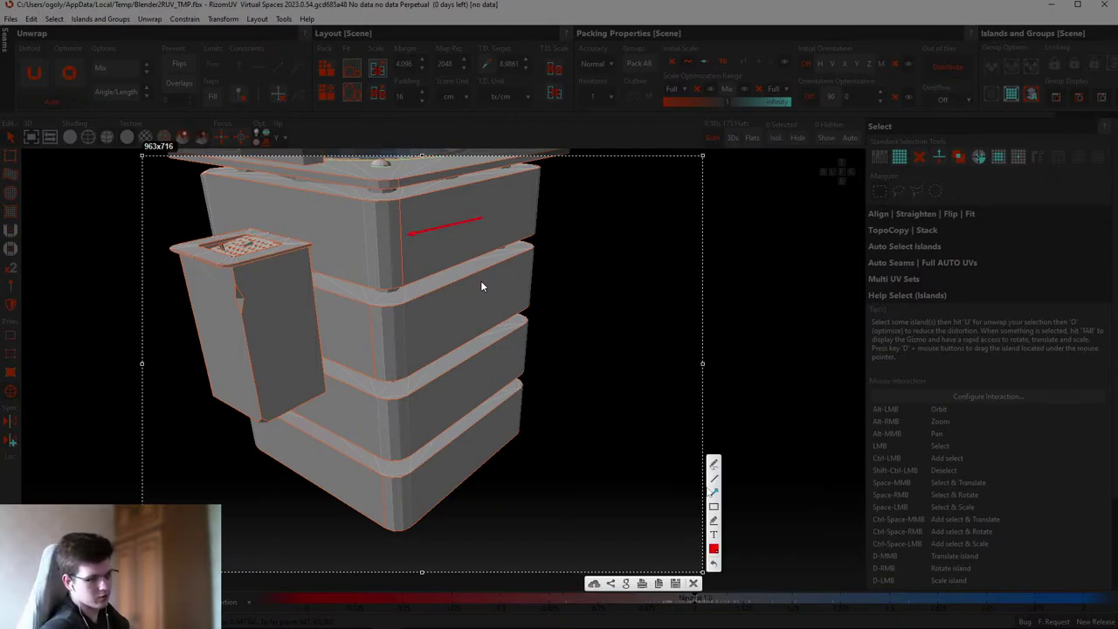
{"action": "left_click_drag", "start_coordinate": [406, 304], "coordinate": [410, 530]}
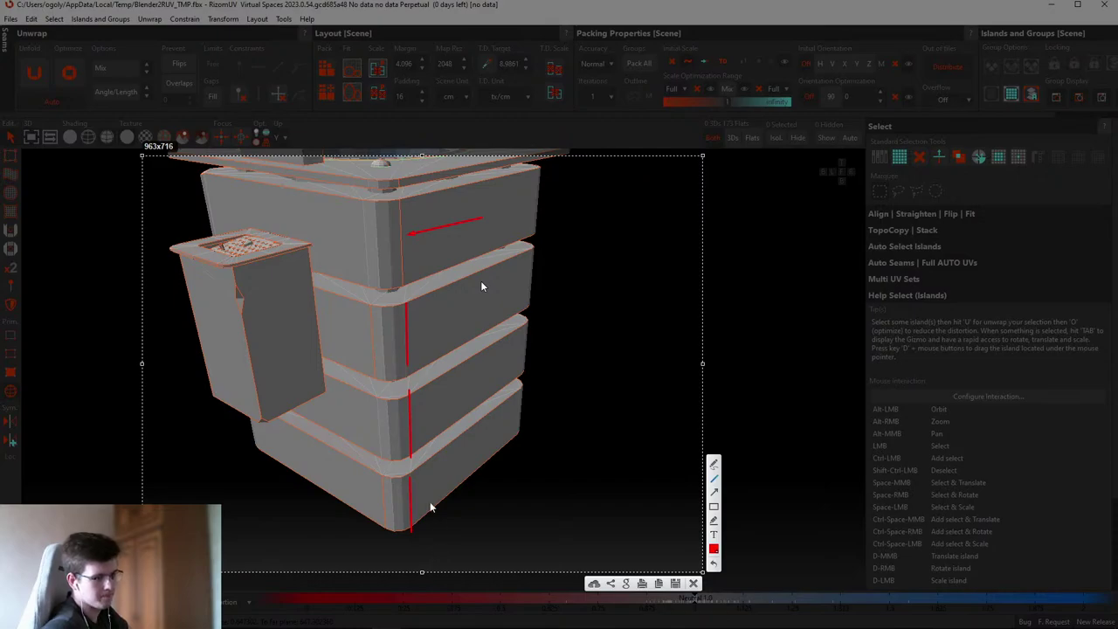
{"action": "left_click", "coordinate": [694, 583]}
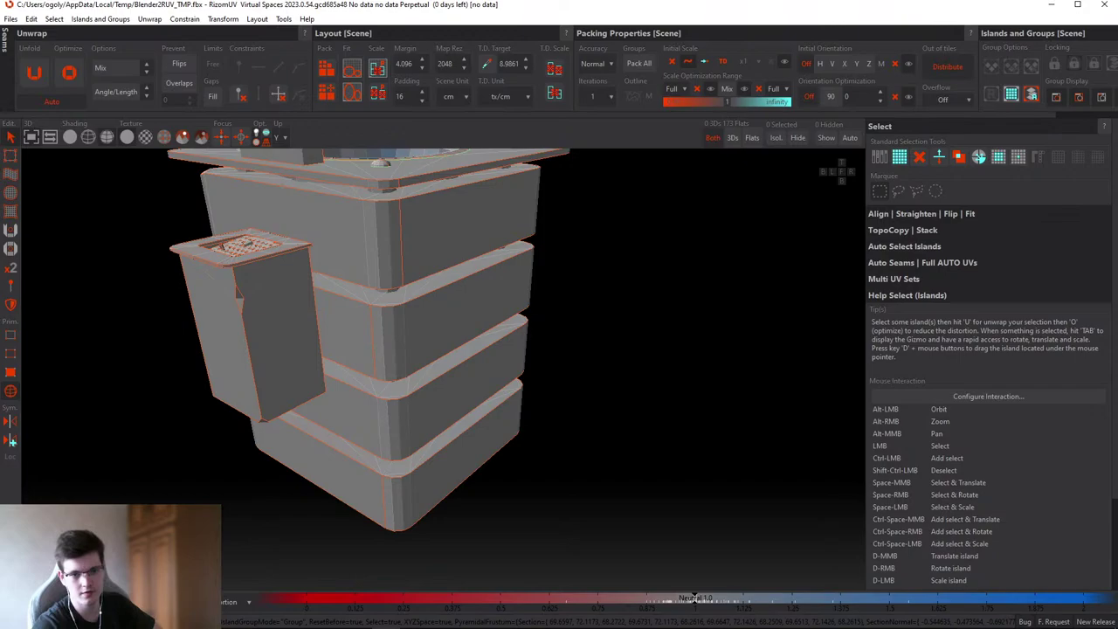
- Examine the seam placement around the trash can's stacked body bands, ashtray and top opening
{"action": "scroll", "coordinate": [481, 311], "scroll_direction": "up", "scroll_amount": 5}
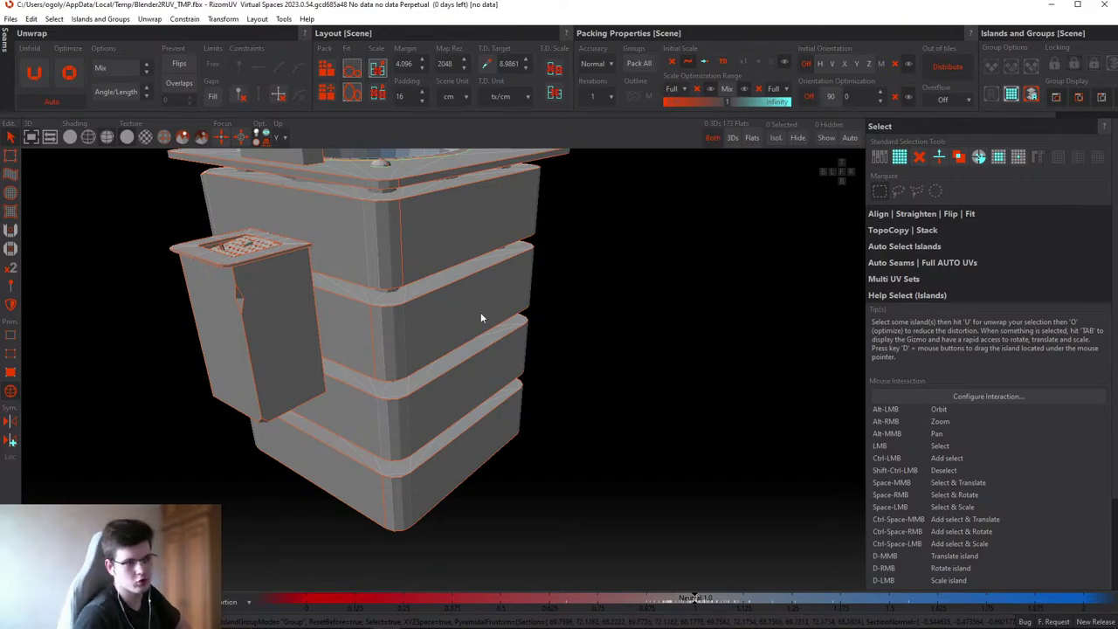
{"action": "scroll", "coordinate": [416, 320], "scroll_direction": "down", "scroll_amount": 5}
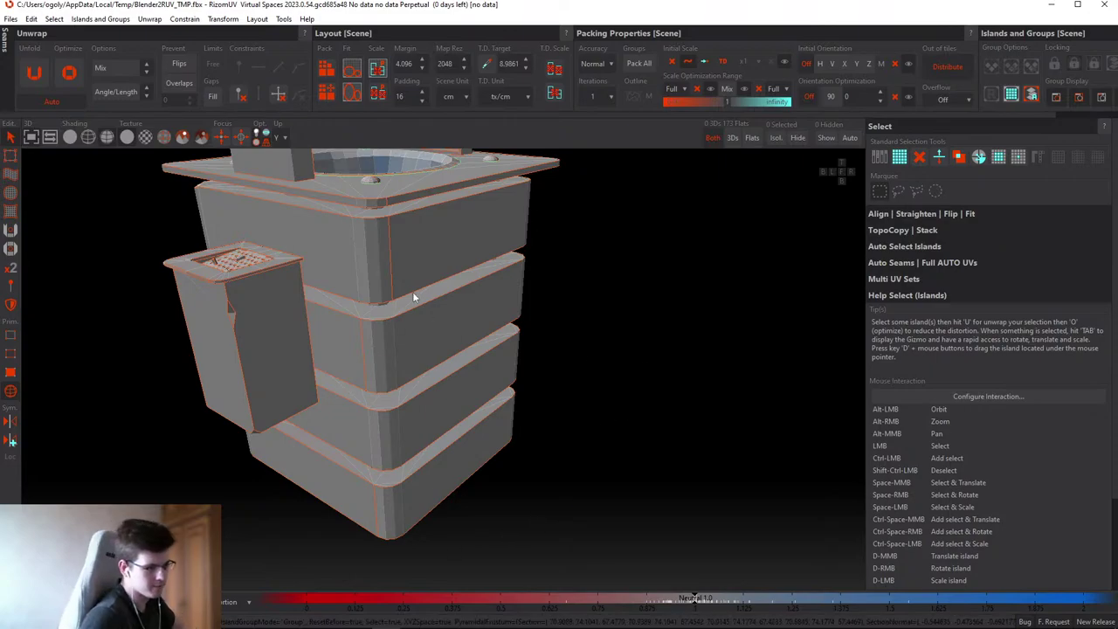
{"action": "scroll", "coordinate": [398, 186], "scroll_direction": "up", "scroll_amount": 2}
{"action": "scroll", "coordinate": [395, 218], "scroll_direction": "up", "scroll_amount": 2}
{"action": "scroll", "coordinate": [388, 236], "scroll_direction": "down", "scroll_amount": 2}
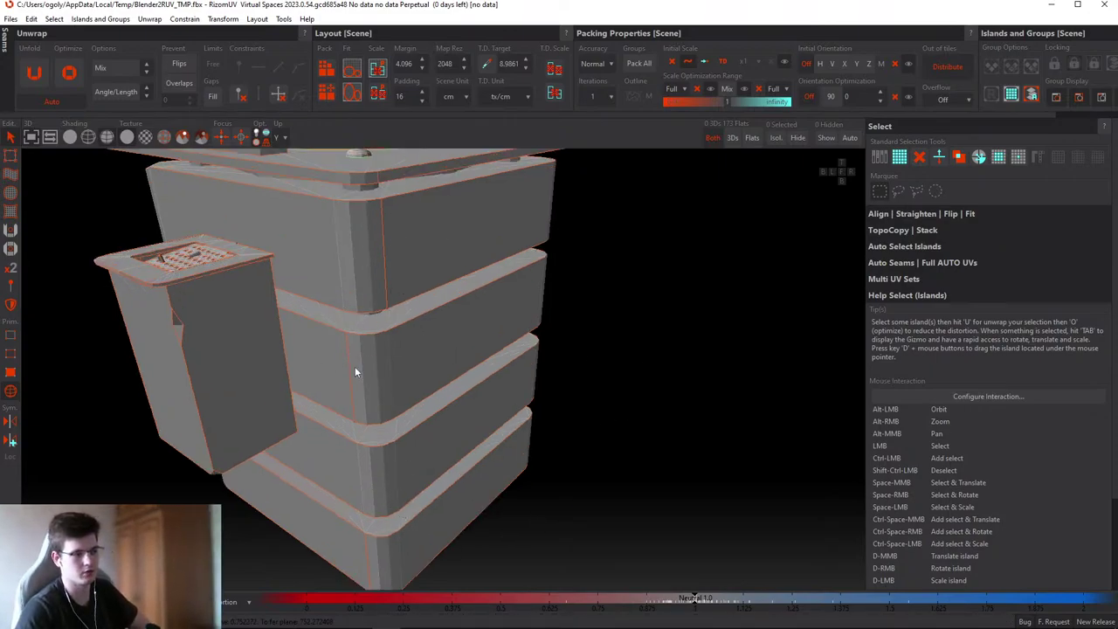
{"action": "left_click", "coordinate": [708, 229]}
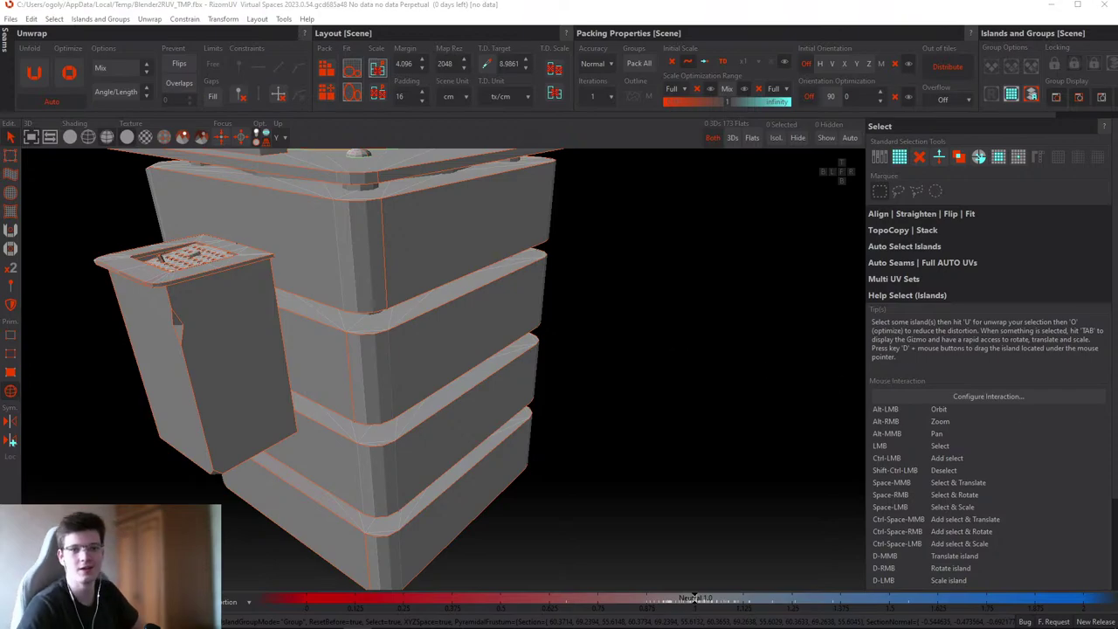
{"action": "scroll", "coordinate": [430, 290], "scroll_direction": "up", "scroll_amount": 5}
{"action": "scroll", "coordinate": [436, 306], "scroll_direction": "down", "scroll_amount": 5}
{"action": "scroll", "coordinate": [413, 306], "scroll_direction": "up", "scroll_amount": 4}
- Weld the inner liner's two wall islands along their shared horizontal edge loop and unfold the merged island
{"action": "left_click", "coordinate": [445, 299]}
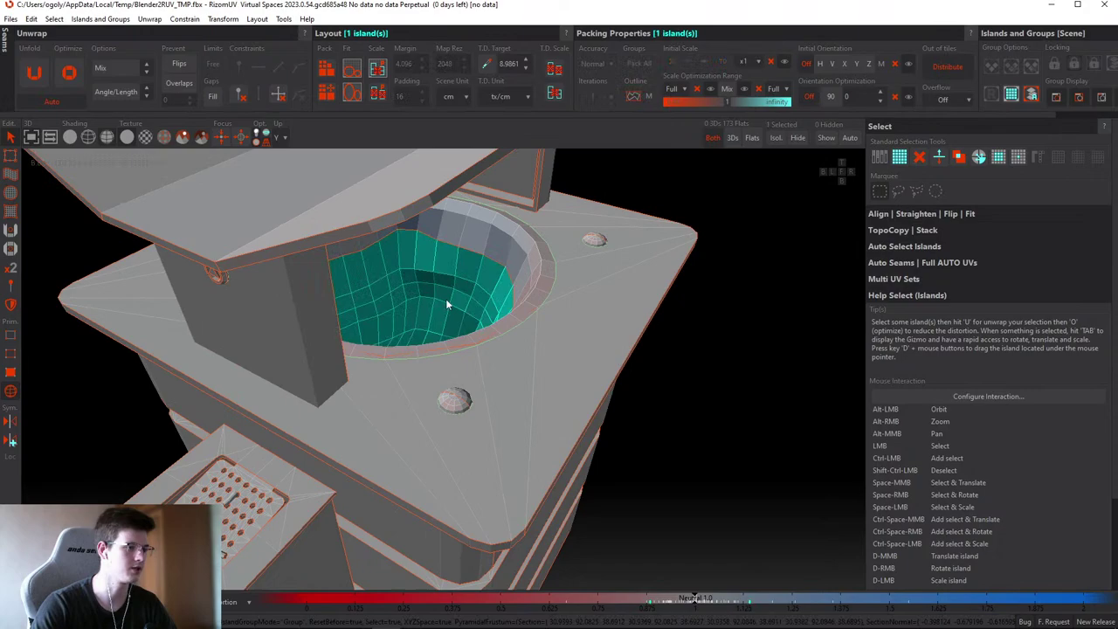
{"action": "scroll", "coordinate": [446, 293], "scroll_direction": "down", "scroll_amount": 1}
{"action": "key", "text": "F2"}
{"action": "scroll", "coordinate": [360, 275], "scroll_direction": "up", "scroll_amount": 4}
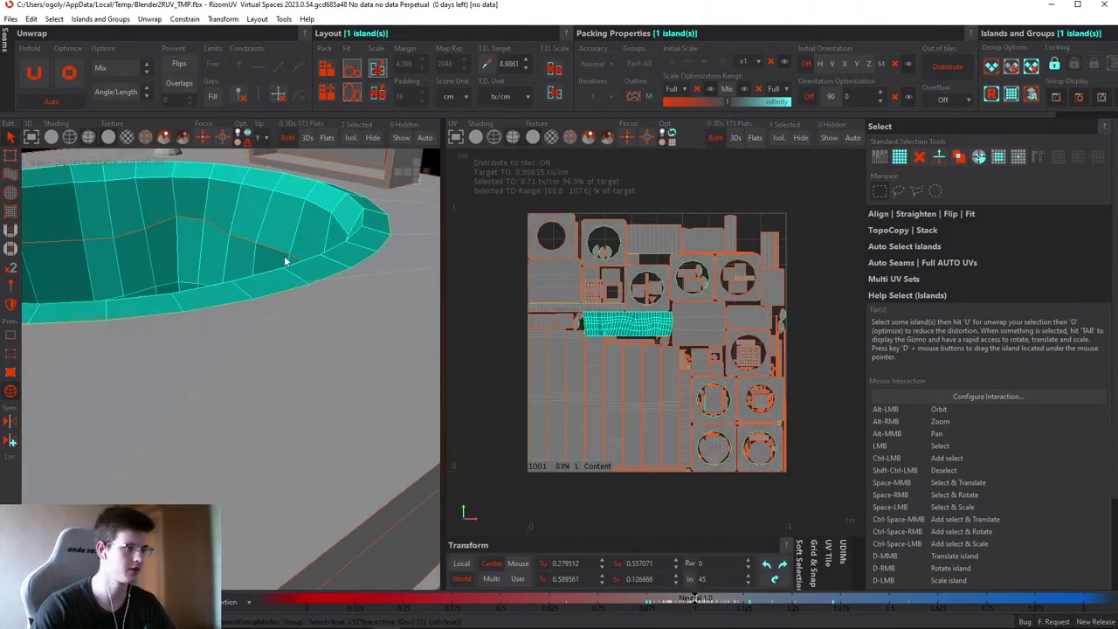
{"action": "key", "text": "e"}
{"action": "double_click", "coordinate": [223, 231]}
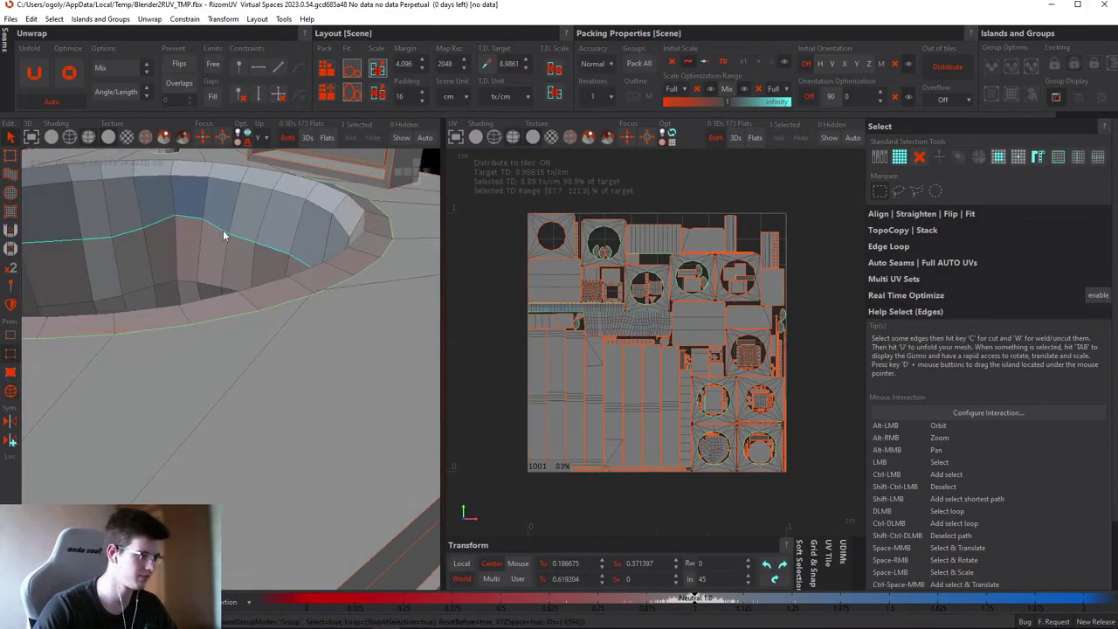
{"action": "key", "text": "c"}
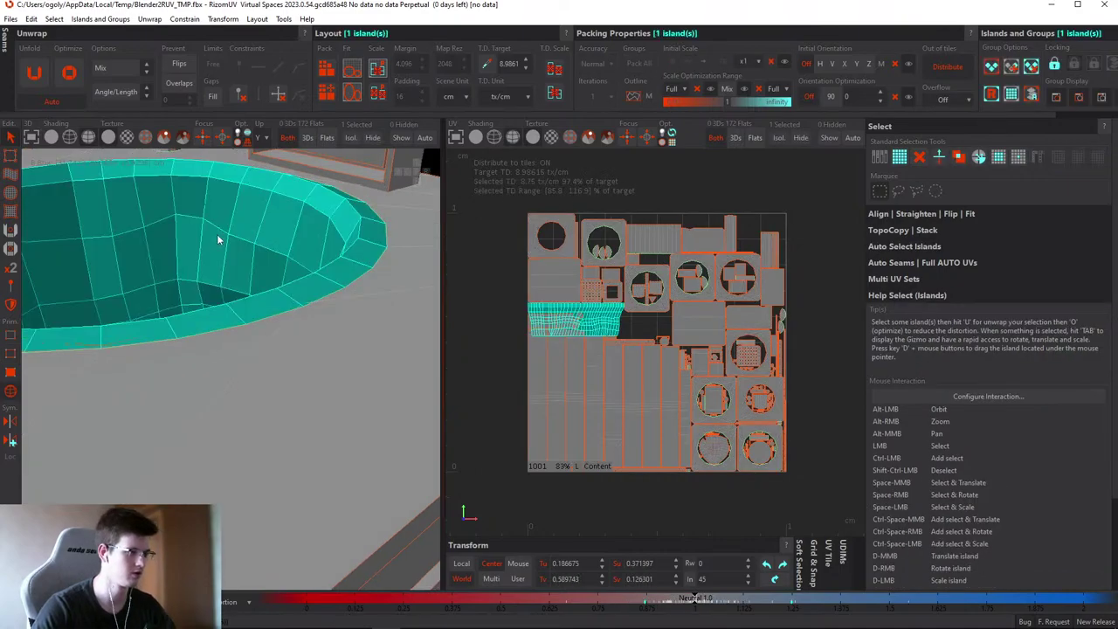
{"action": "key", "text": "i"}
{"action": "left_click", "coordinate": [216, 234]}
{"action": "key", "text": "u"}
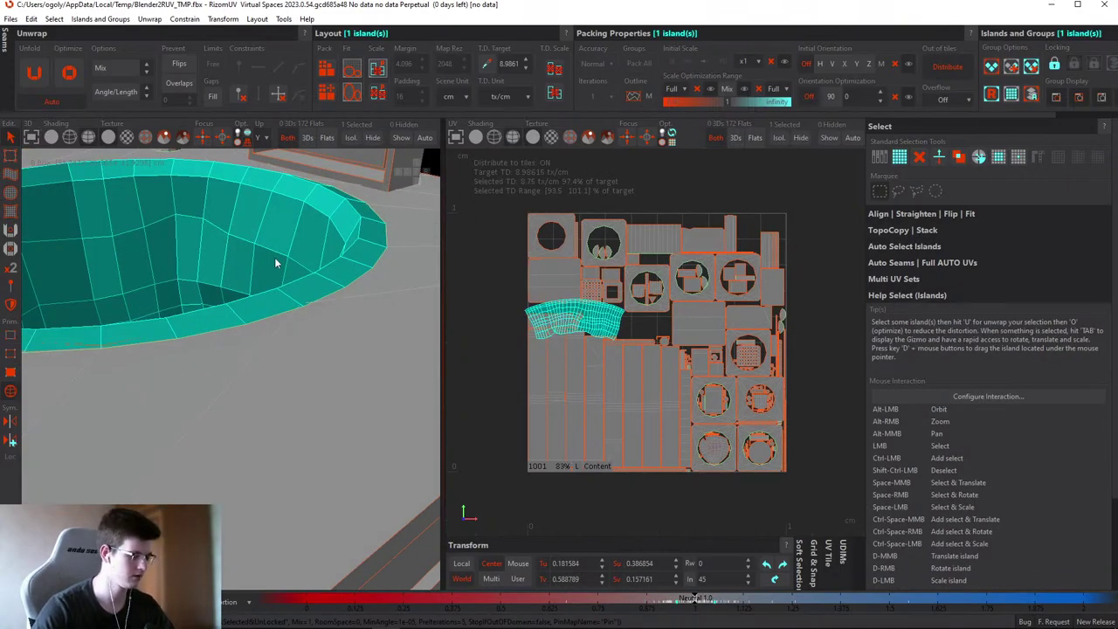
- Inspect the welded liner wall in isolation and show all the islands again
{"action": "left_click_drag", "start_coordinate": [275, 262], "coordinate": [287, 307], "text": "alt"}
{"action": "key", "text": "i"}
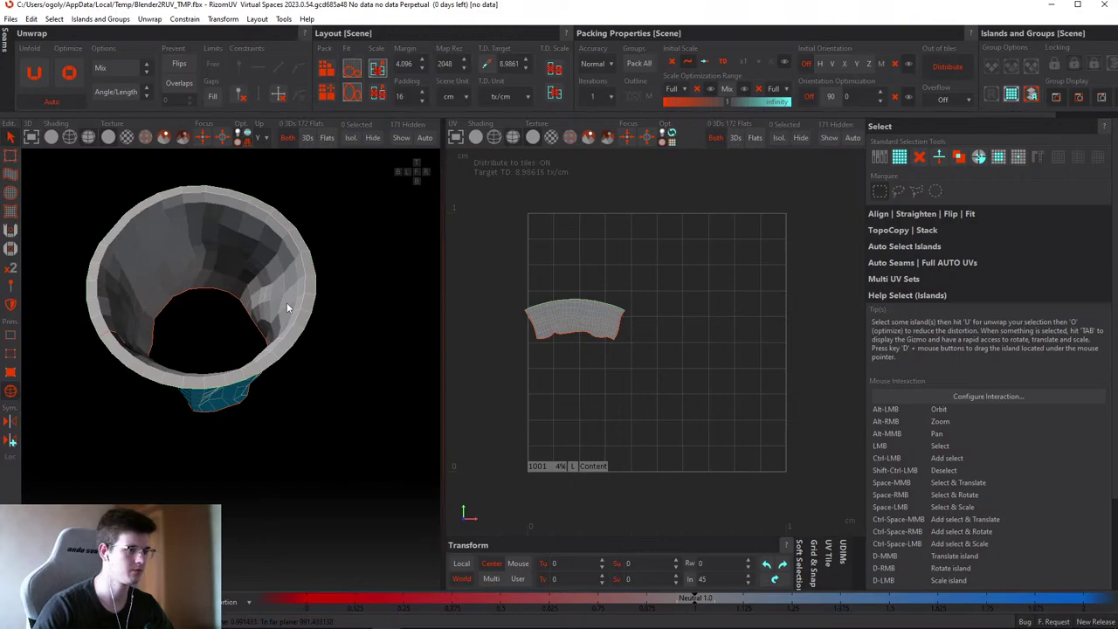
{"action": "key", "text": "i"}
{"action": "scroll", "coordinate": [261, 322], "scroll_direction": "down", "scroll_amount": 5}
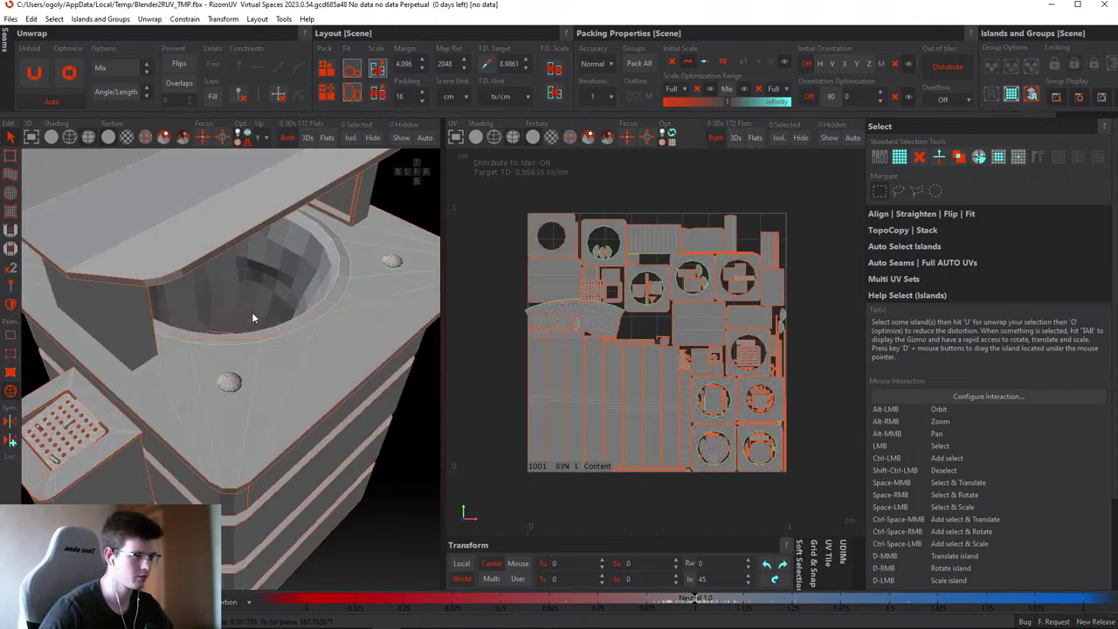
- Isolate the liner's wall and bottom islands, weld their seams, unfold them as one island and display the checker texture
{"action": "left_click", "coordinate": [714, 450], "text": "ctrl"}
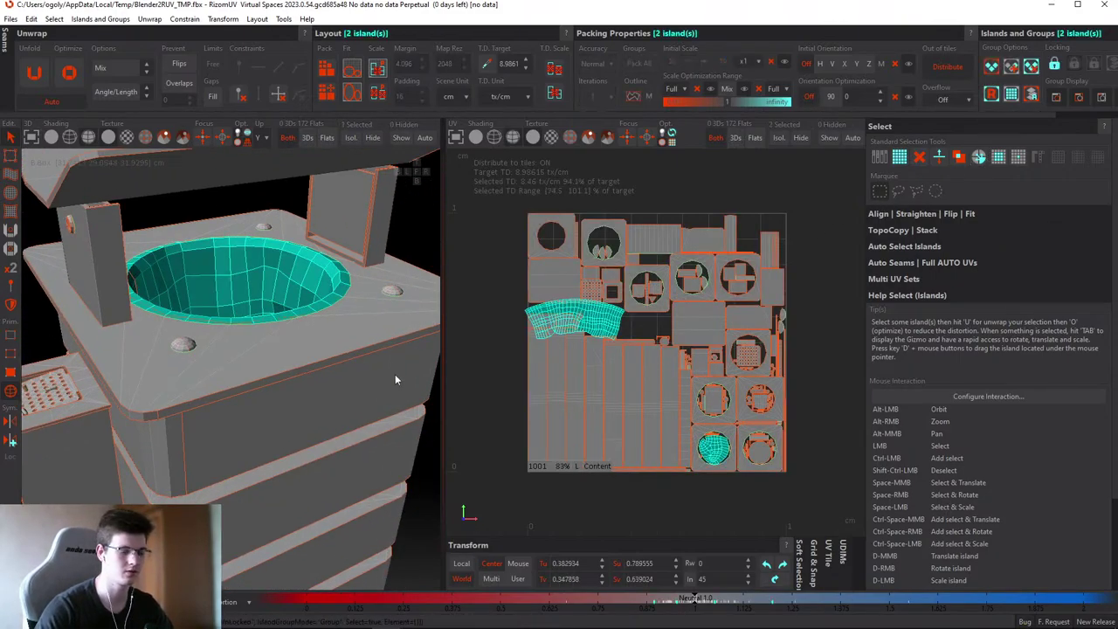
{"action": "key", "text": "i"}
{"action": "left_click_drag", "start_coordinate": [395, 374], "coordinate": [121, 312], "text": "alt"}
{"action": "scroll", "coordinate": [276, 349], "scroll_direction": "up", "scroll_amount": 5}
{"action": "key", "text": "F2"}
{"action": "double_click", "coordinate": [168, 279]}
{"action": "key", "text": "w"}
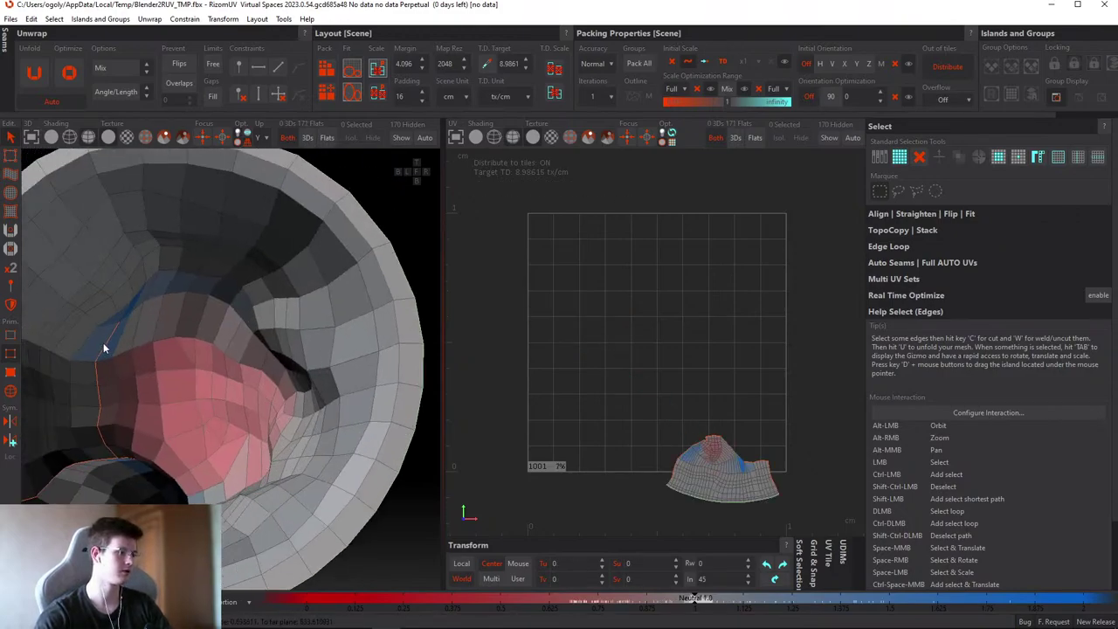
{"action": "left_click_drag", "start_coordinate": [133, 365], "coordinate": [156, 233], "text": "alt"}
{"action": "key", "text": "u"}
{"action": "left_click", "coordinate": [139, 137]}
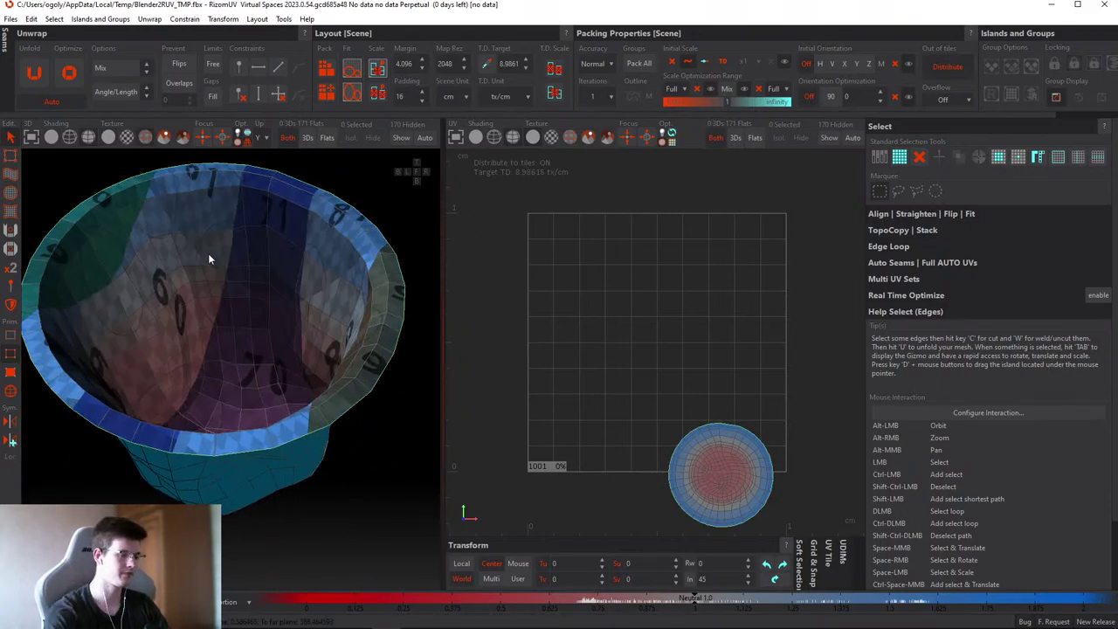
- Cut the liner into two halves with vertical wall seams continuing along its base, and unfold both
{"action": "left_click_drag", "start_coordinate": [208, 254], "coordinate": [227, 376], "text": "alt"}
{"action": "scroll", "coordinate": [212, 222], "scroll_direction": "up", "scroll_amount": 2}
{"action": "double_click", "coordinate": [215, 227]}
{"action": "scroll", "coordinate": [236, 234], "scroll_direction": "down", "scroll_amount": 1}
{"action": "left_click", "coordinate": [255, 245]}
{"action": "scroll", "coordinate": [222, 385], "scroll_direction": "up", "scroll_amount": 4}
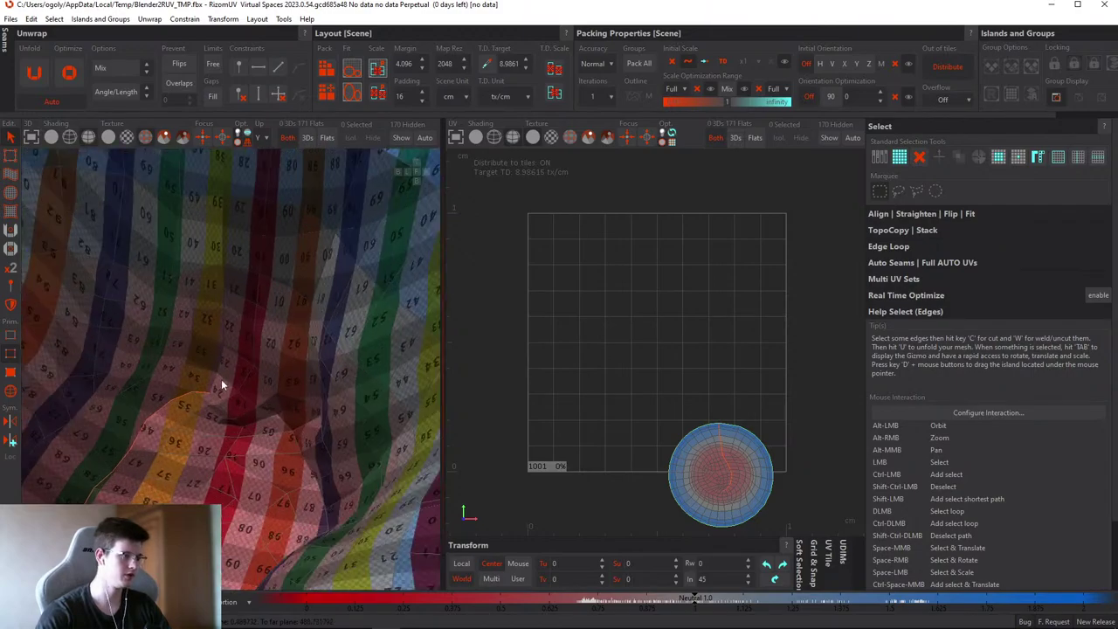
{"action": "scroll", "coordinate": [211, 380], "scroll_direction": "down", "scroll_amount": 5}
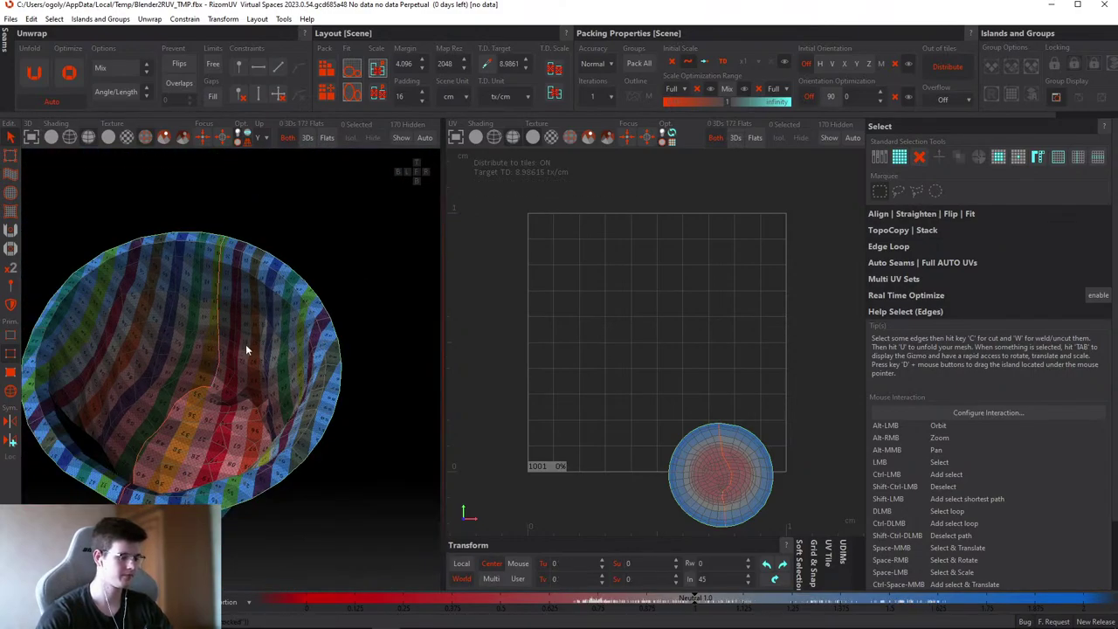
{"action": "key", "text": "u"}
- Move both liner halves up into the UV tile and inspect the seam and checker pattern on the model
{"action": "left_click_drag", "start_coordinate": [246, 344], "coordinate": [254, 299], "text": "alt"}
{"action": "scroll", "coordinate": [255, 299], "scroll_direction": "up", "scroll_amount": 2}
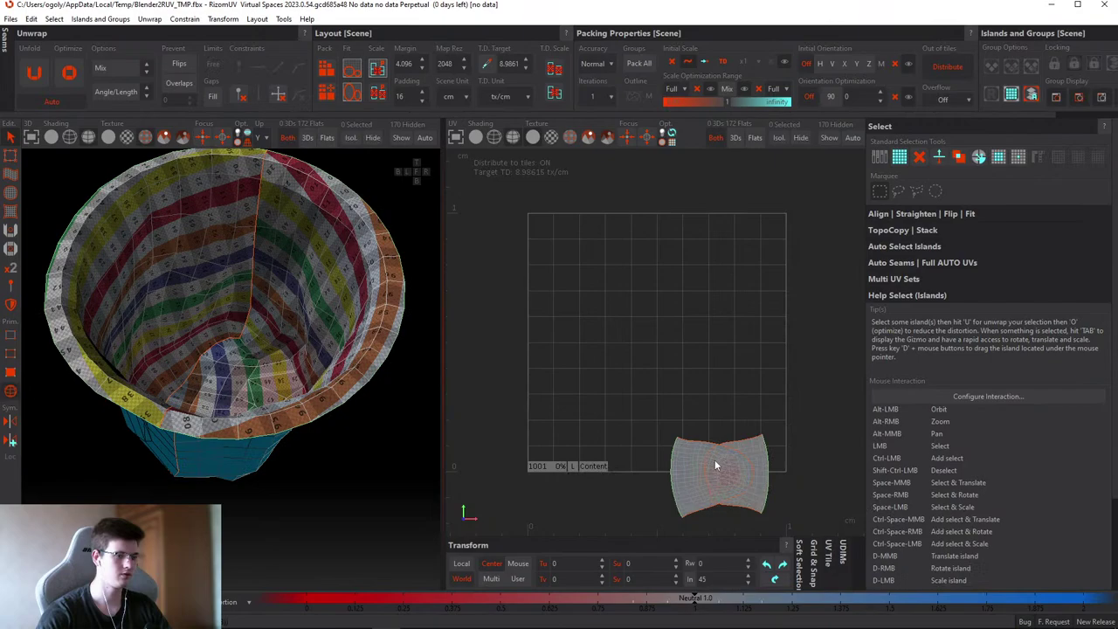
{"action": "left_click_drag", "start_coordinate": [714, 466], "coordinate": [696, 387]}
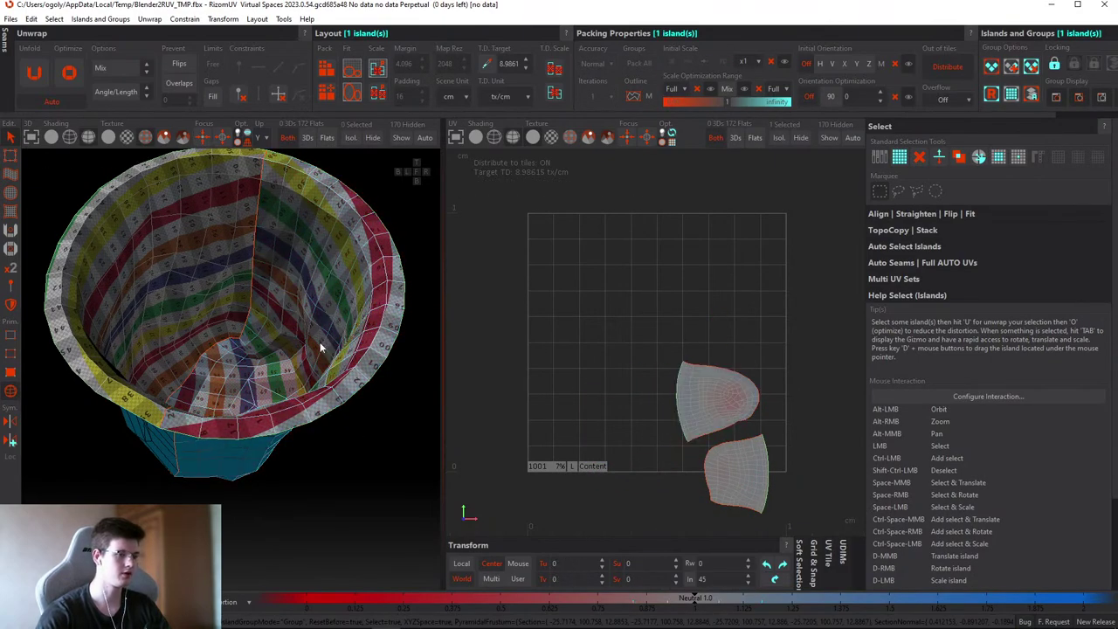
{"action": "left_click_drag", "start_coordinate": [320, 346], "coordinate": [324, 295], "text": "alt"}
{"action": "scroll", "coordinate": [324, 295], "scroll_direction": "up", "scroll_amount": 3}
{"action": "scroll", "coordinate": [243, 299], "scroll_direction": "down", "scroll_amount": 5}
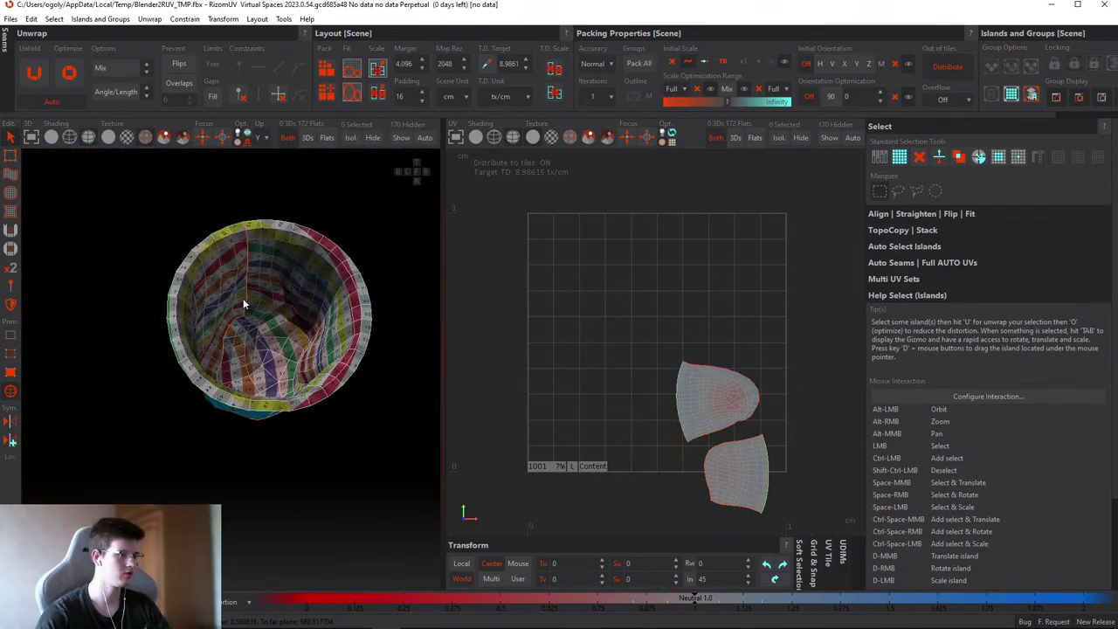
{"action": "left_click_drag", "start_coordinate": [299, 332], "coordinate": [262, 228], "text": "alt"}
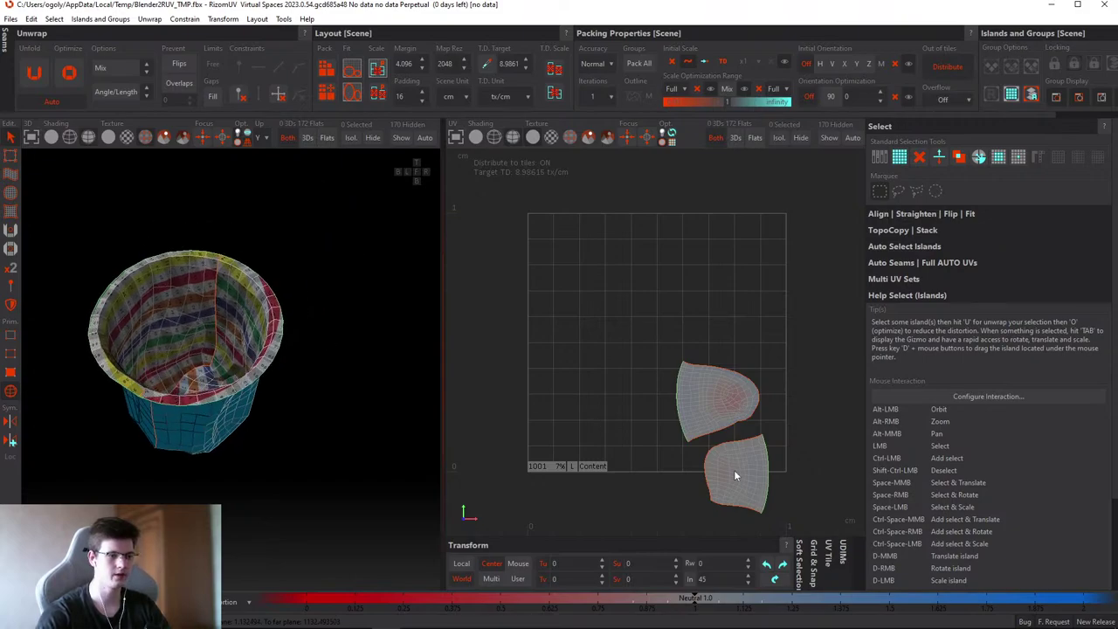
{"action": "left_click_drag", "start_coordinate": [734, 476], "coordinate": [724, 325]}
{"action": "scroll", "coordinate": [199, 332], "scroll_direction": "up", "scroll_amount": 10}
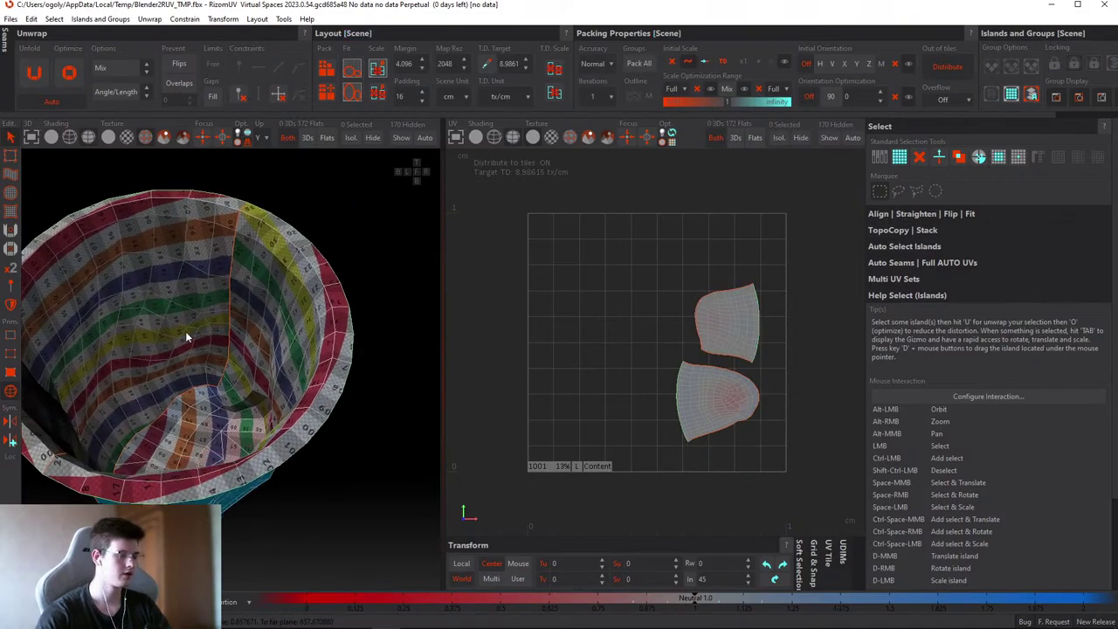
{"action": "left_click_drag", "start_coordinate": [231, 388], "coordinate": [318, 358], "text": "alt"}
{"action": "scroll", "coordinate": [188, 367], "scroll_direction": "down", "scroll_amount": 10}
{"action": "left_click", "coordinate": [341, 370]}
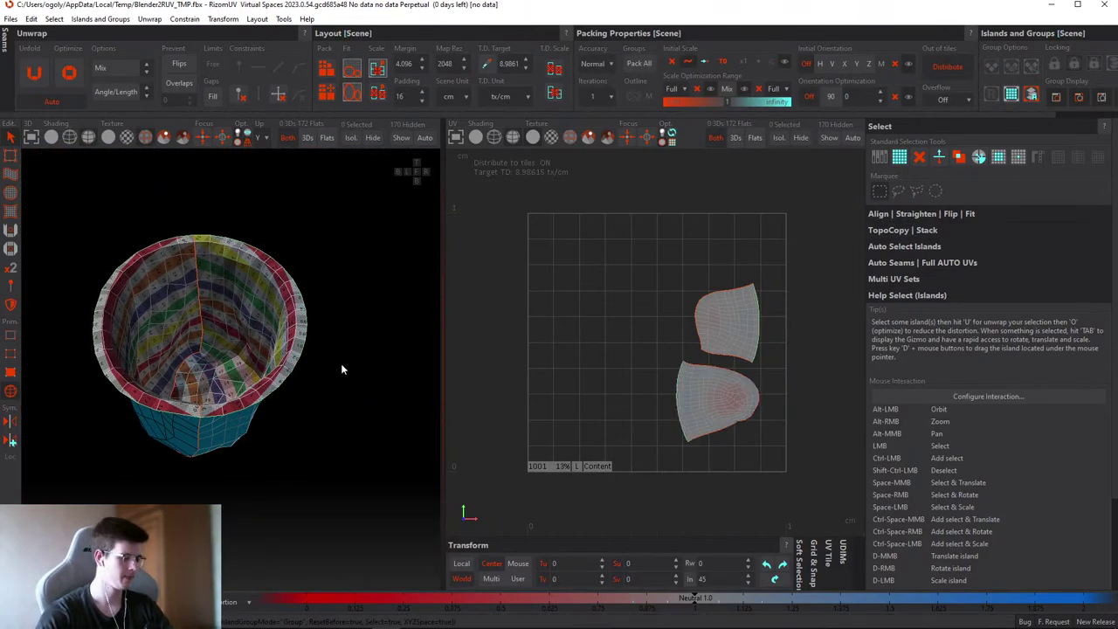
- Undo the liner's island moves, cuts and welds, and show all the islands in their original layout again
{"action": "key", "text": "u"}
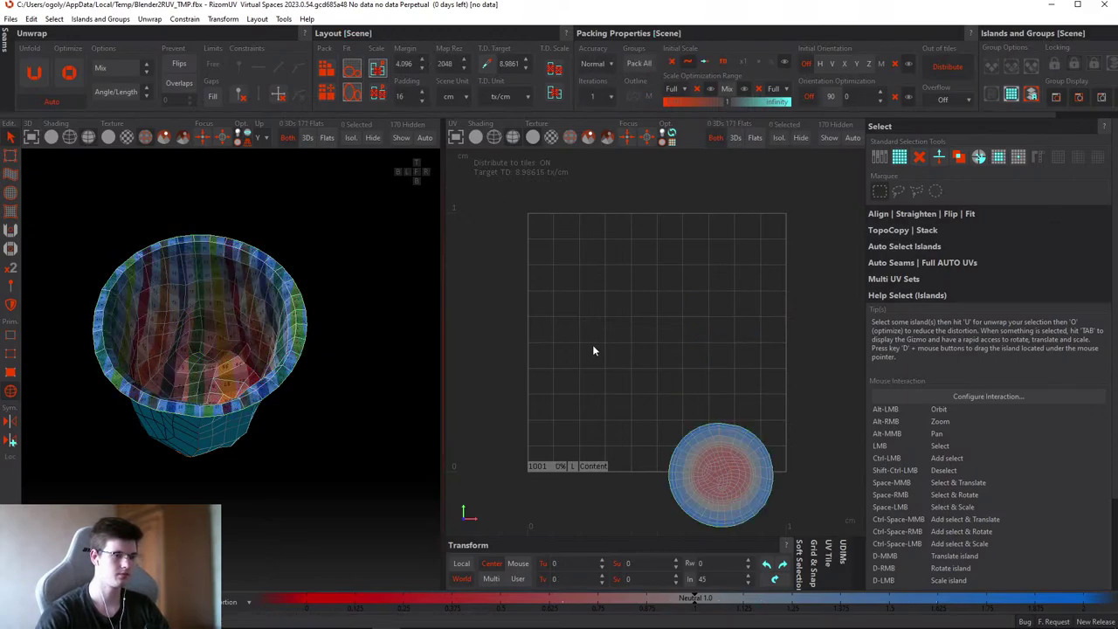
{"action": "key", "text": "o"}
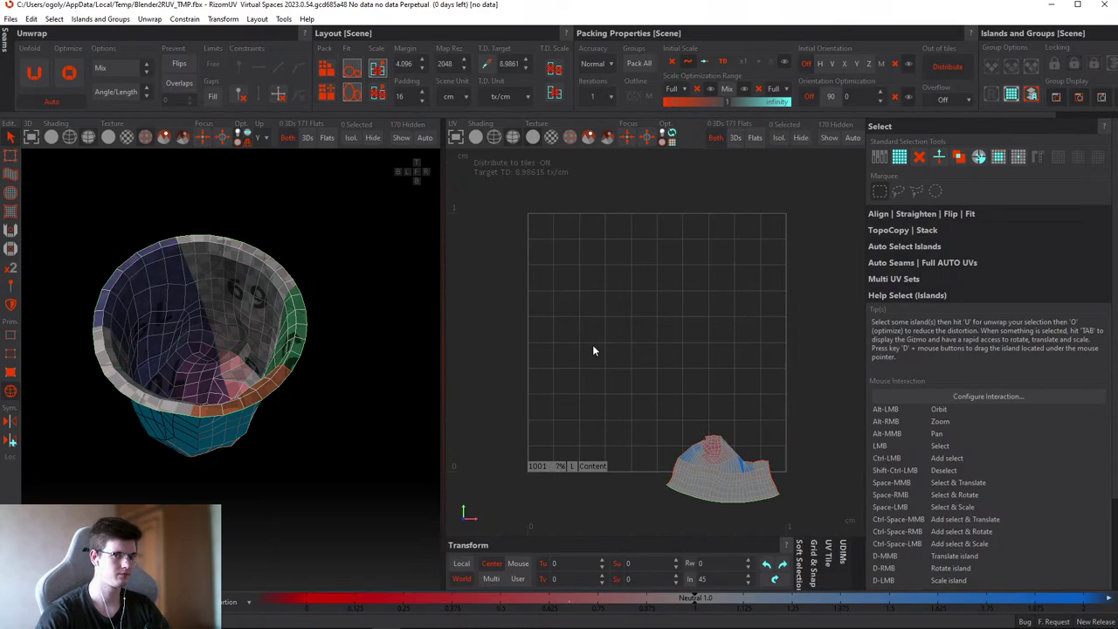
{"action": "key", "text": "p"}
{"action": "key", "text": "i"}
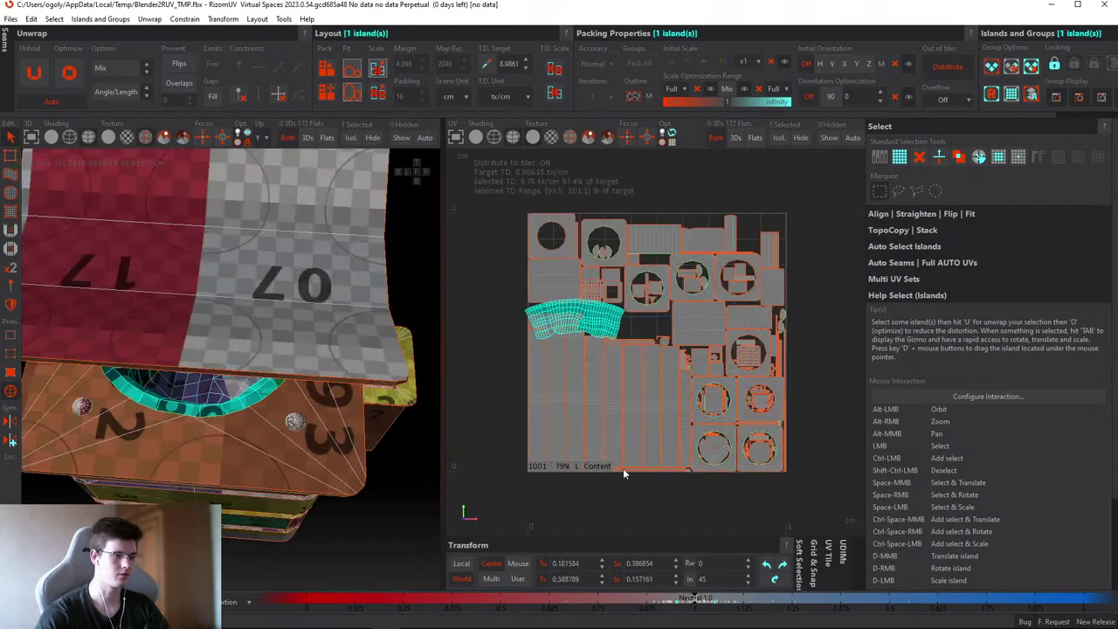
{"action": "key", "text": "ctrl+shift+g"}
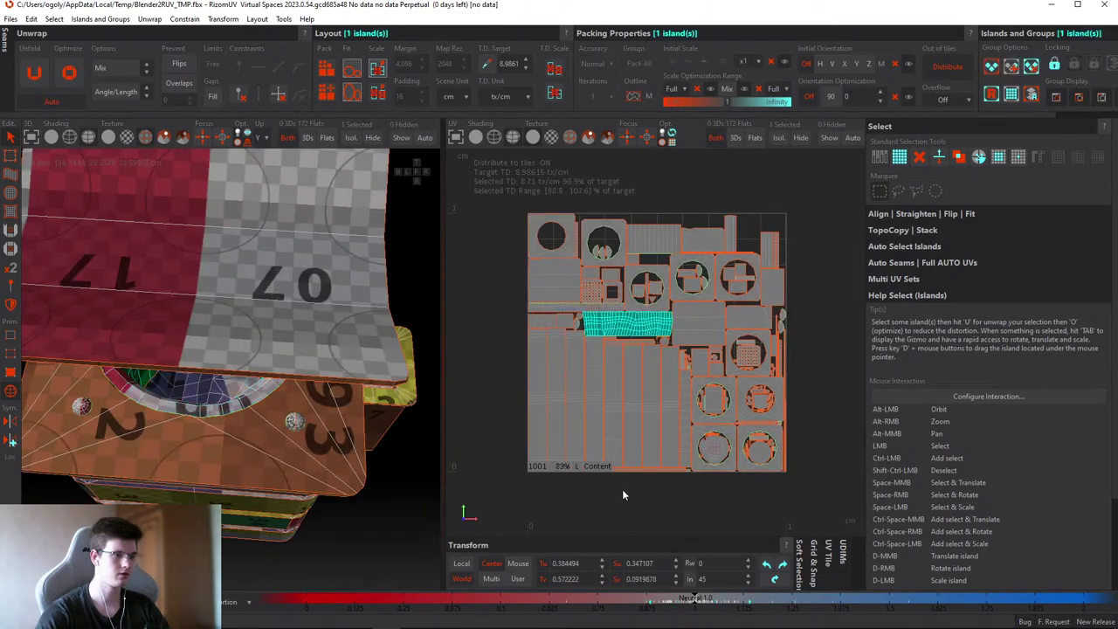
- Check the circular bottom island's texel density, and set the density target from the lowest body band, 12.599 tx/cm
{"action": "left_click", "coordinate": [679, 503]}
{"action": "key", "text": "f"}
{"action": "key", "text": "f"}
{"action": "left_click_drag", "start_coordinate": [199, 303], "coordinate": [227, 290], "text": "alt"}
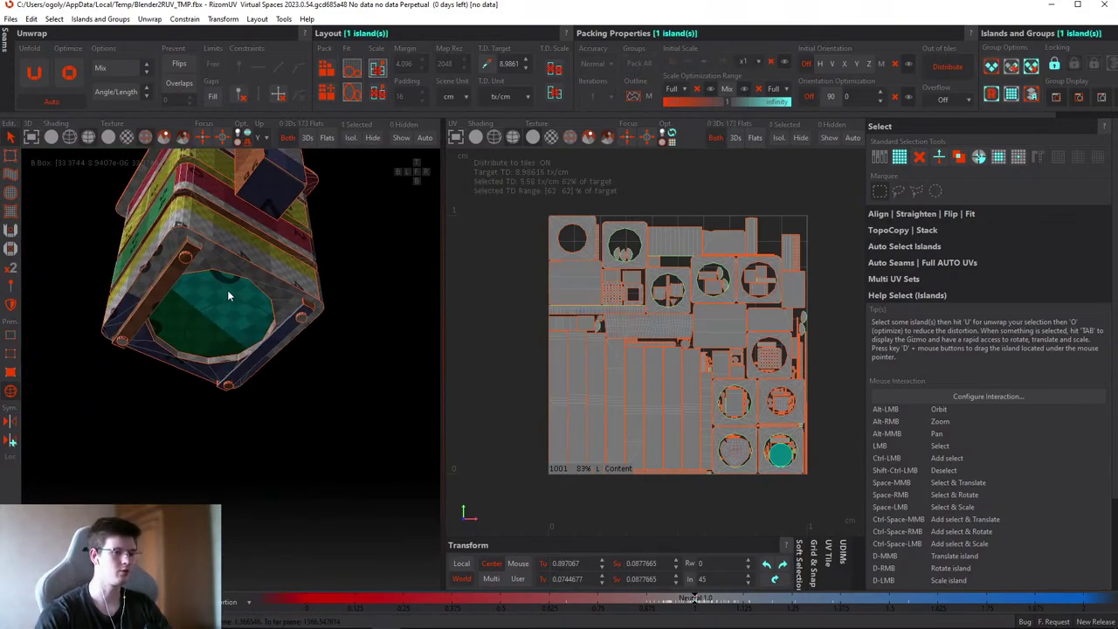
{"action": "left_click", "coordinate": [276, 278]}
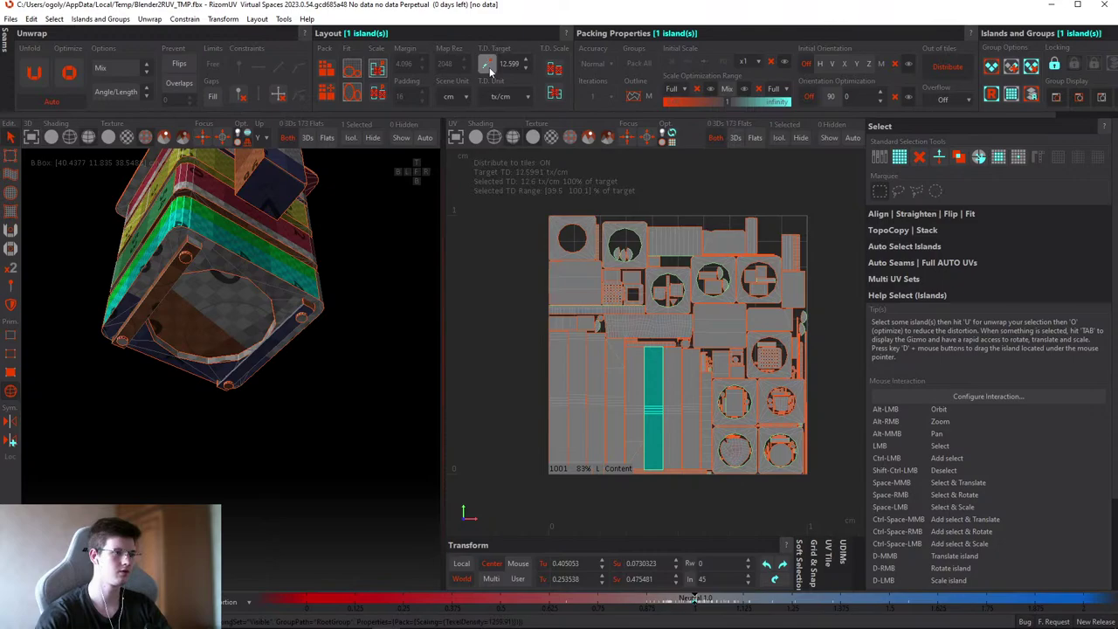
- Select the square frame island on the bin's underside and set the texel density target from it, 8.56 tx/cm
{"action": "left_click", "coordinate": [222, 297]}
{"action": "left_click", "coordinate": [207, 257]}
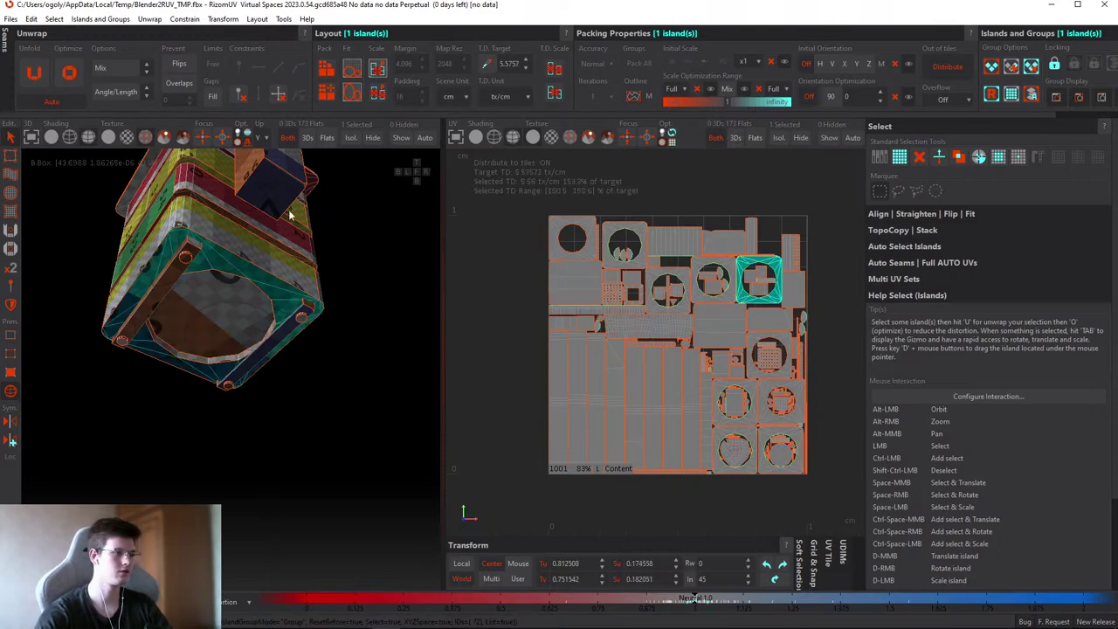
{"action": "left_click", "coordinate": [487, 66]}
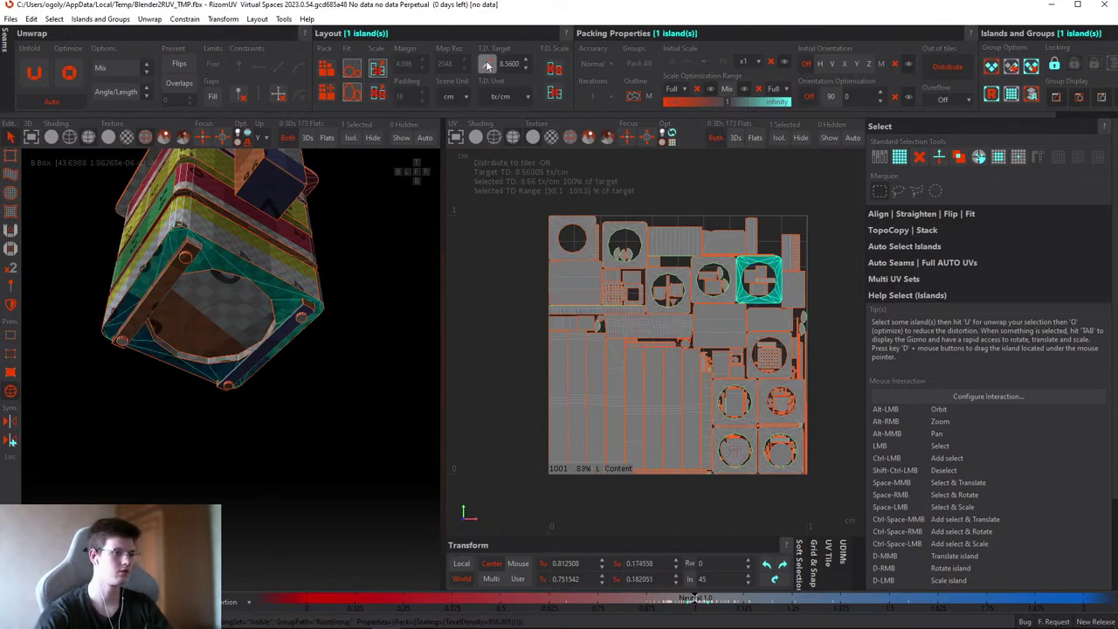
- Compare the lowest body band with the underside of the band above, setting the density target to 12.599, then 8.56 tx/cm
{"action": "left_click", "coordinate": [272, 256]}
{"action": "left_click_drag", "start_coordinate": [371, 235], "coordinate": [233, 247], "text": "alt"}
{"action": "left_click", "coordinate": [229, 267]}
{"action": "left_click", "coordinate": [220, 250]}
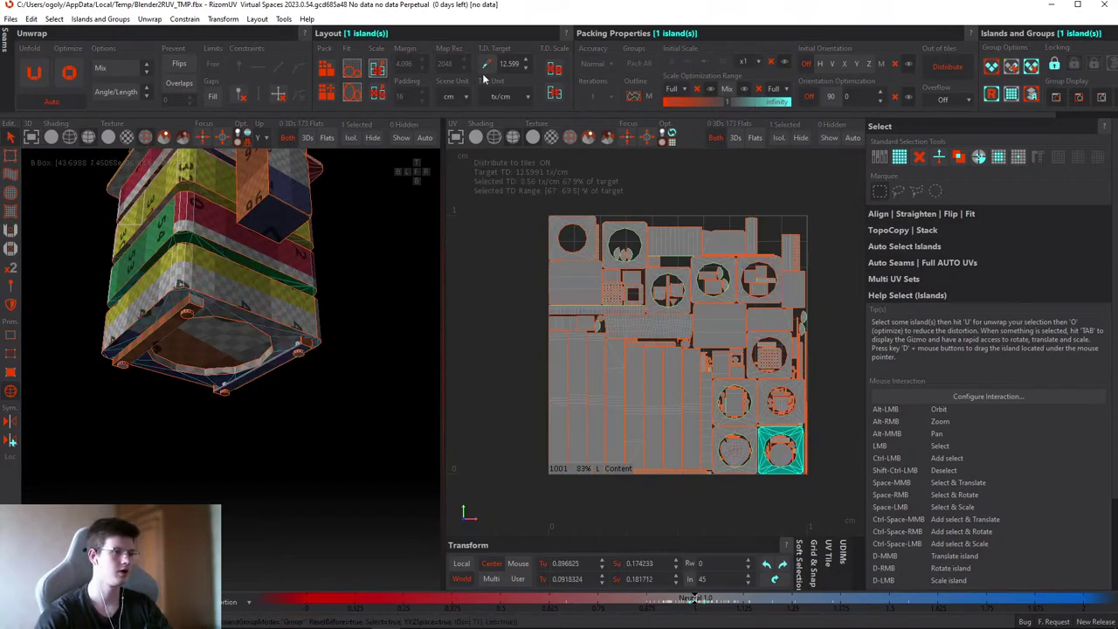
{"action": "left_click", "coordinate": [486, 66]}
- Locate the two underside islands in the UV layout, trying a sideways move of the bottom frame's island and undoing it
{"action": "scroll", "coordinate": [225, 261], "scroll_direction": "up", "scroll_amount": 2}
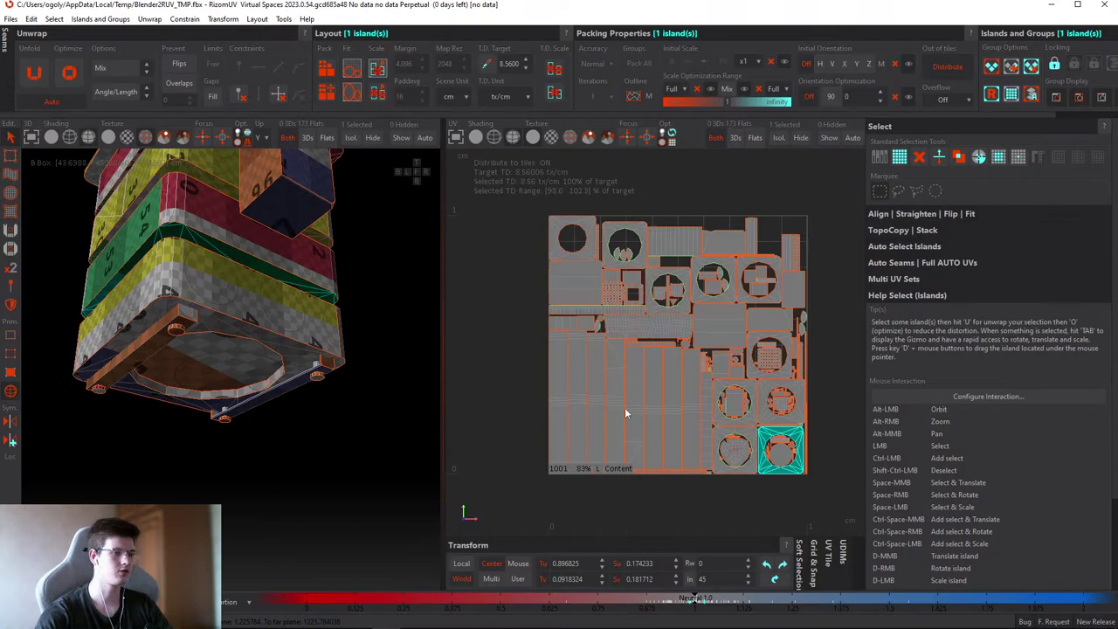
{"action": "scroll", "coordinate": [790, 458], "scroll_direction": "up", "scroll_amount": 3}
{"action": "left_click_drag", "start_coordinate": [791, 456], "coordinate": [832, 456]}
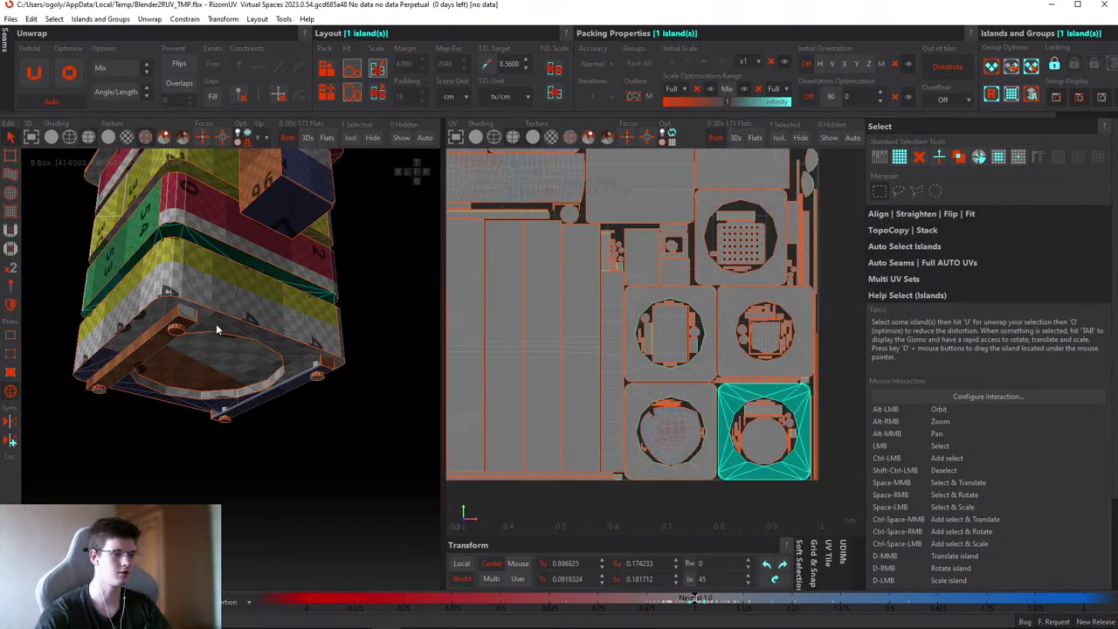
{"action": "left_click", "coordinate": [219, 326]}
{"action": "scroll", "coordinate": [686, 253], "scroll_direction": "down", "scroll_amount": 3}
{"action": "scroll", "coordinate": [685, 254], "scroll_direction": "up", "scroll_amount": 2}
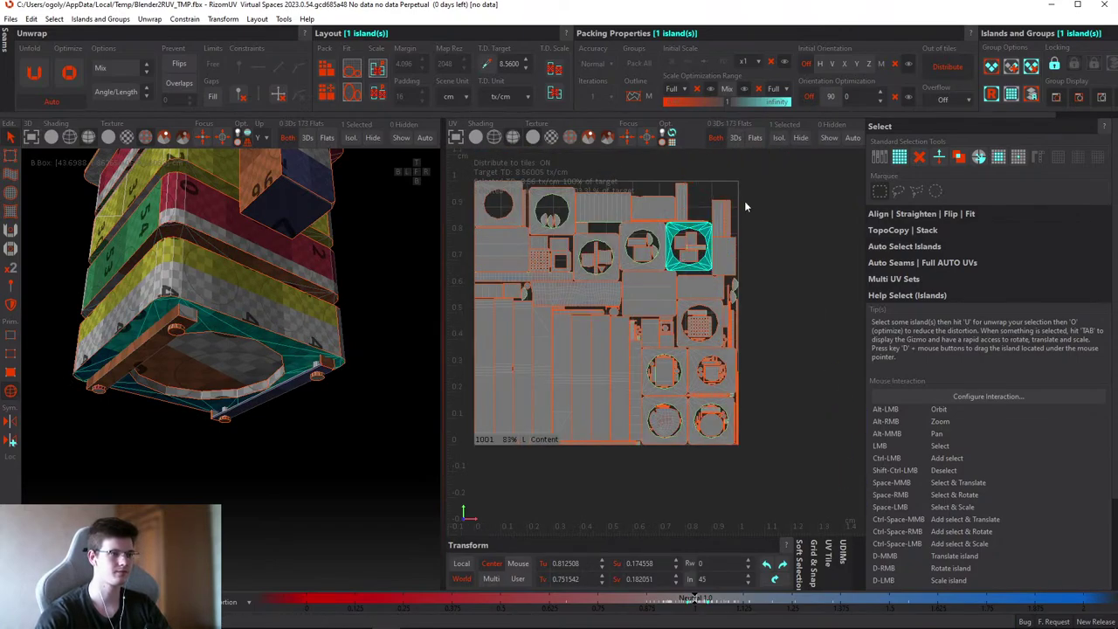
{"action": "left_click_drag", "start_coordinate": [686, 255], "coordinate": [740, 254]}
{"action": "key", "text": "ctrl+z"}
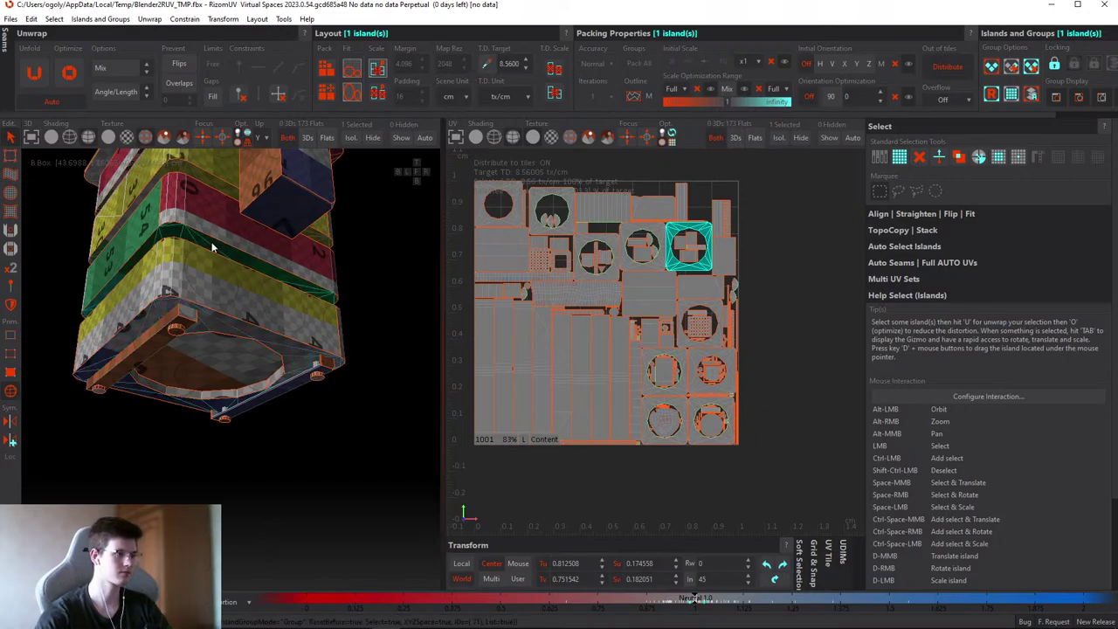
- Set the density target from the yellow body band beside the side box, 12.635 tx/cm, and clear the selection
{"action": "left_click", "coordinate": [292, 358]}
{"action": "left_click_drag", "start_coordinate": [390, 172], "coordinate": [226, 258], "text": "alt"}
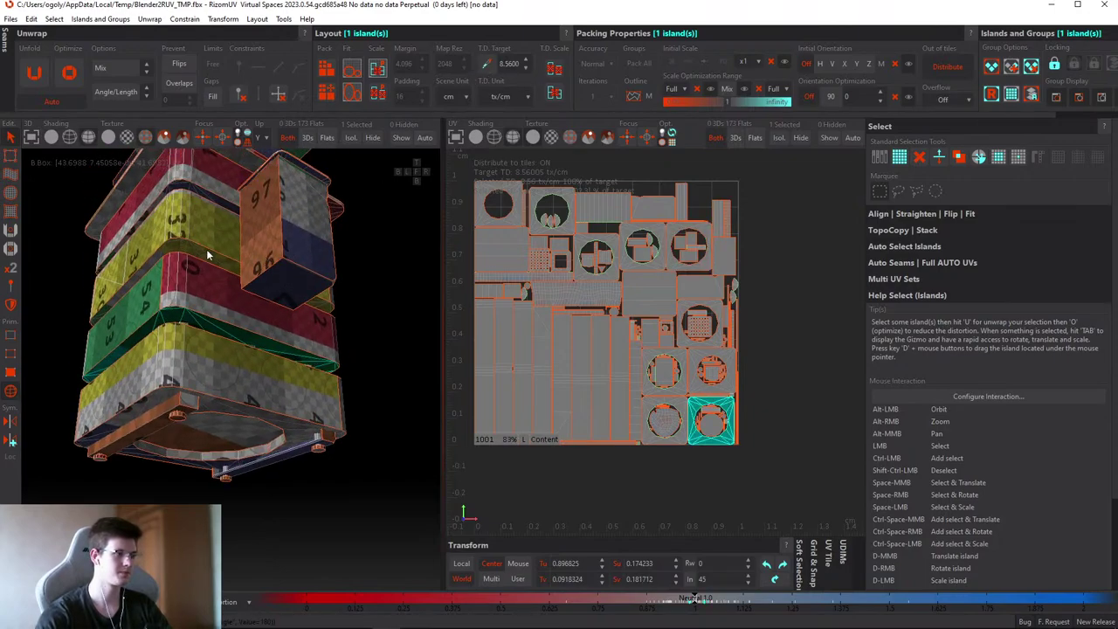
{"action": "left_click", "coordinate": [208, 254]}
{"action": "left_click", "coordinate": [224, 219]}
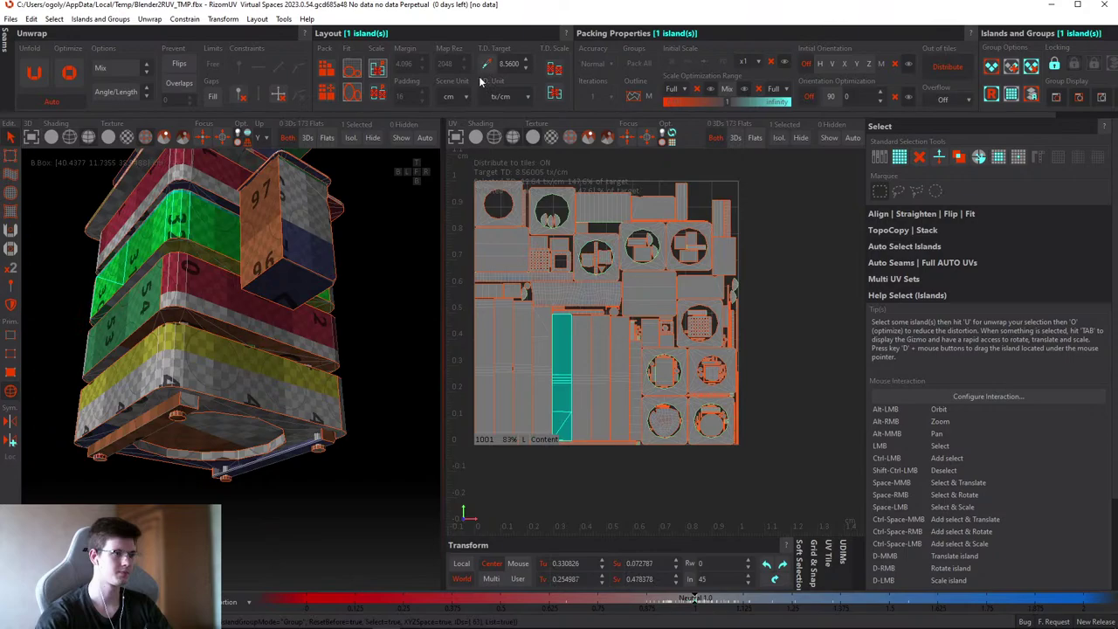
{"action": "left_click", "coordinate": [776, 198]}
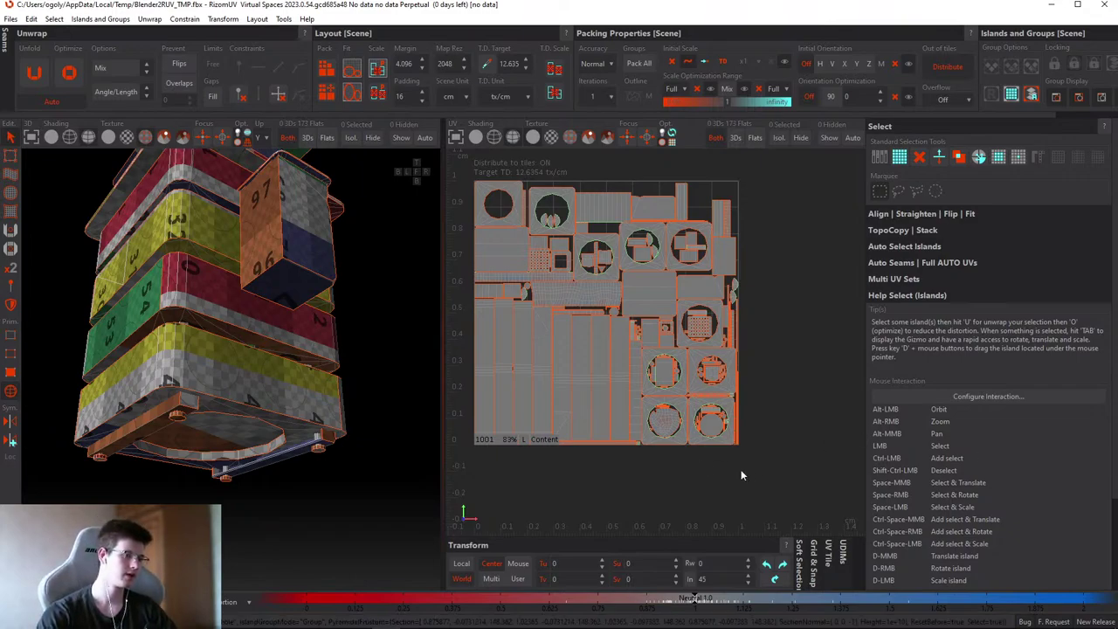
- Set the density target from the bottom frame island again, 8.56 tx/cm, and deselect it
{"action": "scroll", "coordinate": [664, 468], "scroll_direction": "down", "scroll_amount": 3}
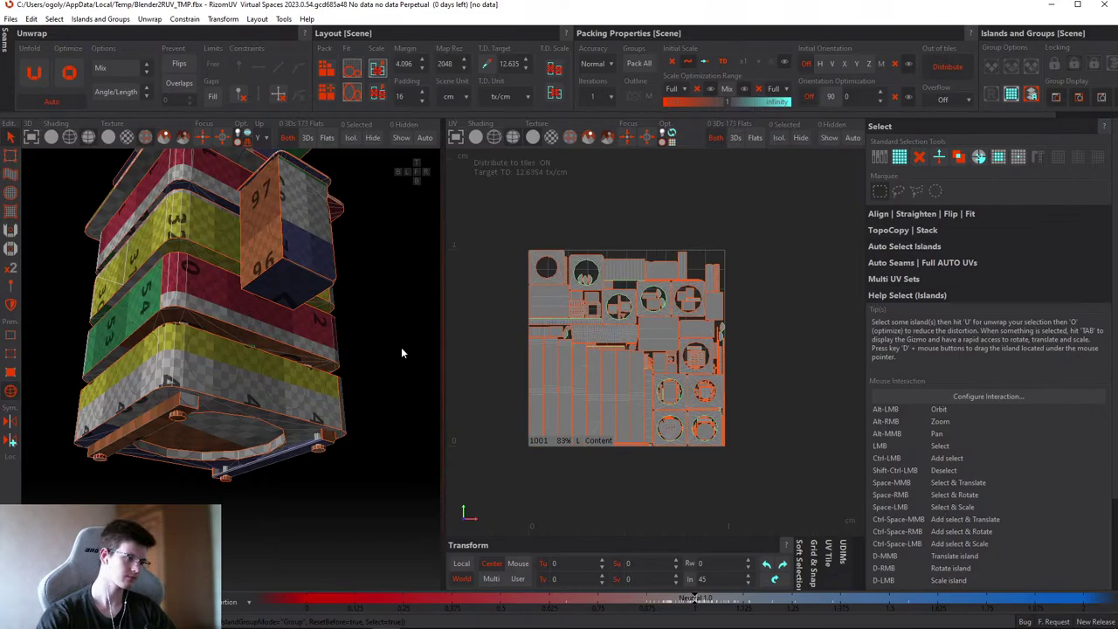
{"action": "left_click_drag", "start_coordinate": [401, 353], "coordinate": [231, 322], "text": "alt"}
{"action": "left_click", "coordinate": [230, 321]}
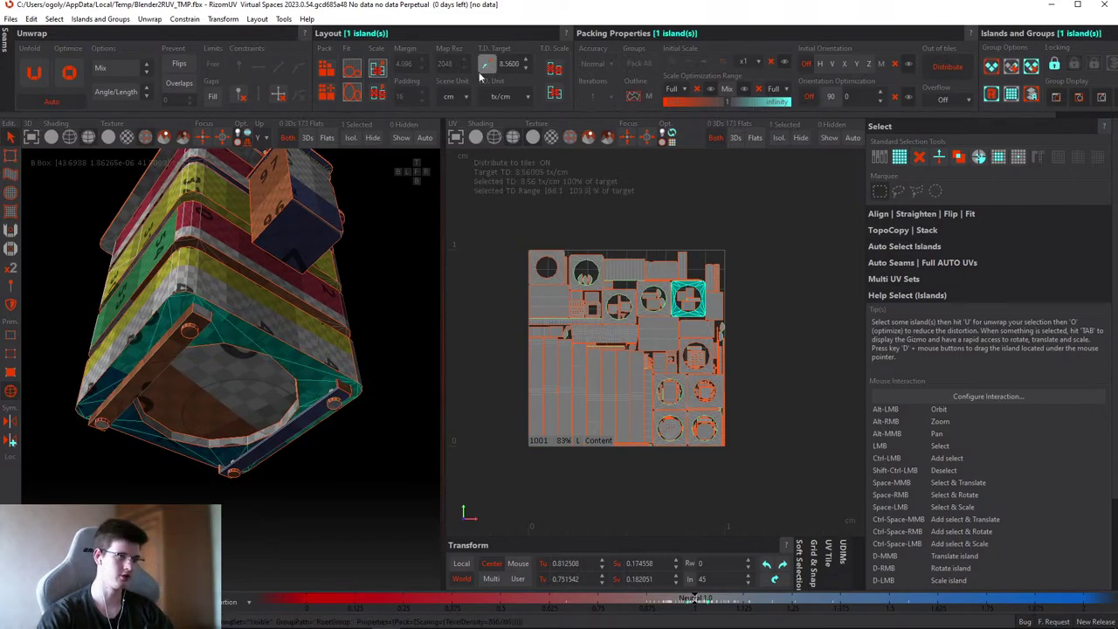
{"action": "left_click", "coordinate": [388, 264]}
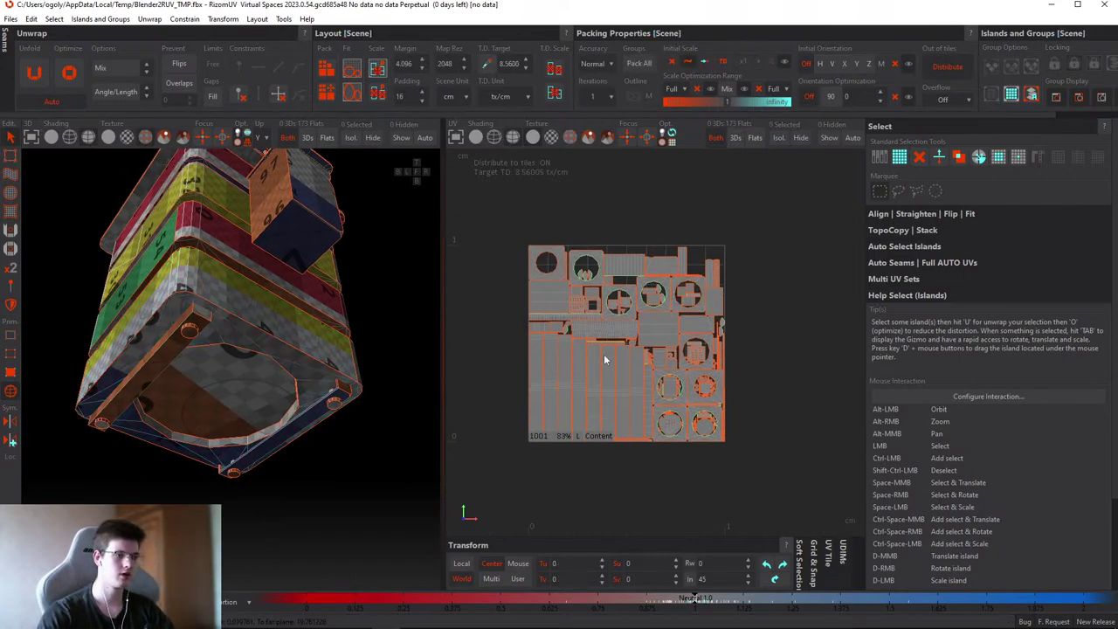
- Select a support post between the top plate and the upper band, and examine its density and UV island
{"action": "left_click", "coordinate": [228, 352]}
{"action": "left_click_drag", "start_coordinate": [229, 352], "coordinate": [263, 375], "text": "alt"}
{"action": "left_click", "coordinate": [296, 468]}
{"action": "key", "text": "f"}
{"action": "right_click_drag", "start_coordinate": [264, 375], "coordinate": [297, 377], "text": "alt"}
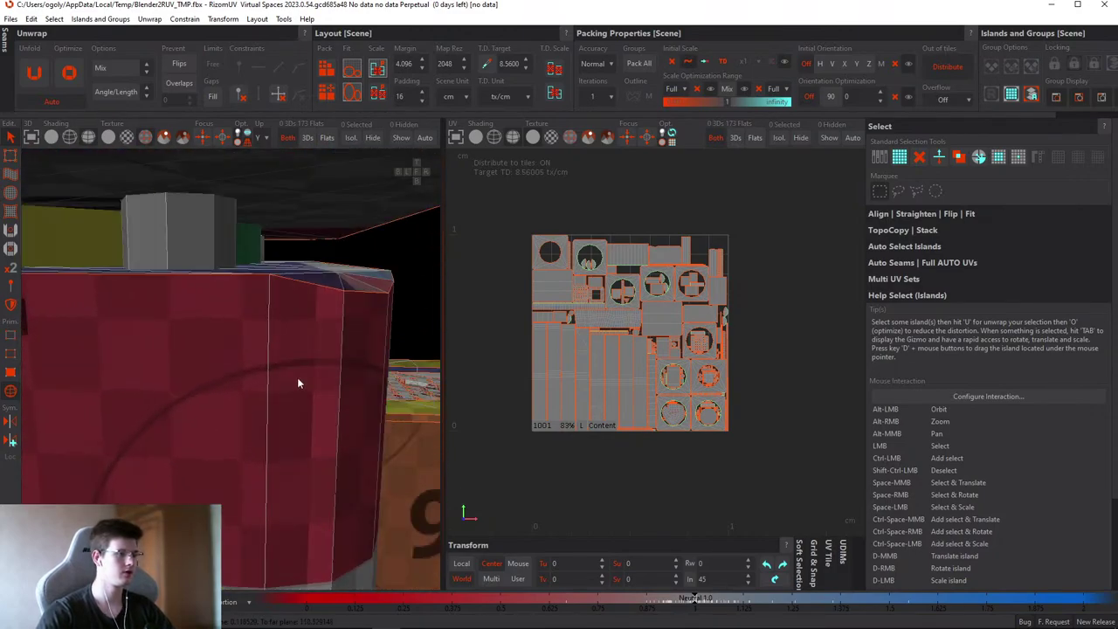
{"action": "left_click_drag", "start_coordinate": [297, 378], "coordinate": [199, 285], "text": "alt"}
{"action": "left_click", "coordinate": [199, 286]}
{"action": "key", "text": "f"}
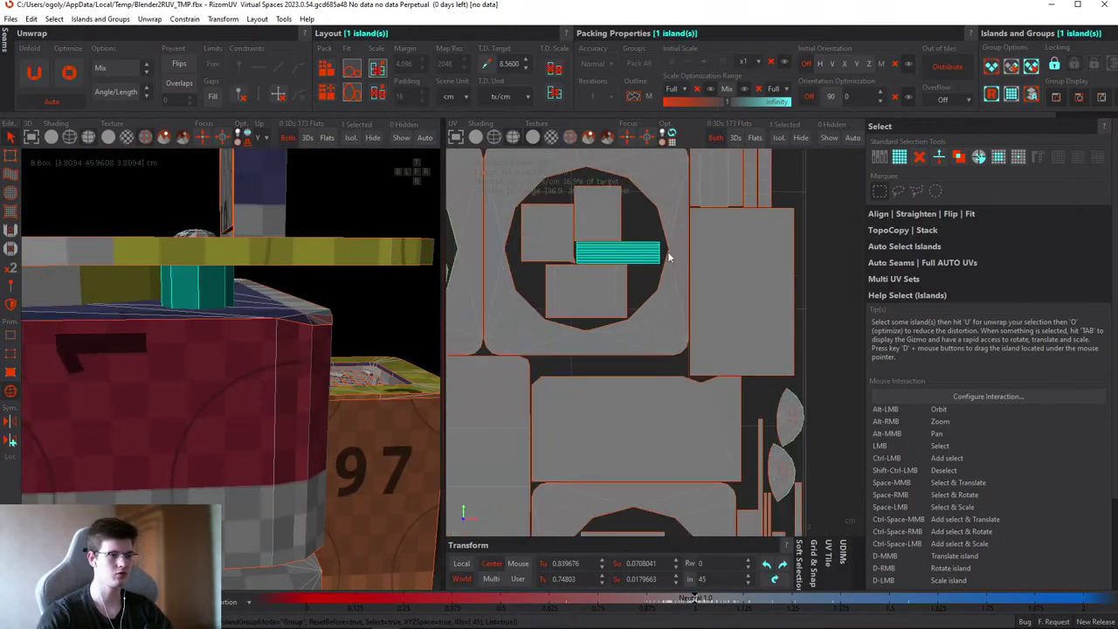
{"action": "scroll", "coordinate": [627, 309], "scroll_direction": "up", "scroll_amount": 3}
{"action": "scroll", "coordinate": [627, 309], "scroll_direction": "down", "scroll_amount": 2}
{"action": "scroll", "coordinate": [150, 296], "scroll_direction": "down", "scroll_amount": 5}
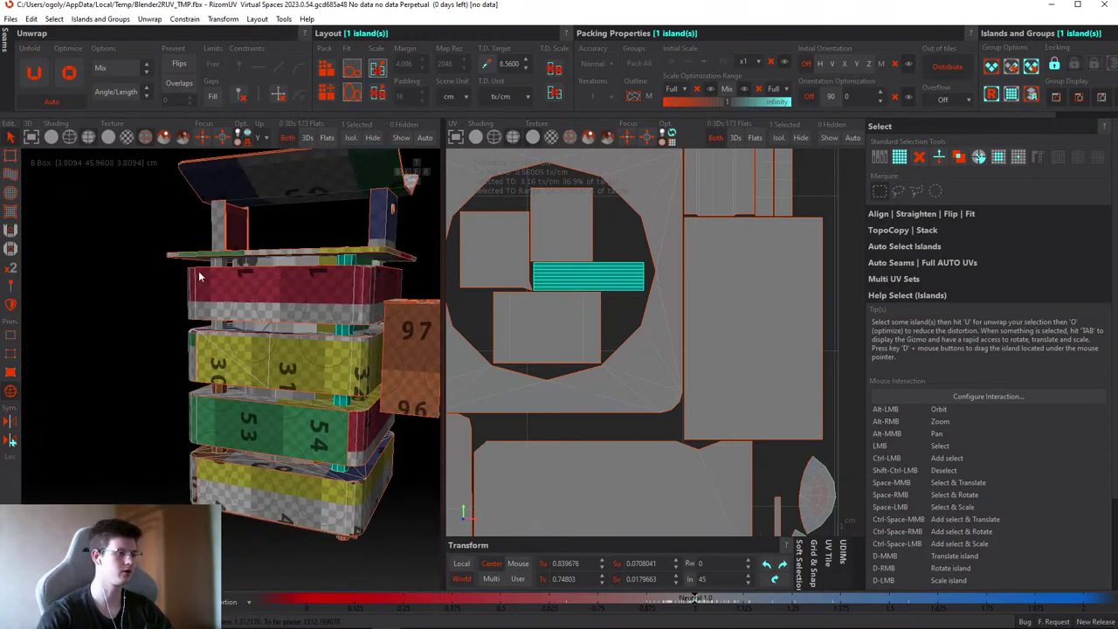
- Select all the islands, set the density target from their combined density, 8.9861 tx/cm, and clear the selection
{"action": "left_click", "coordinate": [151, 295]}
{"action": "left_click_drag", "start_coordinate": [150, 295], "coordinate": [333, 287], "text": "alt"}
{"action": "left_click", "coordinate": [651, 282]}
{"action": "key", "text": "f"}
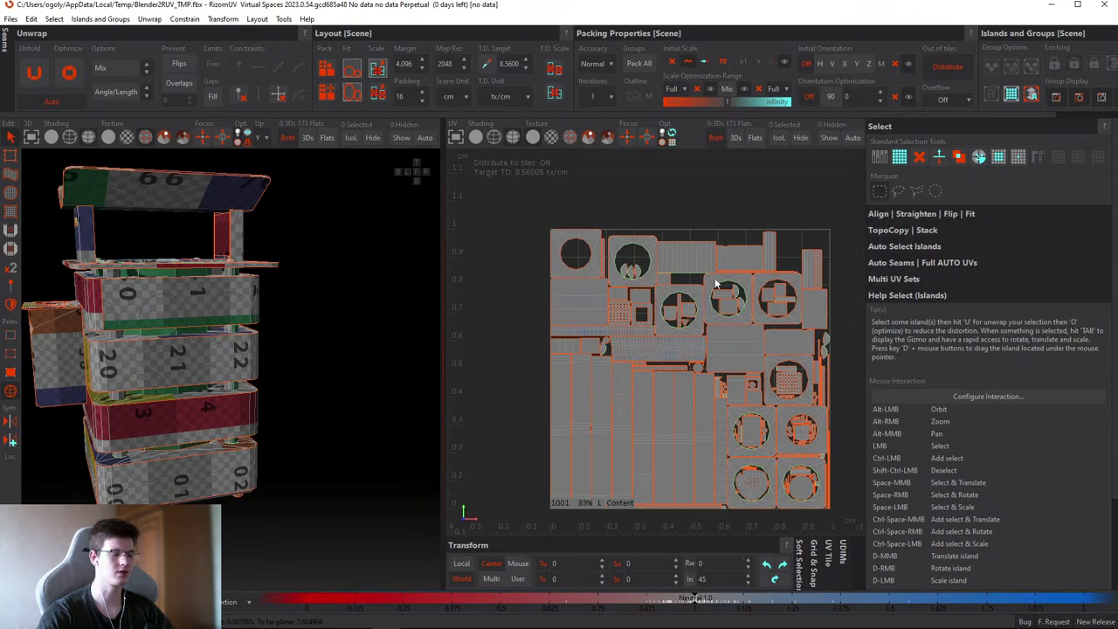
{"action": "left_click", "coordinate": [556, 301]}
{"action": "key", "text": "ctrl+a"}
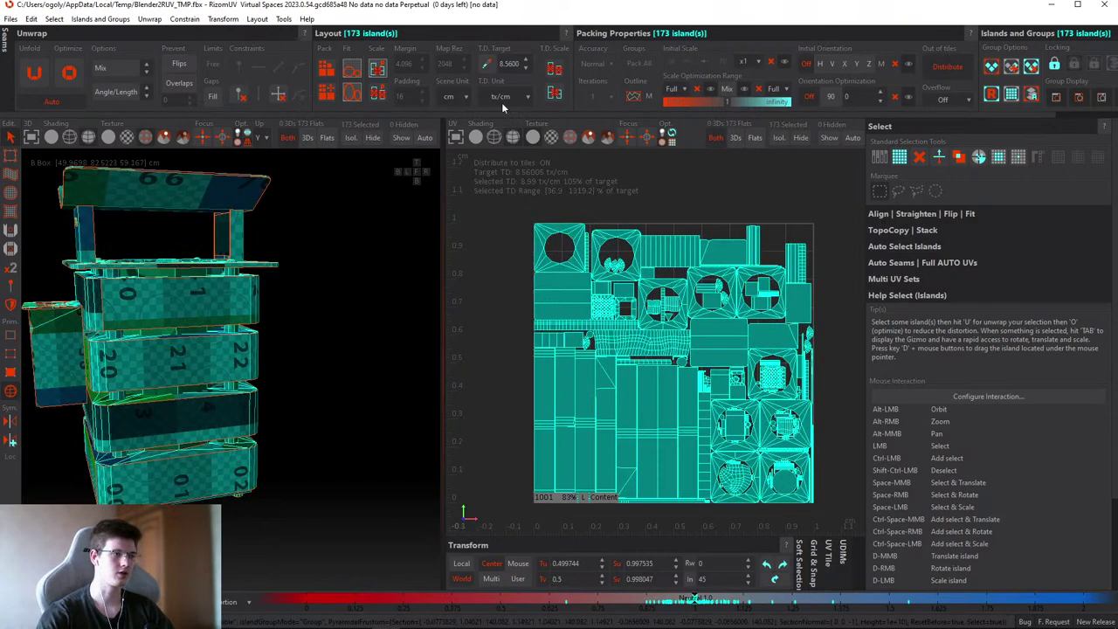
{"action": "left_click", "coordinate": [668, 193]}
- Set the density target from one half of a domed bolt head on the top plate, 29.174 tx/cm, and examine its seam
{"action": "scroll", "coordinate": [715, 179], "scroll_direction": "down", "scroll_amount": 3}
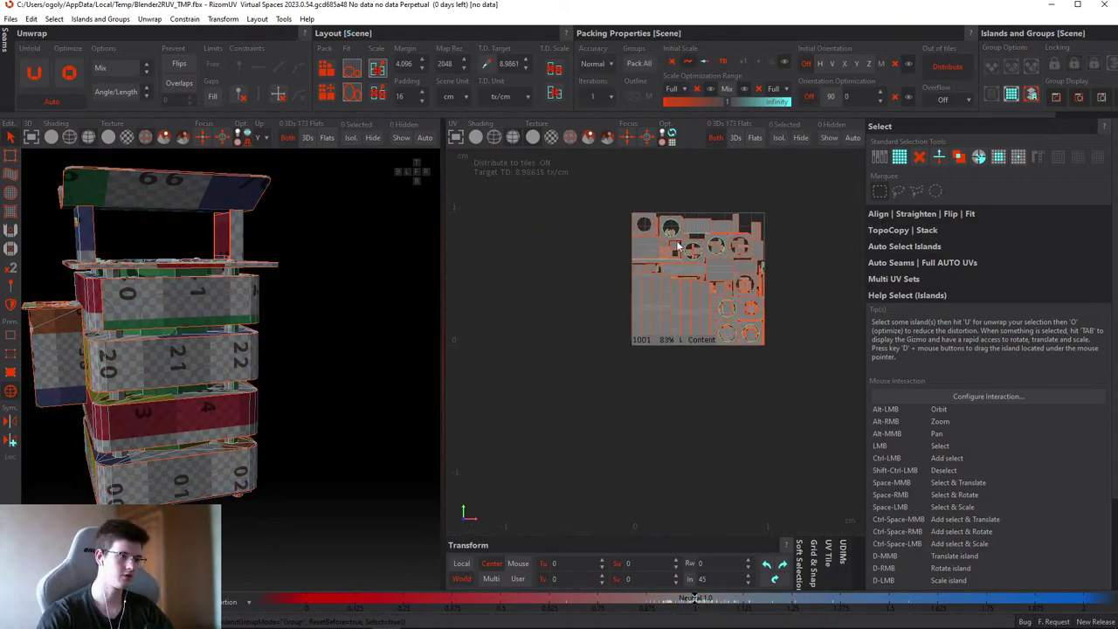
{"action": "scroll", "coordinate": [642, 276], "scroll_direction": "up", "scroll_amount": 3}
{"action": "scroll", "coordinate": [637, 320], "scroll_direction": "up", "scroll_amount": 2}
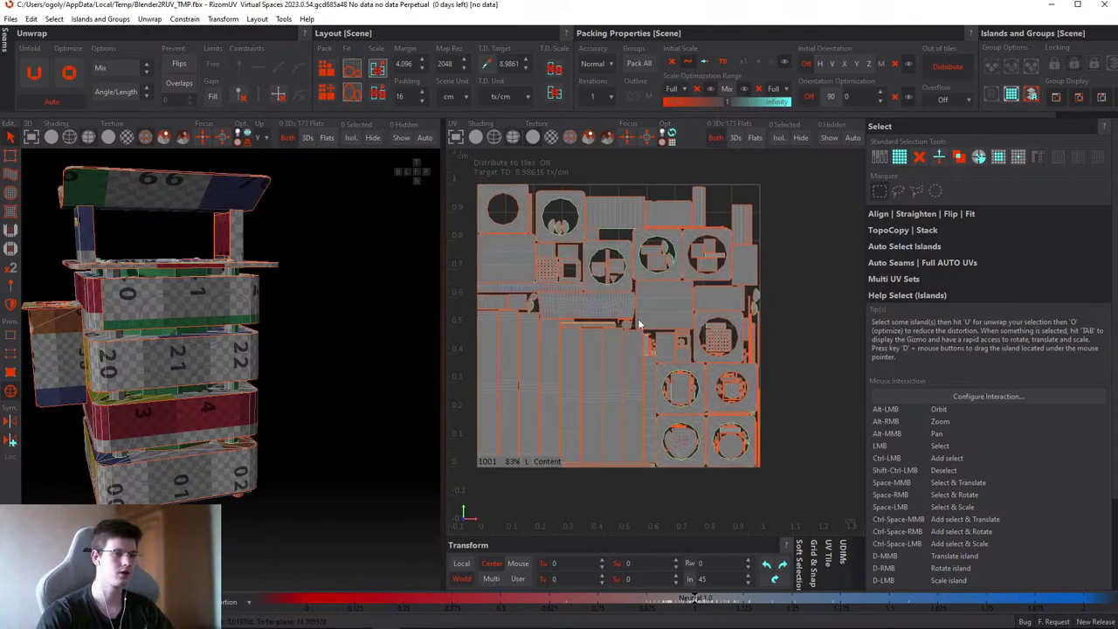
{"action": "left_click_drag", "start_coordinate": [347, 322], "coordinate": [157, 284], "text": "alt"}
{"action": "scroll", "coordinate": [157, 279], "scroll_direction": "up", "scroll_amount": 3}
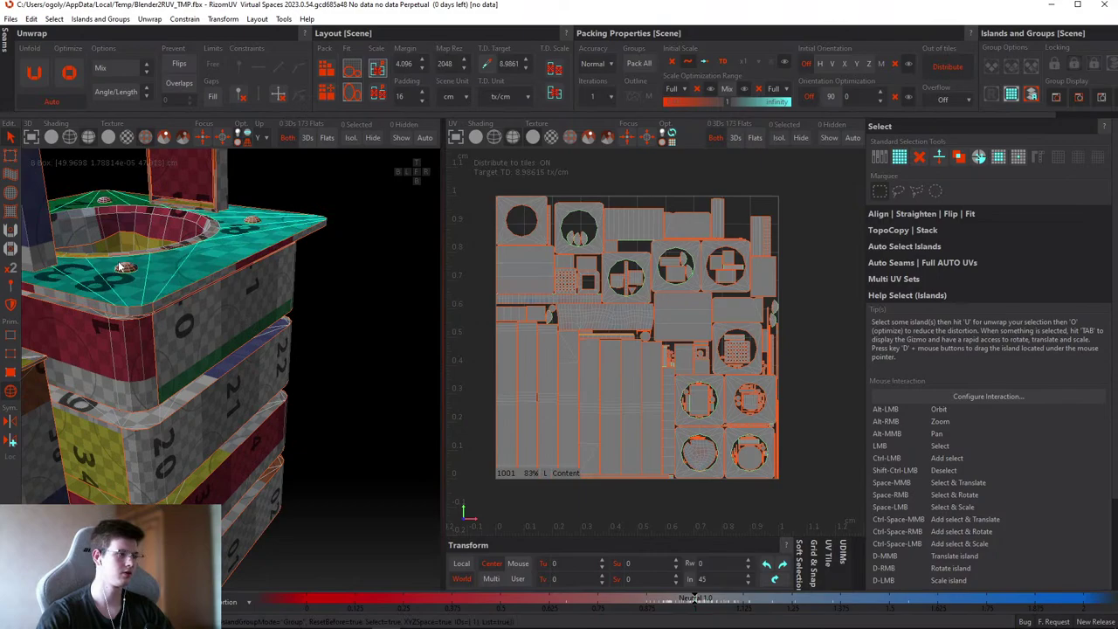
{"action": "left_click", "coordinate": [122, 270]}
{"action": "left_click", "coordinate": [486, 65]}
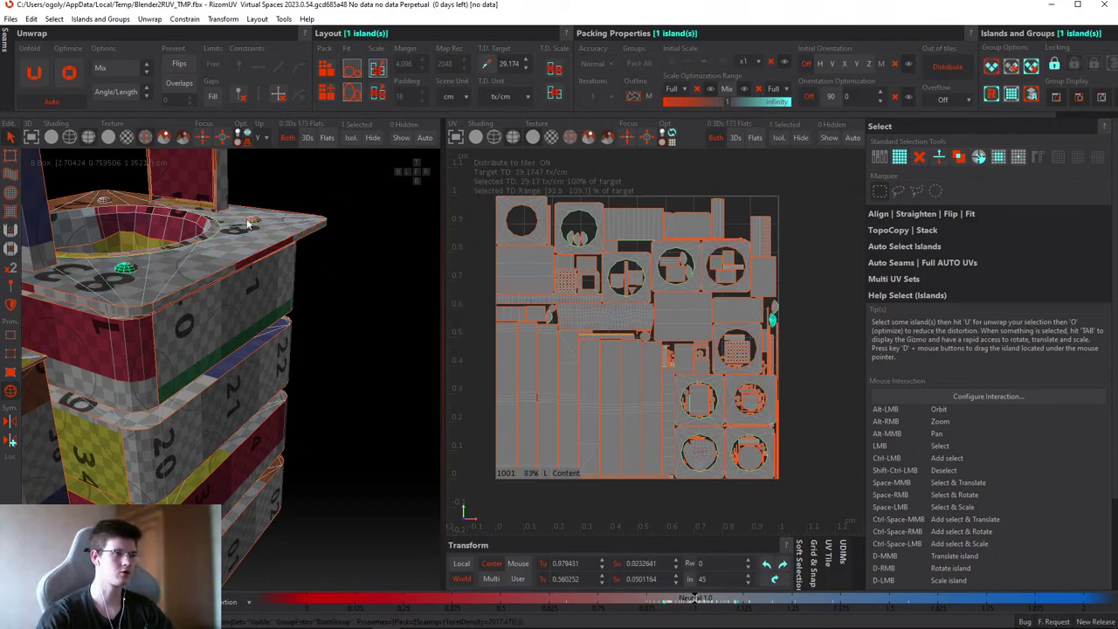
{"action": "key", "text": "f"}
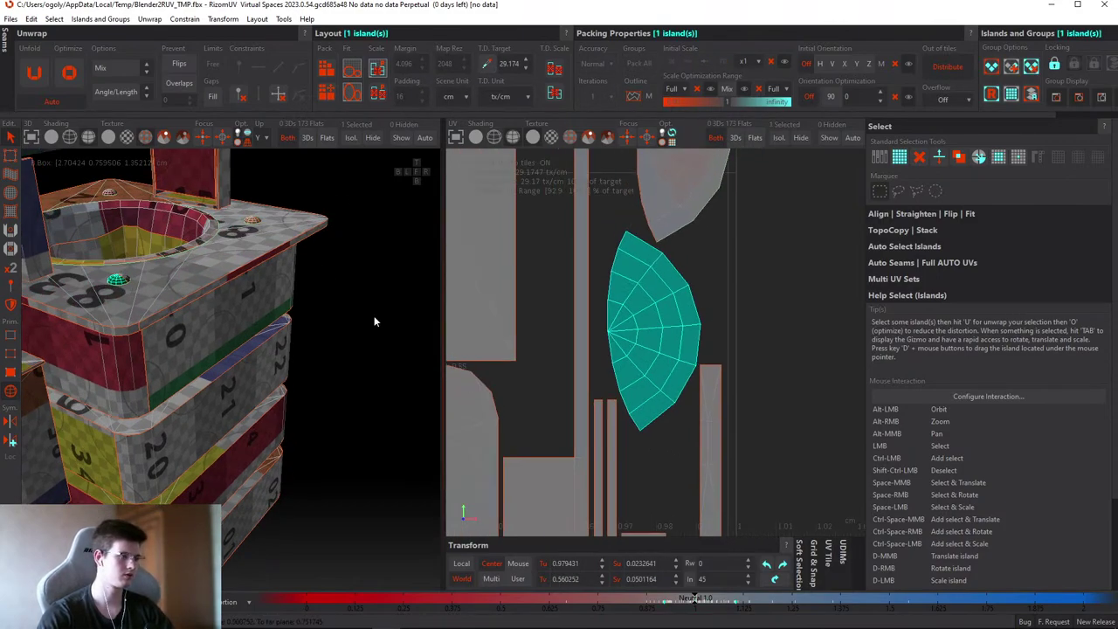
{"action": "key", "text": "f"}
{"action": "scroll", "coordinate": [188, 315], "scroll_direction": "down", "scroll_amount": 2}
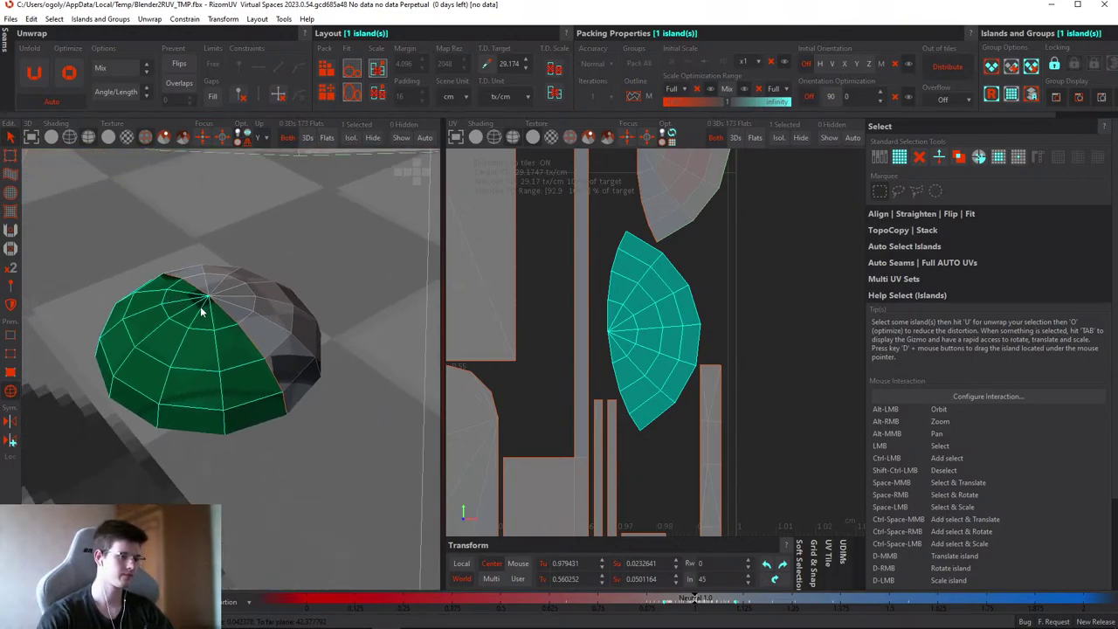
- Weld the seam across the domed bolt head so both halves form one circular island, and check its polygons
{"action": "key", "text": "F2"}
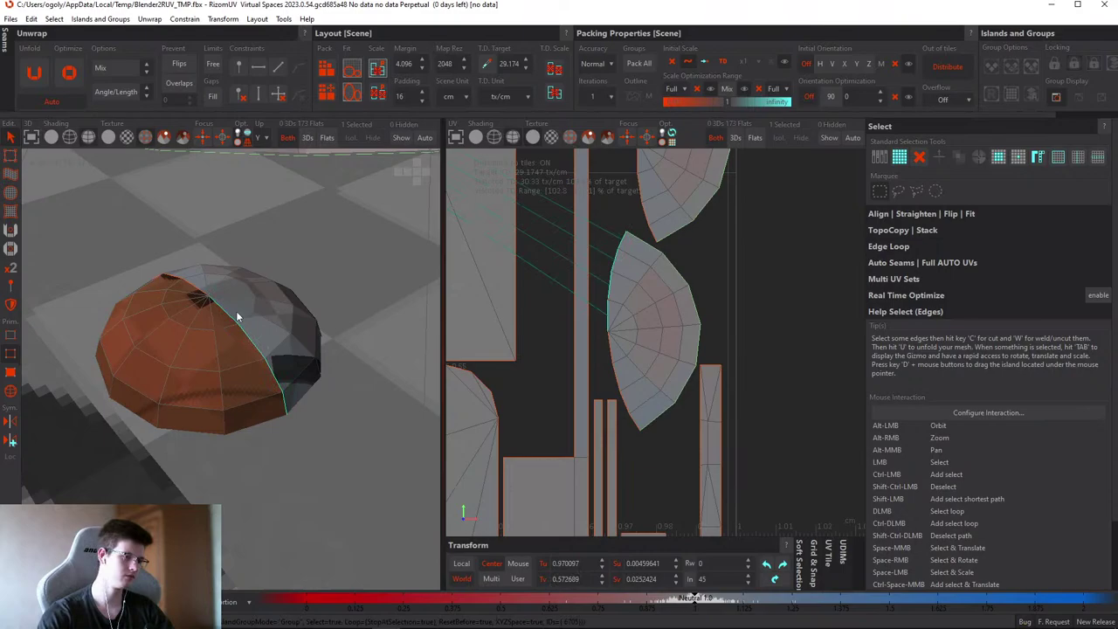
{"action": "left_click_drag", "start_coordinate": [236, 316], "coordinate": [635, 349], "text": "alt"}
{"action": "key", "text": "w"}
{"action": "left_click_drag", "start_coordinate": [180, 305], "coordinate": [225, 315], "text": "alt"}
{"action": "key", "text": "F3"}
{"action": "left_click", "coordinate": [245, 327]}
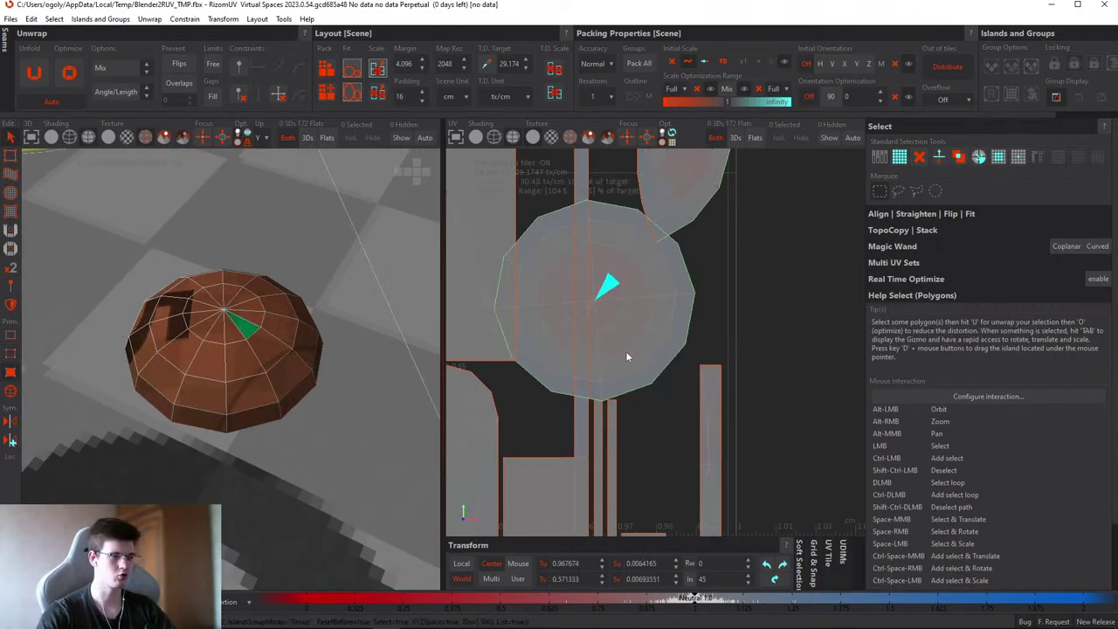
- Scale the welded bolt-head island down, move it outside the UV tile and inspect the dome on the model
{"action": "key", "text": "F4"}
{"action": "scroll", "coordinate": [719, 325], "scroll_direction": "down", "scroll_amount": 3}
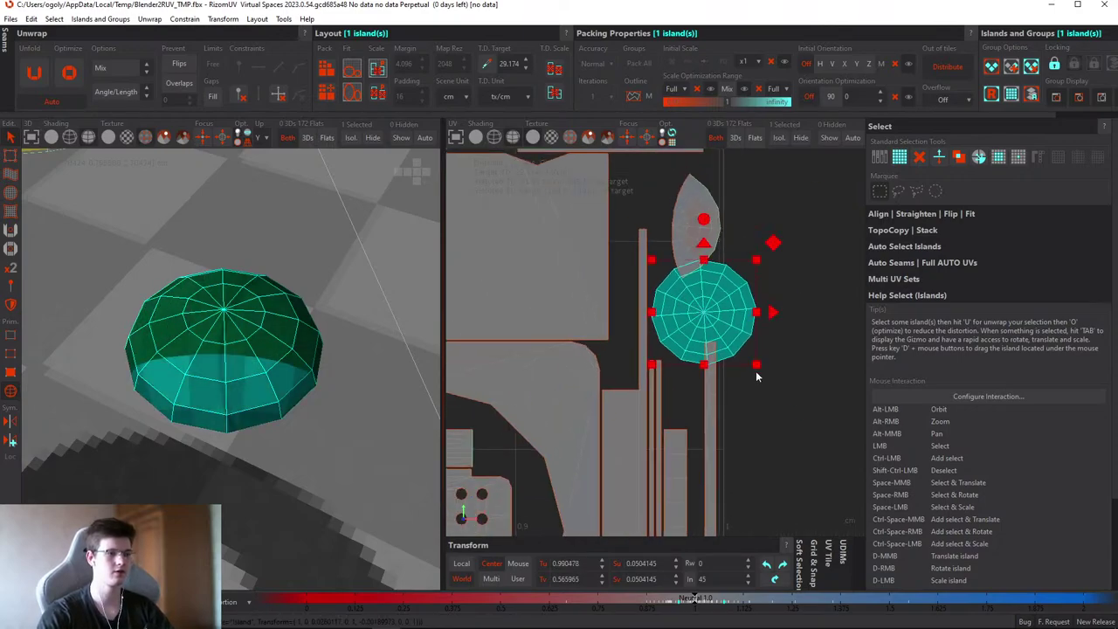
{"action": "left_click_drag", "start_coordinate": [732, 347], "coordinate": [803, 346]}
{"action": "left_click", "coordinate": [803, 346]}
{"action": "left_click_drag", "start_coordinate": [262, 289], "coordinate": [281, 381], "text": "alt"}
{"action": "left_click", "coordinate": [281, 381]}
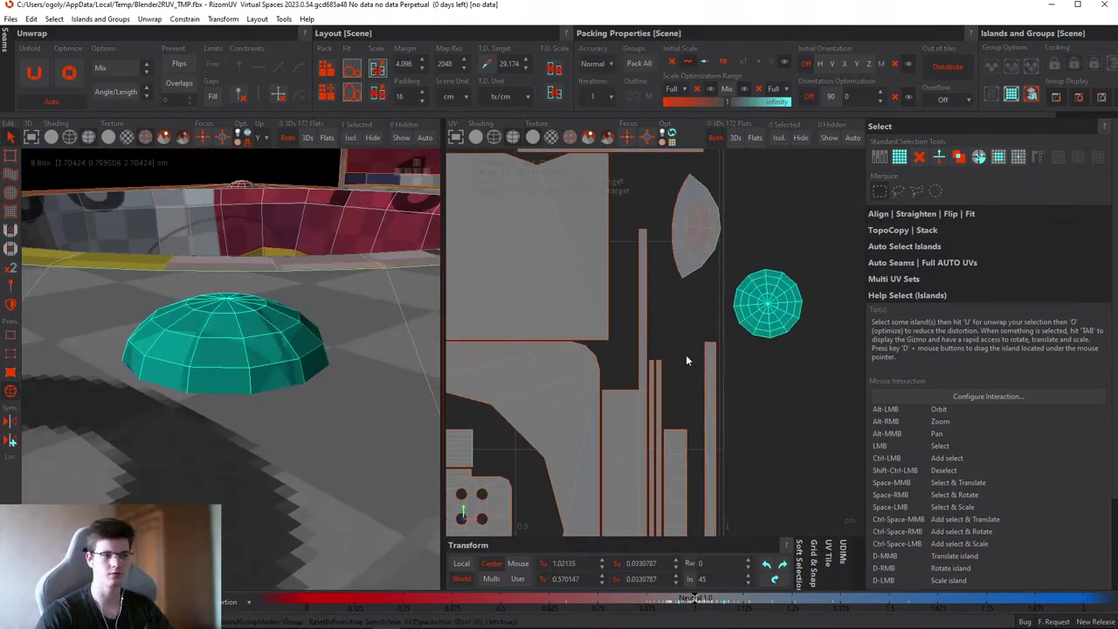
- Move the circular bolt-head island back inside the UV tile, just below the neighbouring half-dome island
{"action": "left_click", "coordinate": [774, 313]}
{"action": "key", "text": "ctrl+z"}
{"action": "key", "text": "ctrl+z"}
{"action": "key", "text": "ctrl+z"}
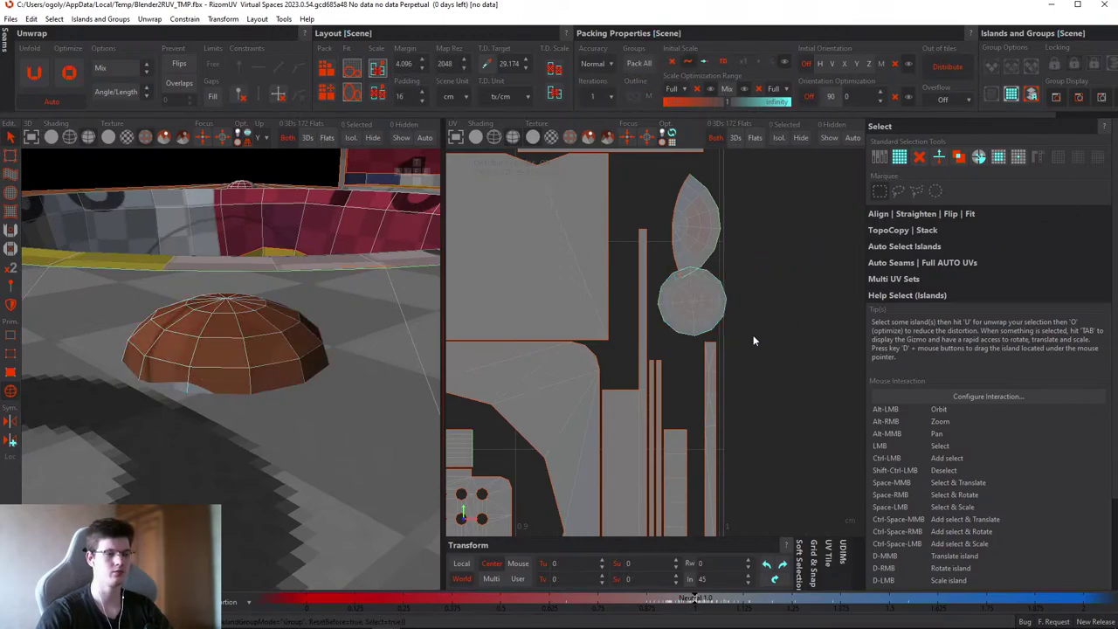
{"action": "left_click", "coordinate": [704, 307]}
{"action": "key", "text": "ctrl+z"}
{"action": "key", "text": "ctrl+z"}
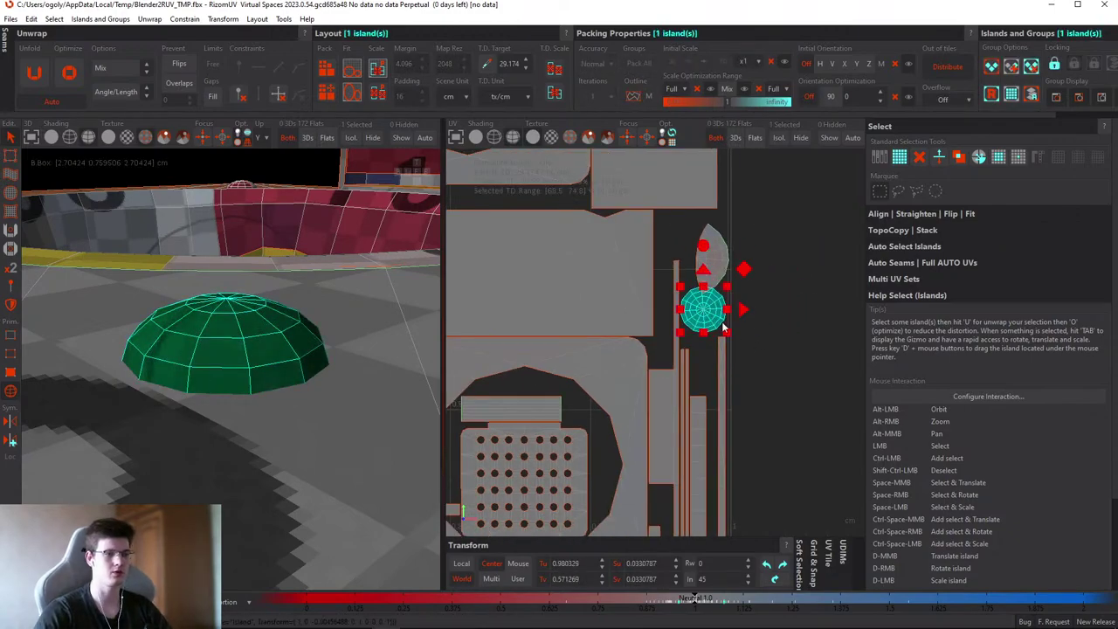
- Examine the packing of the whole UV tile, including the spacing between islands and the use of empty areas
{"action": "key", "text": "f"}
{"action": "scroll", "coordinate": [680, 288], "scroll_direction": "up", "scroll_amount": 5}
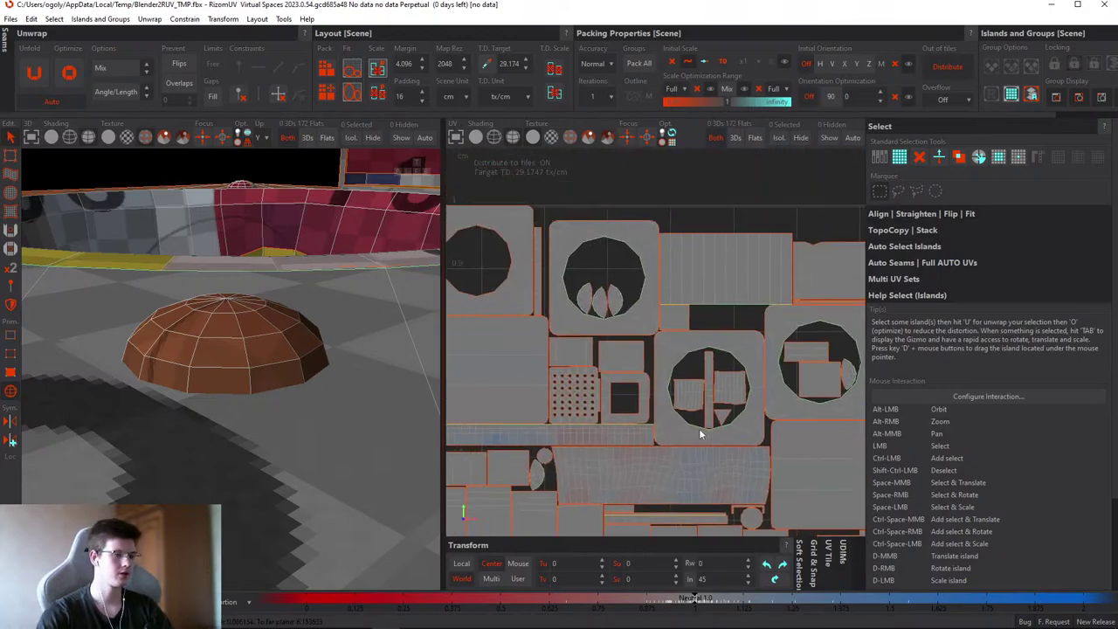
{"action": "scroll", "coordinate": [693, 426], "scroll_direction": "down", "scroll_amount": 2}
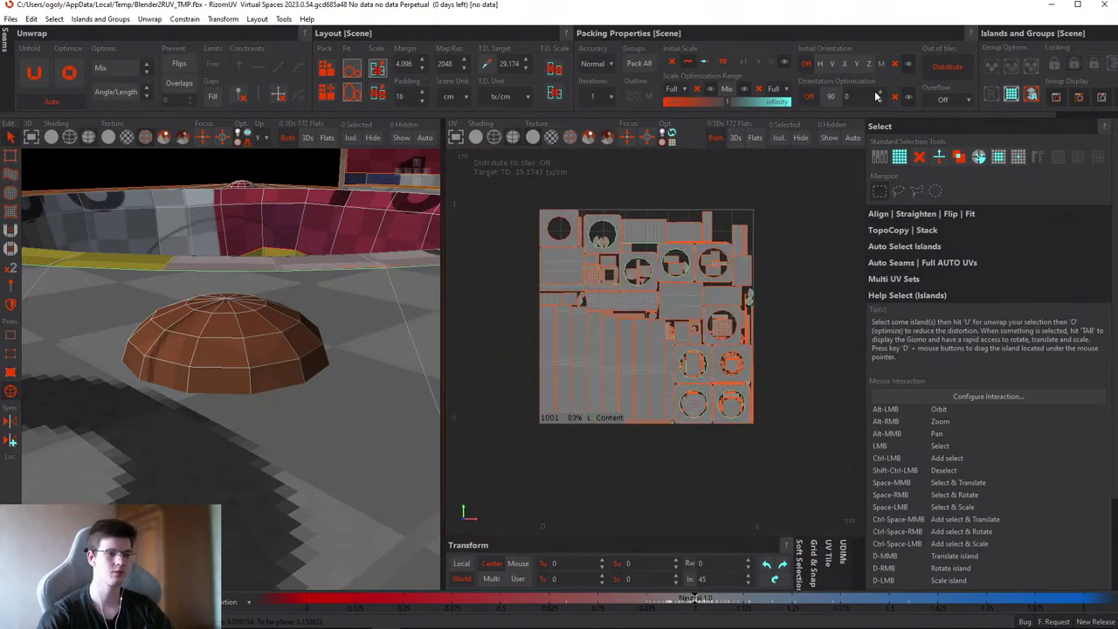
{"action": "scroll", "coordinate": [524, 330], "scroll_direction": "up", "scroll_amount": 5}
{"action": "scroll", "coordinate": [584, 288], "scroll_direction": "up", "scroll_amount": 4}
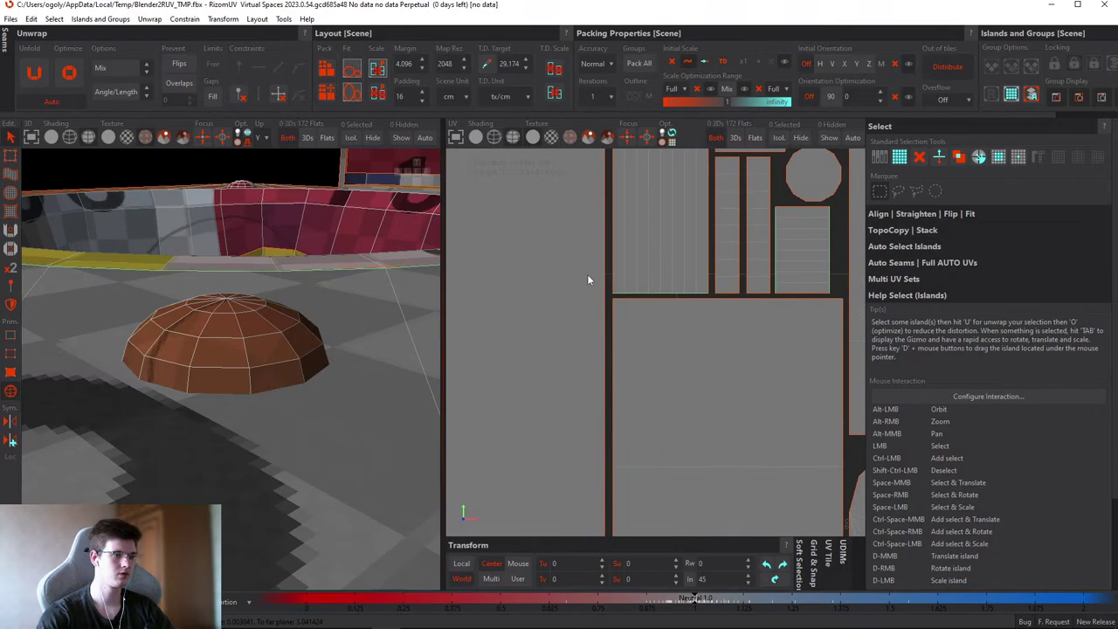
{"action": "scroll", "coordinate": [634, 241], "scroll_direction": "down", "scroll_amount": 9}
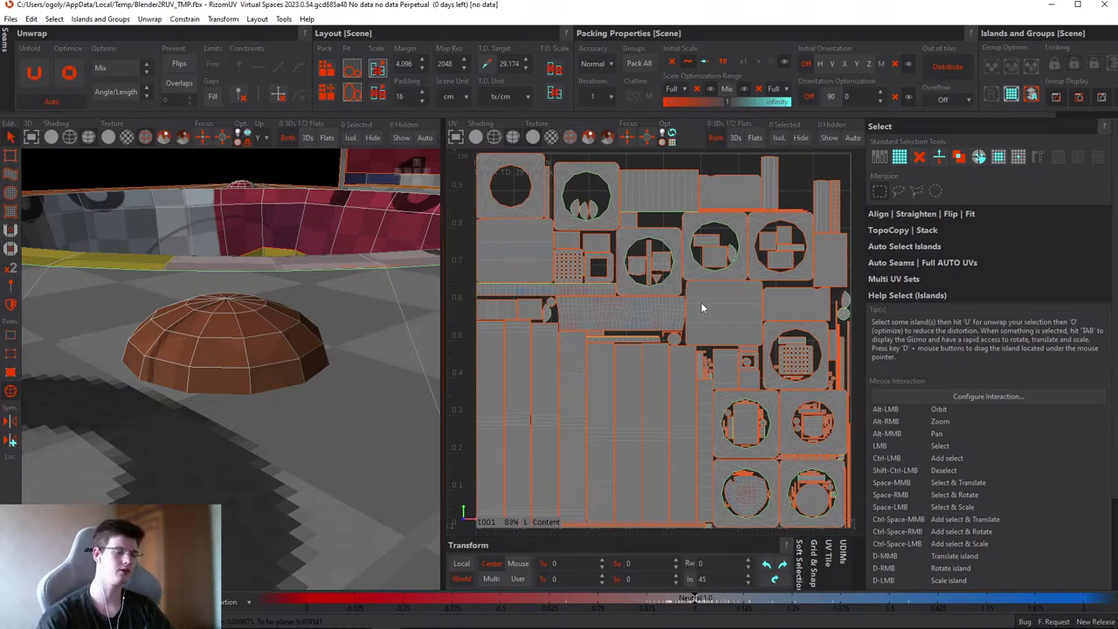
{"action": "left_click", "coordinate": [1099, 4]}
{"action": "left_click", "coordinate": [576, 318]}
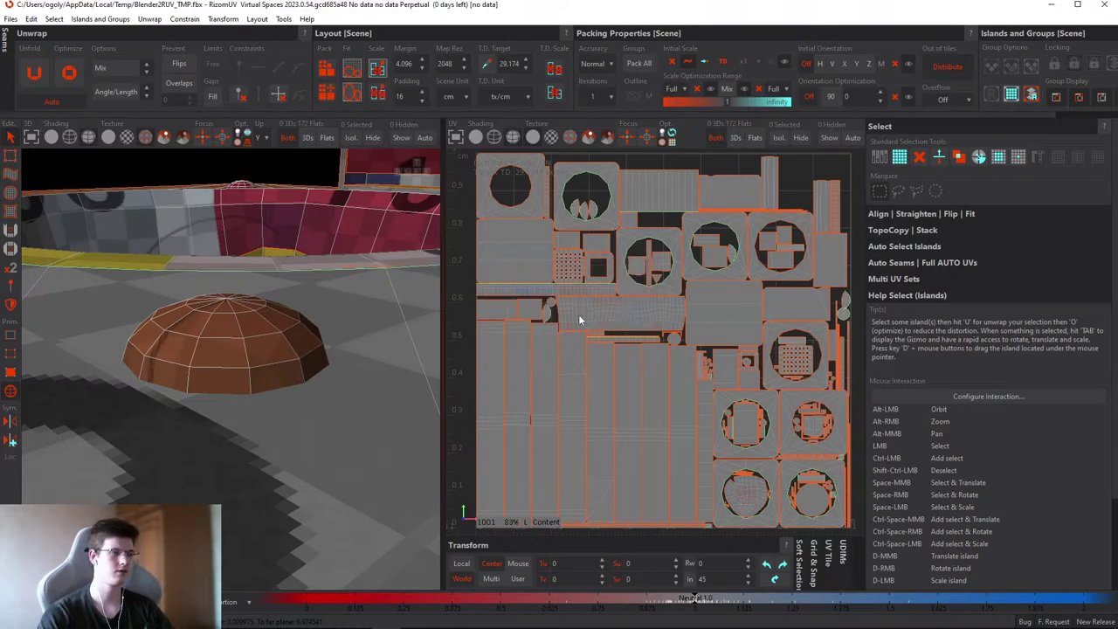
- Switch to Blender and clear everything out of the current .blend file
{"action": "key", "text": "shift+q"}
{"action": "left_click", "coordinate": [601, 144]}
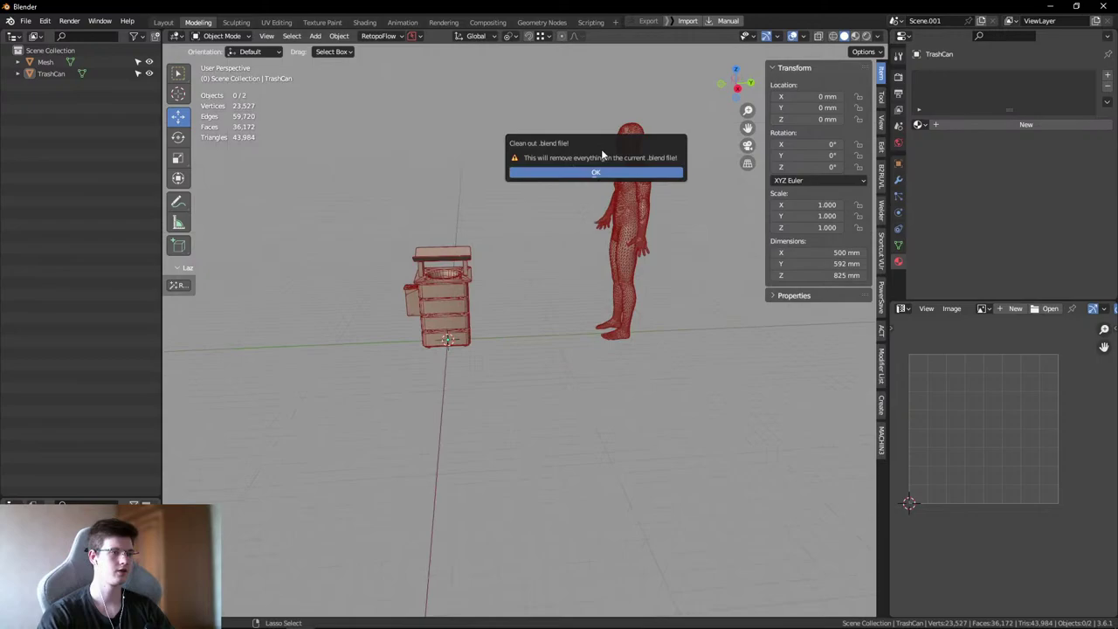
{"action": "left_click", "coordinate": [596, 172]}
{"action": "middle_click_drag", "start_coordinate": [489, 200], "coordinate": [454, 352]}
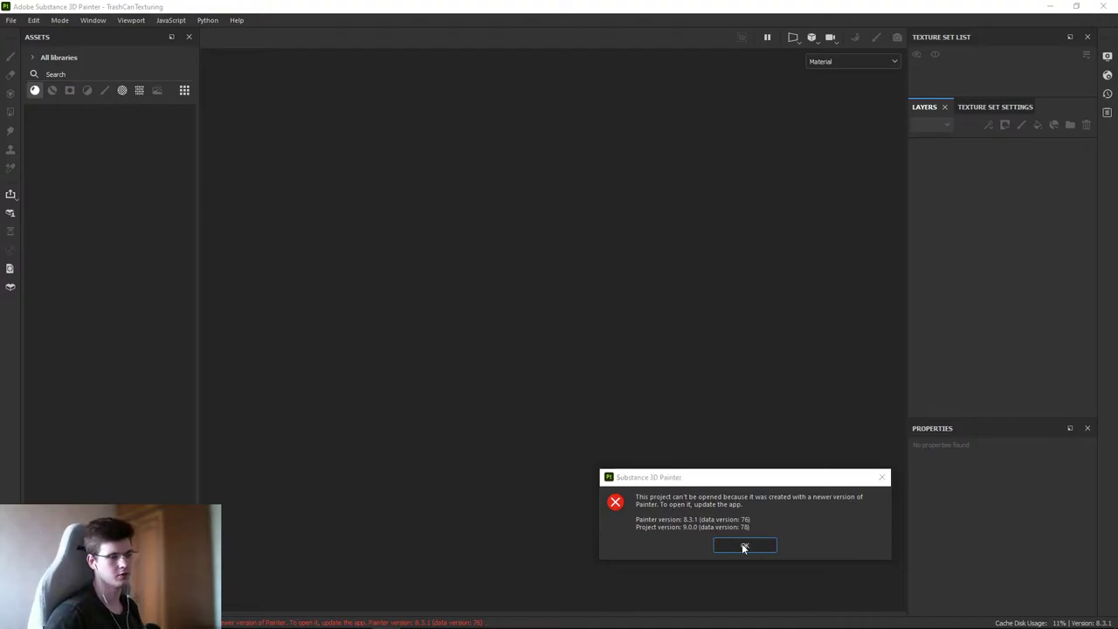
- Dismiss the project version error, close Substance 3D Painter and minimize Blender
{"action": "left_click", "coordinate": [745, 545]}
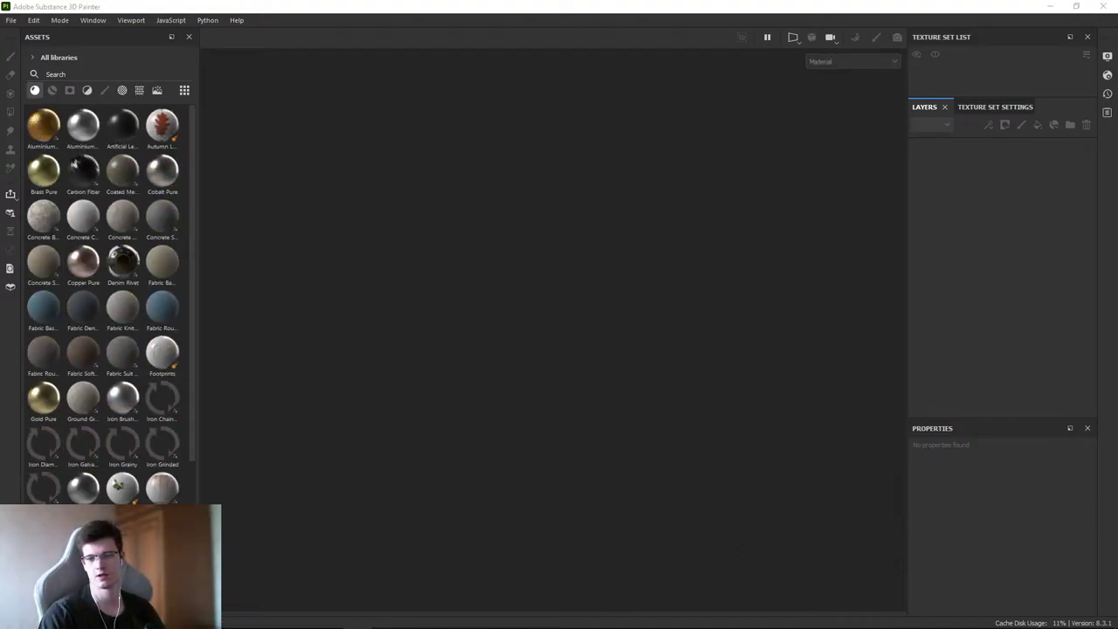
{"action": "left_click", "coordinate": [1102, 6]}
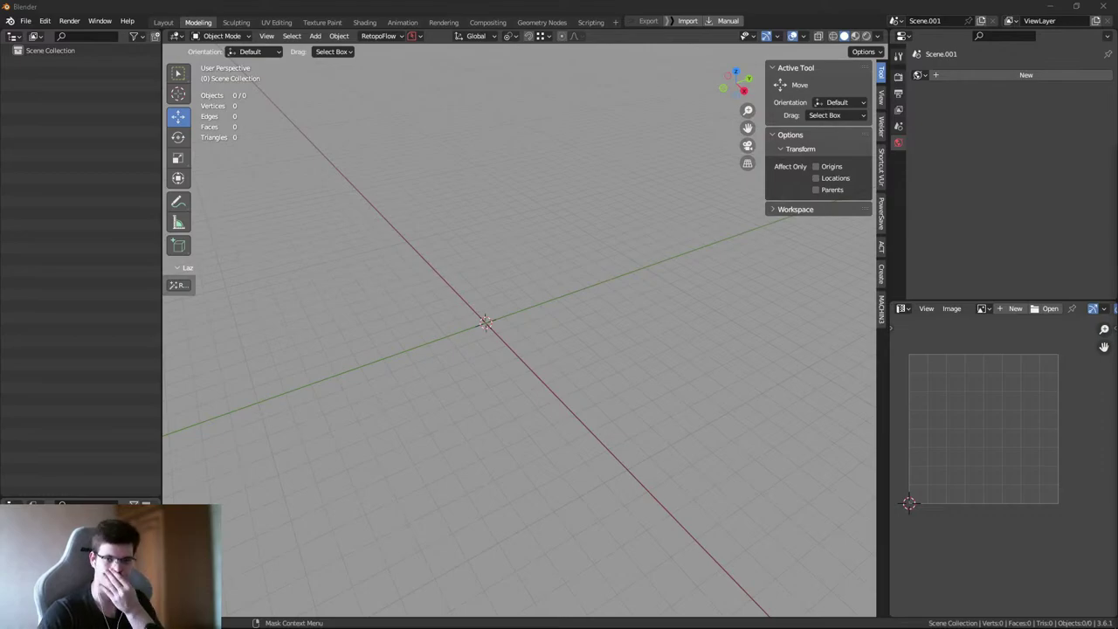
{"action": "left_click", "coordinate": [1050, 6]}
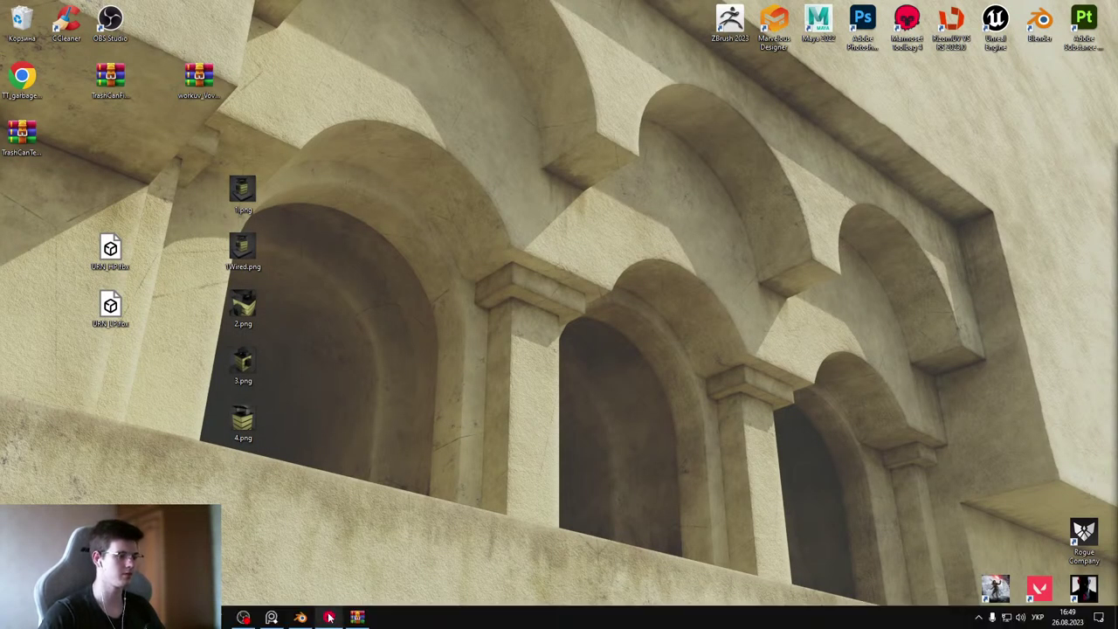
- Switch to Marmoset Toolbag, open the TrashCanTextures.rar archive beside it and select its BaseColor, Normal and OcclusionRoughnessMetallic PNG files
{"action": "left_click", "coordinate": [329, 617]}
{"action": "left_click_drag", "start_coordinate": [515, 8], "coordinate": [598, 35]}
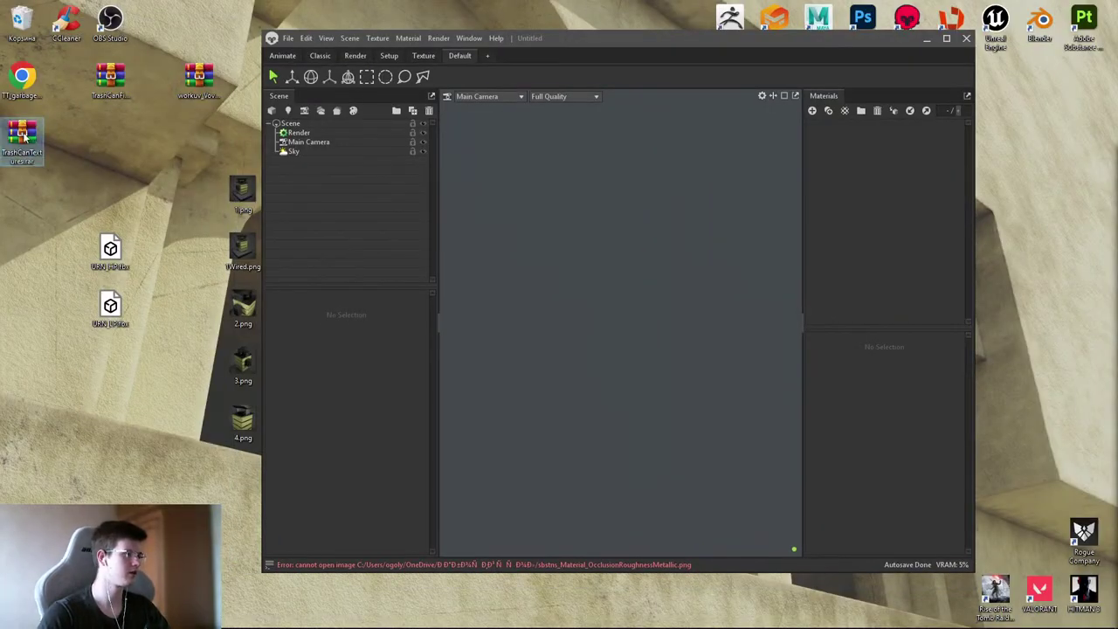
{"action": "double_click", "coordinate": [22, 133]}
{"action": "left_click", "coordinate": [597, 332]}
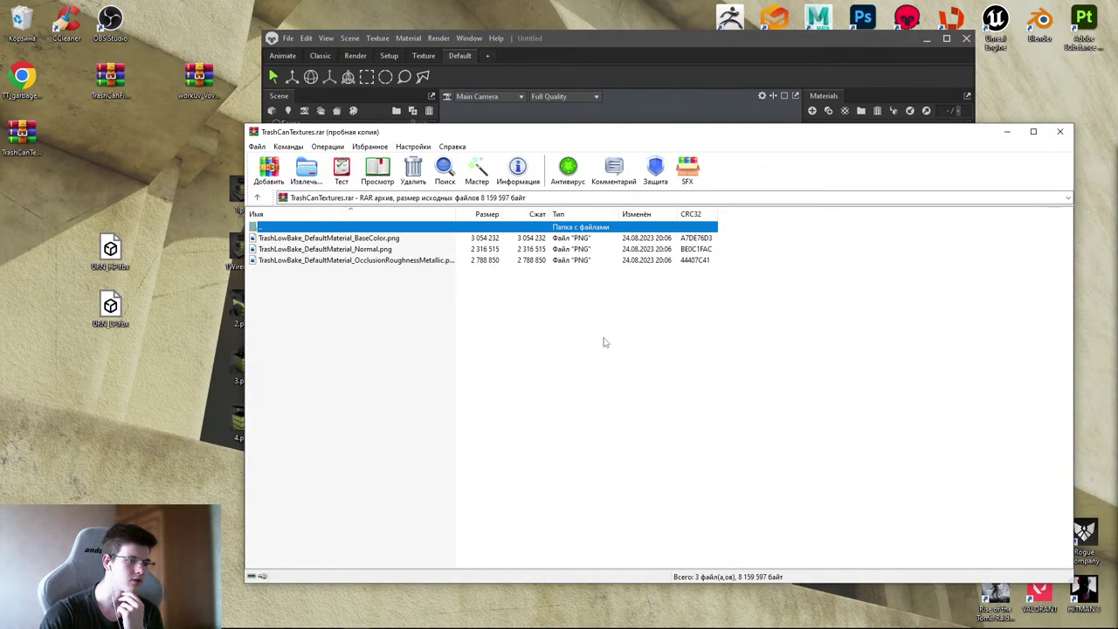
{"action": "left_click_drag", "start_coordinate": [410, 305], "coordinate": [369, 224]}
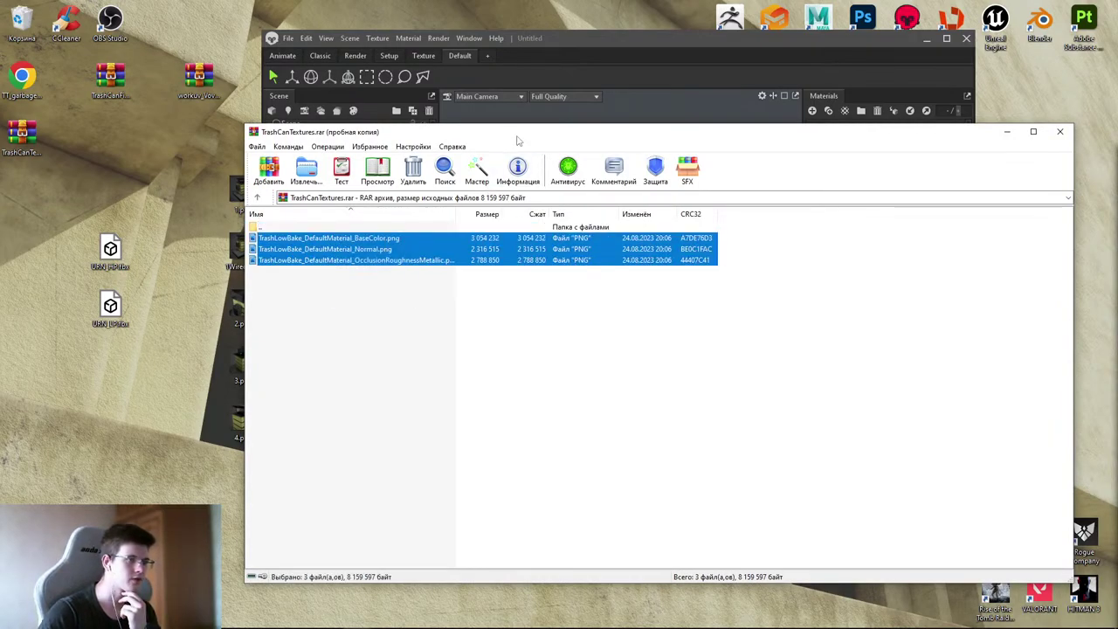
{"action": "key", "text": "Escape"}
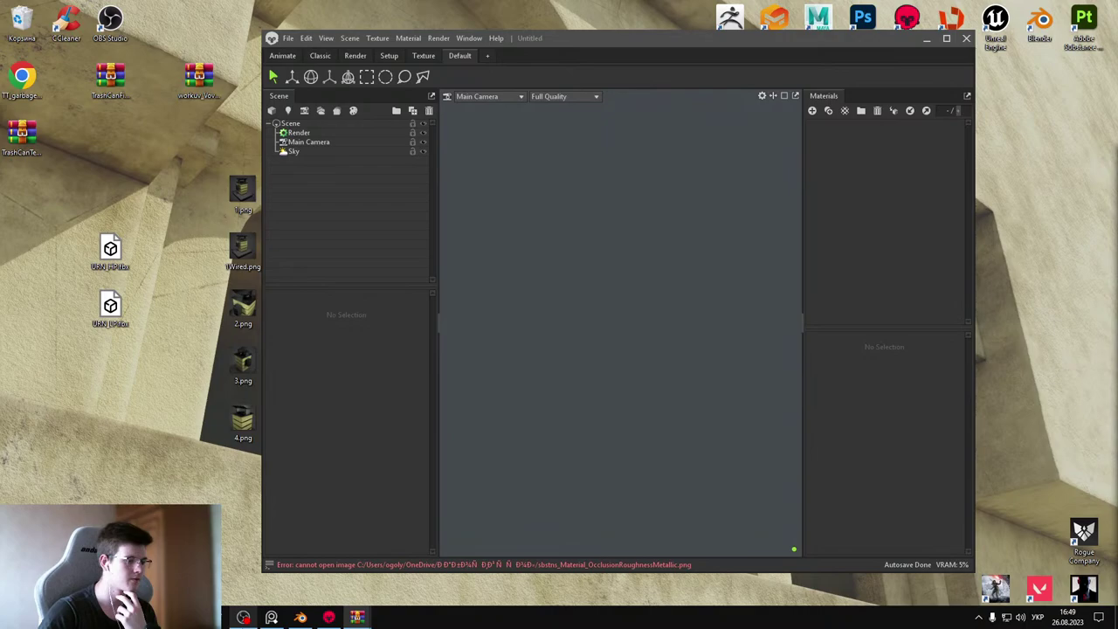
- Import the TrashCan model from the archive into the Toolbag scene and select its mesh in the hierarchy
{"action": "mouse_move", "coordinate": [356, 617]}
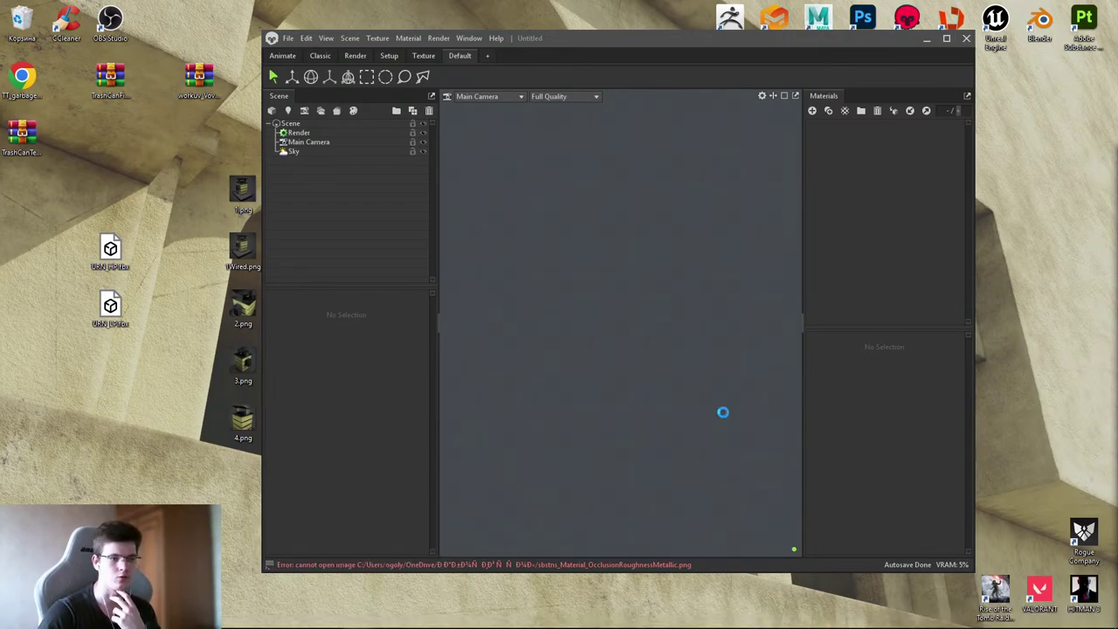
{"action": "left_click_drag", "start_coordinate": [781, 44], "coordinate": [688, 49]}
{"action": "left_click", "coordinate": [744, 161]}
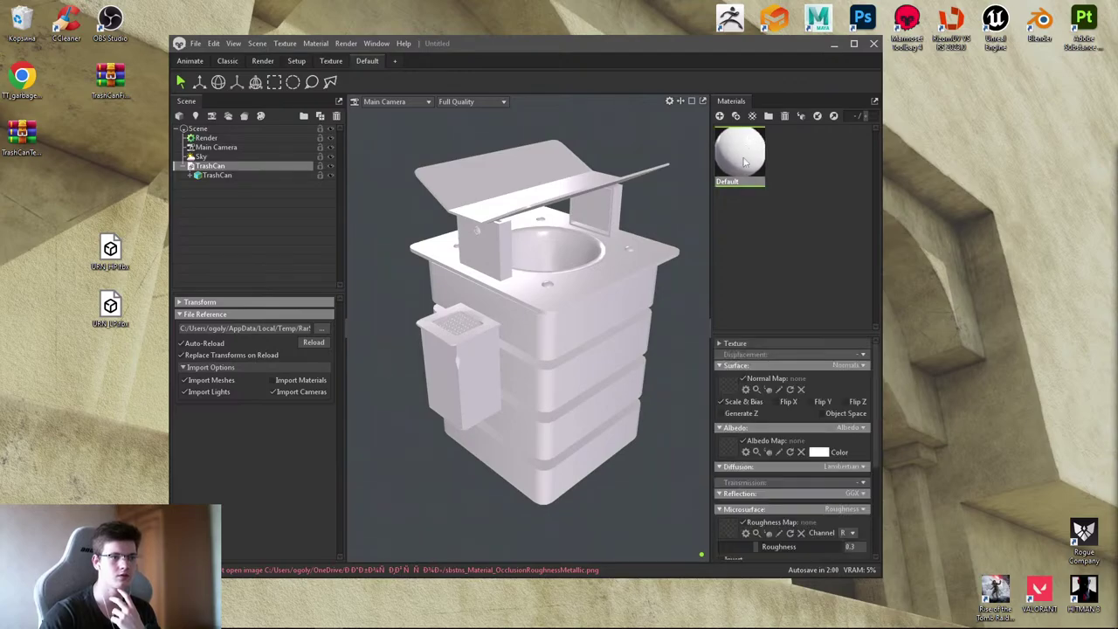
{"action": "left_click", "coordinate": [189, 176]}
{"action": "left_click", "coordinate": [217, 175]}
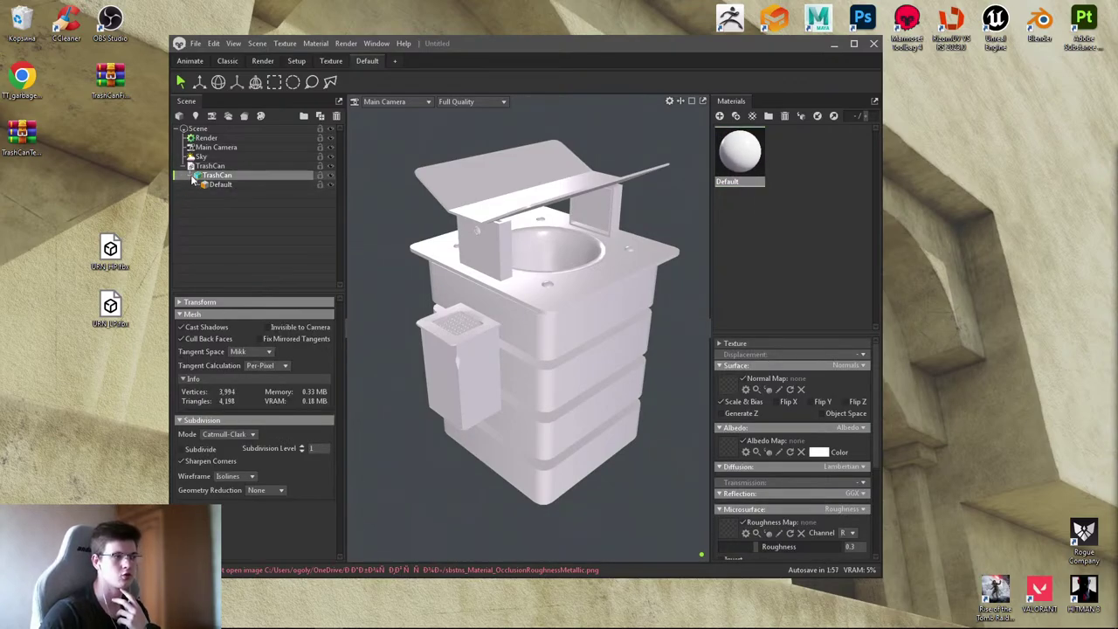
{"action": "left_click", "coordinate": [189, 176]}
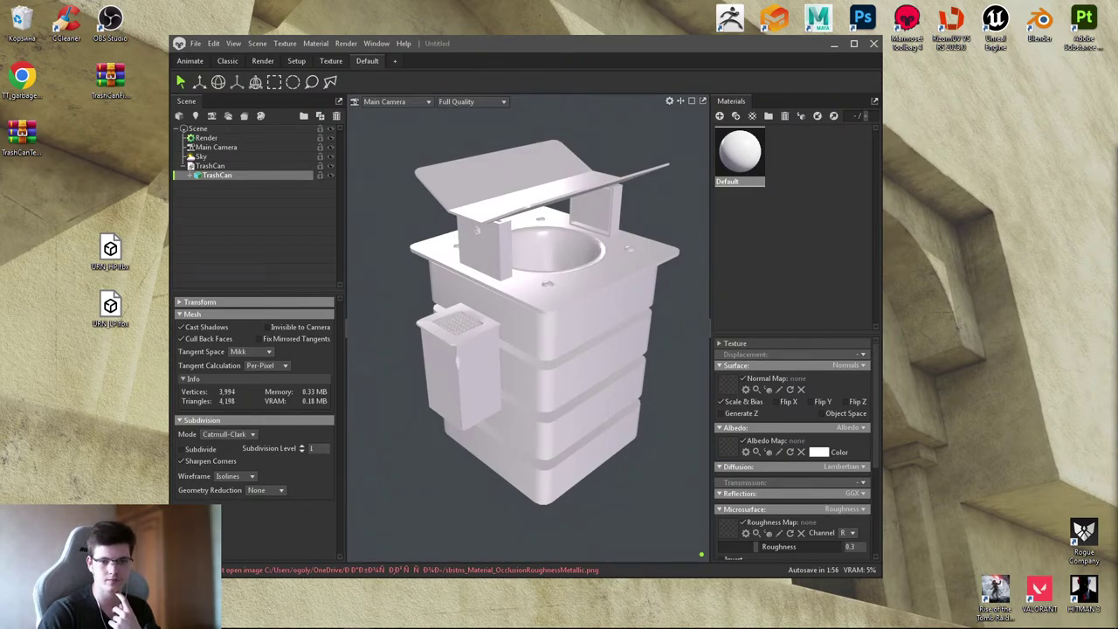
- Assign the BaseColor texture as albedo map and the Normal texture as normal map of the Default material, with Flip Y enabled
{"action": "left_click", "coordinate": [747, 442]}
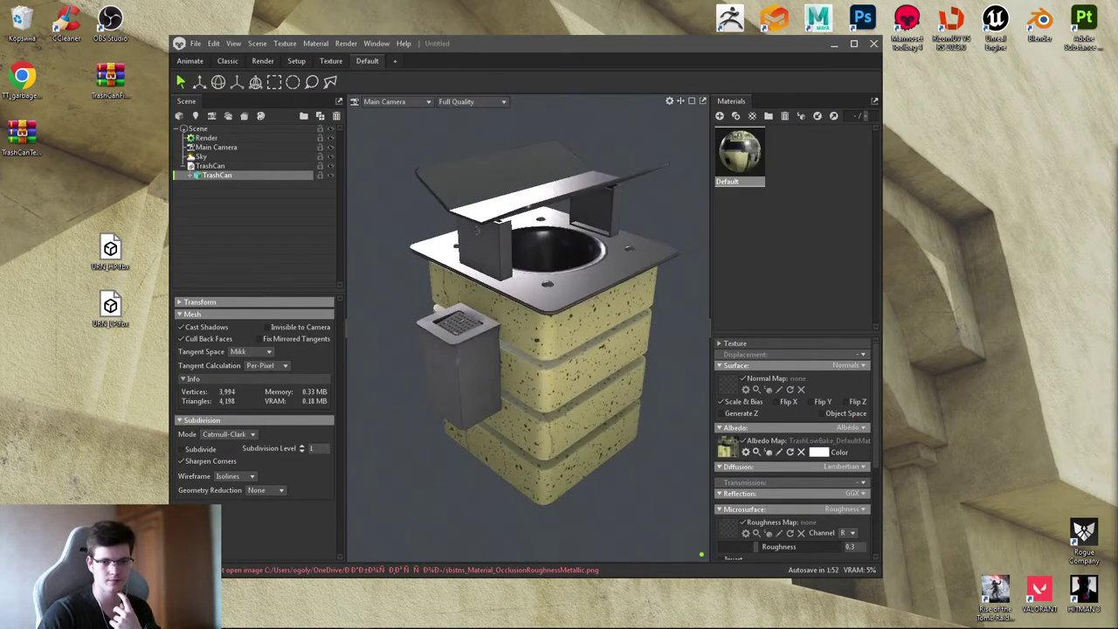
{"action": "left_click", "coordinate": [729, 387]}
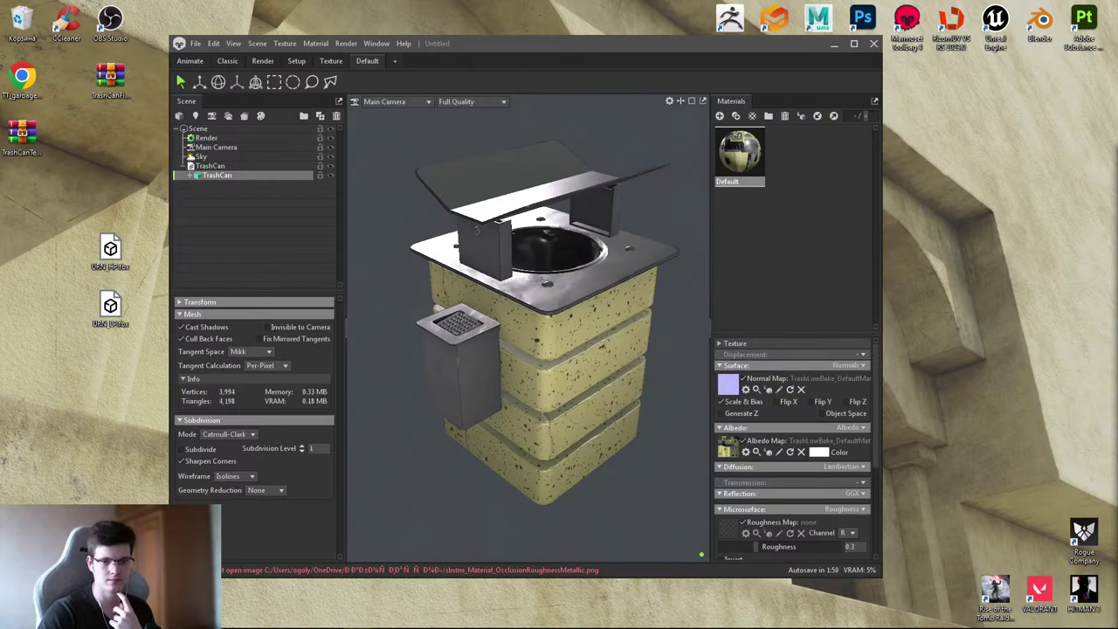
{"action": "left_click", "coordinate": [814, 402]}
- Use the OcclusionRoughnessMetallic texture for both roughness and metalness, with channel G for roughness and channel B for metalness
{"action": "left_click", "coordinate": [851, 533]}
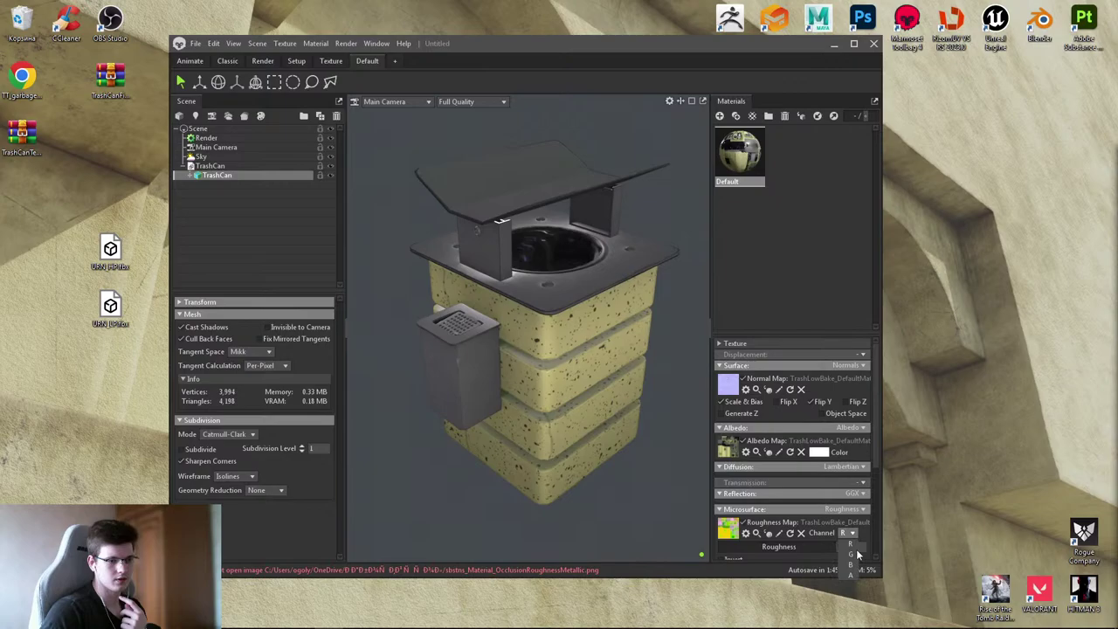
{"action": "left_click", "coordinate": [856, 554]}
{"action": "scroll", "coordinate": [876, 427], "scroll_direction": "down", "scroll_amount": 5}
{"action": "left_click", "coordinate": [852, 445]}
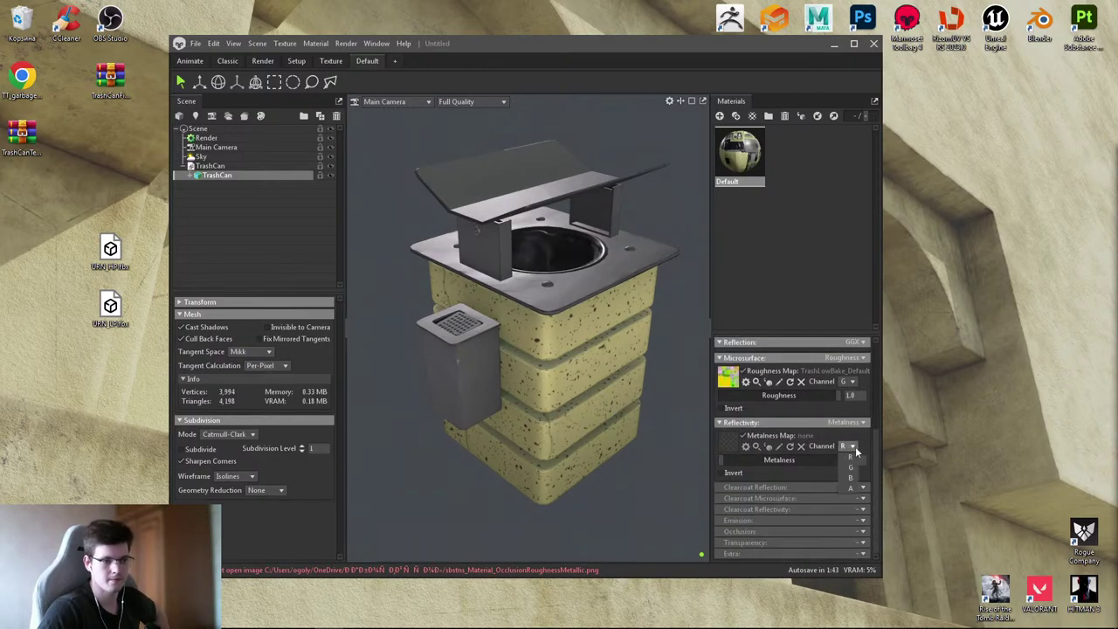
{"action": "left_click", "coordinate": [852, 477]}
{"action": "mouse_move", "coordinate": [727, 376]}
{"action": "left_mouse_down"}
{"action": "mouse_move", "coordinate": [751, 486]}
{"action": "mouse_move", "coordinate": [736, 447]}
{"action": "left_mouse_up"}
- Maximize the Toolbag window and inspect the fully textured trash can from several angles
{"action": "left_click", "coordinate": [854, 44]}
{"action": "right_click", "coordinate": [792, 236]}
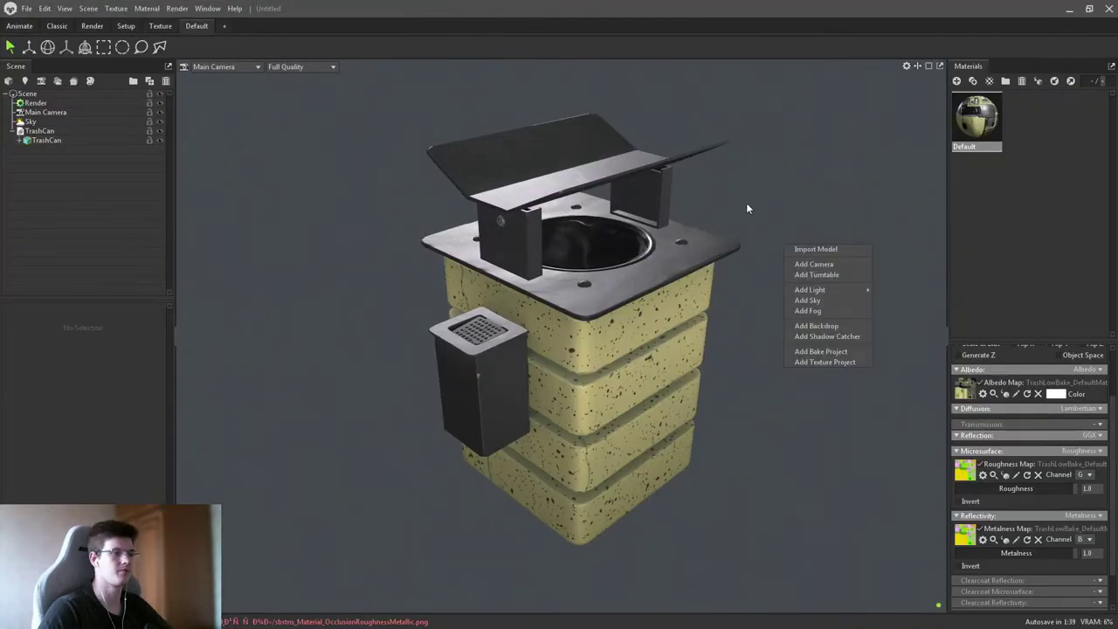
{"action": "left_click_drag", "start_coordinate": [747, 203], "coordinate": [645, 261]}
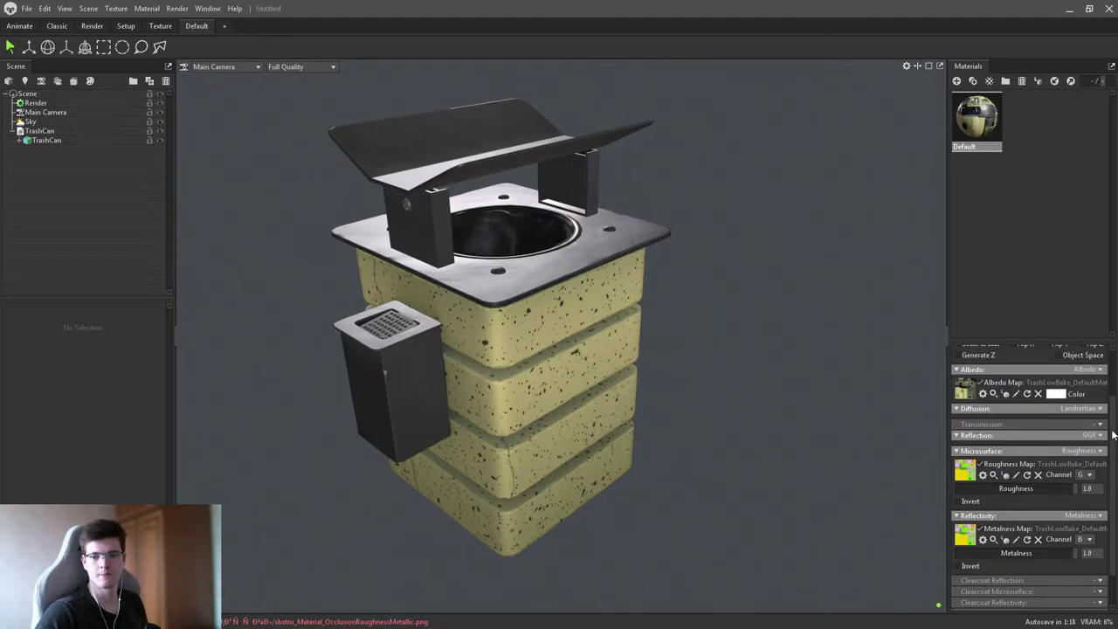
{"action": "left_click_drag", "start_coordinate": [700, 405], "coordinate": [710, 330]}
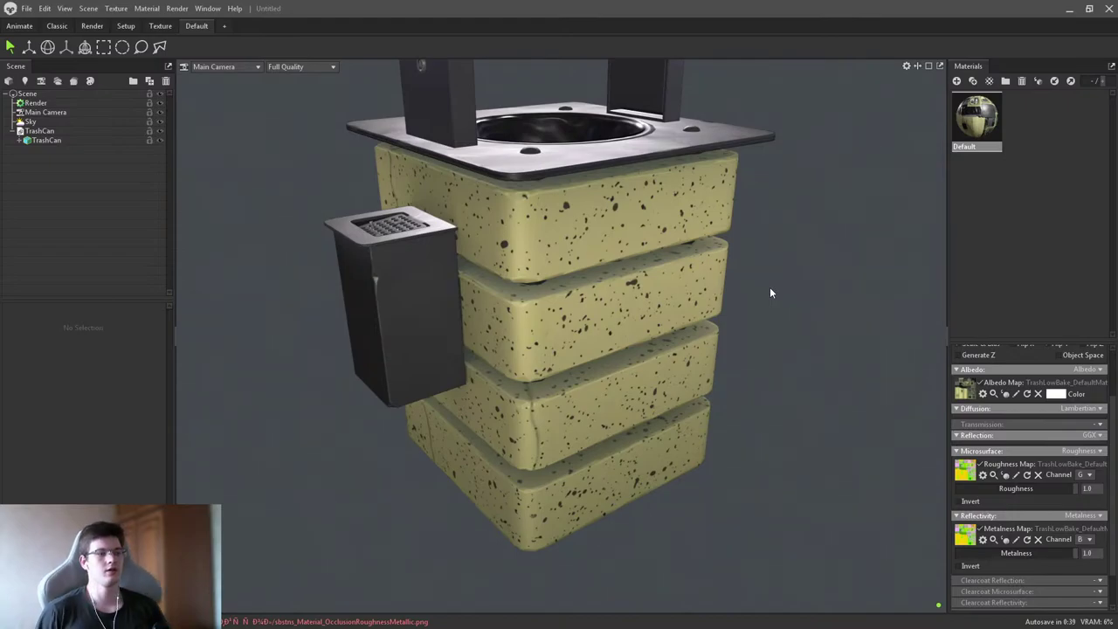
- Isolate the albedo map on the model and examine the speckled concrete blocks and their edges, then return to the full render
{"action": "left_click", "coordinate": [1005, 394]}
{"action": "left_click_drag", "start_coordinate": [767, 330], "coordinate": [602, 322]}
{"action": "scroll", "coordinate": [592, 398], "scroll_direction": "up", "scroll_amount": 5}
{"action": "scroll", "coordinate": [591, 400], "scroll_direction": "up", "scroll_amount": 3}
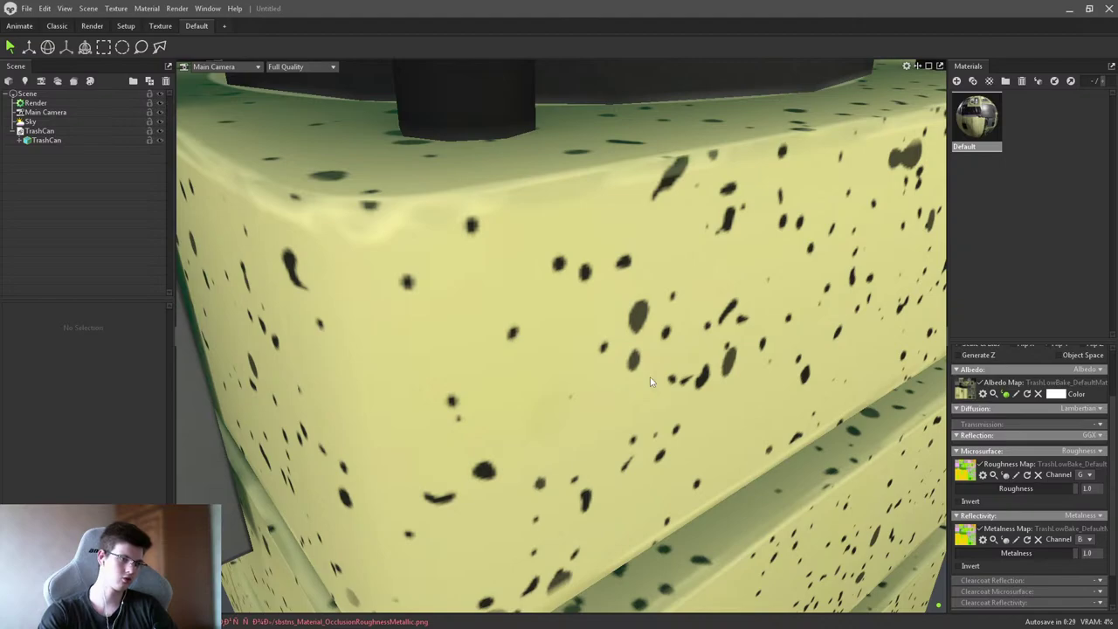
{"action": "scroll", "coordinate": [597, 177], "scroll_direction": "down", "scroll_amount": 10}
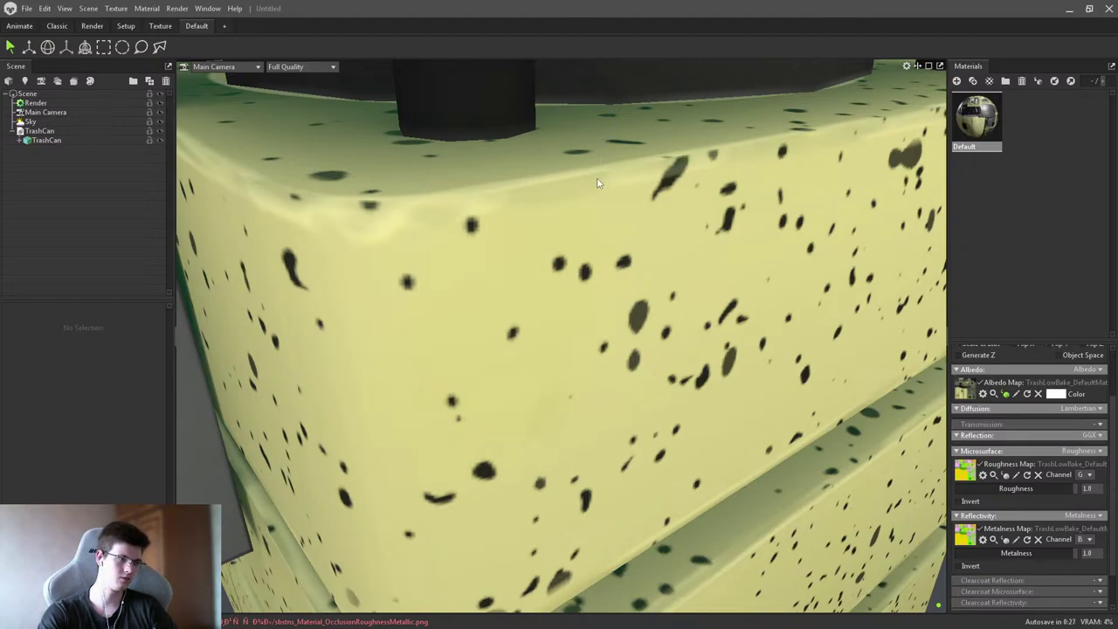
{"action": "scroll", "coordinate": [528, 202], "scroll_direction": "up", "scroll_amount": 2}
{"action": "scroll", "coordinate": [592, 321], "scroll_direction": "up", "scroll_amount": 5}
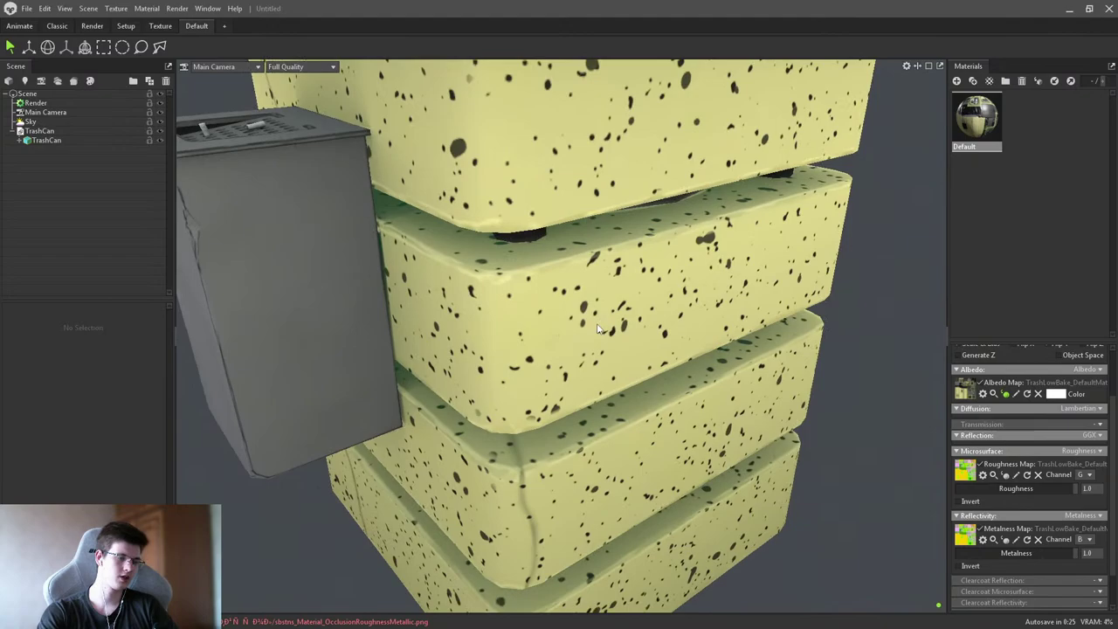
{"action": "scroll", "coordinate": [542, 274], "scroll_direction": "down", "scroll_amount": 2}
{"action": "scroll", "coordinate": [542, 275], "scroll_direction": "up", "scroll_amount": 8}
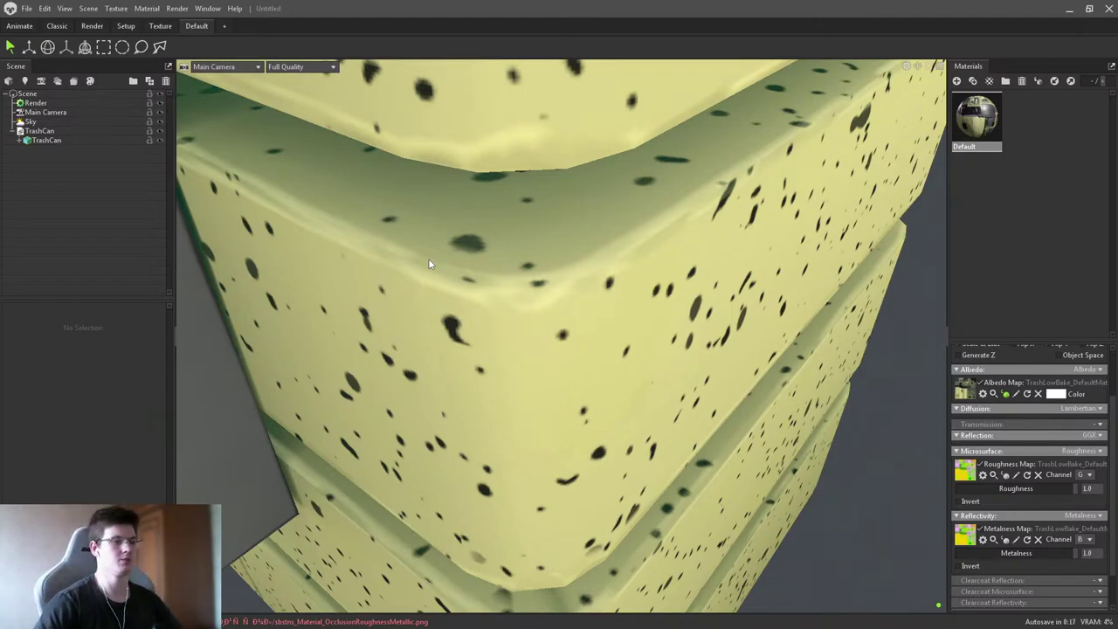
{"action": "scroll", "coordinate": [519, 225], "scroll_direction": "down", "scroll_amount": 10}
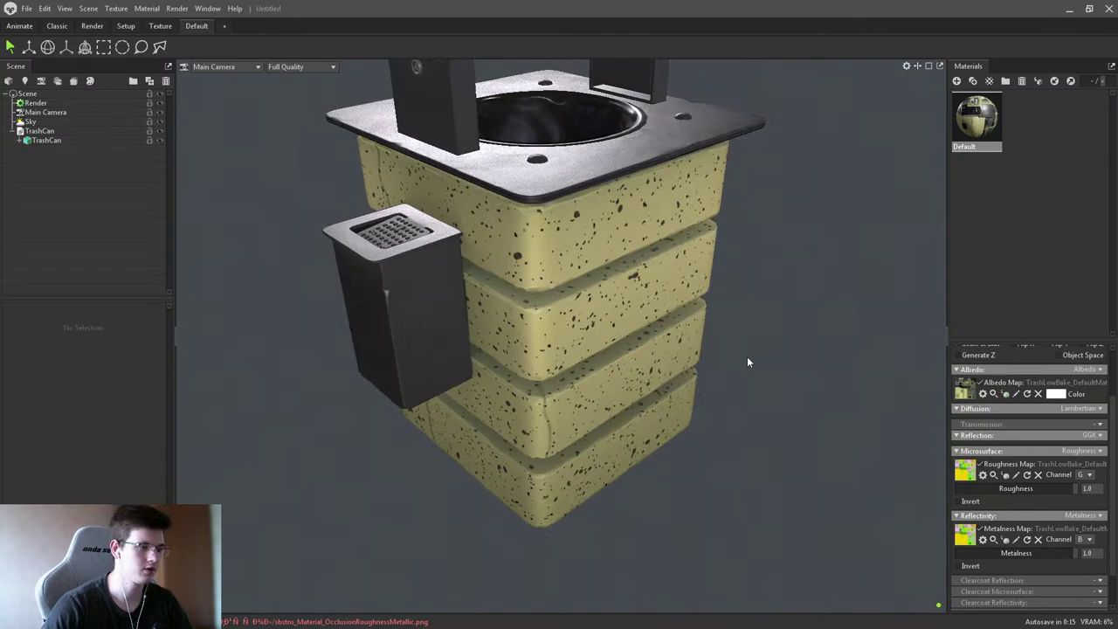
- Compare the fully lit trash can with its albedo map alone around the concrete block corners beside the ashtray box
{"action": "left_click_drag", "start_coordinate": [747, 361], "coordinate": [626, 361]}
{"action": "right_click", "coordinate": [662, 366]}
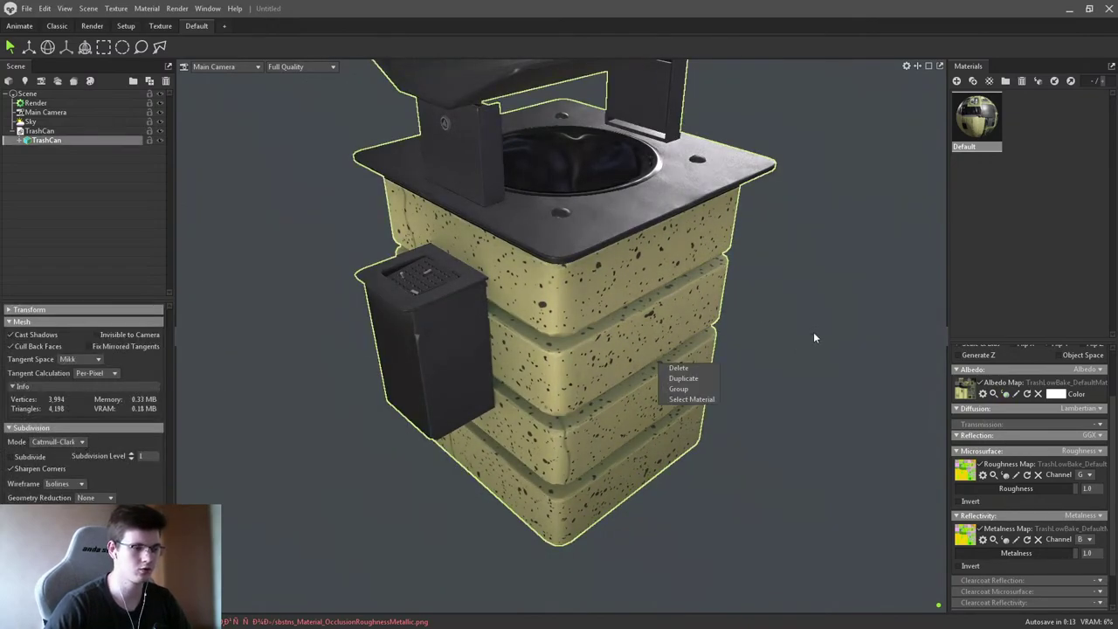
{"action": "left_click", "coordinate": [813, 337]}
{"action": "left_click_drag", "start_coordinate": [813, 337], "coordinate": [584, 345]}
{"action": "left_click_drag", "start_coordinate": [643, 378], "coordinate": [635, 373]}
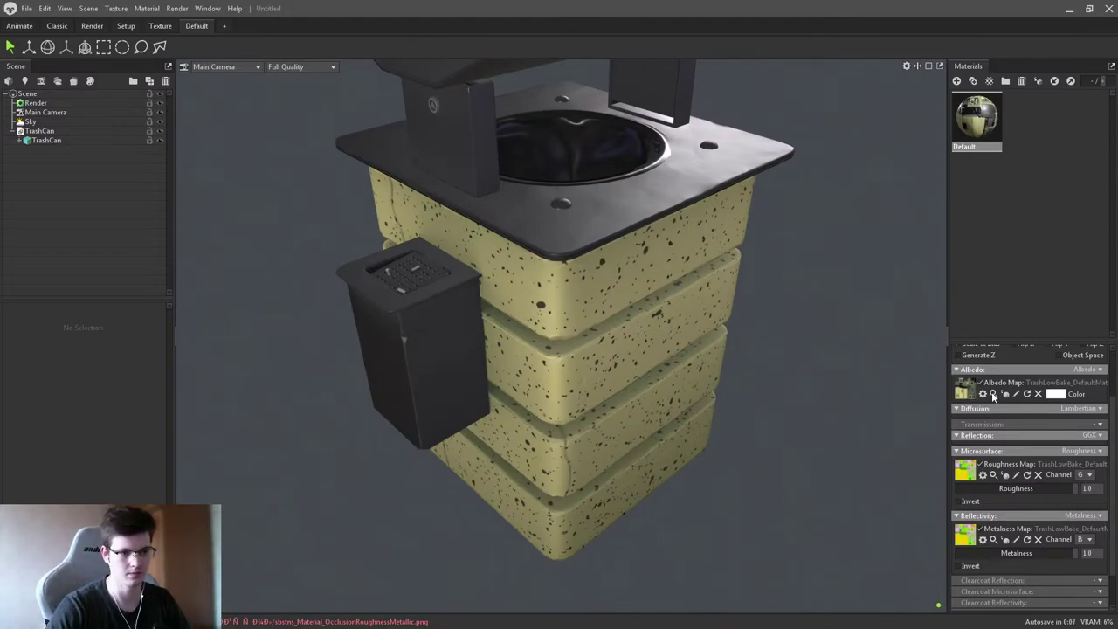
{"action": "left_click_drag", "start_coordinate": [633, 363], "coordinate": [607, 391]}
{"action": "scroll", "coordinate": [561, 420], "scroll_direction": "up", "scroll_amount": 5}
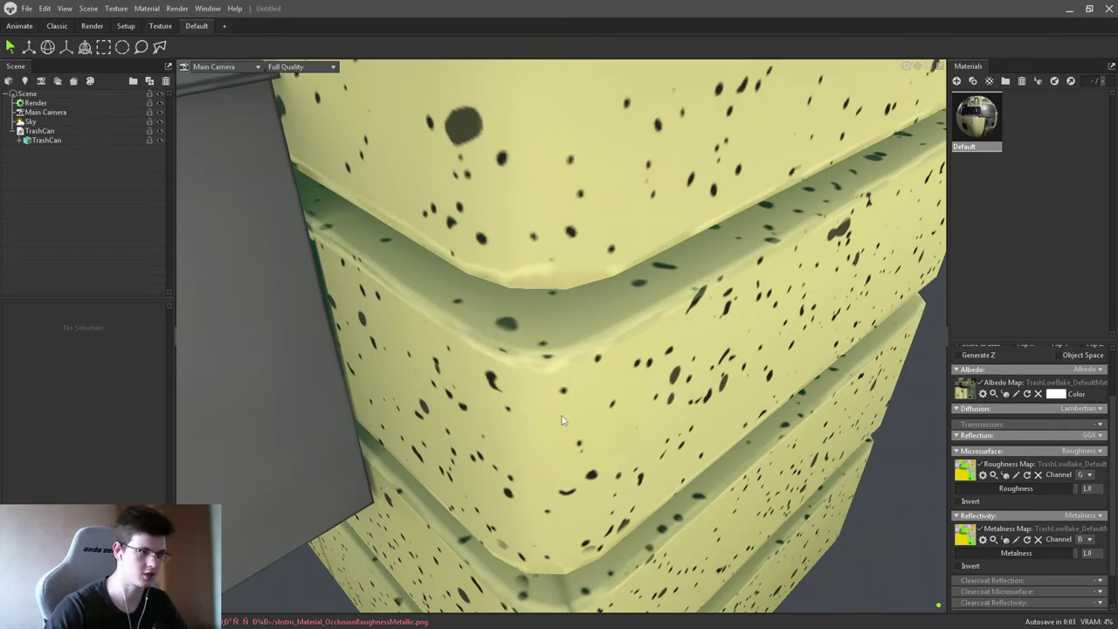
{"action": "left_click_drag", "start_coordinate": [420, 301], "coordinate": [324, 234]}
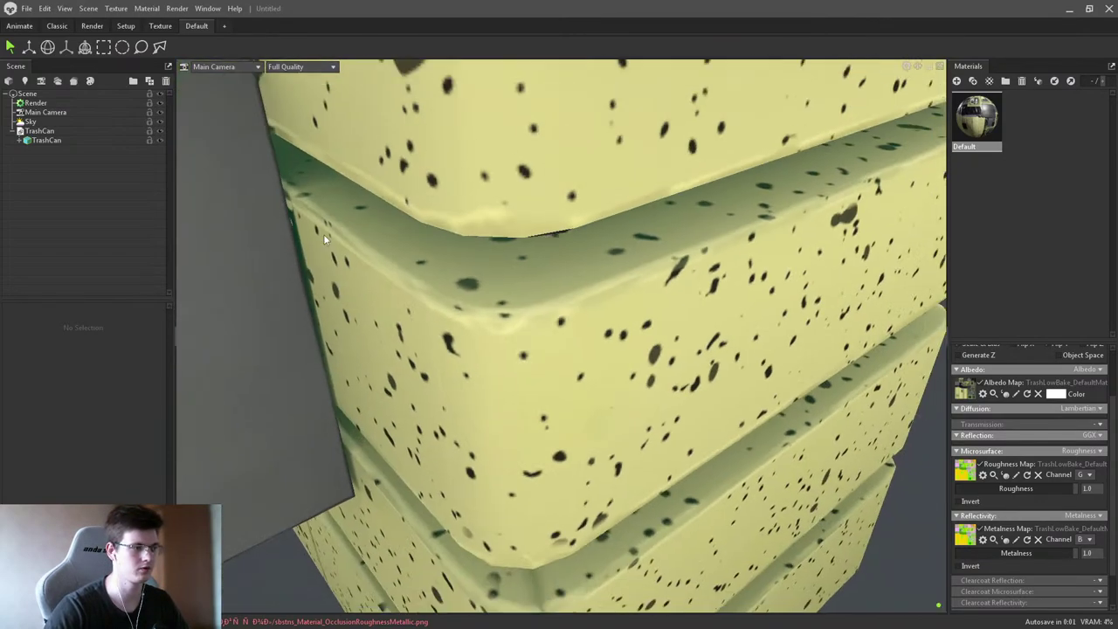
{"action": "scroll", "coordinate": [449, 278], "scroll_direction": "down", "scroll_amount": 10}
- Orbit the lit trash can and examine the edge color of one concrete block up close in the albedo-only view
{"action": "left_click_drag", "start_coordinate": [449, 278], "coordinate": [481, 186]}
{"action": "left_click_drag", "start_coordinate": [622, 225], "coordinate": [573, 307]}
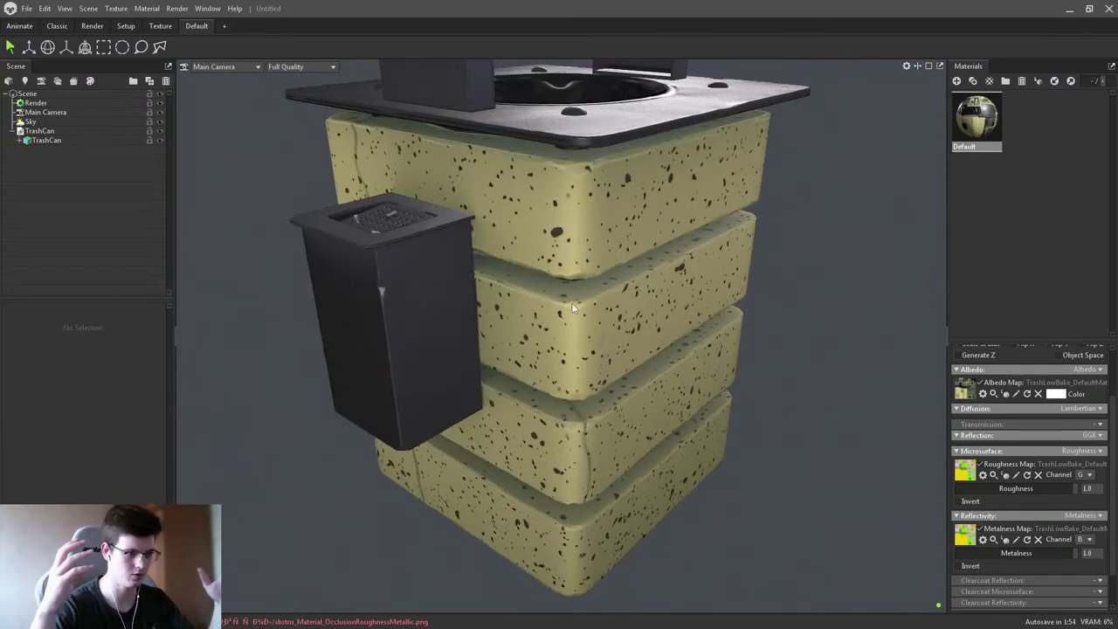
{"action": "left_click_drag", "start_coordinate": [819, 331], "coordinate": [724, 295]}
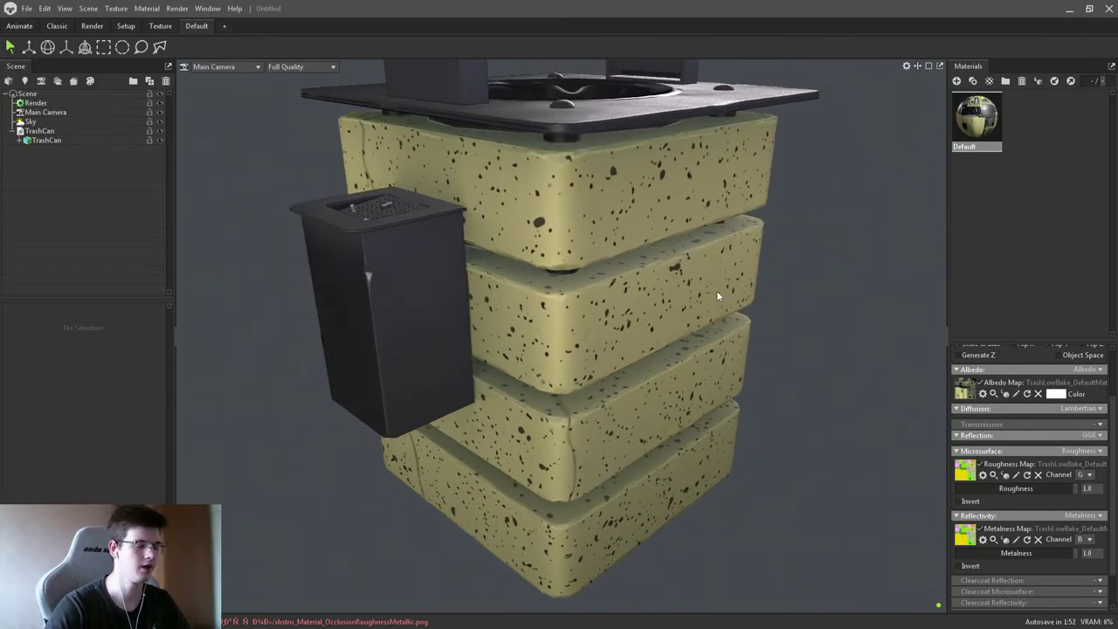
{"action": "scroll", "coordinate": [384, 262], "scroll_direction": "up", "scroll_amount": 10}
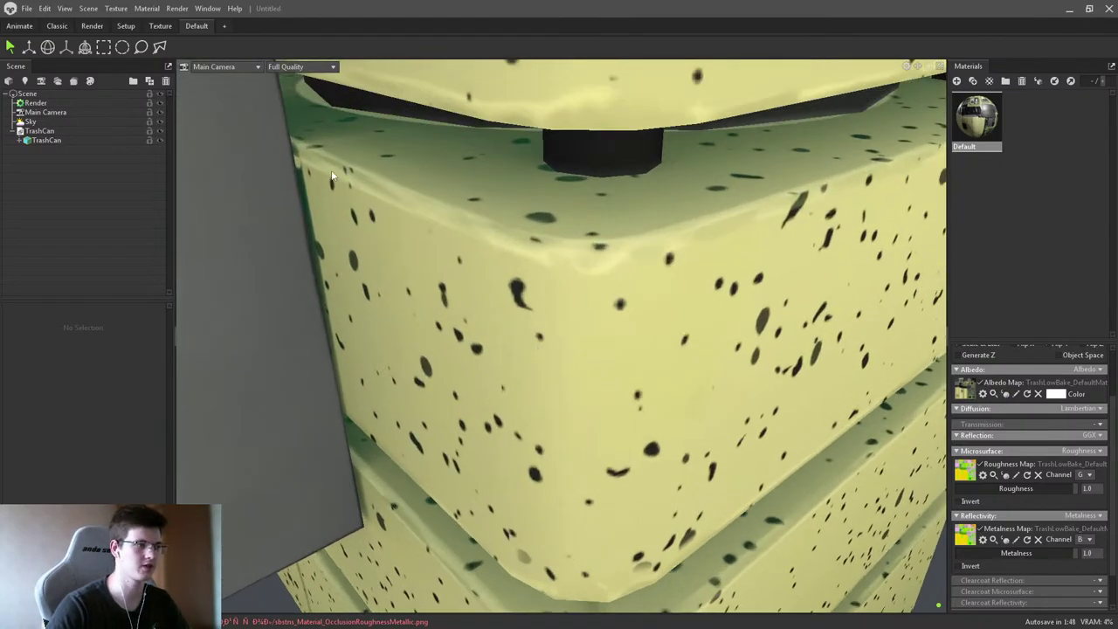
{"action": "left_click_drag", "start_coordinate": [641, 252], "coordinate": [533, 254]}
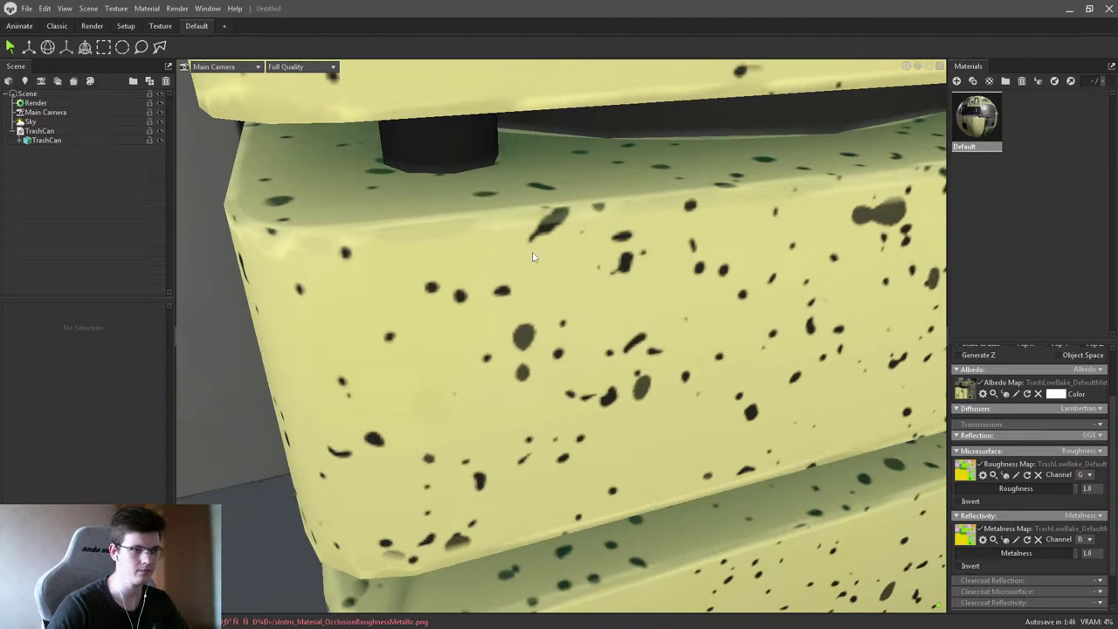
{"action": "left_click_drag", "start_coordinate": [719, 231], "coordinate": [680, 219]}
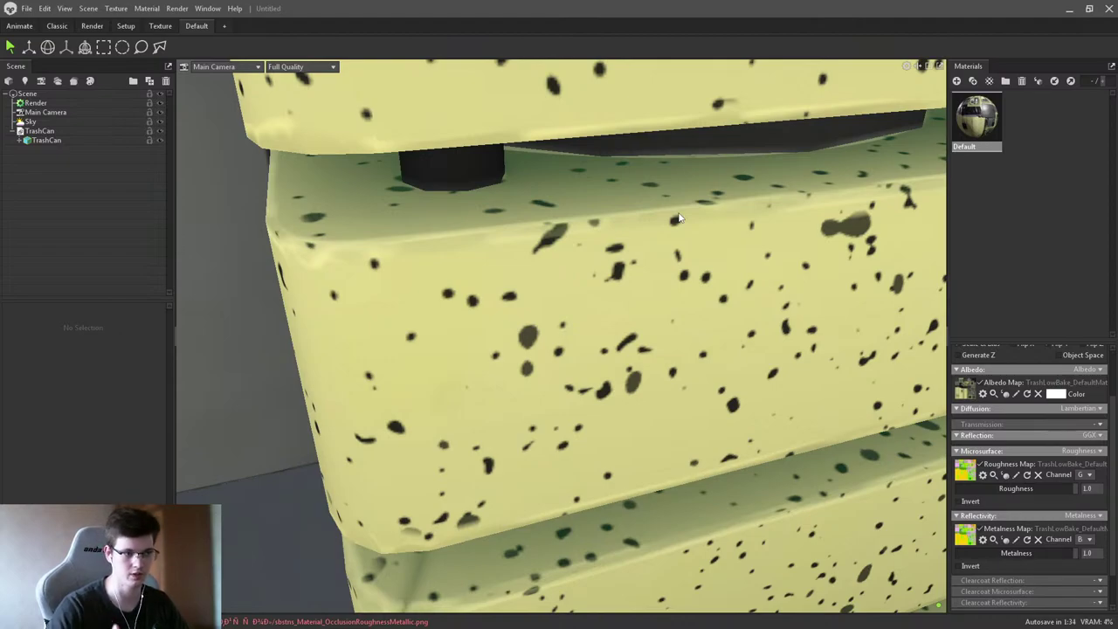
{"action": "scroll", "coordinate": [561, 173], "scroll_direction": "down", "scroll_amount": 5}
{"action": "left_click_drag", "start_coordinate": [561, 173], "coordinate": [480, 281]}
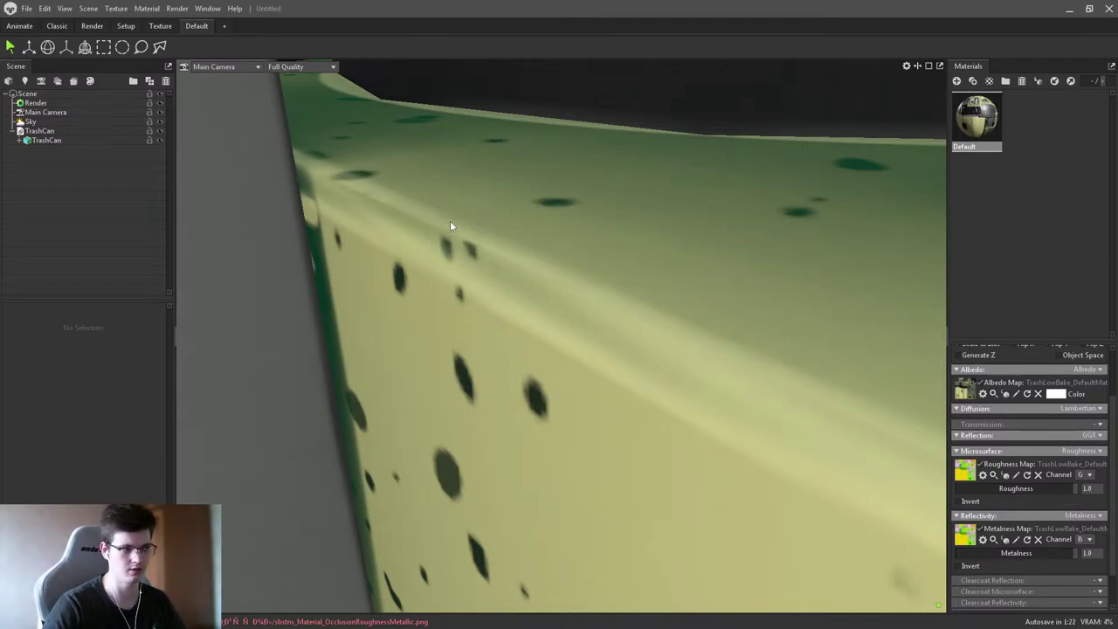
- Examine the albedo colors along the edges and gaps of the upper concrete blocks beside the ashtray box
{"action": "left_click_drag", "start_coordinate": [485, 263], "coordinate": [555, 304]}
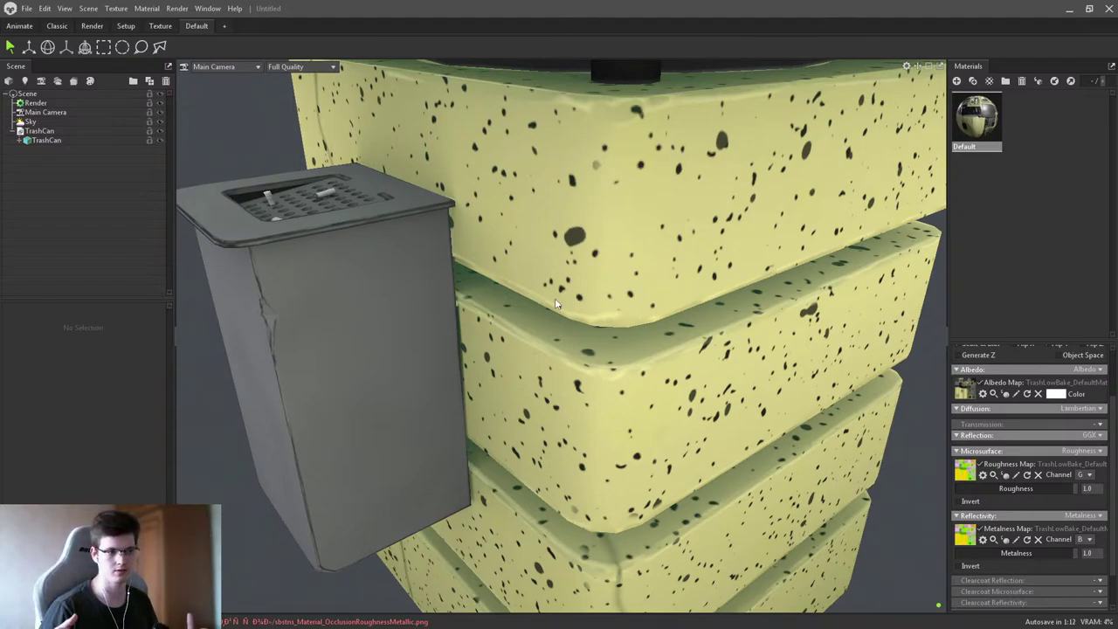
{"action": "scroll", "coordinate": [437, 262], "scroll_direction": "up", "scroll_amount": 5}
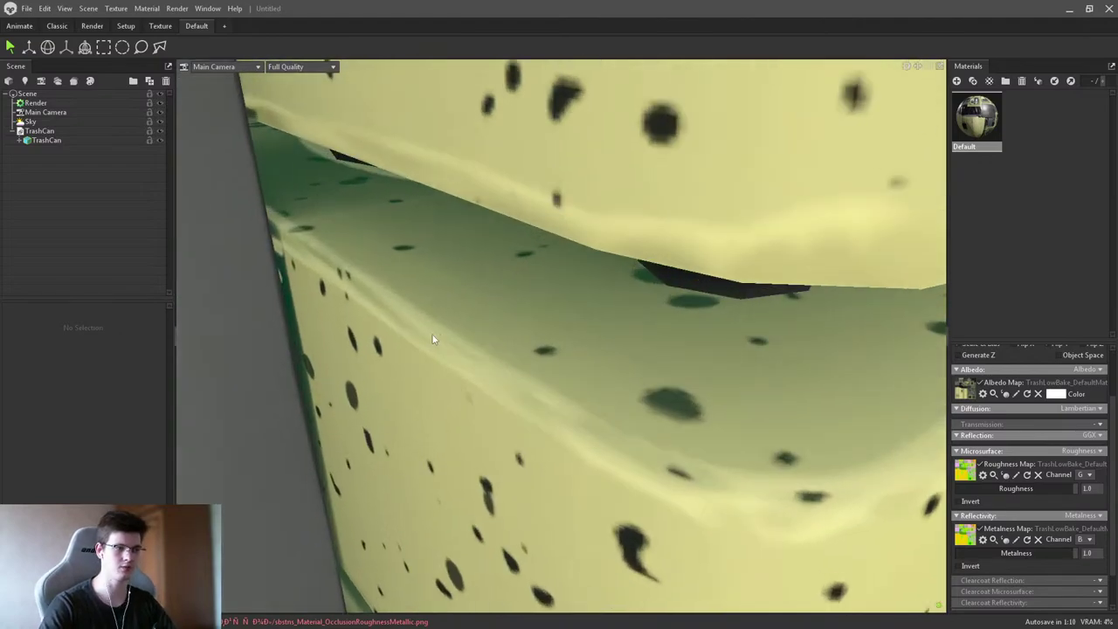
{"action": "scroll", "coordinate": [324, 237], "scroll_direction": "down", "scroll_amount": 6}
{"action": "left_click_drag", "start_coordinate": [324, 237], "coordinate": [402, 240]}
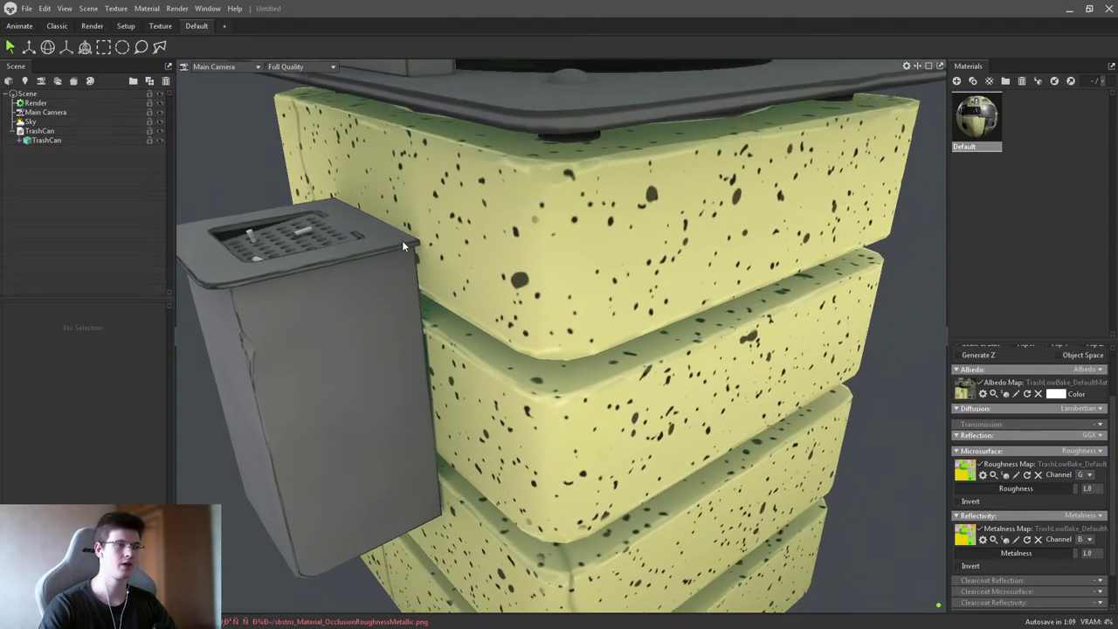
{"action": "left_click_drag", "start_coordinate": [508, 270], "coordinate": [504, 219]}
{"action": "scroll", "coordinate": [525, 262], "scroll_direction": "up", "scroll_amount": 5}
{"action": "left_click_drag", "start_coordinate": [543, 295], "coordinate": [578, 223]}
{"action": "scroll", "coordinate": [724, 277], "scroll_direction": "down", "scroll_amount": 5}
{"action": "scroll", "coordinate": [575, 203], "scroll_direction": "up", "scroll_amount": 5}
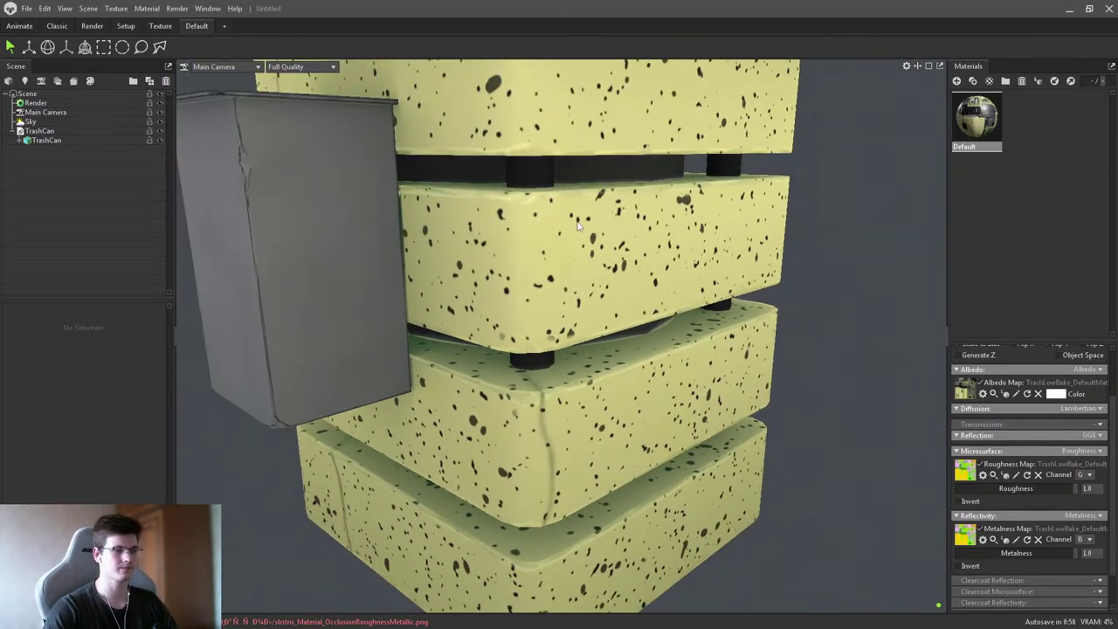
- Inspect the speckles and rounded corner edges of the upper concrete blocks up close in the albedo-only view
{"action": "scroll", "coordinate": [509, 298], "scroll_direction": "up", "scroll_amount": 6}
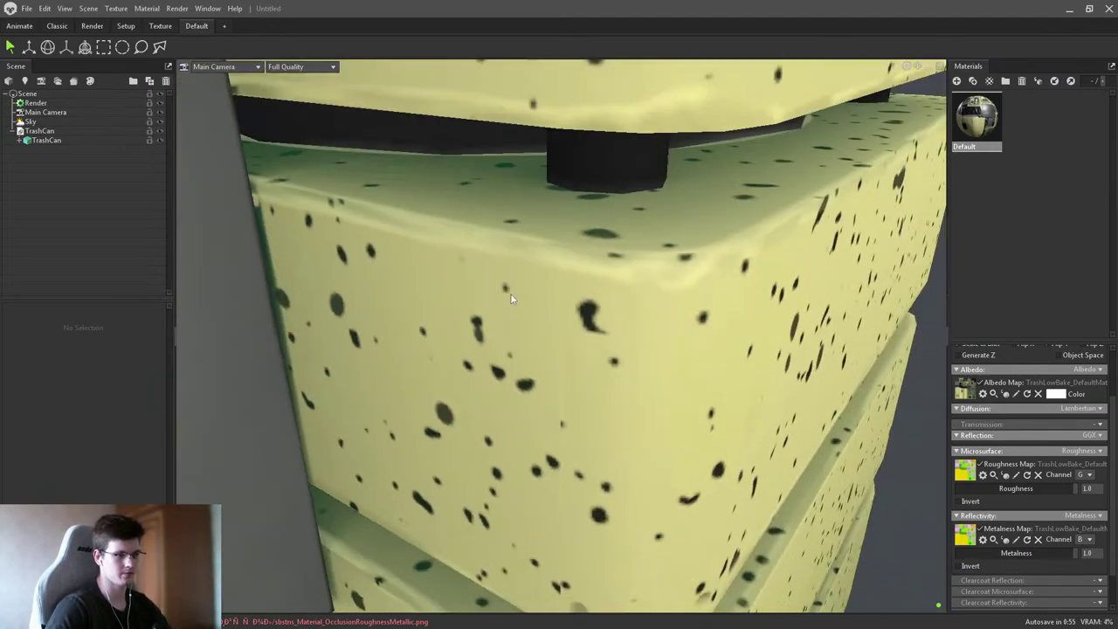
{"action": "scroll", "coordinate": [512, 299], "scroll_direction": "down", "scroll_amount": 6}
{"action": "scroll", "coordinate": [525, 275], "scroll_direction": "up", "scroll_amount": 3}
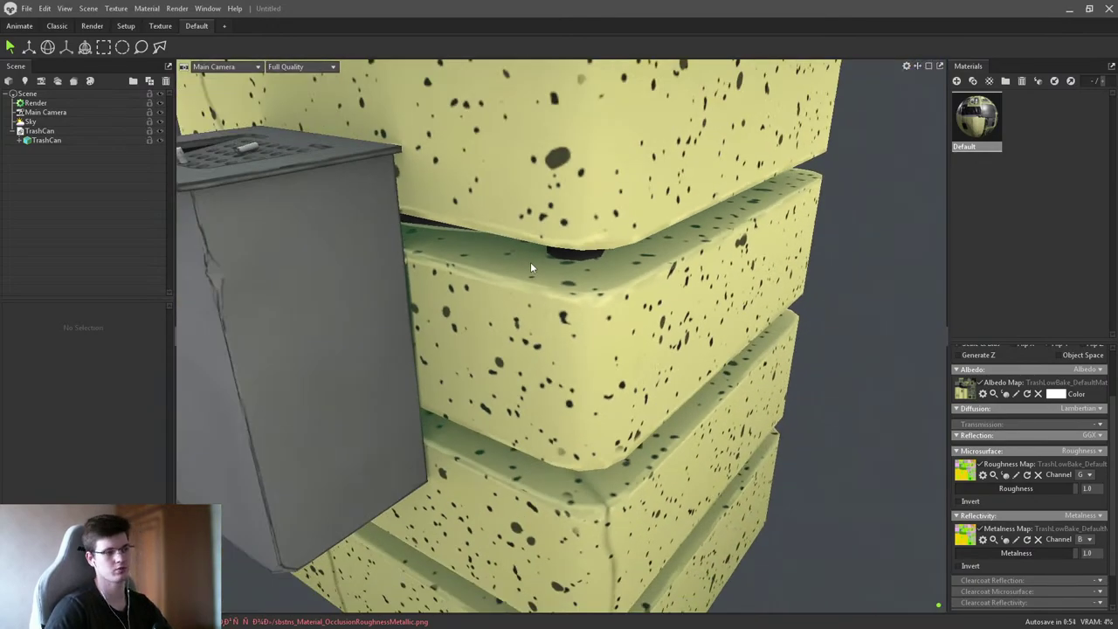
{"action": "scroll", "coordinate": [531, 262], "scroll_direction": "up", "scroll_amount": 5}
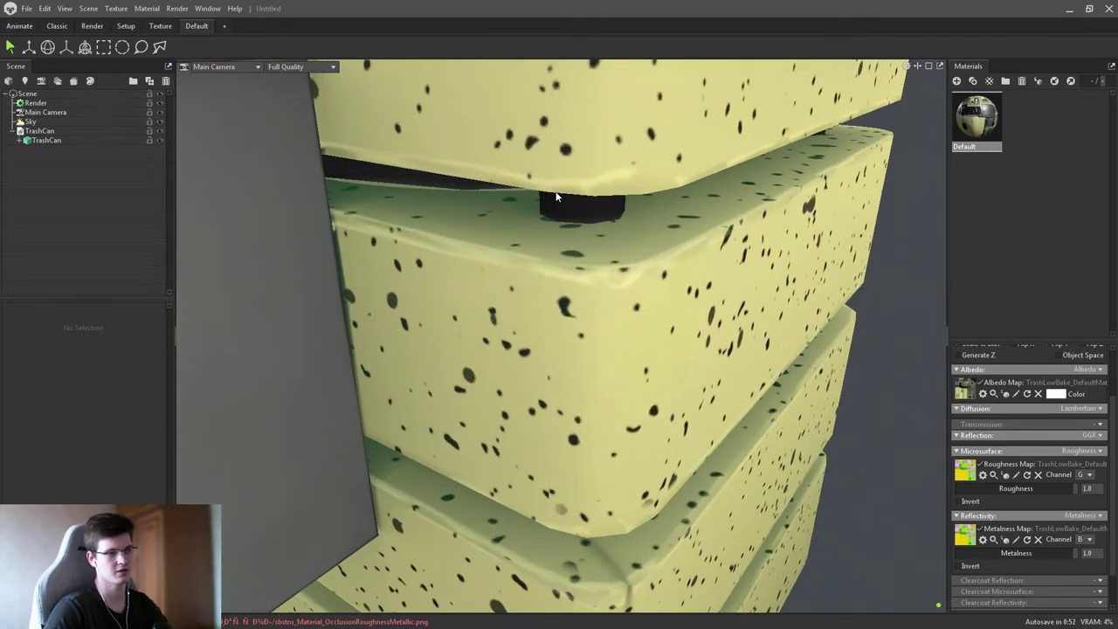
{"action": "scroll", "coordinate": [592, 291], "scroll_direction": "up", "scroll_amount": 3}
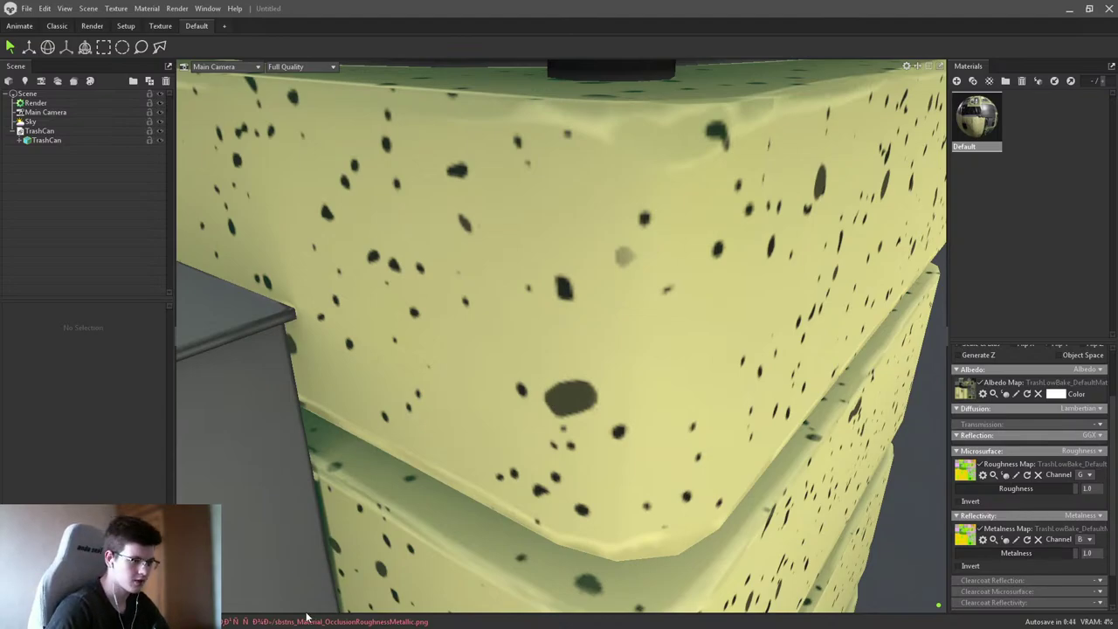
- Switch to the reference board and examine the brown concrete trash can photo up close and as a whole
{"action": "key", "text": "super"}
{"action": "left_click", "coordinate": [272, 617]}
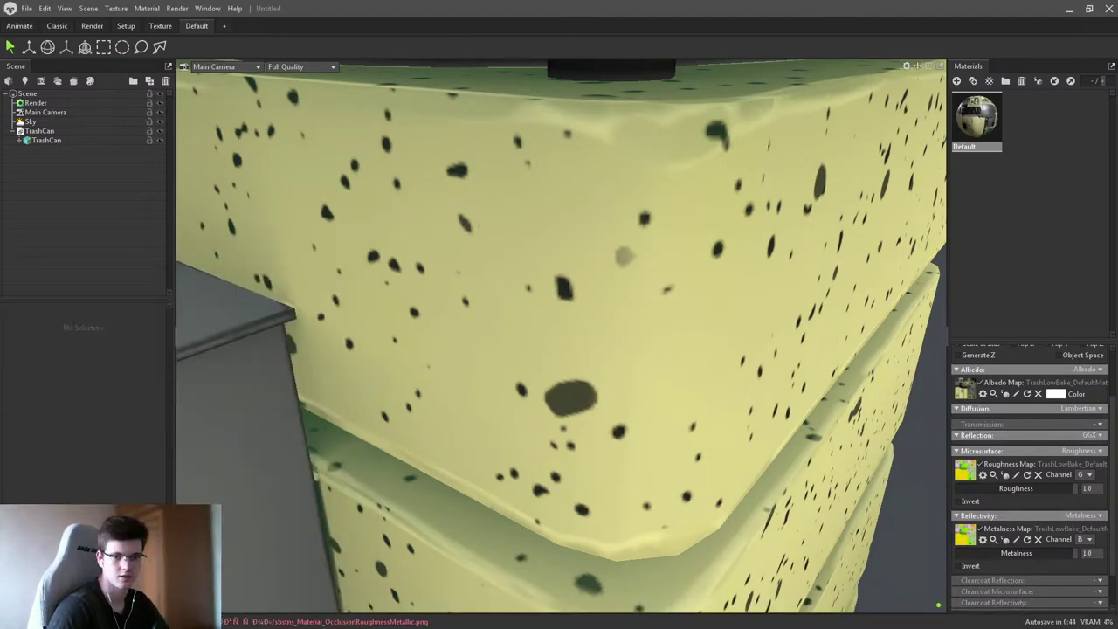
{"action": "scroll", "coordinate": [768, 428], "scroll_direction": "up", "scroll_amount": 3}
{"action": "scroll", "coordinate": [749, 459], "scroll_direction": "down", "scroll_amount": 3}
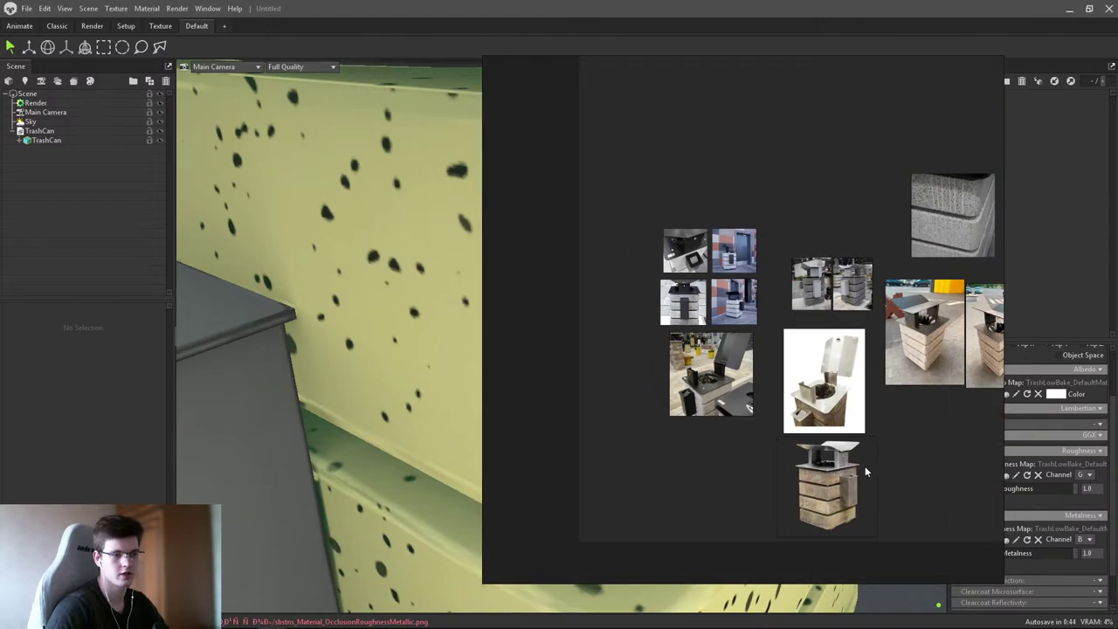
{"action": "scroll", "coordinate": [865, 466], "scroll_direction": "up", "scroll_amount": 8}
{"action": "scroll", "coordinate": [792, 339], "scroll_direction": "up", "scroll_amount": 2}
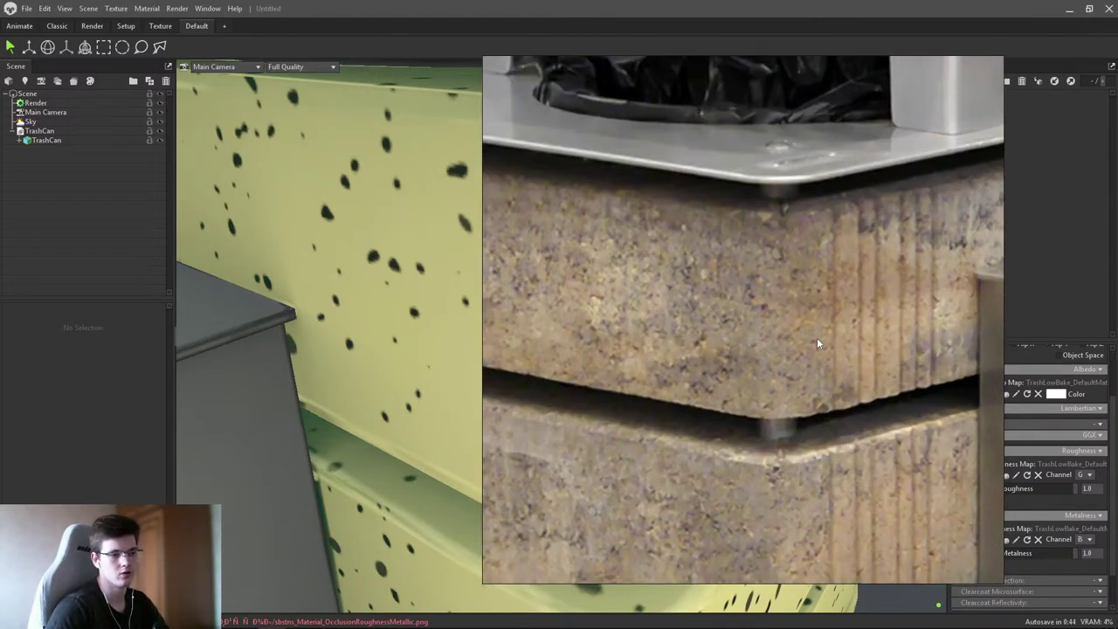
{"action": "right_click_drag", "start_coordinate": [807, 332], "coordinate": [915, 358]}
{"action": "scroll", "coordinate": [913, 354], "scroll_direction": "down", "scroll_amount": 4}
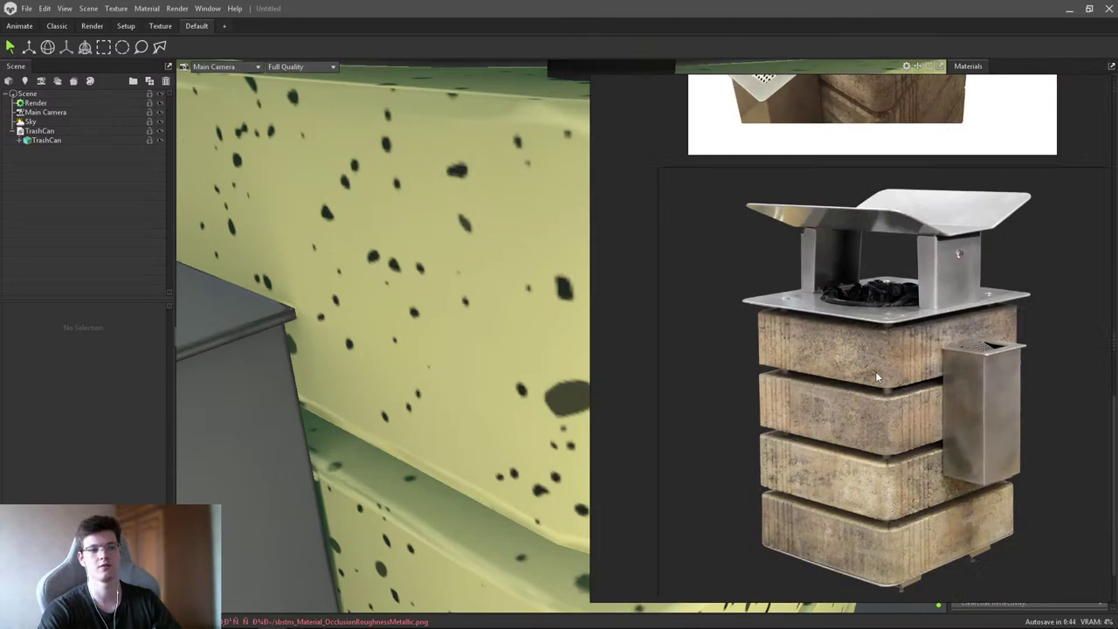
- Examine the speckle pattern in the grey ribbed concrete reference photo, then return to Toolbag
{"action": "scroll", "coordinate": [943, 219], "scroll_direction": "up", "scroll_amount": 6}
{"action": "scroll", "coordinate": [906, 213], "scroll_direction": "down", "scroll_amount": 3}
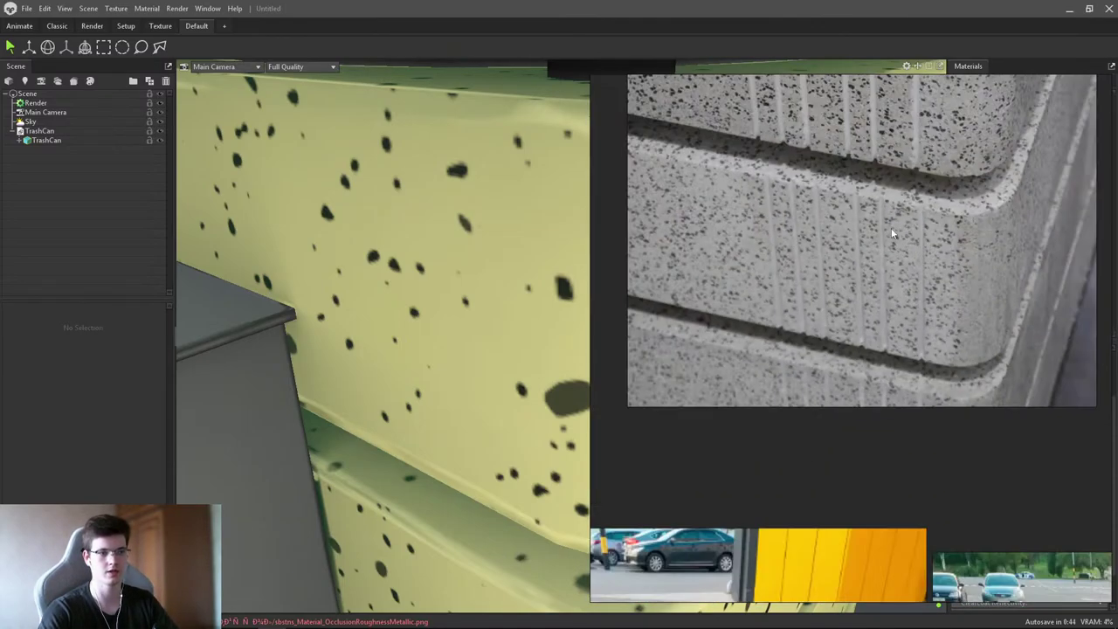
{"action": "scroll", "coordinate": [912, 152], "scroll_direction": "up", "scroll_amount": 7}
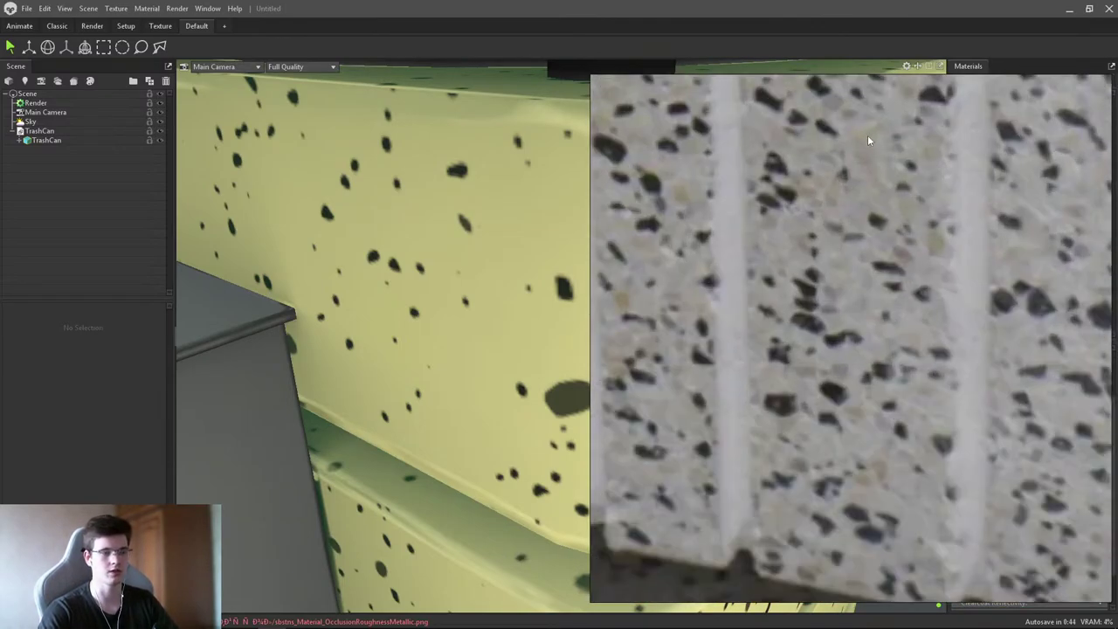
{"action": "key", "text": "alt+Tab"}
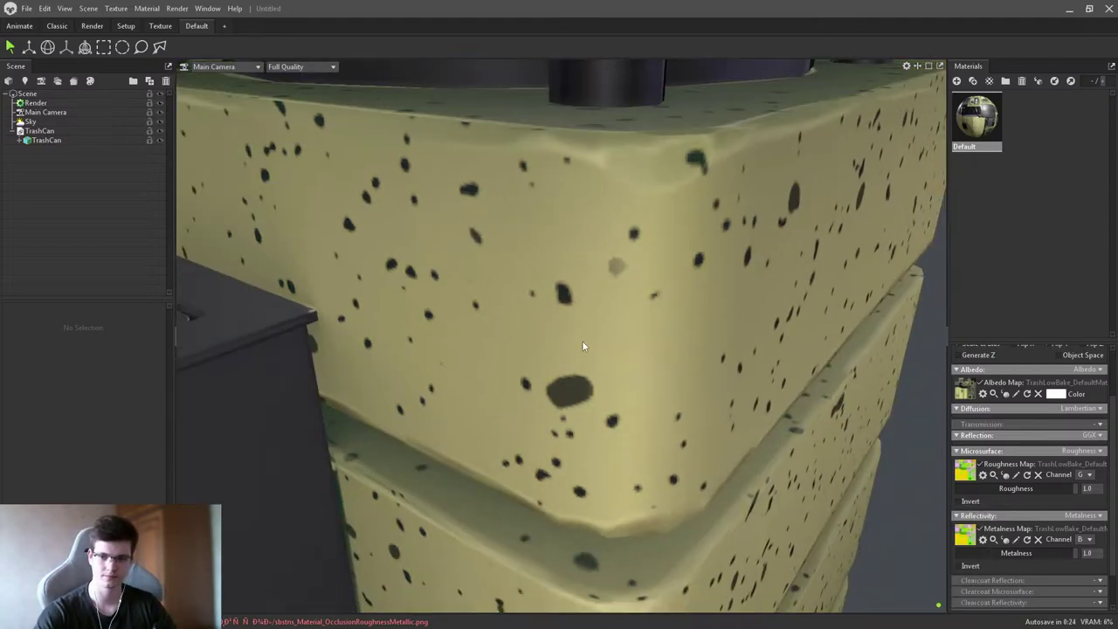
- View the whole lit trash can, then isolate its albedo map and examine the concrete block corners from another side
{"action": "scroll", "coordinate": [584, 346], "scroll_direction": "down", "scroll_amount": 10}
{"action": "left_click_drag", "start_coordinate": [679, 380], "coordinate": [686, 330]}
{"action": "scroll", "coordinate": [662, 417], "scroll_direction": "up", "scroll_amount": 2}
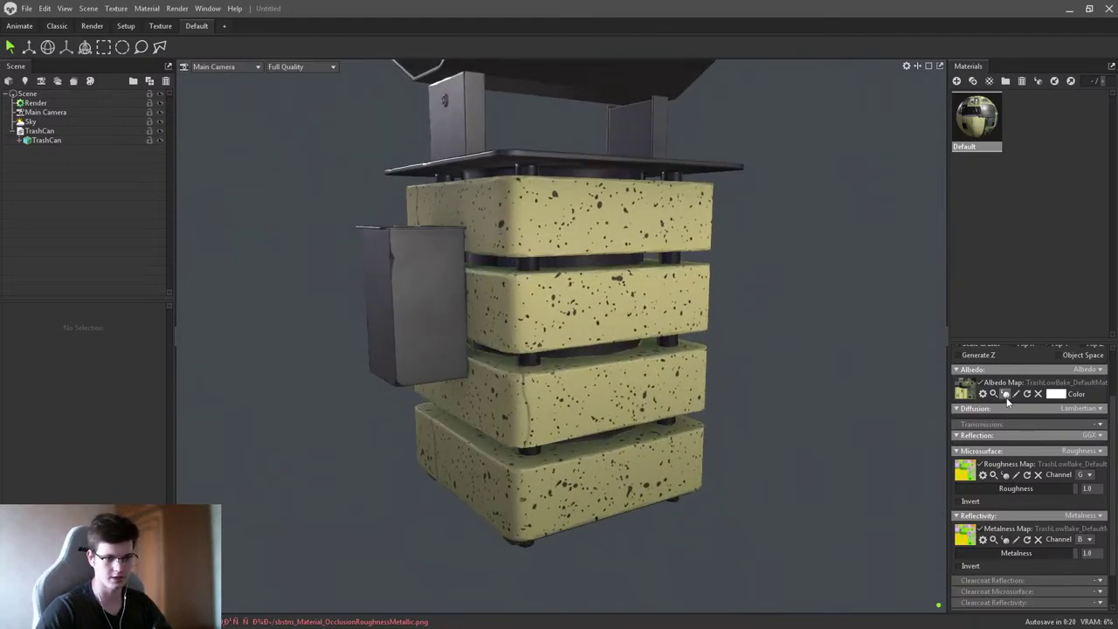
{"action": "scroll", "coordinate": [565, 328], "scroll_direction": "up", "scroll_amount": 8}
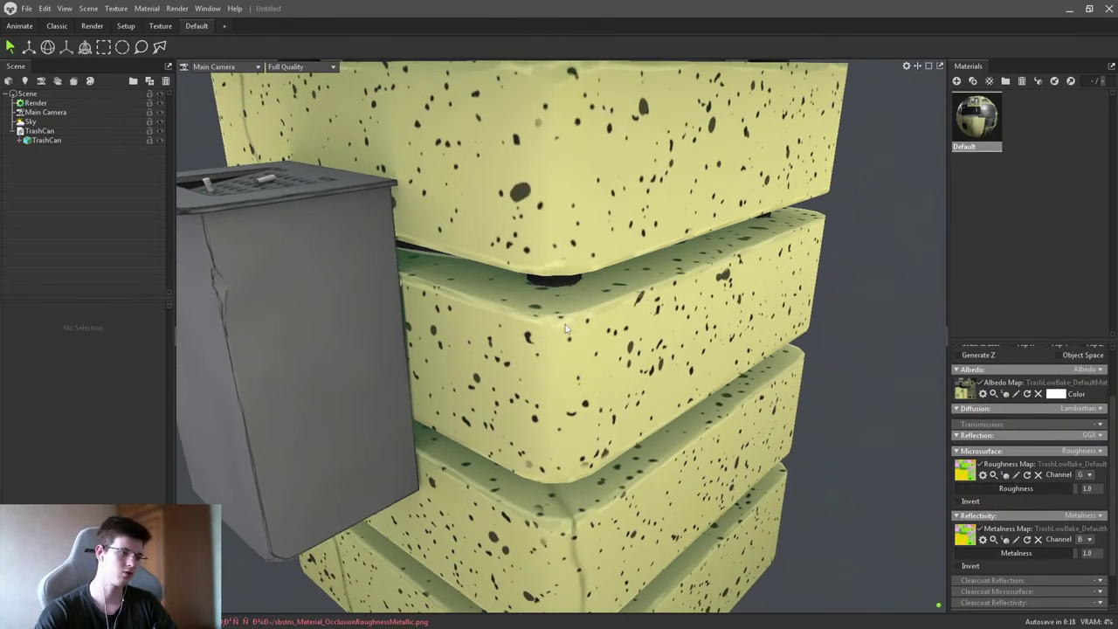
{"action": "scroll", "coordinate": [566, 341], "scroll_direction": "up", "scroll_amount": 3}
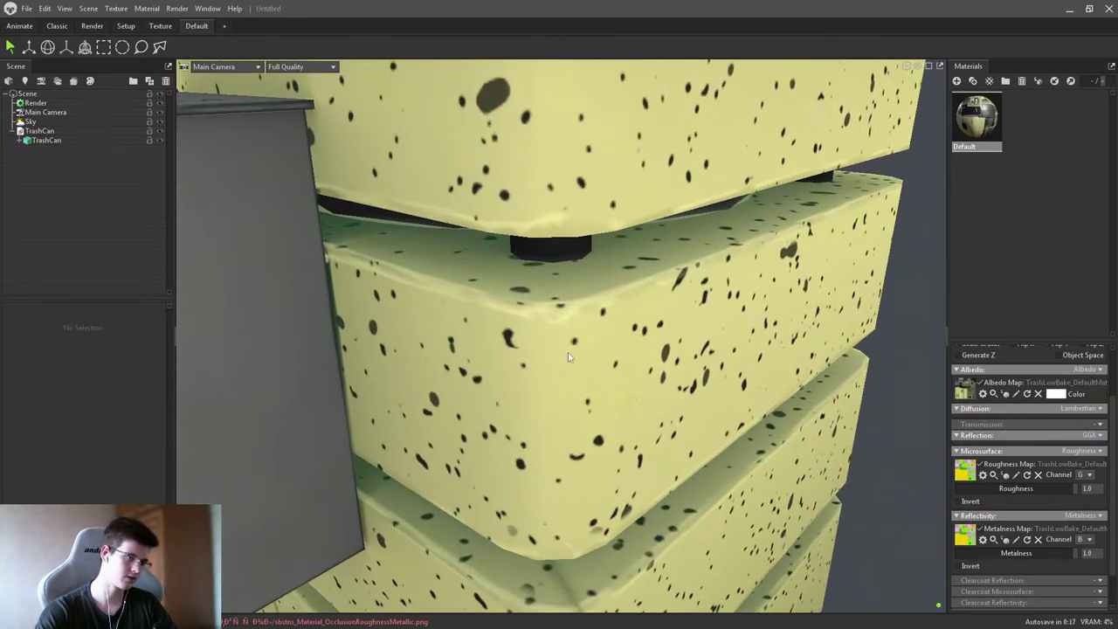
{"action": "left_click_drag", "start_coordinate": [567, 357], "coordinate": [412, 270]}
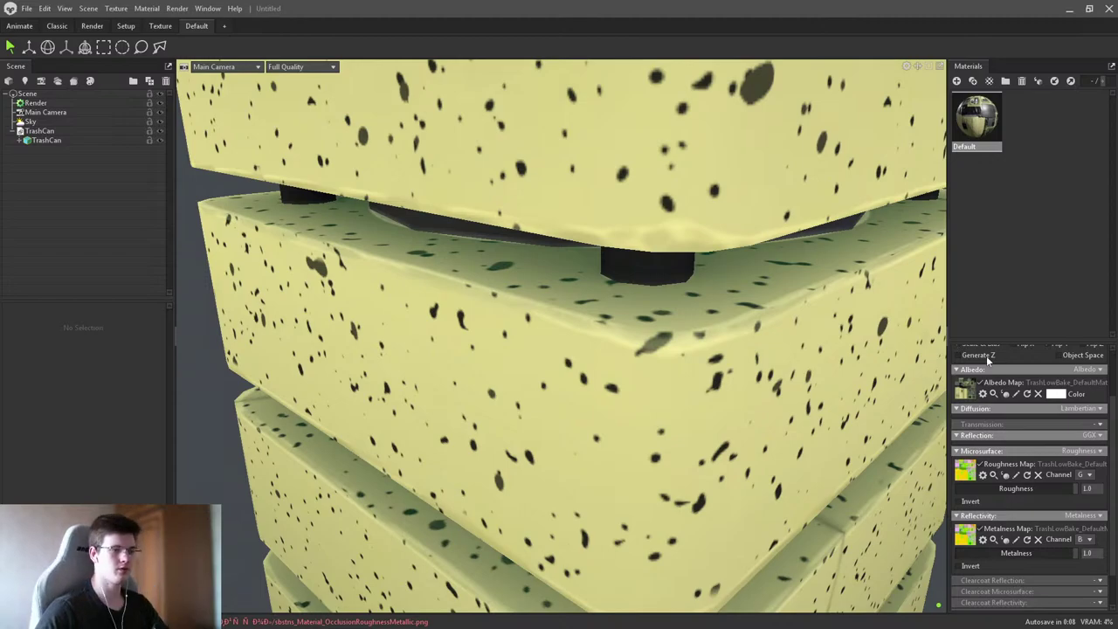
- Review the whole trash can in the albedo-only view, then look closely at the metal plate's corner above the concrete
{"action": "scroll", "coordinate": [524, 262], "scroll_direction": "down", "scroll_amount": 10}
{"action": "left_click_drag", "start_coordinate": [496, 205], "coordinate": [584, 317]}
{"action": "scroll", "coordinate": [642, 244], "scroll_direction": "up", "scroll_amount": 3}
{"action": "scroll", "coordinate": [603, 311], "scroll_direction": "down", "scroll_amount": 3}
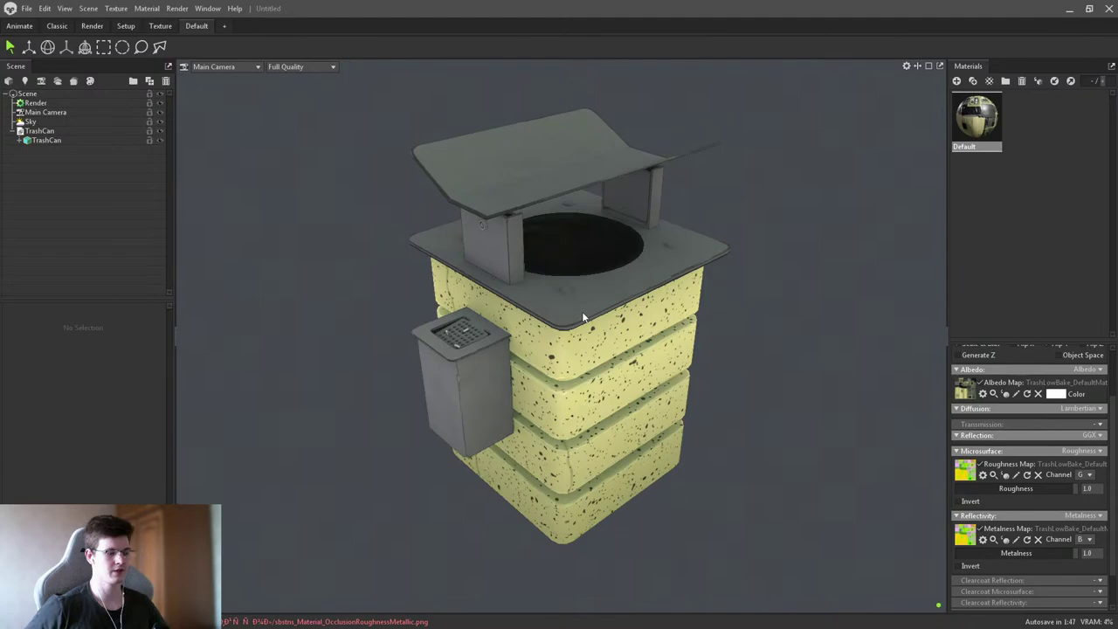
{"action": "left_click_drag", "start_coordinate": [560, 353], "coordinate": [505, 332]}
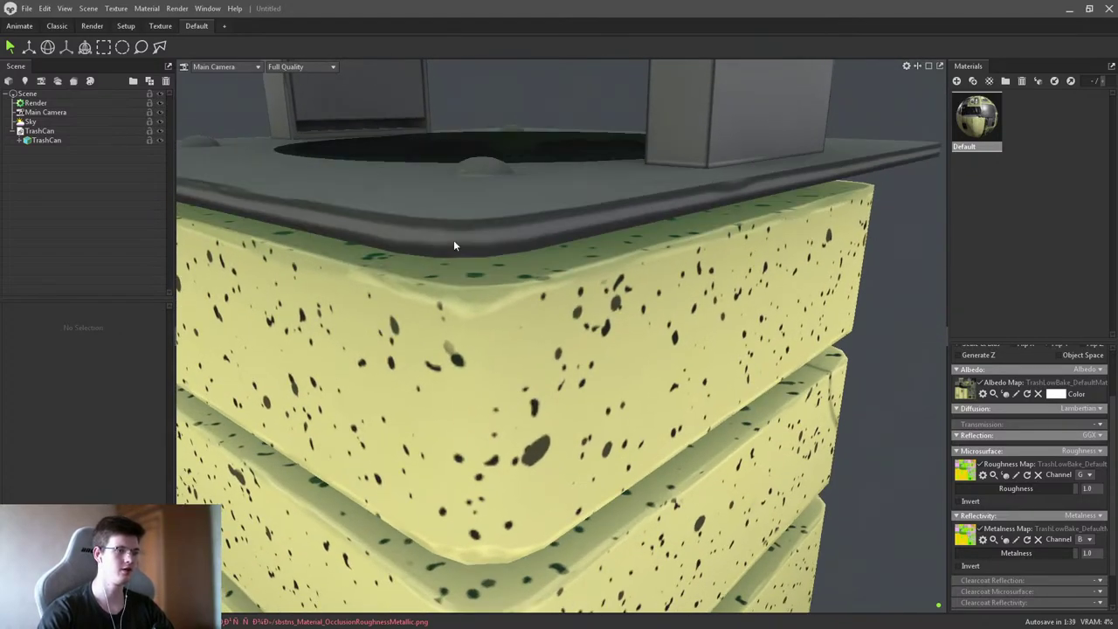
- Compare the albedo of the bent lid, its supports and the metal top plate from several angles
{"action": "scroll", "coordinate": [453, 245], "scroll_direction": "down", "scroll_amount": 5}
{"action": "left_click_drag", "start_coordinate": [437, 309], "coordinate": [470, 298]}
{"action": "scroll", "coordinate": [624, 347], "scroll_direction": "up", "scroll_amount": 5}
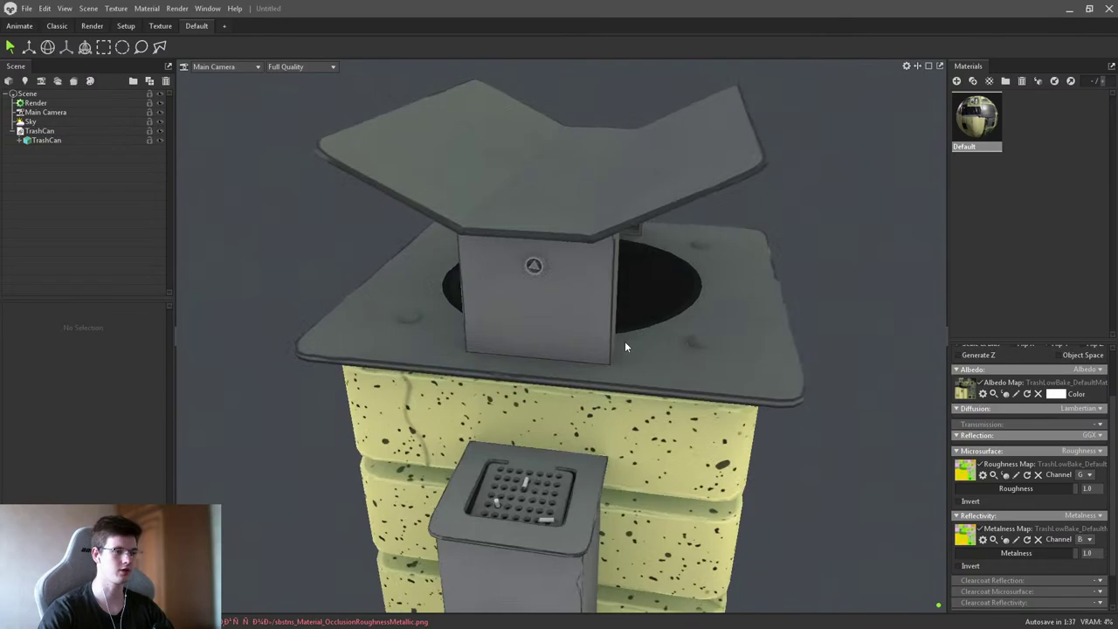
{"action": "scroll", "coordinate": [625, 347], "scroll_direction": "down", "scroll_amount": 4}
{"action": "left_click_drag", "start_coordinate": [573, 269], "coordinate": [524, 275]}
{"action": "scroll", "coordinate": [542, 281], "scroll_direction": "up", "scroll_amount": 4}
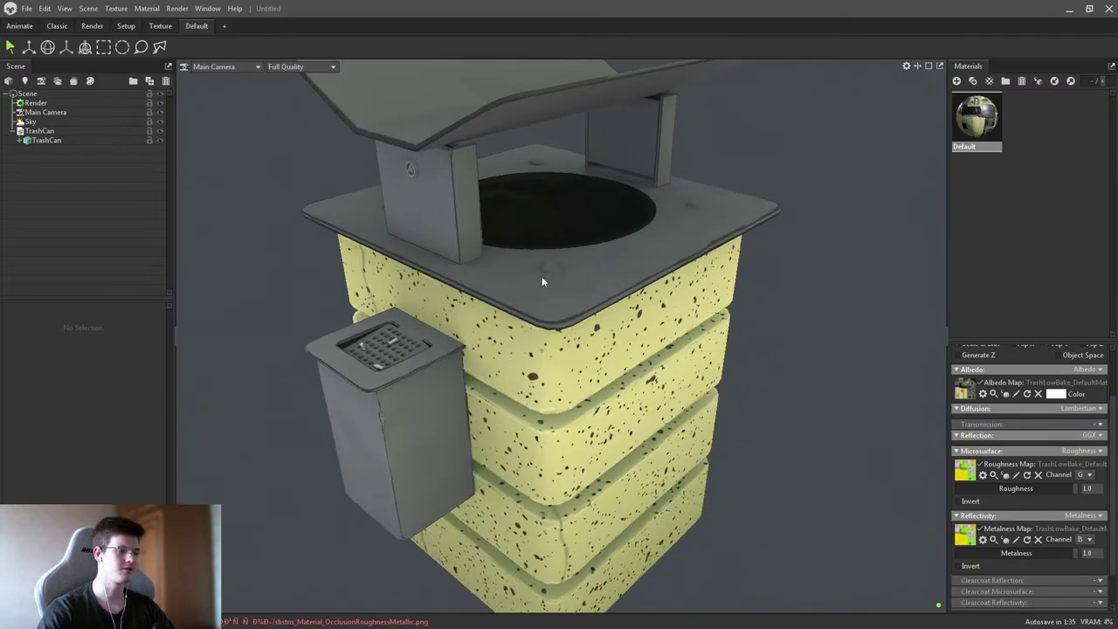
- Inspect the dented vertical edge of the ashtray box in the albedo-only view
{"action": "scroll", "coordinate": [512, 349], "scroll_direction": "up", "scroll_amount": 4}
{"action": "left_click_drag", "start_coordinate": [512, 349], "coordinate": [512, 282]}
{"action": "scroll", "coordinate": [469, 350], "scroll_direction": "up", "scroll_amount": 2}
{"action": "scroll", "coordinate": [509, 373], "scroll_direction": "down", "scroll_amount": 1}
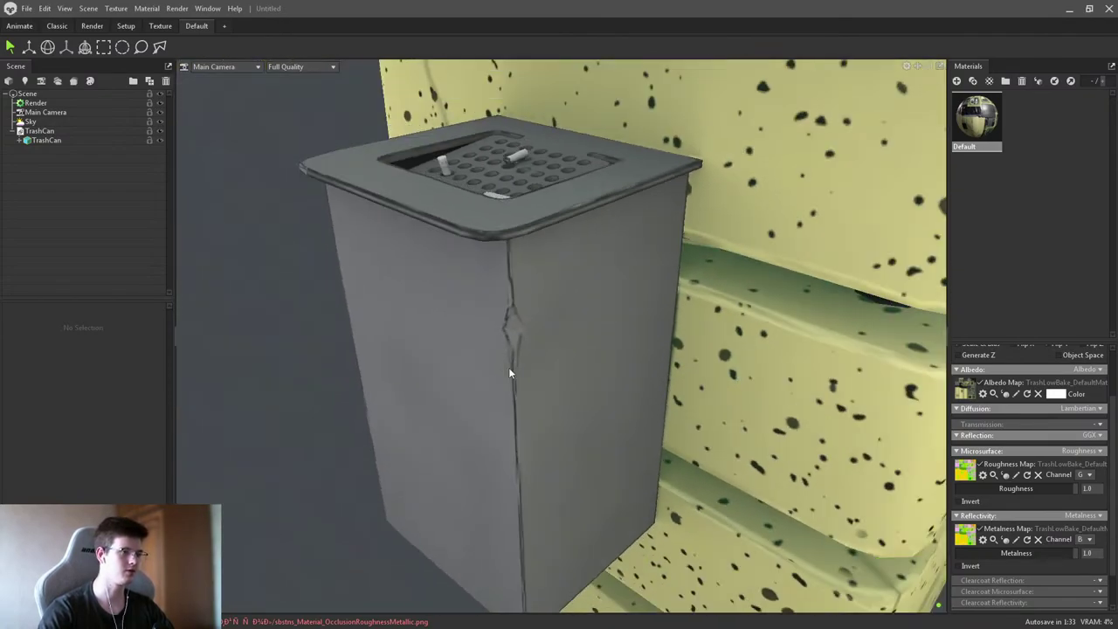
{"action": "scroll", "coordinate": [506, 366], "scroll_direction": "down", "scroll_amount": 3}
{"action": "left_click_drag", "start_coordinate": [506, 365], "coordinate": [474, 327]}
{"action": "scroll", "coordinate": [475, 326], "scroll_direction": "up", "scroll_amount": 2}
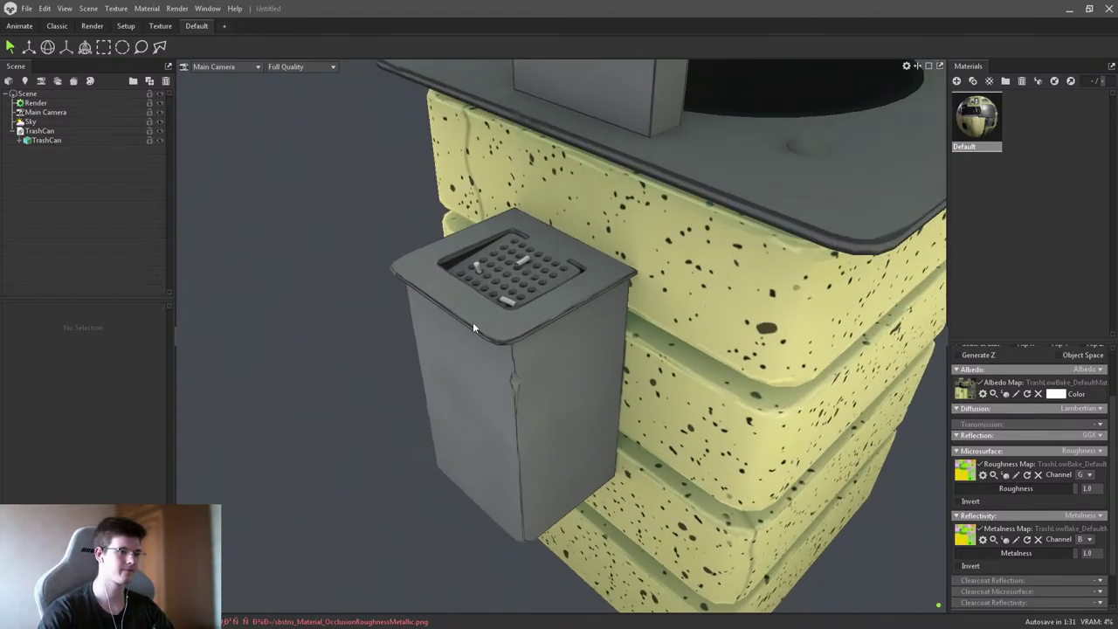
- Examine the albedo of the lid from above and of the ashtray's perforated top and front face
{"action": "scroll", "coordinate": [472, 326], "scroll_direction": "down", "scroll_amount": 2}
{"action": "scroll", "coordinate": [528, 329], "scroll_direction": "up", "scroll_amount": 3}
{"action": "scroll", "coordinate": [555, 377], "scroll_direction": "down", "scroll_amount": 3}
{"action": "left_click_drag", "start_coordinate": [555, 378], "coordinate": [496, 416]}
{"action": "scroll", "coordinate": [516, 419], "scroll_direction": "up", "scroll_amount": 2}
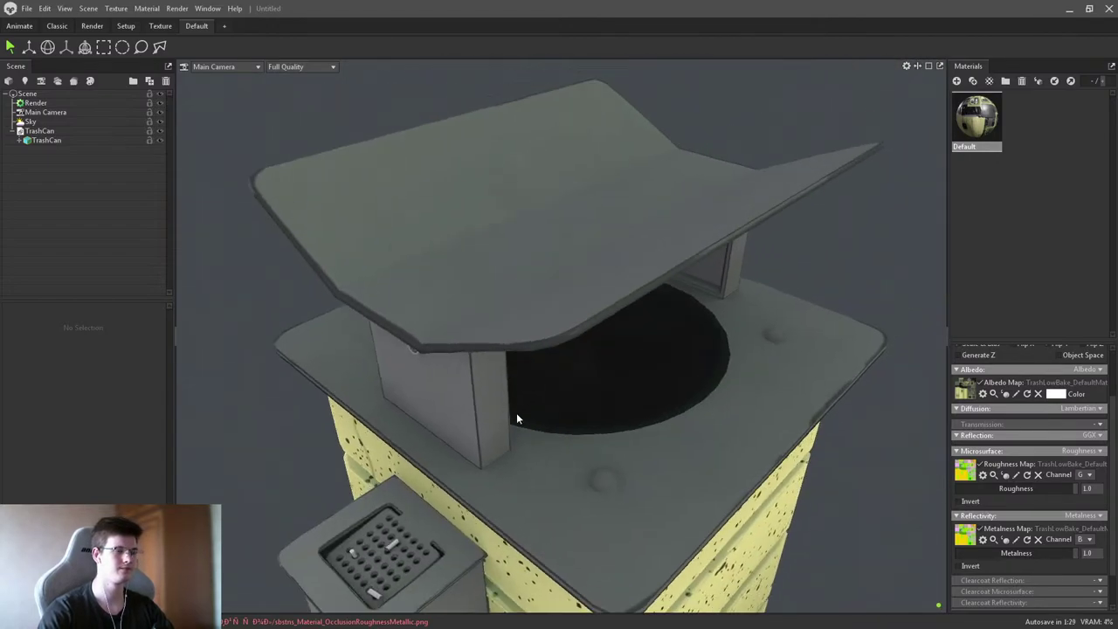
{"action": "scroll", "coordinate": [516, 419], "scroll_direction": "down", "scroll_amount": 1}
{"action": "scroll", "coordinate": [449, 429], "scroll_direction": "up", "scroll_amount": 5}
{"action": "scroll", "coordinate": [474, 399], "scroll_direction": "down", "scroll_amount": 3}
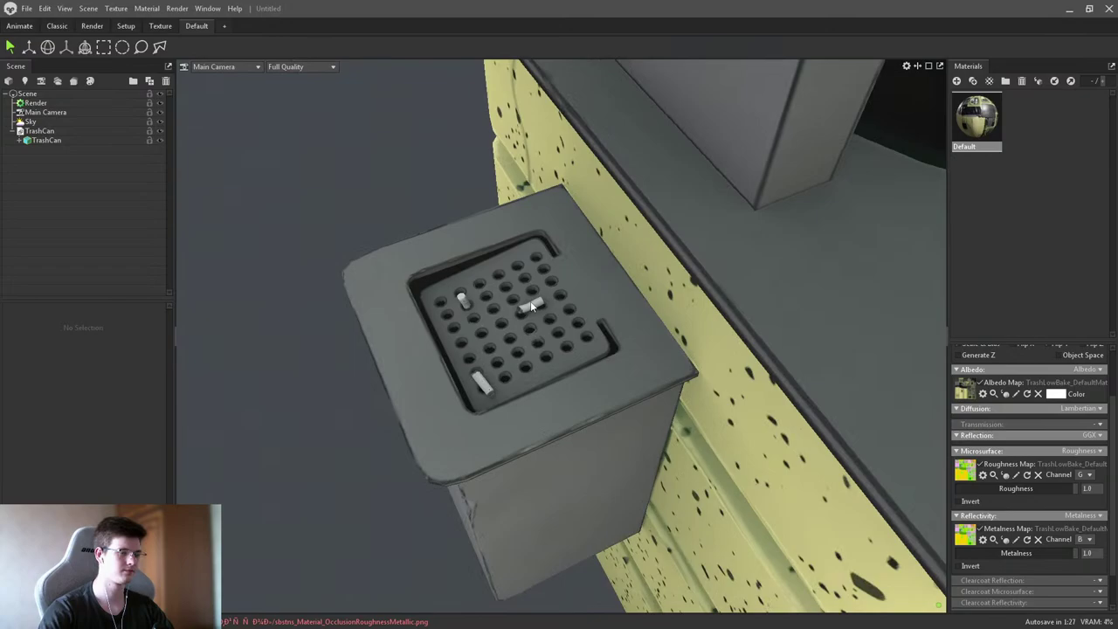
{"action": "left_click_drag", "start_coordinate": [530, 301], "coordinate": [594, 347]}
{"action": "scroll", "coordinate": [571, 403], "scroll_direction": "down", "scroll_amount": 3}
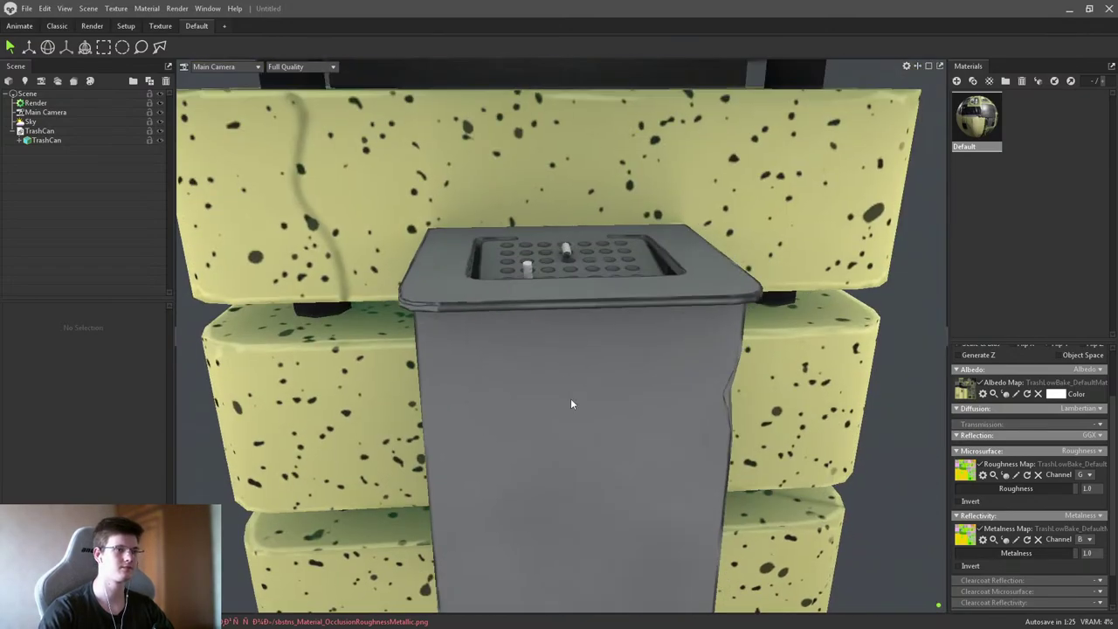
- Inspect the albedo of the damaged bottom corner of the ashtray box, then view the box from above
{"action": "left_click_drag", "start_coordinate": [571, 403], "coordinate": [463, 298]}
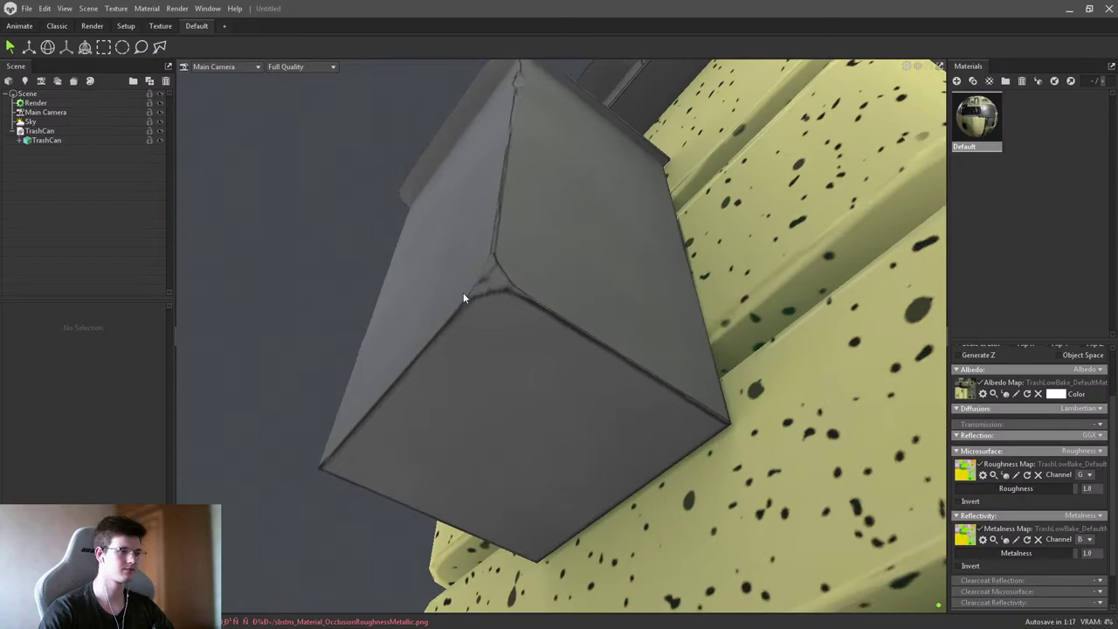
{"action": "scroll", "coordinate": [463, 299], "scroll_direction": "up", "scroll_amount": 4}
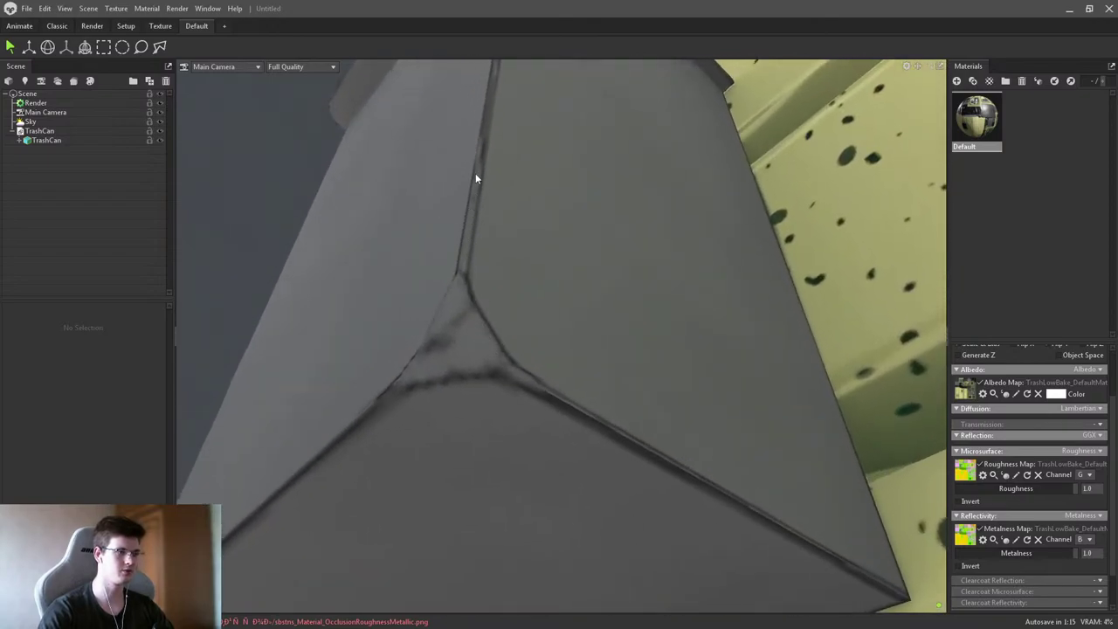
{"action": "scroll", "coordinate": [421, 338], "scroll_direction": "down", "scroll_amount": 5}
{"action": "left_click_drag", "start_coordinate": [444, 314], "coordinate": [542, 300]}
{"action": "scroll", "coordinate": [539, 380], "scroll_direction": "up", "scroll_amount": 5}
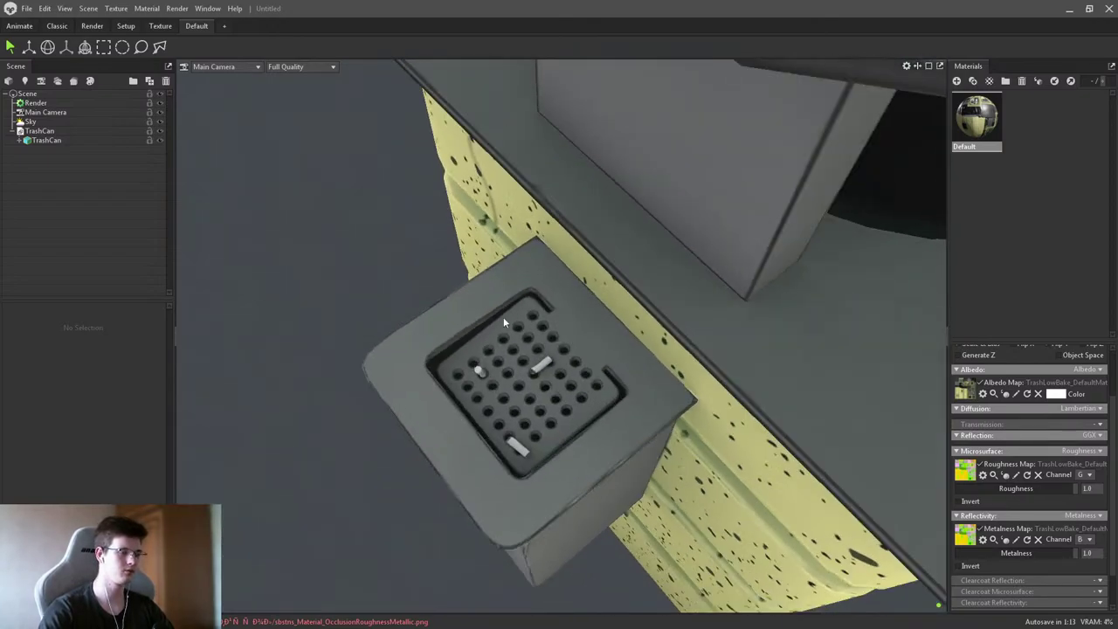
- Examine the albedo of the ashtray's perforated grate and cigarette butts up close, then its rim and rear corner
{"action": "scroll", "coordinate": [539, 380], "scroll_direction": "down", "scroll_amount": 5}
{"action": "left_click_drag", "start_coordinate": [534, 367], "coordinate": [604, 222]}
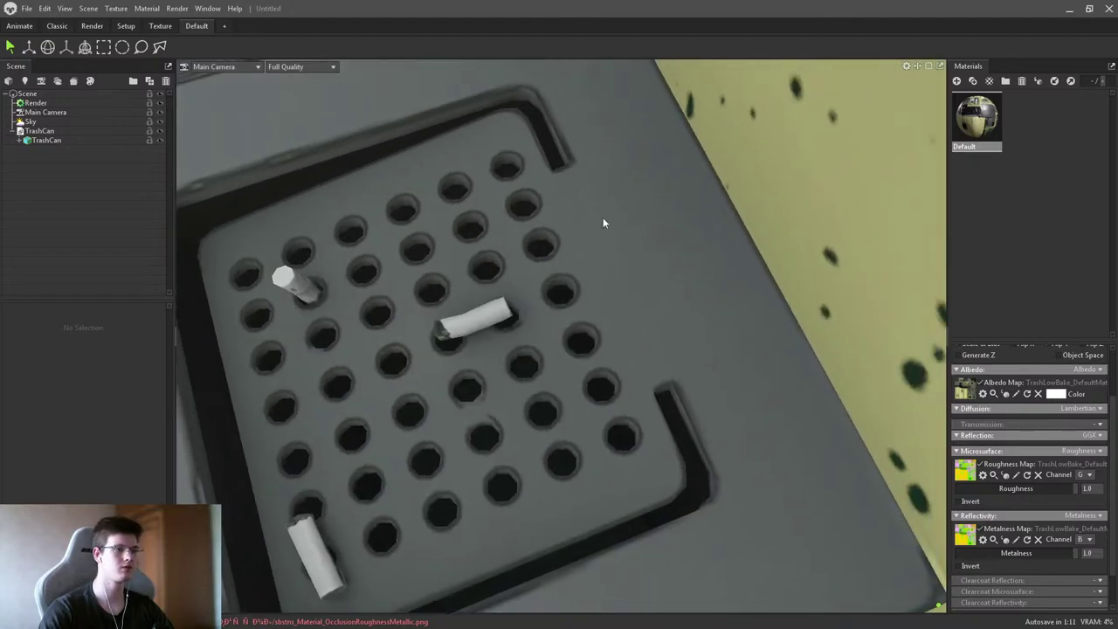
{"action": "scroll", "coordinate": [580, 111], "scroll_direction": "up", "scroll_amount": 5}
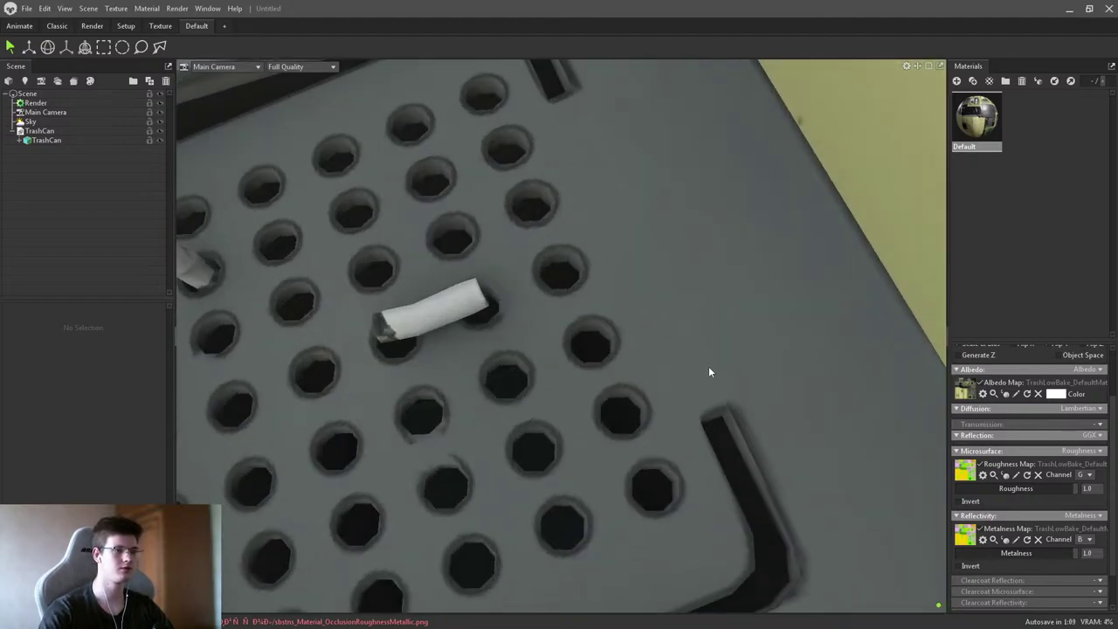
{"action": "scroll", "coordinate": [708, 372], "scroll_direction": "down", "scroll_amount": 5}
{"action": "left_click_drag", "start_coordinate": [617, 319], "coordinate": [660, 277]}
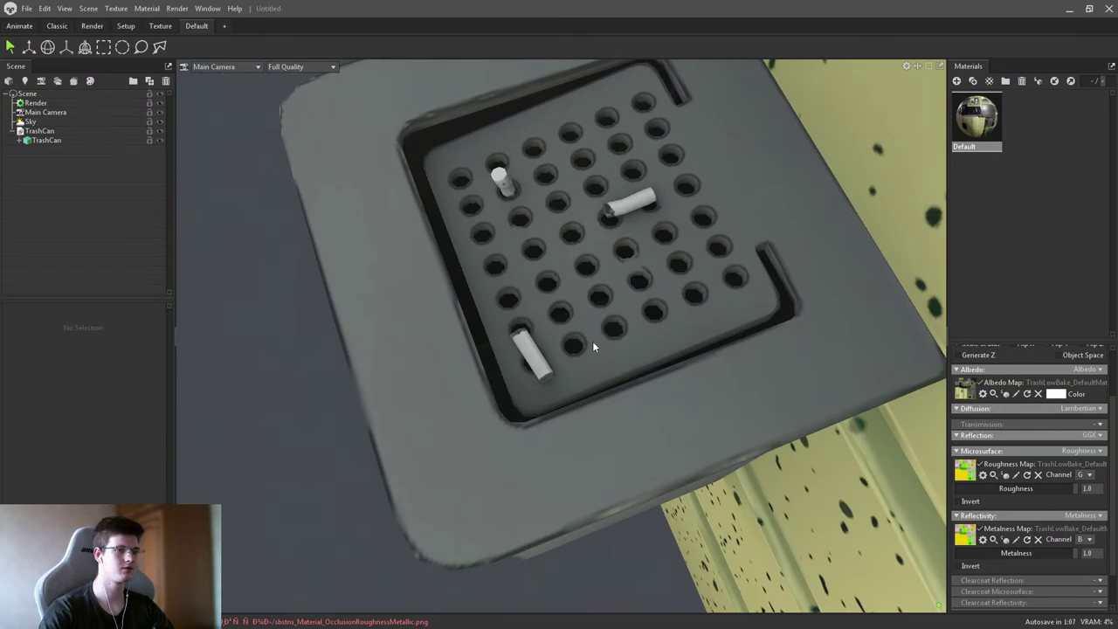
{"action": "left_click_drag", "start_coordinate": [592, 347], "coordinate": [623, 219]}
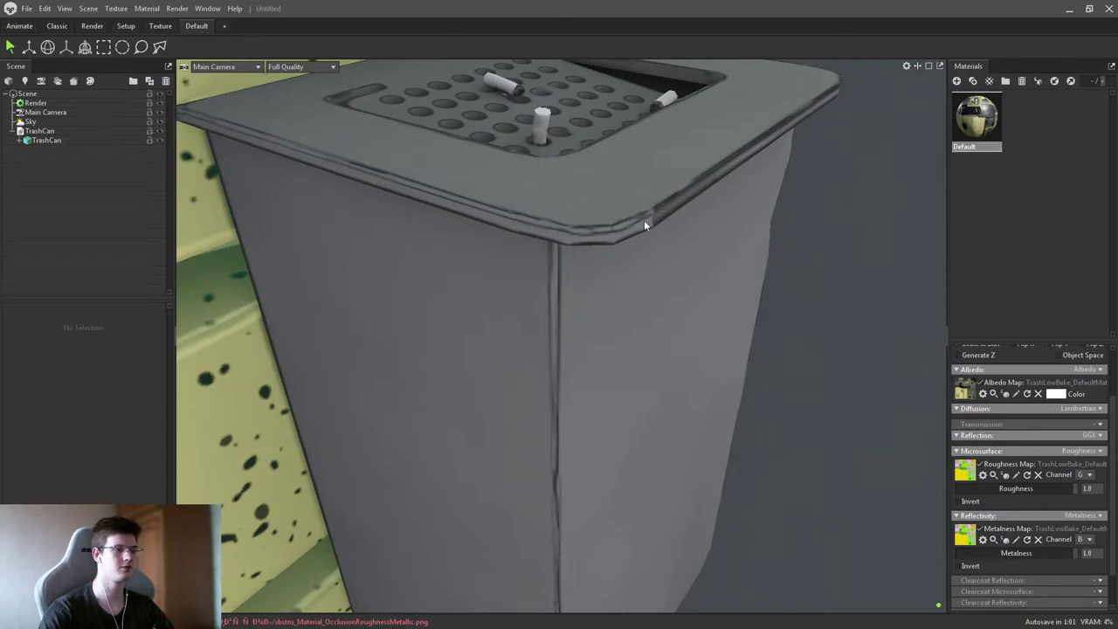
- Examine the albedo of the ashtray's worn rim edge from the side, then its perforated top from above
{"action": "left_click_drag", "start_coordinate": [537, 236], "coordinate": [421, 270]}
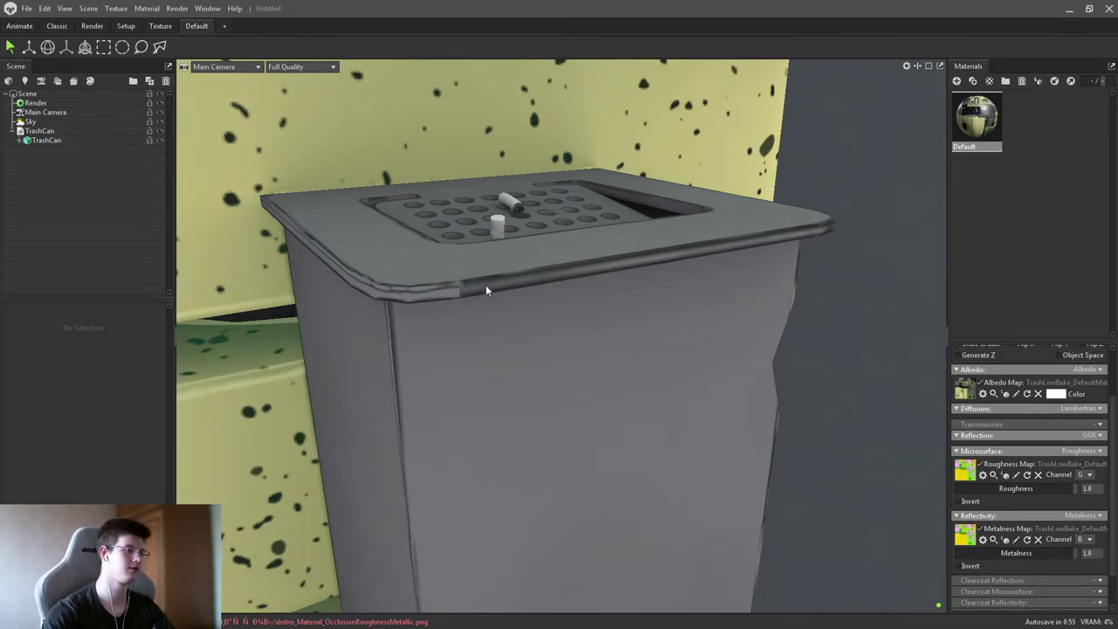
{"action": "left_click_drag", "start_coordinate": [489, 289], "coordinate": [524, 426]}
{"action": "right_click_drag", "start_coordinate": [524, 427], "coordinate": [519, 308]}
{"action": "left_click_drag", "start_coordinate": [519, 307], "coordinate": [624, 287]}
{"action": "right_click_drag", "start_coordinate": [624, 287], "coordinate": [612, 255]}
{"action": "left_click_drag", "start_coordinate": [613, 255], "coordinate": [564, 307]}
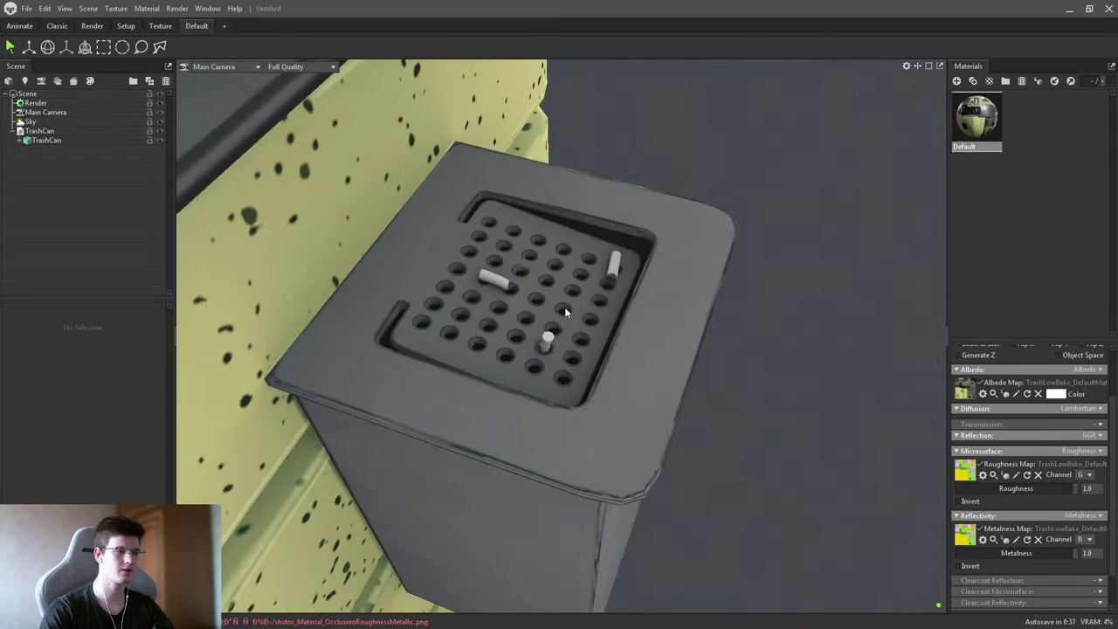
- Switch to the fully shaded view and examine the reflections on the ashtray's grate and surrounding metal rim
{"action": "right_click_drag", "start_coordinate": [565, 307], "coordinate": [636, 341]}
{"action": "left_click", "coordinate": [813, 377]}
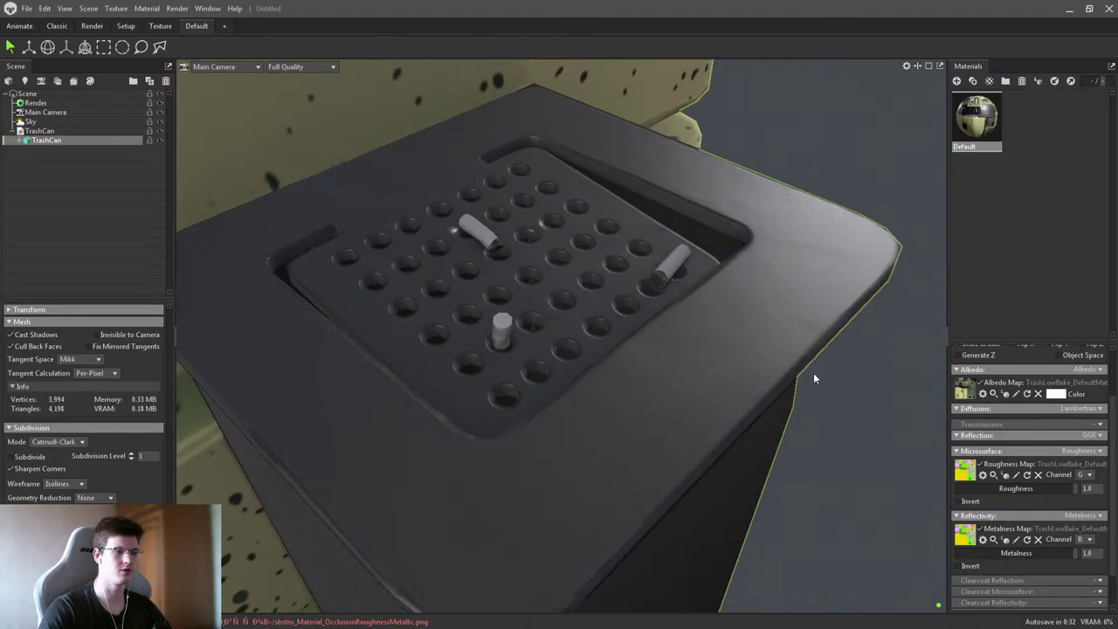
{"action": "left_click", "coordinate": [813, 378]}
{"action": "right_click_drag", "start_coordinate": [628, 197], "coordinate": [829, 371]}
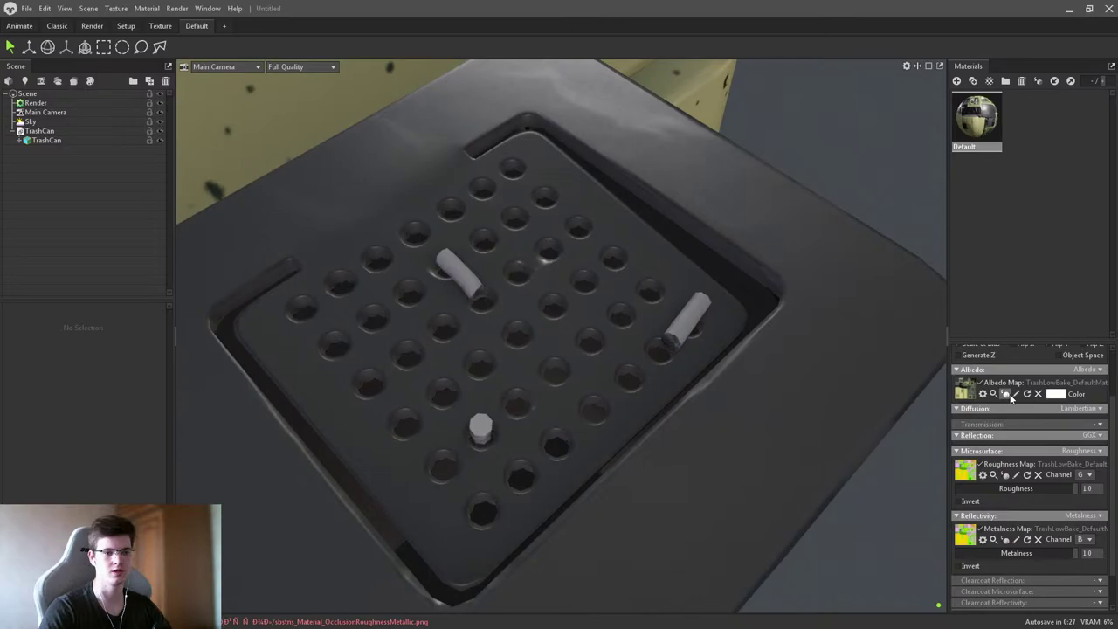
{"action": "right_click_drag", "start_coordinate": [596, 262], "coordinate": [662, 280]}
{"action": "left_click_drag", "start_coordinate": [823, 122], "coordinate": [589, 198]}
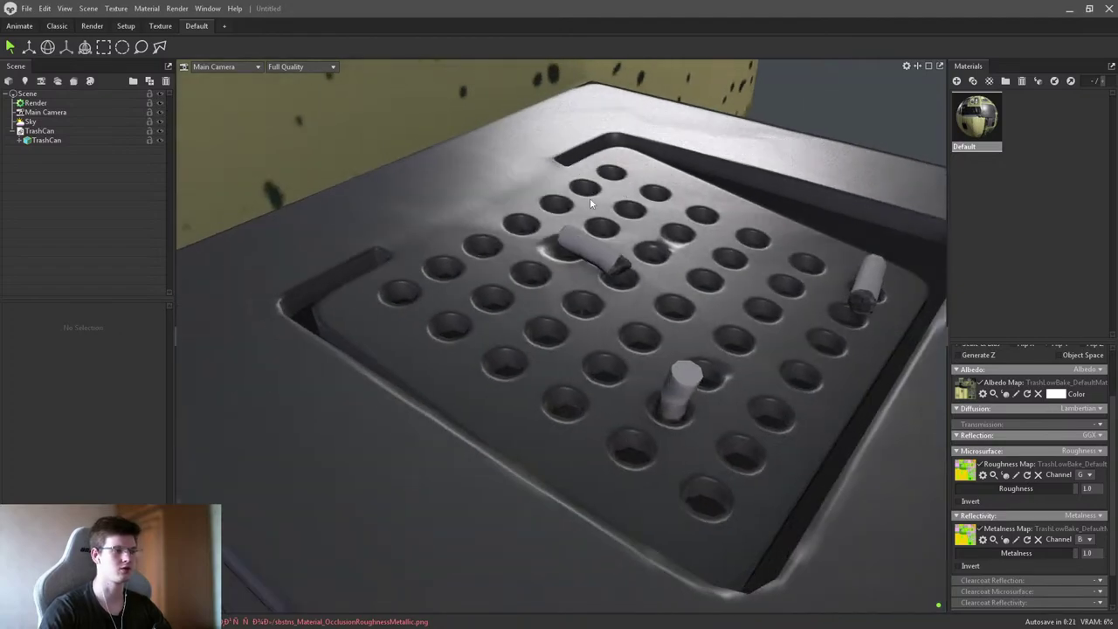
{"action": "right_click_drag", "start_coordinate": [590, 198], "coordinate": [602, 304]}
{"action": "left_click_drag", "start_coordinate": [602, 304], "coordinate": [649, 242]}
{"action": "scroll", "coordinate": [649, 242], "scroll_direction": "down", "scroll_amount": 5}
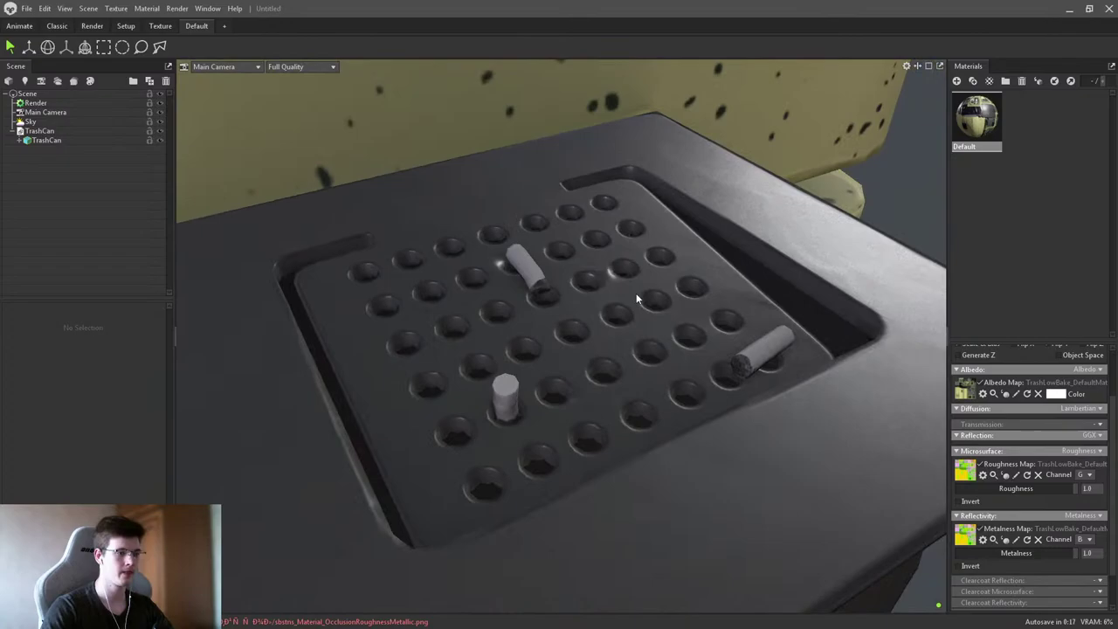
- Inspect the shaded edges of the grate holes up close, then the whole perforated ashtray top from several angles
{"action": "left_click_drag", "start_coordinate": [643, 294], "coordinate": [669, 309]}
{"action": "scroll", "coordinate": [524, 329], "scroll_direction": "up", "scroll_amount": 10}
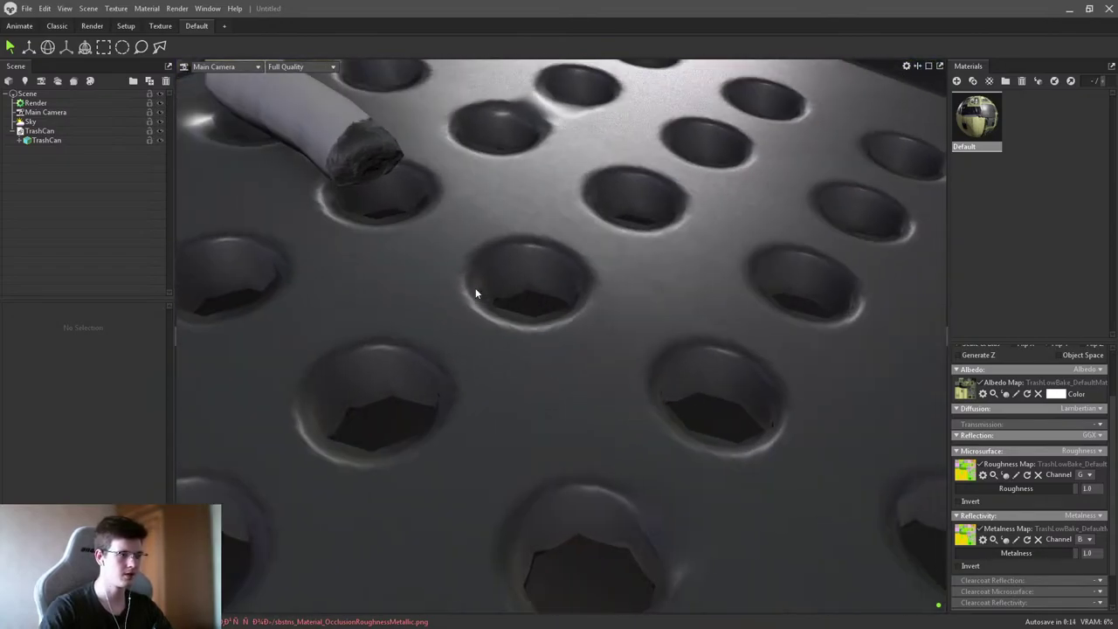
{"action": "left_click_drag", "start_coordinate": [476, 294], "coordinate": [502, 304]}
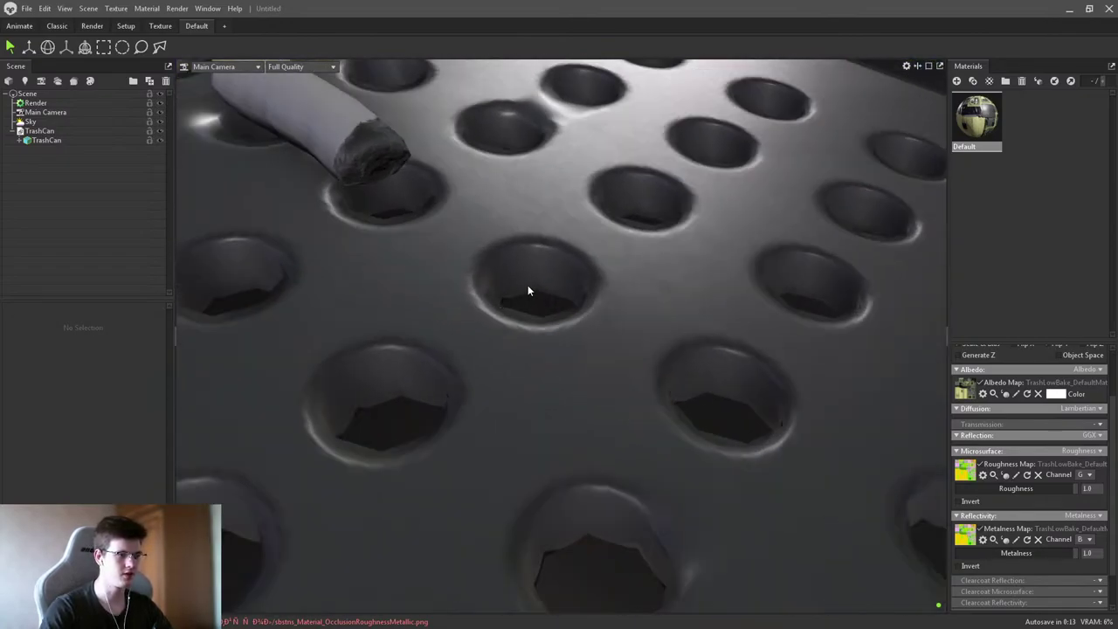
{"action": "scroll", "coordinate": [510, 299], "scroll_direction": "down", "scroll_amount": 10}
{"action": "left_click_drag", "start_coordinate": [517, 247], "coordinate": [665, 249]}
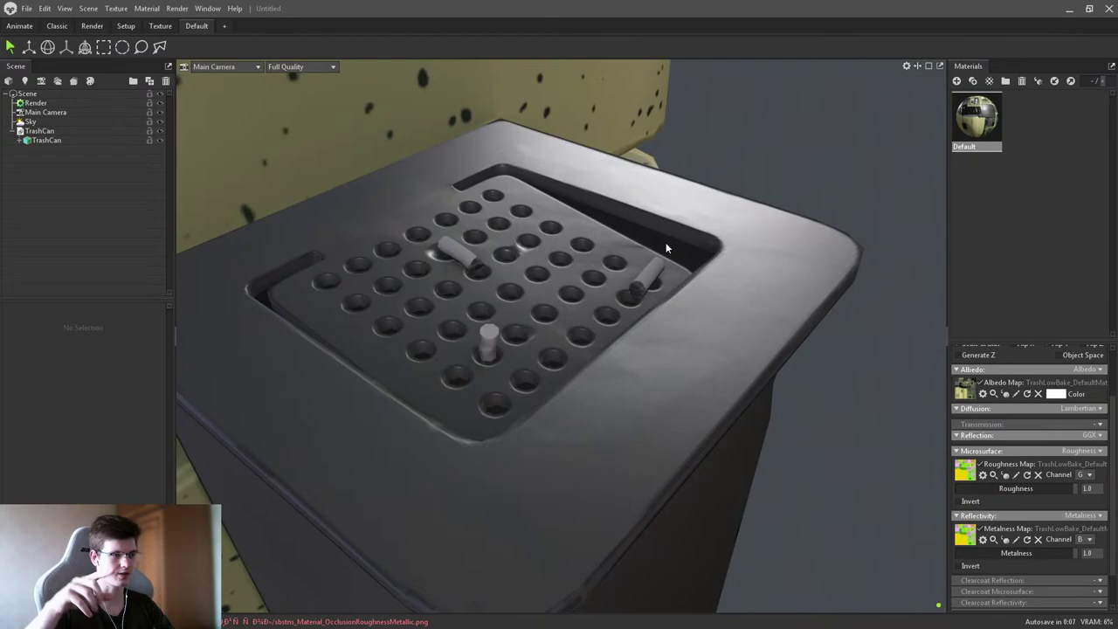
{"action": "scroll", "coordinate": [522, 378], "scroll_direction": "up", "scroll_amount": 5}
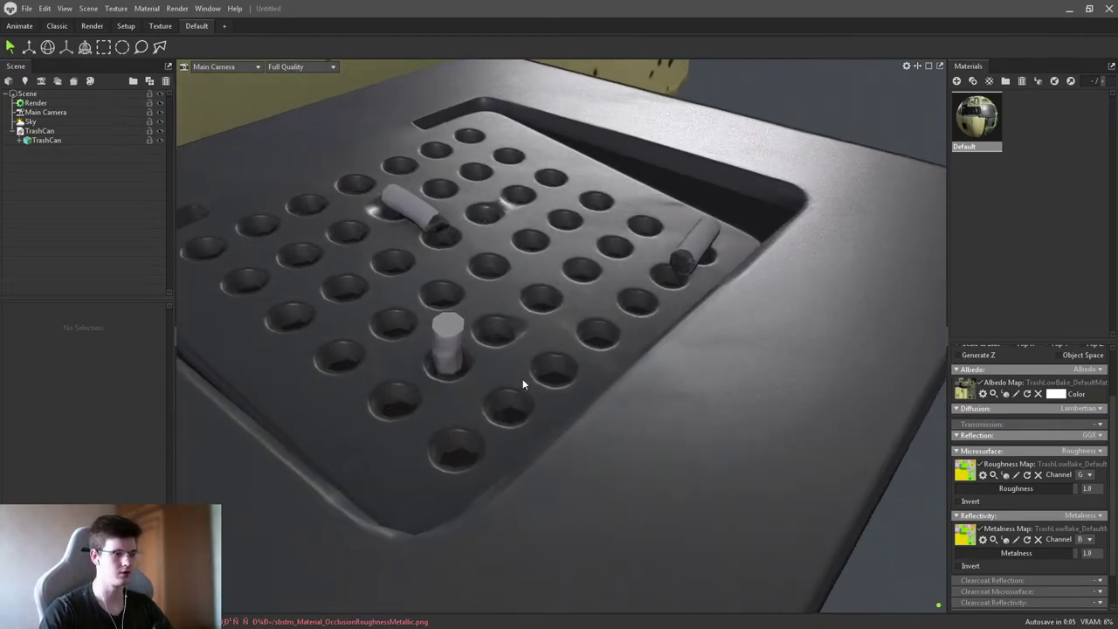
{"action": "scroll", "coordinate": [522, 382], "scroll_direction": "up", "scroll_amount": 2}
{"action": "scroll", "coordinate": [506, 349], "scroll_direction": "down", "scroll_amount": 8}
{"action": "left_click_drag", "start_coordinate": [484, 330], "coordinate": [639, 264]}
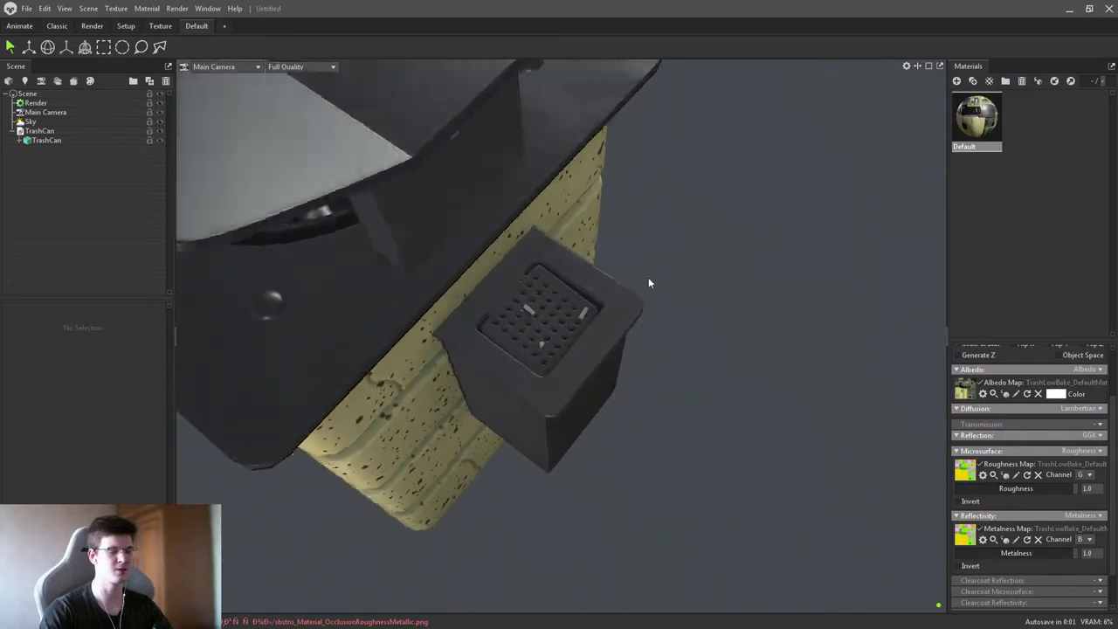
{"action": "scroll", "coordinate": [562, 317], "scroll_direction": "up", "scroll_amount": 8}
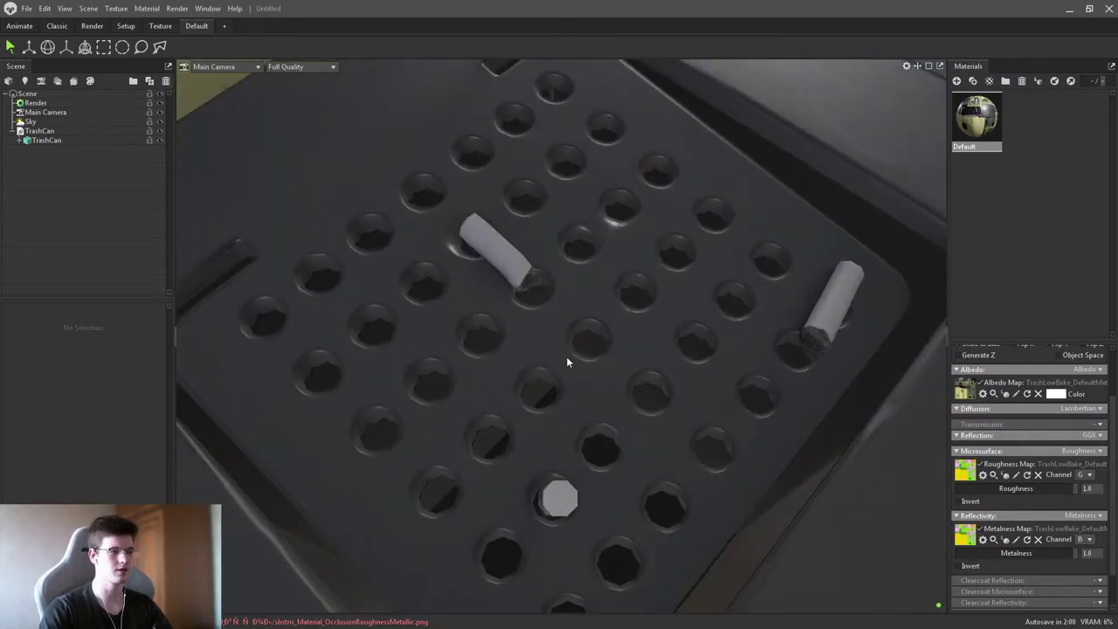
{"action": "scroll", "coordinate": [524, 280], "scroll_direction": "down", "scroll_amount": 6}
{"action": "left_click_drag", "start_coordinate": [477, 195], "coordinate": [440, 175]}
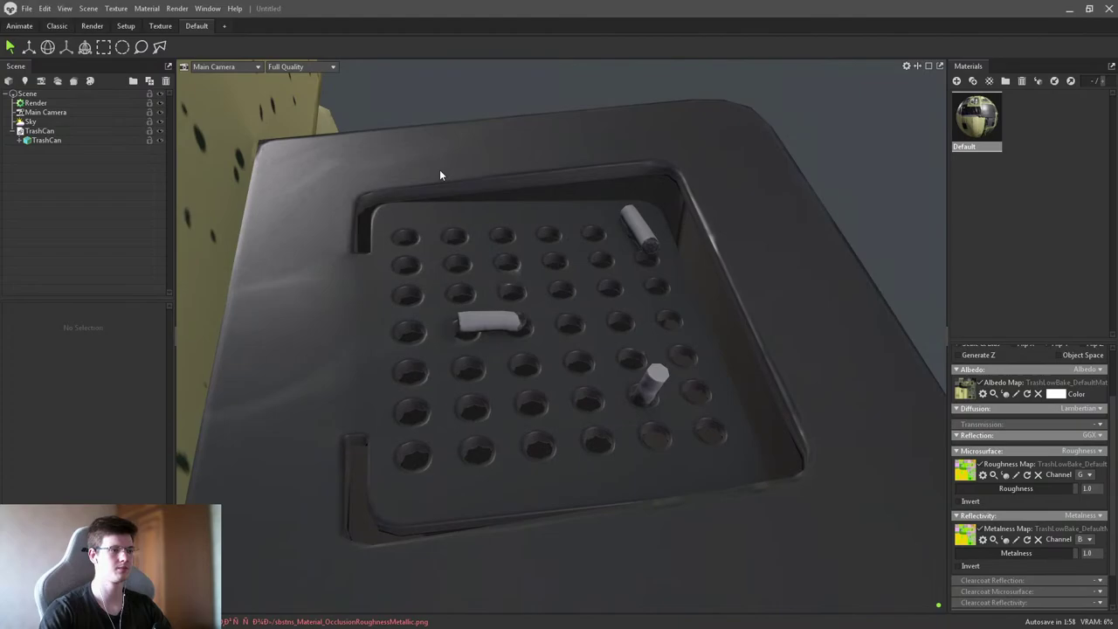
- Compare the shaded ashtray top with its reference photo, then switch the model back to the albedo-only view
{"action": "left_click_drag", "start_coordinate": [654, 212], "coordinate": [543, 338]}
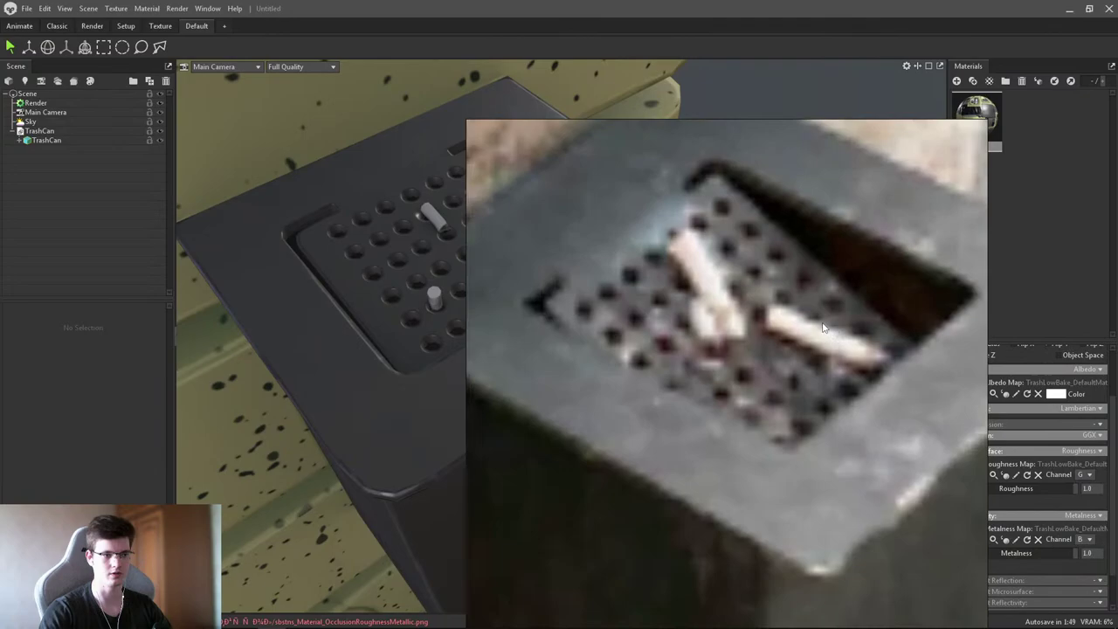
{"action": "left_click_drag", "start_coordinate": [714, 325], "coordinate": [529, 267]}
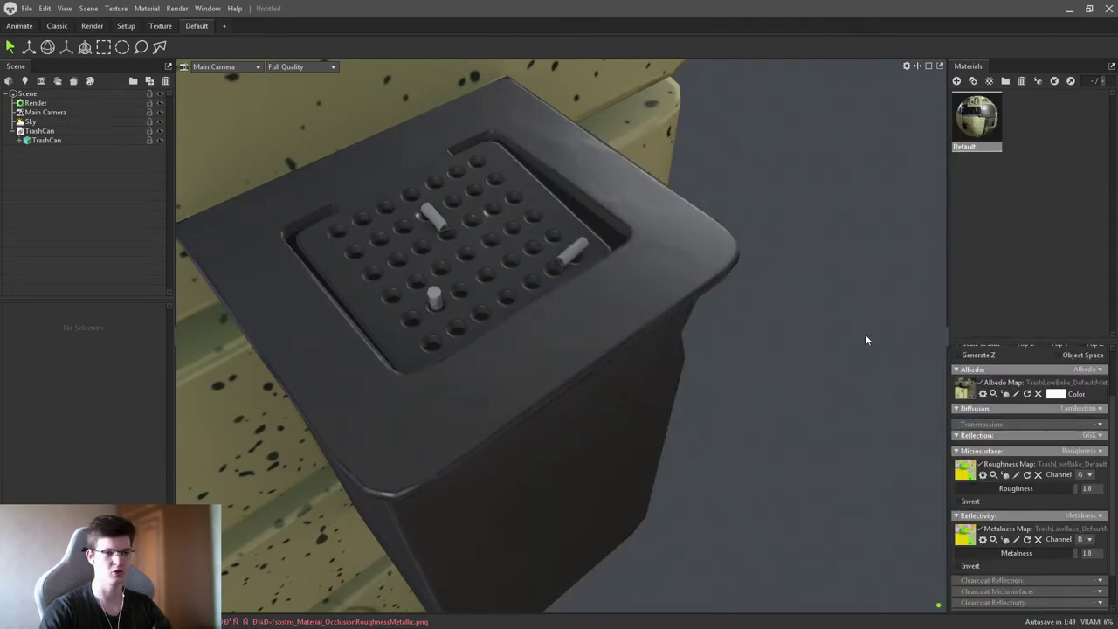
{"action": "left_click_drag", "start_coordinate": [869, 338], "coordinate": [444, 302]}
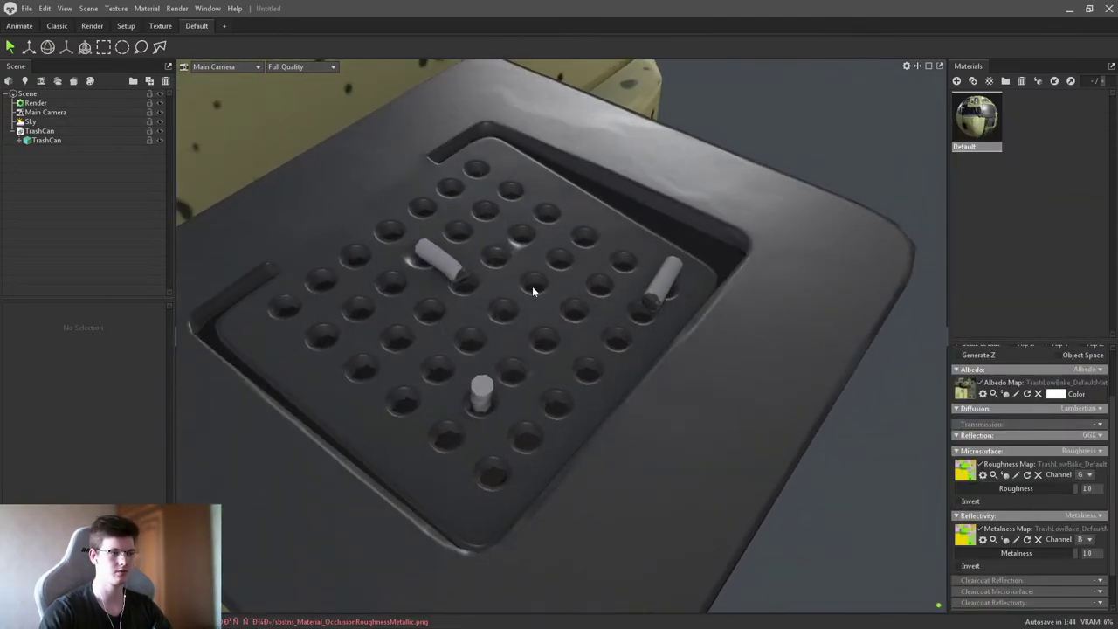
{"action": "mouse_move", "coordinate": [532, 285]}
{"action": "left_mouse_down"}
{"action": "mouse_move", "coordinate": [497, 310]}
{"action": "mouse_move", "coordinate": [361, 326]}
{"action": "mouse_move", "coordinate": [414, 324]}
{"action": "mouse_move", "coordinate": [401, 304]}
{"action": "left_mouse_up"}
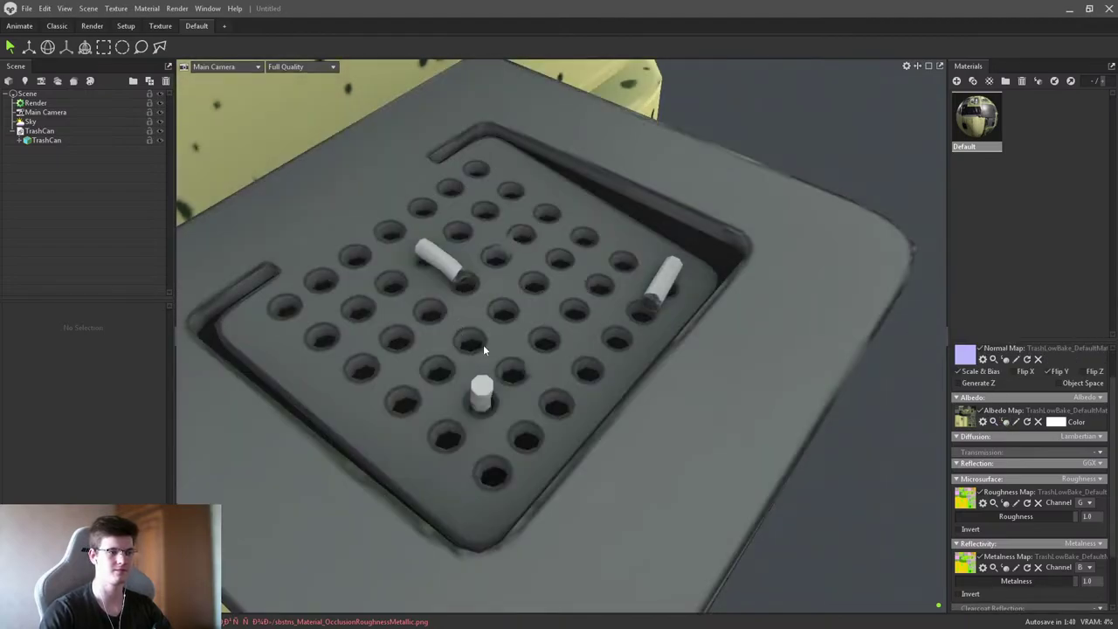
- Examine the albedo of the ashtray's grate and rim, including the upright cigarette butt and nearby holes up close
{"action": "left_click_drag", "start_coordinate": [483, 348], "coordinate": [577, 279]}
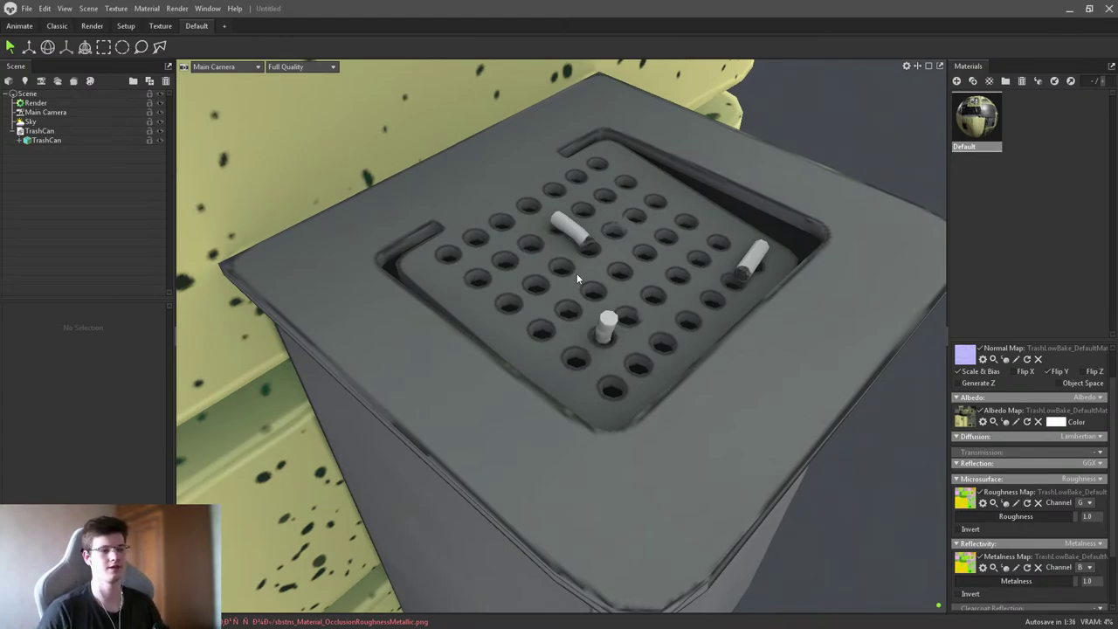
{"action": "scroll", "coordinate": [576, 276], "scroll_direction": "down", "scroll_amount": 3}
{"action": "left_click_drag", "start_coordinate": [576, 276], "coordinate": [609, 339]}
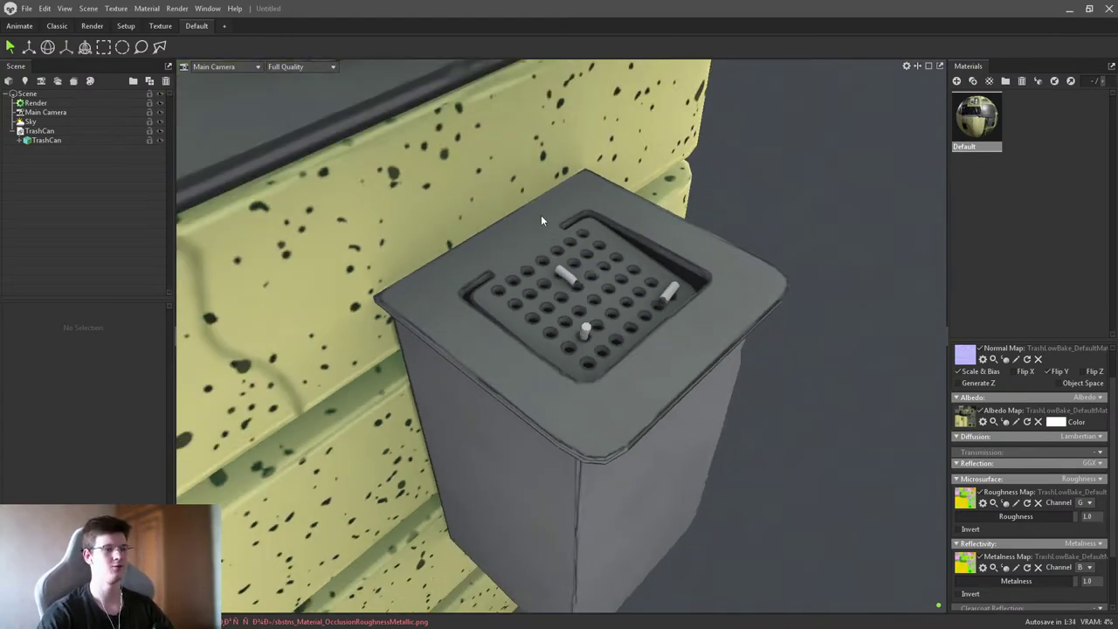
{"action": "scroll", "coordinate": [549, 341], "scroll_direction": "up", "scroll_amount": 5}
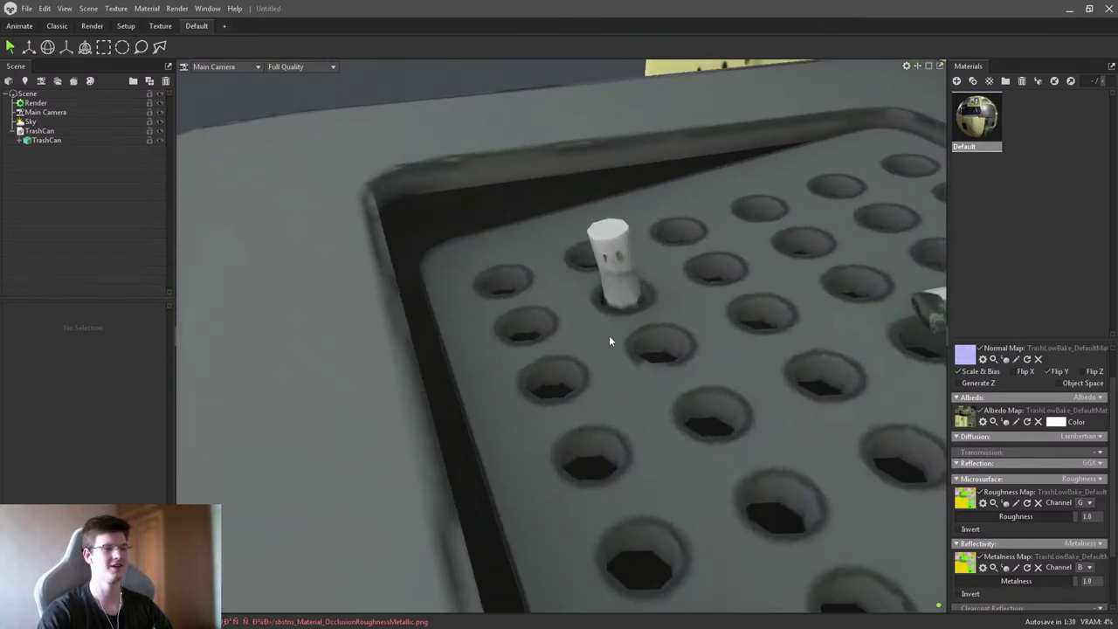
{"action": "scroll", "coordinate": [639, 274], "scroll_direction": "down", "scroll_amount": 5}
{"action": "left_click_drag", "start_coordinate": [624, 287], "coordinate": [499, 392]}
{"action": "scroll", "coordinate": [499, 392], "scroll_direction": "up", "scroll_amount": 5}
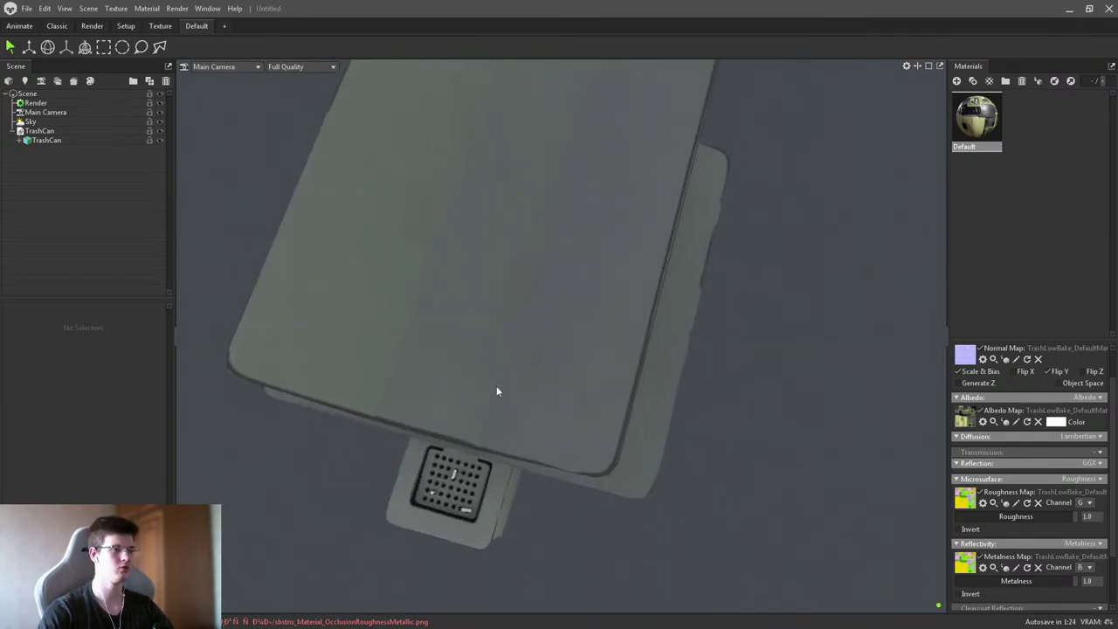
- Inspect the albedo color variation on the lid's upper surface up close, then compare it with the ashtray top
{"action": "left_click_drag", "start_coordinate": [580, 443], "coordinate": [512, 371]}
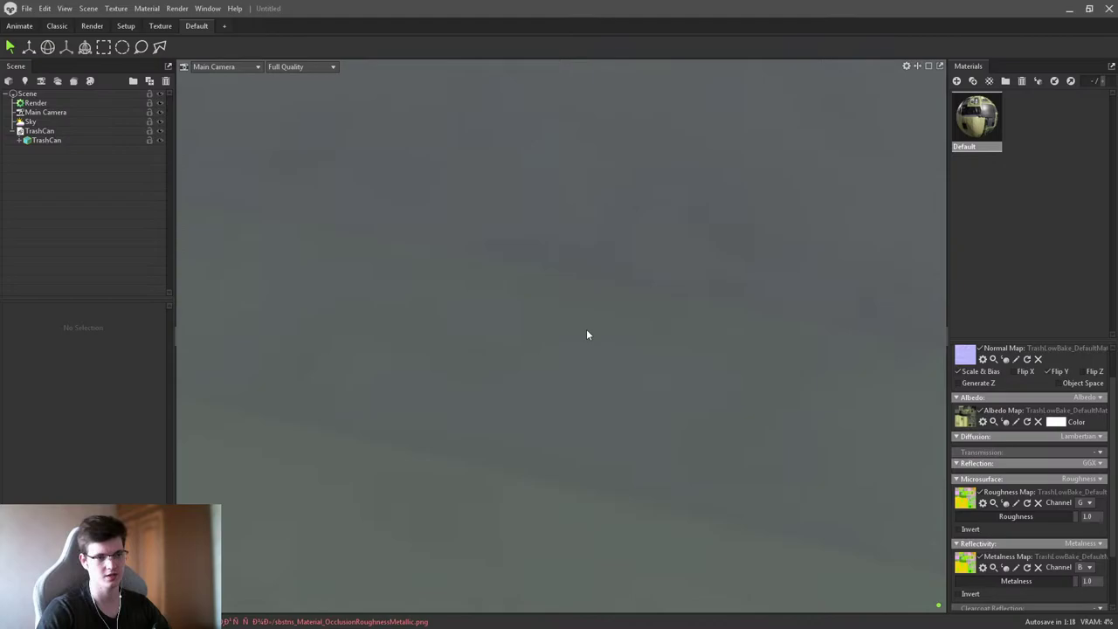
{"action": "scroll", "coordinate": [586, 329], "scroll_direction": "down", "scroll_amount": 3}
{"action": "left_click_drag", "start_coordinate": [589, 341], "coordinate": [547, 294]}
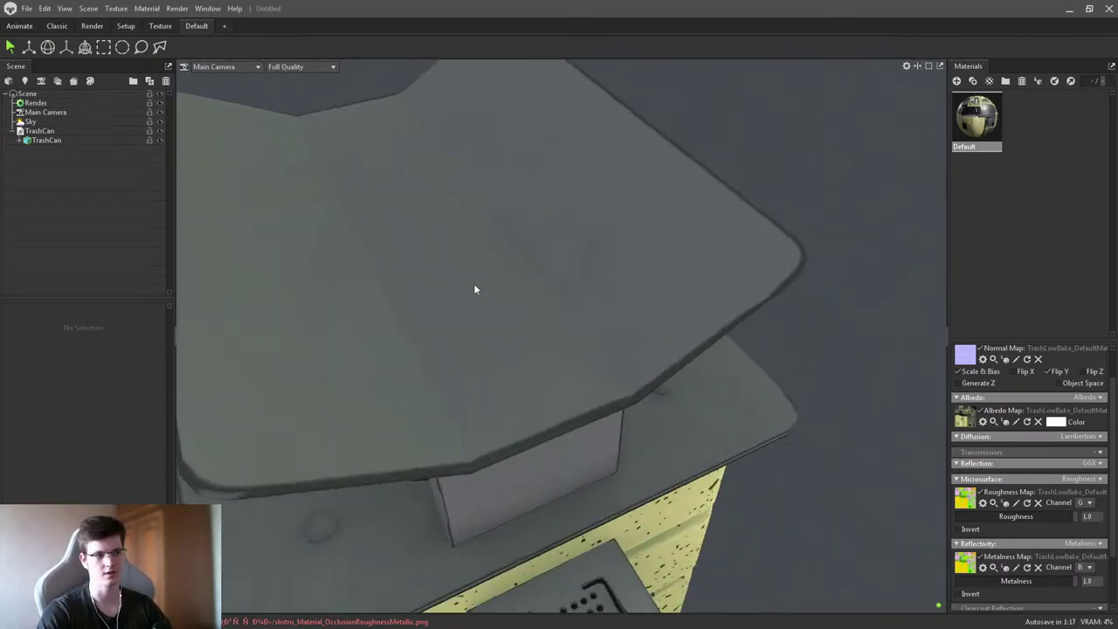
{"action": "scroll", "coordinate": [599, 341], "scroll_direction": "up", "scroll_amount": 3}
{"action": "left_click_drag", "start_coordinate": [599, 341], "coordinate": [638, 251]}
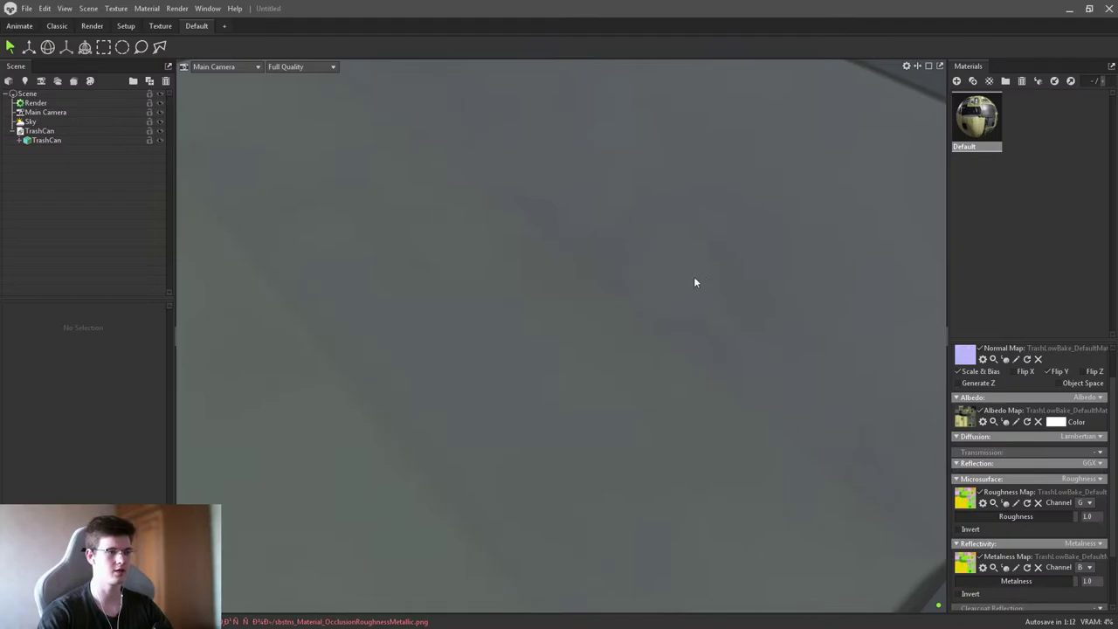
{"action": "scroll", "coordinate": [545, 345], "scroll_direction": "down", "scroll_amount": 3}
{"action": "left_click_drag", "start_coordinate": [515, 274], "coordinate": [537, 336]}
{"action": "scroll", "coordinate": [538, 336], "scroll_direction": "up", "scroll_amount": 4}
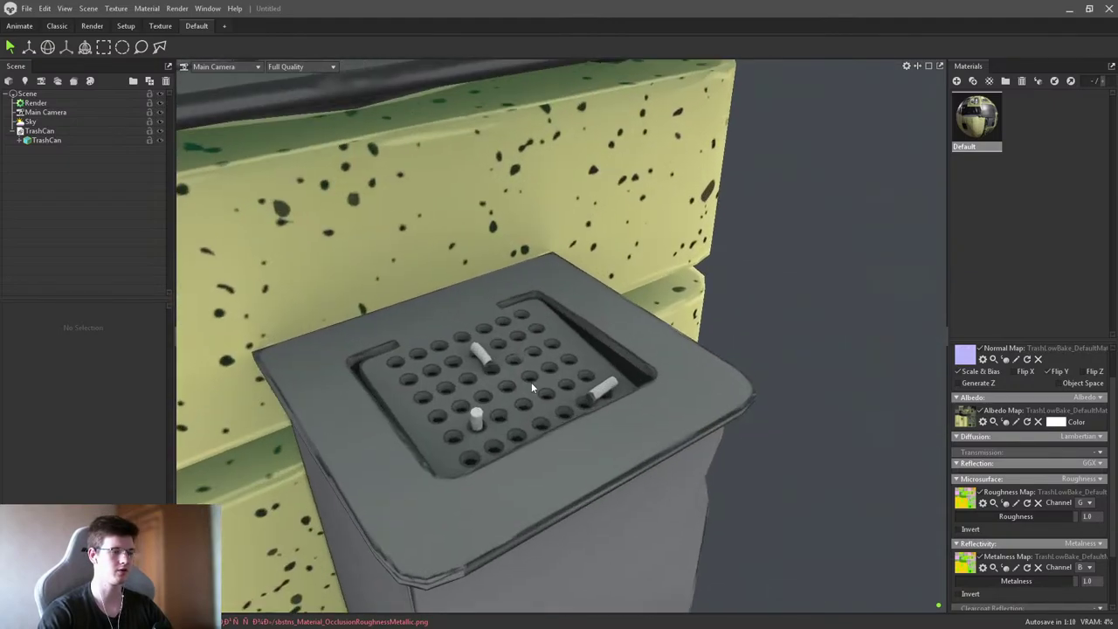
{"action": "left_click_drag", "start_coordinate": [531, 382], "coordinate": [520, 262]}
- Compare the lid, bin opening and top plate between the fully shaded and albedo-only views
{"action": "left_click_drag", "start_coordinate": [562, 428], "coordinate": [554, 352]}
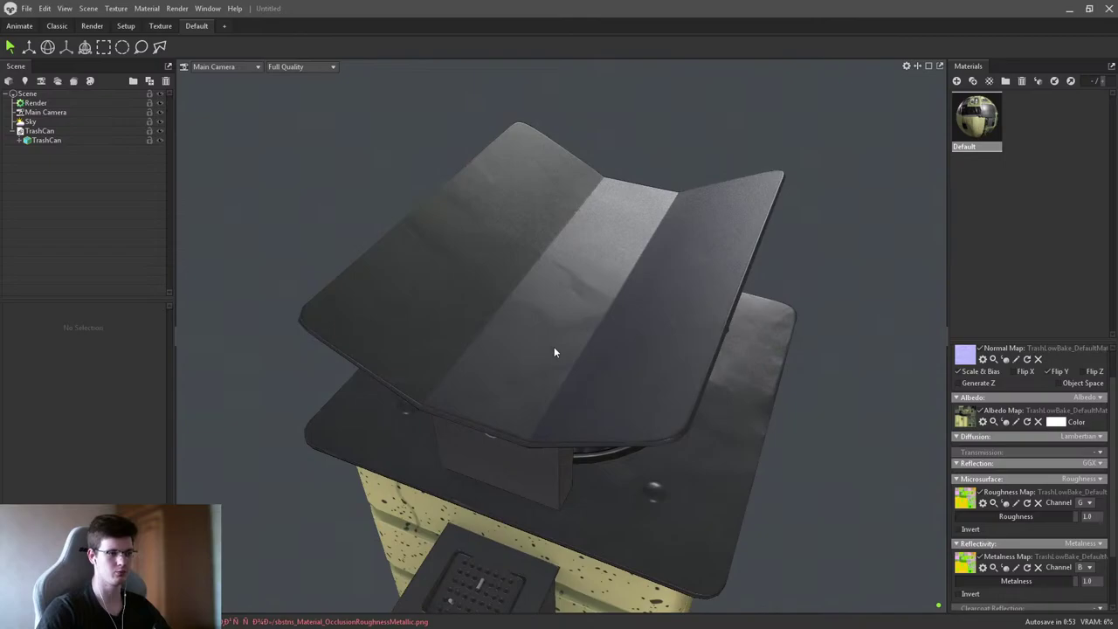
{"action": "right_click", "coordinate": [551, 346]}
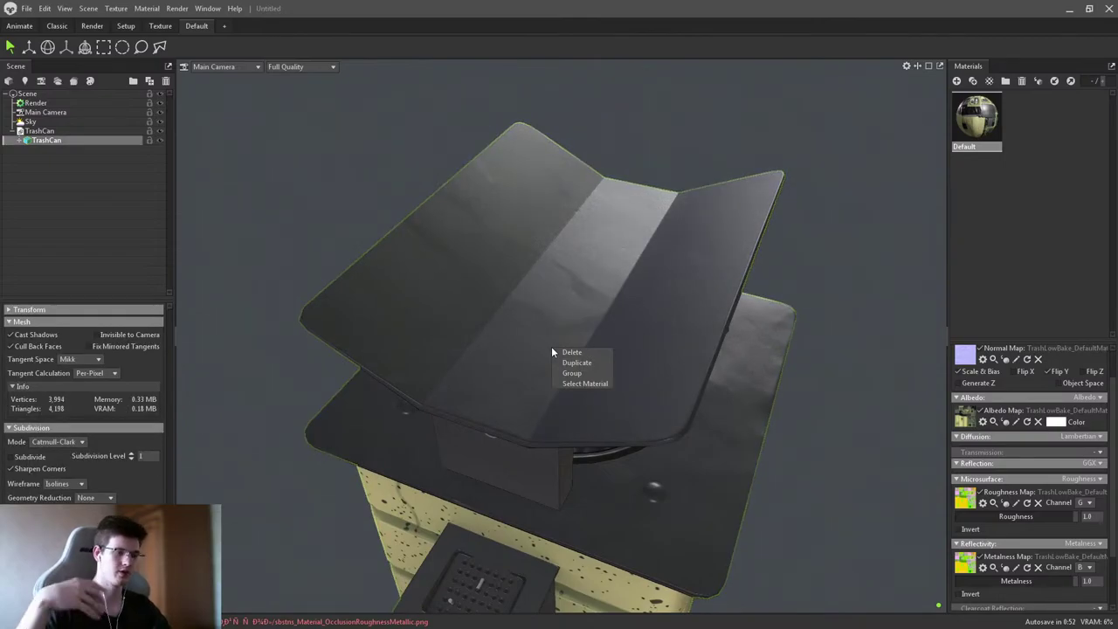
{"action": "left_click", "coordinate": [594, 354]}
{"action": "left_click_drag", "start_coordinate": [939, 375], "coordinate": [598, 249]}
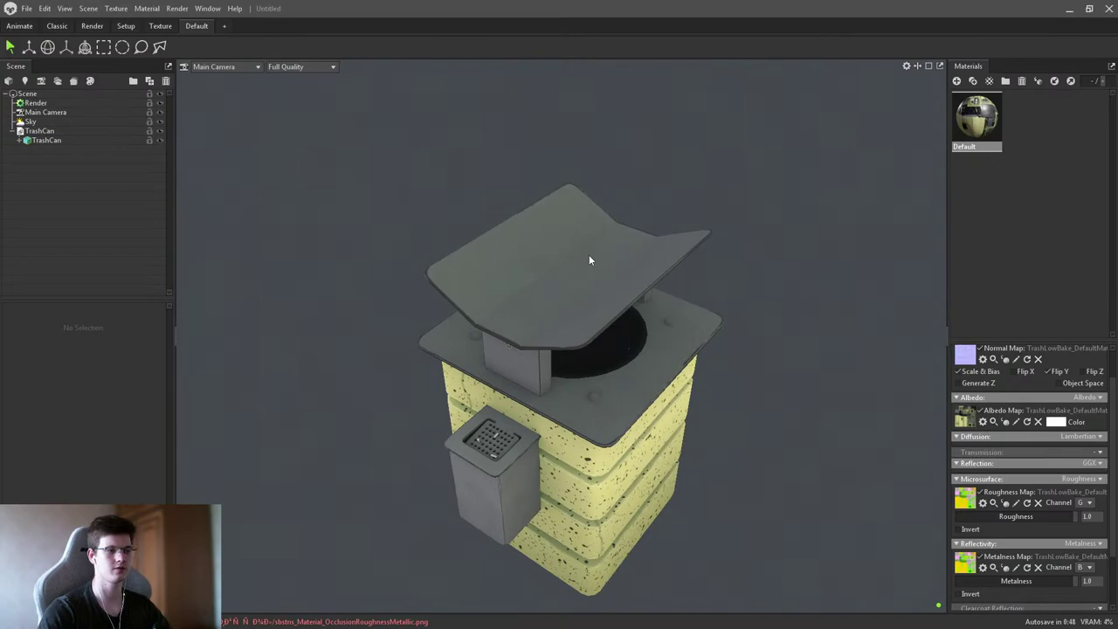
{"action": "left_click_drag", "start_coordinate": [840, 292], "coordinate": [599, 359]}
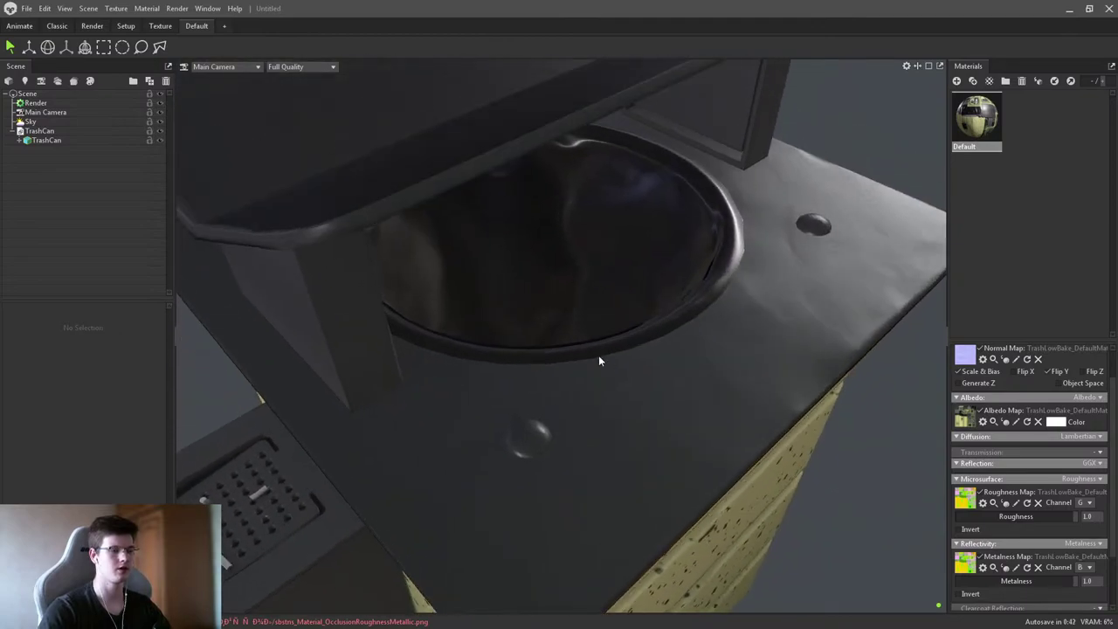
{"action": "left_click_drag", "start_coordinate": [942, 398], "coordinate": [851, 260]}
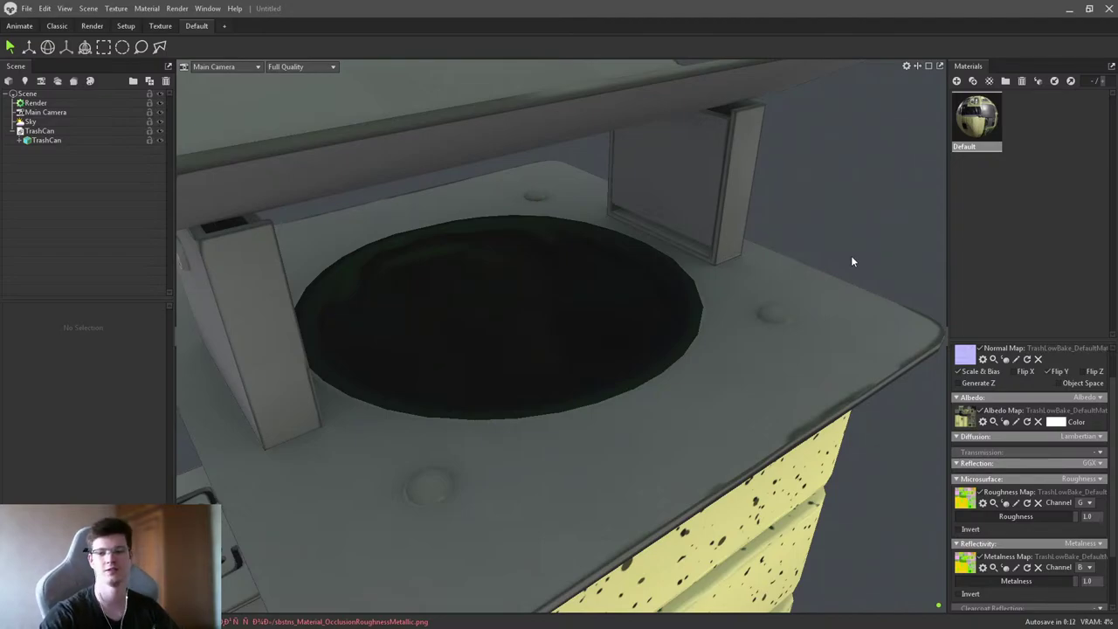
- Return to the fully shaded view and examine the metal lid and top plate under different lighting
{"action": "mouse_move", "coordinate": [851, 255]}
{"action": "right_mouse_down"}
{"action": "mouse_move", "coordinate": [804, 239]}
{"action": "mouse_move", "coordinate": [790, 195]}
{"action": "right_mouse_up"}
{"action": "mouse_move", "coordinate": [790, 196]}
{"action": "left_mouse_down"}
{"action": "mouse_move", "coordinate": [689, 250]}
{"action": "mouse_move", "coordinate": [536, 276]}
{"action": "left_mouse_up"}
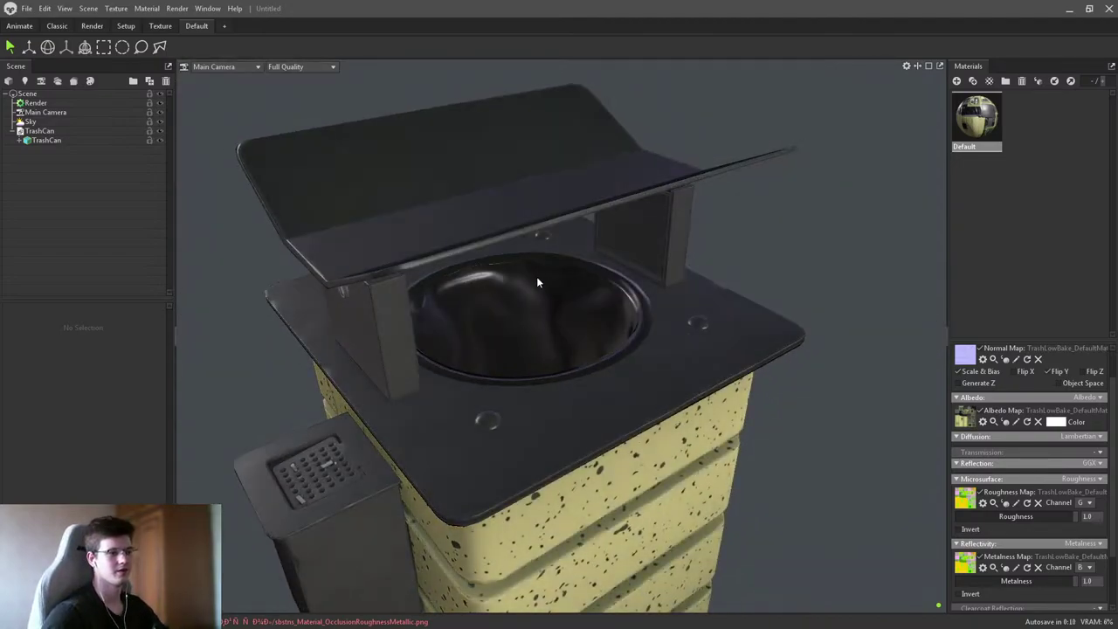
{"action": "right_click", "coordinate": [496, 281]}
{"action": "left_click", "coordinate": [826, 259]}
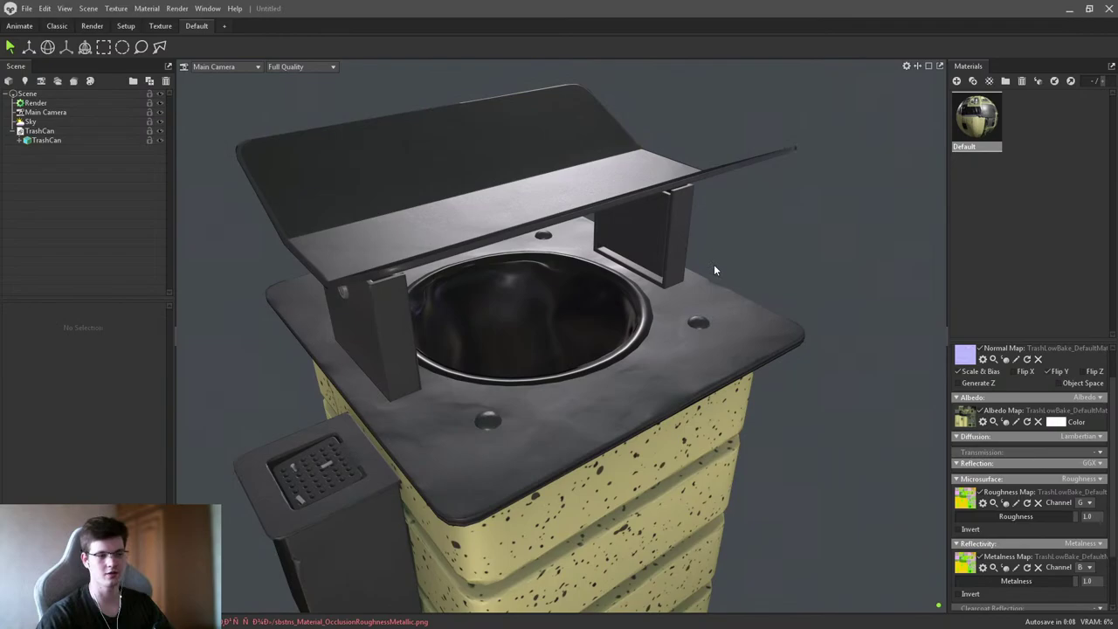
{"action": "left_click_drag", "start_coordinate": [714, 264], "coordinate": [615, 317]}
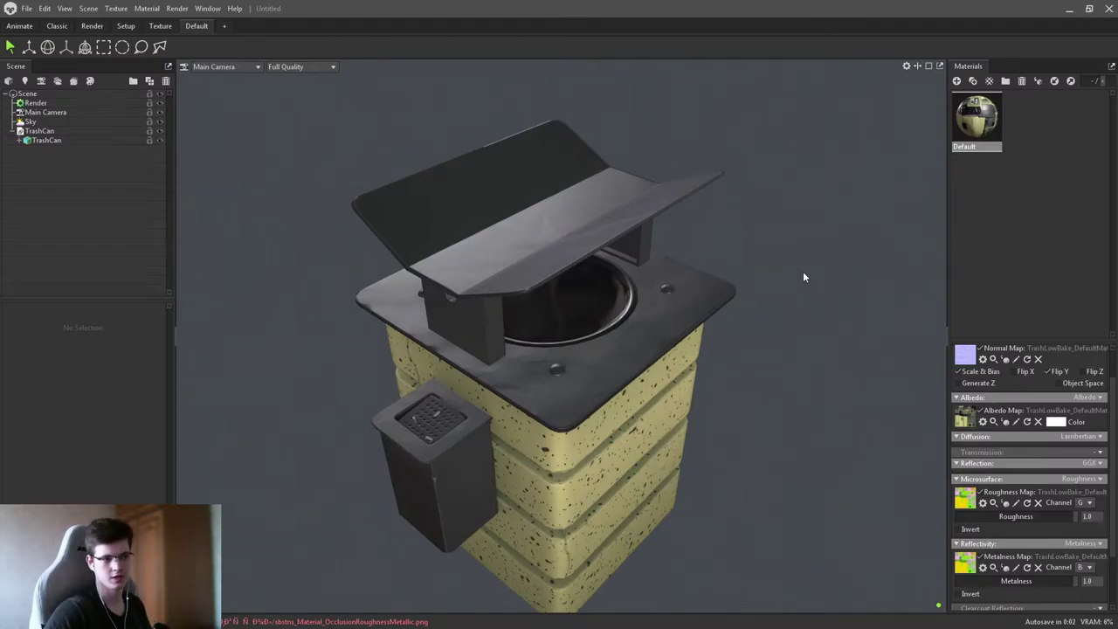
- Inspect the shaded ashtray, then the lid, its support with the round emblem and the bin opening
{"action": "left_click_drag", "start_coordinate": [672, 308], "coordinate": [445, 420]}
{"action": "scroll", "coordinate": [559, 420], "scroll_direction": "up", "scroll_amount": 5}
{"action": "scroll", "coordinate": [444, 420], "scroll_direction": "down", "scroll_amount": 8}
{"action": "left_click_drag", "start_coordinate": [521, 357], "coordinate": [483, 421]}
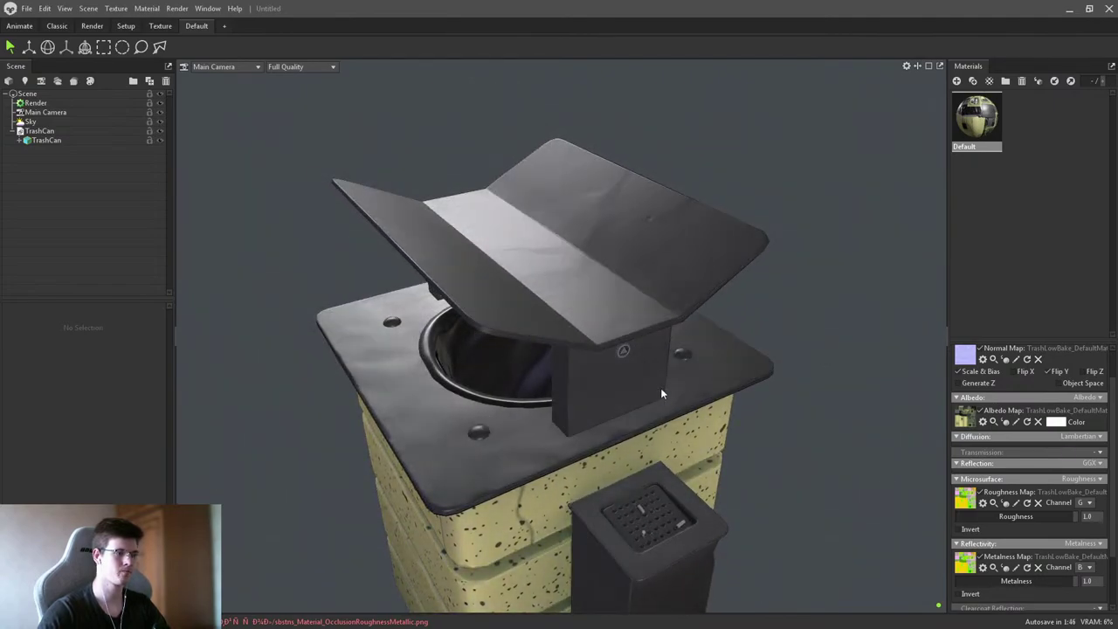
{"action": "left_click_drag", "start_coordinate": [661, 394], "coordinate": [611, 406]}
{"action": "scroll", "coordinate": [547, 416], "scroll_direction": "up", "scroll_amount": 5}
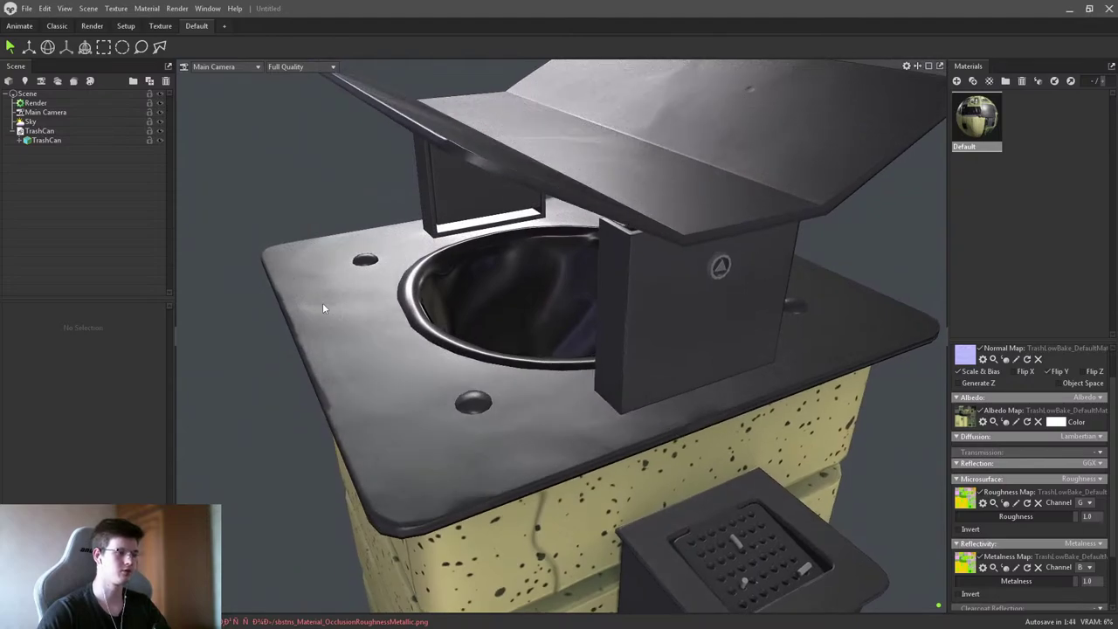
- Inspect the shaded top plate and lid supports from different angles, including the lid's upper surface
{"action": "scroll", "coordinate": [559, 419], "scroll_direction": "down", "scroll_amount": 3}
{"action": "left_click_drag", "start_coordinate": [559, 419], "coordinate": [616, 369]}
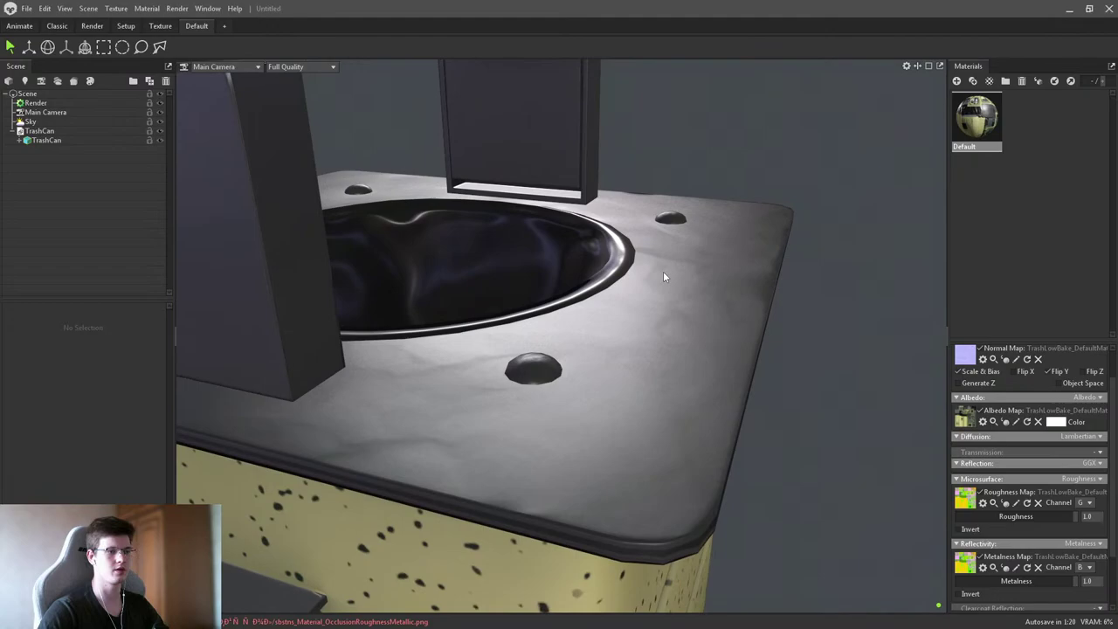
{"action": "left_click_drag", "start_coordinate": [542, 425], "coordinate": [622, 338]}
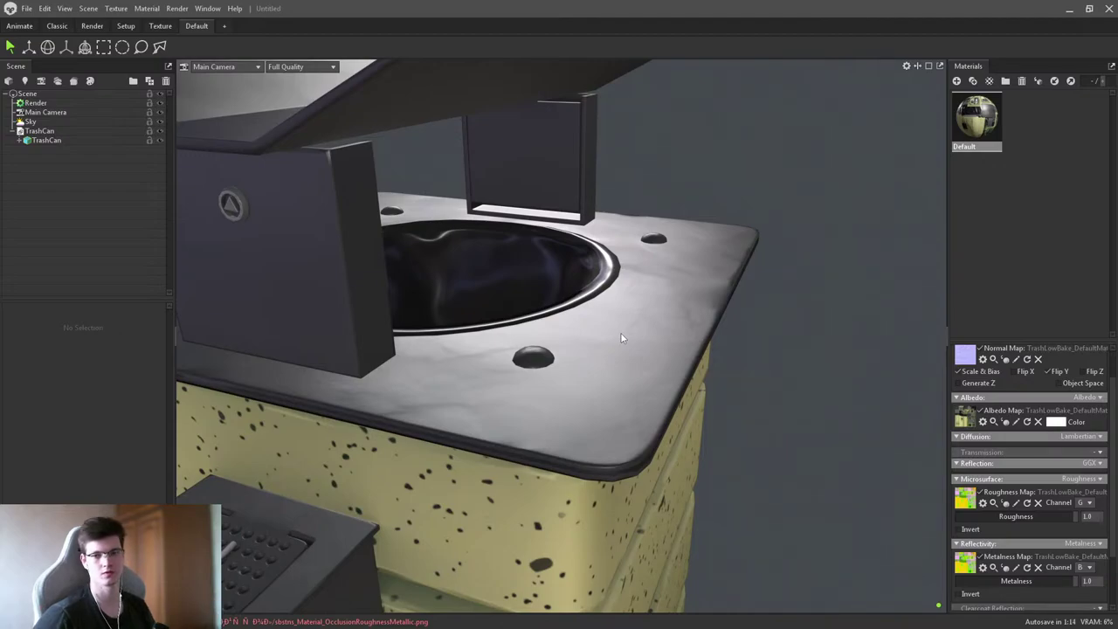
{"action": "left_click_drag", "start_coordinate": [621, 338], "coordinate": [621, 327]}
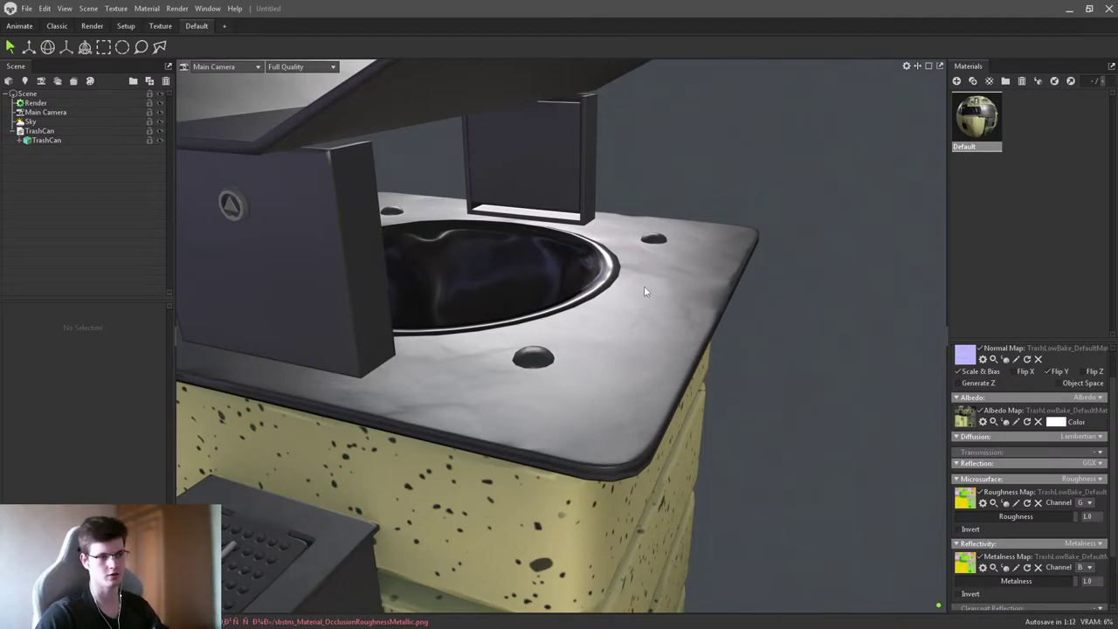
{"action": "left_click_drag", "start_coordinate": [695, 303], "coordinate": [808, 310]}
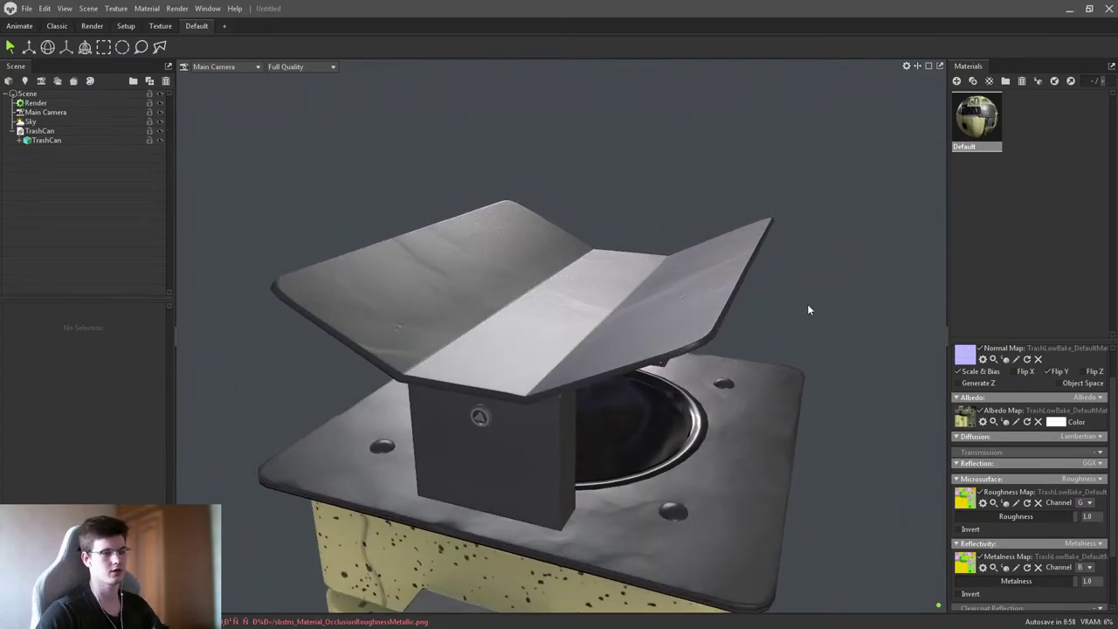
- Capture the lid area, mark its wing and central strip with four red arrows, and copy the annotated screenshot
{"action": "key", "text": "Print"}
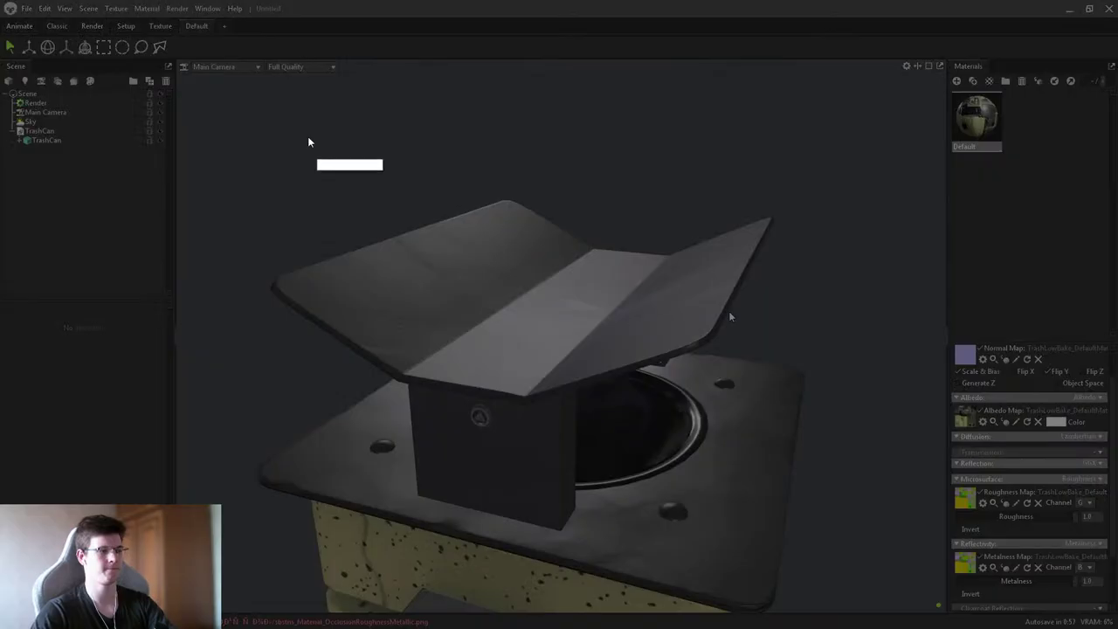
{"action": "left_click_drag", "start_coordinate": [266, 108], "coordinate": [826, 510]}
{"action": "left_click", "coordinate": [839, 430]}
{"action": "left_click_drag", "start_coordinate": [587, 140], "coordinate": [521, 229]}
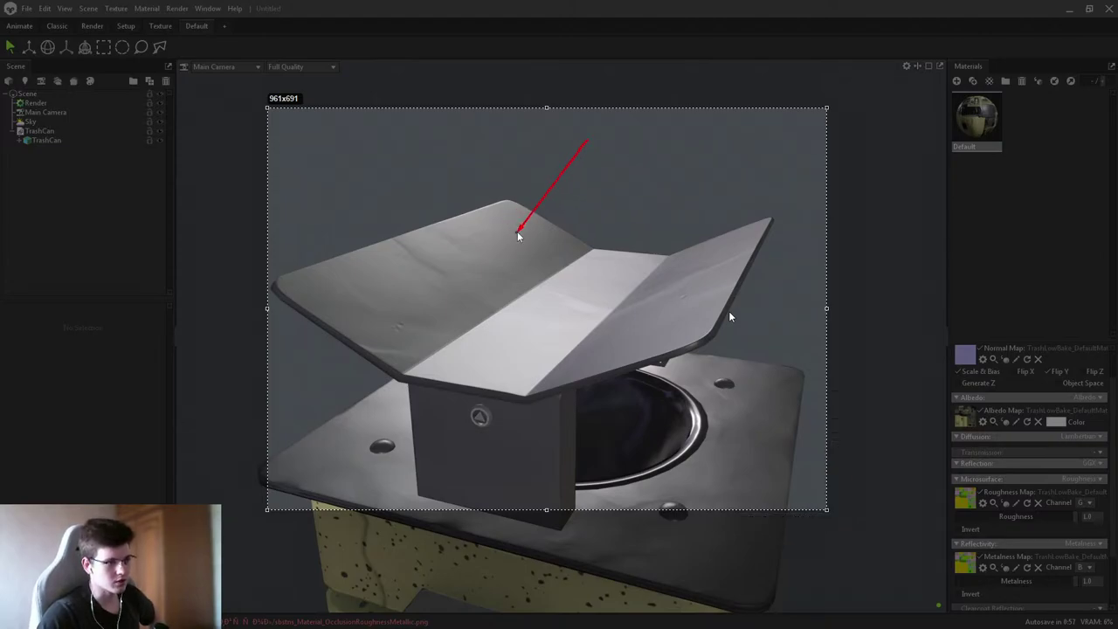
{"action": "left_click_drag", "start_coordinate": [329, 199], "coordinate": [385, 279]}
{"action": "left_click_drag", "start_coordinate": [694, 204], "coordinate": [598, 278]}
{"action": "left_click_drag", "start_coordinate": [463, 398], "coordinate": [500, 358]}
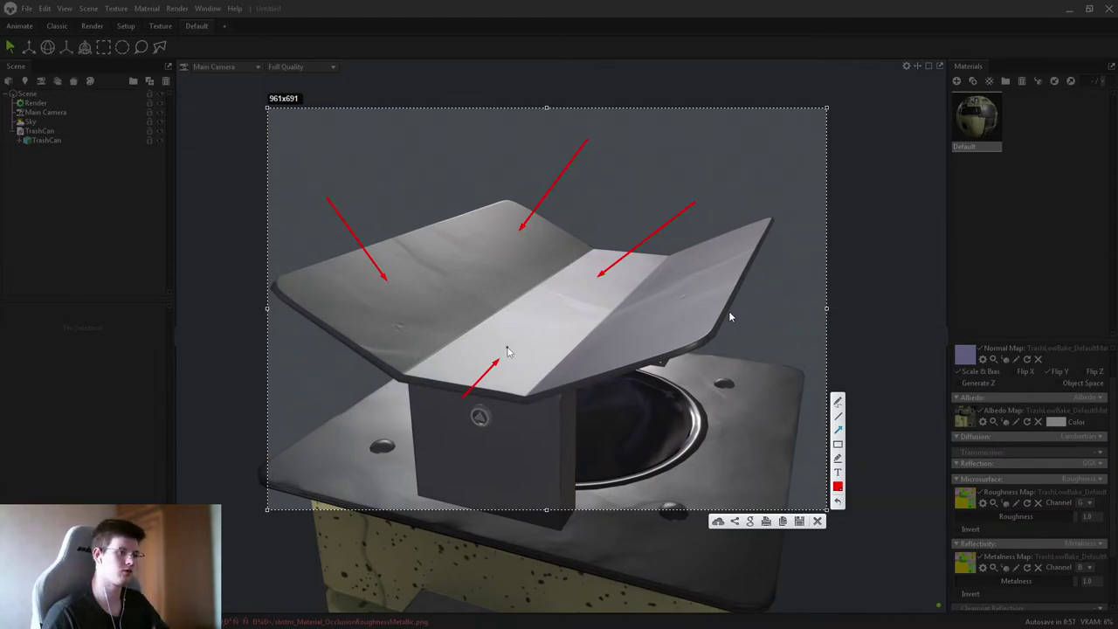
{"action": "key", "text": "ctrl+c"}
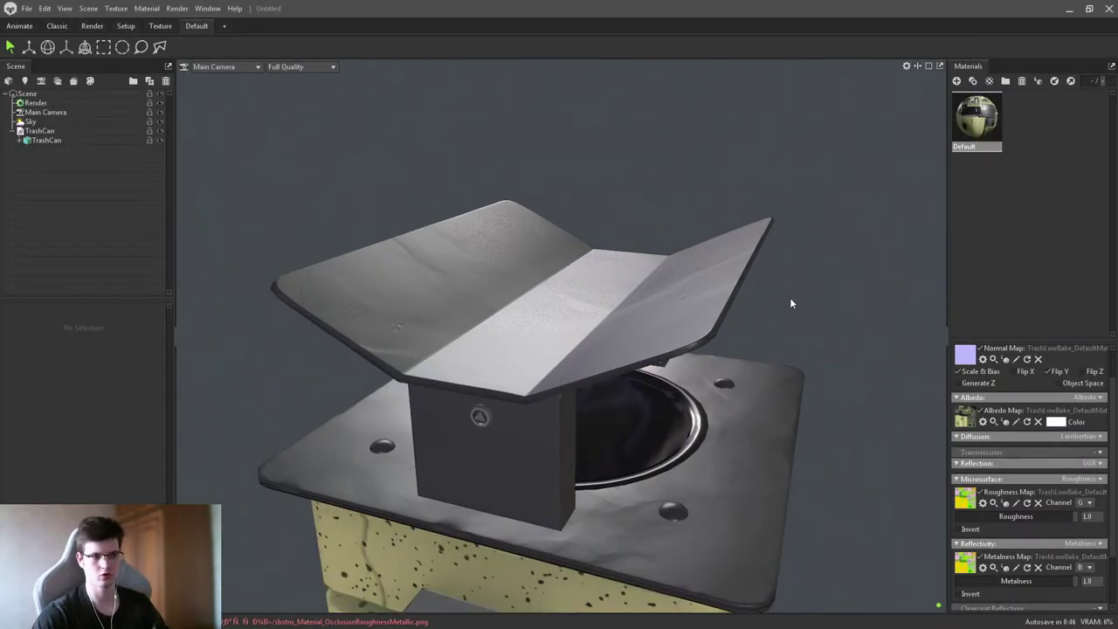
- Inspect the shaded ashtray's rim, perforated tray and dented corner up close under changing light
{"action": "left_click_drag", "start_coordinate": [790, 303], "coordinate": [464, 399]}
{"action": "scroll", "coordinate": [534, 406], "scroll_direction": "up", "scroll_amount": 3}
{"action": "scroll", "coordinate": [476, 331], "scroll_direction": "down", "scroll_amount": 5}
{"action": "scroll", "coordinate": [539, 389], "scroll_direction": "up", "scroll_amount": 3}
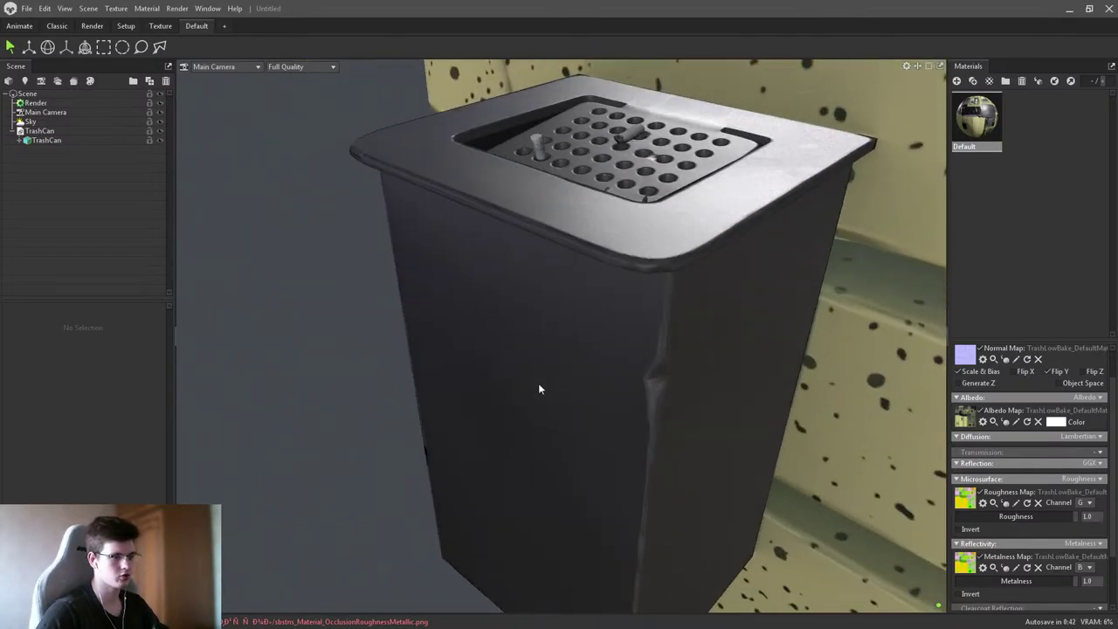
{"action": "left_click_drag", "start_coordinate": [539, 389], "coordinate": [335, 403], "text": "shift"}
{"action": "left_click_drag", "start_coordinate": [493, 292], "coordinate": [507, 335]}
{"action": "scroll", "coordinate": [581, 370], "scroll_direction": "up", "scroll_amount": 2}
{"action": "left_click_drag", "start_coordinate": [581, 369], "coordinate": [964, 441]}
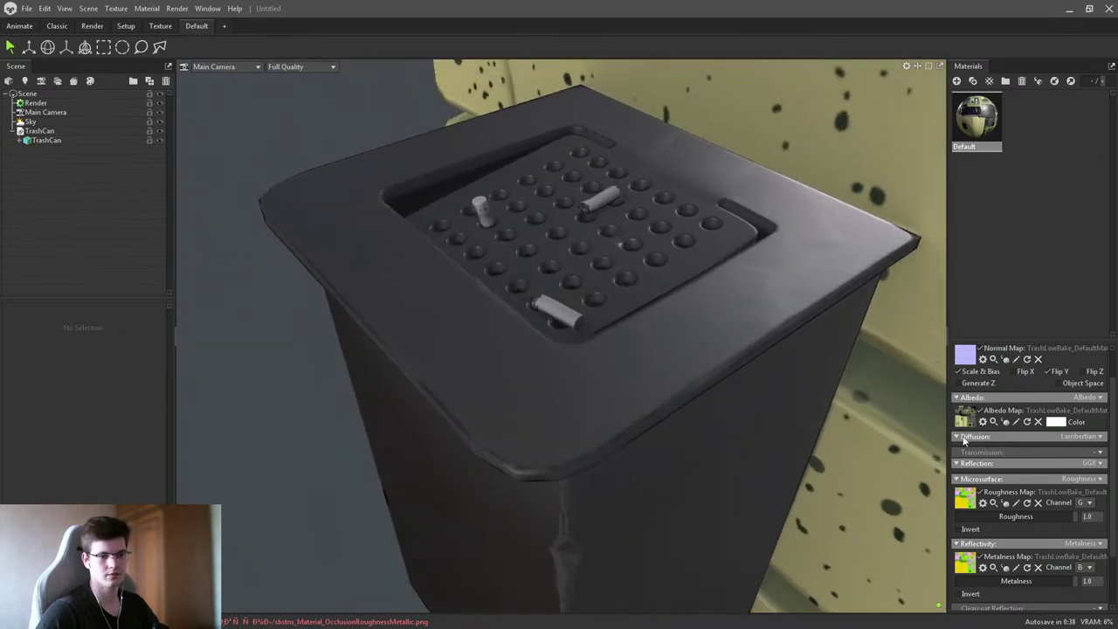
{"action": "left_click_drag", "start_coordinate": [664, 393], "coordinate": [697, 359]}
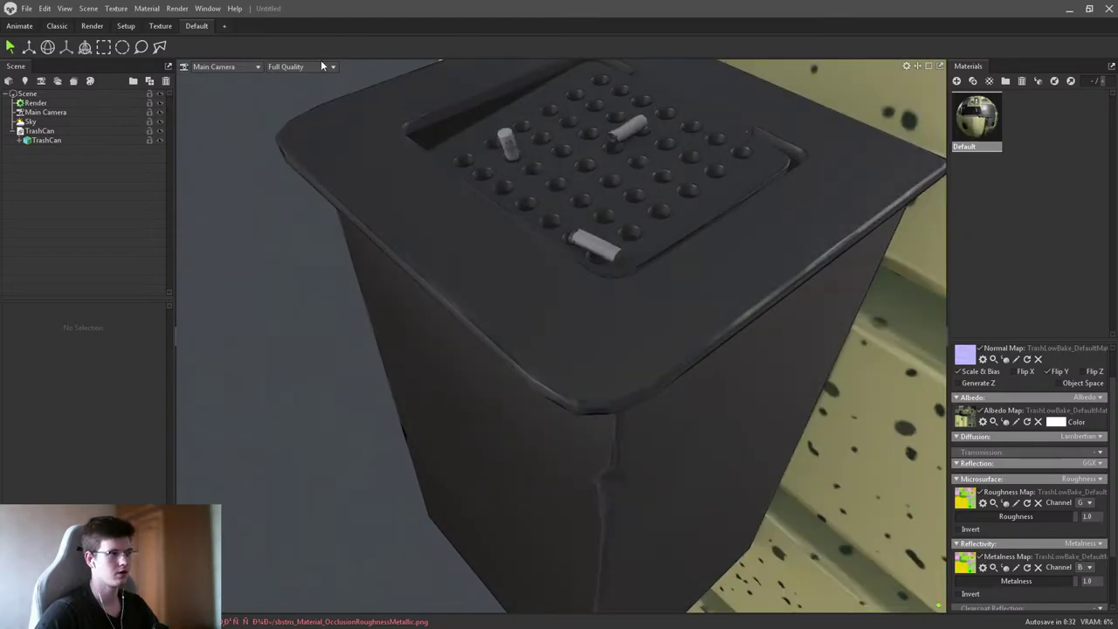
- Examine the ashtray in the Metalness render pass, then return the viewport to Full Quality
{"action": "left_click", "coordinate": [323, 66]}
{"action": "mouse_move", "coordinate": [328, 130]}
{"action": "mouse_move", "coordinate": [375, 151]}
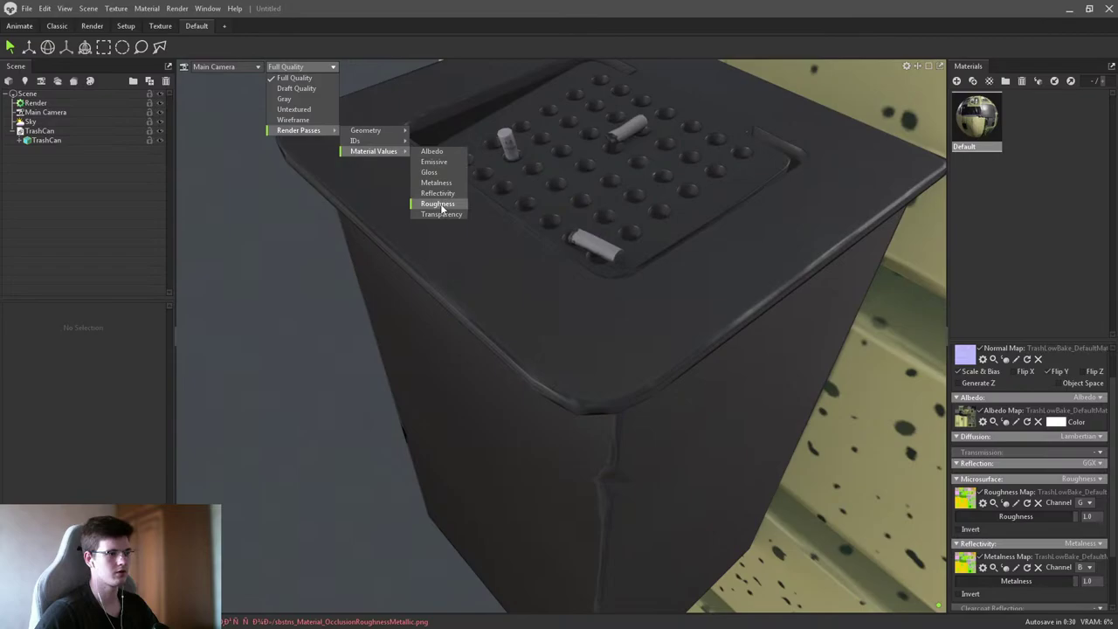
{"action": "left_click", "coordinate": [447, 183]}
{"action": "left_click_drag", "start_coordinate": [447, 186], "coordinate": [629, 254]}
{"action": "scroll", "coordinate": [429, 275], "scroll_direction": "up", "scroll_amount": 3}
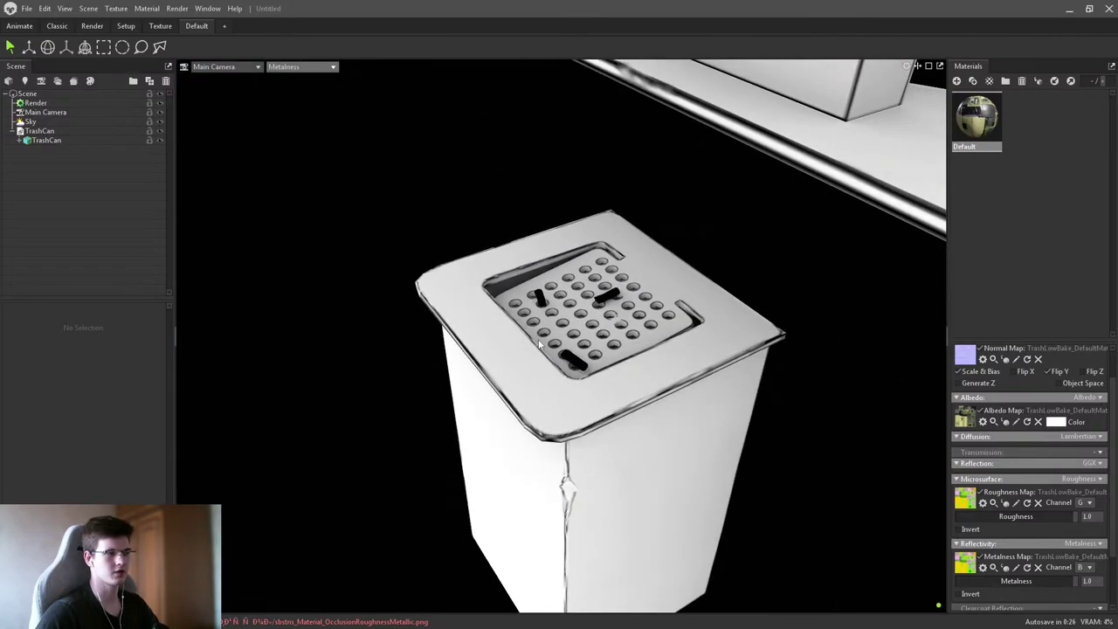
{"action": "left_click", "coordinate": [301, 66]}
{"action": "left_click", "coordinate": [299, 77]}
{"action": "left_click_drag", "start_coordinate": [402, 160], "coordinate": [573, 291]}
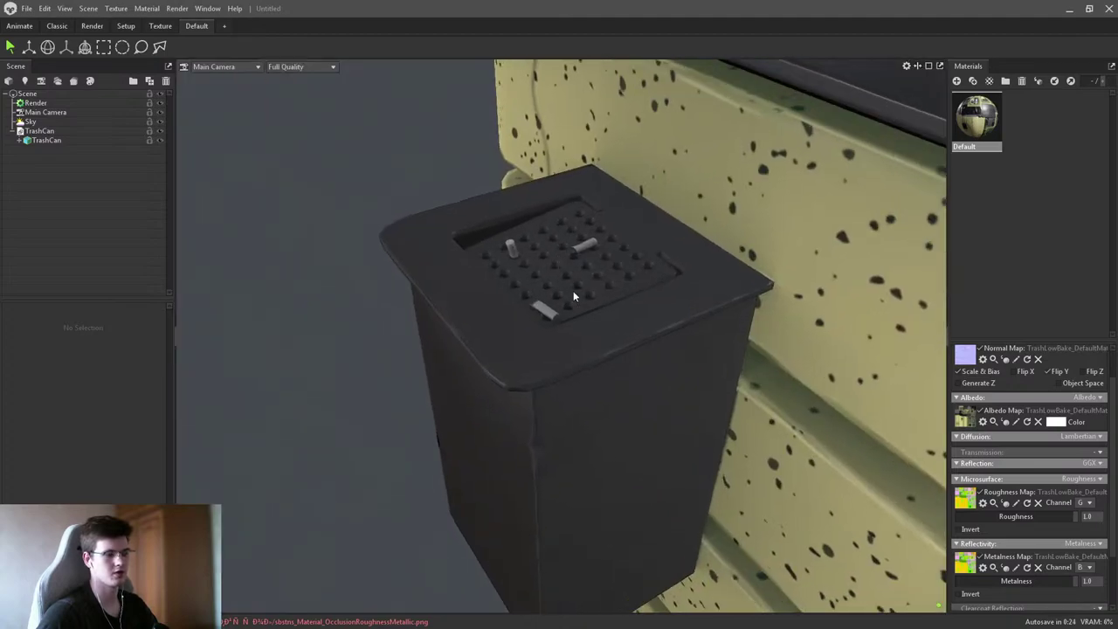
- Compare the ashtray's shaded metal with the rest of the can, then examine its rim edges closely
{"action": "scroll", "coordinate": [716, 283], "scroll_direction": "up", "scroll_amount": 3}
{"action": "left_click_drag", "start_coordinate": [716, 284], "coordinate": [678, 174]}
{"action": "scroll", "coordinate": [678, 174], "scroll_direction": "down", "scroll_amount": 8}
{"action": "left_click_drag", "start_coordinate": [511, 215], "coordinate": [560, 295]}
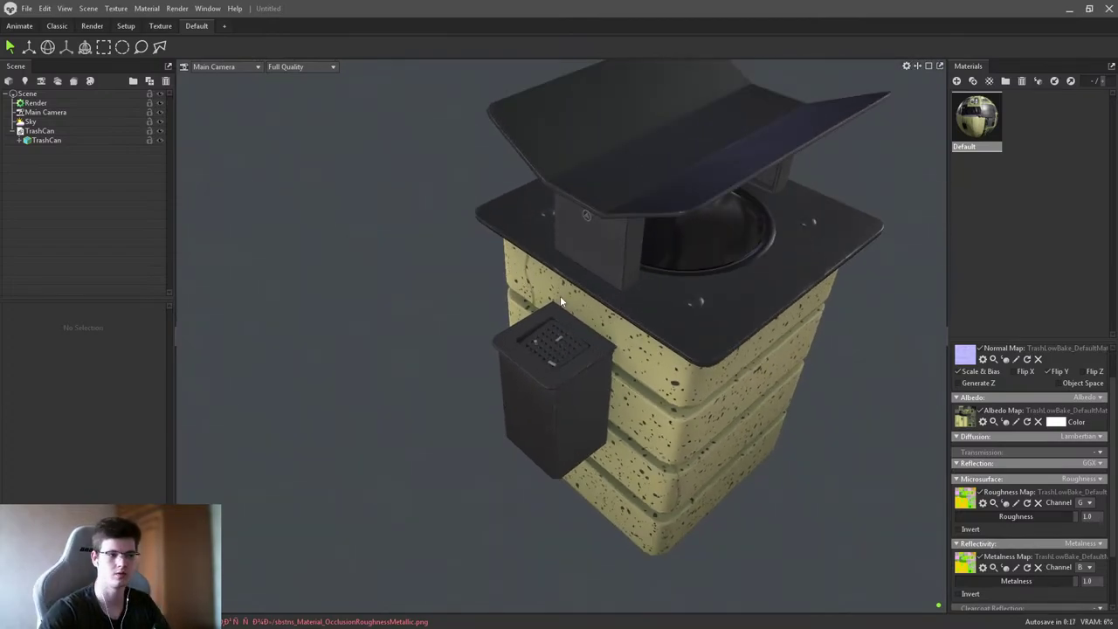
{"action": "scroll", "coordinate": [576, 280], "scroll_direction": "up", "scroll_amount": 5}
{"action": "left_click_drag", "start_coordinate": [569, 370], "coordinate": [662, 351]}
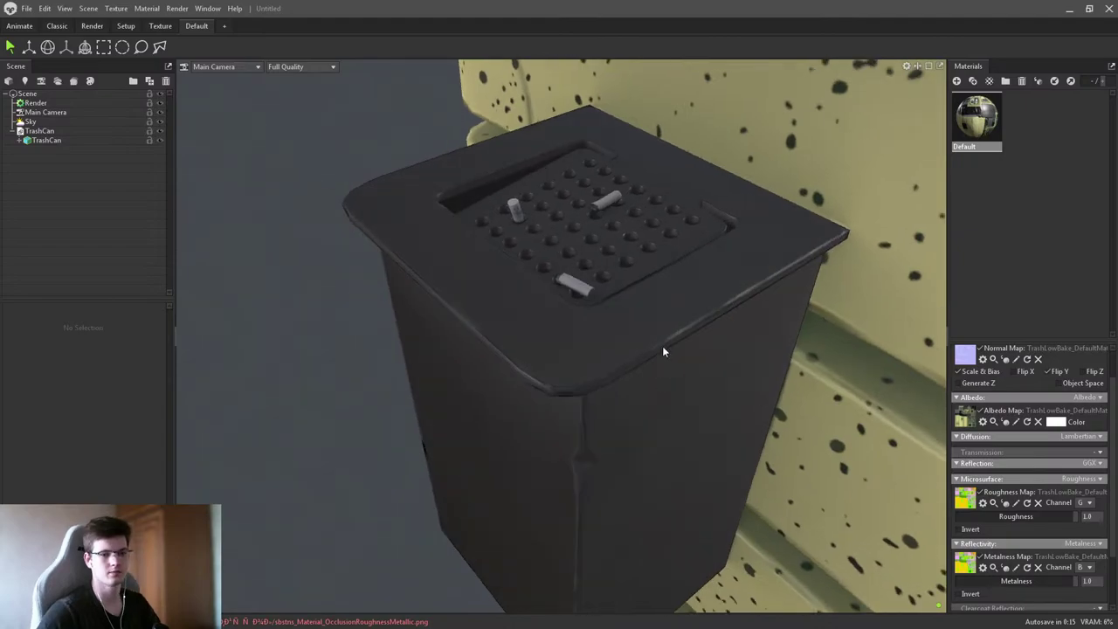
{"action": "scroll", "coordinate": [638, 337], "scroll_direction": "down", "scroll_amount": 4}
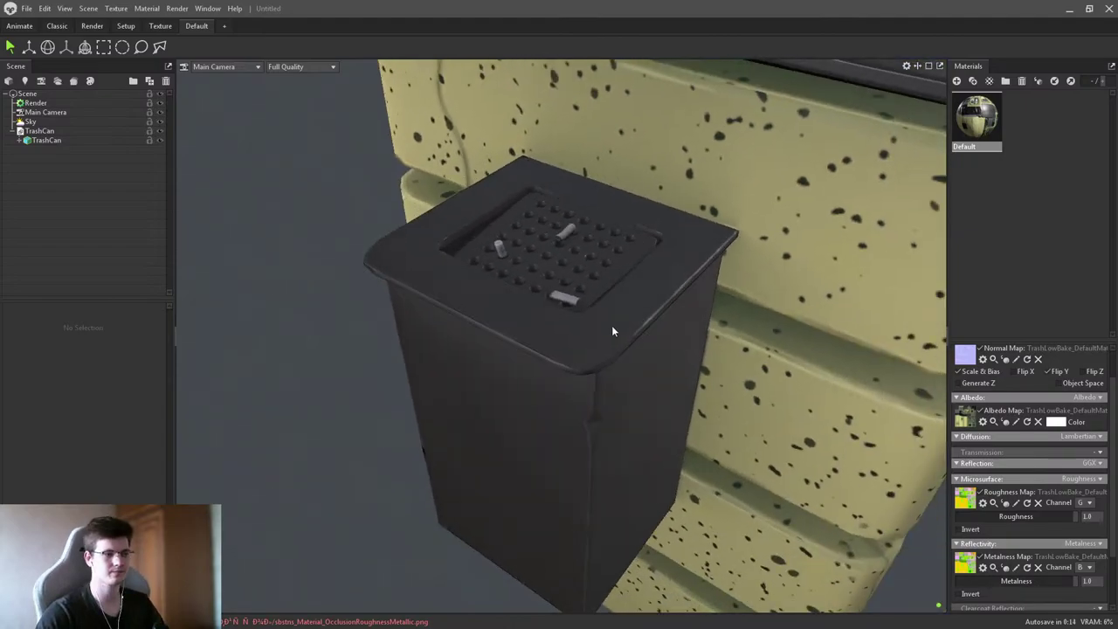
{"action": "scroll", "coordinate": [527, 394], "scroll_direction": "up", "scroll_amount": 5}
{"action": "left_click_drag", "start_coordinate": [528, 395], "coordinate": [549, 395]}
{"action": "left_click_drag", "start_coordinate": [626, 426], "coordinate": [602, 424]}
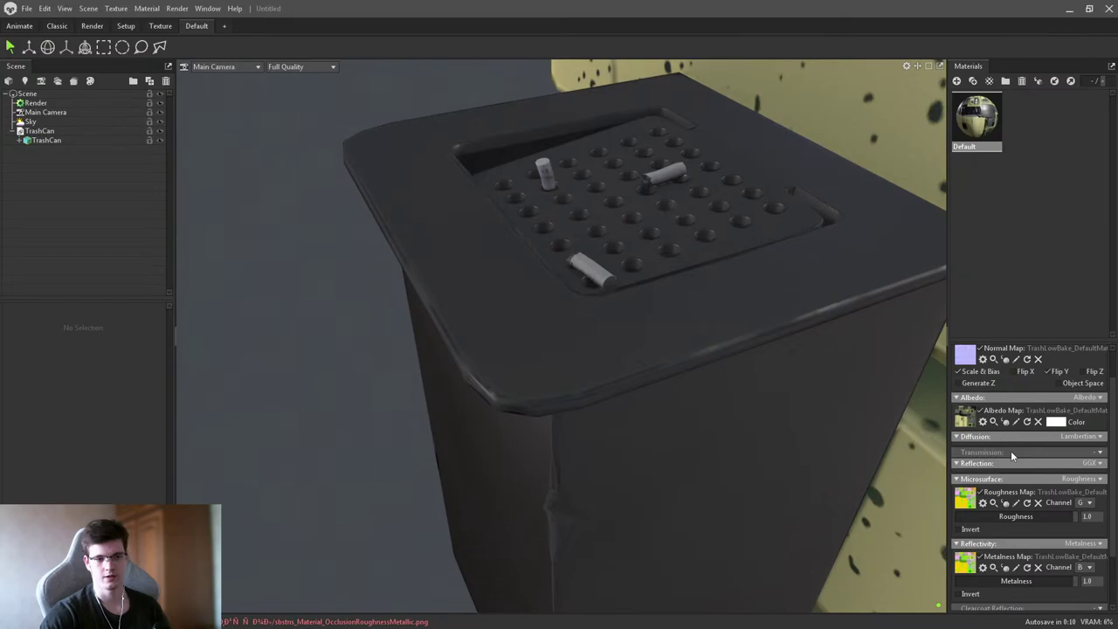
- Capture the ashtray's front rim in the albedo-only view, sketch irregular red wear shapes along its edge, and copy the screenshot
{"action": "left_click", "coordinate": [1006, 423]}
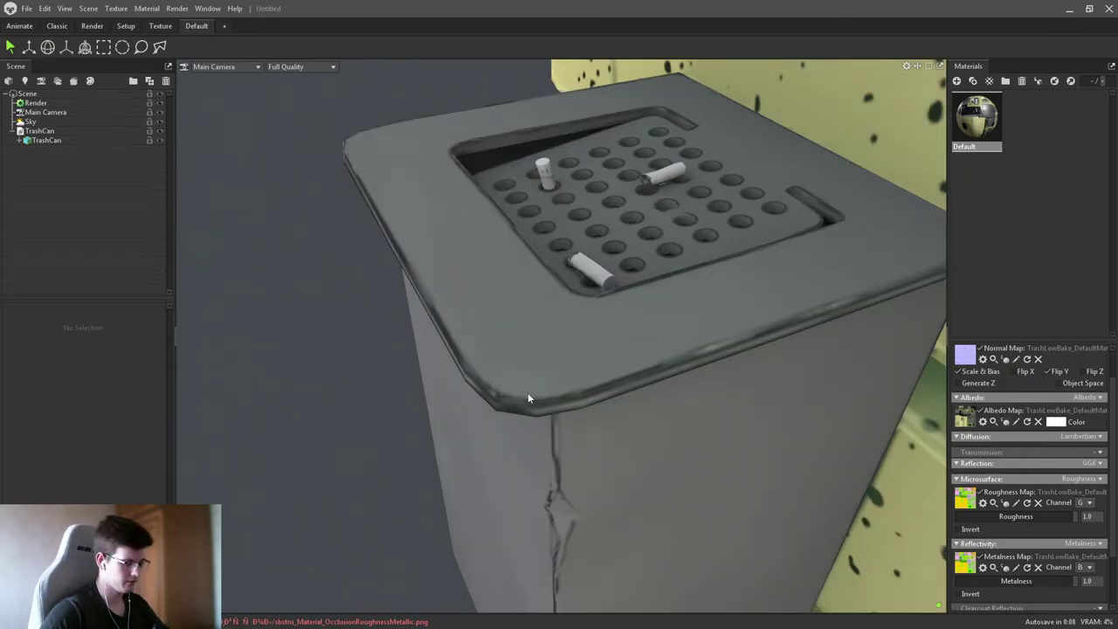
{"action": "left_click_drag", "start_coordinate": [529, 394], "coordinate": [565, 413]}
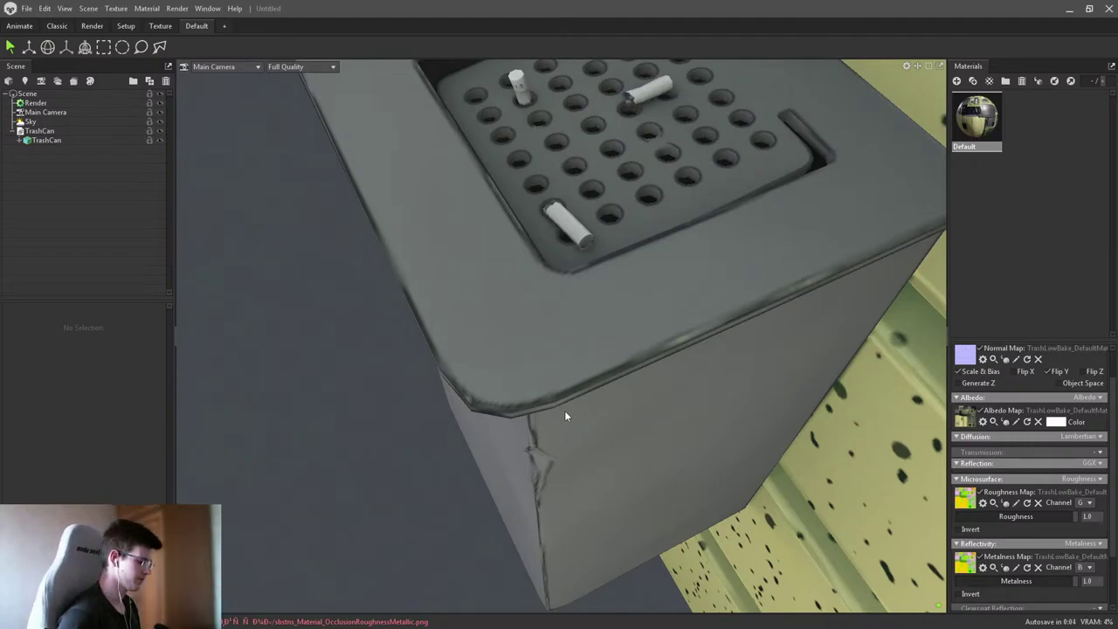
{"action": "key", "text": "Print"}
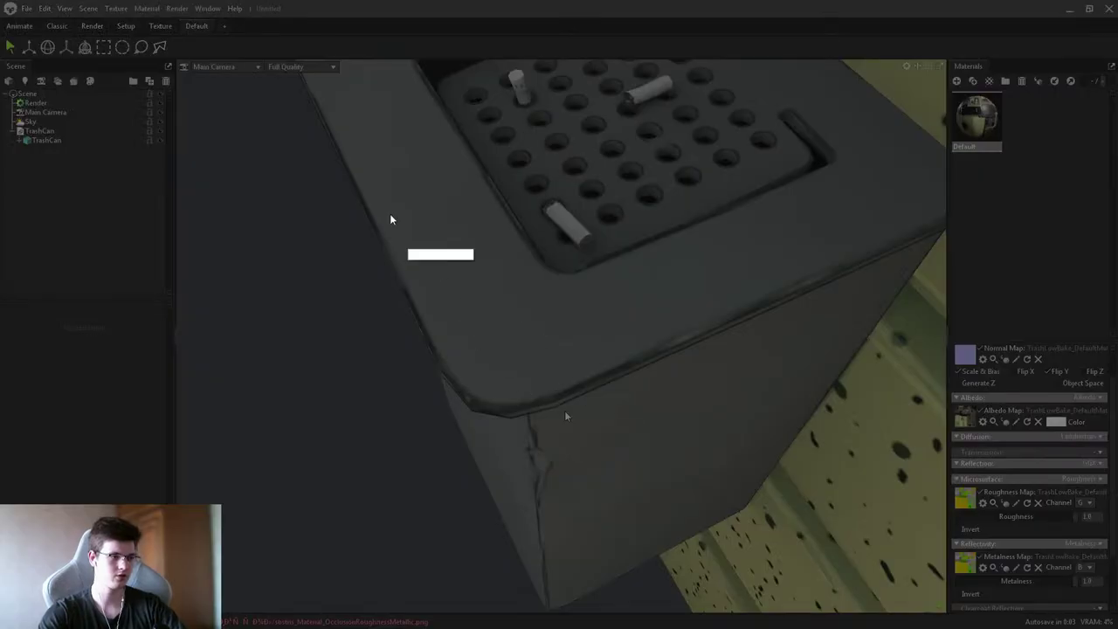
{"action": "left_click_drag", "start_coordinate": [327, 178], "coordinate": [816, 567]}
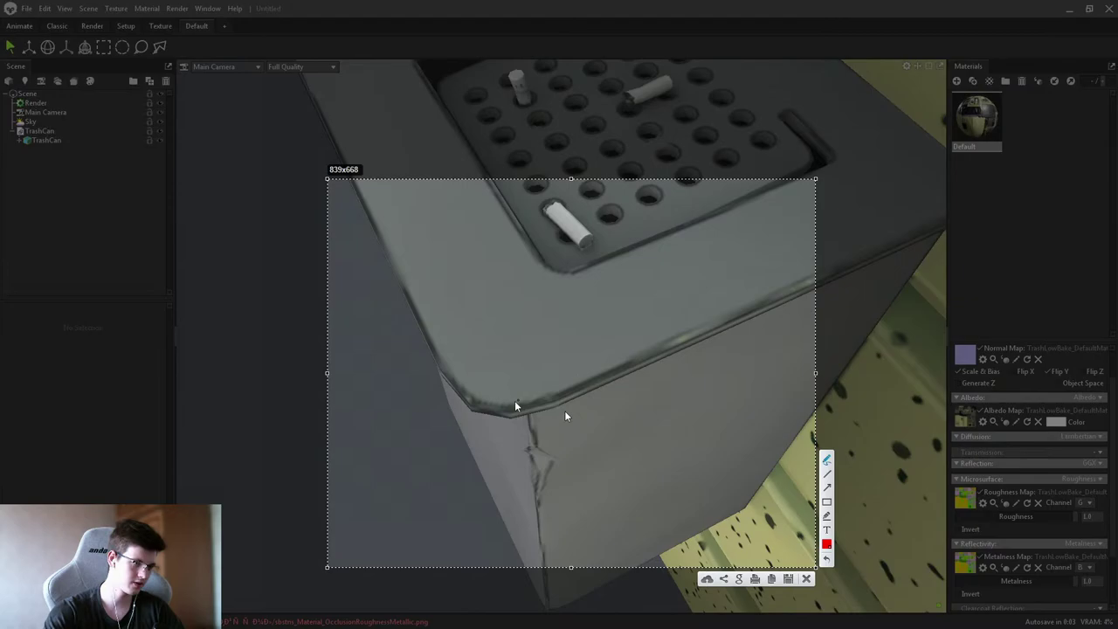
{"action": "mouse_move", "coordinate": [514, 406]}
{"action": "left_mouse_down"}
{"action": "mouse_move", "coordinate": [573, 345]}
{"action": "mouse_move", "coordinate": [575, 375]}
{"action": "mouse_move", "coordinate": [587, 379]}
{"action": "left_mouse_up"}
{"action": "mouse_move", "coordinate": [668, 341]}
{"action": "left_mouse_down"}
{"action": "mouse_move", "coordinate": [686, 323]}
{"action": "mouse_move", "coordinate": [732, 315]}
{"action": "left_mouse_up"}
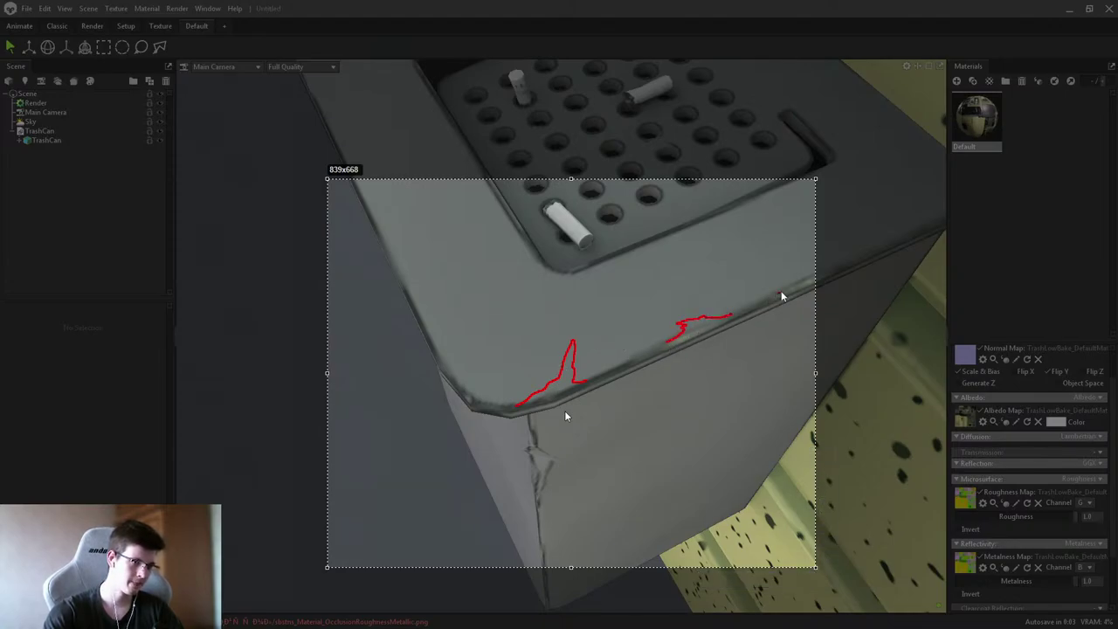
{"action": "left_click_drag", "start_coordinate": [803, 278], "coordinate": [808, 278]}
{"action": "key", "text": "ctrl+c"}
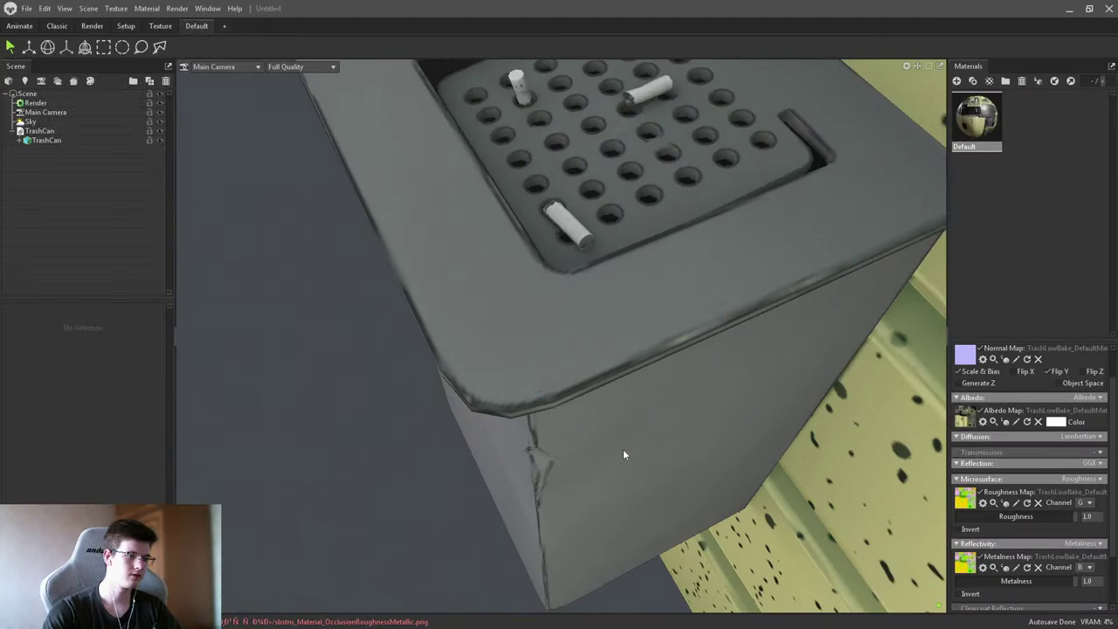
- Examine the cracks, speckles and grooves of the concrete blocks in albedo, then view the whole trash can fully shaded
{"action": "mouse_move", "coordinate": [623, 451]}
{"action": "left_mouse_down"}
{"action": "mouse_move", "coordinate": [616, 373]}
{"action": "mouse_move", "coordinate": [565, 341]}
{"action": "mouse_move", "coordinate": [572, 402]}
{"action": "mouse_move", "coordinate": [530, 299]}
{"action": "left_mouse_up"}
{"action": "left_click_drag", "start_coordinate": [565, 534], "coordinate": [511, 355]}
{"action": "scroll", "coordinate": [527, 394], "scroll_direction": "up", "scroll_amount": 3}
{"action": "scroll", "coordinate": [589, 311], "scroll_direction": "up", "scroll_amount": 3}
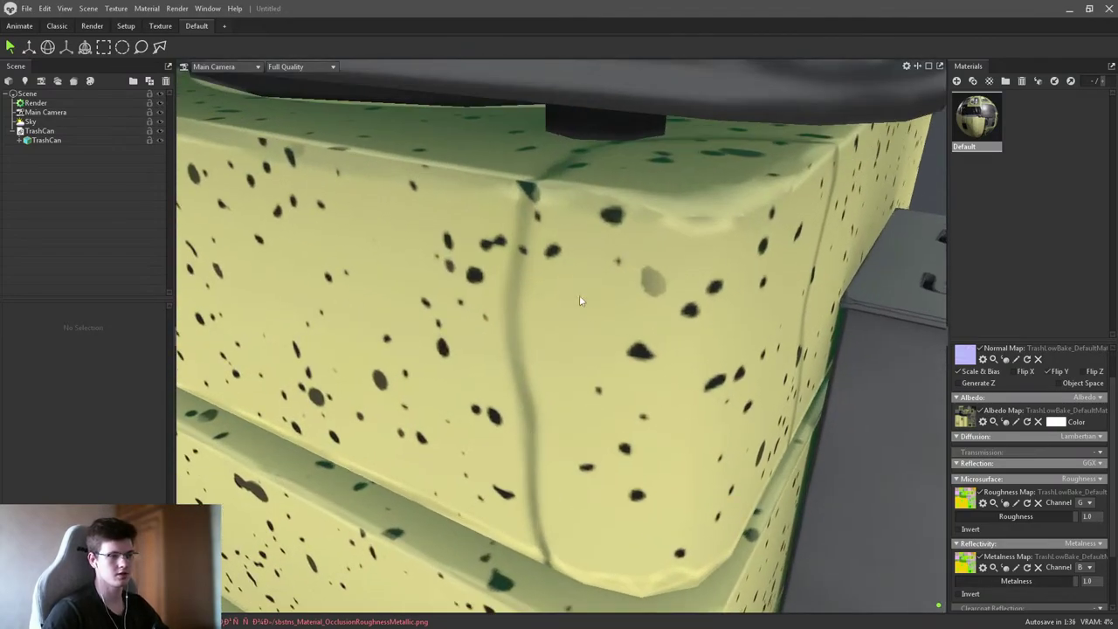
{"action": "scroll", "coordinate": [548, 318], "scroll_direction": "down", "scroll_amount": 5}
{"action": "left_click_drag", "start_coordinate": [583, 305], "coordinate": [698, 376]}
{"action": "scroll", "coordinate": [569, 360], "scroll_direction": "up", "scroll_amount": 4}
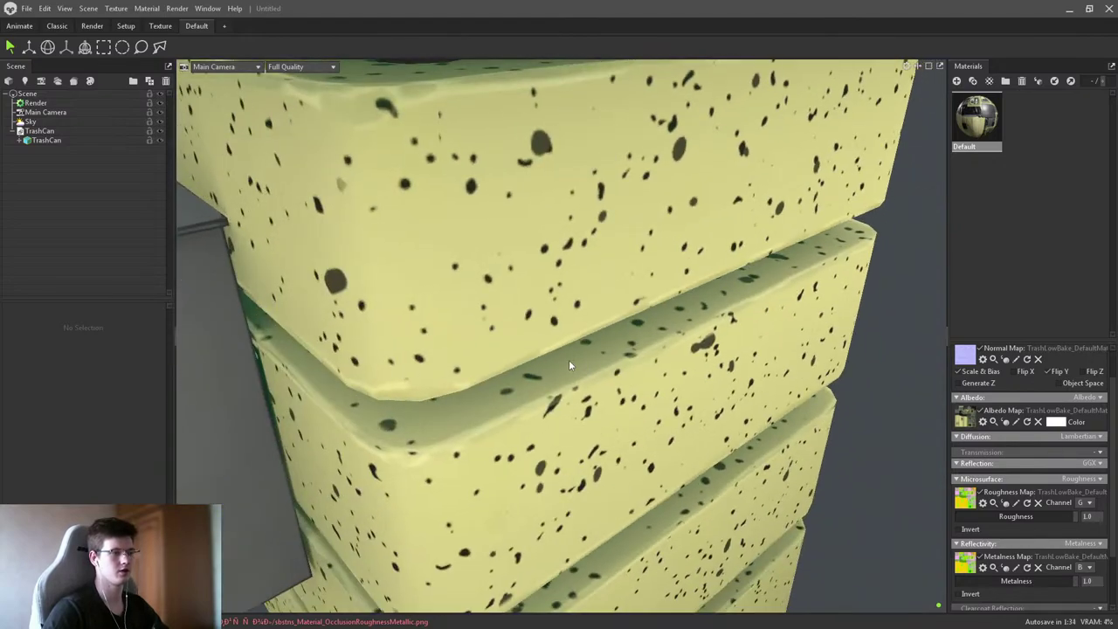
{"action": "scroll", "coordinate": [514, 385], "scroll_direction": "down", "scroll_amount": 4}
{"action": "scroll", "coordinate": [694, 354], "scroll_direction": "up", "scroll_amount": 2}
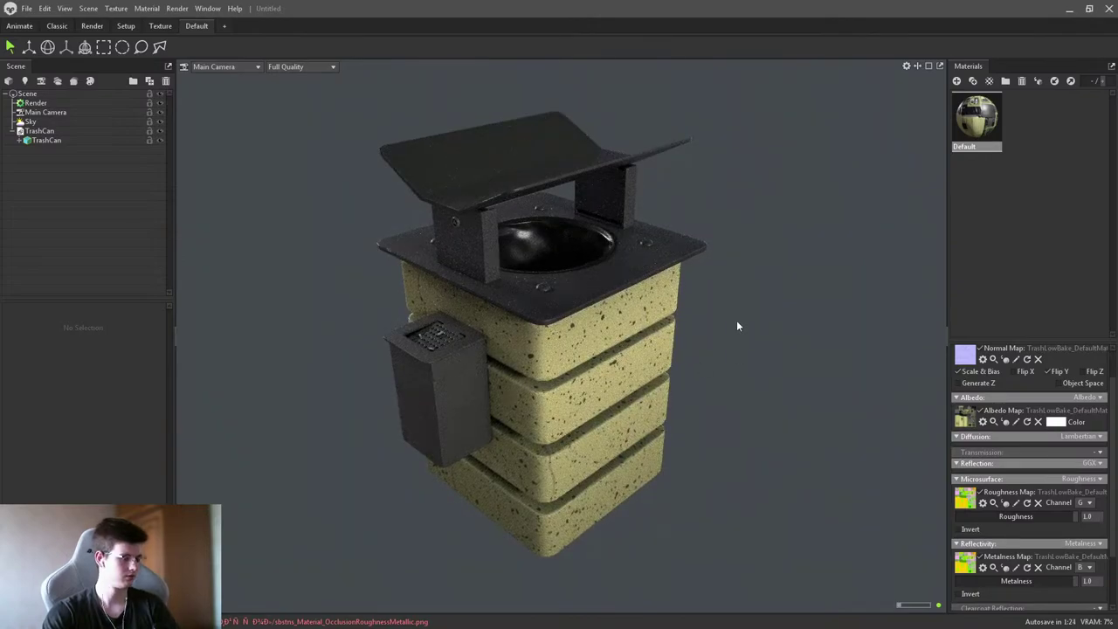
{"action": "left_click_drag", "start_coordinate": [737, 326], "coordinate": [706, 339]}
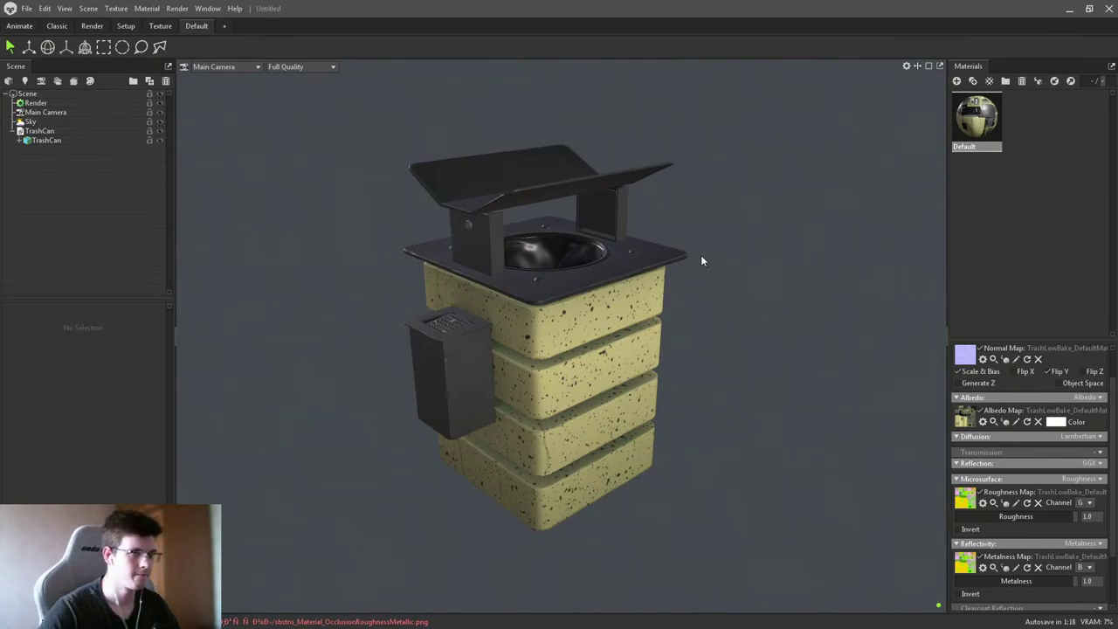
- Switch to the image viewer with 1.png and browse the finished renders, including 1Wired.png and 2.png, returning to 1.png
{"action": "left_click", "coordinate": [1070, 9]}
{"action": "double_click", "coordinate": [238, 199]}
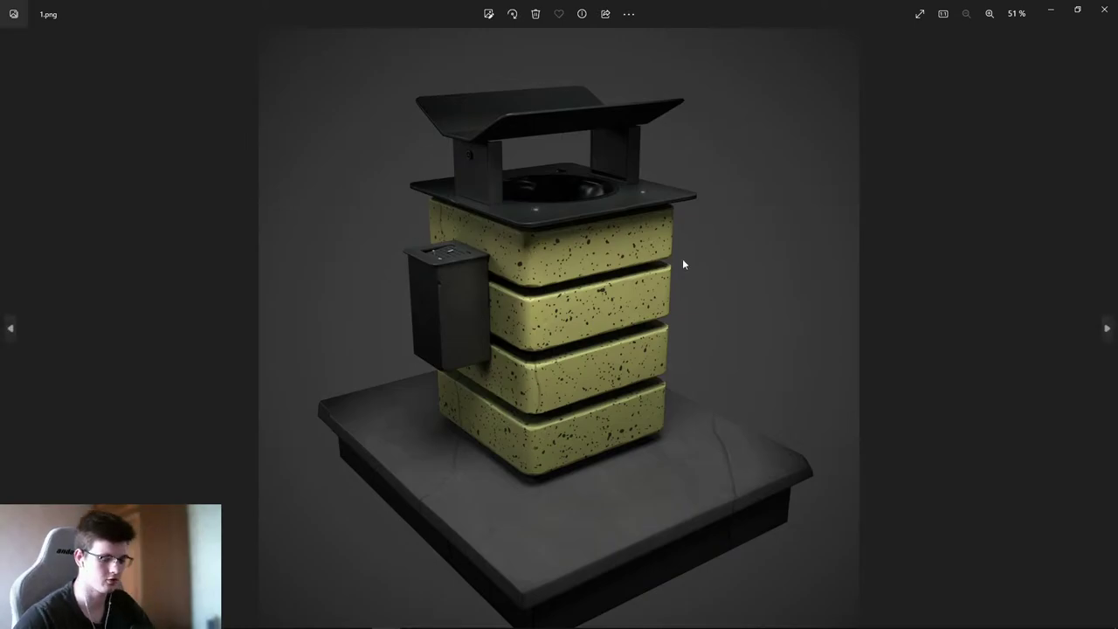
{"action": "scroll", "coordinate": [599, 233], "scroll_direction": "up", "scroll_amount": 3}
{"action": "key", "text": "Right"}
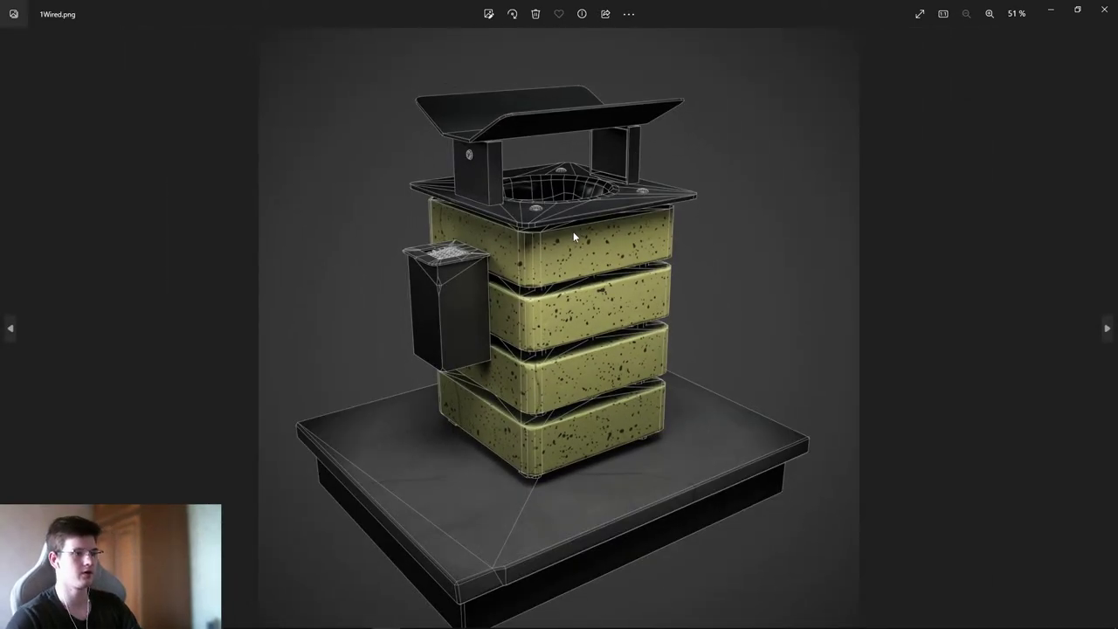
{"action": "key", "text": "Right"}
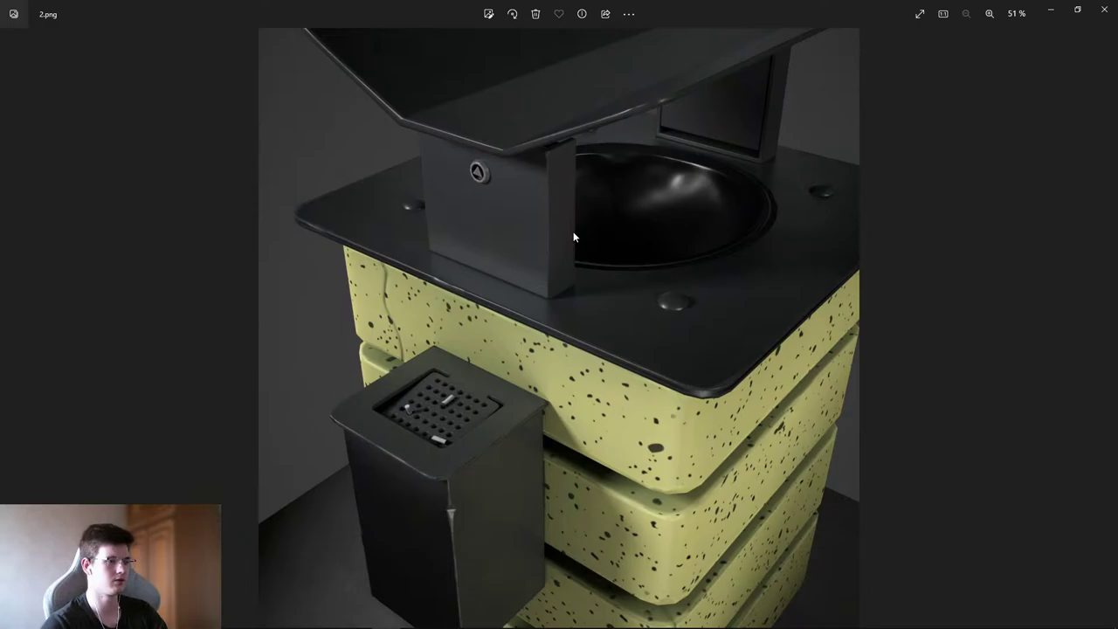
{"action": "key", "text": "Right"}
{"action": "key", "text": "Right"}
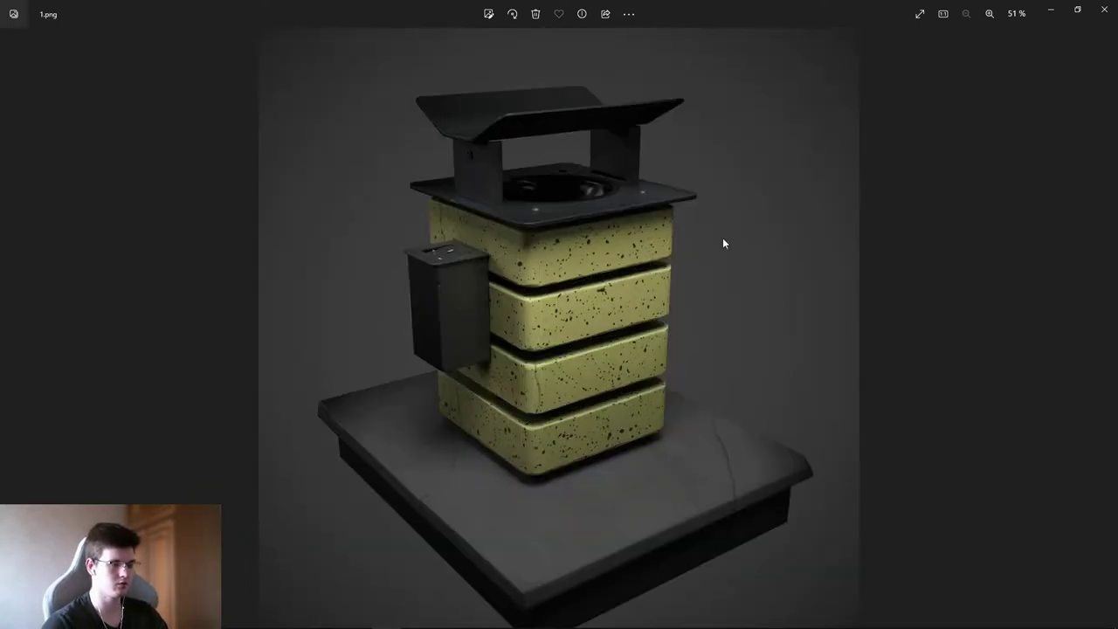
- Capture the full trash can render in 1.png and mark both sides of the base with red arrows
{"action": "key", "text": "Print"}
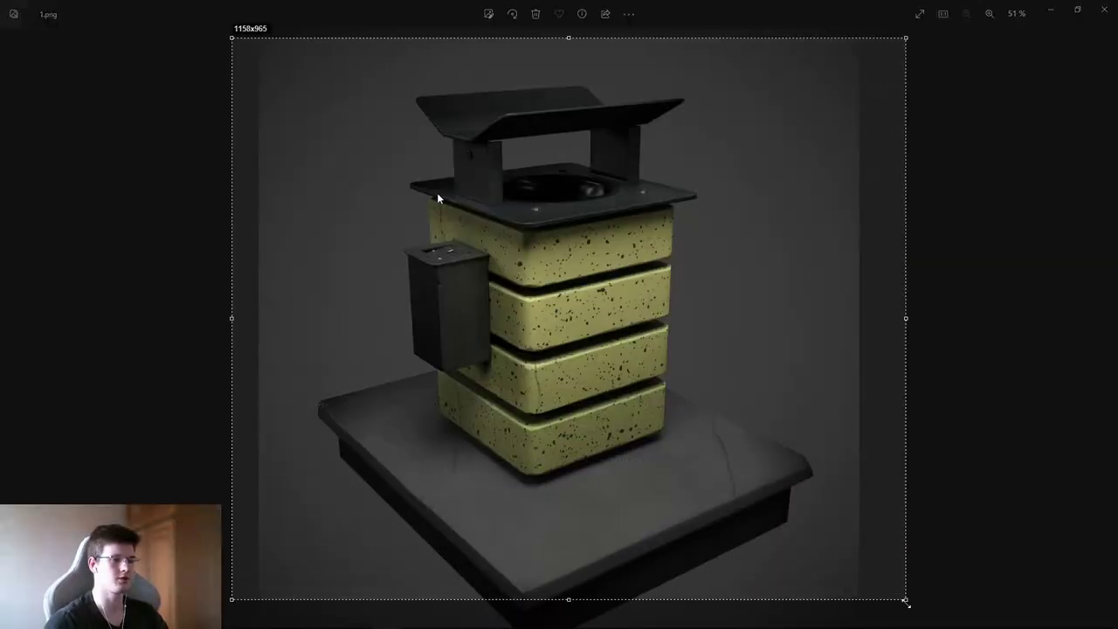
{"action": "left_click_drag", "start_coordinate": [900, 610], "coordinate": [900, 610]}
{"action": "left_click", "coordinate": [912, 530]}
{"action": "left_click_drag", "start_coordinate": [812, 557], "coordinate": [734, 538]}
{"action": "left_click_drag", "start_coordinate": [334, 559], "coordinate": [428, 551]}
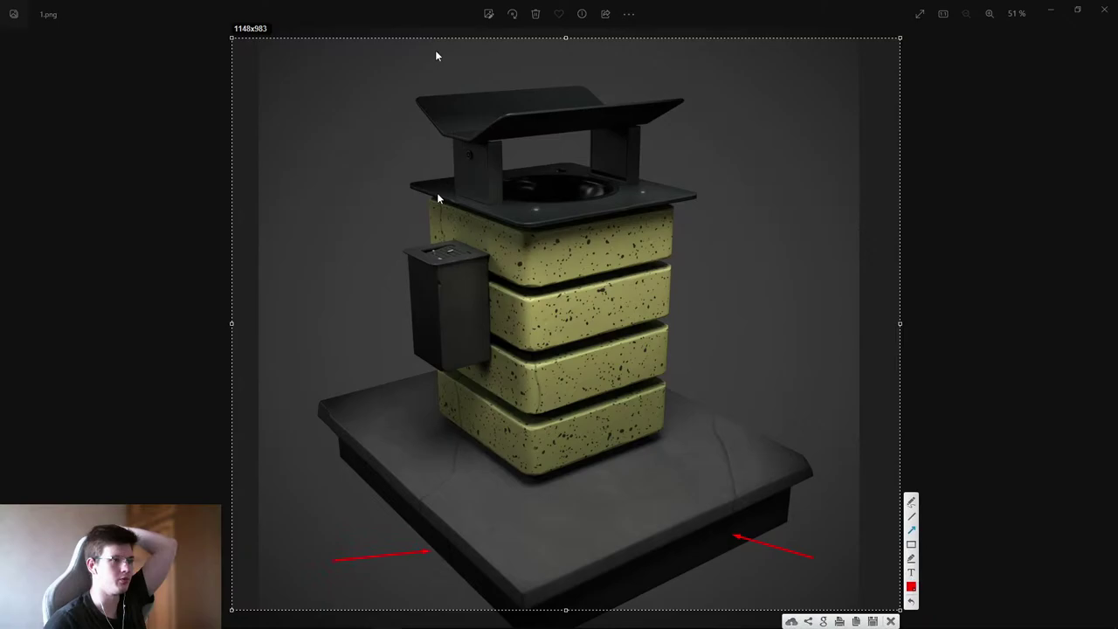
- Add red arrows pointing at both roof wings, the ashtray box and the top plate, and copy the screenshot
{"action": "left_click_drag", "start_coordinate": [437, 50], "coordinate": [460, 89]}
{"action": "left_click_drag", "start_coordinate": [731, 159], "coordinate": [623, 121]}
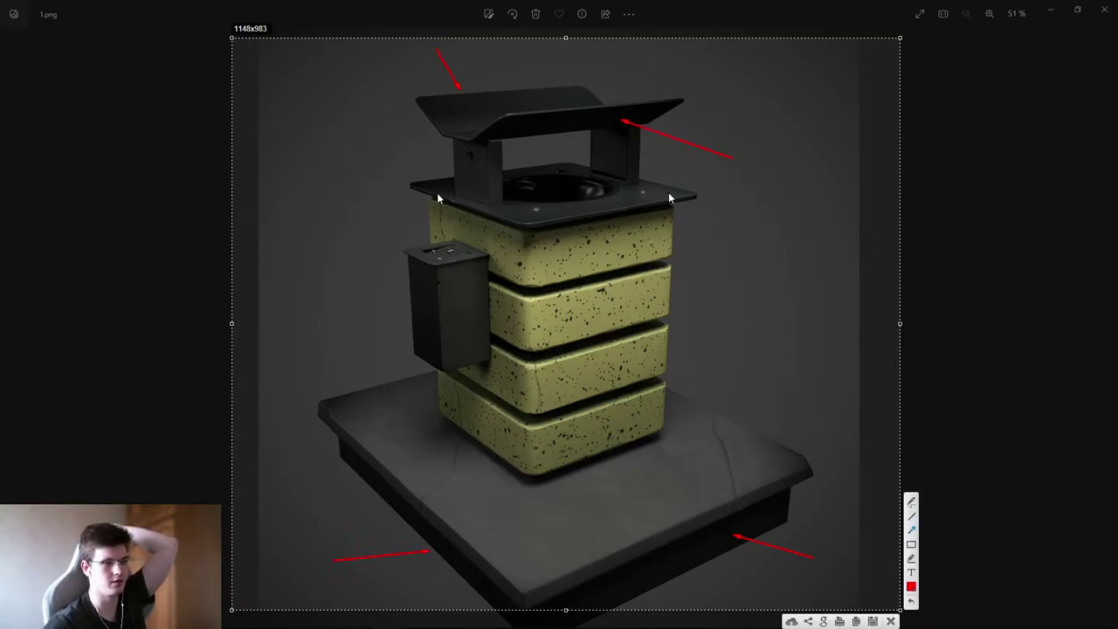
{"action": "left_click_drag", "start_coordinate": [306, 316], "coordinate": [421, 309]}
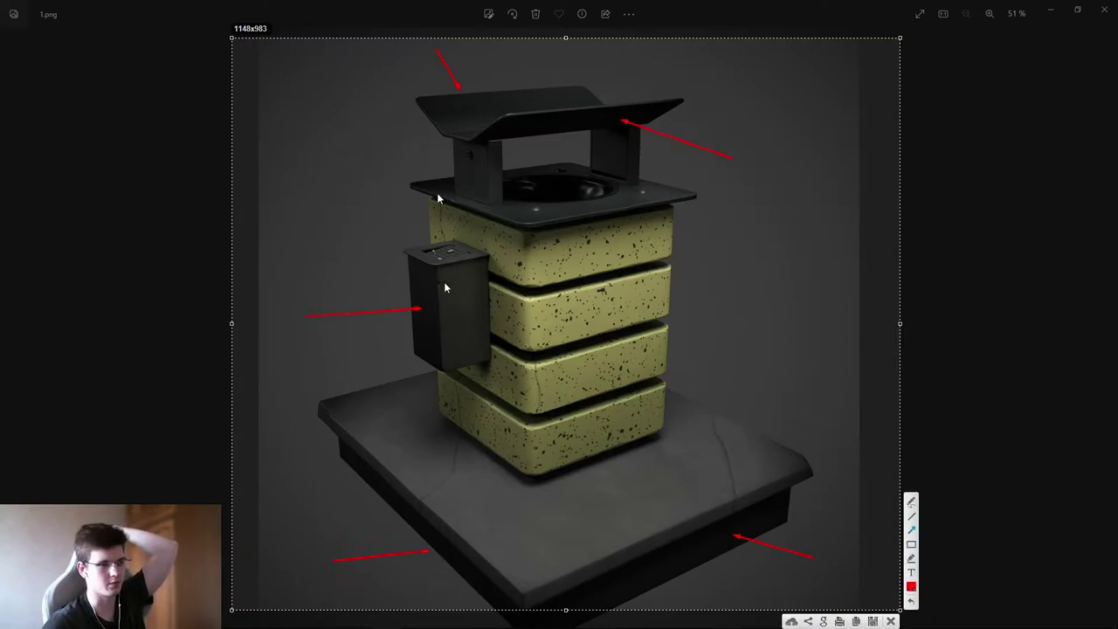
{"action": "left_click_drag", "start_coordinate": [373, 153], "coordinate": [431, 174]}
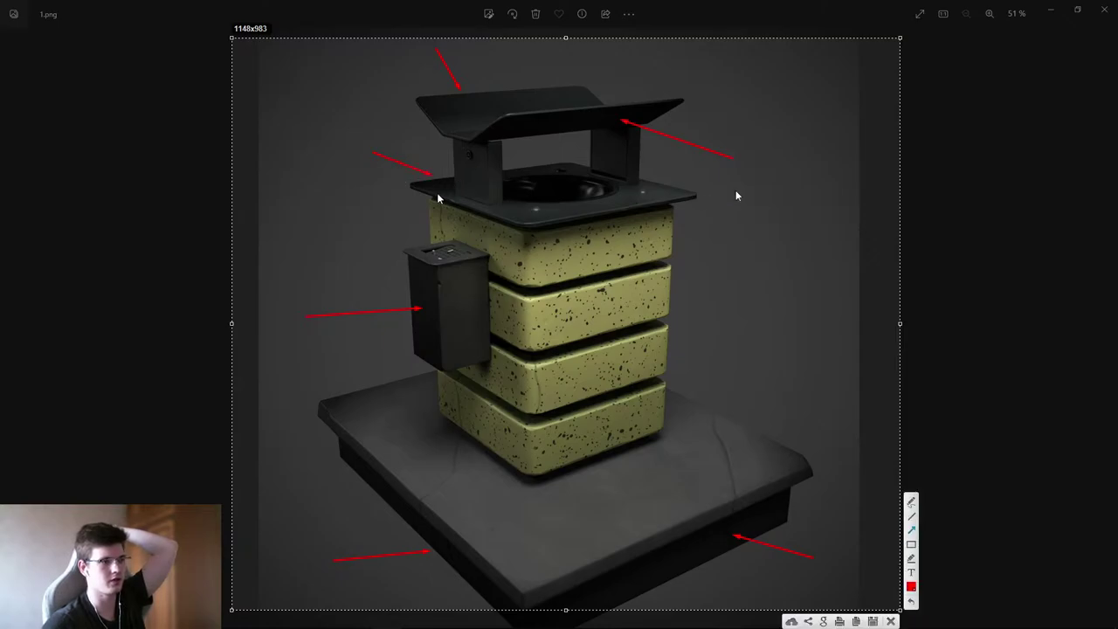
{"action": "key", "text": "ctrl+c"}
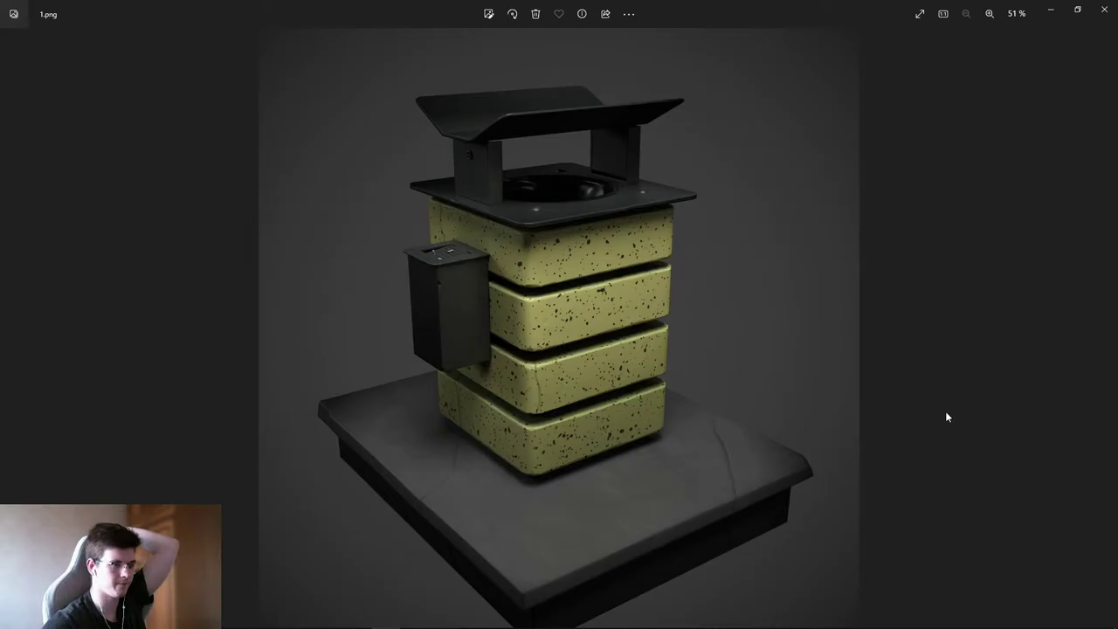
{"action": "key", "text": "Print"}
{"action": "left_click_drag", "start_coordinate": [315, 144], "coordinate": [852, 511]}
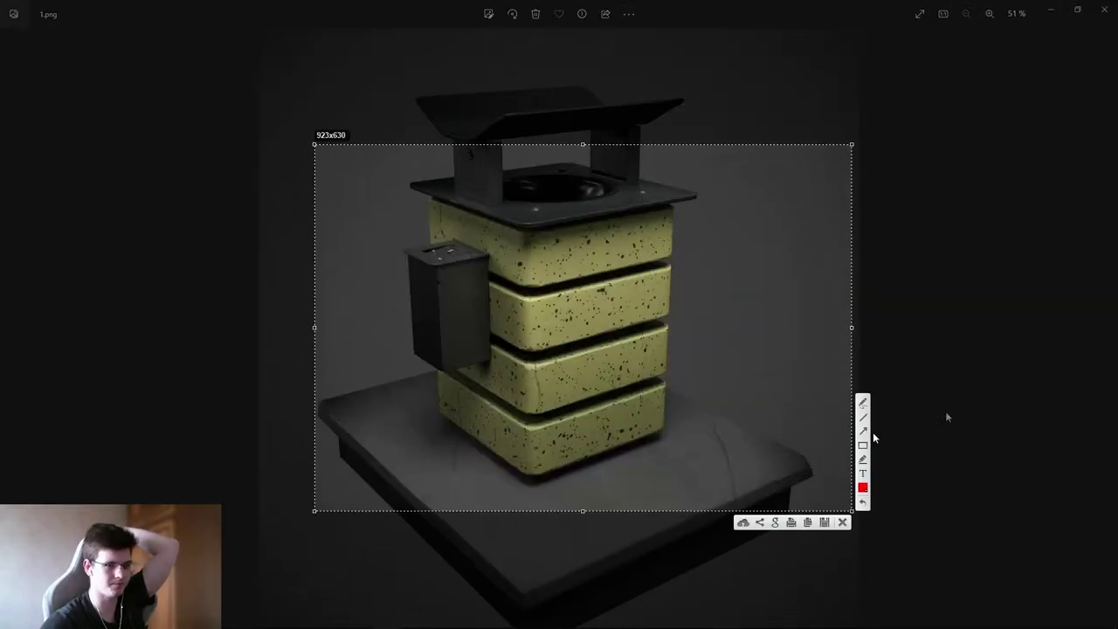
{"action": "left_click", "coordinate": [863, 430]}
{"action": "left_click_drag", "start_coordinate": [798, 316], "coordinate": [648, 324]}
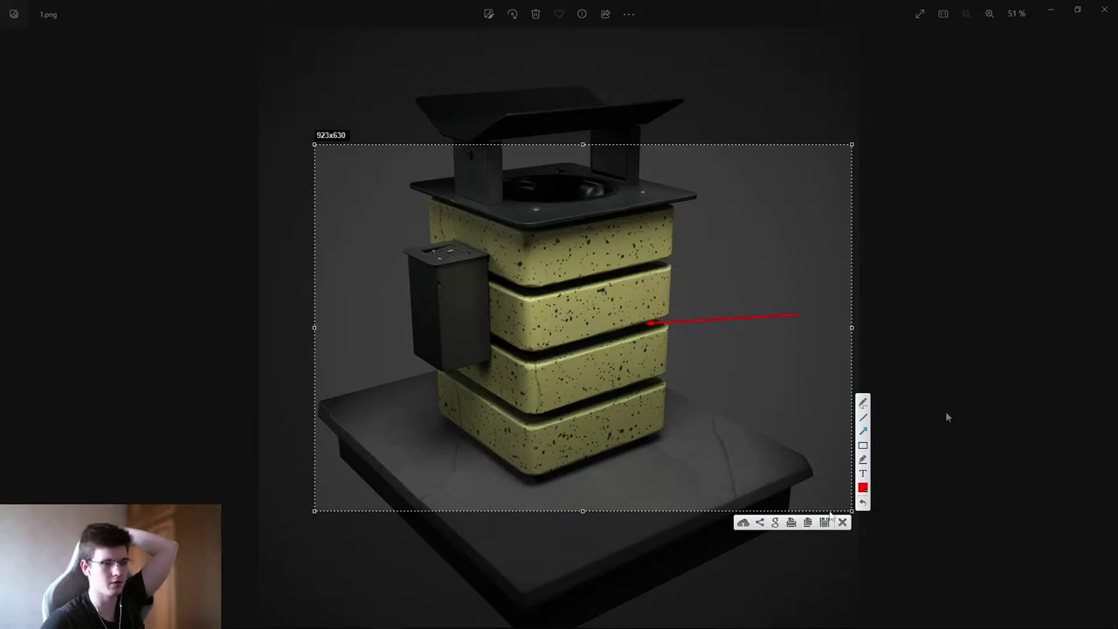
{"action": "left_click", "coordinate": [842, 522]}
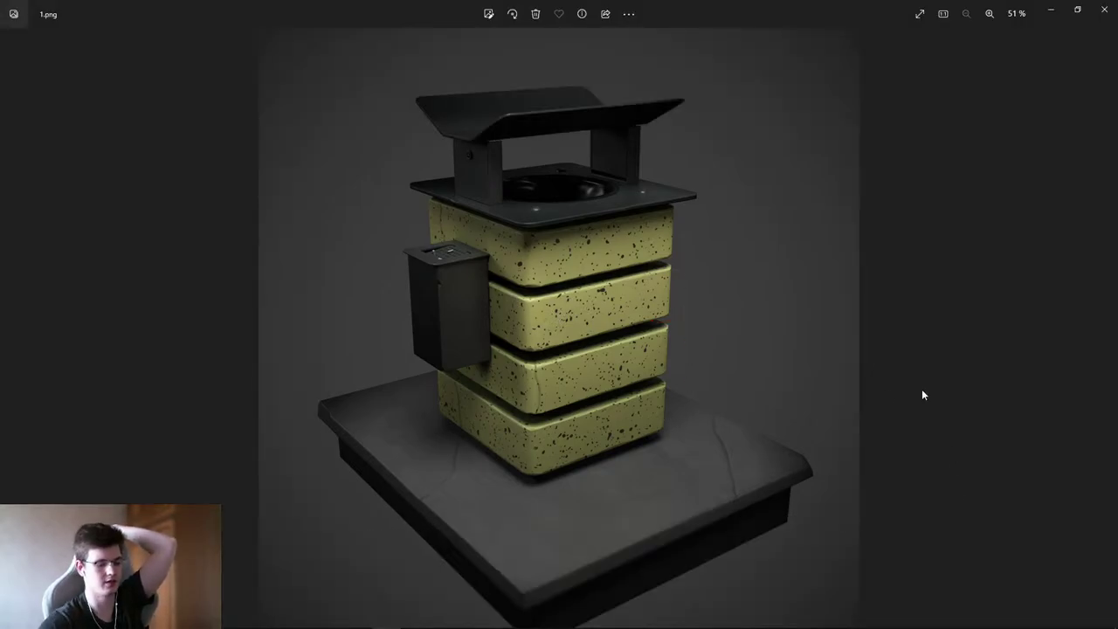
- Browse the renders through 4.png and back to 1.png, and examine the concrete blocks of 1.png closely
{"action": "key", "text": "Right"}
{"action": "key", "text": "Right"}
{"action": "key", "text": "Right"}
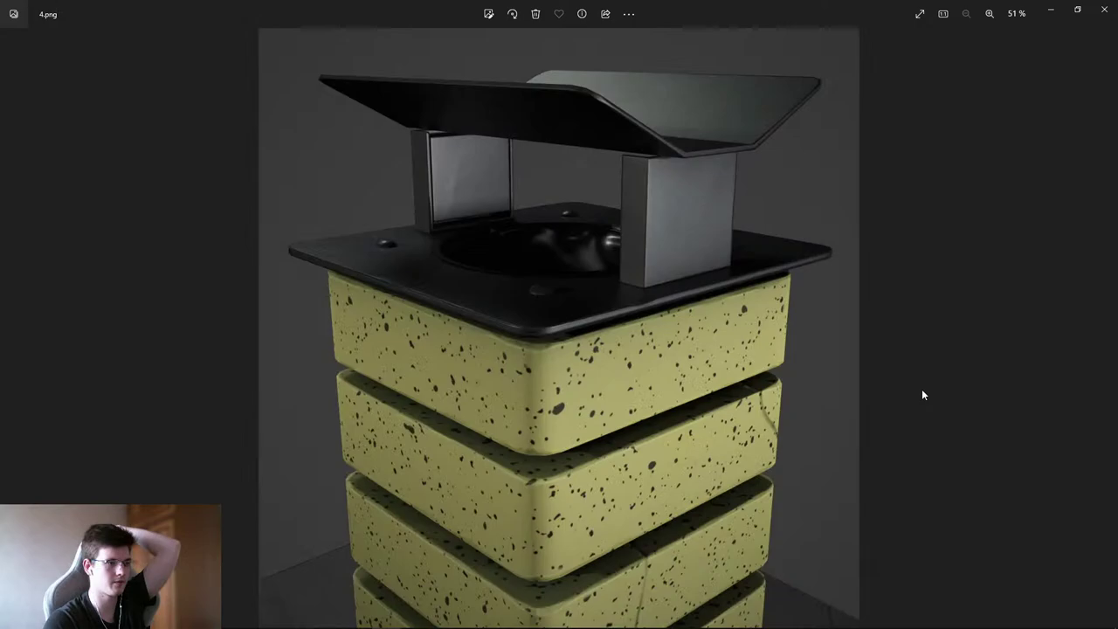
{"action": "key", "text": "Right"}
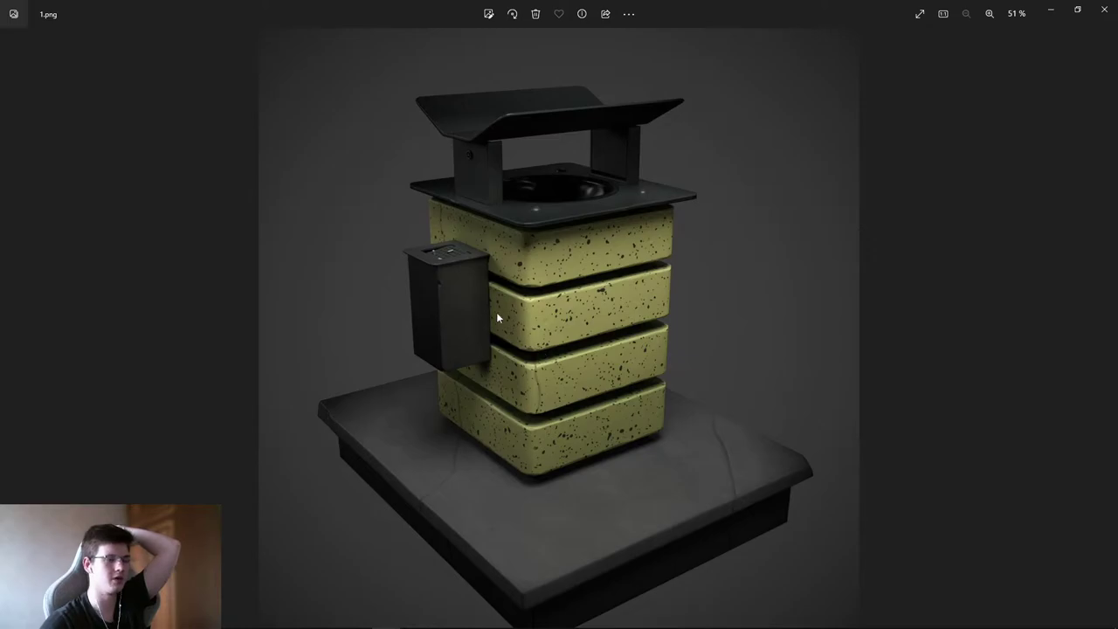
{"action": "scroll", "coordinate": [553, 284], "scroll_direction": "up", "scroll_amount": 2}
{"action": "scroll", "coordinate": [553, 284], "scroll_direction": "up", "scroll_amount": 3}
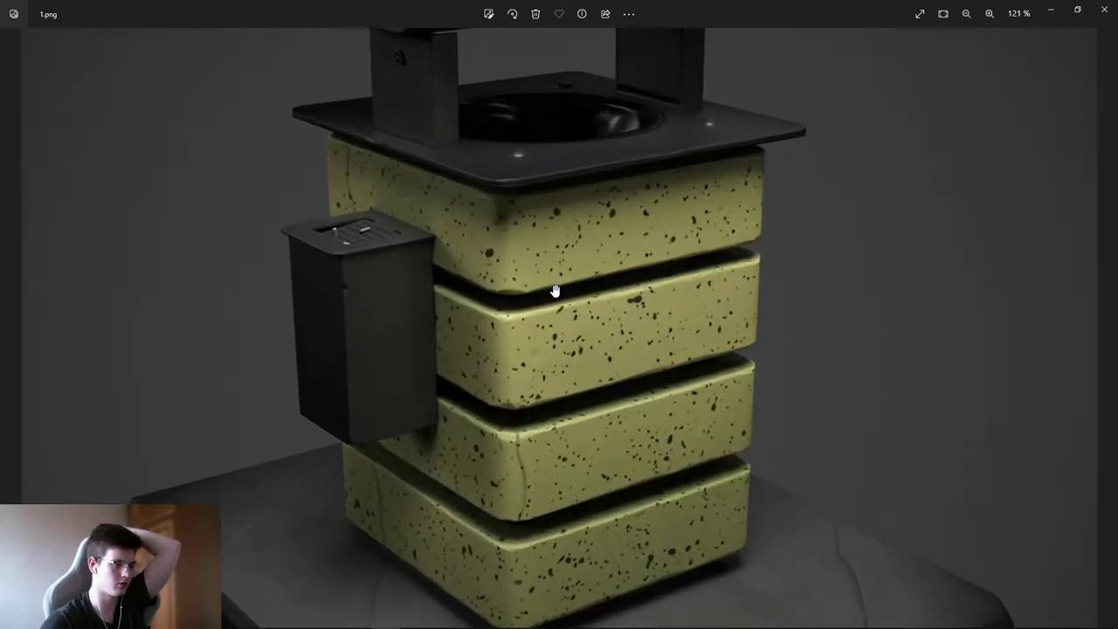
{"action": "scroll", "coordinate": [553, 293], "scroll_direction": "down", "scroll_amount": 5}
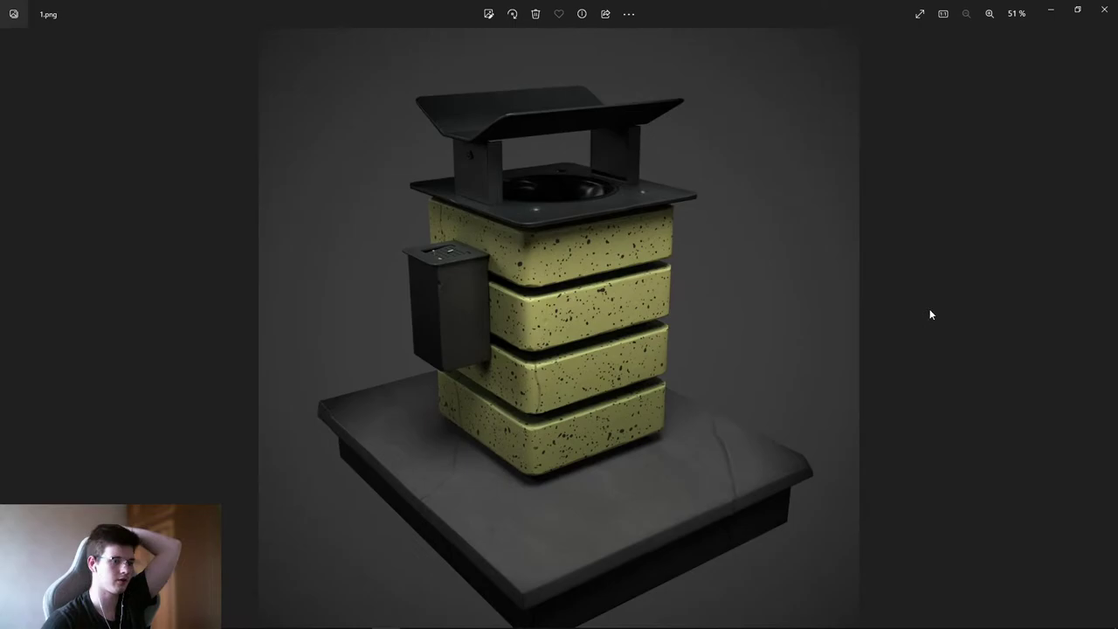
- Compare the wireframe render 1Wired.png with the other renders, ending on the close-up 2.png
{"action": "key", "text": "Right"}
{"action": "key", "text": "Right"}
{"action": "key", "text": "Right"}
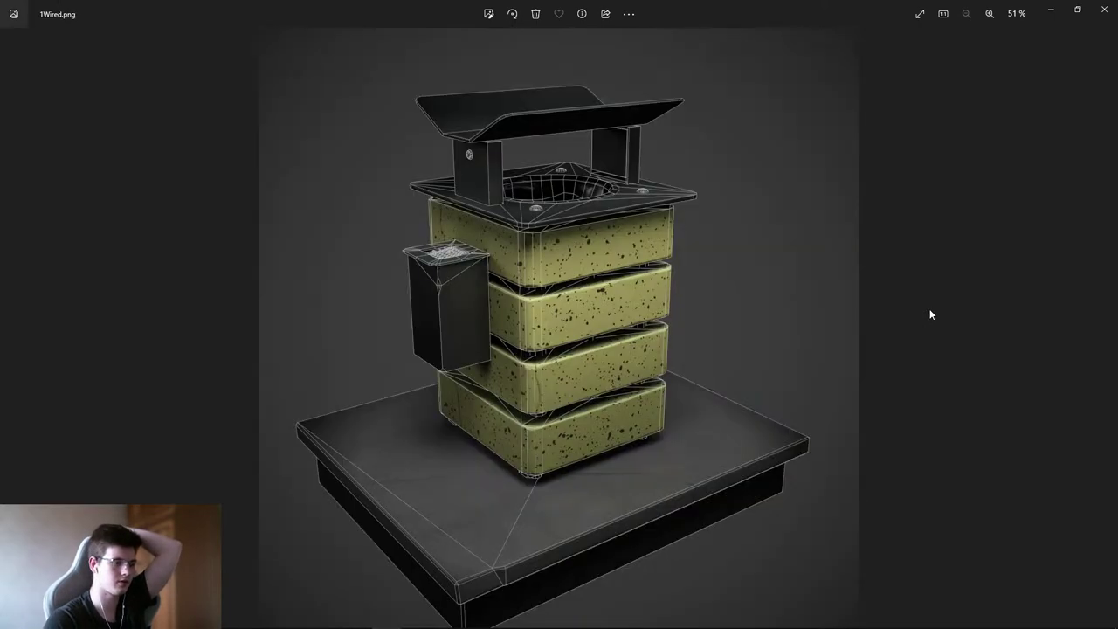
{"action": "key", "text": "Right"}
{"action": "key", "text": "Right"}
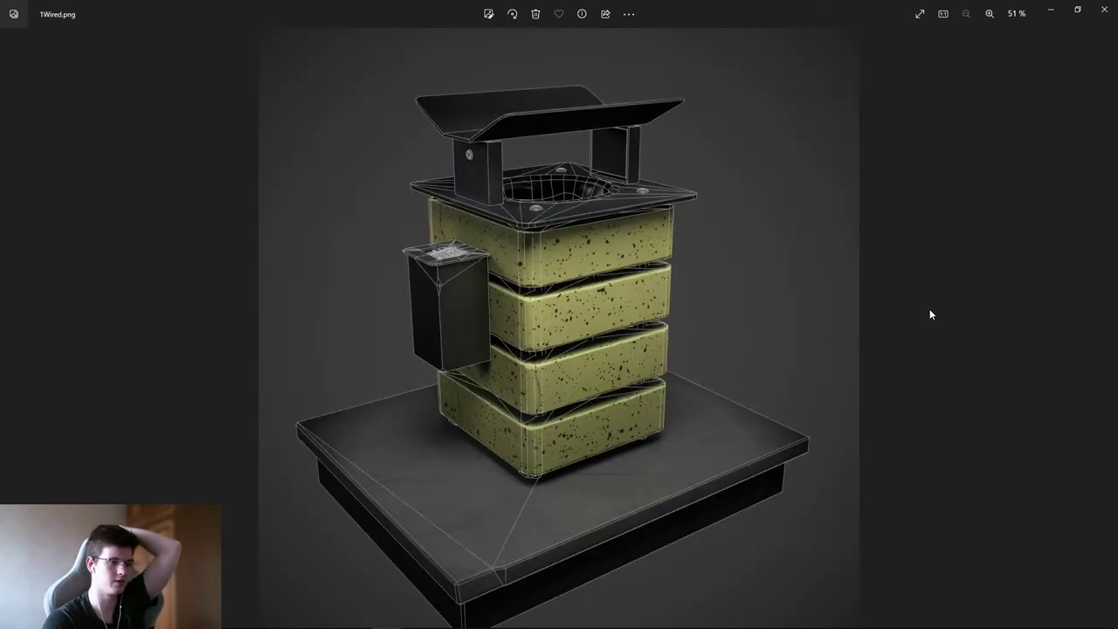
{"action": "key", "text": "Right"}
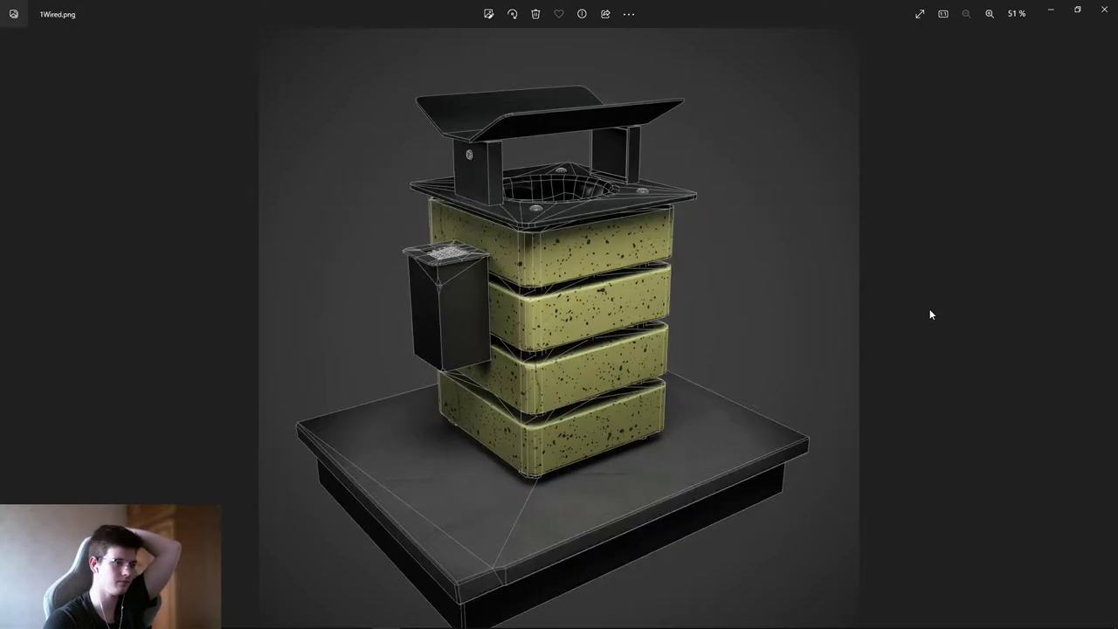
{"action": "key", "text": "Right"}
{"action": "key", "text": "Right"}
{"action": "key", "text": "Left"}
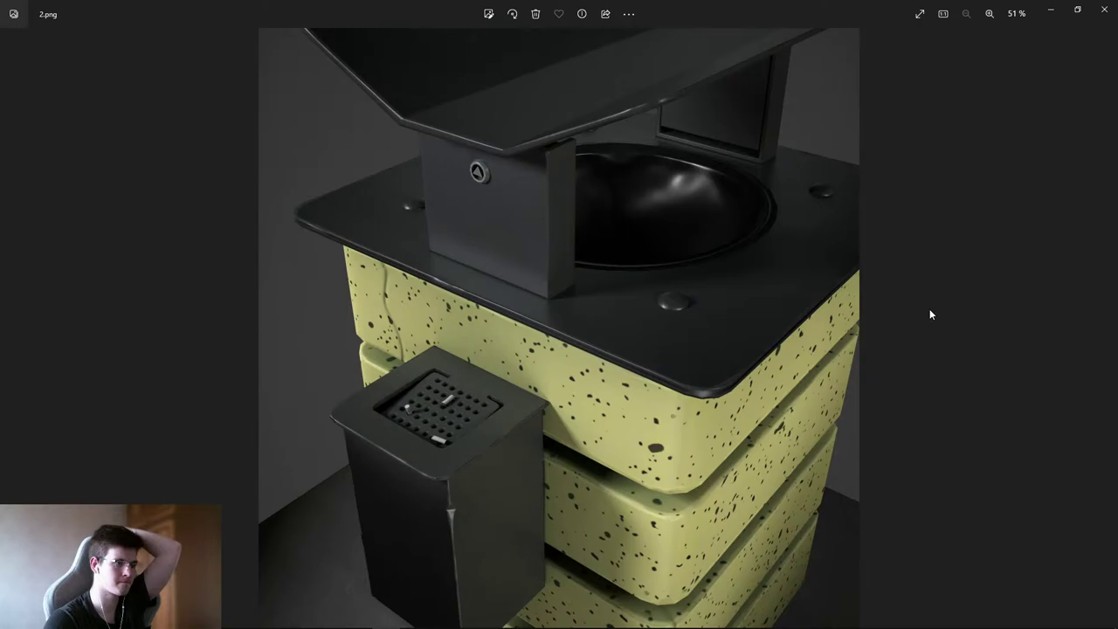
- Compare 1Wired.png, 4.png and 2.png, and examine the roof and its supports closely in 4.png
{"action": "key", "text": "Right"}
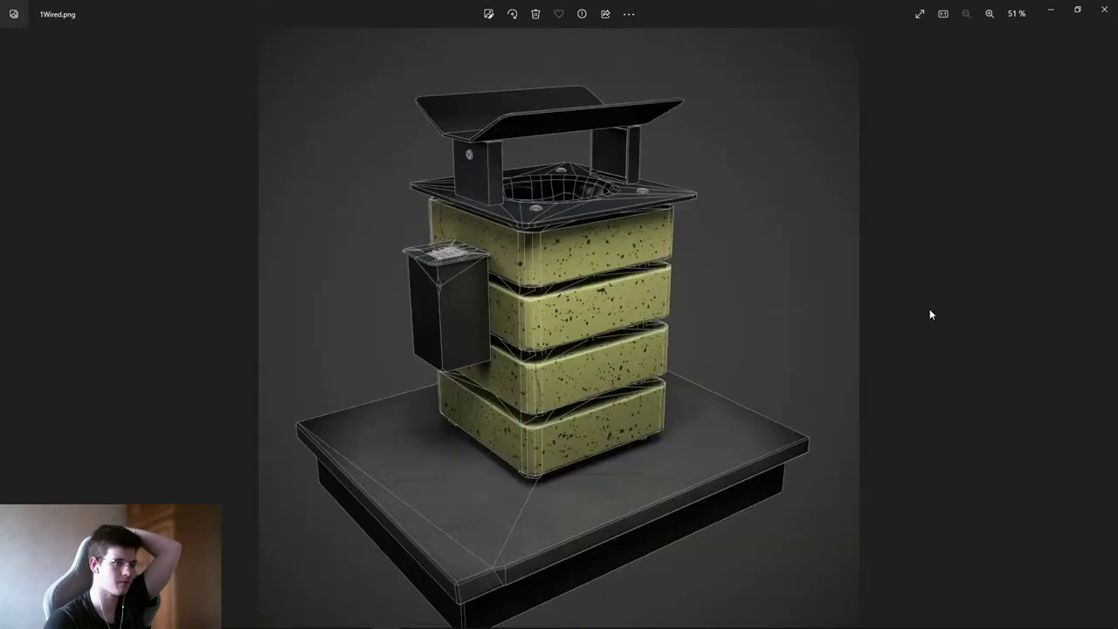
{"action": "key", "text": "Right"}
{"action": "key", "text": "Right"}
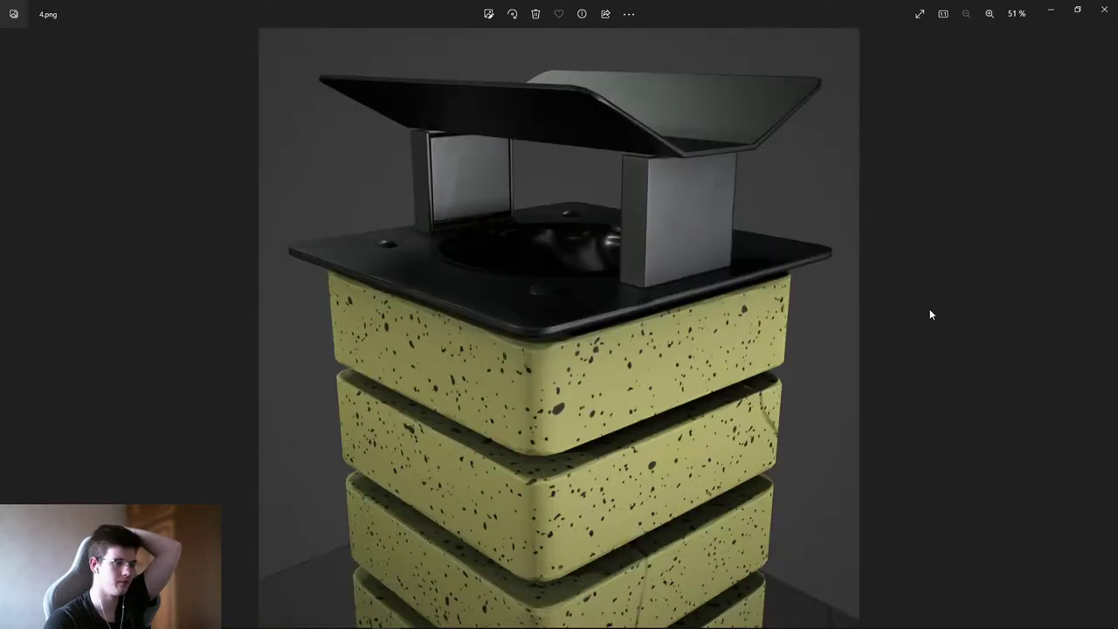
{"action": "key", "text": "Right"}
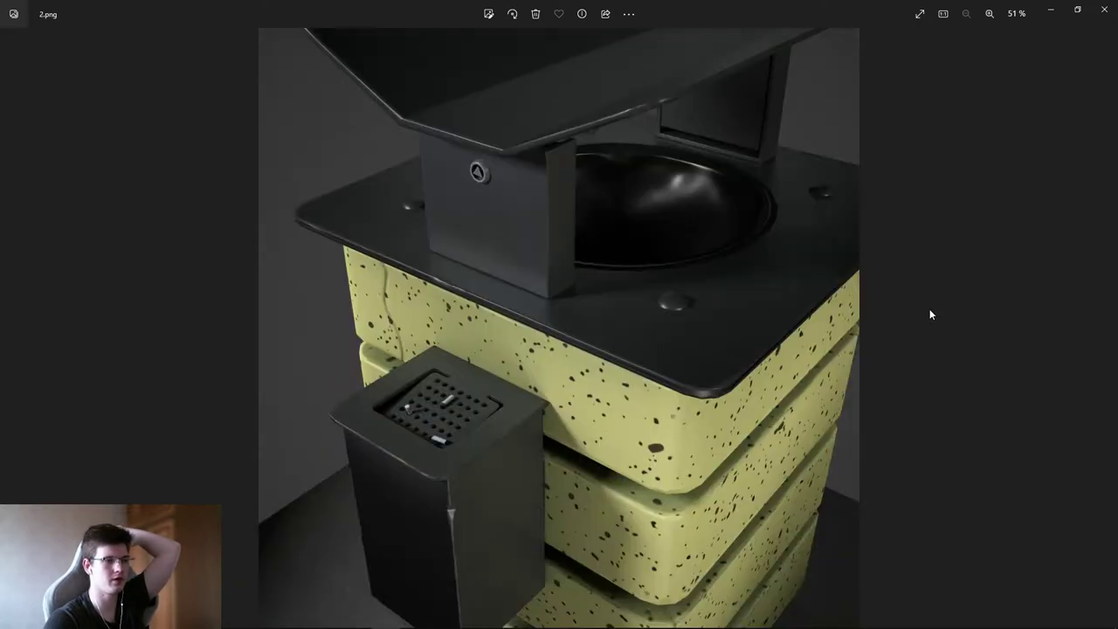
{"action": "key", "text": "Left"}
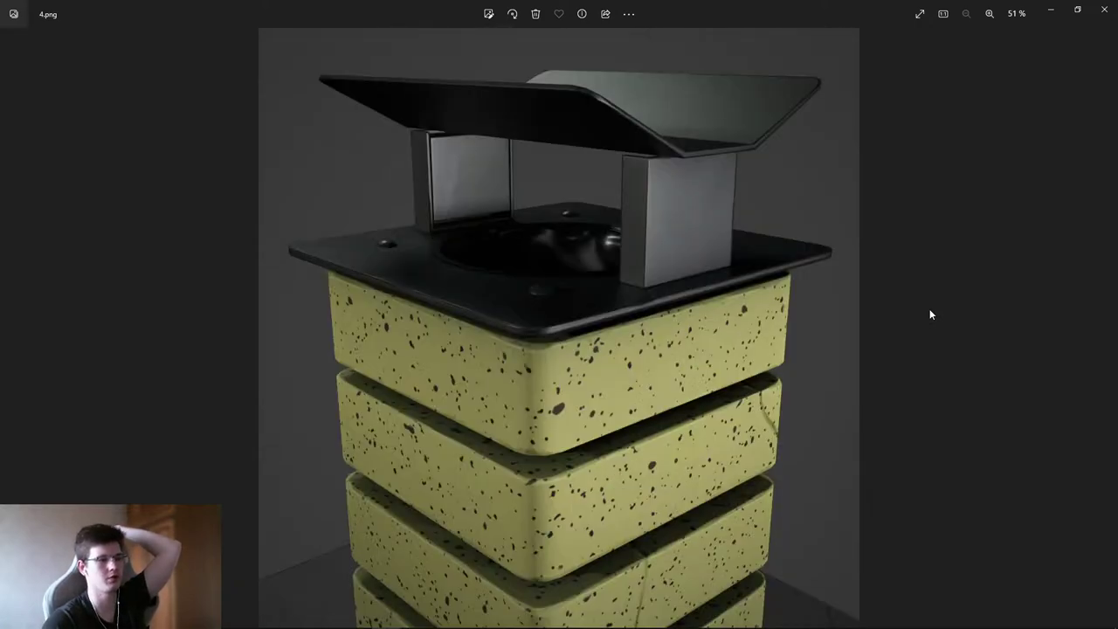
{"action": "scroll", "coordinate": [540, 106], "scroll_direction": "up", "scroll_amount": 5}
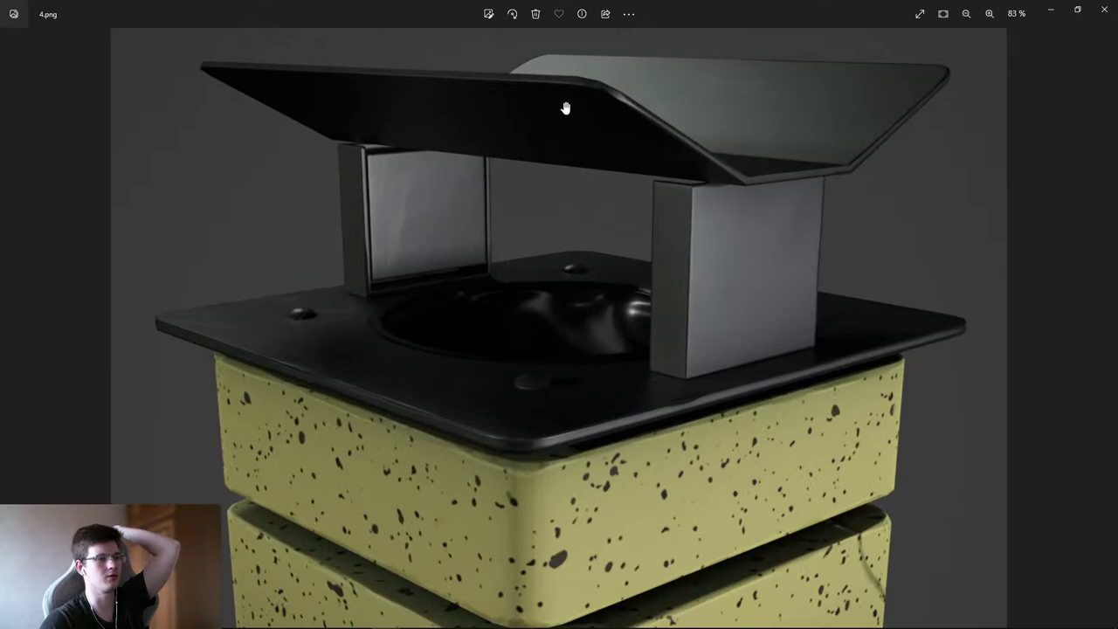
{"action": "left_click_drag", "start_coordinate": [547, 99], "coordinate": [551, 140]}
{"action": "scroll", "coordinate": [549, 141], "scroll_direction": "down", "scroll_amount": 5}
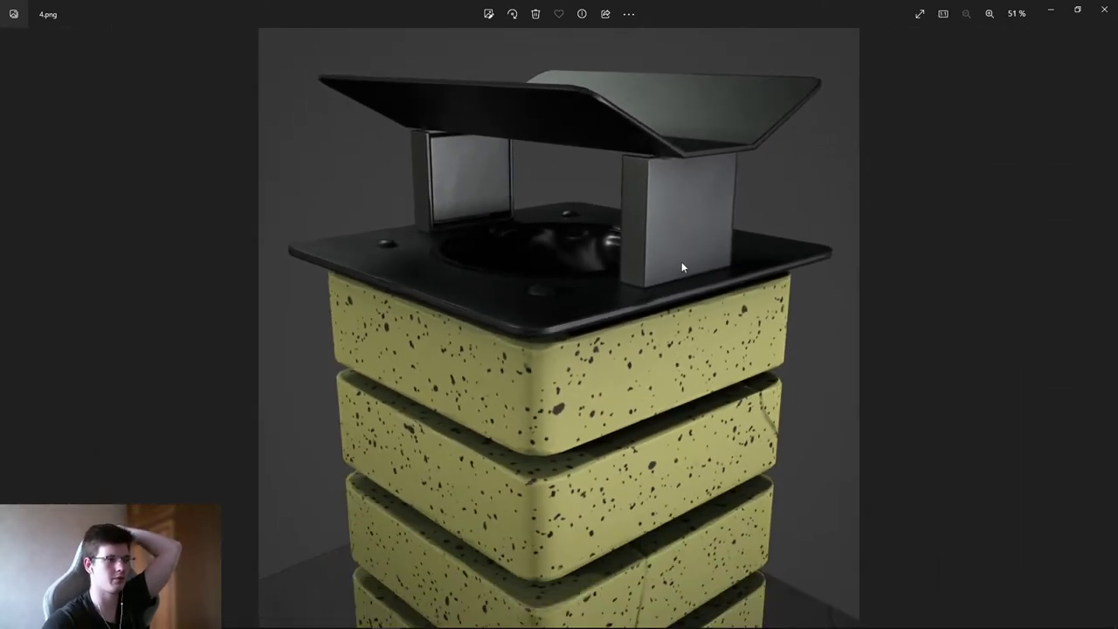
- Close the render and move the reviewed files, including TrashCanTextures.rar, from the desktop to the Recycle Bin
{"action": "left_click", "coordinate": [1105, 8]}
{"action": "left_click_drag", "start_coordinate": [499, 511], "coordinate": [183, 166]}
{"action": "left_click_drag", "start_coordinate": [245, 199], "coordinate": [22, 21]}
{"action": "left_click_drag", "start_coordinate": [19, 143], "coordinate": [22, 22]}
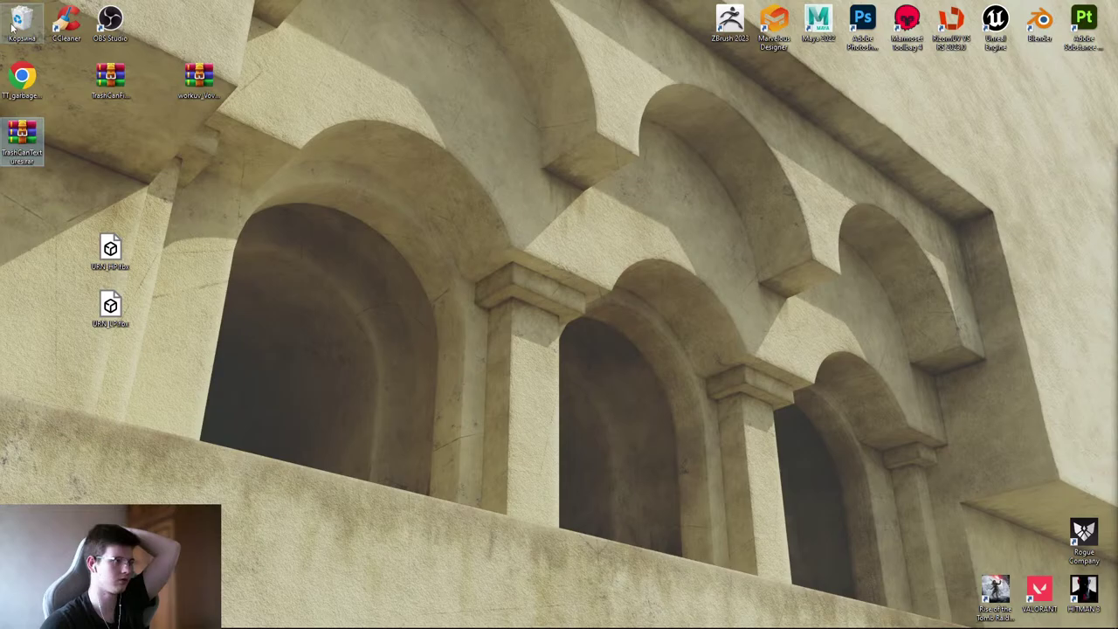
- Move the TrashCanFinal.rar archive from the desktop to the Recycle Bin
{"action": "mouse_move", "coordinate": [110, 81]}
{"action": "left_mouse_down"}
{"action": "mouse_move", "coordinate": [26, 33]}
{"action": "mouse_move", "coordinate": [112, 84]}
{"action": "left_mouse_up"}
{"action": "mouse_move", "coordinate": [226, 622]}
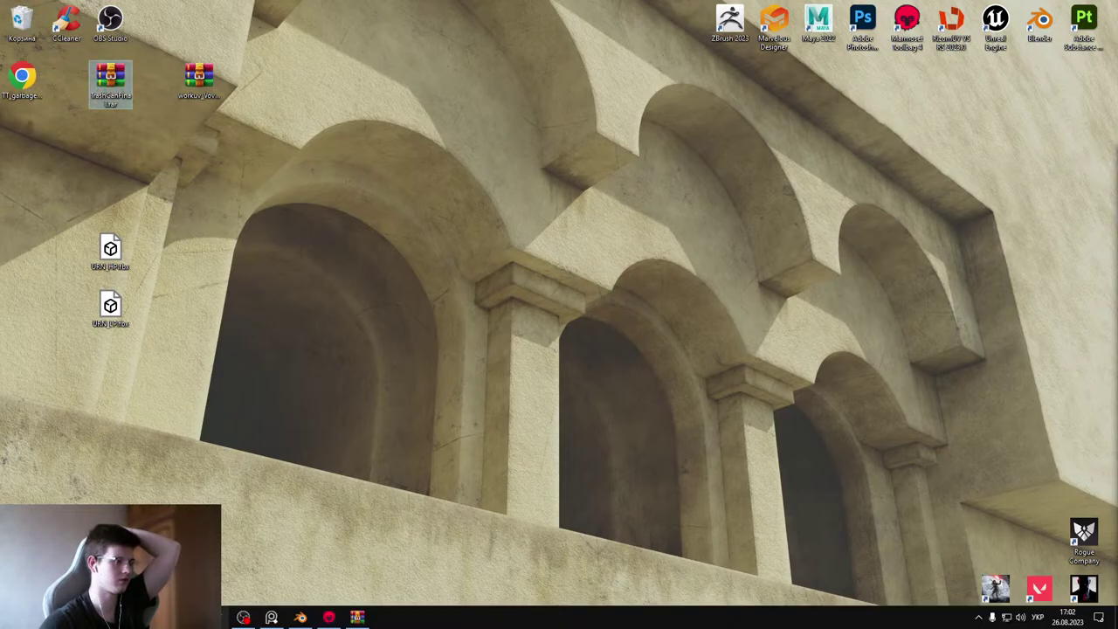
{"action": "left_click", "coordinate": [357, 617]}
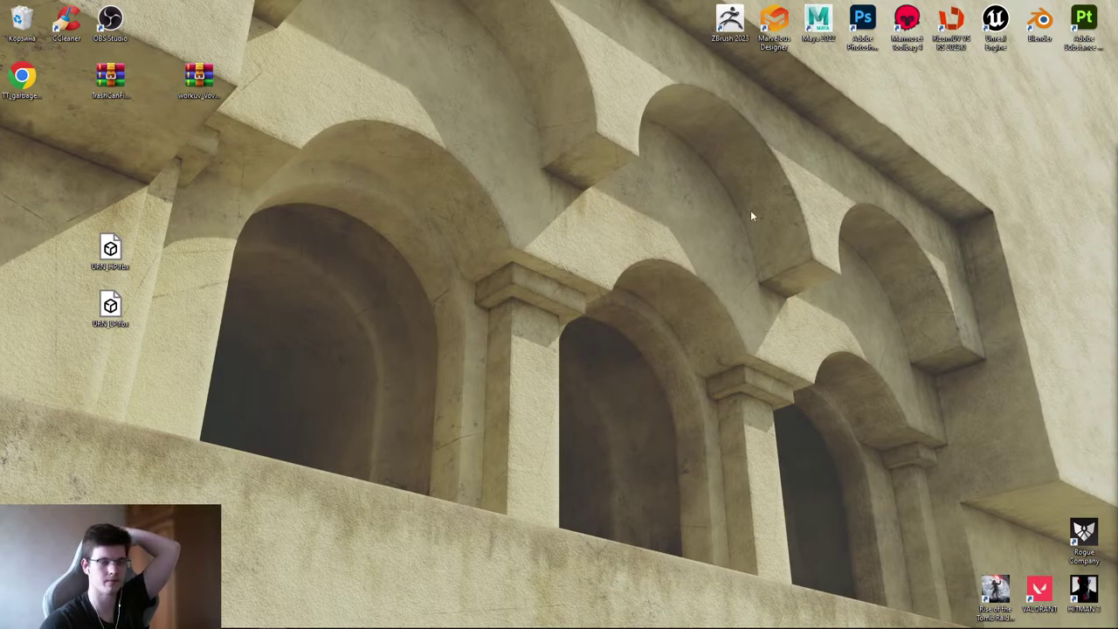
{"action": "left_click_drag", "start_coordinate": [110, 76], "coordinate": [35, 43]}
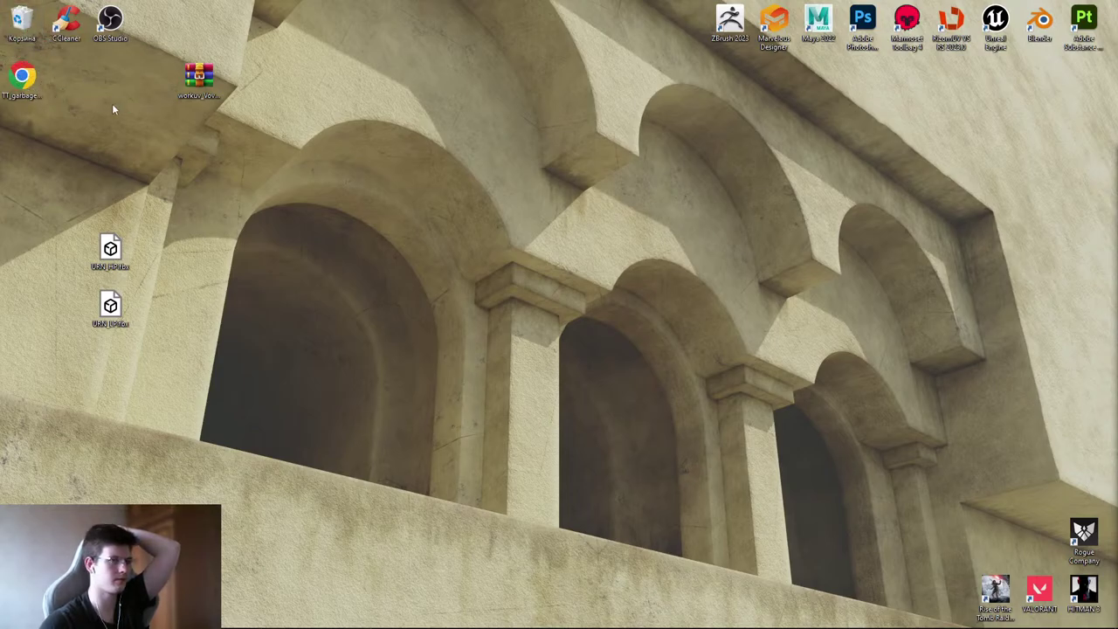
- Empty the Recycle Bin, confirming the permanent deletion of its contents
{"action": "right_click", "coordinate": [30, 27]}
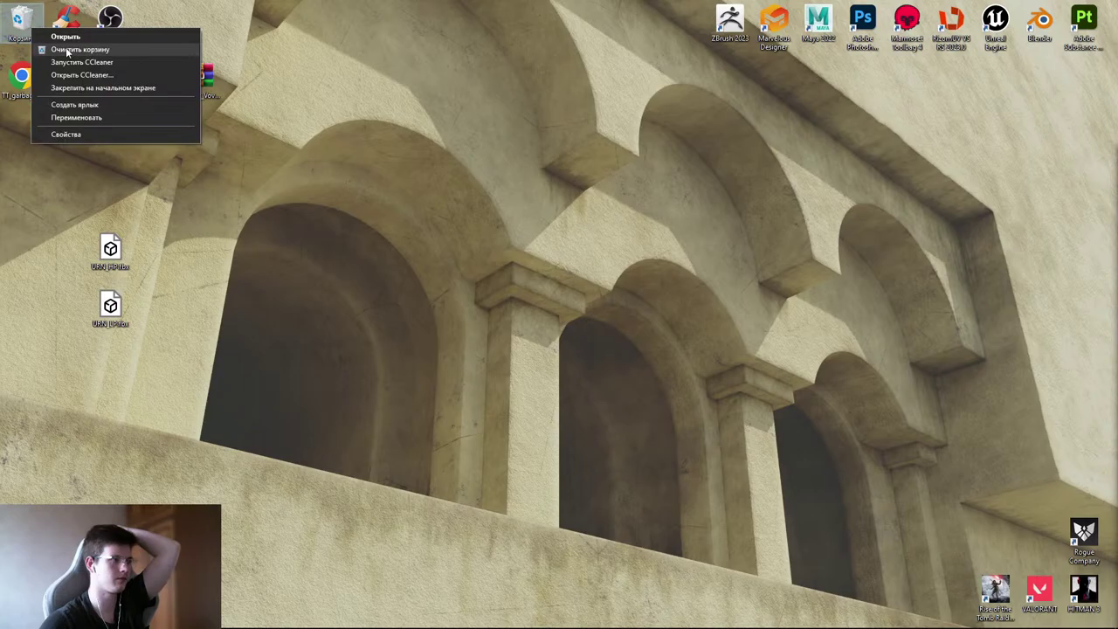
{"action": "left_click", "coordinate": [78, 48]}
{"action": "left_click", "coordinate": [604, 330]}
{"action": "right_click", "coordinate": [664, 133]}
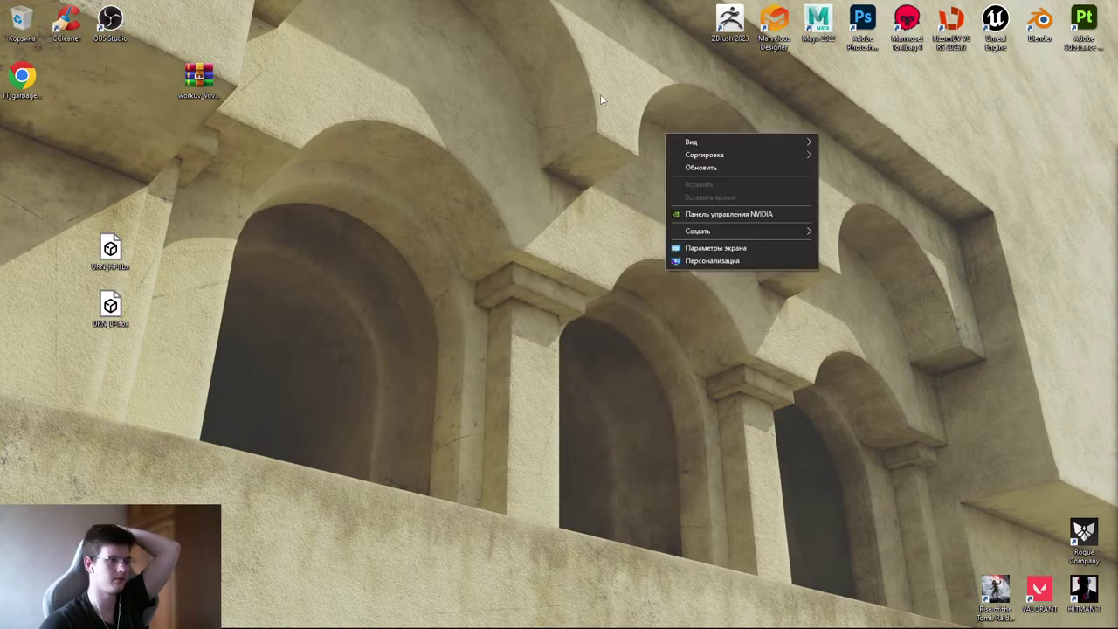
{"action": "left_click", "coordinate": [866, 135]}
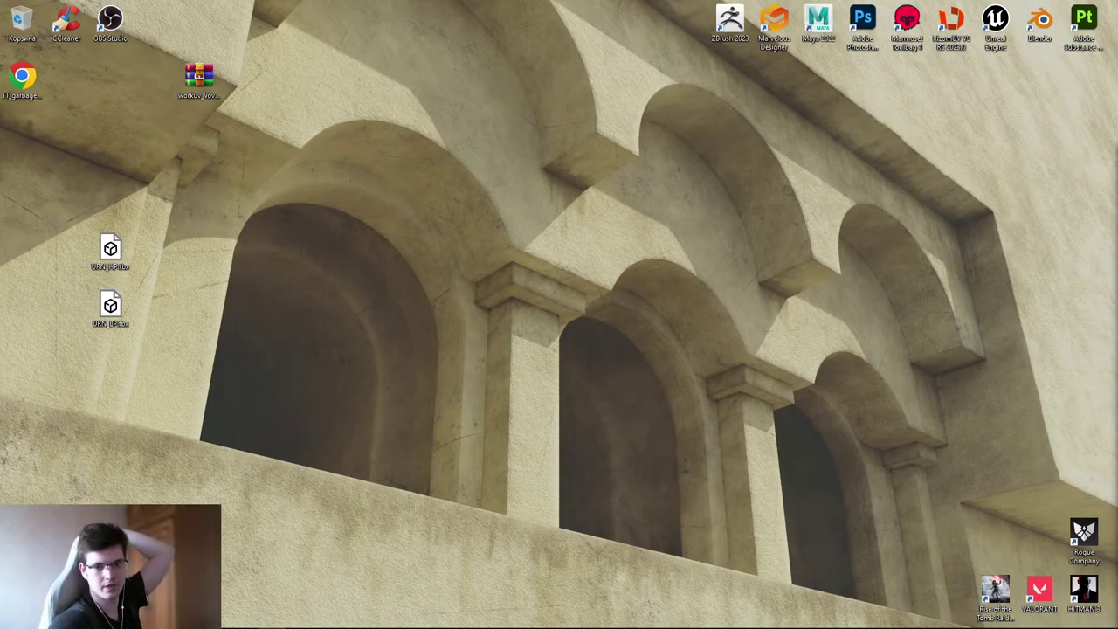
- Line up the two URN .fbx files and the workuv archive in one column along the desktop's edge
{"action": "left_click_drag", "start_coordinate": [225, 363], "coordinate": [22, 192]}
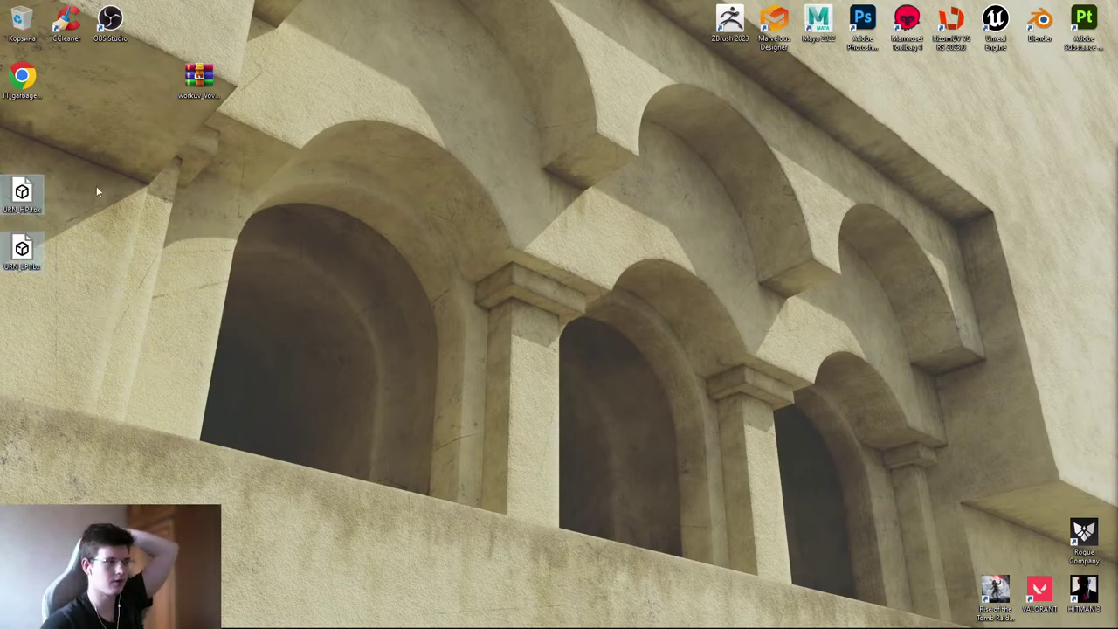
{"action": "left_click_drag", "start_coordinate": [179, 103], "coordinate": [26, 314]}
{"action": "right_click", "coordinate": [367, 245]}
{"action": "left_click", "coordinate": [430, 224]}
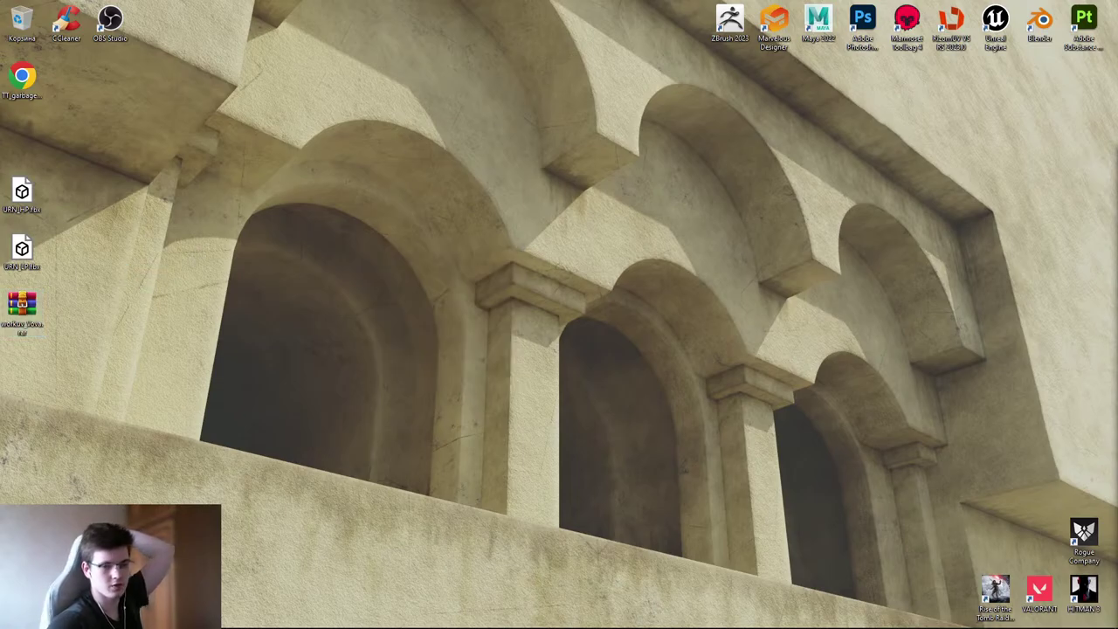
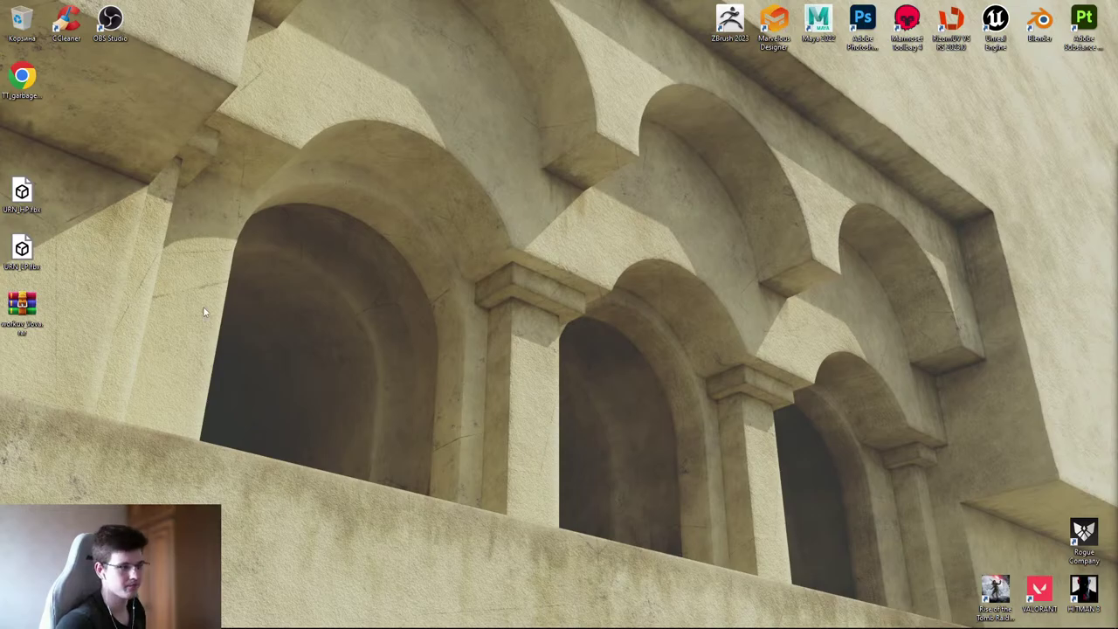
- Open the workuv archive from the desktop, accepting the security warning
{"action": "double_click", "coordinate": [31, 306]}
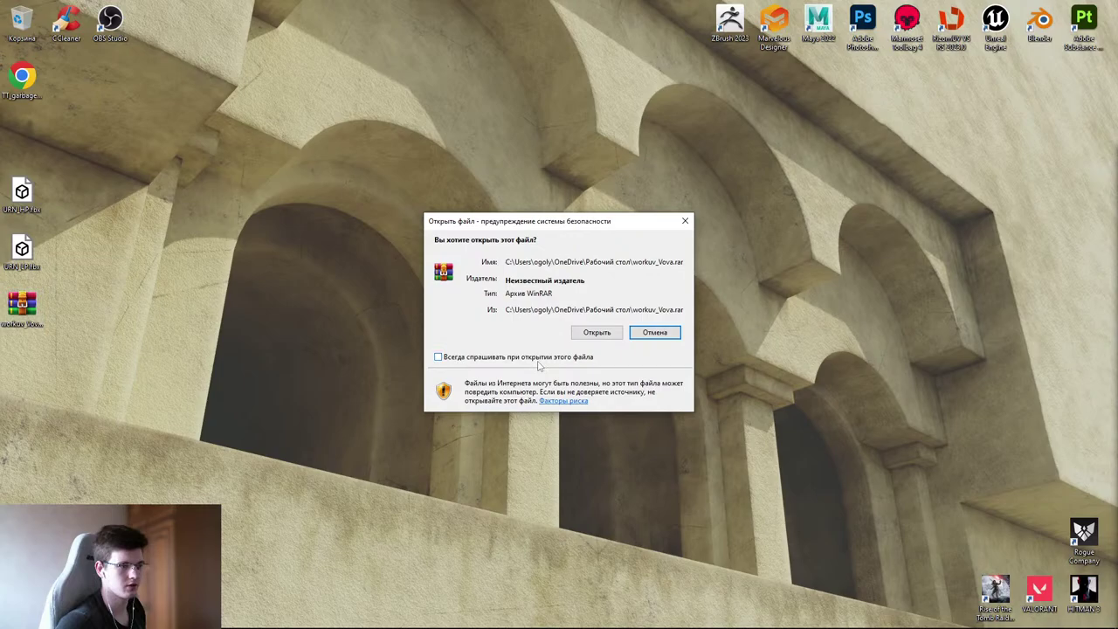
{"action": "left_click", "coordinate": [597, 333]}
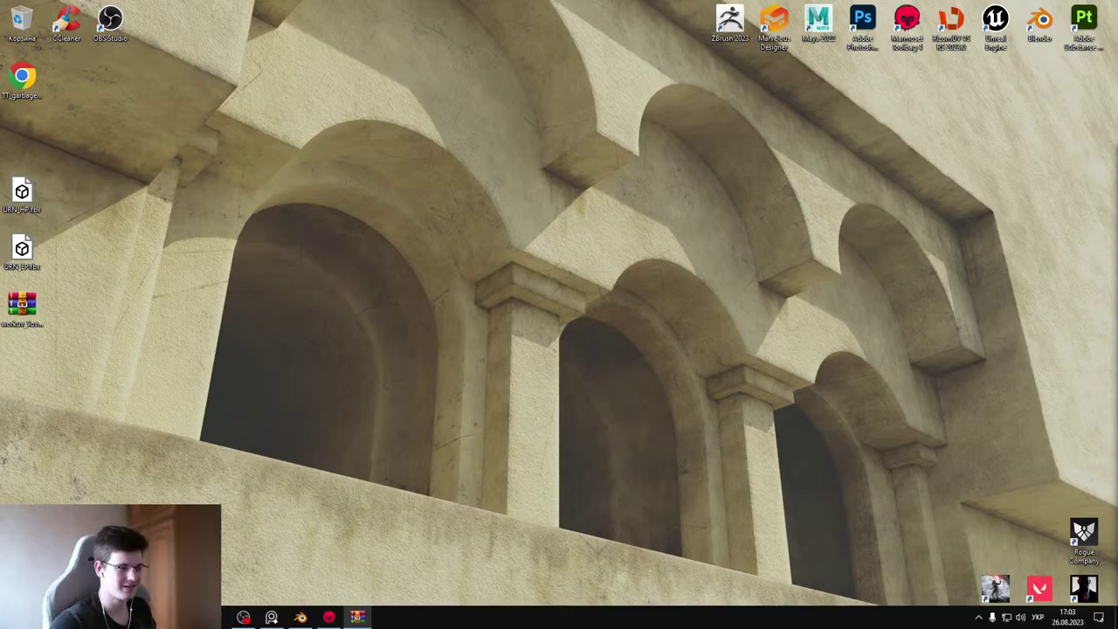
- Switch to Blender and append the scene named Scene from the archive's workuv.blend file
{"action": "left_click", "coordinate": [301, 616]}
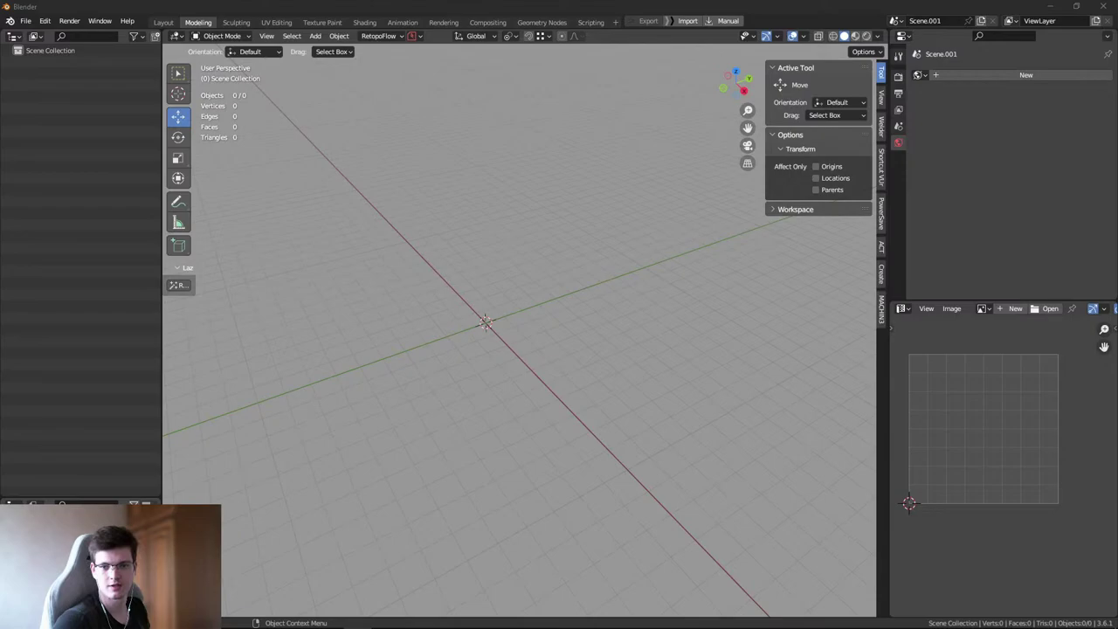
{"action": "left_click_drag", "start_coordinate": [778, 346], "coordinate": [773, 349]}
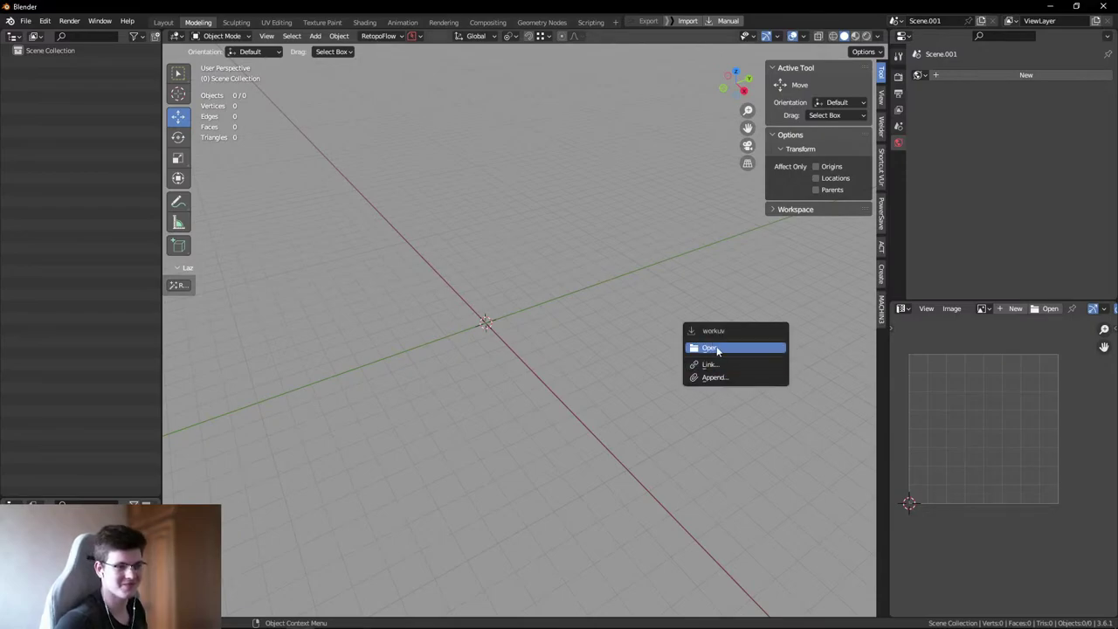
{"action": "left_click", "coordinate": [715, 377]}
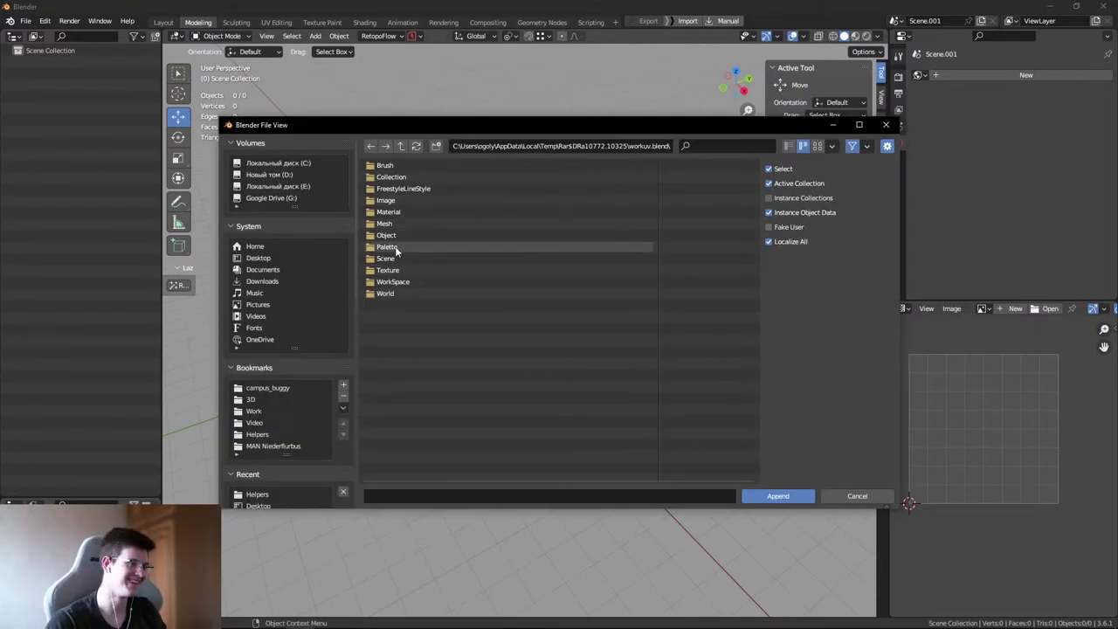
{"action": "double_click", "coordinate": [400, 255]}
{"action": "left_click", "coordinate": [394, 164]}
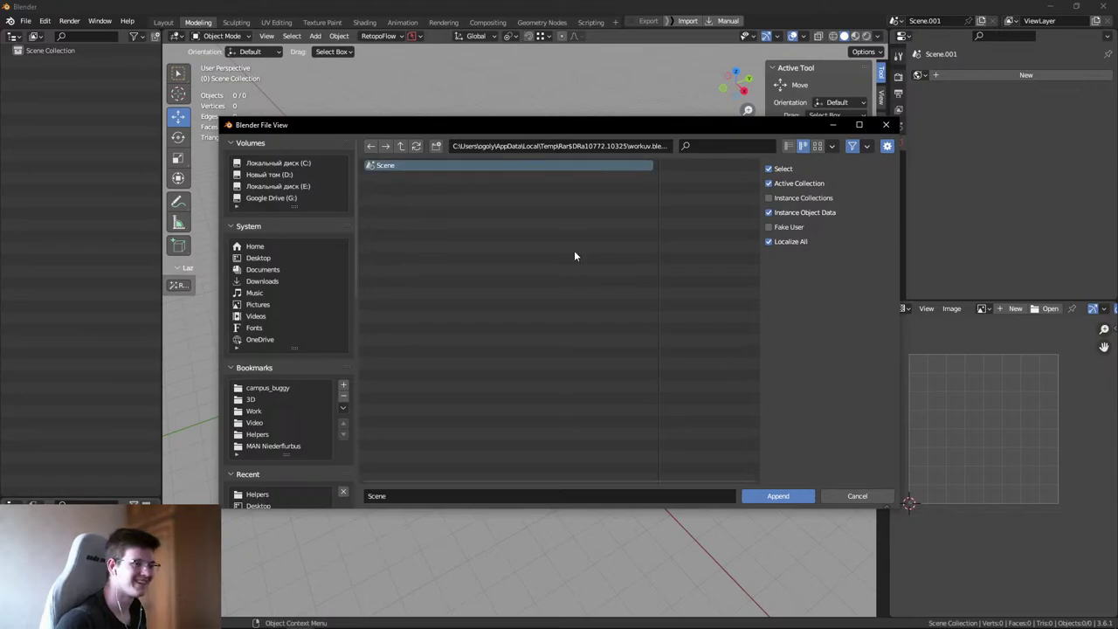
{"action": "left_click", "coordinate": [794, 498]}
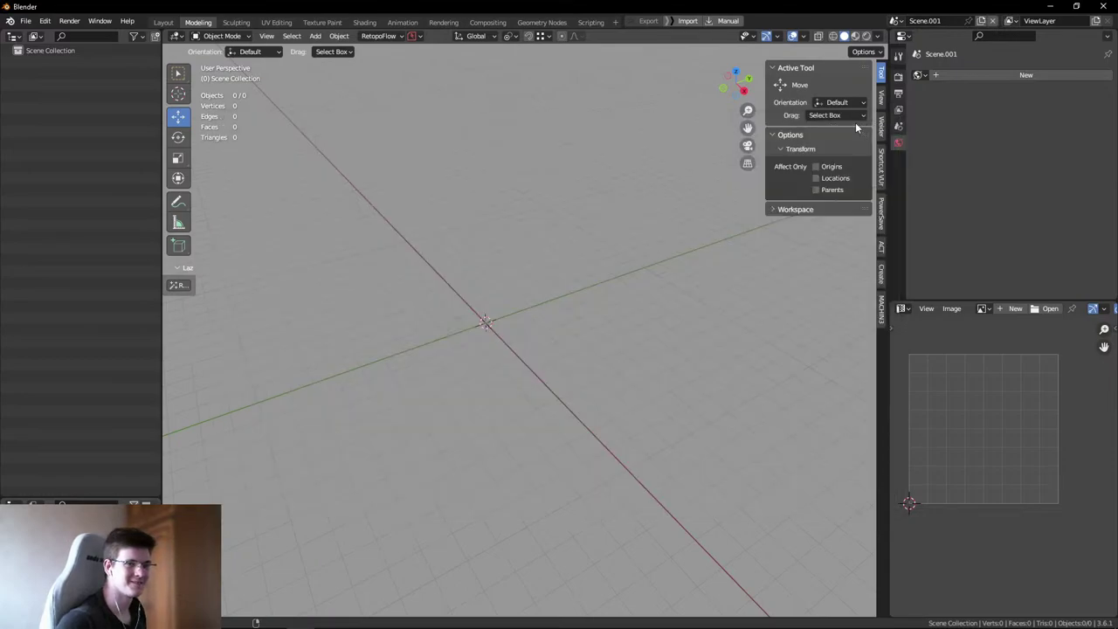
- Make the appended Scene the active scene, bringing the whole low-poly trash can into view
{"action": "left_click", "coordinate": [896, 21]}
{"action": "left_click", "coordinate": [902, 38]}
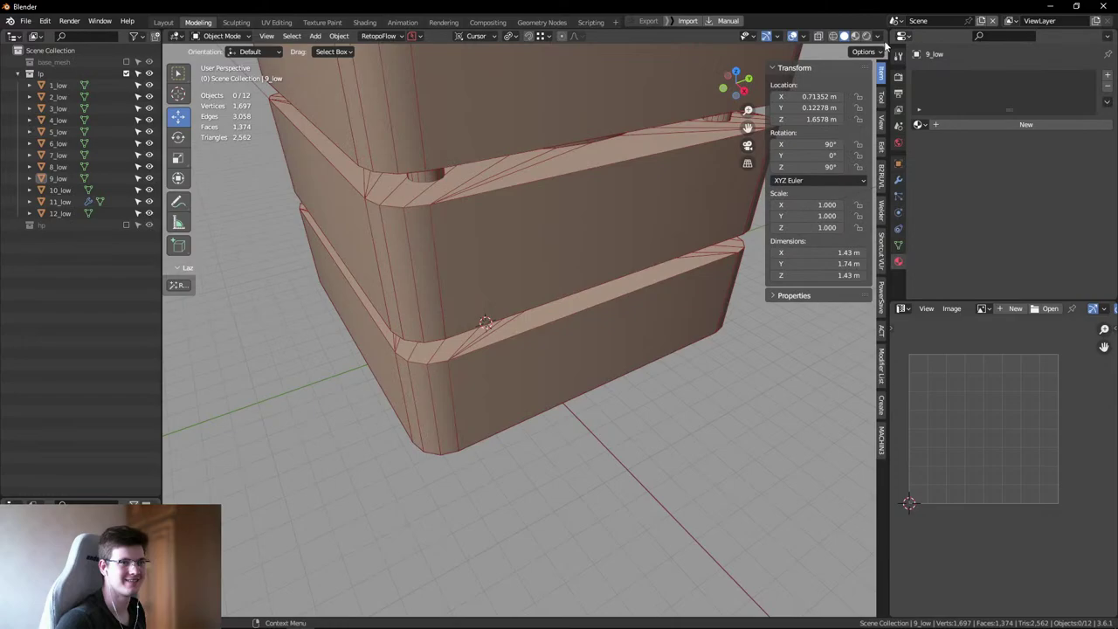
{"action": "scroll", "coordinate": [550, 410], "scroll_direction": "down", "scroll_amount": 5}
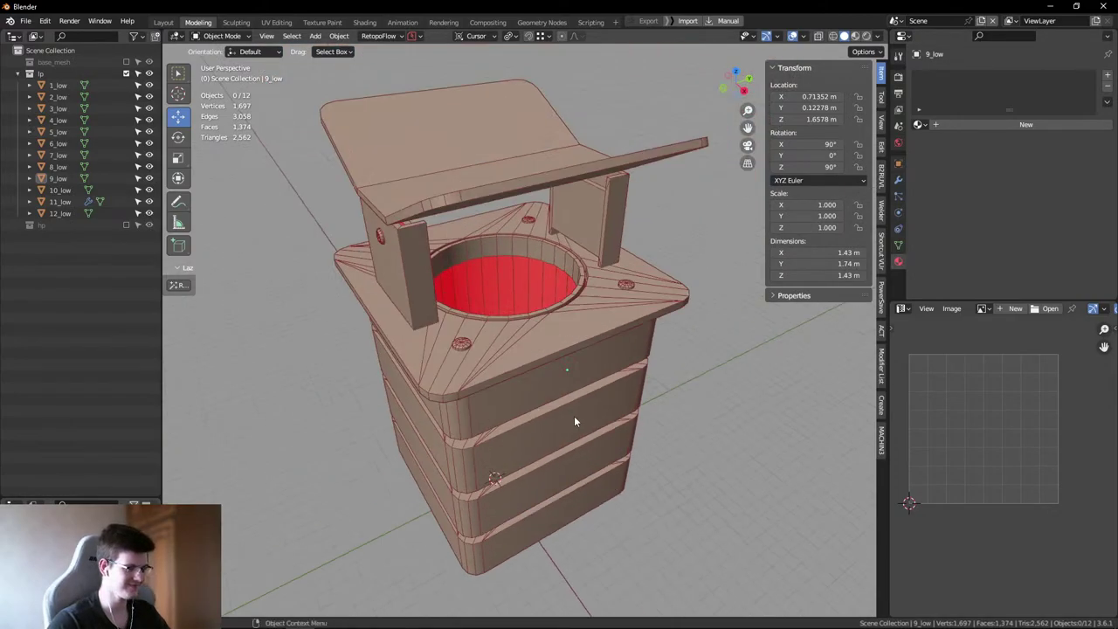
- Hide the lp collection, enable the hp and base_mesh collections, and collapse their object lists
{"action": "middle_click_drag", "start_coordinate": [574, 425], "coordinate": [706, 354]}
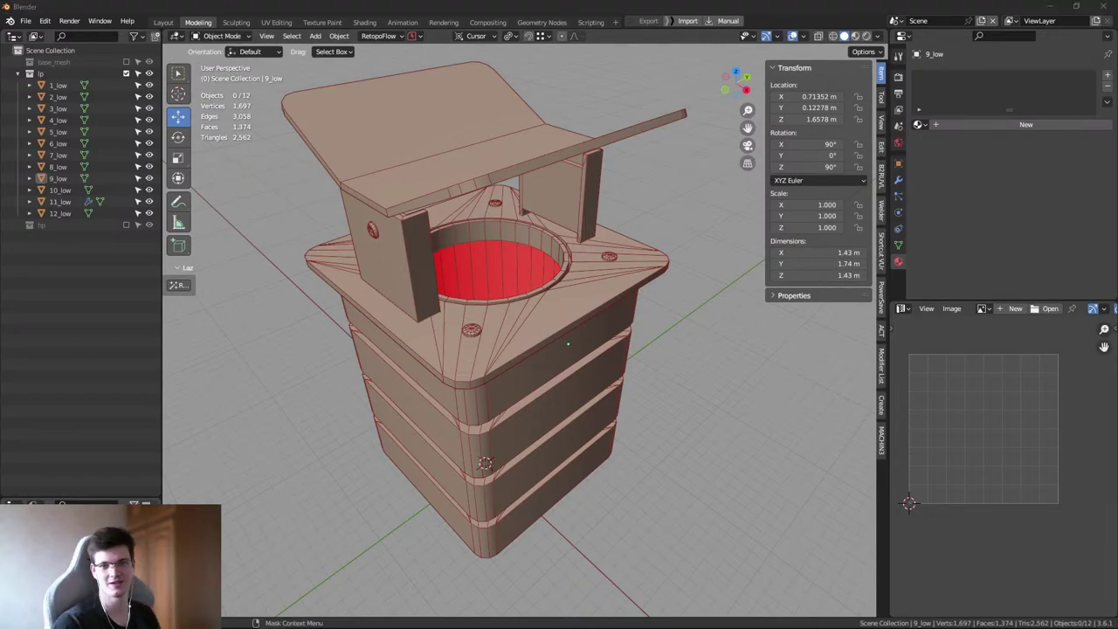
{"action": "middle_click_drag", "start_coordinate": [639, 342], "coordinate": [322, 219]}
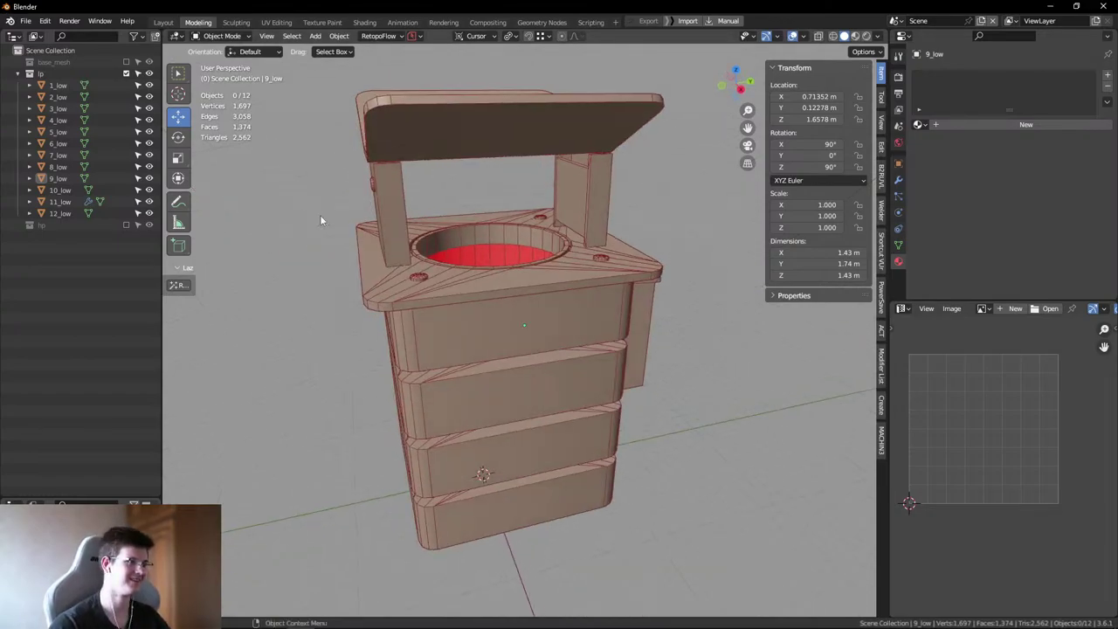
{"action": "left_click", "coordinate": [19, 74]}
{"action": "left_click", "coordinate": [149, 73]}
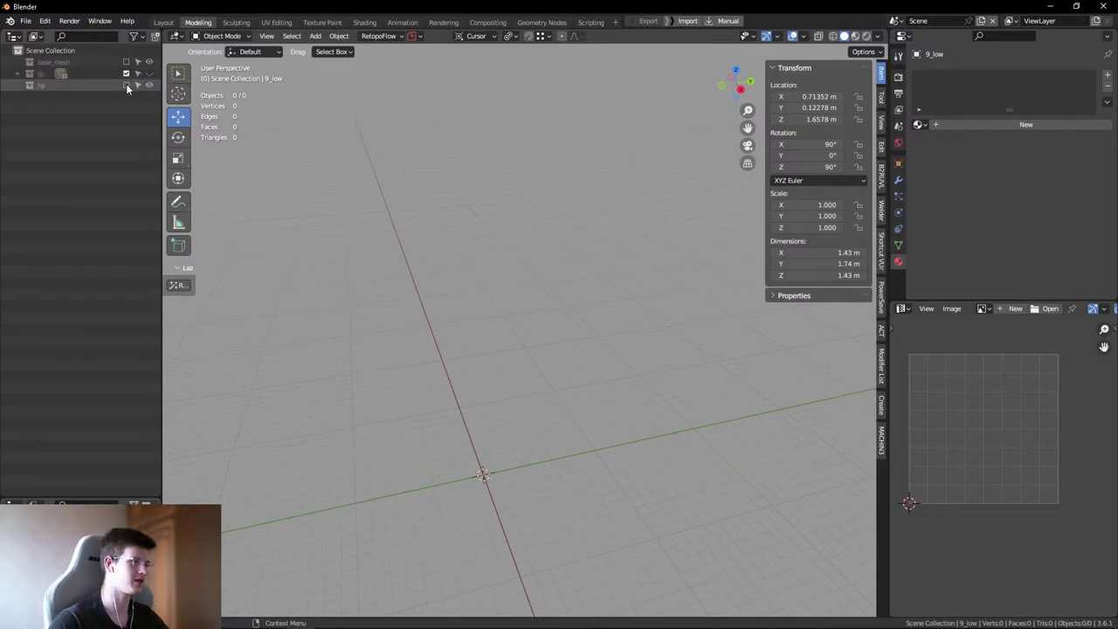
{"action": "left_click_drag", "start_coordinate": [126, 84], "coordinate": [126, 62]}
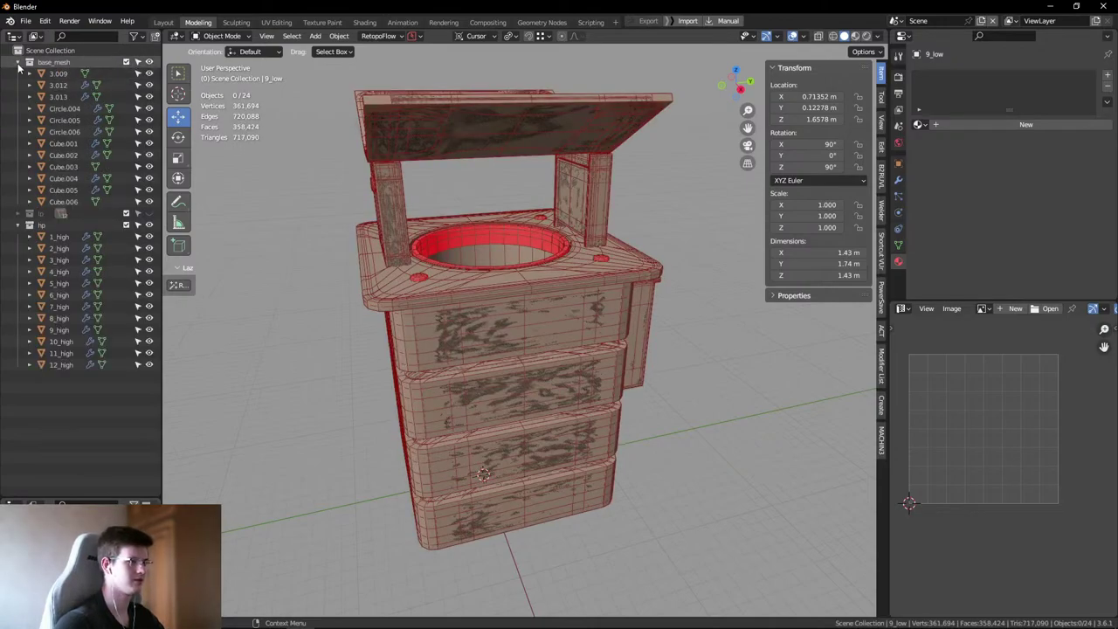
{"action": "left_click", "coordinate": [19, 224]}
{"action": "left_click", "coordinate": [20, 62]}
- Show only the hp collection and display it in solid shading without overlays
{"action": "left_click", "coordinate": [126, 85]}
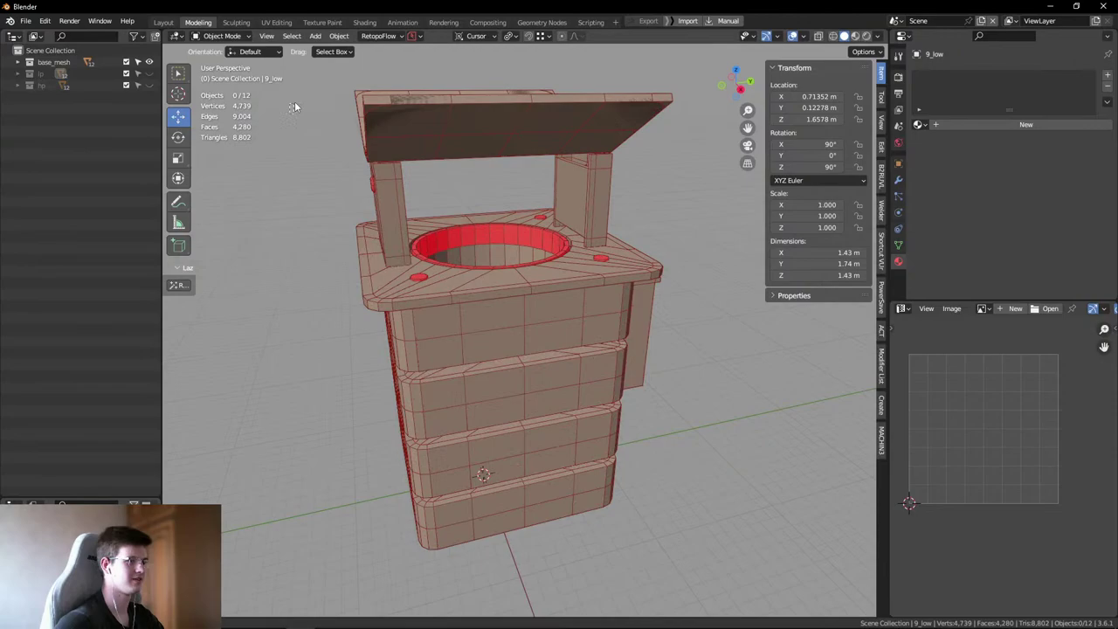
{"action": "left_click", "coordinate": [125, 62]}
{"action": "left_click", "coordinate": [126, 85]}
{"action": "mouse_move", "coordinate": [634, 230]}
{"action": "middle_mouse_down"}
{"action": "mouse_move", "coordinate": [655, 266]}
{"action": "mouse_move", "coordinate": [646, 257]}
{"action": "mouse_move", "coordinate": [549, 260]}
{"action": "middle_mouse_up"}
{"action": "key", "text": "shift+z"}
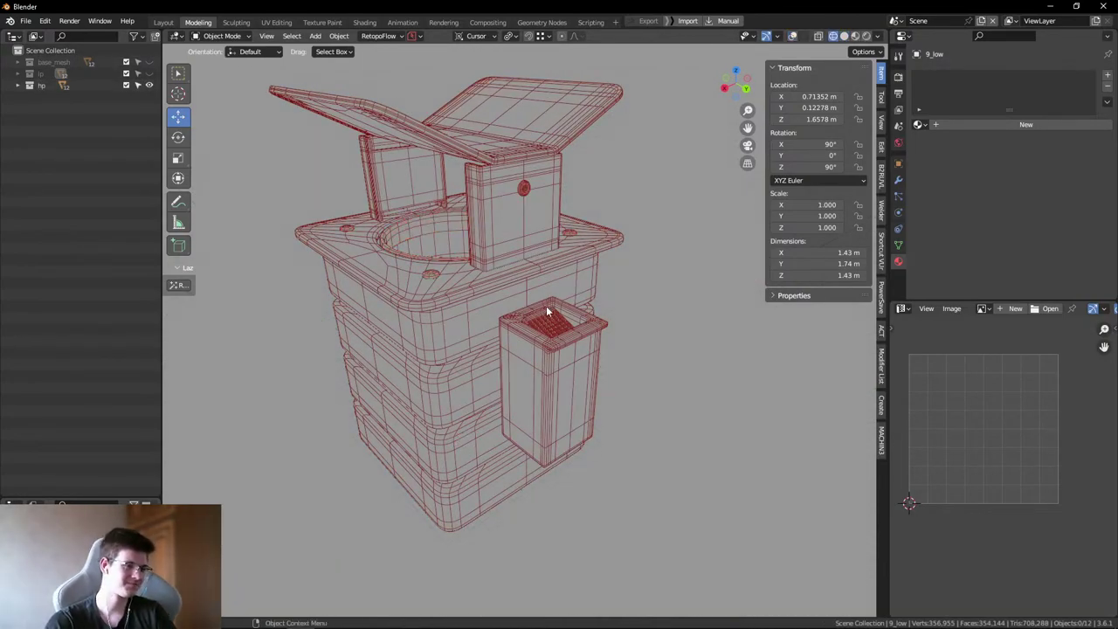
{"action": "key", "text": "alt+z"}
{"action": "key", "text": "shift+z"}
{"action": "mouse_move", "coordinate": [591, 314]}
{"action": "middle_mouse_down"}
{"action": "mouse_move", "coordinate": [612, 292]}
{"action": "mouse_move", "coordinate": [651, 301]}
{"action": "middle_mouse_up"}
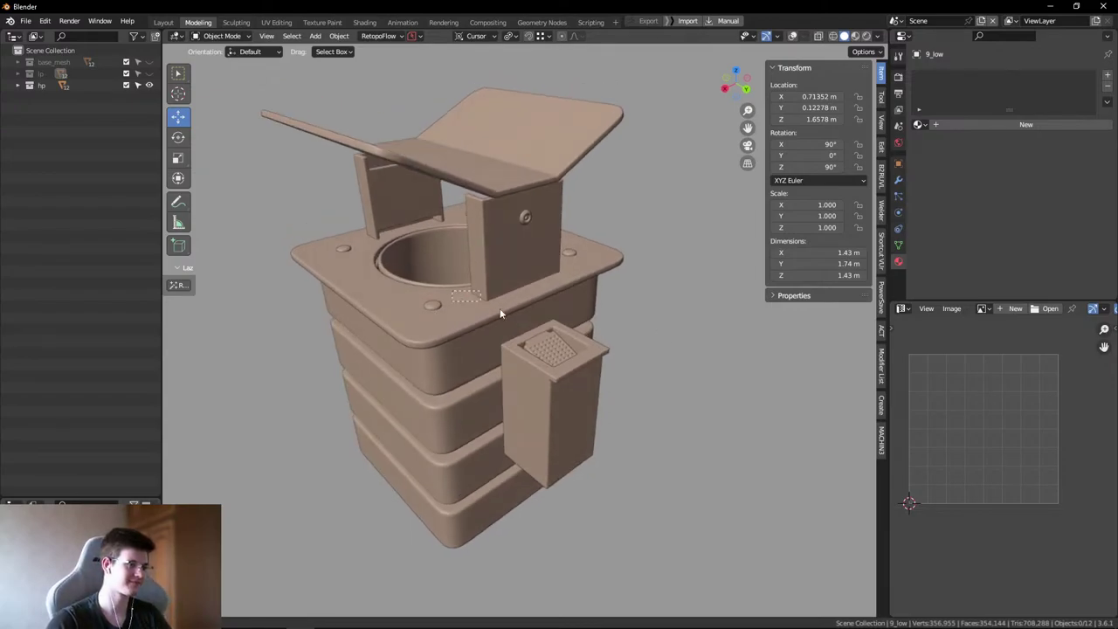
- Compare the base_mesh and hp versions of the trash bin by switching their visibility
{"action": "left_click", "coordinate": [149, 85]}
{"action": "left_click", "coordinate": [150, 62]}
{"action": "middle_click_drag", "start_coordinate": [377, 166], "coordinate": [428, 223], "text": "shift"}
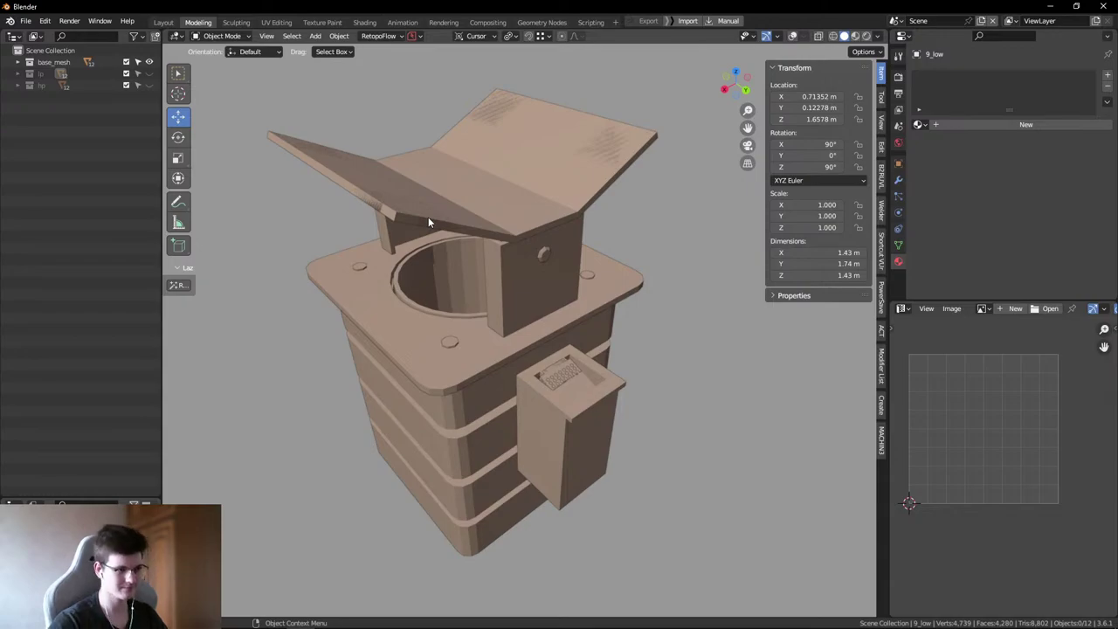
{"action": "left_click", "coordinate": [149, 62]}
{"action": "left_click", "coordinate": [148, 85]}
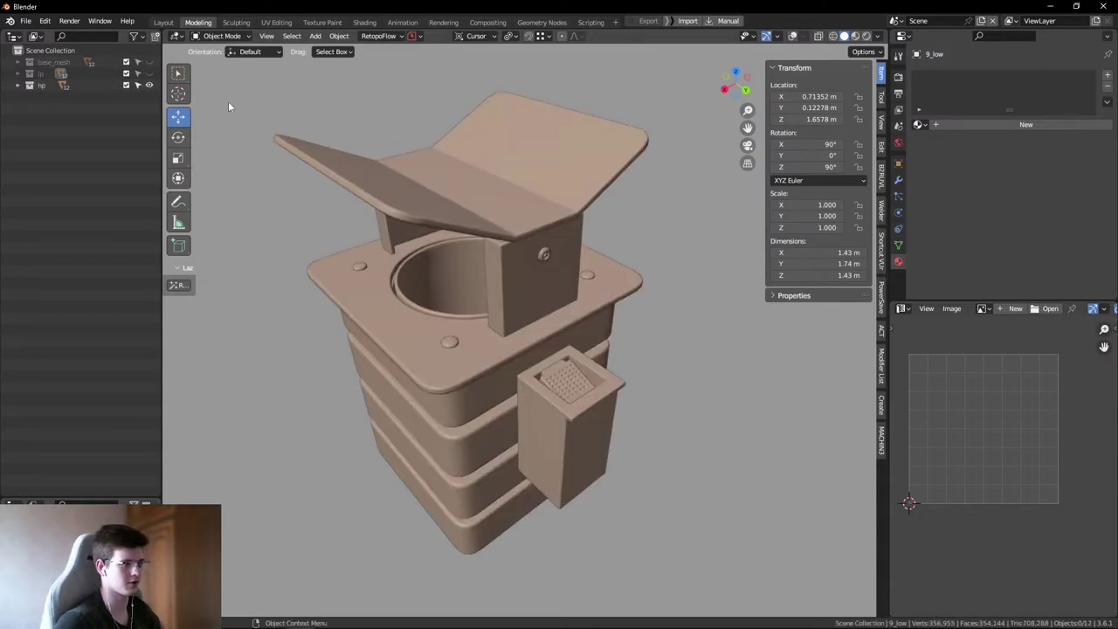
{"action": "middle_click_drag", "start_coordinate": [381, 96], "coordinate": [524, 189]}
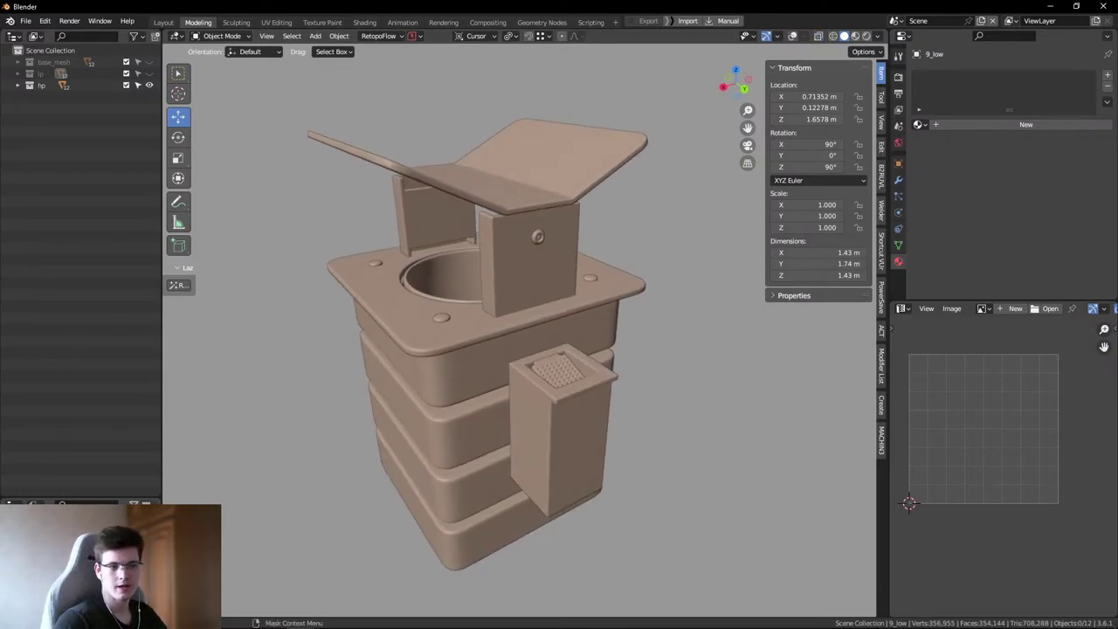
- Maximize the 3D viewport and place the reference photo beside the high-poly bin
{"action": "key", "text": "ctrl+space"}
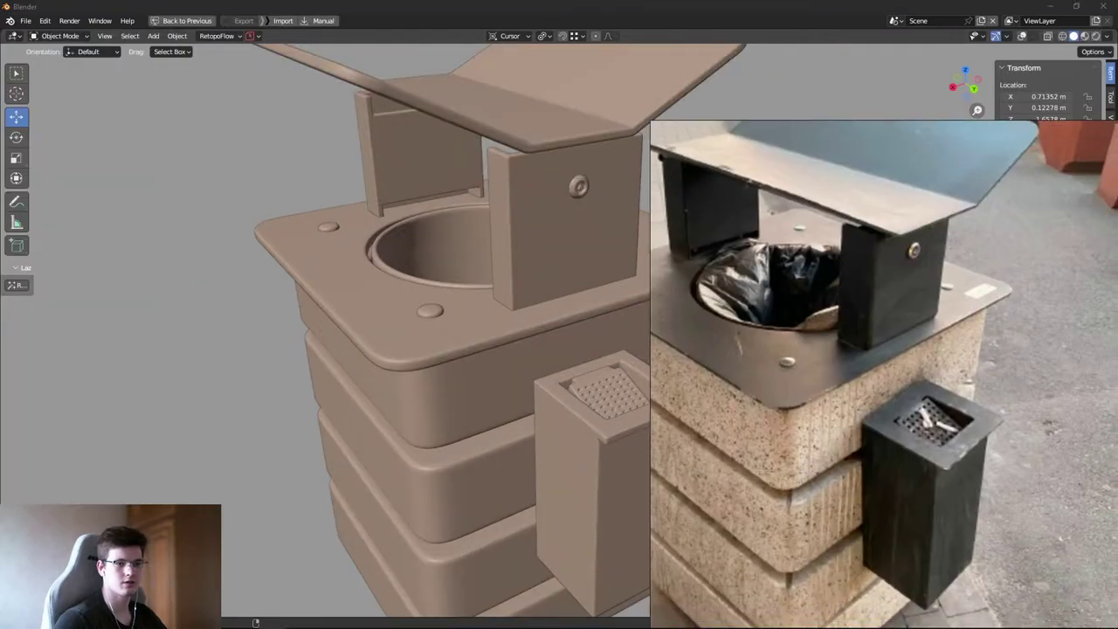
{"action": "key", "text": "ctrl+shift+a"}
{"action": "scroll", "coordinate": [349, 209], "scroll_direction": "down", "scroll_amount": 4}
{"action": "middle_click_drag", "start_coordinate": [297, 184], "coordinate": [381, 228]}
{"action": "scroll", "coordinate": [362, 202], "scroll_direction": "down", "scroll_amount": 3}
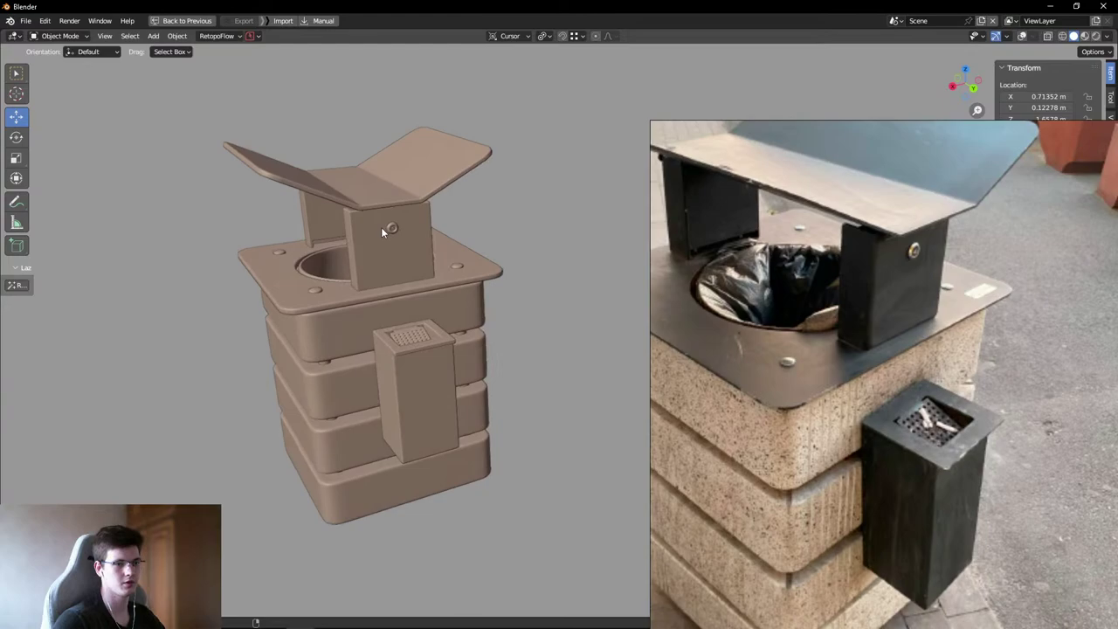
{"action": "left_click_drag", "start_coordinate": [809, 326], "coordinate": [724, 281]}
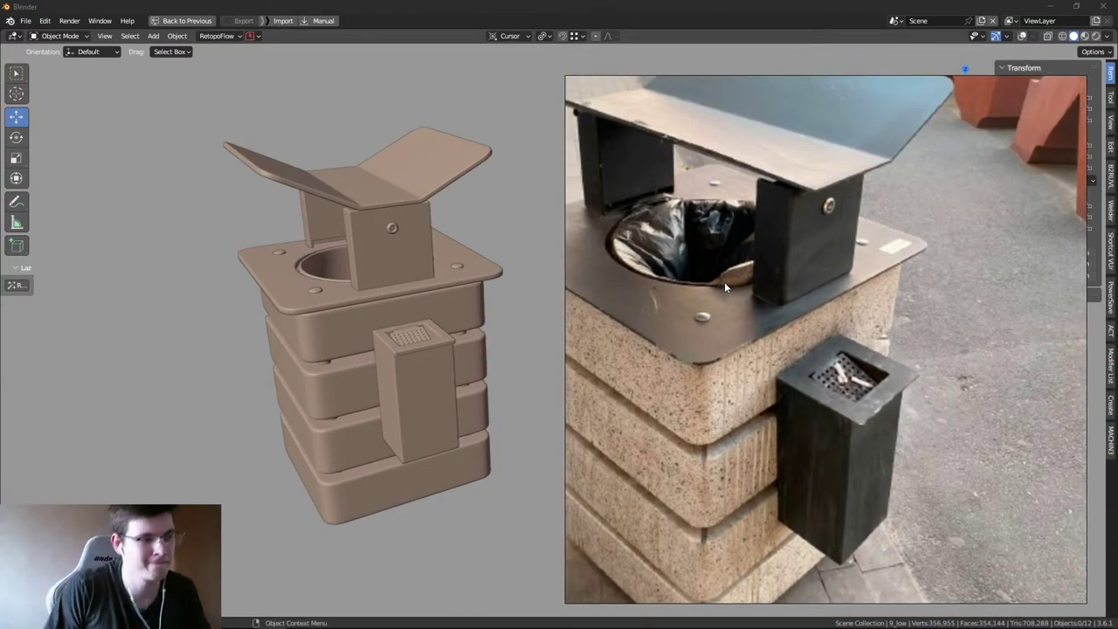
{"action": "key", "text": "F1"}
{"action": "left_click_drag", "start_coordinate": [195, 37], "coordinate": [569, 299]}
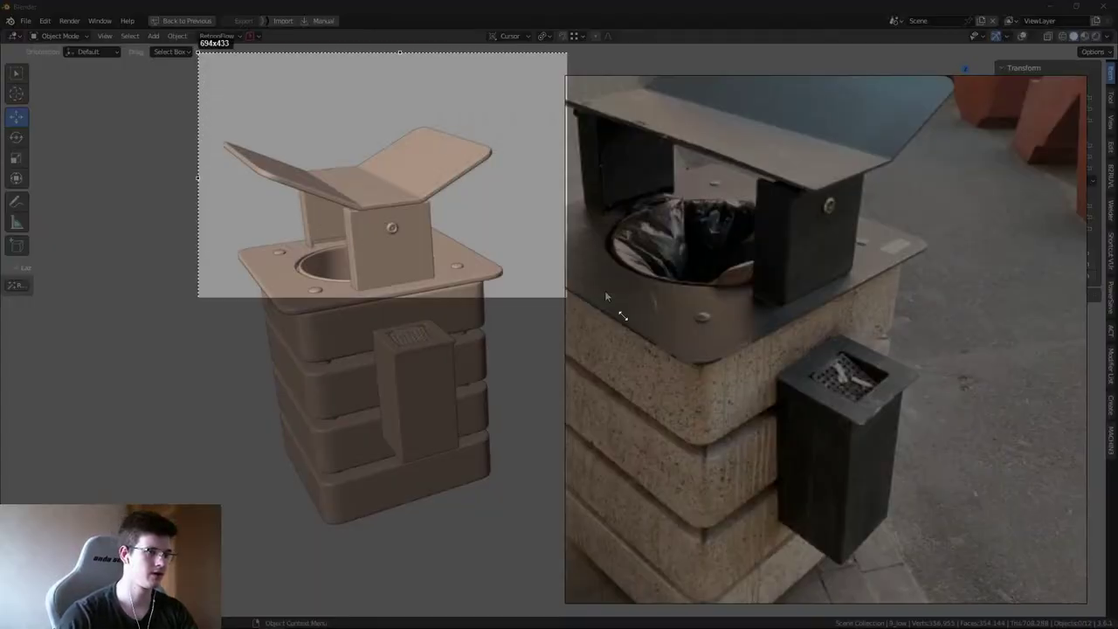
{"action": "key", "text": "ctrl+c"}
- Show the whole bin in the reference photo and start a screen capture framing both the model and the photo
{"action": "scroll", "coordinate": [750, 281], "scroll_direction": "down", "scroll_amount": 3}
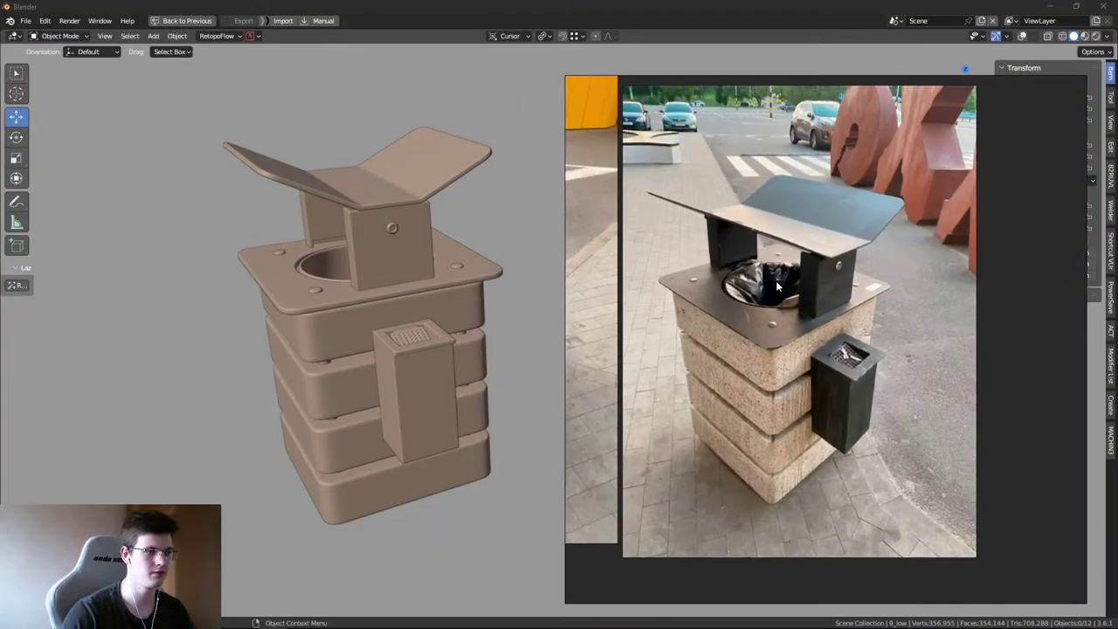
{"action": "key", "text": "F1"}
{"action": "left_click_drag", "start_coordinate": [166, 73], "coordinate": [1000, 570]}
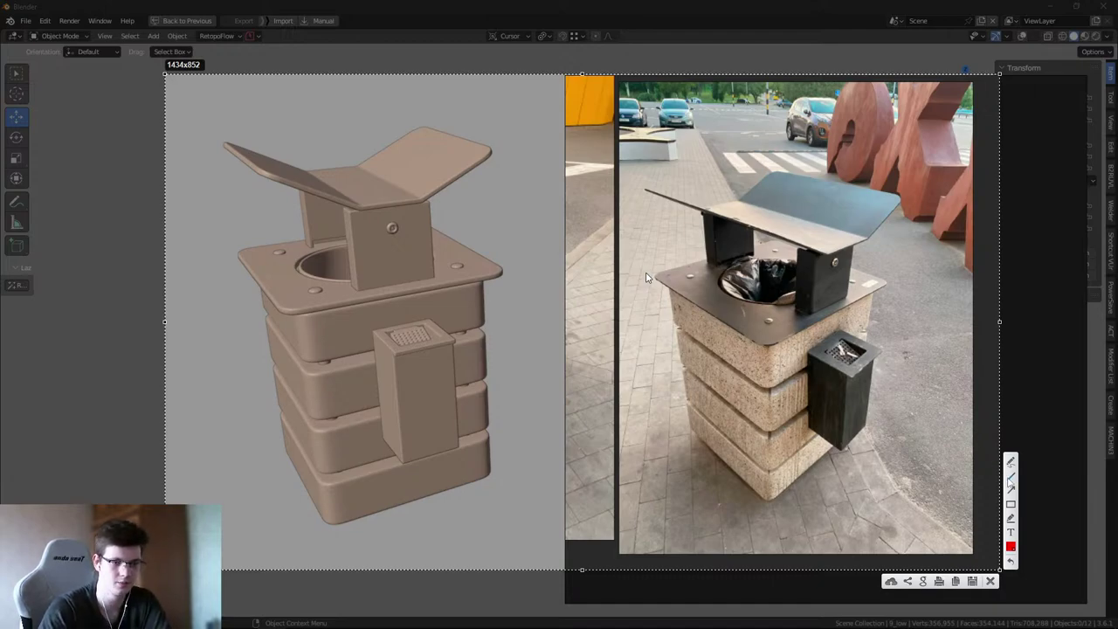
- Mark the height of the second concrete block on the model and the photo, and undo both lines
{"action": "left_click_drag", "start_coordinate": [333, 373], "coordinate": [333, 418]}
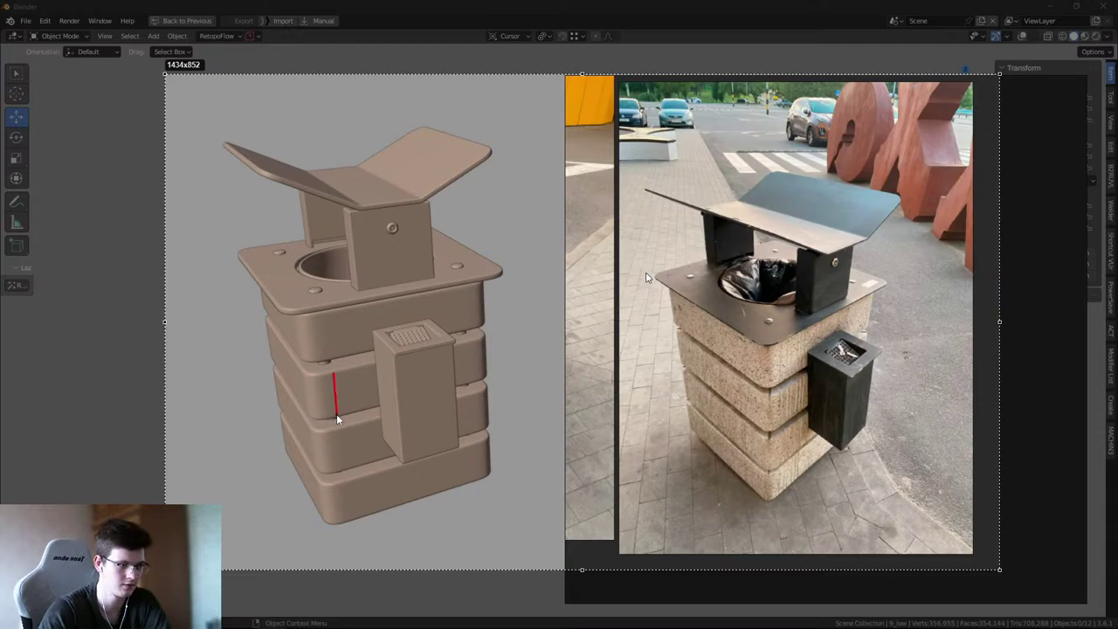
{"action": "left_click_drag", "start_coordinate": [788, 389], "coordinate": [787, 423]}
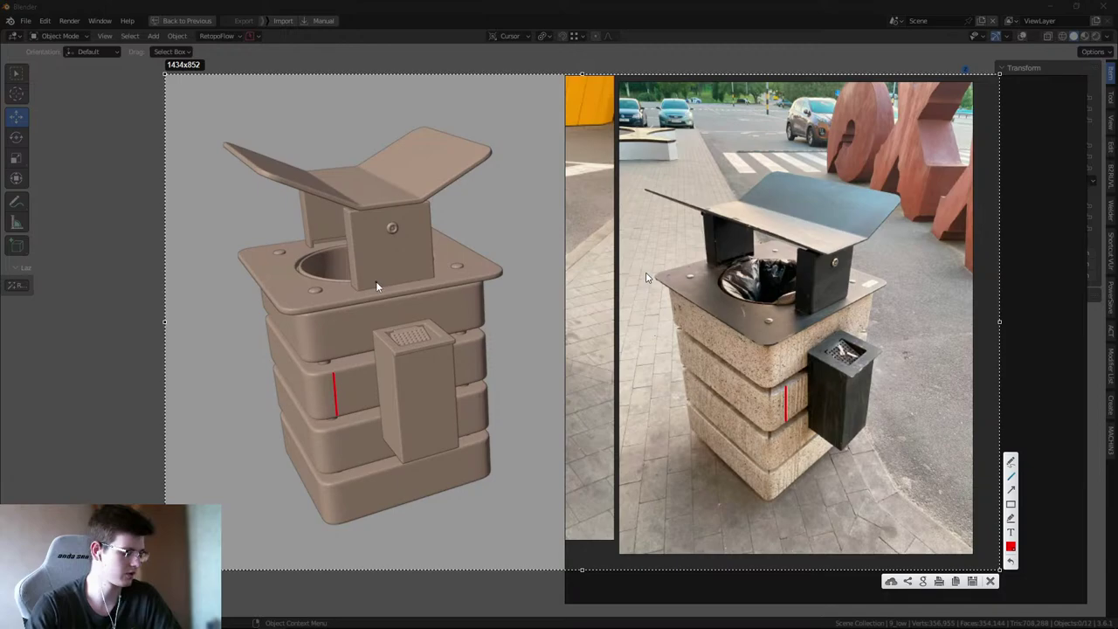
{"action": "key", "text": "ctrl+z"}
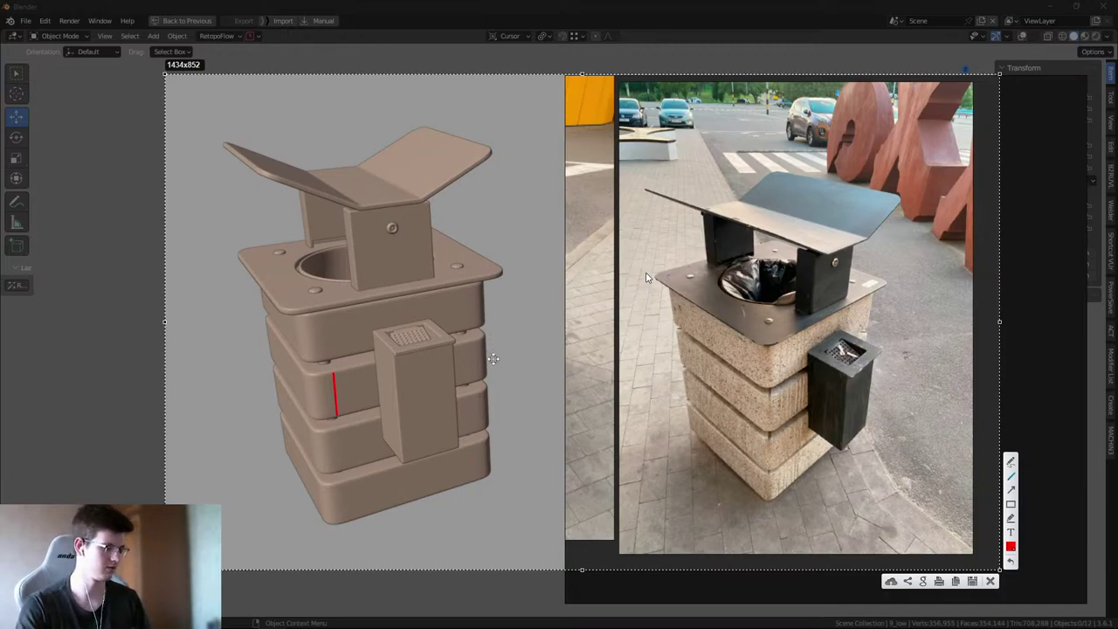
{"action": "key", "text": "ctrl+z"}
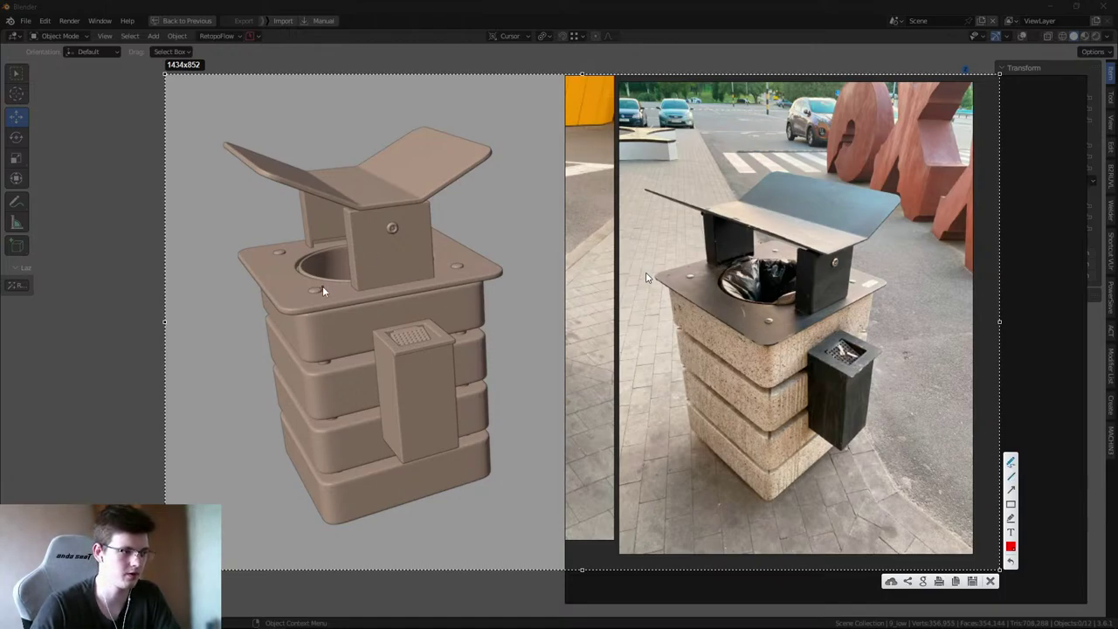
- Circle the front plate screw and draw a vertical red line down from the lid's corner in both images
{"action": "left_click_drag", "start_coordinate": [322, 287], "coordinate": [327, 293]}
{"action": "left_click_drag", "start_coordinate": [774, 316], "coordinate": [759, 331]}
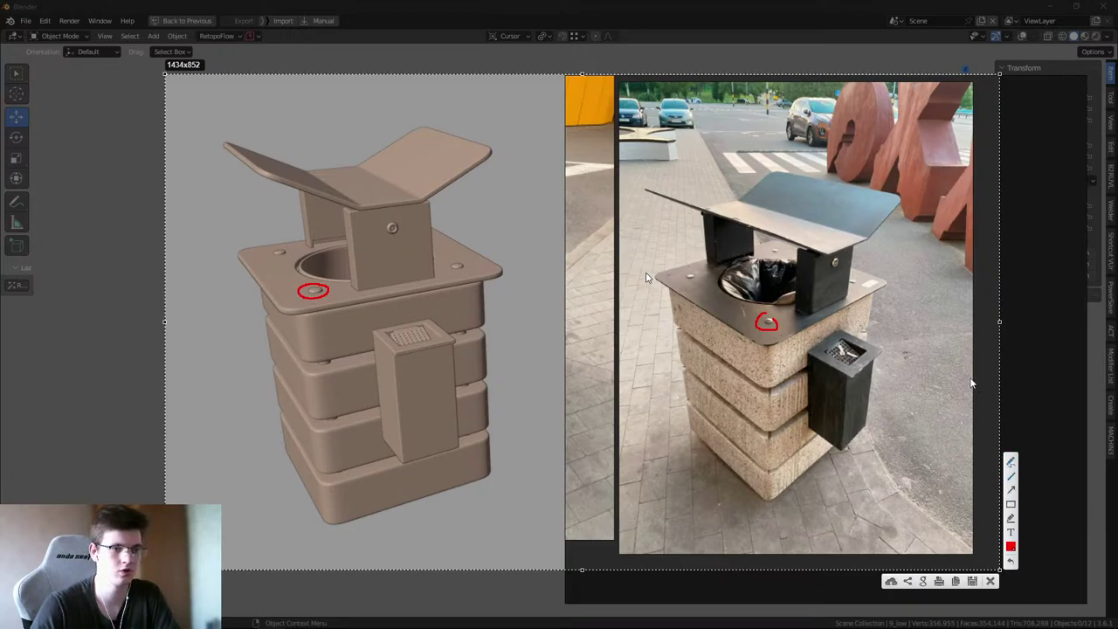
{"action": "left_click_drag", "start_coordinate": [900, 198], "coordinate": [894, 292]}
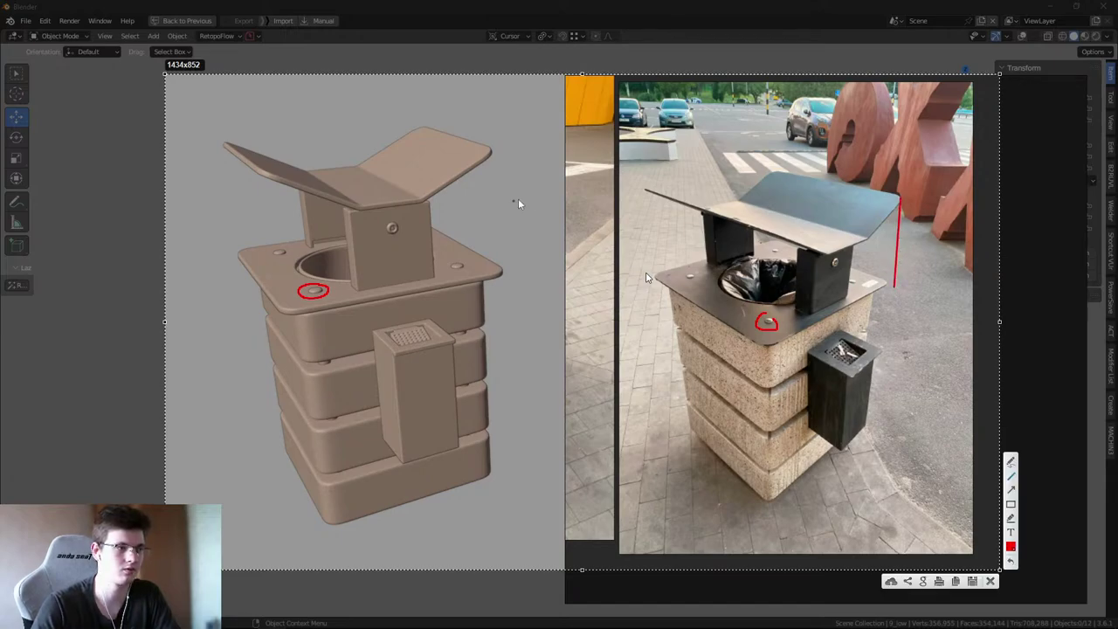
{"action": "left_click_drag", "start_coordinate": [494, 152], "coordinate": [491, 264]}
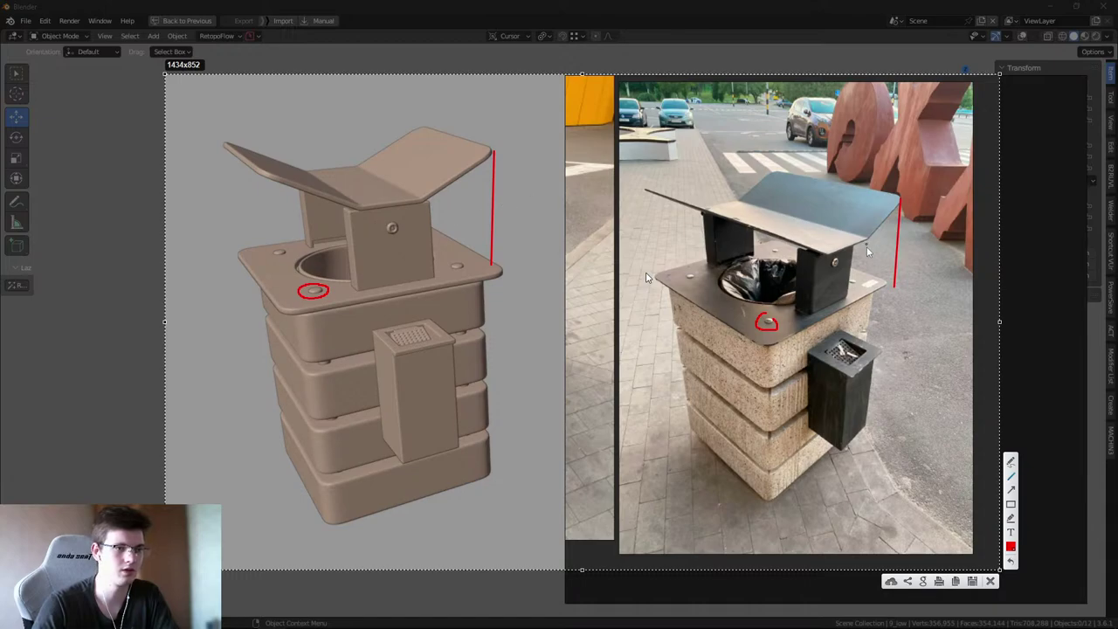
- Trace the lid's middle edge in red in both images, and its side edges on the model
{"action": "left_click_drag", "start_coordinate": [870, 237], "coordinate": [832, 253]}
{"action": "left_click_drag", "start_coordinate": [423, 199], "coordinate": [366, 206]}
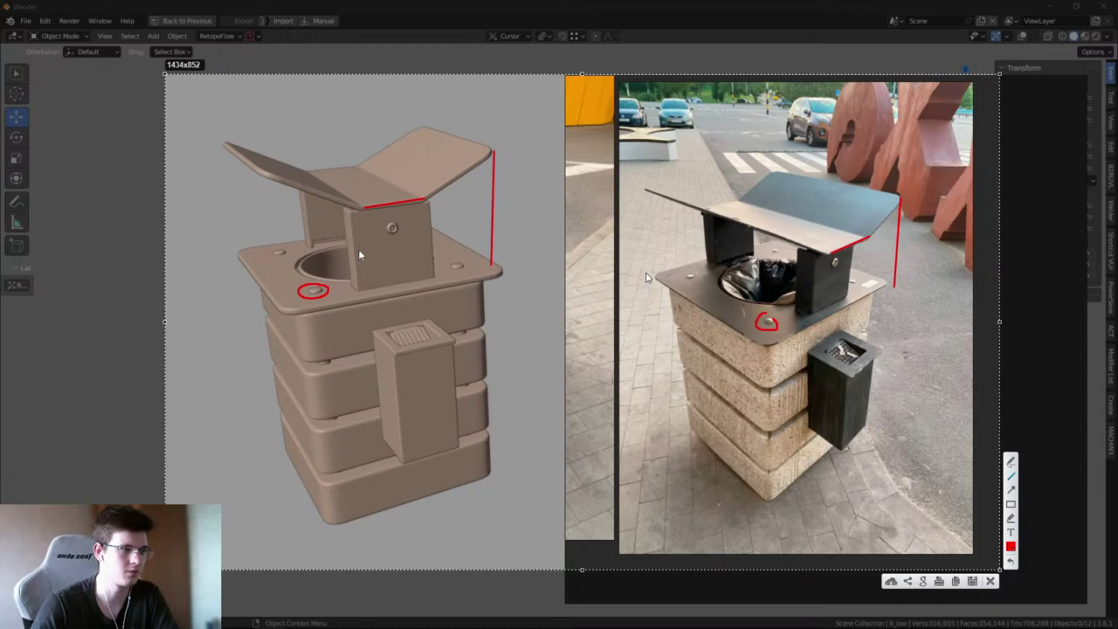
{"action": "mouse_move", "coordinate": [351, 212]}
{"action": "left_mouse_down"}
{"action": "mouse_move", "coordinate": [357, 288]}
{"action": "mouse_move", "coordinate": [351, 222]}
{"action": "mouse_move", "coordinate": [428, 203]}
{"action": "mouse_move", "coordinate": [496, 150]}
{"action": "mouse_move", "coordinate": [275, 190]}
{"action": "mouse_move", "coordinate": [262, 180]}
{"action": "left_mouse_up"}
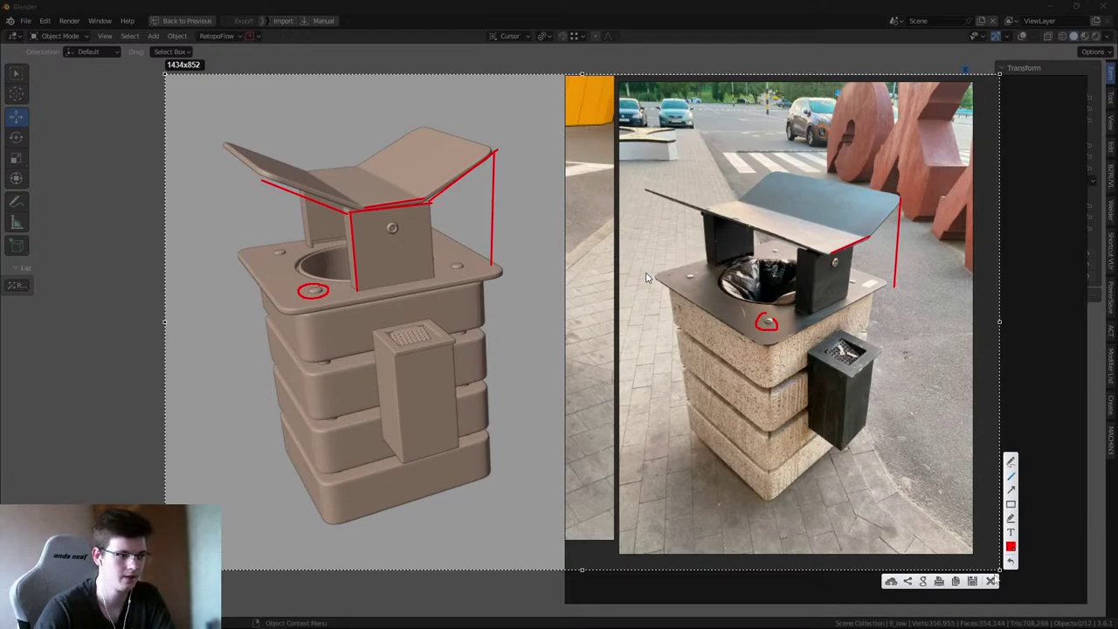
- Mark the rim widths beside the ashtray's grate on the photo and the model, and close the screen capture
{"action": "mouse_move", "coordinate": [842, 367]}
{"action": "left_mouse_down"}
{"action": "mouse_move", "coordinate": [831, 368]}
{"action": "mouse_move", "coordinate": [863, 341]}
{"action": "left_mouse_up"}
{"action": "left_click_drag", "start_coordinate": [437, 330], "coordinate": [445, 329]}
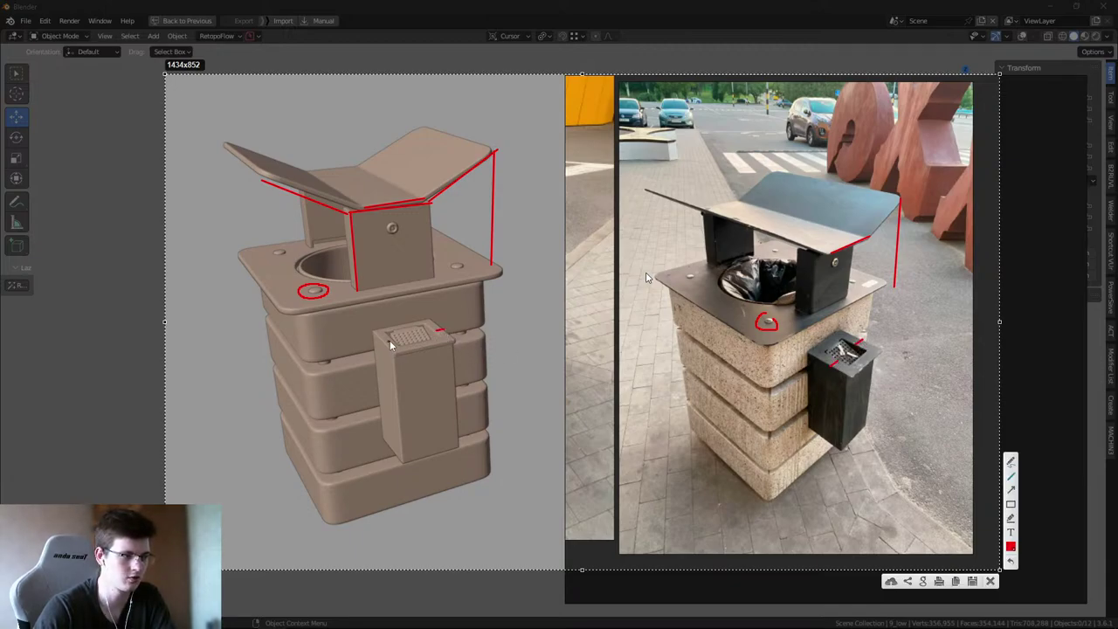
{"action": "left_click_drag", "start_coordinate": [380, 344], "coordinate": [393, 340]}
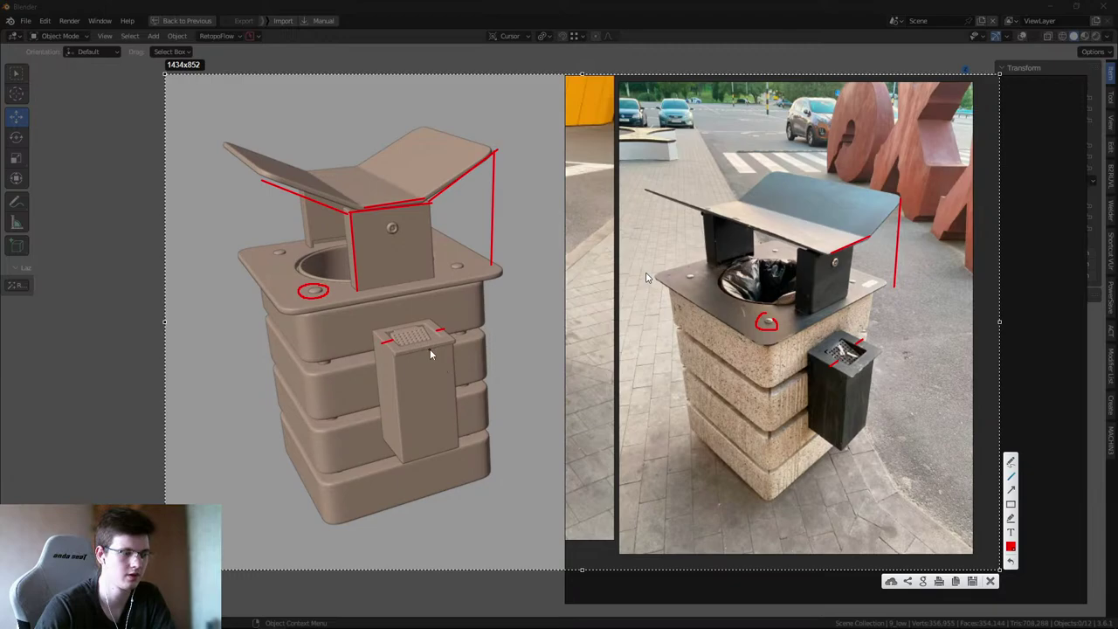
{"action": "left_click", "coordinate": [990, 581]}
- Examine the reference photos for the shape of the ashtray box, its rim and its perforated grate
{"action": "scroll", "coordinate": [734, 407], "scroll_direction": "up", "scroll_amount": 4}
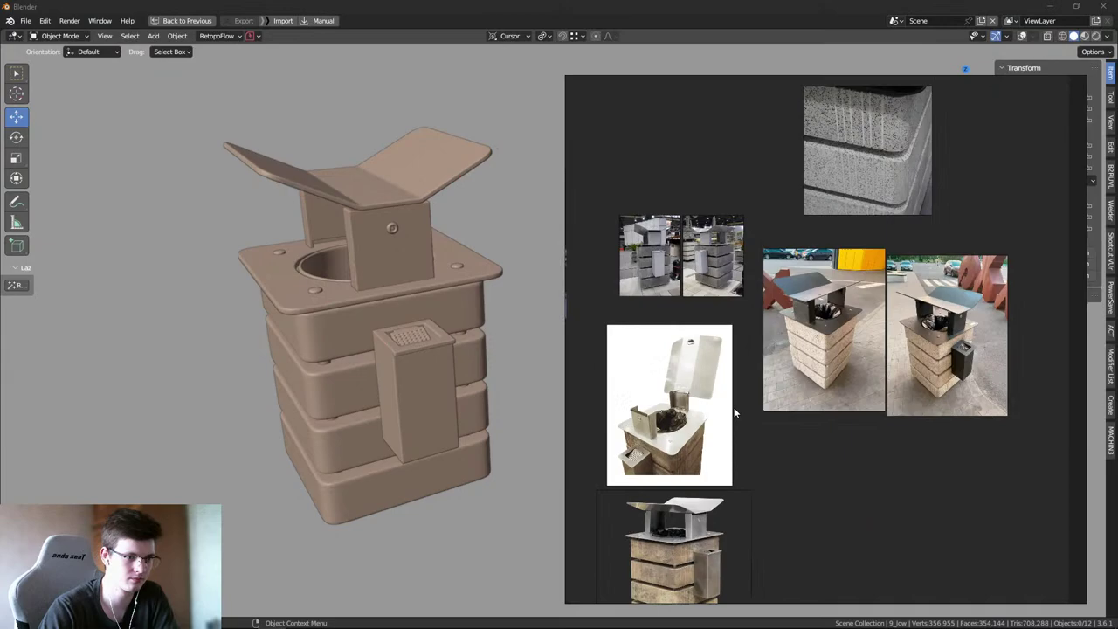
{"action": "scroll", "coordinate": [833, 379], "scroll_direction": "up", "scroll_amount": 8}
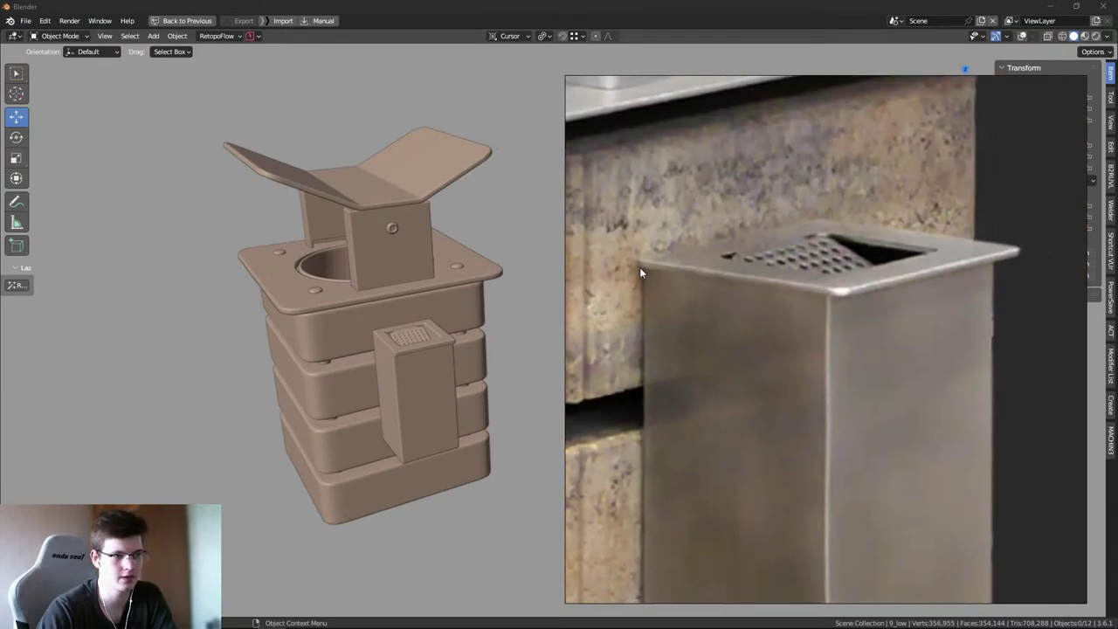
{"action": "scroll", "coordinate": [654, 275], "scroll_direction": "down", "scroll_amount": 10}
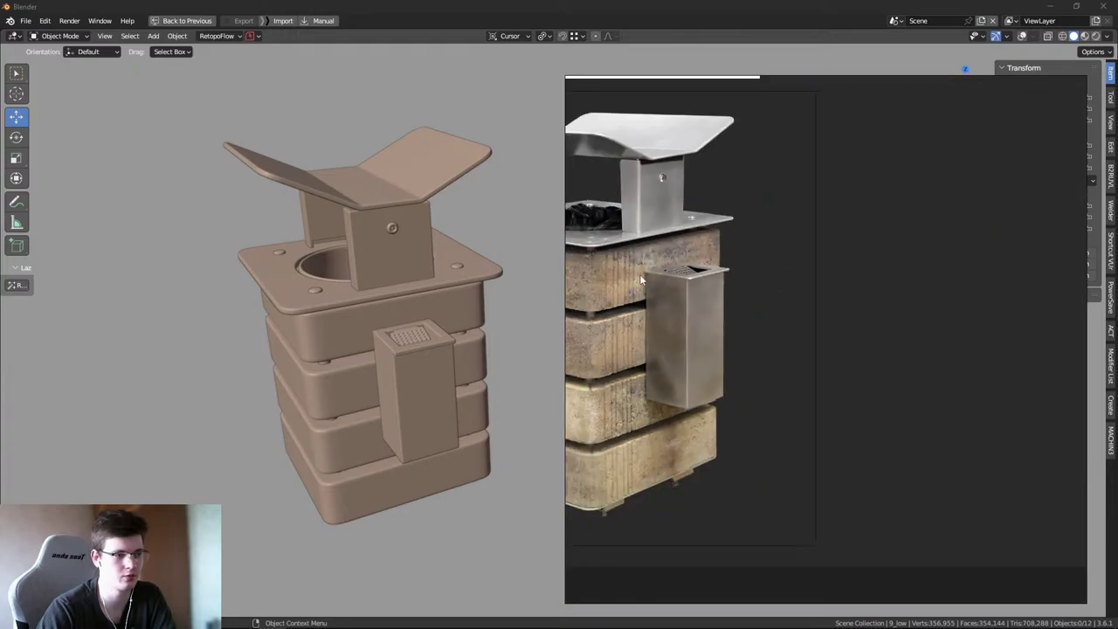
{"action": "scroll", "coordinate": [705, 318], "scroll_direction": "up", "scroll_amount": 10}
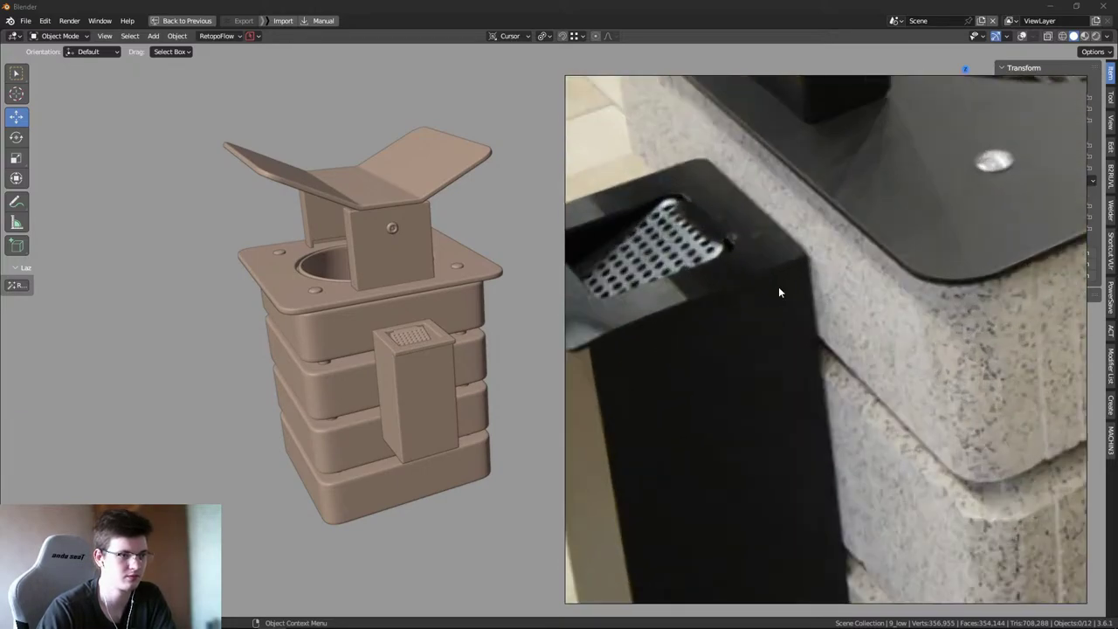
{"action": "scroll", "coordinate": [796, 277], "scroll_direction": "down", "scroll_amount": 10}
{"action": "scroll", "coordinate": [794, 306], "scroll_direction": "up", "scroll_amount": 10}
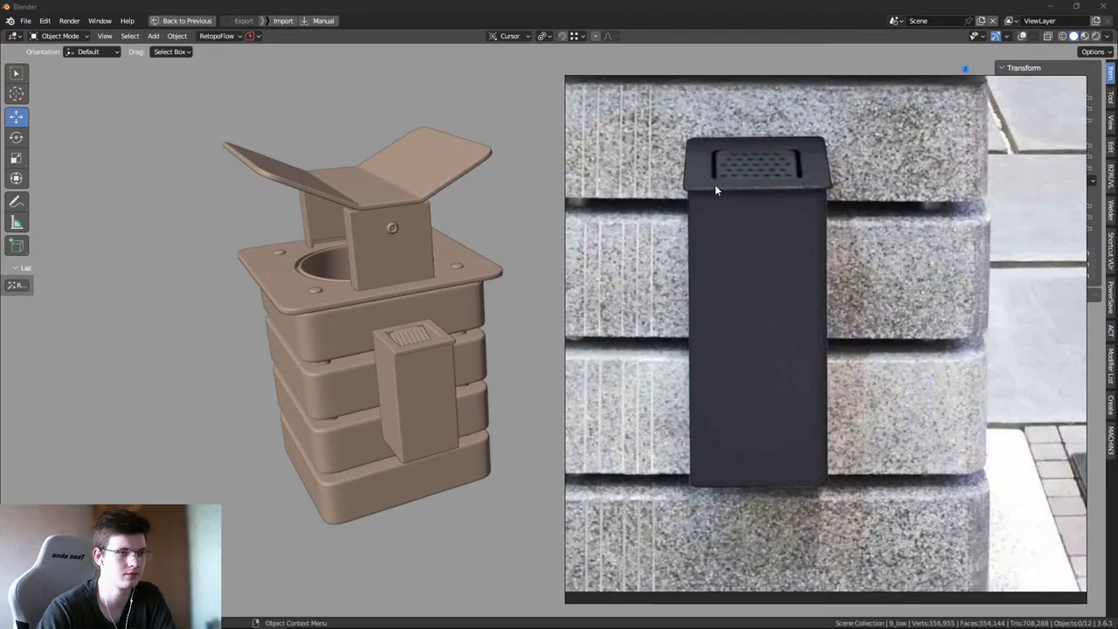
{"action": "scroll", "coordinate": [696, 206], "scroll_direction": "down", "scroll_amount": 10}
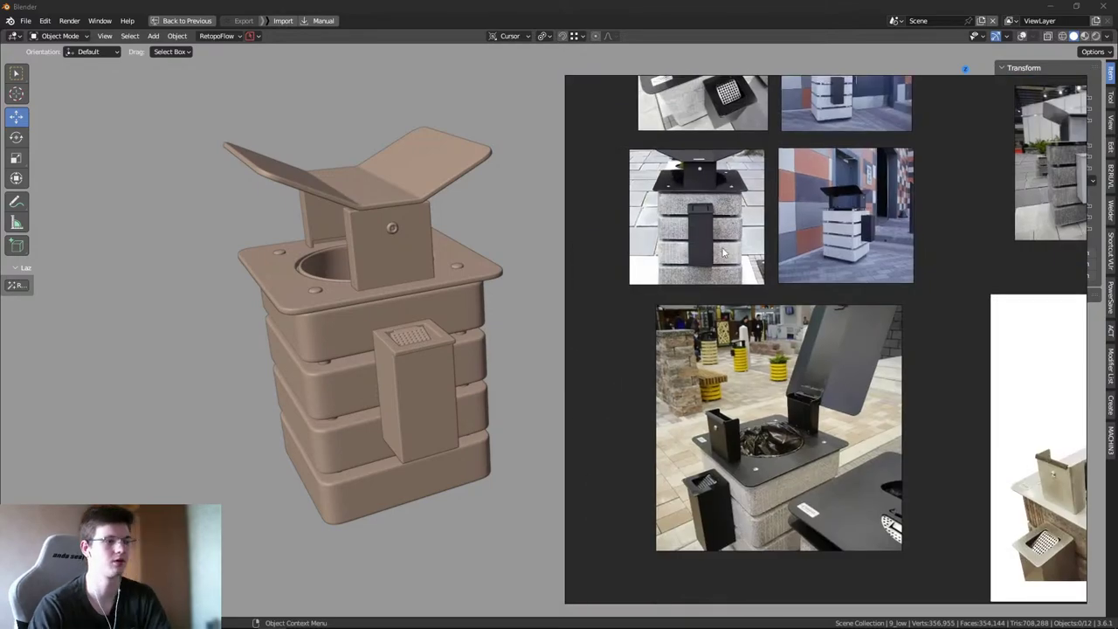
- Return to Blender and inspect the high-poly bin from the ashtray side in wireframe and solid shading
{"action": "key", "text": "alt+Tab"}
{"action": "mouse_move", "coordinate": [635, 348]}
{"action": "middle_mouse_down"}
{"action": "mouse_move", "coordinate": [619, 355]}
{"action": "mouse_move", "coordinate": [644, 366]}
{"action": "mouse_move", "coordinate": [477, 349]}
{"action": "mouse_move", "coordinate": [533, 325]}
{"action": "mouse_move", "coordinate": [578, 335]}
{"action": "middle_mouse_up"}
{"action": "key", "text": "shift+z"}
{"action": "key", "text": "shift+z"}
{"action": "scroll", "coordinate": [536, 334], "scroll_direction": "up", "scroll_amount": 3}
{"action": "scroll", "coordinate": [573, 337], "scroll_direction": "down", "scroll_amount": 3}
{"action": "middle_click_drag", "start_coordinate": [715, 405], "coordinate": [621, 381]}
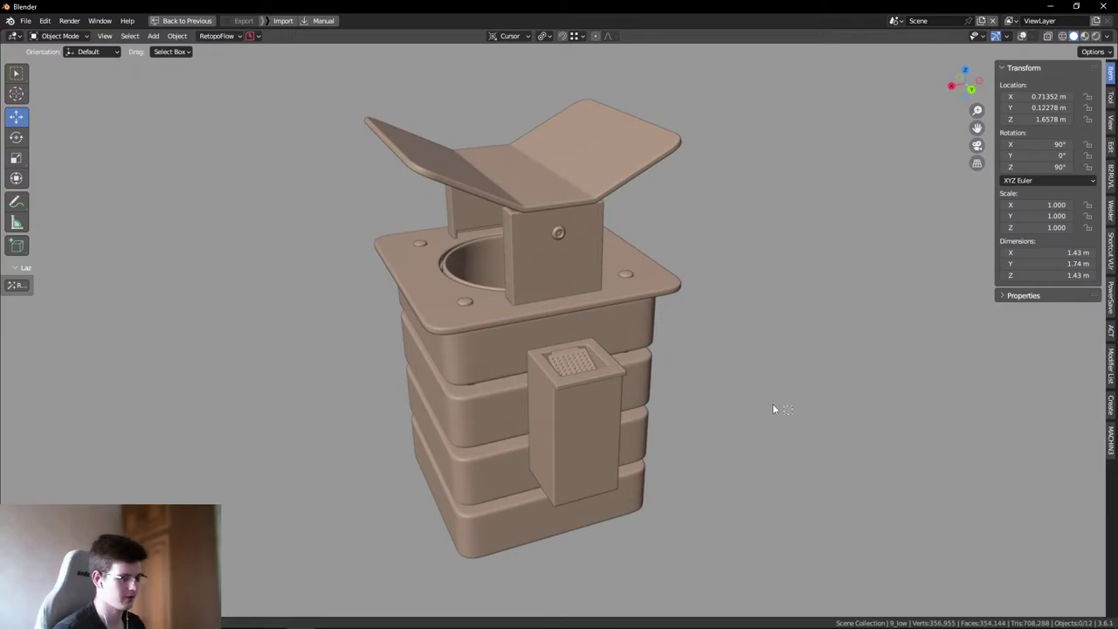
- Slide the upper concrete slab's outer top-face edge loop inward along the rounded corner, to a median local X of about 0.548 m
{"action": "key", "text": "Tab"}
{"action": "scroll", "coordinate": [481, 394], "scroll_direction": "up", "scroll_amount": 8}
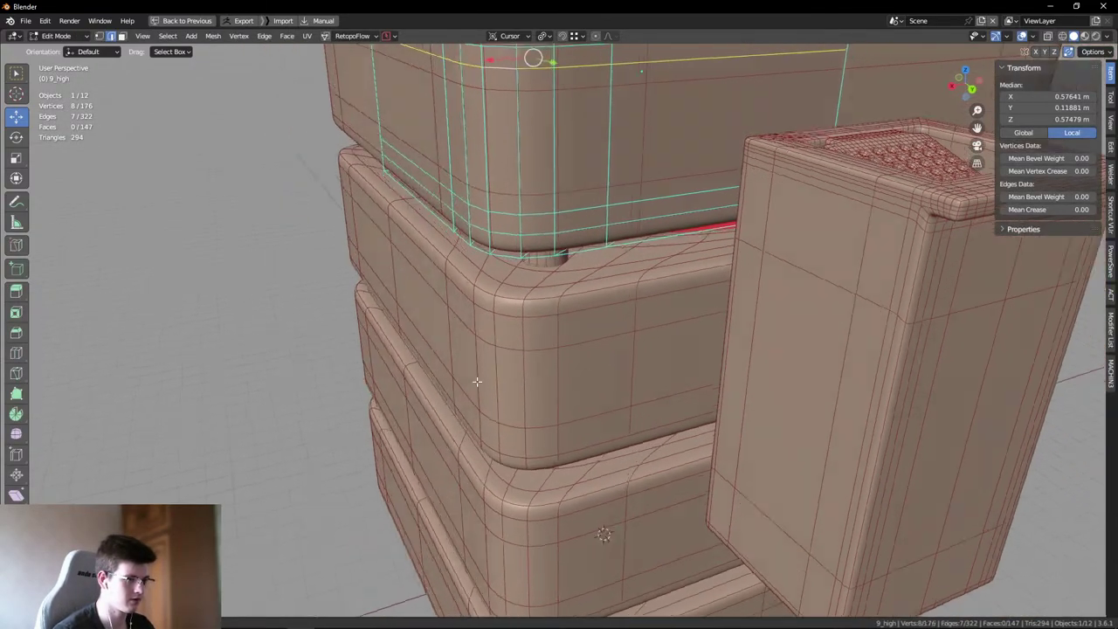
{"action": "middle_click_drag", "start_coordinate": [477, 382], "coordinate": [569, 180]}
{"action": "left_click", "coordinate": [562, 223], "text": "alt"}
{"action": "left_click", "coordinate": [559, 187], "text": "alt"}
{"action": "left_click", "coordinate": [562, 179]}
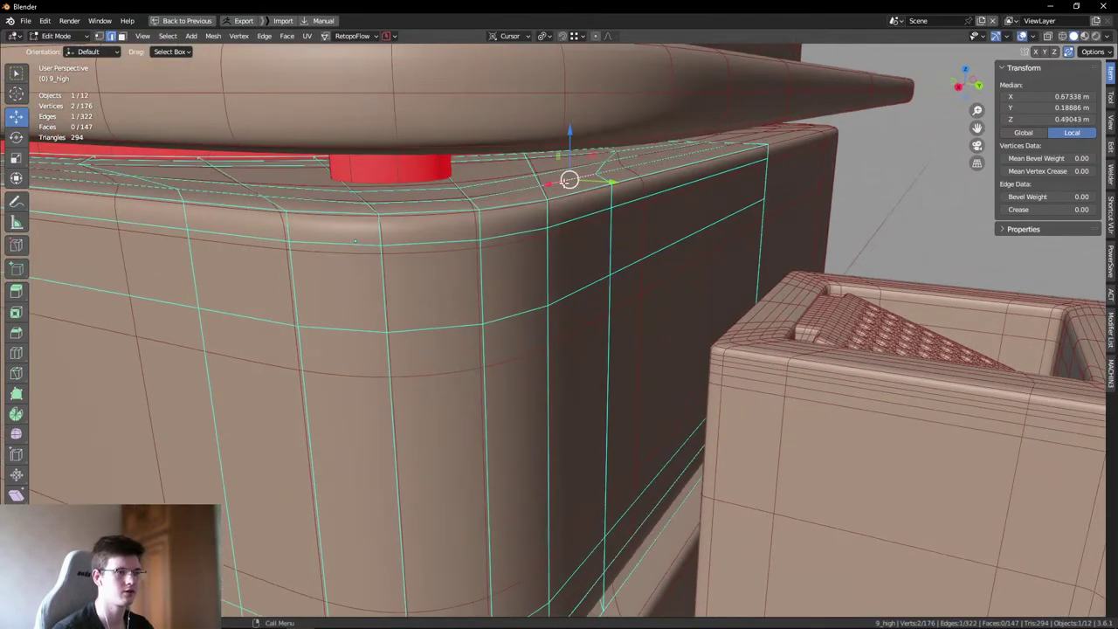
{"action": "left_click", "coordinate": [573, 183], "text": "alt"}
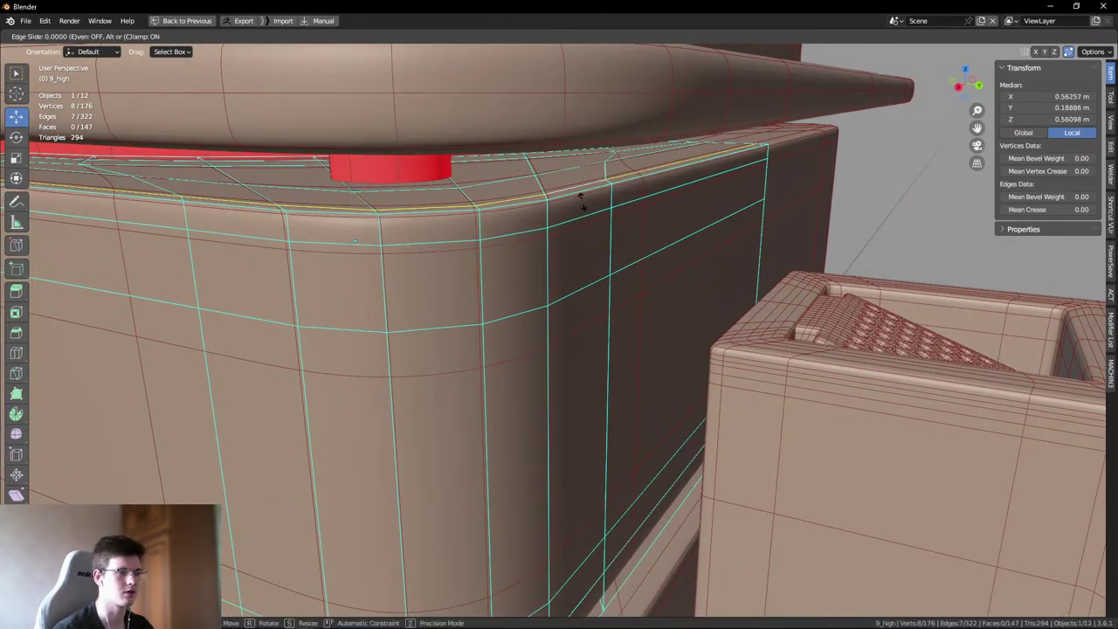
{"action": "left_click", "coordinate": [580, 198], "text": "alt"}
{"action": "middle_click_drag", "start_coordinate": [579, 195], "coordinate": [701, 207]}
{"action": "key", "text": "g"}
{"action": "key", "text": "g"}
{"action": "left_click", "coordinate": [714, 218]}
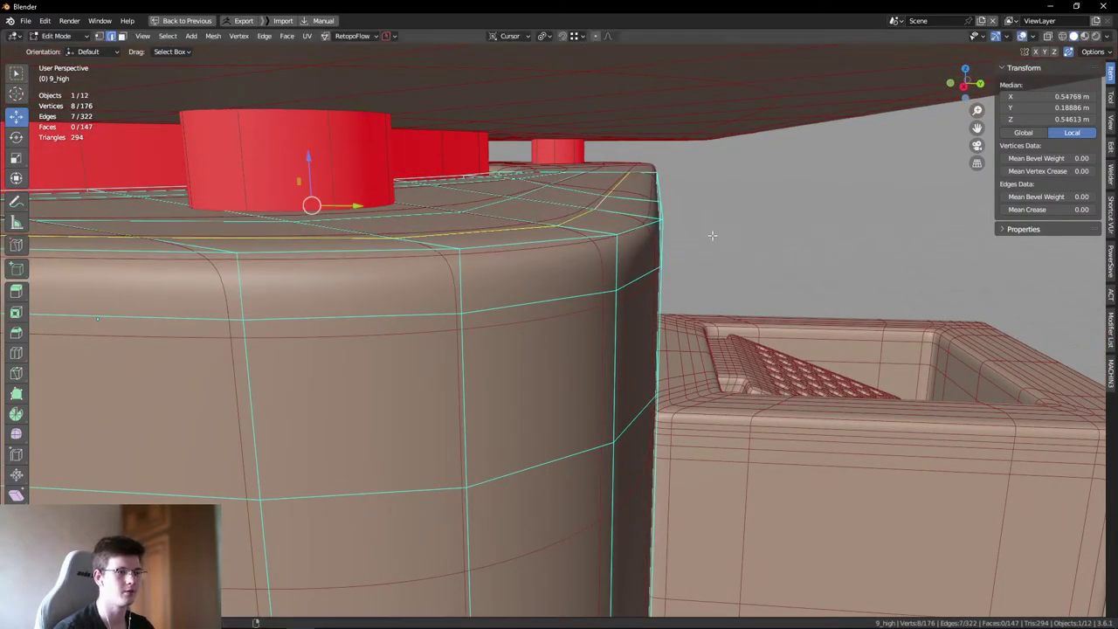
- Slide the edge loop on the slab's side walls up toward the top edge, to a median local Y of about 0.151 m
{"action": "middle_click_drag", "start_coordinate": [711, 232], "coordinate": [592, 358]}
{"action": "left_click", "coordinate": [591, 357], "text": "alt"}
{"action": "key", "text": "g"}
{"action": "key", "text": "g"}
{"action": "left_click", "coordinate": [585, 294]}
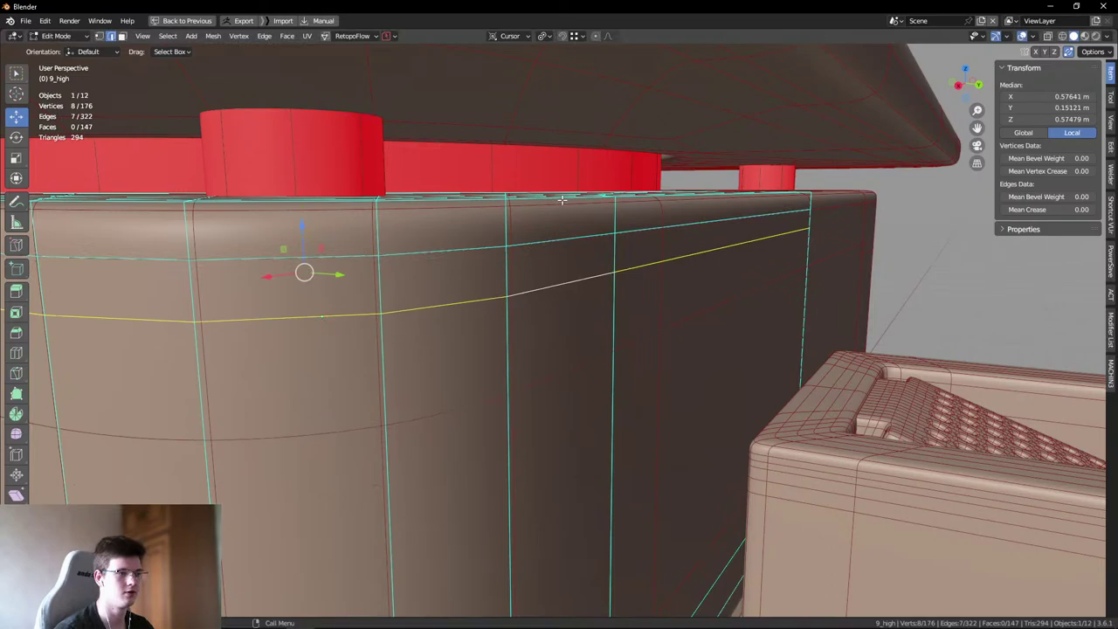
- Slide the inner top-face edge loop outward to a median local X of about 0.512 m and leave Edit Mode
{"action": "middle_click_drag", "start_coordinate": [584, 294], "coordinate": [492, 208]}
{"action": "left_click", "coordinate": [494, 210]}
{"action": "left_click", "coordinate": [500, 208], "text": "alt"}
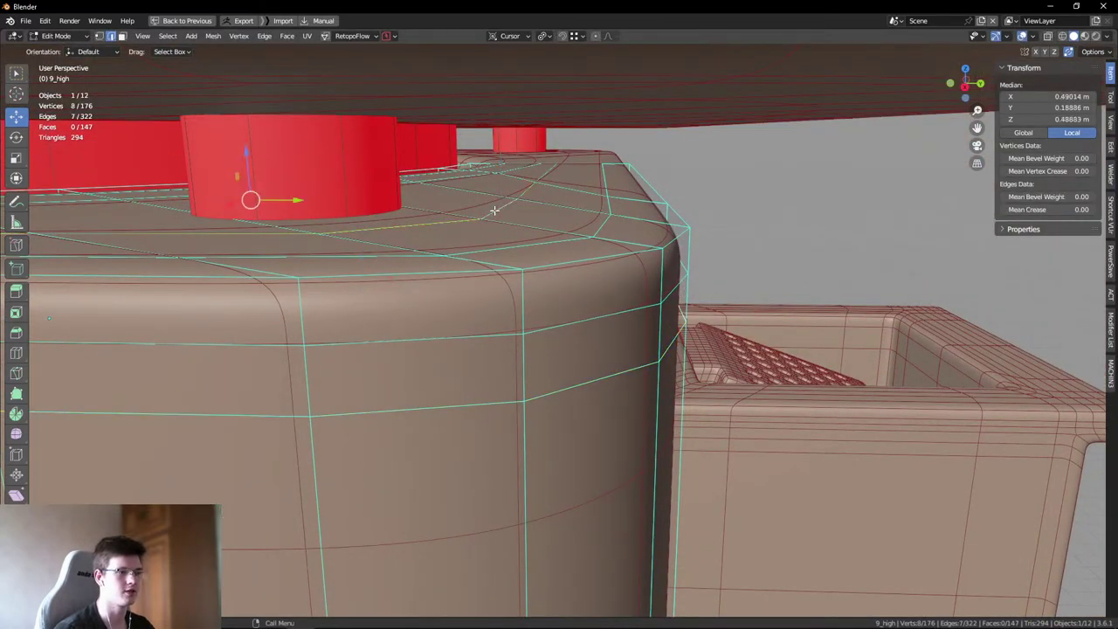
{"action": "key", "text": "g"}
{"action": "key", "text": "Escape"}
{"action": "key", "text": "g"}
{"action": "key", "text": "g"}
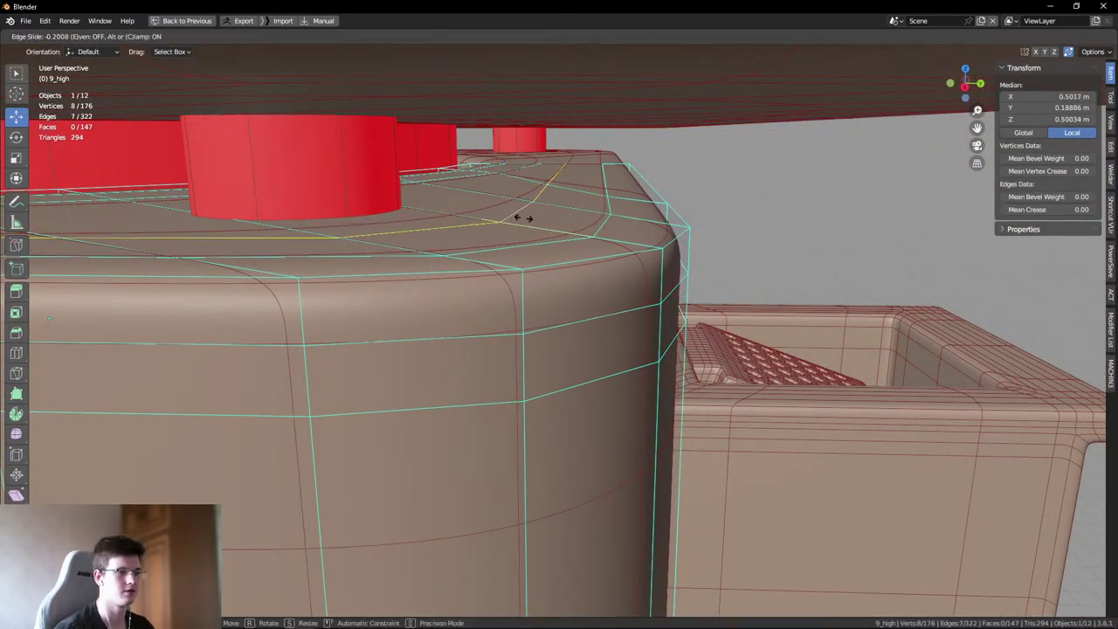
{"action": "left_click", "coordinate": [534, 225]}
{"action": "key", "text": "ctrl+Tab"}
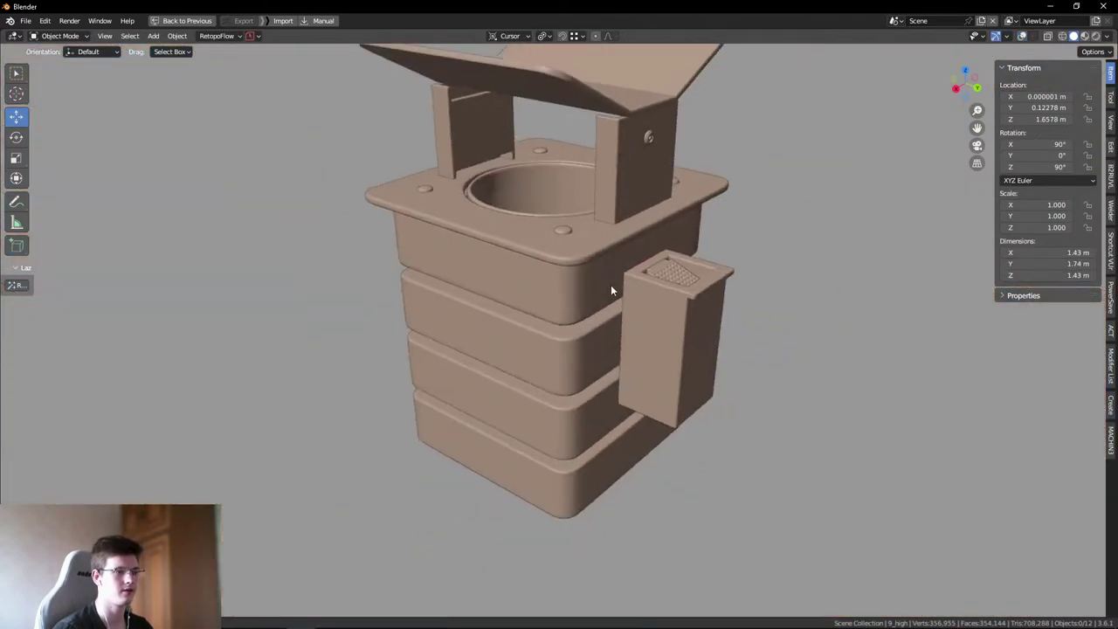
- Examine the upper slab's softened top edge and rounded corner beside the ashtray box in solid and wireframe display
{"action": "middle_click_drag", "start_coordinate": [610, 285], "coordinate": [544, 239]}
{"action": "scroll", "coordinate": [542, 230], "scroll_direction": "up", "scroll_amount": 5}
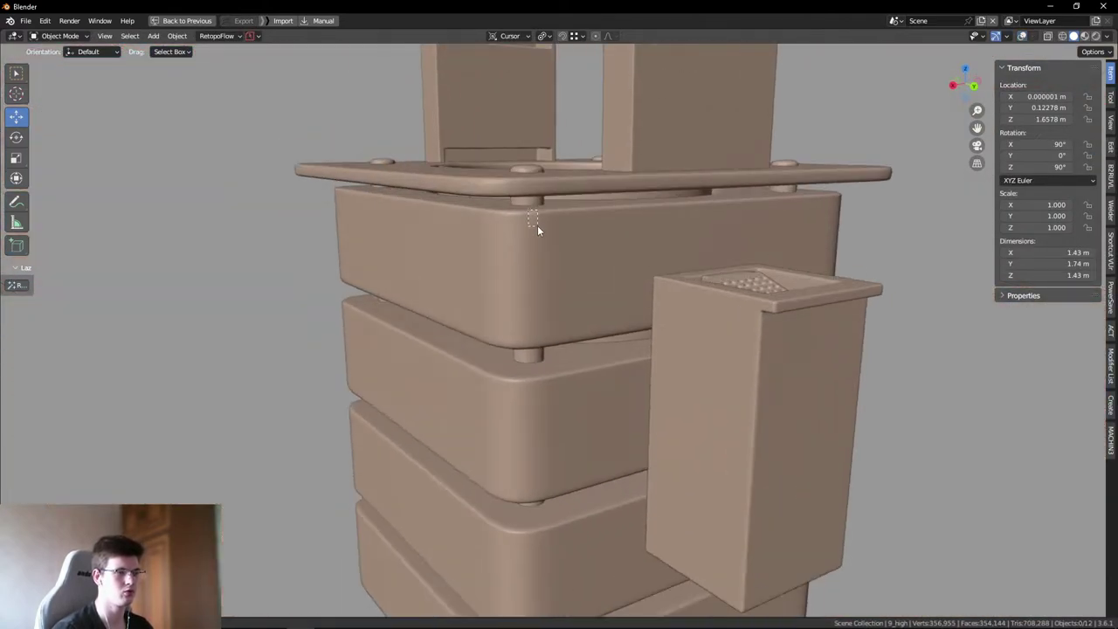
{"action": "mouse_move", "coordinate": [536, 229]}
{"action": "left_mouse_down"}
{"action": "mouse_move", "coordinate": [512, 210]}
{"action": "mouse_move", "coordinate": [536, 228]}
{"action": "left_mouse_up"}
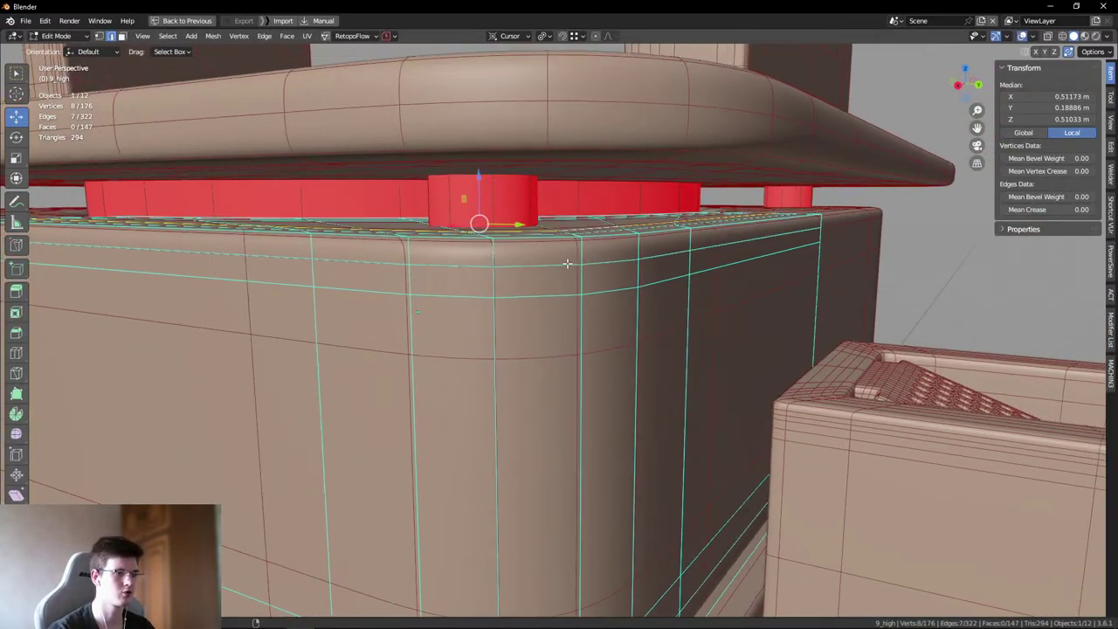
{"action": "key", "text": "ctrl+Tab"}
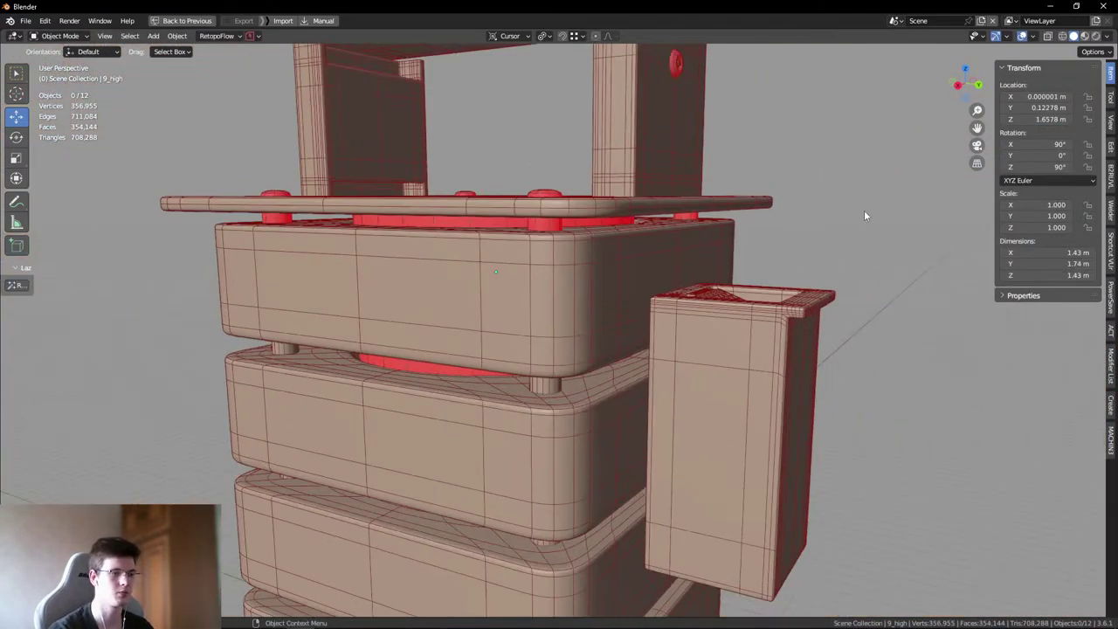
{"action": "middle_click_drag", "start_coordinate": [864, 209], "coordinate": [586, 342]}
{"action": "scroll", "coordinate": [691, 355], "scroll_direction": "down", "scroll_amount": 3}
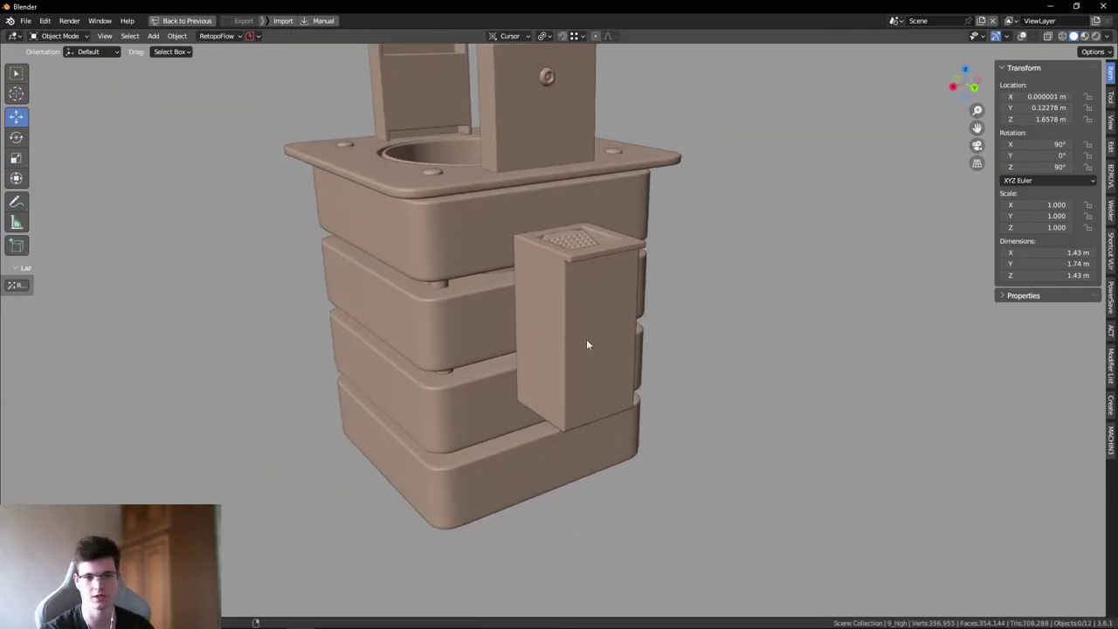
{"action": "scroll", "coordinate": [525, 339], "scroll_direction": "up", "scroll_amount": 4}
{"action": "scroll", "coordinate": [524, 338], "scroll_direction": "down", "scroll_amount": 3}
{"action": "middle_click_drag", "start_coordinate": [517, 337], "coordinate": [561, 311]}
{"action": "scroll", "coordinate": [562, 310], "scroll_direction": "up", "scroll_amount": 3}
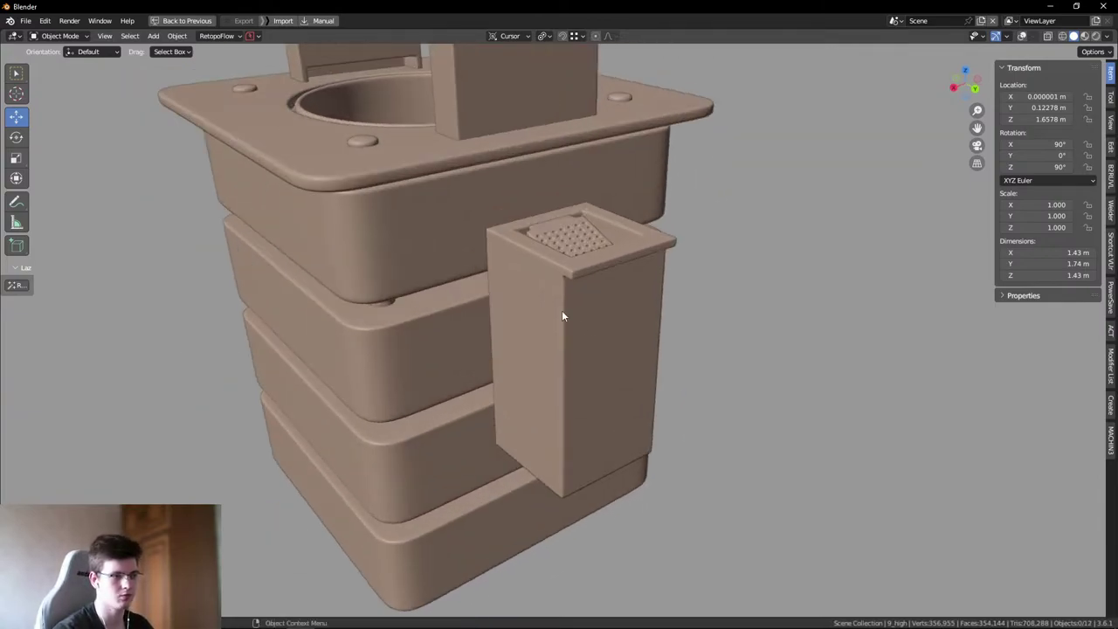
- Check the concrete slabs and the parts behind them in X-ray display, and show the selected body's wireframe
{"action": "left_click_drag", "start_coordinate": [555, 291], "coordinate": [576, 322]}
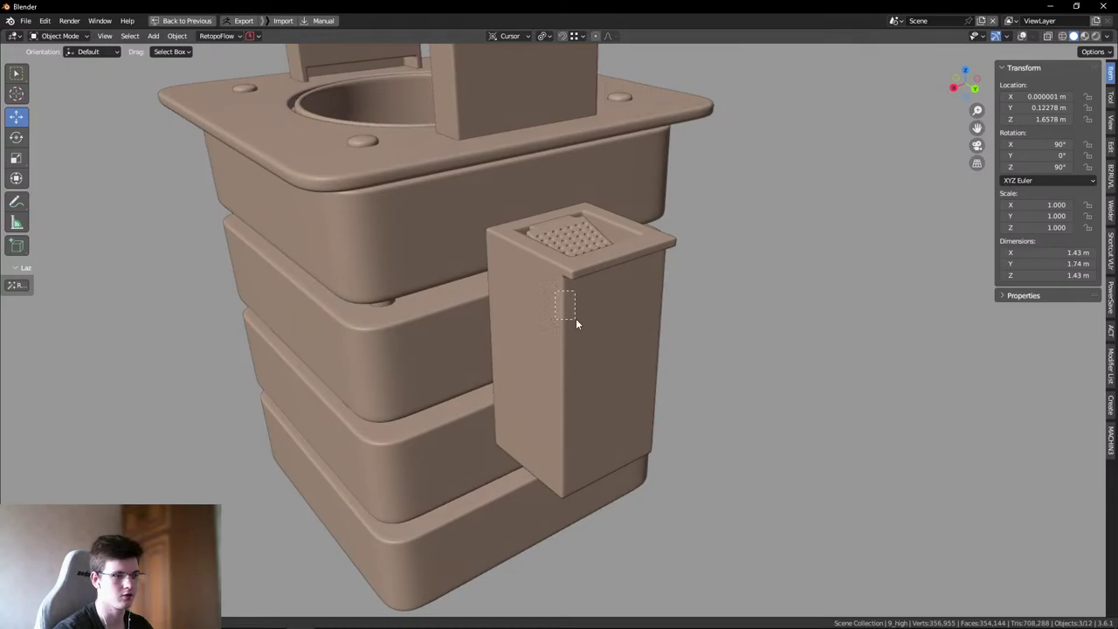
{"action": "left_click_drag", "start_coordinate": [555, 284], "coordinate": [556, 284]}
{"action": "middle_click_drag", "start_coordinate": [555, 284], "coordinate": [436, 313]}
{"action": "key", "text": "Tab"}
{"action": "key", "text": "alt+z"}
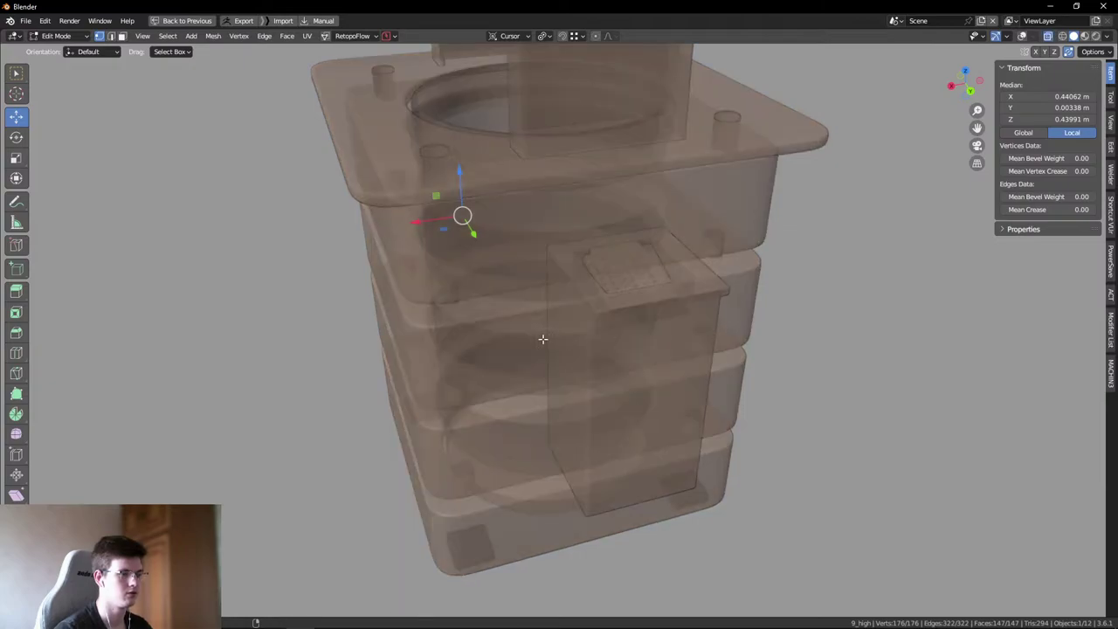
{"action": "key", "text": "alt+z"}
{"action": "middle_click_drag", "start_coordinate": [541, 337], "coordinate": [559, 311]}
{"action": "key", "text": "Tab"}
{"action": "left_click", "coordinate": [438, 295]}
{"action": "key", "text": "shift+alt+z"}
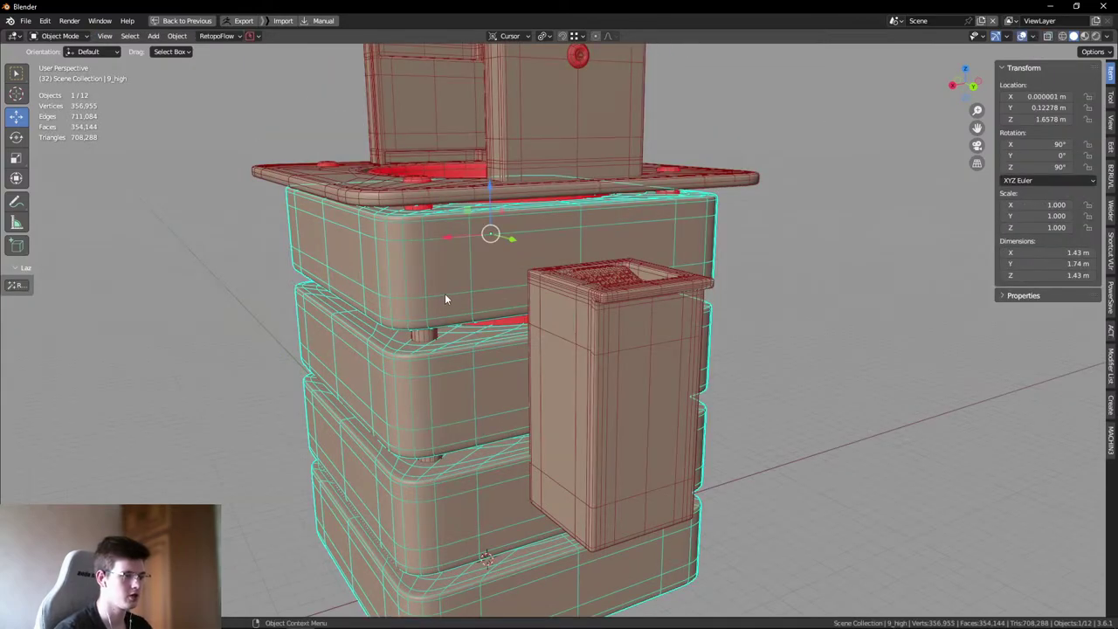
{"action": "left_click", "coordinate": [445, 296]}
{"action": "key", "text": "g"}
{"action": "right_click", "coordinate": [485, 304]}
{"action": "middle_click_drag", "start_coordinate": [485, 304], "coordinate": [445, 276]}
{"action": "key", "text": "g"}
{"action": "right_click", "coordinate": [481, 345]}
{"action": "key", "text": "alt+a"}
- Compare the upper slab's editable corner cage with its smoothed mesh, and return to plain solid display
{"action": "middle_click_drag", "start_coordinate": [482, 345], "coordinate": [553, 247]}
{"action": "scroll", "coordinate": [542, 262], "scroll_direction": "up", "scroll_amount": 2}
{"action": "key", "text": "shift+tab"}
{"action": "key", "text": "Escape"}
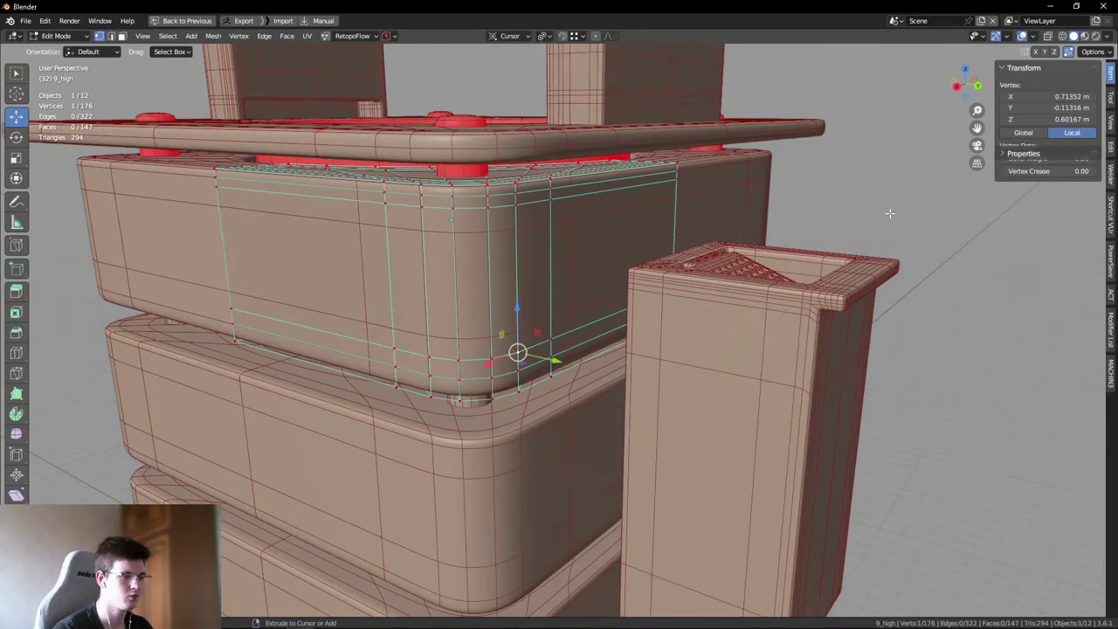
{"action": "key", "text": "a"}
{"action": "key", "text": "Tab"}
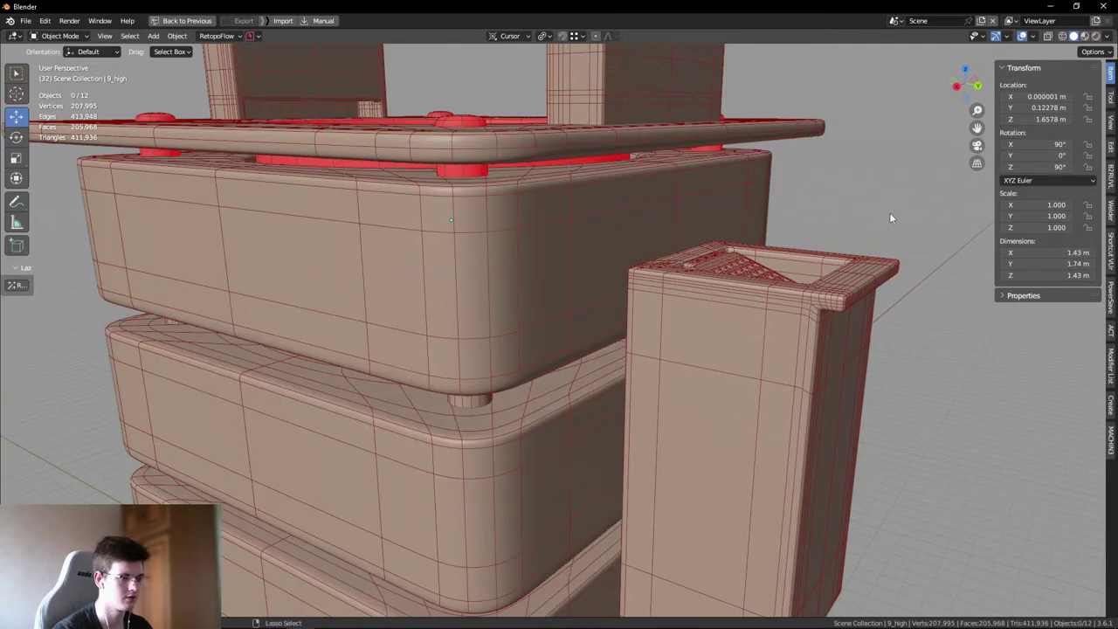
{"action": "key", "text": "Tab"}
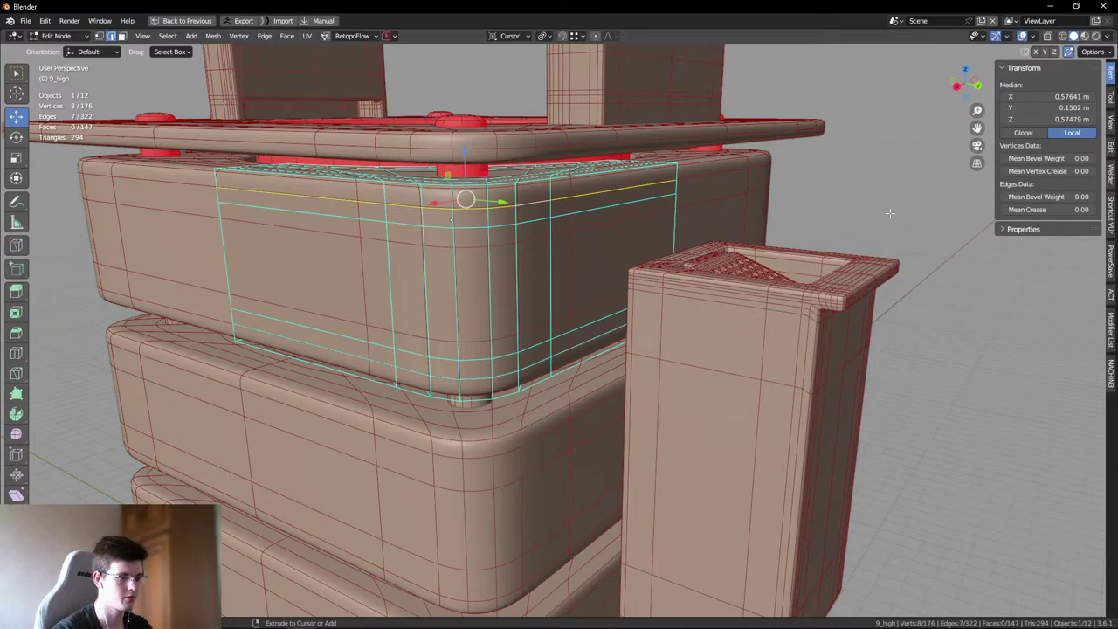
{"action": "key", "text": "Tab"}
{"action": "middle_click_drag", "start_coordinate": [559, 314], "coordinate": [483, 278]}
{"action": "key", "text": "shift+alt+z"}
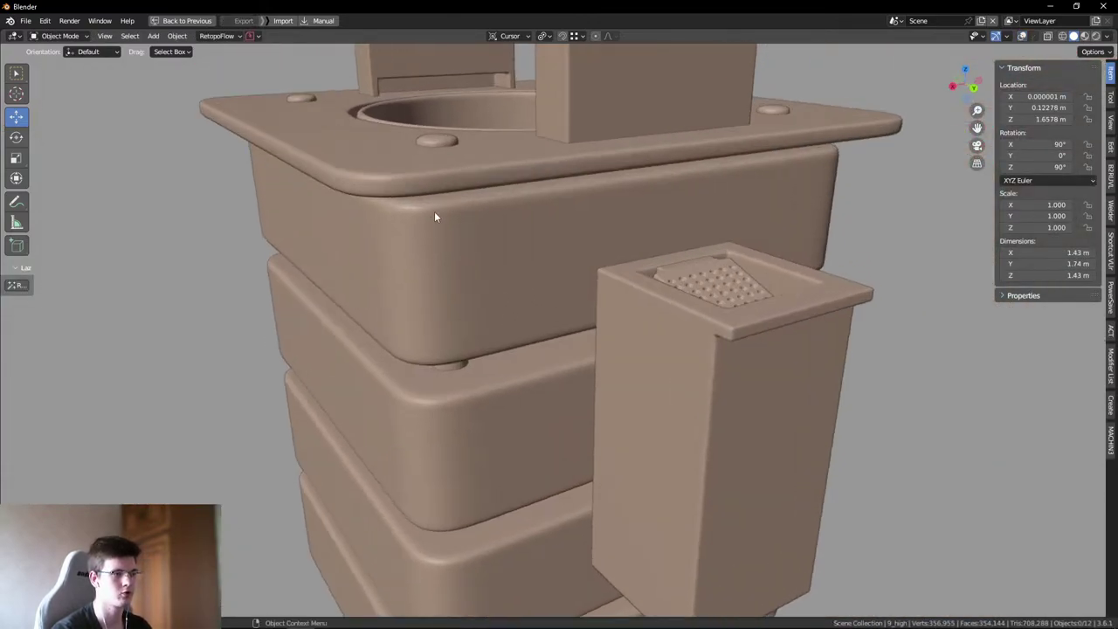
- Inspect the notch at the base of the lid support beside the bin opening, and save the file
{"action": "middle_click_drag", "start_coordinate": [434, 217], "coordinate": [467, 266]}
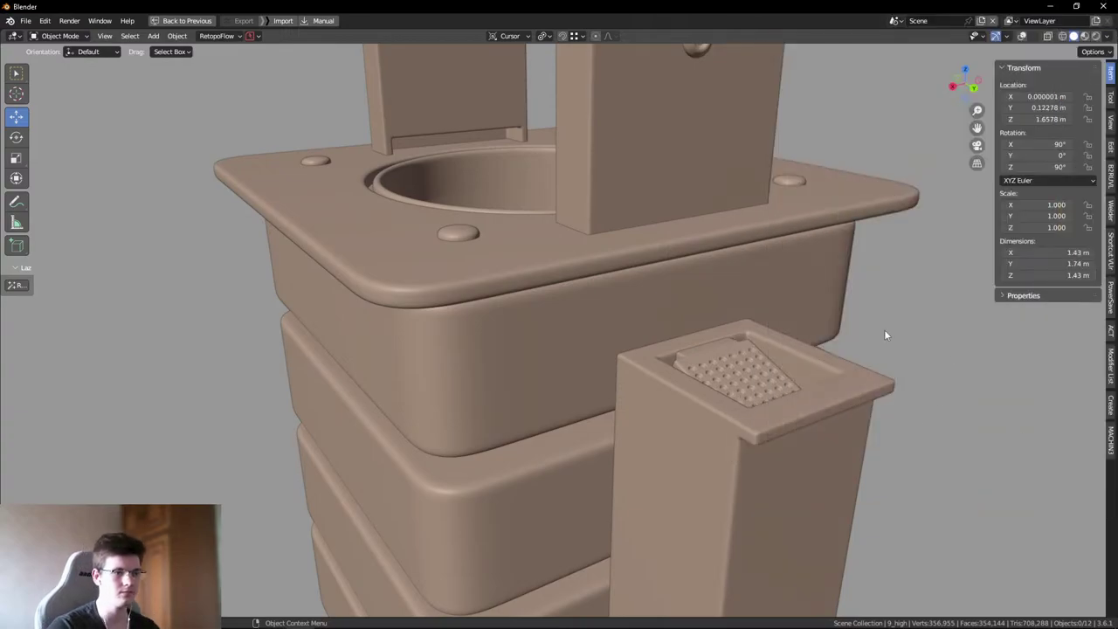
{"action": "scroll", "coordinate": [884, 330], "scroll_direction": "up", "scroll_amount": 4}
{"action": "middle_click_drag", "start_coordinate": [765, 271], "coordinate": [487, 288]}
{"action": "scroll", "coordinate": [561, 336], "scroll_direction": "up", "scroll_amount": 2}
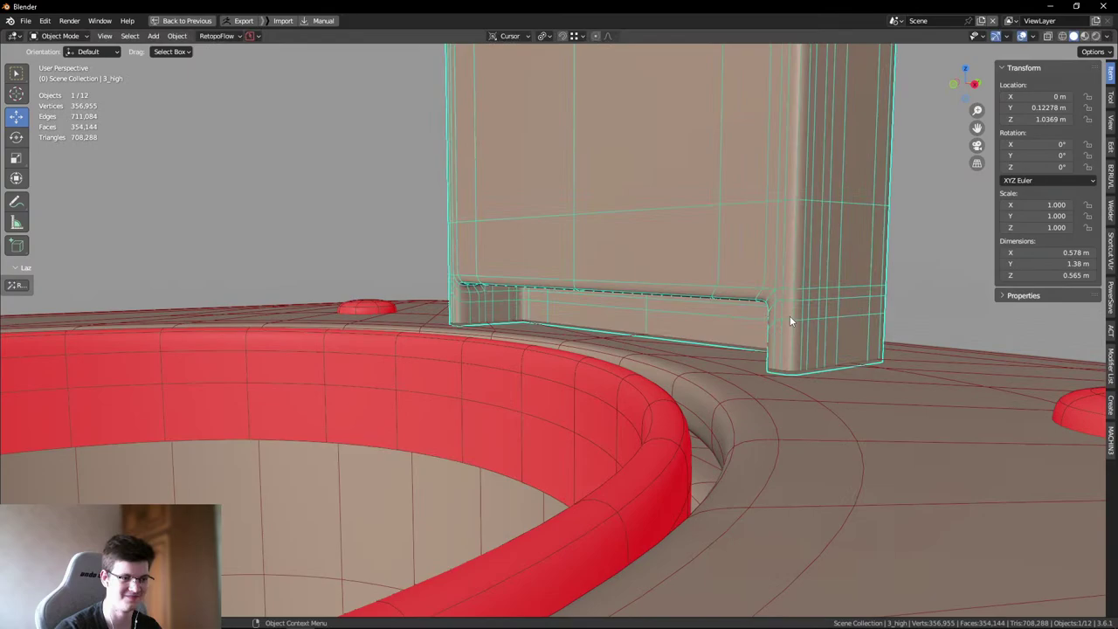
{"action": "key", "text": "alt+a"}
{"action": "key", "text": "shift+alt+z"}
{"action": "middle_click_drag", "start_coordinate": [544, 280], "coordinate": [629, 296]}
{"action": "scroll", "coordinate": [630, 295], "scroll_direction": "up", "scroll_amount": 3}
{"action": "key", "text": "ctrl+s"}
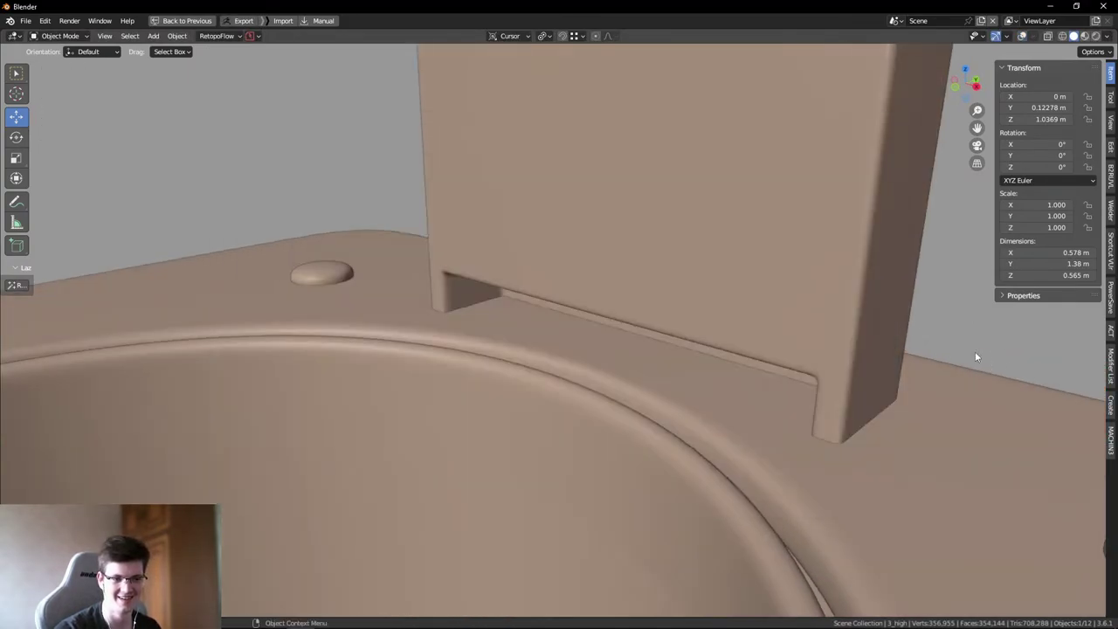
- Examine the bin's opening, top plate, slab gaps and lid supports from close up and from farther away
{"action": "middle_click_drag", "start_coordinate": [975, 351], "coordinate": [790, 336]}
{"action": "scroll", "coordinate": [813, 332], "scroll_direction": "up", "scroll_amount": 2}
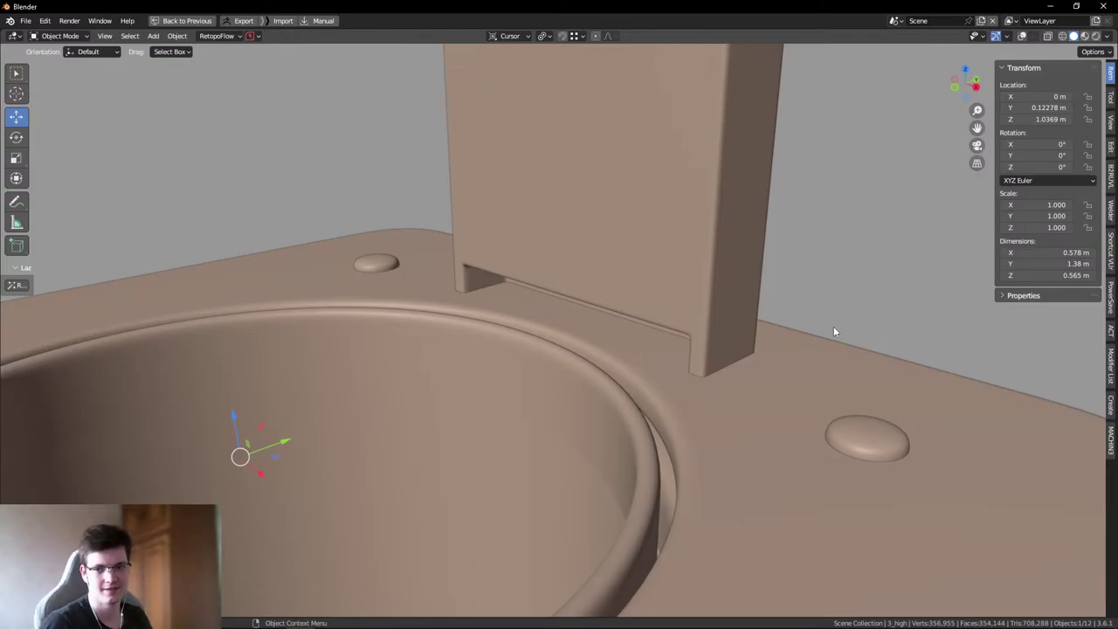
{"action": "left_click_drag", "start_coordinate": [913, 280], "coordinate": [848, 183]}
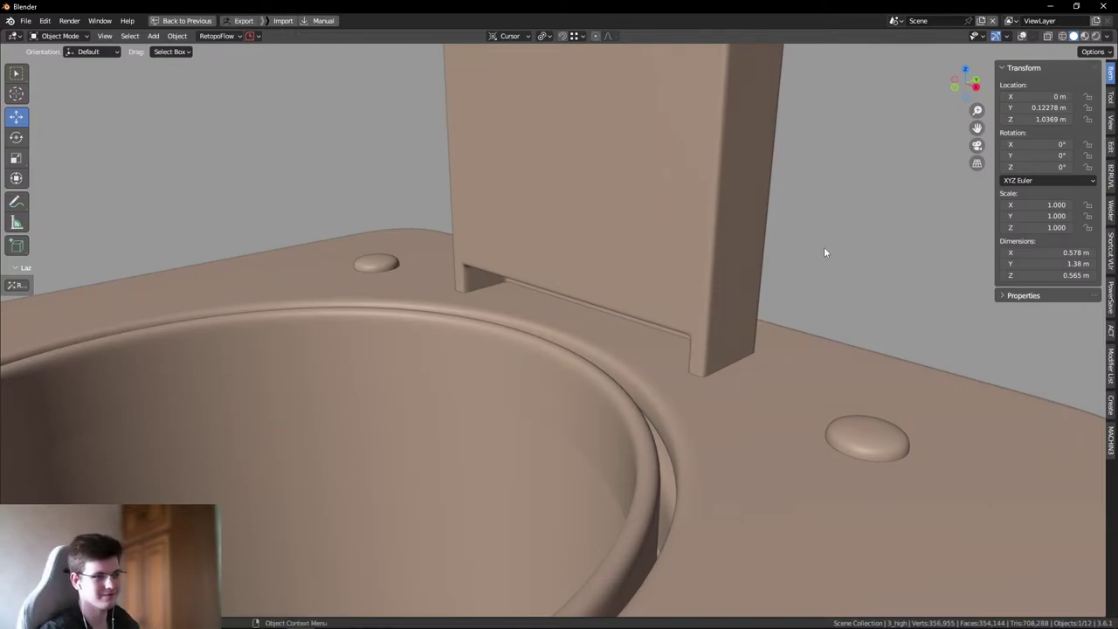
{"action": "scroll", "coordinate": [787, 227], "scroll_direction": "down", "scroll_amount": 6}
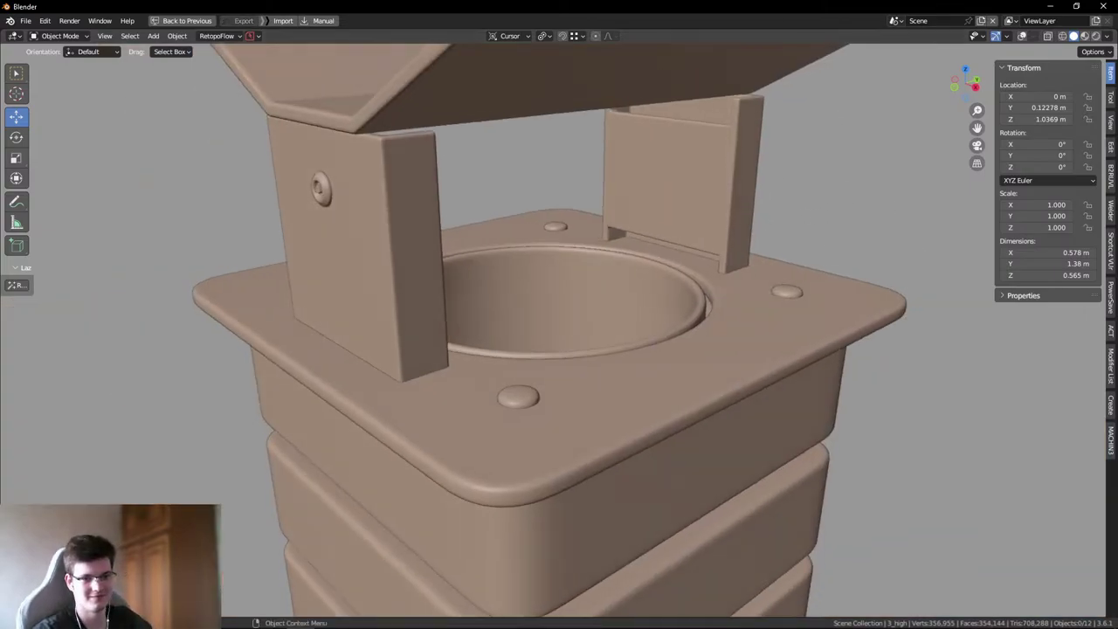
{"action": "middle_click_drag", "start_coordinate": [809, 323], "coordinate": [661, 278]}
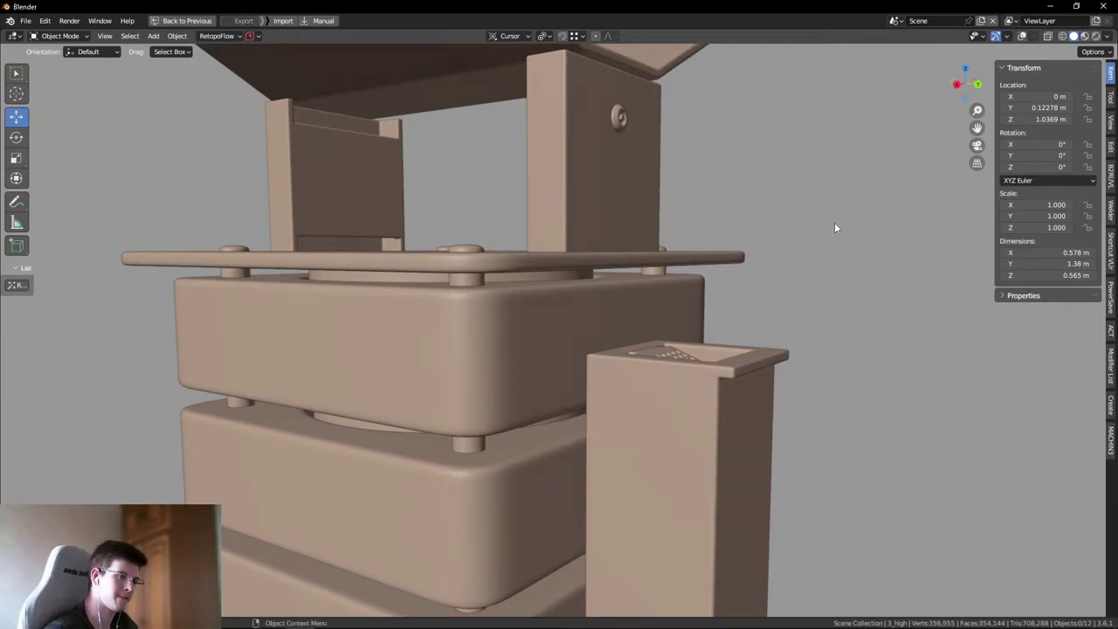
{"action": "scroll", "coordinate": [811, 233], "scroll_direction": "down", "scroll_amount": 3}
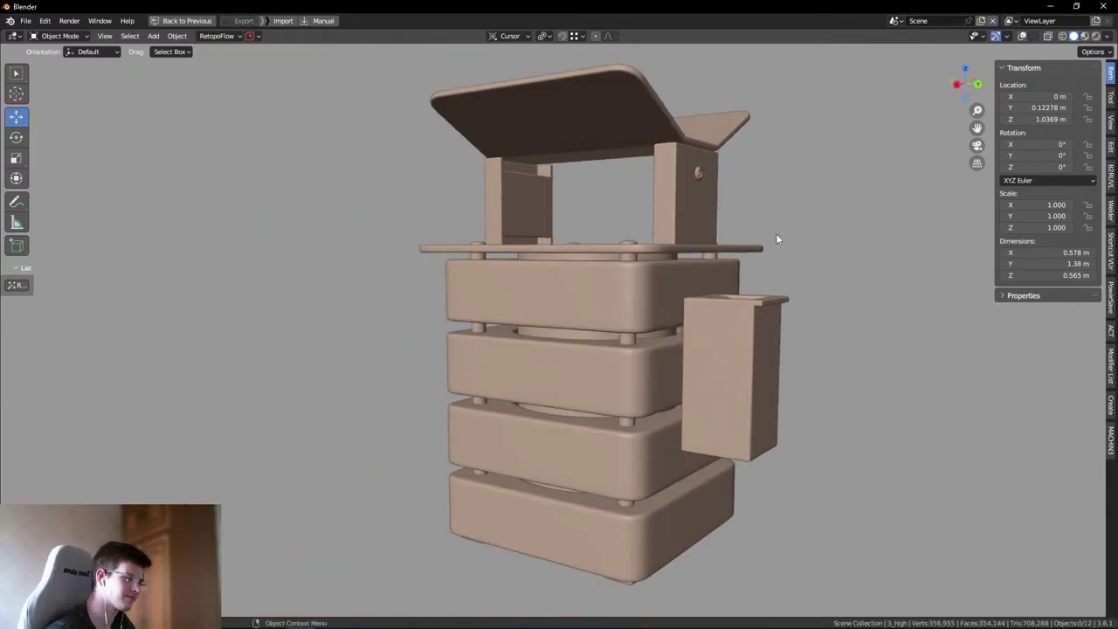
{"action": "middle_click_drag", "start_coordinate": [774, 240], "coordinate": [528, 278]}
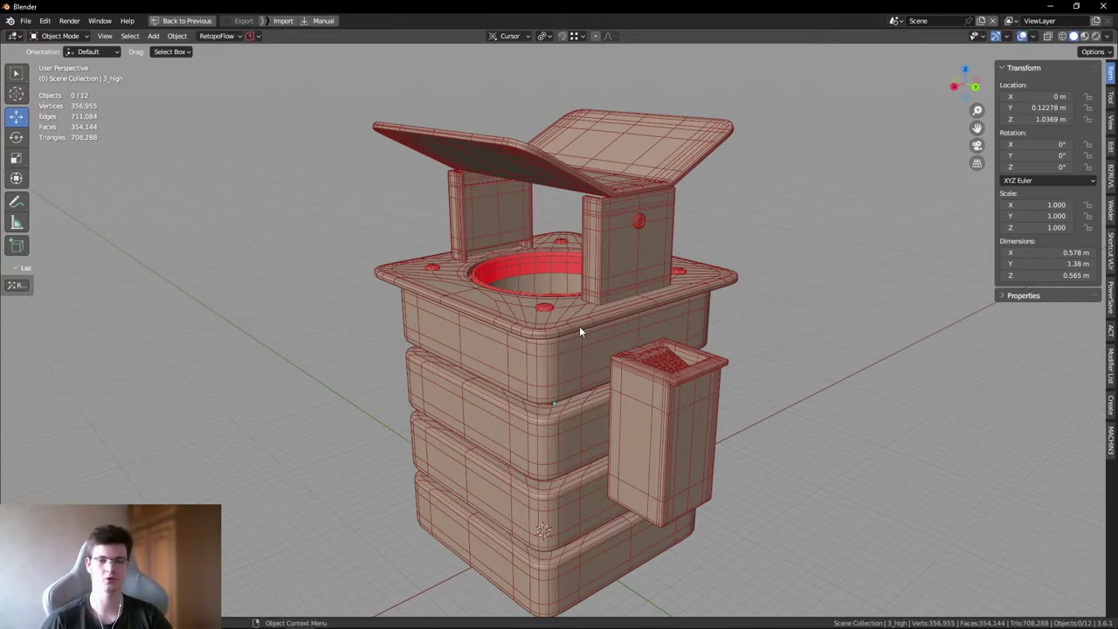
- Inspect the ashtray and top plate, and turn off the wireframe overlay while keeping face orientation colours visible
{"action": "scroll", "coordinate": [516, 299], "scroll_direction": "up", "scroll_amount": 5}
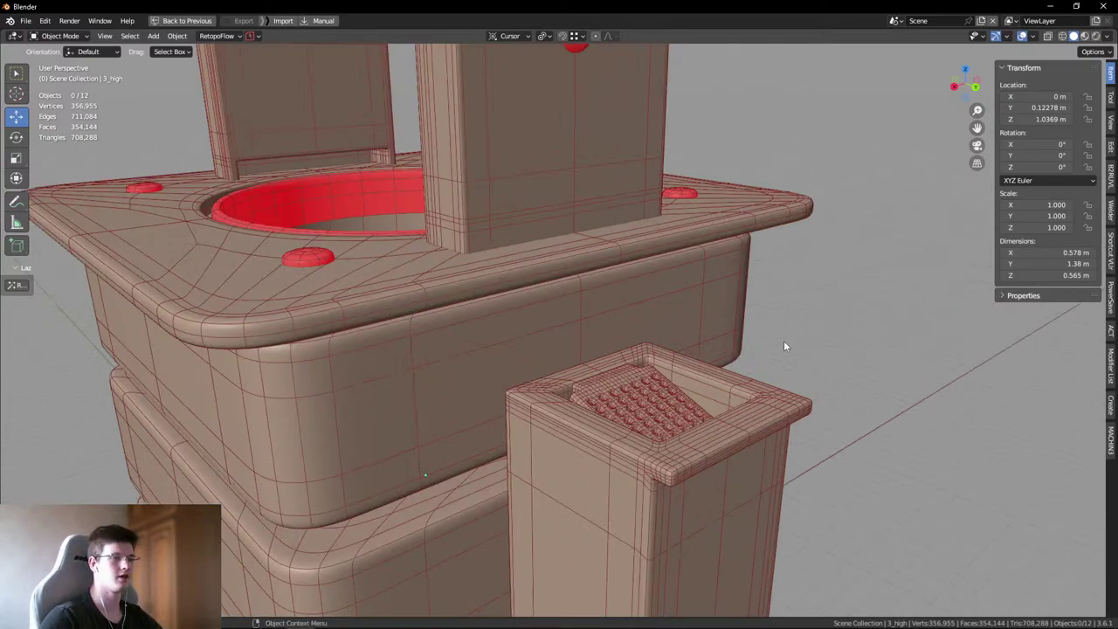
{"action": "key", "text": "shift+alt+z"}
{"action": "middle_click_drag", "start_coordinate": [677, 266], "coordinate": [961, 82]}
{"action": "key", "text": "shift+alt+z"}
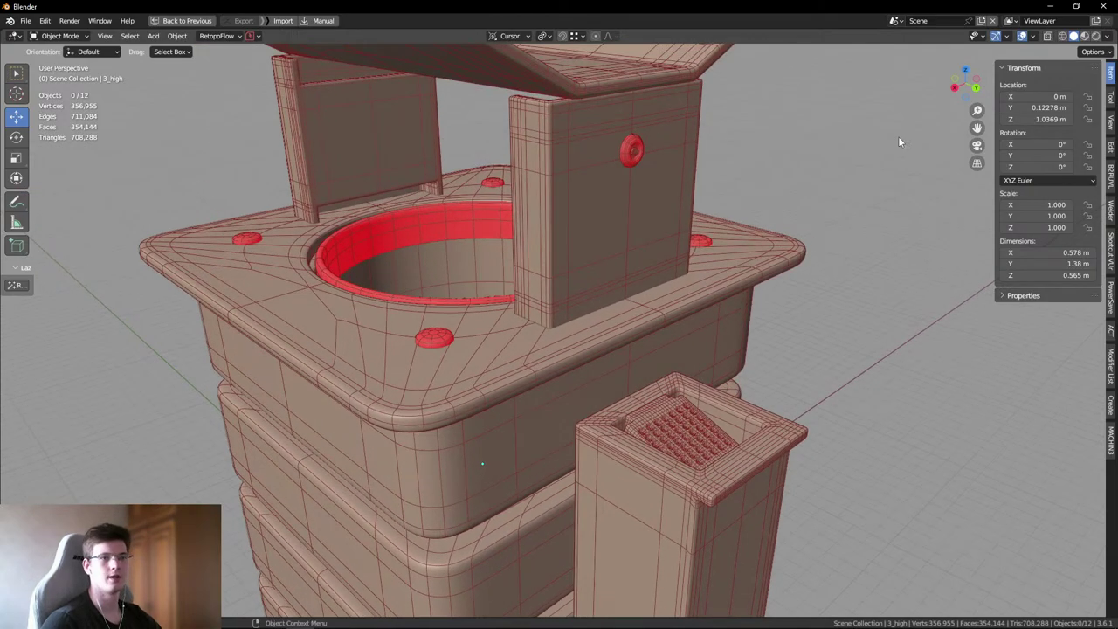
{"action": "left_click", "coordinate": [1032, 36]}
{"action": "left_click", "coordinate": [960, 233]}
{"action": "middle_click_drag", "start_coordinate": [856, 185], "coordinate": [785, 203]}
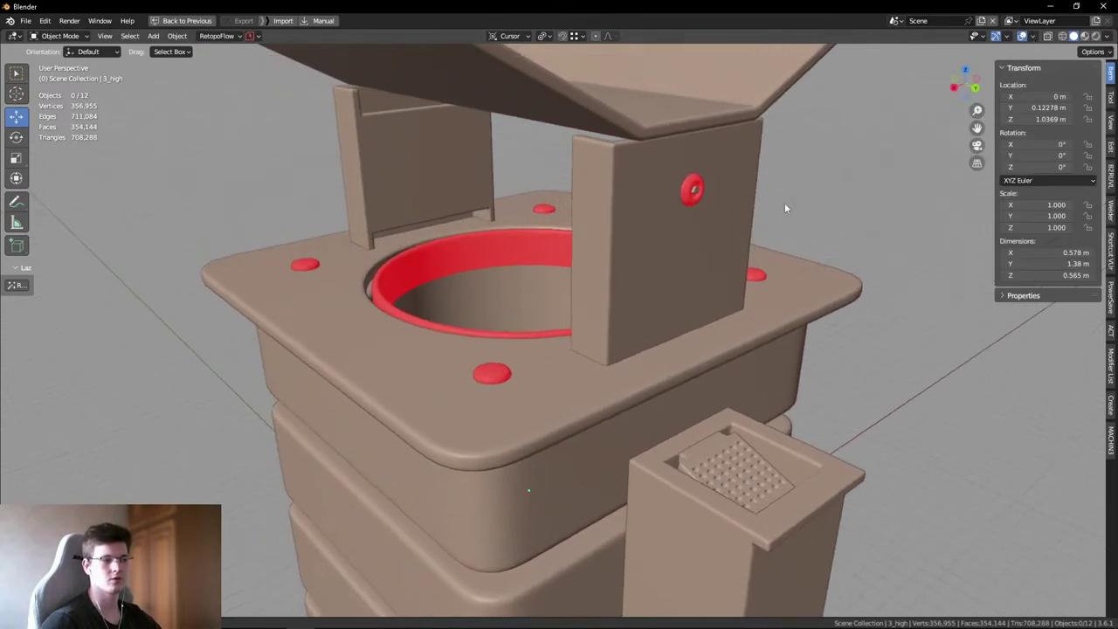
- Identify the parts with reversed face orientation by selecting the inner liner, the bolts and the hinge pins, and deselect them
{"action": "left_click", "coordinate": [396, 272]}
{"action": "left_click", "coordinate": [315, 268], "text": "shift"}
{"action": "left_click", "coordinate": [691, 189], "text": "shift"}
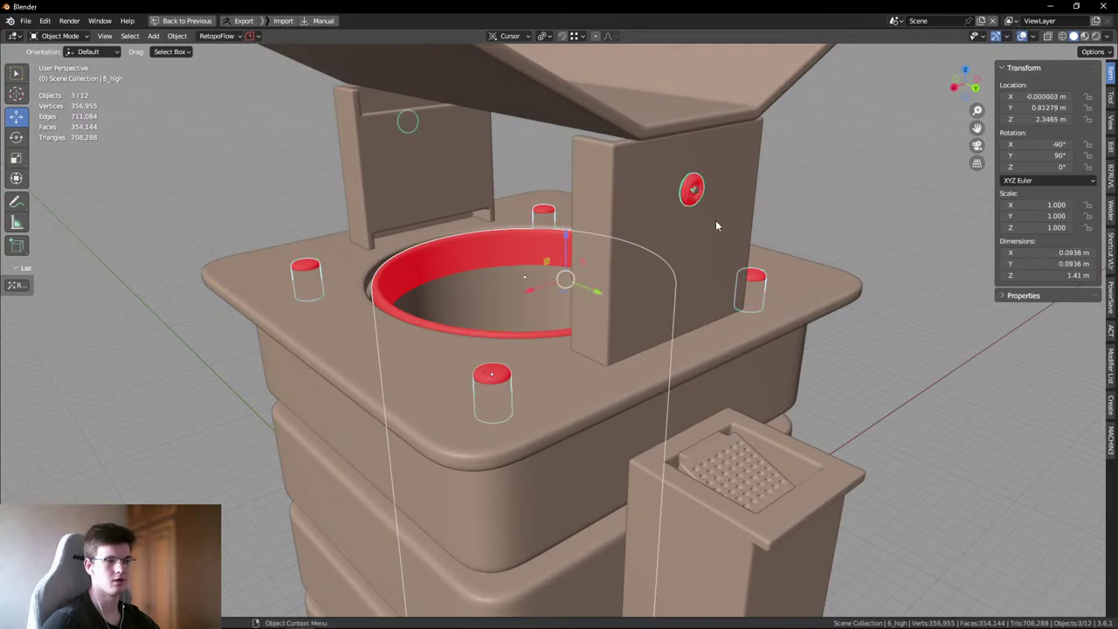
{"action": "key", "text": "alt+a"}
- Check the face orientation on the bin's underside, and select the concrete body
{"action": "middle_click_drag", "start_coordinate": [724, 231], "coordinate": [659, 212]}
{"action": "scroll", "coordinate": [656, 257], "scroll_direction": "up", "scroll_amount": 3}
{"action": "left_click", "coordinate": [632, 249]}
{"action": "key", "text": "alt+a"}
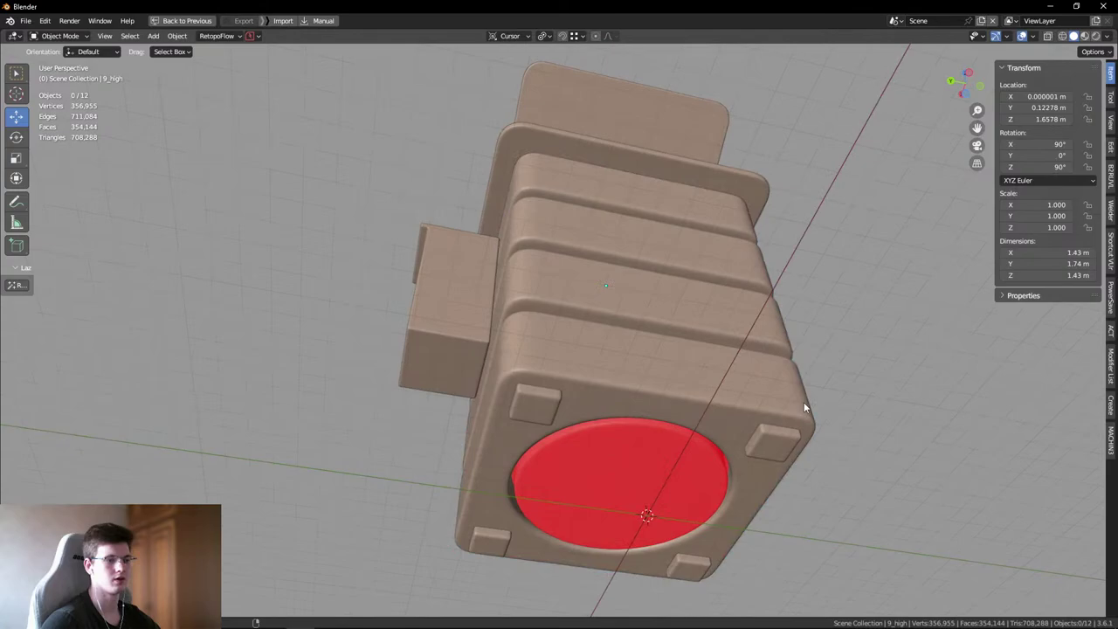
{"action": "middle_click_drag", "start_coordinate": [804, 405], "coordinate": [742, 318]}
{"action": "left_click", "coordinate": [758, 278]}
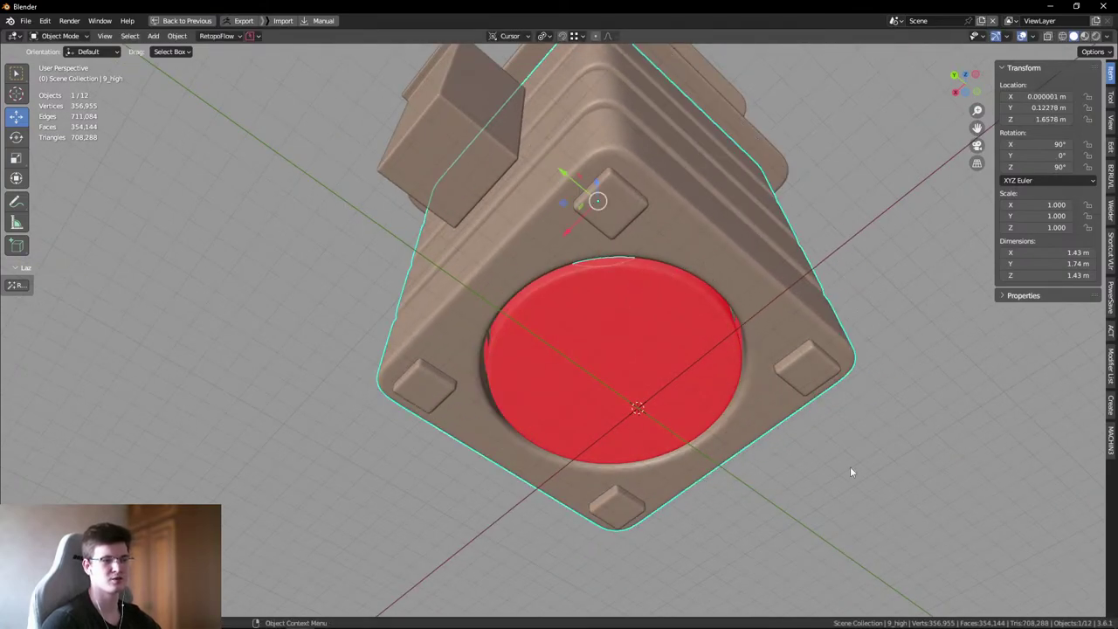
- Deselect the concrete body and turn on the wireframe overlay, keeping face orientation colours visible
{"action": "middle_click_drag", "start_coordinate": [852, 472], "coordinate": [720, 286]}
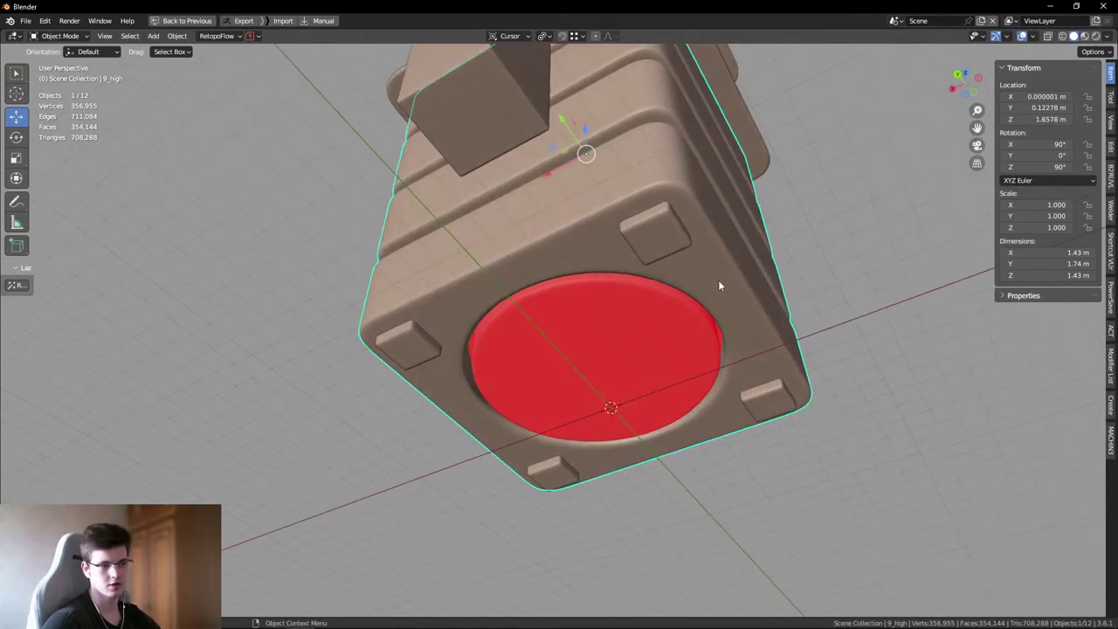
{"action": "key", "text": "ctrl+z"}
{"action": "left_click", "coordinate": [1110, 36]}
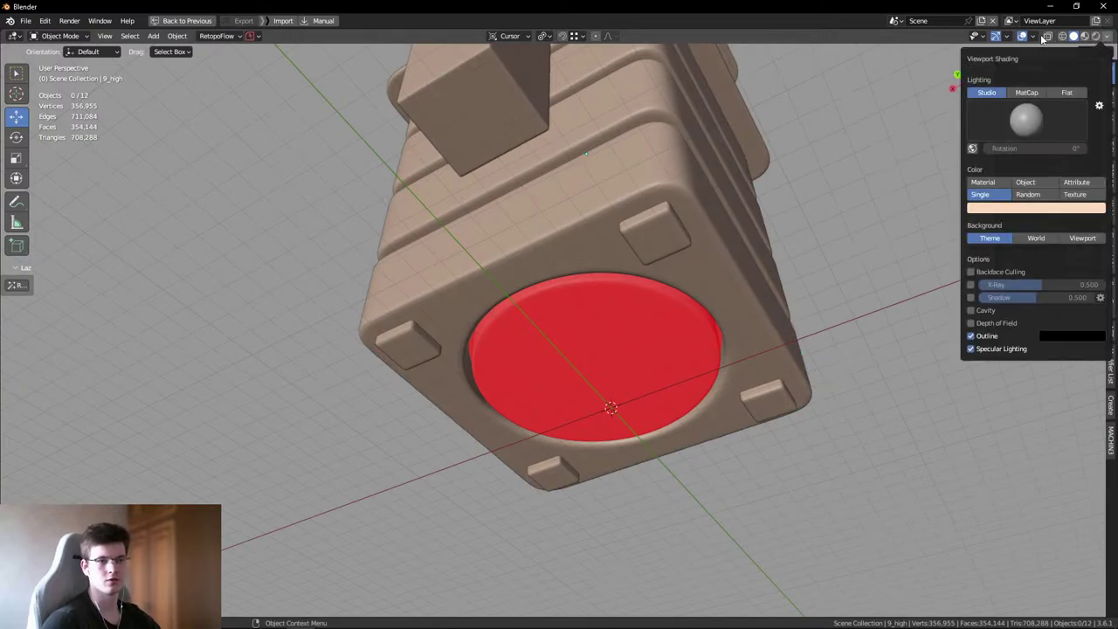
{"action": "left_click", "coordinate": [1034, 37]}
{"action": "left_click", "coordinate": [960, 234]}
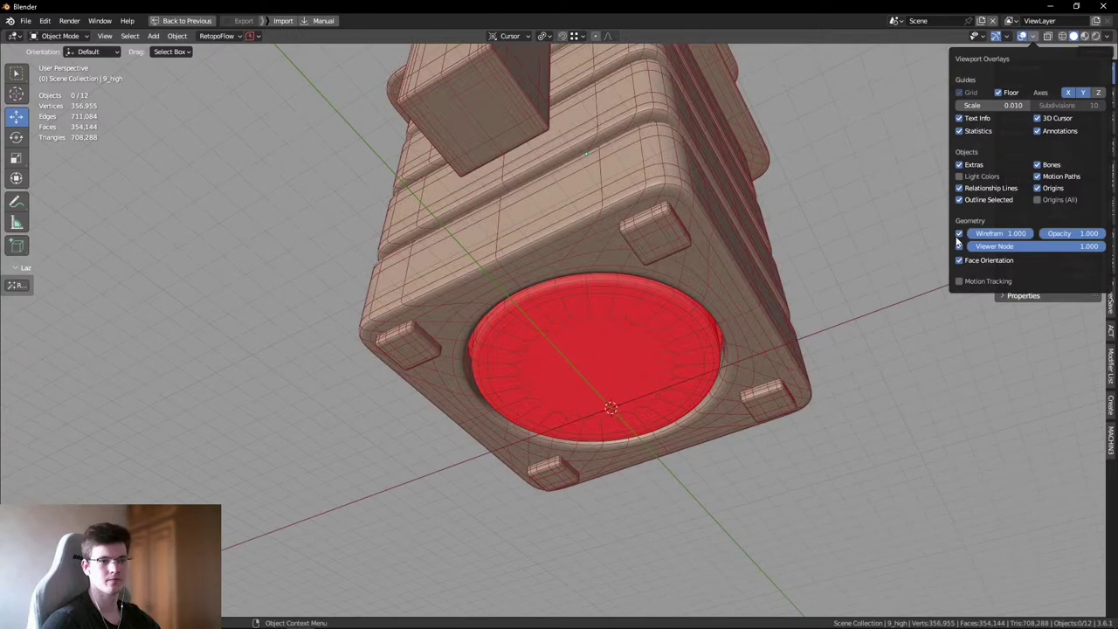
- Examine the bin's feet with overlays hidden, and compare them with the reference photos in the image board
{"action": "scroll", "coordinate": [517, 231], "scroll_direction": "up", "scroll_amount": 4}
{"action": "middle_click_drag", "start_coordinate": [617, 275], "coordinate": [673, 358]}
{"action": "scroll", "coordinate": [532, 277], "scroll_direction": "down", "scroll_amount": 3}
{"action": "key", "text": "shift+alt+z"}
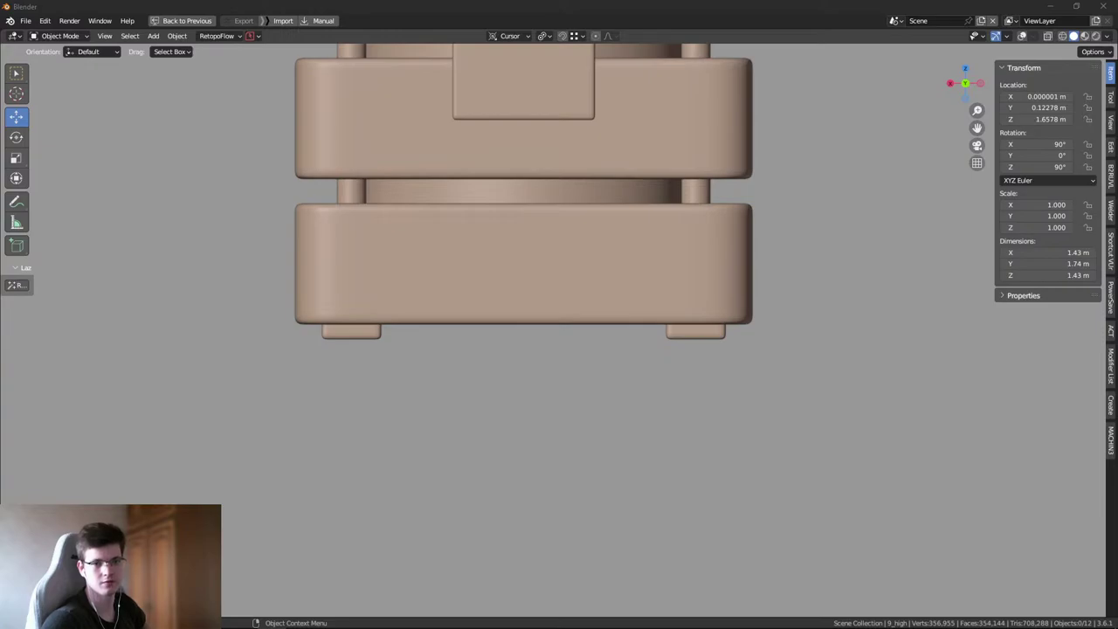
{"action": "scroll", "coordinate": [783, 539], "scroll_direction": "down", "scroll_amount": 5}
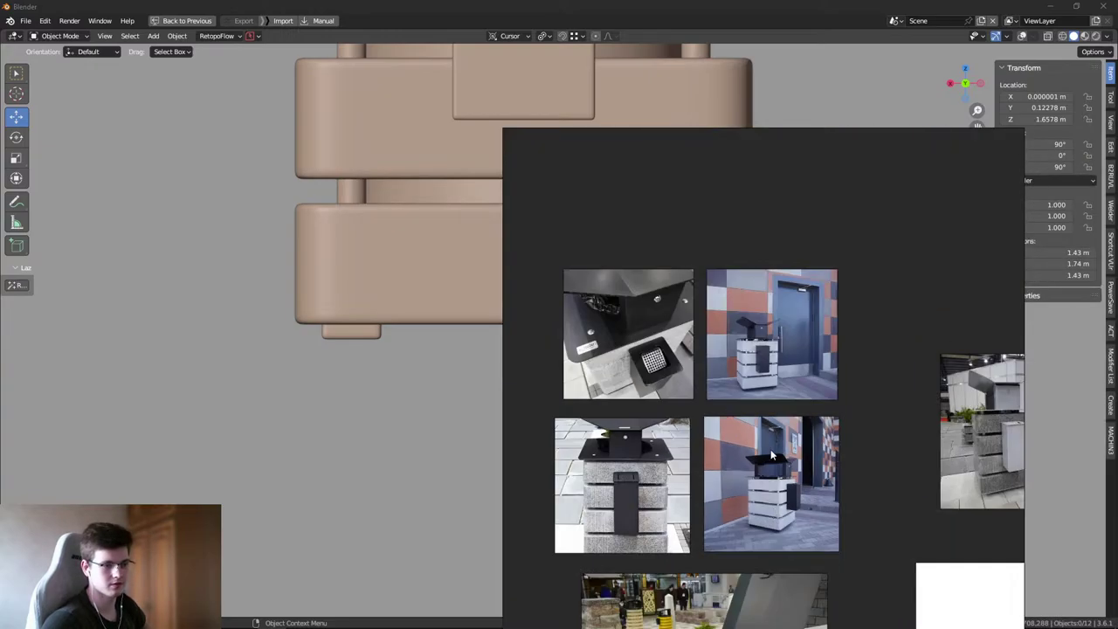
{"action": "scroll", "coordinate": [760, 402], "scroll_direction": "up", "scroll_amount": 10}
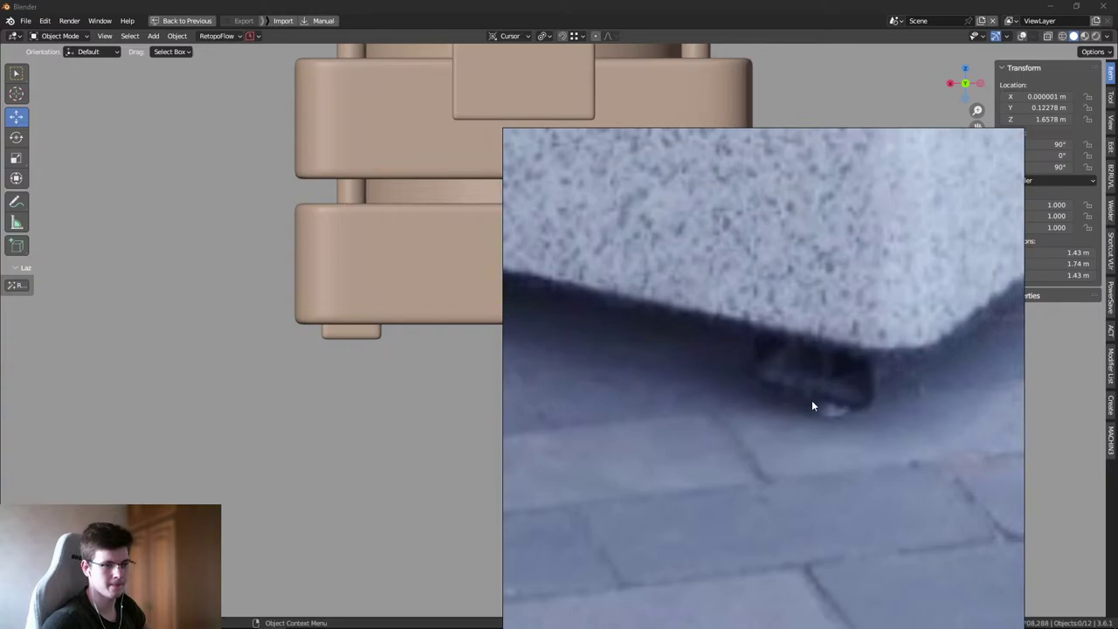
{"action": "scroll", "coordinate": [818, 369], "scroll_direction": "down", "scroll_amount": 8}
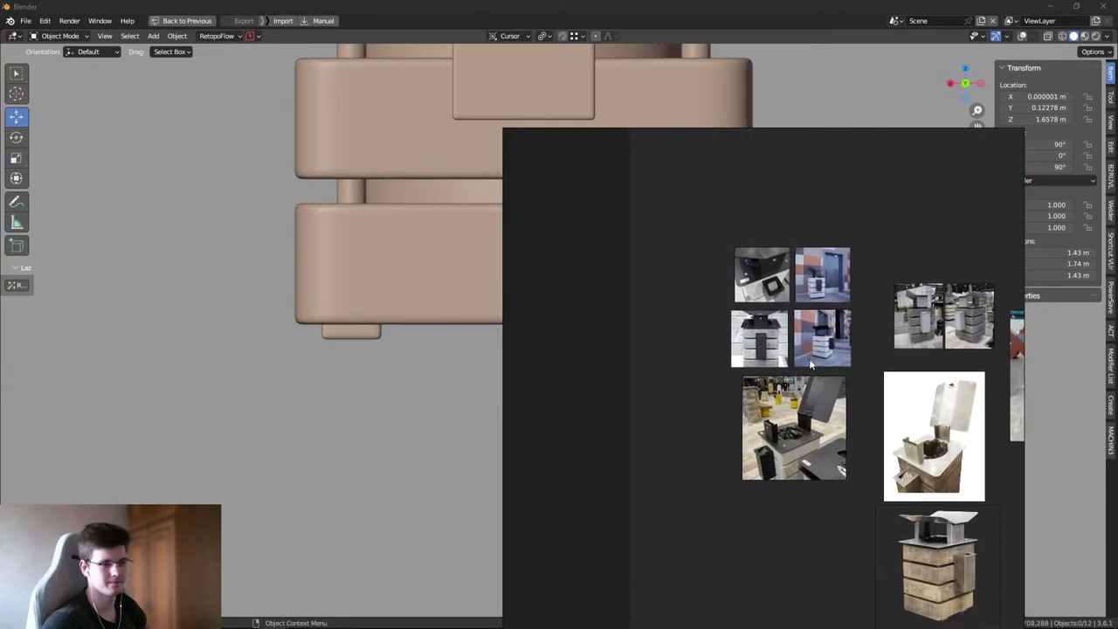
{"action": "scroll", "coordinate": [769, 297], "scroll_direction": "up", "scroll_amount": 3}
{"action": "scroll", "coordinate": [761, 287], "scroll_direction": "down", "scroll_amount": 6}
{"action": "scroll", "coordinate": [801, 383], "scroll_direction": "up", "scroll_amount": 10}
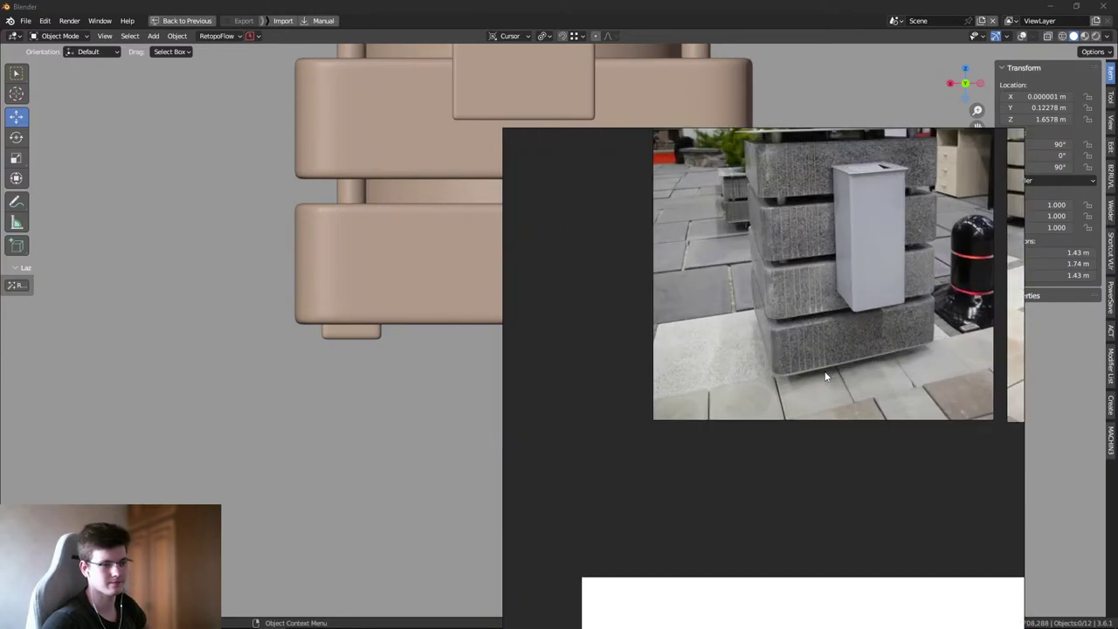
{"action": "scroll", "coordinate": [801, 382], "scroll_direction": "down", "scroll_amount": 6}
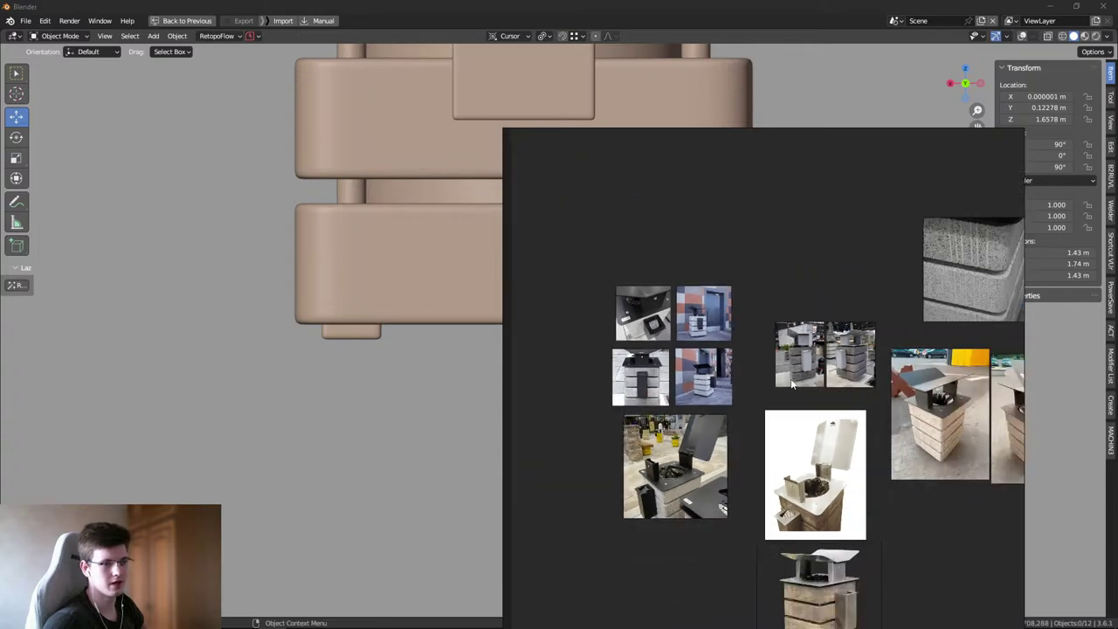
{"action": "scroll", "coordinate": [792, 383], "scroll_direction": "down", "scroll_amount": 4}
{"action": "scroll", "coordinate": [781, 285], "scroll_direction": "up", "scroll_amount": 4}
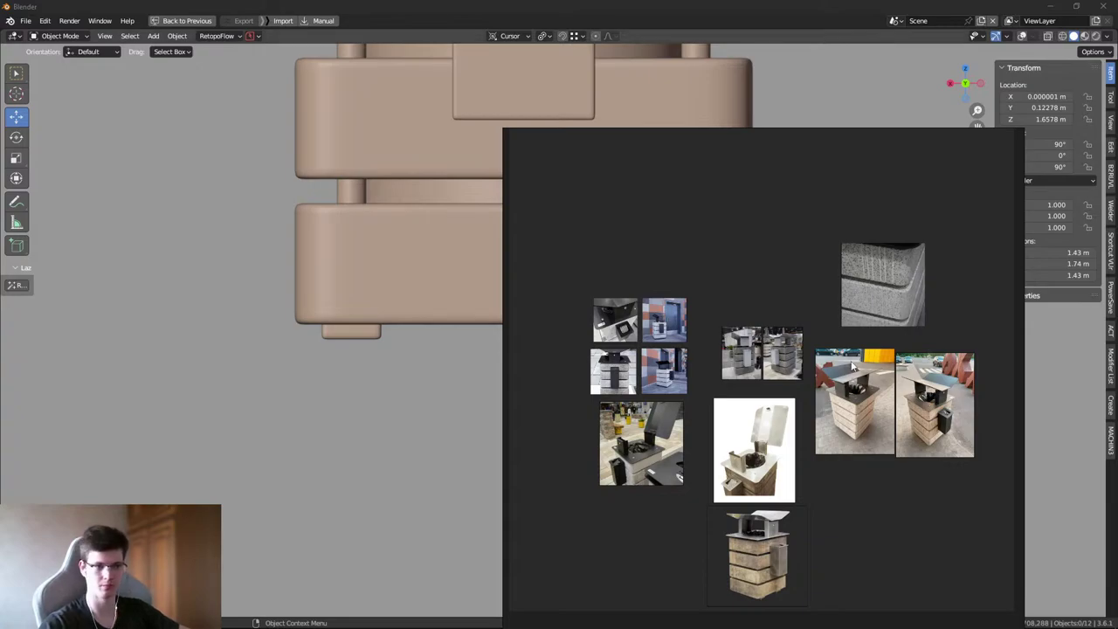
{"action": "scroll", "coordinate": [749, 207], "scroll_direction": "up", "scroll_amount": 5}
{"action": "scroll", "coordinate": [781, 407], "scroll_direction": "down", "scroll_amount": 4}
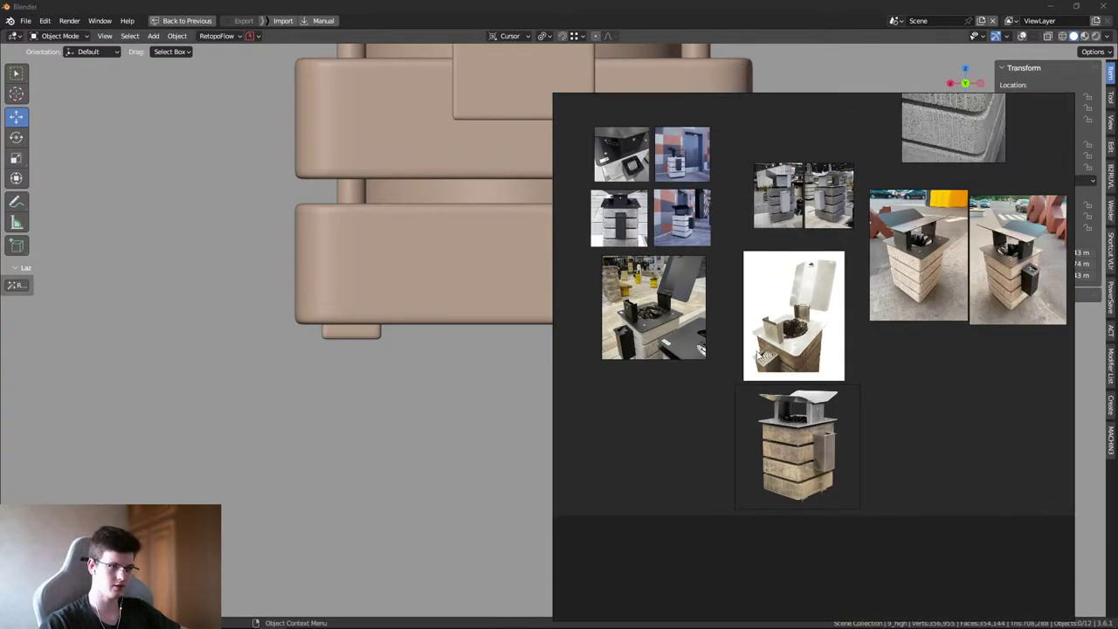
{"action": "key", "text": "alt+Tab"}
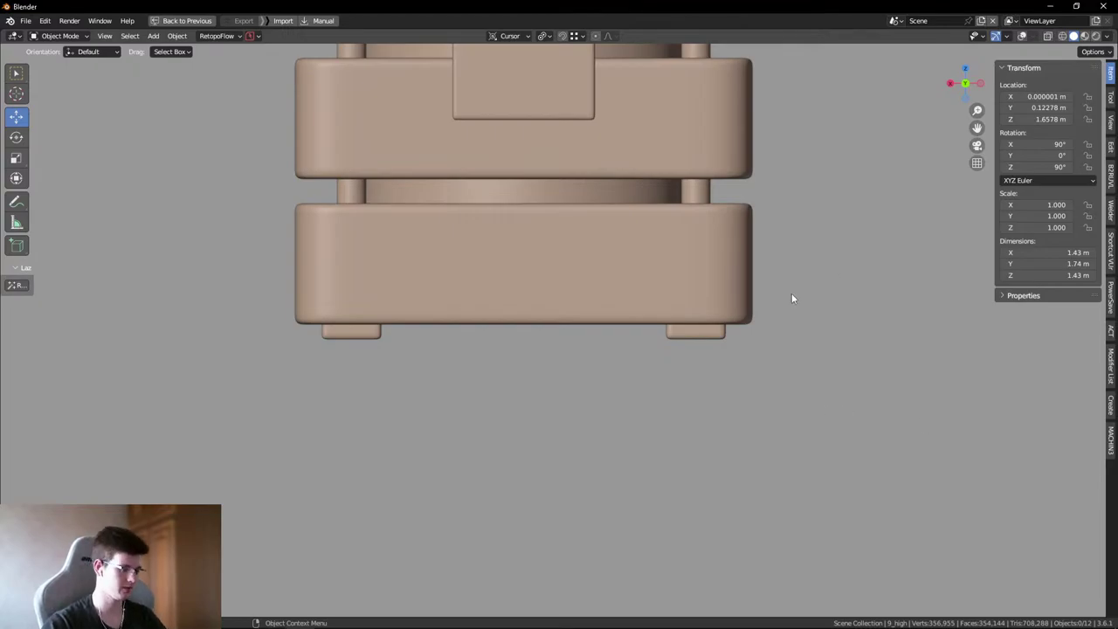
- Examine the ashtray box's rim and edges up close, with the viewport overlays hidden and shown
{"action": "key", "text": "shift+alt+z"}
{"action": "middle_click_drag", "start_coordinate": [744, 312], "coordinate": [574, 275]}
{"action": "key", "text": "shift+alt+z"}
{"action": "scroll", "coordinate": [564, 289], "scroll_direction": "down", "scroll_amount": 3}
{"action": "scroll", "coordinate": [438, 260], "scroll_direction": "up", "scroll_amount": 5}
{"action": "key", "text": "alt+z"}
{"action": "key", "text": "alt+z"}
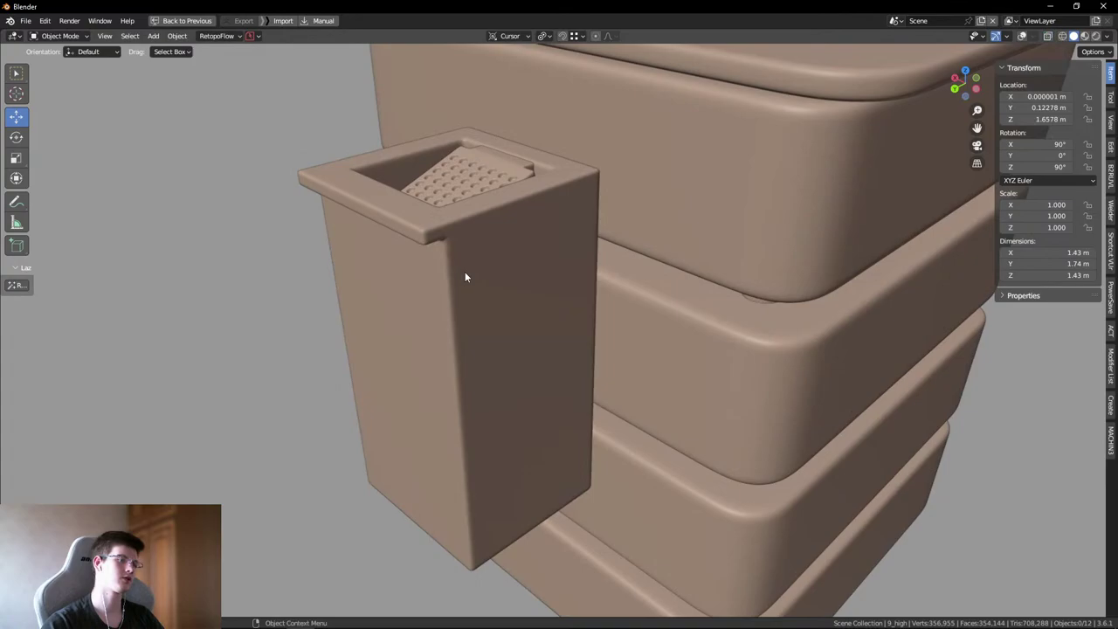
{"action": "scroll", "coordinate": [475, 266], "scroll_direction": "down", "scroll_amount": 2}
{"action": "scroll", "coordinate": [560, 324], "scroll_direction": "up", "scroll_amount": 4}
{"action": "key", "text": "shift+alt+z"}
{"action": "middle_click_drag", "start_coordinate": [560, 324], "coordinate": [425, 283]}
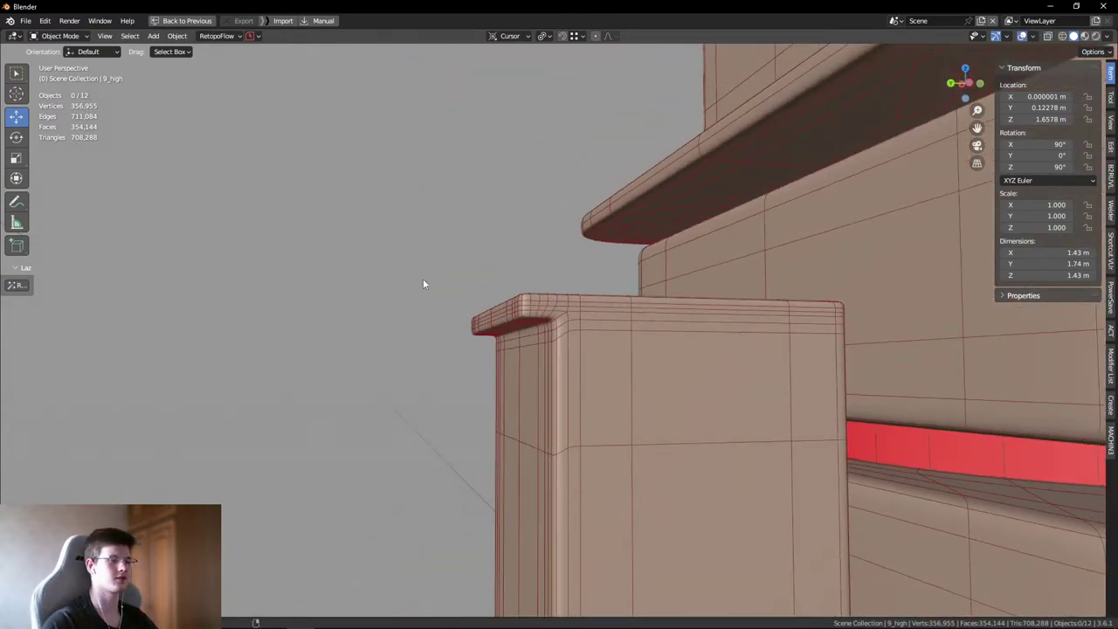
- Examine the wireframe of the ashtray and the rounded corners of the concrete slabs
{"action": "left_click", "coordinate": [445, 215]}
{"action": "scroll", "coordinate": [643, 326], "scroll_direction": "down", "scroll_amount": 3}
{"action": "scroll", "coordinate": [643, 326], "scroll_direction": "down", "scroll_amount": 3}
{"action": "left_click", "coordinate": [509, 297]}
{"action": "middle_click_drag", "start_coordinate": [510, 297], "coordinate": [586, 260]}
{"action": "scroll", "coordinate": [346, 232], "scroll_direction": "up", "scroll_amount": 2}
{"action": "middle_click_drag", "start_coordinate": [345, 232], "coordinate": [520, 246]}
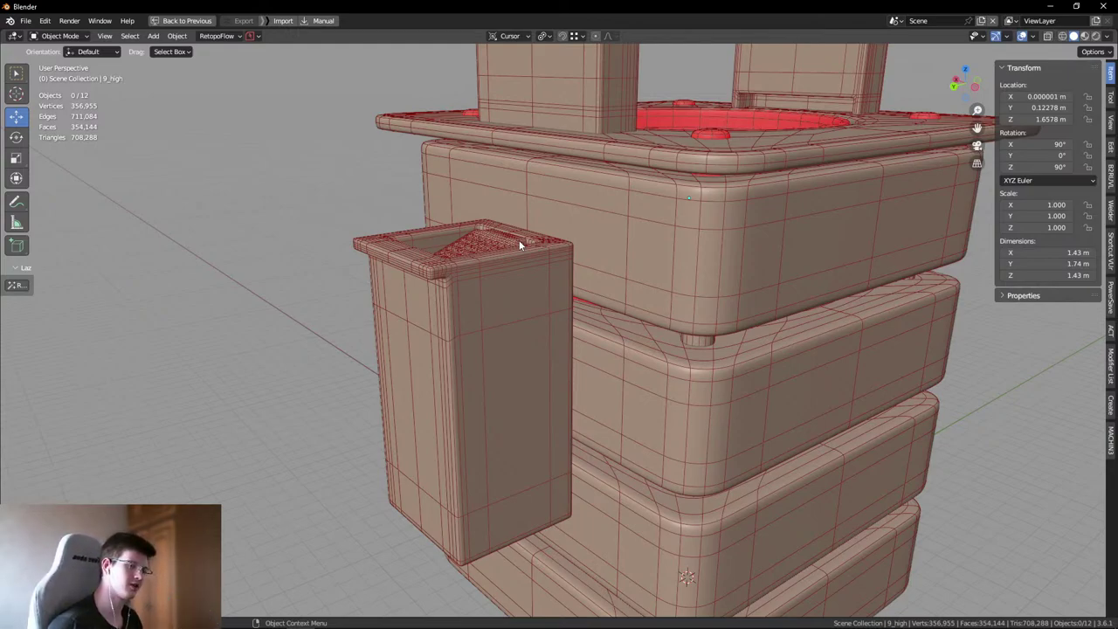
{"action": "scroll", "coordinate": [750, 361], "scroll_direction": "up", "scroll_amount": 1}
{"action": "scroll", "coordinate": [749, 361], "scroll_direction": "up", "scroll_amount": 8}
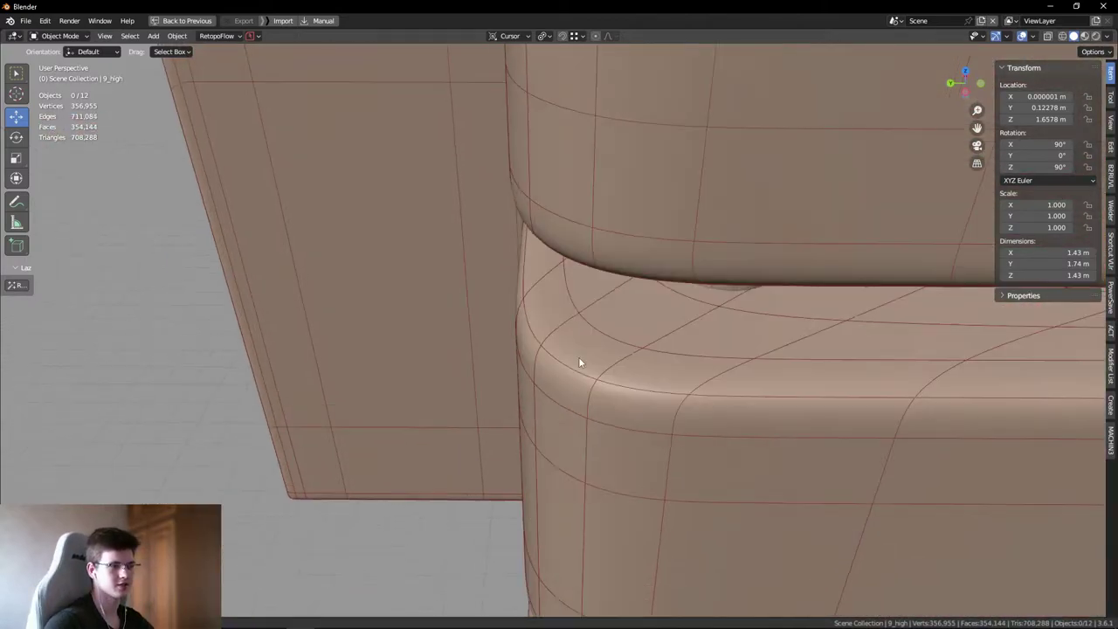
{"action": "scroll", "coordinate": [578, 357], "scroll_direction": "down", "scroll_amount": 5}
{"action": "middle_click_drag", "start_coordinate": [612, 218], "coordinate": [592, 327]}
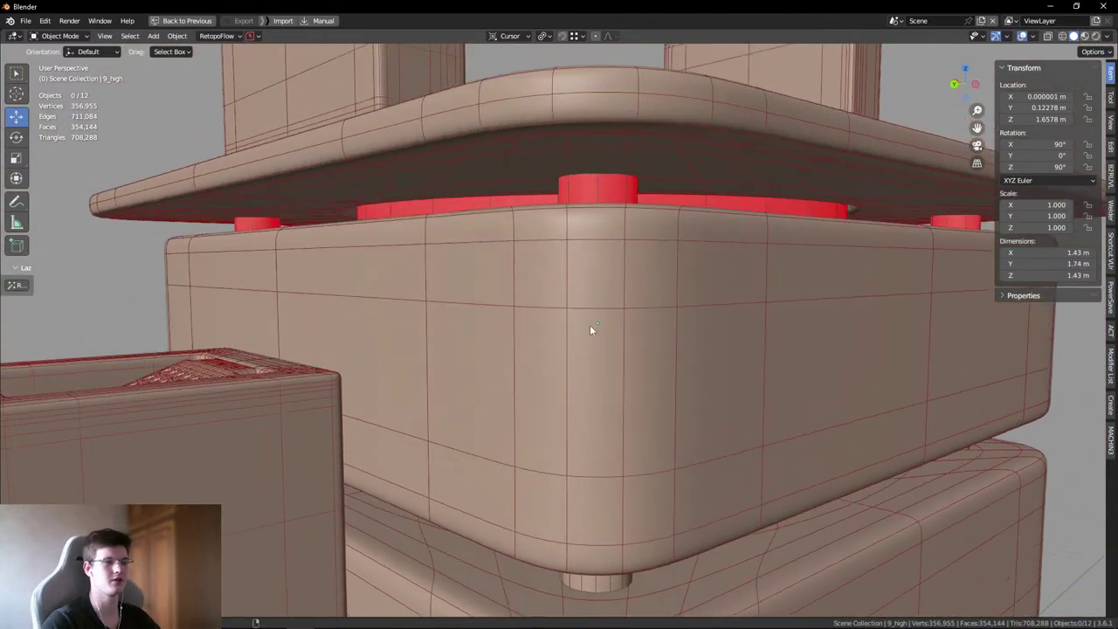
- Inspect the concrete body's base mesh in Edit Mode around the slab edges and under the top plate
{"action": "left_click", "coordinate": [591, 326]}
{"action": "key", "text": "Tab"}
{"action": "scroll", "coordinate": [649, 372], "scroll_direction": "up", "scroll_amount": 3}
{"action": "middle_click_drag", "start_coordinate": [247, 297], "coordinate": [474, 357]}
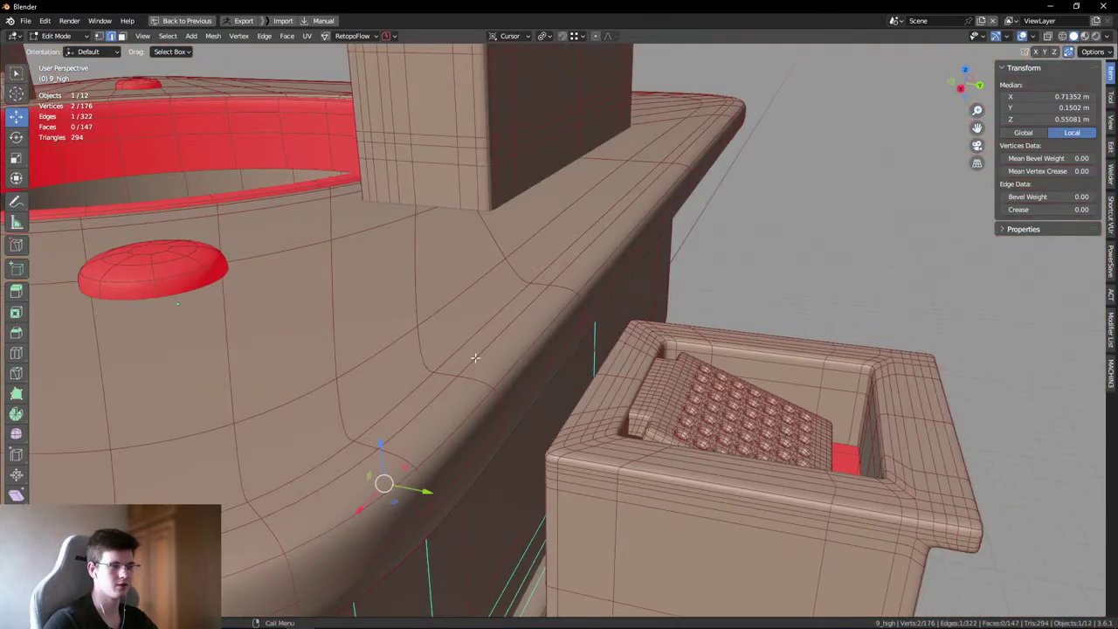
{"action": "middle_click_drag", "start_coordinate": [456, 515], "coordinate": [516, 282]}
{"action": "left_click", "coordinate": [736, 288]}
{"action": "middle_click_drag", "start_coordinate": [793, 294], "coordinate": [608, 370]}
{"action": "key", "text": "Tab"}
{"action": "key", "text": "Tab"}
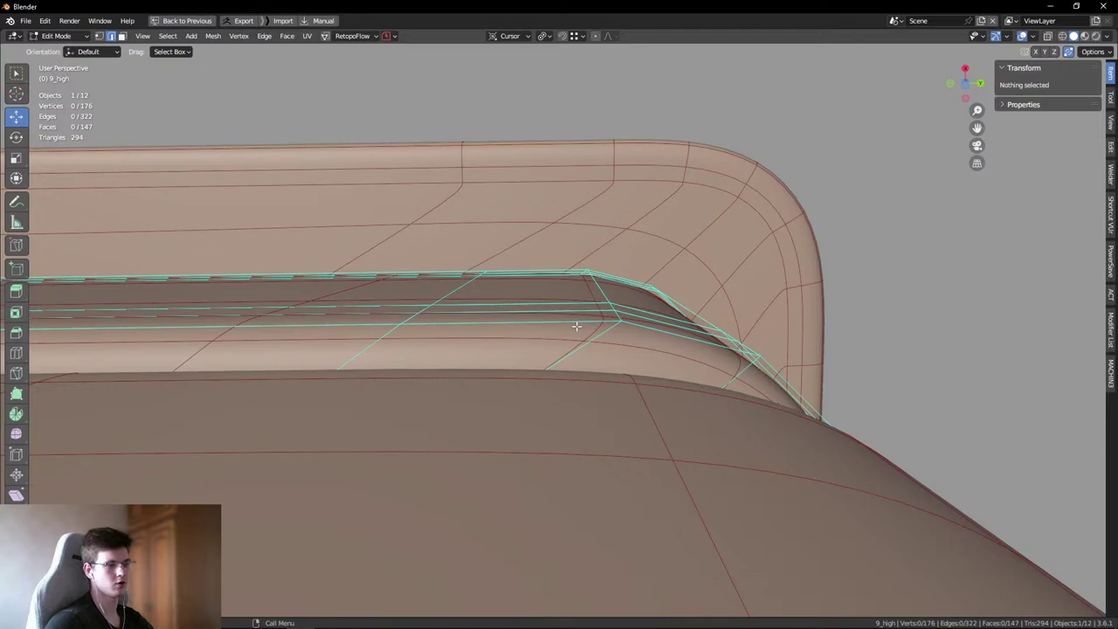
- Inspect the top plate's base mesh in Edit Mode, checking its edge loops around the opening and corners
{"action": "middle_click_drag", "start_coordinate": [816, 252], "coordinate": [624, 449]}
{"action": "key", "text": "Tab"}
{"action": "left_click", "coordinate": [629, 229]}
{"action": "key", "text": "Tab"}
{"action": "key", "text": "a"}
{"action": "scroll", "coordinate": [627, 325], "scroll_direction": "up", "scroll_amount": 5}
{"action": "scroll", "coordinate": [639, 327], "scroll_direction": "down", "scroll_amount": 6}
{"action": "scroll", "coordinate": [566, 382], "scroll_direction": "up", "scroll_amount": 3}
{"action": "scroll", "coordinate": [624, 449], "scroll_direction": "up", "scroll_amount": 2}
{"action": "key", "text": "alt+a"}
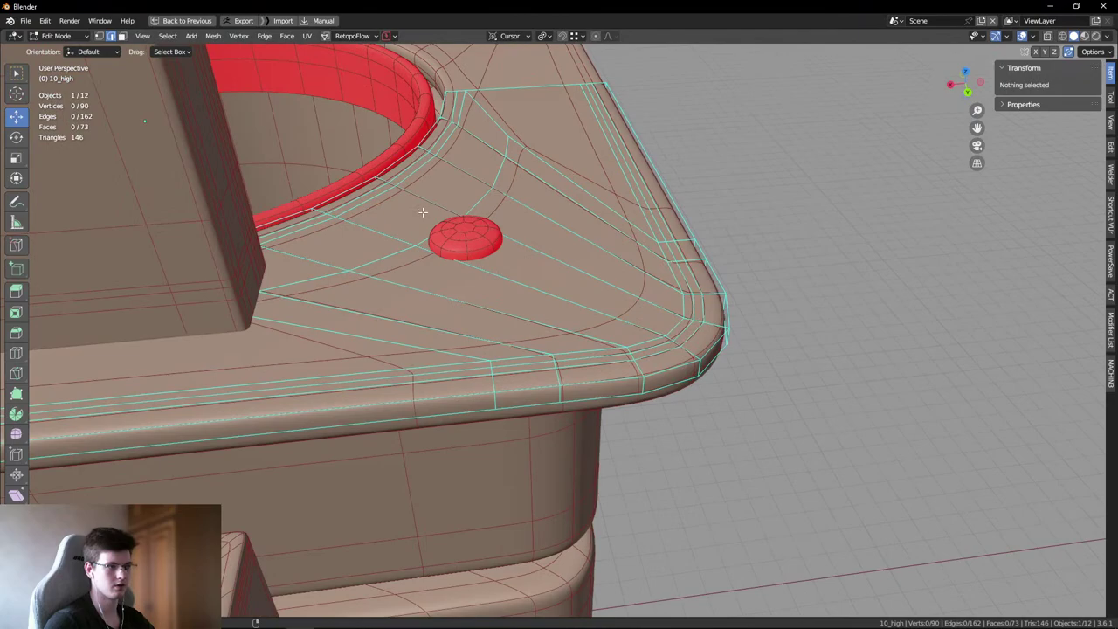
{"action": "scroll", "coordinate": [510, 137], "scroll_direction": "up", "scroll_amount": 2}
{"action": "key", "text": "Tab"}
{"action": "middle_click_drag", "start_coordinate": [589, 185], "coordinate": [836, 325]}
{"action": "key", "text": "Tab"}
{"action": "key", "text": "Tab"}
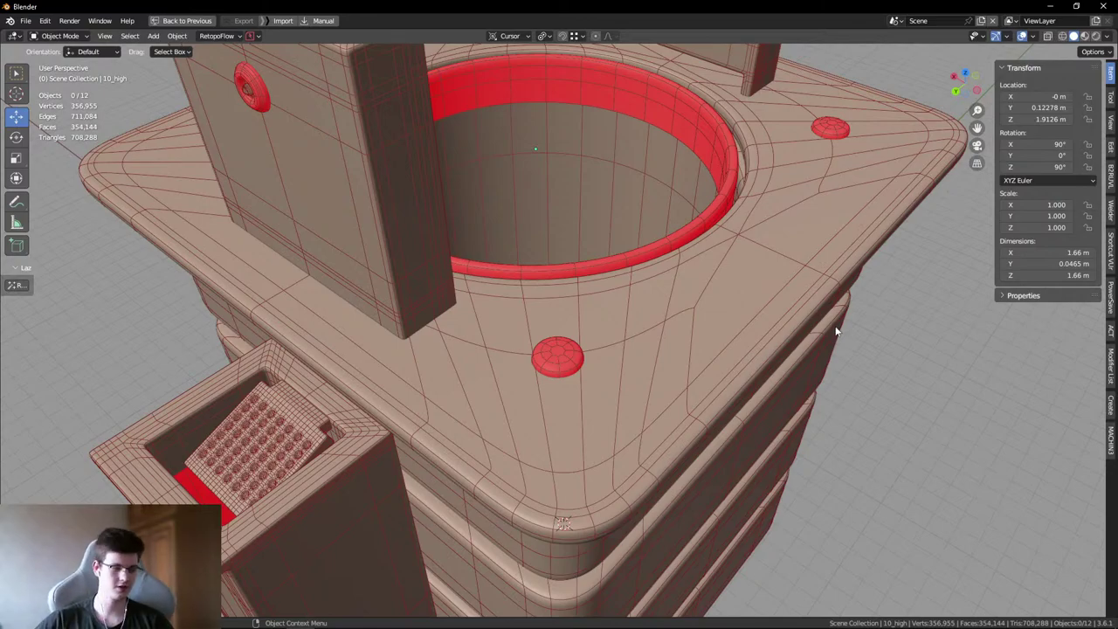
- Examine where the lid supports meet the top plate, with the overlays hidden and shown again
{"action": "key", "text": "shift+alt+z"}
{"action": "scroll", "coordinate": [644, 332], "scroll_direction": "down", "scroll_amount": 3}
{"action": "middle_click_drag", "start_coordinate": [644, 332], "coordinate": [584, 341]}
{"action": "scroll", "coordinate": [585, 385], "scroll_direction": "up", "scroll_amount": 5}
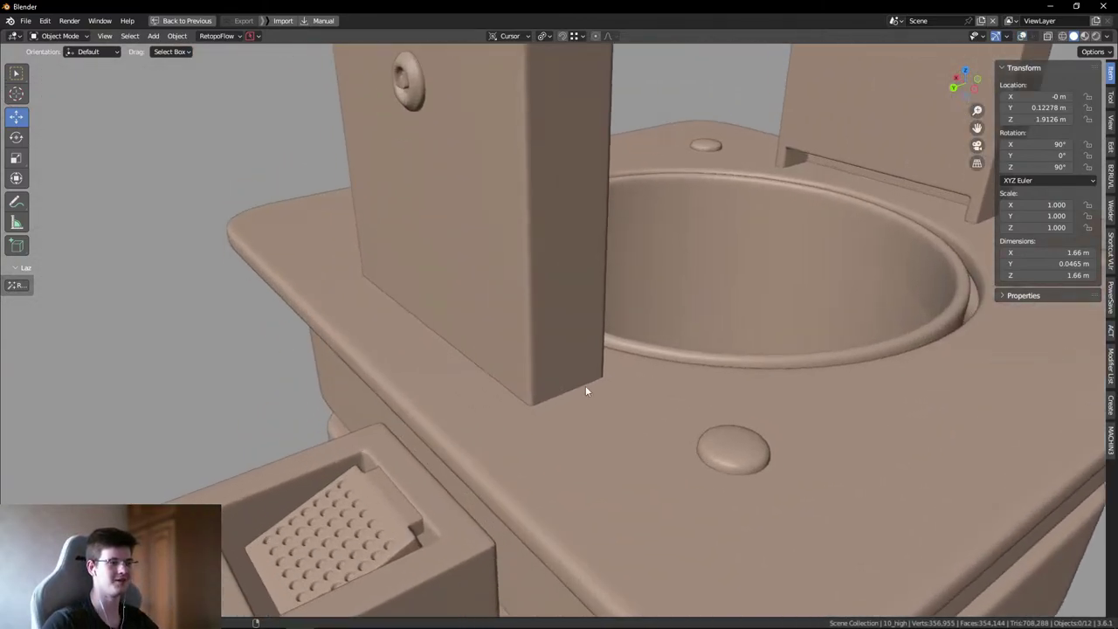
{"action": "middle_click_drag", "start_coordinate": [586, 386], "coordinate": [619, 391]}
{"action": "scroll", "coordinate": [566, 373], "scroll_direction": "up", "scroll_amount": 3}
{"action": "key", "text": "shift+alt+z"}
- Select the lower vertices of the lid support through the mesh and raise them about 0.0038 m along Z
{"action": "key", "text": "Tab"}
{"action": "key", "text": "KP_1"}
{"action": "left_click_drag", "start_coordinate": [437, 295], "coordinate": [636, 449]}
{"action": "key", "text": "alt+z"}
{"action": "middle_click_drag", "start_coordinate": [636, 449], "coordinate": [554, 354]}
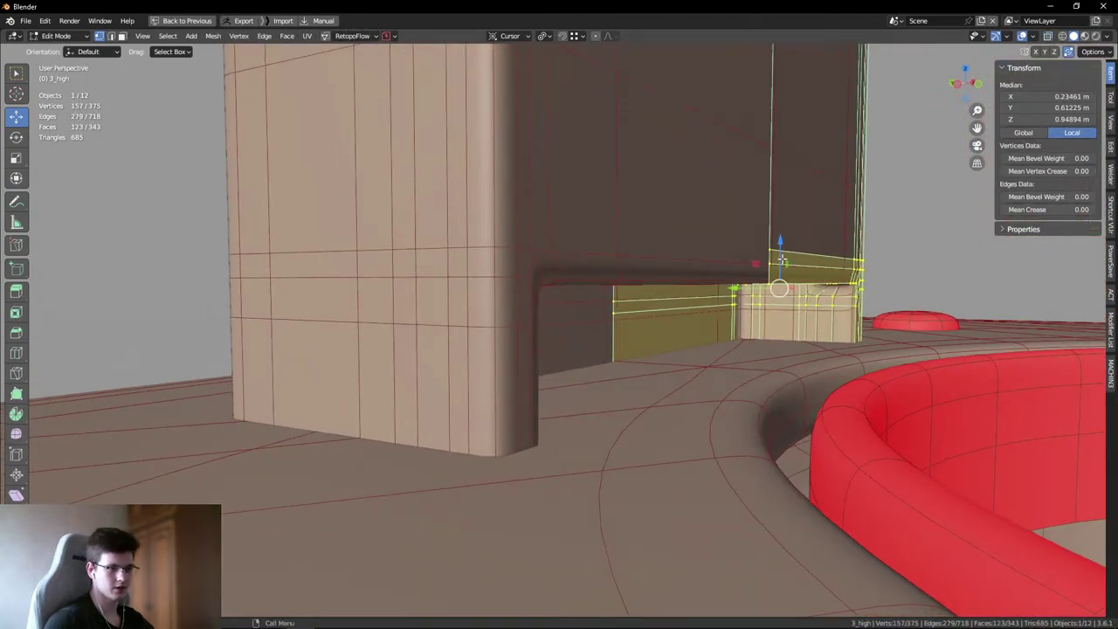
{"action": "key", "text": "g"}
{"action": "key", "text": "z"}
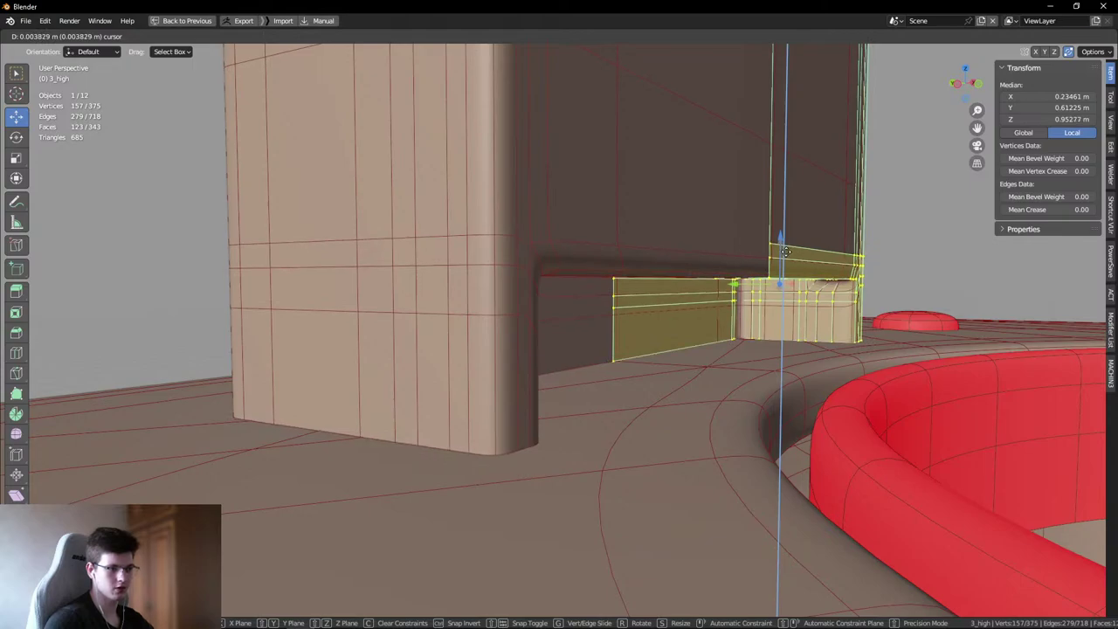
{"action": "left_click", "coordinate": [786, 252]}
- Inspect the lid support's bottom vertex and edge in X-ray, and check how its legs meet the plate without overlays
{"action": "left_click", "coordinate": [664, 406]}
{"action": "key", "text": "KP_Decimal"}
{"action": "key", "text": "alt+z"}
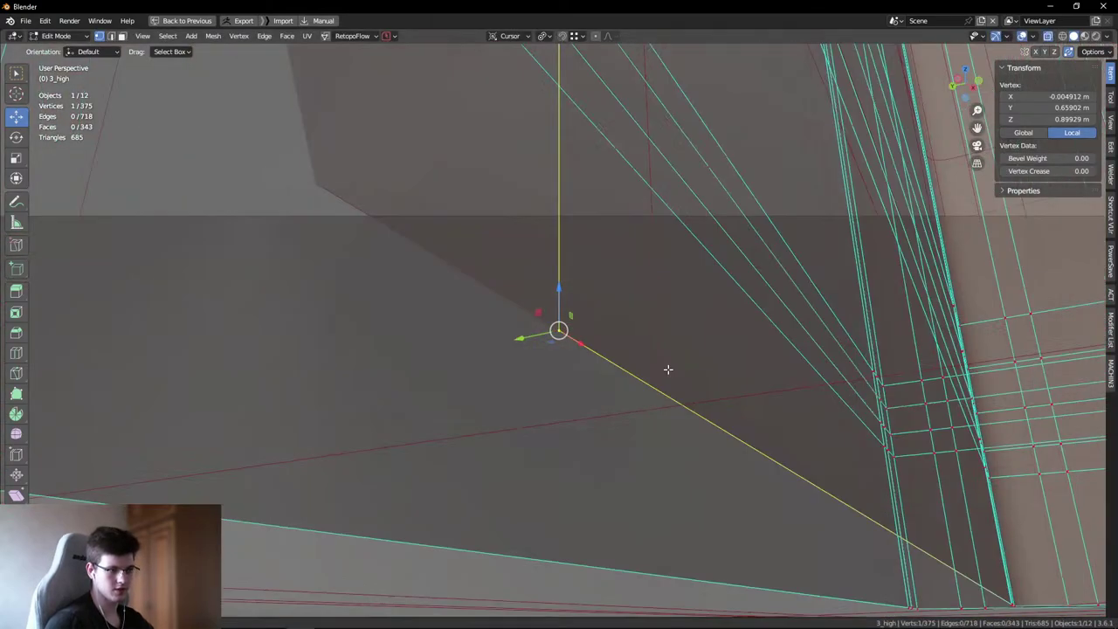
{"action": "middle_click_drag", "start_coordinate": [666, 370], "coordinate": [574, 404]}
{"action": "key", "text": "alt+a"}
{"action": "left_click", "coordinate": [612, 353]}
{"action": "key", "text": "KP_Decimal"}
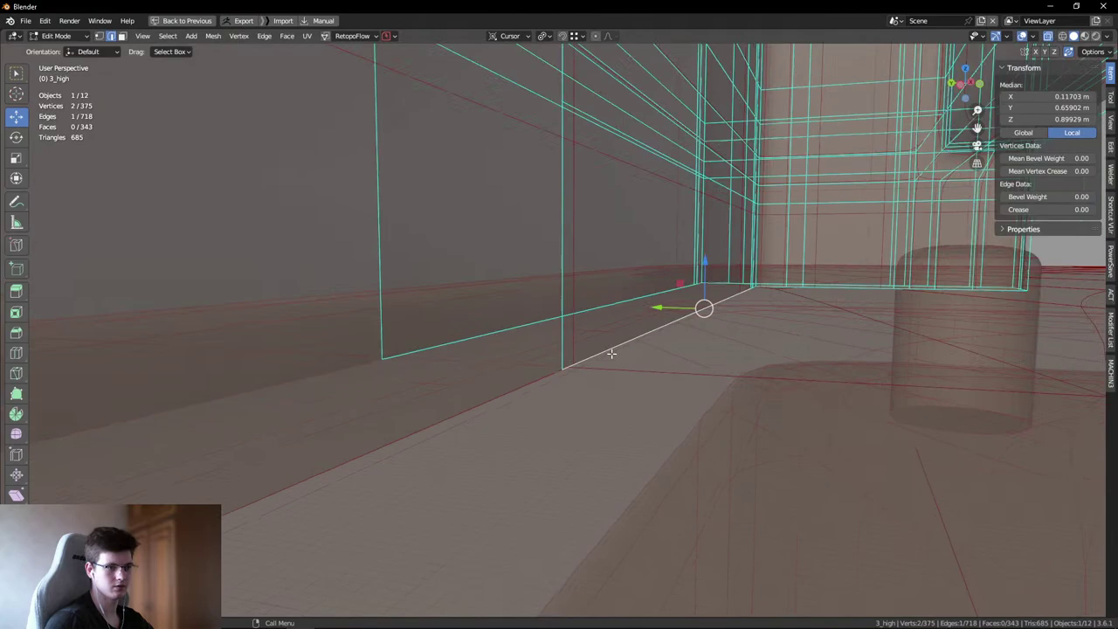
{"action": "key", "text": "Tab"}
{"action": "key", "text": "alt+z"}
{"action": "key", "text": "alt+a"}
{"action": "middle_click_drag", "start_coordinate": [531, 289], "coordinate": [527, 363]}
{"action": "key", "text": "shift+alt+z"}
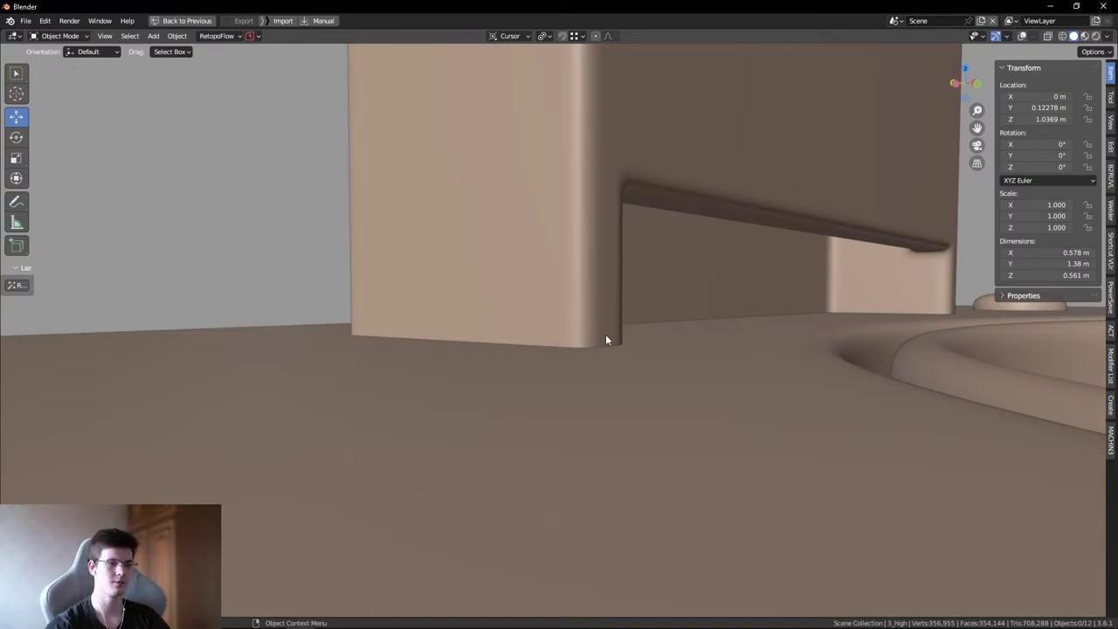
- Isolate the lid support in Local View and fill the open edge loop at its bottom with a face
{"action": "middle_click_drag", "start_coordinate": [606, 336], "coordinate": [429, 346]}
{"action": "key", "text": "Tab"}
{"action": "key", "text": "KP_Divide"}
{"action": "key", "text": "Tab"}
{"action": "scroll", "coordinate": [564, 380], "scroll_direction": "up", "scroll_amount": 5}
{"action": "key", "text": "KP_Decimal"}
{"action": "scroll", "coordinate": [643, 416], "scroll_direction": "up", "scroll_amount": 4}
{"action": "middle_click_drag", "start_coordinate": [634, 355], "coordinate": [615, 353]}
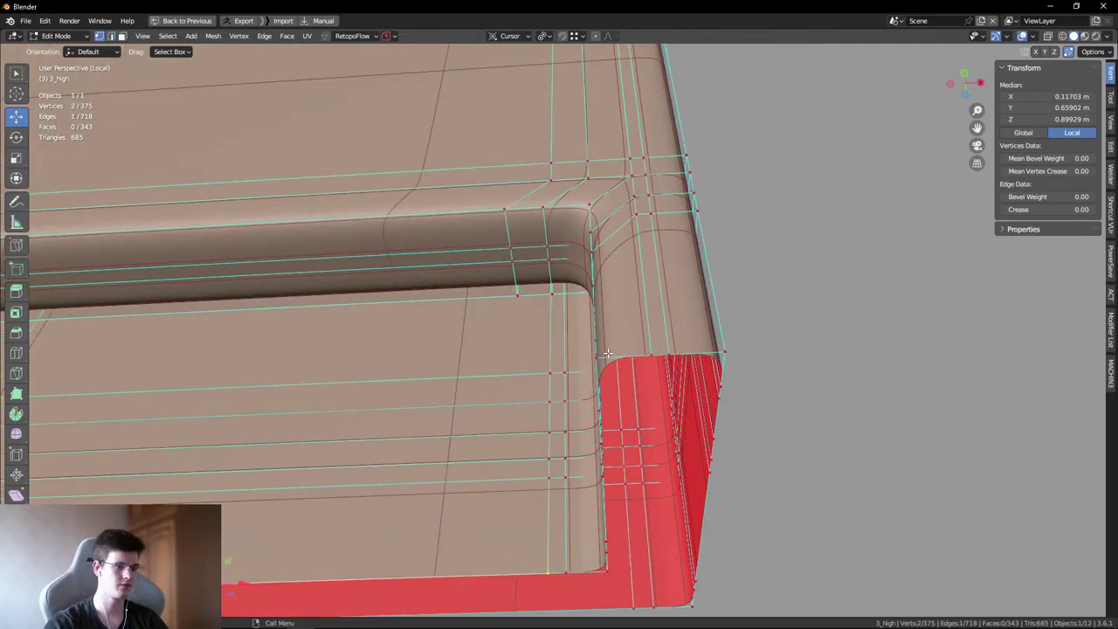
{"action": "left_click", "coordinate": [614, 353], "text": "alt"}
{"action": "key", "text": "f"}
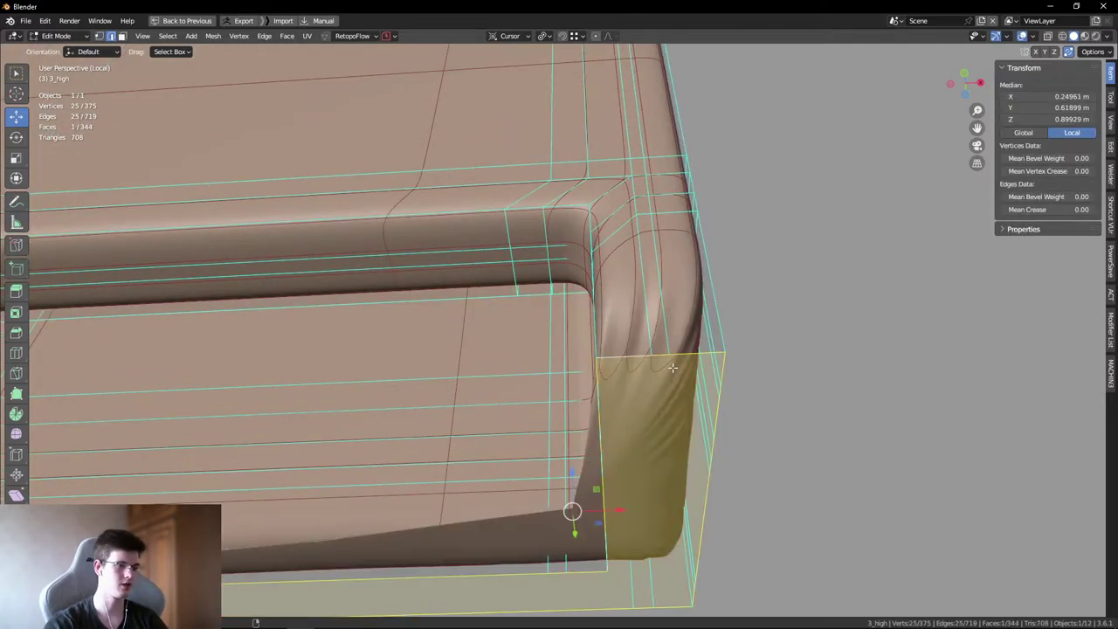
- Inset the lid support's new bottom face twice, and check the smoothed shading of its lower edges
{"action": "key", "text": "i"}
{"action": "left_click", "coordinate": [847, 302]}
{"action": "key", "text": "e"}
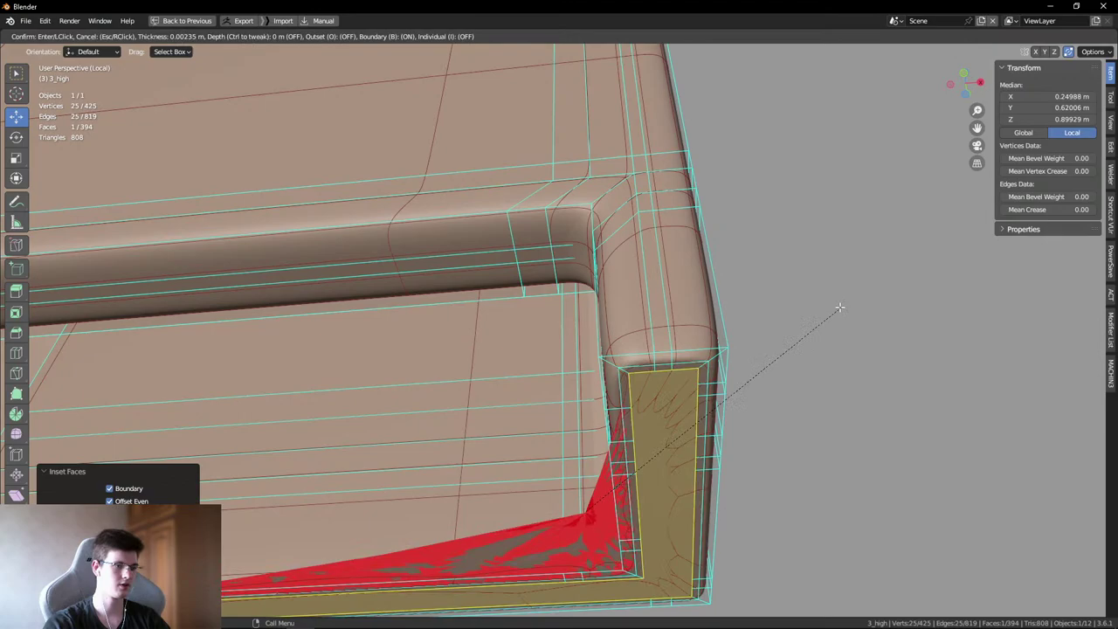
{"action": "left_click", "coordinate": [839, 308]}
{"action": "key", "text": "Tab"}
{"action": "middle_click_drag", "start_coordinate": [824, 255], "coordinate": [634, 349]}
{"action": "key", "text": "shift+alt+z"}
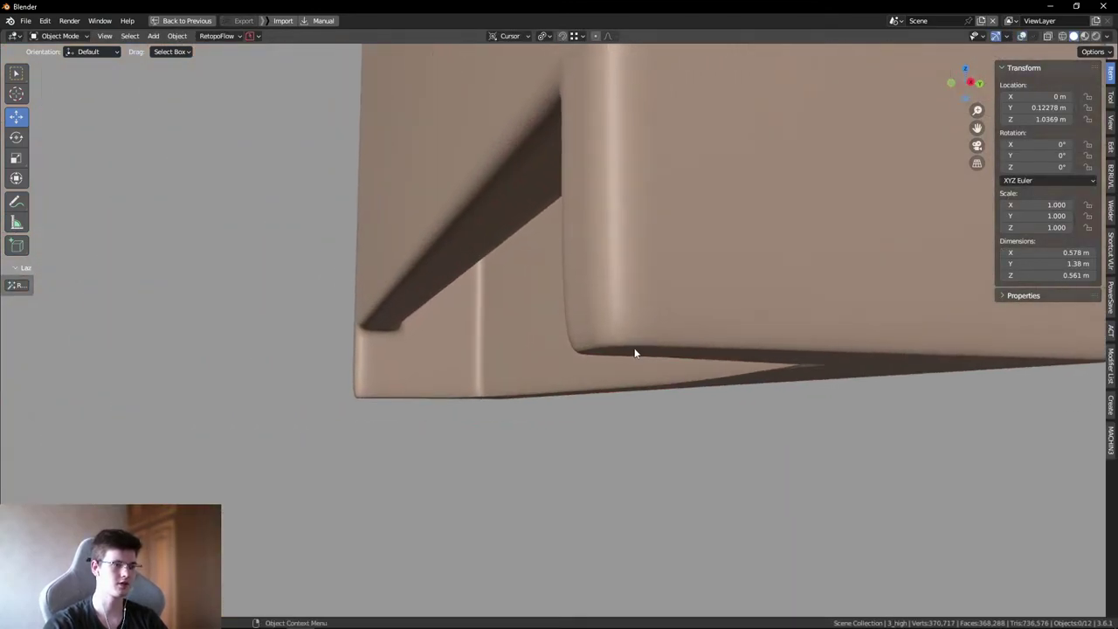
- Try to add an edge loop slid fully to the bottom of the lid support, and undo it
{"action": "key", "text": "shift+alt+z"}
{"action": "key", "text": "Tab"}
{"action": "key", "text": "g"}
{"action": "key", "text": "g"}
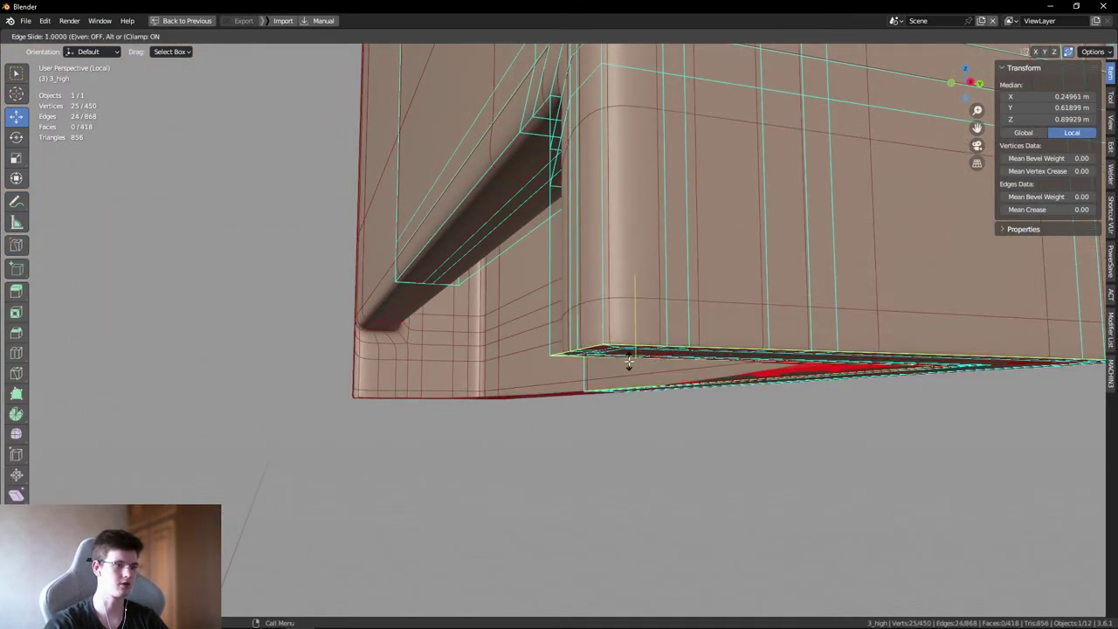
{"action": "left_click", "coordinate": [629, 362]}
{"action": "key", "text": "shift+s"}
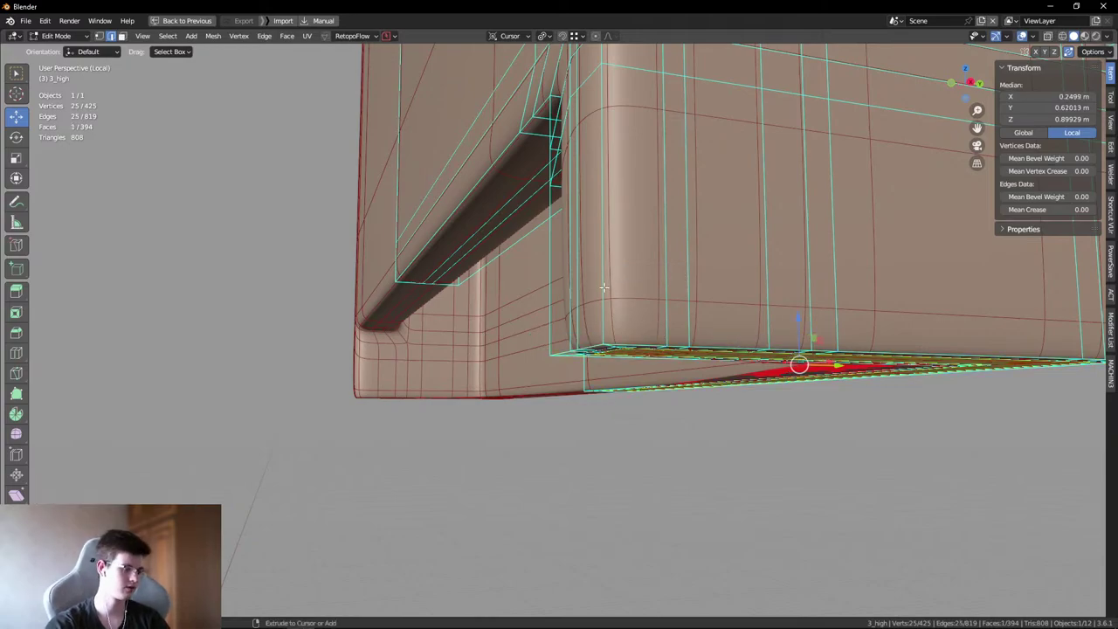
- Add an edge loop just above the lid support's bottom edge, and check the tightened edge without overlays
{"action": "key", "text": "ctrl+r"}
{"action": "left_click", "coordinate": [615, 321]}
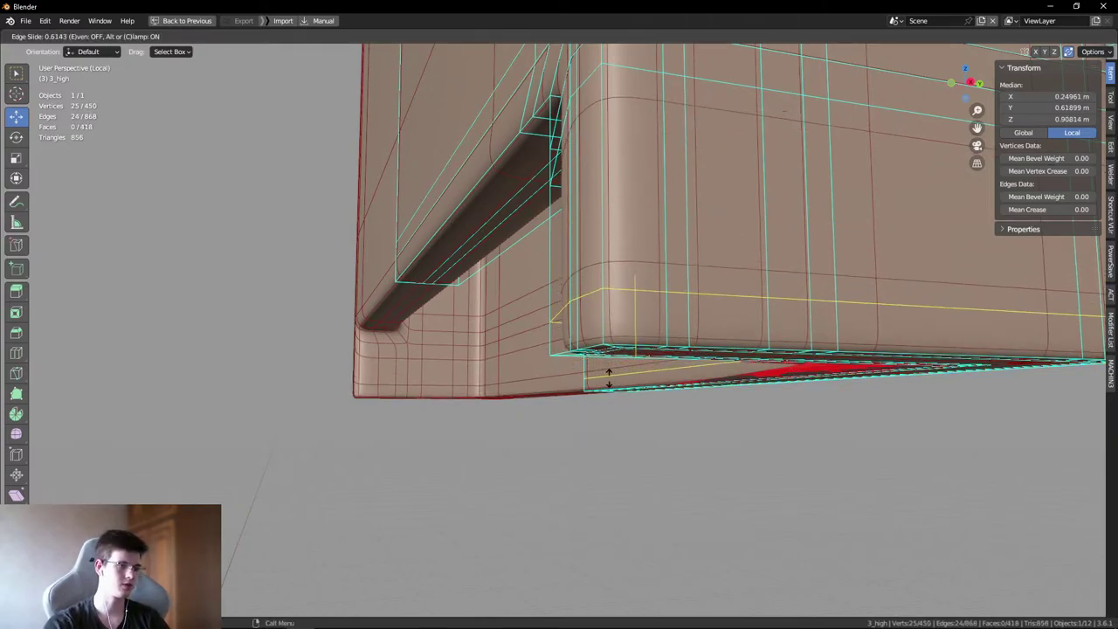
{"action": "left_click", "coordinate": [615, 358]}
{"action": "key", "text": "Tab"}
{"action": "key", "text": "shift+alt+z"}
{"action": "scroll", "coordinate": [622, 432], "scroll_direction": "up", "scroll_amount": 3}
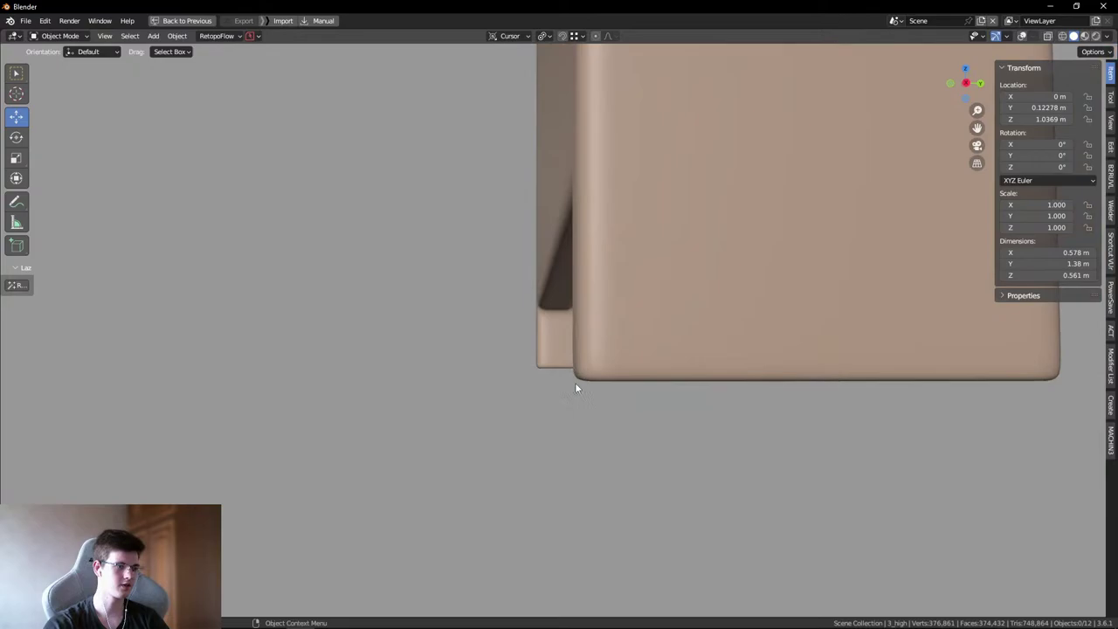
- Check the lid support's bottom edges and examine the lid's edge loops around its bend in Edit Mode
{"action": "middle_click_drag", "start_coordinate": [574, 383], "coordinate": [594, 363]}
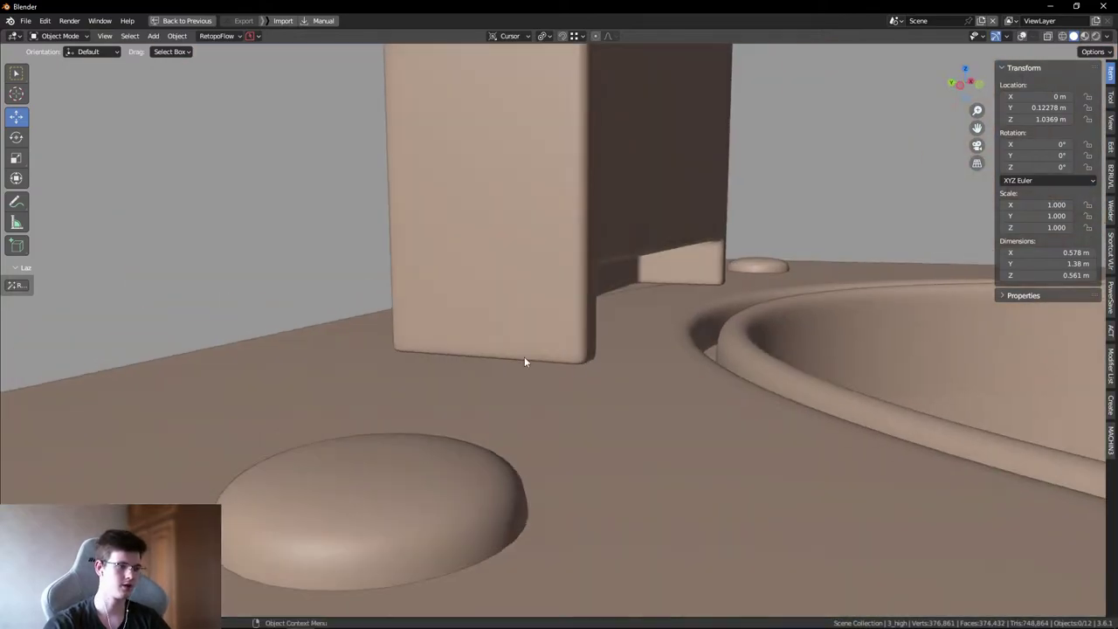
{"action": "middle_click_drag", "start_coordinate": [774, 146], "coordinate": [462, 268]}
{"action": "left_click", "coordinate": [734, 291]}
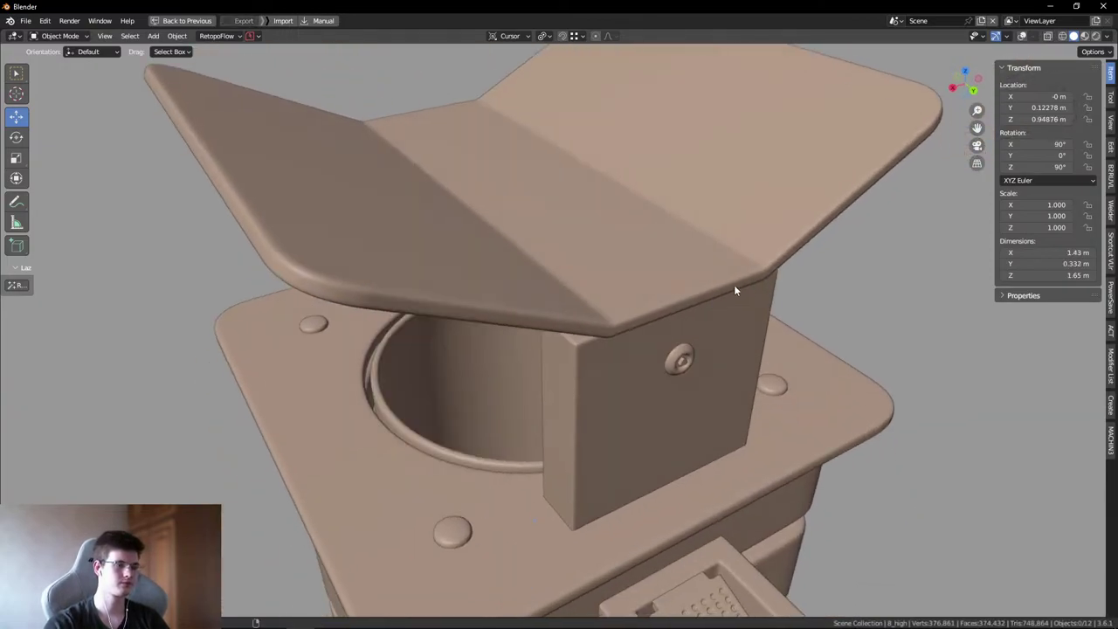
{"action": "key", "text": "Tab"}
{"action": "middle_click_drag", "start_coordinate": [734, 291], "coordinate": [501, 312]}
{"action": "scroll", "coordinate": [429, 303], "scroll_direction": "up", "scroll_amount": 5}
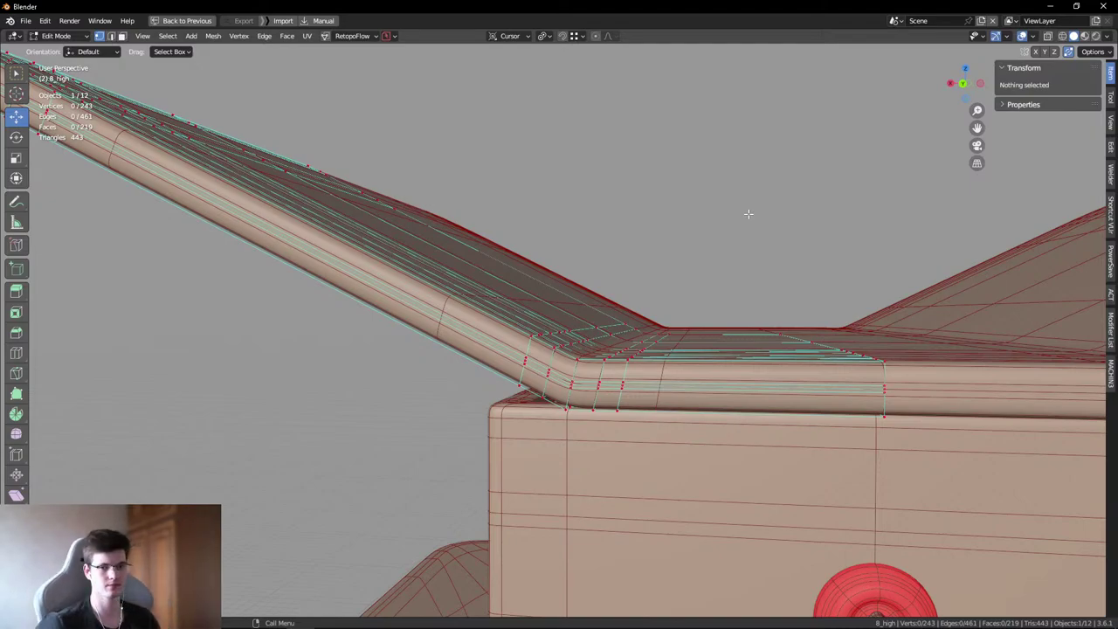
{"action": "key", "text": "Tab"}
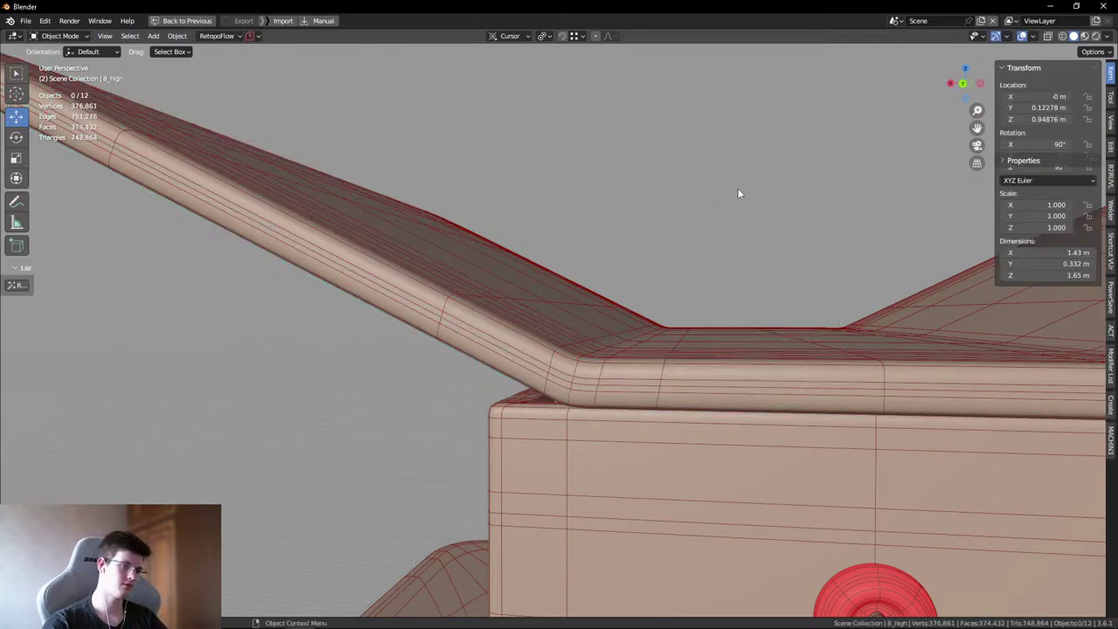
- Examine up close, from the back view, how the lid's bend rests on top of the support
{"action": "middle_click_drag", "start_coordinate": [739, 192], "coordinate": [588, 353]}
{"action": "scroll", "coordinate": [588, 354], "scroll_direction": "up", "scroll_amount": 10}
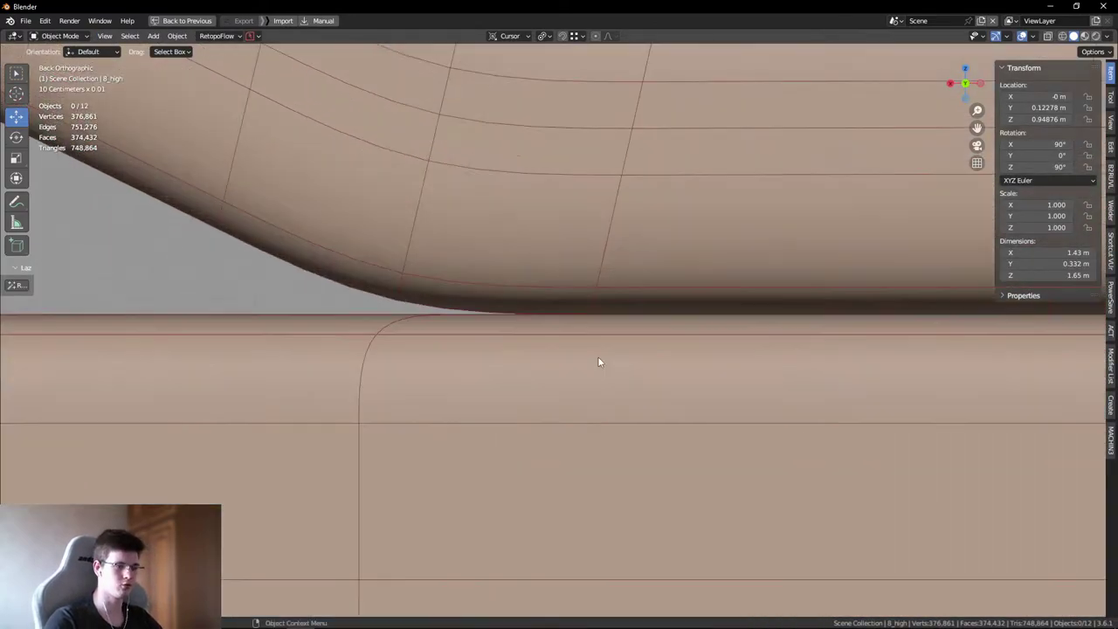
{"action": "scroll", "coordinate": [797, 306], "scroll_direction": "down", "scroll_amount": 5}
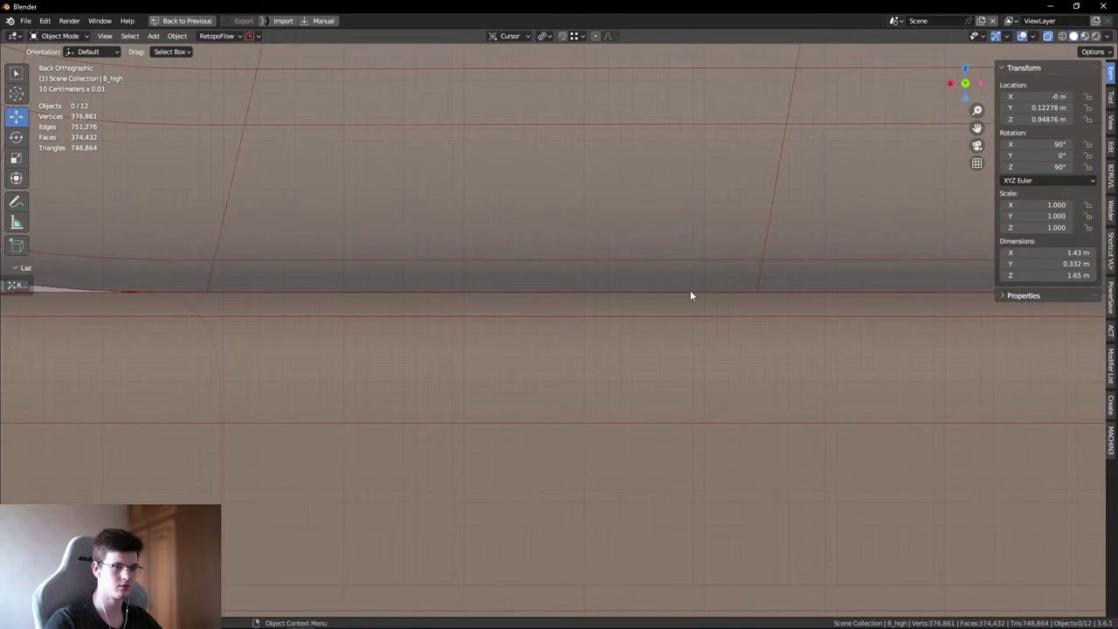
{"action": "scroll", "coordinate": [567, 157], "scroll_direction": "down", "scroll_amount": 5}
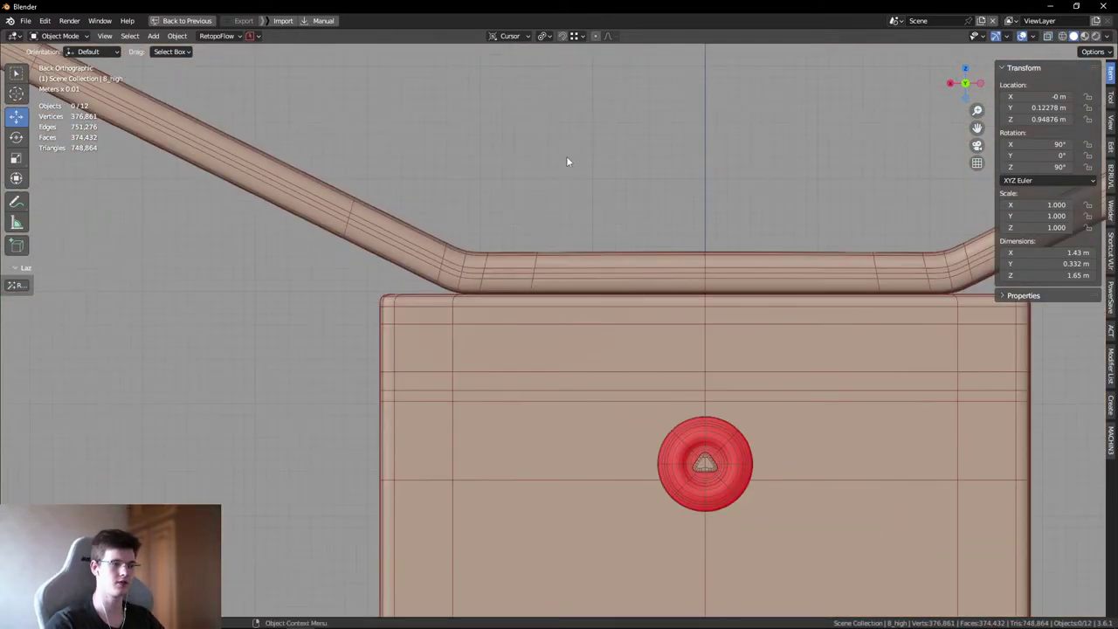
{"action": "middle_click_drag", "start_coordinate": [566, 157], "coordinate": [611, 282]}
{"action": "right_click", "coordinate": [498, 271]}
{"action": "middle_click_drag", "start_coordinate": [893, 303], "coordinate": [616, 357]}
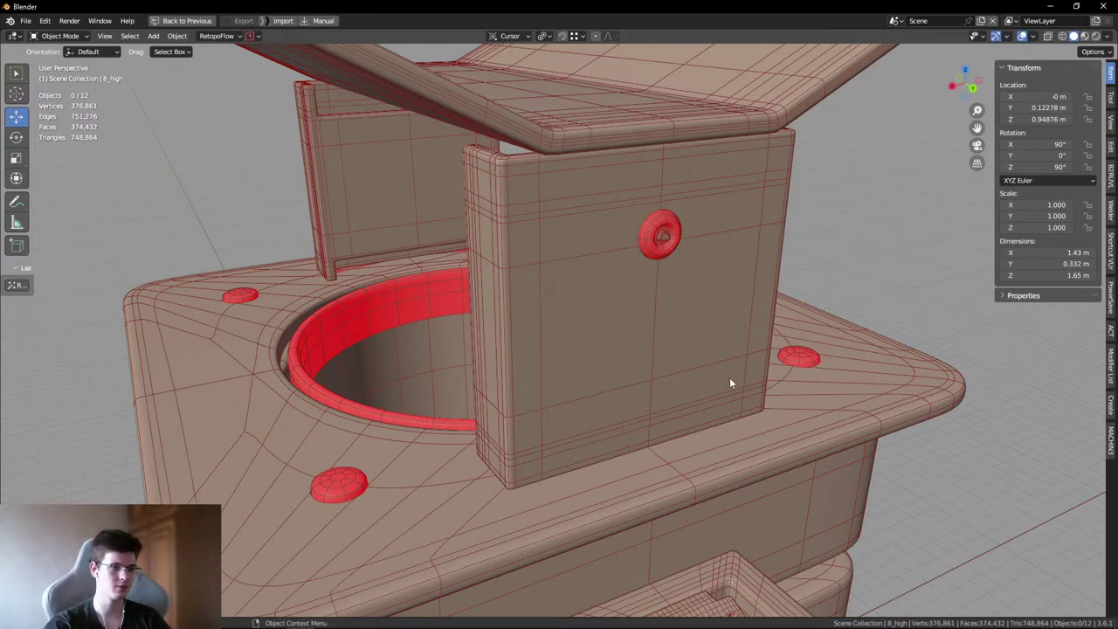
- Look over the stacked concrete slabs and the inner container of the bin up close
{"action": "scroll", "coordinate": [785, 273], "scroll_direction": "down", "scroll_amount": 3}
{"action": "scroll", "coordinate": [788, 327], "scroll_direction": "down", "scroll_amount": 6, "text": "shift"}
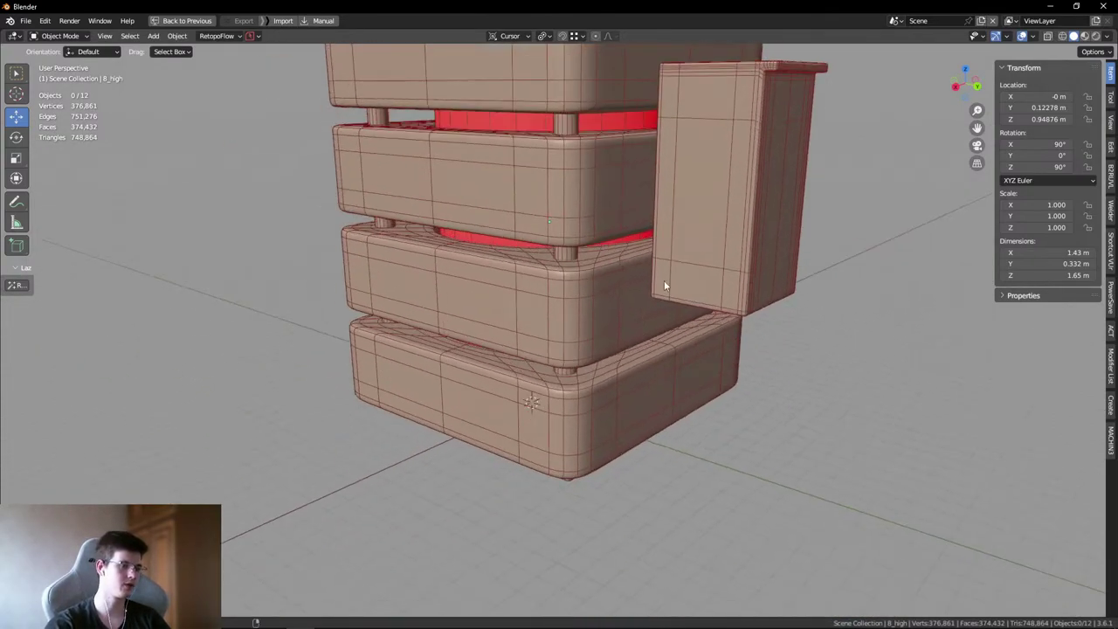
{"action": "scroll", "coordinate": [576, 375], "scroll_direction": "up", "scroll_amount": 3}
{"action": "middle_click_drag", "start_coordinate": [577, 379], "coordinate": [611, 367]}
{"action": "scroll", "coordinate": [764, 462], "scroll_direction": "up", "scroll_amount": 6}
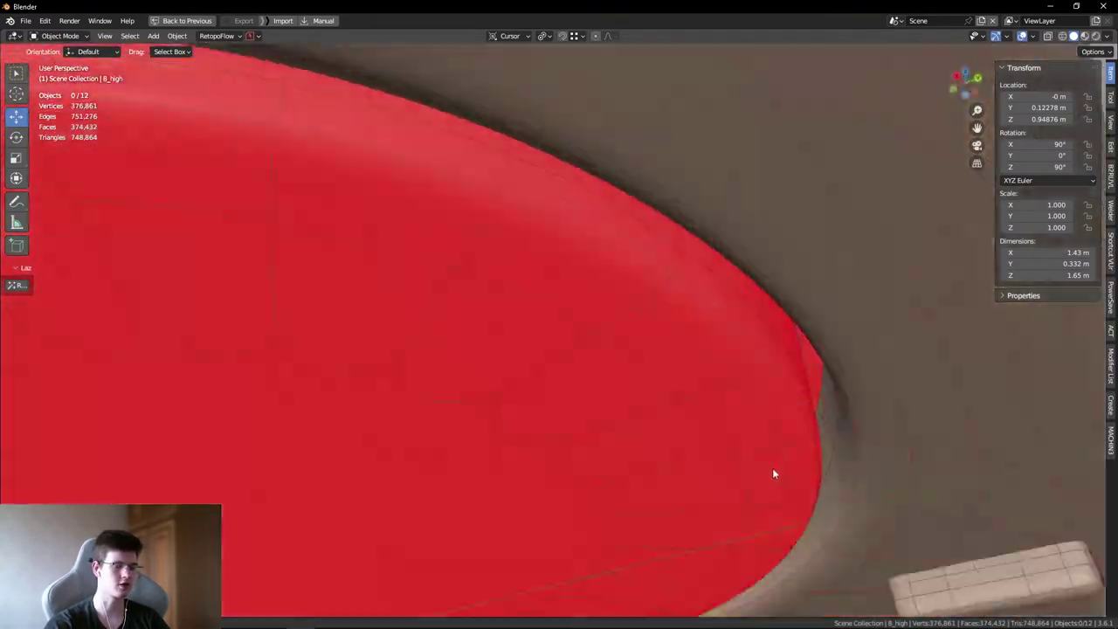
{"action": "scroll", "coordinate": [772, 474], "scroll_direction": "down", "scroll_amount": 8}
{"action": "middle_click_drag", "start_coordinate": [714, 412], "coordinate": [715, 488]}
- Check the shading of the lid's outer rounded corner without overlays and compare it with the corner's edge loops
{"action": "key", "text": "shift+alt+z"}
{"action": "key", "text": "shift+alt+z"}
{"action": "scroll", "coordinate": [708, 277], "scroll_direction": "up", "scroll_amount": 5}
{"action": "key", "text": "shift+alt+z"}
{"action": "scroll", "coordinate": [621, 303], "scroll_direction": "up", "scroll_amount": 3}
{"action": "middle_click_drag", "start_coordinate": [622, 303], "coordinate": [594, 289]}
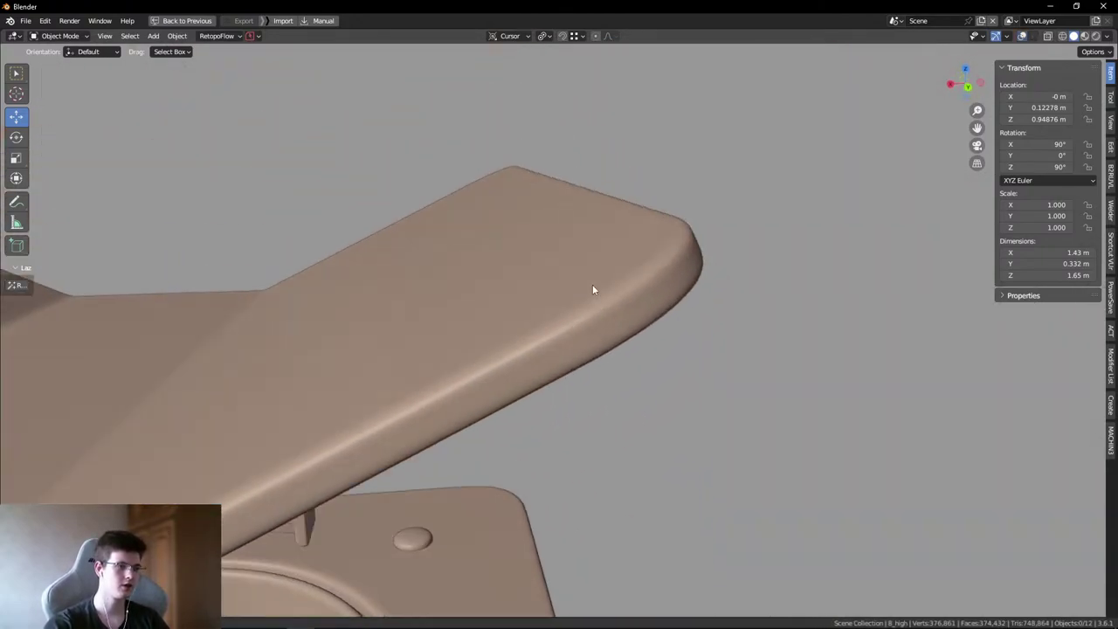
{"action": "scroll", "coordinate": [651, 367], "scroll_direction": "up", "scroll_amount": 2}
{"action": "key", "text": "shift+alt+z"}
{"action": "middle_click_drag", "start_coordinate": [651, 368], "coordinate": [682, 352]}
{"action": "key", "text": "Tab"}
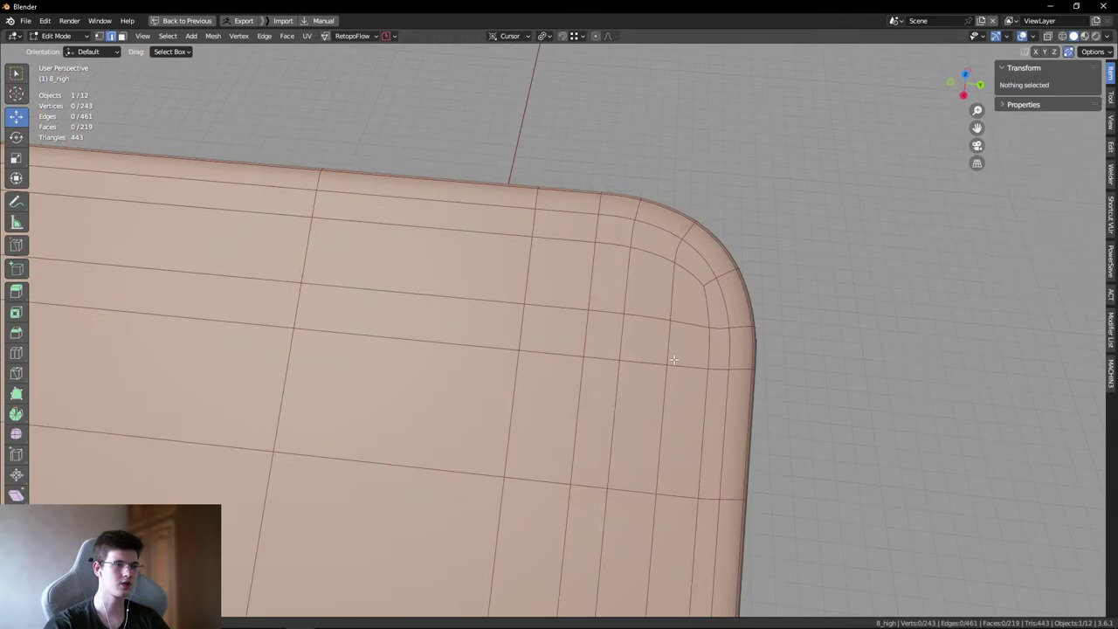
- Examine the control mesh of the lid against its smoothed surface around the rounded corner
{"action": "middle_click_drag", "start_coordinate": [699, 415], "coordinate": [611, 376]}
{"action": "scroll", "coordinate": [612, 376], "scroll_direction": "down", "scroll_amount": 4}
{"action": "left_click", "coordinate": [561, 399]}
{"action": "key", "text": "alt+a"}
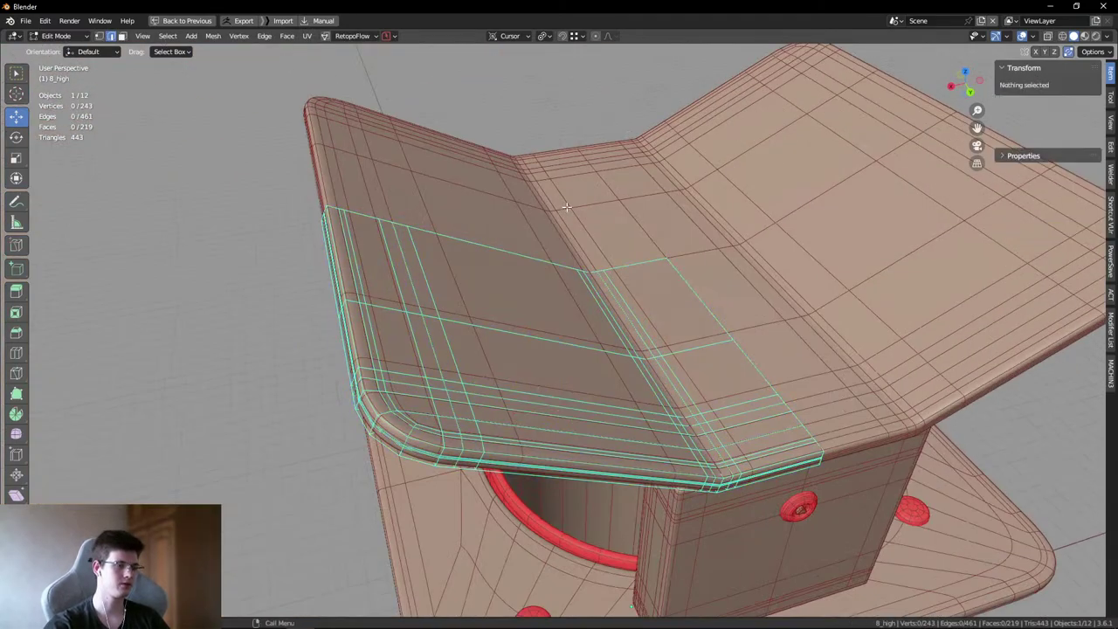
{"action": "scroll", "coordinate": [443, 275], "scroll_direction": "up", "scroll_amount": 4}
{"action": "middle_click_drag", "start_coordinate": [443, 274], "coordinate": [506, 297]}
{"action": "key", "text": "Tab"}
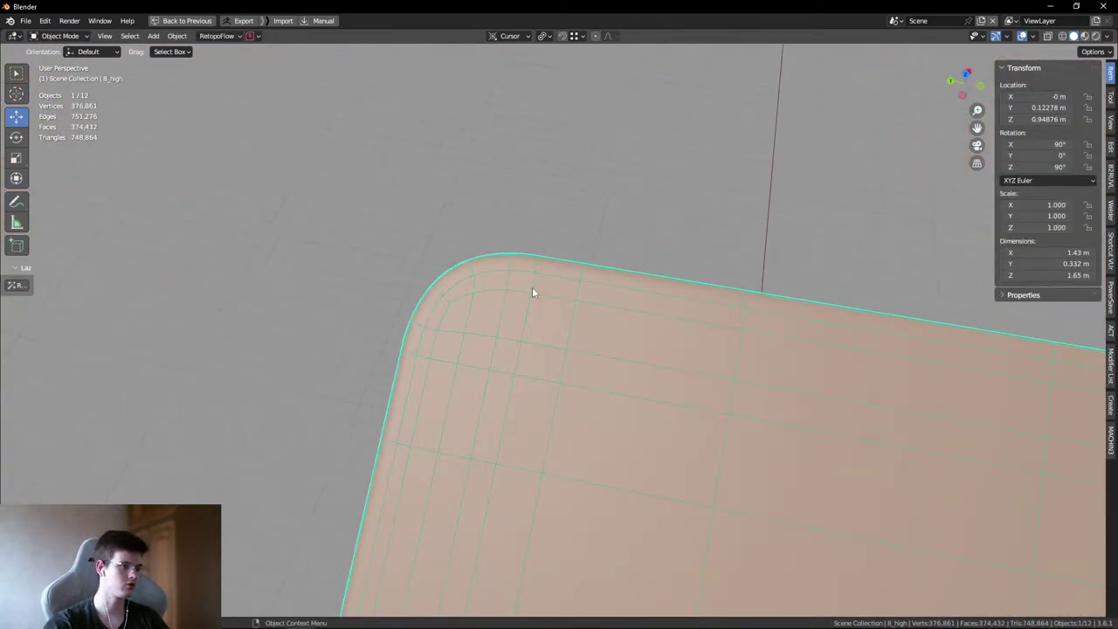
{"action": "key", "text": "Tab"}
{"action": "middle_click_drag", "start_coordinate": [583, 185], "coordinate": [601, 218]}
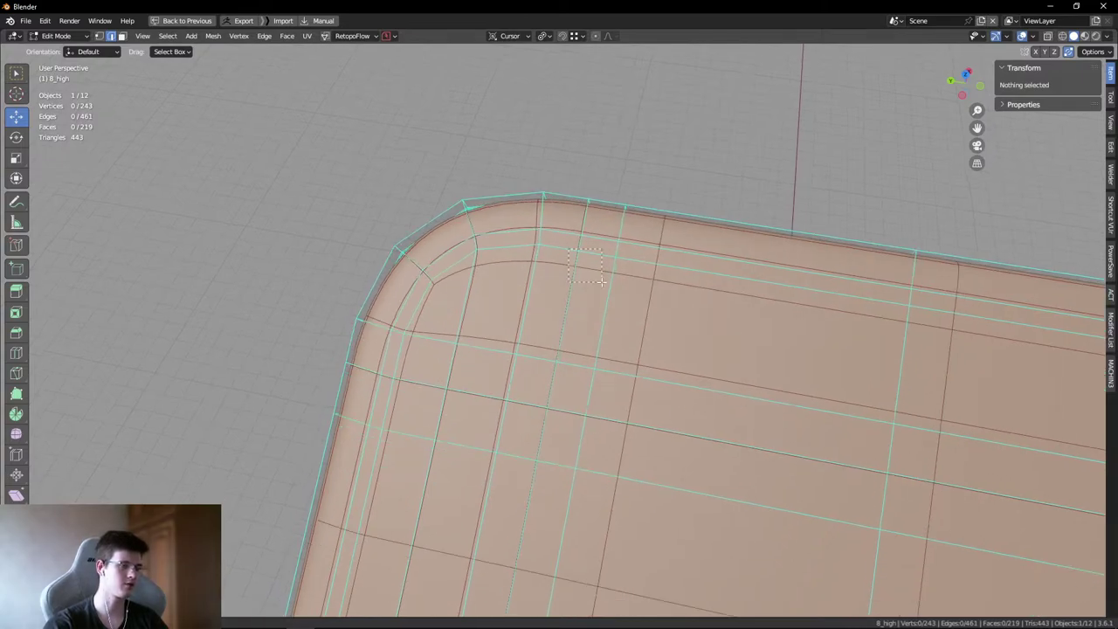
- Dissolve the edge loop running just beside the lid's rounded corner
{"action": "left_click_drag", "start_coordinate": [569, 250], "coordinate": [601, 281]}
{"action": "middle_click_drag", "start_coordinate": [601, 281], "coordinate": [467, 226]}
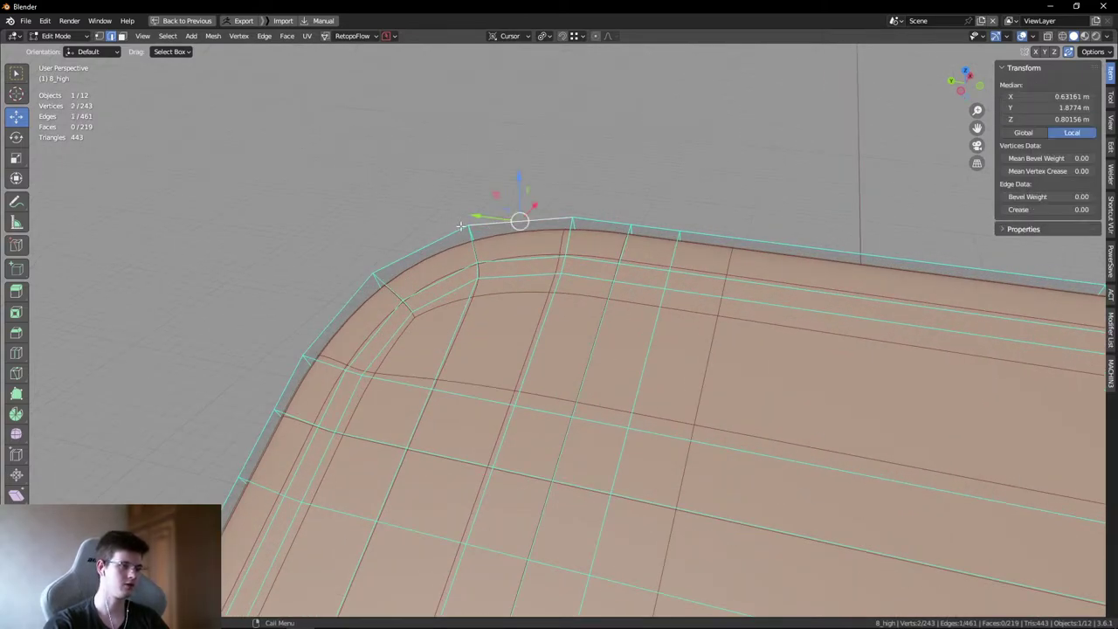
{"action": "middle_click_drag", "start_coordinate": [544, 251], "coordinate": [594, 247]}
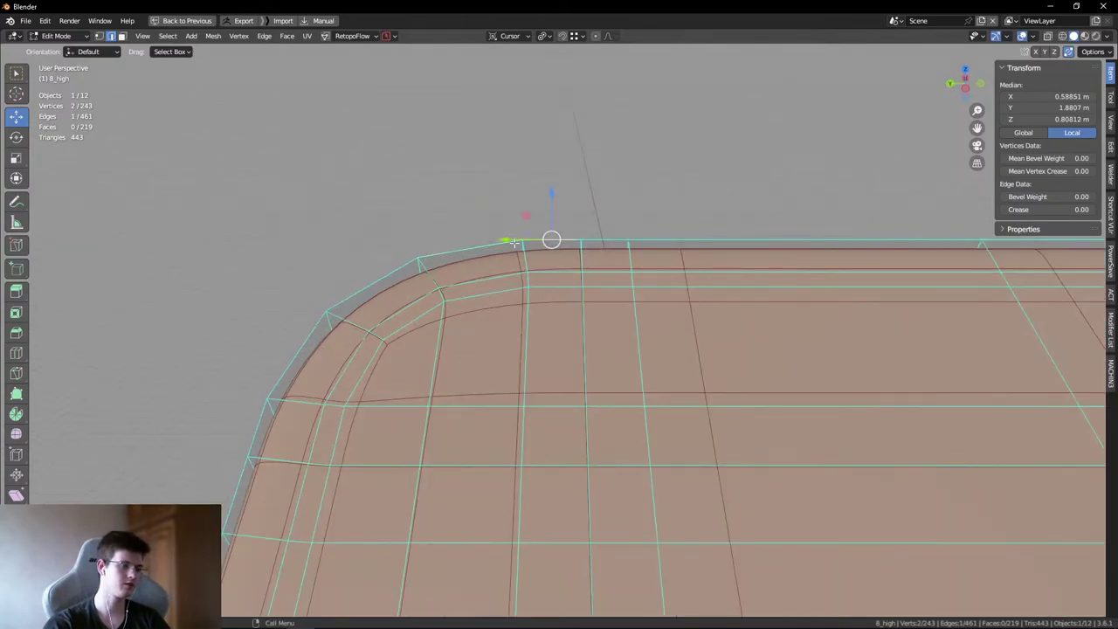
{"action": "left_click", "coordinate": [592, 305], "text": "alt"}
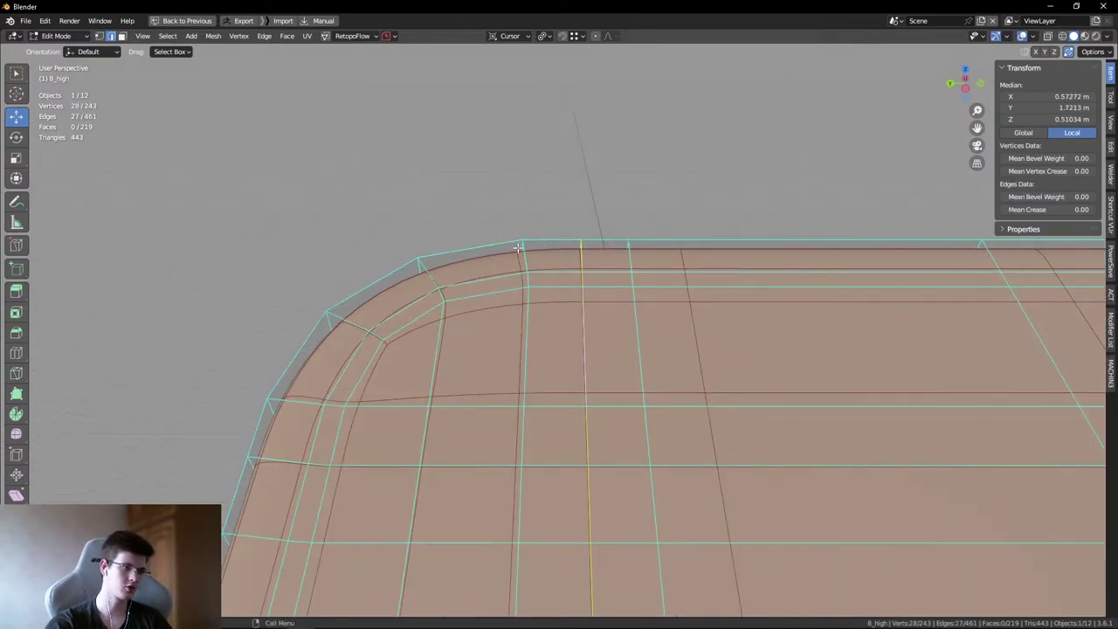
{"action": "key", "text": "ctrl+x"}
- Add a replacement edge loop farther from the lid's rounded corner, and check the smoothed shading without overlays
{"action": "middle_click_drag", "start_coordinate": [565, 251], "coordinate": [719, 245]}
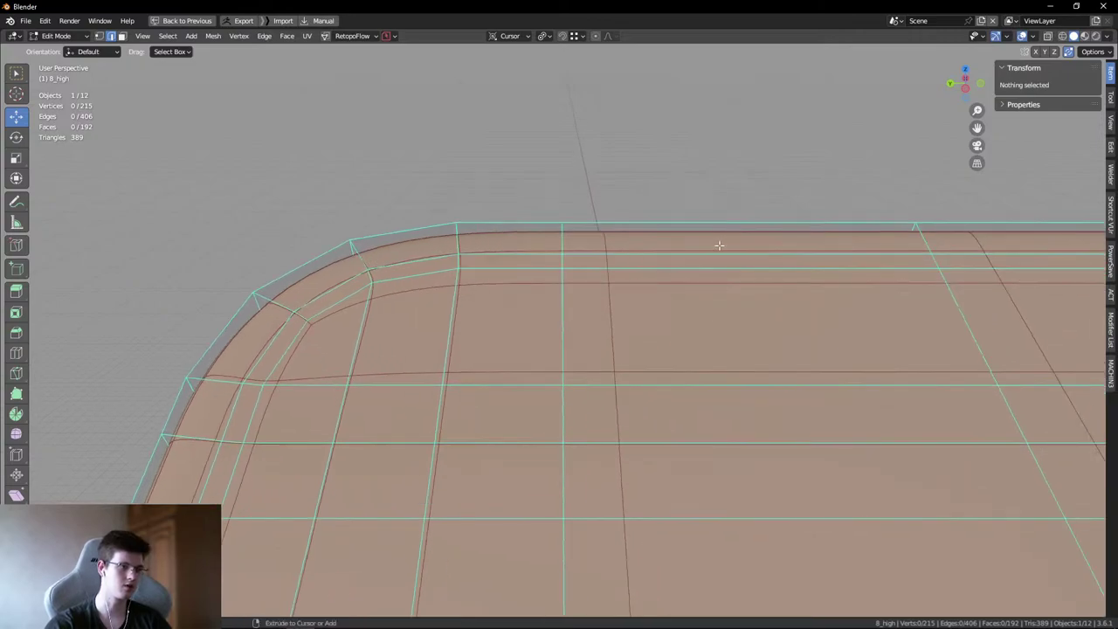
{"action": "key", "text": "ctrl+r"}
{"action": "left_click", "coordinate": [724, 245]}
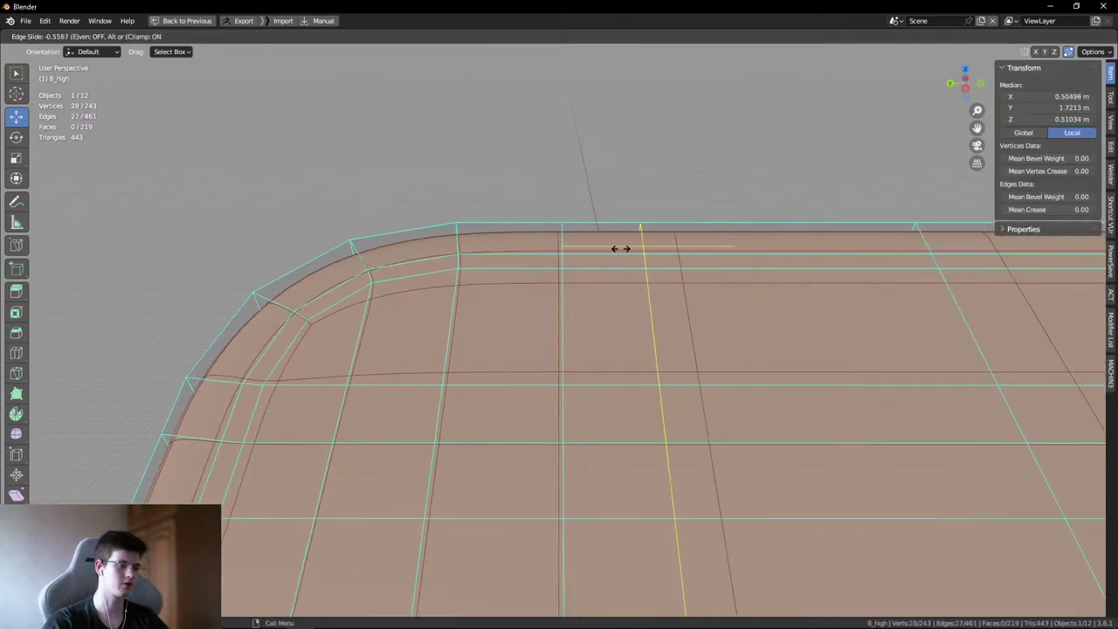
{"action": "left_click", "coordinate": [641, 243]}
{"action": "key", "text": "alt+a"}
{"action": "left_click", "coordinate": [612, 224]}
{"action": "left_click", "coordinate": [530, 185]}
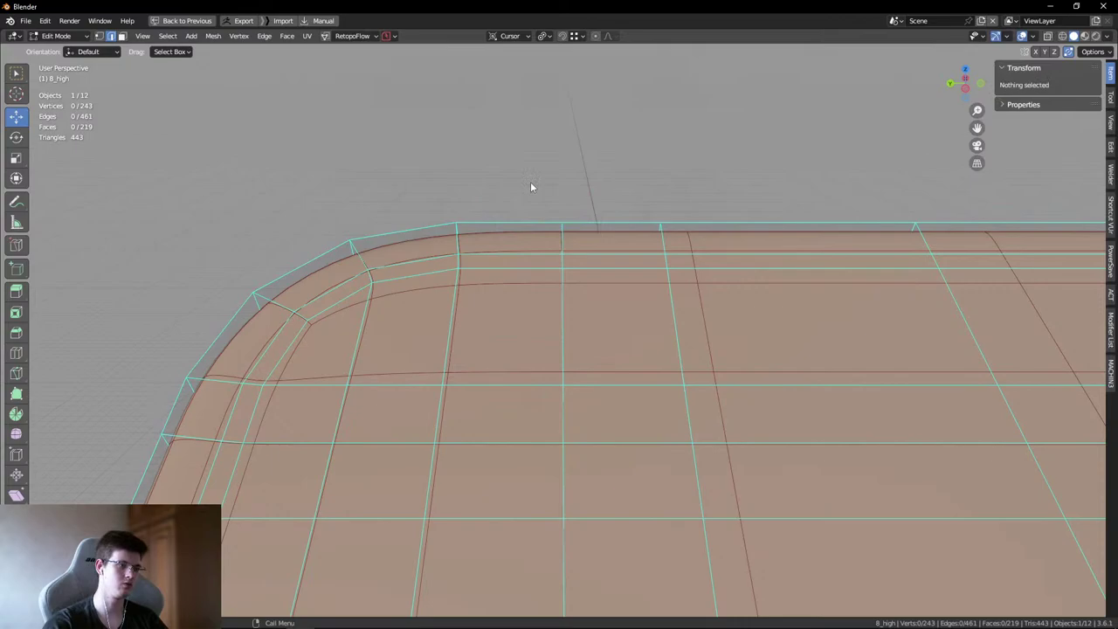
{"action": "key", "text": "Tab"}
{"action": "left_click", "coordinate": [512, 163]}
{"action": "mouse_move", "coordinate": [512, 162]}
{"action": "middle_mouse_down"}
{"action": "mouse_move", "coordinate": [504, 289]}
{"action": "mouse_move", "coordinate": [562, 332]}
{"action": "mouse_move", "coordinate": [461, 327]}
{"action": "middle_mouse_up"}
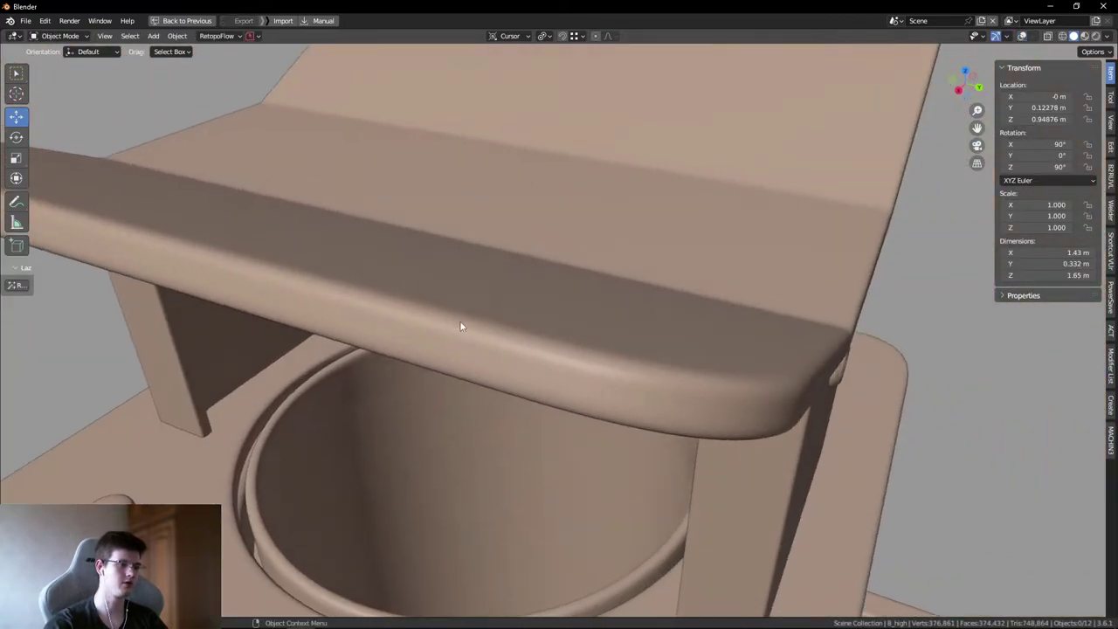
{"action": "middle_click_drag", "start_coordinate": [585, 375], "coordinate": [637, 262]}
- Recheck the lid's mesh with overlays on, and look at the rivet near the top slab's corner
{"action": "key", "text": "shift+alt+z"}
{"action": "key", "text": "Tab"}
{"action": "key", "text": "ctrl+Tab"}
{"action": "left_click", "coordinate": [649, 187]}
{"action": "middle_click_drag", "start_coordinate": [650, 187], "coordinate": [626, 201]}
{"action": "scroll", "coordinate": [626, 201], "scroll_direction": "down", "scroll_amount": 3}
{"action": "scroll", "coordinate": [578, 290], "scroll_direction": "up", "scroll_amount": 4}
{"action": "scroll", "coordinate": [578, 290], "scroll_direction": "up", "scroll_amount": 4}
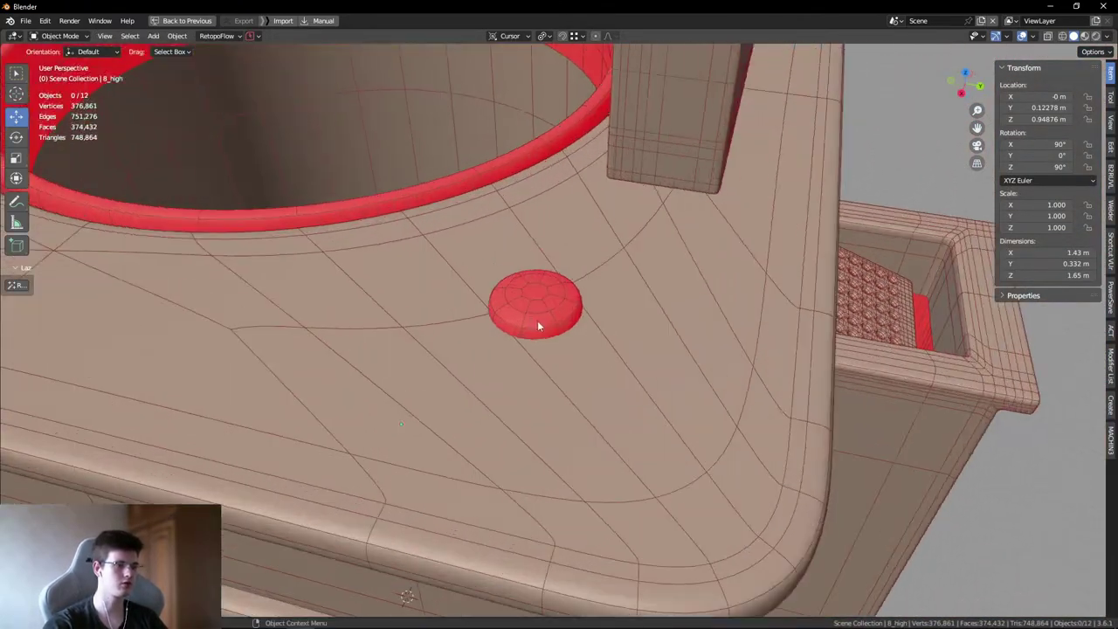
- Examine the mesh of the rivet on the top slab in Edit Mode, including the hidden part inside the slab
{"action": "left_click", "coordinate": [537, 320]}
{"action": "key", "text": "Tab"}
{"action": "scroll", "coordinate": [544, 315], "scroll_direction": "up", "scroll_amount": 4}
{"action": "scroll", "coordinate": [543, 314], "scroll_direction": "down", "scroll_amount": 3}
{"action": "key", "text": "alt+z"}
{"action": "middle_click_drag", "start_coordinate": [580, 319], "coordinate": [555, 336]}
{"action": "key", "text": "alt+z"}
{"action": "scroll", "coordinate": [550, 335], "scroll_direction": "up", "scroll_amount": 3}
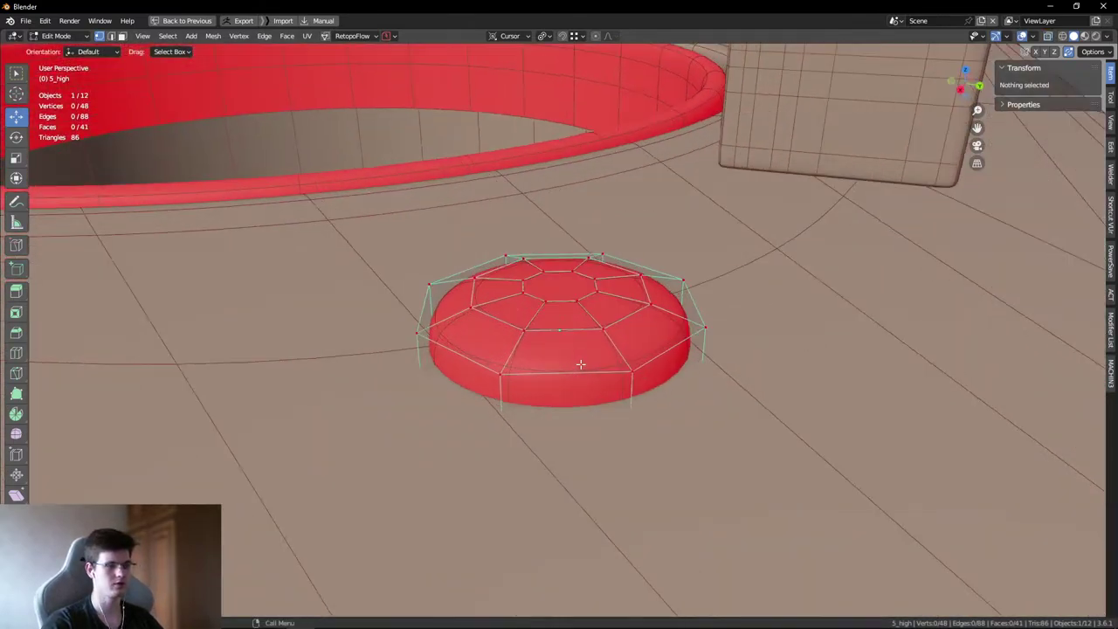
{"action": "key", "text": "alt+z"}
{"action": "key", "text": "alt+z"}
{"action": "key", "text": "a"}
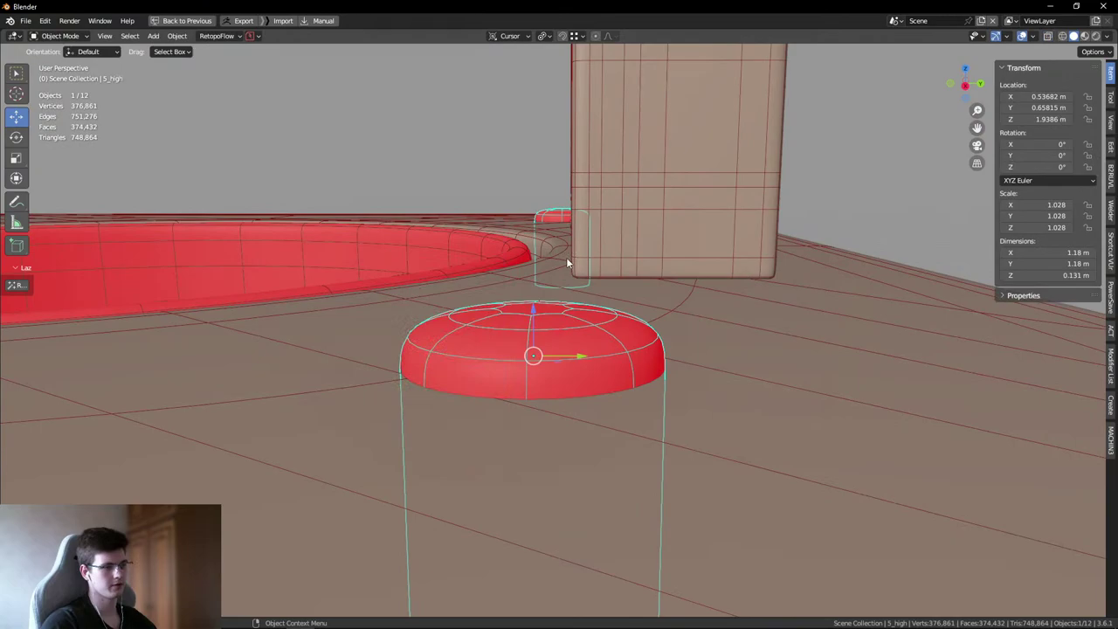
{"action": "key", "text": "Tab"}
- Compare the rivet's smoothed dome without overlays with its control mesh in X-ray, and view the surrounding slab
{"action": "middle_click_drag", "start_coordinate": [566, 257], "coordinate": [781, 238]}
{"action": "scroll", "coordinate": [616, 302], "scroll_direction": "up", "scroll_amount": 2}
{"action": "middle_click_drag", "start_coordinate": [616, 302], "coordinate": [605, 388]}
{"action": "key", "text": "shift+alt+z"}
{"action": "left_click", "coordinate": [575, 338]}
{"action": "key", "text": "Tab"}
{"action": "key", "text": "alt+z"}
{"action": "key", "text": "alt+z"}
{"action": "scroll", "coordinate": [604, 388], "scroll_direction": "up", "scroll_amount": 3}
{"action": "scroll", "coordinate": [479, 318], "scroll_direction": "down", "scroll_amount": 4}
{"action": "middle_click_drag", "start_coordinate": [480, 318], "coordinate": [646, 310]}
{"action": "key", "text": "Tab"}
{"action": "key", "text": "alt+a"}
{"action": "scroll", "coordinate": [647, 244], "scroll_direction": "down", "scroll_amount": 3}
{"action": "middle_click_drag", "start_coordinate": [648, 245], "coordinate": [686, 313]}
{"action": "middle_click_drag", "start_coordinate": [718, 347], "coordinate": [744, 347]}
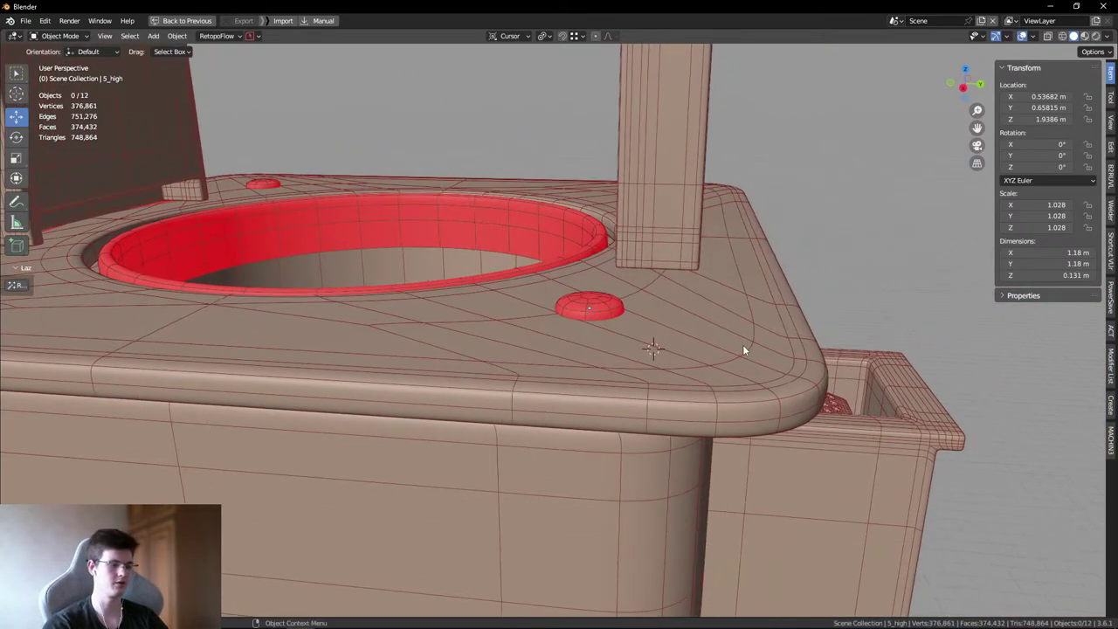
- Try a quad sphere at the 3D cursor on the top slab beside the rivet, and delete it
{"action": "key", "text": "shift+a"}
{"action": "mouse_move", "coordinate": [708, 365]}
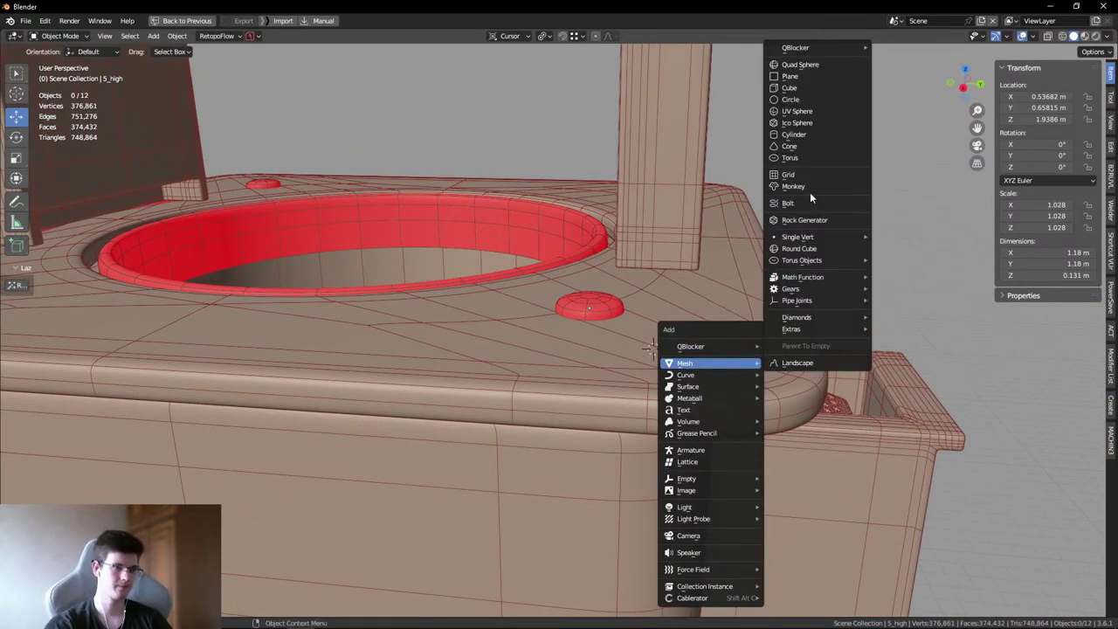
{"action": "left_click", "coordinate": [799, 64]}
{"action": "scroll", "coordinate": [651, 345], "scroll_direction": "up", "scroll_amount": 6}
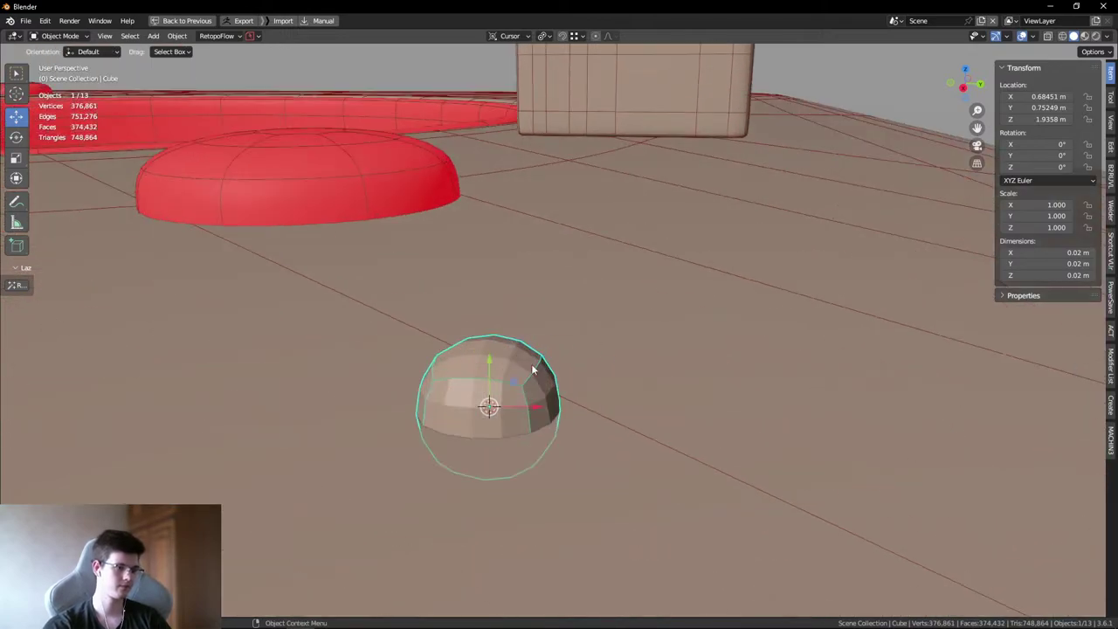
{"action": "scroll", "coordinate": [533, 365], "scroll_direction": "down", "scroll_amount": 5}
{"action": "key", "text": "Delete"}
- Add a cube at the 3D cursor beside the rivet and give it a level 2 Subdivision modifier
{"action": "scroll", "coordinate": [664, 332], "scroll_direction": "up", "scroll_amount": 5}
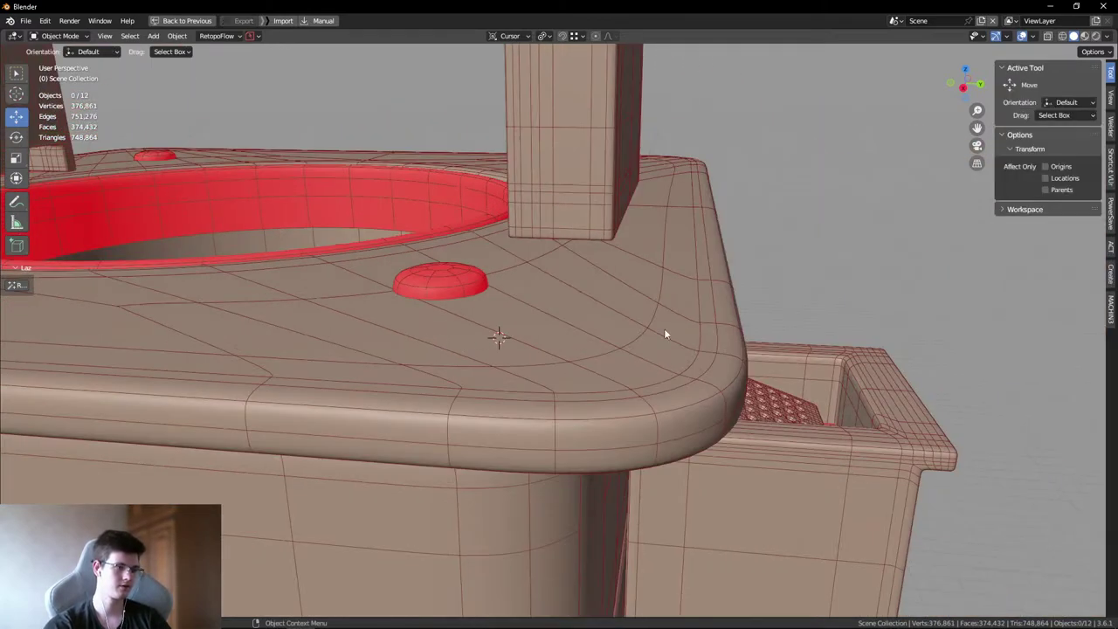
{"action": "scroll", "coordinate": [664, 328], "scroll_direction": "down", "scroll_amount": 3}
{"action": "middle_click_drag", "start_coordinate": [663, 329], "coordinate": [620, 352]}
{"action": "scroll", "coordinate": [556, 324], "scroll_direction": "up", "scroll_amount": 3}
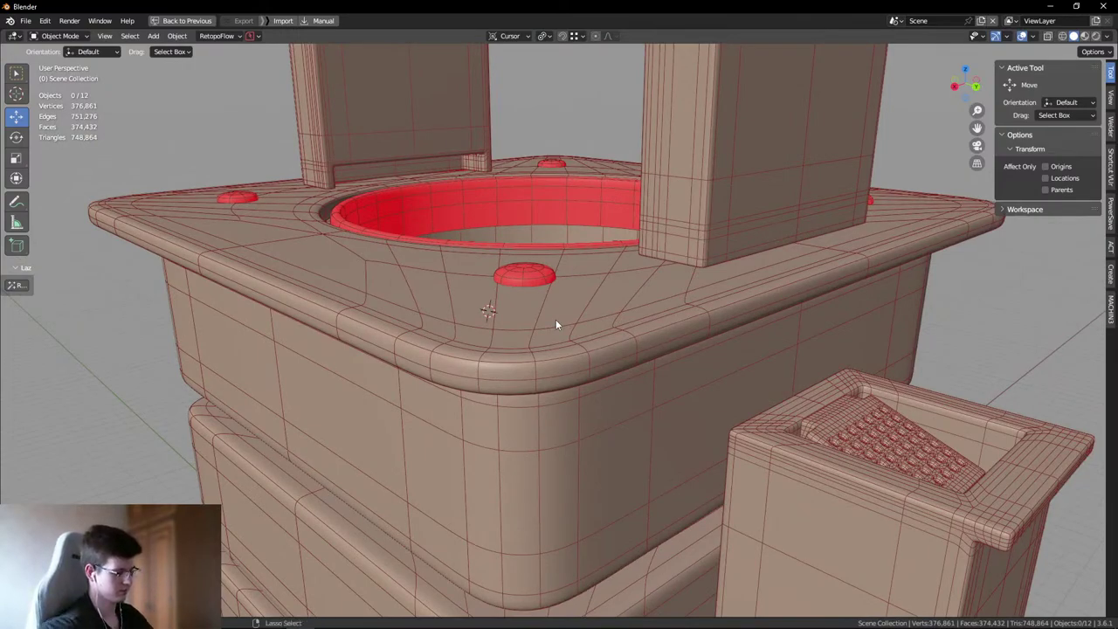
{"action": "scroll", "coordinate": [589, 271], "scroll_direction": "up", "scroll_amount": 2}
{"action": "key", "text": "shift+a"}
{"action": "mouse_move", "coordinate": [533, 282]}
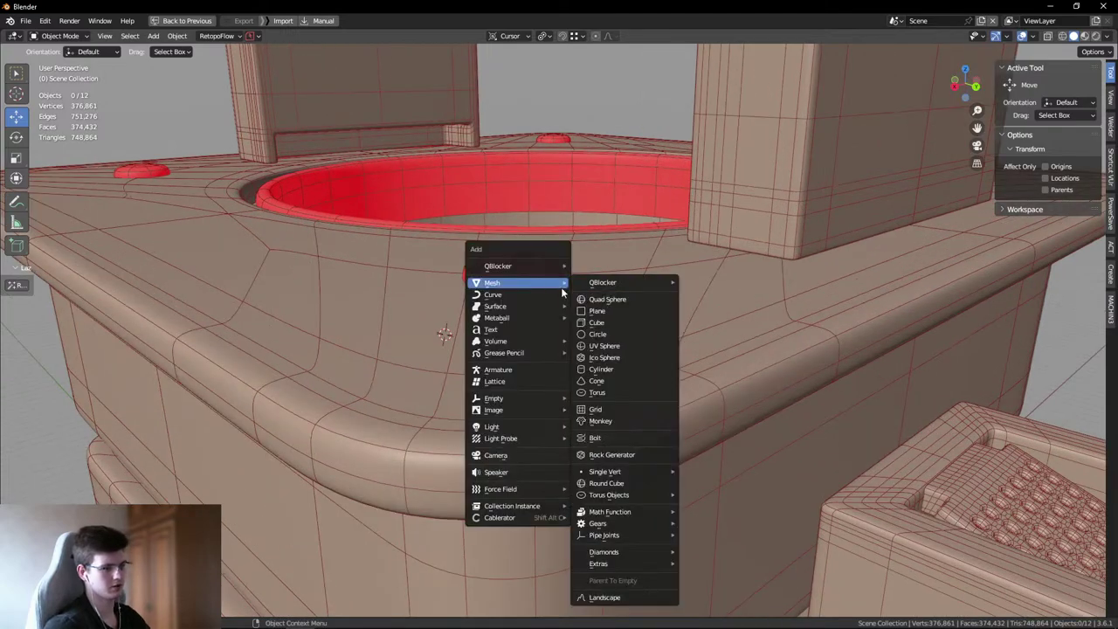
{"action": "left_click", "coordinate": [599, 320]}
{"action": "middle_click_drag", "start_coordinate": [493, 334], "coordinate": [462, 332]}
{"action": "key", "text": "grave"}
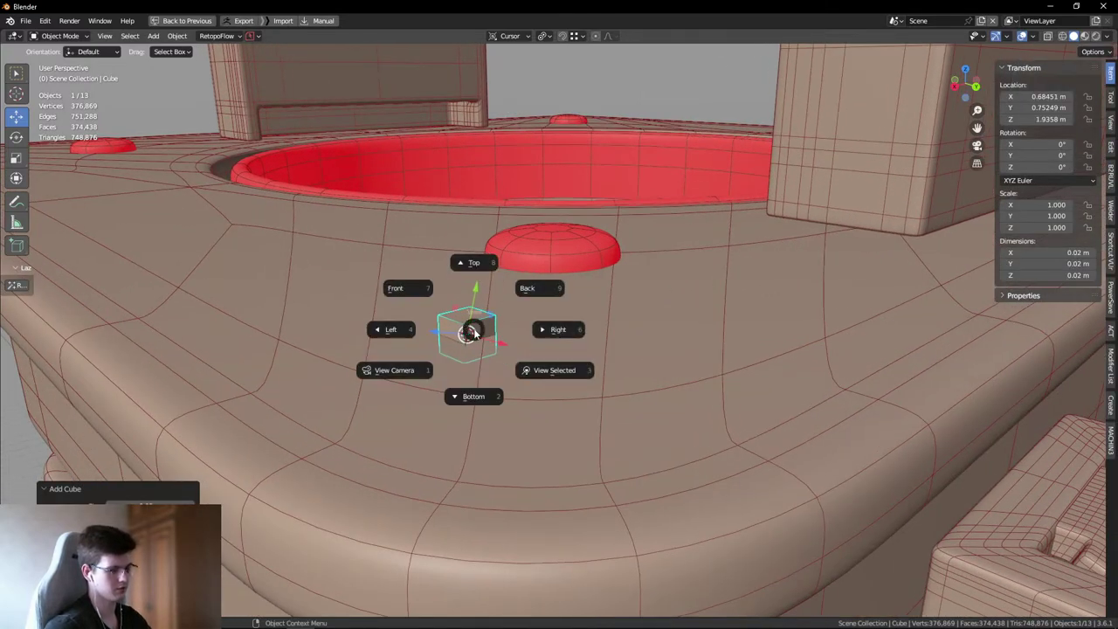
{"action": "key", "text": "KP_Decimal"}
{"action": "key", "text": "ctrl+2"}
{"action": "scroll", "coordinate": [532, 331], "scroll_direction": "down", "scroll_amount": 1}
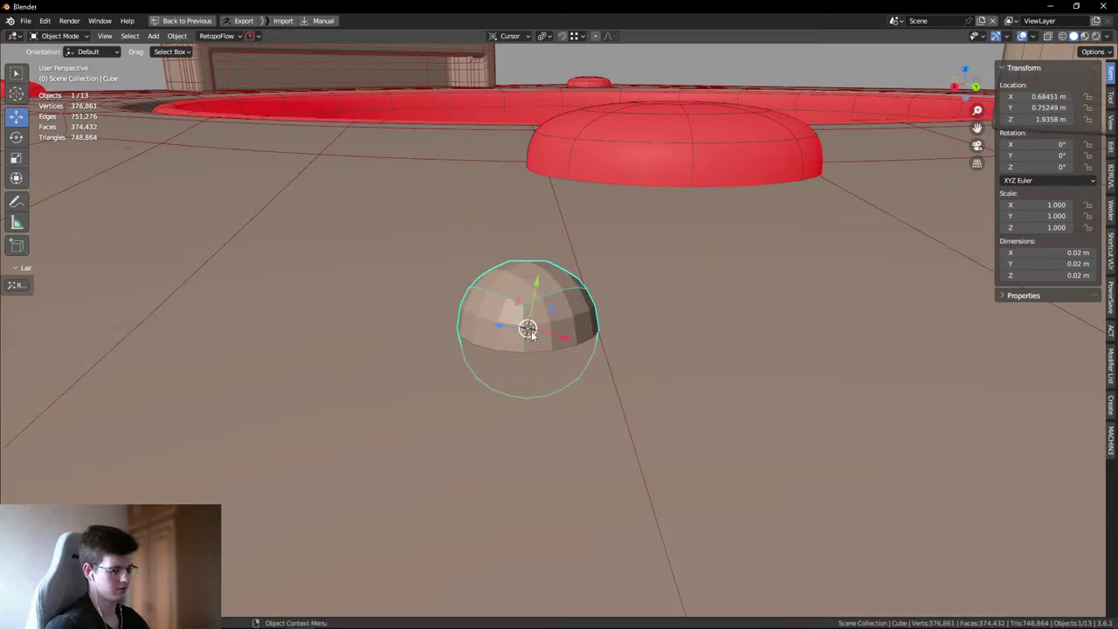
- Apply the Subdivision modifier on the small cube beside the rivet
{"action": "key", "text": "ctrl+shift+s"}
{"action": "key", "text": "Escape"}
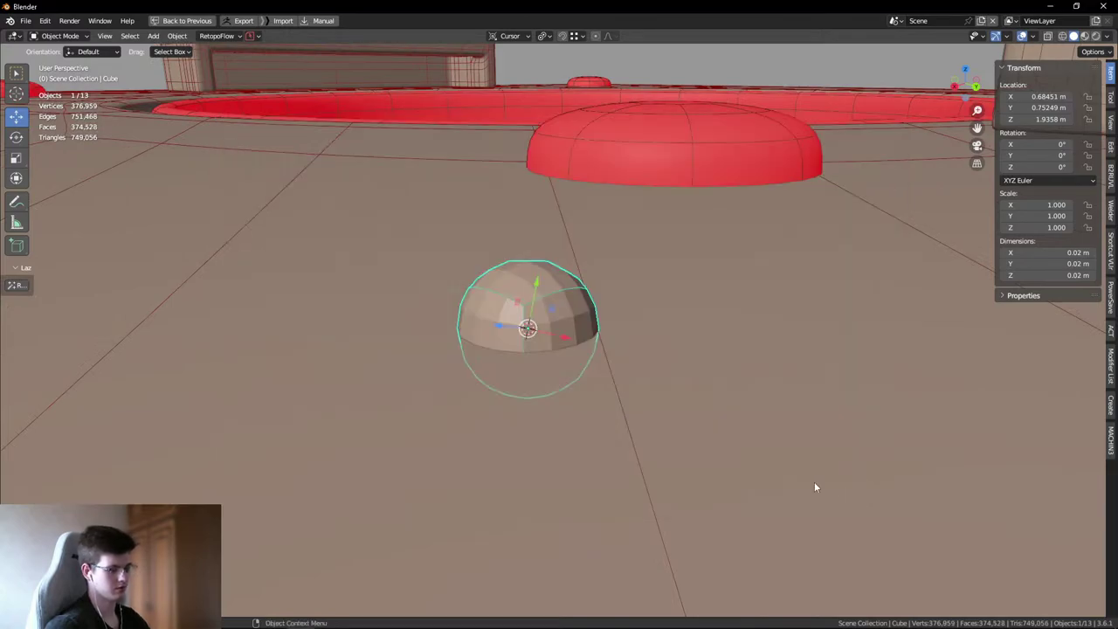
{"action": "key", "text": "ctrl+q"}
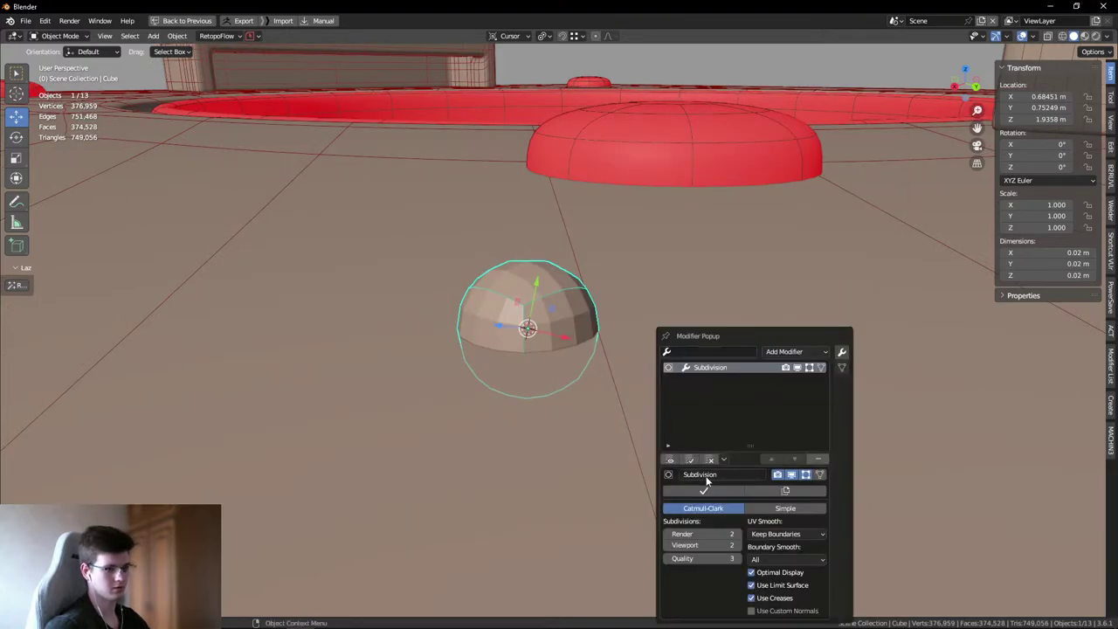
{"action": "key", "text": "ctrl+a"}
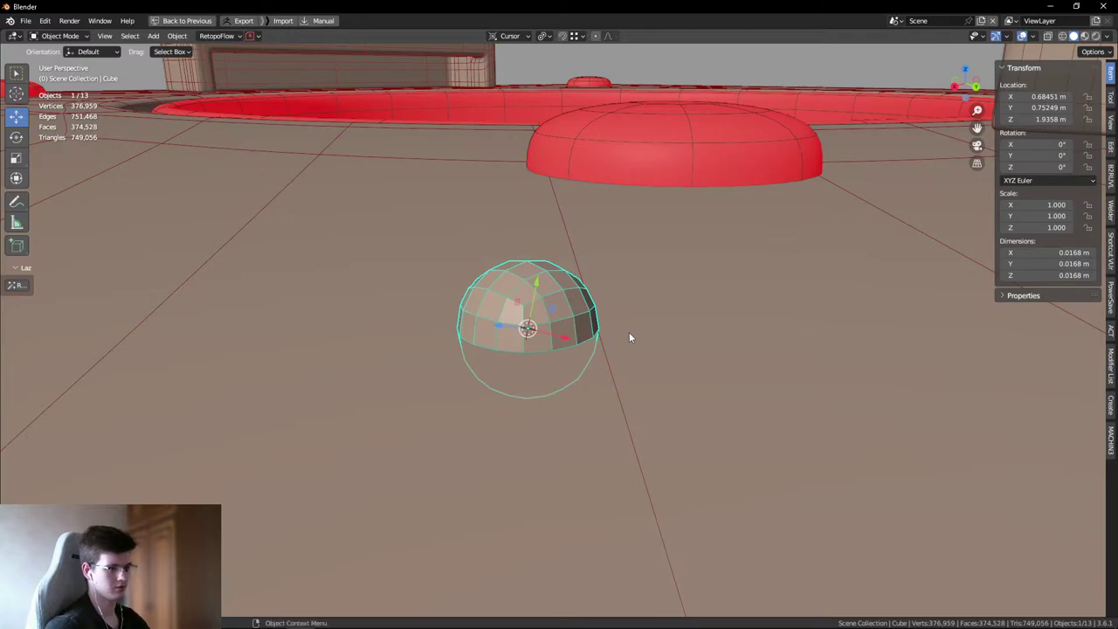
- Try To Sphere on the cube's whole mesh, view the rounded shape in Object Mode, and delete the object
{"action": "scroll", "coordinate": [622, 336], "scroll_direction": "down", "scroll_amount": 1}
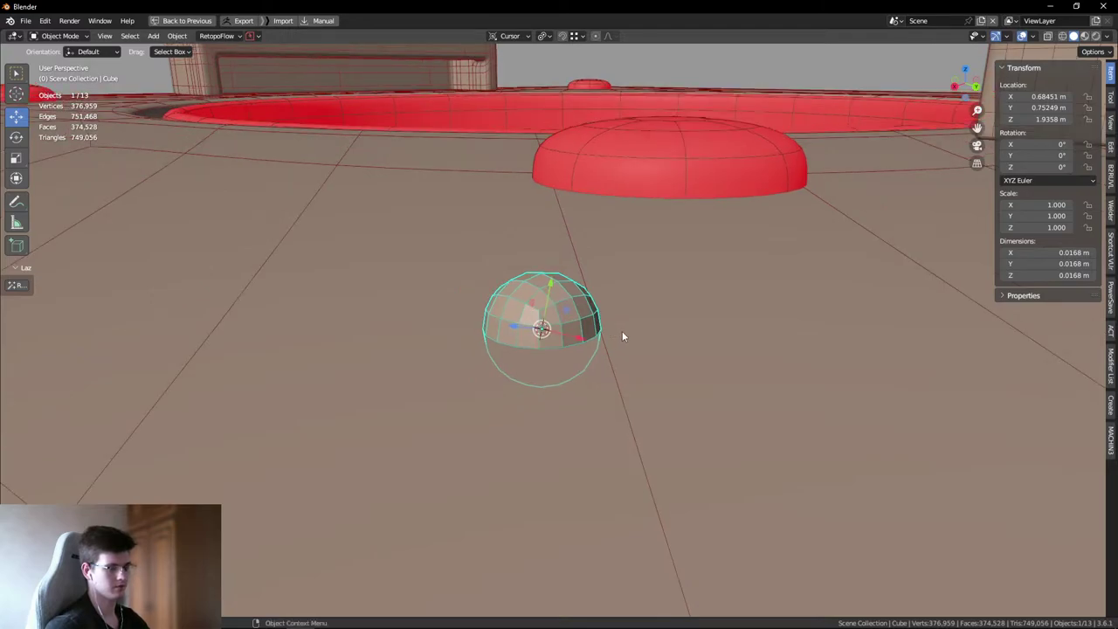
{"action": "key", "text": "Tab"}
{"action": "left_click", "coordinate": [652, 246]}
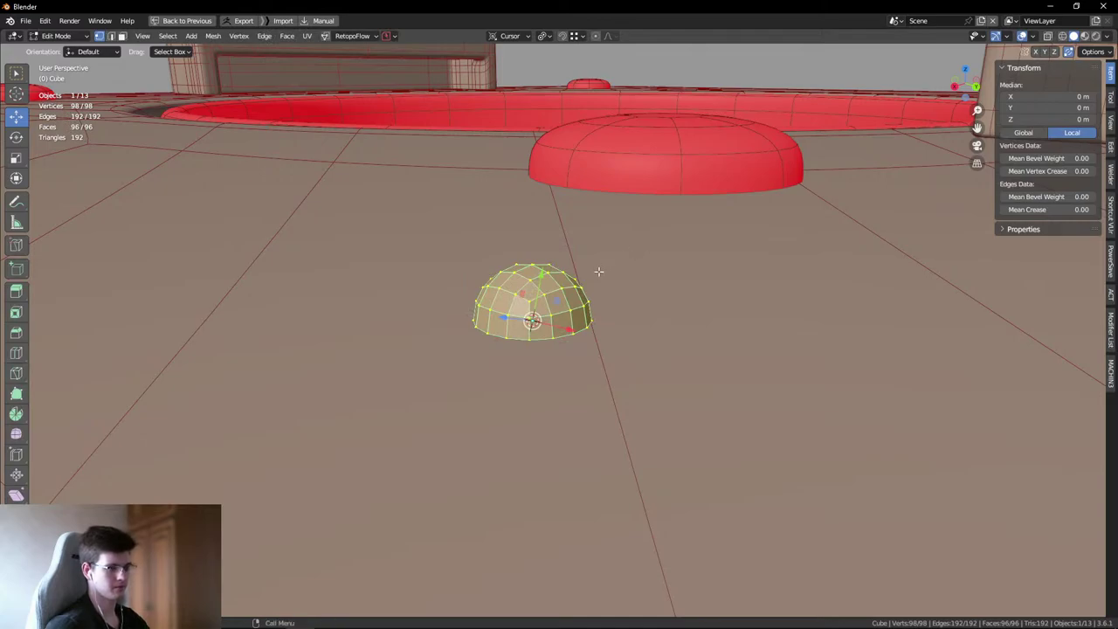
{"action": "middle_click_drag", "start_coordinate": [689, 238], "coordinate": [555, 260], "text": "shift"}
{"action": "key", "text": "shift+alt+s"}
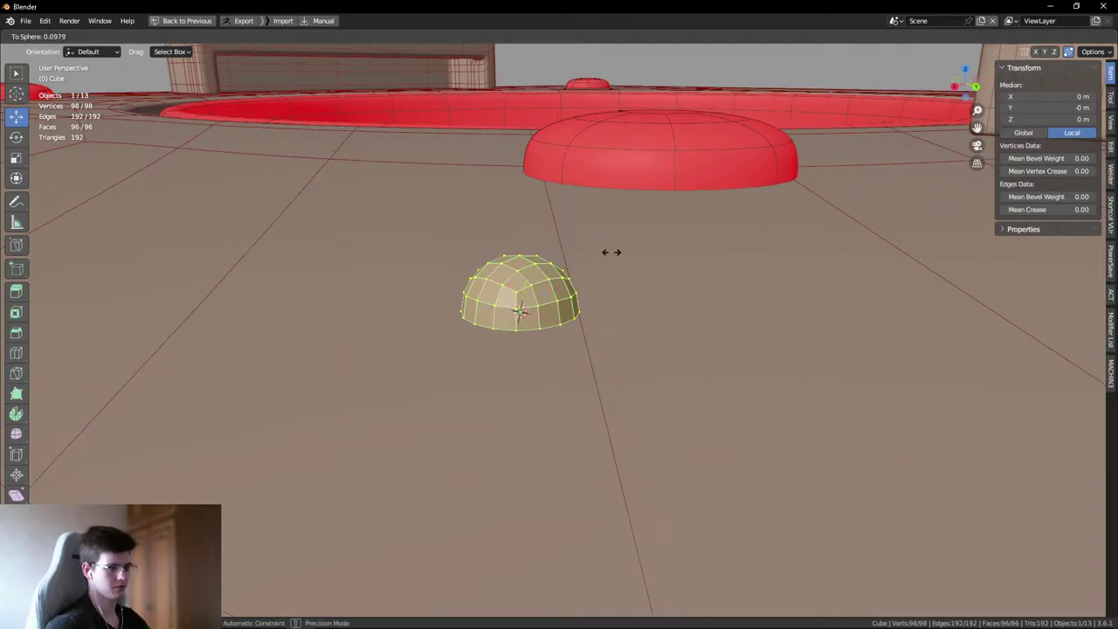
{"action": "left_click", "coordinate": [984, 298]}
{"action": "scroll", "coordinate": [787, 283], "scroll_direction": "down", "scroll_amount": 2}
{"action": "key", "text": "Tab"}
{"action": "scroll", "coordinate": [577, 240], "scroll_direction": "up", "scroll_amount": 1}
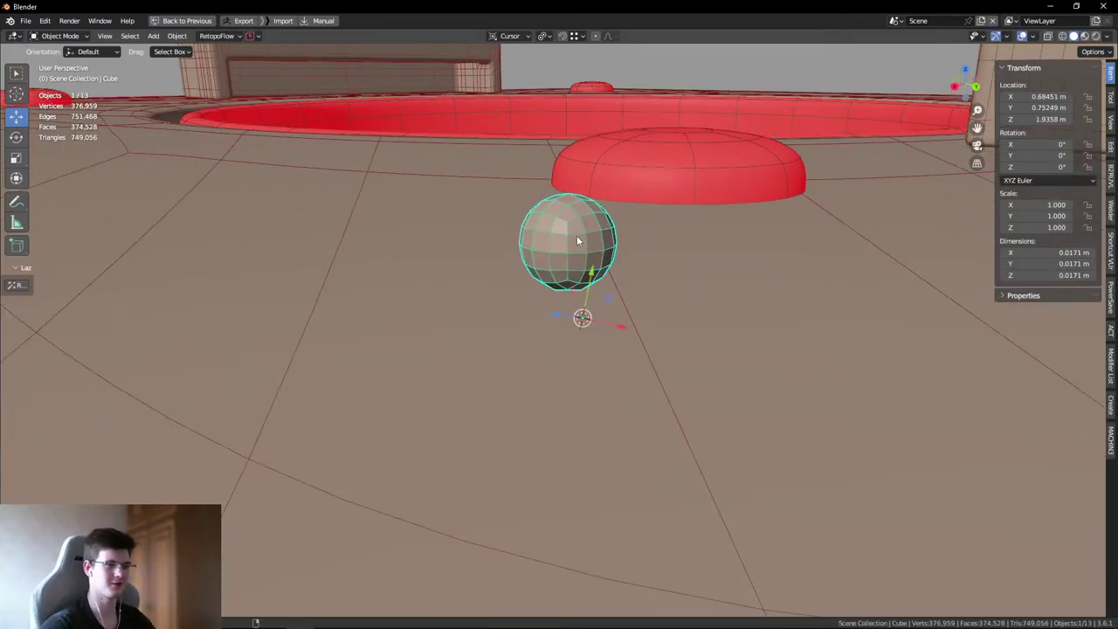
{"action": "middle_click_drag", "start_coordinate": [577, 240], "coordinate": [606, 300]}
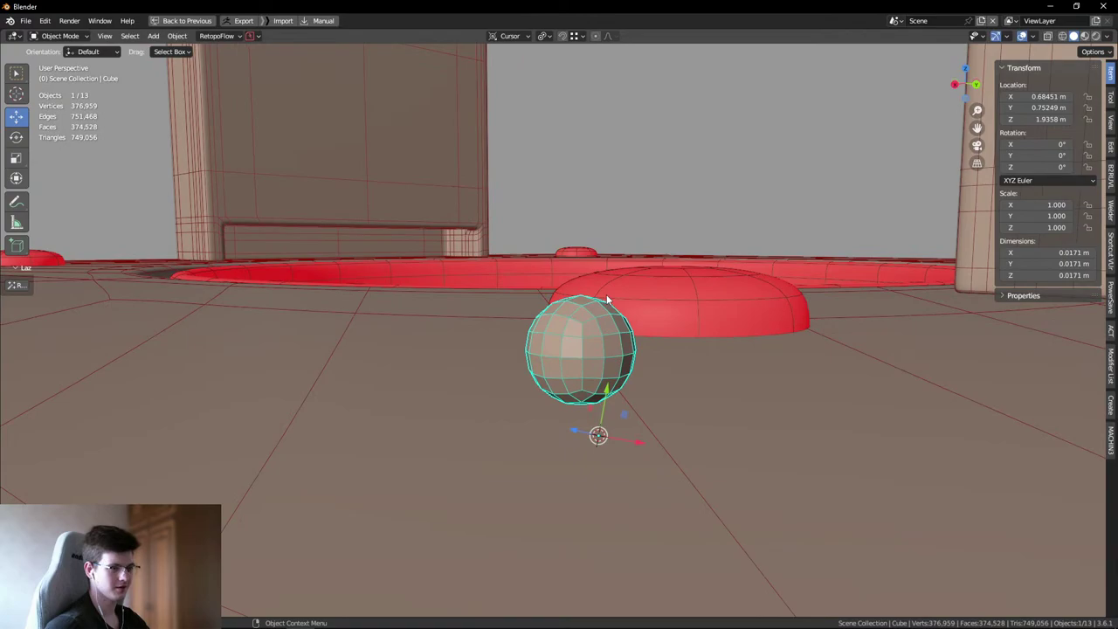
{"action": "key", "text": "Delete"}
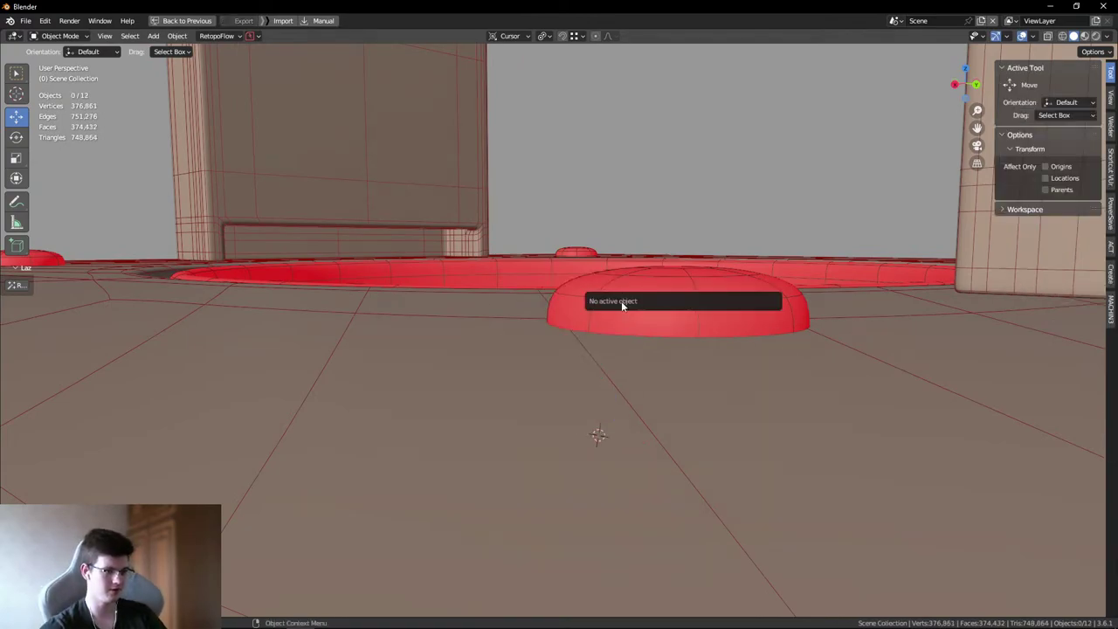
- Try a Cast modifier with a changed factor on the top slab, remove it, and deselect the slab
{"action": "left_click", "coordinate": [597, 420]}
{"action": "key", "text": "alt+space"}
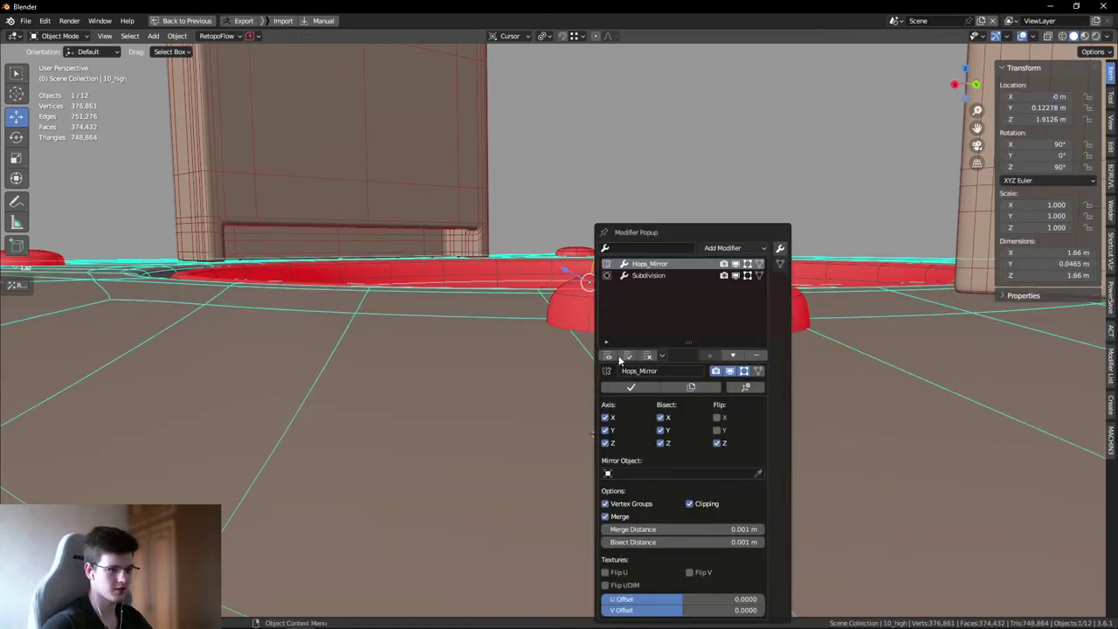
{"action": "left_click", "coordinate": [732, 248]}
{"action": "left_click", "coordinate": [634, 292]}
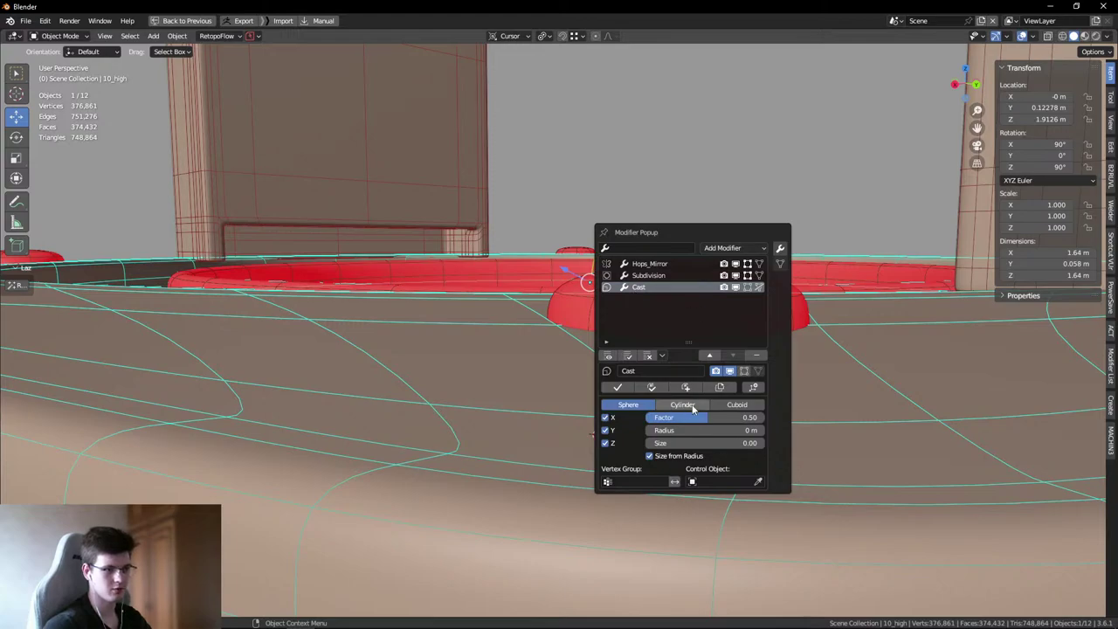
{"action": "left_click_drag", "start_coordinate": [707, 419], "coordinate": [749, 424]}
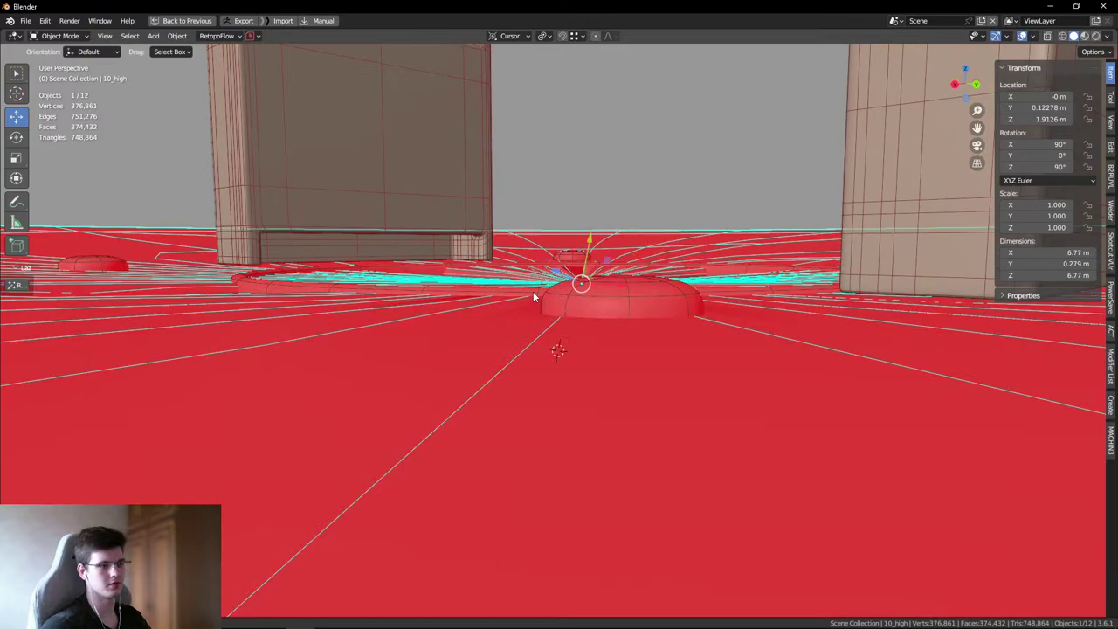
{"action": "key", "text": "x"}
{"action": "left_click", "coordinate": [516, 304]}
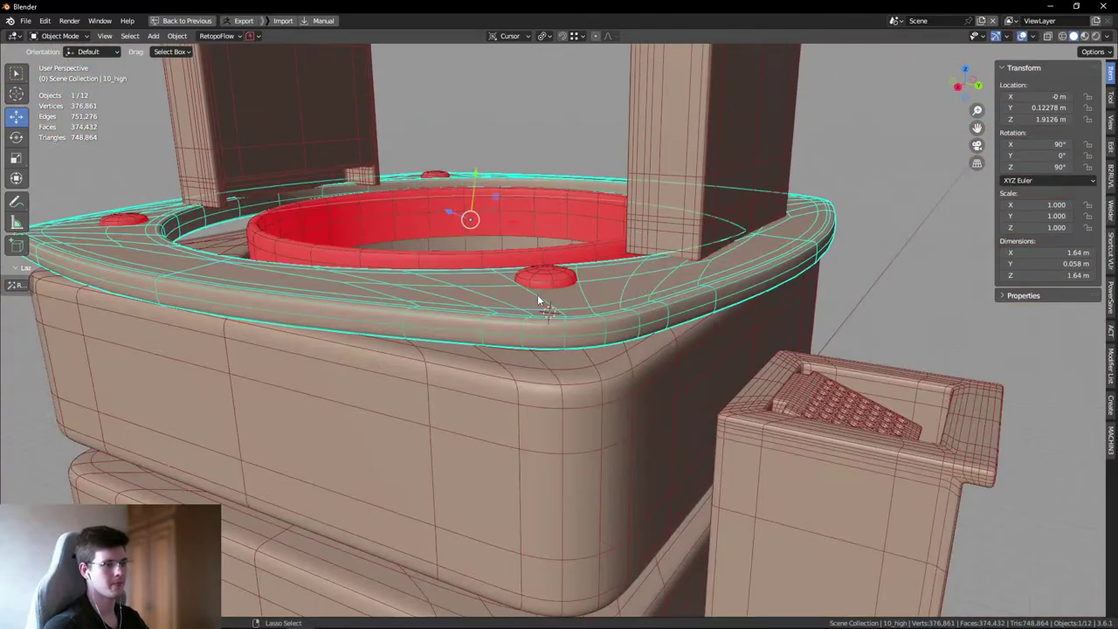
{"action": "middle_click_drag", "start_coordinate": [537, 294], "coordinate": [477, 274]}
{"action": "left_click_drag", "start_coordinate": [866, 315], "coordinate": [891, 276]}
{"action": "left_click_drag", "start_coordinate": [845, 229], "coordinate": [889, 233]}
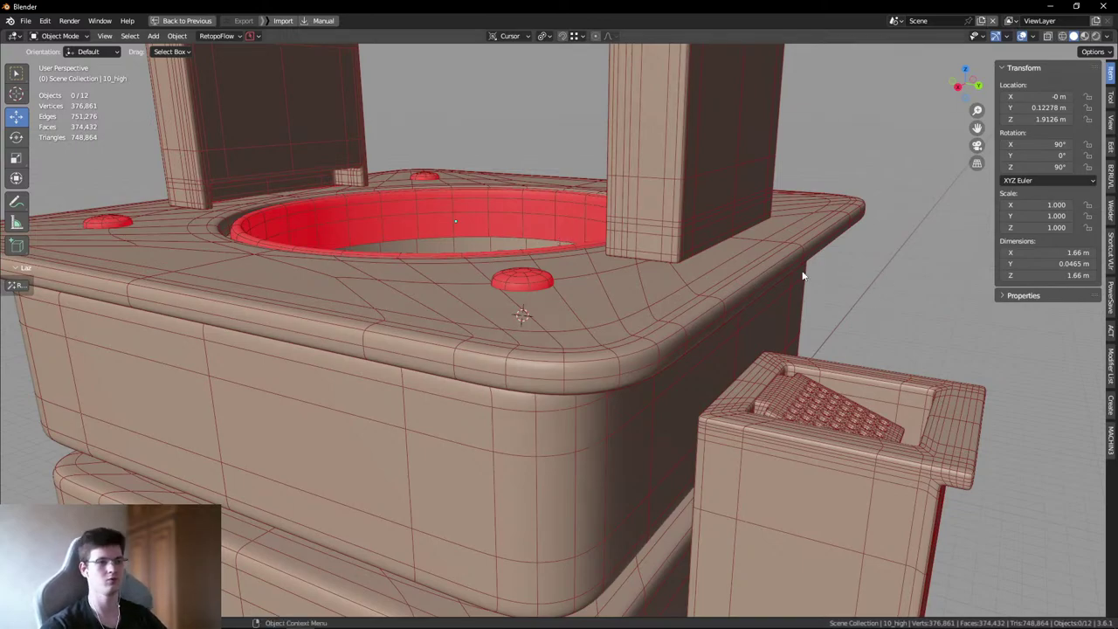
- Try a QBlocker SphereCube with 2 segments on the top slab beside the rivet, and delete it
{"action": "middle_click_drag", "start_coordinate": [802, 276], "coordinate": [660, 276]}
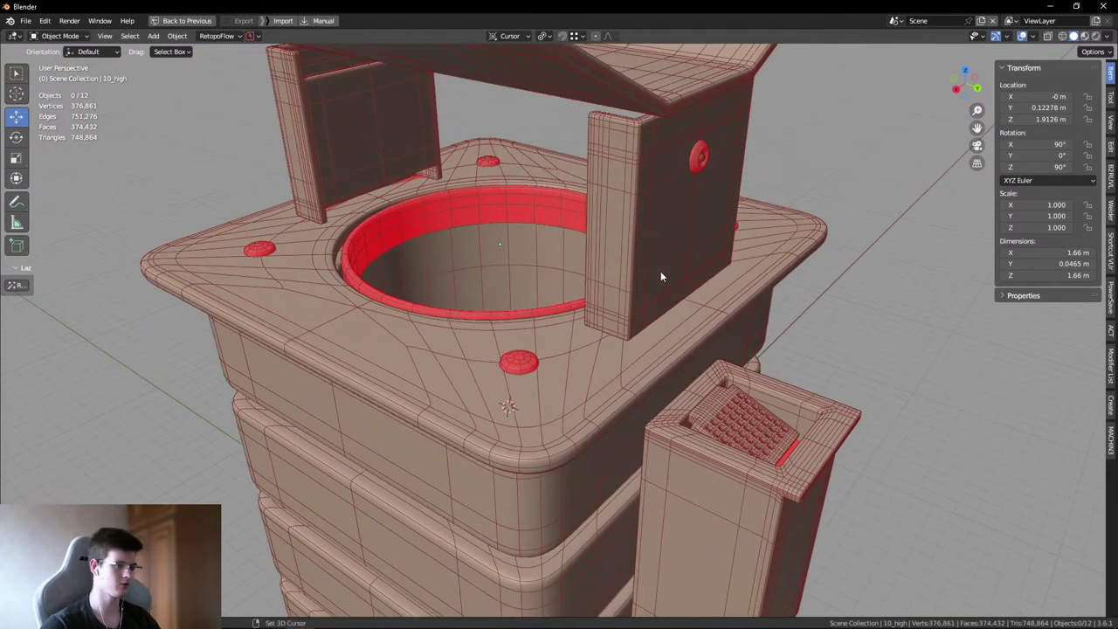
{"action": "key", "text": "shift+a"}
{"action": "mouse_move", "coordinate": [645, 255]}
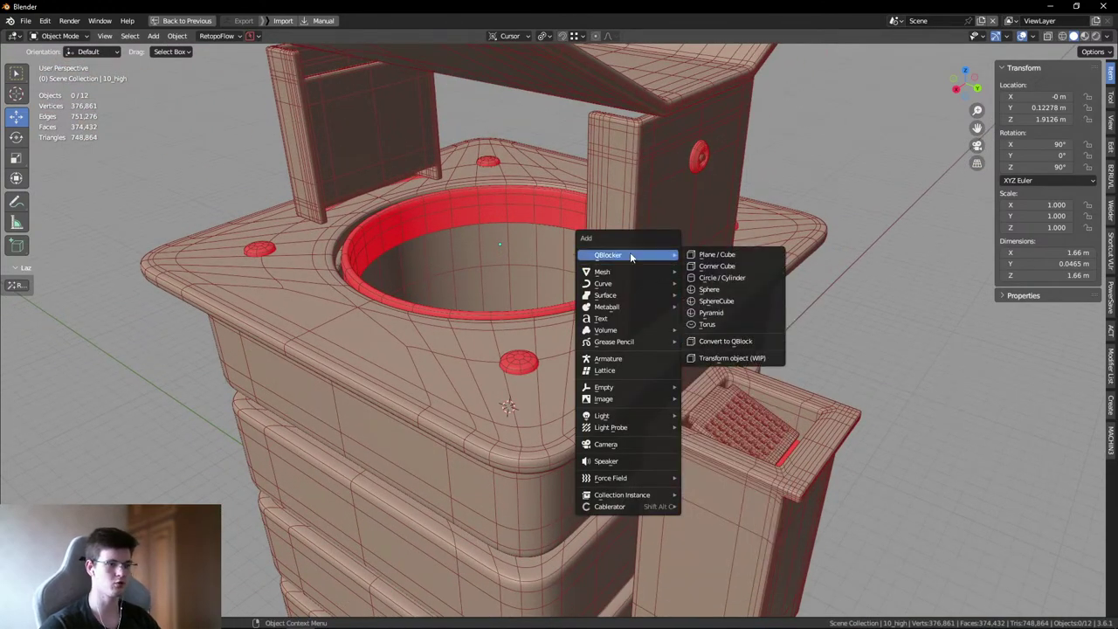
{"action": "left_click", "coordinate": [717, 301]}
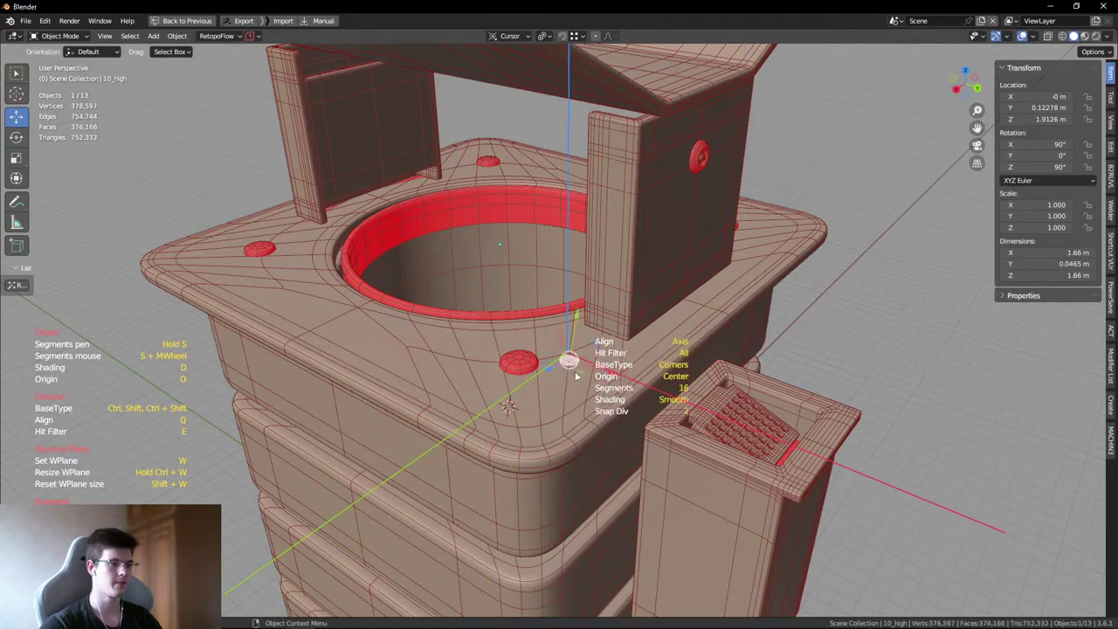
{"action": "left_click", "coordinate": [567, 354]}
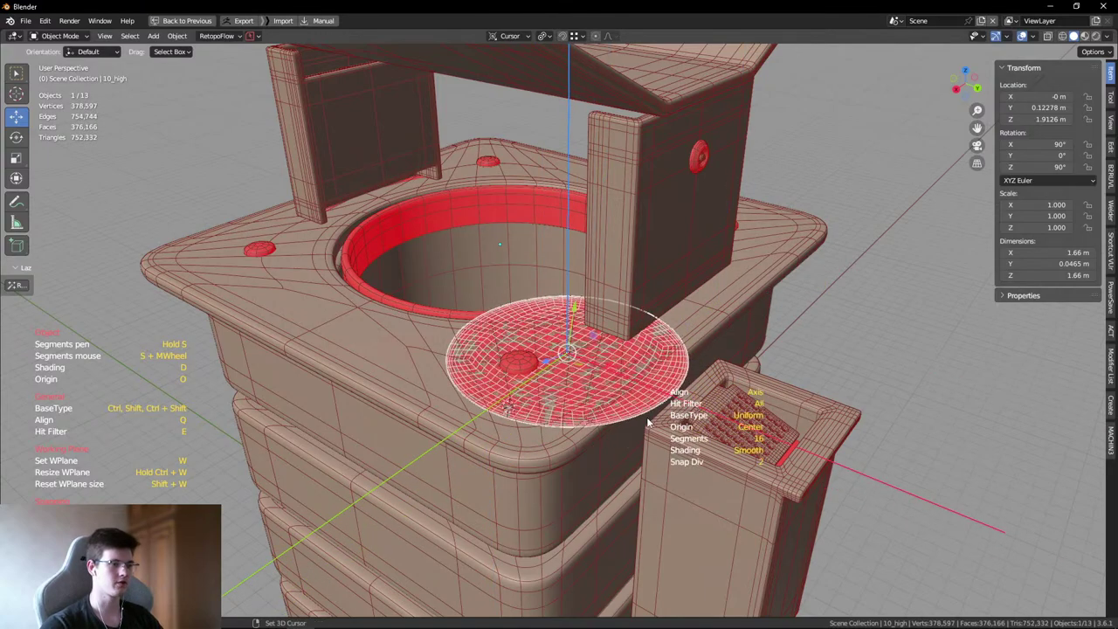
{"action": "left_click", "coordinate": [651, 345]}
{"action": "scroll", "coordinate": [668, 292], "scroll_direction": "down", "scroll_amount": 6}
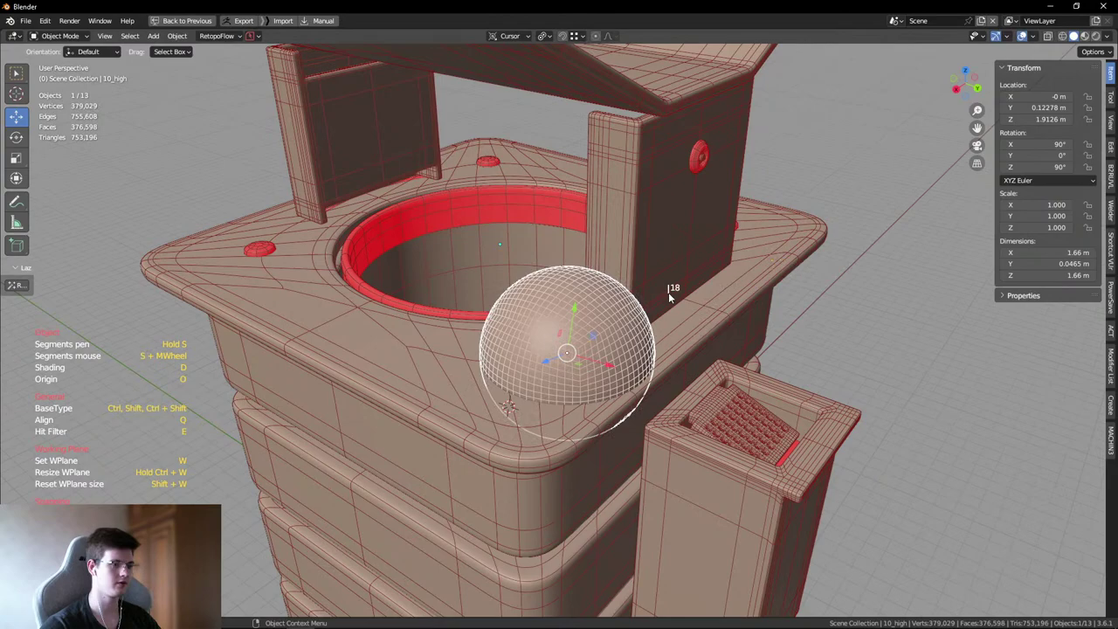
{"action": "scroll", "coordinate": [668, 291], "scroll_direction": "down", "scroll_amount": 2}
{"action": "scroll", "coordinate": [668, 292], "scroll_direction": "up", "scroll_amount": 2}
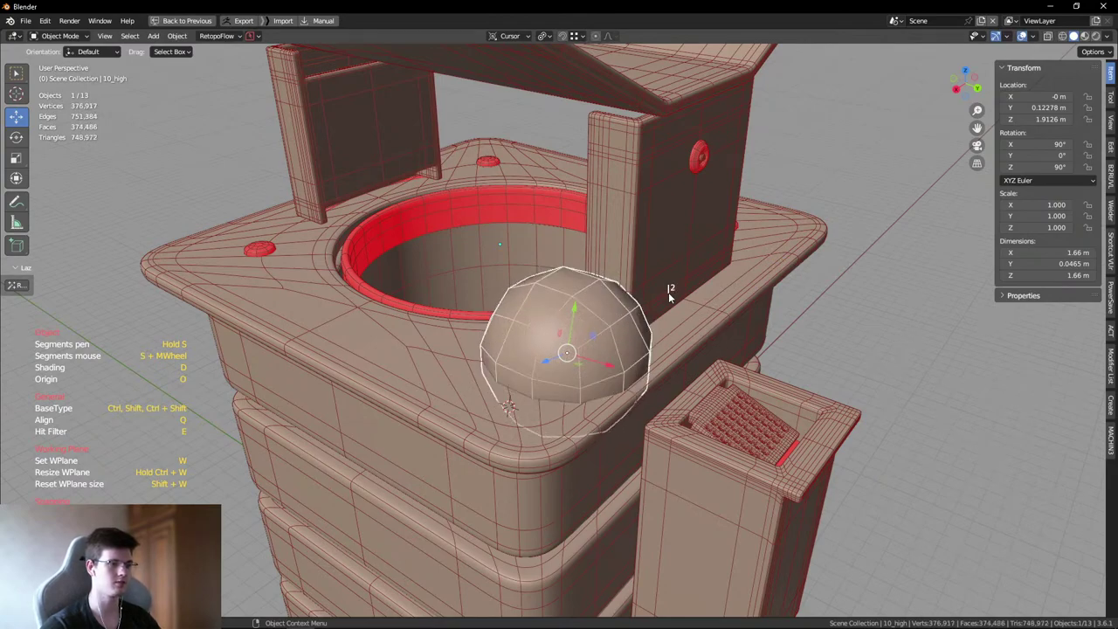
{"action": "right_click", "coordinate": [669, 291]}
{"action": "middle_click_drag", "start_coordinate": [668, 292], "coordinate": [809, 350]}
{"action": "key", "text": "Delete"}
- Return the 3D cursor to the world origin and inspect the round bolt with the triangular socket on the lid support
{"action": "key", "text": "shift+s"}
{"action": "middle_click_drag", "start_coordinate": [526, 185], "coordinate": [477, 317]}
{"action": "scroll", "coordinate": [524, 297], "scroll_direction": "up", "scroll_amount": 4}
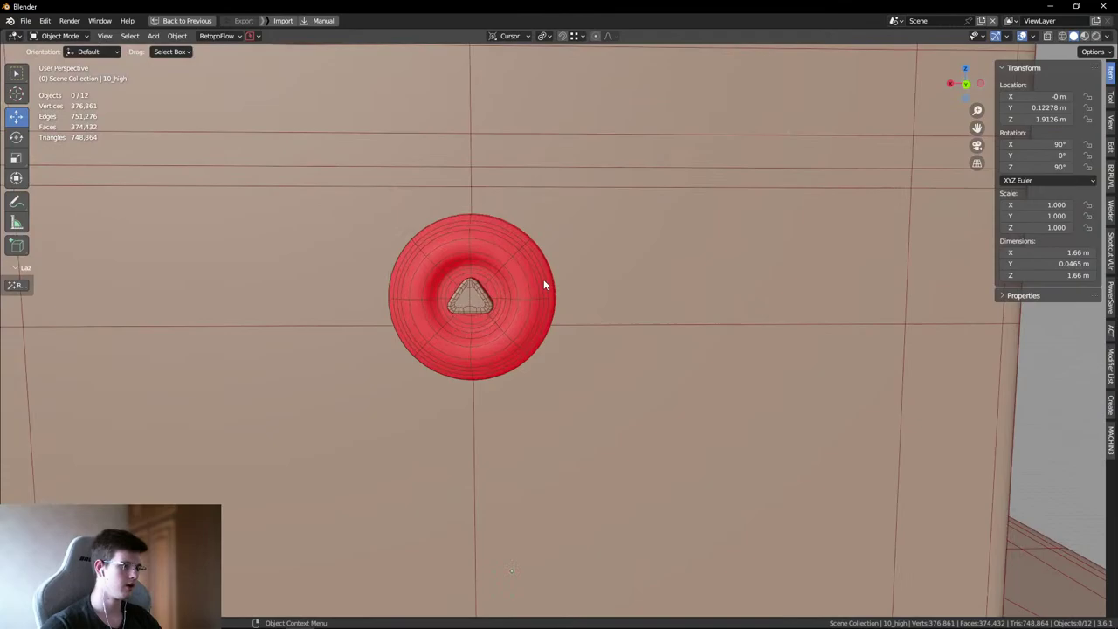
{"action": "middle_click_drag", "start_coordinate": [547, 285], "coordinate": [612, 237]}
{"action": "scroll", "coordinate": [534, 310], "scroll_direction": "up", "scroll_amount": 3}
{"action": "scroll", "coordinate": [535, 312], "scroll_direction": "down", "scroll_amount": 5}
{"action": "middle_click_drag", "start_coordinate": [551, 302], "coordinate": [638, 249]}
- Try the Clean out .blend operation on the scene, and move and re-maximize the program window
{"action": "key", "text": "ctrl+s"}
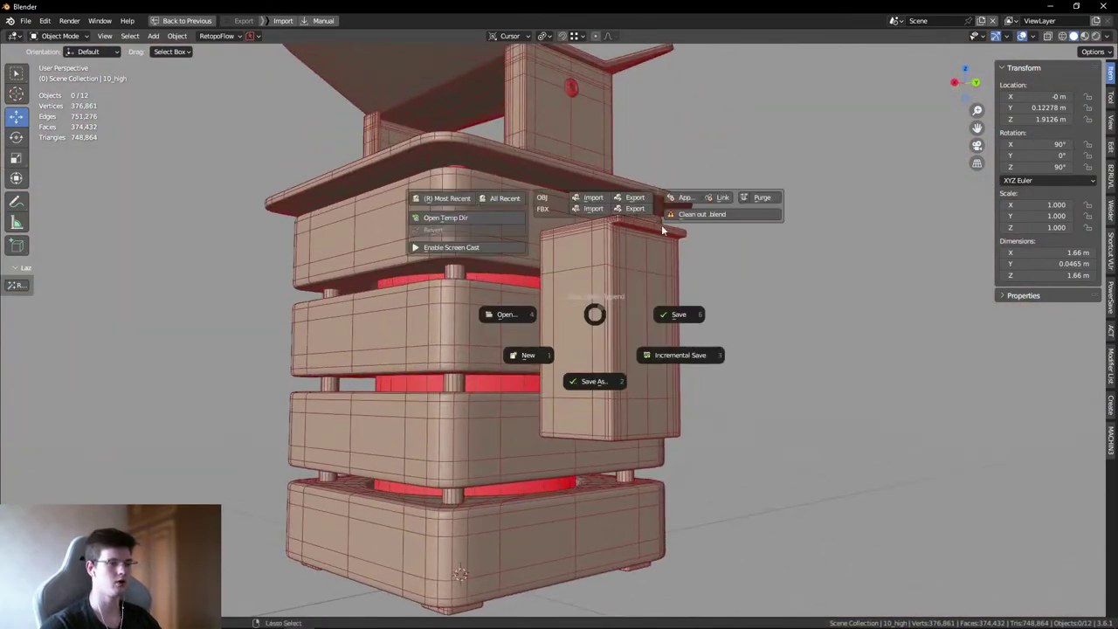
{"action": "left_click", "coordinate": [687, 217]}
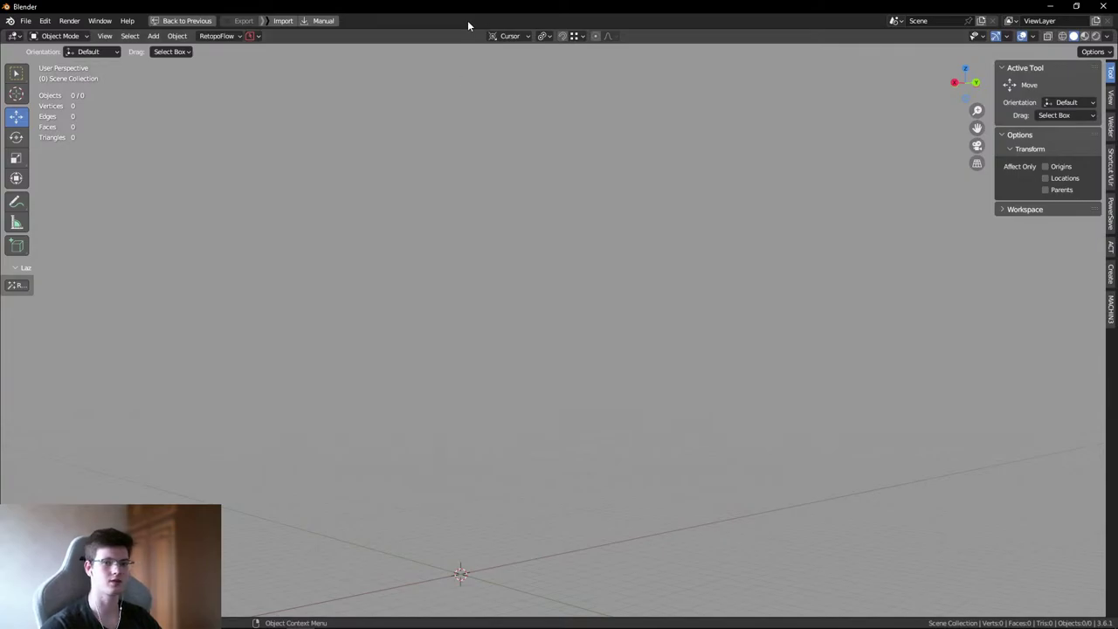
{"action": "left_click_drag", "start_coordinate": [440, 18], "coordinate": [674, 30]}
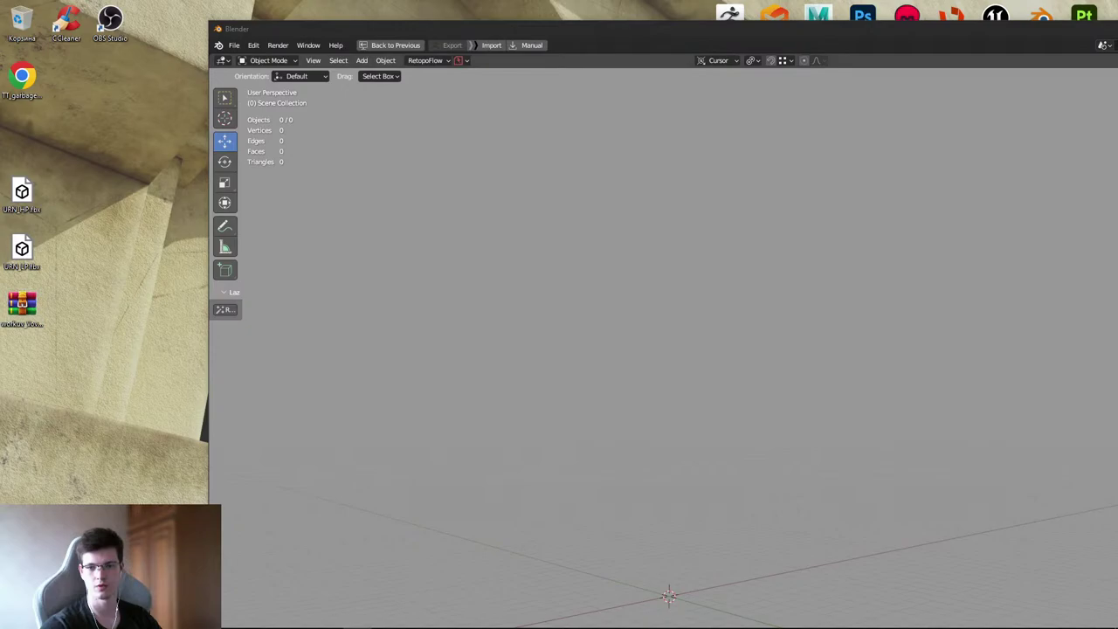
{"action": "double_click", "coordinate": [715, 28]}
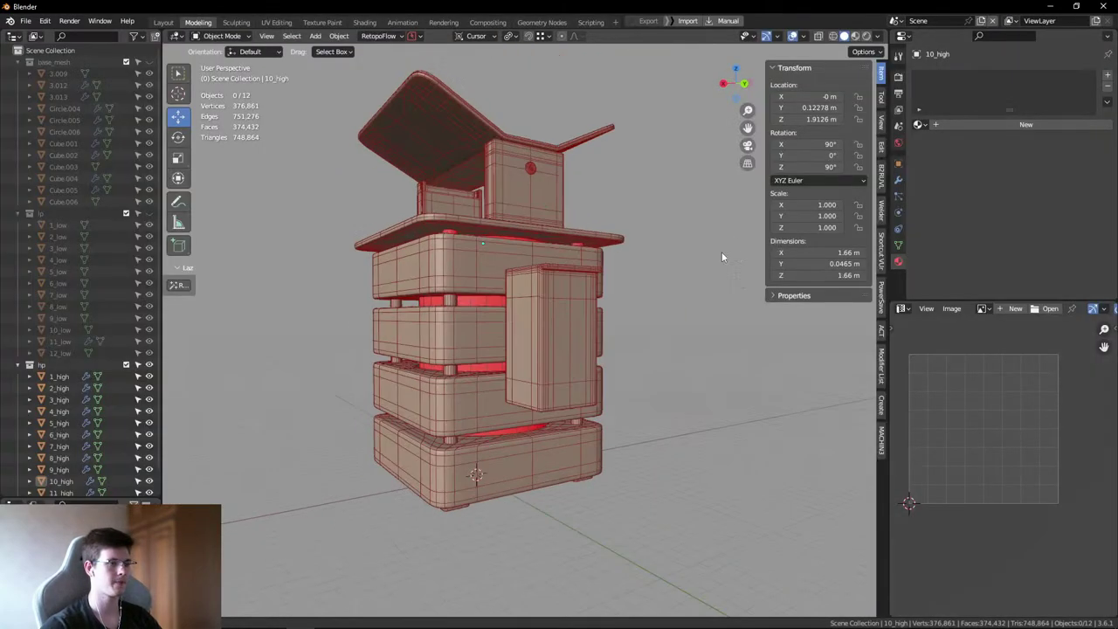
- Collapse the high-poly and base mesh collections, show lp instead of hp, and enlarge the 3D viewport
{"action": "middle_click_drag", "start_coordinate": [721, 257], "coordinate": [631, 250]}
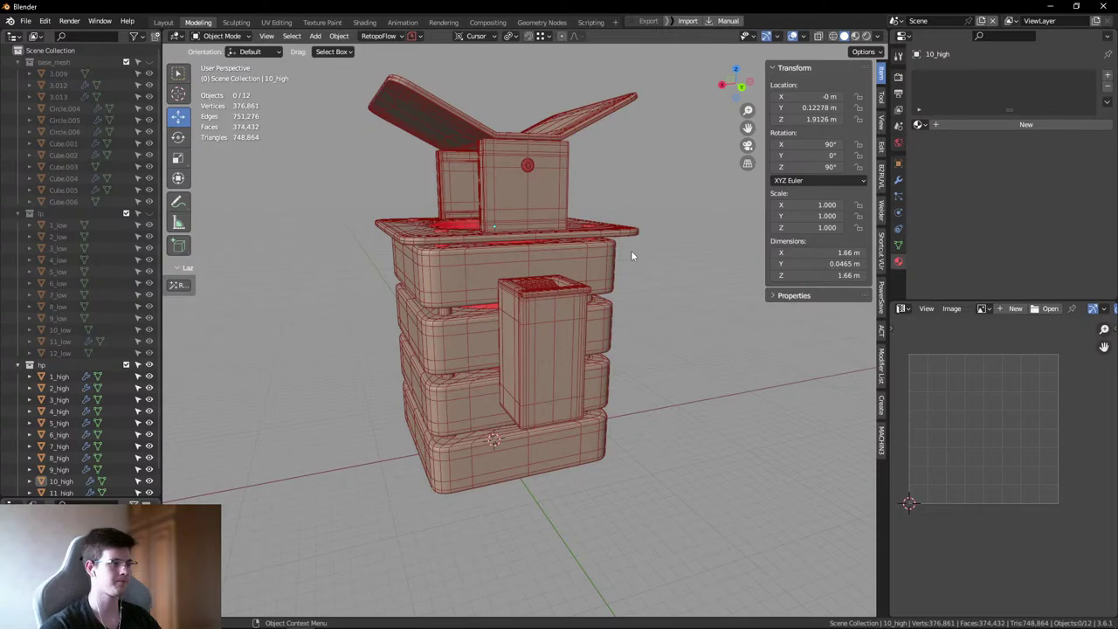
{"action": "left_click", "coordinate": [18, 365]}
{"action": "left_click", "coordinate": [19, 63]}
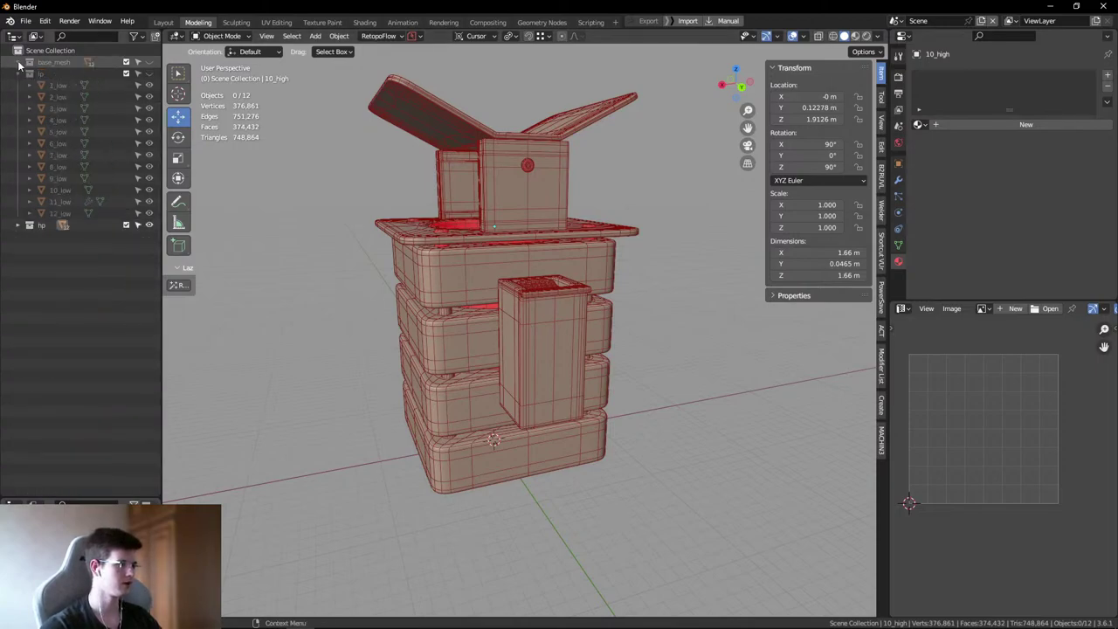
{"action": "left_click", "coordinate": [150, 225]}
{"action": "left_click", "coordinate": [149, 75]}
{"action": "key", "text": "ctrl+space"}
- Examine the low-poly bin and the top slab's flat faces in Edit Mode, and leave with everything deselected
{"action": "scroll", "coordinate": [407, 200], "scroll_direction": "up", "scroll_amount": 3}
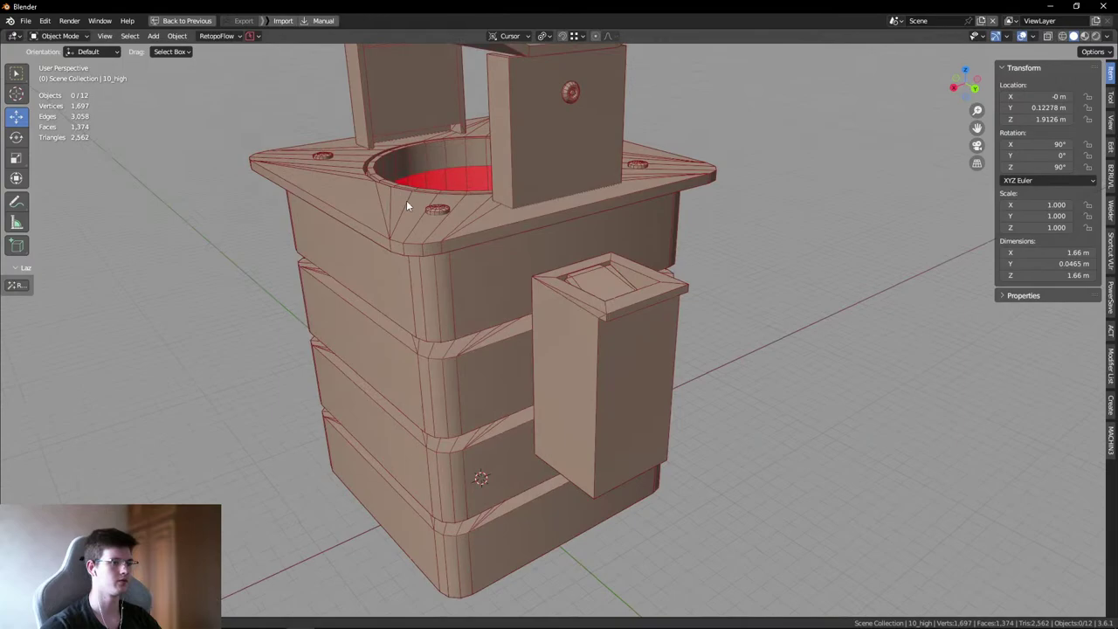
{"action": "middle_click_drag", "start_coordinate": [760, 259], "coordinate": [508, 263]}
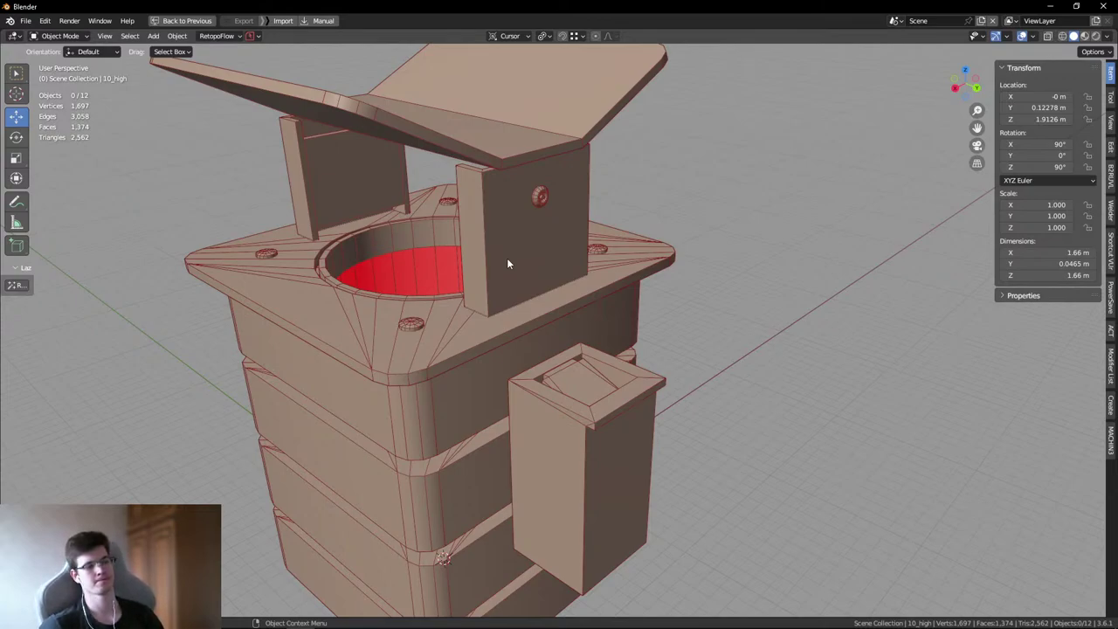
{"action": "middle_click_drag", "start_coordinate": [507, 258], "coordinate": [398, 291]}
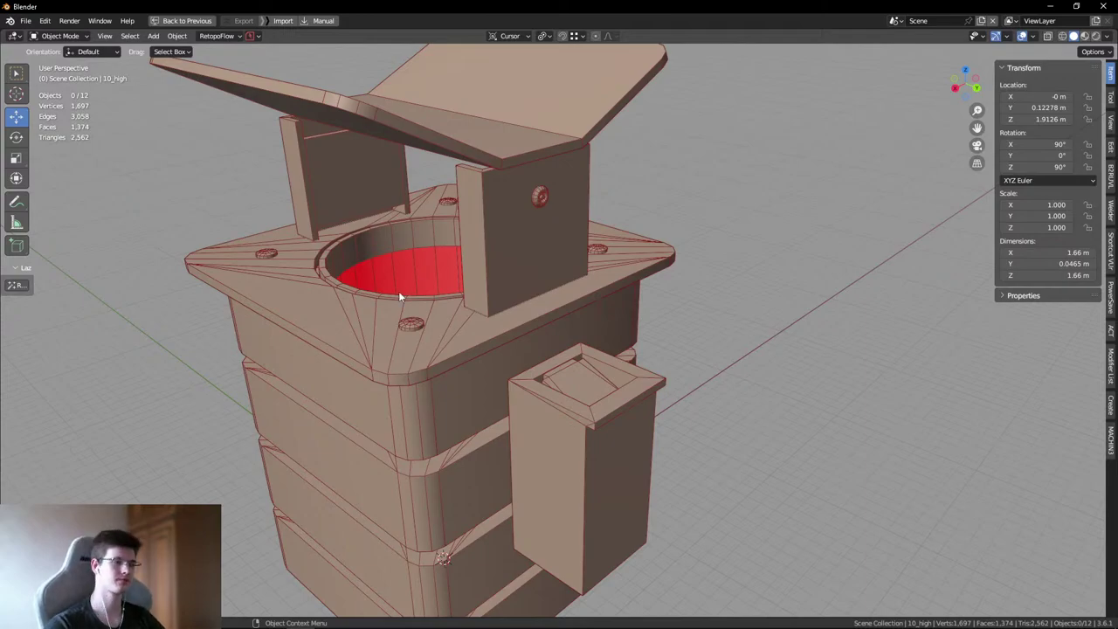
{"action": "left_click", "coordinate": [398, 291]}
{"action": "key", "text": "KP_Decimal"}
{"action": "left_click", "coordinate": [521, 315]}
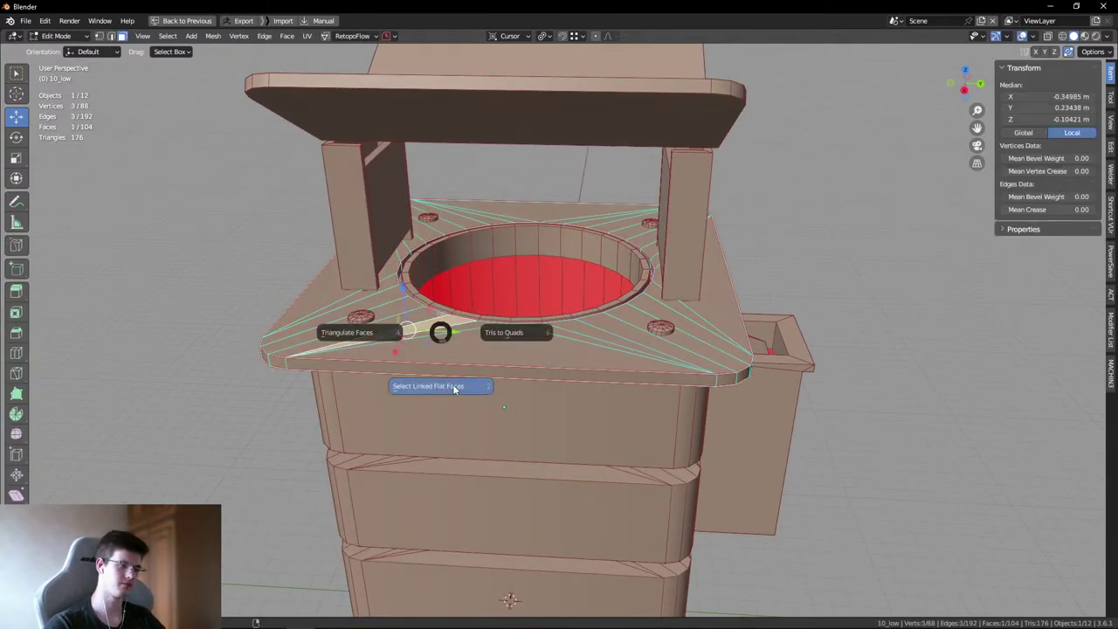
{"action": "left_click", "coordinate": [457, 387]}
{"action": "middle_click_drag", "start_coordinate": [457, 387], "coordinate": [753, 421]}
{"action": "key", "text": "alt+a"}
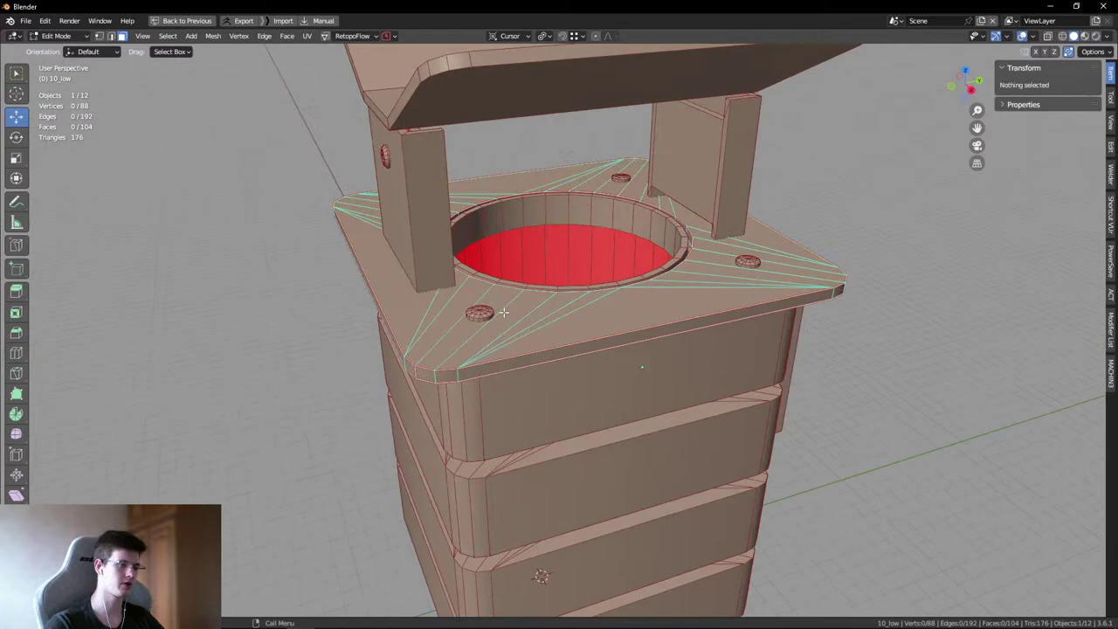
{"action": "key", "text": "Tab"}
{"action": "left_click", "coordinate": [592, 380]}
{"action": "key", "text": "alt+a"}
- Frame the low-poly bin without overlays and select a 1096x898 screen-capture region around it
{"action": "middle_click_drag", "start_coordinate": [806, 373], "coordinate": [614, 313]}
{"action": "key", "text": "Print"}
{"action": "left_click_drag", "start_coordinate": [861, 568], "coordinate": [872, 577]}
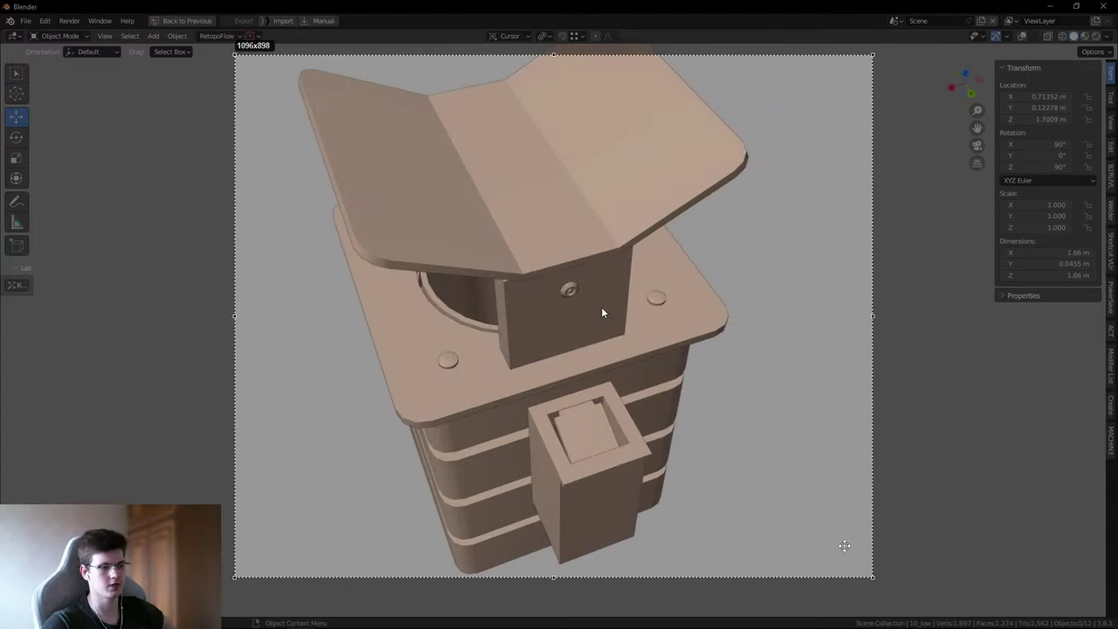
- Mark the lid's and slab's rounded corners and the opening's rim with red arrows in the capture, and close it unsaved
{"action": "left_click", "coordinate": [885, 497]}
{"action": "left_click_drag", "start_coordinate": [778, 337], "coordinate": [732, 329]}
{"action": "left_click_drag", "start_coordinate": [775, 183], "coordinate": [742, 173]}
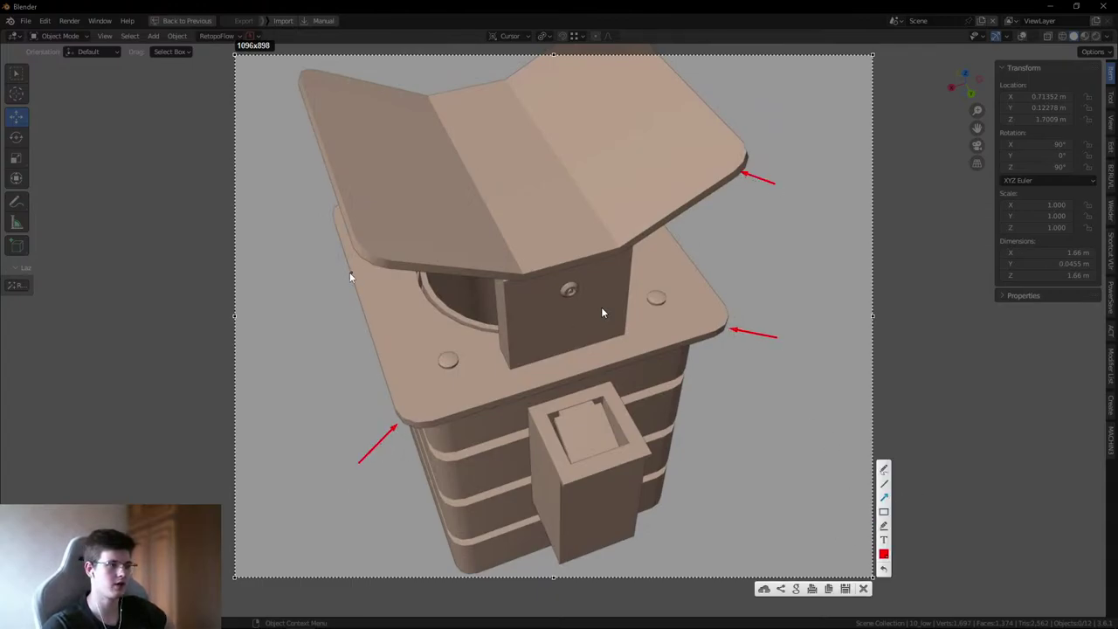
{"action": "left_click_drag", "start_coordinate": [332, 273], "coordinate": [354, 260]}
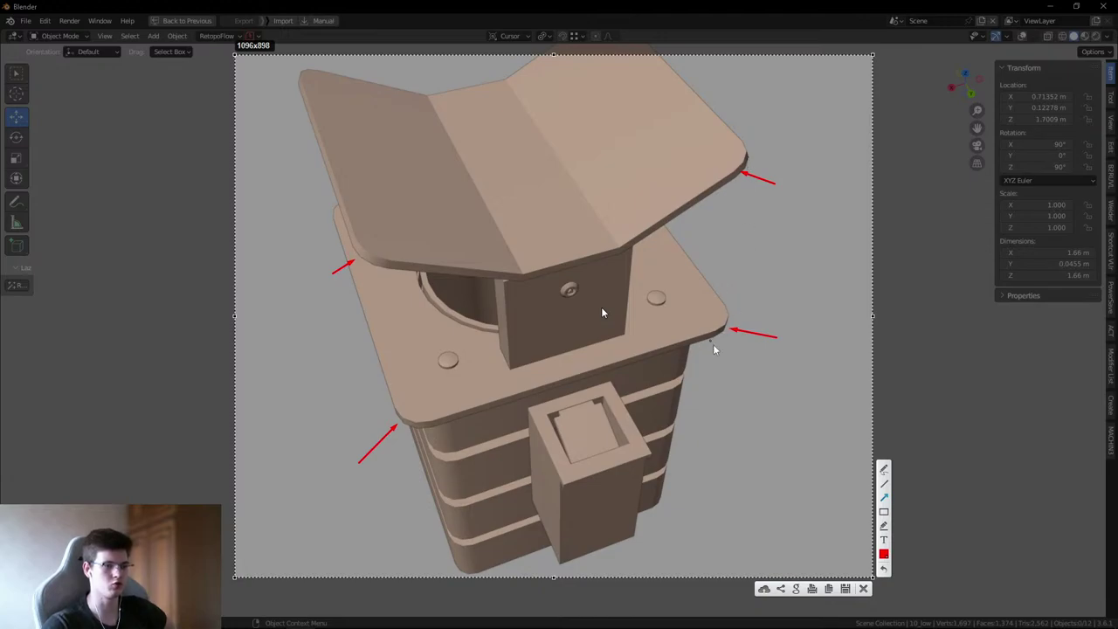
{"action": "left_click_drag", "start_coordinate": [335, 332], "coordinate": [436, 301]}
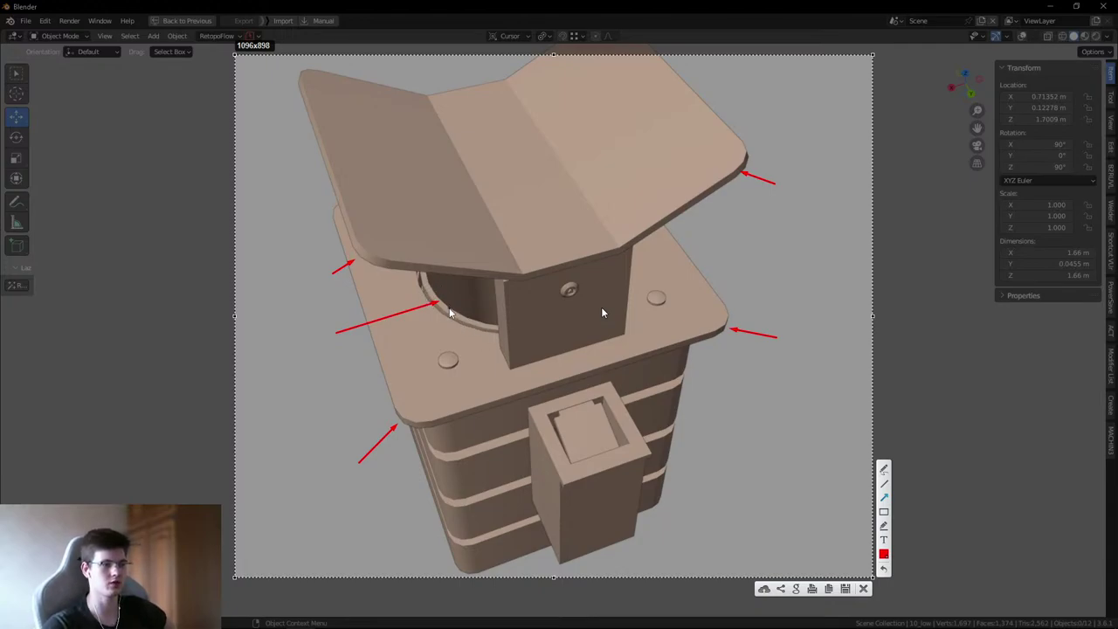
{"action": "left_click", "coordinate": [863, 588]}
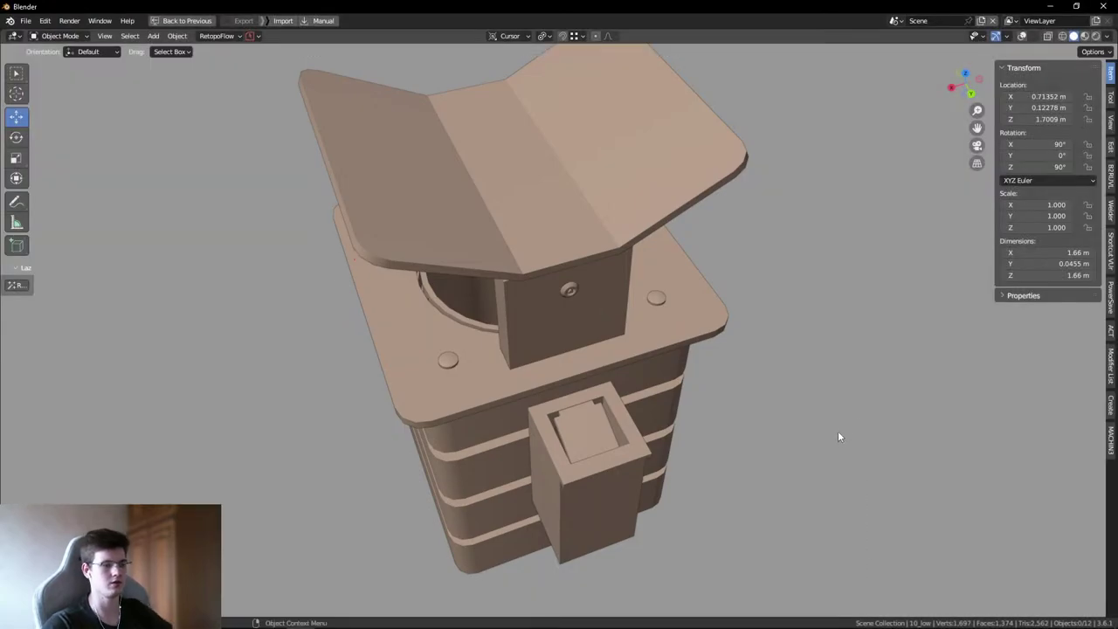
- Examine the round bolt on the upright bracket under the lid with overlays hidden
{"action": "scroll", "coordinate": [514, 351], "scroll_direction": "up", "scroll_amount": 5}
{"action": "middle_click_drag", "start_coordinate": [513, 351], "coordinate": [547, 263]}
{"action": "scroll", "coordinate": [619, 208], "scroll_direction": "up", "scroll_amount": 4}
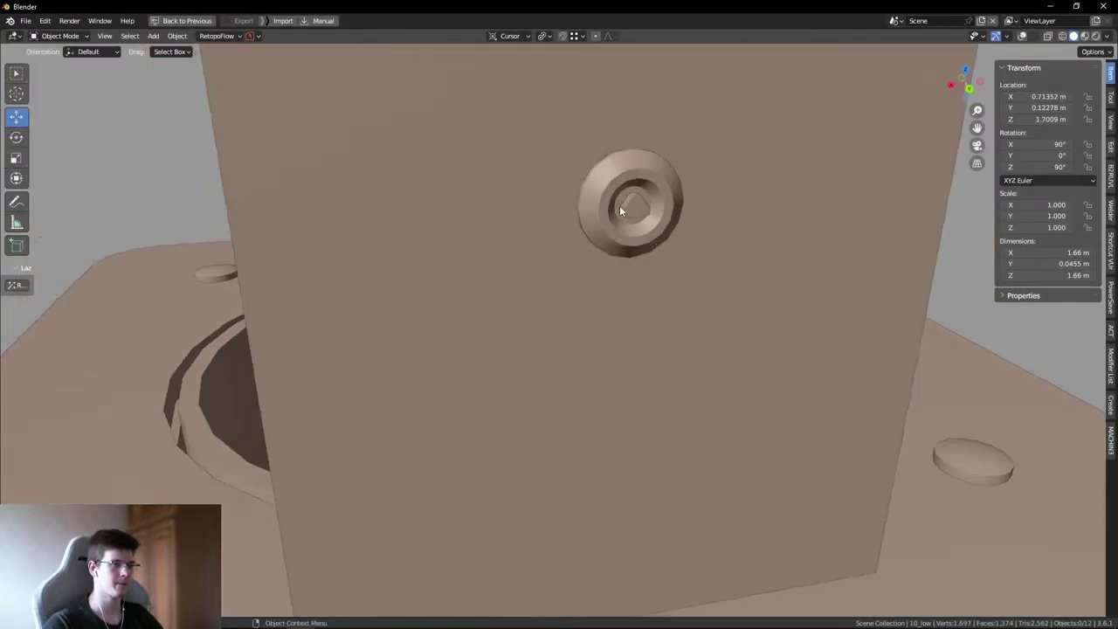
{"action": "middle_click_drag", "start_coordinate": [619, 206], "coordinate": [613, 214]}
{"action": "scroll", "coordinate": [613, 214], "scroll_direction": "down", "scroll_amount": 4}
{"action": "scroll", "coordinate": [606, 224], "scroll_direction": "up", "scroll_amount": 4}
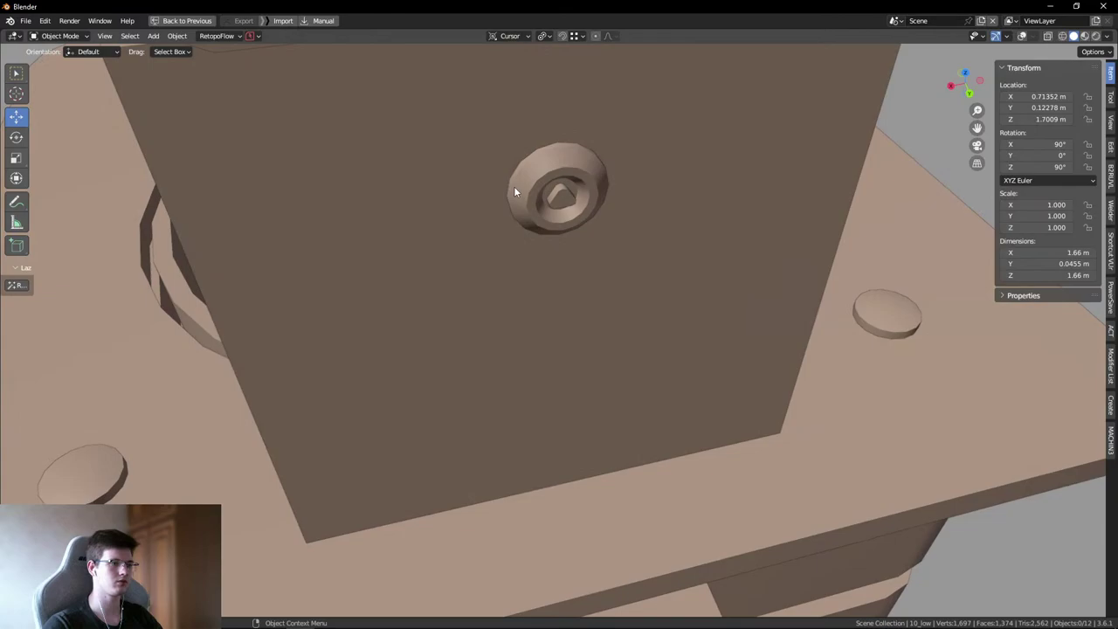
{"action": "scroll", "coordinate": [513, 186], "scroll_direction": "down", "scroll_amount": 6}
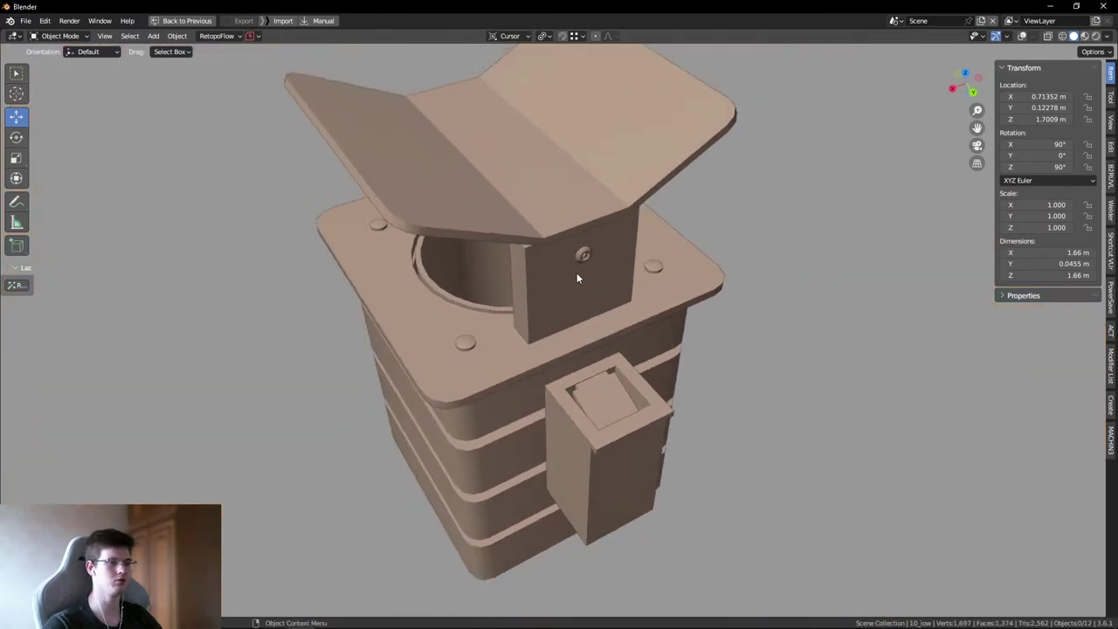
- Inspect the wireframe of the top slab's rivets, 5_low, and leave them deselected with overlays hidden
{"action": "scroll", "coordinate": [465, 342], "scroll_direction": "up", "scroll_amount": 6}
{"action": "left_click", "coordinate": [474, 324]}
{"action": "key", "text": "shift+alt+z"}
{"action": "scroll", "coordinate": [492, 362], "scroll_direction": "down", "scroll_amount": 3}
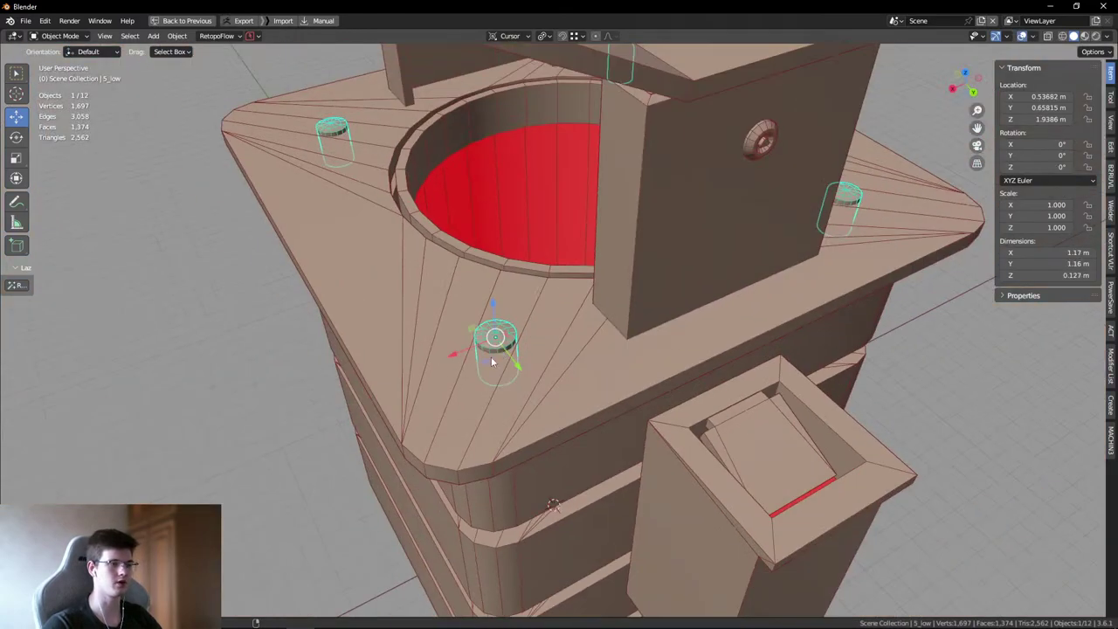
{"action": "scroll", "coordinate": [492, 362], "scroll_direction": "up", "scroll_amount": 3}
{"action": "middle_click_drag", "start_coordinate": [498, 328], "coordinate": [603, 306]}
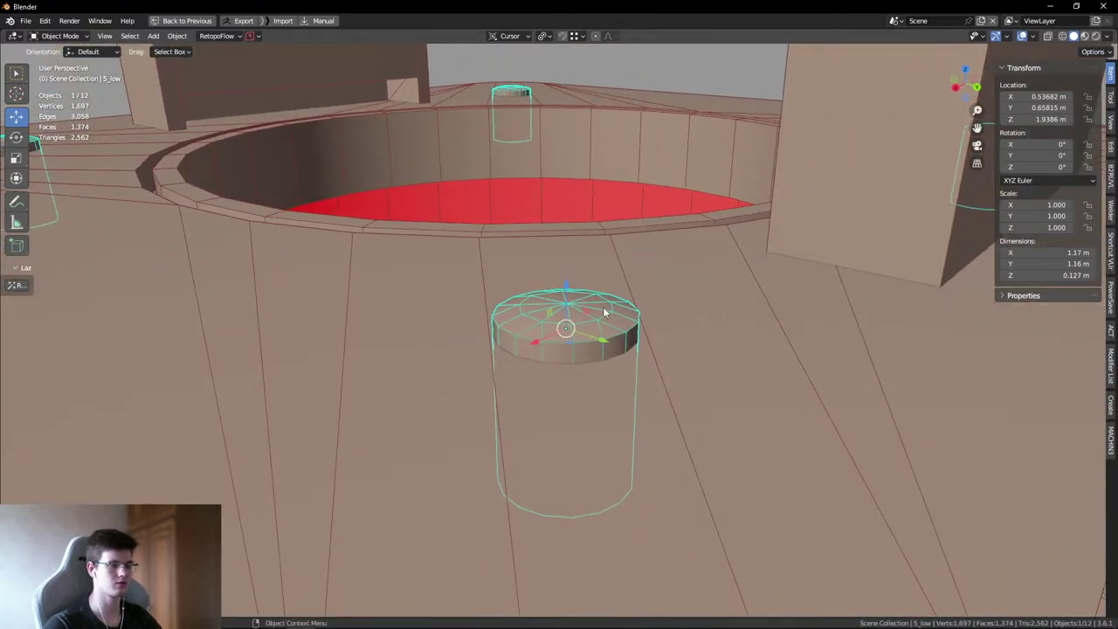
{"action": "scroll", "coordinate": [428, 313], "scroll_direction": "down", "scroll_amount": 4}
{"action": "middle_click_drag", "start_coordinate": [428, 313], "coordinate": [913, 325]}
{"action": "key", "text": "shift+alt+z"}
{"action": "key", "text": "alt+a"}
{"action": "scroll", "coordinate": [875, 396], "scroll_direction": "up", "scroll_amount": 5}
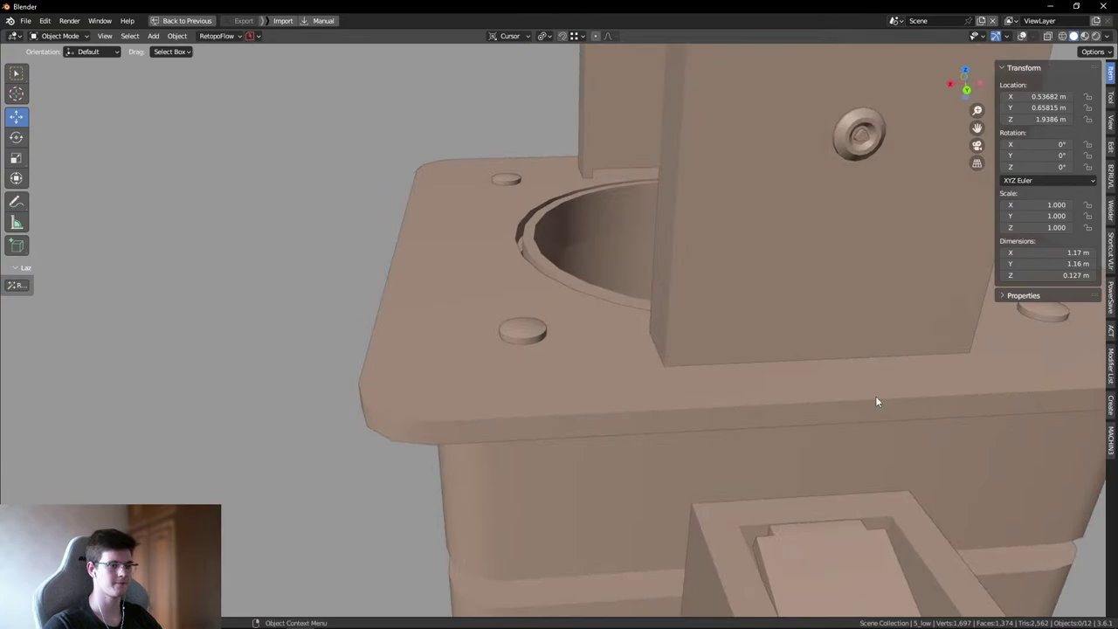
- Compare the whole low-poly bin with and without overlays in the enlarged 3D viewport, and dismiss the Discord notification
{"action": "scroll", "coordinate": [875, 396], "scroll_direction": "down", "scroll_amount": 5}
{"action": "middle_click_drag", "start_coordinate": [280, 200], "coordinate": [325, 257]}
{"action": "key", "text": "shift+alt+z"}
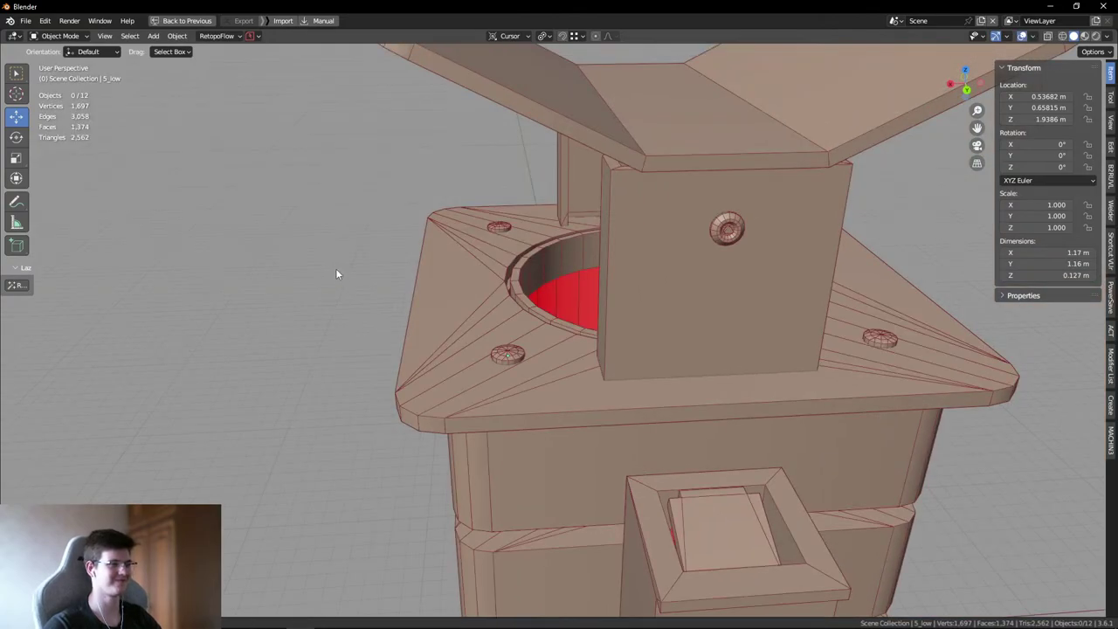
{"action": "scroll", "coordinate": [336, 274], "scroll_direction": "down", "scroll_amount": 4}
{"action": "key", "text": "ctrl+space"}
{"action": "right_click", "coordinate": [358, 297]}
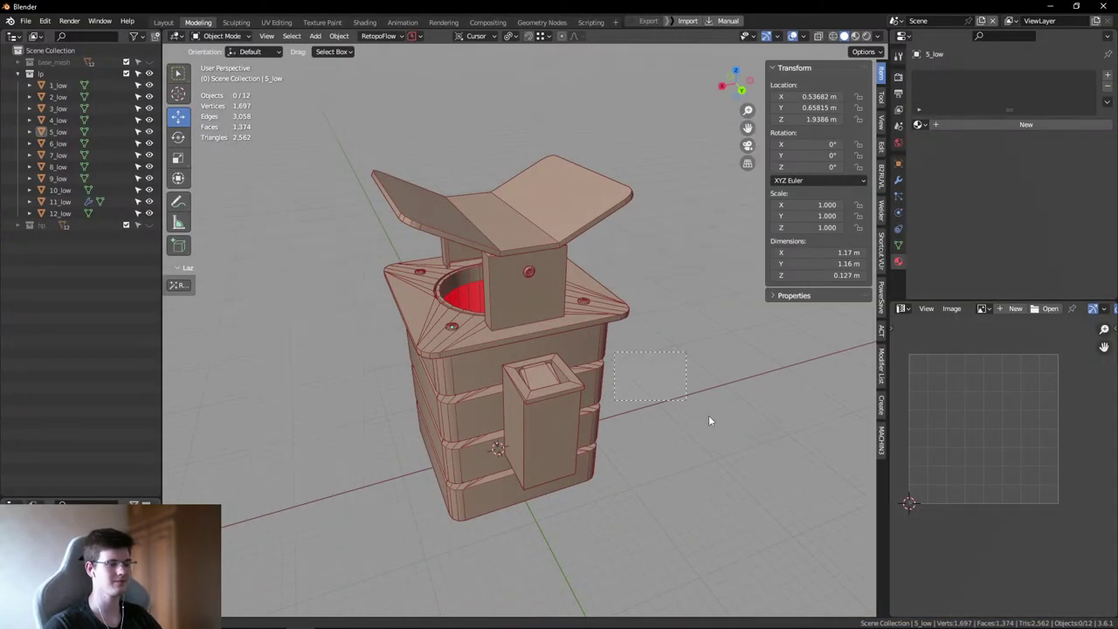
{"action": "middle_click_drag", "start_coordinate": [728, 443], "coordinate": [567, 386]}
{"action": "key", "text": "shift+alt+z"}
{"action": "key", "text": "shift+alt+z"}
{"action": "scroll", "coordinate": [586, 376], "scroll_direction": "up", "scroll_amount": 4}
{"action": "key", "text": "ctrl+space"}
{"action": "key", "text": "shift+alt+z"}
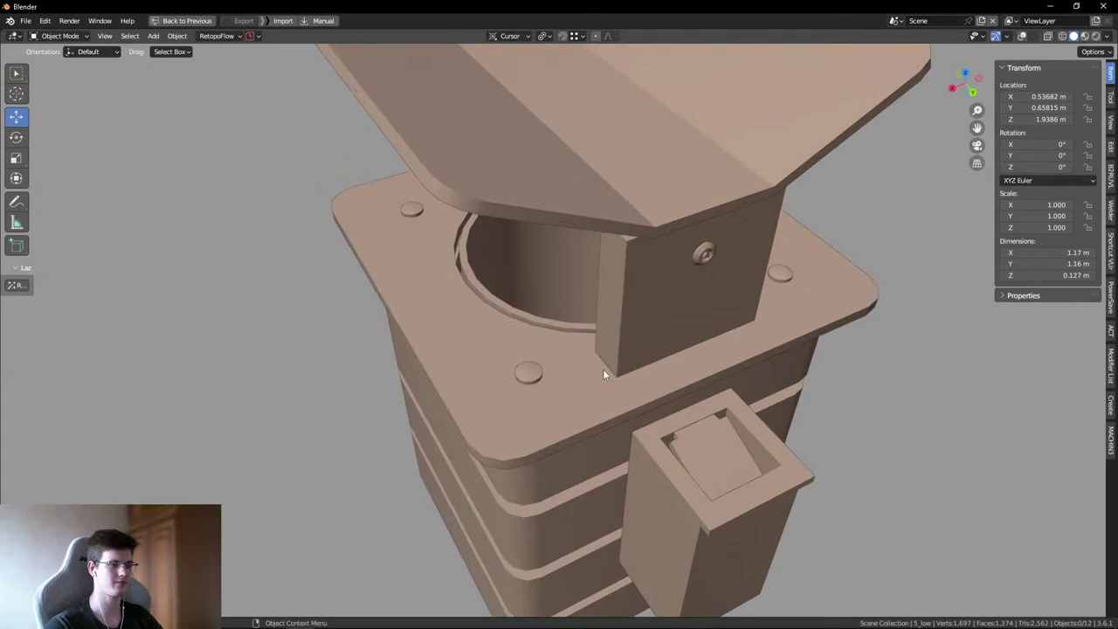
{"action": "scroll", "coordinate": [603, 376], "scroll_direction": "down", "scroll_amount": 4}
{"action": "middle_click_drag", "start_coordinate": [734, 394], "coordinate": [699, 380]}
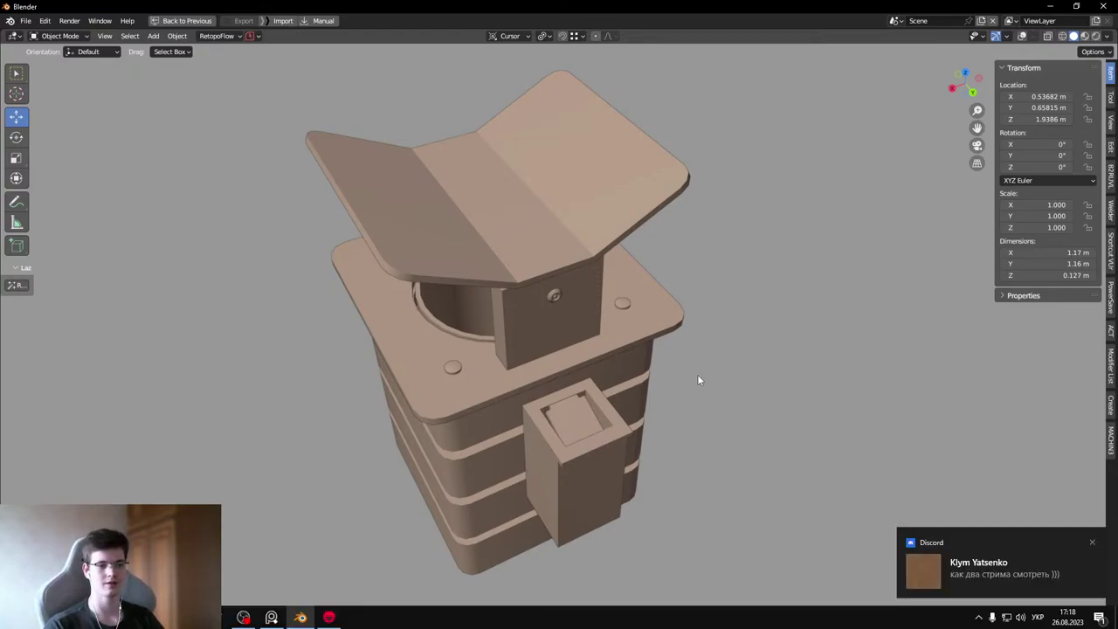
{"action": "left_click", "coordinate": [1089, 542]}
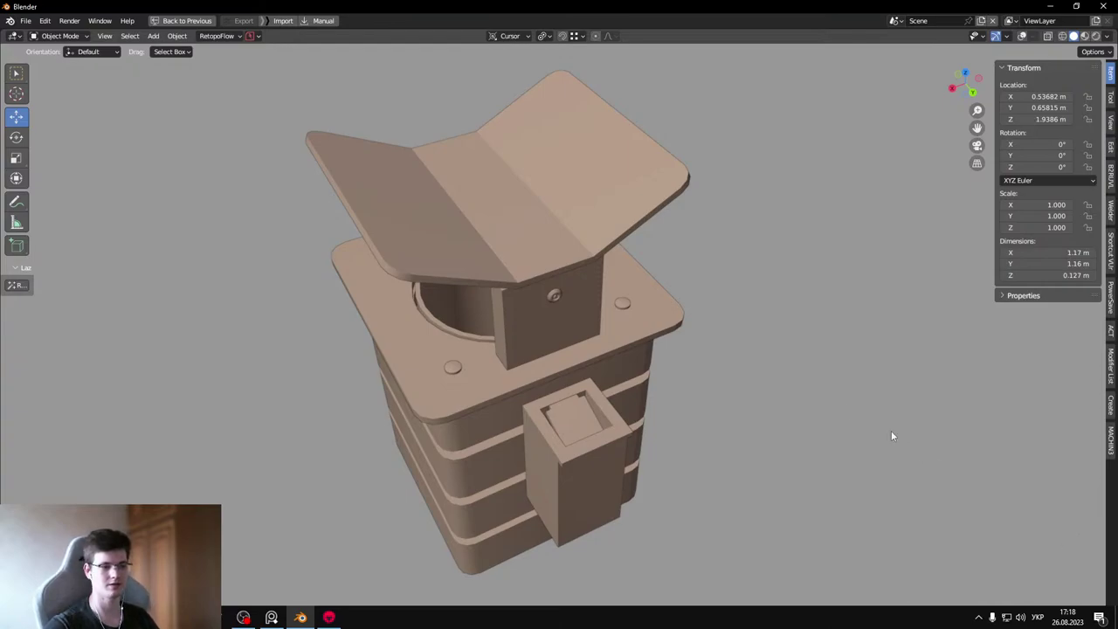
- Show the overlays and open the bracket's round bolt, 6_low, framed in Edit Mode
{"action": "mouse_move", "coordinate": [541, 310]}
{"action": "middle_mouse_down"}
{"action": "mouse_move", "coordinate": [515, 306]}
{"action": "mouse_move", "coordinate": [541, 310]}
{"action": "middle_mouse_up"}
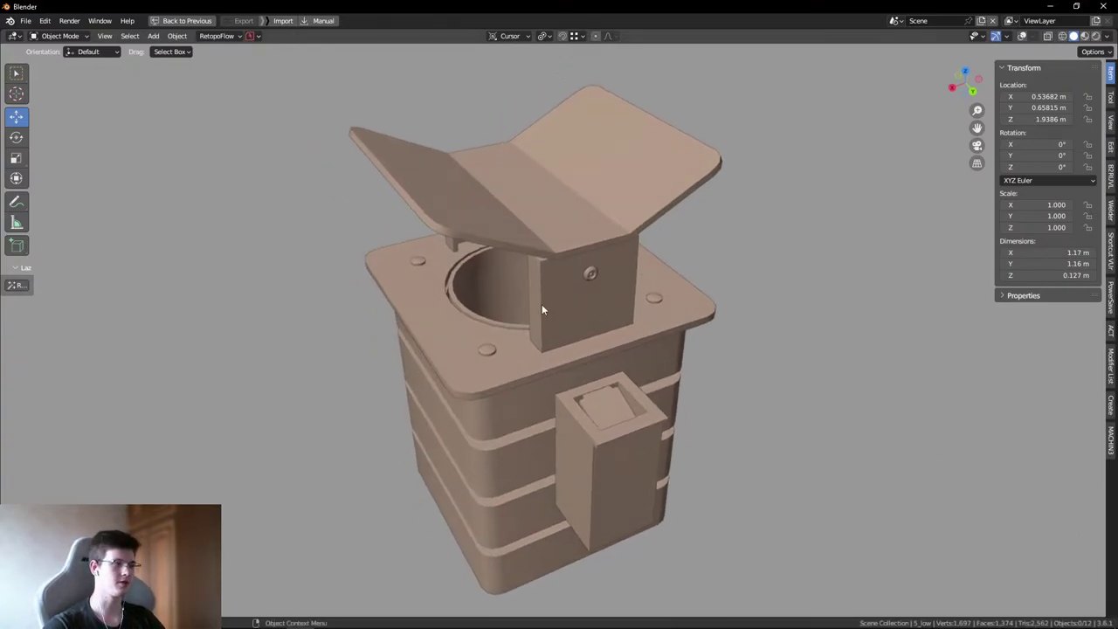
{"action": "middle_click_drag", "start_coordinate": [474, 358], "coordinate": [804, 305]}
{"action": "scroll", "coordinate": [524, 347], "scroll_direction": "up", "scroll_amount": 3}
{"action": "left_click_drag", "start_coordinate": [804, 305], "coordinate": [840, 278]}
{"action": "key", "text": "shift+alt+z"}
{"action": "middle_click_drag", "start_coordinate": [807, 338], "coordinate": [489, 253]}
{"action": "left_click", "coordinate": [617, 281]}
{"action": "key", "text": "Tab"}
{"action": "key", "text": "Tab"}
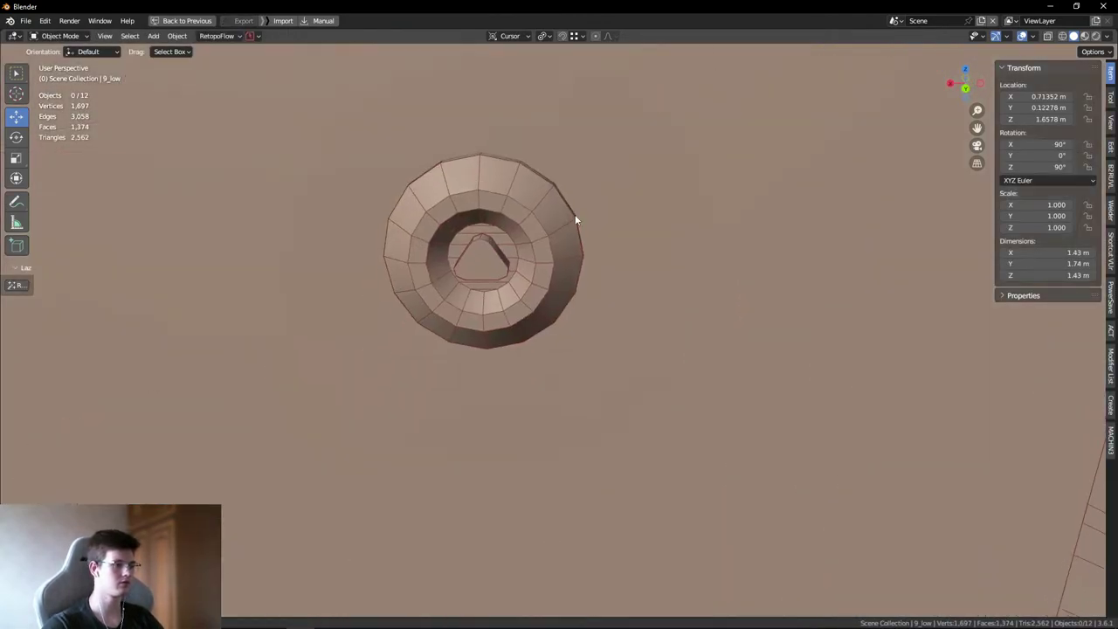
{"action": "left_click", "coordinate": [523, 225]}
{"action": "key", "text": "Tab"}
{"action": "scroll", "coordinate": [563, 344], "scroll_direction": "down", "scroll_amount": 3}
{"action": "key", "text": "KP_Decimal"}
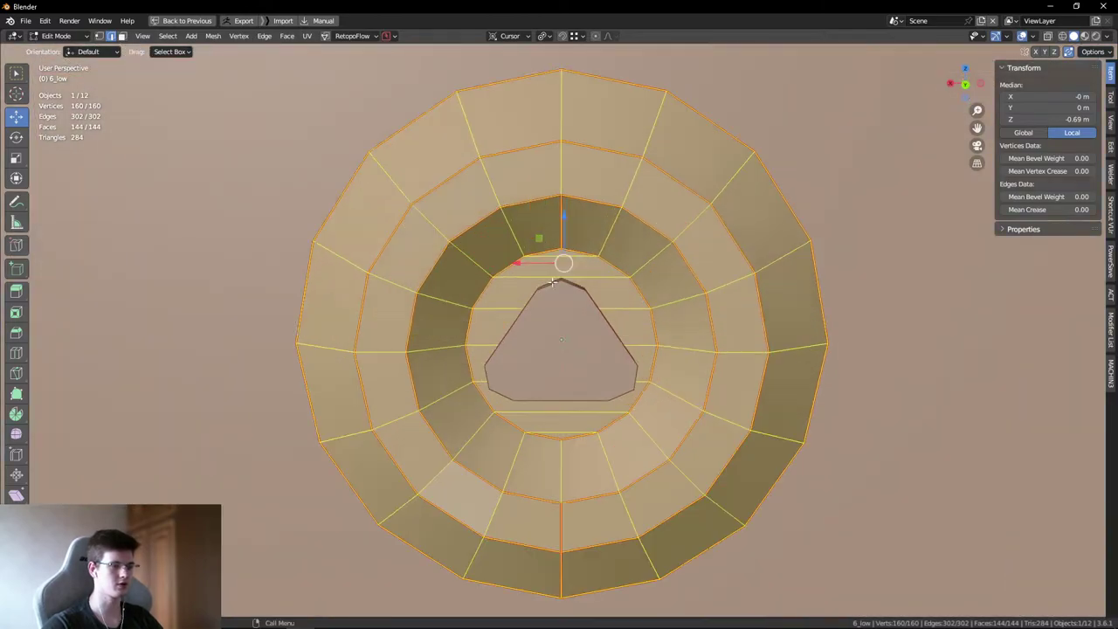
- Reduce the bolt's innermost recess ring to eight vertices by collapsing every other edge, and deselect everything
{"action": "left_click", "coordinate": [546, 241]}
{"action": "middle_click_drag", "start_coordinate": [546, 240], "coordinate": [503, 280]}
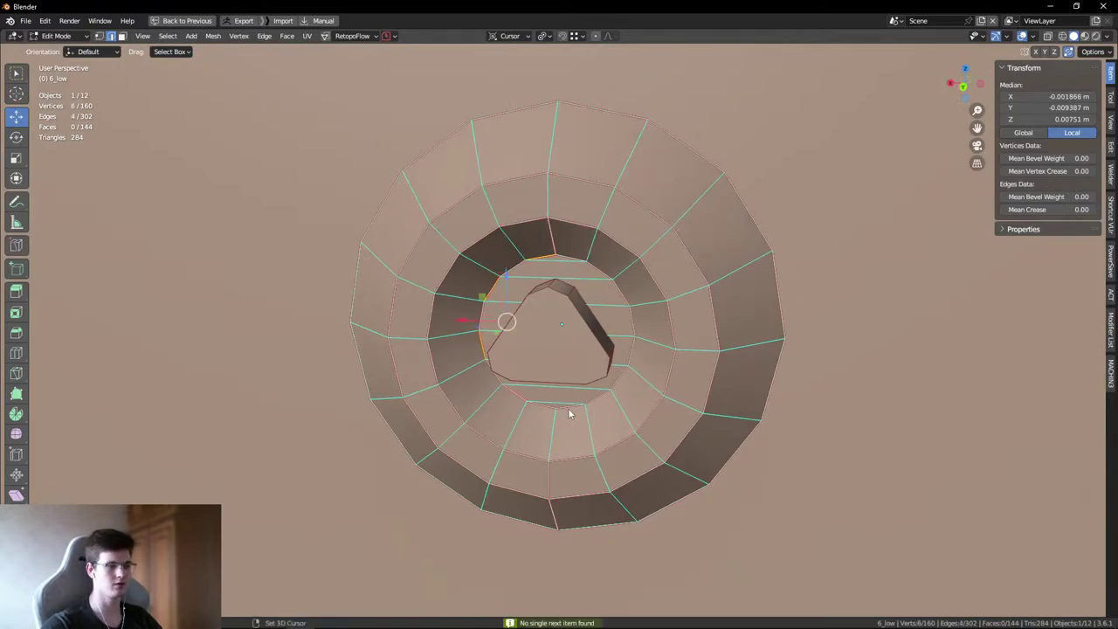
{"action": "key", "text": "alt+a"}
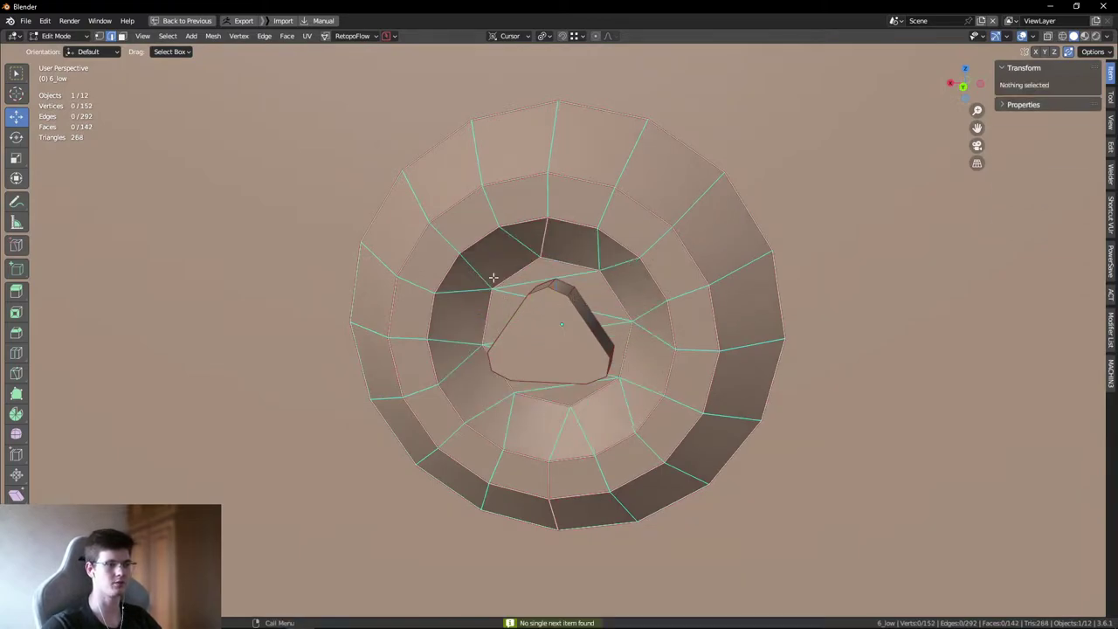
{"action": "key", "text": "alt+z"}
{"action": "key", "text": "alt+z"}
{"action": "key", "text": "Tab"}
{"action": "key", "text": "Tab"}
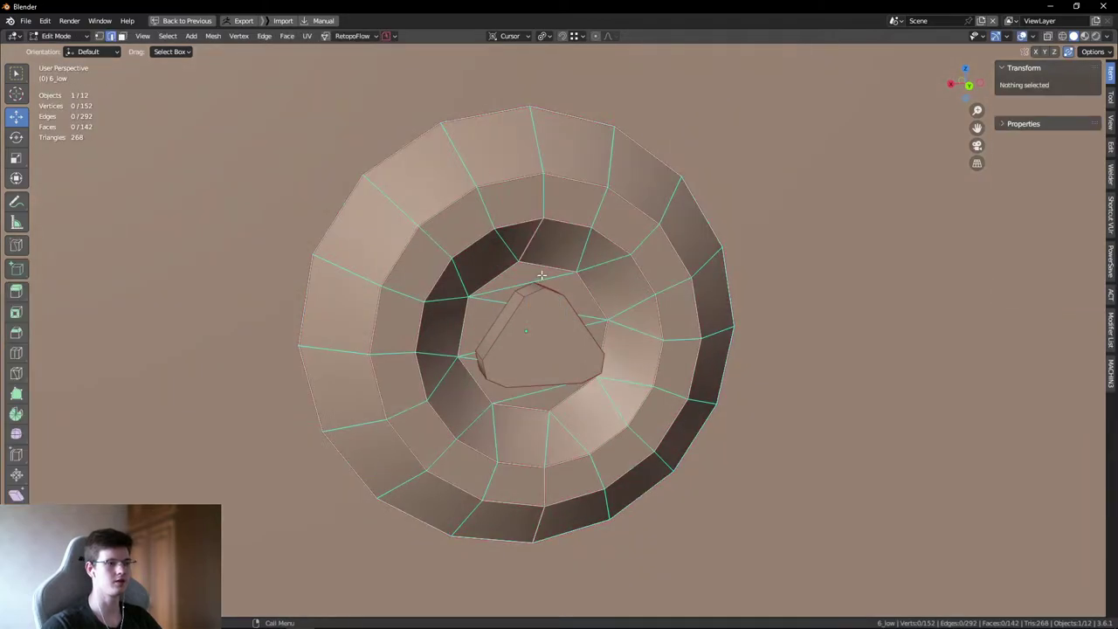
- Clear the seams on the bolt's innermost recess loop and on the edge joining it to the recess rim
{"action": "scroll", "coordinate": [582, 282], "scroll_direction": "up", "scroll_amount": 3}
{"action": "left_click", "coordinate": [582, 281]}
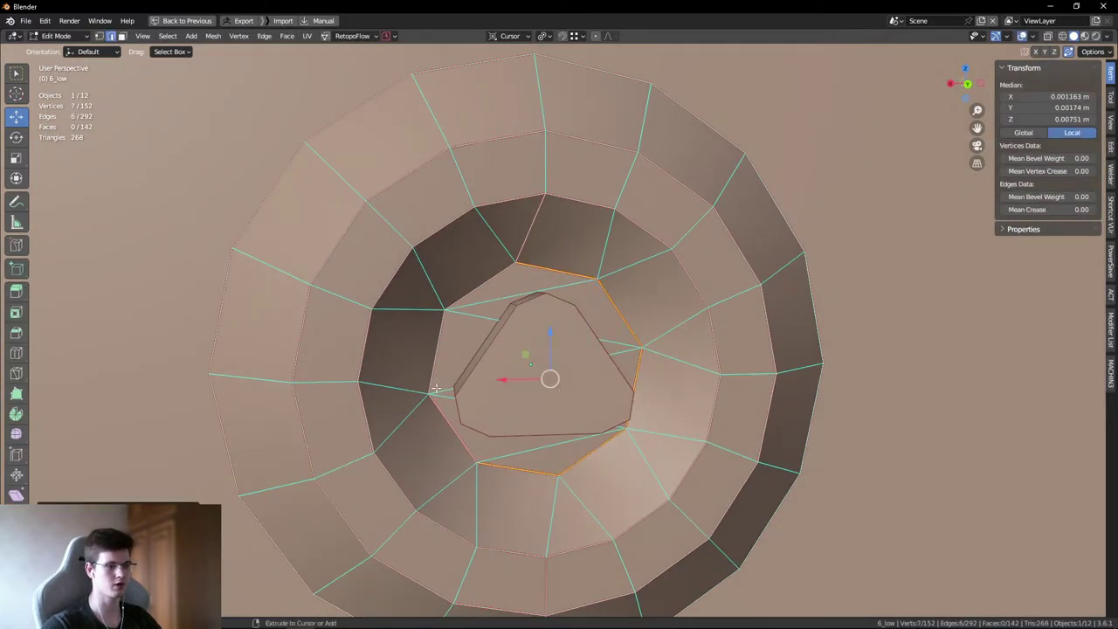
{"action": "left_click", "coordinate": [530, 229], "text": "shift"}
{"action": "key", "text": "ctrl+e"}
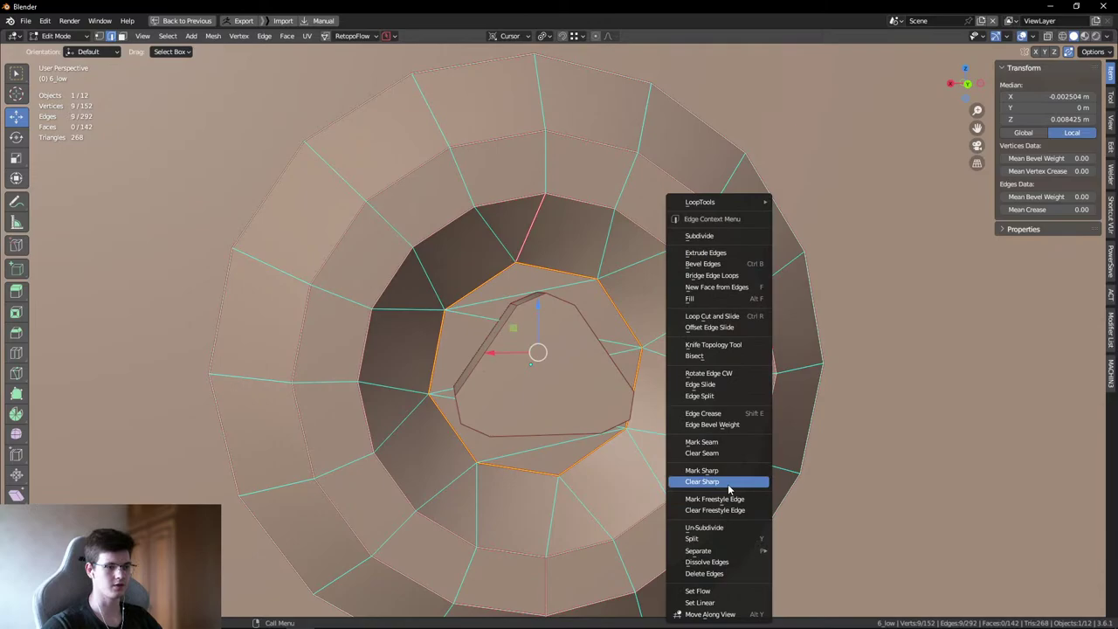
- Select the floor and wall faces of the bolt's recess and try moving them
{"action": "key", "text": "ctrl+KP_Add"}
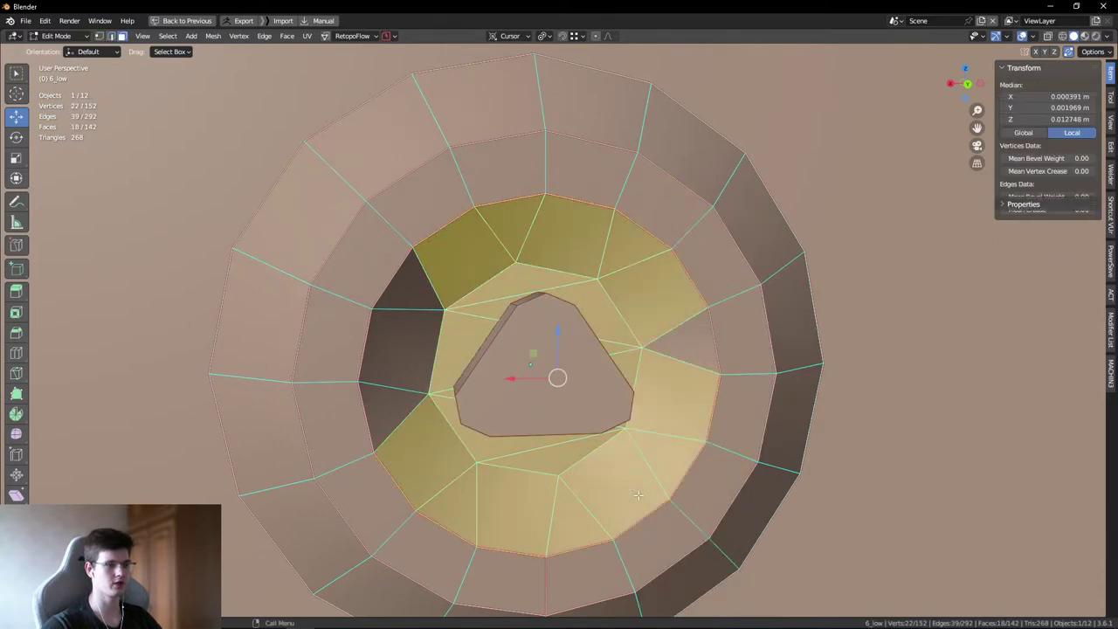
{"action": "middle_click_drag", "start_coordinate": [671, 338], "coordinate": [655, 320], "text": "shift"}
{"action": "left_click", "coordinate": [396, 272], "text": "ctrl"}
{"action": "scroll", "coordinate": [395, 273], "scroll_direction": "down", "scroll_amount": 2}
{"action": "middle_click_drag", "start_coordinate": [396, 272], "coordinate": [606, 337]}
{"action": "key", "text": "g"}
{"action": "right_click", "coordinate": [536, 273]}
{"action": "scroll", "coordinate": [489, 297], "scroll_direction": "down", "scroll_amount": 4}
{"action": "scroll", "coordinate": [438, 307], "scroll_direction": "up", "scroll_amount": 2}
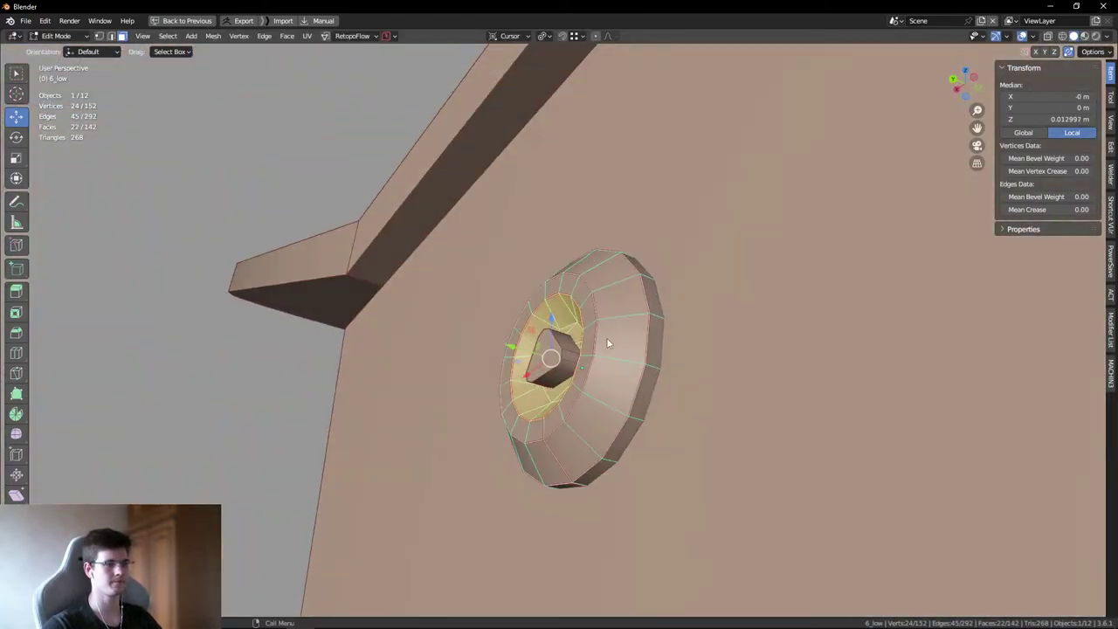
- Clear the seam on the bolt's outer edge loop and deselect everything
{"action": "left_click", "coordinate": [648, 337]}
{"action": "left_click", "coordinate": [648, 346], "text": "alt"}
{"action": "right_click", "coordinate": [734, 317]}
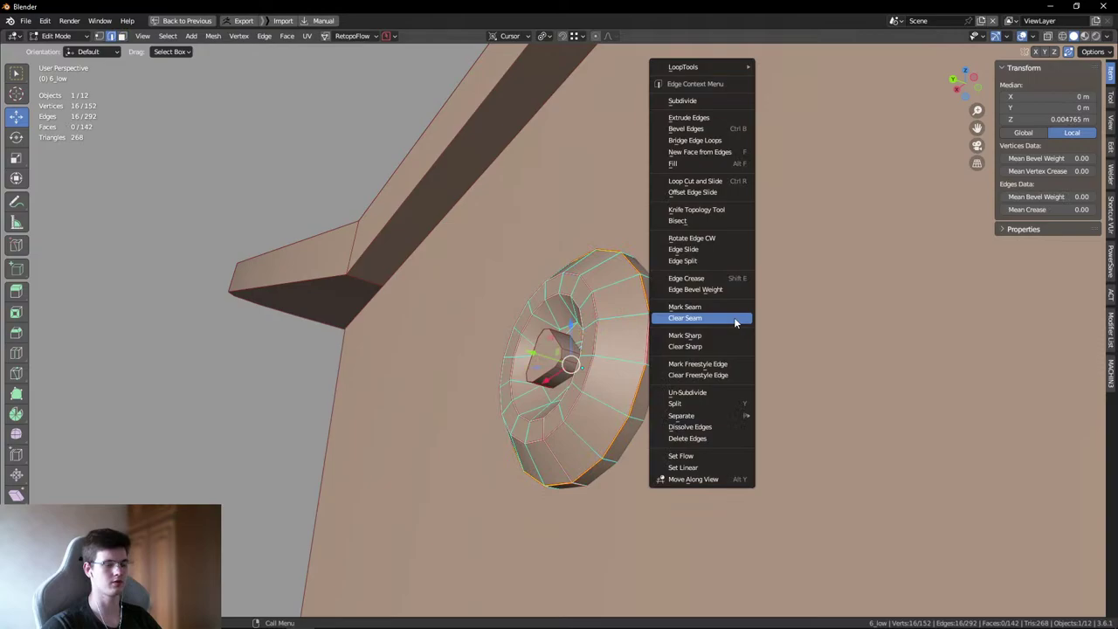
{"action": "left_click", "coordinate": [686, 317]}
{"action": "key", "text": "alt+a"}
{"action": "middle_click_drag", "start_coordinate": [679, 312], "coordinate": [666, 388]}
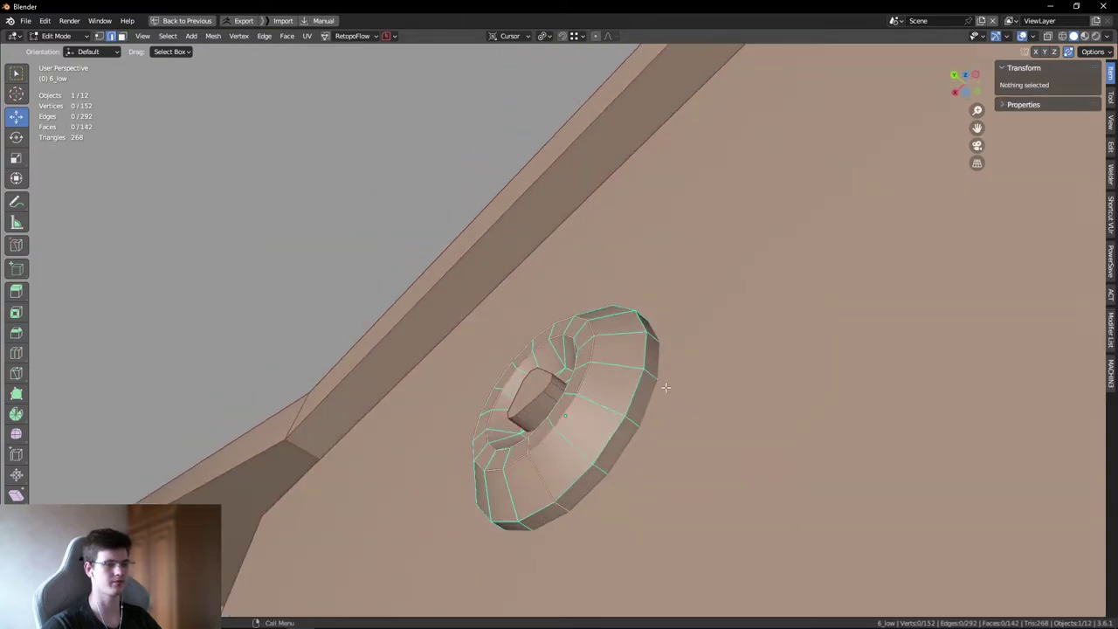
- Leave Edit Mode, smooth the bolt's shading, and check it with overlays hidden
{"action": "key", "text": "Tab"}
{"action": "key", "text": "alt+q"}
{"action": "left_click", "coordinate": [561, 332]}
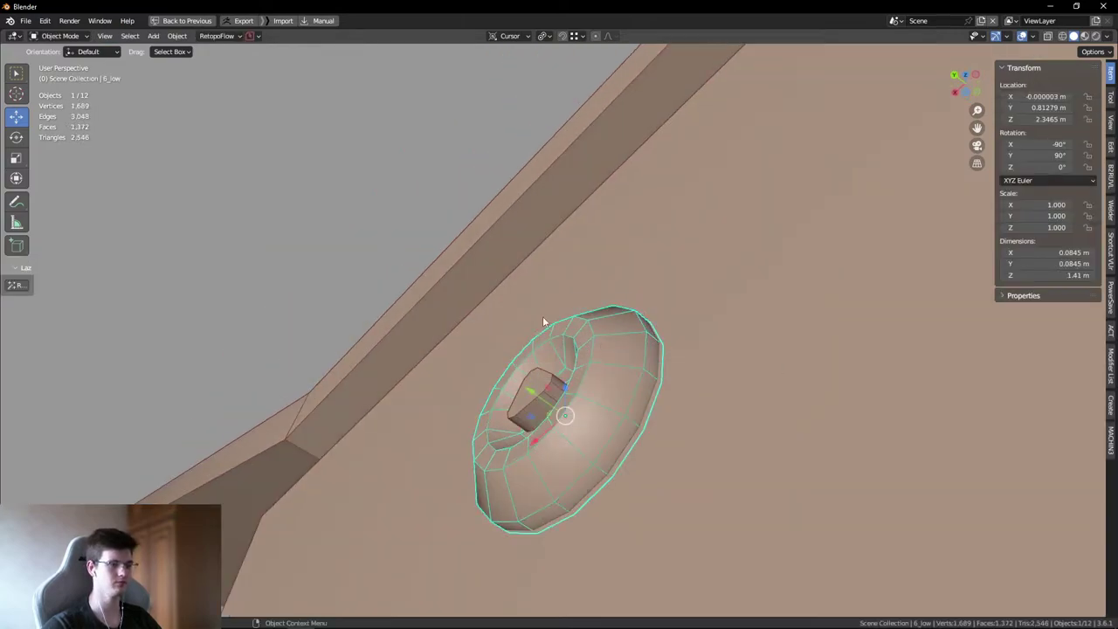
{"action": "key", "text": "alt+a"}
{"action": "mouse_move", "coordinate": [347, 143]}
{"action": "middle_mouse_down"}
{"action": "mouse_move", "coordinate": [549, 320]}
{"action": "mouse_move", "coordinate": [655, 344]}
{"action": "mouse_move", "coordinate": [400, 210]}
{"action": "mouse_move", "coordinate": [569, 276]}
{"action": "mouse_move", "coordinate": [601, 265]}
{"action": "middle_mouse_up"}
{"action": "middle_click_drag", "start_coordinate": [598, 226], "coordinate": [549, 392]}
{"action": "scroll", "coordinate": [535, 197], "scroll_direction": "up", "scroll_amount": 5}
{"action": "scroll", "coordinate": [513, 249], "scroll_direction": "down", "scroll_amount": 2}
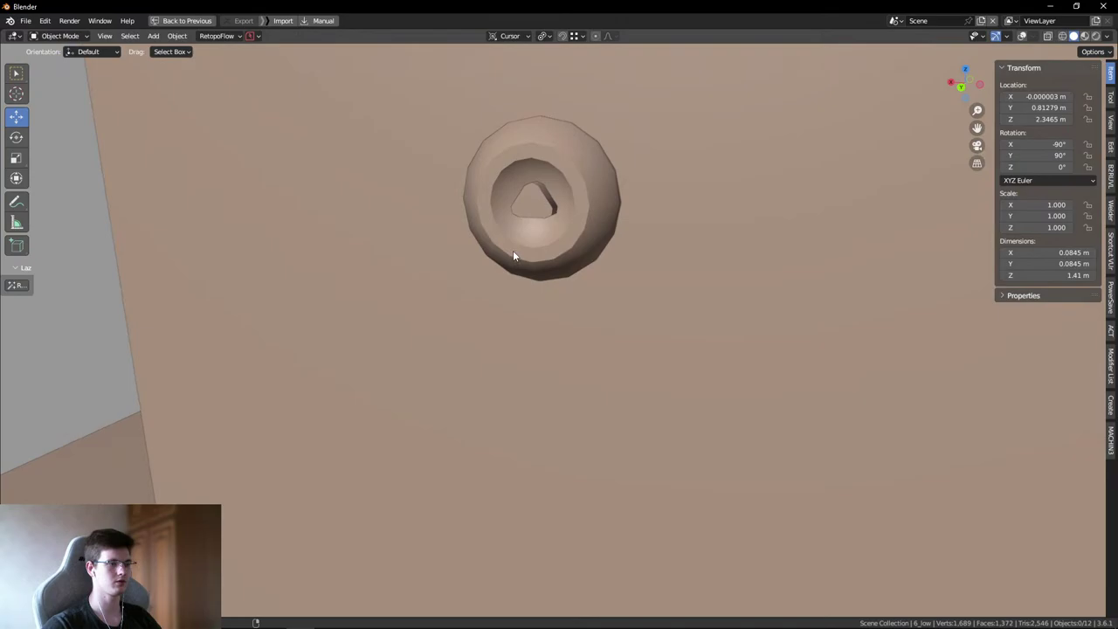
{"action": "scroll", "coordinate": [536, 208], "scroll_direction": "up", "scroll_amount": 3}
{"action": "scroll", "coordinate": [568, 300], "scroll_direction": "down", "scroll_amount": 8}
{"action": "scroll", "coordinate": [567, 262], "scroll_direction": "down", "scroll_amount": 5}
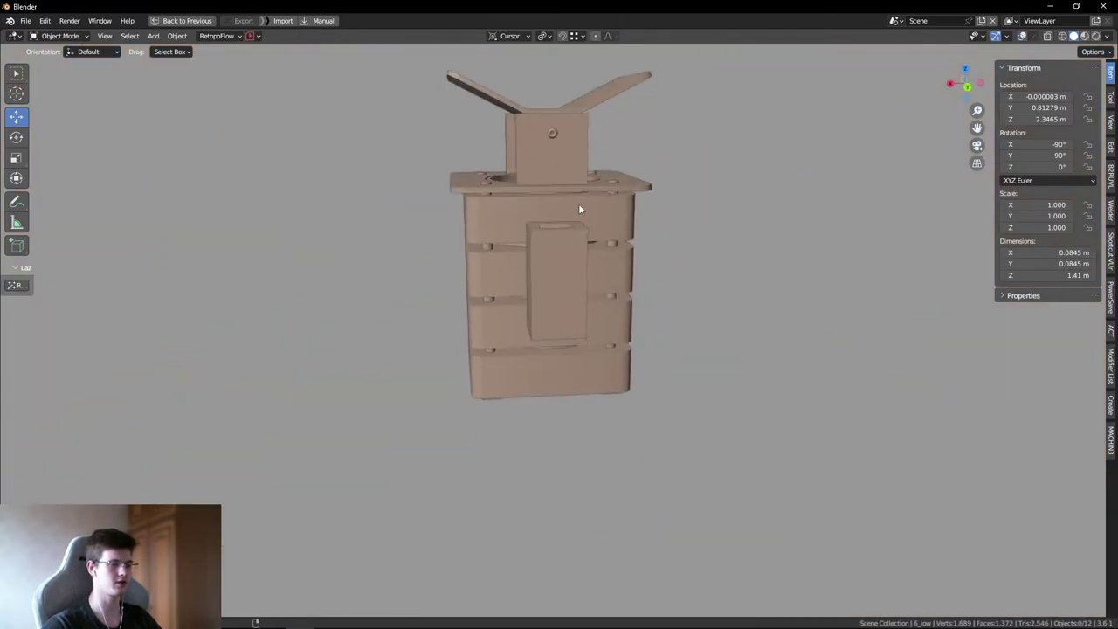
- Examine the wireframe of the low-poly bin's body and underside with overlays shown
{"action": "key", "text": "alt+z"}
{"action": "key", "text": "alt+z"}
{"action": "key", "text": "shift+alt+z"}
{"action": "scroll", "coordinate": [681, 421], "scroll_direction": "up", "scroll_amount": 3}
{"action": "middle_click_drag", "start_coordinate": [699, 359], "coordinate": [429, 327]}
{"action": "scroll", "coordinate": [579, 382], "scroll_direction": "up", "scroll_amount": 4}
{"action": "scroll", "coordinate": [659, 332], "scroll_direction": "up", "scroll_amount": 6}
{"action": "scroll", "coordinate": [672, 325], "scroll_direction": "down", "scroll_amount": 2}
{"action": "scroll", "coordinate": [537, 324], "scroll_direction": "down", "scroll_amount": 2}
{"action": "scroll", "coordinate": [538, 325], "scroll_direction": "down", "scroll_amount": 3}
- Inspect the inner cylinder and circular bottom faces of the bin body in Edit Mode with X-ray, and leave with everything deselected
{"action": "left_click", "coordinate": [598, 335]}
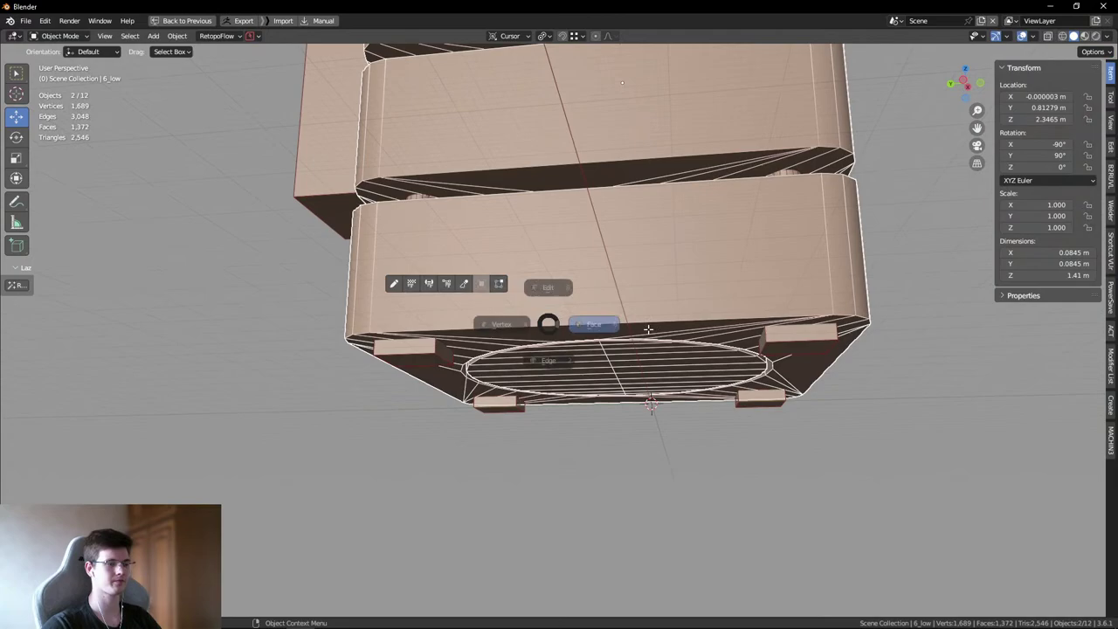
{"action": "key", "text": "Tab"}
{"action": "key", "text": "alt+z"}
{"action": "middle_click_drag", "start_coordinate": [599, 335], "coordinate": [590, 360]}
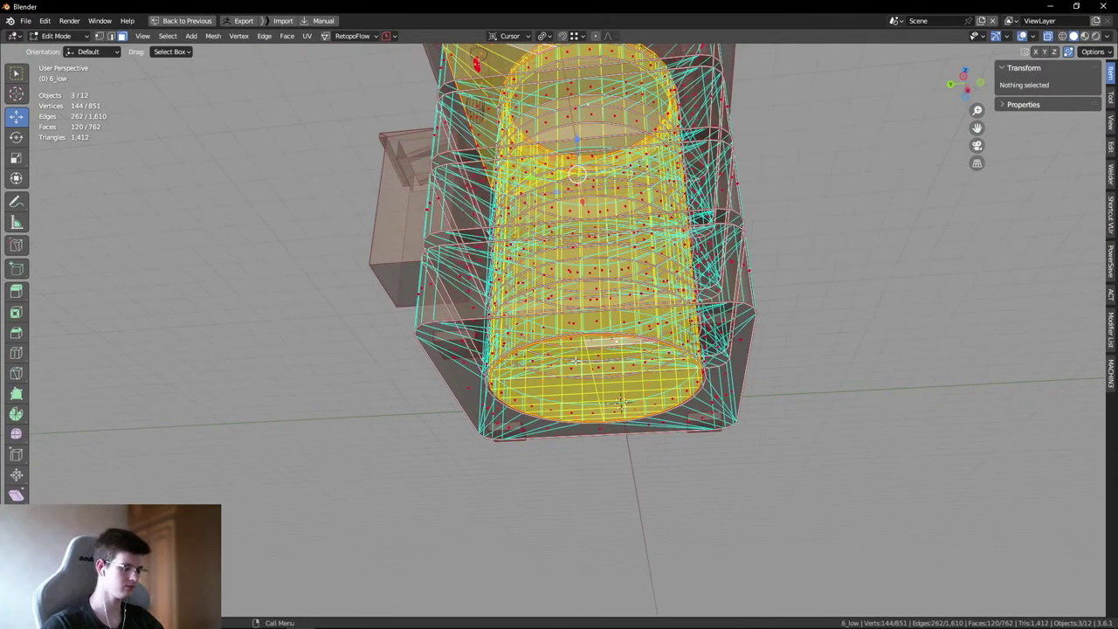
{"action": "key", "text": "alt+z"}
{"action": "scroll", "coordinate": [812, 448], "scroll_direction": "up", "scroll_amount": 4}
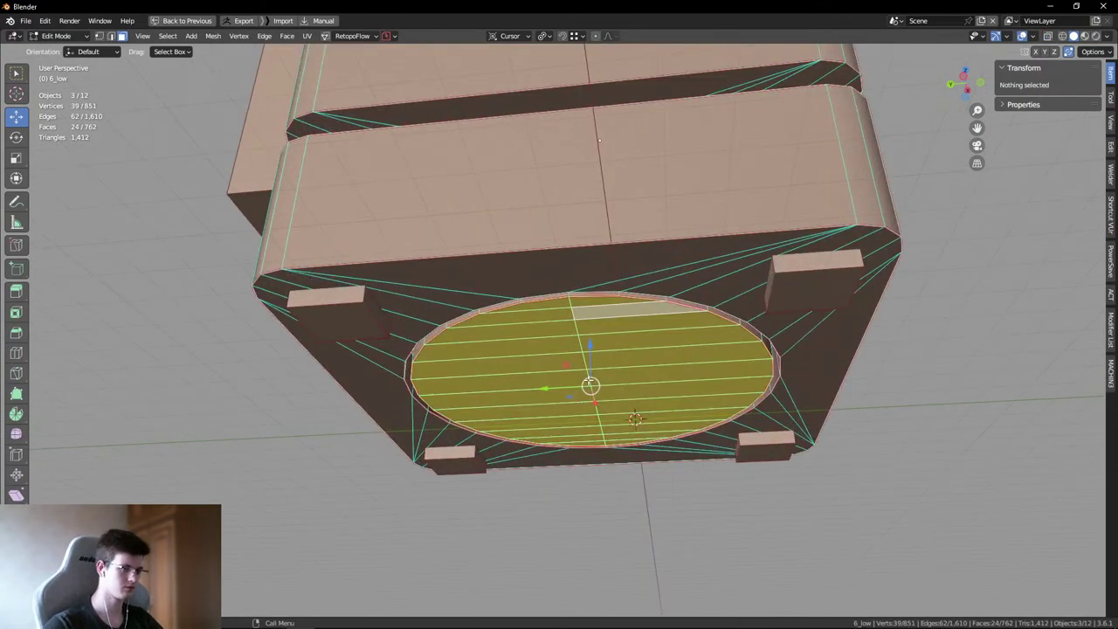
{"action": "key", "text": "Tab"}
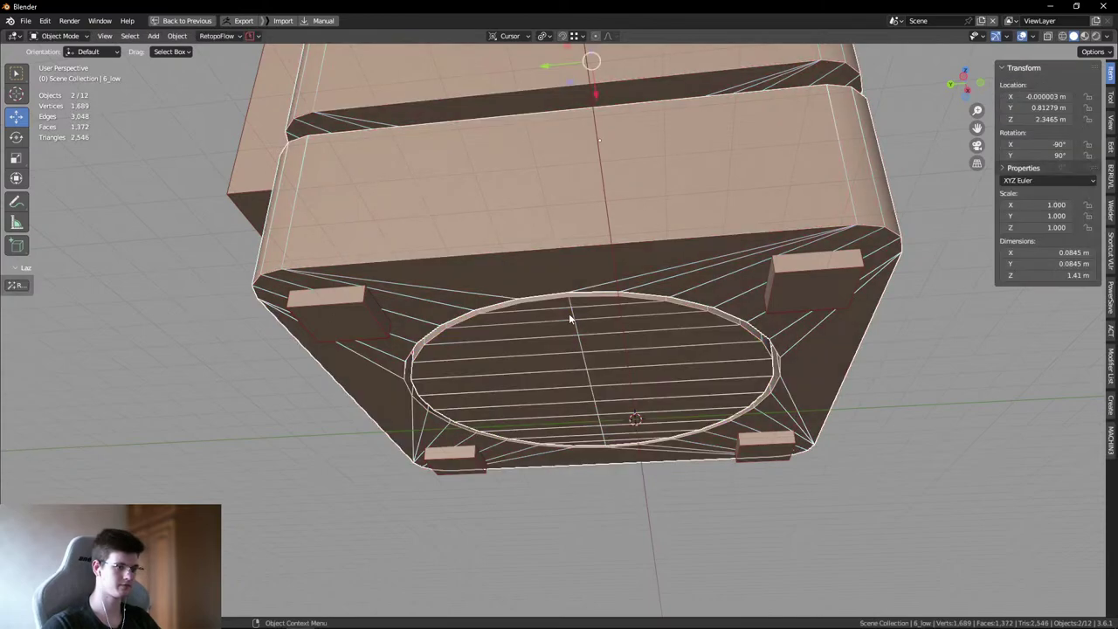
{"action": "left_click", "coordinate": [694, 493]}
{"action": "middle_click_drag", "start_coordinate": [693, 494], "coordinate": [746, 424]}
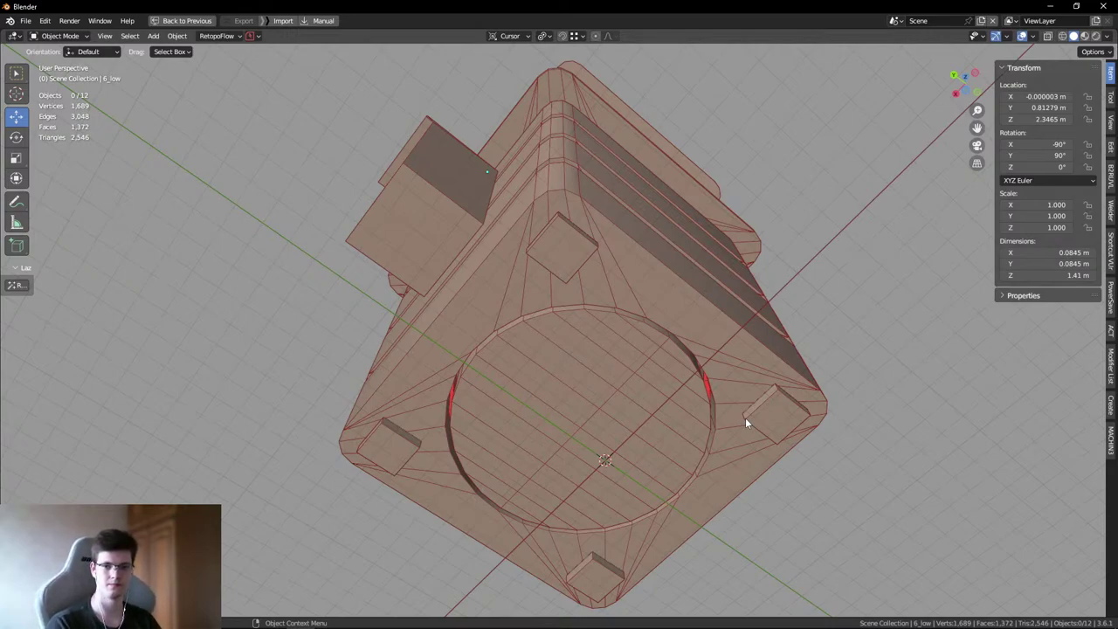
- Examine the rim around the bin's circular bottom, and open the inner cylinder in Edit Mode with X-ray from the back view
{"action": "middle_click_drag", "start_coordinate": [745, 417], "coordinate": [565, 305]}
{"action": "scroll", "coordinate": [667, 339], "scroll_direction": "up", "scroll_amount": 4}
{"action": "scroll", "coordinate": [644, 267], "scroll_direction": "down", "scroll_amount": 8}
{"action": "scroll", "coordinate": [564, 305], "scroll_direction": "up", "scroll_amount": 8}
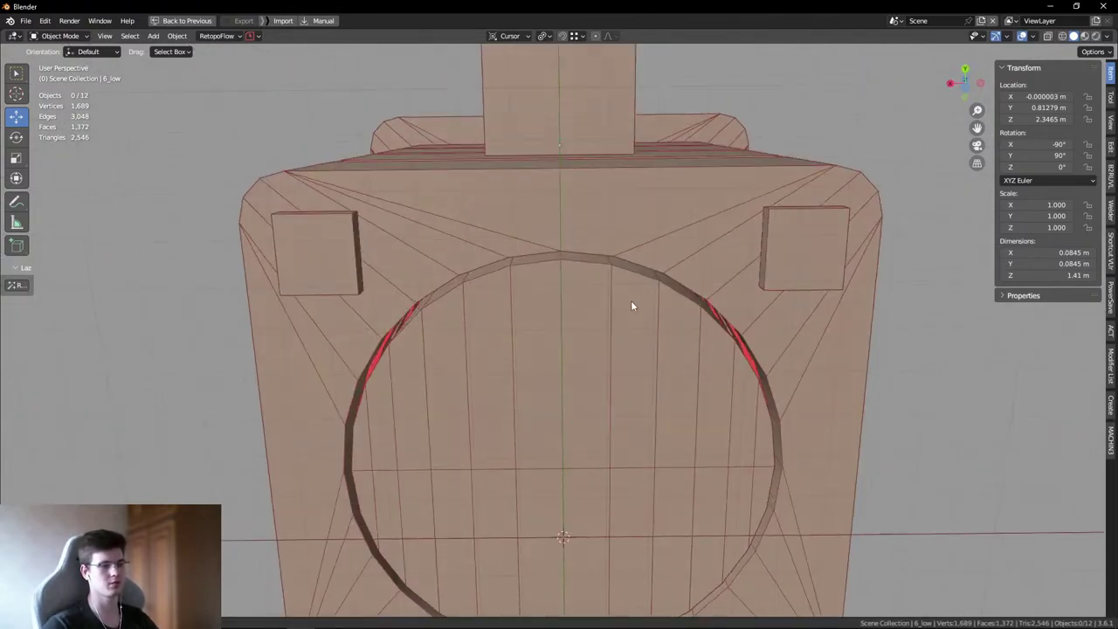
{"action": "middle_click_drag", "start_coordinate": [632, 305], "coordinate": [724, 229]}
{"action": "scroll", "coordinate": [669, 214], "scroll_direction": "down", "scroll_amount": 7}
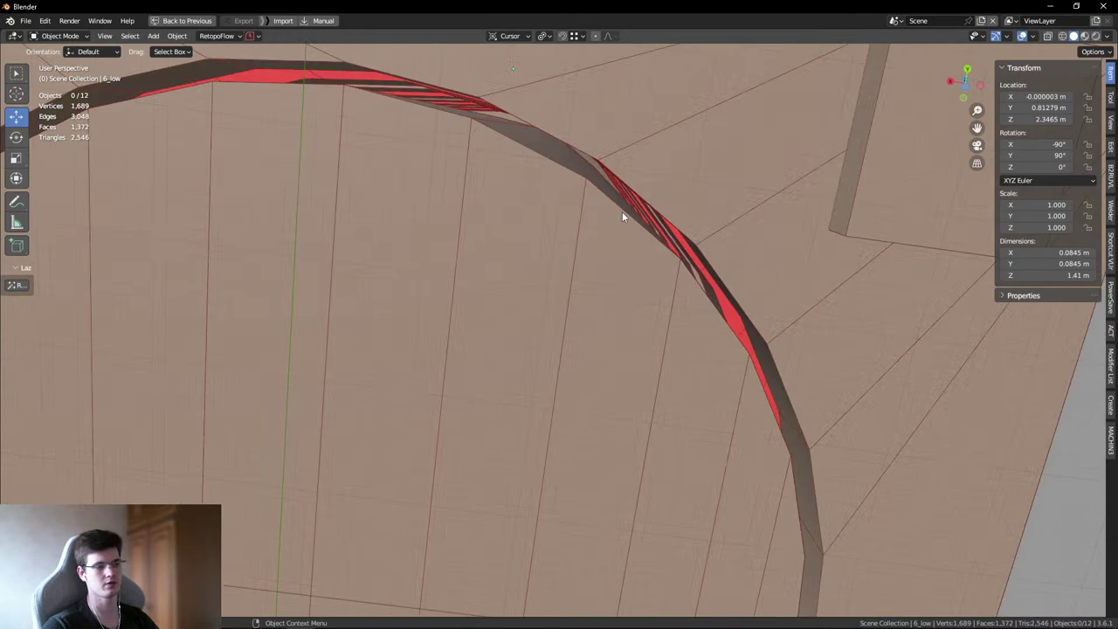
{"action": "left_click", "coordinate": [627, 209]}
{"action": "key", "text": "Tab"}
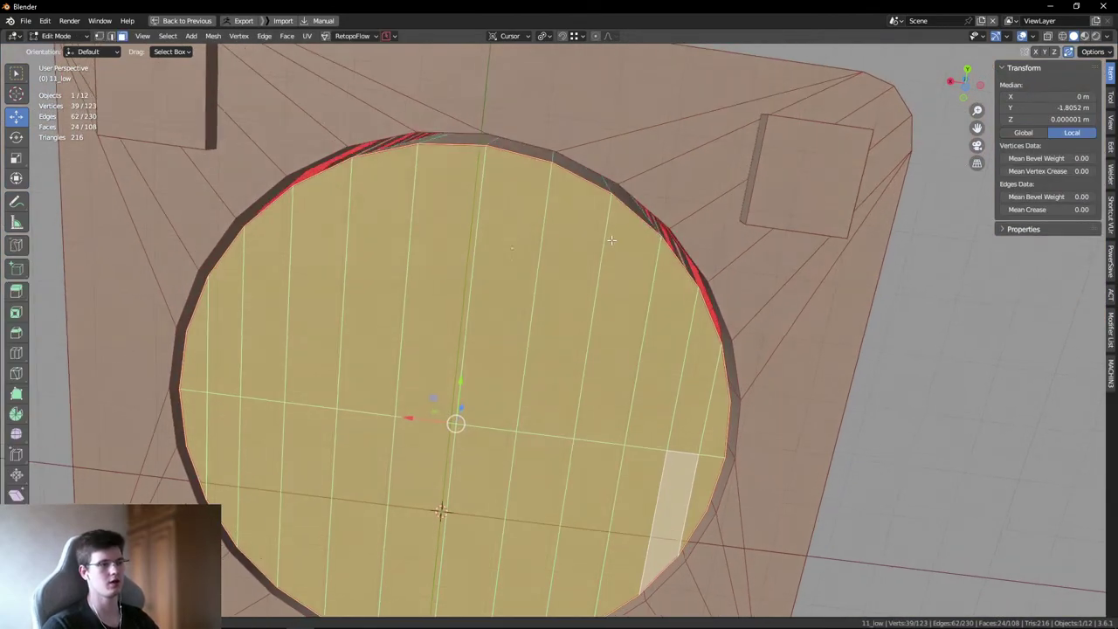
{"action": "key", "text": "alt+z"}
{"action": "scroll", "coordinate": [601, 213], "scroll_direction": "down", "scroll_amount": 4}
{"action": "key", "text": "ctrl+KP_1"}
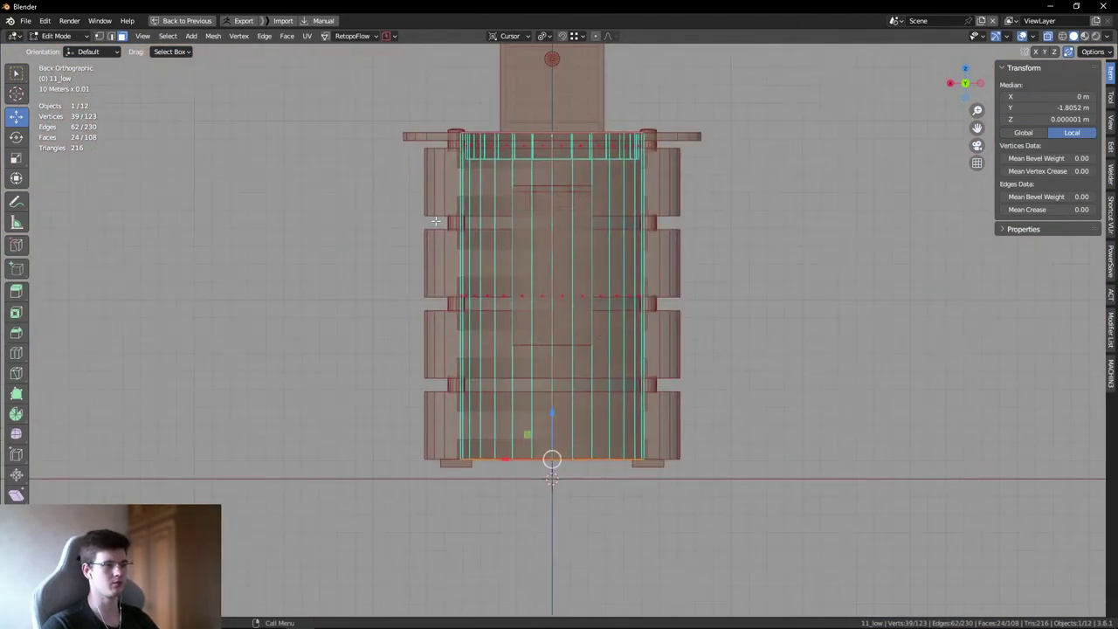
- Add two horizontal edge loops around the lower part of the inner cylinder's wall
{"action": "scroll", "coordinate": [545, 412], "scroll_direction": "up", "scroll_amount": 2}
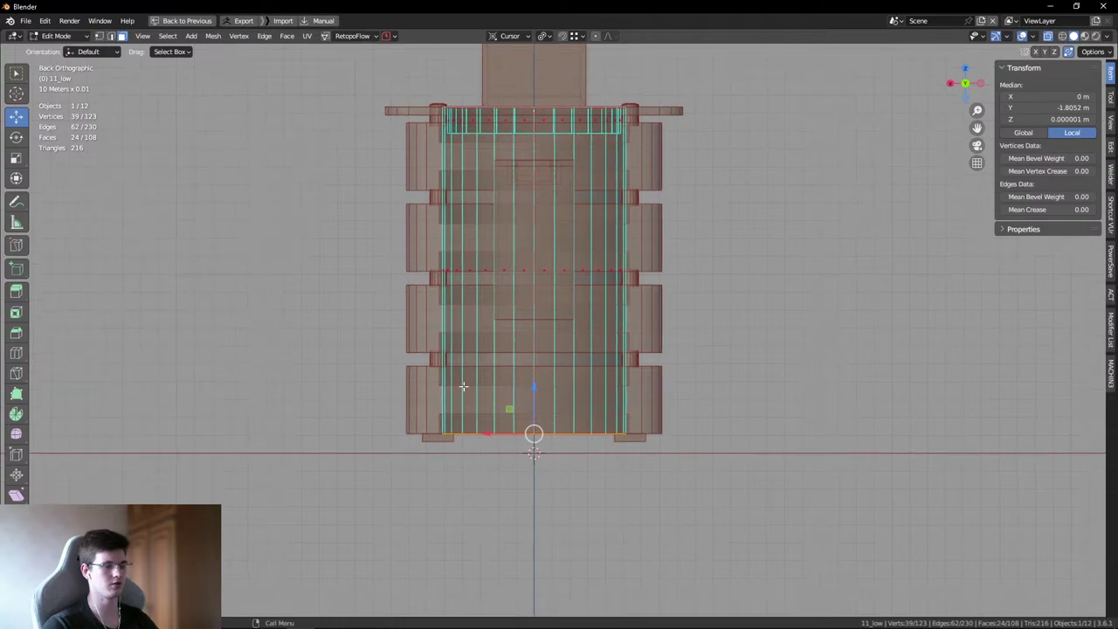
{"action": "key", "text": "ctrl+r"}
{"action": "left_click", "coordinate": [461, 429]}
{"action": "right_click", "coordinate": [461, 429]}
{"action": "key", "text": "ctrl+r"}
{"action": "left_click", "coordinate": [458, 429]}
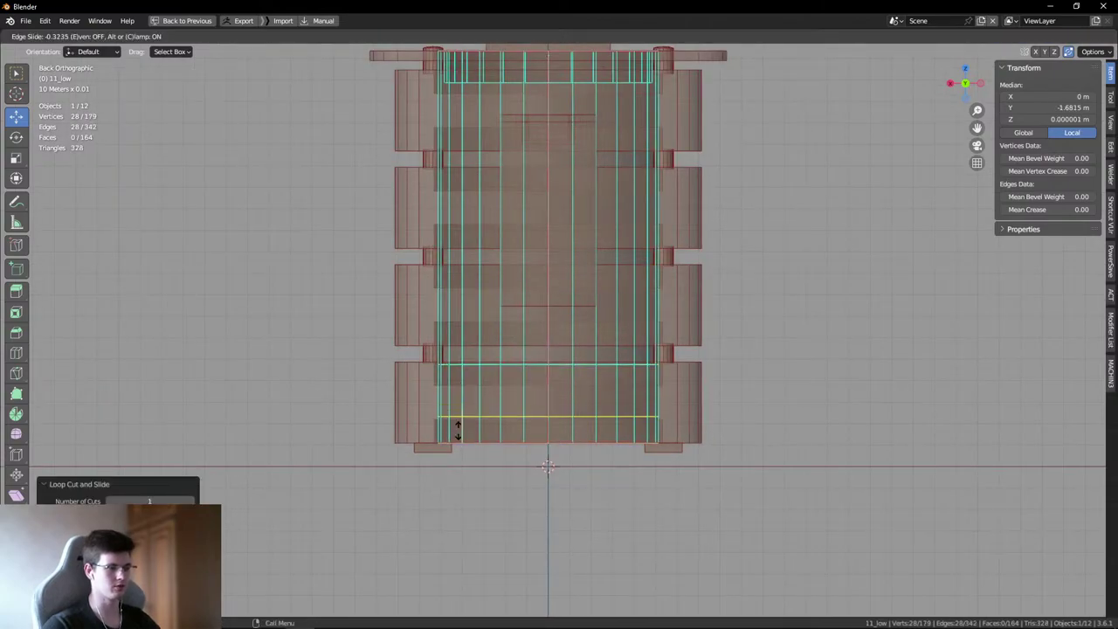
{"action": "right_click", "coordinate": [454, 450]}
- Delete the cylinder's wall faces below the upper of the two added edge loops
{"action": "key", "text": "alt+a"}
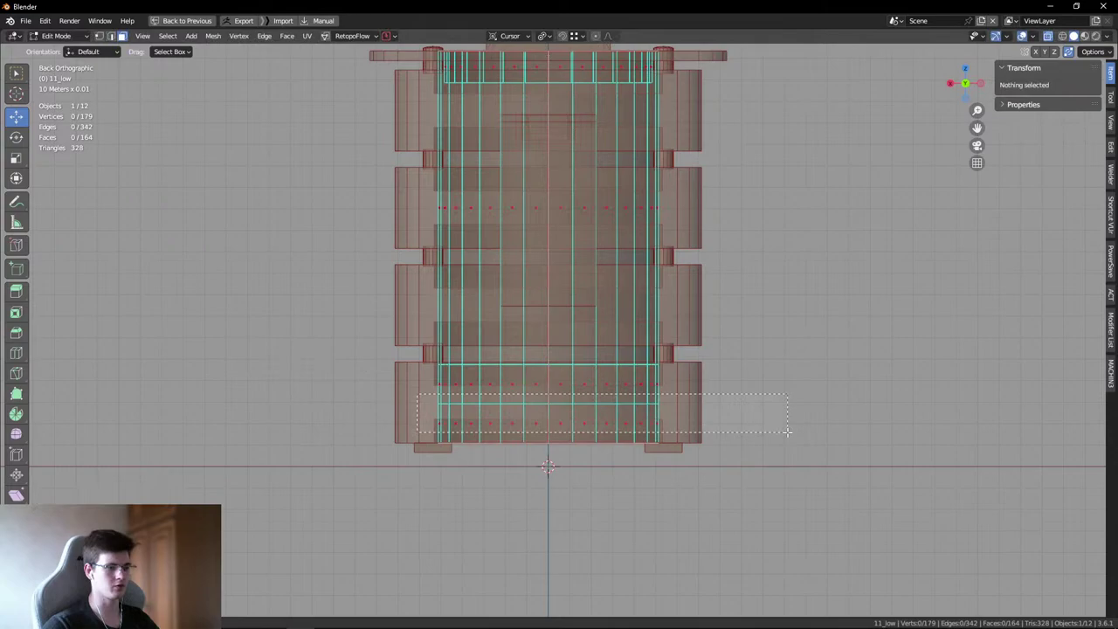
{"action": "left_click_drag", "start_coordinate": [417, 394], "coordinate": [787, 432]}
{"action": "left_click_drag", "start_coordinate": [420, 358], "coordinate": [744, 429], "text": "shift"}
{"action": "key", "text": "x"}
{"action": "left_click", "coordinate": [694, 346]}
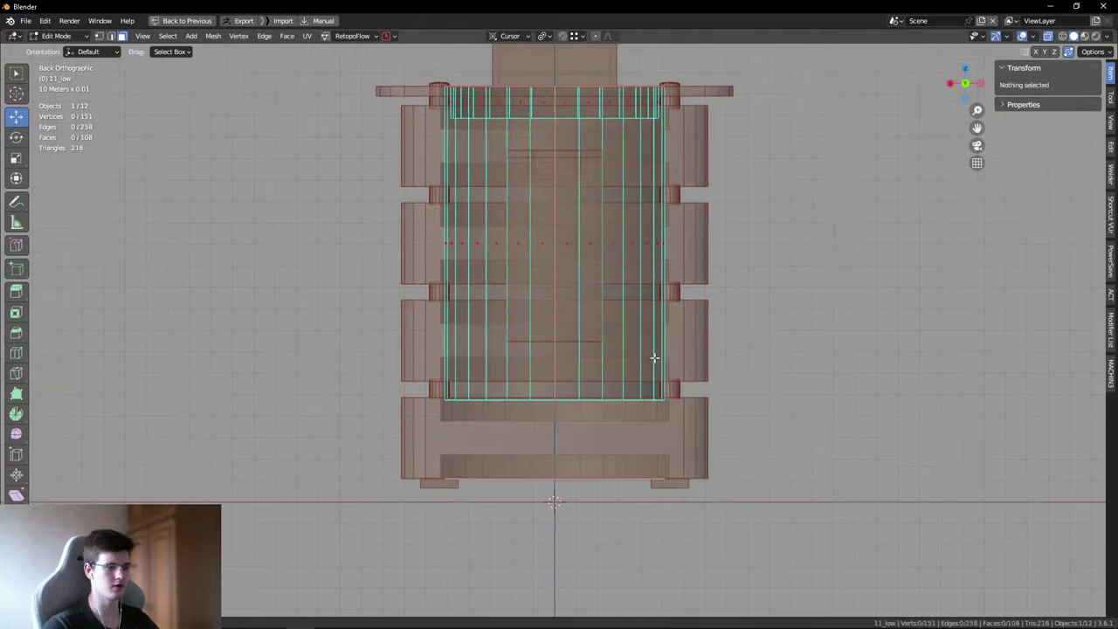
- Add two horizontal edge loops to the remaining cylinder wall, one just above its lower edge and one higher up
{"action": "scroll", "coordinate": [654, 357], "scroll_direction": "up", "scroll_amount": 3}
{"action": "key", "text": "ctrl+r"}
{"action": "left_click", "coordinate": [409, 453]}
{"action": "left_click", "coordinate": [407, 519]}
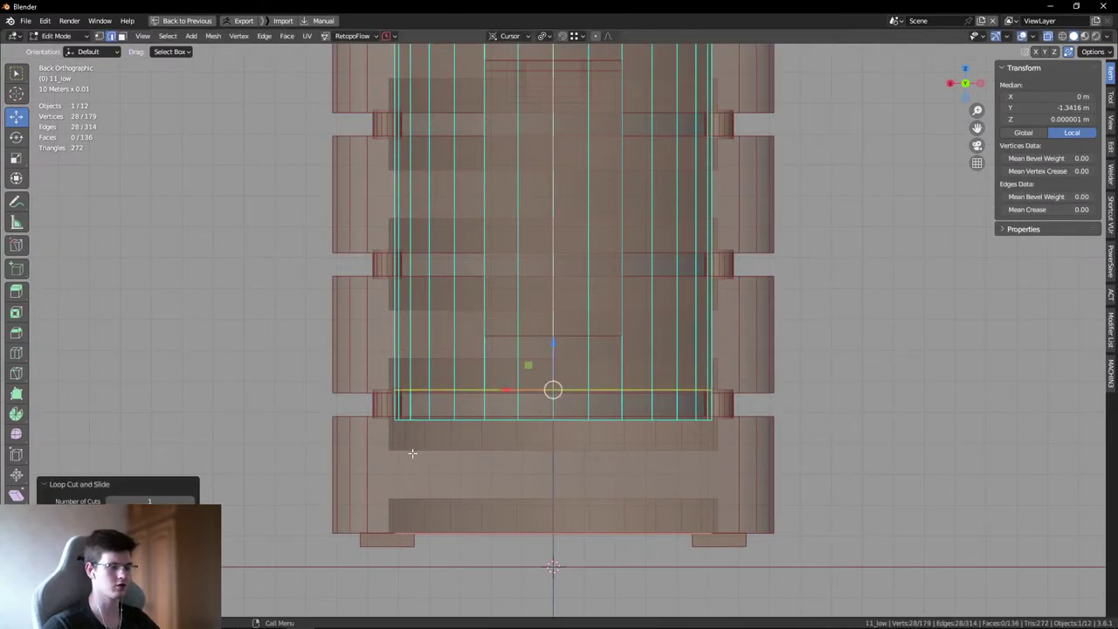
{"action": "scroll", "coordinate": [553, 394], "scroll_direction": "down", "scroll_amount": 2}
{"action": "key", "text": "alt+a"}
{"action": "left_click_drag", "start_coordinate": [316, 90], "coordinate": [408, 170]}
{"action": "key", "text": "ctrl+r"}
{"action": "left_click", "coordinate": [409, 307]}
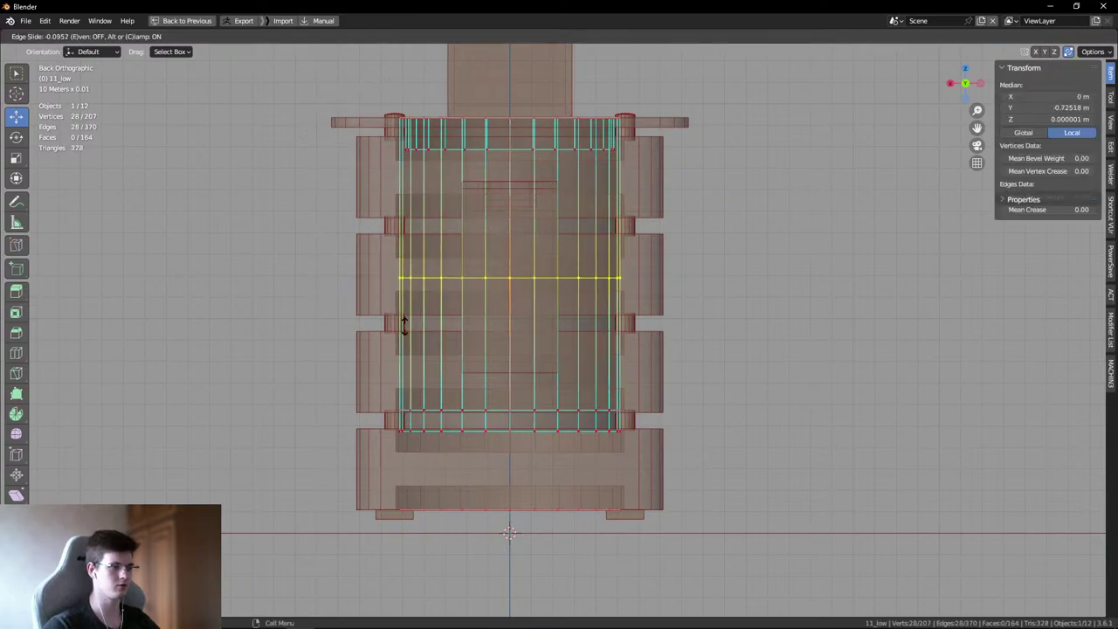
{"action": "left_click", "coordinate": [398, 374]}
- Delete the band of wall faces between the two edge loops, detaching a narrow ring at the bottom
{"action": "key", "text": "alt+a"}
{"action": "left_click_drag", "start_coordinate": [389, 349], "coordinate": [702, 400]}
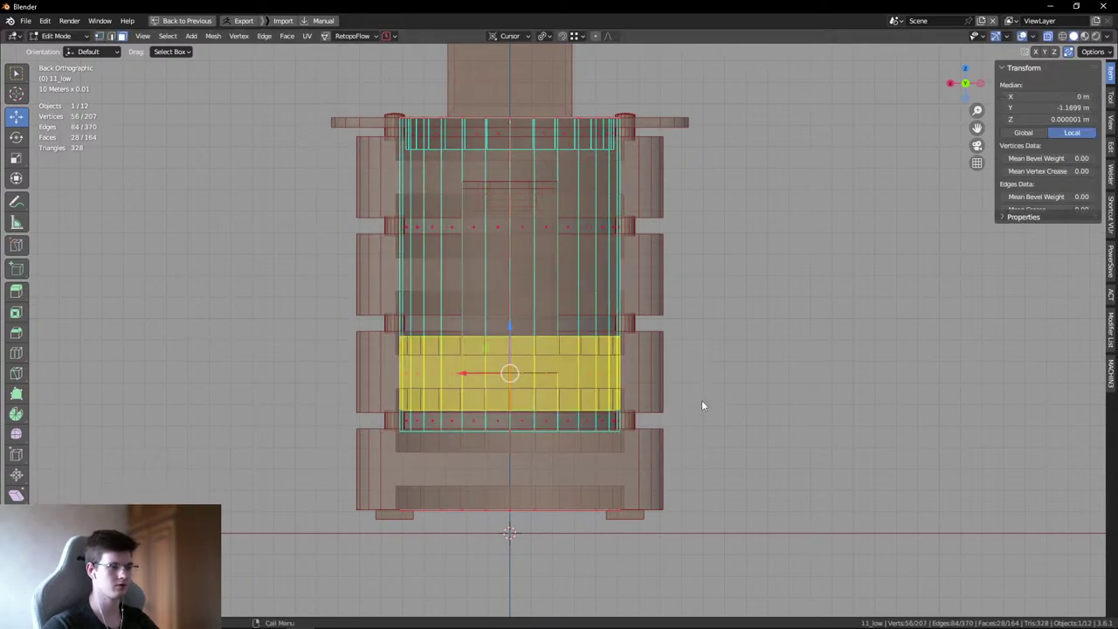
{"action": "key", "text": "x"}
{"action": "key", "text": "1"}
- Try to duplicate the detached ring and move the copy along the Y axis
{"action": "left_click_drag", "start_coordinate": [352, 362], "coordinate": [690, 448]}
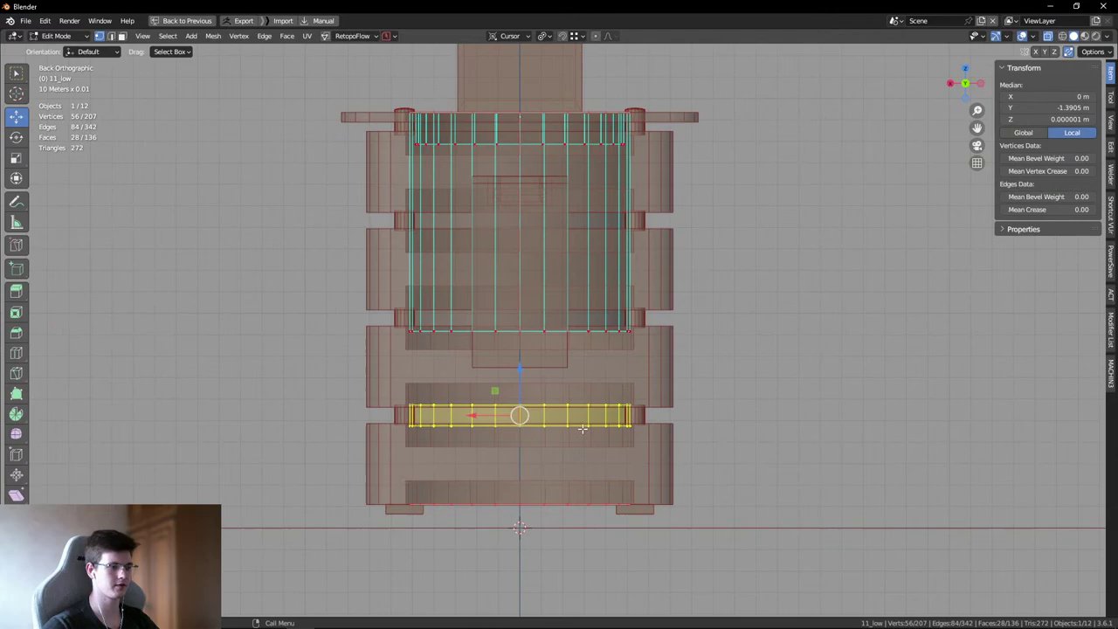
{"action": "middle_click_drag", "start_coordinate": [706, 435], "coordinate": [696, 417], "text": "shift"}
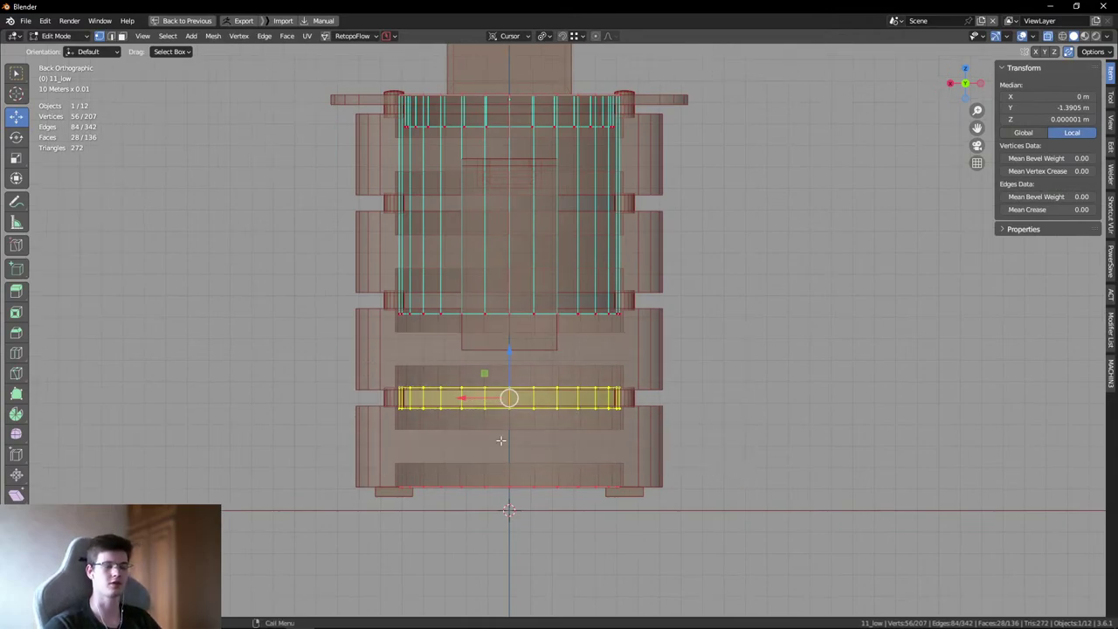
{"action": "scroll", "coordinate": [628, 432], "scroll_direction": "up", "scroll_amount": 1}
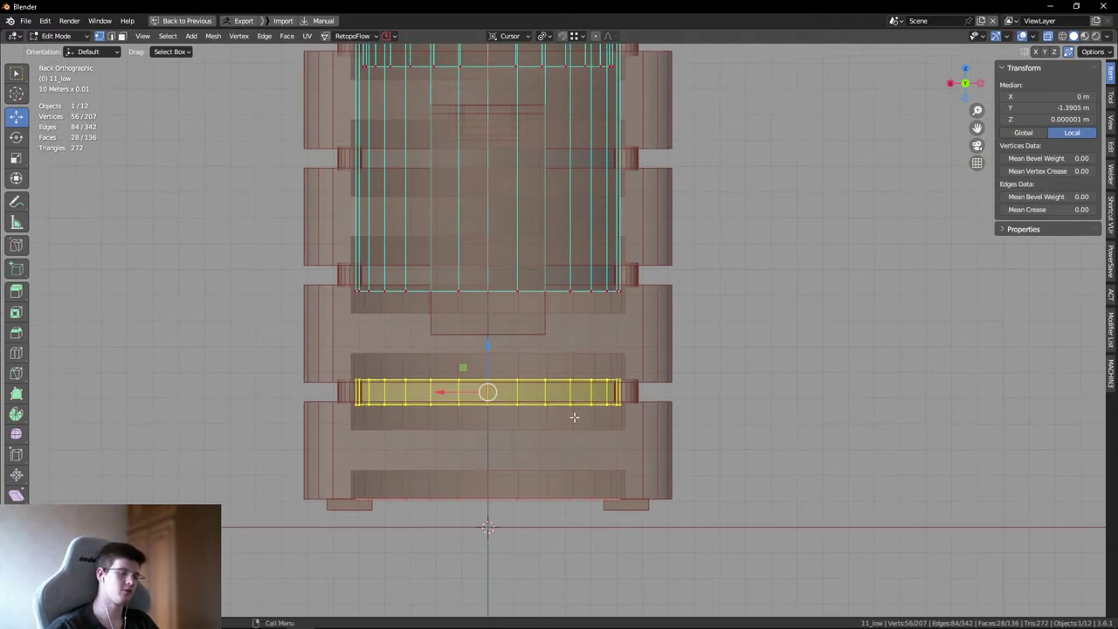
{"action": "key", "text": "shift+d"}
{"action": "key", "text": "Escape"}
{"action": "key", "text": "g"}
{"action": "key", "text": "y"}
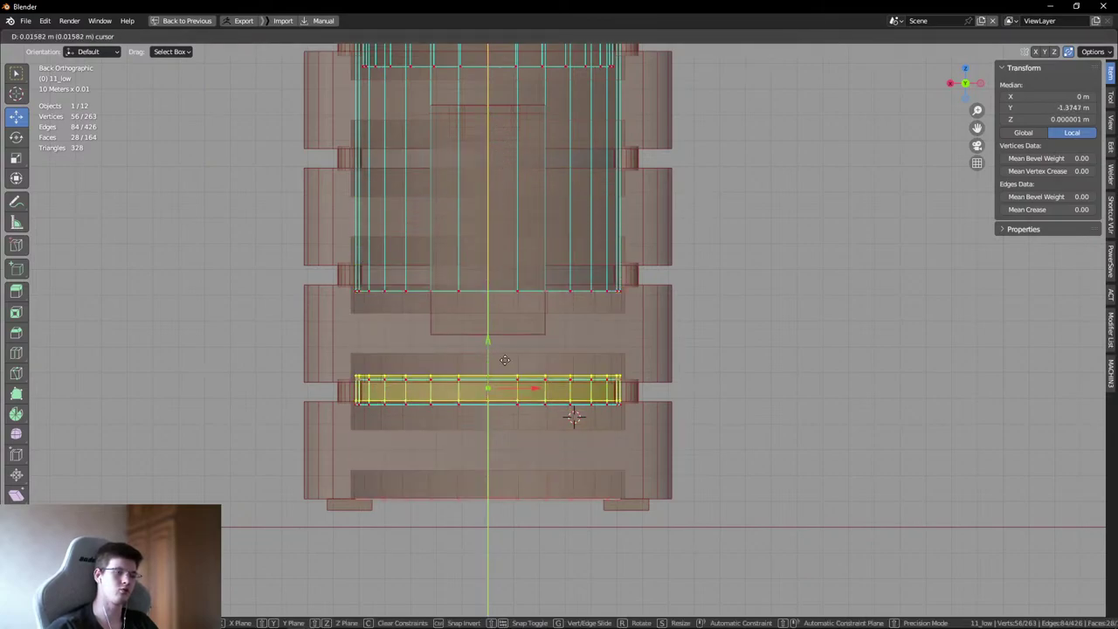
{"action": "key", "text": "Escape"}
{"action": "key", "text": "x"}
{"action": "left_click", "coordinate": [501, 228]}
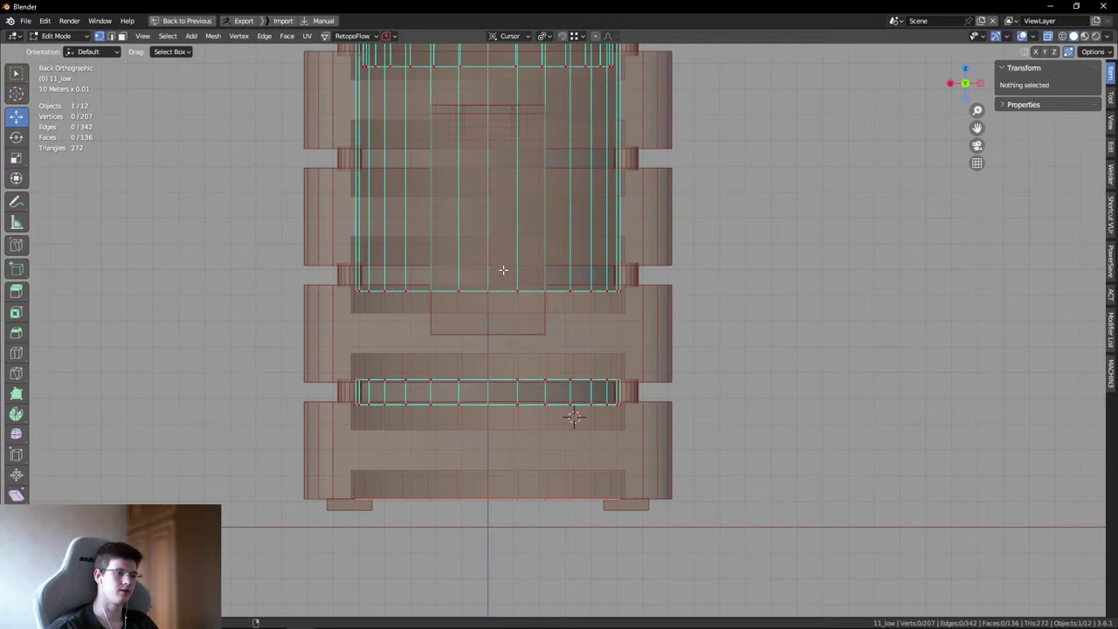
- Check the bin's underside in Object Mode, and duplicate the inner cylinder's whole mesh in place in Edit Mode
{"action": "key", "text": "Tab"}
{"action": "middle_click_drag", "start_coordinate": [414, 208], "coordinate": [577, 222]}
{"action": "scroll", "coordinate": [628, 196], "scroll_direction": "up", "scroll_amount": 3}
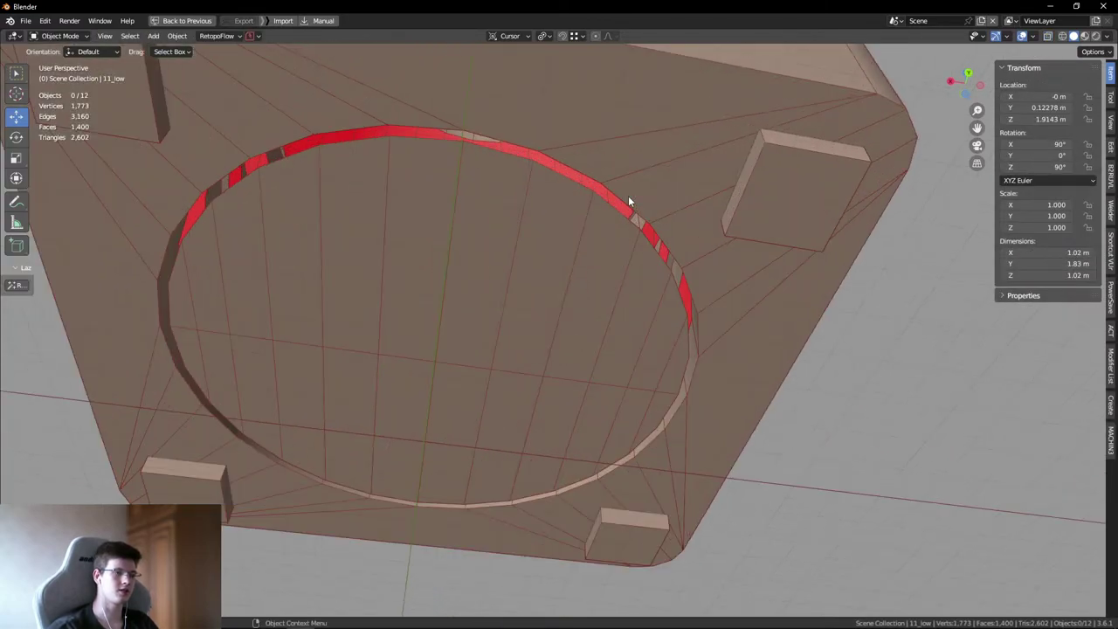
{"action": "scroll", "coordinate": [645, 200], "scroll_direction": "down", "scroll_amount": 3}
{"action": "key", "text": "Tab"}
{"action": "middle_click_drag", "start_coordinate": [646, 201], "coordinate": [601, 352]}
{"action": "key", "text": "a"}
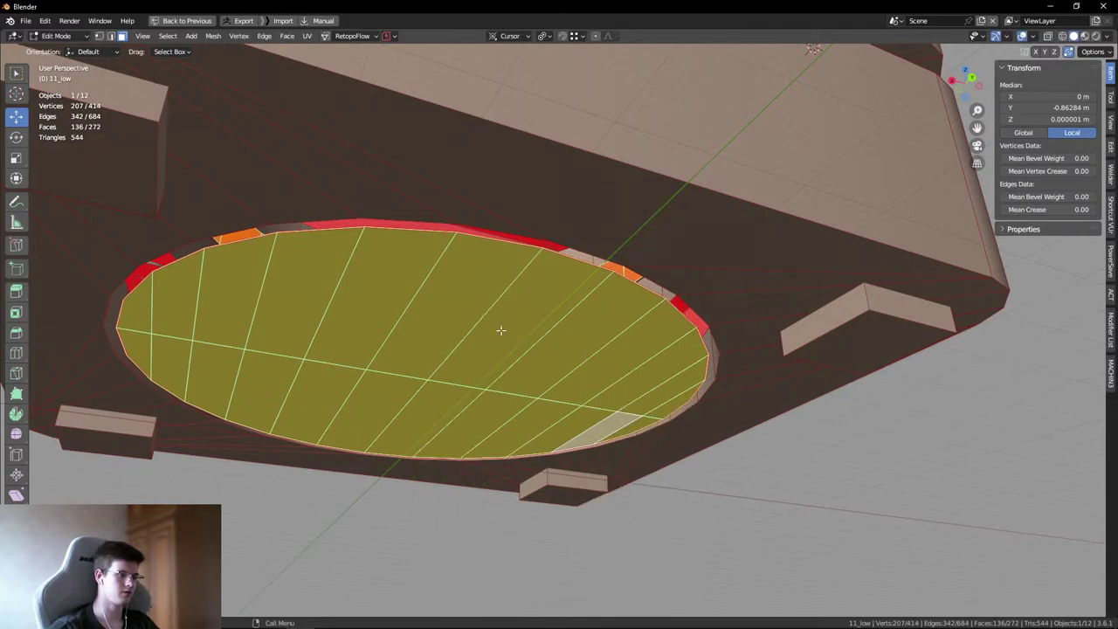
- Select the cylinder's circular bottom faces and switch the transform pivot from the 3D cursor to the selection's centre
{"action": "middle_click_drag", "start_coordinate": [500, 330], "coordinate": [522, 337]}
{"action": "key", "text": "period"}
{"action": "left_click", "coordinate": [393, 235]}
{"action": "middle_click_drag", "start_coordinate": [393, 234], "coordinate": [582, 364]}
{"action": "key", "text": "alt+z"}
{"action": "key", "text": "alt+z"}
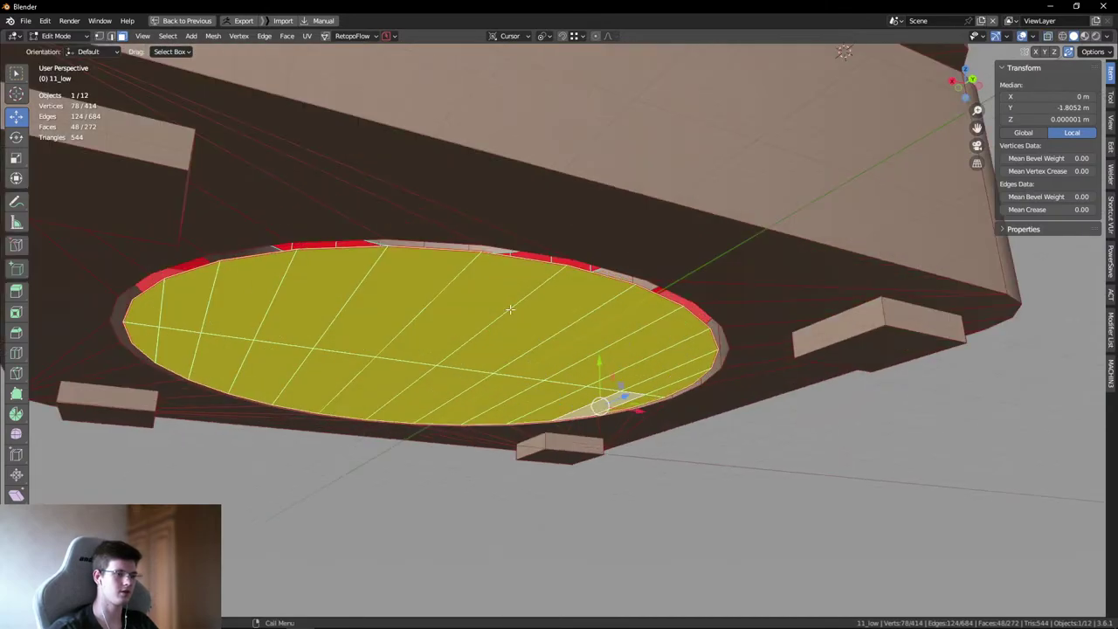
{"action": "key", "text": "period"}
{"action": "left_click", "coordinate": [463, 212]}
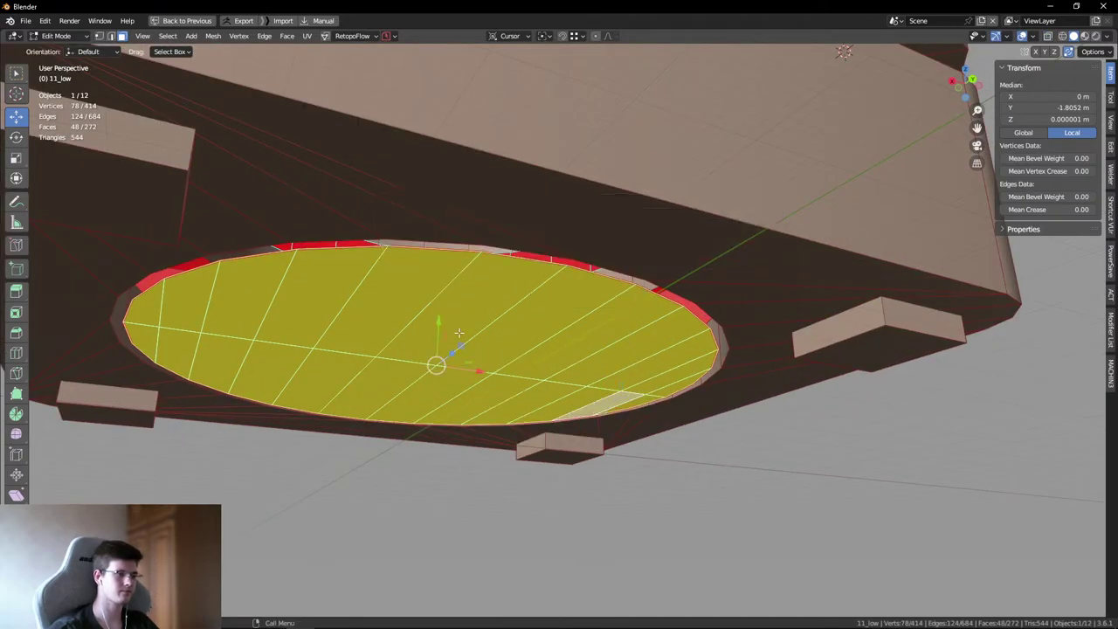
- Duplicate the circular bottom faces, move the copy up about 0.08 m along Y, and scale it outward past the rim
{"action": "key", "text": "shift+d"}
{"action": "key", "text": "y"}
{"action": "key", "text": "Escape"}
{"action": "key", "text": "Delete"}
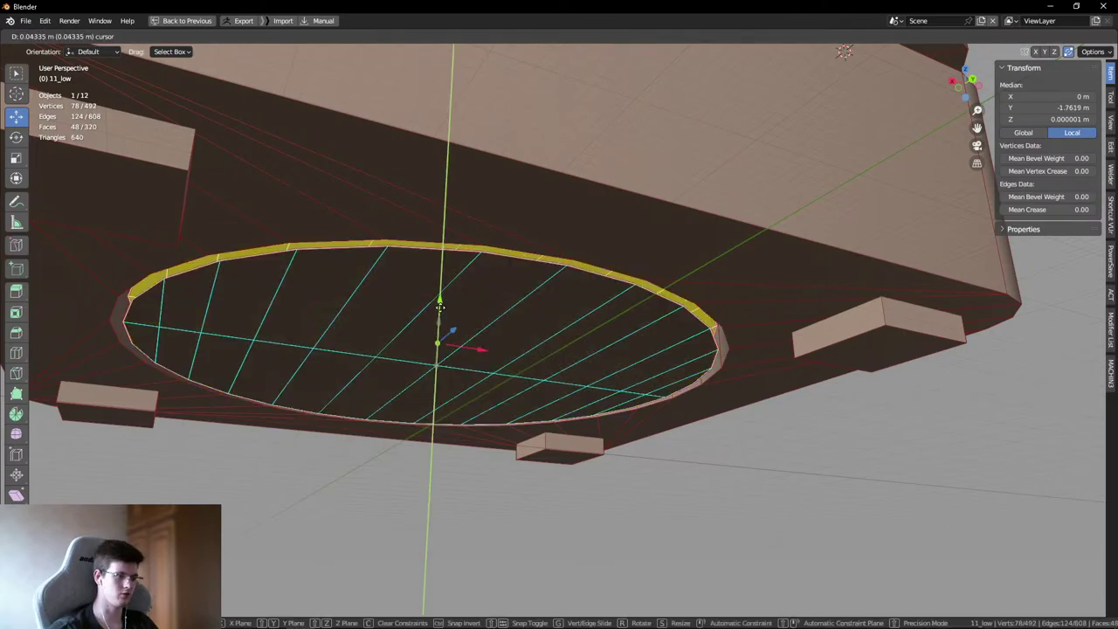
{"action": "key", "text": "s"}
{"action": "left_click", "coordinate": [803, 360]}
{"action": "scroll", "coordinate": [804, 360], "scroll_direction": "down", "scroll_amount": 3}
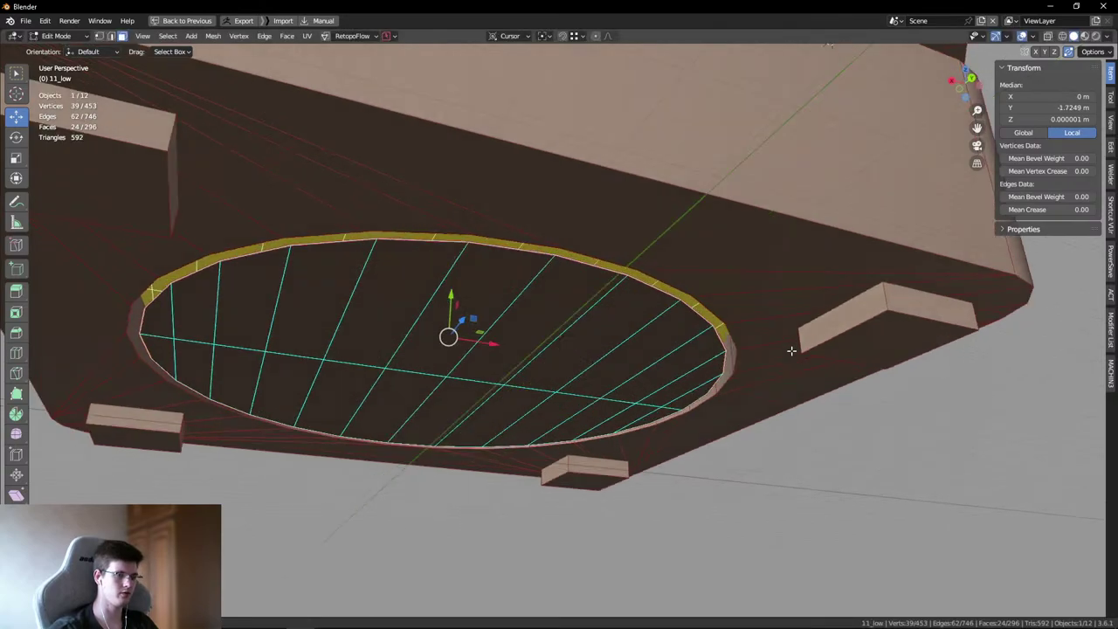
- Leave Edit Mode and examine the bin's underside and body with overlays hidden
{"action": "middle_click_drag", "start_coordinate": [786, 332], "coordinate": [754, 270]}
{"action": "key", "text": "Tab"}
{"action": "left_click", "coordinate": [753, 280]}
{"action": "scroll", "coordinate": [745, 332], "scroll_direction": "up", "scroll_amount": 3}
{"action": "middle_click_drag", "start_coordinate": [745, 332], "coordinate": [601, 301]}
{"action": "scroll", "coordinate": [768, 348], "scroll_direction": "down", "scroll_amount": 4}
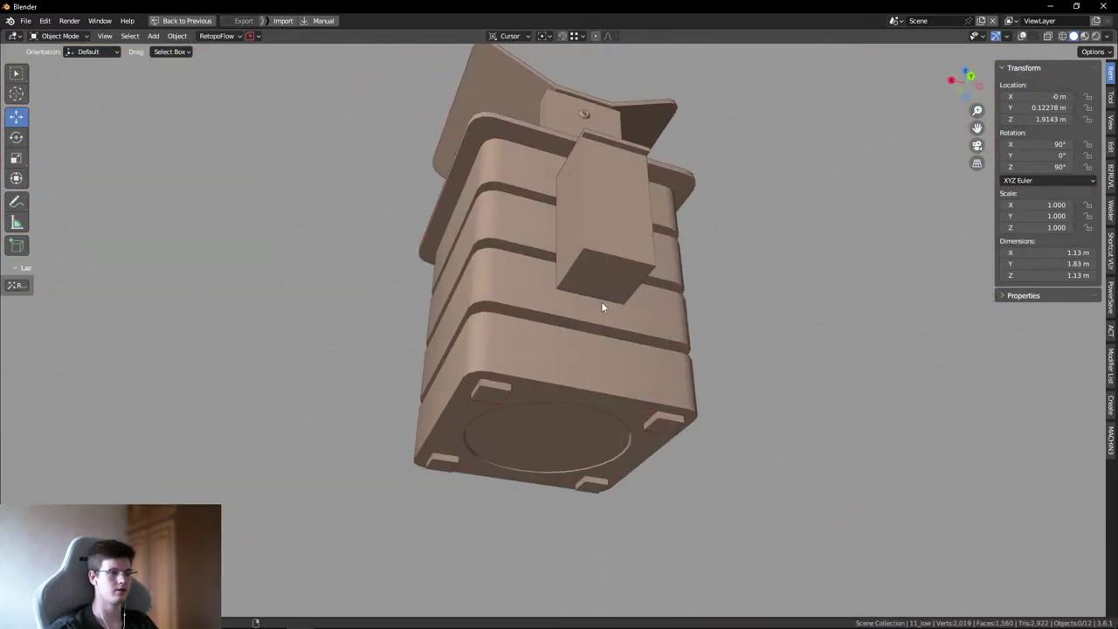
- Select the rim edges of the cylinder's circular bottom in Edit Mode and extrude them up along Z by about 0.14 m
{"action": "scroll", "coordinate": [521, 333], "scroll_direction": "up", "scroll_amount": 5}
{"action": "key", "text": "Tab"}
{"action": "scroll", "coordinate": [464, 230], "scroll_direction": "up", "scroll_amount": 2}
{"action": "left_click", "coordinate": [463, 230], "text": "alt"}
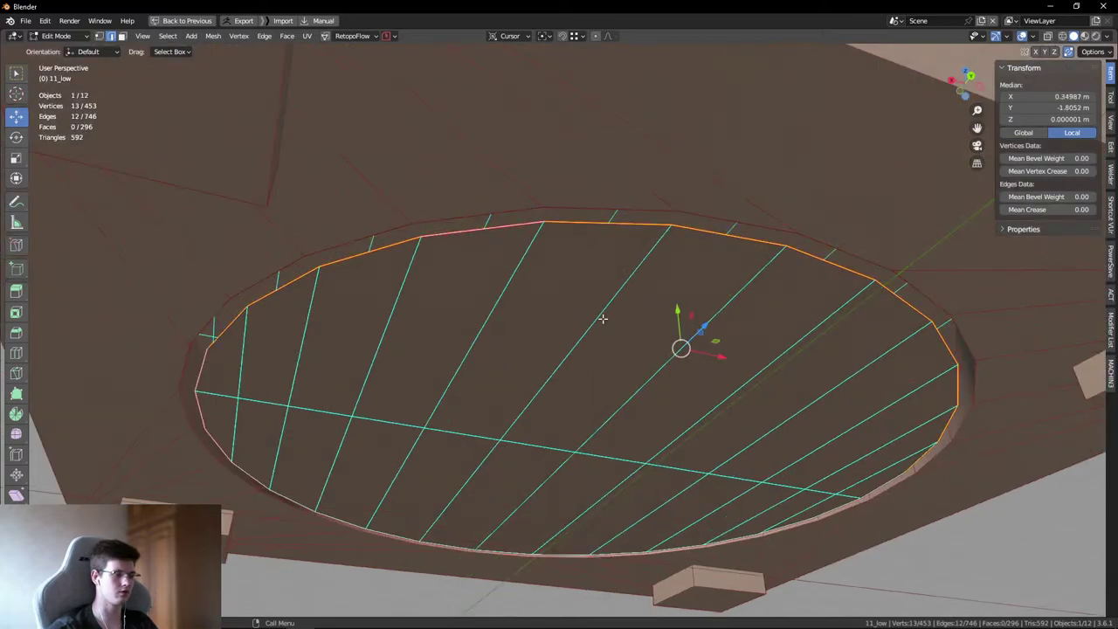
{"action": "key", "text": "shift+s"}
{"action": "key", "text": "2"}
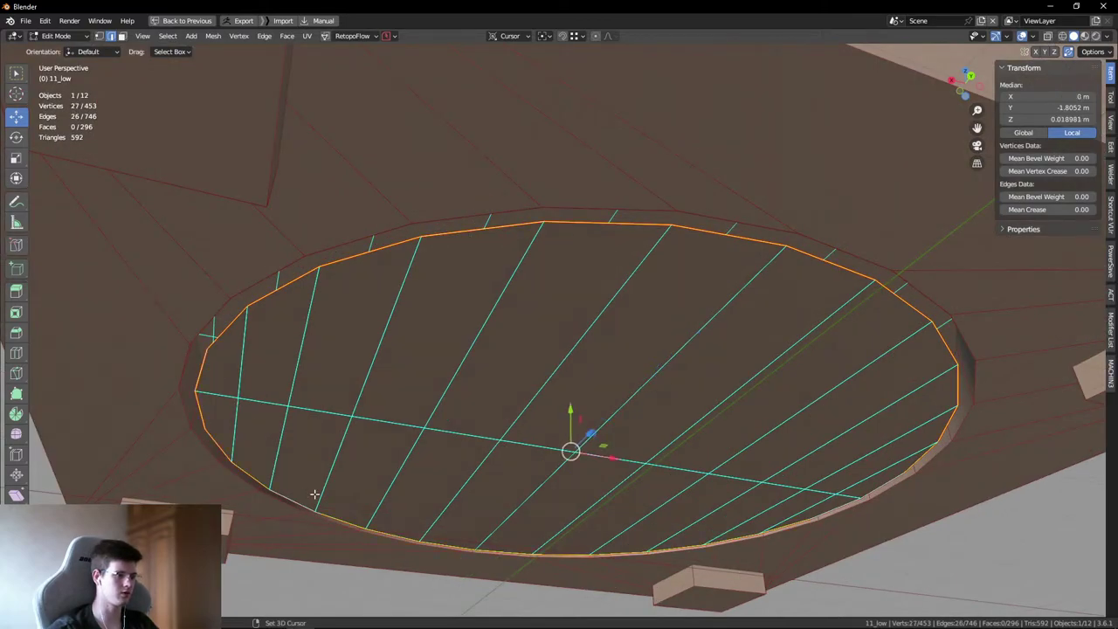
{"action": "key", "text": "e"}
{"action": "key", "text": "z"}
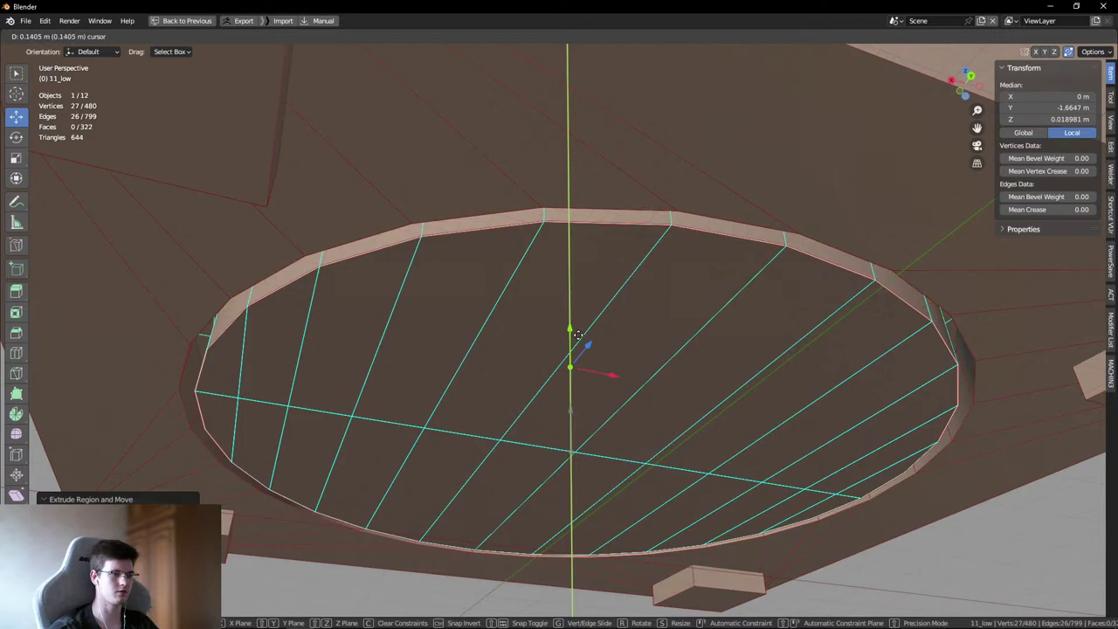
{"action": "left_click", "coordinate": [578, 335]}
- Deselect the mesh and examine the recess in the top of the small side box in Object Mode
{"action": "key", "text": "ctrl+Tab"}
{"action": "middle_click_drag", "start_coordinate": [1034, 520], "coordinate": [646, 305]}
{"action": "scroll", "coordinate": [789, 190], "scroll_direction": "down", "scroll_amount": 6}
{"action": "scroll", "coordinate": [514, 330], "scroll_direction": "up", "scroll_amount": 8}
{"action": "scroll", "coordinate": [647, 284], "scroll_direction": "up", "scroll_amount": 4}
{"action": "key", "text": "Tab"}
{"action": "key", "text": "alt+a"}
{"action": "key", "text": "Tab"}
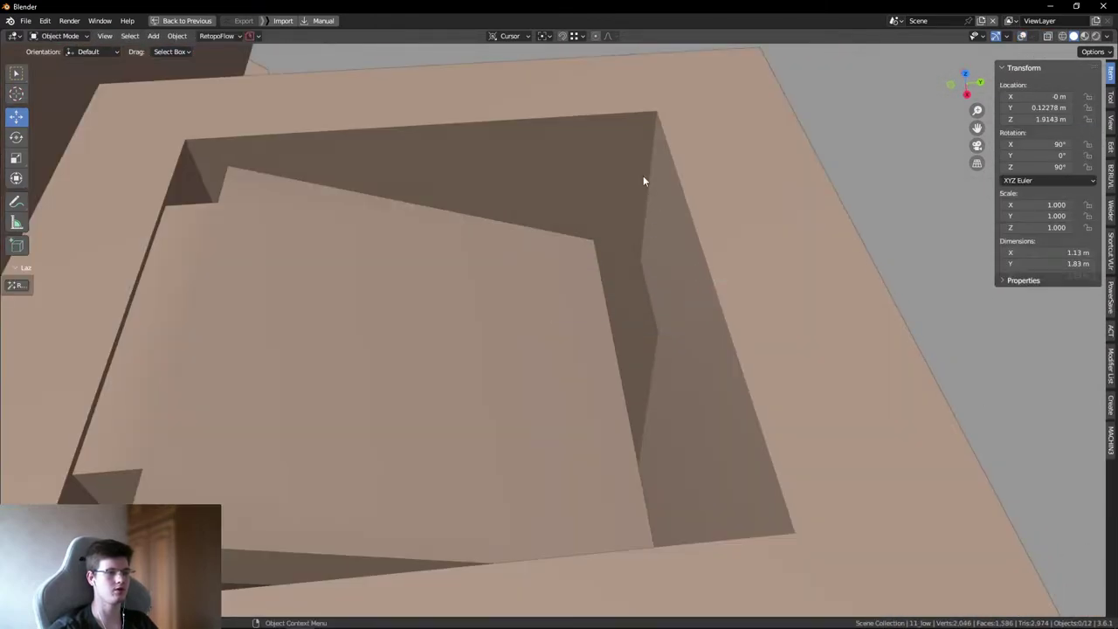
- Fill the open lower edge loop of the side box's recess with a face and leave Edit Mode
{"action": "key", "text": "Tab"}
{"action": "scroll", "coordinate": [643, 304], "scroll_direction": "down", "scroll_amount": 8}
{"action": "left_click", "coordinate": [643, 304], "text": "alt"}
{"action": "scroll", "coordinate": [643, 304], "scroll_direction": "up", "scroll_amount": 3}
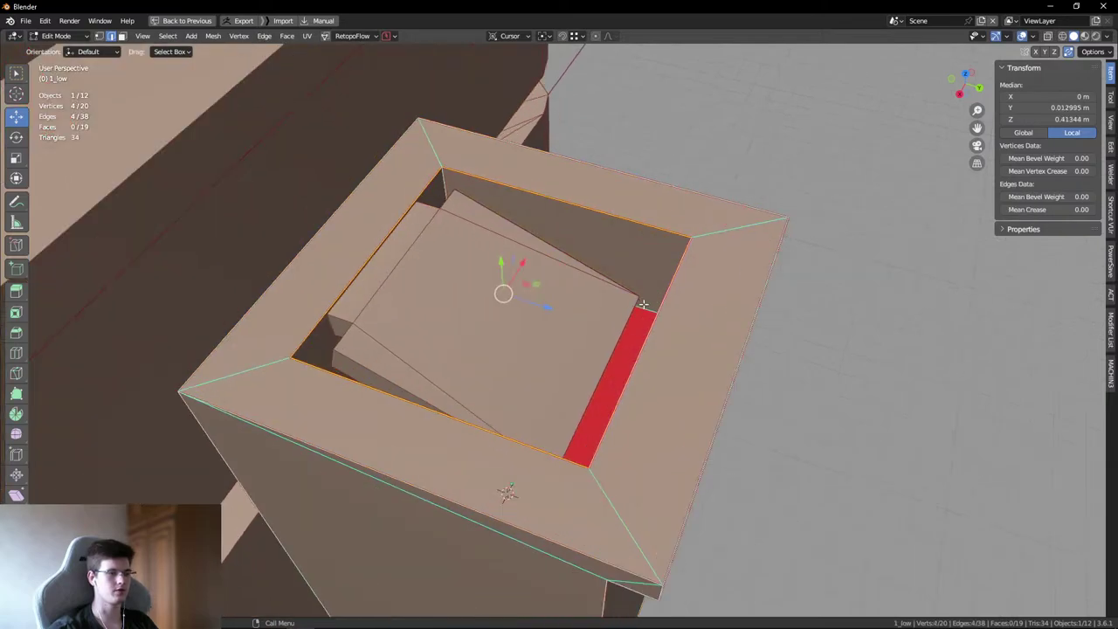
{"action": "scroll", "coordinate": [643, 304], "scroll_direction": "down", "scroll_amount": 2}
{"action": "left_click", "coordinate": [648, 305], "text": "alt"}
{"action": "key", "text": "f"}
{"action": "key", "text": "alt+z"}
{"action": "key", "text": "alt+z"}
{"action": "middle_click_drag", "start_coordinate": [648, 305], "coordinate": [629, 352]}
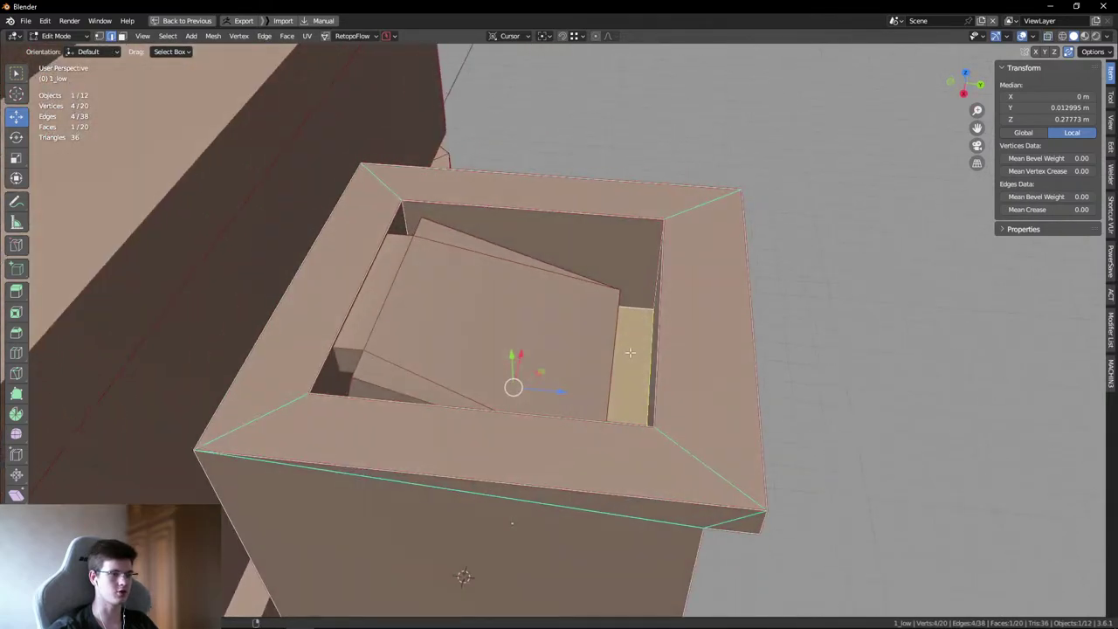
{"action": "key", "text": "Tab"}
- Inspect the side box, lid supports and top plate from several angles, with everything deselected
{"action": "middle_click_drag", "start_coordinate": [771, 220], "coordinate": [496, 208]}
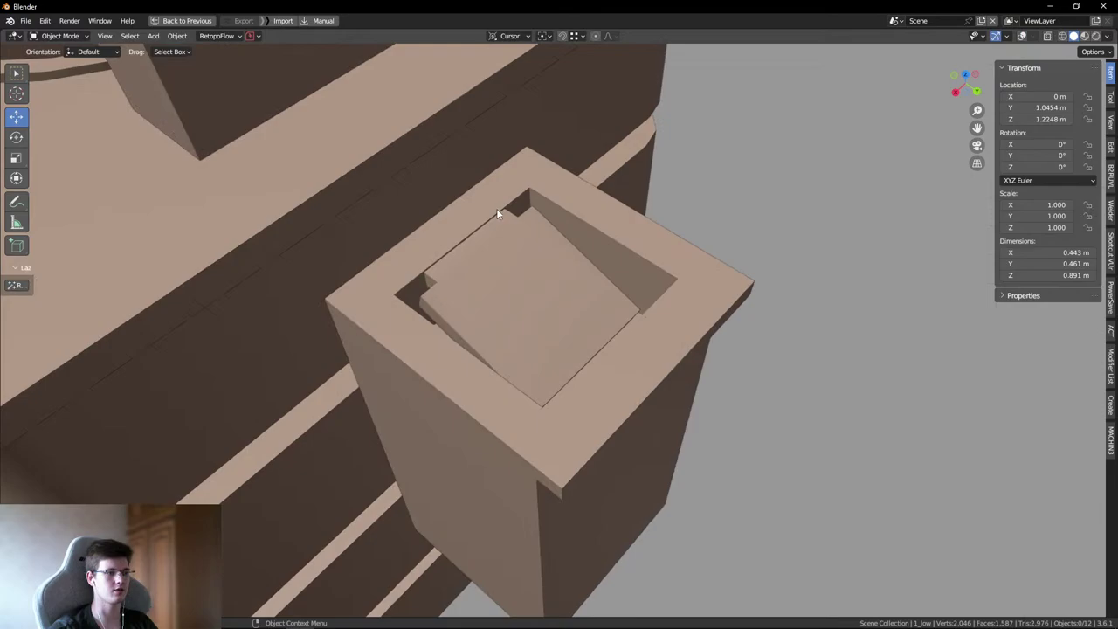
{"action": "scroll", "coordinate": [497, 208], "scroll_direction": "down", "scroll_amount": 6}
{"action": "middle_click_drag", "start_coordinate": [669, 250], "coordinate": [482, 288]}
{"action": "left_click", "coordinate": [449, 254]}
{"action": "left_click", "coordinate": [294, 199]}
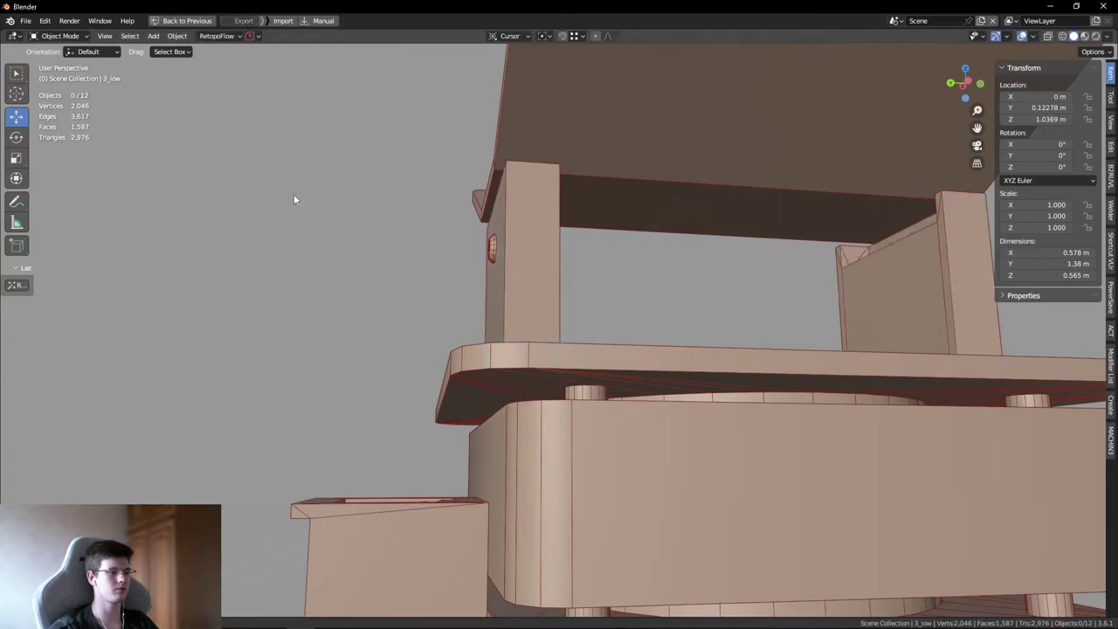
{"action": "middle_click_drag", "start_coordinate": [294, 199], "coordinate": [437, 274]}
{"action": "right_click", "coordinate": [437, 274]}
{"action": "middle_click_drag", "start_coordinate": [526, 274], "coordinate": [531, 380]}
- Move the floor face of the side box's recess down along Z in Edit Mode
{"action": "scroll", "coordinate": [648, 372], "scroll_direction": "up", "scroll_amount": 6}
{"action": "left_click", "coordinate": [664, 342]}
{"action": "key", "text": "Tab"}
{"action": "key", "text": "g"}
{"action": "key", "text": "z"}
{"action": "left_click", "coordinate": [531, 437]}
{"action": "middle_click_drag", "start_coordinate": [532, 436], "coordinate": [665, 328]}
{"action": "key", "text": "Tab"}
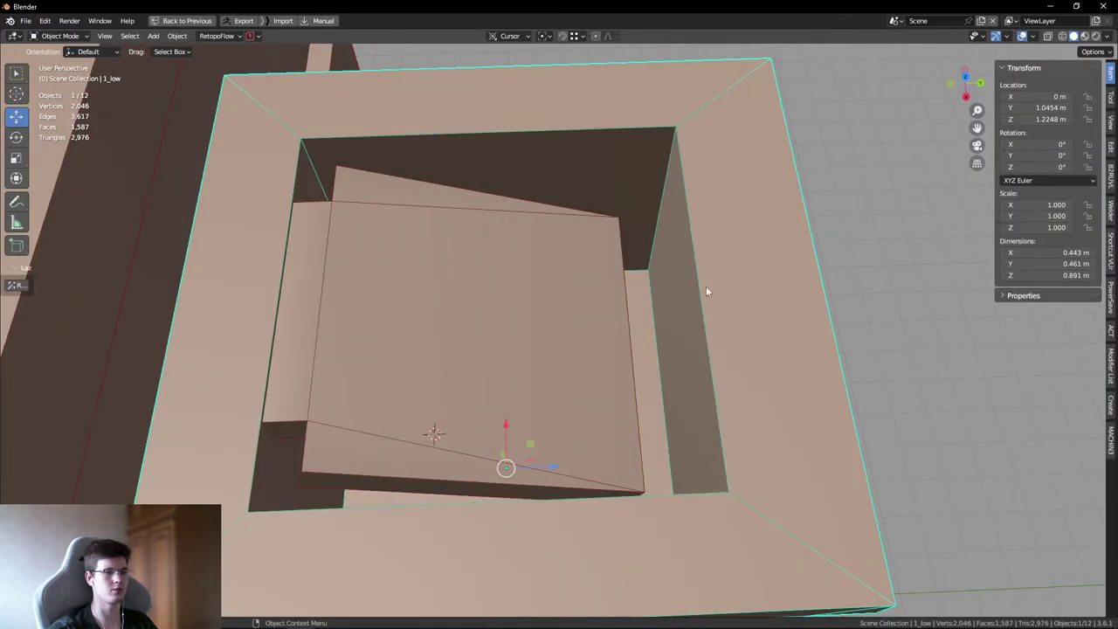
- Deselect the side box and examine the lid, supports, inner cylinder and body with overlays hidden
{"action": "left_click", "coordinate": [926, 293]}
{"action": "key", "text": "ctrl+KP_1"}
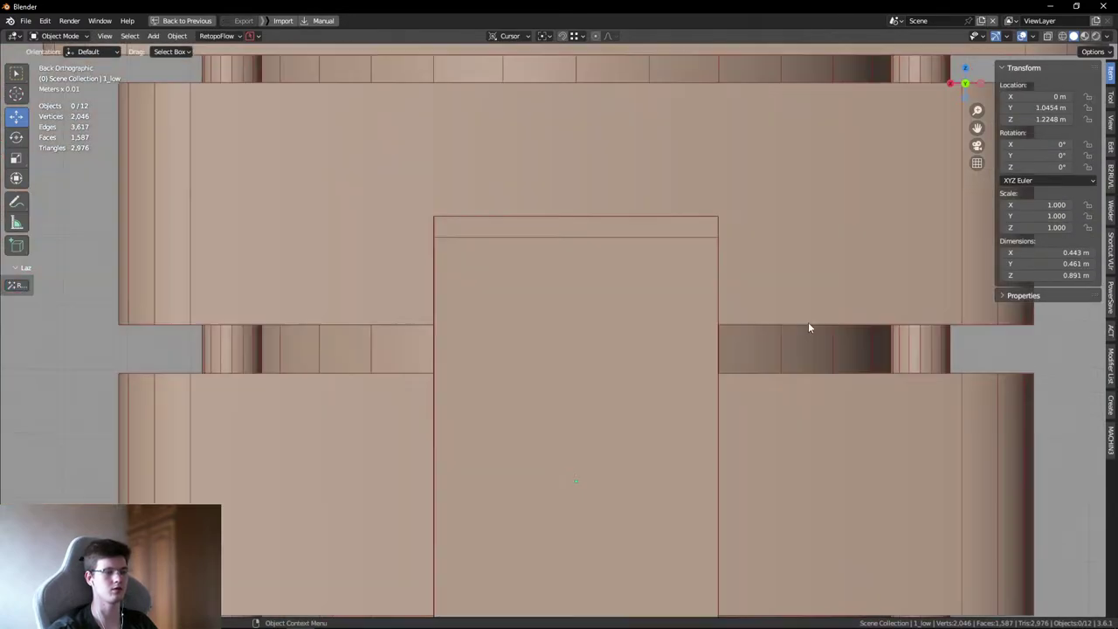
{"action": "scroll", "coordinate": [530, 250], "scroll_direction": "down", "scroll_amount": 5}
{"action": "middle_click_drag", "start_coordinate": [529, 250], "coordinate": [644, 277]}
{"action": "scroll", "coordinate": [644, 277], "scroll_direction": "up", "scroll_amount": 5}
{"action": "middle_click_drag", "start_coordinate": [574, 236], "coordinate": [614, 265]}
{"action": "key", "text": "shift+alt+z"}
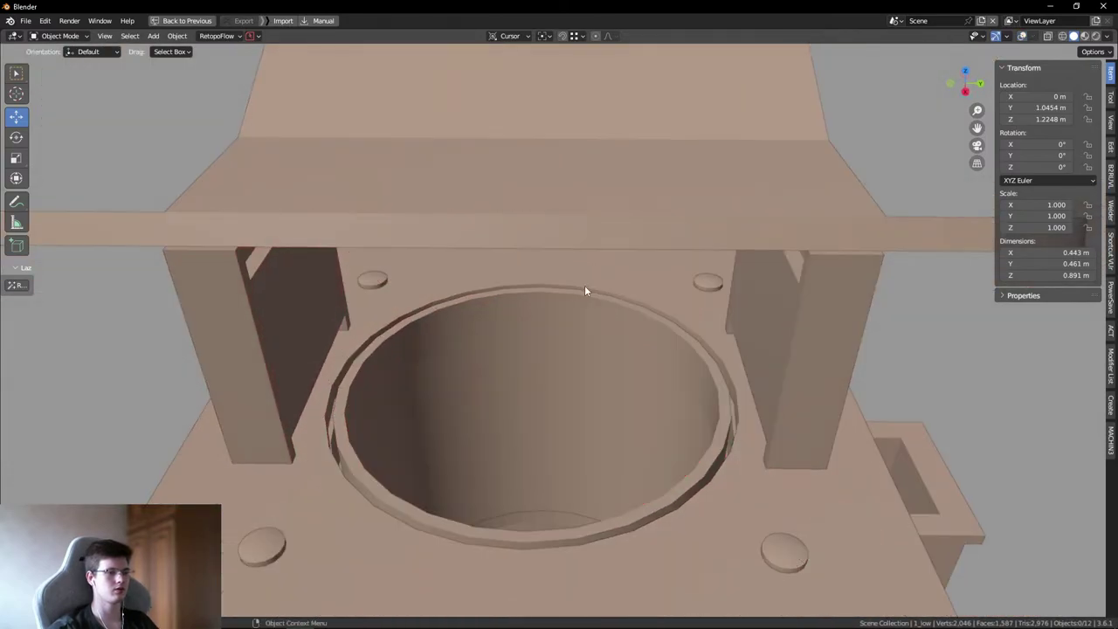
{"action": "scroll", "coordinate": [589, 288], "scroll_direction": "down", "scroll_amount": 5}
{"action": "key", "text": "alt+z"}
{"action": "middle_click_drag", "start_coordinate": [811, 277], "coordinate": [690, 295]}
{"action": "key", "text": "alt+z"}
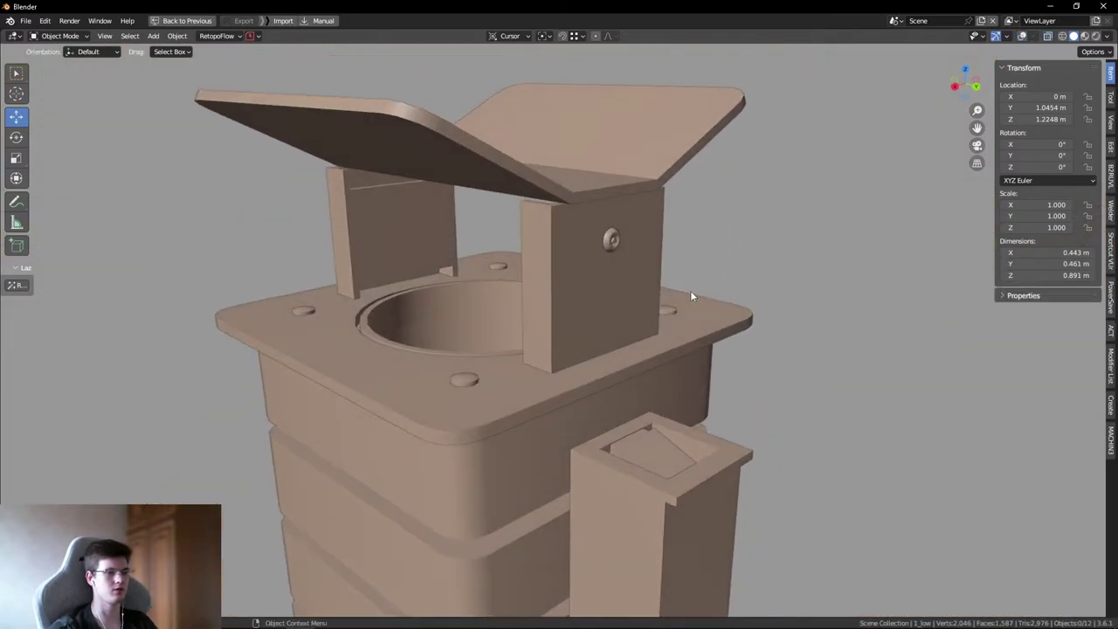
- Delete all trash bin objects from the scene
{"action": "scroll", "coordinate": [690, 295], "scroll_direction": "down", "scroll_amount": 5}
{"action": "key", "text": "x"}
{"action": "left_click", "coordinate": [813, 131]}
{"action": "left_click", "coordinate": [814, 170]}
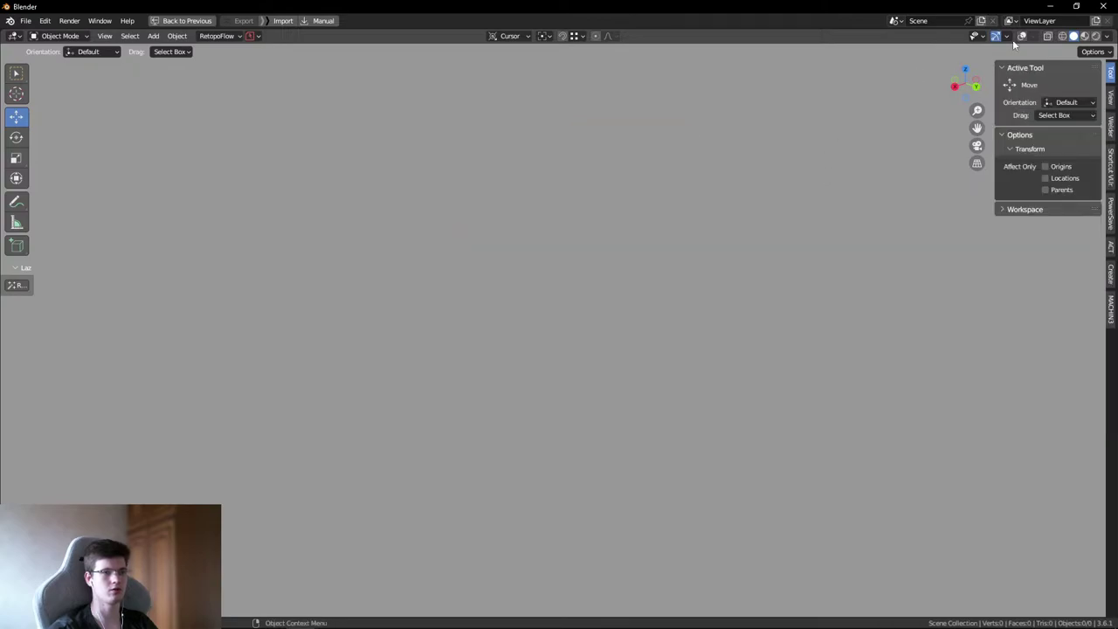
- Turn the overlays back on, restore the full workspace layout and minimise Blender to reach the desktop
{"action": "key", "text": "ctrl+space"}
{"action": "key", "text": "Home"}
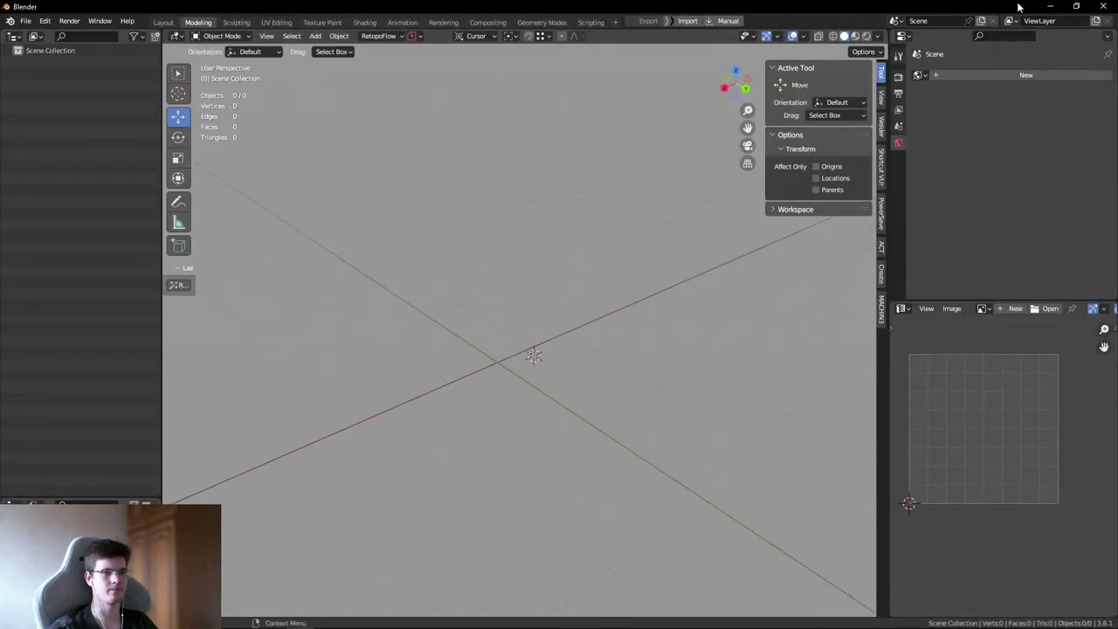
{"action": "left_click", "coordinate": [1050, 7]}
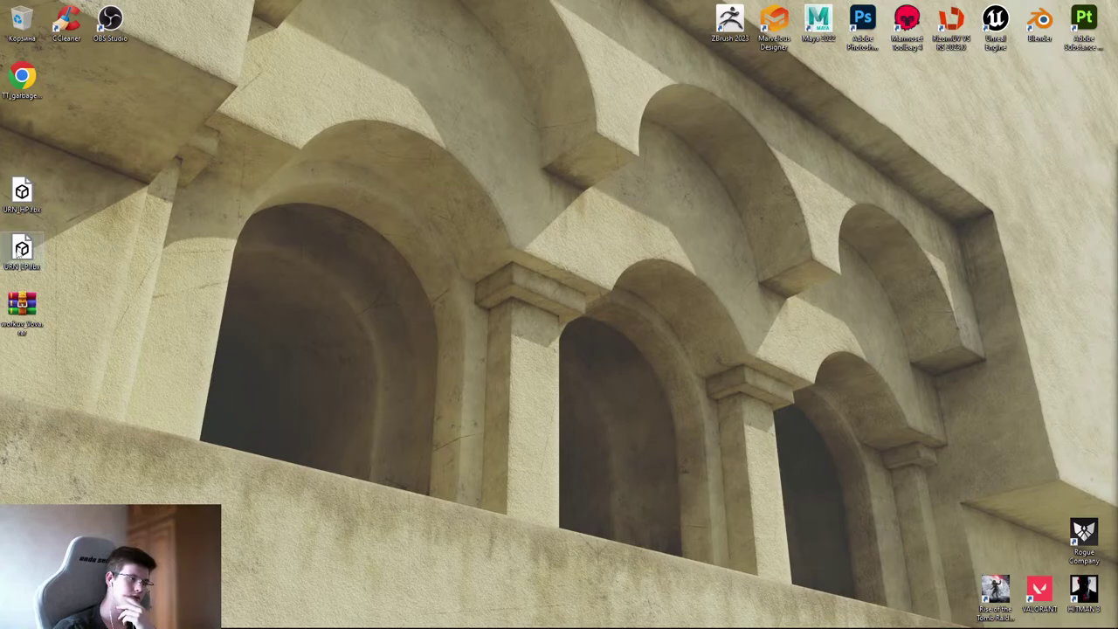
{"action": "mouse_move", "coordinate": [221, 621]}
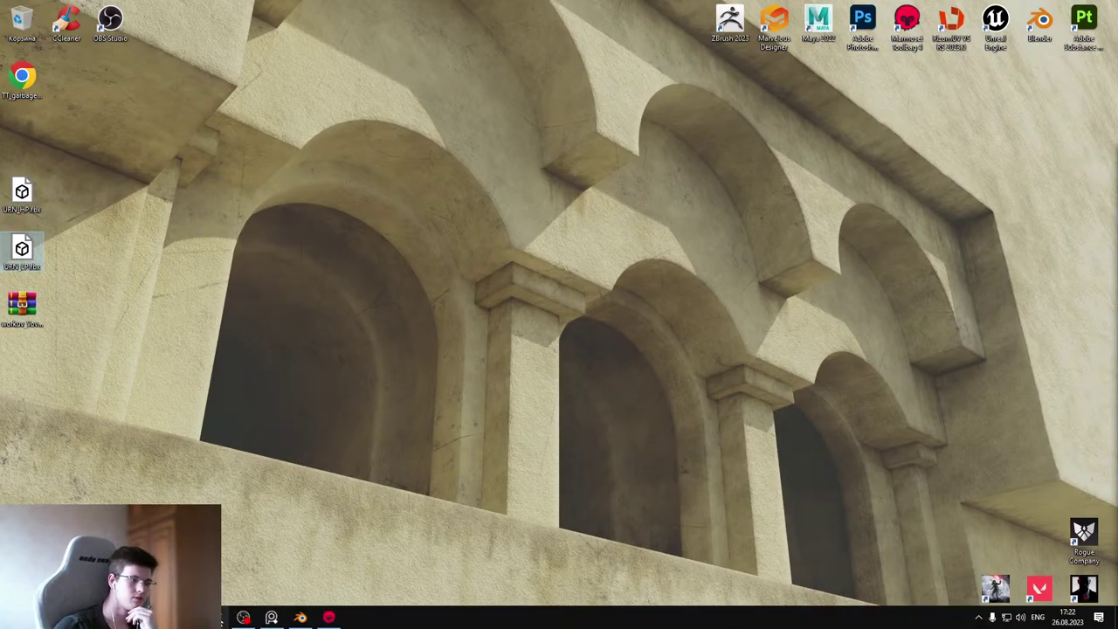
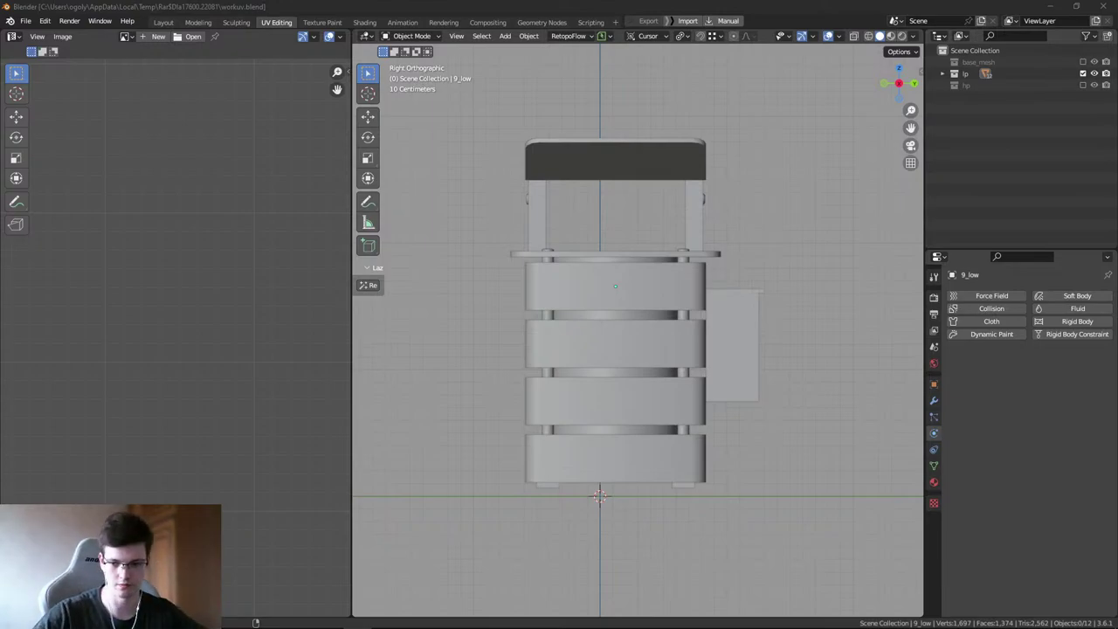
- Select all low-poly bin objects in workuv.blend and bring them into Edit Mode with their full UV layout in view
{"action": "middle_click_drag", "start_coordinate": [502, 222], "coordinate": [622, 263]}
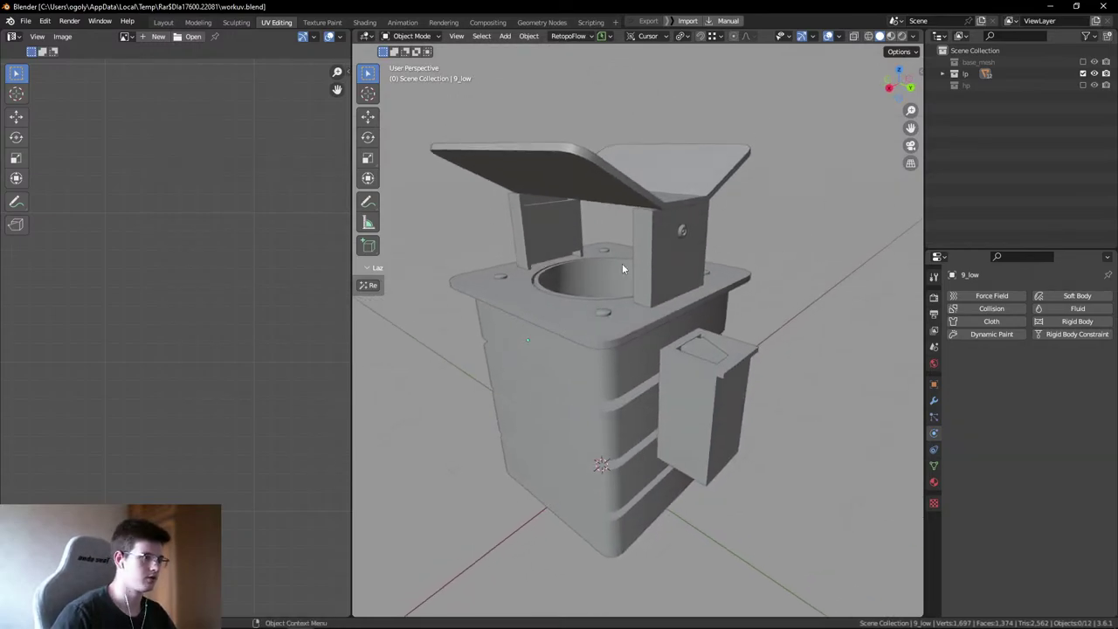
{"action": "left_click", "coordinate": [615, 317]}
{"action": "key", "text": "a"}
{"action": "key", "text": "ctrl+Tab"}
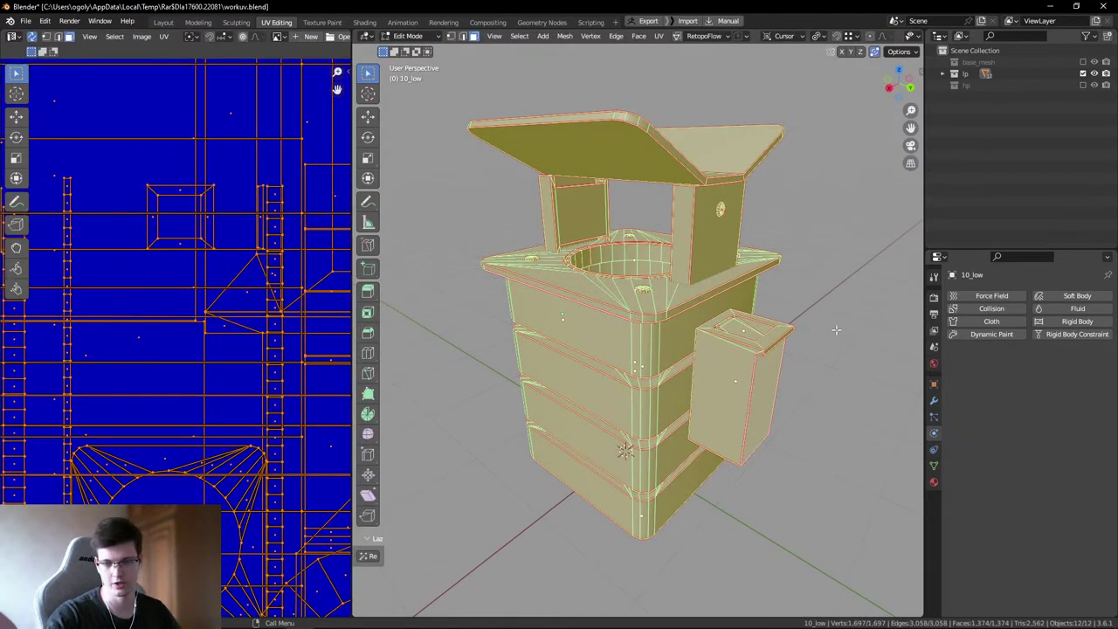
{"action": "scroll", "coordinate": [212, 357], "scroll_direction": "down", "scroll_amount": 6}
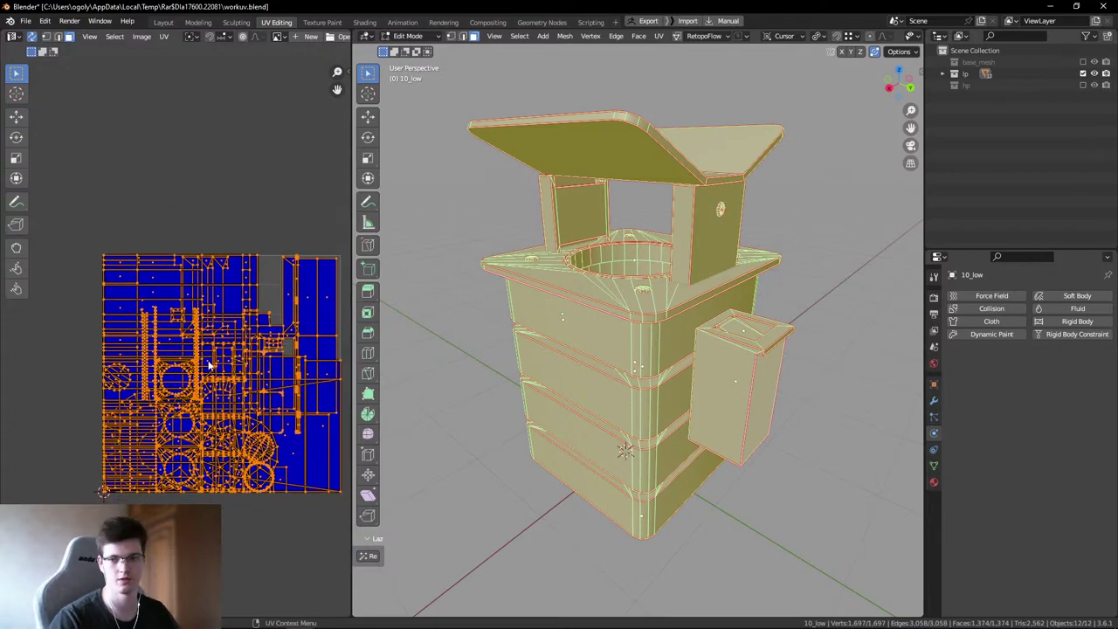
{"action": "left_click", "coordinate": [164, 36]}
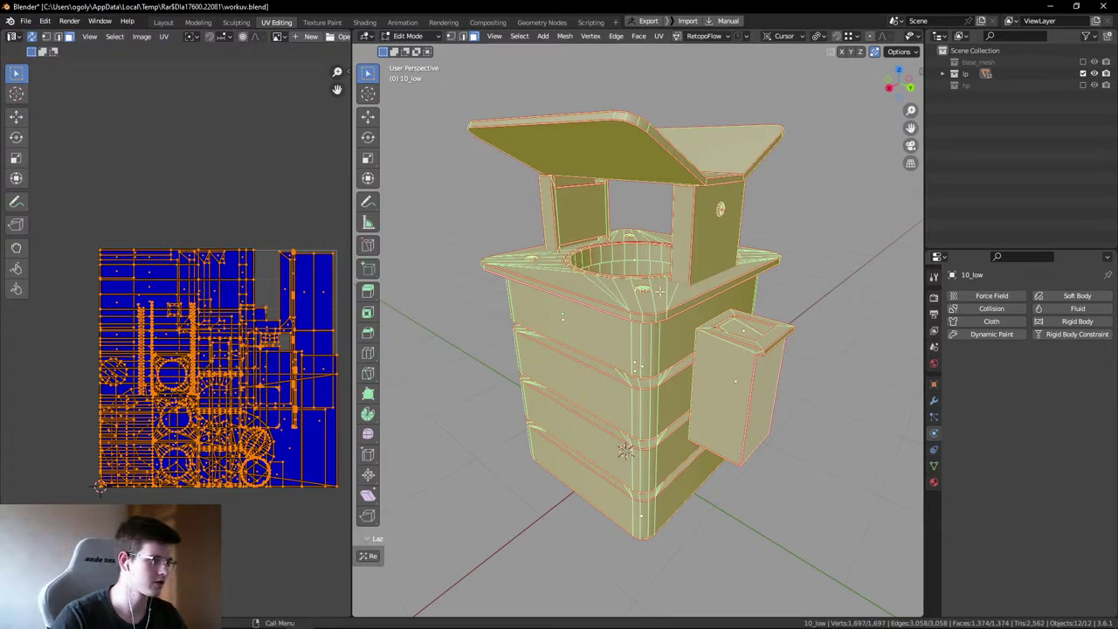
- Leave Edit Mode and send the low-poly bin objects to RizomUV
{"action": "key", "text": "Tab"}
{"action": "key", "text": "q"}
{"action": "left_click", "coordinate": [625, 258]}
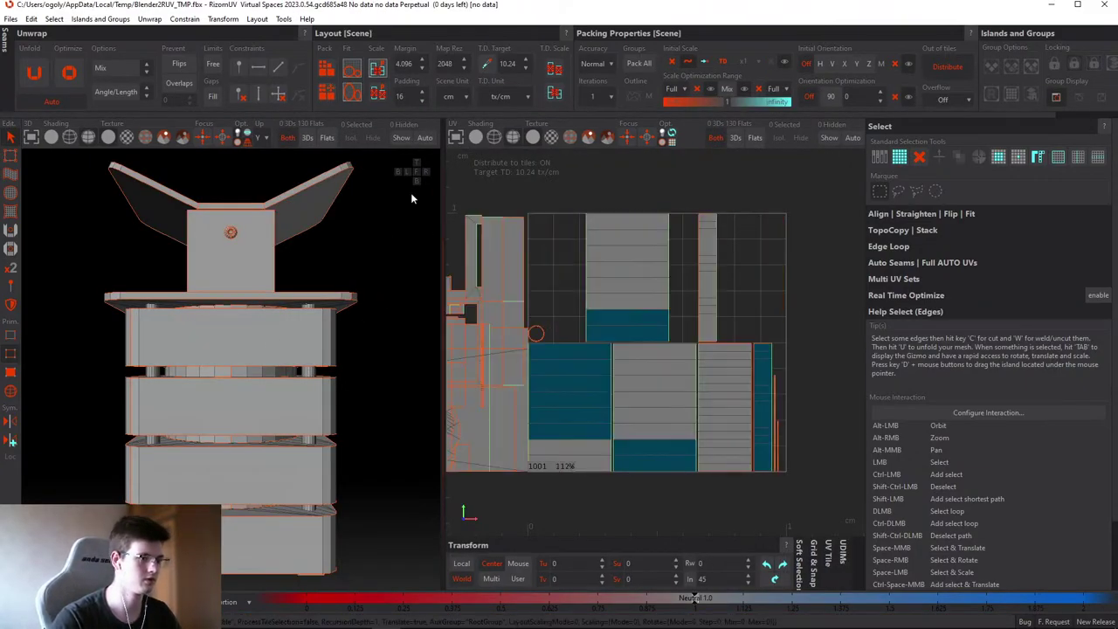
- Switch to island selection, select all of the bin's UV islands and pack them
{"action": "scroll", "coordinate": [565, 208], "scroll_direction": "down", "scroll_amount": 5}
{"action": "key", "text": "F3"}
{"action": "key", "text": "ctrl+a"}
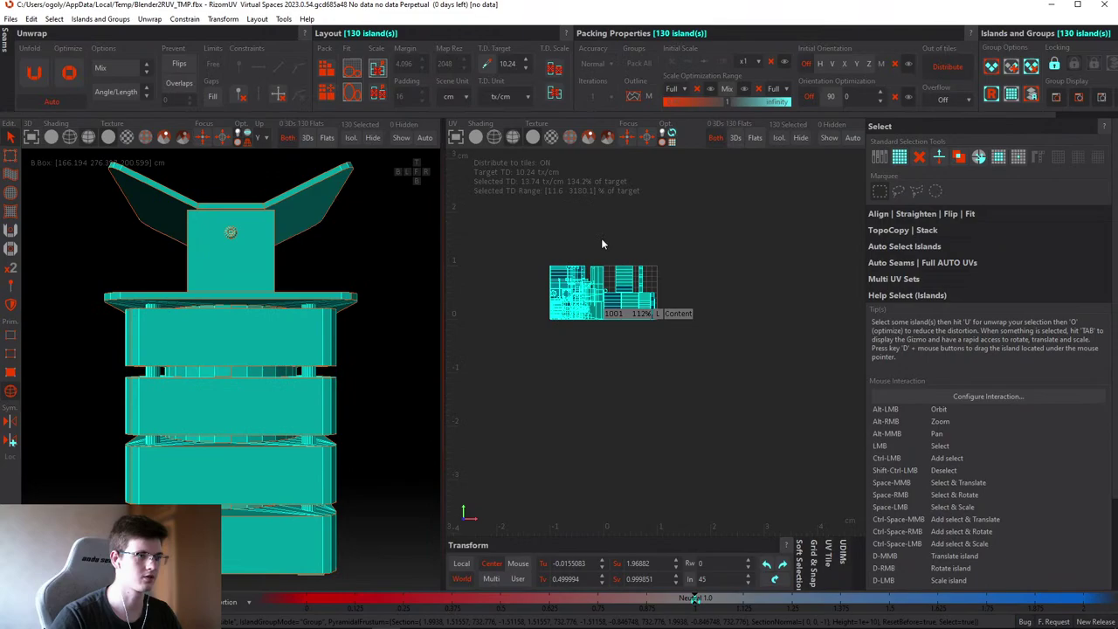
{"action": "left_click", "coordinate": [765, 395]}
{"action": "key", "text": "ctrl+a"}
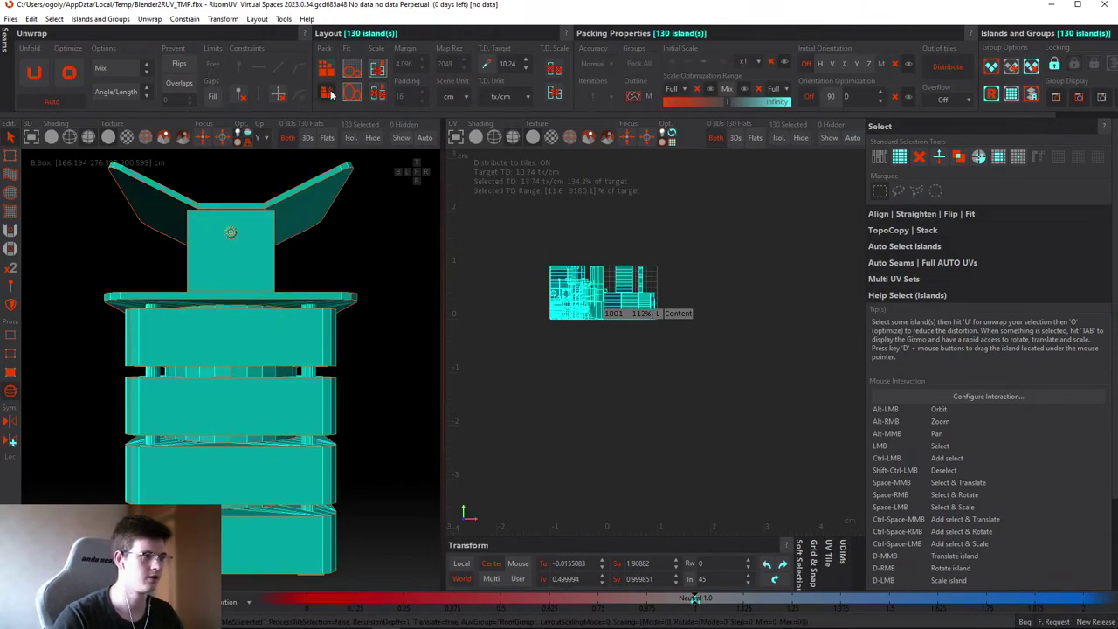
{"action": "left_click", "coordinate": [328, 93]}
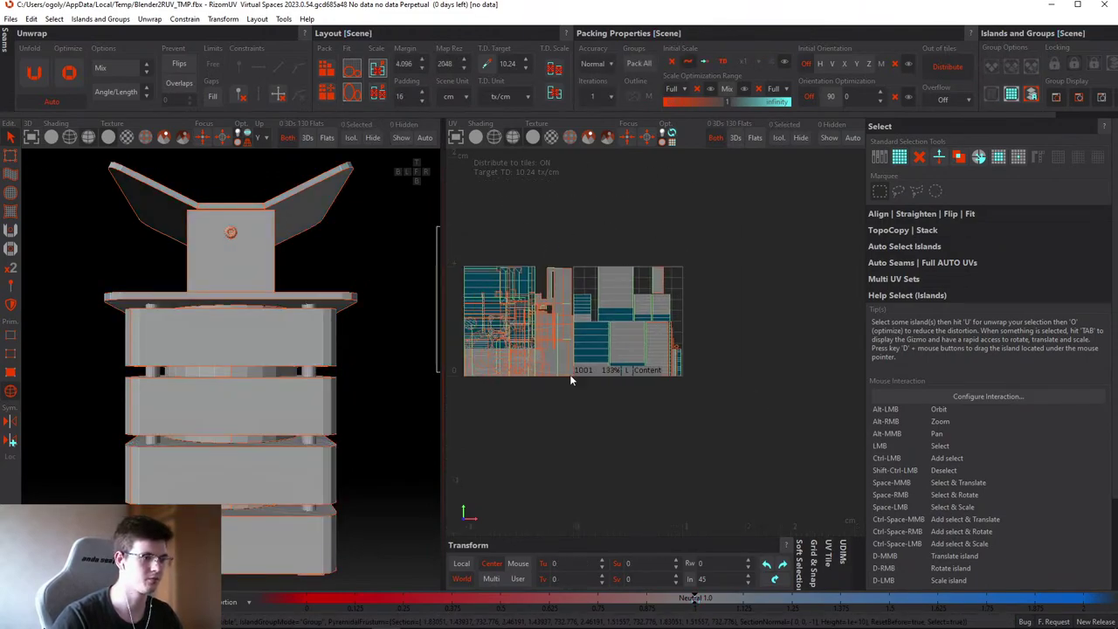
- Move the islands lying beside tile 1001 into it and pack all islands together
{"action": "scroll", "coordinate": [572, 375], "scroll_direction": "up", "scroll_amount": 1}
{"action": "key", "text": "ctrl+a"}
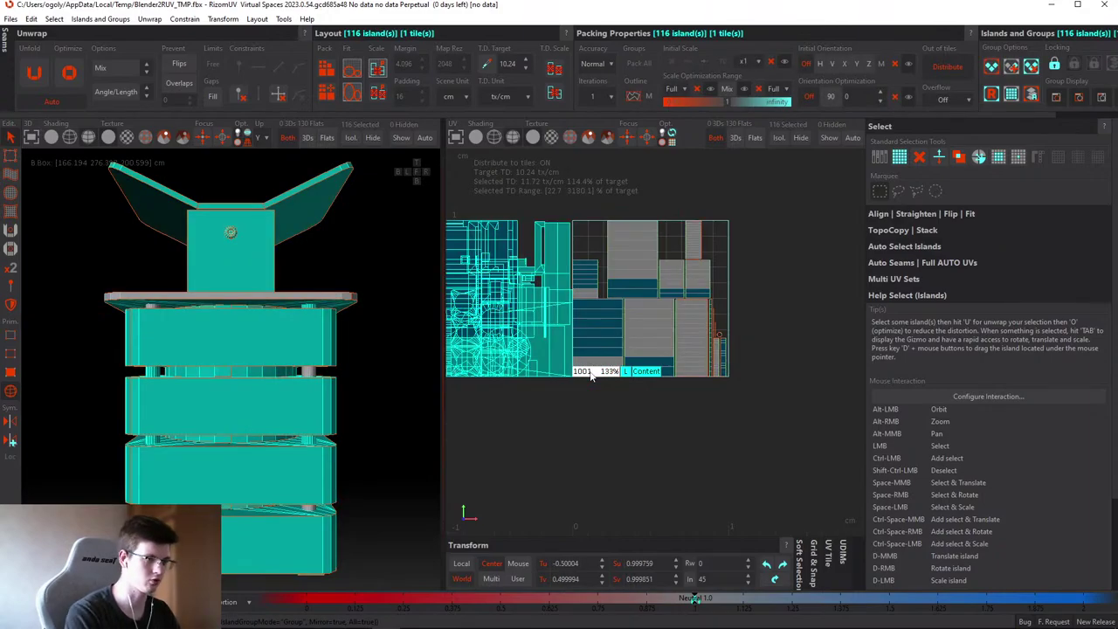
{"action": "key", "text": "ctrl+z"}
{"action": "left_click", "coordinate": [566, 390]}
{"action": "key", "text": "ctrl+a"}
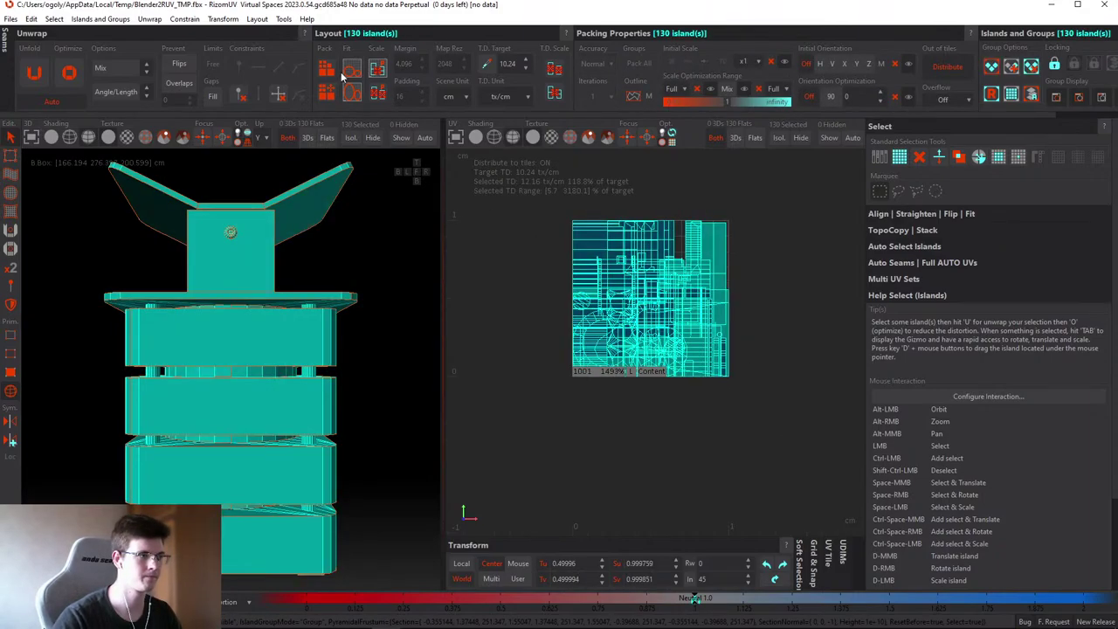
{"action": "left_click", "coordinate": [328, 93]}
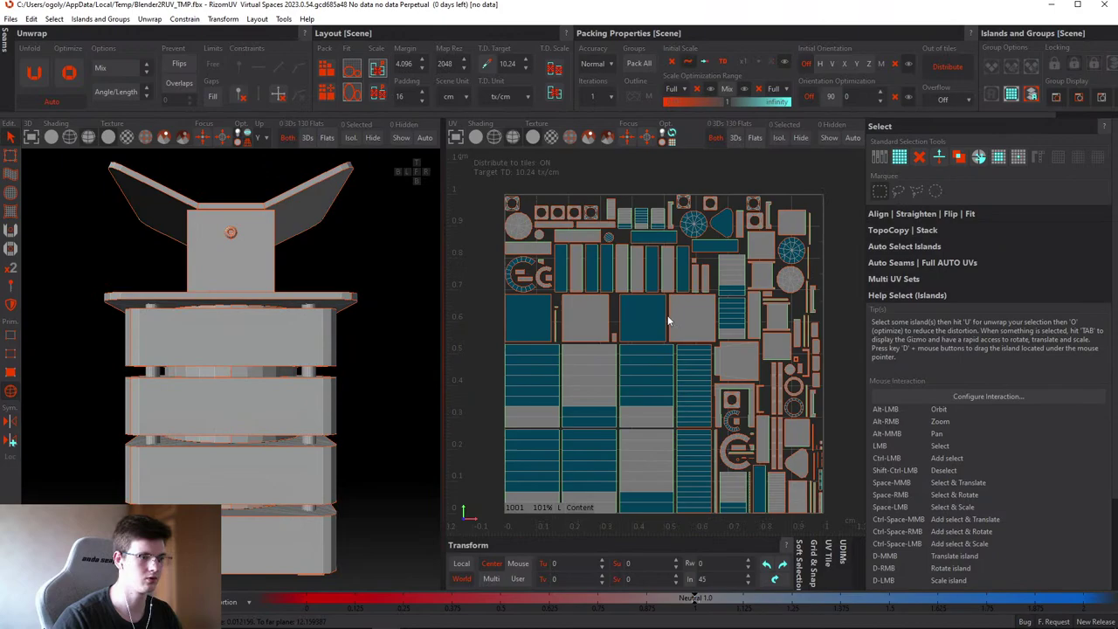
- Select all flipped UV islands and mirror them horizontally to correct their orientation
{"action": "left_click", "coordinate": [940, 157]}
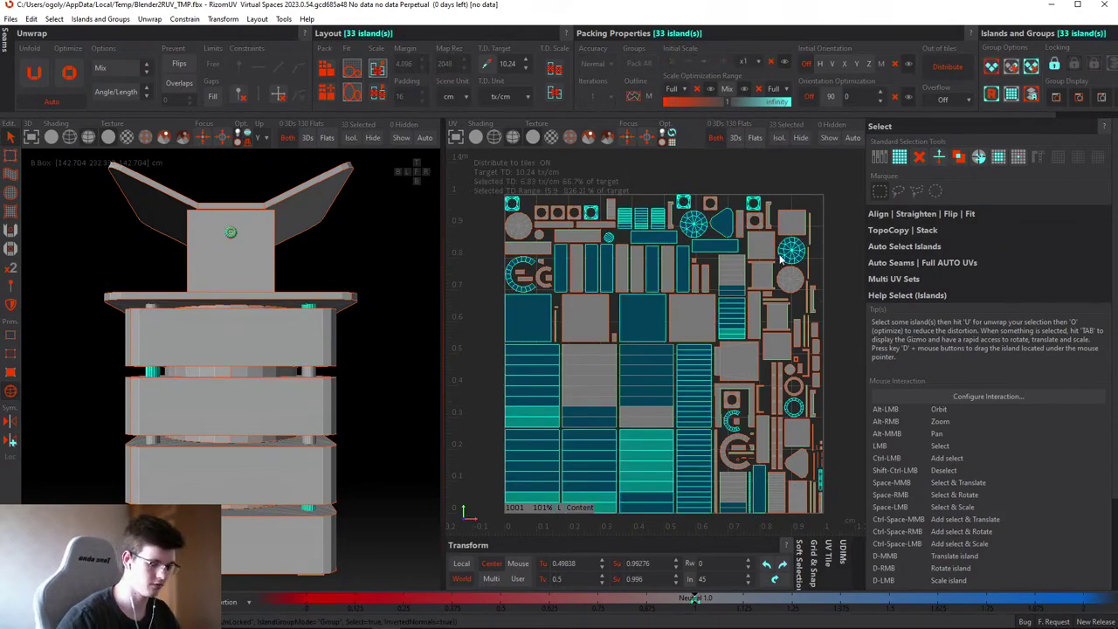
{"action": "left_click", "coordinate": [910, 215]}
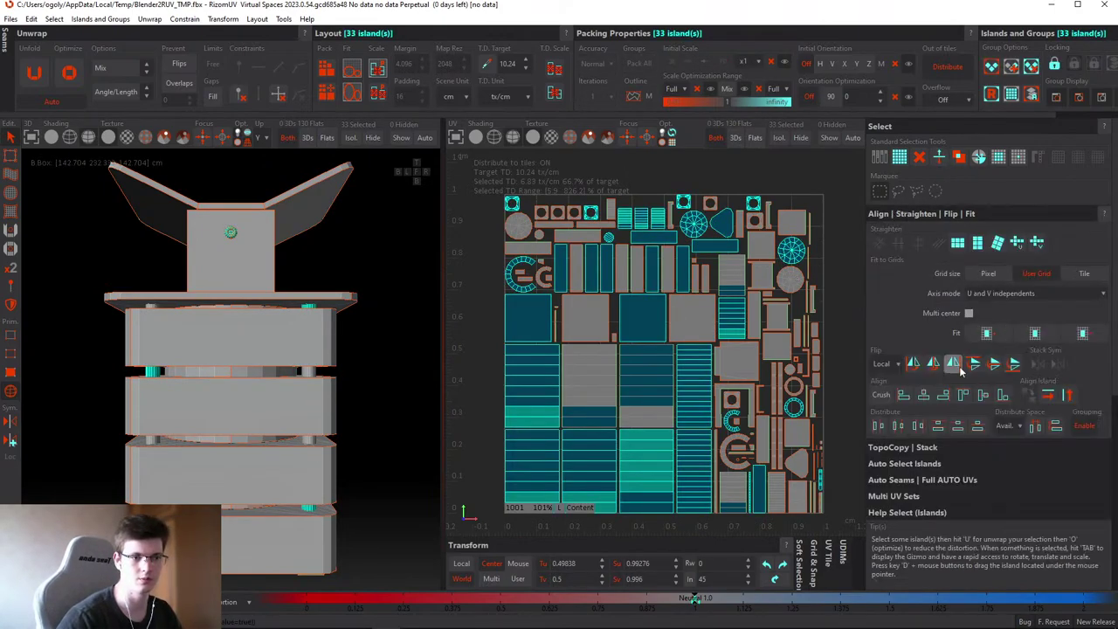
{"action": "scroll", "coordinate": [707, 290], "scroll_direction": "up", "scroll_amount": 3}
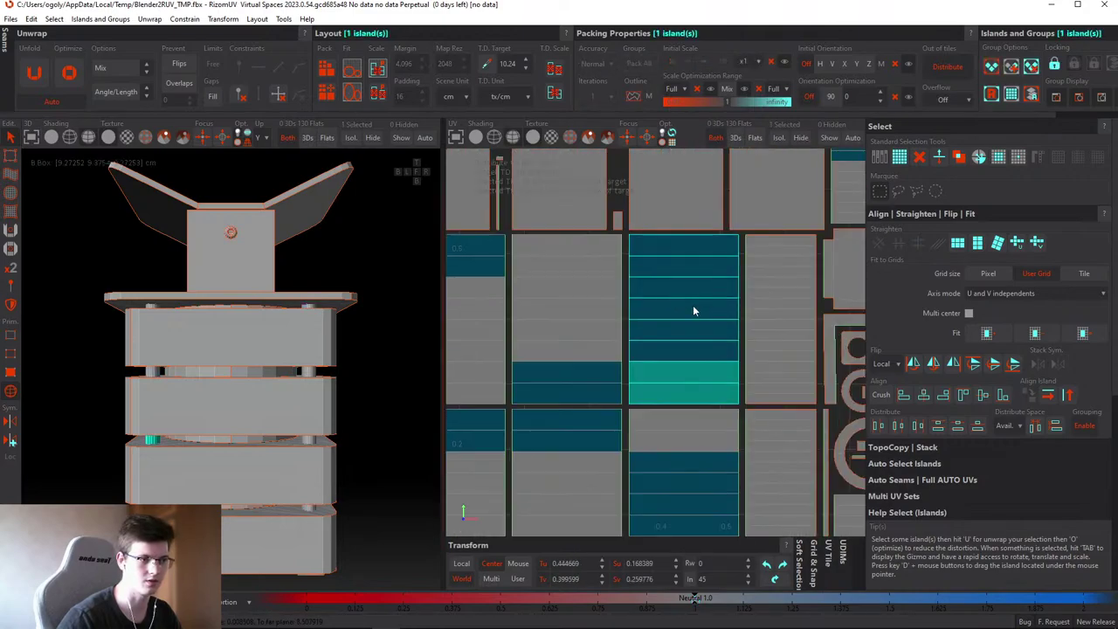
- Examine the packed UV layout closely, checking the islands still shaded blue, the strips, rings and small pieces
{"action": "left_click", "coordinate": [692, 305]}
{"action": "key", "text": "f"}
{"action": "scroll", "coordinate": [352, 312], "scroll_direction": "down", "scroll_amount": 5}
{"action": "key", "text": "f"}
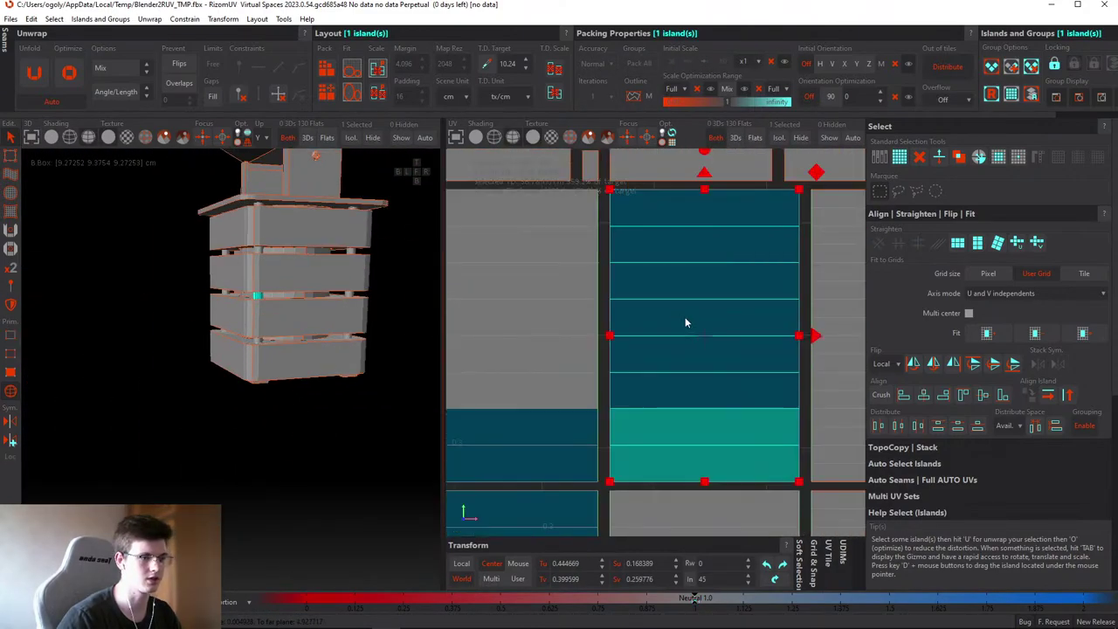
{"action": "scroll", "coordinate": [662, 320], "scroll_direction": "down", "scroll_amount": 6}
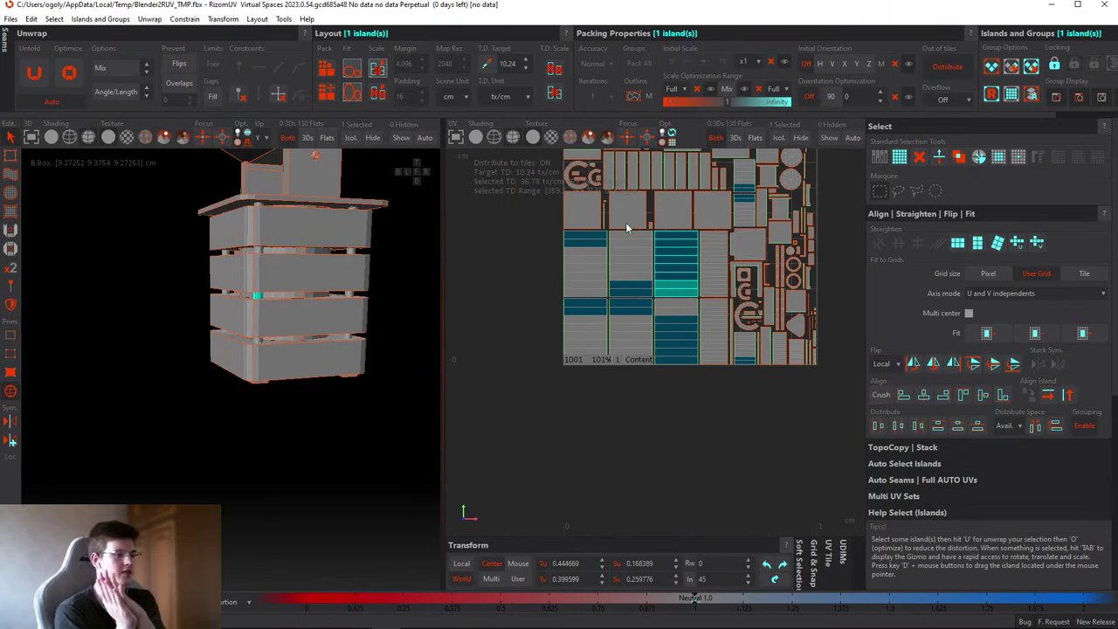
{"action": "left_click", "coordinate": [665, 418]}
{"action": "scroll", "coordinate": [646, 318], "scroll_direction": "up", "scroll_amount": 5}
{"action": "scroll", "coordinate": [610, 277], "scroll_direction": "down", "scroll_amount": 5}
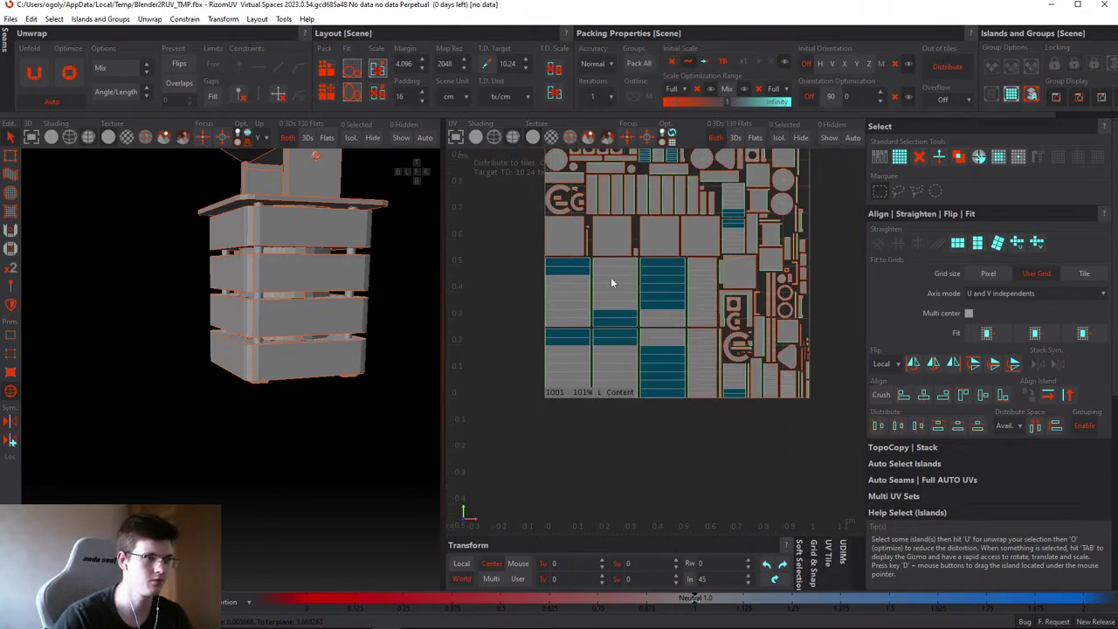
{"action": "scroll", "coordinate": [669, 338], "scroll_direction": "up", "scroll_amount": 4}
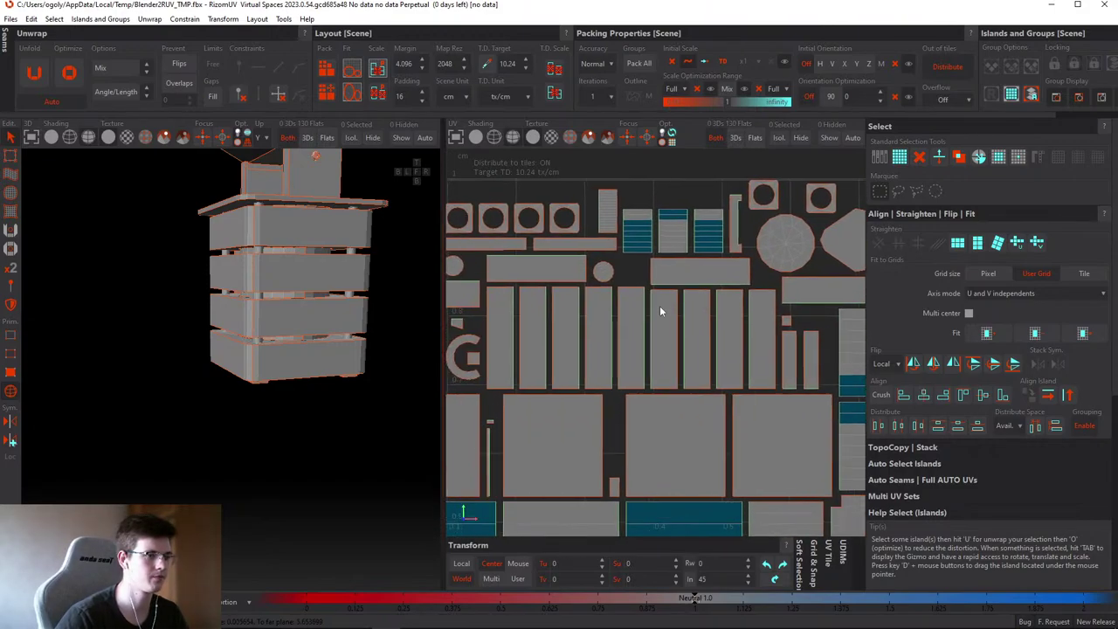
{"action": "left_click", "coordinate": [665, 195]}
{"action": "scroll", "coordinate": [644, 260], "scroll_direction": "down", "scroll_amount": 1}
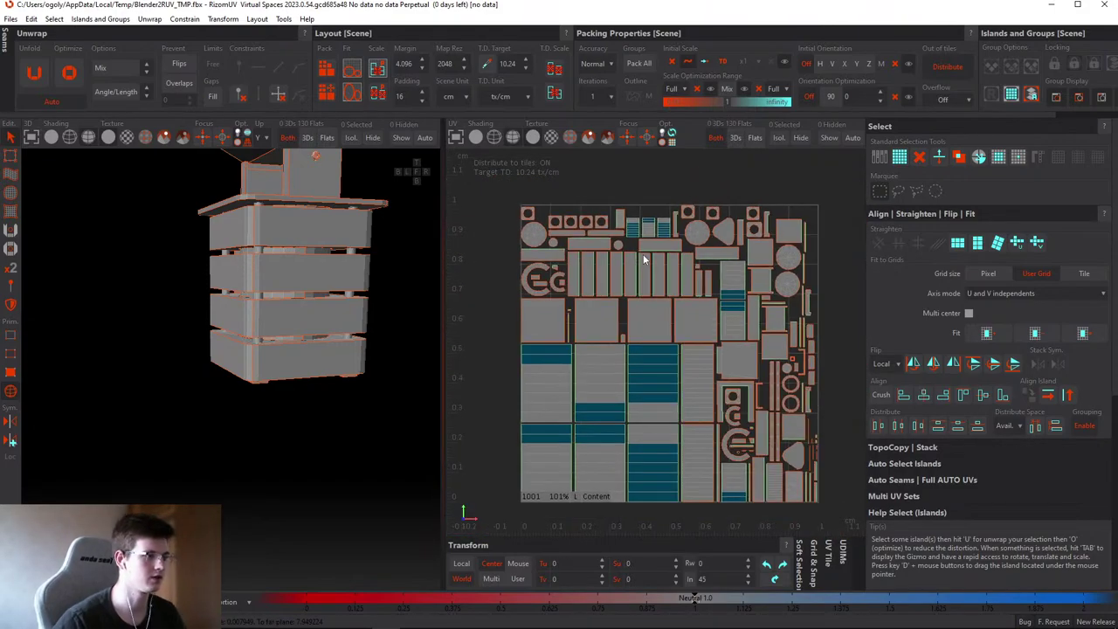
{"action": "scroll", "coordinate": [644, 259], "scroll_direction": "up", "scroll_amount": 6}
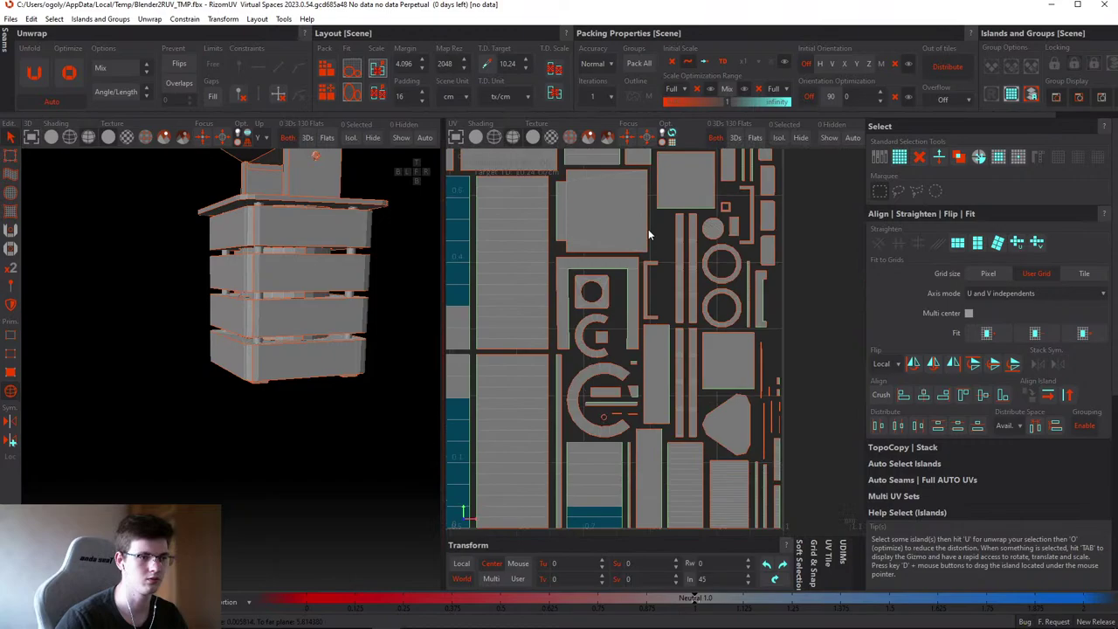
{"action": "scroll", "coordinate": [643, 185], "scroll_direction": "up", "scroll_amount": 4}
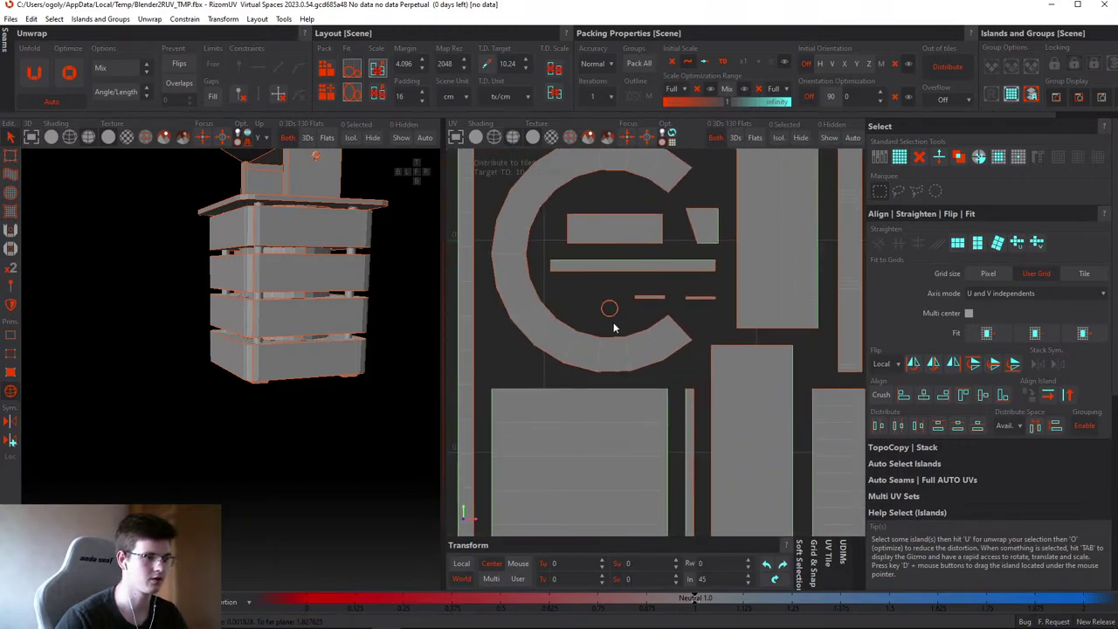
- Select the thin ring island of the bin's round opening and compare its size in the UV layout with the model
{"action": "left_click", "coordinate": [276, 293]}
{"action": "left_click_drag", "start_coordinate": [276, 294], "coordinate": [271, 269], "text": "alt"}
{"action": "scroll", "coordinate": [271, 269], "scroll_direction": "down", "scroll_amount": 2}
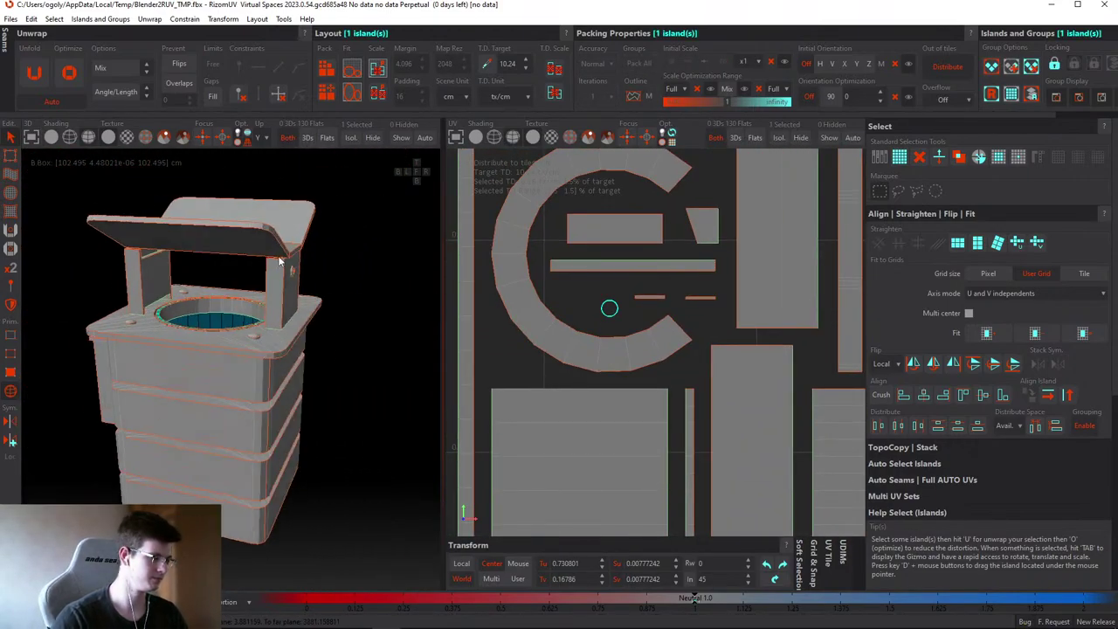
{"action": "scroll", "coordinate": [290, 382], "scroll_direction": "up", "scroll_amount": 4}
{"action": "left_click_drag", "start_coordinate": [289, 382], "coordinate": [368, 327], "text": "alt"}
{"action": "scroll", "coordinate": [369, 328], "scroll_direction": "down", "scroll_amount": 5}
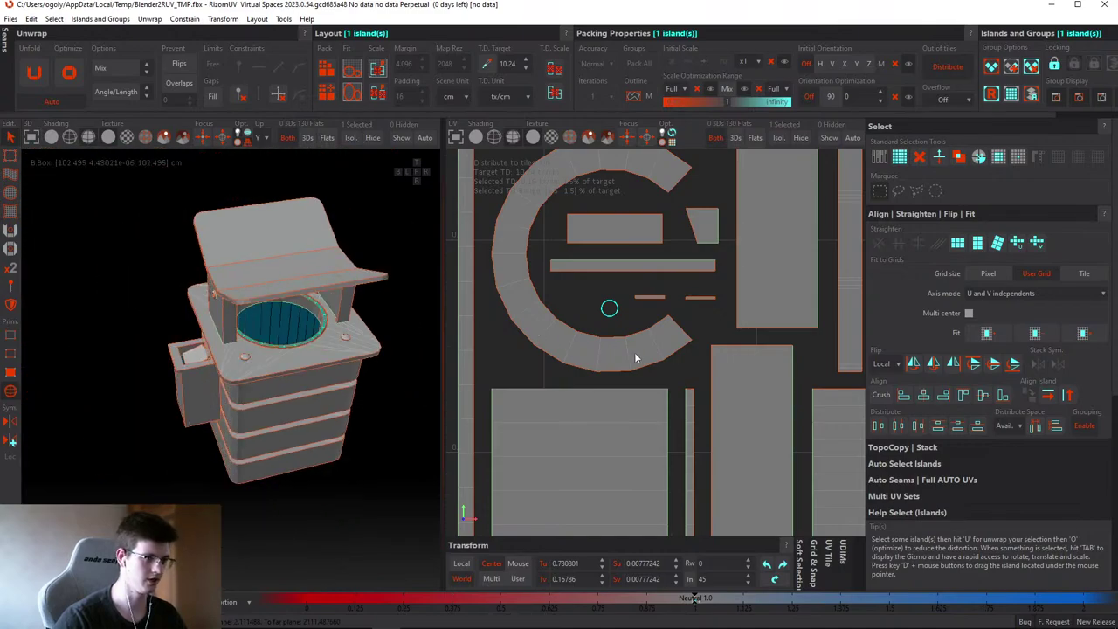
- Equalise the texel density of all islands to about 20.18 tx/cm and repack them into tile 1001
{"action": "left_click", "coordinate": [564, 153]}
{"action": "key", "text": "ctrl+a"}
{"action": "scroll", "coordinate": [564, 218], "scroll_direction": "up", "scroll_amount": 5}
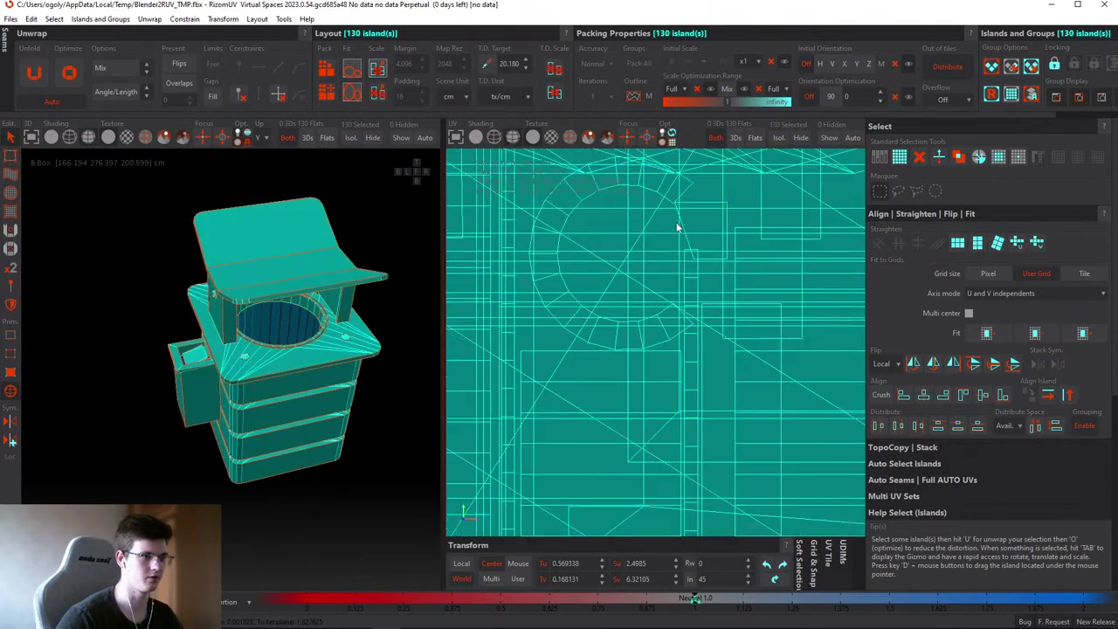
{"action": "scroll", "coordinate": [615, 297], "scroll_direction": "down", "scroll_amount": 5}
{"action": "left_click", "coordinate": [615, 297]}
{"action": "scroll", "coordinate": [615, 297], "scroll_direction": "down", "scroll_amount": 3}
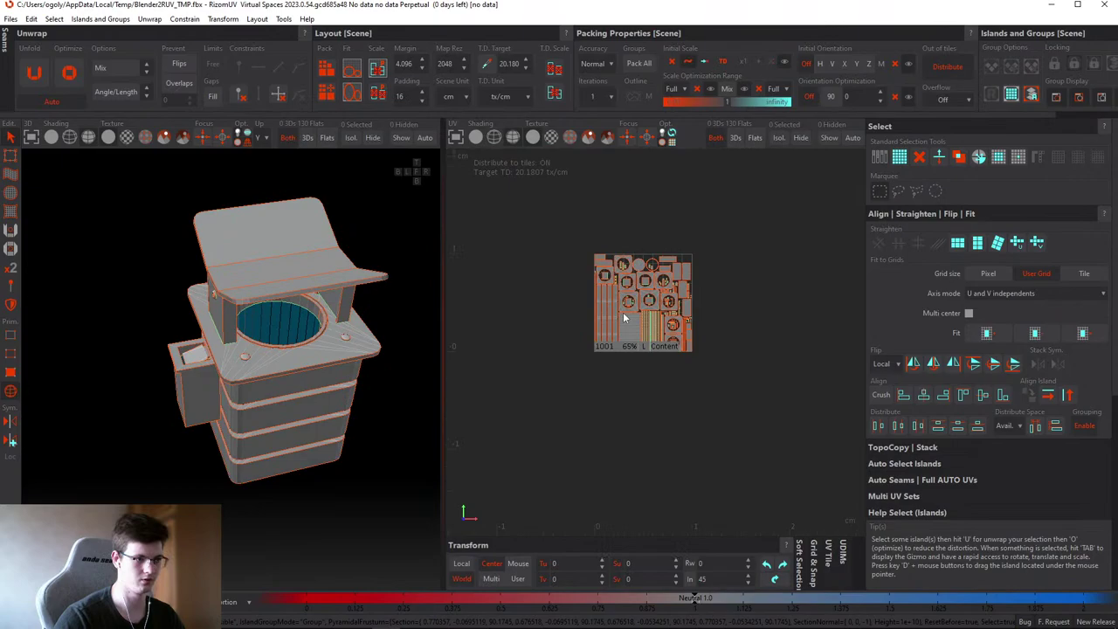
{"action": "scroll", "coordinate": [624, 342], "scroll_direction": "up", "scroll_amount": 4}
{"action": "middle_click_drag", "start_coordinate": [624, 342], "coordinate": [564, 404], "text": "alt"}
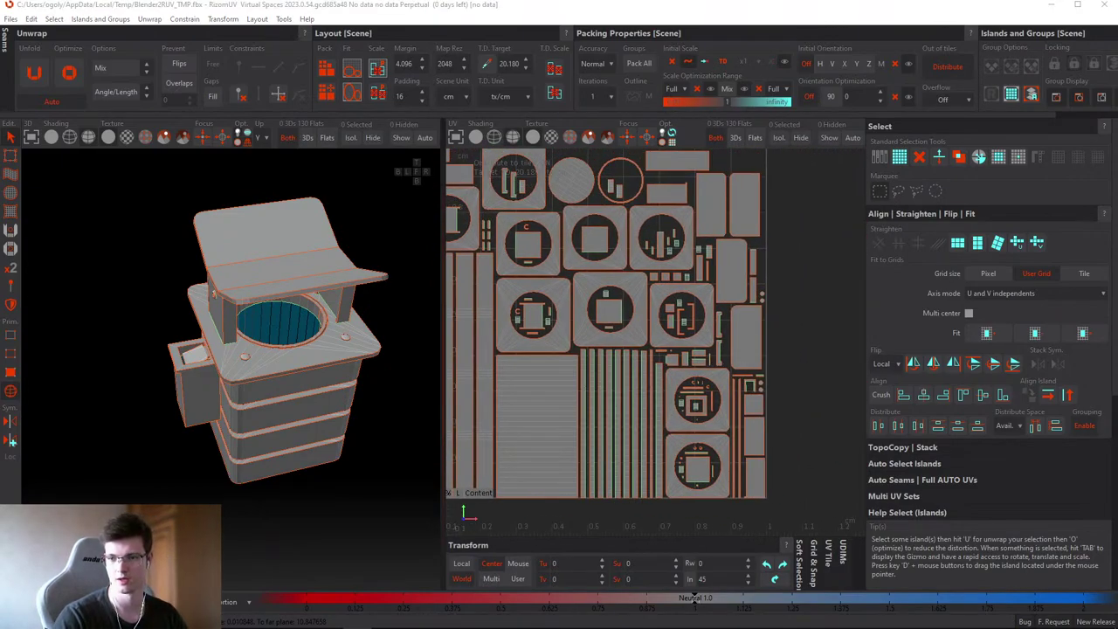
{"action": "scroll", "coordinate": [725, 271], "scroll_direction": "down", "scroll_amount": 2}
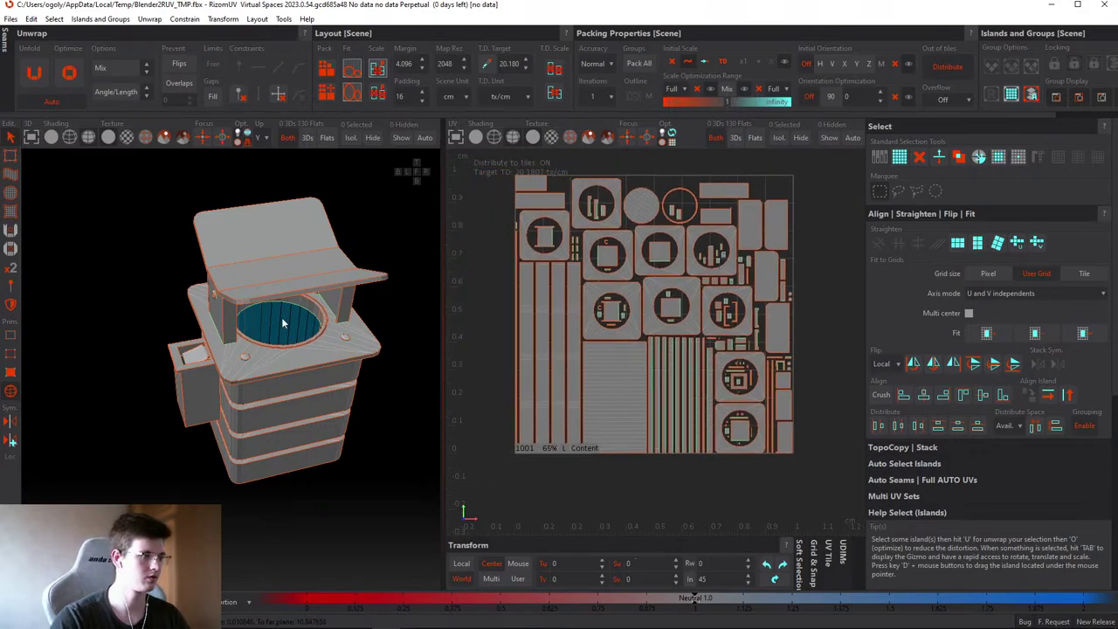
- Inspect the seams around the lid and its support, and select the lid's narrow edge strip above the bolt
{"action": "scroll", "coordinate": [281, 323], "scroll_direction": "up", "scroll_amount": 3}
{"action": "left_click_drag", "start_coordinate": [320, 318], "coordinate": [262, 264], "text": "alt"}
{"action": "left_click", "coordinate": [350, 228]}
{"action": "scroll", "coordinate": [306, 305], "scroll_direction": "up", "scroll_amount": 5}
{"action": "left_click", "coordinate": [350, 230], "text": "ctrl"}
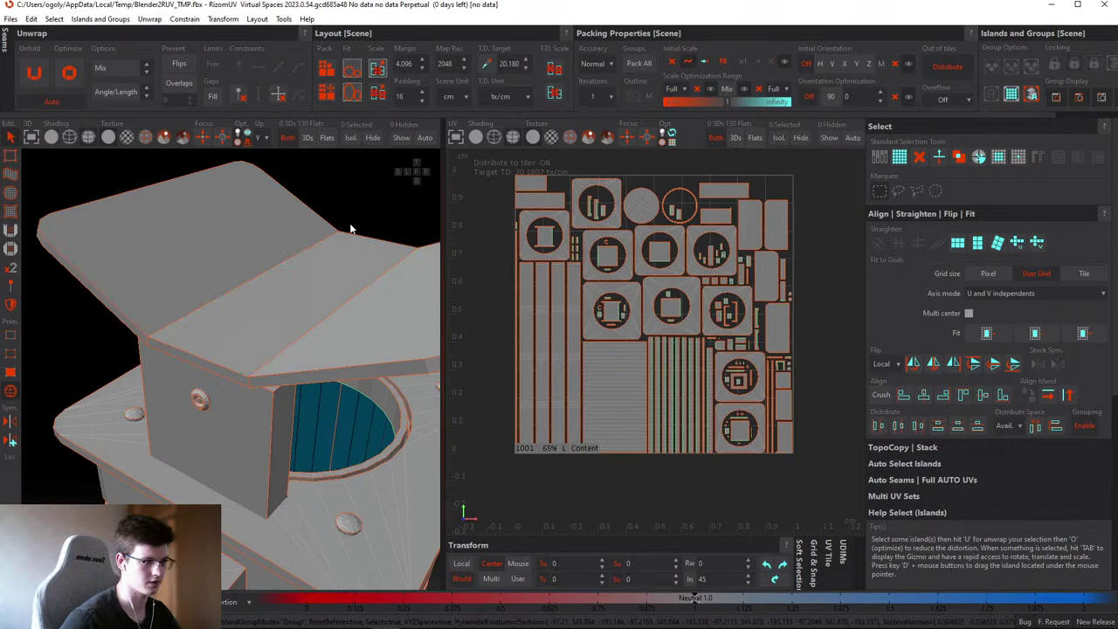
{"action": "left_click_drag", "start_coordinate": [350, 229], "coordinate": [234, 228], "text": "alt"}
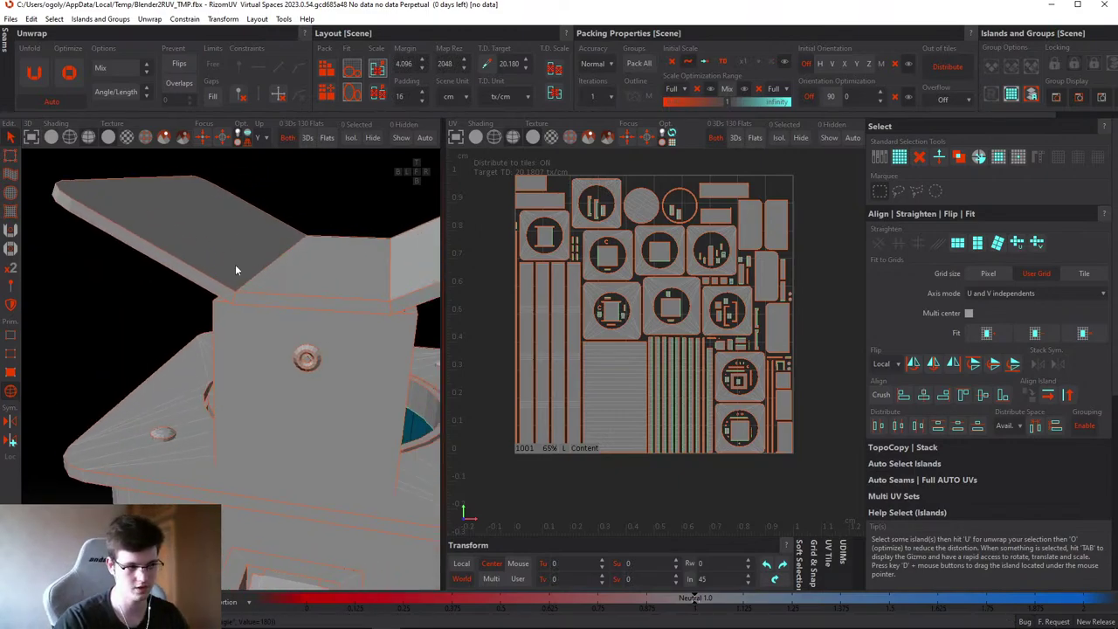
{"action": "left_click_drag", "start_coordinate": [235, 271], "coordinate": [195, 270], "text": "alt"}
{"action": "left_click", "coordinate": [206, 295]}
{"action": "scroll", "coordinate": [204, 294], "scroll_direction": "up", "scroll_amount": 3}
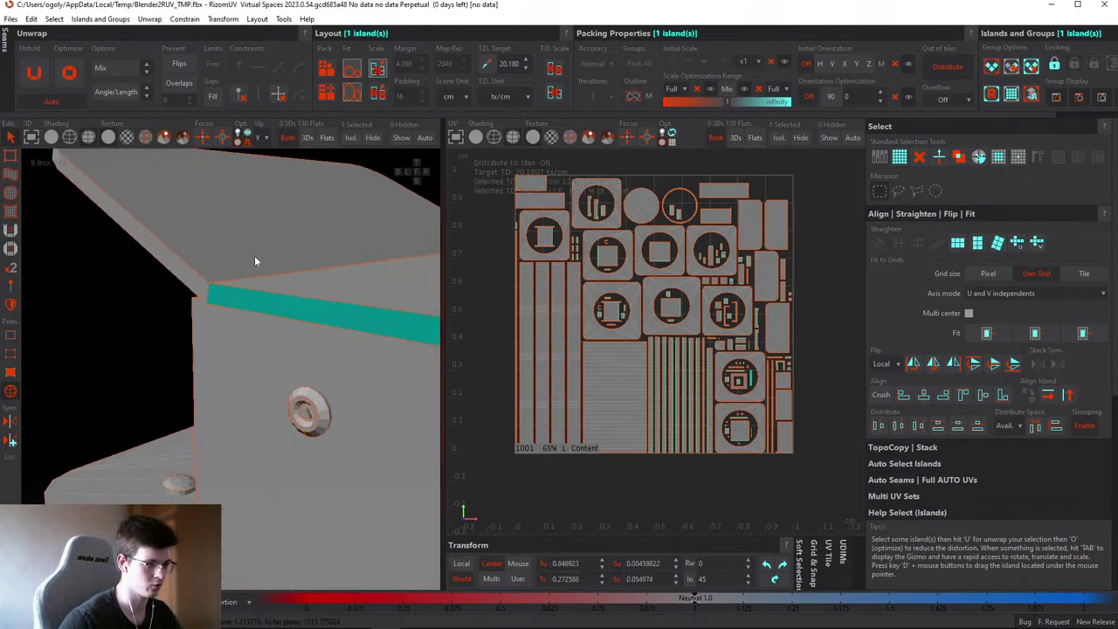
- Weld the seams across the lid's folds on its faces and narrow edge strip, and select the lid's top island
{"action": "key", "text": "F2"}
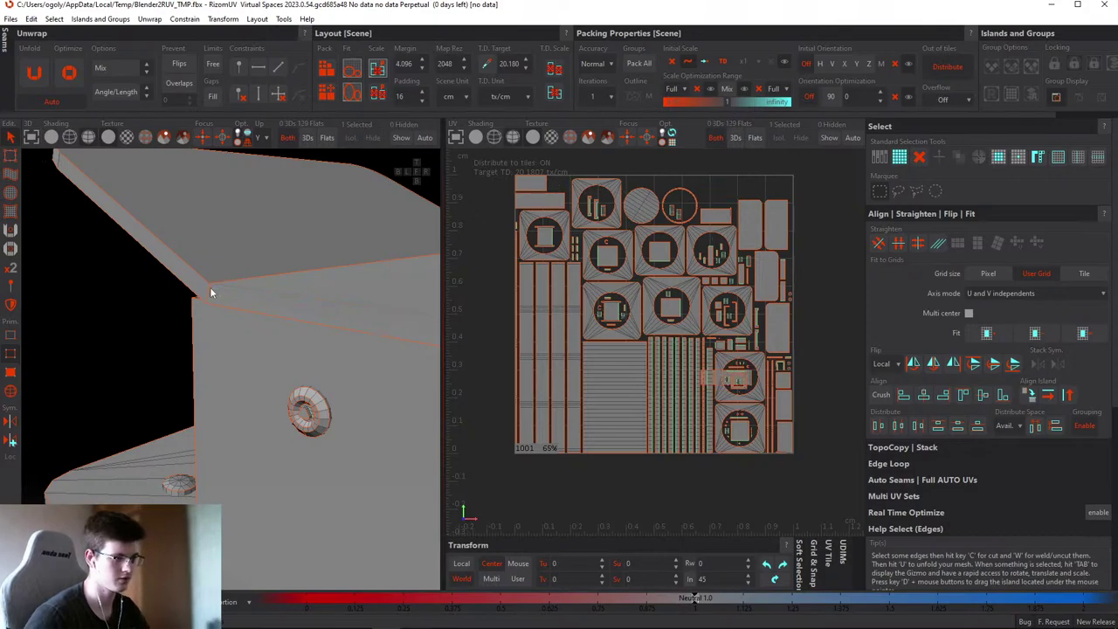
{"action": "left_click_drag", "start_coordinate": [206, 291], "coordinate": [299, 286], "text": "alt"}
{"action": "key", "text": "F5"}
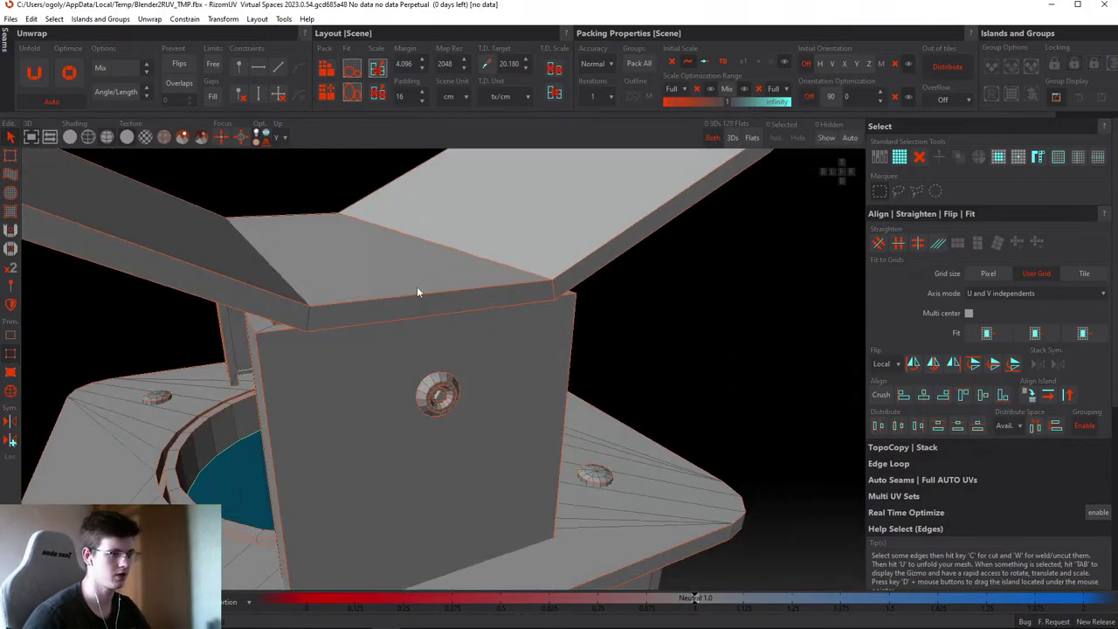
{"action": "left_click_drag", "start_coordinate": [417, 292], "coordinate": [472, 304], "text": "alt"}
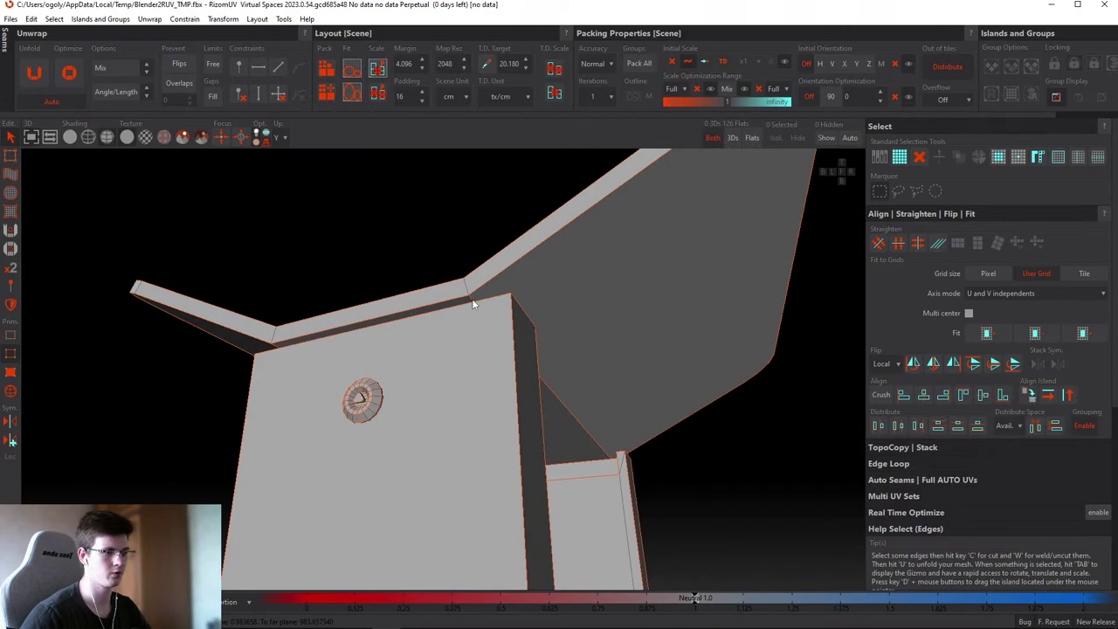
{"action": "left_click_drag", "start_coordinate": [322, 319], "coordinate": [317, 319], "text": "alt"}
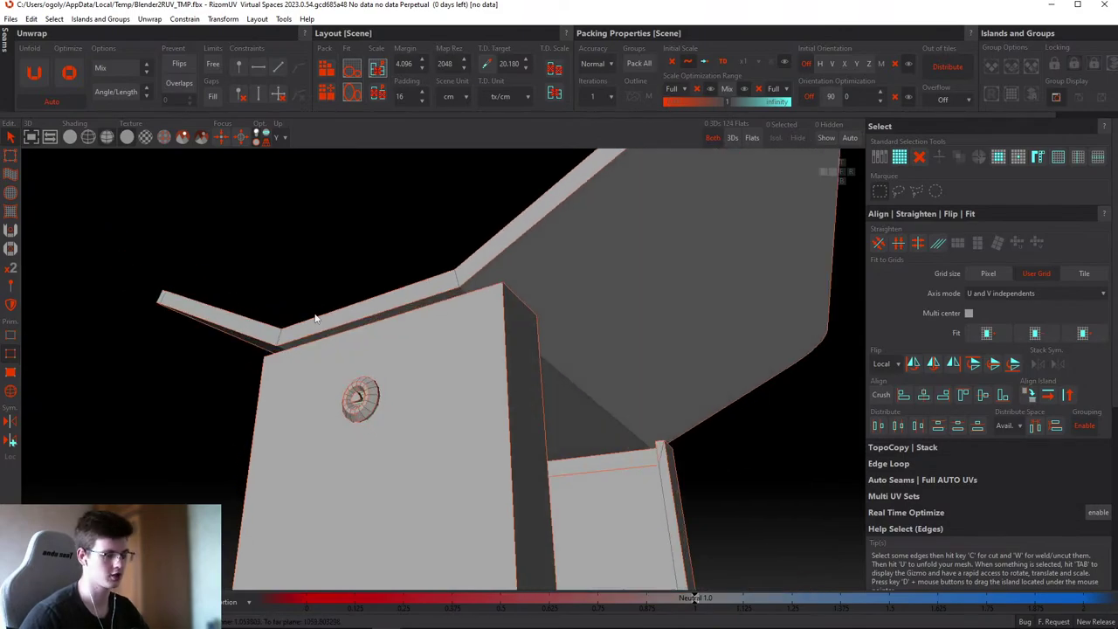
{"action": "key", "text": "F4"}
{"action": "left_click", "coordinate": [454, 260]}
- Inspect the joined lid from several sides and move its bent edge strip clear of the packed UV islands
{"action": "left_click_drag", "start_coordinate": [454, 259], "coordinate": [335, 262], "text": "alt"}
{"action": "scroll", "coordinate": [429, 271], "scroll_direction": "down", "scroll_amount": 5}
{"action": "scroll", "coordinate": [375, 268], "scroll_direction": "up", "scroll_amount": 3}
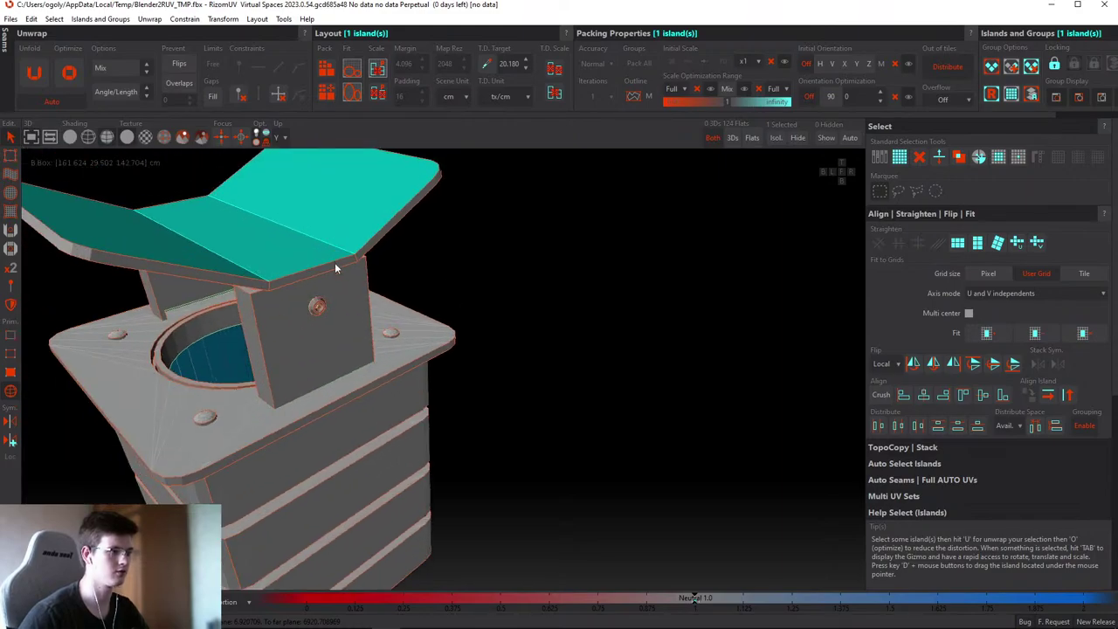
{"action": "scroll", "coordinate": [335, 262], "scroll_direction": "up", "scroll_amount": 3}
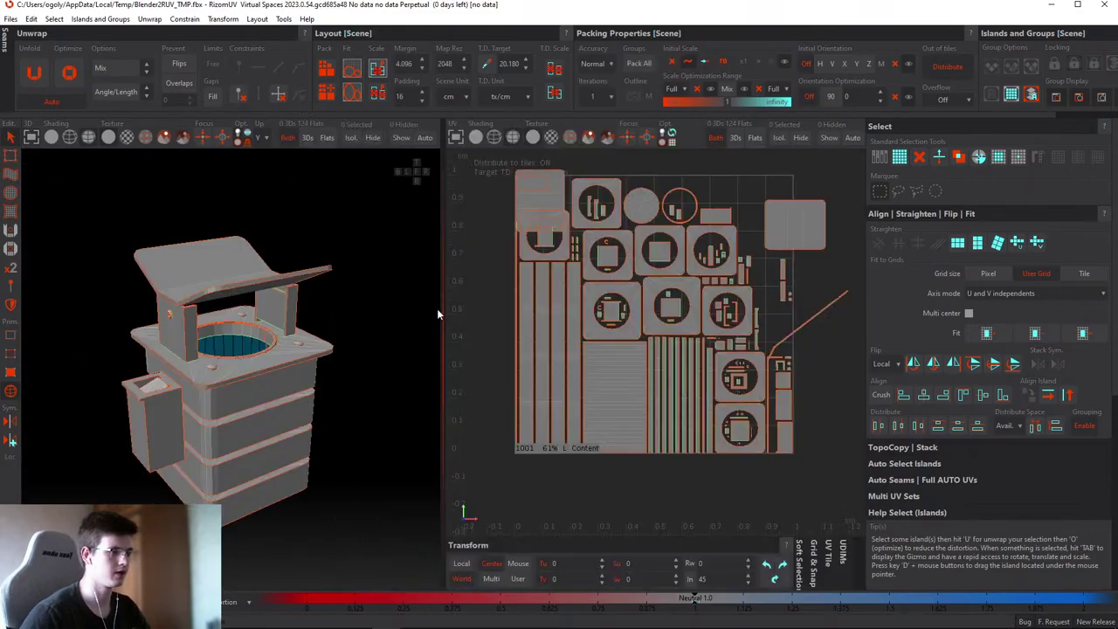
{"action": "left_click_drag", "start_coordinate": [437, 308], "coordinate": [331, 303], "text": "alt"}
{"action": "left_click", "coordinate": [325, 275]}
{"action": "scroll", "coordinate": [315, 250], "scroll_direction": "up", "scroll_amount": 3}
{"action": "left_click_drag", "start_coordinate": [316, 251], "coordinate": [335, 225], "text": "alt"}
{"action": "left_click", "coordinate": [288, 214]}
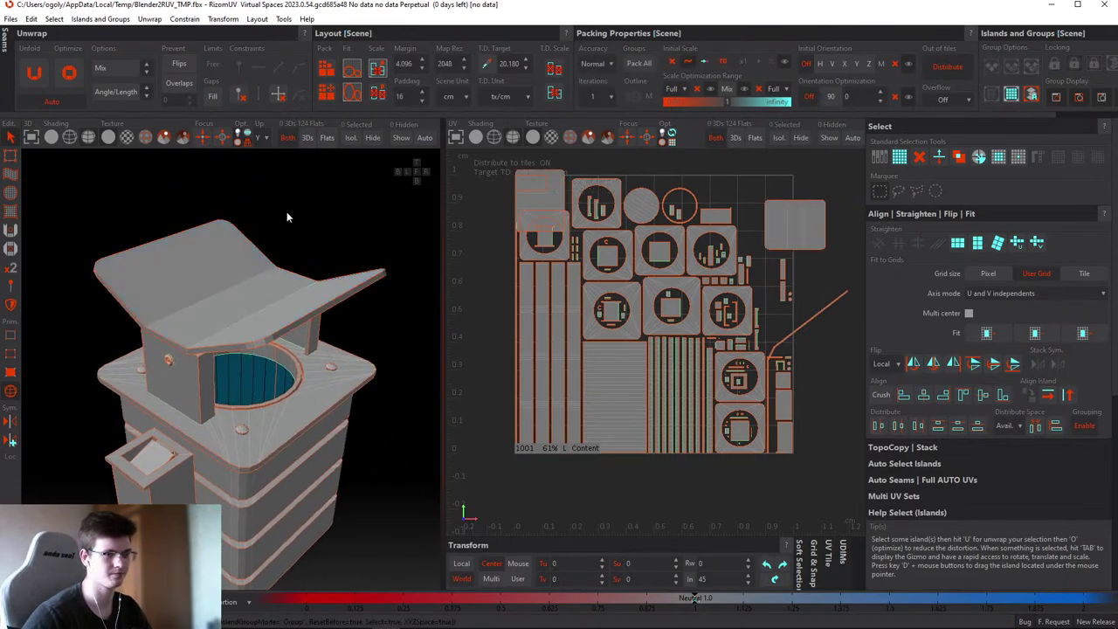
{"action": "scroll", "coordinate": [800, 349], "scroll_direction": "up", "scroll_amount": 3}
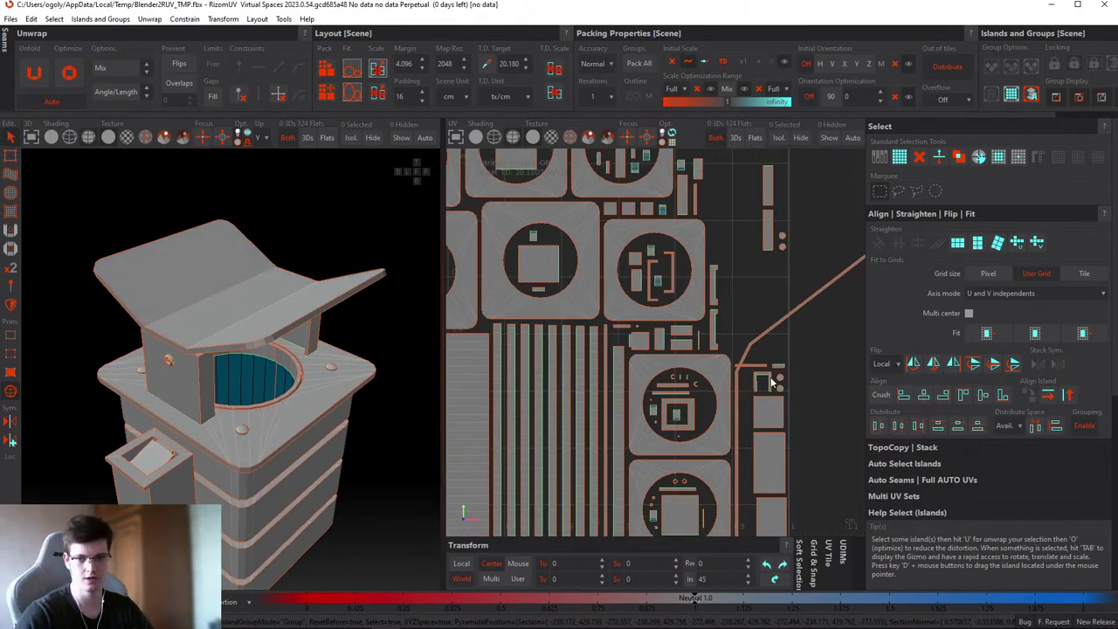
{"action": "scroll", "coordinate": [768, 347], "scroll_direction": "down", "scroll_amount": 2}
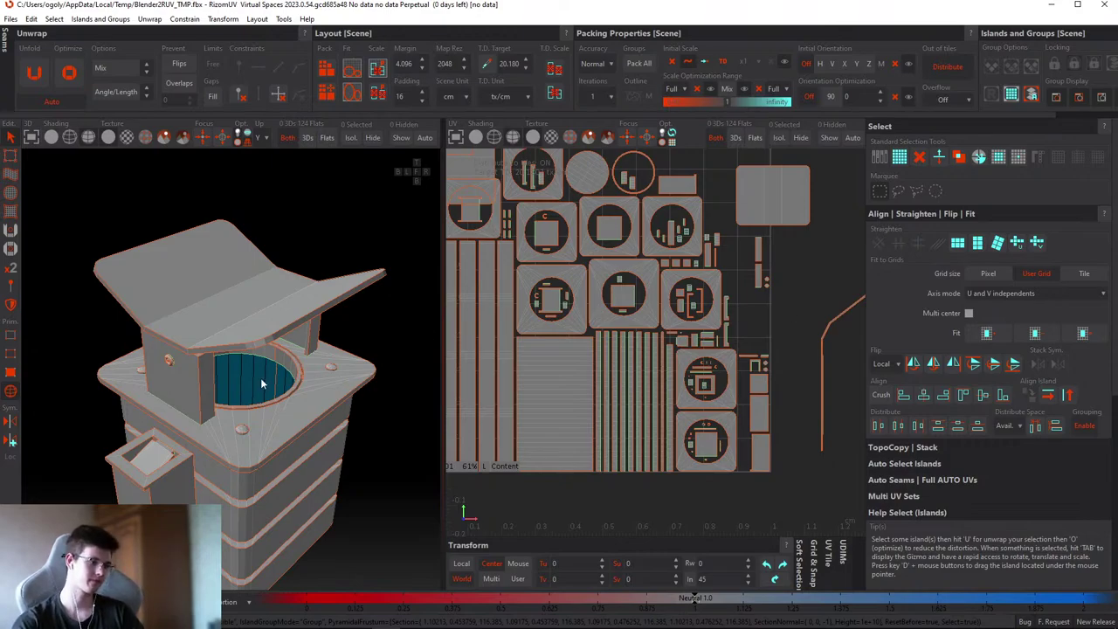
- Select a small round spacer between the bin's slabs and examine its blue-shaded island in the UV layout
{"action": "mouse_move", "coordinate": [260, 378]}
{"action": "left_mouse_down", "text": "alt"}
{"action": "mouse_move", "coordinate": [262, 348]}
{"action": "mouse_move", "coordinate": [251, 361]}
{"action": "left_mouse_up", "text": "alt"}
{"action": "scroll", "coordinate": [236, 268], "scroll_direction": "up", "scroll_amount": 6}
{"action": "left_click", "coordinate": [209, 330]}
{"action": "key", "text": "f"}
{"action": "left_click", "coordinate": [770, 360]}
{"action": "key", "text": "f"}
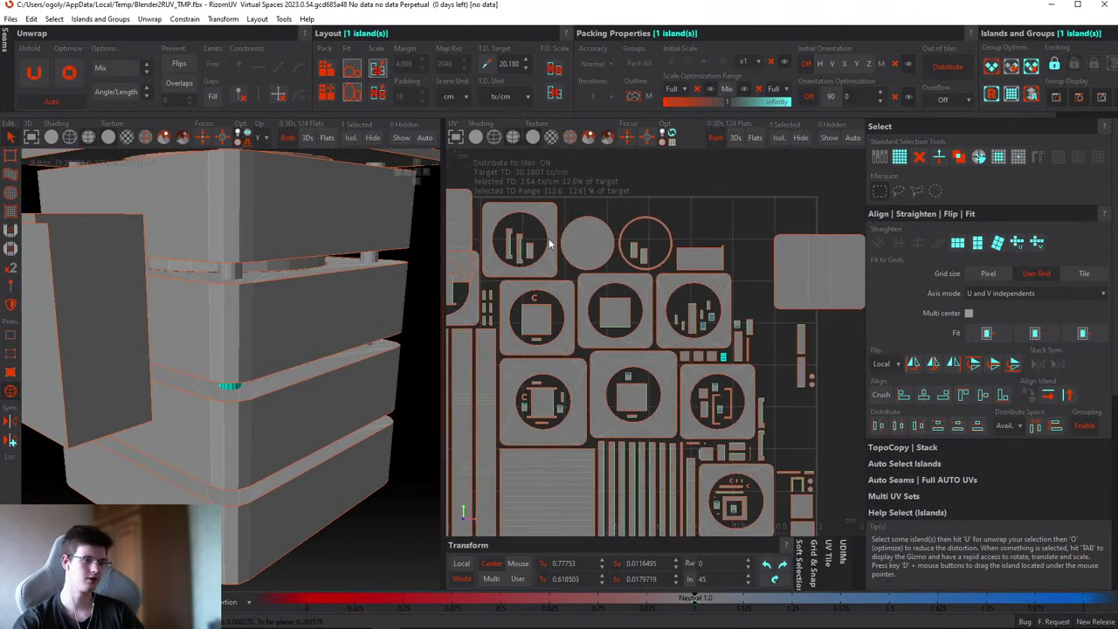
{"action": "scroll", "coordinate": [721, 323], "scroll_direction": "up", "scroll_amount": 2}
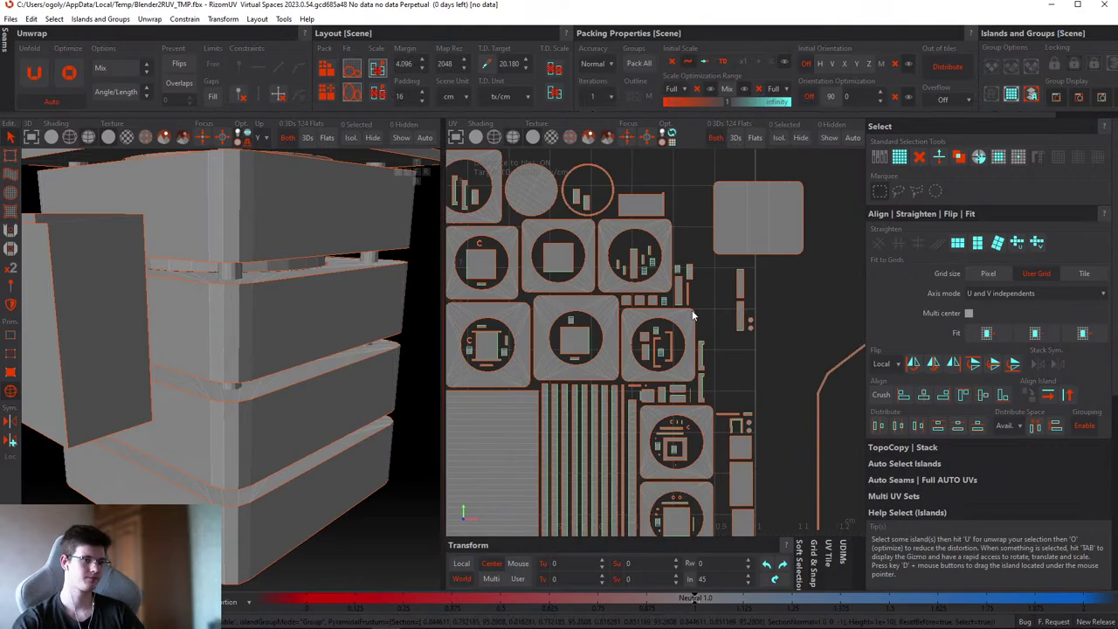
{"action": "scroll", "coordinate": [611, 287], "scroll_direction": "up", "scroll_amount": 4}
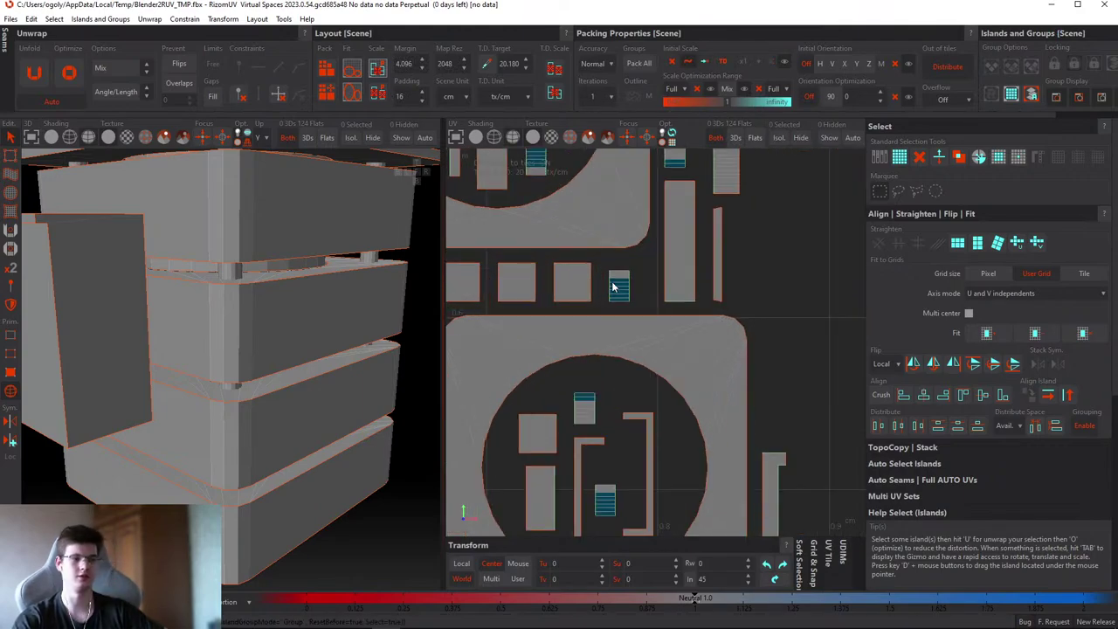
{"action": "left_click", "coordinate": [612, 286]}
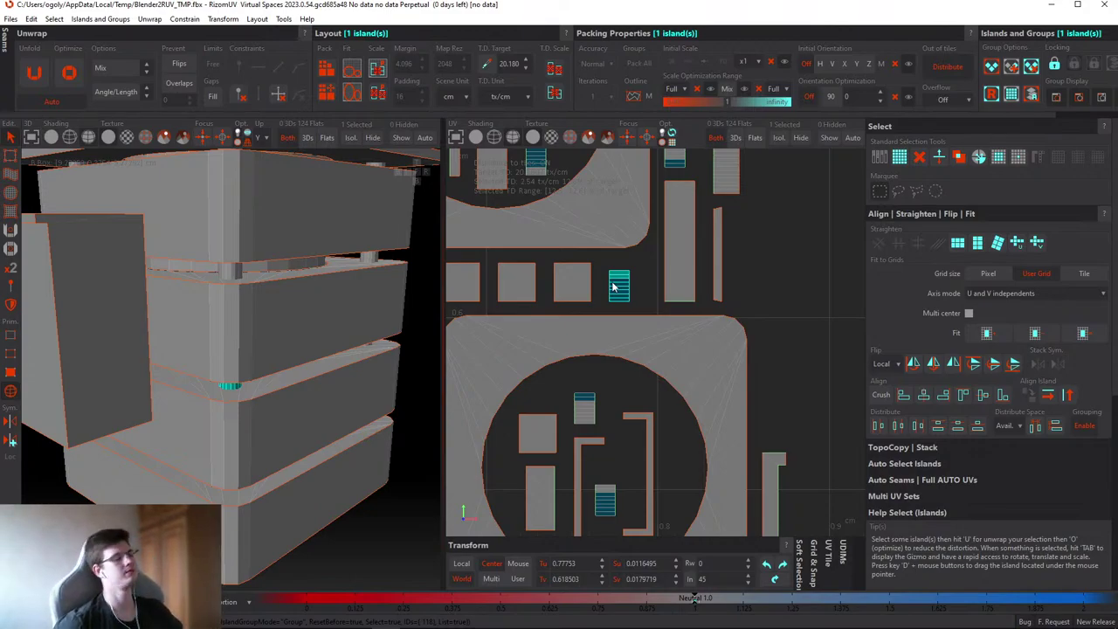
- Select the lid's underside island and move it out of the packed tile into the empty space beside it
{"action": "scroll", "coordinate": [180, 321], "scroll_direction": "down", "scroll_amount": 5}
{"action": "left_click_drag", "start_coordinate": [217, 364], "coordinate": [258, 313], "text": "alt"}
{"action": "left_click", "coordinate": [259, 316]}
{"action": "key", "text": "f"}
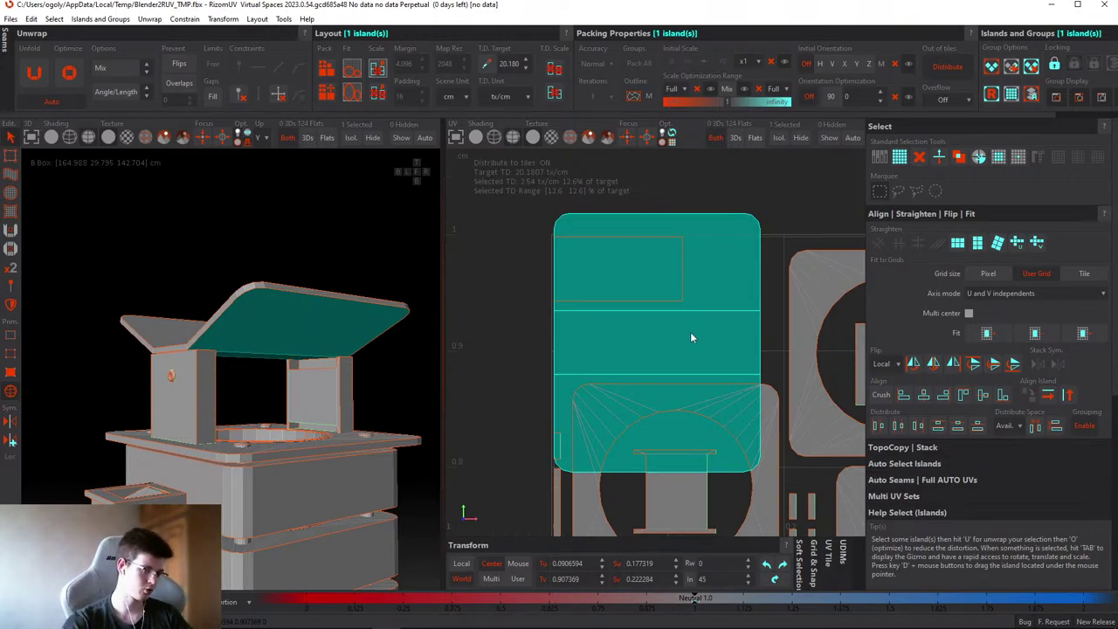
{"action": "scroll", "coordinate": [690, 335], "scroll_direction": "down", "scroll_amount": 3}
{"action": "left_click_drag", "start_coordinate": [579, 319], "coordinate": [663, 356]}
{"action": "scroll", "coordinate": [524, 306], "scroll_direction": "down", "scroll_amount": 5}
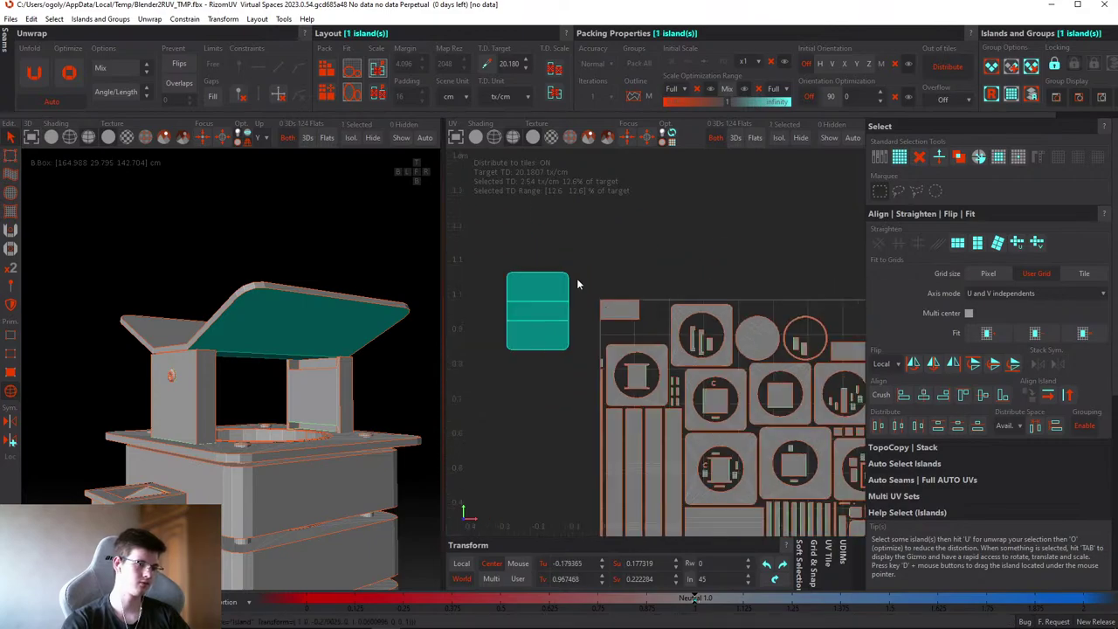
- Move the lid's top island out of the tile, rotate it upright and place it beside the underside island
{"action": "left_click", "coordinate": [728, 283]}
{"action": "left_click_drag", "start_coordinate": [727, 289], "coordinate": [522, 230]}
{"action": "scroll", "coordinate": [712, 374], "scroll_direction": "up", "scroll_amount": 2}
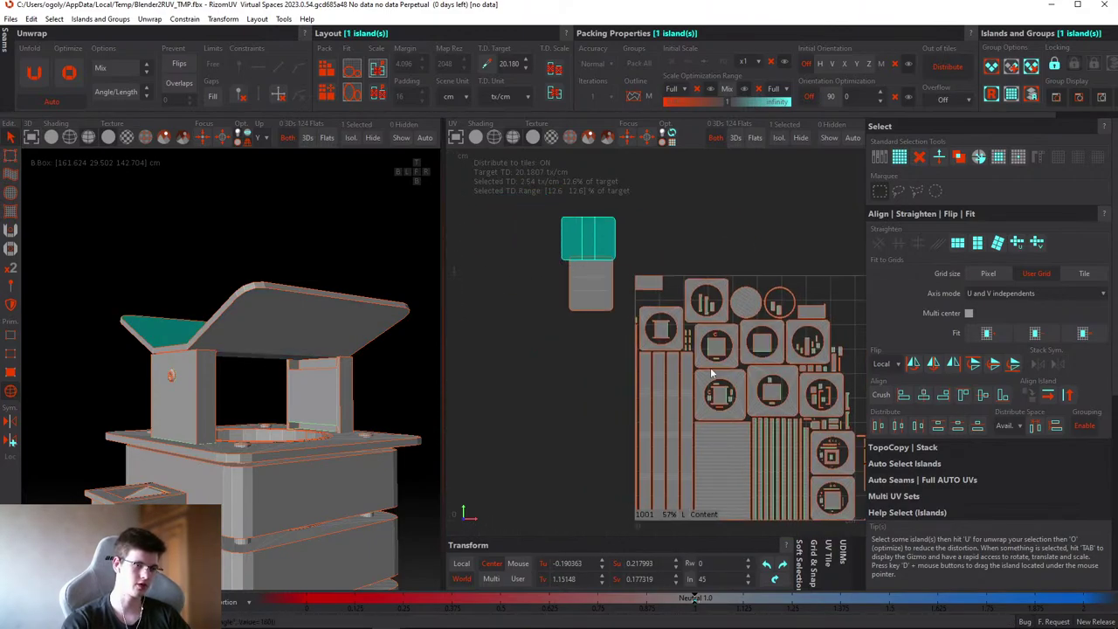
{"action": "left_click_drag", "start_coordinate": [588, 240], "coordinate": [523, 271]}
{"action": "left_click", "coordinate": [598, 283]}
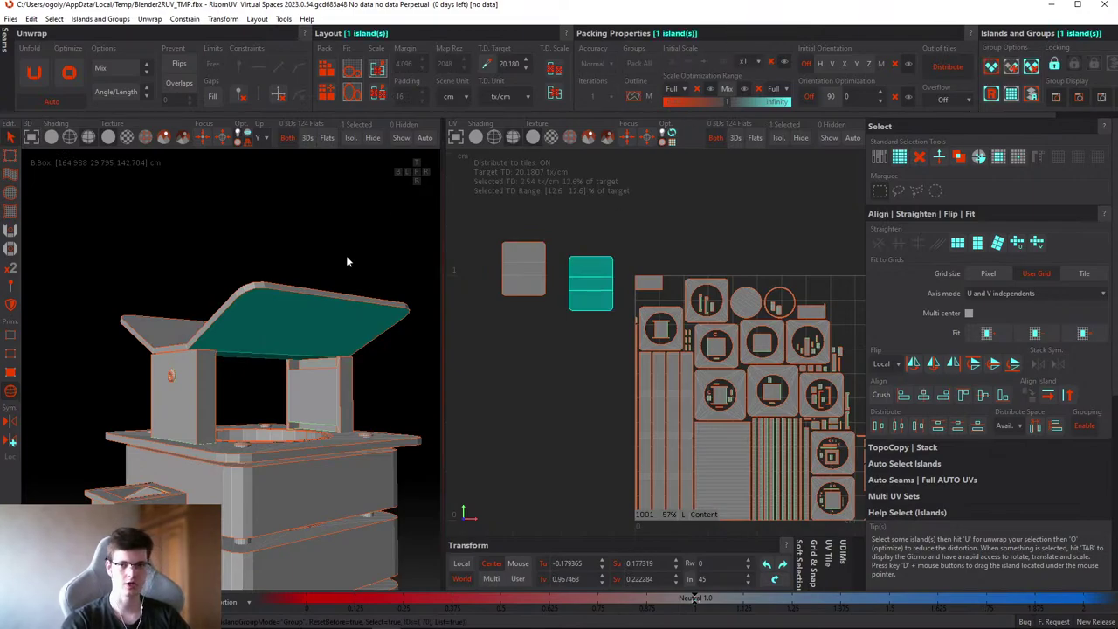
- Try laying the lid's underside island over its top island to compare their sizes
{"action": "scroll", "coordinate": [664, 246], "scroll_direction": "up", "scroll_amount": 4}
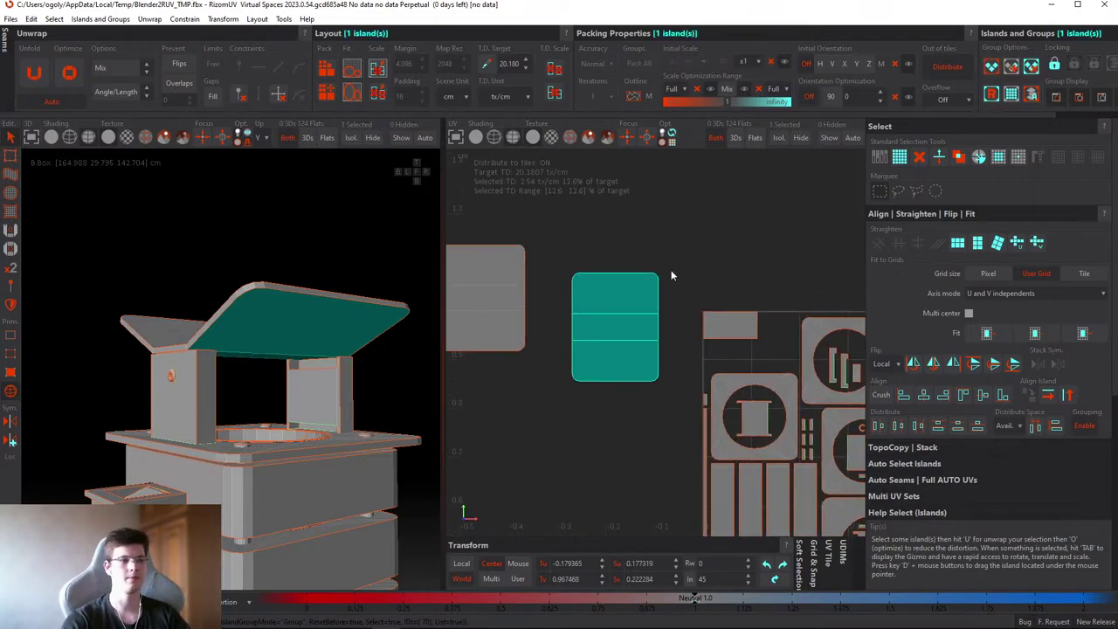
{"action": "middle_click_drag", "start_coordinate": [702, 263], "coordinate": [745, 305]}
{"action": "left_click_drag", "start_coordinate": [745, 305], "coordinate": [555, 263]}
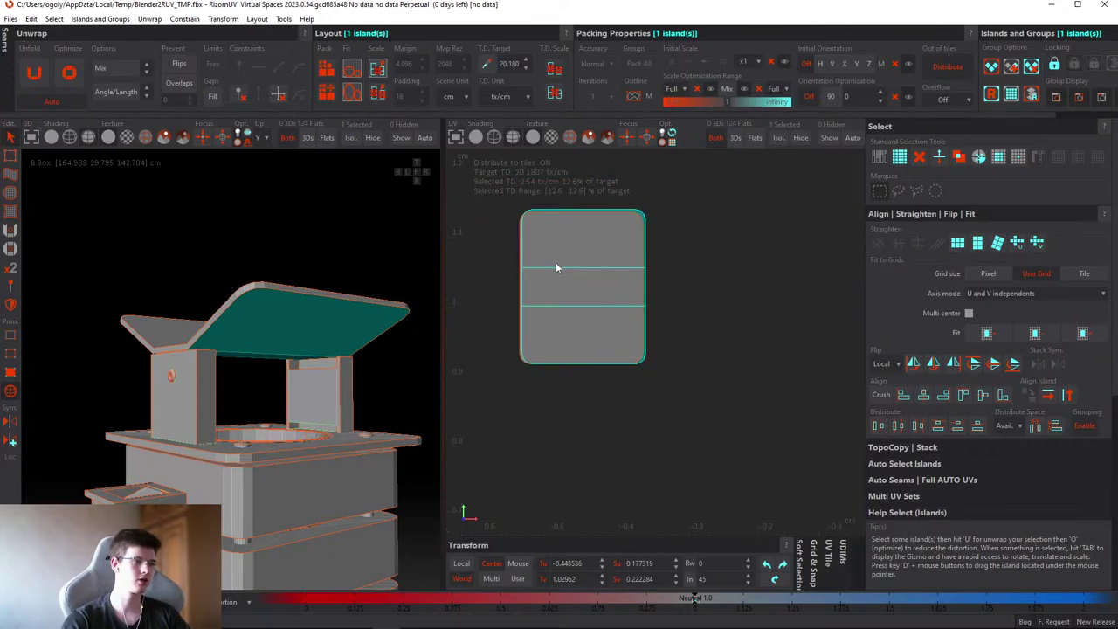
{"action": "key", "text": "ctrl+z"}
- Try to match the lid's underside island to its selected top island with TopoCopy
{"action": "left_click", "coordinate": [607, 269]}
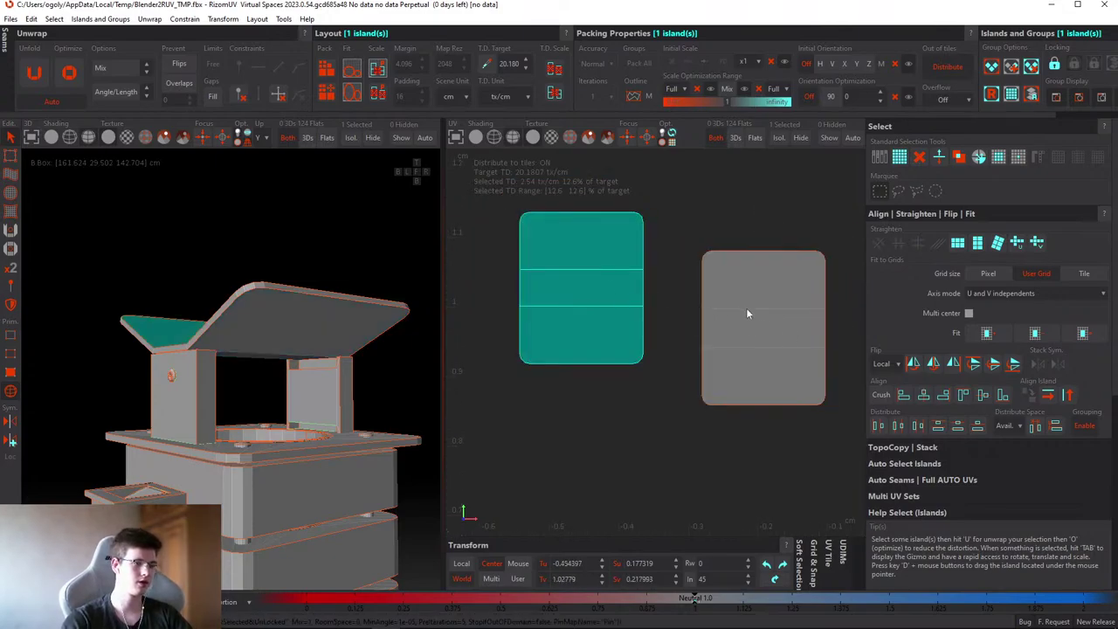
{"action": "left_click", "coordinate": [748, 310]}
{"action": "left_click", "coordinate": [642, 325]}
{"action": "left_click", "coordinate": [894, 447]}
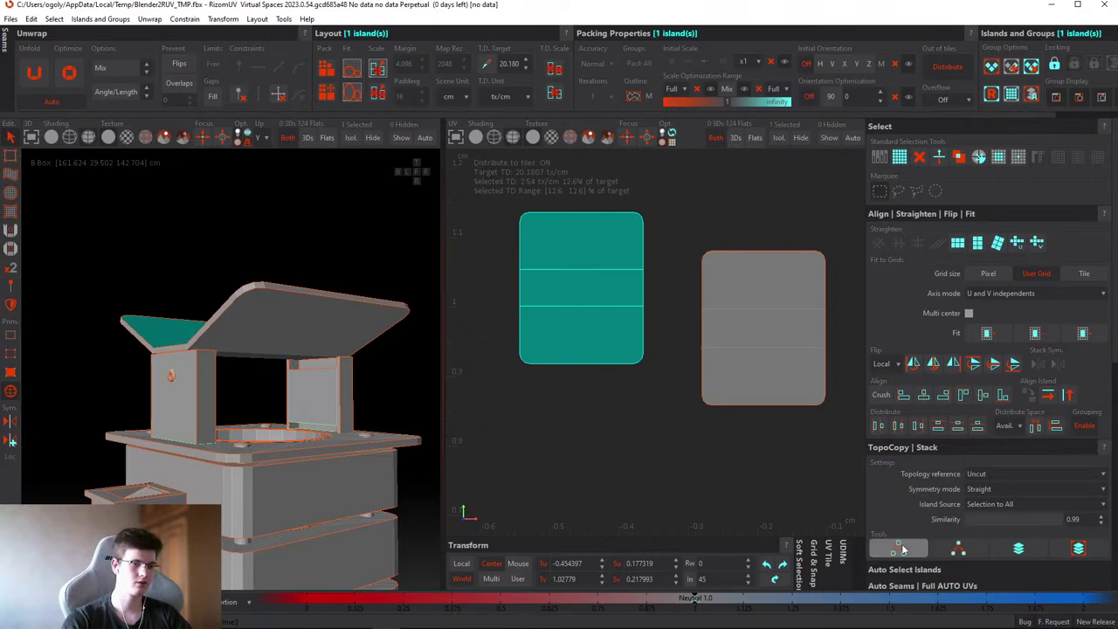
- Place the lid's underside island over its top island and align their upper-left corners
{"action": "left_click_drag", "start_coordinate": [720, 337], "coordinate": [566, 289]}
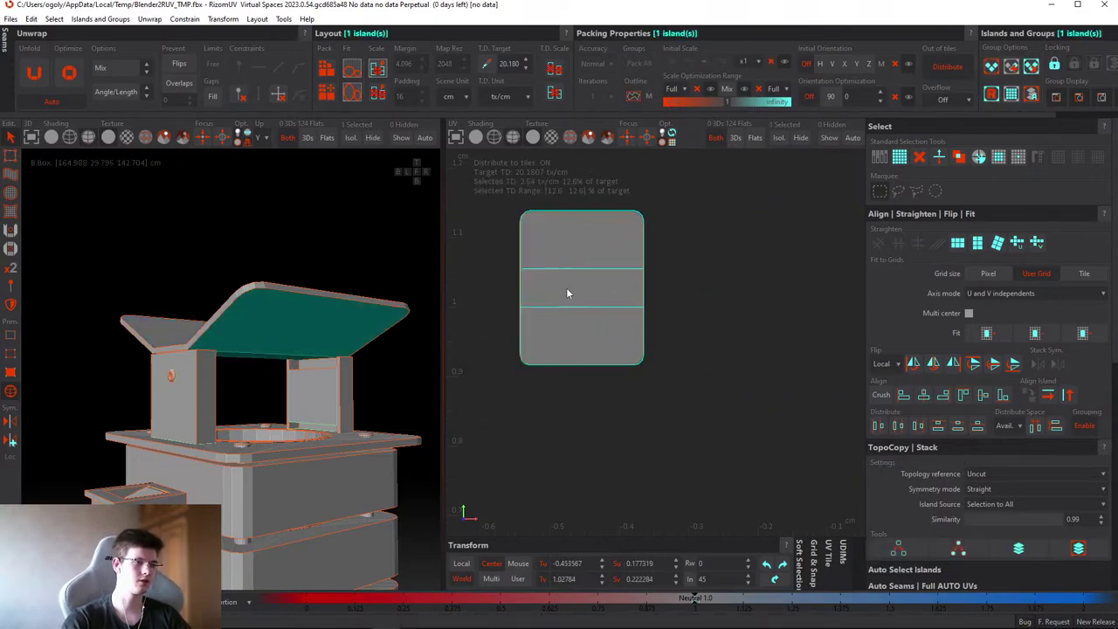
{"action": "scroll", "coordinate": [550, 262], "scroll_direction": "up", "scroll_amount": 6}
{"action": "left_click_drag", "start_coordinate": [604, 327], "coordinate": [624, 321]}
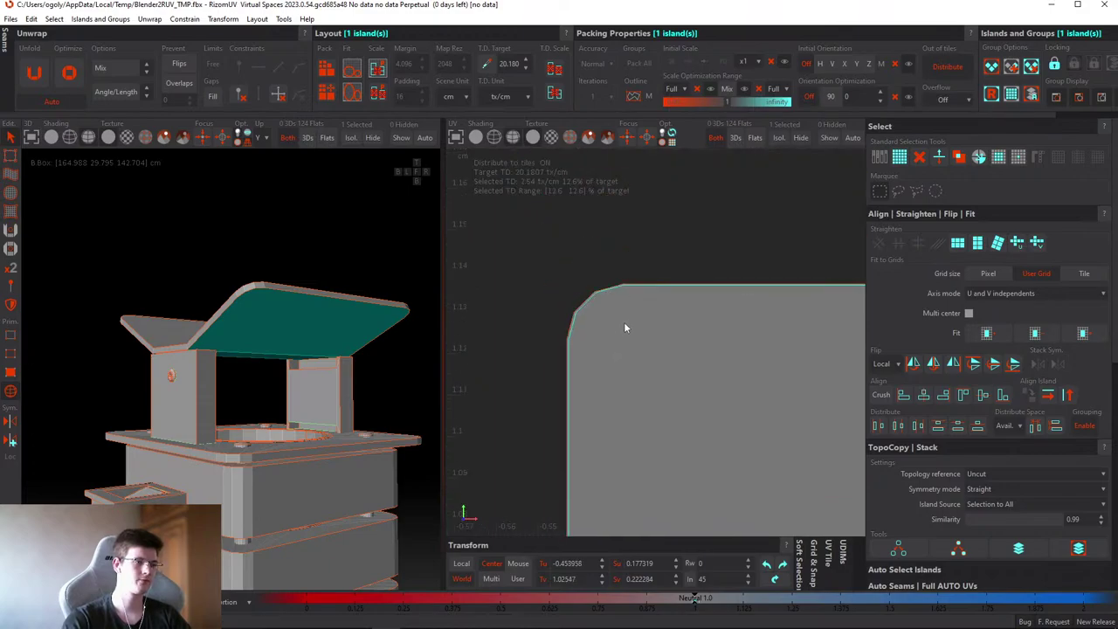
{"action": "scroll", "coordinate": [637, 316], "scroll_direction": "up", "scroll_amount": 8}
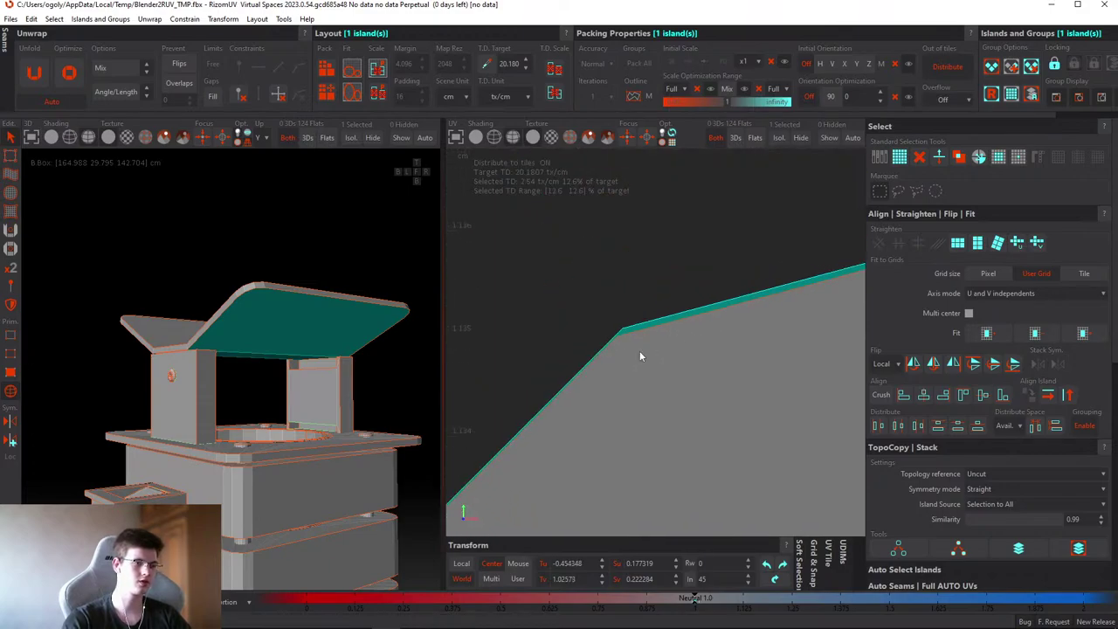
- Scale the lid's underside island down to about 0.174 by 0.218 over the top island, working in the enlarged UV view
{"action": "key", "text": "space"}
{"action": "left_click", "coordinate": [524, 320]}
{"action": "left_click_drag", "start_coordinate": [522, 319], "coordinate": [378, 258]}
{"action": "scroll", "coordinate": [384, 252], "scroll_direction": "down", "scroll_amount": 6}
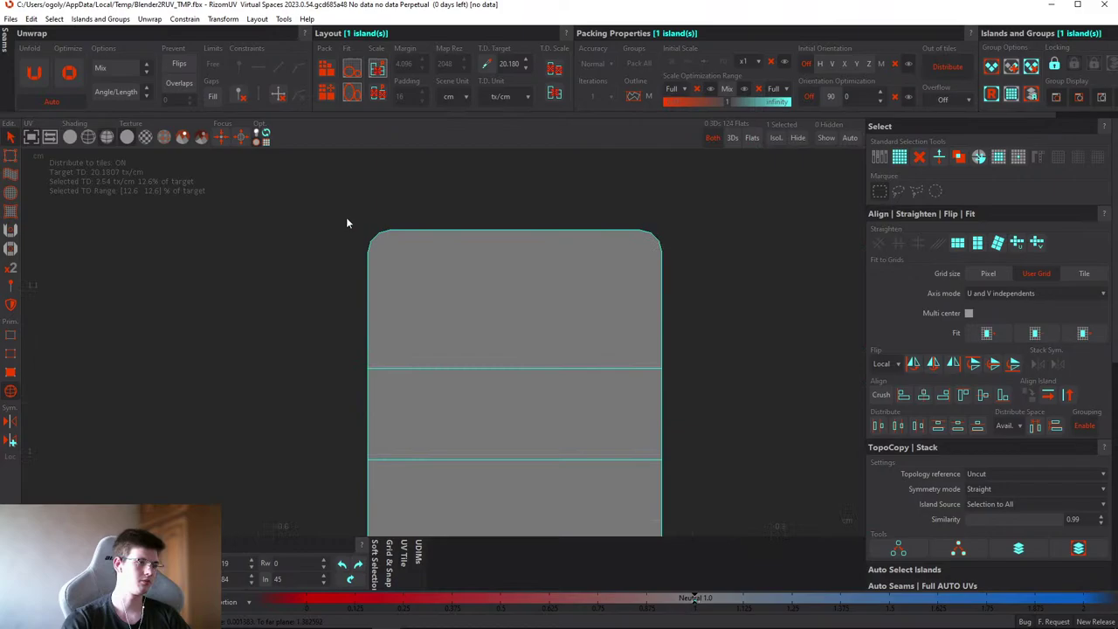
{"action": "scroll", "coordinate": [420, 259], "scroll_direction": "up", "scroll_amount": 10}
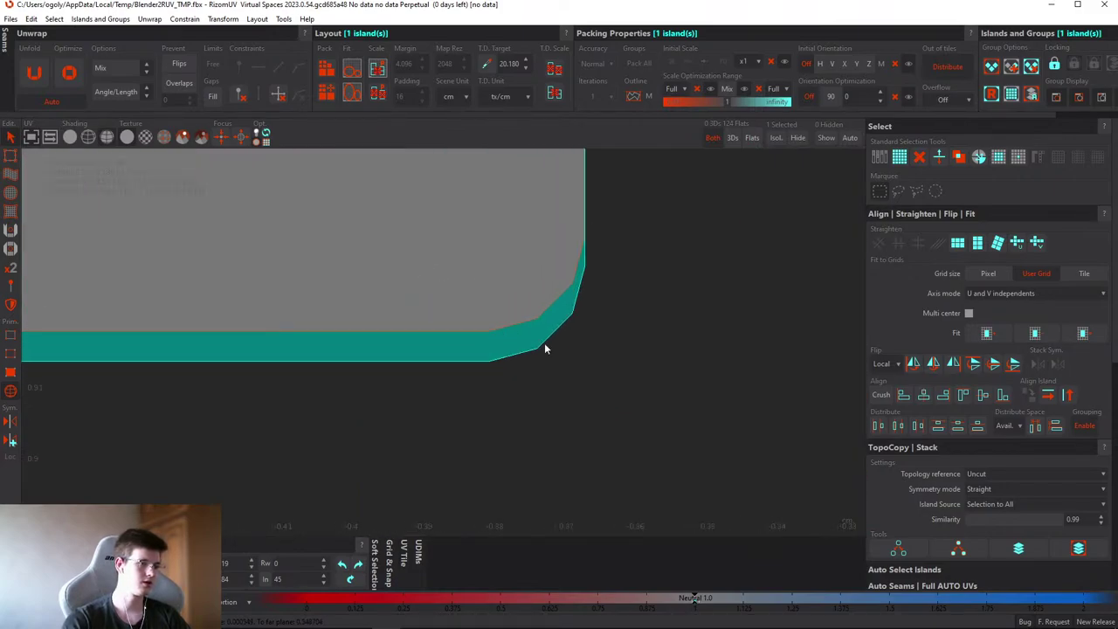
{"action": "left_click_drag", "start_coordinate": [585, 361], "coordinate": [561, 325]}
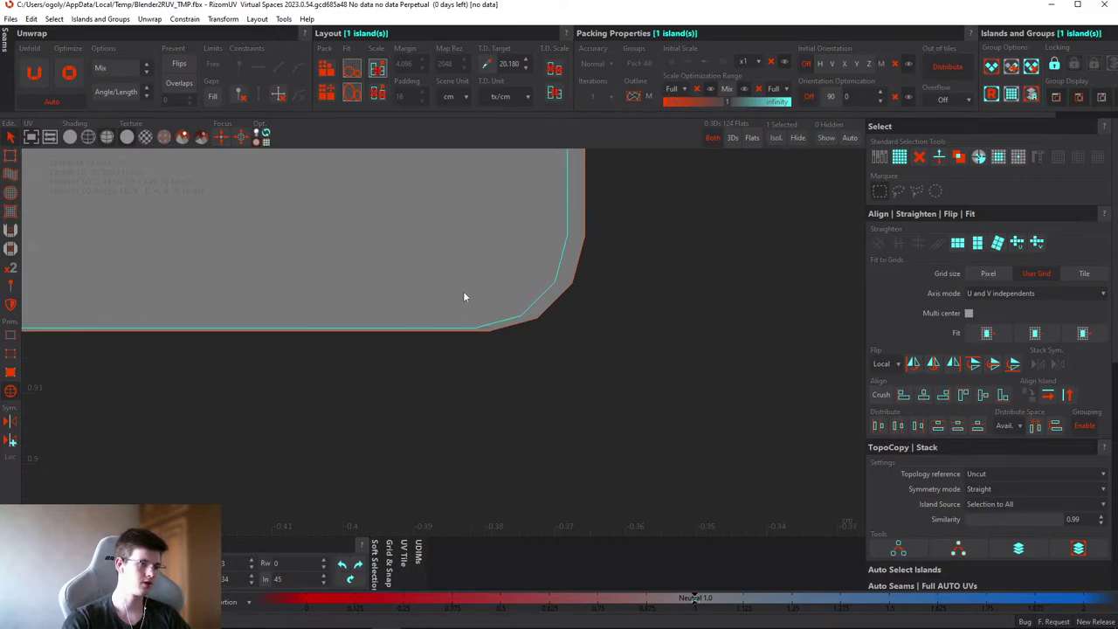
{"action": "scroll", "coordinate": [621, 375], "scroll_direction": "down", "scroll_amount": 6}
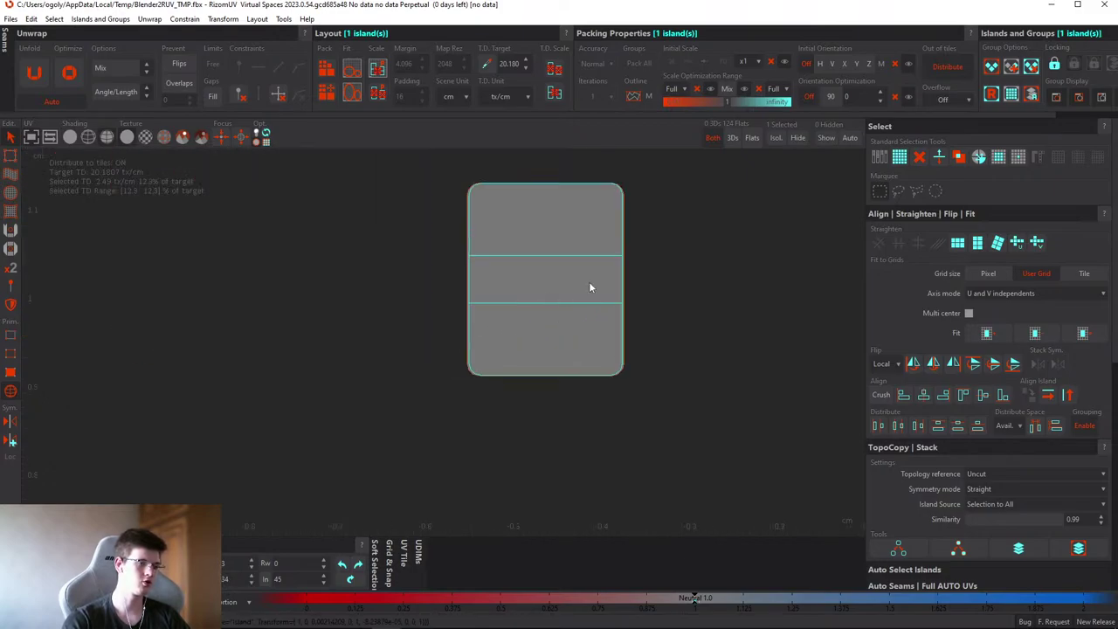
- Compare the outlines of the two stacked lid islands at their rounded corners and edges, selecting each in turn
{"action": "scroll", "coordinate": [538, 302], "scroll_direction": "up", "scroll_amount": 6}
{"action": "scroll", "coordinate": [567, 350], "scroll_direction": "up", "scroll_amount": 3}
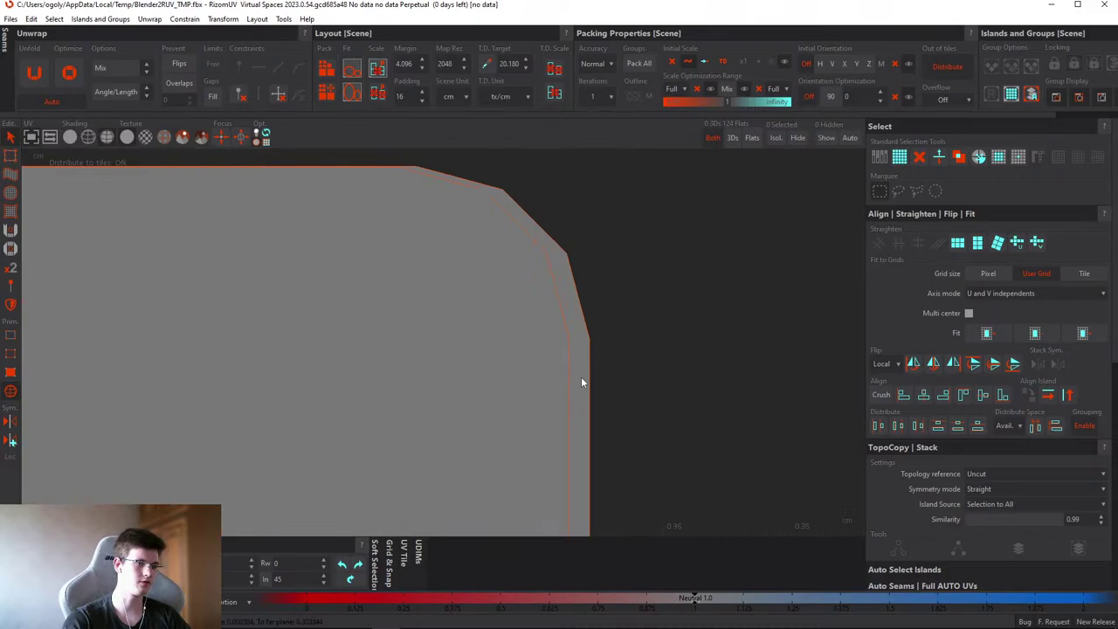
{"action": "scroll", "coordinate": [569, 267], "scroll_direction": "down", "scroll_amount": 2}
{"action": "scroll", "coordinate": [554, 328], "scroll_direction": "up", "scroll_amount": 3}
{"action": "scroll", "coordinate": [539, 305], "scroll_direction": "down", "scroll_amount": 1}
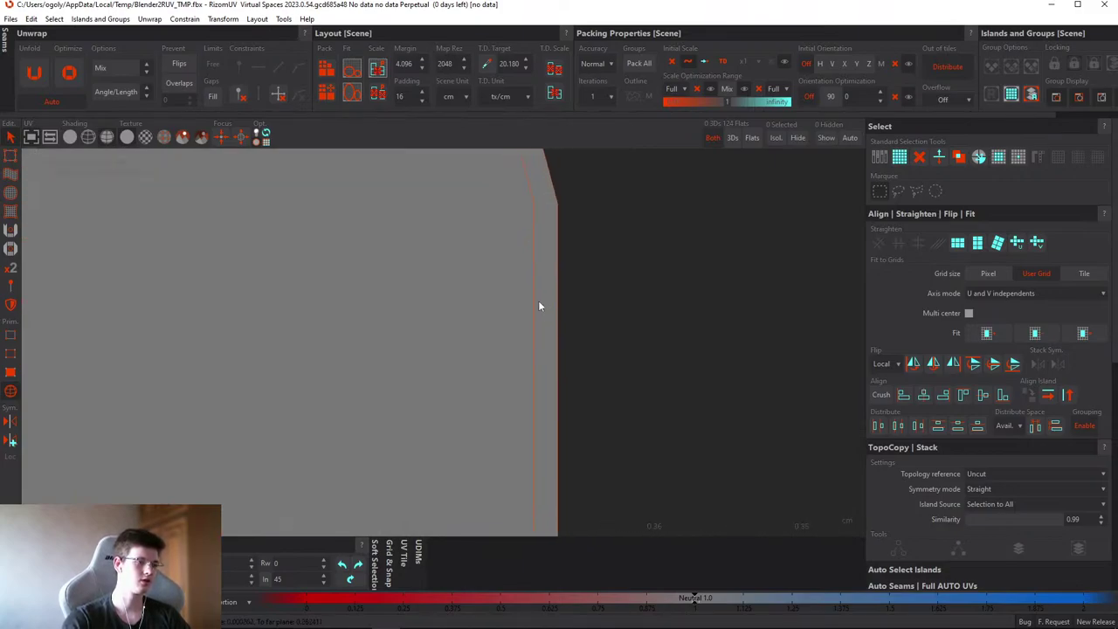
{"action": "left_click", "coordinate": [562, 346]}
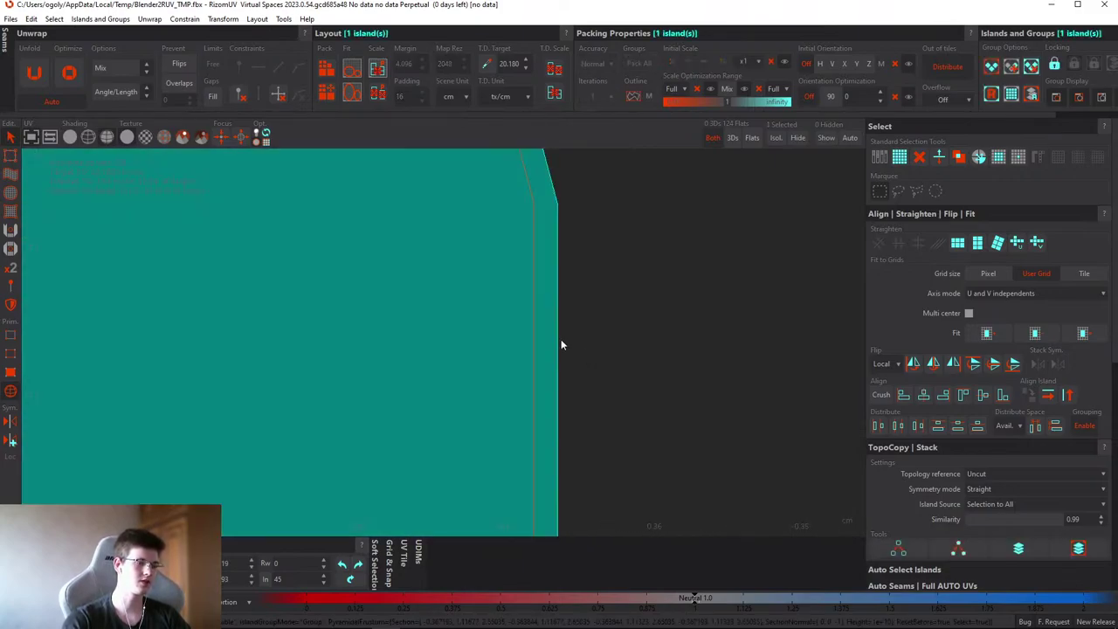
{"action": "left_click", "coordinate": [622, 295]}
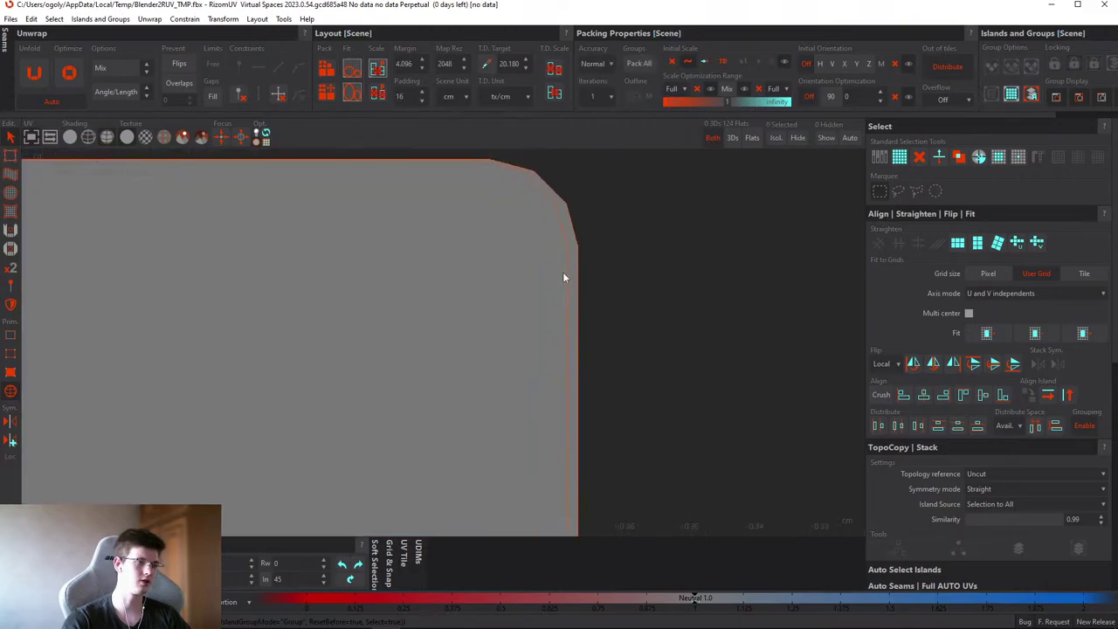
{"action": "left_click", "coordinate": [553, 228]}
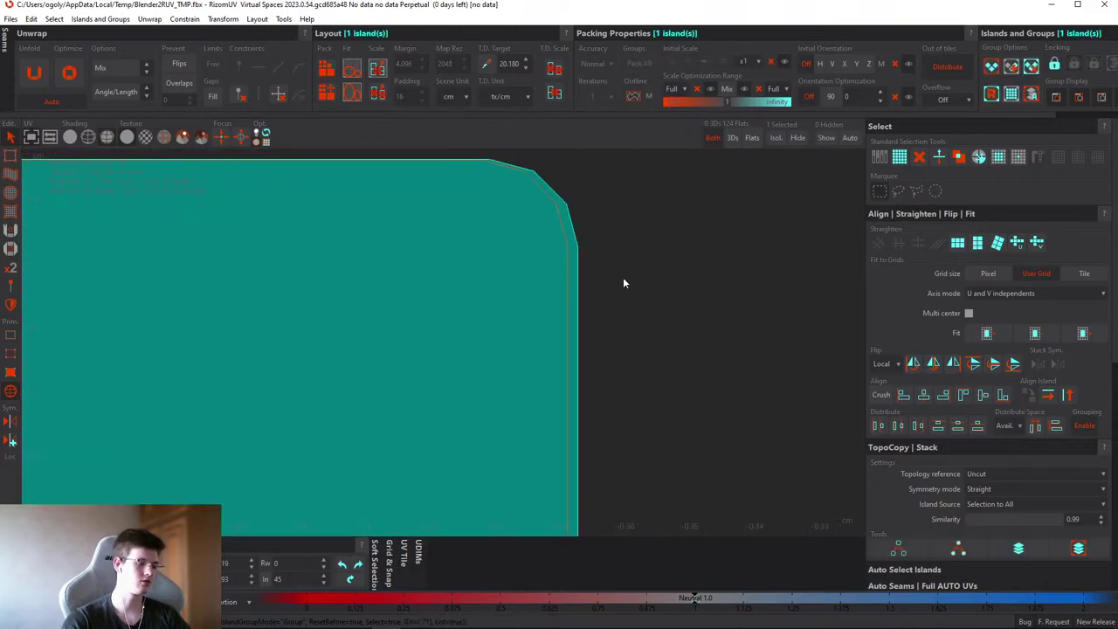
{"action": "key", "text": "F3"}
{"action": "left_click", "coordinate": [362, 332]}
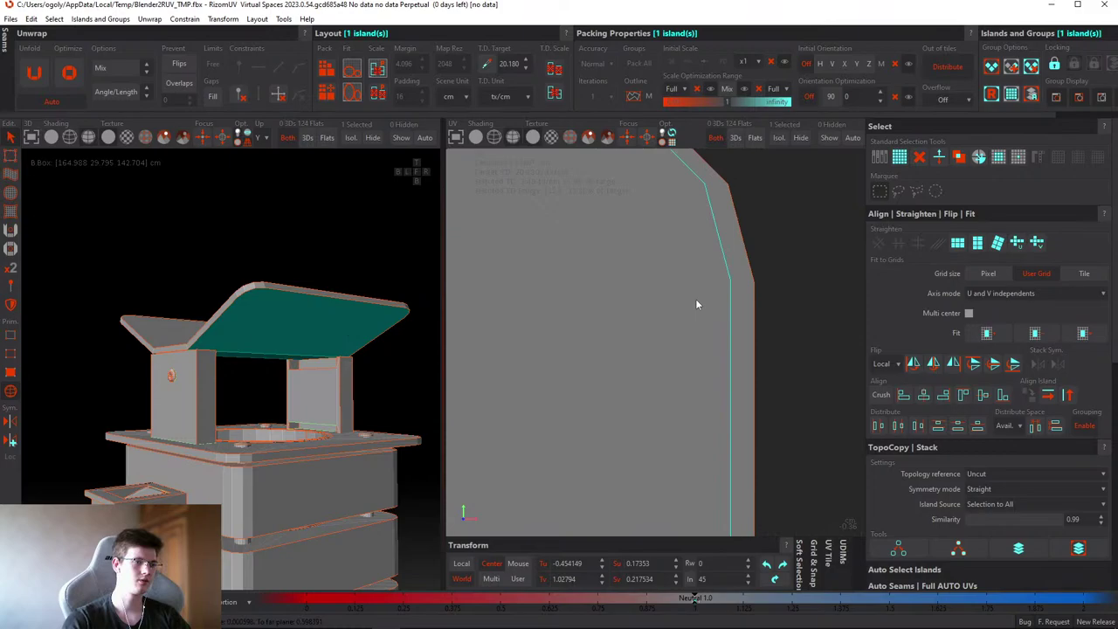
{"action": "key", "text": "f"}
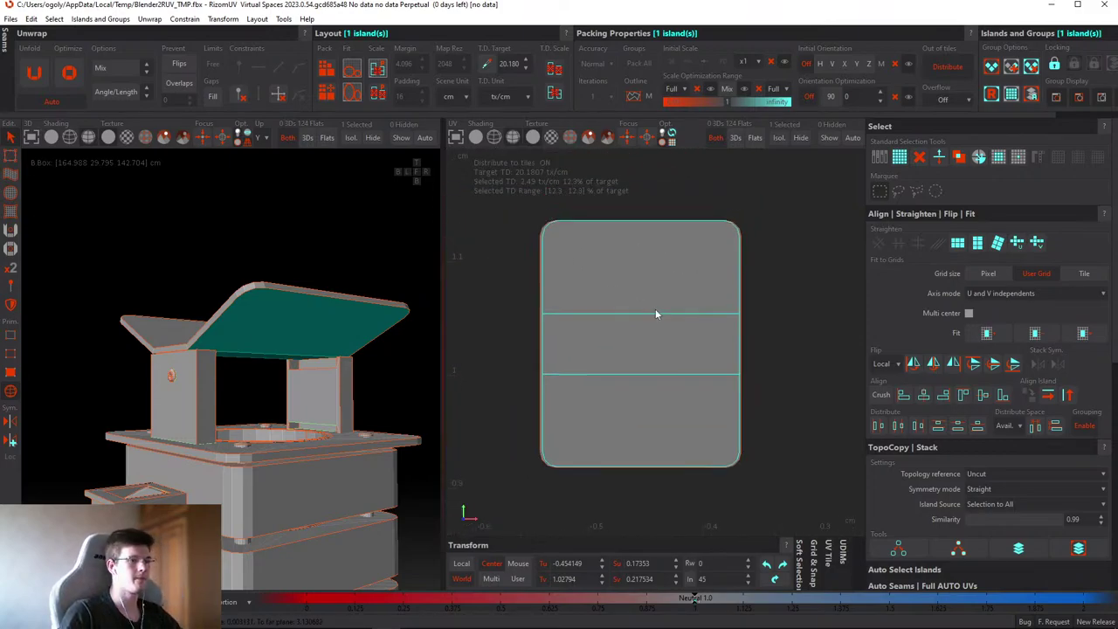
- Move the two stacked lid islands together to the UV tile's upper right edge, centred at about 0.998 by 0.757
{"action": "scroll", "coordinate": [664, 311], "scroll_direction": "down", "scroll_amount": 5}
{"action": "scroll", "coordinate": [656, 298], "scroll_direction": "down", "scroll_amount": 3}
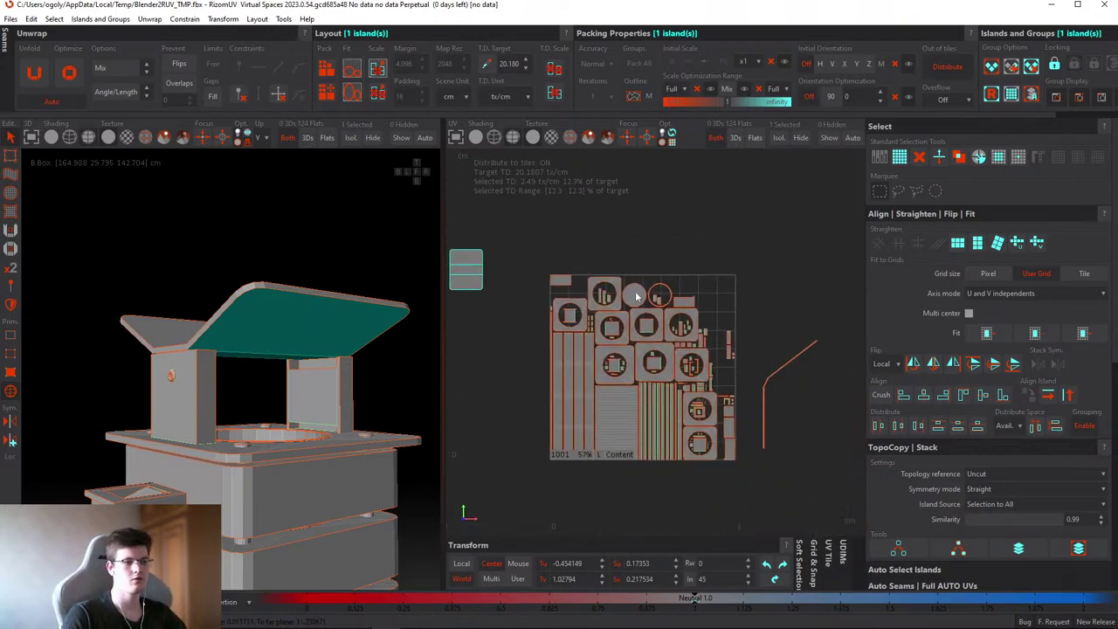
{"action": "left_click", "coordinate": [711, 308]}
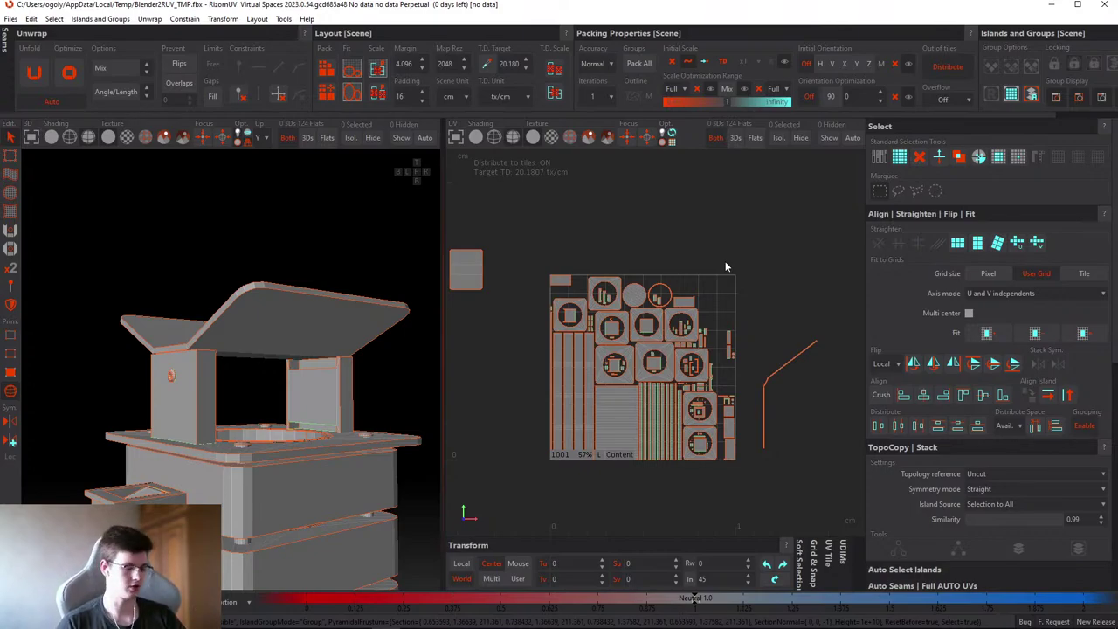
{"action": "scroll", "coordinate": [751, 310], "scroll_direction": "up", "scroll_amount": 2}
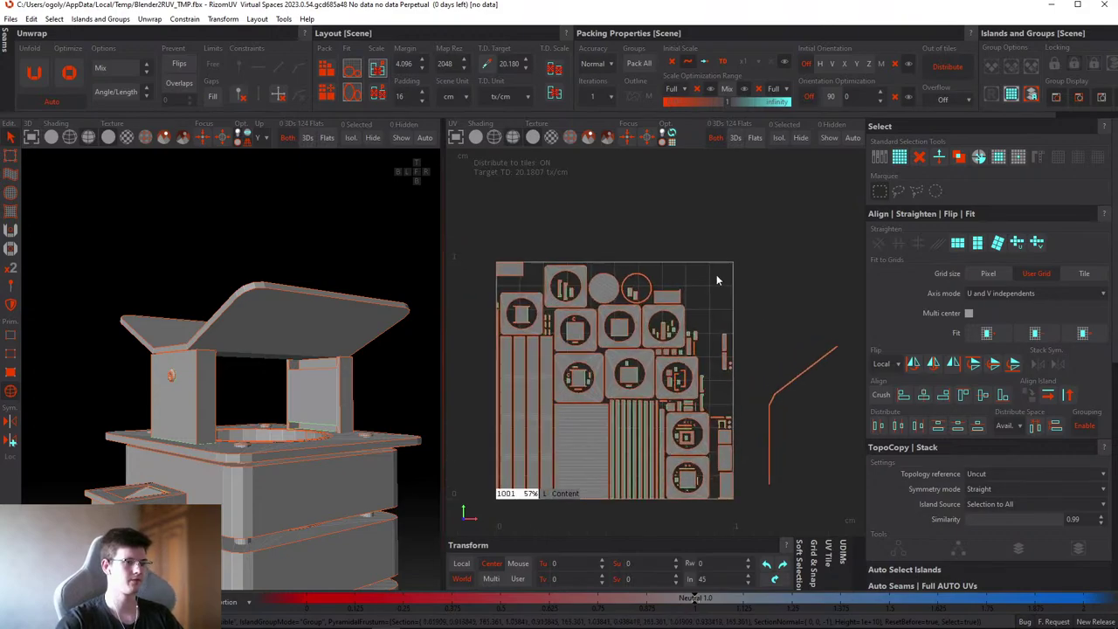
{"action": "left_click", "coordinate": [487, 266]}
{"action": "left_click_drag", "start_coordinate": [487, 266], "coordinate": [832, 323]}
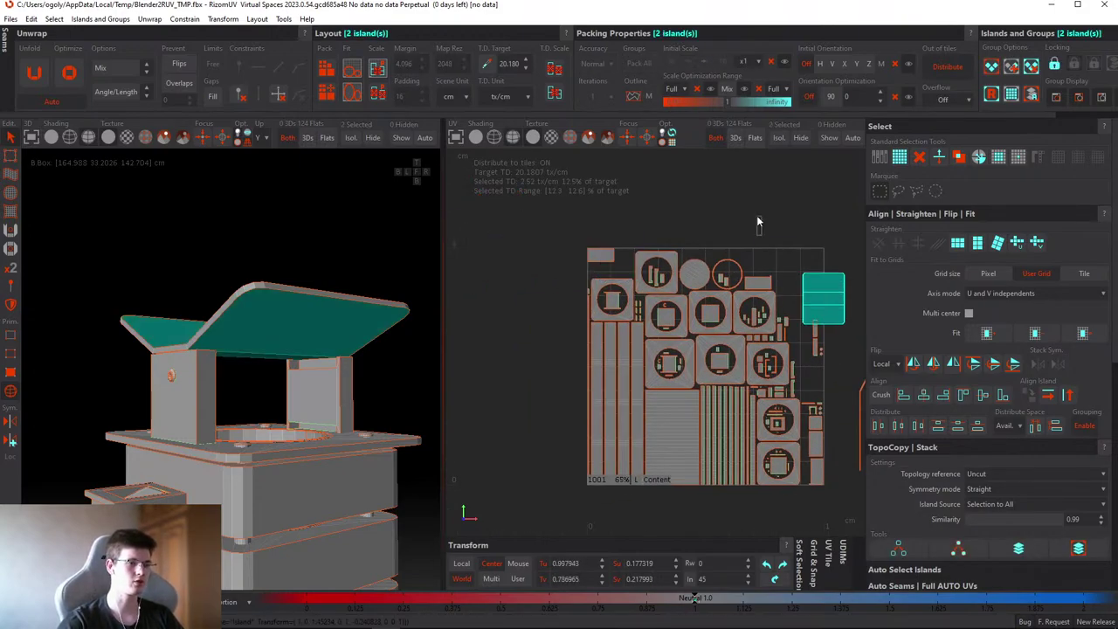
- Examine the large striped inner-cylinder island on the model, and look over the lid's rounded corners and edges
{"action": "scroll", "coordinate": [609, 339], "scroll_direction": "up", "scroll_amount": 3}
{"action": "left_click", "coordinate": [609, 339]}
{"action": "key", "text": "f"}
{"action": "left_click_drag", "start_coordinate": [392, 370], "coordinate": [372, 379], "text": "alt"}
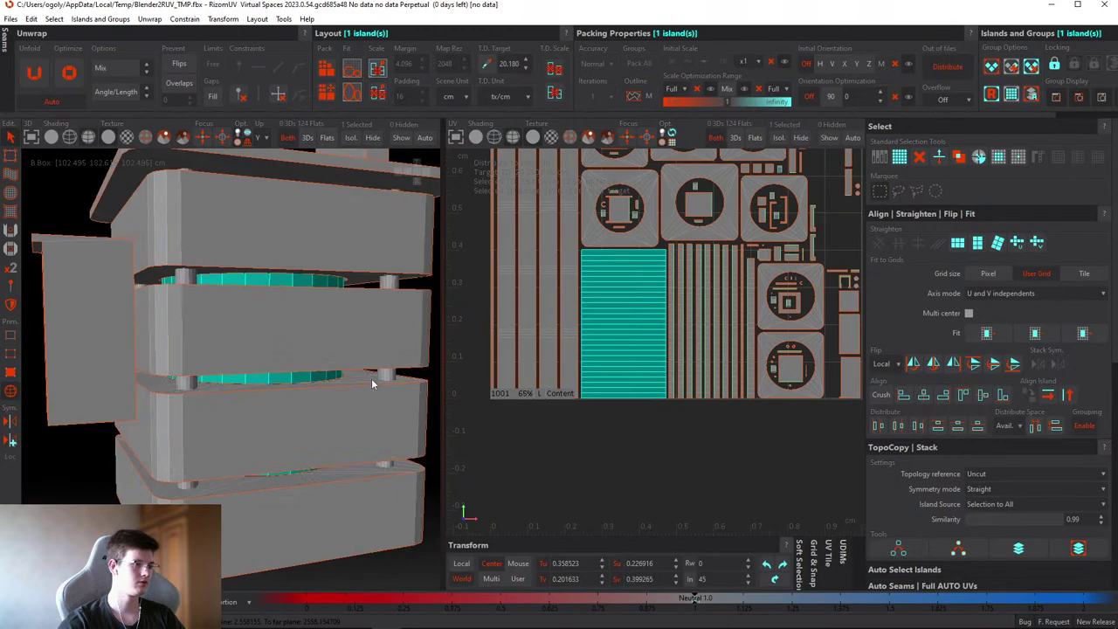
{"action": "scroll", "coordinate": [353, 339], "scroll_direction": "down", "scroll_amount": 3}
{"action": "left_click_drag", "start_coordinate": [341, 345], "coordinate": [262, 387], "text": "alt"}
{"action": "left_click", "coordinate": [342, 375]}
{"action": "scroll", "coordinate": [332, 358], "scroll_direction": "up", "scroll_amount": 3}
{"action": "left_click_drag", "start_coordinate": [342, 375], "coordinate": [306, 375], "text": "alt"}
{"action": "left_click_drag", "start_coordinate": [277, 378], "coordinate": [301, 343], "text": "alt"}
{"action": "key", "text": "p"}
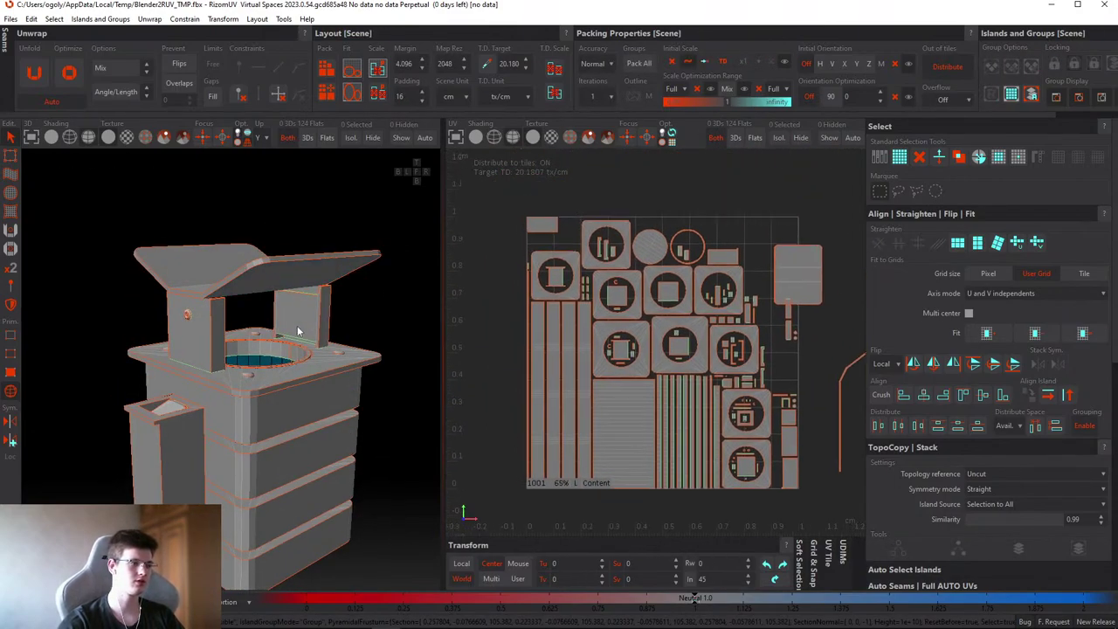
{"action": "scroll", "coordinate": [312, 320], "scroll_direction": "up", "scroll_amount": 4}
{"action": "scroll", "coordinate": [297, 327], "scroll_direction": "up", "scroll_amount": 5}
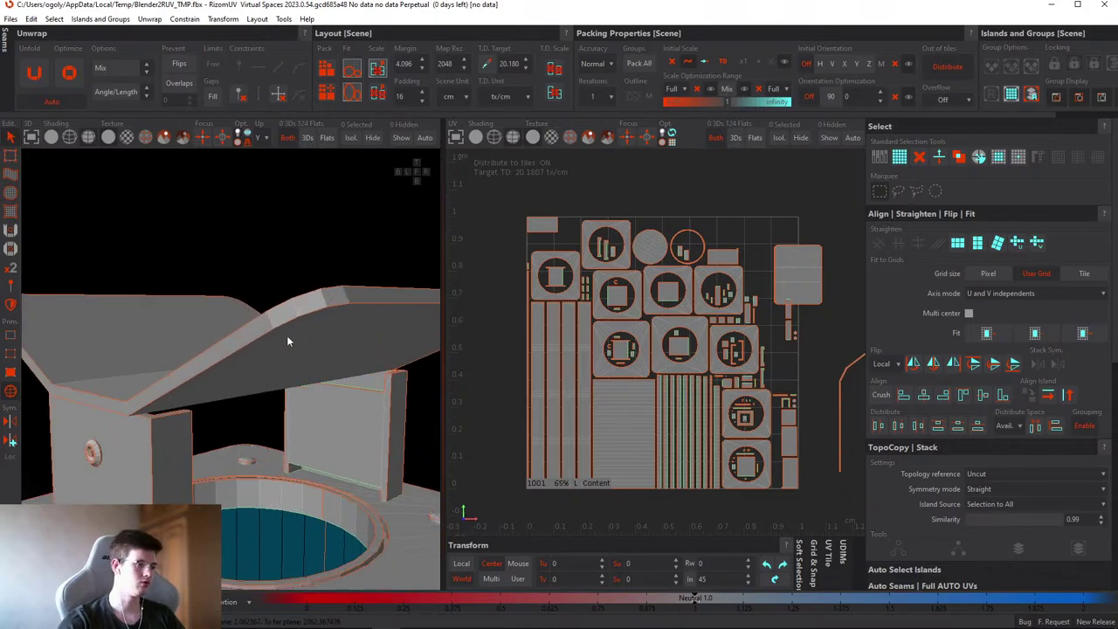
{"action": "scroll", "coordinate": [220, 232], "scroll_direction": "down", "scroll_amount": 5}
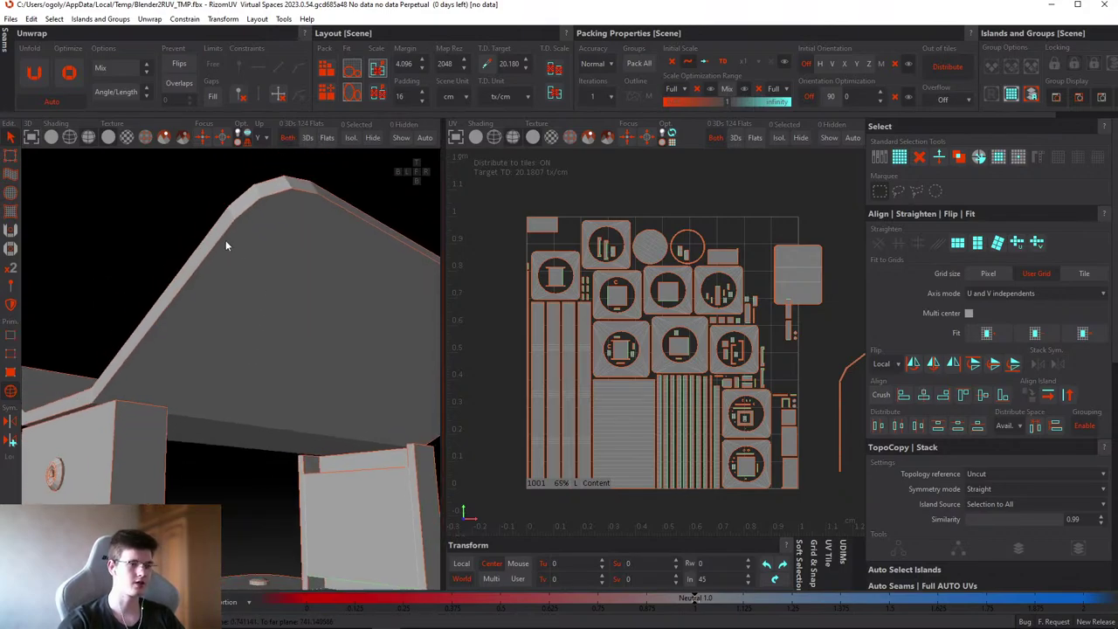
{"action": "left_click_drag", "start_coordinate": [225, 242], "coordinate": [273, 181], "text": "alt"}
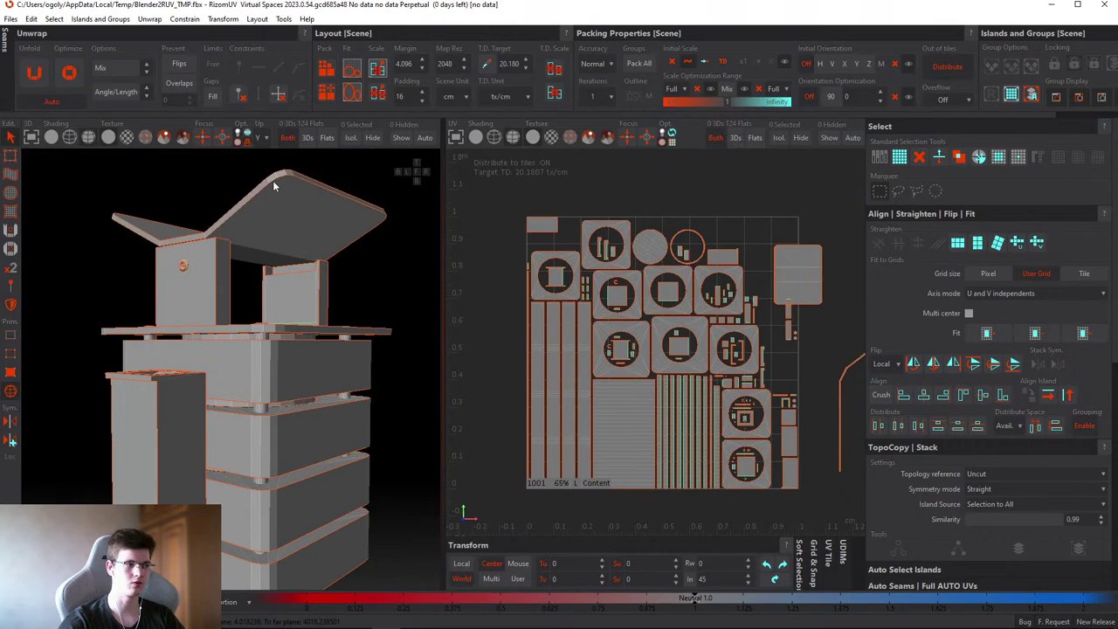
- Examine the bolt's small round and C-shaped islands inside the square plate's circular cutout, locating them on the model
{"action": "scroll", "coordinate": [669, 352], "scroll_direction": "up", "scroll_amount": 6}
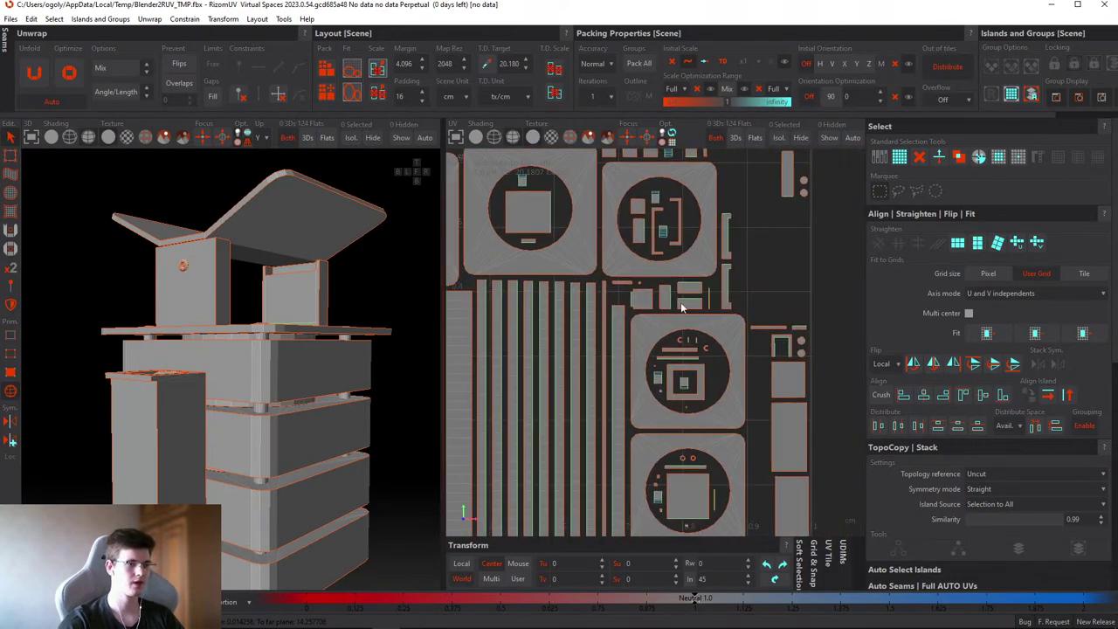
{"action": "scroll", "coordinate": [720, 389], "scroll_direction": "up", "scroll_amount": 6}
{"action": "left_click", "coordinate": [604, 454]}
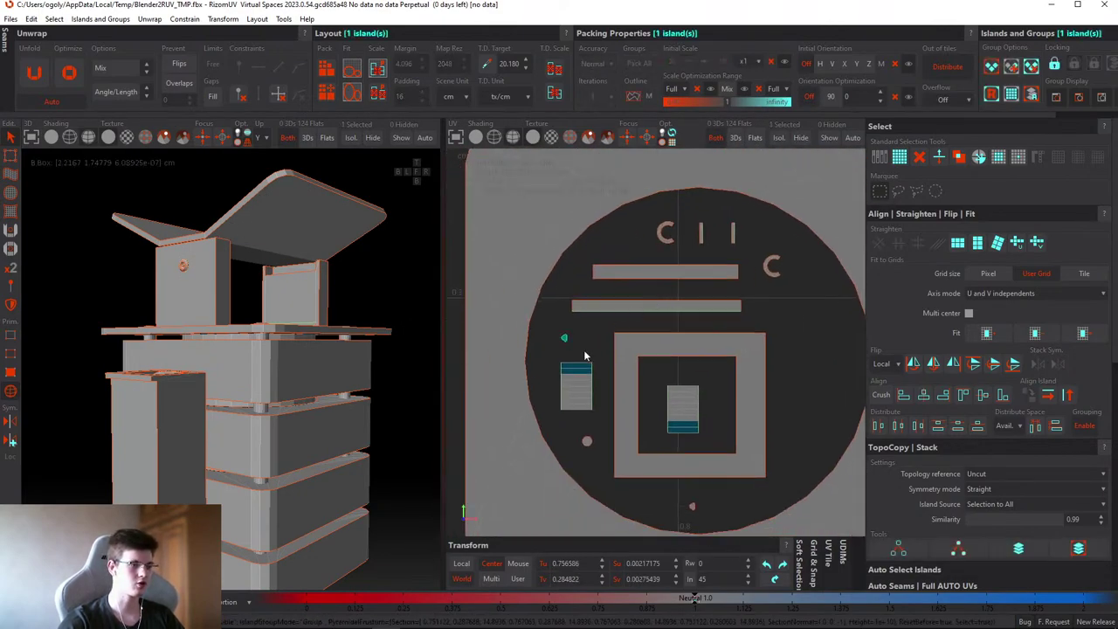
{"action": "left_click", "coordinate": [587, 442]}
{"action": "key", "text": "f"}
{"action": "left_click_drag", "start_coordinate": [261, 336], "coordinate": [247, 288], "text": "alt"}
{"action": "left_click_drag", "start_coordinate": [243, 249], "coordinate": [308, 431]}
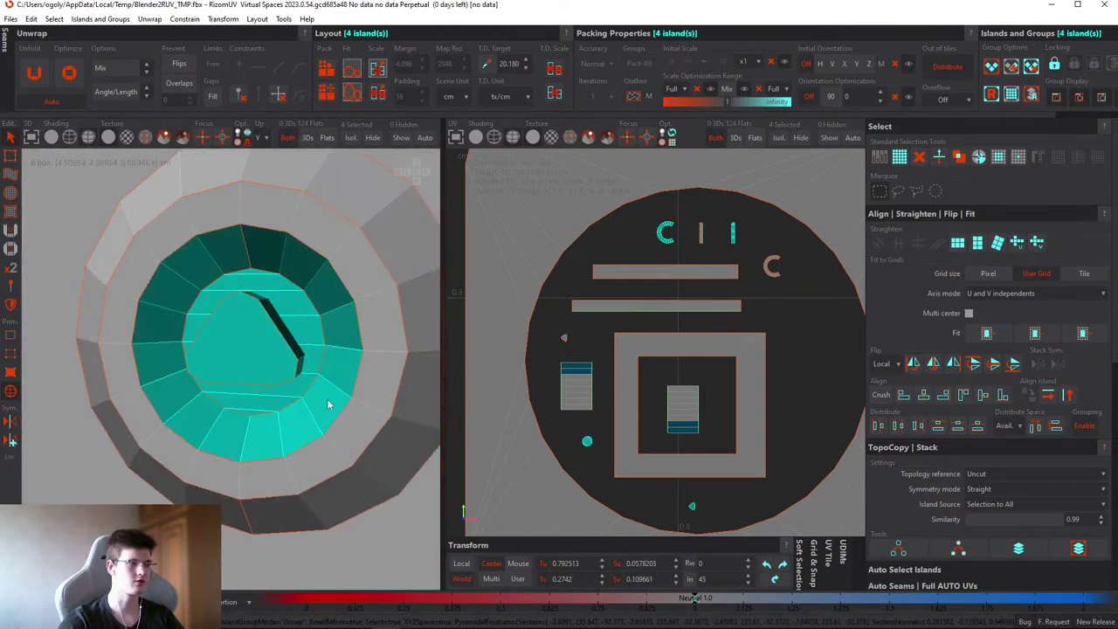
{"action": "left_click", "coordinate": [773, 271]}
{"action": "key", "text": "f"}
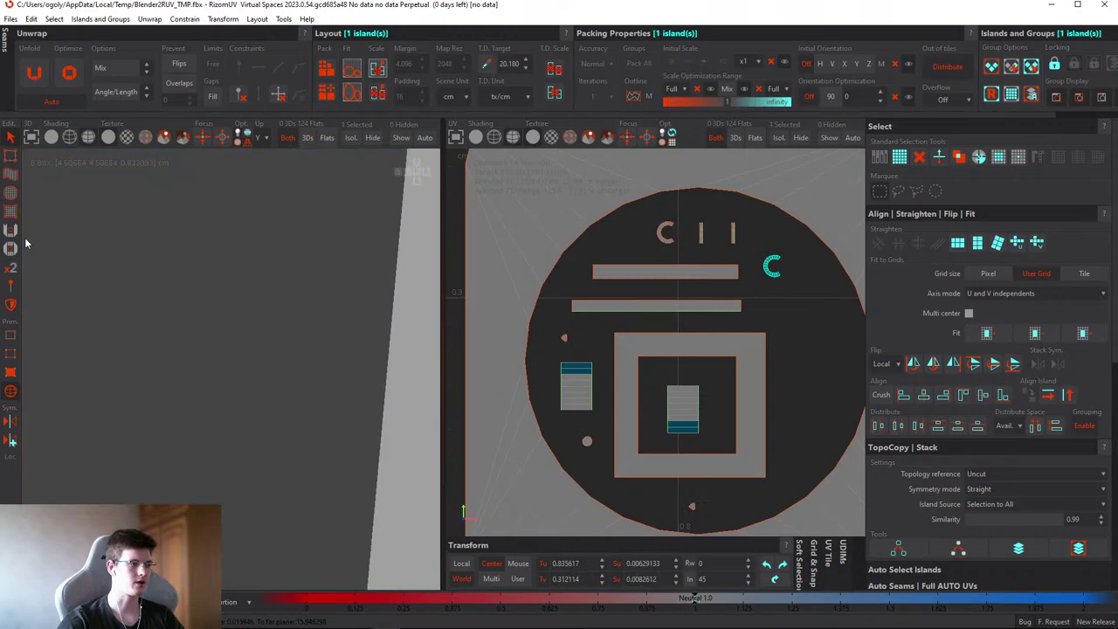
{"action": "scroll", "coordinate": [302, 340], "scroll_direction": "down", "scroll_amount": 5}
{"action": "scroll", "coordinate": [646, 349], "scroll_direction": "down", "scroll_amount": 5}
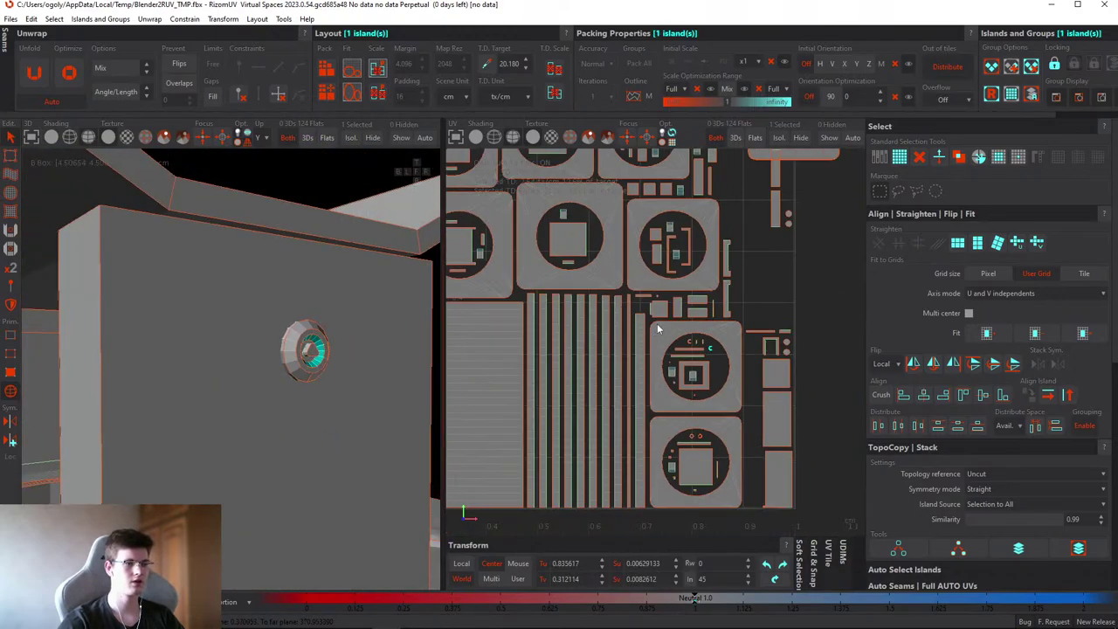
- Examine the thin ring island near the UV tile's upper edge and look for its place on the model
{"action": "scroll", "coordinate": [680, 313], "scroll_direction": "up", "scroll_amount": 2}
{"action": "scroll", "coordinate": [680, 313], "scroll_direction": "up", "scroll_amount": 3}
{"action": "scroll", "coordinate": [690, 297], "scroll_direction": "down", "scroll_amount": 6}
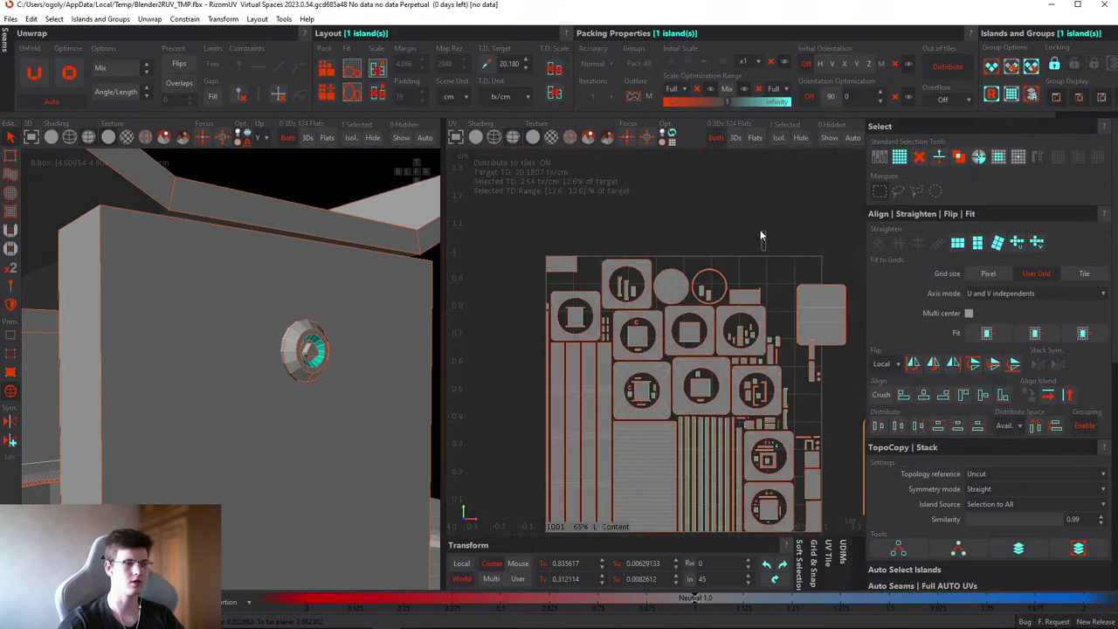
{"action": "left_click", "coordinate": [687, 278]}
{"action": "scroll", "coordinate": [687, 278], "scroll_direction": "up", "scroll_amount": 2}
{"action": "left_click", "coordinate": [785, 211]}
{"action": "key", "text": "f"}
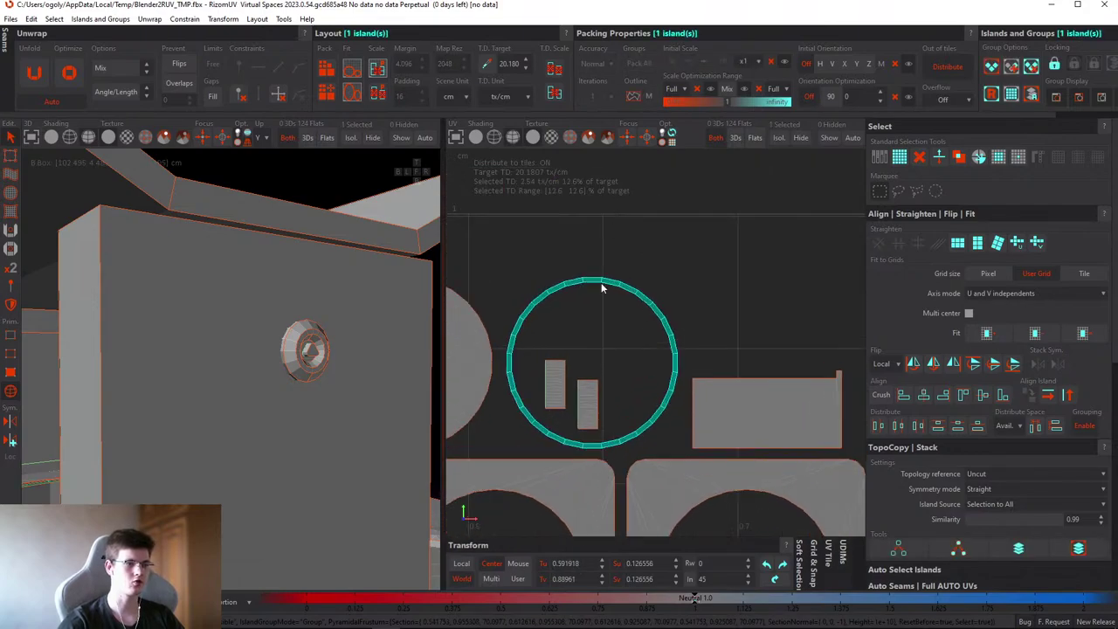
{"action": "scroll", "coordinate": [247, 287], "scroll_direction": "down", "scroll_amount": 4}
{"action": "scroll", "coordinate": [665, 273], "scroll_direction": "down", "scroll_amount": 5}
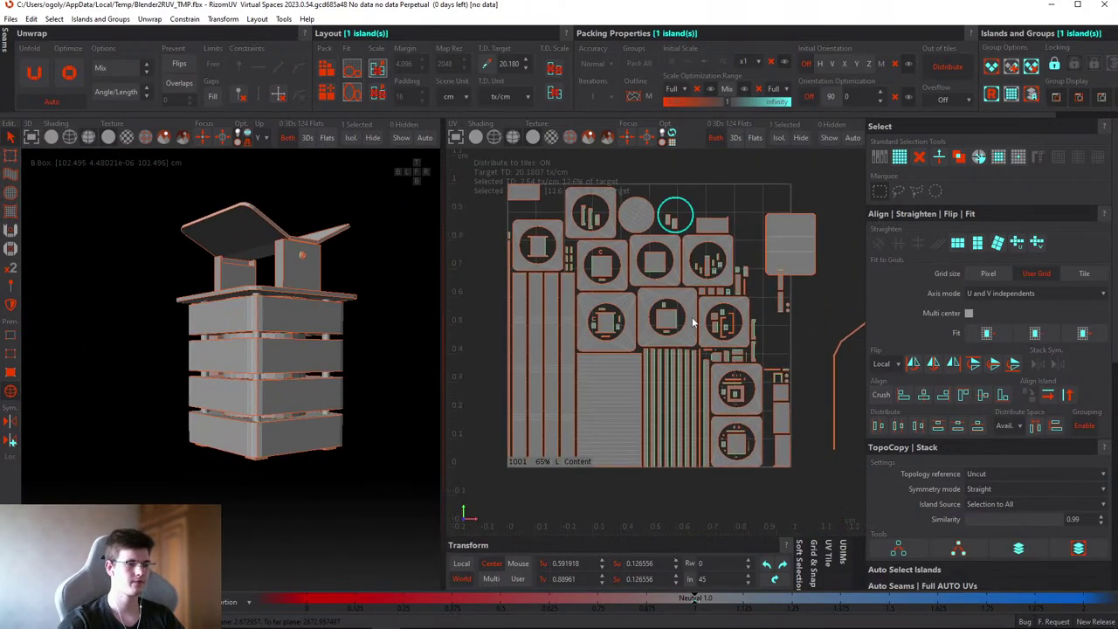
- Examine the large square plate island in the middle of the layout and check the bin's plates from below
{"action": "left_click", "coordinate": [668, 315]}
{"action": "middle_click_drag", "start_coordinate": [393, 349], "coordinate": [252, 336]}
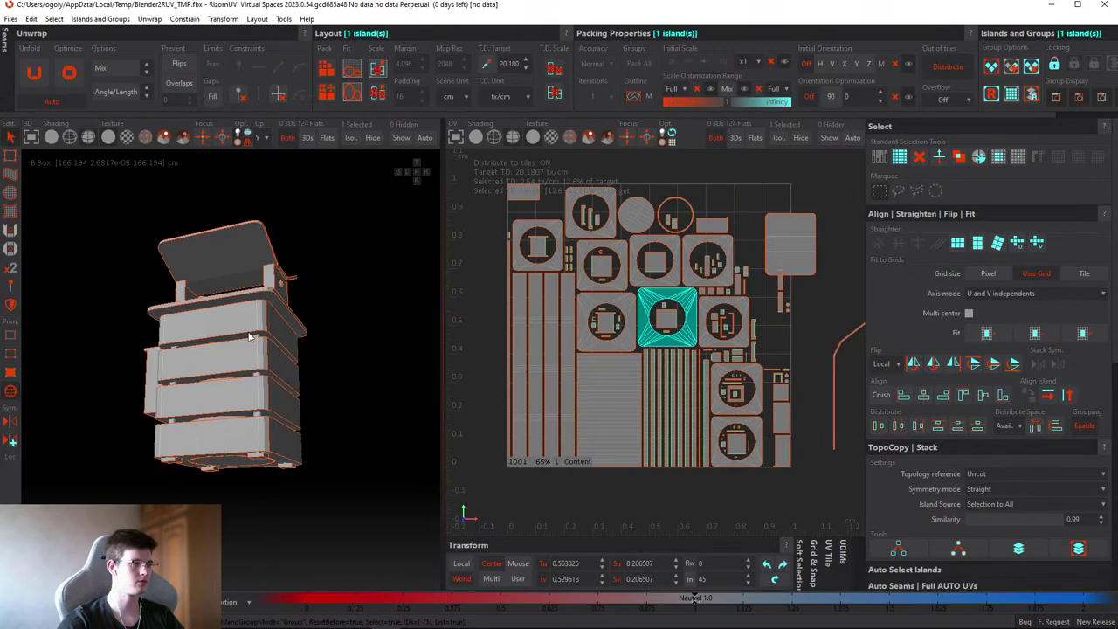
{"action": "left_click", "coordinate": [251, 337]}
{"action": "scroll", "coordinate": [273, 416], "scroll_direction": "up", "scroll_amount": 3}
{"action": "scroll", "coordinate": [272, 416], "scroll_direction": "down", "scroll_amount": 3}
{"action": "left_click", "coordinate": [277, 388]}
{"action": "left_click", "coordinate": [277, 279]}
- Hide the two lower concrete bands to inspect the inner cylinder, and show all hidden islands again
{"action": "middle_click_drag", "start_coordinate": [276, 279], "coordinate": [356, 368]}
{"action": "left_click_drag", "start_coordinate": [355, 368], "coordinate": [287, 522]}
{"action": "left_click_drag", "start_coordinate": [273, 535], "coordinate": [331, 368]}
{"action": "middle_click_drag", "start_coordinate": [331, 368], "coordinate": [407, 387]}
{"action": "key", "text": "h"}
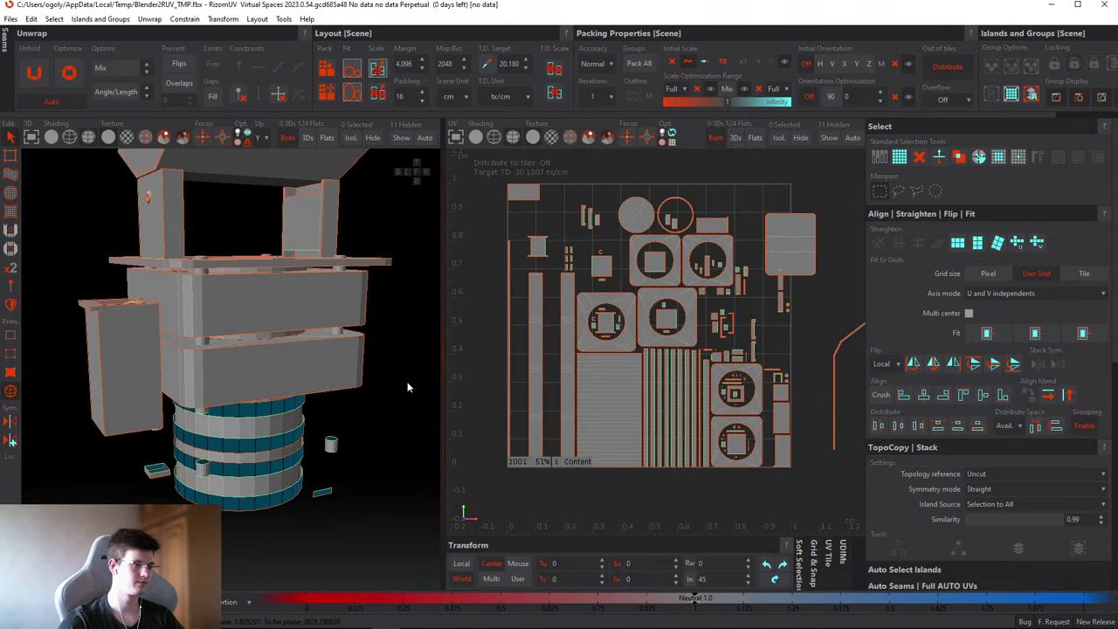
{"action": "scroll", "coordinate": [402, 336], "scroll_direction": "down", "scroll_amount": 3}
{"action": "middle_click_drag", "start_coordinate": [402, 336], "coordinate": [391, 341]}
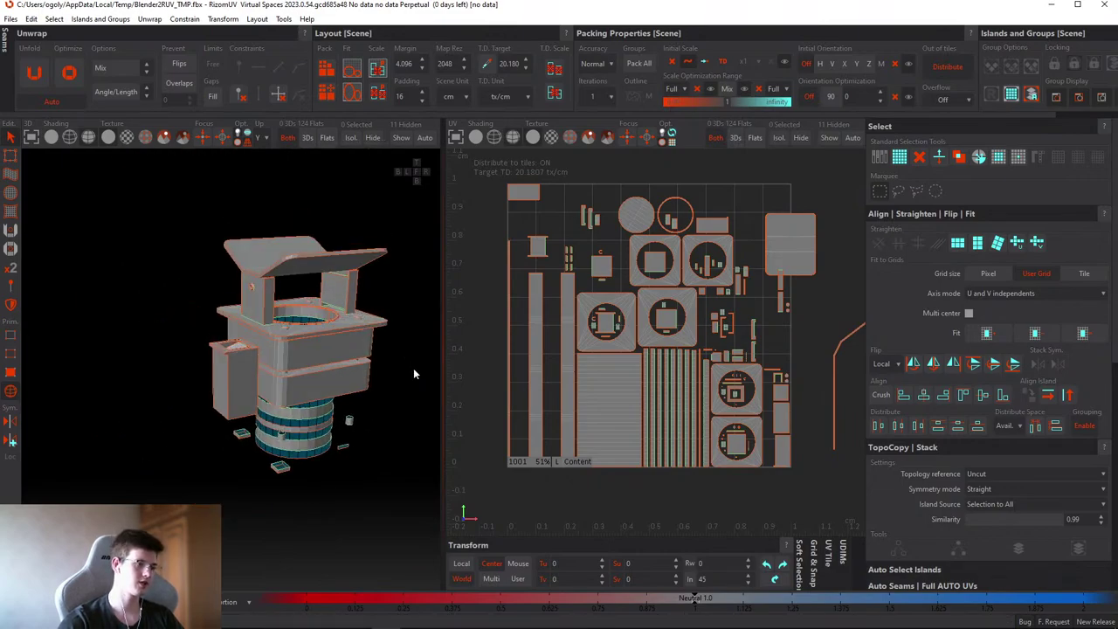
{"action": "key", "text": "shift+h"}
{"action": "left_click", "coordinate": [382, 392]}
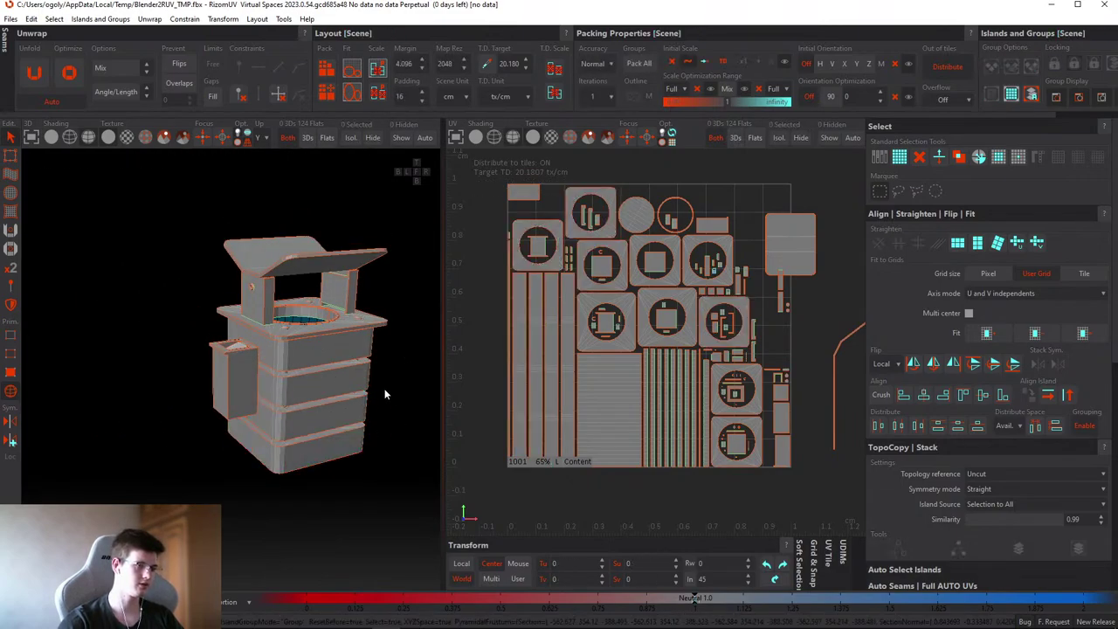
- Check where the topmost concrete band and the attached side box's face lie in the UV layout
{"action": "scroll", "coordinate": [331, 401], "scroll_direction": "up", "scroll_amount": 3}
{"action": "middle_click_drag", "start_coordinate": [330, 401], "coordinate": [418, 386]}
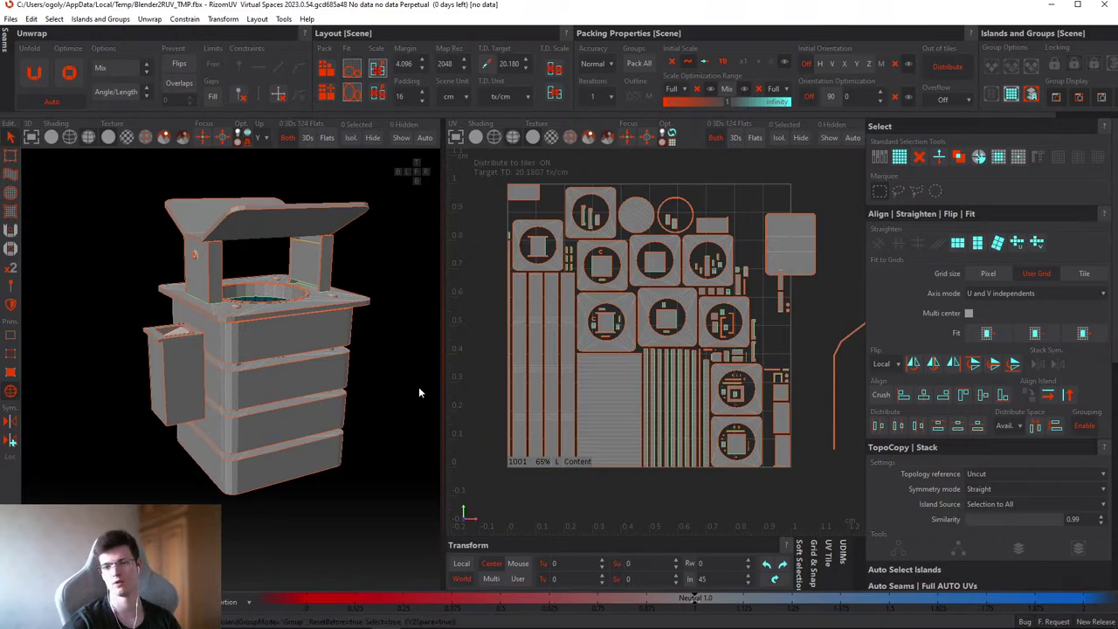
{"action": "left_click", "coordinate": [349, 346]}
{"action": "scroll", "coordinate": [322, 332], "scroll_direction": "up", "scroll_amount": 3}
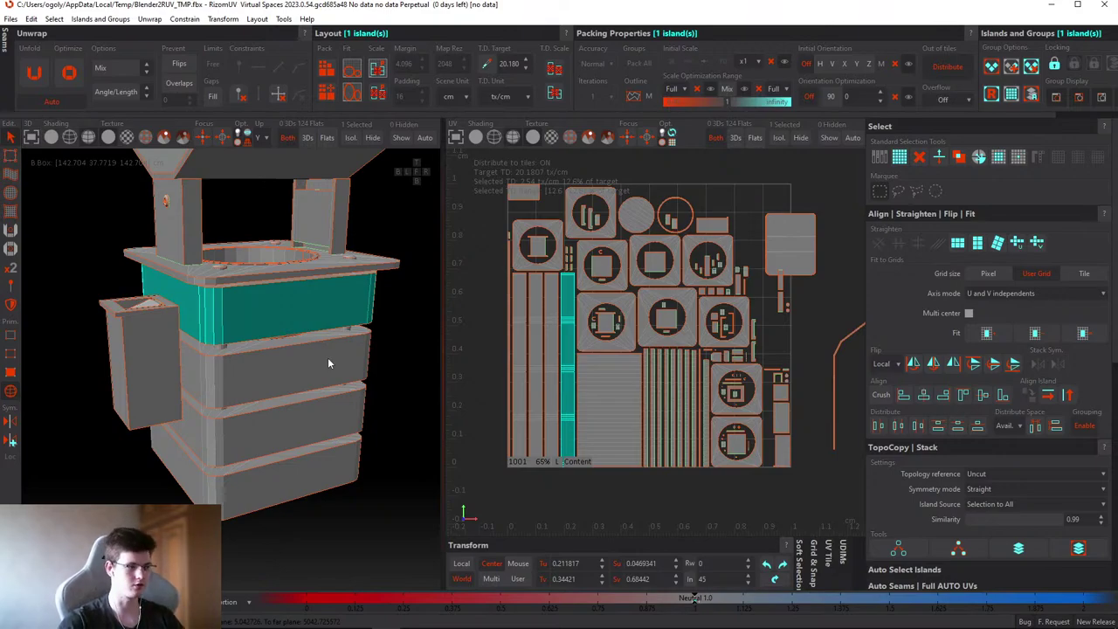
{"action": "key", "text": "ctrl+d"}
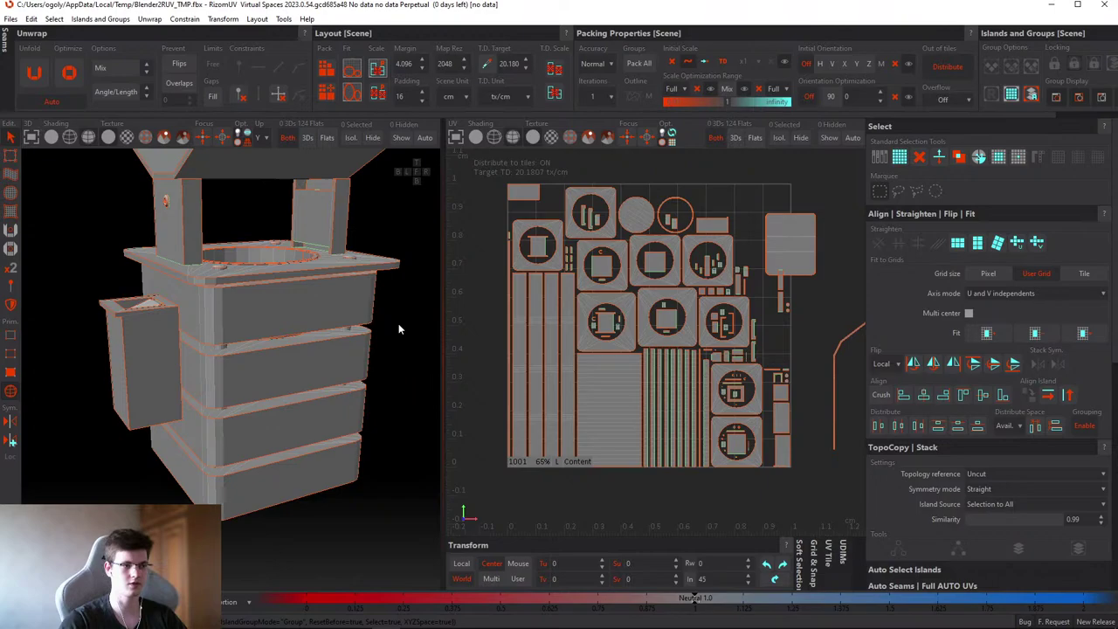
{"action": "middle_click_drag", "start_coordinate": [395, 326], "coordinate": [308, 359]}
{"action": "left_click", "coordinate": [282, 335]}
{"action": "scroll", "coordinate": [312, 418], "scroll_direction": "up", "scroll_amount": 3}
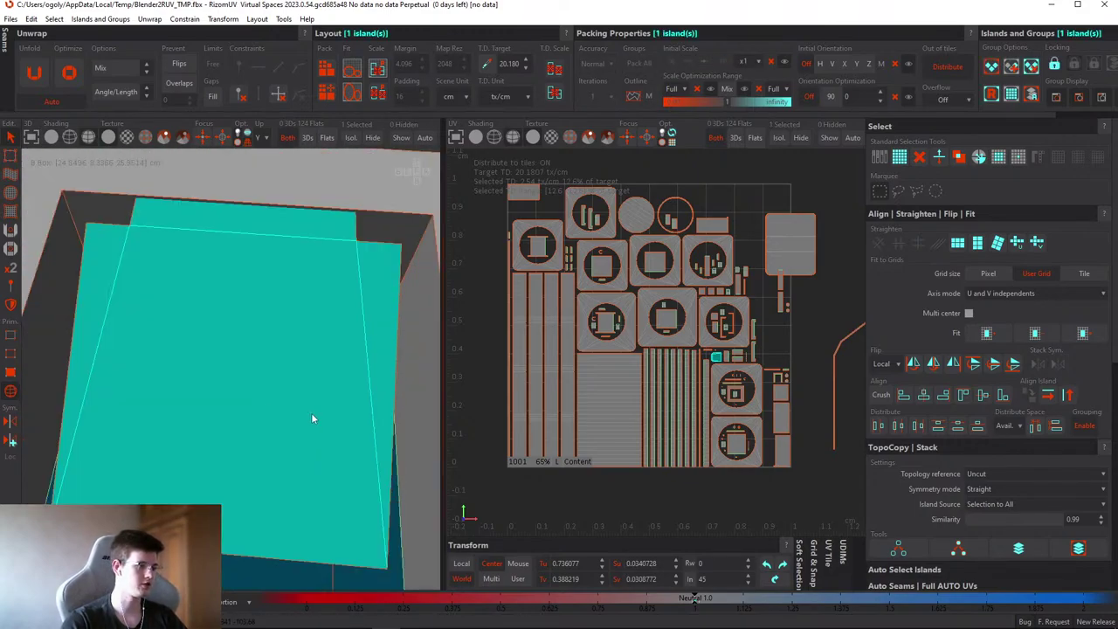
{"action": "middle_click_drag", "start_coordinate": [312, 418], "coordinate": [288, 350]}
{"action": "scroll", "coordinate": [338, 399], "scroll_direction": "down", "scroll_amount": 5}
{"action": "left_click", "coordinate": [286, 301]}
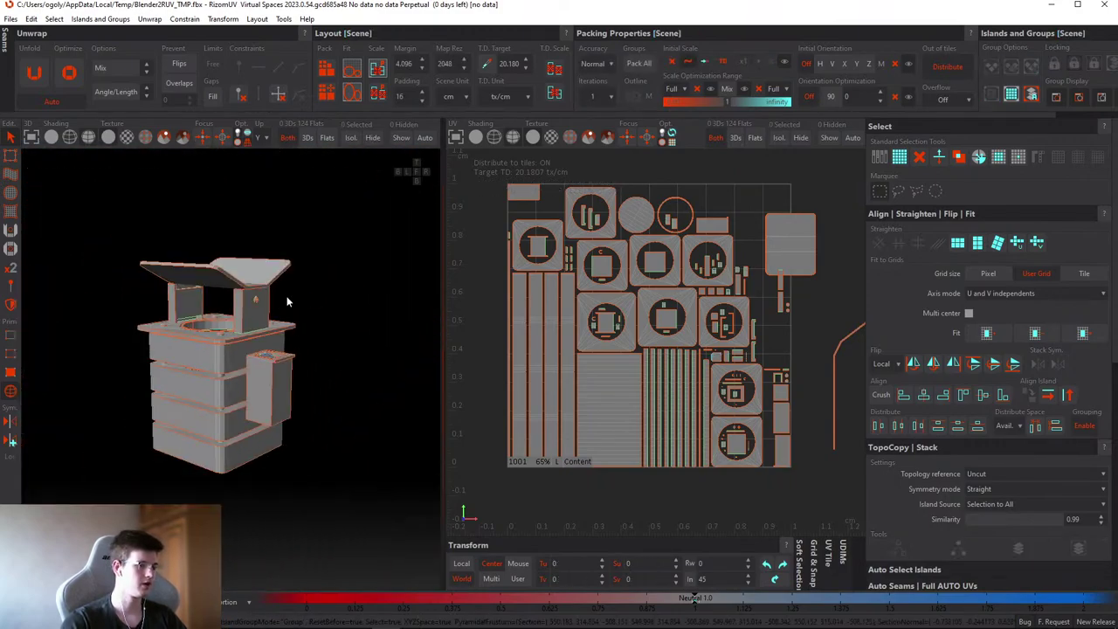
{"action": "middle_click_drag", "start_coordinate": [287, 301], "coordinate": [293, 313]}
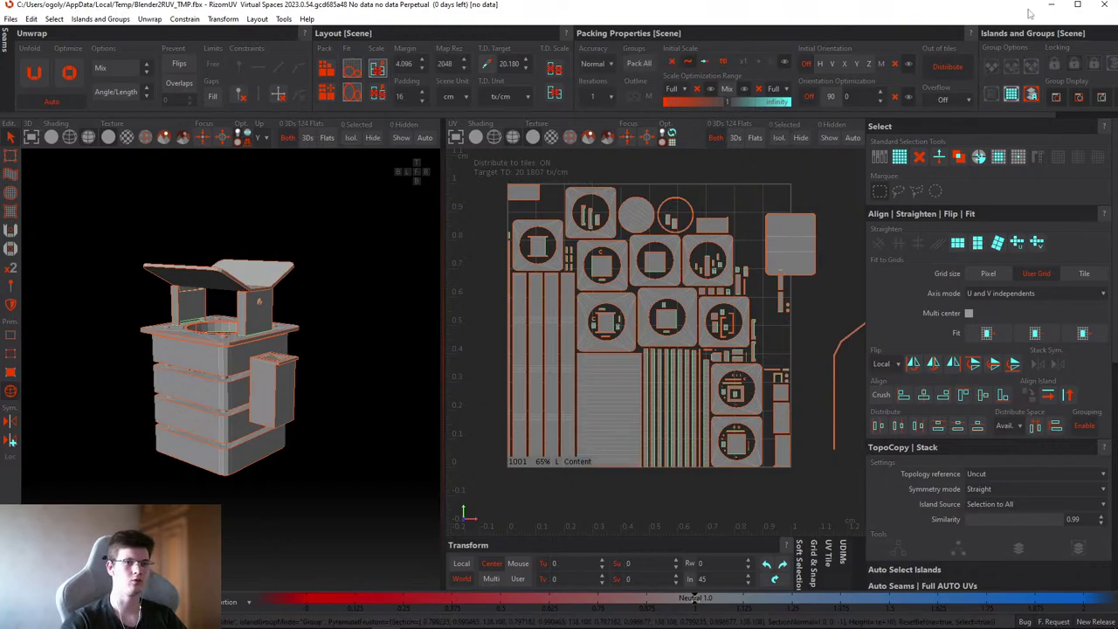
- Close RizomUV, return to Blender and clean everything out of the current .blend file
{"action": "left_click", "coordinate": [1098, 4]}
{"action": "left_click", "coordinate": [579, 318]}
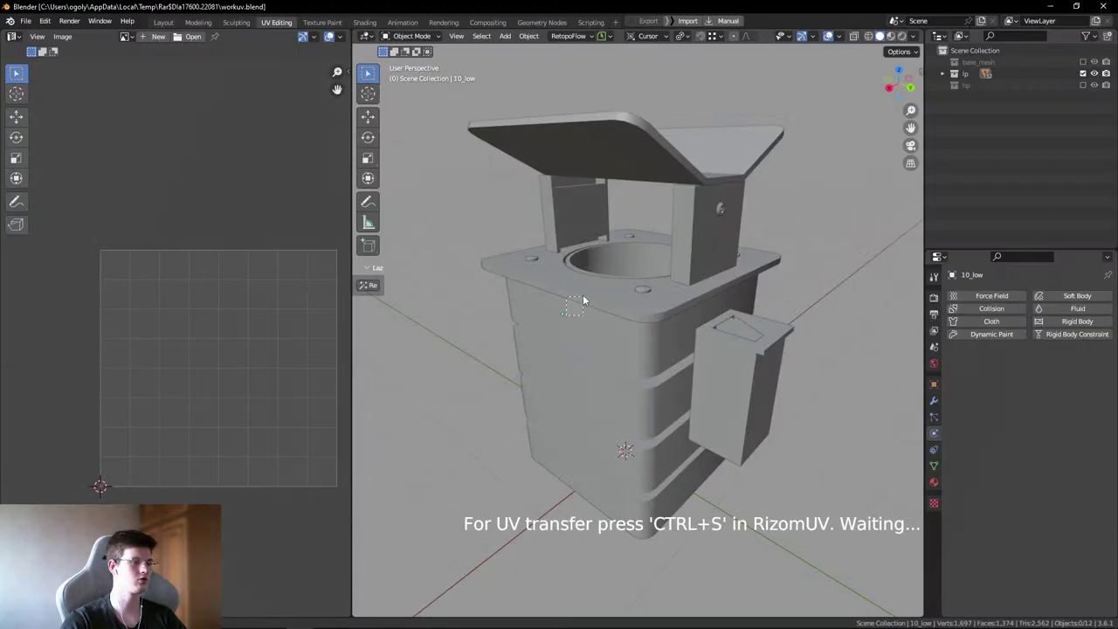
{"action": "key", "text": "x"}
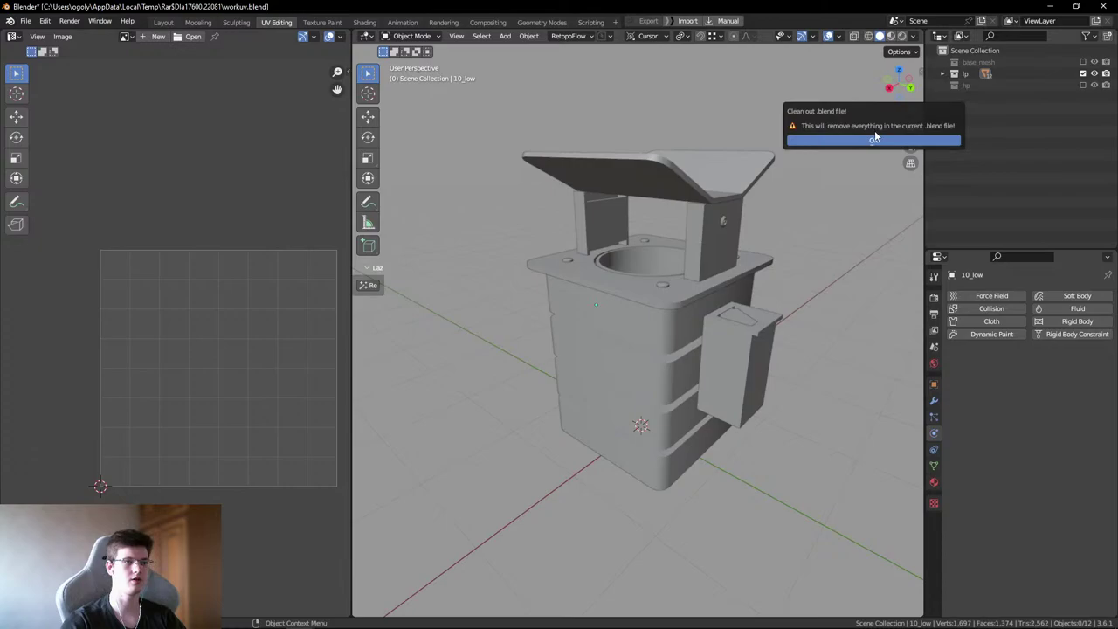
{"action": "left_click", "coordinate": [839, 135]}
- Switch the emptied scene to the Modeling workspace and close Blender
{"action": "left_click", "coordinate": [199, 22]}
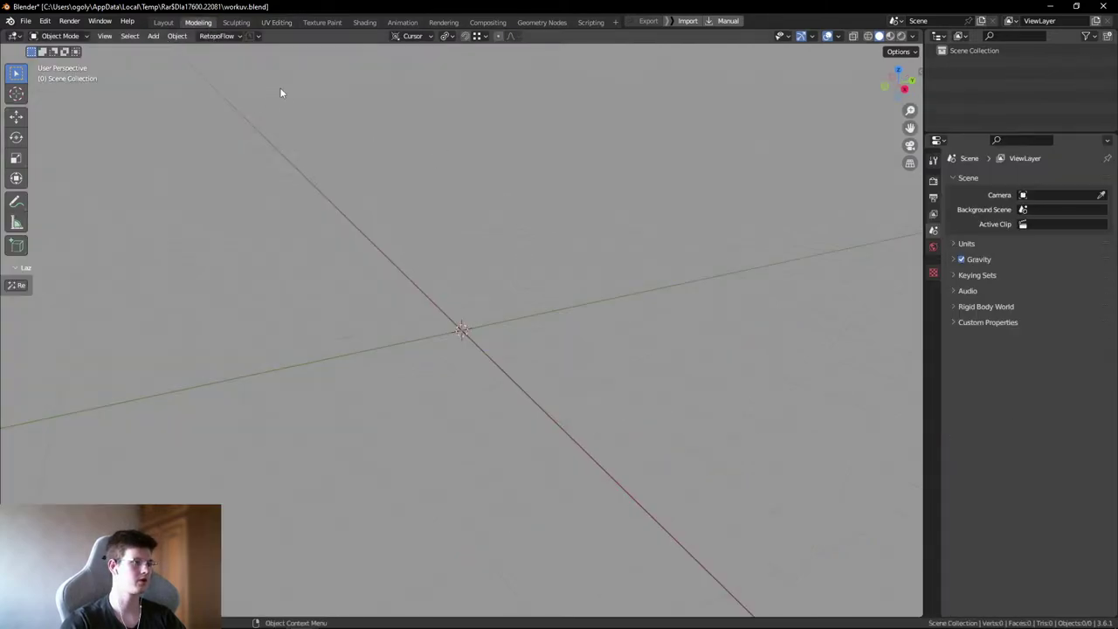
{"action": "middle_click_drag", "start_coordinate": [281, 93], "coordinate": [382, 262], "text": "shift"}
{"action": "key", "text": "shift+alt+z"}
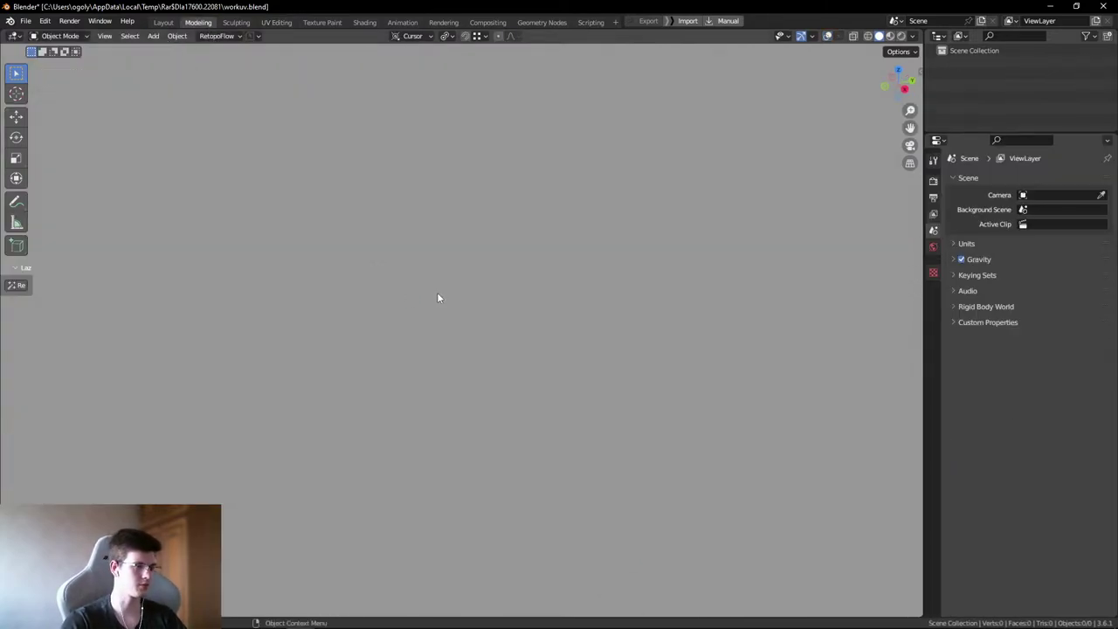
{"action": "key", "text": "shift+alt+z"}
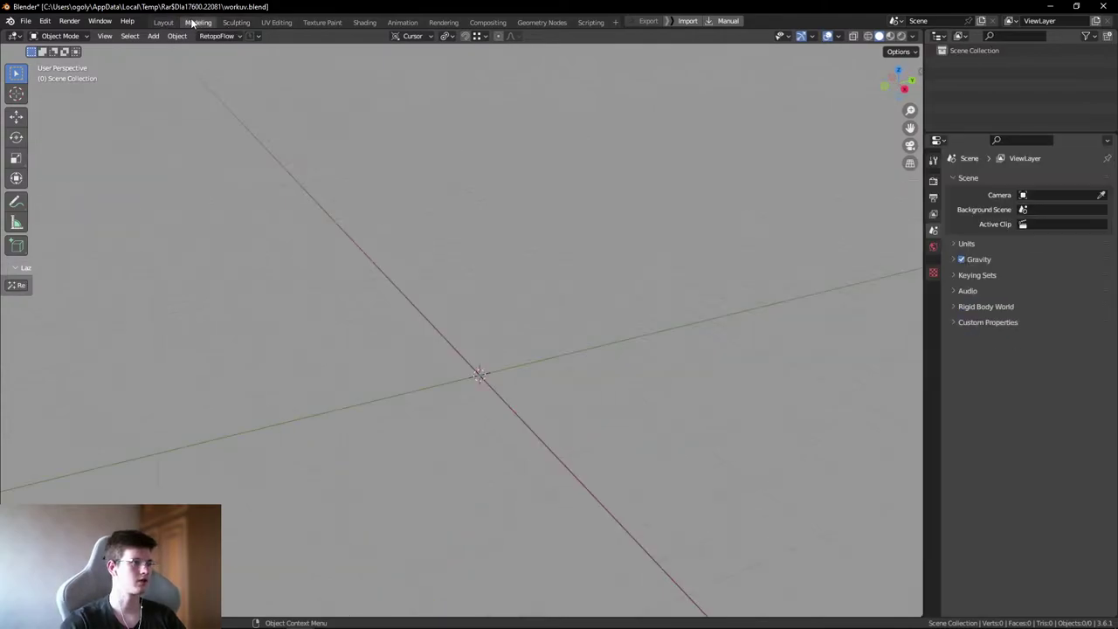
{"action": "left_click", "coordinate": [1103, 6]}
{"action": "left_click", "coordinate": [576, 341]}
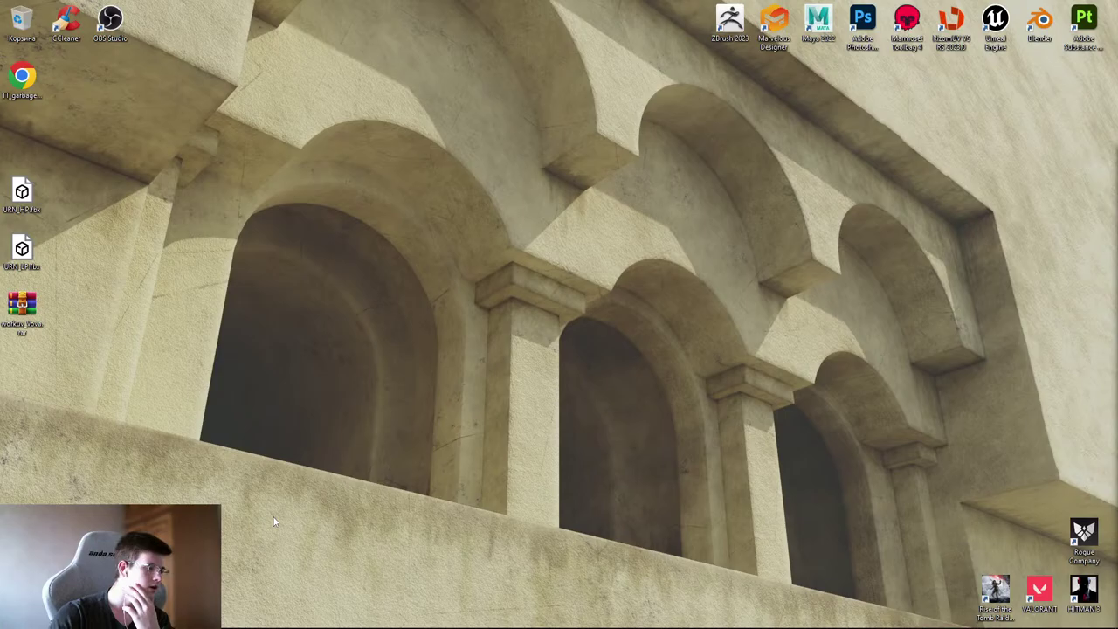
- Move the workuv archive and the upper urnLP_Mat texture image from the desktop to the Recycle Bin
{"action": "left_click_drag", "start_coordinate": [22, 304], "coordinate": [22, 22]}
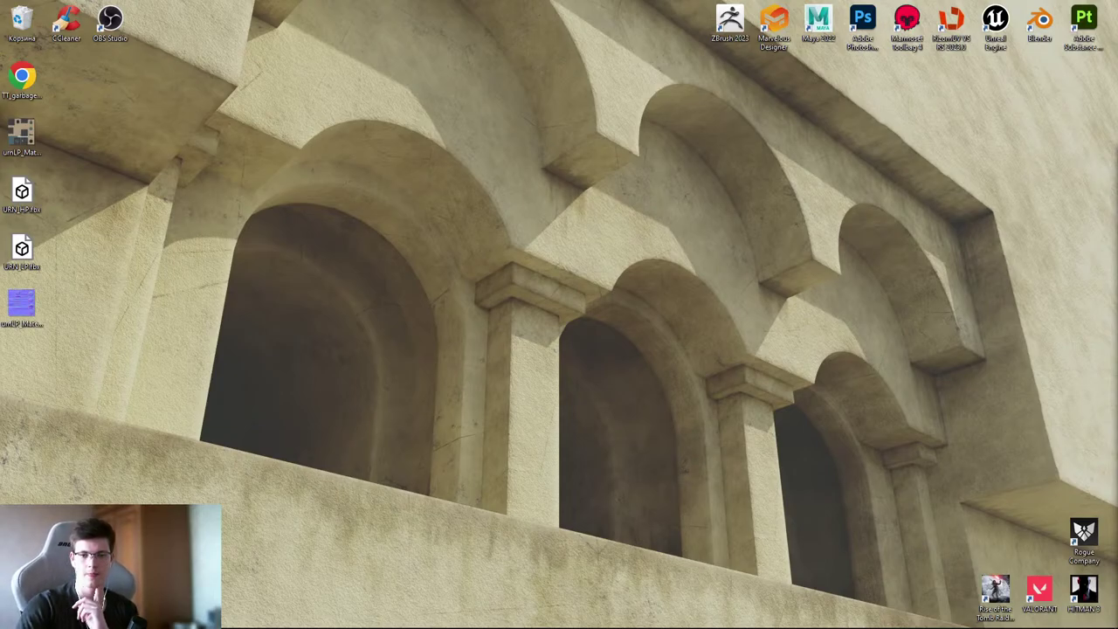
{"action": "left_click_drag", "start_coordinate": [22, 131], "coordinate": [26, 27]}
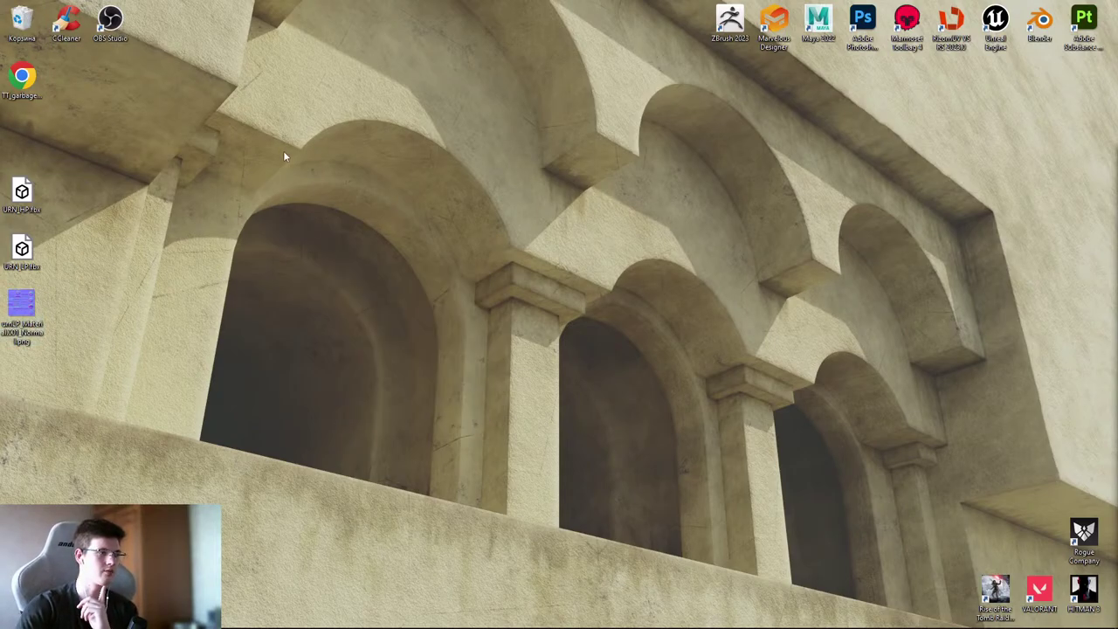
- Switch to Blender and import the URN_HP.fbx model from the desktop into the empty scene
{"action": "left_click", "coordinate": [303, 617]}
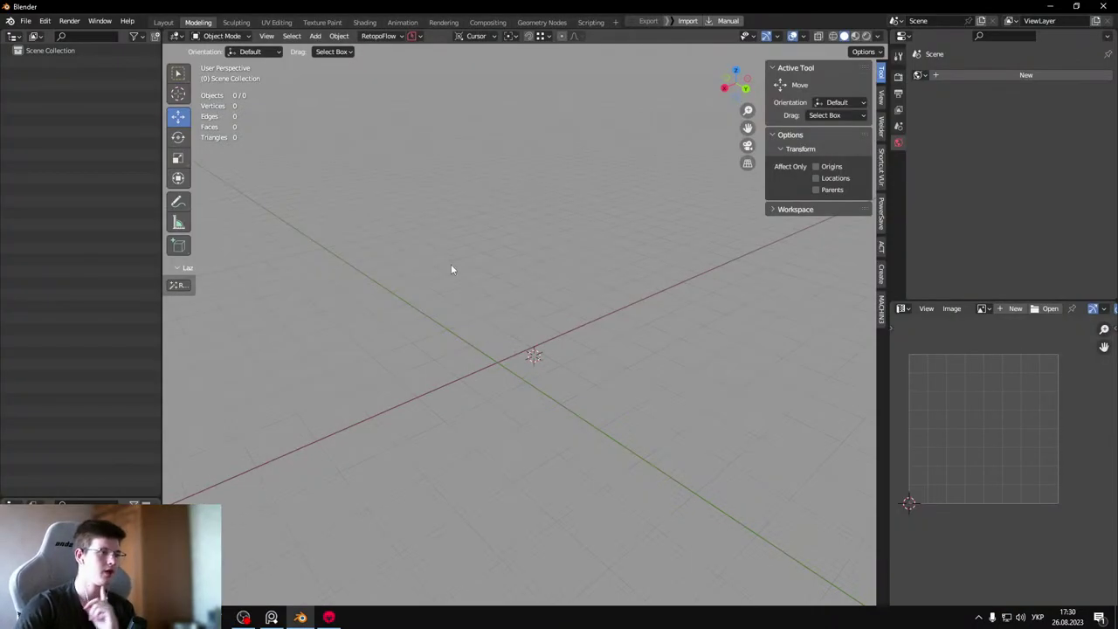
{"action": "left_click_drag", "start_coordinate": [584, 4], "coordinate": [586, 22]}
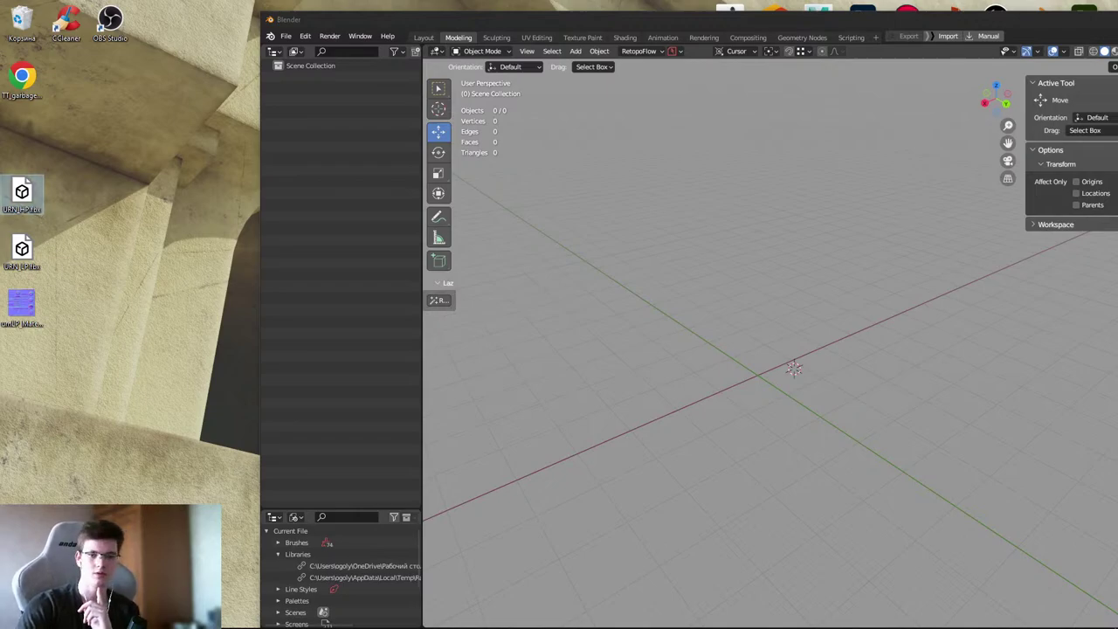
{"action": "left_click_drag", "start_coordinate": [22, 194], "coordinate": [352, 227]}
{"action": "double_click", "coordinate": [454, 23]}
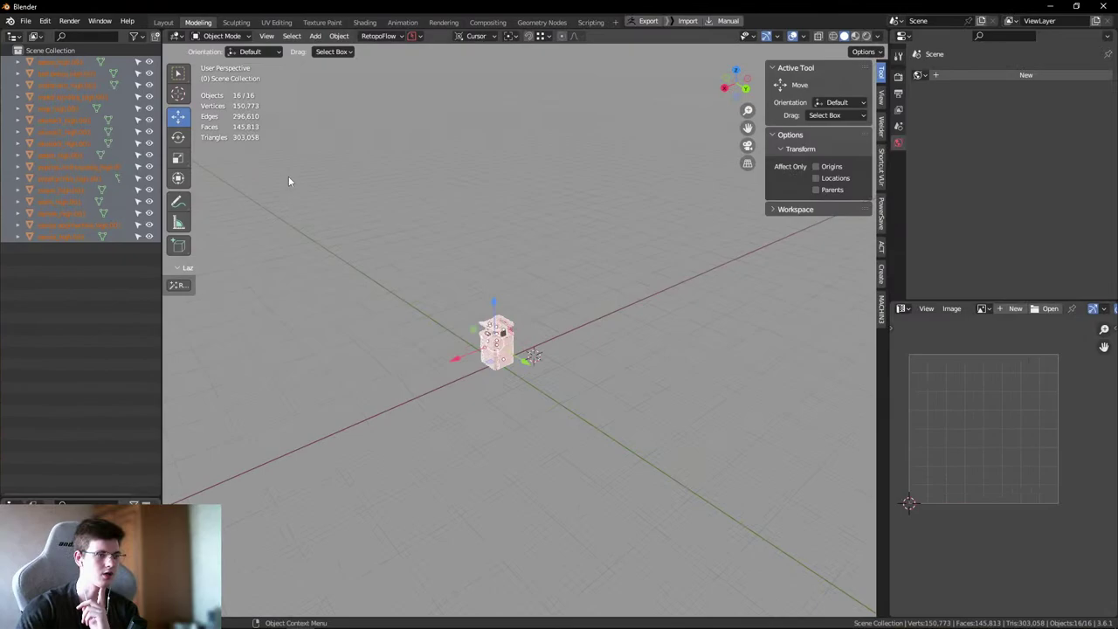
- Import SM_RON_Base_Male.obj from the Helpers folder and compare its height with the bin in the right orthographic view
{"action": "left_click", "coordinate": [558, 207]}
{"action": "key", "text": "ctrl+s"}
{"action": "left_click", "coordinate": [629, 150]}
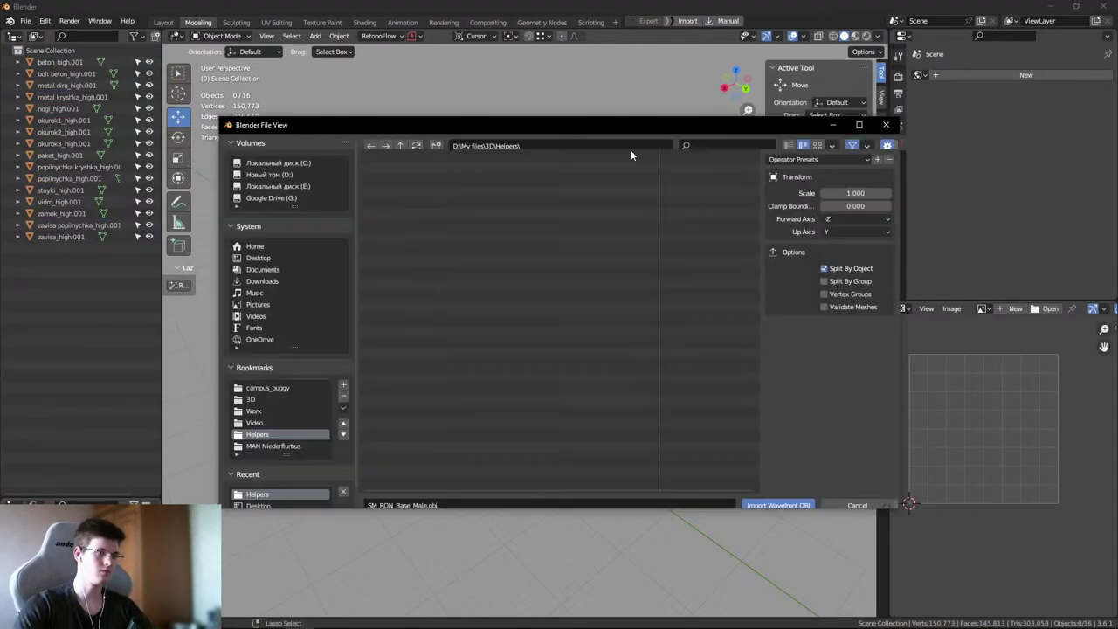
{"action": "left_click", "coordinate": [437, 165]}
{"action": "left_click", "coordinate": [778, 495]}
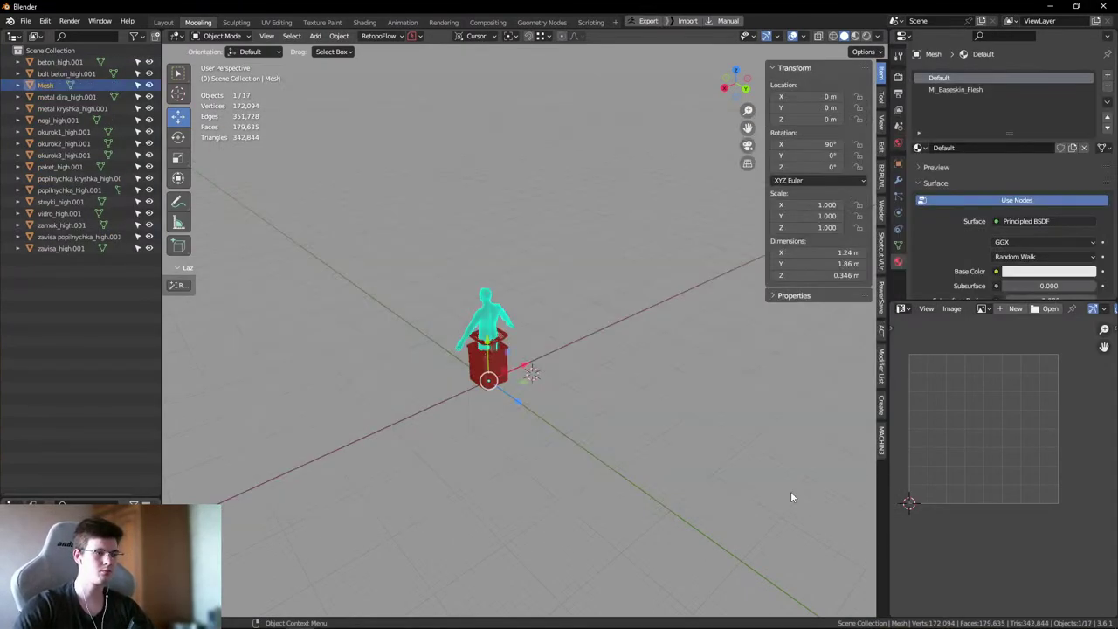
{"action": "key", "text": "KP_1"}
{"action": "key", "text": "KP_3"}
{"action": "scroll", "coordinate": [511, 331], "scroll_direction": "up", "scroll_amount": 3}
{"action": "scroll", "coordinate": [511, 331], "scroll_direction": "up", "scroll_amount": 1}
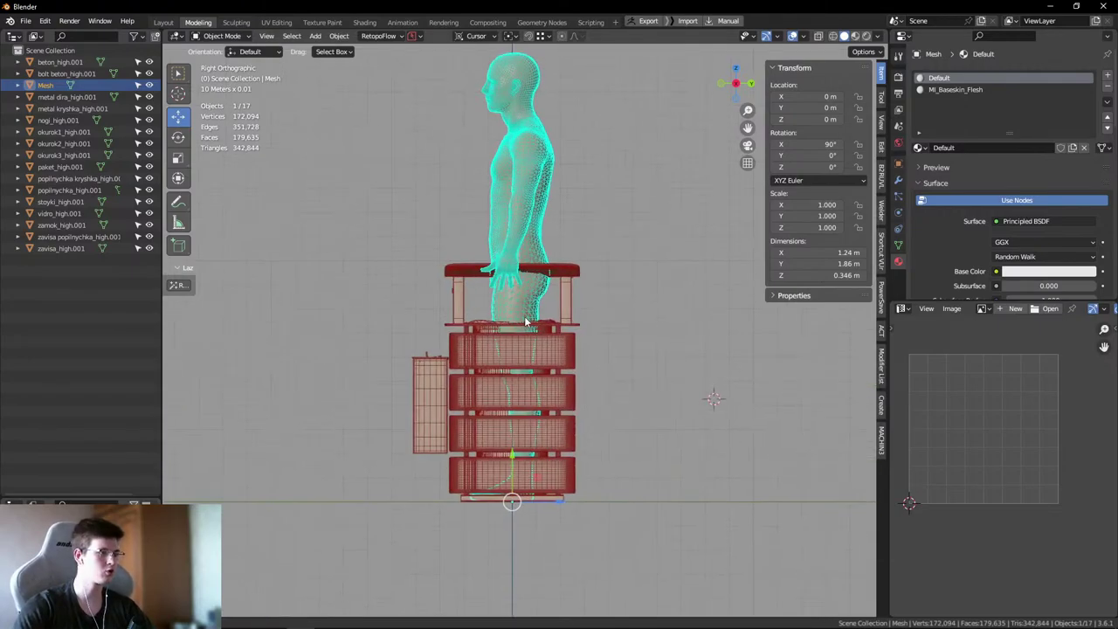
- Select all bin parts, snap the 3D cursor to the world origin and make it the pivot point for a trial scaling
{"action": "key", "text": "ctrl+i"}
{"action": "scroll", "coordinate": [624, 236], "scroll_direction": "up", "scroll_amount": 1}
{"action": "key", "text": "period"}
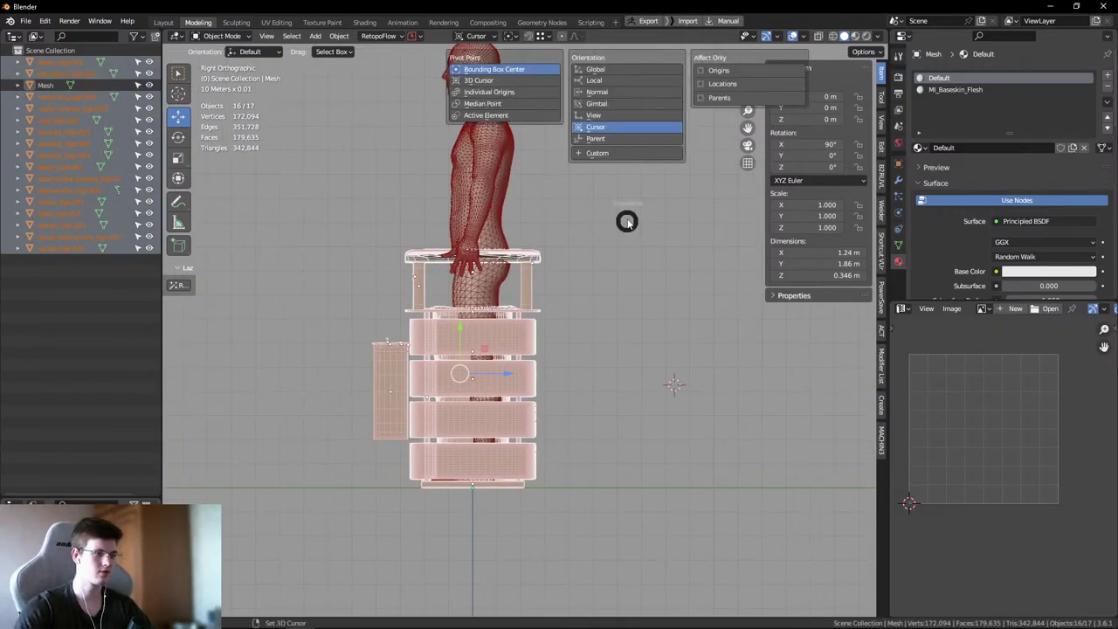
{"action": "left_click", "coordinate": [584, 125]}
{"action": "key", "text": "shift+s"}
{"action": "key", "text": "period"}
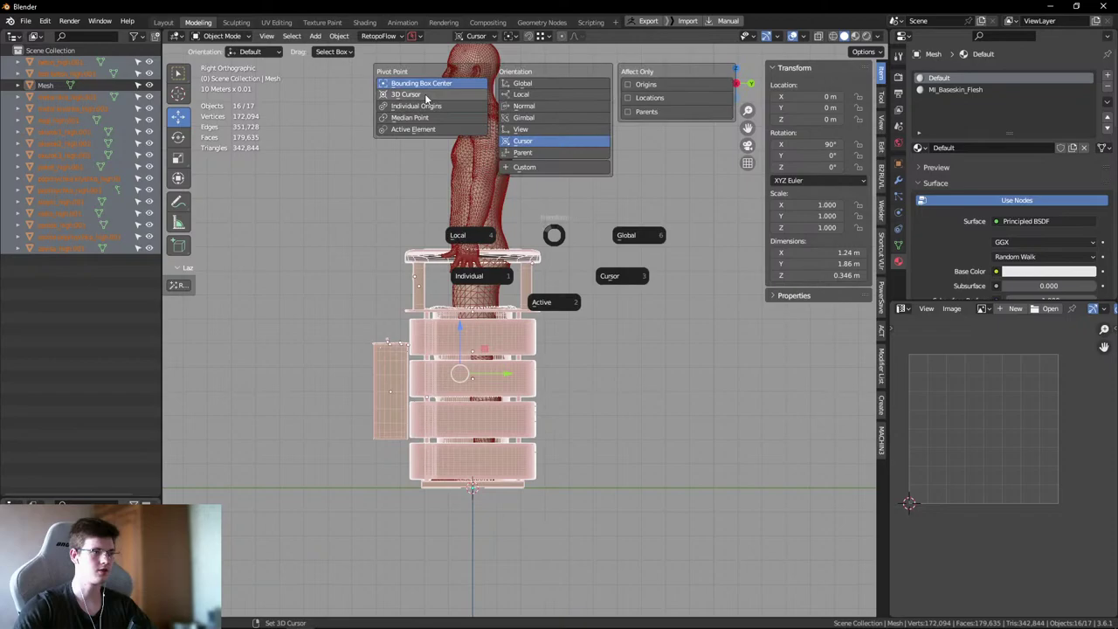
{"action": "left_click", "coordinate": [406, 95]}
{"action": "key", "text": "s"}
{"action": "right_click", "coordinate": [647, 201]}
- Delete the human figure mesh that stands inside the bin
{"action": "middle_click_drag", "start_coordinate": [647, 202], "coordinate": [602, 267]}
{"action": "left_click", "coordinate": [603, 321]}
{"action": "left_click", "coordinate": [428, 203]}
{"action": "key", "text": "Delete"}
- Maximize the 3D viewport and examine the high-poly wireframe around the top plate, side box and upper concrete band
{"action": "key", "text": "shift+alt+z"}
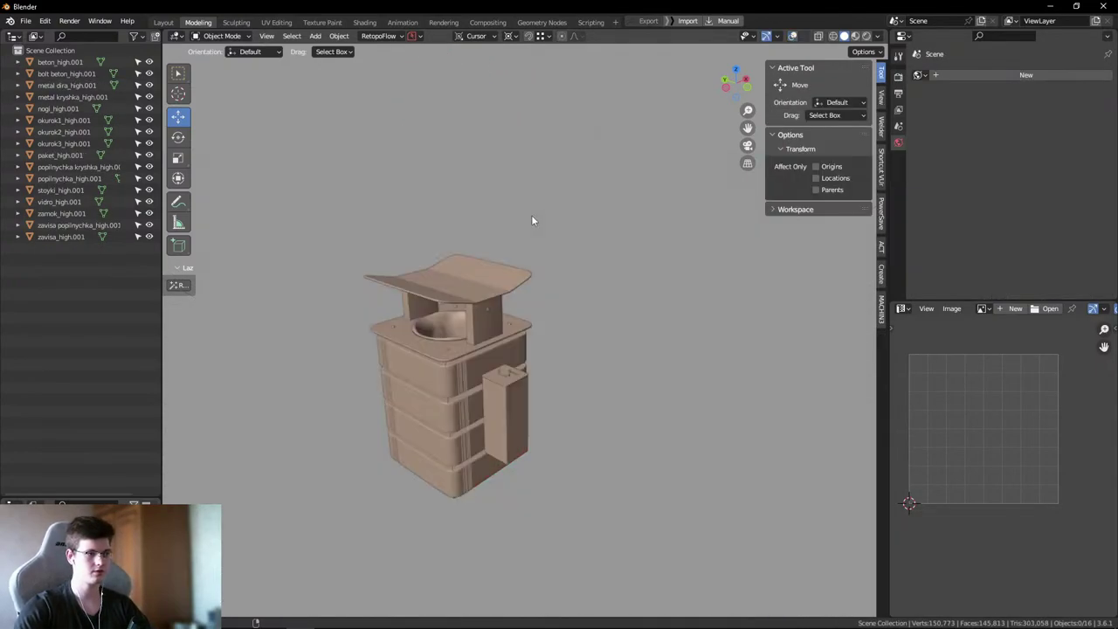
{"action": "middle_click_drag", "start_coordinate": [531, 215], "coordinate": [503, 290]}
{"action": "key", "text": "shift+alt+z"}
{"action": "scroll", "coordinate": [503, 289], "scroll_direction": "up", "scroll_amount": 3}
{"action": "key", "text": "ctrl+space"}
{"action": "middle_click_drag", "start_coordinate": [587, 300], "coordinate": [772, 310]}
{"action": "scroll", "coordinate": [572, 309], "scroll_direction": "up", "scroll_amount": 5}
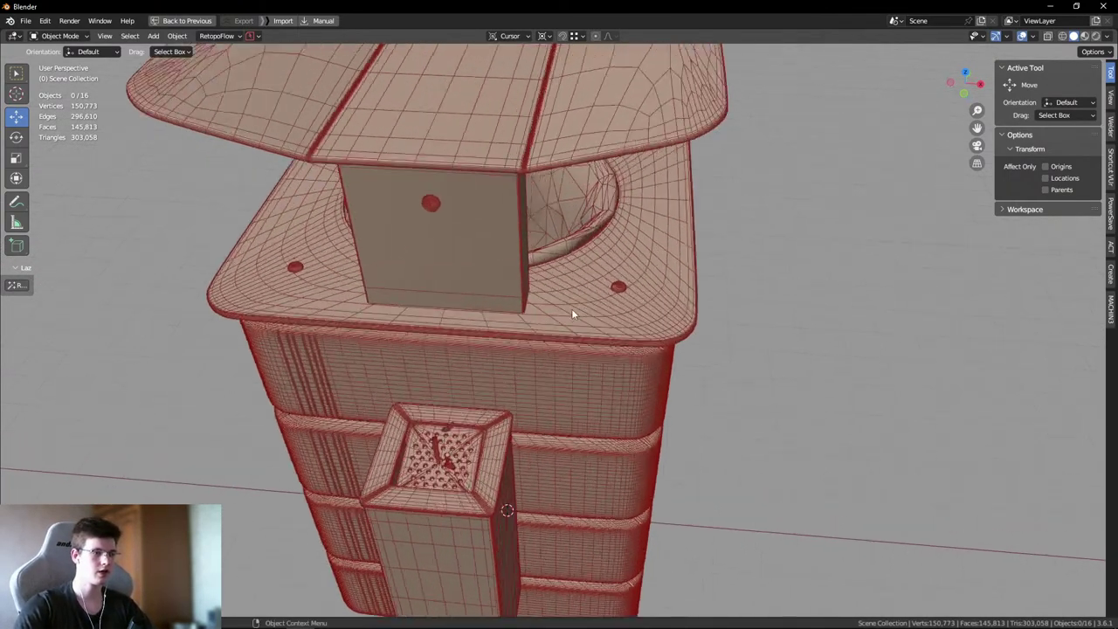
{"action": "middle_click_drag", "start_coordinate": [571, 308], "coordinate": [557, 346]}
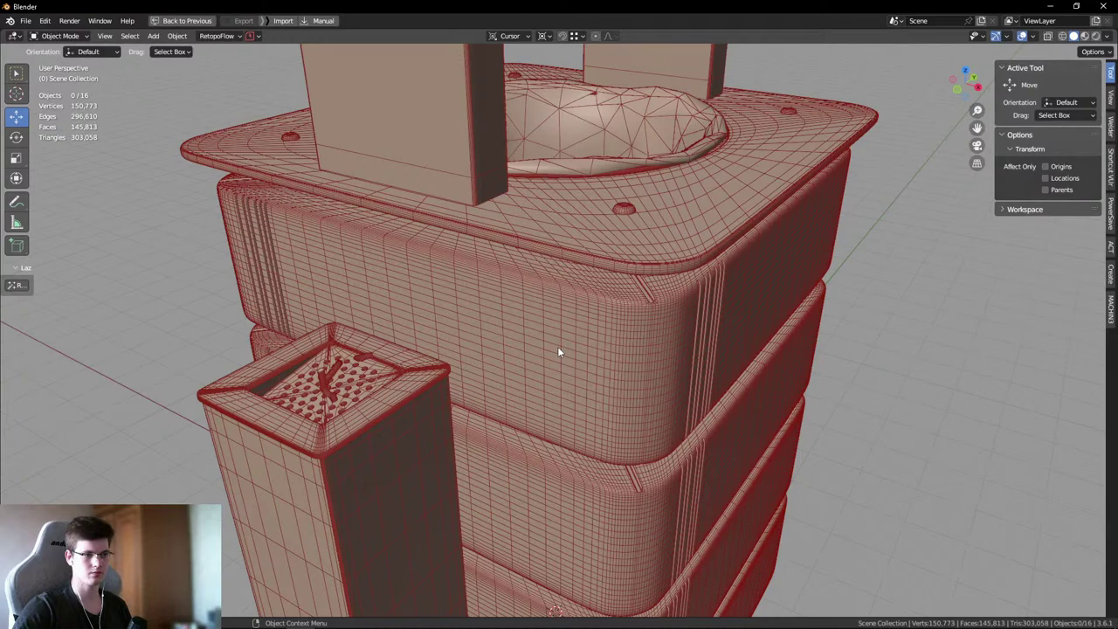
{"action": "scroll", "coordinate": [659, 279], "scroll_direction": "up", "scroll_amount": 4}
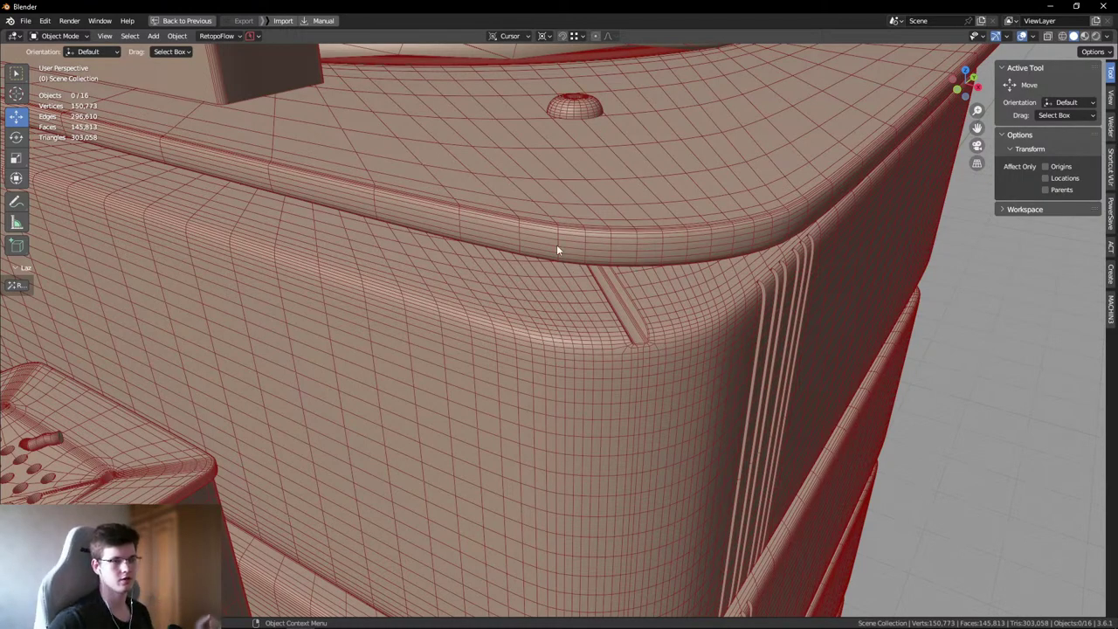
- Turn off the wireframe overlay and bring the whole shaded bin into view
{"action": "left_click", "coordinate": [1034, 36]}
{"action": "left_click", "coordinate": [960, 234]}
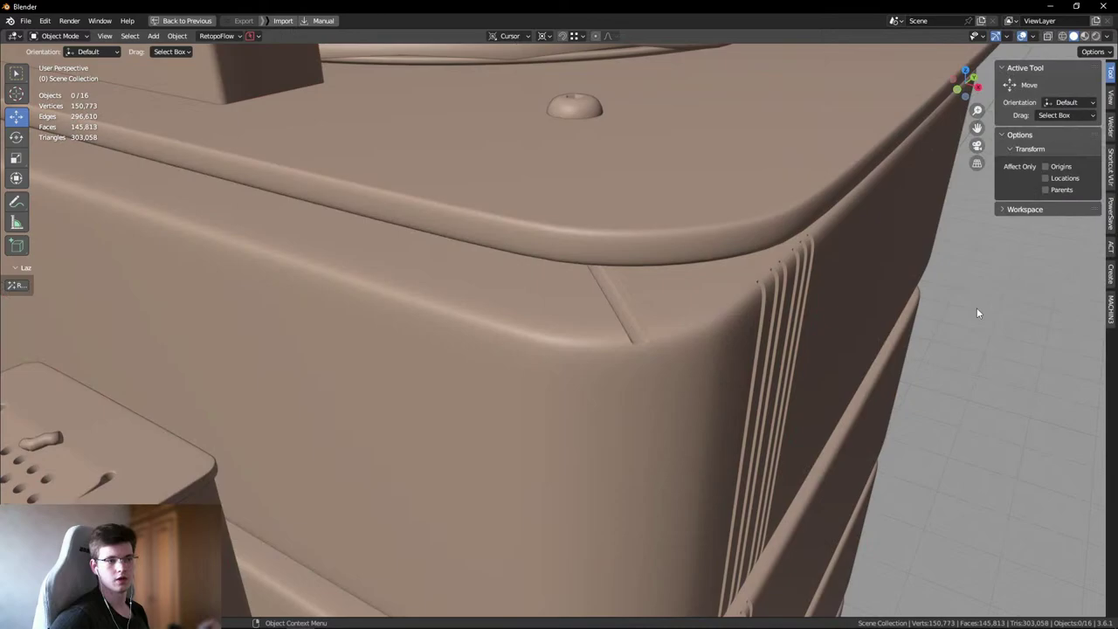
{"action": "scroll", "coordinate": [654, 319], "scroll_direction": "down", "scroll_amount": 4}
{"action": "middle_click_drag", "start_coordinate": [653, 318], "coordinate": [524, 299]}
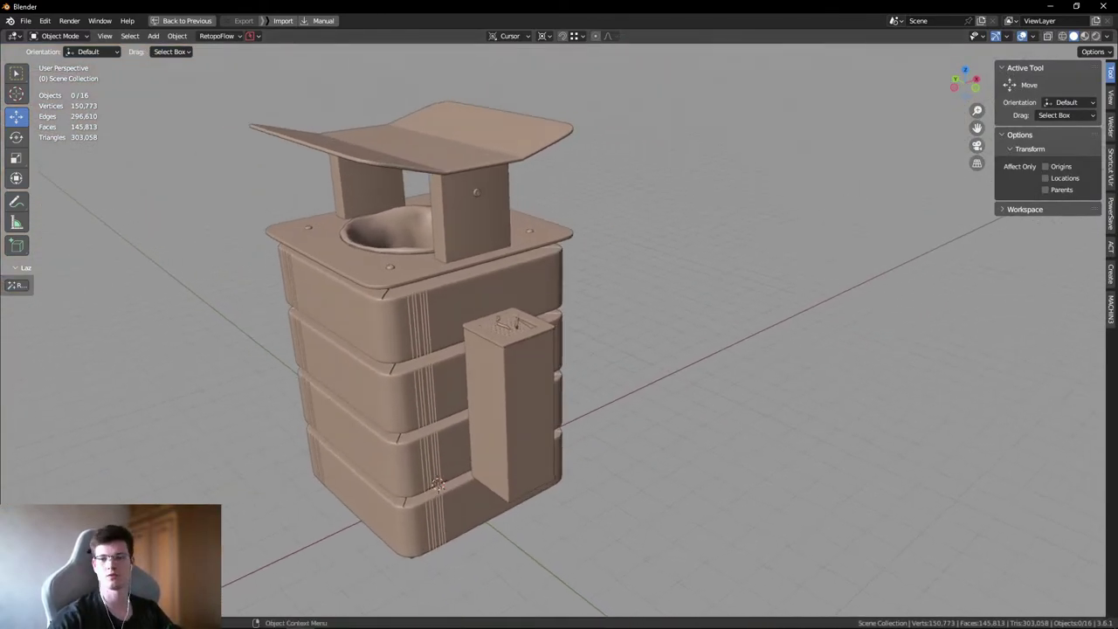
- Keep the reference board on top beside the model and match the bin's viewing angle to the street photo with the side box
{"action": "key", "text": "alt+Tab"}
{"action": "key", "text": "ctrl+shift+a"}
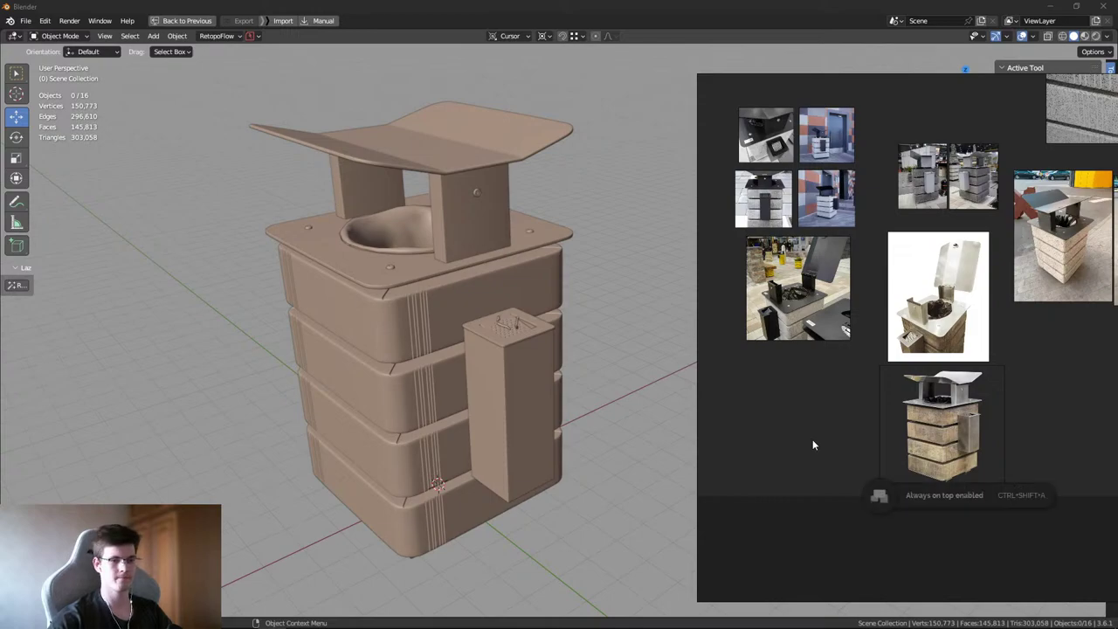
{"action": "left_click_drag", "start_coordinate": [813, 444], "coordinate": [721, 434]}
{"action": "scroll", "coordinate": [818, 261], "scroll_direction": "up", "scroll_amount": 6}
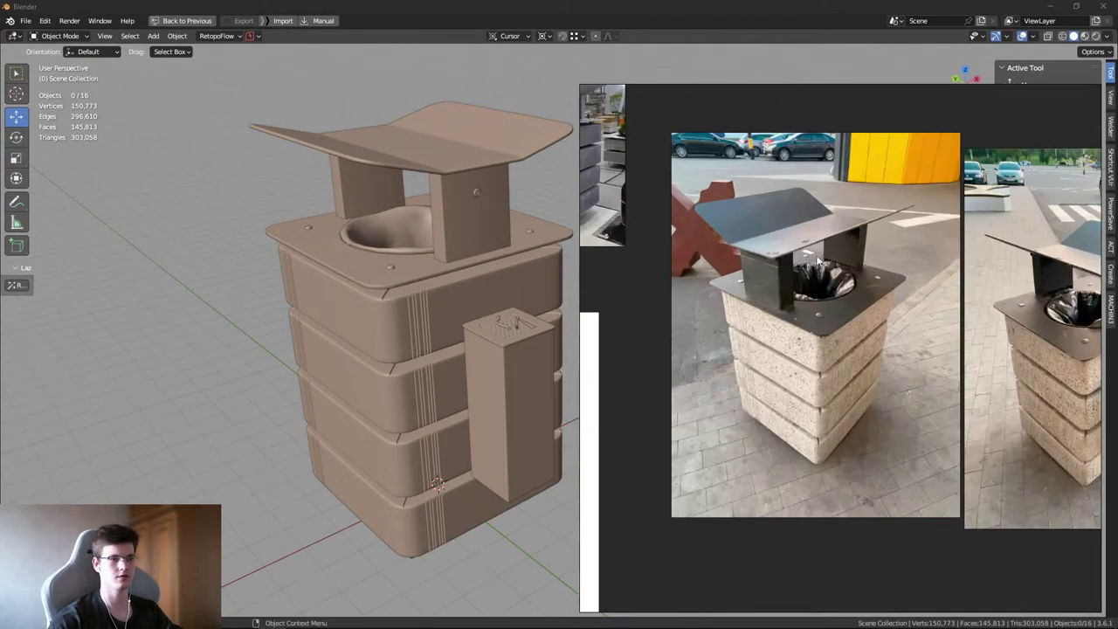
{"action": "scroll", "coordinate": [819, 261], "scroll_direction": "down", "scroll_amount": 3}
{"action": "scroll", "coordinate": [915, 298], "scroll_direction": "up", "scroll_amount": 4}
{"action": "middle_click_drag", "start_coordinate": [304, 220], "coordinate": [340, 267]}
- Capture the model and photo in a screenshot and mark the concrete band gaps beside the side box with red lines on both
{"action": "key", "text": "Print"}
{"action": "left_click_drag", "start_coordinate": [203, 88], "coordinate": [1114, 601]}
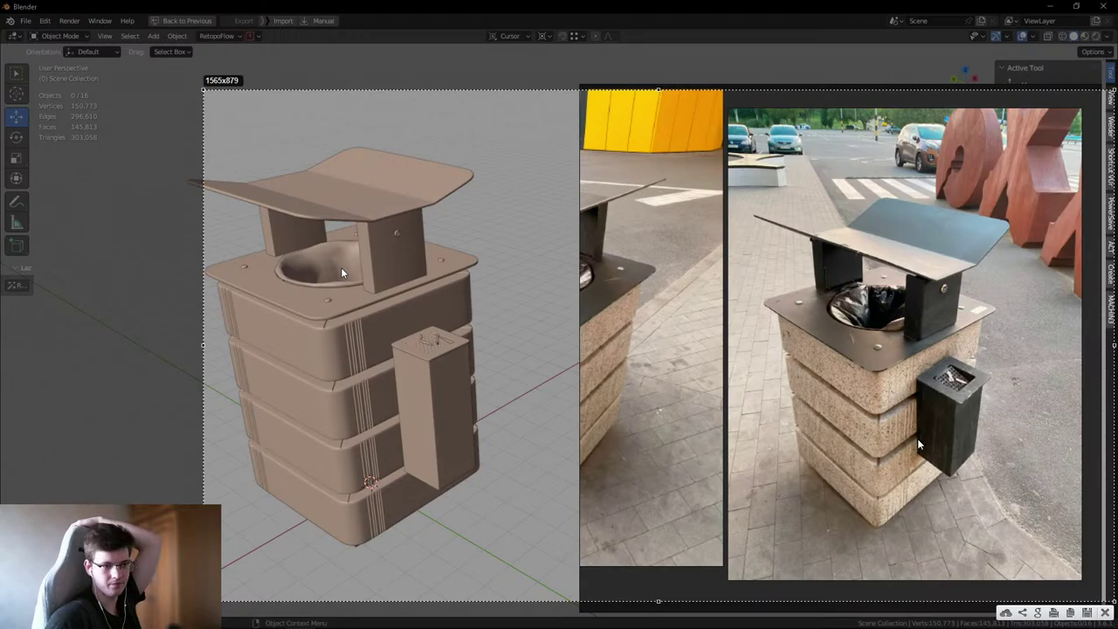
{"action": "left_click_drag", "start_coordinate": [918, 458], "coordinate": [883, 486]}
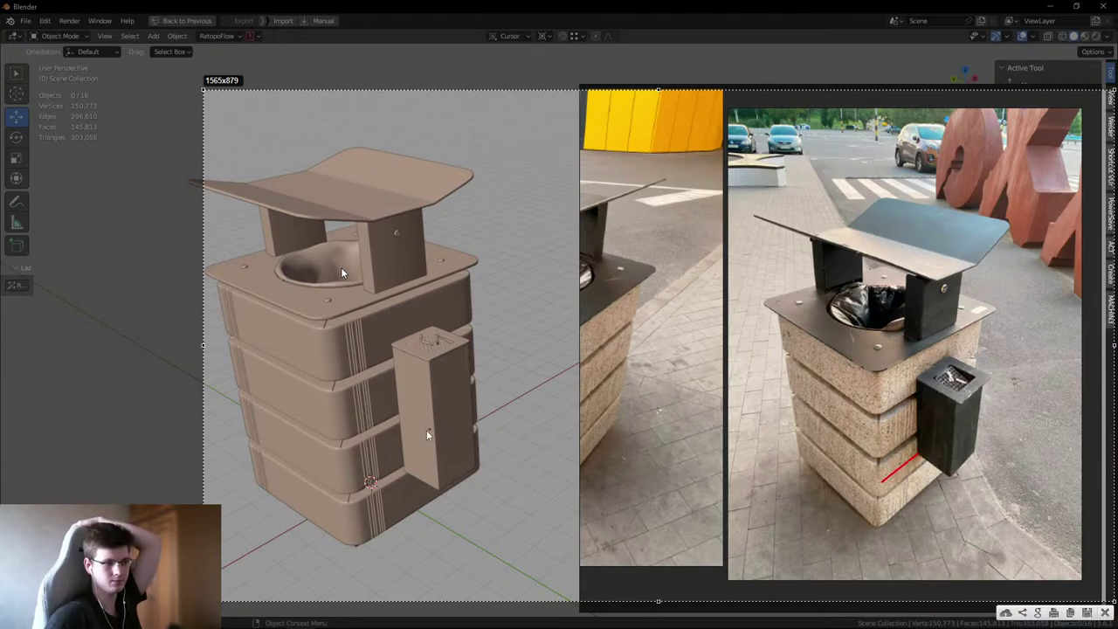
{"action": "left_click_drag", "start_coordinate": [404, 446], "coordinate": [349, 472]}
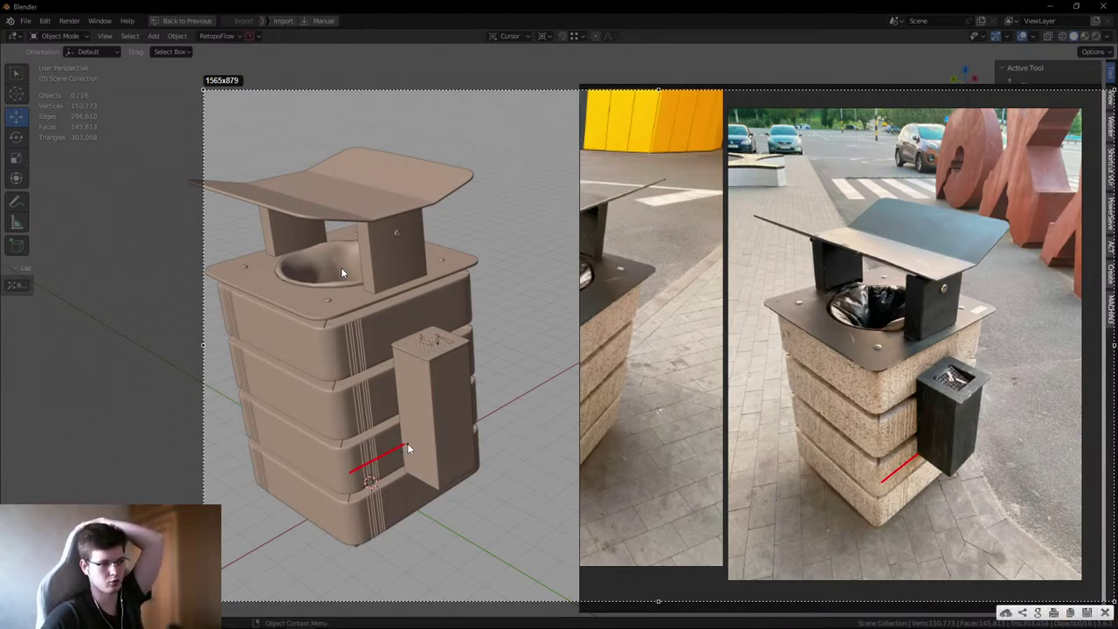
{"action": "mouse_move", "coordinate": [403, 446]}
{"action": "left_mouse_down"}
{"action": "mouse_move", "coordinate": [451, 451]}
{"action": "mouse_move", "coordinate": [471, 435]}
{"action": "left_mouse_up"}
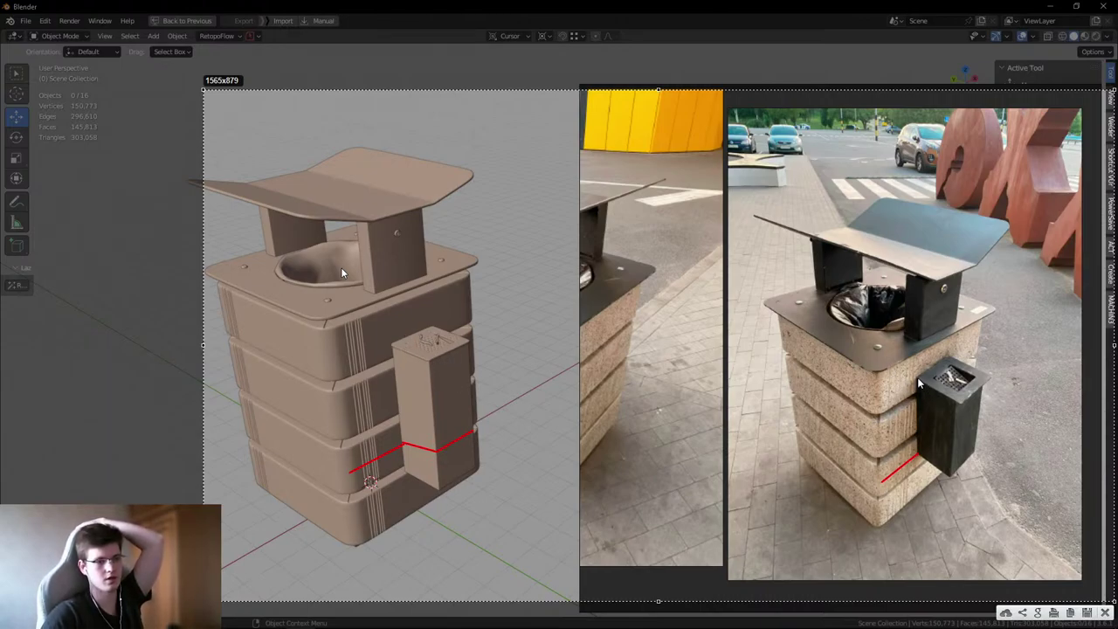
{"action": "left_click_drag", "start_coordinate": [918, 382], "coordinate": [880, 397]}
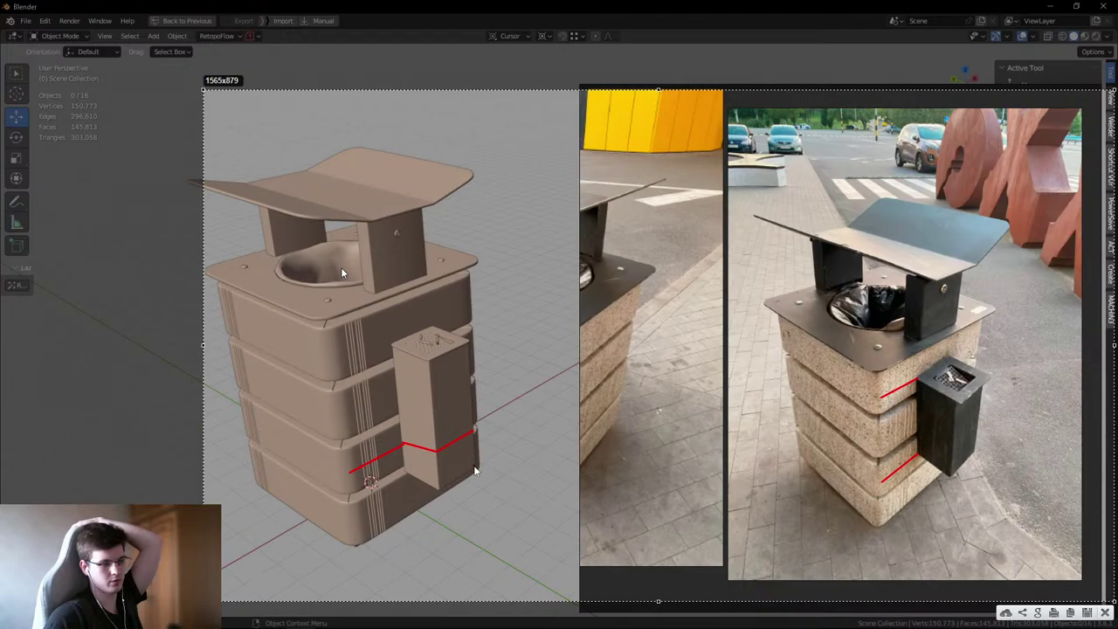
- Mark the side box's vertical edges and the canopy's side edge in red on both the model and the photo
{"action": "left_click_drag", "start_coordinate": [429, 365], "coordinate": [431, 434]}
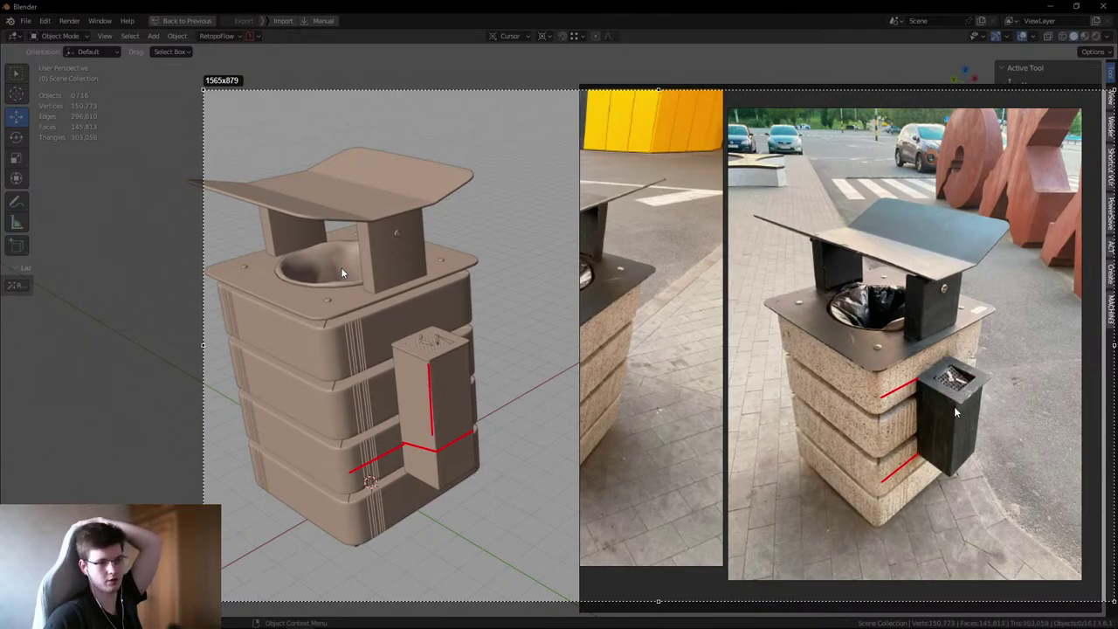
{"action": "left_click_drag", "start_coordinate": [954, 407], "coordinate": [952, 471]}
{"action": "left_click_drag", "start_coordinate": [921, 384], "coordinate": [917, 449]}
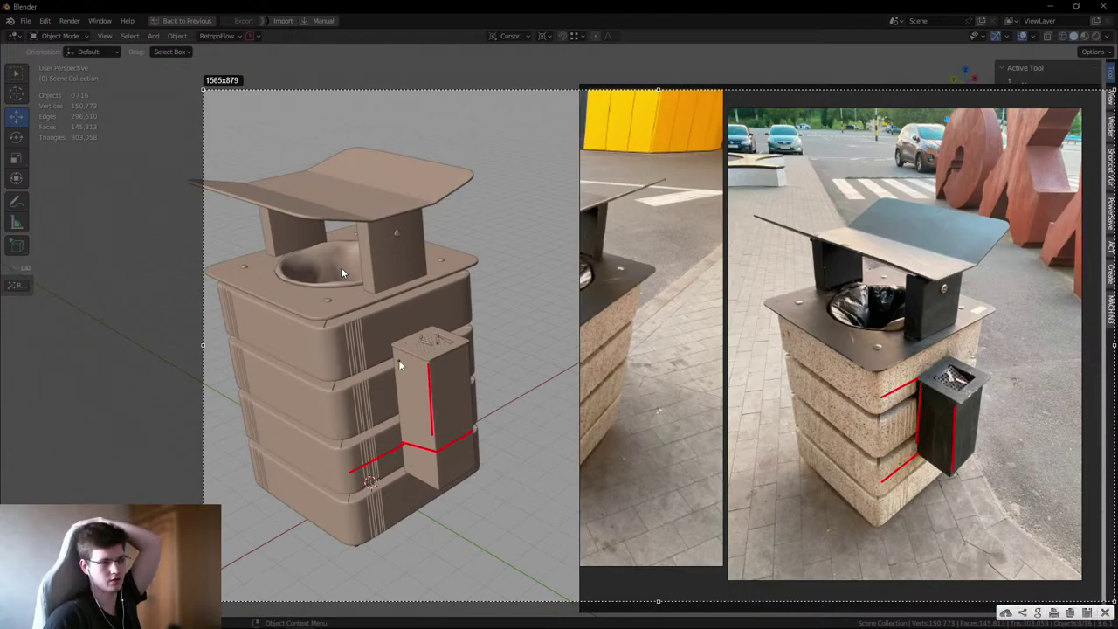
{"action": "left_click_drag", "start_coordinate": [395, 349], "coordinate": [404, 439]}
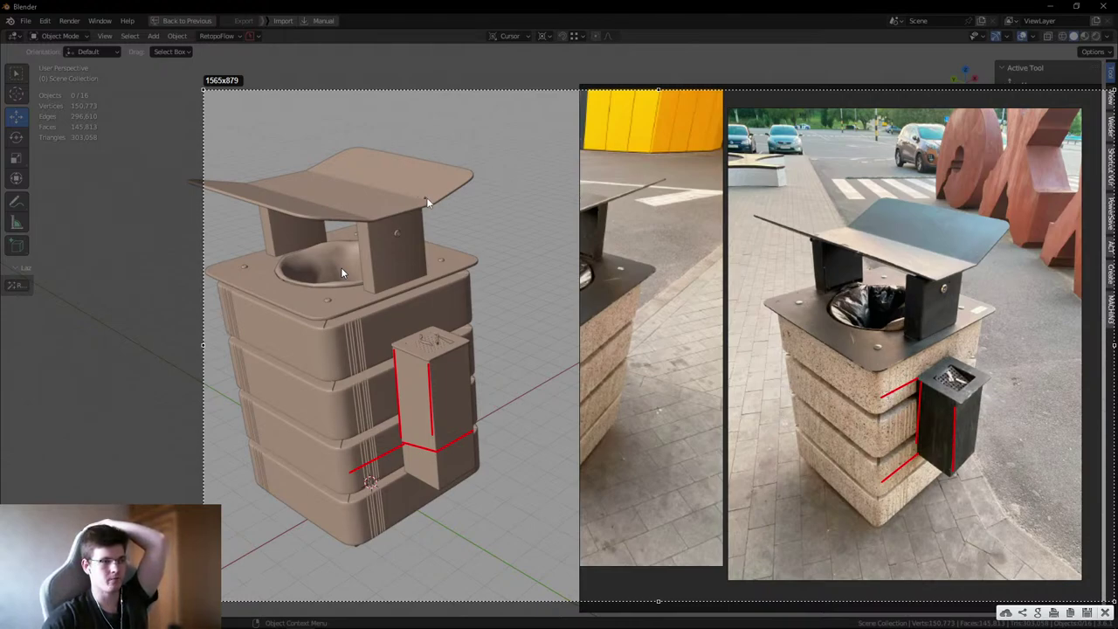
{"action": "left_click_drag", "start_coordinate": [980, 267], "coordinate": [1011, 225]}
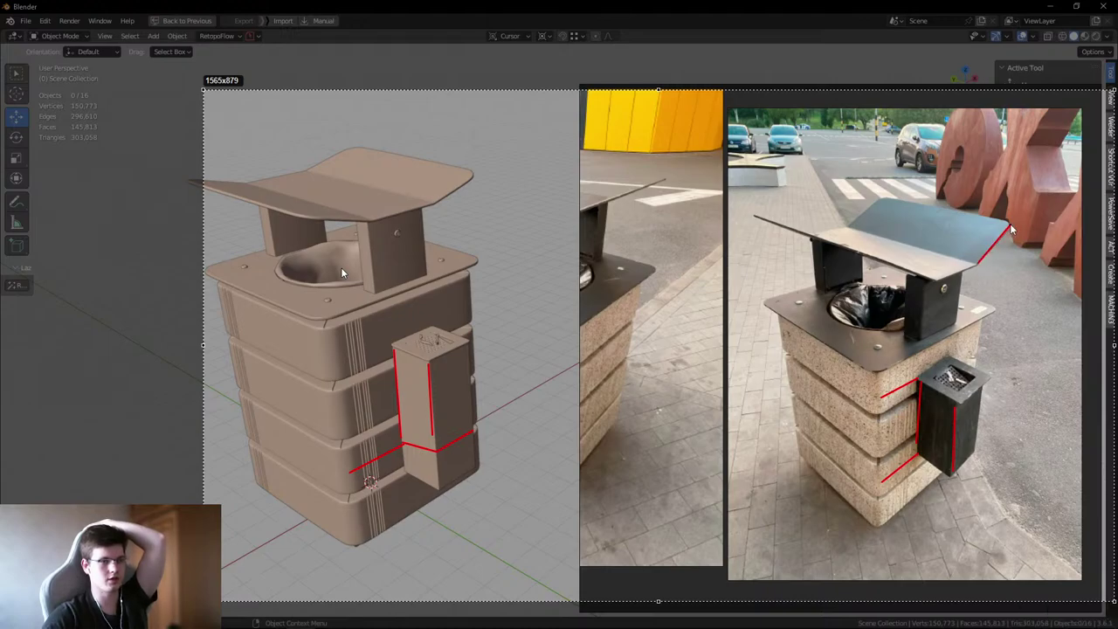
{"action": "left_click_drag", "start_coordinate": [434, 204], "coordinate": [470, 161]}
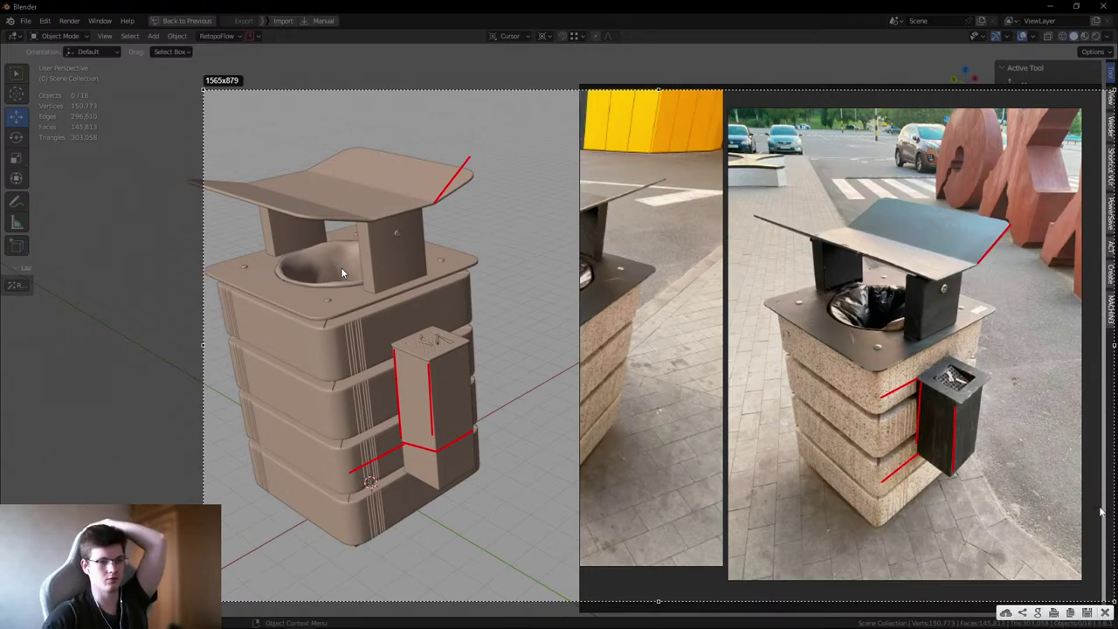
- Circle the support's lock in photo and model plus a plate bolt, undo the circles and discard the screenshot
{"action": "left_click_drag", "start_coordinate": [944, 281], "coordinate": [949, 285]}
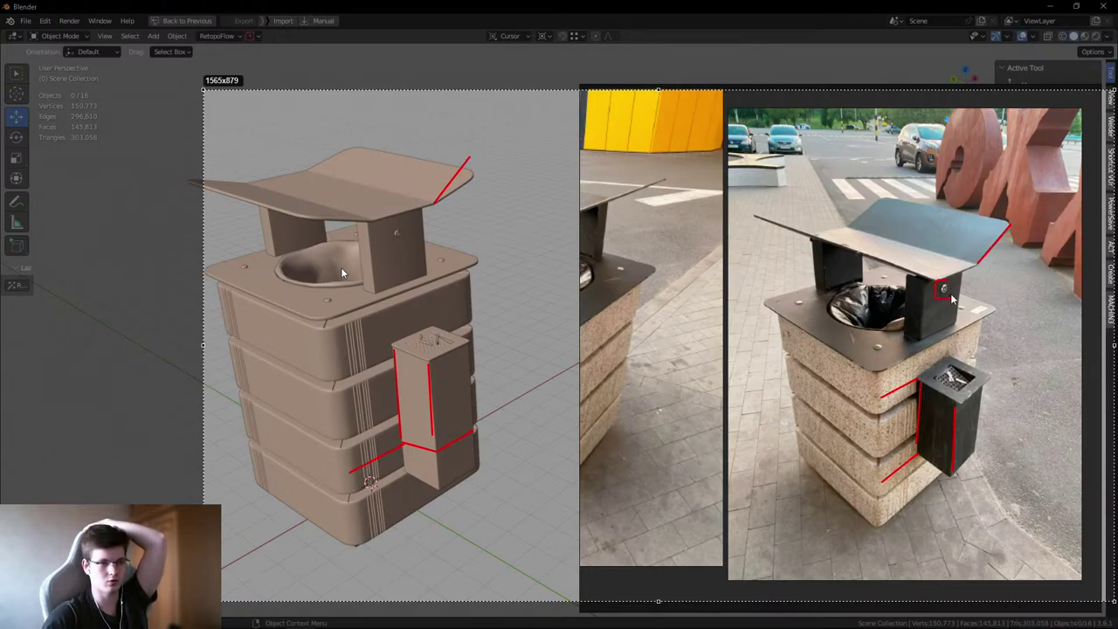
{"action": "mouse_move", "coordinate": [404, 225]}
{"action": "left_mouse_down"}
{"action": "mouse_move", "coordinate": [390, 230]}
{"action": "mouse_move", "coordinate": [400, 226]}
{"action": "left_mouse_up"}
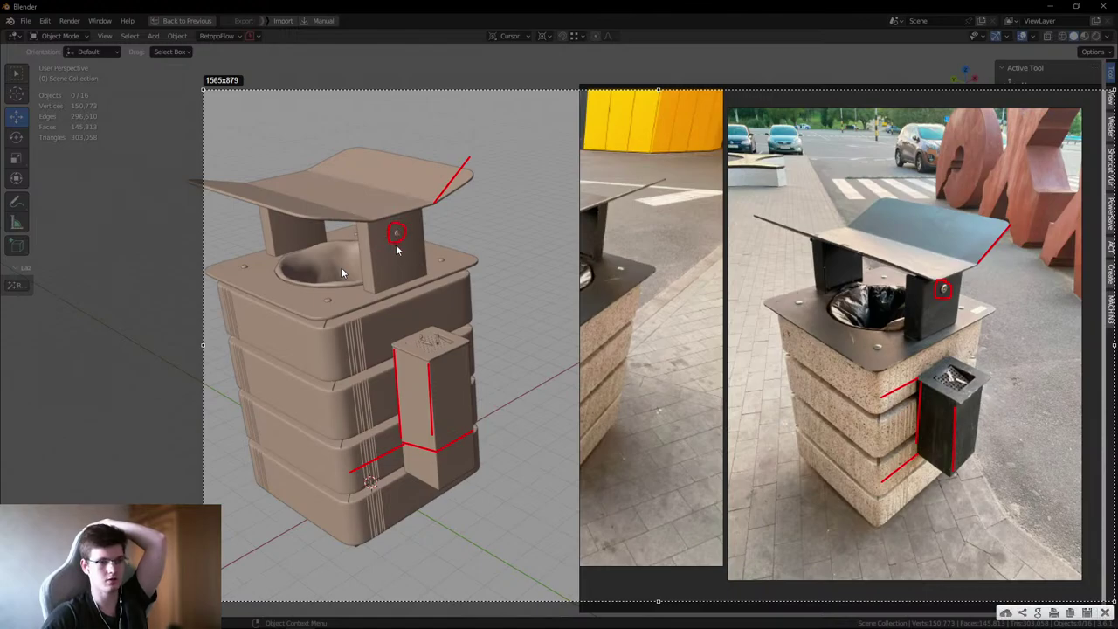
{"action": "left_click_drag", "start_coordinate": [337, 298], "coordinate": [339, 297]}
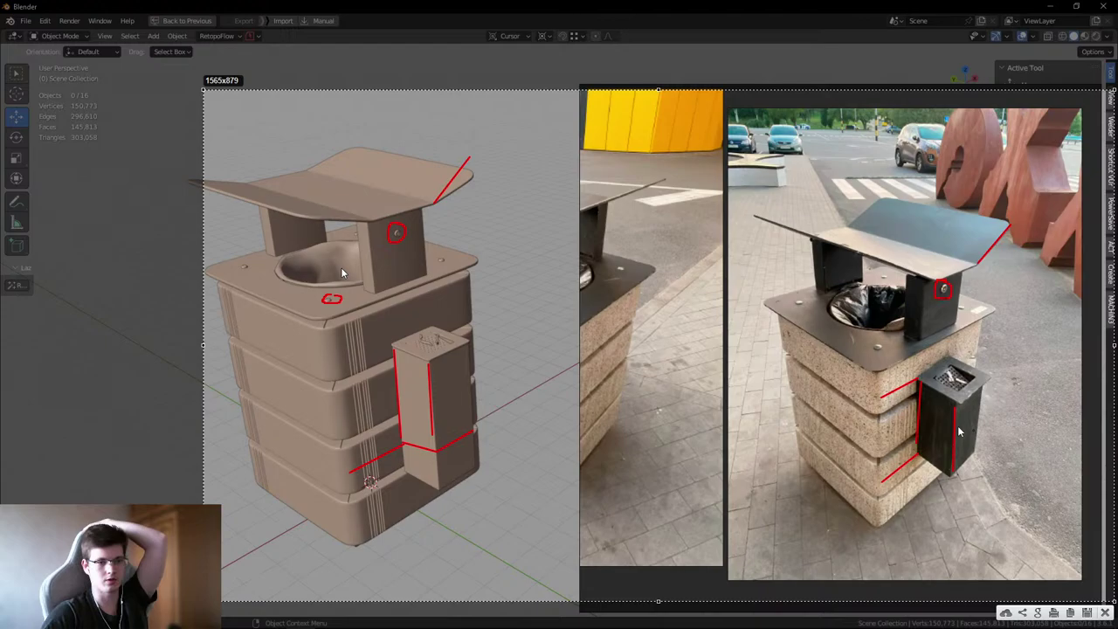
{"action": "key", "text": "ctrl+z"}
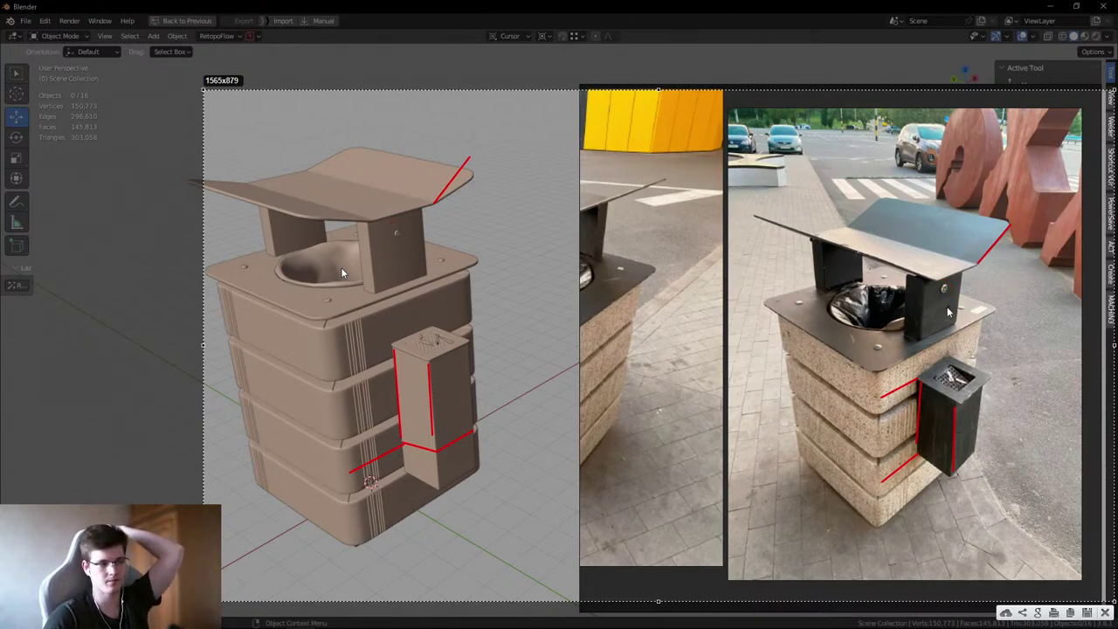
{"action": "key", "text": "Escape"}
- Compare the modelled lock on the canopy support with the locks shown in the various reference photos
{"action": "scroll", "coordinate": [377, 233], "scroll_direction": "up", "scroll_amount": 5}
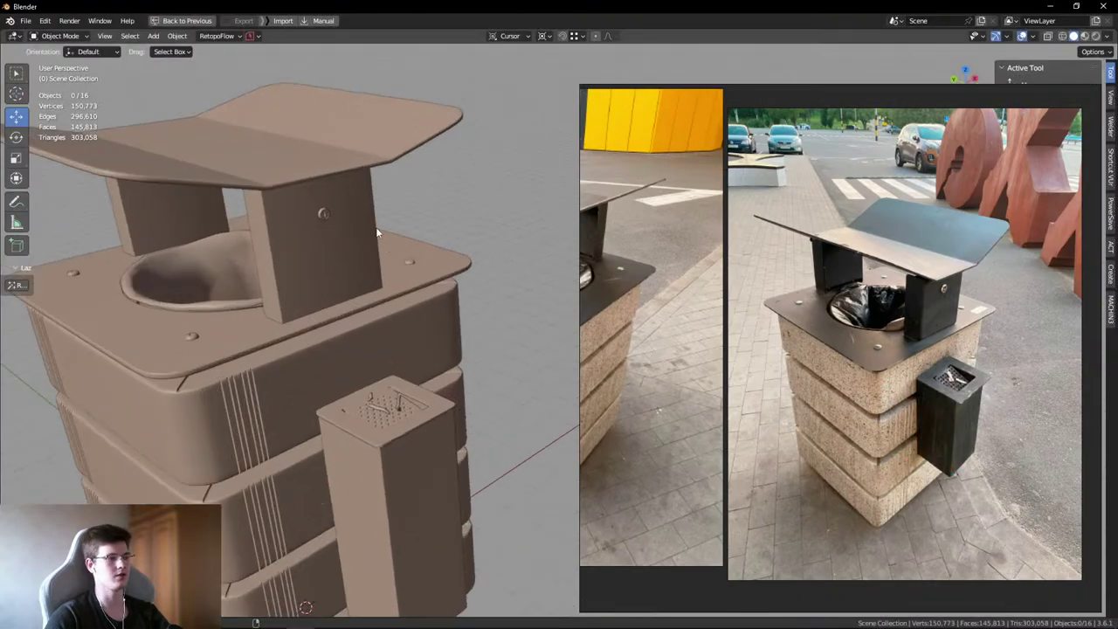
{"action": "scroll", "coordinate": [375, 229], "scroll_direction": "up", "scroll_amount": 6}
{"action": "scroll", "coordinate": [945, 249], "scroll_direction": "up", "scroll_amount": 4}
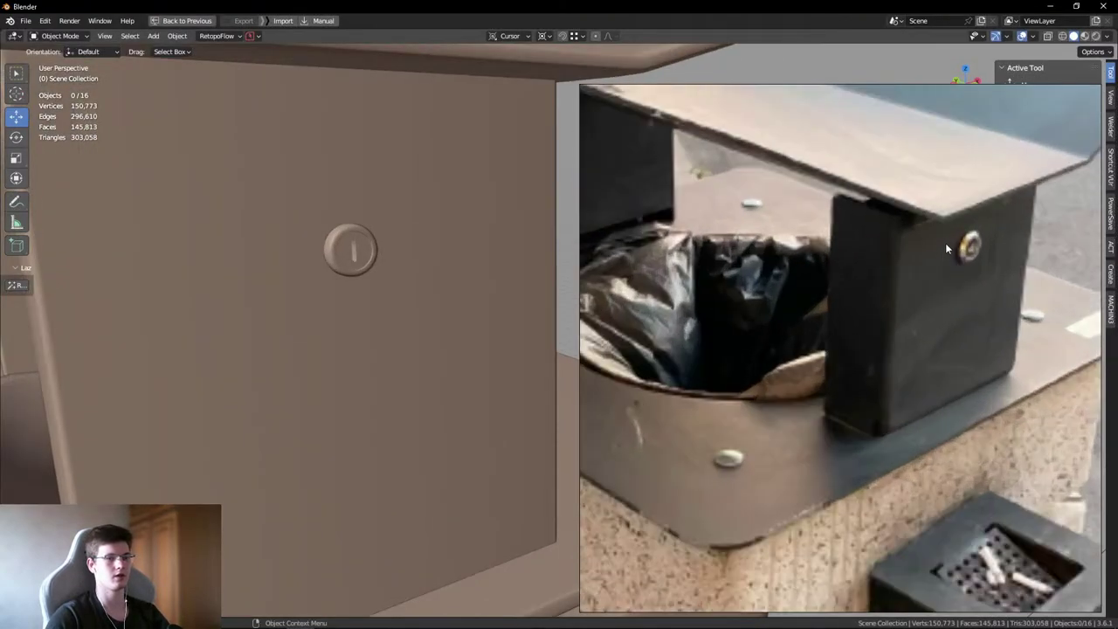
{"action": "scroll", "coordinate": [944, 246], "scroll_direction": "down", "scroll_amount": 6}
{"action": "scroll", "coordinate": [725, 262], "scroll_direction": "up", "scroll_amount": 4}
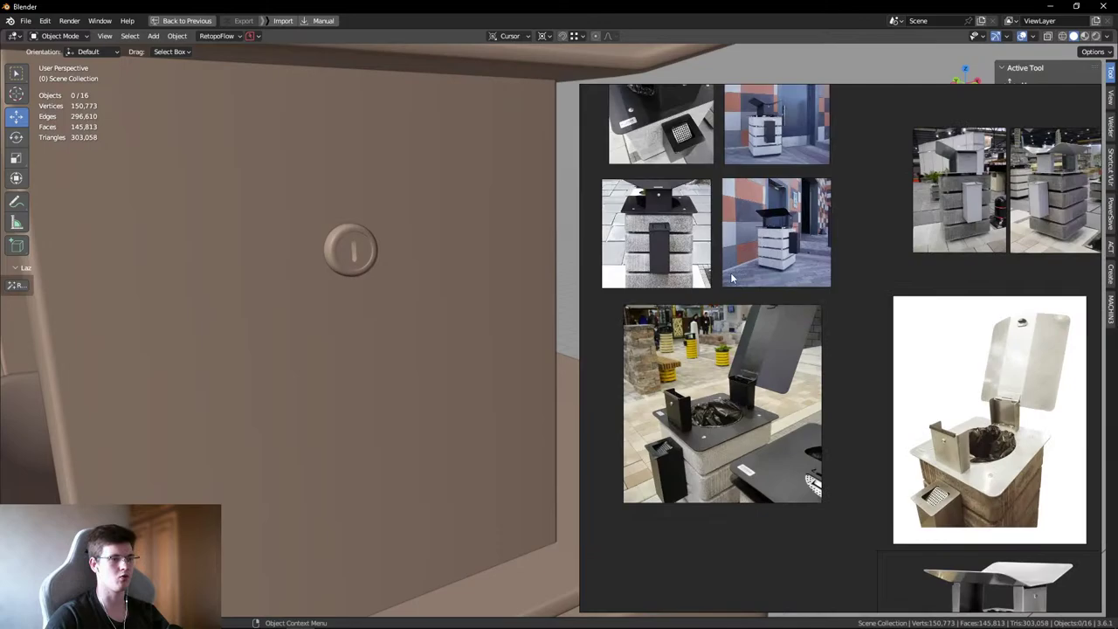
{"action": "scroll", "coordinate": [732, 278], "scroll_direction": "up", "scroll_amount": 5}
{"action": "scroll", "coordinate": [742, 236], "scroll_direction": "down", "scroll_amount": 3}
{"action": "scroll", "coordinate": [760, 175], "scroll_direction": "up", "scroll_amount": 2}
{"action": "scroll", "coordinate": [762, 161], "scroll_direction": "down", "scroll_amount": 2}
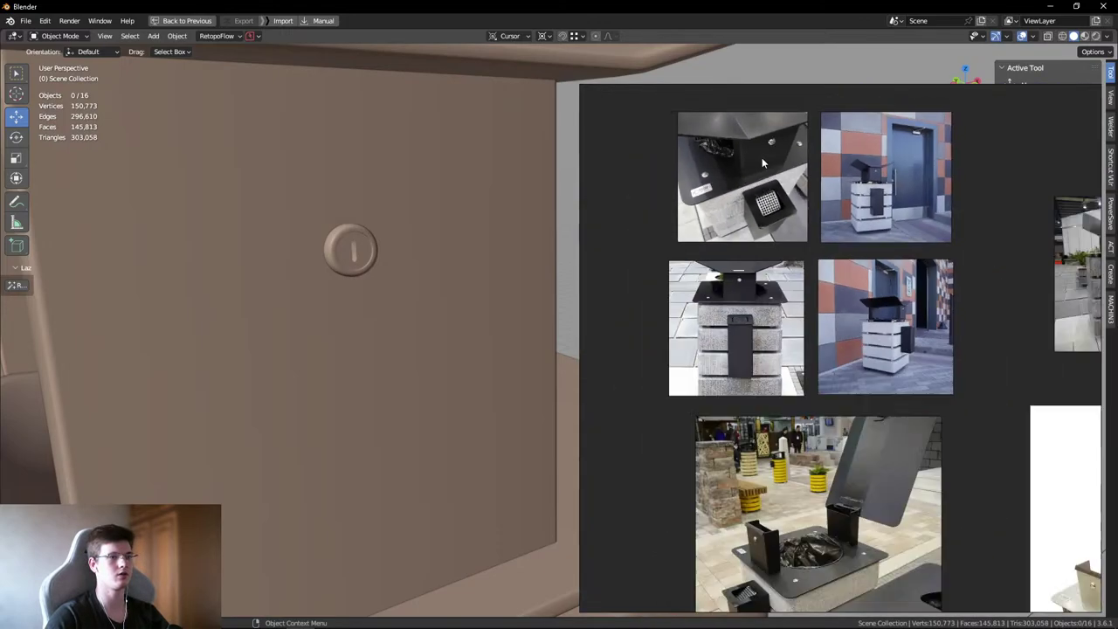
{"action": "scroll", "coordinate": [760, 159], "scroll_direction": "up", "scroll_amount": 3}
{"action": "scroll", "coordinate": [786, 201], "scroll_direction": "down", "scroll_amount": 3}
{"action": "scroll", "coordinate": [866, 254], "scroll_direction": "up", "scroll_amount": 5}
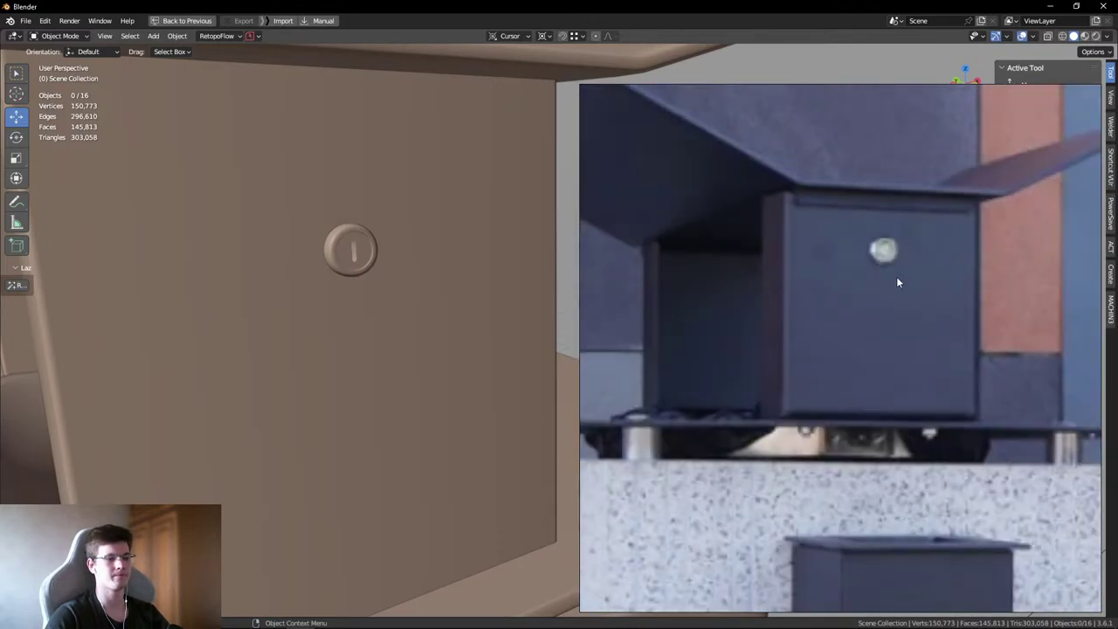
- Place the photo's lock beside a matching view of the modelled lock on the canopy support and capture both in a screenshot
{"action": "left_click_drag", "start_coordinate": [897, 281], "coordinate": [908, 265]}
{"action": "left_click_drag", "start_coordinate": [676, 256], "coordinate": [831, 257]}
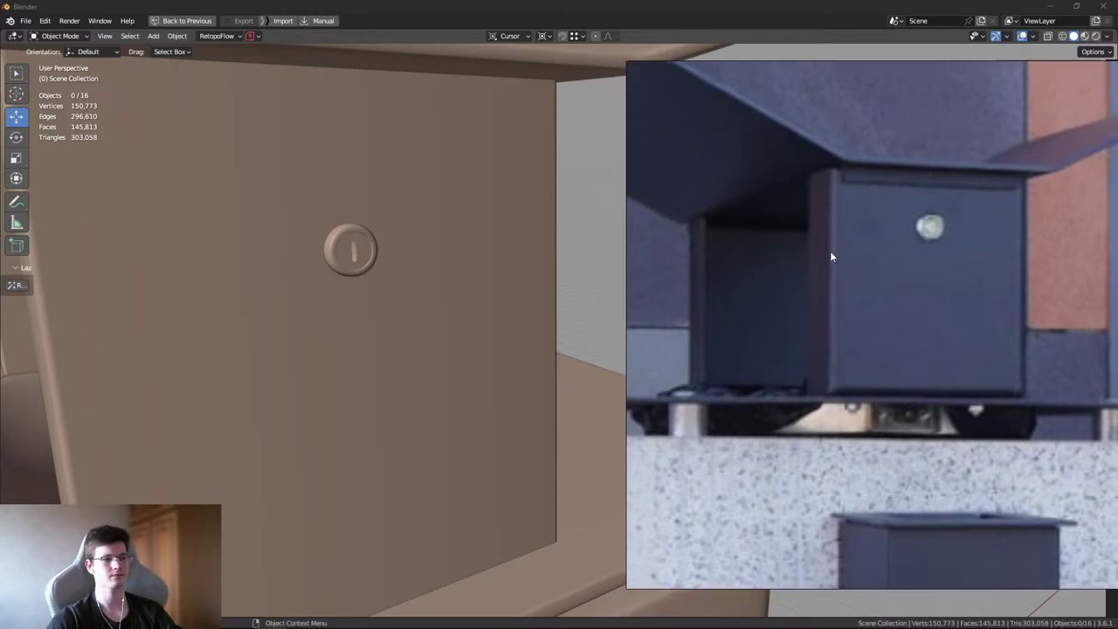
{"action": "middle_click_drag", "start_coordinate": [583, 278], "coordinate": [552, 242]}
{"action": "key", "text": "n"}
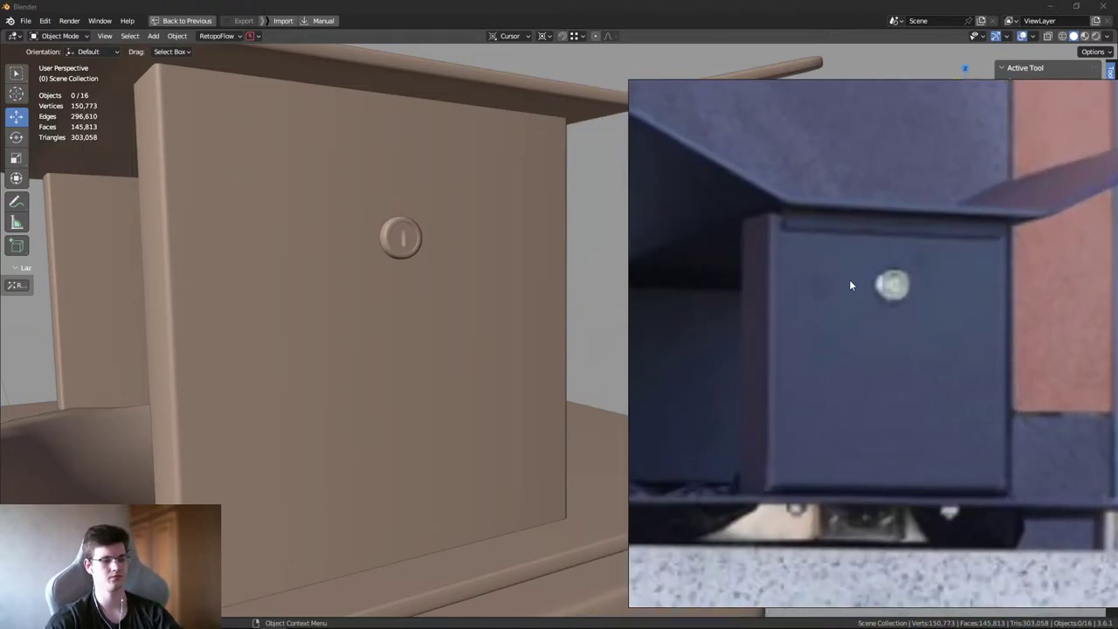
{"action": "key", "text": "Print"}
{"action": "left_click_drag", "start_coordinate": [123, 55], "coordinate": [1078, 601]}
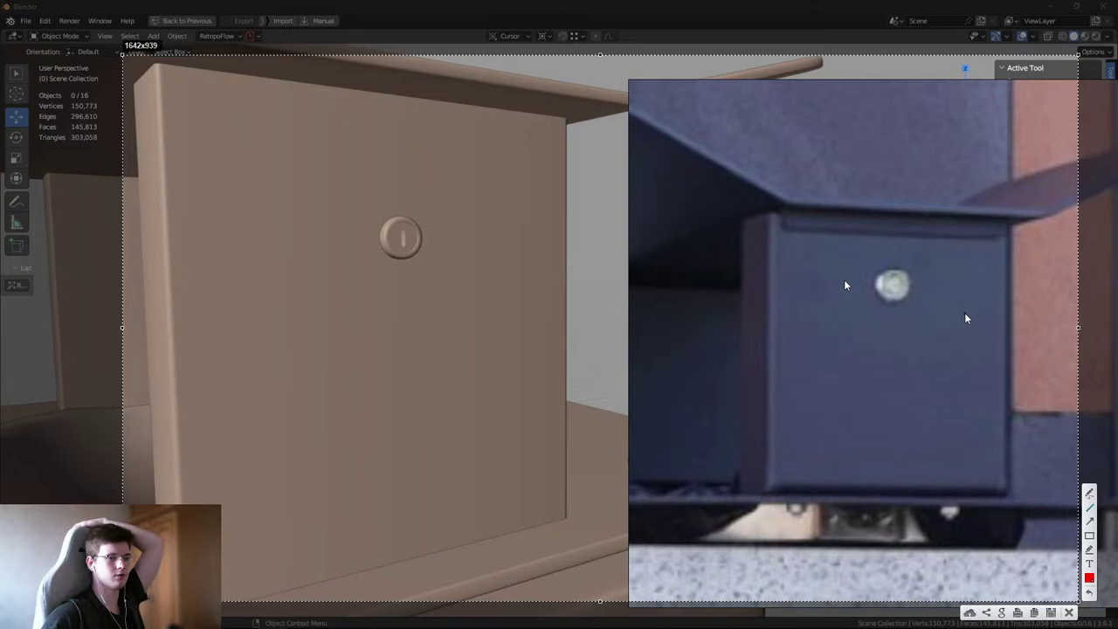
- Draw red horizontal lines from the lock to both side edges of the support, on the photo and on the model
{"action": "left_click_drag", "start_coordinate": [913, 287], "coordinate": [1007, 286]}
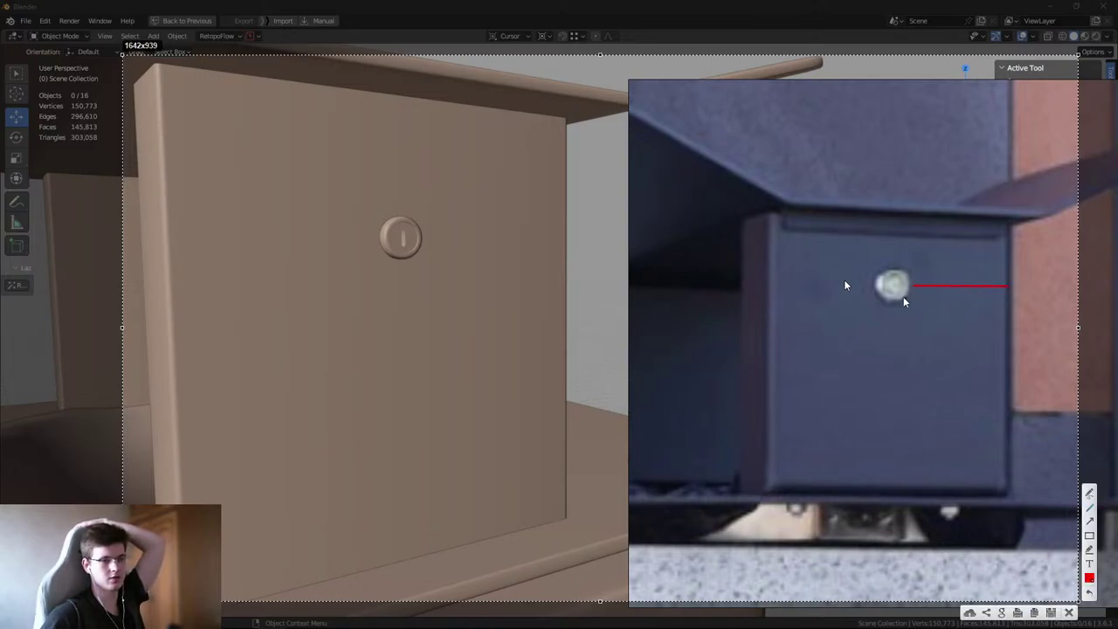
{"action": "left_click_drag", "start_coordinate": [876, 285], "coordinate": [776, 283]}
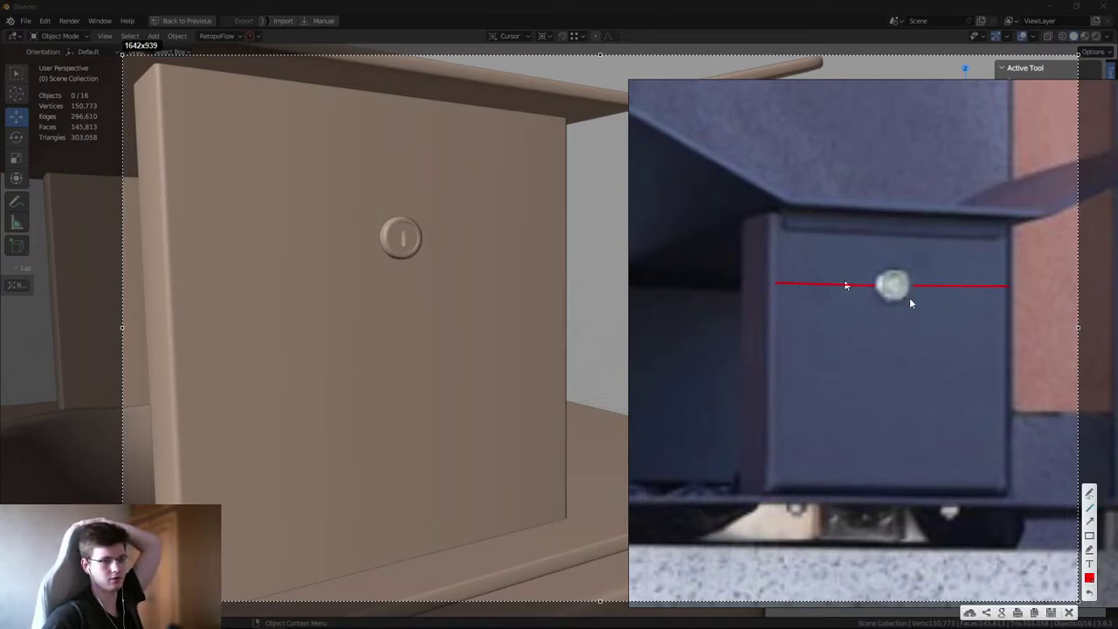
{"action": "left_click_drag", "start_coordinate": [425, 237], "coordinate": [565, 236]}
{"action": "left_click_drag", "start_coordinate": [378, 239], "coordinate": [171, 239]}
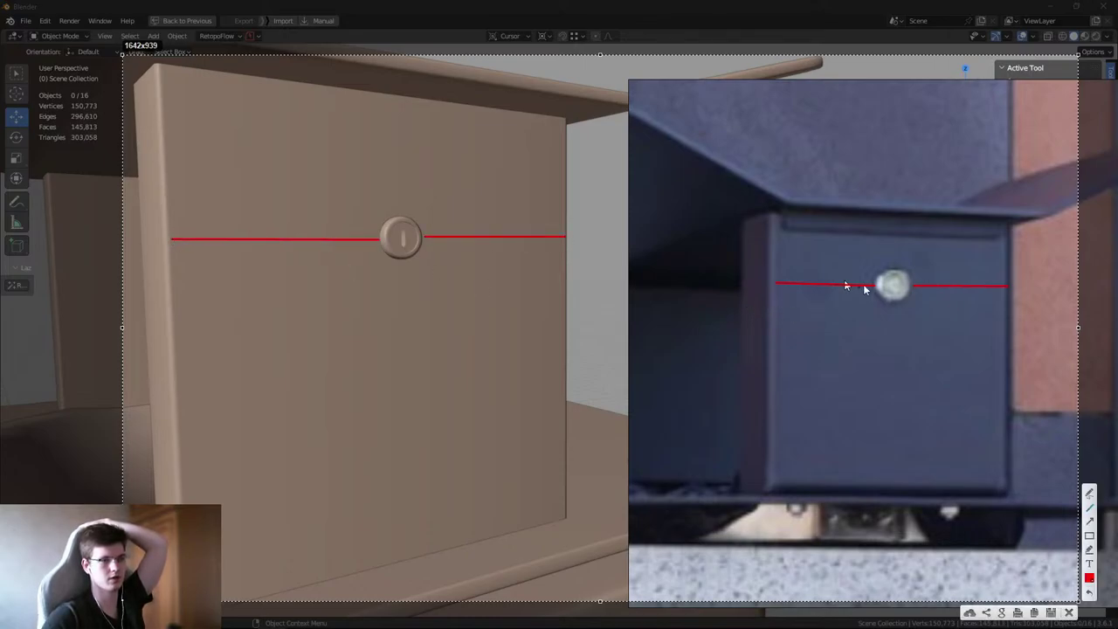
- Draw red vertical lines from the lock towards the support's upper and lower edges on photo and model, and switch to the arrow tool
{"action": "left_click_drag", "start_coordinate": [888, 240], "coordinate": [888, 274]}
{"action": "left_click_drag", "start_coordinate": [891, 302], "coordinate": [890, 485]}
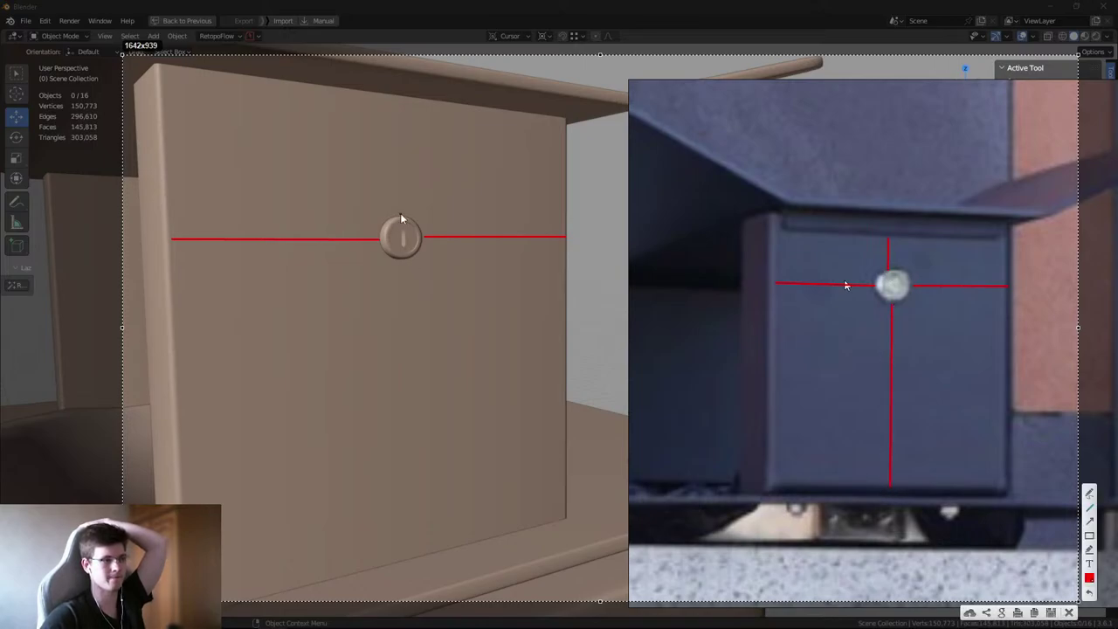
{"action": "left_click_drag", "start_coordinate": [400, 217], "coordinate": [403, 96]}
{"action": "left_click_drag", "start_coordinate": [405, 260], "coordinate": [411, 559]}
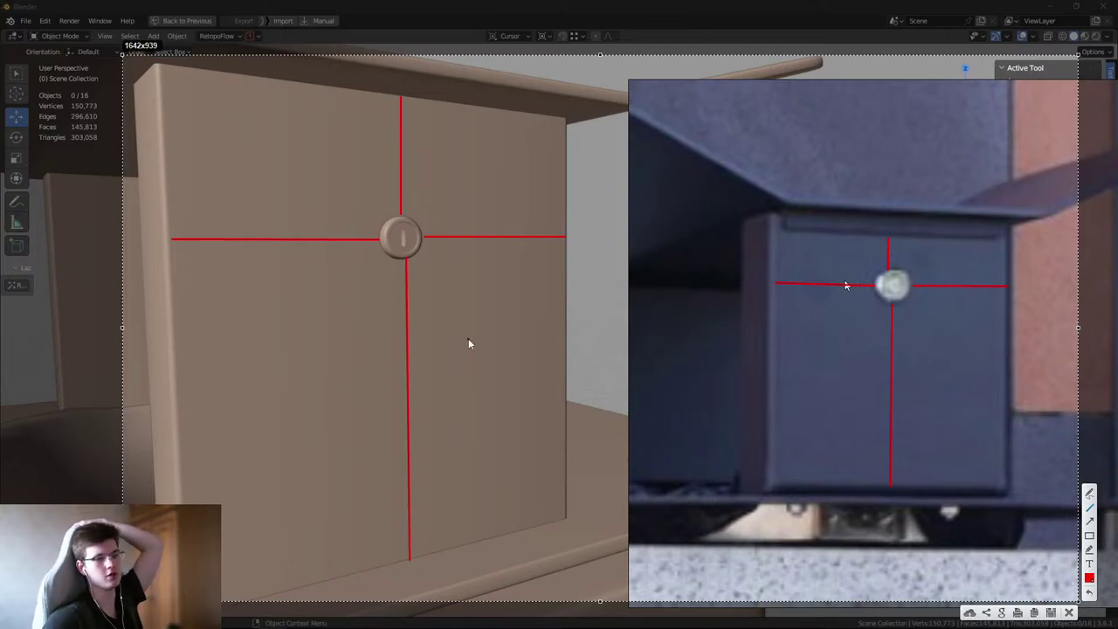
{"action": "left_click", "coordinate": [1090, 521]}
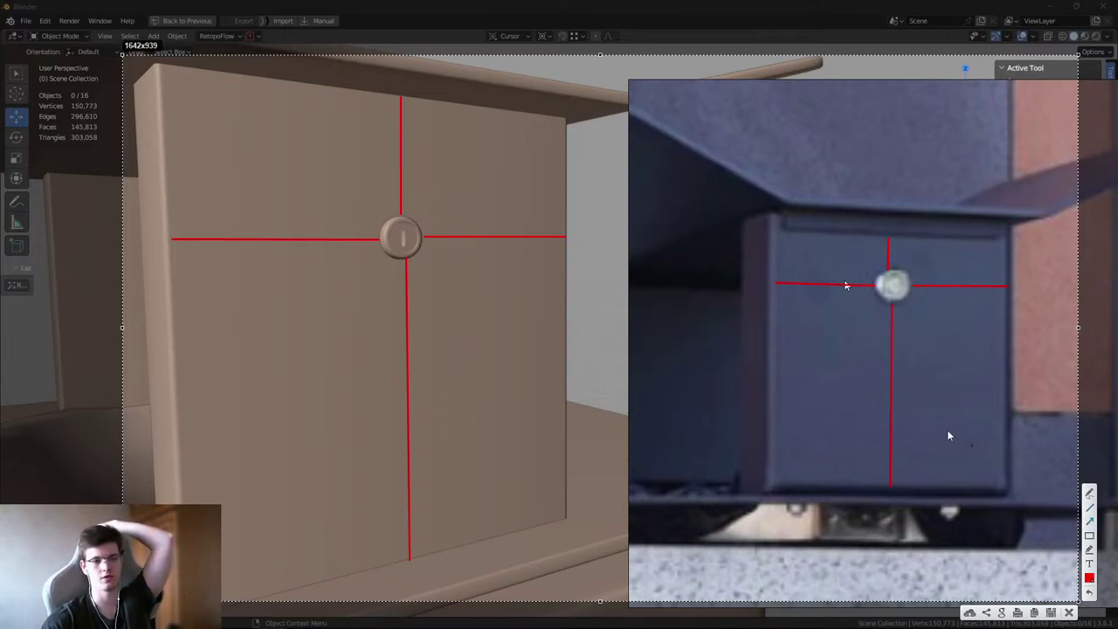
- Mark up the captured comparison with an arrow, a tick, a line and a loop around the lock, and discard the capture
{"action": "mouse_move", "coordinate": [707, 174]}
{"action": "left_mouse_down"}
{"action": "mouse_move", "coordinate": [758, 220]}
{"action": "mouse_move", "coordinate": [885, 253]}
{"action": "mouse_move", "coordinate": [889, 271]}
{"action": "left_mouse_up"}
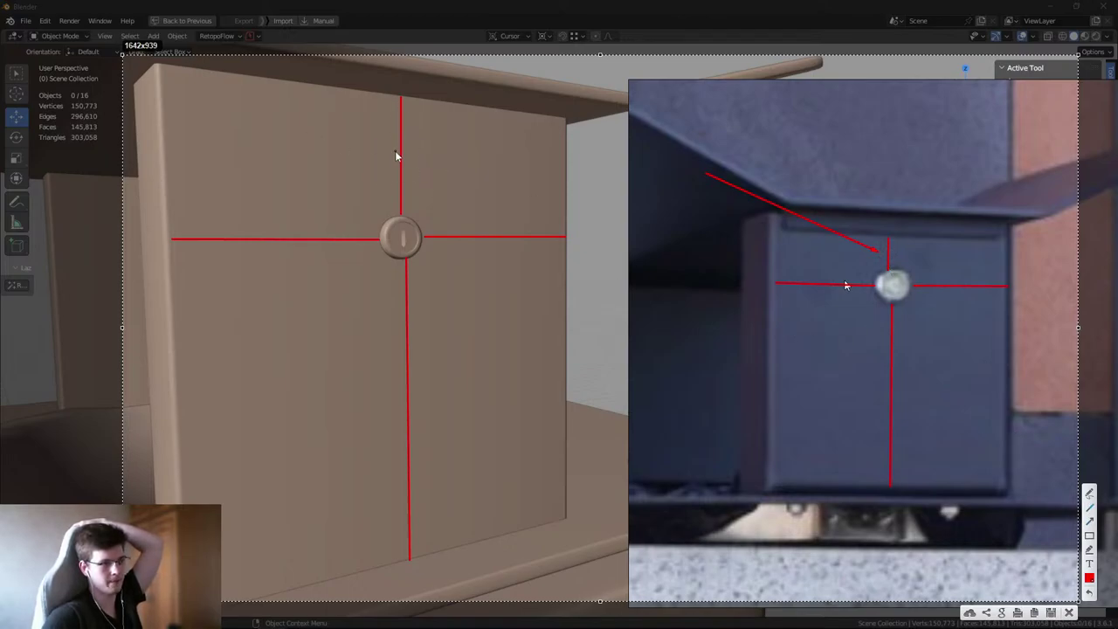
{"action": "left_click_drag", "start_coordinate": [388, 155], "coordinate": [416, 155]}
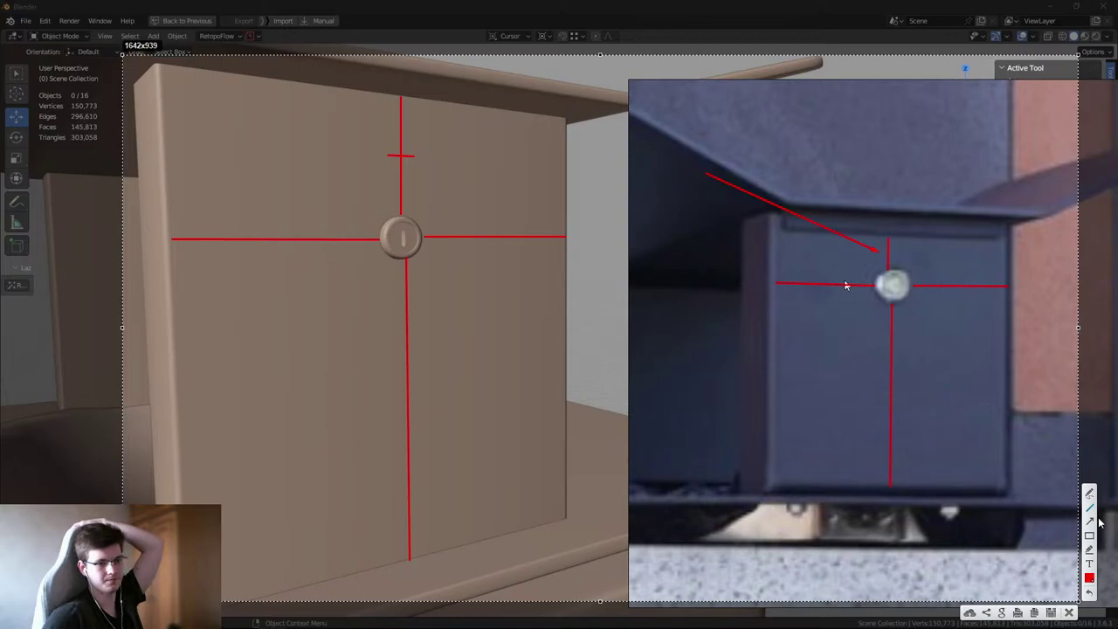
{"action": "left_click_drag", "start_coordinate": [381, 246], "coordinate": [206, 252]}
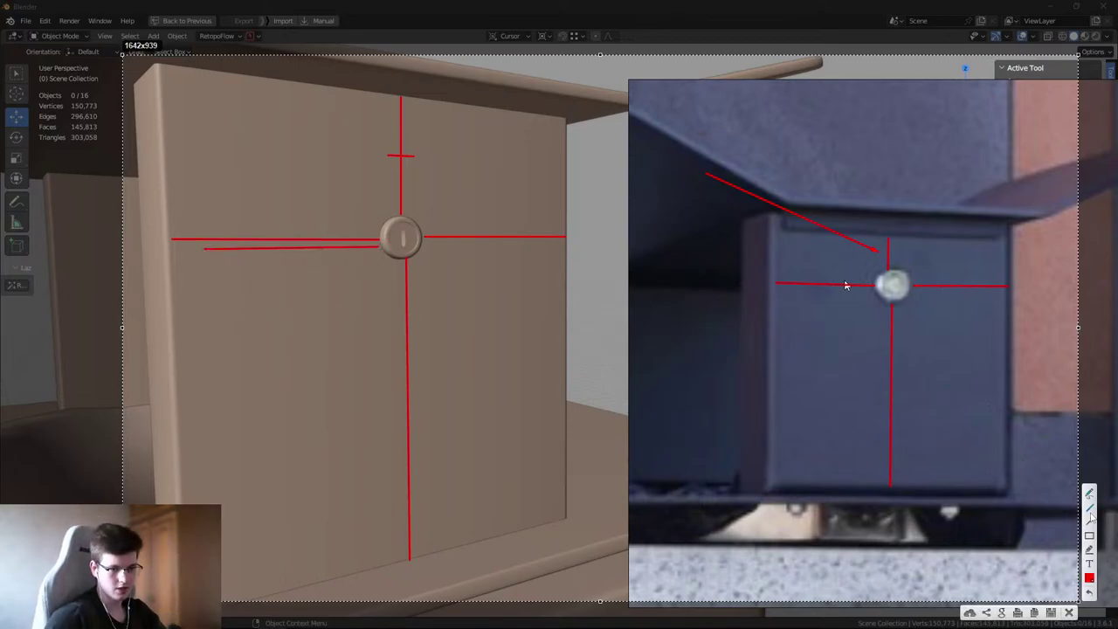
{"action": "mouse_move", "coordinate": [407, 156]}
{"action": "left_mouse_down"}
{"action": "mouse_move", "coordinate": [369, 182]}
{"action": "mouse_move", "coordinate": [402, 203]}
{"action": "mouse_move", "coordinate": [425, 195]}
{"action": "mouse_move", "coordinate": [435, 173]}
{"action": "mouse_move", "coordinate": [407, 157]}
{"action": "left_mouse_up"}
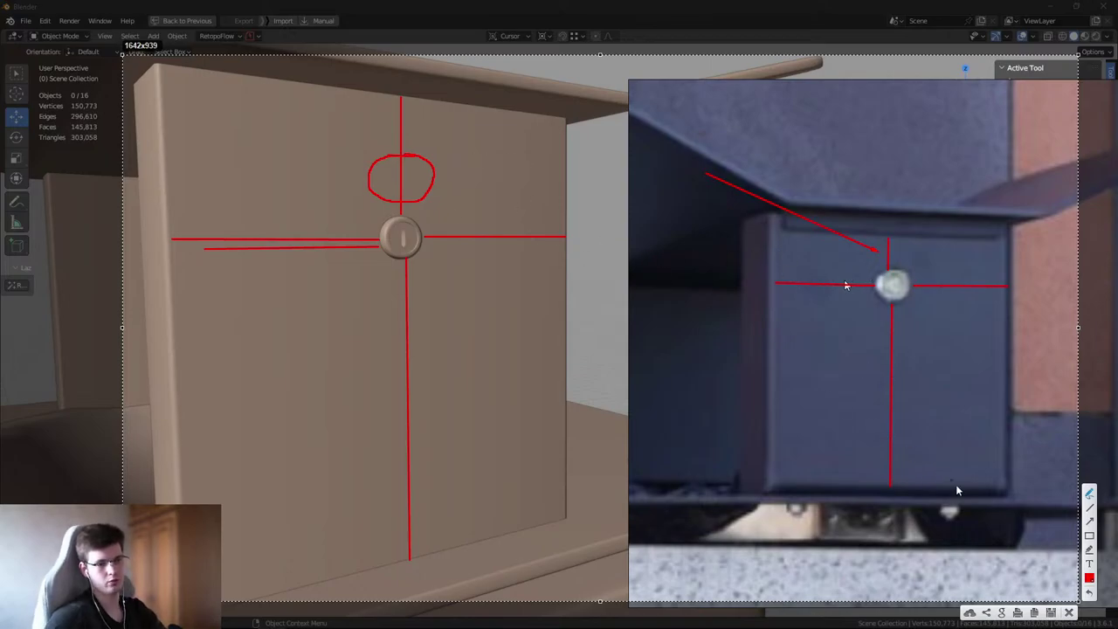
{"action": "left_click", "coordinate": [1069, 613]}
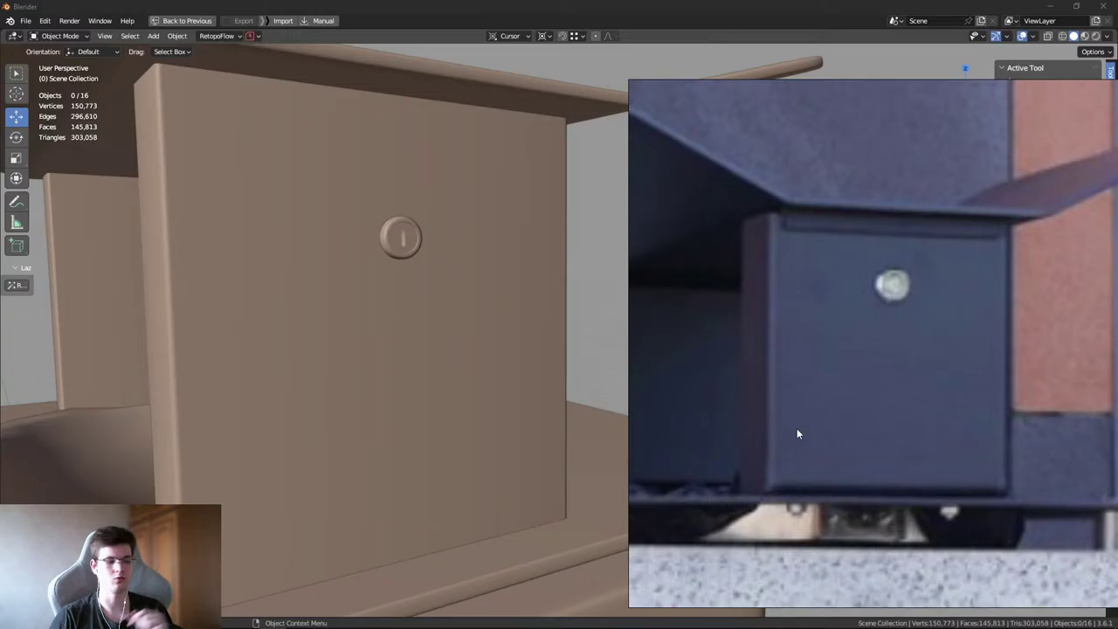
{"action": "key", "text": "Print"}
{"action": "mouse_move", "coordinate": [339, 98]}
{"action": "left_mouse_down"}
{"action": "mouse_move", "coordinate": [661, 344]}
{"action": "mouse_move", "coordinate": [878, 529]}
{"action": "left_mouse_up"}
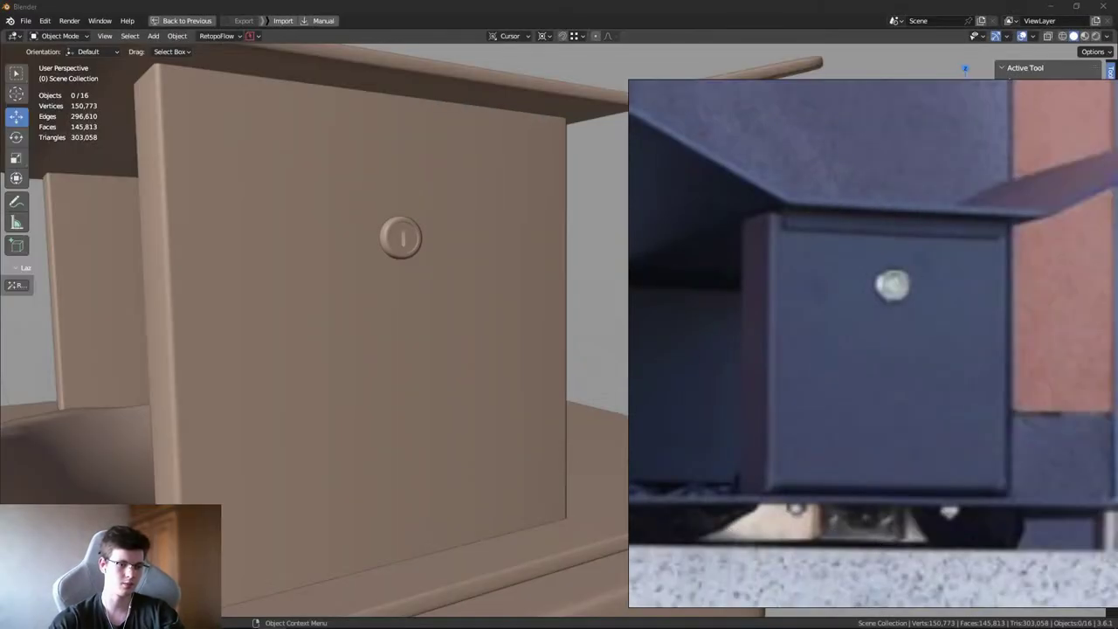
{"action": "left_click", "coordinate": [869, 541]}
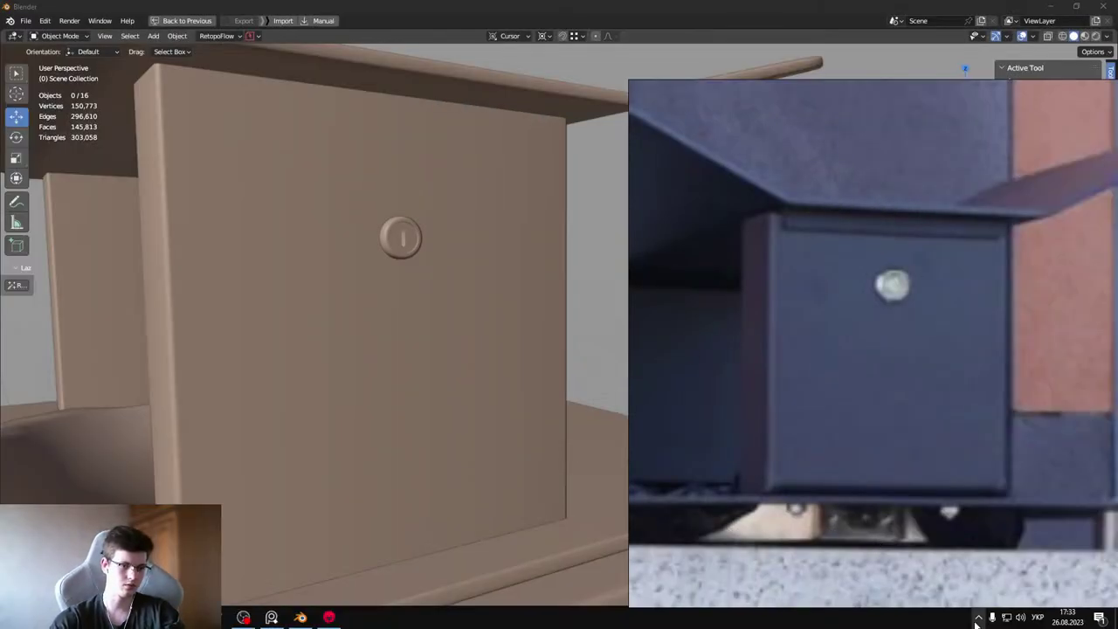
{"action": "left_click", "coordinate": [977, 619]}
{"action": "left_click", "coordinate": [750, 227]}
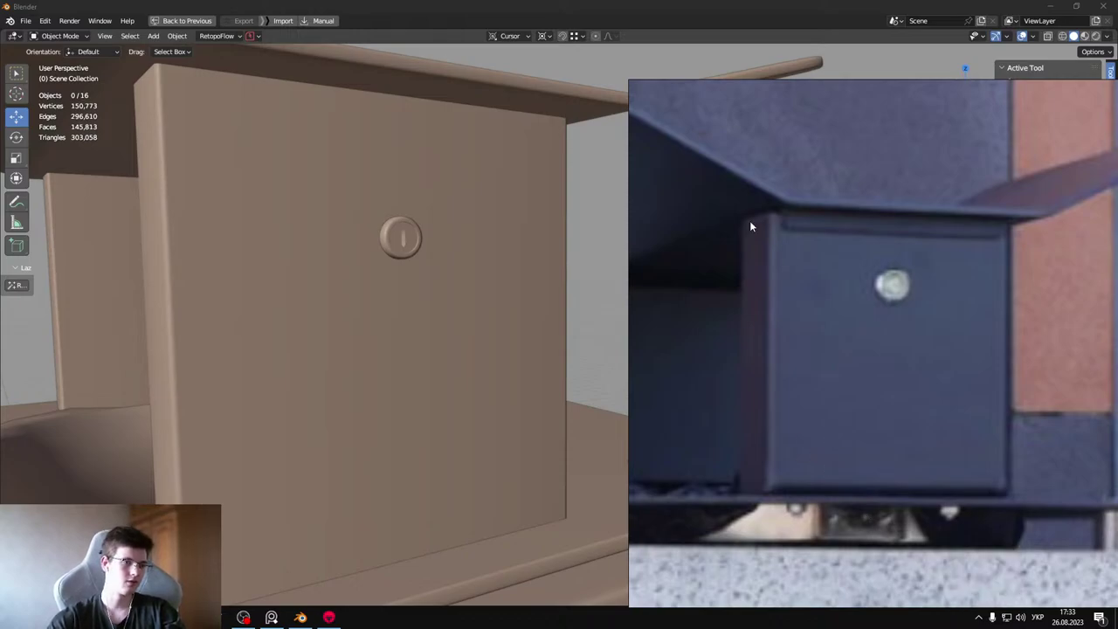
- Capture the area around the model's lock, draw crossing red lines around the lock, and discard the capture
{"action": "key", "text": "Print"}
{"action": "left_click_drag", "start_coordinate": [240, 68], "coordinate": [889, 469]}
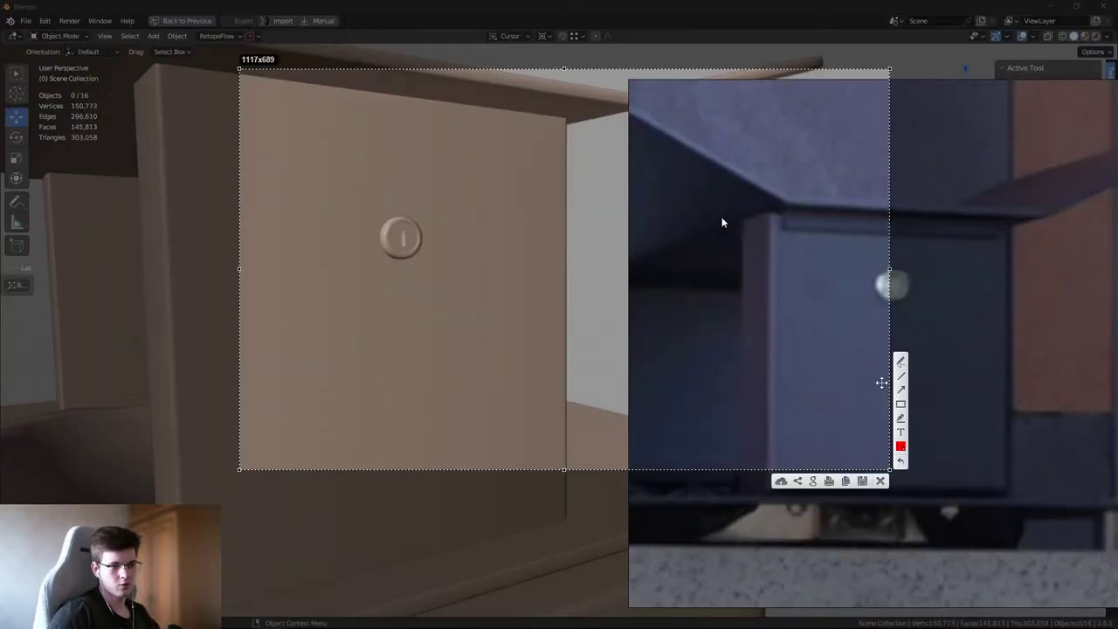
{"action": "left_click", "coordinate": [900, 376]}
{"action": "left_click_drag", "start_coordinate": [423, 239], "coordinate": [547, 238]}
{"action": "left_click_drag", "start_coordinate": [409, 220], "coordinate": [417, 129]}
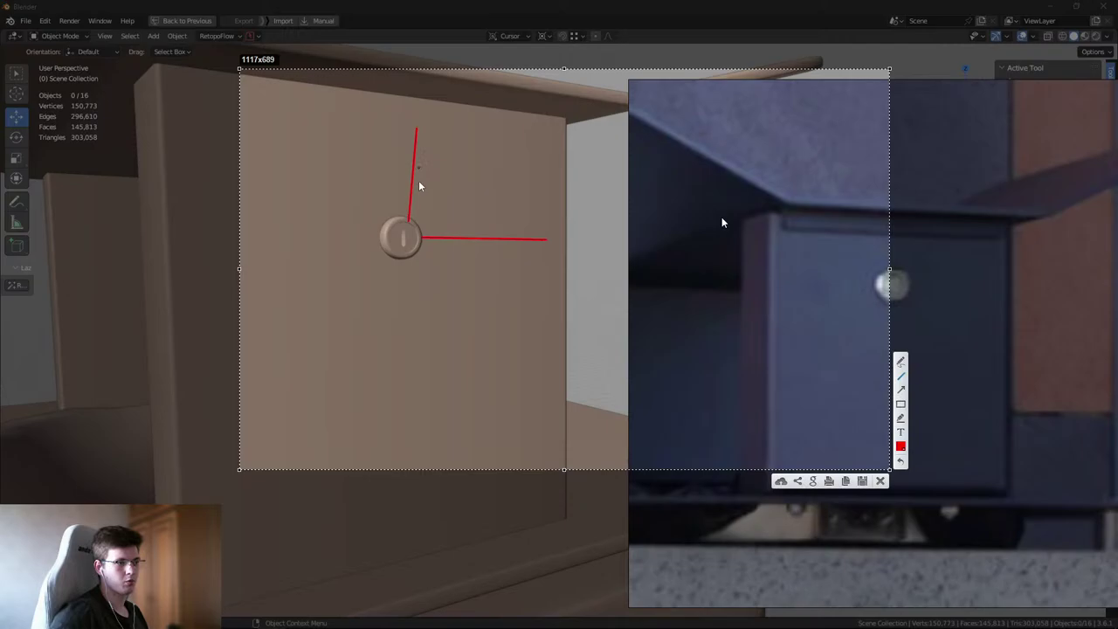
{"action": "mouse_move", "coordinate": [408, 253]}
{"action": "left_mouse_down"}
{"action": "mouse_move", "coordinate": [404, 326]}
{"action": "mouse_move", "coordinate": [585, 320]}
{"action": "left_mouse_up"}
{"action": "left_click_drag", "start_coordinate": [516, 240], "coordinate": [534, 150]}
{"action": "mouse_move", "coordinate": [513, 153]}
{"action": "left_mouse_down"}
{"action": "mouse_move", "coordinate": [399, 125]}
{"action": "mouse_move", "coordinate": [500, 211]}
{"action": "mouse_move", "coordinate": [490, 147]}
{"action": "left_mouse_up"}
{"action": "left_click_drag", "start_coordinate": [482, 146], "coordinate": [411, 220]}
{"action": "left_click_drag", "start_coordinate": [340, 218], "coordinate": [282, 165]}
{"action": "left_click_drag", "start_coordinate": [281, 165], "coordinate": [444, 252]}
{"action": "left_click_drag", "start_coordinate": [424, 206], "coordinate": [454, 286]}
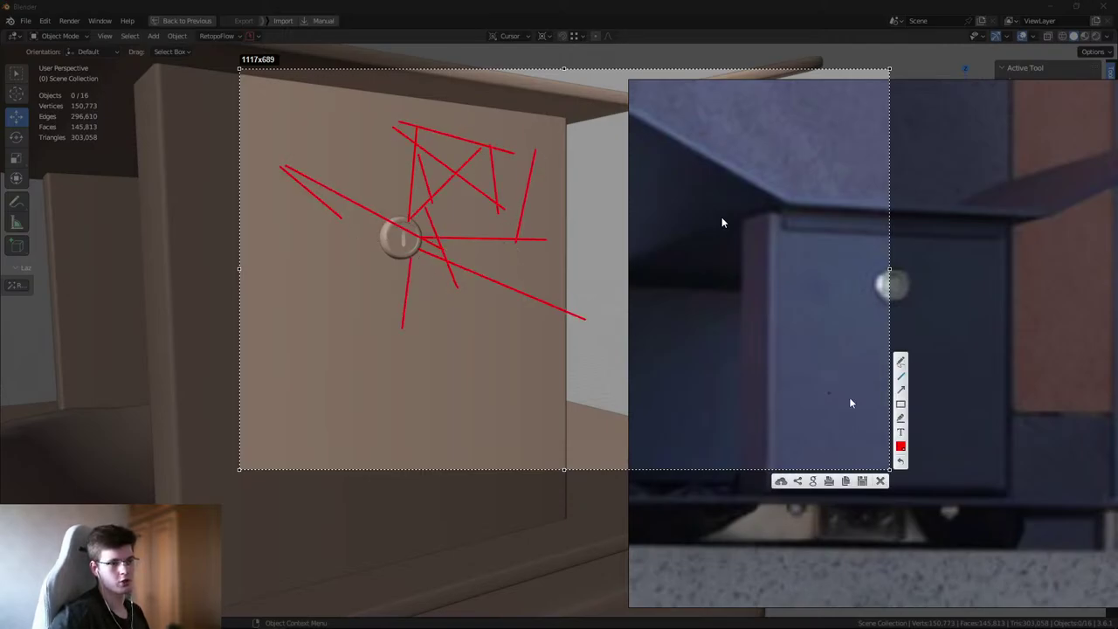
{"action": "left_click", "coordinate": [881, 481]}
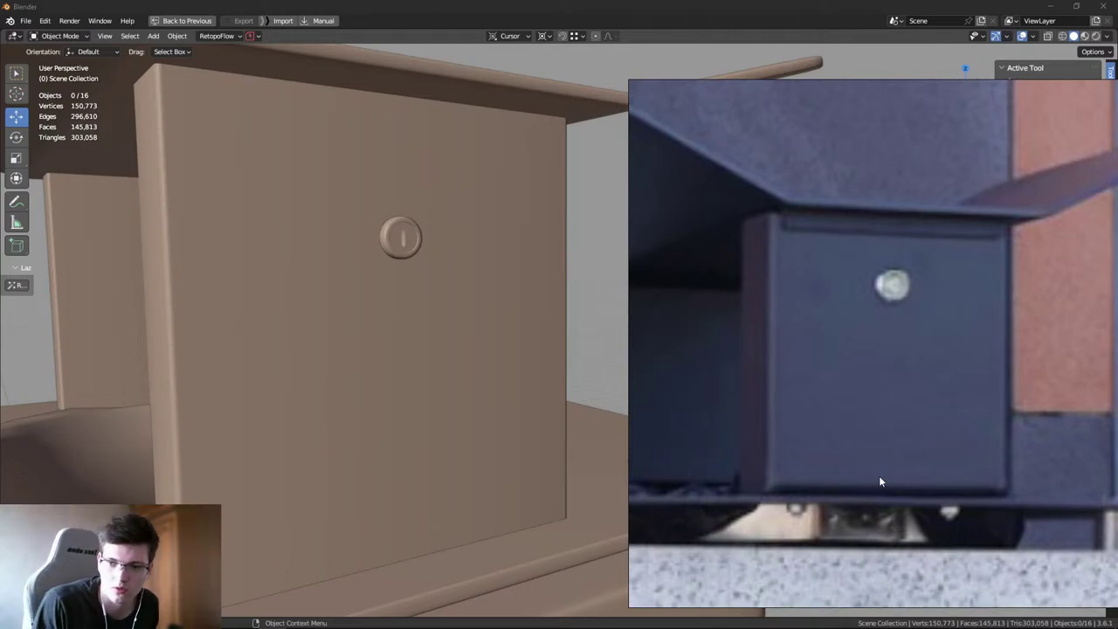
- Close the reference image and look through the viewport overlay options
{"action": "key", "text": "Escape"}
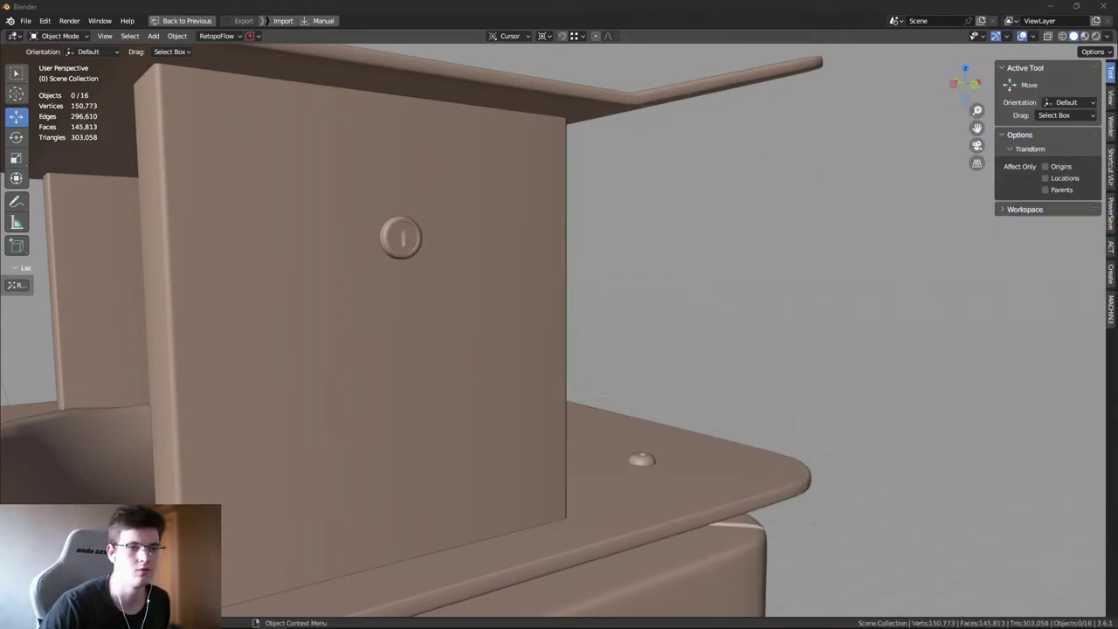
{"action": "left_click", "coordinate": [1034, 36]}
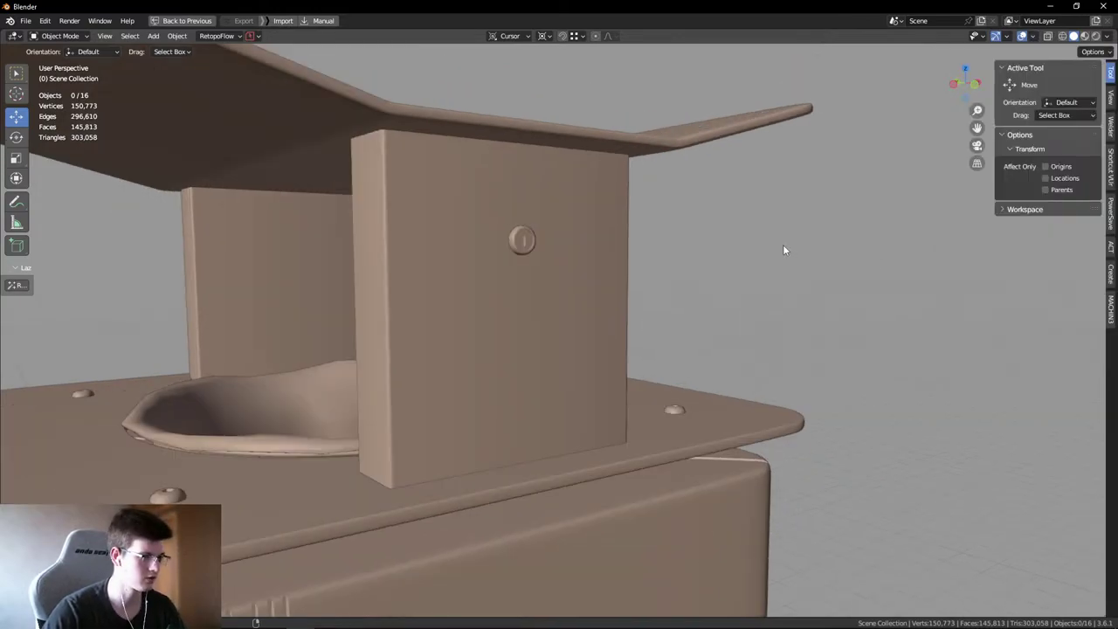
{"action": "middle_click_drag", "start_coordinate": [782, 245], "coordinate": [942, 96]}
{"action": "left_click", "coordinate": [1034, 36]}
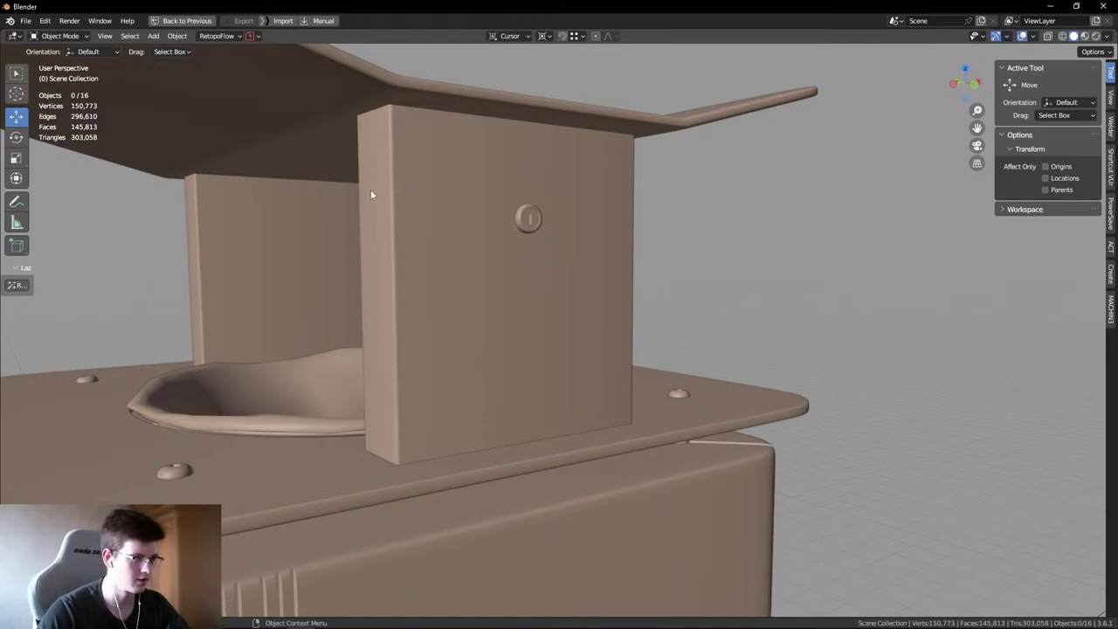
- Open the 3D Viewport theme colours in the preferences and find the face orientation entries
{"action": "left_click", "coordinate": [45, 20]}
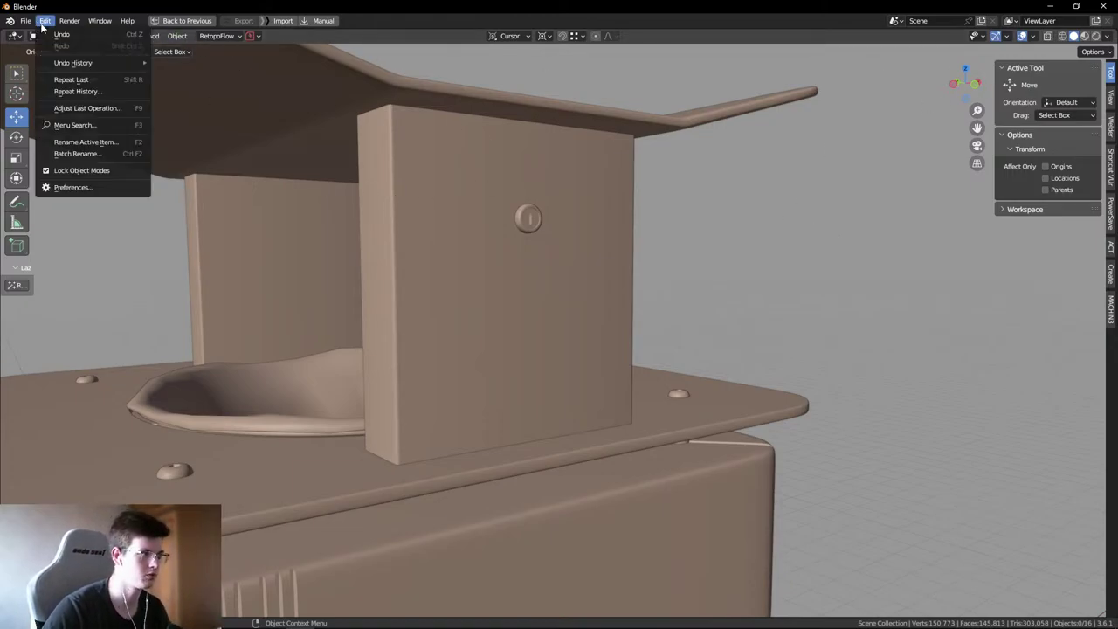
{"action": "left_click", "coordinate": [94, 188]}
{"action": "left_click_drag", "start_coordinate": [88, 29], "coordinate": [206, 43]}
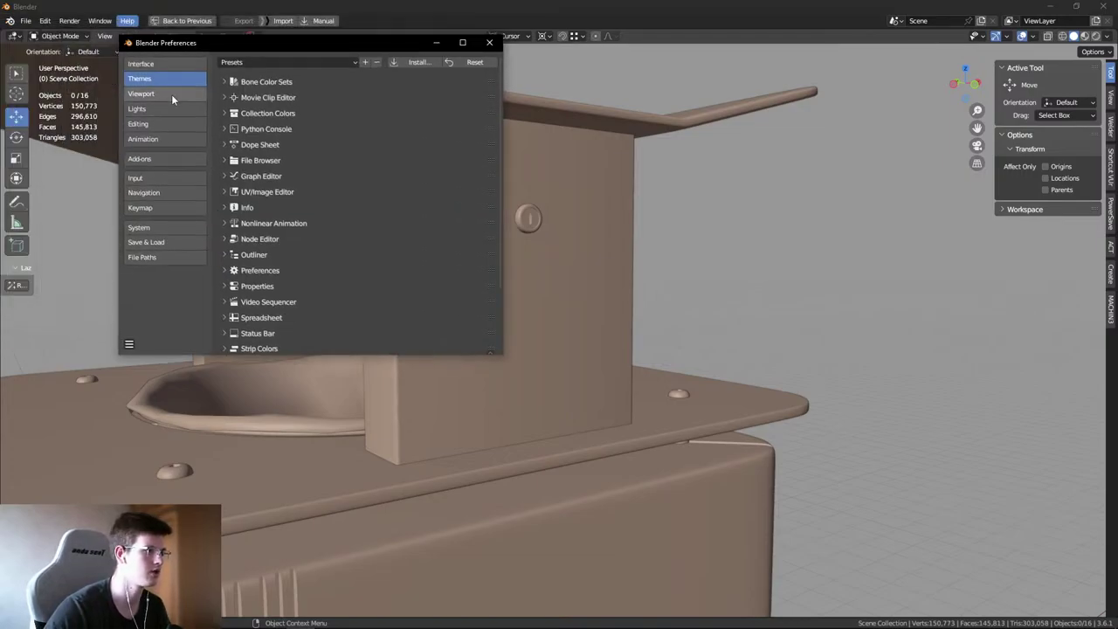
{"action": "left_click", "coordinate": [171, 95]}
{"action": "left_click", "coordinate": [145, 79]}
{"action": "scroll", "coordinate": [284, 226], "scroll_direction": "down", "scroll_amount": 3}
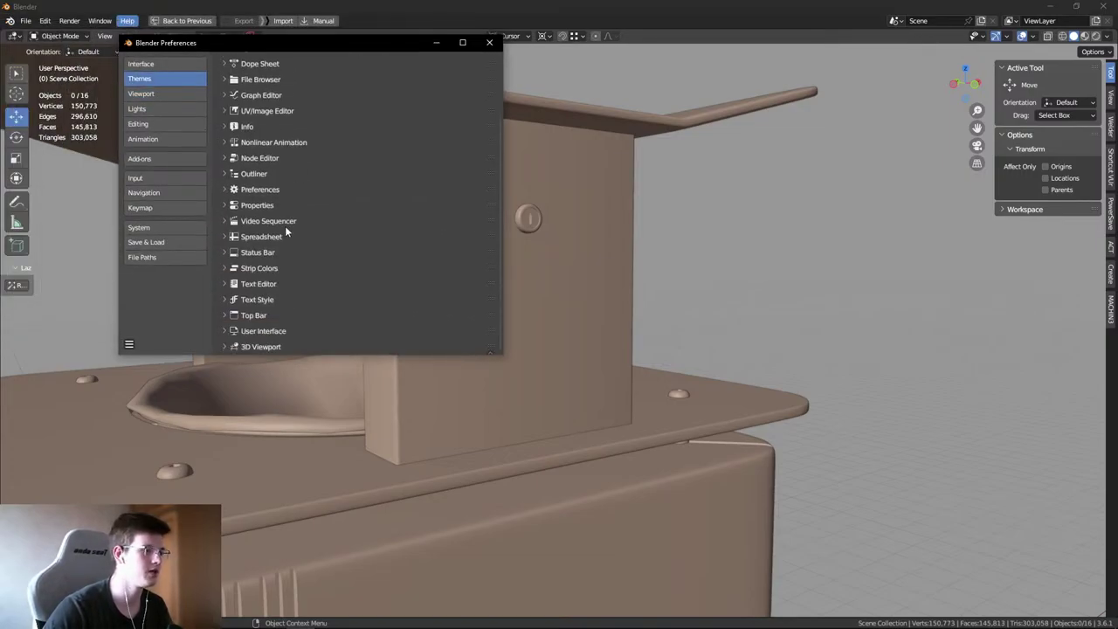
{"action": "left_click", "coordinate": [233, 347]}
{"action": "scroll", "coordinate": [277, 276], "scroll_direction": "down", "scroll_amount": 10}
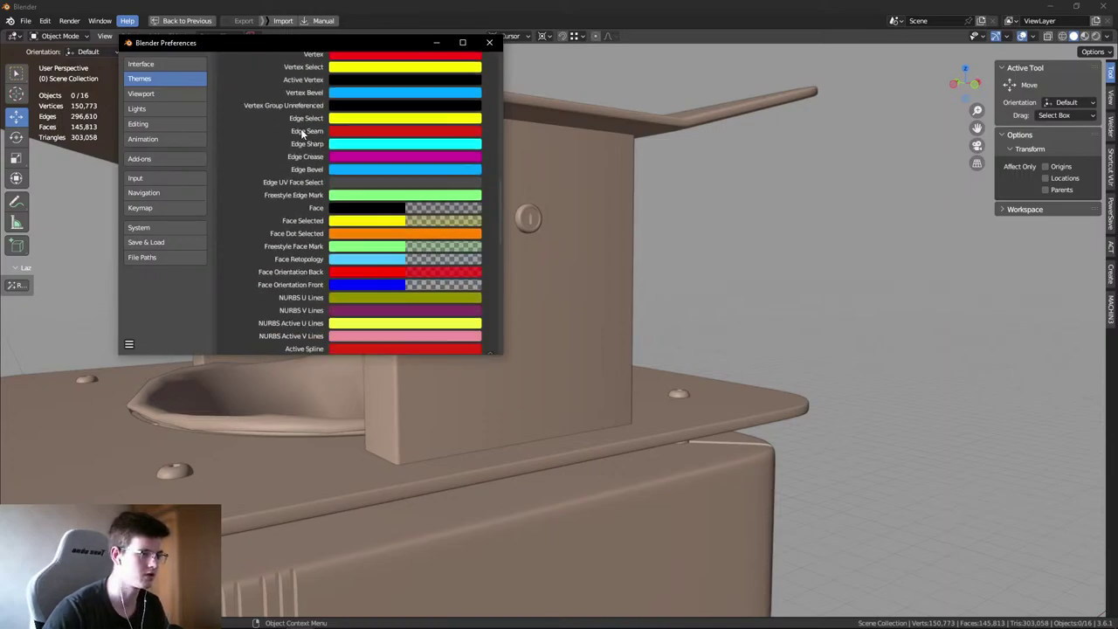
{"action": "scroll", "coordinate": [300, 131], "scroll_direction": "down", "scroll_amount": 2}
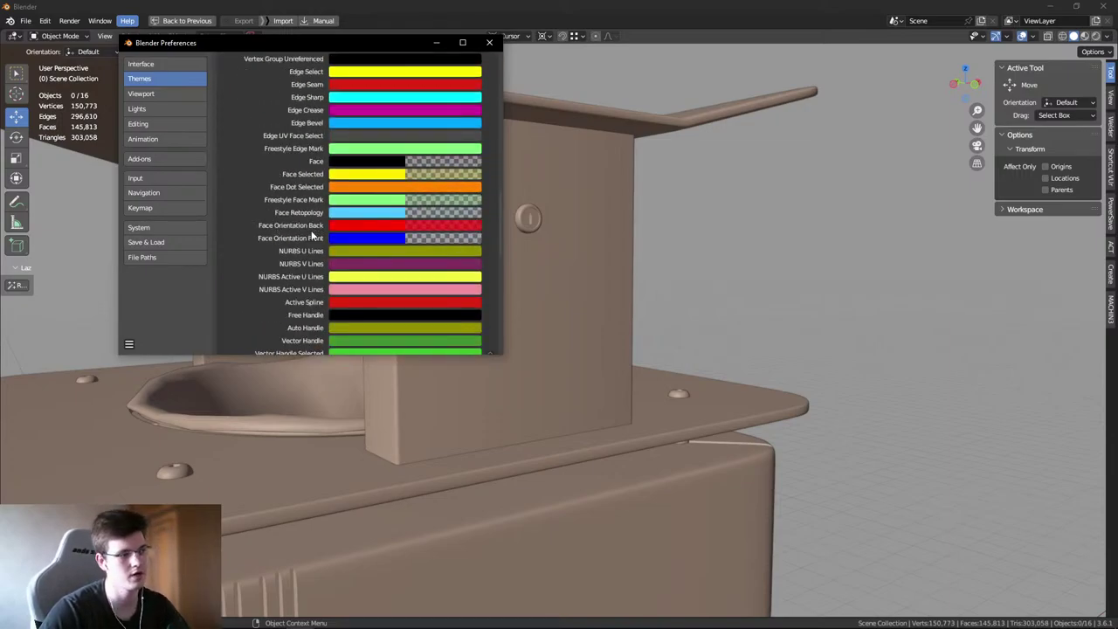
- Inspect the colour and alpha of the Face Orientation Front and Back entries and close the preferences
{"action": "left_click", "coordinate": [423, 241]}
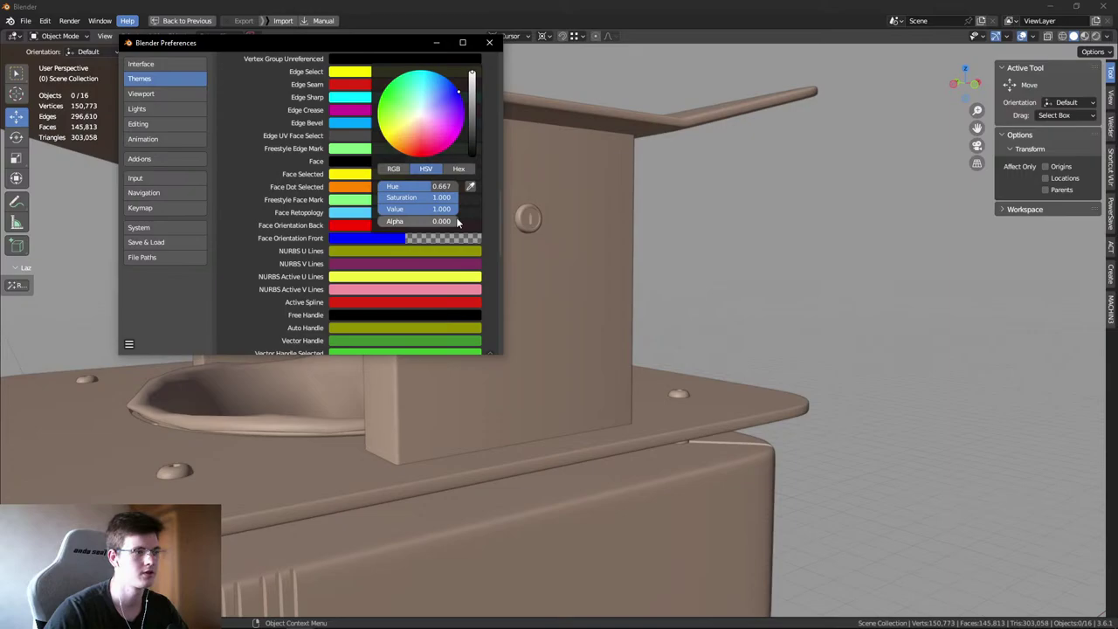
{"action": "mouse_move", "coordinate": [415, 226]}
{"action": "left_mouse_down"}
{"action": "mouse_move", "coordinate": [463, 225]}
{"action": "mouse_move", "coordinate": [416, 225]}
{"action": "left_mouse_up"}
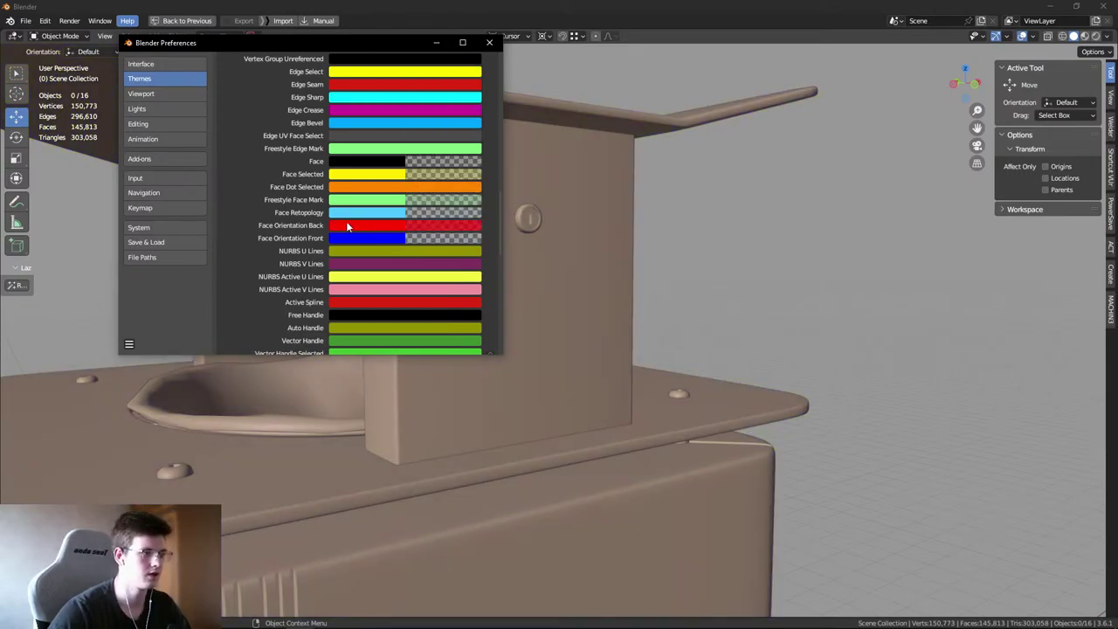
{"action": "left_click", "coordinate": [426, 230]}
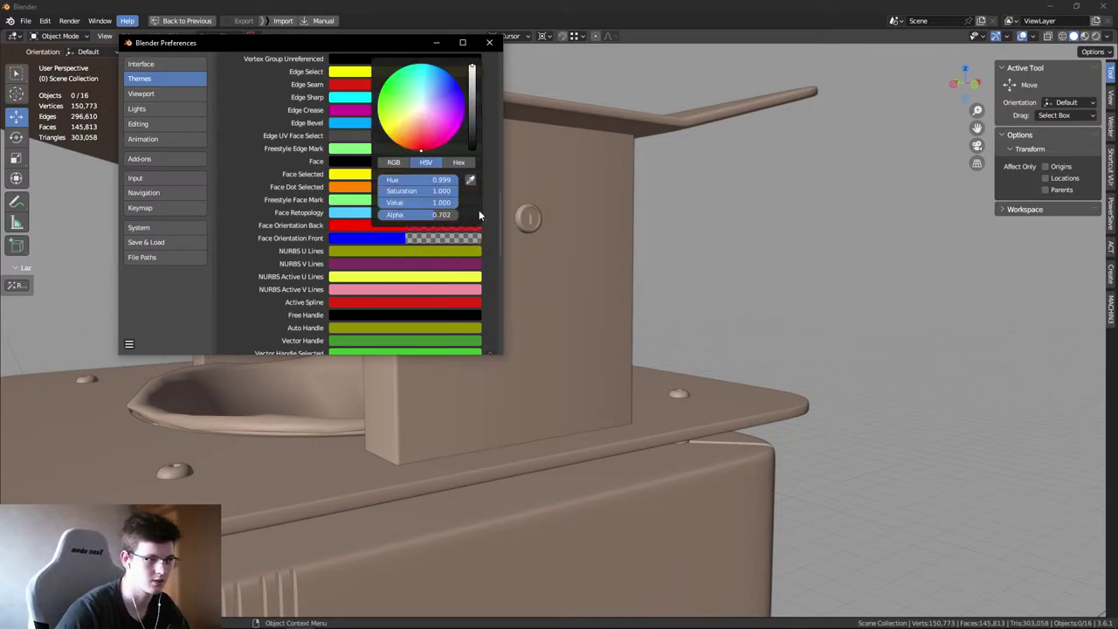
{"action": "left_click", "coordinate": [488, 42]}
- Examine the uprights, top plate and grooved concrete body of the model from several angles
{"action": "middle_click_drag", "start_coordinate": [767, 209], "coordinate": [614, 210]}
{"action": "left_click", "coordinate": [636, 262]}
{"action": "scroll", "coordinate": [637, 202], "scroll_direction": "up", "scroll_amount": 2}
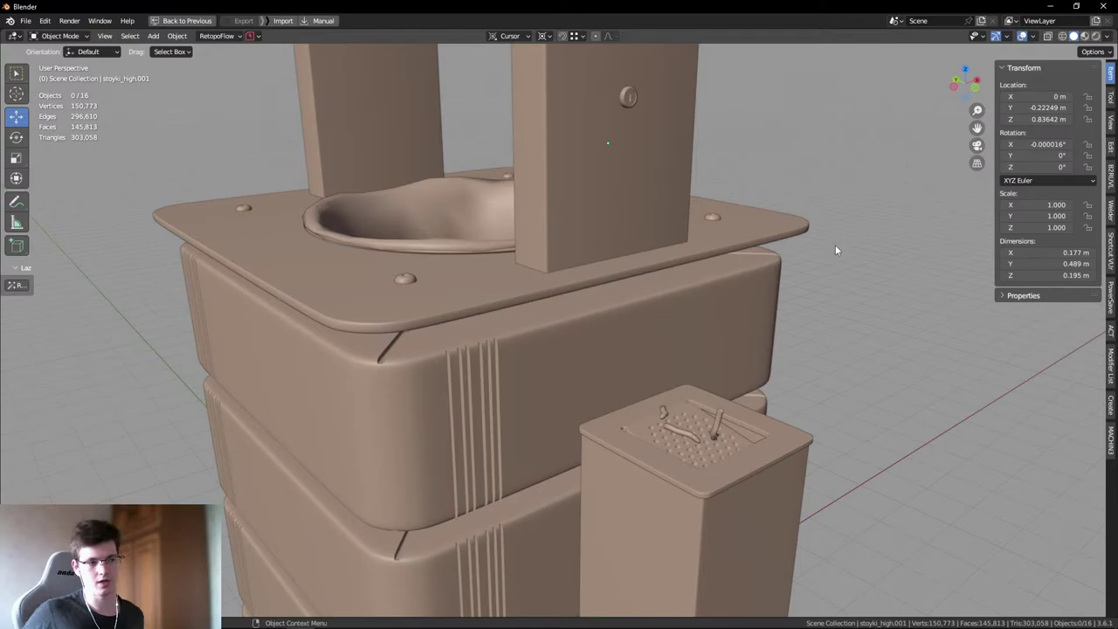
{"action": "middle_click_drag", "start_coordinate": [835, 251], "coordinate": [817, 189]}
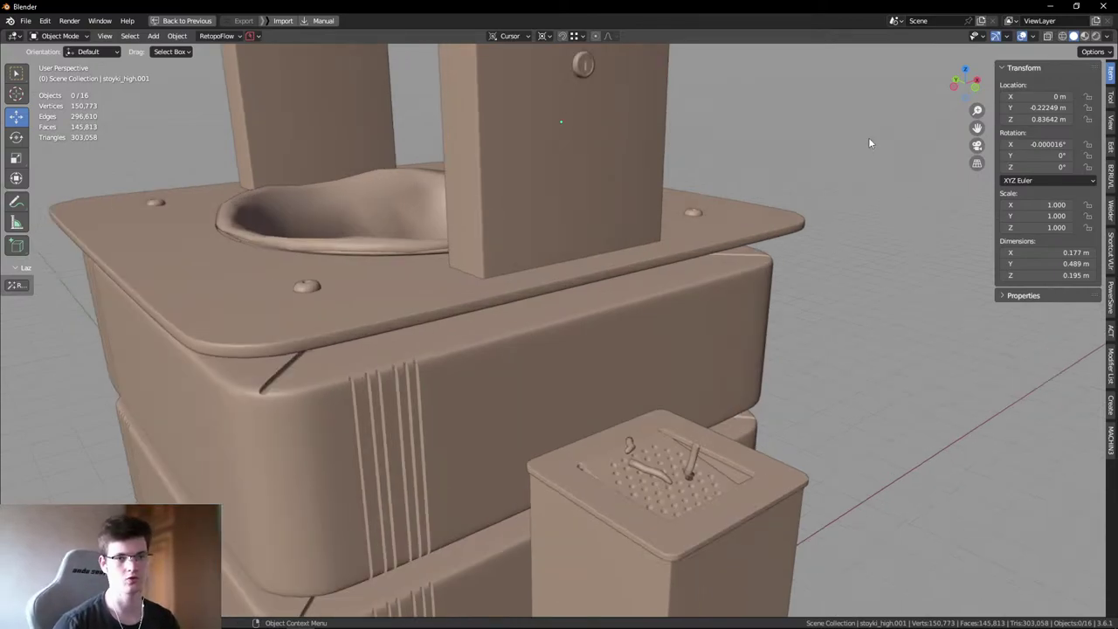
{"action": "mouse_move", "coordinate": [868, 137]}
{"action": "middle_mouse_down"}
{"action": "mouse_move", "coordinate": [878, 146]}
{"action": "mouse_move", "coordinate": [857, 152]}
{"action": "middle_mouse_up"}
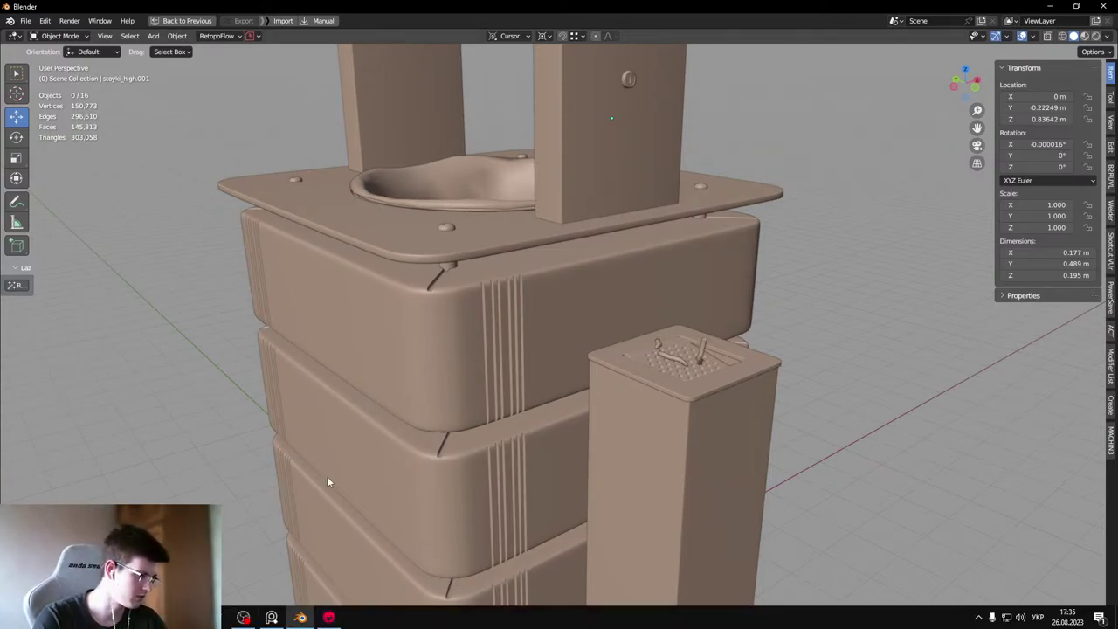
{"action": "middle_click_drag", "start_coordinate": [324, 482], "coordinate": [265, 315]}
{"action": "scroll", "coordinate": [265, 315], "scroll_direction": "down", "scroll_amount": 3}
{"action": "scroll", "coordinate": [263, 309], "scroll_direction": "up", "scroll_amount": 8}
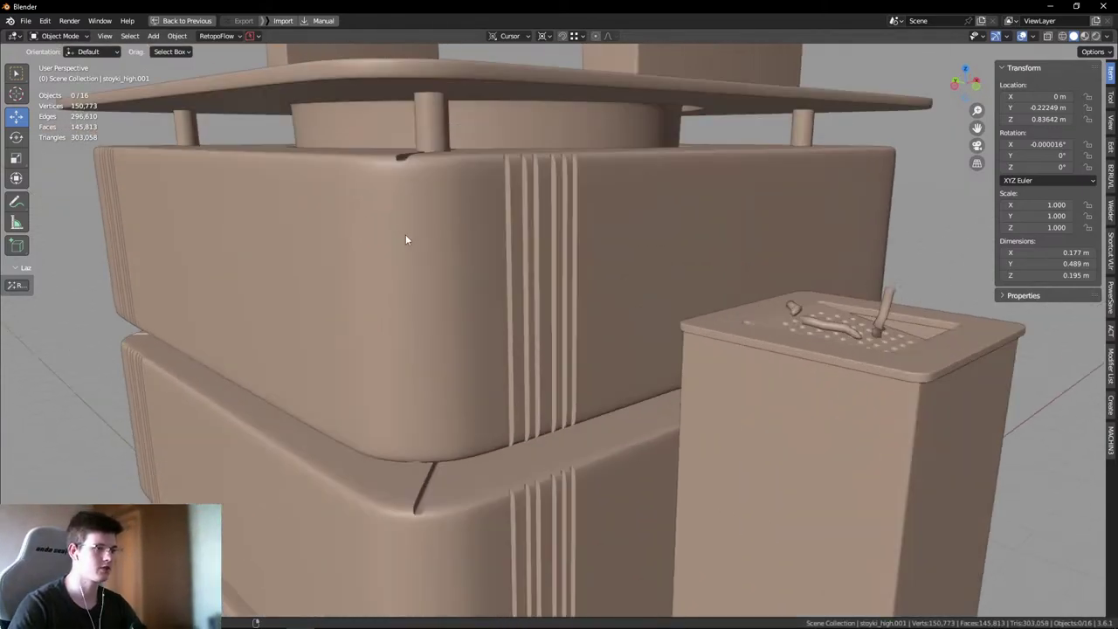
{"action": "scroll", "coordinate": [553, 324], "scroll_direction": "up", "scroll_amount": 8}
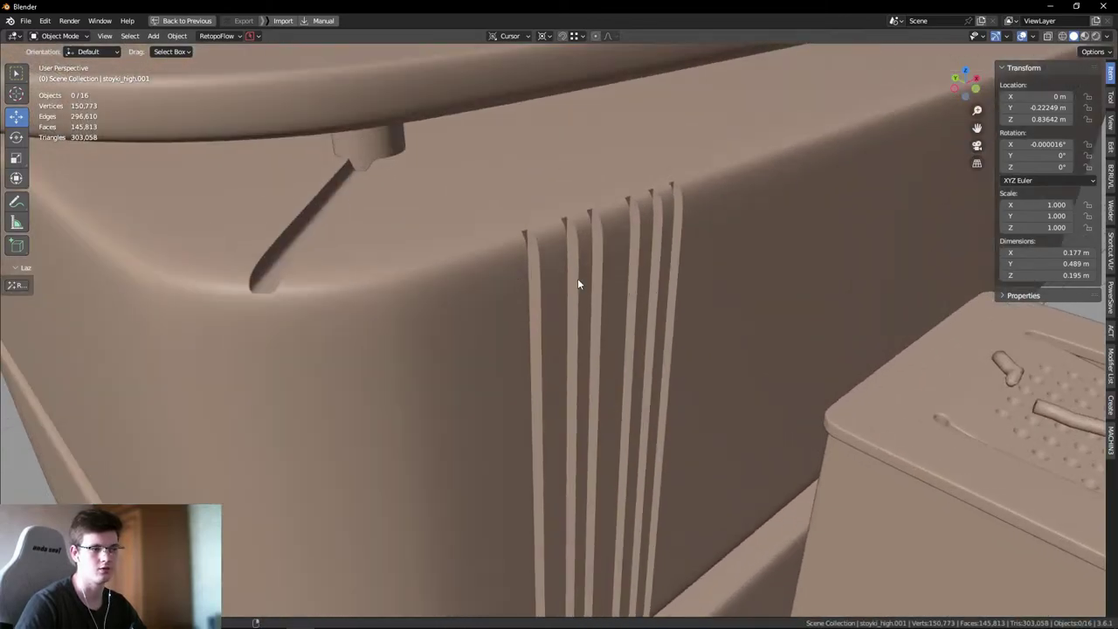
- Select the grooved concrete body, turn on the wireframe overlay, and clear the selection
{"action": "mouse_move", "coordinate": [578, 278]}
{"action": "middle_mouse_down"}
{"action": "mouse_move", "coordinate": [581, 309]}
{"action": "mouse_move", "coordinate": [596, 307]}
{"action": "mouse_move", "coordinate": [596, 286]}
{"action": "middle_mouse_up"}
{"action": "left_click", "coordinate": [592, 307]}
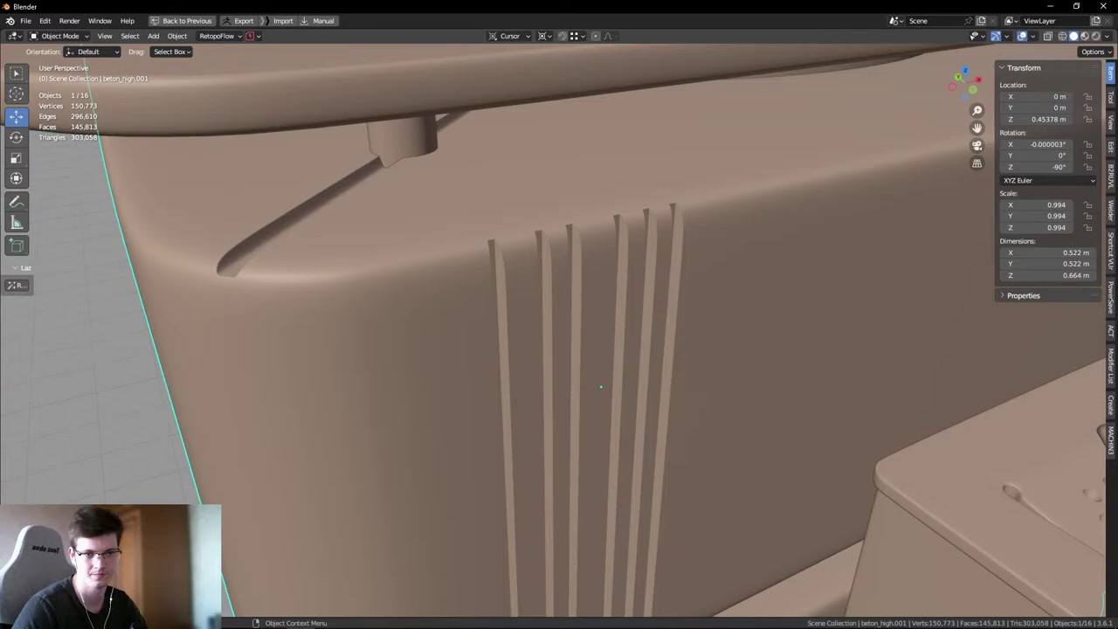
{"action": "left_click", "coordinate": [1033, 36]}
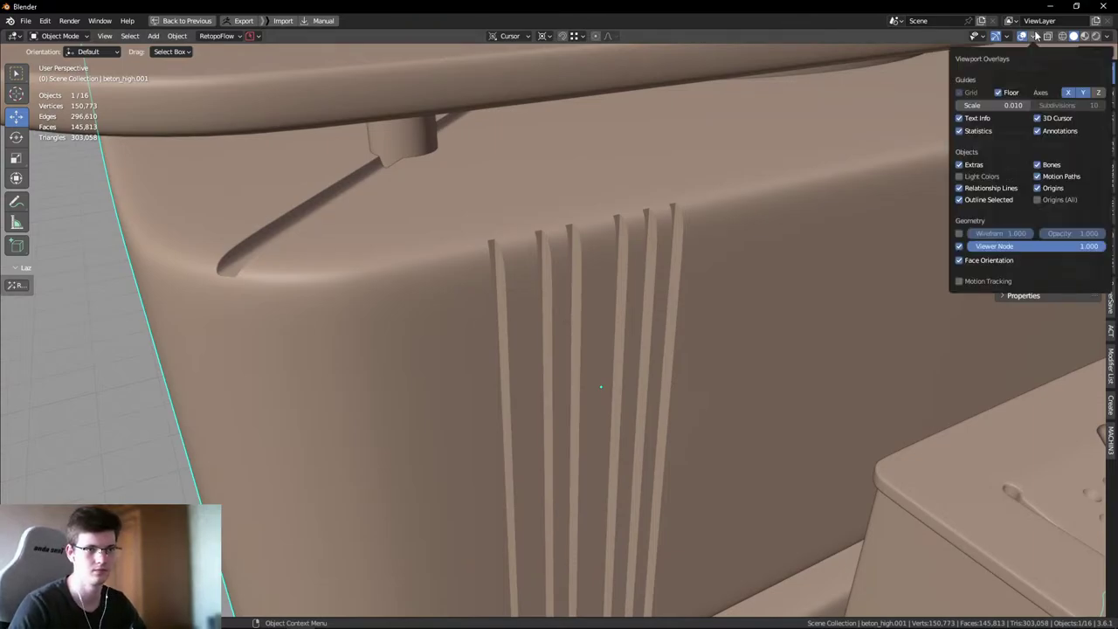
{"action": "left_click", "coordinate": [959, 233]}
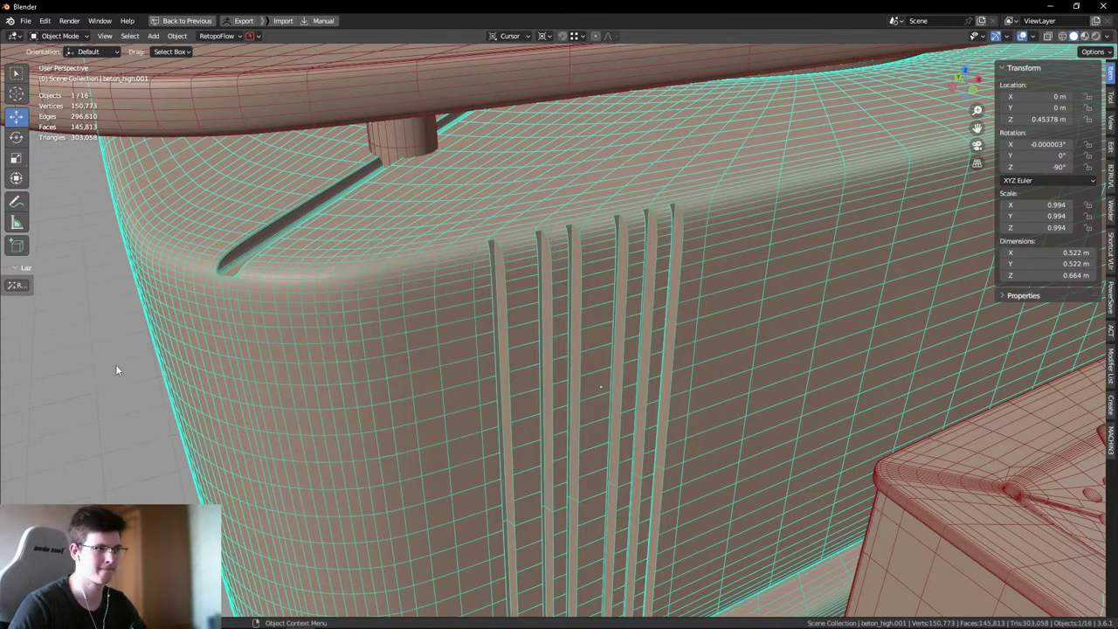
{"action": "left_click", "coordinate": [107, 287]}
- Hide all viewport overlays and examine the upper ends of the vertical grooves on the concrete body
{"action": "scroll", "coordinate": [532, 251], "scroll_direction": "down", "scroll_amount": 5}
{"action": "middle_click_drag", "start_coordinate": [532, 252], "coordinate": [568, 262]}
{"action": "scroll", "coordinate": [532, 164], "scroll_direction": "down", "scroll_amount": 2}
{"action": "key", "text": "shift+alt+z"}
{"action": "scroll", "coordinate": [578, 274], "scroll_direction": "up", "scroll_amount": 3}
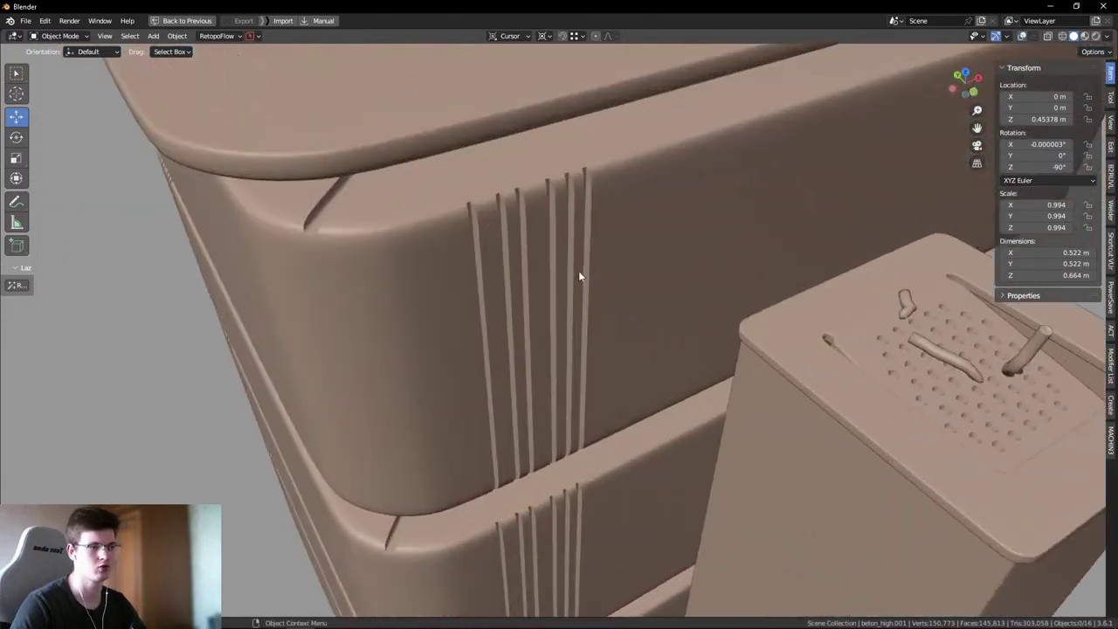
{"action": "scroll", "coordinate": [504, 236], "scroll_direction": "up", "scroll_amount": 2}
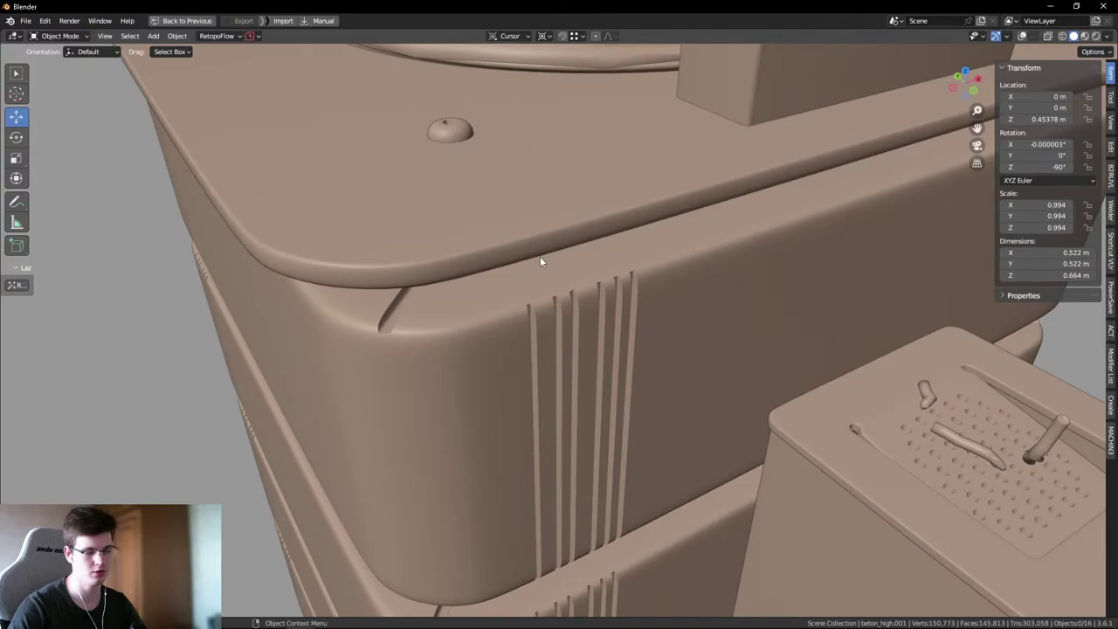
{"action": "middle_click_drag", "start_coordinate": [540, 256], "coordinate": [524, 267]}
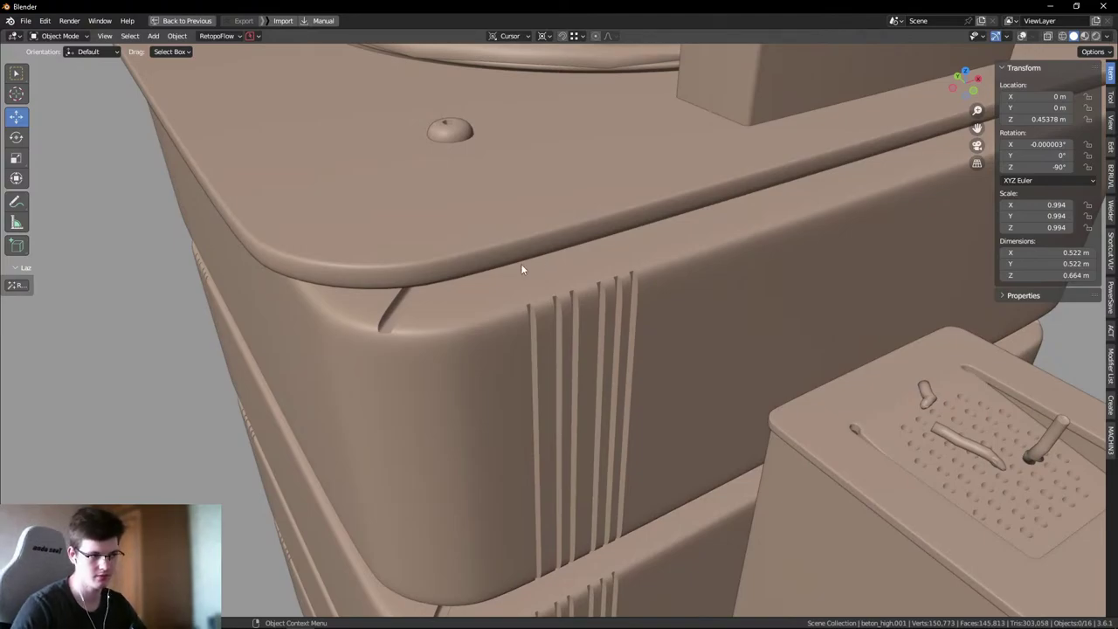
{"action": "scroll", "coordinate": [577, 320], "scroll_direction": "up", "scroll_amount": 3}
{"action": "middle_click_drag", "start_coordinate": [576, 319], "coordinate": [575, 201]}
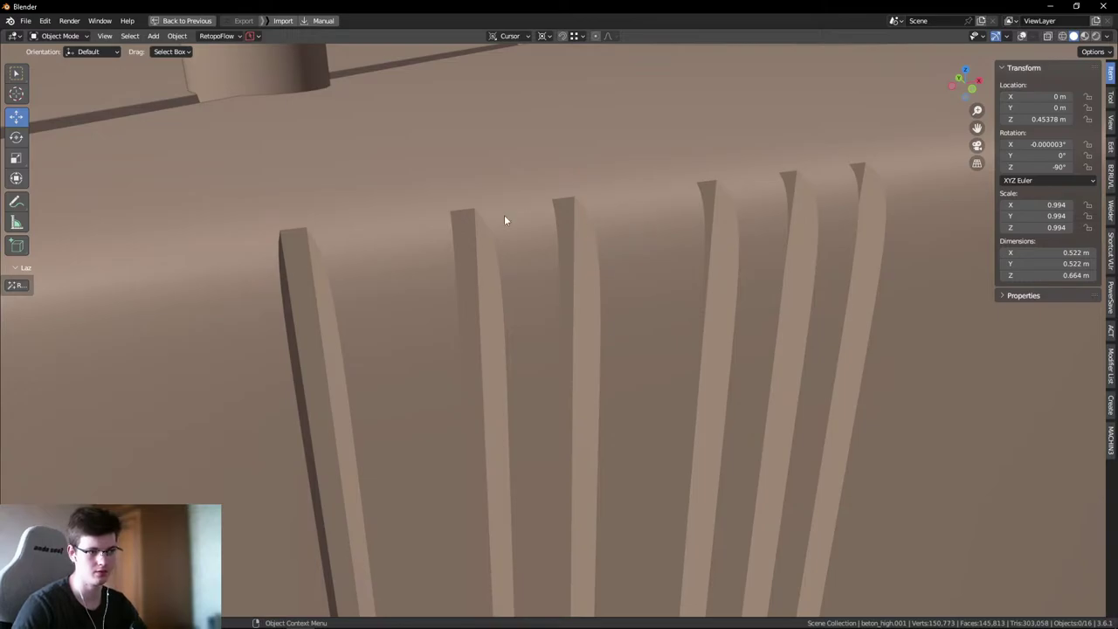
- Examine the upper ends of the vertical grooves and the corner slot on the concrete body from several angles, leaving nothing selected
{"action": "middle_click_drag", "start_coordinate": [598, 247], "coordinate": [624, 292]}
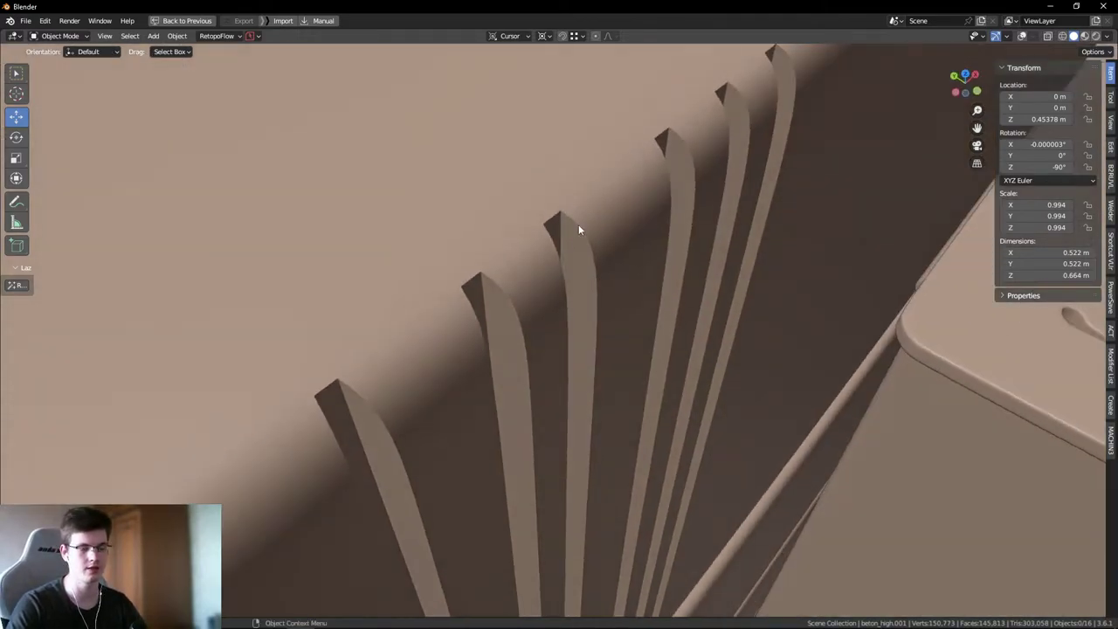
{"action": "scroll", "coordinate": [577, 225], "scroll_direction": "down", "scroll_amount": 3}
{"action": "middle_click_drag", "start_coordinate": [578, 225], "coordinate": [414, 251]}
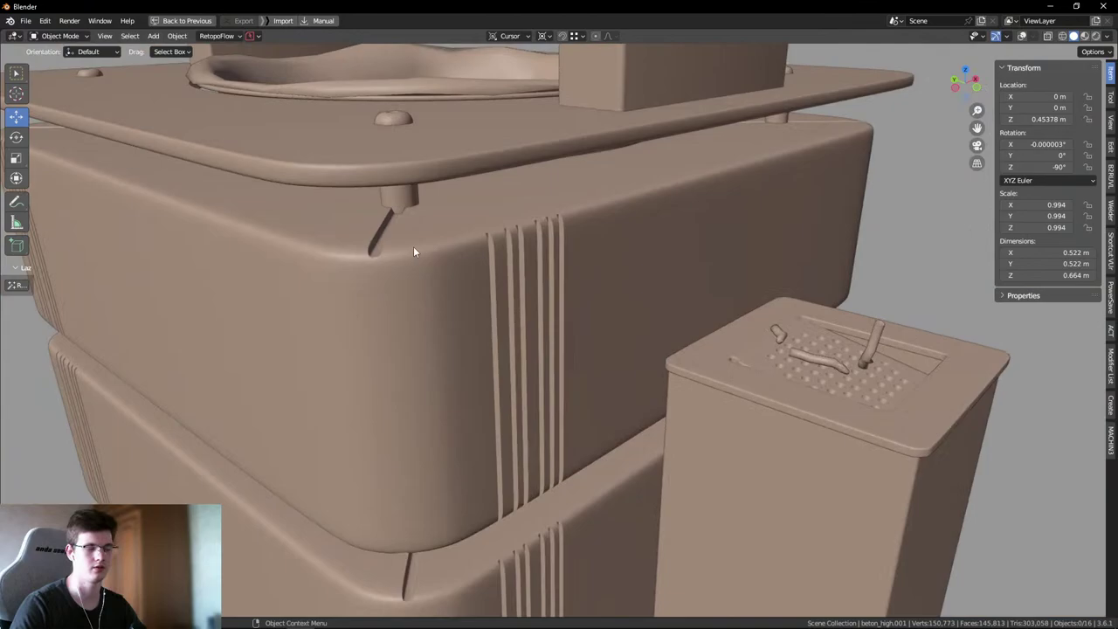
{"action": "scroll", "coordinate": [413, 247], "scroll_direction": "up", "scroll_amount": 5}
{"action": "scroll", "coordinate": [566, 231], "scroll_direction": "up", "scroll_amount": 3}
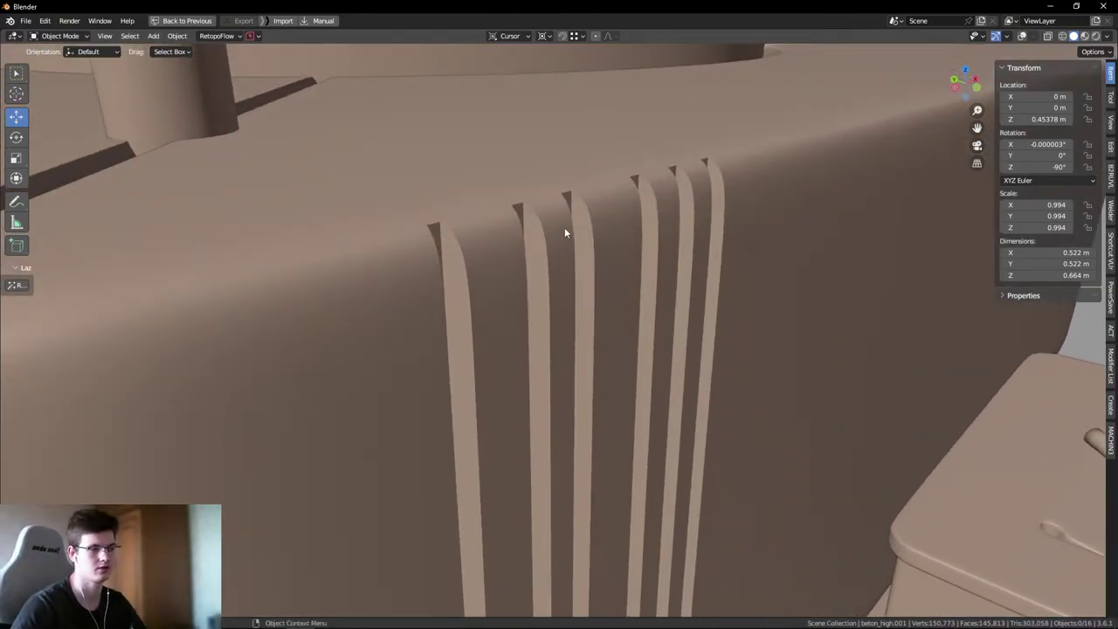
{"action": "middle_click_drag", "start_coordinate": [564, 227], "coordinate": [595, 242]}
{"action": "left_click_drag", "start_coordinate": [595, 242], "coordinate": [673, 341]}
{"action": "left_click_drag", "start_coordinate": [634, 245], "coordinate": [671, 356]}
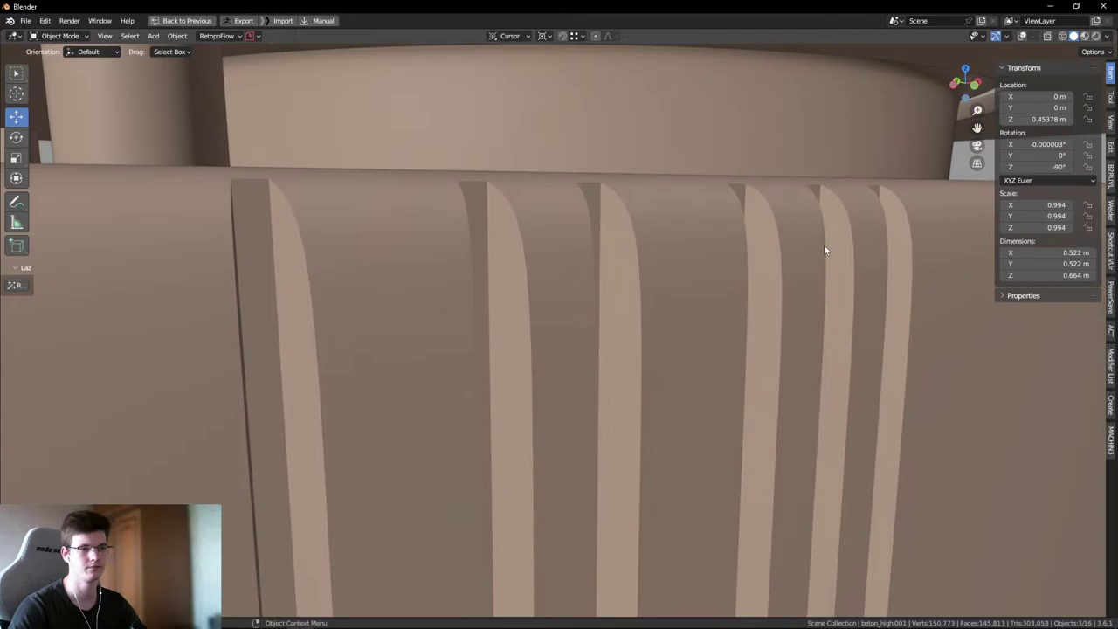
{"action": "left_click", "coordinate": [964, 156]}
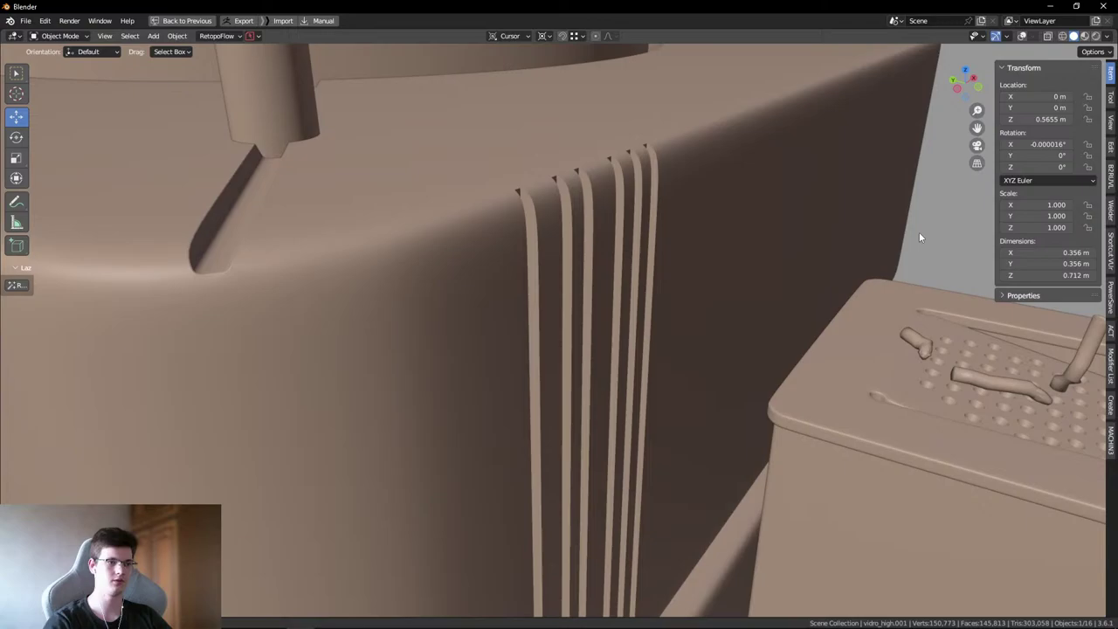
{"action": "left_click", "coordinate": [919, 231]}
{"action": "scroll", "coordinate": [784, 188], "scroll_direction": "down", "scroll_amount": 5}
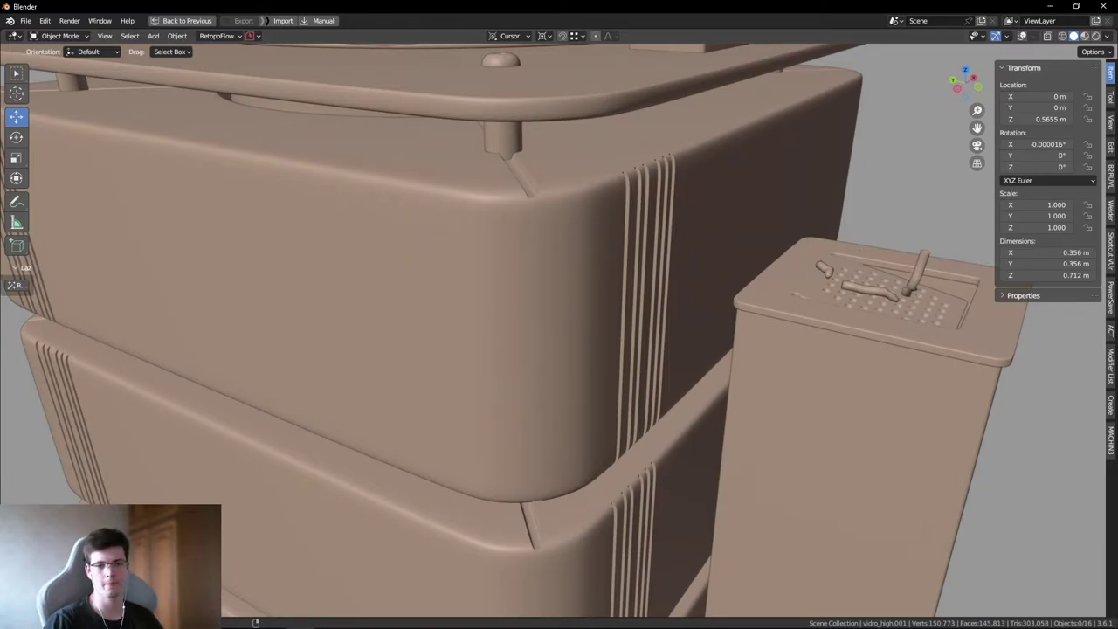
{"action": "scroll", "coordinate": [688, 193], "scroll_direction": "up", "scroll_amount": 4}
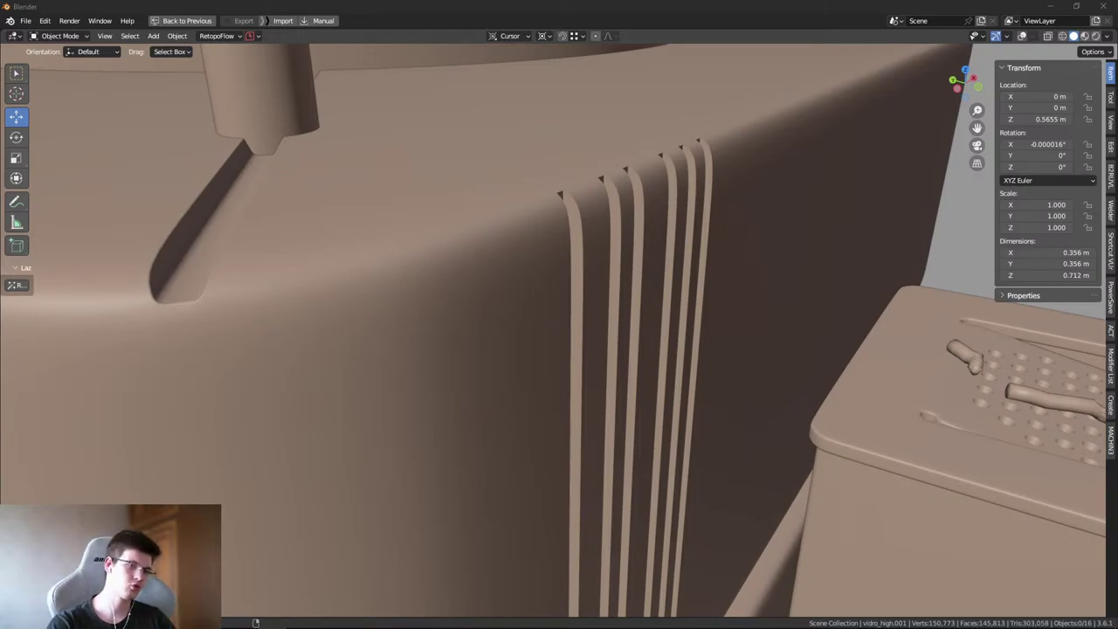
{"action": "scroll", "coordinate": [679, 369], "scroll_direction": "down", "scroll_amount": 5}
{"action": "middle_click_drag", "start_coordinate": [679, 369], "coordinate": [556, 305]}
- Select the perforated ashtray lid, frame it, and inspect its mesh in Edit Mode with X-ray on and off
{"action": "left_click", "coordinate": [897, 404]}
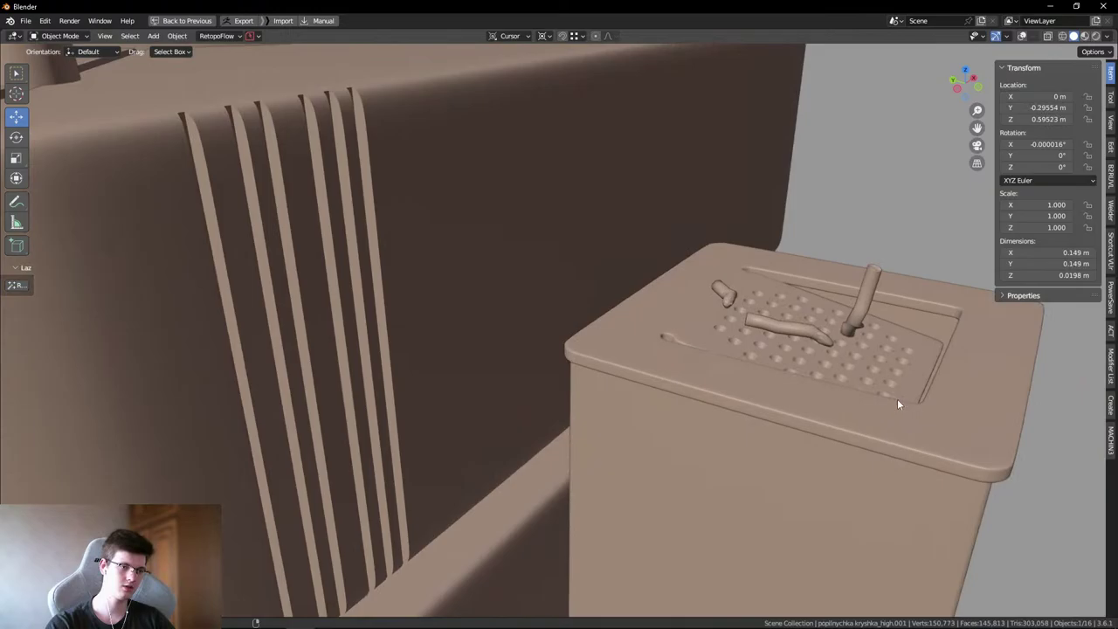
{"action": "key", "text": "KP_Decimal"}
{"action": "key", "text": "Tab"}
{"action": "scroll", "coordinate": [542, 434], "scroll_direction": "up", "scroll_amount": 3}
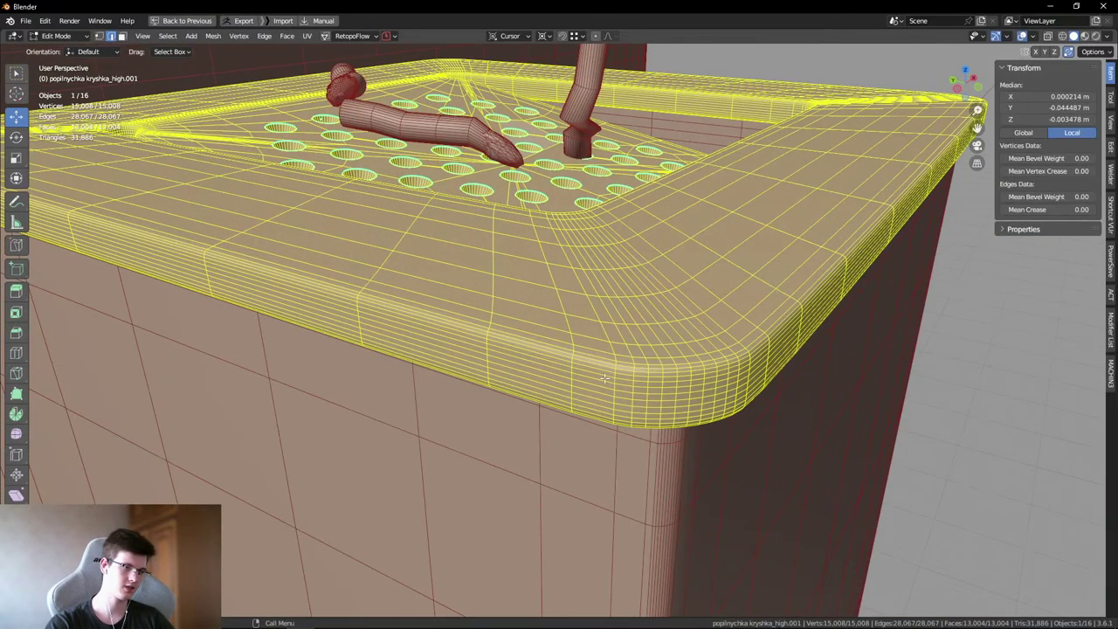
{"action": "key", "text": "alt+z"}
{"action": "scroll", "coordinate": [620, 377], "scroll_direction": "up", "scroll_amount": 5}
{"action": "scroll", "coordinate": [566, 370], "scroll_direction": "down", "scroll_amount": 5}
{"action": "scroll", "coordinate": [542, 369], "scroll_direction": "up", "scroll_amount": 3}
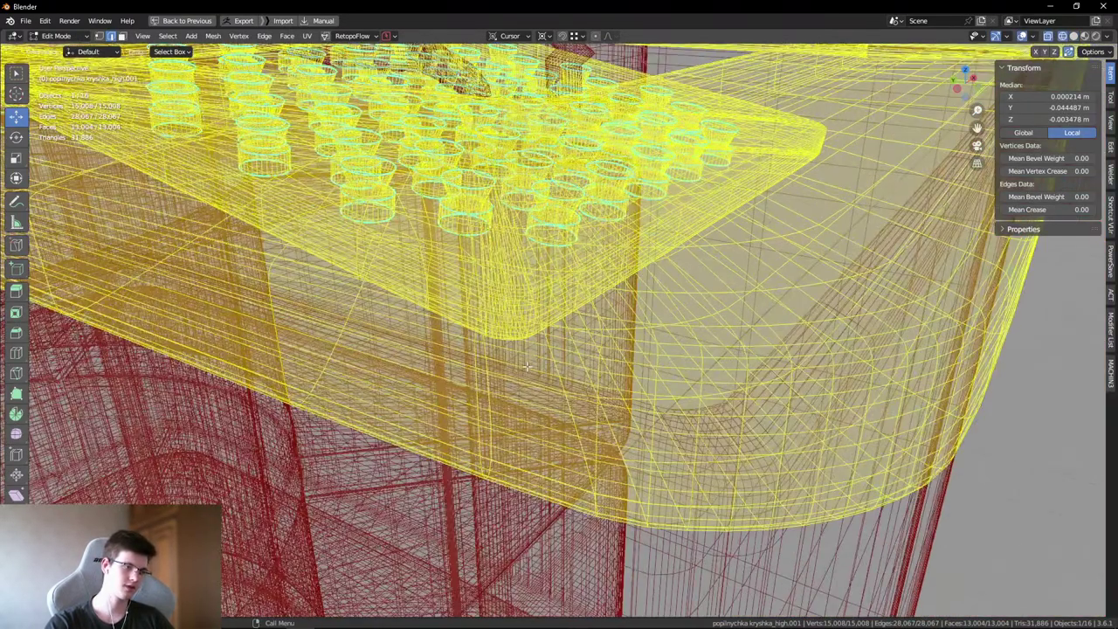
{"action": "scroll", "coordinate": [528, 367], "scroll_direction": "up", "scroll_amount": 3}
{"action": "key", "text": "alt+z"}
{"action": "scroll", "coordinate": [566, 341], "scroll_direction": "up", "scroll_amount": 3}
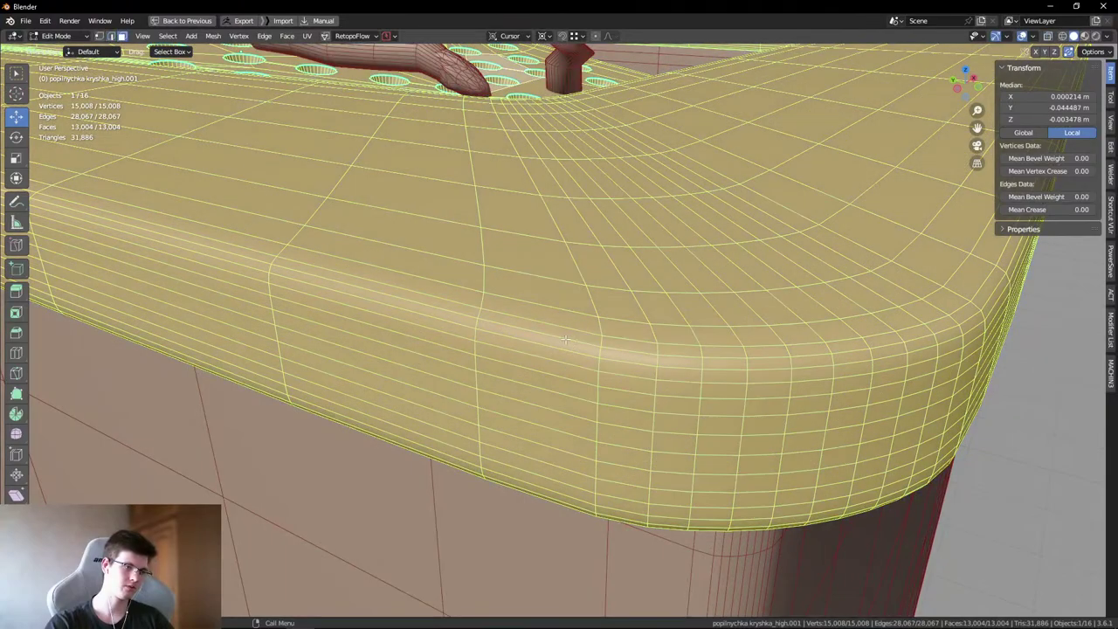
- Pick two faces on the lid's rounded edge near the front corner, return to Object Mode and clear the selection
{"action": "left_click_drag", "start_coordinate": [565, 338], "coordinate": [558, 345]}
{"action": "scroll", "coordinate": [556, 348], "scroll_direction": "down", "scroll_amount": 8}
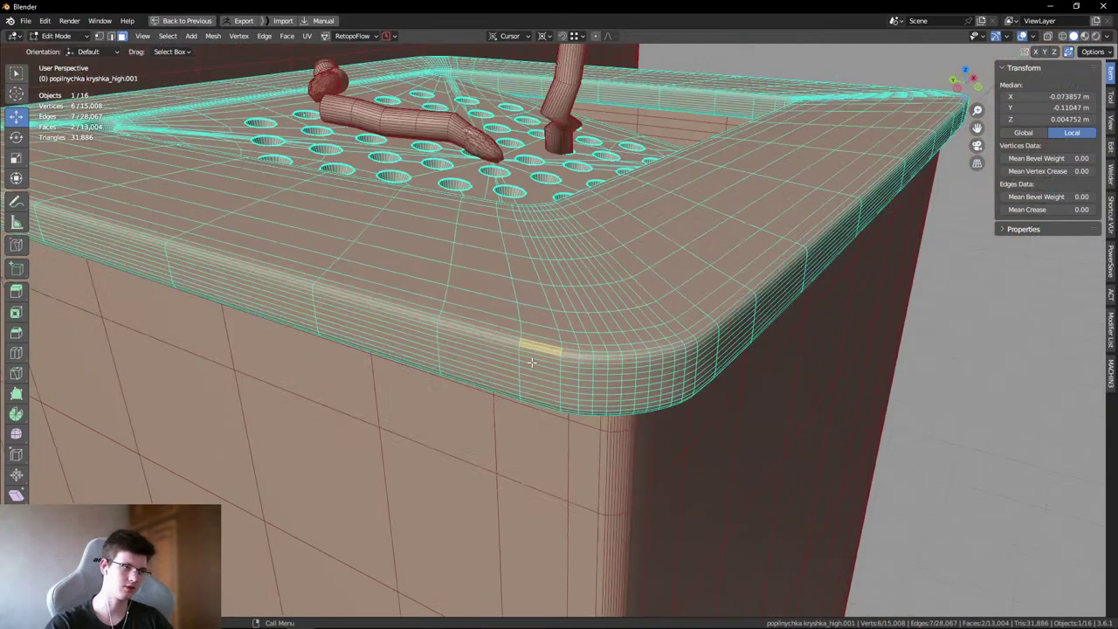
{"action": "key", "text": "Tab"}
{"action": "key", "text": "alt+a"}
{"action": "scroll", "coordinate": [613, 315], "scroll_direction": "down", "scroll_amount": 8}
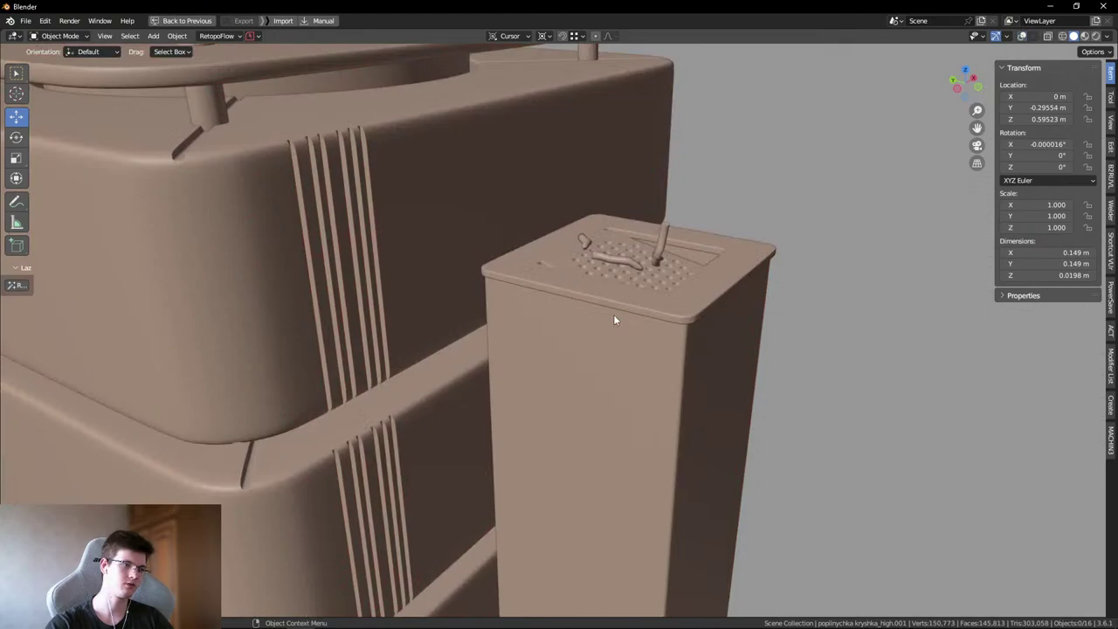
- Examine the rounded edges of the ashtray lid close up and compare them with the stacked concrete blocks
{"action": "scroll", "coordinate": [567, 313], "scroll_direction": "up", "scroll_amount": 2}
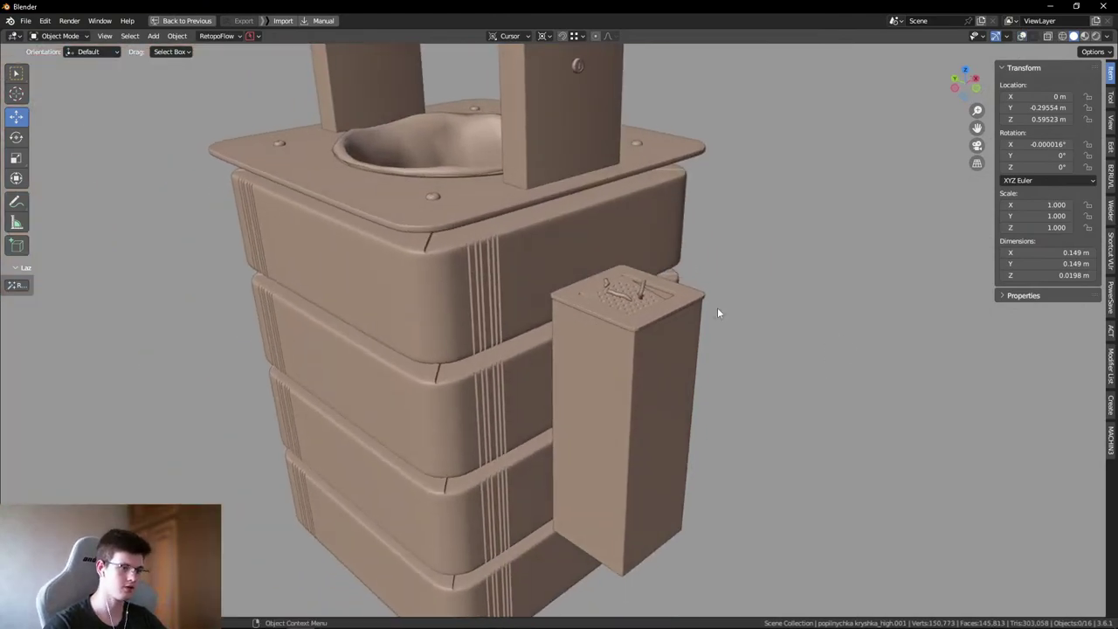
{"action": "scroll", "coordinate": [629, 310], "scroll_direction": "up", "scroll_amount": 8}
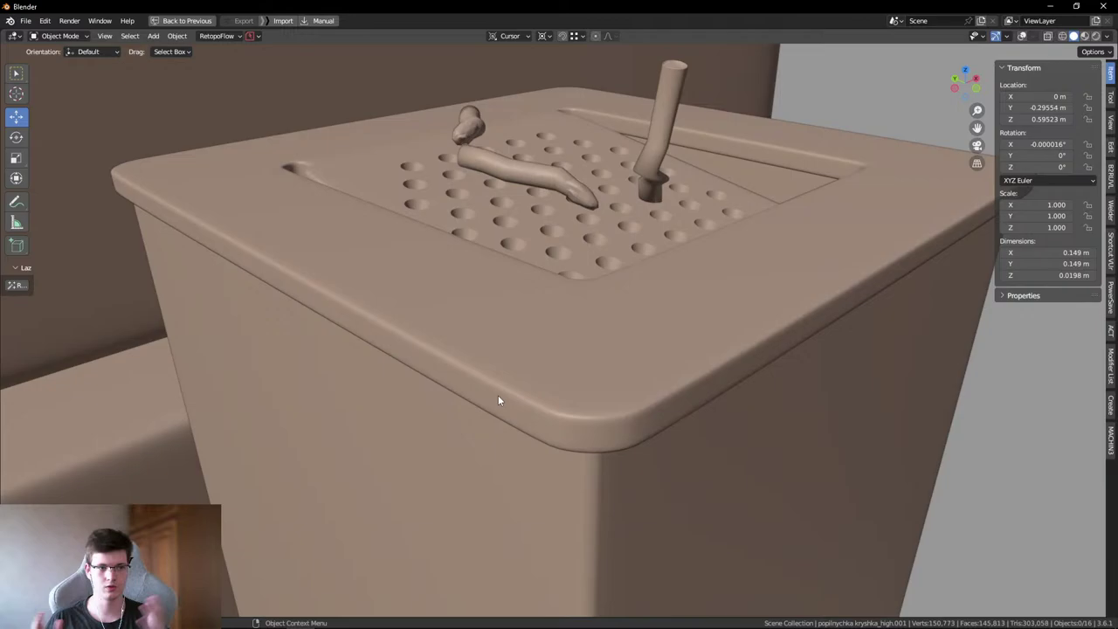
{"action": "scroll", "coordinate": [498, 395], "scroll_direction": "down", "scroll_amount": 5}
{"action": "left_click_drag", "start_coordinate": [837, 438], "coordinate": [886, 376]}
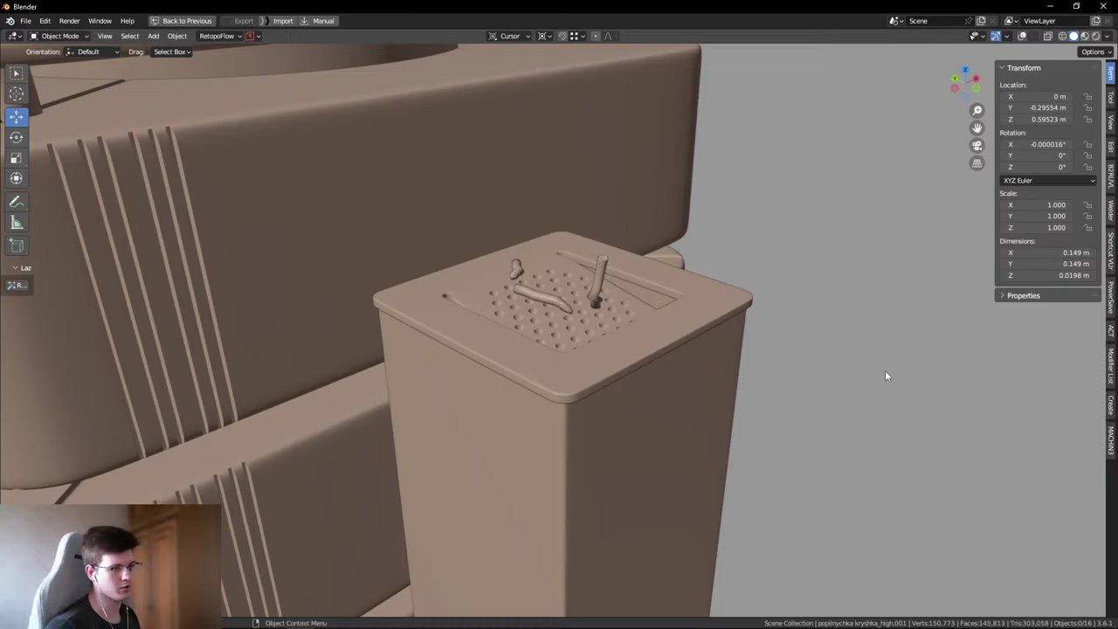
{"action": "scroll", "coordinate": [859, 340], "scroll_direction": "down", "scroll_amount": 5}
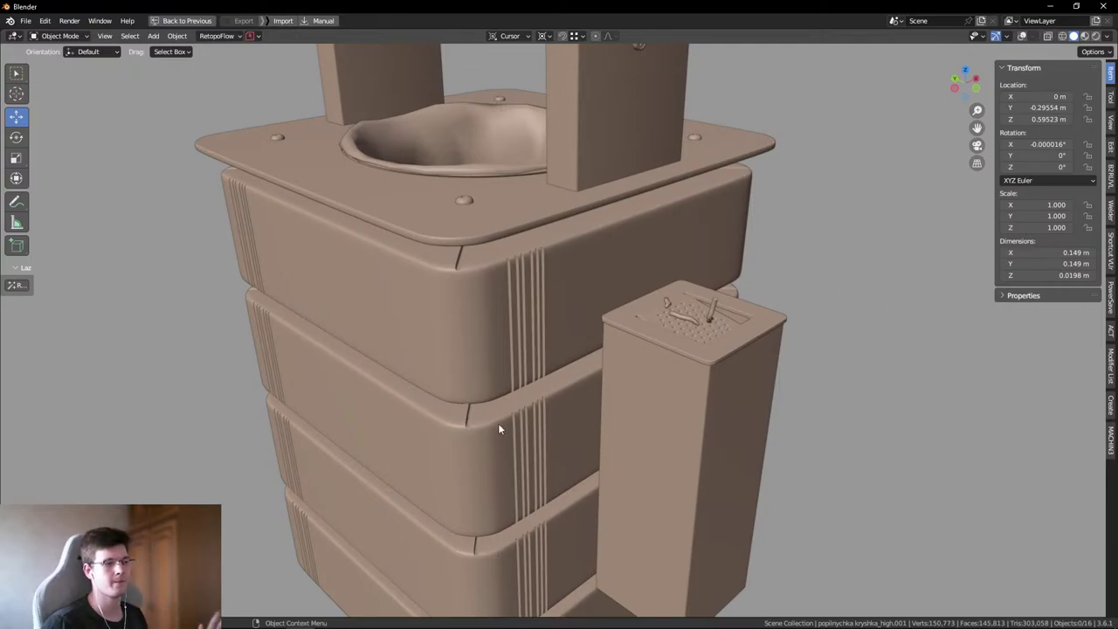
{"action": "mouse_move", "coordinate": [497, 431]}
{"action": "middle_mouse_down"}
{"action": "mouse_move", "coordinate": [505, 422]}
{"action": "mouse_move", "coordinate": [496, 433]}
{"action": "middle_mouse_up"}
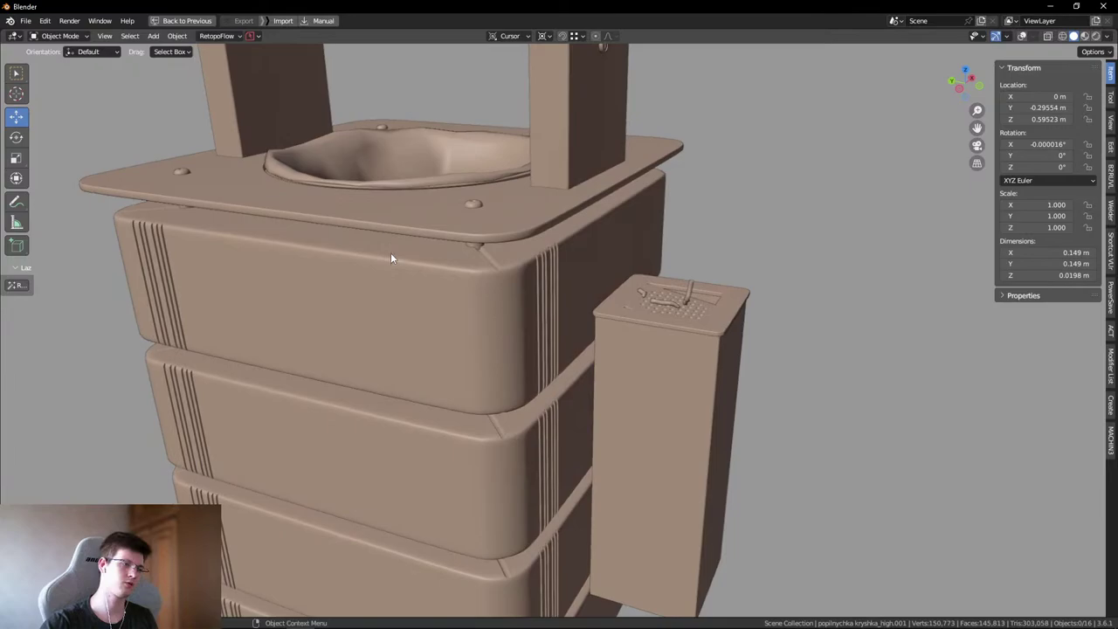
{"action": "scroll", "coordinate": [584, 268], "scroll_direction": "down", "scroll_amount": 3}
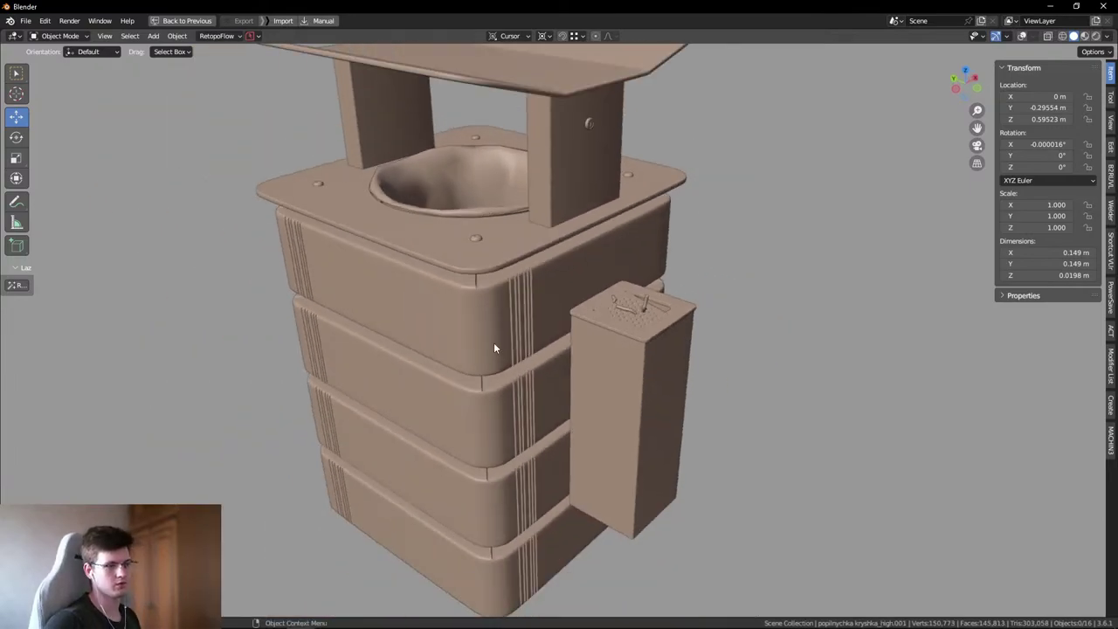
- Switch to the reference images and examine the vertical grooves and rounded edges of the real concrete blocks close up
{"action": "key", "text": "alt+Tab"}
{"action": "scroll", "coordinate": [845, 407], "scroll_direction": "up", "scroll_amount": 3}
{"action": "scroll", "coordinate": [845, 407], "scroll_direction": "up", "scroll_amount": 6}
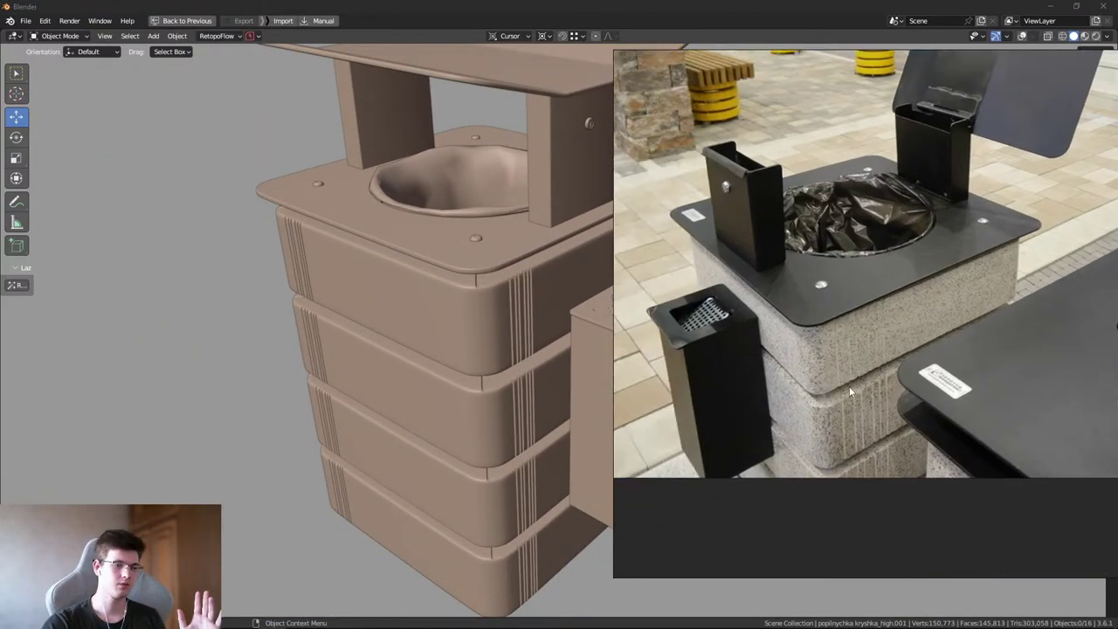
{"action": "scroll", "coordinate": [795, 400], "scroll_direction": "down", "scroll_amount": 8}
{"action": "scroll", "coordinate": [806, 406], "scroll_direction": "up", "scroll_amount": 3}
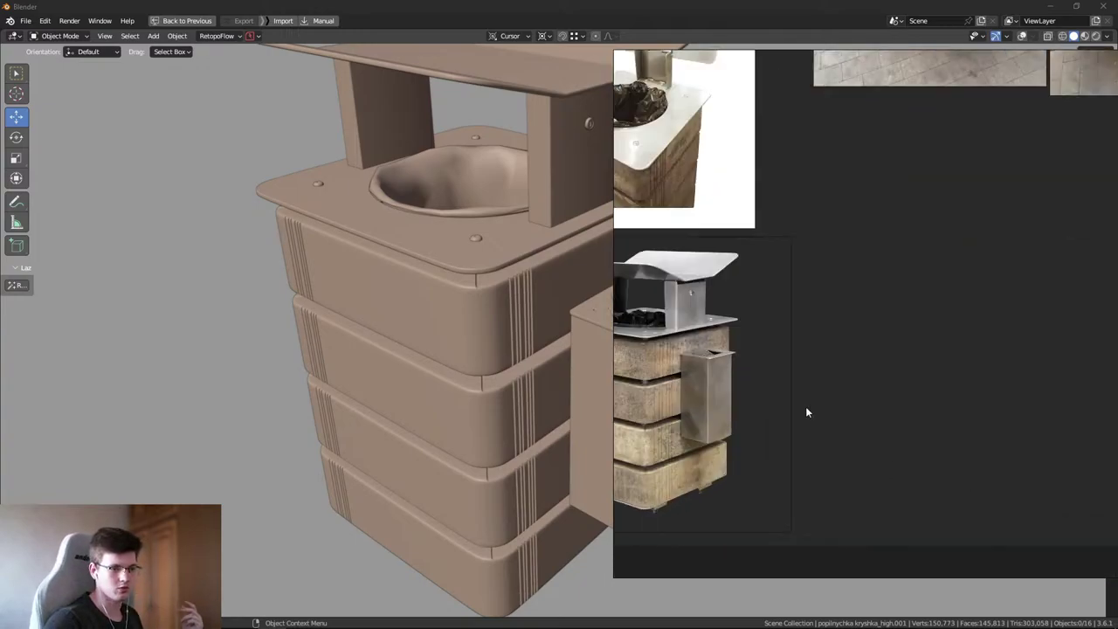
{"action": "scroll", "coordinate": [806, 406], "scroll_direction": "down", "scroll_amount": 3}
{"action": "scroll", "coordinate": [912, 424], "scroll_direction": "up", "scroll_amount": 6}
{"action": "scroll", "coordinate": [892, 421], "scroll_direction": "up", "scroll_amount": 3}
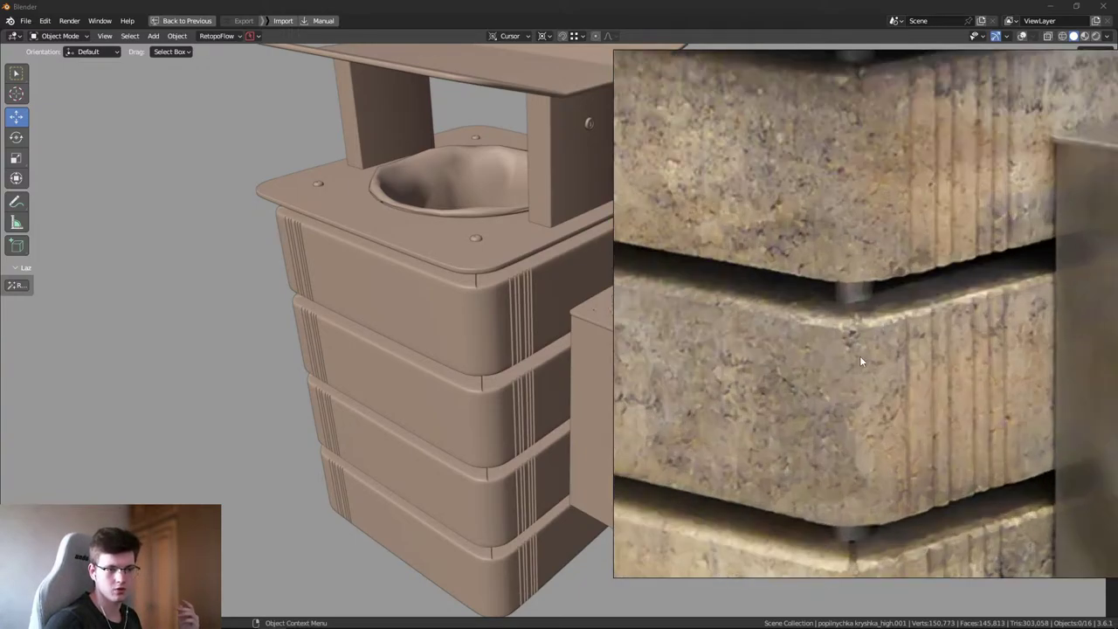
{"action": "scroll", "coordinate": [940, 302], "scroll_direction": "down", "scroll_amount": 3}
{"action": "scroll", "coordinate": [917, 321], "scroll_direction": "up", "scroll_amount": 5}
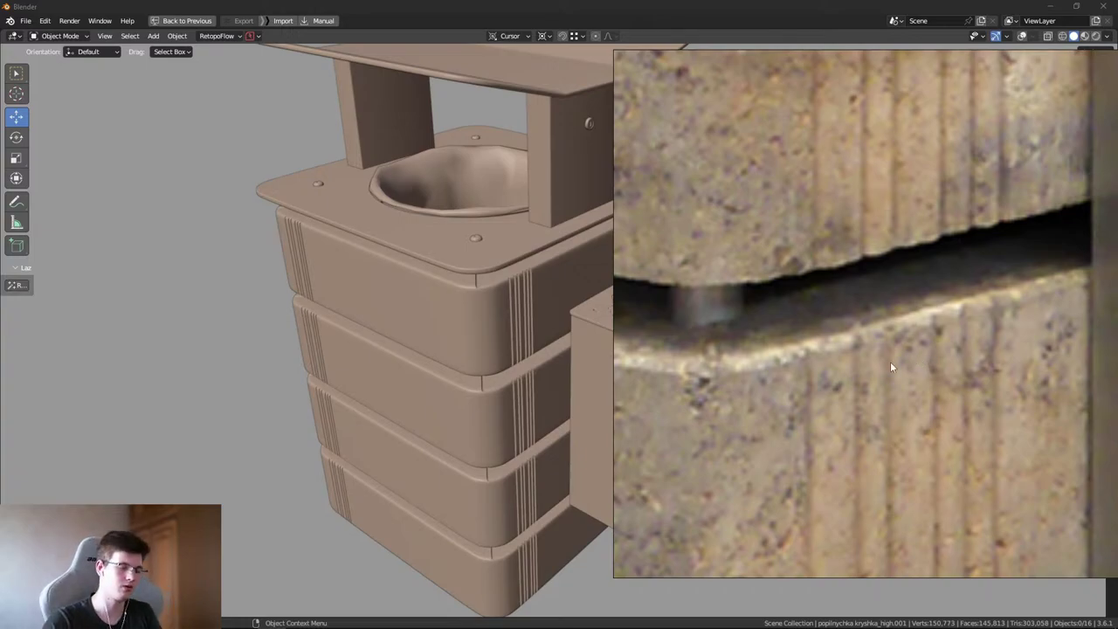
- Switch back to Blender and examine the modelled grooves and upper edge of the concrete body against the reference
{"action": "key", "text": "alt+Tab"}
{"action": "scroll", "coordinate": [500, 342], "scroll_direction": "up", "scroll_amount": 4}
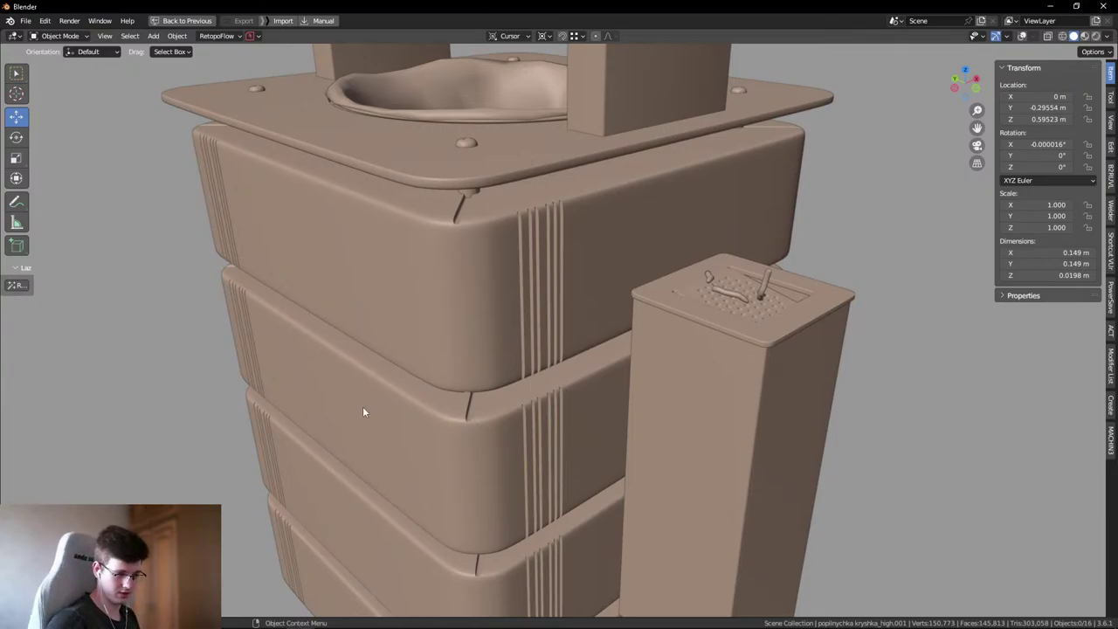
{"action": "middle_click_drag", "start_coordinate": [363, 411], "coordinate": [415, 415]}
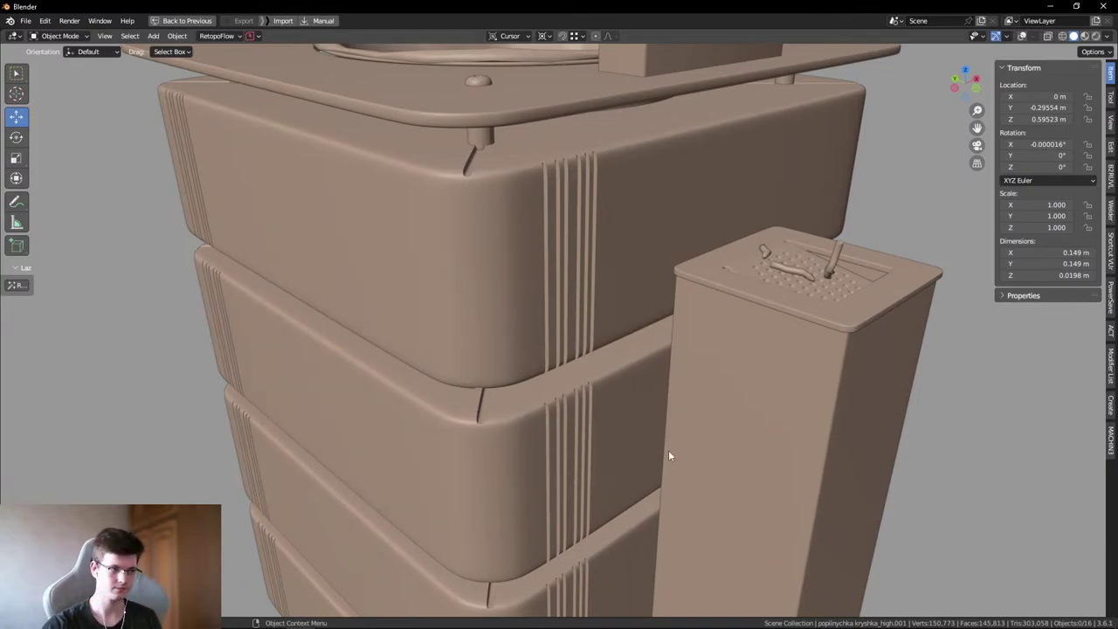
{"action": "scroll", "coordinate": [463, 401], "scroll_direction": "down", "scroll_amount": 5}
{"action": "scroll", "coordinate": [373, 327], "scroll_direction": "up", "scroll_amount": 4}
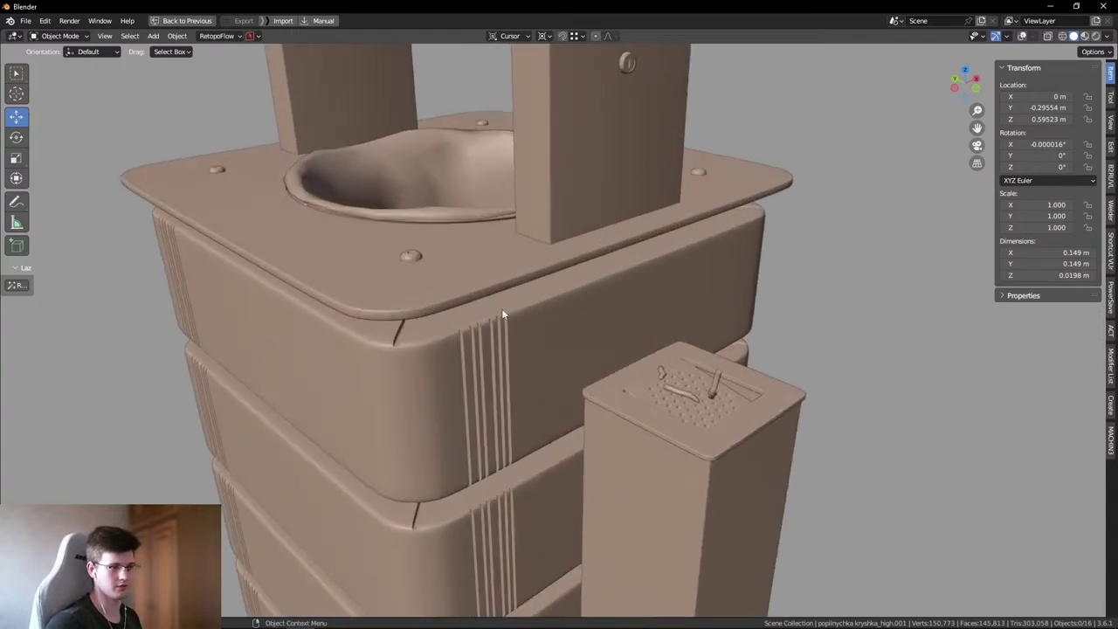
{"action": "scroll", "coordinate": [507, 358], "scroll_direction": "up", "scroll_amount": 7}
{"action": "scroll", "coordinate": [539, 363], "scroll_direction": "down", "scroll_amount": 2}
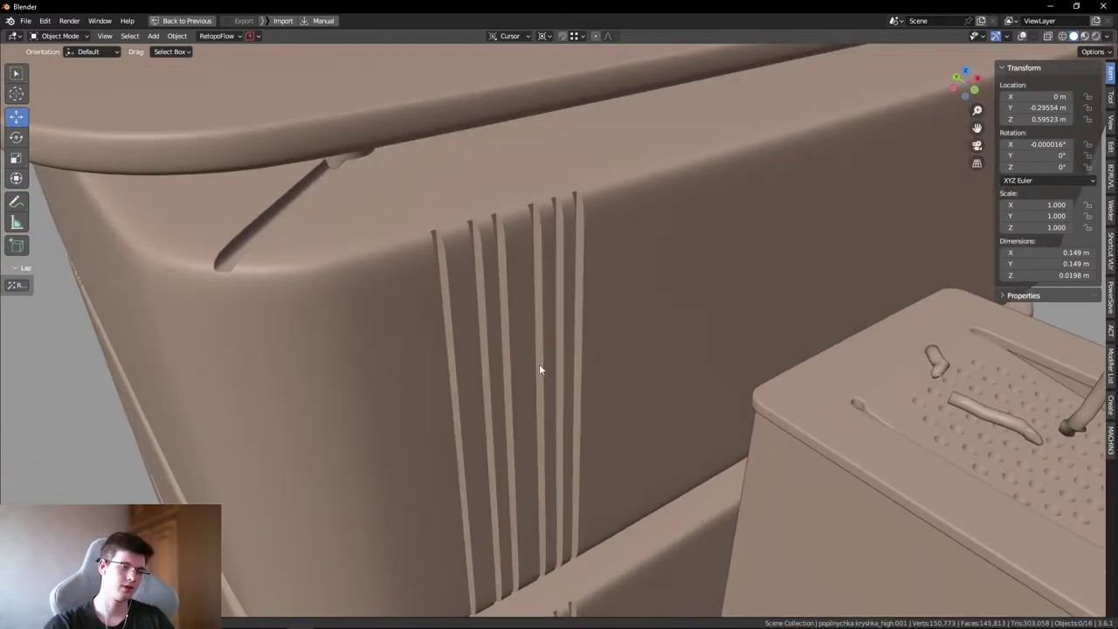
{"action": "scroll", "coordinate": [487, 278], "scroll_direction": "up", "scroll_amount": 4}
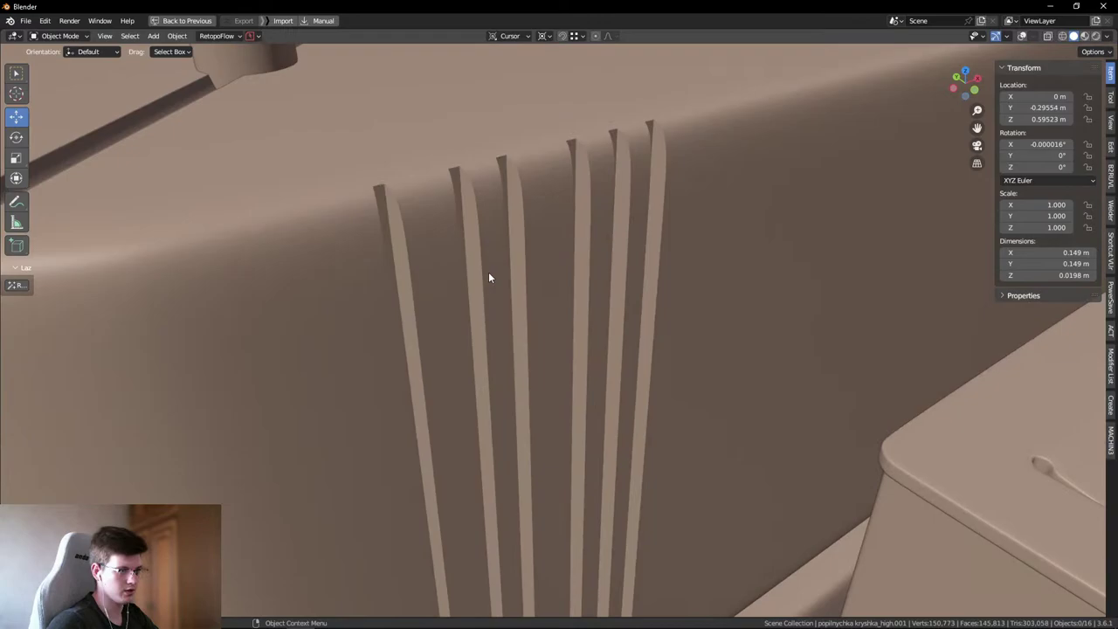
- Show the viewport overlays with wireframe again, select the concrete body to check its grooves, and clear the selection
{"action": "key", "text": "shift+alt+z"}
{"action": "middle_click_drag", "start_coordinate": [554, 232], "coordinate": [572, 257]}
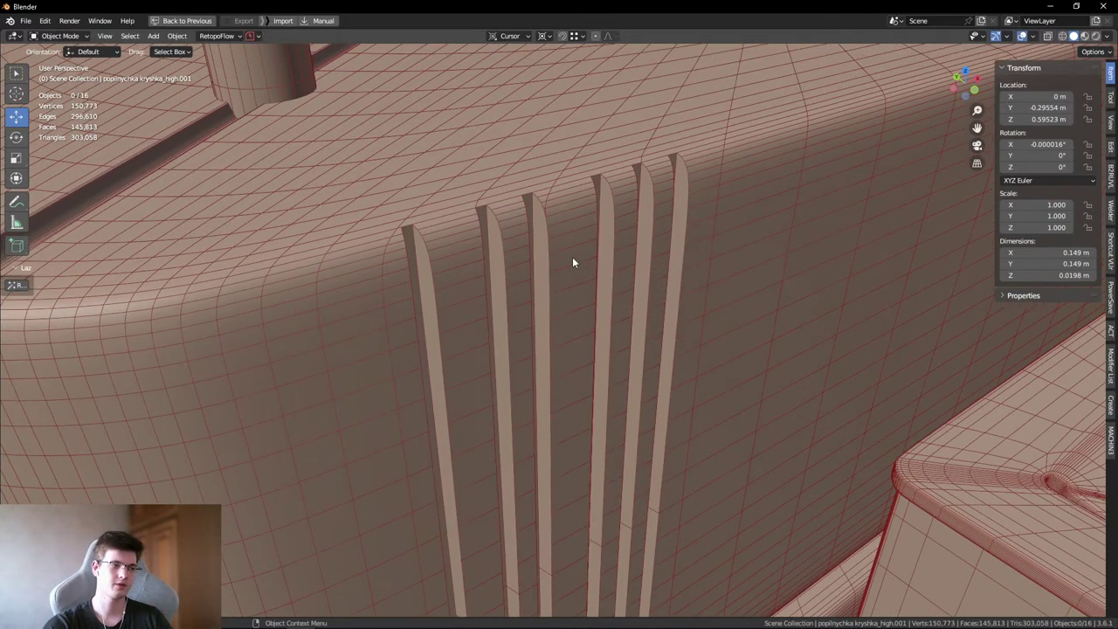
{"action": "left_click", "coordinate": [572, 259]}
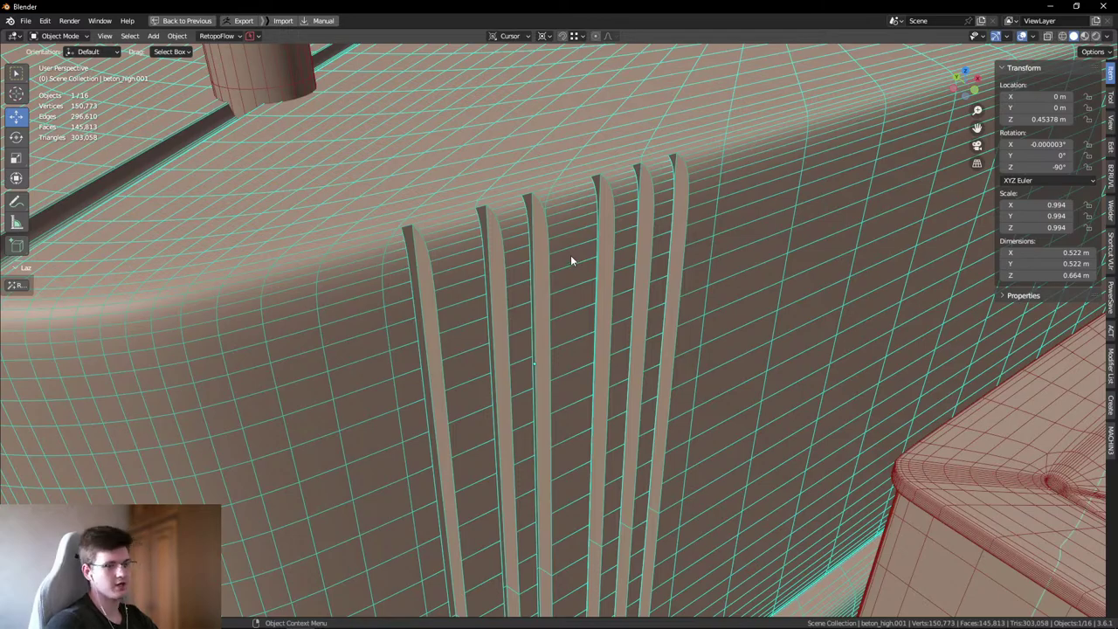
{"action": "scroll", "coordinate": [571, 255], "scroll_direction": "down", "scroll_amount": 10}
{"action": "left_click", "coordinate": [888, 234]}
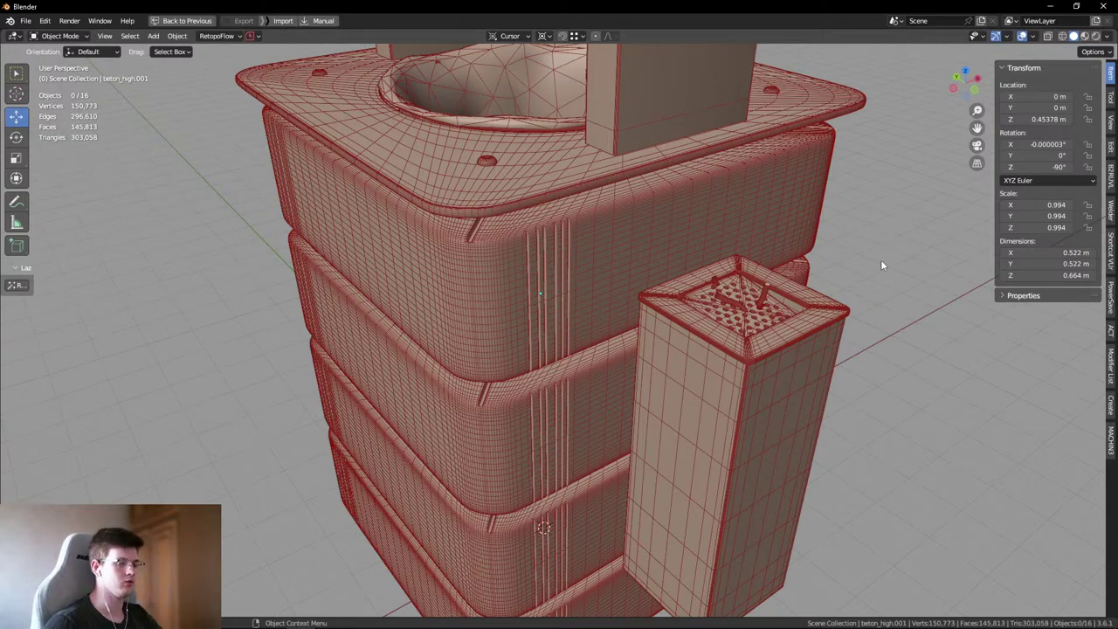
- Select the concrete body to highlight its mesh density, deselect it, and inspect the topology around the grooves and corner slot
{"action": "left_click", "coordinate": [809, 218]}
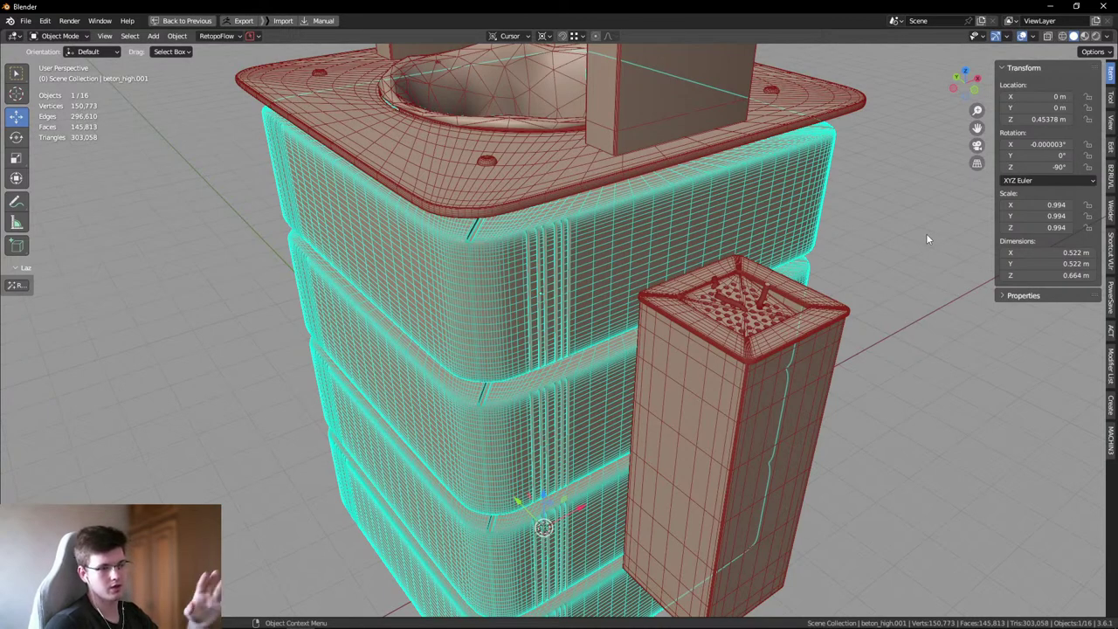
{"action": "scroll", "coordinate": [923, 232], "scroll_direction": "up", "scroll_amount": 2}
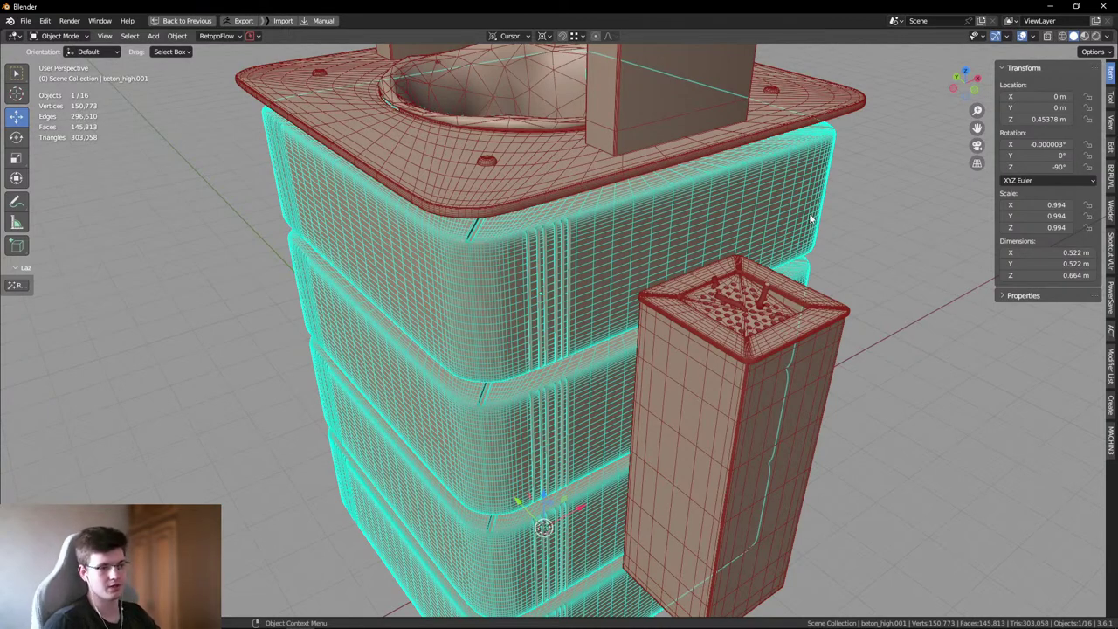
{"action": "left_click", "coordinate": [884, 208]}
{"action": "scroll", "coordinate": [534, 236], "scroll_direction": "up", "scroll_amount": 3}
{"action": "scroll", "coordinate": [536, 236], "scroll_direction": "up", "scroll_amount": 2}
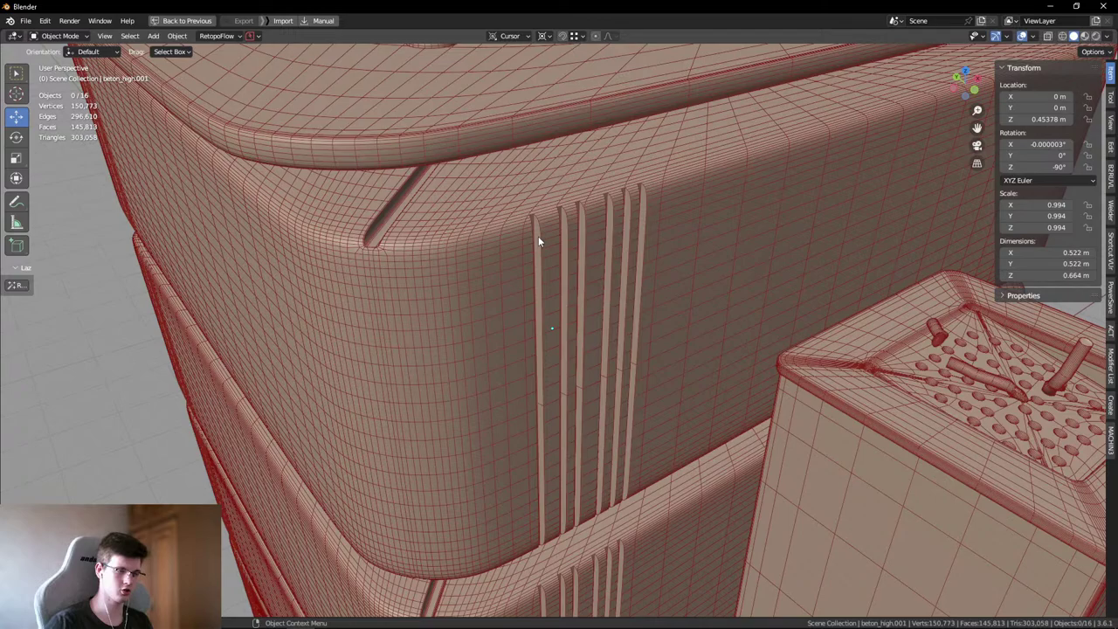
{"action": "scroll", "coordinate": [358, 239], "scroll_direction": "up", "scroll_amount": 8}
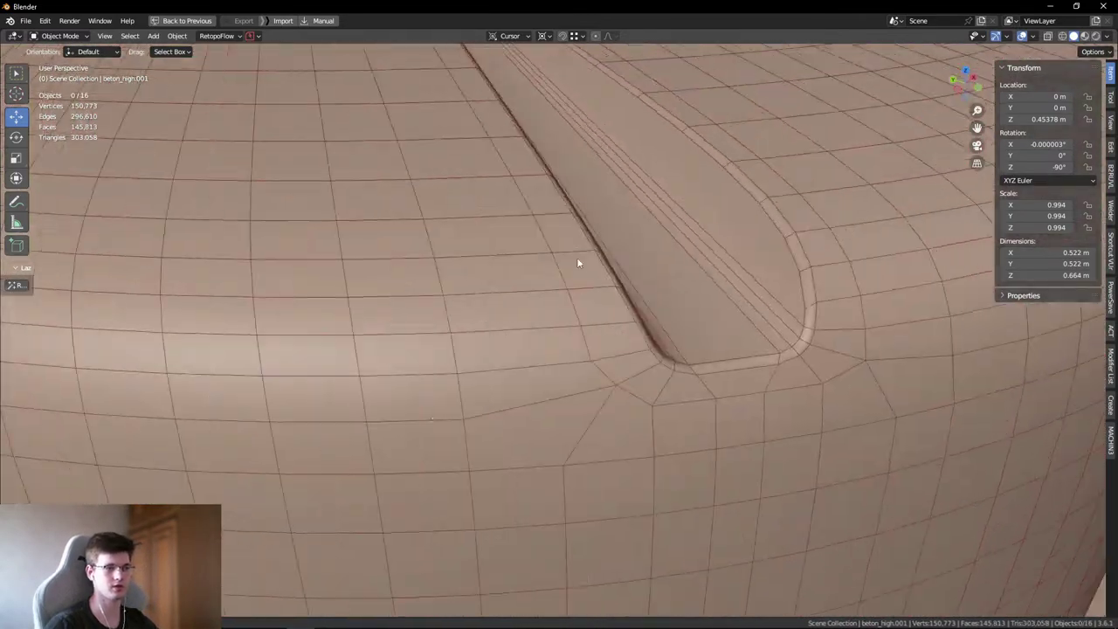
- Inspect the wireframe topology around the corner slot and the vertical grooves along the concrete body's rounded upper edge
{"action": "middle_click_drag", "start_coordinate": [576, 262], "coordinate": [513, 110]}
{"action": "scroll", "coordinate": [622, 402], "scroll_direction": "down", "scroll_amount": 5}
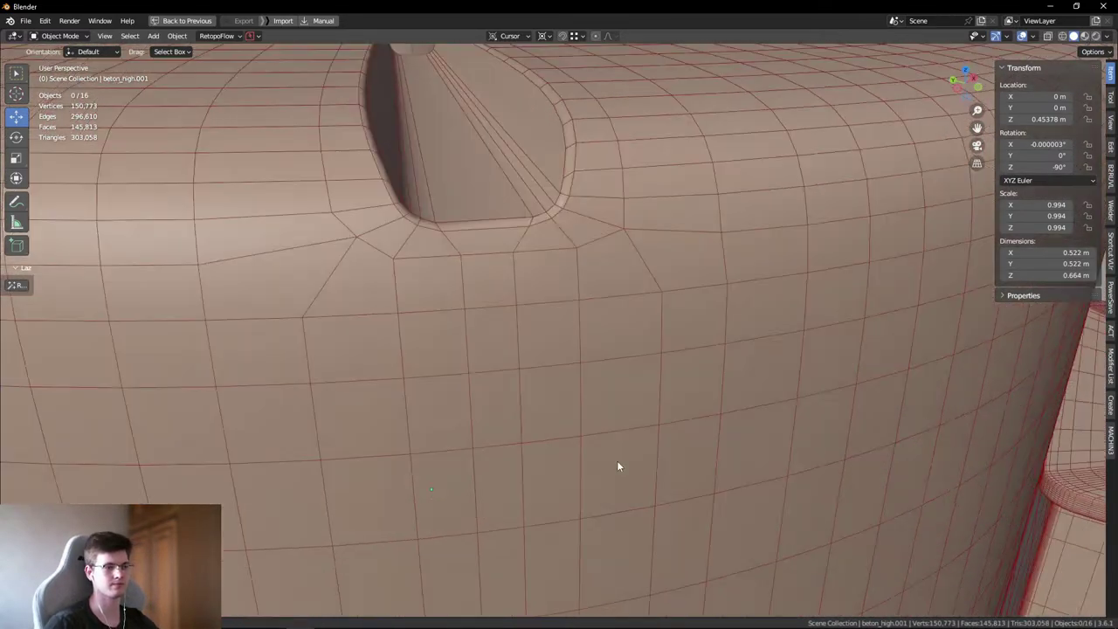
{"action": "middle_click_drag", "start_coordinate": [560, 242], "coordinate": [450, 230]}
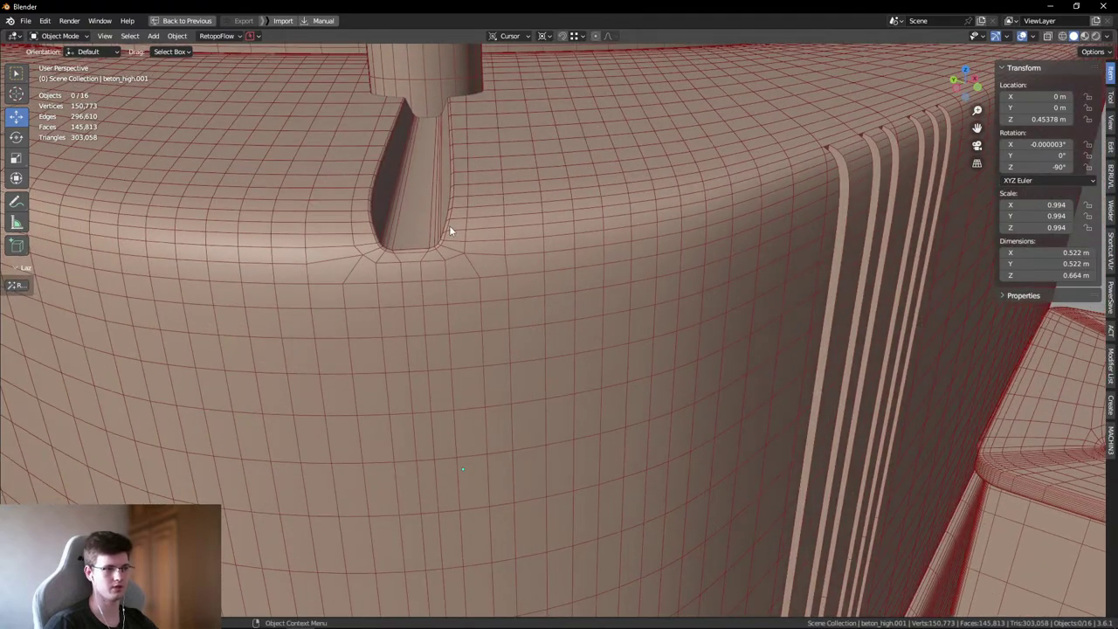
{"action": "middle_click_drag", "start_coordinate": [518, 198], "coordinate": [582, 200]}
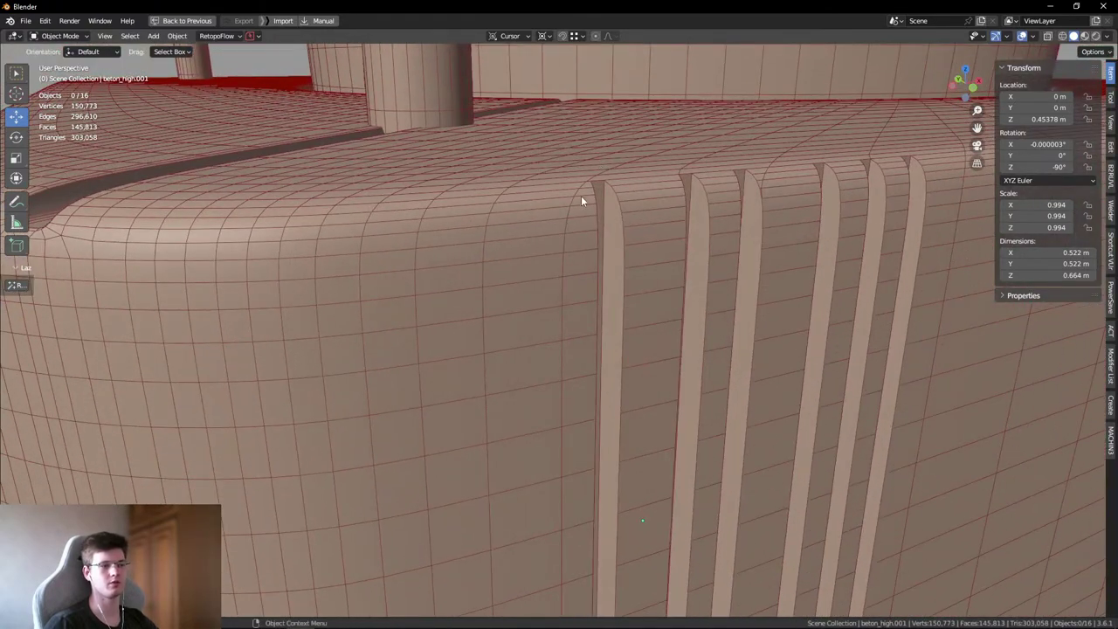
{"action": "middle_click_drag", "start_coordinate": [498, 192], "coordinate": [582, 191]}
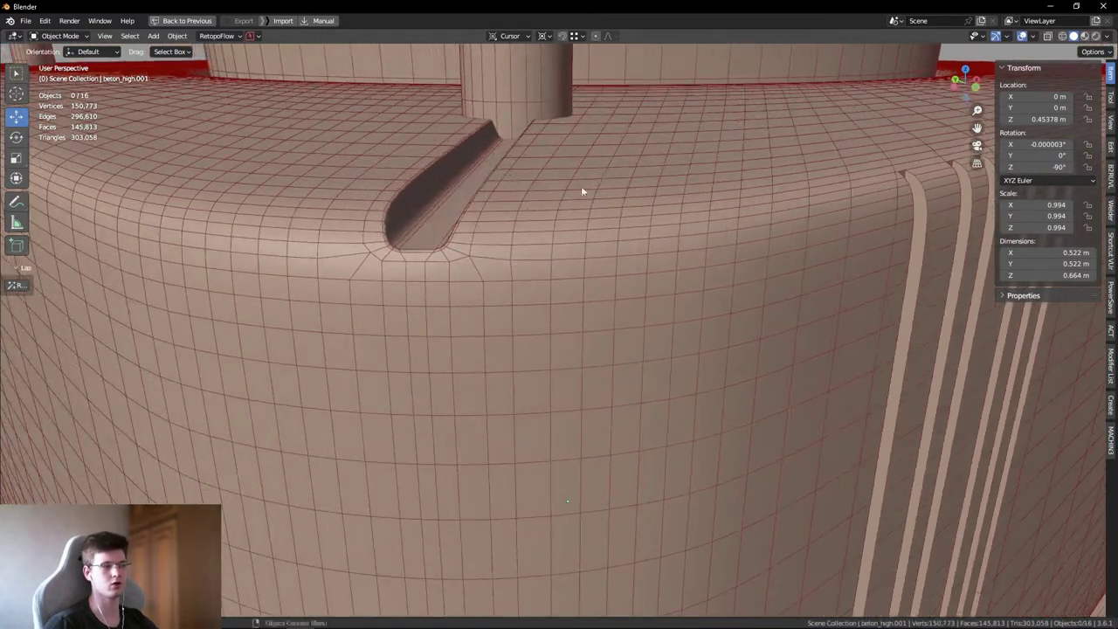
{"action": "right_click", "coordinate": [455, 249]}
{"action": "middle_click_drag", "start_coordinate": [511, 252], "coordinate": [456, 253]}
- Hide the viewport overlays and examine the shading of the corner slots close up and across the whole concrete body
{"action": "key", "text": "shift+alt+z"}
{"action": "scroll", "coordinate": [463, 286], "scroll_direction": "up", "scroll_amount": 4}
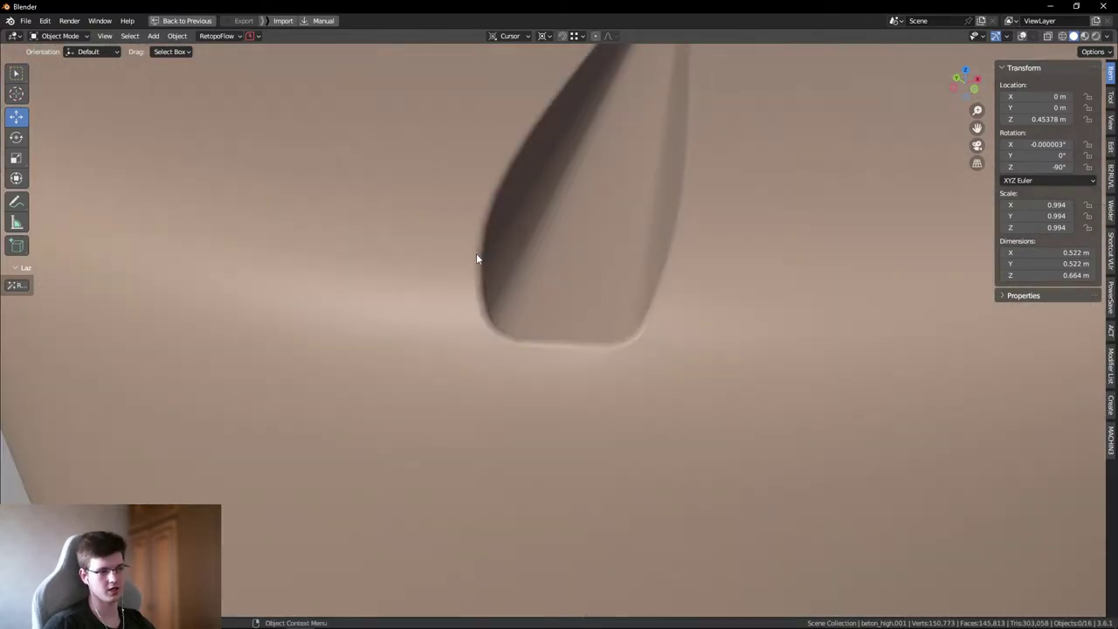
{"action": "scroll", "coordinate": [477, 257], "scroll_direction": "down", "scroll_amount": 4}
{"action": "scroll", "coordinate": [481, 259], "scroll_direction": "down", "scroll_amount": 8}
{"action": "middle_click_drag", "start_coordinate": [515, 273], "coordinate": [509, 305]}
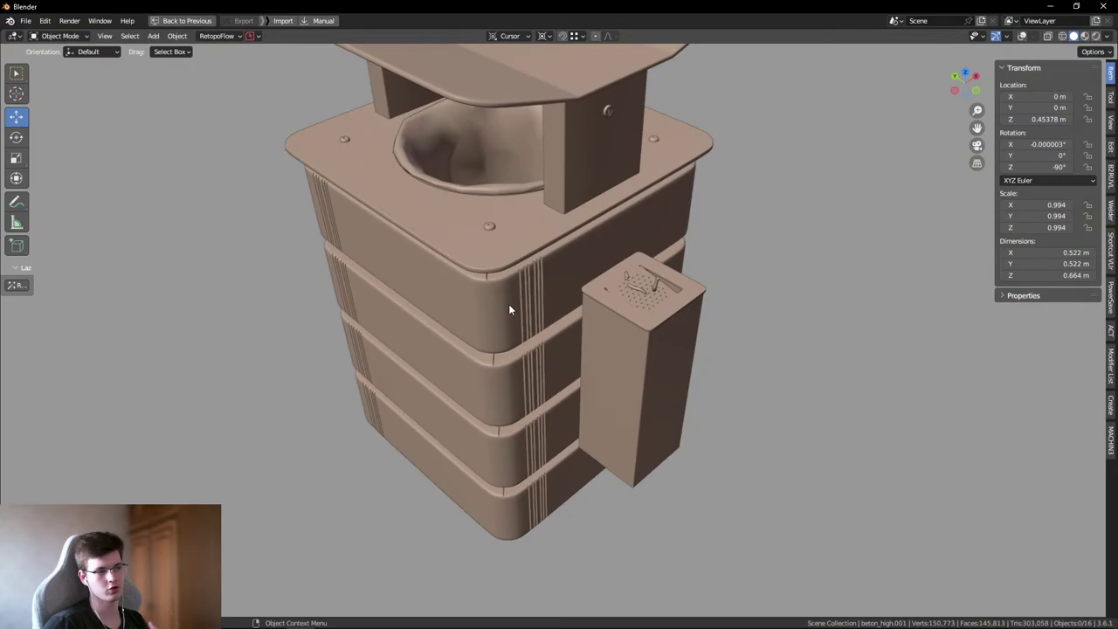
{"action": "right_click", "coordinate": [472, 288]}
{"action": "key", "text": "Escape"}
{"action": "scroll", "coordinate": [525, 269], "scroll_direction": "up", "scroll_amount": 8}
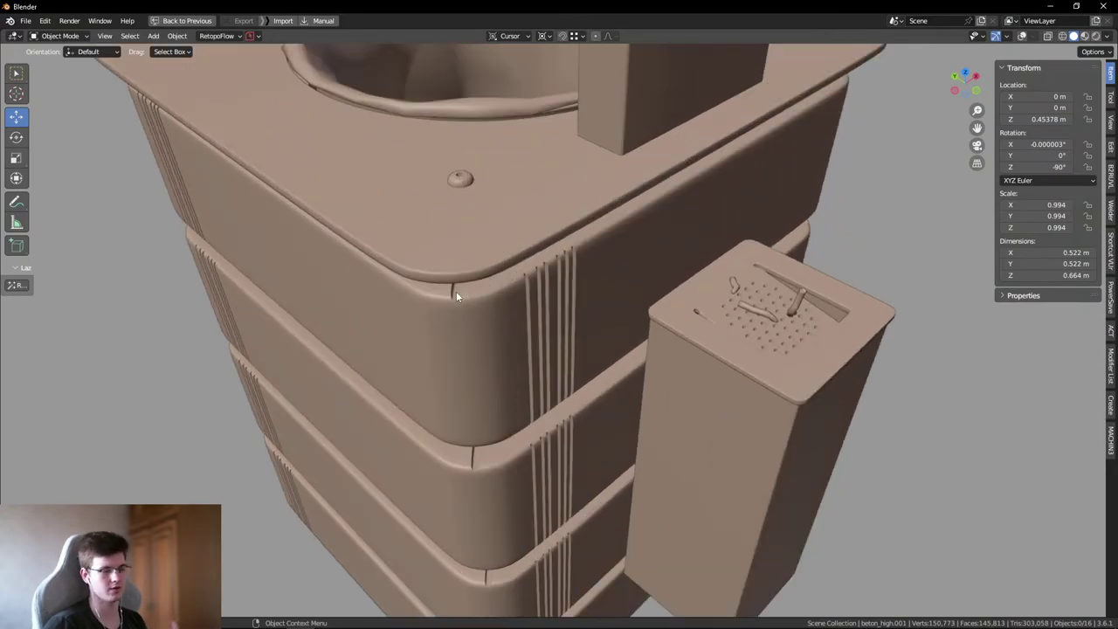
{"action": "scroll", "coordinate": [457, 292], "scroll_direction": "up", "scroll_amount": 6}
{"action": "scroll", "coordinate": [455, 241], "scroll_direction": "down", "scroll_amount": 3}
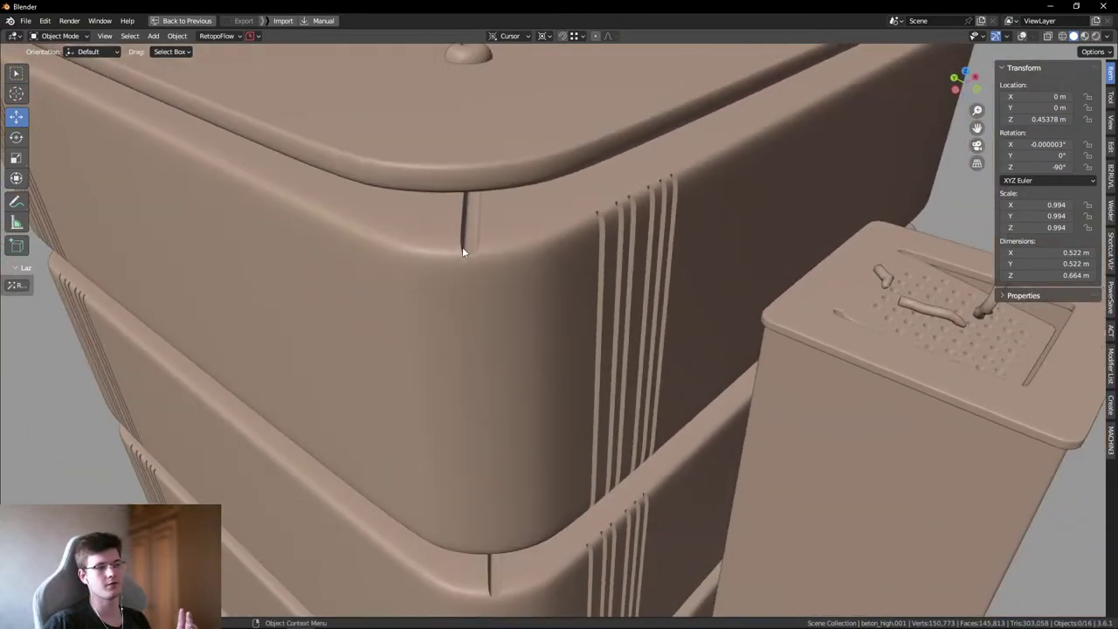
{"action": "scroll", "coordinate": [481, 284], "scroll_direction": "down", "scroll_amount": 4}
{"action": "scroll", "coordinate": [475, 306], "scroll_direction": "up", "scroll_amount": 2}
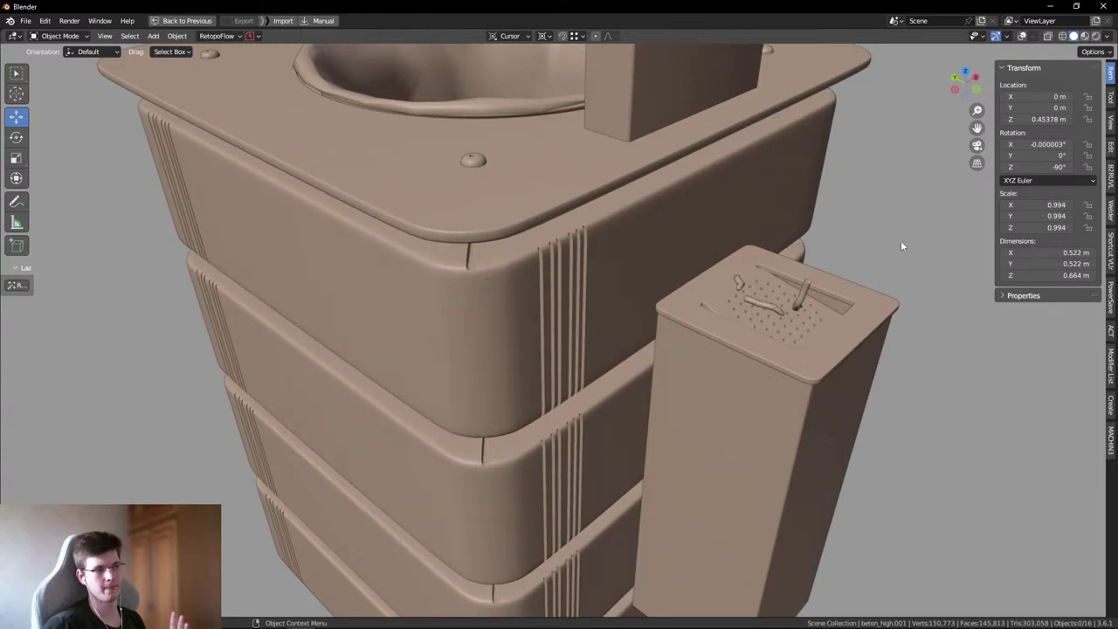
- Examine the upper ends of the vertical grooves and the top plate's rounded corner and screw without wireframe
{"action": "middle_click_drag", "start_coordinate": [499, 236], "coordinate": [533, 222]}
{"action": "scroll", "coordinate": [479, 257], "scroll_direction": "up", "scroll_amount": 4}
{"action": "middle_click_drag", "start_coordinate": [480, 257], "coordinate": [500, 275]}
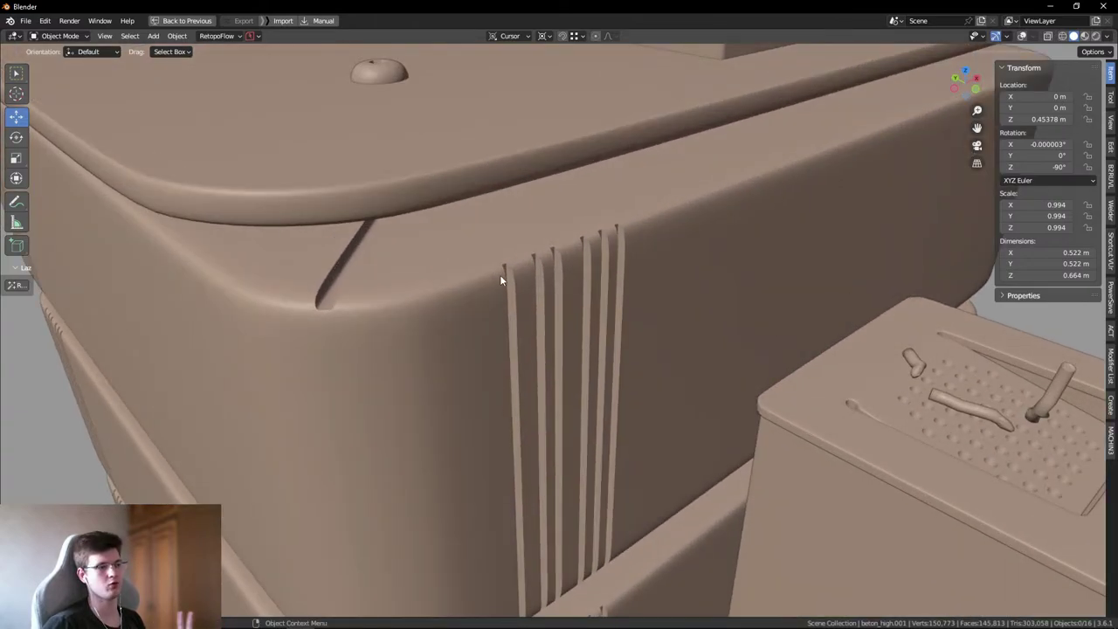
{"action": "scroll", "coordinate": [499, 274], "scroll_direction": "up", "scroll_amount": 3}
{"action": "scroll", "coordinate": [376, 252], "scroll_direction": "down", "scroll_amount": 3}
{"action": "scroll", "coordinate": [376, 251], "scroll_direction": "down", "scroll_amount": 5}
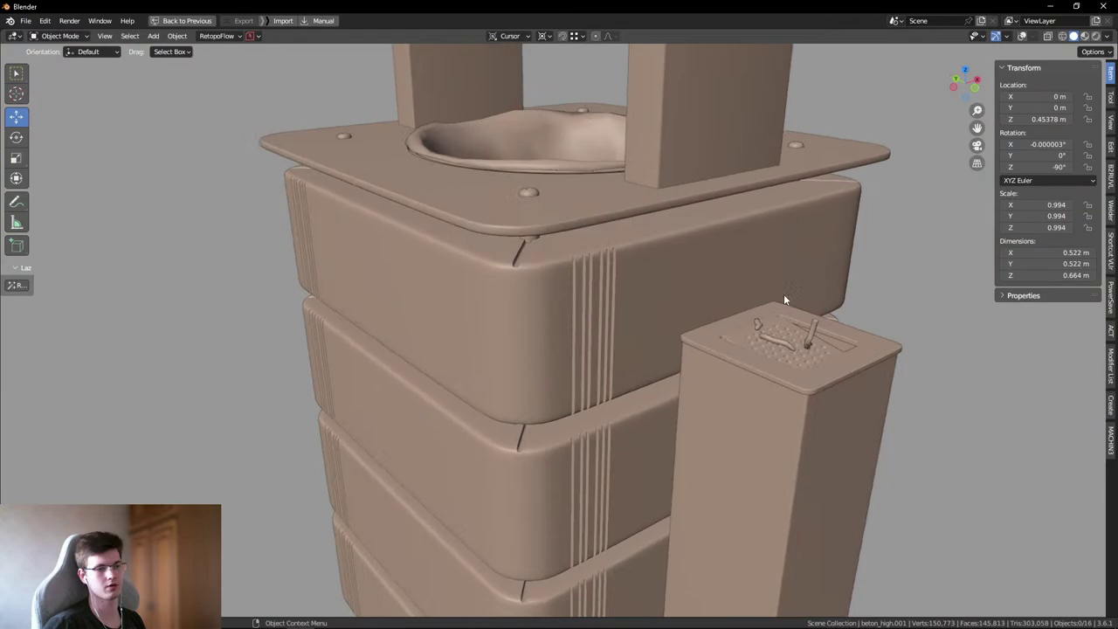
{"action": "scroll", "coordinate": [578, 304], "scroll_direction": "up", "scroll_amount": 2}
{"action": "scroll", "coordinate": [579, 300], "scroll_direction": "up", "scroll_amount": 2}
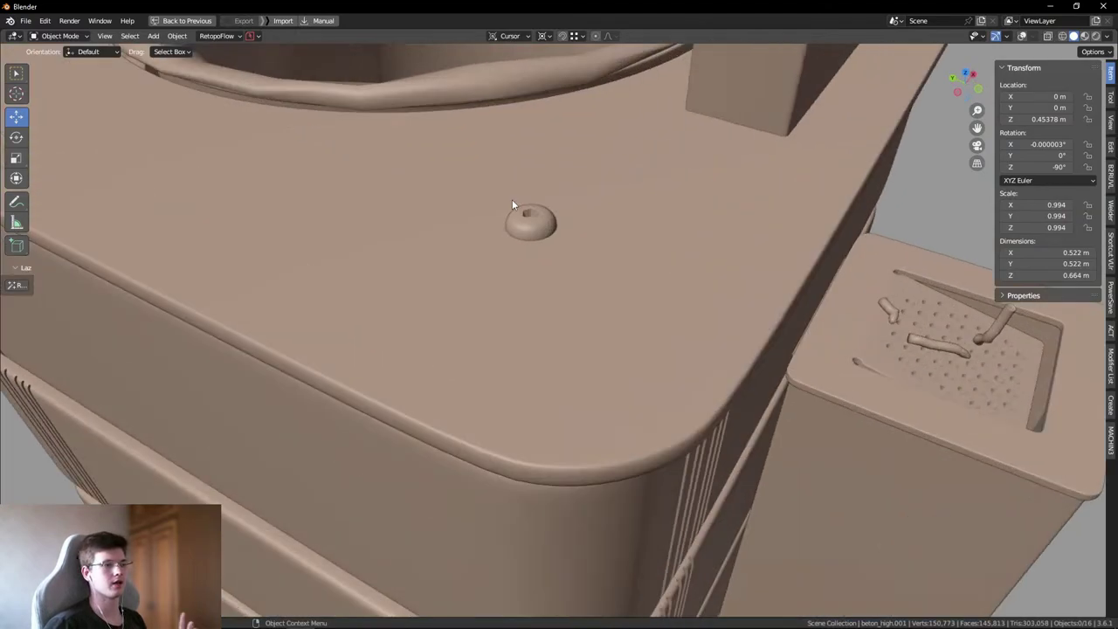
{"action": "scroll", "coordinate": [512, 199], "scroll_direction": "down", "scroll_amount": 3}
{"action": "scroll", "coordinate": [538, 231], "scroll_direction": "down", "scroll_amount": 3}
- Examine the stacked concrete blocks as a whole, and view their gaps and edges straight from the side
{"action": "middle_click_drag", "start_coordinate": [538, 231], "coordinate": [589, 302]}
{"action": "scroll", "coordinate": [555, 281], "scroll_direction": "up", "scroll_amount": 4}
{"action": "scroll", "coordinate": [503, 238], "scroll_direction": "down", "scroll_amount": 2}
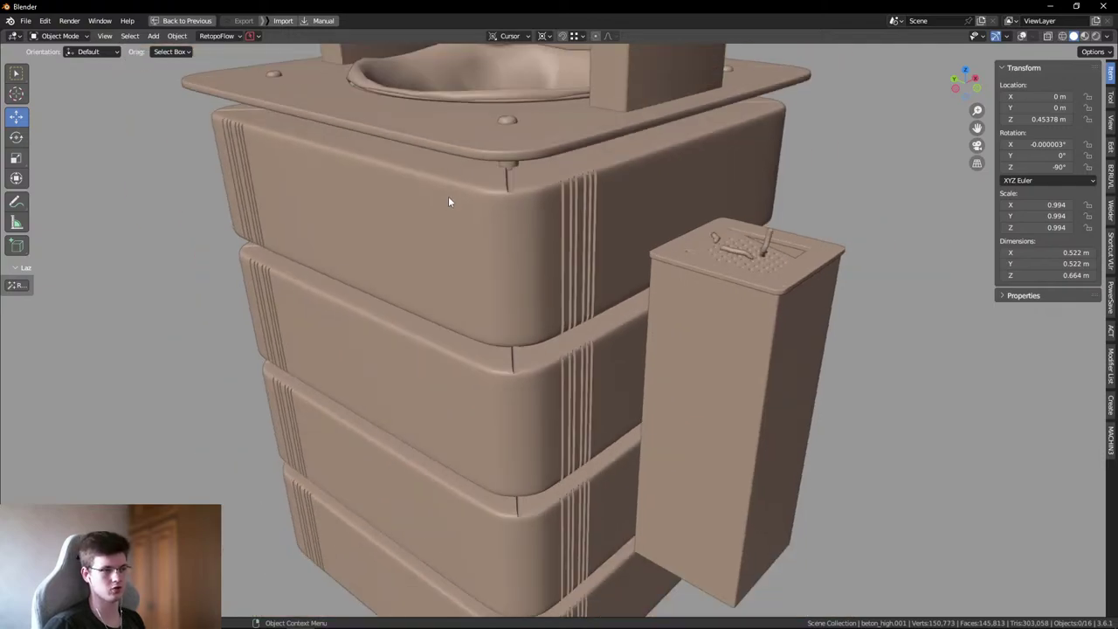
{"action": "scroll", "coordinate": [616, 245], "scroll_direction": "down", "scroll_amount": 3}
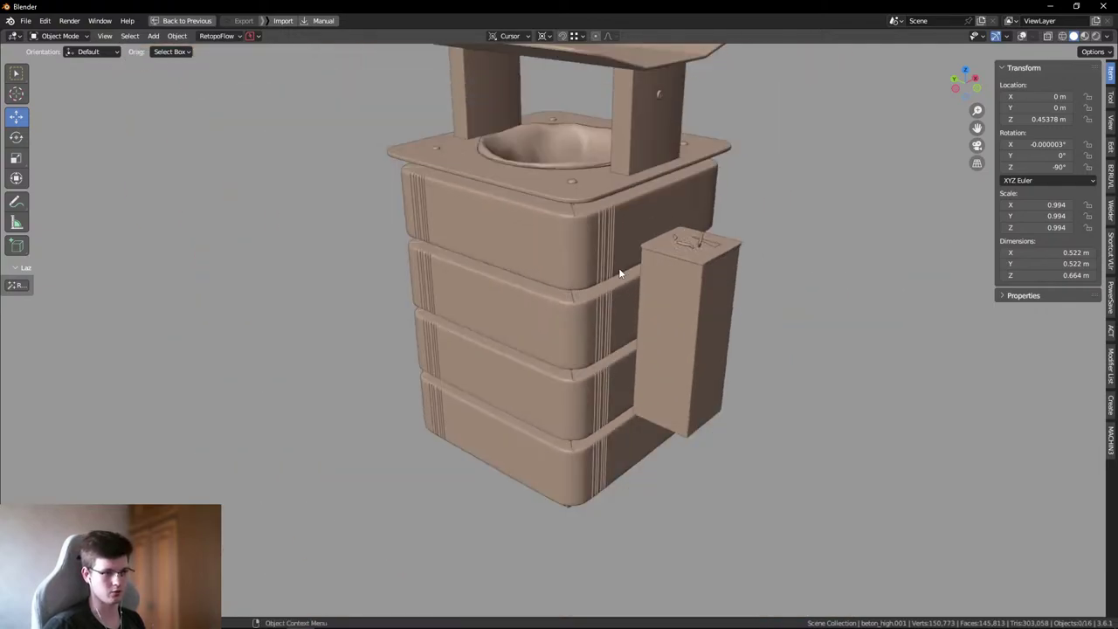
{"action": "middle_click_drag", "start_coordinate": [620, 270], "coordinate": [686, 339]}
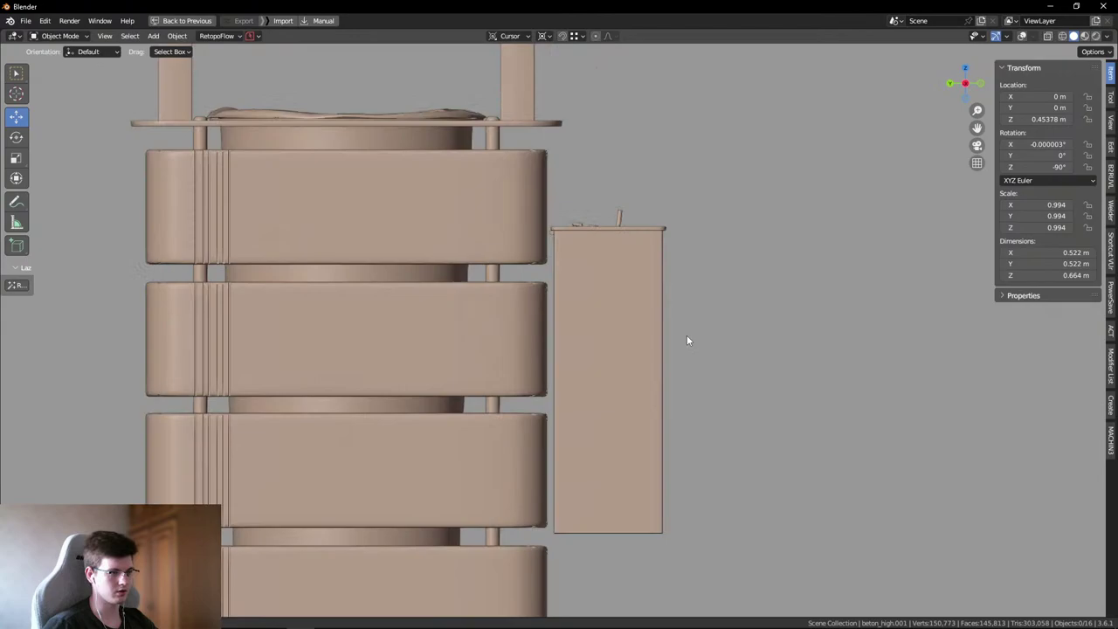
{"action": "scroll", "coordinate": [728, 292], "scroll_direction": "up", "scroll_amount": 4}
- Switch to the reference images and compare the gaps, support rods and edges of the real concrete blocks with the model
{"action": "key", "text": "alt+Tab"}
{"action": "scroll", "coordinate": [879, 300], "scroll_direction": "down", "scroll_amount": 3}
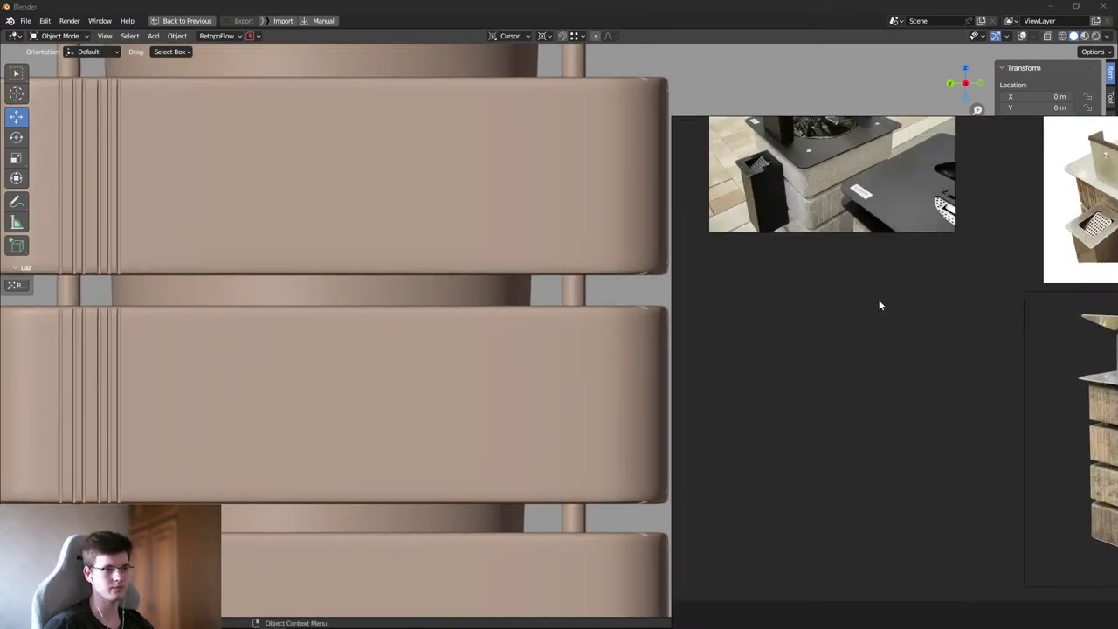
{"action": "scroll", "coordinate": [945, 192], "scroll_direction": "up", "scroll_amount": 2}
{"action": "scroll", "coordinate": [944, 192], "scroll_direction": "up", "scroll_amount": 5}
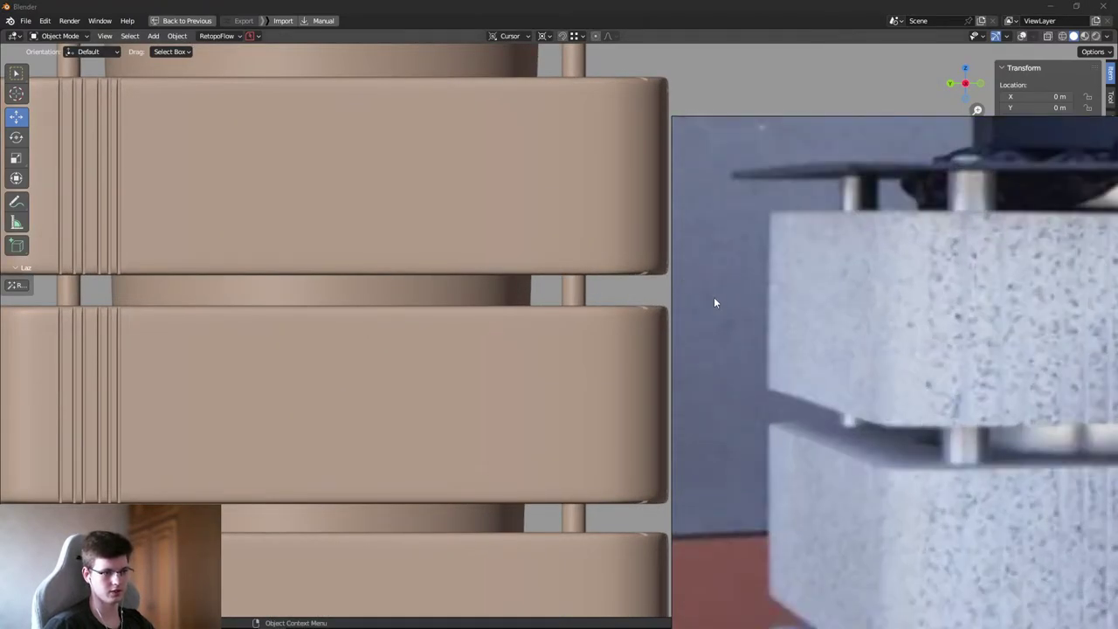
{"action": "scroll", "coordinate": [633, 292], "scroll_direction": "up", "scroll_amount": 2}
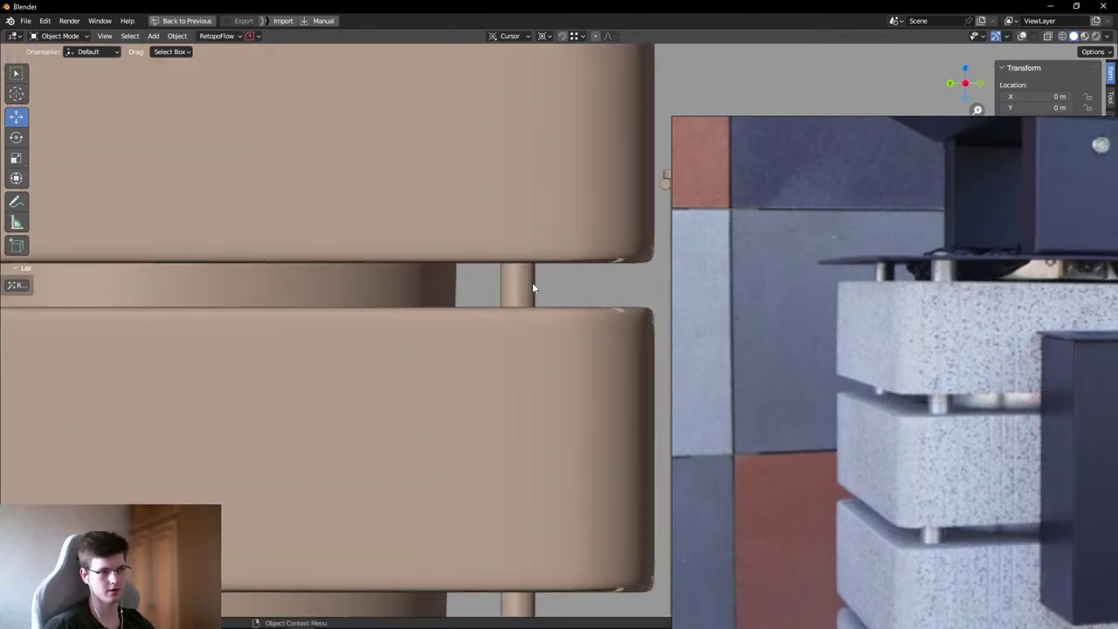
{"action": "left_click_drag", "start_coordinate": [480, 279], "coordinate": [552, 293]}
{"action": "scroll", "coordinate": [920, 318], "scroll_direction": "down", "scroll_amount": 4}
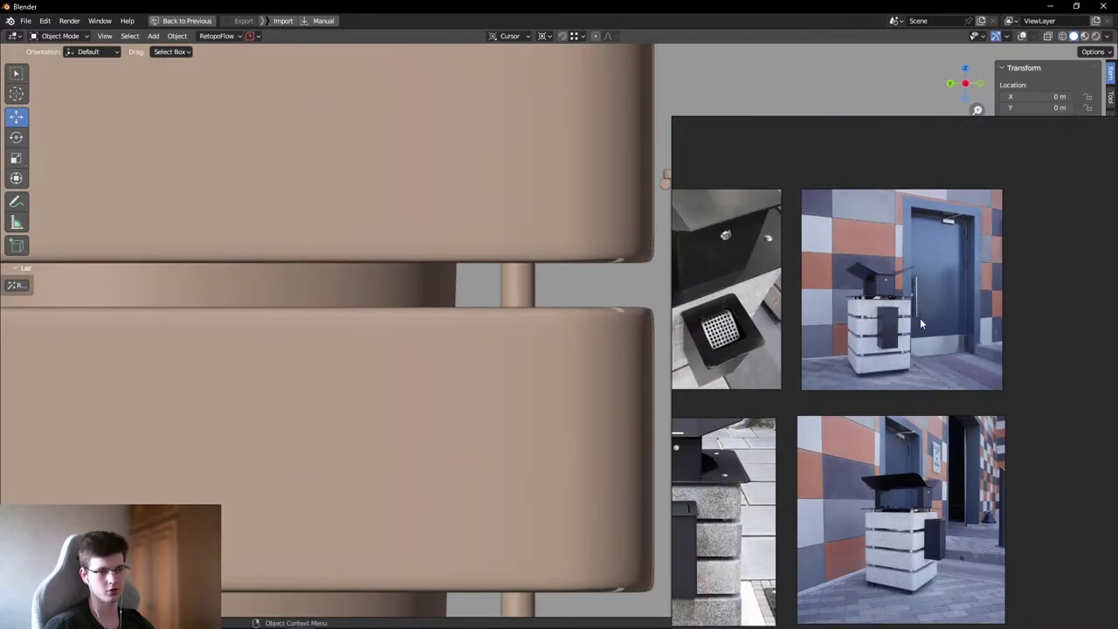
{"action": "scroll", "coordinate": [952, 435], "scroll_direction": "up", "scroll_amount": 3}
{"action": "scroll", "coordinate": [952, 435], "scroll_direction": "down", "scroll_amount": 7}
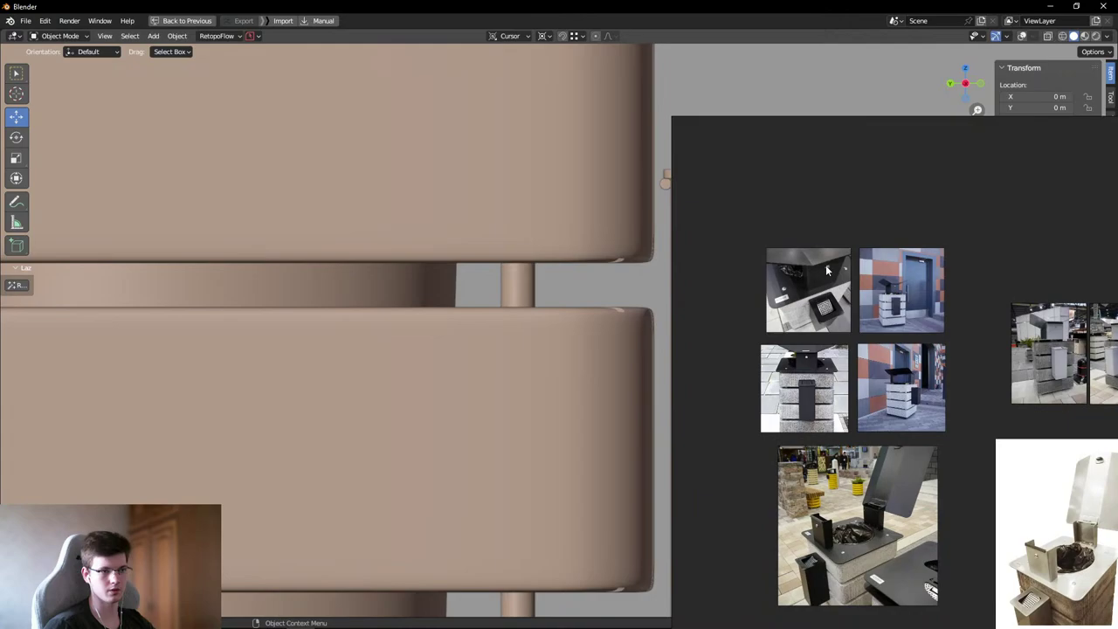
{"action": "scroll", "coordinate": [836, 352], "scroll_direction": "up", "scroll_amount": 2}
{"action": "scroll", "coordinate": [836, 353], "scroll_direction": "up", "scroll_amount": 10}
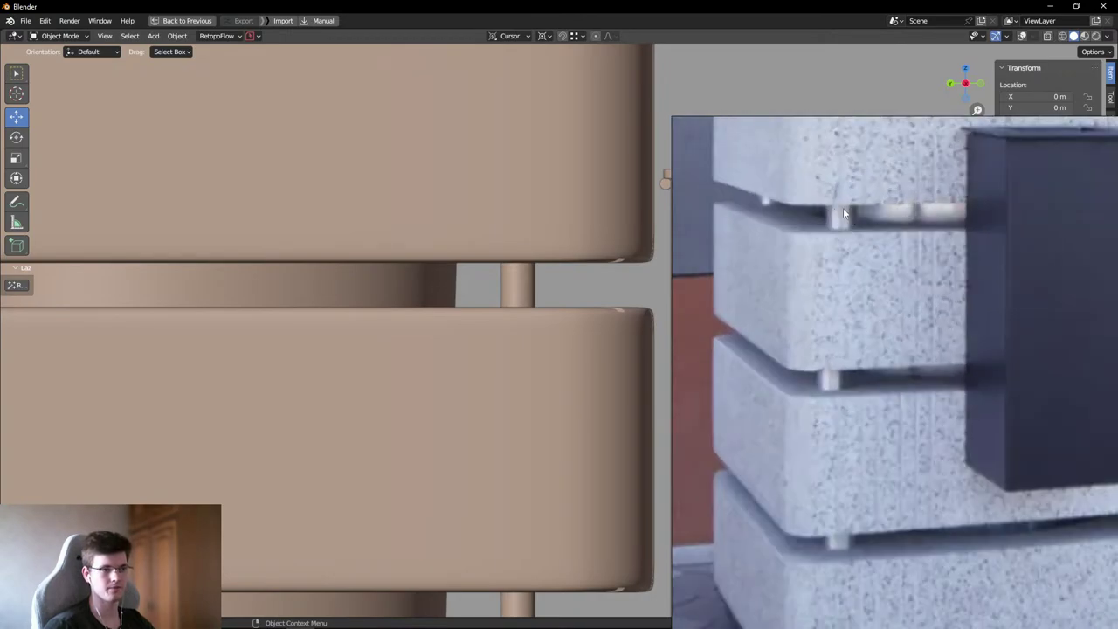
- Switch back to Blender and examine the block gaps, support rods and ashtray box in side view
{"action": "key", "text": "alt+Tab"}
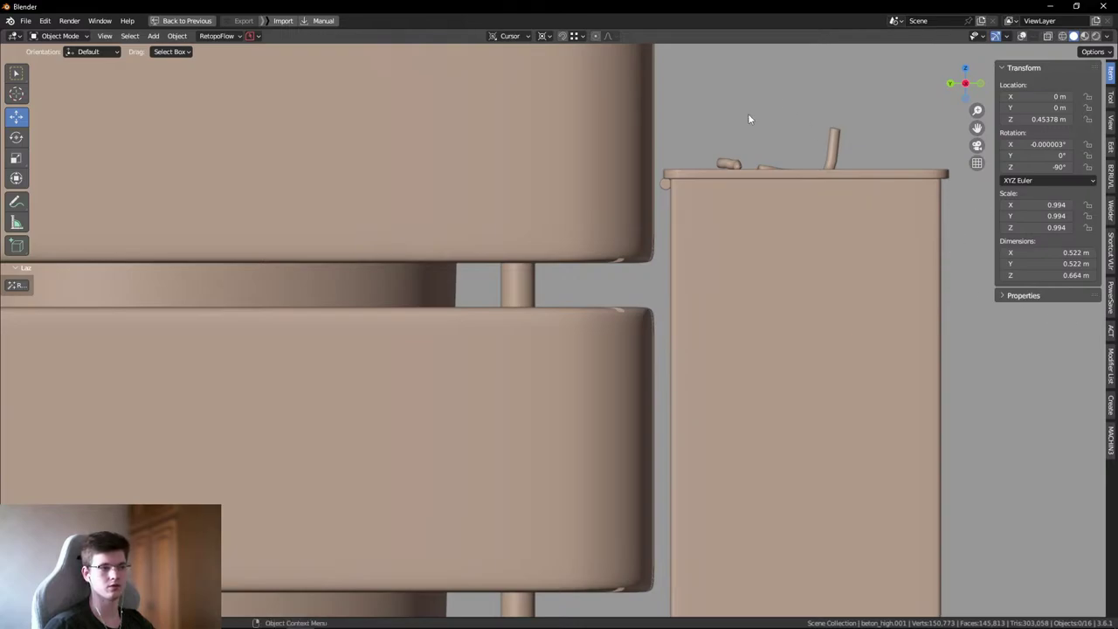
{"action": "scroll", "coordinate": [716, 135], "scroll_direction": "down", "scroll_amount": 5}
{"action": "left_click_drag", "start_coordinate": [593, 110], "coordinate": [622, 568]}
{"action": "scroll", "coordinate": [730, 191], "scroll_direction": "up", "scroll_amount": 2, "text": "ctrl"}
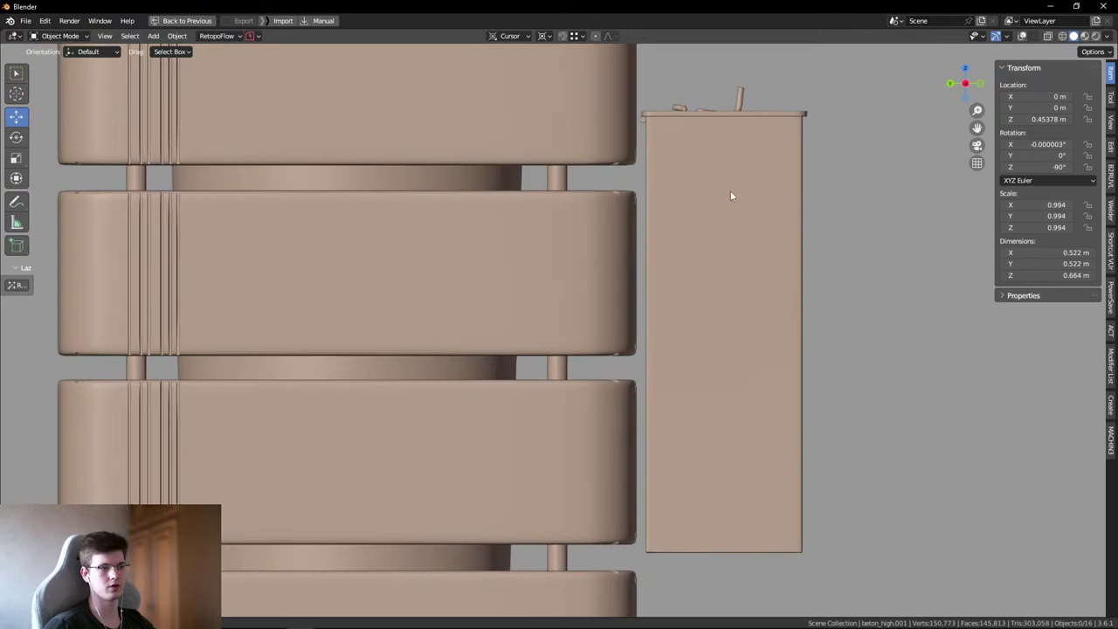
{"action": "scroll", "coordinate": [668, 219], "scroll_direction": "up", "scroll_amount": 5}
{"action": "scroll", "coordinate": [619, 175], "scroll_direction": "down", "scroll_amount": 2}
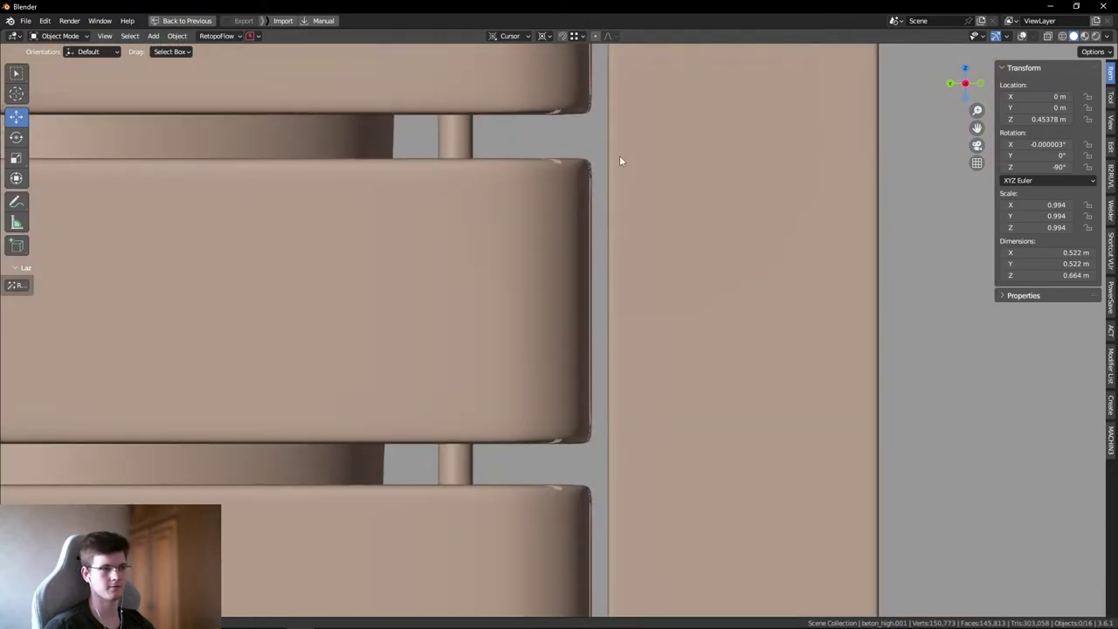
{"action": "scroll", "coordinate": [620, 160], "scroll_direction": "down", "scroll_amount": 3}
{"action": "scroll", "coordinate": [892, 232], "scroll_direction": "up", "scroll_amount": 3}
{"action": "scroll", "coordinate": [628, 118], "scroll_direction": "down", "scroll_amount": 1}
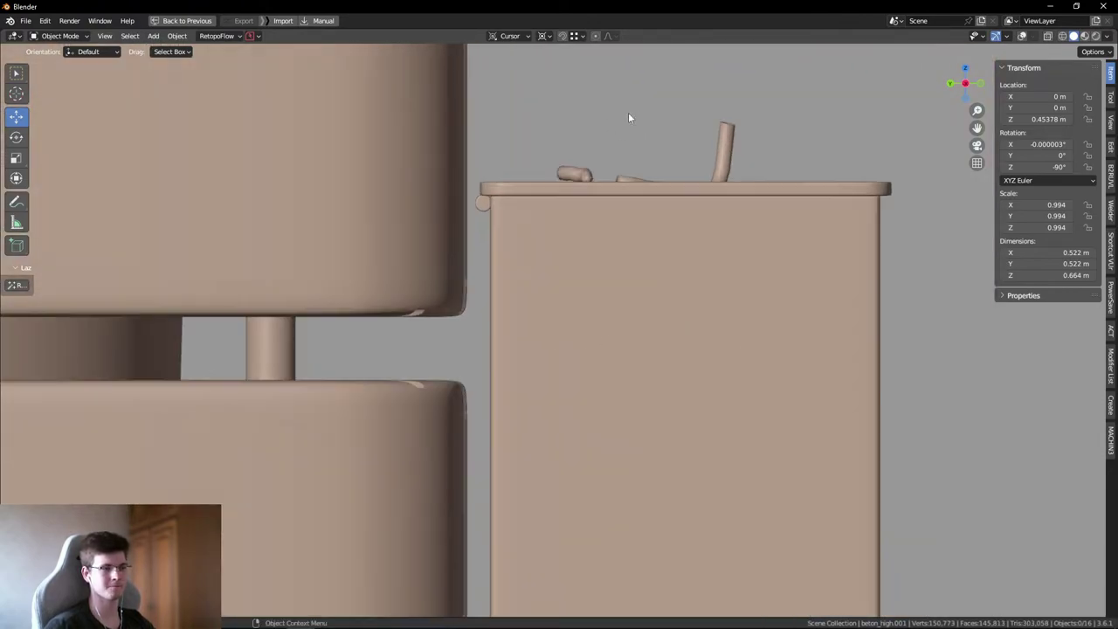
- View the ashtray lid from above, show the wireframe overlays, and inspect the mesh around the perforations and cigarette butts
{"action": "middle_click_drag", "start_coordinate": [629, 117], "coordinate": [655, 237]}
{"action": "scroll", "coordinate": [611, 241], "scroll_direction": "up", "scroll_amount": 3}
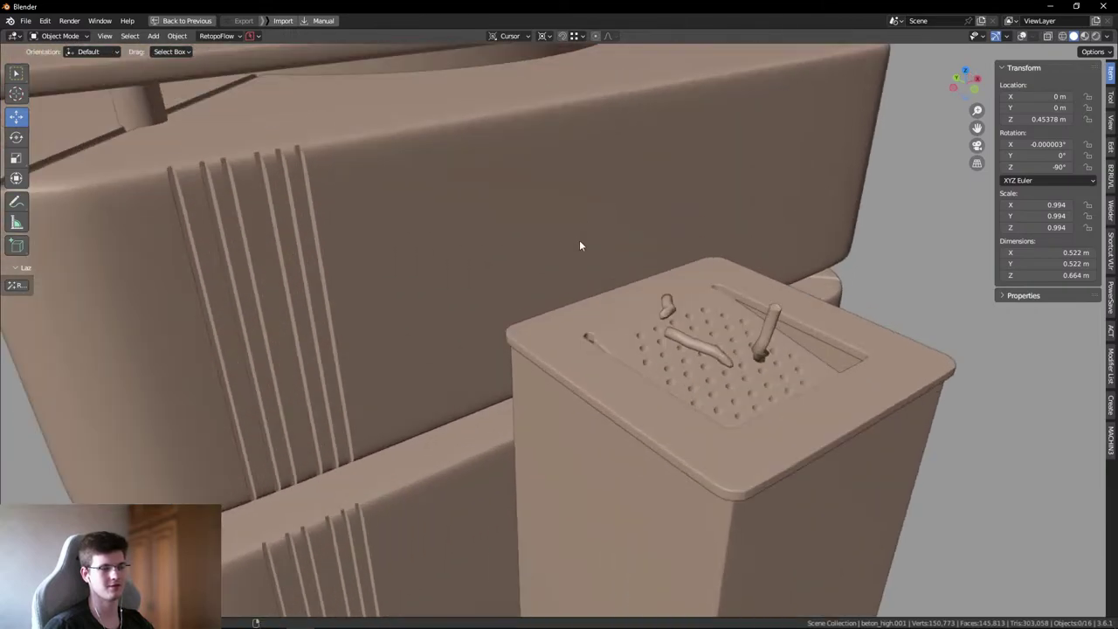
{"action": "middle_click_drag", "start_coordinate": [579, 246], "coordinate": [641, 277]}
{"action": "middle_click_drag", "start_coordinate": [802, 202], "coordinate": [747, 302]}
{"action": "scroll", "coordinate": [746, 303], "scroll_direction": "down", "scroll_amount": 2}
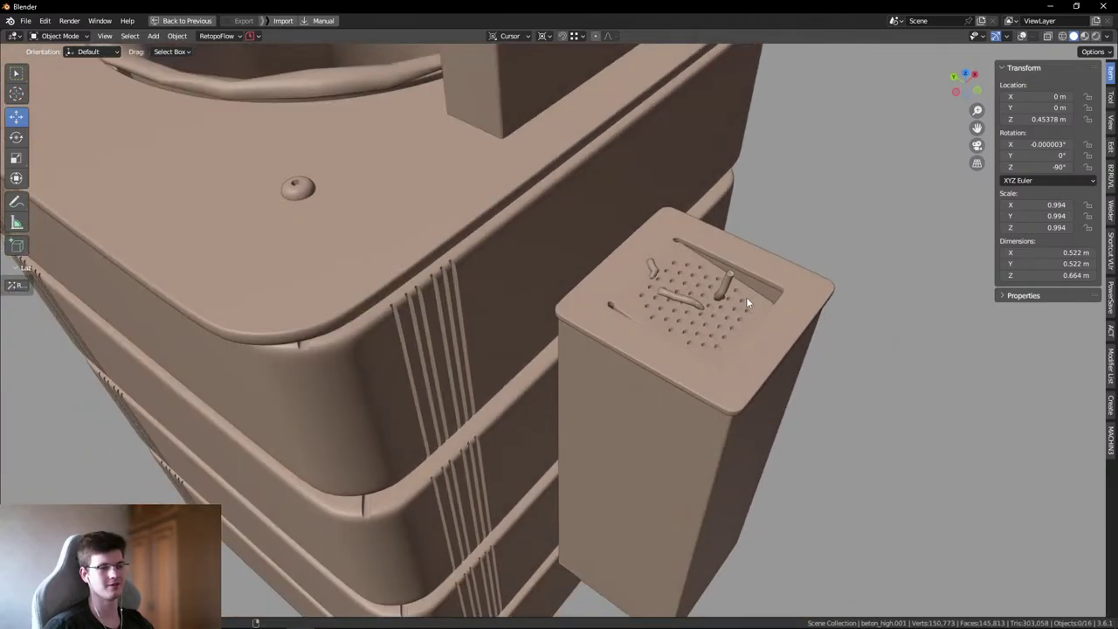
{"action": "scroll", "coordinate": [746, 303], "scroll_direction": "up", "scroll_amount": 3}
{"action": "key", "text": "shift+alt+z"}
{"action": "scroll", "coordinate": [722, 325], "scroll_direction": "up", "scroll_amount": 4}
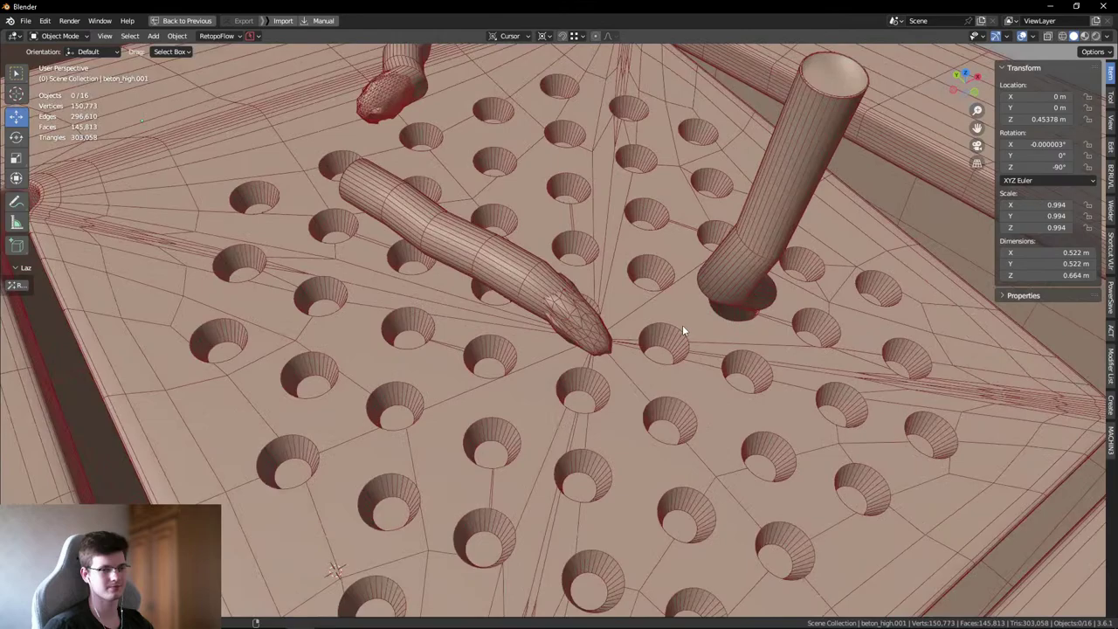
- Toggle the overlays repeatedly to compare the perforated ashtray lid's wireframe with its smooth shading, ending with overlays hidden
{"action": "scroll", "coordinate": [683, 325], "scroll_direction": "down", "scroll_amount": 3}
{"action": "key", "text": "shift+alt+z"}
{"action": "middle_click_drag", "start_coordinate": [655, 301], "coordinate": [611, 204]}
{"action": "scroll", "coordinate": [483, 219], "scroll_direction": "down", "scroll_amount": 3}
{"action": "scroll", "coordinate": [515, 213], "scroll_direction": "up", "scroll_amount": 5}
{"action": "key", "text": "shift+alt+z"}
{"action": "middle_click_drag", "start_coordinate": [515, 214], "coordinate": [599, 252]}
{"action": "key", "text": "shift+alt+z"}
{"action": "scroll", "coordinate": [600, 252], "scroll_direction": "down", "scroll_amount": 3}
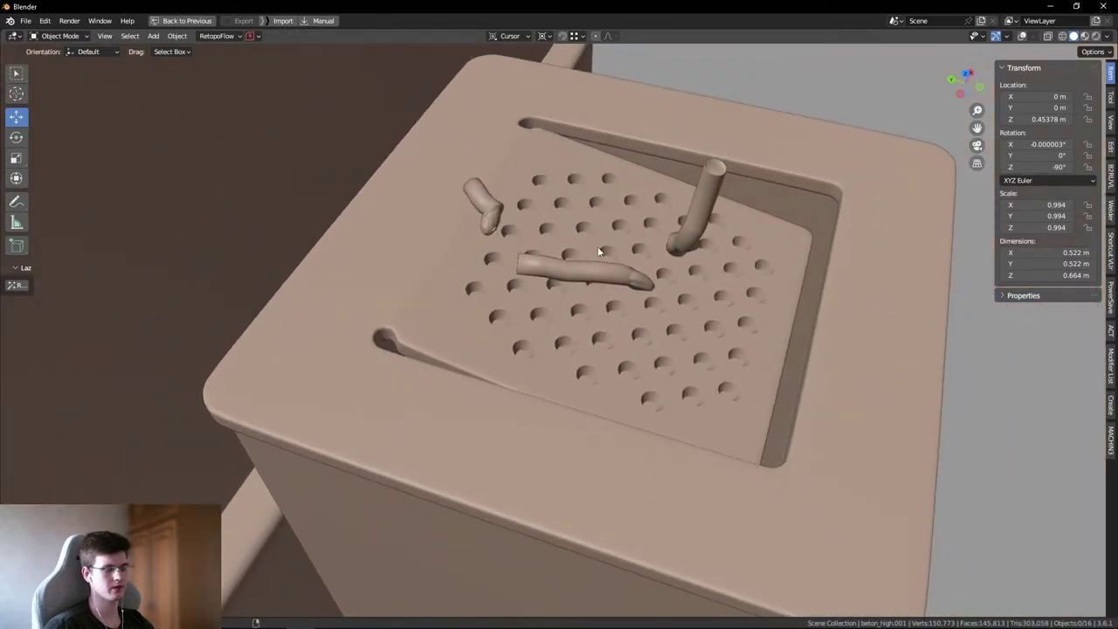
{"action": "scroll", "coordinate": [600, 251], "scroll_direction": "up", "scroll_amount": 3}
{"action": "key", "text": "shift+alt+z"}
{"action": "key", "text": "shift+alt+z"}
{"action": "scroll", "coordinate": [572, 268], "scroll_direction": "up", "scroll_amount": 2}
{"action": "scroll", "coordinate": [731, 294], "scroll_direction": "down", "scroll_amount": 3}
{"action": "scroll", "coordinate": [595, 234], "scroll_direction": "up", "scroll_amount": 2}
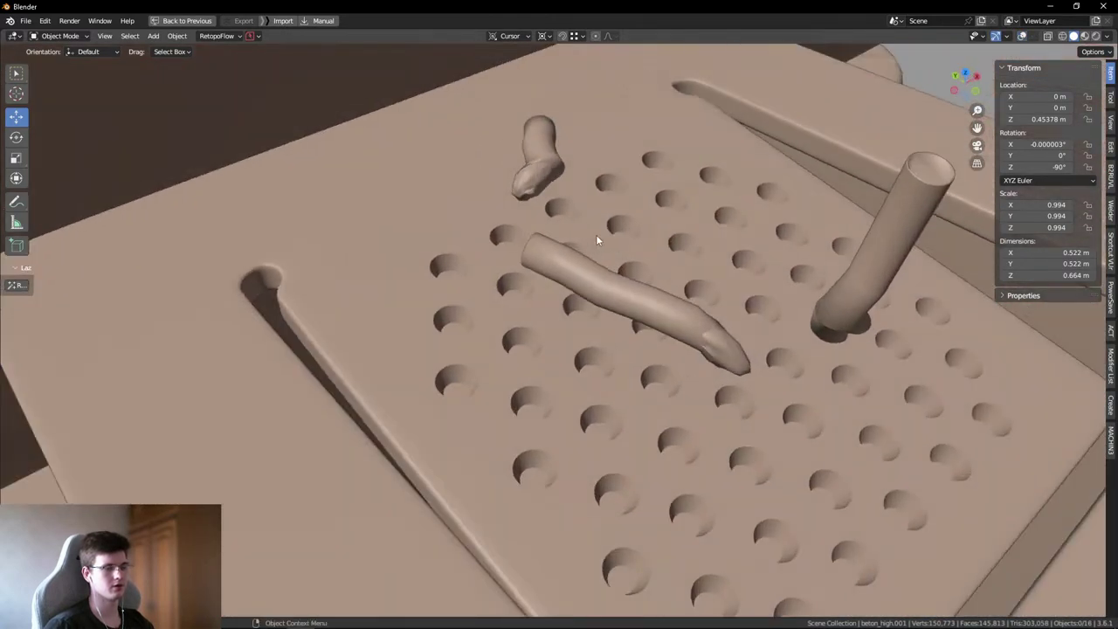
{"action": "scroll", "coordinate": [655, 270], "scroll_direction": "down", "scroll_amount": 4}
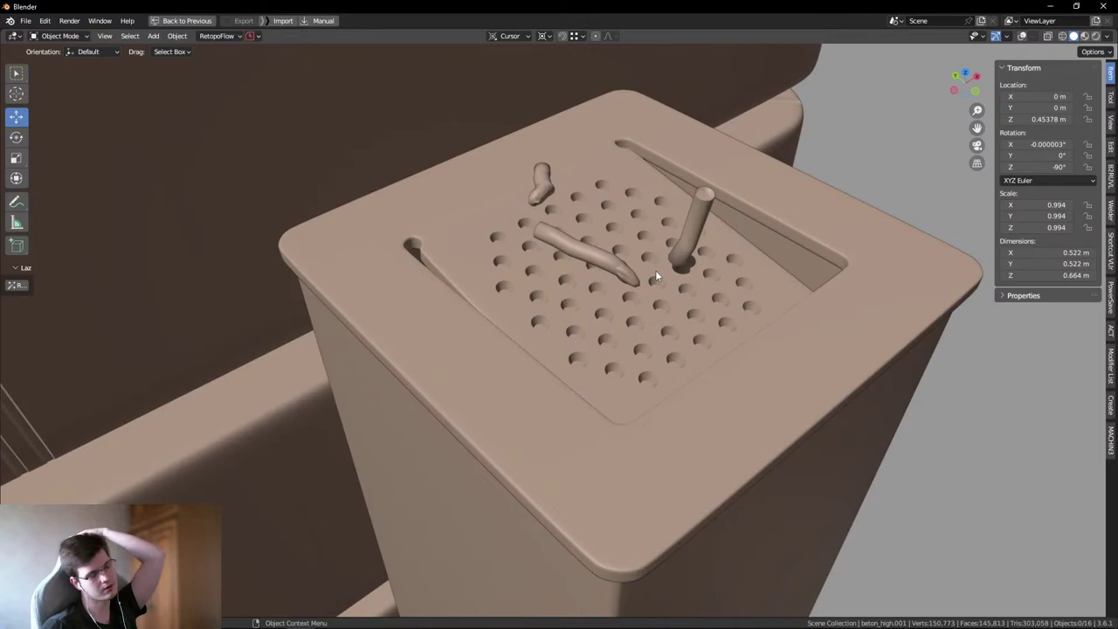
- Compare wireframe and shading at the rounded end of the lid's cut-out slot, then hide the overlays and review the whole ashtray
{"action": "middle_click_drag", "start_coordinate": [593, 267], "coordinate": [414, 278]}
{"action": "scroll", "coordinate": [414, 278], "scroll_direction": "up", "scroll_amount": 3}
{"action": "key", "text": "shift+alt+z"}
{"action": "scroll", "coordinate": [449, 253], "scroll_direction": "up", "scroll_amount": 3}
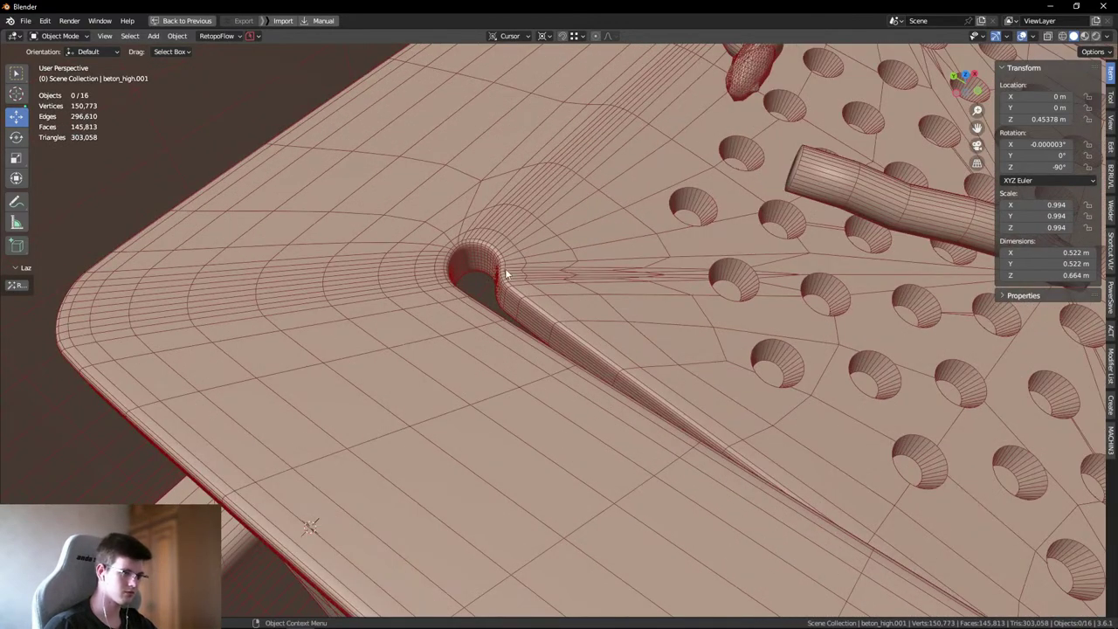
{"action": "key", "text": "shift+alt+z"}
{"action": "scroll", "coordinate": [495, 269], "scroll_direction": "up", "scroll_amount": 4}
{"action": "key", "text": "shift+alt+z"}
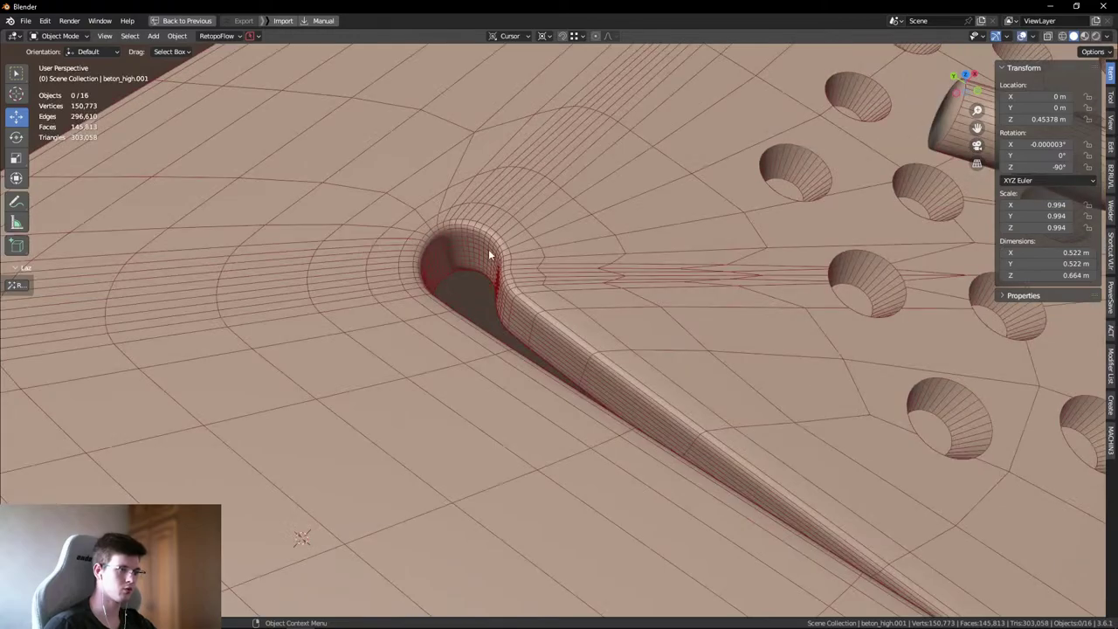
{"action": "scroll", "coordinate": [521, 267], "scroll_direction": "down", "scroll_amount": 10}
{"action": "key", "text": "shift+alt+z"}
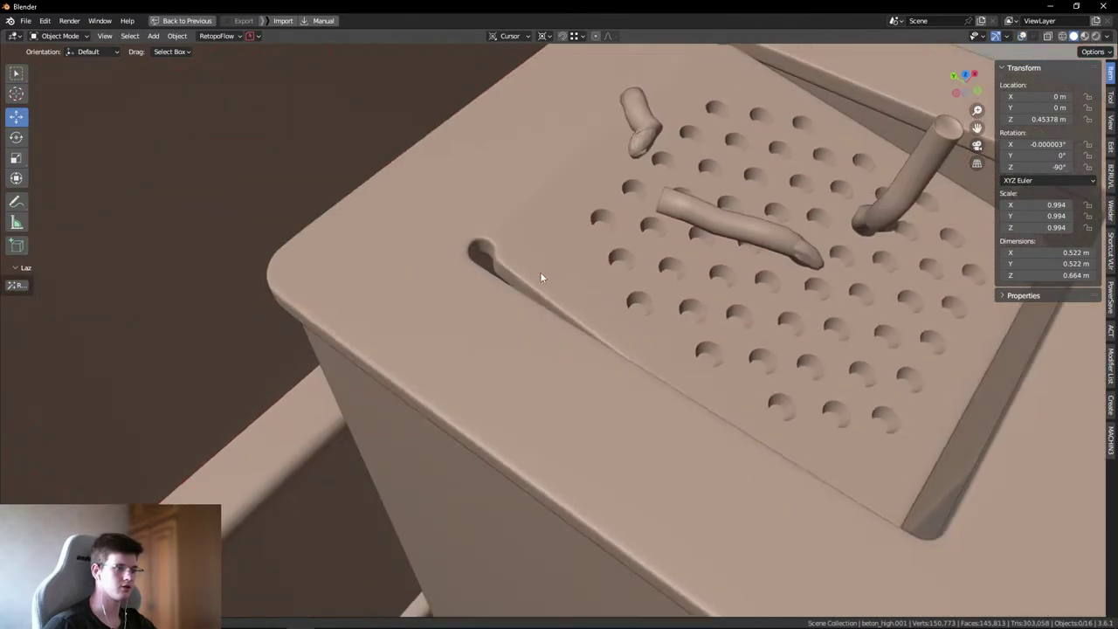
{"action": "middle_click_drag", "start_coordinate": [520, 278], "coordinate": [804, 299]}
{"action": "scroll", "coordinate": [602, 299], "scroll_direction": "down", "scroll_amount": 3}
{"action": "scroll", "coordinate": [638, 262], "scroll_direction": "up", "scroll_amount": 8}
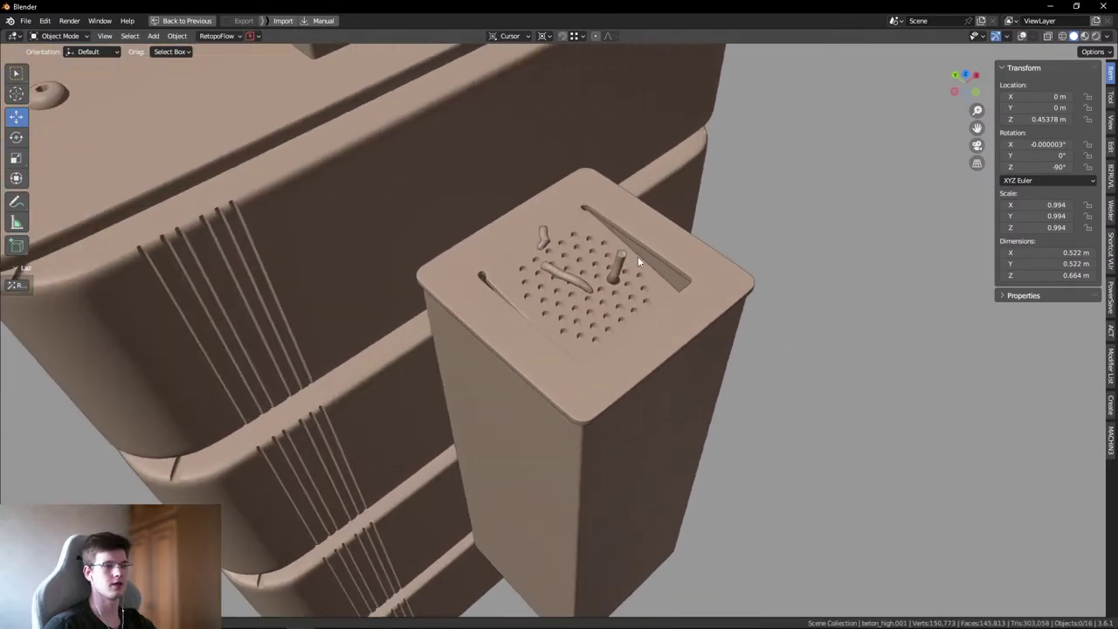
- Show the wireframe overlays and open the perforated ashtray lid's mesh for editing beside the cigarette butt
{"action": "key", "text": "shift+alt+z"}
{"action": "scroll", "coordinate": [603, 315], "scroll_direction": "up", "scroll_amount": 10}
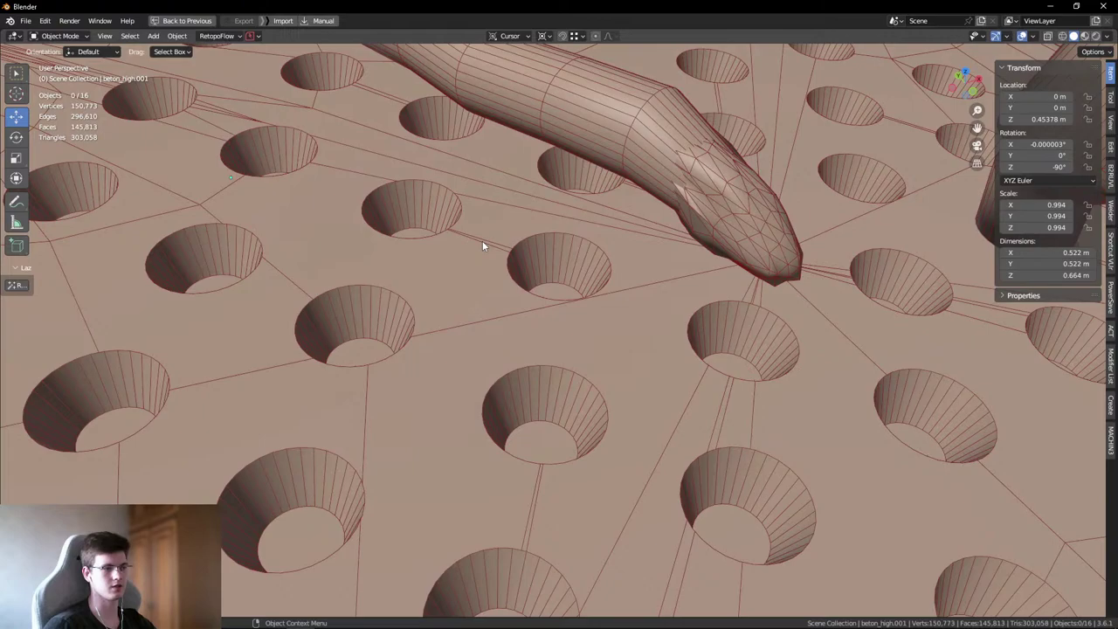
{"action": "left_click", "coordinate": [483, 246]}
{"action": "key", "text": "Tab"}
{"action": "scroll", "coordinate": [489, 262], "scroll_direction": "up", "scroll_amount": 3}
{"action": "left_click", "coordinate": [502, 276]}
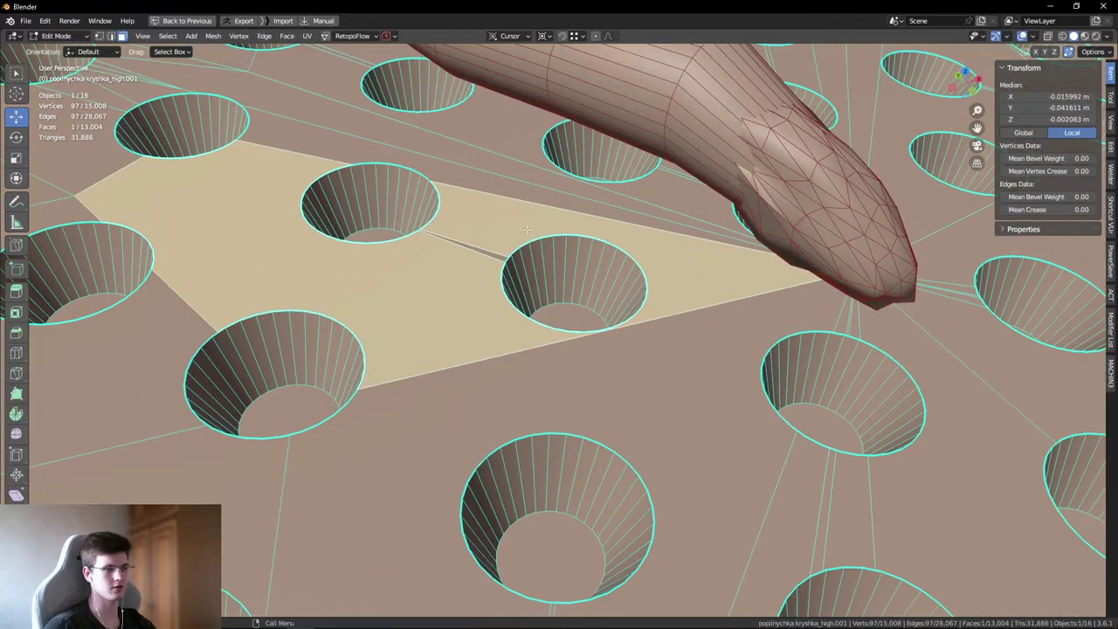
- Try selecting the edge loop around one perforation's upper rim, and clear the selection
{"action": "left_click", "coordinate": [502, 272], "text": "alt"}
{"action": "scroll", "coordinate": [533, 262], "scroll_direction": "up", "scroll_amount": 2}
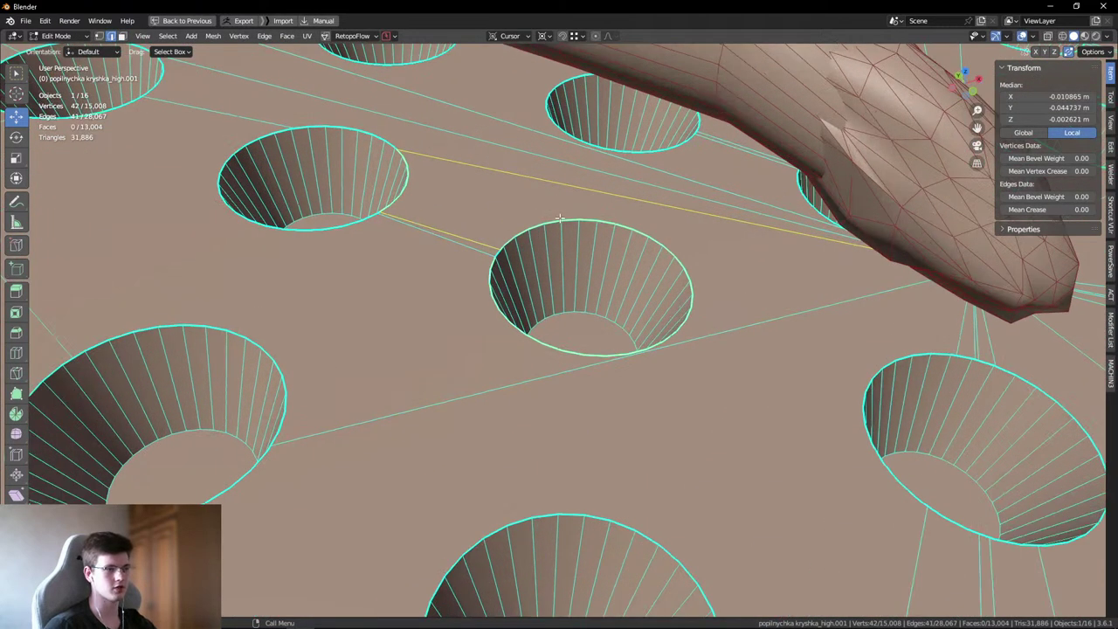
{"action": "left_click", "coordinate": [469, 303], "text": "ctrl"}
{"action": "left_click", "coordinate": [487, 261], "text": "ctrl"}
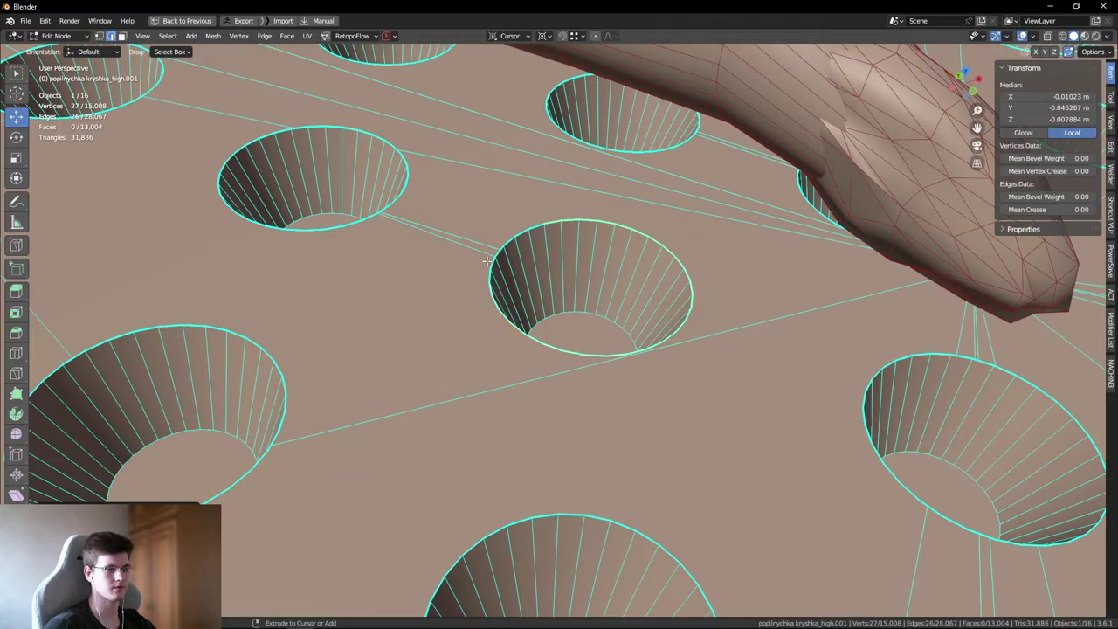
{"action": "left_click", "coordinate": [508, 238], "text": "ctrl"}
{"action": "middle_click_drag", "start_coordinate": [767, 242], "coordinate": [524, 274], "text": "shift"}
{"action": "key", "text": "alt+a"}
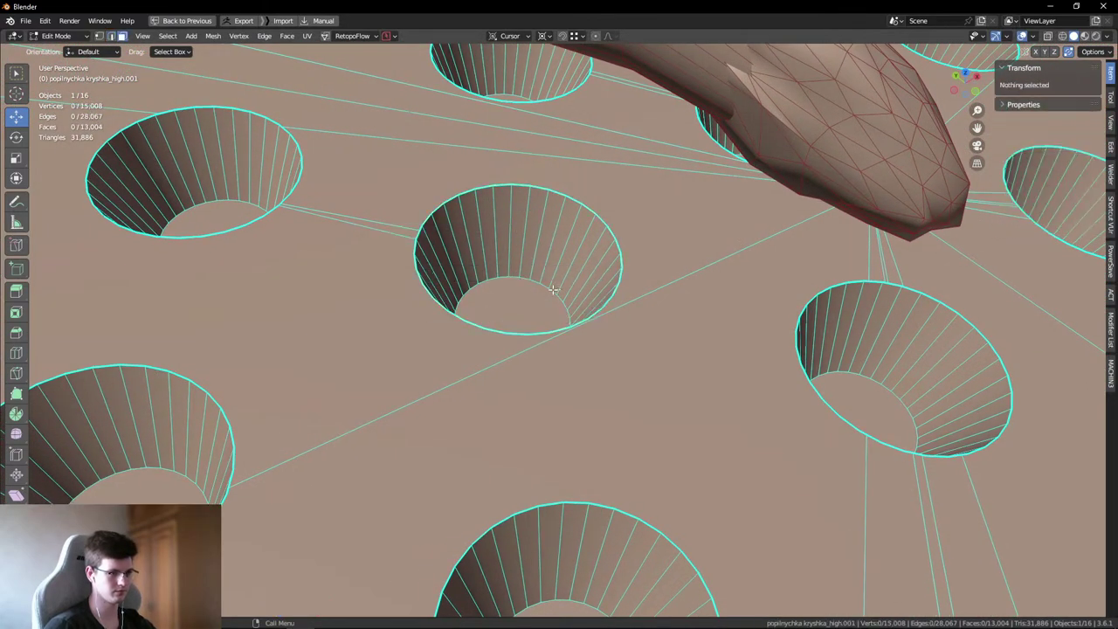
- Select the same perforation's upper rim edges and bevel them 0.00139 m wide with 2 segments
{"action": "left_click", "coordinate": [531, 289]}
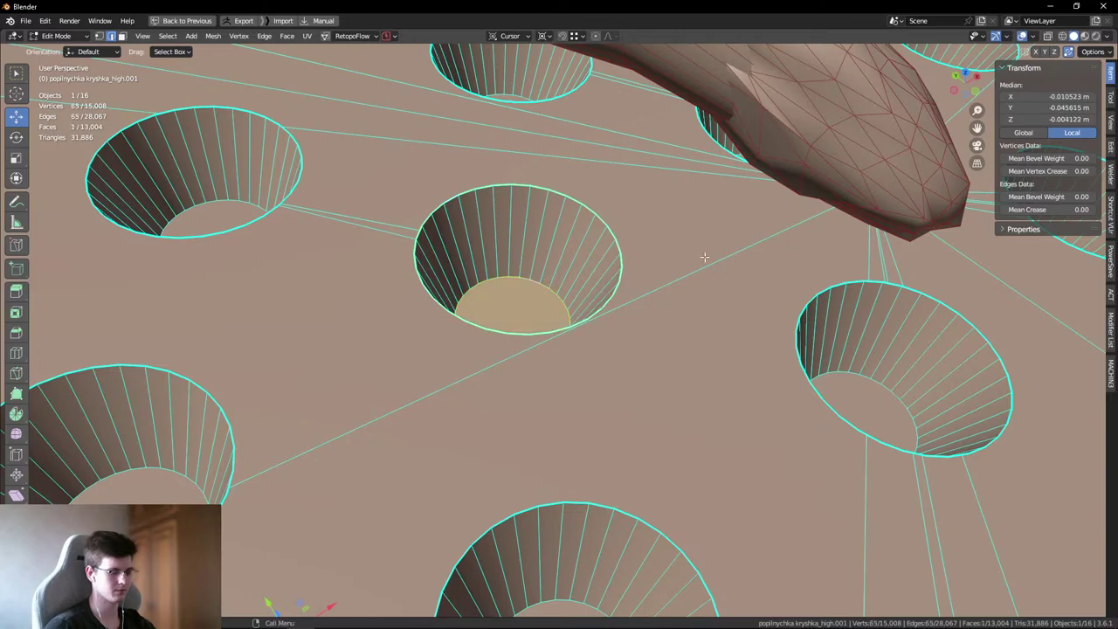
{"action": "middle_click_drag", "start_coordinate": [675, 244], "coordinate": [552, 235]}
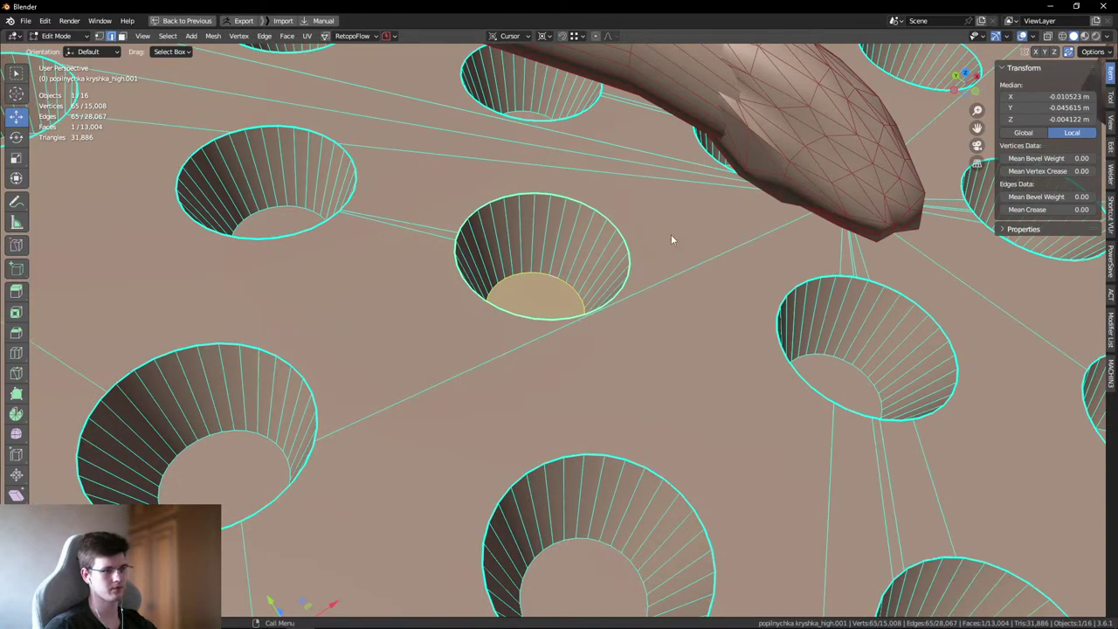
{"action": "middle_click_drag", "start_coordinate": [431, 224], "coordinate": [525, 233]}
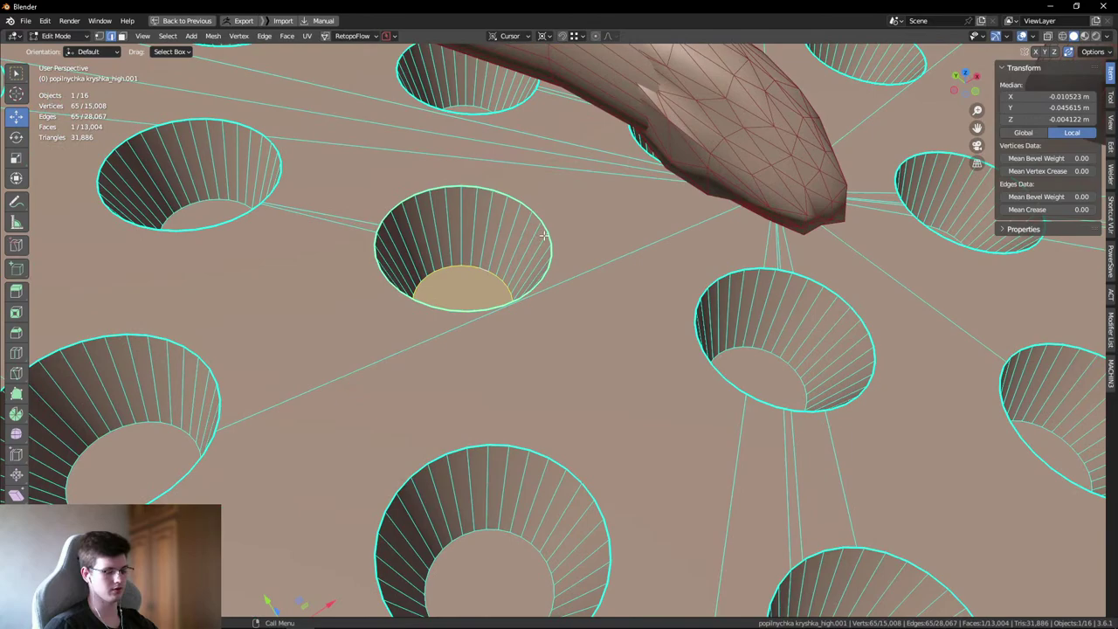
{"action": "key", "text": "ctrl+l"}
{"action": "key", "text": "ctrl+b"}
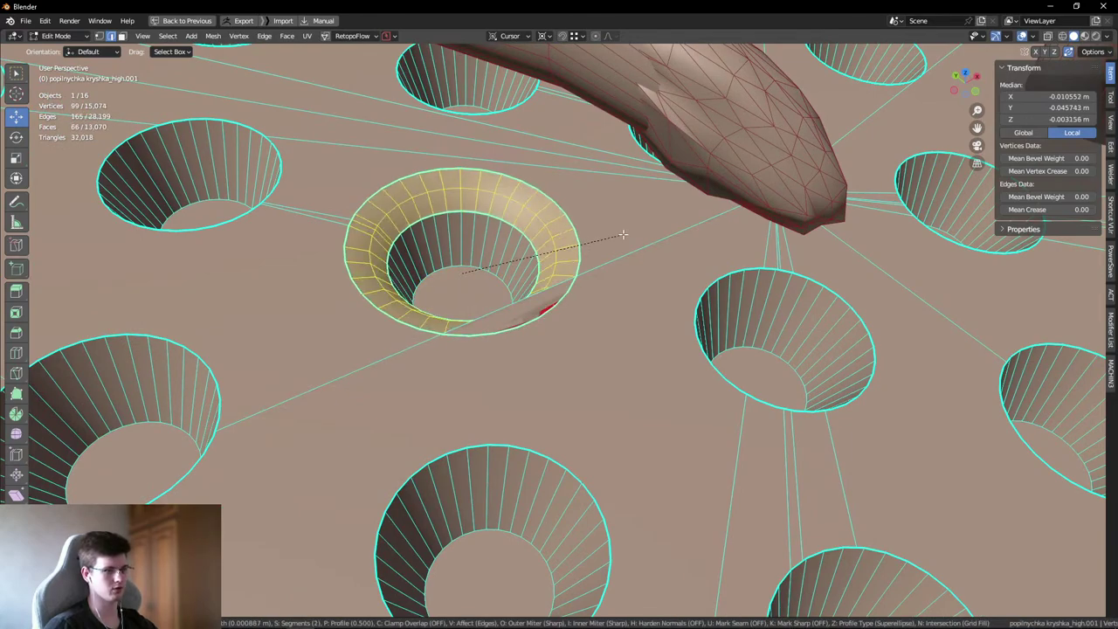
{"action": "left_click", "coordinate": [635, 234]}
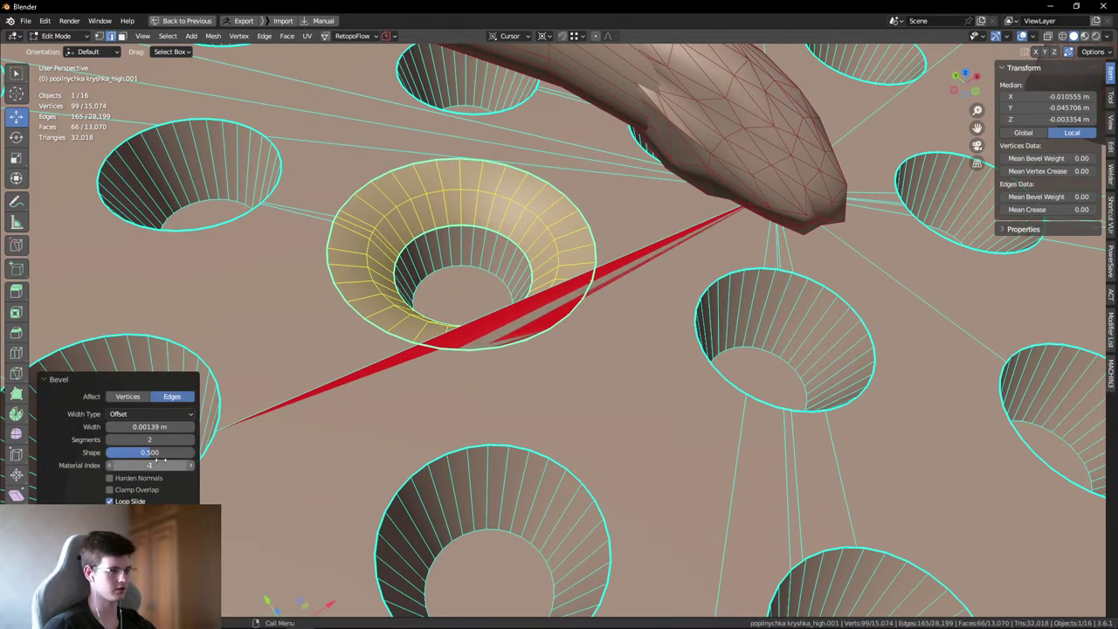
- Set the rim bevel's shape to 1.000 and remove the long overlapping edge that crosses it
{"action": "left_click_drag", "start_coordinate": [151, 451], "coordinate": [194, 452]}
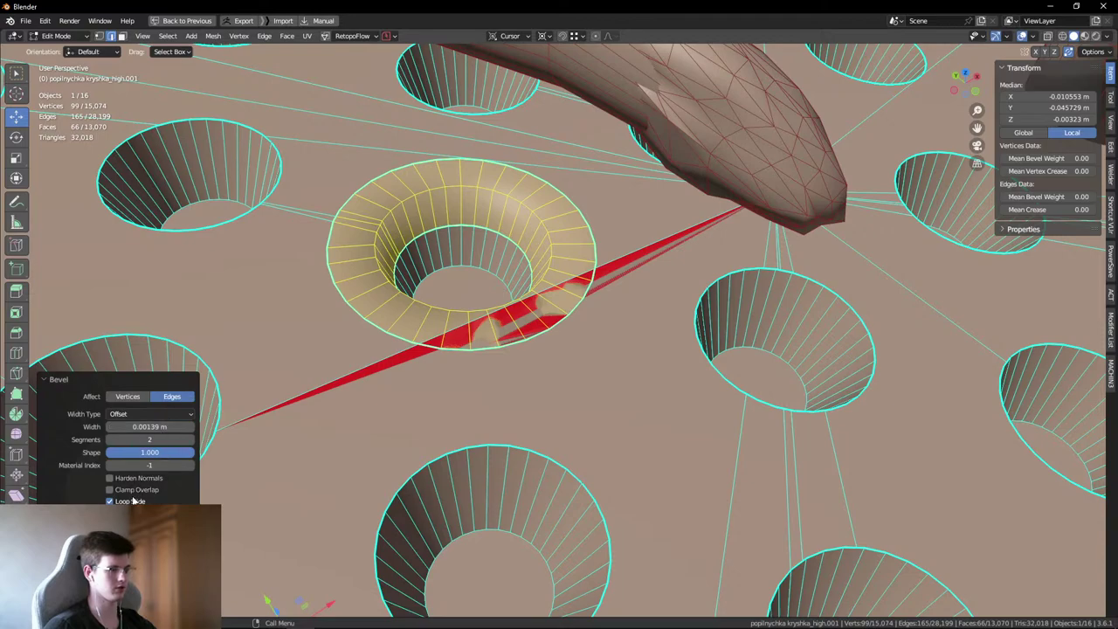
{"action": "left_click", "coordinate": [164, 500]}
{"action": "left_click", "coordinate": [372, 365]}
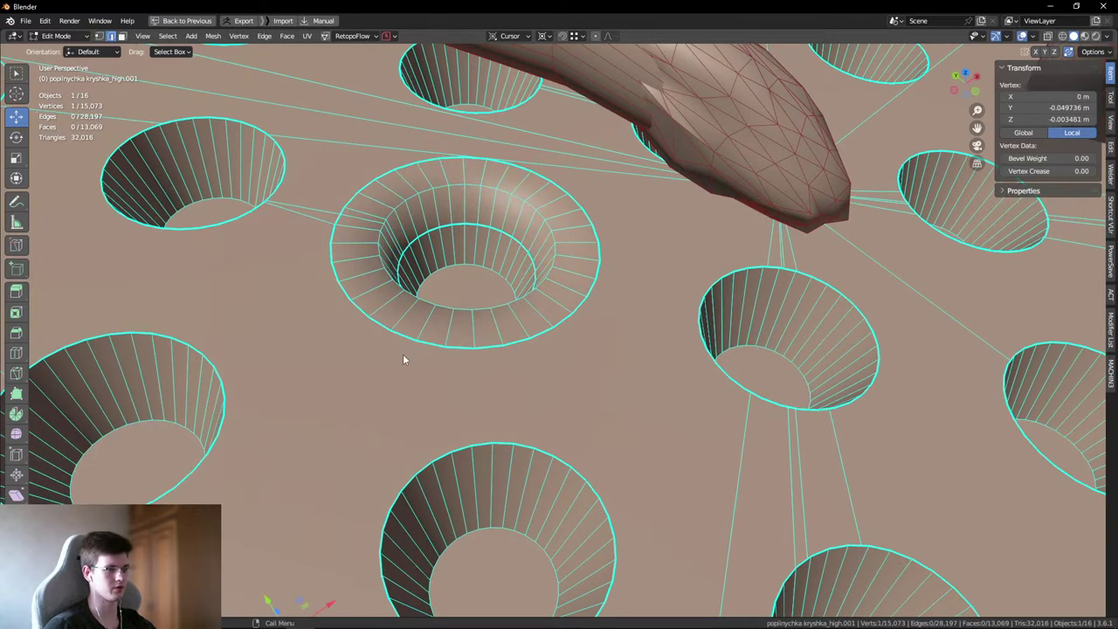
- Leave mesh editing and apply smooth shading to the whole ashtray lid
{"action": "key", "text": "Tab"}
{"action": "middle_click_drag", "start_coordinate": [504, 279], "coordinate": [586, 320], "text": "shift"}
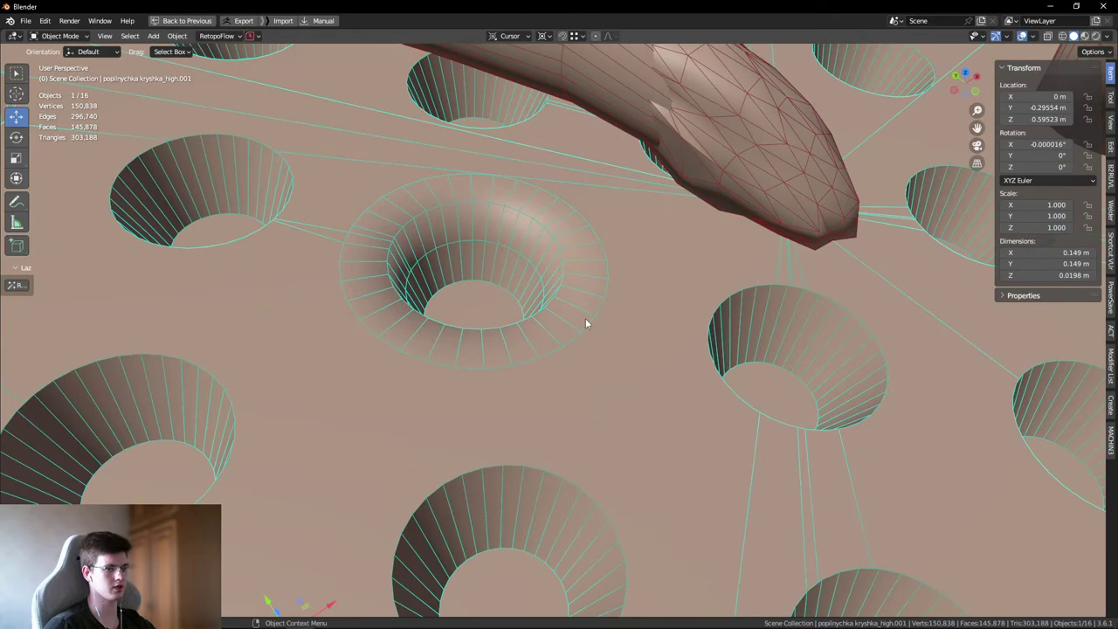
{"action": "right_click", "coordinate": [594, 332]}
{"action": "left_click", "coordinate": [599, 336]}
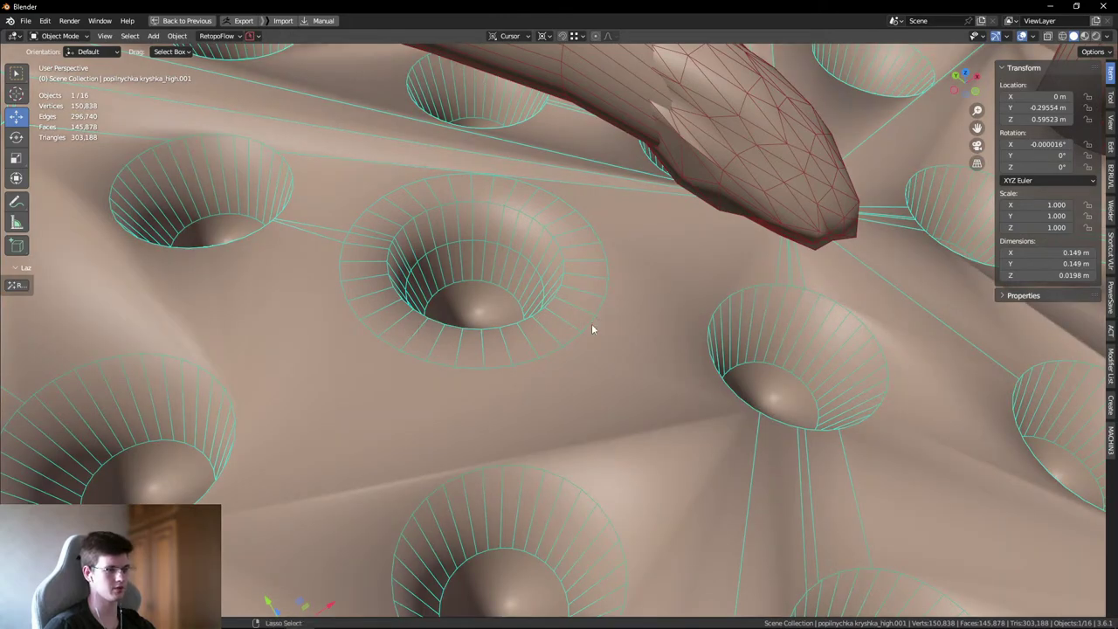
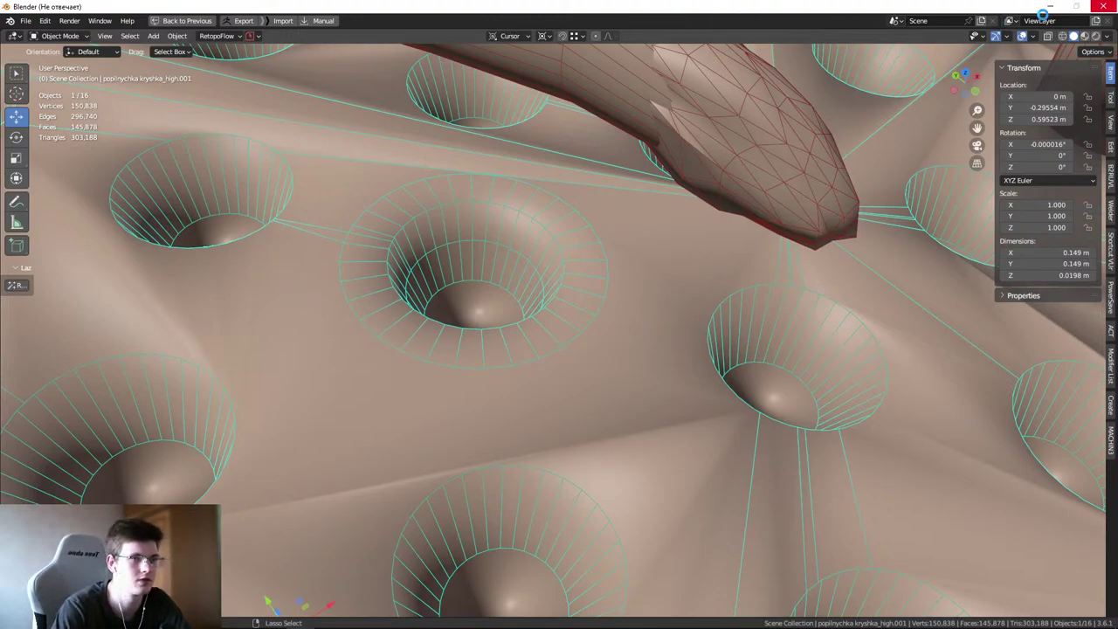
- Force-close the frozen Blender, cancel the problem report and start Blender again
{"action": "left_click", "coordinate": [1107, 9]}
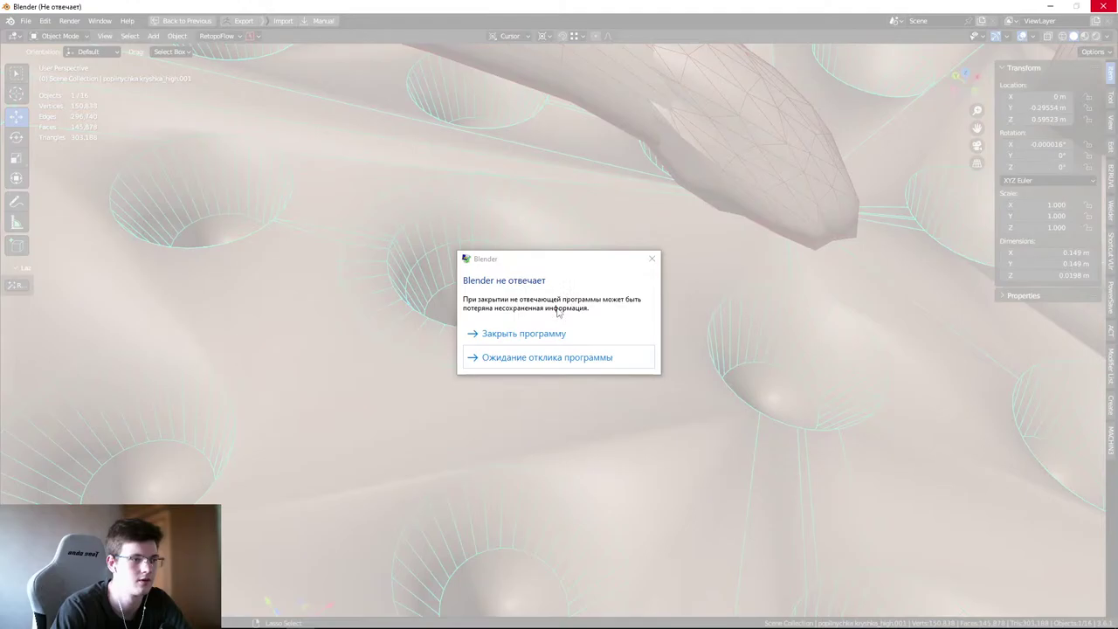
{"action": "left_click", "coordinate": [611, 332]}
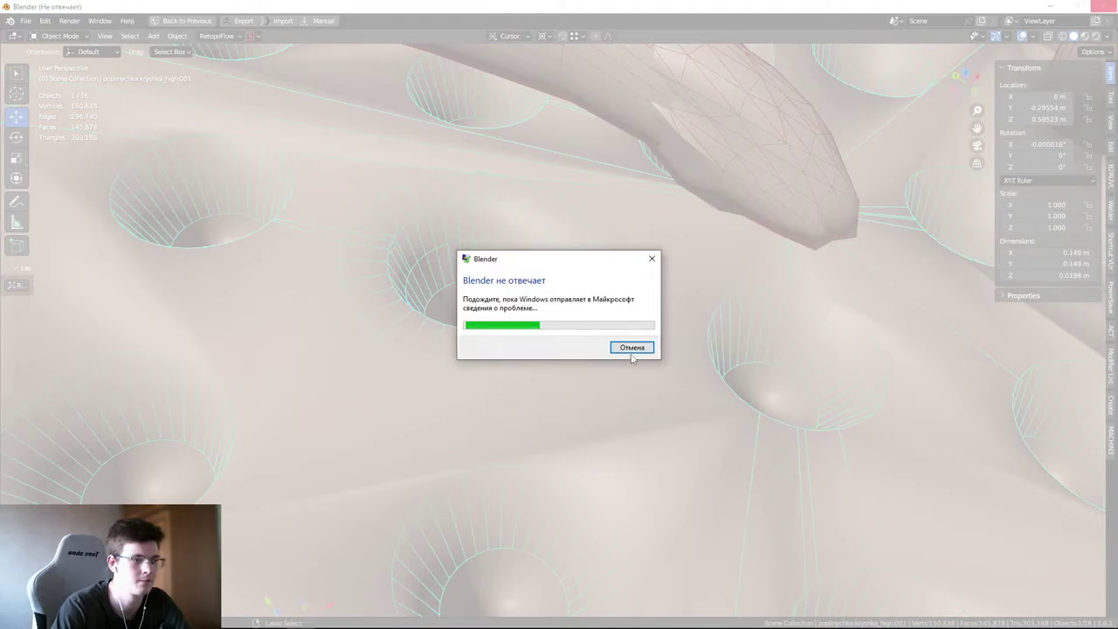
{"action": "left_click", "coordinate": [630, 346]}
{"action": "double_click", "coordinate": [1041, 26]}
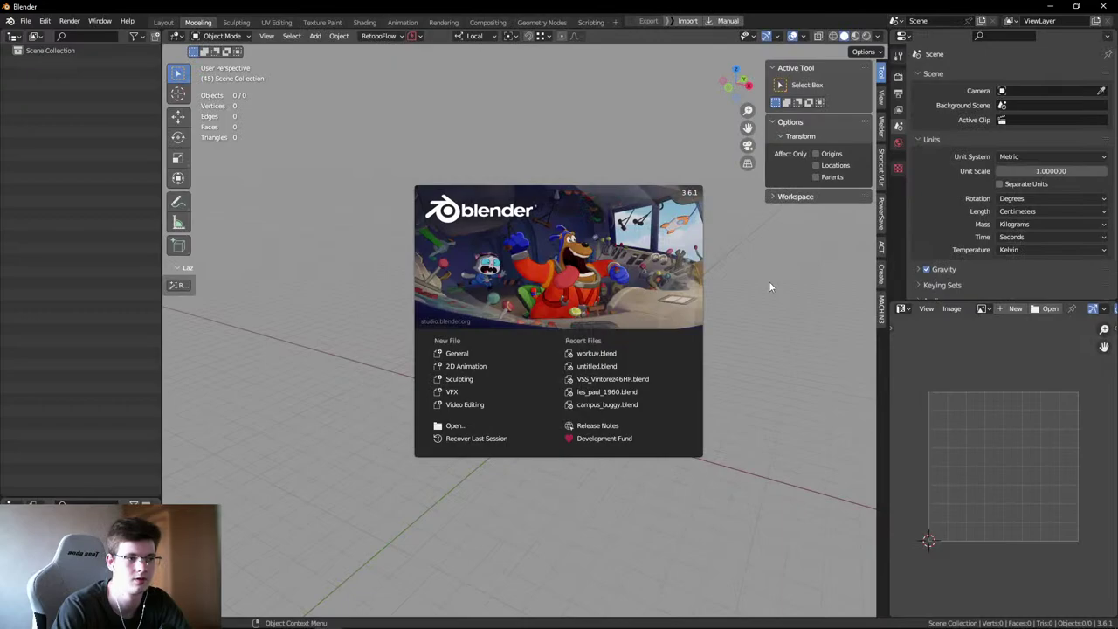
- Dismiss the splash screen and load the high-poly trash bin model into the empty scene
{"action": "left_click", "coordinate": [724, 245]}
{"action": "double_click", "coordinate": [323, 5]}
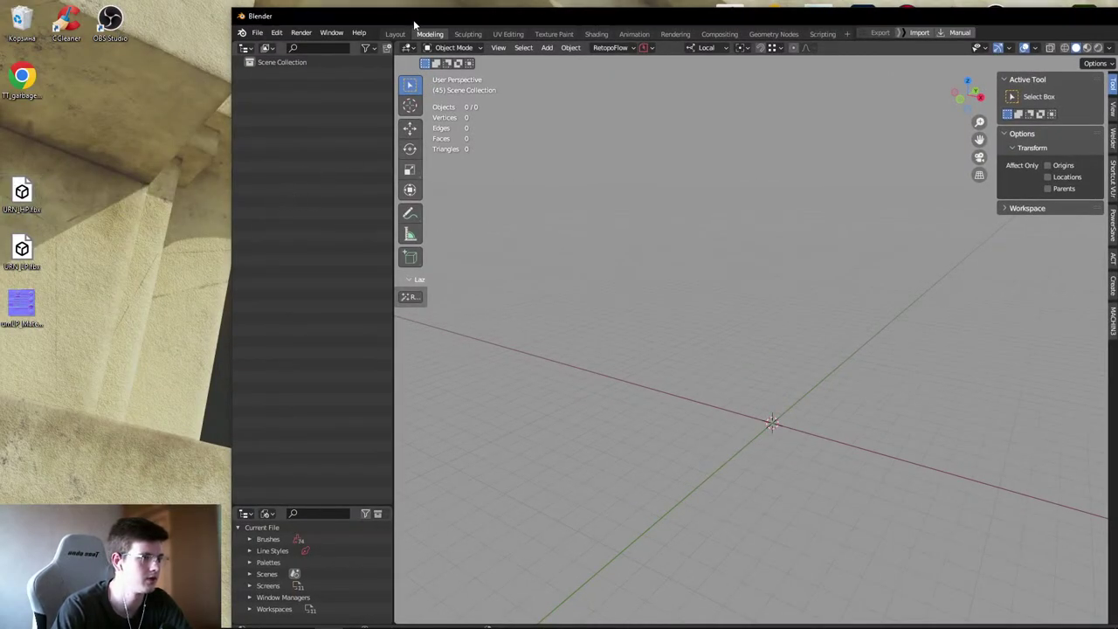
{"action": "scroll", "coordinate": [383, 219], "scroll_direction": "up", "scroll_amount": 5}
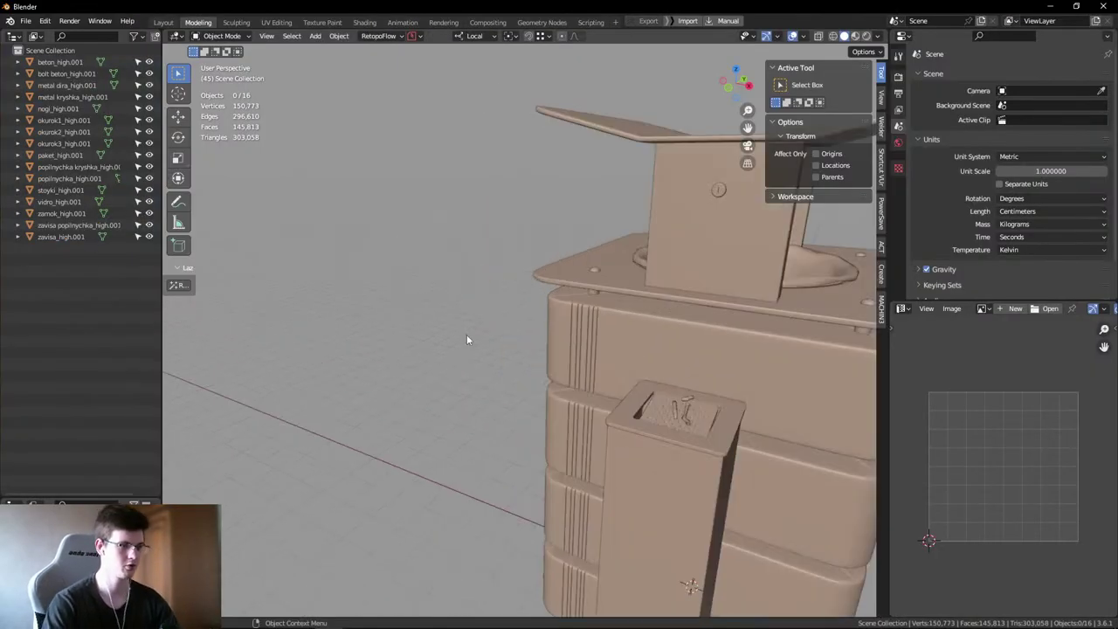
- Maximize the 3D viewport on the perforated ashtray lid, enable the wireframe overlay and show the item transform values
{"action": "key", "text": "ctrl+space"}
{"action": "scroll", "coordinate": [573, 381], "scroll_direction": "up", "scroll_amount": 4}
{"action": "scroll", "coordinate": [539, 317], "scroll_direction": "up", "scroll_amount": 8}
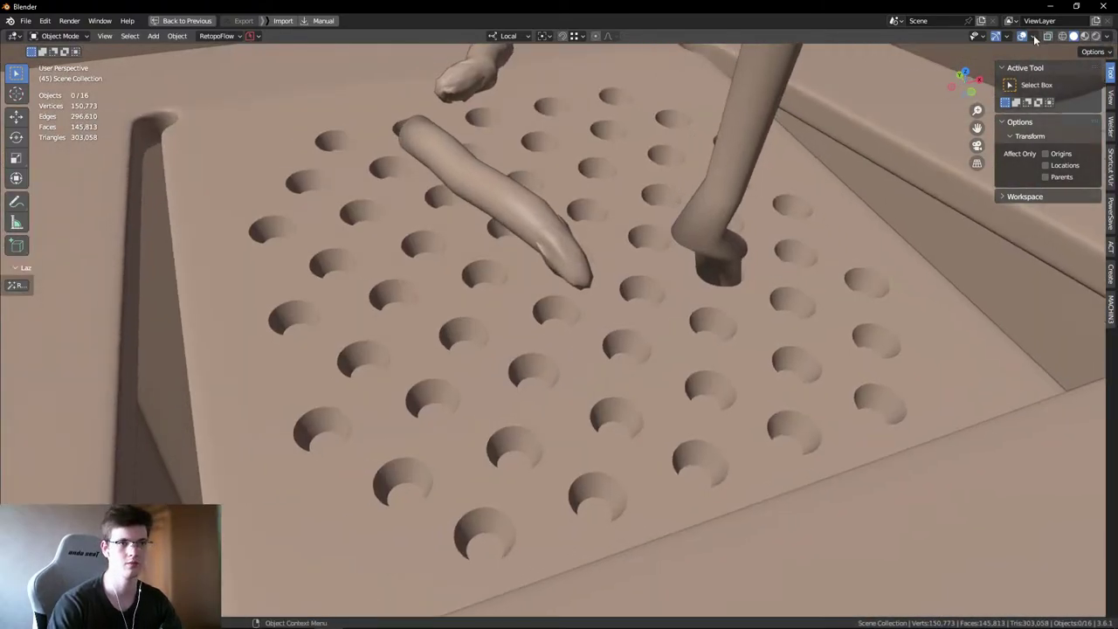
{"action": "left_click", "coordinate": [1032, 36]}
{"action": "left_click", "coordinate": [960, 233]}
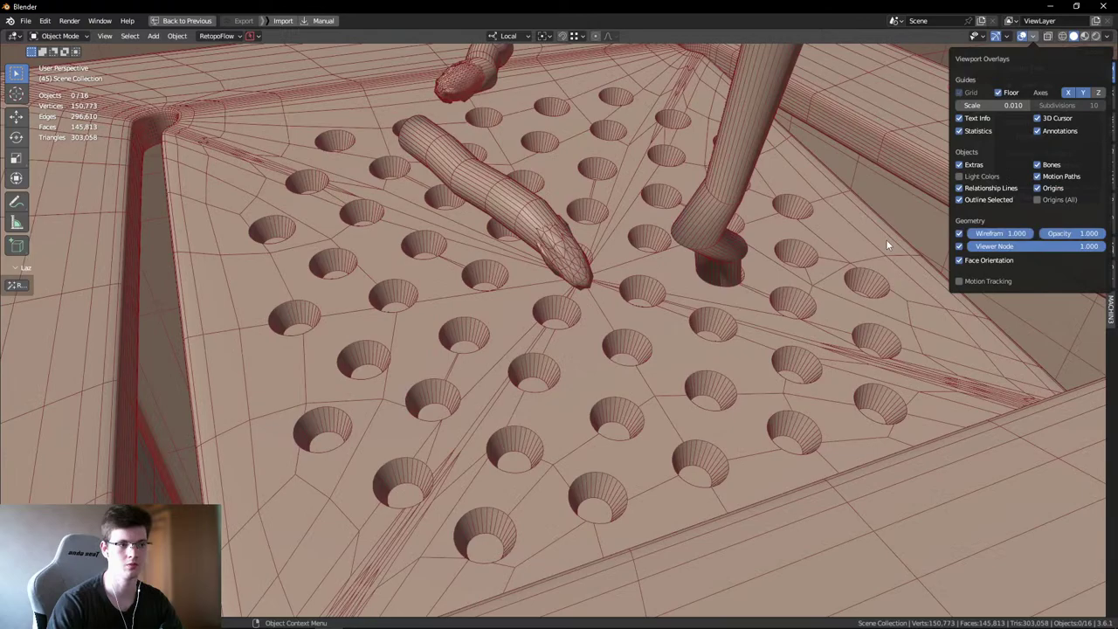
{"action": "key", "text": "n"}
- Raise the lid's support posts about 1 cm to examine their open underside, and undo the move
{"action": "scroll", "coordinate": [606, 233], "scroll_direction": "down", "scroll_amount": 10}
{"action": "middle_click_drag", "start_coordinate": [813, 261], "coordinate": [680, 339]}
{"action": "left_click", "coordinate": [660, 313]}
{"action": "key", "text": "g"}
{"action": "left_click", "coordinate": [721, 306]}
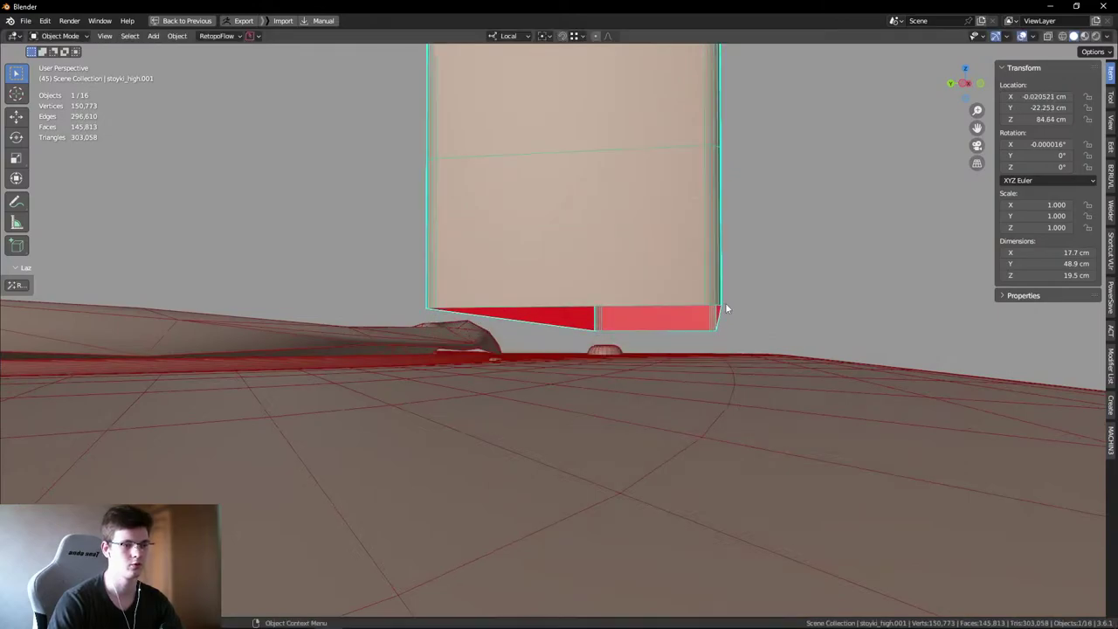
{"action": "scroll", "coordinate": [739, 283], "scroll_direction": "up", "scroll_amount": 3}
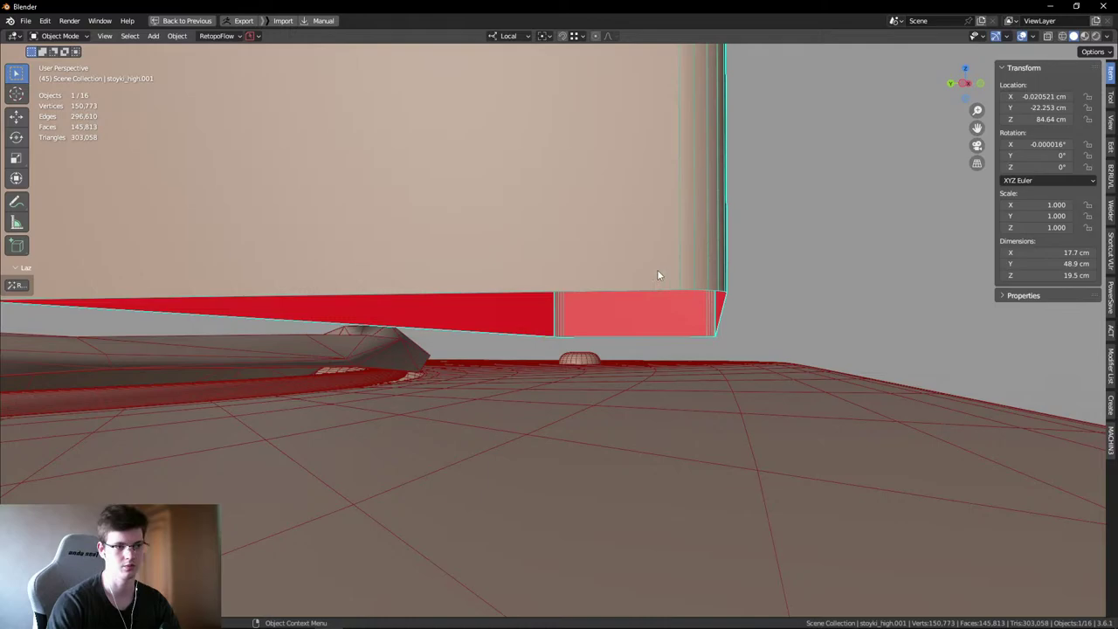
{"action": "middle_click_drag", "start_coordinate": [577, 334], "coordinate": [613, 313]}
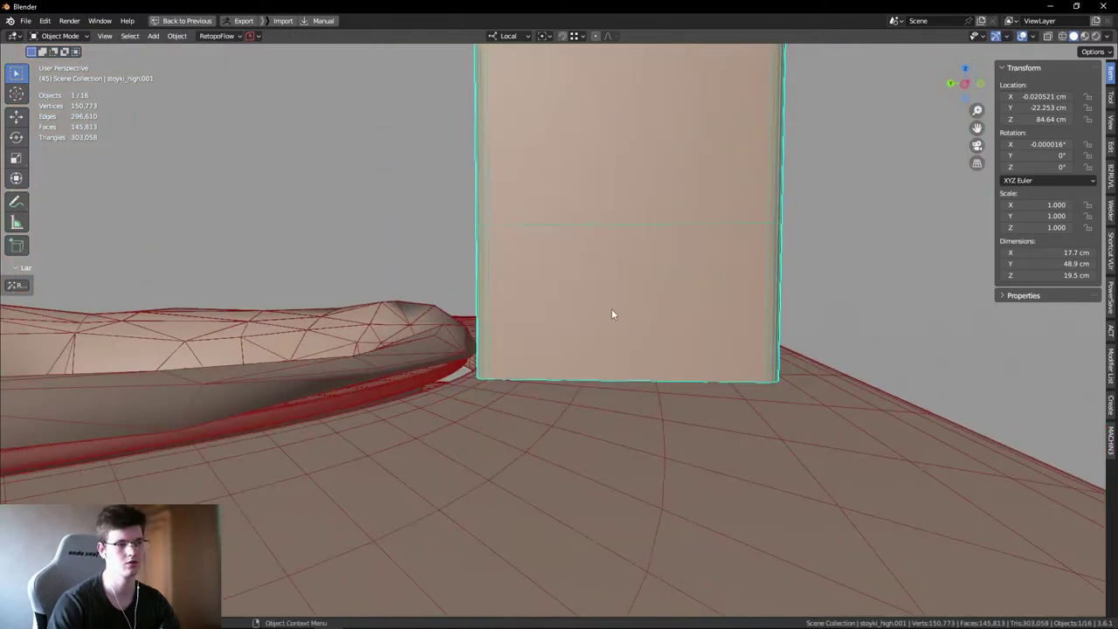
{"action": "key", "text": "ctrl+z"}
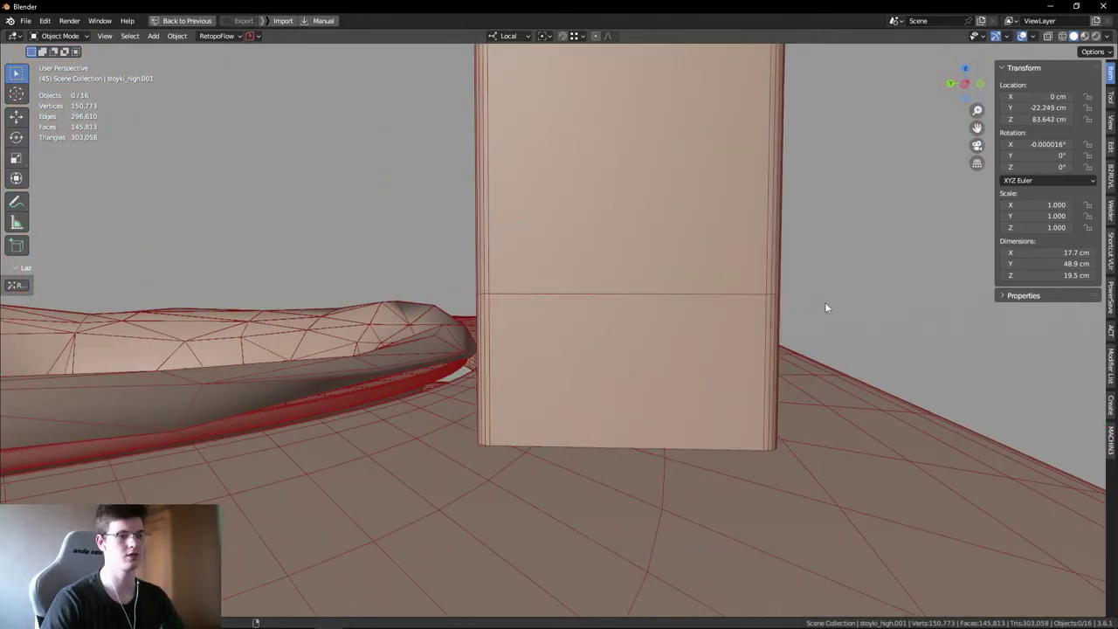
- Hide the overlays and examine the corner rounding and base edges where the support post meets the metal plate
{"action": "key", "text": "shift+alt+z"}
{"action": "middle_click_drag", "start_coordinate": [825, 303], "coordinate": [559, 426]}
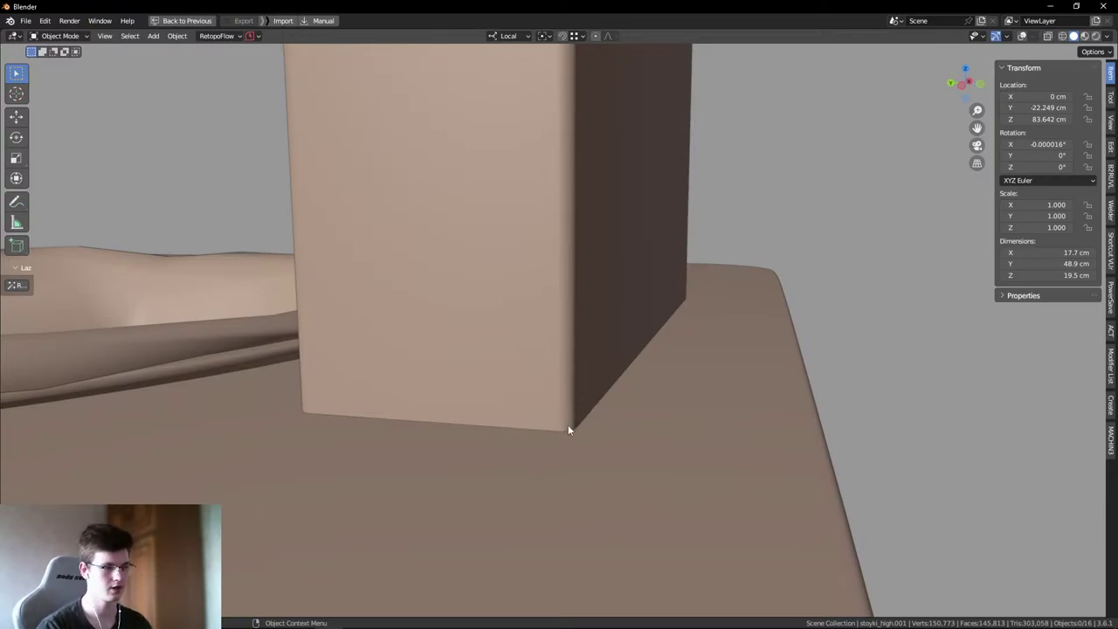
{"action": "middle_click_drag", "start_coordinate": [568, 429], "coordinate": [635, 382]}
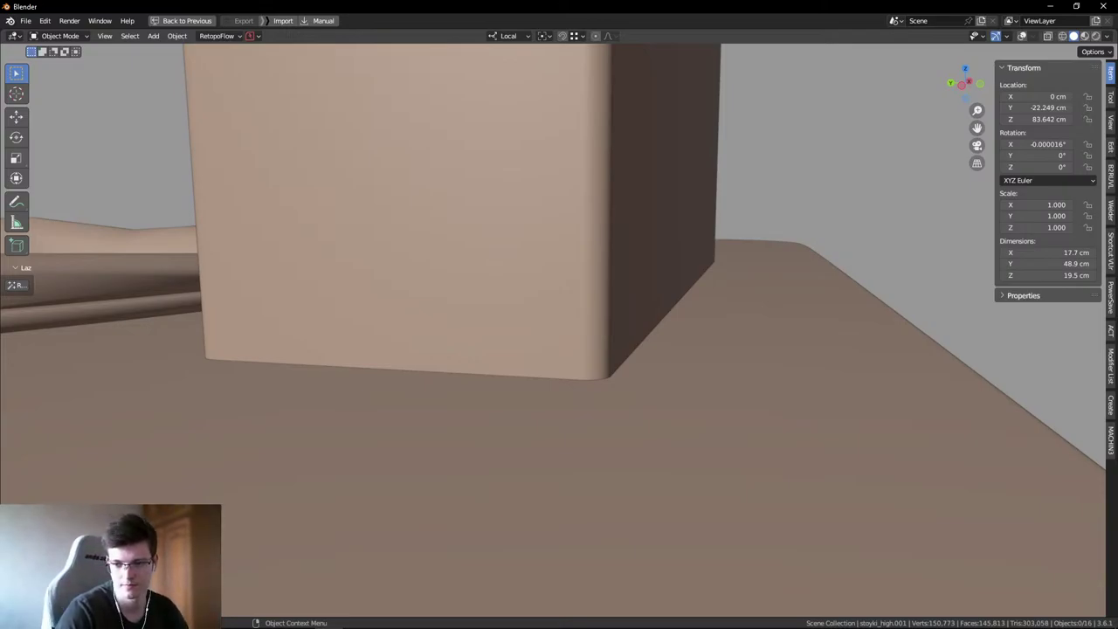
{"action": "right_click", "coordinate": [799, 145]}
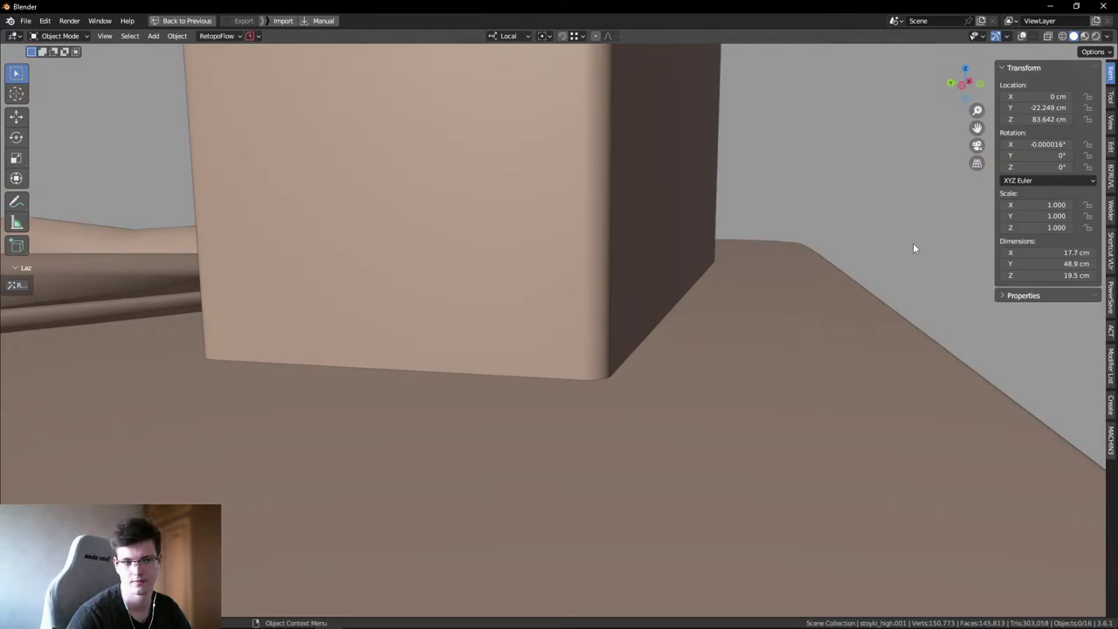
{"action": "middle_click_drag", "start_coordinate": [886, 180], "coordinate": [713, 267]}
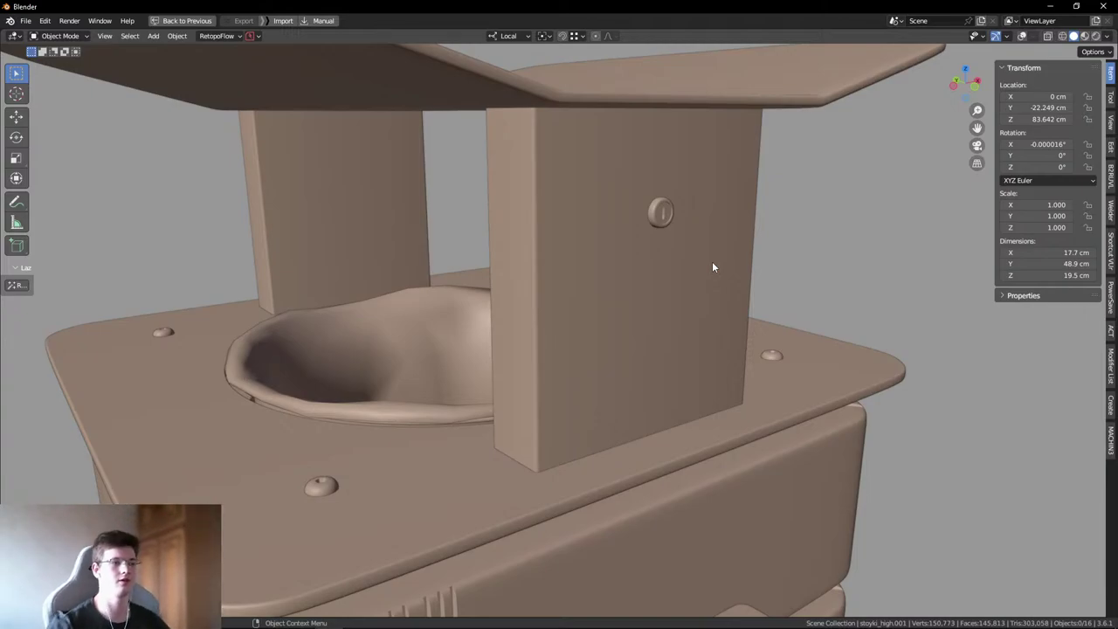
- Review the support posts, lock, bent lid and metal plate from below and above
{"action": "scroll", "coordinate": [609, 220], "scroll_direction": "down", "scroll_amount": 5}
{"action": "middle_click_drag", "start_coordinate": [778, 236], "coordinate": [720, 207]}
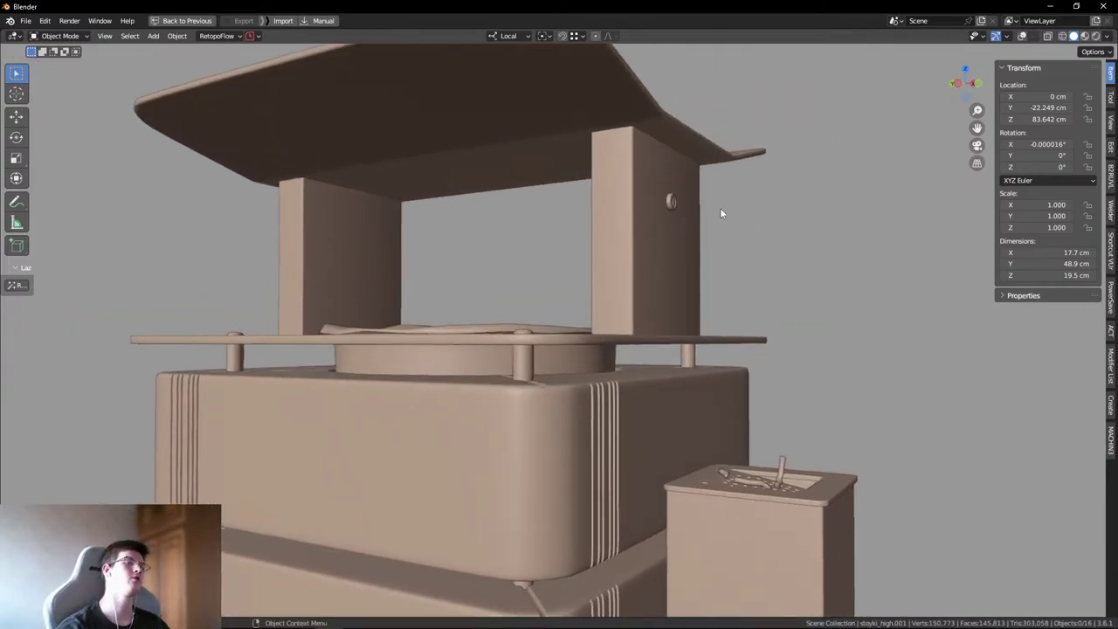
{"action": "scroll", "coordinate": [720, 207], "scroll_direction": "up", "scroll_amount": 6}
{"action": "scroll", "coordinate": [686, 253], "scroll_direction": "down", "scroll_amount": 5}
{"action": "middle_click_drag", "start_coordinate": [685, 253], "coordinate": [699, 262]}
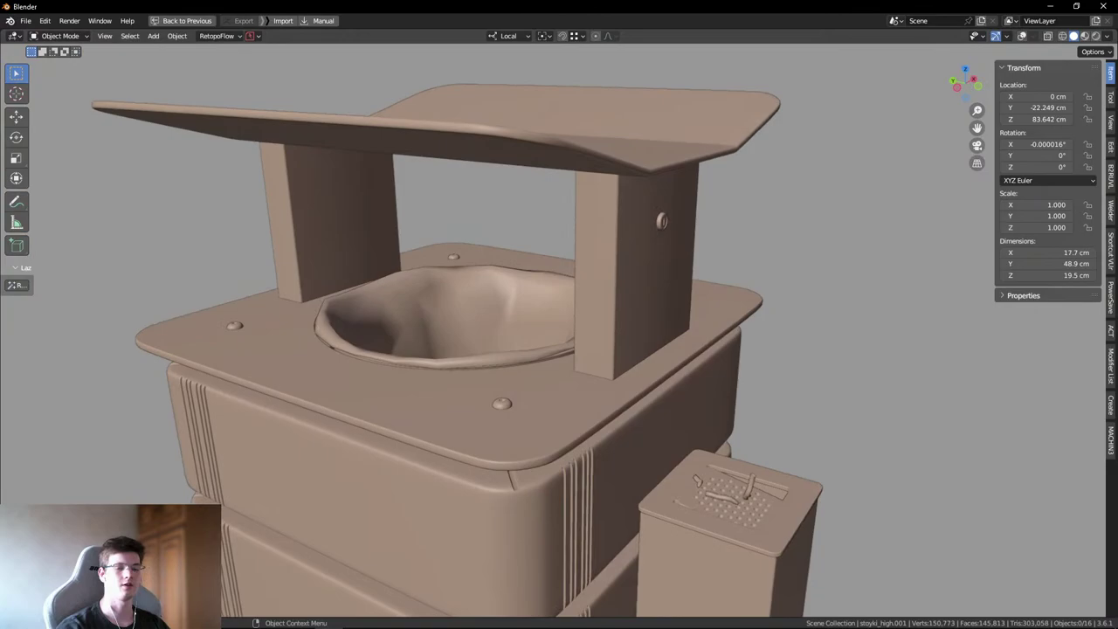
- Bring up the reference photo beside the model and examine the real post's open top, folded edges and base bolts
{"action": "key", "text": "alt+Tab"}
{"action": "scroll", "coordinate": [732, 289], "scroll_direction": "up", "scroll_amount": 4}
{"action": "scroll", "coordinate": [667, 177], "scroll_direction": "up", "scroll_amount": 4}
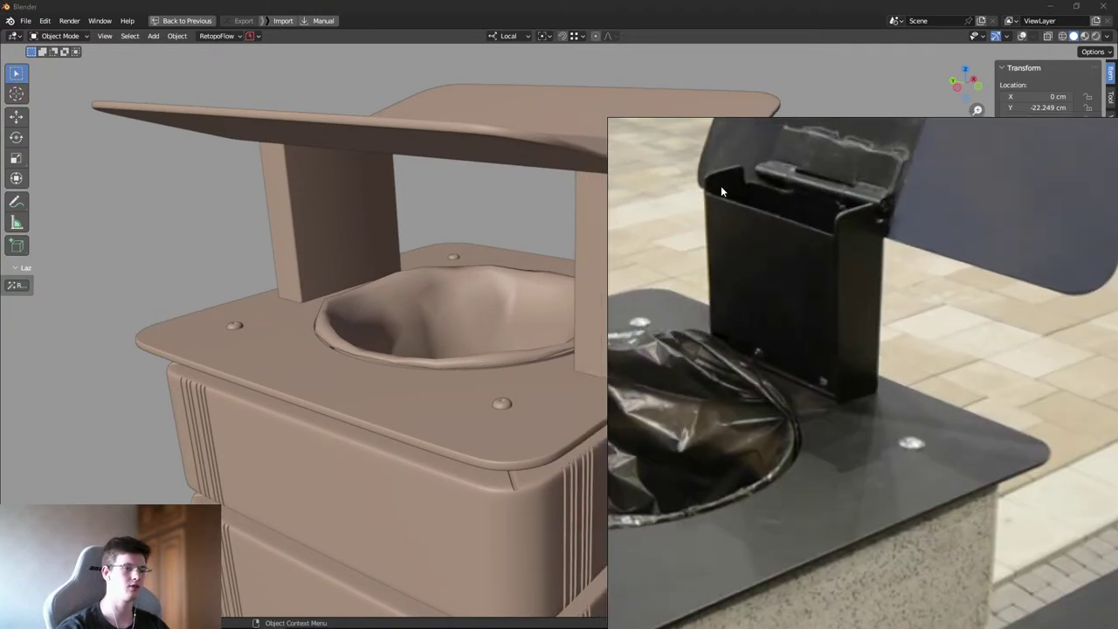
{"action": "left_click_drag", "start_coordinate": [721, 185], "coordinate": [878, 257]}
{"action": "scroll", "coordinate": [998, 346], "scroll_direction": "up", "scroll_amount": 2}
{"action": "scroll", "coordinate": [1009, 362], "scroll_direction": "down", "scroll_amount": 3}
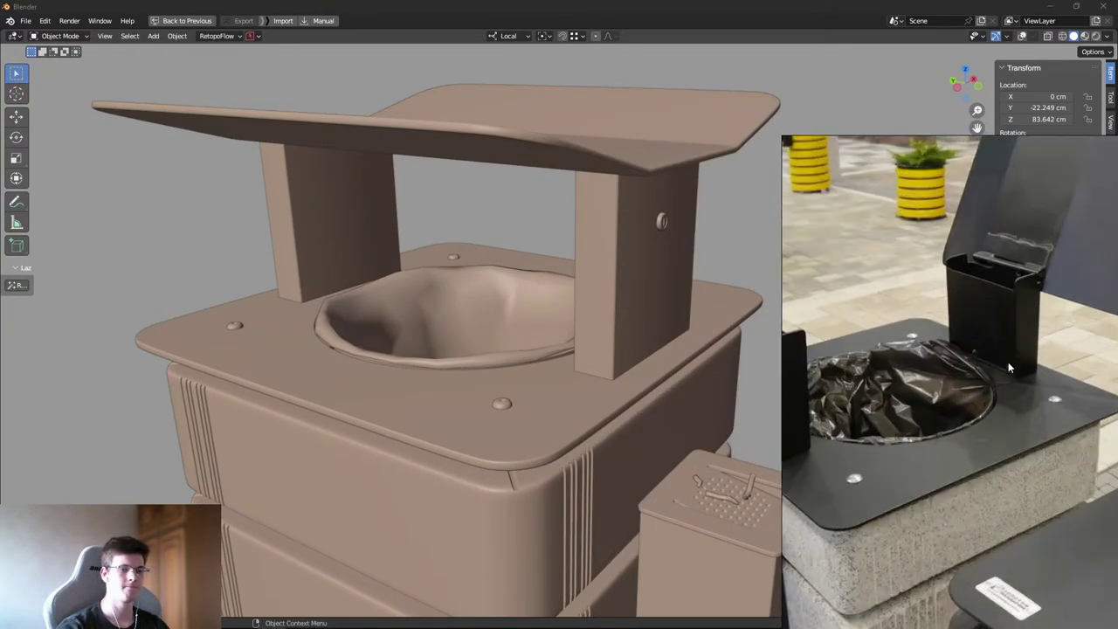
{"action": "scroll", "coordinate": [1008, 362], "scroll_direction": "up", "scroll_amount": 4}
- Compare the modelled support post's inner face and base with the bolted post in the reference photo
{"action": "mouse_move", "coordinate": [475, 213]}
{"action": "middle_mouse_down"}
{"action": "mouse_move", "coordinate": [429, 188]}
{"action": "mouse_move", "coordinate": [364, 253]}
{"action": "mouse_move", "coordinate": [466, 229]}
{"action": "middle_mouse_up"}
{"action": "scroll", "coordinate": [429, 194], "scroll_direction": "up", "scroll_amount": 4}
{"action": "scroll", "coordinate": [467, 230], "scroll_direction": "up", "scroll_amount": 2}
{"action": "middle_click_drag", "start_coordinate": [473, 350], "coordinate": [519, 332]}
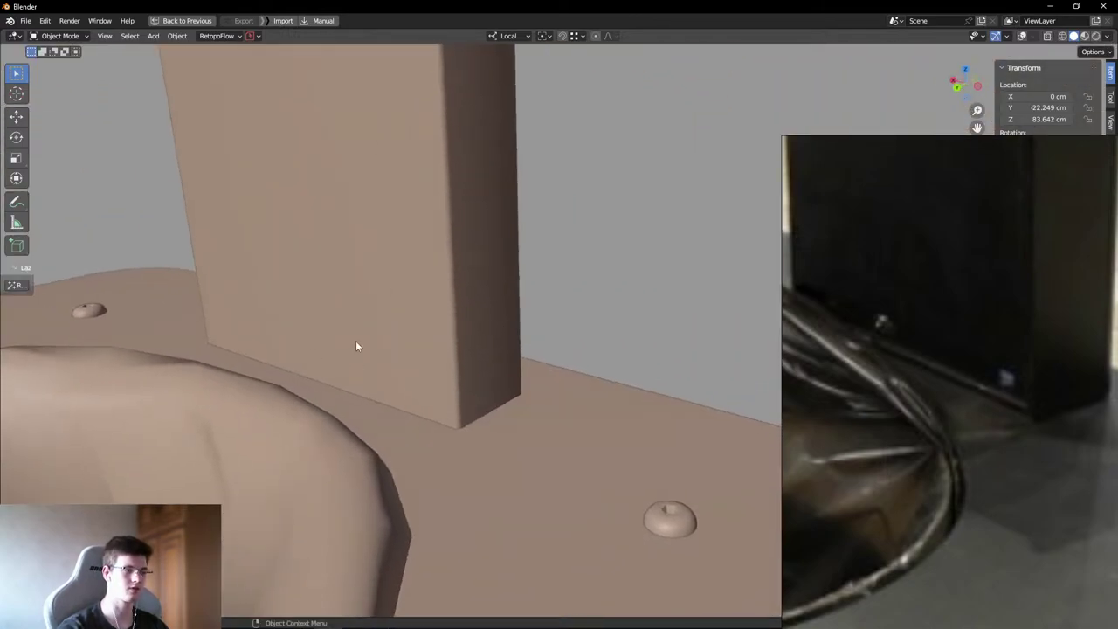
- Browse the reference photos of the open bin and examine the inner face and base of its support posts
{"action": "scroll", "coordinate": [881, 404], "scroll_direction": "down", "scroll_amount": 4}
{"action": "scroll", "coordinate": [802, 220], "scroll_direction": "up", "scroll_amount": 5}
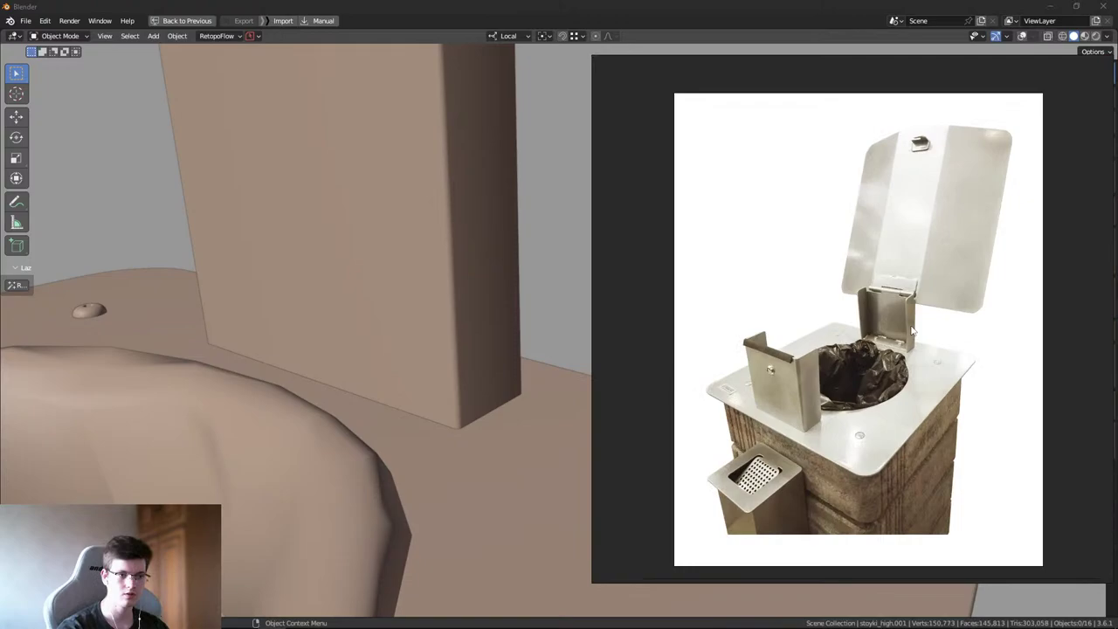
{"action": "scroll", "coordinate": [900, 281], "scroll_direction": "down", "scroll_amount": 5}
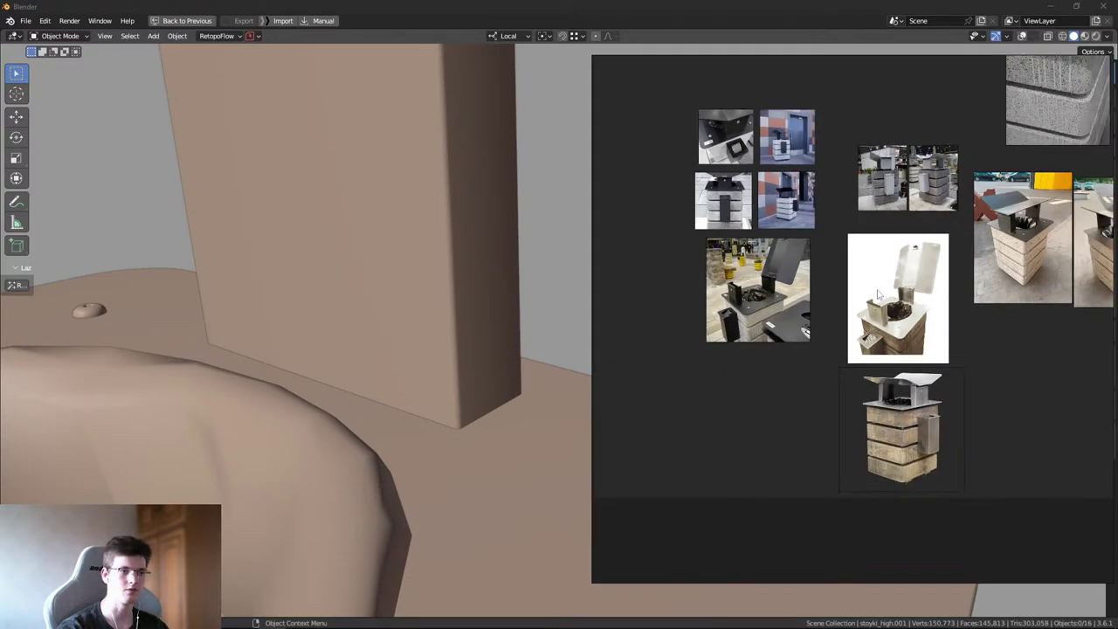
{"action": "scroll", "coordinate": [877, 323], "scroll_direction": "up", "scroll_amount": 5}
{"action": "scroll", "coordinate": [877, 323], "scroll_direction": "down", "scroll_amount": 5}
{"action": "scroll", "coordinate": [695, 308], "scroll_direction": "up", "scroll_amount": 6}
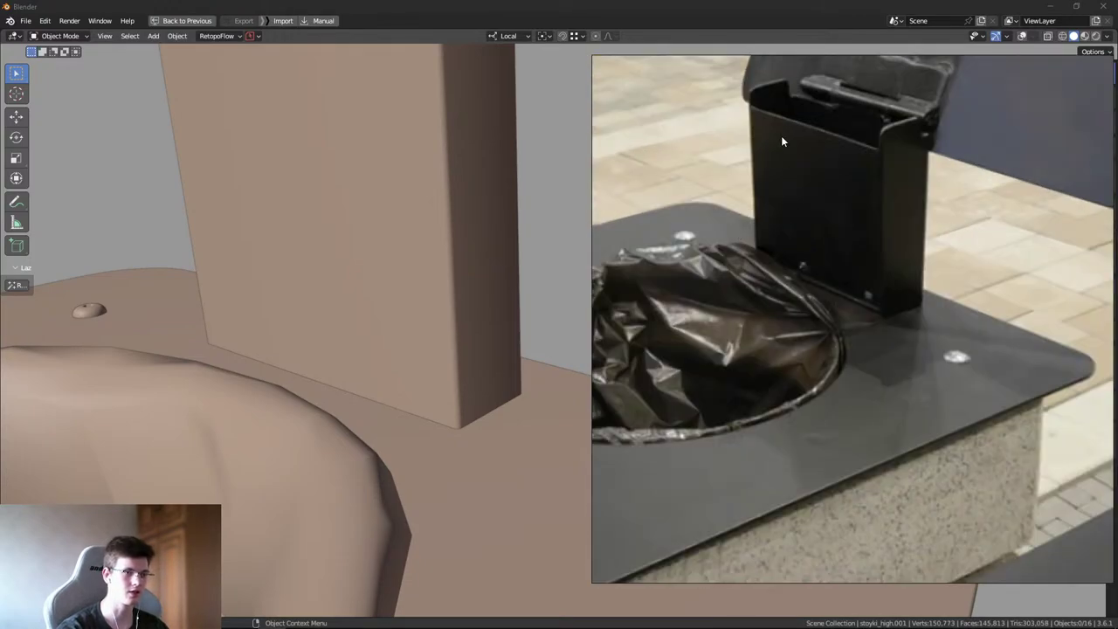
- Examine the bent lid and the support post's gaps in the photo of the bin beside the blue door
{"action": "scroll", "coordinate": [778, 160], "scroll_direction": "down", "scroll_amount": 5}
{"action": "scroll", "coordinate": [775, 146], "scroll_direction": "up", "scroll_amount": 3}
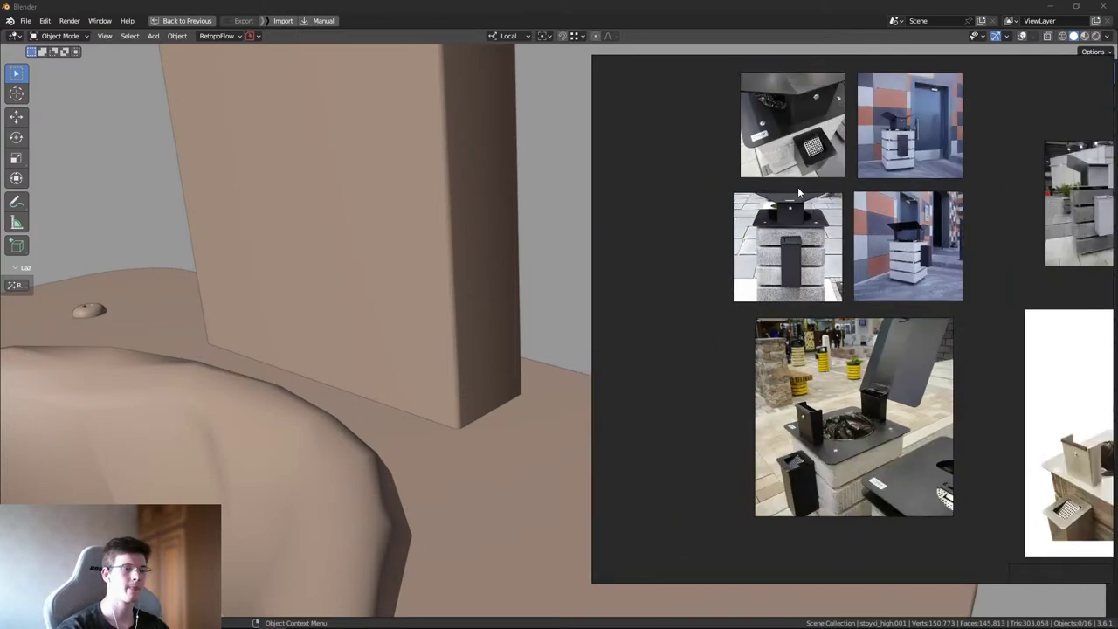
{"action": "scroll", "coordinate": [769, 121], "scroll_direction": "down", "scroll_amount": 2}
{"action": "scroll", "coordinate": [808, 296], "scroll_direction": "up", "scroll_amount": 5}
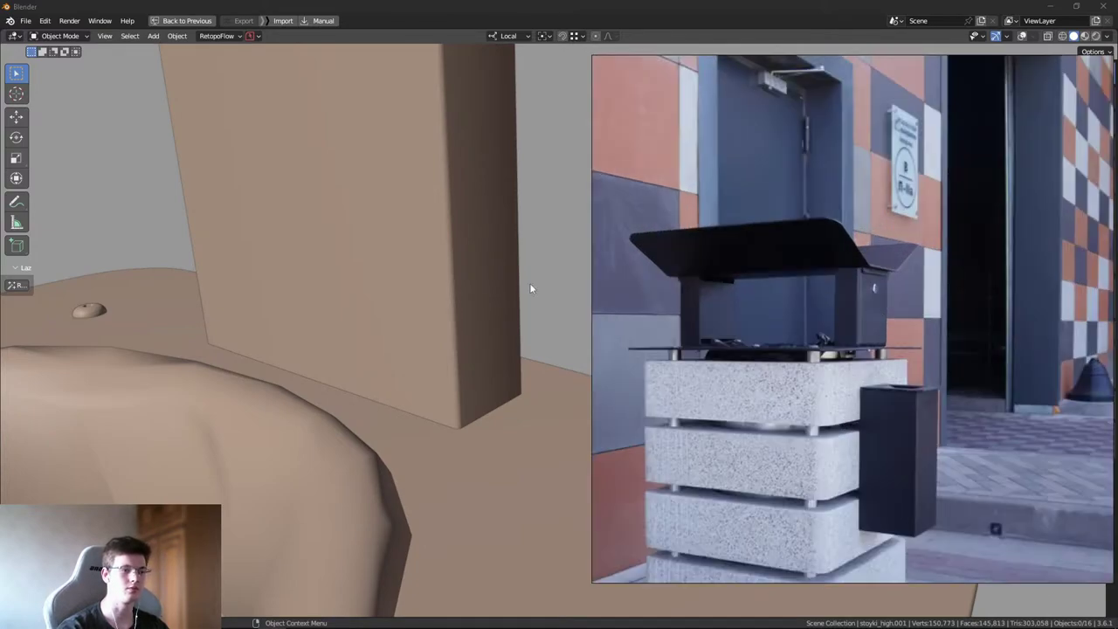
{"action": "scroll", "coordinate": [669, 326], "scroll_direction": "up", "scroll_amount": 7}
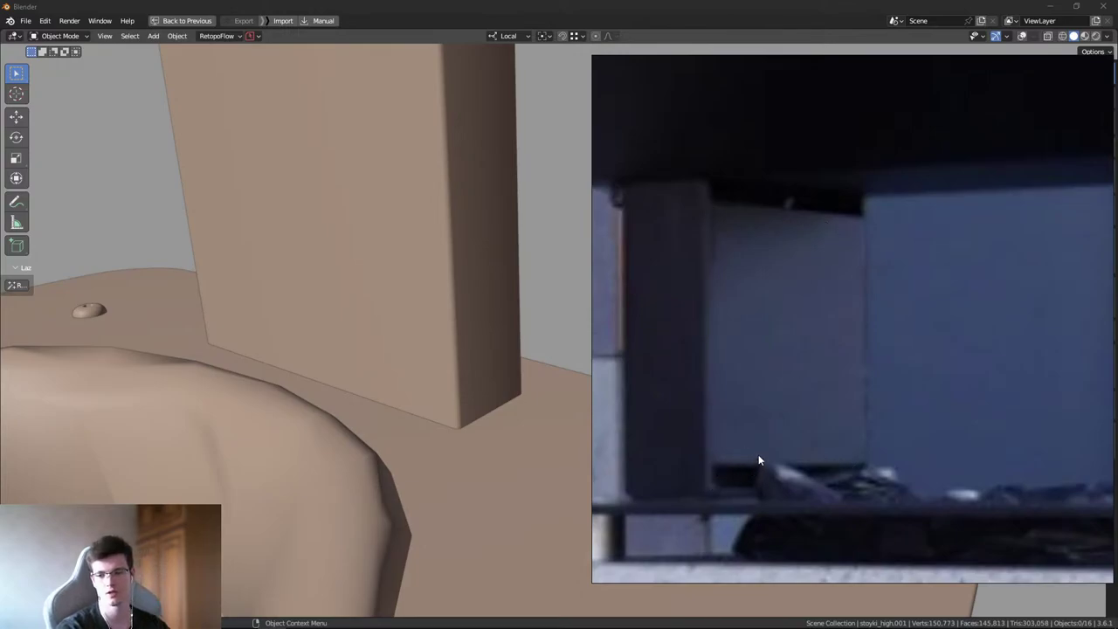
{"action": "left_click_drag", "start_coordinate": [780, 399], "coordinate": [1117, 397]}
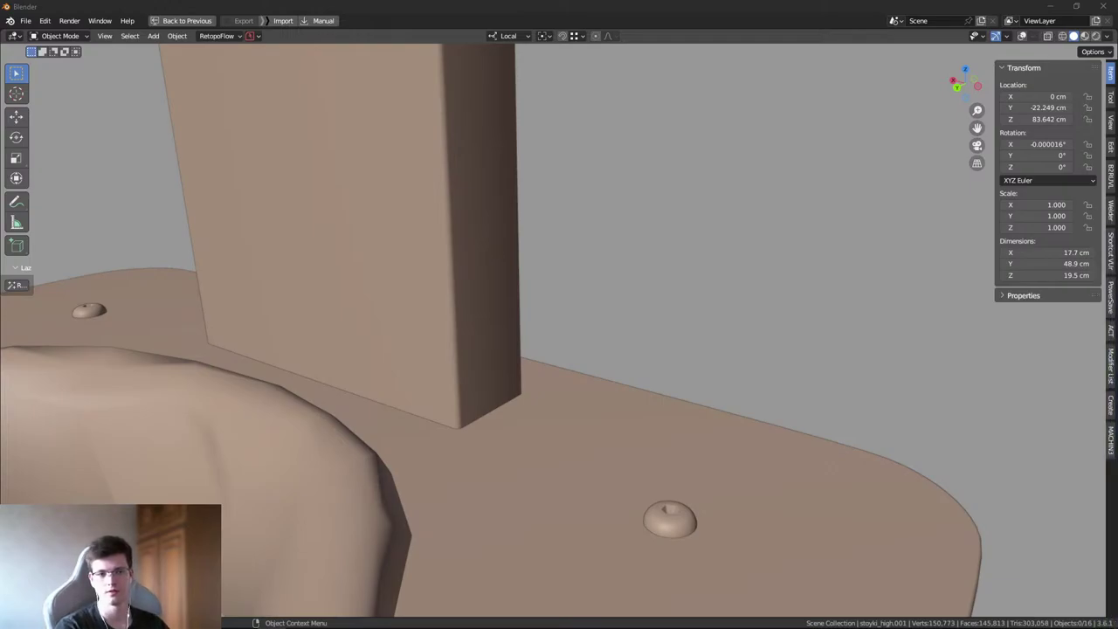
- Review the modelled lid, posts and metal plate from several sides, alternating between the wireframe and the plain shaded view
{"action": "middle_click_drag", "start_coordinate": [662, 237], "coordinate": [733, 244]}
{"action": "scroll", "coordinate": [599, 225], "scroll_direction": "down", "scroll_amount": 5}
{"action": "middle_click_drag", "start_coordinate": [600, 224], "coordinate": [641, 259]}
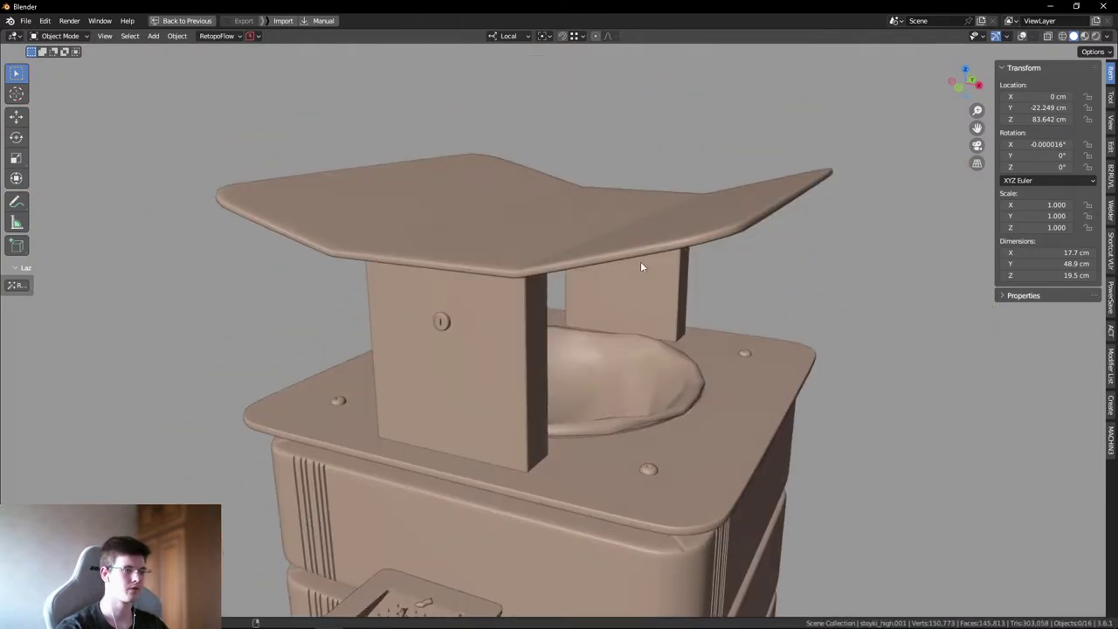
{"action": "scroll", "coordinate": [562, 253], "scroll_direction": "up", "scroll_amount": 5}
{"action": "key", "text": "shift+alt+z"}
{"action": "key", "text": "shift+alt+z"}
{"action": "middle_click_drag", "start_coordinate": [563, 253], "coordinate": [784, 311]}
{"action": "key", "text": "shift+alt+z"}
{"action": "key", "text": "shift+alt+z"}
{"action": "scroll", "coordinate": [635, 250], "scroll_direction": "down", "scroll_amount": 4}
{"action": "scroll", "coordinate": [799, 245], "scroll_direction": "down", "scroll_amount": 3}
{"action": "scroll", "coordinate": [784, 308], "scroll_direction": "up", "scroll_amount": 3}
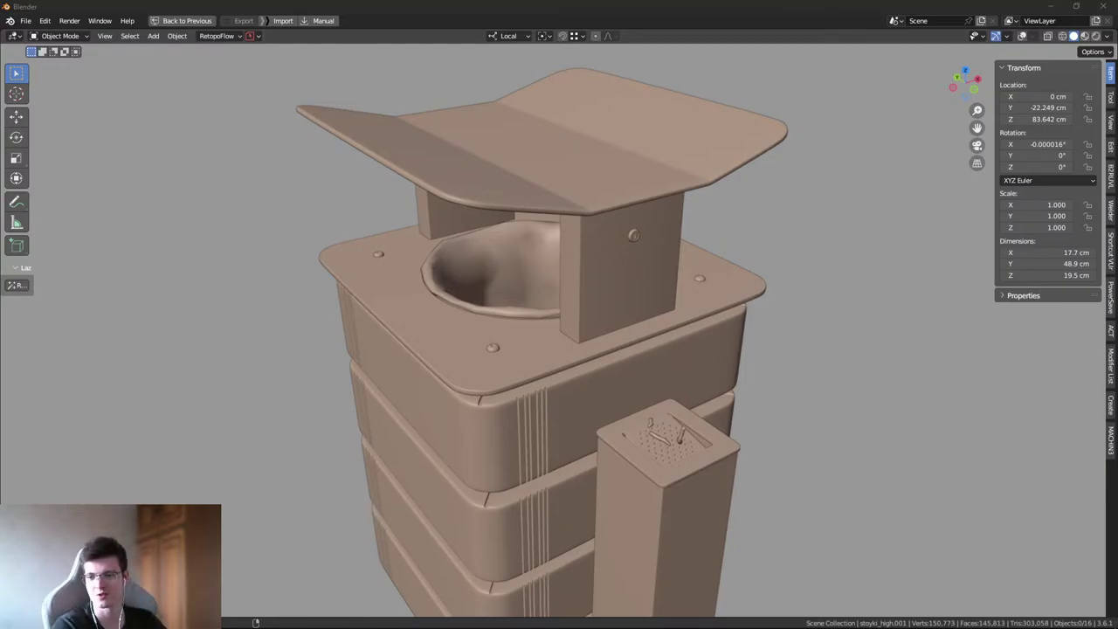
- Inspect the mesh topology of the support posts and bent lid with the wireframe overlay from a low angle
{"action": "left_click", "coordinate": [829, 216]}
{"action": "scroll", "coordinate": [668, 283], "scroll_direction": "up", "scroll_amount": 3}
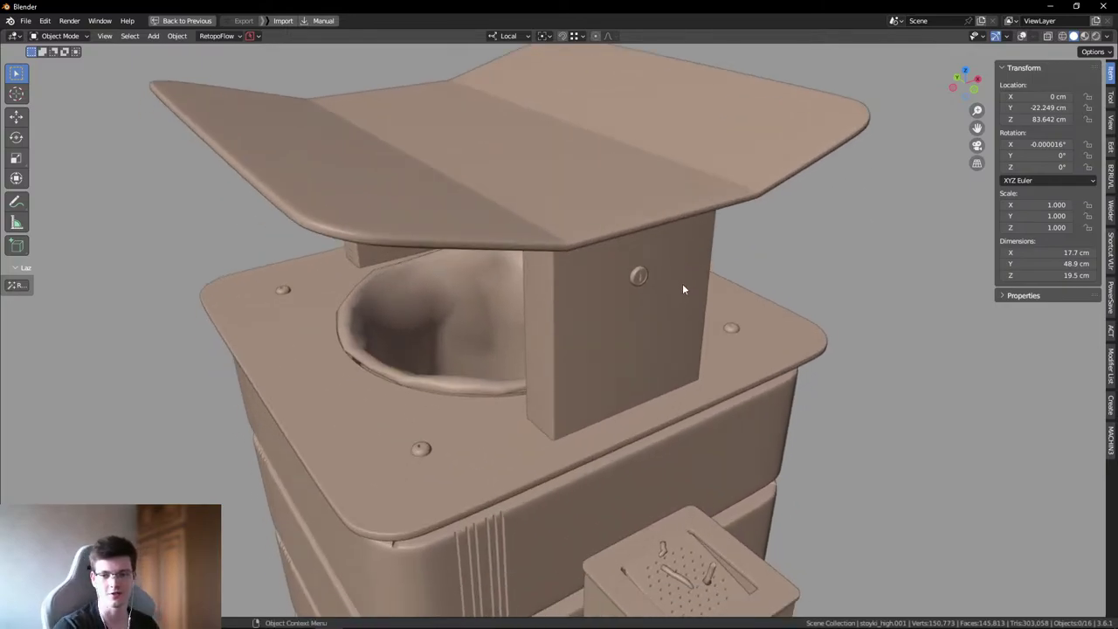
{"action": "scroll", "coordinate": [830, 266], "scroll_direction": "down", "scroll_amount": 3}
{"action": "key", "text": "shift+alt+z"}
{"action": "middle_click_drag", "start_coordinate": [797, 278], "coordinate": [638, 297]}
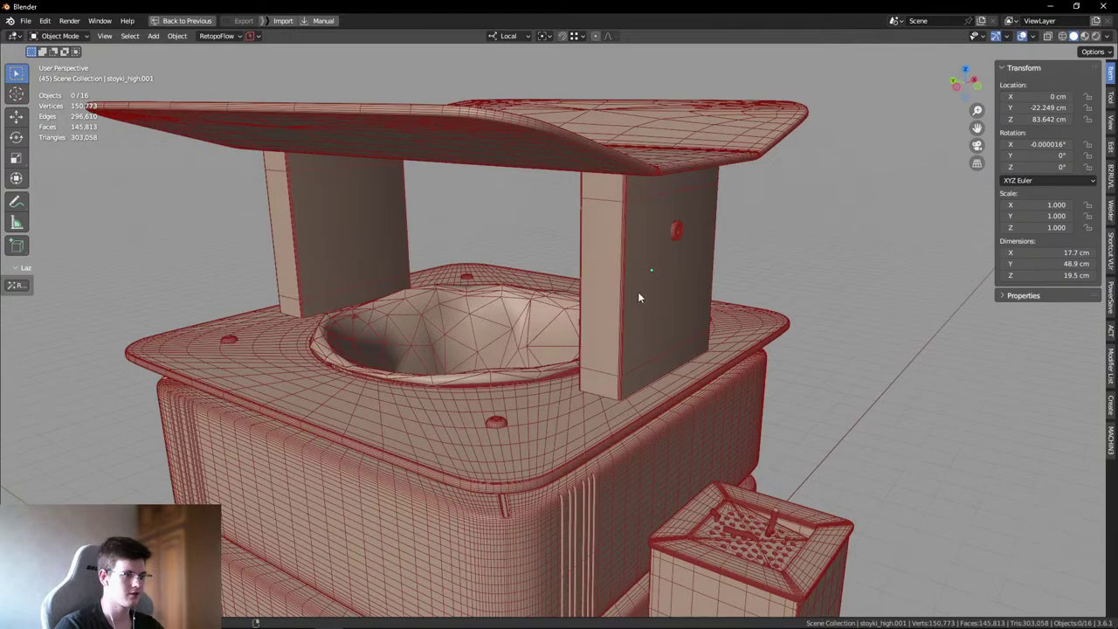
{"action": "scroll", "coordinate": [638, 292], "scroll_direction": "down", "scroll_amount": 2}
- Isolate the trash bag and examine its shading from the front and from above with the overlays hidden
{"action": "left_click", "coordinate": [537, 289]}
{"action": "key", "text": "KP_Divide"}
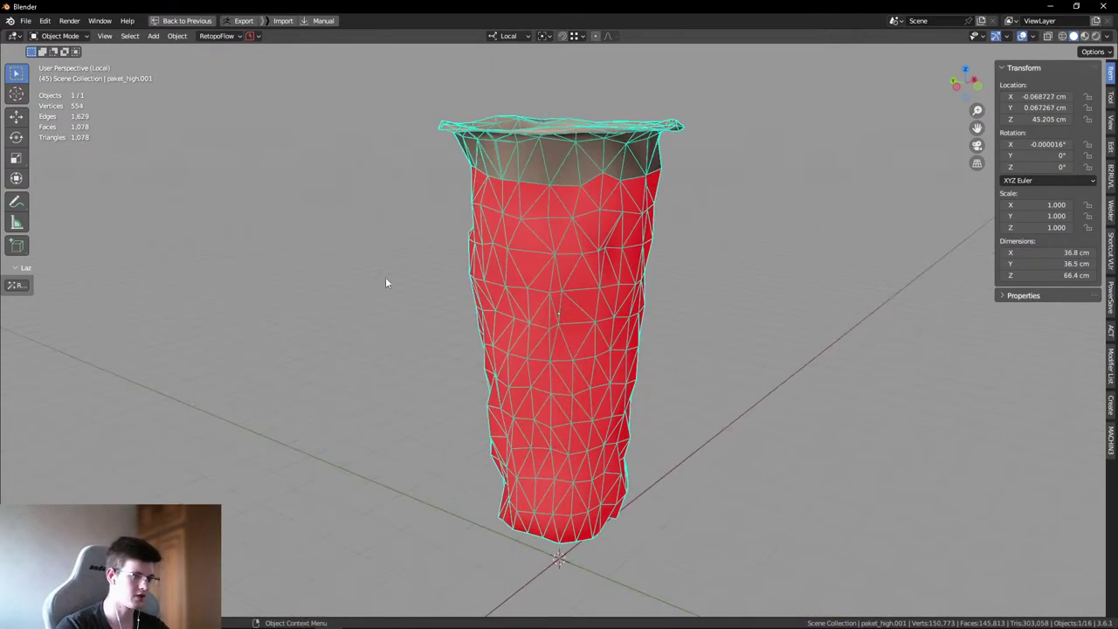
{"action": "left_click", "coordinate": [387, 282]}
{"action": "key", "text": "shift+alt+z"}
{"action": "middle_click_drag", "start_coordinate": [685, 274], "coordinate": [700, 331]}
{"action": "key", "text": "KP_1"}
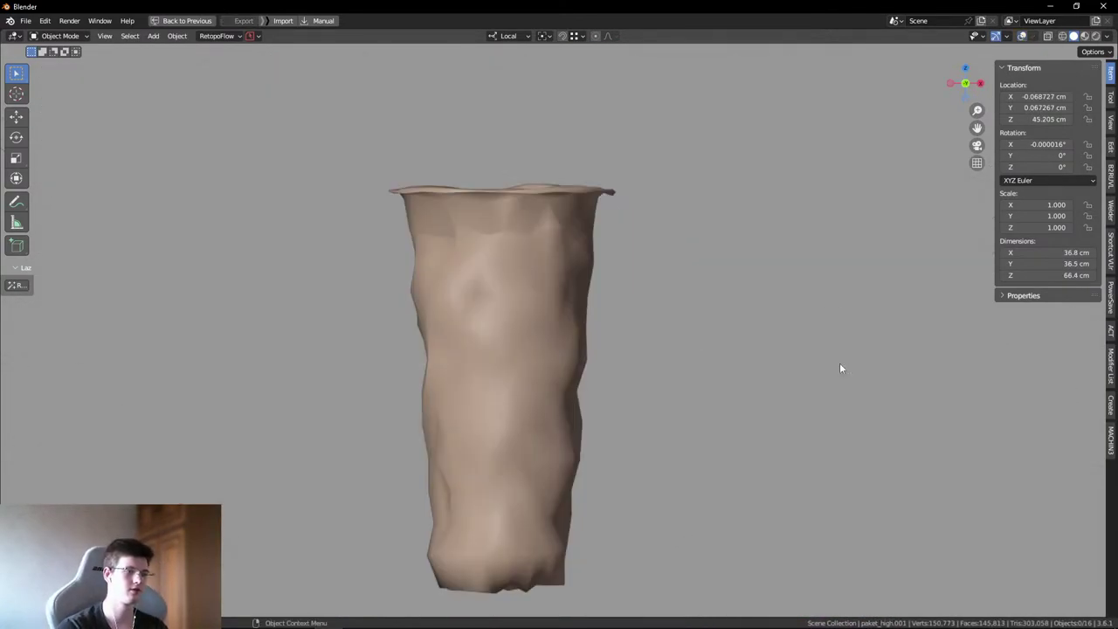
{"action": "middle_click_drag", "start_coordinate": [840, 368], "coordinate": [742, 337]}
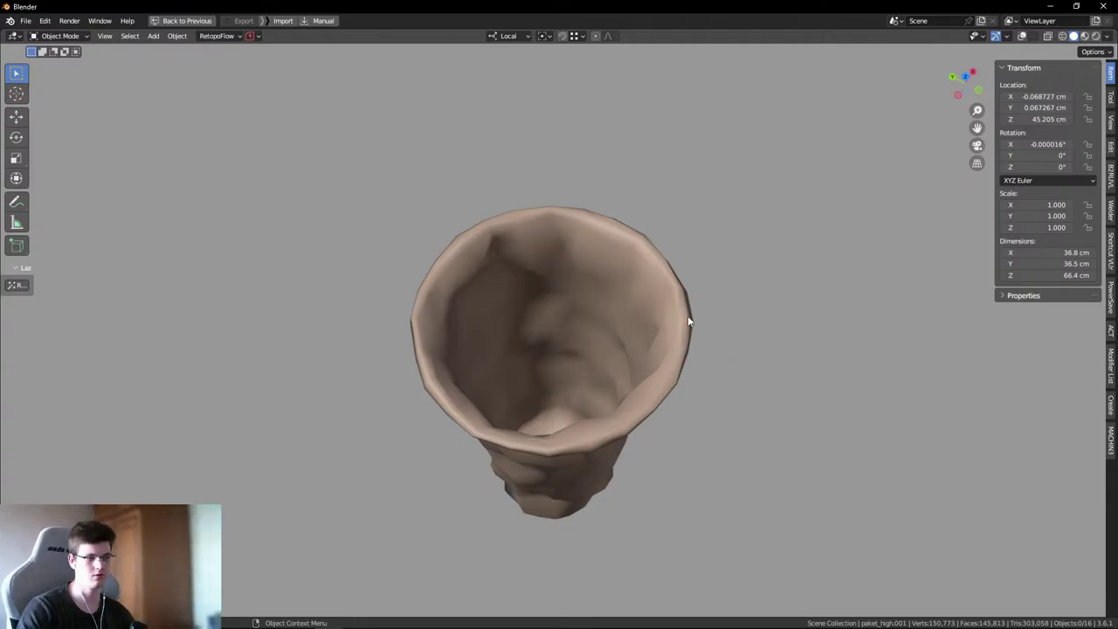
- Compare the triangulated mesh around the bag's rim and inner wall with its faceted shading
{"action": "key", "text": "shift+alt+z"}
{"action": "scroll", "coordinate": [626, 311], "scroll_direction": "up", "scroll_amount": 3}
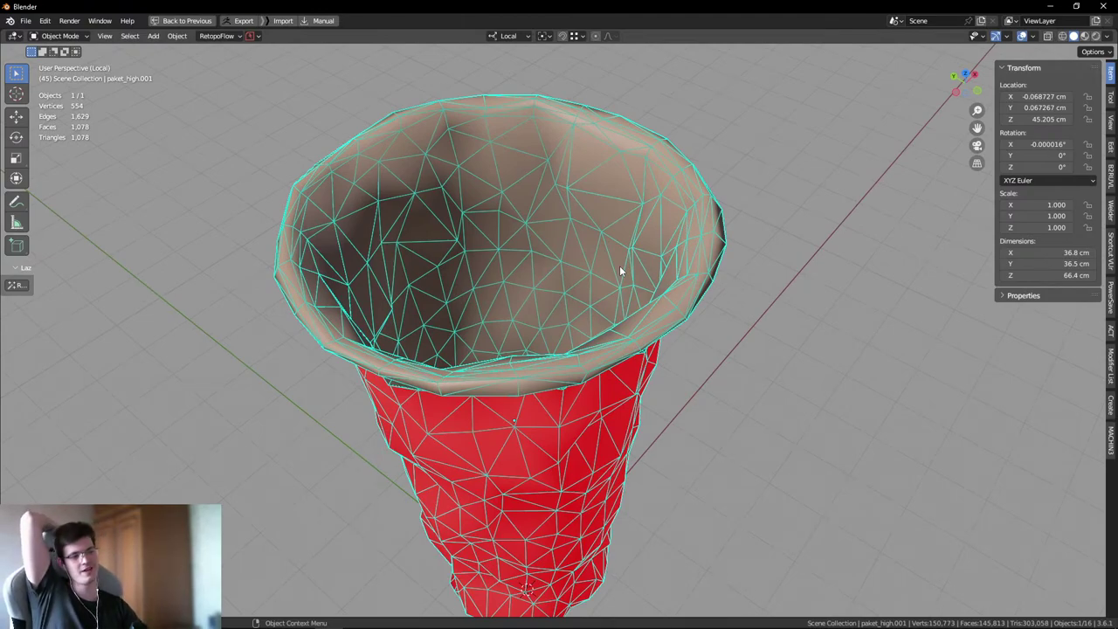
{"action": "key", "text": "shift+alt+z"}
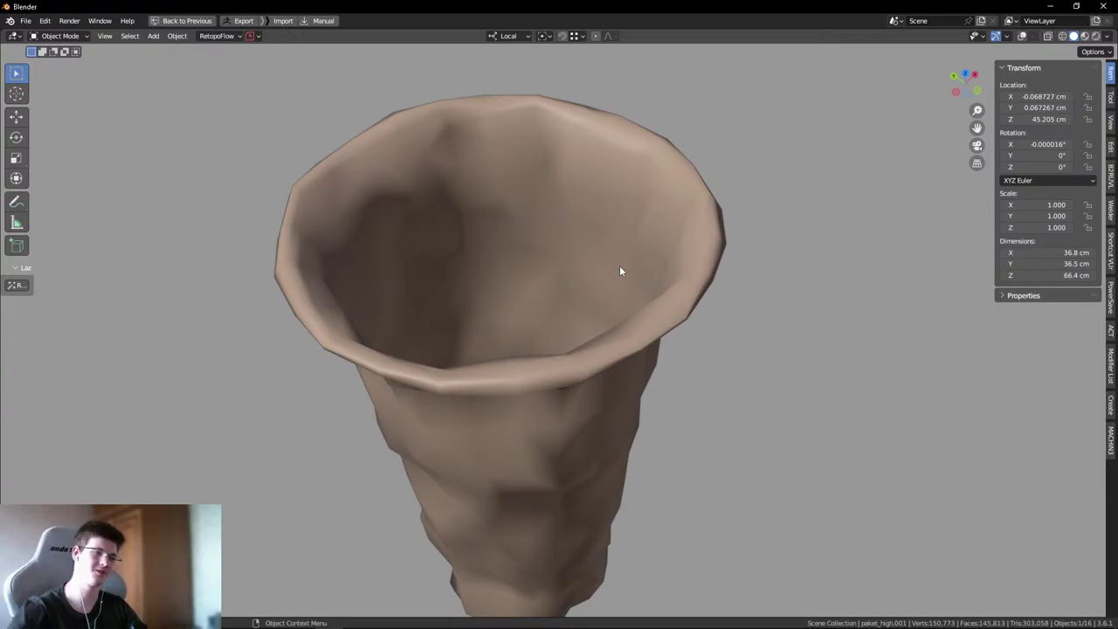
{"action": "key", "text": "shift+alt+z"}
{"action": "middle_click_drag", "start_coordinate": [620, 271], "coordinate": [574, 176]}
{"action": "key", "text": "shift+alt+z"}
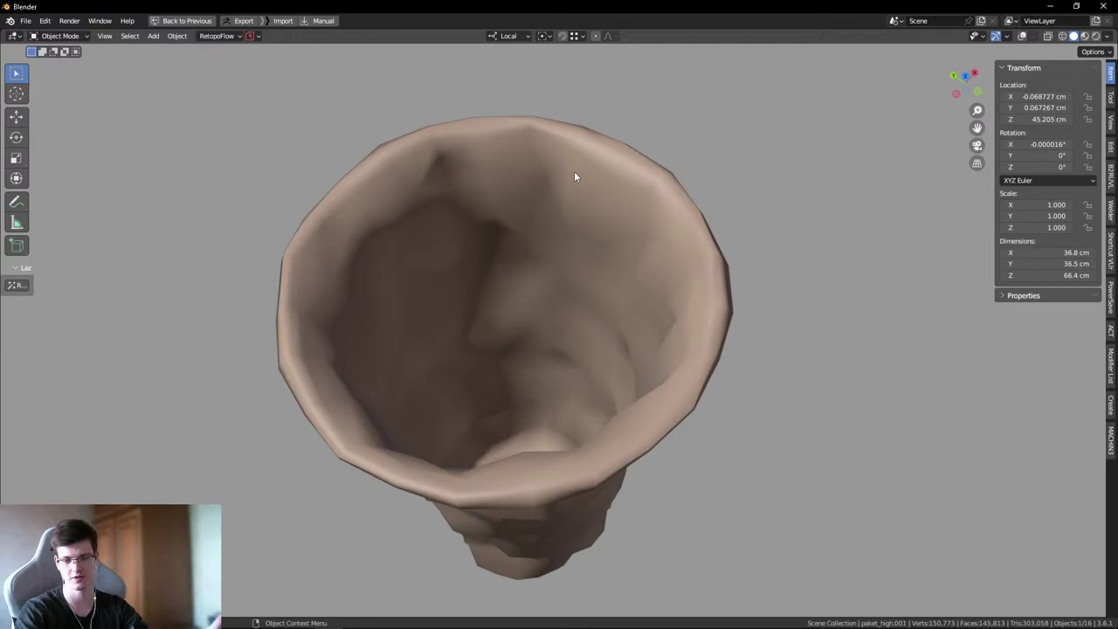
{"action": "key", "text": "shift+alt+z"}
{"action": "middle_click_drag", "start_coordinate": [804, 175], "coordinate": [568, 291]}
{"action": "key", "text": "shift+alt+z"}
{"action": "key", "text": "shift+alt+z"}
{"action": "scroll", "coordinate": [549, 288], "scroll_direction": "up", "scroll_amount": 3}
- Convert all the bag's triangles to quads with Tris to Quads and add a level 2 subdivision surface
{"action": "key", "text": "Tab"}
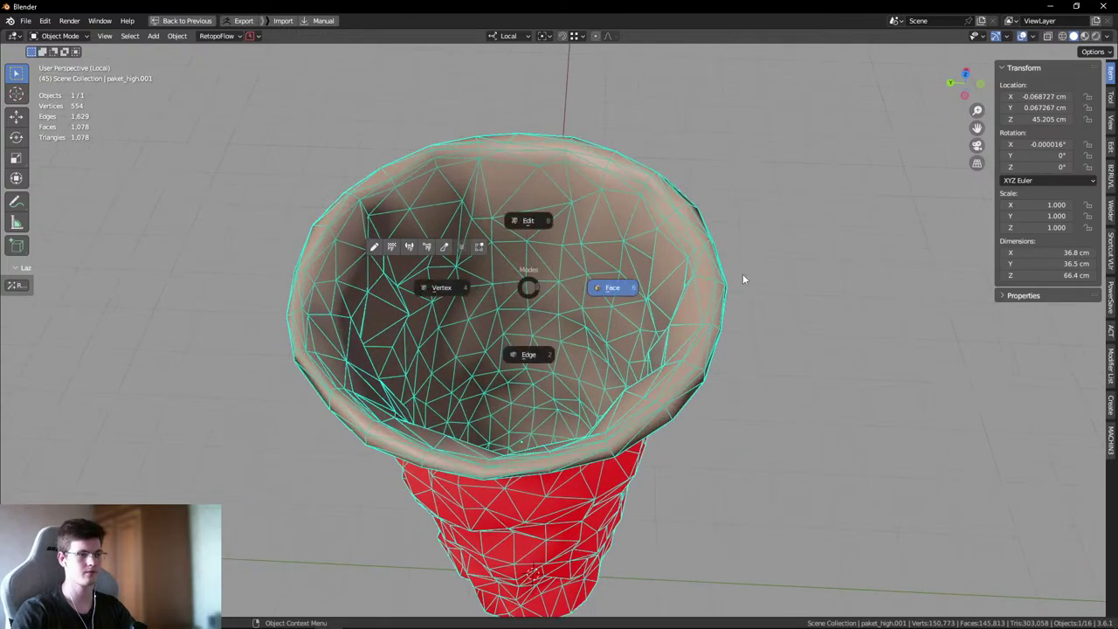
{"action": "left_click", "coordinate": [537, 189]}
{"action": "key", "text": "q"}
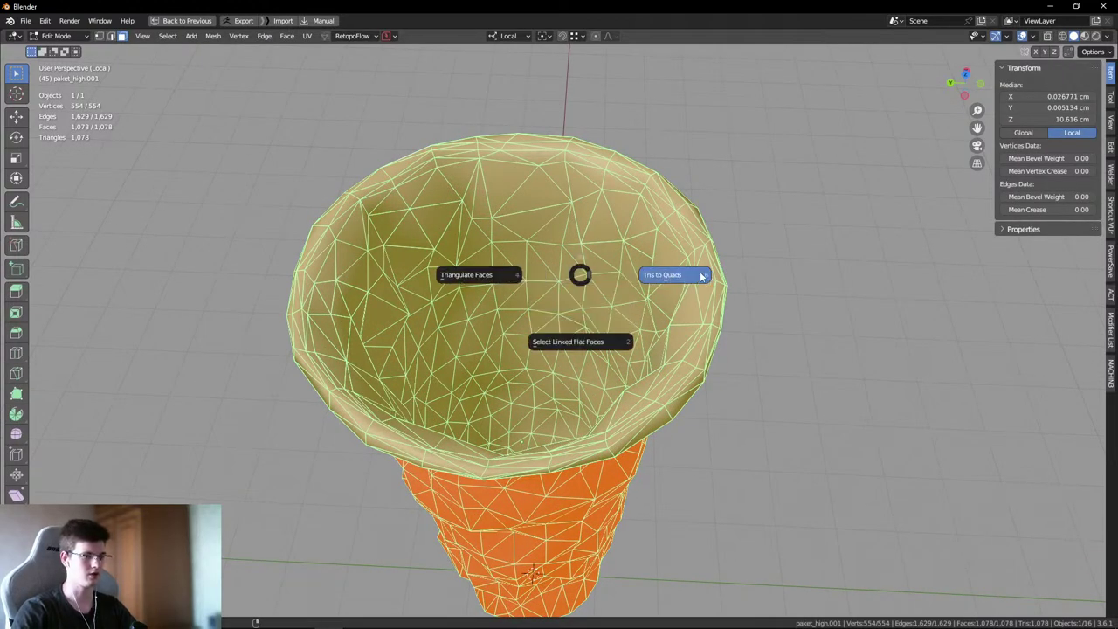
{"action": "left_click", "coordinate": [669, 275]}
{"action": "middle_click_drag", "start_coordinate": [579, 274], "coordinate": [577, 248]}
{"action": "key", "text": "alt+j"}
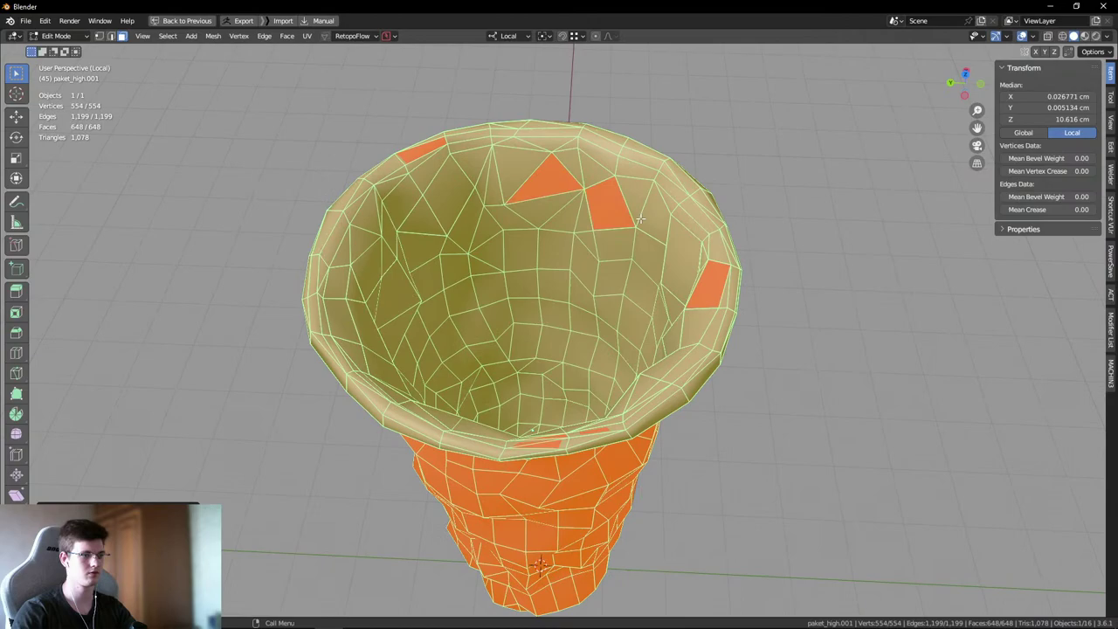
{"action": "key", "text": "Tab"}
{"action": "key", "text": "ctrl+2"}
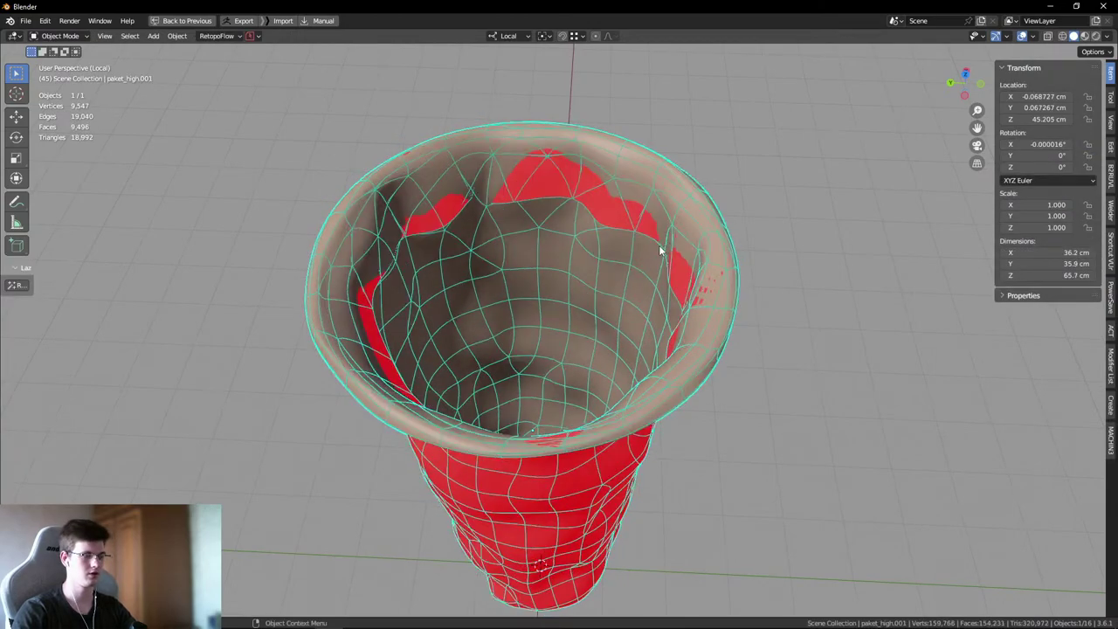
- Reposition a vertex on the bag's inner wall just below the rim where the red outer layer pokes through
{"action": "scroll", "coordinate": [512, 254], "scroll_direction": "up", "scroll_amount": 5}
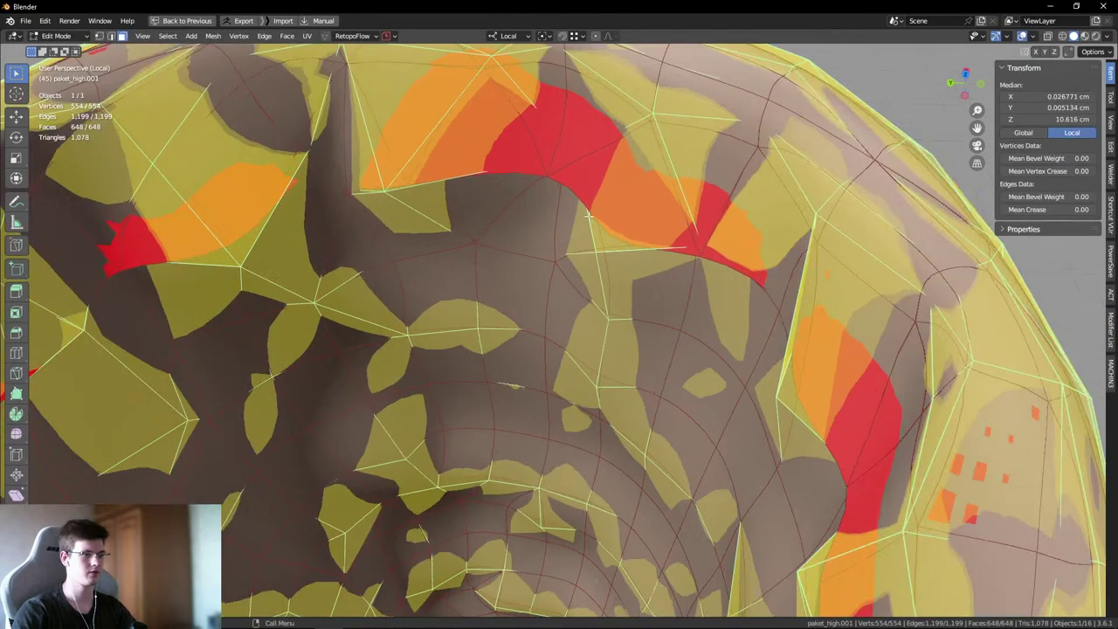
{"action": "key", "text": "Tab"}
{"action": "key", "text": "g"}
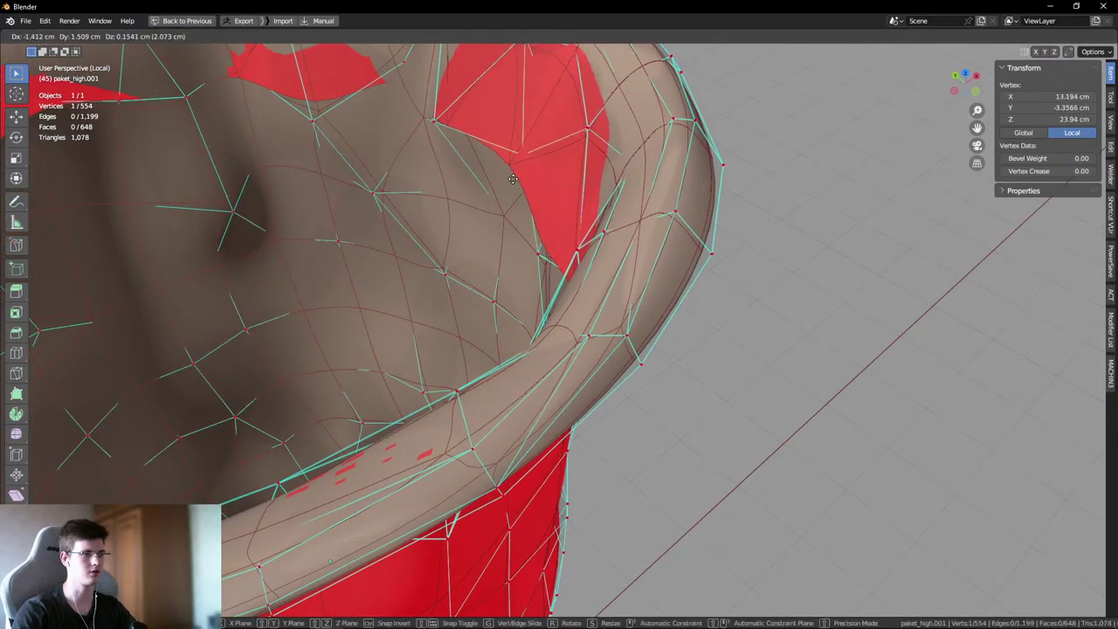
{"action": "left_click", "coordinate": [513, 179]}
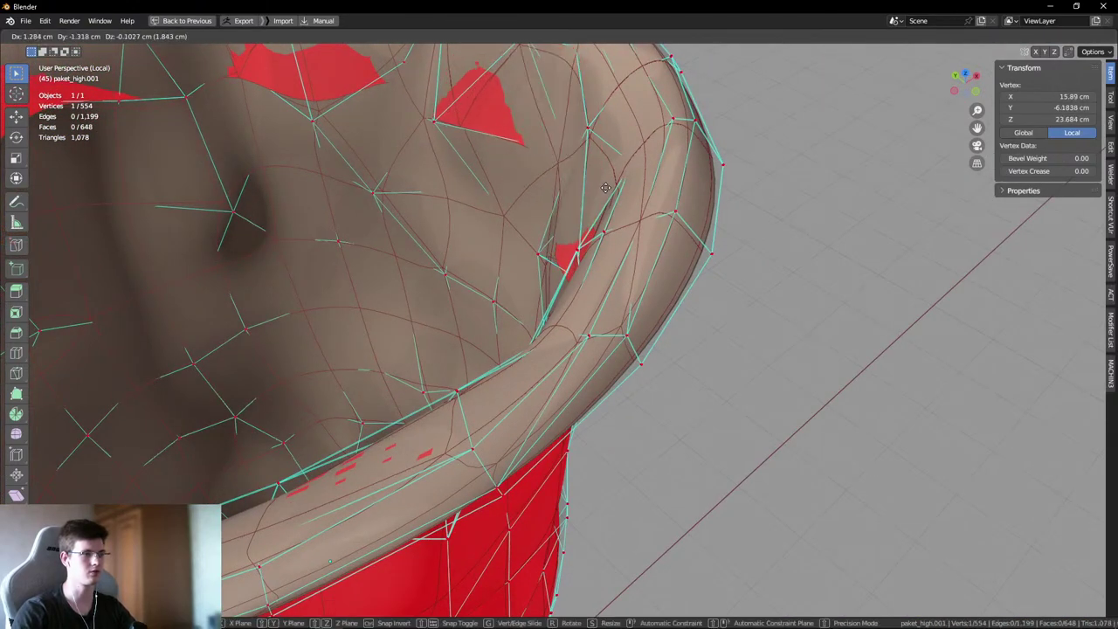
{"action": "middle_click_drag", "start_coordinate": [512, 179], "coordinate": [544, 172]}
{"action": "key", "text": "g"}
{"action": "left_click", "coordinate": [549, 173]}
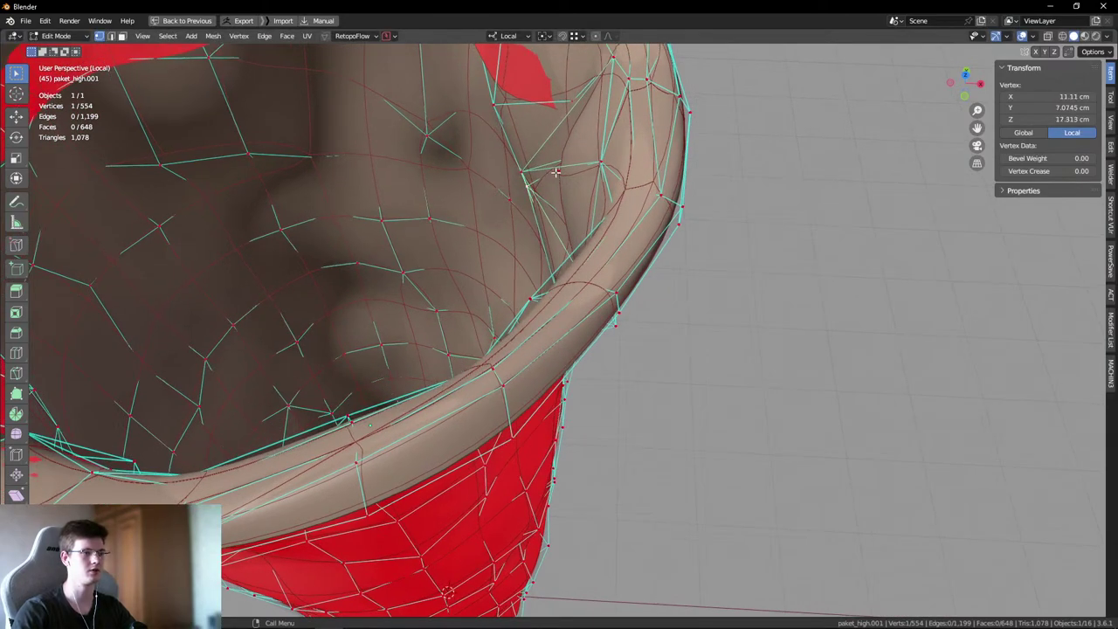
- Move another vertex on the bag's inner wall near the rim and return to Object Mode with nothing selected
{"action": "key", "text": "alt+z"}
{"action": "key", "text": "alt+z"}
{"action": "key", "text": "alt+z"}
{"action": "key", "text": "alt+z"}
{"action": "key", "text": "g"}
{"action": "left_click", "coordinate": [599, 191]}
{"action": "key", "text": "alt+z"}
{"action": "scroll", "coordinate": [600, 191], "scroll_direction": "down", "scroll_amount": 6}
{"action": "key", "text": "Tab"}
{"action": "key", "text": "alt+a"}
{"action": "key", "text": "alt+z"}
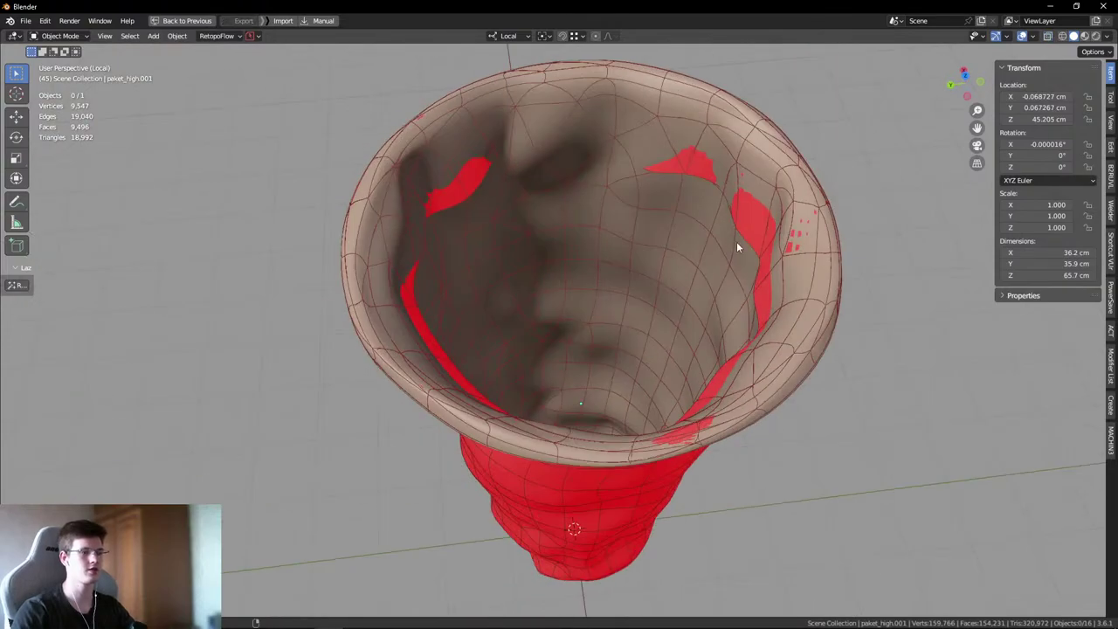
- Check the subdivided bag's rim and inner folds from above, with and without the overlays
{"action": "middle_click_drag", "start_coordinate": [737, 241], "coordinate": [650, 225]}
{"action": "key", "text": "shift+alt+z"}
{"action": "scroll", "coordinate": [662, 267], "scroll_direction": "down", "scroll_amount": 3}
{"action": "middle_click_drag", "start_coordinate": [661, 268], "coordinate": [684, 238]}
{"action": "scroll", "coordinate": [588, 240], "scroll_direction": "up", "scroll_amount": 4}
{"action": "key", "text": "shift+alt+z"}
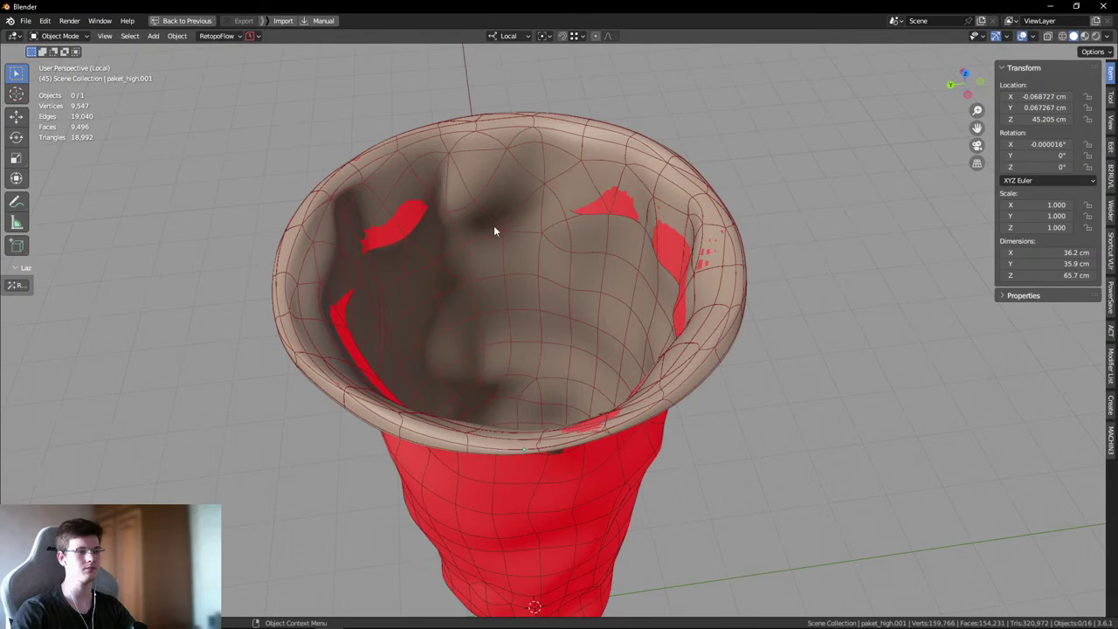
{"action": "key", "text": "shift+alt+z"}
{"action": "middle_click_drag", "start_coordinate": [494, 231], "coordinate": [568, 252]}
- Bring back the whole bin and examine how the smoothed bag sits in the plate's opening
{"action": "left_click", "coordinate": [568, 254]}
{"action": "key", "text": "KP_Divide"}
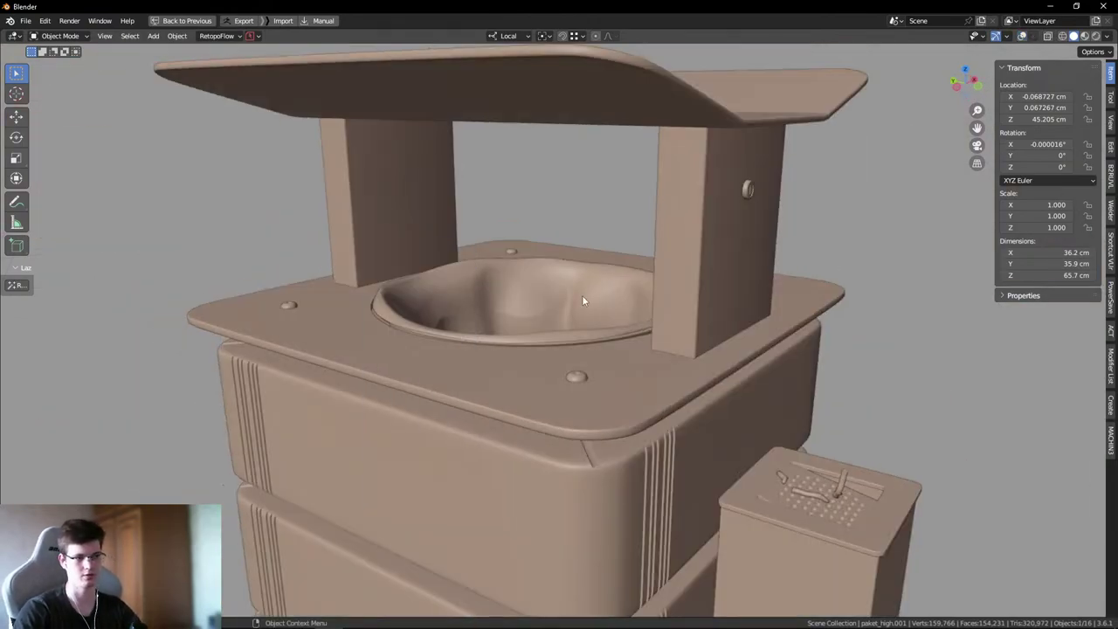
{"action": "middle_click_drag", "start_coordinate": [584, 302], "coordinate": [489, 285]}
{"action": "left_click", "coordinate": [802, 240]}
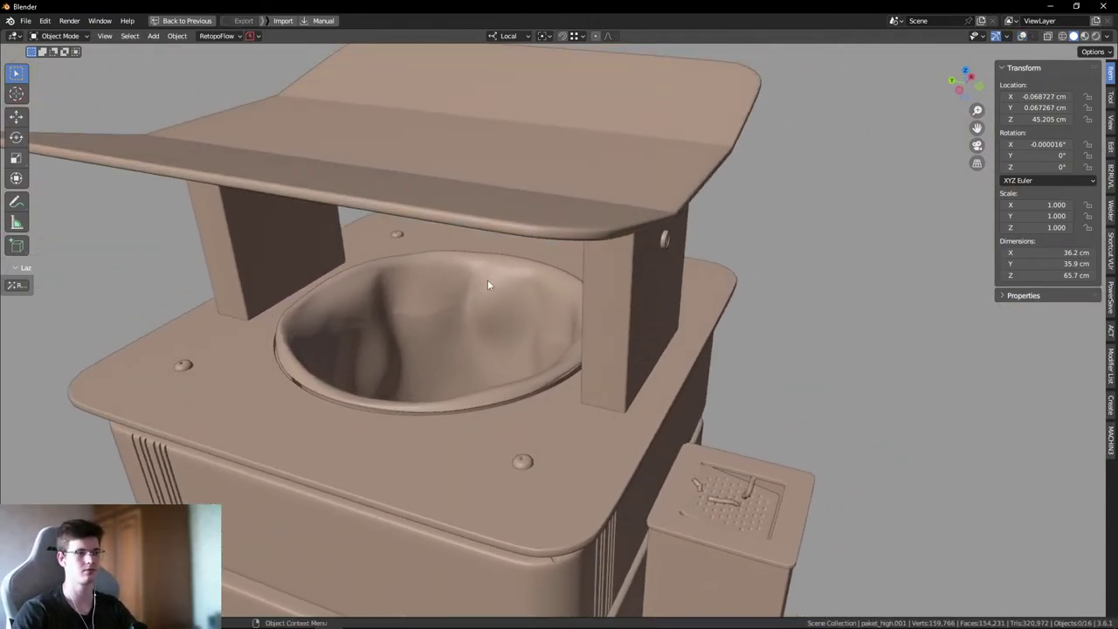
{"action": "middle_click_drag", "start_coordinate": [810, 257], "coordinate": [506, 313]}
{"action": "left_click", "coordinate": [506, 313]}
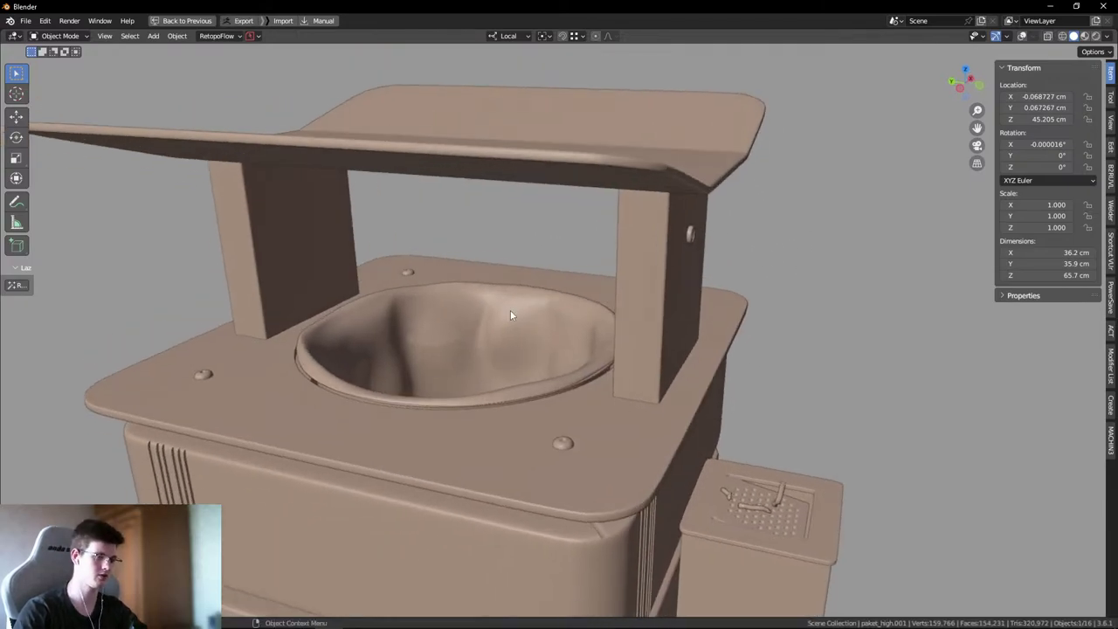
- Isolate the bag to inspect its inner folds up close, and return to the full bin view
{"action": "key", "text": "KP_Divide"}
{"action": "middle_click_drag", "start_coordinate": [711, 275], "coordinate": [588, 297]}
{"action": "scroll", "coordinate": [588, 297], "scroll_direction": "up", "scroll_amount": 5}
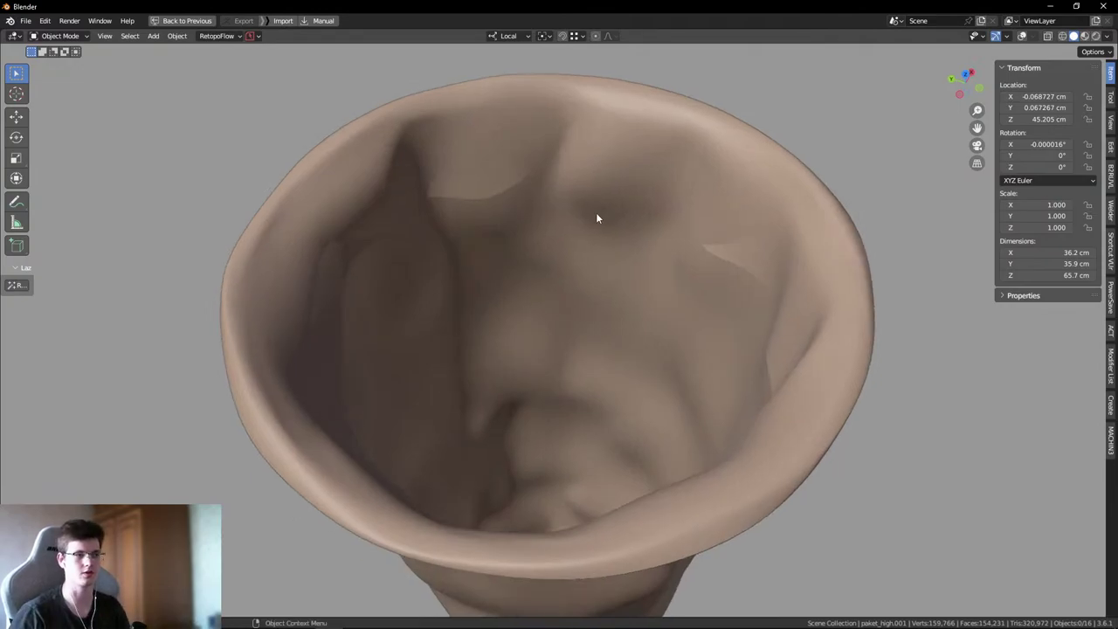
{"action": "right_click", "coordinate": [551, 221]}
{"action": "key", "text": "Escape"}
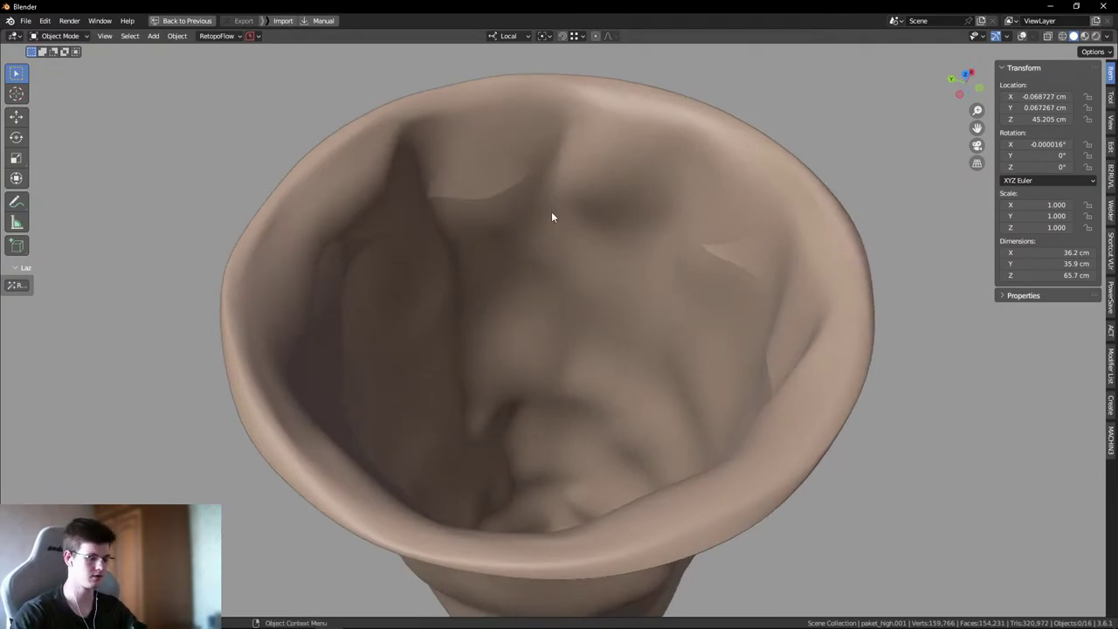
{"action": "key", "text": "KP_Divide"}
{"action": "middle_click_drag", "start_coordinate": [775, 244], "coordinate": [844, 299]}
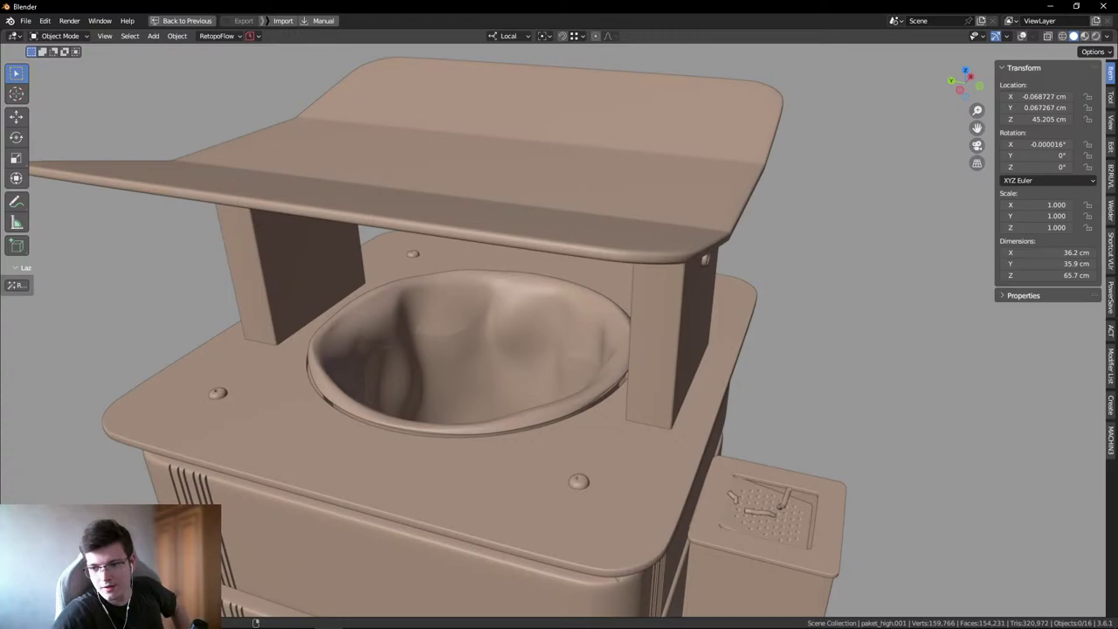
- Examine the mesh topology and edge shading at the bent lid's rounded corner, with and without the wireframe
{"action": "middle_click_drag", "start_coordinate": [548, 278], "coordinate": [723, 303]}
{"action": "key", "text": "shift+alt+z"}
{"action": "scroll", "coordinate": [723, 303], "scroll_direction": "up", "scroll_amount": 5}
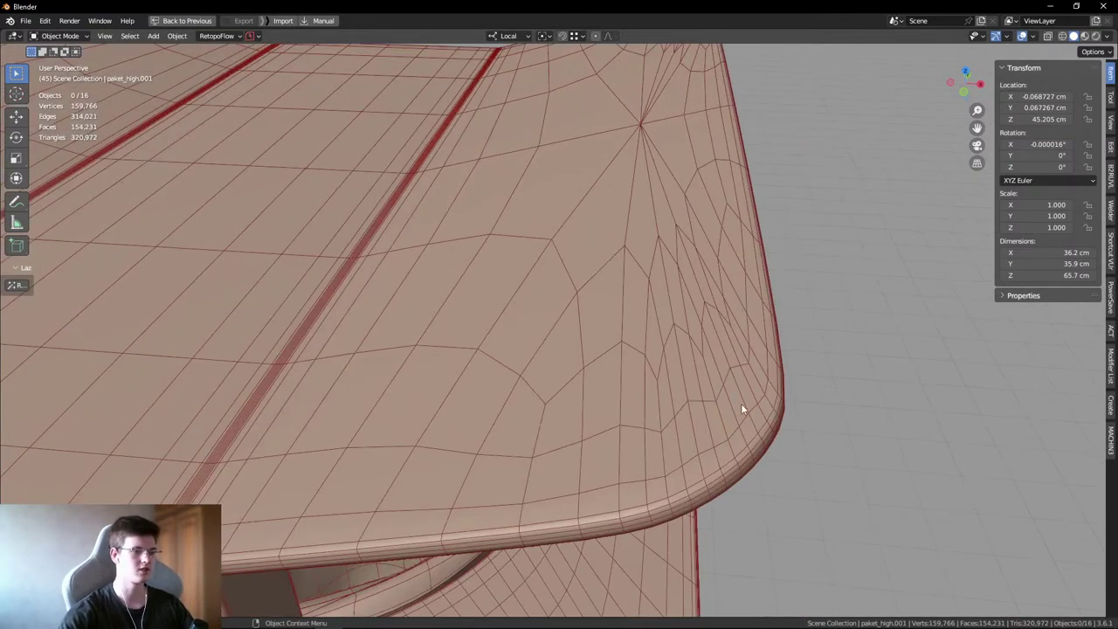
{"action": "key", "text": "shift+alt+z"}
{"action": "scroll", "coordinate": [742, 344], "scroll_direction": "down", "scroll_amount": 5}
{"action": "scroll", "coordinate": [727, 364], "scroll_direction": "up", "scroll_amount": 2}
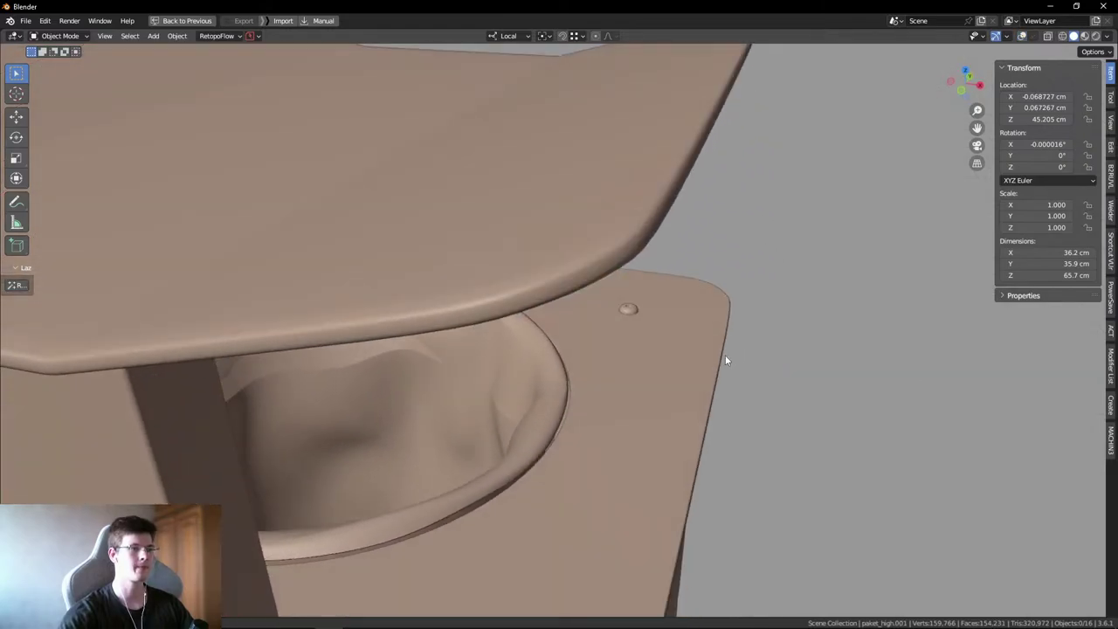
- Capture the wireframed lid corner, draw two red guide lines following its edge and rounded corner, and discard the capture
{"action": "scroll", "coordinate": [539, 294], "scroll_direction": "up", "scroll_amount": 3}
{"action": "key", "text": "shift+alt+z"}
{"action": "middle_click_drag", "start_coordinate": [538, 294], "coordinate": [541, 324]}
{"action": "key", "text": "Print"}
{"action": "left_click_drag", "start_coordinate": [163, 93], "coordinate": [843, 518]}
{"action": "mouse_move", "coordinate": [209, 96]}
{"action": "left_mouse_down"}
{"action": "mouse_move", "coordinate": [275, 218]}
{"action": "mouse_move", "coordinate": [347, 309]}
{"action": "mouse_move", "coordinate": [418, 353]}
{"action": "mouse_move", "coordinate": [516, 374]}
{"action": "mouse_move", "coordinate": [626, 357]}
{"action": "mouse_move", "coordinate": [774, 290]}
{"action": "left_mouse_up"}
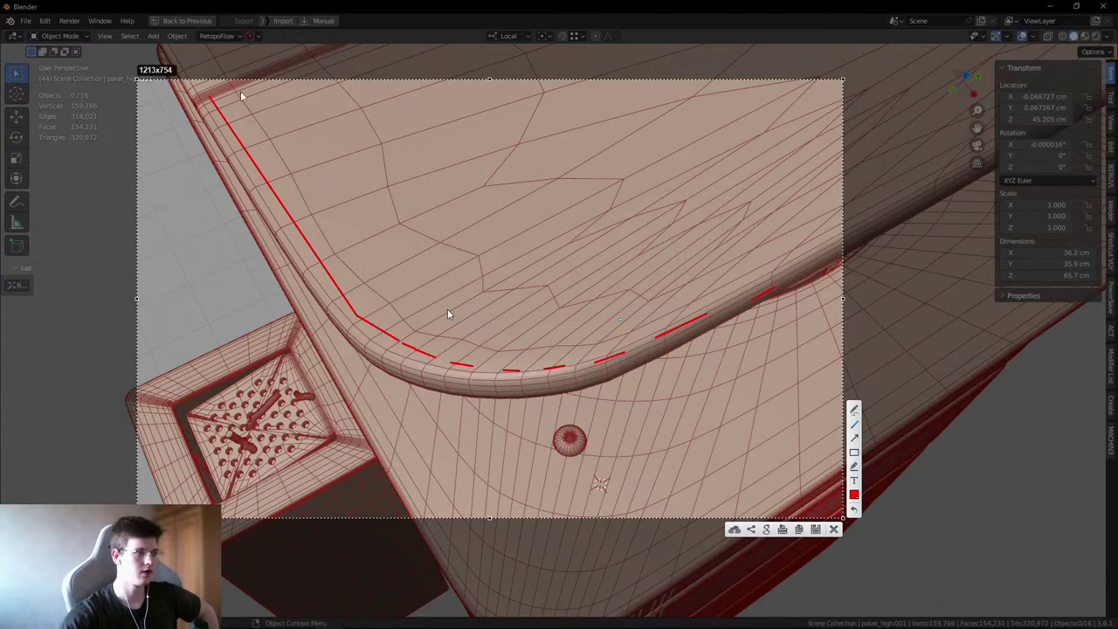
{"action": "left_click_drag", "start_coordinate": [233, 88], "coordinate": [329, 234]}
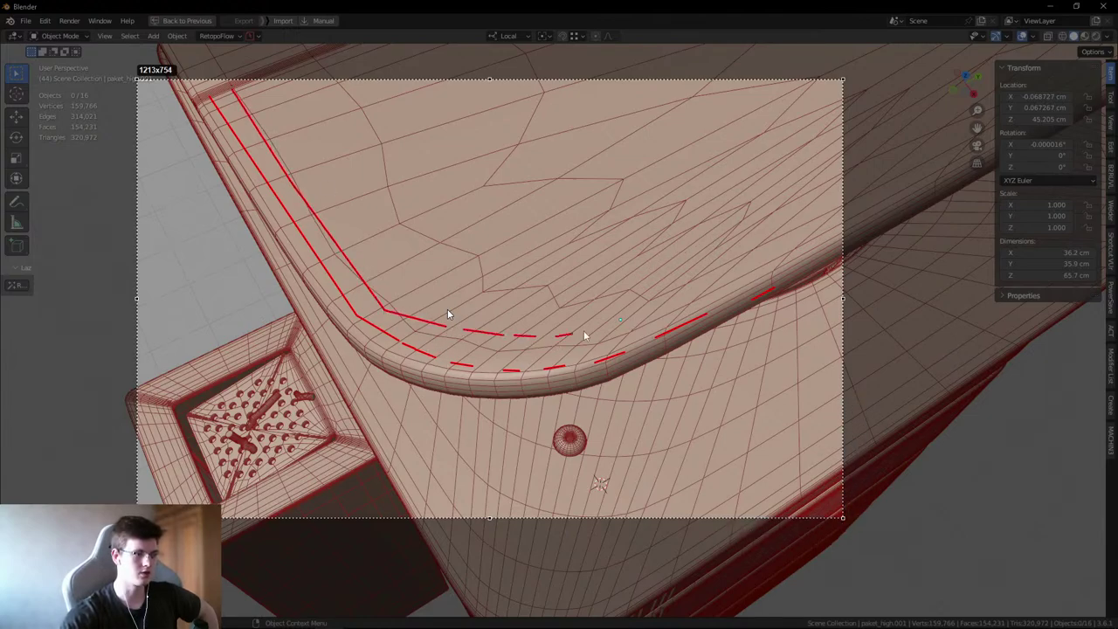
{"action": "left_click_drag", "start_coordinate": [585, 335], "coordinate": [780, 241]}
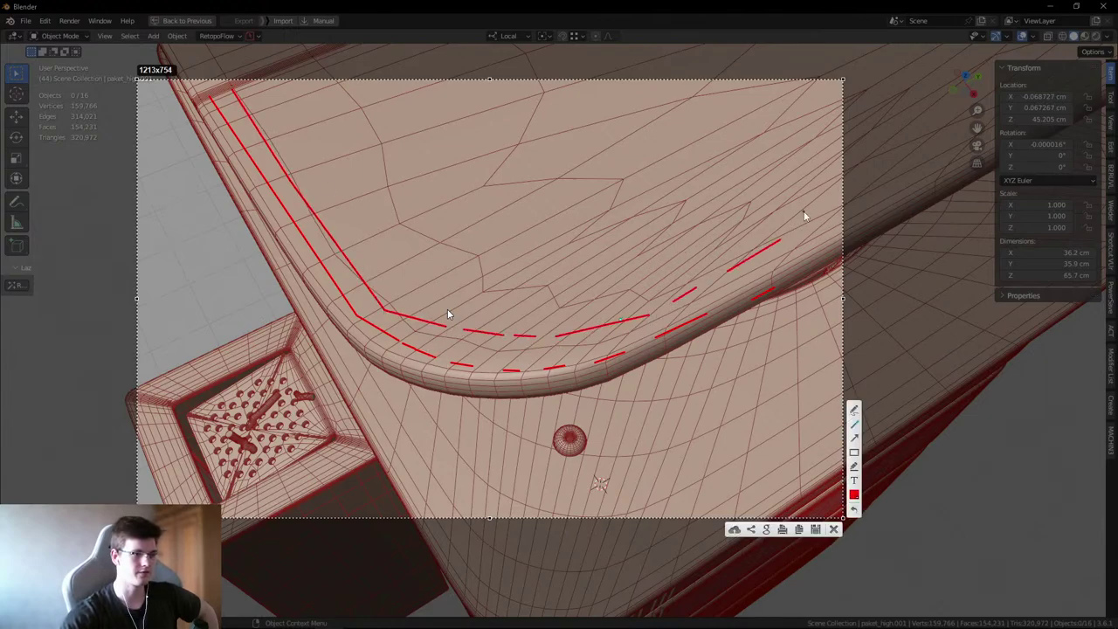
{"action": "left_click", "coordinate": [835, 530]}
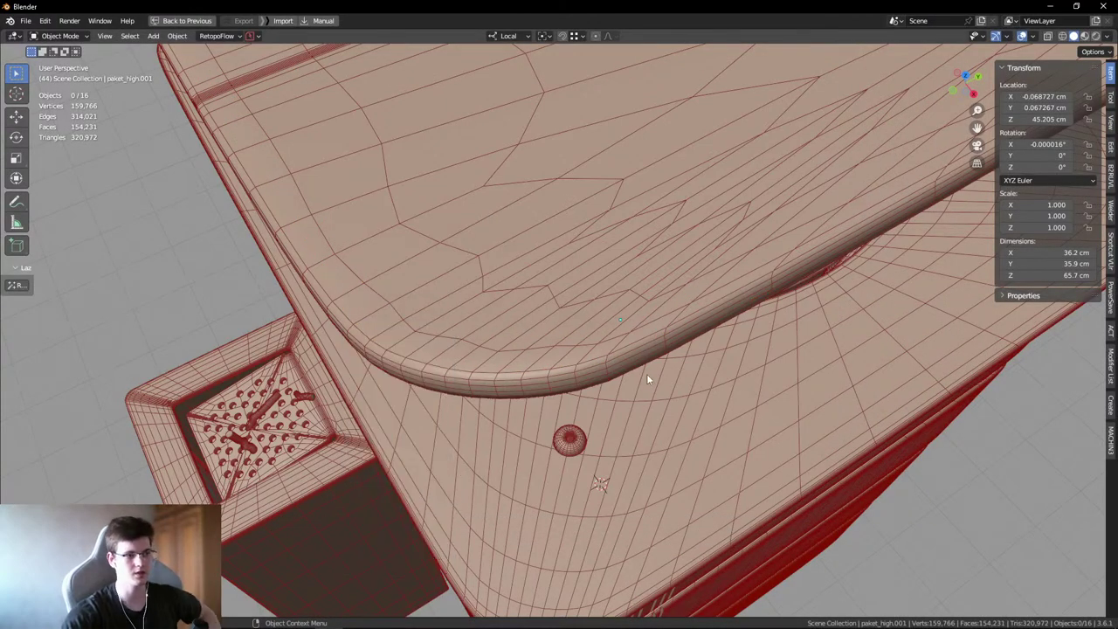
- Check the lid's surface and rounded corner shading without the overlays, from close up and farther away
{"action": "key", "text": "shift+alt+z"}
{"action": "mouse_move", "coordinate": [643, 379]}
{"action": "middle_mouse_down"}
{"action": "mouse_move", "coordinate": [532, 364]}
{"action": "mouse_move", "coordinate": [669, 379]}
{"action": "mouse_move", "coordinate": [628, 373]}
{"action": "middle_mouse_up"}
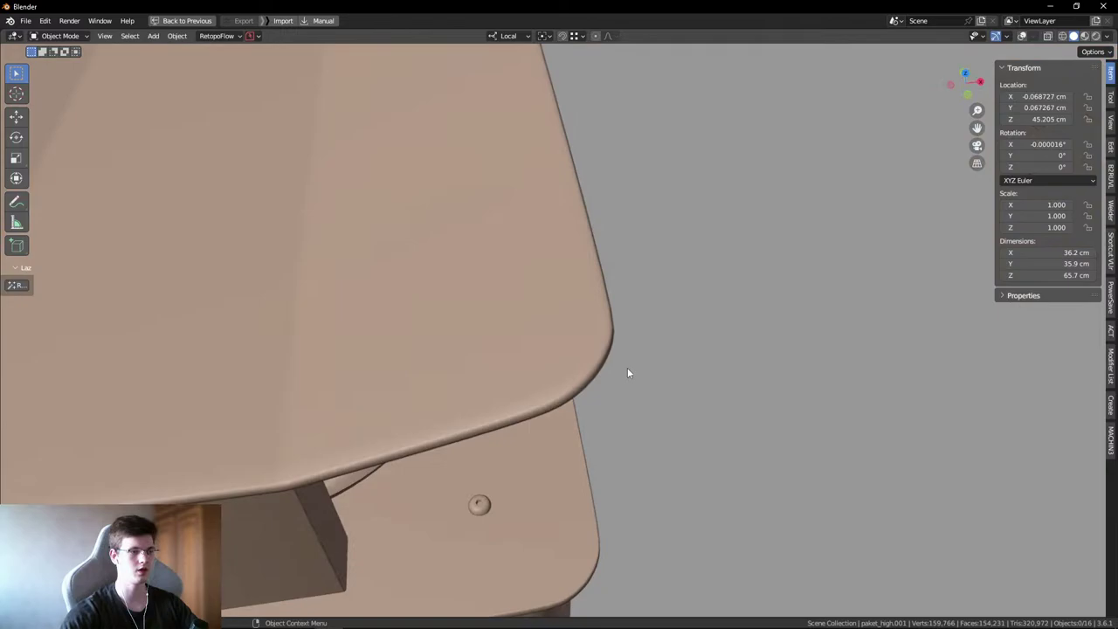
{"action": "scroll", "coordinate": [627, 373], "scroll_direction": "down", "scroll_amount": 5}
{"action": "middle_click_drag", "start_coordinate": [639, 272], "coordinate": [464, 379]}
- Inspect the two feet beneath the bin in wireframe from the side, front and below, and select them
{"action": "key", "text": "shift+alt+z"}
{"action": "key", "text": "KP_3"}
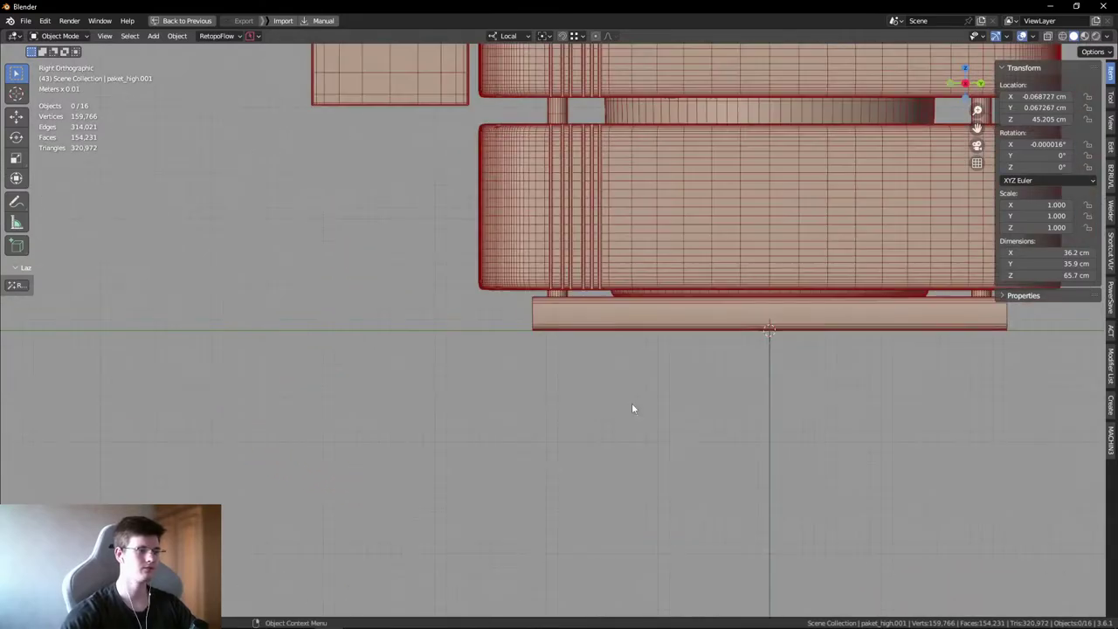
{"action": "middle_click_drag", "start_coordinate": [726, 428], "coordinate": [781, 399]}
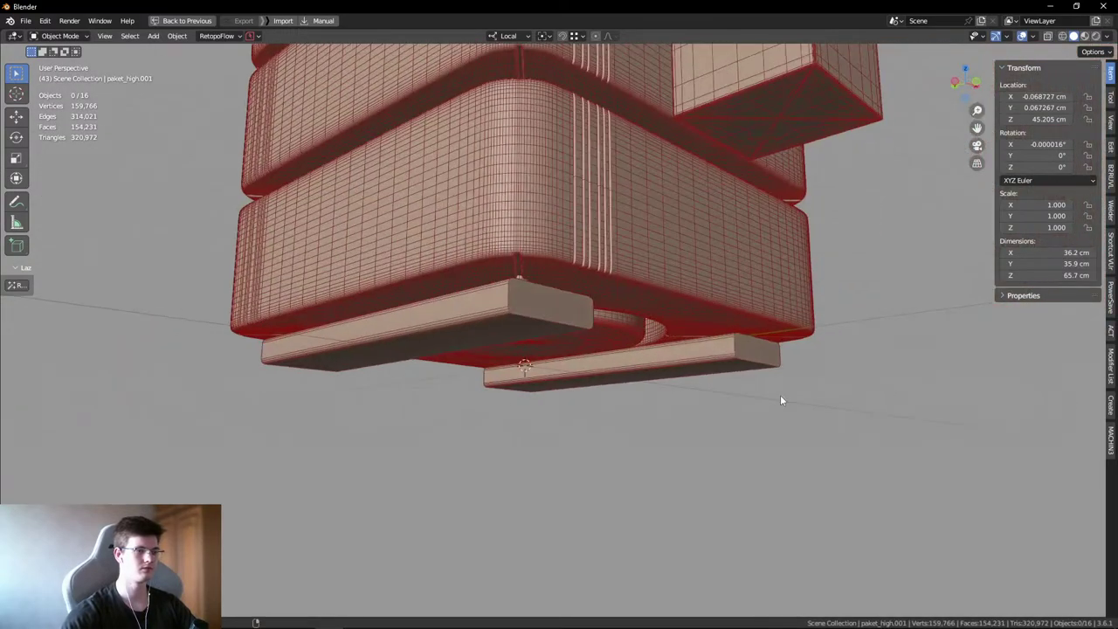
{"action": "key", "text": "KP_1"}
{"action": "middle_click_drag", "start_coordinate": [868, 380], "coordinate": [741, 404]}
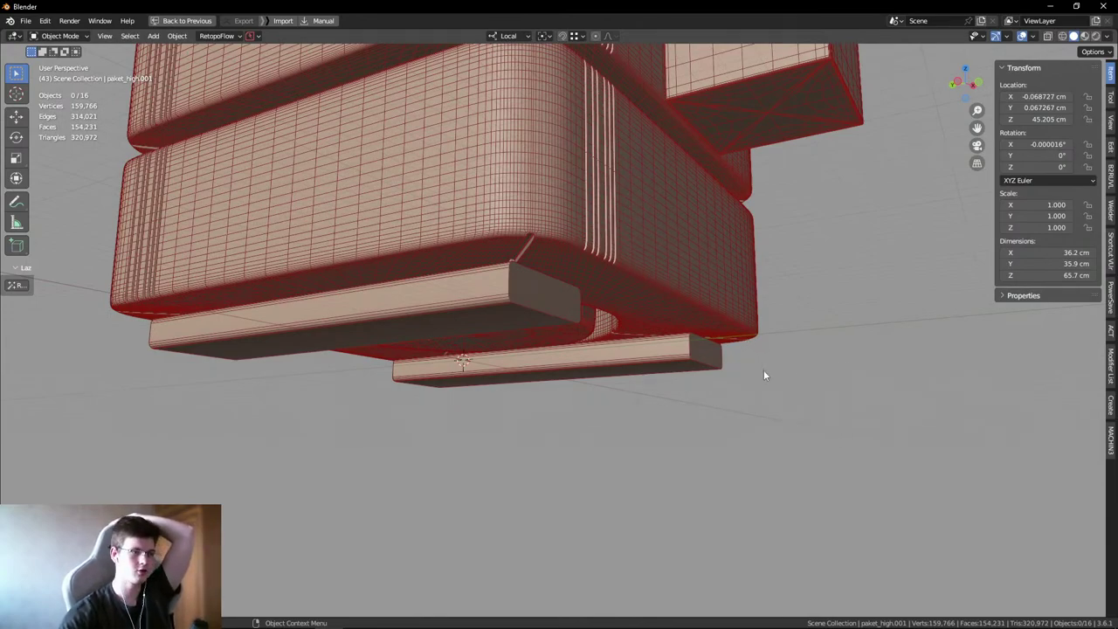
{"action": "middle_click_drag", "start_coordinate": [761, 375], "coordinate": [611, 305]}
{"action": "left_click", "coordinate": [530, 271]}
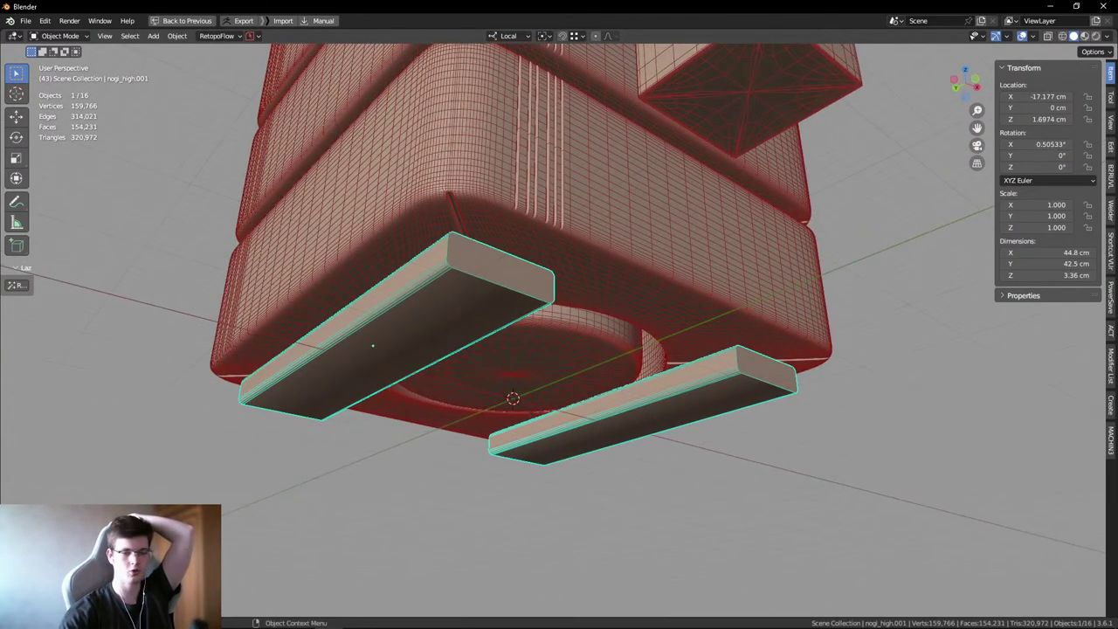
- Switch to the reference board and examine the bin's feet in the street photos
{"action": "key", "text": "alt+Tab"}
{"action": "scroll", "coordinate": [897, 310], "scroll_direction": "up", "scroll_amount": 8}
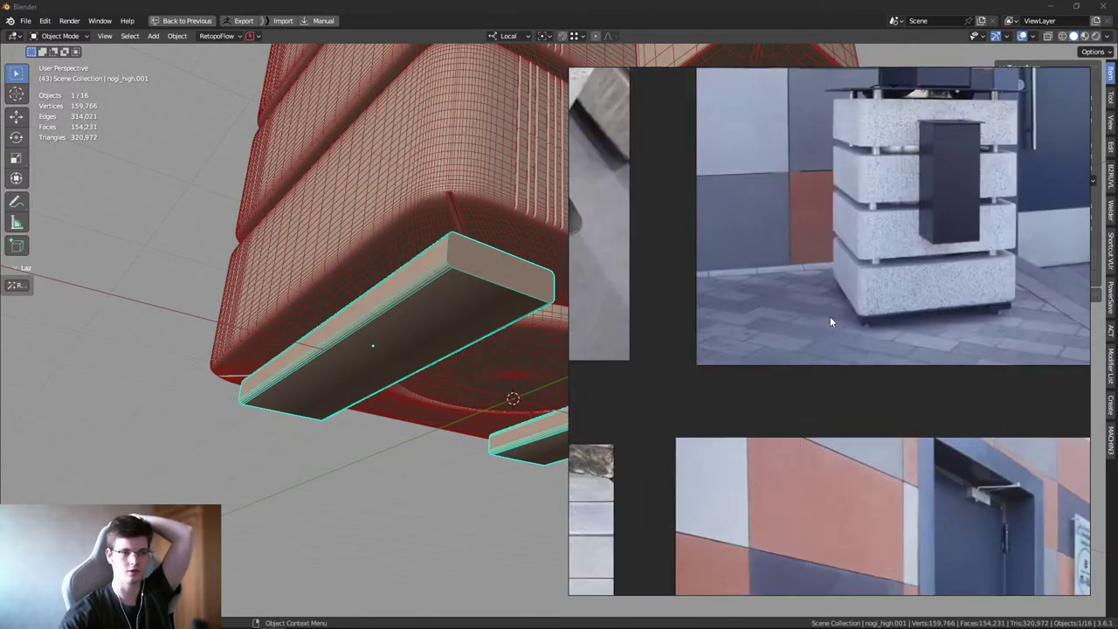
{"action": "scroll", "coordinate": [772, 315], "scroll_direction": "down", "scroll_amount": 6}
{"action": "scroll", "coordinate": [827, 418], "scroll_direction": "up", "scroll_amount": 8}
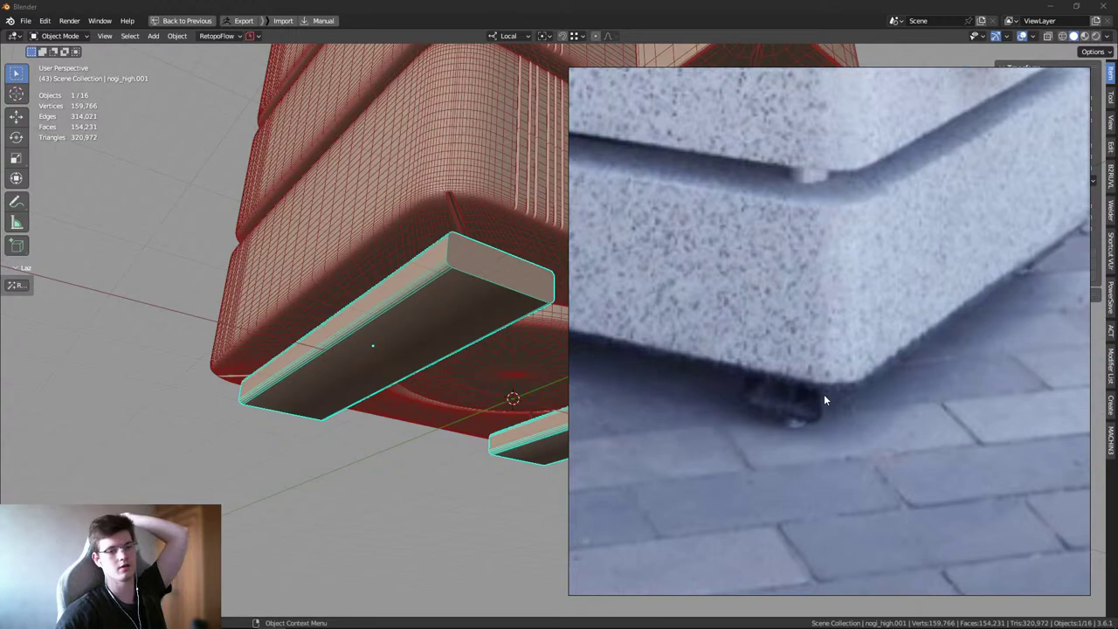
{"action": "scroll", "coordinate": [749, 386], "scroll_direction": "down", "scroll_amount": 6}
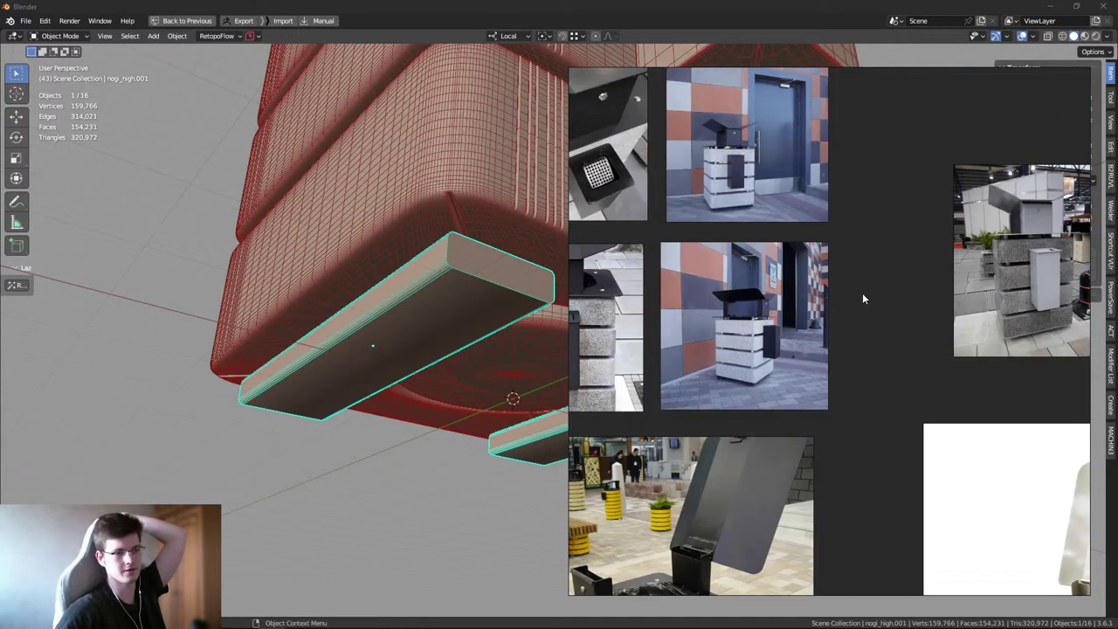
{"action": "scroll", "coordinate": [774, 394], "scroll_direction": "up", "scroll_amount": 5}
{"action": "scroll", "coordinate": [781, 474], "scroll_direction": "down", "scroll_amount": 8}
{"action": "scroll", "coordinate": [817, 365], "scroll_direction": "up", "scroll_amount": 7}
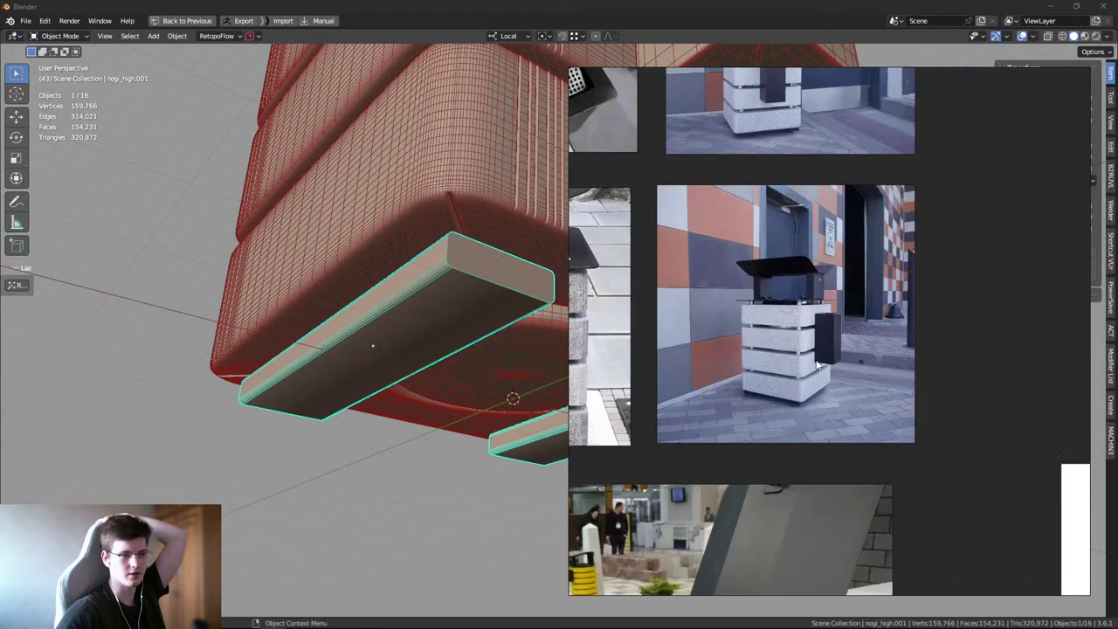
- Return to Blender, deselect the feet and bring the whole bin into view in the full workspace layout
{"action": "key", "text": "alt+Tab"}
{"action": "key", "text": "alt+a"}
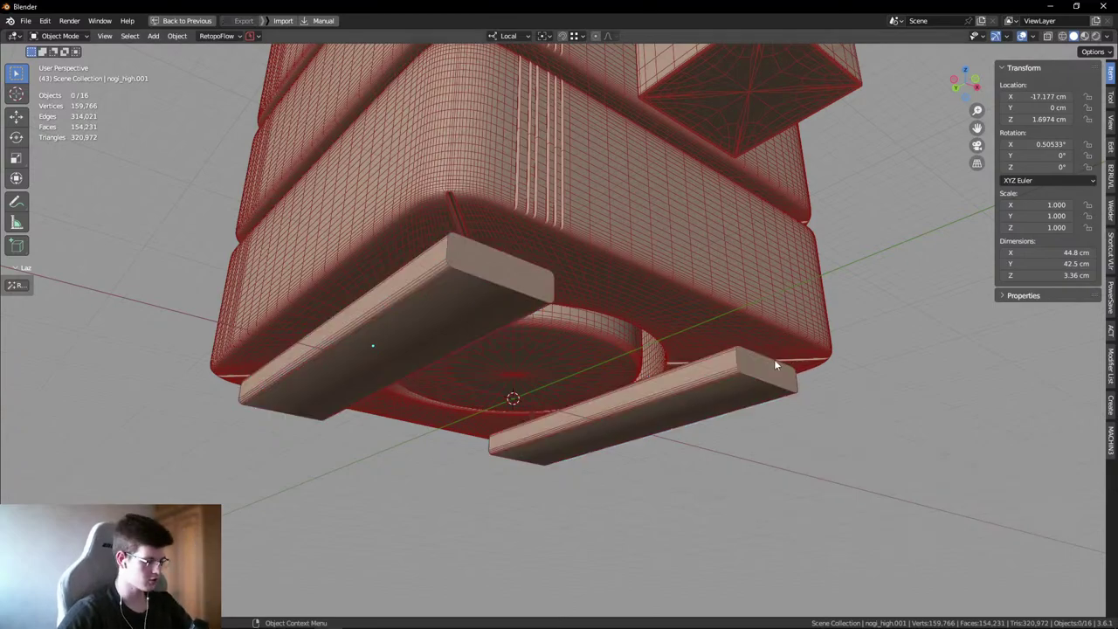
{"action": "key", "text": "shift+alt+z"}
{"action": "middle_click_drag", "start_coordinate": [774, 359], "coordinate": [592, 331]}
{"action": "key", "text": "ctrl+space"}
{"action": "scroll", "coordinate": [634, 347], "scroll_direction": "down", "scroll_amount": 6}
{"action": "key", "text": "shift+alt+z"}
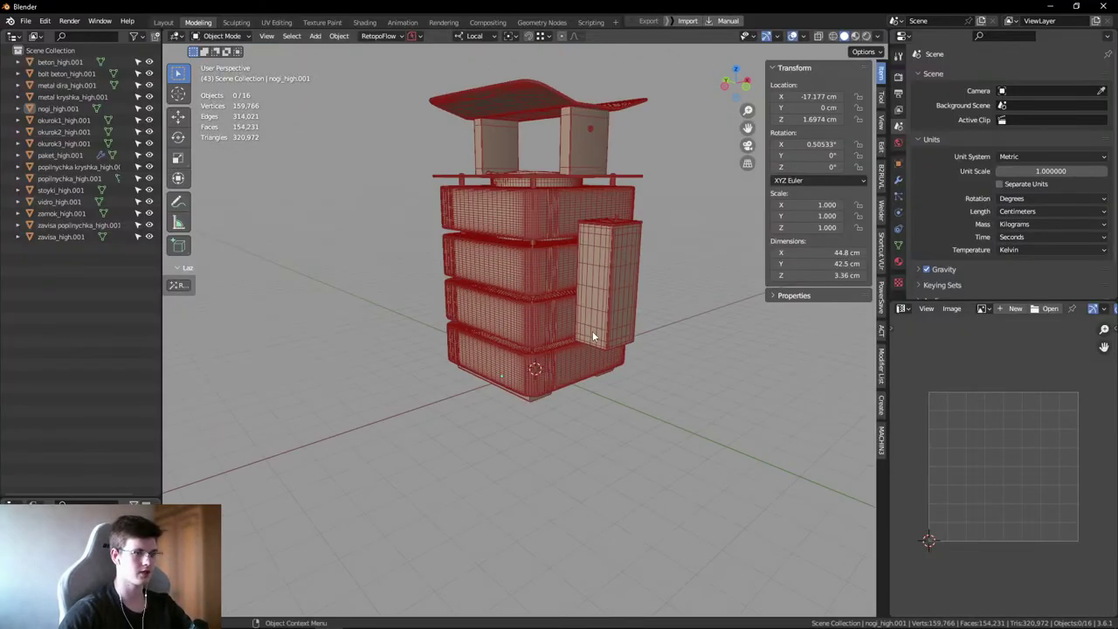
- Start a new empty scene and import the low-poly model URN_LP.fbx from the desktop
{"action": "key", "text": "ctrl+n"}
{"action": "left_click", "coordinate": [699, 253]}
{"action": "left_click", "coordinate": [699, 259]}
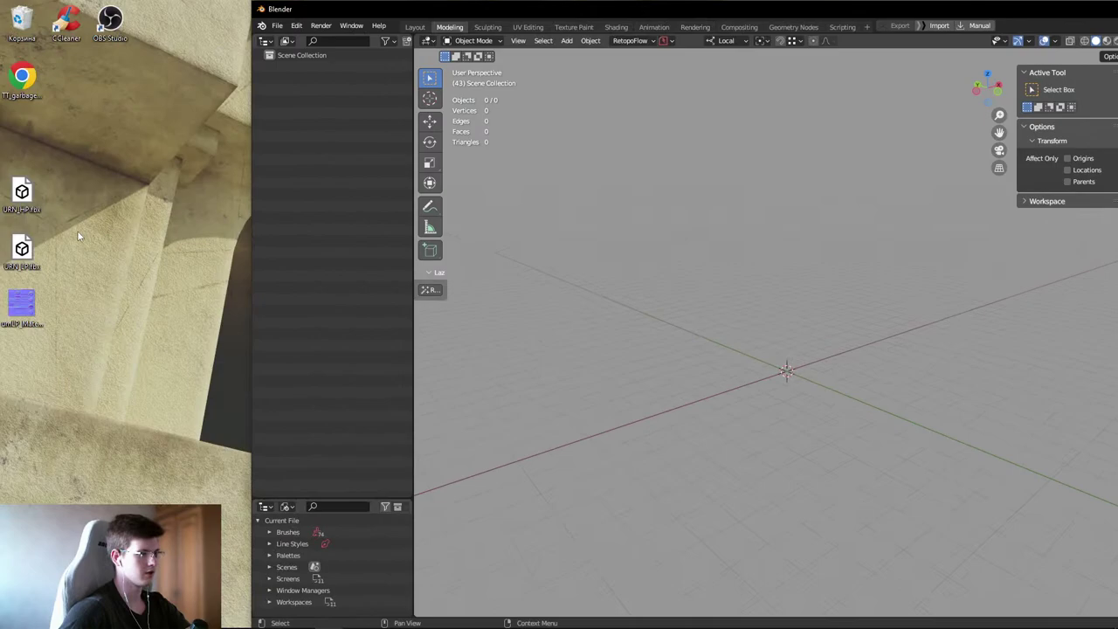
{"action": "left_click_drag", "start_coordinate": [22, 249], "coordinate": [394, 207]}
{"action": "double_click", "coordinate": [437, 11]}
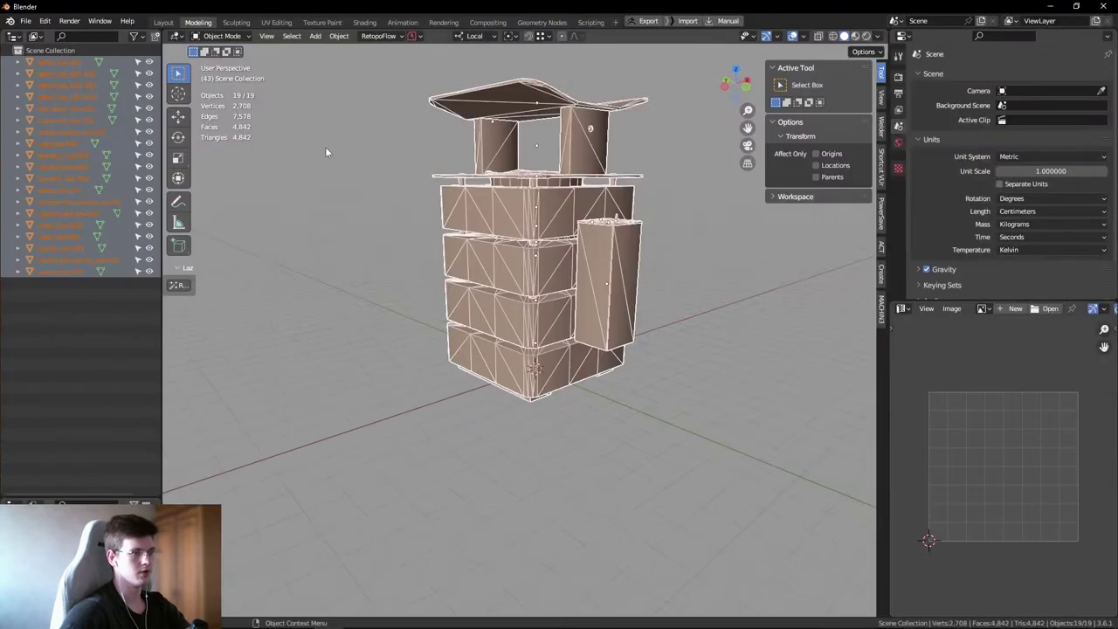
- Isolate the uppermost concrete block of the low-poly bin and open its mesh for editing
{"action": "key", "text": "alt+a"}
{"action": "middle_click_drag", "start_coordinate": [325, 152], "coordinate": [546, 277]}
{"action": "key", "text": "shift+alt+z"}
{"action": "key", "text": "shift+alt+z"}
{"action": "scroll", "coordinate": [470, 273], "scroll_direction": "up", "scroll_amount": 5}
{"action": "key", "text": "ctrl+alt+space"}
{"action": "left_click", "coordinate": [561, 283]}
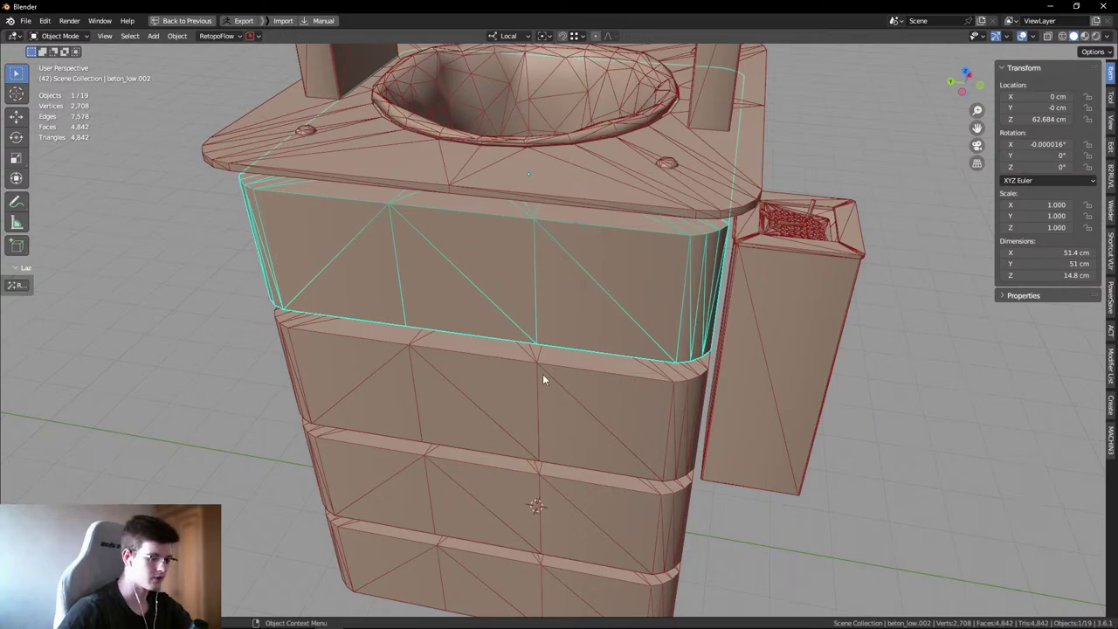
{"action": "key", "text": "slash"}
{"action": "key", "text": "Tab"}
{"action": "middle_click_drag", "start_coordinate": [489, 362], "coordinate": [475, 395]}
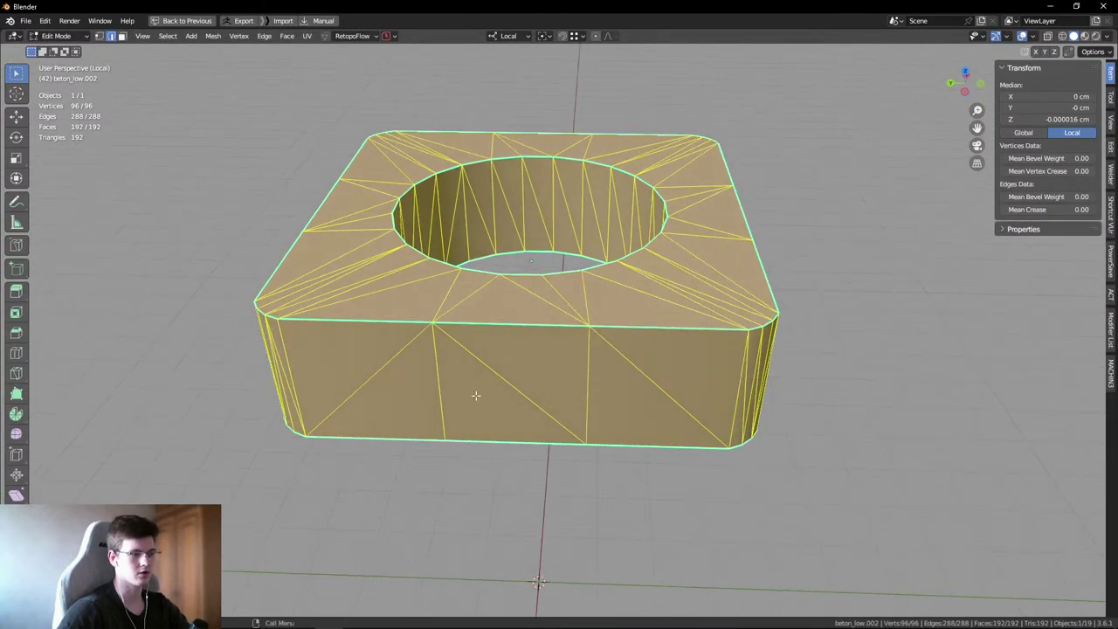
- Dissolve the extra edges across one side of the block and its adjoining top face, undoing and redoing to compare
{"action": "left_click", "coordinate": [388, 348], "text": "alt"}
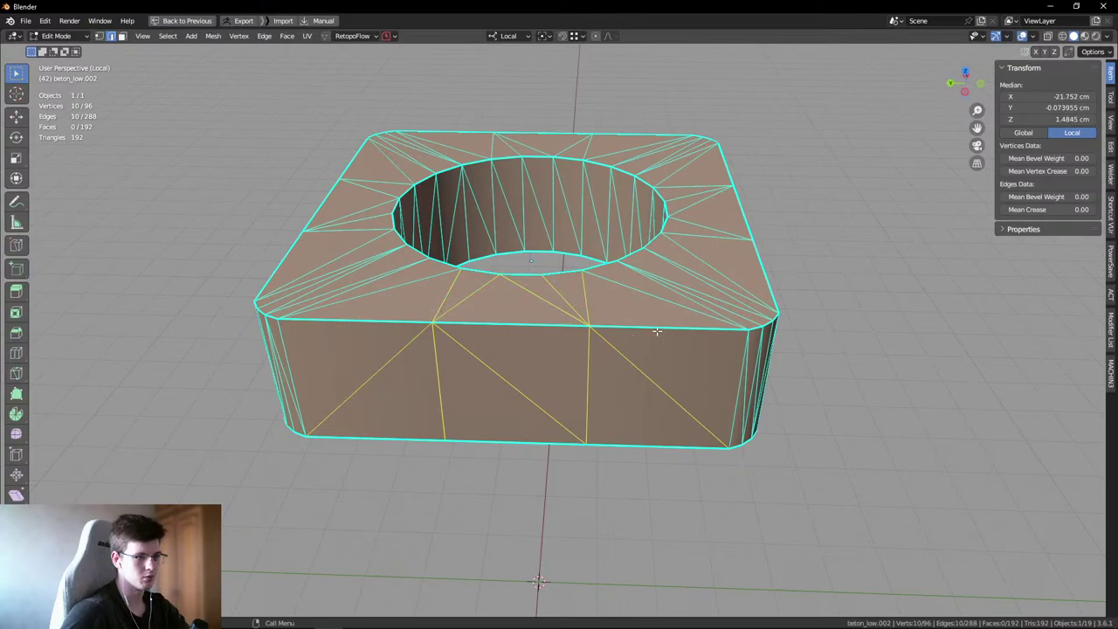
{"action": "key", "text": "ctrl+x"}
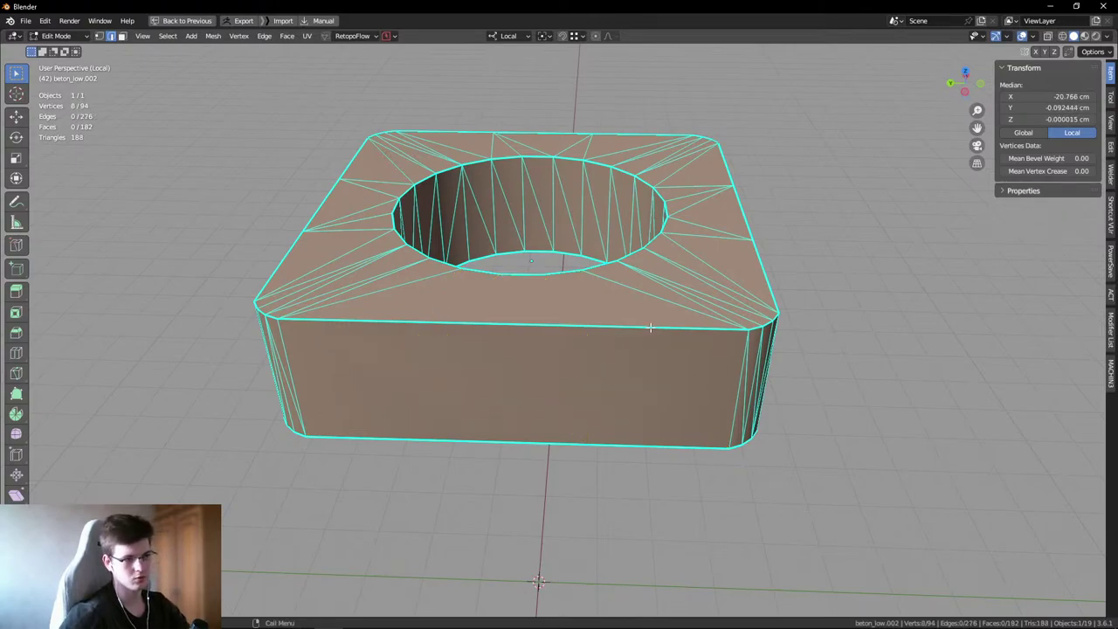
{"action": "key", "text": "ctrl+z"}
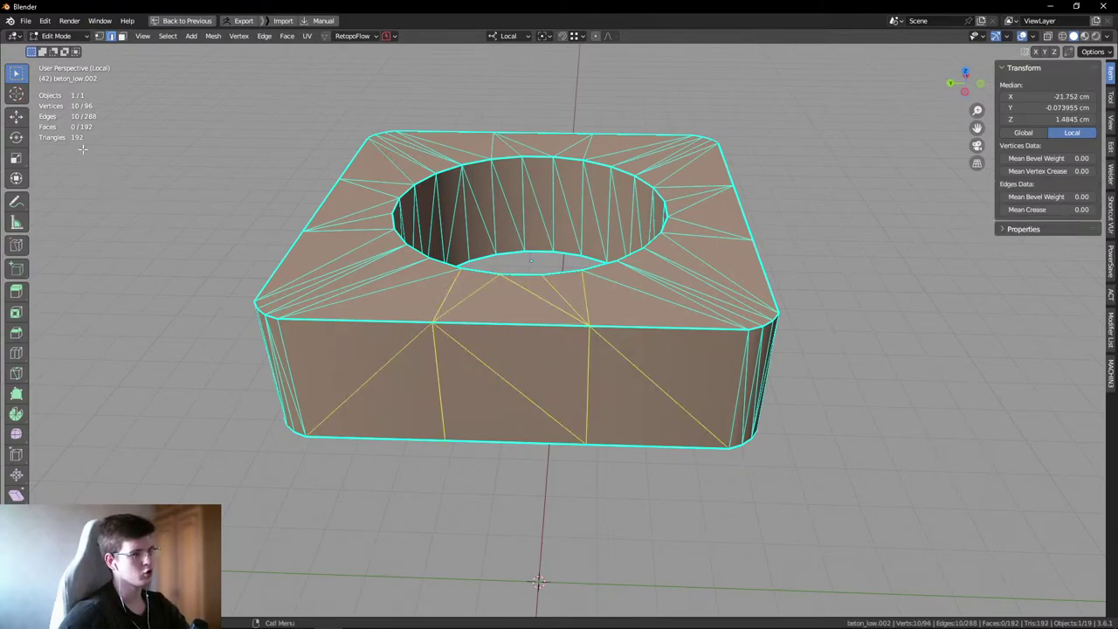
{"action": "key", "text": "ctrl+shift+z"}
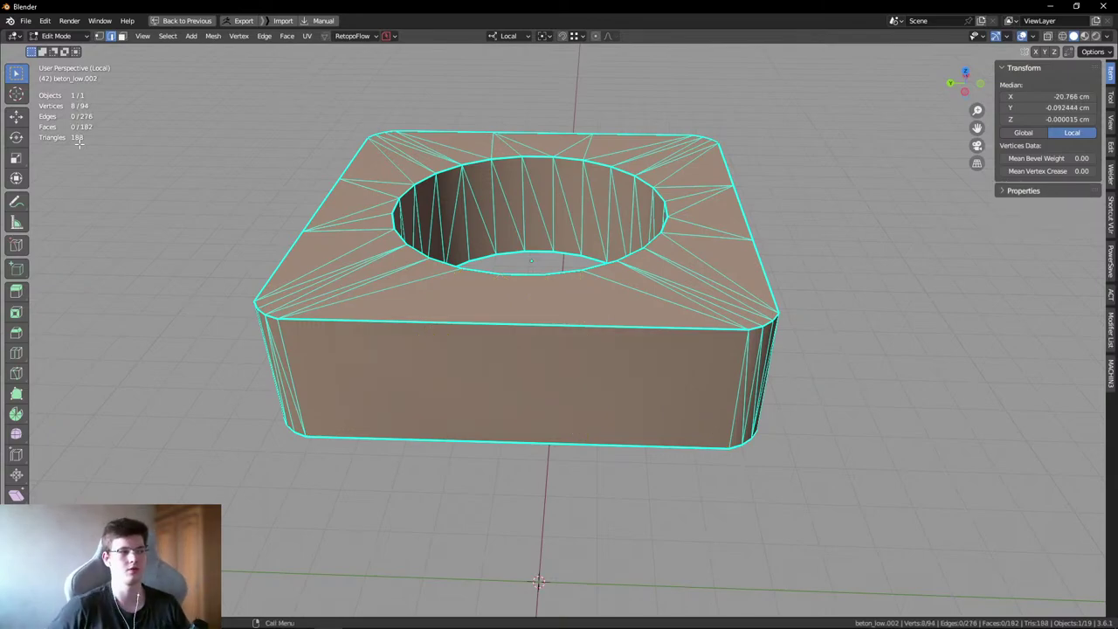
- Dissolve the extra edges on the neighbouring side of the block and the top face beside it
{"action": "middle_click_drag", "start_coordinate": [342, 191], "coordinate": [472, 367]}
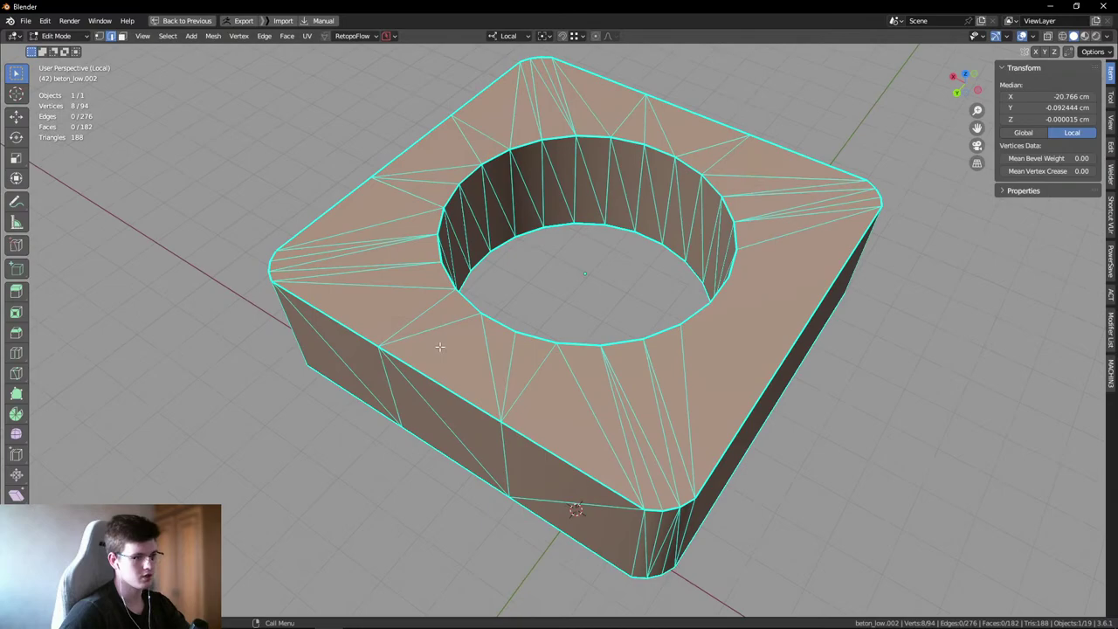
{"action": "left_click", "coordinate": [541, 461], "text": "alt"}
{"action": "key", "text": "ctrl+x"}
{"action": "middle_click_drag", "start_coordinate": [540, 460], "coordinate": [417, 387]}
{"action": "key", "text": "ctrl+x"}
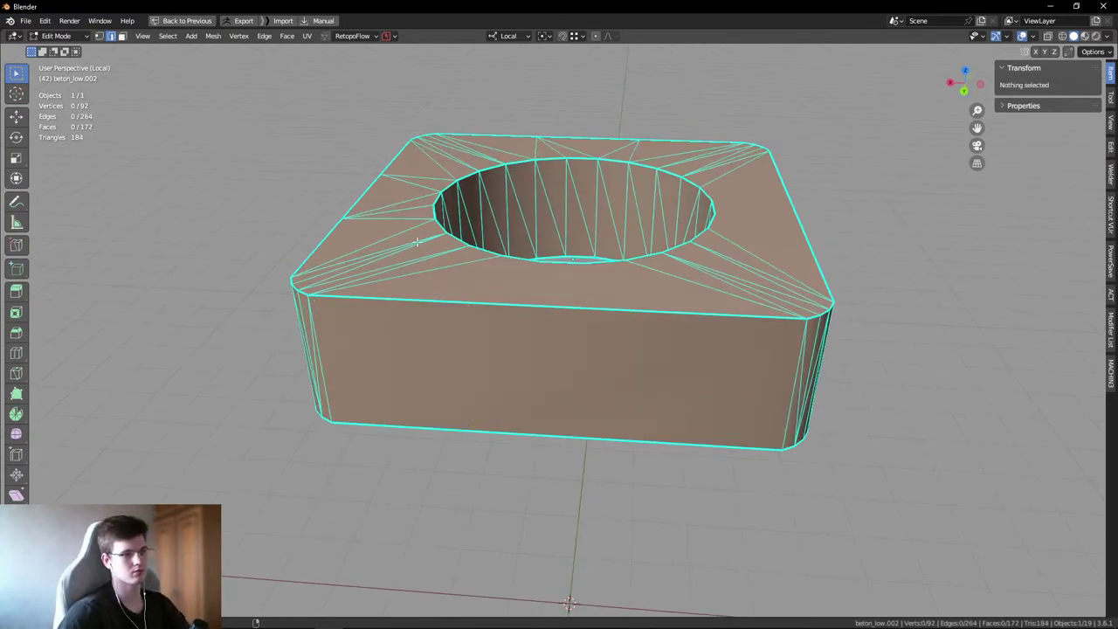
- Dissolve the matching extra edges on the block's underside along the two cleaned sides
{"action": "middle_click_drag", "start_coordinate": [286, 169], "coordinate": [416, 236]}
{"action": "left_click_drag", "start_coordinate": [416, 236], "coordinate": [585, 281], "text": "shift"}
{"action": "key", "text": "ctrl+x"}
{"action": "middle_click_drag", "start_coordinate": [585, 280], "coordinate": [550, 252]}
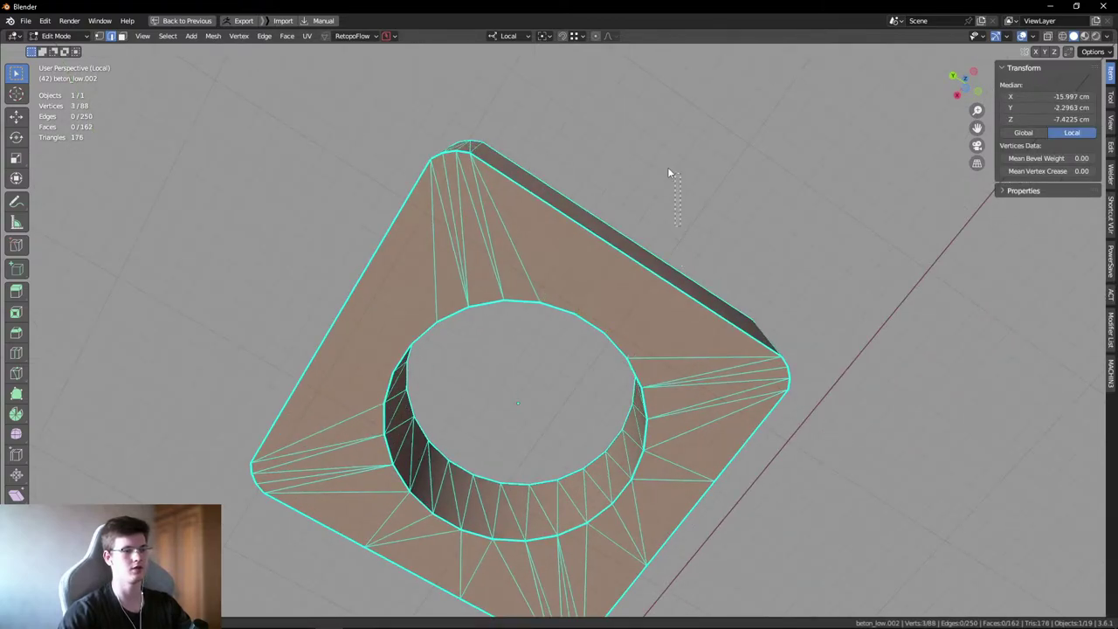
{"action": "left_click", "coordinate": [668, 172]}
{"action": "middle_click_drag", "start_coordinate": [668, 173], "coordinate": [653, 361]}
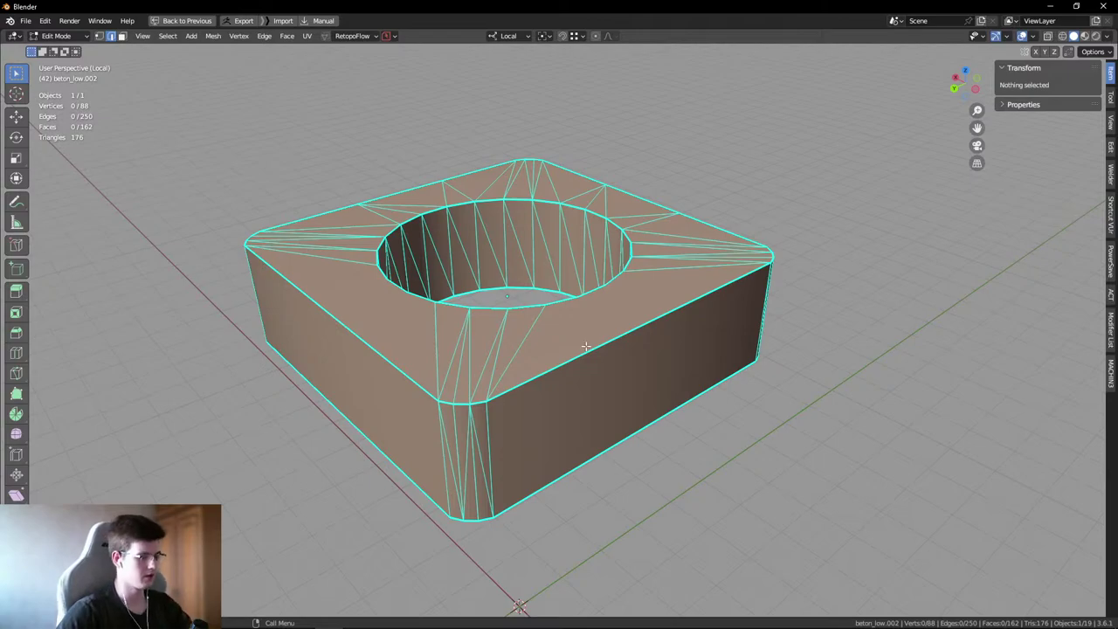
- Connect the block's outer corners to the round opening's rim with new edges on the top face along the cleaned sides
{"action": "left_click", "coordinate": [607, 317]}
{"action": "left_click", "coordinate": [803, 394]}
{"action": "middle_click_drag", "start_coordinate": [803, 394], "coordinate": [528, 336]}
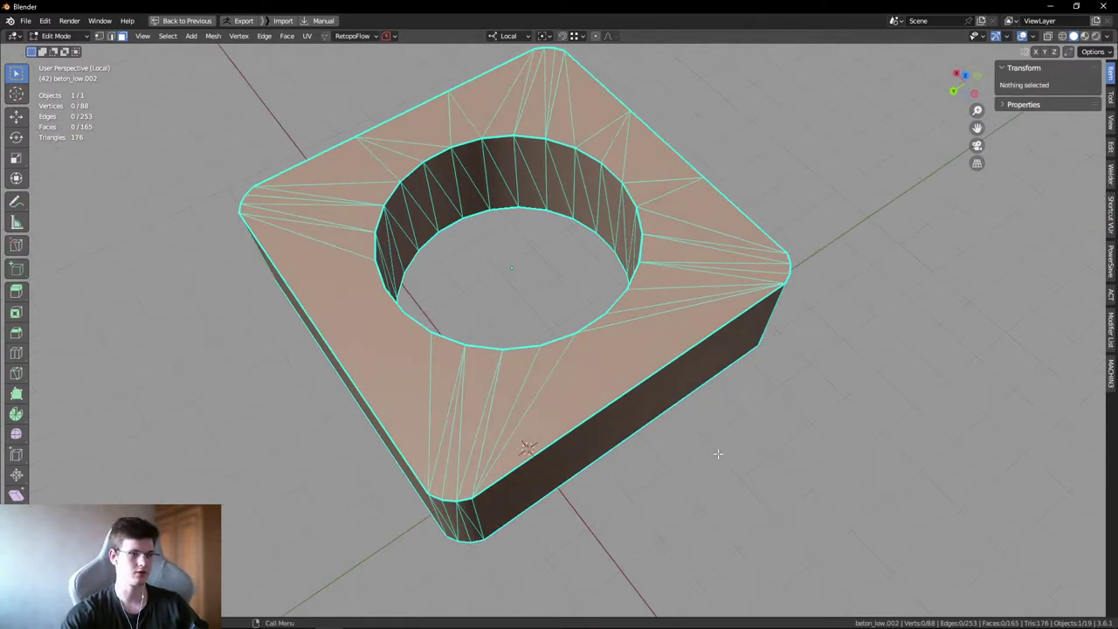
{"action": "middle_click_drag", "start_coordinate": [717, 454], "coordinate": [628, 275]}
{"action": "left_click", "coordinate": [223, 395]}
{"action": "left_click", "coordinate": [209, 411]}
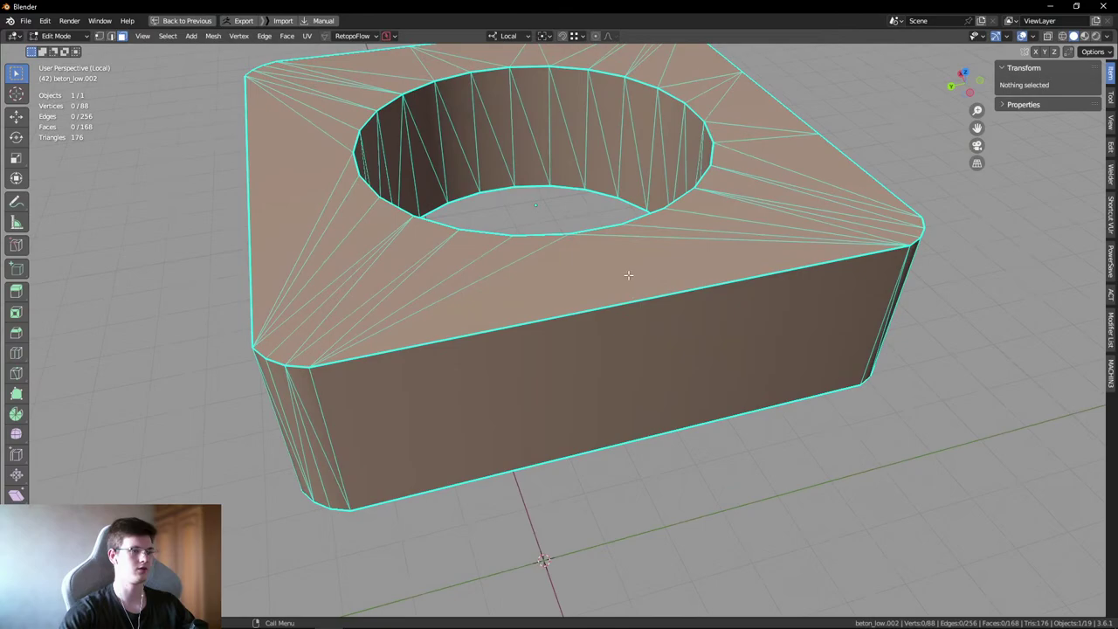
{"action": "left_click", "coordinate": [594, 232]}
{"action": "left_click", "coordinate": [604, 411]}
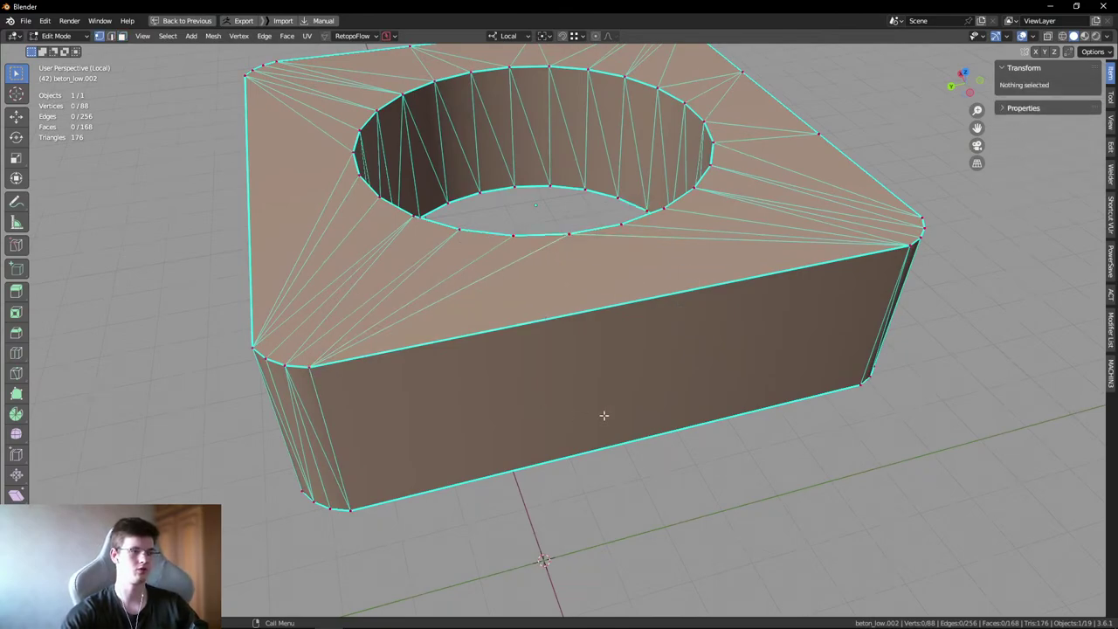
- Select the upper edges around the block's rounded corner and clear their sharp marking
{"action": "middle_click_drag", "start_coordinate": [603, 411], "coordinate": [489, 437]}
{"action": "key", "text": "shift+s"}
{"action": "left_click", "coordinate": [495, 472], "text": "alt"}
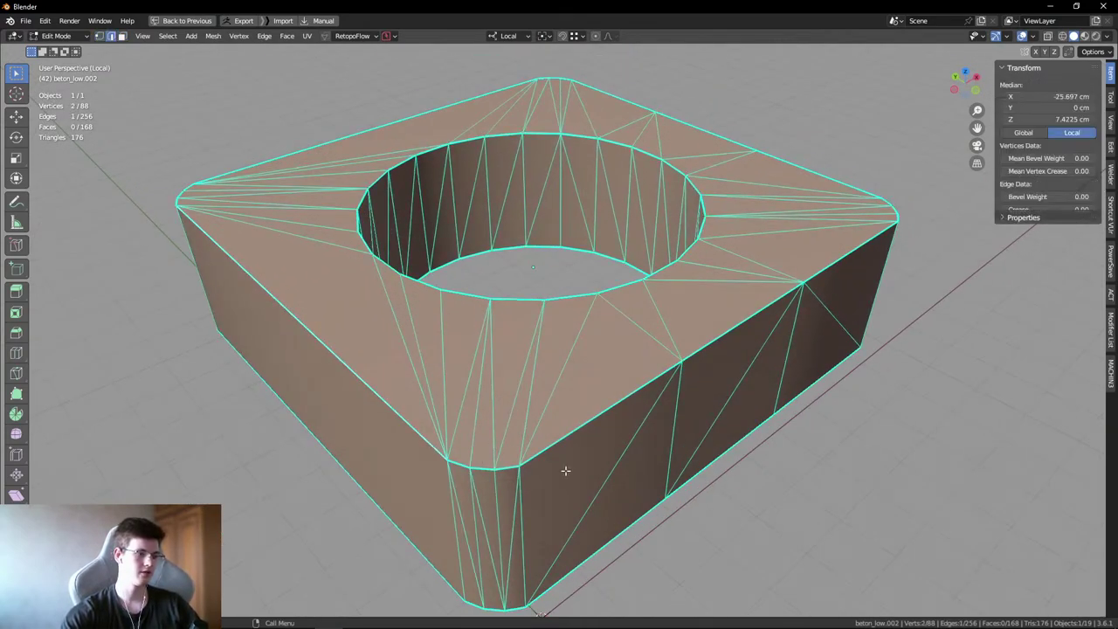
{"action": "key", "text": "KP_Decimal"}
{"action": "right_click", "coordinate": [732, 386]}
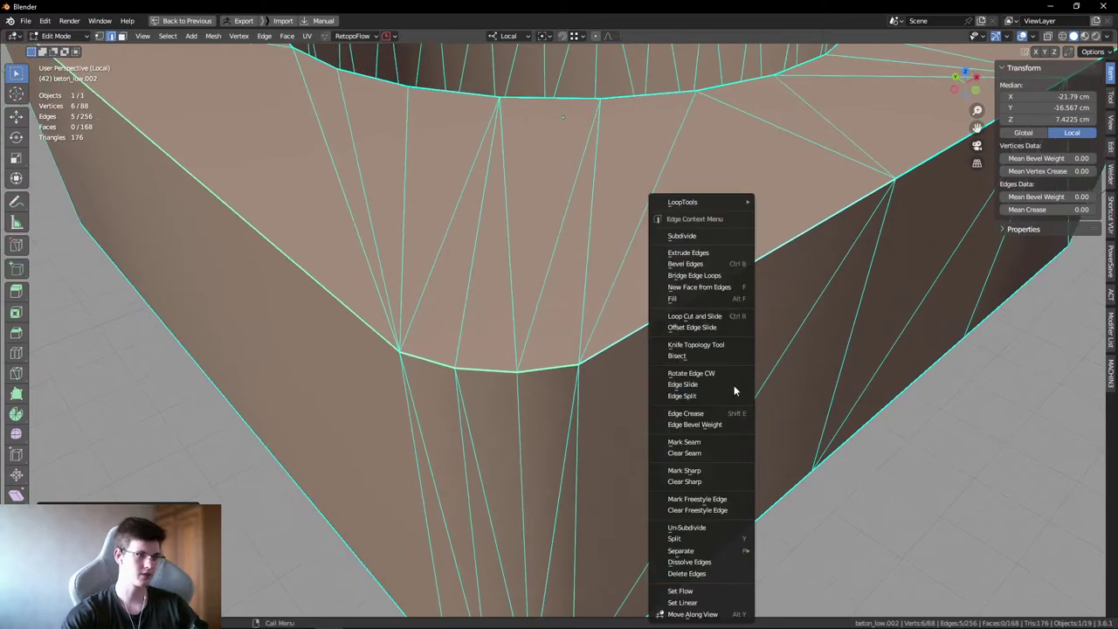
{"action": "left_click", "coordinate": [712, 482]}
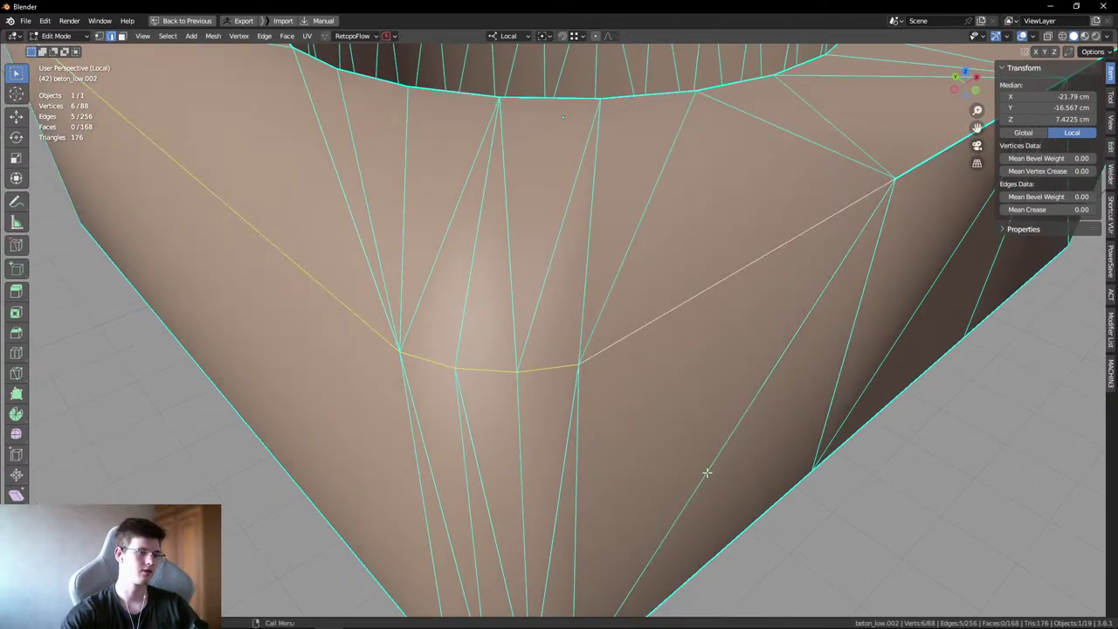
- Leave mesh editing and examine the block corner's smooth shading with and without the wireframe
{"action": "key", "text": "Tab"}
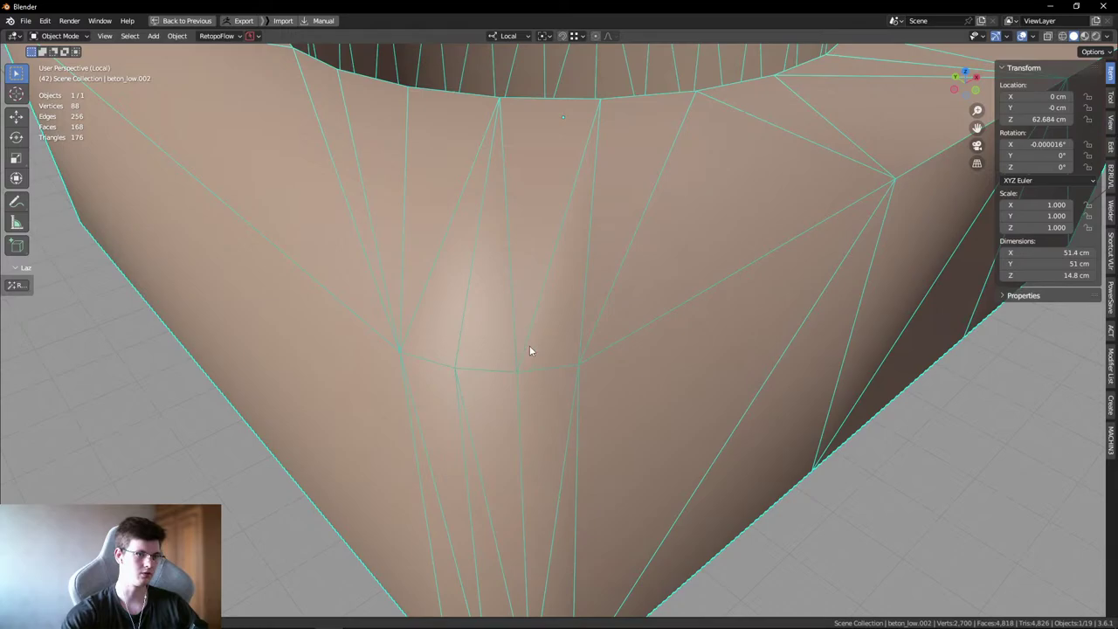
{"action": "scroll", "coordinate": [529, 350], "scroll_direction": "down", "scroll_amount": 3}
{"action": "middle_click_drag", "start_coordinate": [530, 349], "coordinate": [246, 233]}
{"action": "scroll", "coordinate": [440, 363], "scroll_direction": "up", "scroll_amount": 3}
{"action": "key", "text": "shift+alt+z"}
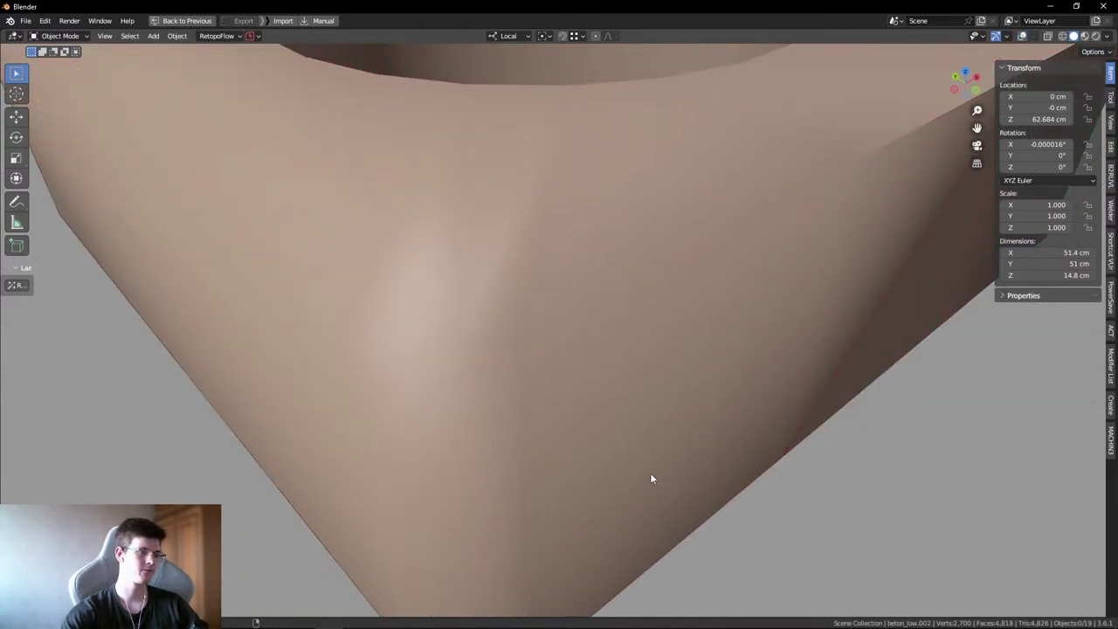
- Examine the smooth shading on the concrete block's corners and sides with and without the wireframe
{"action": "scroll", "coordinate": [650, 472], "scroll_direction": "down", "scroll_amount": 5}
{"action": "middle_click_drag", "start_coordinate": [531, 408], "coordinate": [404, 357]}
{"action": "middle_click_drag", "start_coordinate": [424, 314], "coordinate": [455, 298]}
{"action": "key", "text": "Tab"}
{"action": "middle_click_drag", "start_coordinate": [426, 311], "coordinate": [779, 452]}
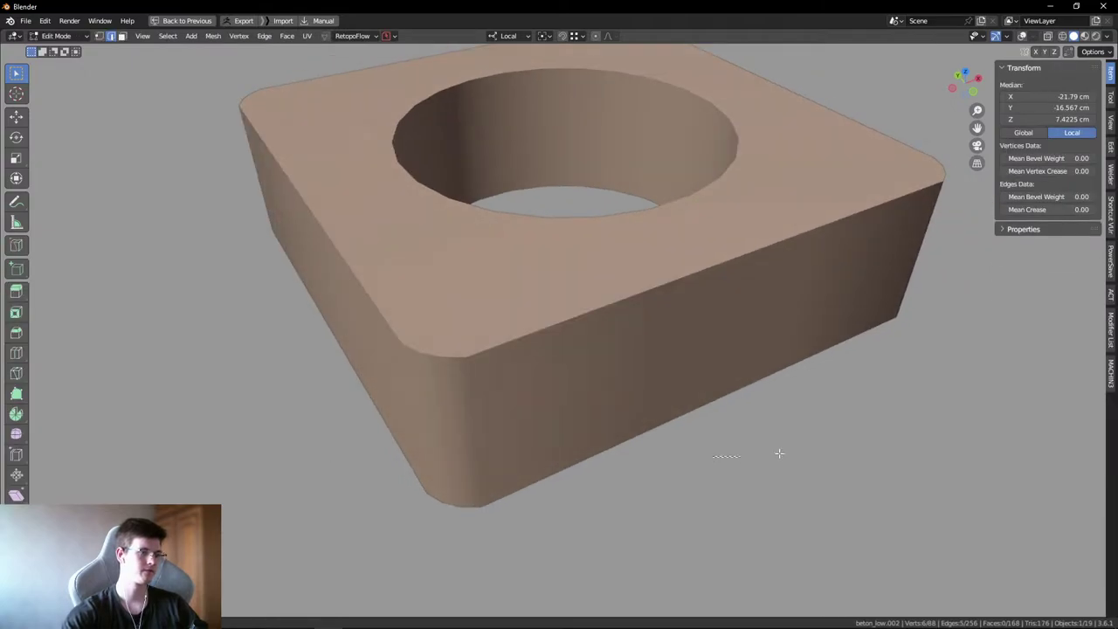
{"action": "key", "text": "ctrl+Tab"}
{"action": "left_click", "coordinate": [644, 399]}
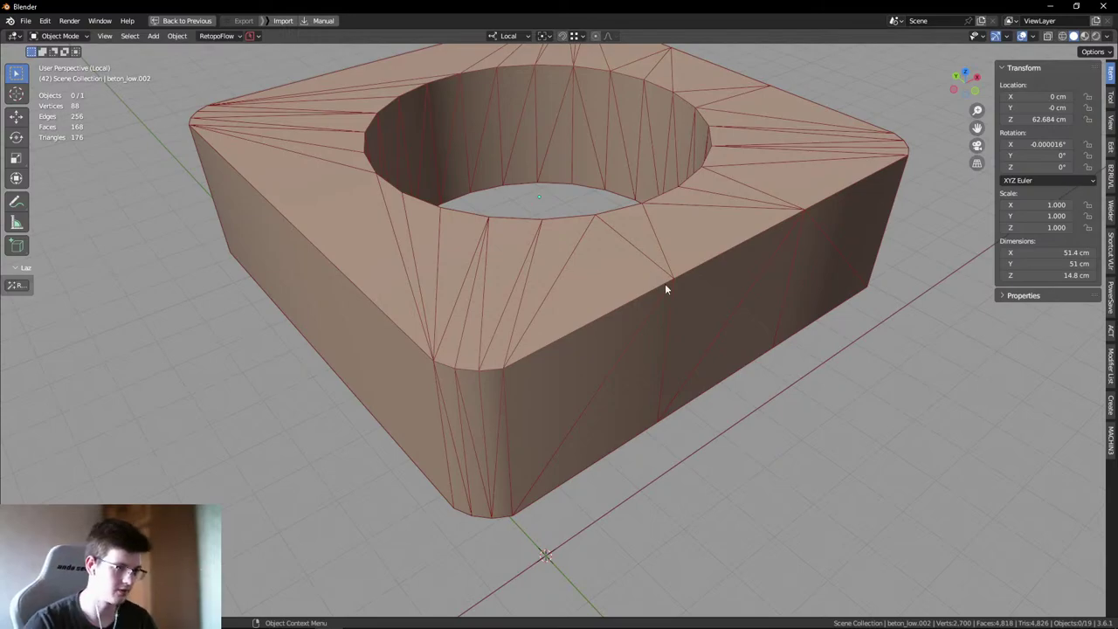
{"action": "middle_click_drag", "start_coordinate": [898, 337], "coordinate": [610, 347]}
{"action": "left_click", "coordinate": [612, 356]}
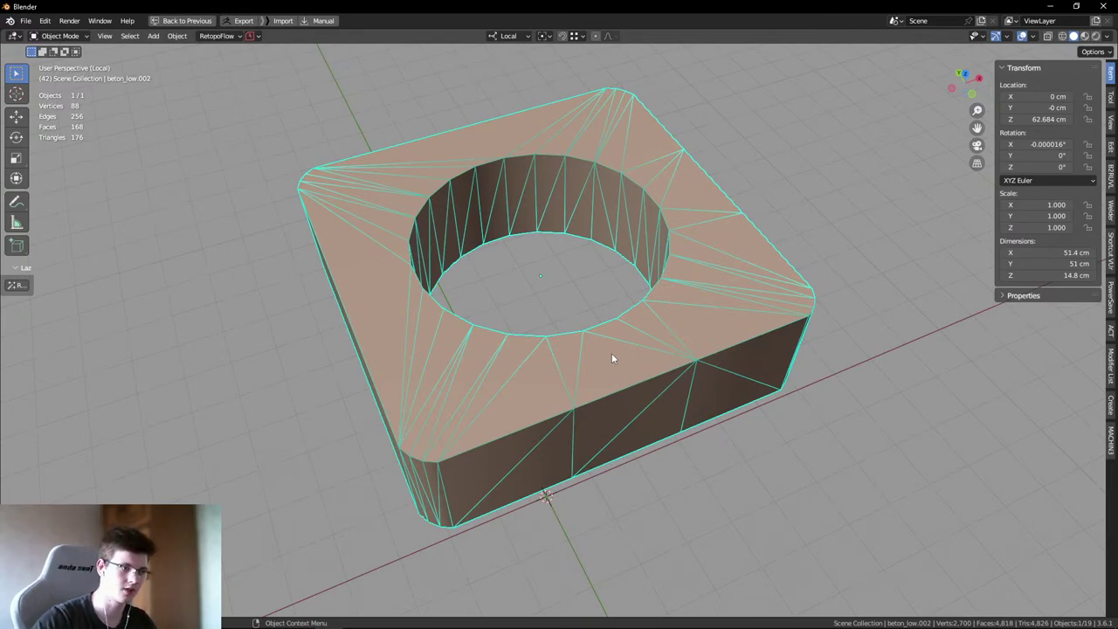
- Bring back all bin parts with the wireframe overlay and select the ashtray body beneath its perforated lid
{"action": "key", "text": "KP_Divide"}
{"action": "mouse_move", "coordinate": [475, 362]}
{"action": "middle_mouse_down"}
{"action": "mouse_move", "coordinate": [514, 332]}
{"action": "mouse_move", "coordinate": [544, 347]}
{"action": "mouse_move", "coordinate": [804, 311]}
{"action": "mouse_move", "coordinate": [594, 297]}
{"action": "mouse_move", "coordinate": [612, 313]}
{"action": "mouse_move", "coordinate": [666, 330]}
{"action": "mouse_move", "coordinate": [660, 323]}
{"action": "mouse_move", "coordinate": [707, 291]}
{"action": "mouse_move", "coordinate": [636, 249]}
{"action": "mouse_move", "coordinate": [663, 262]}
{"action": "mouse_move", "coordinate": [639, 257]}
{"action": "mouse_move", "coordinate": [626, 296]}
{"action": "mouse_move", "coordinate": [647, 407]}
{"action": "mouse_move", "coordinate": [654, 337]}
{"action": "mouse_move", "coordinate": [594, 376]}
{"action": "mouse_move", "coordinate": [461, 364]}
{"action": "middle_mouse_up"}
{"action": "left_click", "coordinate": [805, 311]}
{"action": "scroll", "coordinate": [578, 290], "scroll_direction": "up", "scroll_amount": 5}
{"action": "left_click", "coordinate": [634, 320]}
{"action": "left_click", "coordinate": [707, 291]}
{"action": "scroll", "coordinate": [656, 311], "scroll_direction": "up", "scroll_amount": 4}
{"action": "scroll", "coordinate": [655, 311], "scroll_direction": "down", "scroll_amount": 3}
{"action": "key", "text": "shift+alt+z"}
{"action": "left_click", "coordinate": [626, 295]}
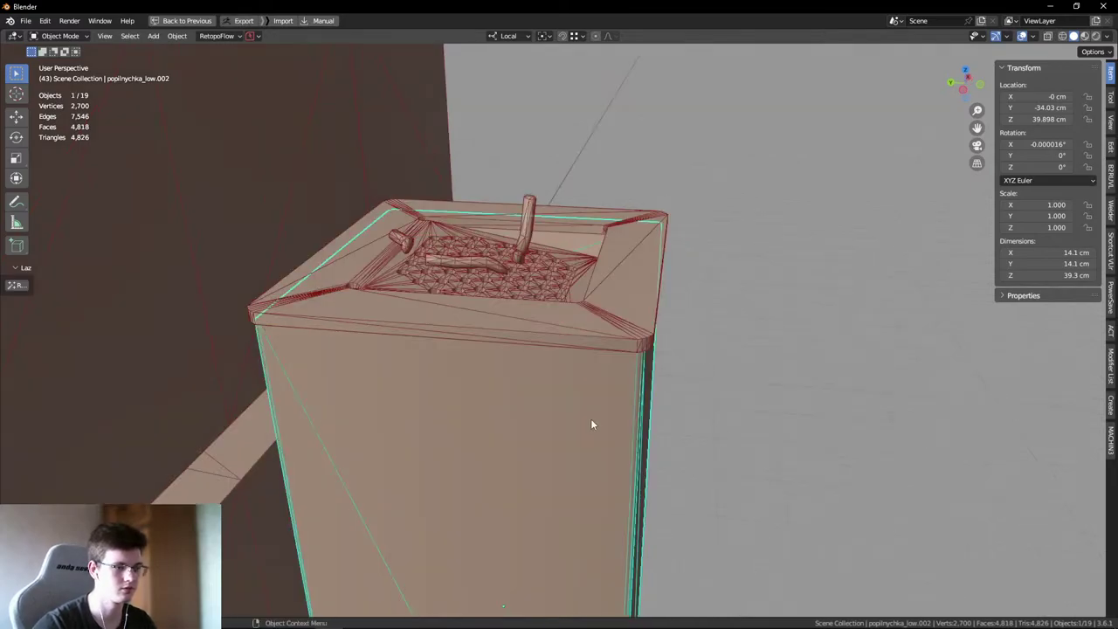
- Try moving the ashtray body out of place to check its inner corner edges, and undo the move
{"action": "key", "text": "g"}
{"action": "left_click", "coordinate": [700, 420]}
{"action": "scroll", "coordinate": [541, 436], "scroll_direction": "up", "scroll_amount": 6}
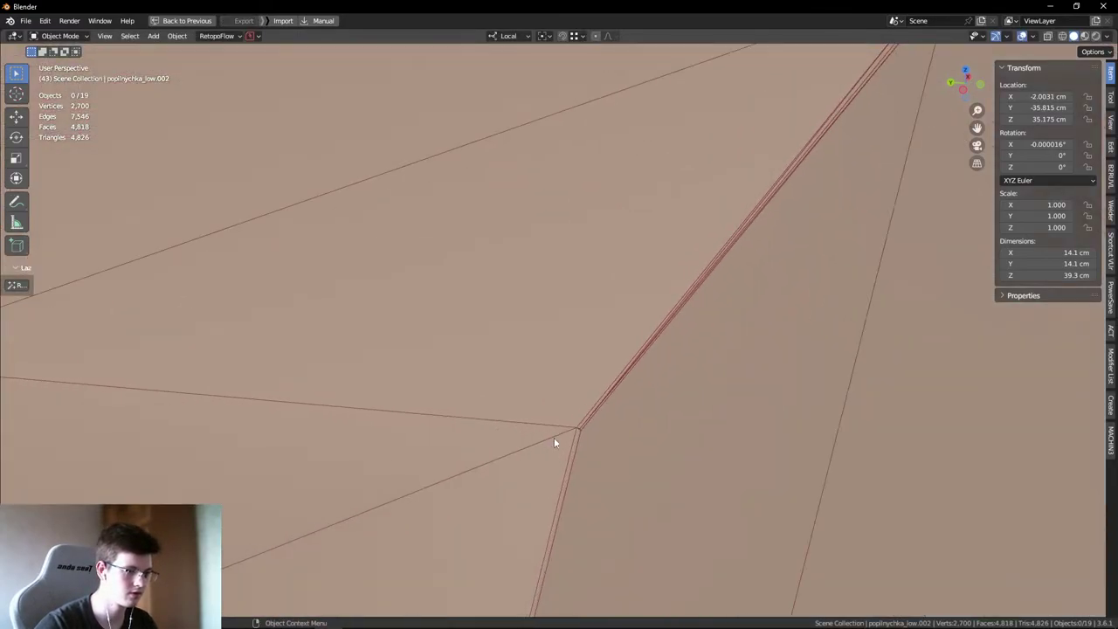
{"action": "scroll", "coordinate": [554, 437], "scroll_direction": "down", "scroll_amount": 4}
{"action": "key", "text": "ctrl+z"}
- Select the ashtray lid and examine the wireframe of its perforated grille and beveled corners
{"action": "middle_click_drag", "start_coordinate": [574, 430], "coordinate": [861, 352]}
{"action": "right_click", "coordinate": [505, 312]}
{"action": "right_click", "coordinate": [419, 275]}
{"action": "left_click", "coordinate": [667, 319]}
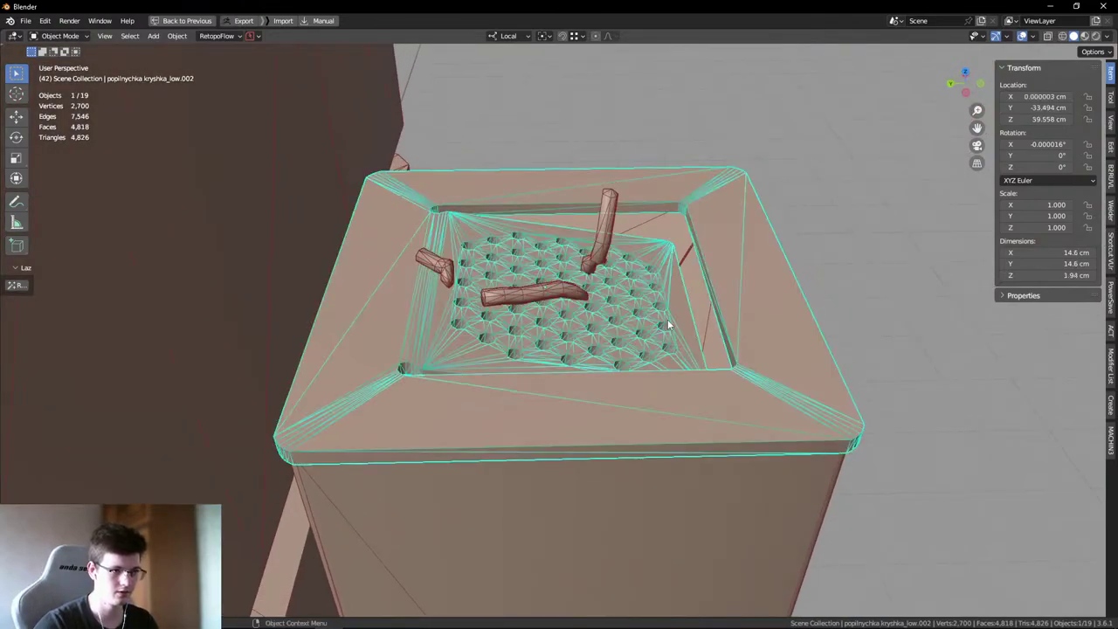
{"action": "middle_click_drag", "start_coordinate": [668, 319], "coordinate": [590, 349]}
{"action": "scroll", "coordinate": [590, 349], "scroll_direction": "up", "scroll_amount": 5}
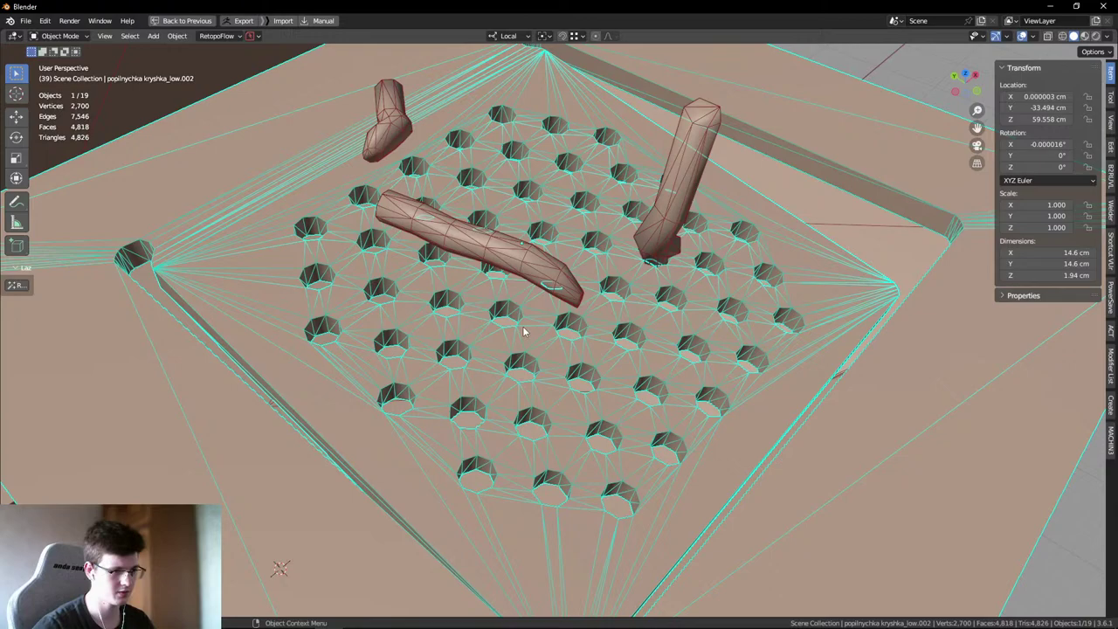
{"action": "scroll", "coordinate": [524, 332], "scroll_direction": "down", "scroll_amount": 5}
{"action": "middle_click_drag", "start_coordinate": [707, 278], "coordinate": [576, 272]}
- Isolate the ashtray body and view its hollow interior from above
{"action": "left_click", "coordinate": [613, 291]}
{"action": "key", "text": "KP_Divide"}
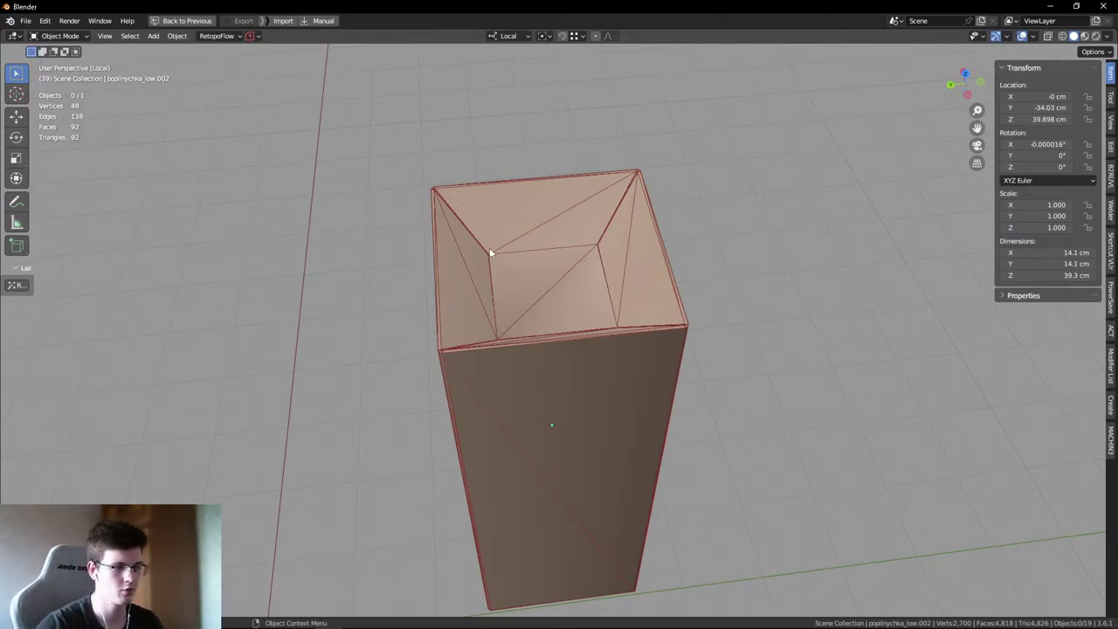
{"action": "middle_click_drag", "start_coordinate": [567, 499], "coordinate": [516, 225]}
{"action": "middle_click_drag", "start_coordinate": [571, 184], "coordinate": [615, 278]}
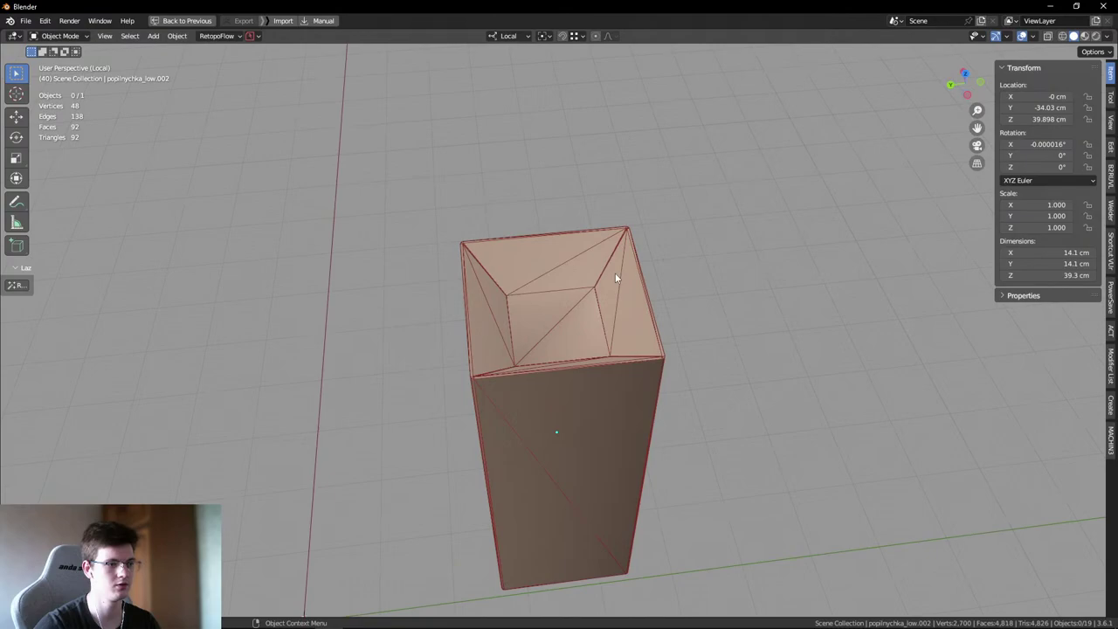
- Merge the closely spaced vertices at the upper end of one inner corner of the ashtray body
{"action": "scroll", "coordinate": [615, 273], "scroll_direction": "up", "scroll_amount": 4}
{"action": "key", "text": "Tab"}
{"action": "scroll", "coordinate": [633, 239], "scroll_direction": "up", "scroll_amount": 8}
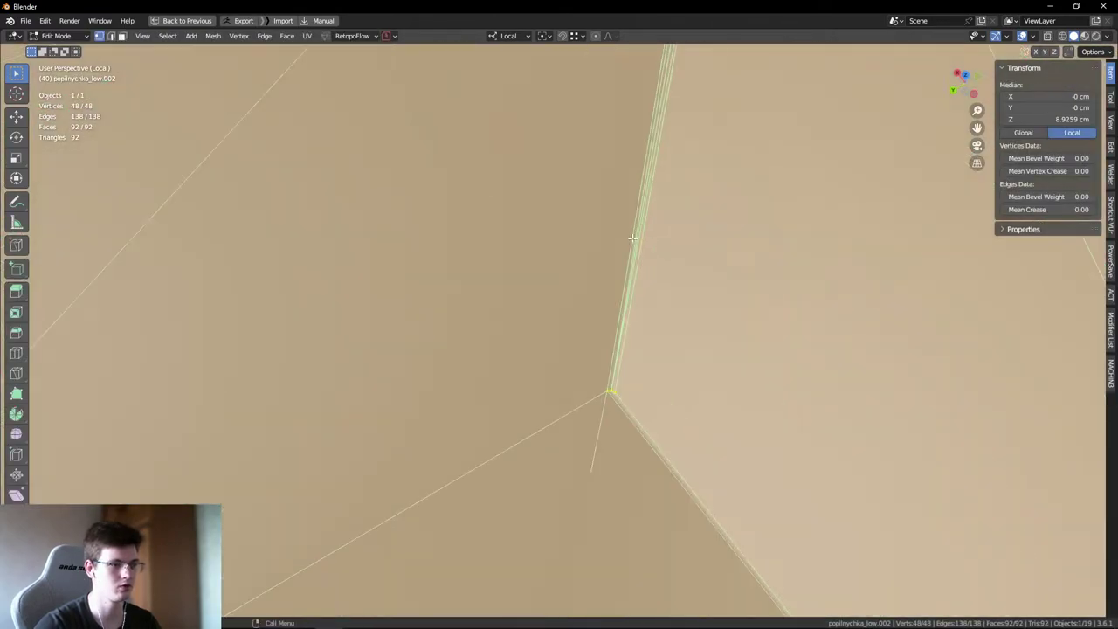
{"action": "key", "text": "alt+a"}
{"action": "scroll", "coordinate": [591, 249], "scroll_direction": "down", "scroll_amount": 5}
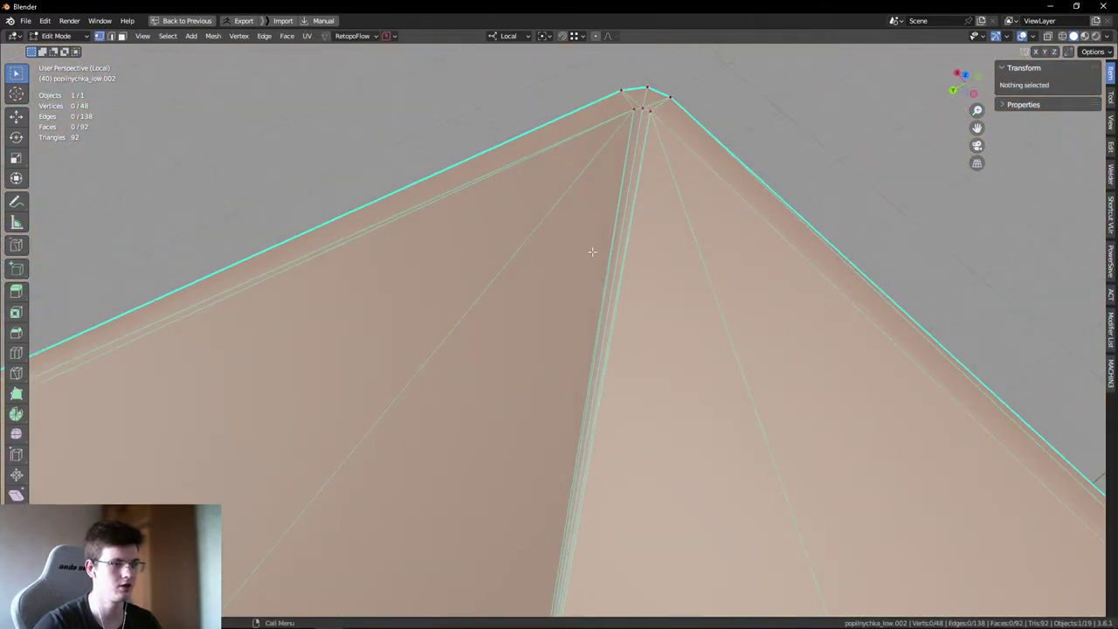
{"action": "scroll", "coordinate": [651, 118], "scroll_direction": "up", "scroll_amount": 5}
{"action": "scroll", "coordinate": [626, 165], "scroll_direction": "down", "scroll_amount": 4}
{"action": "left_click", "coordinate": [594, 158]}
{"action": "left_click_drag", "start_coordinate": [594, 157], "coordinate": [598, 163]}
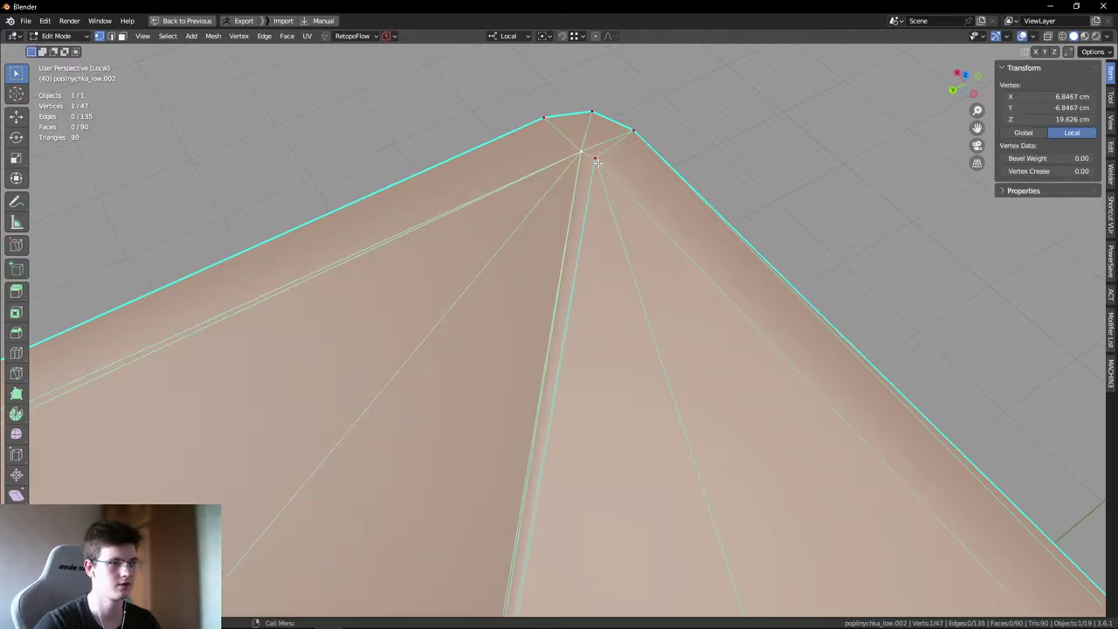
{"action": "right_click", "coordinate": [375, 140]}
{"action": "left_click", "coordinate": [367, 391]}
- Merge the clustered vertices at the lower end of the same inner corner into one
{"action": "scroll", "coordinate": [633, 255], "scroll_direction": "up", "scroll_amount": 4}
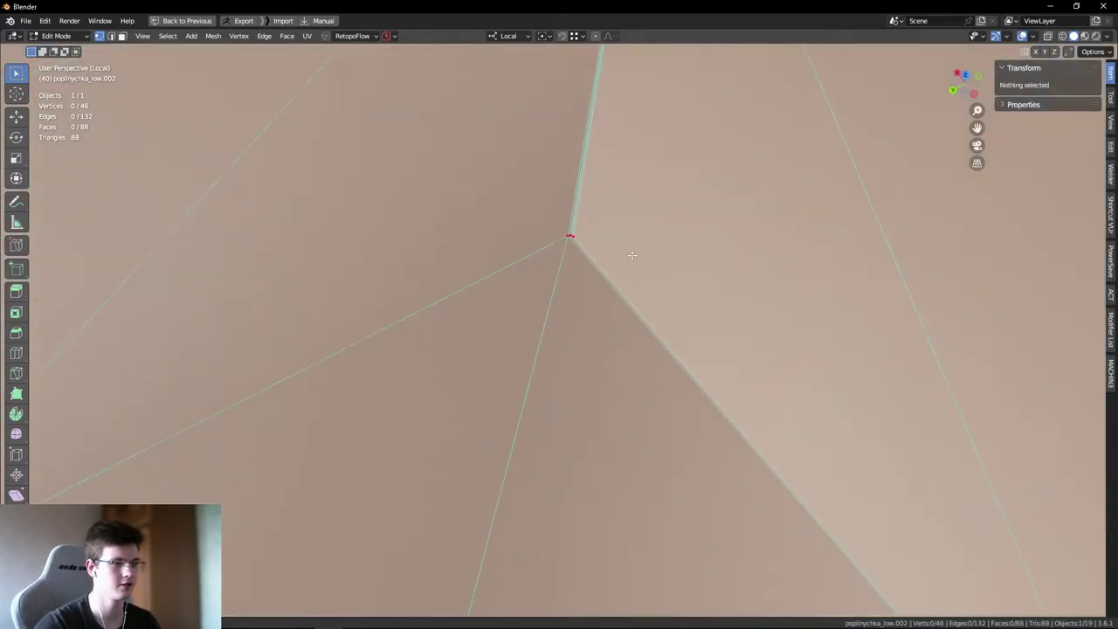
{"action": "left_click", "coordinate": [556, 229]}
{"action": "scroll", "coordinate": [554, 235], "scroll_direction": "down", "scroll_amount": 3}
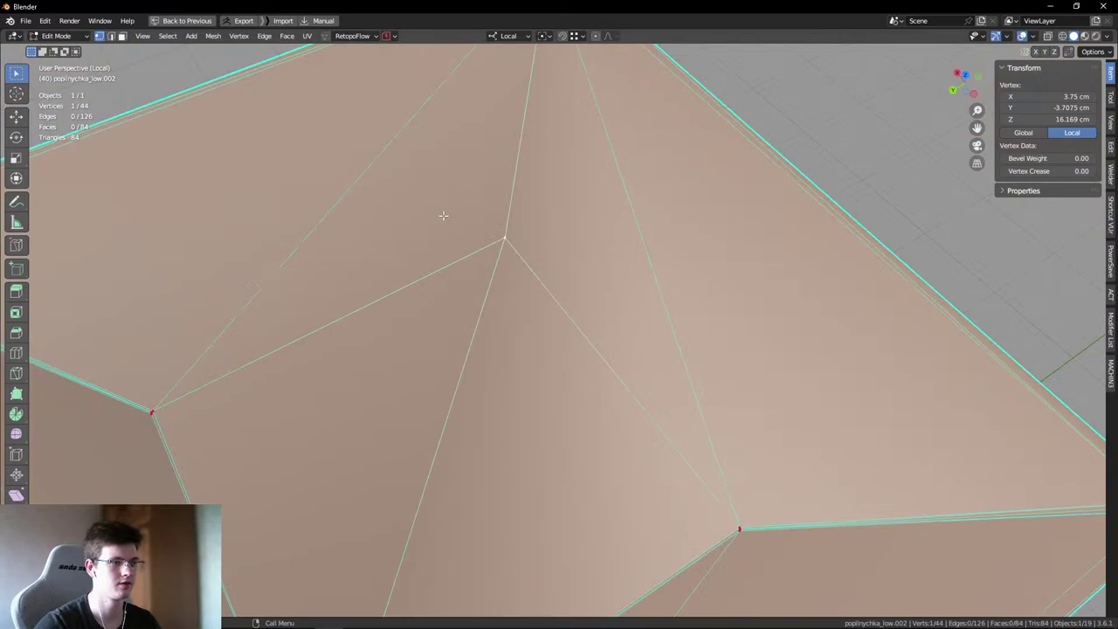
- Dissolve the redundant diagonal edges across the ashtray body's interior faces
{"action": "scroll", "coordinate": [443, 215], "scroll_direction": "down", "scroll_amount": 4}
{"action": "key", "text": "2"}
{"action": "left_click", "coordinate": [524, 314]}
{"action": "scroll", "coordinate": [524, 315], "scroll_direction": "up", "scroll_amount": 3}
{"action": "scroll", "coordinate": [524, 314], "scroll_direction": "down", "scroll_amount": 2}
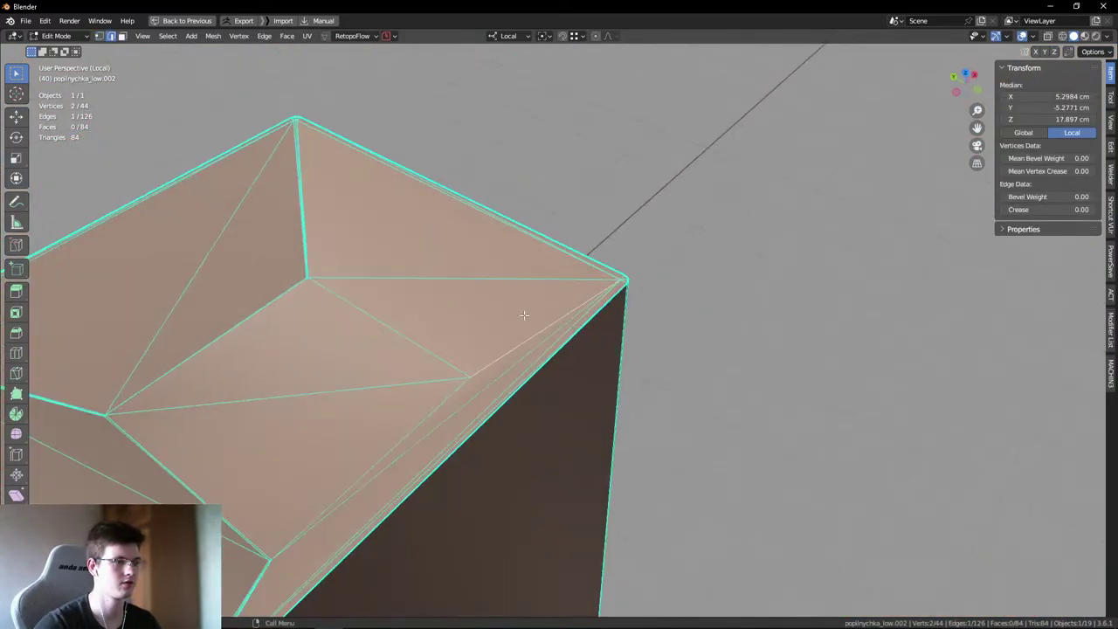
{"action": "scroll", "coordinate": [524, 314], "scroll_direction": "up", "scroll_amount": 2}
{"action": "middle_click_drag", "start_coordinate": [524, 314], "coordinate": [335, 141]}
{"action": "key", "text": "ctrl+x"}
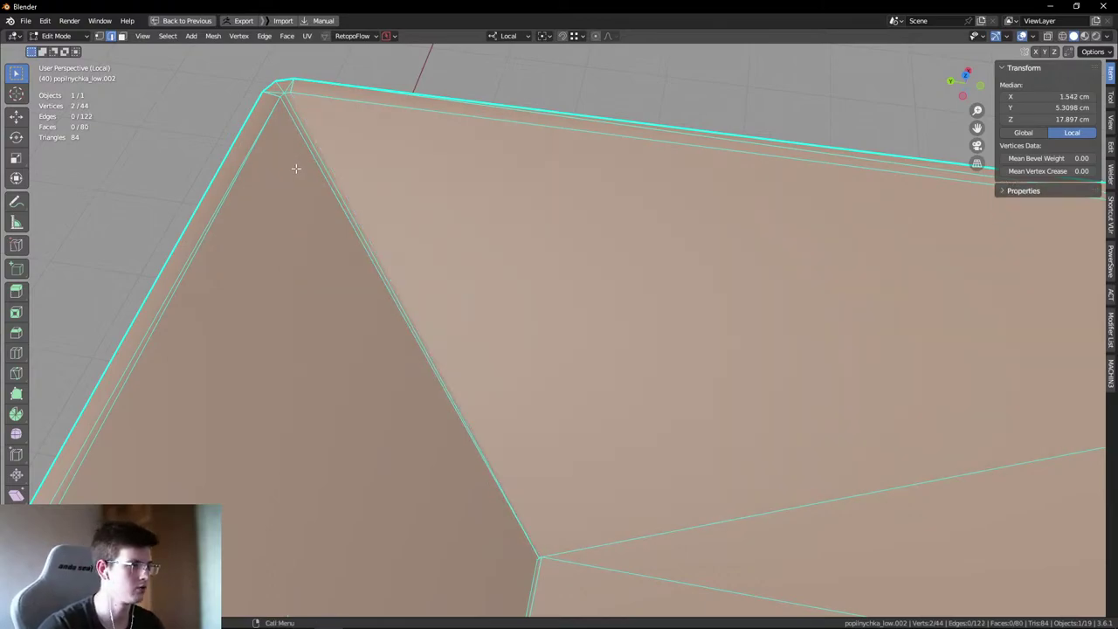
{"action": "key", "text": "ctrl+x"}
- Show all bin parts again and leave mesh editing of the ashtray body
{"action": "key", "text": "KP_Divide"}
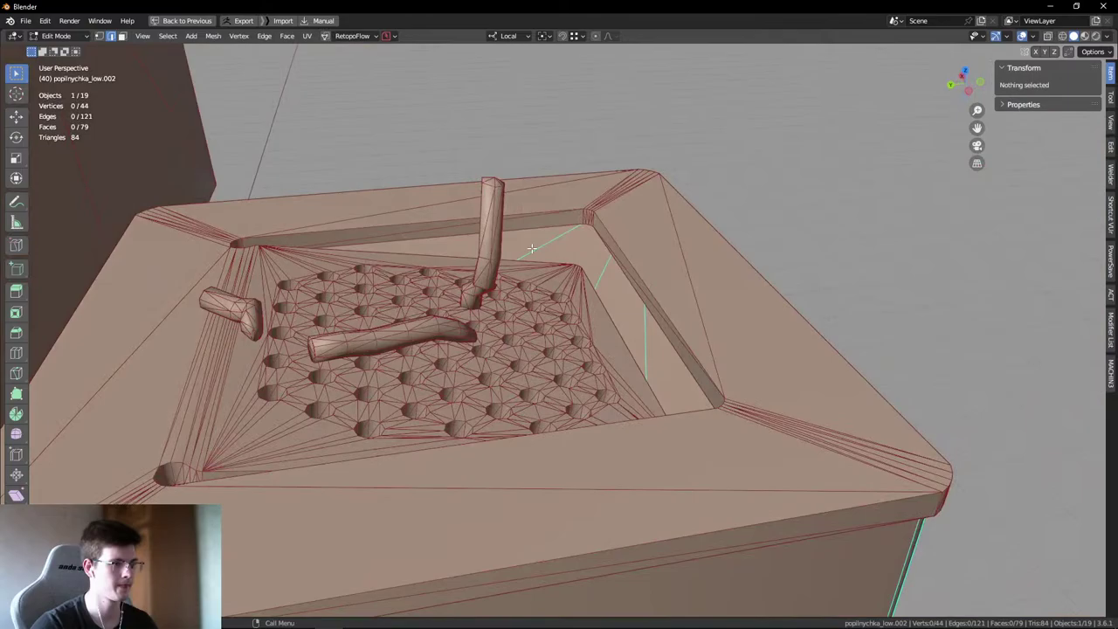
{"action": "key", "text": "Tab"}
{"action": "middle_click_drag", "start_coordinate": [515, 119], "coordinate": [722, 302]}
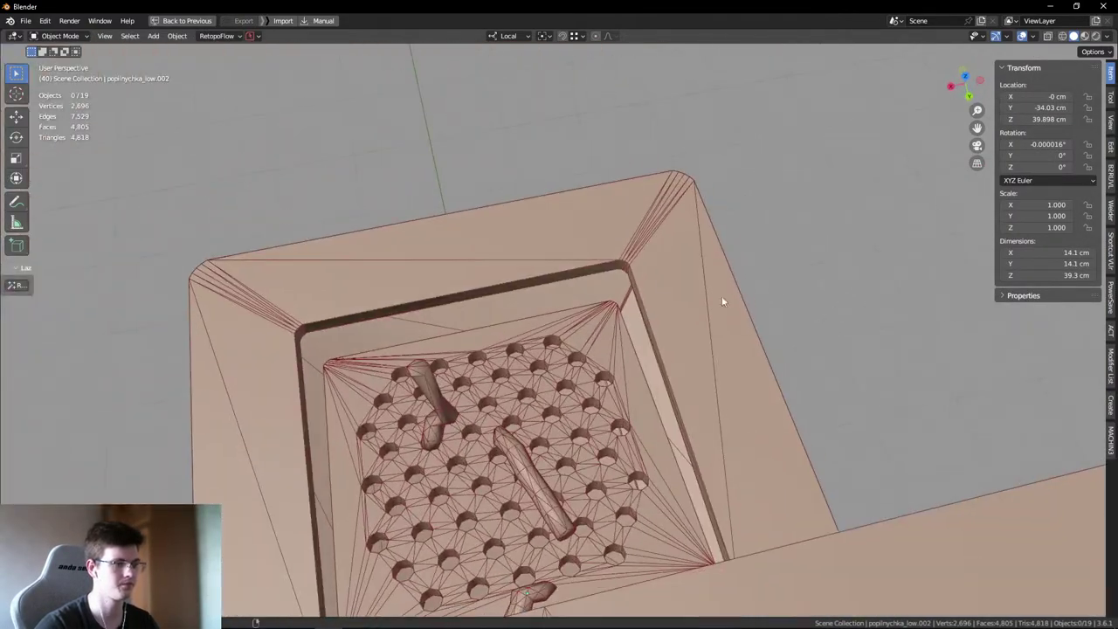
- Convert the whole ashtray lid mesh from triangles to quads and clear the selection
{"action": "left_click", "coordinate": [721, 302]}
{"action": "key", "text": "Tab"}
{"action": "scroll", "coordinate": [654, 265], "scroll_direction": "up", "scroll_amount": 4}
{"action": "middle_click_drag", "start_coordinate": [654, 265], "coordinate": [721, 206]}
{"action": "key", "text": "alt+a"}
{"action": "scroll", "coordinate": [721, 207], "scroll_direction": "up", "scroll_amount": 2}
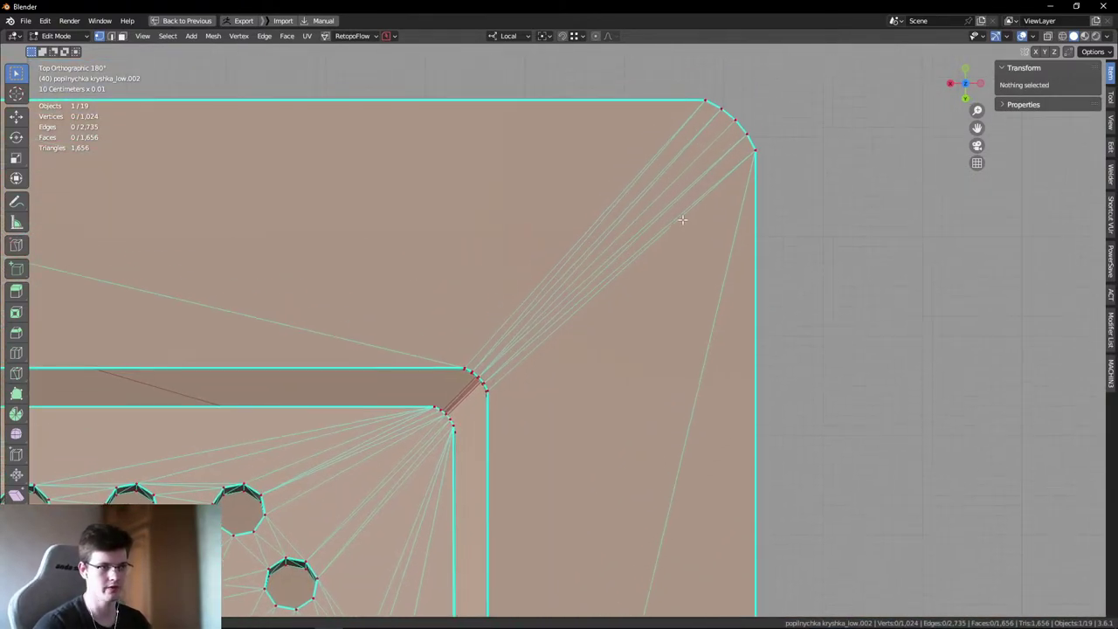
{"action": "key", "text": "a"}
{"action": "key", "text": "ctrl+f"}
{"action": "left_click", "coordinate": [863, 296]}
{"action": "key", "text": "alt+a"}
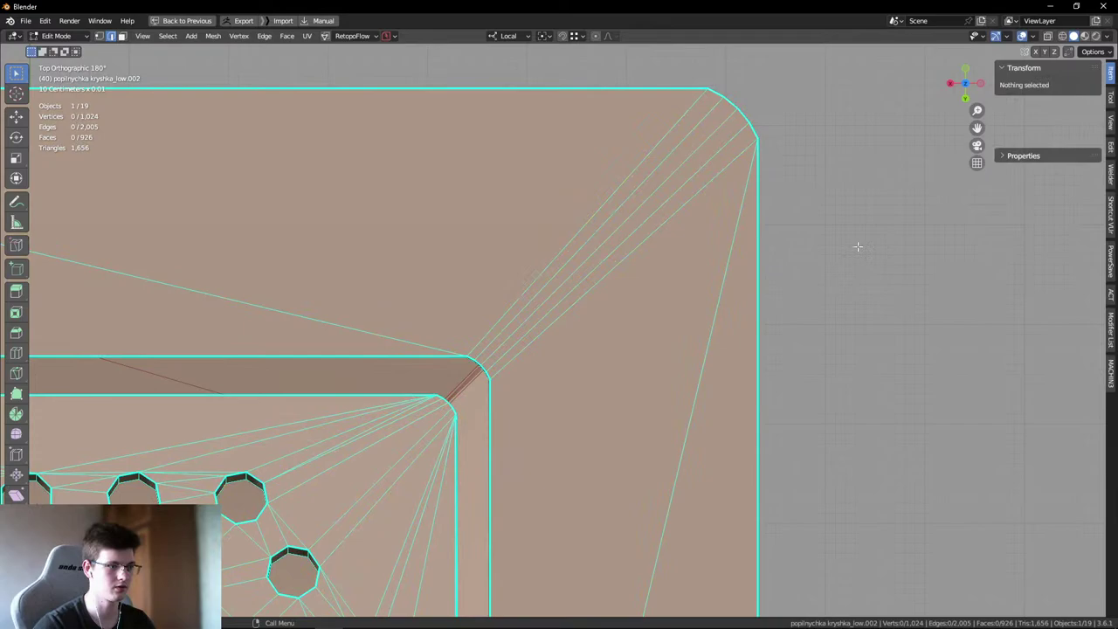
- Capture the lid's corner, mark matching segments on its outer and inner curves with red lines, and discard the capture
{"action": "middle_click_drag", "start_coordinate": [699, 223], "coordinate": [664, 258], "text": "shift"}
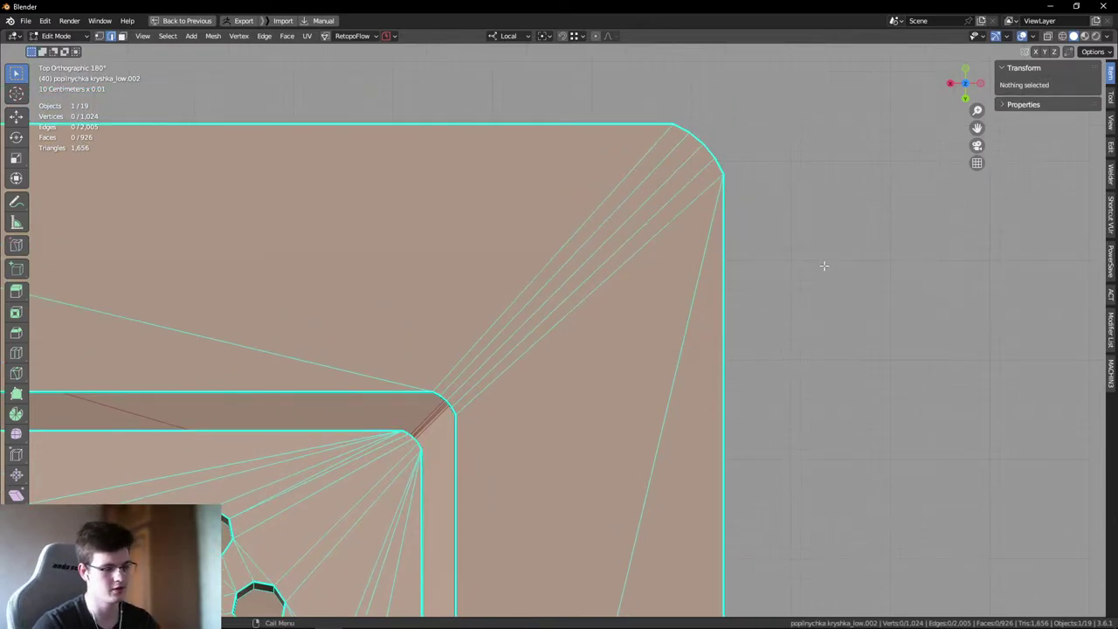
{"action": "key", "text": "Print"}
{"action": "left_click_drag", "start_coordinate": [219, 49], "coordinate": [965, 572]}
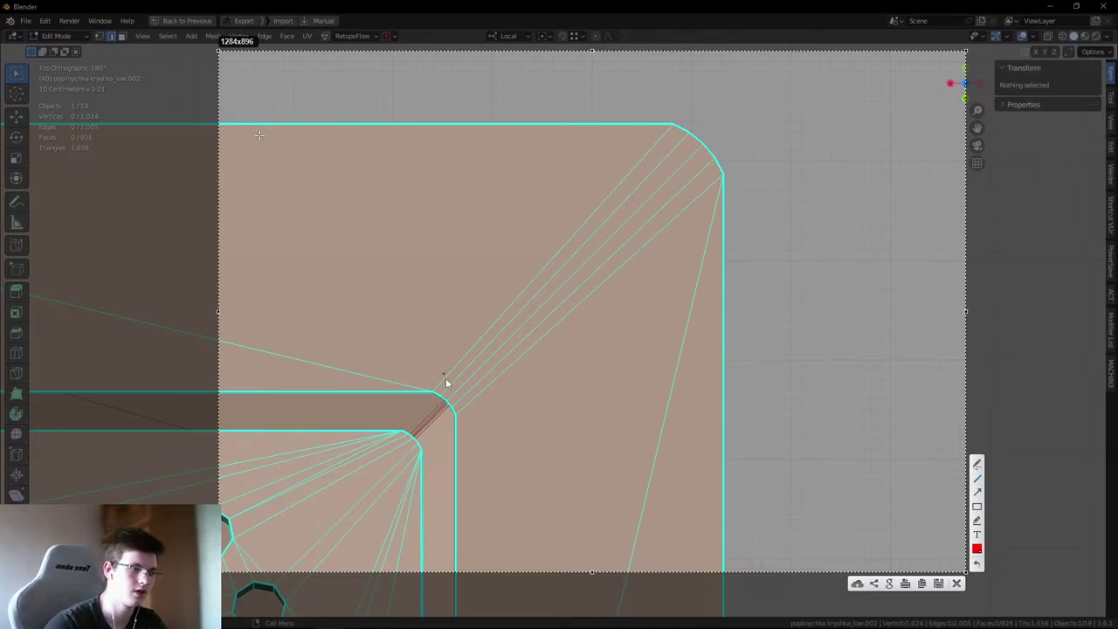
{"action": "left_click_drag", "start_coordinate": [690, 138], "coordinate": [702, 149]}
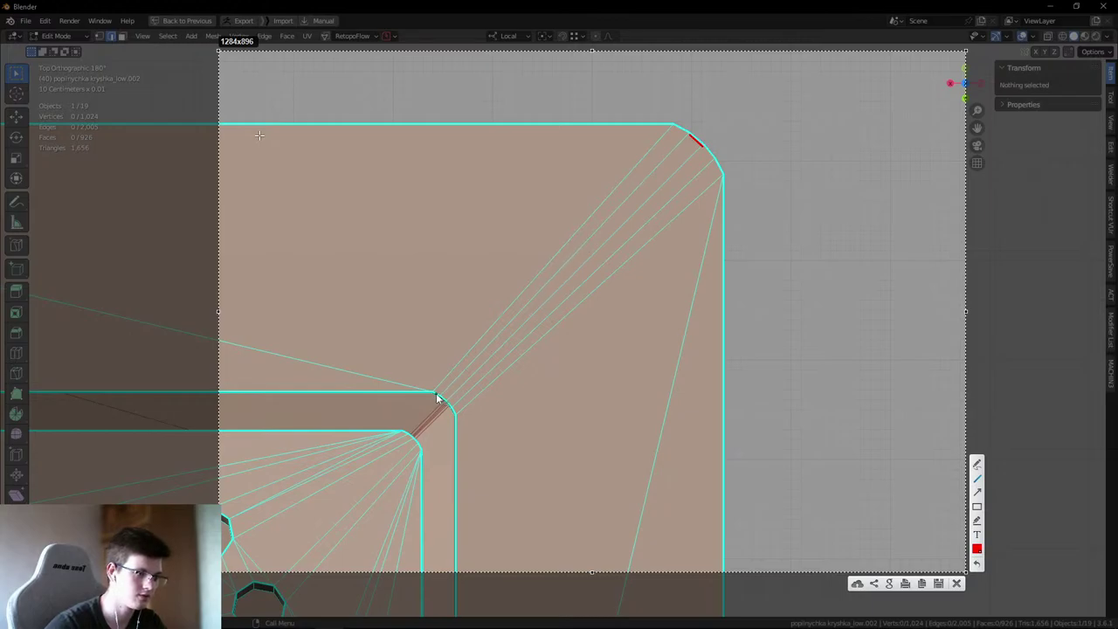
{"action": "left_click_drag", "start_coordinate": [439, 398], "coordinate": [448, 404]}
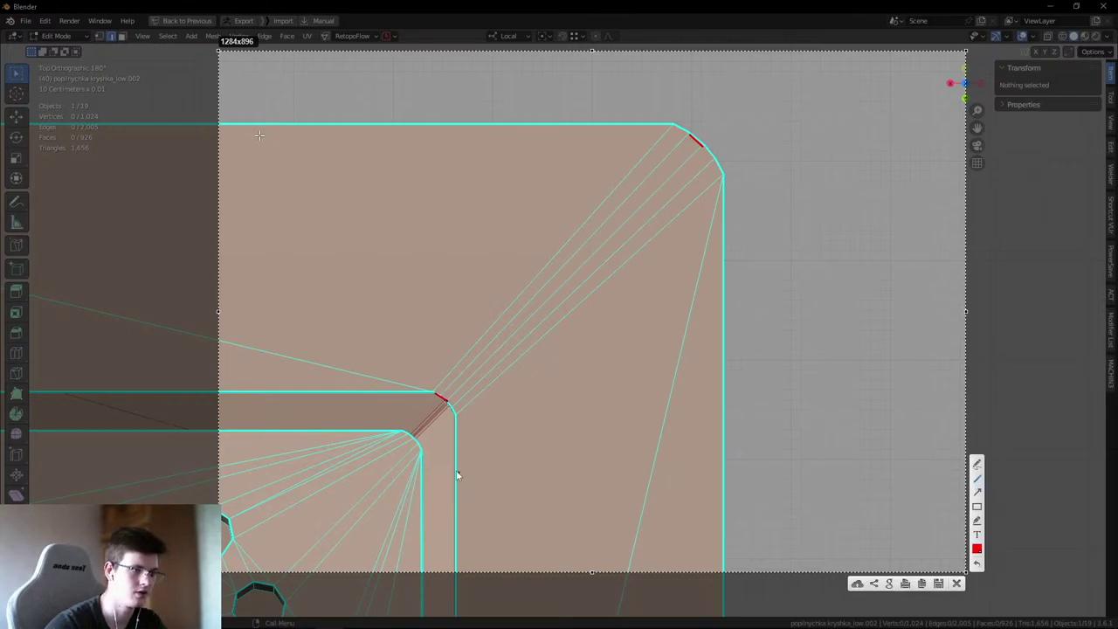
{"action": "left_click", "coordinate": [957, 582]}
- Dissolve one connecting edge across the lid's corner and the matching extra edge on the inner rounded corner
{"action": "scroll", "coordinate": [441, 402], "scroll_direction": "up", "scroll_amount": 4}
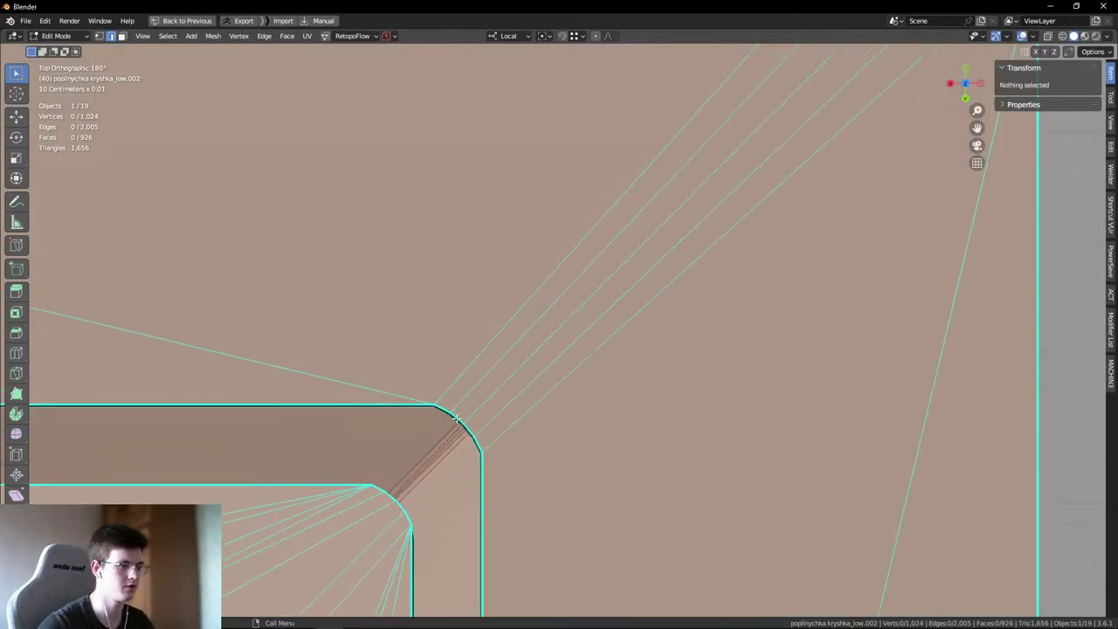
{"action": "left_click", "coordinate": [453, 420]}
{"action": "left_click", "coordinate": [449, 411]}
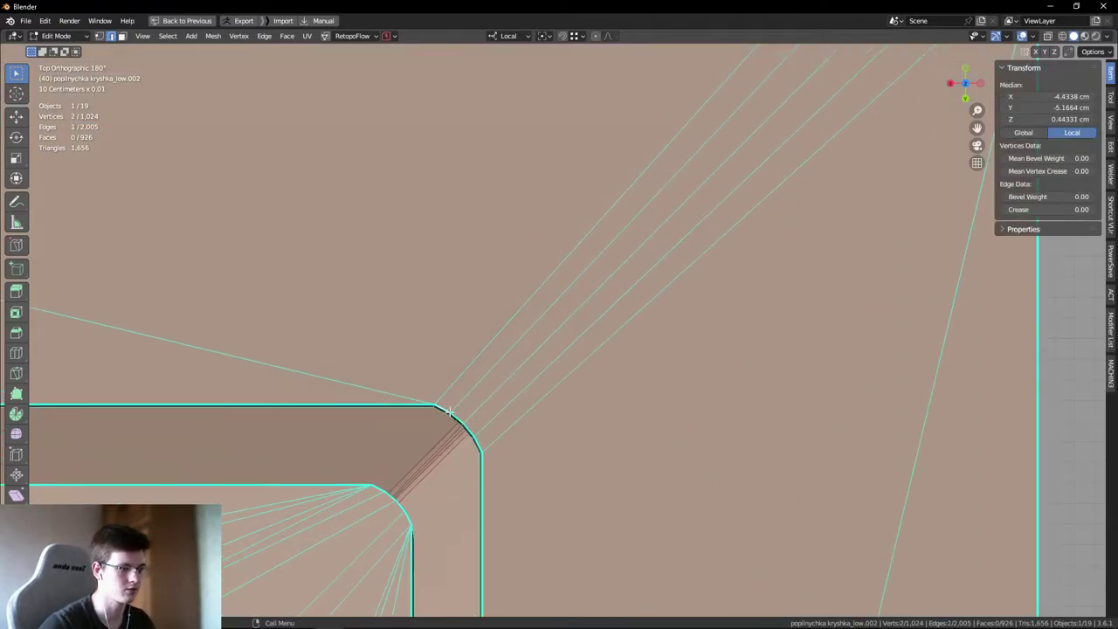
{"action": "key", "text": "ctrl+x"}
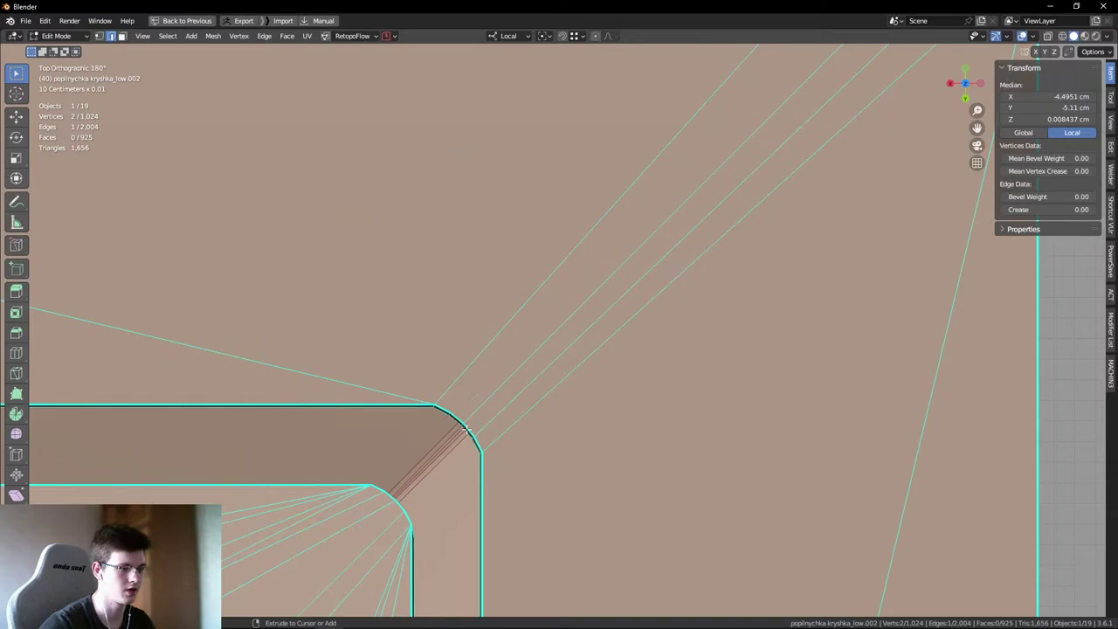
{"action": "left_click", "coordinate": [451, 416]}
{"action": "left_click", "coordinate": [453, 418]}
{"action": "key", "text": "ctrl+x"}
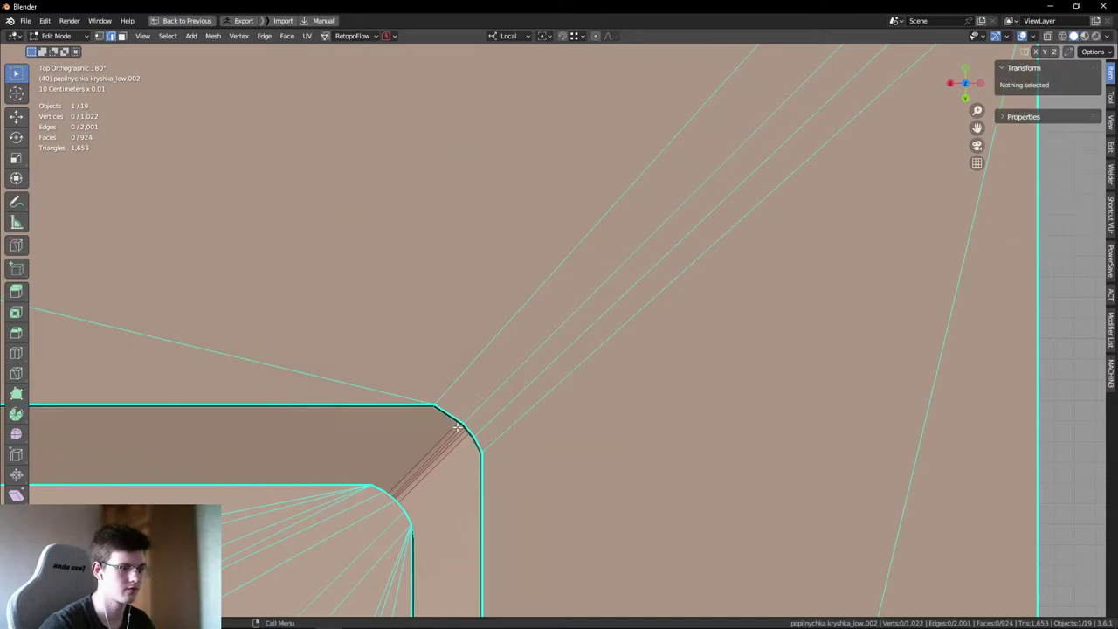
- Connect the freed vertex on the lid's outer rounded corner to the end vertex of the inner corner
{"action": "scroll", "coordinate": [451, 419], "scroll_direction": "down", "scroll_amount": 3}
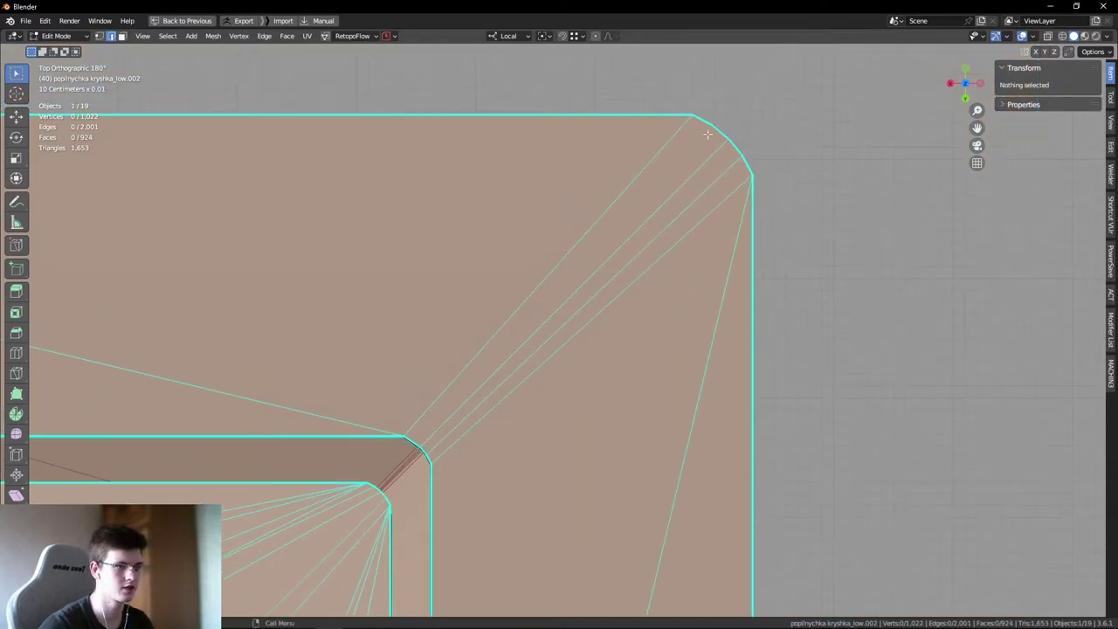
{"action": "key", "text": "ctrl+Tab"}
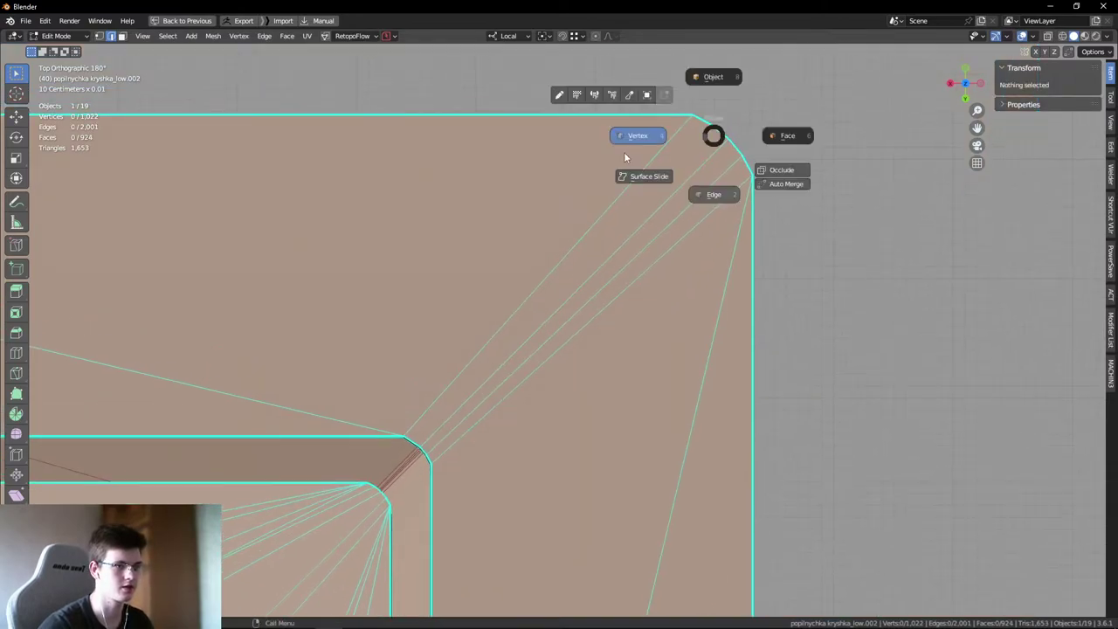
{"action": "key", "text": "j"}
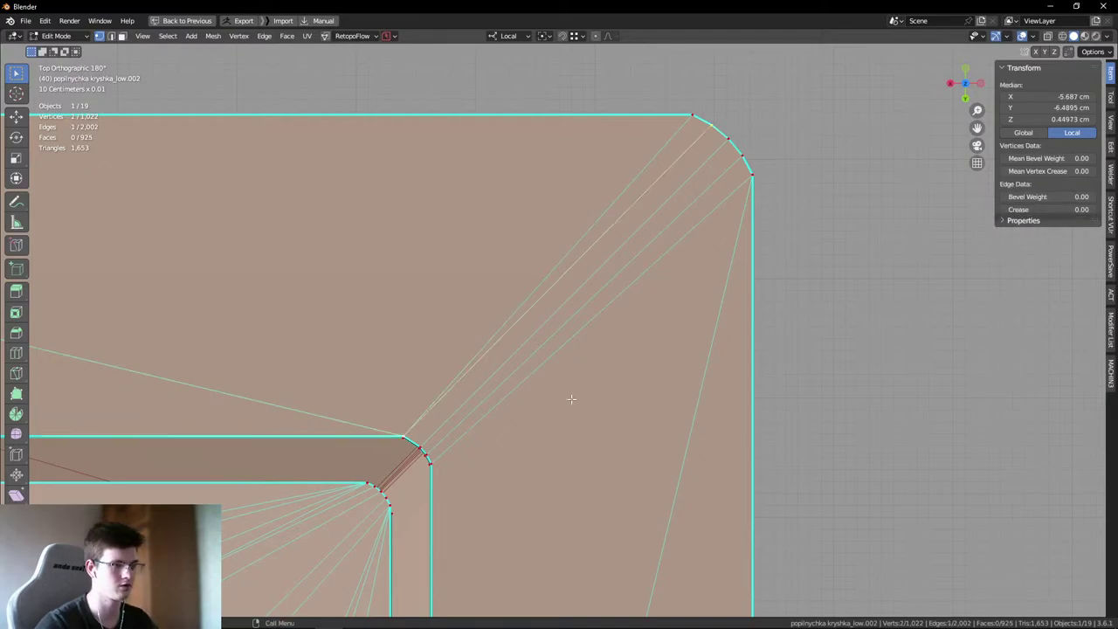
{"action": "left_click", "coordinate": [722, 138]}
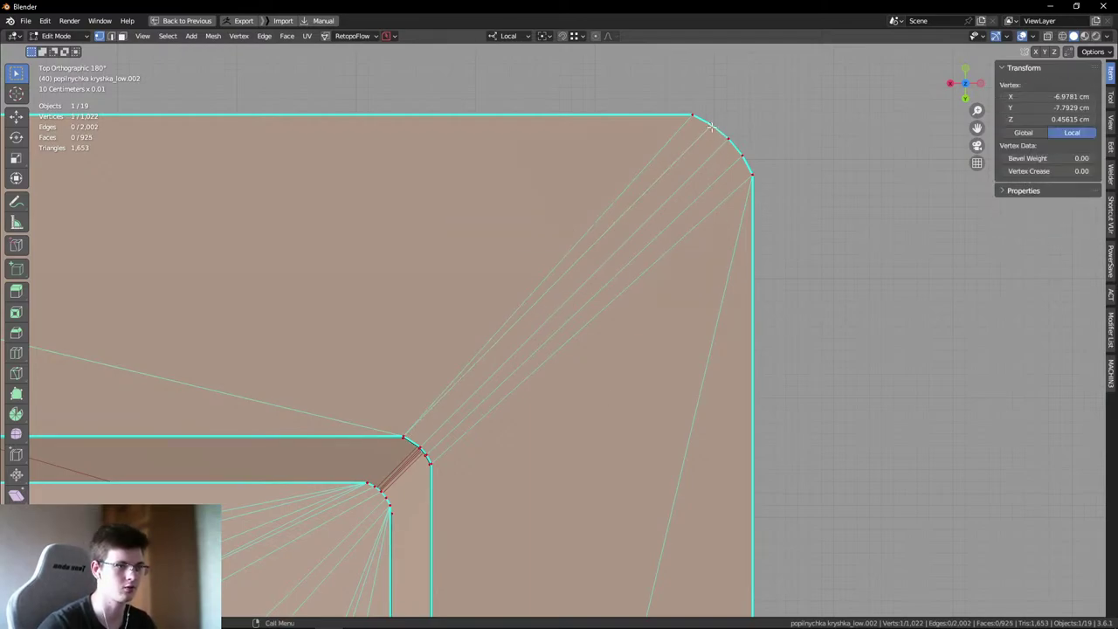
{"action": "left_click", "coordinate": [783, 128]}
{"action": "left_click_drag", "start_coordinate": [705, 115], "coordinate": [729, 143]}
{"action": "left_click_drag", "start_coordinate": [419, 447], "coordinate": [422, 449]}
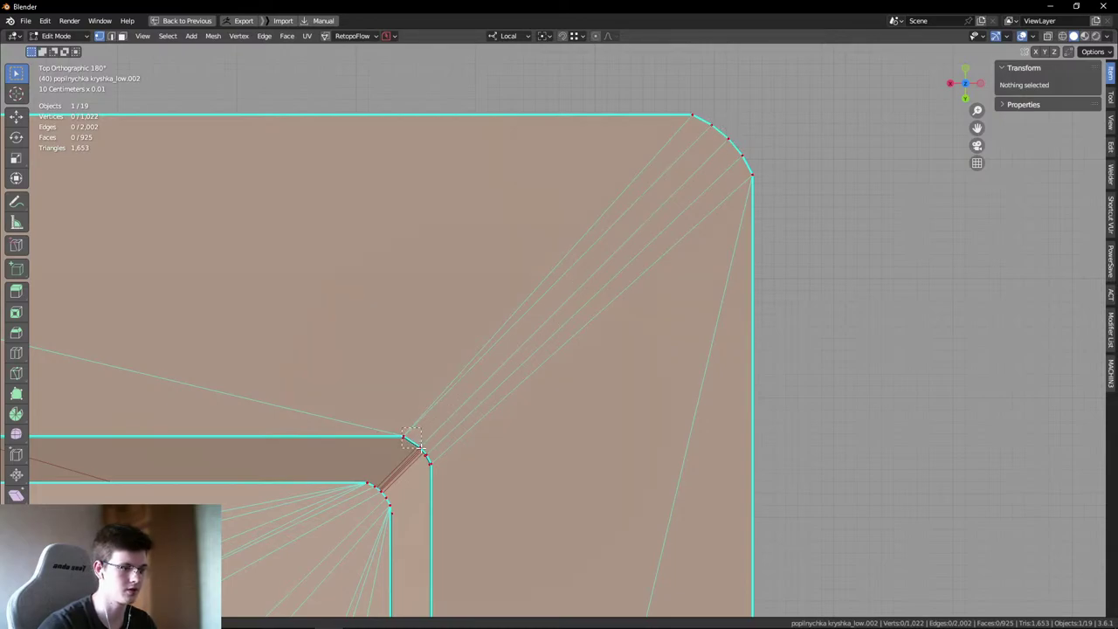
- Dissolve another extra edge on the lid's inner rounded corner to reduce its segments
{"action": "key", "text": "ctrl+Tab"}
{"action": "left_click", "coordinate": [443, 436]}
{"action": "scroll", "coordinate": [428, 429], "scroll_direction": "up", "scroll_amount": 3}
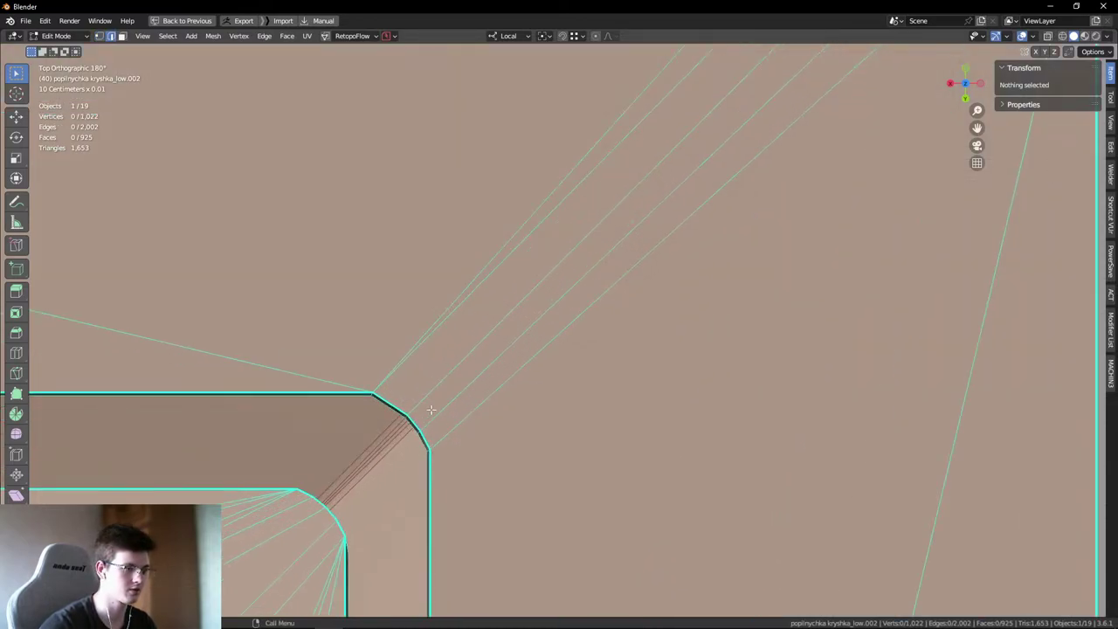
{"action": "left_click", "coordinate": [417, 428]}
{"action": "key", "text": "ctrl+x"}
{"action": "scroll", "coordinate": [519, 369], "scroll_direction": "down", "scroll_amount": 5}
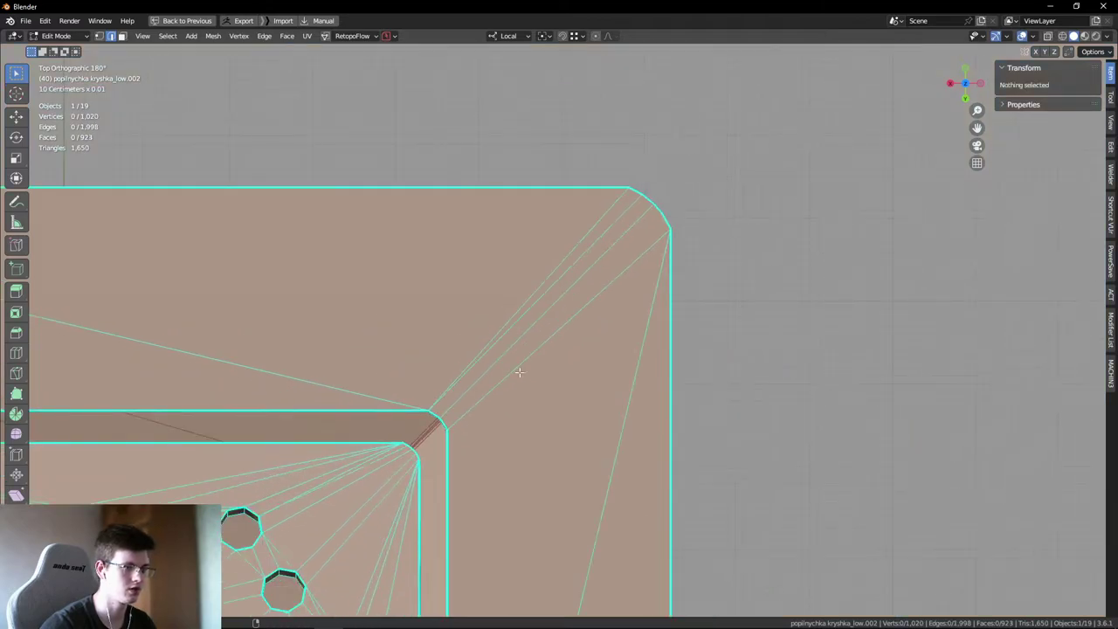
- Join the remaining free vertex of the lid's outer rounded corner to the inner corner's end vertex and finish editing the lid
{"action": "left_click", "coordinate": [626, 242]}
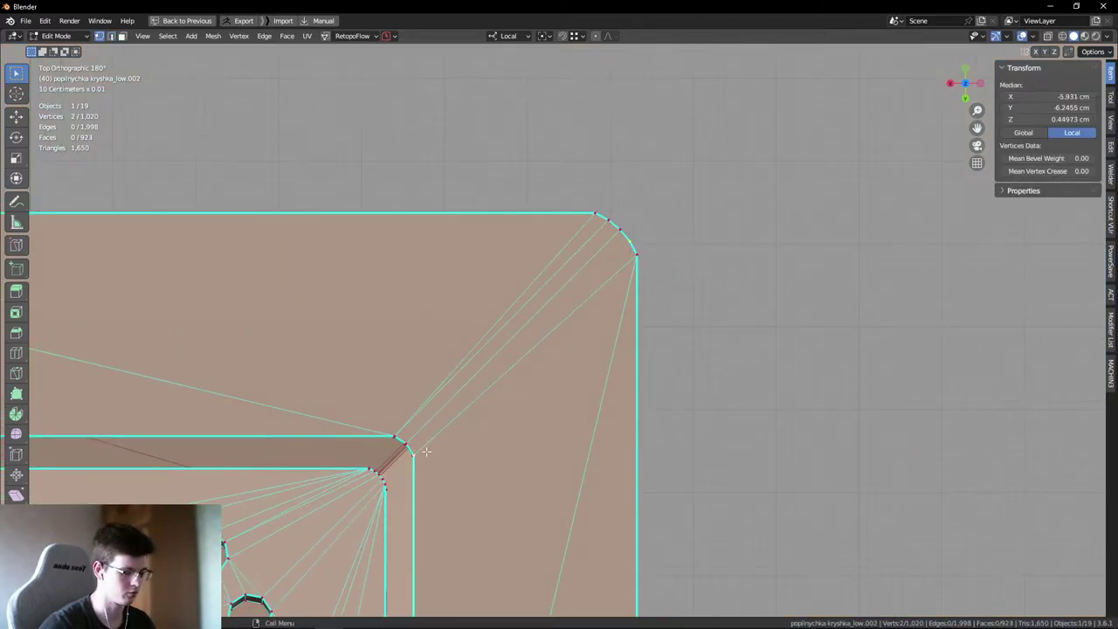
{"action": "key", "text": "f"}
{"action": "middle_click_drag", "start_coordinate": [513, 371], "coordinate": [582, 333], "text": "shift"}
{"action": "key", "text": "q"}
{"action": "key", "text": "Escape"}
{"action": "key", "text": "2"}
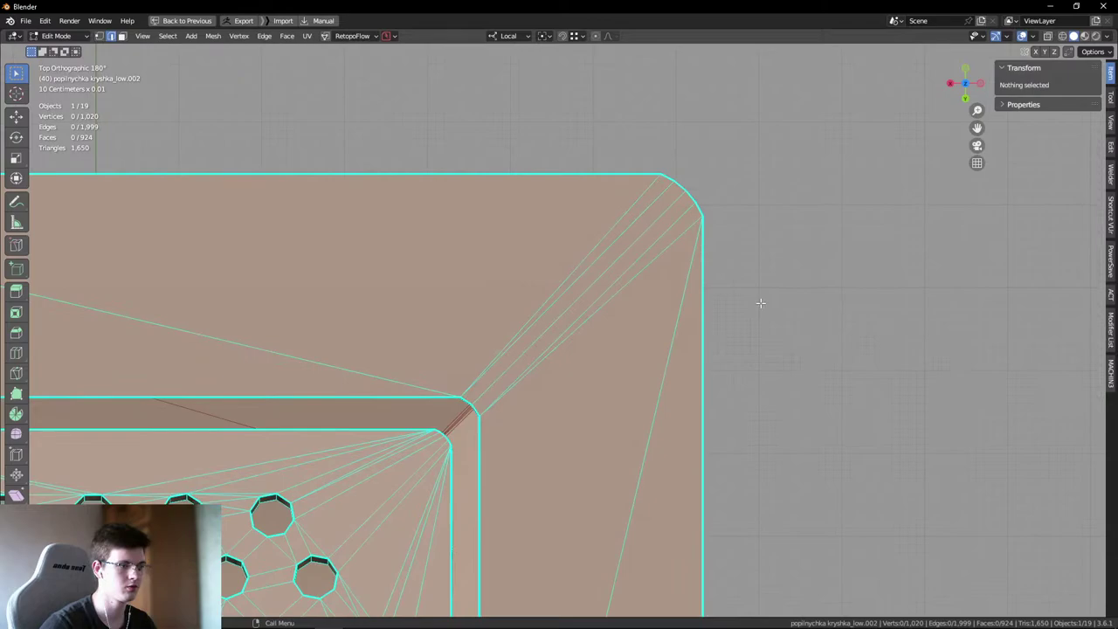
{"action": "key", "text": "shift+alt+z"}
{"action": "middle_click_drag", "start_coordinate": [760, 303], "coordinate": [721, 312], "text": "shift"}
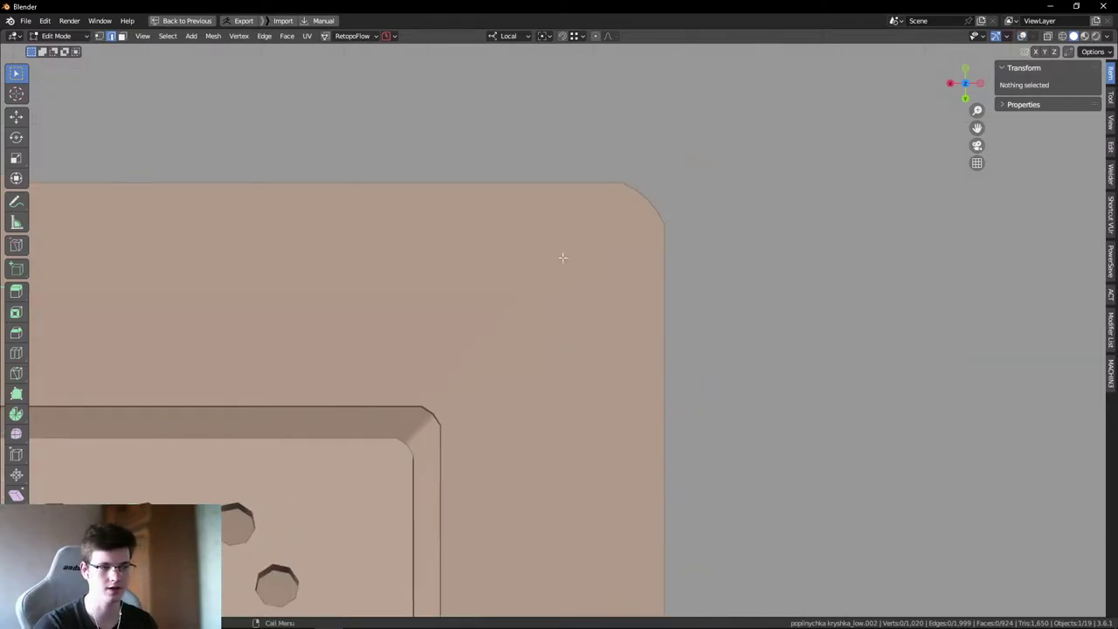
{"action": "key", "text": "Tab"}
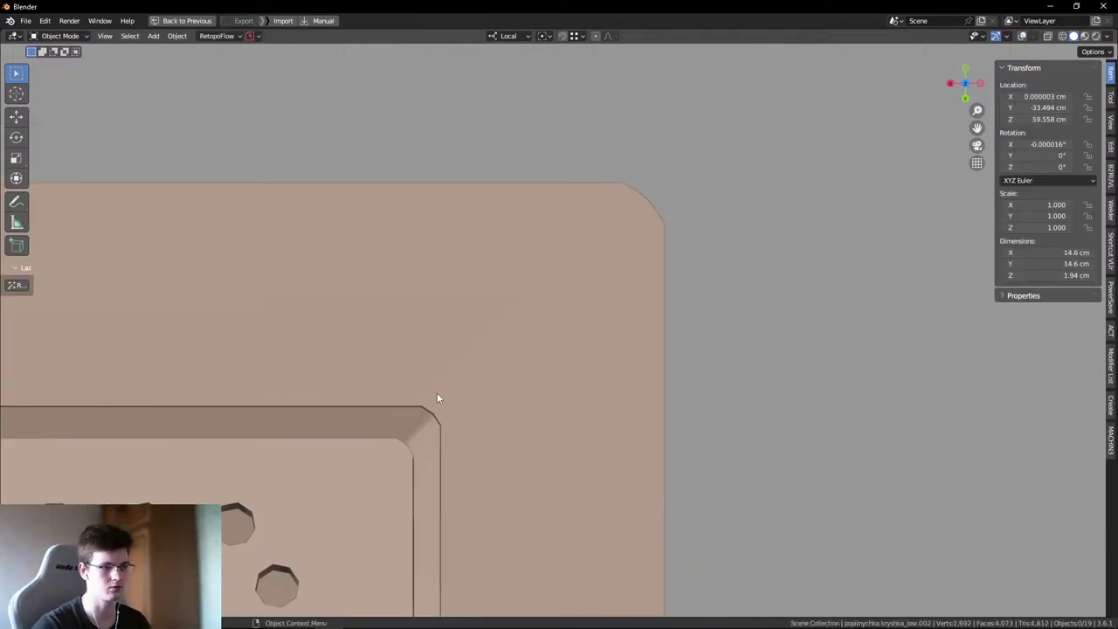
- Examine the wireframe around the ashtray and concrete blocks and the whole bin's shaded silhouette without overlays
{"action": "key", "text": "shift+alt+z"}
{"action": "middle_click_drag", "start_coordinate": [438, 399], "coordinate": [369, 367]}
{"action": "scroll", "coordinate": [584, 423], "scroll_direction": "up", "scroll_amount": 2}
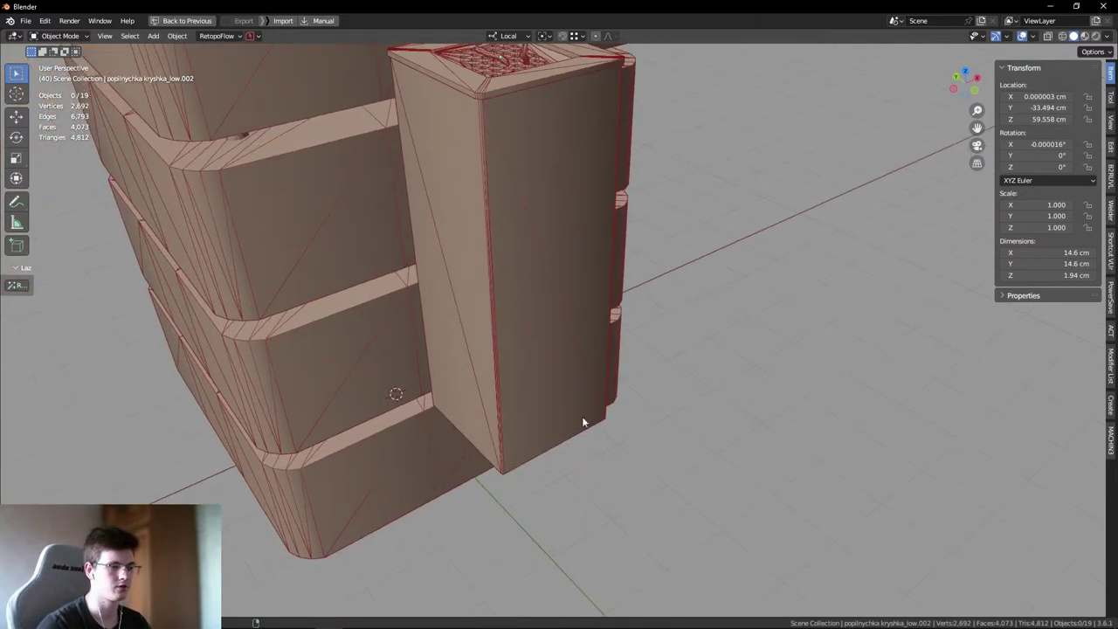
{"action": "middle_click_drag", "start_coordinate": [584, 423], "coordinate": [483, 394]}
{"action": "scroll", "coordinate": [592, 399], "scroll_direction": "up", "scroll_amount": 2}
{"action": "middle_click_drag", "start_coordinate": [591, 399], "coordinate": [512, 211]}
{"action": "scroll", "coordinate": [564, 479], "scroll_direction": "up", "scroll_amount": 2}
{"action": "scroll", "coordinate": [565, 478], "scroll_direction": "down", "scroll_amount": 4}
{"action": "scroll", "coordinate": [535, 405], "scroll_direction": "up", "scroll_amount": 2}
{"action": "right_click", "coordinate": [353, 223]}
{"action": "middle_click_drag", "start_coordinate": [354, 222], "coordinate": [729, 322]}
{"action": "scroll", "coordinate": [536, 302], "scroll_direction": "down", "scroll_amount": 4}
{"action": "middle_click_drag", "start_coordinate": [536, 302], "coordinate": [580, 387]}
{"action": "key", "text": "shift+alt+z"}
{"action": "scroll", "coordinate": [525, 411], "scroll_direction": "down", "scroll_amount": 3}
{"action": "scroll", "coordinate": [639, 370], "scroll_direction": "up", "scroll_amount": 3}
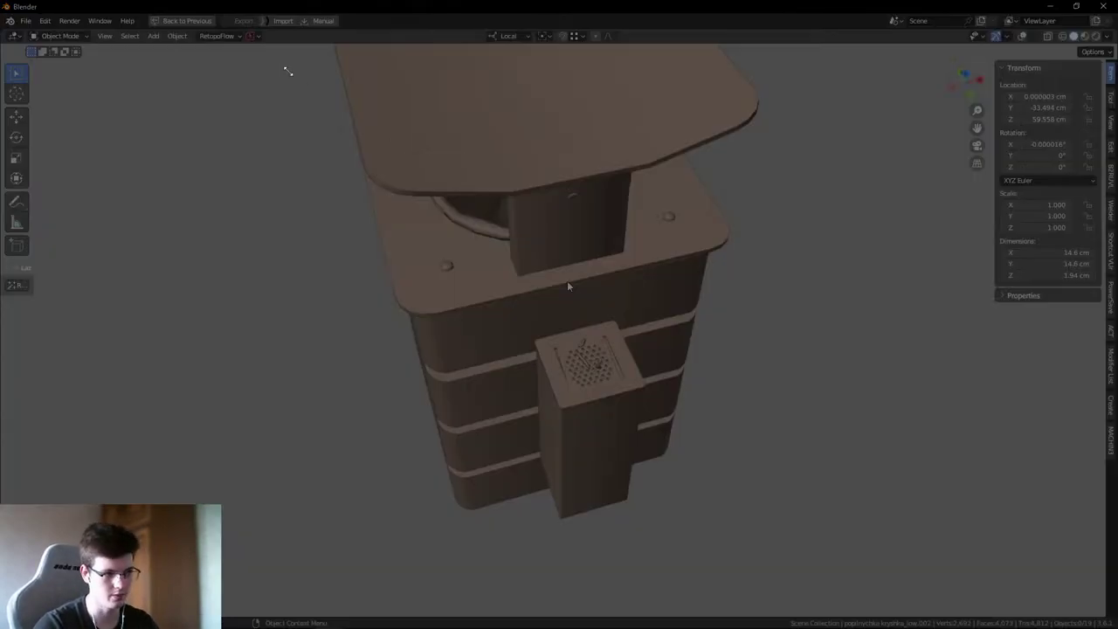
- Capture the bin view, mark its rounded corners, bucket rim and bolt with red arrows, and discard the capture
{"action": "left_click_drag", "start_coordinate": [247, 59], "coordinate": [953, 589]}
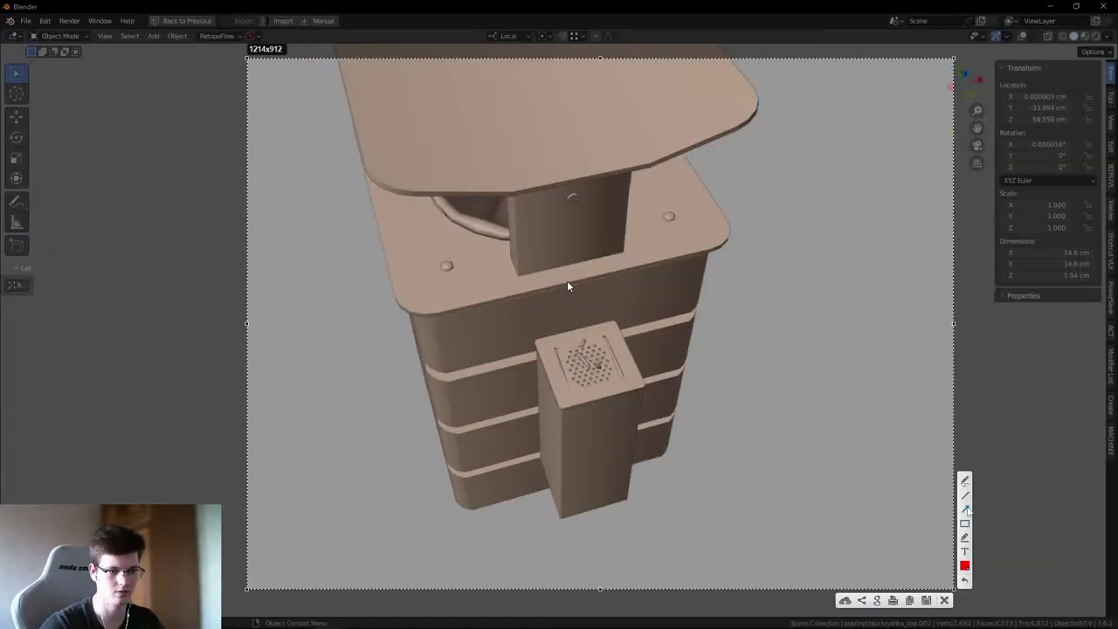
{"action": "left_click_drag", "start_coordinate": [793, 299], "coordinate": [728, 253]}
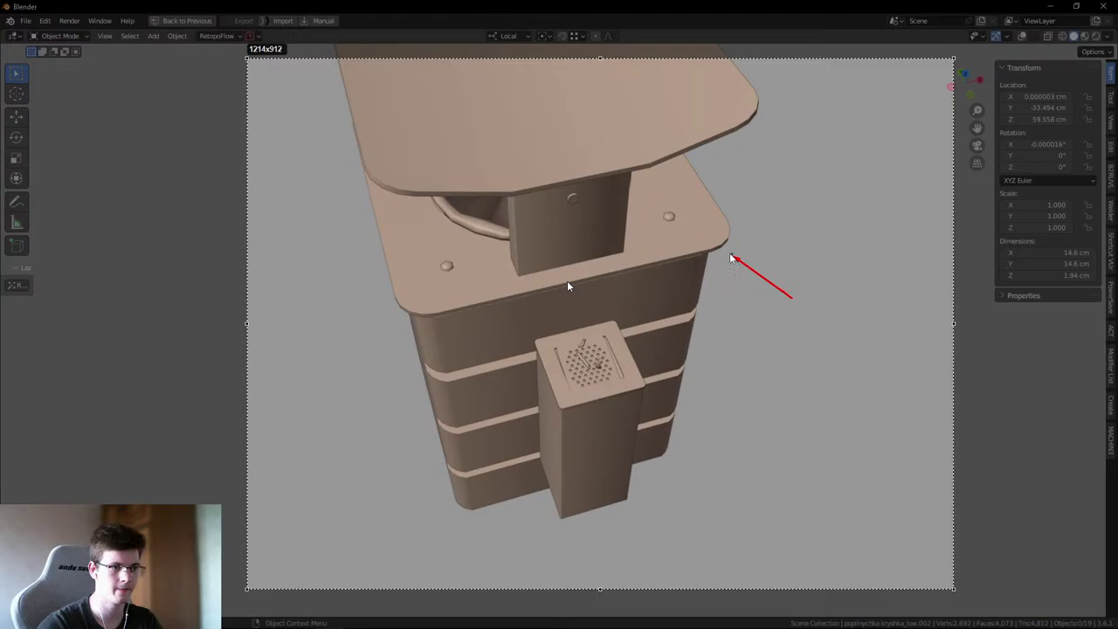
{"action": "left_click_drag", "start_coordinate": [778, 162], "coordinate": [736, 131]}
{"action": "left_click_drag", "start_coordinate": [375, 229], "coordinate": [401, 190]}
{"action": "left_click_drag", "start_coordinate": [355, 349], "coordinate": [408, 317]}
{"action": "left_click_drag", "start_coordinate": [423, 252], "coordinate": [461, 222]}
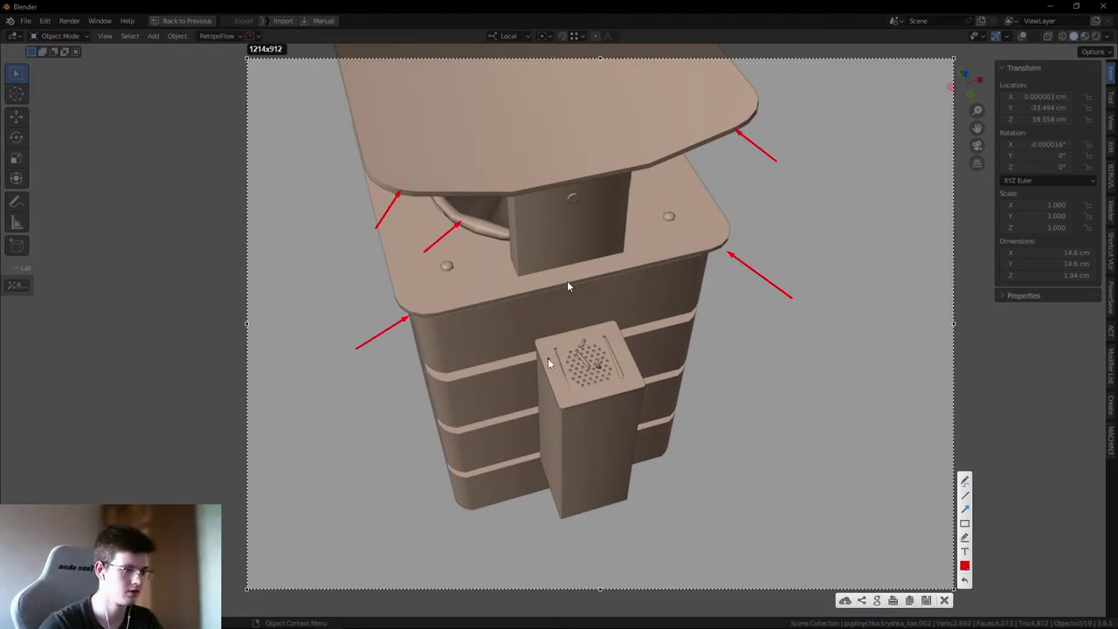
{"action": "left_click_drag", "start_coordinate": [431, 539], "coordinate": [460, 514]}
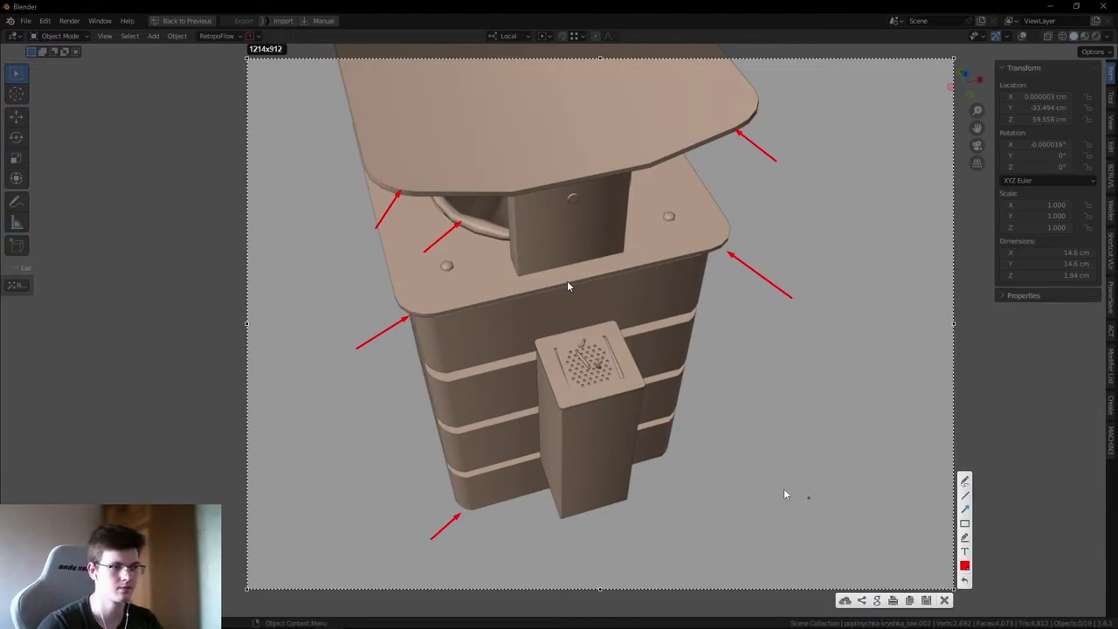
{"action": "left_click_drag", "start_coordinate": [343, 289], "coordinate": [441, 272]}
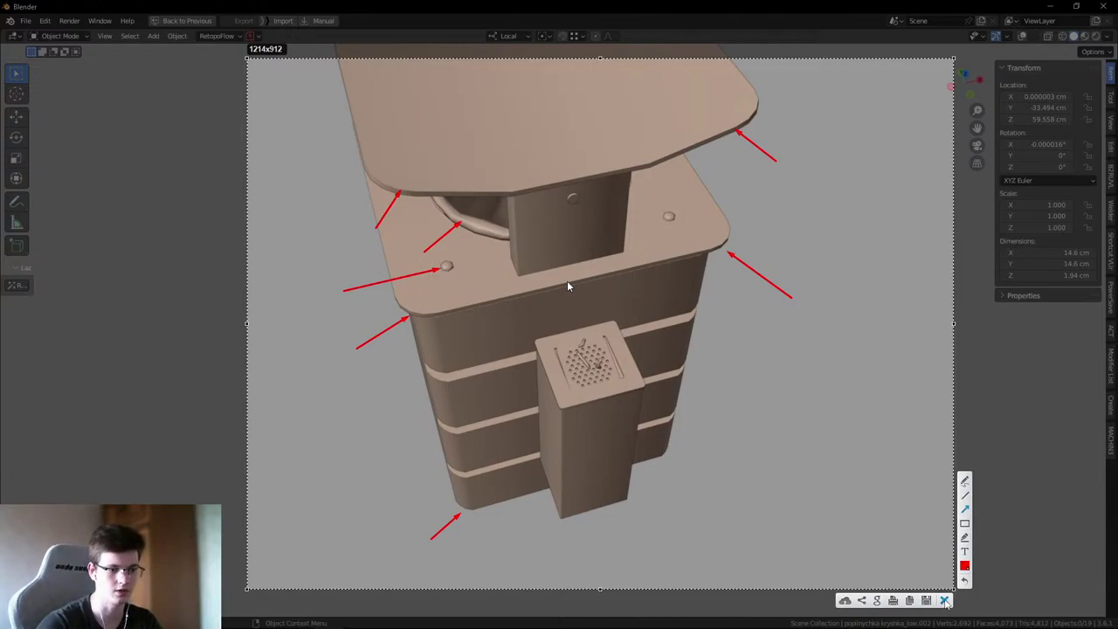
{"action": "key", "text": "Escape"}
- Restore the wireframe overlay and isolate the round bucket inside the bin in local view
{"action": "mouse_move", "coordinate": [765, 392]}
{"action": "middle_mouse_down"}
{"action": "mouse_move", "coordinate": [604, 249]}
{"action": "mouse_move", "coordinate": [421, 307]}
{"action": "mouse_move", "coordinate": [547, 394]}
{"action": "mouse_move", "coordinate": [600, 407]}
{"action": "mouse_move", "coordinate": [412, 385]}
{"action": "mouse_move", "coordinate": [478, 386]}
{"action": "mouse_move", "coordinate": [437, 338]}
{"action": "mouse_move", "coordinate": [524, 425]}
{"action": "mouse_move", "coordinate": [454, 175]}
{"action": "mouse_move", "coordinate": [516, 151]}
{"action": "mouse_move", "coordinate": [589, 190]}
{"action": "mouse_move", "coordinate": [497, 192]}
{"action": "mouse_move", "coordinate": [436, 252]}
{"action": "mouse_move", "coordinate": [569, 393]}
{"action": "middle_mouse_up"}
{"action": "key", "text": "shift+alt+z"}
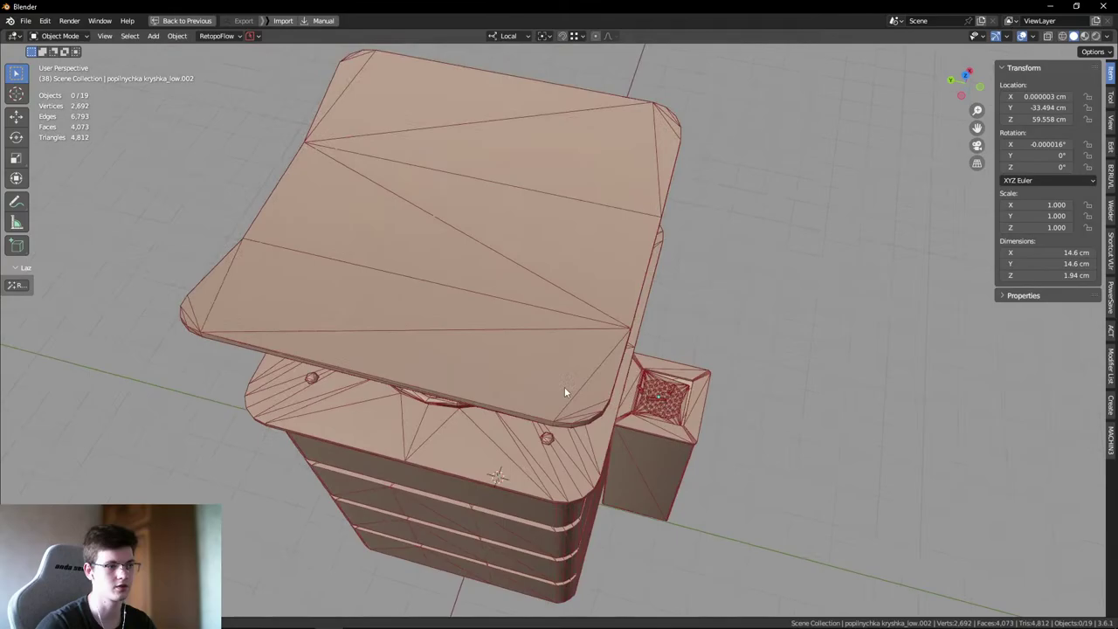
{"action": "scroll", "coordinate": [569, 393], "scroll_direction": "up", "scroll_amount": 10}
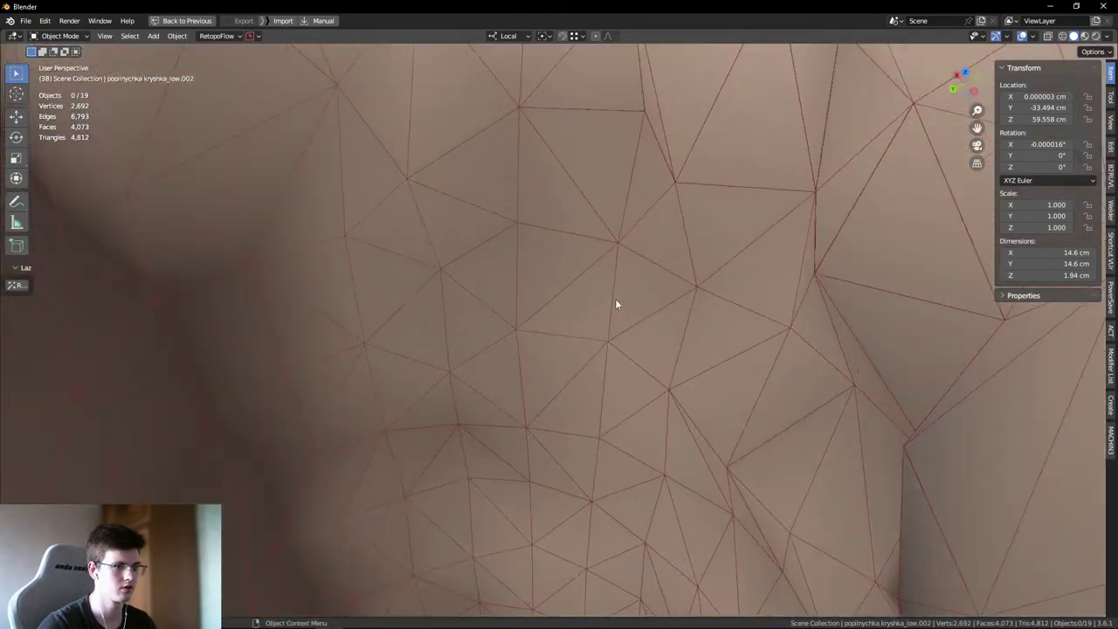
{"action": "middle_click_drag", "start_coordinate": [615, 303], "coordinate": [654, 274]}
{"action": "scroll", "coordinate": [582, 316], "scroll_direction": "down", "scroll_amount": 8}
{"action": "scroll", "coordinate": [579, 317], "scroll_direction": "up", "scroll_amount": 6}
{"action": "key", "text": "alt+h"}
{"action": "scroll", "coordinate": [603, 263], "scroll_direction": "up", "scroll_amount": 6}
{"action": "scroll", "coordinate": [542, 283], "scroll_direction": "down", "scroll_amount": 3}
{"action": "left_click", "coordinate": [494, 252]}
{"action": "scroll", "coordinate": [505, 249], "scroll_direction": "up", "scroll_amount": 2}
{"action": "scroll", "coordinate": [505, 253], "scroll_direction": "up", "scroll_amount": 4}
{"action": "scroll", "coordinate": [615, 286], "scroll_direction": "up", "scroll_amount": 2}
{"action": "key", "text": "KP_Divide"}
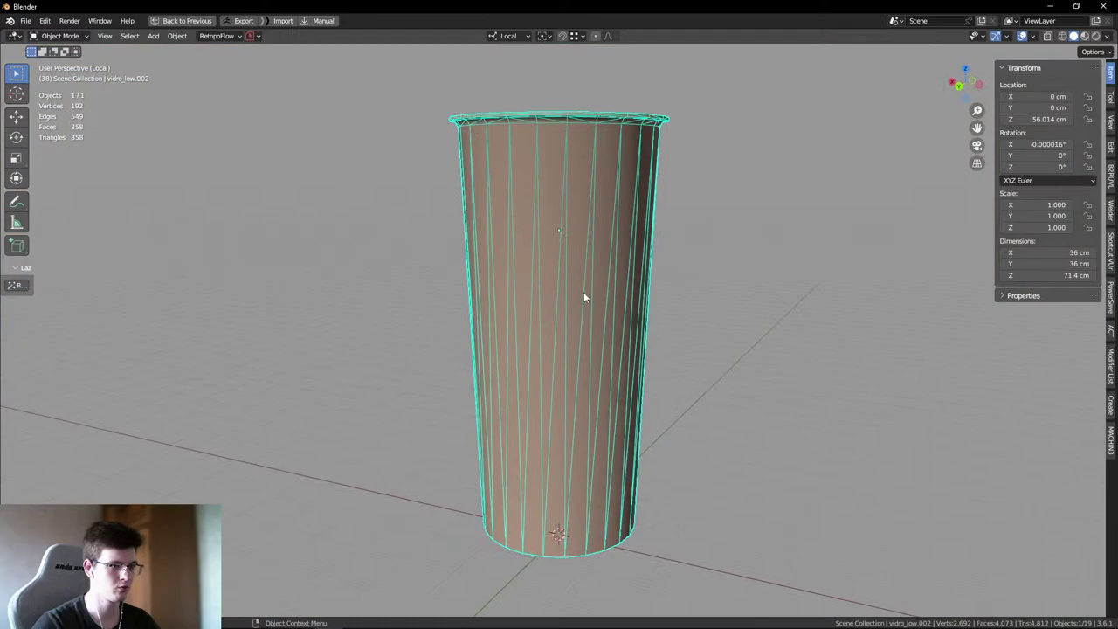
- Delete the two lowest vertex loops on the inside of the bucket's rim and return to the full scene
{"action": "middle_click_drag", "start_coordinate": [583, 297], "coordinate": [624, 233]}
{"action": "scroll", "coordinate": [624, 232], "scroll_direction": "up", "scroll_amount": 3}
{"action": "key", "text": "Tab"}
{"action": "left_click", "coordinate": [572, 201], "text": "alt"}
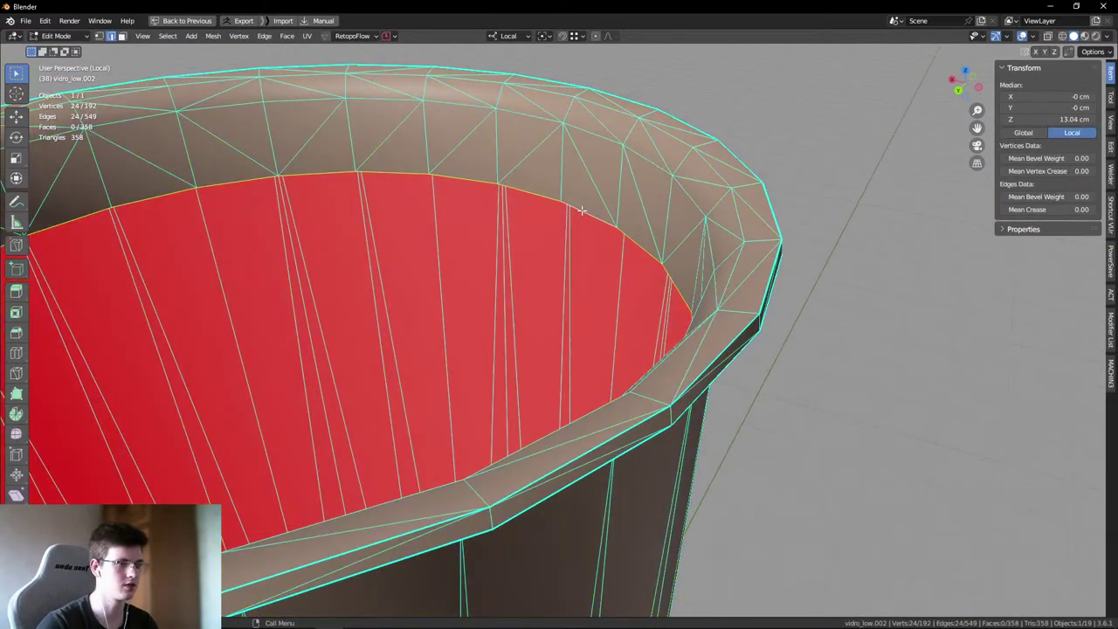
{"action": "key", "text": "x"}
{"action": "left_click", "coordinate": [540, 212]}
{"action": "middle_click_drag", "start_coordinate": [541, 218], "coordinate": [611, 190]}
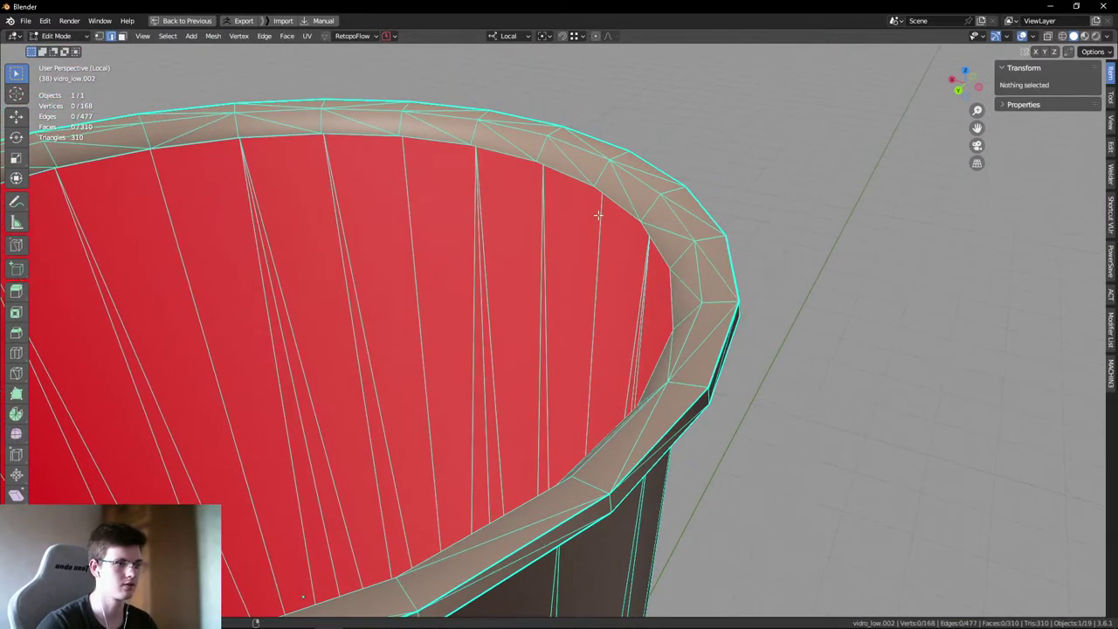
{"action": "key", "text": "KP_Divide"}
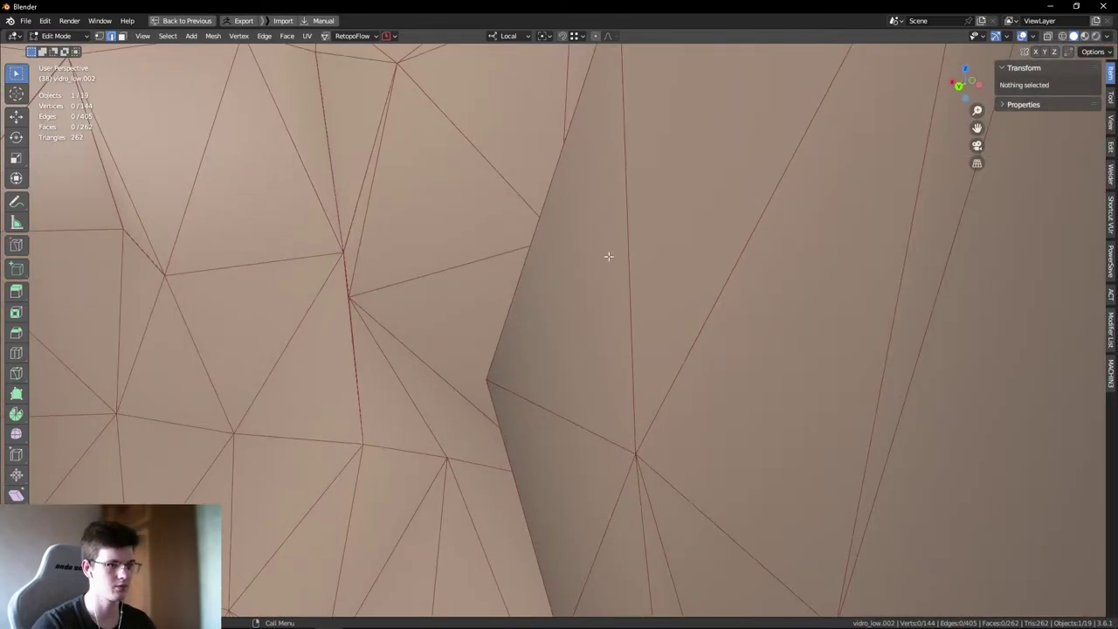
- Check the trimmed bucket rim against the surrounding bag and metal lid from several sides, and leave mesh editing
{"action": "middle_click_drag", "start_coordinate": [609, 254], "coordinate": [540, 335]}
{"action": "scroll", "coordinate": [541, 335], "scroll_direction": "up", "scroll_amount": 8}
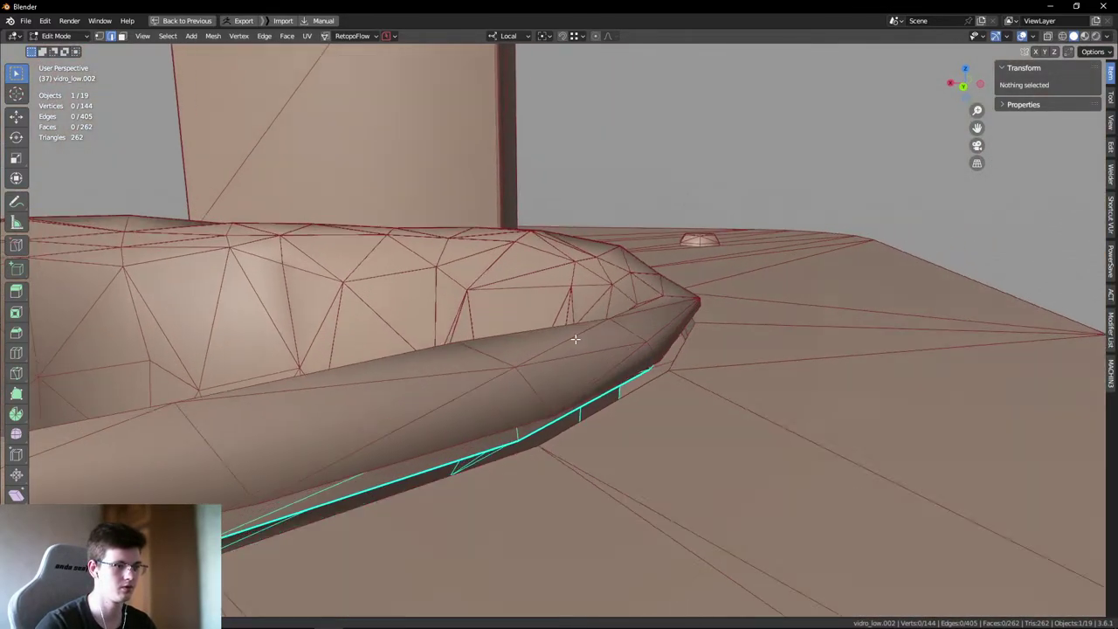
{"action": "scroll", "coordinate": [626, 325], "scroll_direction": "down", "scroll_amount": 10}
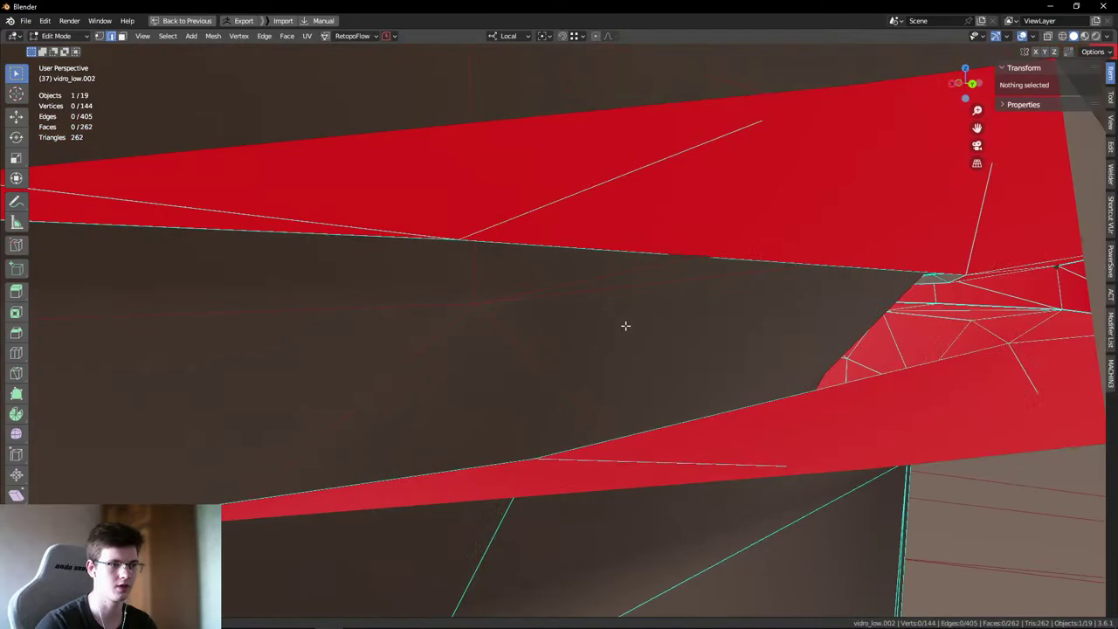
{"action": "key", "text": "Tab"}
{"action": "middle_click_drag", "start_coordinate": [516, 374], "coordinate": [339, 314]}
{"action": "left_click", "coordinate": [603, 248]}
{"action": "scroll", "coordinate": [568, 288], "scroll_direction": "down", "scroll_amount": 5}
{"action": "scroll", "coordinate": [593, 319], "scroll_direction": "down", "scroll_amount": 3}
{"action": "left_click", "coordinate": [339, 314]}
{"action": "middle_click_drag", "start_coordinate": [516, 392], "coordinate": [605, 361]}
- Restore the full workspace layout and empty the scene with the Clean out .blend option
{"action": "key", "text": "ctrl+space"}
{"action": "key", "text": "ctrl+s"}
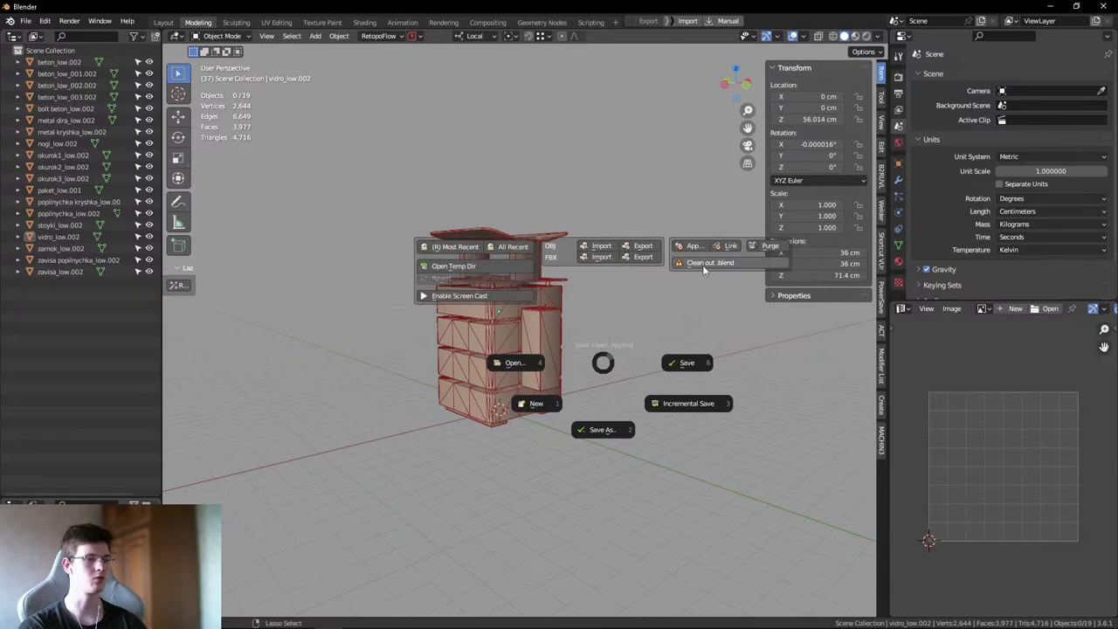
{"action": "left_click", "coordinate": [707, 263]}
{"action": "left_click", "coordinate": [706, 300]}
- Import URN_LP.fbx from the desktop into the empty scene
{"action": "left_click_drag", "start_coordinate": [397, 5], "coordinate": [740, 18]}
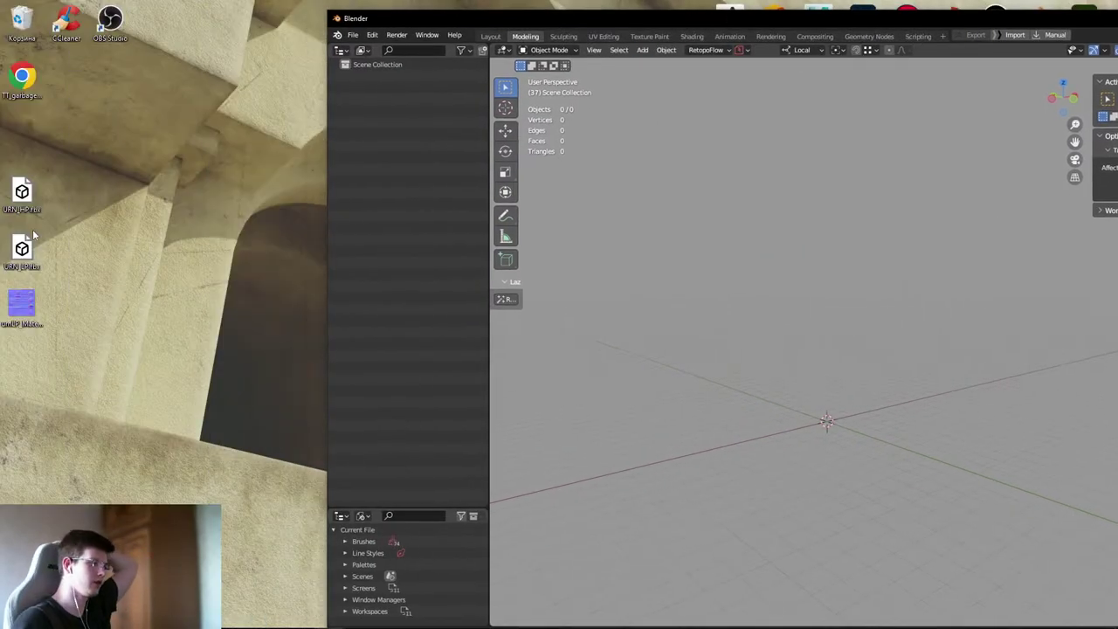
{"action": "left_click_drag", "start_coordinate": [622, 27], "coordinate": [550, 27]}
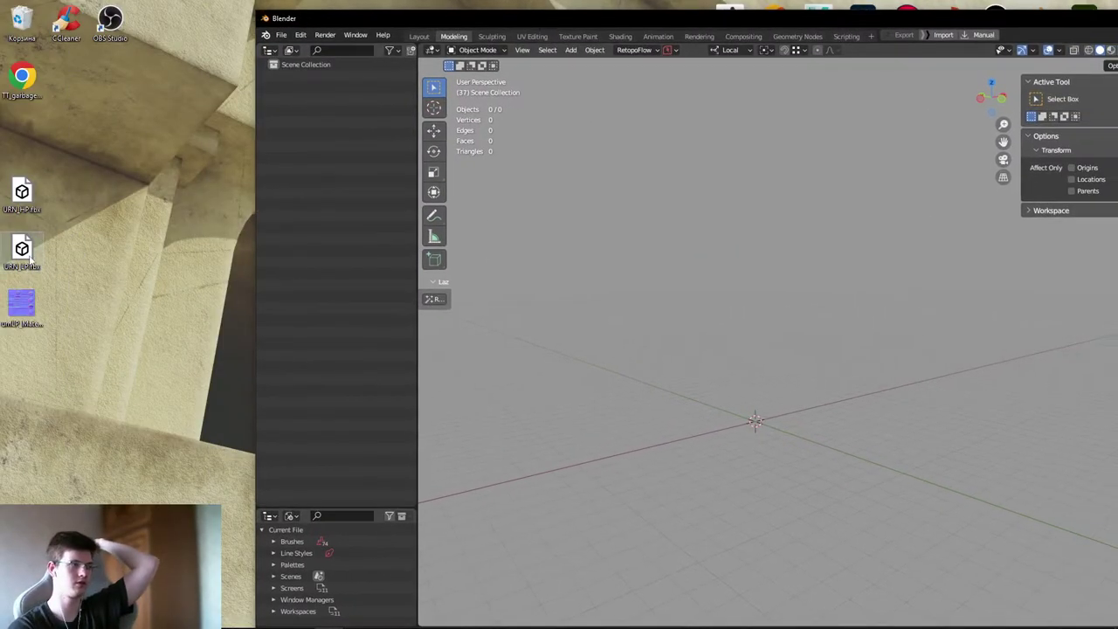
{"action": "left_click_drag", "start_coordinate": [22, 249], "coordinate": [527, 283]}
{"action": "left_click_drag", "start_coordinate": [609, 19], "coordinate": [596, 2]}
- Select the whole imported model and send it to RizomUV
{"action": "key", "text": "a"}
{"action": "key", "text": "q"}
{"action": "left_click", "coordinate": [450, 267]}
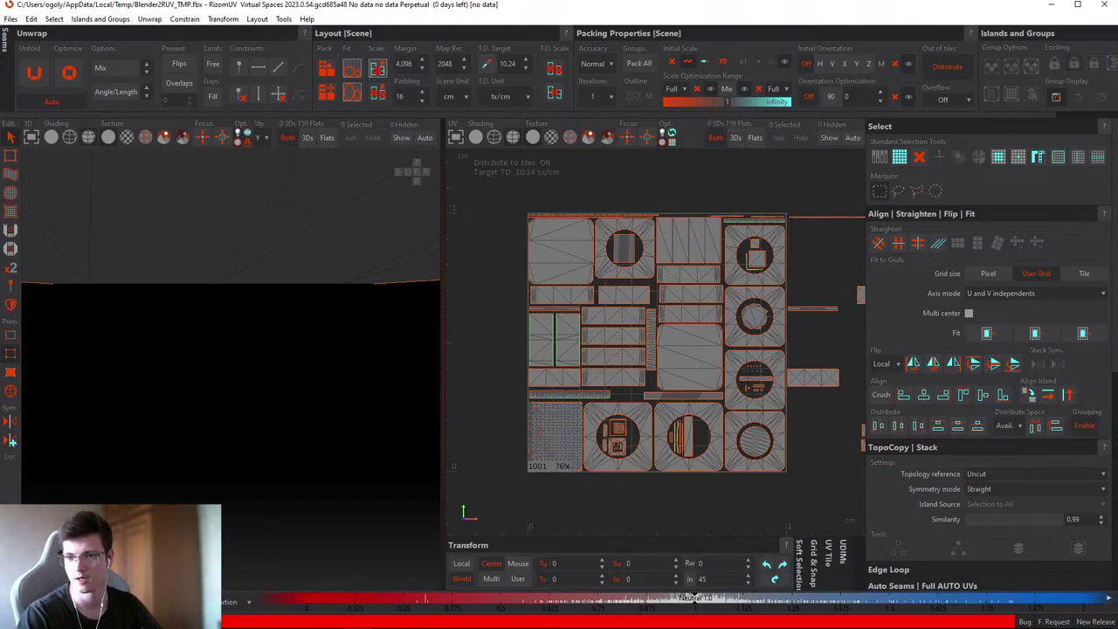
- Frame the model, switch to island selection, and examine the distortion colours along the metal lid's edge and in the UV layout
{"action": "key", "text": "f"}
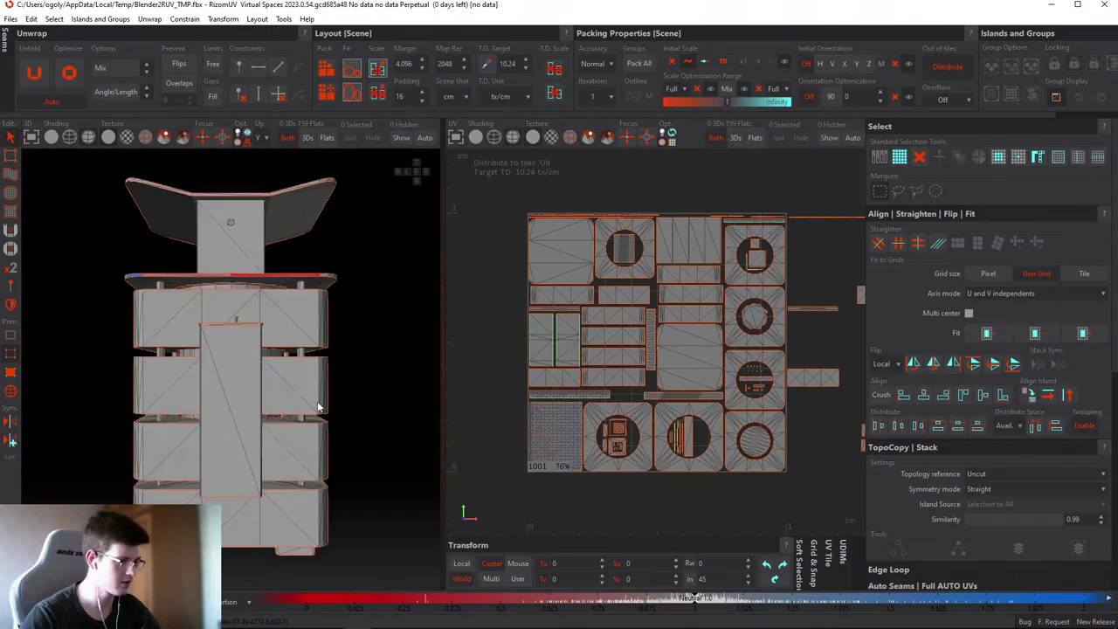
{"action": "middle_click_drag", "start_coordinate": [319, 407], "coordinate": [377, 379]}
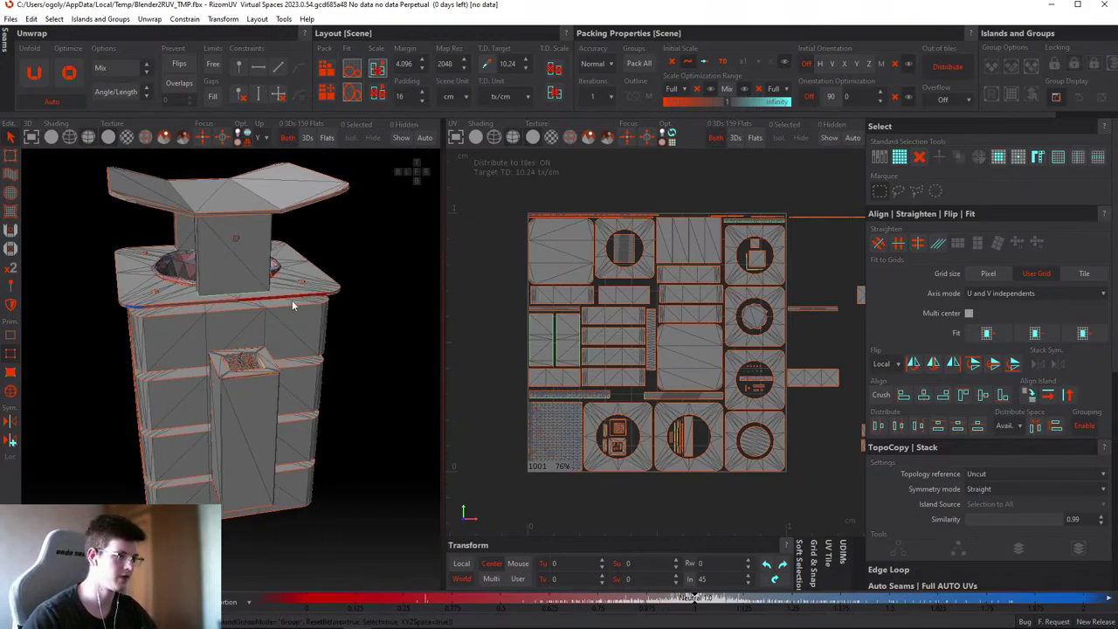
{"action": "middle_click_drag", "start_coordinate": [292, 305], "coordinate": [321, 303]}
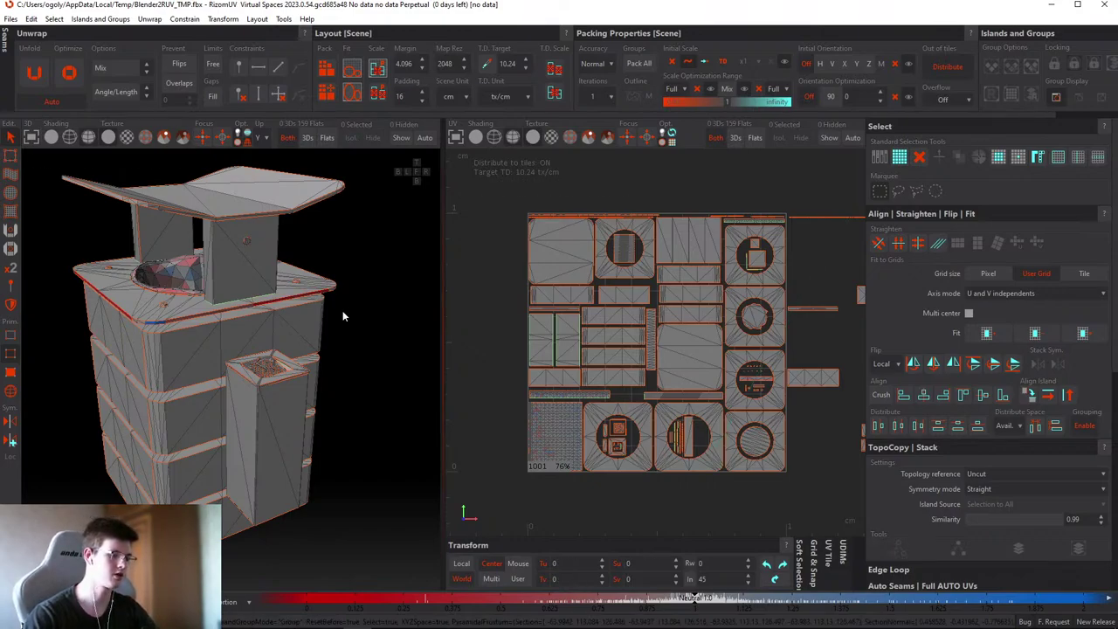
{"action": "key", "text": "F4"}
{"action": "scroll", "coordinate": [270, 303], "scroll_direction": "up", "scroll_amount": 3}
{"action": "middle_click_drag", "start_coordinate": [270, 302], "coordinate": [224, 327]}
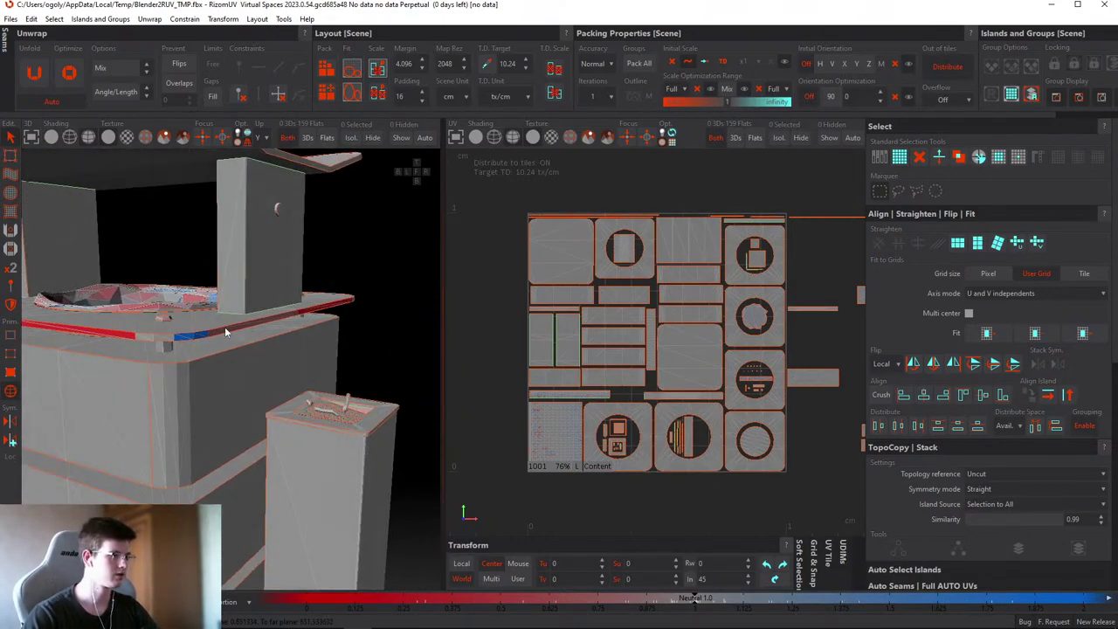
{"action": "left_click", "coordinate": [224, 341]}
{"action": "scroll", "coordinate": [224, 342], "scroll_direction": "up", "scroll_amount": 2}
{"action": "key", "text": "ctrl+z"}
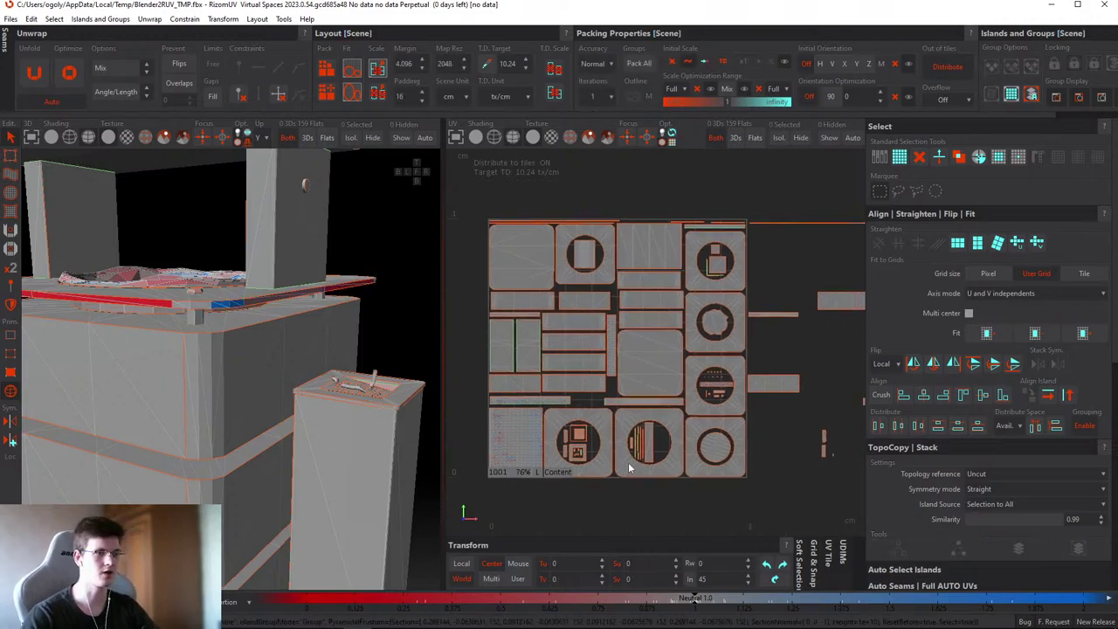
{"action": "scroll", "coordinate": [206, 329], "scroll_direction": "up", "scroll_amount": 2}
{"action": "scroll", "coordinate": [207, 329], "scroll_direction": "down", "scroll_amount": 3}
{"action": "middle_click_drag", "start_coordinate": [206, 330], "coordinate": [270, 349]}
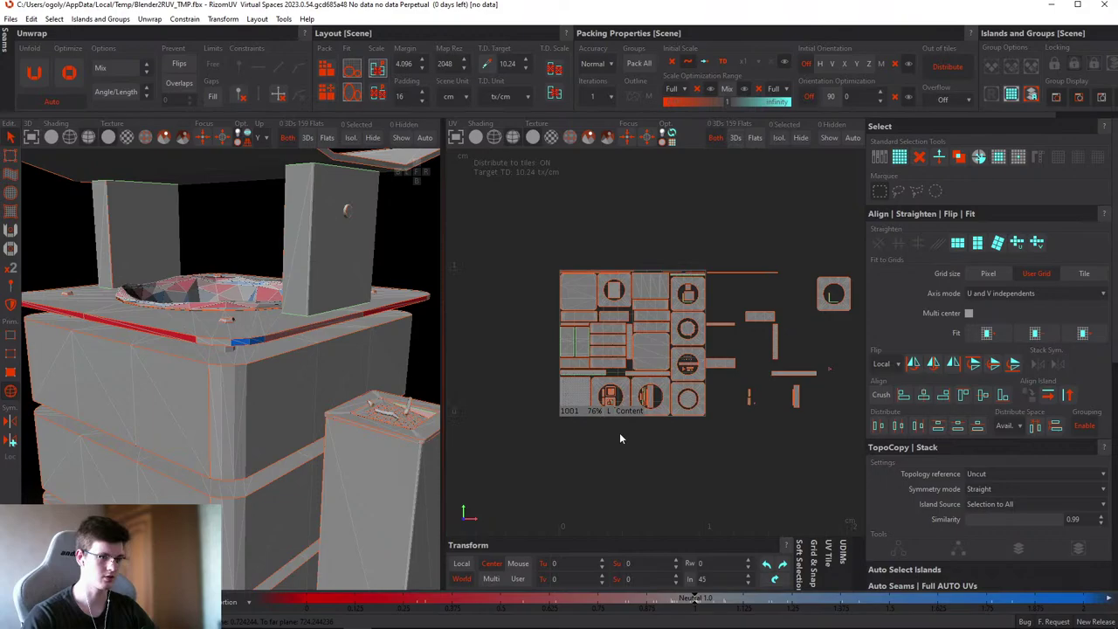
- Select all UV islands of tile 1001 and clear the island selection
{"action": "left_click", "coordinate": [575, 412]}
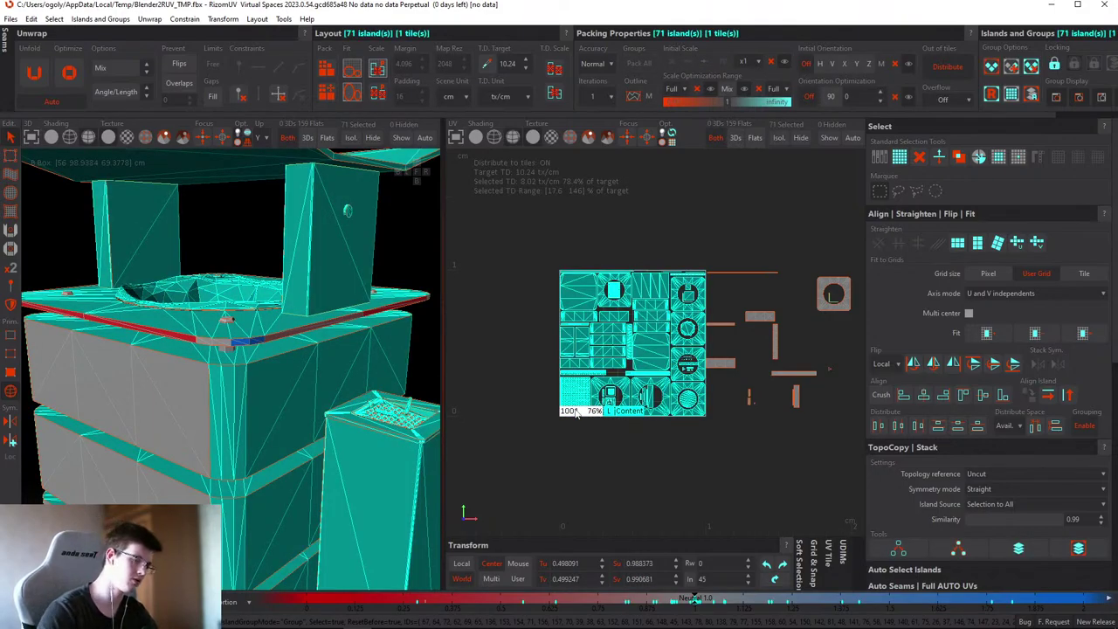
{"action": "left_click", "coordinate": [719, 198]}
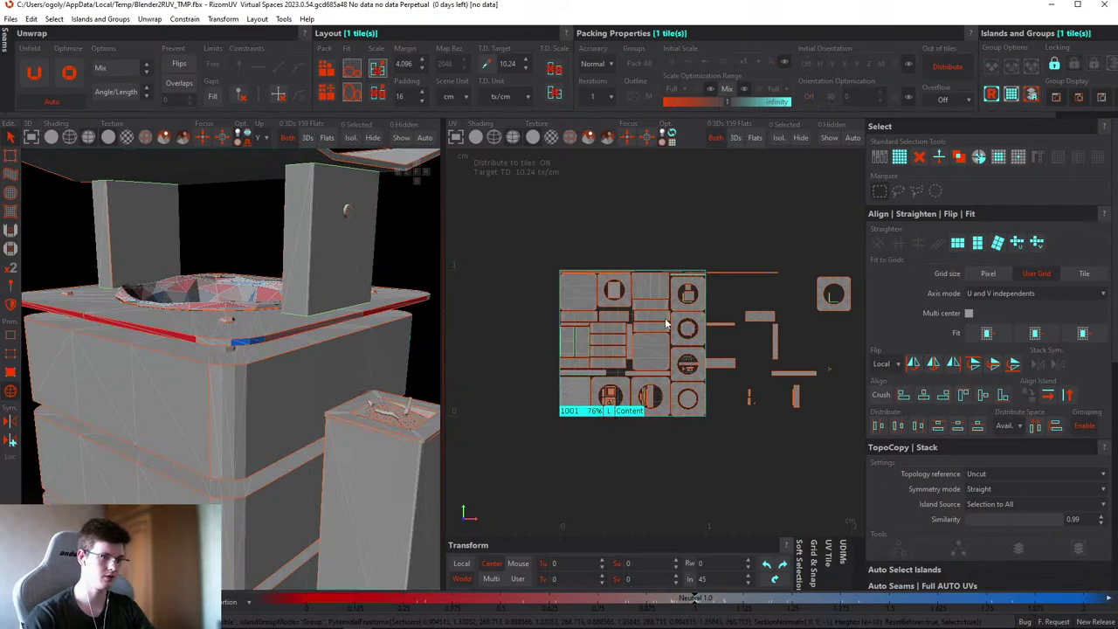
{"action": "left_click_drag", "start_coordinate": [685, 399], "coordinate": [756, 475]}
{"action": "left_click", "coordinate": [599, 396]}
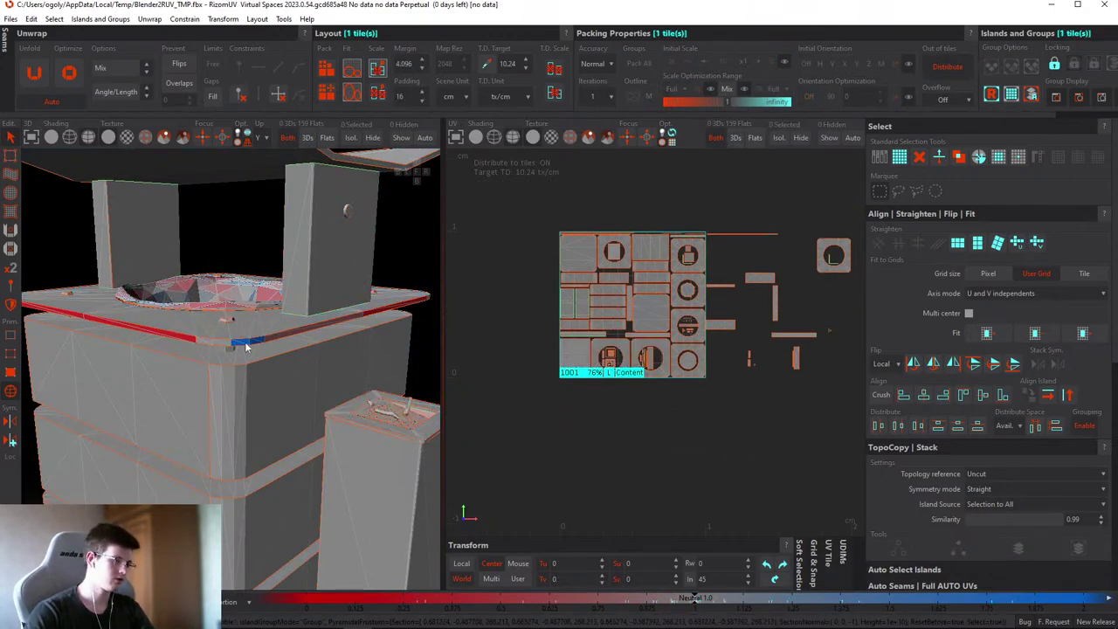
- Select the strongly distorted islands by marking a range at the red end of the distortion bar
{"action": "scroll", "coordinate": [736, 252], "scroll_direction": "up", "scroll_amount": 5}
{"action": "scroll", "coordinate": [736, 251], "scroll_direction": "down", "scroll_amount": 4}
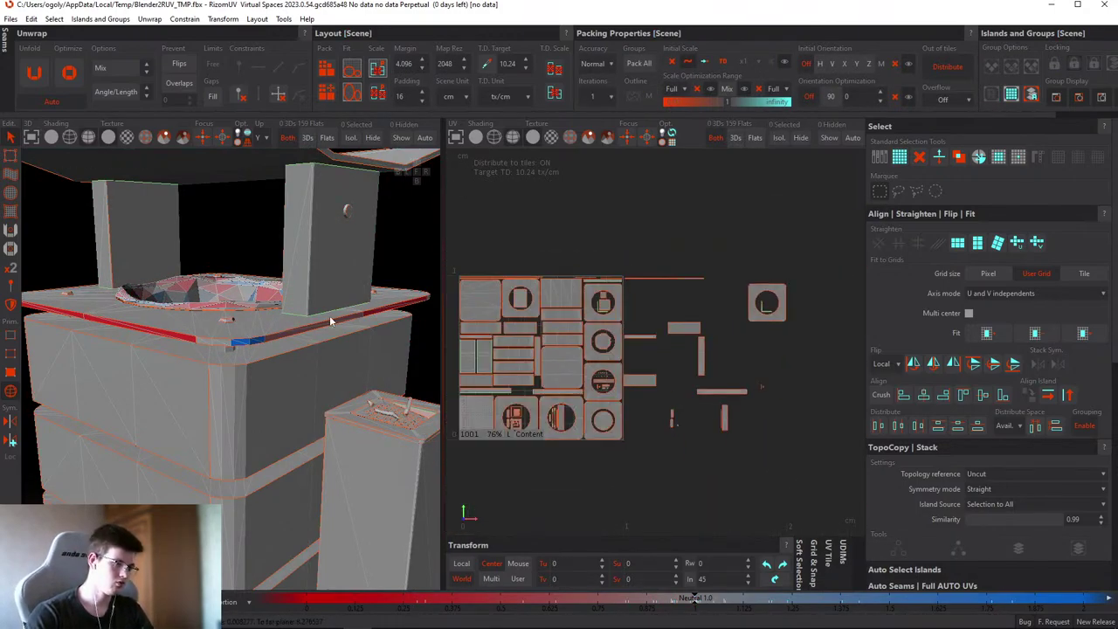
{"action": "middle_click_drag", "start_coordinate": [138, 332], "coordinate": [411, 486]}
{"action": "left_click", "coordinate": [476, 619]}
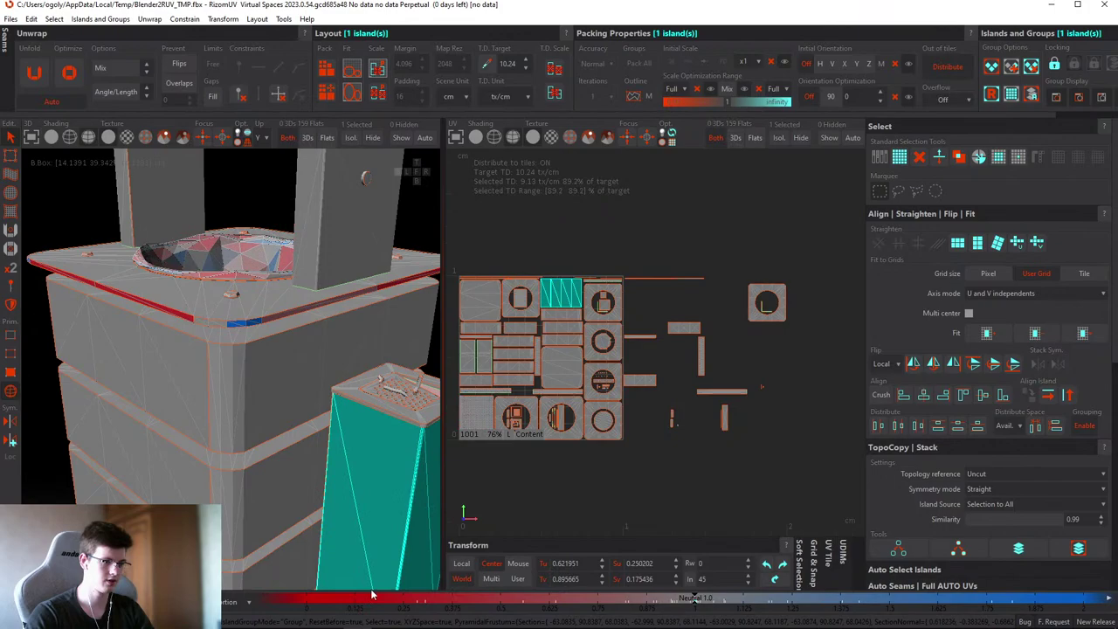
{"action": "left_click_drag", "start_coordinate": [398, 600], "coordinate": [454, 601]}
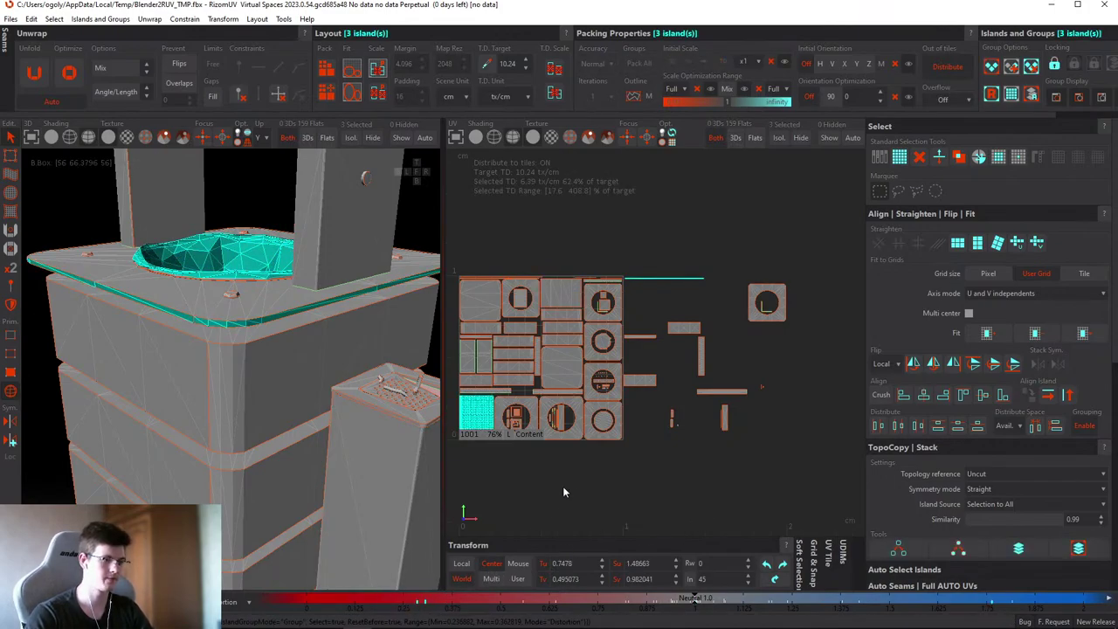
- Unfold the metal lid's first long edge strip and move it upward, clear of the overlapping edge strips in the UV layout
{"action": "key", "text": "f"}
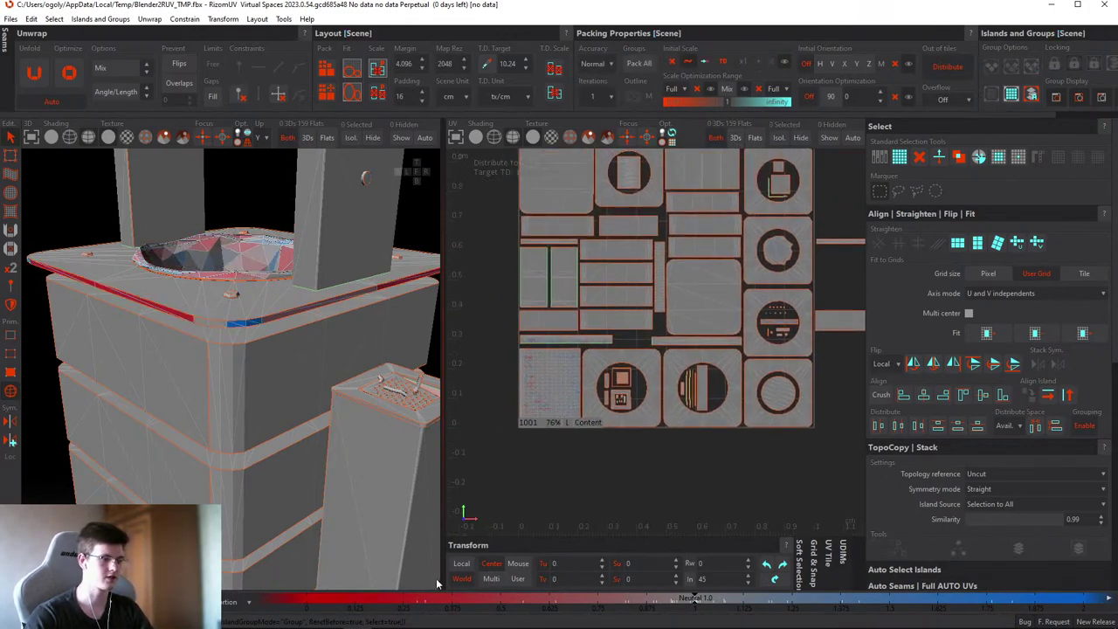
{"action": "left_click", "coordinate": [228, 329]}
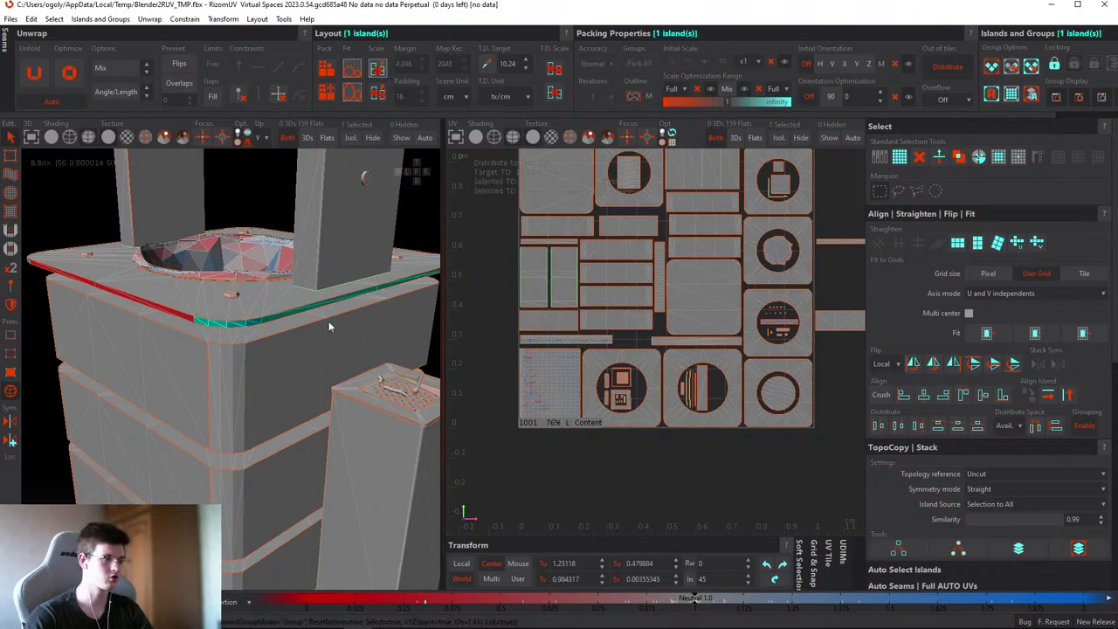
{"action": "key", "text": "f"}
{"action": "left_click", "coordinate": [649, 315]}
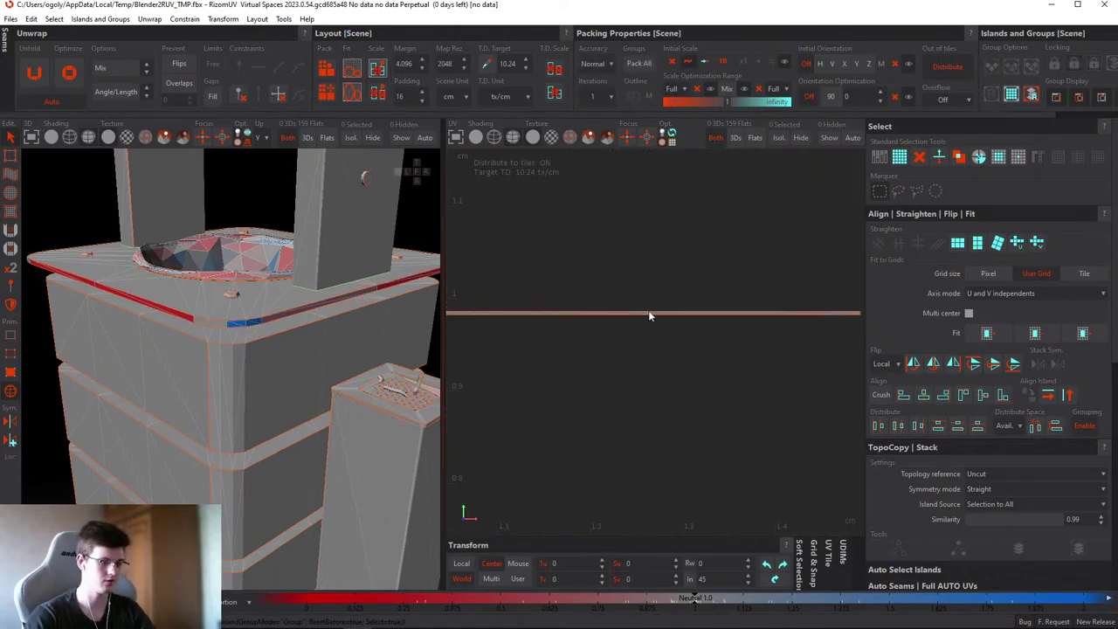
{"action": "left_click", "coordinate": [646, 311]}
{"action": "scroll", "coordinate": [642, 311], "scroll_direction": "down", "scroll_amount": 3}
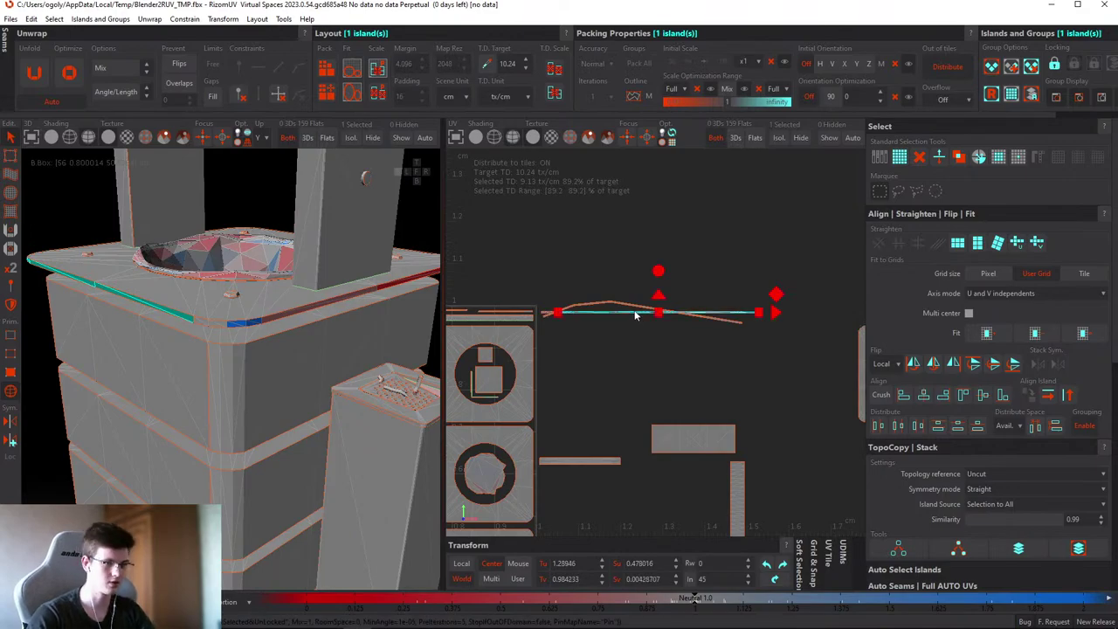
{"action": "left_click_drag", "start_coordinate": [658, 295], "coordinate": [659, 251]}
- Select the lid's adjoining edge strip at the front corner and move it clear of the curved strip beneath
{"action": "left_click", "coordinate": [254, 321]}
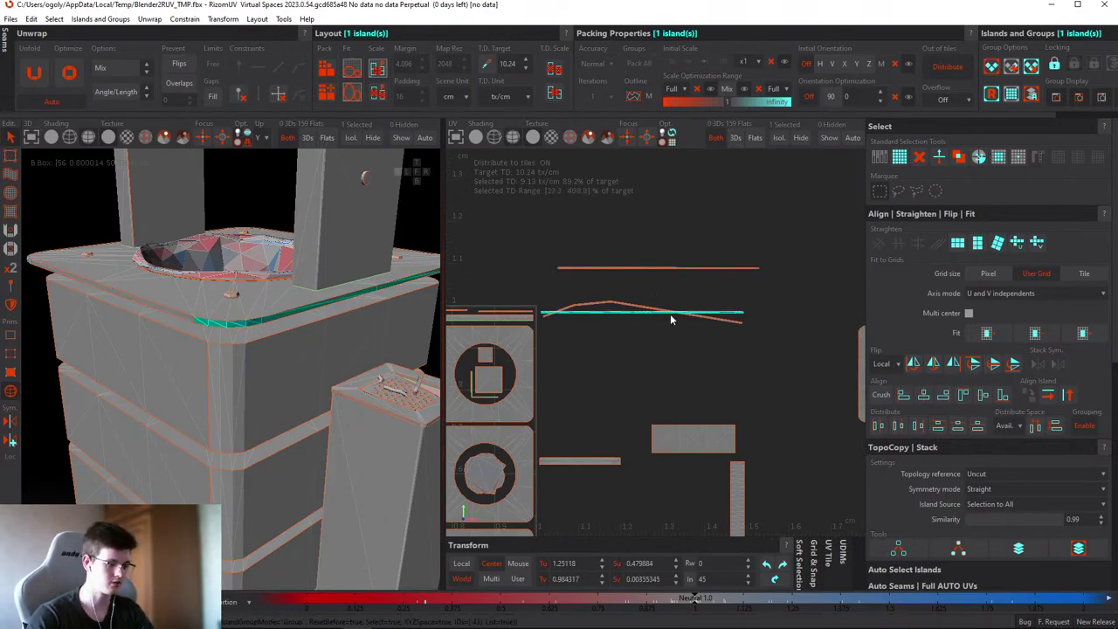
{"action": "left_click_drag", "start_coordinate": [664, 315], "coordinate": [656, 293]}
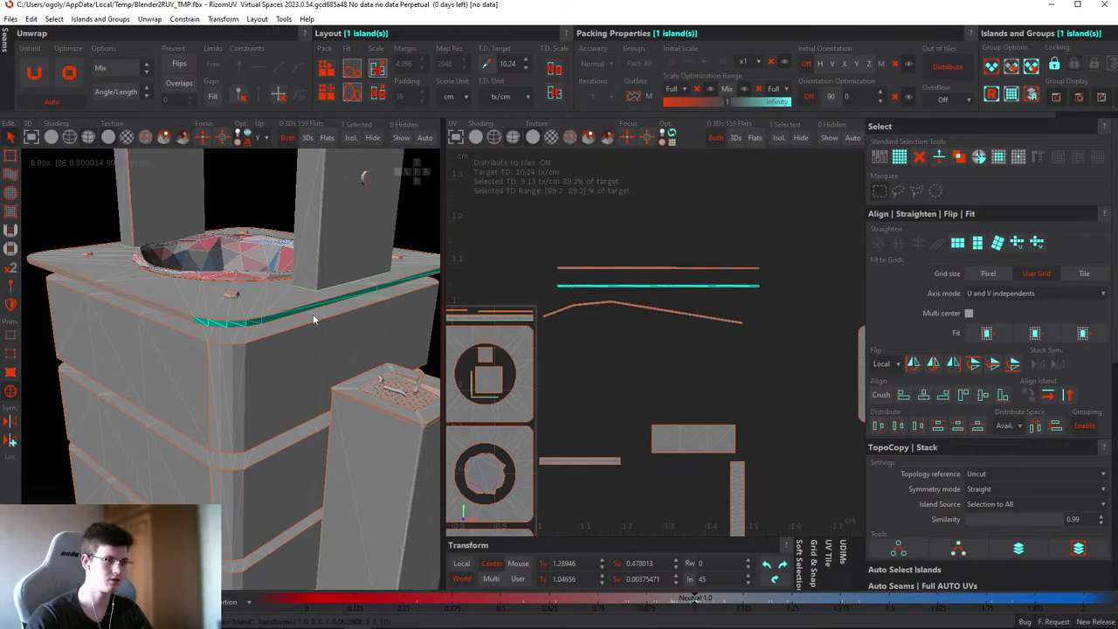
{"action": "scroll", "coordinate": [313, 319], "scroll_direction": "up", "scroll_amount": 3}
{"action": "left_click", "coordinate": [635, 353]}
{"action": "scroll", "coordinate": [598, 281], "scroll_direction": "up", "scroll_amount": 3}
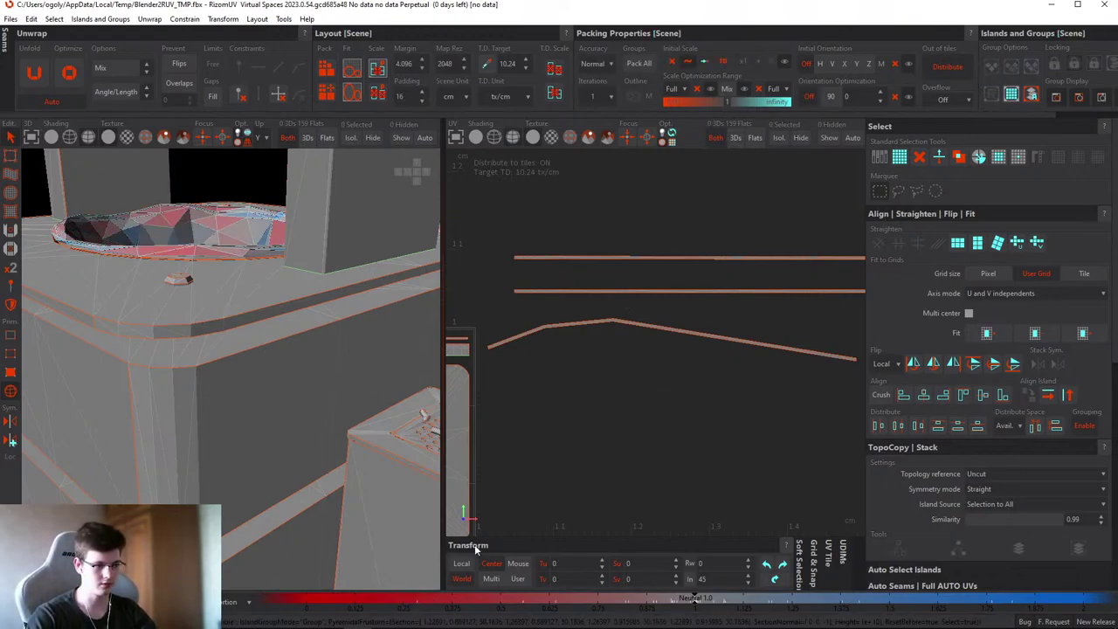
- Select the strongly distorted island of the crumpled surface inside the bin's round opening through the distortion bar and frame it
{"action": "left_click", "coordinate": [423, 598]}
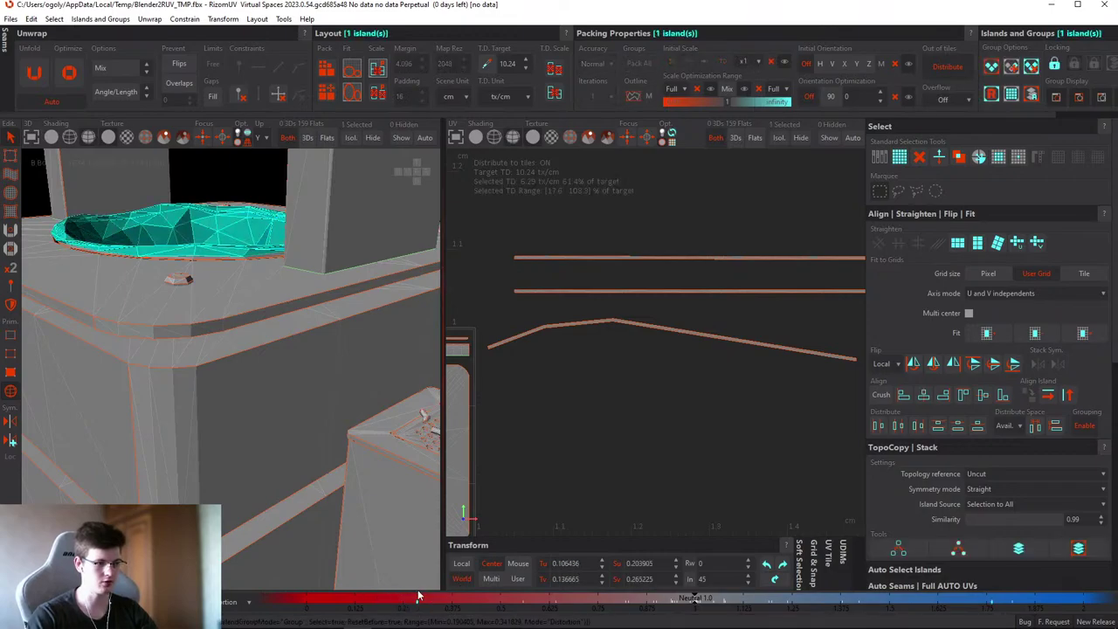
{"action": "scroll", "coordinate": [389, 361], "scroll_direction": "down", "scroll_amount": 2}
{"action": "key", "text": "f"}
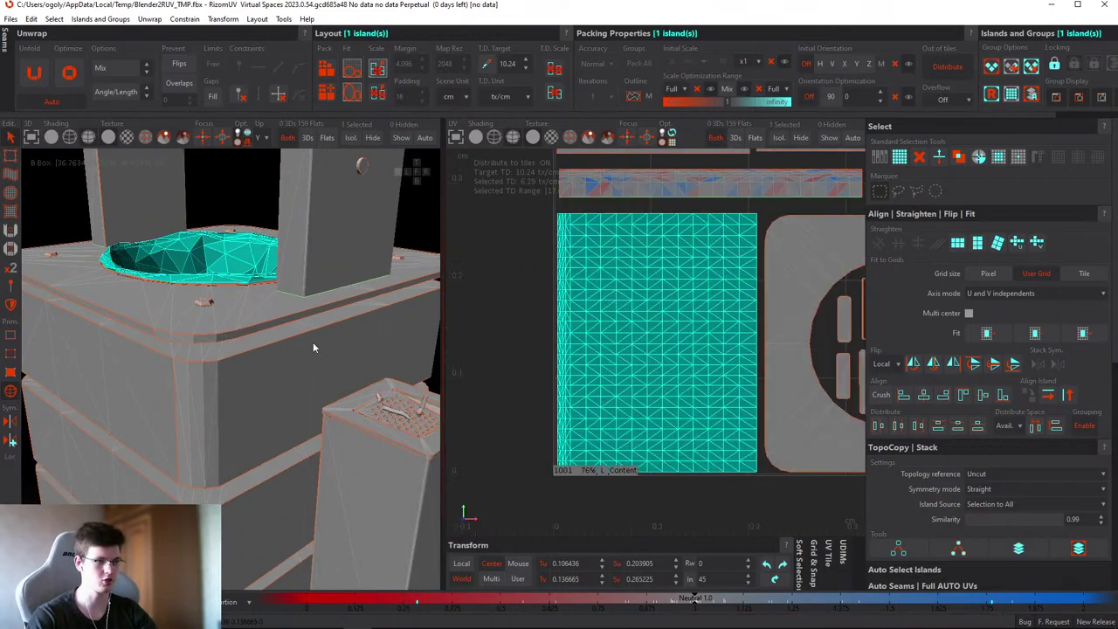
{"action": "middle_click_drag", "start_coordinate": [313, 341], "coordinate": [314, 367]}
- Try unfolding the crumpled surface's island, inspect its distortion outside the tile, and undo to compare it with the original layout
{"action": "key", "text": "u"}
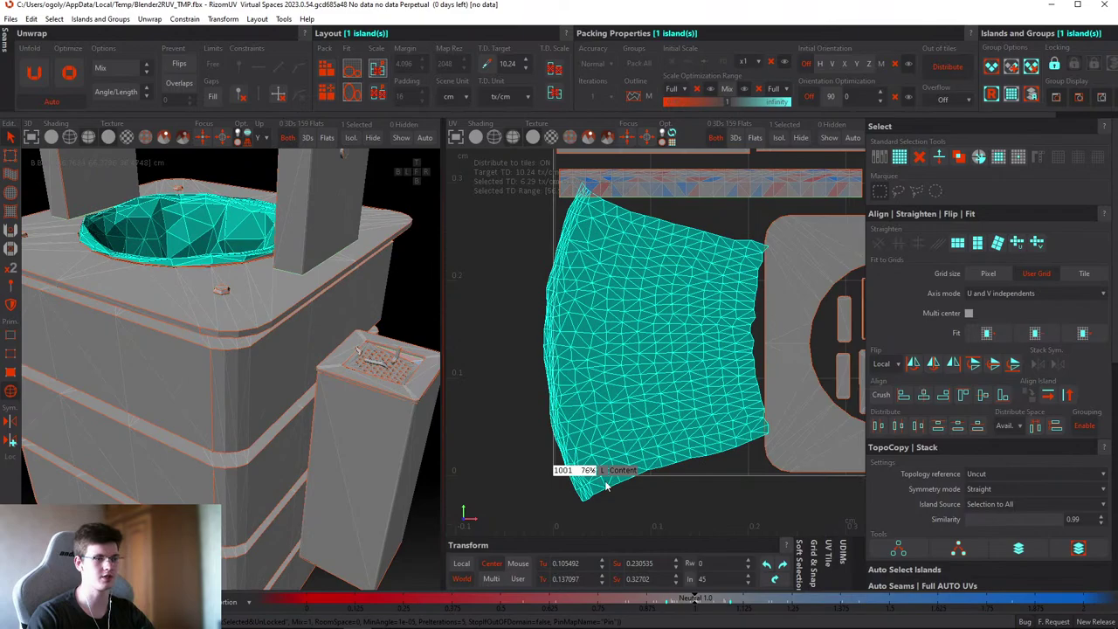
{"action": "left_click", "coordinate": [525, 389]}
{"action": "left_click", "coordinate": [546, 407]}
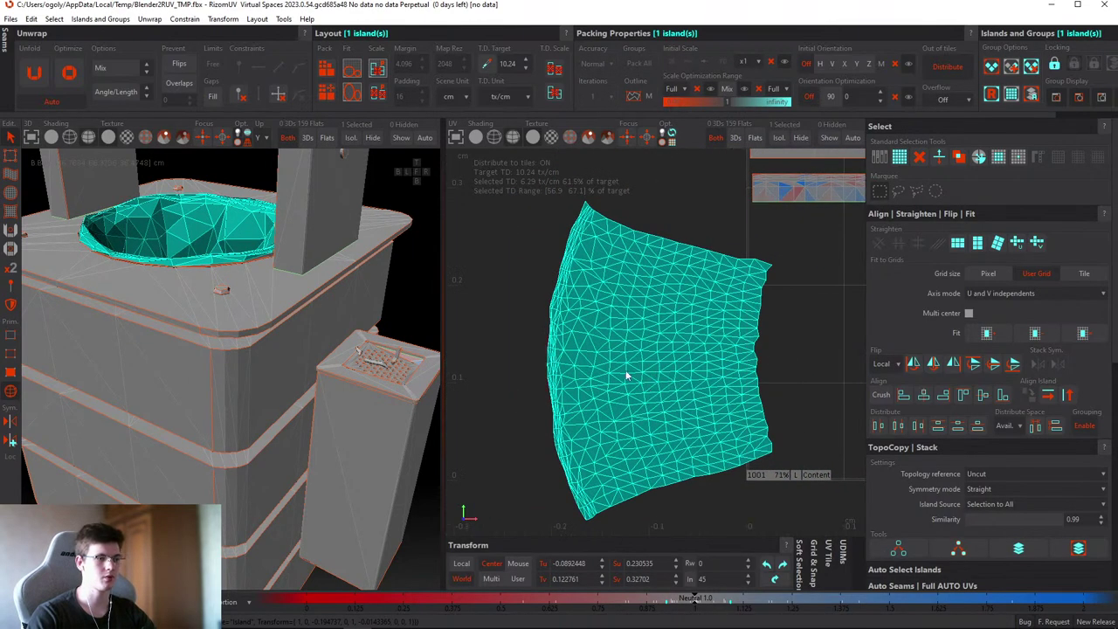
{"action": "left_click", "coordinate": [716, 297]}
{"action": "scroll", "coordinate": [704, 284], "scroll_direction": "up", "scroll_amount": 3}
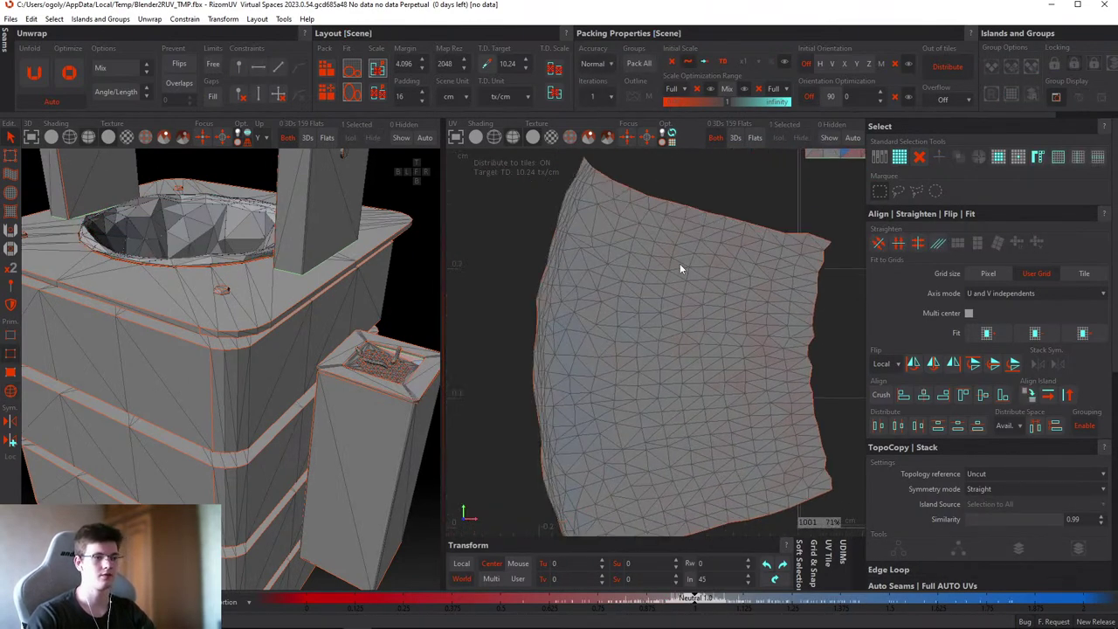
{"action": "middle_click_drag", "start_coordinate": [681, 267], "coordinate": [681, 312]}
{"action": "key", "text": "ctrl+z"}
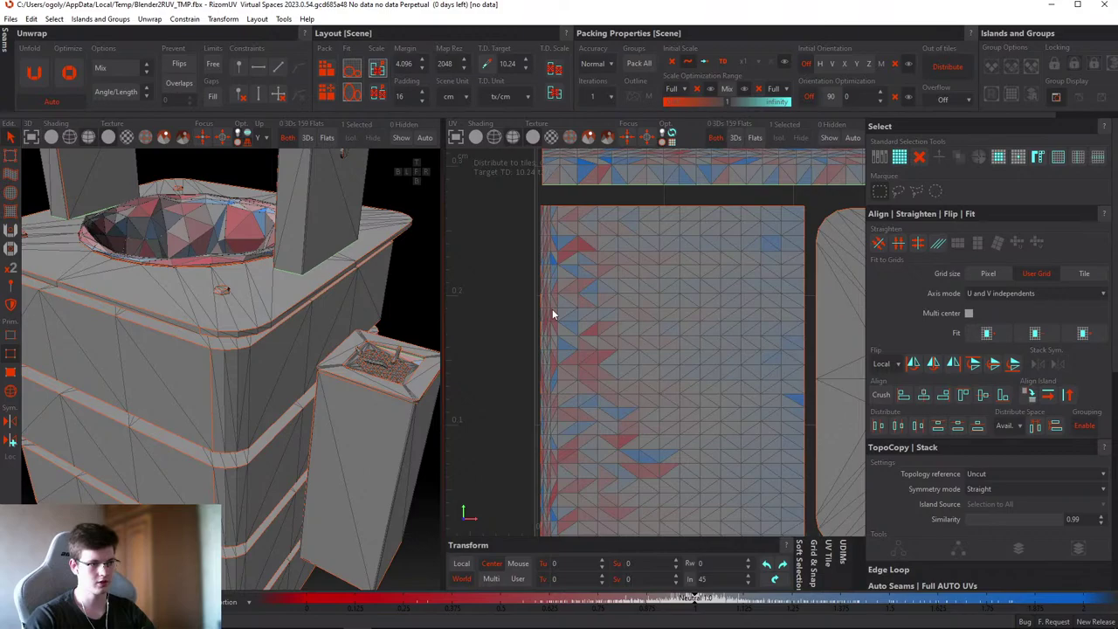
- Unfold the crumpled surface's island and move it to the empty space left of tile 1001
{"action": "key", "text": "u"}
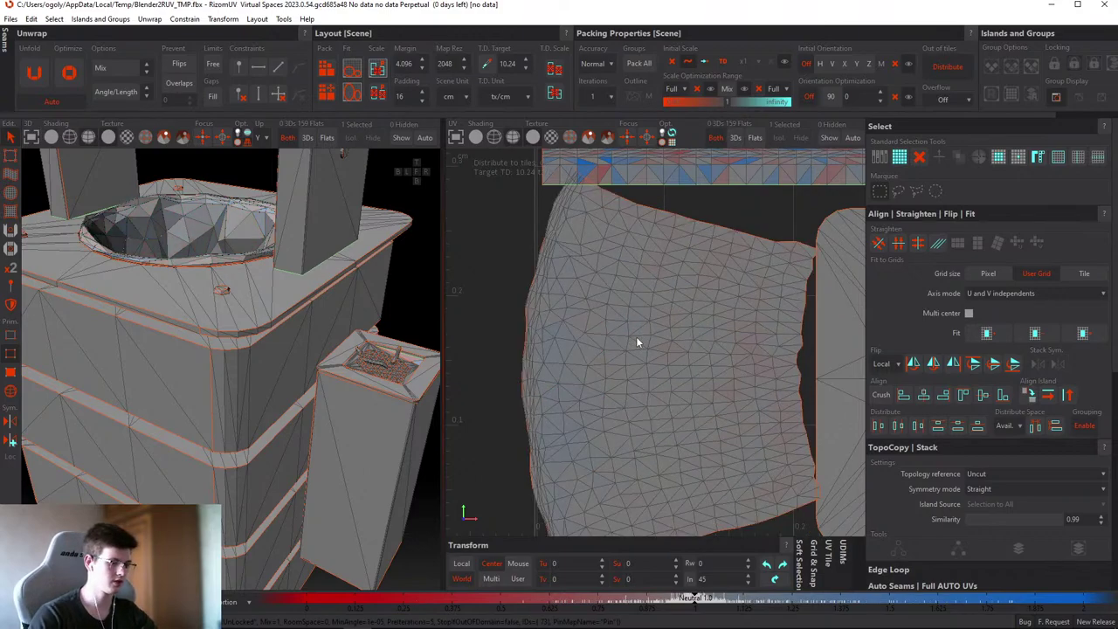
{"action": "left_click", "coordinate": [638, 341]}
{"action": "left_click_drag", "start_coordinate": [638, 340], "coordinate": [498, 348]}
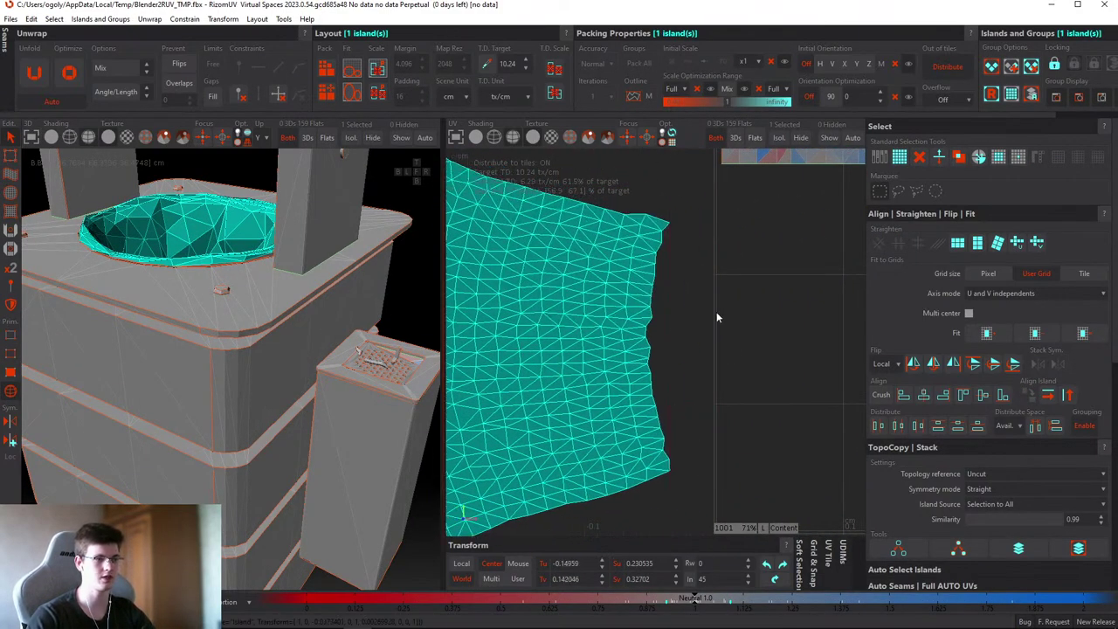
{"action": "scroll", "coordinate": [681, 226], "scroll_direction": "up", "scroll_amount": 3}
- Select the edge paths along the island's right and left borders and apply vertical constraints to them
{"action": "left_click", "coordinate": [680, 226]}
{"action": "middle_click_drag", "start_coordinate": [649, 236], "coordinate": [688, 271]}
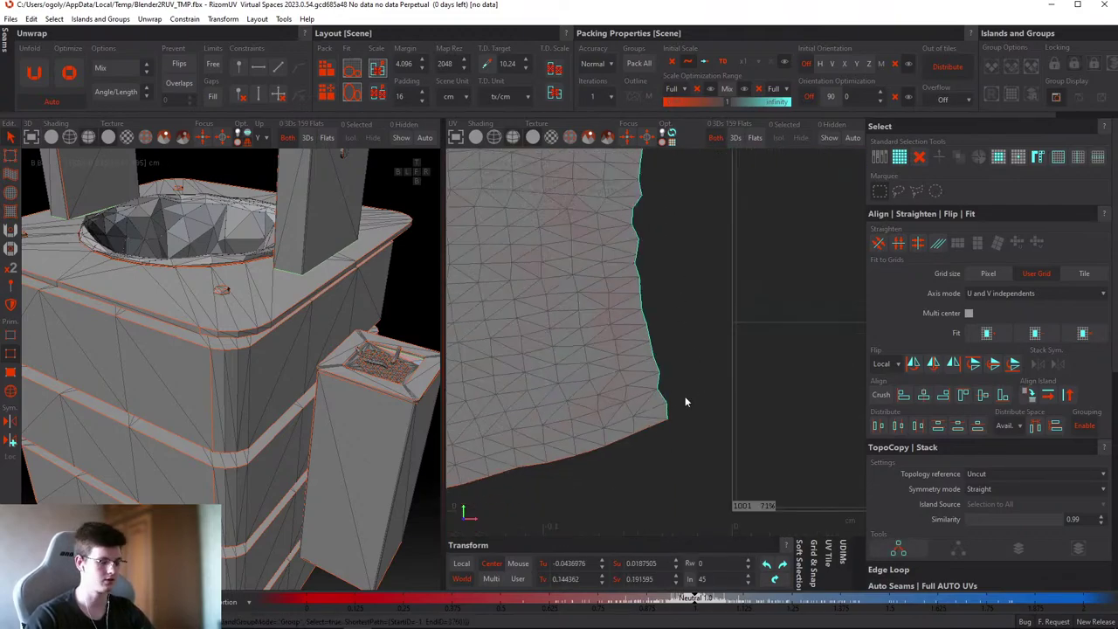
{"action": "scroll", "coordinate": [613, 341], "scroll_direction": "down", "scroll_amount": 4}
{"action": "scroll", "coordinate": [741, 352], "scroll_direction": "up", "scroll_amount": 5}
{"action": "left_click_drag", "start_coordinate": [721, 392], "coordinate": [690, 241]}
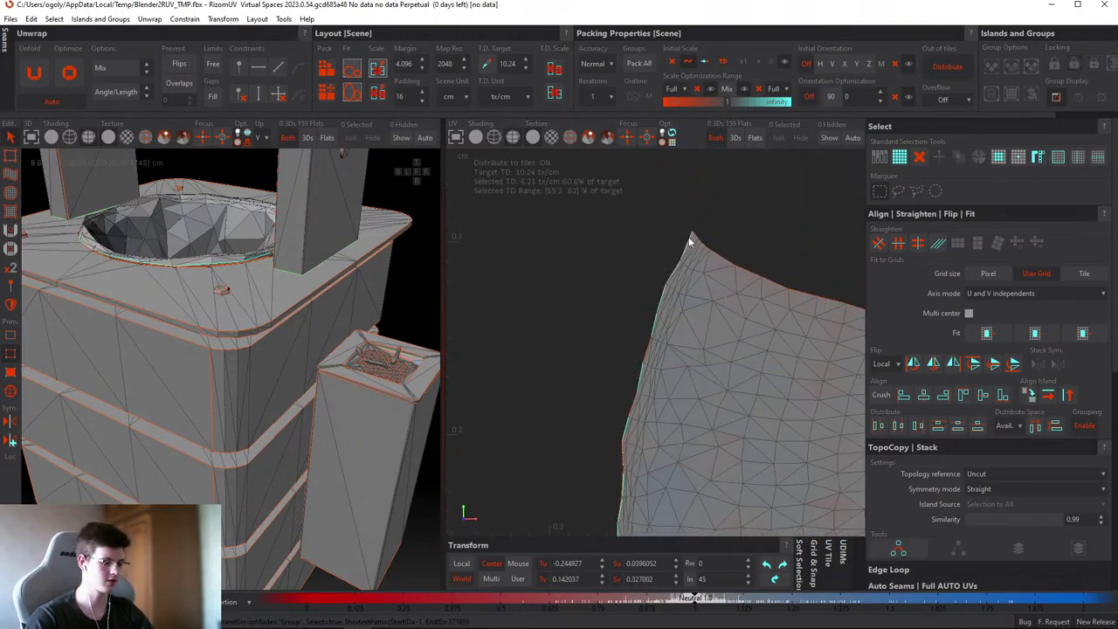
{"action": "left_click", "coordinate": [689, 230]}
{"action": "scroll", "coordinate": [676, 299], "scroll_direction": "down", "scroll_amount": 3}
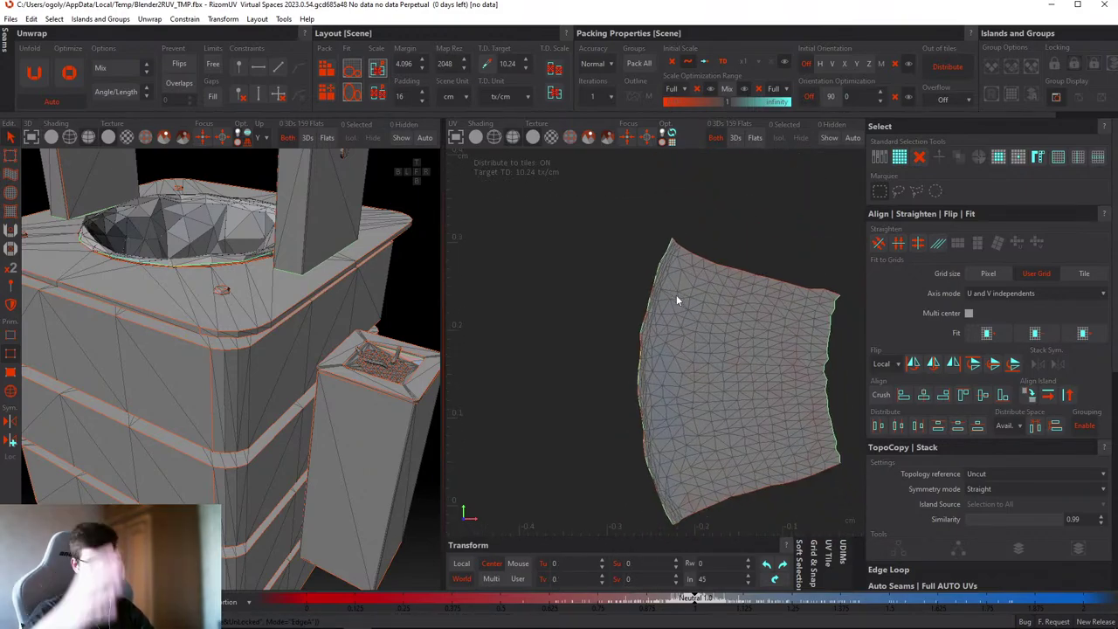
- Complete the vertical constraint along the island's left border and unfold the island so both side borders are straight
{"action": "scroll", "coordinate": [640, 360], "scroll_direction": "up", "scroll_amount": 5}
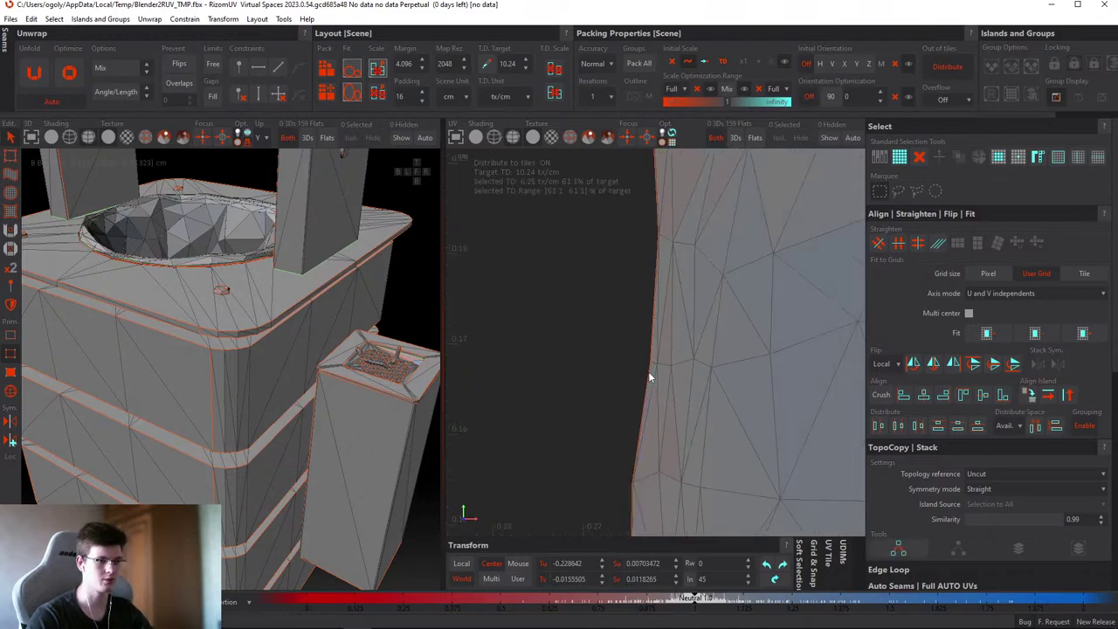
{"action": "left_click_drag", "start_coordinate": [648, 371], "coordinate": [669, 344]}
{"action": "middle_click_drag", "start_coordinate": [670, 343], "coordinate": [659, 348]}
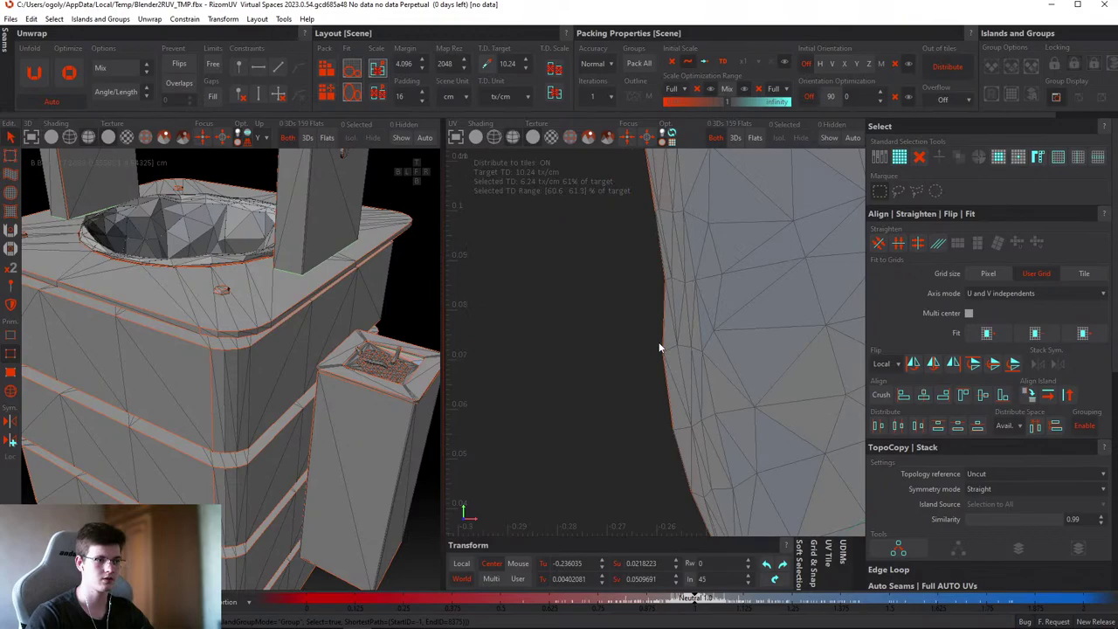
{"action": "left_click_drag", "start_coordinate": [659, 333], "coordinate": [652, 259]}
{"action": "scroll", "coordinate": [729, 274], "scroll_direction": "down", "scroll_amount": 3}
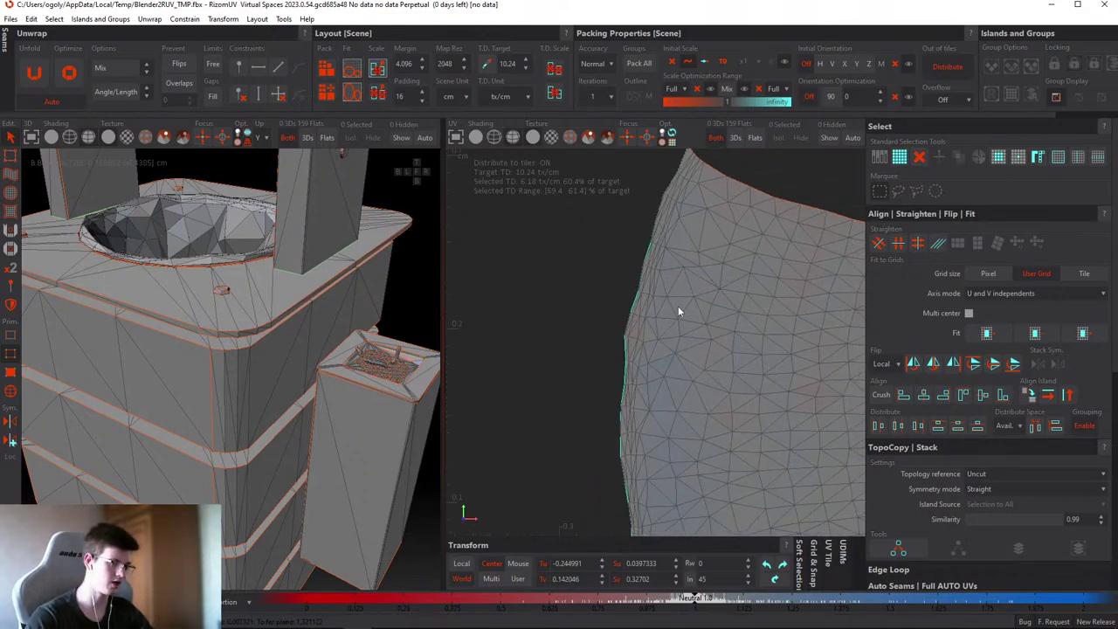
{"action": "left_click", "coordinate": [602, 315]}
{"action": "scroll", "coordinate": [620, 349], "scroll_direction": "down", "scroll_amount": 3}
{"action": "middle_click_drag", "start_coordinate": [620, 351], "coordinate": [548, 272]}
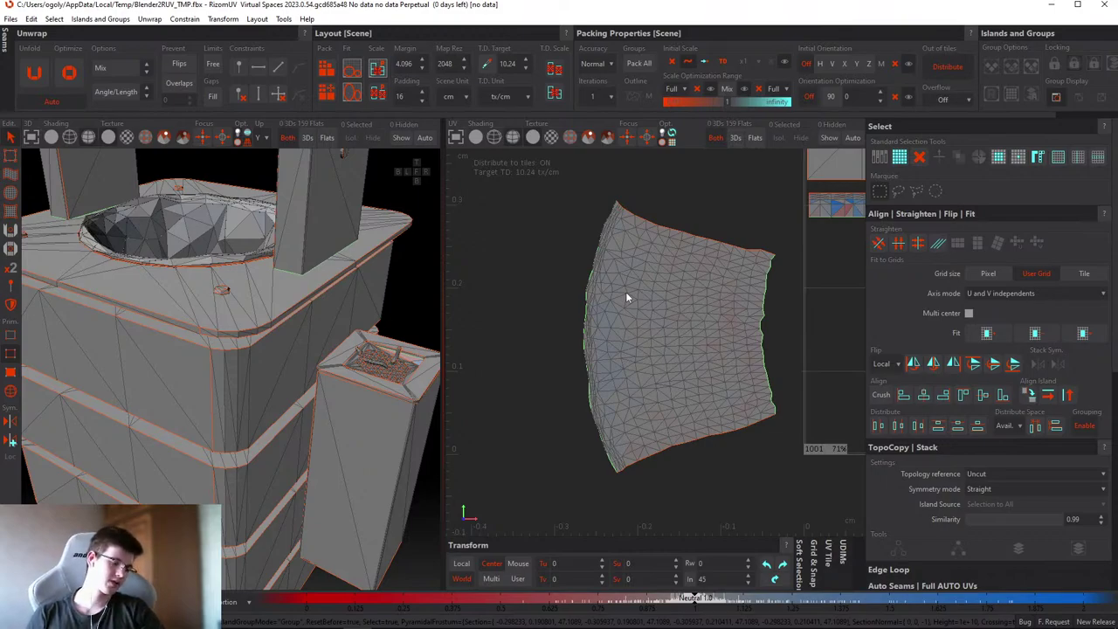
{"action": "key", "text": "ctrl+z"}
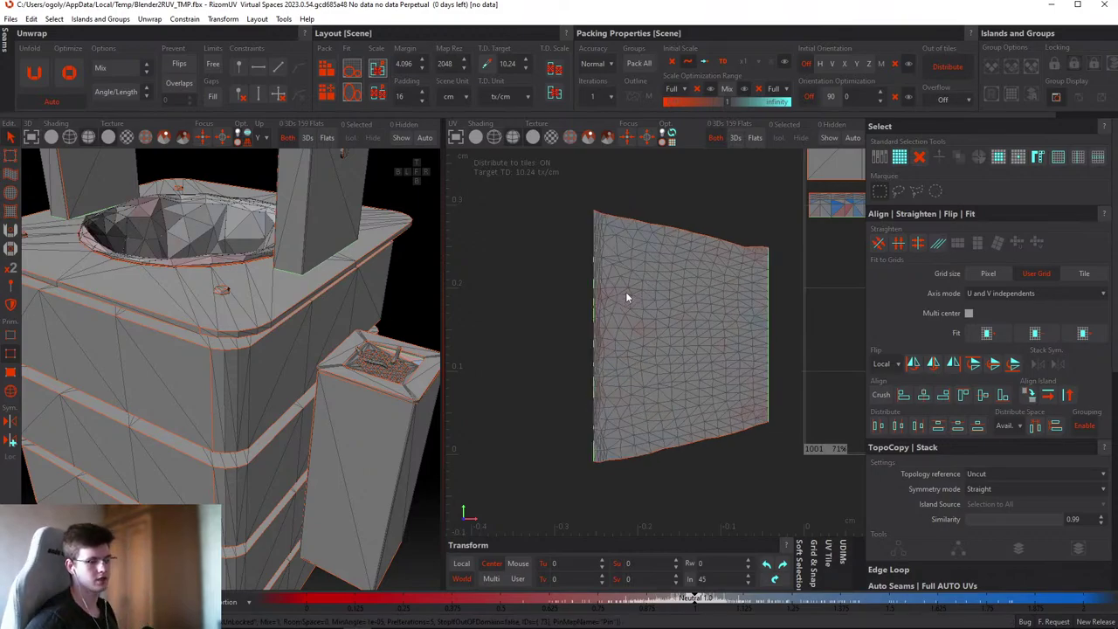
{"action": "left_click", "coordinate": [675, 386]}
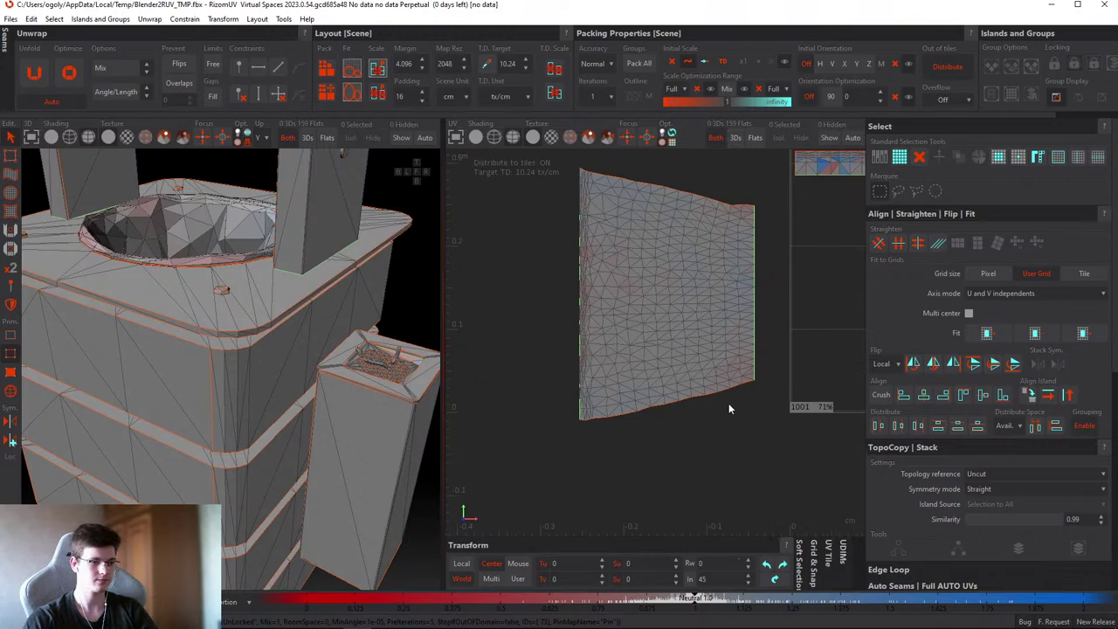
- Constrain the edge paths along the island's lower and upper borders to straight lines and unfold the island again
{"action": "scroll", "coordinate": [729, 405], "scroll_direction": "up", "scroll_amount": 5}
{"action": "scroll", "coordinate": [740, 319], "scroll_direction": "down", "scroll_amount": 2}
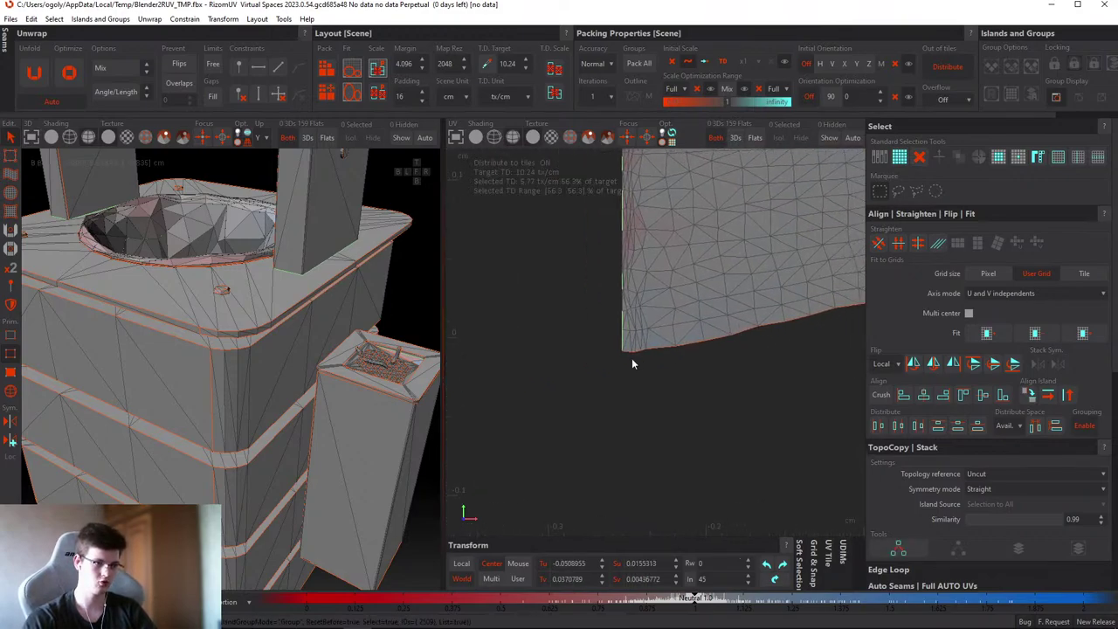
{"action": "key", "text": "f"}
{"action": "scroll", "coordinate": [628, 345], "scroll_direction": "down", "scroll_amount": 1}
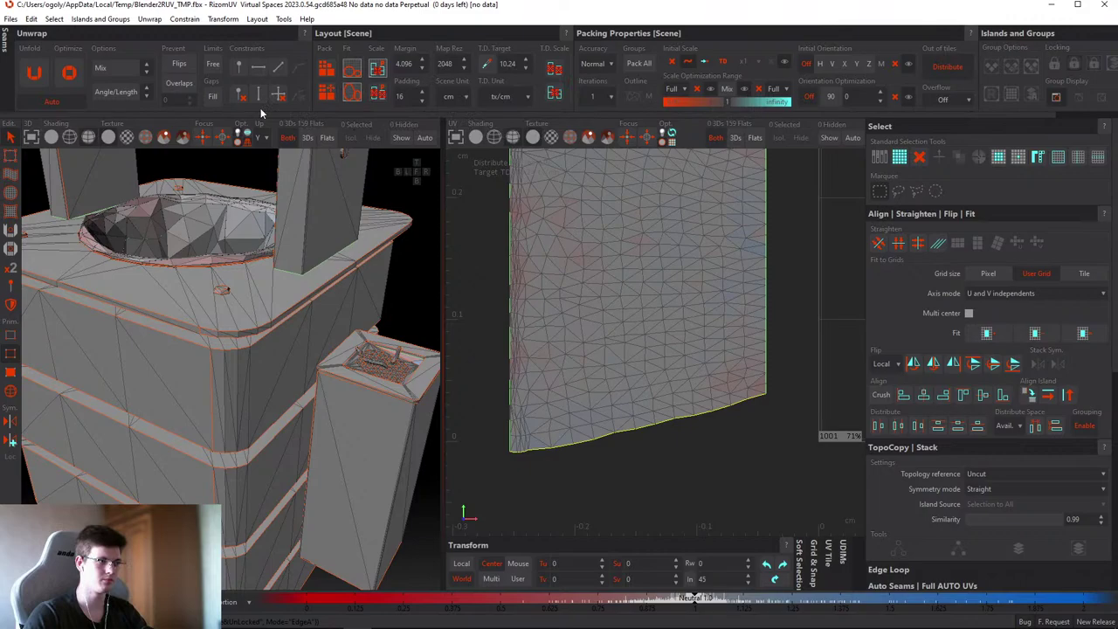
{"action": "key", "text": "u"}
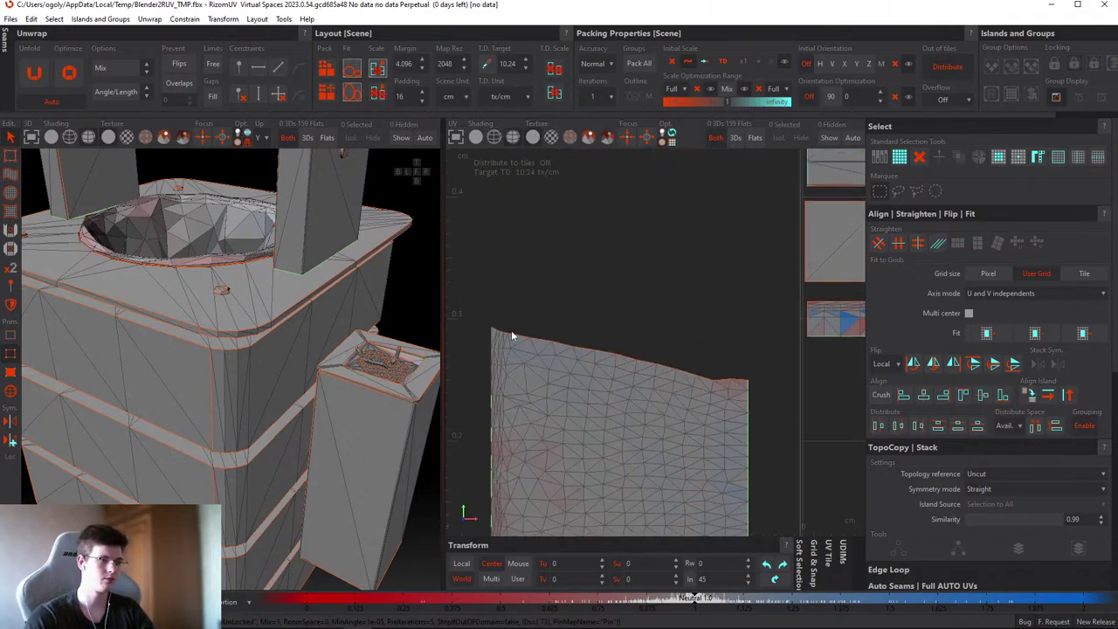
{"action": "scroll", "coordinate": [758, 382], "scroll_direction": "up", "scroll_amount": 2}
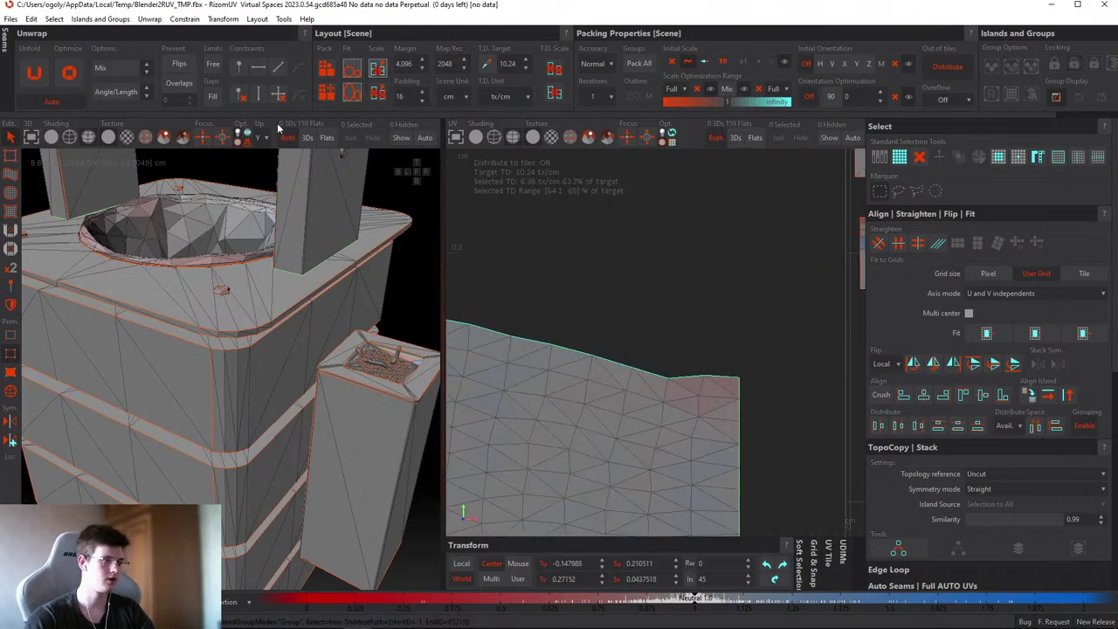
{"action": "scroll", "coordinate": [592, 405], "scroll_direction": "down", "scroll_amount": 4}
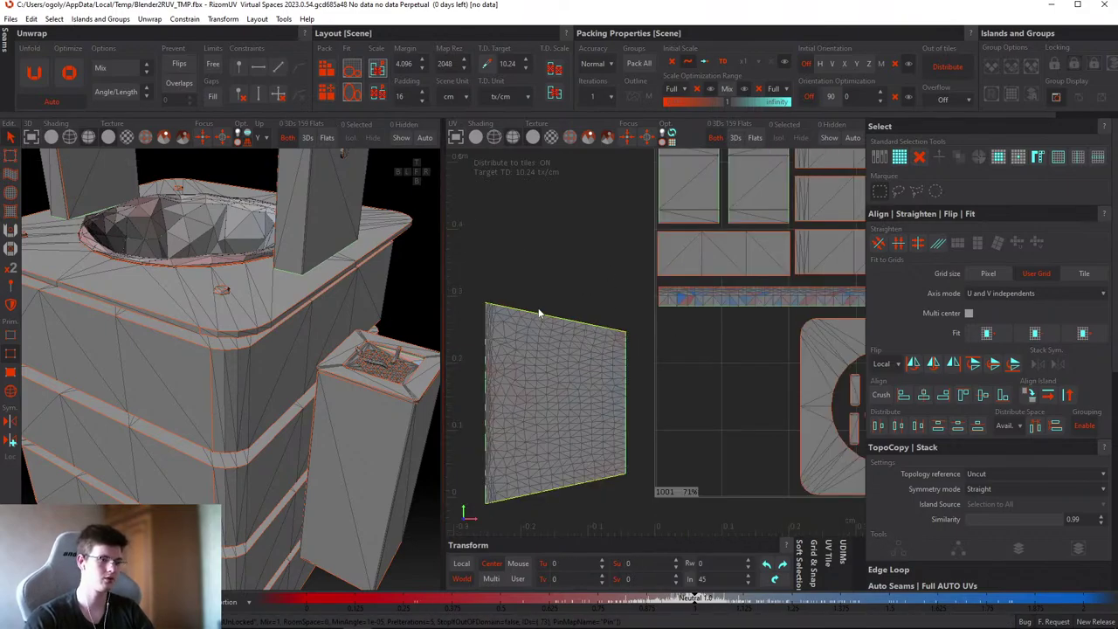
- Switch to island selection and examine the distortion on the crumpled surface inside the opening and in its straightened island
{"action": "key", "text": "F4"}
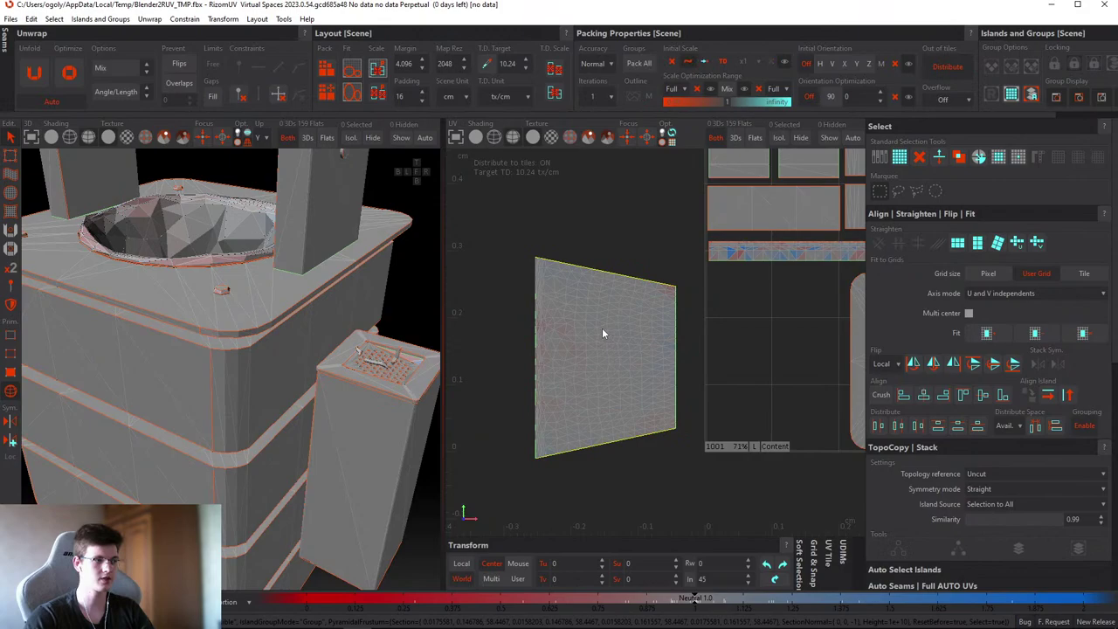
{"action": "scroll", "coordinate": [221, 252], "scroll_direction": "up", "scroll_amount": 8}
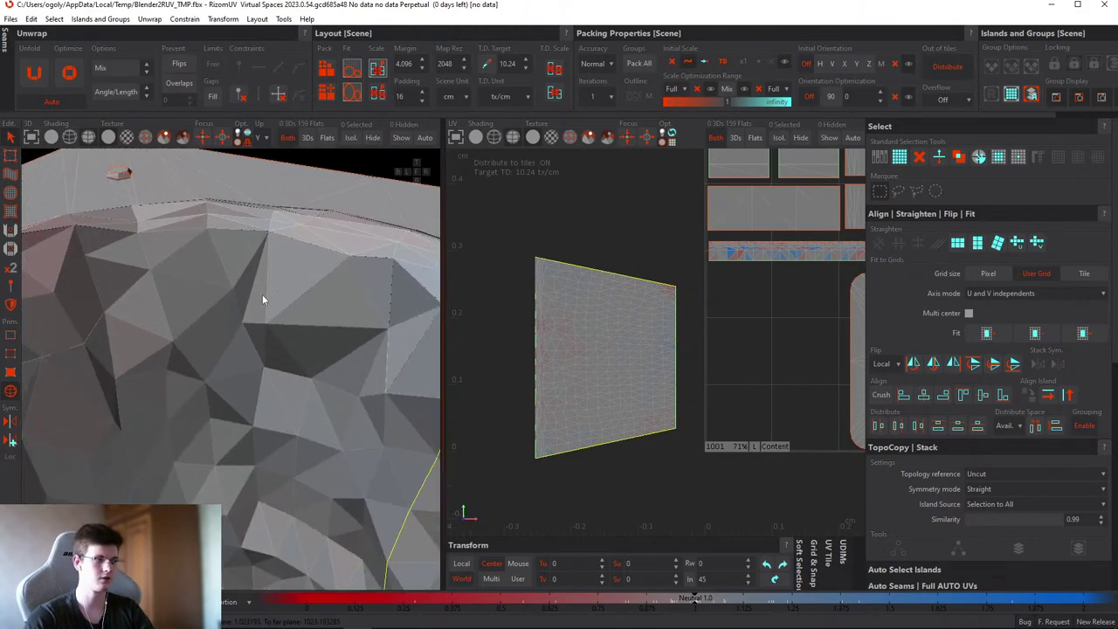
{"action": "scroll", "coordinate": [623, 331], "scroll_direction": "up", "scroll_amount": 4}
{"action": "scroll", "coordinate": [616, 328], "scroll_direction": "down", "scroll_amount": 2}
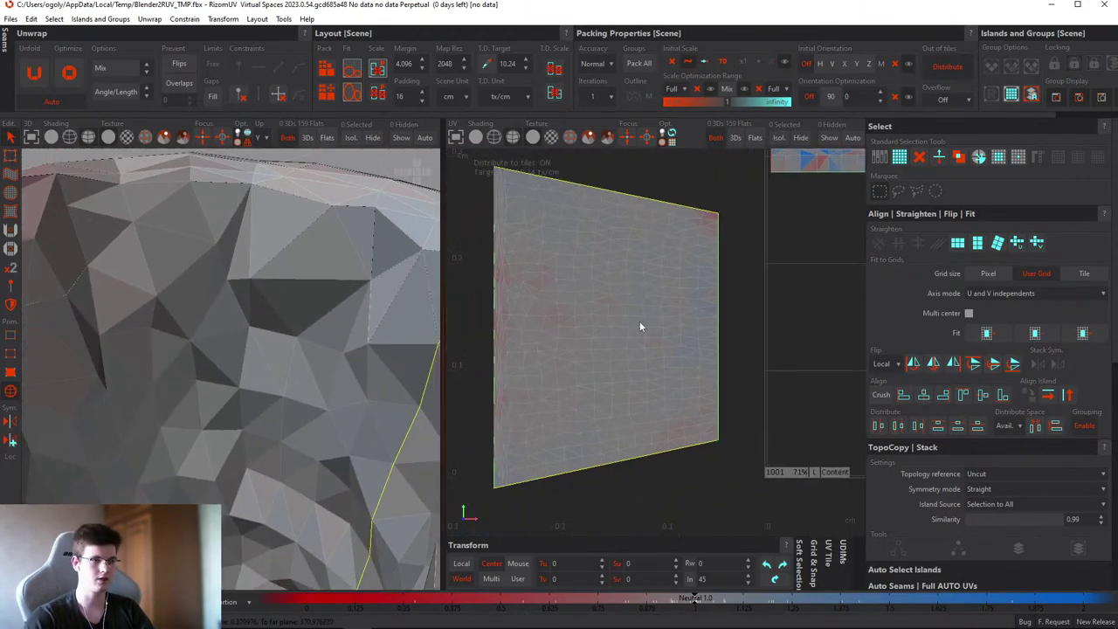
{"action": "scroll", "coordinate": [238, 265], "scroll_direction": "down", "scroll_amount": 5}
{"action": "scroll", "coordinate": [257, 261], "scroll_direction": "up", "scroll_amount": 8}
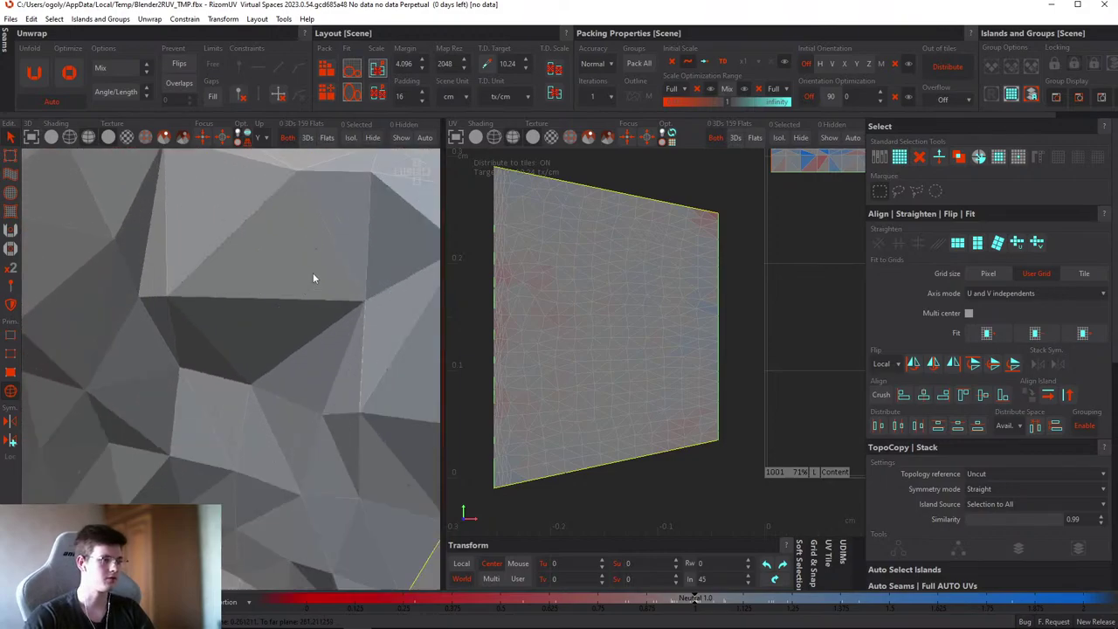
{"action": "scroll", "coordinate": [293, 303], "scroll_direction": "up", "scroll_amount": 3}
{"action": "scroll", "coordinate": [629, 264], "scroll_direction": "down", "scroll_amount": 5}
- Select all UV islands and sample their texel density as the target
{"action": "scroll", "coordinate": [409, 306], "scroll_direction": "down", "scroll_amount": 8}
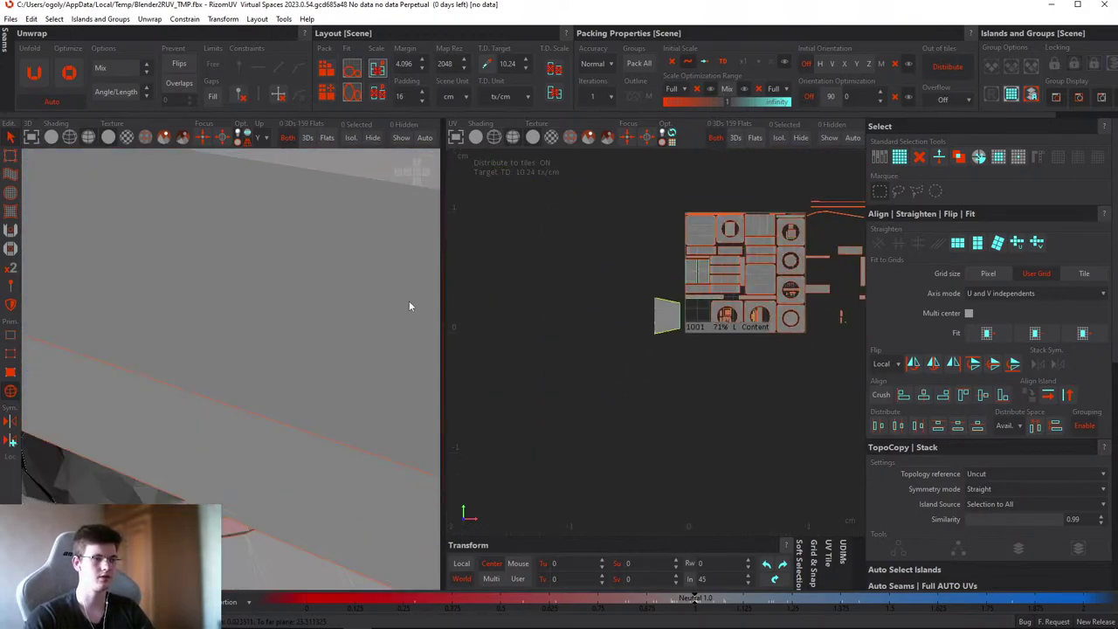
{"action": "scroll", "coordinate": [664, 315], "scroll_direction": "down", "scroll_amount": 2}
{"action": "key", "text": "ctrl+a"}
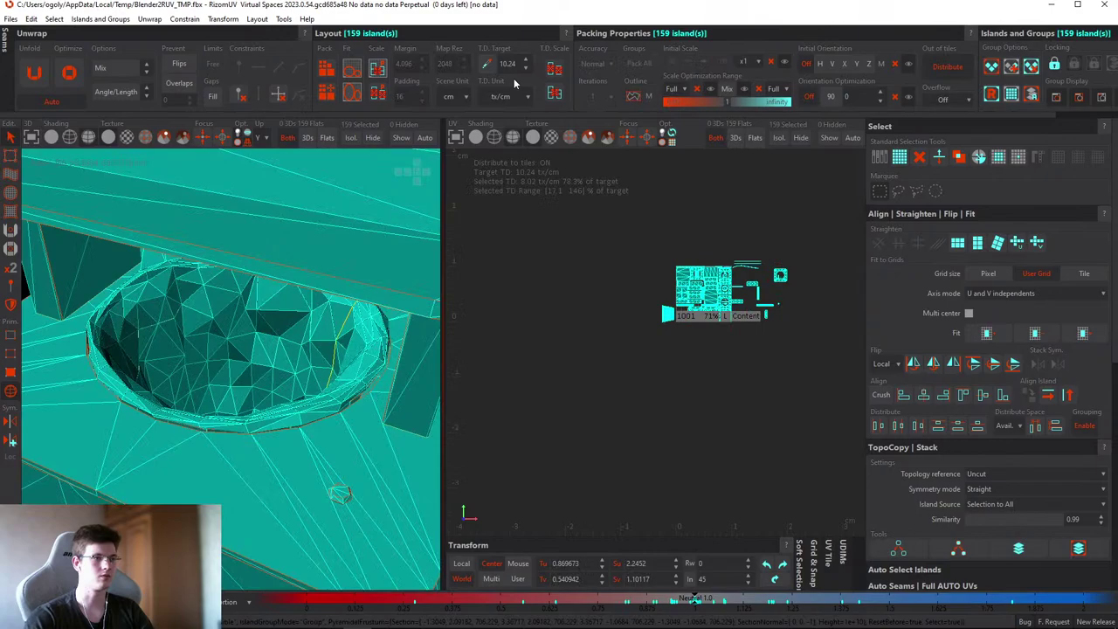
{"action": "left_click", "coordinate": [485, 67]}
{"action": "left_click", "coordinate": [476, 210]}
{"action": "scroll", "coordinate": [336, 235], "scroll_direction": "up", "scroll_amount": 3}
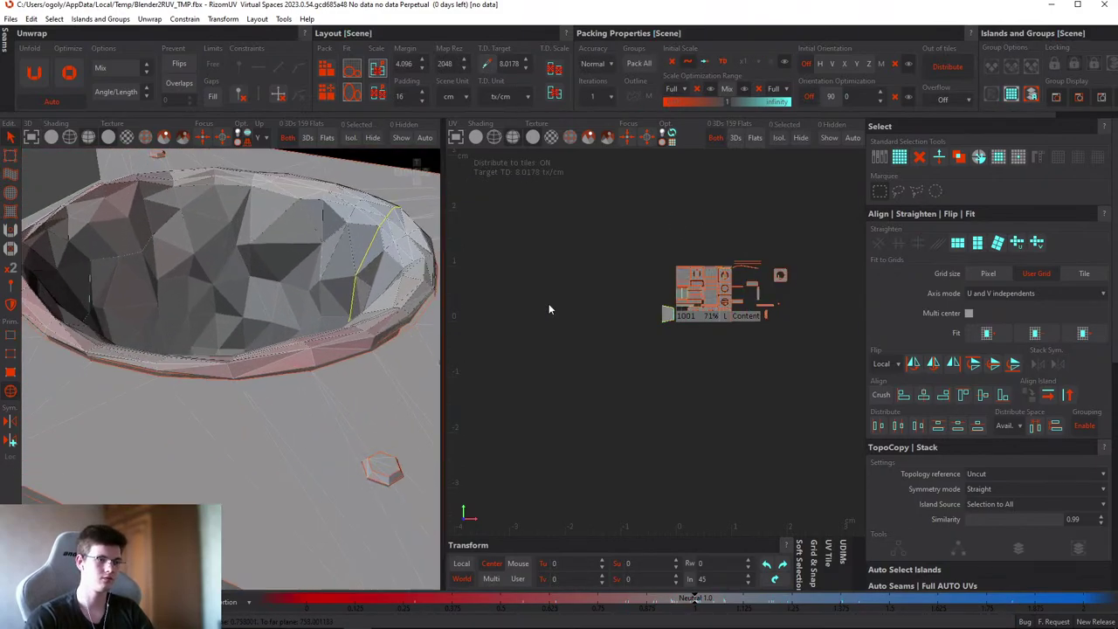
- Sample the large square island near the tile's upper-left corner to set the texel density target to 9.1324 tx/cm
{"action": "scroll", "coordinate": [692, 280], "scroll_direction": "up", "scroll_amount": 3}
{"action": "left_click", "coordinate": [594, 236]}
{"action": "left_click", "coordinate": [486, 66]}
{"action": "left_click", "coordinate": [683, 173]}
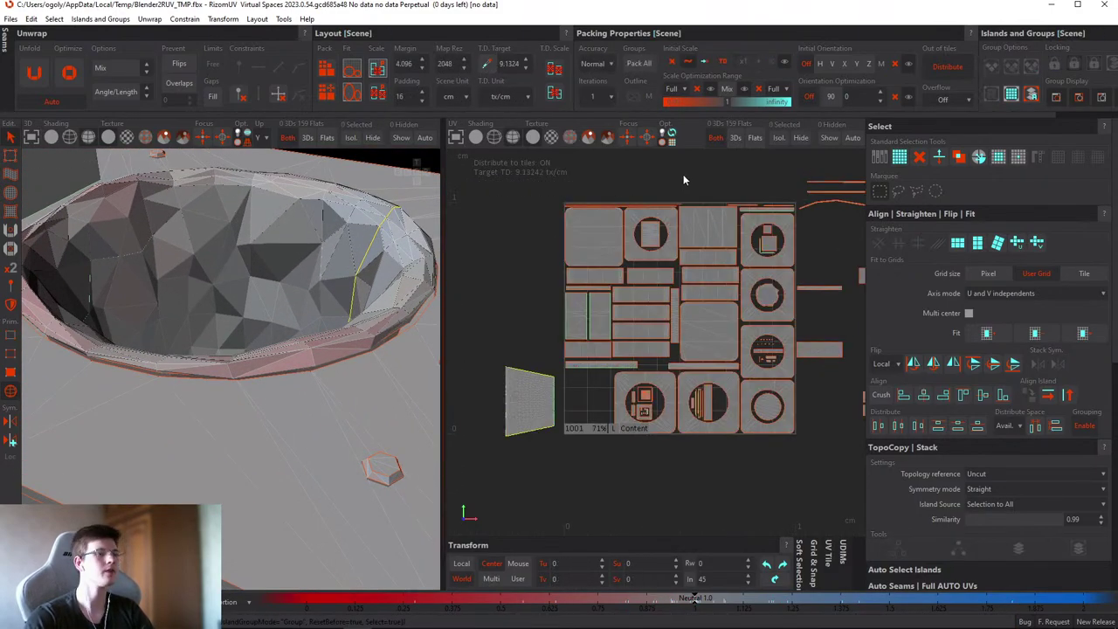
- Examine the bin body from several sides and check which UV islands belong to its uppermost side panels
{"action": "scroll", "coordinate": [269, 249], "scroll_direction": "down", "scroll_amount": 5}
{"action": "left_click_drag", "start_coordinate": [269, 249], "coordinate": [301, 308], "text": "alt"}
{"action": "scroll", "coordinate": [294, 278], "scroll_direction": "down", "scroll_amount": 5}
{"action": "left_click", "coordinate": [290, 230]}
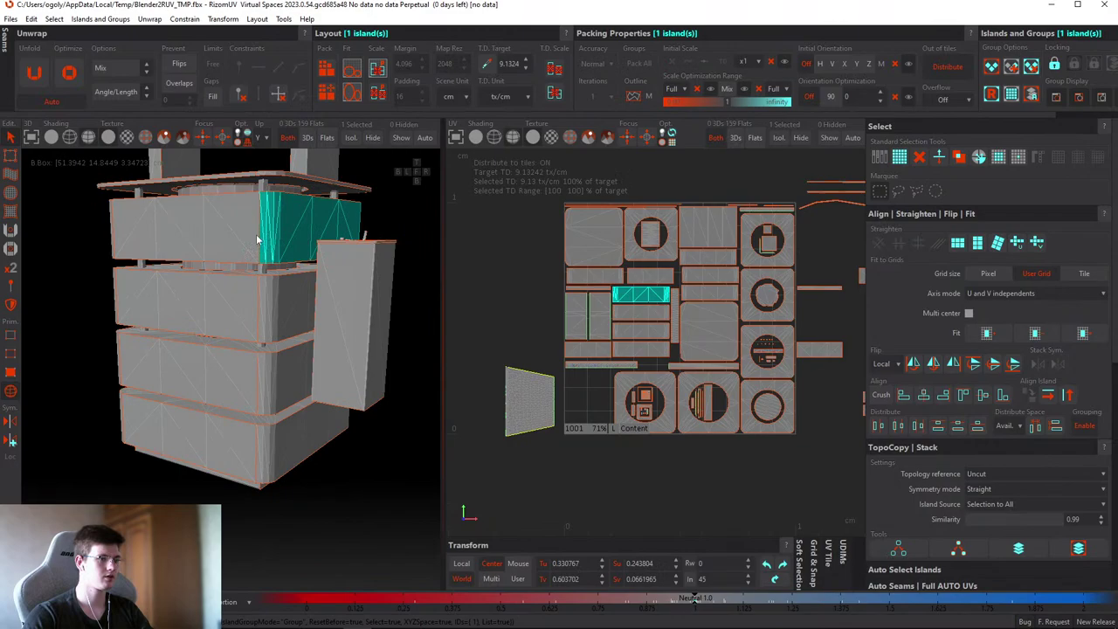
{"action": "scroll", "coordinate": [242, 257], "scroll_direction": "up", "scroll_amount": 4}
{"action": "left_click_drag", "start_coordinate": [243, 257], "coordinate": [285, 258], "text": "alt"}
{"action": "left_click", "coordinate": [372, 264]}
{"action": "left_click_drag", "start_coordinate": [373, 263], "coordinate": [245, 280], "text": "alt"}
{"action": "left_click", "coordinate": [228, 278]}
{"action": "left_click", "coordinate": [260, 266]}
{"action": "left_click", "coordinate": [291, 273]}
{"action": "left_click", "coordinate": [264, 284]}
- Highlight a pair of uppermost side-panel islands and compare their places in the UV layout
{"action": "left_click", "coordinate": [160, 301], "text": "shift"}
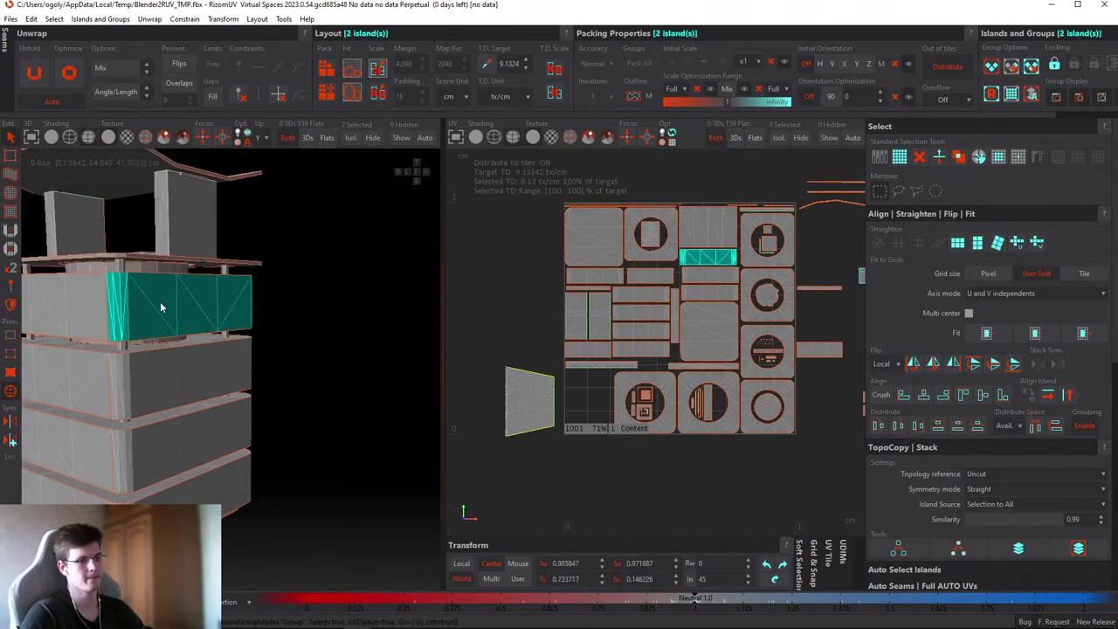
{"action": "left_click_drag", "start_coordinate": [160, 301], "coordinate": [461, 292], "text": "alt"}
{"action": "key", "text": "f"}
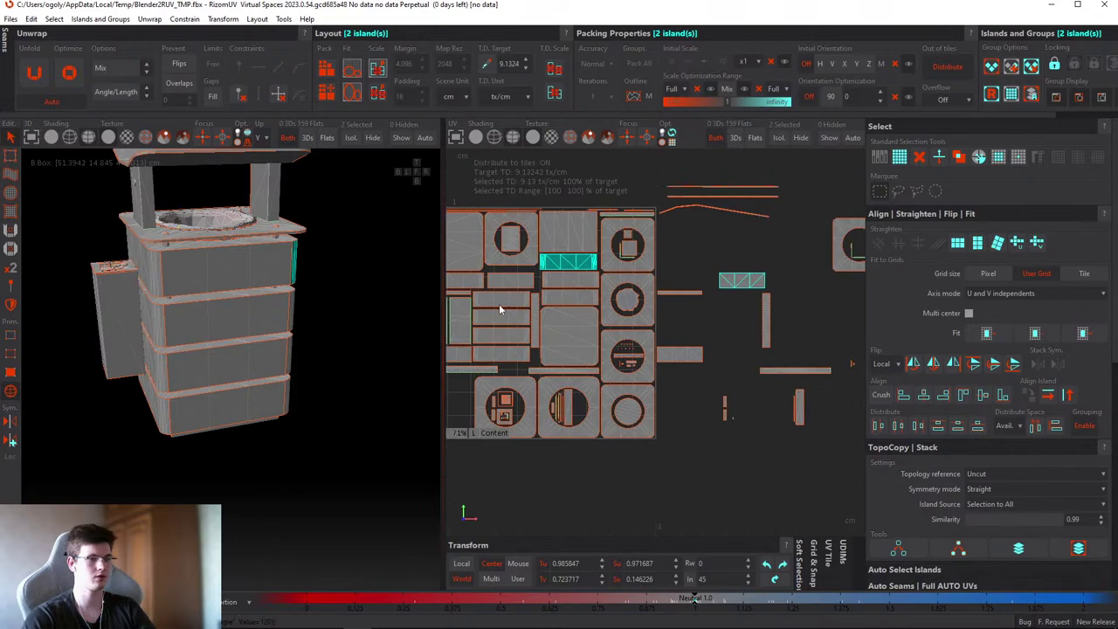
{"action": "left_click", "coordinate": [423, 297]}
{"action": "middle_click_drag", "start_coordinate": [551, 182], "coordinate": [606, 193], "text": "alt"}
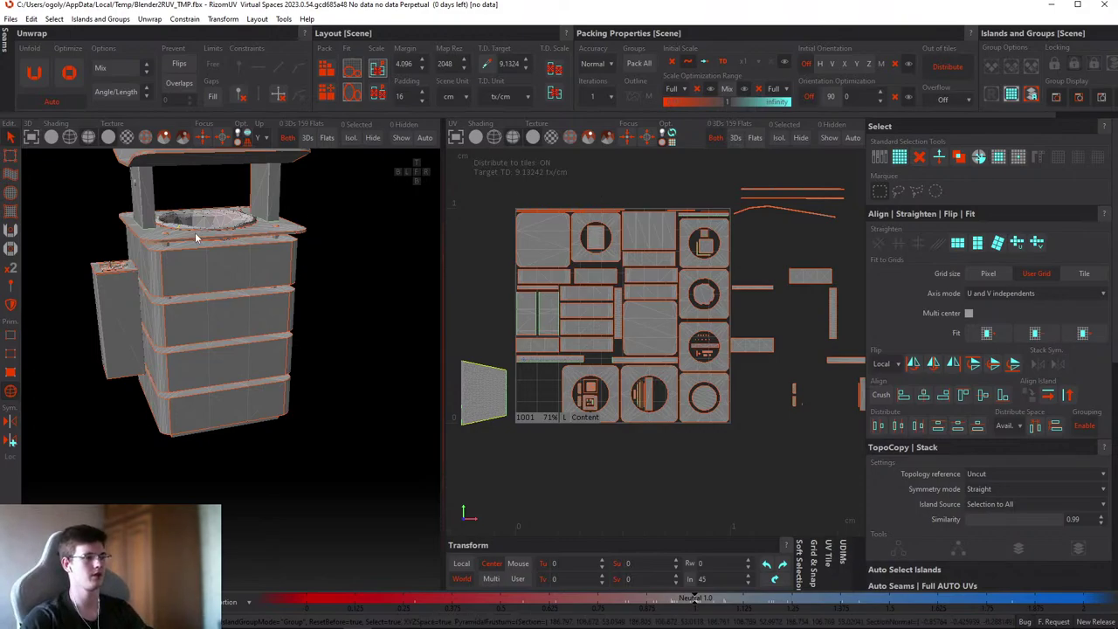
- Find the tiny cap island among the small pieces inside a ring island and frame it on the model
{"action": "middle_click_drag", "start_coordinate": [194, 232], "coordinate": [364, 370]}
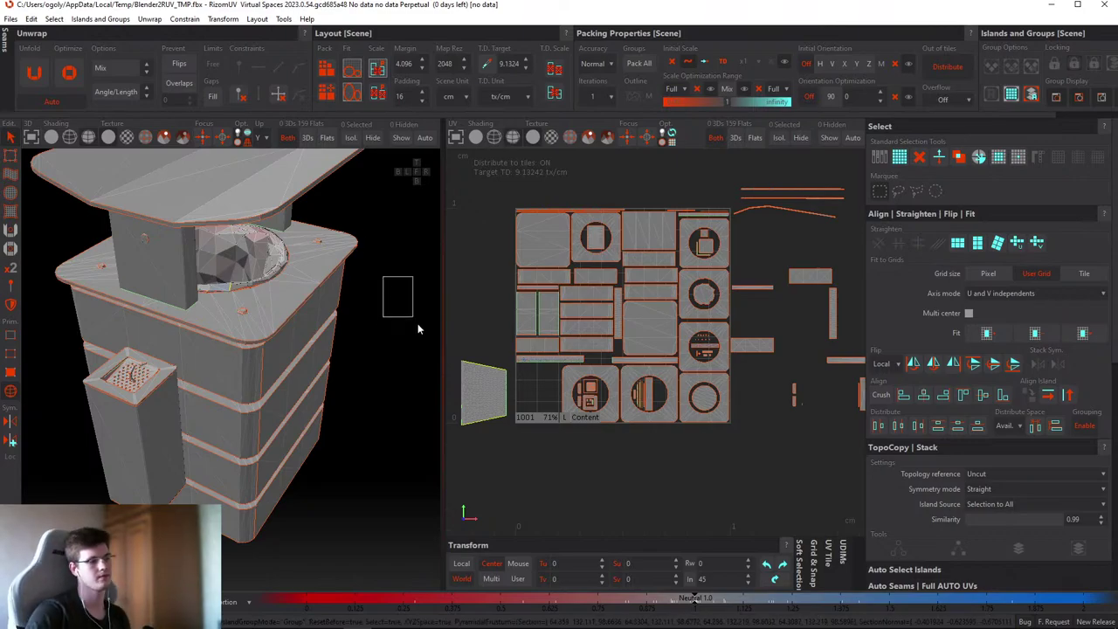
{"action": "scroll", "coordinate": [584, 432], "scroll_direction": "up", "scroll_amount": 10}
{"action": "scroll", "coordinate": [592, 371], "scroll_direction": "down", "scroll_amount": 2}
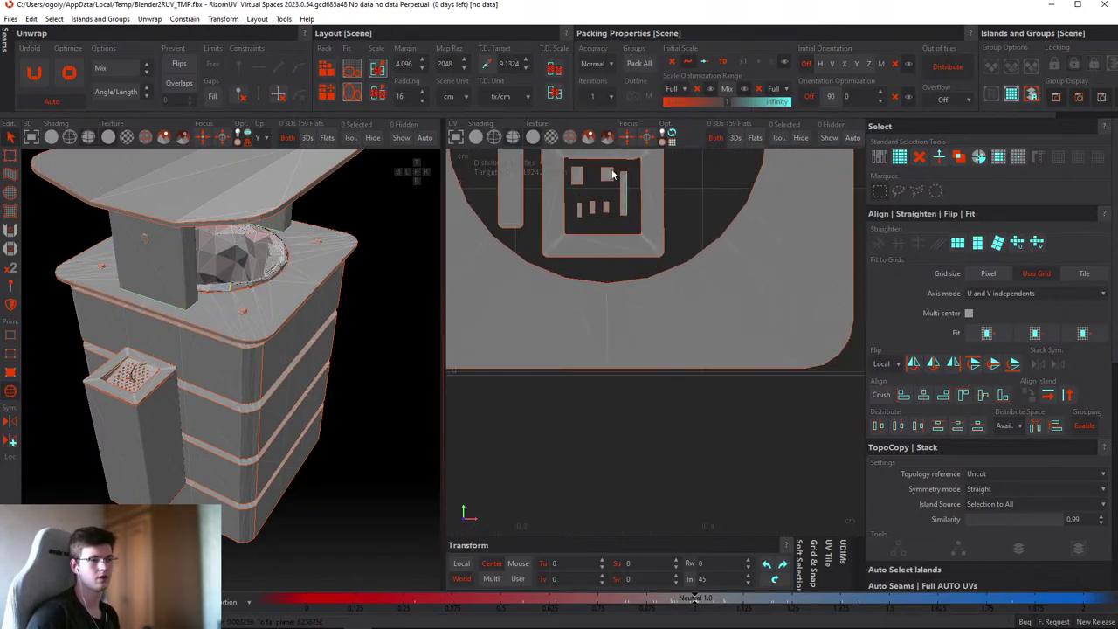
{"action": "scroll", "coordinate": [636, 196], "scroll_direction": "up", "scroll_amount": 3}
{"action": "scroll", "coordinate": [598, 302], "scroll_direction": "down", "scroll_amount": 5}
{"action": "scroll", "coordinate": [583, 281], "scroll_direction": "up", "scroll_amount": 6}
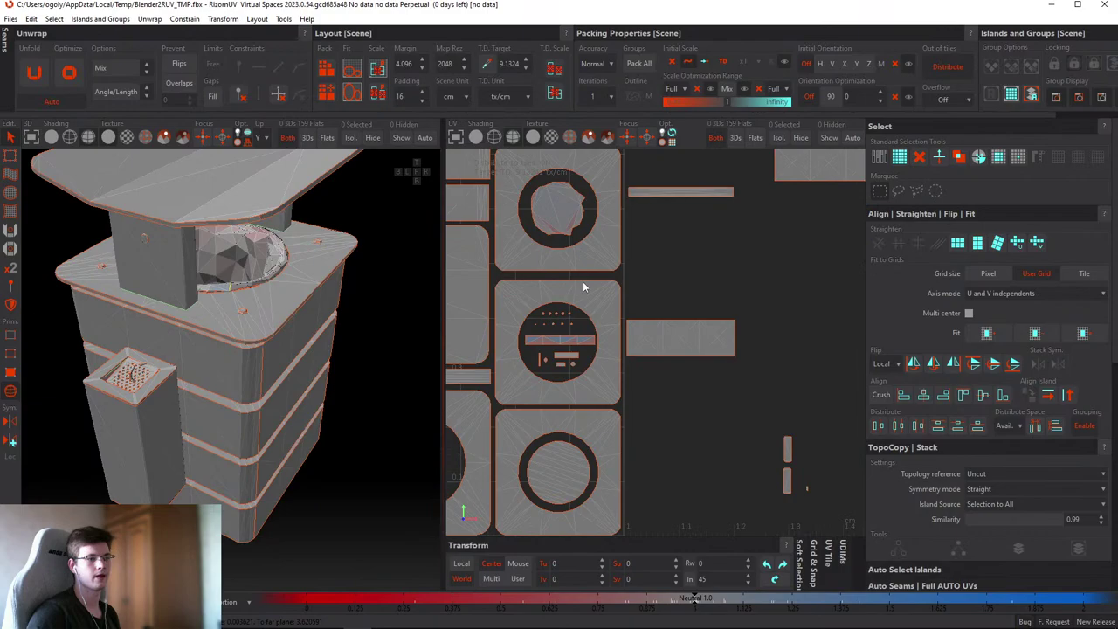
{"action": "left_click", "coordinate": [501, 342]}
{"action": "key", "text": "f"}
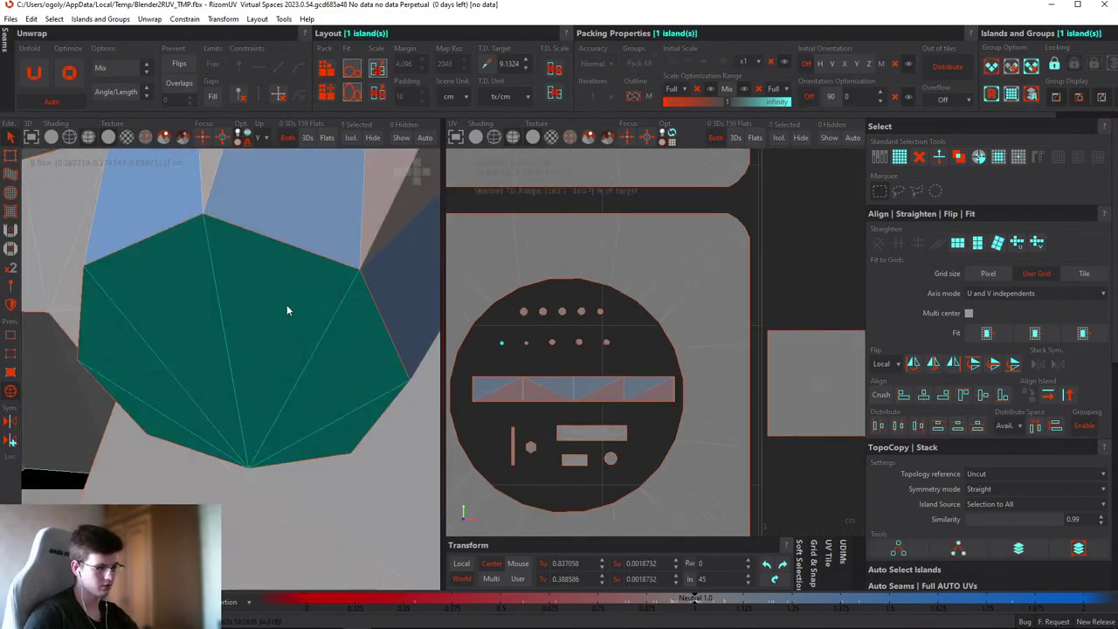
- Select the small bent tube's body and its two end-cap islands and isolate them
{"action": "left_click_drag", "start_coordinate": [321, 289], "coordinate": [266, 386], "text": "alt"}
{"action": "left_click", "coordinate": [299, 279]}
{"action": "left_click", "coordinate": [242, 341]}
{"action": "left_click", "coordinate": [299, 437]}
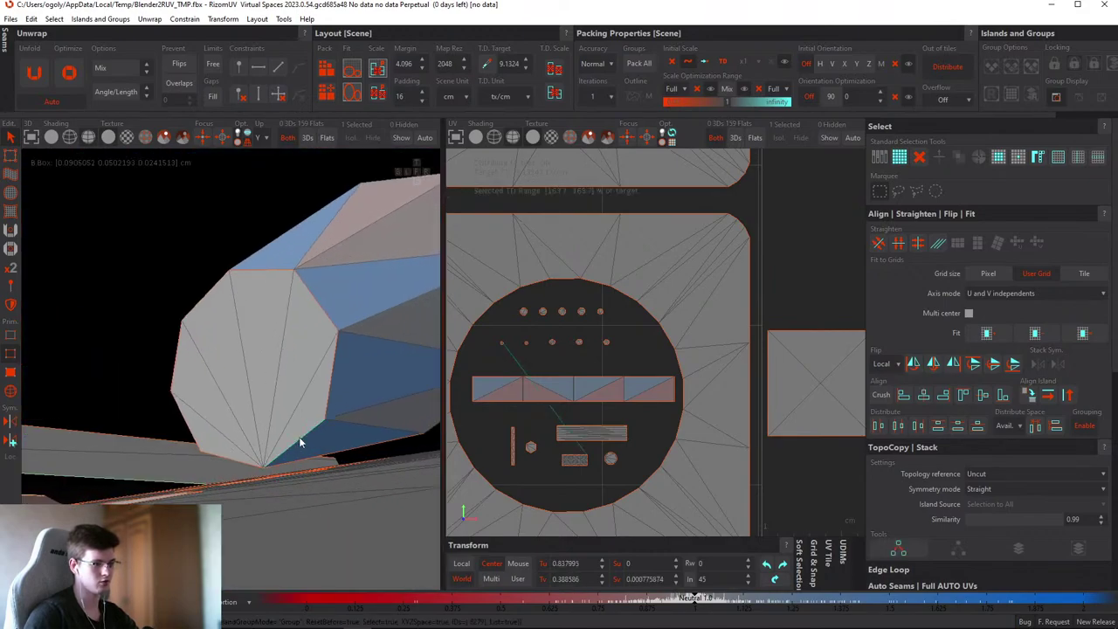
{"action": "left_click", "coordinate": [341, 365]}
{"action": "key", "text": "i"}
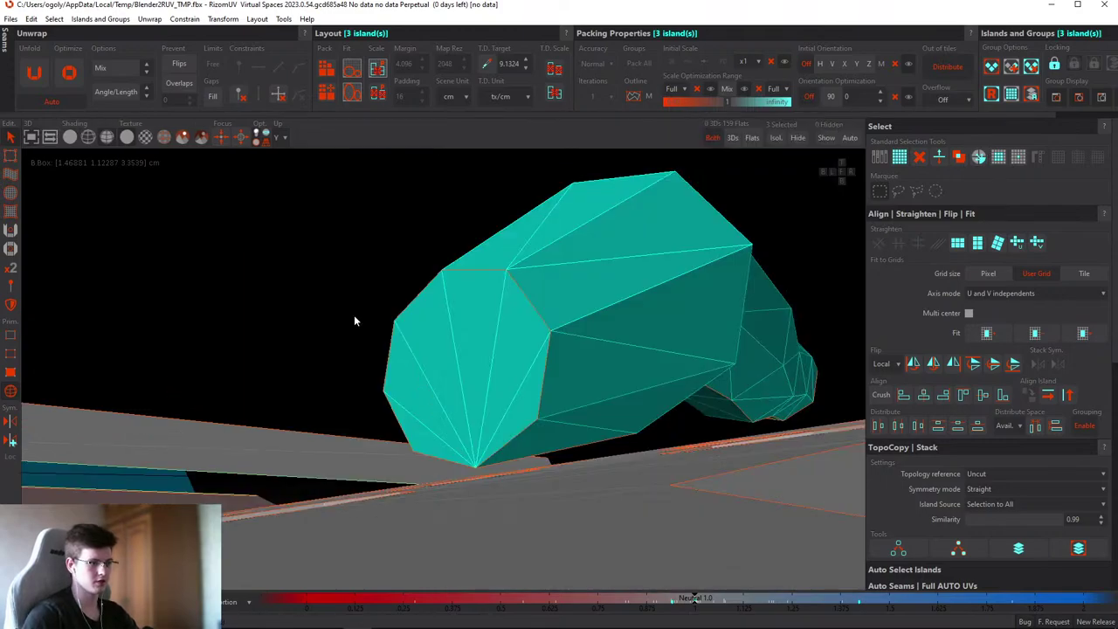
{"action": "left_click_drag", "start_coordinate": [353, 314], "coordinate": [554, 324], "text": "alt"}
- Weld one end cap to the tube body along a single shared edge and unfold the merged island
{"action": "key", "text": "F2"}
{"action": "left_click_drag", "start_coordinate": [616, 282], "coordinate": [664, 285], "text": "alt"}
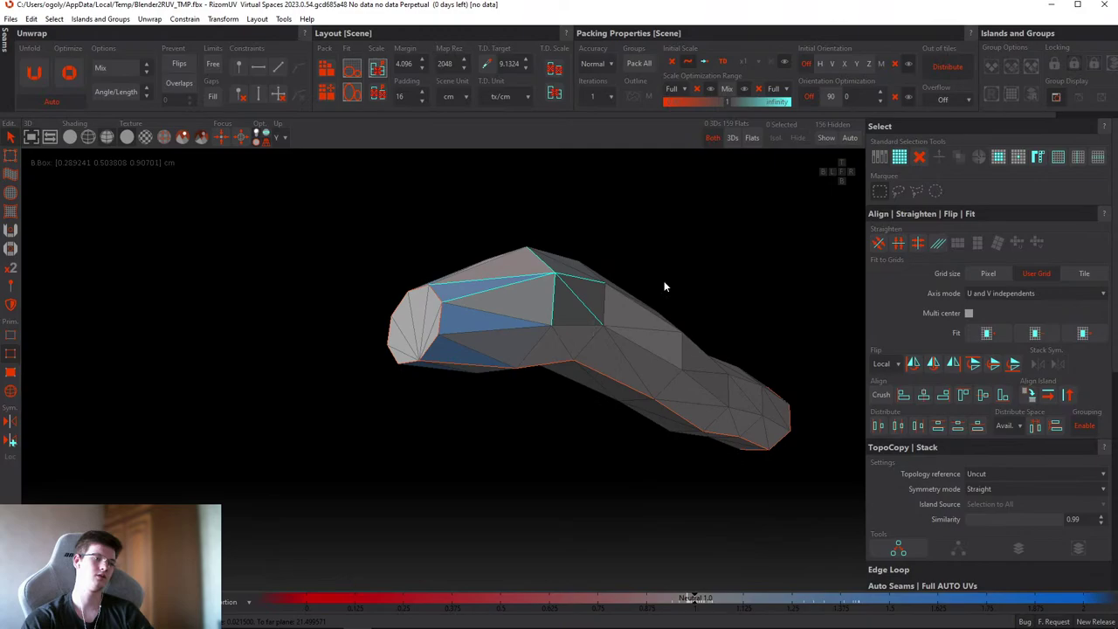
{"action": "left_click_drag", "start_coordinate": [461, 273], "coordinate": [482, 326], "text": "alt"}
{"action": "key", "text": "F4"}
{"action": "key", "text": "F2"}
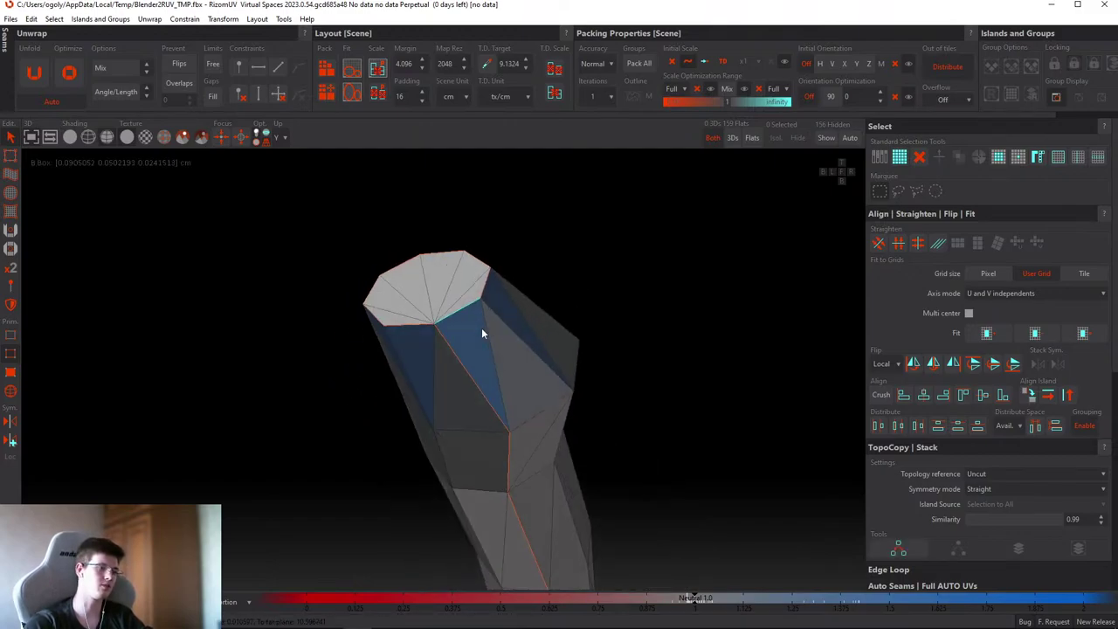
{"action": "key", "text": "F4"}
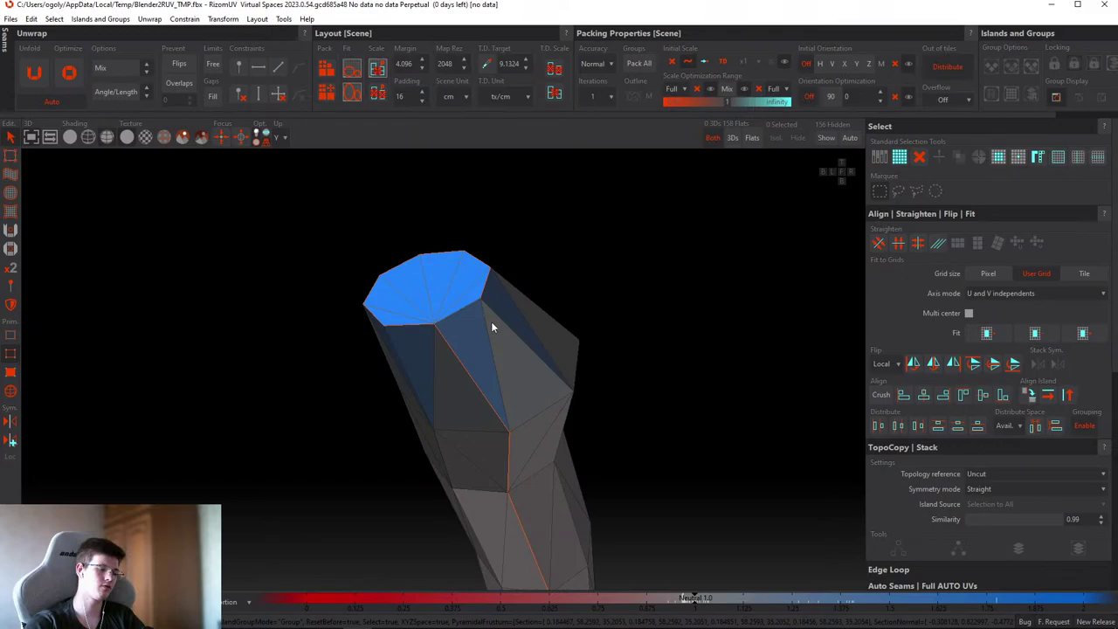
{"action": "left_click", "coordinate": [493, 326]}
{"action": "key", "text": "Tab"}
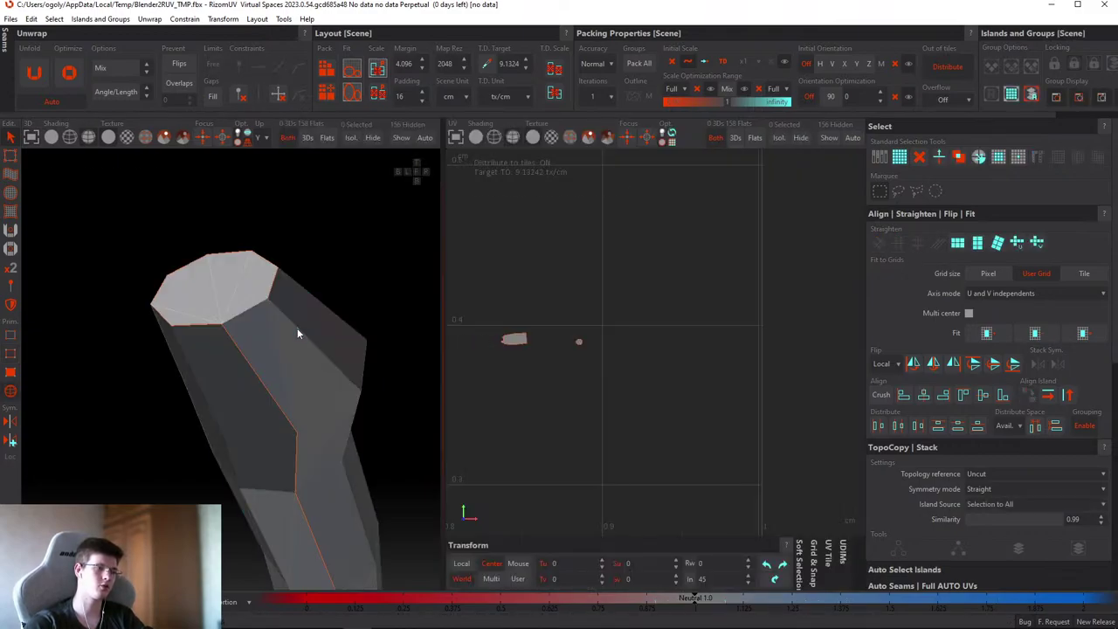
- Check the shape of the merged tube island with its attached cap, and unhide all the other islands
{"action": "left_click", "coordinate": [297, 333]}
{"action": "scroll", "coordinate": [559, 294], "scroll_direction": "up", "scroll_amount": 5}
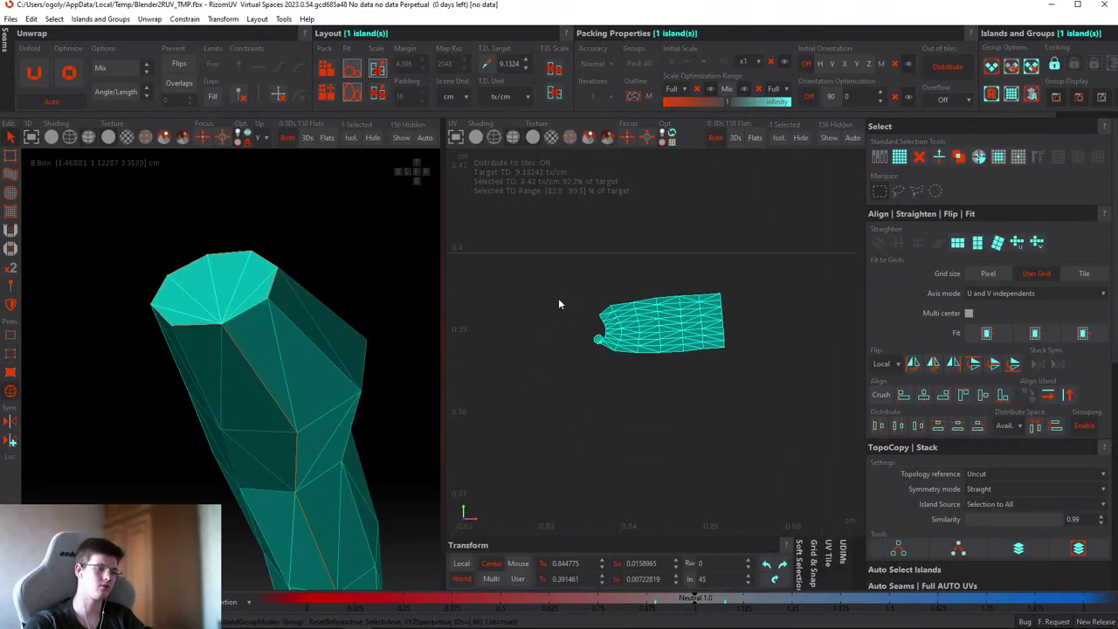
{"action": "left_click", "coordinate": [626, 382]}
{"action": "scroll", "coordinate": [559, 360], "scroll_direction": "up", "scroll_amount": 4}
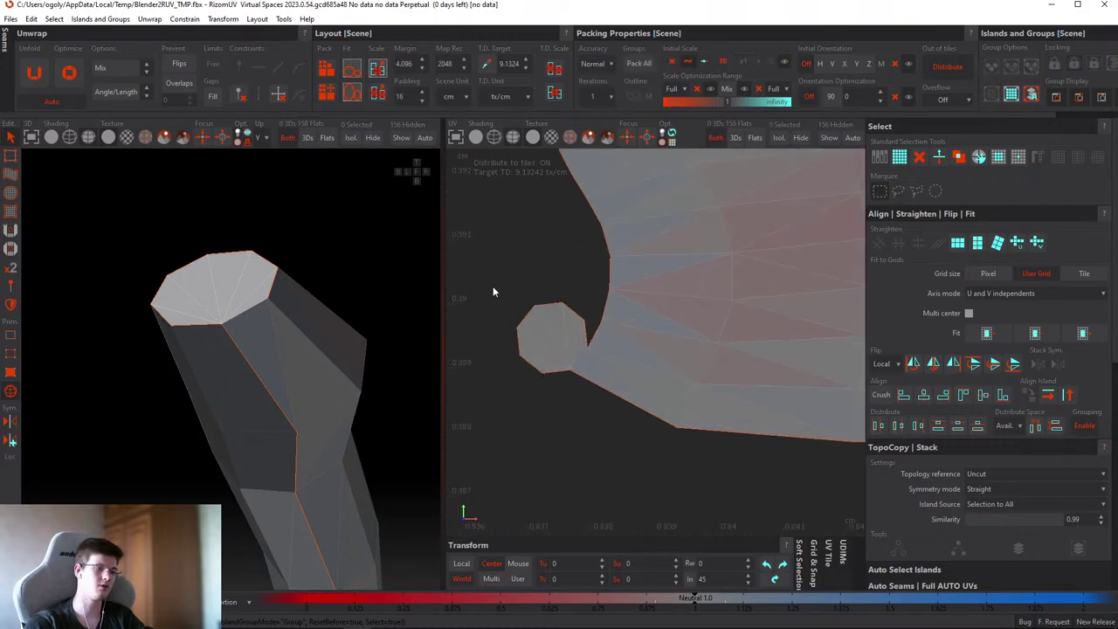
{"action": "left_click", "coordinate": [597, 392]}
{"action": "left_click", "coordinate": [558, 409]}
{"action": "scroll", "coordinate": [576, 316], "scroll_direction": "down", "scroll_amount": 5}
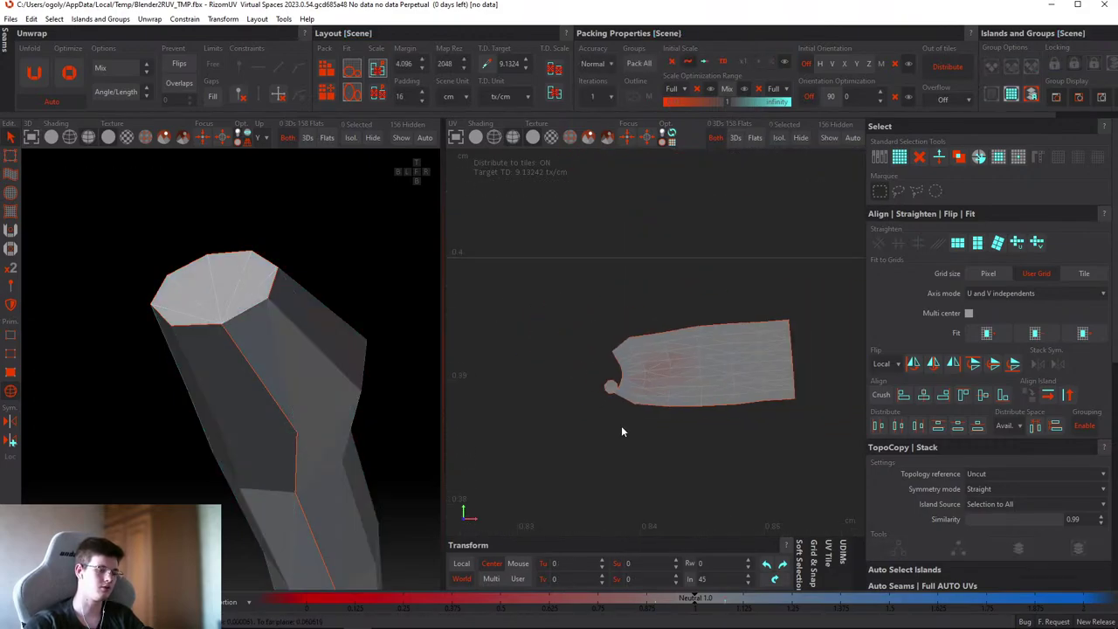
{"action": "left_click", "coordinate": [676, 462]}
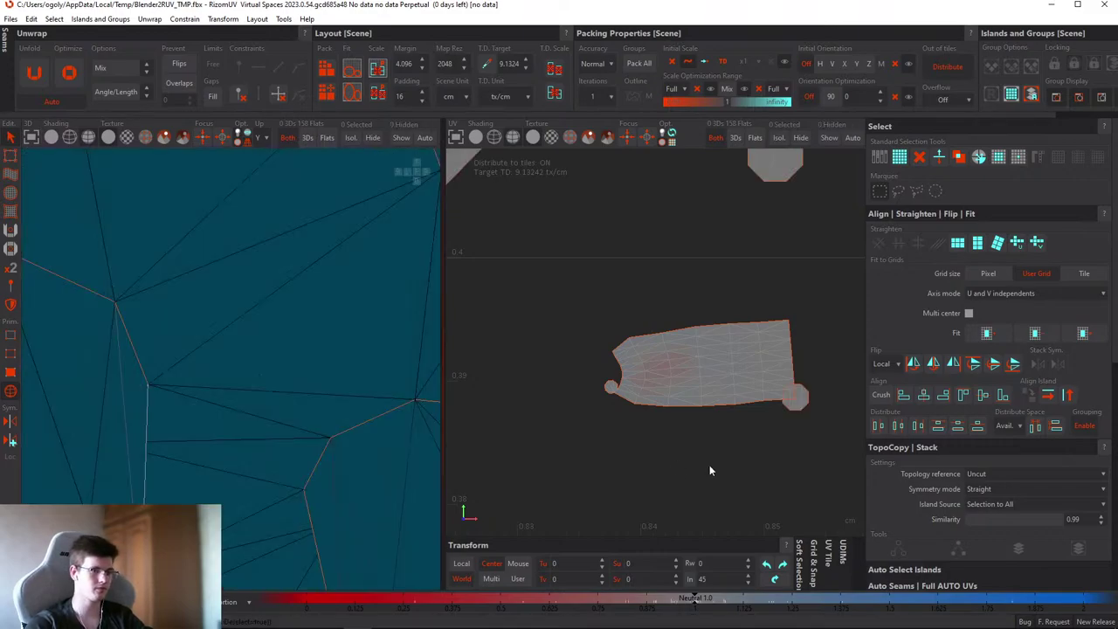
- Select the round disc island from the bin's underside and frame it in the UV layout
{"action": "scroll", "coordinate": [655, 402], "scroll_direction": "down", "scroll_amount": 10}
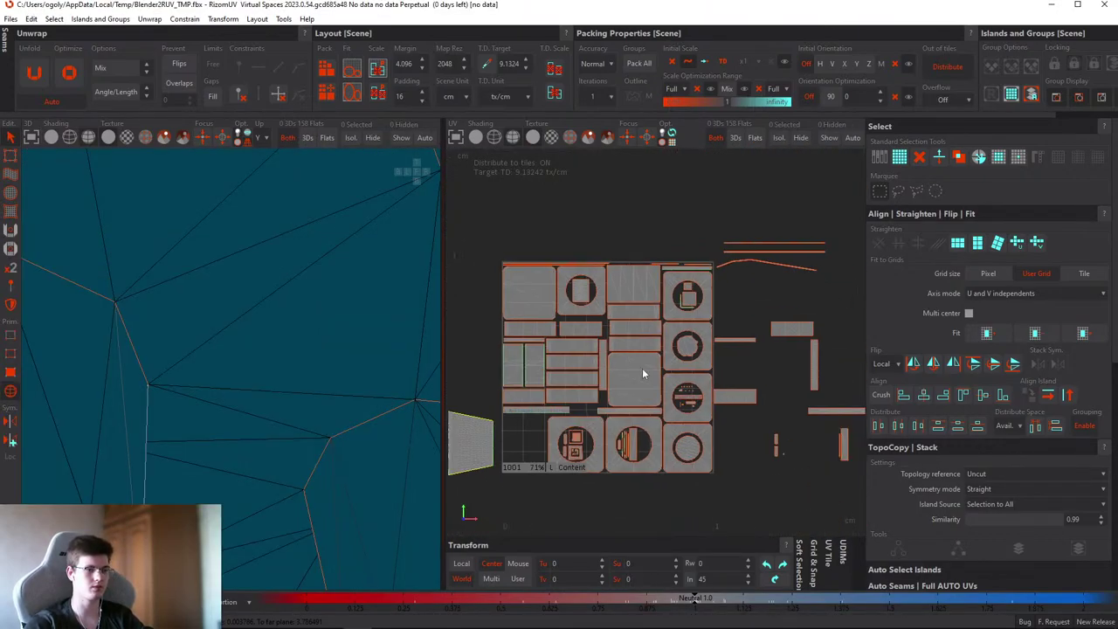
{"action": "scroll", "coordinate": [712, 433], "scroll_direction": "up", "scroll_amount": 3}
{"action": "scroll", "coordinate": [702, 416], "scroll_direction": "up", "scroll_amount": 4}
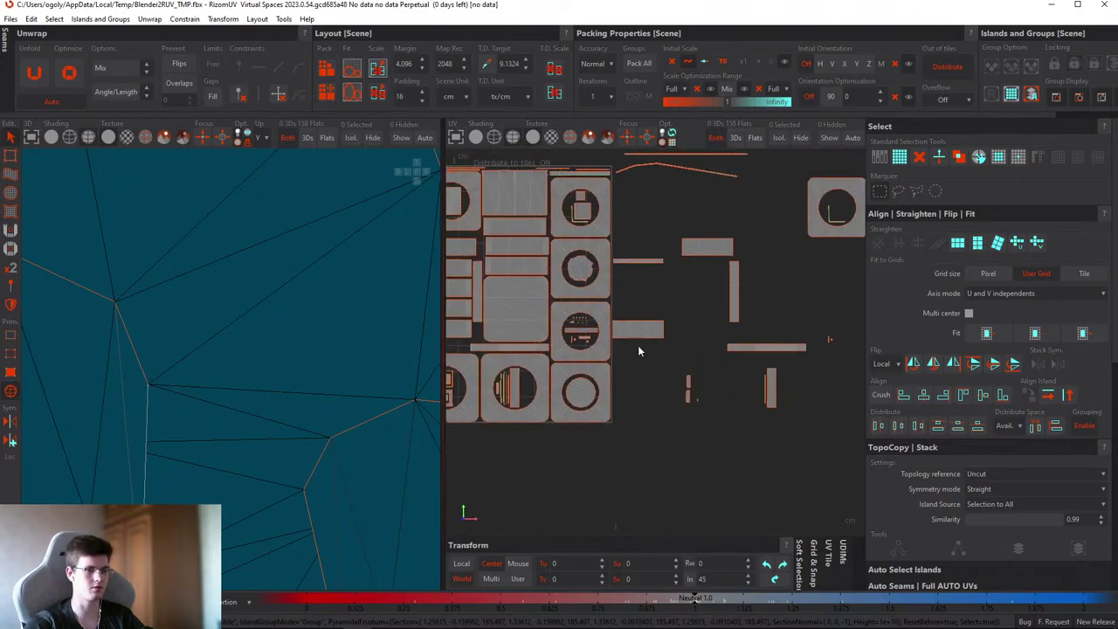
{"action": "left_click", "coordinate": [721, 448]}
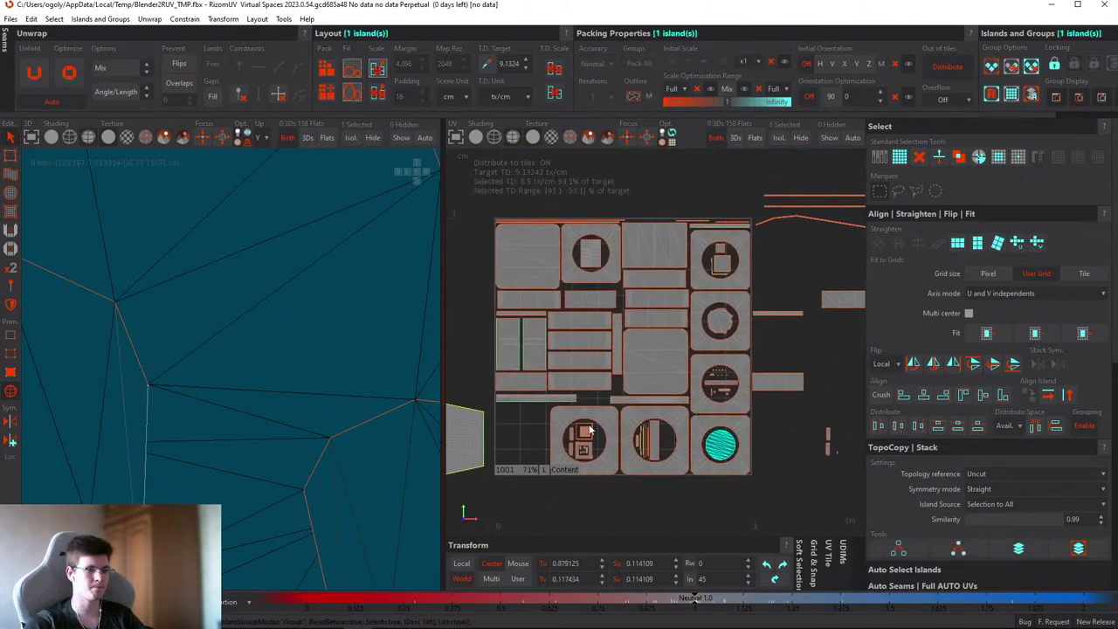
{"action": "middle_click_drag", "start_coordinate": [355, 399], "coordinate": [288, 315]}
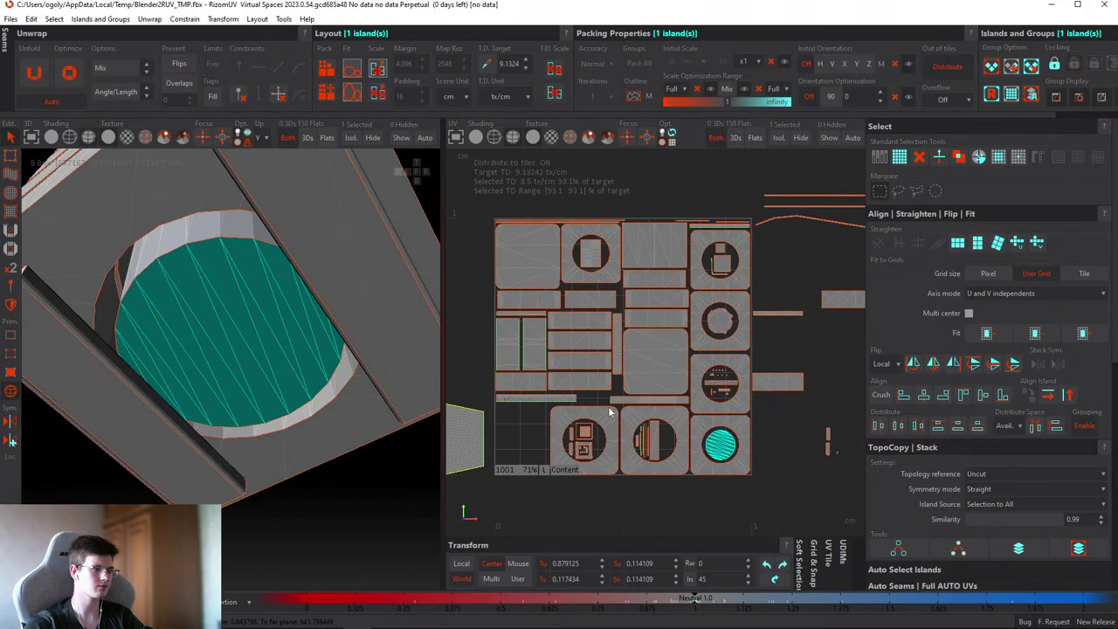
{"action": "key", "text": "f"}
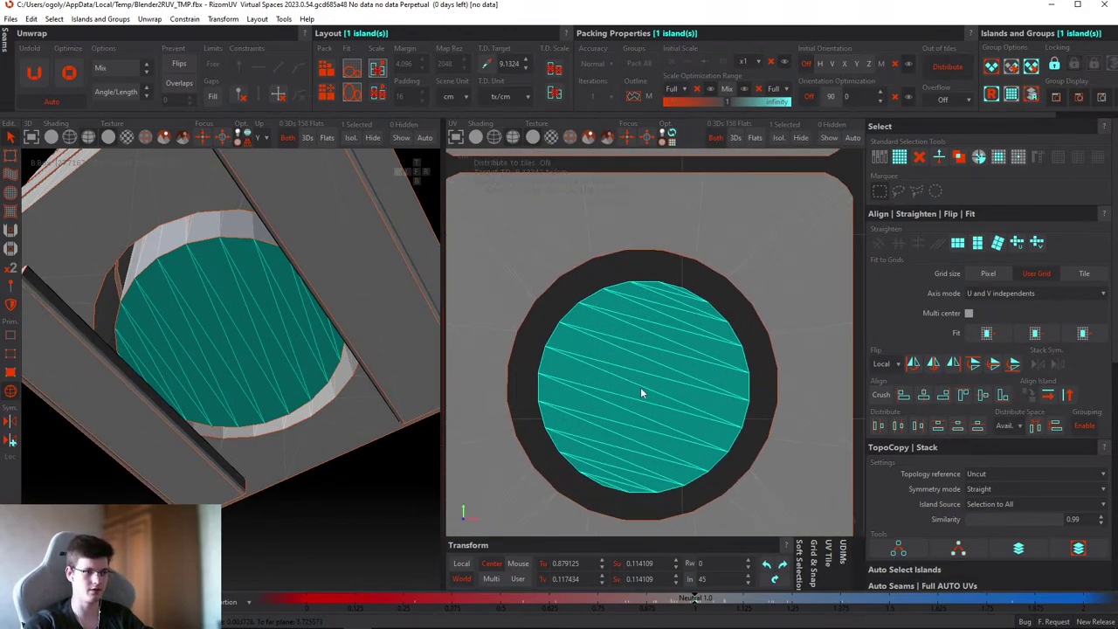
- Rotate the disc island so that its selected central edge runs vertically
{"action": "key", "text": "2"}
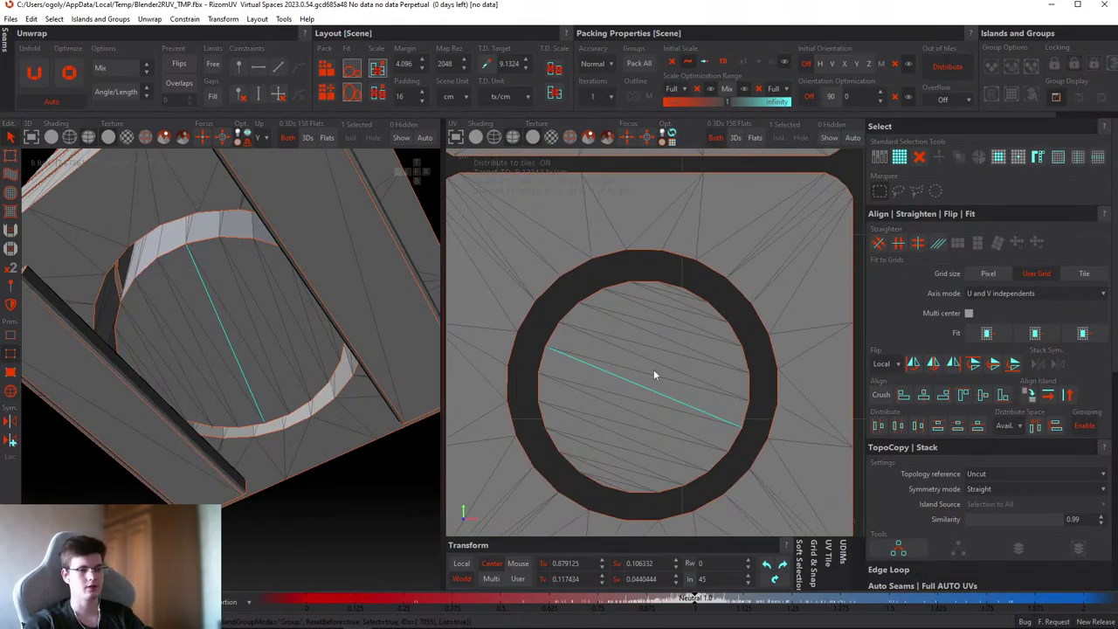
{"action": "left_click", "coordinate": [1029, 395]}
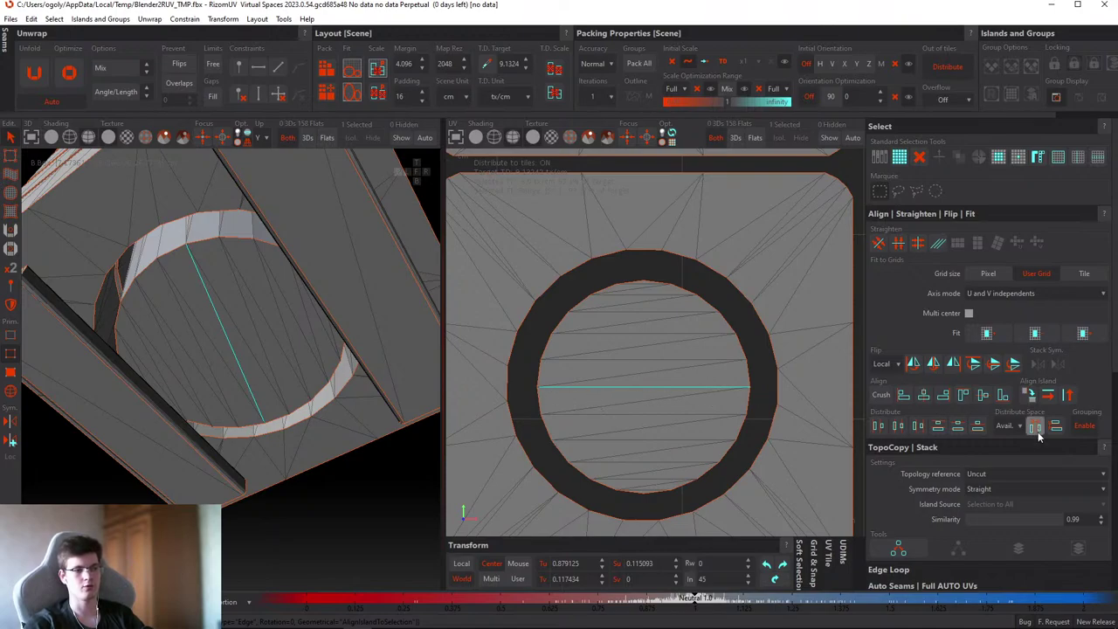
{"action": "left_click", "coordinate": [1068, 395]}
- View the bin straight from below to compare the disc's orientation on the model with its UV island
{"action": "middle_click_drag", "start_coordinate": [385, 365], "coordinate": [250, 277]}
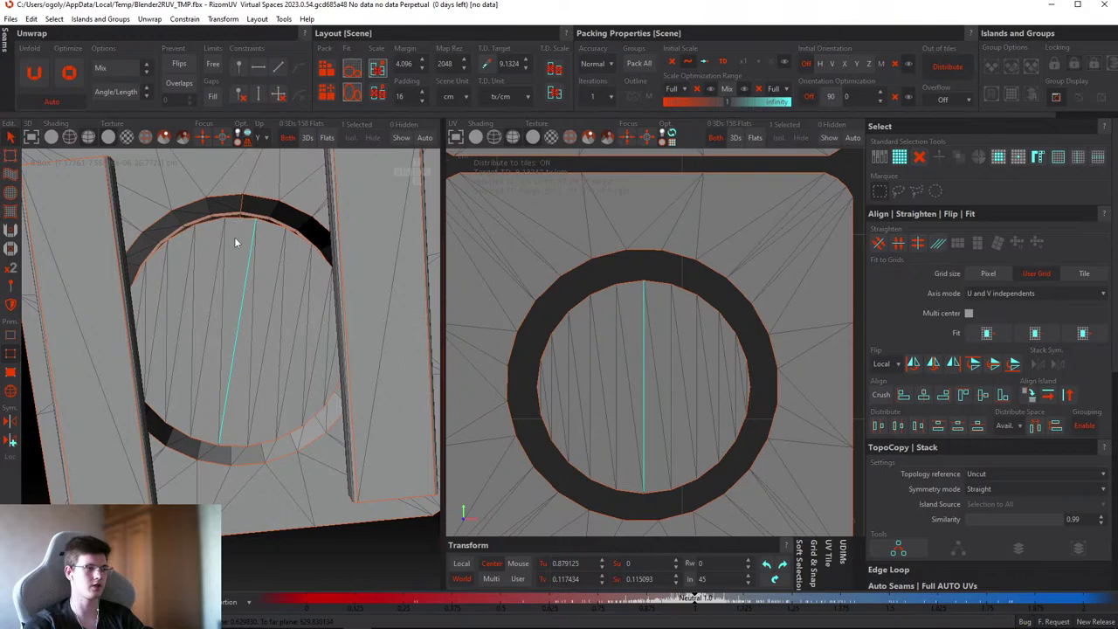
{"action": "middle_click_drag", "start_coordinate": [235, 239], "coordinate": [315, 197]}
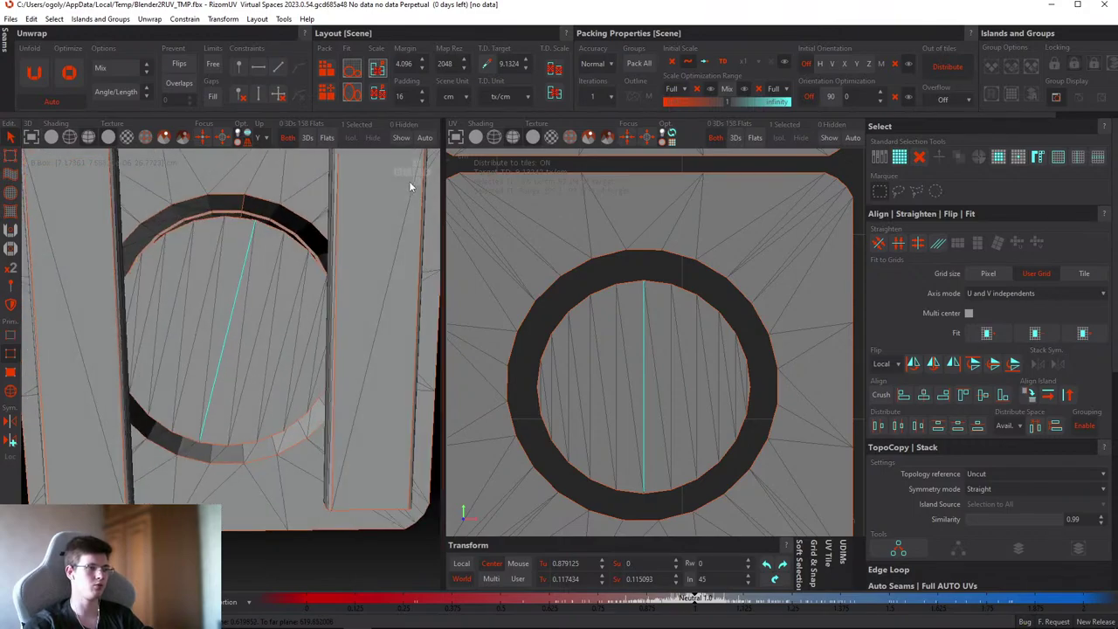
{"action": "left_click", "coordinate": [416, 167]}
{"action": "left_click", "coordinate": [409, 168]}
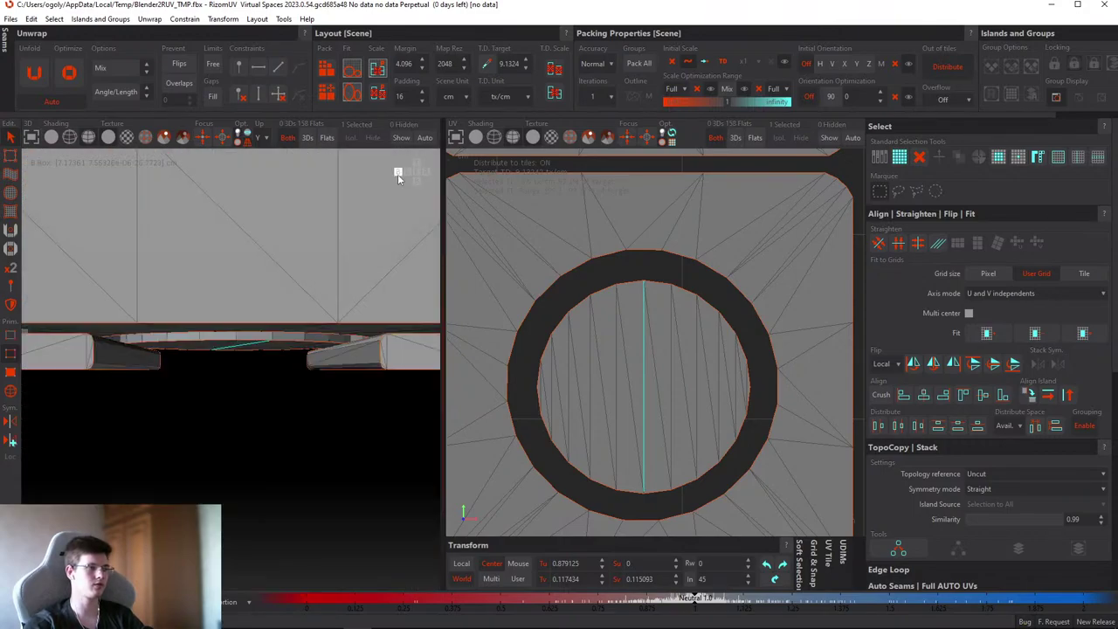
{"action": "left_click", "coordinate": [398, 172]}
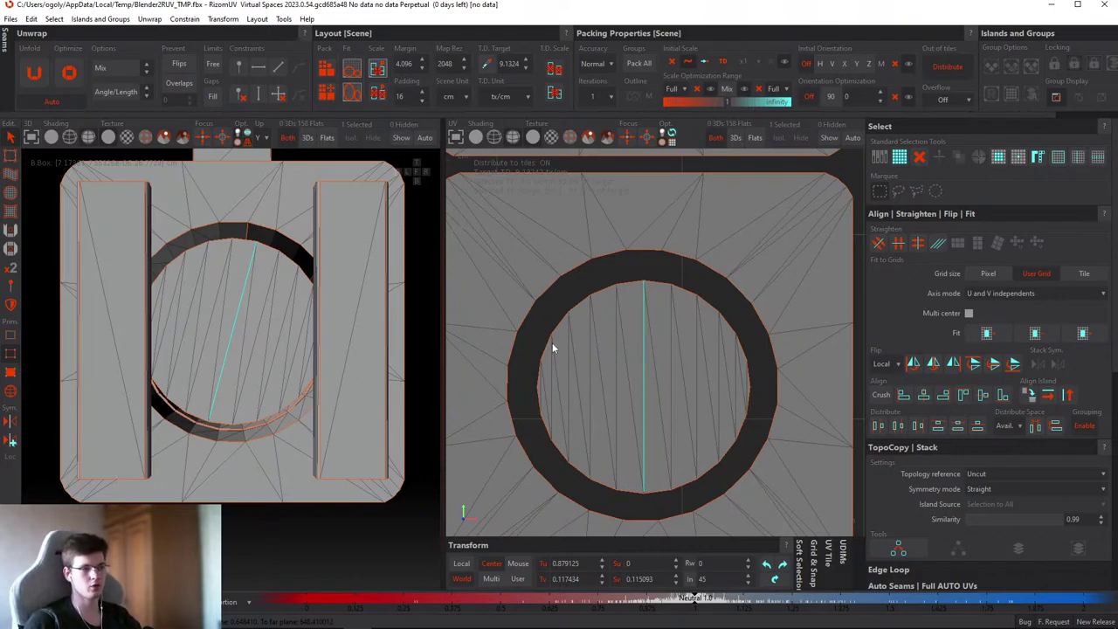
- Align the disc island horizontally to a short segment of its rim and frame it in the UV layout
{"action": "scroll", "coordinate": [538, 376], "scroll_direction": "up", "scroll_amount": 5}
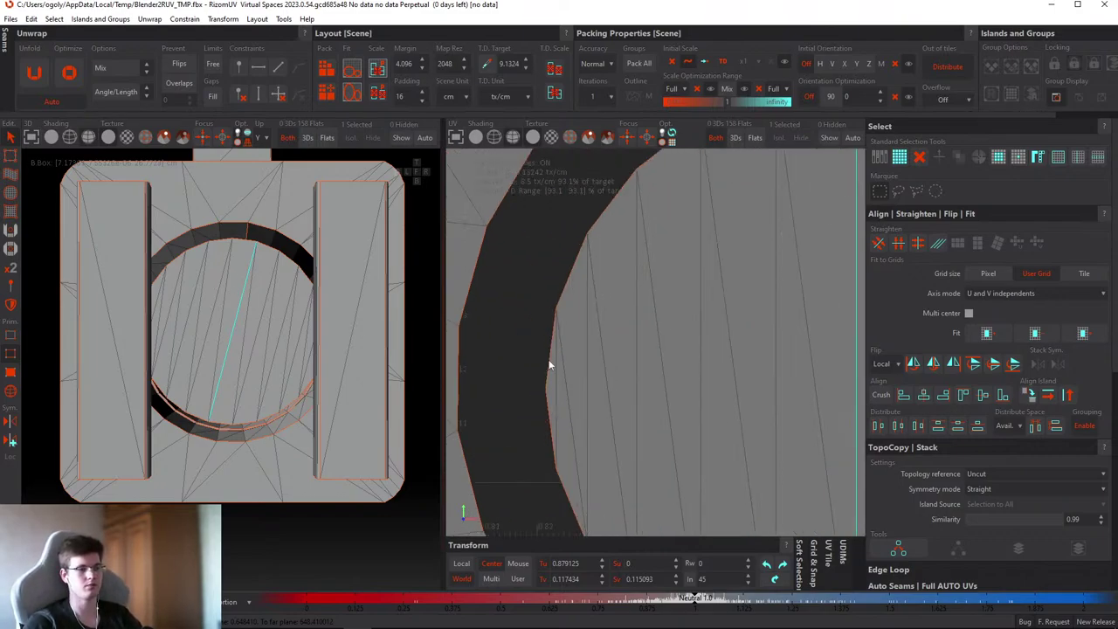
{"action": "scroll", "coordinate": [550, 365], "scroll_direction": "down", "scroll_amount": 4}
{"action": "left_click", "coordinate": [707, 204]}
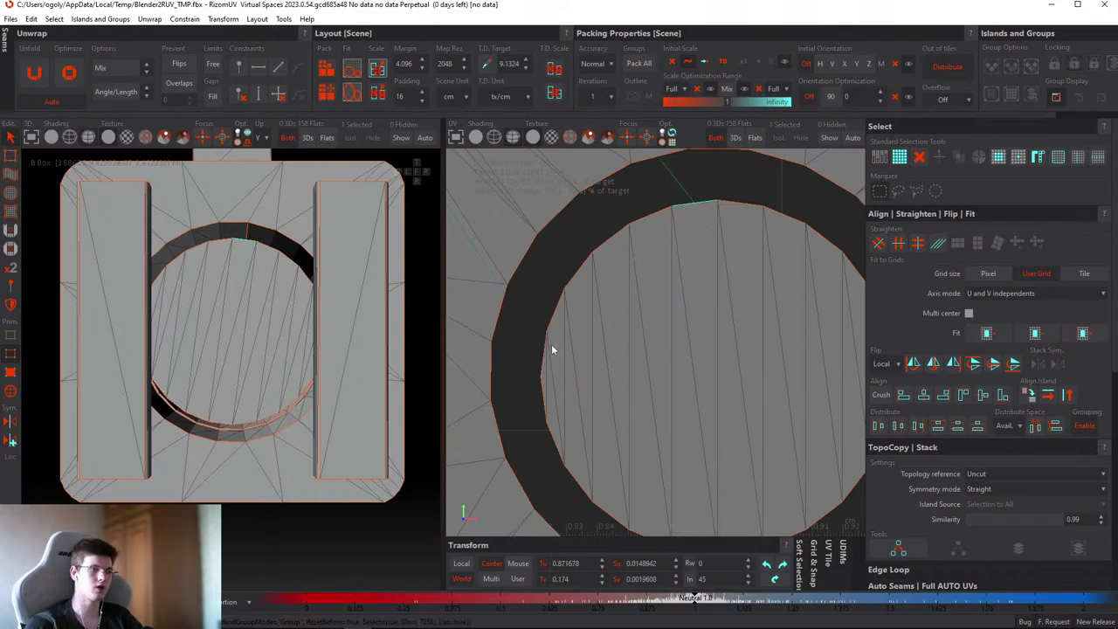
{"action": "left_click", "coordinate": [540, 376]}
{"action": "left_click", "coordinate": [603, 247]}
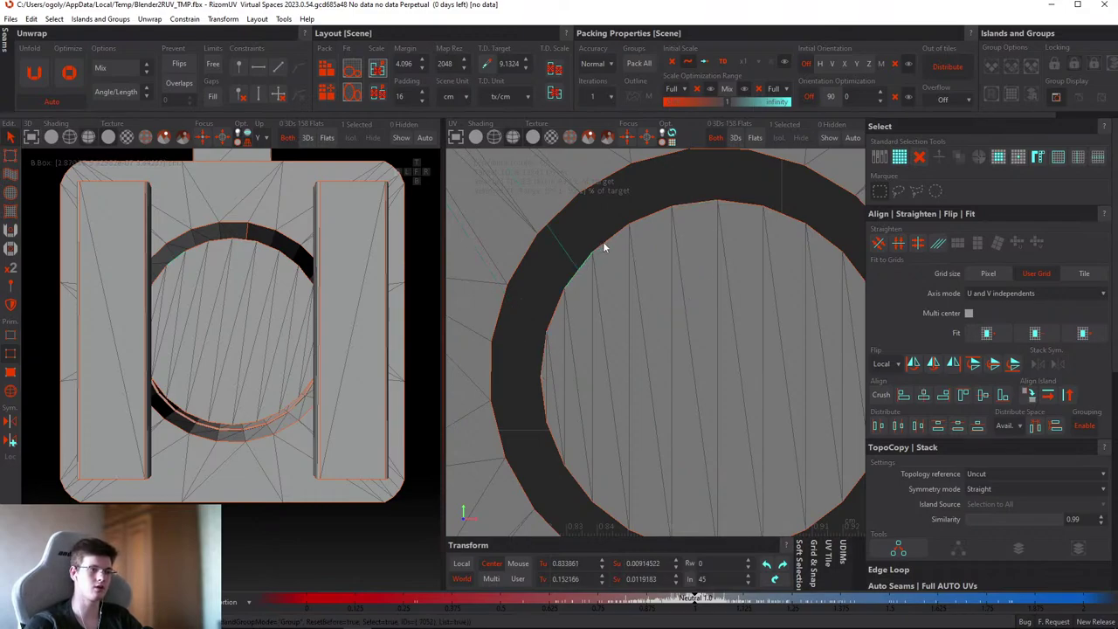
{"action": "left_click", "coordinate": [1048, 395]}
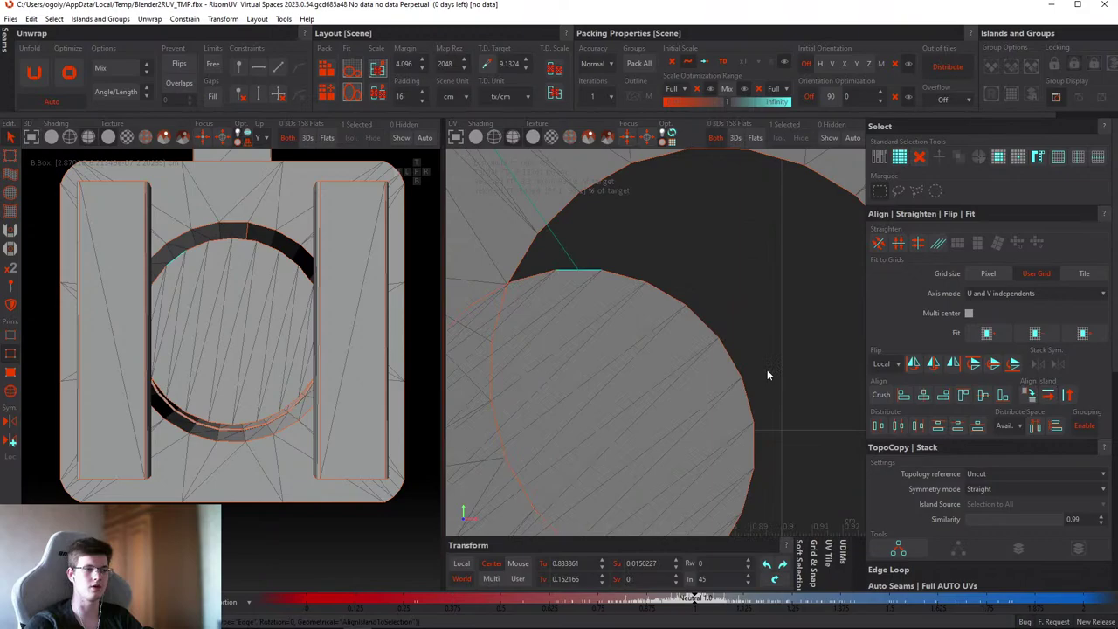
{"action": "double_click", "coordinate": [702, 319]}
{"action": "key", "text": "f"}
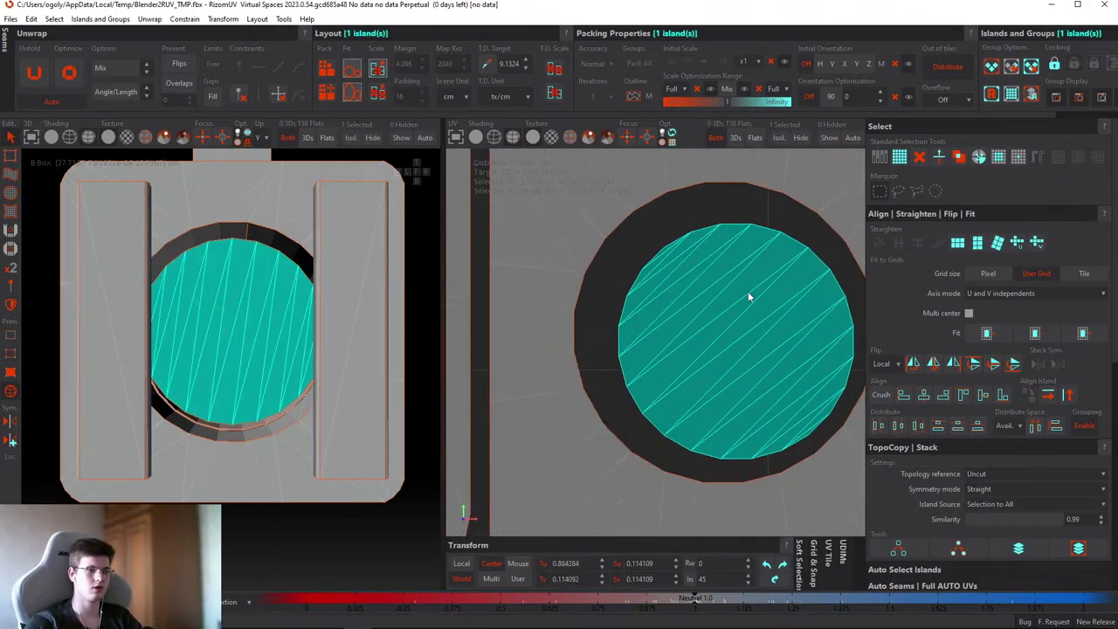
{"action": "left_click", "coordinate": [729, 210]}
{"action": "key", "text": "f"}
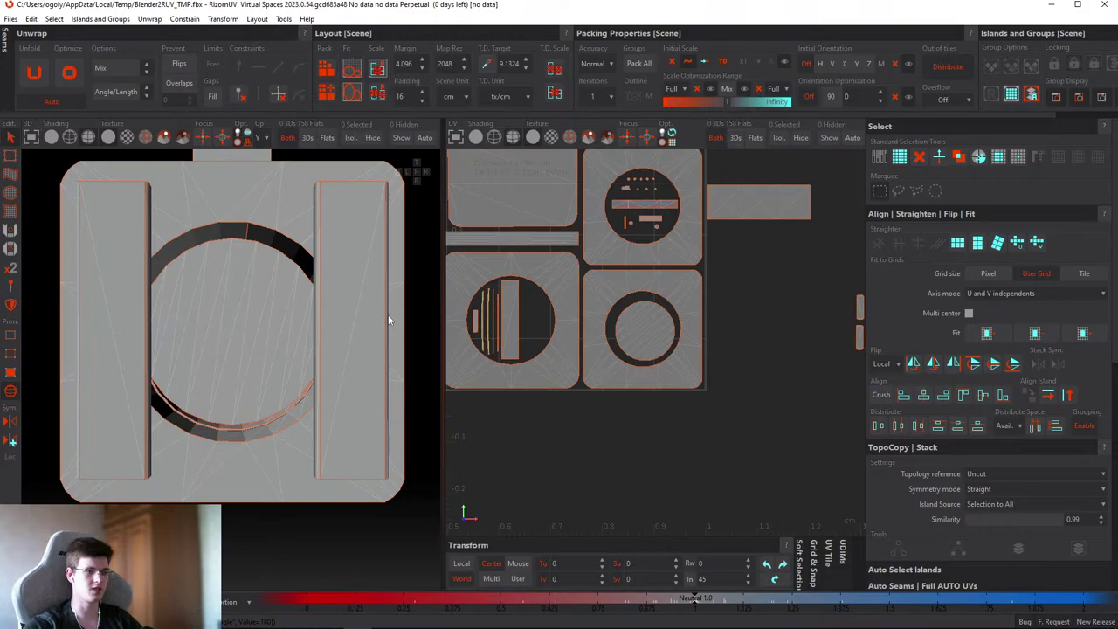
- Select a long inner edge across the disc and align the island to it so that the edge stands vertically
{"action": "scroll", "coordinate": [673, 320], "scroll_direction": "up", "scroll_amount": 4}
{"action": "key", "text": "F2"}
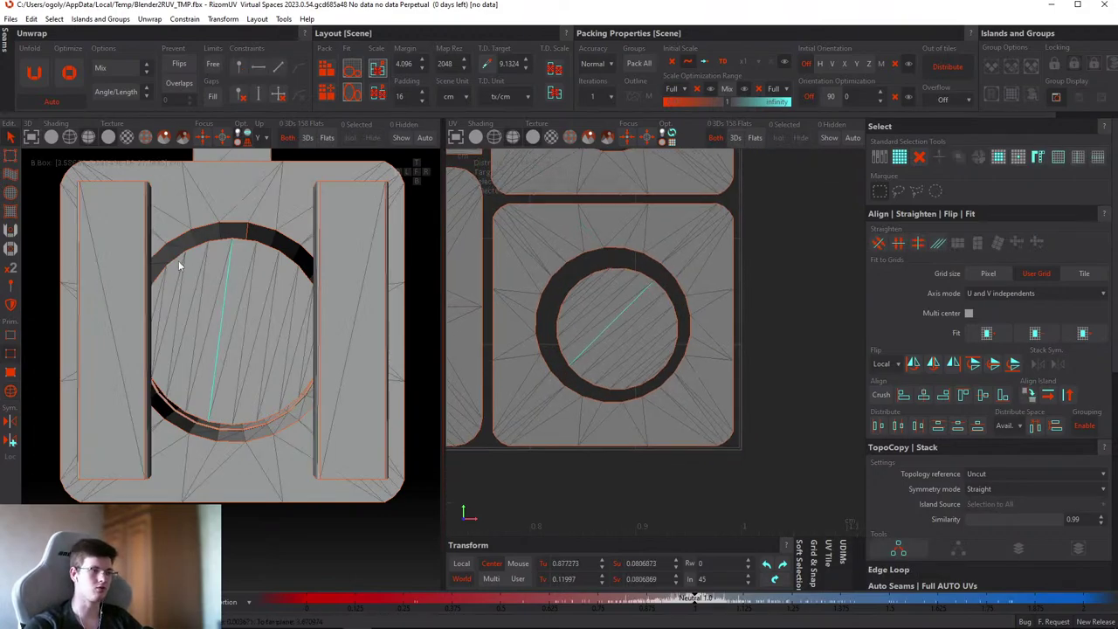
{"action": "left_click", "coordinate": [1048, 395]}
{"action": "middle_click_drag", "start_coordinate": [298, 301], "coordinate": [323, 298]}
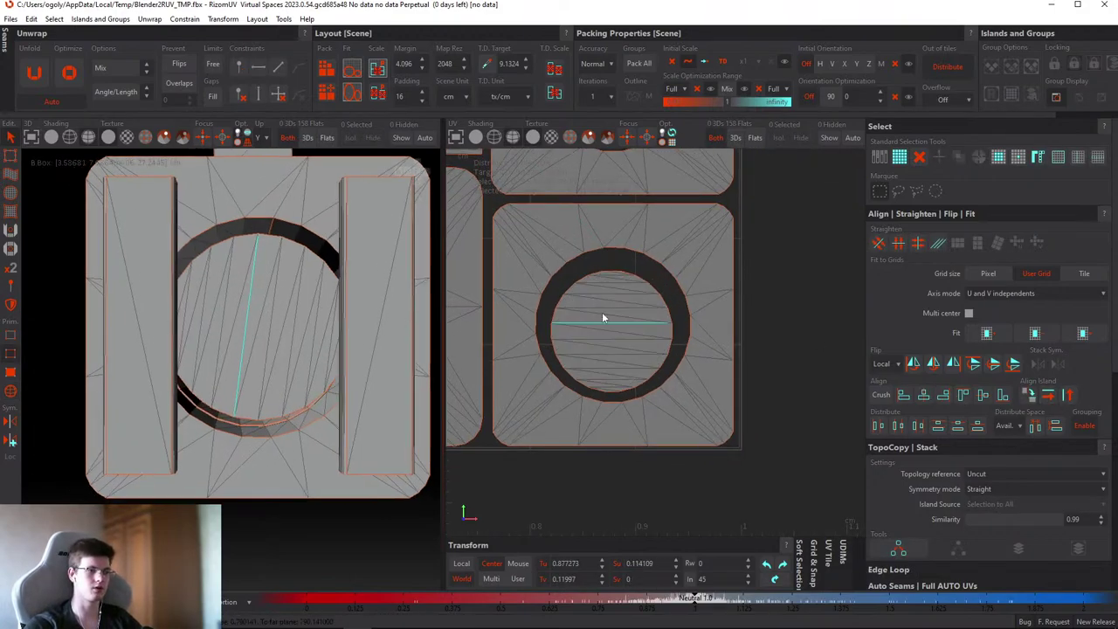
{"action": "left_click", "coordinate": [1067, 395]}
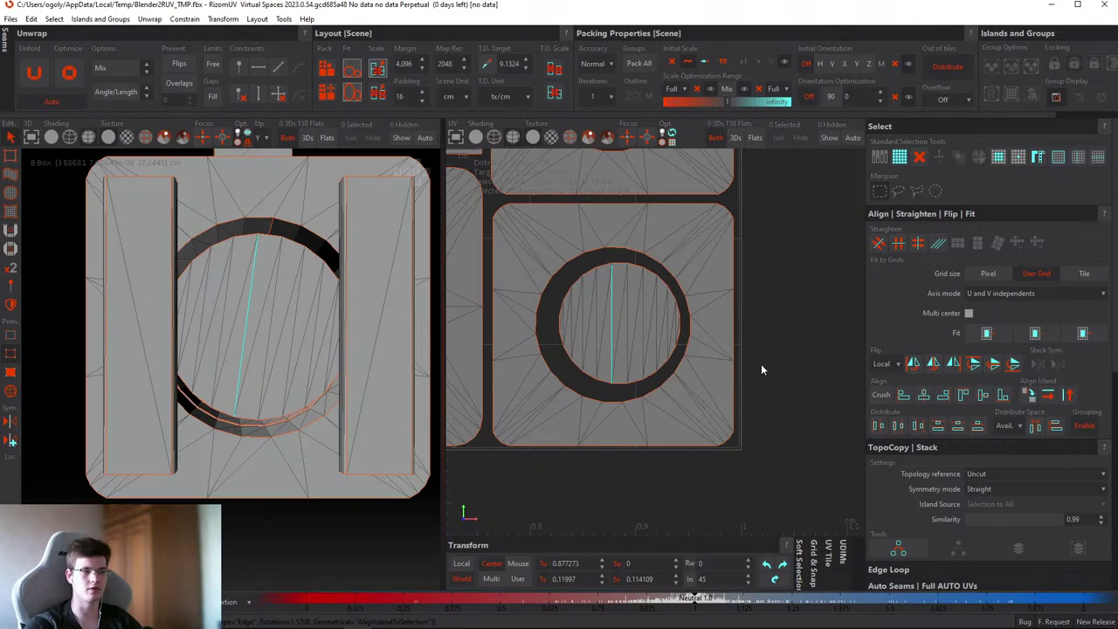
- Shift the disc island slightly down and left inside the round opening of the square base island, and deselect it
{"action": "left_click", "coordinate": [664, 341]}
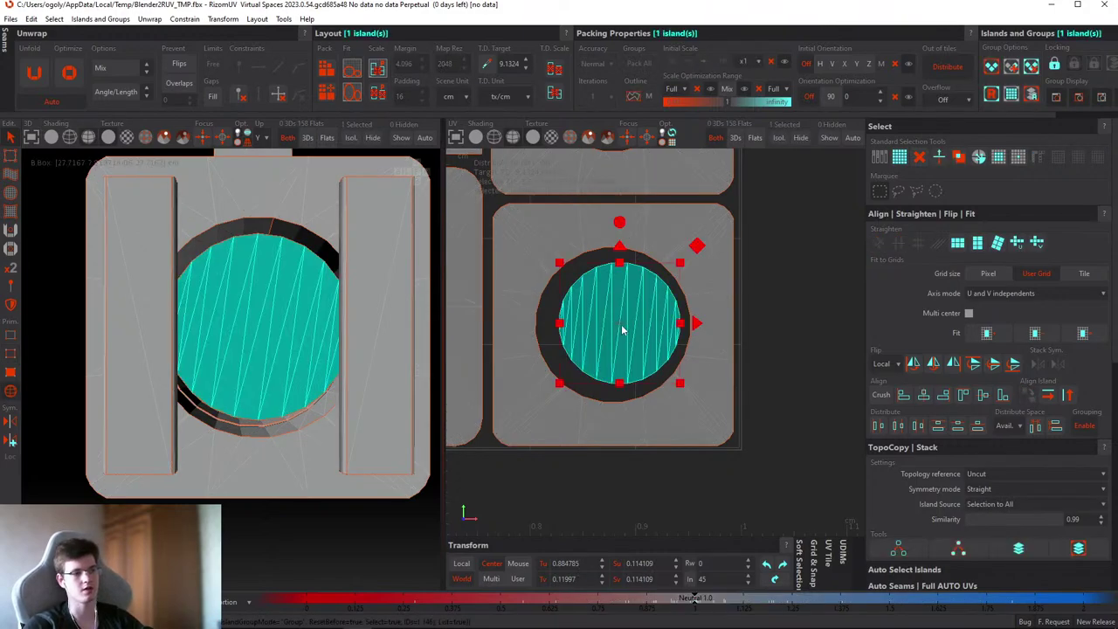
{"action": "left_click_drag", "start_coordinate": [642, 335], "coordinate": [635, 342]}
{"action": "left_click", "coordinate": [774, 348]}
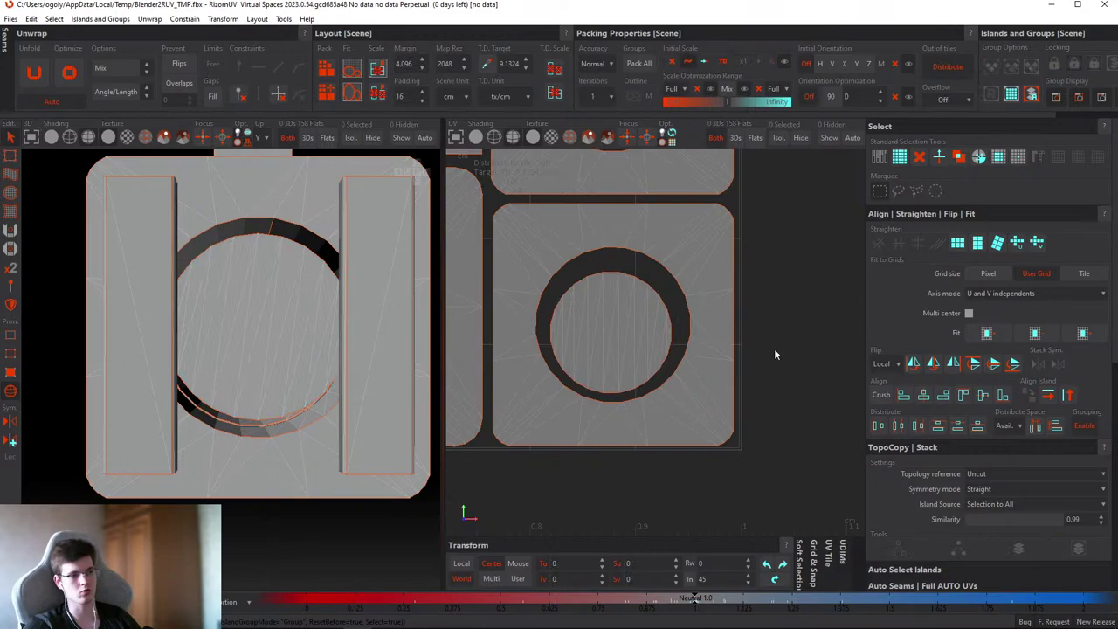
- Close RizomUV without saving the changes
{"action": "scroll", "coordinate": [732, 336], "scroll_direction": "down", "scroll_amount": 1}
{"action": "scroll", "coordinate": [732, 336], "scroll_direction": "down", "scroll_amount": 4}
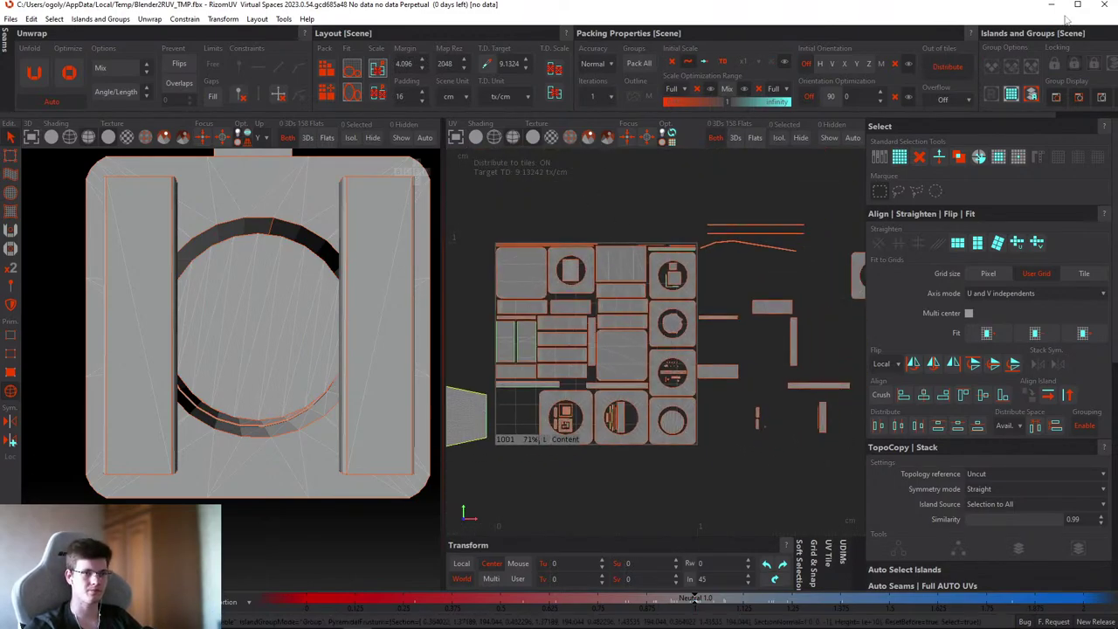
{"action": "left_click", "coordinate": [1104, 6]}
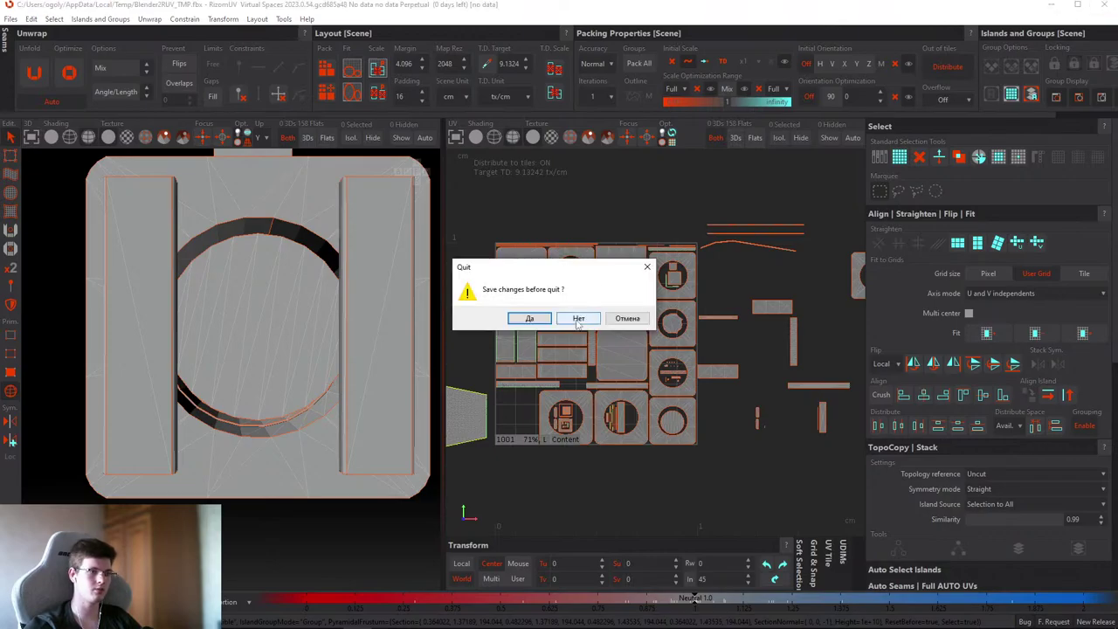
{"action": "left_click", "coordinate": [577, 319]}
- Clean out the .blend file in Blender, and switch to Marmoset Toolbag in a reduced window that uncovers the desktop files
{"action": "key", "text": "ctrl+s"}
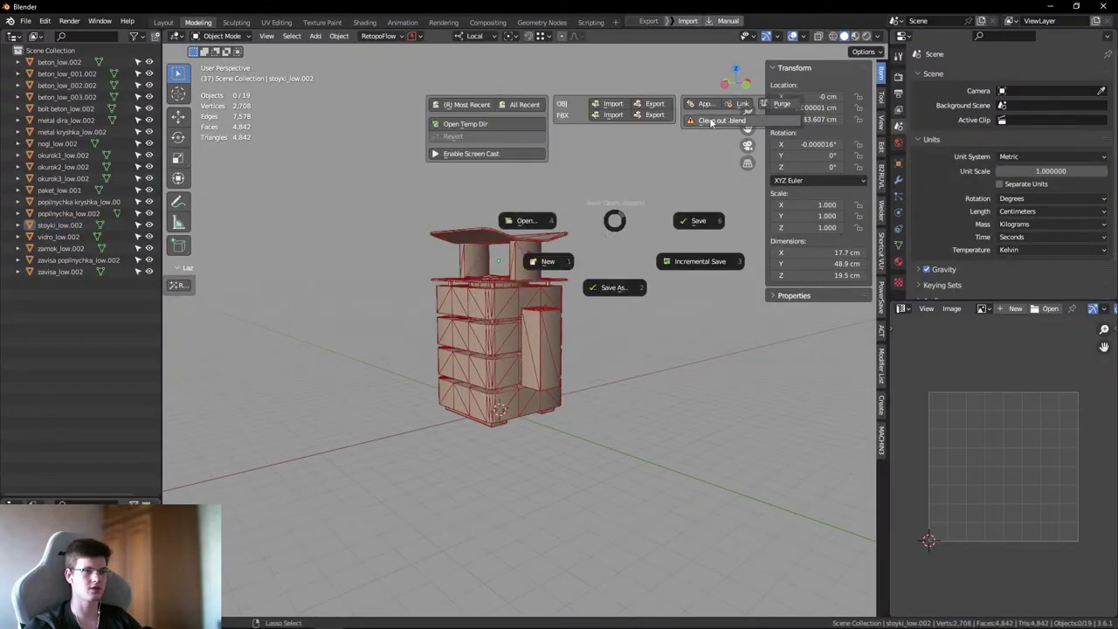
{"action": "left_click", "coordinate": [711, 122]}
{"action": "left_click", "coordinate": [1052, 6]}
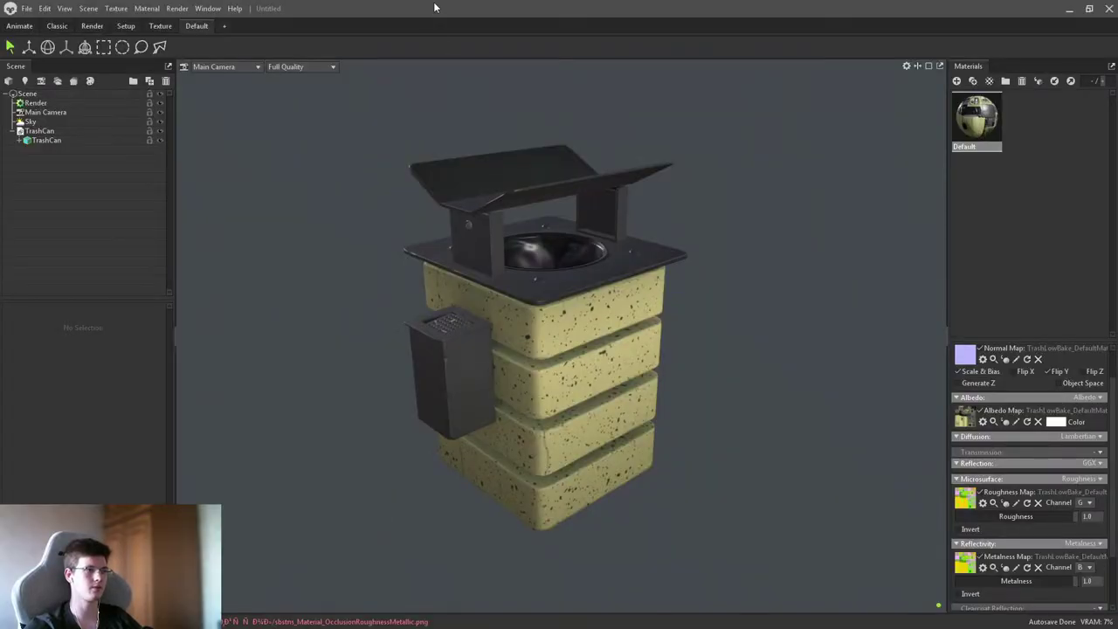
{"action": "double_click", "coordinate": [435, 7]}
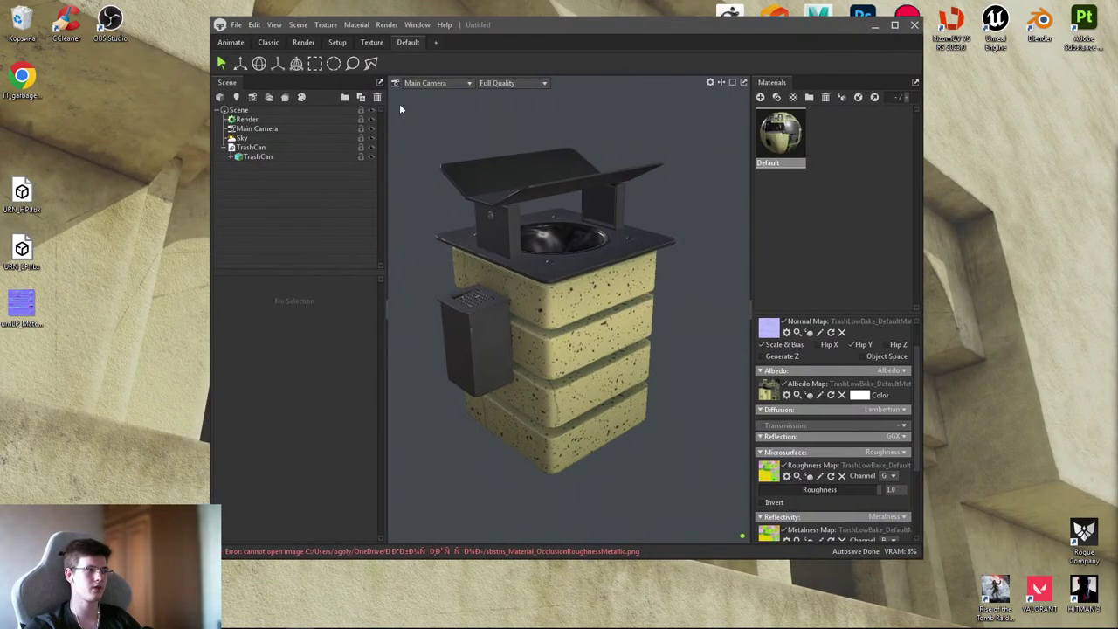
- Delete the TrashCan model from the scene and import URN_LP.fbx from the desktop
{"action": "left_click", "coordinate": [300, 147]}
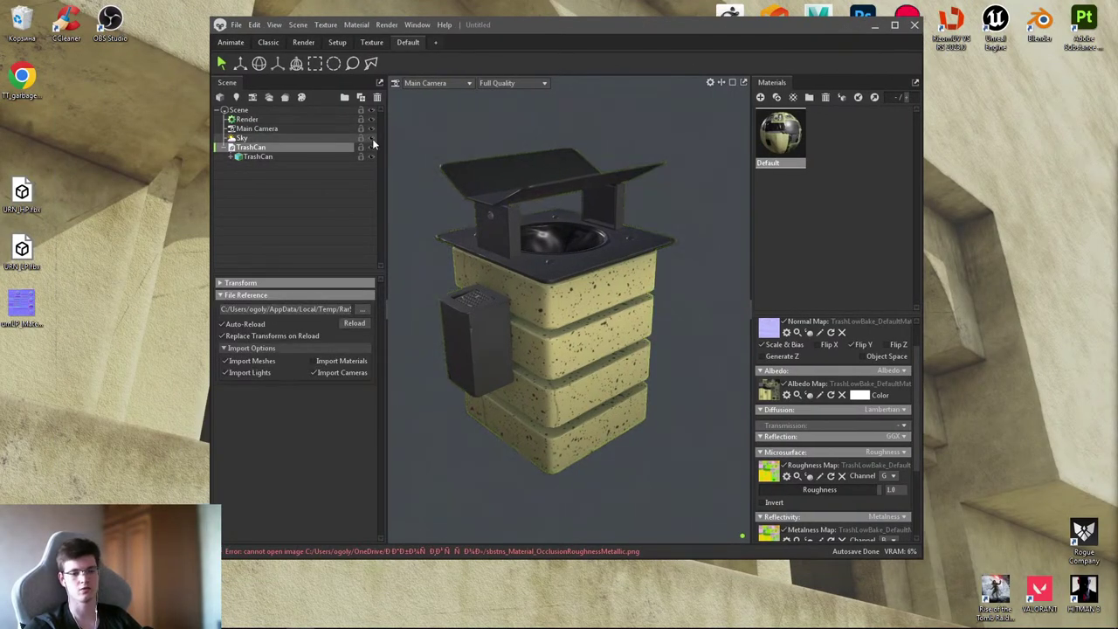
{"action": "key", "text": "Delete"}
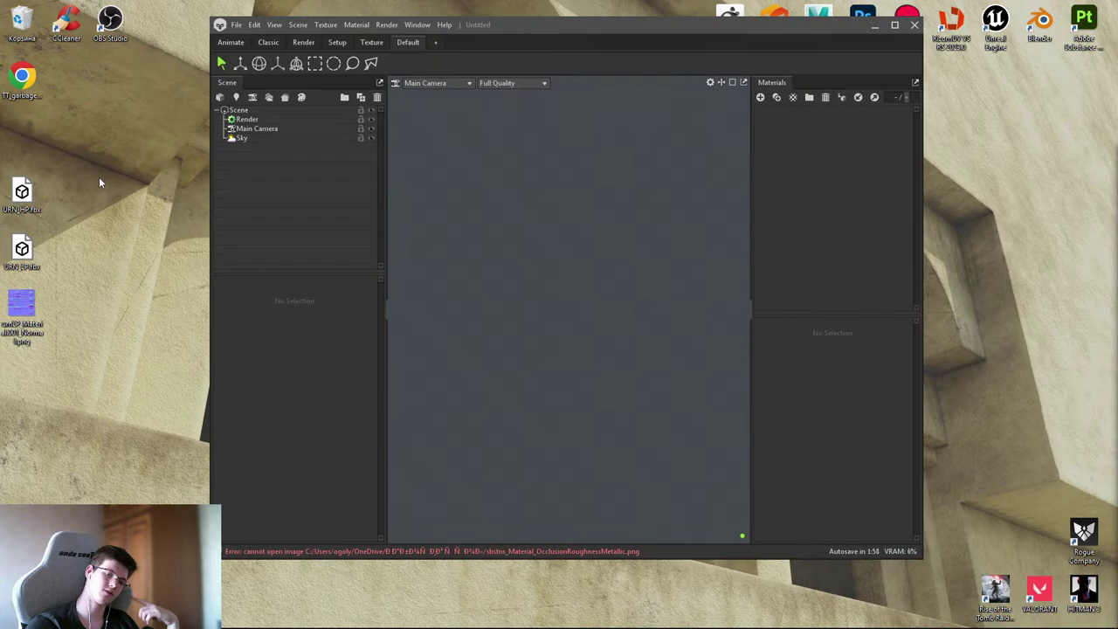
{"action": "left_click", "coordinate": [24, 244]}
{"action": "left_click_drag", "start_coordinate": [220, 220], "coordinate": [324, 180]}
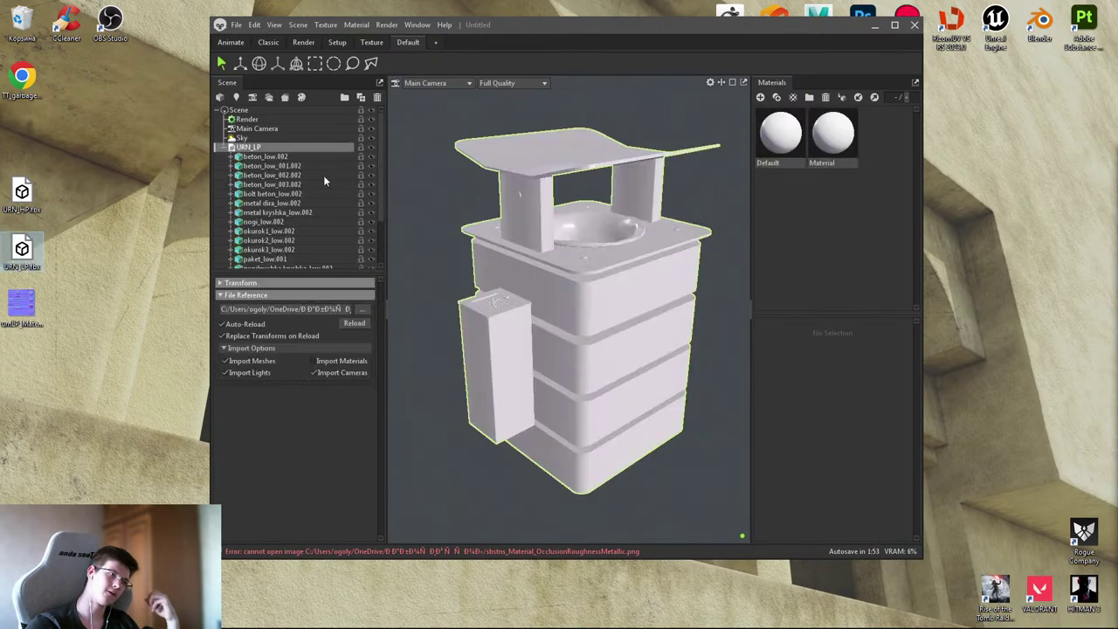
- Assign the urnLP_Material.001_Normal image as the normal map of the material named Material and enable Flip Y
{"action": "left_click_drag", "start_coordinate": [504, 24], "coordinate": [491, 33]}
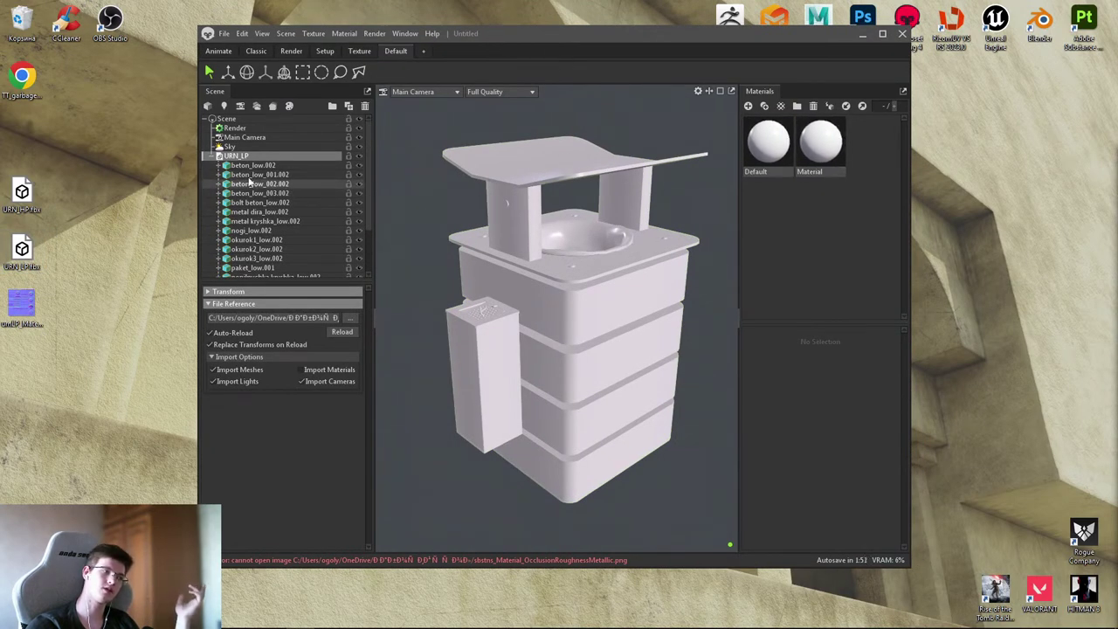
{"action": "left_click", "coordinate": [220, 166]}
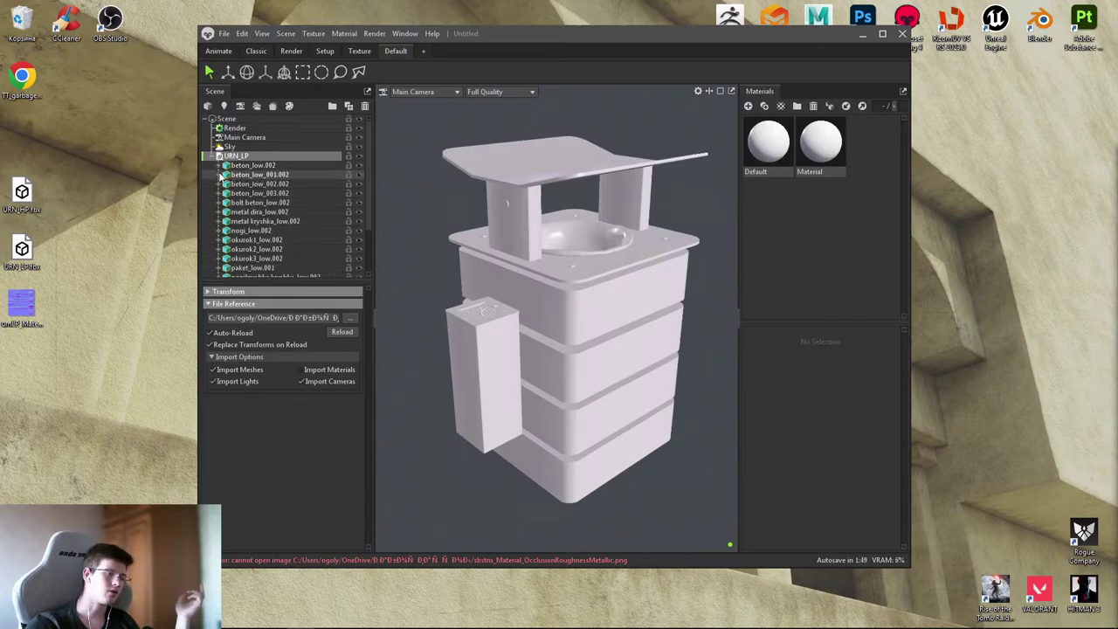
{"action": "left_click", "coordinate": [220, 166]}
{"action": "left_click", "coordinate": [806, 145]}
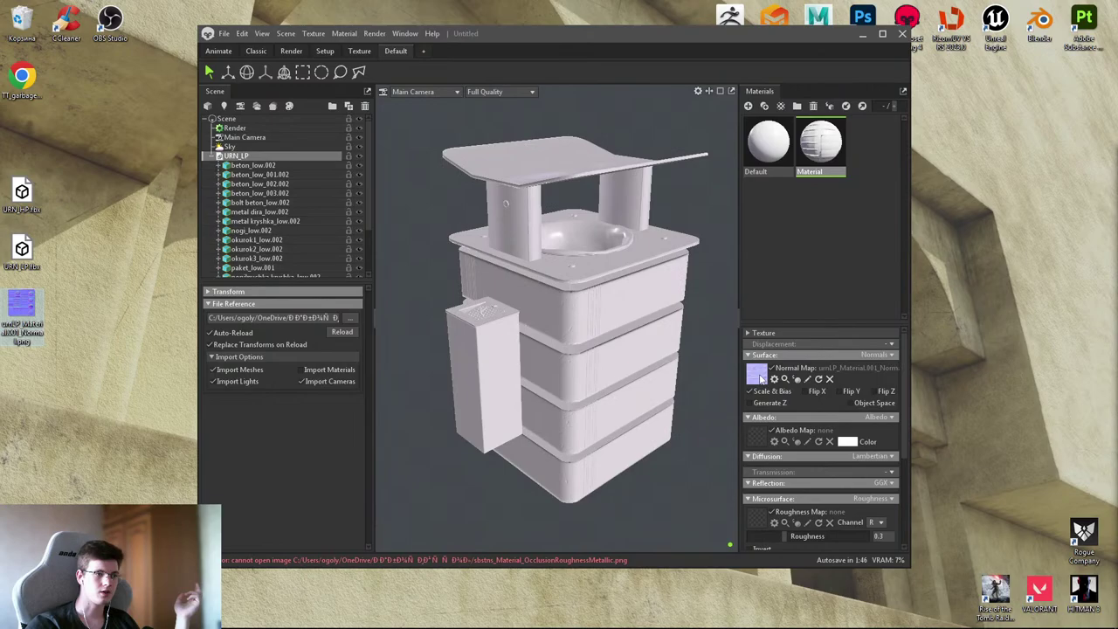
{"action": "left_click", "coordinate": [846, 392]}
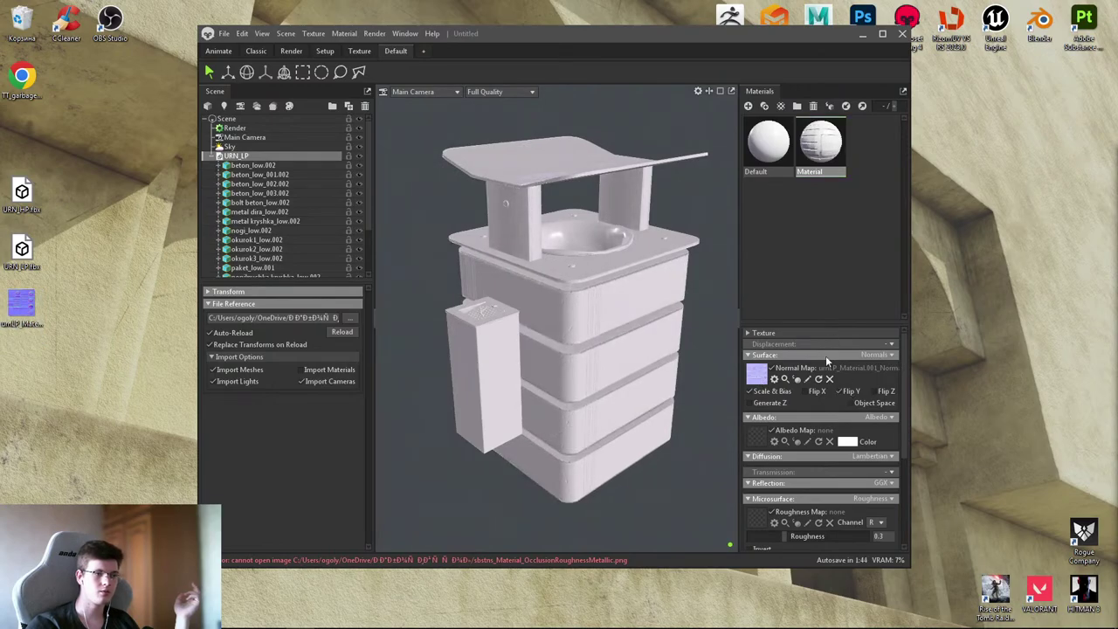
- Change the material's albedo colour to a darker grey and maximise the Marmoset Toolbag window
{"action": "left_click", "coordinate": [847, 442]}
{"action": "left_click_drag", "start_coordinate": [608, 261], "coordinate": [610, 284]}
{"action": "left_click", "coordinate": [678, 226]}
{"action": "left_click", "coordinate": [882, 33]}
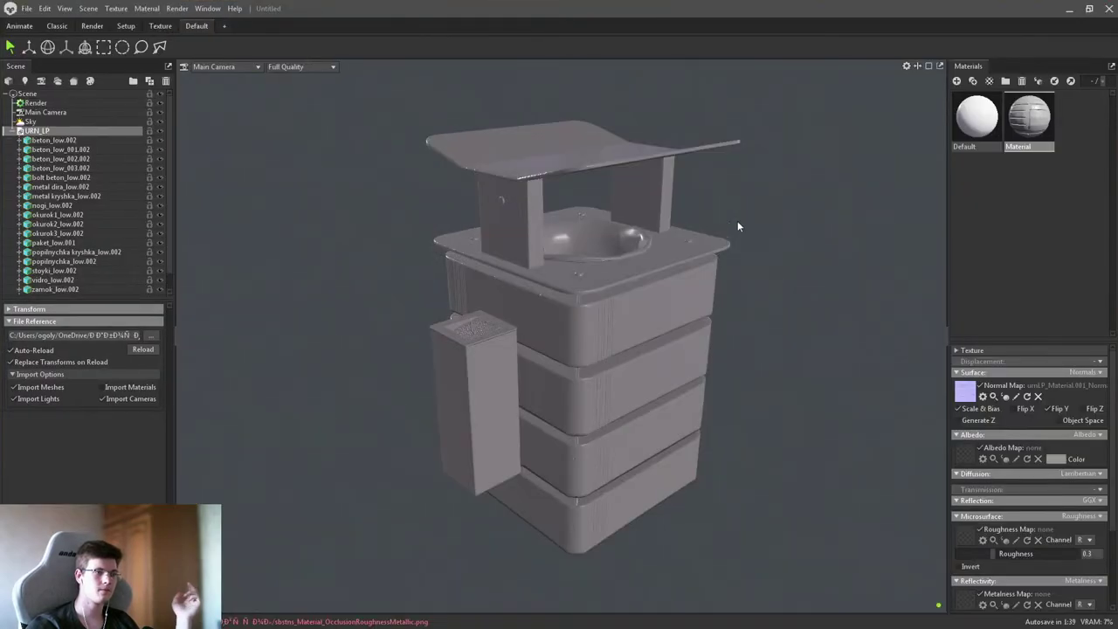
- Examine the baked normals on the rounded corners and gaps of the concrete blocks up close
{"action": "left_click", "coordinate": [742, 217]}
{"action": "scroll", "coordinate": [611, 348], "scroll_direction": "up", "scroll_amount": 5}
{"action": "scroll", "coordinate": [610, 347], "scroll_direction": "up", "scroll_amount": 5}
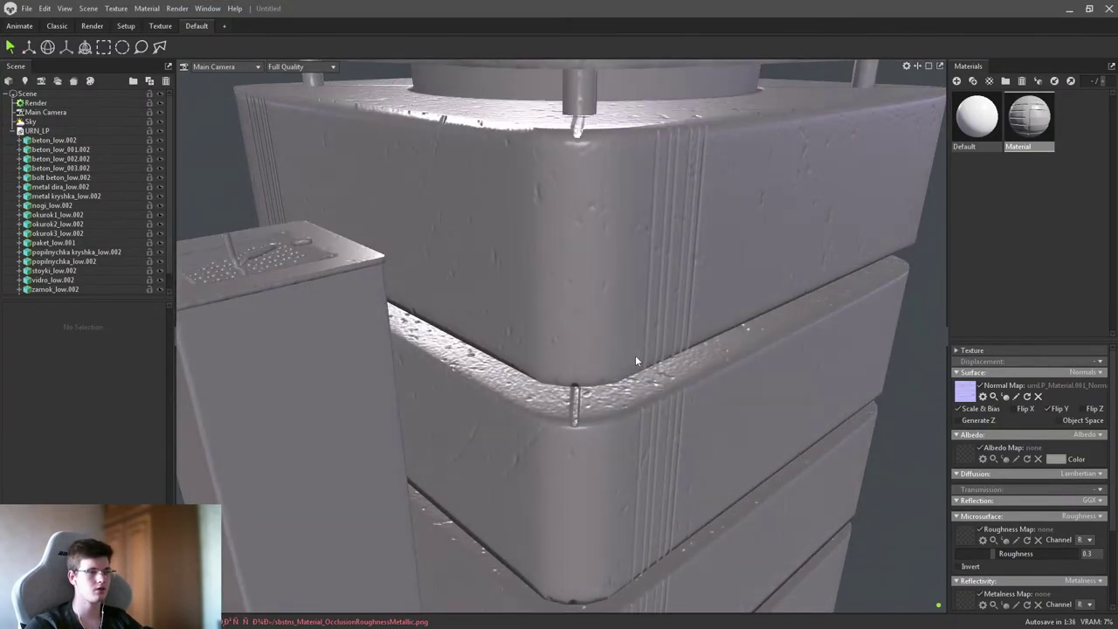
{"action": "right_click", "coordinate": [636, 358]}
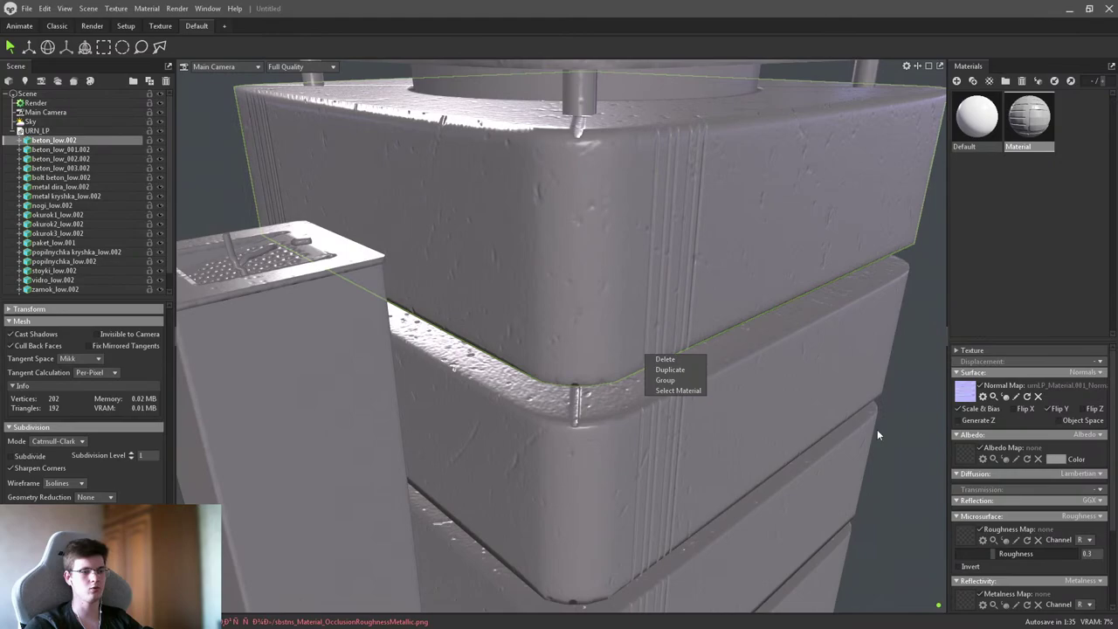
{"action": "left_click_drag", "start_coordinate": [878, 429], "coordinate": [577, 330]}
{"action": "scroll", "coordinate": [728, 383], "scroll_direction": "down", "scroll_amount": 5}
{"action": "scroll", "coordinate": [600, 375], "scroll_direction": "up", "scroll_amount": 5}
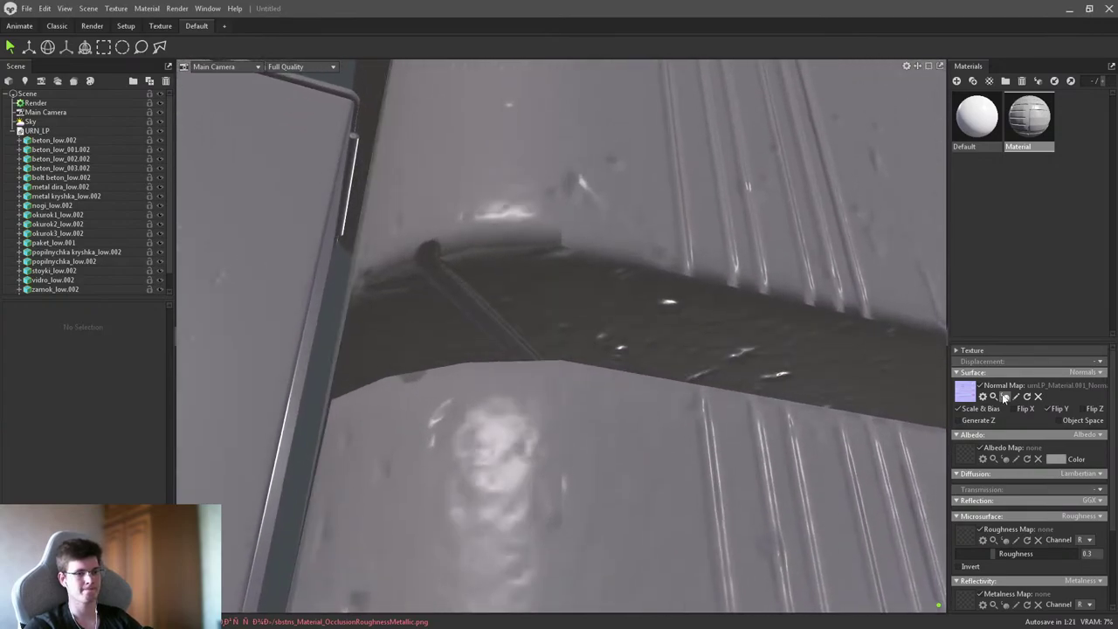
- Try the normal map with sRGB colour space enabled, compare the shading on the block corners, and restore the original setting
{"action": "left_click", "coordinate": [1005, 397]}
{"action": "left_click_drag", "start_coordinate": [670, 346], "coordinate": [717, 310]}
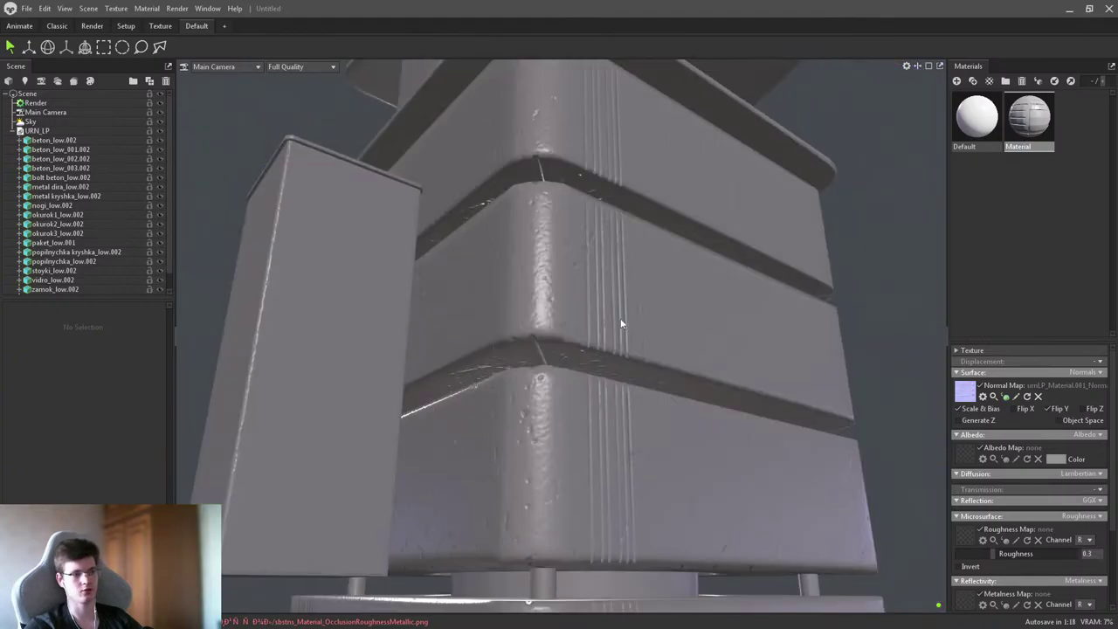
{"action": "scroll", "coordinate": [620, 341], "scroll_direction": "up", "scroll_amount": 5}
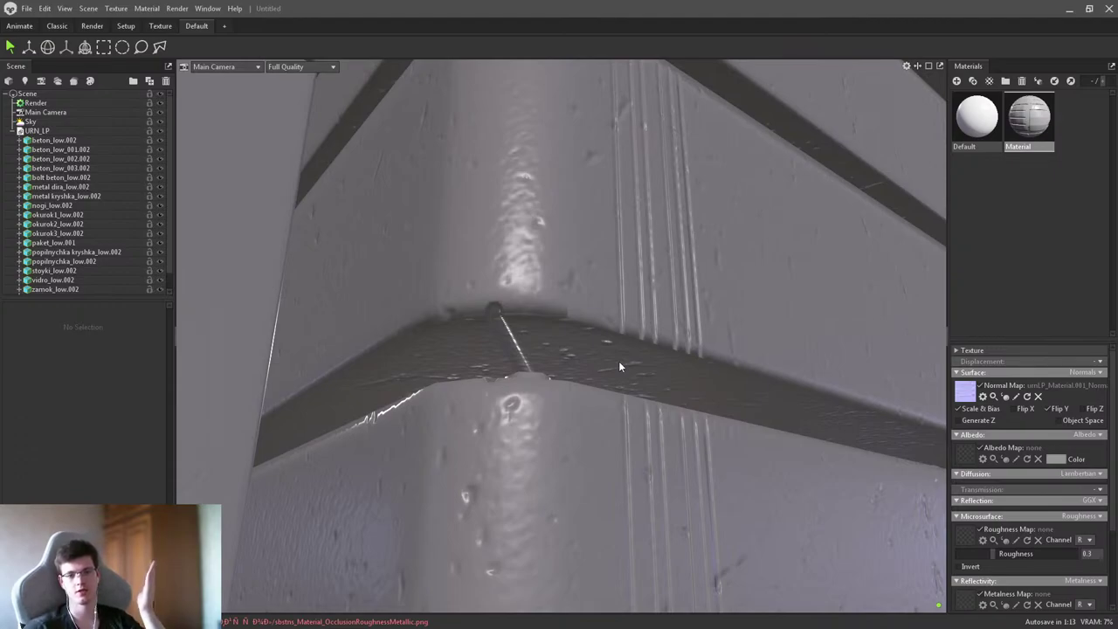
{"action": "left_click", "coordinate": [1005, 397]}
- Examine the normal map seam at the concrete block's lower corner, both as raw normals and with shading
{"action": "left_click_drag", "start_coordinate": [567, 288], "coordinate": [467, 265]}
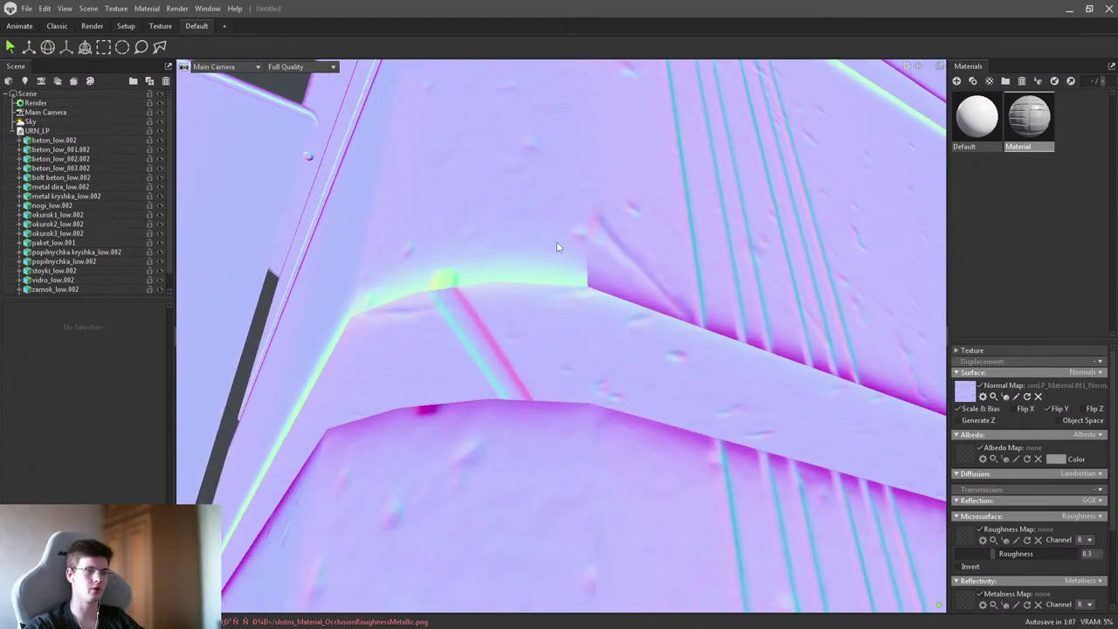
{"action": "left_click_drag", "start_coordinate": [590, 249], "coordinate": [594, 294]}
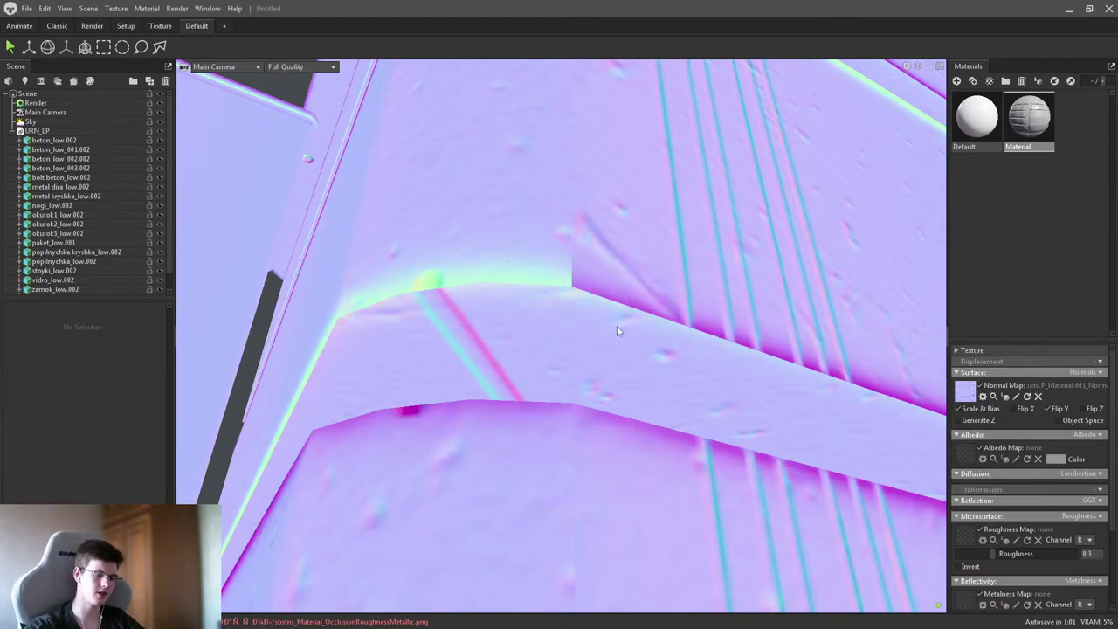
{"action": "left_click_drag", "start_coordinate": [616, 330], "coordinate": [593, 301]}
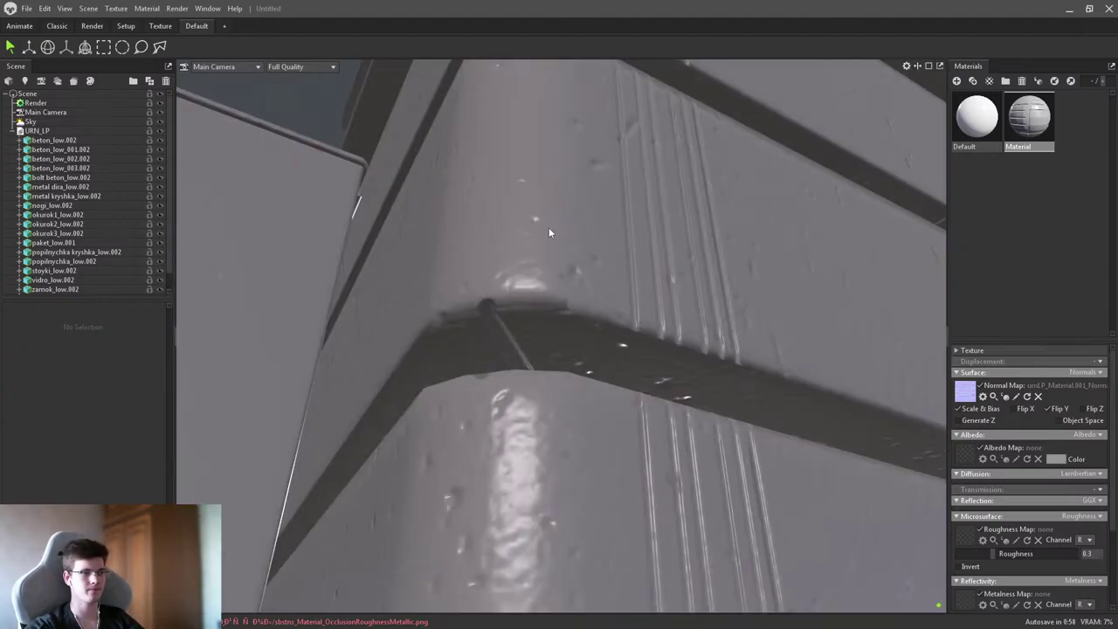
- Inspect the perforated ashtray lid and cigarette butts up close, and view the whole bin from another side
{"action": "left_click_drag", "start_coordinate": [549, 231], "coordinate": [728, 152]}
{"action": "left_click_drag", "start_coordinate": [830, 99], "coordinate": [728, 122], "text": "shift"}
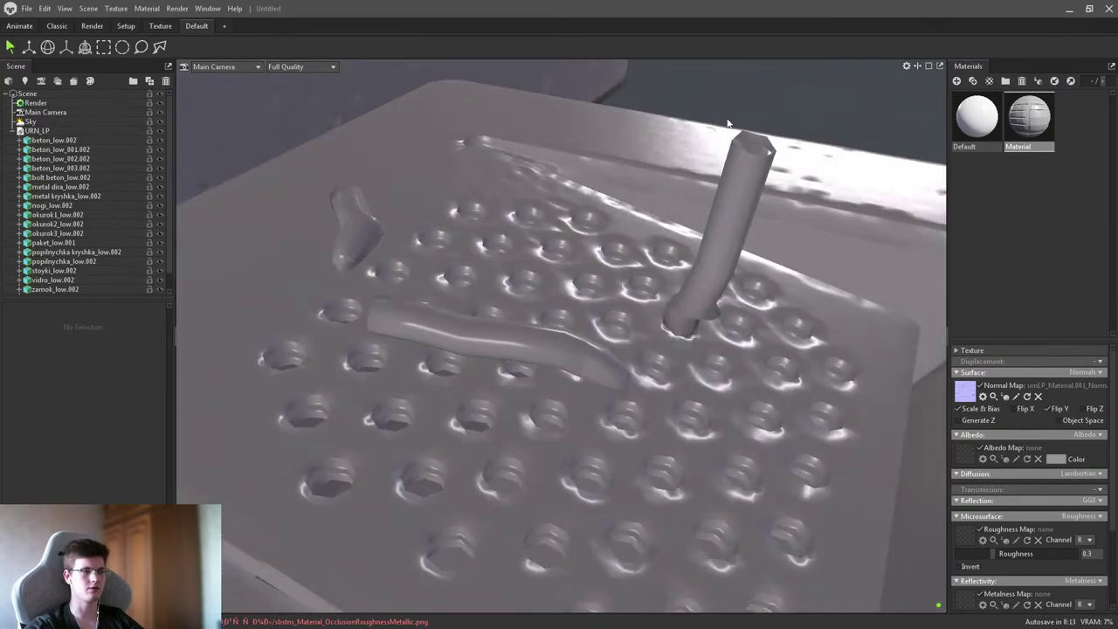
{"action": "left_click_drag", "start_coordinate": [747, 159], "coordinate": [605, 231], "text": "shift"}
- Delete the URN_LP model from the scene
{"action": "left_click", "coordinate": [90, 131]}
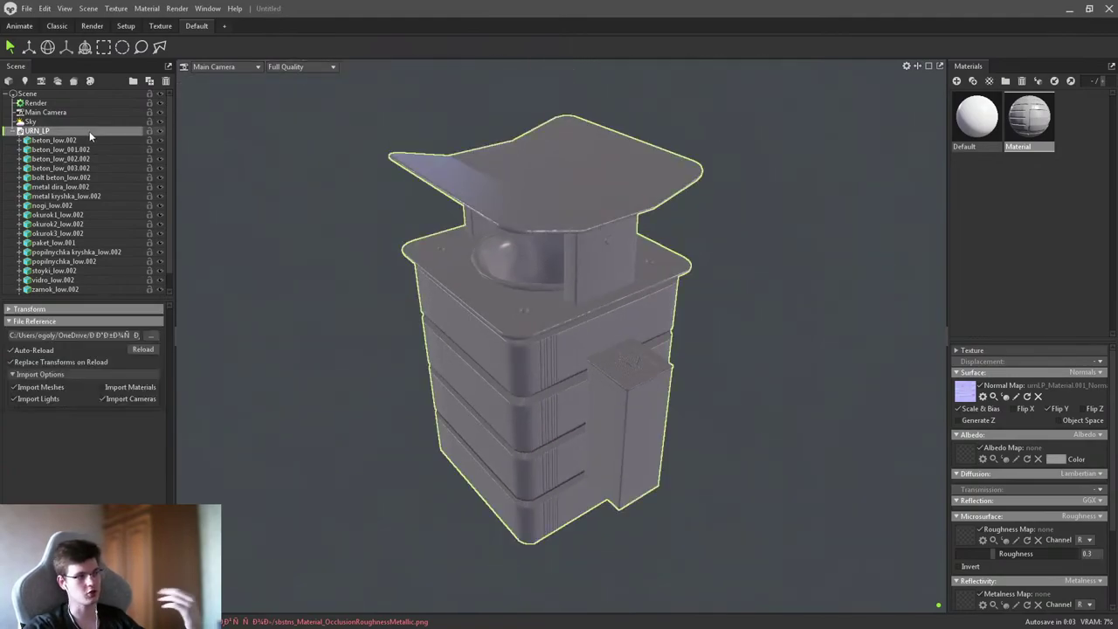
{"action": "key", "text": "Delete"}
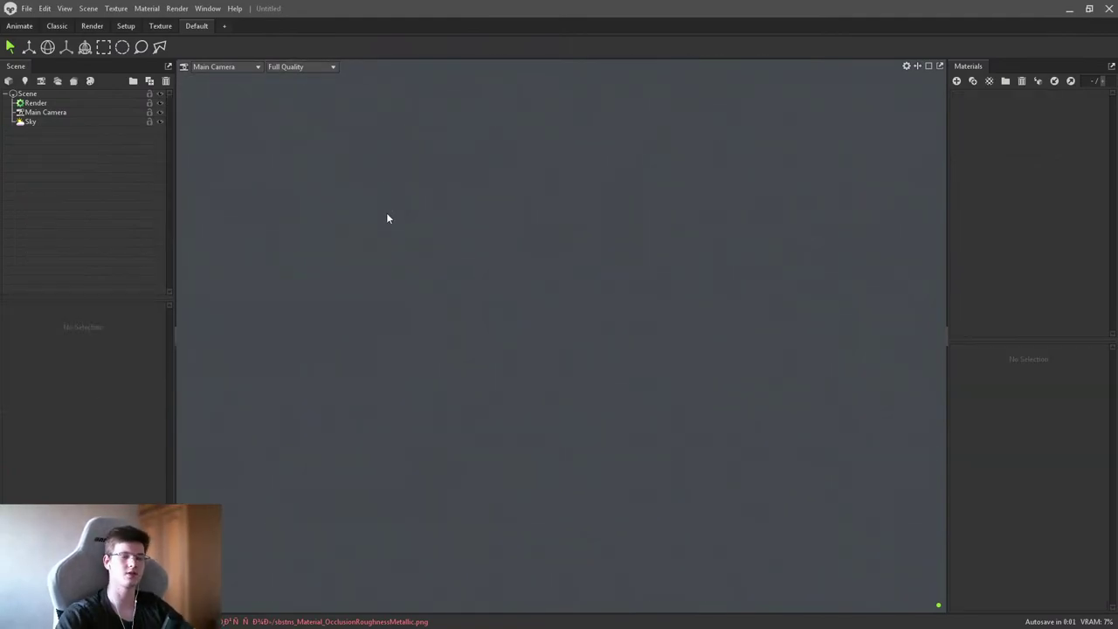
- Minimize Marmoset Toolbag and delete the URN high- and low-poly FBX files and the normal map PNG from the desktop
{"action": "left_click", "coordinate": [1070, 9]}
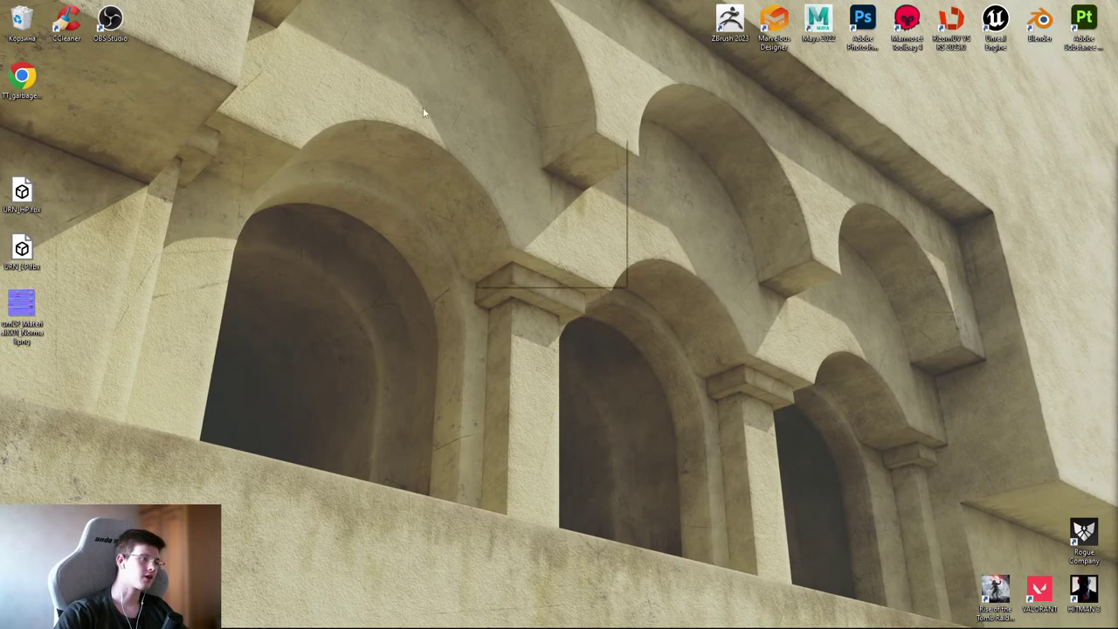
{"action": "left_click_drag", "start_coordinate": [80, 279], "coordinate": [7, 175]}
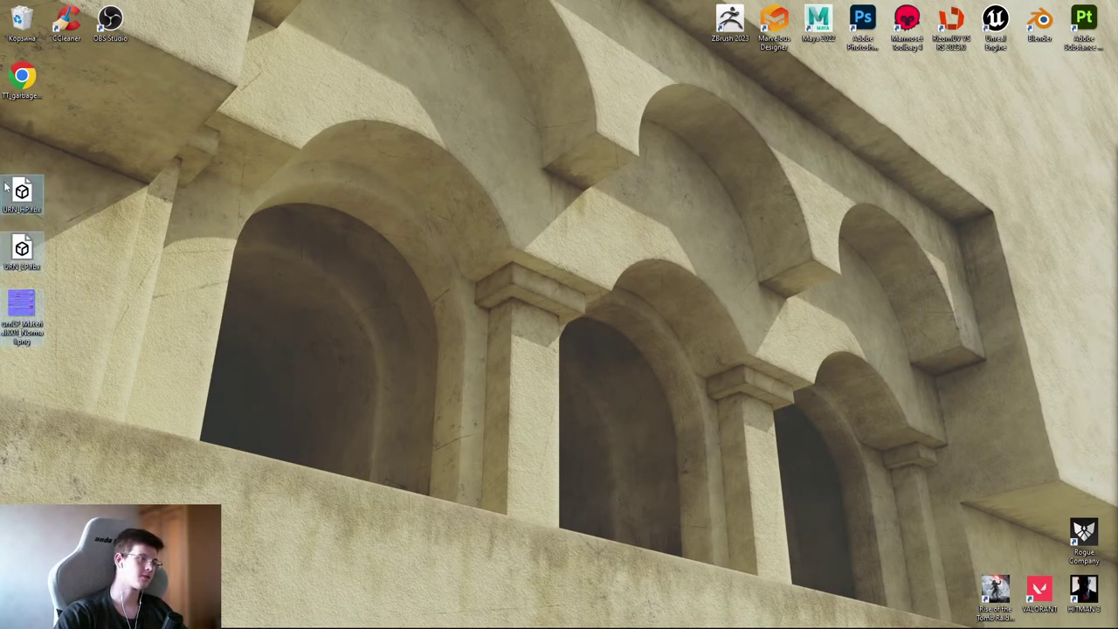
{"action": "key", "text": "Delete"}
{"action": "right_click", "coordinate": [639, 130]}
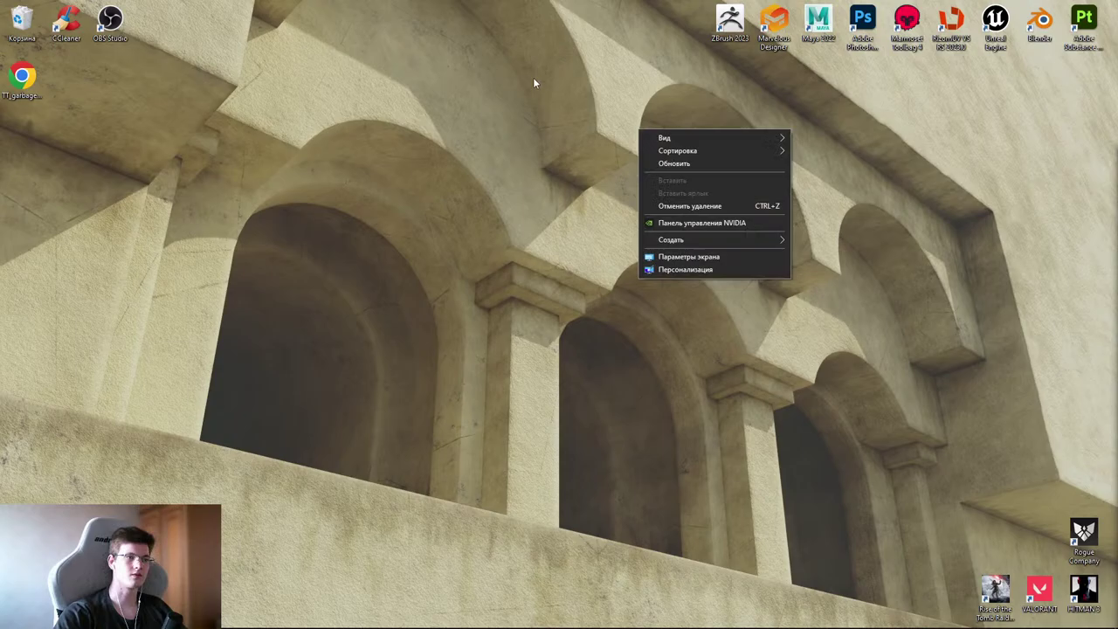
{"action": "left_click", "coordinate": [531, 83]}
{"action": "mouse_move", "coordinate": [262, 622]}
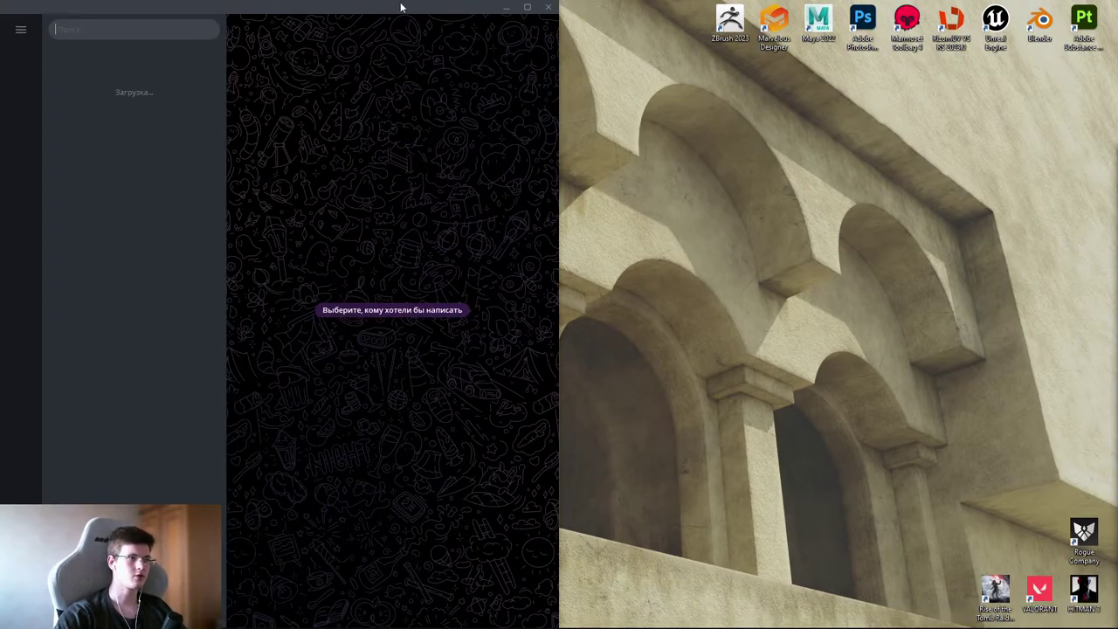
{"action": "left_click_drag", "start_coordinate": [399, 8], "coordinate": [929, 265]}
{"action": "key", "text": "alt+F4"}
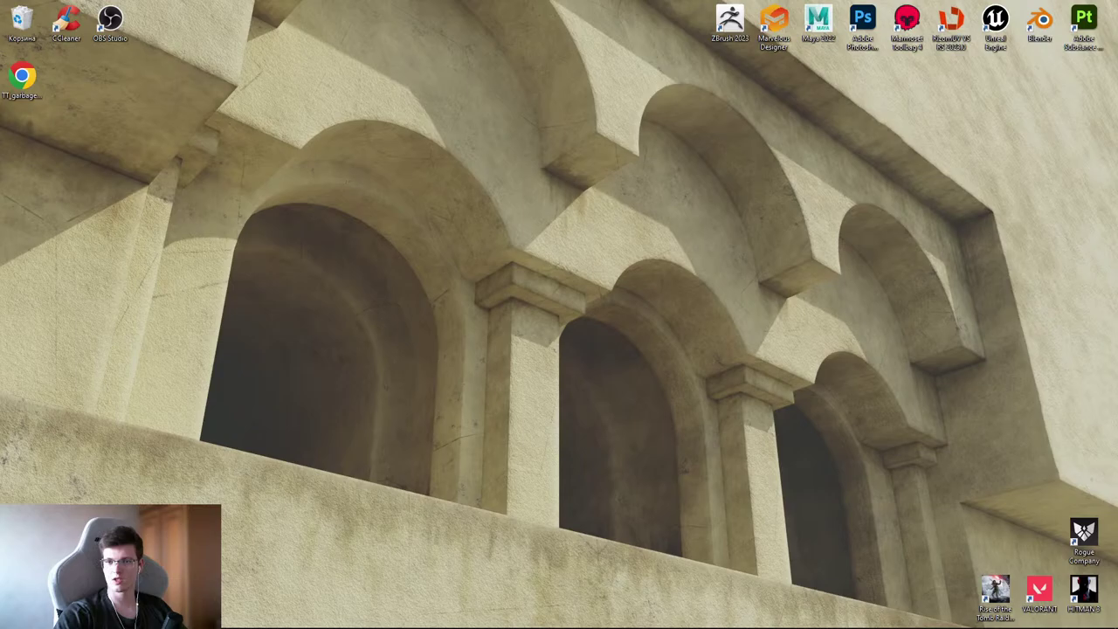
- Switch to Blender and bring up the trash.blend model from the Telegram Desktop downloads folder
{"action": "mouse_move", "coordinate": [528, 622]}
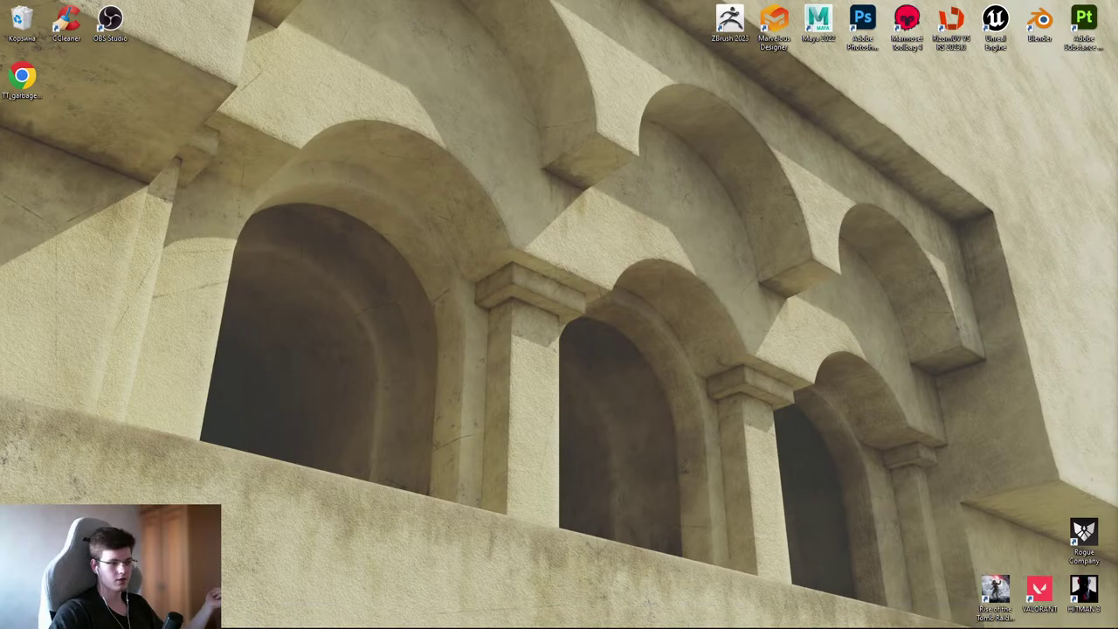
{"action": "left_click", "coordinate": [329, 618]}
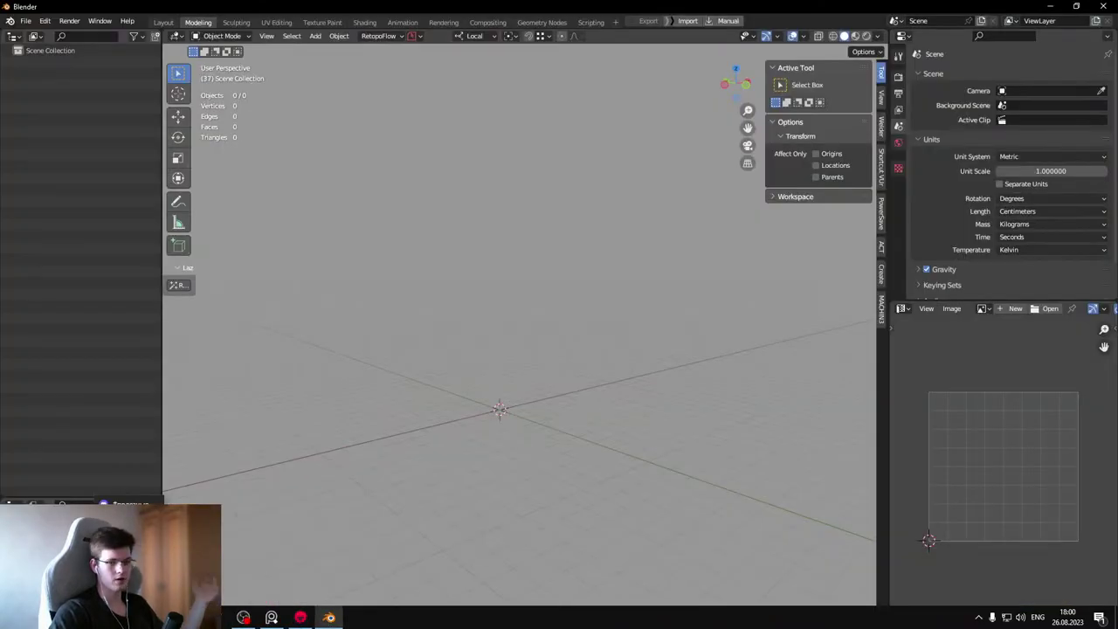
{"action": "mouse_move", "coordinate": [185, 619]}
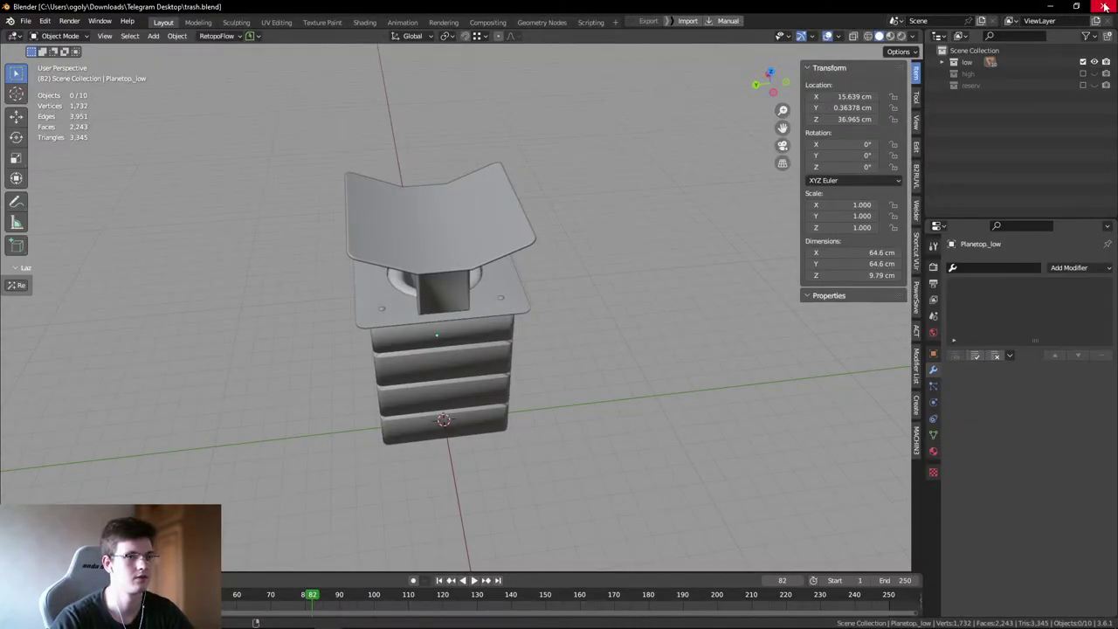
- Close the trash.blend window and browse to the Telegram Desktop folder inside Downloads in File Explorer
{"action": "left_click", "coordinate": [1106, 7]}
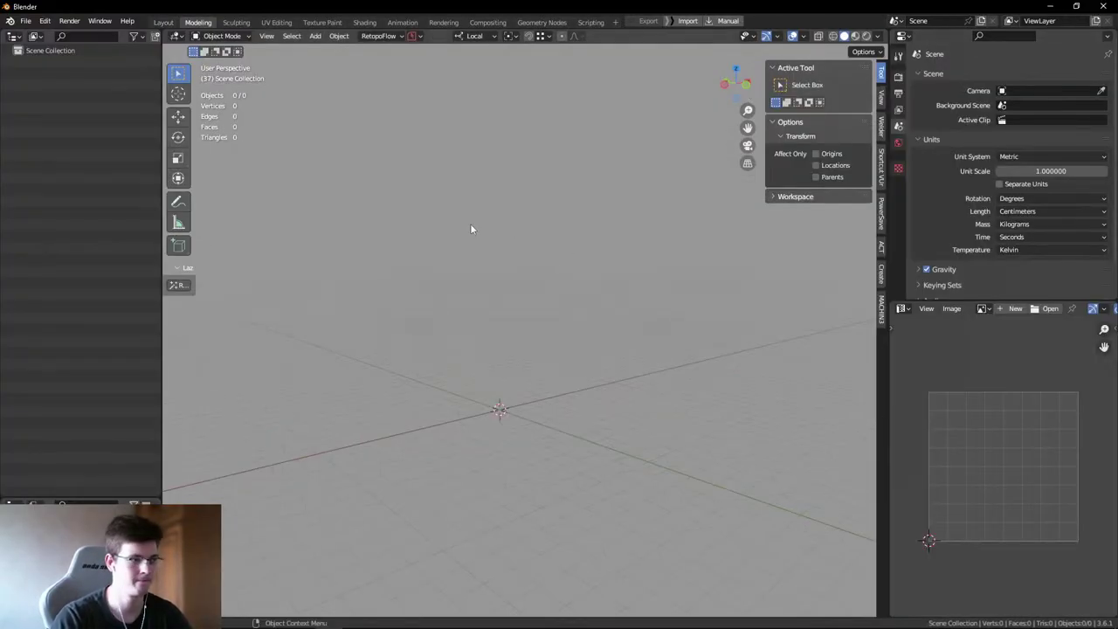
{"action": "left_click_drag", "start_coordinate": [449, 7], "coordinate": [482, 13]}
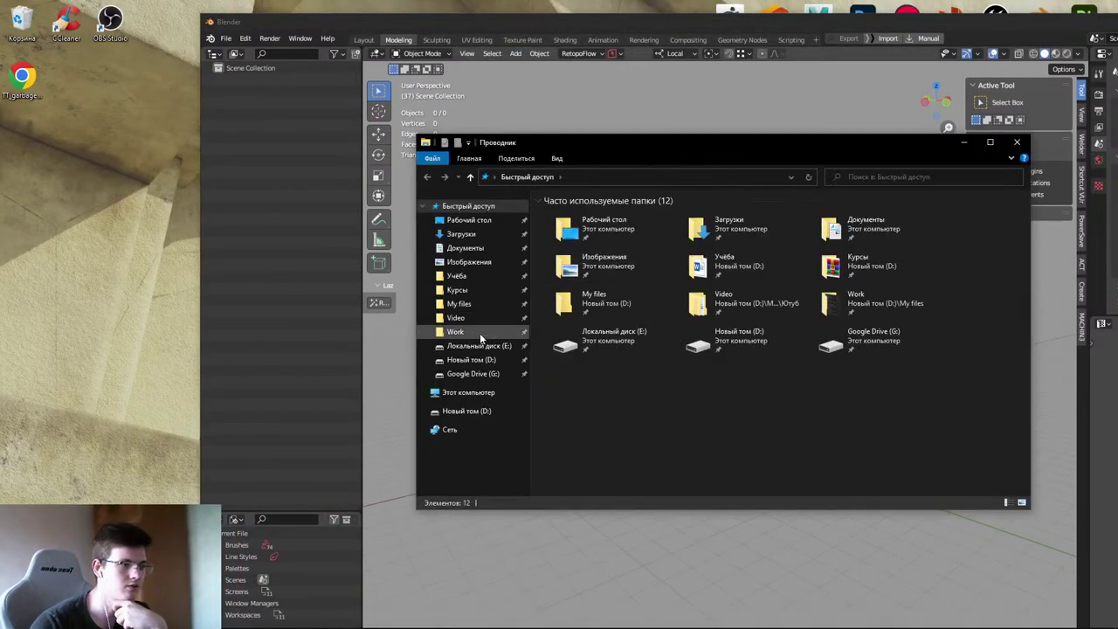
{"action": "left_click", "coordinate": [461, 234]}
{"action": "left_click", "coordinate": [586, 232]}
{"action": "double_click", "coordinate": [585, 233]}
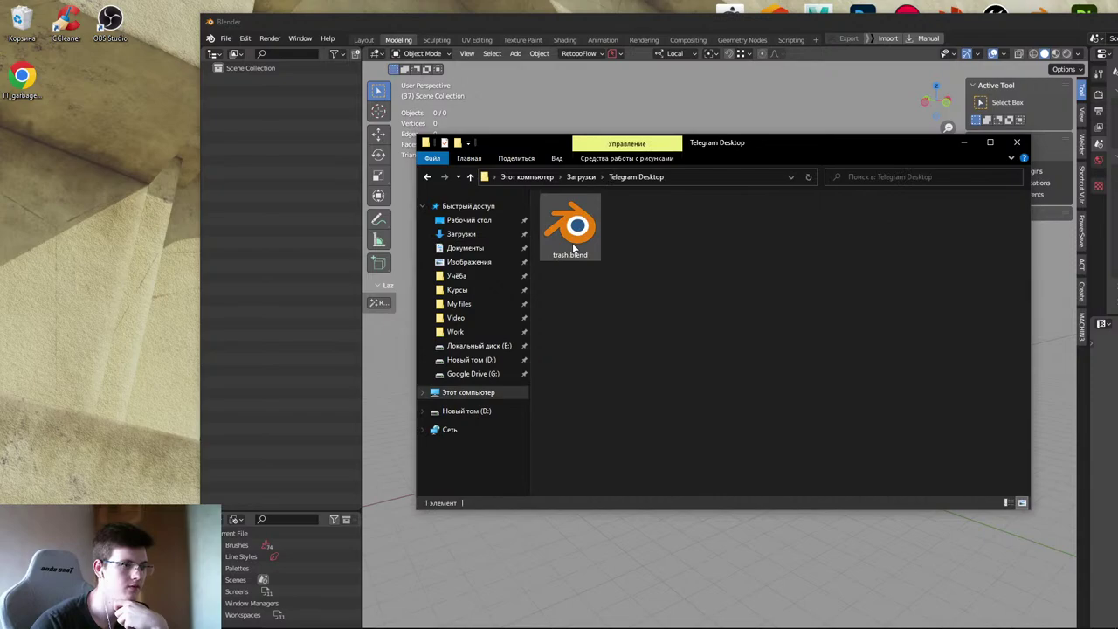
- Append the scene from trash.blend into the empty Blender file
{"action": "left_click_drag", "start_coordinate": [569, 232], "coordinate": [530, 133]}
{"action": "left_click", "coordinate": [533, 135]}
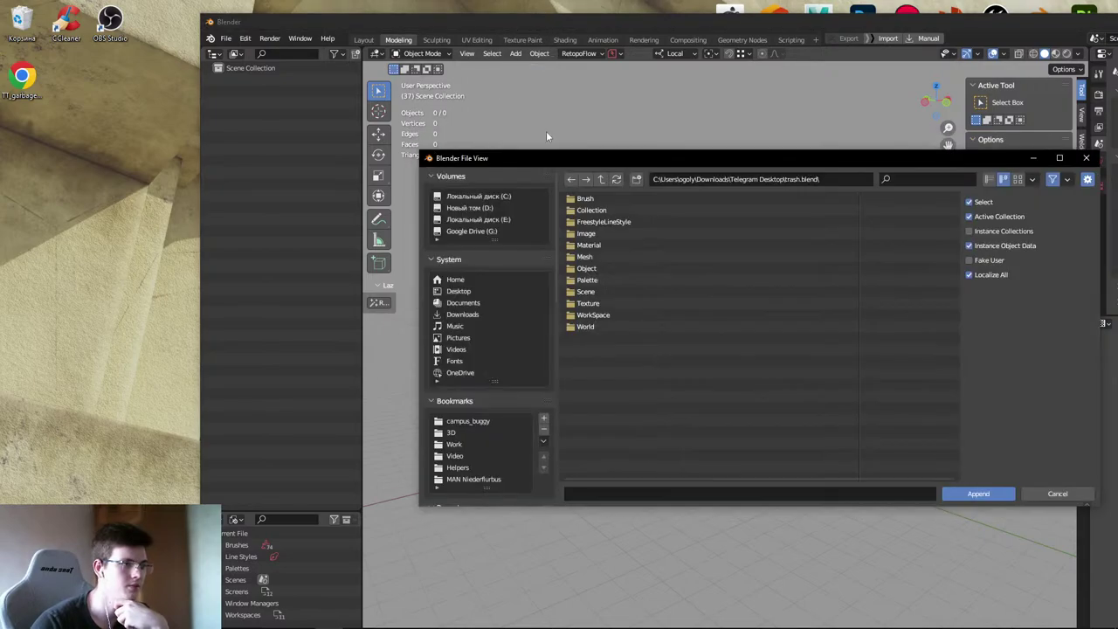
{"action": "double_click", "coordinate": [600, 291]}
{"action": "left_click", "coordinate": [583, 200]}
{"action": "left_click", "coordinate": [979, 492]}
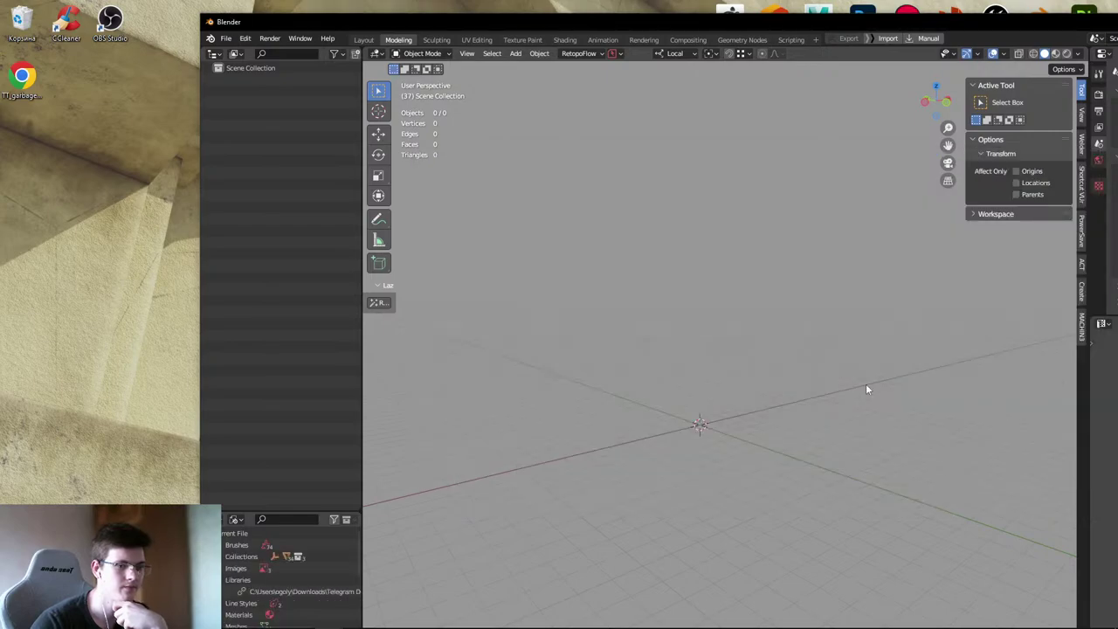
- Maximize the Blender window and switch the active scene to Scene.001
{"action": "left_click_drag", "start_coordinate": [591, 33], "coordinate": [533, 42]}
{"action": "double_click", "coordinate": [533, 42]}
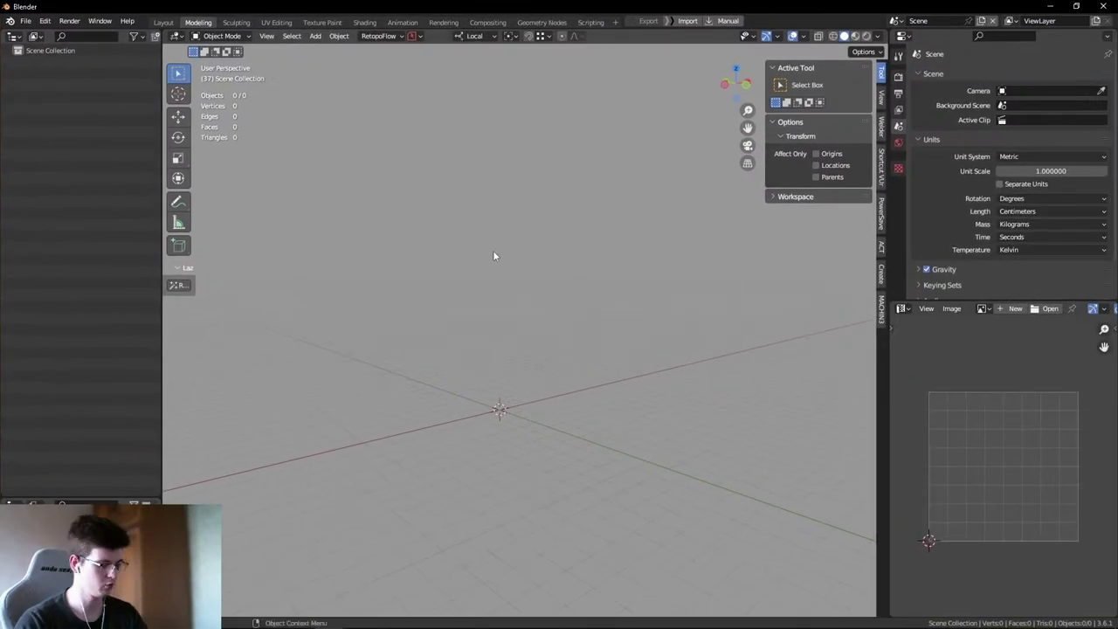
{"action": "left_click", "coordinate": [895, 20]}
{"action": "left_click", "coordinate": [934, 46]}
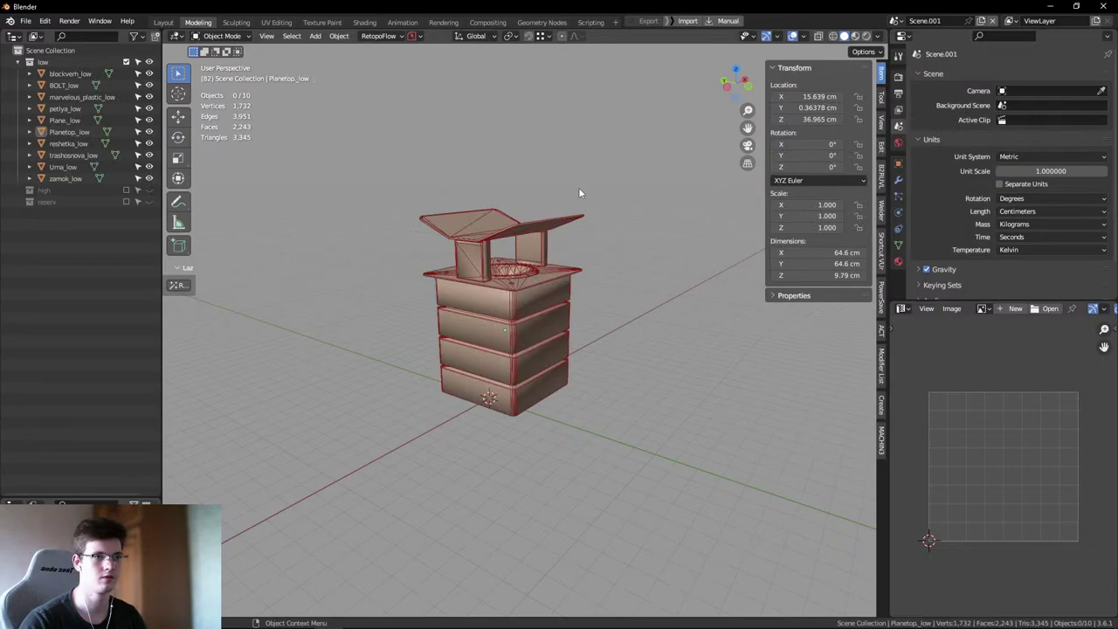
- Hide the viewport overlays, exclude the low collection and enable the high collection
{"action": "key", "text": "shift+alt+z"}
{"action": "scroll", "coordinate": [511, 253], "scroll_direction": "up", "scroll_amount": 3}
{"action": "middle_click_drag", "start_coordinate": [507, 270], "coordinate": [466, 273]}
{"action": "left_click", "coordinate": [18, 61]}
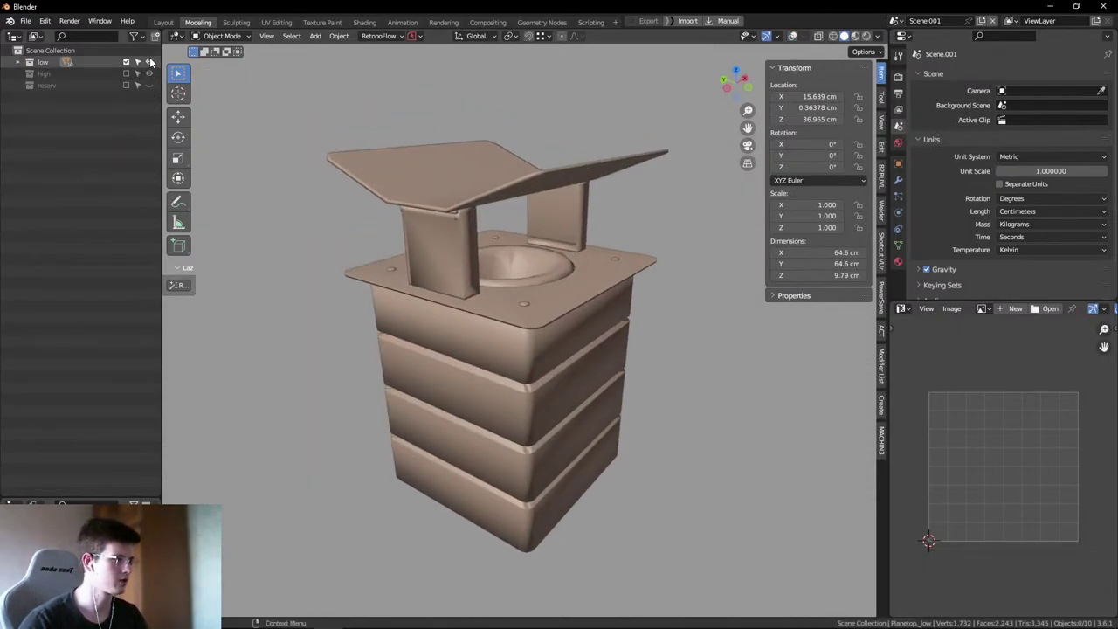
{"action": "left_click", "coordinate": [126, 62]}
{"action": "left_click", "coordinate": [126, 74]}
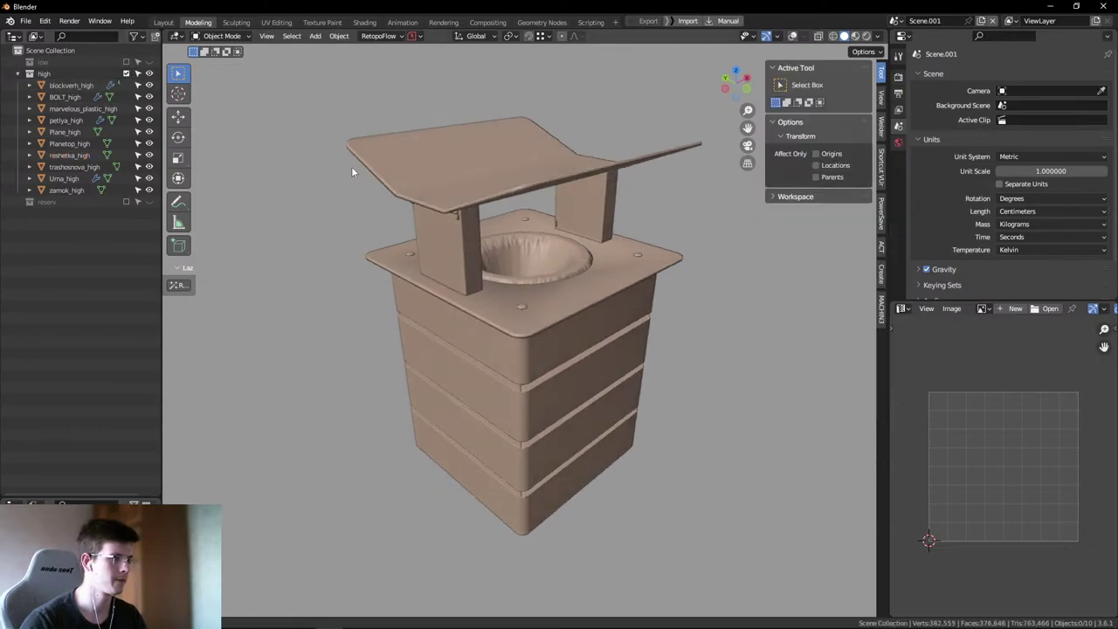
- Maximize the 3D viewport, show the wireframe overlay and examine the topology of the high-poly top plate's rounded edge
{"action": "middle_click_drag", "start_coordinate": [379, 152], "coordinate": [352, 240]}
{"action": "key", "text": "ctrl+space"}
{"action": "scroll", "coordinate": [551, 349], "scroll_direction": "up", "scroll_amount": 3}
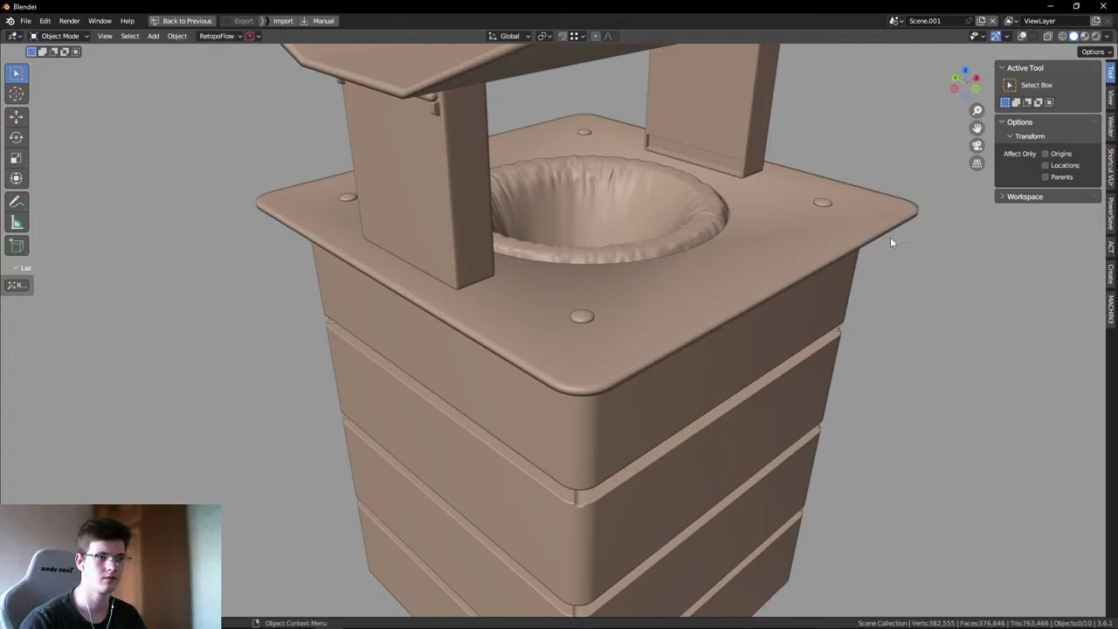
{"action": "key", "text": "shift+alt+z"}
{"action": "middle_click_drag", "start_coordinate": [939, 160], "coordinate": [609, 341]}
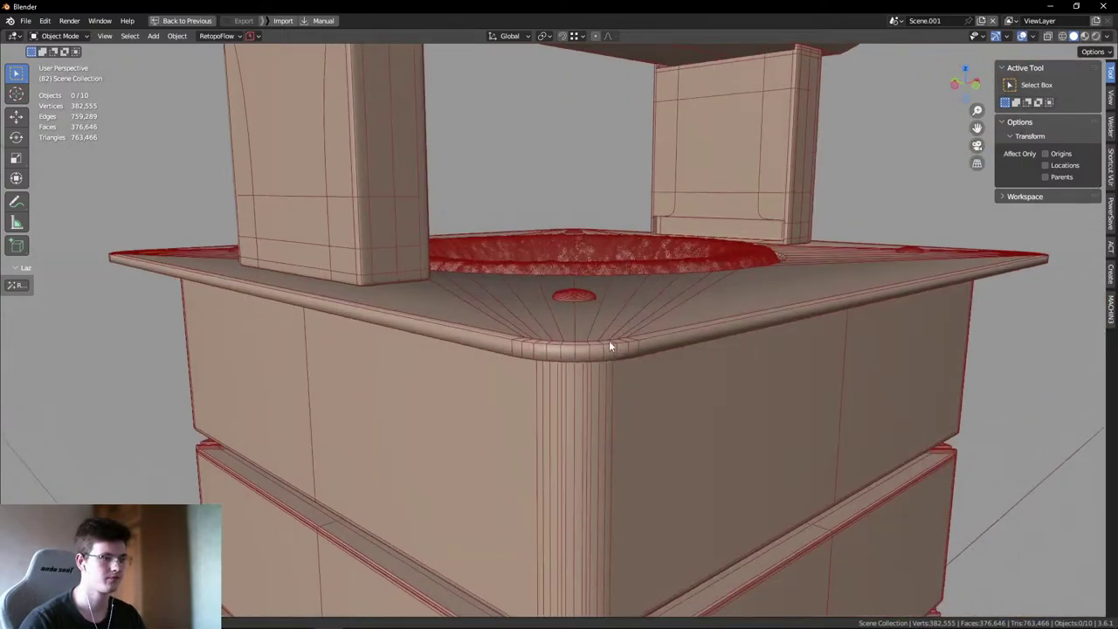
{"action": "scroll", "coordinate": [609, 350], "scroll_direction": "up", "scroll_amount": 4}
{"action": "left_click", "coordinate": [671, 369]}
{"action": "scroll", "coordinate": [632, 274], "scroll_direction": "down", "scroll_amount": 5}
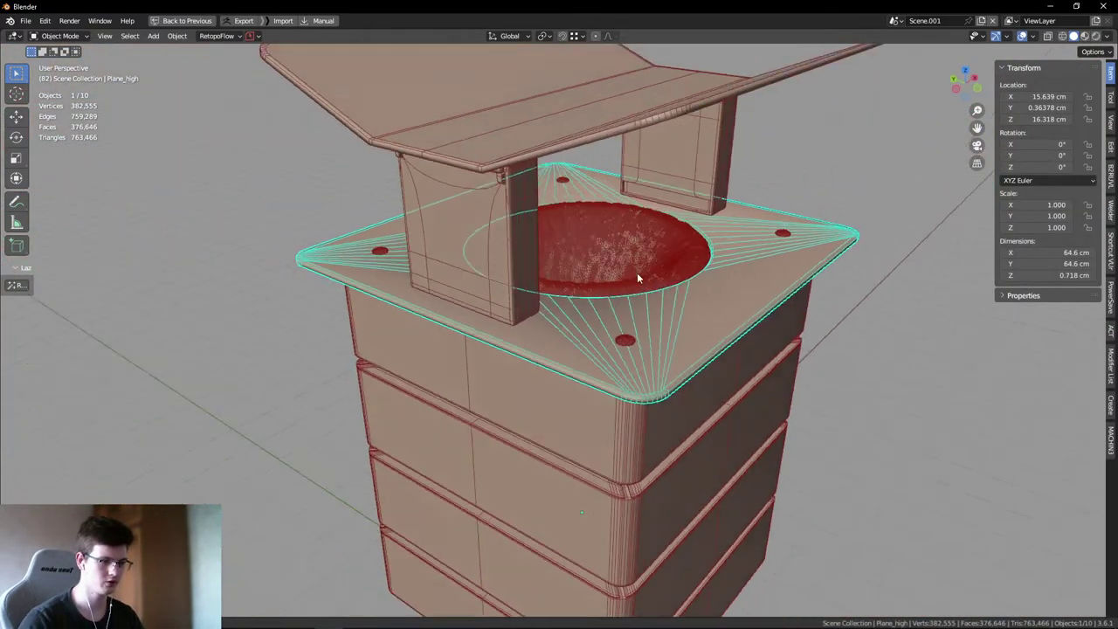
- Select and frame the plastic bag mesh in the bin opening and examine its dense wireframe
{"action": "middle_click_drag", "start_coordinate": [637, 272], "coordinate": [625, 316]}
{"action": "left_click", "coordinate": [625, 316]}
{"action": "key", "text": "KP_Decimal"}
{"action": "left_click", "coordinate": [673, 328]}
{"action": "key", "text": "KP_Decimal"}
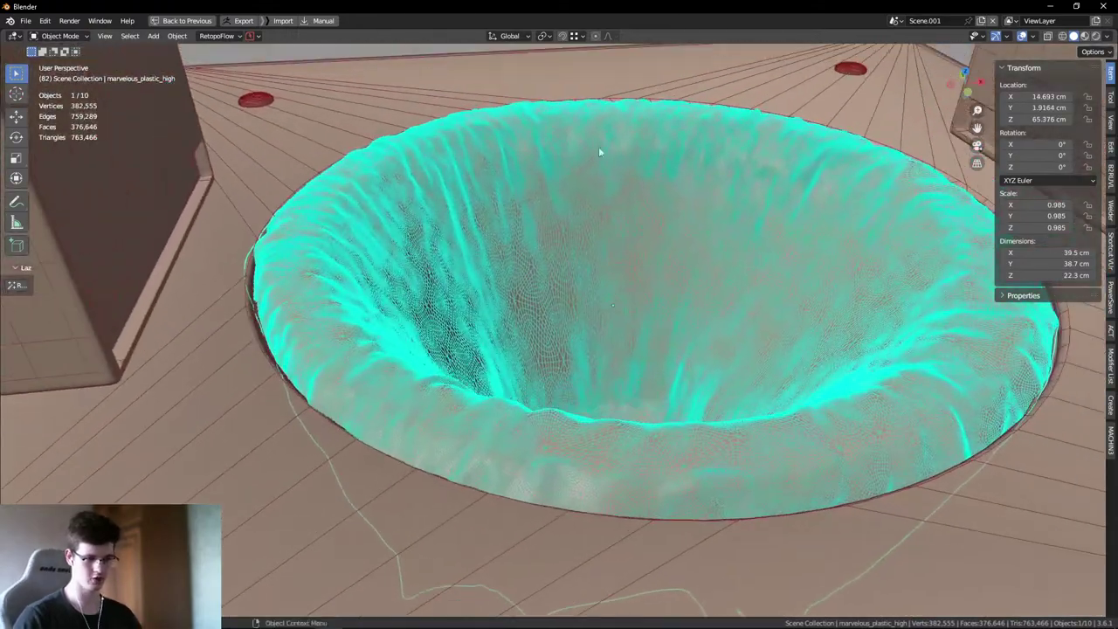
{"action": "scroll", "coordinate": [654, 327], "scroll_direction": "down", "scroll_amount": 6}
{"action": "middle_click_drag", "start_coordinate": [647, 291], "coordinate": [606, 189]}
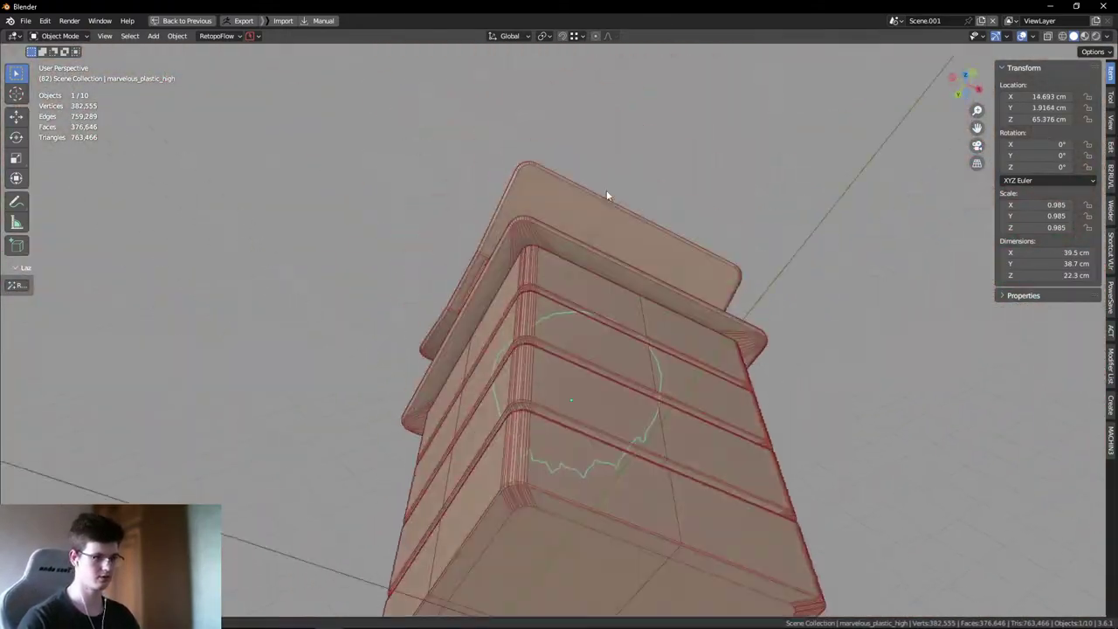
{"action": "scroll", "coordinate": [612, 210], "scroll_direction": "up", "scroll_amount": 3}
{"action": "middle_click_drag", "start_coordinate": [622, 238], "coordinate": [649, 362]}
{"action": "scroll", "coordinate": [546, 325], "scroll_direction": "up", "scroll_amount": 8}
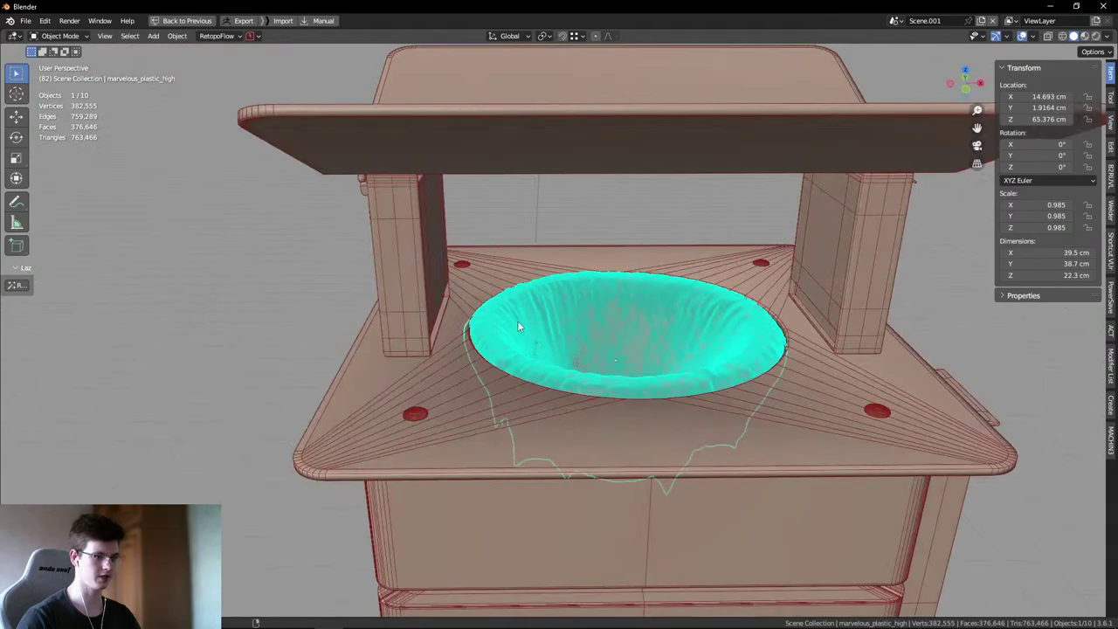
{"action": "scroll", "coordinate": [542, 345], "scroll_direction": "up", "scroll_amount": 8}
{"action": "key", "text": "alt+a"}
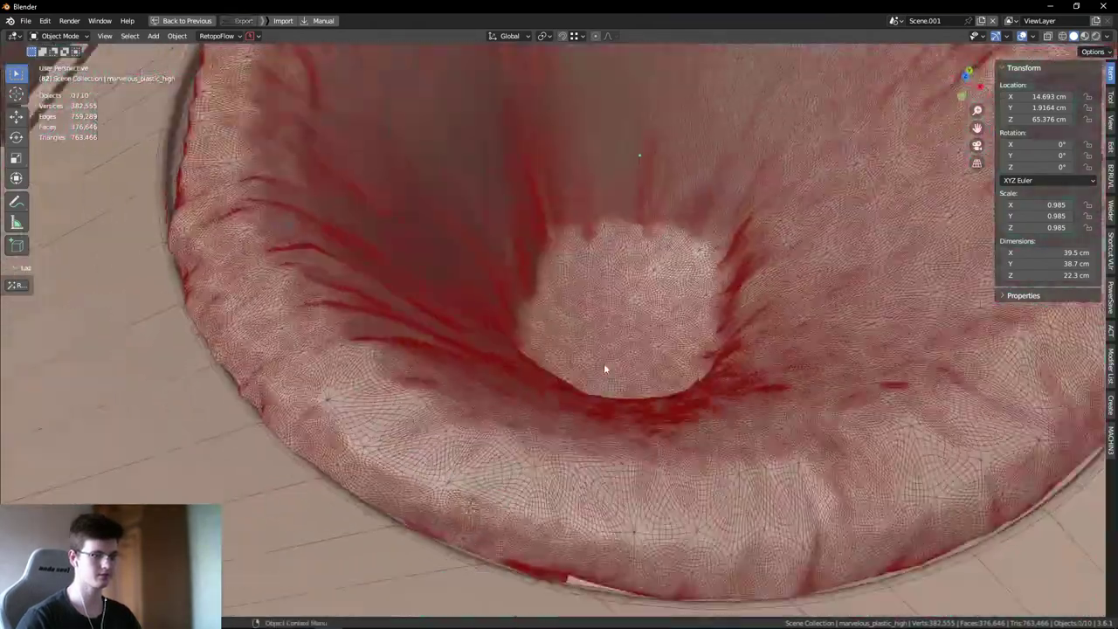
- Hide the overlays and examine the shaded folds of the plastic bag around the bin opening
{"action": "key", "text": "super+space"}
{"action": "key", "text": "shift+alt+z"}
{"action": "left_click", "coordinate": [541, 348]}
{"action": "scroll", "coordinate": [568, 332], "scroll_direction": "down", "scroll_amount": 6}
{"action": "middle_click_drag", "start_coordinate": [608, 310], "coordinate": [971, 327]}
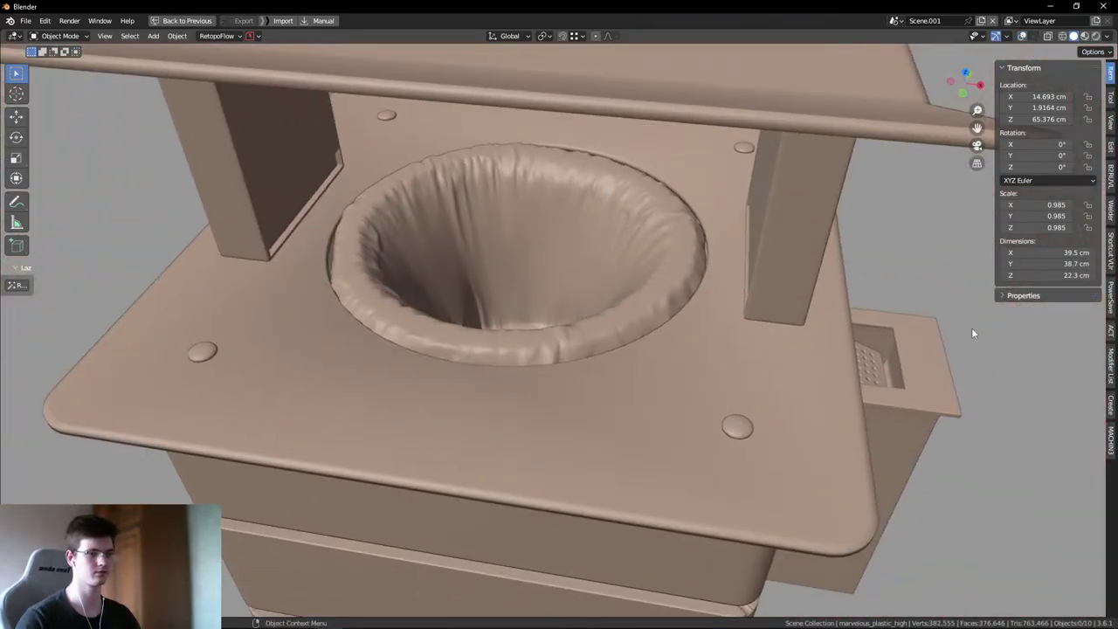
{"action": "scroll", "coordinate": [944, 279], "scroll_direction": "up", "scroll_amount": 2}
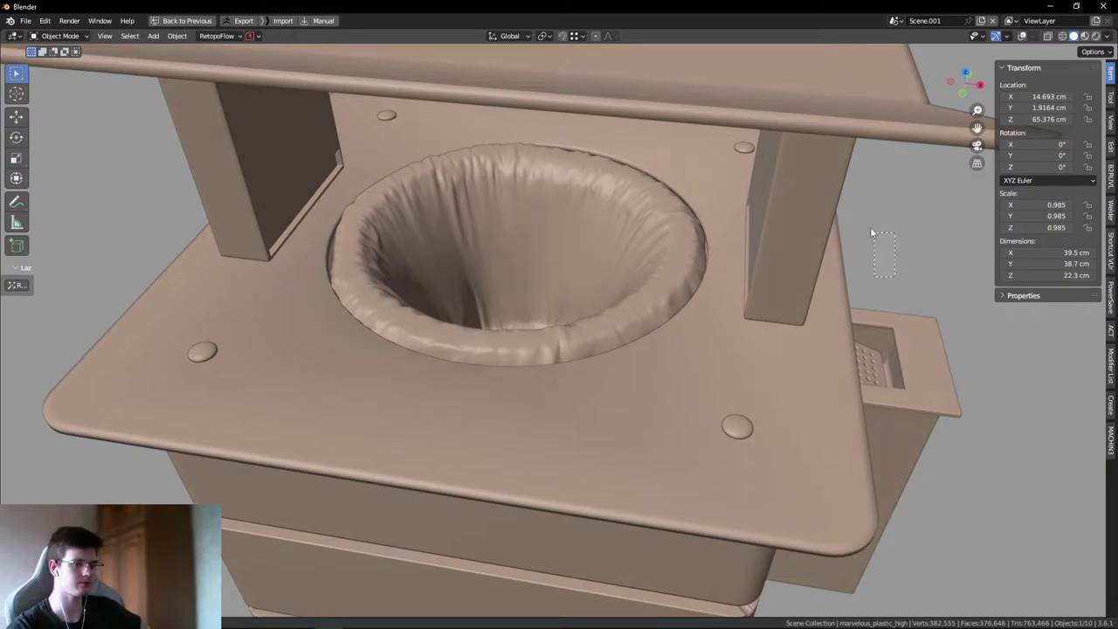
{"action": "left_click", "coordinate": [900, 234]}
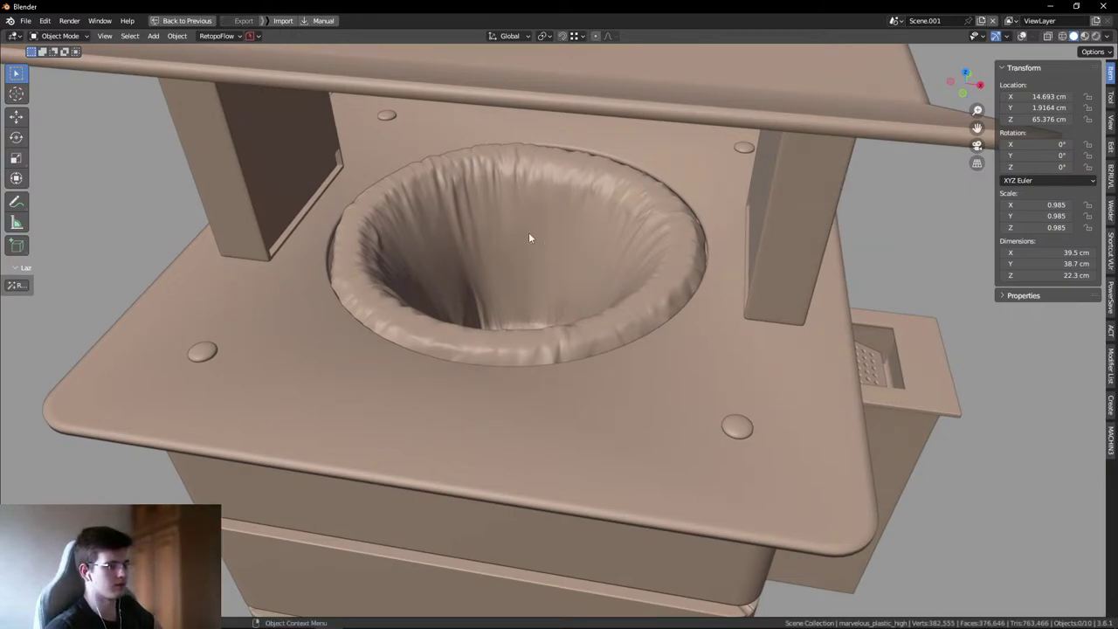
{"action": "right_click", "coordinate": [875, 234]}
{"action": "left_click", "coordinate": [900, 221]}
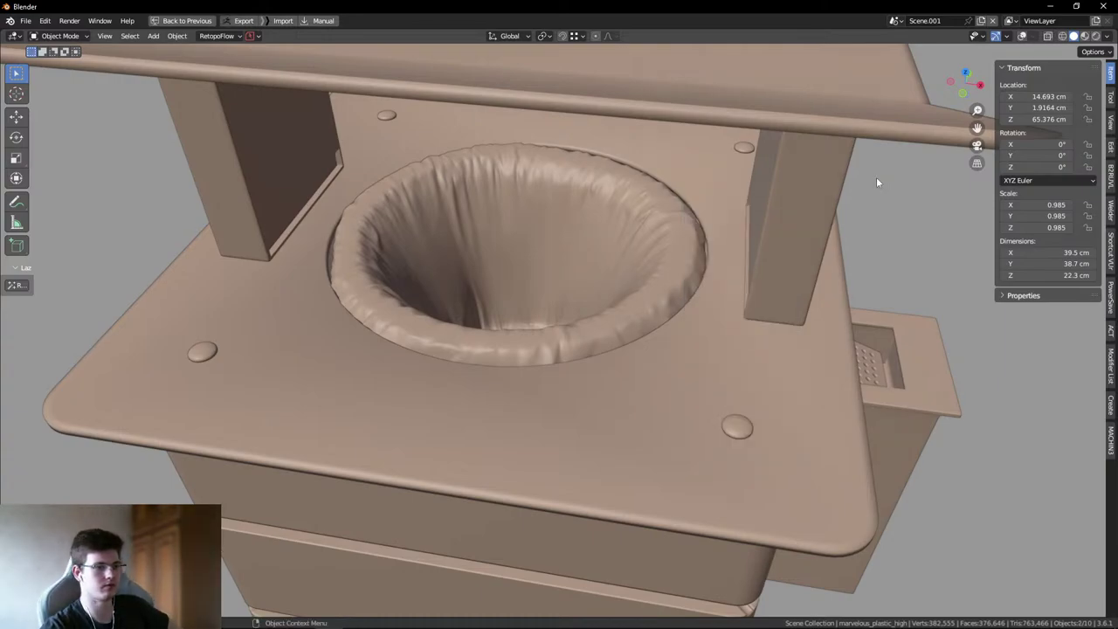
{"action": "left_click", "coordinate": [916, 237]}
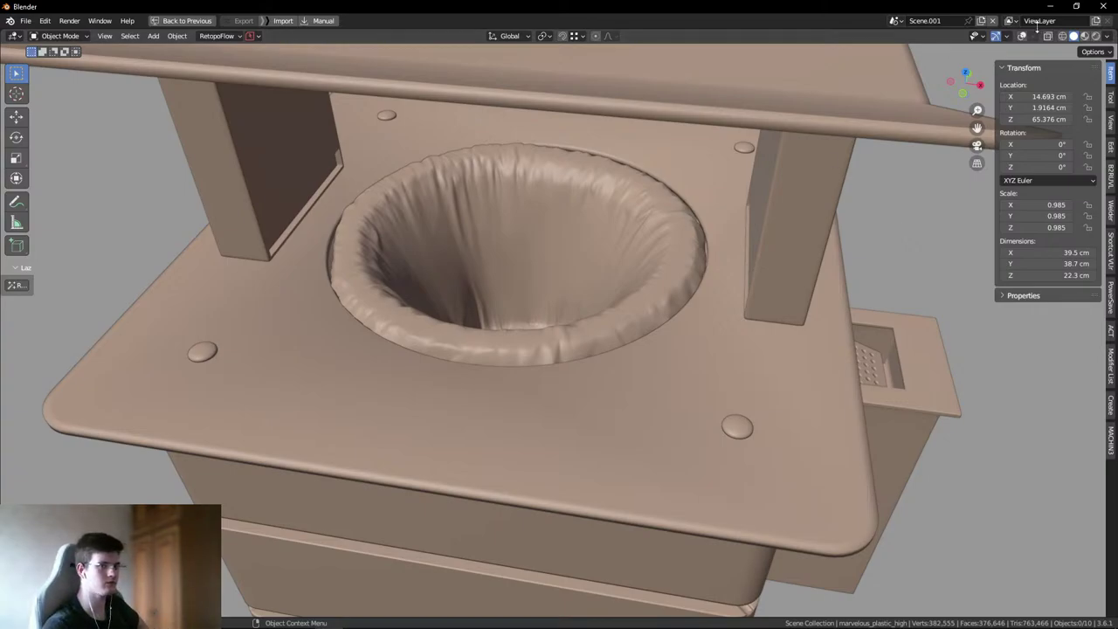
- Minimize Blender, launch Marvelous Designer and log in with the saved credentials
{"action": "left_click", "coordinate": [1049, 6]}
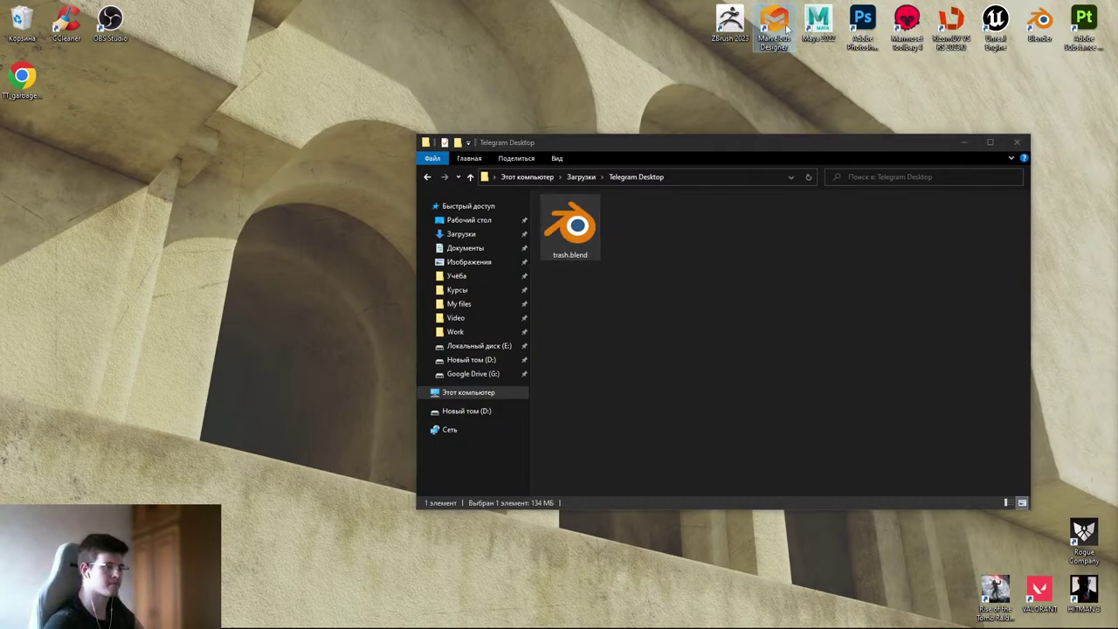
{"action": "key", "text": "alt+Tab"}
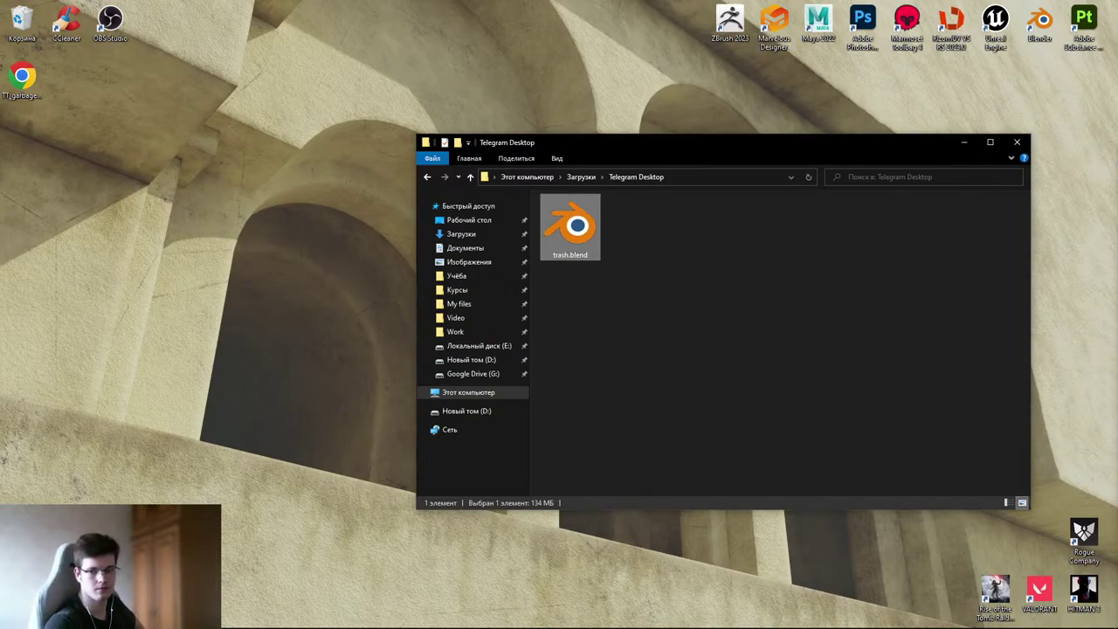
{"action": "left_click", "coordinate": [539, 115]}
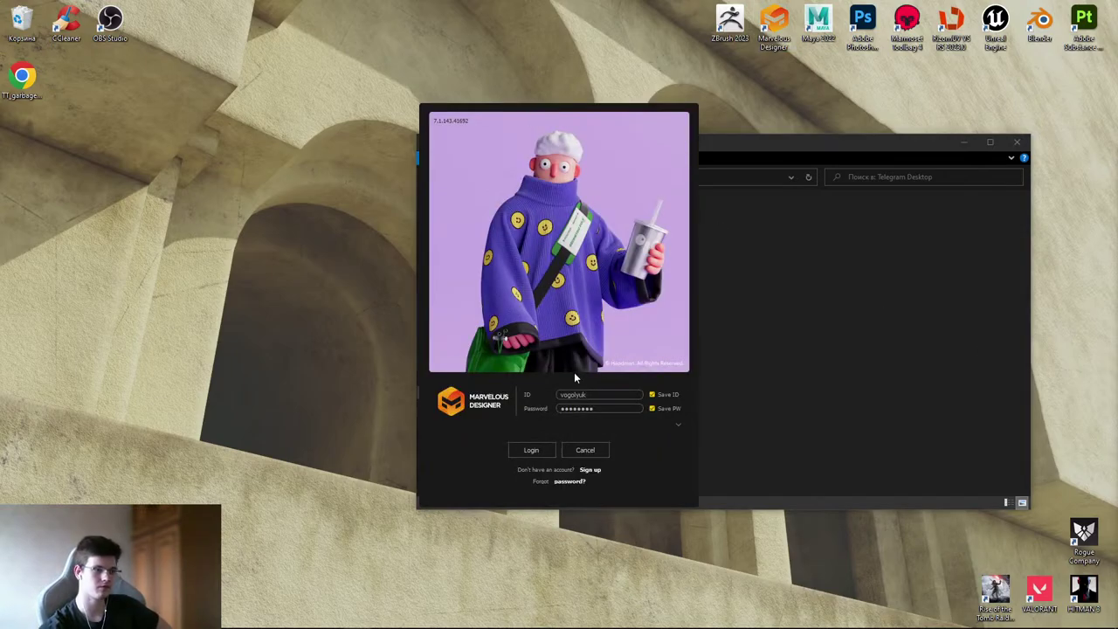
{"action": "left_click", "coordinate": [542, 451]}
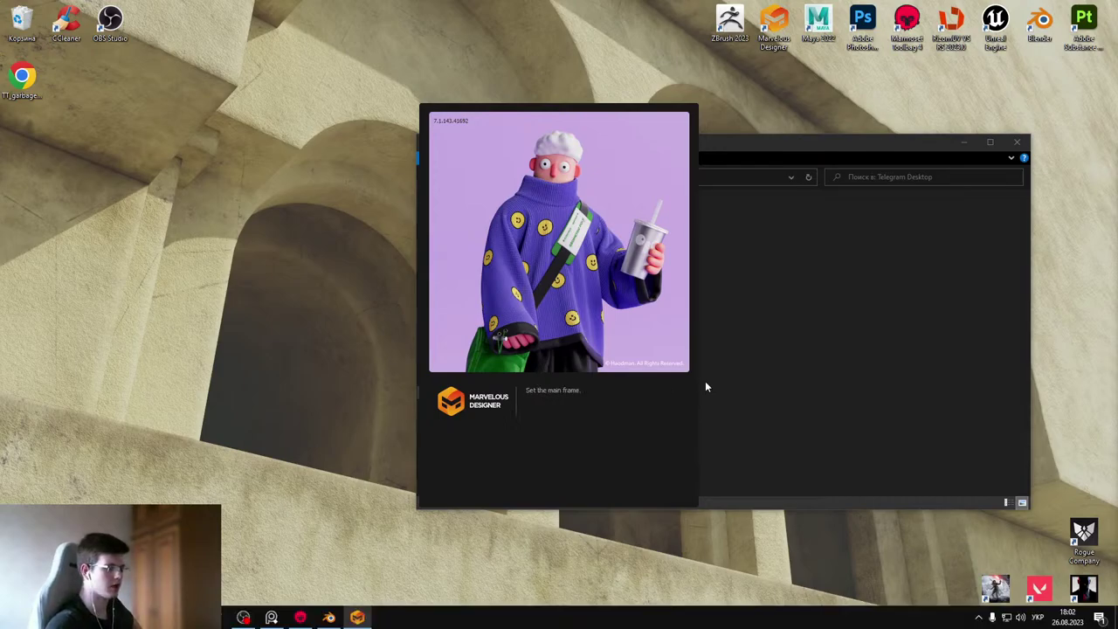
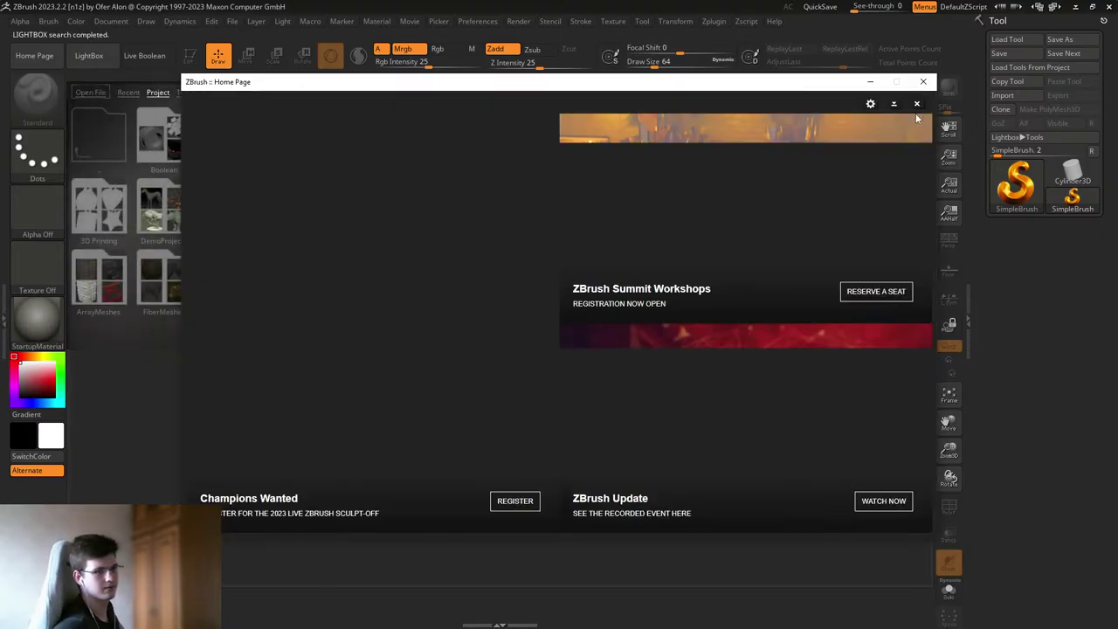
- Close the ZBrush home page, hide LightBox and minimize ZBrush
{"action": "left_click", "coordinate": [916, 103]}
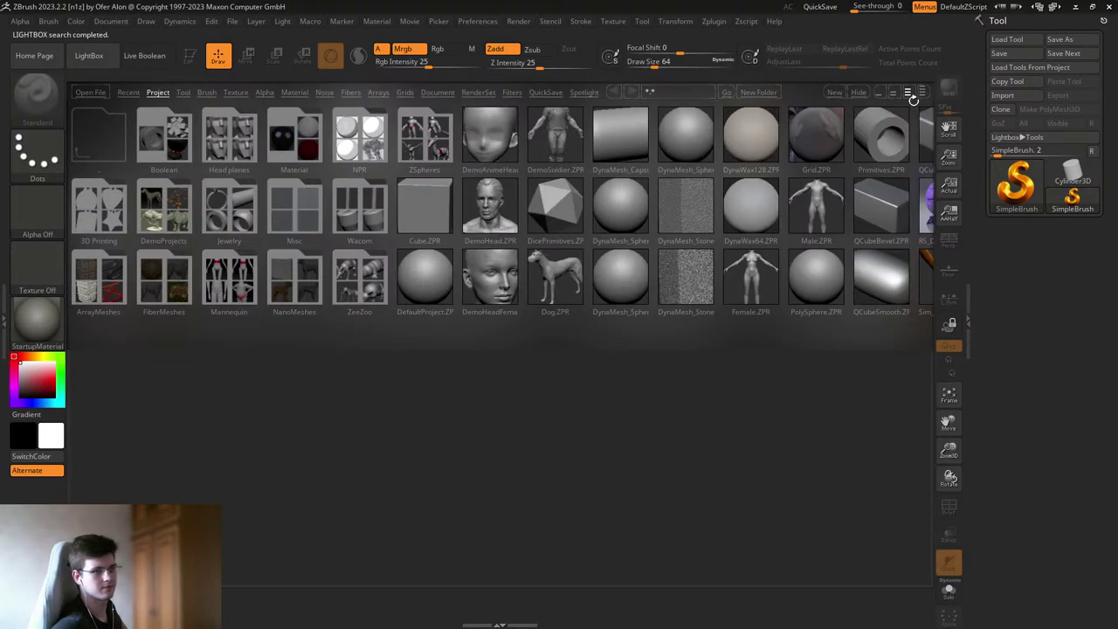
{"action": "left_click", "coordinate": [854, 95]}
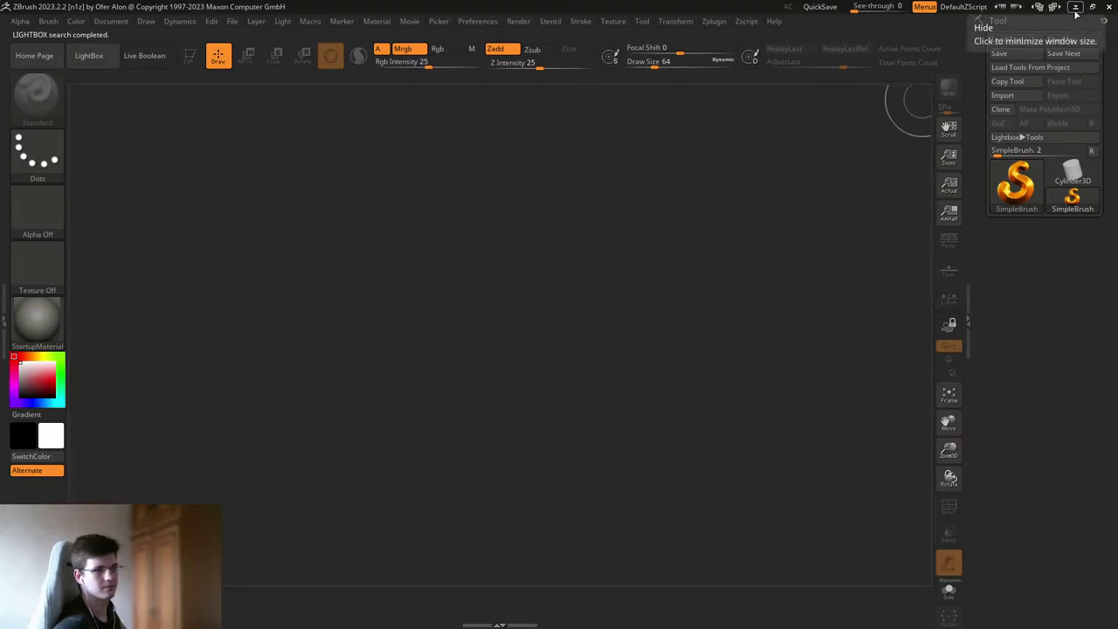
{"action": "left_click", "coordinate": [1077, 8]}
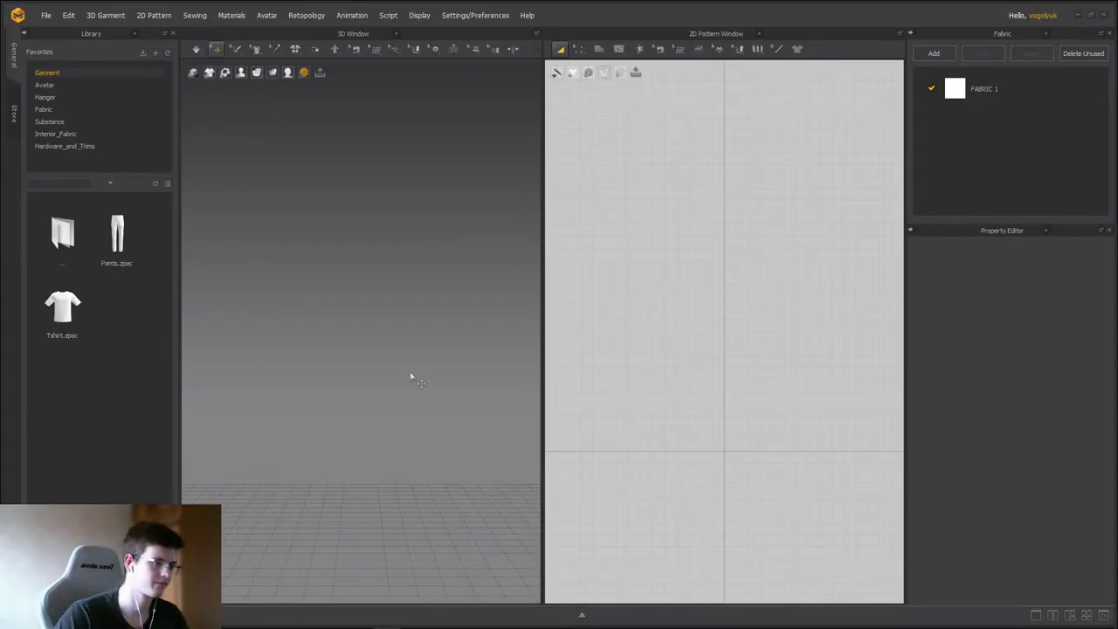
- Draw a roughly square pattern piece across the origin of the 2D pattern view with the Rectangle tool
{"action": "right_click_drag", "start_coordinate": [538, 348], "coordinate": [367, 358]}
{"action": "scroll", "coordinate": [753, 442], "scroll_direction": "up", "scroll_amount": 5}
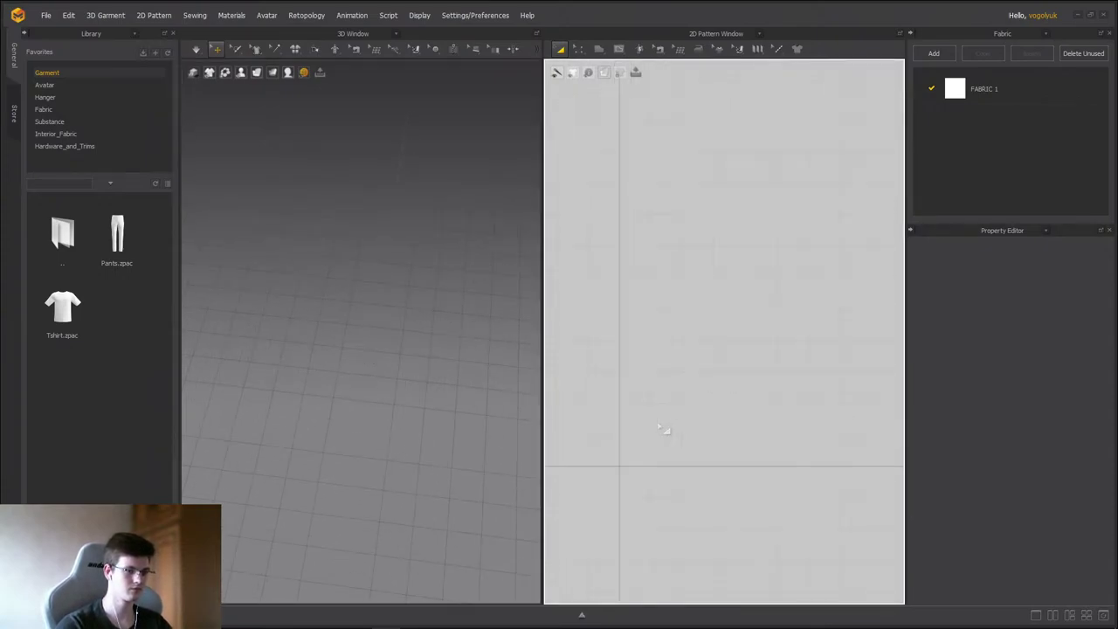
{"action": "left_click", "coordinate": [619, 48]}
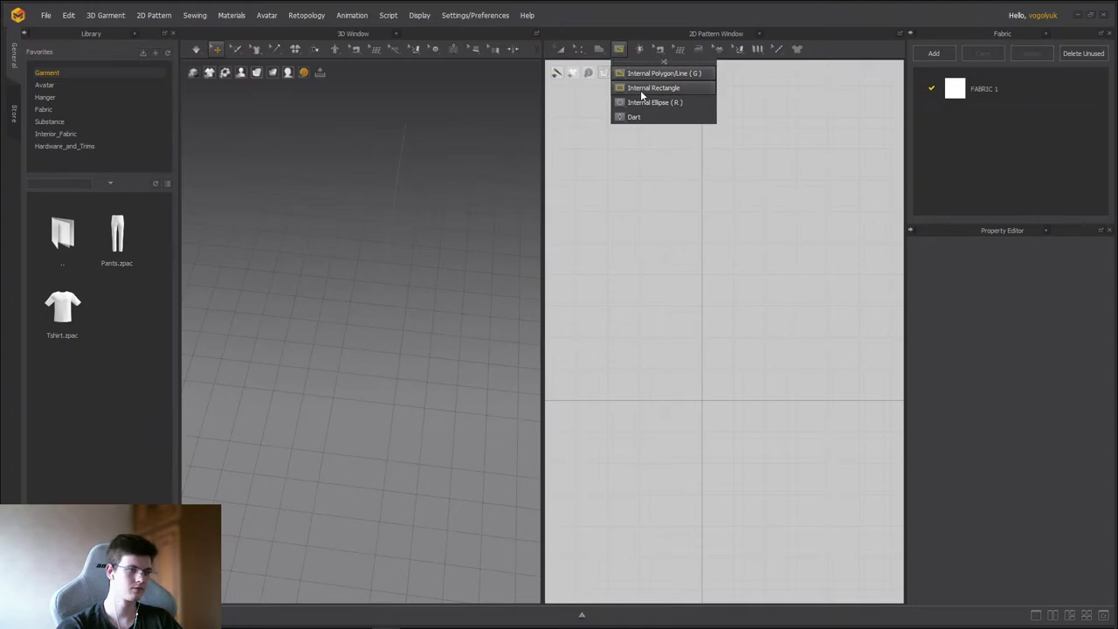
{"action": "left_click", "coordinate": [600, 49]}
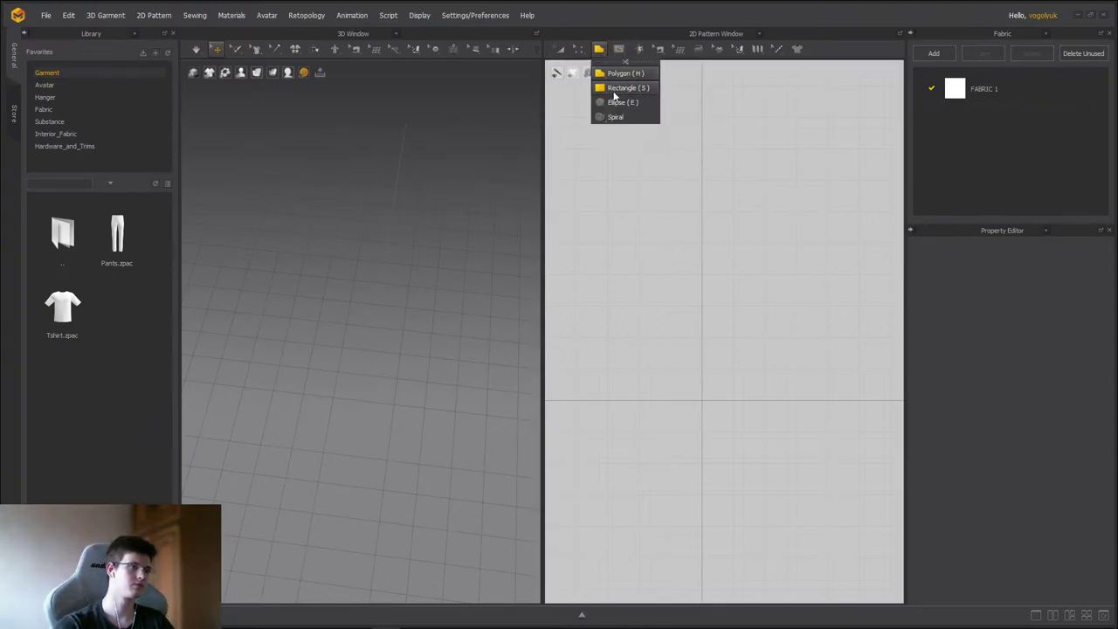
{"action": "left_click", "coordinate": [618, 88]}
{"action": "left_click_drag", "start_coordinate": [623, 284], "coordinate": [809, 467]}
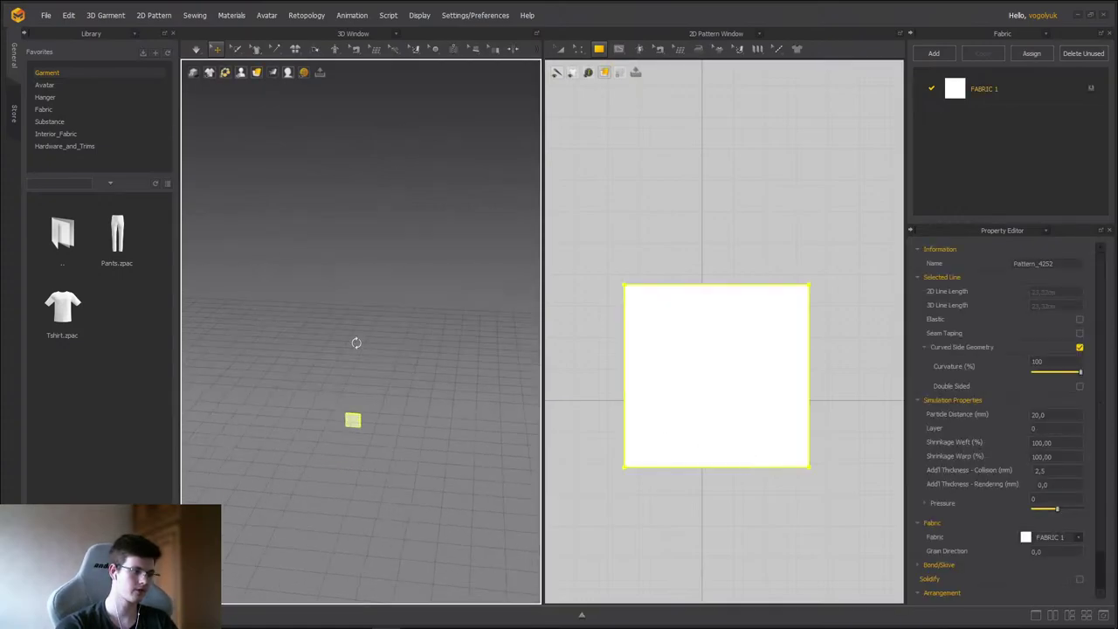
- Stretch the square pattern into a tall rectangle by moving its top and bottom edges outward with Edit Pattern
{"action": "right_click_drag", "start_coordinate": [332, 400], "coordinate": [399, 376]}
{"action": "key", "text": "super+space"}
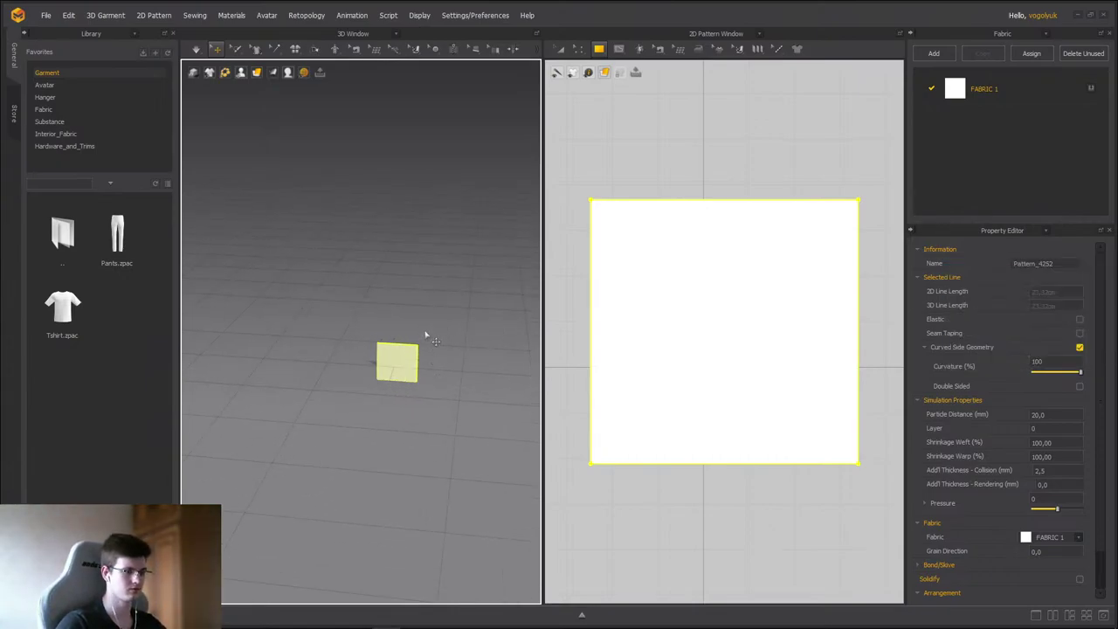
{"action": "right_click_drag", "start_coordinate": [425, 334], "coordinate": [342, 332]}
{"action": "scroll", "coordinate": [390, 376], "scroll_direction": "up", "scroll_amount": 5}
{"action": "scroll", "coordinate": [389, 377], "scroll_direction": "down", "scroll_amount": 5}
{"action": "scroll", "coordinate": [341, 332], "scroll_direction": "down", "scroll_amount": 2}
{"action": "scroll", "coordinate": [594, 267], "scroll_direction": "down", "scroll_amount": 2}
{"action": "left_click", "coordinate": [578, 49]}
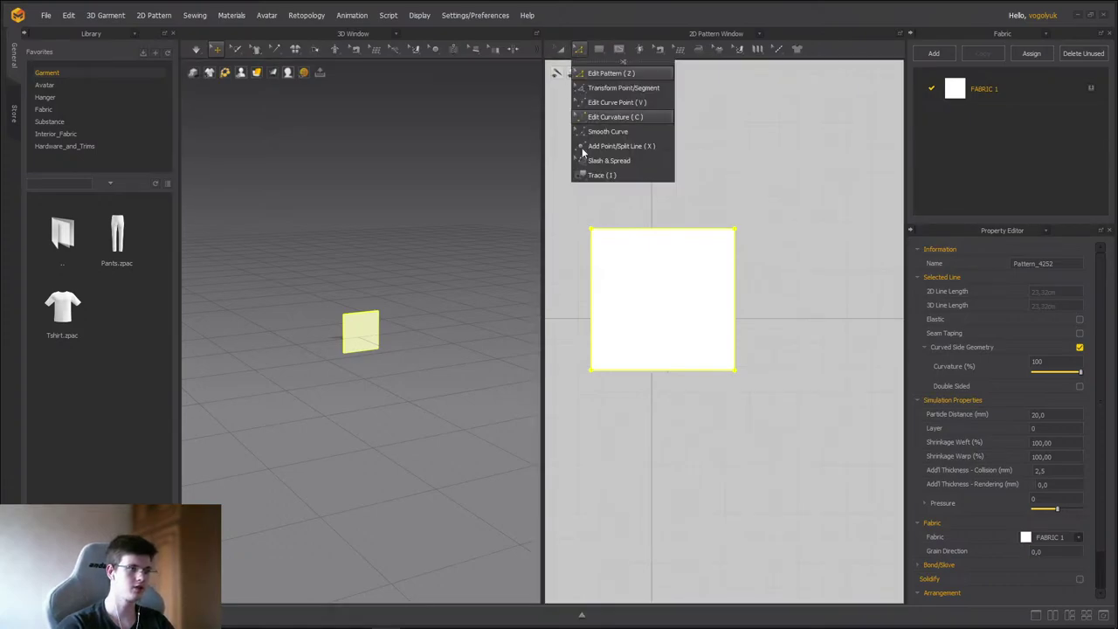
{"action": "left_click", "coordinate": [582, 149]}
{"action": "scroll", "coordinate": [721, 315], "scroll_direction": "down", "scroll_amount": 2}
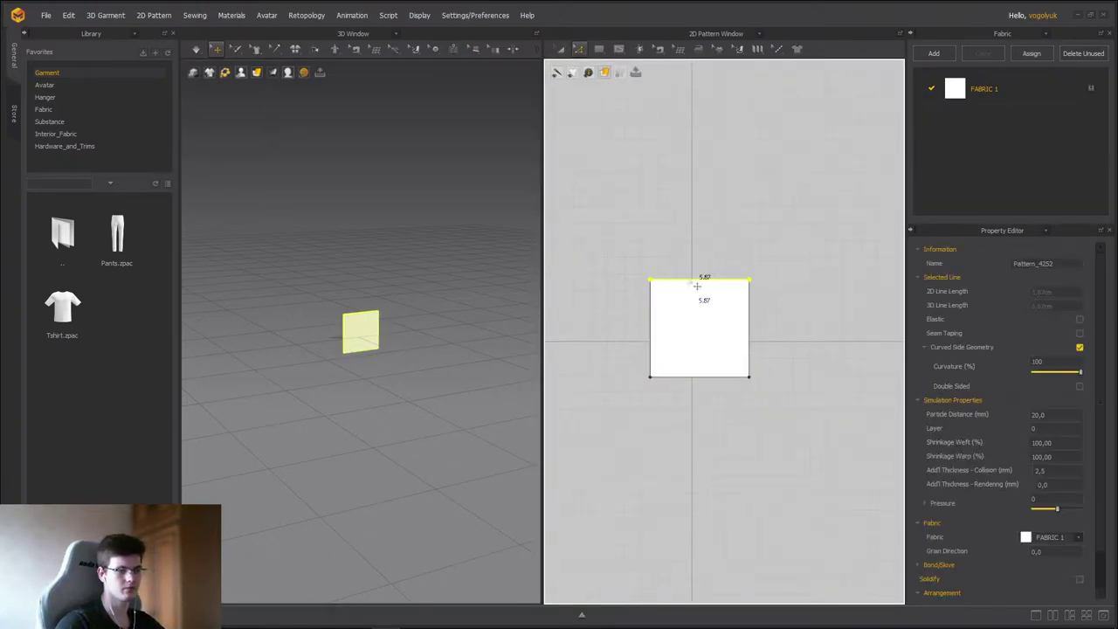
{"action": "left_click_drag", "start_coordinate": [704, 281], "coordinate": [705, 187]}
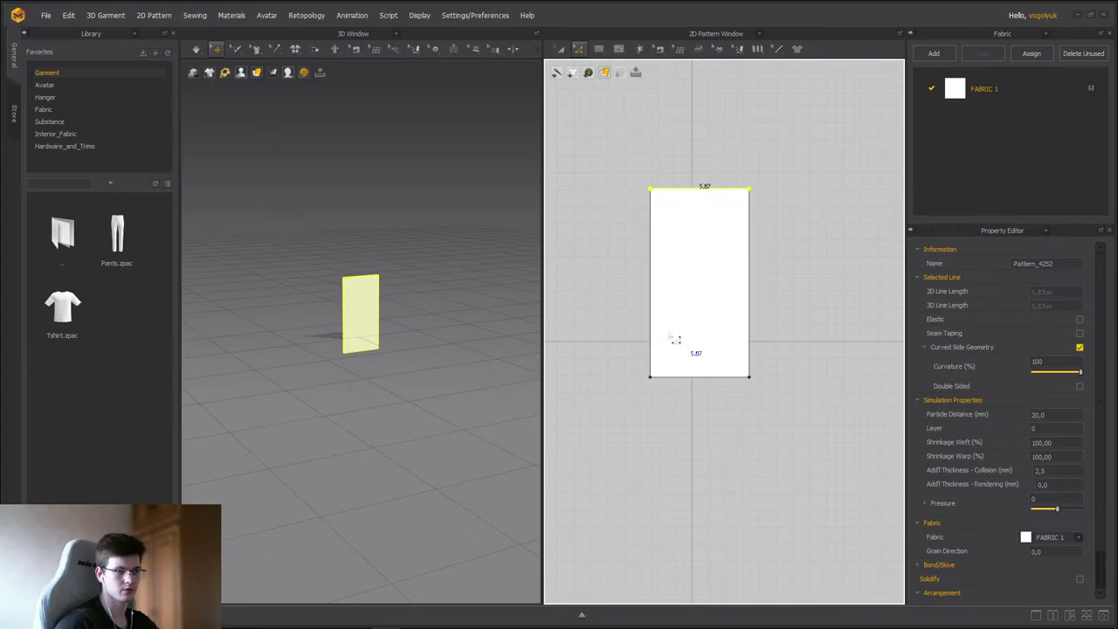
{"action": "left_click_drag", "start_coordinate": [712, 376], "coordinate": [712, 427]}
{"action": "left_click", "coordinate": [726, 464]}
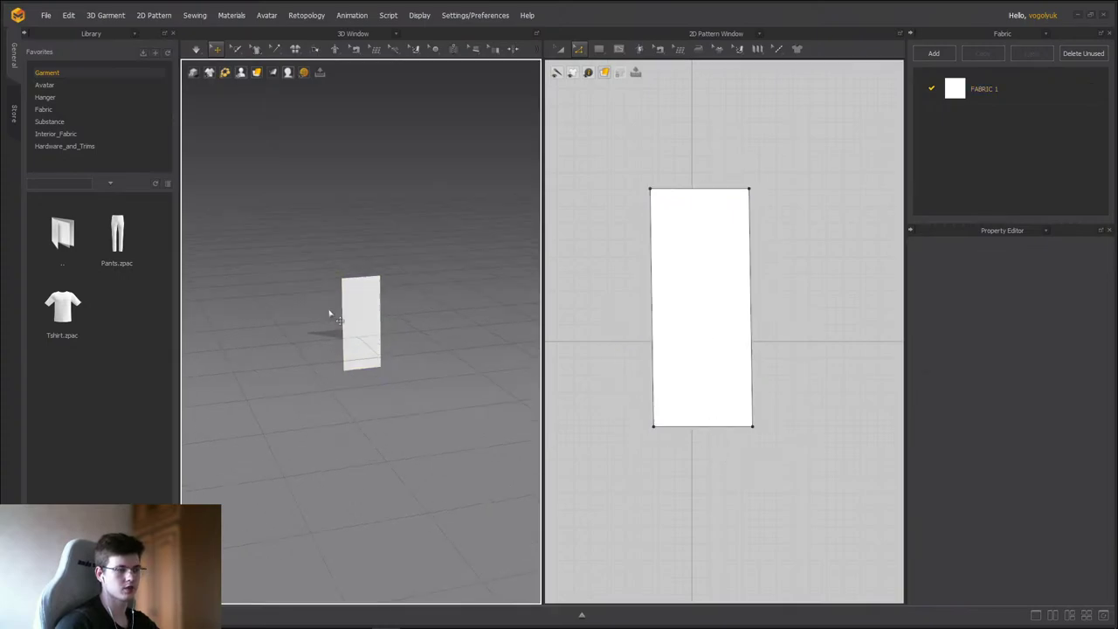
- Capture a screenshot region over both views and sketch a red outline of the bag opening around the top of the 3D piece
{"action": "key", "text": "Print"}
{"action": "left_click_drag", "start_coordinate": [172, 114], "coordinate": [1018, 530]}
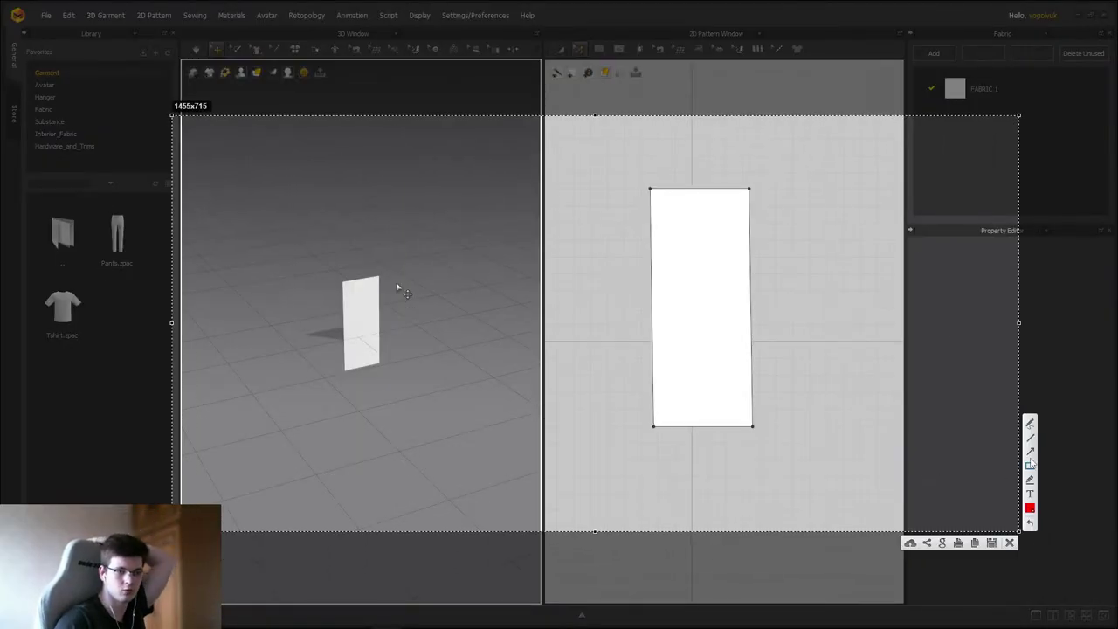
{"action": "mouse_move", "coordinate": [367, 251]}
{"action": "left_mouse_down"}
{"action": "mouse_move", "coordinate": [329, 272]}
{"action": "mouse_move", "coordinate": [361, 297]}
{"action": "mouse_move", "coordinate": [408, 281]}
{"action": "mouse_move", "coordinate": [369, 248]}
{"action": "left_mouse_up"}
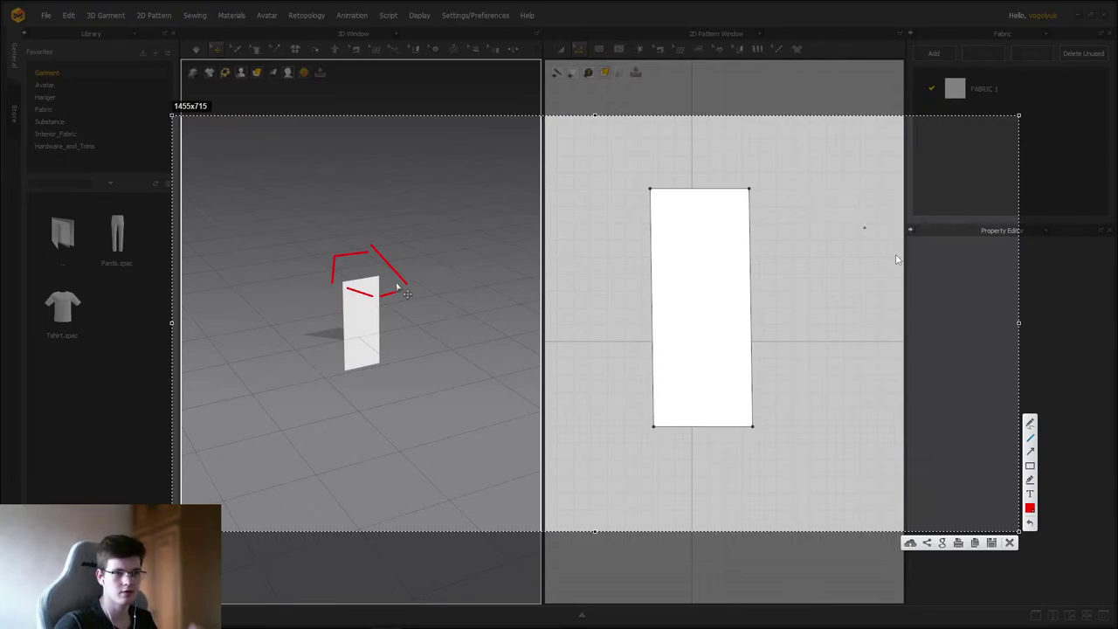
- Sketch a red cylinder beside the 2D pattern on the screenshot and add an arrow to its bottom face
{"action": "left_click", "coordinate": [1031, 426]}
{"action": "mouse_move", "coordinate": [834, 166]}
{"action": "left_mouse_down"}
{"action": "mouse_move", "coordinate": [844, 180]}
{"action": "mouse_move", "coordinate": [837, 164]}
{"action": "left_mouse_up"}
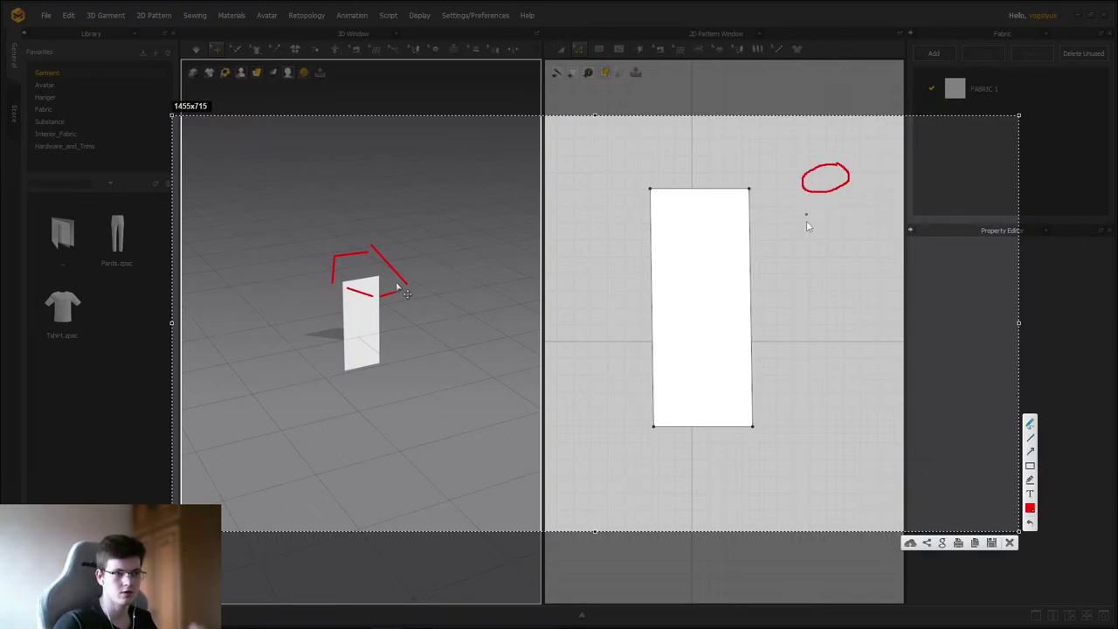
{"action": "mouse_move", "coordinate": [818, 242]}
{"action": "left_mouse_down"}
{"action": "mouse_move", "coordinate": [855, 246]}
{"action": "mouse_move", "coordinate": [817, 241]}
{"action": "left_mouse_up"}
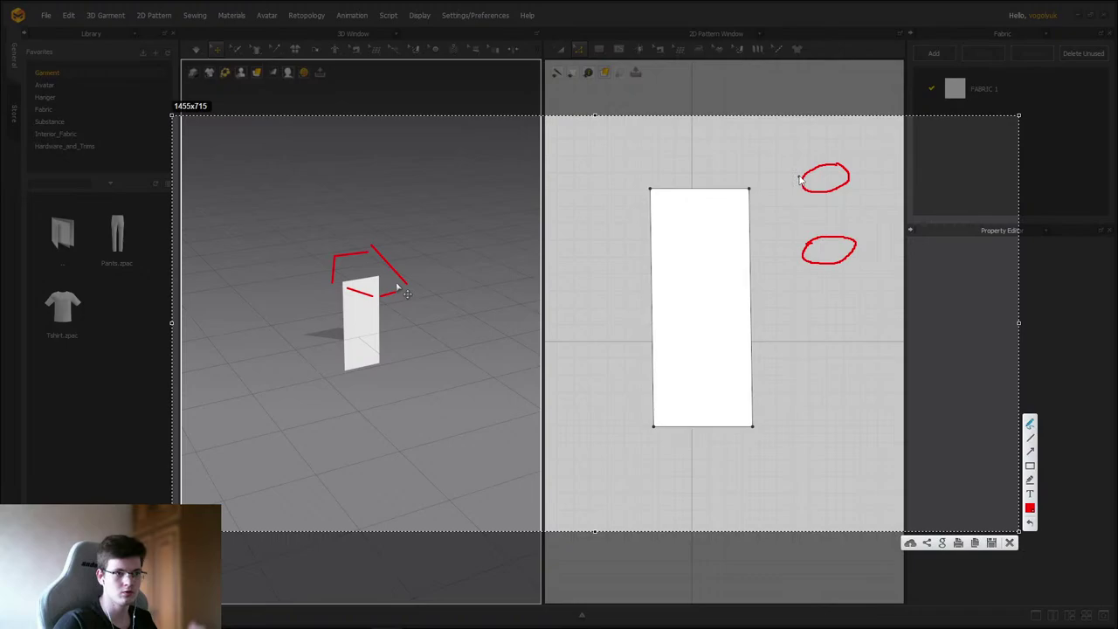
{"action": "left_click_drag", "start_coordinate": [800, 175], "coordinate": [801, 260]}
{"action": "left_click_drag", "start_coordinate": [846, 173], "coordinate": [859, 246]}
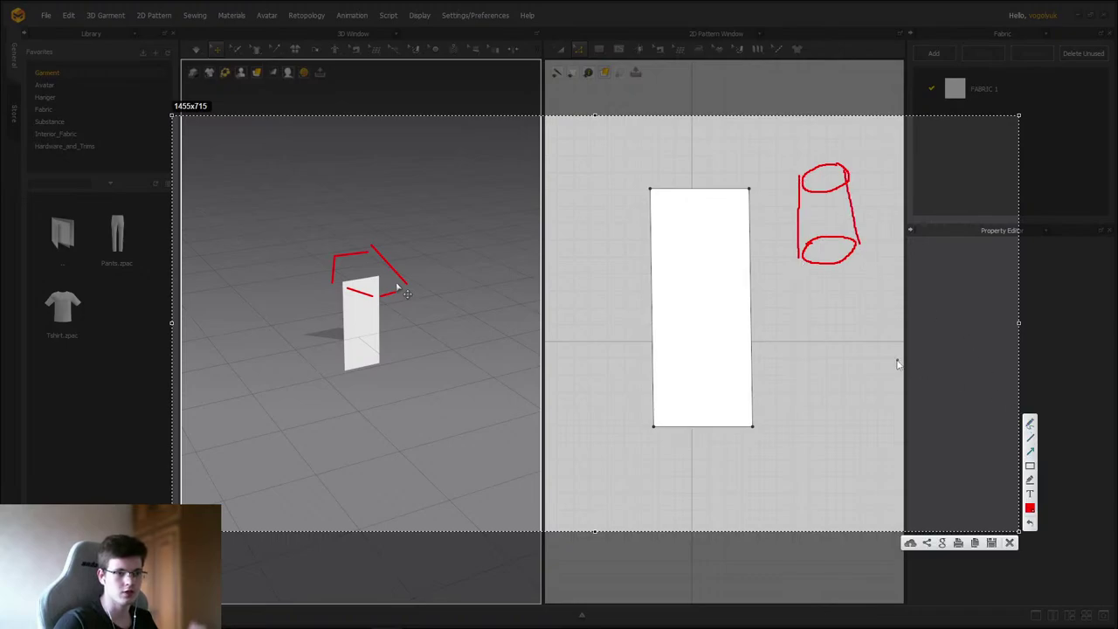
{"action": "left_click_drag", "start_coordinate": [898, 364], "coordinate": [825, 238]}
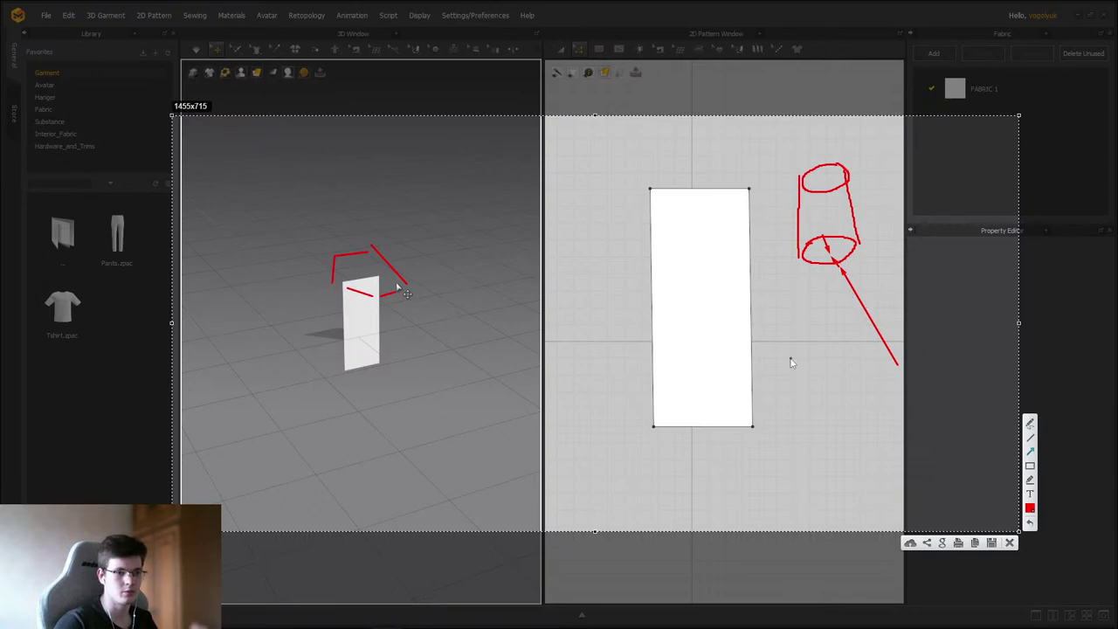
- Sketch a second, smaller cylinder below the first one and discard the annotated screenshot
{"action": "mouse_move", "coordinate": [791, 363]}
{"action": "left_mouse_down"}
{"action": "mouse_move", "coordinate": [813, 355]}
{"action": "mouse_move", "coordinate": [780, 362]}
{"action": "mouse_move", "coordinate": [806, 378]}
{"action": "mouse_move", "coordinate": [793, 354]}
{"action": "left_mouse_up"}
{"action": "key", "text": "ctrl+z"}
{"action": "key", "text": "ctrl+z"}
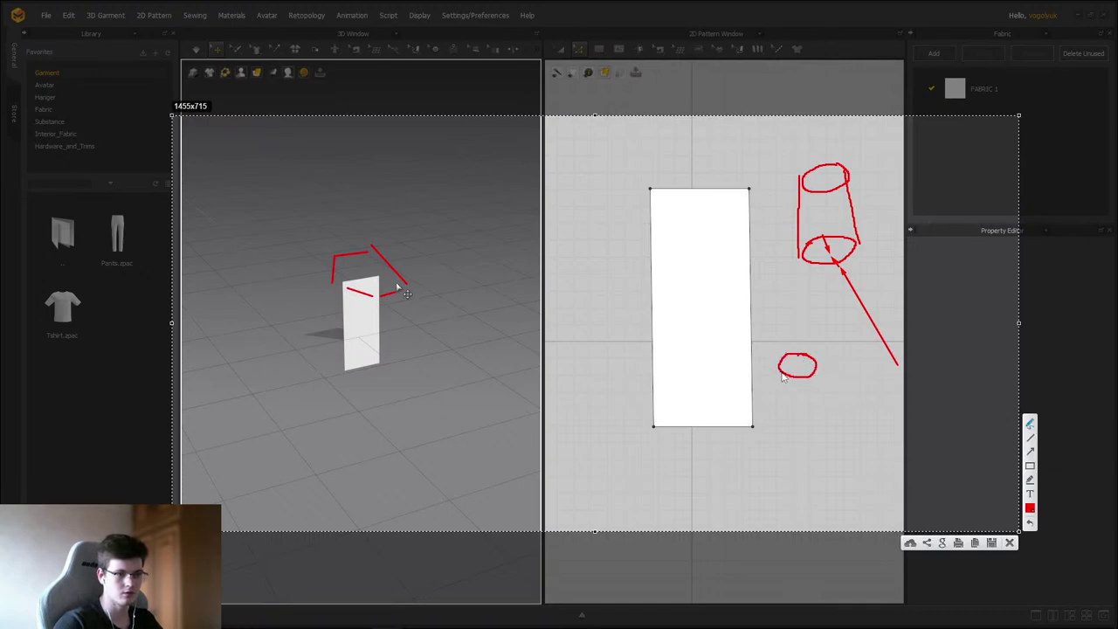
{"action": "left_click_drag", "start_coordinate": [791, 426], "coordinate": [816, 418]}
{"action": "mouse_move", "coordinate": [776, 370]}
{"action": "left_mouse_down"}
{"action": "mouse_move", "coordinate": [782, 417]}
{"action": "mouse_move", "coordinate": [804, 422]}
{"action": "mouse_move", "coordinate": [815, 418]}
{"action": "mouse_move", "coordinate": [814, 377]}
{"action": "left_mouse_up"}
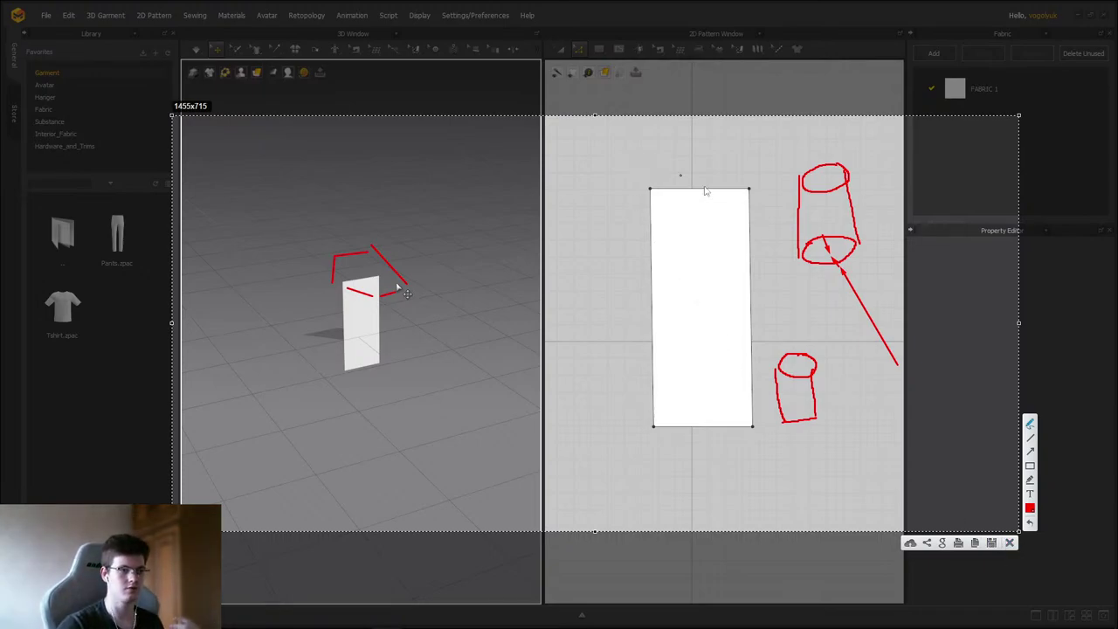
{"action": "key", "text": "ctrl+x"}
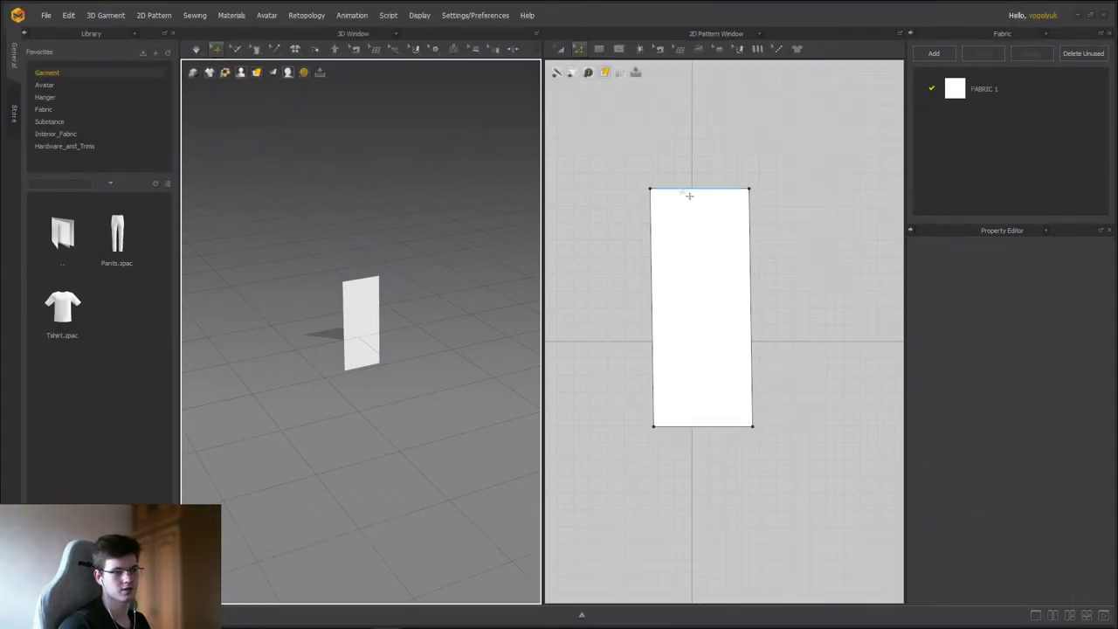
- Widen the rectangle by moving its right edge outward and raise the piece above the ground in the 3D view
{"action": "left_click_drag", "start_coordinate": [724, 162], "coordinate": [824, 519]}
{"action": "left_click_drag", "start_coordinate": [759, 317], "coordinate": [788, 315]}
{"action": "left_click", "coordinate": [802, 256]}
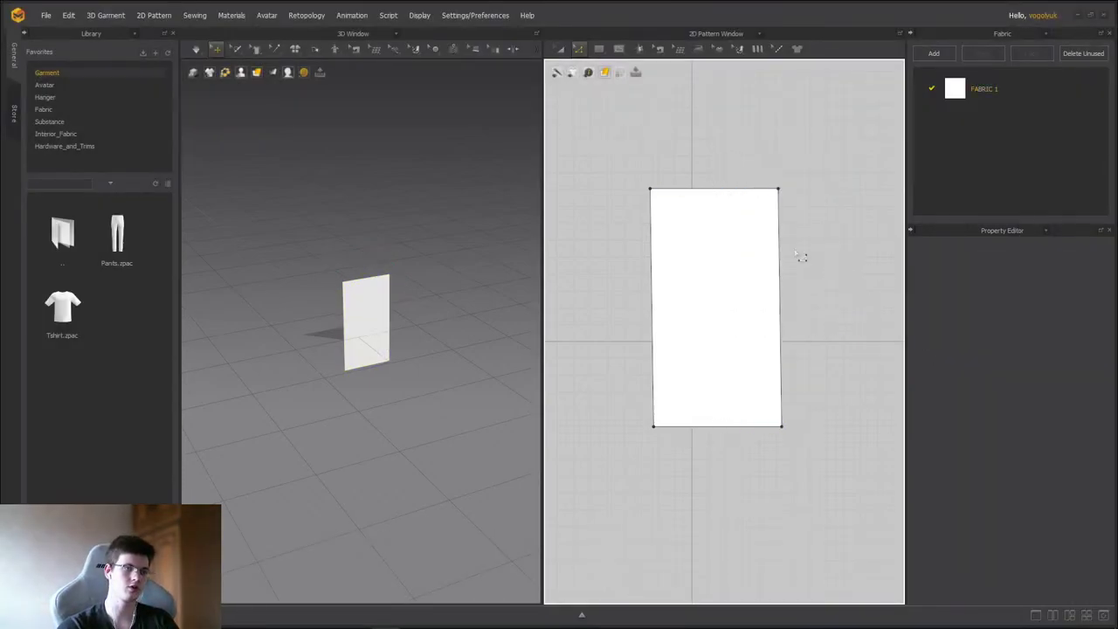
{"action": "left_click", "coordinate": [367, 315]}
{"action": "right_click_drag", "start_coordinate": [367, 315], "coordinate": [392, 257]}
{"action": "left_click", "coordinate": [839, 225]}
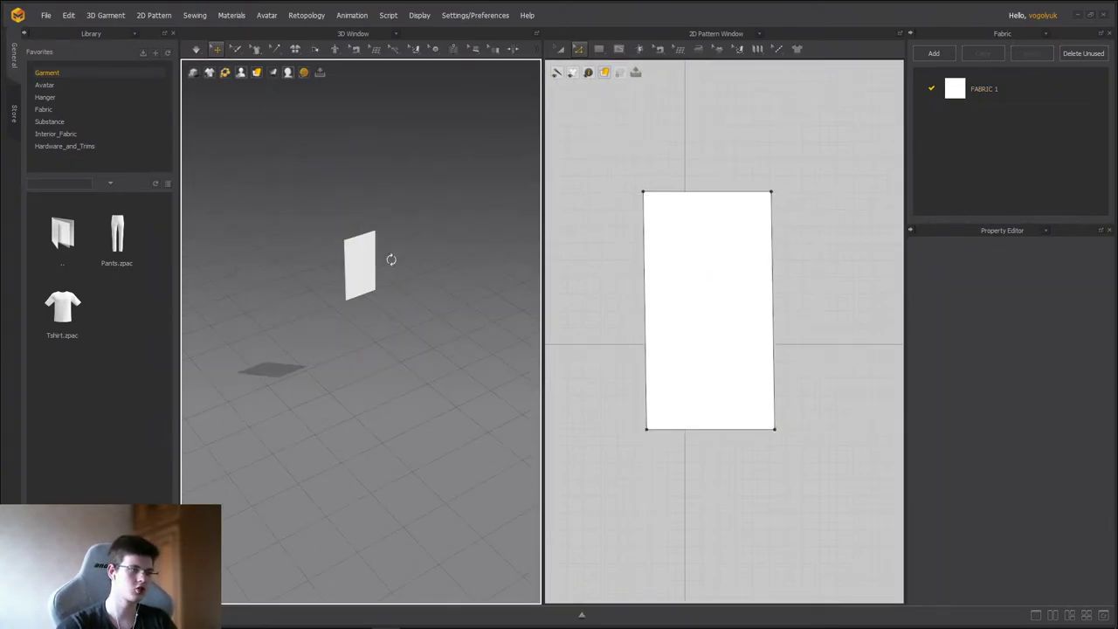
- Sew the rectangle's two long side edges together with Segment Sewing
{"action": "scroll", "coordinate": [392, 257], "scroll_direction": "up", "scroll_amount": 3}
{"action": "scroll", "coordinate": [400, 235], "scroll_direction": "up", "scroll_amount": 5}
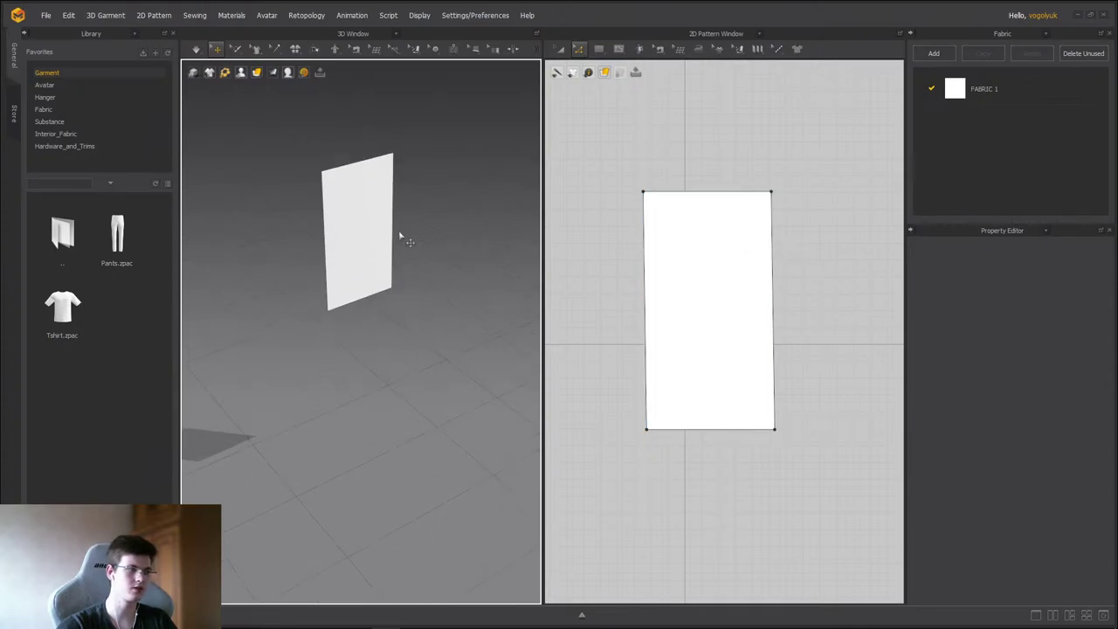
{"action": "scroll", "coordinate": [379, 297], "scroll_direction": "down", "scroll_amount": 6}
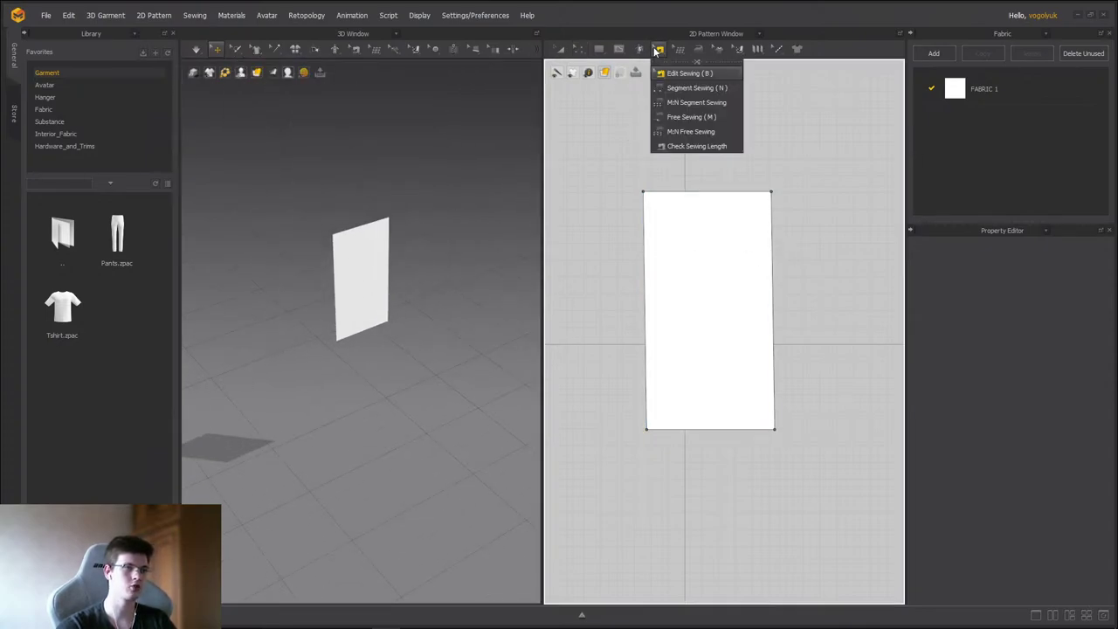
{"action": "left_click", "coordinate": [690, 87]}
{"action": "left_click", "coordinate": [774, 237]}
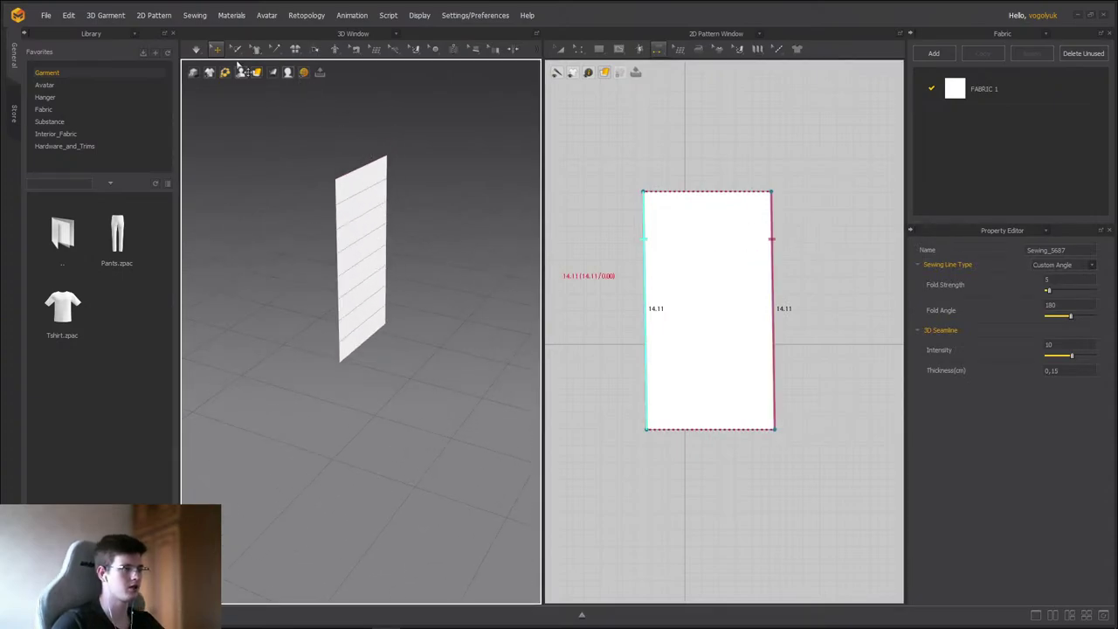
{"action": "left_click", "coordinate": [368, 194]}
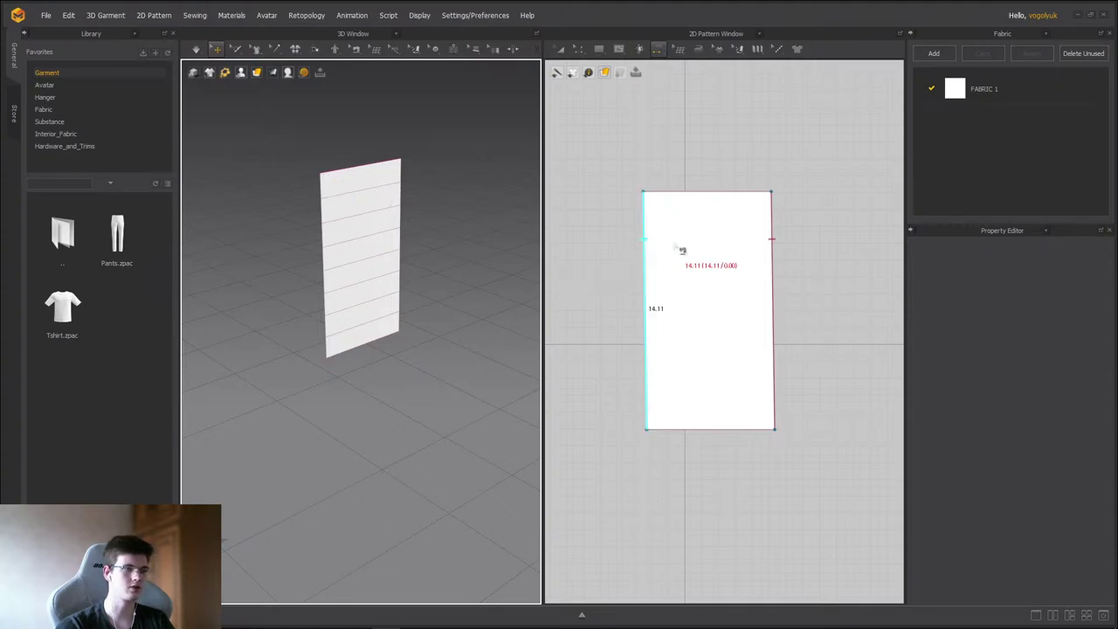
- Set the particle distance of the pattern piece to 5 mm
{"action": "left_click", "coordinate": [560, 49]}
{"action": "key", "text": "ctrl+a"}
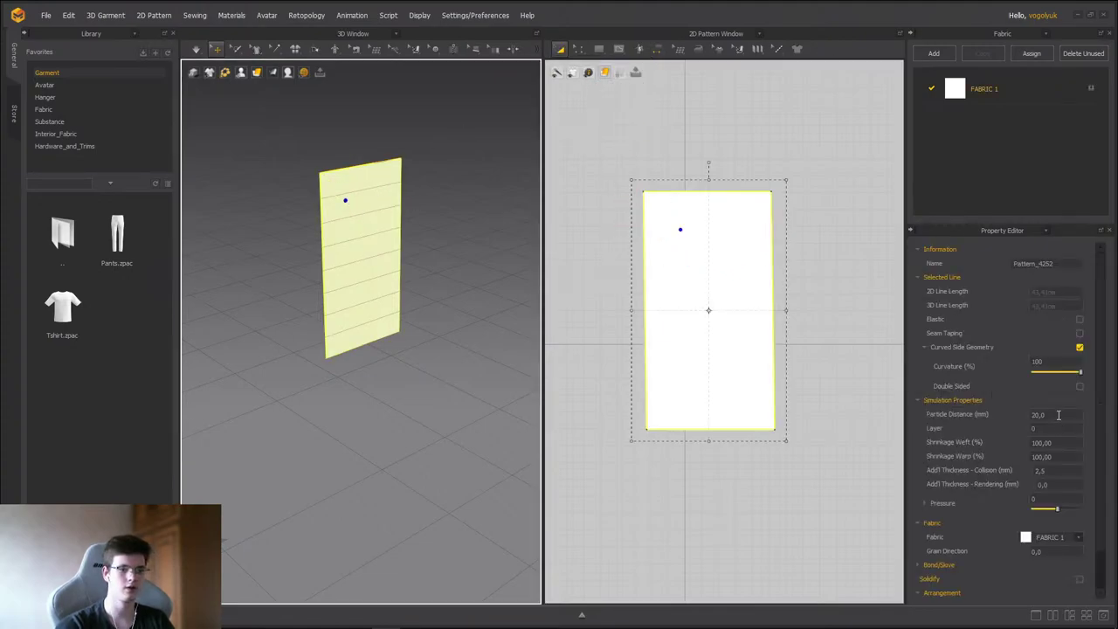
{"action": "double_click", "coordinate": [1058, 415]}
{"action": "type", "text": "5"}
{"action": "key", "text": "Return"}
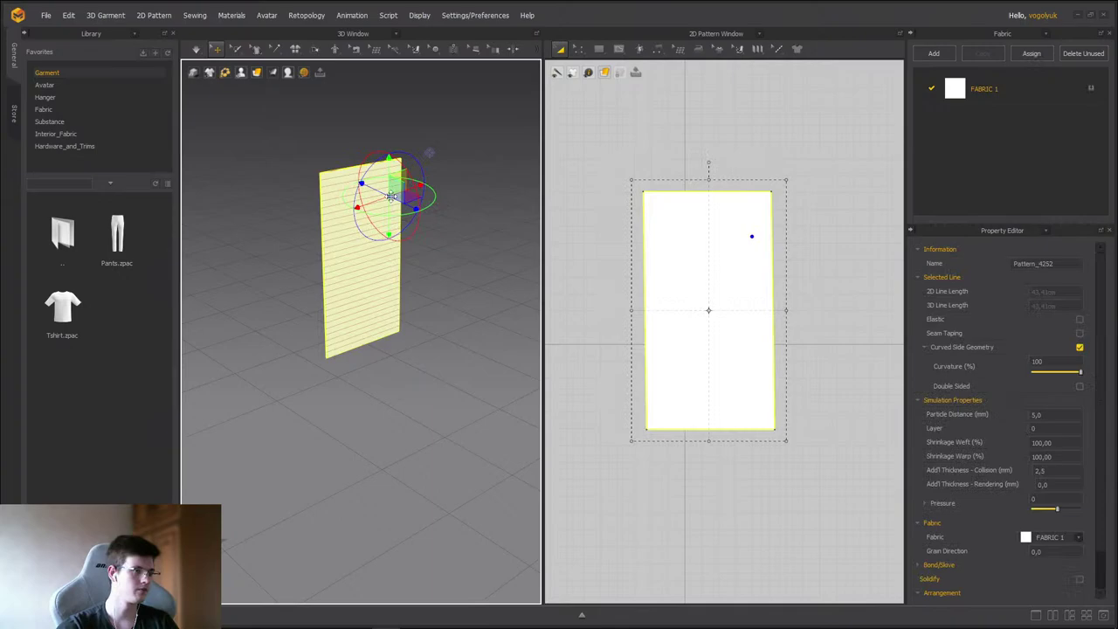
- Pin the piece near its top and bottom edges and simulate it while pulling the cloth so the sewn sides close into a tube
{"action": "left_click", "coordinate": [475, 195]}
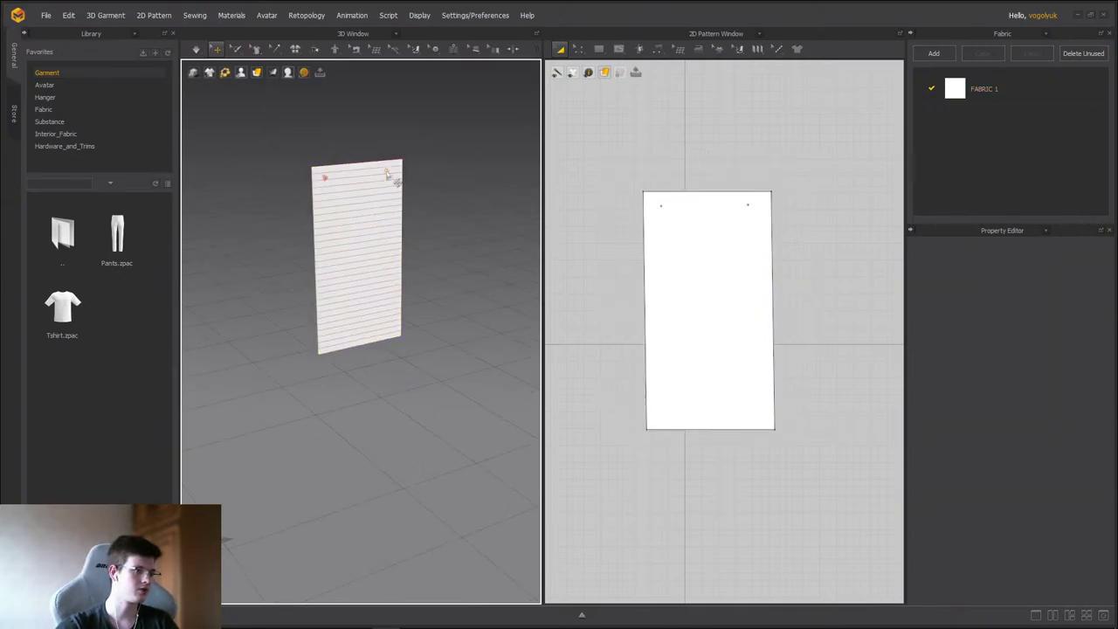
{"action": "scroll", "coordinate": [407, 244], "scroll_direction": "up", "scroll_amount": 5}
{"action": "scroll", "coordinate": [407, 250], "scroll_direction": "down", "scroll_amount": 5}
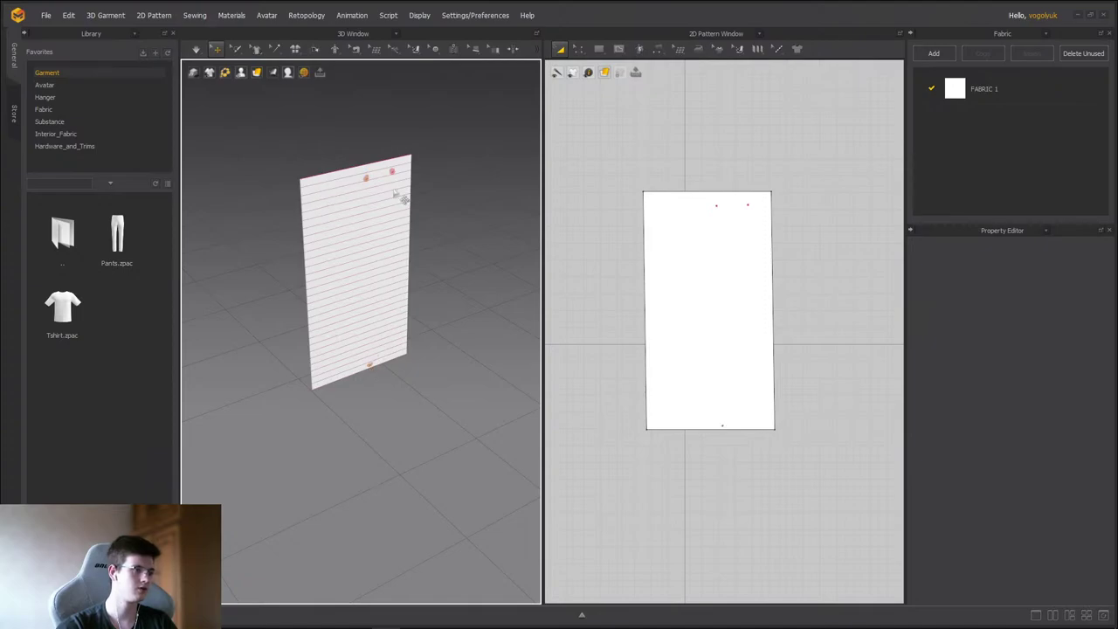
{"action": "key", "text": "space"}
{"action": "left_click_drag", "start_coordinate": [380, 209], "coordinate": [320, 371]}
{"action": "scroll", "coordinate": [354, 345], "scroll_direction": "up", "scroll_amount": 5}
{"action": "scroll", "coordinate": [369, 358], "scroll_direction": "down", "scroll_amount": 5}
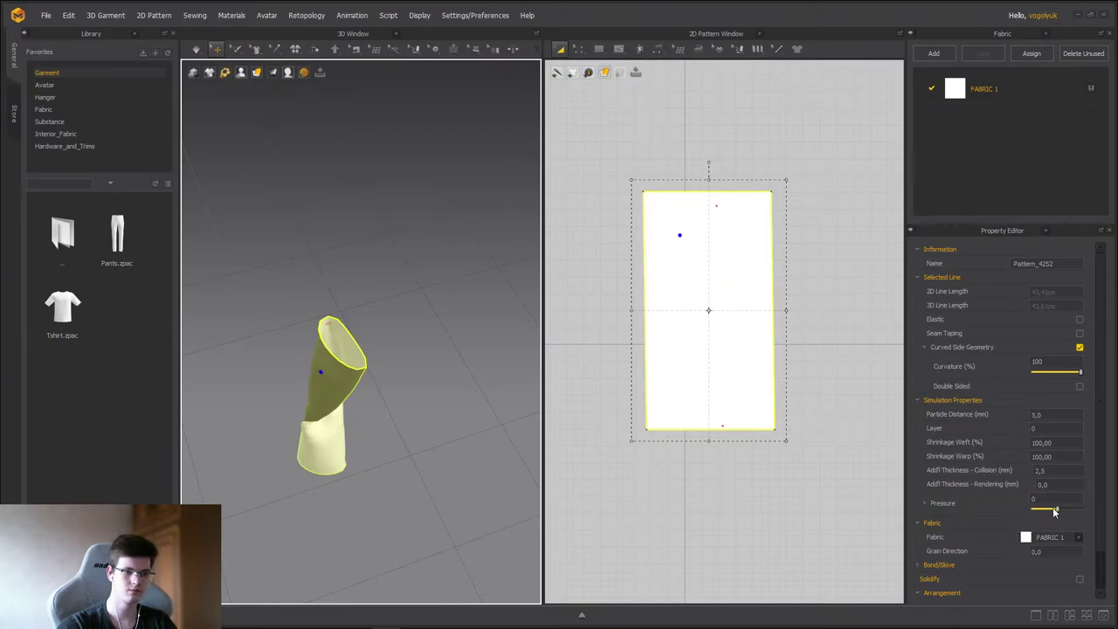
- Set the tube's pressure to 18 and simulate it to inflate the shape
{"action": "left_click_drag", "start_coordinate": [1059, 510], "coordinate": [1065, 508]}
{"action": "left_click", "coordinate": [469, 379]}
{"action": "mouse_move", "coordinate": [341, 367]}
{"action": "left_mouse_down"}
{"action": "mouse_move", "coordinate": [407, 375]}
{"action": "mouse_move", "coordinate": [292, 353]}
{"action": "mouse_move", "coordinate": [325, 321]}
{"action": "mouse_move", "coordinate": [343, 193]}
{"action": "mouse_move", "coordinate": [344, 357]}
{"action": "left_mouse_up"}
{"action": "left_click", "coordinate": [380, 352]}
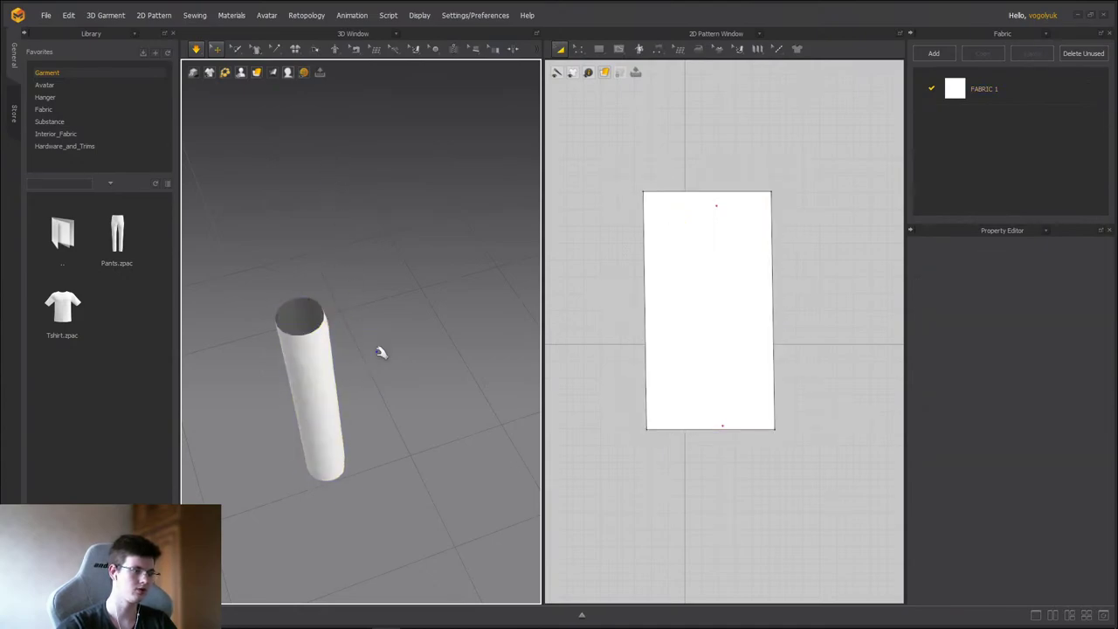
- Widen the tube's pattern to about 16.3 cm by moving its right edge outward with Edit Pattern, and simulate it again
{"action": "left_click", "coordinate": [325, 313]}
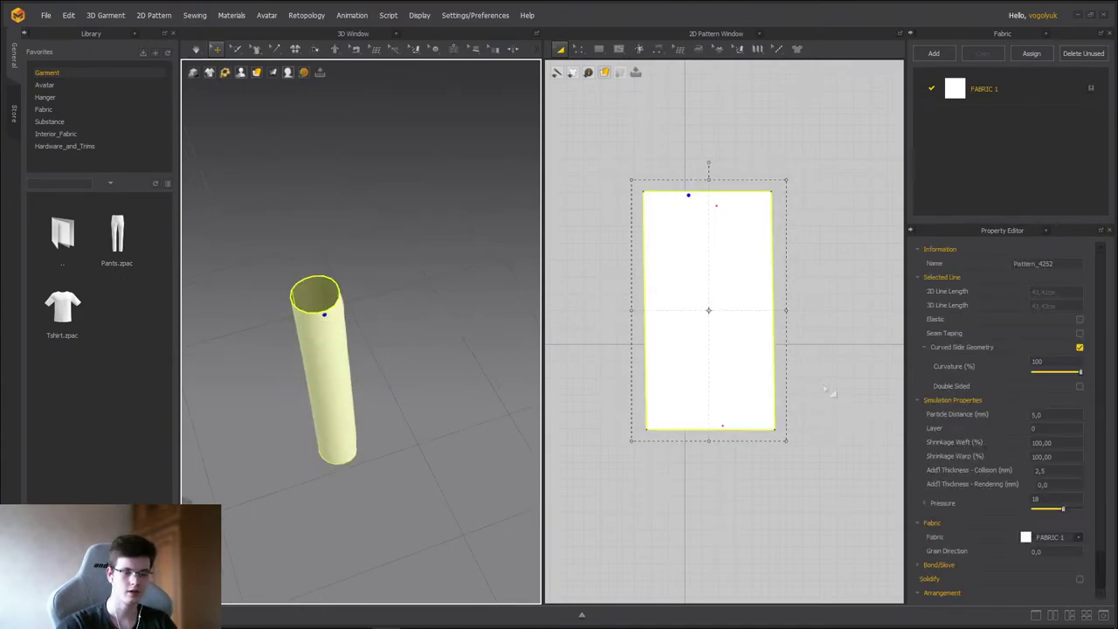
{"action": "scroll", "coordinate": [828, 393], "scroll_direction": "down", "scroll_amount": 3}
{"action": "left_click_drag", "start_coordinate": [769, 208], "coordinate": [741, 407]}
{"action": "key", "text": "z"}
{"action": "left_click_drag", "start_coordinate": [812, 236], "coordinate": [749, 467]}
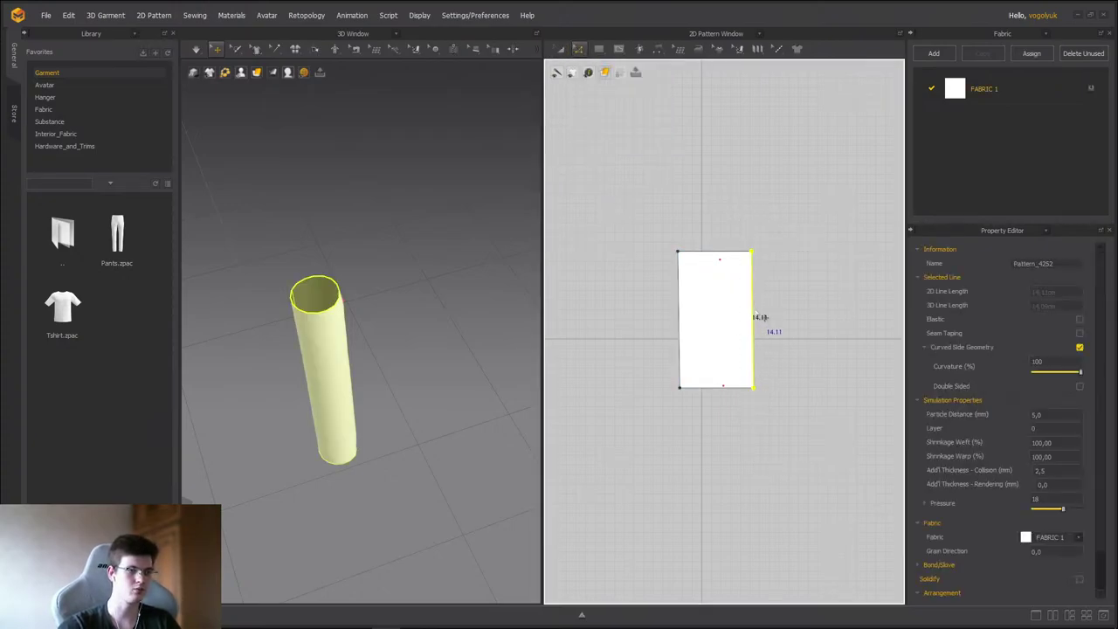
{"action": "left_click_drag", "start_coordinate": [758, 318], "coordinate": [838, 318]}
{"action": "left_click", "coordinate": [393, 267]}
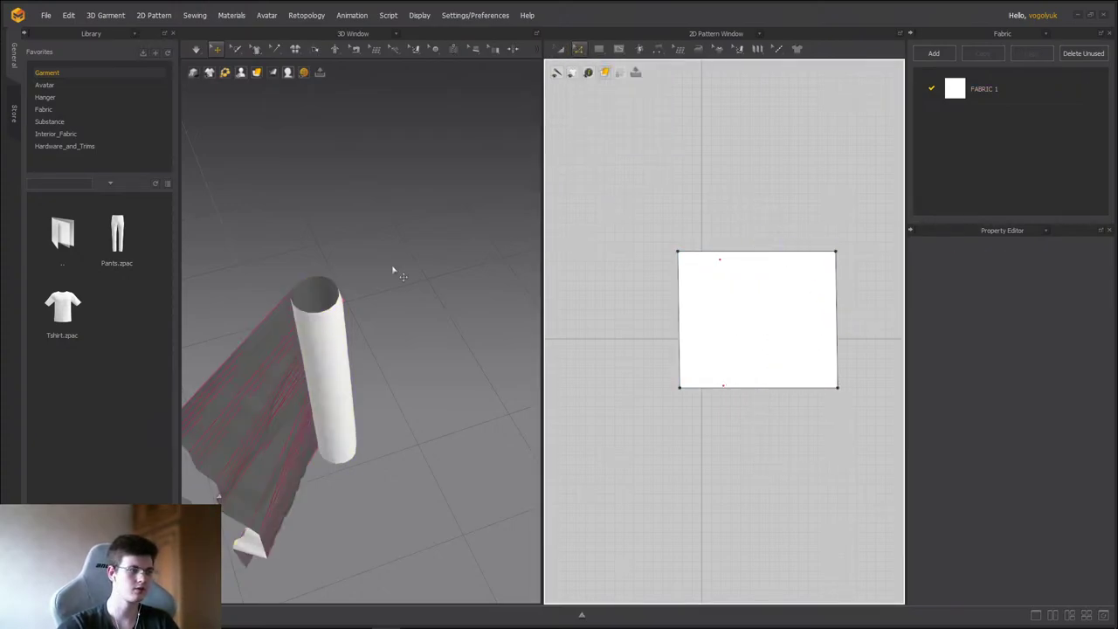
{"action": "mouse_move", "coordinate": [363, 297]}
{"action": "right_mouse_down"}
{"action": "mouse_move", "coordinate": [379, 257]}
{"action": "mouse_move", "coordinate": [352, 249]}
{"action": "mouse_move", "coordinate": [361, 313]}
{"action": "right_mouse_up"}
{"action": "scroll", "coordinate": [342, 282], "scroll_direction": "up", "scroll_amount": 5}
{"action": "scroll", "coordinate": [331, 251], "scroll_direction": "down", "scroll_amount": 5}
{"action": "left_click", "coordinate": [361, 312]}
- Shorten the tube by moving the pattern's bottom edge upward, and simulate it again
{"action": "left_click_drag", "start_coordinate": [644, 349], "coordinate": [786, 426]}
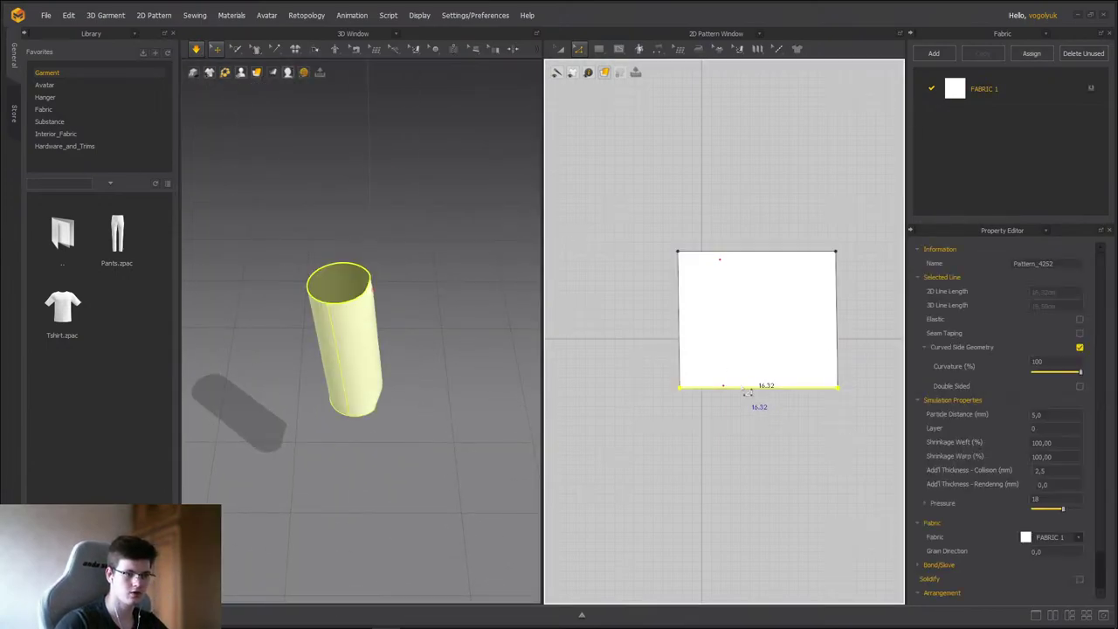
{"action": "left_click_drag", "start_coordinate": [748, 387], "coordinate": [747, 342]}
{"action": "left_click", "coordinate": [482, 374]}
{"action": "right_click_drag", "start_coordinate": [482, 374], "coordinate": [399, 405]}
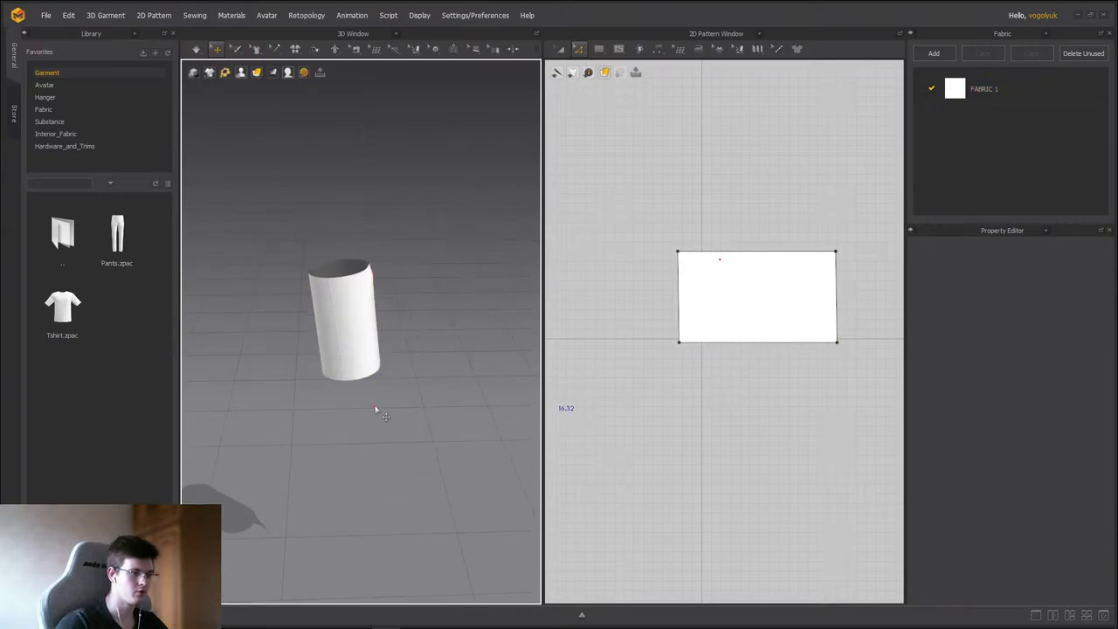
{"action": "right_click_drag", "start_coordinate": [410, 332], "coordinate": [392, 303]}
{"action": "left_click", "coordinate": [392, 302]}
- Sew the two halves of the pattern's bottom edge together with Free Sewing, and pull the cloth while simulating the closed bottom
{"action": "right_click_drag", "start_coordinate": [442, 356], "coordinate": [446, 261]}
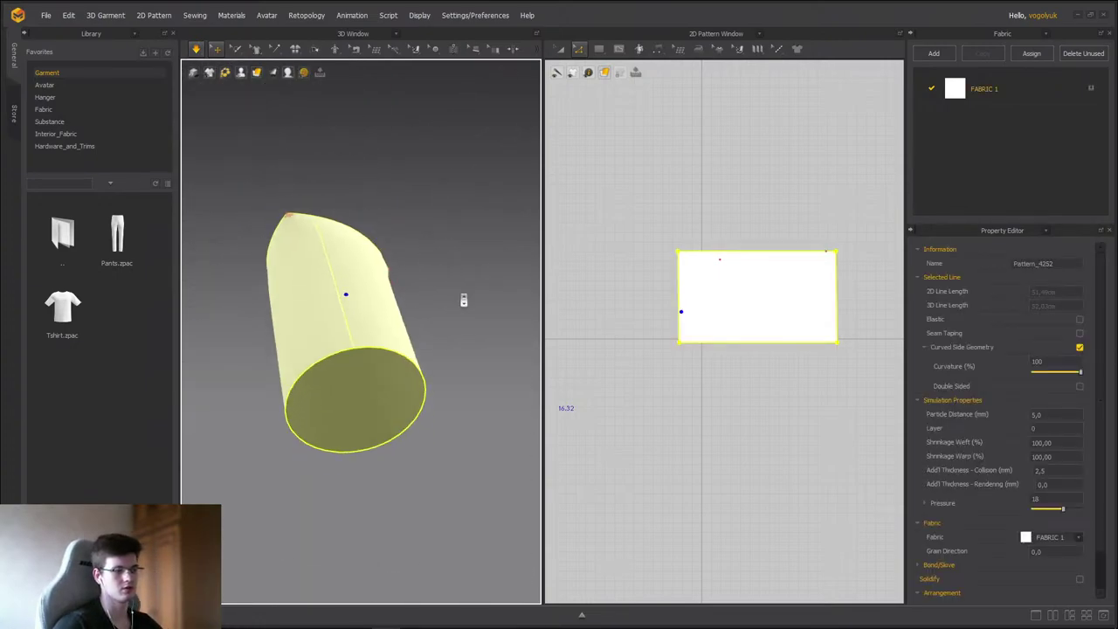
{"action": "right_click_drag", "start_coordinate": [464, 301], "coordinate": [411, 306]}
{"action": "left_click", "coordinate": [646, 289]}
{"action": "left_click", "coordinate": [658, 48]}
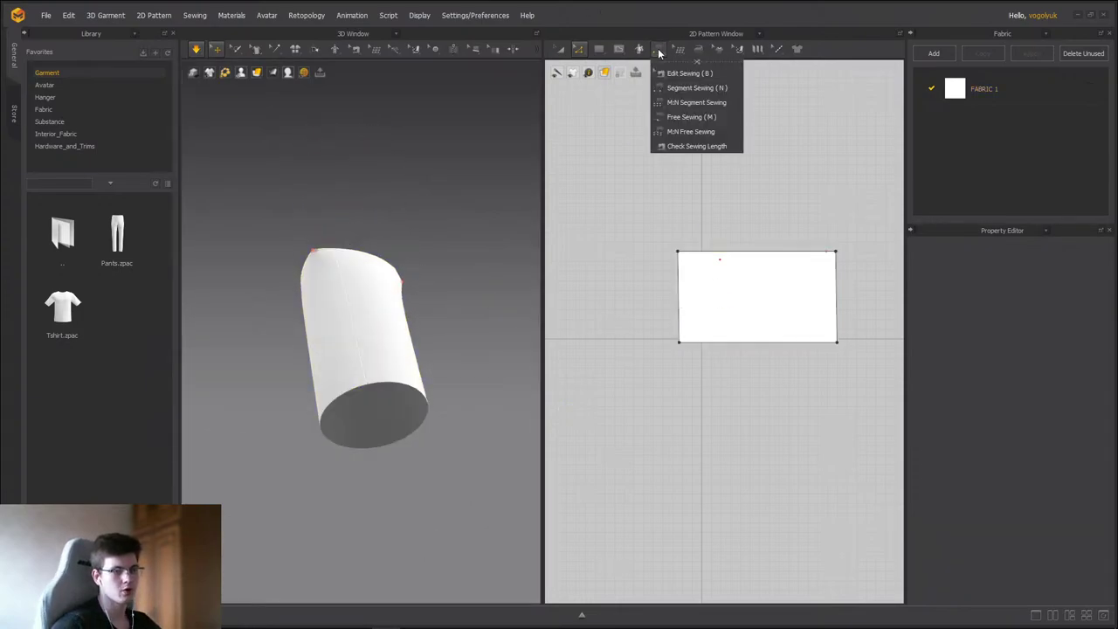
{"action": "left_click", "coordinate": [690, 119]}
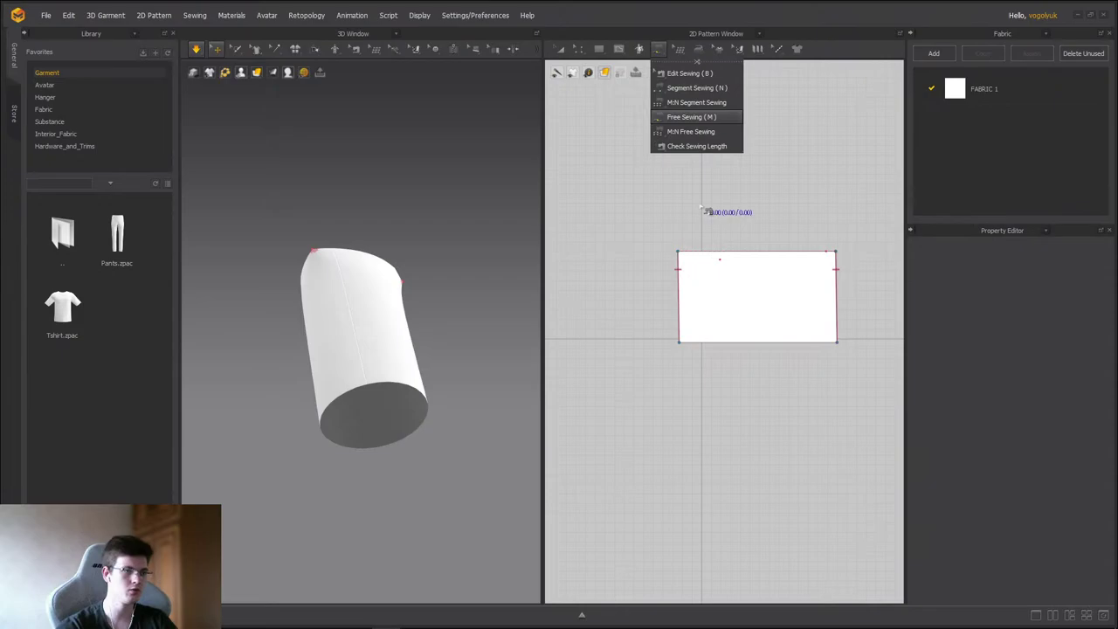
{"action": "left_click", "coordinate": [682, 343]}
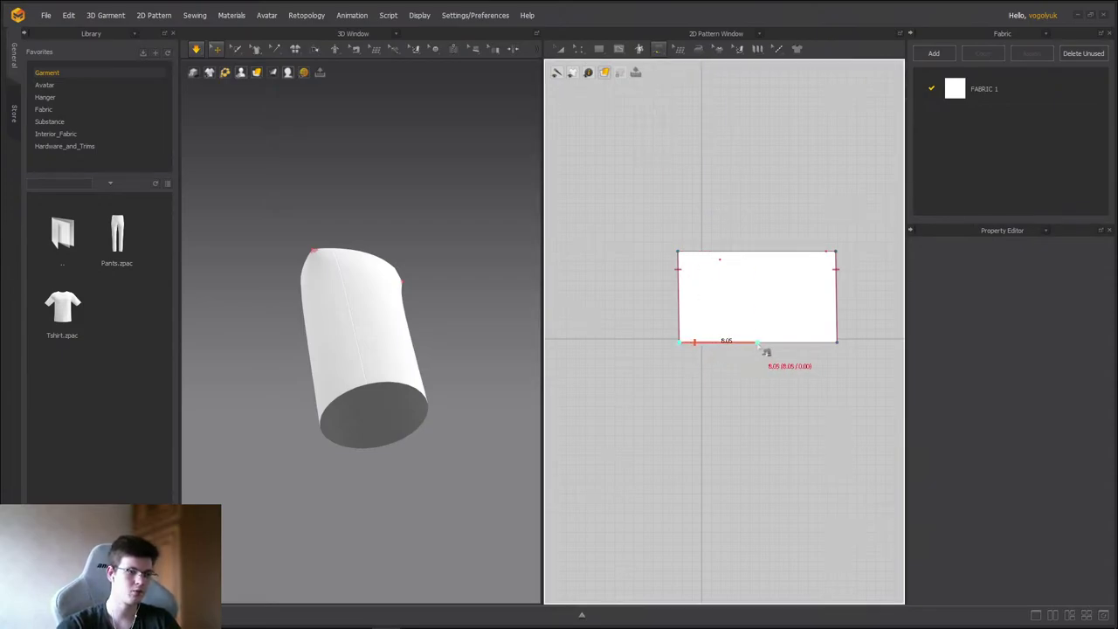
{"action": "left_click", "coordinate": [762, 346]}
{"action": "left_click", "coordinate": [839, 345]}
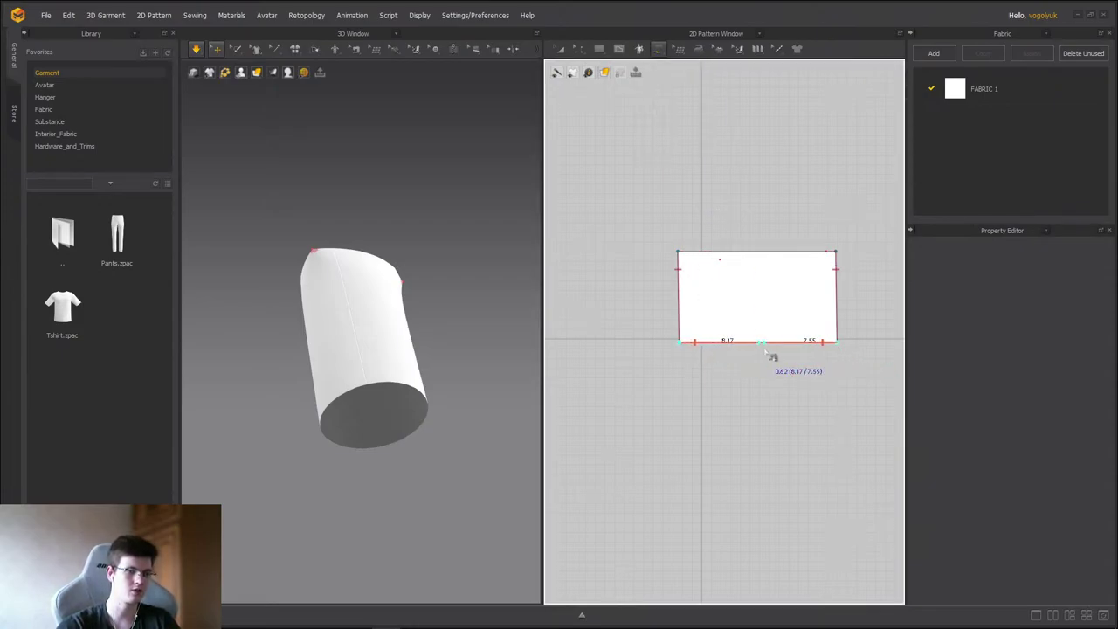
{"action": "left_click", "coordinate": [769, 354]}
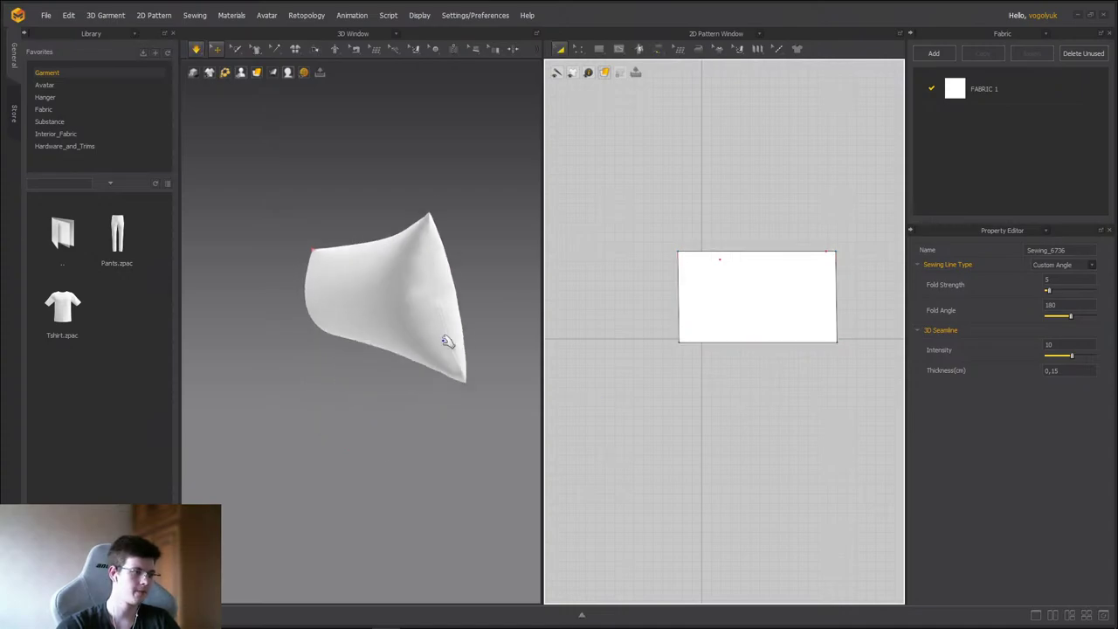
{"action": "left_click_drag", "start_coordinate": [453, 284], "coordinate": [382, 341]}
- Set the bag's pressure to 0 and flip its surface normal
{"action": "double_click", "coordinate": [1036, 499]}
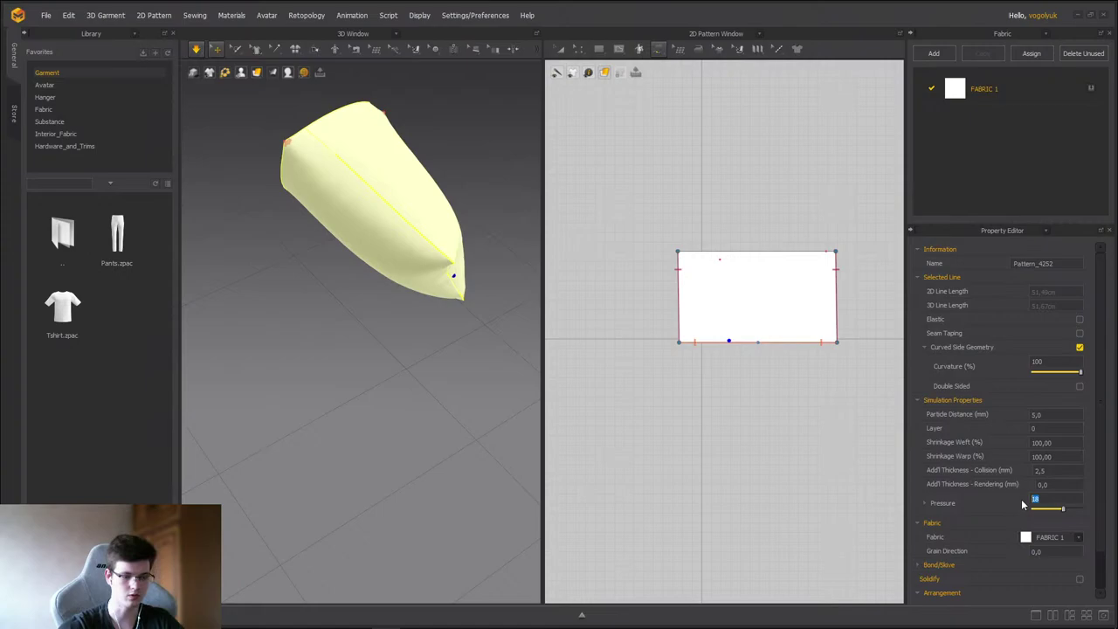
{"action": "type", "text": "0"}
{"action": "key", "text": "Return"}
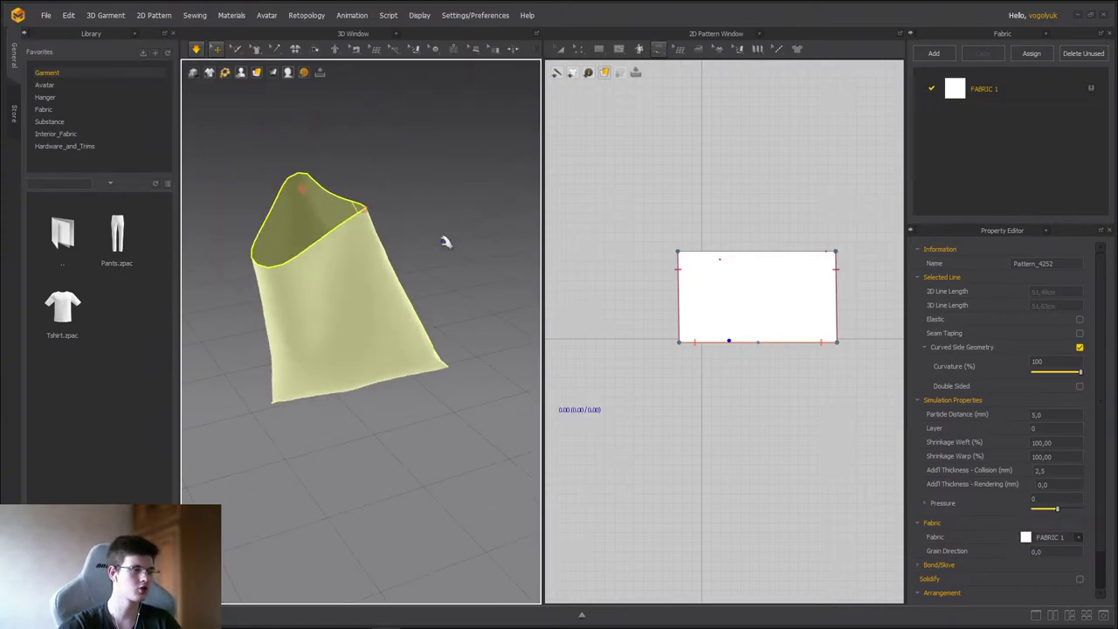
{"action": "scroll", "coordinate": [403, 230], "scroll_direction": "up", "scroll_amount": 5}
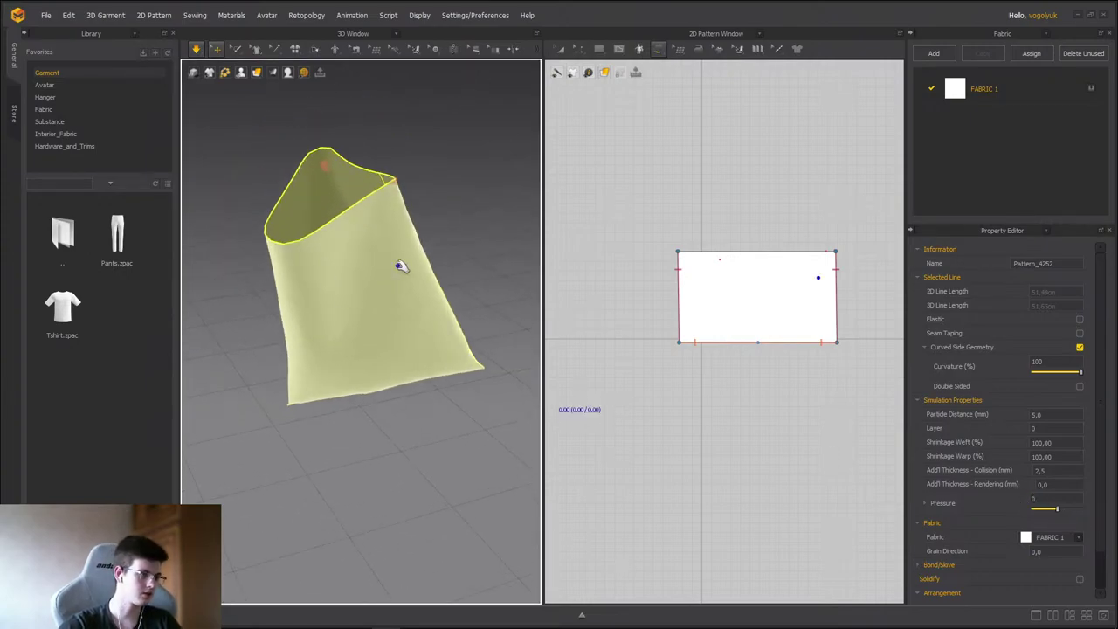
{"action": "right_click", "coordinate": [399, 267]}
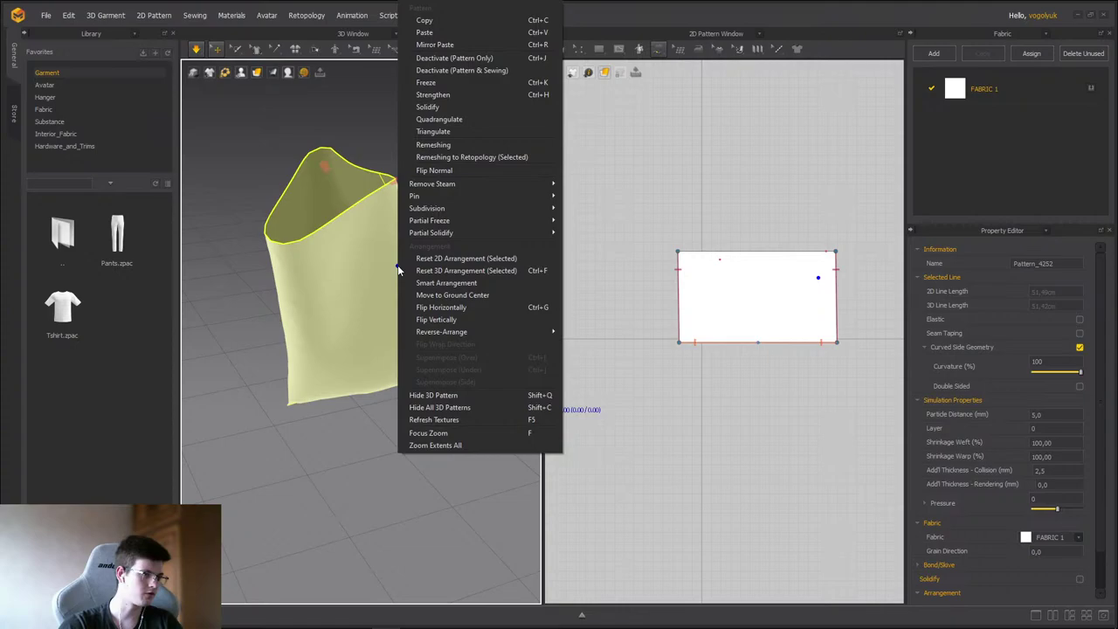
{"action": "left_click", "coordinate": [431, 171]}
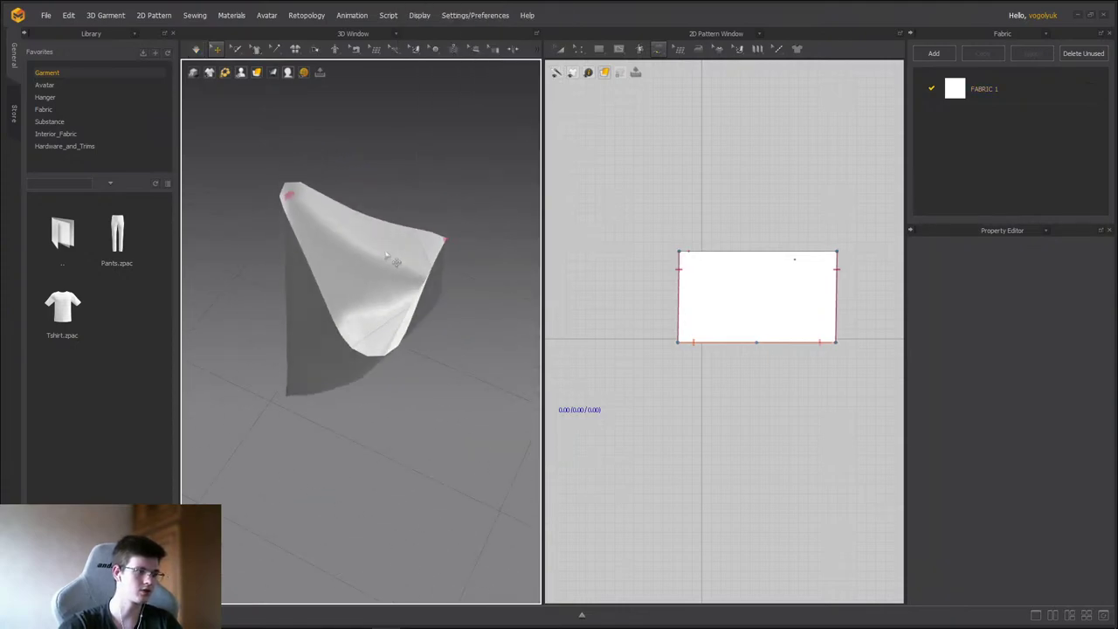
- Pin further points along the bag's open rim and simulate it while adjusting the pinned cloth
{"action": "left_click", "coordinate": [330, 290]}
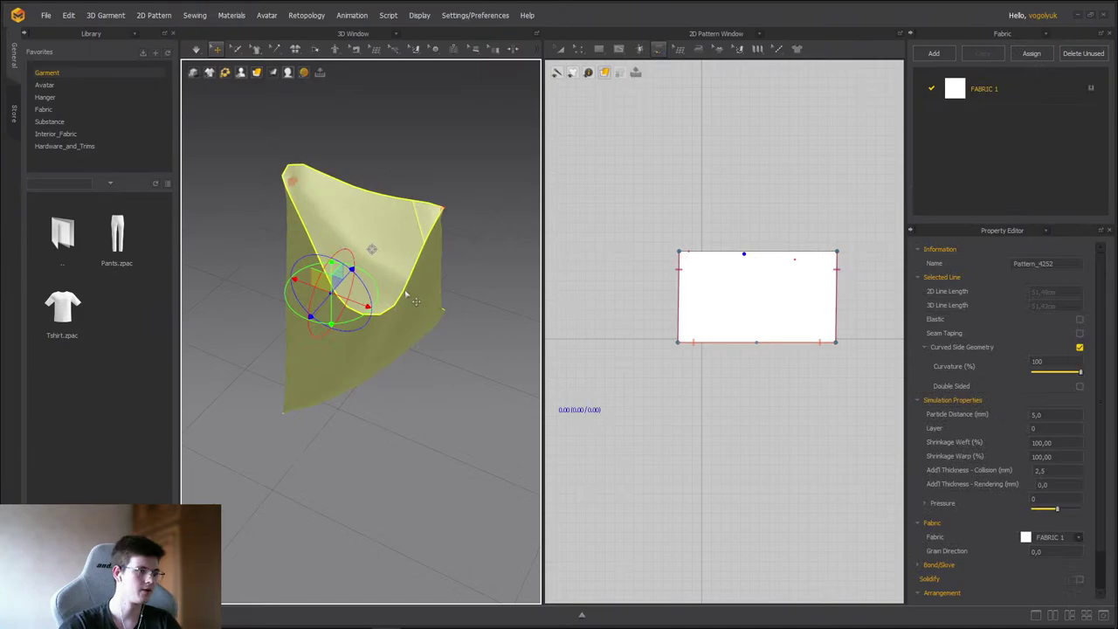
{"action": "left_click", "coordinate": [287, 230]}
{"action": "left_click", "coordinate": [342, 237]}
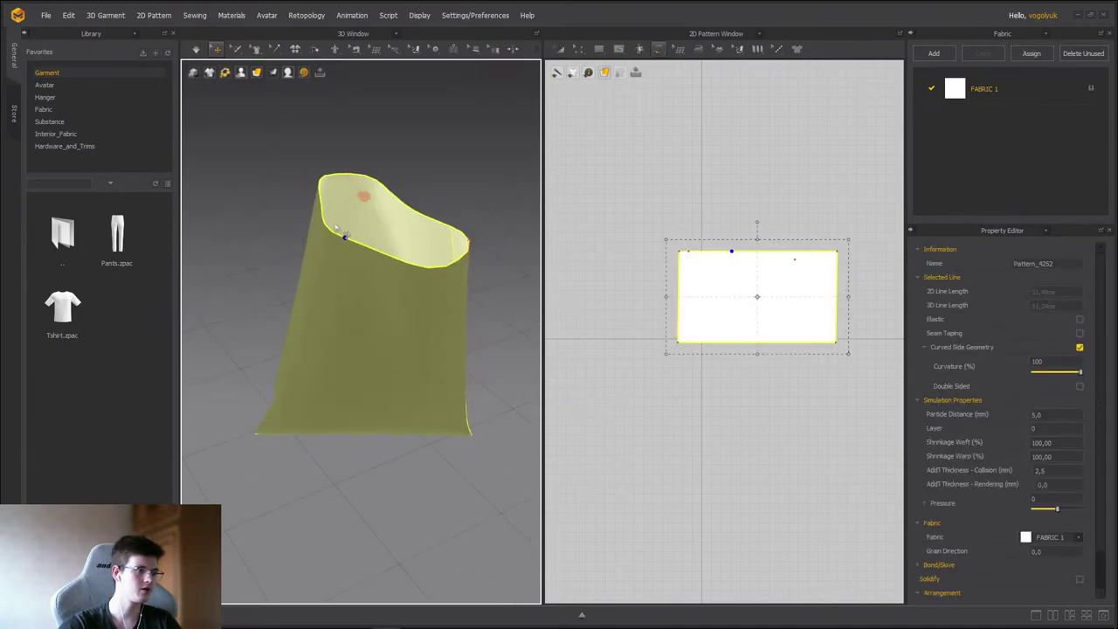
{"action": "left_click", "coordinate": [445, 192]}
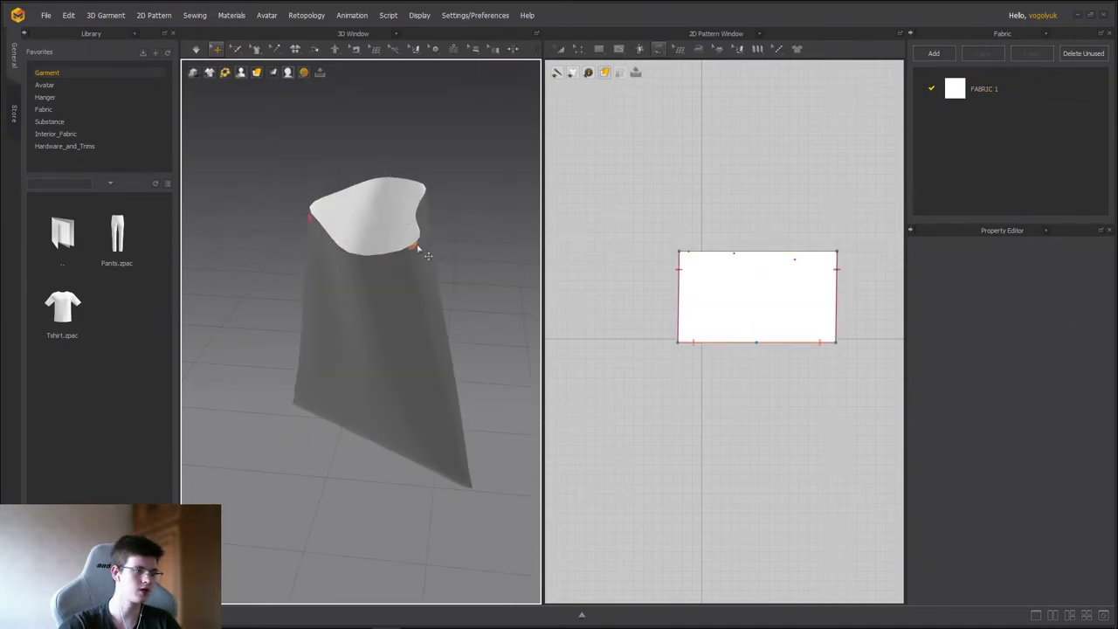
{"action": "left_click", "coordinate": [442, 202]}
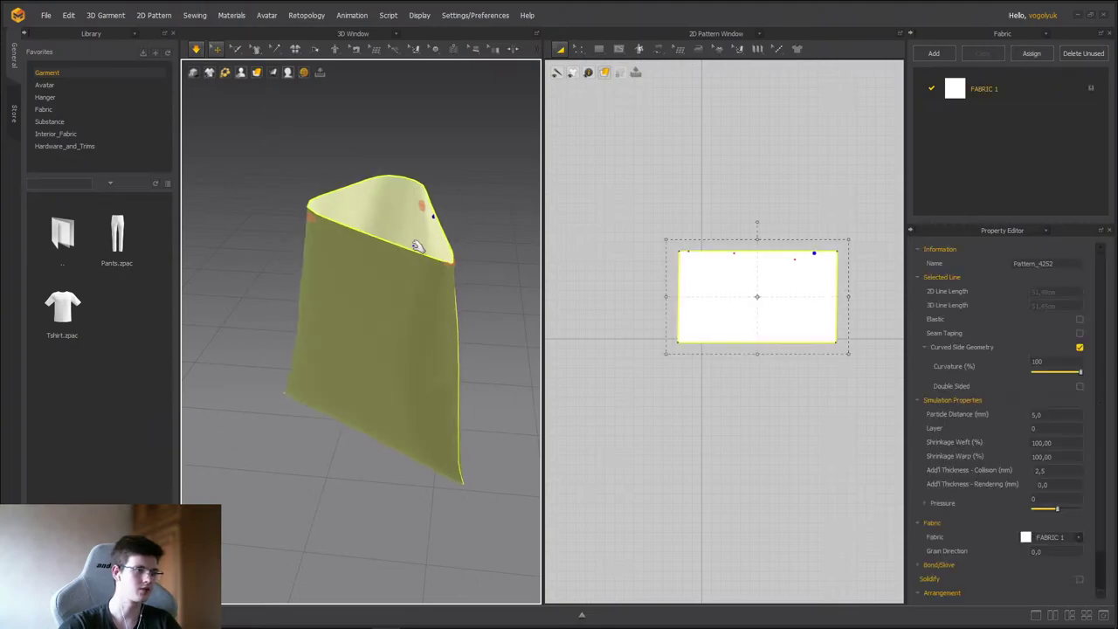
{"action": "left_click", "coordinate": [437, 229]}
{"action": "left_click", "coordinate": [399, 224]}
{"action": "left_click", "coordinate": [476, 218]}
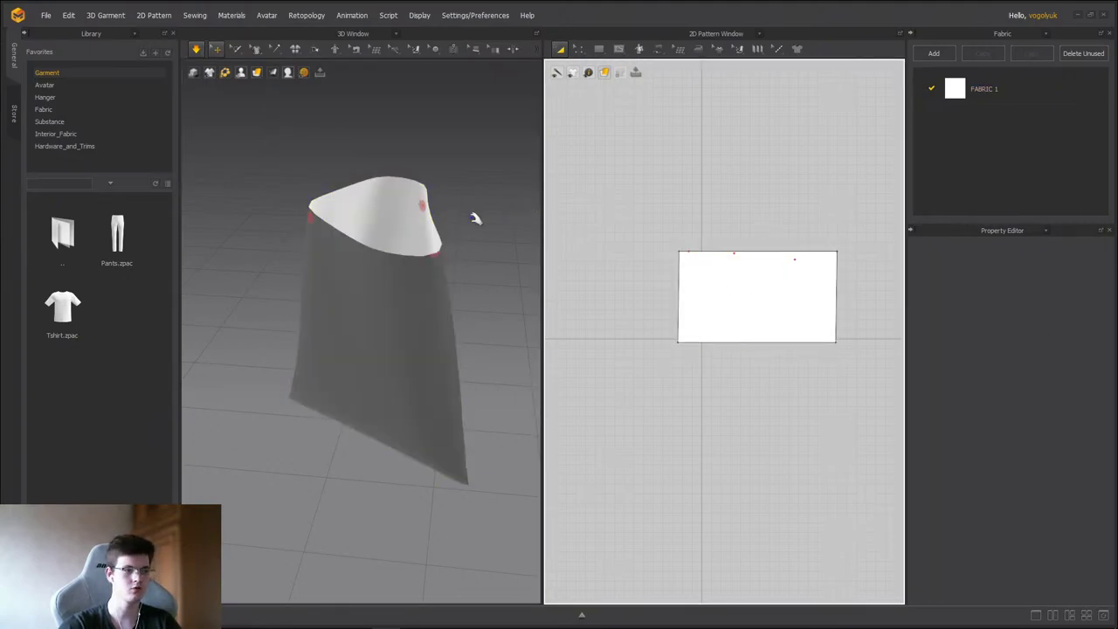
- Pin the cloth near the bag's sewn bottom edge and pull it inward during simulation to fold up the bottom
{"action": "left_click", "coordinate": [357, 382]}
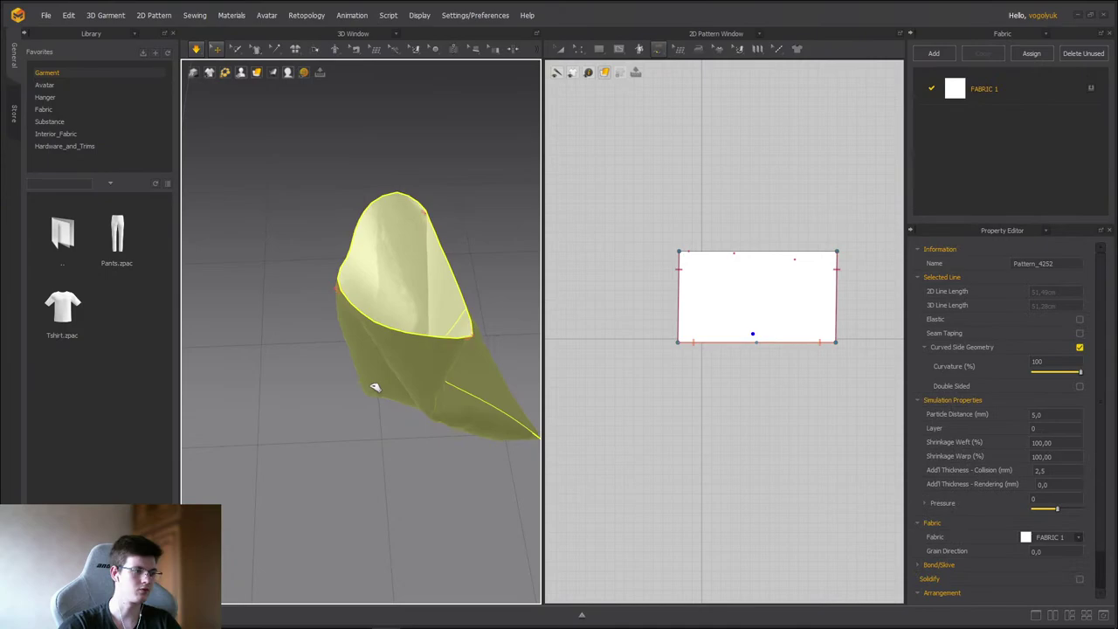
{"action": "left_click", "coordinate": [308, 364]}
{"action": "left_click_drag", "start_coordinate": [308, 365], "coordinate": [443, 406]}
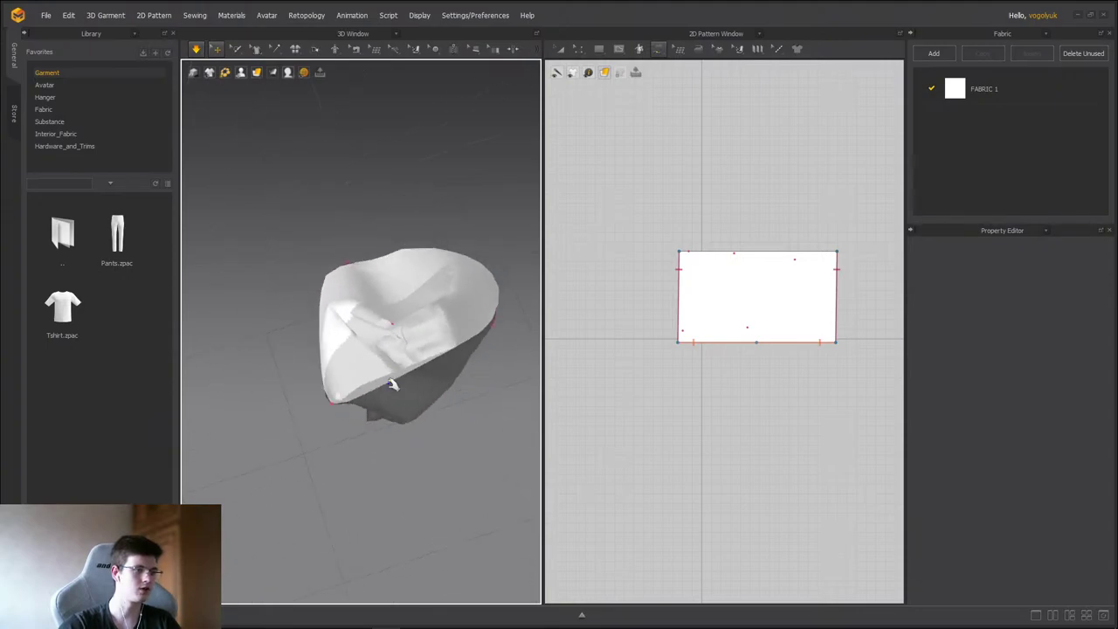
- Pin more points on the bag's rim and pull them outward during simulation to widen the opening
{"action": "left_click", "coordinate": [377, 355]}
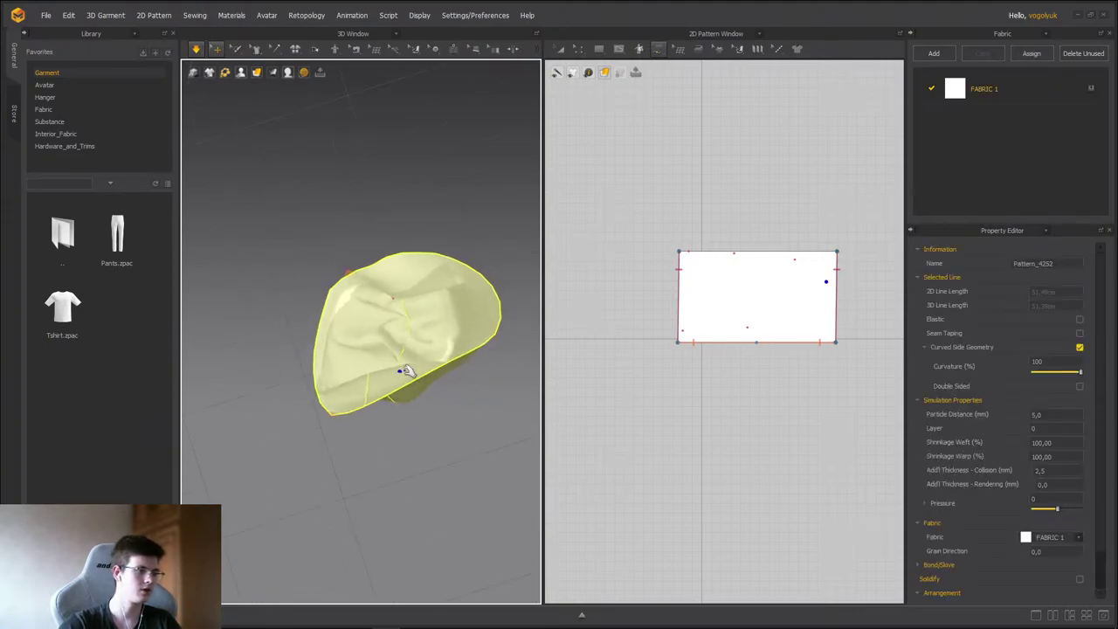
{"action": "left_click_drag", "start_coordinate": [462, 351], "coordinate": [424, 285]}
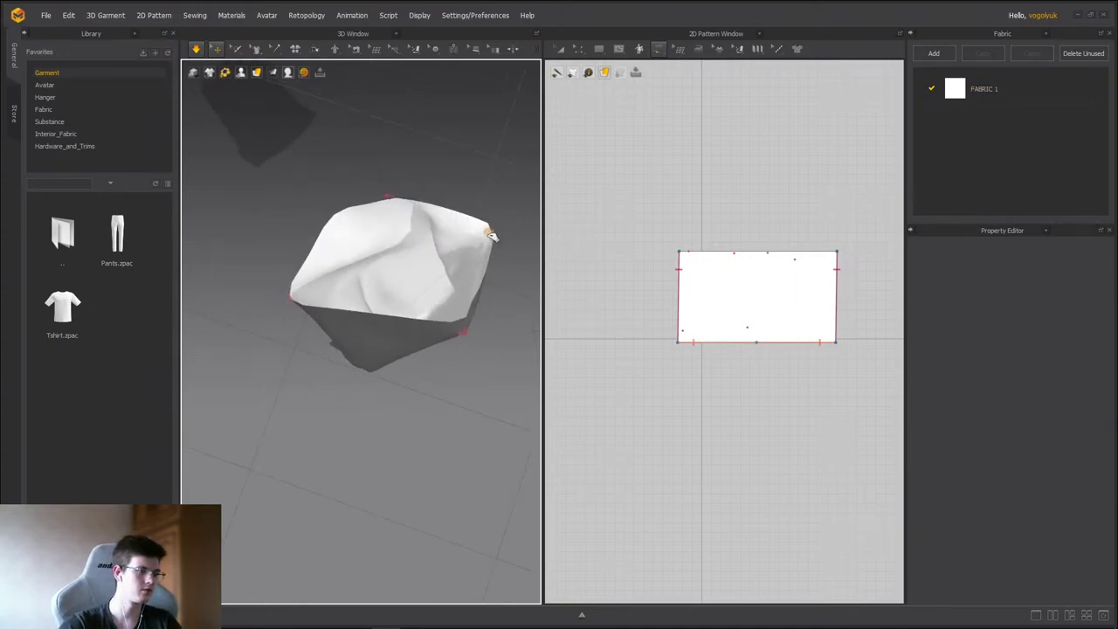
{"action": "left_click", "coordinate": [427, 297]}
{"action": "left_click_drag", "start_coordinate": [410, 328], "coordinate": [447, 351]}
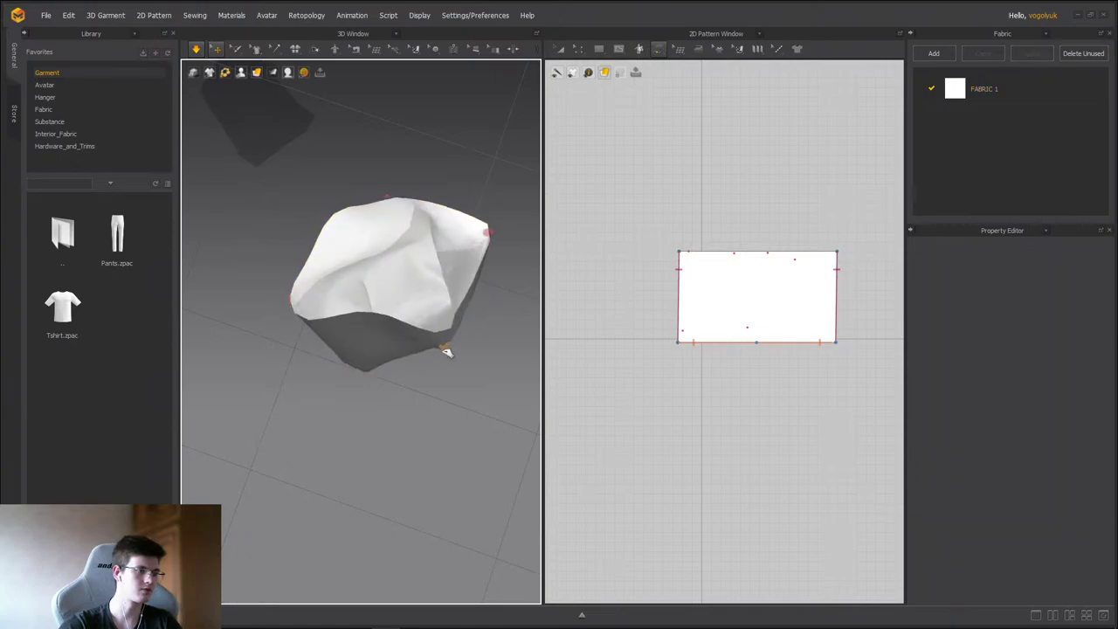
{"action": "left_click", "coordinate": [391, 327]}
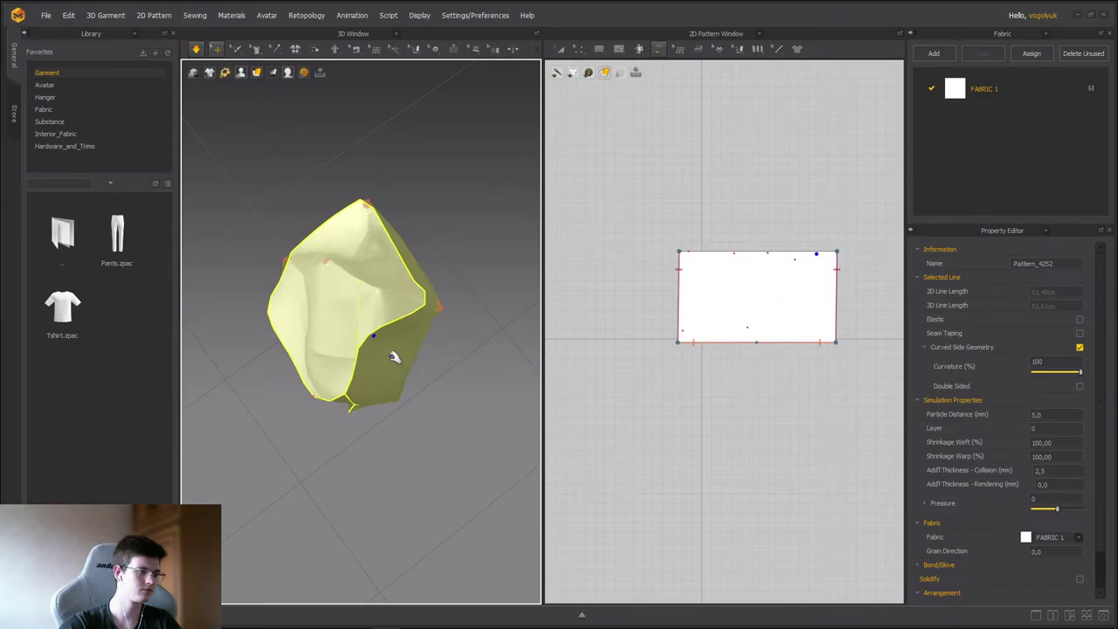
{"action": "left_click_drag", "start_coordinate": [394, 357], "coordinate": [397, 352]}
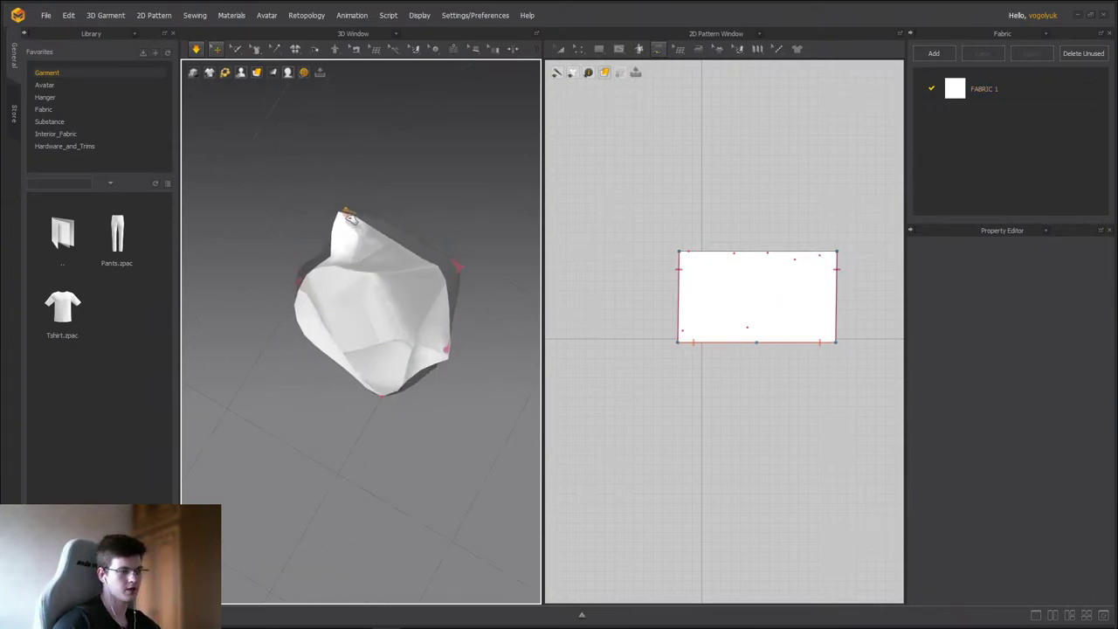
- Pin another rim point and shift the surrounding cloth during simulation to round out the bag's opening
{"action": "left_click", "coordinate": [354, 253]}
{"action": "left_click_drag", "start_coordinate": [361, 240], "coordinate": [356, 235]}
{"action": "left_click", "coordinate": [313, 293]}
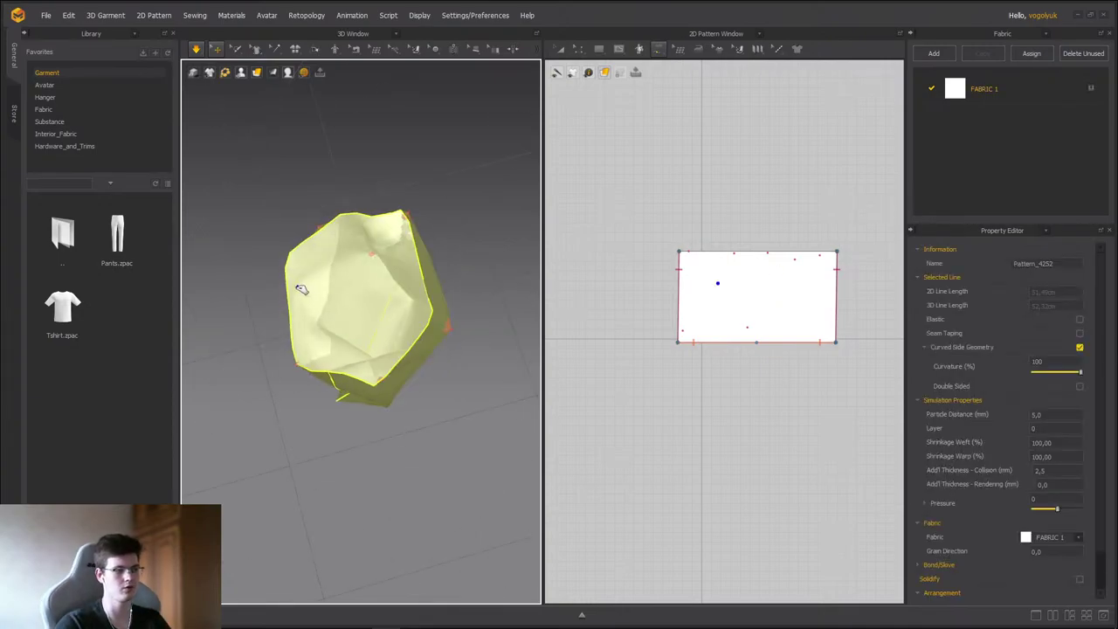
{"action": "left_click_drag", "start_coordinate": [302, 290], "coordinate": [472, 239]}
{"action": "left_click", "coordinate": [300, 292]}
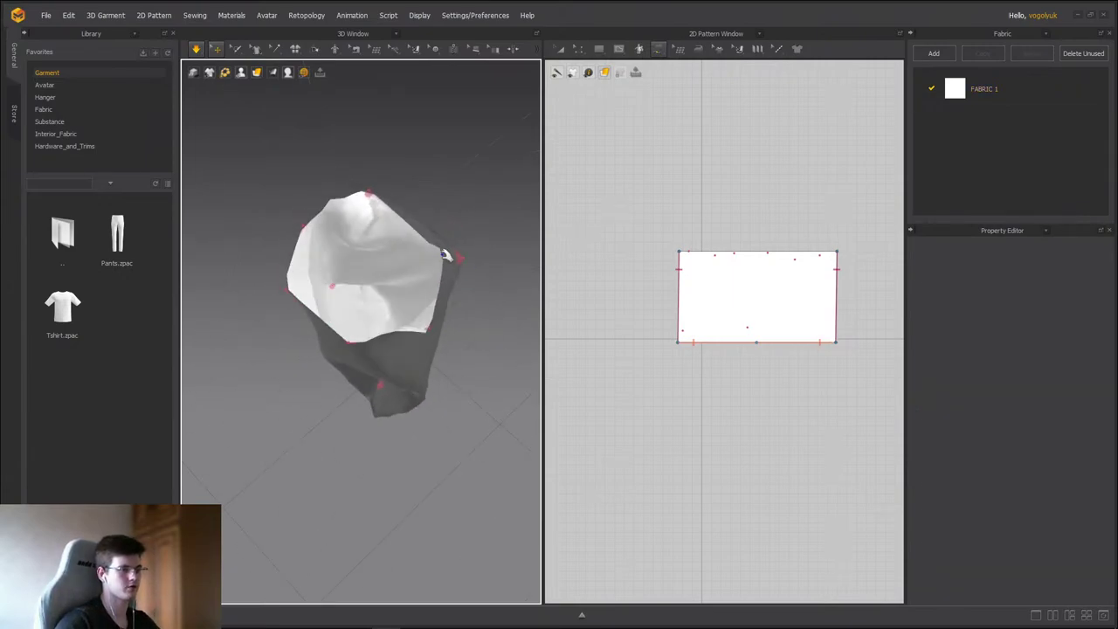
{"action": "left_click", "coordinate": [446, 236]}
{"action": "scroll", "coordinate": [449, 218], "scroll_direction": "down", "scroll_amount": 5}
{"action": "left_click", "coordinate": [416, 279]}
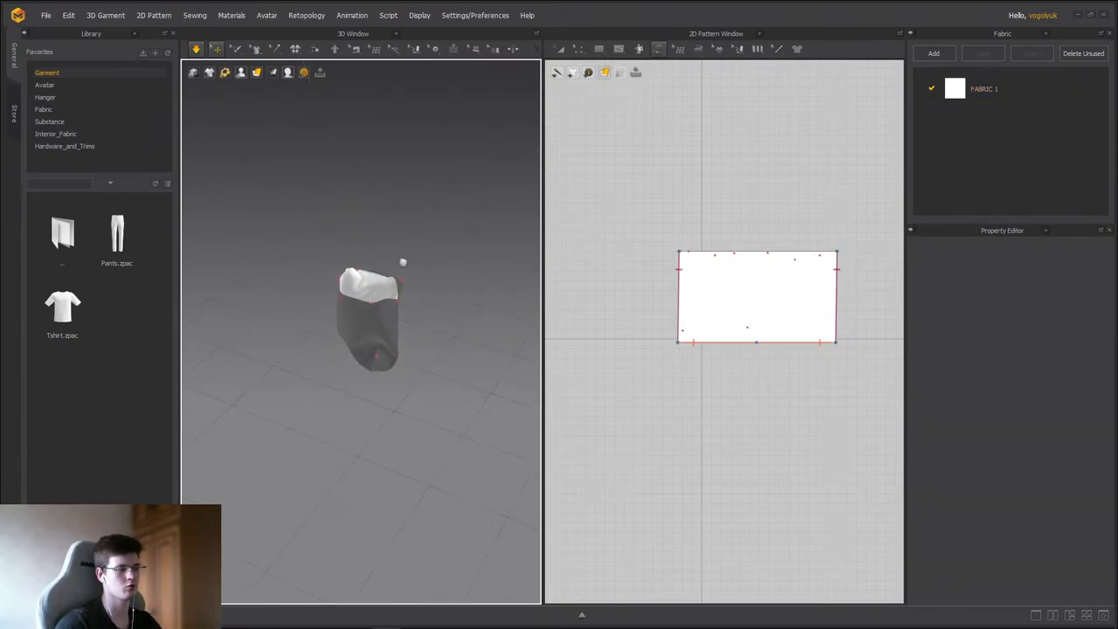
- Select the bag and enable Remesh for its pattern
{"action": "scroll", "coordinate": [401, 288], "scroll_direction": "up", "scroll_amount": 6}
{"action": "mouse_move", "coordinate": [400, 315]}
{"action": "left_mouse_down"}
{"action": "mouse_move", "coordinate": [407, 289]}
{"action": "mouse_move", "coordinate": [464, 264]}
{"action": "left_mouse_up"}
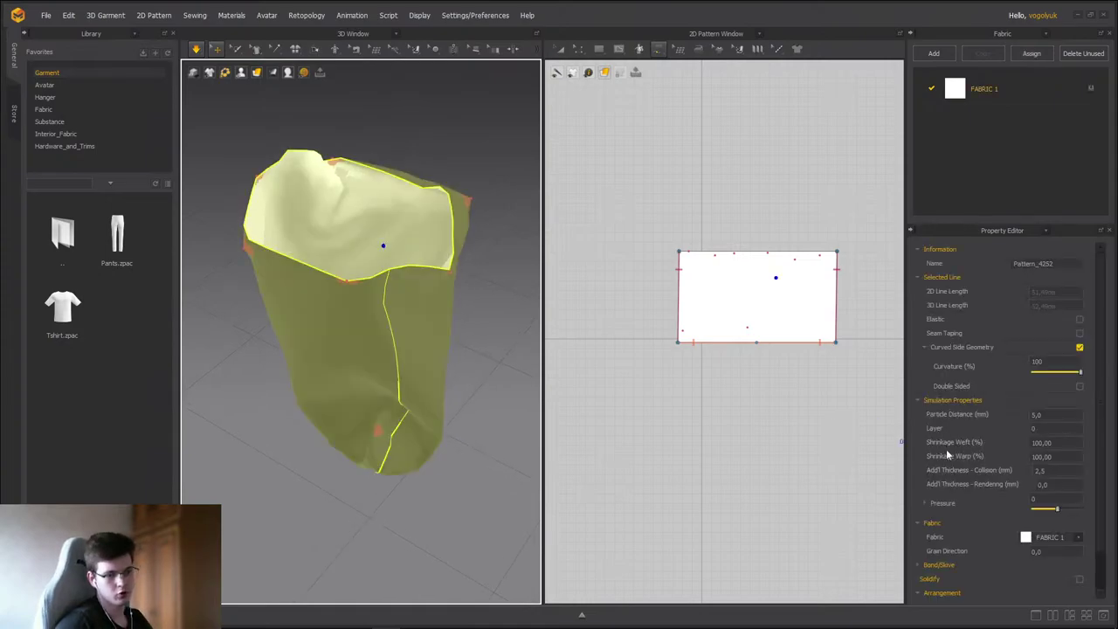
{"action": "scroll", "coordinate": [952, 472], "scroll_direction": "down", "scroll_amount": 1}
{"action": "left_click", "coordinate": [1080, 594]}
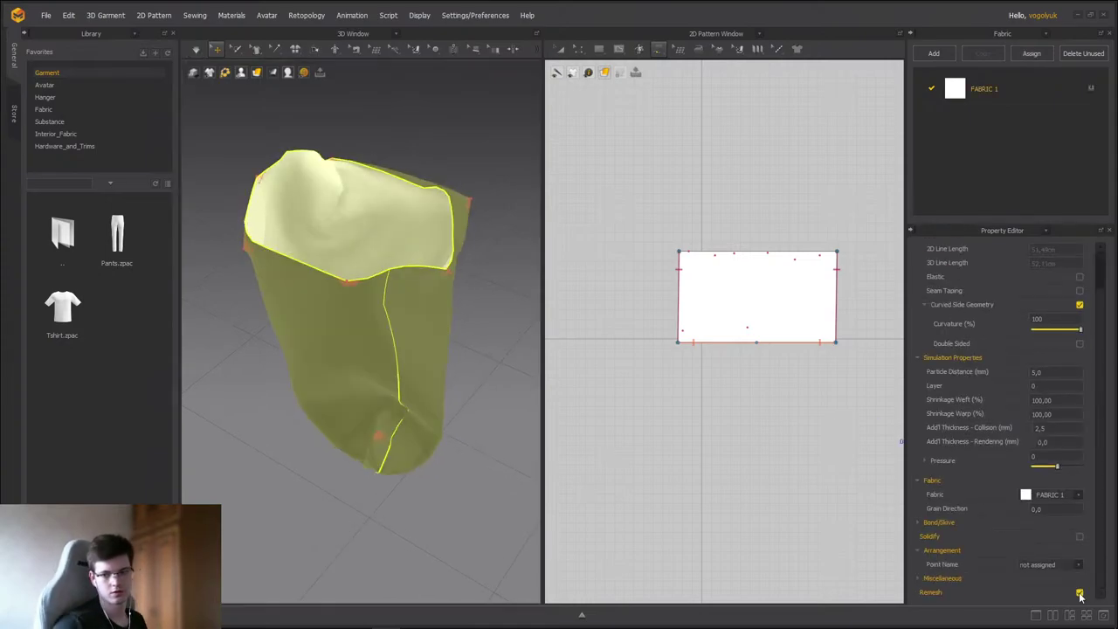
- Simulate the remeshed bag and pull the pinned back part of its rim outward to stretch the opening
{"action": "left_click", "coordinate": [350, 114]}
{"action": "left_click", "coordinate": [367, 183]}
{"action": "left_click", "coordinate": [470, 168]}
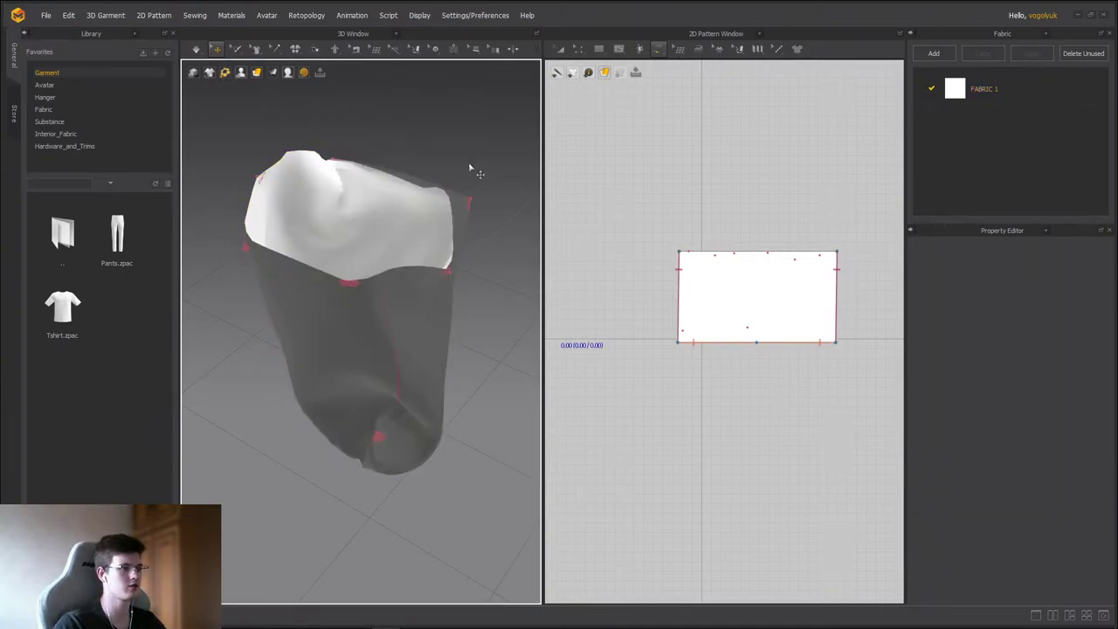
{"action": "left_click", "coordinate": [391, 211]}
{"action": "key", "text": "a"}
{"action": "left_click", "coordinate": [377, 149]}
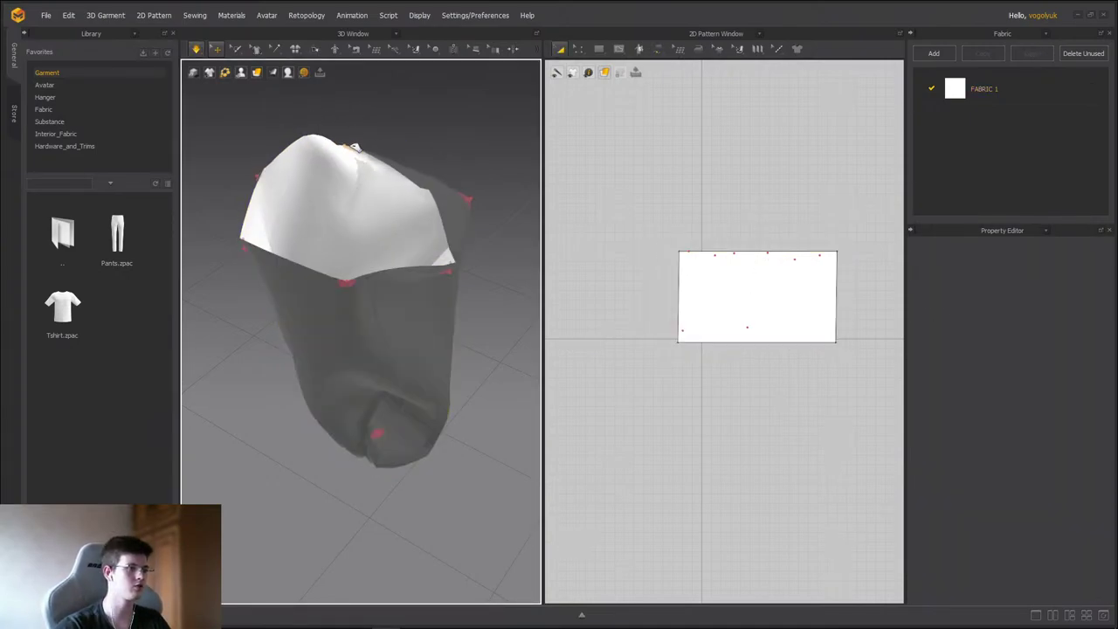
- Replace a pin on the bag's back rim with one closer to the edge and pull it into place
{"action": "left_click", "coordinate": [462, 199]}
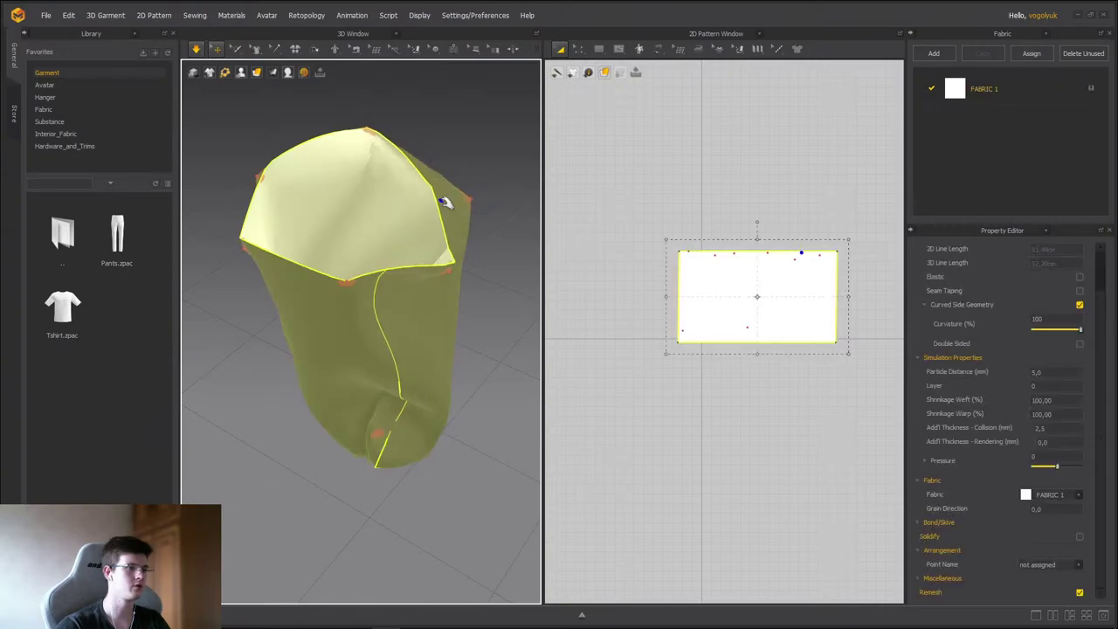
{"action": "left_click", "coordinate": [449, 192]}
{"action": "left_click", "coordinate": [470, 195]}
{"action": "left_click", "coordinate": [477, 205]}
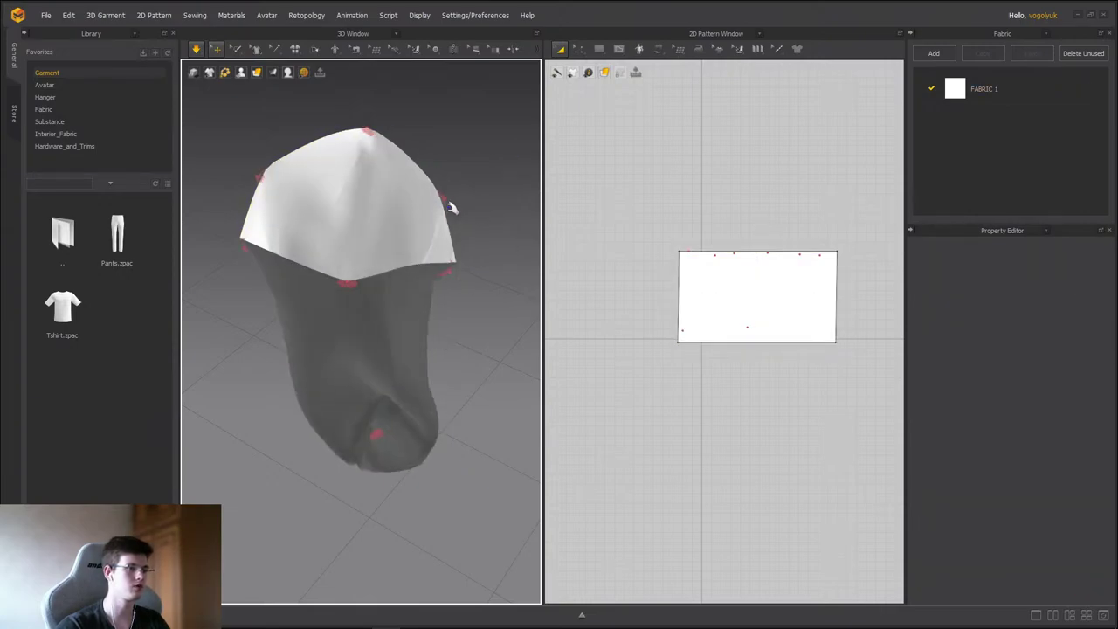
{"action": "left_click_drag", "start_coordinate": [449, 206], "coordinate": [466, 250]}
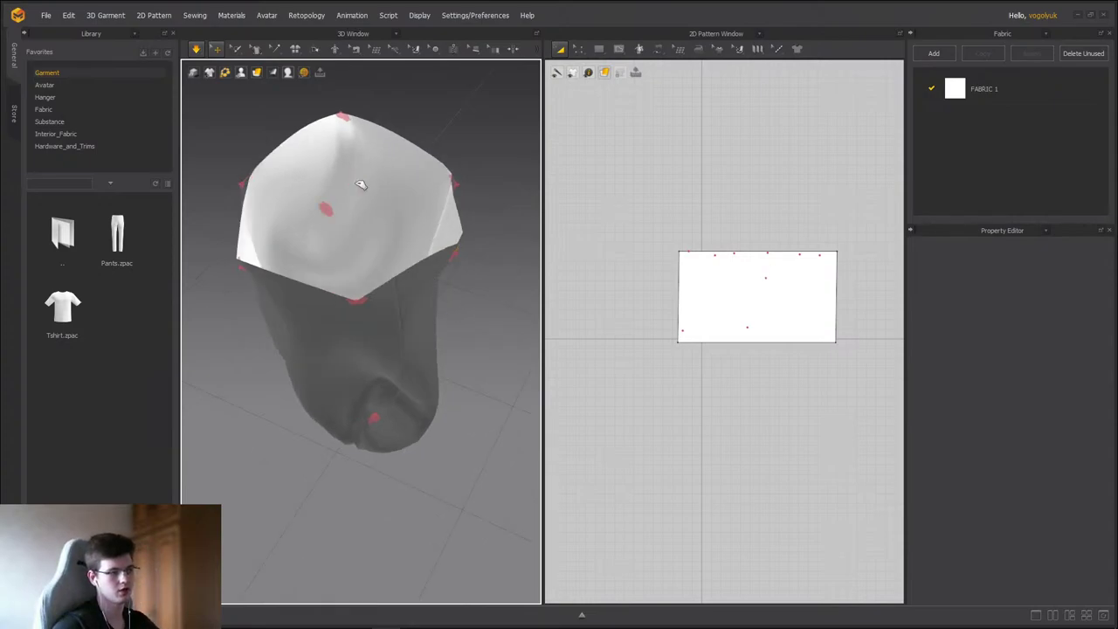
{"action": "key", "text": "super"}
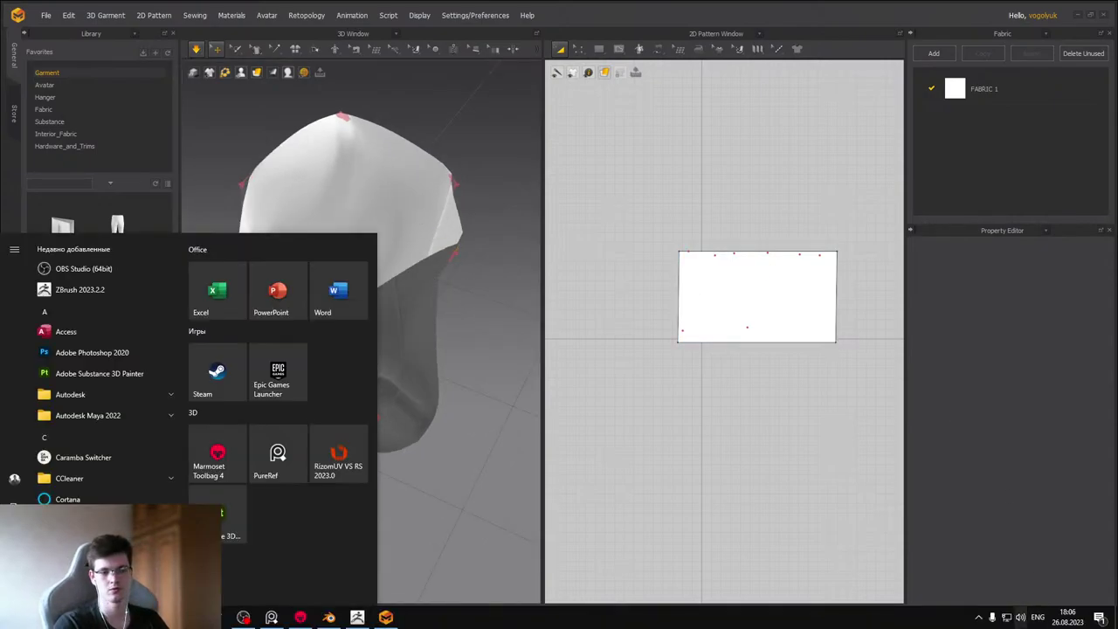
{"action": "left_click", "coordinate": [531, 351]}
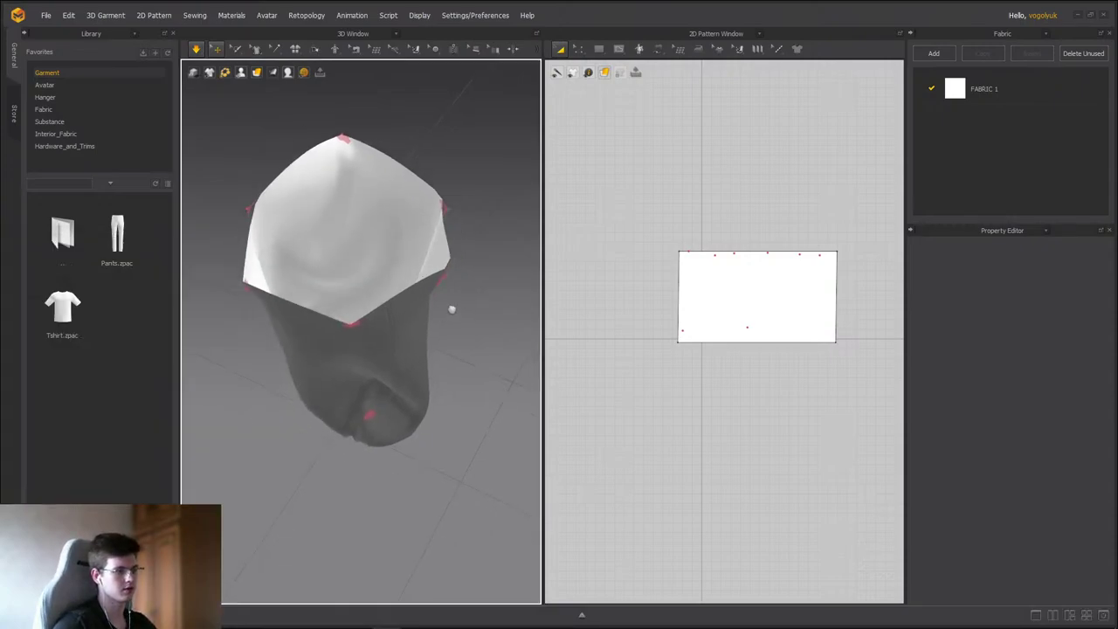
- Select the bag and start an FBX export of it to the desktop under the file name 2
{"action": "left_click", "coordinate": [365, 248]}
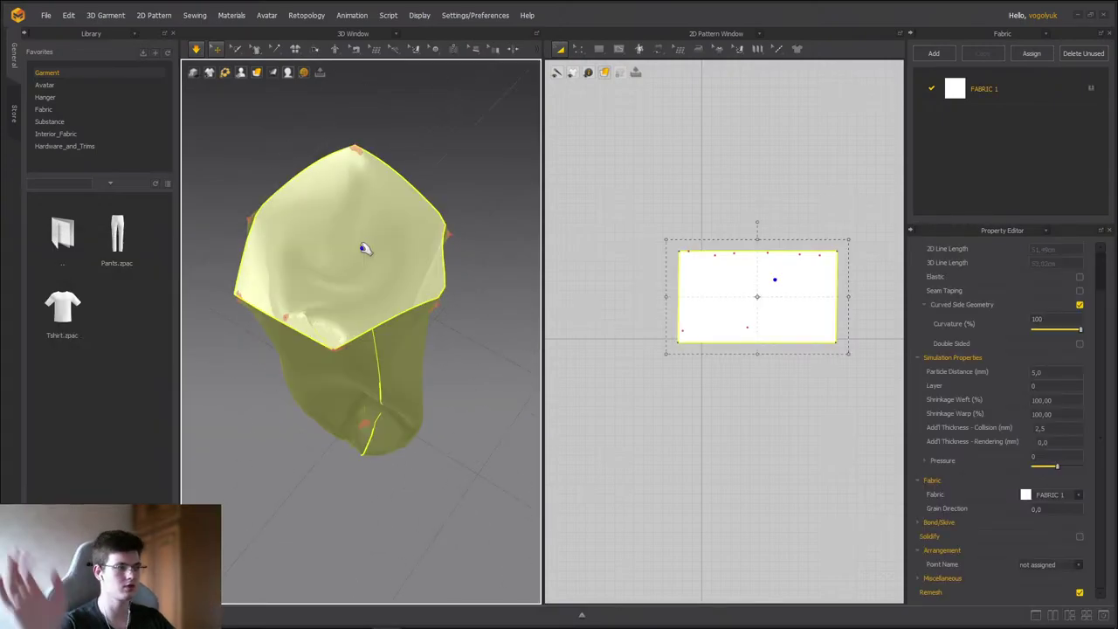
{"action": "left_click", "coordinate": [45, 14]}
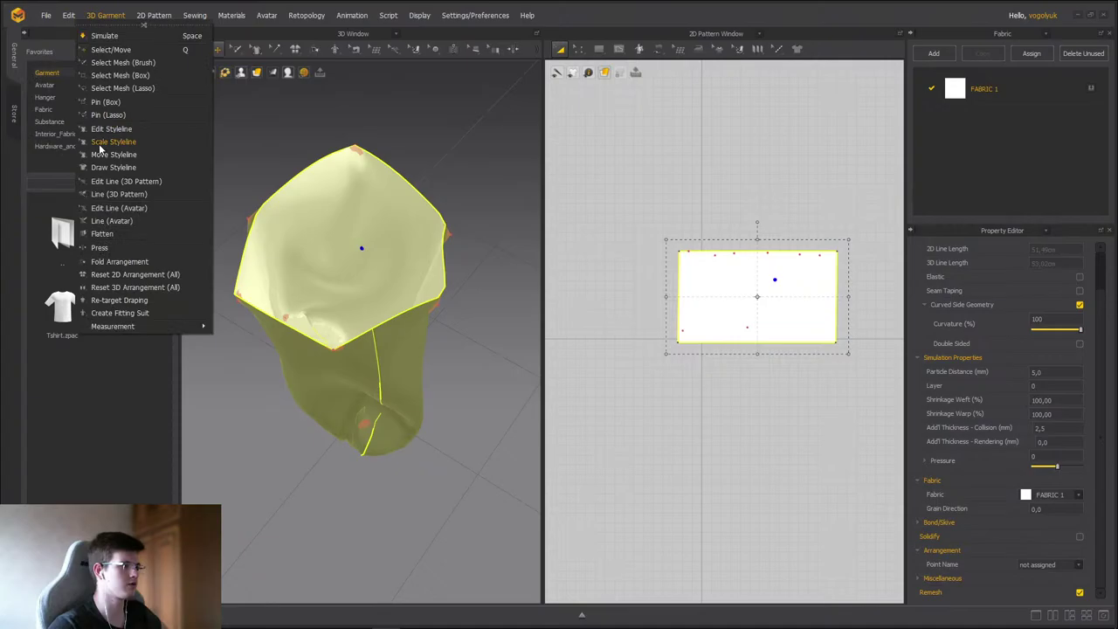
{"action": "key", "text": "super+Down"}
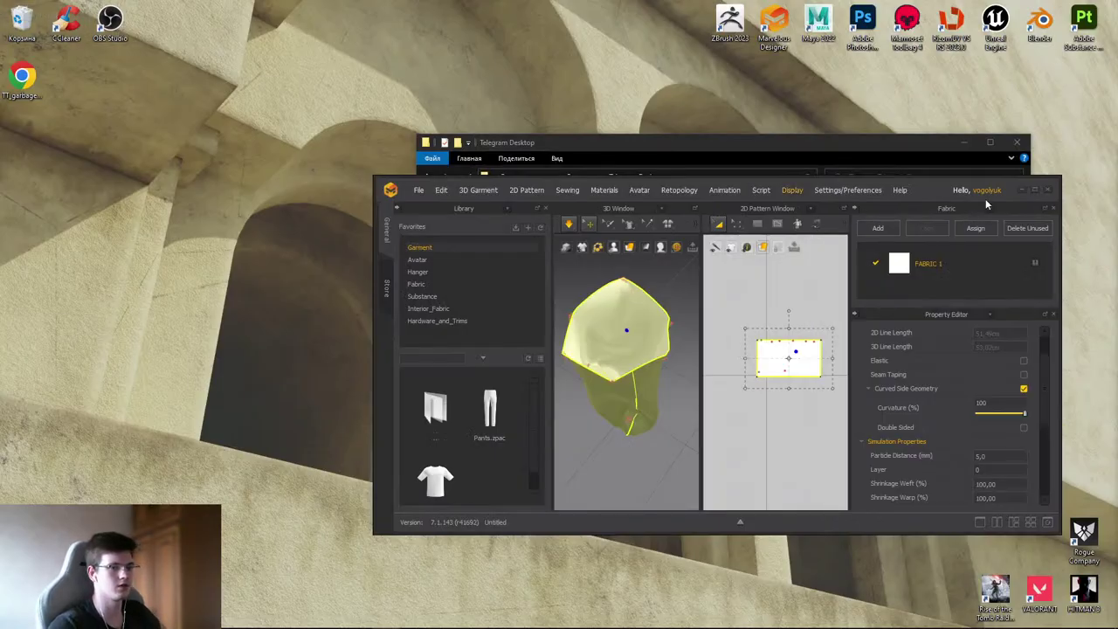
{"action": "left_click", "coordinate": [1035, 191]}
{"action": "left_click", "coordinate": [45, 14]}
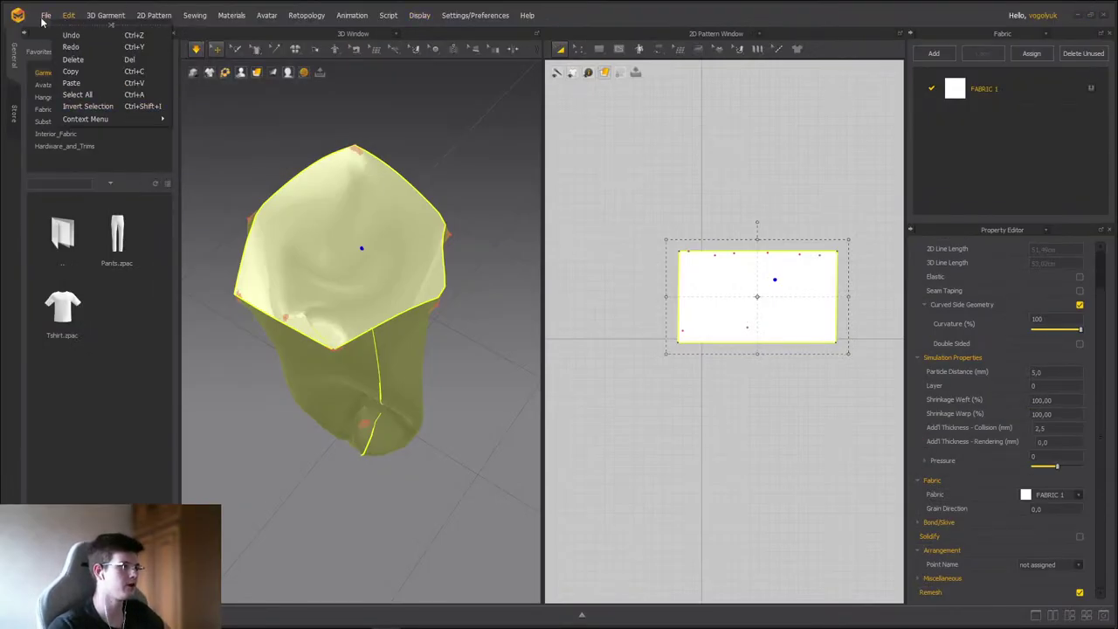
{"action": "mouse_move", "coordinate": [63, 135]}
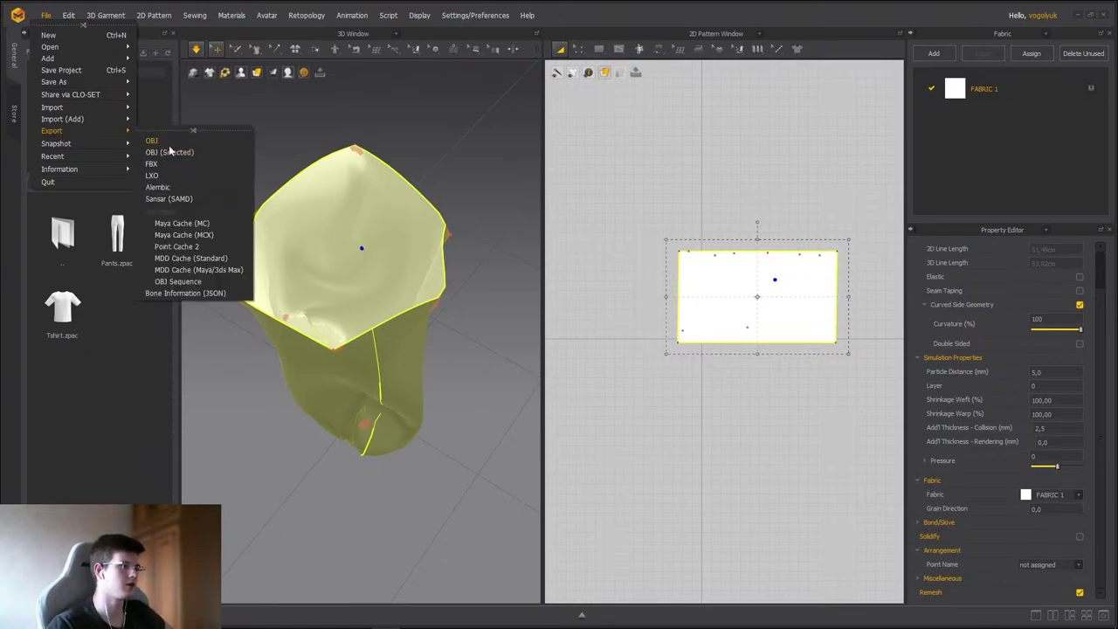
{"action": "left_click", "coordinate": [152, 170]}
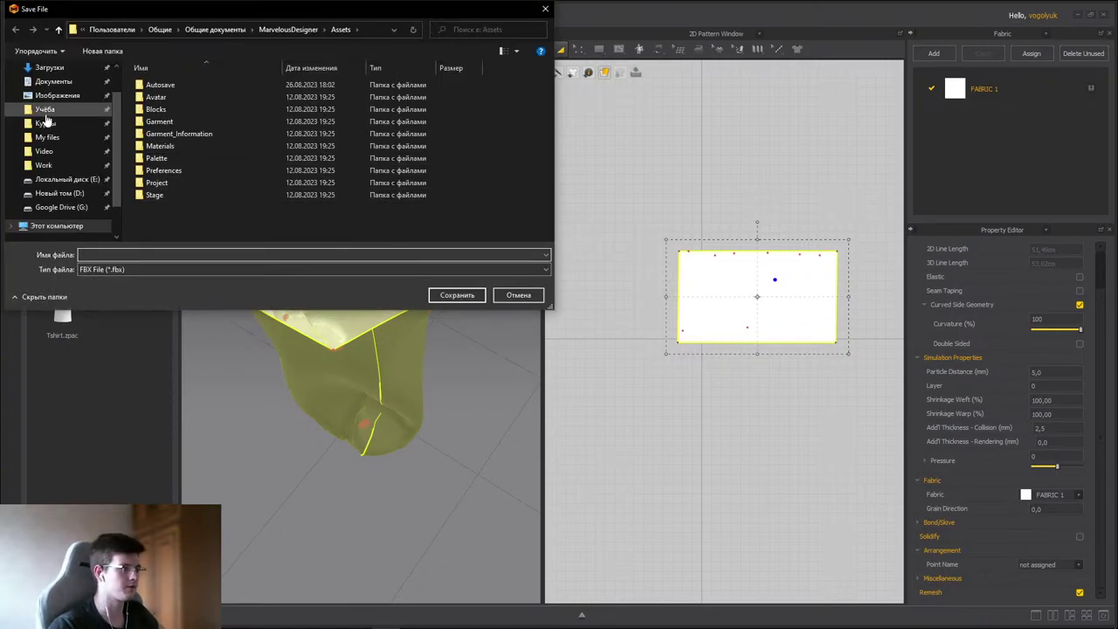
{"action": "left_click", "coordinate": [60, 94]}
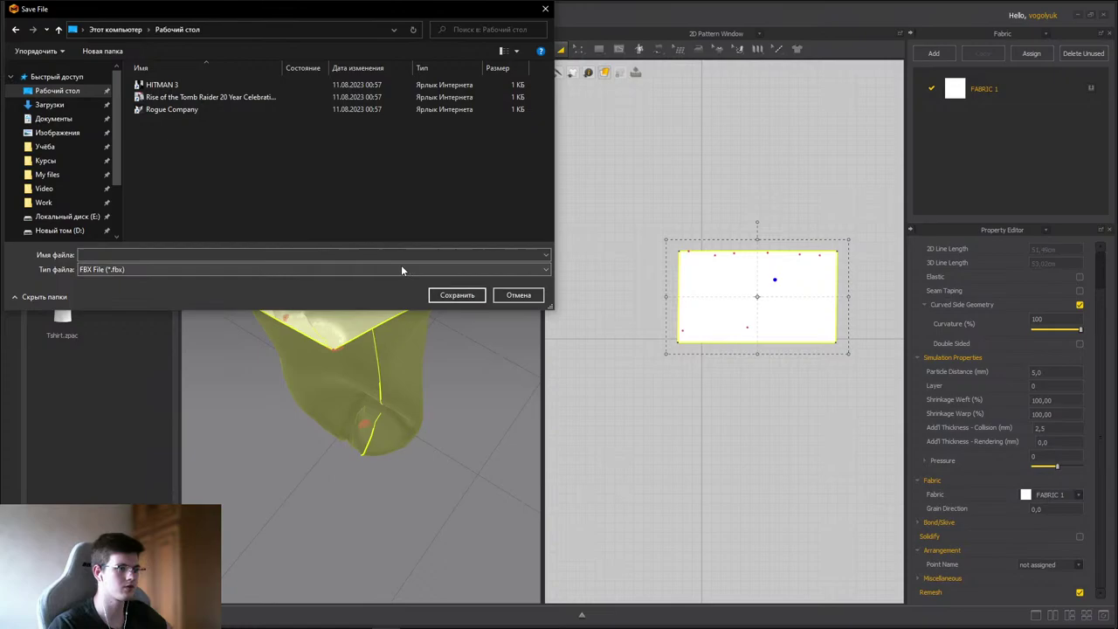
{"action": "left_click", "coordinate": [460, 298]}
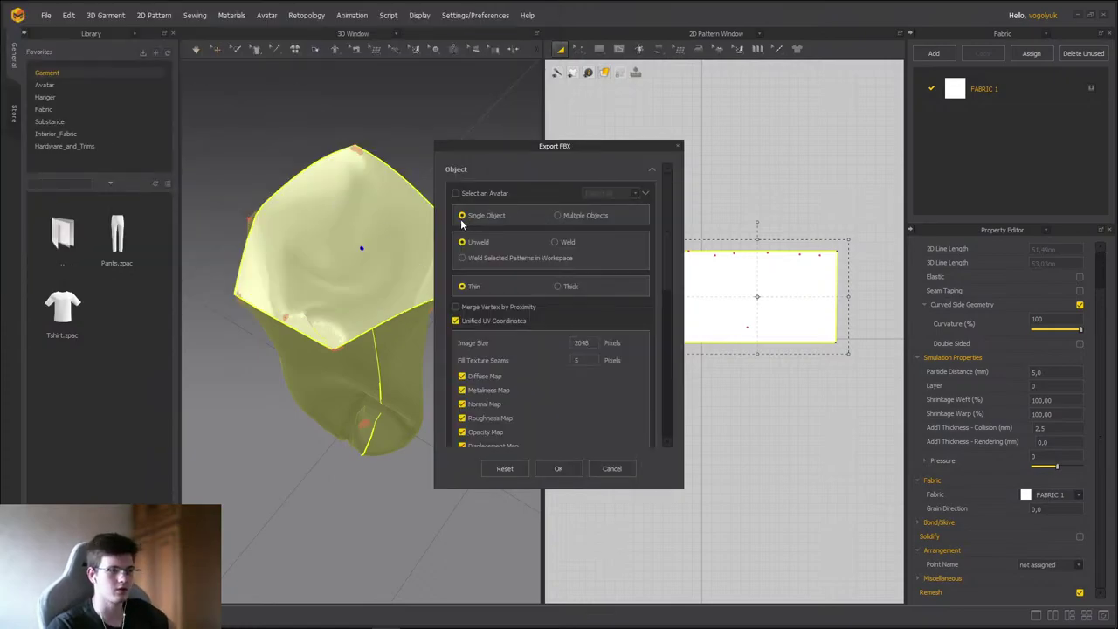
- Export the FBX with Weld enabled, Unified UV Coordinates disabled and the scale set to cm (DAZ Studio)
{"action": "left_click", "coordinate": [561, 242]}
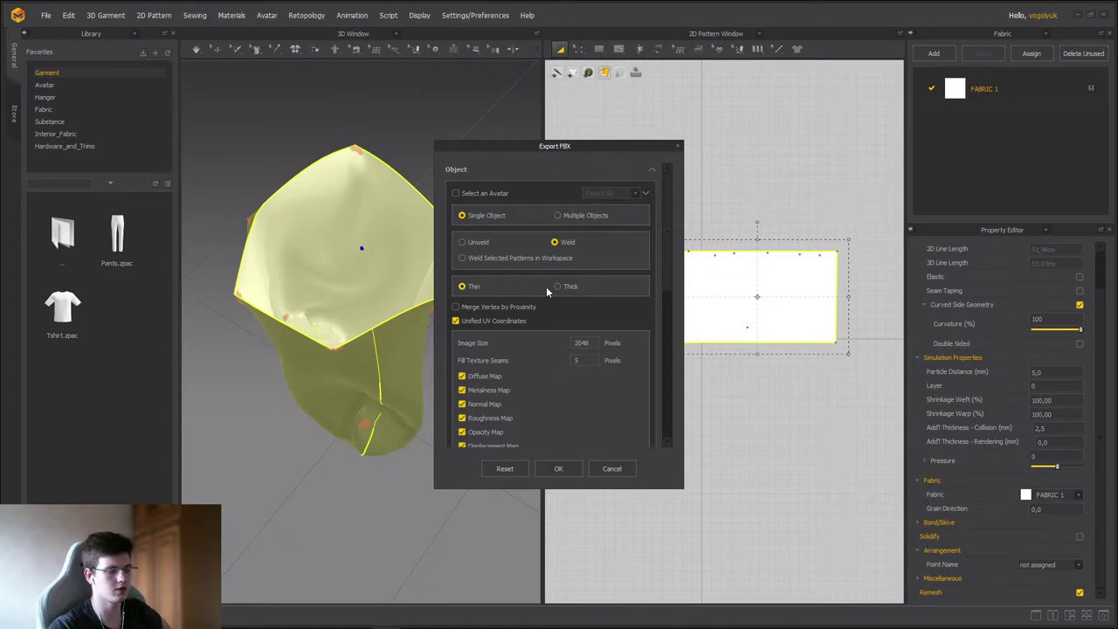
{"action": "left_click", "coordinate": [455, 321]}
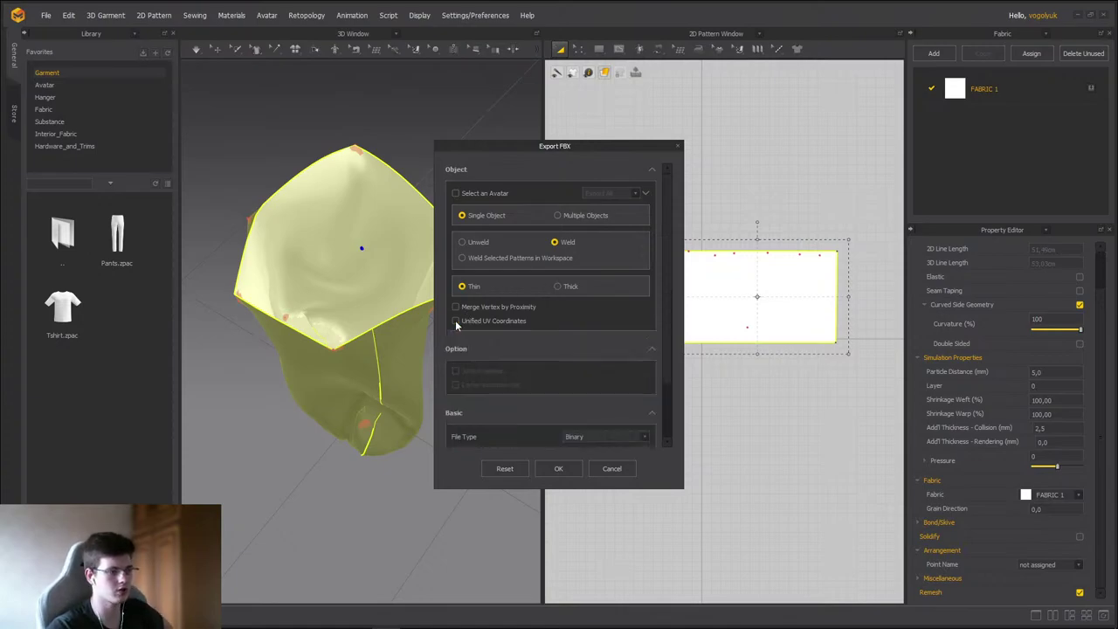
{"action": "scroll", "coordinate": [502, 342], "scroll_direction": "down", "scroll_amount": 2}
{"action": "scroll", "coordinate": [503, 348], "scroll_direction": "up", "scroll_amount": 2}
{"action": "scroll", "coordinate": [612, 376], "scroll_direction": "down", "scroll_amount": 2}
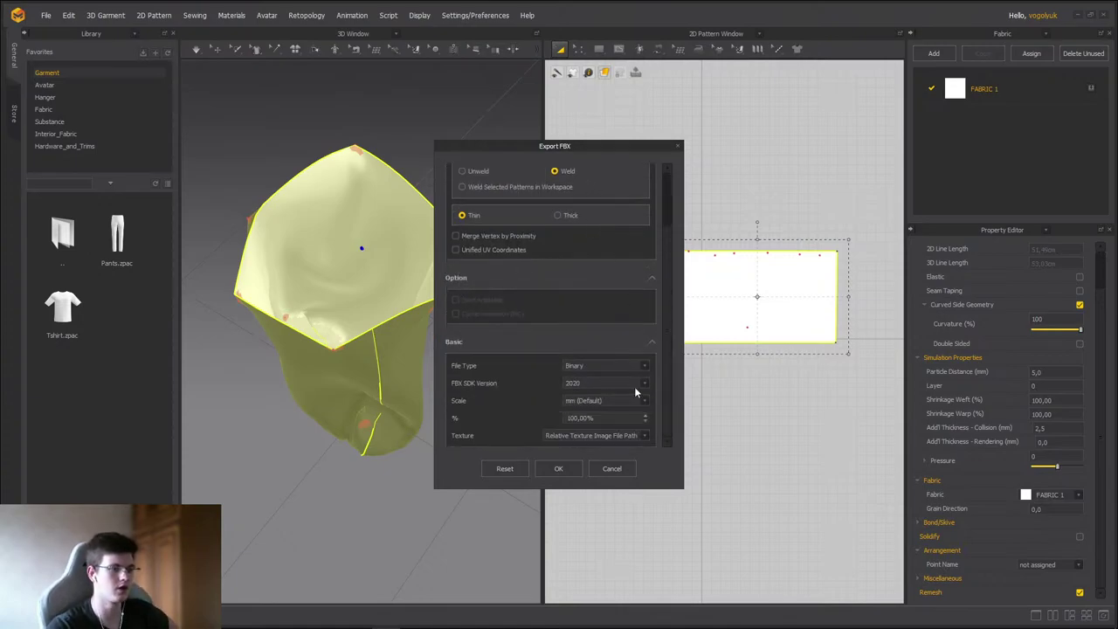
{"action": "left_click", "coordinate": [570, 404]}
{"action": "left_click", "coordinate": [573, 417]}
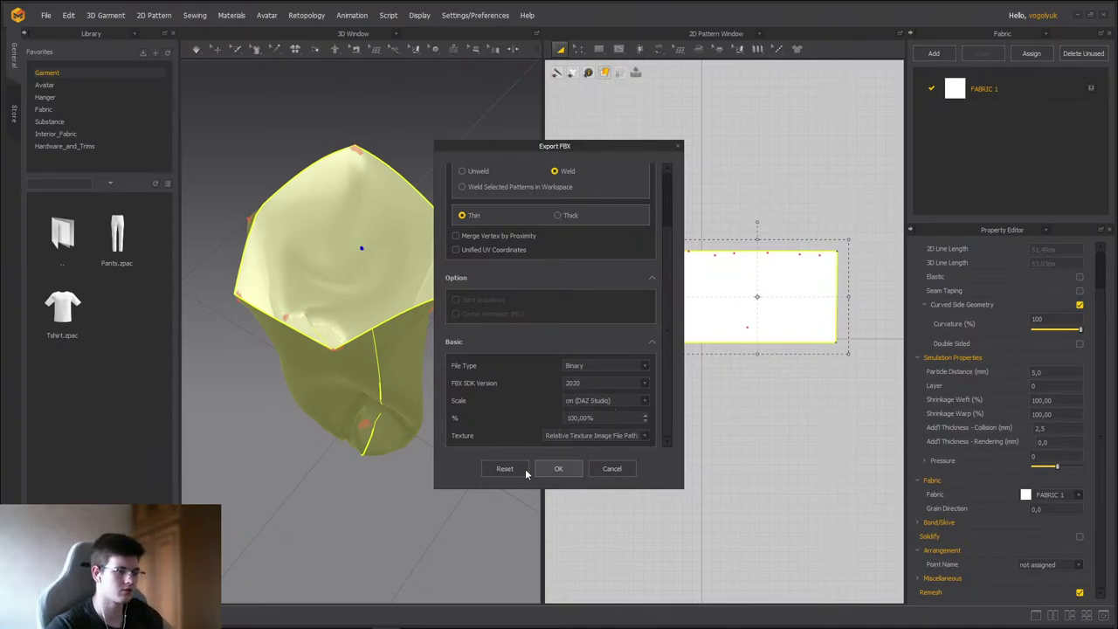
{"action": "left_click", "coordinate": [558, 468]}
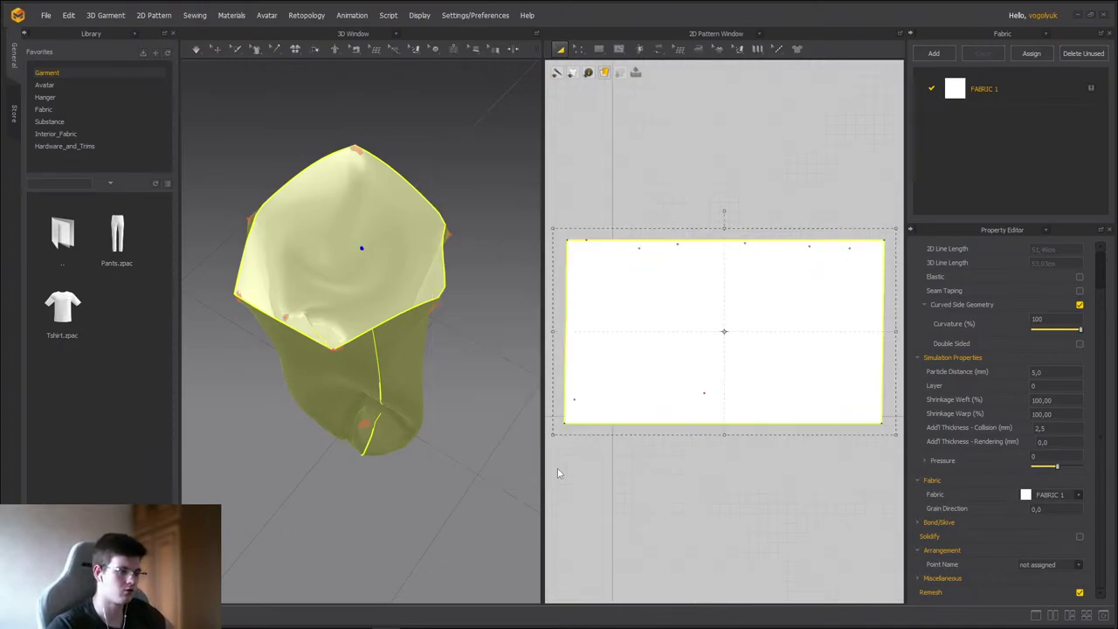
- Minimize the open windows and switch to ZBrush
{"action": "left_click", "coordinate": [1078, 16]}
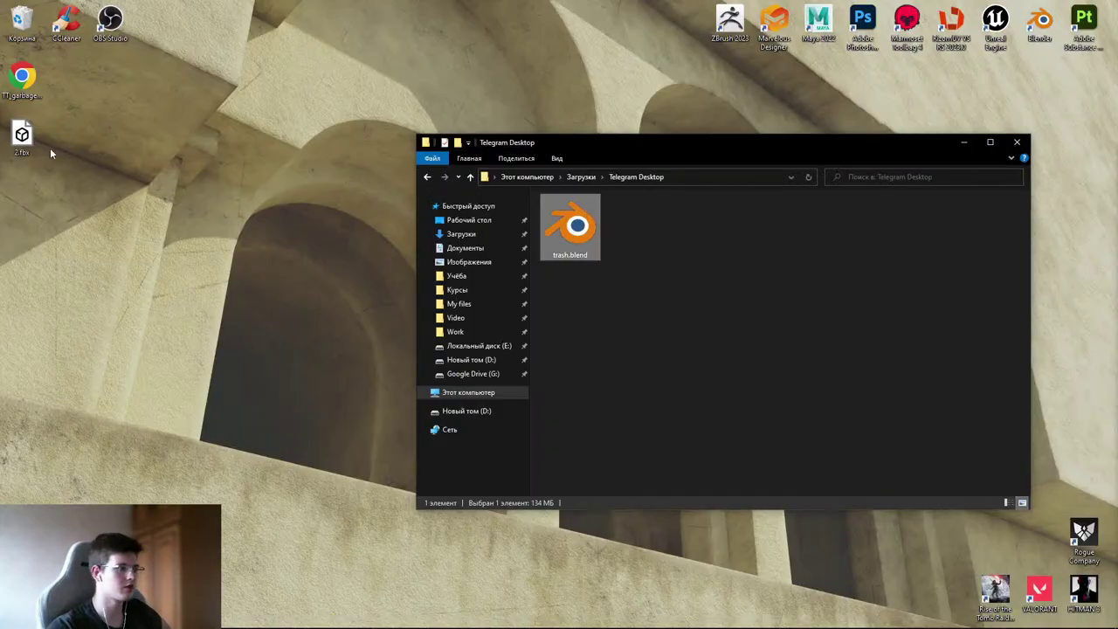
{"action": "left_click", "coordinate": [966, 142]}
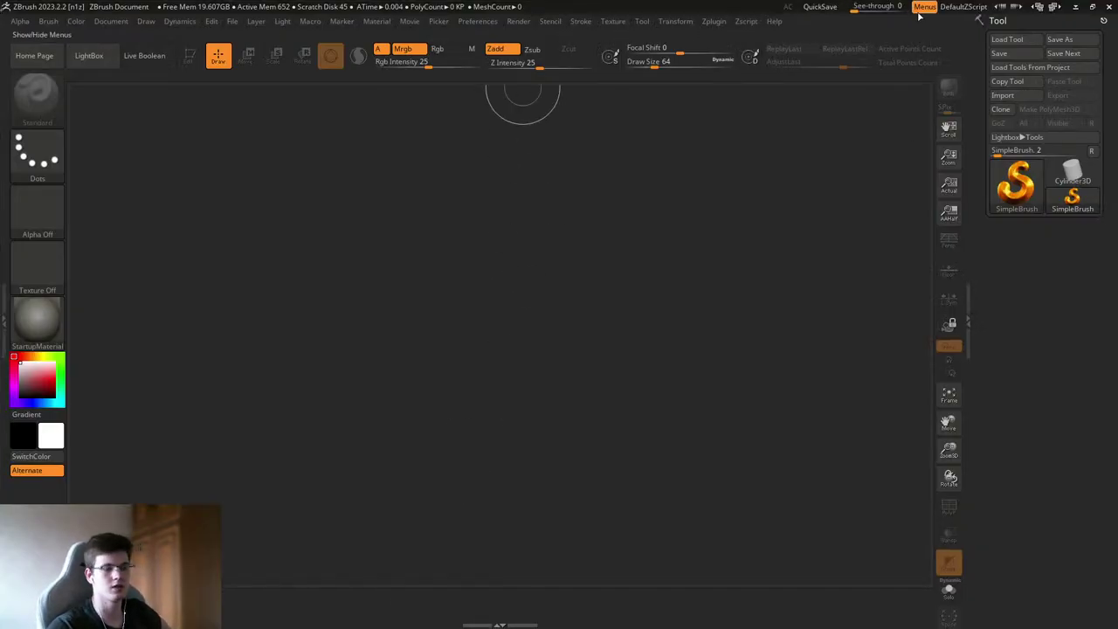
{"action": "left_click", "coordinate": [1013, 41]}
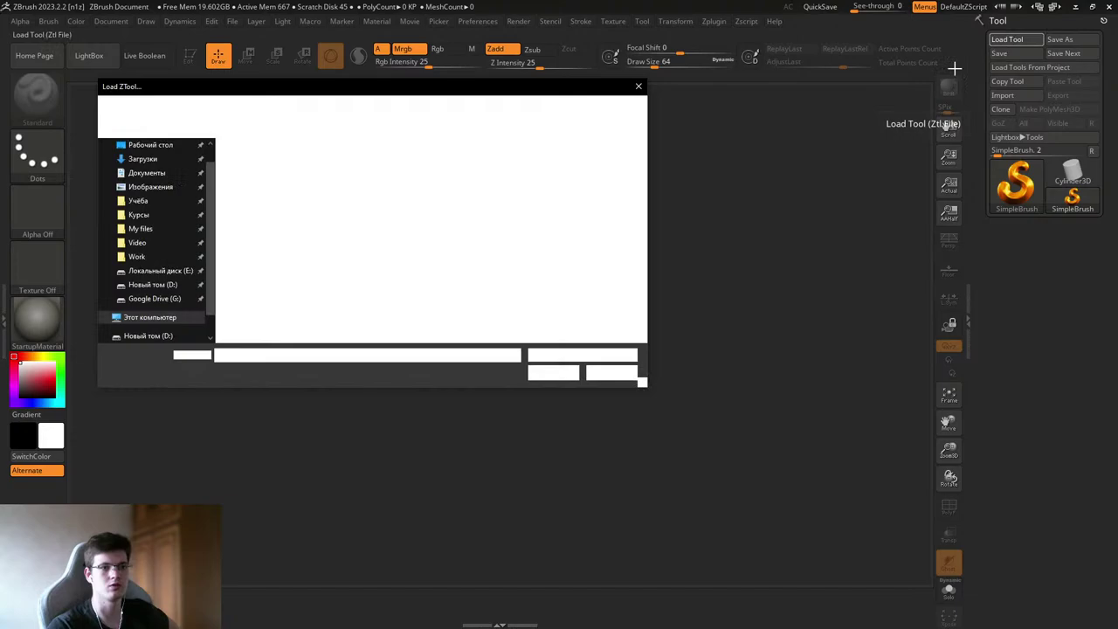
{"action": "left_click", "coordinate": [150, 153]}
{"action": "left_click", "coordinate": [150, 168]}
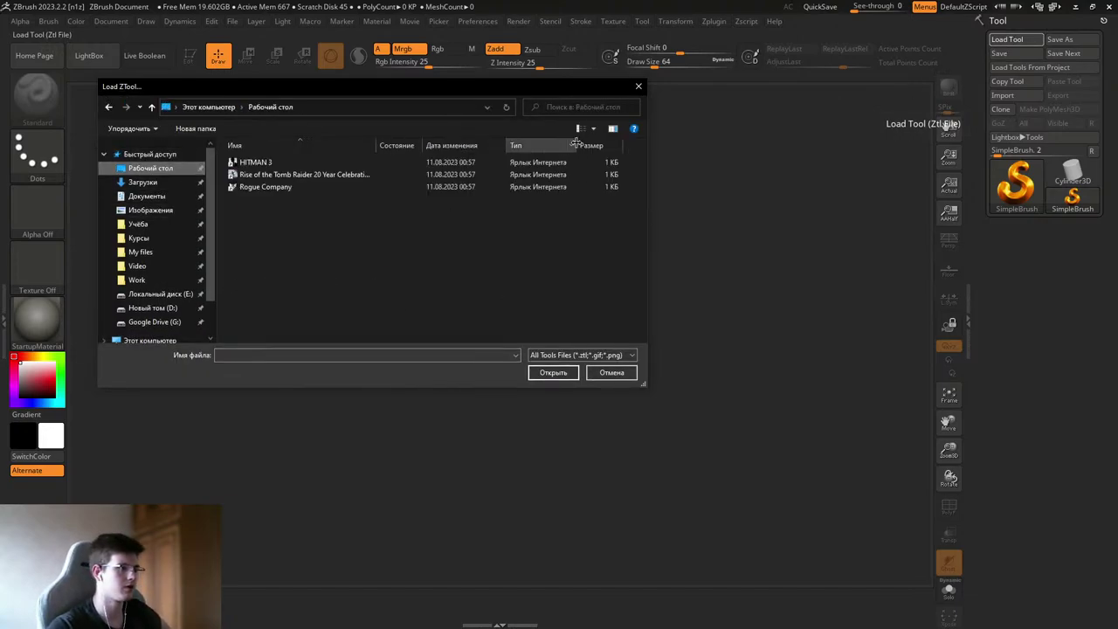
{"action": "left_click", "coordinate": [639, 86]}
- Import 2.fbx from the desktop, place the bag on the canvas and enter Edit mode
{"action": "left_click", "coordinate": [1003, 95]}
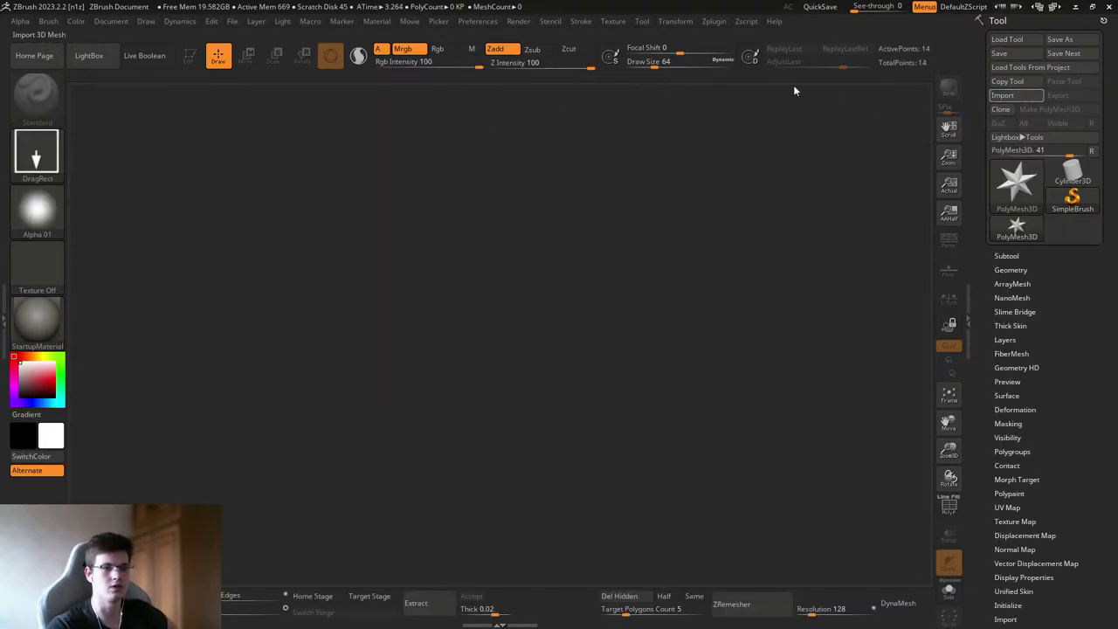
{"action": "left_click", "coordinate": [151, 168]}
{"action": "left_click", "coordinate": [254, 158]}
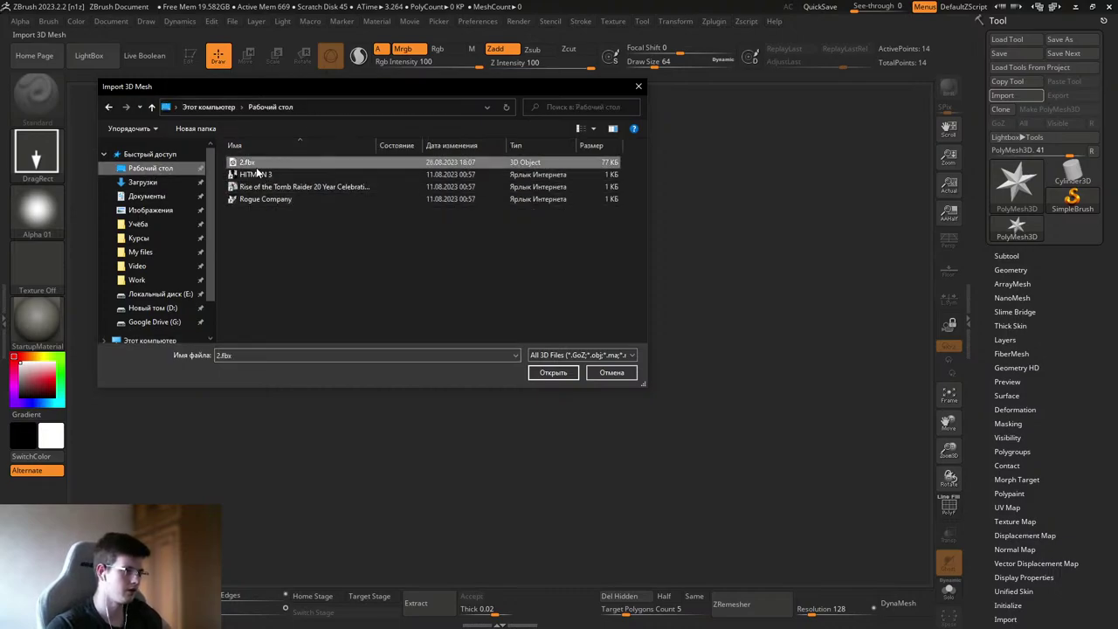
{"action": "left_click", "coordinate": [551, 372]}
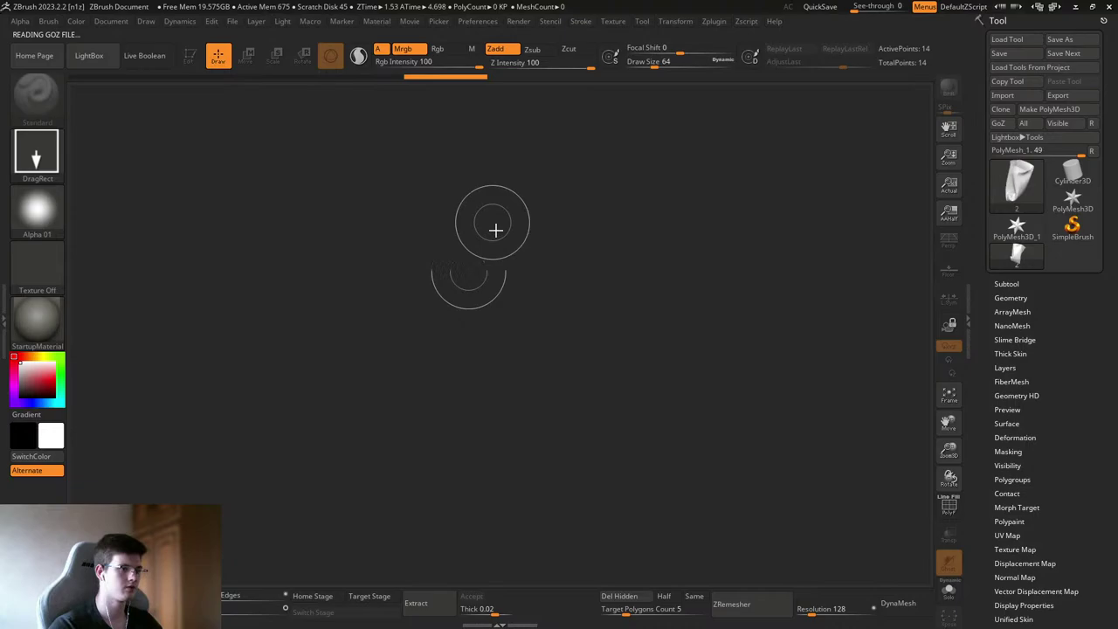
{"action": "mouse_move", "coordinate": [512, 320]}
{"action": "left_mouse_down"}
{"action": "mouse_move", "coordinate": [487, 475]}
{"action": "mouse_move", "coordinate": [429, 497]}
{"action": "left_mouse_up"}
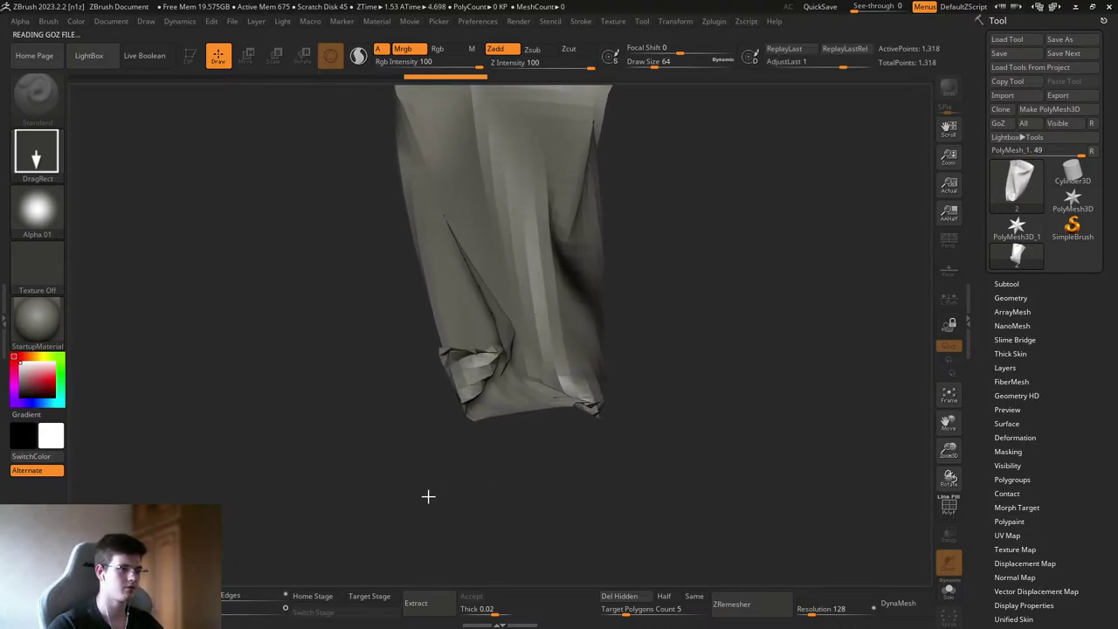
{"action": "key", "text": "t"}
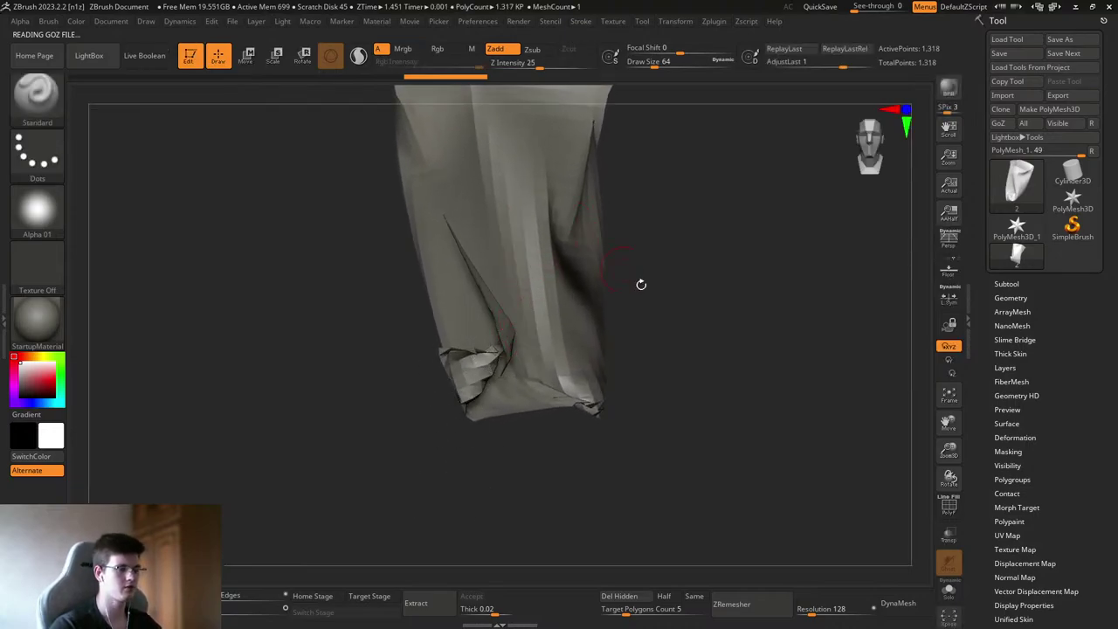
- Turn on Double display for the bag mesh so both sides of its surface are rendered
{"action": "mouse_move", "coordinate": [641, 284]}
{"action": "left_mouse_down"}
{"action": "mouse_move", "coordinate": [544, 417]}
{"action": "mouse_move", "coordinate": [579, 320]}
{"action": "mouse_move", "coordinate": [742, 367]}
{"action": "mouse_move", "coordinate": [911, 380]}
{"action": "left_mouse_up"}
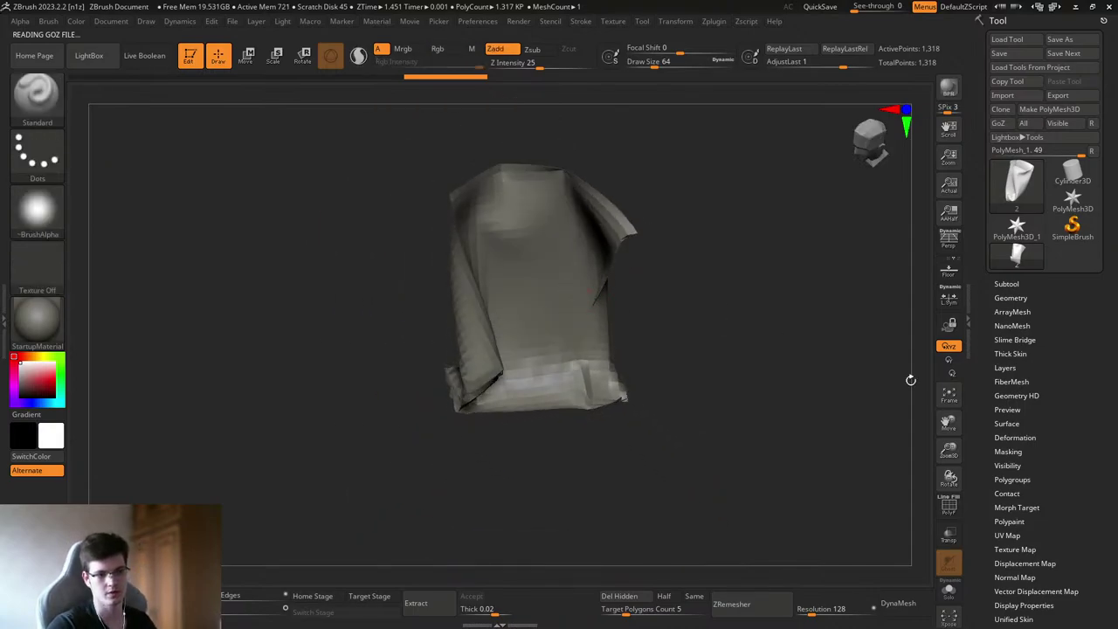
{"action": "scroll", "coordinate": [1023, 411], "scroll_direction": "down", "scroll_amount": 5}
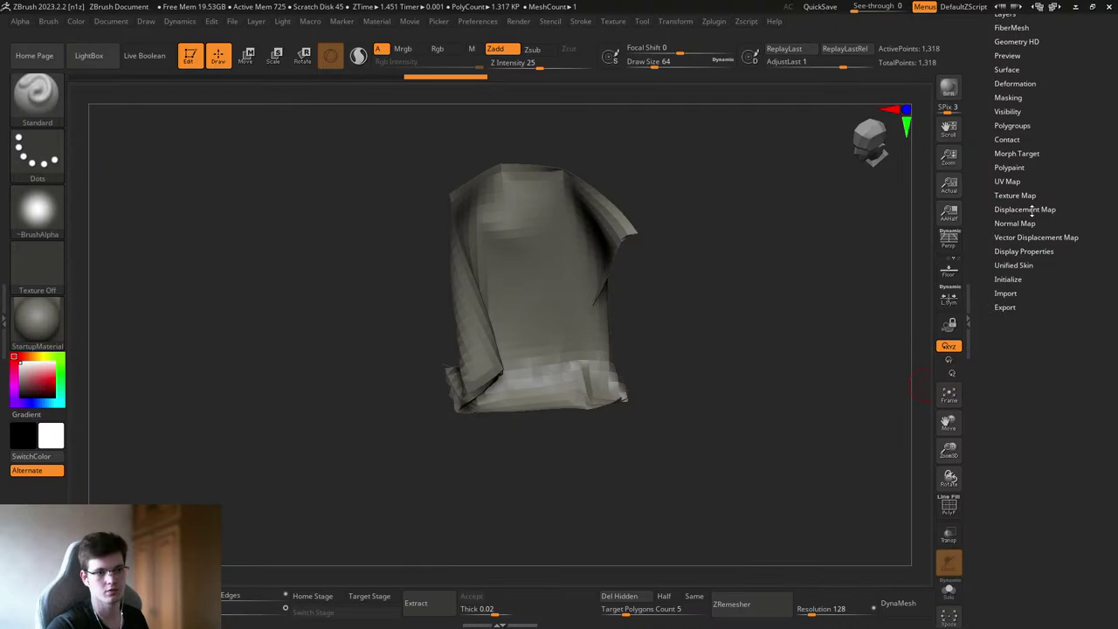
{"action": "left_click", "coordinate": [1019, 252]}
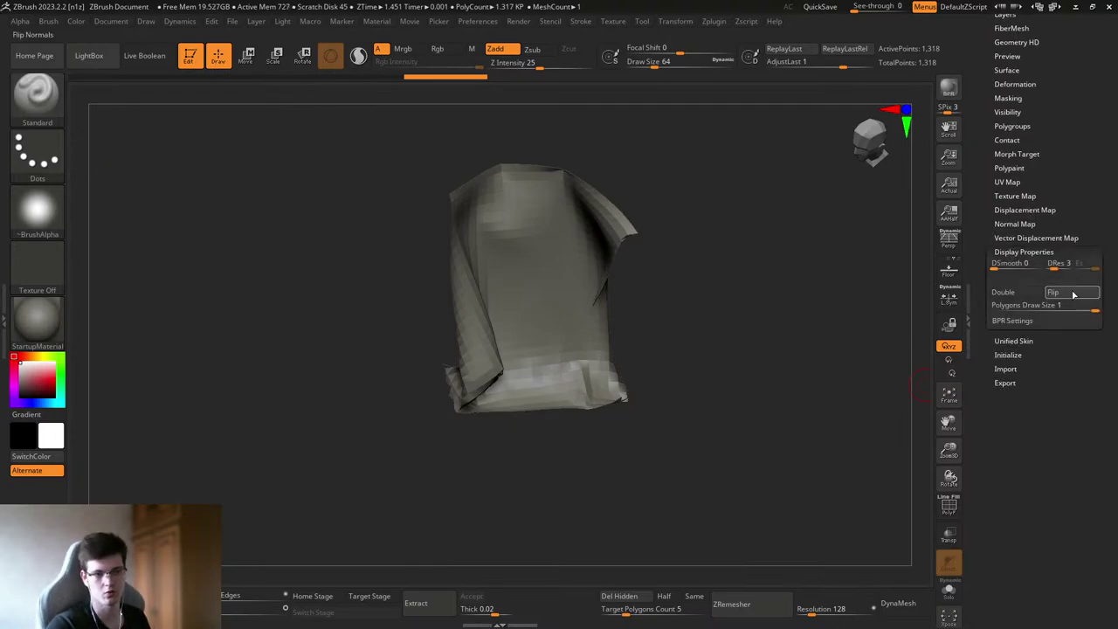
{"action": "left_click", "coordinate": [1039, 292]}
{"action": "left_click_drag", "start_coordinate": [751, 314], "coordinate": [576, 301]}
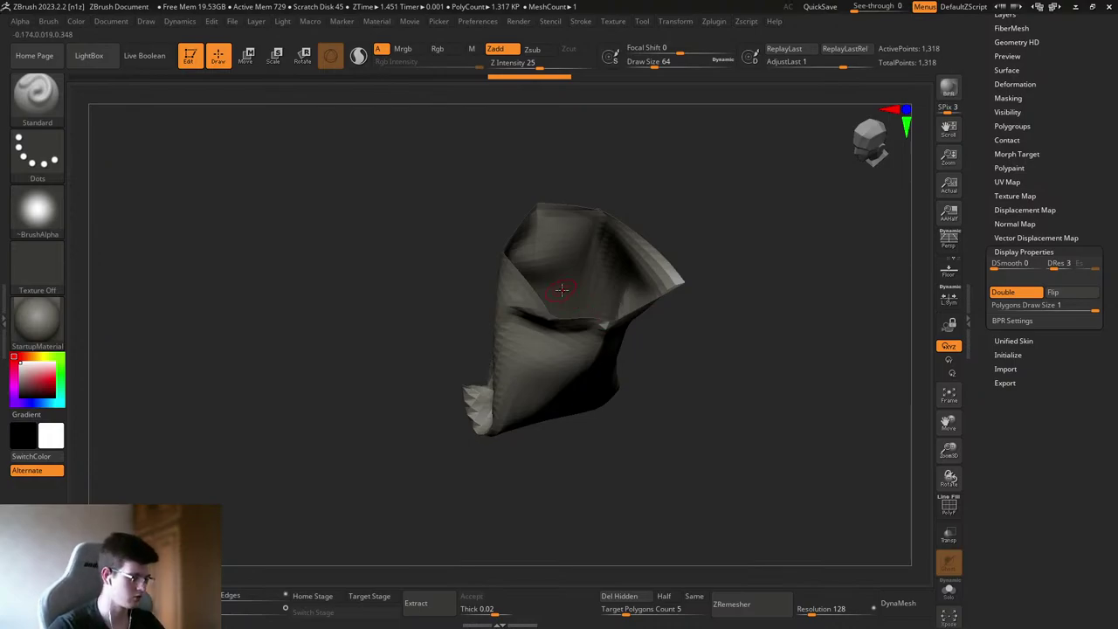
{"action": "right_click_drag", "start_coordinate": [561, 290], "coordinate": [602, 294]}
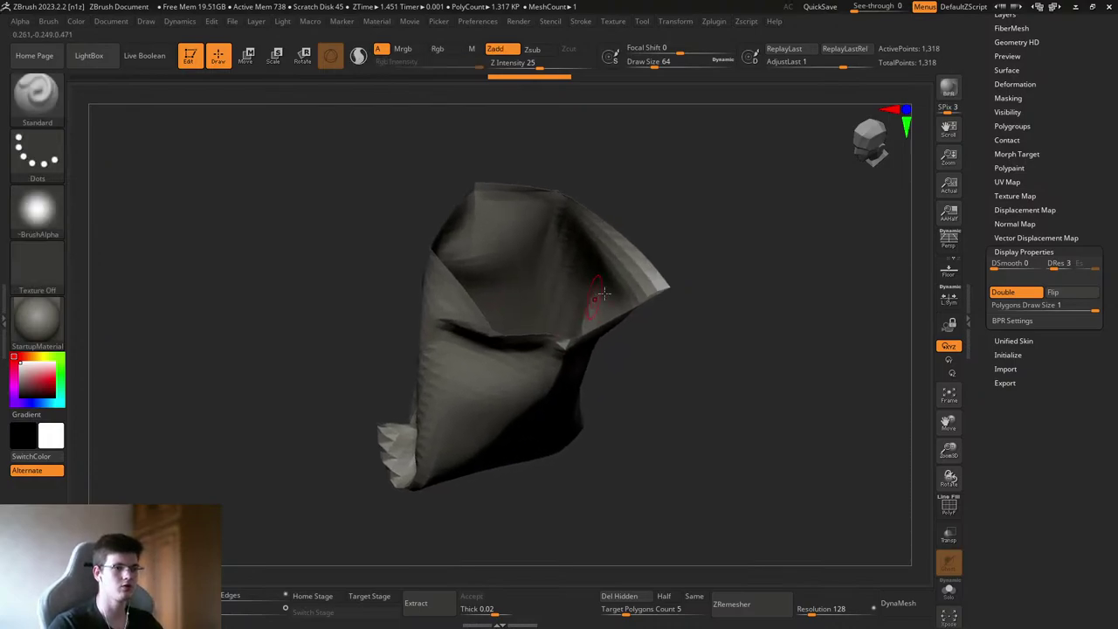
- Enable Dynamic Subdiv for the bag and give it a dynamic thickness of about 0.019
{"action": "scroll", "coordinate": [1038, 158], "scroll_direction": "up", "scroll_amount": 5}
{"action": "left_click", "coordinate": [1009, 144]}
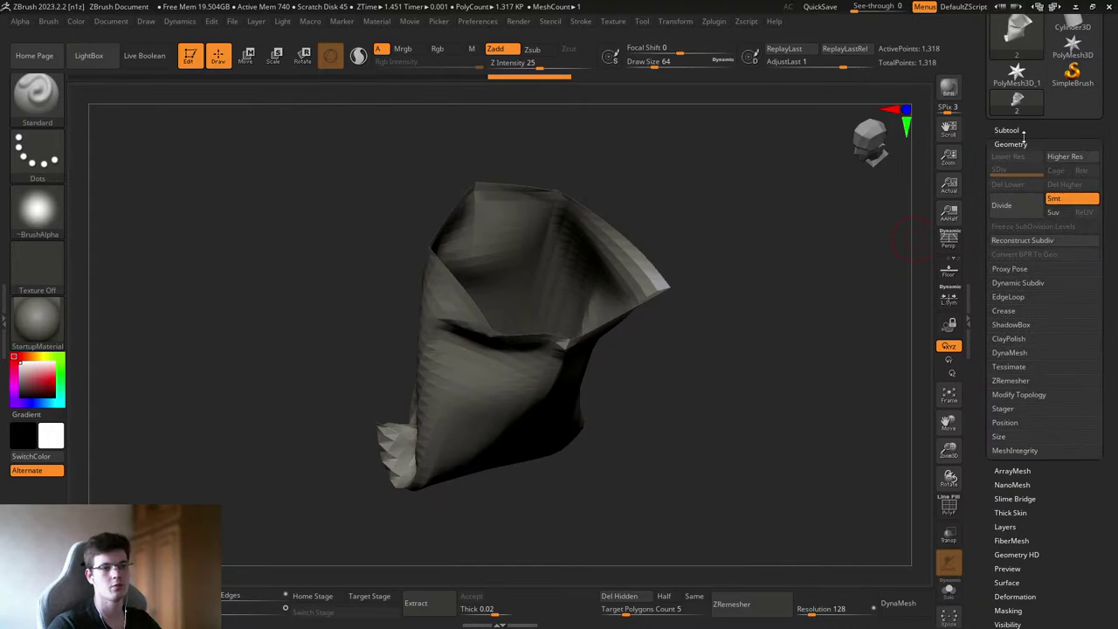
{"action": "left_click", "coordinate": [1016, 285]}
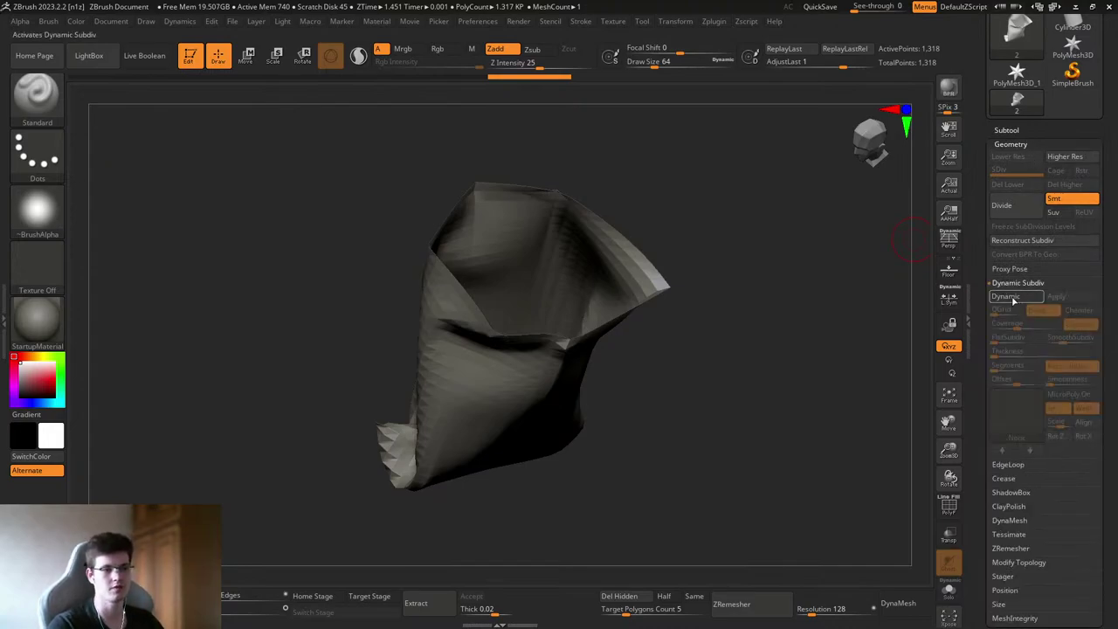
{"action": "left_click", "coordinate": [1013, 298]}
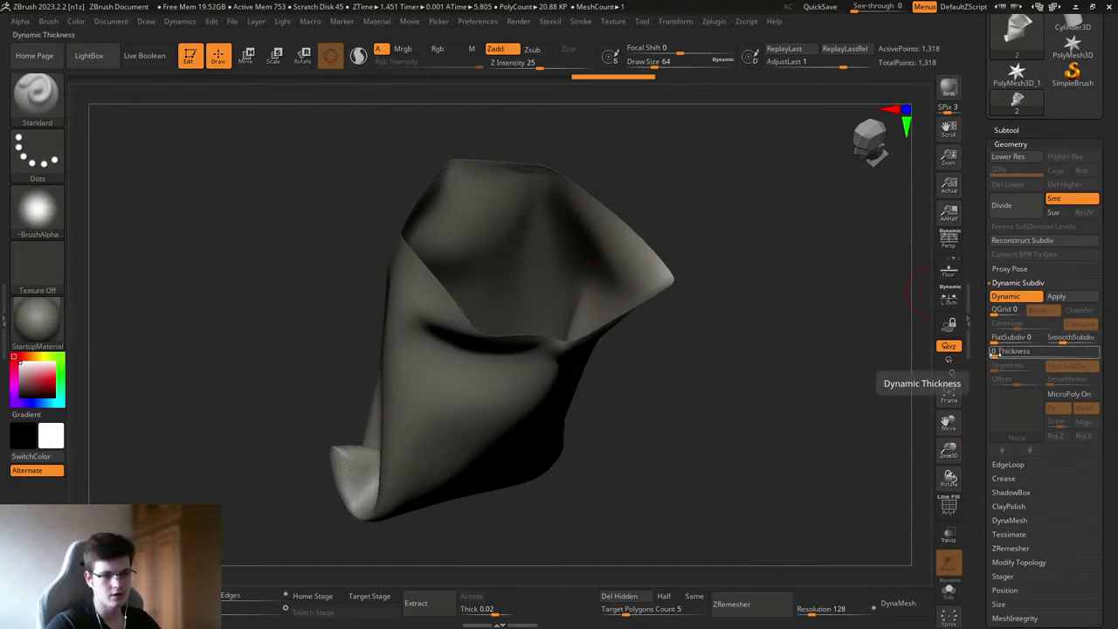
{"action": "mouse_move", "coordinate": [1016, 355]}
{"action": "left_mouse_down"}
{"action": "mouse_move", "coordinate": [1004, 354]}
{"action": "mouse_move", "coordinate": [1018, 351]}
{"action": "left_mouse_up"}
{"action": "left_click_drag", "start_coordinate": [831, 346], "coordinate": [696, 314]}
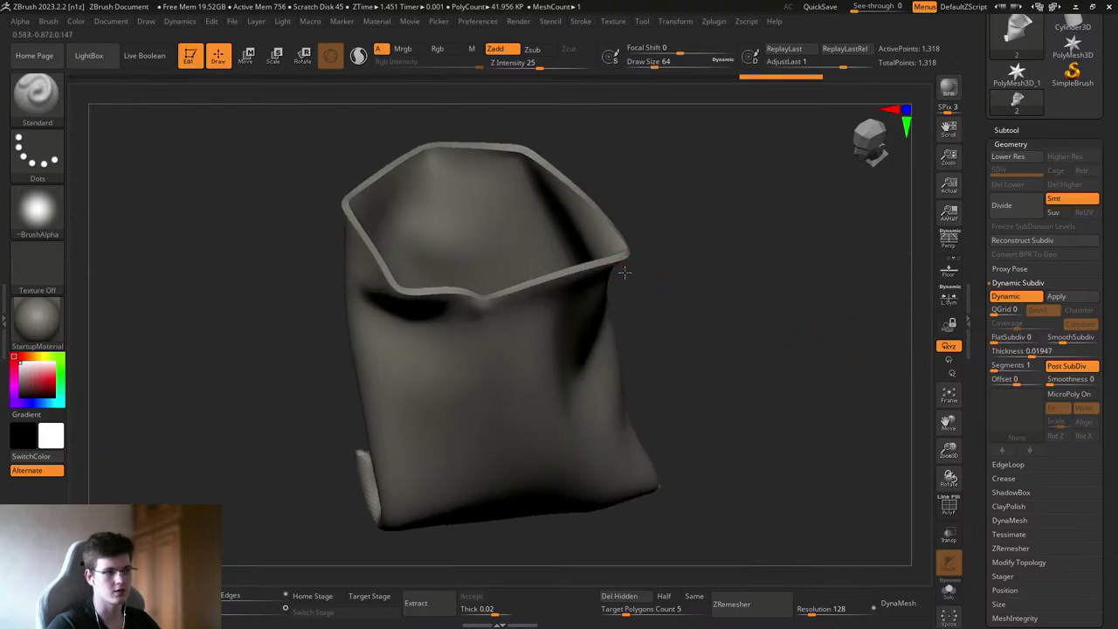
- Set the dynamic thickness smoothness to 42 and turn off Post SubDiv to round the bag's rim
{"action": "scroll", "coordinate": [376, 306], "scroll_direction": "up", "scroll_amount": 4}
{"action": "scroll", "coordinate": [375, 306], "scroll_direction": "up", "scroll_amount": 2}
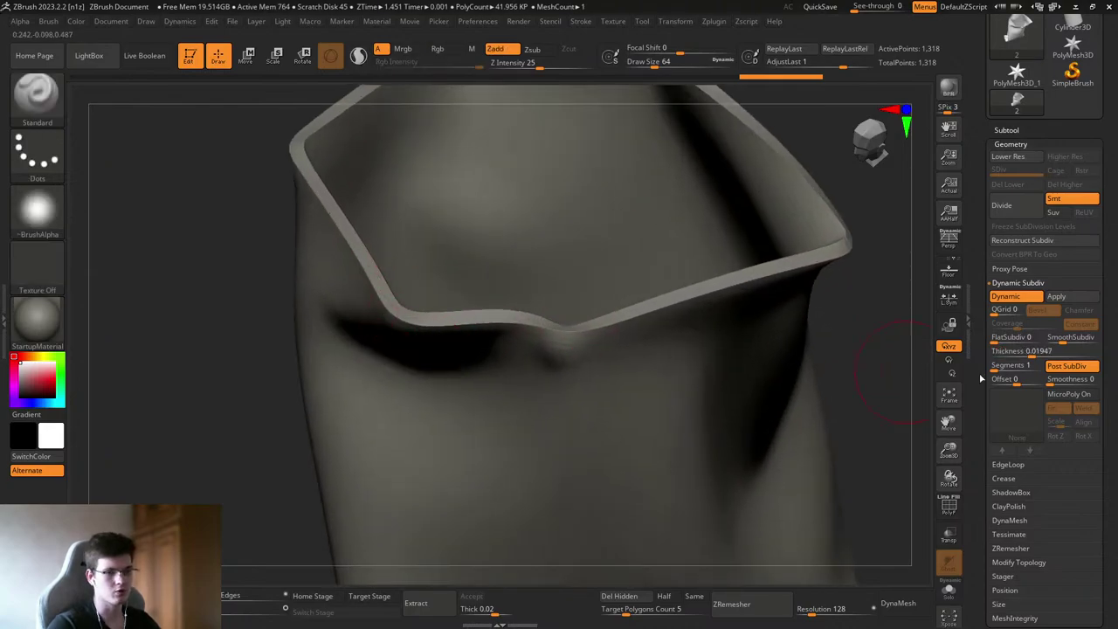
{"action": "left_click_drag", "start_coordinate": [1055, 381], "coordinate": [1067, 379]}
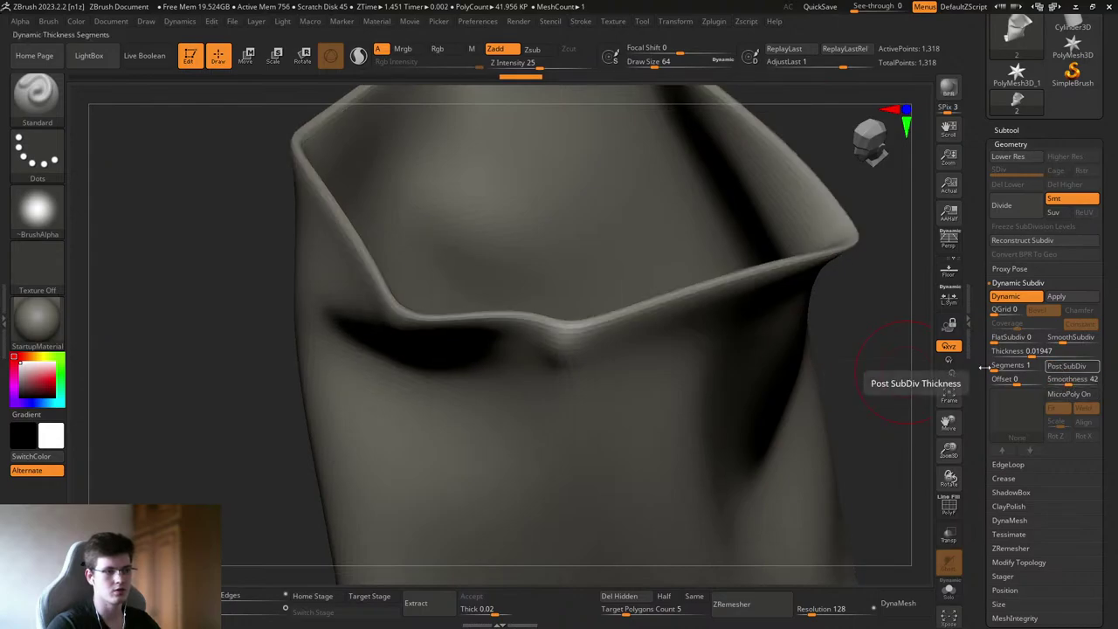
{"action": "left_click_drag", "start_coordinate": [874, 367], "coordinate": [741, 359]}
{"action": "left_click_drag", "start_coordinate": [873, 375], "coordinate": [566, 309]}
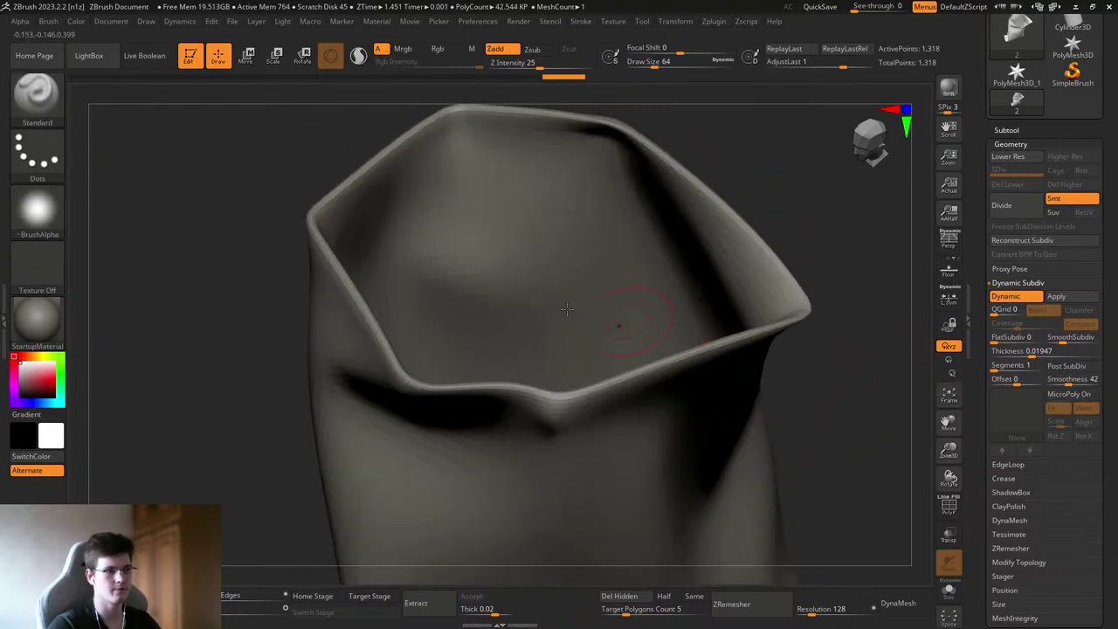
{"action": "left_click_drag", "start_coordinate": [442, 166], "coordinate": [671, 319]}
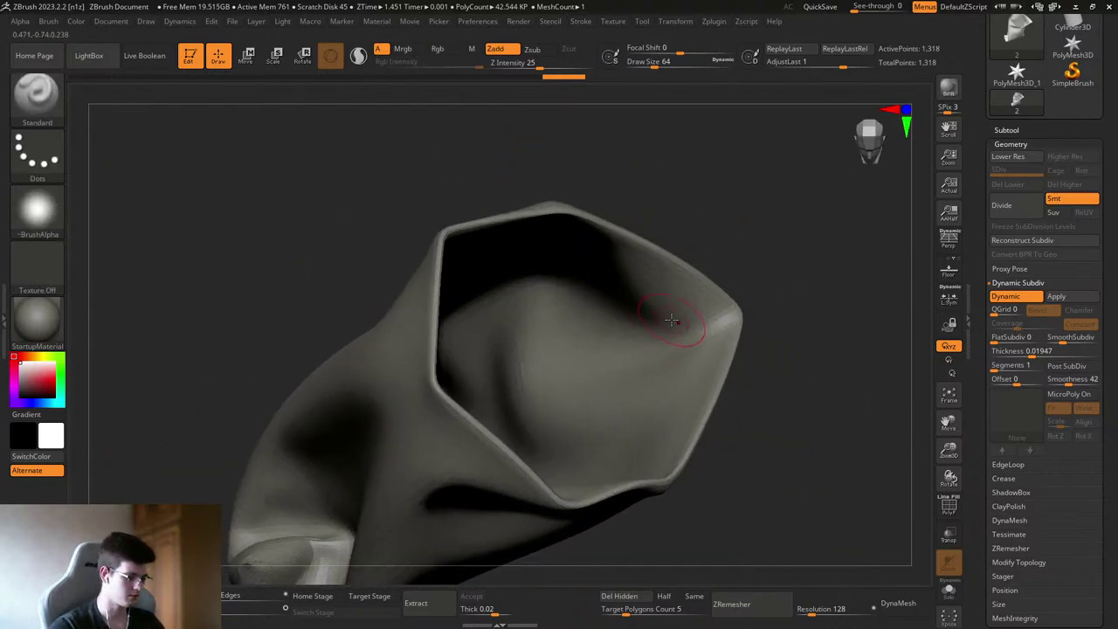
- Activate the Move brush and set its draw size to about 212
{"action": "key", "text": "b"}
{"action": "key", "text": "m"}
{"action": "key", "text": "v"}
{"action": "key", "text": "s"}
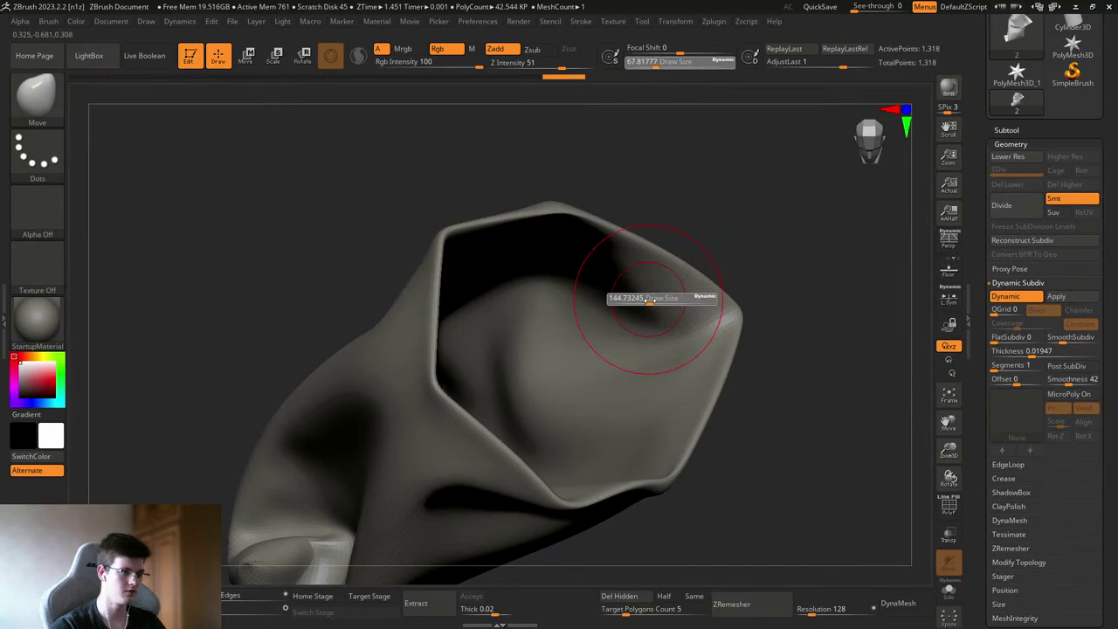
{"action": "mouse_move", "coordinate": [636, 297]}
{"action": "left_mouse_down"}
{"action": "mouse_move", "coordinate": [701, 314]}
{"action": "mouse_move", "coordinate": [673, 288]}
{"action": "mouse_move", "coordinate": [691, 287]}
{"action": "left_mouse_up"}
- Turn off Dynamic Subdiv and inspect the bag's opening on the low-poly base mesh
{"action": "left_click", "coordinate": [1007, 297]}
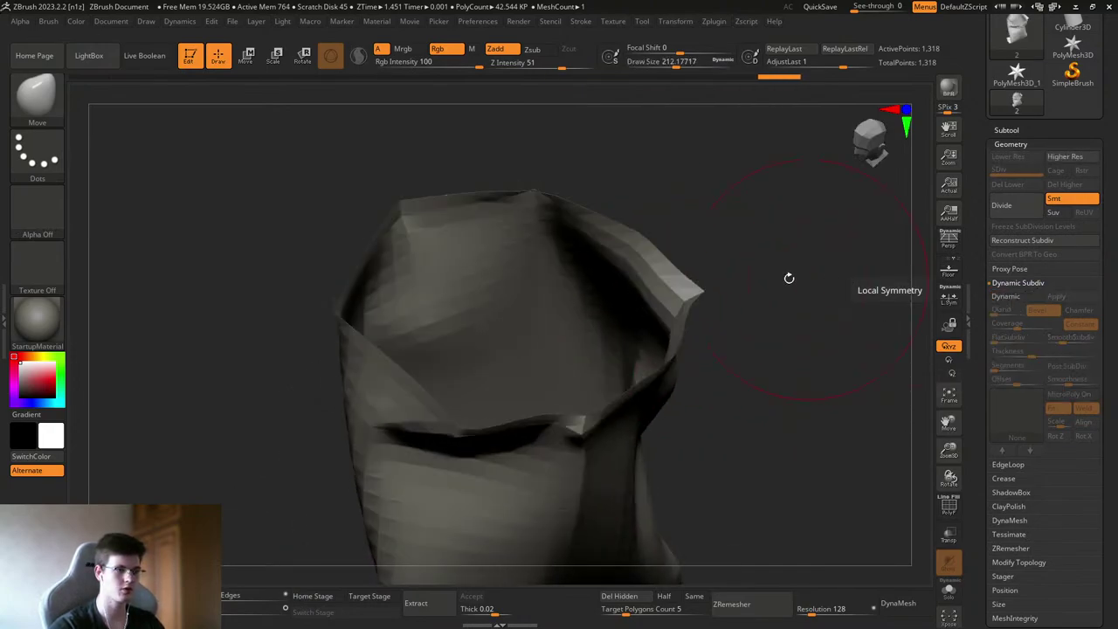
{"action": "left_click_drag", "start_coordinate": [789, 277], "coordinate": [724, 236]}
{"action": "key", "text": "ctrl+z"}
{"action": "key", "text": "ctrl+z"}
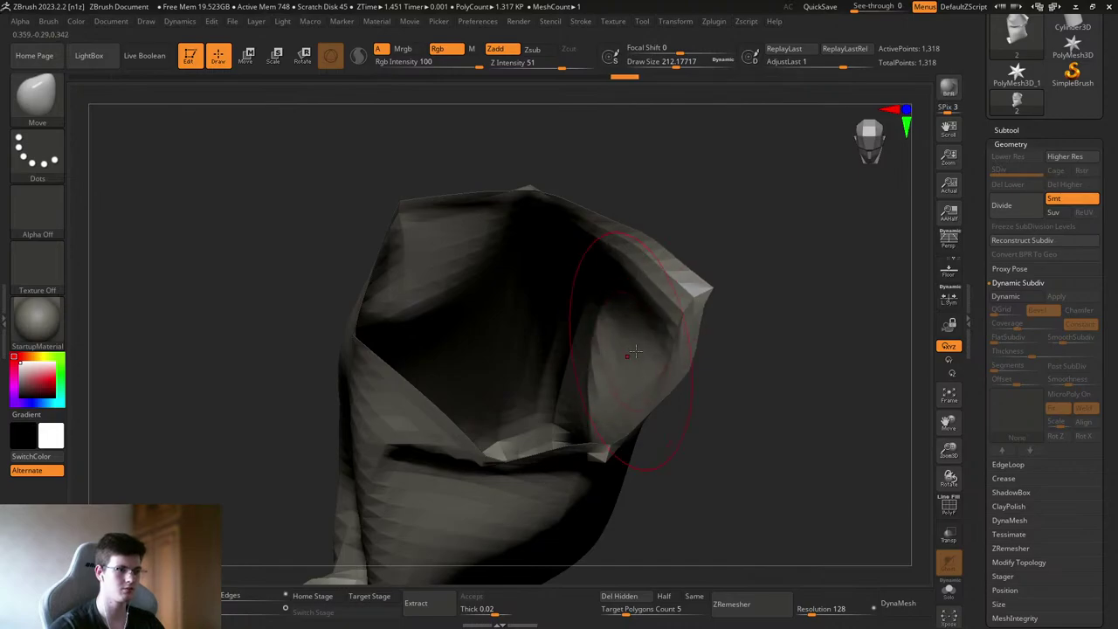
- Turn Dynamic Subdiv back on and set the bag's dynamic thickness to about 0.029
{"action": "key", "text": "d"}
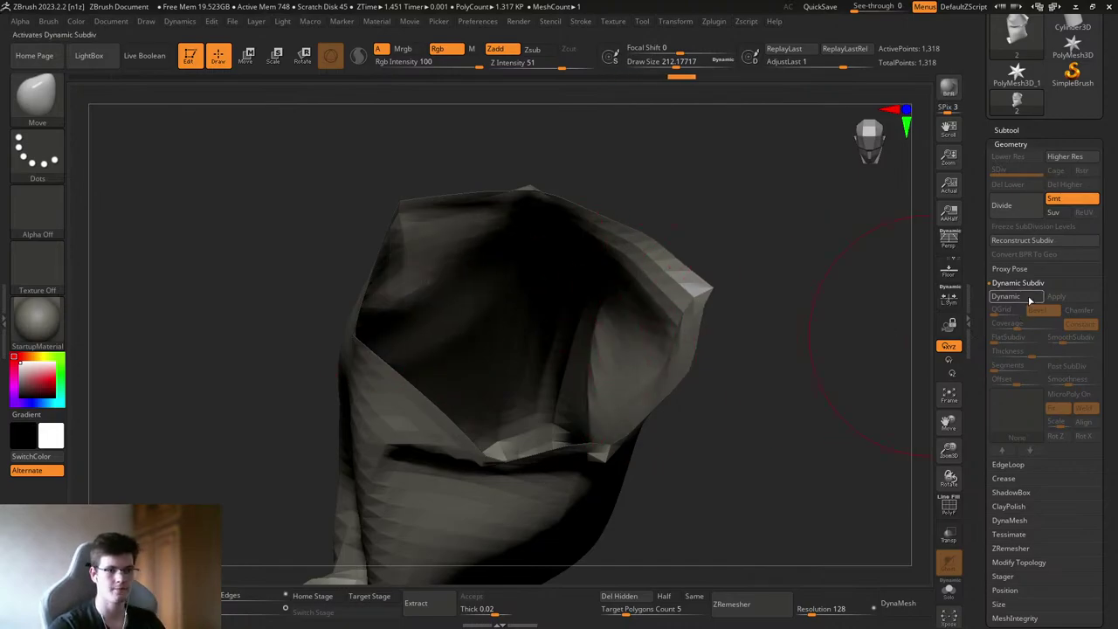
{"action": "left_click_drag", "start_coordinate": [911, 310], "coordinate": [743, 317]}
{"action": "mouse_move", "coordinate": [1017, 351]}
{"action": "left_mouse_down"}
{"action": "mouse_move", "coordinate": [1041, 354]}
{"action": "mouse_move", "coordinate": [1013, 355]}
{"action": "left_mouse_up"}
{"action": "mouse_move", "coordinate": [731, 297]}
{"action": "left_mouse_down"}
{"action": "mouse_move", "coordinate": [673, 275]}
{"action": "mouse_move", "coordinate": [664, 254]}
{"action": "mouse_move", "coordinate": [675, 226]}
{"action": "mouse_move", "coordinate": [723, 236]}
{"action": "mouse_move", "coordinate": [640, 228]}
{"action": "left_mouse_up"}
{"action": "right_click_drag", "start_coordinate": [539, 214], "coordinate": [536, 175]}
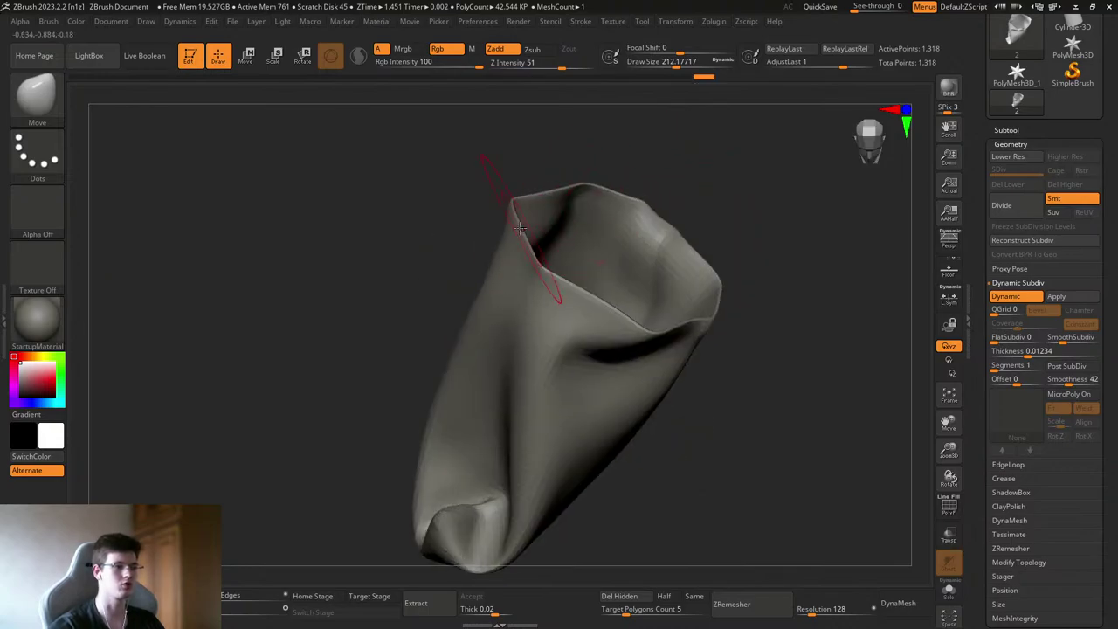
{"action": "mouse_move", "coordinate": [533, 229]}
{"action": "right_mouse_down"}
{"action": "mouse_move", "coordinate": [527, 348]}
{"action": "mouse_move", "coordinate": [512, 262]}
{"action": "mouse_move", "coordinate": [524, 232]}
{"action": "mouse_move", "coordinate": [843, 354]}
{"action": "right_mouse_up"}
{"action": "left_click_drag", "start_coordinate": [1005, 351], "coordinate": [1027, 351]}
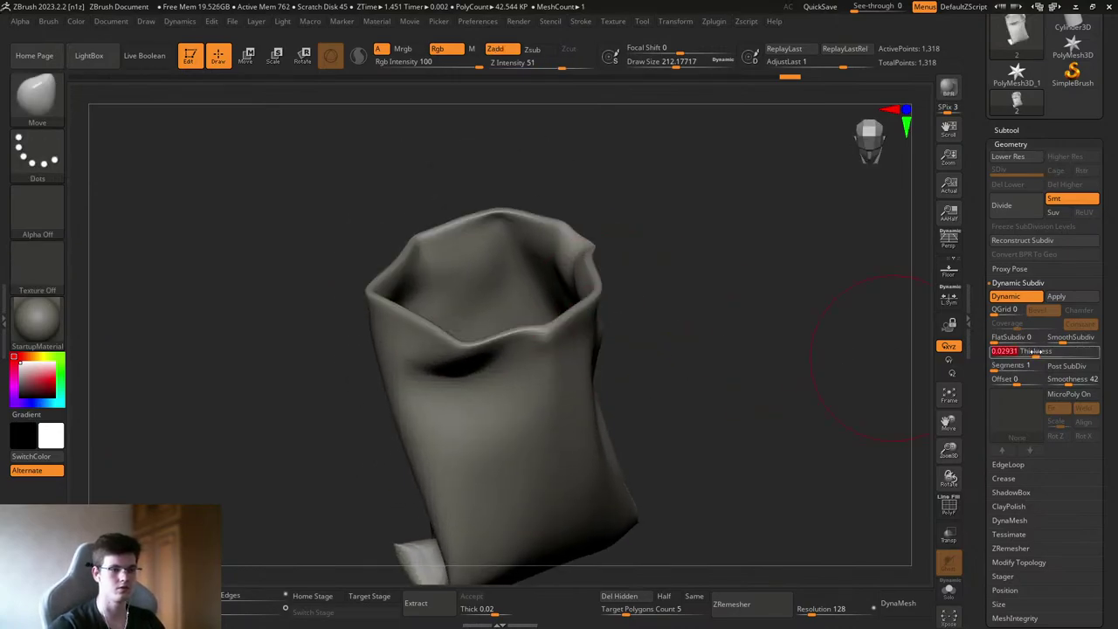
{"action": "mouse_move", "coordinate": [611, 287]}
{"action": "right_mouse_down", "text": "ctrl"}
{"action": "mouse_move", "coordinate": [866, 337]}
{"action": "mouse_move", "coordinate": [738, 341]}
{"action": "mouse_move", "coordinate": [702, 332]}
{"action": "mouse_move", "coordinate": [701, 303]}
{"action": "right_mouse_up", "text": "ctrl"}
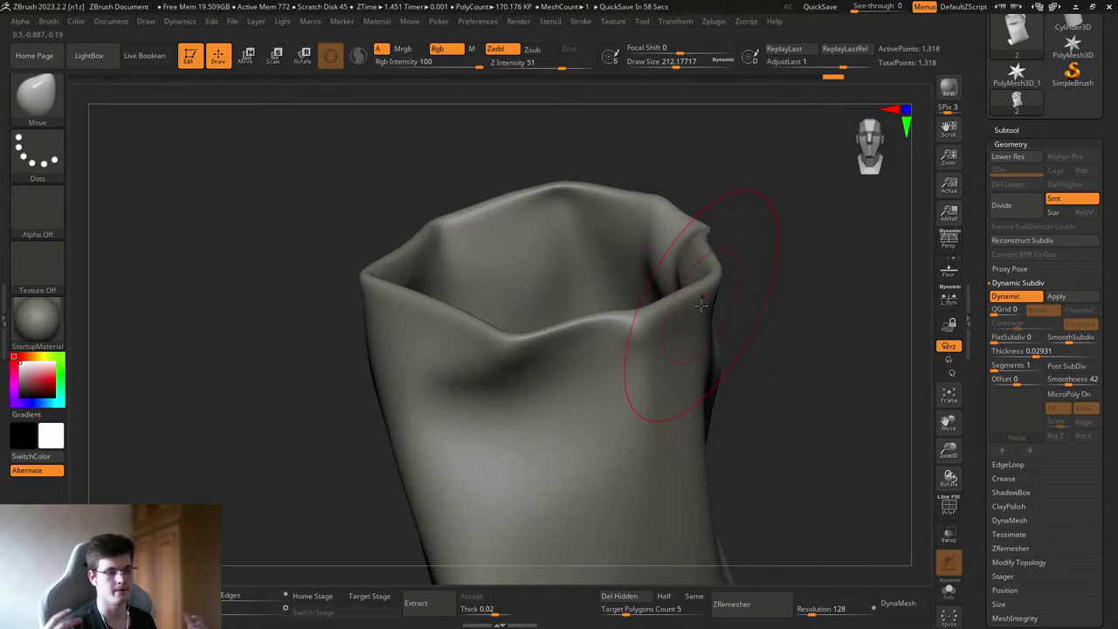
{"action": "right_click_drag", "start_coordinate": [702, 304], "coordinate": [625, 327], "text": "alt"}
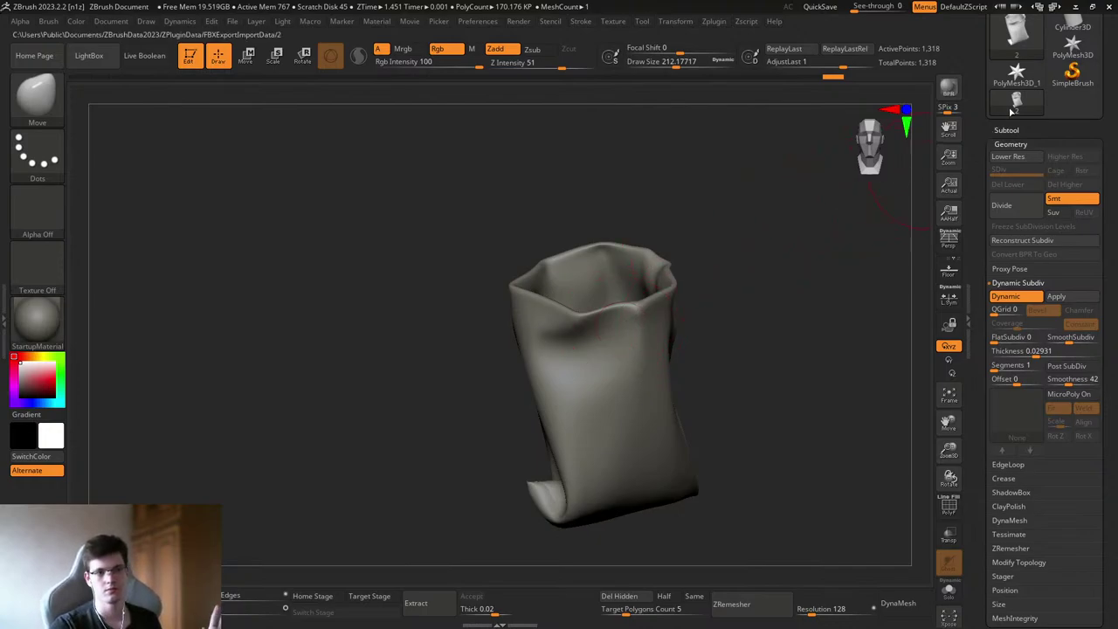
{"action": "left_click", "coordinate": [642, 21]}
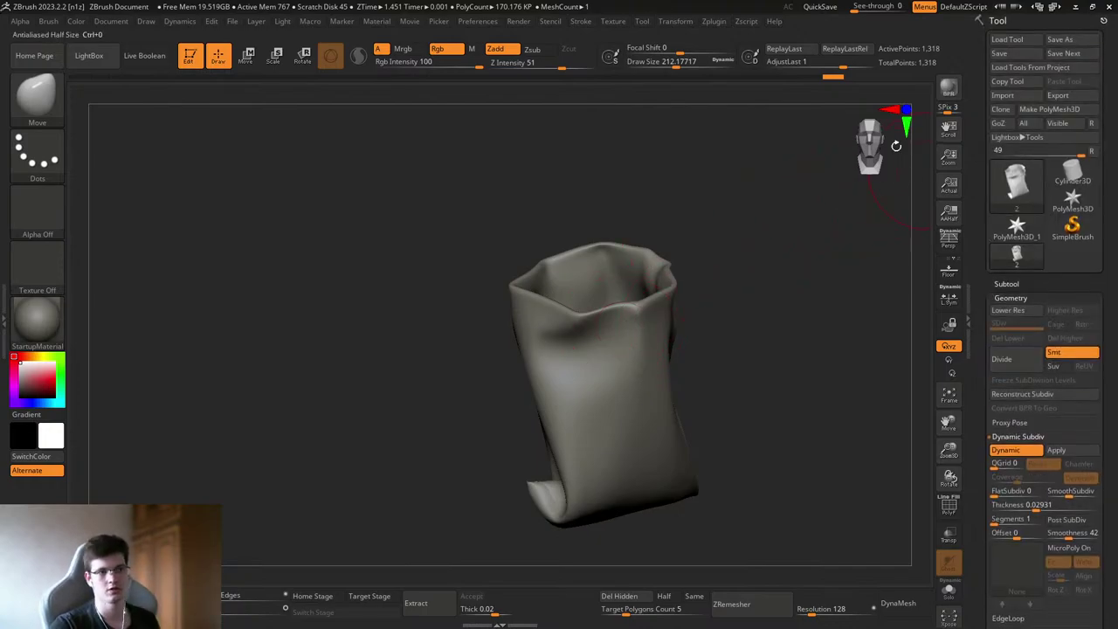
{"action": "left_click", "coordinate": [714, 21]}
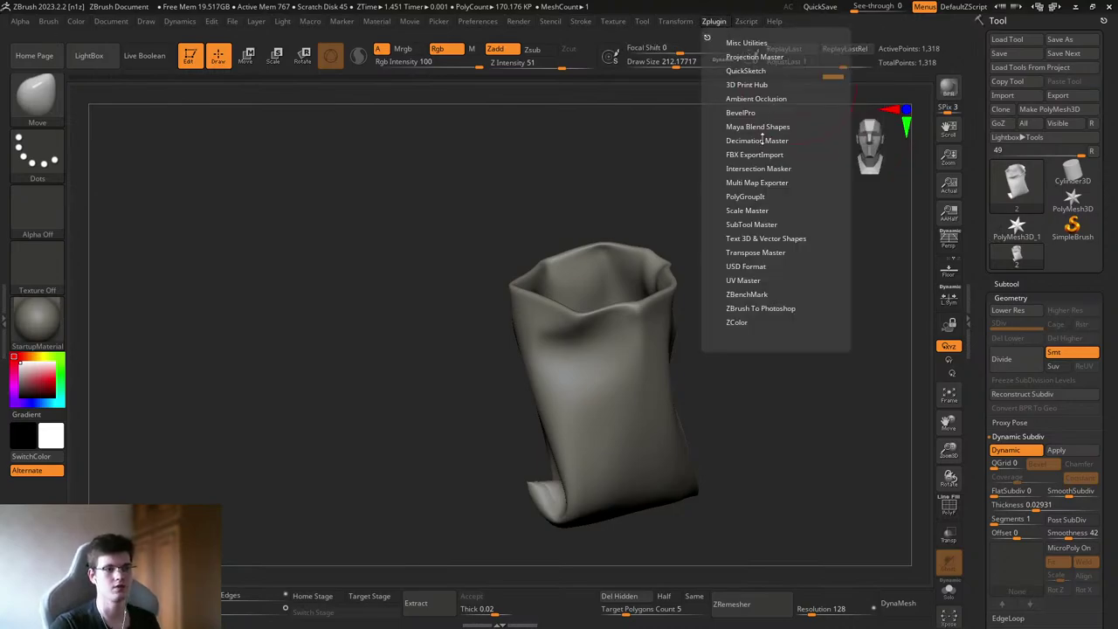
{"action": "left_click", "coordinate": [762, 140]}
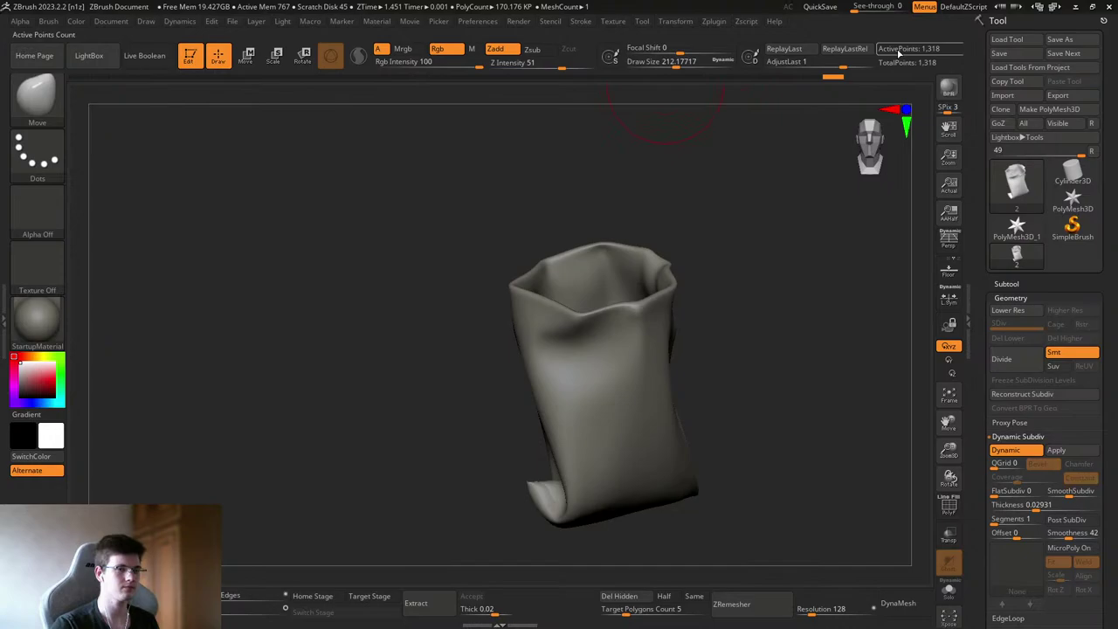
- Switch to Blender, zoom in on the bin's opening and show the wireframe and statistics overlays
{"action": "left_click", "coordinate": [1089, 7]}
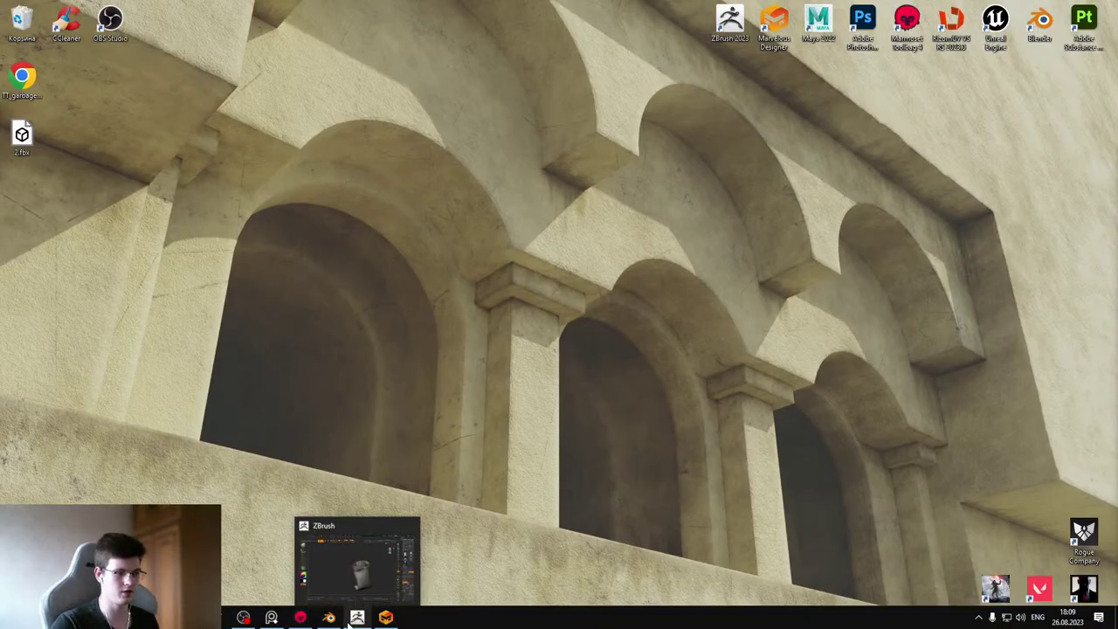
{"action": "left_click", "coordinate": [341, 617]}
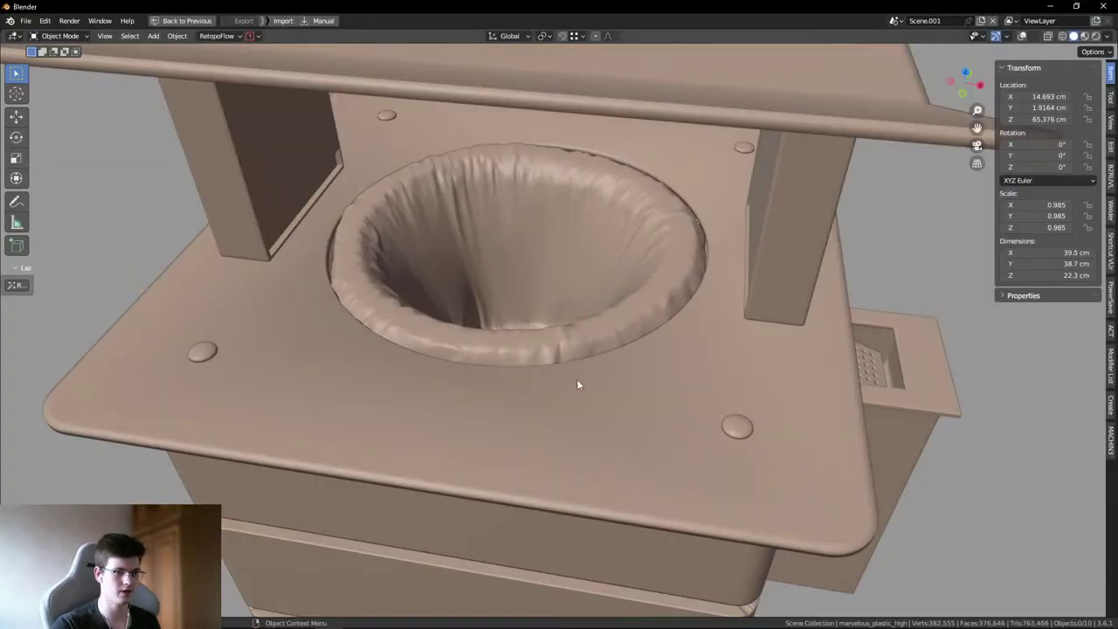
{"action": "scroll", "coordinate": [811, 270], "scroll_direction": "down", "scroll_amount": 5}
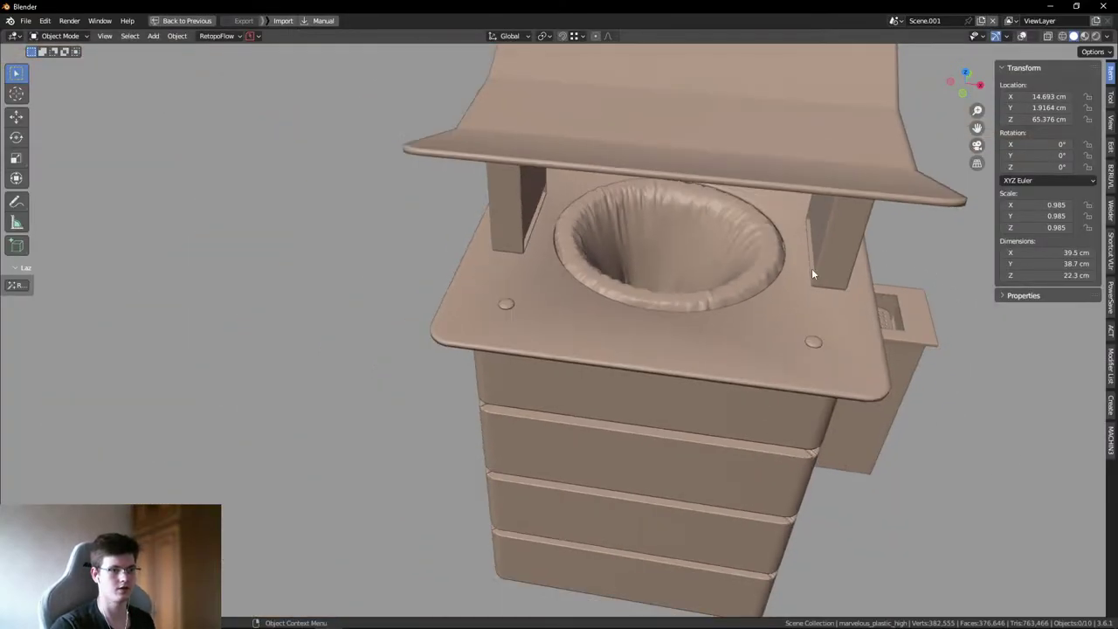
{"action": "scroll", "coordinate": [907, 288], "scroll_direction": "up", "scroll_amount": 5}
{"action": "middle_click_drag", "start_coordinate": [824, 270], "coordinate": [609, 283]}
{"action": "right_click", "coordinate": [609, 282]}
{"action": "key", "text": "shift+alt+z"}
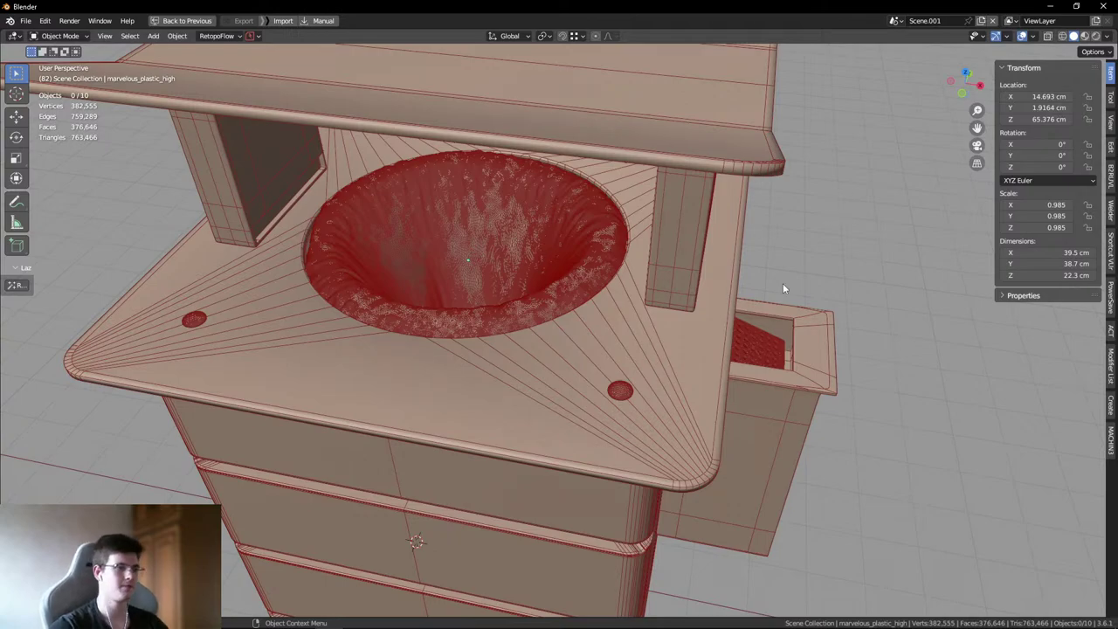
- Select the plastic bag, the ashtray grate and a bolt to examine their mesh density
{"action": "middle_click_drag", "start_coordinate": [705, 270], "coordinate": [536, 239]}
{"action": "left_click", "coordinate": [536, 239]}
{"action": "scroll", "coordinate": [699, 315], "scroll_direction": "up", "scroll_amount": 5}
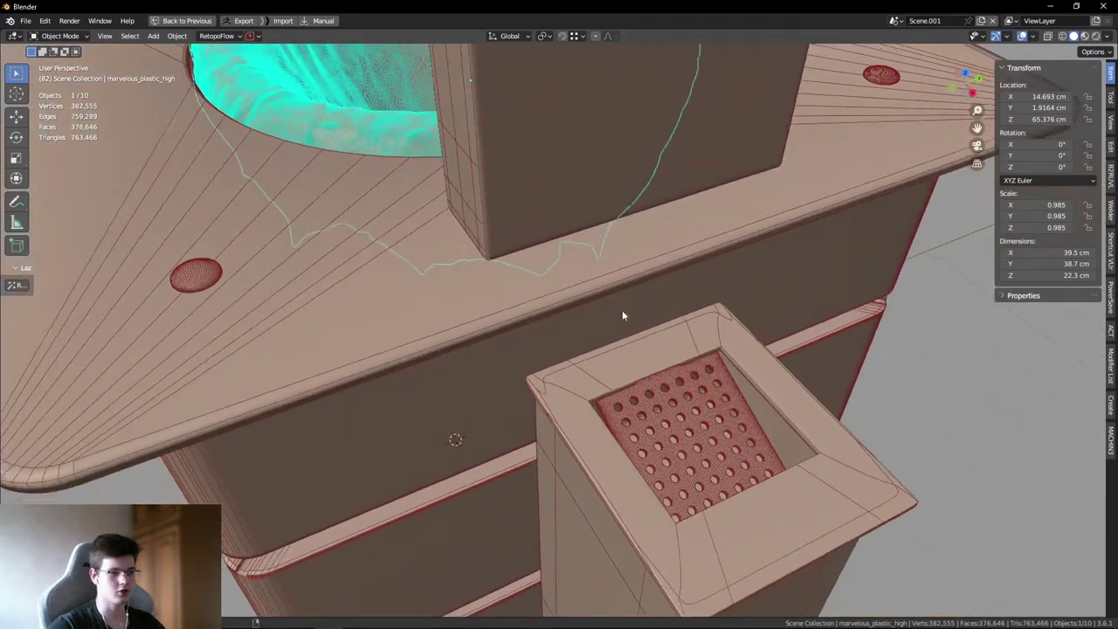
{"action": "scroll", "coordinate": [657, 382], "scroll_direction": "down", "scroll_amount": 2}
{"action": "left_click", "coordinate": [659, 383], "text": "shift"}
{"action": "scroll", "coordinate": [662, 349], "scroll_direction": "down", "scroll_amount": 5}
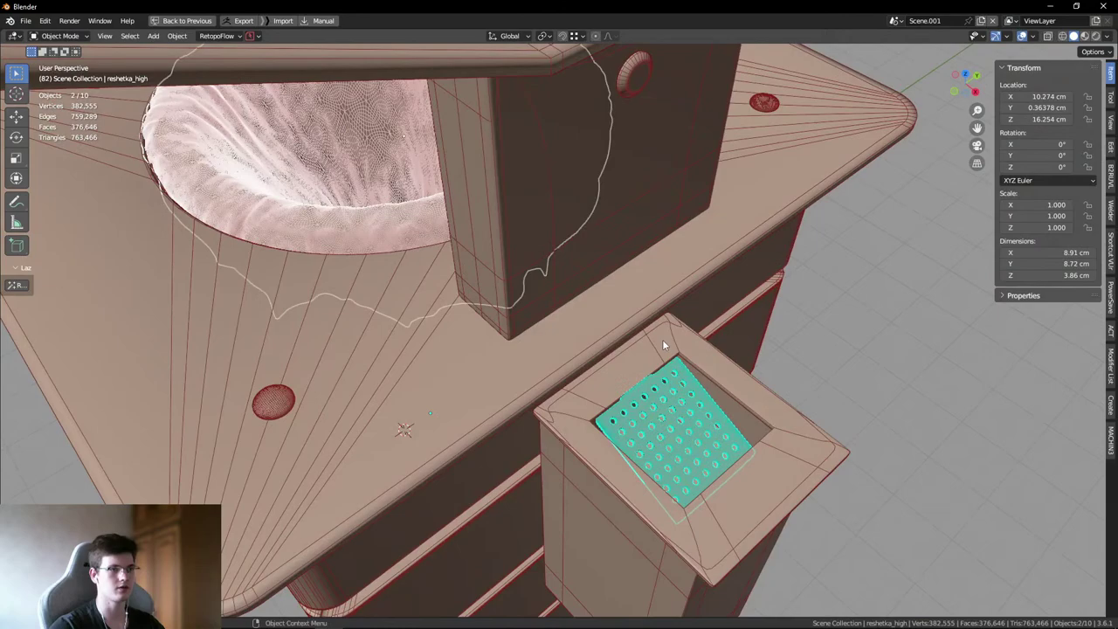
{"action": "left_click", "coordinate": [274, 397], "text": "shift"}
- Hide the viewport overlays and view the whole trash bin model
{"action": "scroll", "coordinate": [274, 398], "scroll_direction": "down", "scroll_amount": 5}
{"action": "middle_click_drag", "start_coordinate": [472, 288], "coordinate": [619, 270]}
{"action": "key", "text": "ctrl+i"}
{"action": "key", "text": "h"}
{"action": "scroll", "coordinate": [559, 360], "scroll_direction": "down", "scroll_amount": 3}
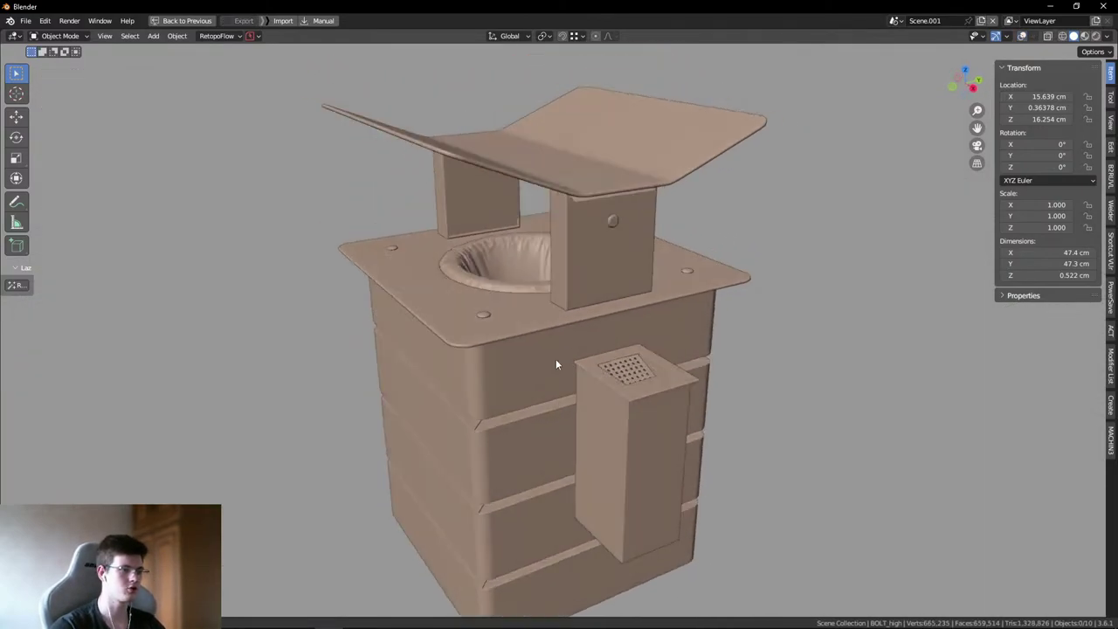
{"action": "middle_click_drag", "start_coordinate": [563, 356], "coordinate": [616, 293]}
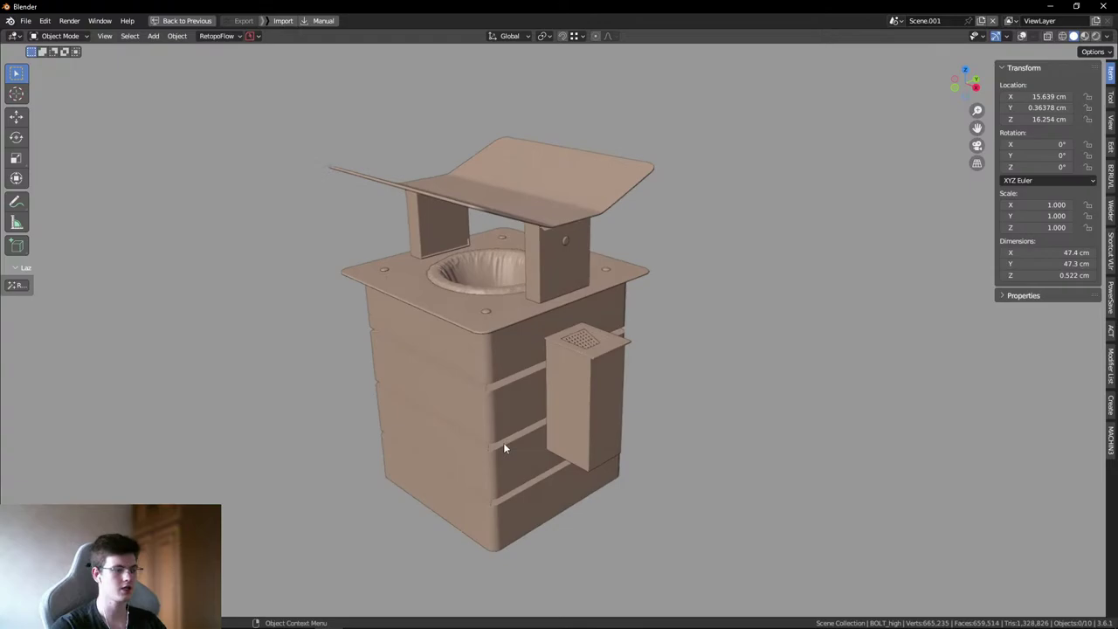
- Bring up the reference board beside the model and match the viewing angle to the street photo of the bin
{"action": "key", "text": "super"}
{"action": "key", "text": "Escape"}
{"action": "key", "text": "alt+Tab"}
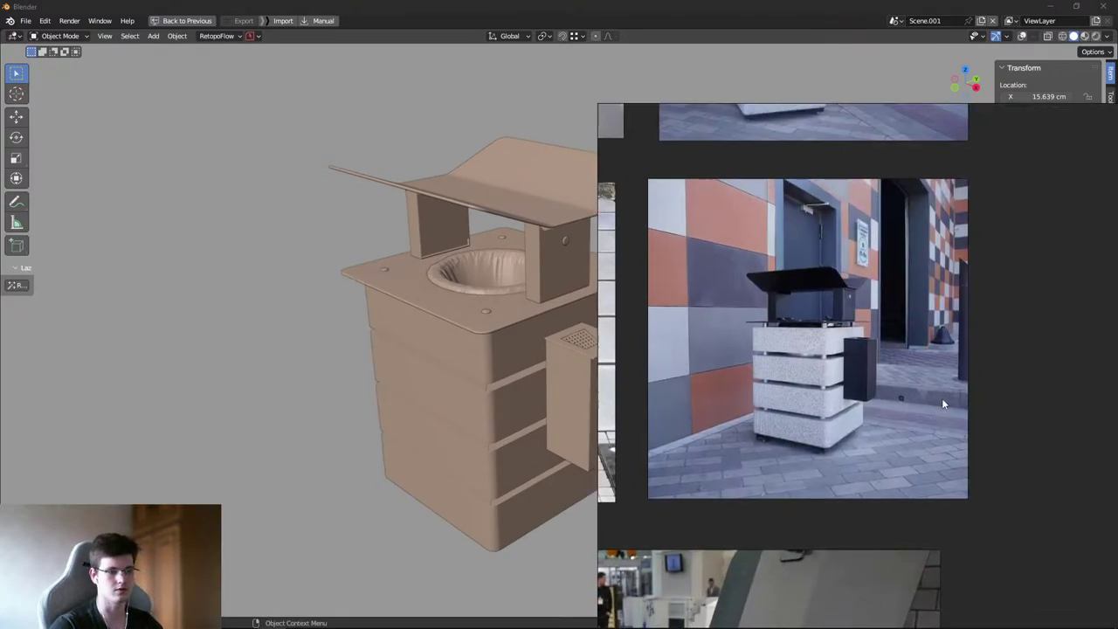
{"action": "middle_click_drag", "start_coordinate": [533, 218], "coordinate": [457, 188]}
{"action": "scroll", "coordinate": [832, 406], "scroll_direction": "down", "scroll_amount": 6}
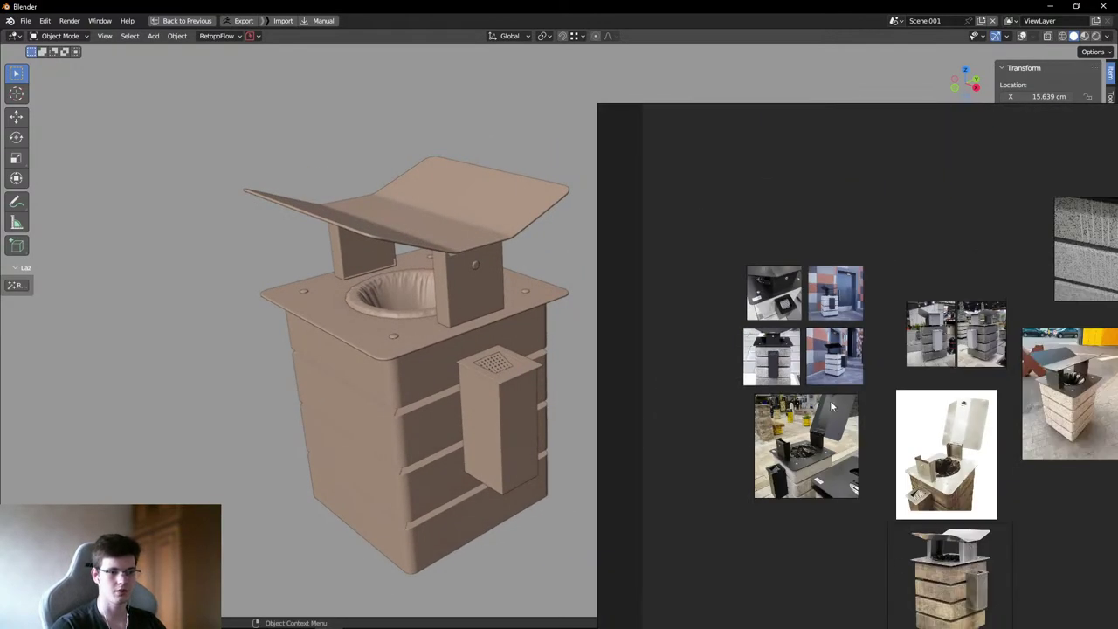
{"action": "scroll", "coordinate": [925, 382], "scroll_direction": "up", "scroll_amount": 5}
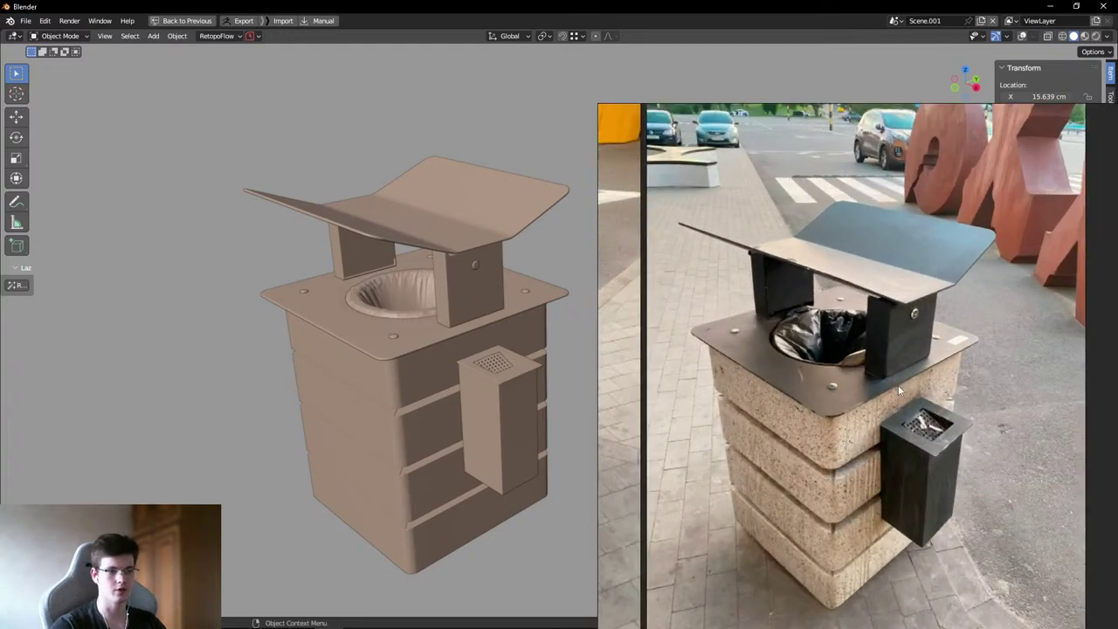
{"action": "middle_click_drag", "start_coordinate": [898, 385], "coordinate": [901, 358]}
{"action": "middle_click_drag", "start_coordinate": [210, 219], "coordinate": [493, 262]}
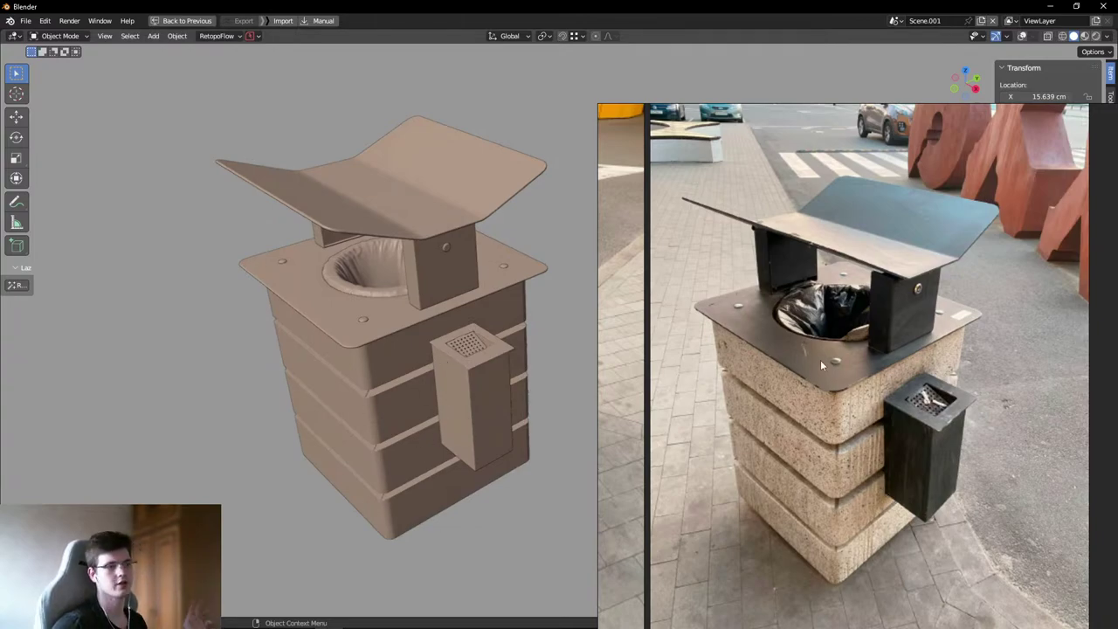
{"action": "middle_click_drag", "start_coordinate": [525, 290], "coordinate": [529, 253]}
- Capture the model and photo together and mark the support, ashtray and lid edges in red to compare them, then discard the capture
{"action": "key", "text": "Print"}
{"action": "left_click_drag", "start_coordinate": [227, 123], "coordinate": [1086, 611]}
{"action": "left_click_drag", "start_coordinate": [890, 348], "coordinate": [932, 331]}
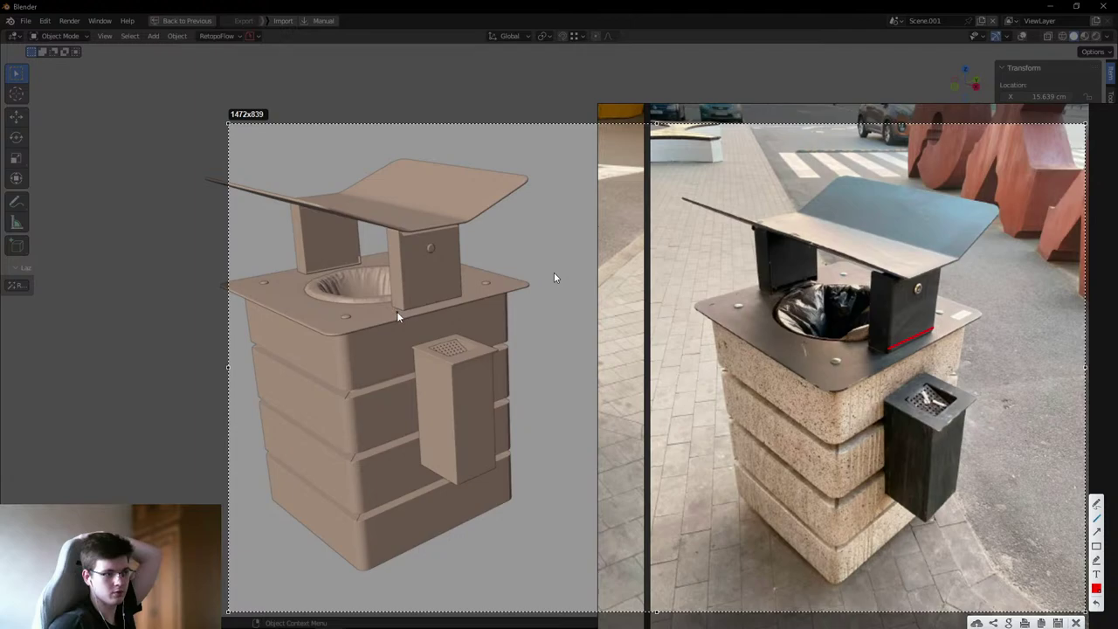
{"action": "left_click_drag", "start_coordinate": [398, 312], "coordinate": [464, 297]}
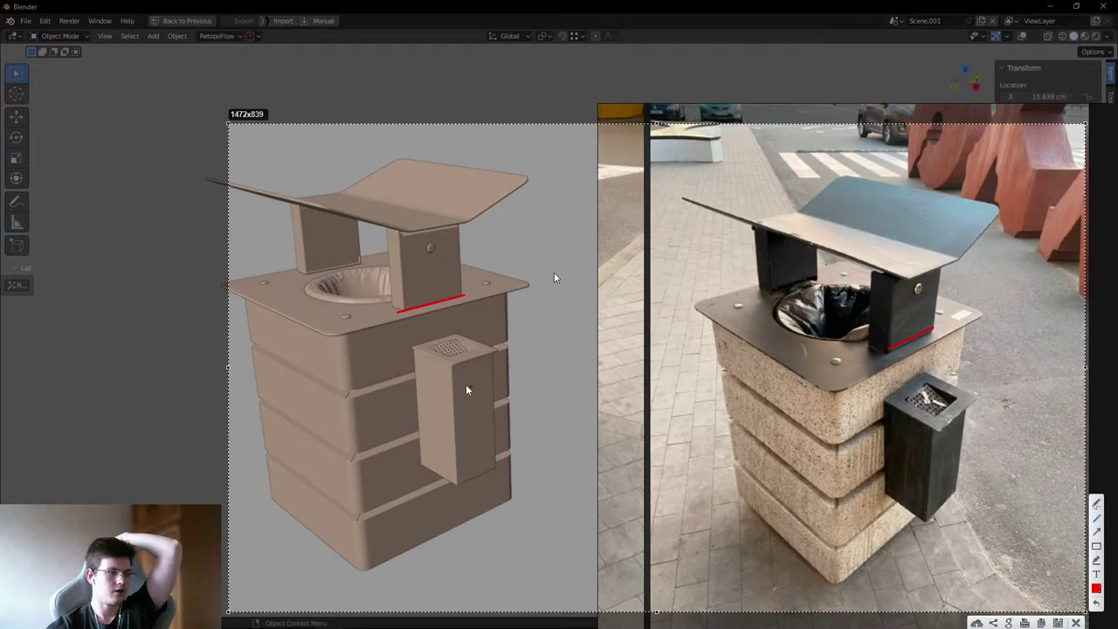
{"action": "left_click_drag", "start_coordinate": [411, 350], "coordinate": [417, 349]}
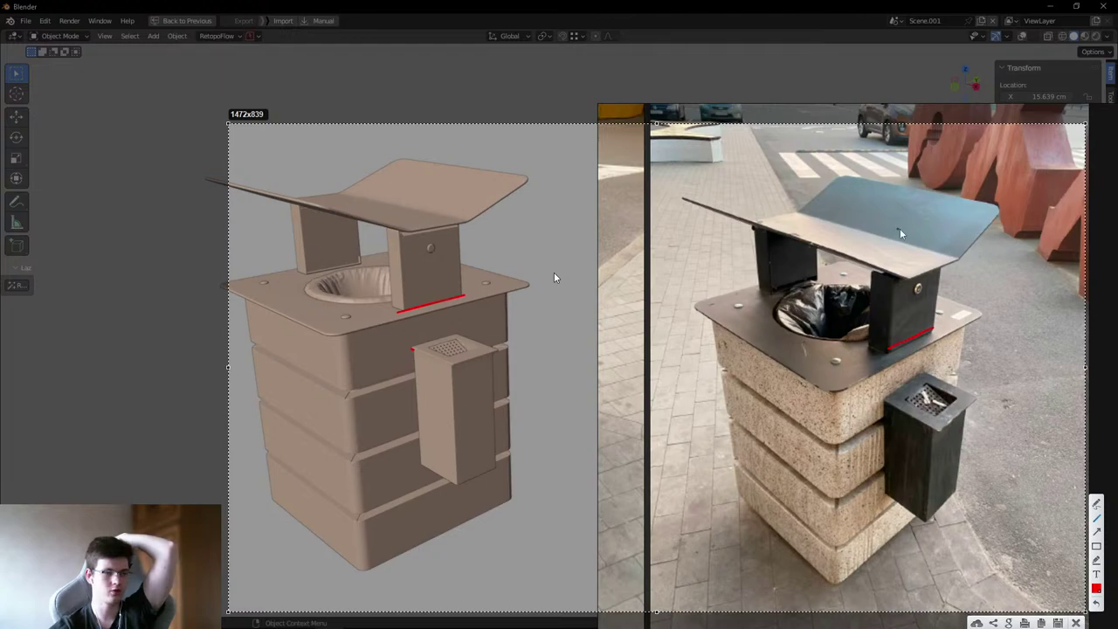
{"action": "left_click_drag", "start_coordinate": [804, 210], "coordinate": [837, 178]}
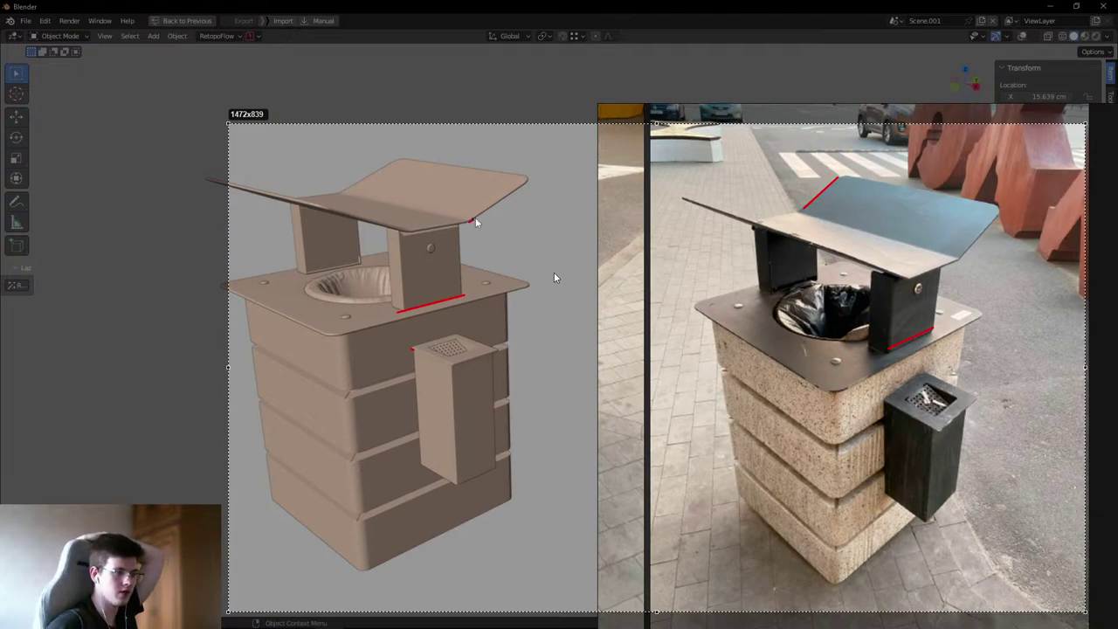
{"action": "left_click_drag", "start_coordinate": [470, 222], "coordinate": [515, 185]}
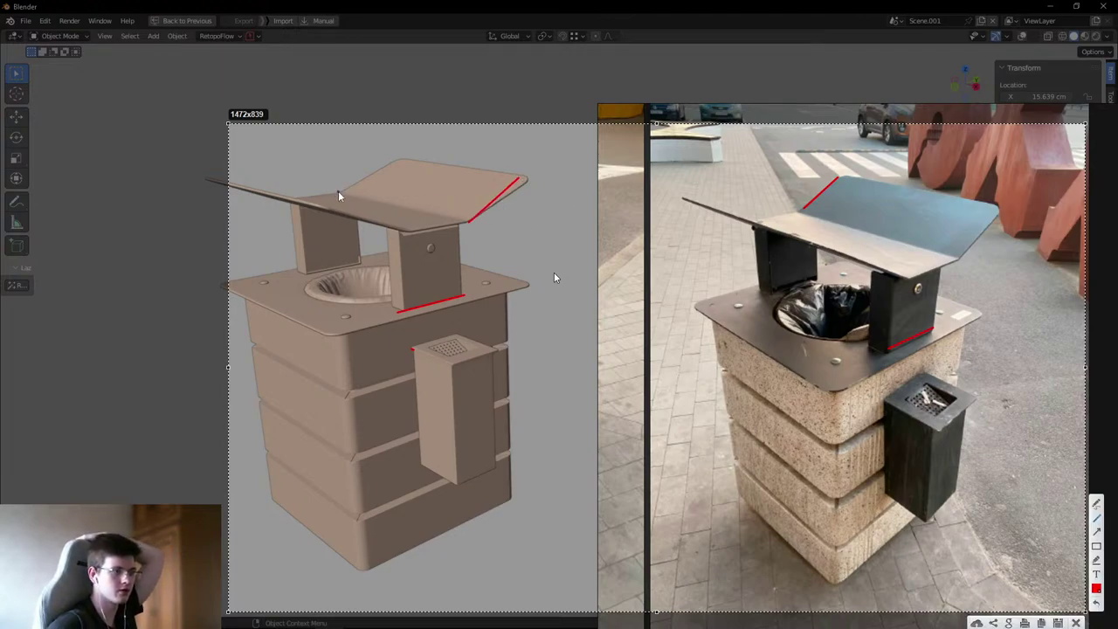
{"action": "mouse_move", "coordinate": [339, 191]}
{"action": "left_mouse_down"}
{"action": "mouse_move", "coordinate": [387, 158]}
{"action": "mouse_move", "coordinate": [519, 179]}
{"action": "left_mouse_up"}
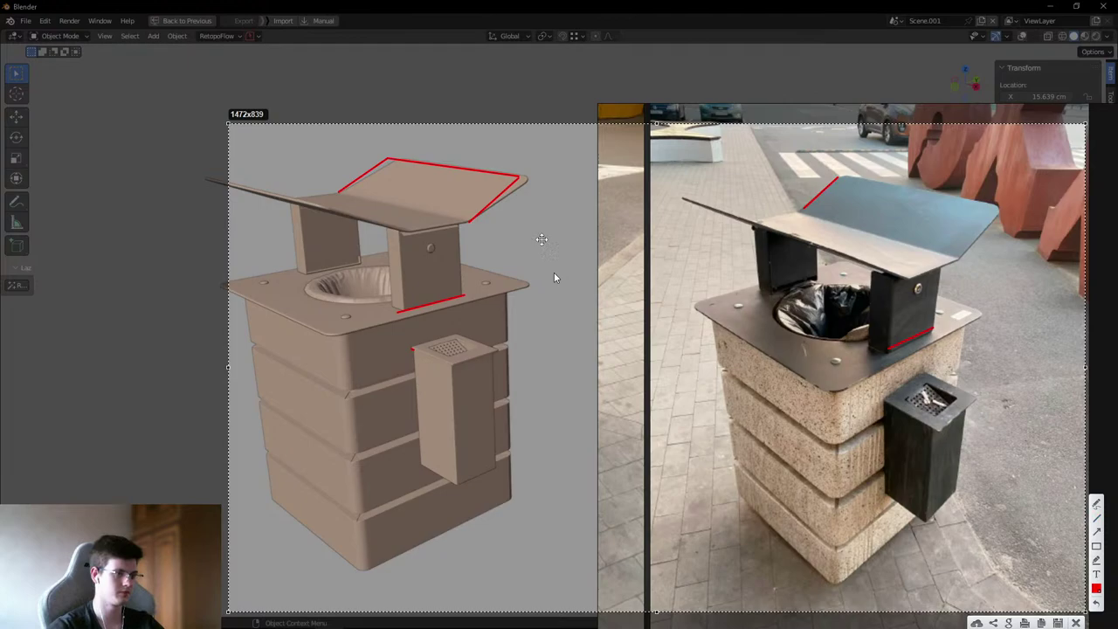
{"action": "key", "text": "Escape"}
- Orbit the bin model to compare its lid, supports and body with the reference photo from several angles
{"action": "middle_click_drag", "start_coordinate": [546, 237], "coordinate": [489, 221]}
{"action": "scroll", "coordinate": [489, 222], "scroll_direction": "up", "scroll_amount": 4}
{"action": "scroll", "coordinate": [472, 198], "scroll_direction": "down", "scroll_amount": 3}
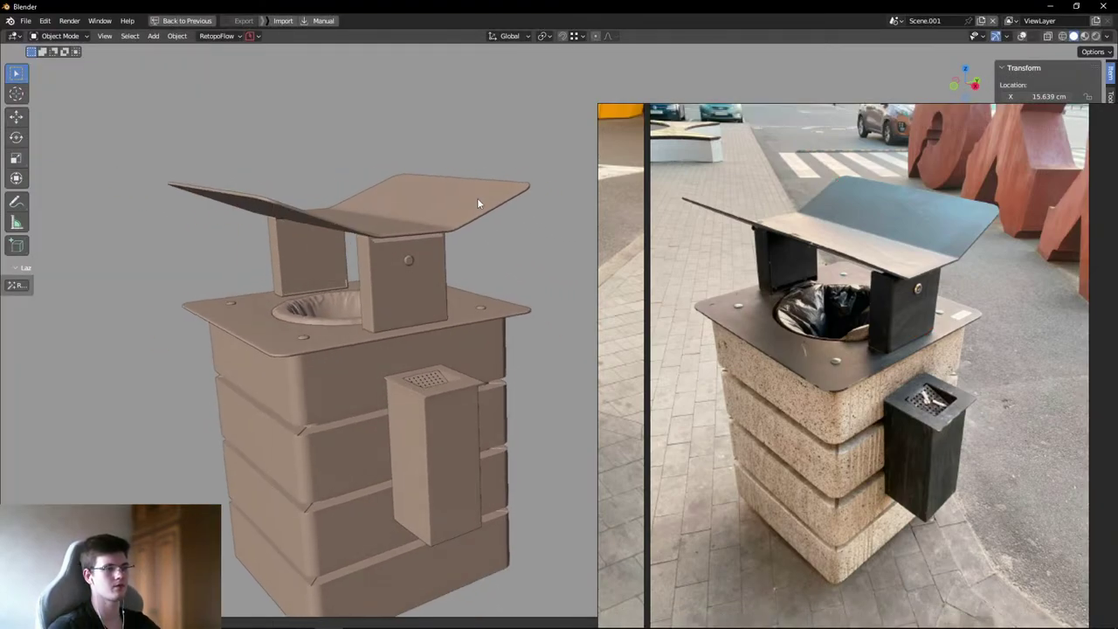
{"action": "middle_click_drag", "start_coordinate": [473, 201], "coordinate": [270, 266]}
{"action": "key", "text": "KP_1"}
{"action": "key", "text": "KP_1"}
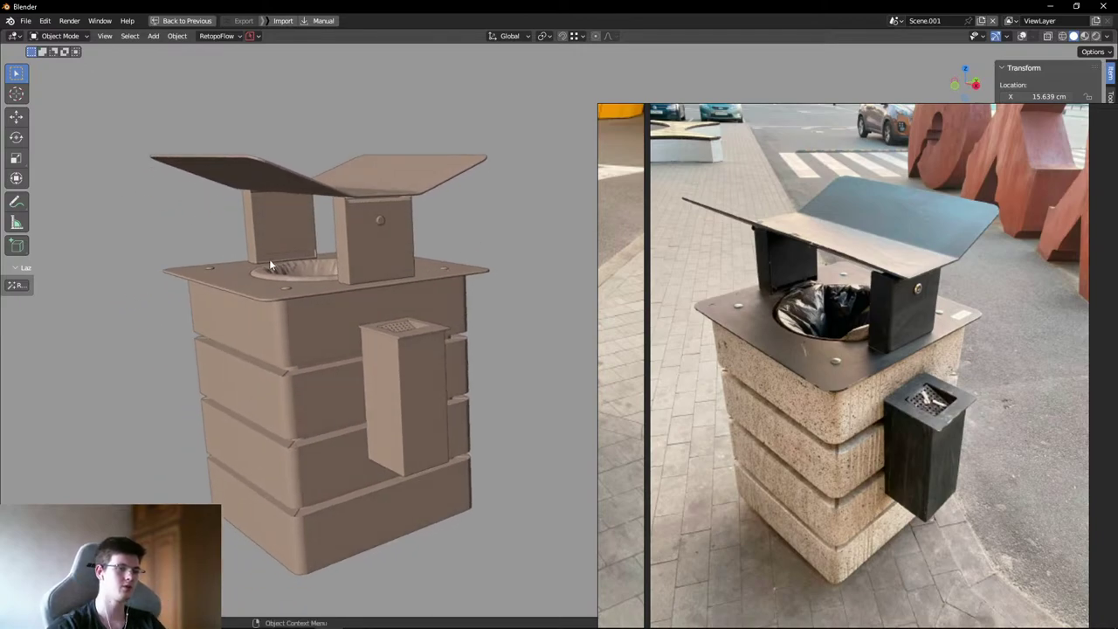
{"action": "middle_click_drag", "start_coordinate": [506, 230], "coordinate": [520, 247]}
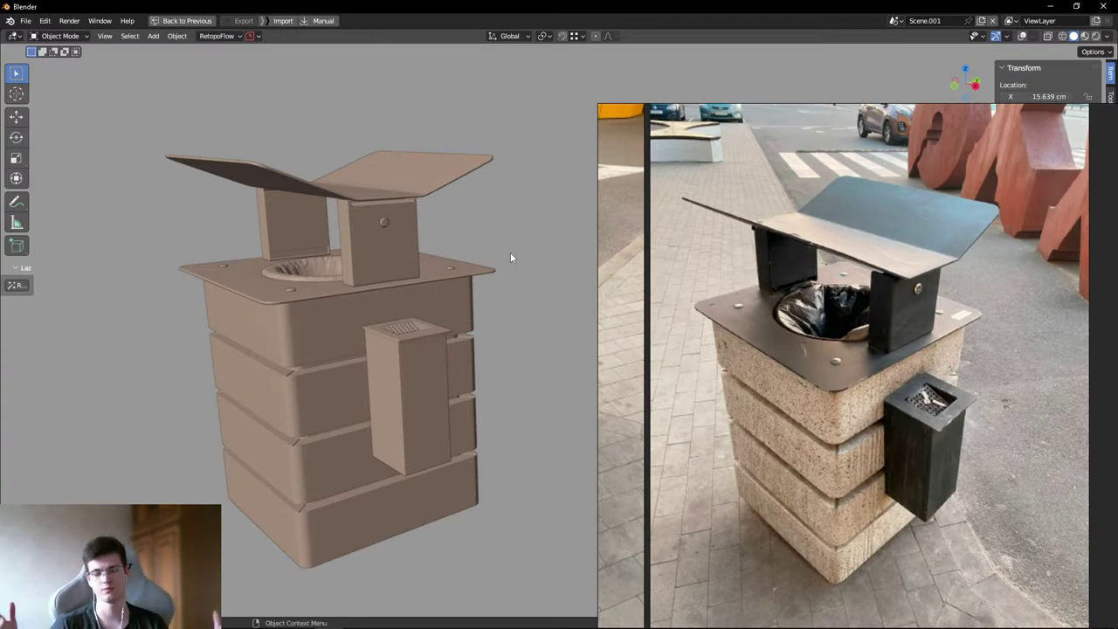
{"action": "middle_click_drag", "start_coordinate": [540, 234], "coordinate": [541, 250]}
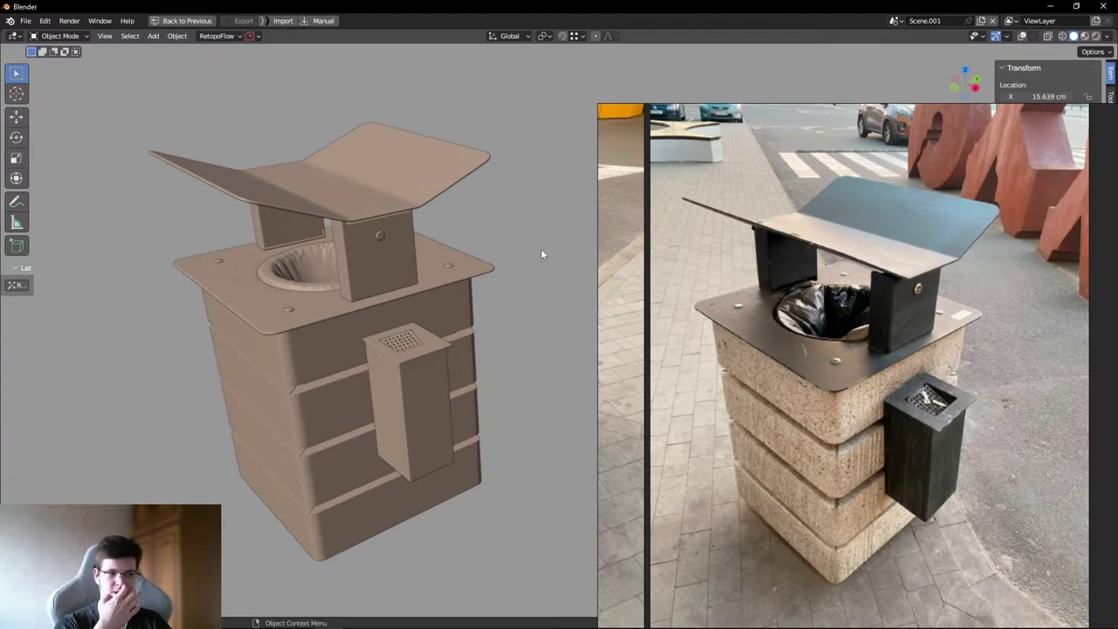
{"action": "middle_click_drag", "start_coordinate": [532, 195], "coordinate": [524, 288]}
- Examine the ashtray box and its grate up close with the wireframe and statistics overlays shown
{"action": "scroll", "coordinate": [474, 358], "scroll_direction": "up", "scroll_amount": 6}
{"action": "middle_click_drag", "start_coordinate": [464, 353], "coordinate": [377, 363]}
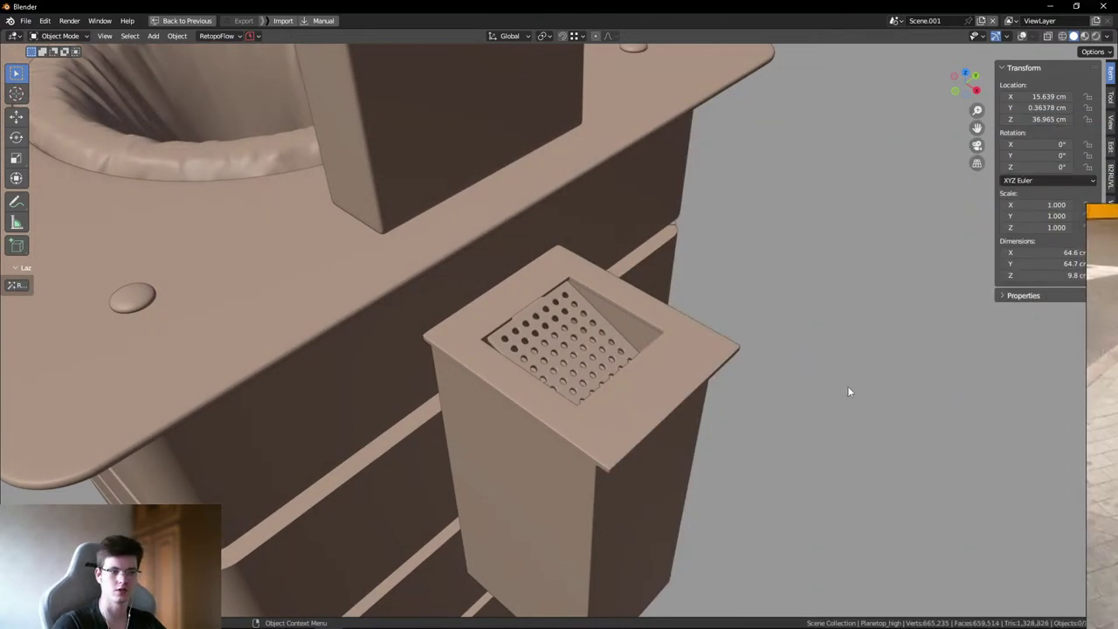
{"action": "middle_click_drag", "start_coordinate": [848, 390], "coordinate": [731, 304]}
{"action": "left_click", "coordinate": [615, 328]}
{"action": "key", "text": "KP_Decimal"}
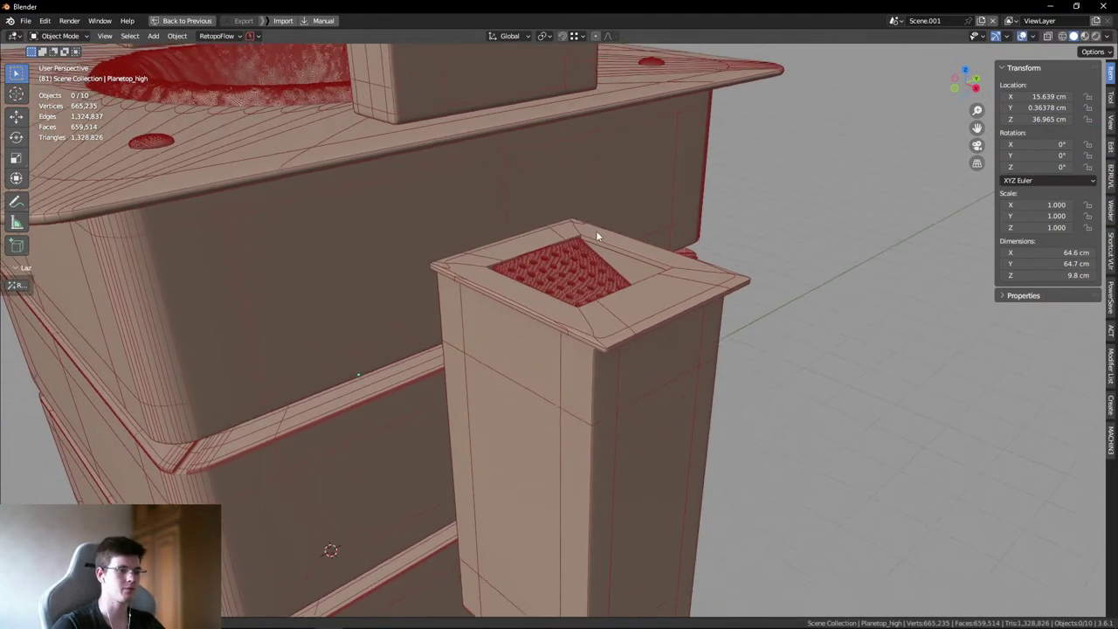
- Inspect the ashtray's flared top rim and its corner up close, with the wireframe overlay shown and hidden
{"action": "key", "text": "shift+alt+z"}
{"action": "scroll", "coordinate": [603, 324], "scroll_direction": "down", "scroll_amount": 3}
{"action": "key", "text": "alt+a"}
{"action": "scroll", "coordinate": [757, 324], "scroll_direction": "up", "scroll_amount": 4}
{"action": "middle_click_drag", "start_coordinate": [757, 324], "coordinate": [761, 375]}
{"action": "left_click", "coordinate": [614, 347]}
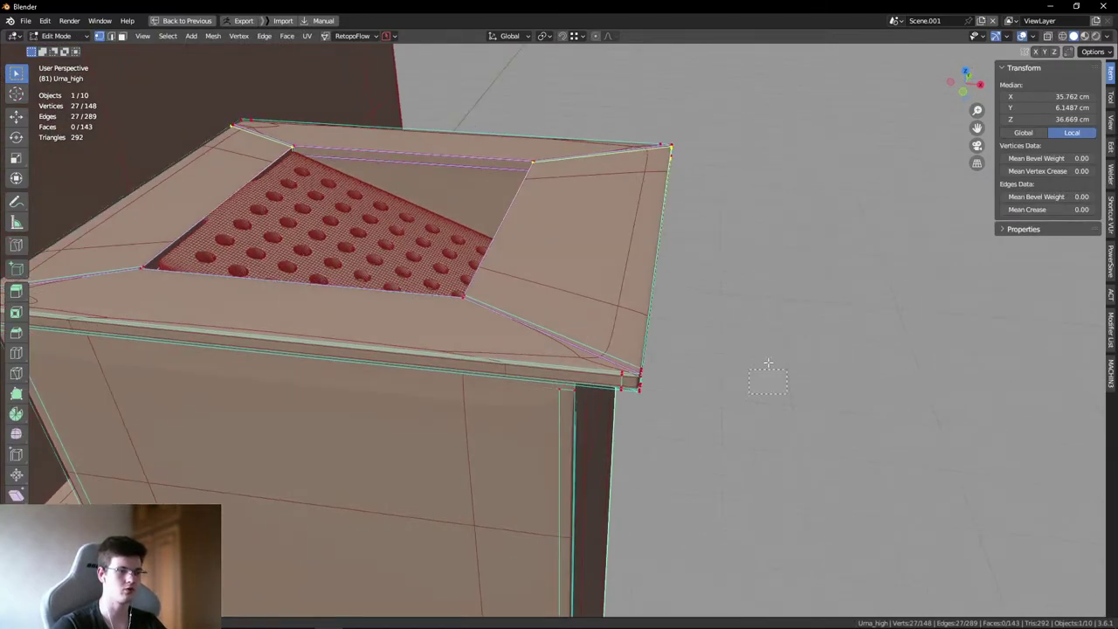
{"action": "key", "text": "shift+alt+z"}
{"action": "middle_click_drag", "start_coordinate": [756, 314], "coordinate": [701, 387]}
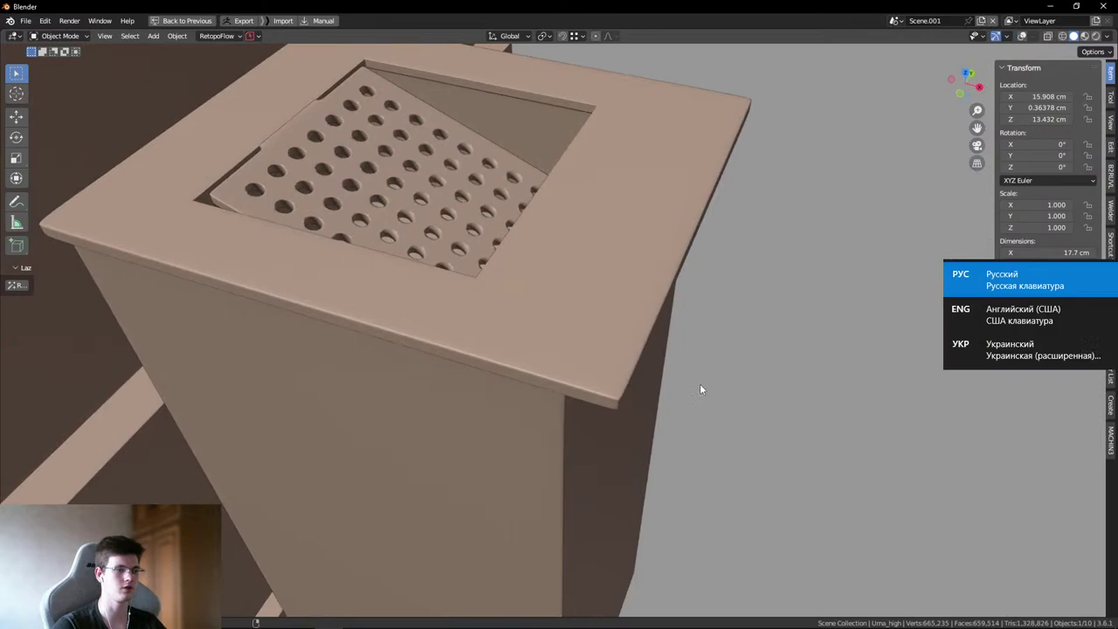
{"action": "key", "text": "shift+alt+z"}
{"action": "middle_click_drag", "start_coordinate": [772, 372], "coordinate": [593, 236]}
{"action": "key", "text": "alt+a"}
{"action": "scroll", "coordinate": [596, 276], "scroll_direction": "down", "scroll_amount": 3}
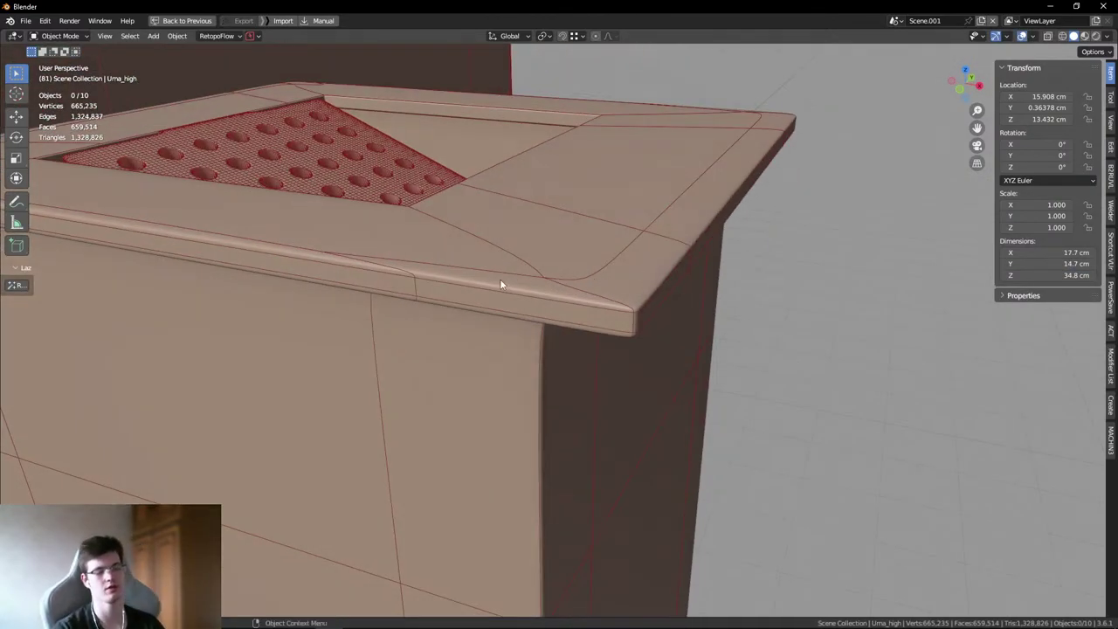
{"action": "scroll", "coordinate": [500, 284], "scroll_direction": "up", "scroll_amount": 2}
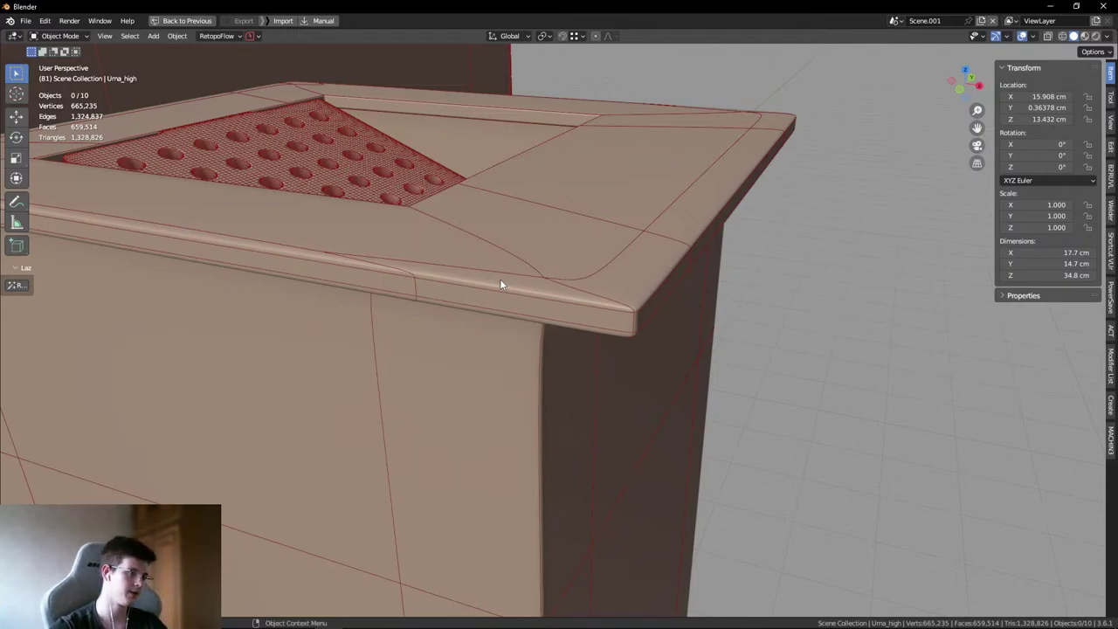
- Inset the flat top faces of the ashtray rim slightly to add a supporting loop near its outer edge
{"action": "left_click", "coordinate": [501, 282]}
{"action": "key", "text": "Tab"}
{"action": "scroll", "coordinate": [543, 244], "scroll_direction": "up", "scroll_amount": 2}
{"action": "key", "text": "a"}
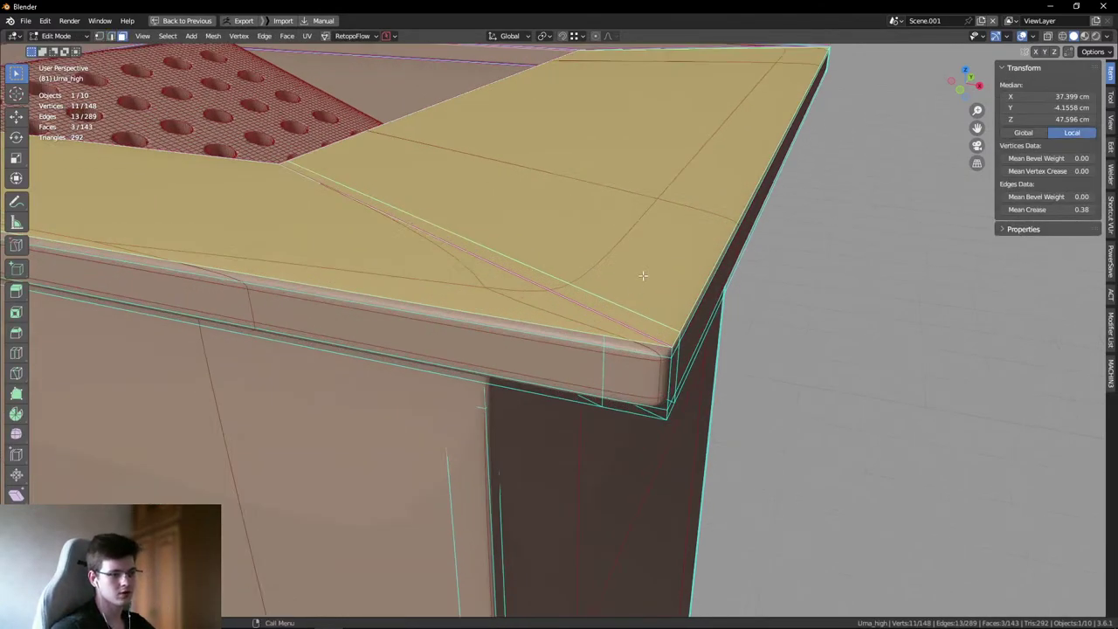
{"action": "key", "text": "2"}
{"action": "left_click", "coordinate": [632, 349]}
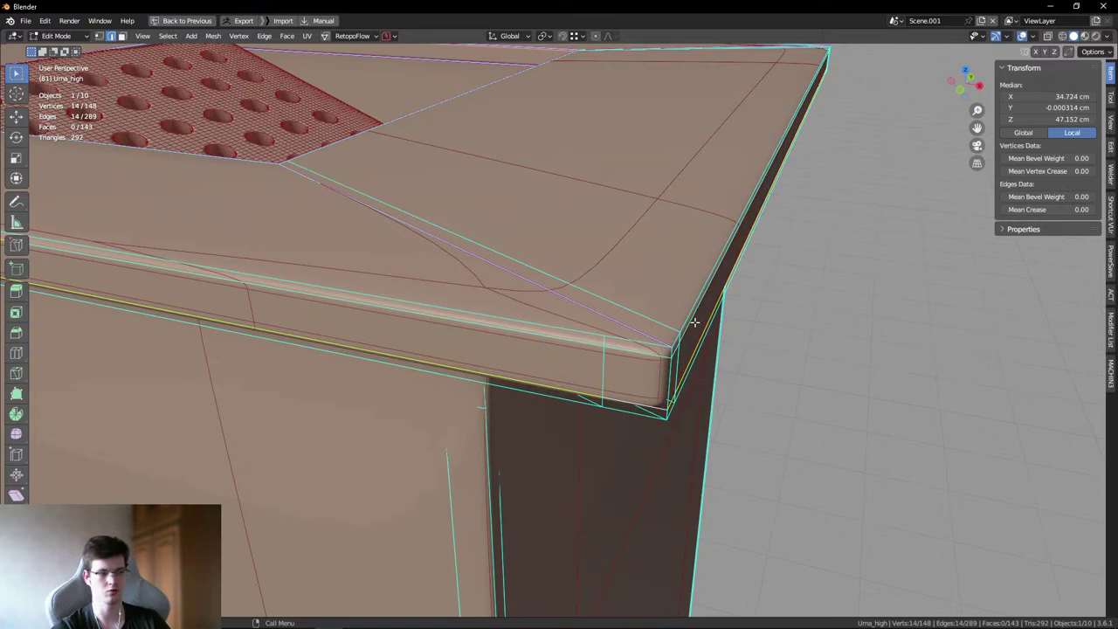
{"action": "key", "text": "3"}
{"action": "left_click", "coordinate": [612, 290]}
{"action": "key", "text": "ctrl+KP_Add"}
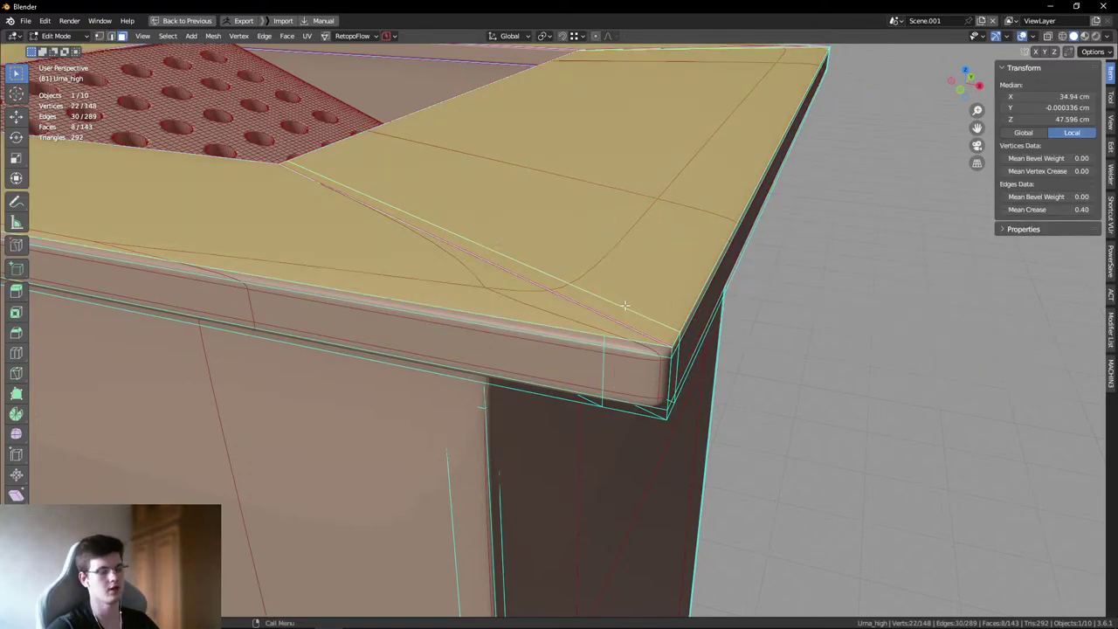
{"action": "scroll", "coordinate": [650, 208], "scroll_direction": "up", "scroll_amount": 2}
{"action": "key", "text": "i"}
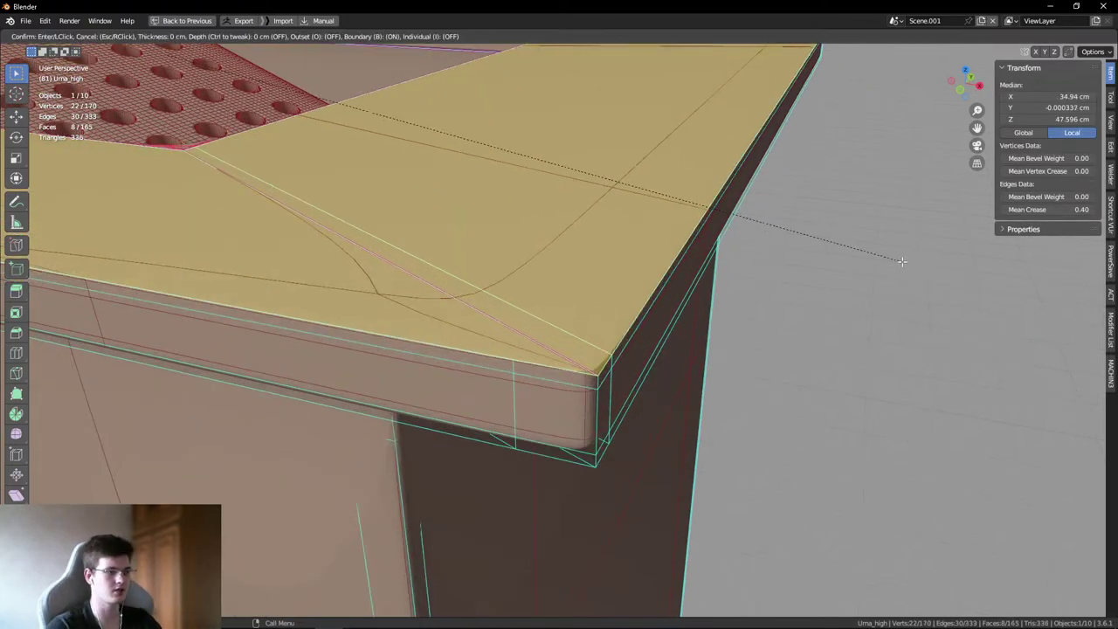
{"action": "left_click", "coordinate": [892, 262]}
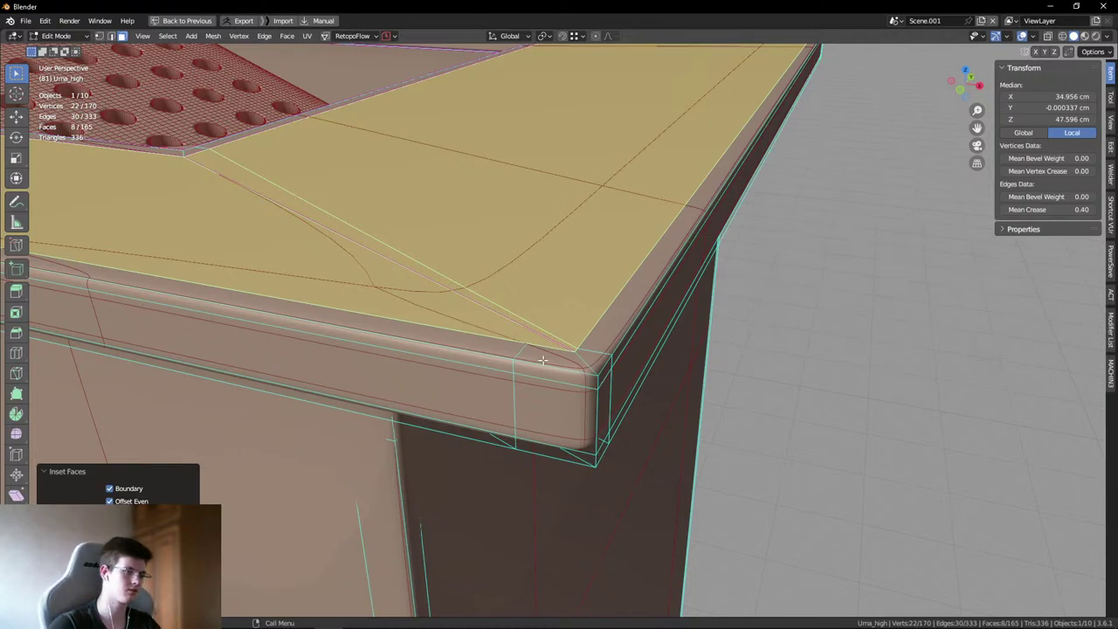
- Slide the edge loop across the ashtray's long rim side closer to its outer corner
{"action": "middle_click_drag", "start_coordinate": [543, 360], "coordinate": [628, 323]}
{"action": "key", "text": "1"}
{"action": "left_click", "coordinate": [579, 326]}
{"action": "left_click", "coordinate": [495, 413], "text": "alt"}
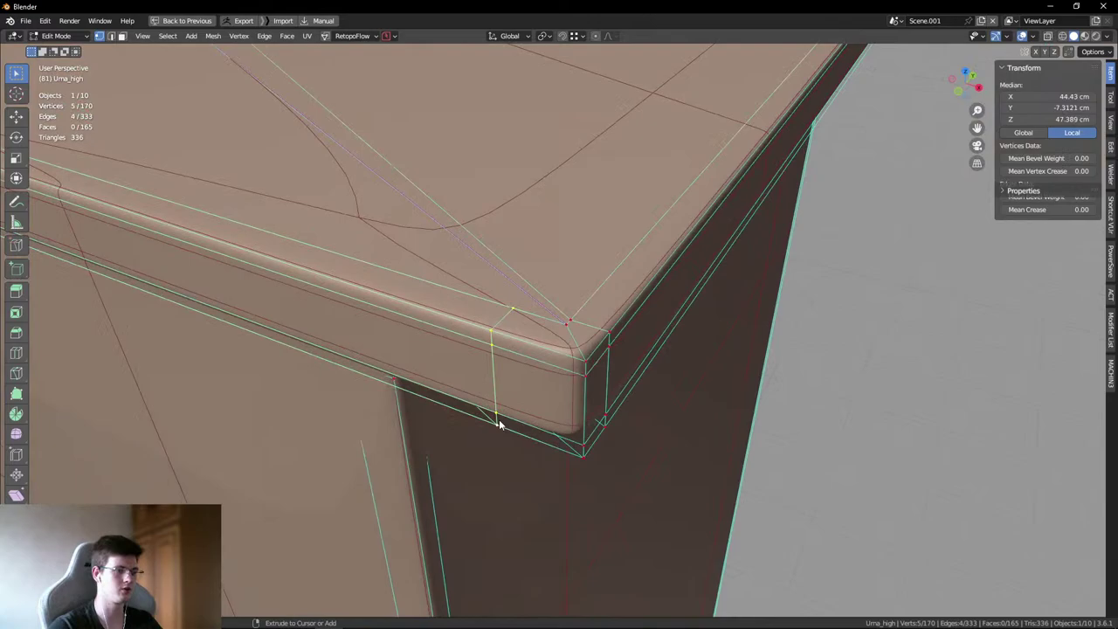
{"action": "key", "text": "g"}
{"action": "key", "text": "g"}
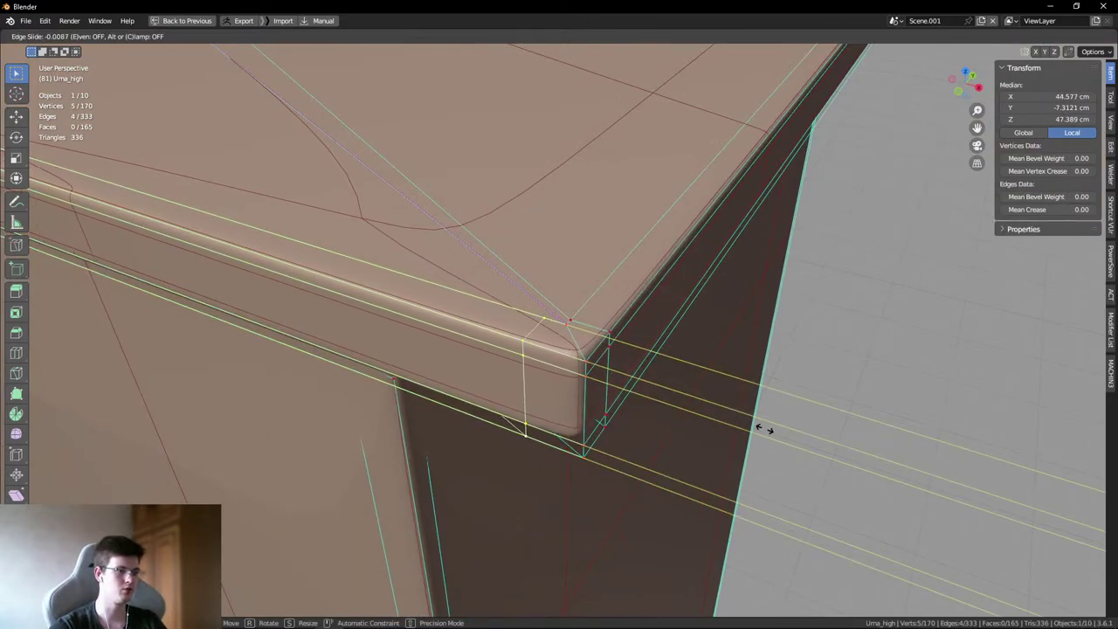
{"action": "left_click", "coordinate": [630, 358]}
- Slide the matching edge loop on the other side of the rim corner to tighten it
{"action": "left_click", "coordinate": [582, 320]}
{"action": "middle_click_drag", "start_coordinate": [582, 319], "coordinate": [609, 400]}
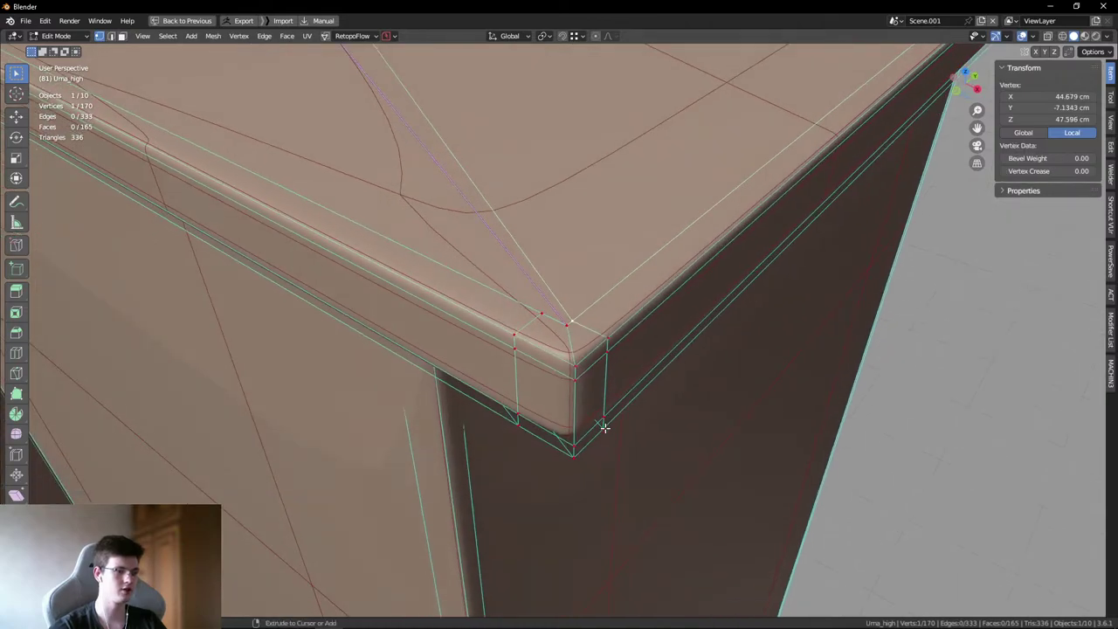
{"action": "left_click", "coordinate": [605, 427], "text": "alt"}
{"action": "key", "text": "g"}
{"action": "key", "text": "g"}
{"action": "left_click", "coordinate": [725, 377]}
- Add one more loop cut on each side of the ashtray's rim corner, close to the existing corner loops
{"action": "key", "text": "ctrl+r"}
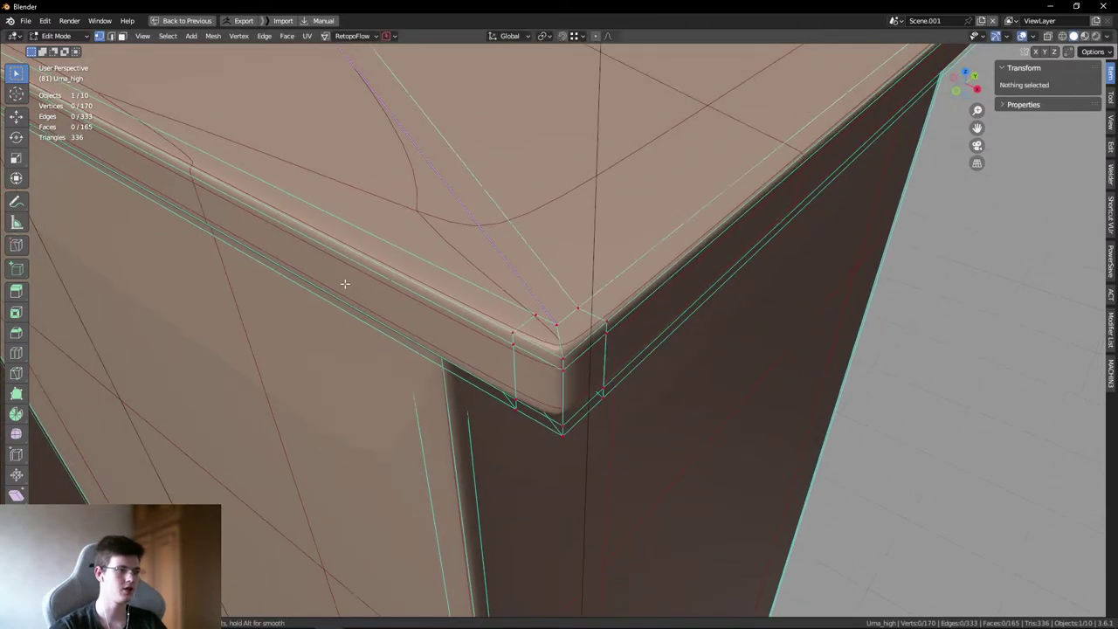
{"action": "left_click", "coordinate": [774, 451]}
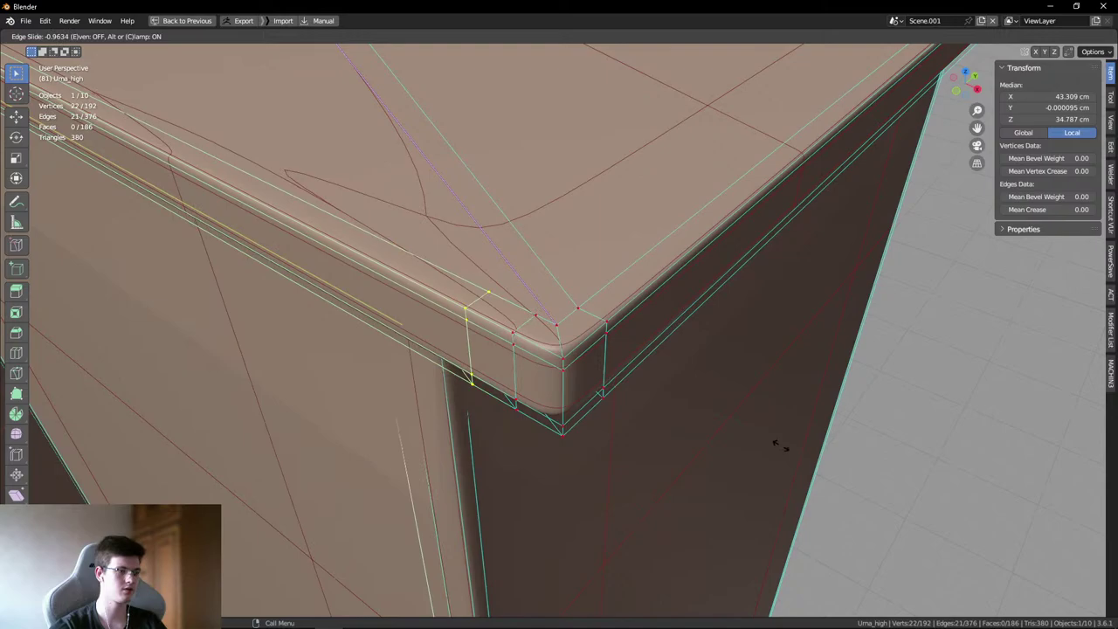
{"action": "left_click", "coordinate": [774, 445]}
{"action": "key", "text": "ctrl+r"}
{"action": "left_click", "coordinate": [429, 361]}
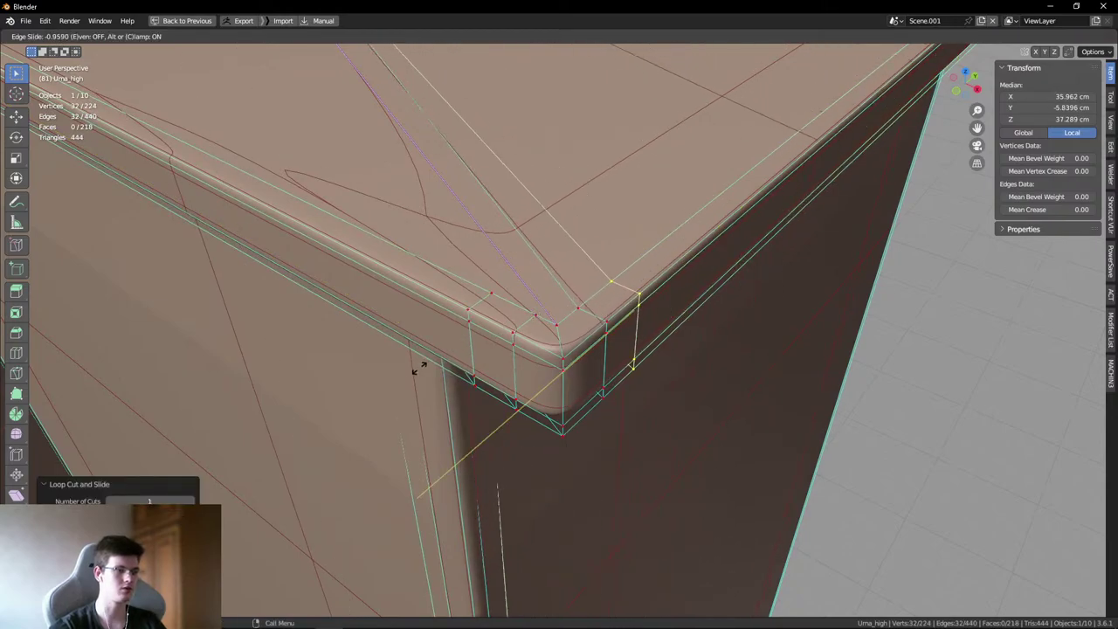
{"action": "left_click", "coordinate": [631, 359]}
- Inset the ashtray rim's flat top faces again and check how the corner smooths
{"action": "key", "text": "ctrl+Tab"}
{"action": "left_click", "coordinate": [636, 305]}
{"action": "middle_click_drag", "start_coordinate": [722, 332], "coordinate": [628, 234]}
{"action": "key", "text": "Tab"}
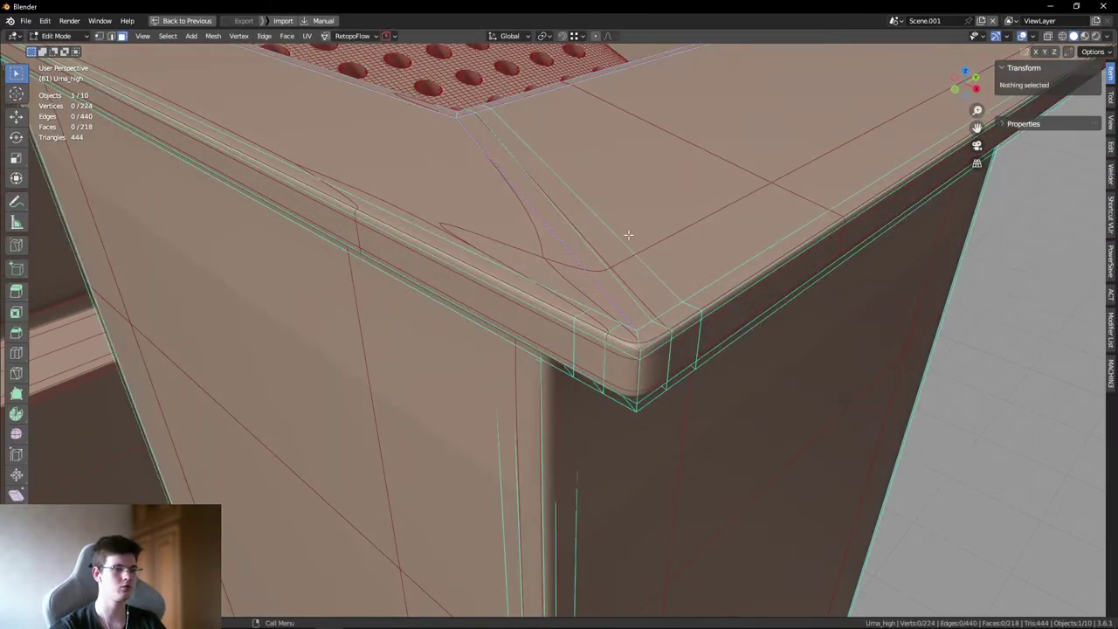
{"action": "key", "text": "l"}
{"action": "key", "text": "l"}
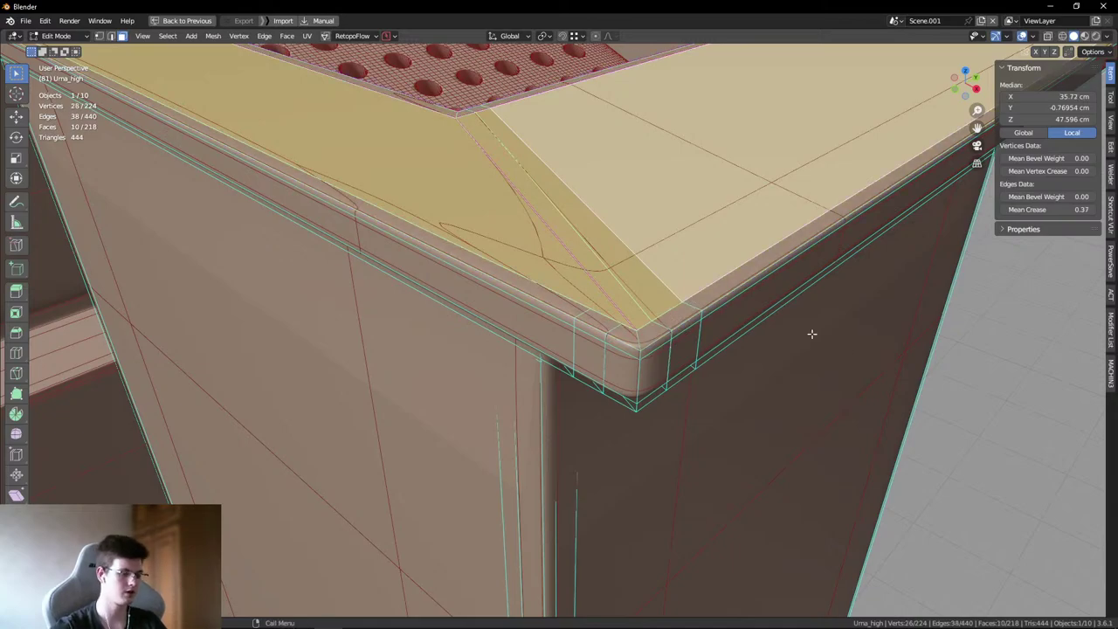
{"action": "key", "text": "s"}
{"action": "left_click", "coordinate": [911, 367]}
{"action": "key", "text": "Tab"}
{"action": "middle_click_drag", "start_coordinate": [945, 363], "coordinate": [590, 336]}
{"action": "scroll", "coordinate": [572, 322], "scroll_direction": "up", "scroll_amount": 5}
{"action": "scroll", "coordinate": [574, 305], "scroll_direction": "down", "scroll_amount": 3}
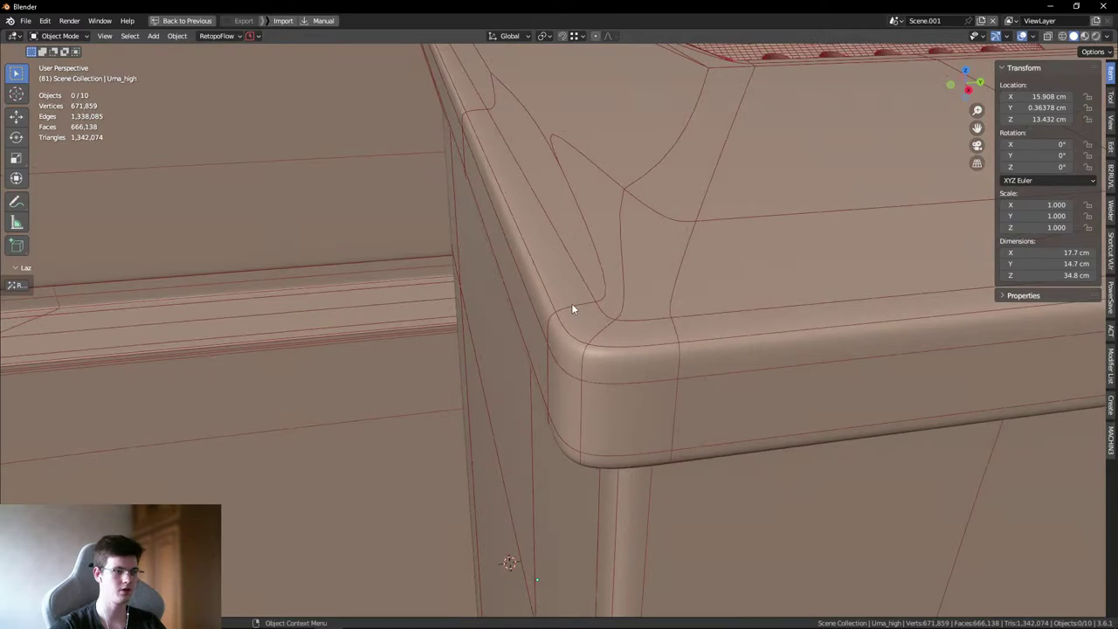
- Slide the edge loop just under the ashtray rim's top edge slightly downward around the rim
{"action": "scroll", "coordinate": [571, 306], "scroll_direction": "down", "scroll_amount": 3}
{"action": "key", "text": "Tab"}
{"action": "left_click", "coordinate": [602, 355], "text": "alt"}
{"action": "key", "text": "shift+e"}
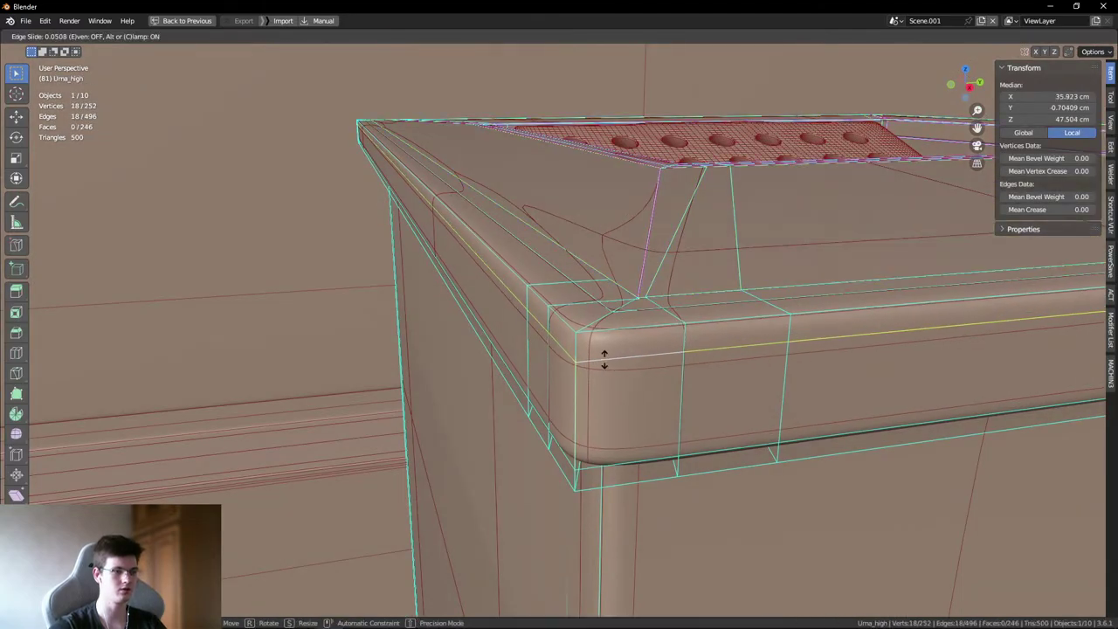
{"action": "left_click", "coordinate": [604, 367]}
{"action": "key", "text": "Tab"}
- Examine the softened ashtray rim and the rest of the bin with the overlays hidden
{"action": "scroll", "coordinate": [584, 331], "scroll_direction": "up", "scroll_amount": 3}
{"action": "scroll", "coordinate": [582, 329], "scroll_direction": "down", "scroll_amount": 6}
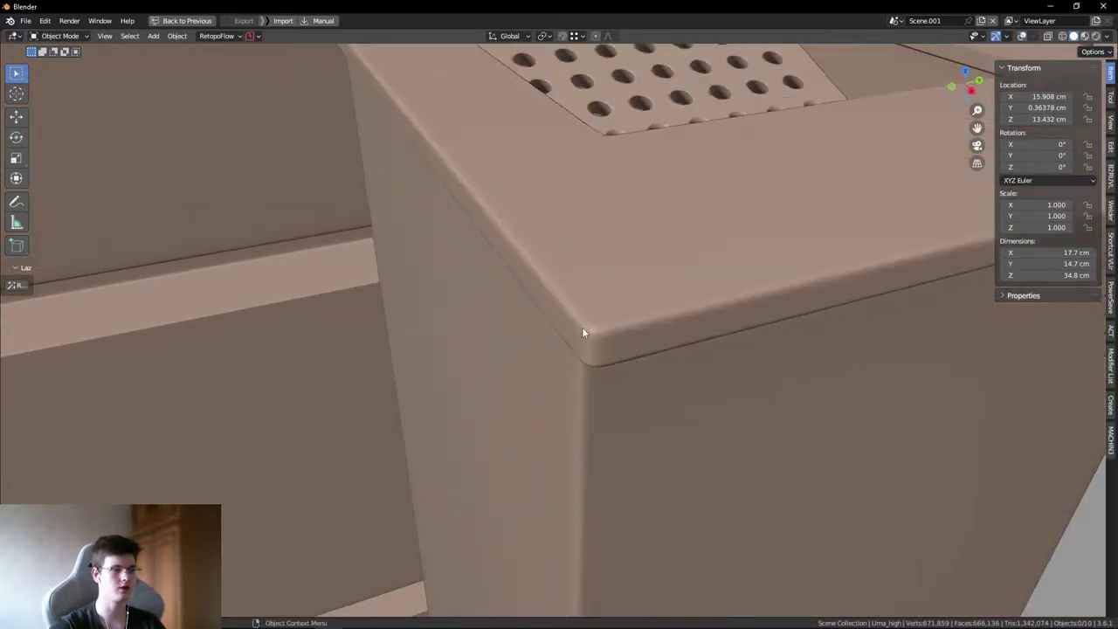
{"action": "middle_click_drag", "start_coordinate": [580, 335], "coordinate": [610, 358]}
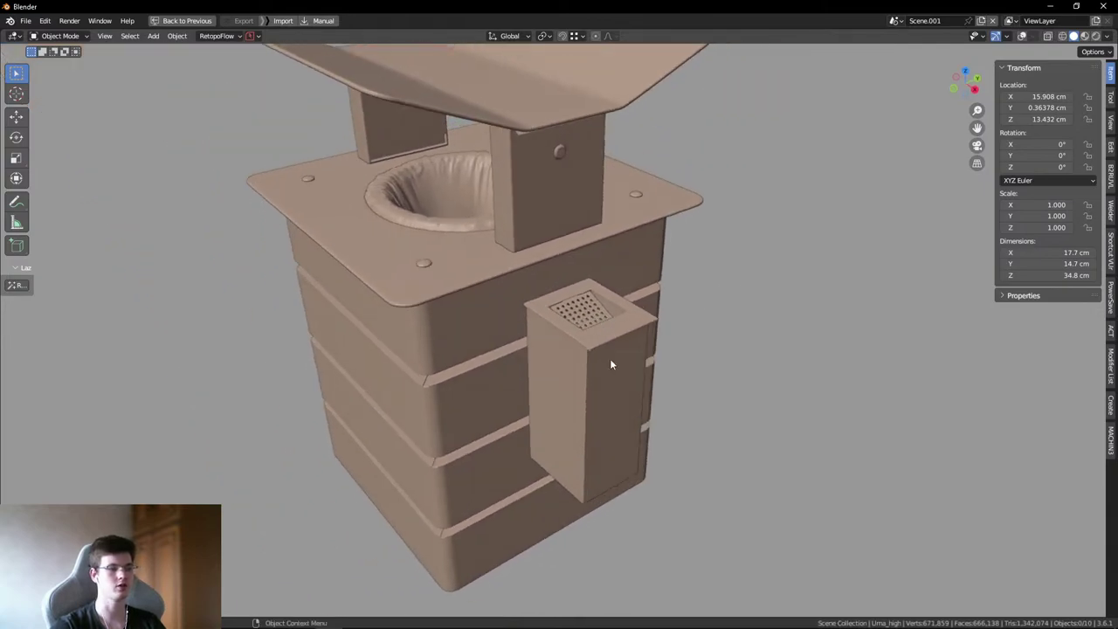
{"action": "scroll", "coordinate": [608, 360], "scroll_direction": "up", "scroll_amount": 2}
{"action": "scroll", "coordinate": [611, 365], "scroll_direction": "down", "scroll_amount": 2}
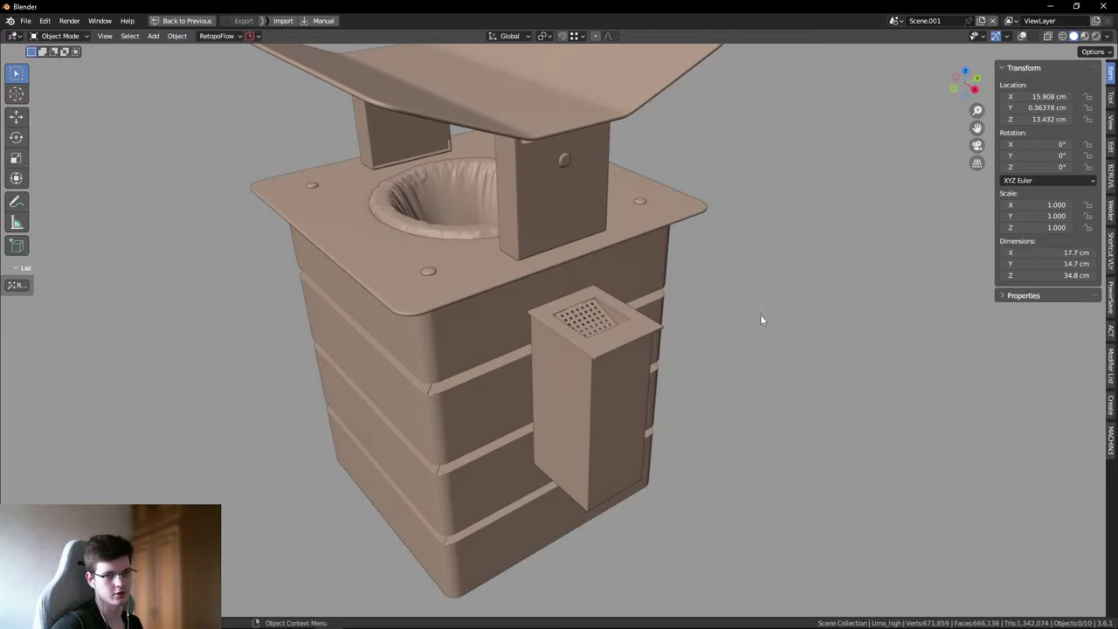
{"action": "scroll", "coordinate": [586, 305], "scroll_direction": "up", "scroll_amount": 2}
{"action": "middle_click_drag", "start_coordinate": [760, 319], "coordinate": [616, 297]}
{"action": "scroll", "coordinate": [550, 301], "scroll_direction": "up", "scroll_amount": 3}
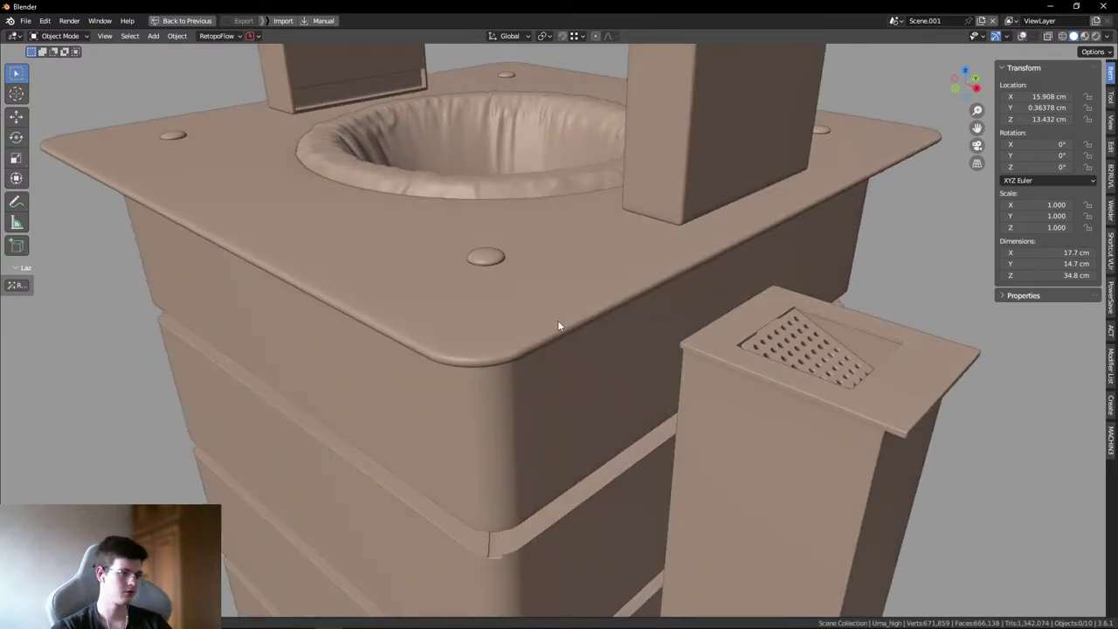
{"action": "middle_click_drag", "start_coordinate": [559, 320], "coordinate": [378, 323]}
- Add a loop cut across the edge of the bin's top plate and slide it next to the rounded corner
{"action": "key", "text": "shift+alt+z"}
{"action": "left_click", "coordinate": [442, 343]}
{"action": "key", "text": "Tab"}
{"action": "middle_click_drag", "start_coordinate": [479, 425], "coordinate": [512, 362]}
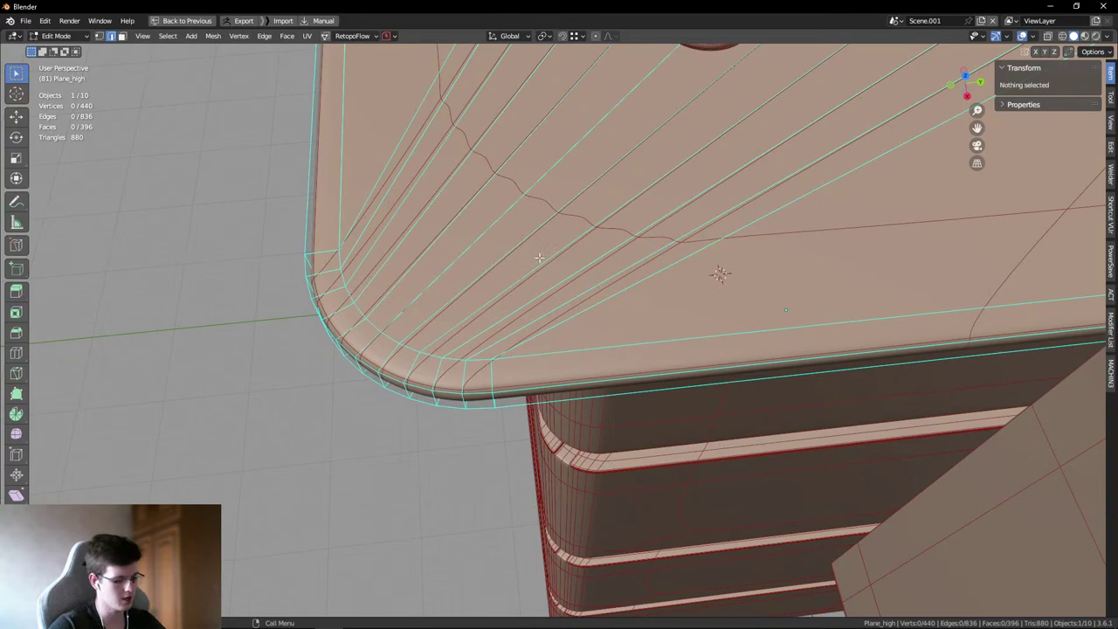
{"action": "middle_click_drag", "start_coordinate": [585, 322], "coordinate": [666, 292]}
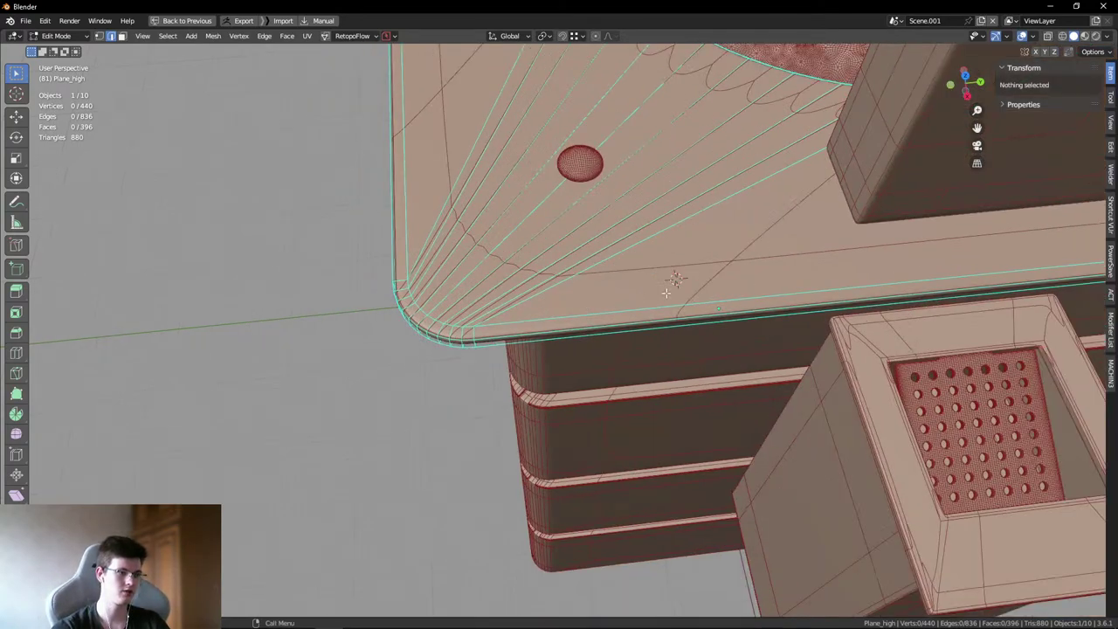
{"action": "left_click", "coordinate": [653, 316]}
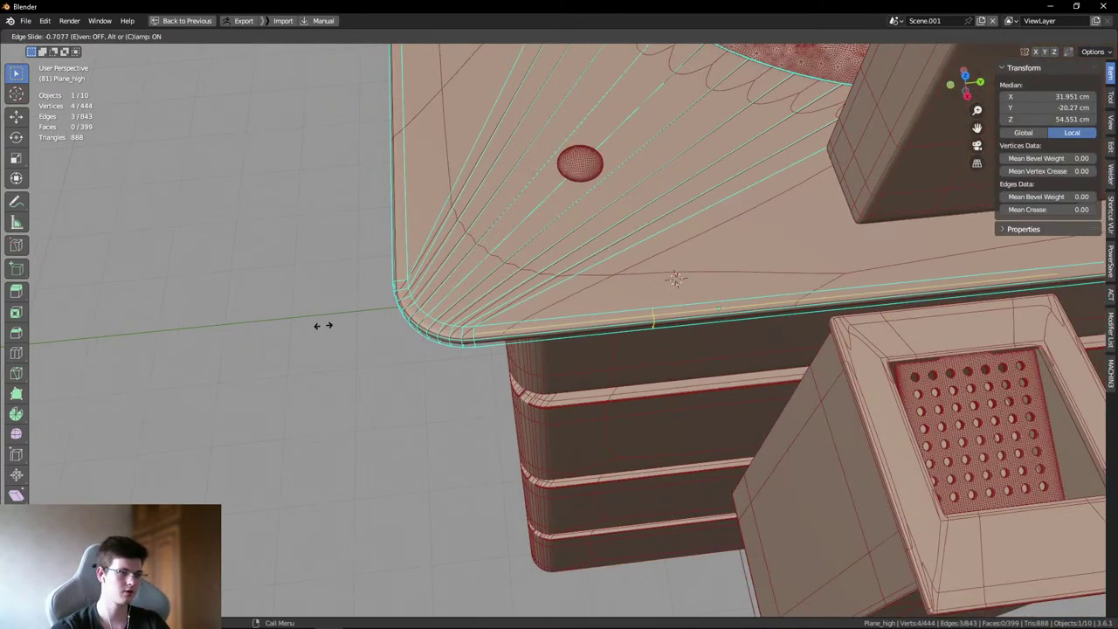
{"action": "left_click", "coordinate": [171, 315]}
- Add a second loop cut across the plate's edge, close beside the previous cut near the rounded corner
{"action": "scroll", "coordinate": [525, 361], "scroll_direction": "up", "scroll_amount": 5}
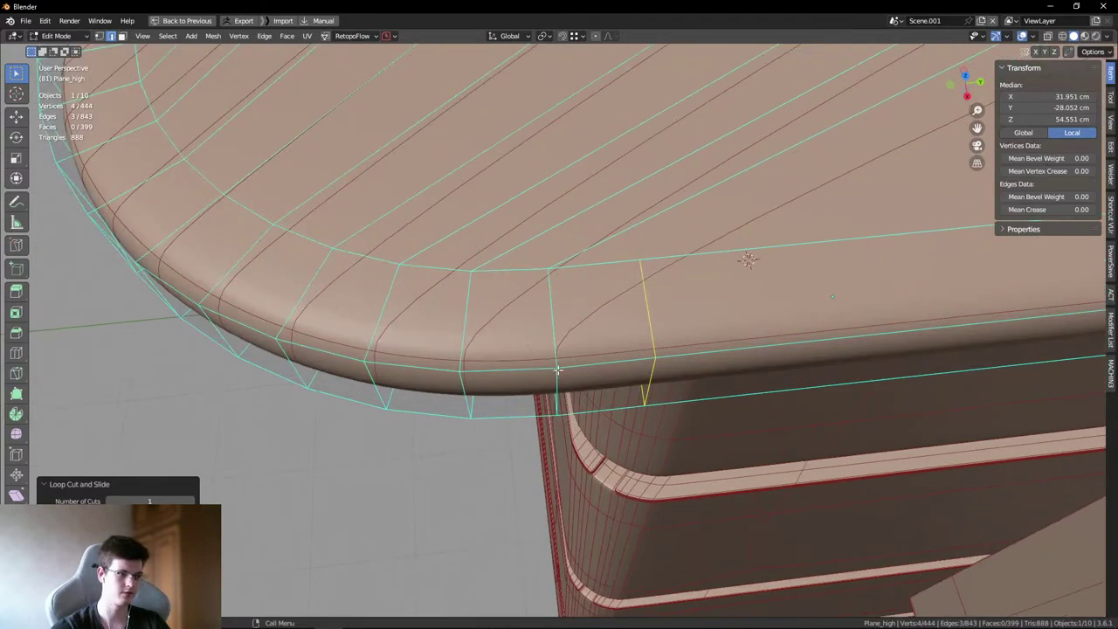
{"action": "scroll", "coordinate": [558, 370], "scroll_direction": "down", "scroll_amount": 6}
{"action": "key", "text": "ctrl+r"}
{"action": "left_click", "coordinate": [655, 343]}
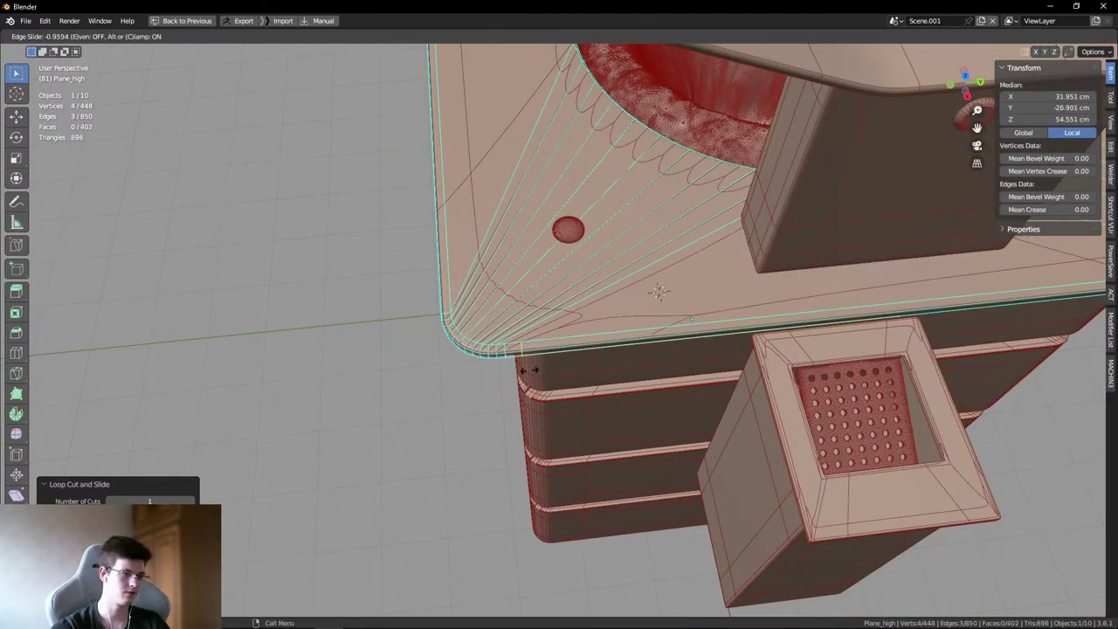
{"action": "left_click", "coordinate": [525, 369]}
- Inspect the shading of the top plate's rounded corners and edges with the overlays hidden
{"action": "scroll", "coordinate": [524, 367], "scroll_direction": "up", "scroll_amount": 4}
{"action": "key", "text": "Tab"}
{"action": "left_click", "coordinate": [513, 297]}
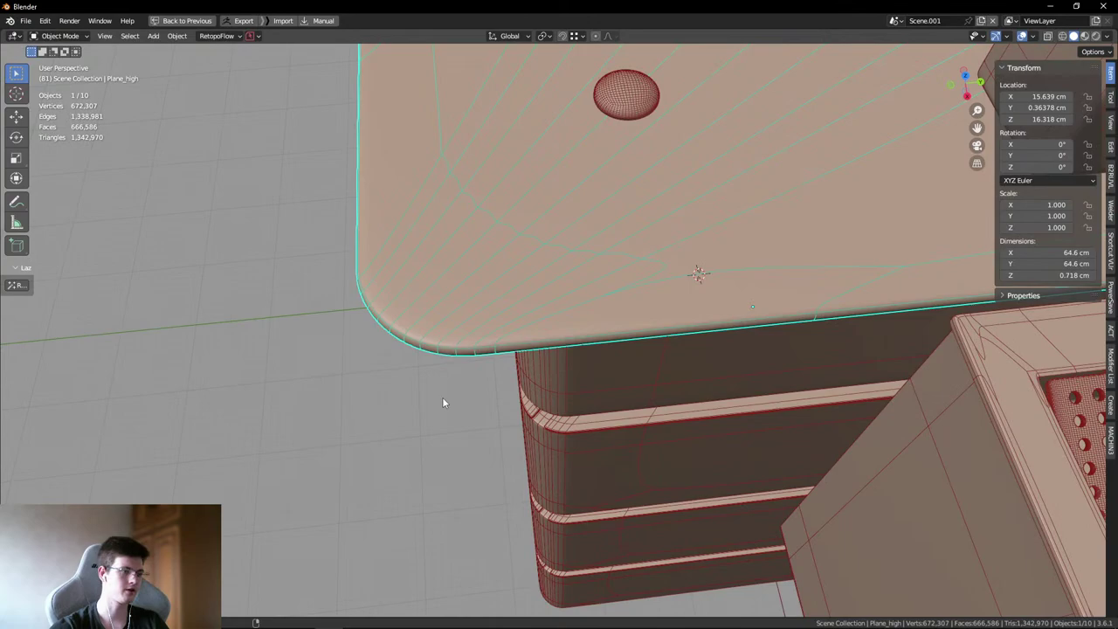
{"action": "scroll", "coordinate": [420, 388], "scroll_direction": "up", "scroll_amount": 3}
{"action": "left_click", "coordinate": [380, 384]}
{"action": "middle_click_drag", "start_coordinate": [381, 385], "coordinate": [365, 274]}
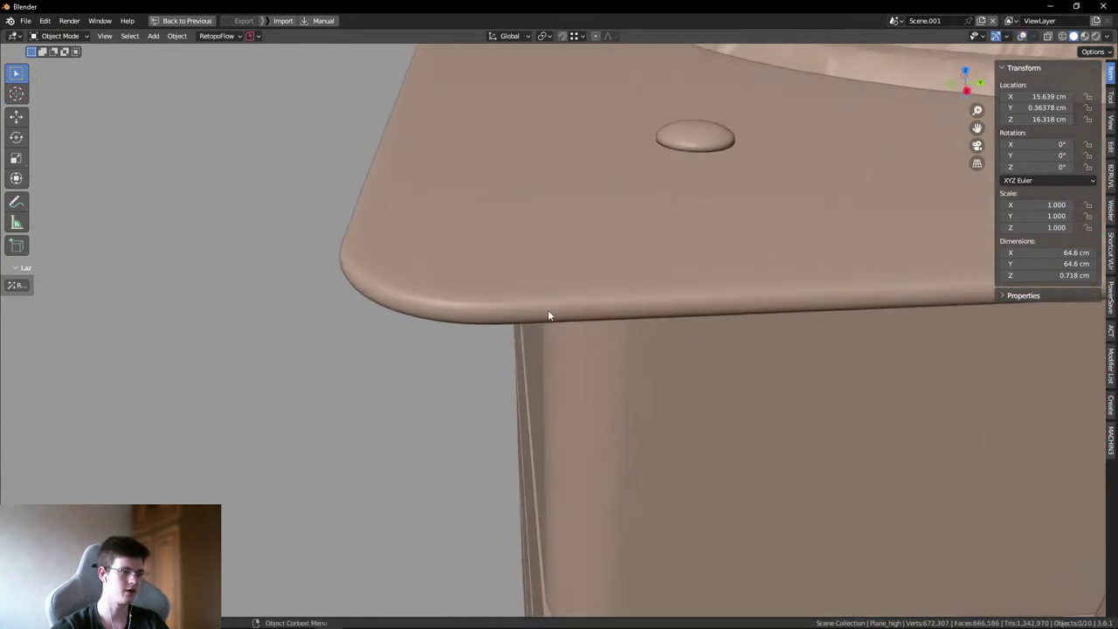
{"action": "middle_click_drag", "start_coordinate": [548, 315], "coordinate": [640, 335]}
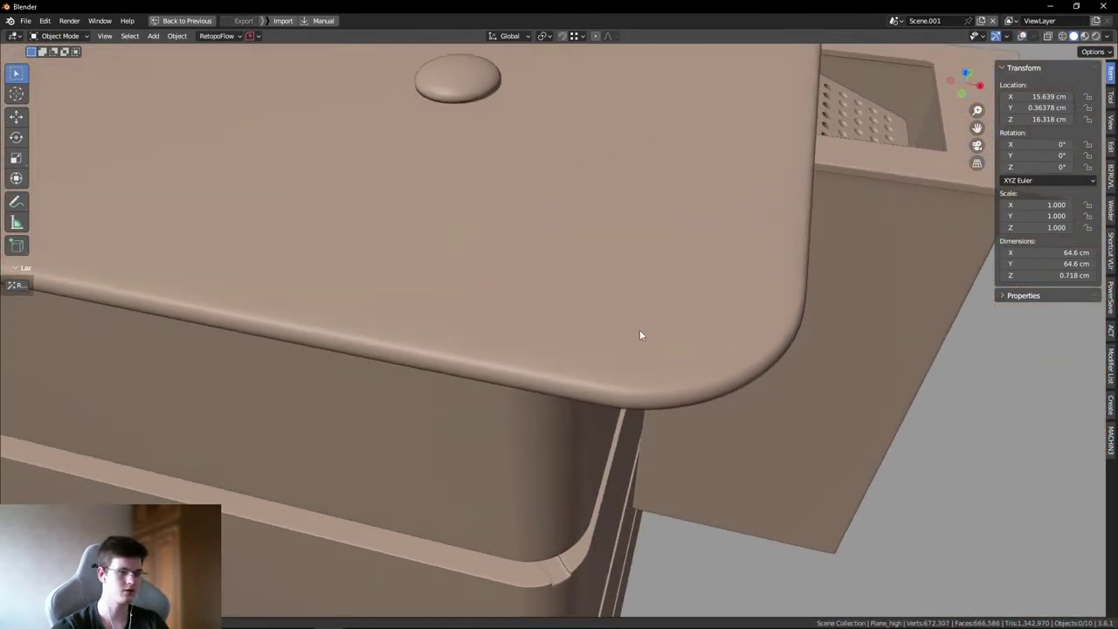
{"action": "middle_click_drag", "start_coordinate": [616, 415], "coordinate": [671, 307]}
- Select all flat faces on top of the curved lid and inset them by about 0.6 cm
{"action": "left_click", "coordinate": [644, 202]}
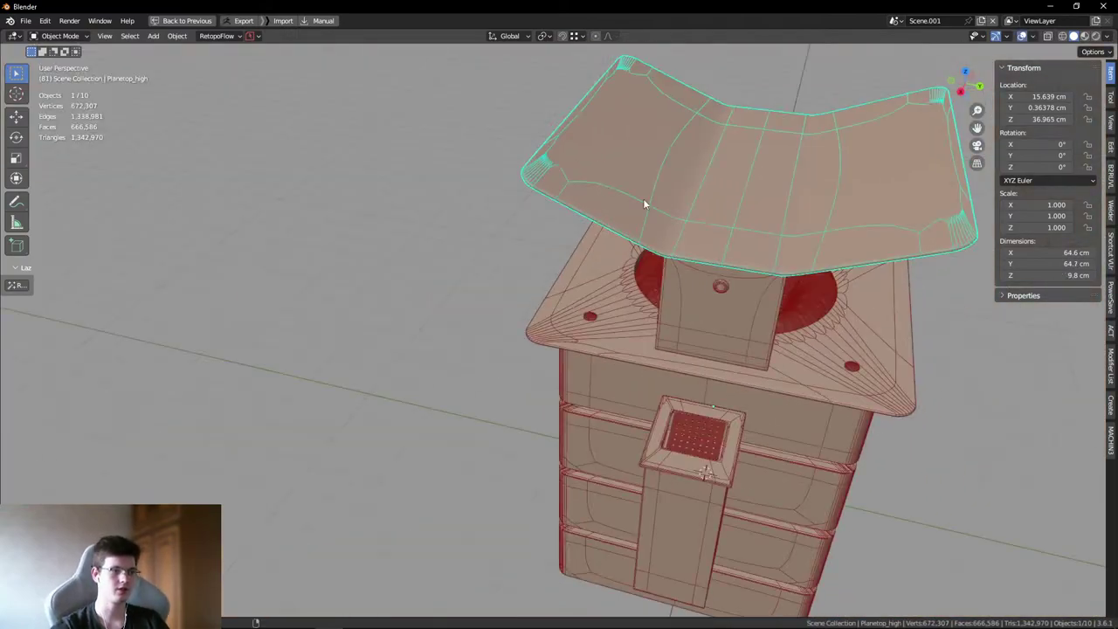
{"action": "scroll", "coordinate": [514, 205], "scroll_direction": "up", "scroll_amount": 6}
{"action": "middle_click_drag", "start_coordinate": [530, 347], "coordinate": [465, 293]}
{"action": "key", "text": "Tab"}
{"action": "middle_click_drag", "start_coordinate": [637, 196], "coordinate": [560, 261]}
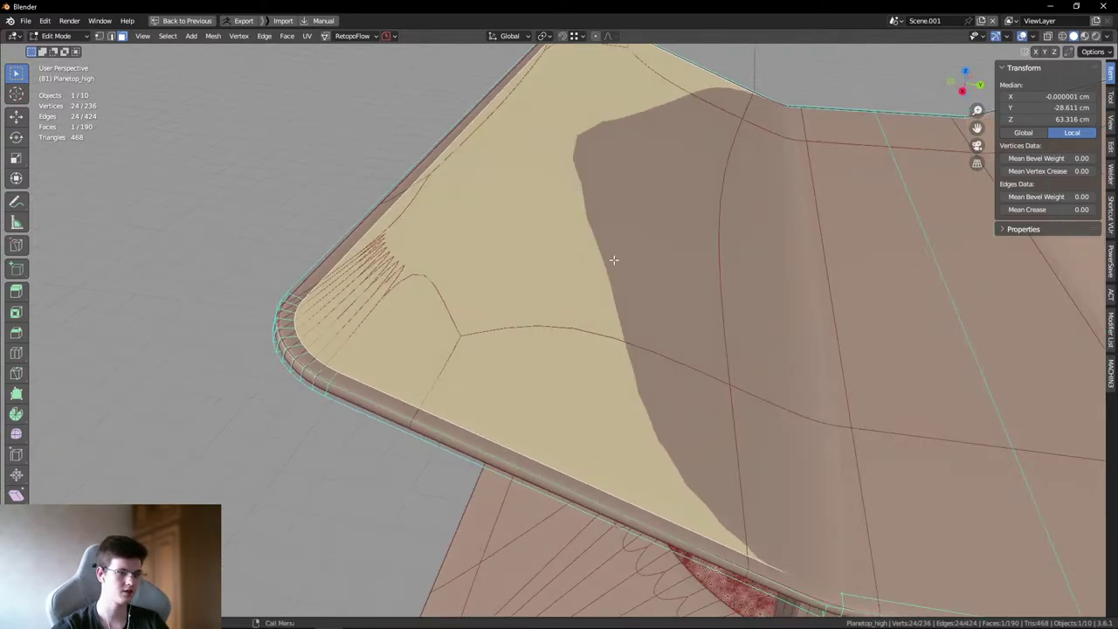
{"action": "scroll", "coordinate": [615, 259], "scroll_direction": "down", "scroll_amount": 3}
{"action": "middle_click_drag", "start_coordinate": [684, 257], "coordinate": [317, 267]}
{"action": "key", "text": "ctrl+KP_Add"}
{"action": "scroll", "coordinate": [862, 285], "scroll_direction": "up", "scroll_amount": 3}
{"action": "key", "text": "i"}
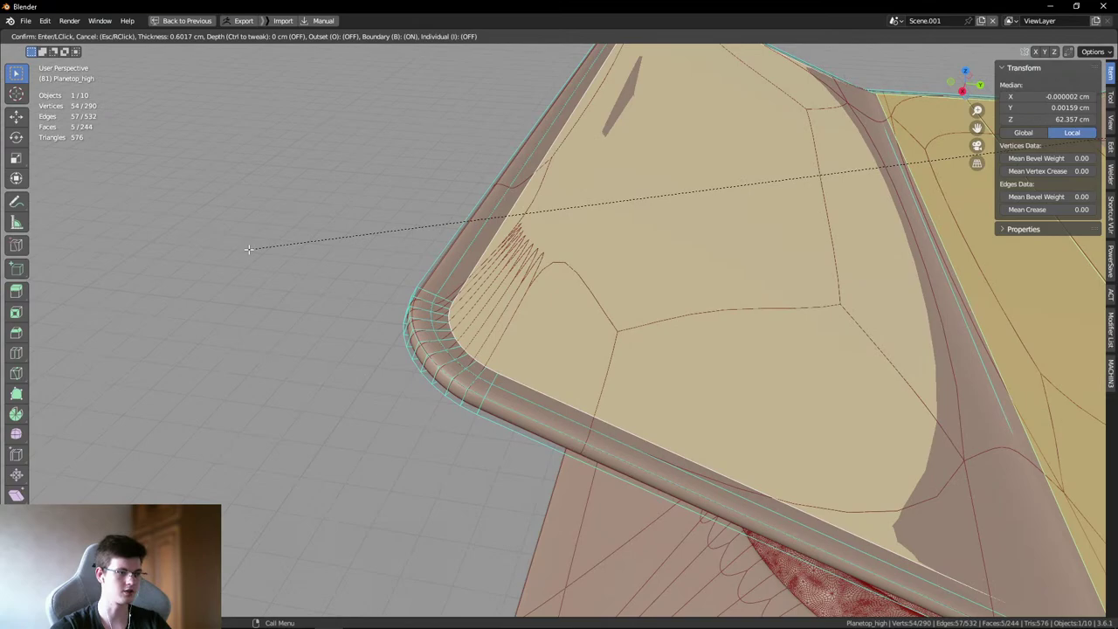
{"action": "left_click", "coordinate": [246, 219]}
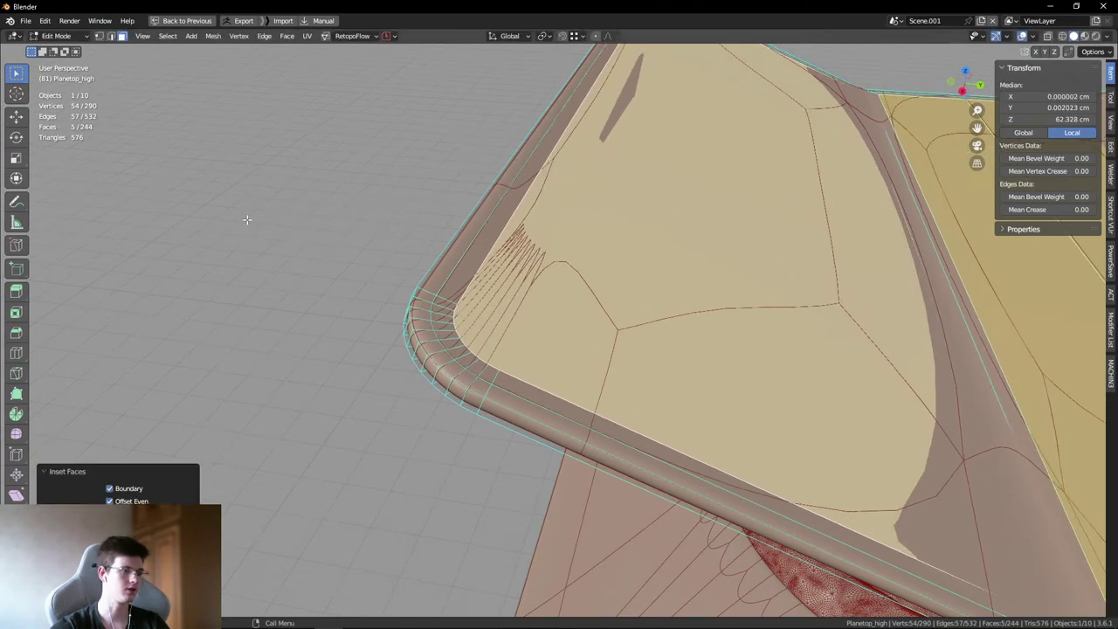
- Add a supporting loop cut around the outer edge of the curved lid
{"action": "key", "text": "Tab"}
{"action": "left_click", "coordinate": [309, 275]}
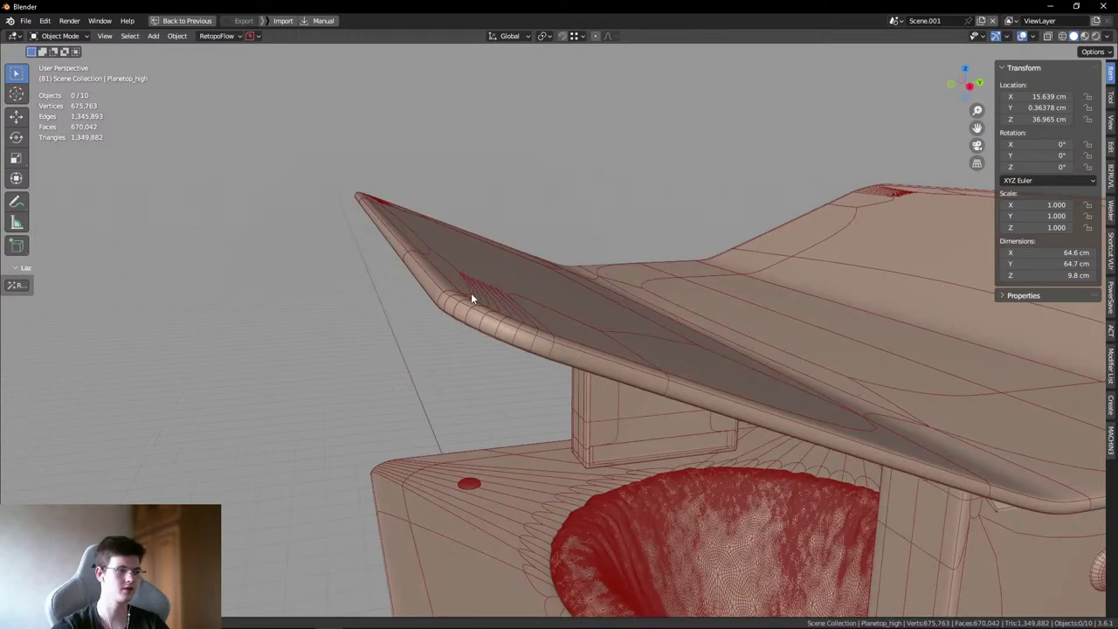
{"action": "left_click", "coordinate": [471, 293]}
{"action": "key", "text": "Tab"}
{"action": "key", "text": "ctrl+r"}
{"action": "middle_click_drag", "start_coordinate": [470, 292], "coordinate": [458, 297]}
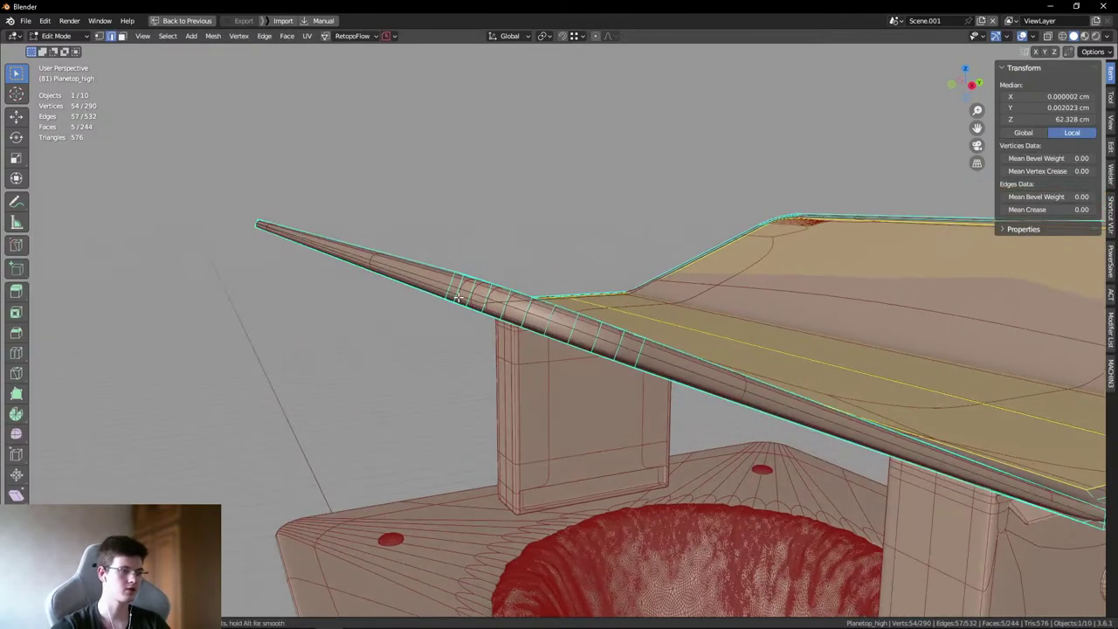
{"action": "left_click", "coordinate": [458, 297]}
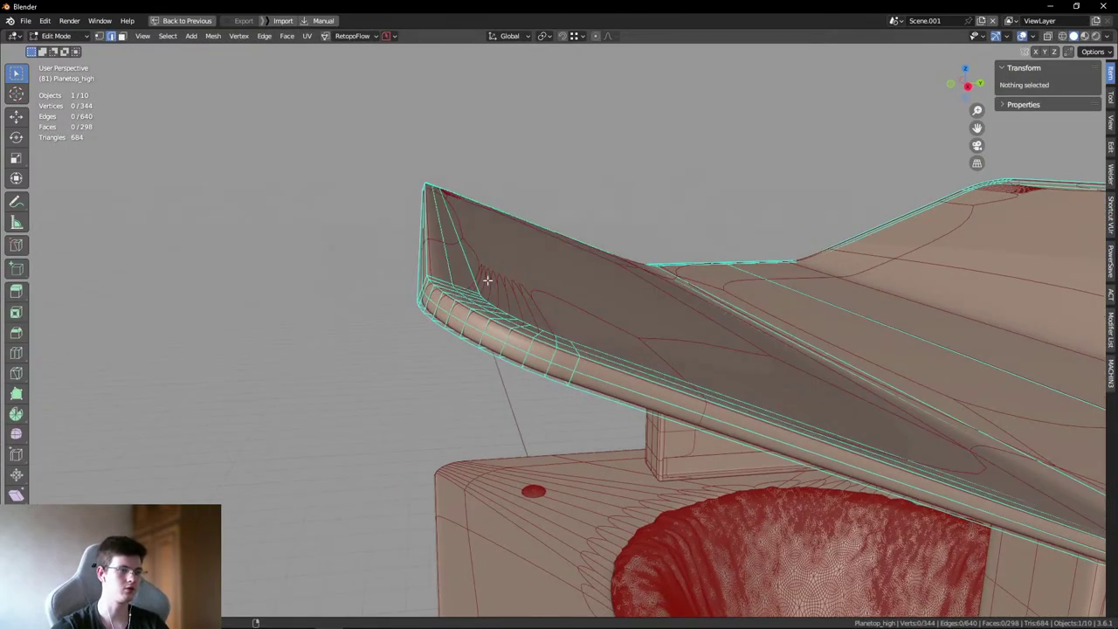
{"action": "key", "text": "Tab"}
- Examine the shading of the lid, top plate, ashtray and panel corners with the overlays hidden
{"action": "mouse_move", "coordinate": [406, 278]}
{"action": "middle_mouse_down"}
{"action": "mouse_move", "coordinate": [450, 311]}
{"action": "mouse_move", "coordinate": [444, 297]}
{"action": "mouse_move", "coordinate": [457, 292]}
{"action": "mouse_move", "coordinate": [739, 365]}
{"action": "middle_mouse_up"}
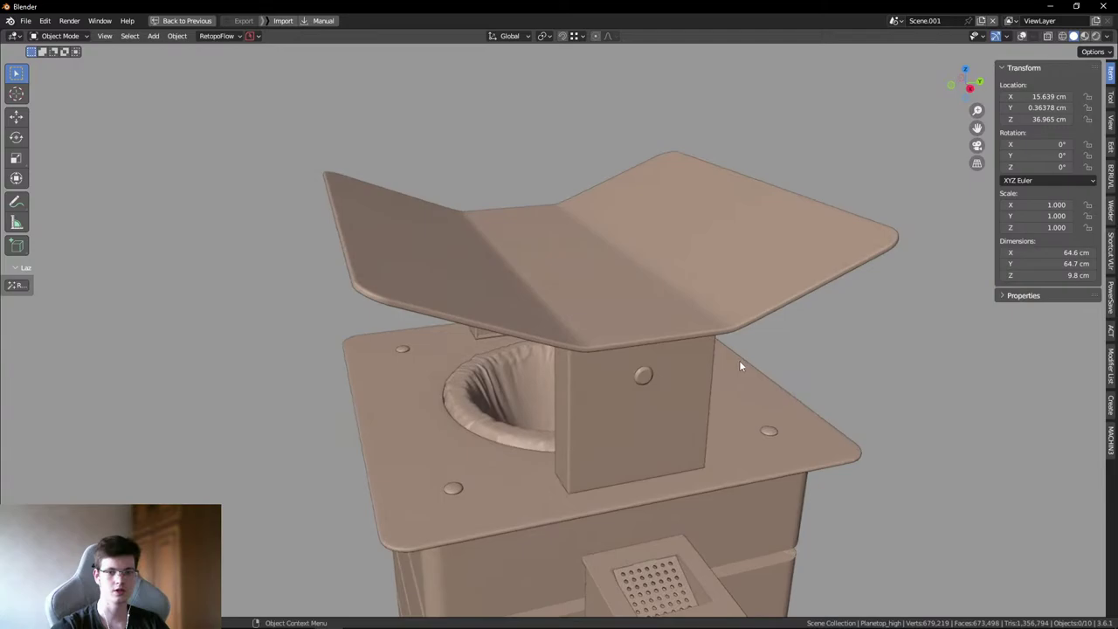
{"action": "middle_click_drag", "start_coordinate": [614, 313], "coordinate": [582, 402]}
{"action": "scroll", "coordinate": [539, 391], "scroll_direction": "up", "scroll_amount": 6}
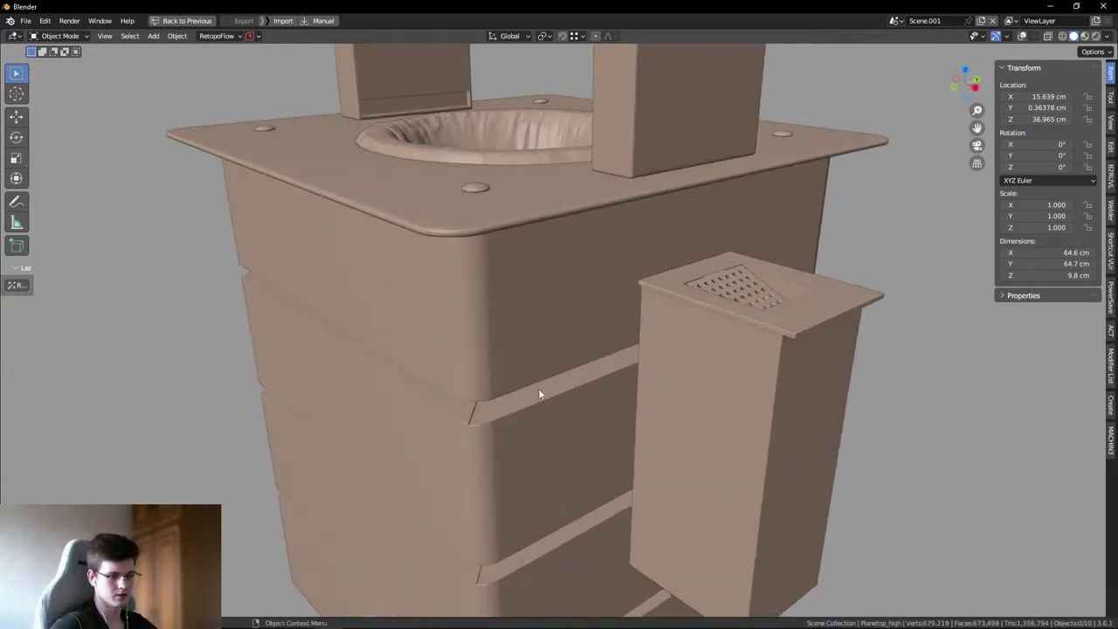
{"action": "middle_click_drag", "start_coordinate": [517, 283], "coordinate": [519, 345]}
{"action": "scroll", "coordinate": [492, 407], "scroll_direction": "down", "scroll_amount": 3}
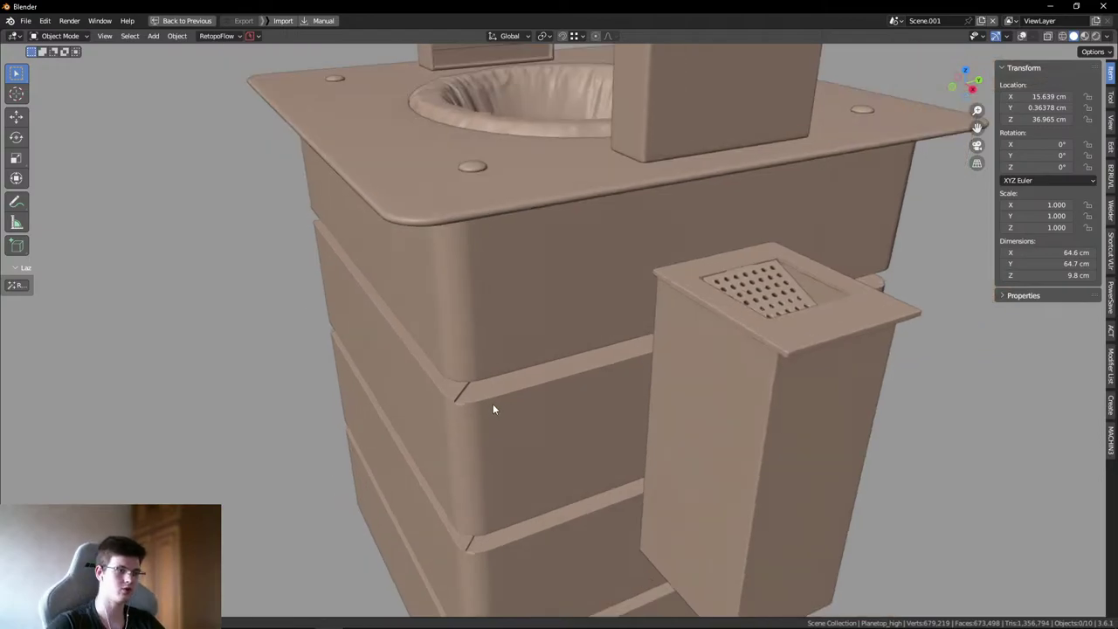
{"action": "middle_click_drag", "start_coordinate": [492, 407], "coordinate": [478, 344]}
{"action": "scroll", "coordinate": [465, 400], "scroll_direction": "up", "scroll_amount": 2}
{"action": "scroll", "coordinate": [466, 345], "scroll_direction": "down", "scroll_amount": 3}
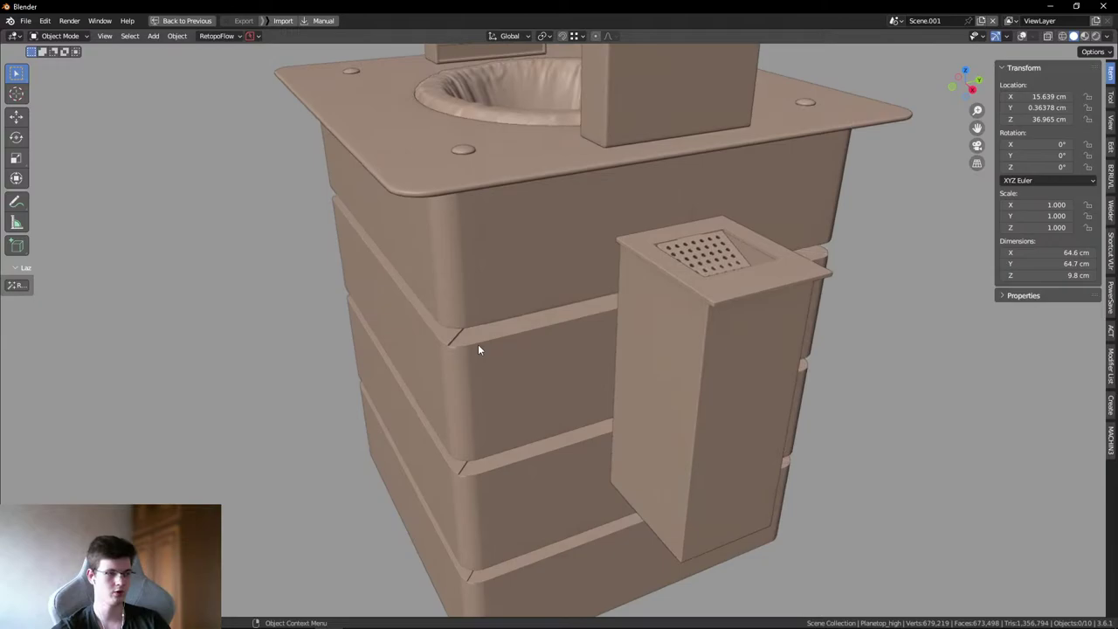
{"action": "scroll", "coordinate": [395, 191], "scroll_direction": "up", "scroll_amount": 1}
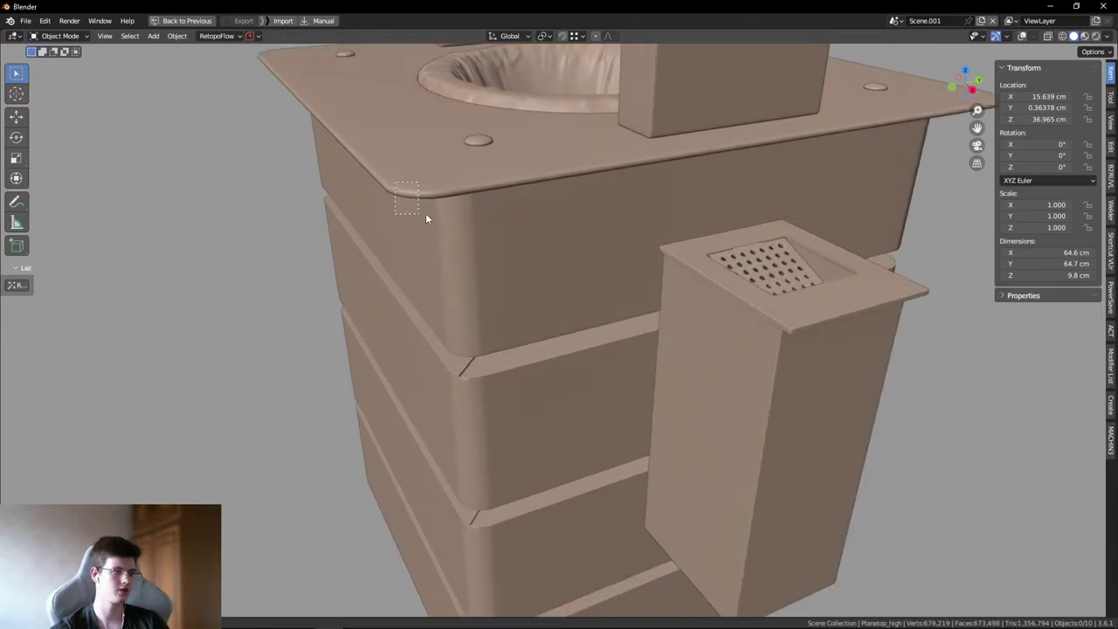
{"action": "middle_click_drag", "start_coordinate": [410, 219], "coordinate": [438, 269]}
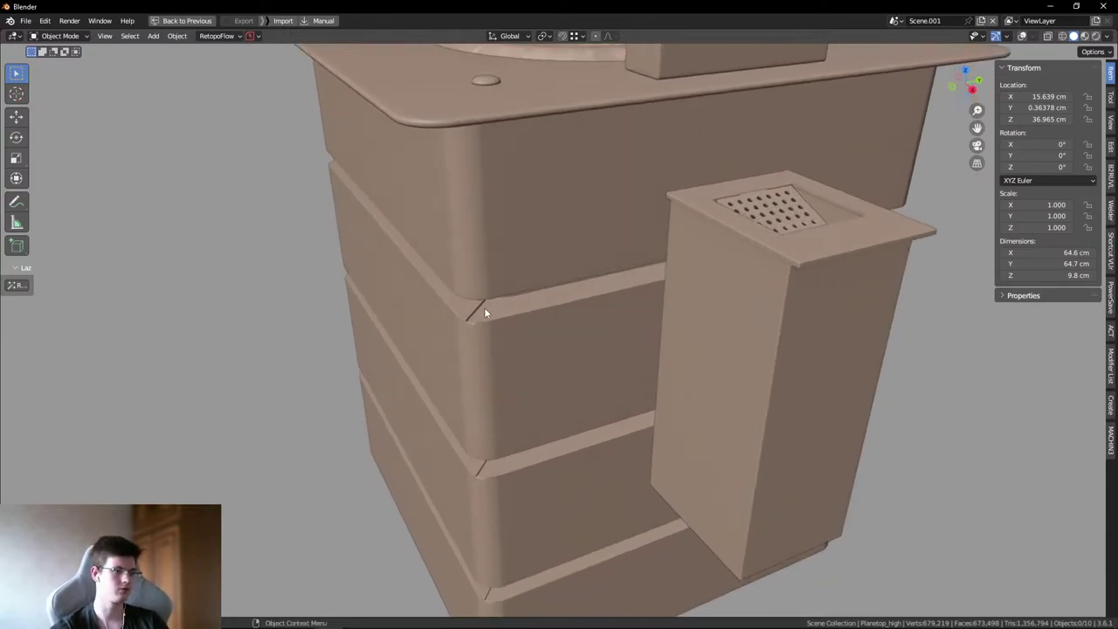
{"action": "scroll", "coordinate": [486, 311], "scroll_direction": "up", "scroll_amount": 2}
- Open the bin body for editing at the corner notch and turn off its subdivision preview in Edit Mode
{"action": "key", "text": "shift+alt+z"}
{"action": "middle_click_drag", "start_coordinate": [461, 332], "coordinate": [584, 317]}
{"action": "scroll", "coordinate": [566, 322], "scroll_direction": "up", "scroll_amount": 1}
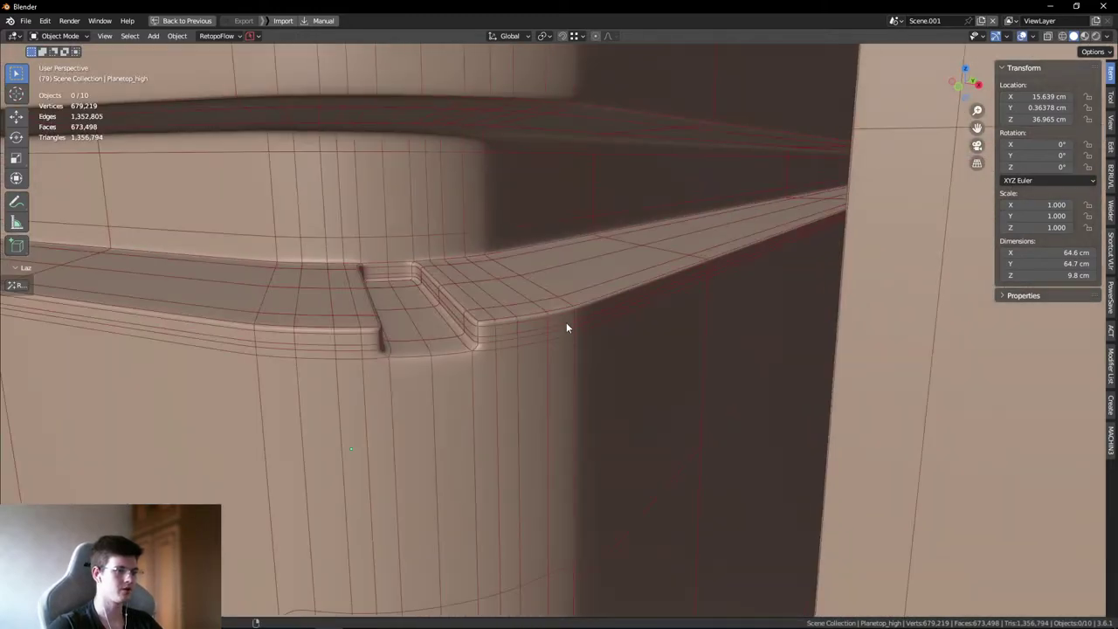
{"action": "left_click", "coordinate": [557, 318]}
{"action": "key", "text": "Tab"}
{"action": "key", "text": "g"}
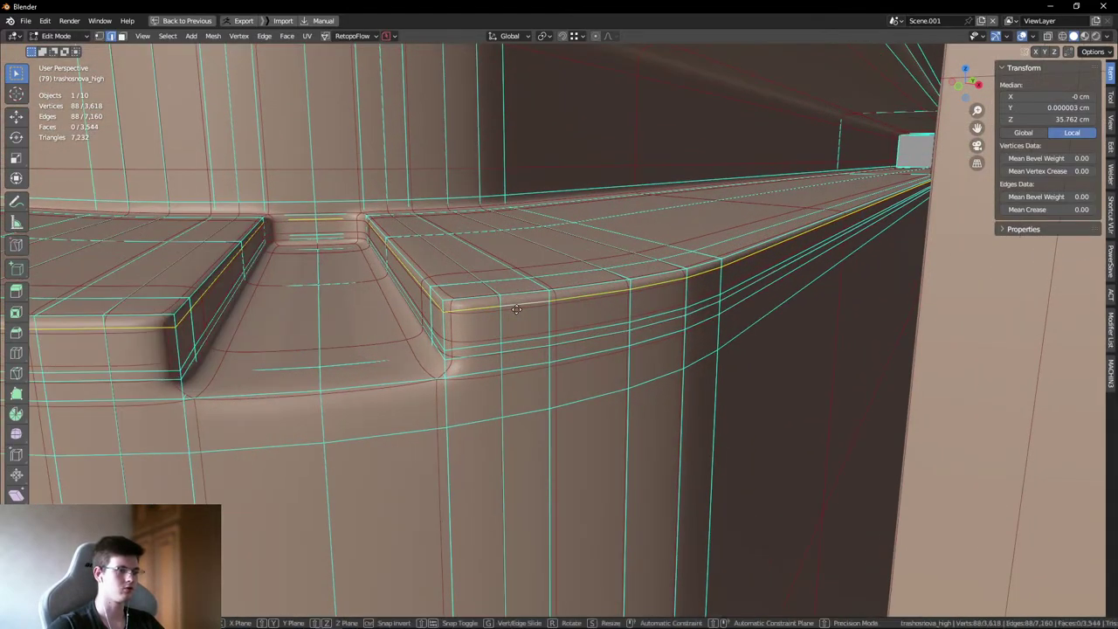
{"action": "right_click", "coordinate": [515, 312]}
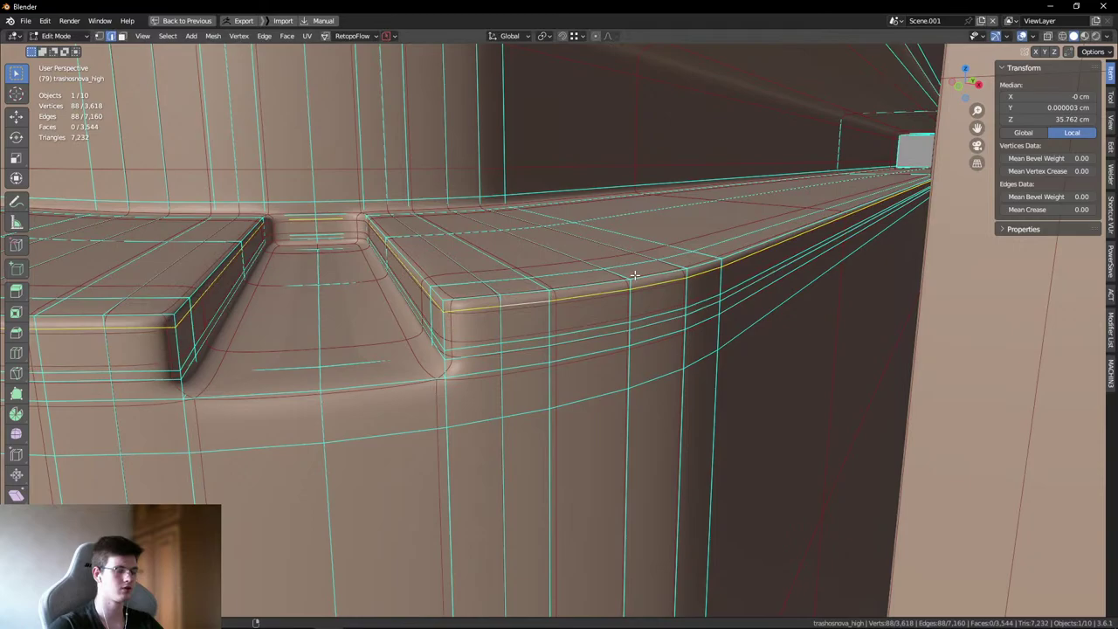
{"action": "key", "text": "alt+space"}
{"action": "left_click", "coordinate": [827, 314]}
- Slide the support loop under the panel's top rim down along the notch walls and dissolve it
{"action": "key", "text": "g"}
{"action": "key", "text": "g"}
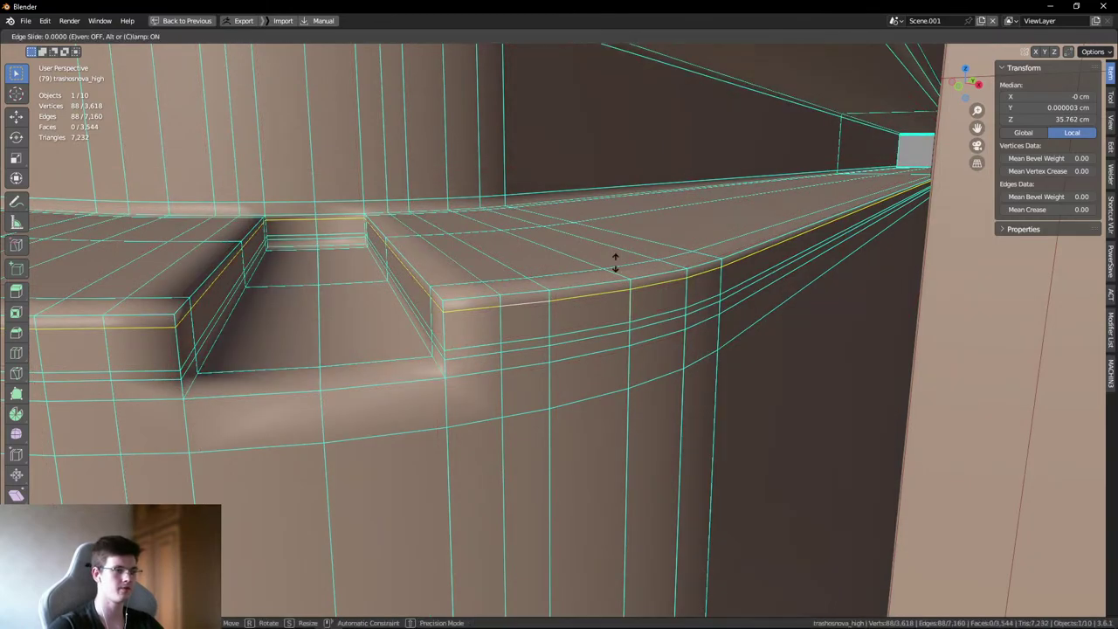
{"action": "left_click", "coordinate": [614, 274]}
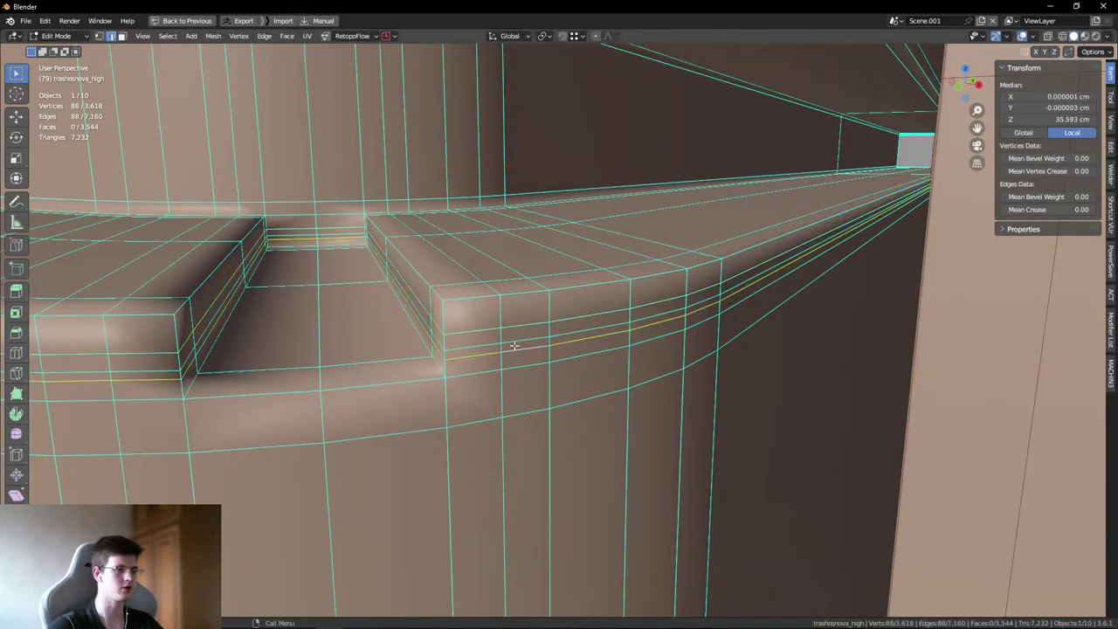
{"action": "key", "text": "ctrl+x"}
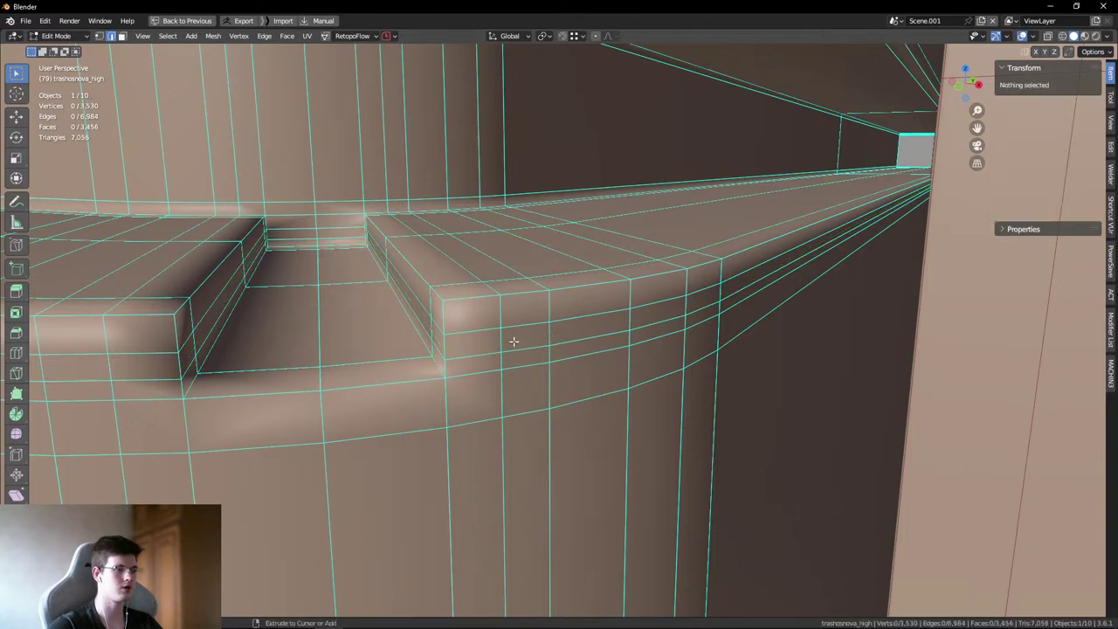
- Try sliding the lower notch loop, and undo the recent loop edits back to a single support loop on the rim
{"action": "left_click", "coordinate": [452, 356]}
{"action": "left_click", "coordinate": [451, 357], "text": "alt"}
{"action": "key", "text": "g"}
{"action": "key", "text": "g"}
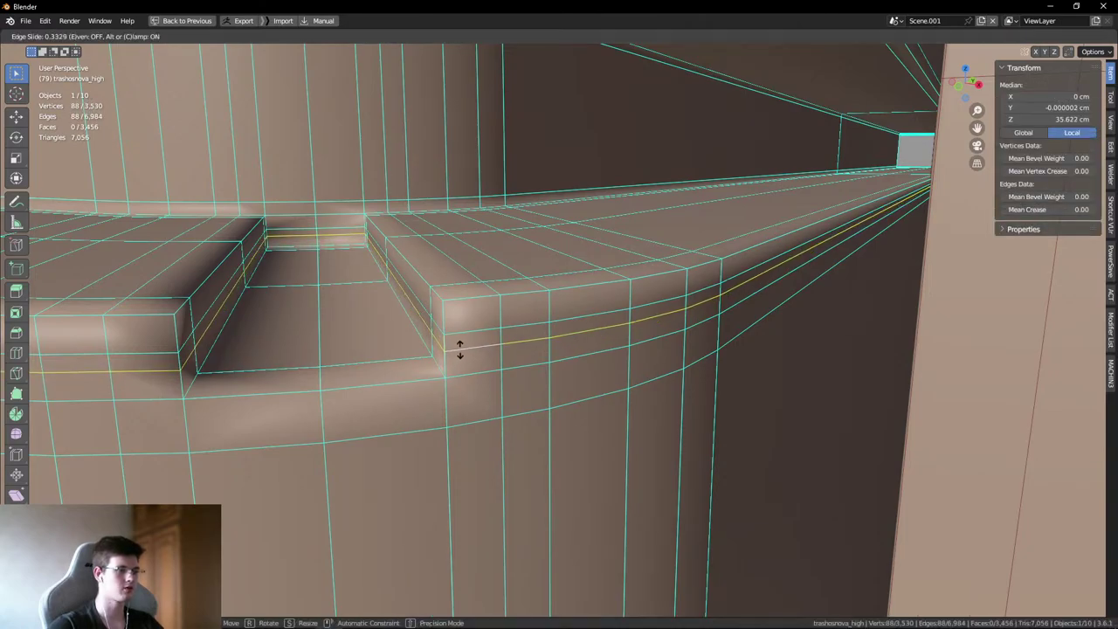
{"action": "right_click", "coordinate": [459, 349]}
{"action": "key", "text": "ctrl+z"}
{"action": "key", "text": "ctrl+z"}
{"action": "key", "text": "ctrl+z"}
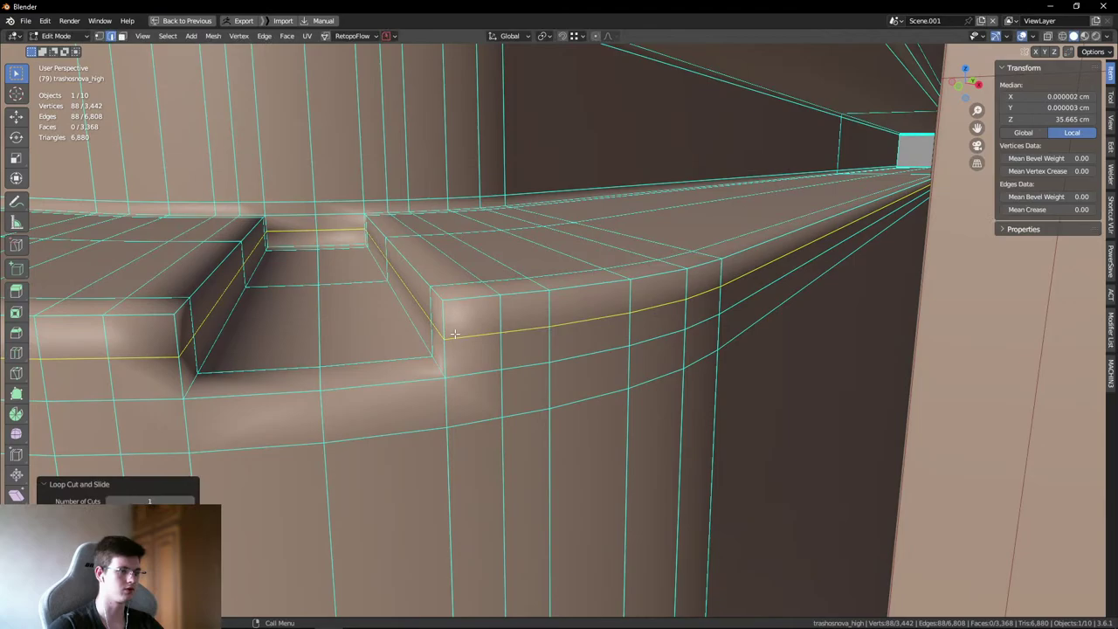
- Add a horizontal loop cut across the panel's rounded corner and slide it up close beneath the notch
{"action": "middle_click_drag", "start_coordinate": [535, 391], "coordinate": [589, 326]}
{"action": "key", "text": "ctrl+r"}
{"action": "left_click", "coordinate": [451, 350]}
{"action": "middle_click_drag", "start_coordinate": [518, 395], "coordinate": [529, 425]}
{"action": "key", "text": "g"}
{"action": "key", "text": "g"}
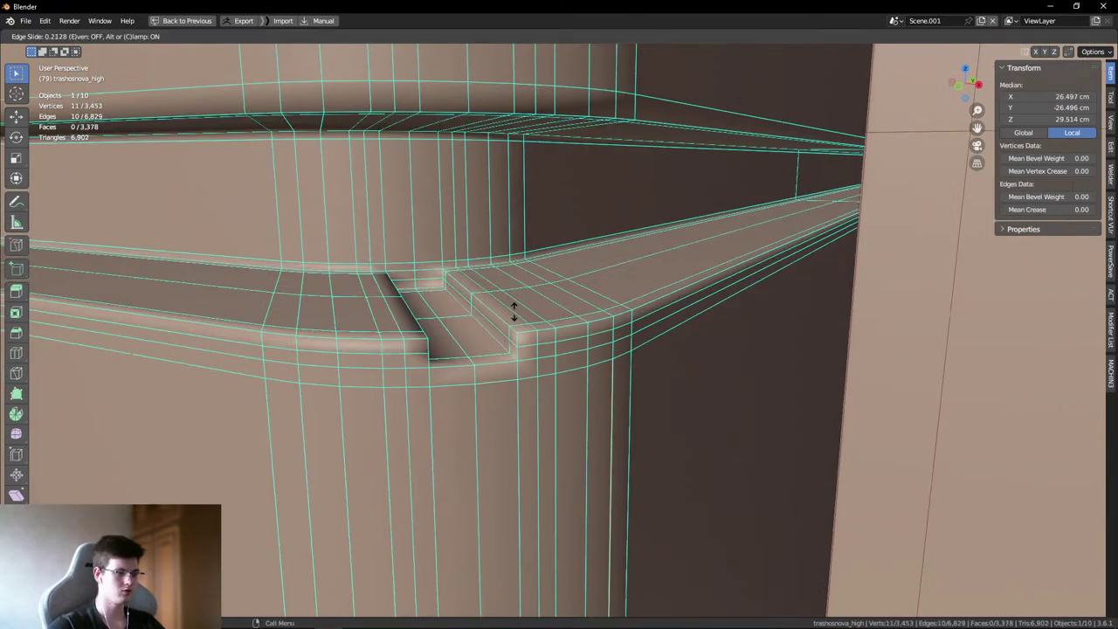
{"action": "left_click", "coordinate": [499, 487]}
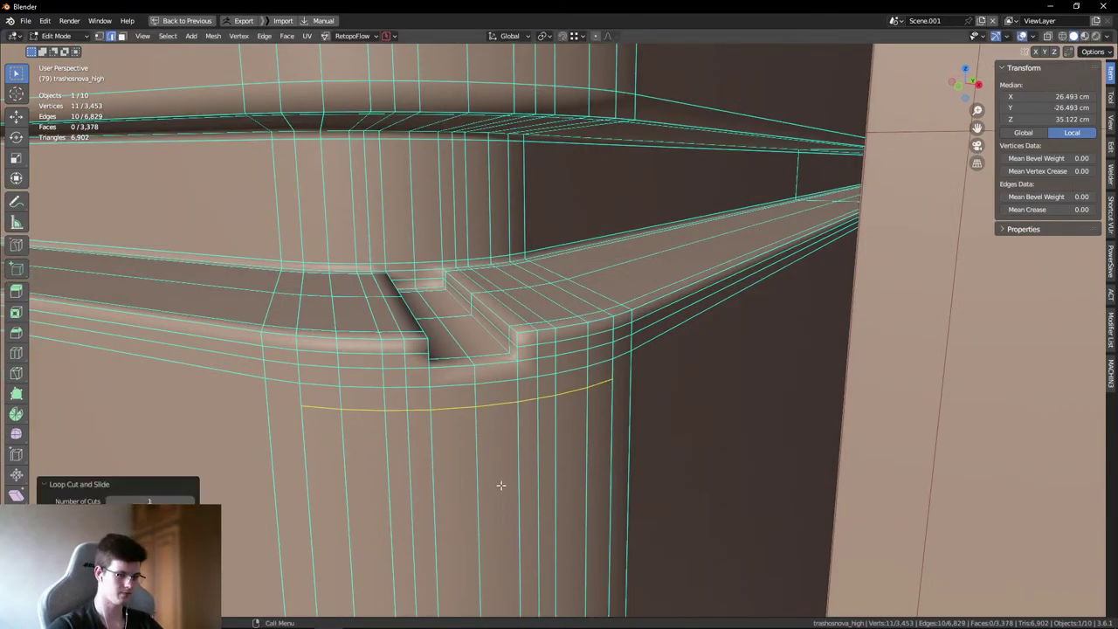
- Check the smoothed notch and dissolve the support loop halfway up the notch walls and panel rim
{"action": "key", "text": "alt+a"}
{"action": "middle_click_drag", "start_coordinate": [499, 487], "coordinate": [412, 369]}
{"action": "key", "text": "shift+tab"}
{"action": "left_click", "coordinate": [492, 280]}
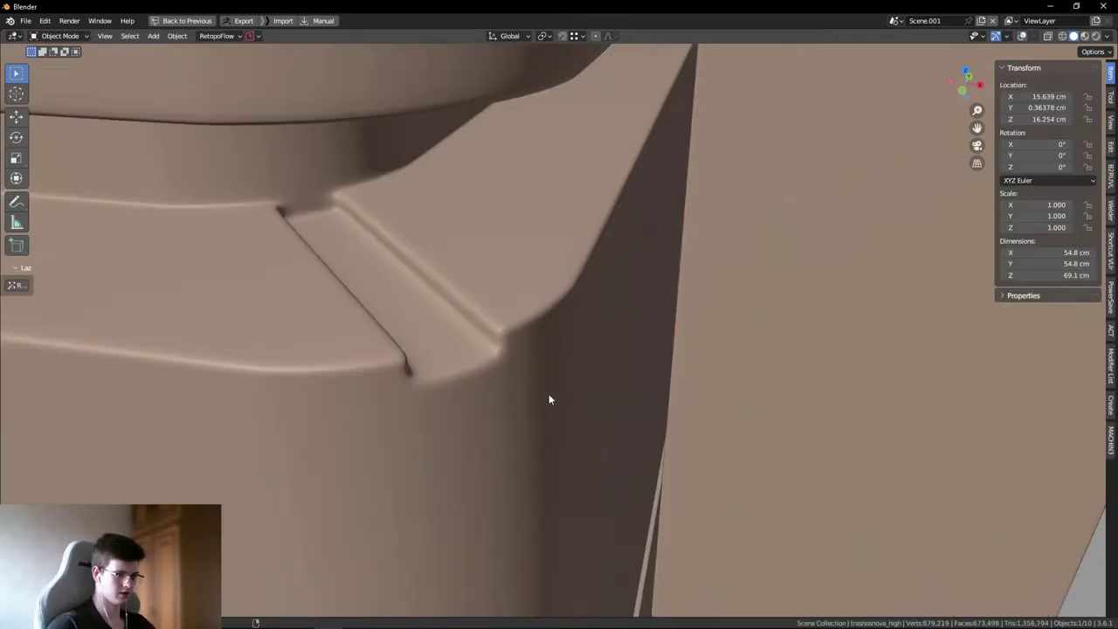
{"action": "middle_click_drag", "start_coordinate": [549, 394], "coordinate": [537, 331]}
{"action": "key", "text": "Tab"}
{"action": "left_click", "coordinate": [536, 331], "text": "alt"}
{"action": "left_click", "coordinate": [529, 318], "text": "alt"}
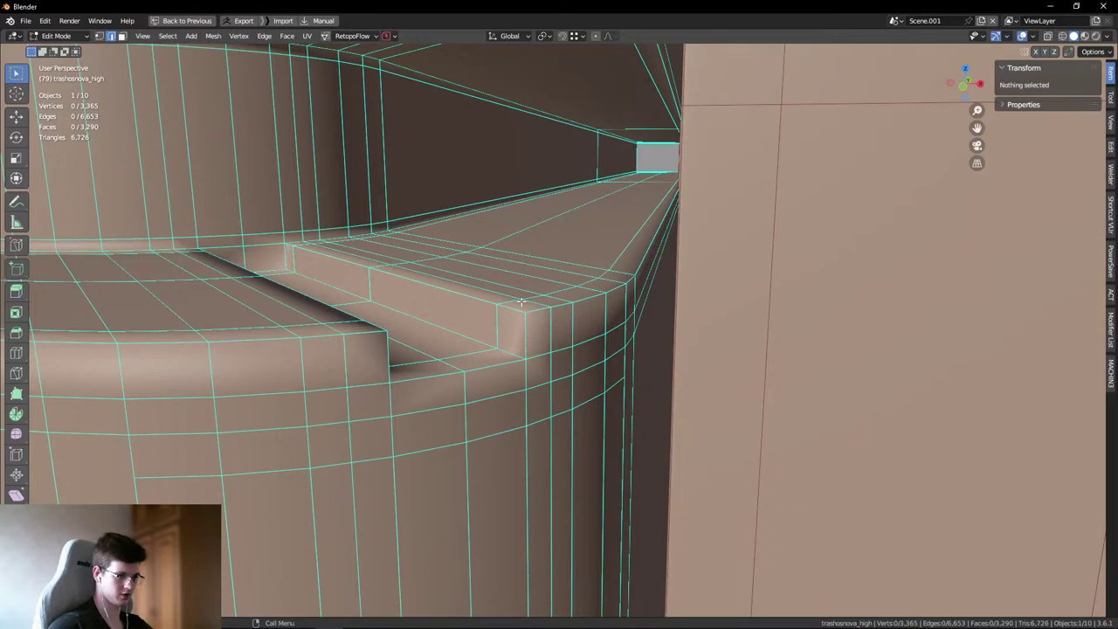
- Slide the edge loop on the panel's top surface inward, away from the outer rim
{"action": "left_click", "coordinate": [522, 300], "text": "alt"}
{"action": "key", "text": "g"}
{"action": "key", "text": "g"}
{"action": "left_click", "coordinate": [547, 367]}
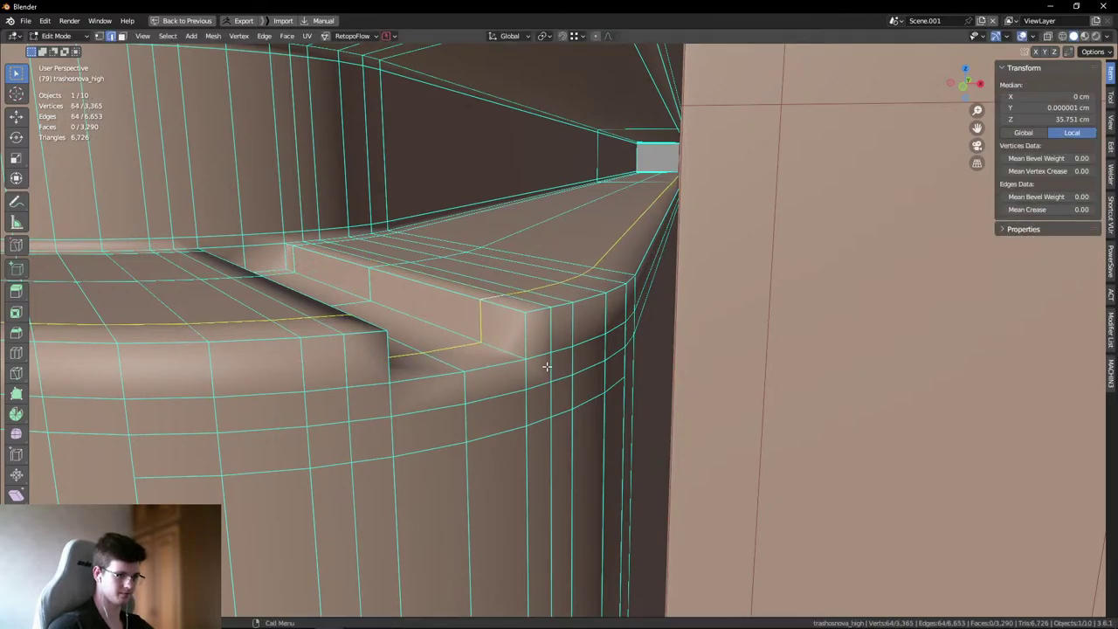
- Slide the edge loop running around the panel just below the notch to adjust the corner's smoothing
{"action": "left_click", "coordinate": [537, 392], "text": "alt"}
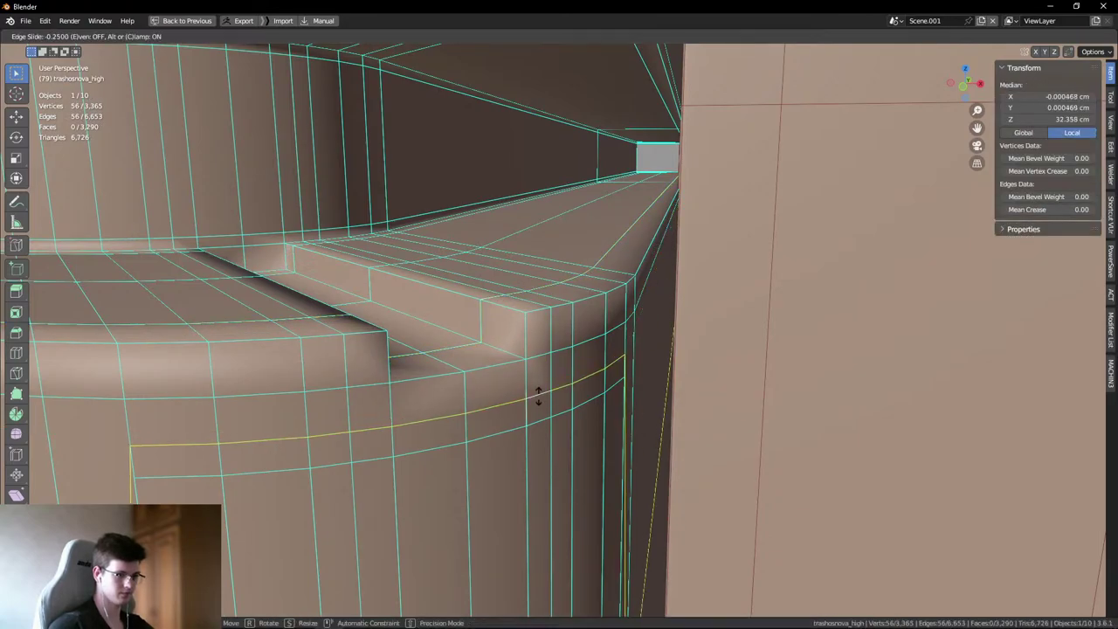
{"action": "middle_click_drag", "start_coordinate": [537, 399], "coordinate": [550, 372]}
{"action": "key", "text": "g"}
{"action": "key", "text": "g"}
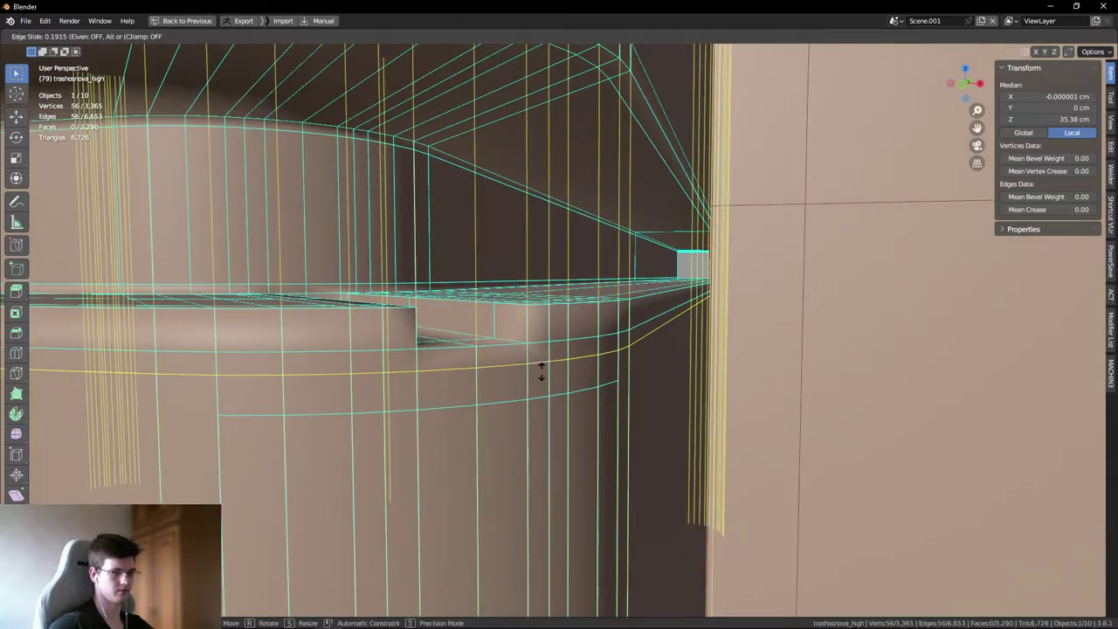
{"action": "left_click", "coordinate": [541, 388]}
{"action": "key", "text": "Tab"}
{"action": "left_click", "coordinate": [533, 321]}
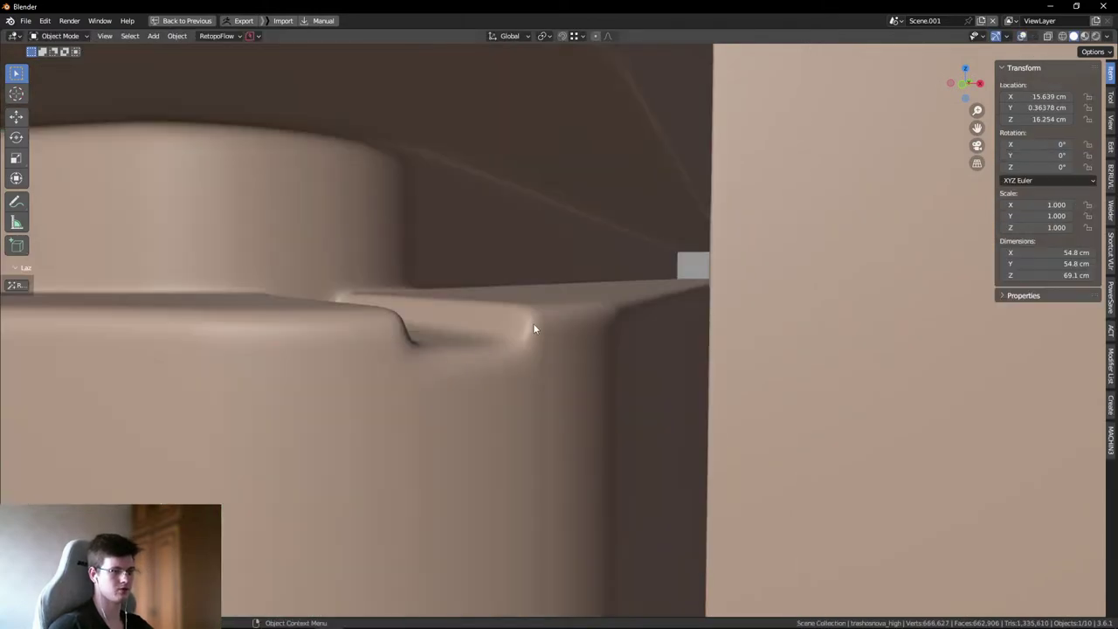
- Examine the bin's notched panel corners and overall shape in perspective and from the front
{"action": "middle_click_drag", "start_coordinate": [533, 323], "coordinate": [287, 362]}
{"action": "scroll", "coordinate": [449, 385], "scroll_direction": "down", "scroll_amount": 5}
{"action": "scroll", "coordinate": [465, 359], "scroll_direction": "down", "scroll_amount": 2}
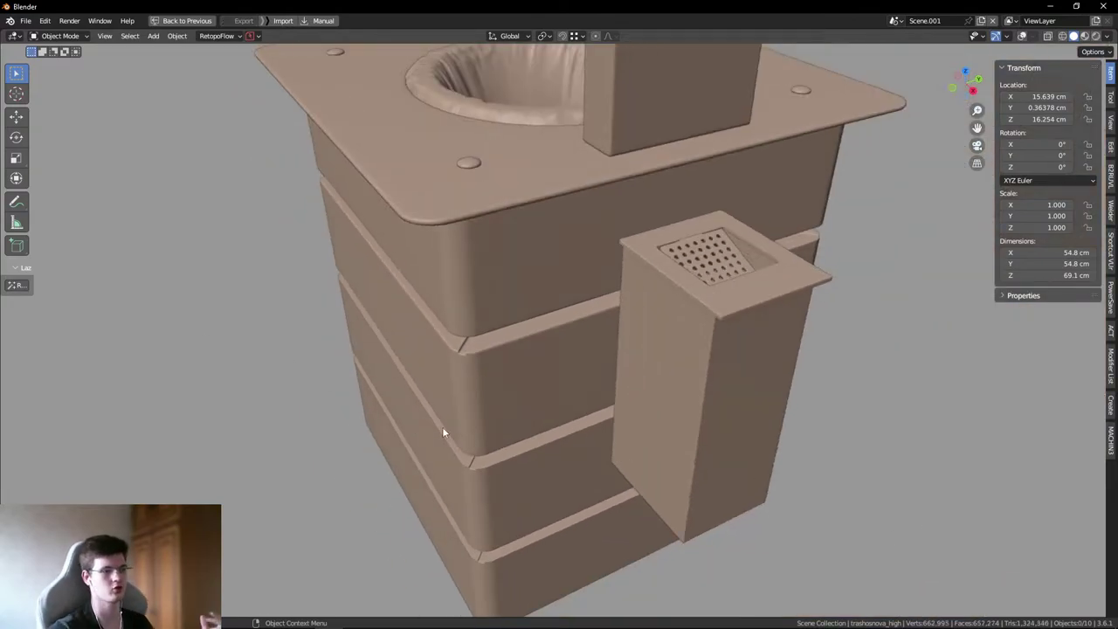
{"action": "middle_click_drag", "start_coordinate": [443, 432], "coordinate": [805, 470]}
{"action": "scroll", "coordinate": [484, 376], "scroll_direction": "down", "scroll_amount": 2}
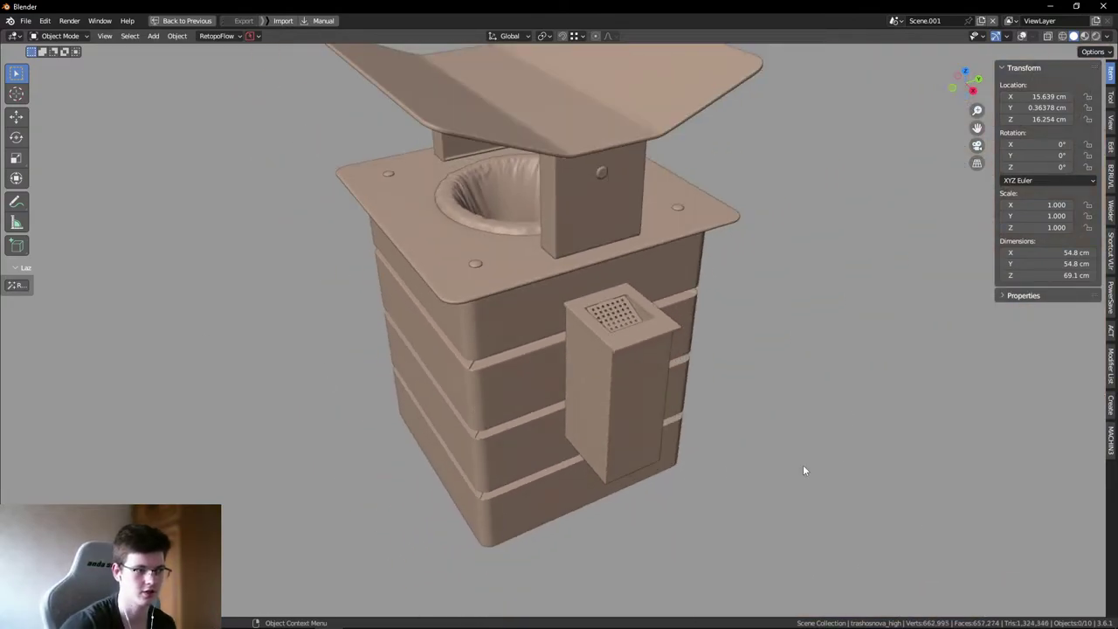
{"action": "middle_click_drag", "start_coordinate": [608, 365], "coordinate": [655, 190]}
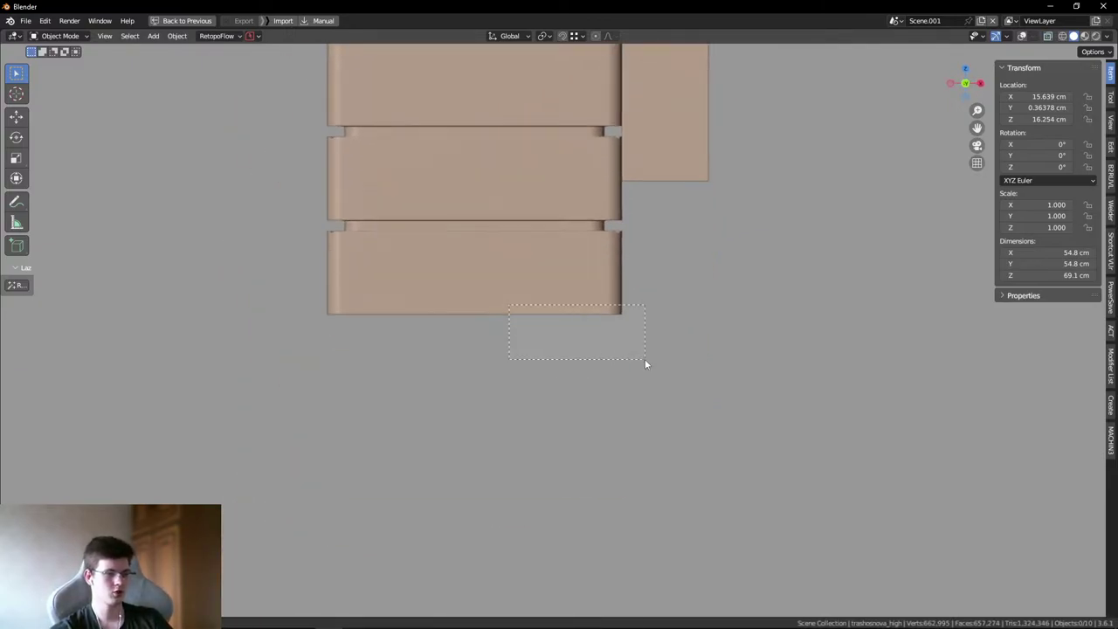
{"action": "left_click_drag", "start_coordinate": [645, 359], "coordinate": [645, 360]}
{"action": "middle_click_drag", "start_coordinate": [644, 360], "coordinate": [820, 350], "text": "shift"}
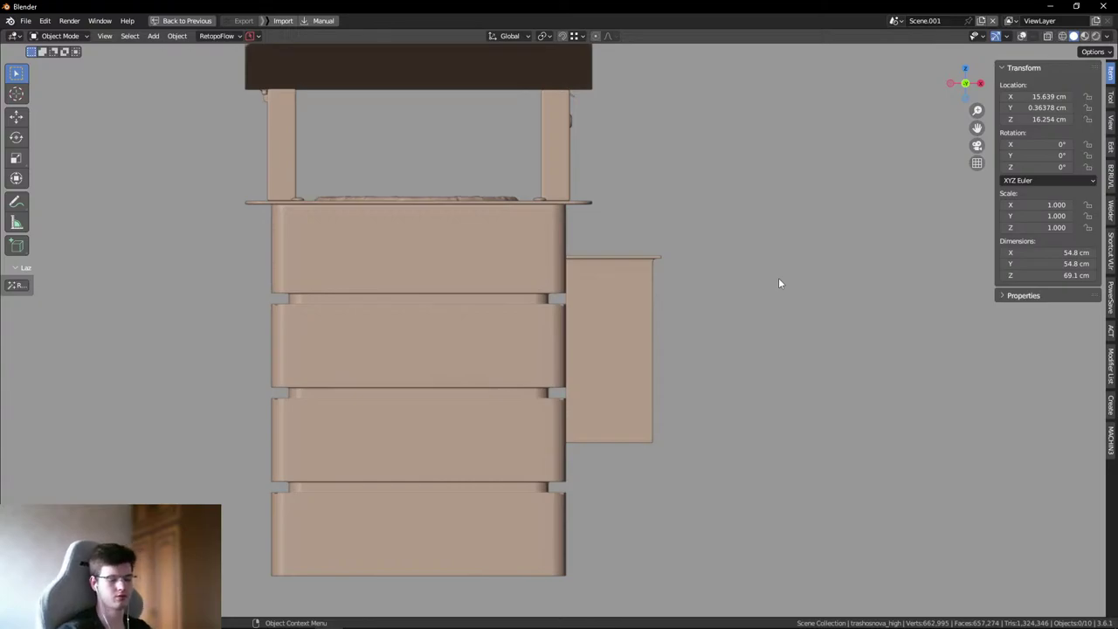
- Inspect how the bolt head sits on the top plate, and check the panel and ashtray edges from the front
{"action": "middle_click_drag", "start_coordinate": [621, 210], "coordinate": [616, 231]}
{"action": "scroll", "coordinate": [536, 234], "scroll_direction": "up", "scroll_amount": 10}
{"action": "left_click", "coordinate": [537, 235]}
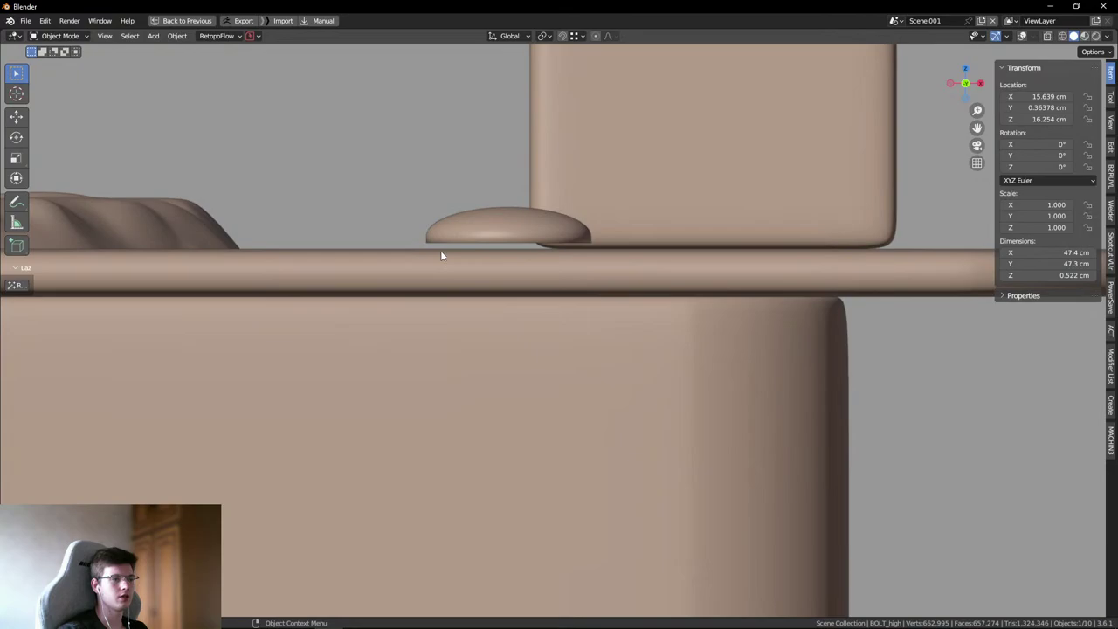
{"action": "left_click_drag", "start_coordinate": [481, 258], "coordinate": [476, 255]}
{"action": "scroll", "coordinate": [405, 215], "scroll_direction": "down", "scroll_amount": 4}
{"action": "scroll", "coordinate": [549, 183], "scroll_direction": "down", "scroll_amount": 8, "text": "shift"}
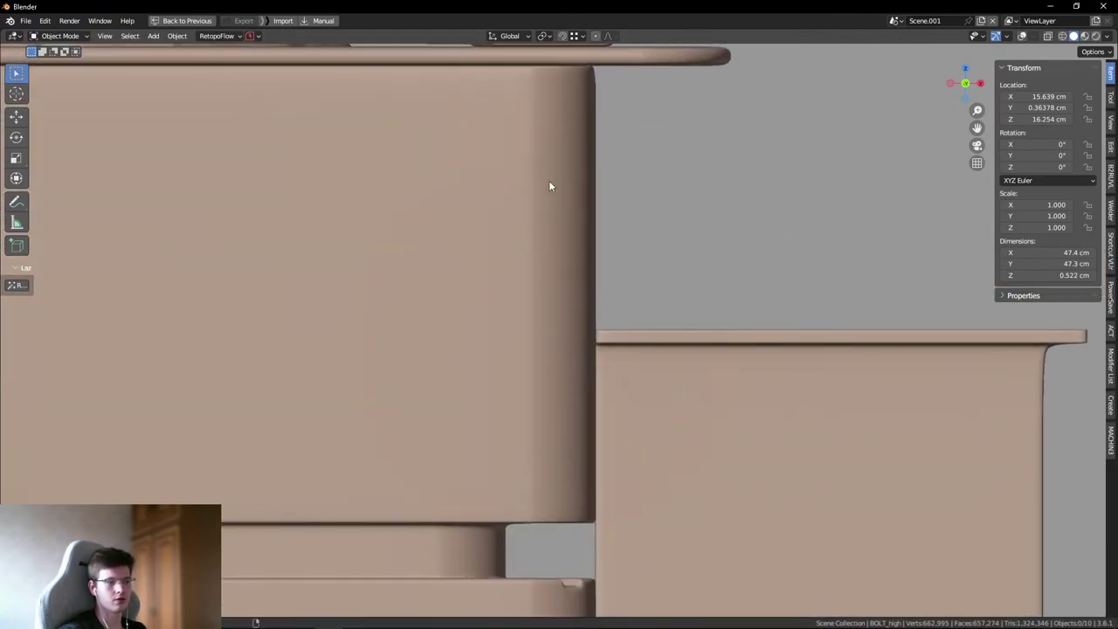
{"action": "scroll", "coordinate": [562, 284], "scroll_direction": "down", "scroll_amount": 6}
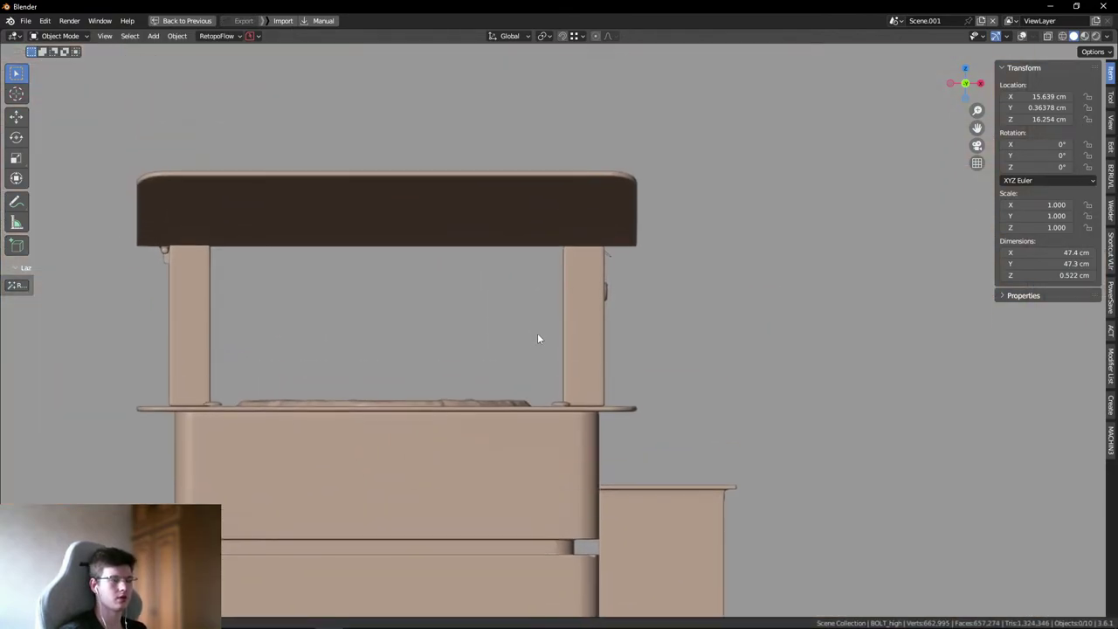
- Connect the rim's rounded-corner vertex to the bend vertex with an edge across the sloped underside of the lid
{"action": "scroll", "coordinate": [591, 269], "scroll_direction": "up", "scroll_amount": 8}
{"action": "middle_click_drag", "start_coordinate": [557, 274], "coordinate": [453, 214]}
{"action": "key", "text": "shift+alt+z"}
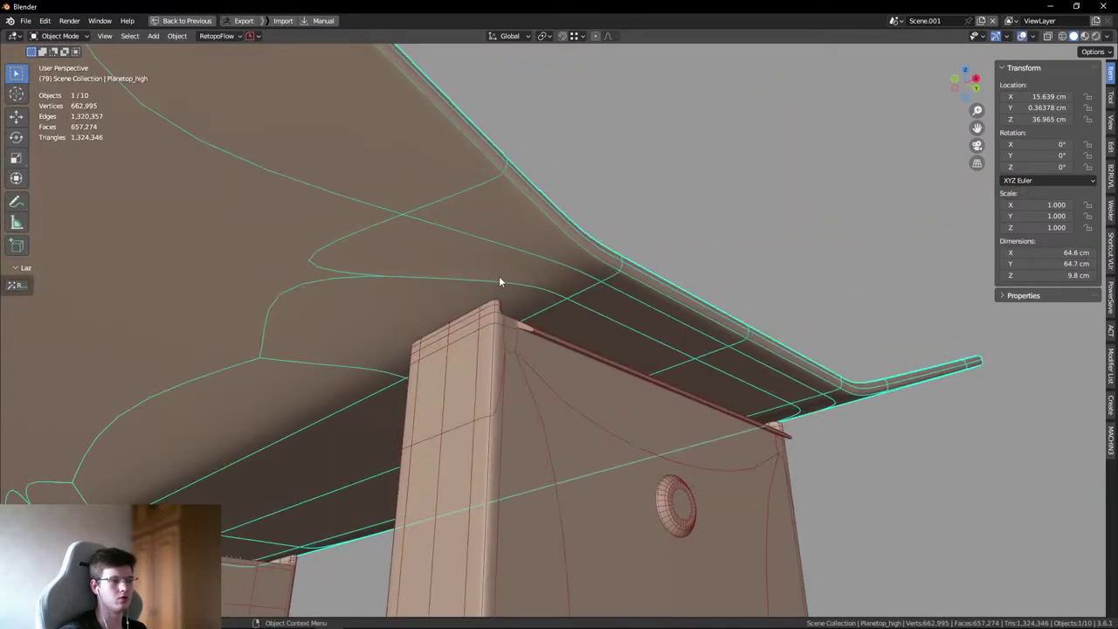
{"action": "key", "text": "shift+alt+z"}
{"action": "key", "text": "Tab"}
{"action": "key", "text": "shift+alt+z"}
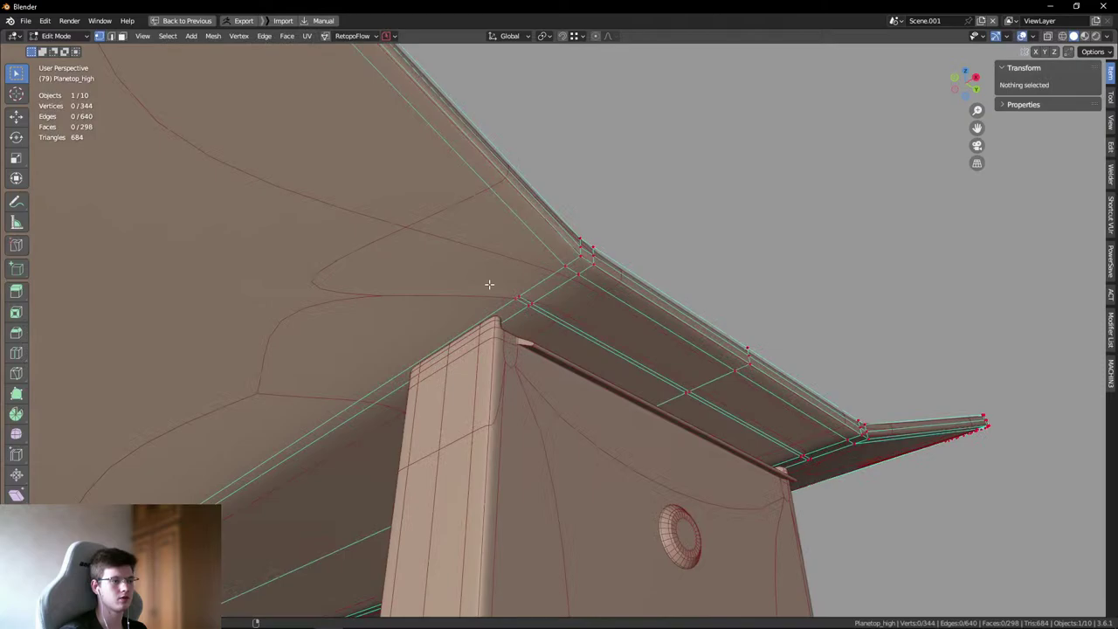
{"action": "mouse_move", "coordinate": [489, 285]}
{"action": "middle_mouse_down"}
{"action": "mouse_move", "coordinate": [495, 305]}
{"action": "mouse_move", "coordinate": [485, 273]}
{"action": "mouse_move", "coordinate": [477, 299]}
{"action": "middle_mouse_up"}
{"action": "scroll", "coordinate": [485, 273], "scroll_direction": "down", "scroll_amount": 4}
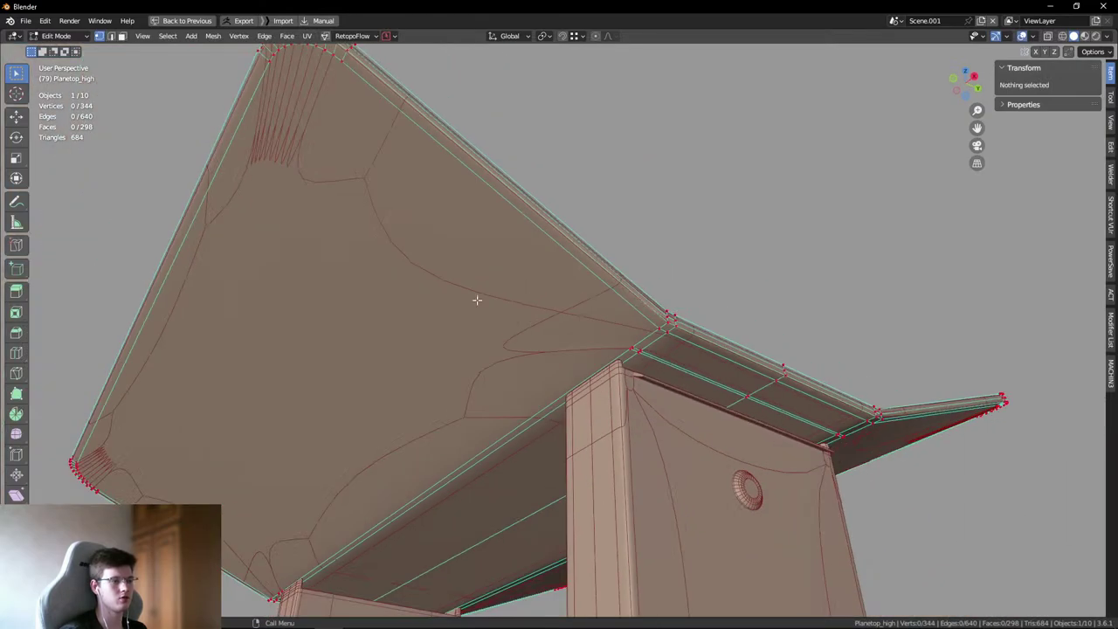
{"action": "left_click", "coordinate": [283, 78]}
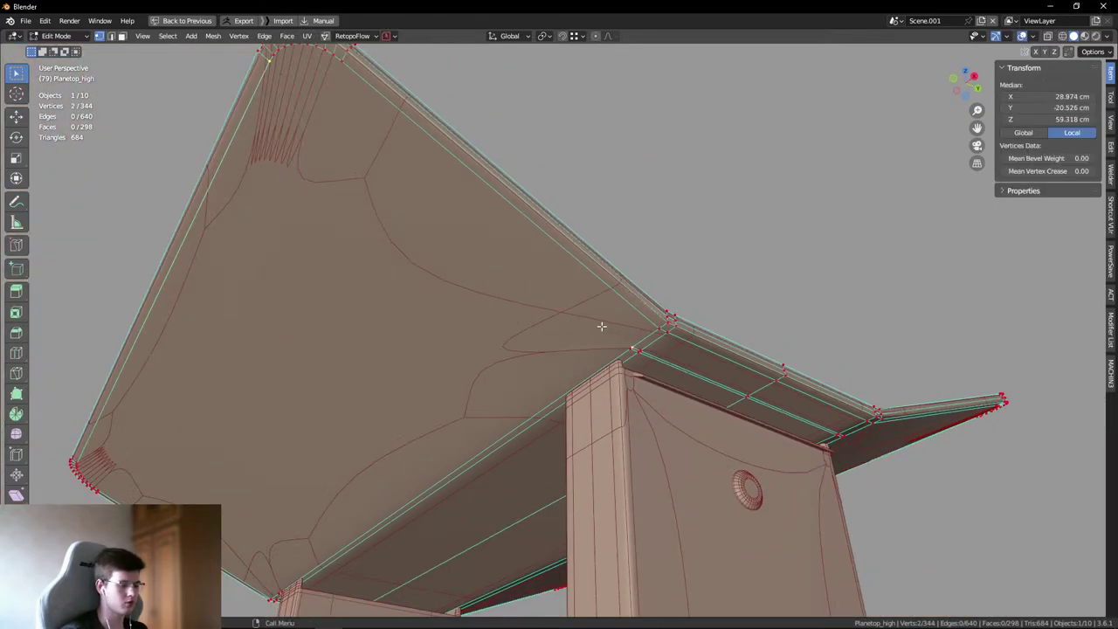
{"action": "key", "text": "j"}
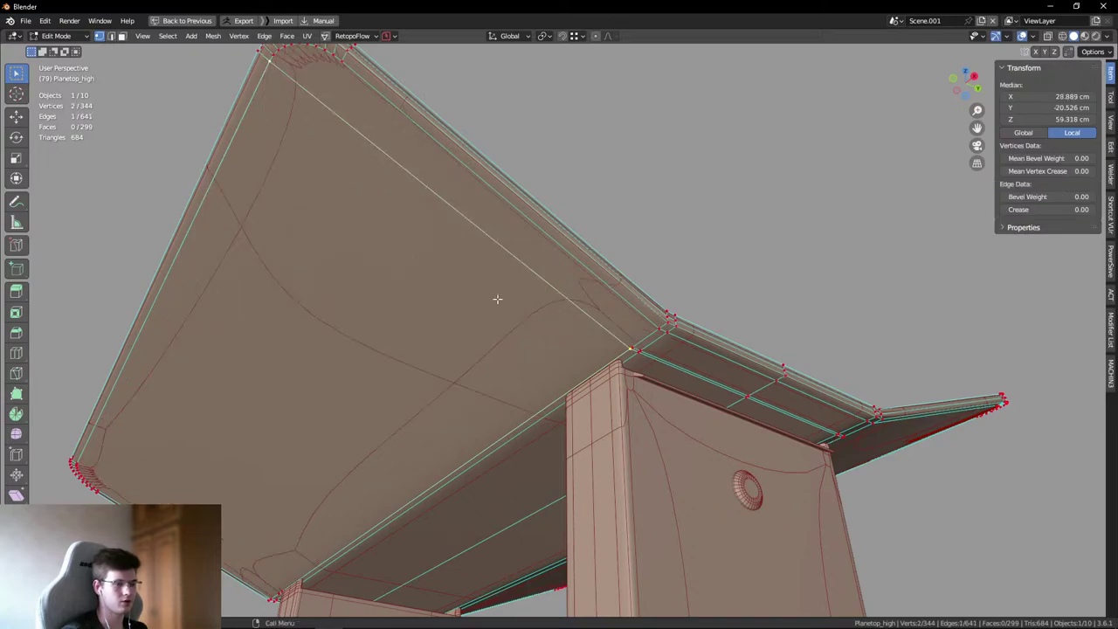
- Add a second parallel edge across the lid's sloped underside and cut an edge linking both to the rounded corner
{"action": "left_click", "coordinate": [287, 81]}
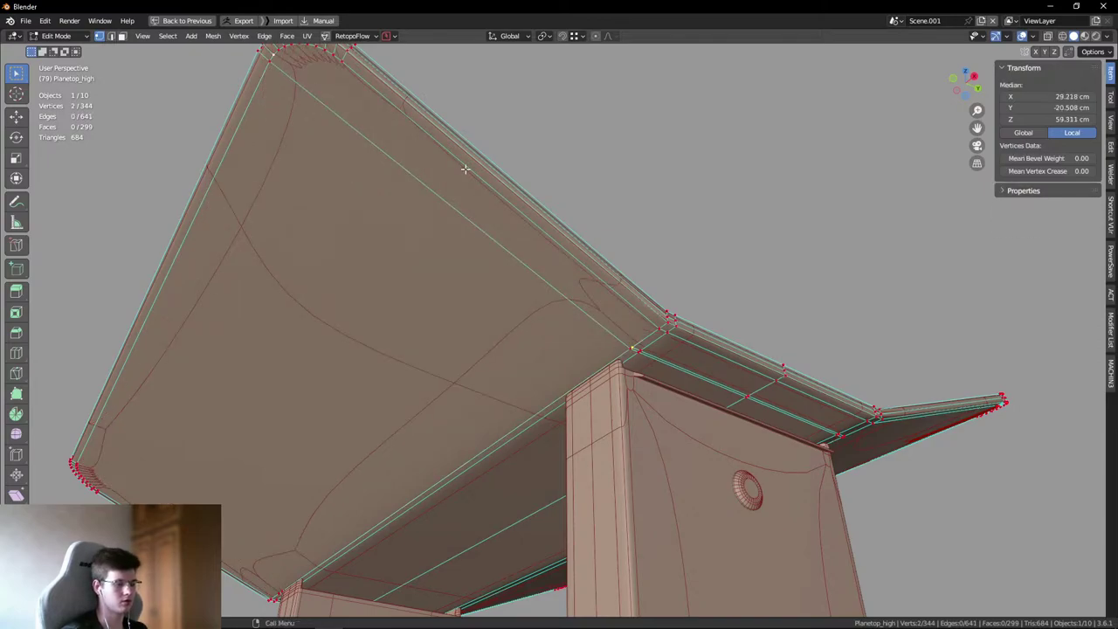
{"action": "key", "text": "ctrl+Tab"}
{"action": "left_click", "coordinate": [702, 294]}
{"action": "middle_click_drag", "start_coordinate": [694, 341], "coordinate": [618, 234]}
{"action": "key", "text": "Tab"}
{"action": "scroll", "coordinate": [566, 311], "scroll_direction": "up", "scroll_amount": 5}
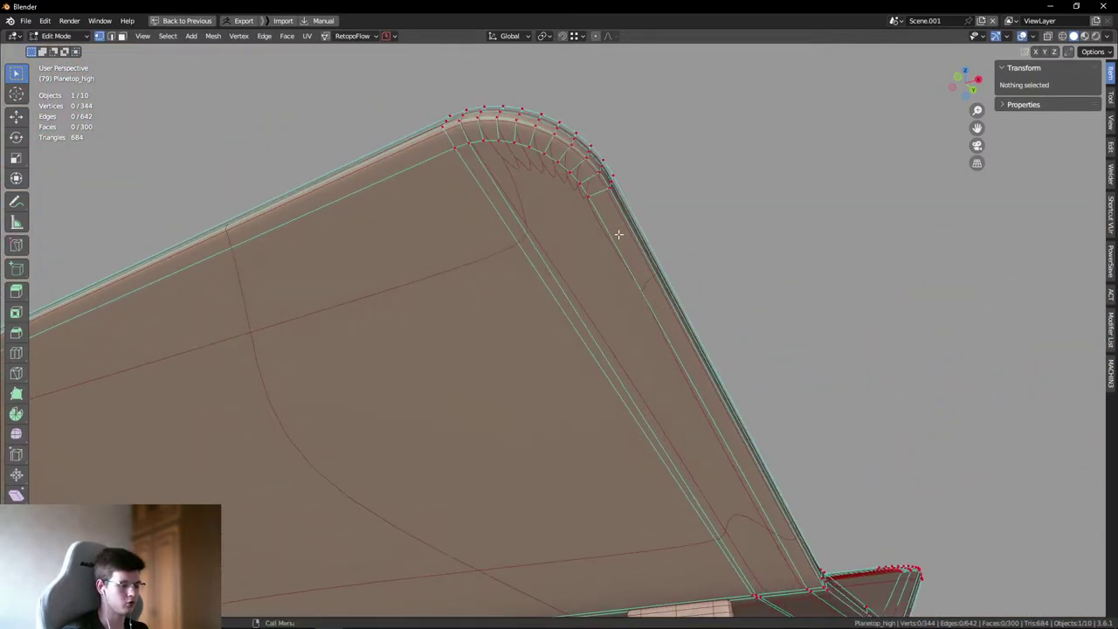
{"action": "key", "text": "Escape"}
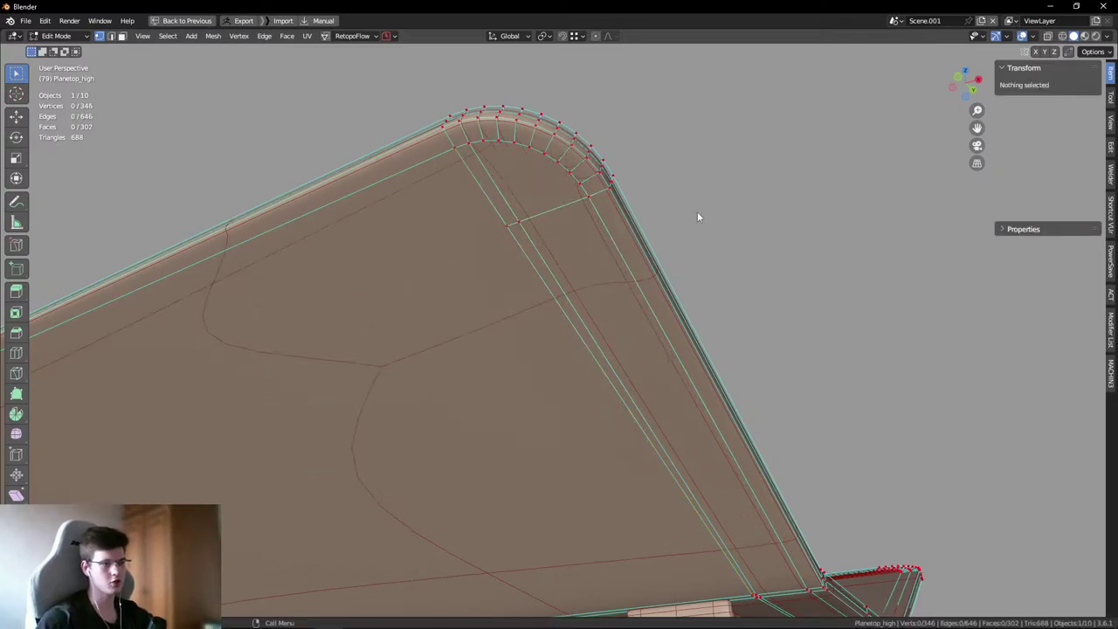
- Check the lid's smoothed underside and compare the round lock on the side post with the reference photo
{"action": "key", "text": "Tab"}
{"action": "middle_click_drag", "start_coordinate": [656, 212], "coordinate": [775, 353]}
{"action": "scroll", "coordinate": [775, 353], "scroll_direction": "up", "scroll_amount": 5}
{"action": "middle_click_drag", "start_coordinate": [646, 249], "coordinate": [612, 296]}
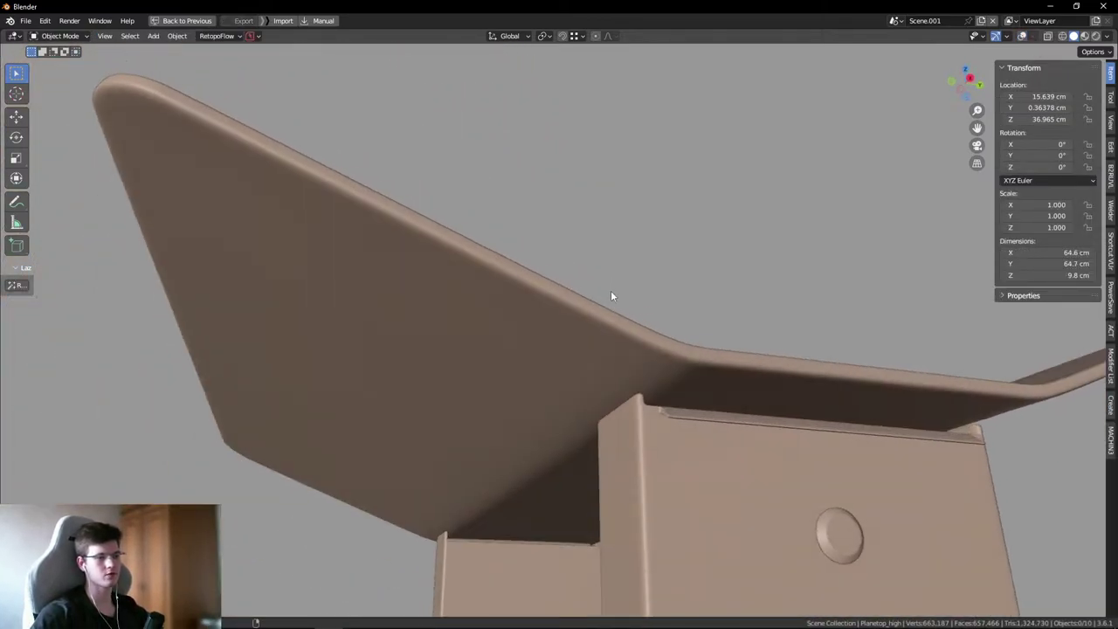
{"action": "middle_click_drag", "start_coordinate": [568, 359], "coordinate": [556, 319]}
{"action": "scroll", "coordinate": [544, 269], "scroll_direction": "up", "scroll_amount": 5}
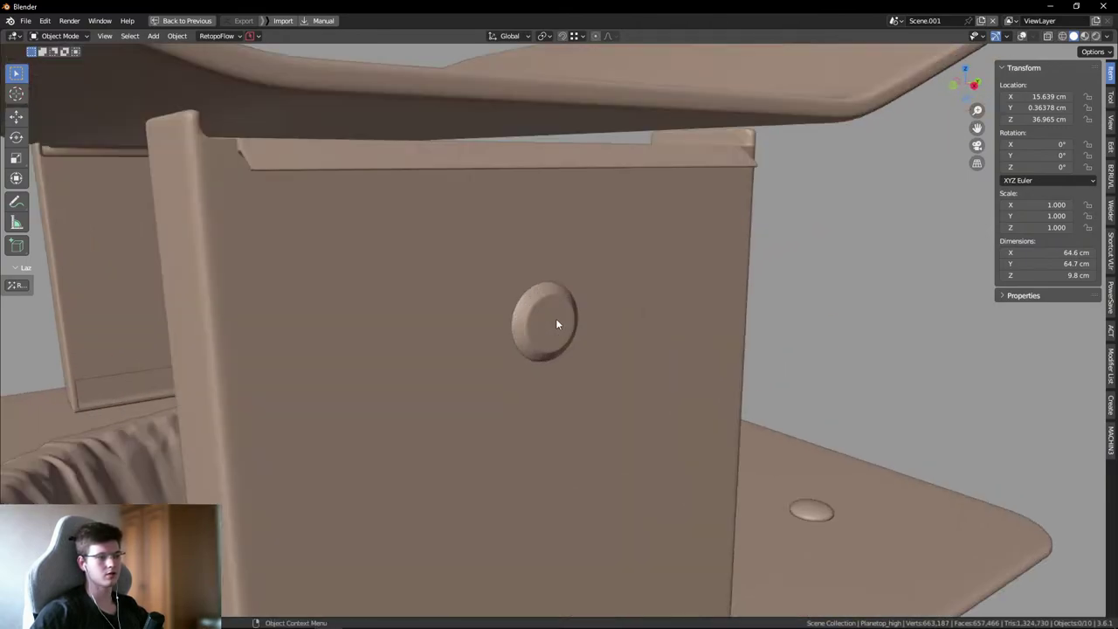
{"action": "left_click", "coordinate": [553, 319]}
{"action": "scroll", "coordinate": [556, 321], "scroll_direction": "up", "scroll_amount": 1}
{"action": "key", "text": "shift+alt+z"}
{"action": "left_click", "coordinate": [786, 380]}
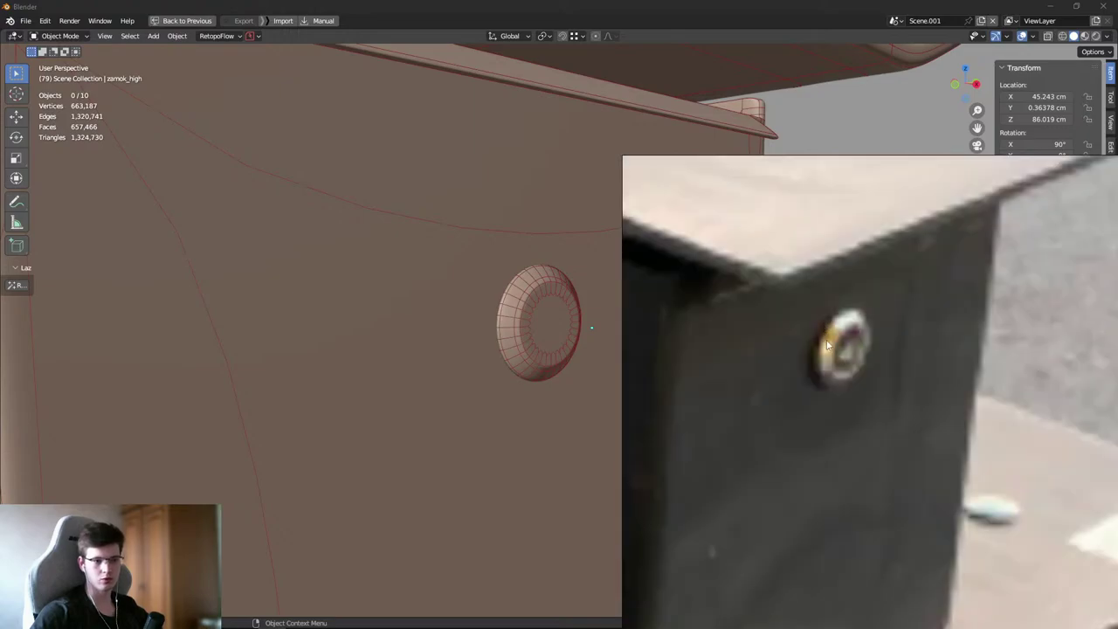
{"action": "key", "text": "shift+alt+z"}
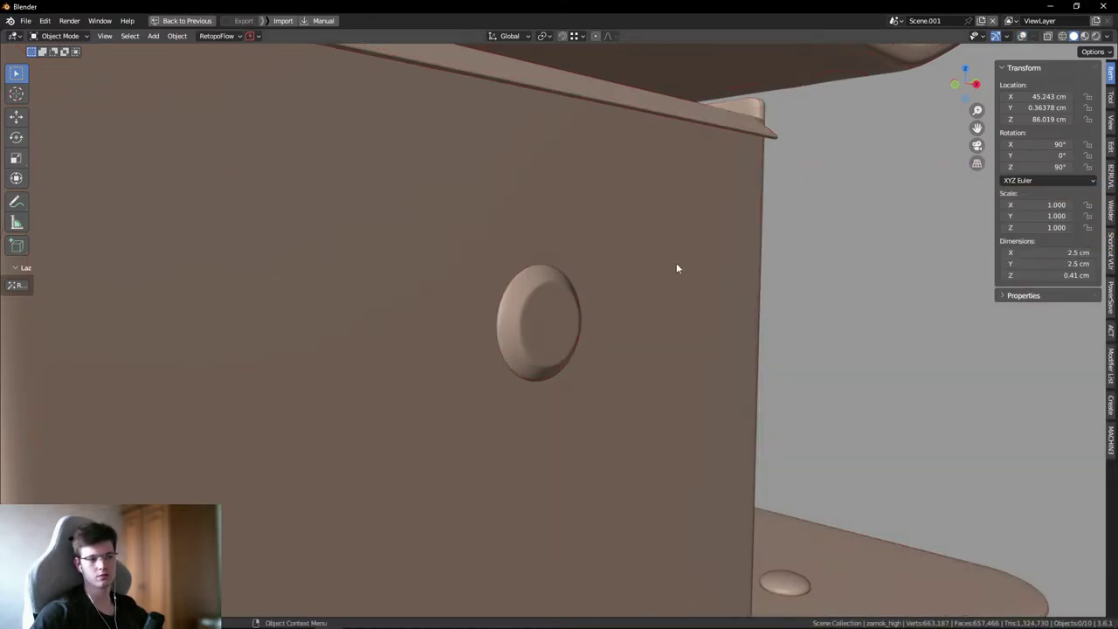
- Inset the top faces of the plate around the bag opening by about 0.49 cm to add support edges
{"action": "scroll", "coordinate": [676, 268], "scroll_direction": "down", "scroll_amount": 5}
{"action": "middle_click_drag", "start_coordinate": [646, 271], "coordinate": [703, 243]}
{"action": "left_click", "coordinate": [642, 296]}
{"action": "key", "text": "shift+alt+z"}
{"action": "scroll", "coordinate": [639, 307], "scroll_direction": "up", "scroll_amount": 2}
{"action": "key", "text": "shift+alt+z"}
{"action": "key", "text": "shift+alt+z"}
{"action": "key", "text": "shift+alt+z"}
{"action": "key", "text": "Tab"}
{"action": "key", "text": "shift+alt+z"}
{"action": "left_click", "coordinate": [662, 263]}
{"action": "key", "text": "a"}
{"action": "key", "text": "i"}
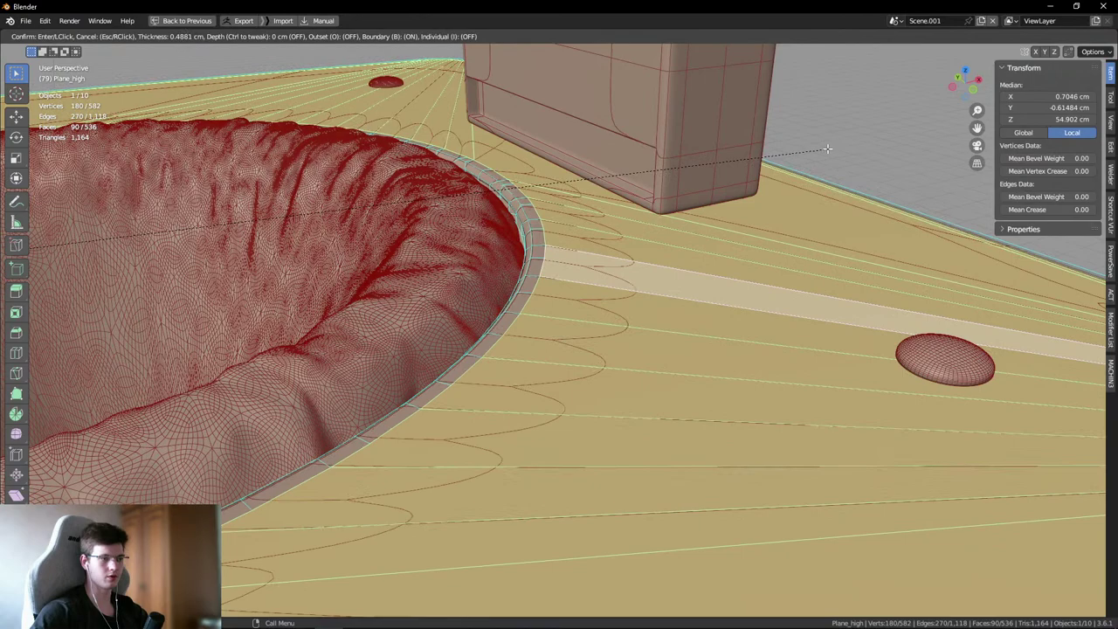
{"action": "left_click", "coordinate": [827, 149]}
{"action": "key", "text": "alt+a"}
{"action": "key", "text": "shift+alt+z"}
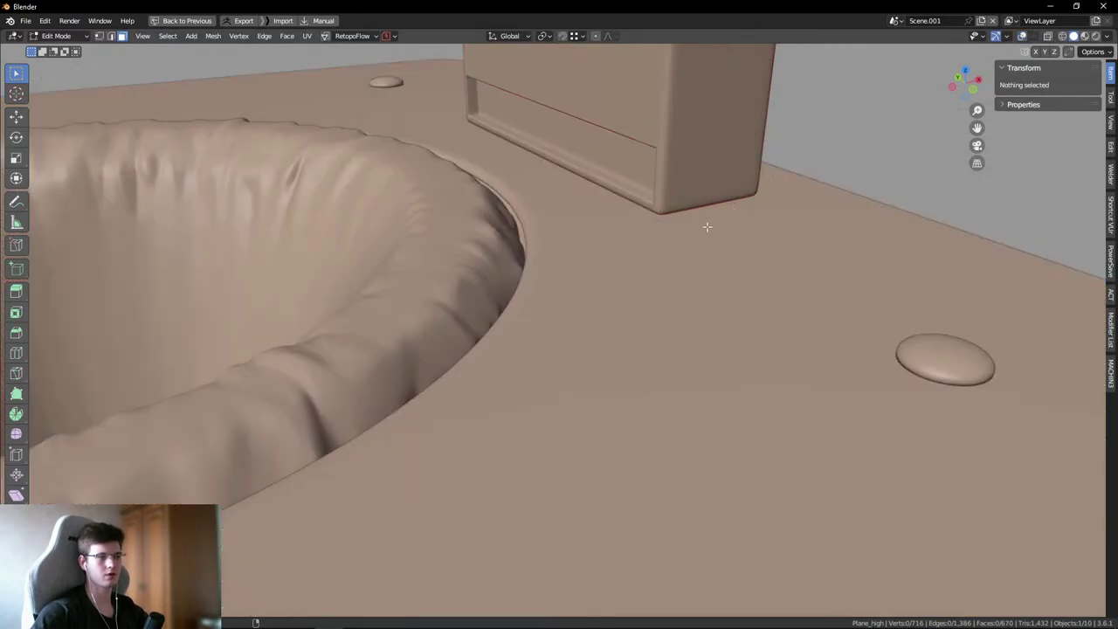
{"action": "middle_click_drag", "start_coordinate": [707, 227], "coordinate": [590, 294]}
{"action": "key", "text": "Tab"}
- Inspect the ashtray's perforated grate, its wireframe density and the shading around the hole edges
{"action": "scroll", "coordinate": [518, 230], "scroll_direction": "down", "scroll_amount": 3}
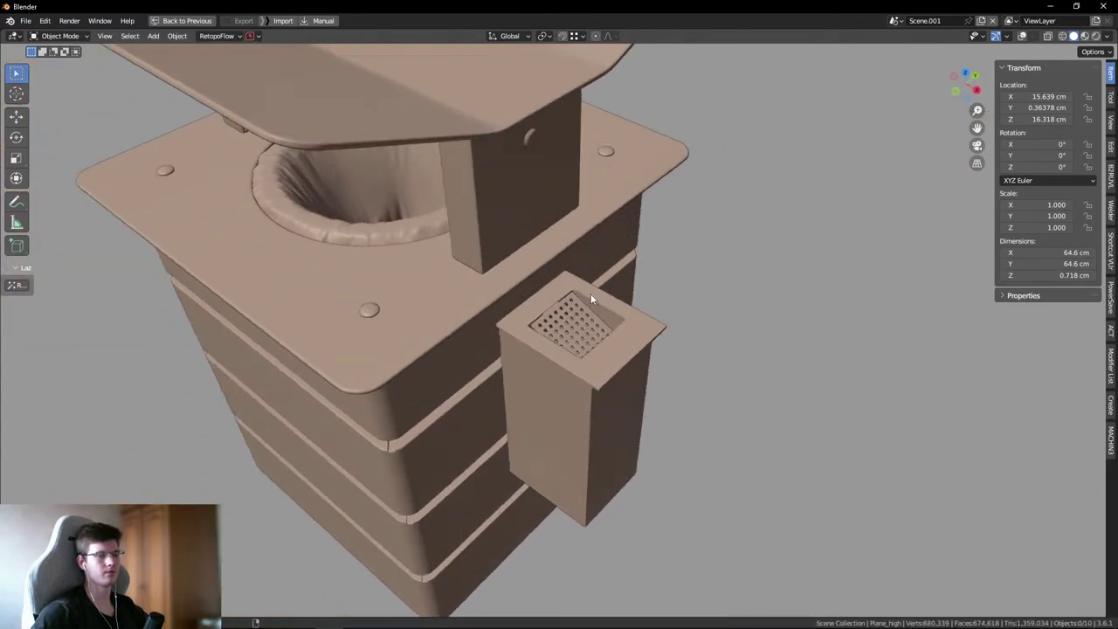
{"action": "scroll", "coordinate": [578, 335], "scroll_direction": "up", "scroll_amount": 8}
{"action": "key", "text": "shift+alt+z"}
{"action": "middle_click_drag", "start_coordinate": [453, 292], "coordinate": [593, 279]}
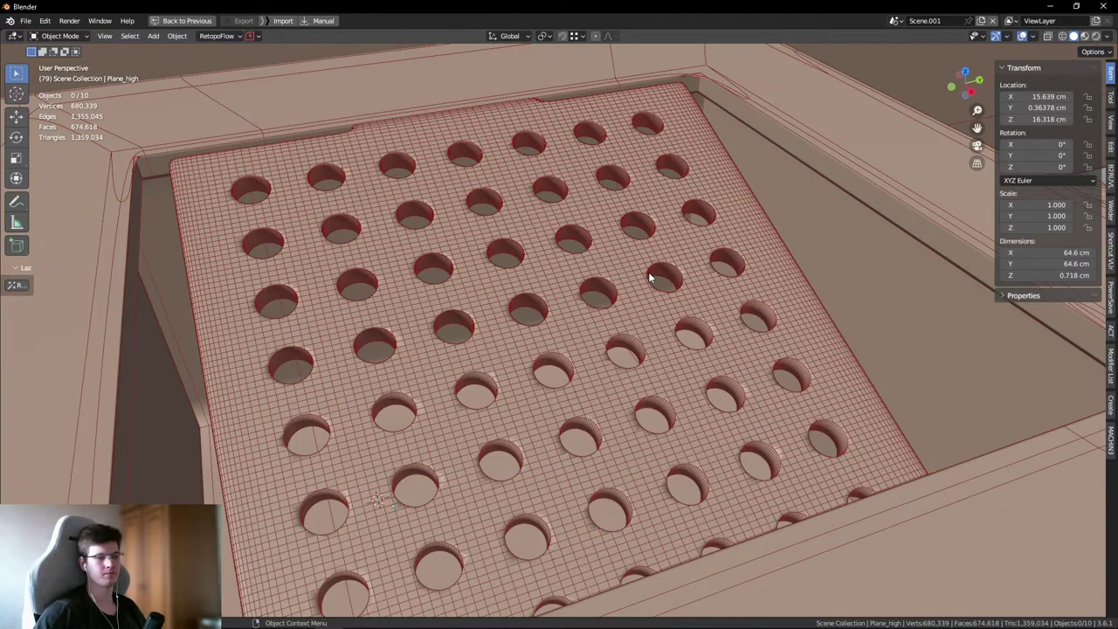
{"action": "key", "text": "shift+alt+z"}
{"action": "middle_click_drag", "start_coordinate": [627, 276], "coordinate": [569, 381]}
{"action": "scroll", "coordinate": [530, 309], "scroll_direction": "up", "scroll_amount": 5}
{"action": "scroll", "coordinate": [498, 347], "scroll_direction": "up", "scroll_amount": 2}
{"action": "key", "text": "shift+alt+z"}
{"action": "scroll", "coordinate": [523, 373], "scroll_direction": "down", "scroll_amount": 2}
{"action": "scroll", "coordinate": [518, 357], "scroll_direction": "up", "scroll_amount": 1}
{"action": "left_click", "coordinate": [518, 358]}
{"action": "scroll", "coordinate": [518, 357], "scroll_direction": "down", "scroll_amount": 2}
{"action": "scroll", "coordinate": [525, 335], "scroll_direction": "up", "scroll_amount": 6}
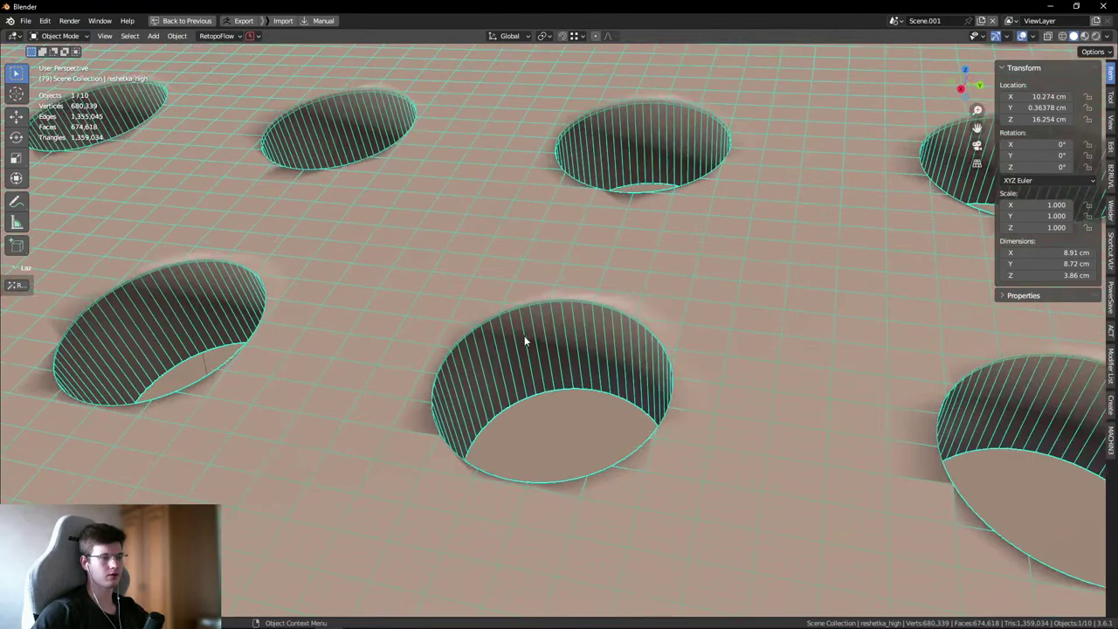
{"action": "scroll", "coordinate": [508, 275], "scroll_direction": "down", "scroll_amount": 5}
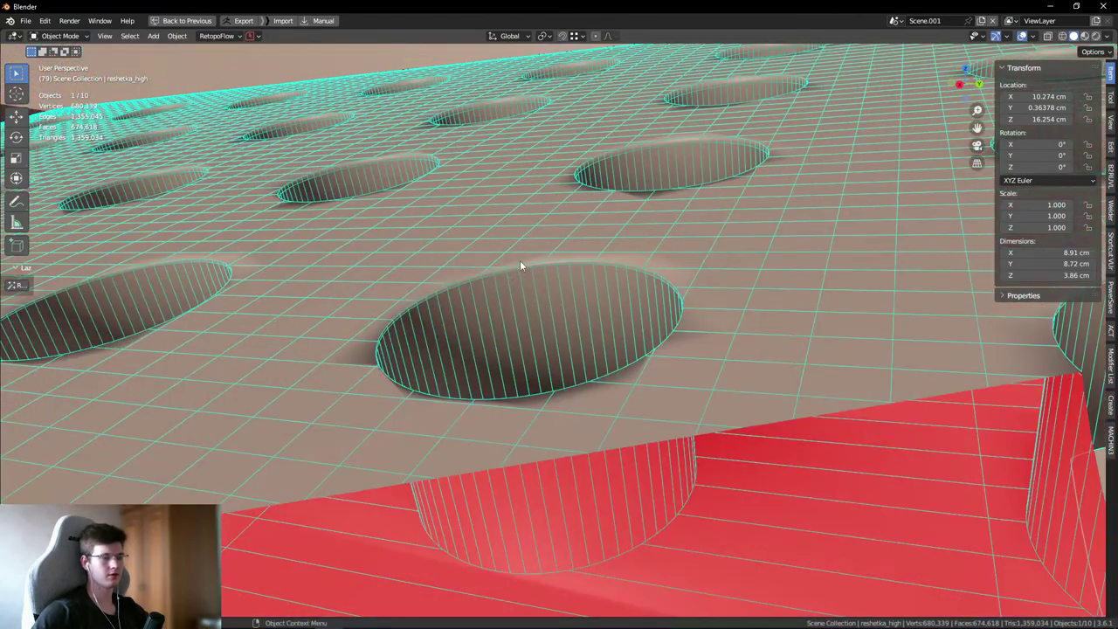
- Dissolve the support edge loop around the rim of one grate hole
{"action": "key", "text": "Tab"}
{"action": "left_click", "coordinate": [497, 286], "text": "alt"}
{"action": "middle_click_drag", "start_coordinate": [461, 301], "coordinate": [565, 312]}
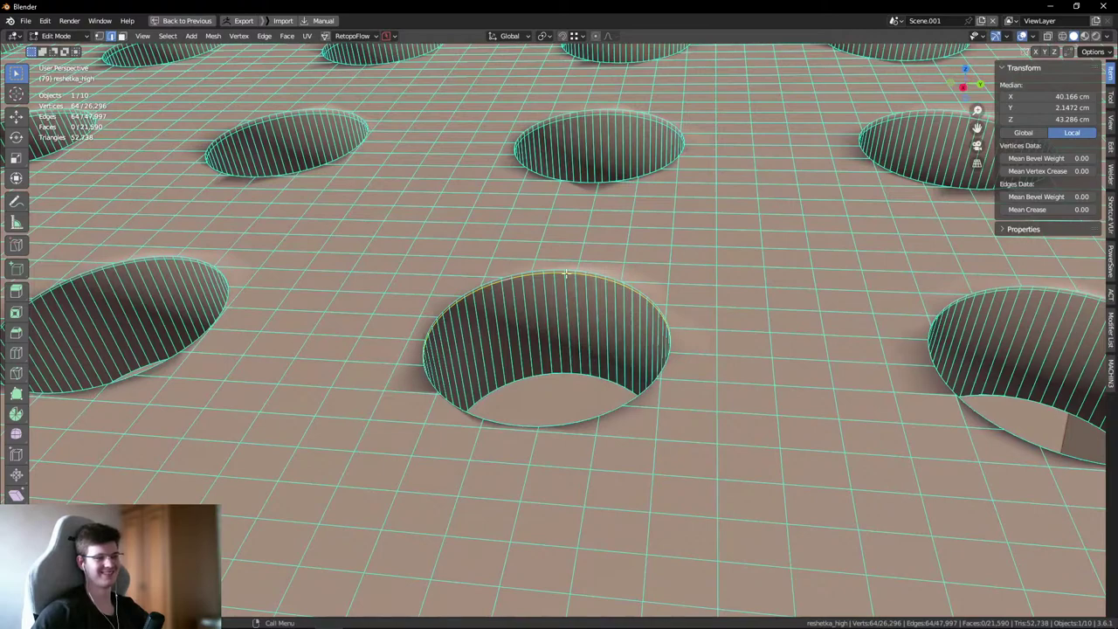
{"action": "key", "text": "ctrl+x"}
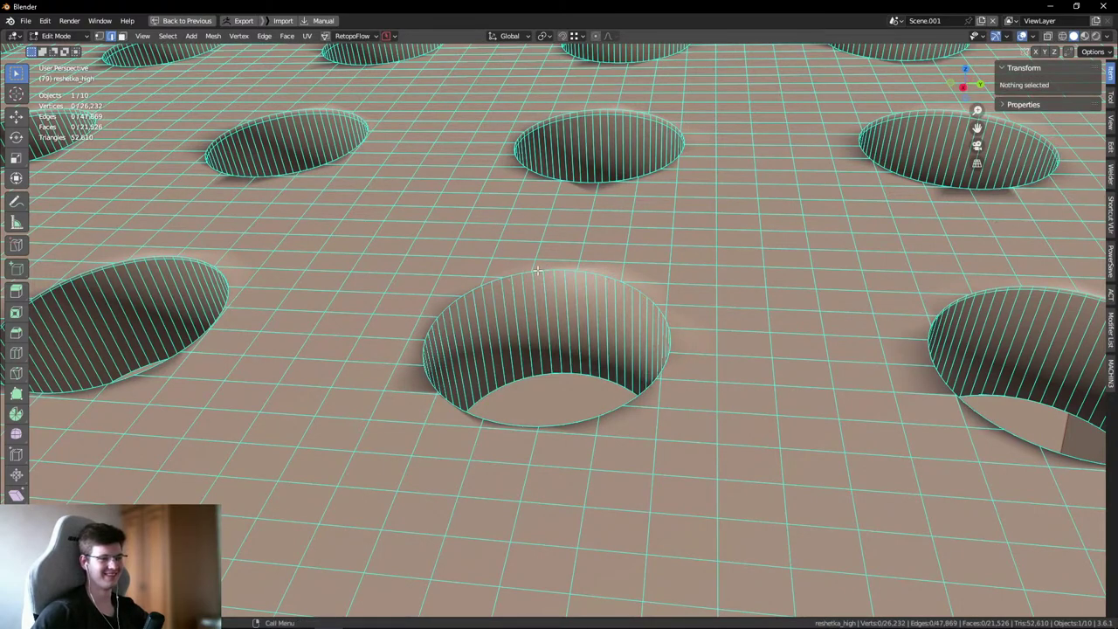
- Select the grate's whole flat top surface and simplify its dense grid with Limited Dissolve
{"action": "left_click", "coordinate": [537, 271]}
{"action": "middle_click_drag", "start_coordinate": [538, 271], "coordinate": [611, 383]}
{"action": "key", "text": "alt+w"}
{"action": "left_click", "coordinate": [696, 400]}
{"action": "scroll", "coordinate": [653, 341], "scroll_direction": "down", "scroll_amount": 3}
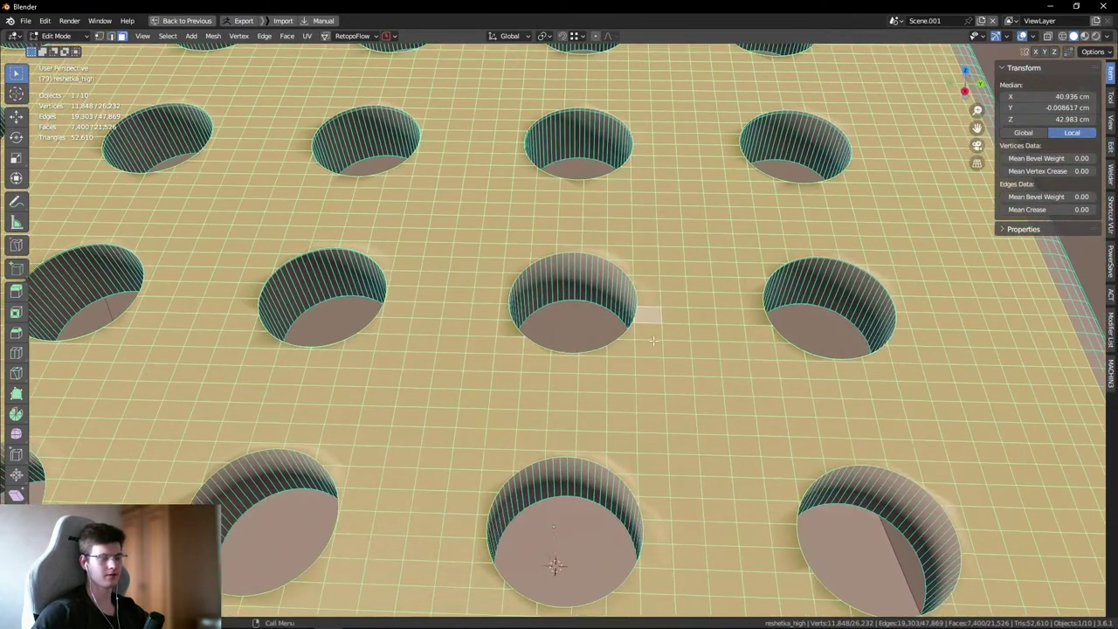
{"action": "key", "text": "x"}
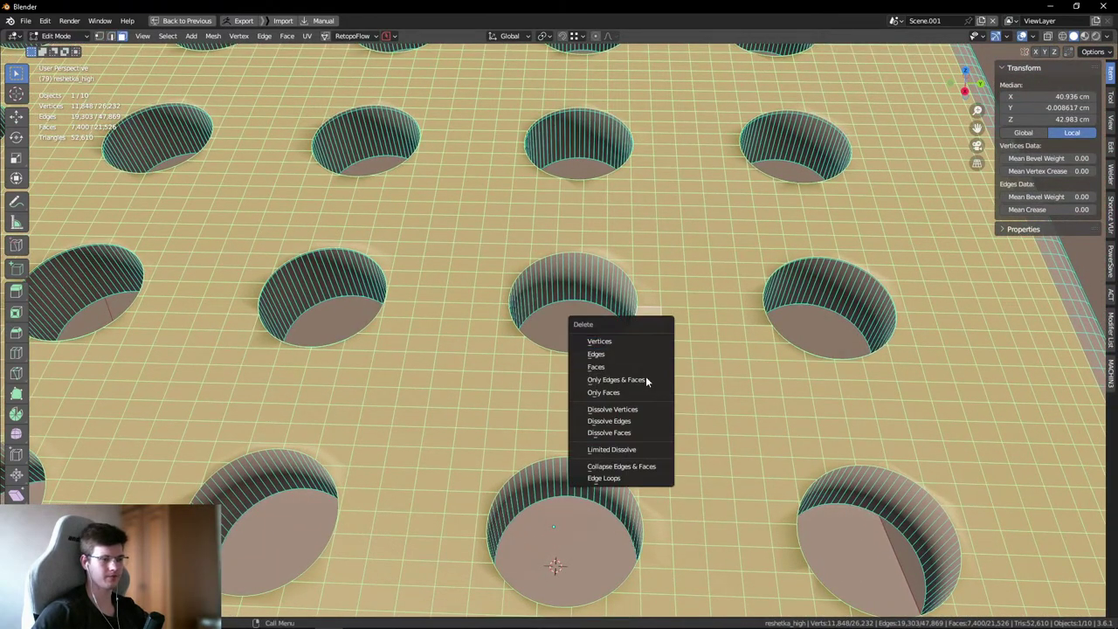
{"action": "left_click", "coordinate": [609, 447]}
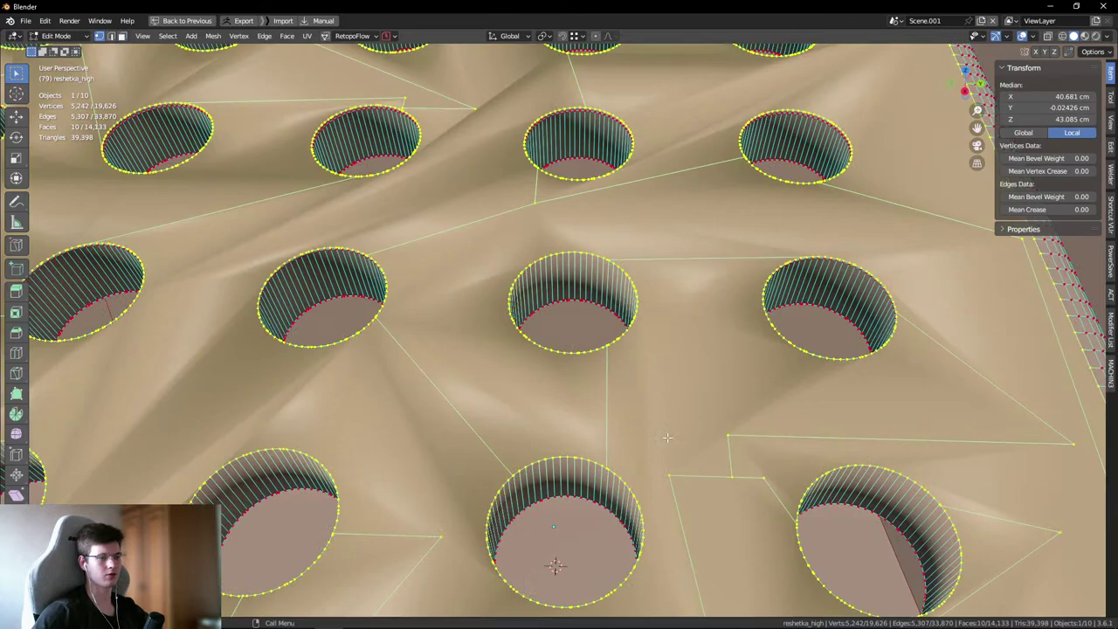
- Dissolve the leftover support edge loop just inside the rim of the grate hole above
{"action": "middle_click_drag", "start_coordinate": [637, 382], "coordinate": [573, 477]}
{"action": "key", "text": "1"}
{"action": "left_click", "coordinate": [602, 372]}
{"action": "scroll", "coordinate": [602, 371], "scroll_direction": "up", "scroll_amount": 3}
{"action": "scroll", "coordinate": [569, 363], "scroll_direction": "down", "scroll_amount": 8}
{"action": "key", "text": "ctrl+l"}
{"action": "scroll", "coordinate": [573, 477], "scroll_direction": "down", "scroll_amount": 2}
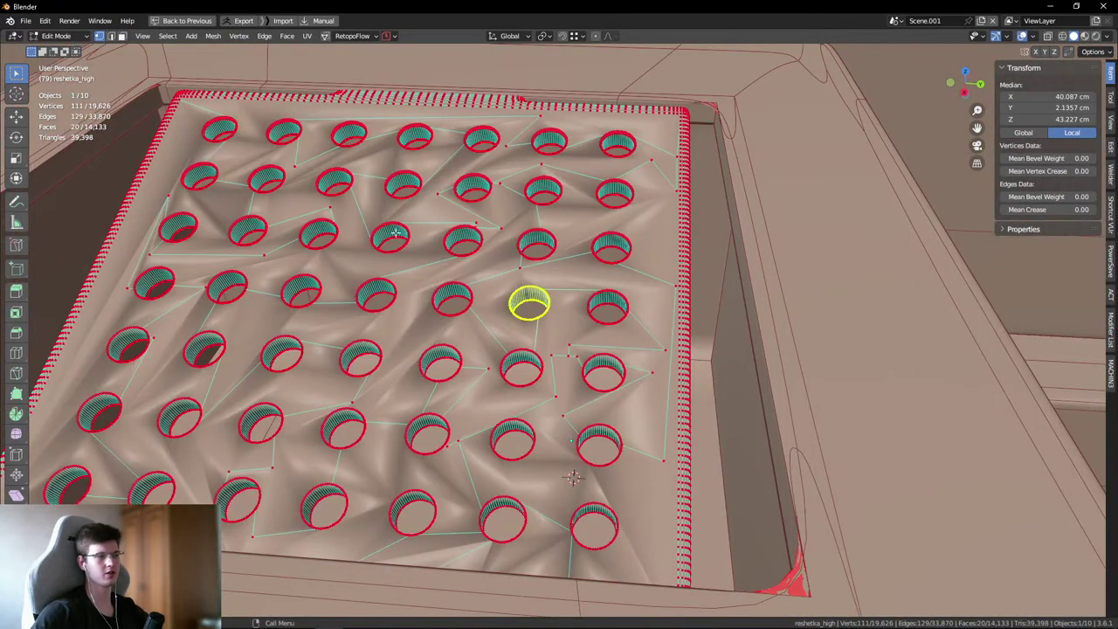
{"action": "scroll", "coordinate": [395, 233], "scroll_direction": "up", "scroll_amount": 10}
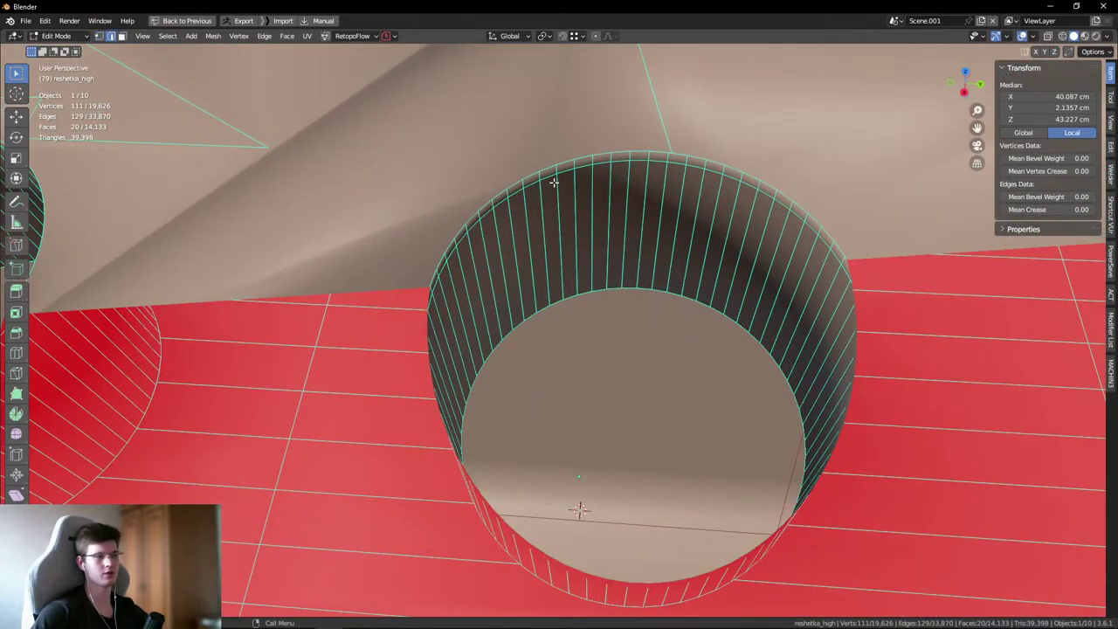
{"action": "key", "text": "x"}
{"action": "scroll", "coordinate": [548, 184], "scroll_direction": "down", "scroll_amount": 5}
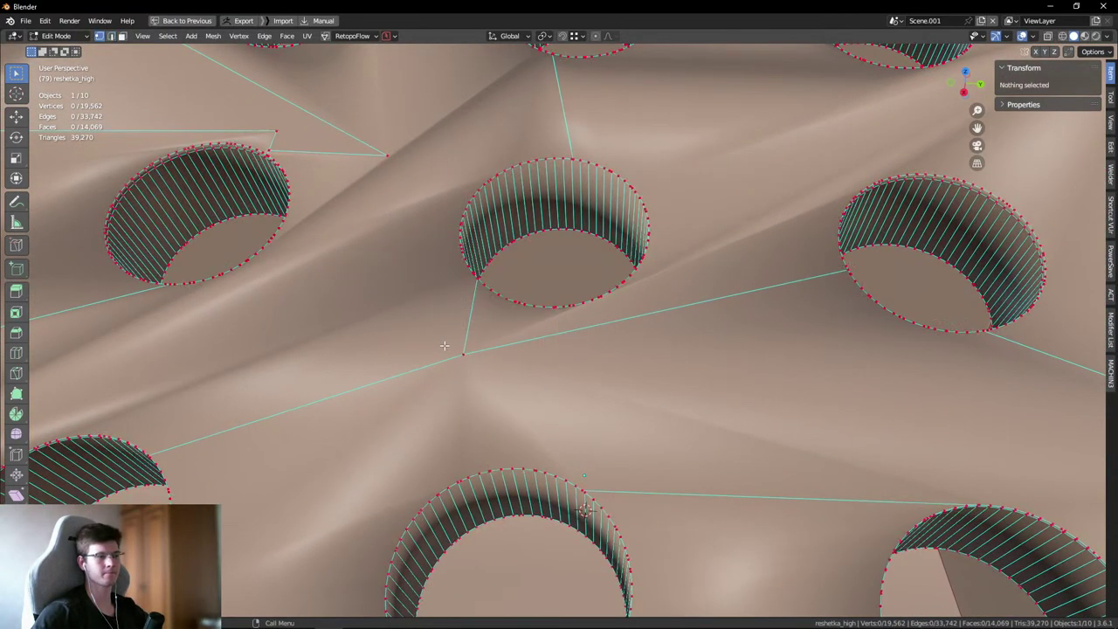
- Replace the stray vertex and long edges between the neighbouring grate holes with edges running directly from rim to rim
{"action": "left_click", "coordinate": [461, 352]}
{"action": "middle_click_drag", "start_coordinate": [569, 347], "coordinate": [612, 346]}
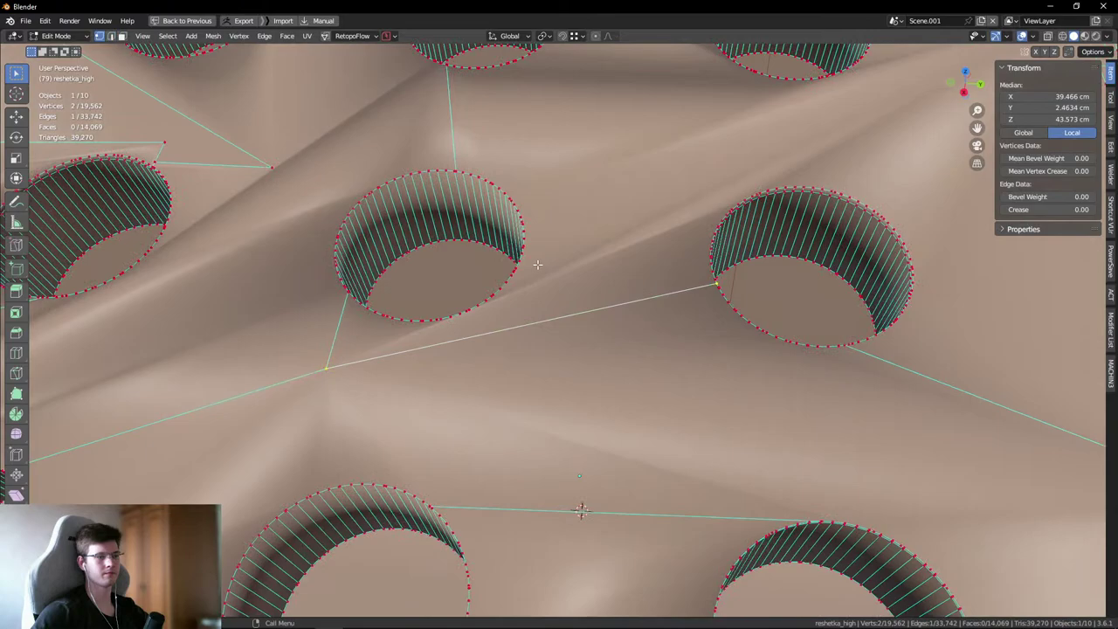
{"action": "right_click", "coordinate": [664, 255]}
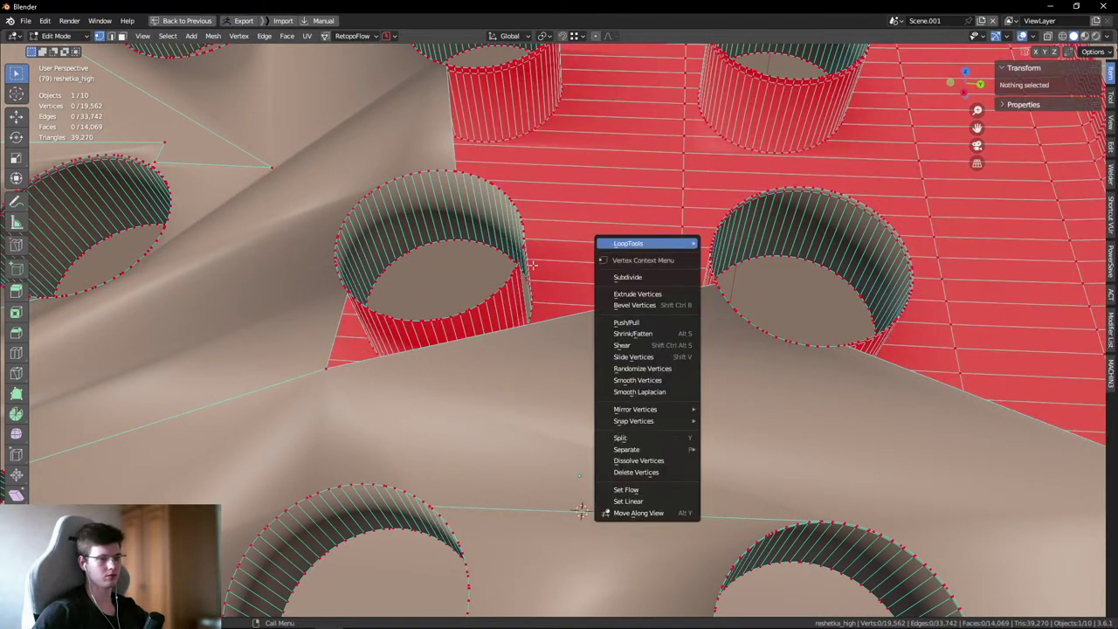
{"action": "key", "text": "f"}
{"action": "middle_click_drag", "start_coordinate": [616, 269], "coordinate": [429, 324]}
{"action": "key", "text": "2"}
{"action": "key", "text": "ctrl+z"}
{"action": "key", "text": "1"}
{"action": "middle_click_drag", "start_coordinate": [494, 238], "coordinate": [559, 286]}
- Clean up the redundant, nearly overlapping vertices along the rims of the grate holes
{"action": "scroll", "coordinate": [559, 286], "scroll_direction": "up", "scroll_amount": 5}
{"action": "key", "text": "alt+a"}
{"action": "middle_click_drag", "start_coordinate": [591, 150], "coordinate": [591, 150]}
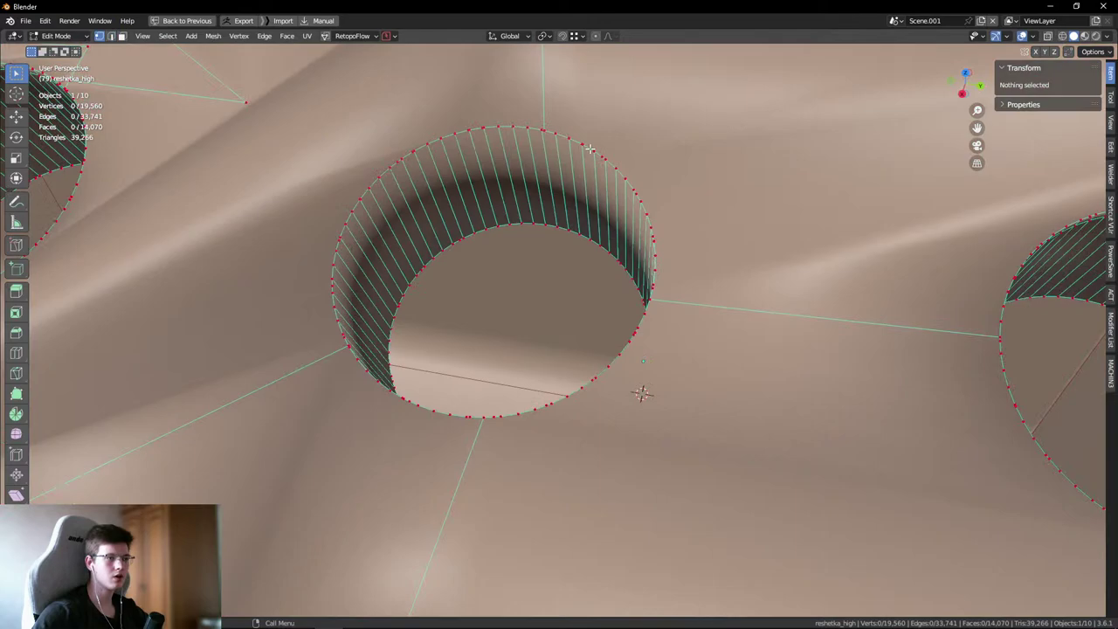
{"action": "key", "text": "alt+x"}
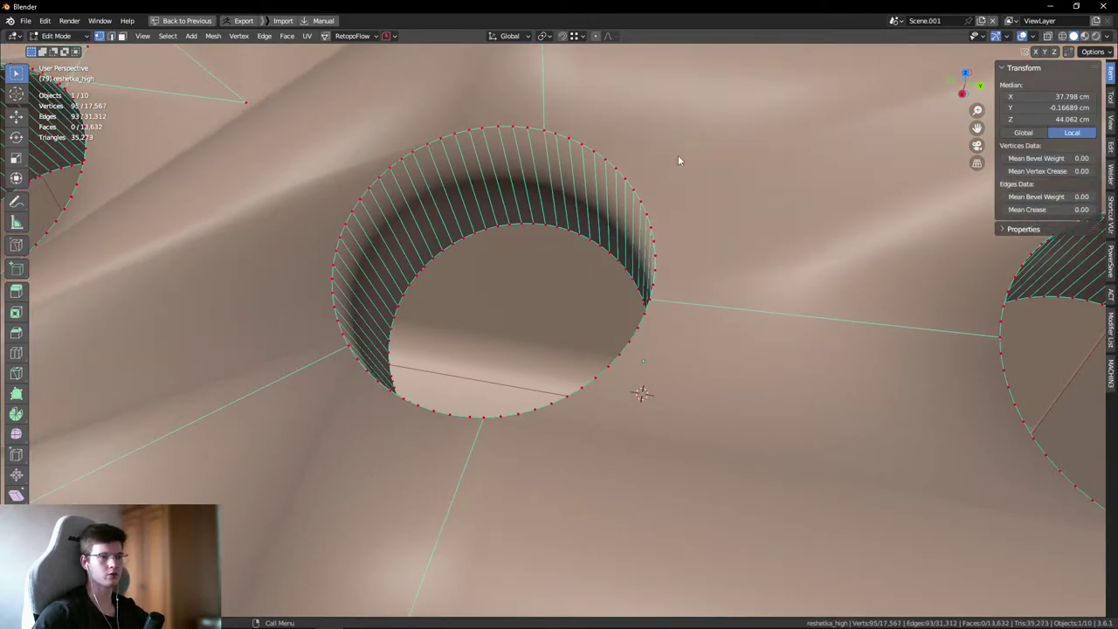
{"action": "scroll", "coordinate": [596, 190], "scroll_direction": "down", "scroll_amount": 2}
{"action": "middle_click_drag", "start_coordinate": [524, 187], "coordinate": [524, 306]}
{"action": "key", "text": "alt+a"}
- Bevel the full rim loop of the central grate hole by 0.0941 cm with 2 segments and Loop Slide turned off
{"action": "scroll", "coordinate": [492, 242], "scroll_direction": "up", "scroll_amount": 3}
{"action": "scroll", "coordinate": [486, 257], "scroll_direction": "down", "scroll_amount": 3}
{"action": "left_click", "coordinate": [399, 186]}
{"action": "left_click", "coordinate": [537, 206], "text": "ctrl"}
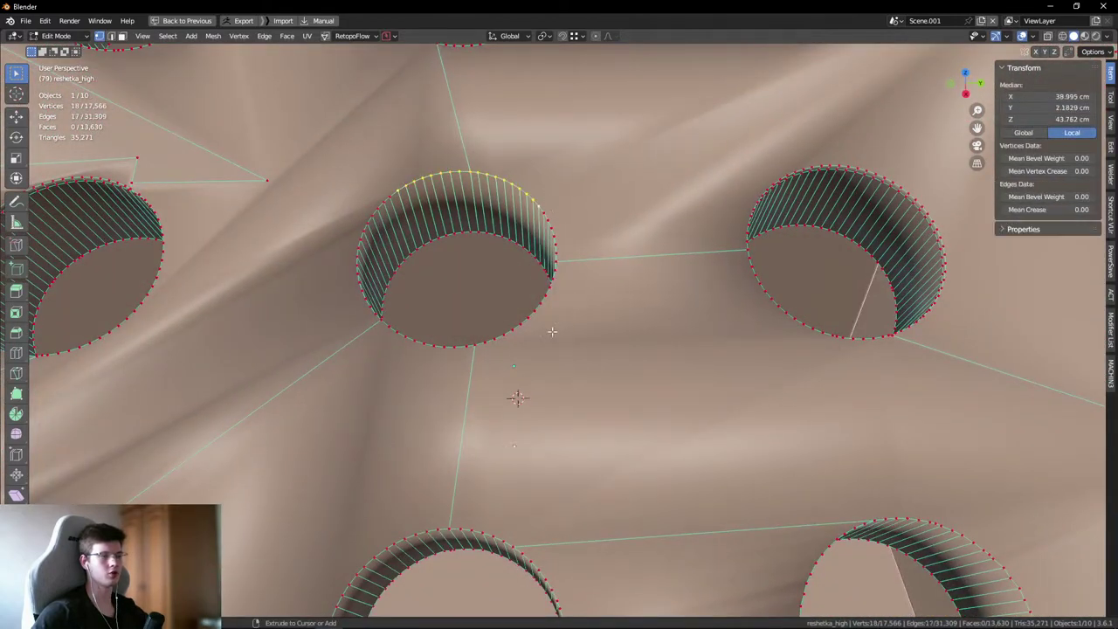
{"action": "left_click", "coordinate": [531, 197], "text": "ctrl"}
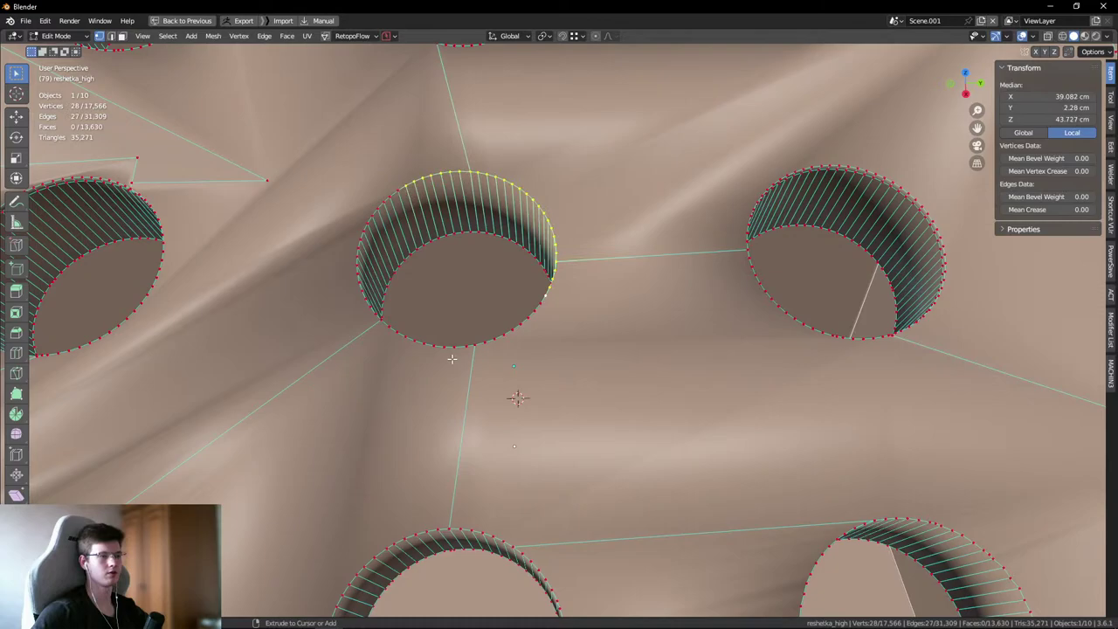
{"action": "scroll", "coordinate": [390, 185], "scroll_direction": "up", "scroll_amount": 2}
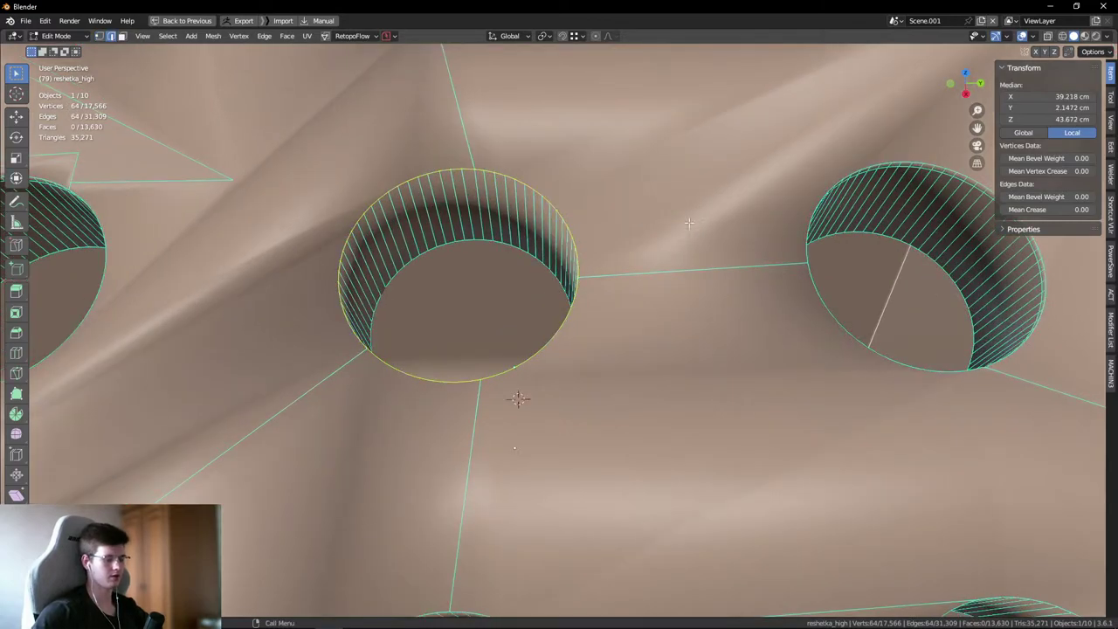
{"action": "key", "text": "ctrl+b"}
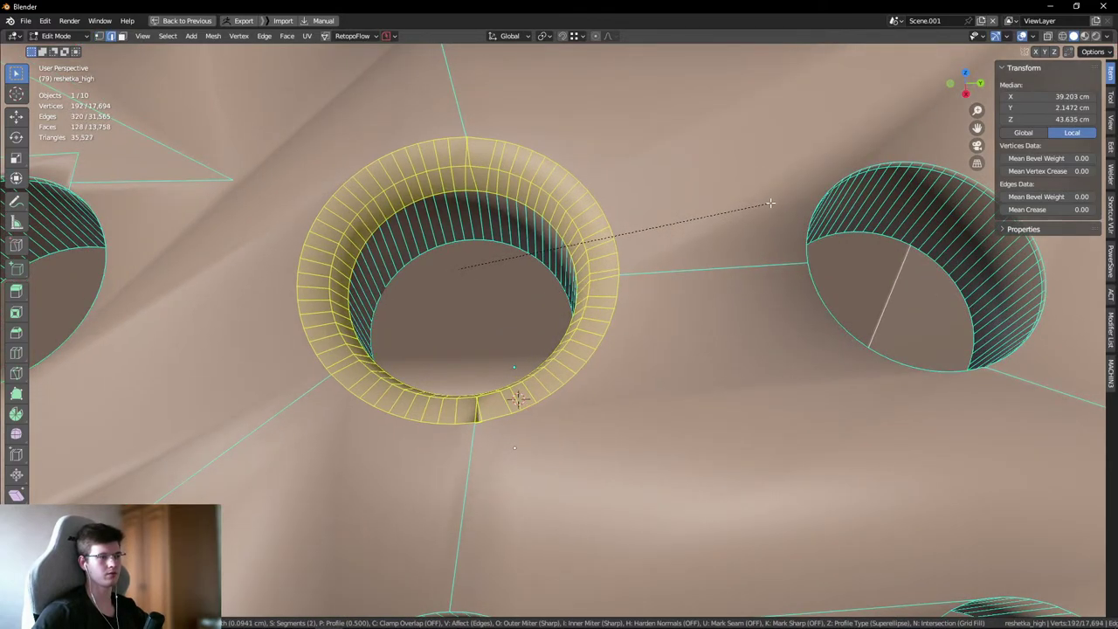
{"action": "left_click", "coordinate": [770, 203]}
{"action": "left_click", "coordinate": [109, 501]}
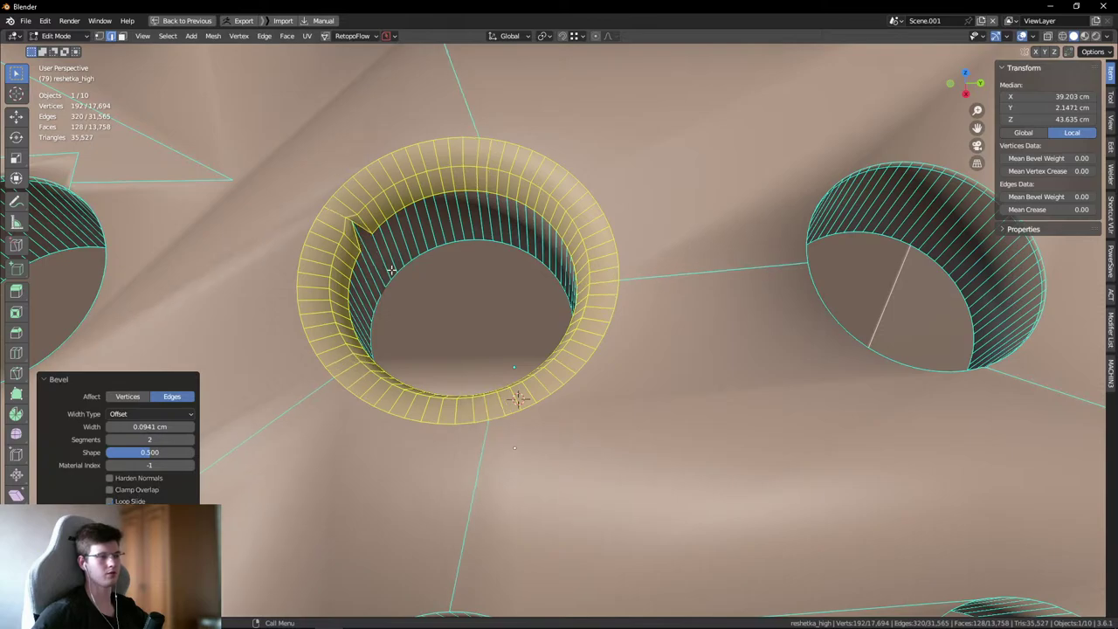
- Undo the bevel on the central grate hole's rim and merge the whole mesh's overlapping vertices by distance
{"action": "middle_click_drag", "start_coordinate": [392, 270], "coordinate": [450, 187]}
{"action": "key", "text": "ctrl+z"}
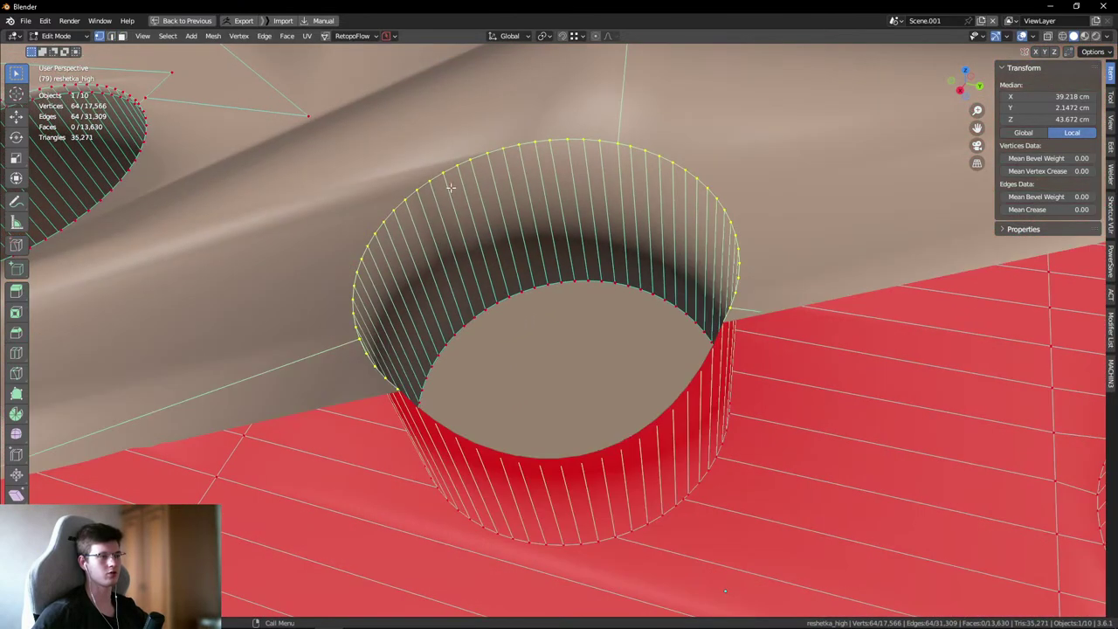
{"action": "key", "text": "a"}
{"action": "key", "text": "m"}
{"action": "left_click", "coordinate": [417, 235]}
- Reselect the full rim loop of the central grate hole and bevel it by 0.0735 cm with 2 segments
{"action": "middle_click_drag", "start_coordinate": [417, 244], "coordinate": [480, 180]}
{"action": "key", "text": "alt+a"}
{"action": "left_click", "coordinate": [480, 180]}
{"action": "left_click", "coordinate": [619, 276], "text": "ctrl"}
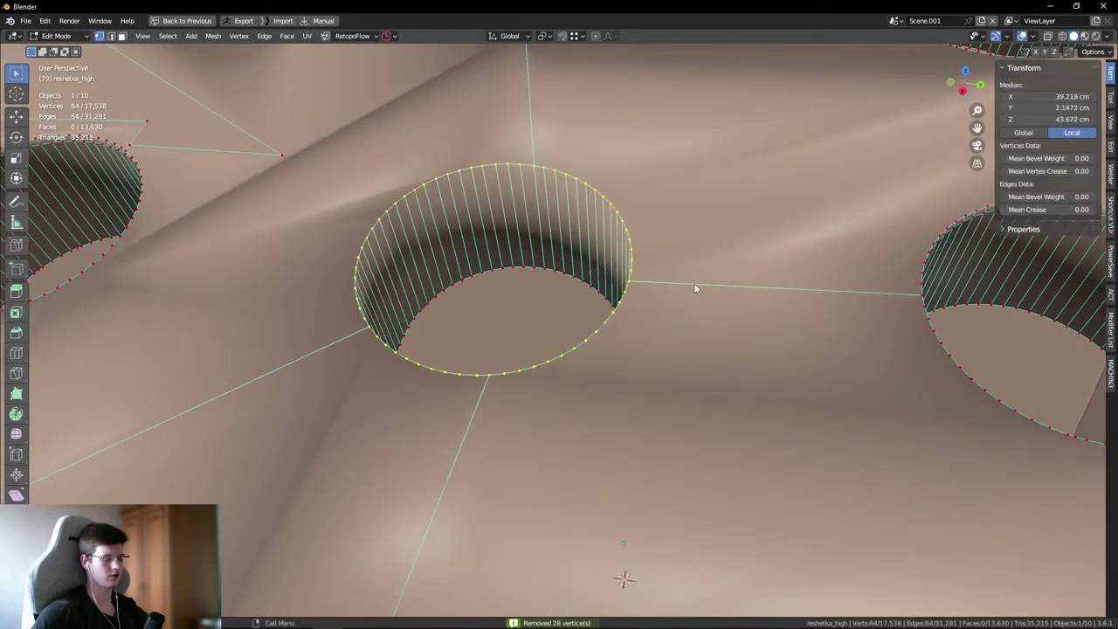
{"action": "key", "text": "Tab"}
{"action": "key", "text": "Tab"}
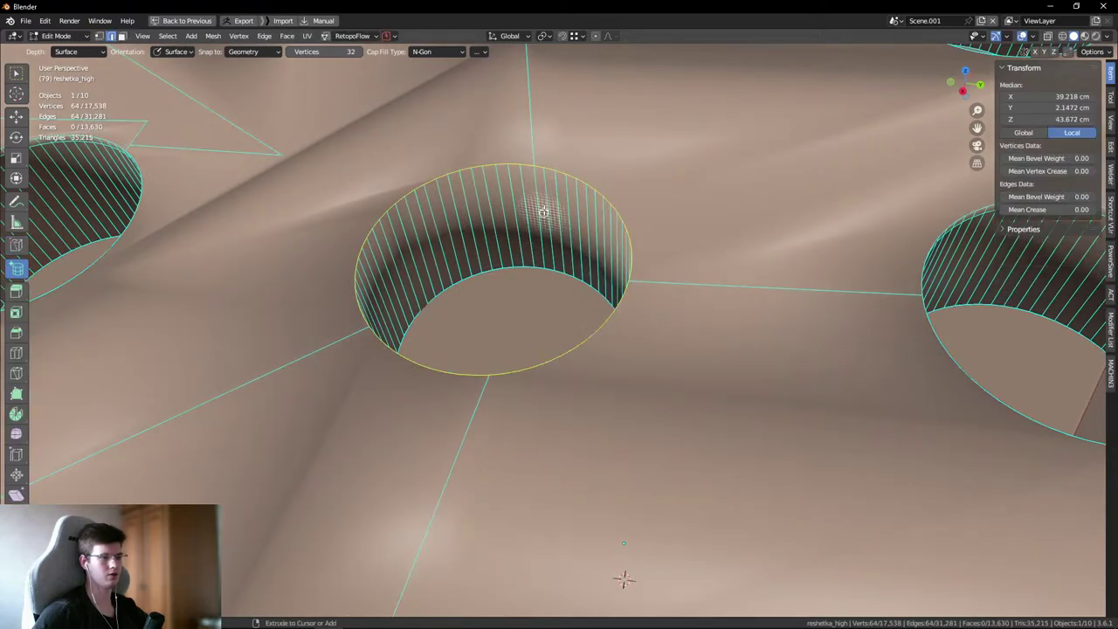
{"action": "left_click", "coordinate": [16, 77]}
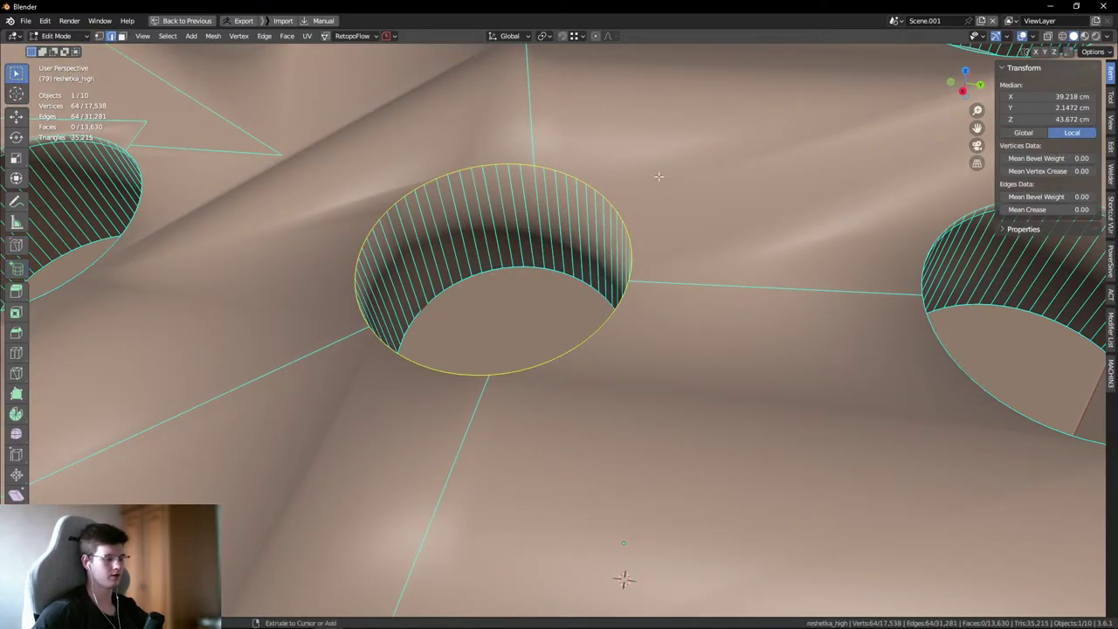
{"action": "key", "text": "ctrl+b"}
{"action": "left_click", "coordinate": [704, 168]}
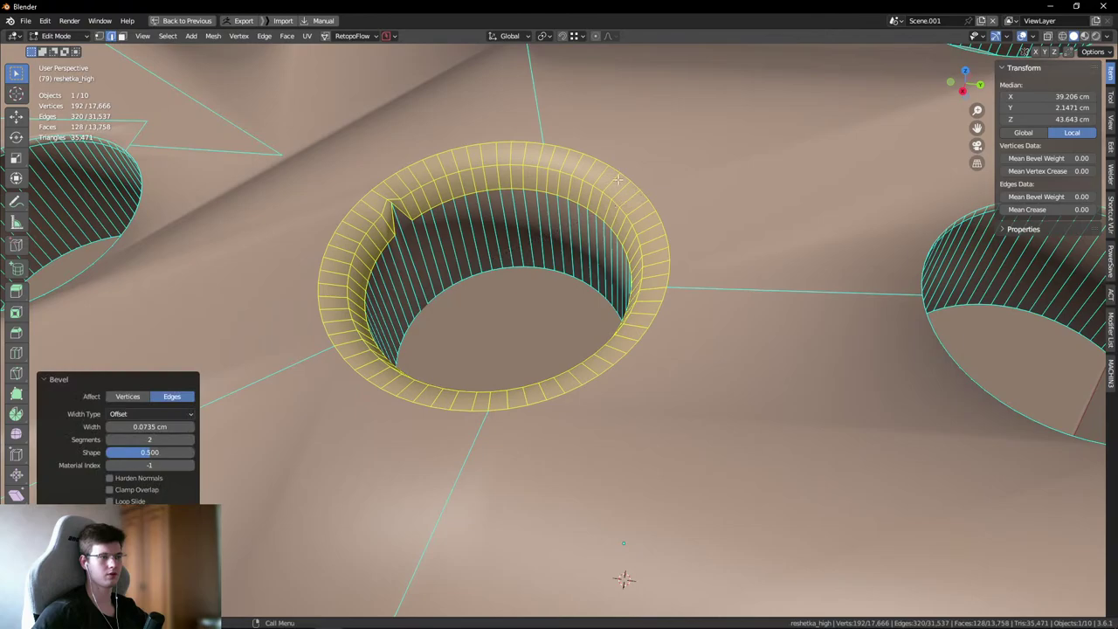
- Slide the stray vertices at the kink in the beveled rim along their edges into line with the bevel loops
{"action": "middle_click_drag", "start_coordinate": [704, 167], "coordinate": [407, 202]}
{"action": "key", "text": "1"}
{"action": "left_click", "coordinate": [425, 204]}
{"action": "key", "text": "shift+v"}
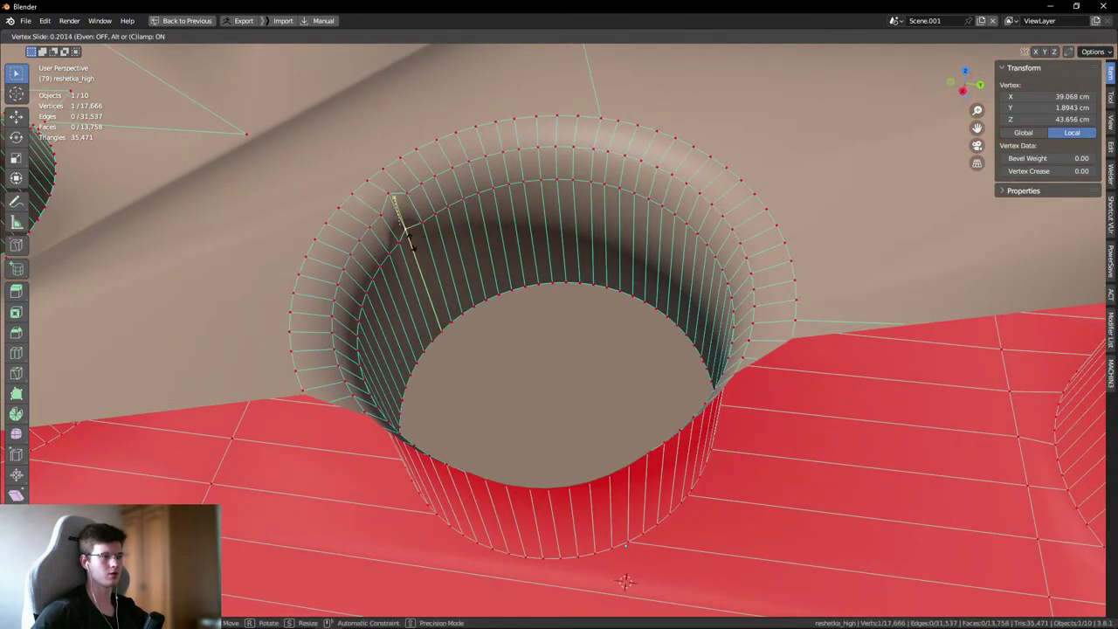
{"action": "left_click", "coordinate": [412, 238]}
{"action": "key", "text": "shift+v"}
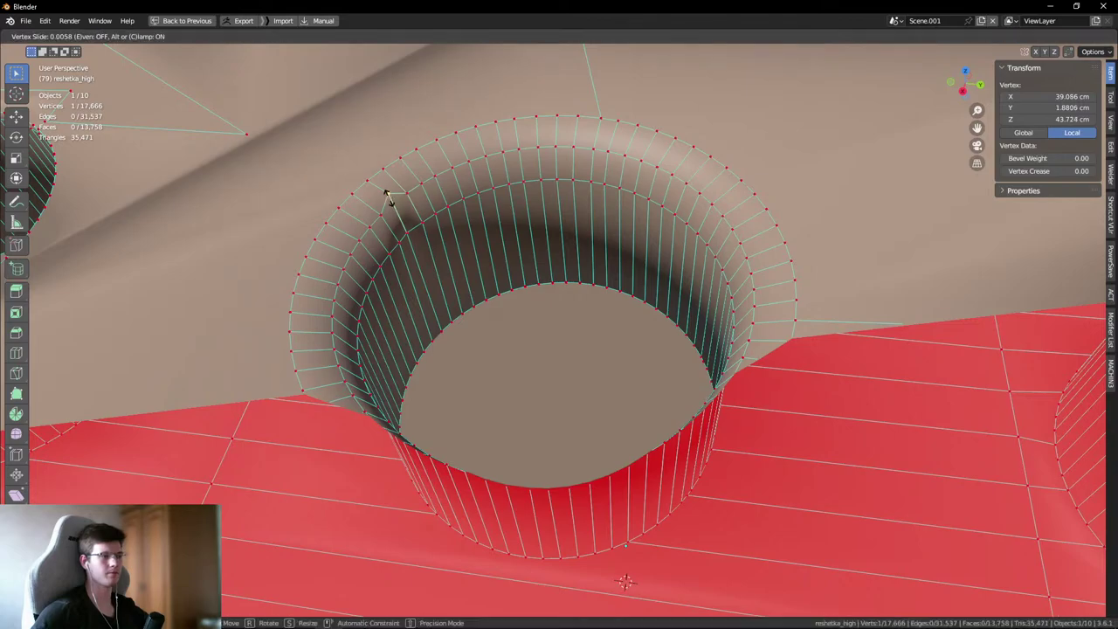
{"action": "left_click", "coordinate": [393, 210]}
{"action": "middle_click_drag", "start_coordinate": [392, 210], "coordinate": [514, 268]}
- Try an extra edge loop inside the central hole's wall, undo it, and check the large n-gon face bordering the beveled rim
{"action": "left_click", "coordinate": [463, 179], "text": "alt"}
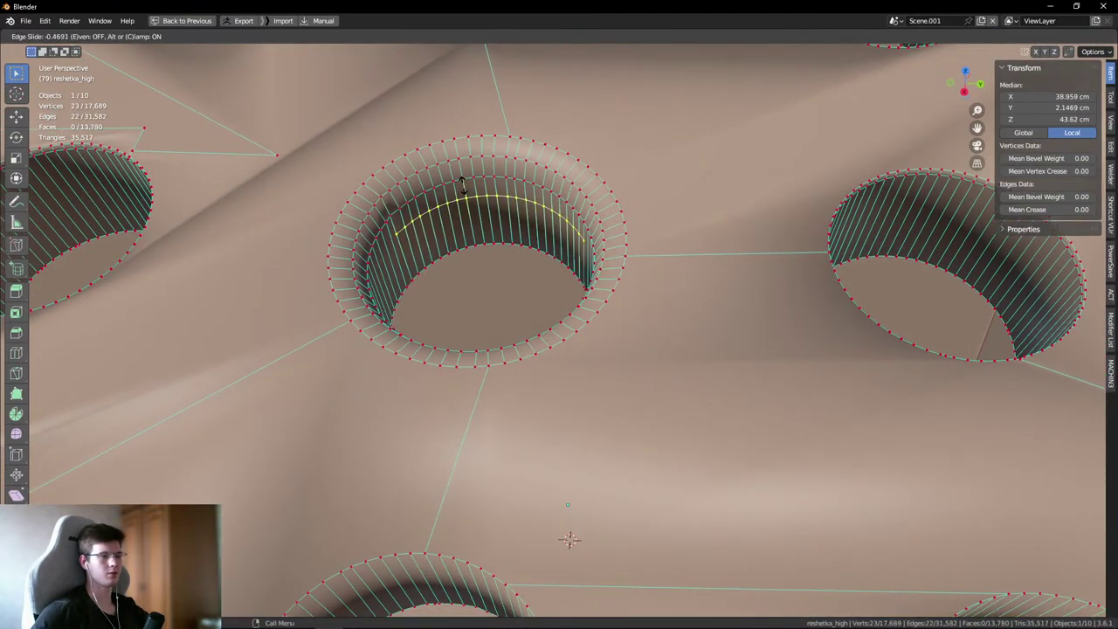
{"action": "key", "text": "ctrl+z"}
{"action": "scroll", "coordinate": [433, 211], "scroll_direction": "down", "scroll_amount": 3}
{"action": "key", "text": "3"}
{"action": "left_click", "coordinate": [594, 166]}
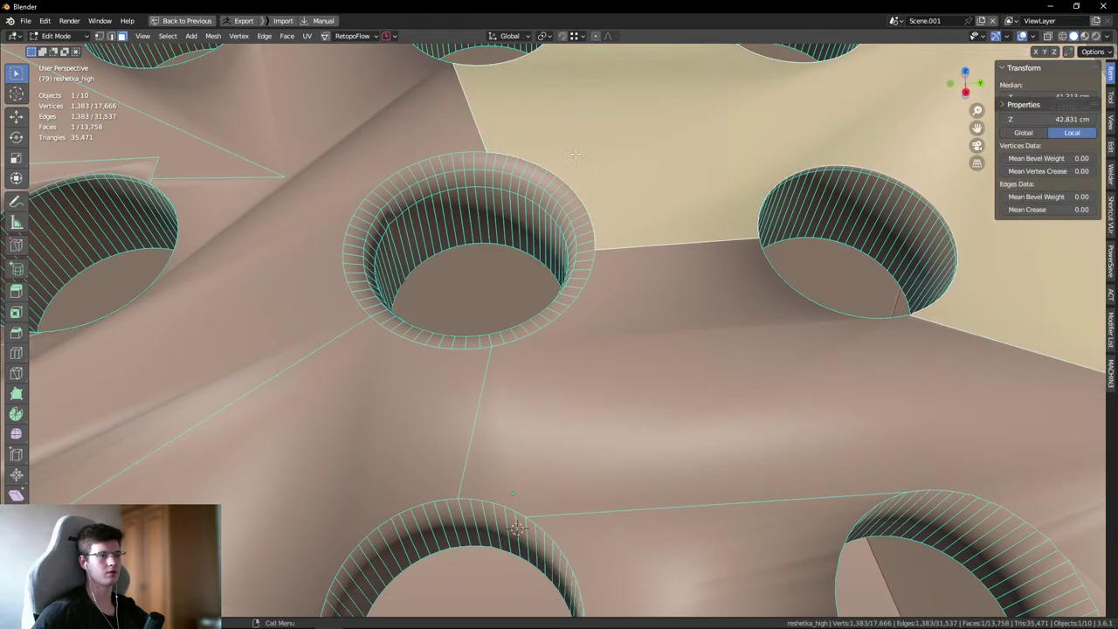
{"action": "scroll", "coordinate": [554, 225], "scroll_direction": "down", "scroll_amount": 2}
{"action": "scroll", "coordinate": [515, 216], "scroll_direction": "down", "scroll_amount": 5}
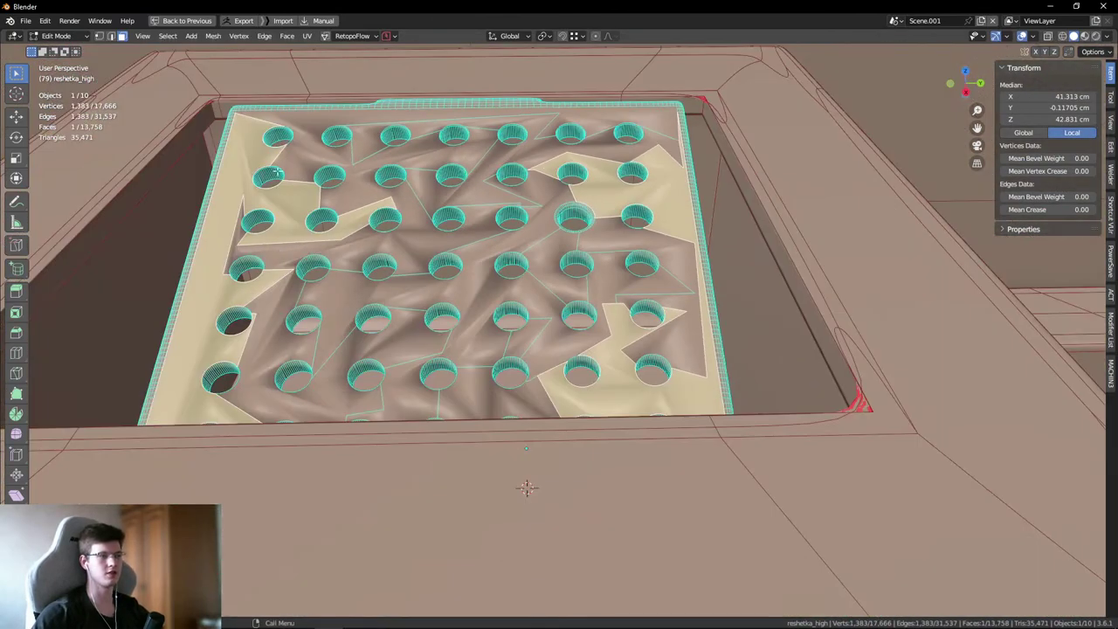
{"action": "key", "text": "alt+a"}
- Examine the grate's shading around the beveled hole in Object Mode, with and without the wireframe overlay
{"action": "middle_click_drag", "start_coordinate": [700, 303], "coordinate": [700, 227]}
{"action": "key", "text": "Tab"}
{"action": "scroll", "coordinate": [701, 227], "scroll_direction": "up", "scroll_amount": 3}
{"action": "scroll", "coordinate": [611, 229], "scroll_direction": "up", "scroll_amount": 4}
{"action": "scroll", "coordinate": [519, 240], "scroll_direction": "down", "scroll_amount": 2}
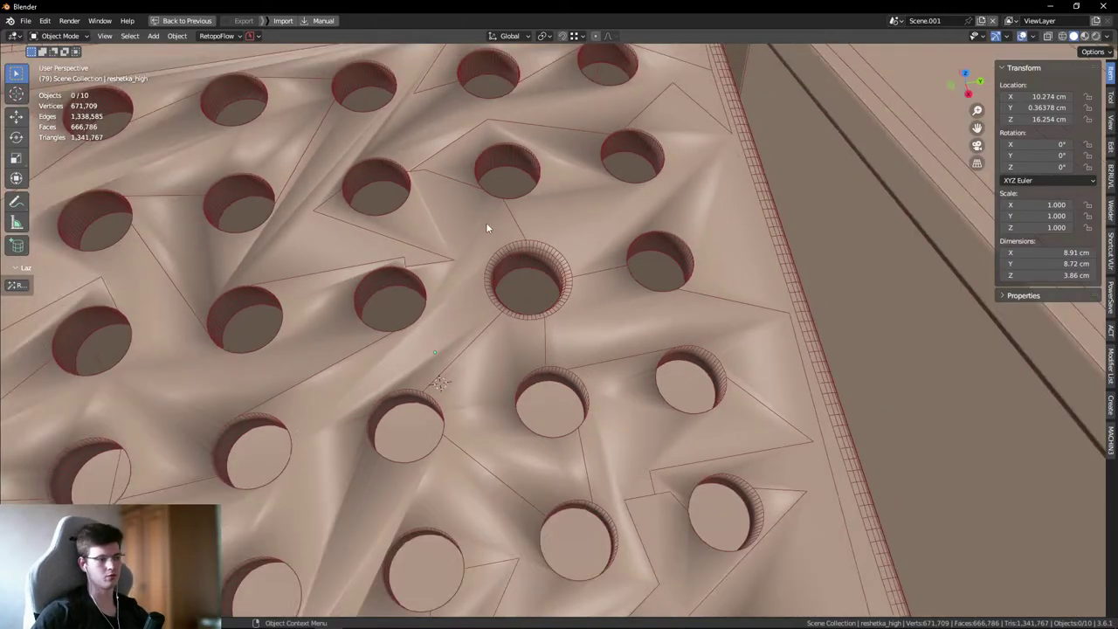
{"action": "left_click", "coordinate": [416, 247]}
{"action": "scroll", "coordinate": [570, 260], "scroll_direction": "down", "scroll_amount": 4}
{"action": "key", "text": "shift+alt+z"}
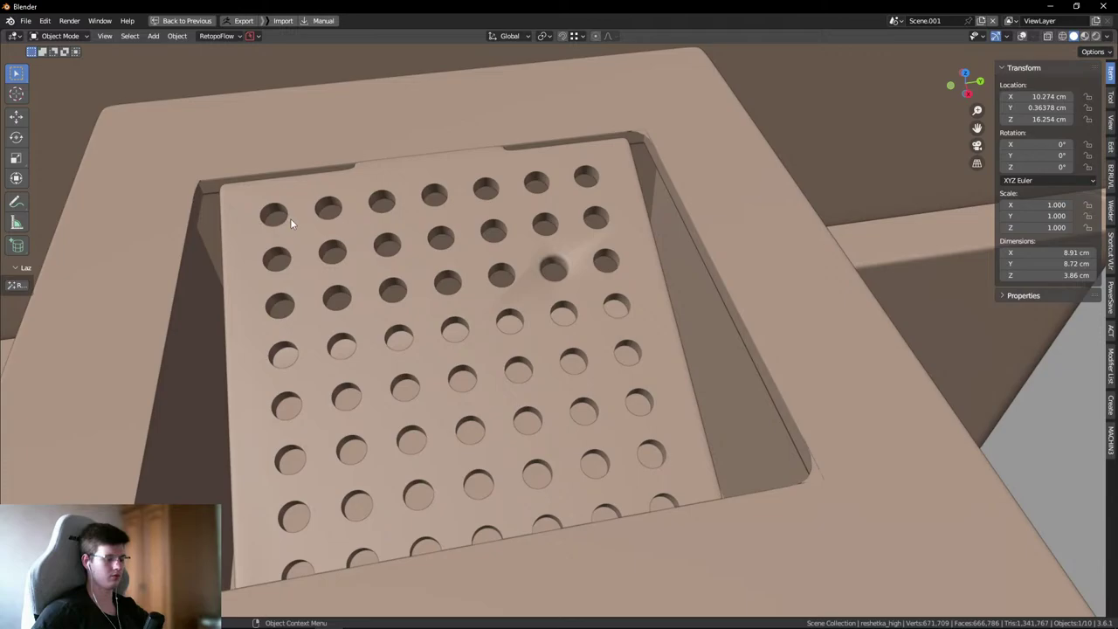
{"action": "key", "text": "shift+alt+z"}
{"action": "scroll", "coordinate": [292, 224], "scroll_direction": "up", "scroll_amount": 5}
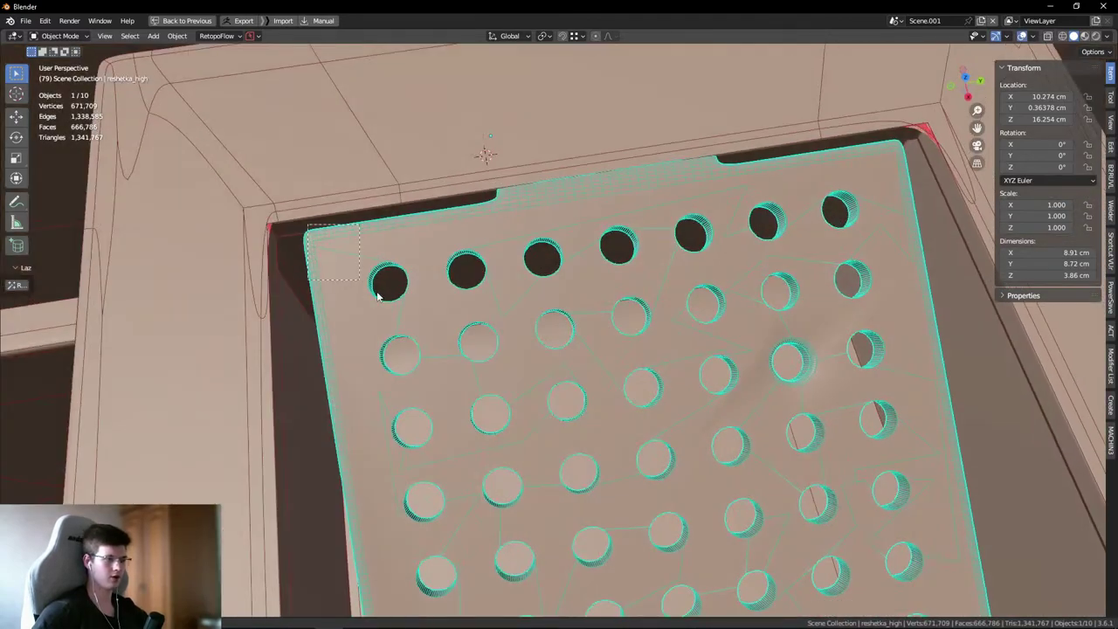
- Examine the grate's rows of holes and its surrounding frame from several angles, and view the whole trash bin
{"action": "left_click_drag", "start_coordinate": [389, 291], "coordinate": [390, 292]}
{"action": "middle_click_drag", "start_coordinate": [390, 292], "coordinate": [399, 211]}
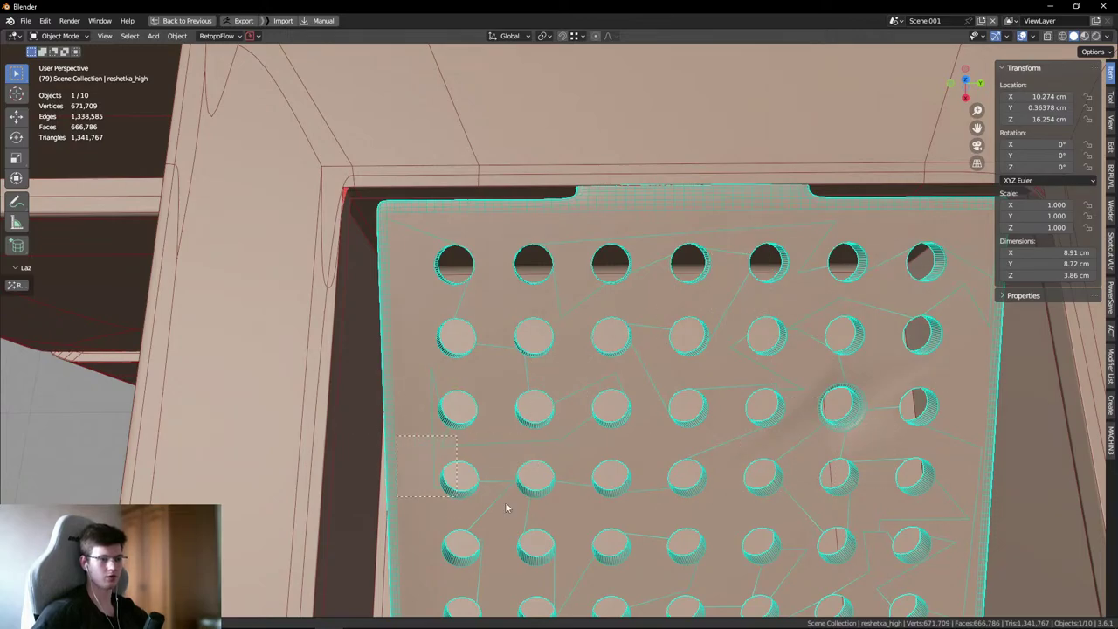
{"action": "middle_click_drag", "start_coordinate": [669, 496], "coordinate": [508, 188]}
{"action": "middle_click_drag", "start_coordinate": [504, 111], "coordinate": [362, 262]}
{"action": "key", "text": "KP_3"}
{"action": "middle_click_drag", "start_coordinate": [666, 196], "coordinate": [722, 169]}
{"action": "left_click", "coordinate": [778, 150]}
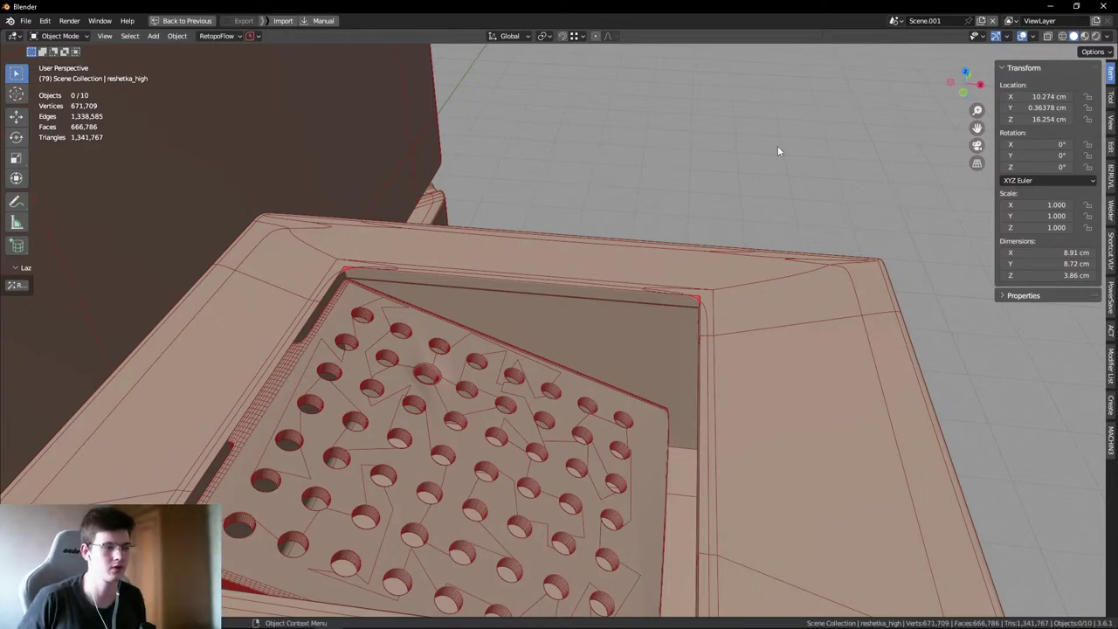
{"action": "scroll", "coordinate": [715, 232], "scroll_direction": "down", "scroll_amount": 2}
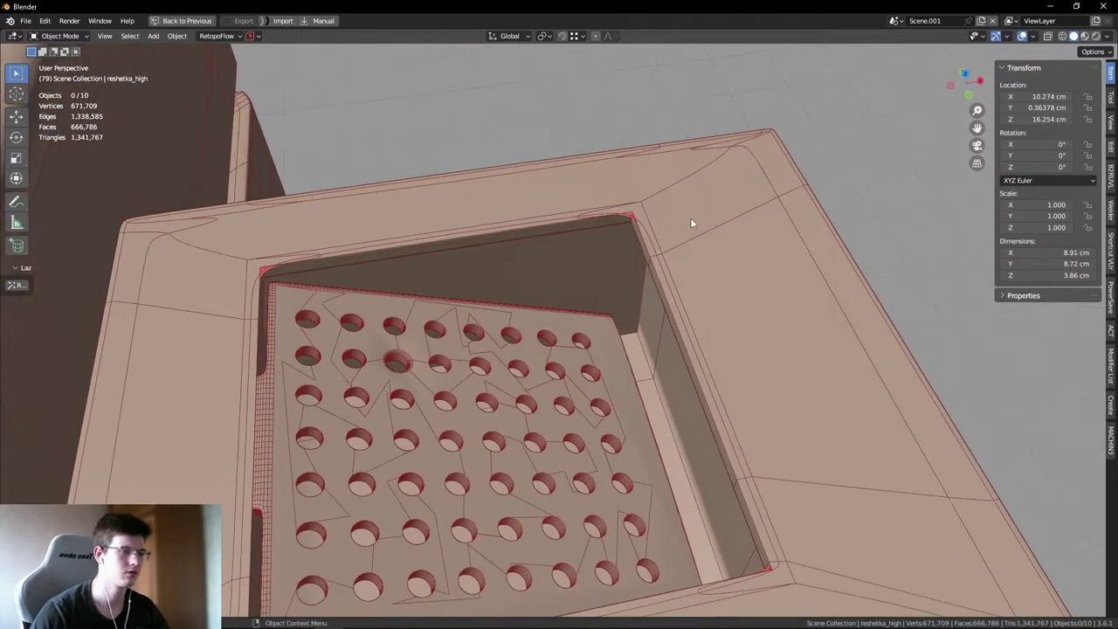
{"action": "left_click", "coordinate": [691, 219]}
{"action": "middle_click_drag", "start_coordinate": [589, 212], "coordinate": [544, 155]}
{"action": "key", "text": "alt+a"}
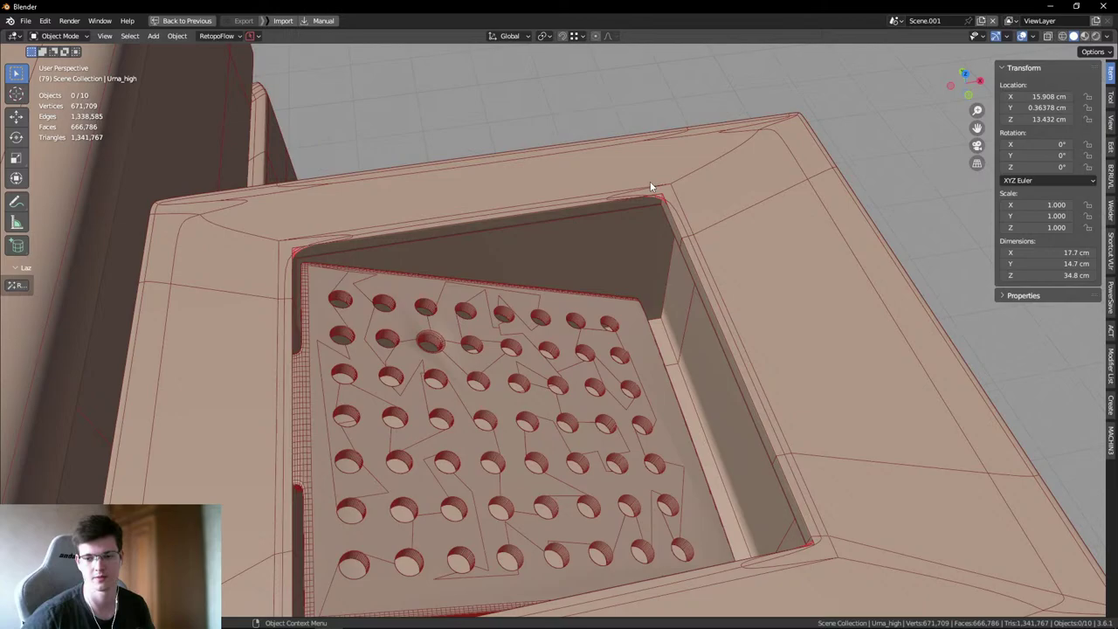
{"action": "scroll", "coordinate": [631, 279], "scroll_direction": "up", "scroll_amount": 5}
{"action": "middle_click_drag", "start_coordinate": [456, 332], "coordinate": [468, 284]}
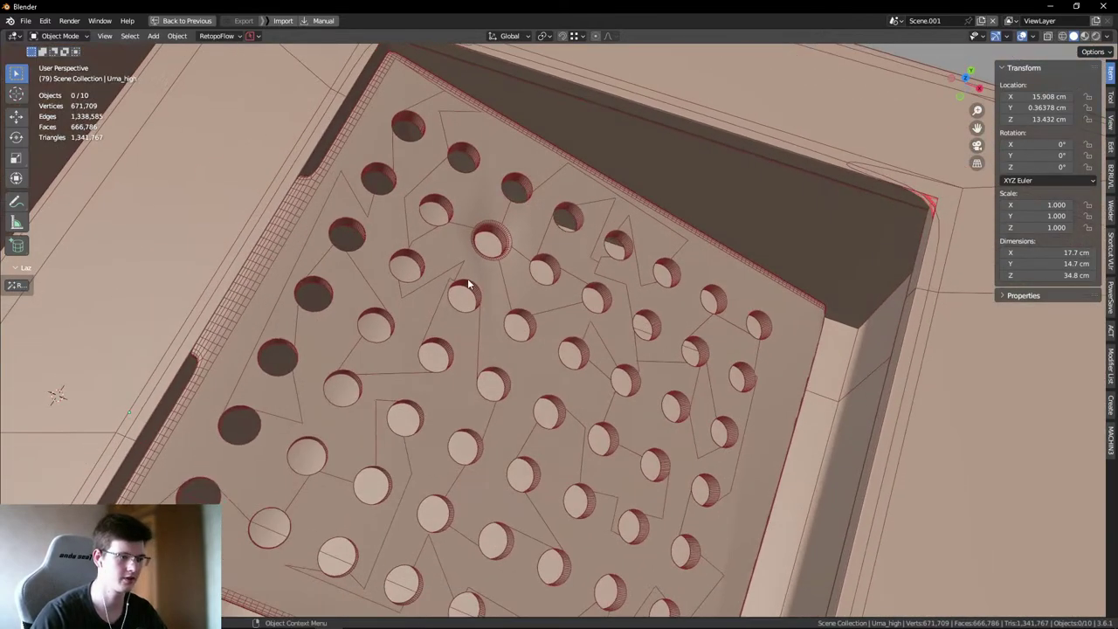
{"action": "scroll", "coordinate": [469, 284], "scroll_direction": "down", "scroll_amount": 6}
{"action": "middle_click_drag", "start_coordinate": [565, 289], "coordinate": [654, 296]}
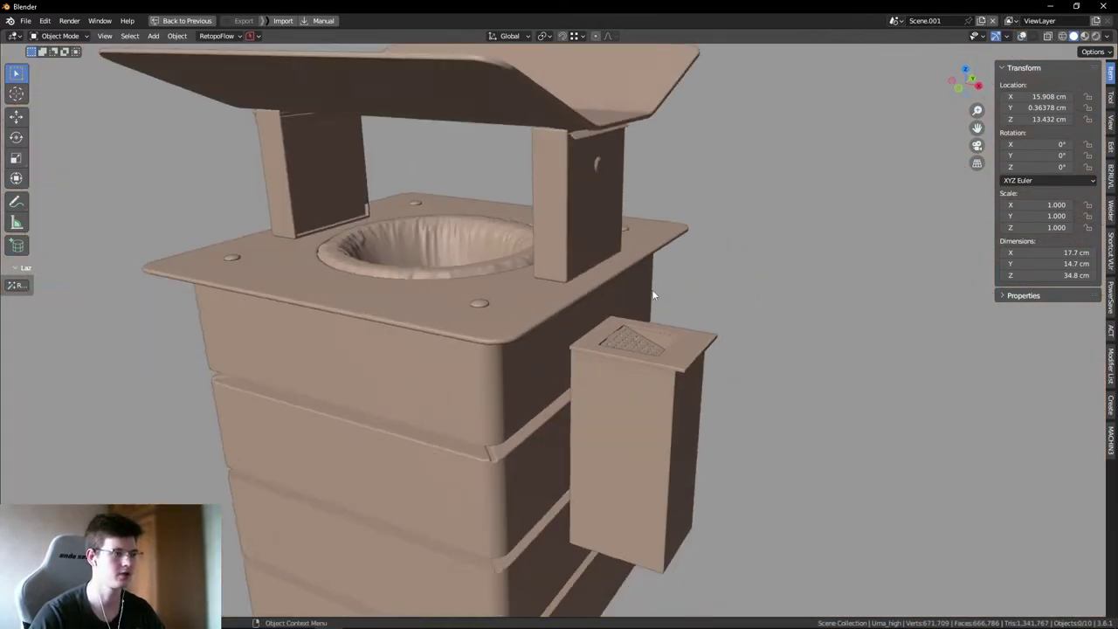
{"action": "scroll", "coordinate": [653, 295], "scroll_direction": "down", "scroll_amount": 6}
- Start a new, empty Blender file
{"action": "key", "text": "ctrl+n"}
{"action": "left_click", "coordinate": [707, 126]}
{"action": "left_click", "coordinate": [709, 160]}
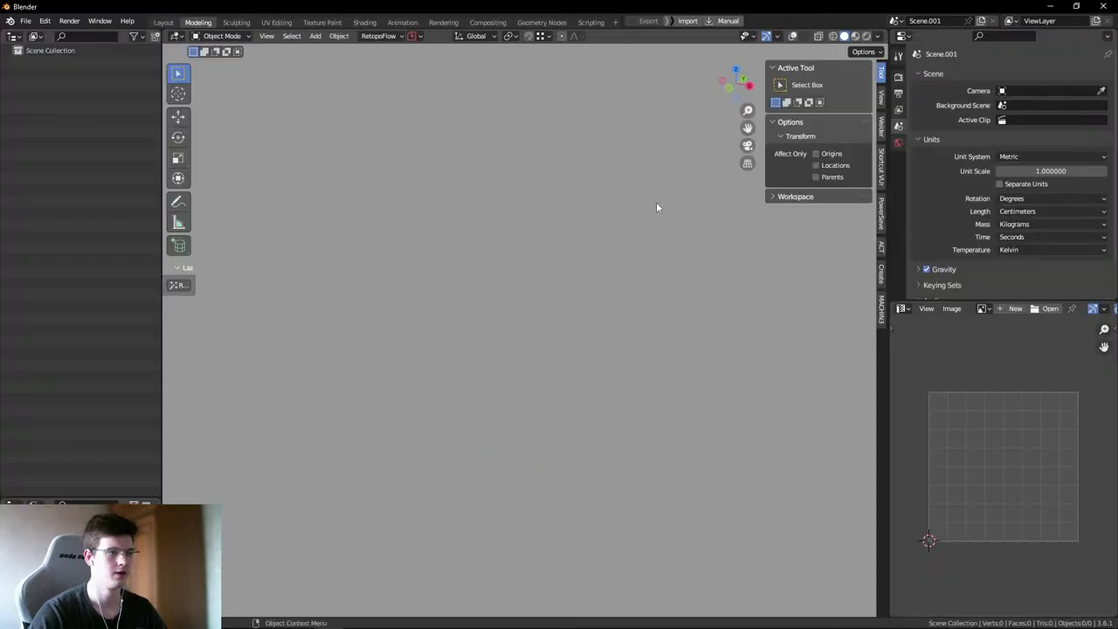
{"action": "middle_click_drag", "start_coordinate": [571, 295], "coordinate": [454, 367]}
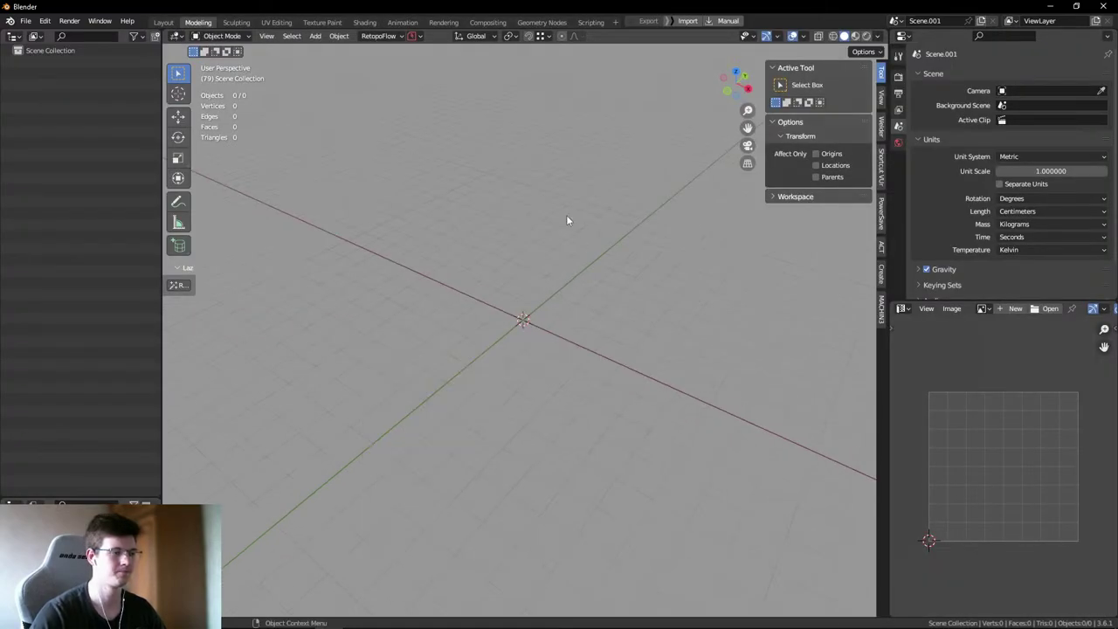
{"action": "right_click", "coordinate": [497, 274]}
{"action": "left_click_drag", "start_coordinate": [524, 7], "coordinate": [546, 26]}
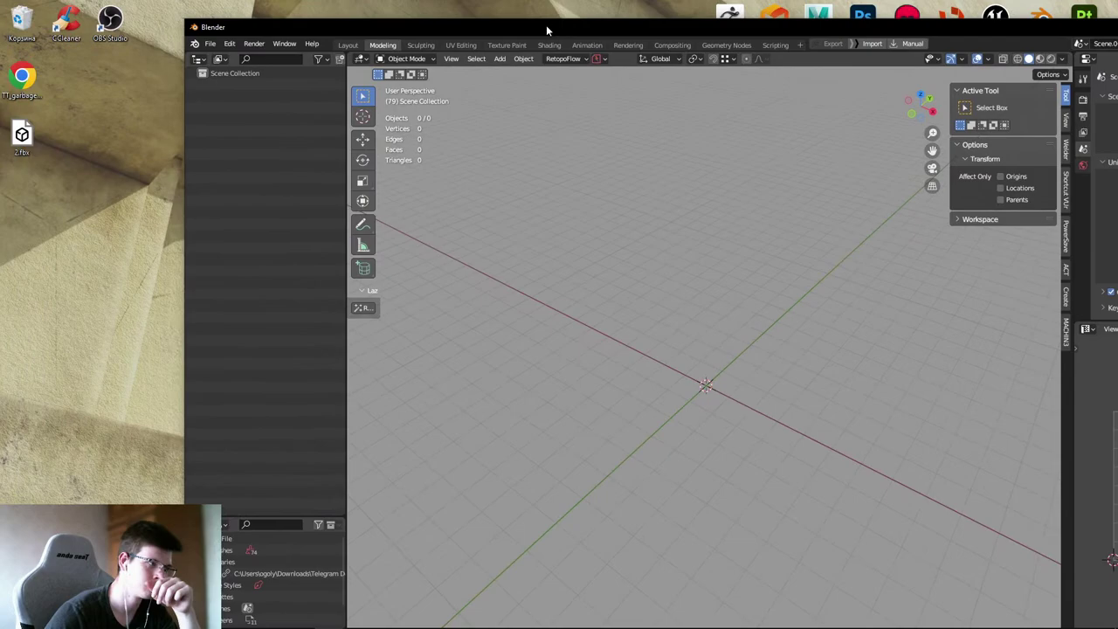
{"action": "left_click", "coordinate": [67, 127]}
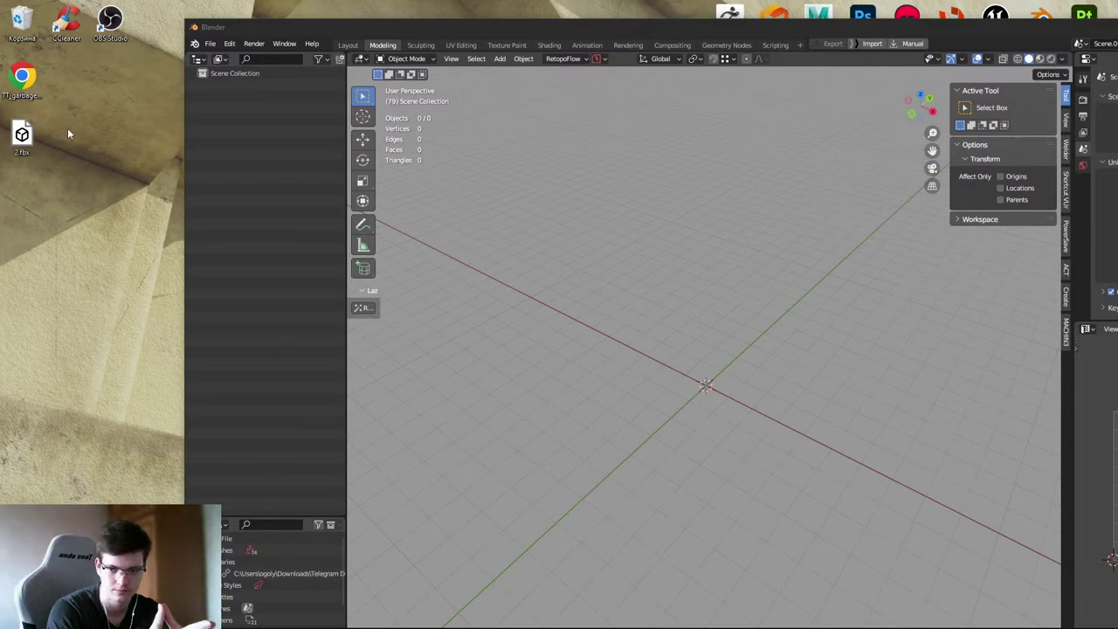
{"action": "left_click", "coordinate": [603, 188]}
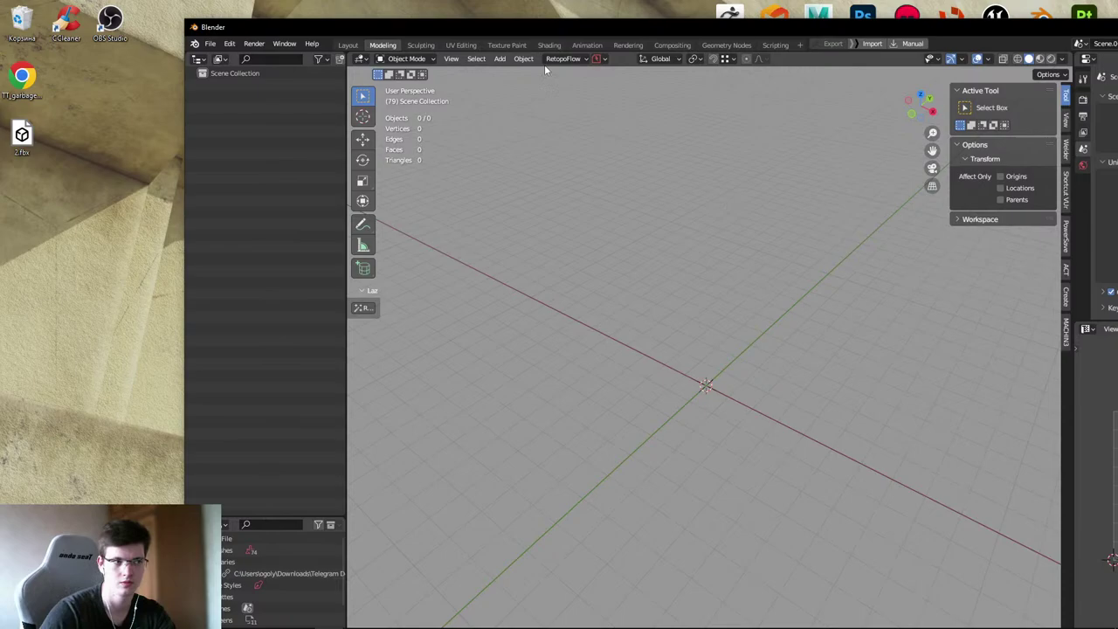
{"action": "left_click_drag", "start_coordinate": [545, 30], "coordinate": [491, 2]}
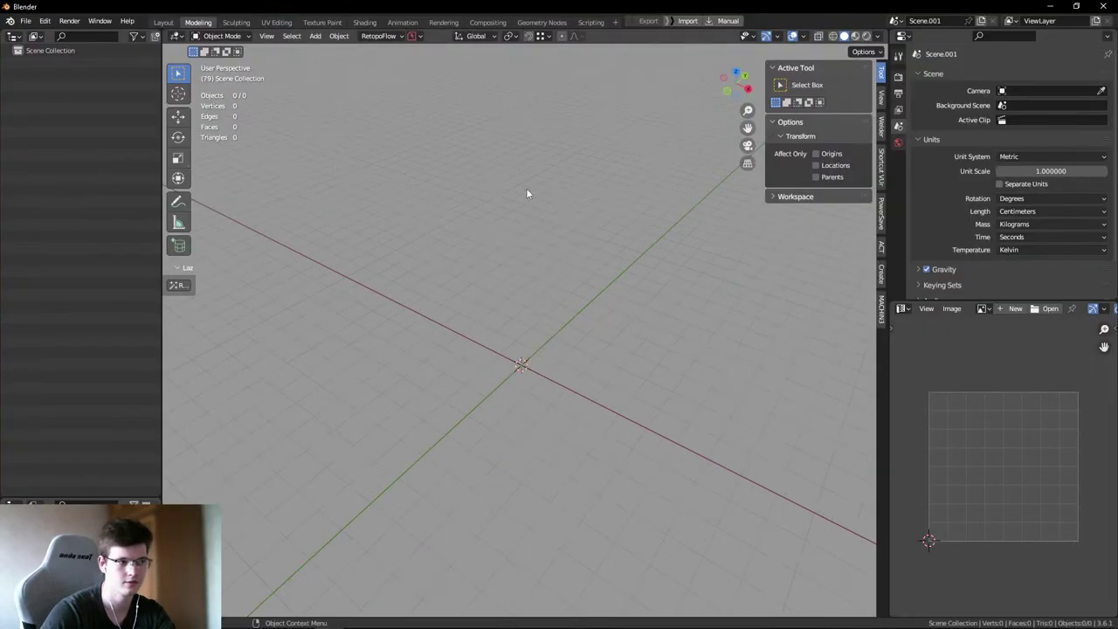
- Uncover the desktop to clear the 2.fbx file from it, and maximise the Blender window again
{"action": "left_click_drag", "start_coordinate": [681, 7], "coordinate": [730, 94]}
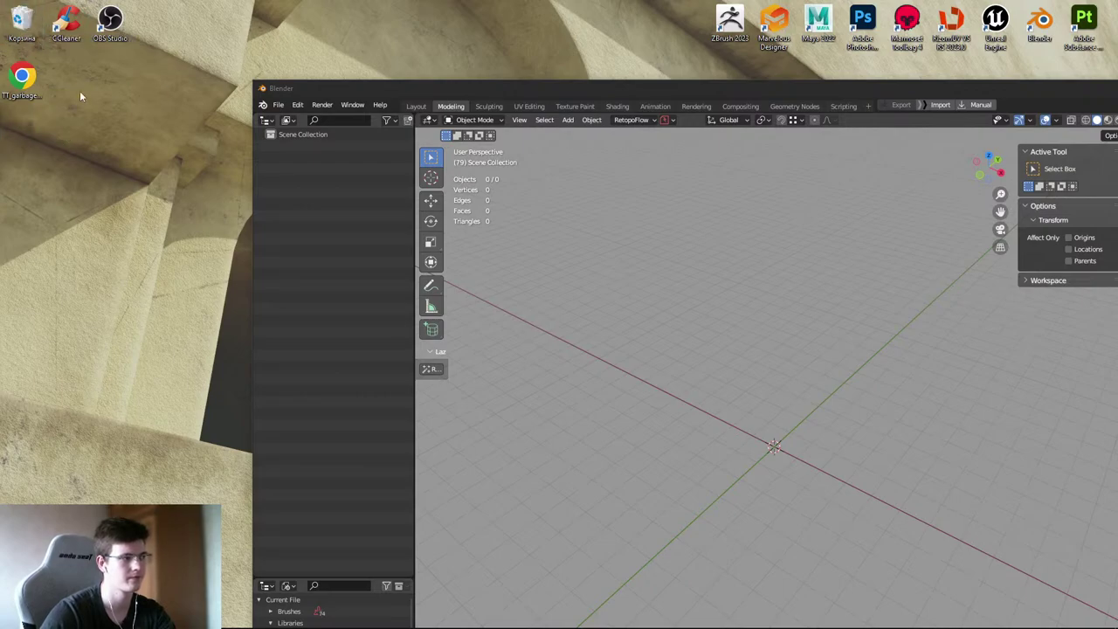
{"action": "right_click", "coordinate": [84, 136]}
{"action": "left_click", "coordinate": [150, 93]}
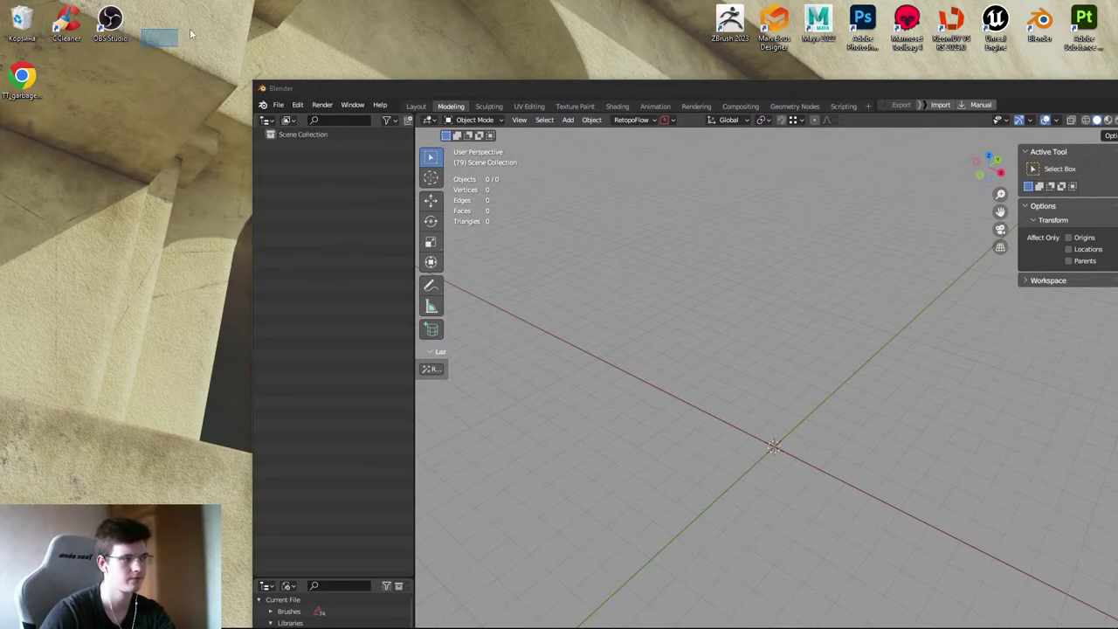
{"action": "left_click_drag", "start_coordinate": [583, 88], "coordinate": [457, 8]}
{"action": "double_click", "coordinate": [620, 11]}
{"action": "middle_click_drag", "start_coordinate": [573, 293], "coordinate": [543, 276], "text": "shift"}
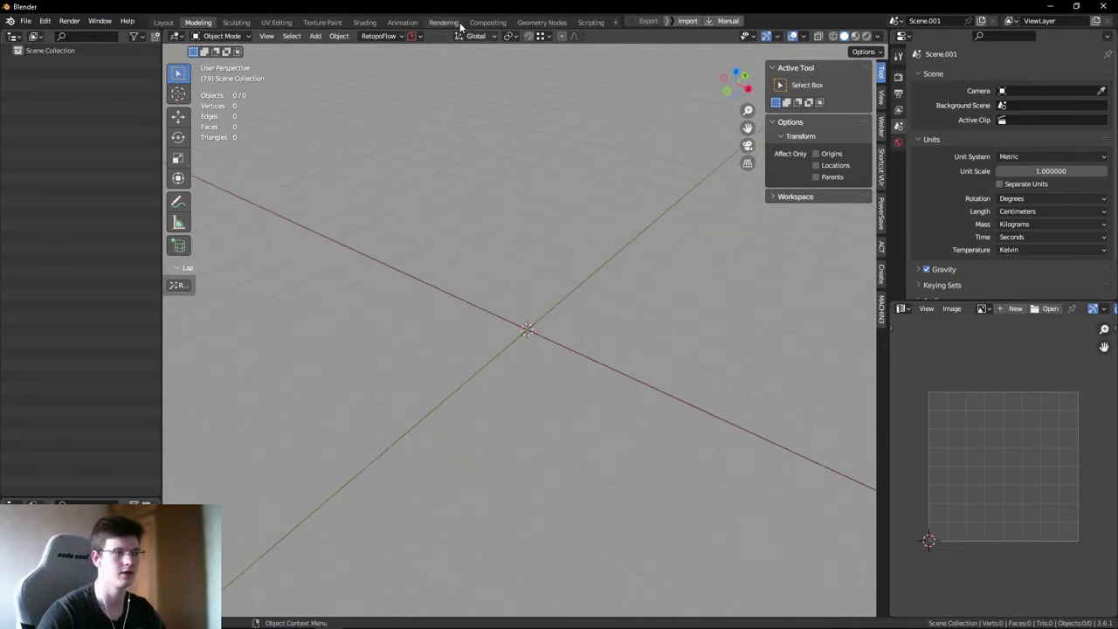
- Bring trash.blend into the empty file from its folder and append its scene named Scene
{"action": "left_click_drag", "start_coordinate": [471, 6], "coordinate": [472, 15]}
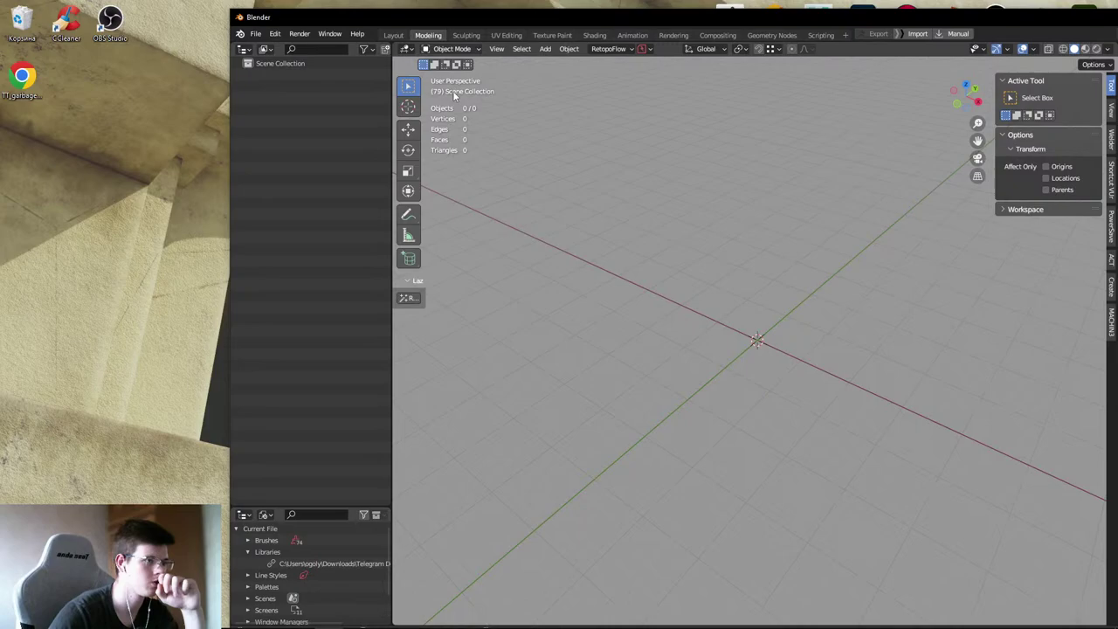
{"action": "left_click", "coordinate": [385, 617]}
{"action": "left_click_drag", "start_coordinate": [572, 225], "coordinate": [606, 104]}
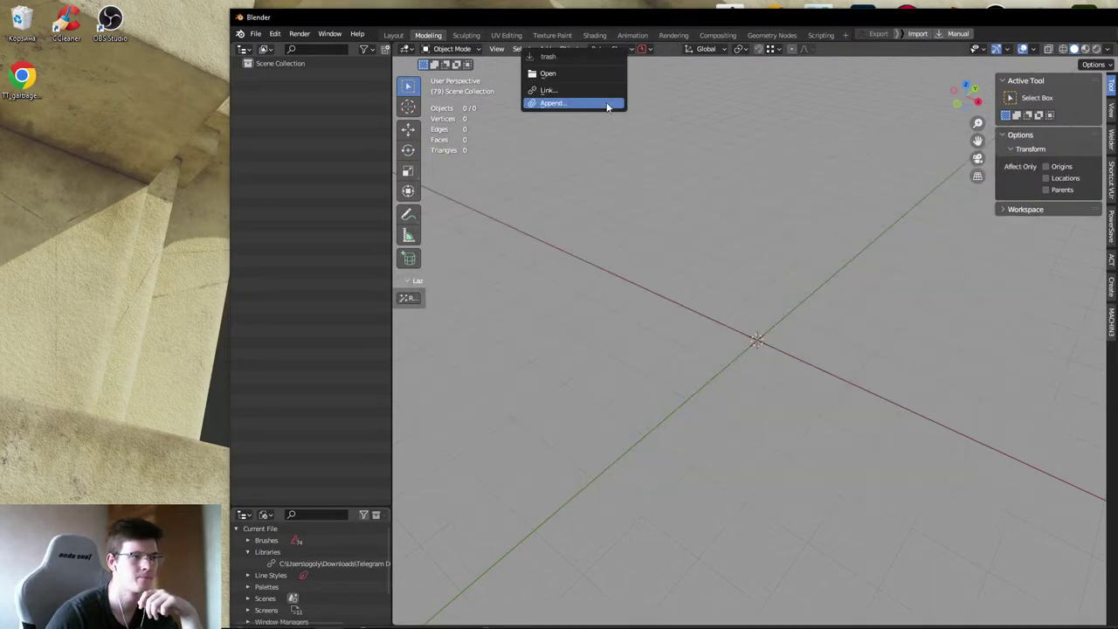
{"action": "left_click", "coordinate": [562, 104]}
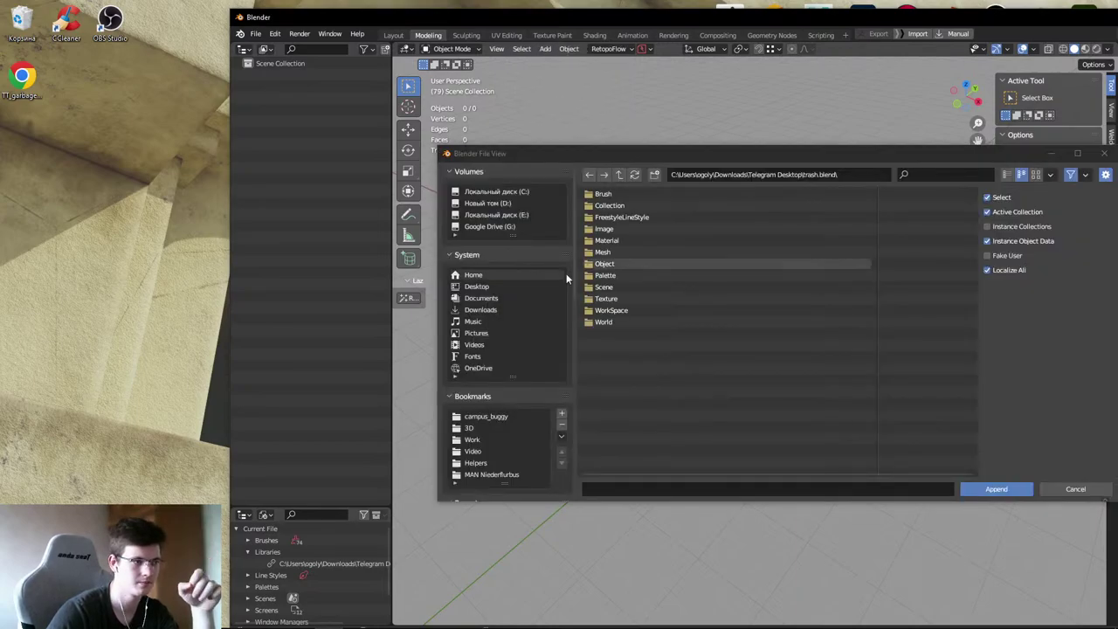
{"action": "left_click", "coordinate": [607, 275]}
{"action": "double_click", "coordinate": [613, 275]}
{"action": "left_click", "coordinate": [605, 193]}
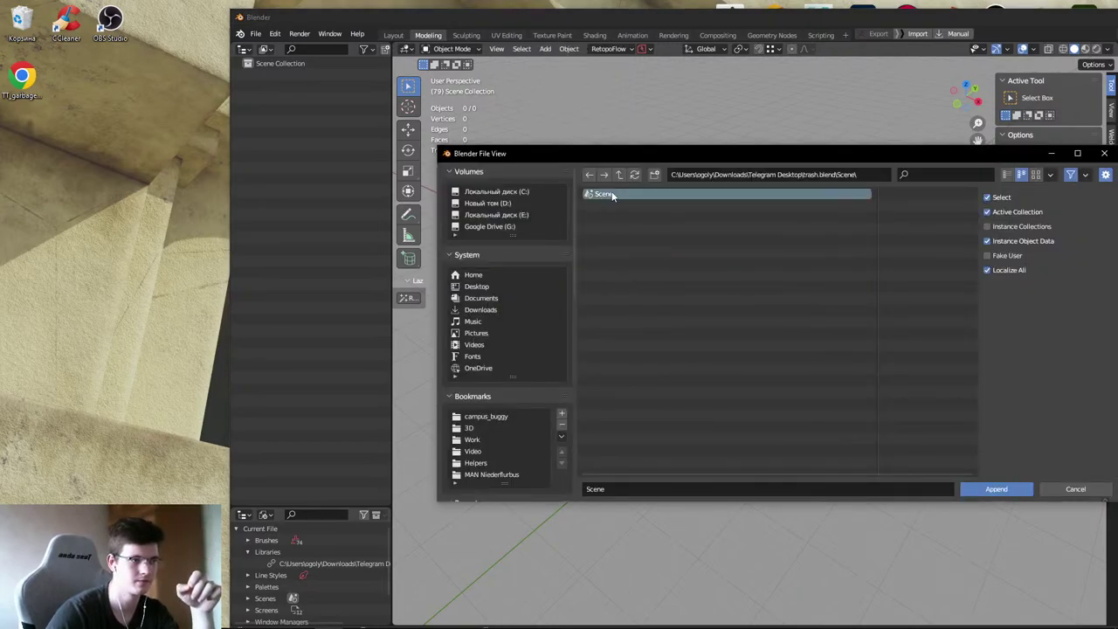
{"action": "left_click", "coordinate": [996, 489]}
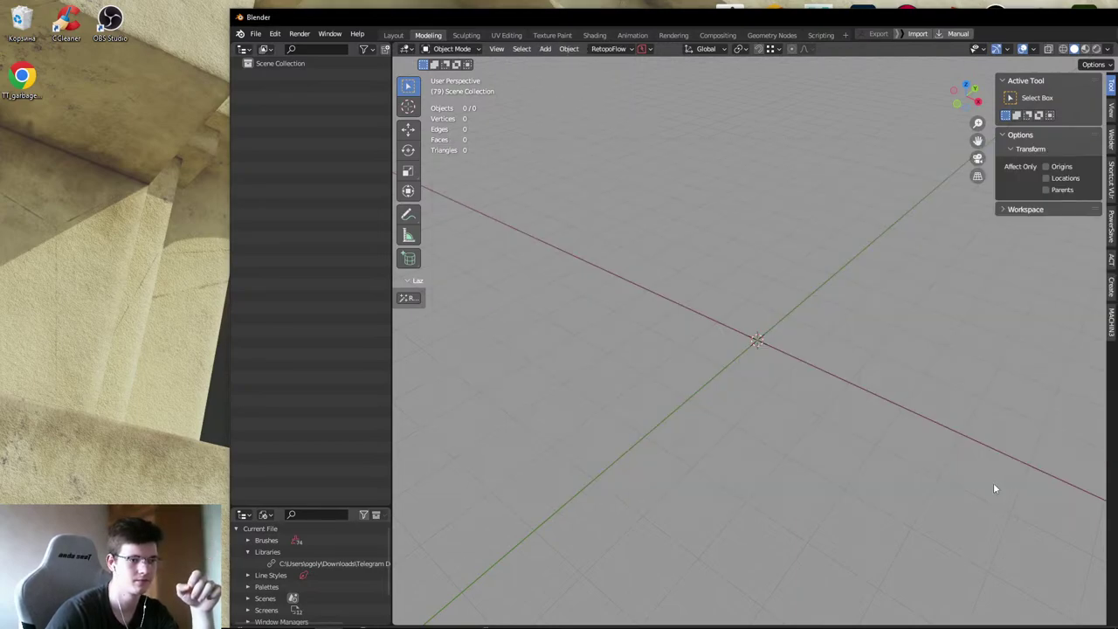
- Maximise the Blender window and switch the active scene to the appended Scene
{"action": "double_click", "coordinate": [610, 21]}
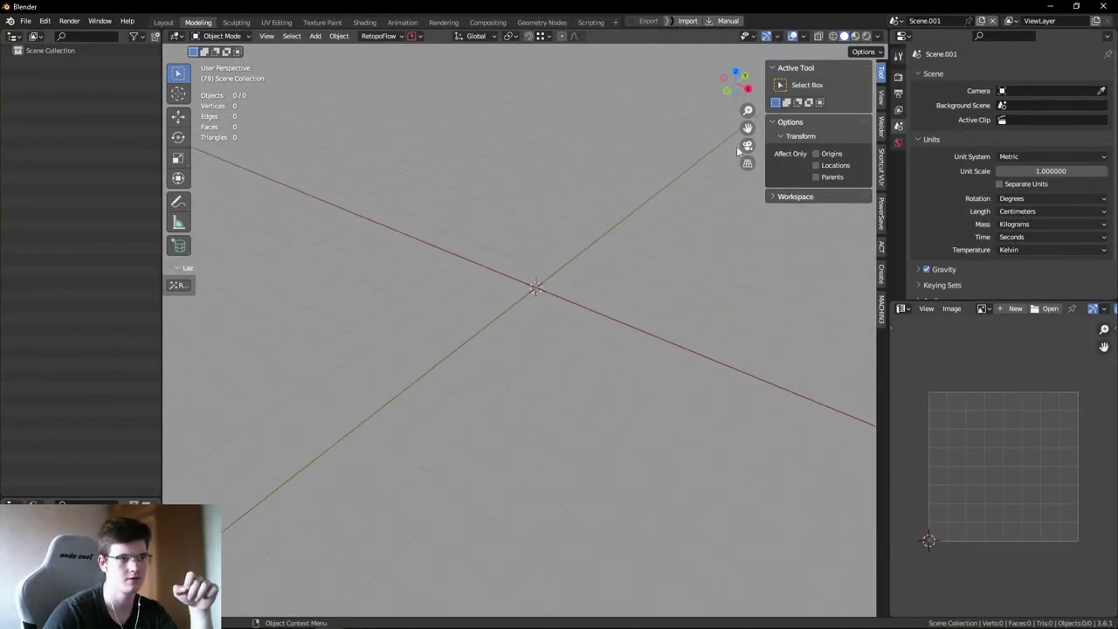
{"action": "left_click", "coordinate": [899, 20]}
{"action": "left_click", "coordinate": [917, 43]}
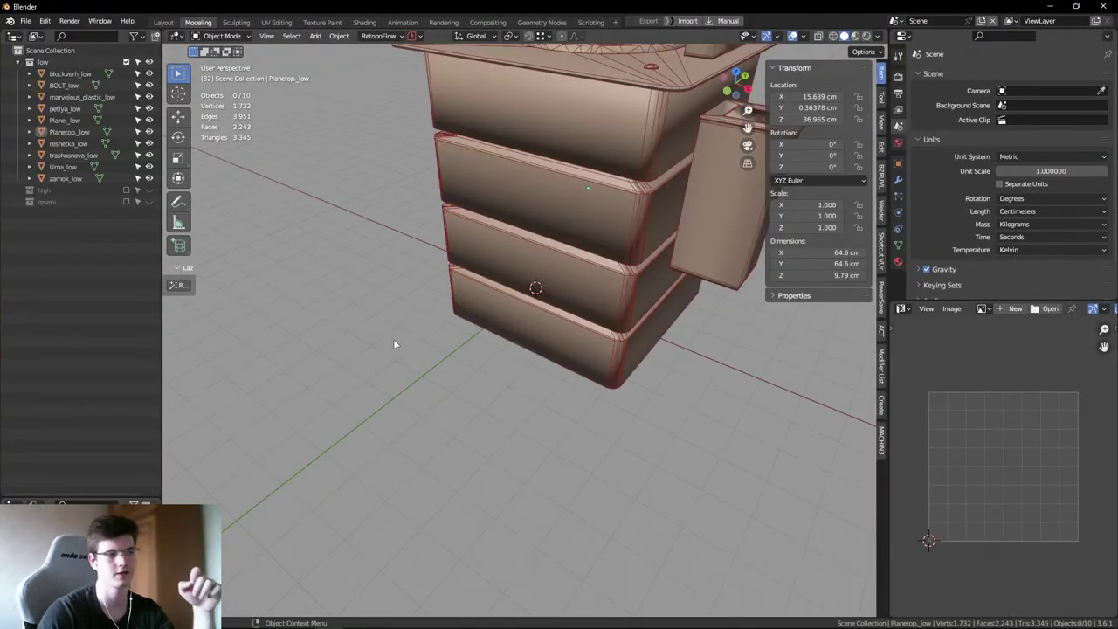
- Review the low-poly trash bin as a whole and single out its body by selecting it, then clear the selection
{"action": "middle_click_drag", "start_coordinate": [394, 344], "coordinate": [544, 213]}
{"action": "scroll", "coordinate": [544, 213], "scroll_direction": "down", "scroll_amount": 4}
{"action": "scroll", "coordinate": [370, 310], "scroll_direction": "up", "scroll_amount": 1}
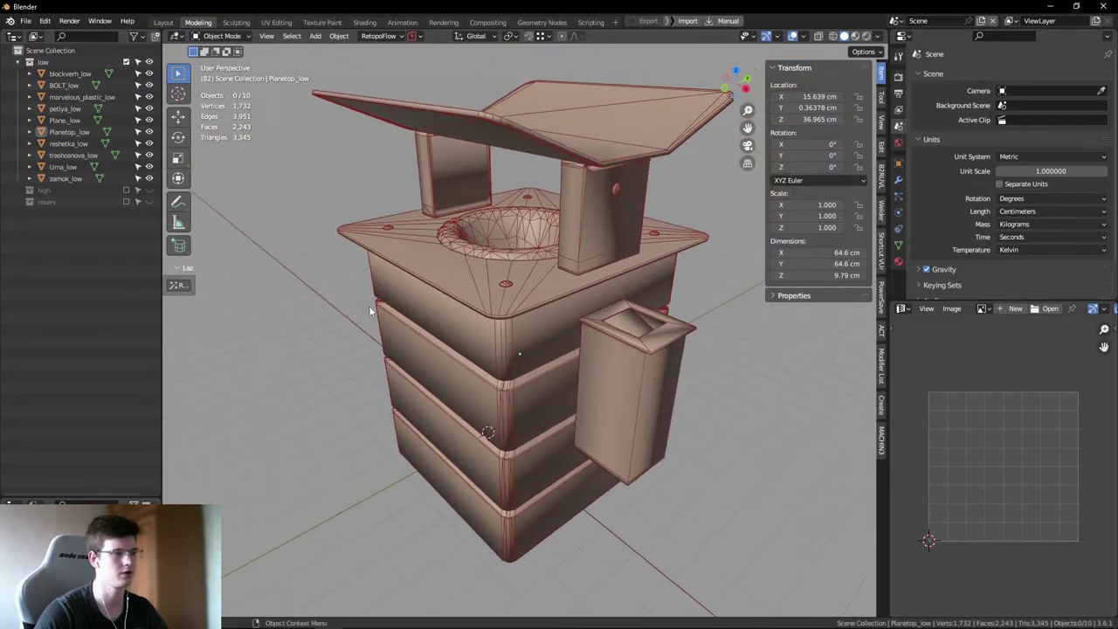
{"action": "middle_click_drag", "start_coordinate": [725, 329], "coordinate": [699, 333], "text": "shift"}
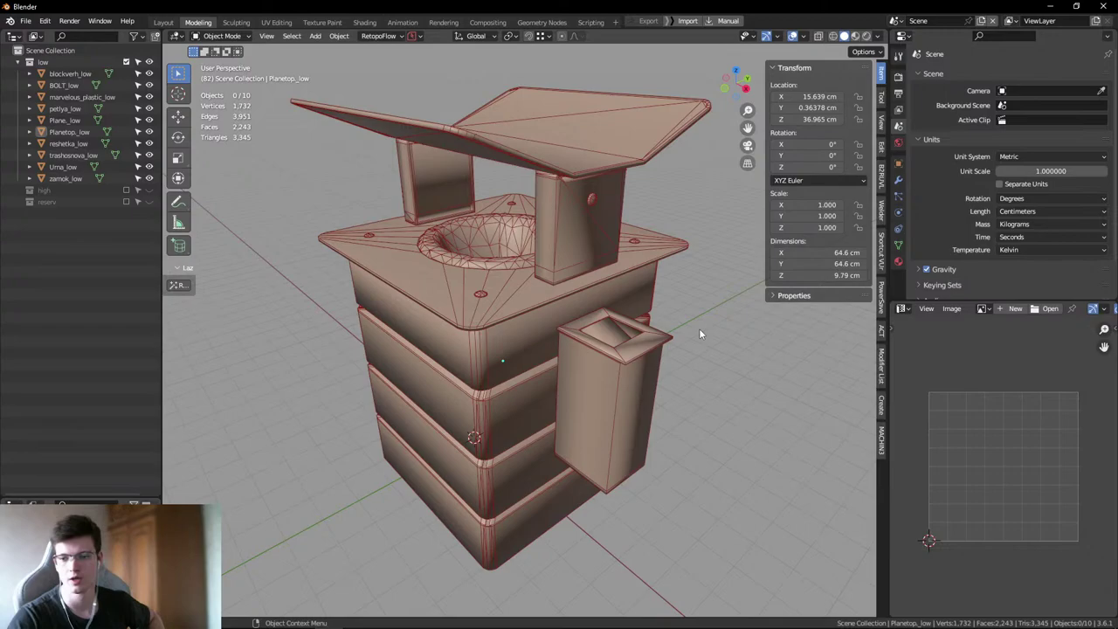
{"action": "key", "text": "a"}
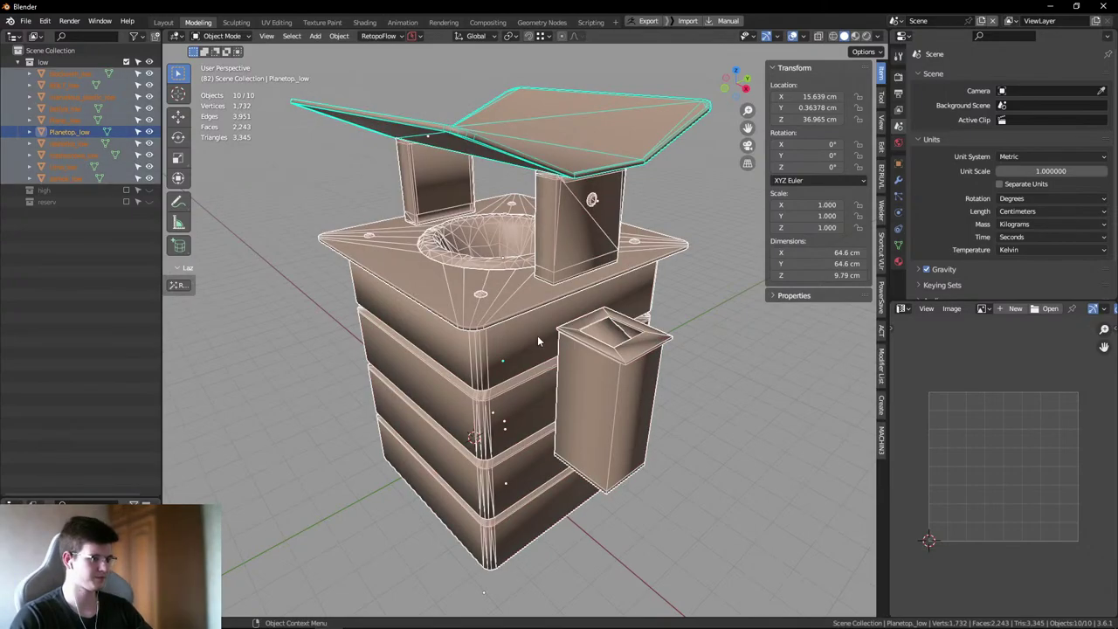
{"action": "left_click", "coordinate": [504, 329]}
{"action": "left_click", "coordinate": [494, 341]}
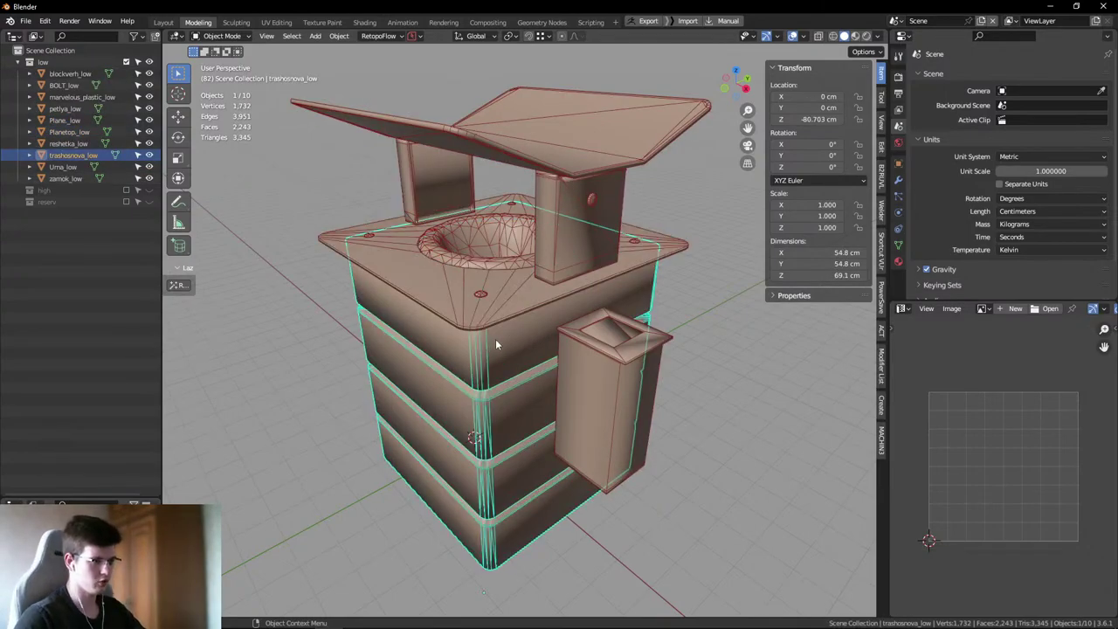
{"action": "left_click", "coordinate": [738, 429]}
- Maximise the 3D viewport and check the low-poly bin's shading without overlays and in X-ray
{"action": "key", "text": "super+space"}
{"action": "key", "text": "shift+alt+z"}
{"action": "key", "text": "ctrl+space"}
{"action": "scroll", "coordinate": [537, 376], "scroll_direction": "up", "scroll_amount": 5}
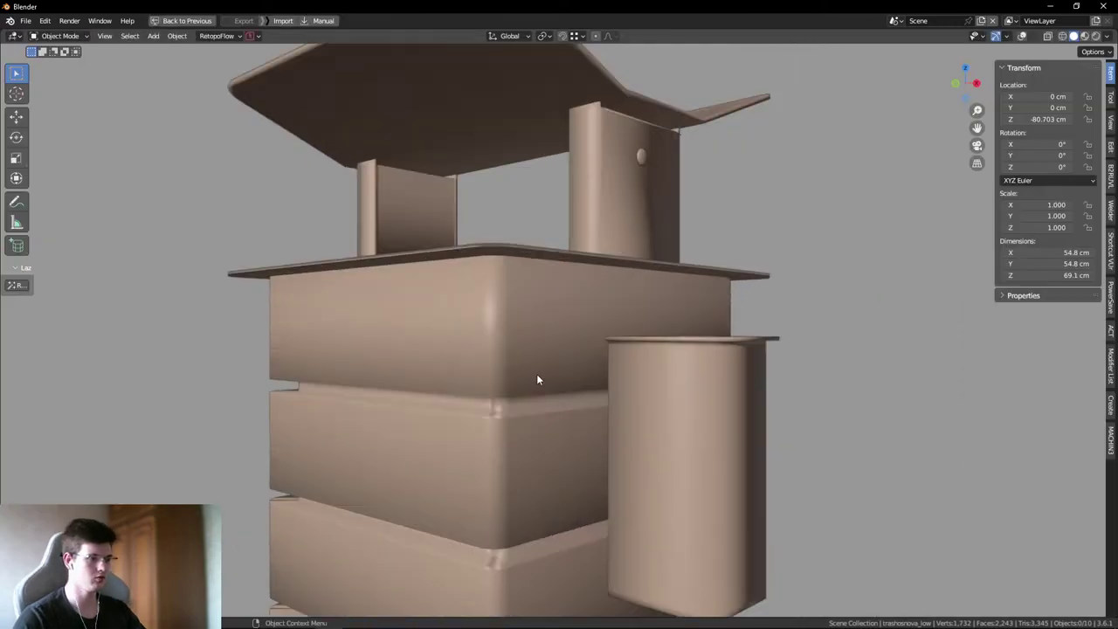
{"action": "middle_click_drag", "start_coordinate": [537, 375], "coordinate": [515, 304]}
{"action": "scroll", "coordinate": [514, 315], "scroll_direction": "up", "scroll_amount": 3}
{"action": "scroll", "coordinate": [512, 332], "scroll_direction": "down", "scroll_amount": 6}
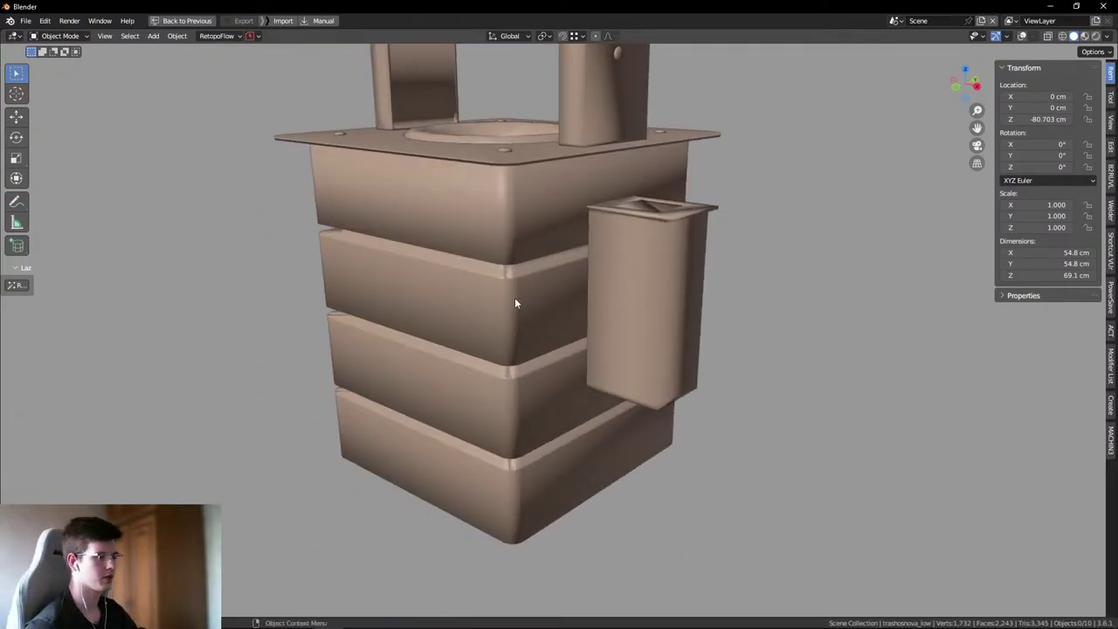
{"action": "key", "text": "alt+z"}
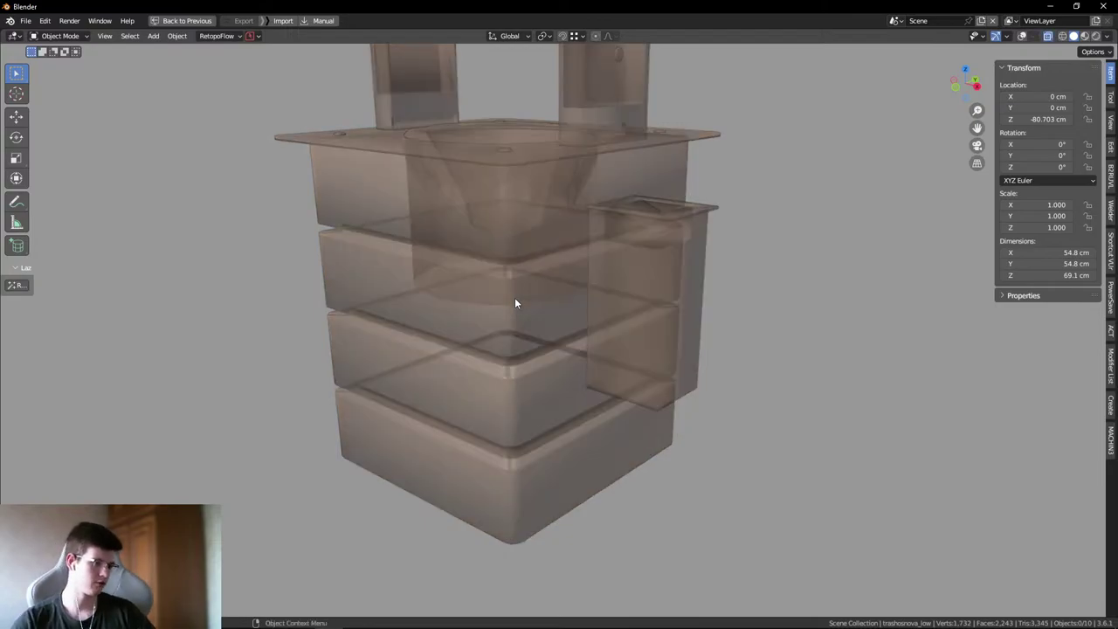
{"action": "key", "text": "shift+alt+z"}
{"action": "key", "text": "alt+z"}
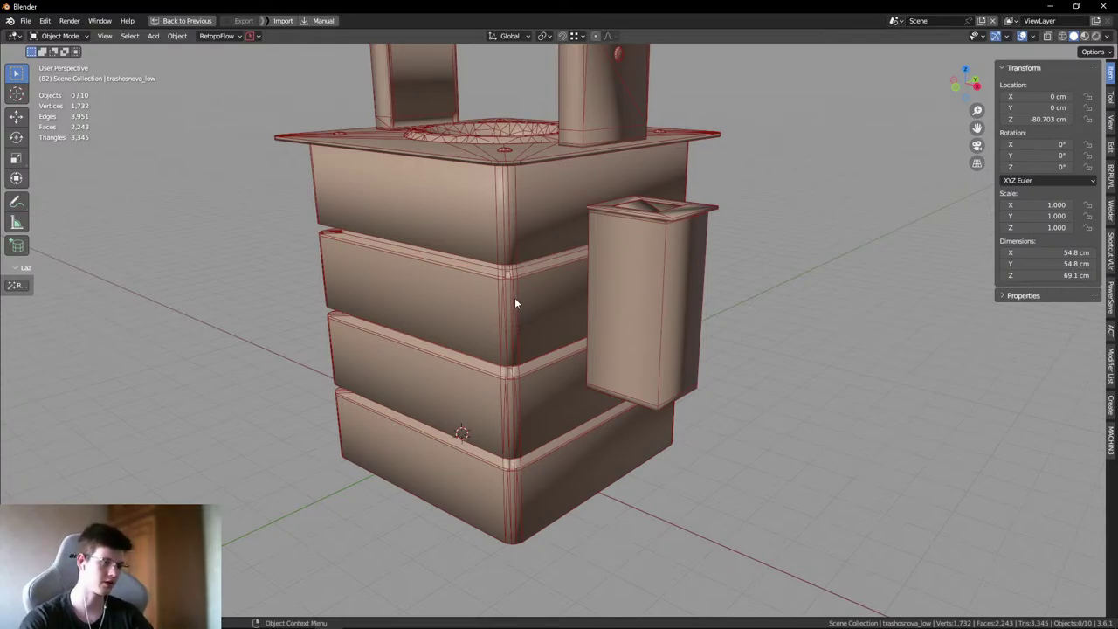
- Examine the topology of the bin body's corner at the groove between the upper two tiers
{"action": "middle_click_drag", "start_coordinate": [515, 297], "coordinate": [554, 300]}
{"action": "scroll", "coordinate": [515, 294], "scroll_direction": "up", "scroll_amount": 5}
{"action": "scroll", "coordinate": [486, 289], "scroll_direction": "up", "scroll_amount": 3}
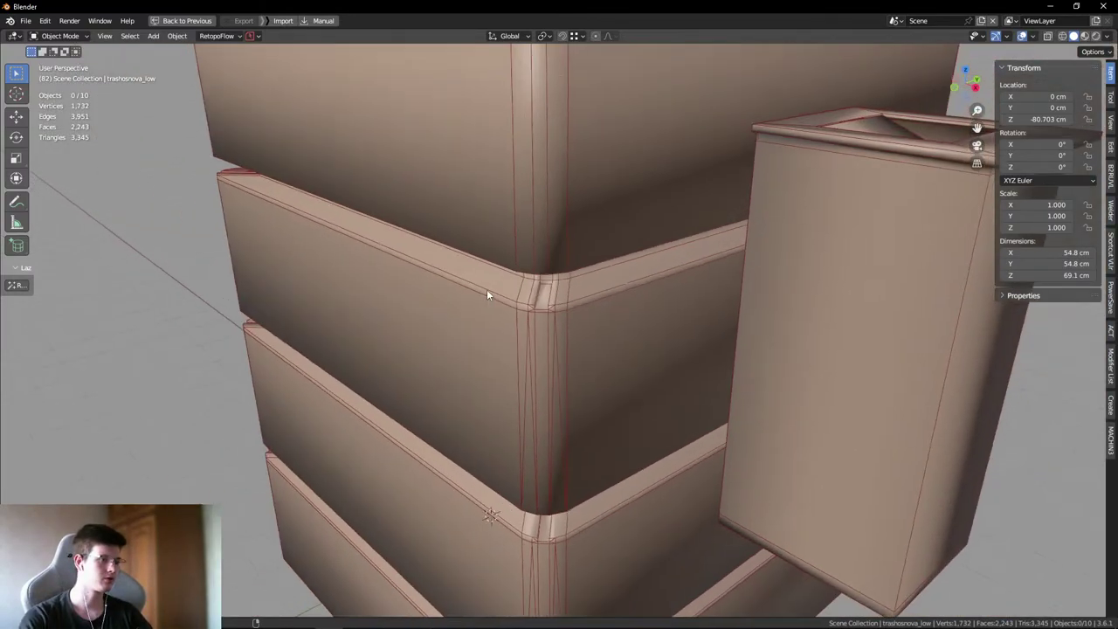
{"action": "middle_click_drag", "start_coordinate": [490, 289], "coordinate": [599, 334]}
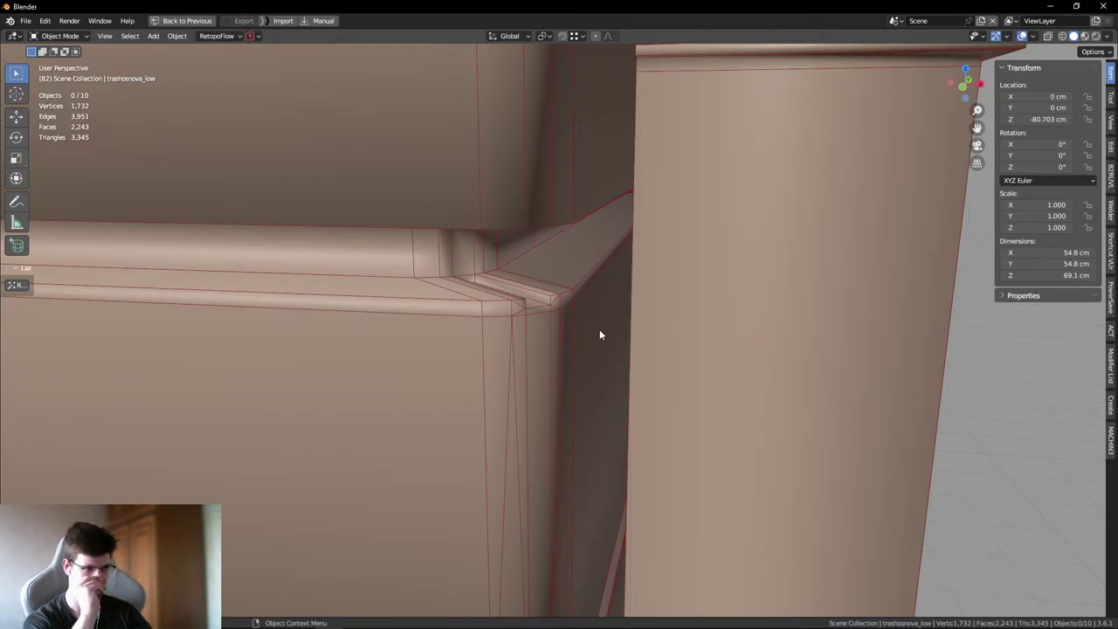
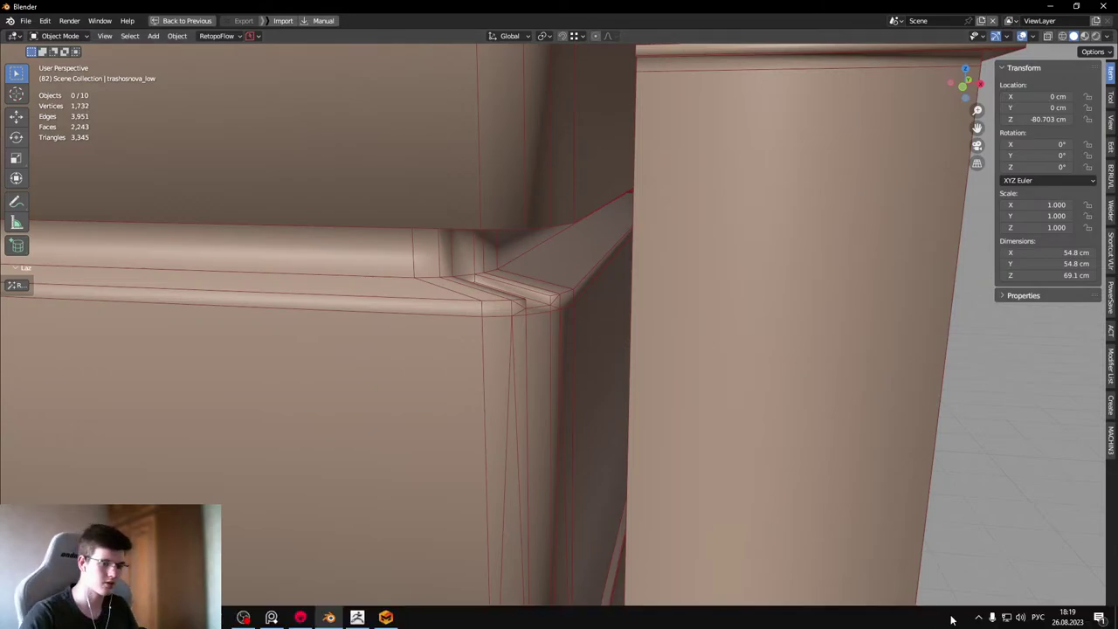
- Quit Telegram running in the background and return to the 3D viewport
{"action": "left_click", "coordinate": [978, 617]}
{"action": "right_click", "coordinate": [989, 549]}
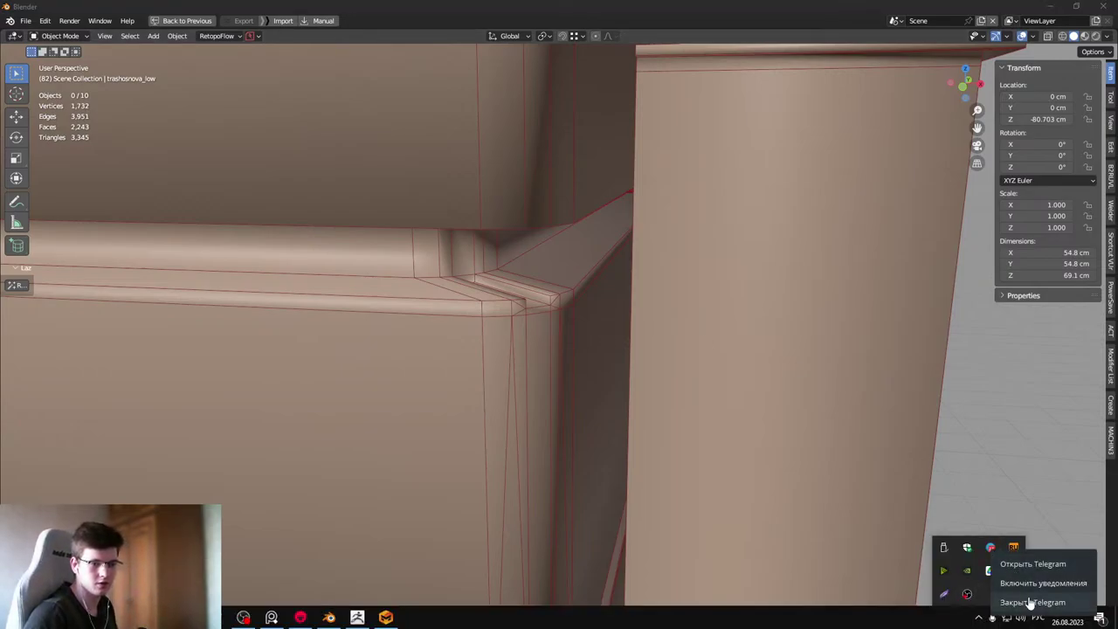
{"action": "left_click", "coordinate": [1003, 442]}
{"action": "key", "text": "ctrl+z"}
{"action": "left_click", "coordinate": [988, 368]}
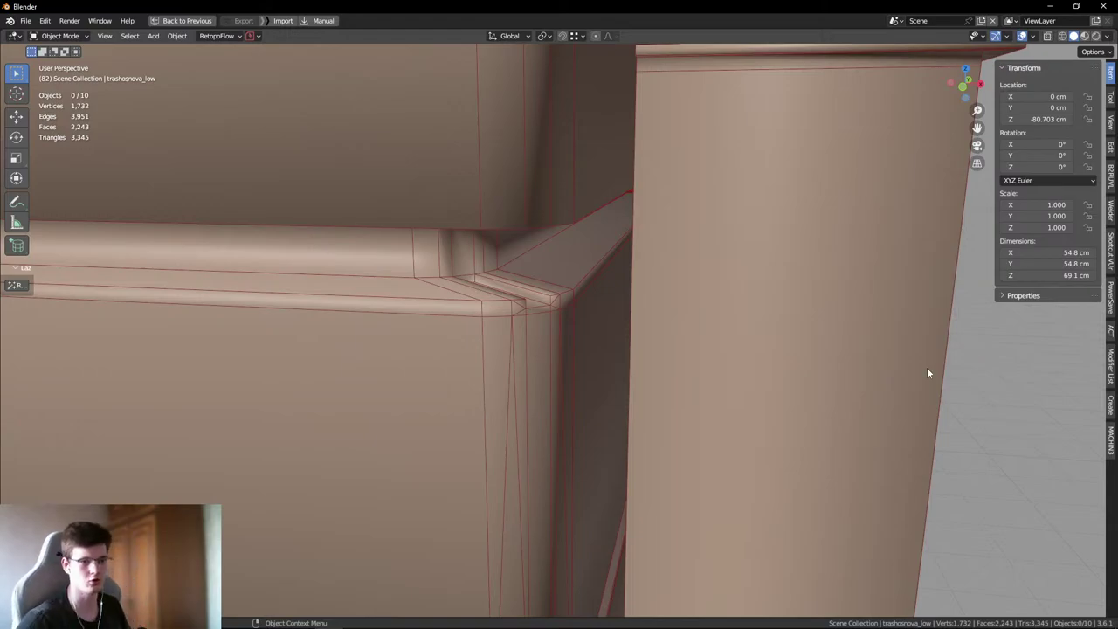
- Enter the bin body's mesh and dissolve the surplus edges at its rounded corner just below the groove
{"action": "scroll", "coordinate": [527, 312], "scroll_direction": "down", "scroll_amount": 5}
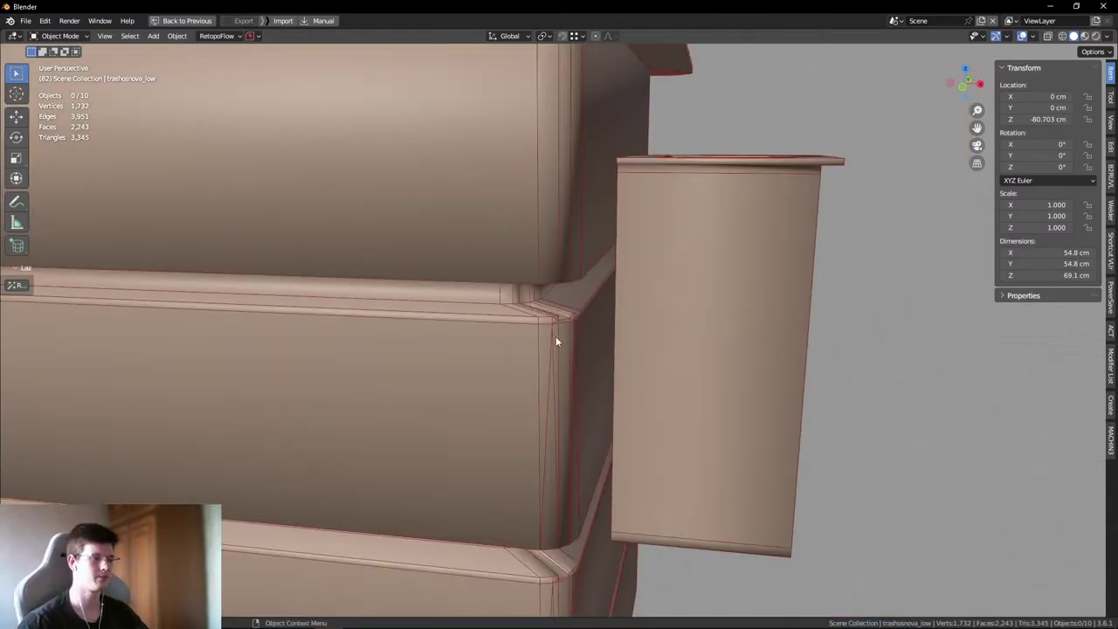
{"action": "middle_click_drag", "start_coordinate": [556, 337], "coordinate": [494, 293]}
{"action": "left_click", "coordinate": [594, 388]}
{"action": "key", "text": "Tab"}
{"action": "scroll", "coordinate": [591, 359], "scroll_direction": "up", "scroll_amount": 3}
{"action": "middle_click_drag", "start_coordinate": [592, 360], "coordinate": [270, 270]}
{"action": "scroll", "coordinate": [577, 337], "scroll_direction": "up", "scroll_amount": 5}
{"action": "key", "text": "2"}
{"action": "left_click", "coordinate": [590, 302], "text": "alt"}
{"action": "left_click", "coordinate": [271, 270], "text": "alt+shift"}
{"action": "middle_click_drag", "start_coordinate": [561, 239], "coordinate": [600, 364]}
{"action": "key", "text": "ctrl+x"}
{"action": "left_click", "coordinate": [592, 363]}
- Remove the long diagonal edge running down the bin body's corner and merge the extra vertices around the notch above it
{"action": "left_click", "coordinate": [402, 353]}
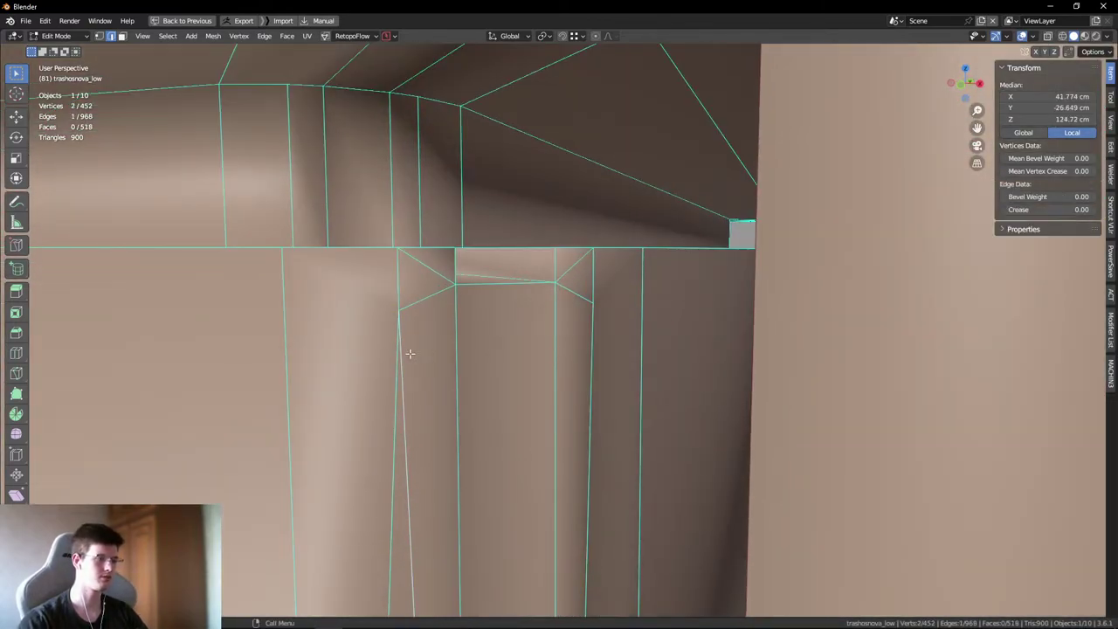
{"action": "key", "text": "m"}
{"action": "left_click", "coordinate": [410, 353]}
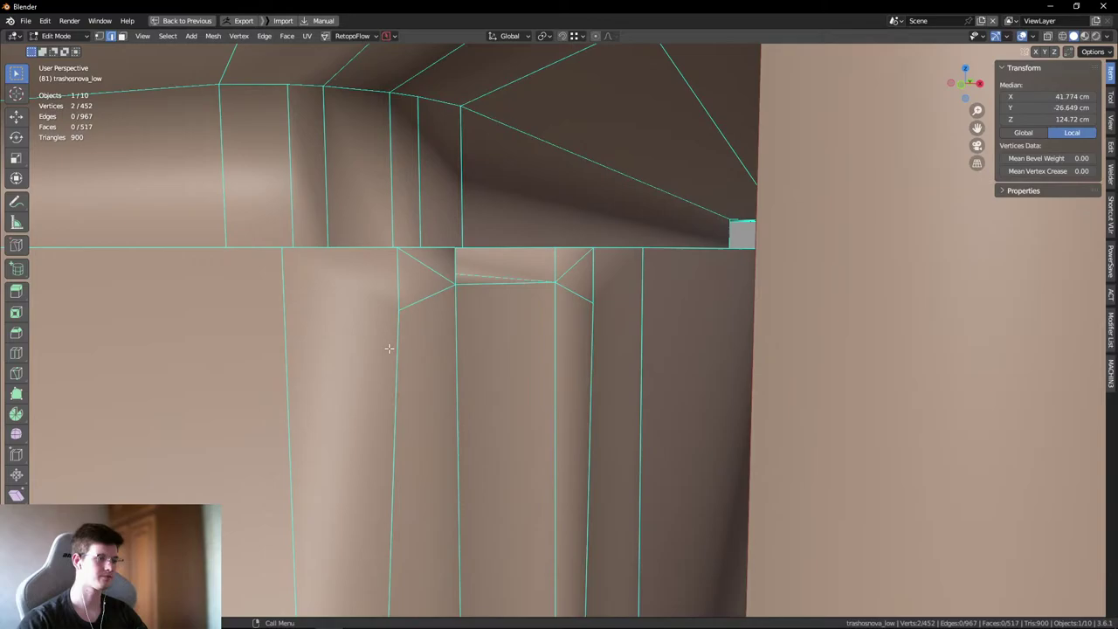
{"action": "middle_click_drag", "start_coordinate": [387, 344], "coordinate": [404, 316]}
{"action": "left_click", "coordinate": [474, 320], "text": "shift"}
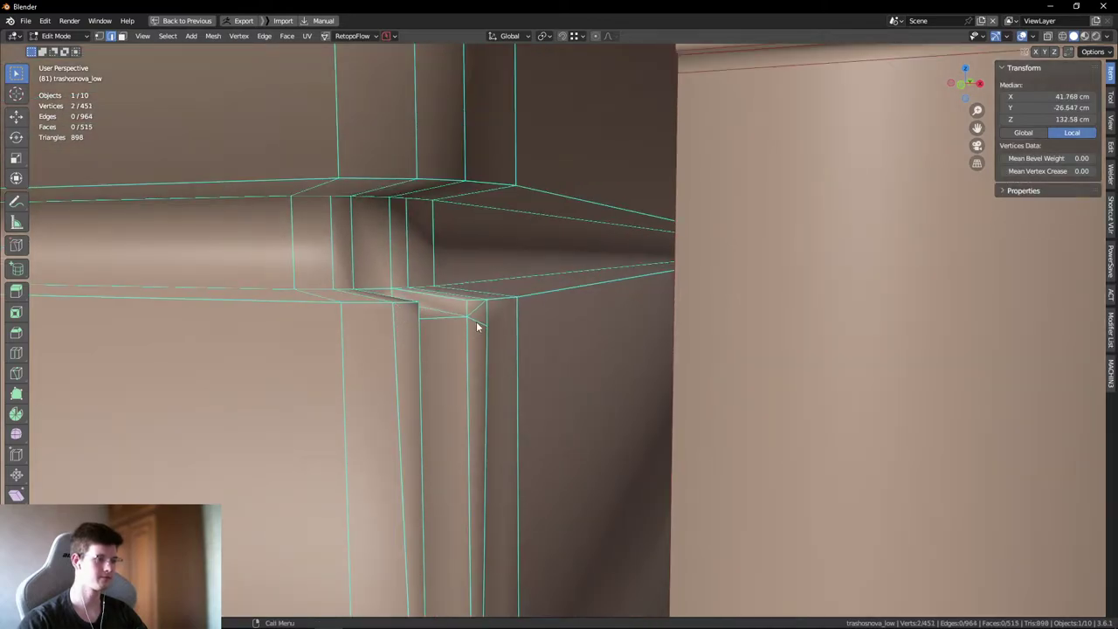
{"action": "key", "text": "m"}
{"action": "middle_click_drag", "start_coordinate": [474, 320], "coordinate": [577, 392]}
{"action": "left_click", "coordinate": [551, 335], "text": "ctrl"}
{"action": "key", "text": "alt+a"}
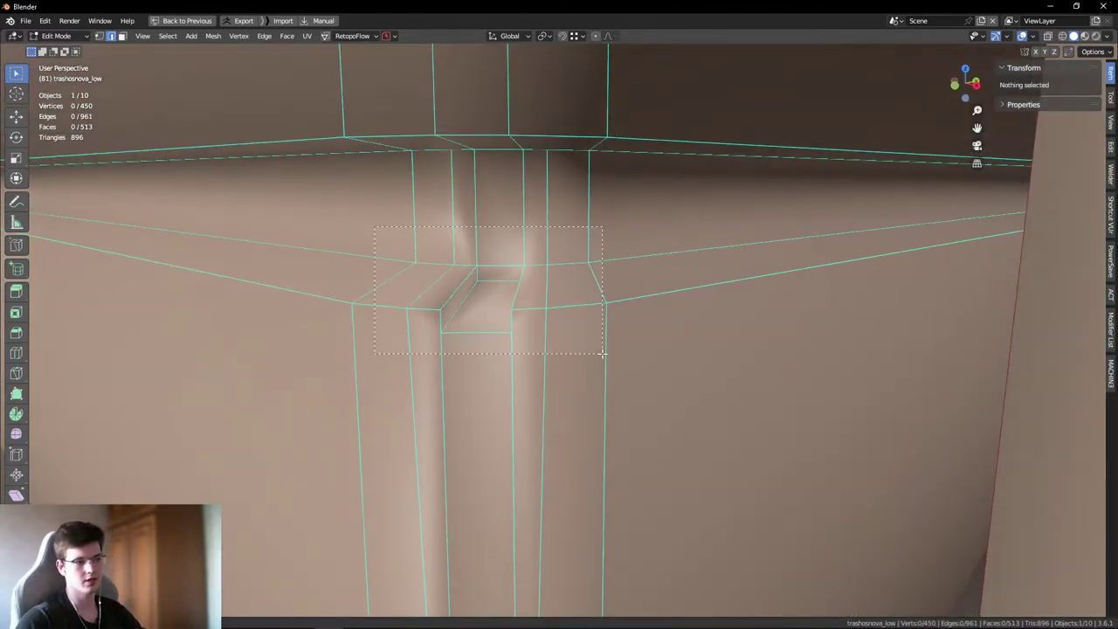
- Inspect the remaining notch at the bin body's corner groove from several angles
{"action": "left_click_drag", "start_coordinate": [791, 424], "coordinate": [736, 344]}
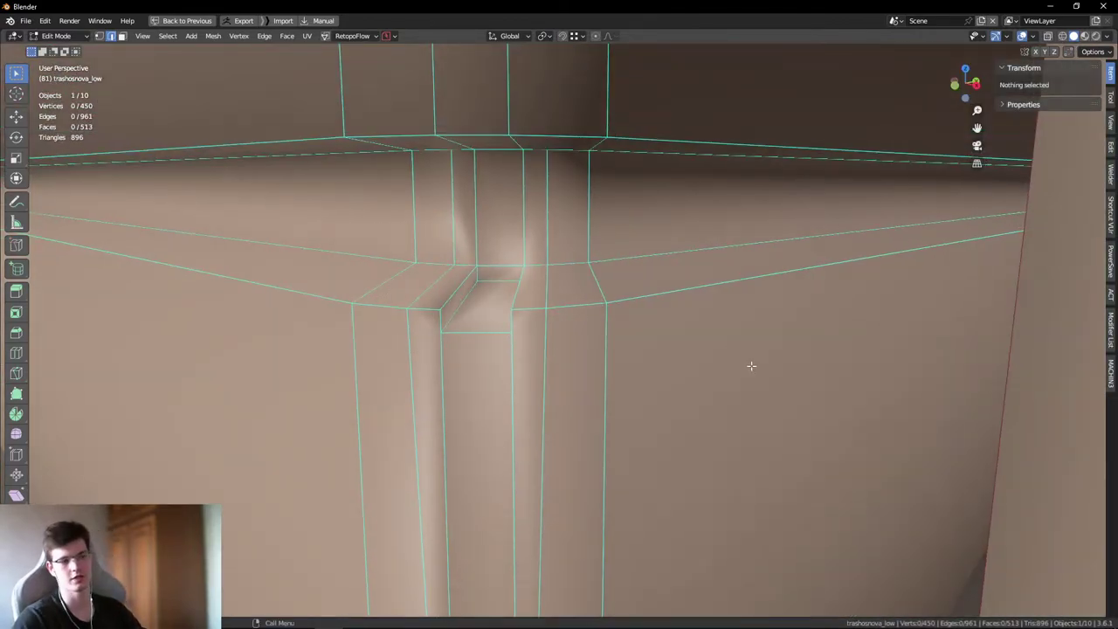
{"action": "left_click_drag", "start_coordinate": [813, 352], "coordinate": [846, 359]}
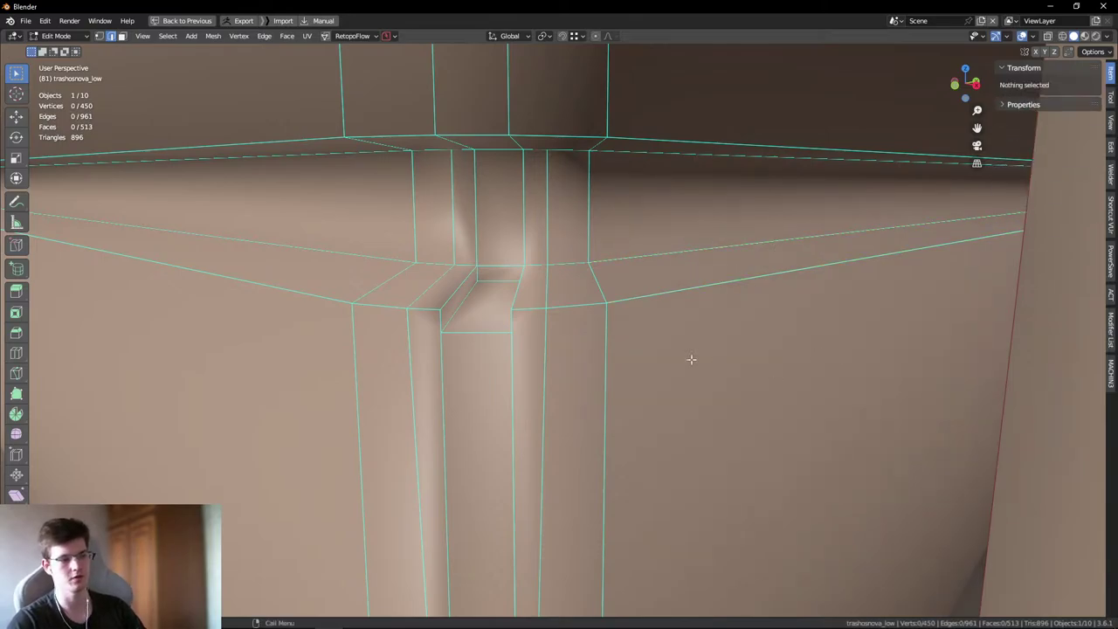
{"action": "middle_click_drag", "start_coordinate": [692, 360], "coordinate": [411, 347]}
{"action": "right_click", "coordinate": [412, 347]}
{"action": "middle_click_drag", "start_coordinate": [578, 388], "coordinate": [642, 387]}
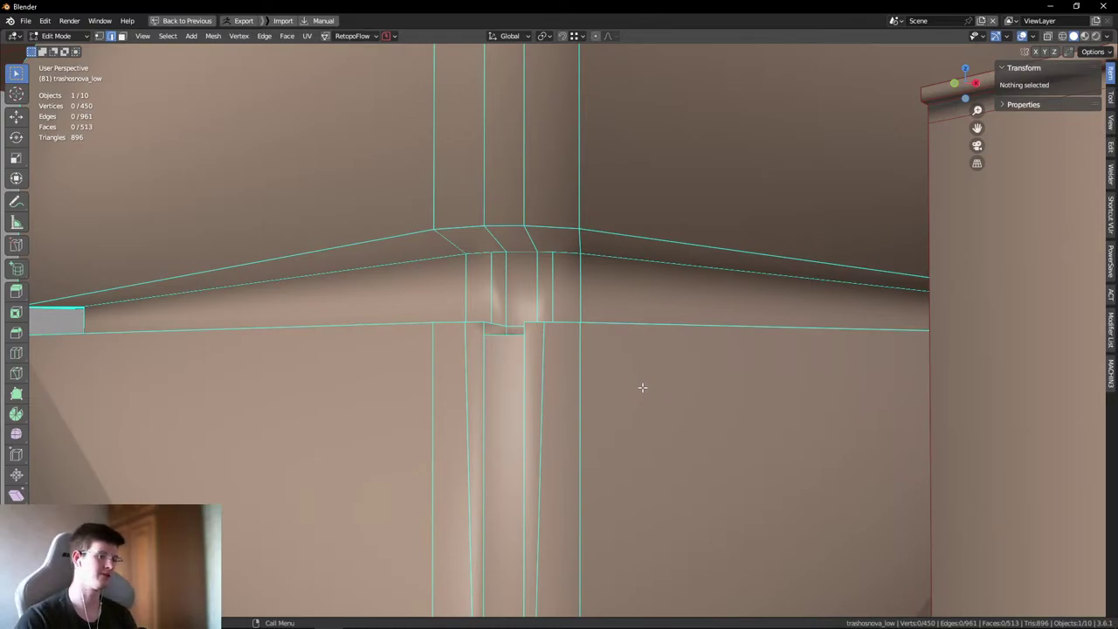
{"action": "middle_click_drag", "start_coordinate": [437, 387], "coordinate": [772, 387], "text": "alt"}
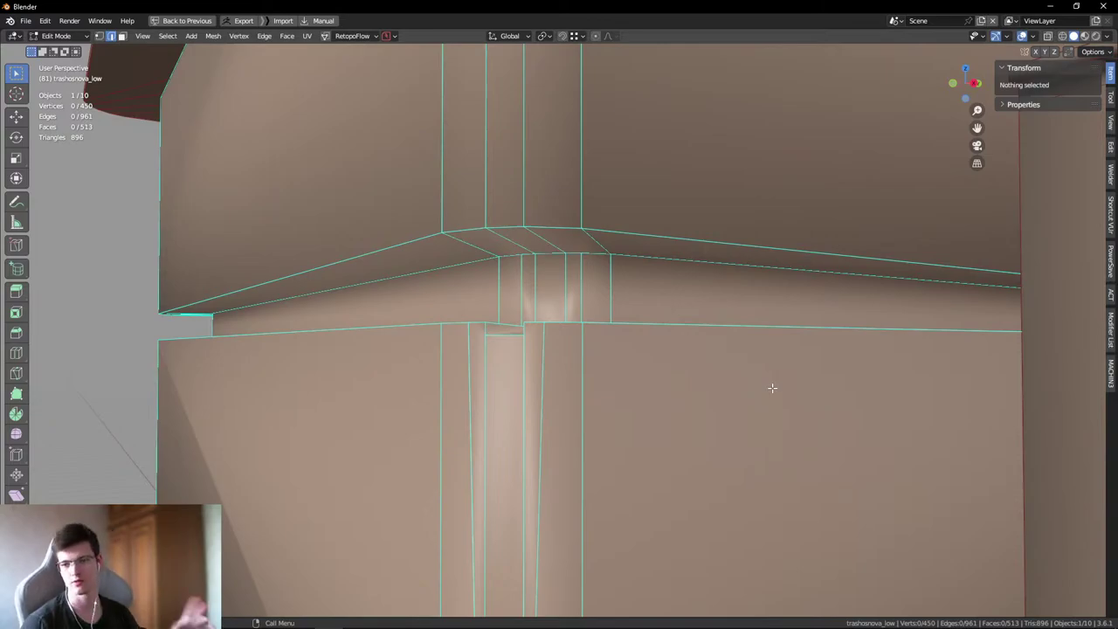
{"action": "mouse_move", "coordinate": [479, 370]}
{"action": "middle_mouse_down"}
{"action": "mouse_move", "coordinate": [694, 387]}
{"action": "mouse_move", "coordinate": [670, 392]}
{"action": "mouse_move", "coordinate": [722, 394]}
{"action": "mouse_move", "coordinate": [714, 412]}
{"action": "mouse_move", "coordinate": [794, 250]}
{"action": "mouse_move", "coordinate": [676, 315]}
{"action": "mouse_move", "coordinate": [624, 239]}
{"action": "mouse_move", "coordinate": [681, 316]}
{"action": "mouse_move", "coordinate": [687, 349]}
{"action": "mouse_move", "coordinate": [658, 267]}
{"action": "mouse_move", "coordinate": [694, 369]}
{"action": "mouse_move", "coordinate": [601, 226]}
{"action": "mouse_move", "coordinate": [604, 212]}
{"action": "mouse_move", "coordinate": [580, 324]}
{"action": "mouse_move", "coordinate": [477, 375]}
{"action": "middle_mouse_up"}
{"action": "scroll", "coordinate": [714, 412], "scroll_direction": "down", "scroll_amount": 8}
- Reopen the bin body's mesh from below and dissolve the inner vertex at one corner of its underside
{"action": "key", "text": "Tab"}
{"action": "scroll", "coordinate": [699, 390], "scroll_direction": "up", "scroll_amount": 3}
{"action": "left_click", "coordinate": [681, 316]}
{"action": "key", "text": "Tab"}
{"action": "scroll", "coordinate": [507, 302], "scroll_direction": "up", "scroll_amount": 4}
{"action": "left_click", "coordinate": [564, 188]}
{"action": "key", "text": "Delete"}
{"action": "scroll", "coordinate": [564, 188], "scroll_direction": "down", "scroll_amount": 4}
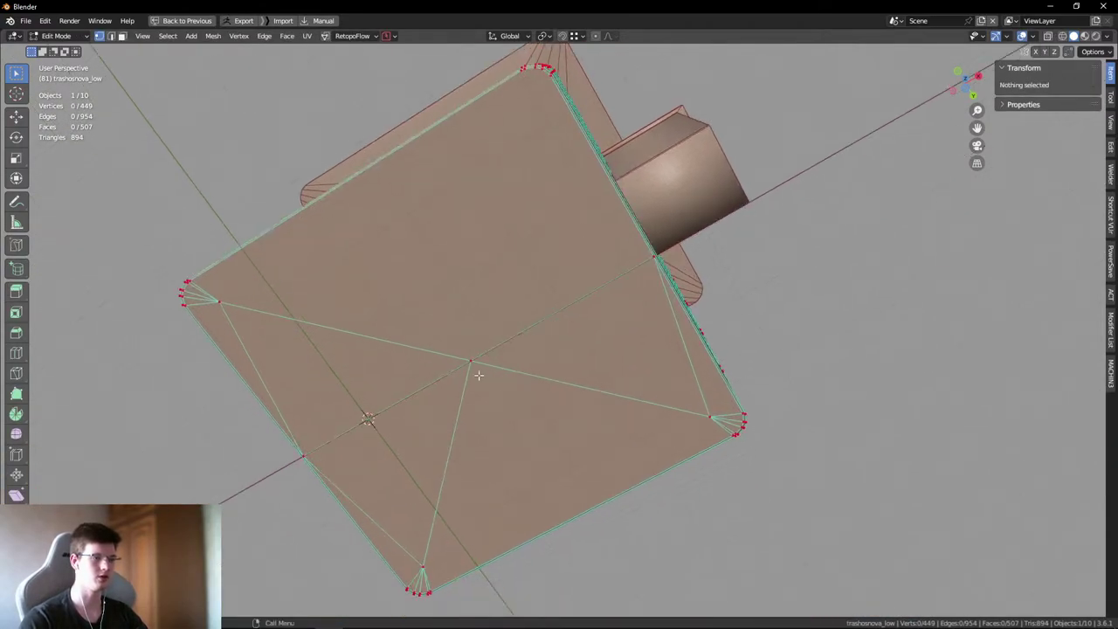
- Select the underside's linked faces, shrink the selection by one ring, and dissolve the underside's inner vertices
{"action": "key", "text": "3"}
{"action": "left_click", "coordinate": [499, 322]}
{"action": "key", "text": "l"}
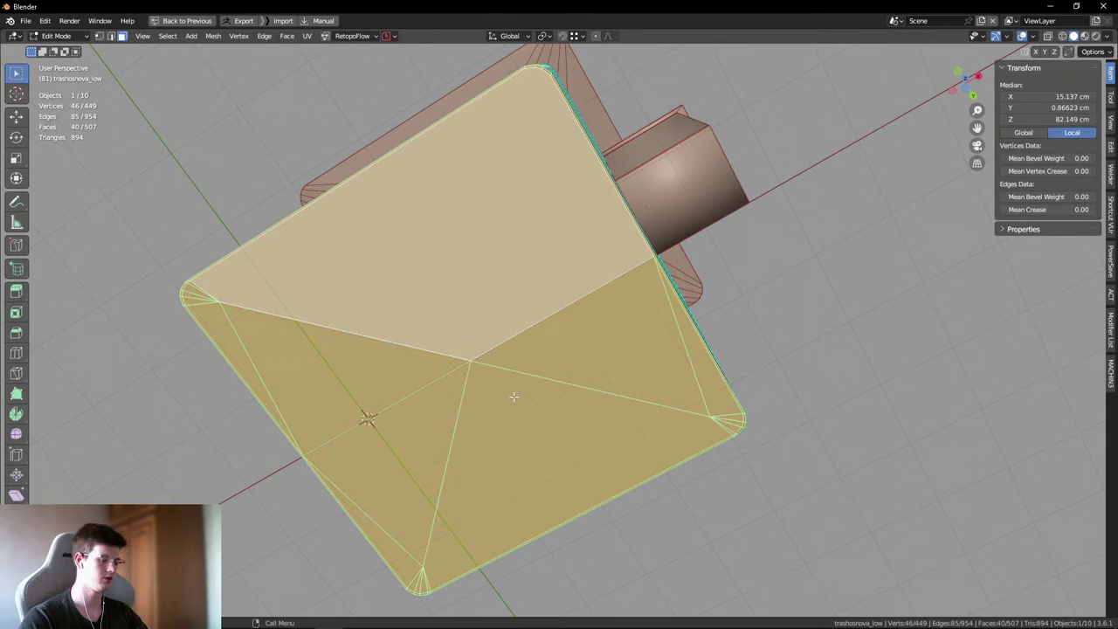
{"action": "key", "text": "ctrl+KP_Subtract"}
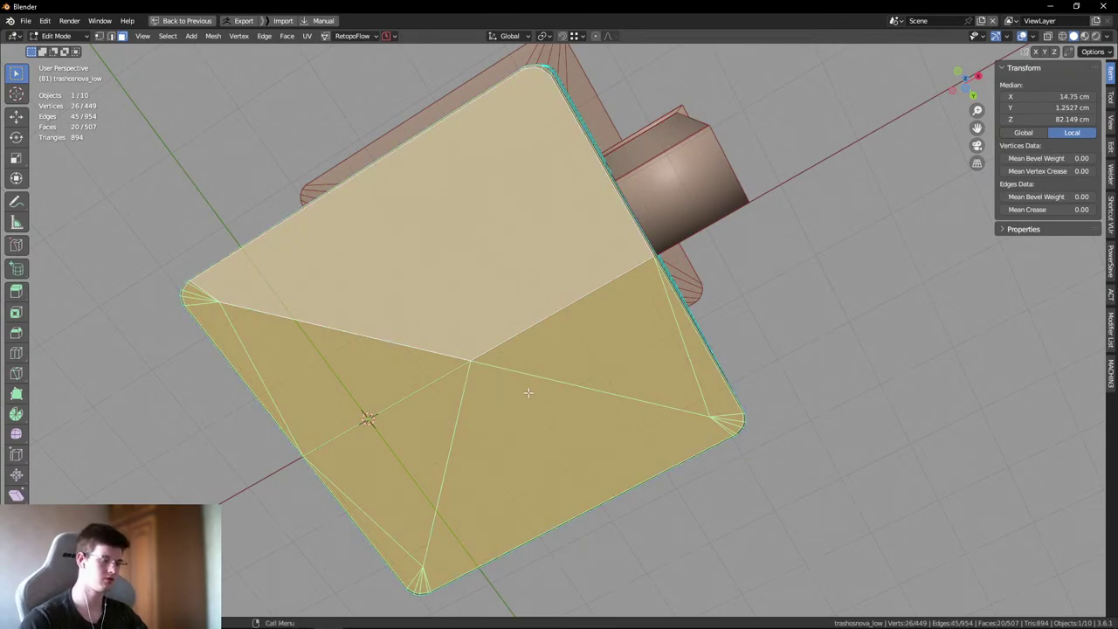
{"action": "middle_click_drag", "start_coordinate": [523, 383], "coordinate": [390, 319]}
{"action": "key", "text": "x"}
{"action": "left_click", "coordinate": [499, 320]}
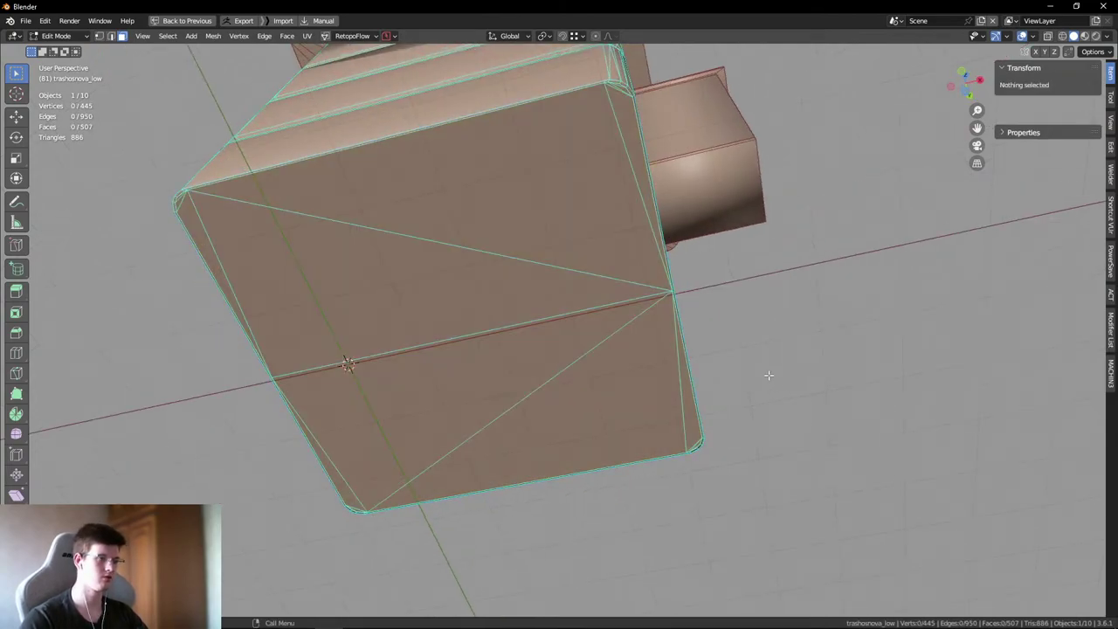
- Turn the bin body's underside into a single face and dissolve a leftover vertex midway along its edge
{"action": "middle_click_drag", "start_coordinate": [499, 320], "coordinate": [644, 367]}
{"action": "key", "text": "1"}
{"action": "left_click", "coordinate": [630, 279], "text": "alt"}
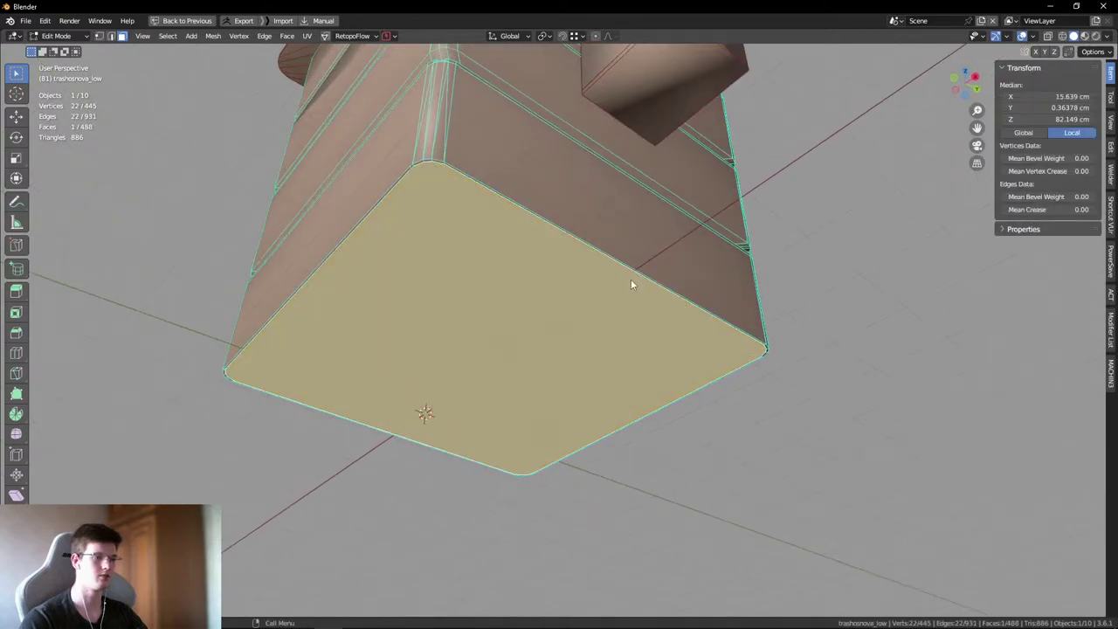
{"action": "left_click", "coordinate": [620, 273]}
{"action": "scroll", "coordinate": [629, 278], "scroll_direction": "up", "scroll_amount": 3}
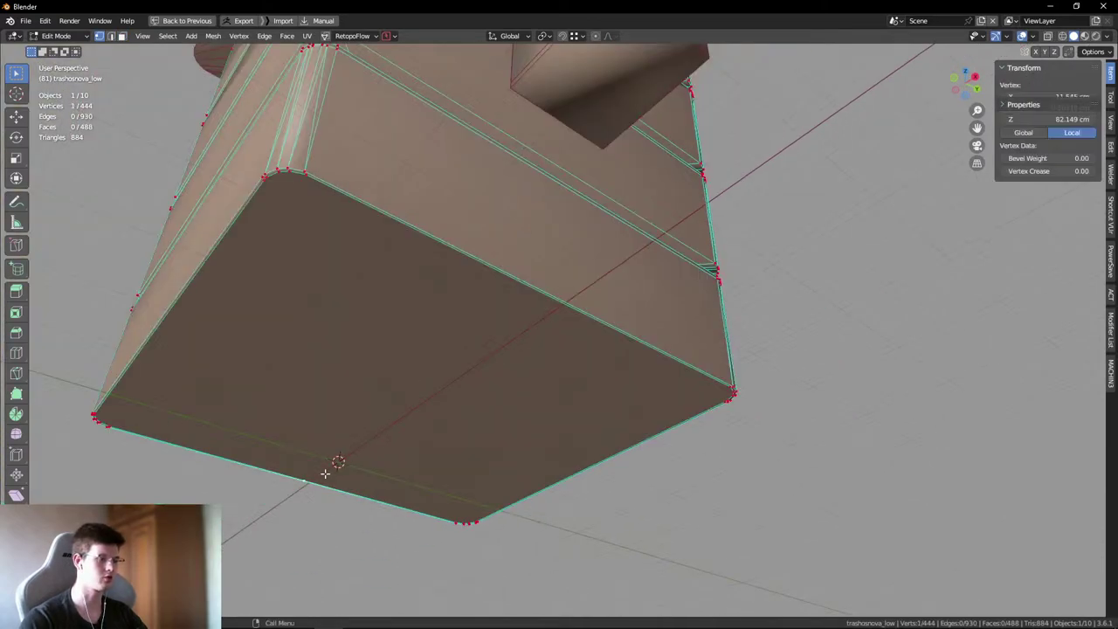
{"action": "key", "text": "3"}
{"action": "mouse_move", "coordinate": [717, 452]}
{"action": "middle_mouse_down"}
{"action": "mouse_move", "coordinate": [364, 164]}
{"action": "mouse_move", "coordinate": [623, 370]}
{"action": "mouse_move", "coordinate": [578, 329]}
{"action": "mouse_move", "coordinate": [652, 207]}
{"action": "mouse_move", "coordinate": [624, 364]}
{"action": "mouse_move", "coordinate": [551, 407]}
{"action": "mouse_move", "coordinate": [545, 395]}
{"action": "mouse_move", "coordinate": [611, 367]}
{"action": "mouse_move", "coordinate": [574, 324]}
{"action": "mouse_move", "coordinate": [519, 305]}
{"action": "mouse_move", "coordinate": [618, 248]}
{"action": "mouse_move", "coordinate": [332, 249]}
{"action": "middle_mouse_up"}
{"action": "key", "text": "Tab"}
- Hide the overlays and examine the shading of the round funnel rim on the bin's top plate
{"action": "scroll", "coordinate": [578, 329], "scroll_direction": "up", "scroll_amount": 2}
{"action": "right_click", "coordinate": [449, 338]}
{"action": "key", "text": "Escape"}
{"action": "key", "text": "alt+a"}
{"action": "scroll", "coordinate": [612, 366], "scroll_direction": "up", "scroll_amount": 3}
{"action": "key", "text": "shift+z"}
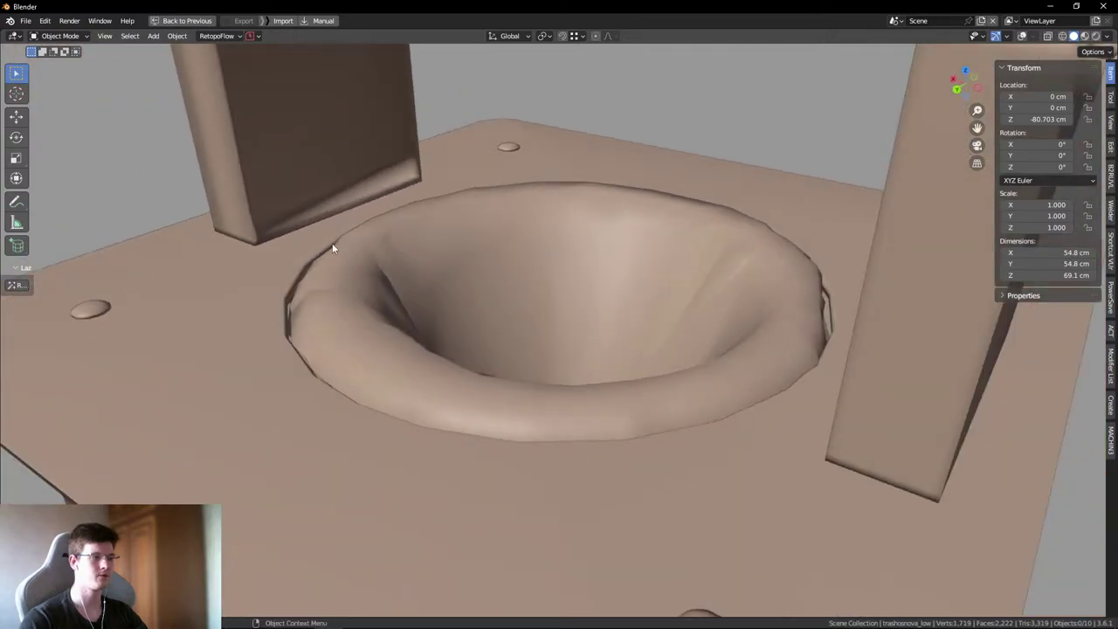
{"action": "middle_click_drag", "start_coordinate": [487, 205], "coordinate": [465, 184]}
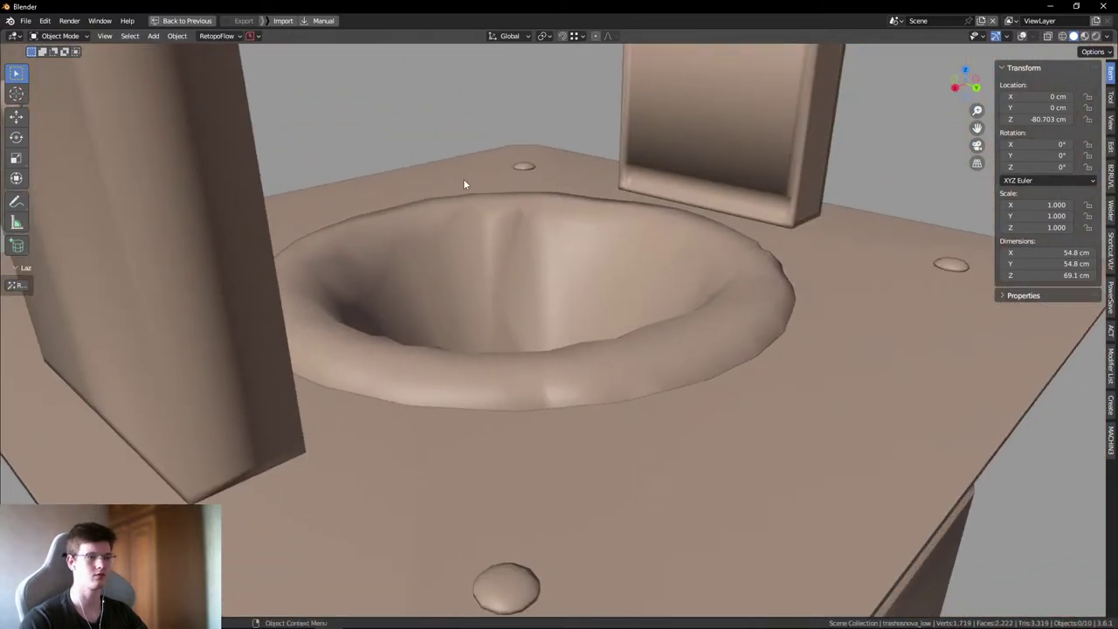
{"action": "middle_click_drag", "start_coordinate": [563, 200], "coordinate": [576, 265]}
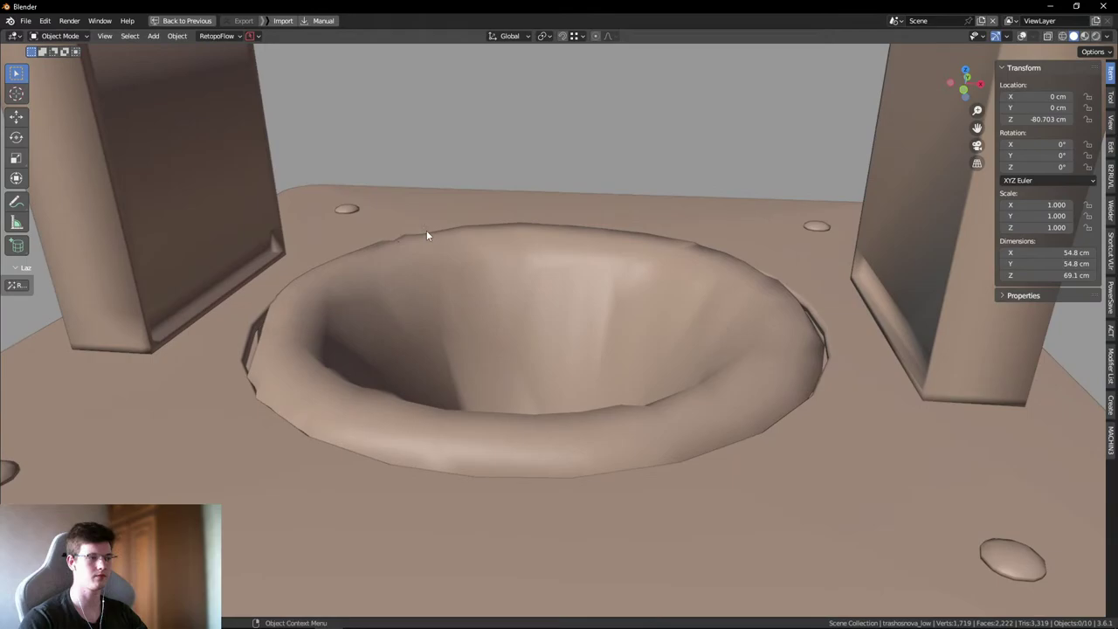
{"action": "middle_click_drag", "start_coordinate": [426, 235], "coordinate": [503, 298]}
- Examine the canopy, its support posts and the top plate from the side and from above with overlays hidden
{"action": "key", "text": "shift+alt+z"}
{"action": "scroll", "coordinate": [414, 279], "scroll_direction": "down", "scroll_amount": 5}
{"action": "key", "text": "shift+alt+z"}
{"action": "middle_click_drag", "start_coordinate": [827, 273], "coordinate": [804, 337]}
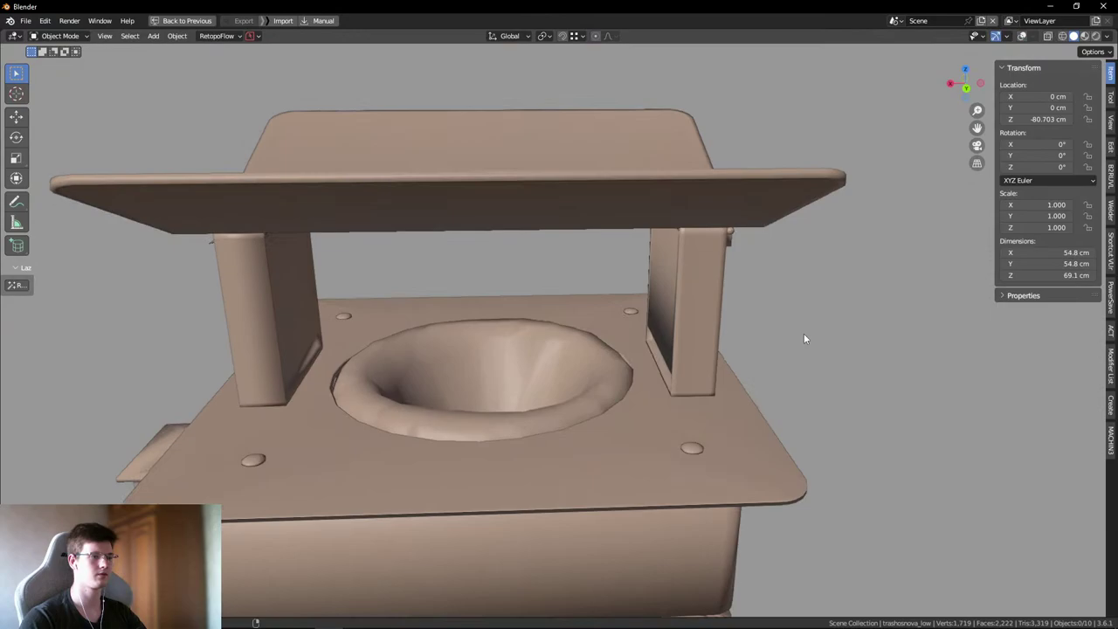
{"action": "key", "text": "ctrl+KP_3"}
{"action": "right_click", "coordinate": [467, 301]}
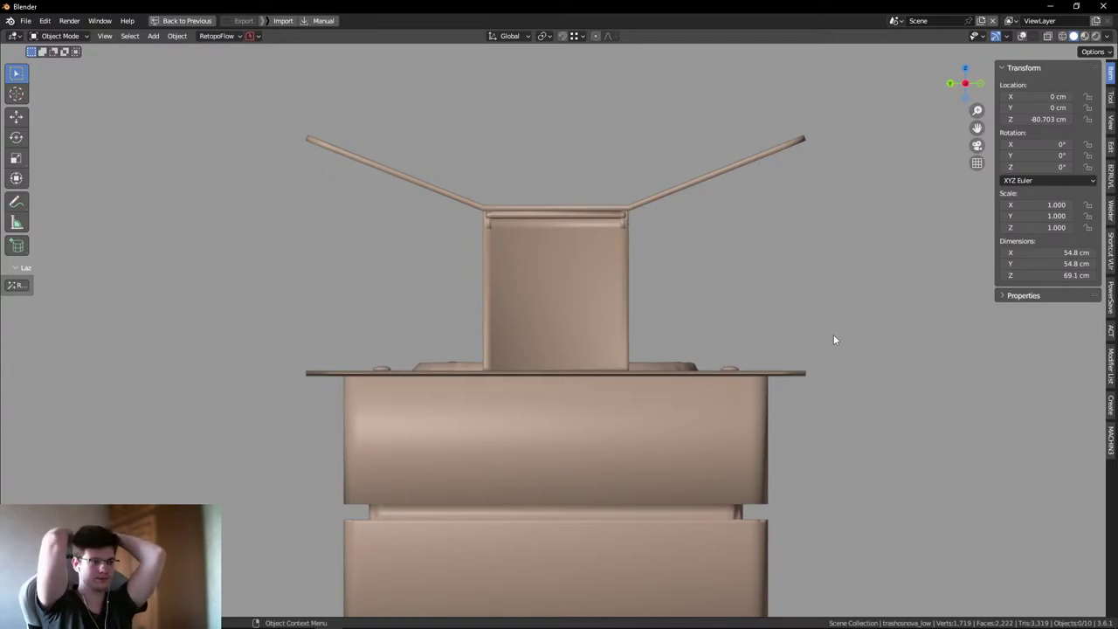
{"action": "middle_click_drag", "start_coordinate": [835, 340], "coordinate": [805, 345]}
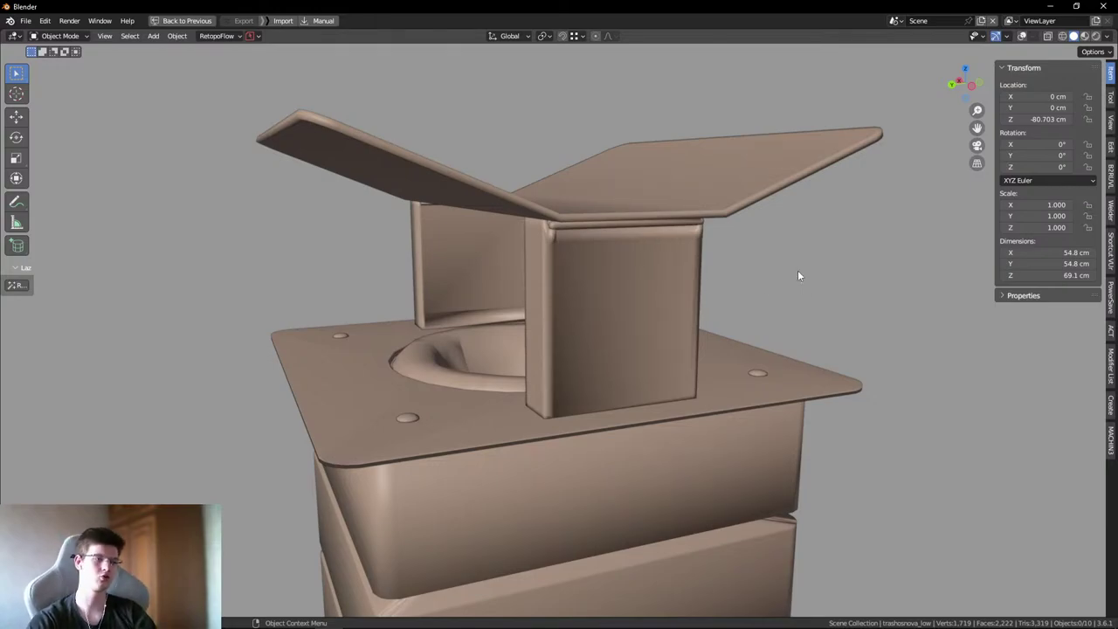
{"action": "scroll", "coordinate": [670, 311], "scroll_direction": "up", "scroll_amount": 5}
{"action": "middle_click_drag", "start_coordinate": [618, 332], "coordinate": [426, 302]}
{"action": "scroll", "coordinate": [587, 311], "scroll_direction": "down", "scroll_amount": 4}
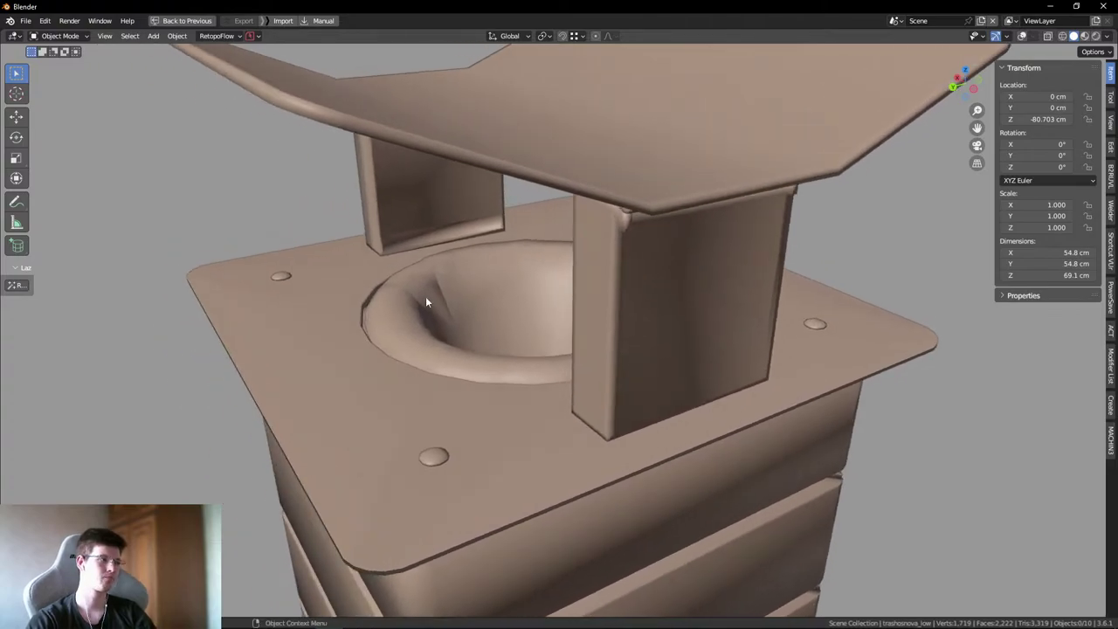
{"action": "left_click", "coordinate": [224, 37]}
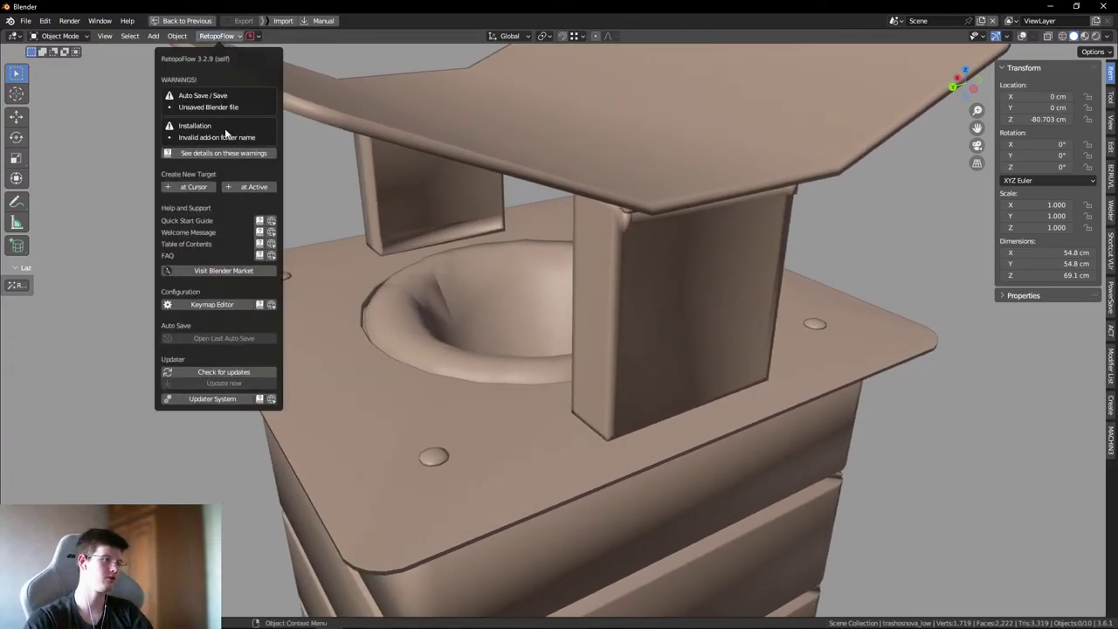
{"action": "left_click_drag", "start_coordinate": [71, 127], "coordinate": [82, 101]}
{"action": "right_click", "coordinate": [127, 179]}
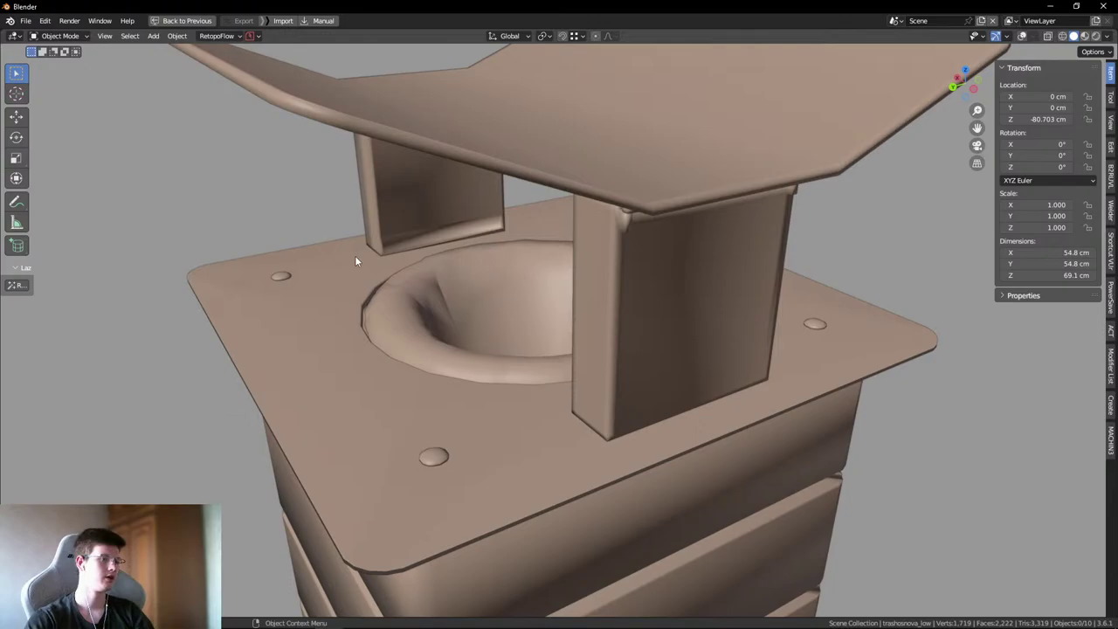
- Show the overlays and examine the topology of the canopy's rounded corner and edges in edit mode
{"action": "middle_click_drag", "start_coordinate": [354, 261], "coordinate": [419, 300]}
{"action": "key", "text": "shift+alt+z"}
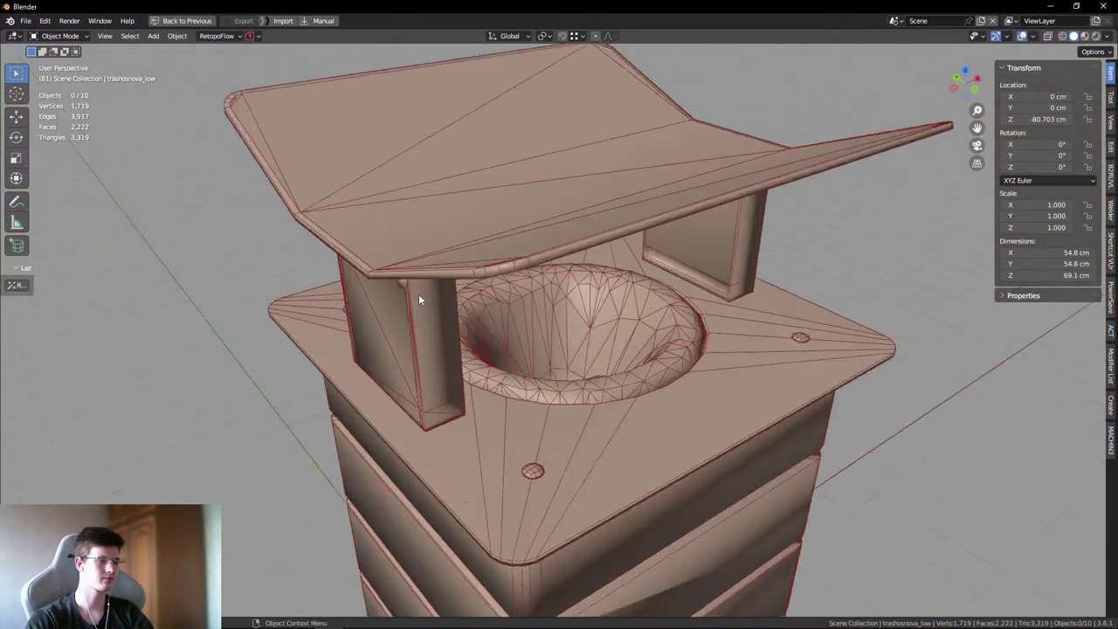
{"action": "left_click", "coordinate": [389, 262]}
{"action": "middle_click_drag", "start_coordinate": [389, 262], "coordinate": [529, 292]}
{"action": "key", "text": "Tab"}
{"action": "left_click", "coordinate": [600, 292]}
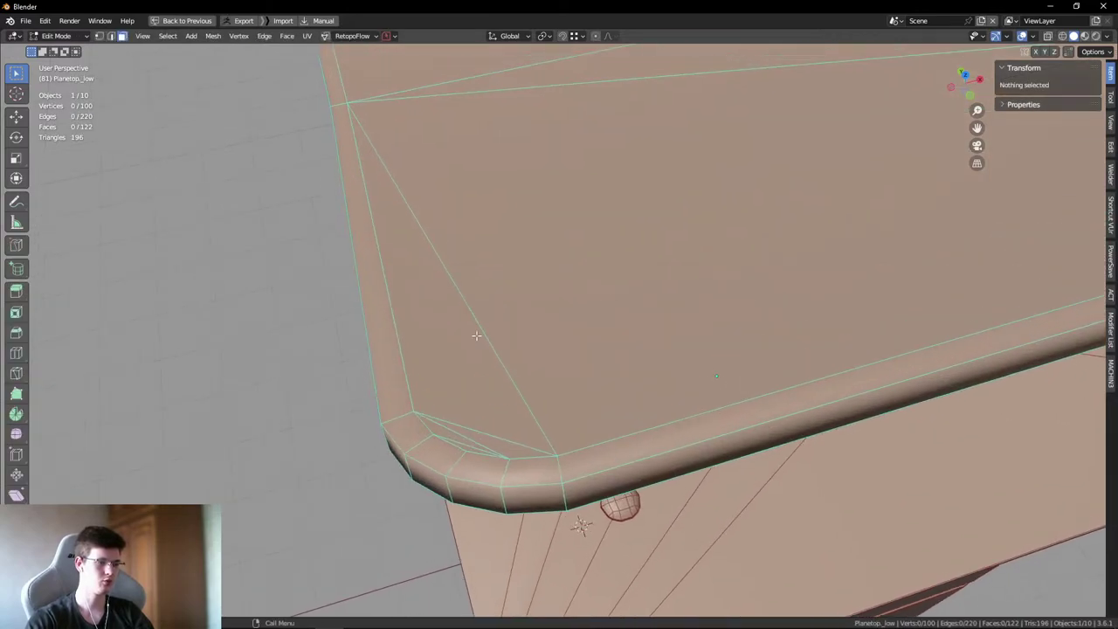
{"action": "key", "text": "2"}
{"action": "left_click", "coordinate": [419, 395], "text": "alt"}
{"action": "key", "text": "KP_Decimal"}
{"action": "key", "text": "alt+a"}
{"action": "middle_click_drag", "start_coordinate": [342, 424], "coordinate": [548, 430]}
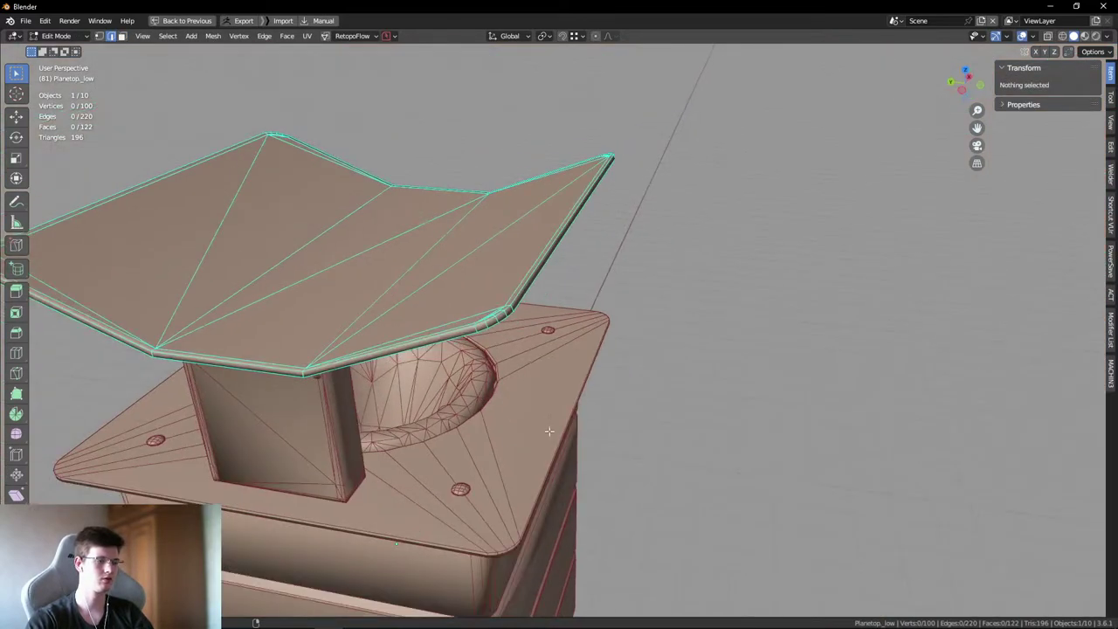
- Simplify the dome of a bolt head on the top plate by collapsing short edges of its mesh
{"action": "key", "text": "Tab"}
{"action": "scroll", "coordinate": [625, 249], "scroll_direction": "down", "scroll_amount": 3}
{"action": "key", "text": "alt+a"}
{"action": "middle_click_drag", "start_coordinate": [616, 506], "coordinate": [425, 370], "text": "shift"}
{"action": "left_click", "coordinate": [591, 378]}
{"action": "key", "text": "Tab"}
{"action": "scroll", "coordinate": [611, 411], "scroll_direction": "up", "scroll_amount": 3}
{"action": "key", "text": "ctrl+z"}
{"action": "left_click", "coordinate": [464, 366]}
{"action": "left_click", "coordinate": [648, 365], "text": "shift"}
{"action": "left_click", "coordinate": [425, 374]}
{"action": "left_click", "coordinate": [635, 388], "text": "shift"}
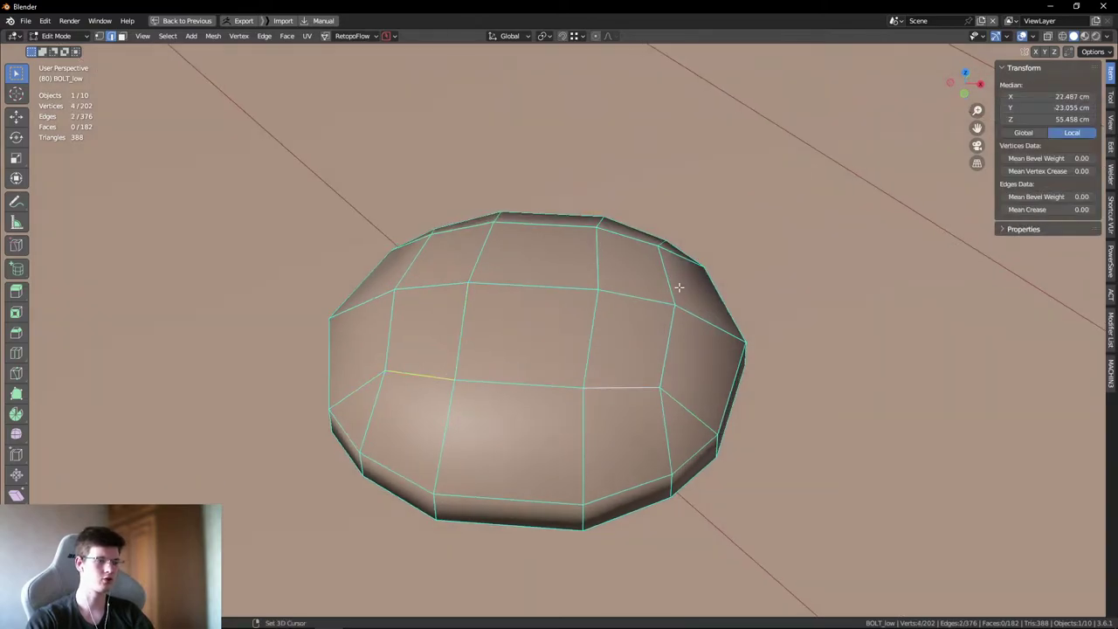
{"action": "key", "text": "ctrl+z"}
{"action": "left_click", "coordinate": [536, 298]}
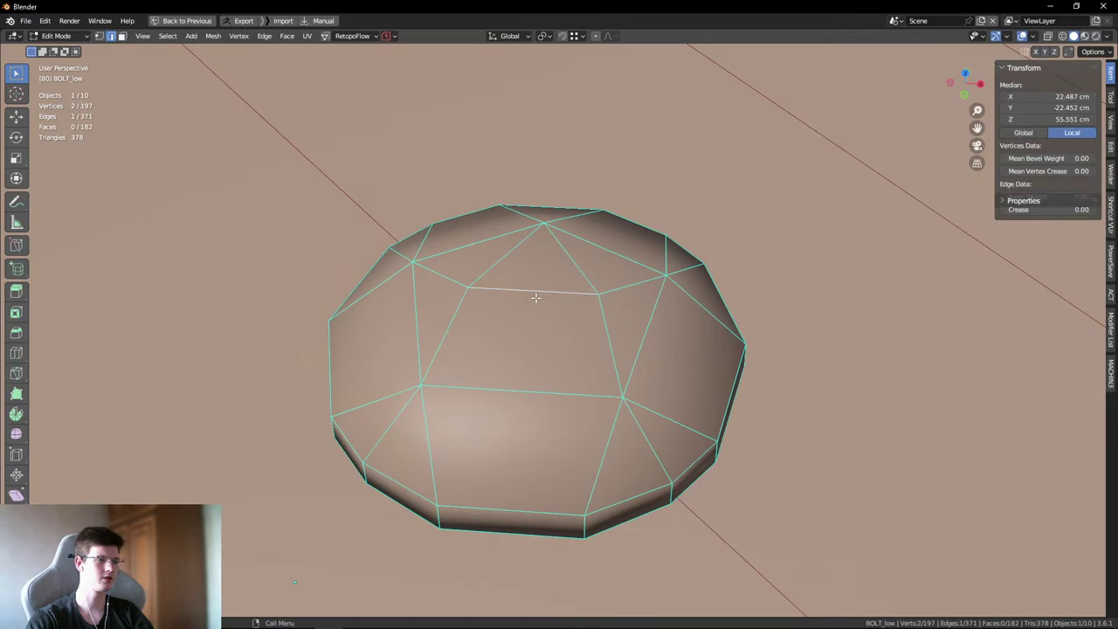
{"action": "key", "text": "ctrl+z"}
- Select the two edge loops around the bolt head's base and even them out with the LoopTools Circle operation
{"action": "middle_click_drag", "start_coordinate": [535, 298], "coordinate": [672, 398]}
{"action": "key", "text": "KP_3"}
{"action": "key", "text": "Tab"}
{"action": "key", "text": "KP_Decimal"}
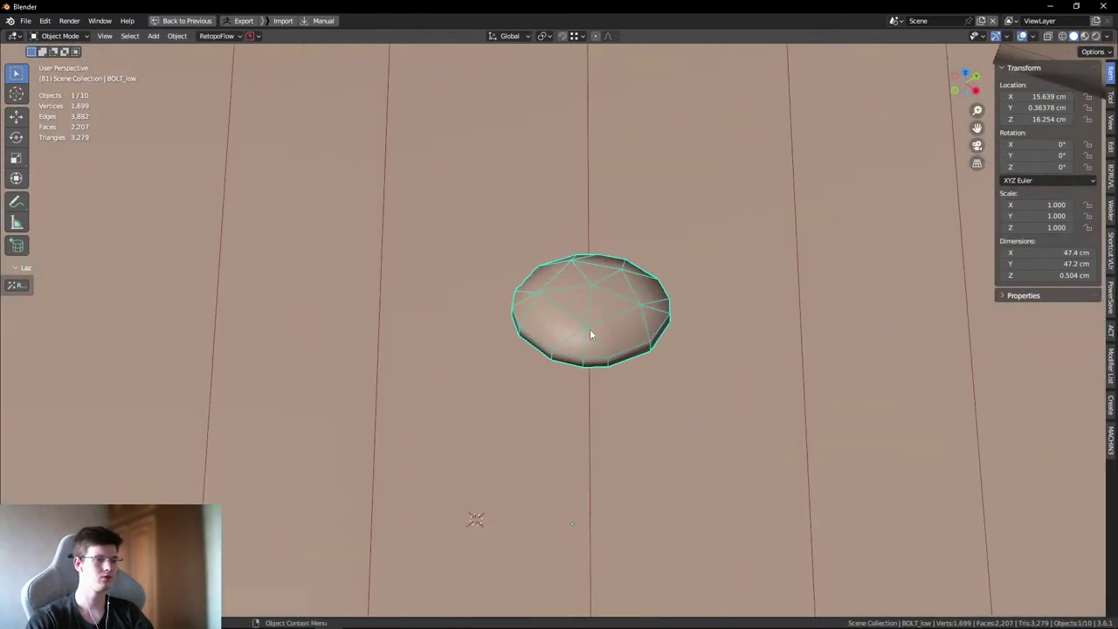
{"action": "key", "text": "Tab"}
{"action": "scroll", "coordinate": [592, 310], "scroll_direction": "up", "scroll_amount": 2}
{"action": "left_click", "coordinate": [598, 367], "text": "alt"}
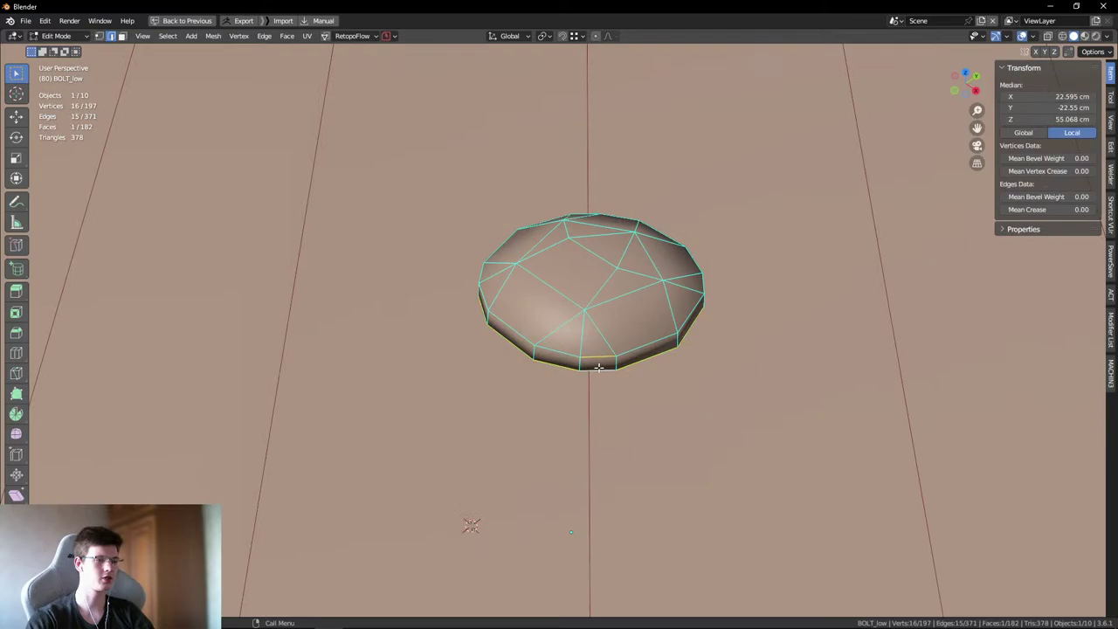
{"action": "right_click", "coordinate": [695, 321]}
{"action": "mouse_move", "coordinate": [744, 27]}
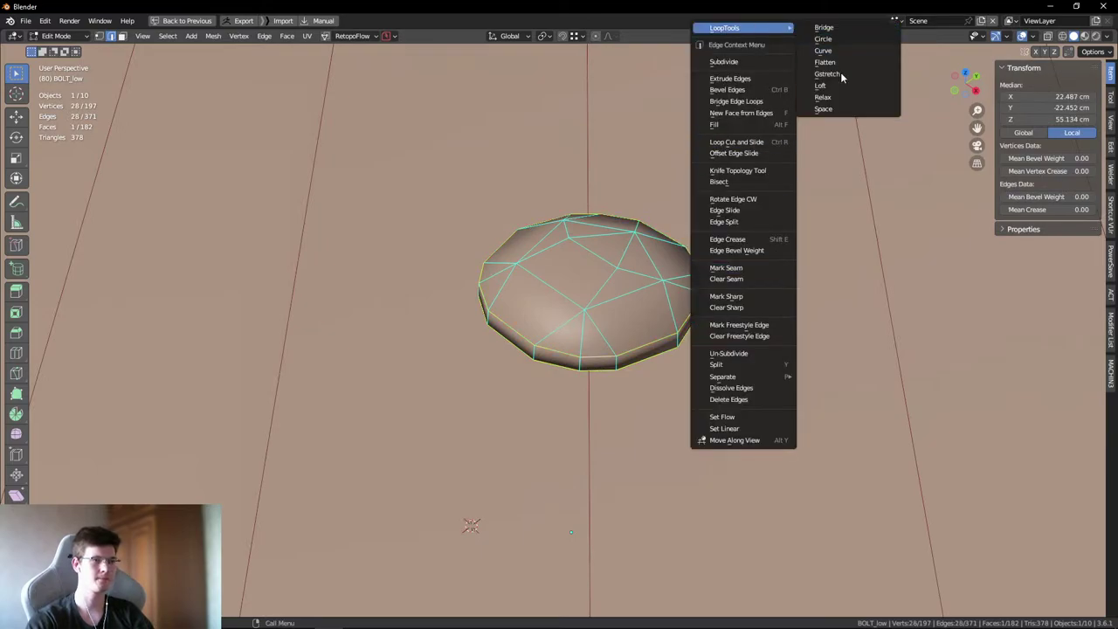
{"action": "left_click", "coordinate": [825, 38]}
{"action": "middle_click_drag", "start_coordinate": [801, 169], "coordinate": [812, 276]}
{"action": "right_click", "coordinate": [788, 201]}
{"action": "mouse_move", "coordinate": [788, 201]}
{"action": "left_click", "coordinate": [854, 270]}
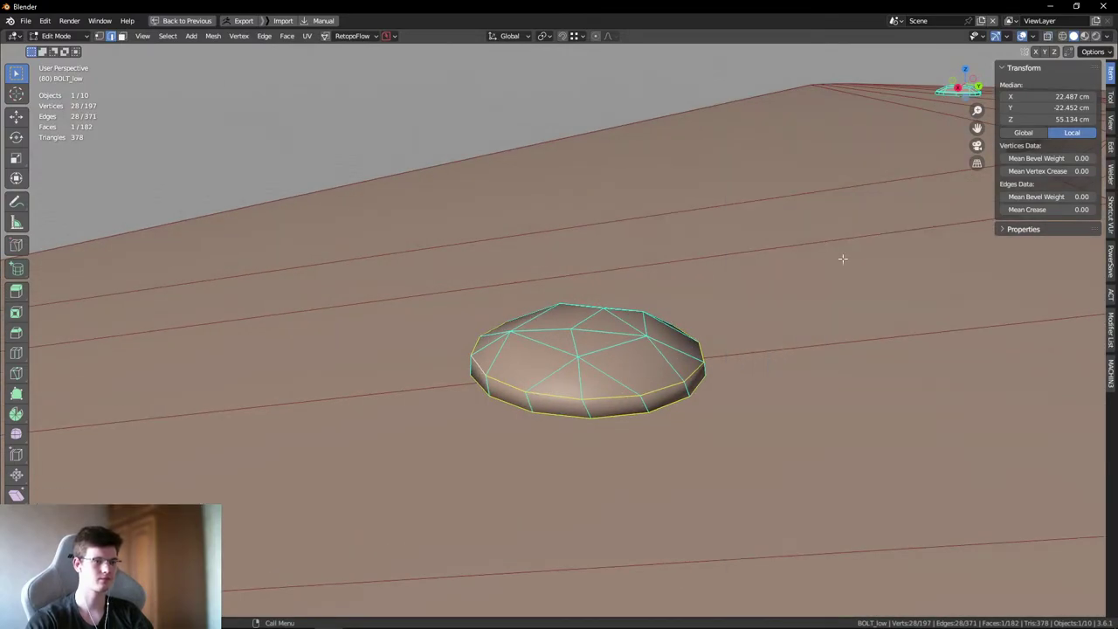
{"action": "right_click", "coordinate": [787, 201]}
{"action": "left_click", "coordinate": [889, 283]}
- Rotate the bolt head's upper rim loop about 5° around the global Z axis and return to object mode
{"action": "middle_click_drag", "start_coordinate": [648, 285], "coordinate": [743, 387]}
{"action": "key", "text": "r"}
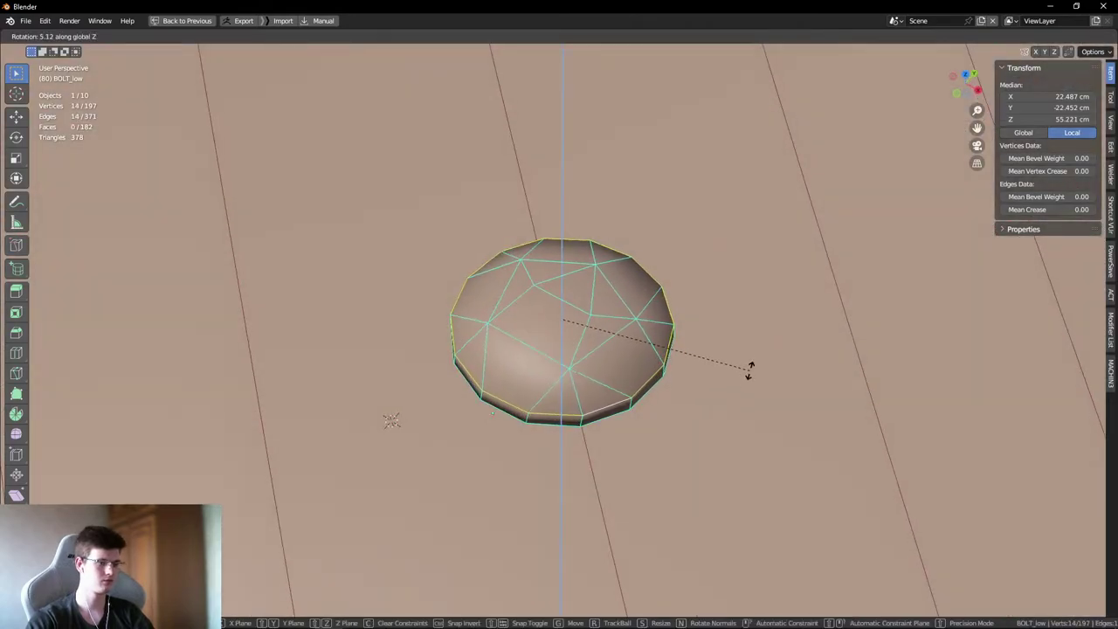
{"action": "left_click", "coordinate": [753, 372]}
{"action": "key", "text": "Tab"}
- Examine the shading of the bolt heads, top plate and bin body from several angles
{"action": "scroll", "coordinate": [669, 352], "scroll_direction": "down", "scroll_amount": 5}
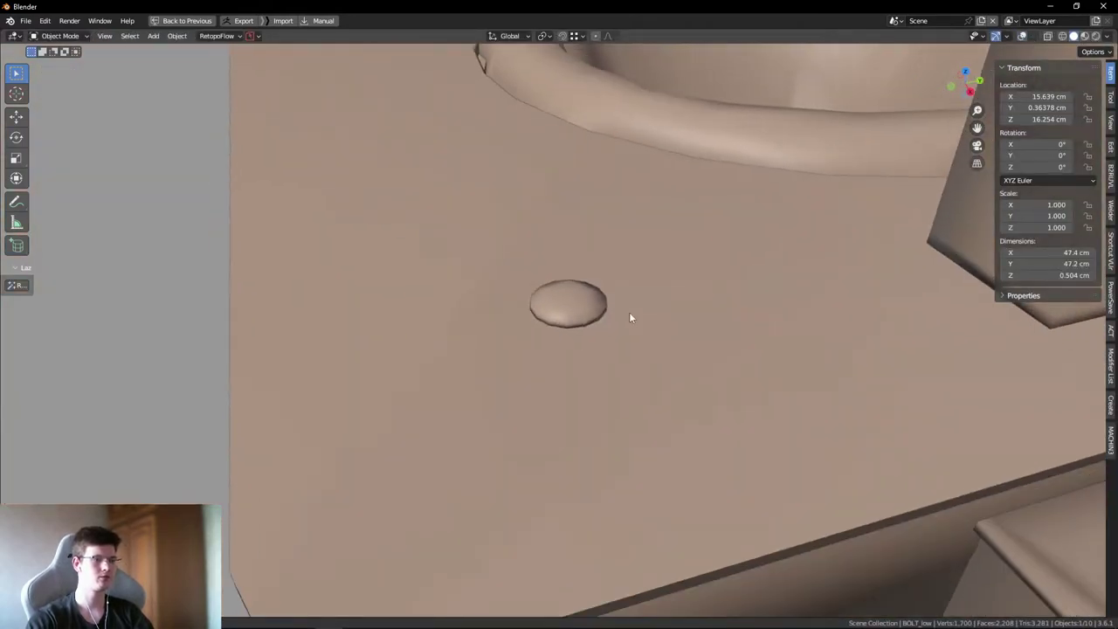
{"action": "middle_click_drag", "start_coordinate": [629, 312], "coordinate": [510, 331]}
{"action": "left_click", "coordinate": [948, 471]}
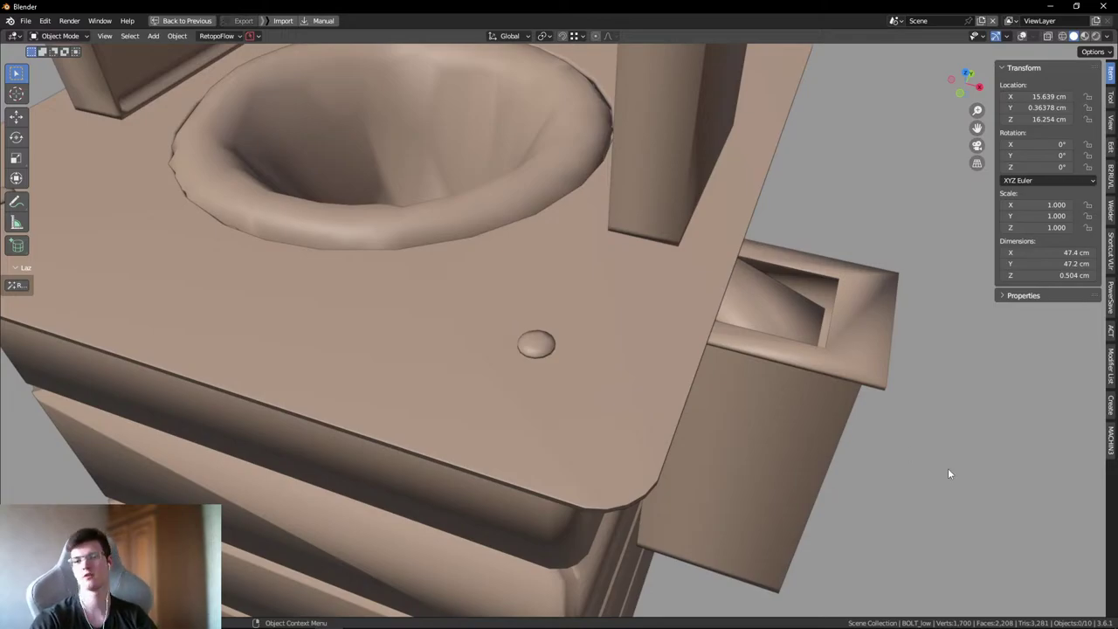
{"action": "scroll", "coordinate": [566, 366], "scroll_direction": "up", "scroll_amount": 3}
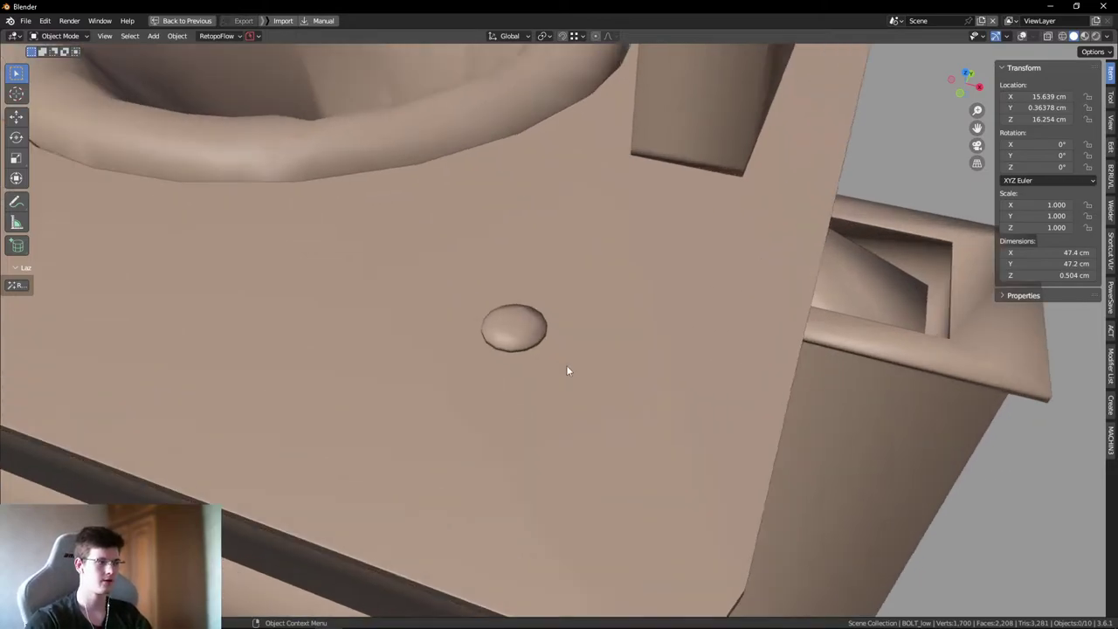
{"action": "middle_click_drag", "start_coordinate": [586, 358], "coordinate": [674, 369]}
{"action": "scroll", "coordinate": [561, 376], "scroll_direction": "down", "scroll_amount": 5}
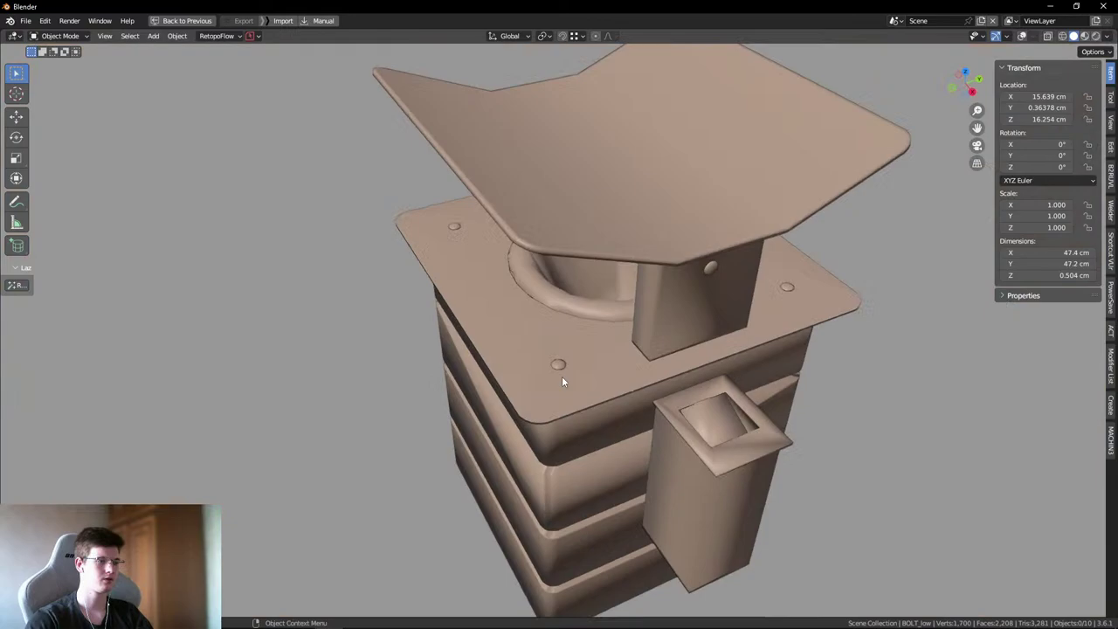
{"action": "scroll", "coordinate": [559, 373], "scroll_direction": "up", "scroll_amount": 4}
{"action": "scroll", "coordinate": [555, 374], "scroll_direction": "down", "scroll_amount": 2}
{"action": "middle_click_drag", "start_coordinate": [545, 402], "coordinate": [576, 400]}
{"action": "scroll", "coordinate": [519, 415], "scroll_direction": "down", "scroll_amount": 2}
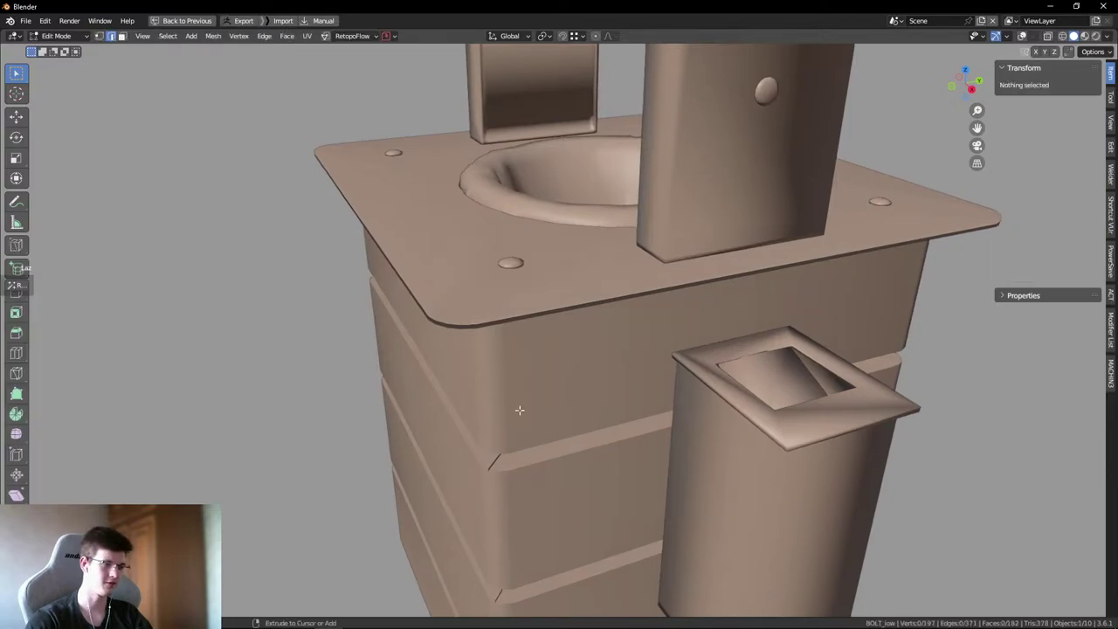
- Apply auto smooth shading to the side-mounted bin and the canopy's support posts, and select the top plate
{"action": "left_click", "coordinate": [710, 428]}
{"action": "scroll", "coordinate": [699, 428], "scroll_direction": "up", "scroll_amount": 2}
{"action": "scroll", "coordinate": [869, 442], "scroll_direction": "down", "scroll_amount": 2}
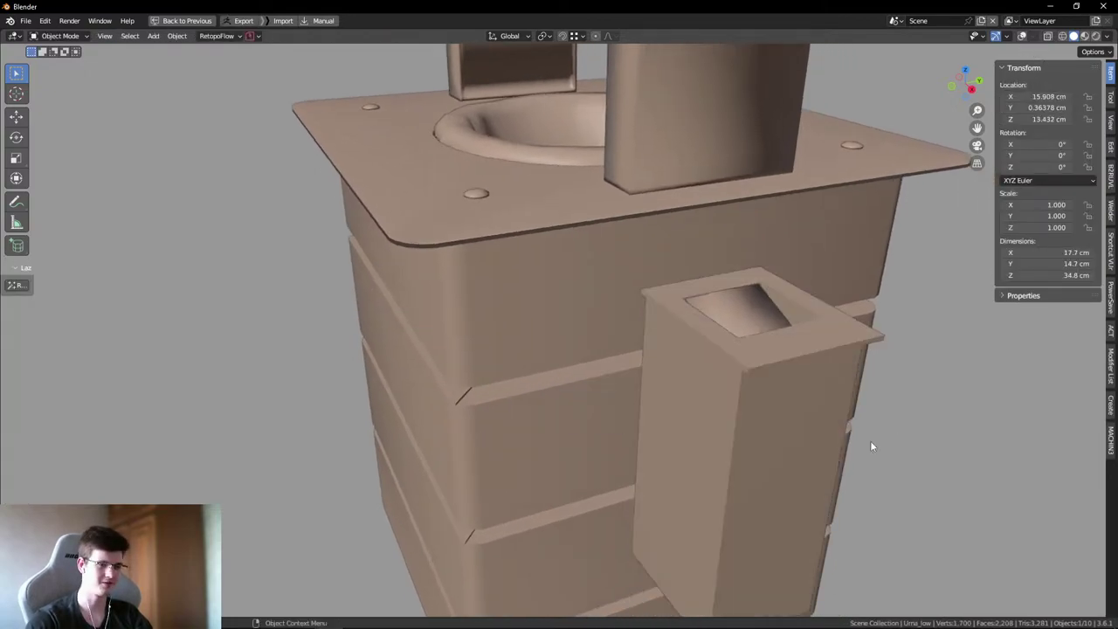
{"action": "middle_click_drag", "start_coordinate": [868, 442], "coordinate": [625, 298]}
{"action": "scroll", "coordinate": [624, 299], "scroll_direction": "up", "scroll_amount": 3}
{"action": "left_click", "coordinate": [613, 352]}
{"action": "scroll", "coordinate": [343, 309], "scroll_direction": "down", "scroll_amount": 2}
{"action": "right_click", "coordinate": [420, 291]}
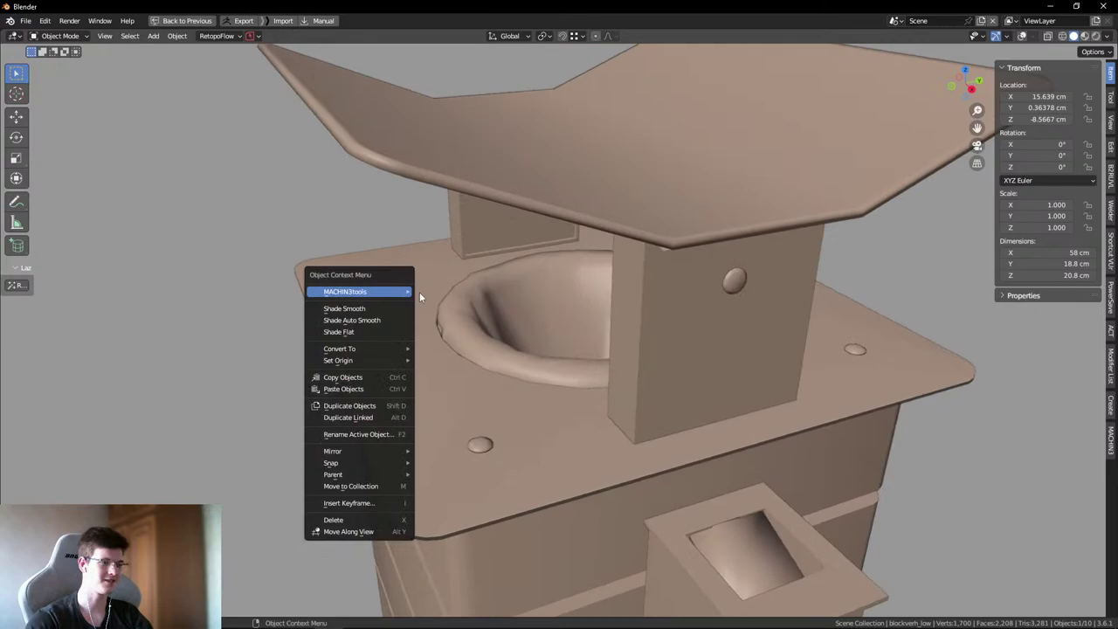
{"action": "middle_click_drag", "start_coordinate": [691, 281], "coordinate": [661, 365]}
{"action": "scroll", "coordinate": [620, 350], "scroll_direction": "down", "scroll_amount": 2}
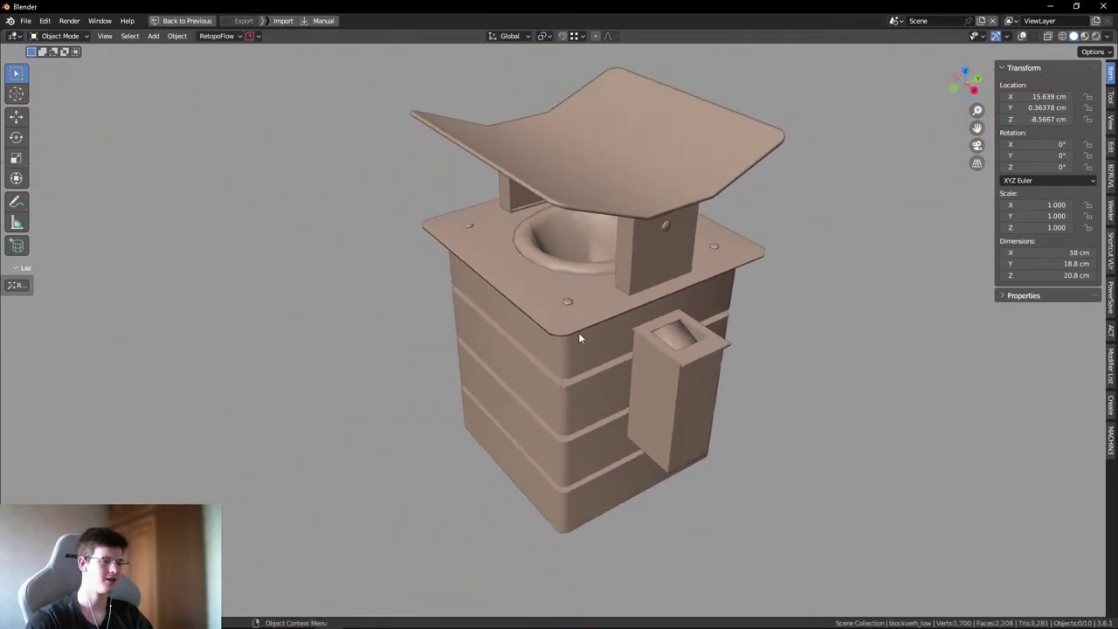
{"action": "scroll", "coordinate": [579, 332], "scroll_direction": "up", "scroll_amount": 5}
{"action": "left_click", "coordinate": [569, 317]}
{"action": "scroll", "coordinate": [438, 351], "scroll_direction": "down", "scroll_amount": 3}
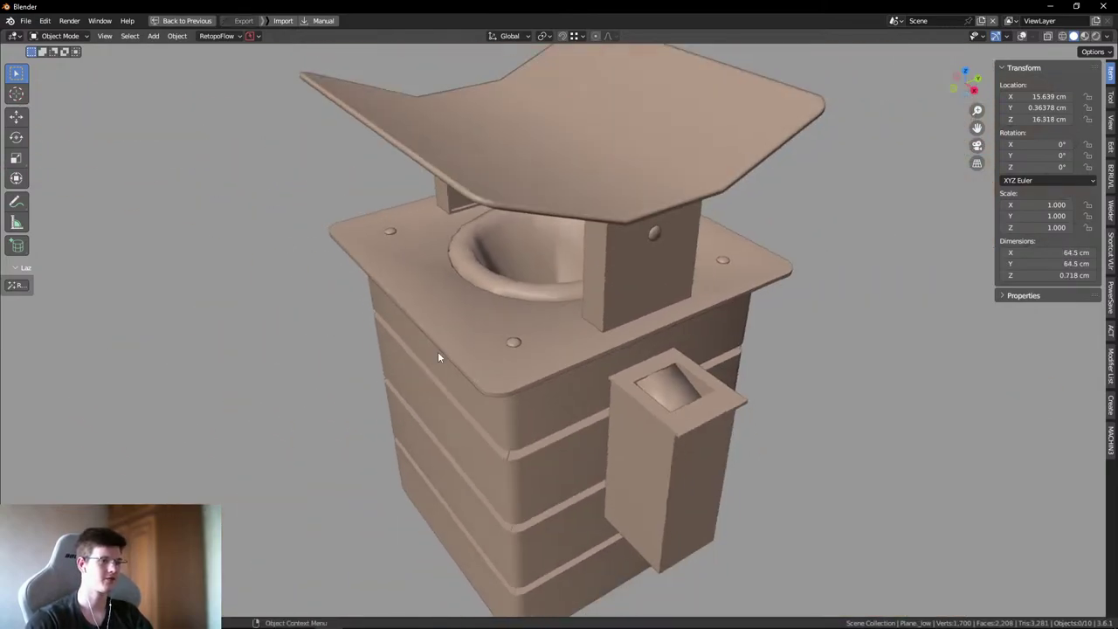
- Restore the full window layout and empty the current file with the Clean out .blend operation
{"action": "key", "text": "ctrl+space"}
{"action": "scroll", "coordinate": [524, 345], "scroll_direction": "down", "scroll_amount": 1}
{"action": "middle_click_drag", "start_coordinate": [507, 328], "coordinate": [542, 328]}
{"action": "scroll", "coordinate": [522, 332], "scroll_direction": "down", "scroll_amount": 2}
{"action": "key", "text": "ctrl+s"}
{"action": "left_click", "coordinate": [593, 240]}
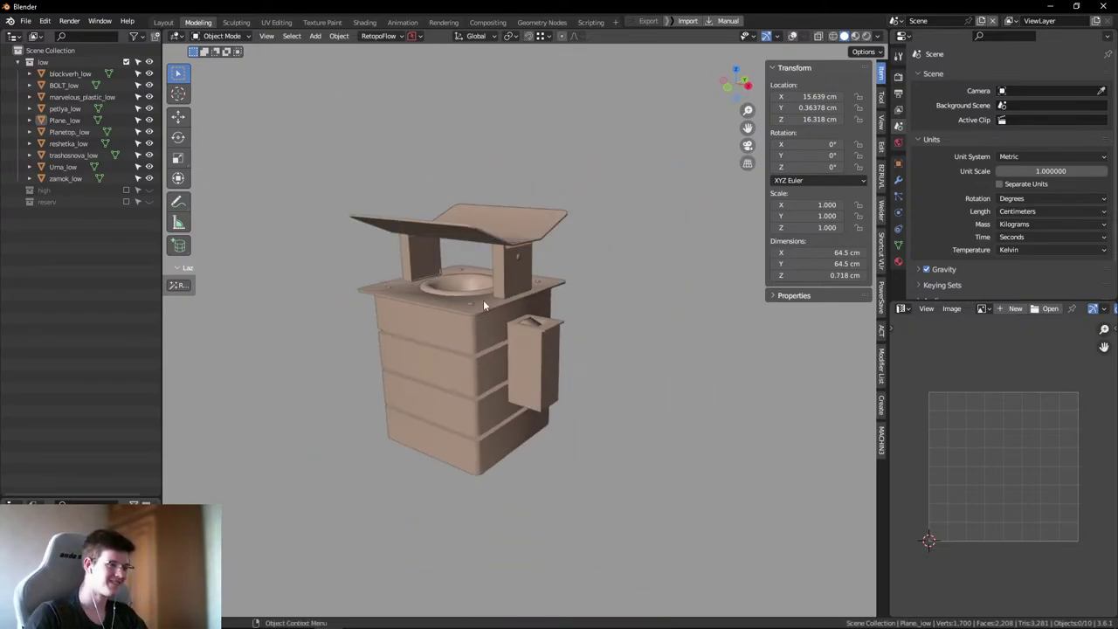
{"action": "key", "text": "ctrl+s"}
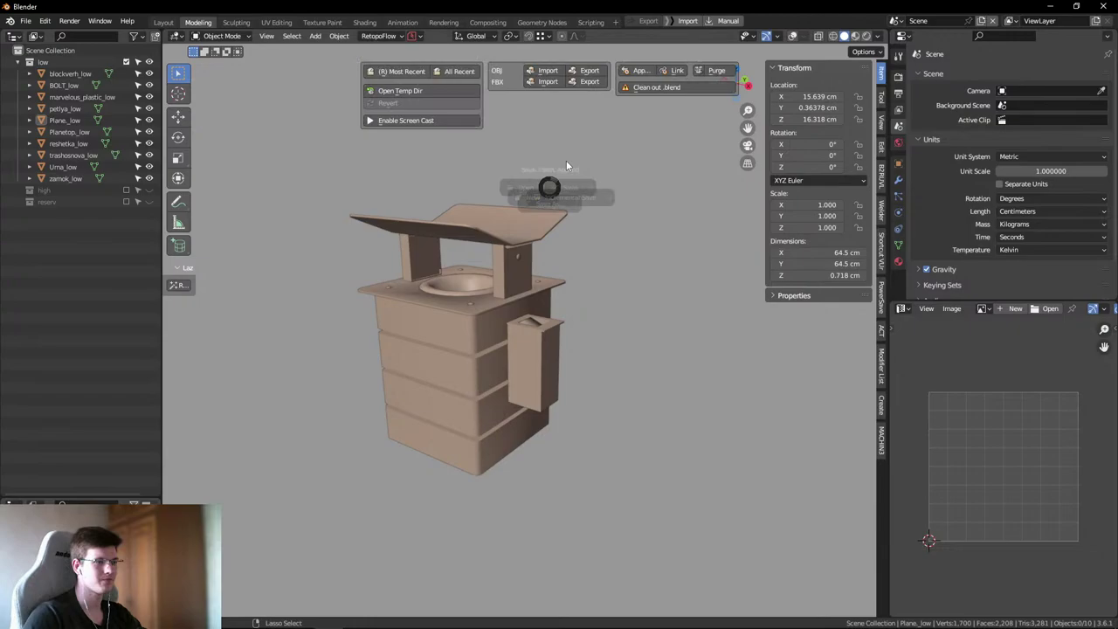
{"action": "left_click", "coordinate": [658, 126]}
{"action": "left_click", "coordinate": [658, 126]}
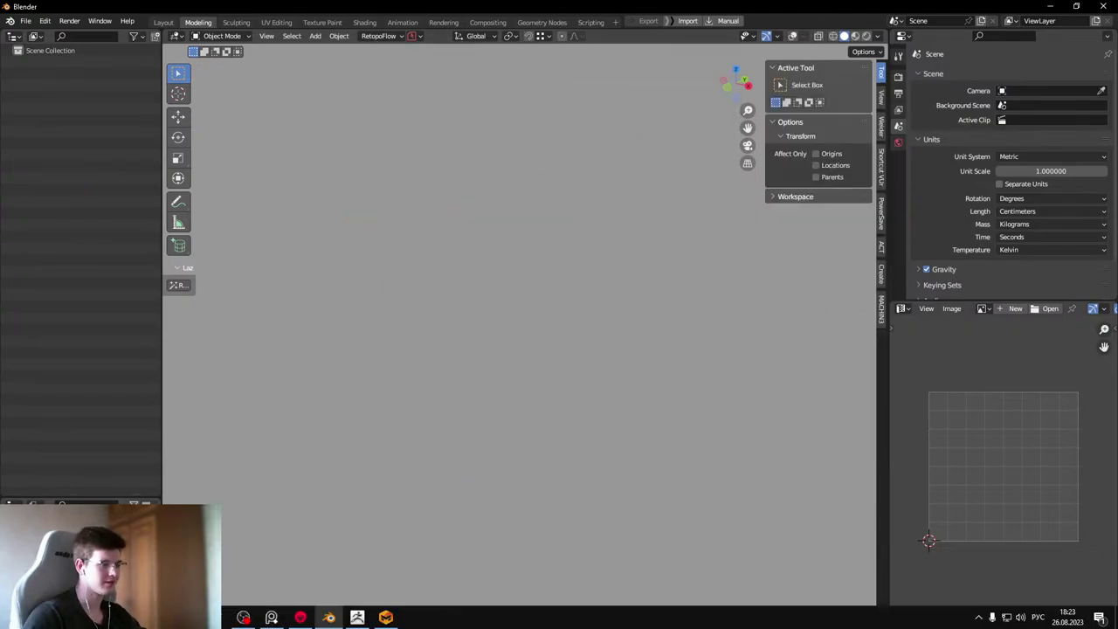
{"action": "key", "text": "alt+Tab"}
{"action": "left_click_drag", "start_coordinate": [570, 230], "coordinate": [349, 220]}
{"action": "left_click", "coordinate": [352, 219]}
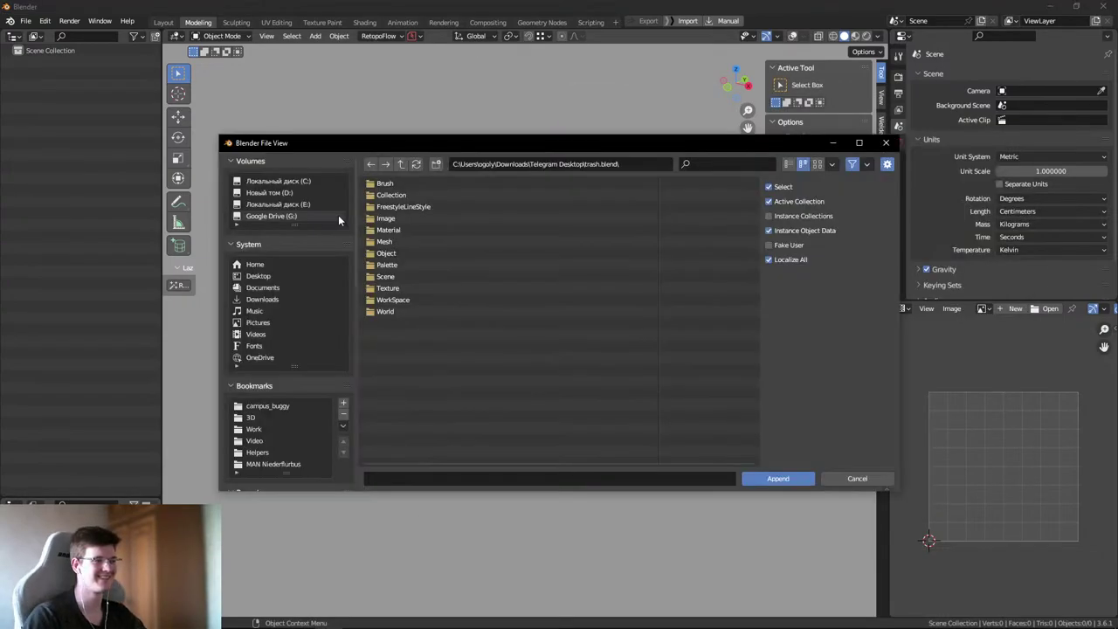
{"action": "left_click", "coordinate": [336, 264]}
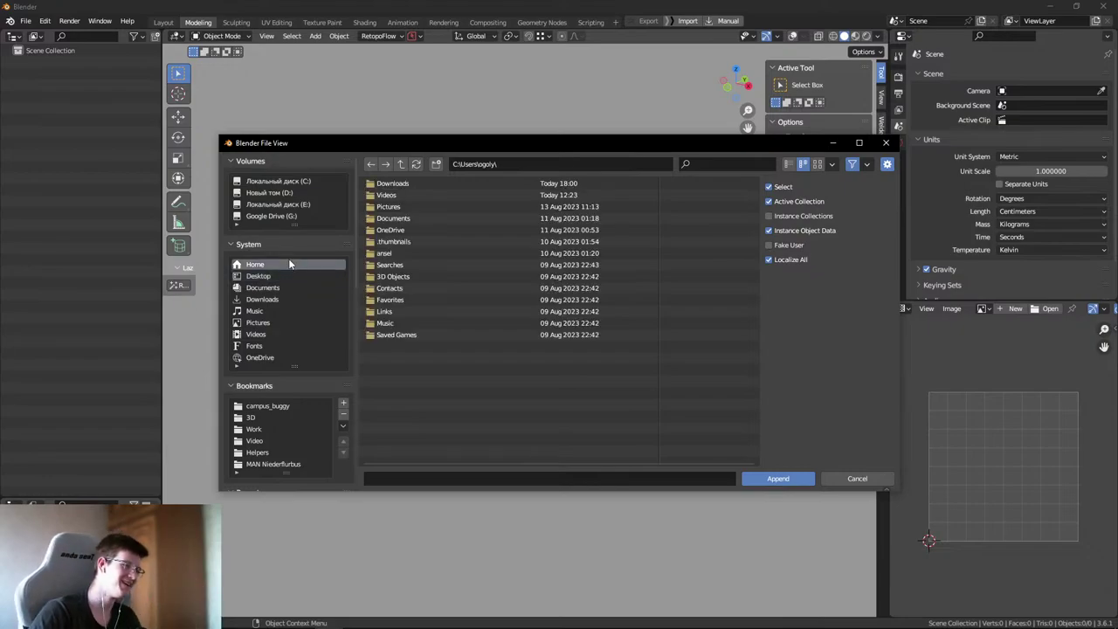
{"action": "left_click", "coordinate": [857, 478]}
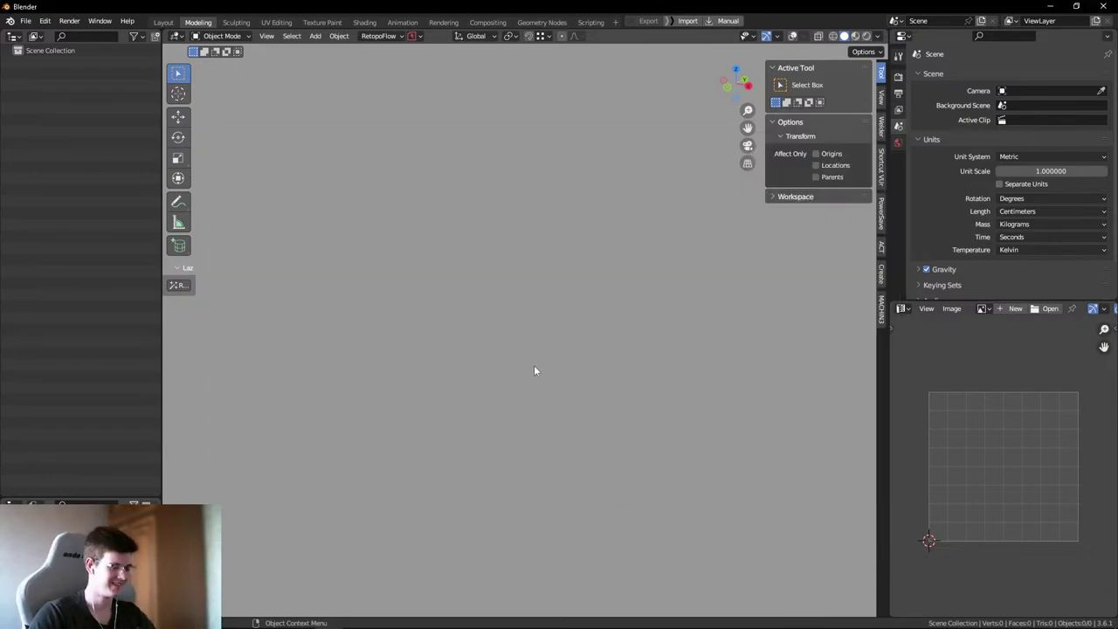
{"action": "key", "text": "alt+Tab"}
{"action": "left_click", "coordinate": [366, 236]}
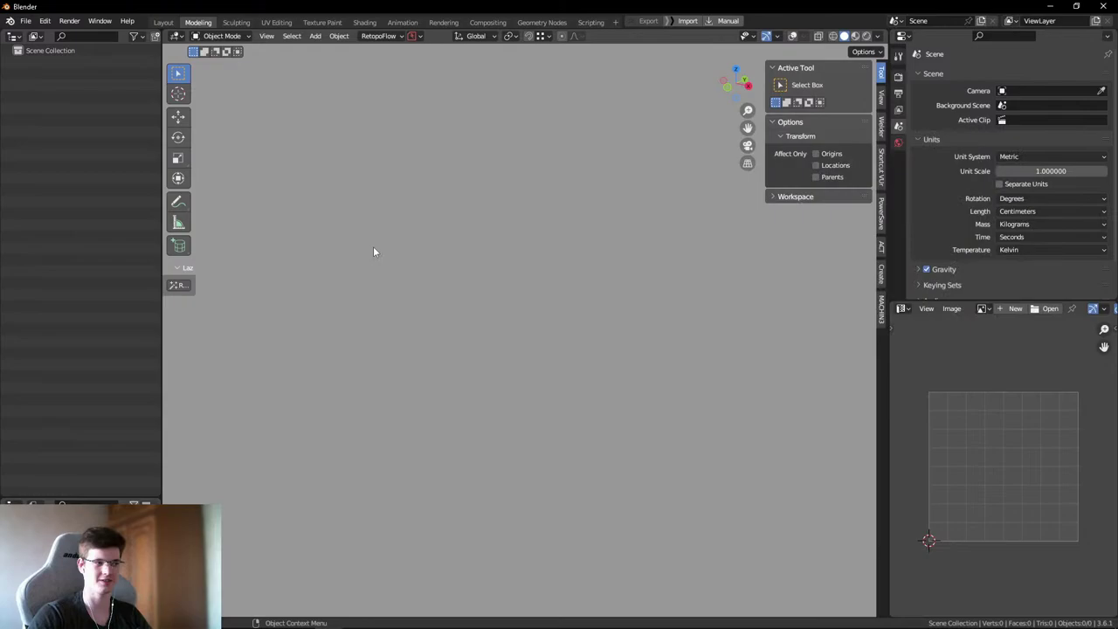
- Append the Scene data block from trash.blend and switch to the appended Scene.001
{"action": "key", "text": "alt+Tab"}
{"action": "left_click_drag", "start_coordinate": [571, 224], "coordinate": [367, 192]}
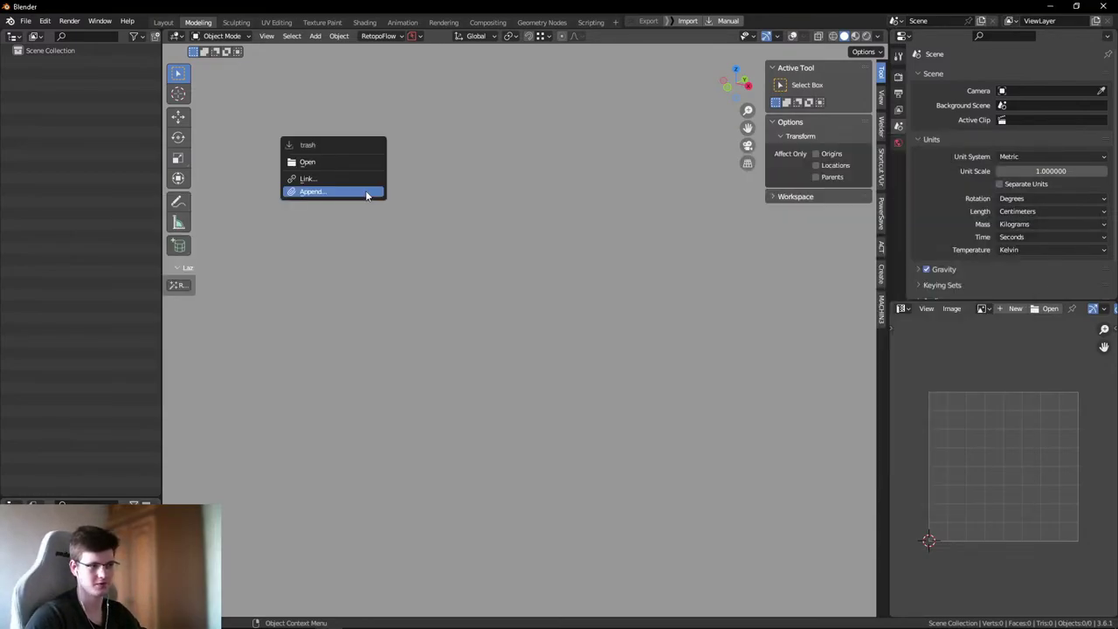
{"action": "left_click", "coordinate": [367, 192]}
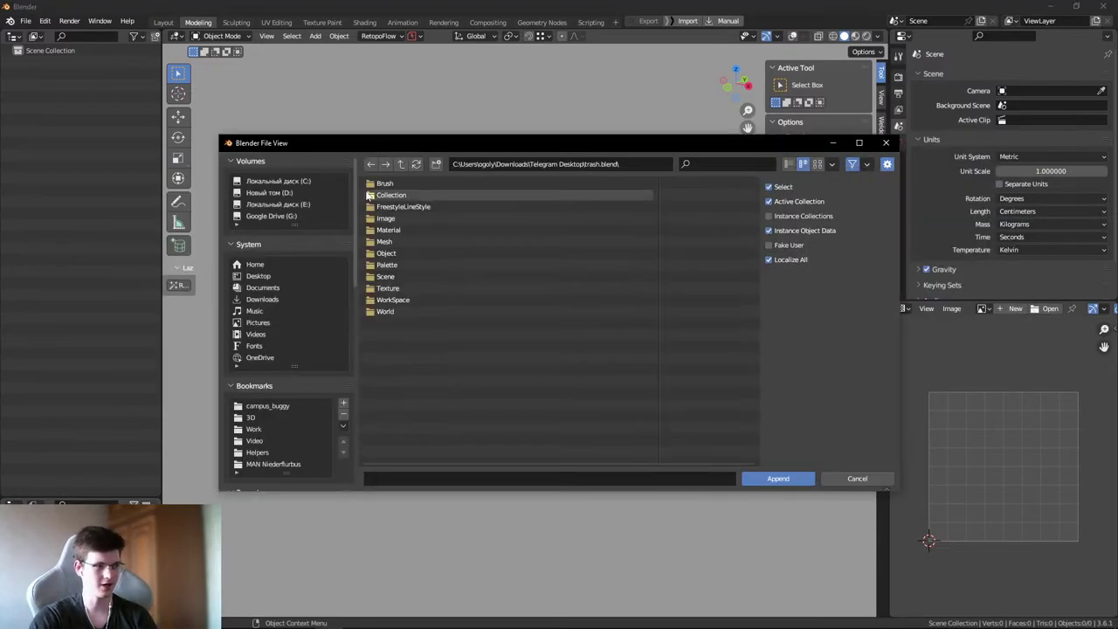
{"action": "double_click", "coordinate": [404, 277]}
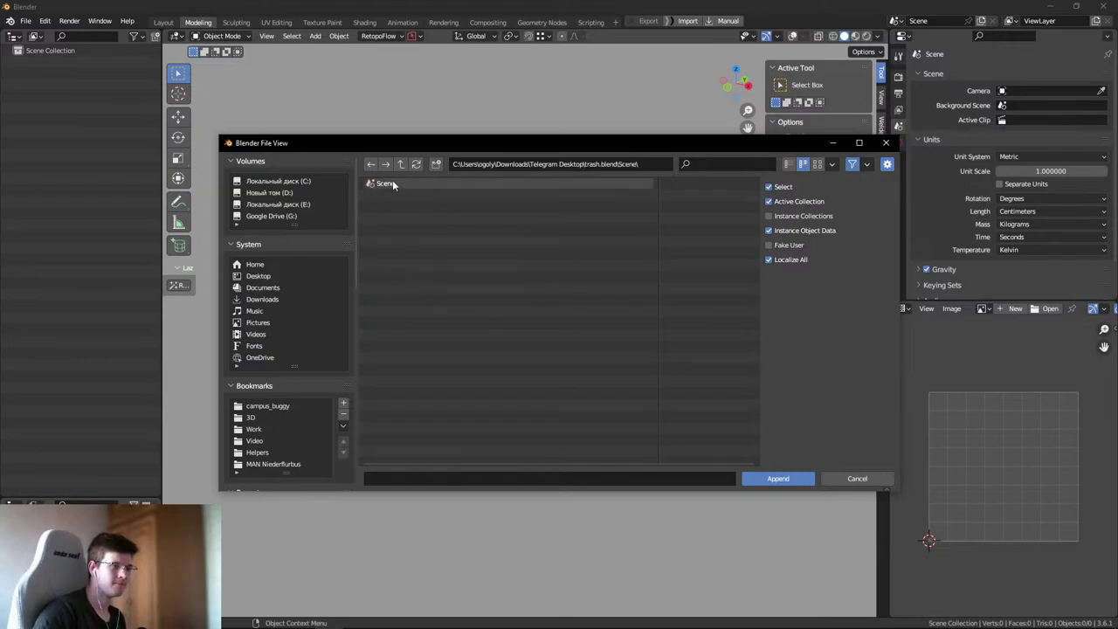
{"action": "left_click", "coordinate": [392, 181]}
{"action": "left_click", "coordinate": [777, 479]}
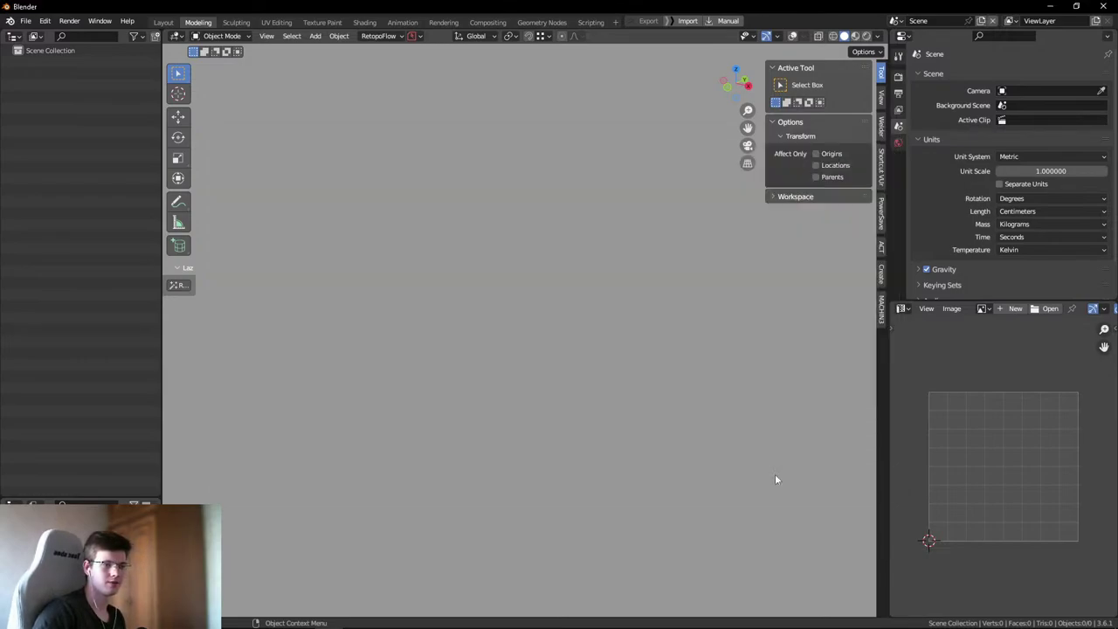
{"action": "left_click", "coordinate": [896, 20]}
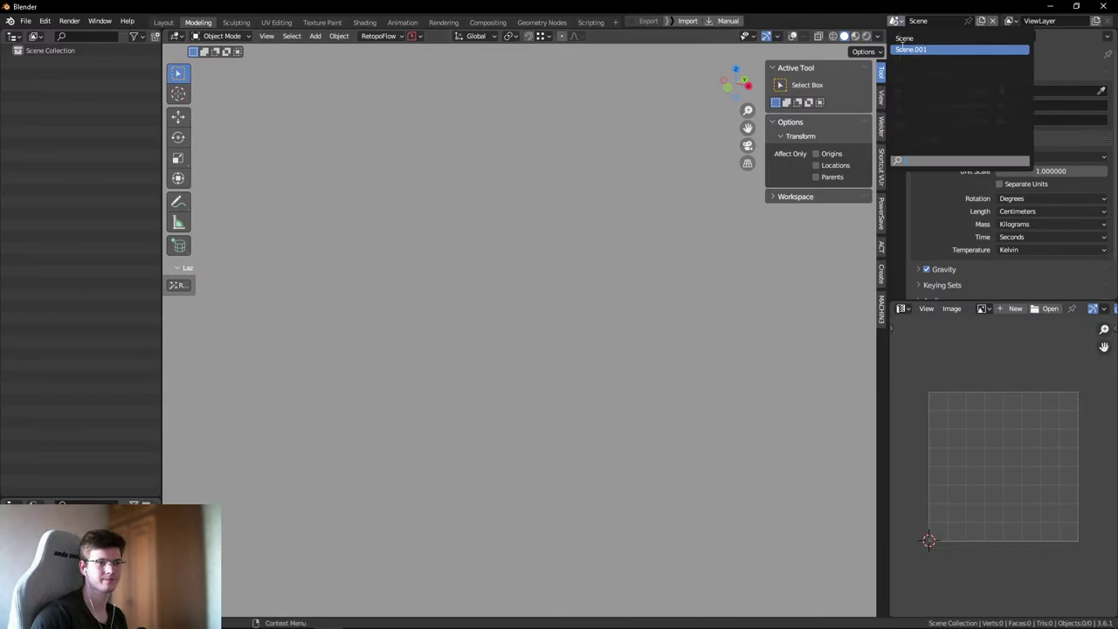
{"action": "left_click", "coordinate": [934, 46]}
- Show the overlays, select all low-poly bin objects and send them to RizomUV
{"action": "key", "text": "shift+alt+z"}
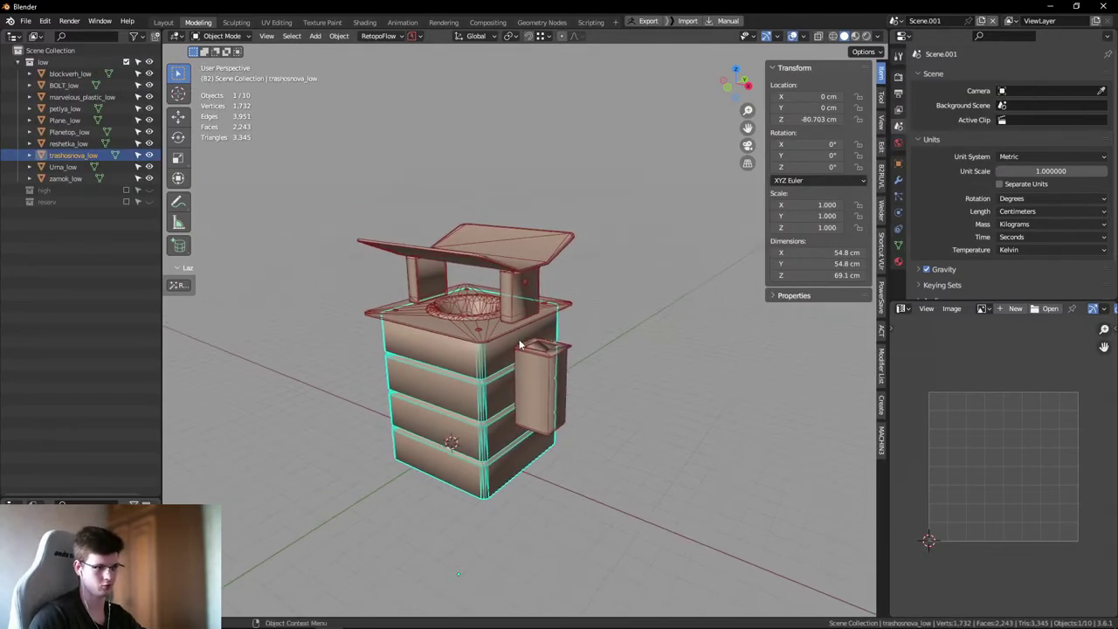
{"action": "key", "text": "a"}
{"action": "left_click", "coordinate": [519, 343]}
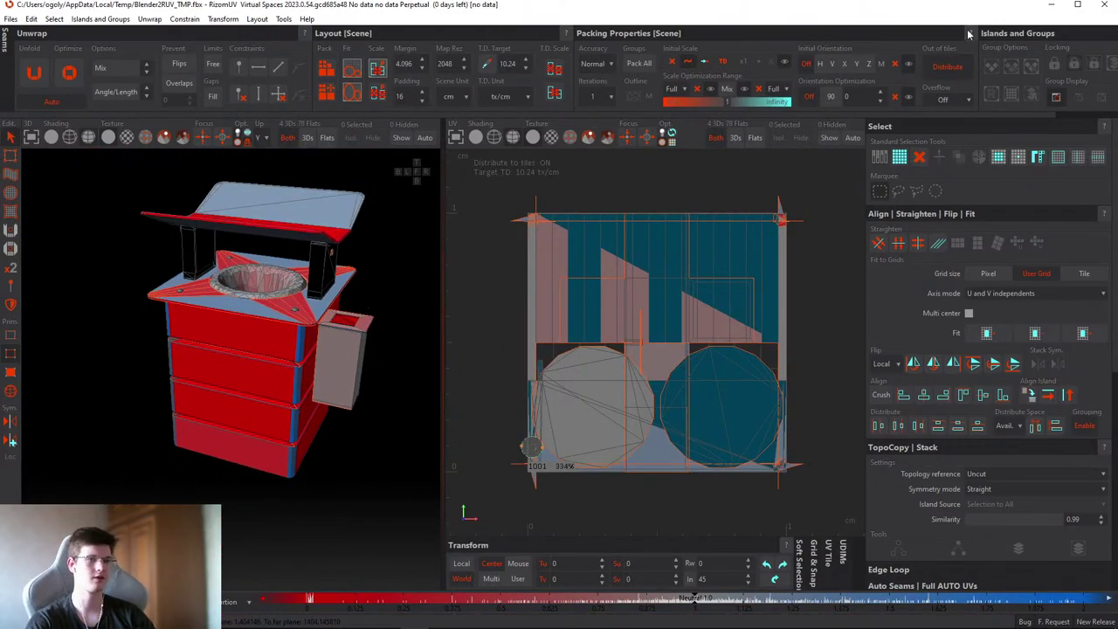
- Close RizomUV and quit Blender without saving the changes to untitled.blend
{"action": "left_click", "coordinate": [1104, 5]}
{"action": "left_click", "coordinate": [578, 320]}
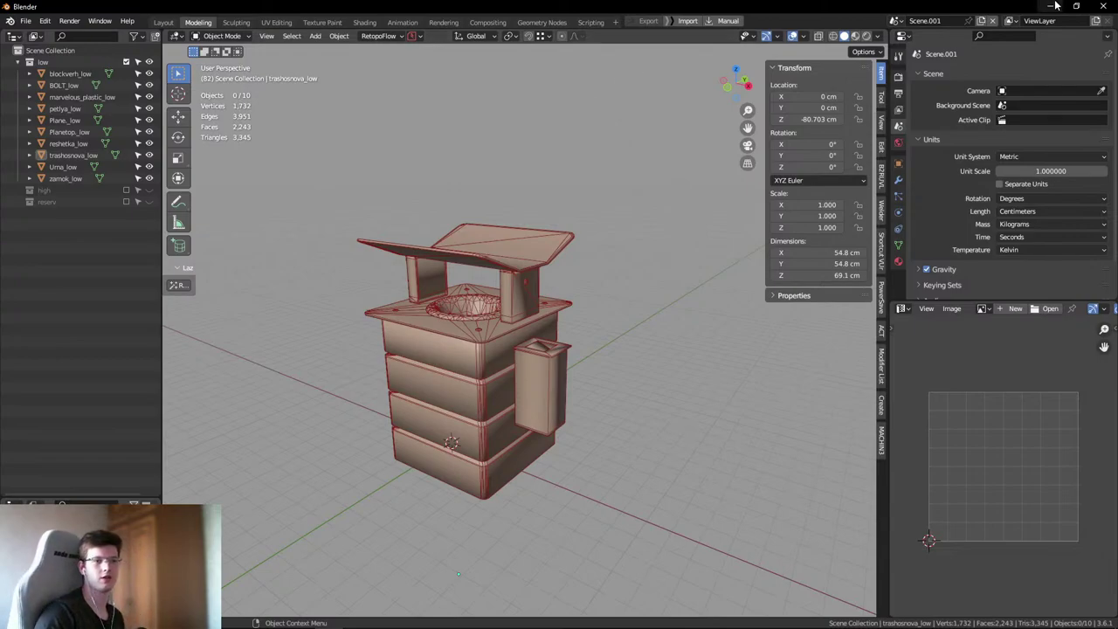
{"action": "left_click", "coordinate": [1105, 6]}
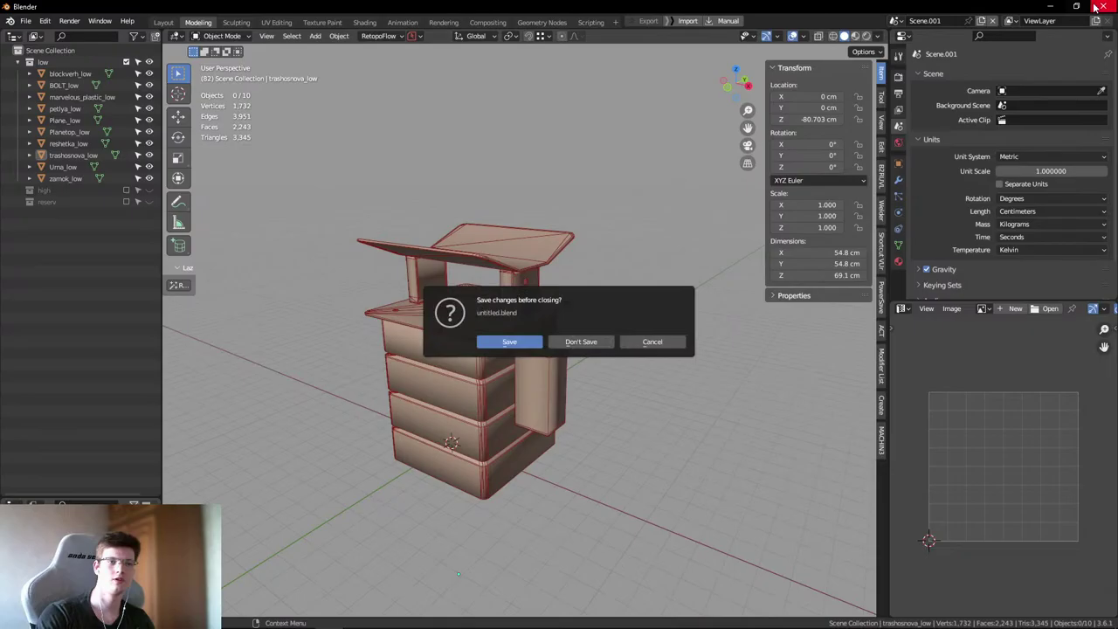
{"action": "left_click", "coordinate": [572, 341]}
- Delete trash.blend and the Telegram Desktop folder that holds it from the Downloads folder, and close the file window
{"action": "left_click", "coordinate": [573, 229]}
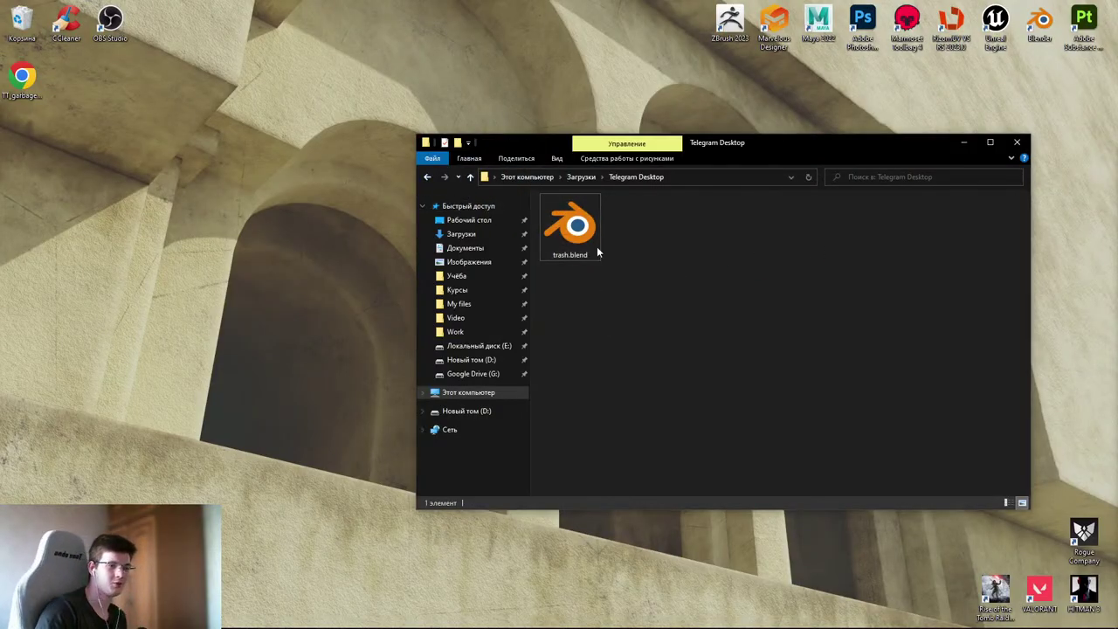
{"action": "key", "text": "Delete"}
{"action": "left_click", "coordinate": [582, 182]}
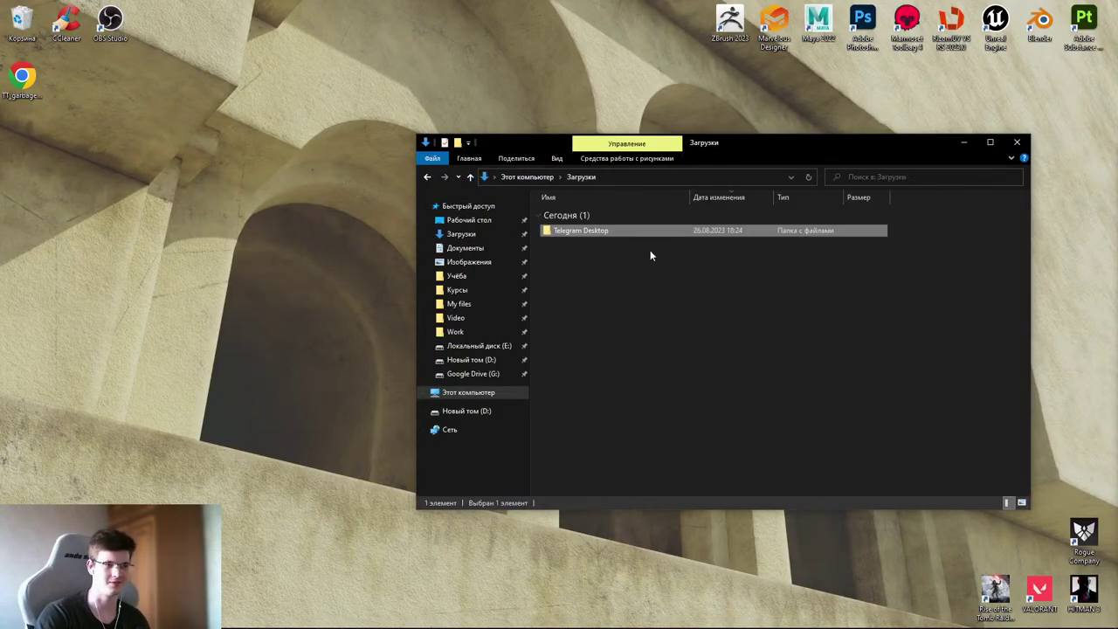
{"action": "key", "text": "Delete"}
{"action": "left_click", "coordinate": [1016, 144]}
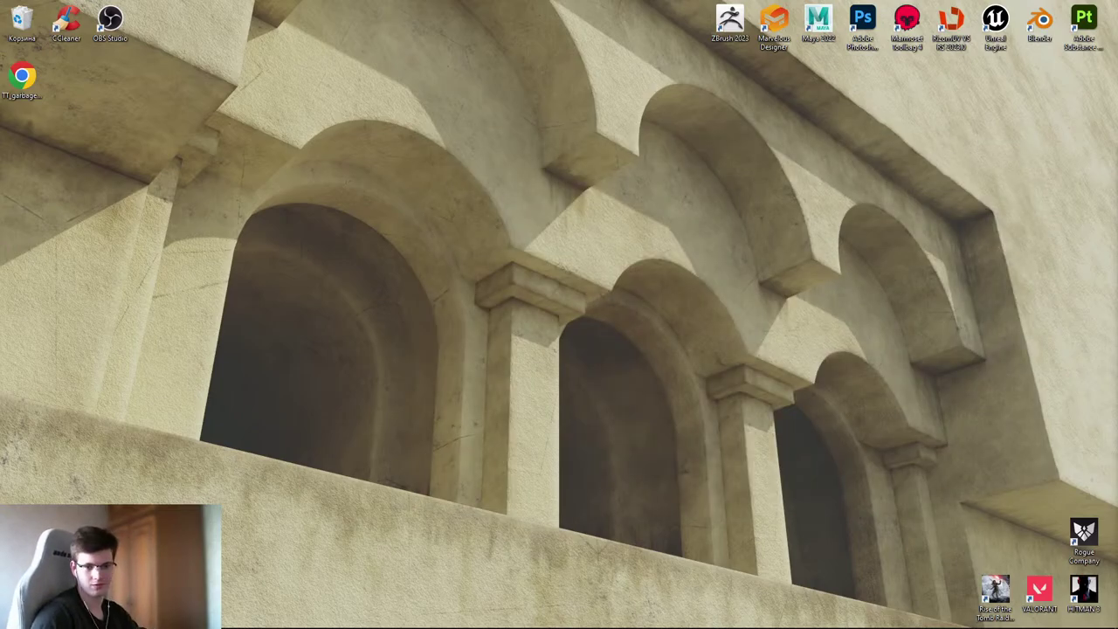
- Switch to Marvelous Designer and close it without saving the garment file
{"action": "mouse_move", "coordinate": [646, 626]}
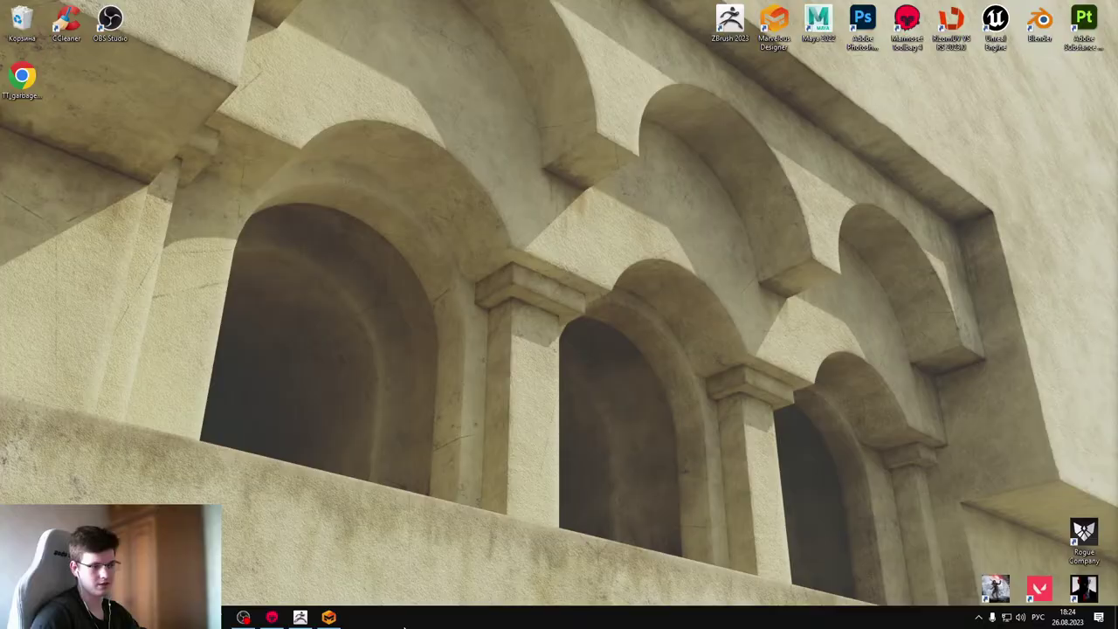
{"action": "left_click", "coordinate": [329, 618]}
{"action": "key", "text": "ctrl+n"}
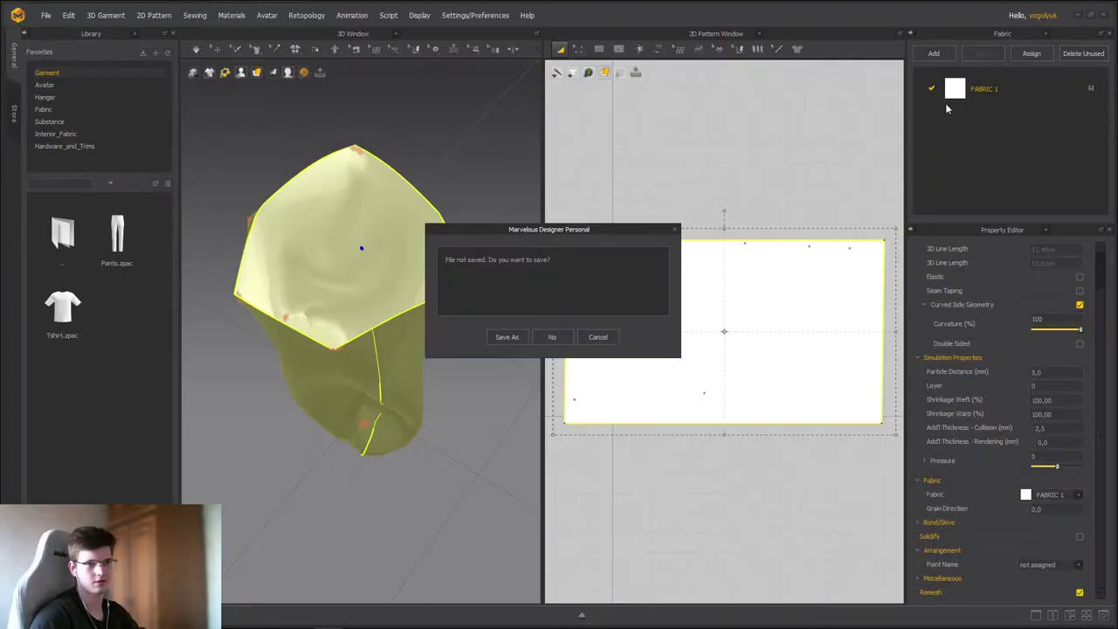
{"action": "left_click", "coordinate": [562, 337]}
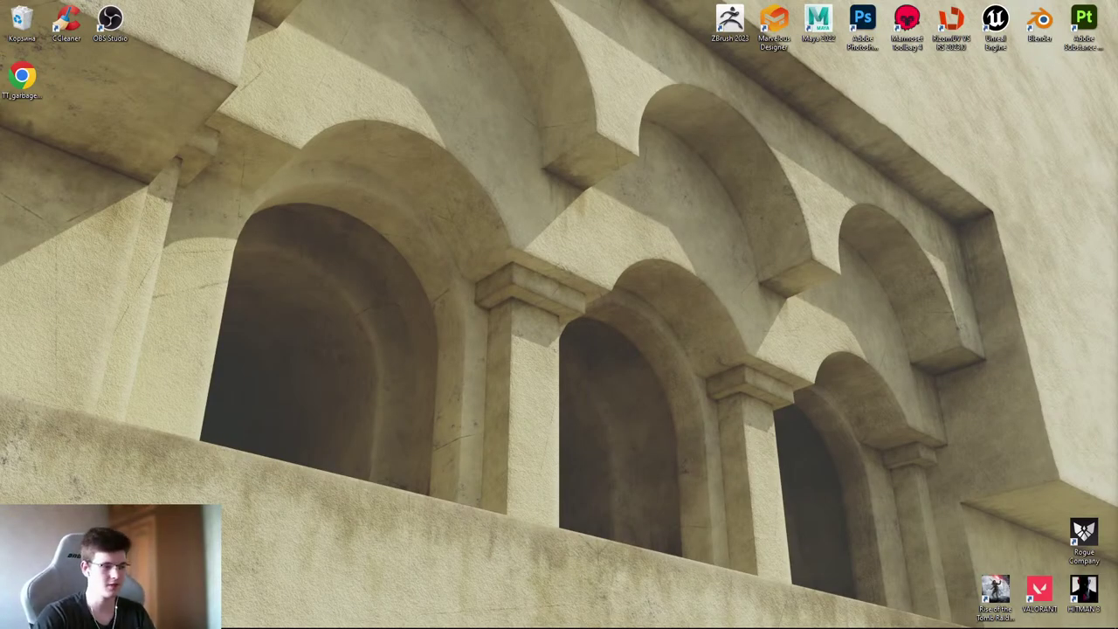
- Switch to ZBrush with the draped bag sculpt and quit it, confirming the exit
{"action": "left_click", "coordinate": [300, 616]}
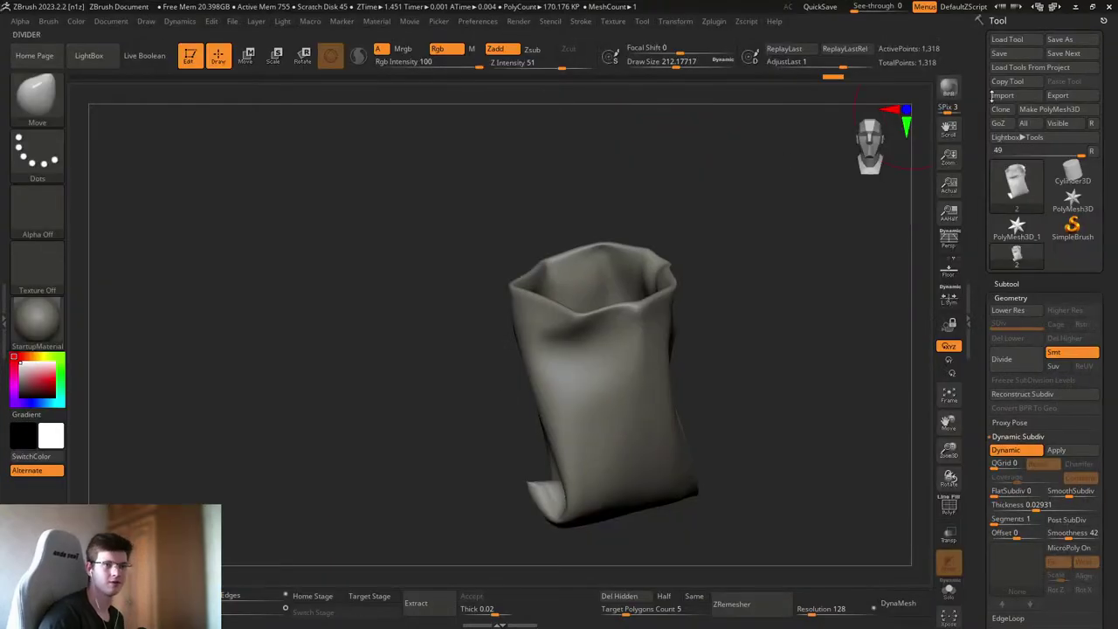
{"action": "left_click", "coordinate": [1108, 6]}
{"action": "left_click", "coordinate": [584, 366]}
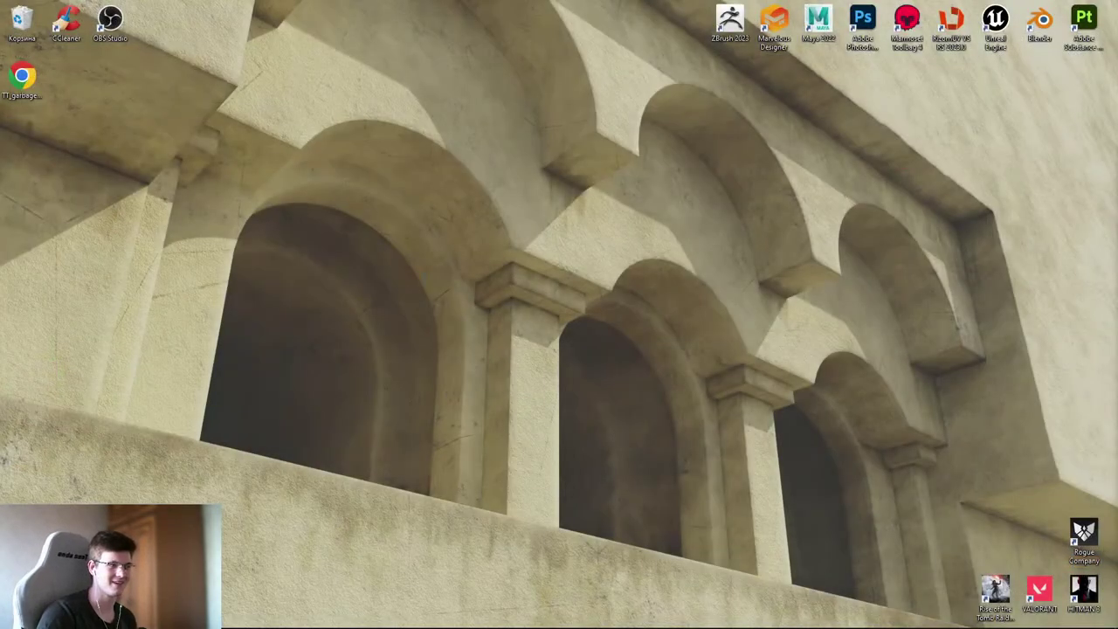
- Switch to Marmoset Toolbag and quit it with its untitled scene, confirming the exit
{"action": "left_click", "coordinate": [283, 617]}
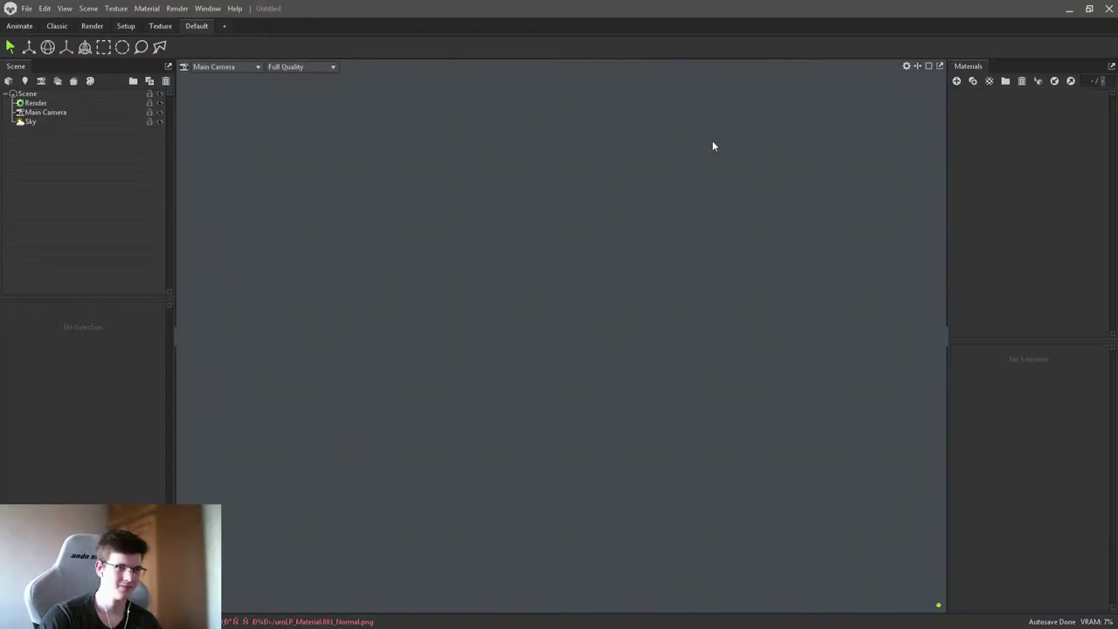
{"action": "left_click", "coordinate": [1110, 8]}
{"action": "left_click", "coordinate": [601, 364]}
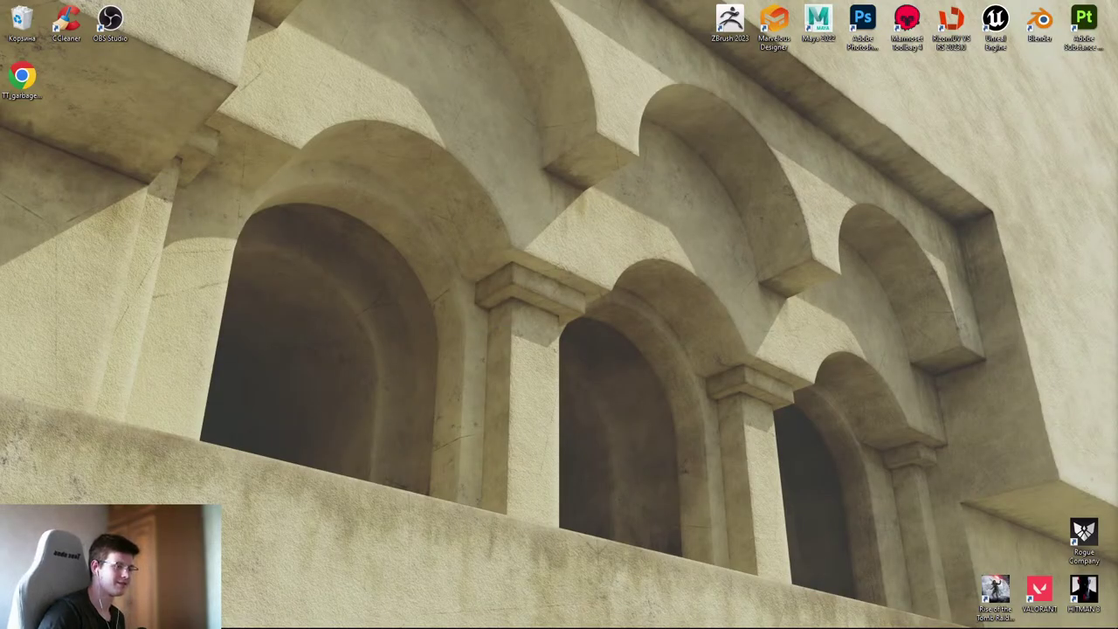
{"action": "mouse_move", "coordinate": [243, 617]}
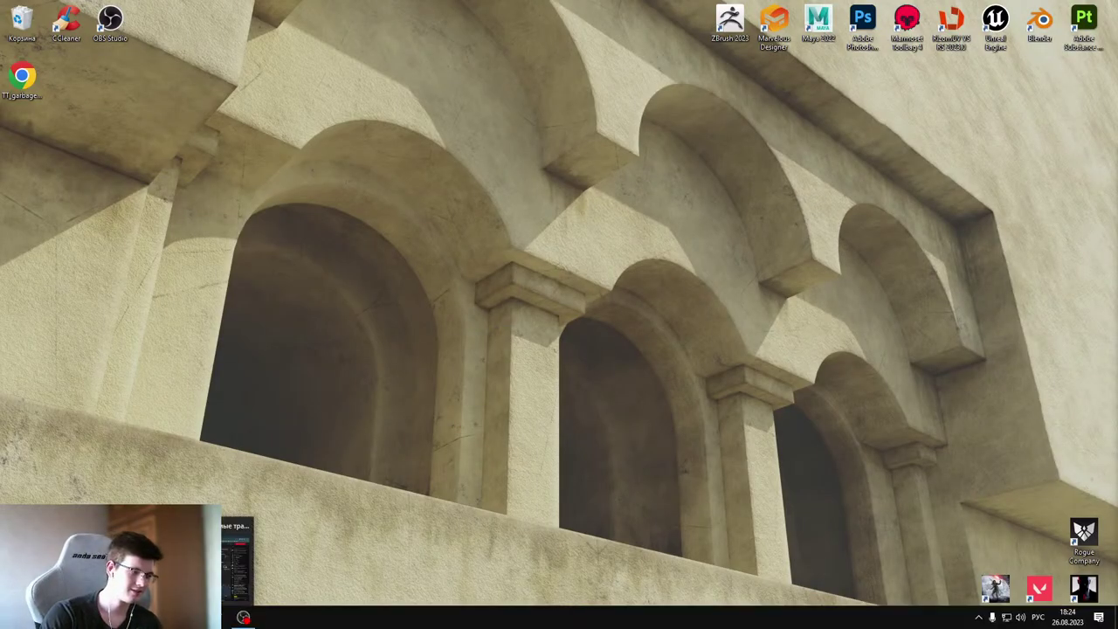